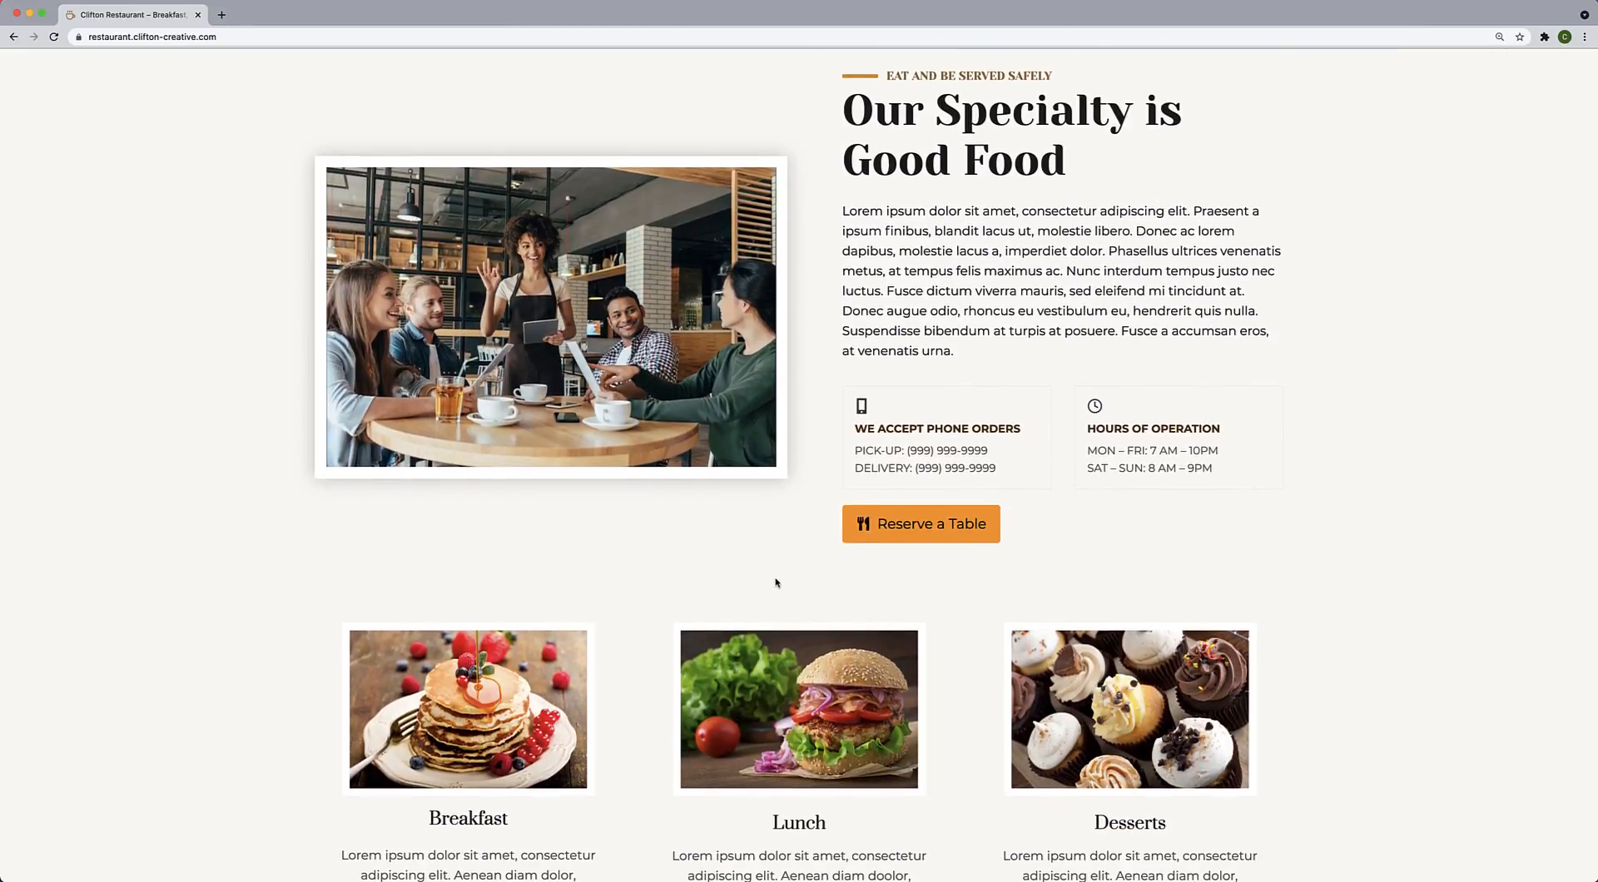
Look through the home page's upper sections and compare the Breakfast, Lunch and Dessert lists under Our Featured Specials.
scroll(633, 575, "down", 4)
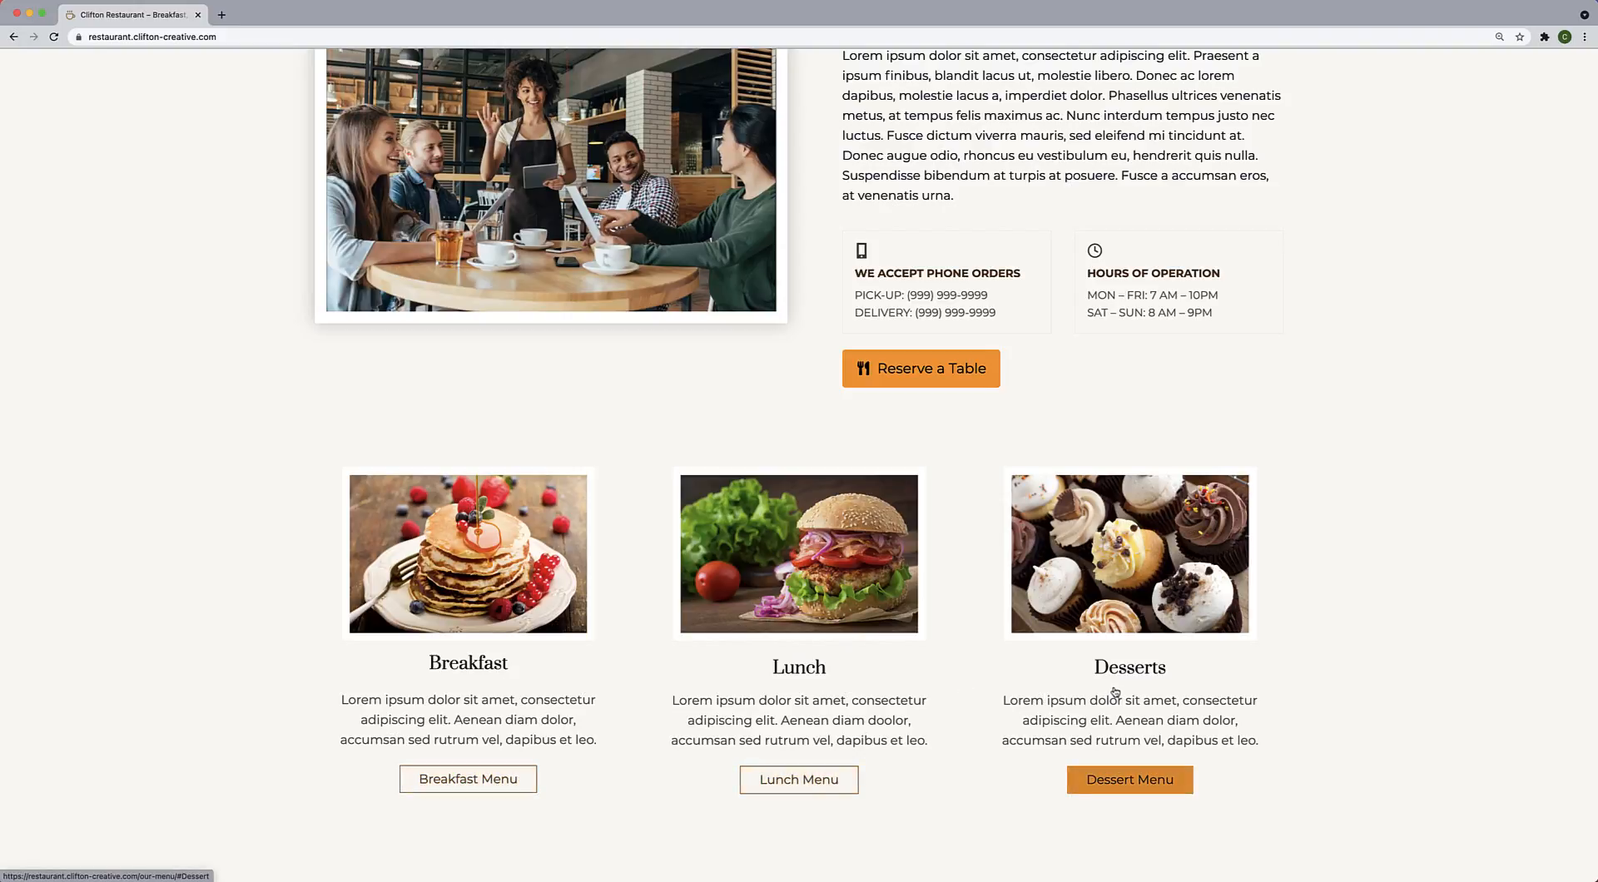
scroll(1115, 692, "down", 10)
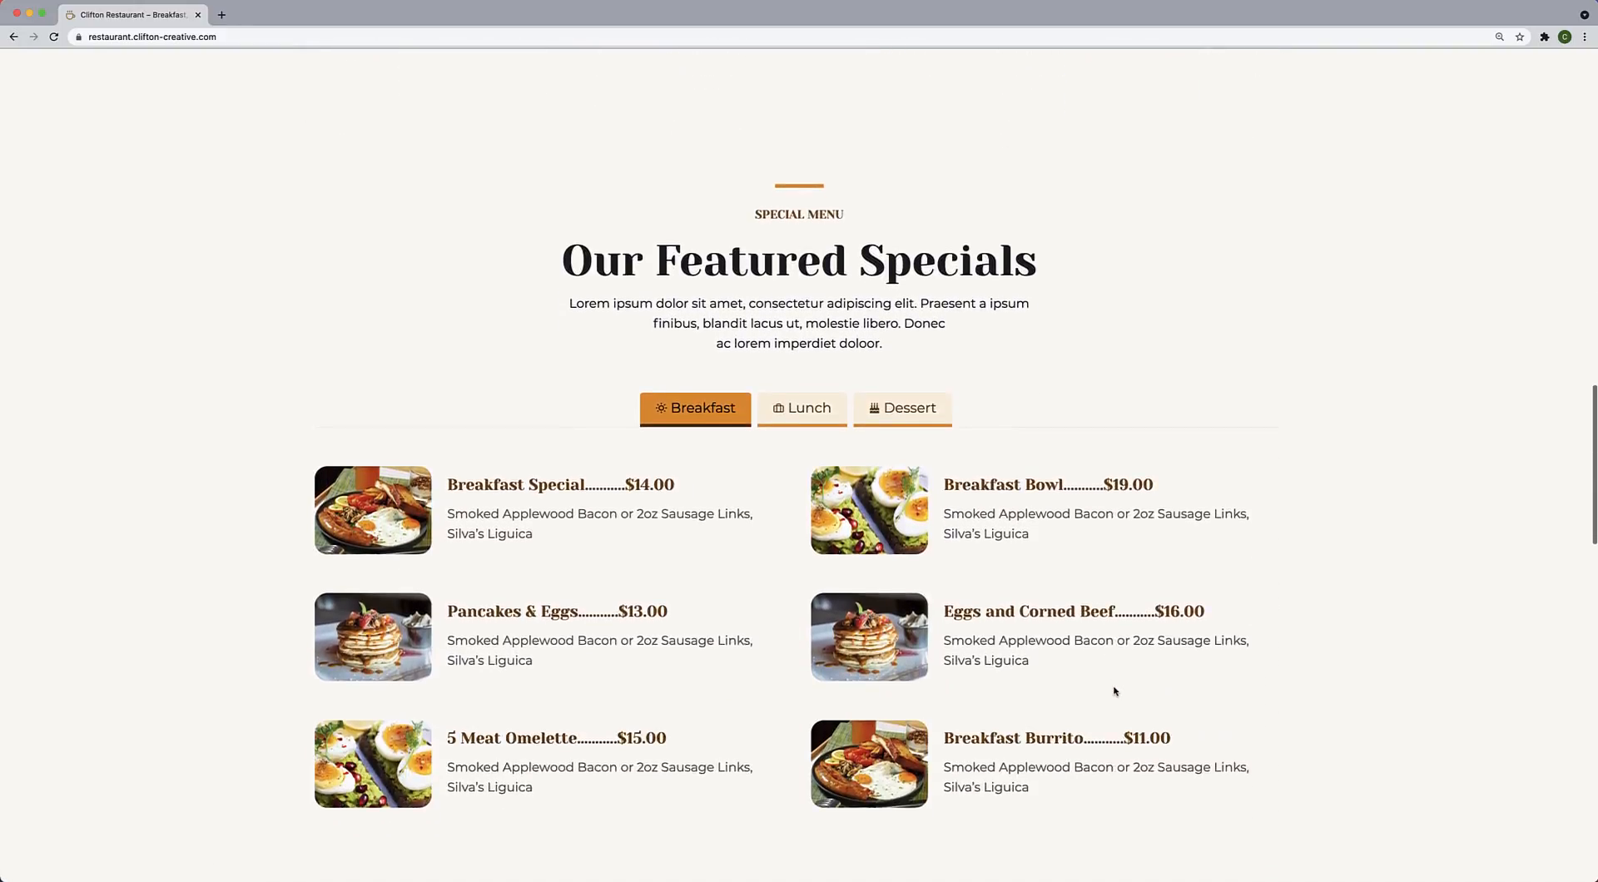
scroll(1116, 691, "down", 1)
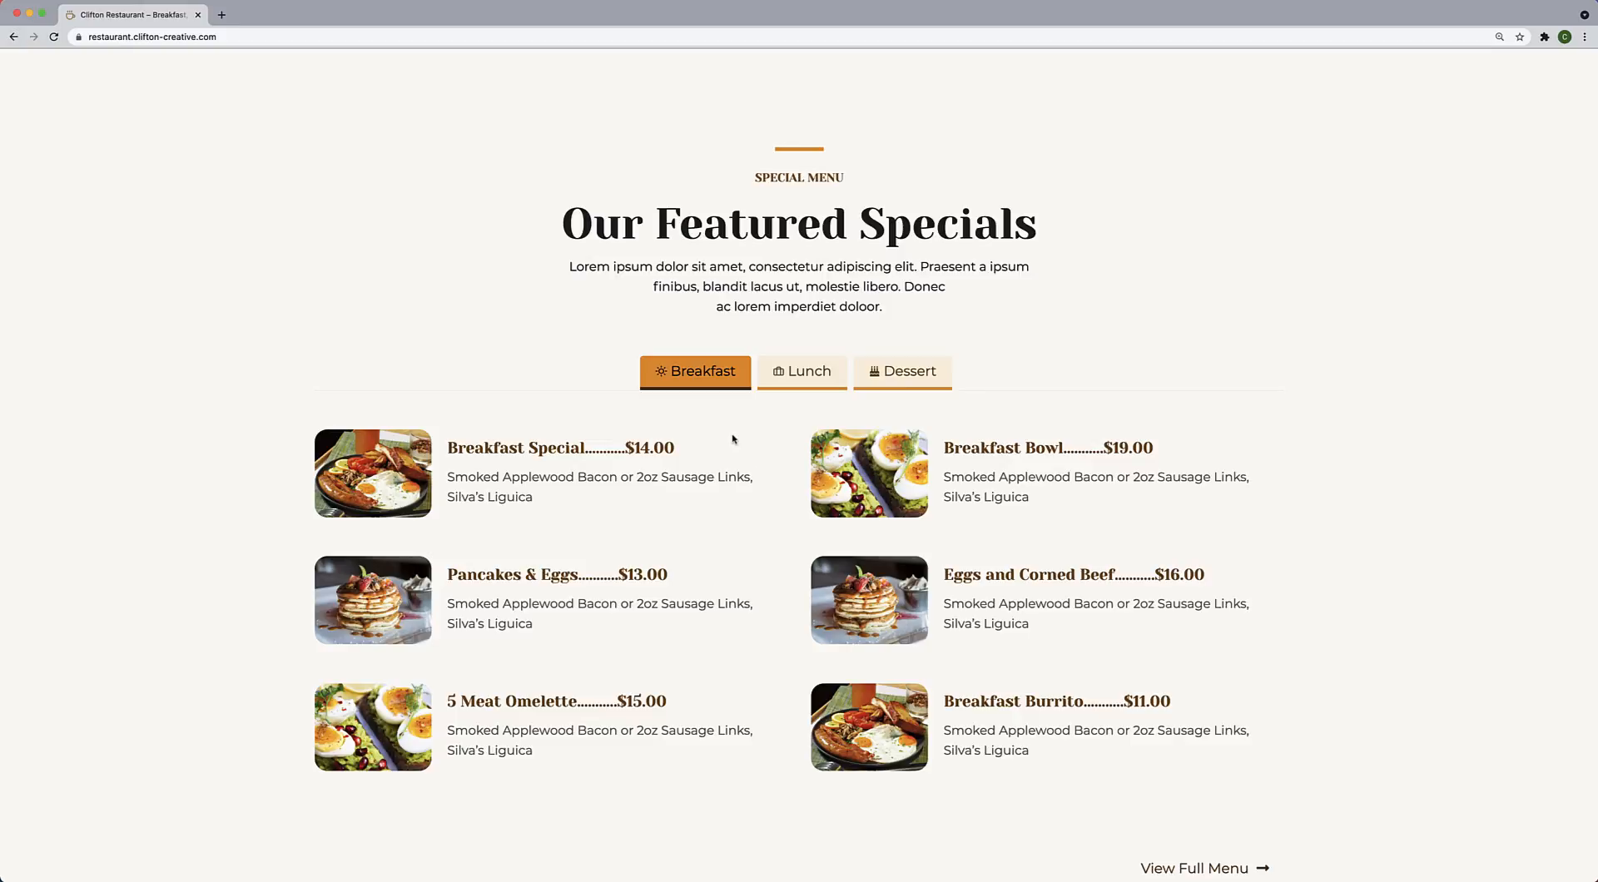
left_click(799, 372)
left_click(903, 372)
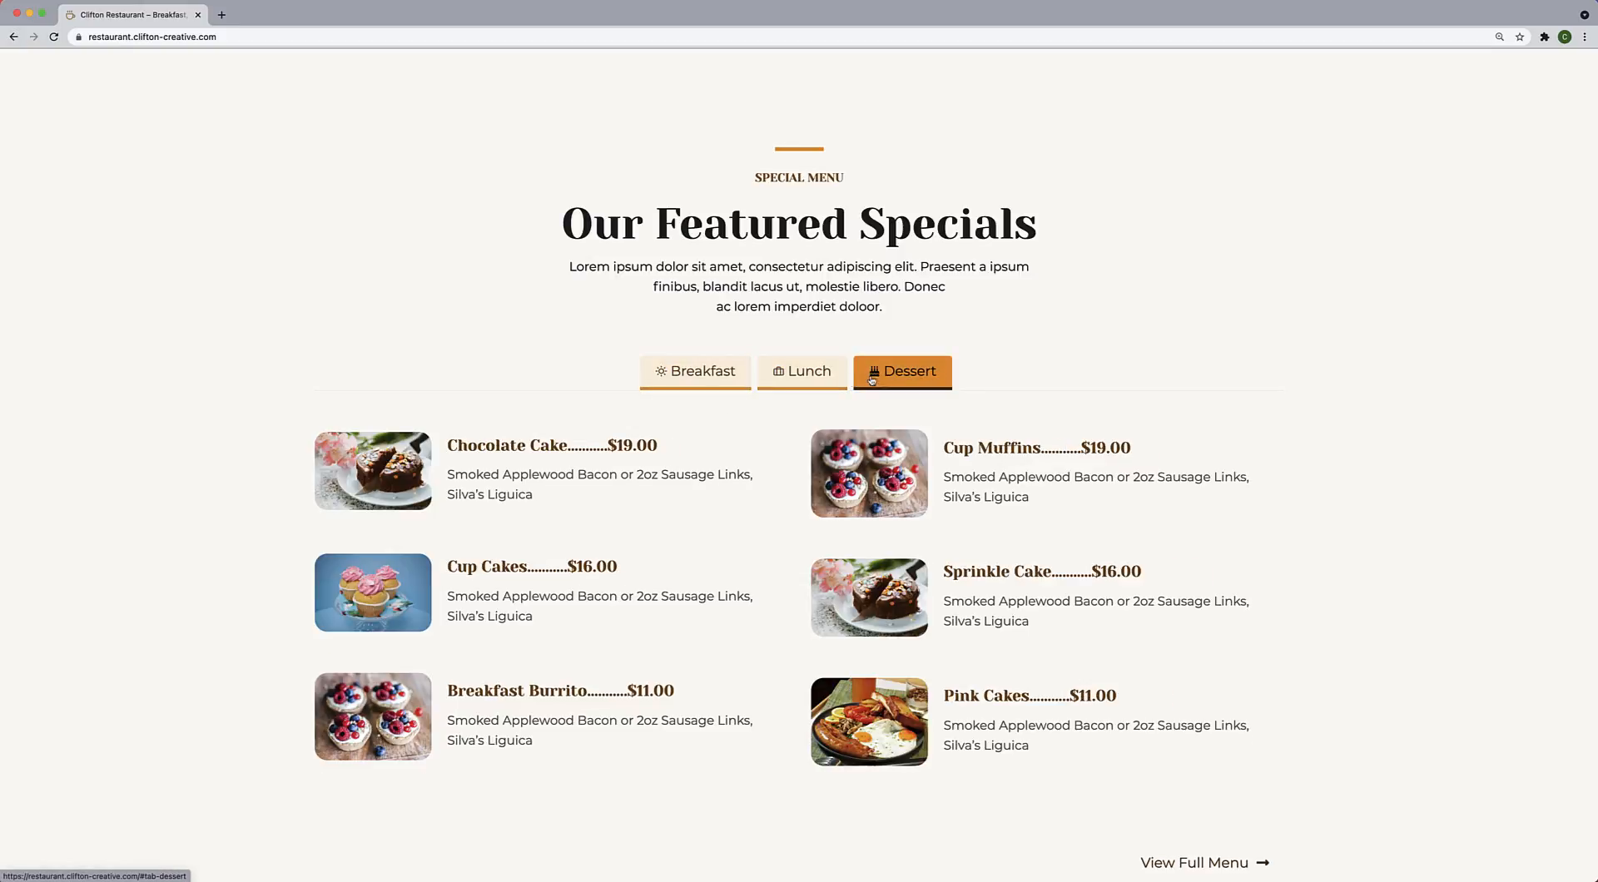
left_click(795, 379)
left_click(695, 372)
left_click(801, 372)
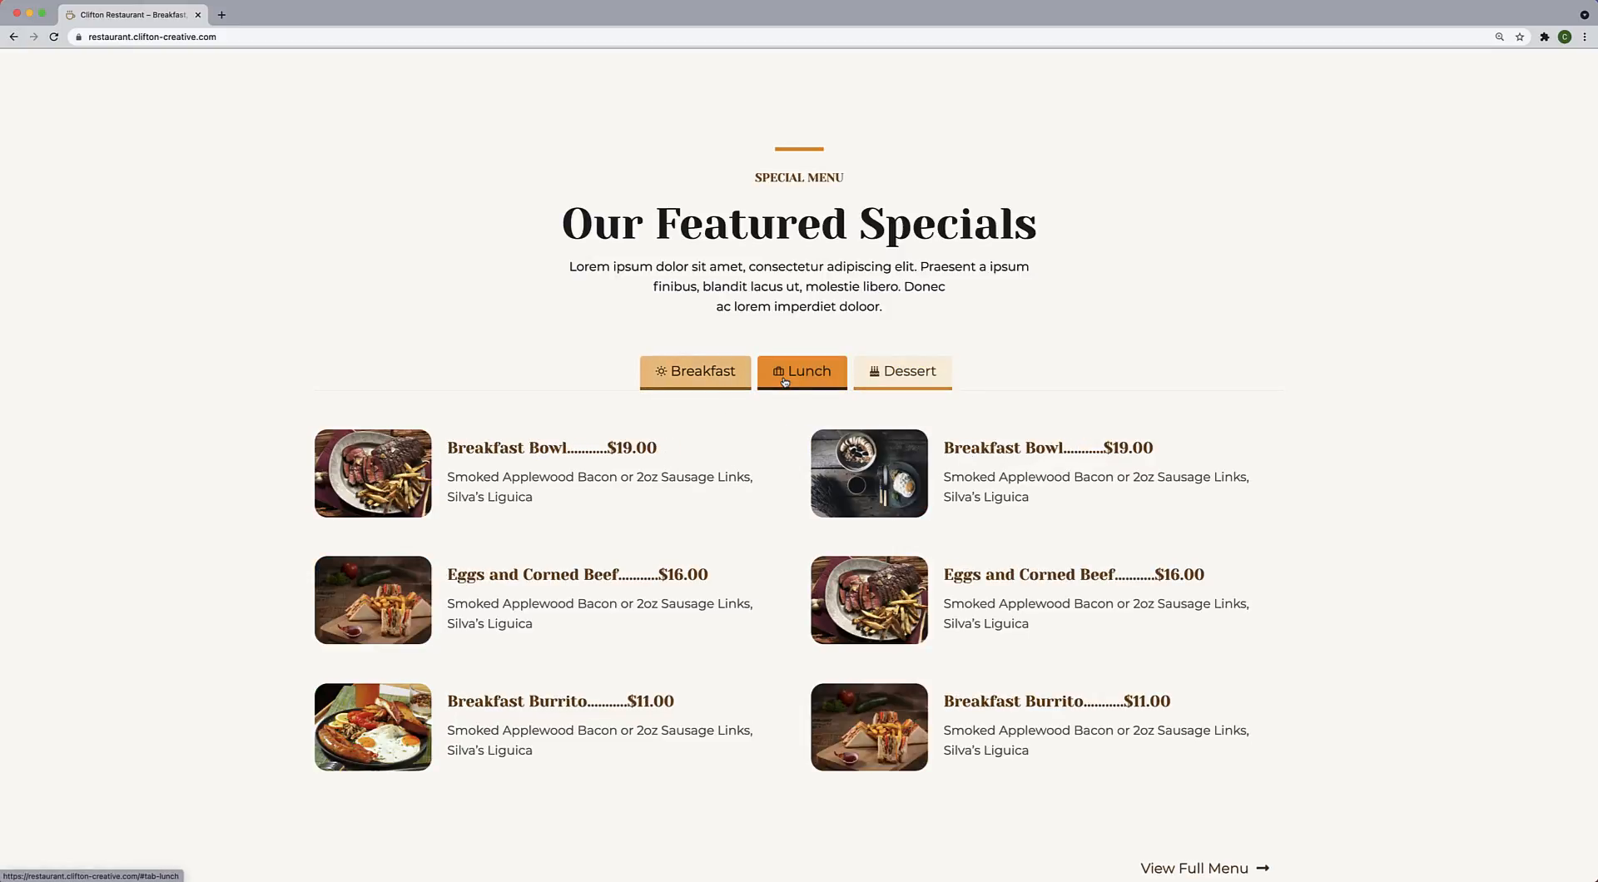
left_click(880, 380)
left_click(797, 381)
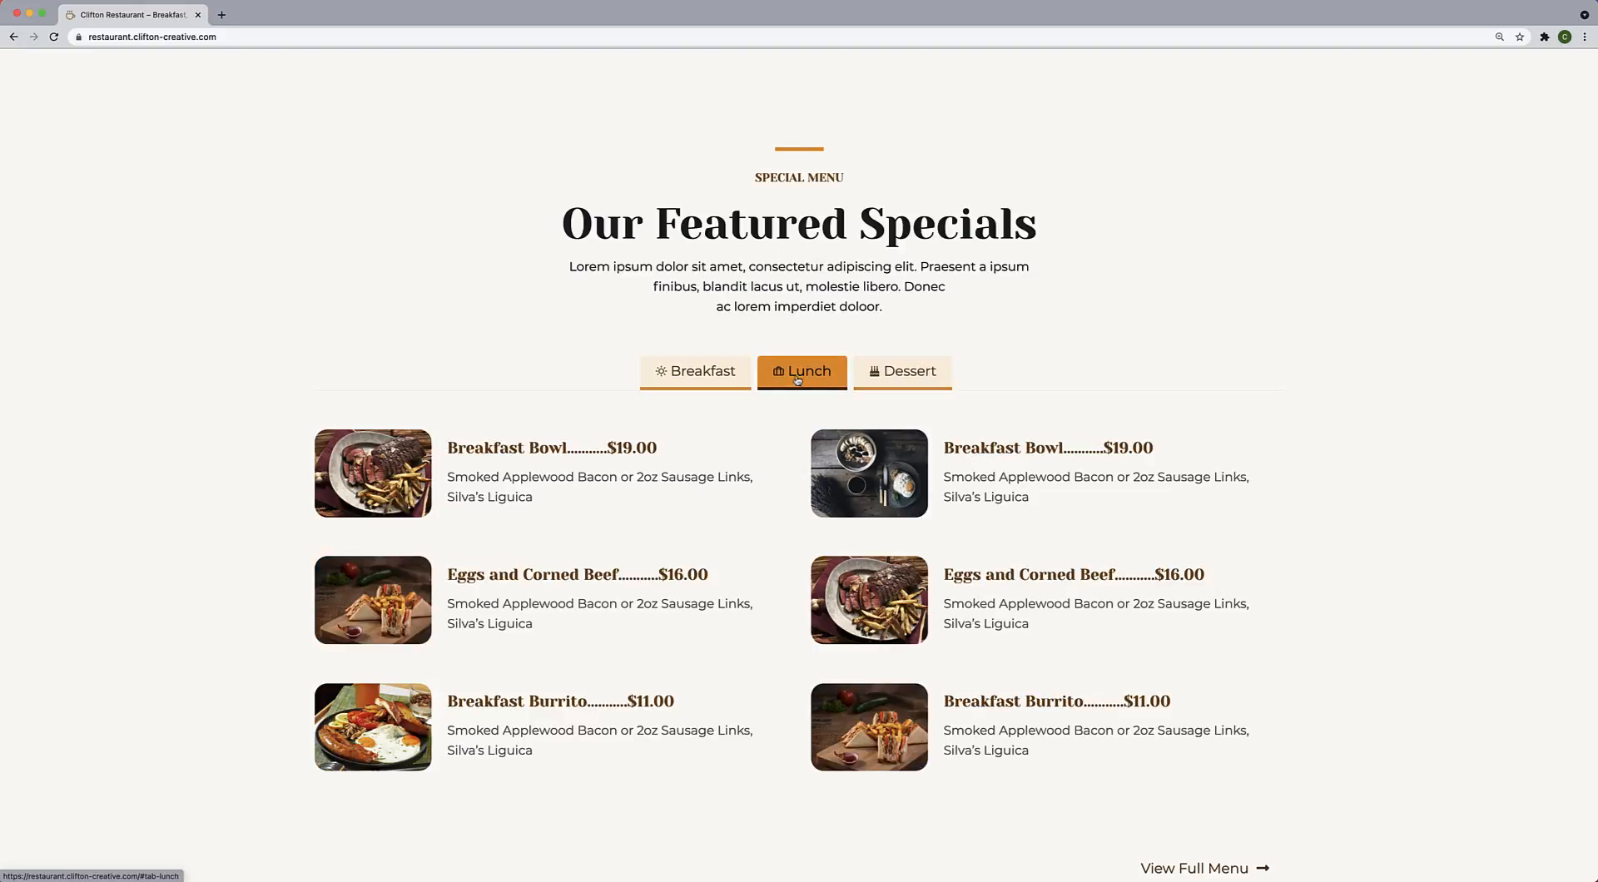
left_click(699, 376)
left_click(802, 379)
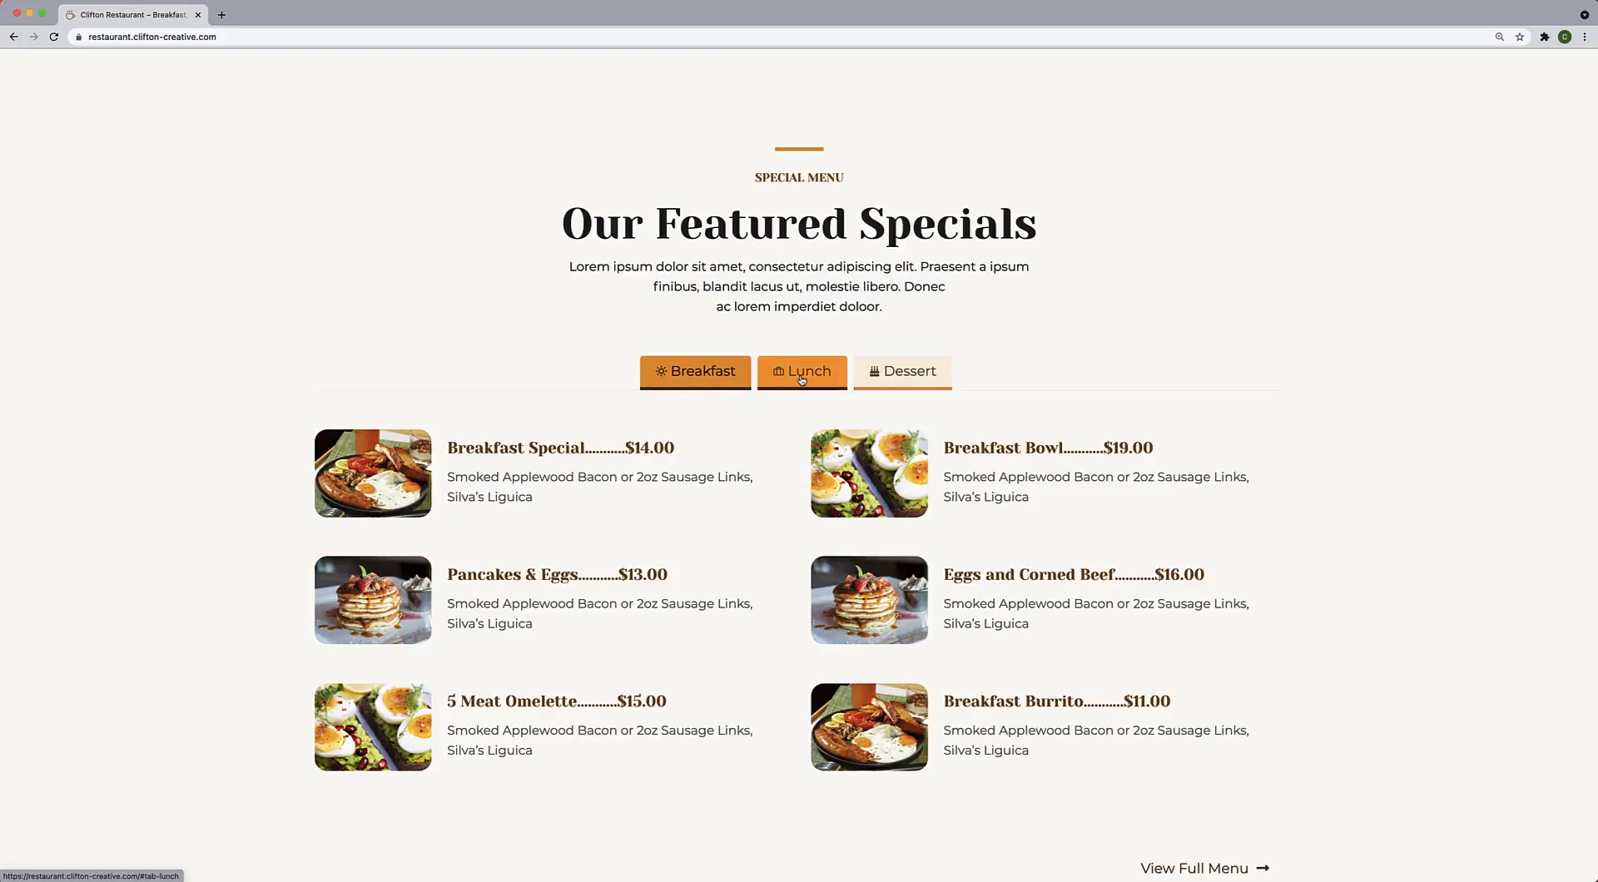
left_click(887, 380)
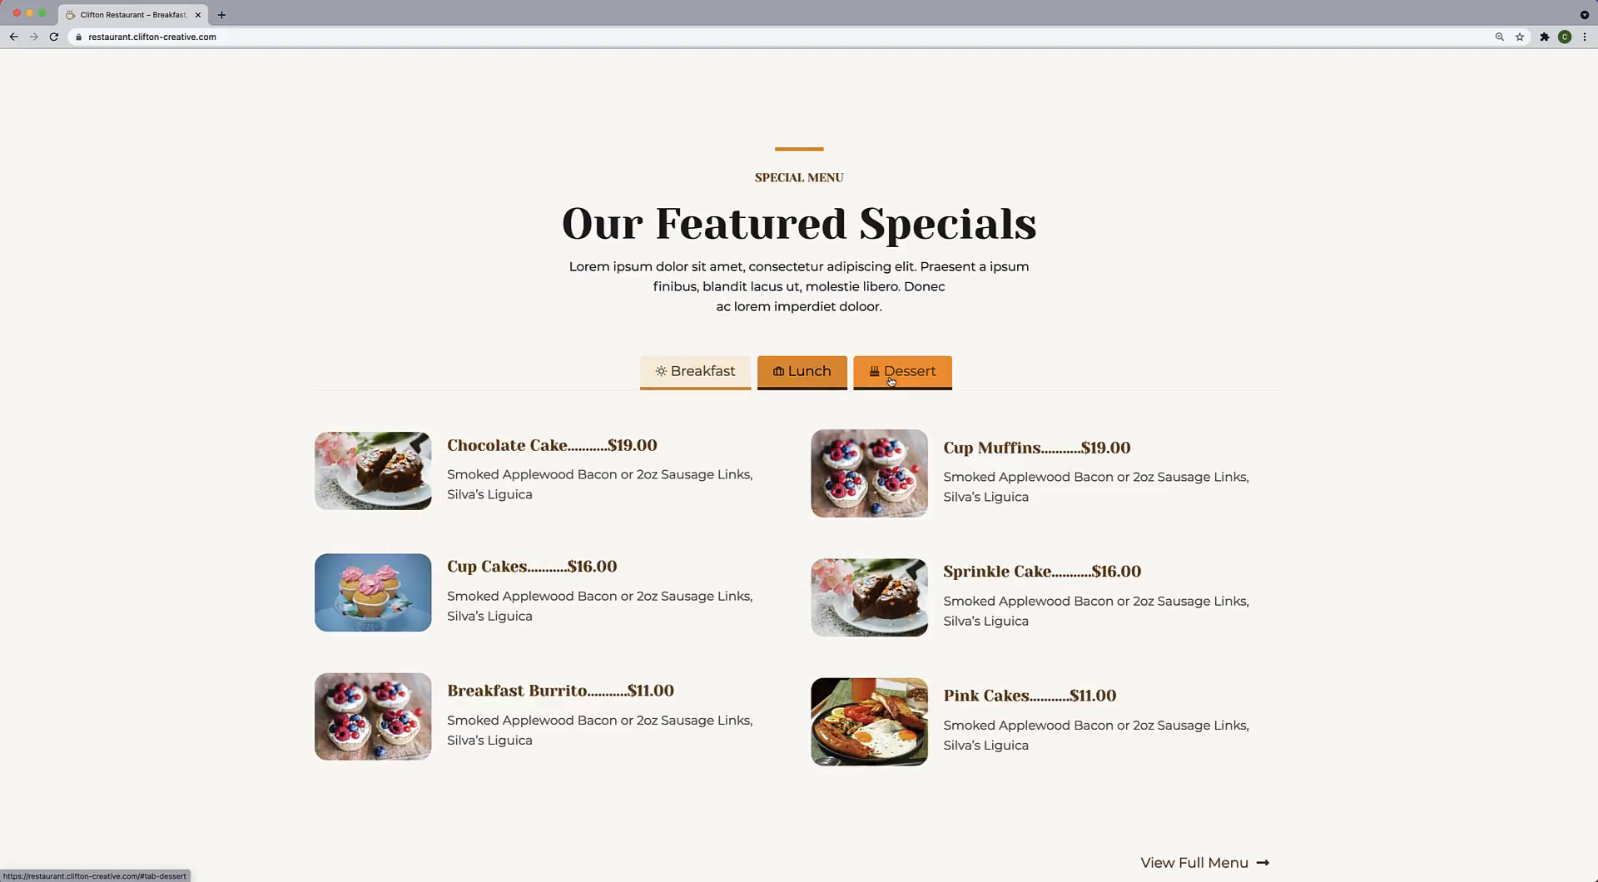
left_click(703, 376)
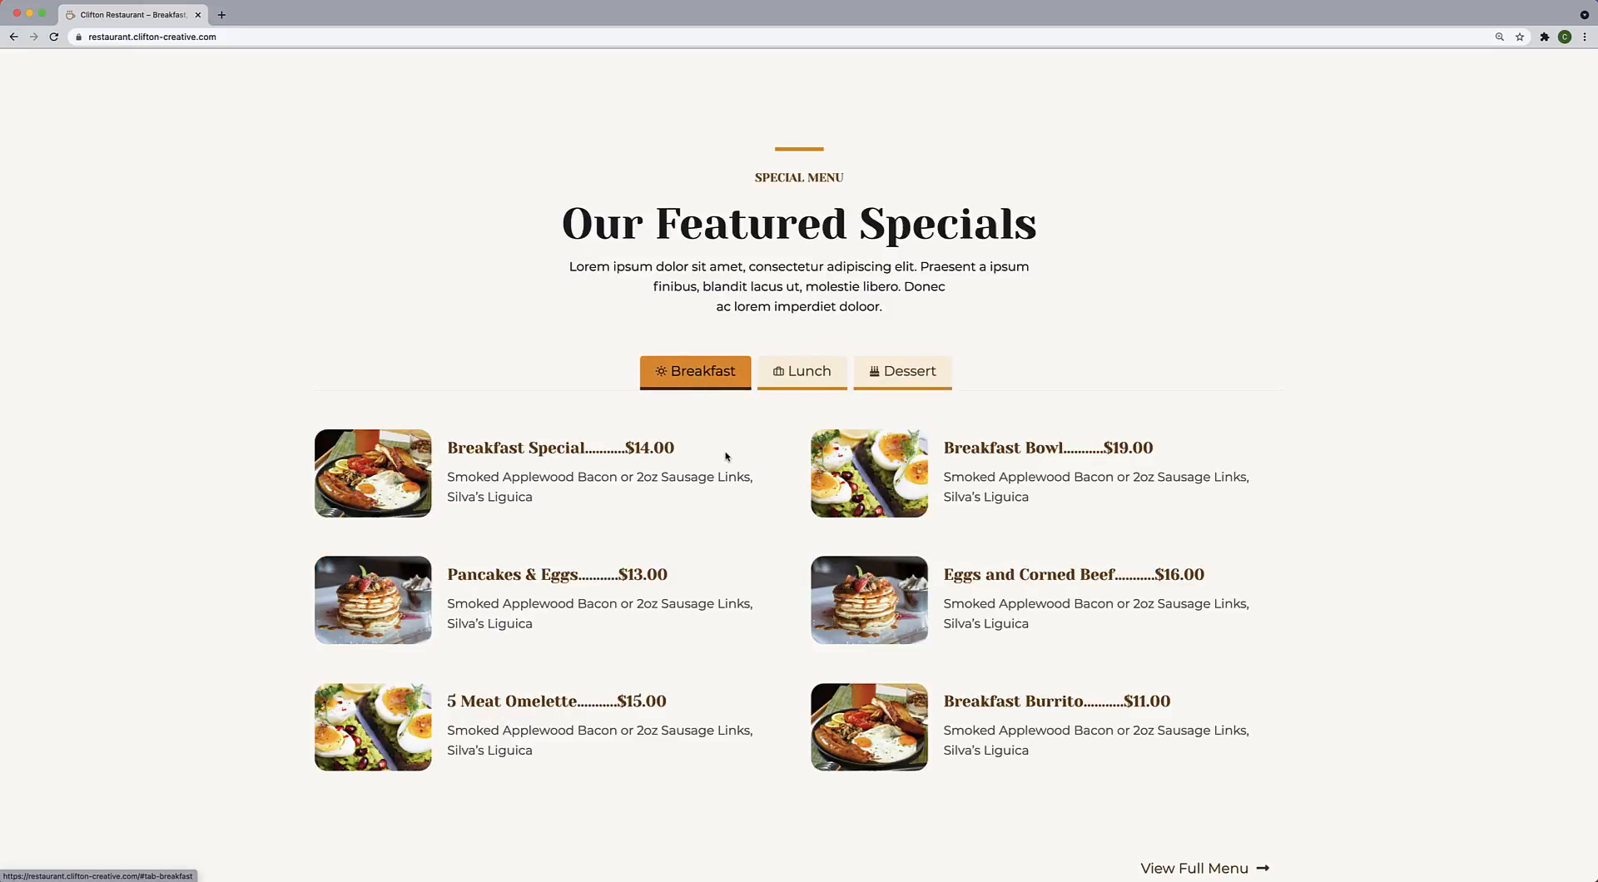
Examine the café club sign-up, Testimonials and footer sections of the restaurant home page.
scroll(725, 455, "down", 5)
scroll(725, 456, "down", 5)
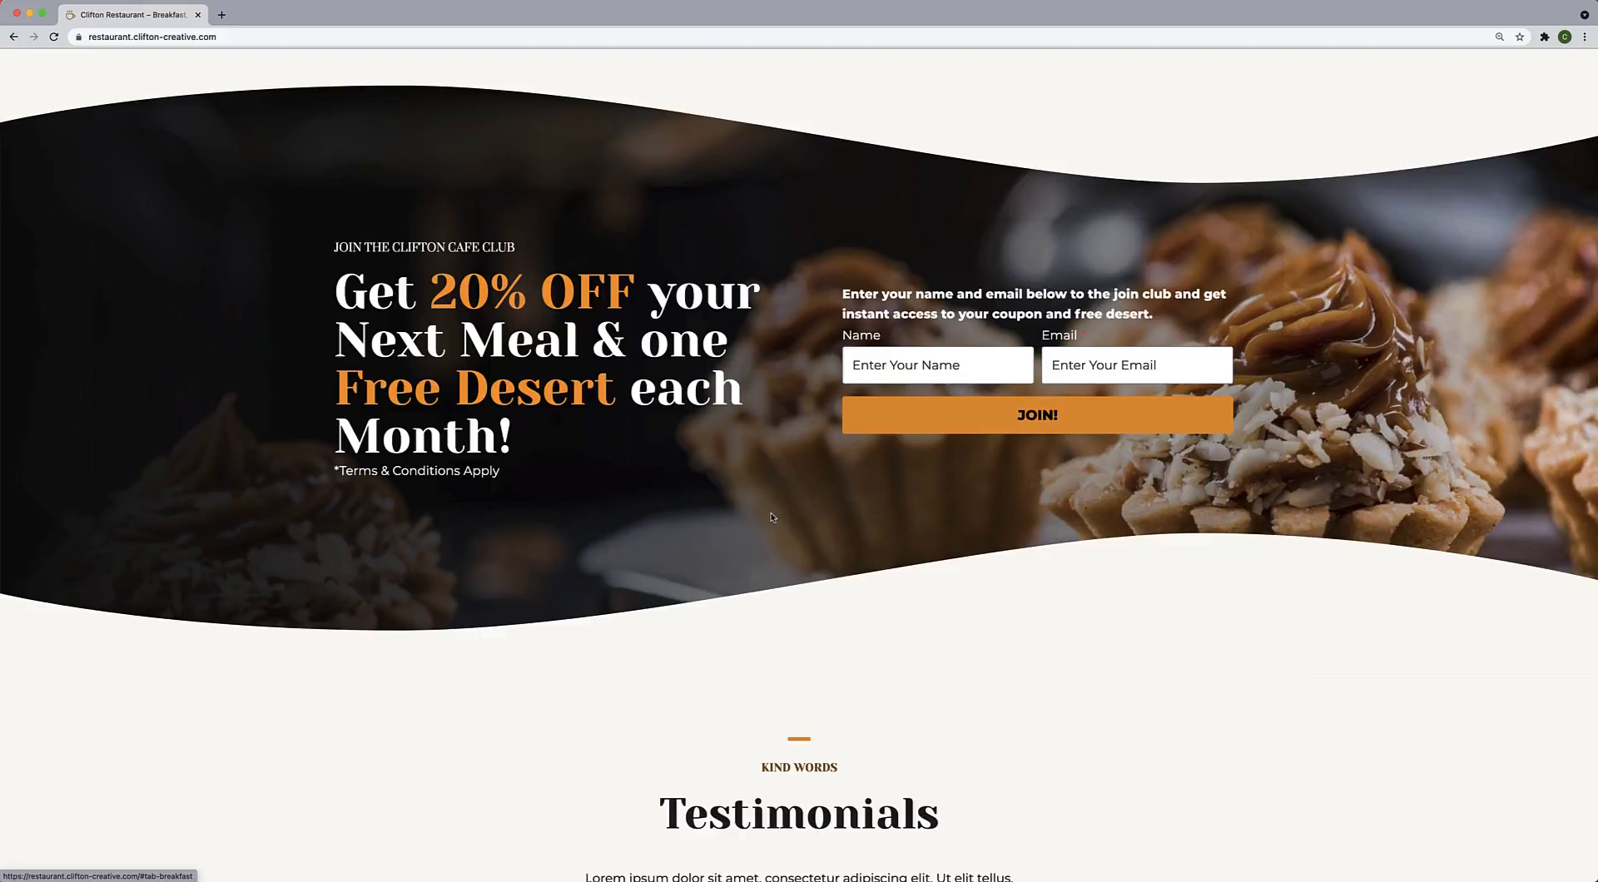
scroll(945, 556, "down", 1)
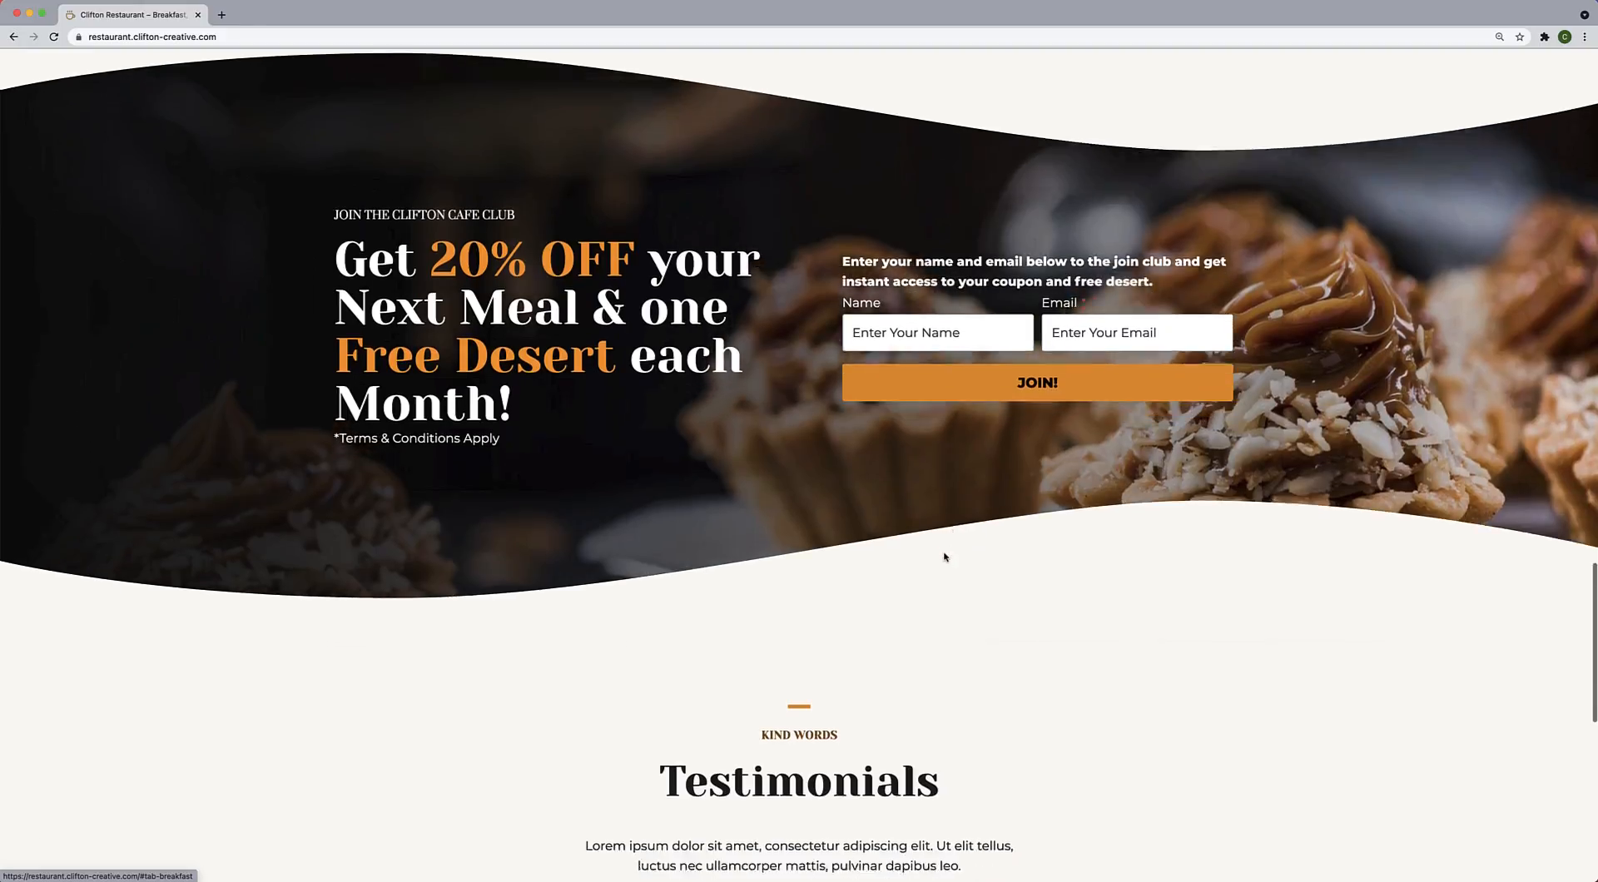
scroll(945, 556, "down", 7)
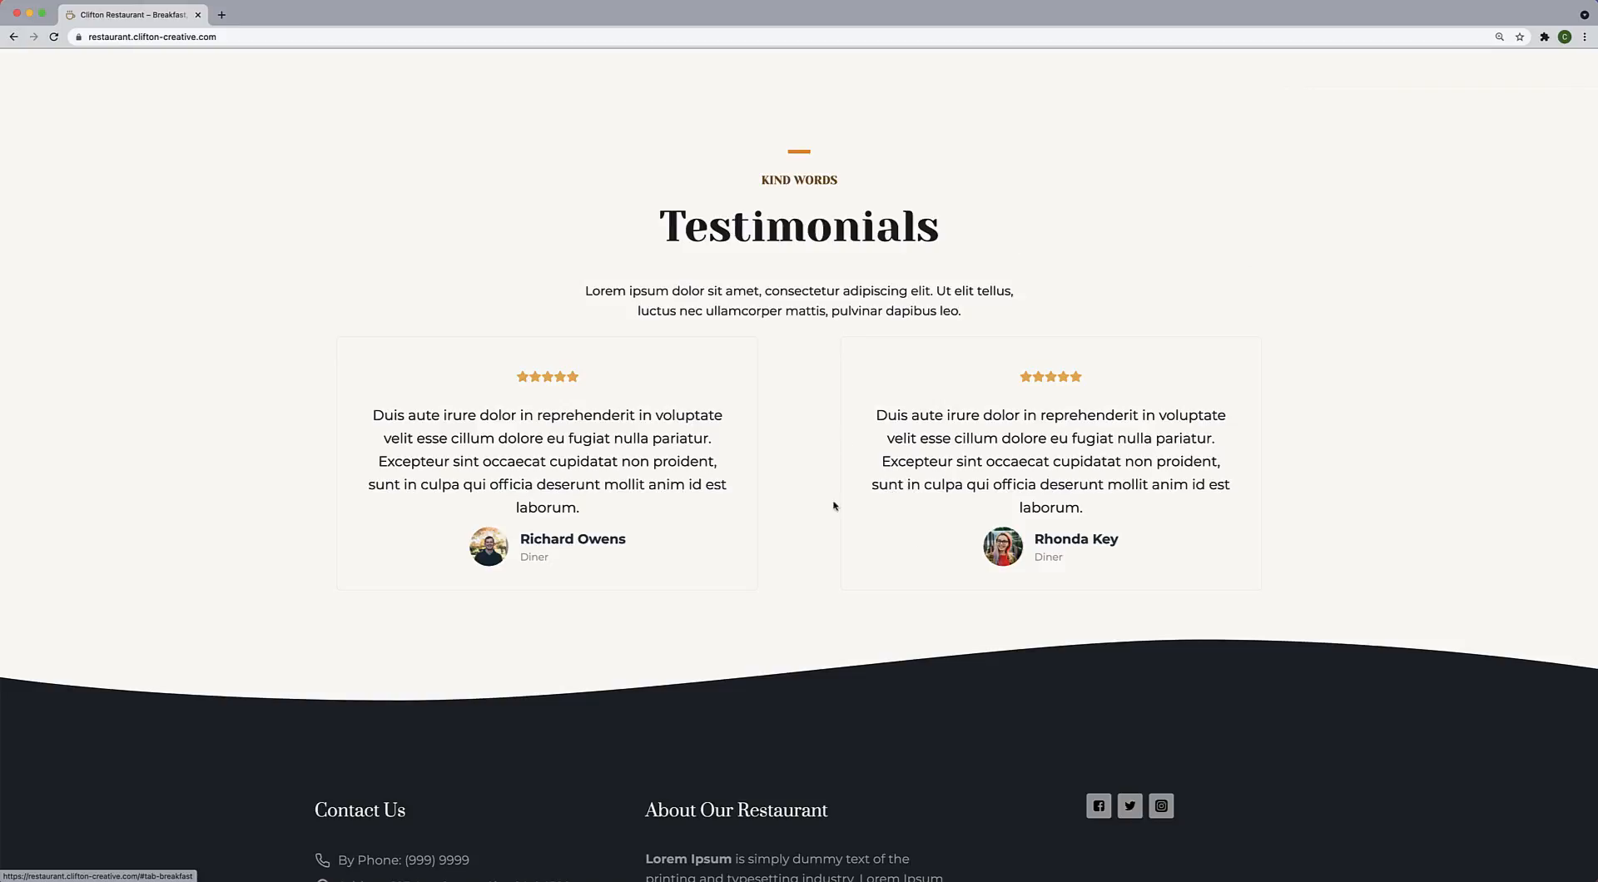
scroll(856, 546, "down", 3)
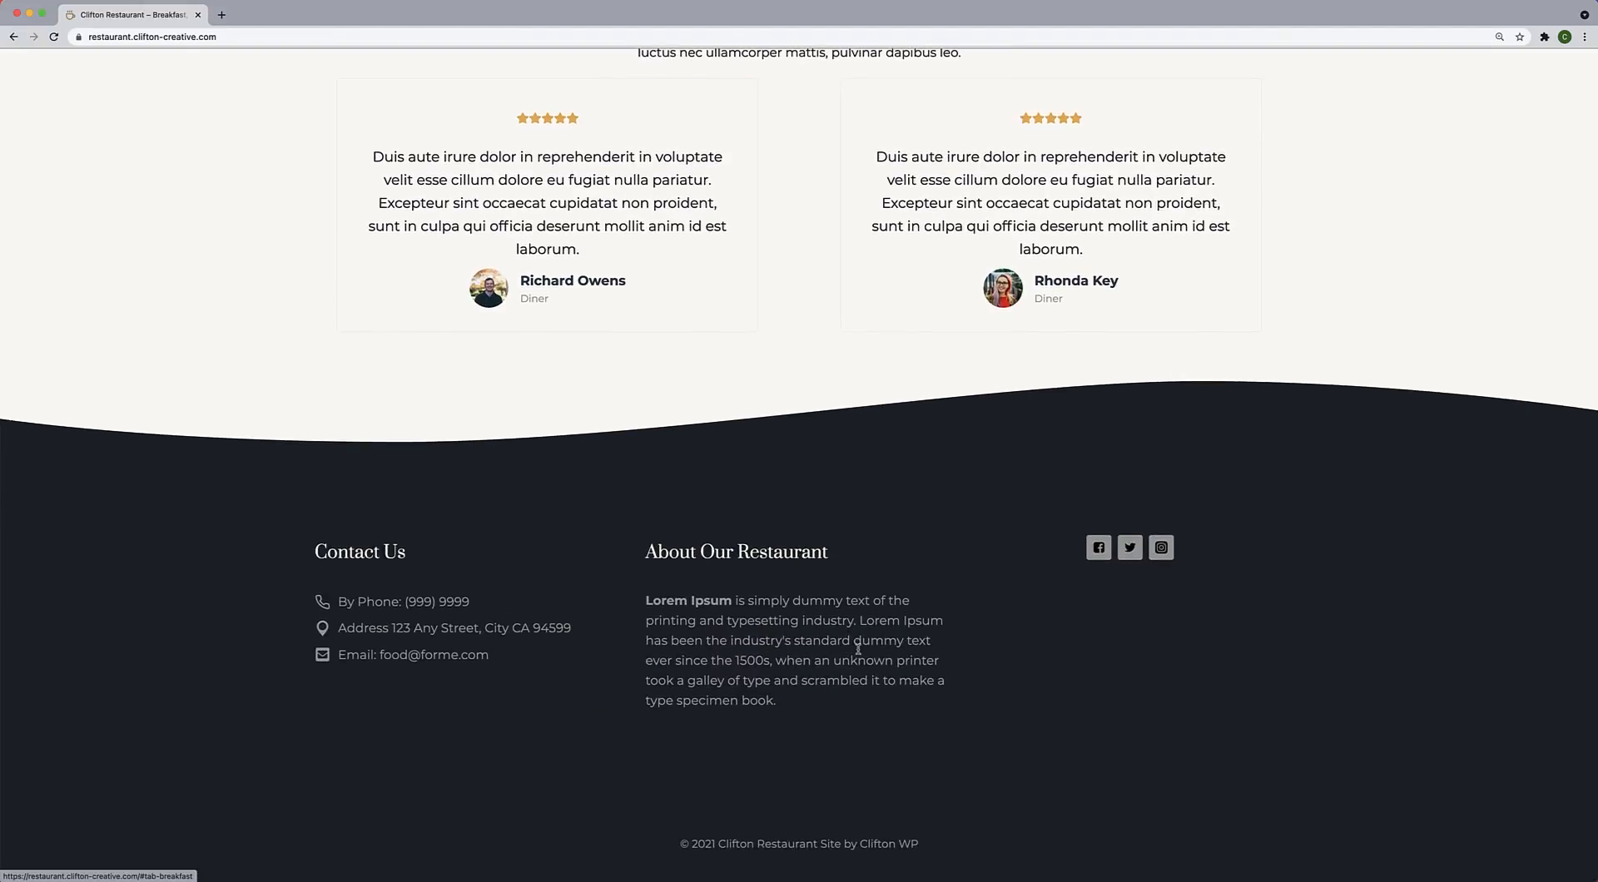
scroll(874, 632, "up", 20)
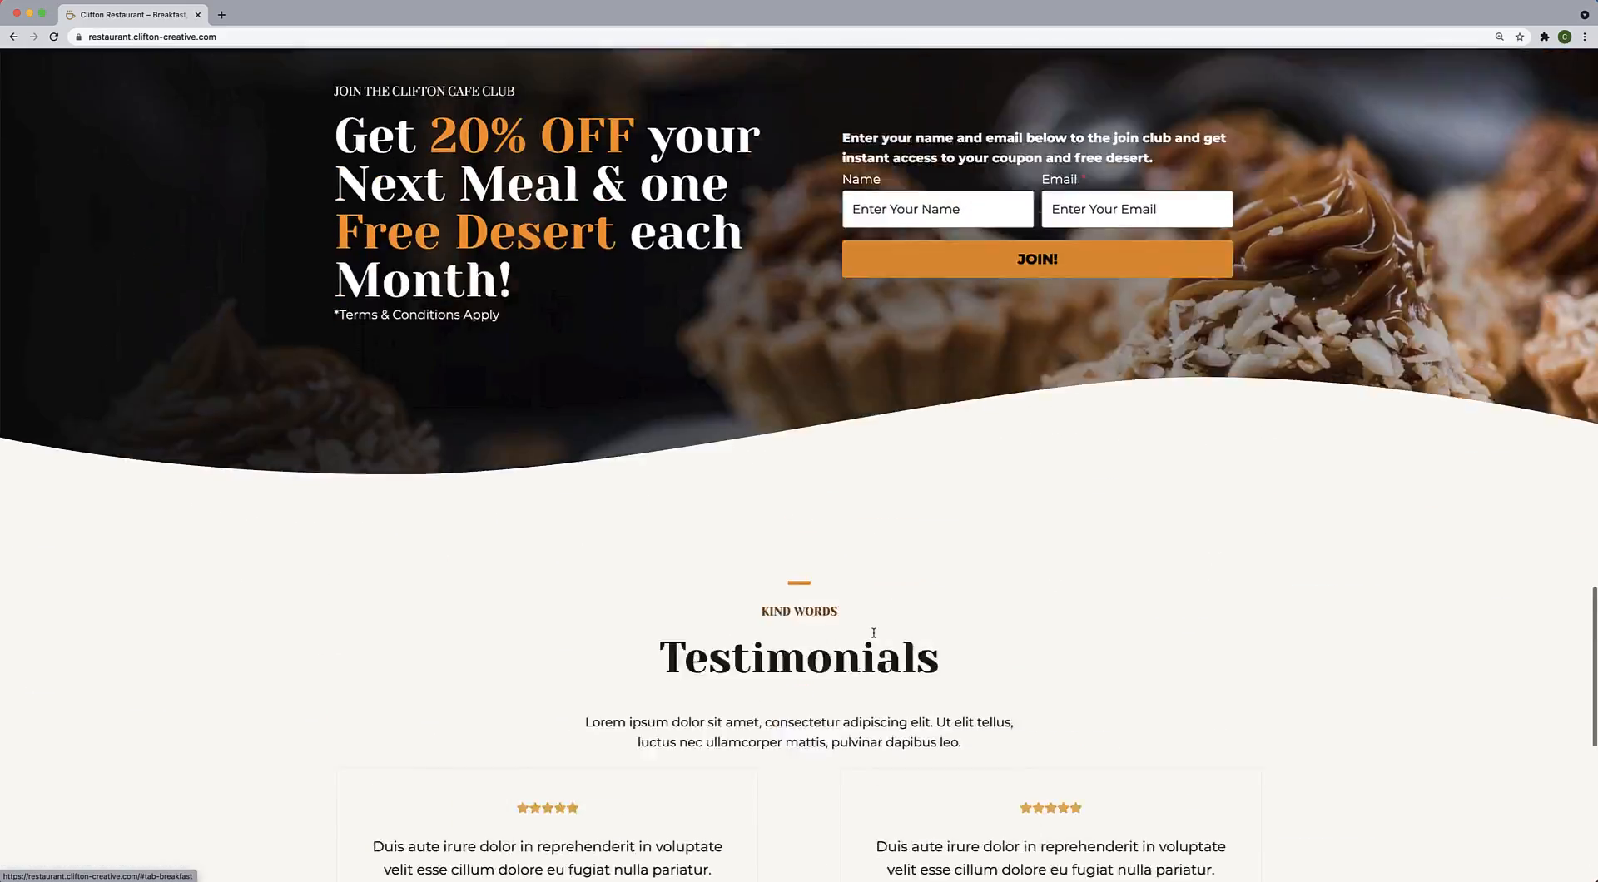
scroll(874, 637, "up", 10)
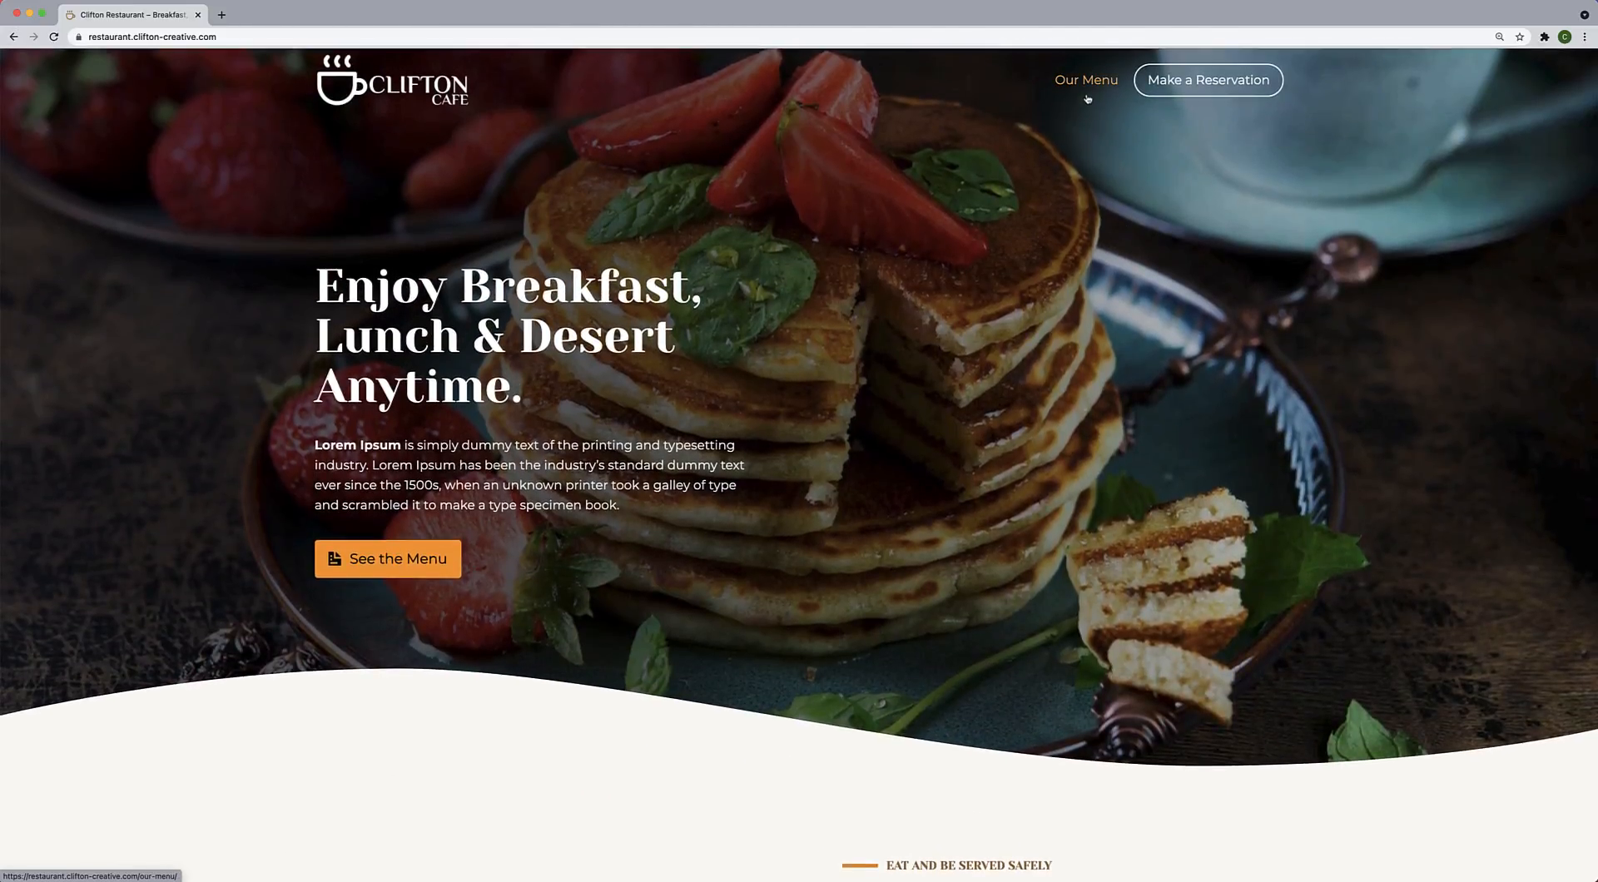
Open the restaurant's Our Menu page and look through its Breakfast, Lunch and Dessert sections.
left_click(1087, 96)
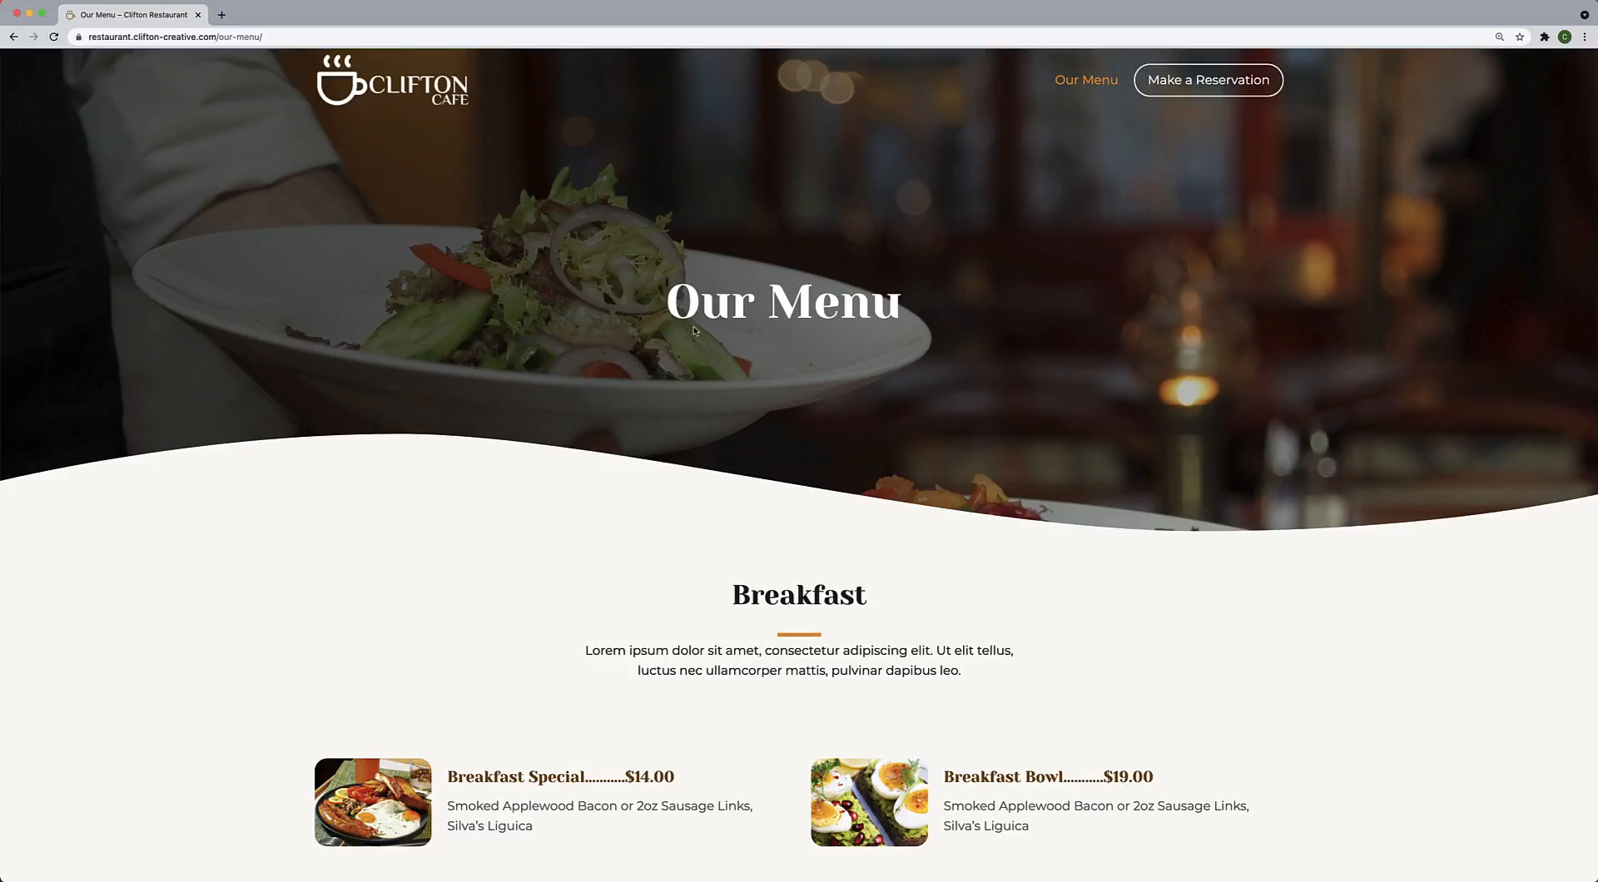
scroll(866, 413, "down", 5)
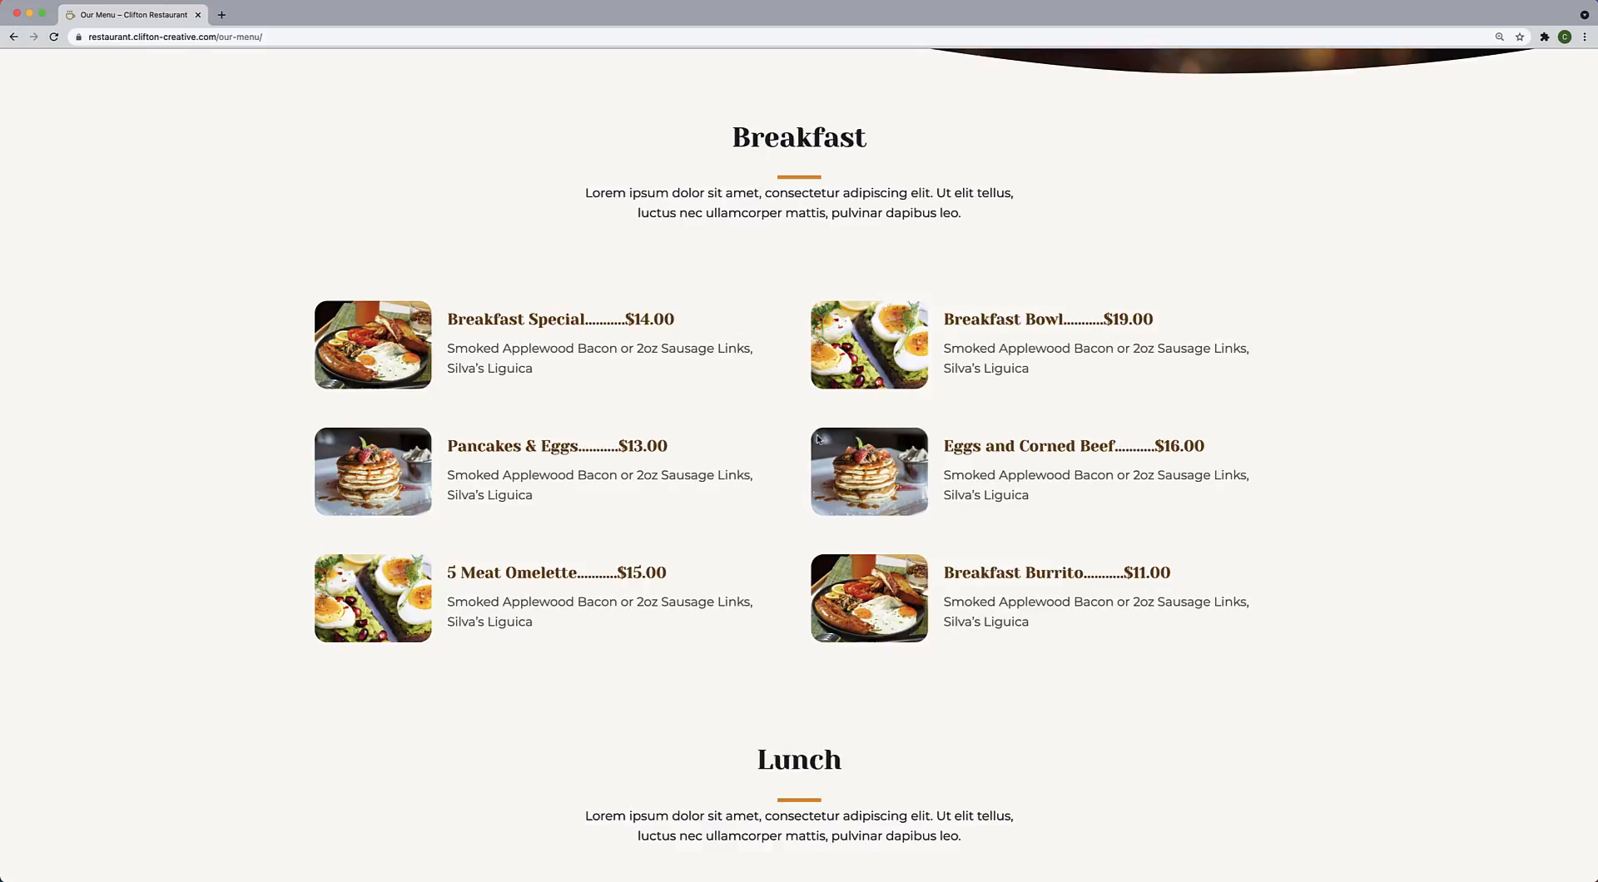
scroll(819, 439, "down", 10)
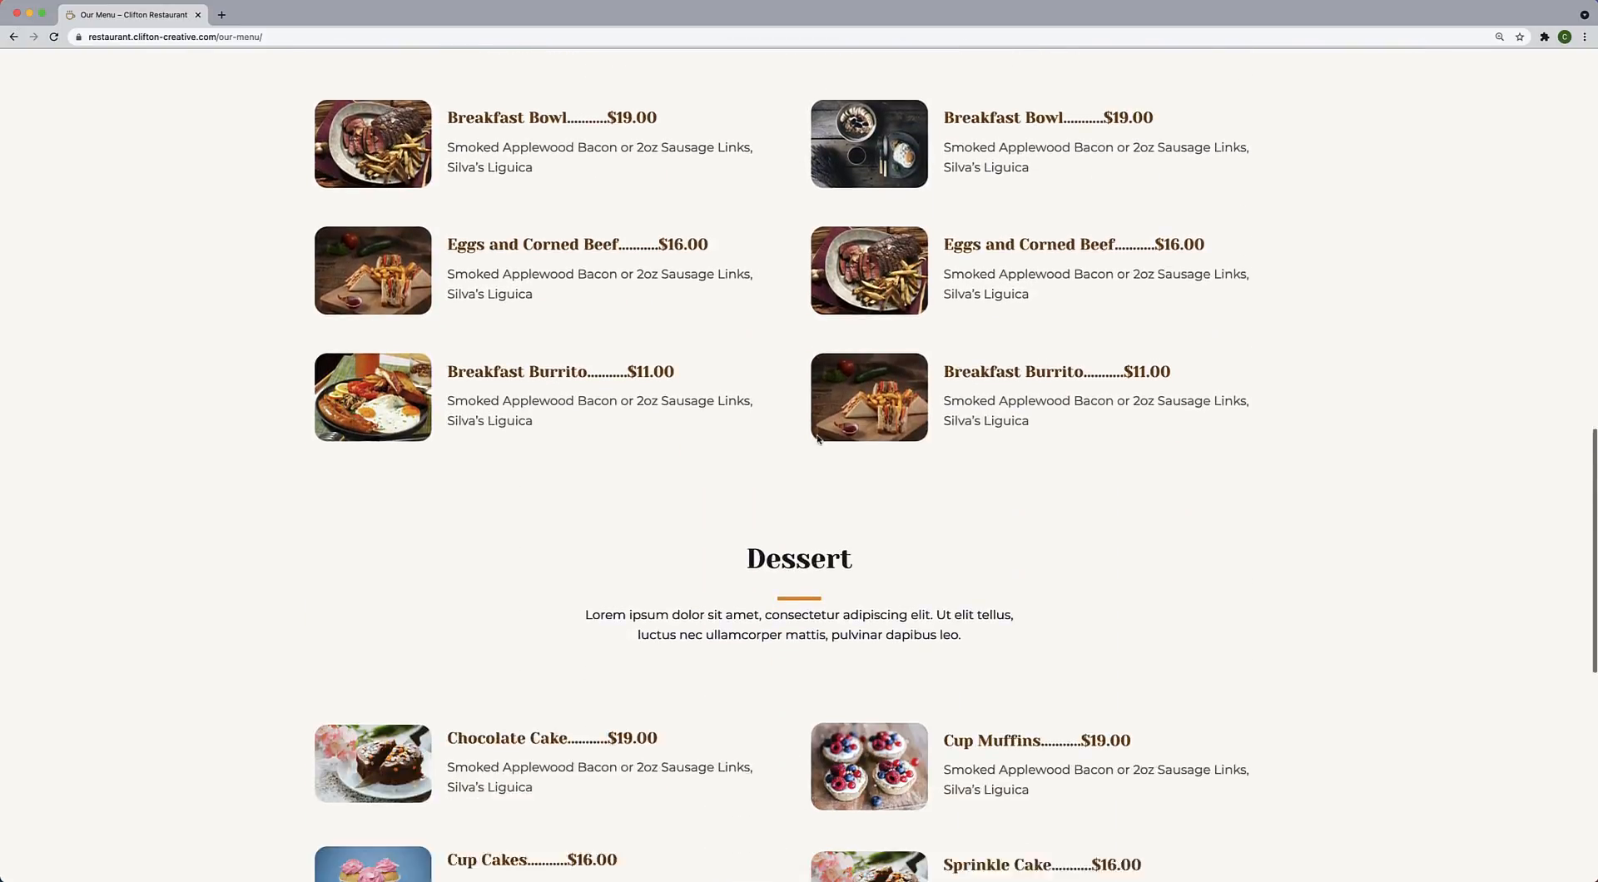
scroll(818, 439, "down", 8)
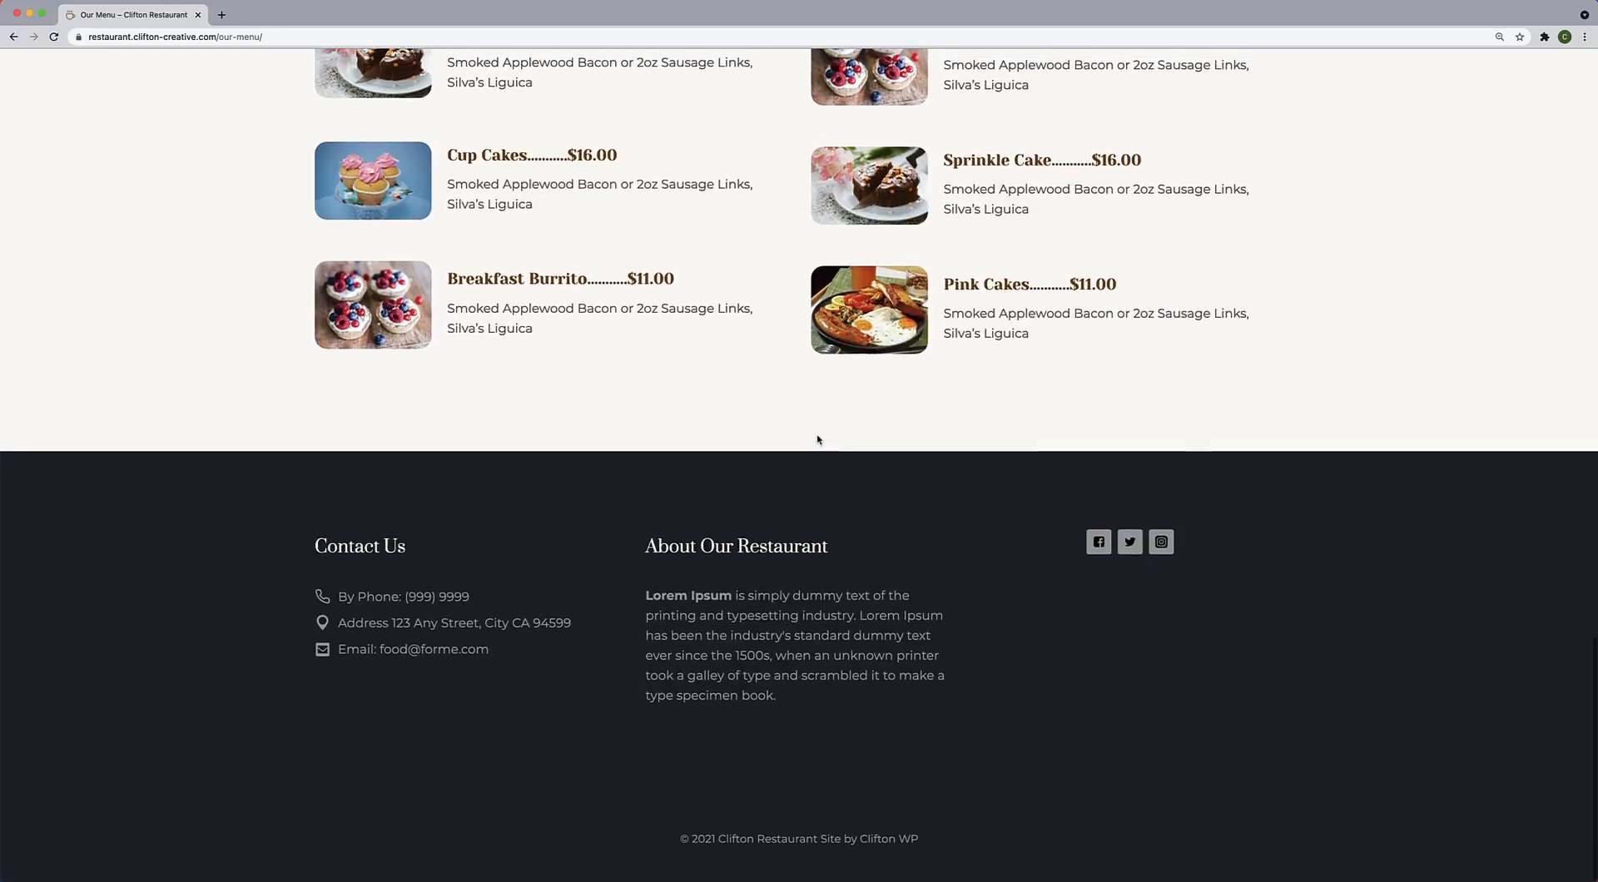
scroll(818, 440, "up", 20)
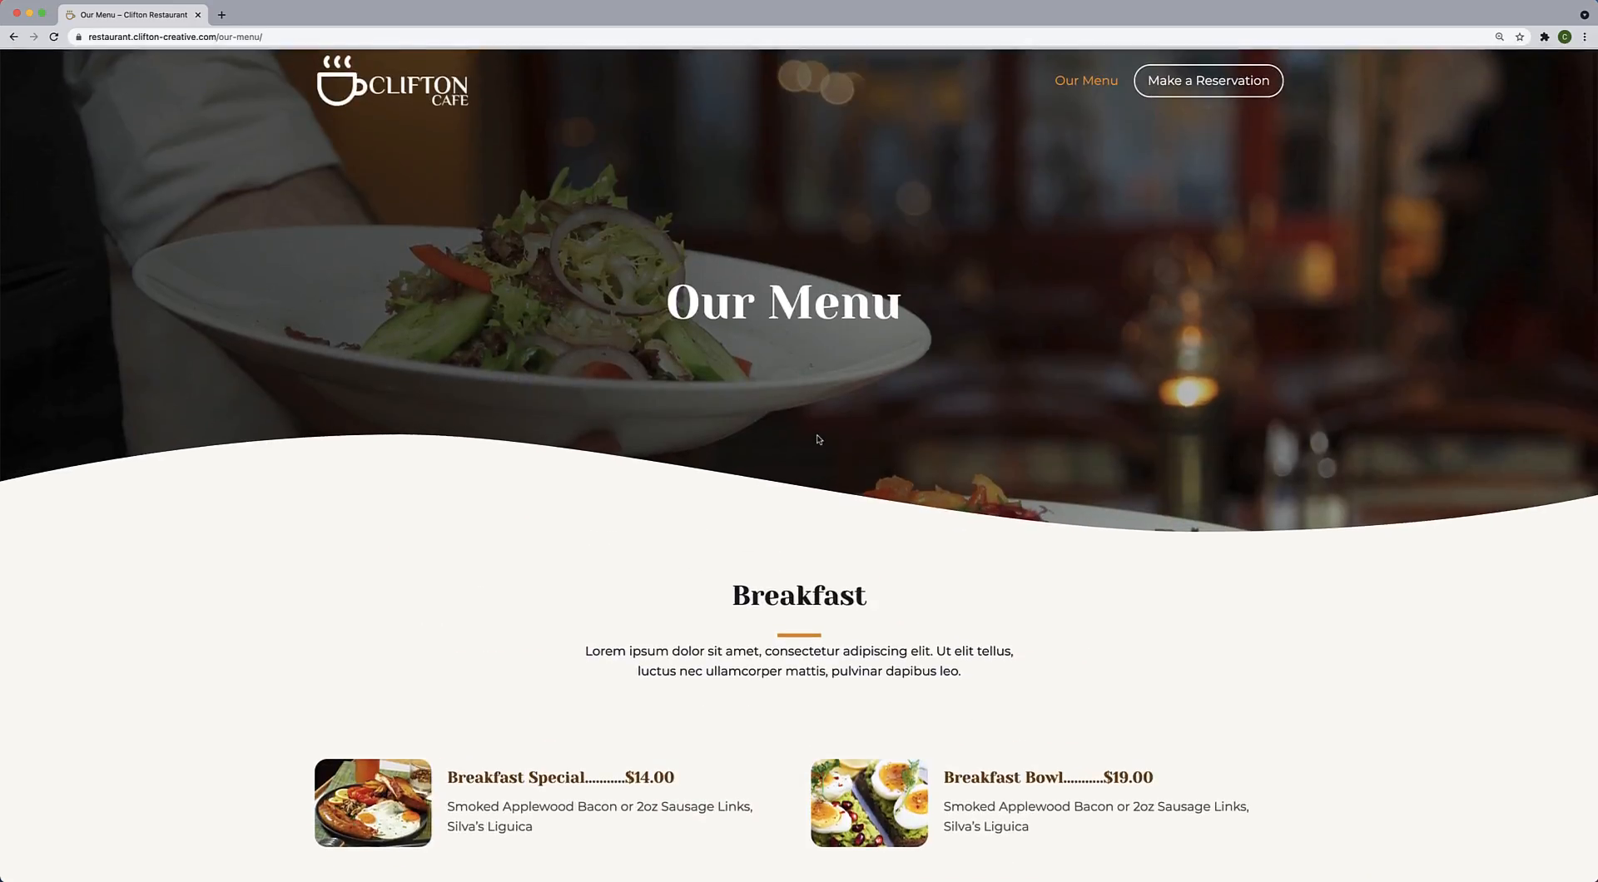
Open the Reservations page and examine the fields of the Make A Reservation form.
left_click(1186, 90)
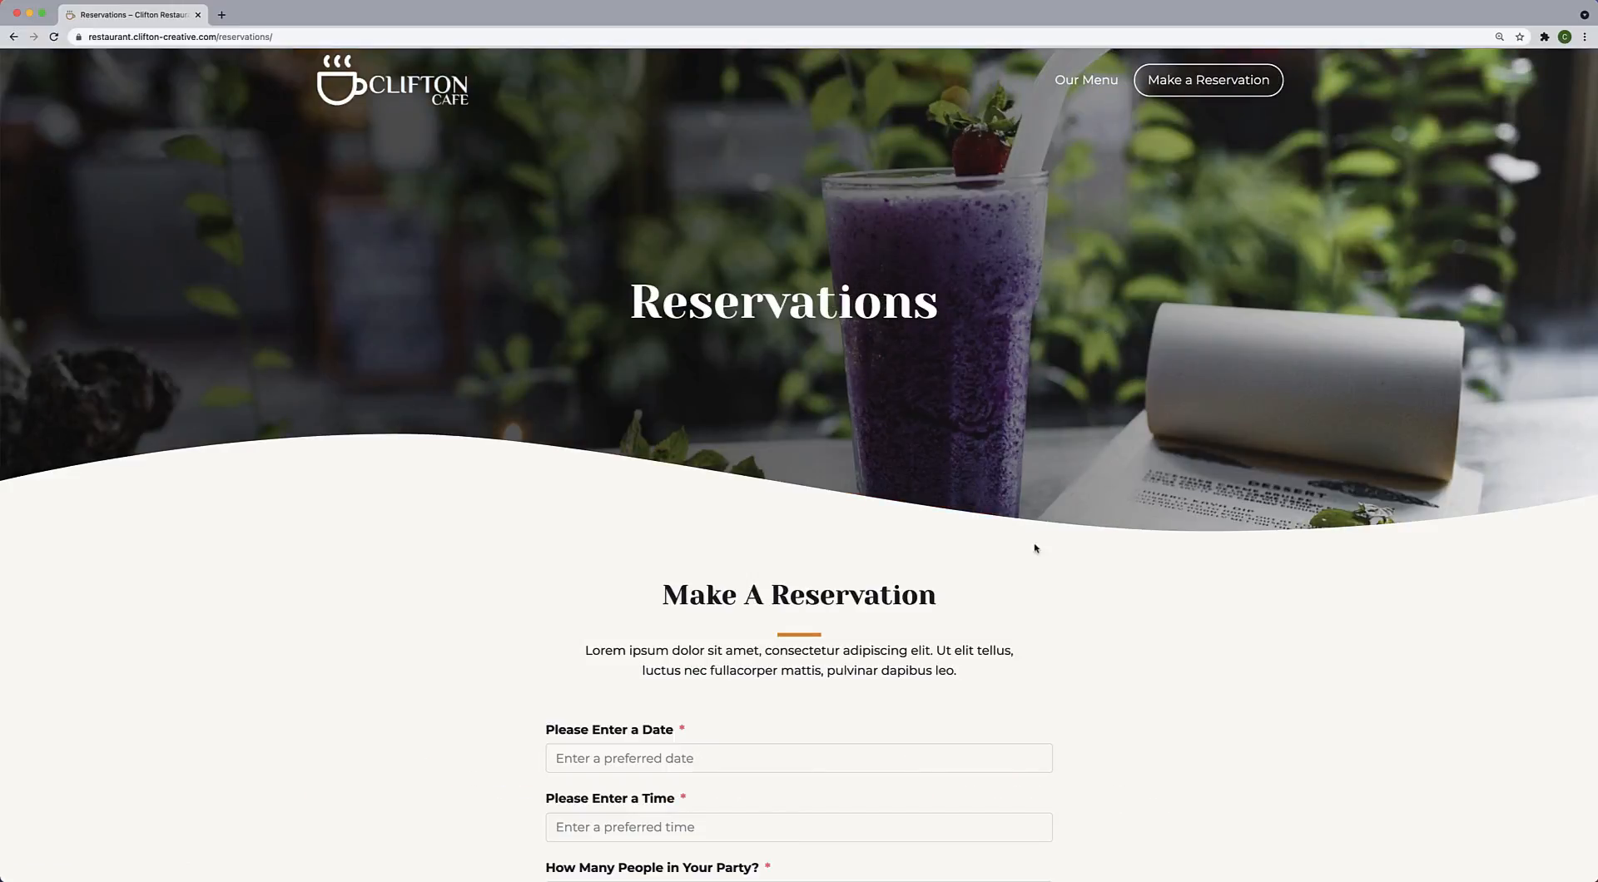
scroll(1037, 548, "down", 4)
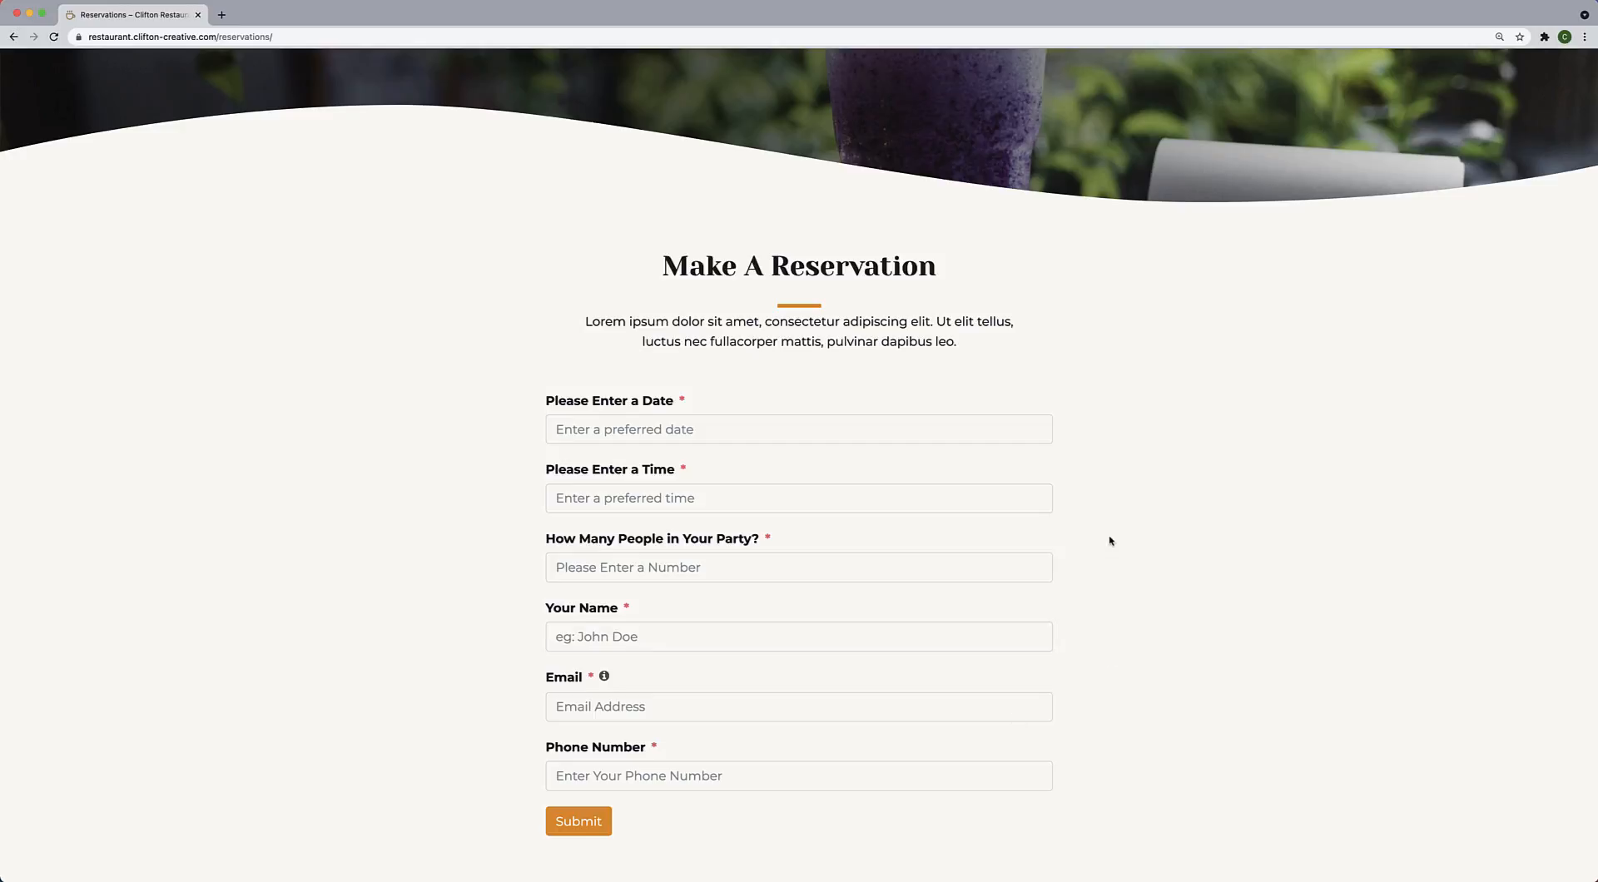
scroll(1109, 540, "up", 4)
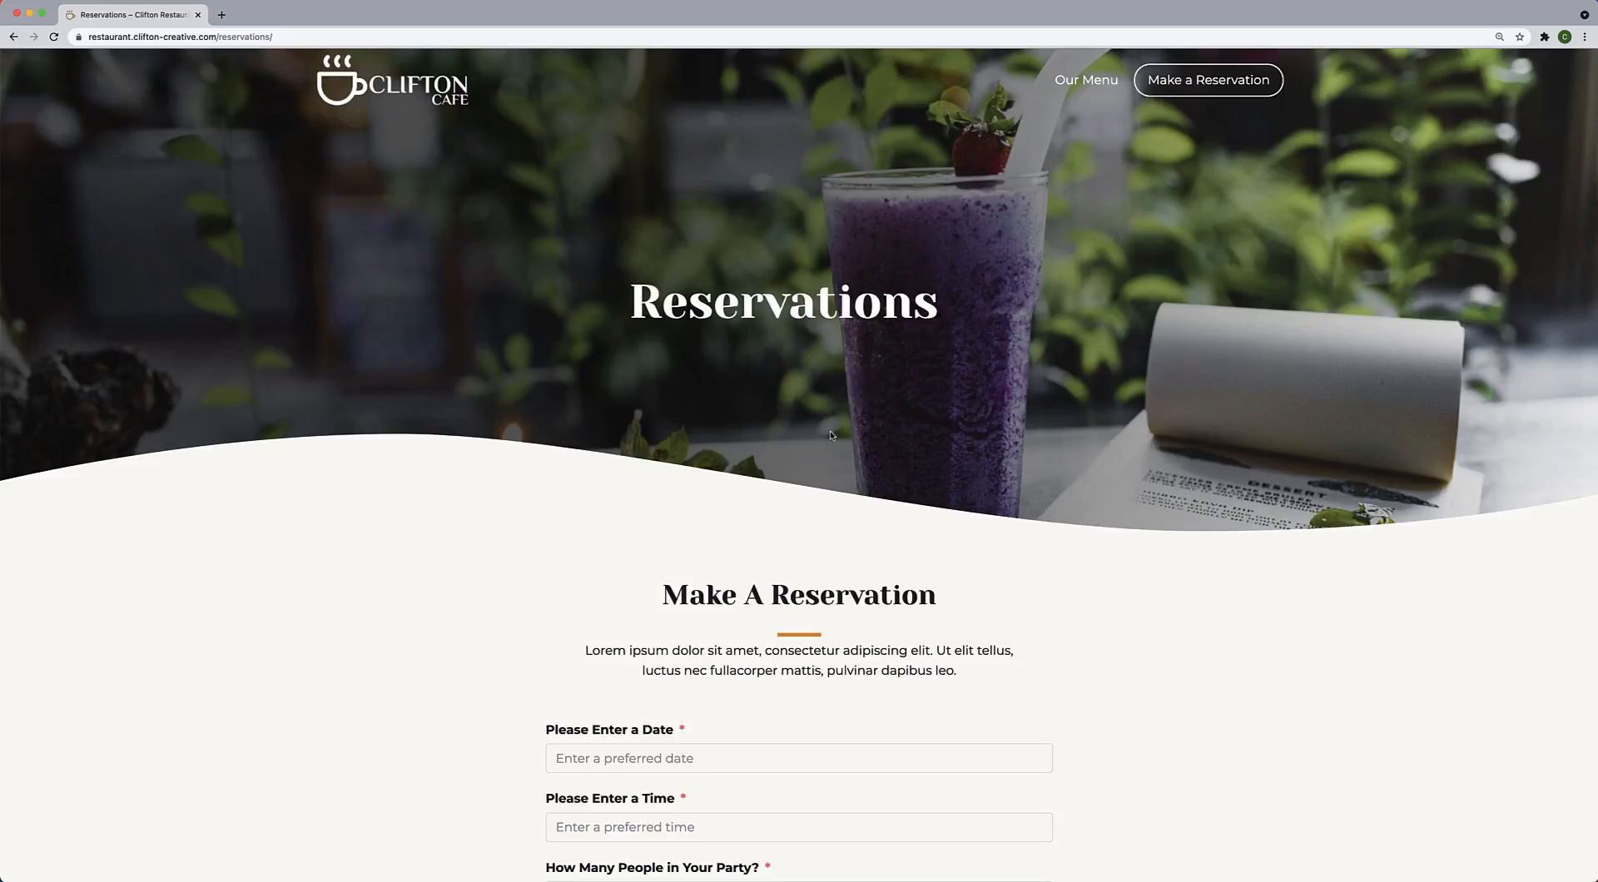
Return to the home page through the site logo, and check that its Make a Reservation link leads to the reservation form.
left_click(440, 104)
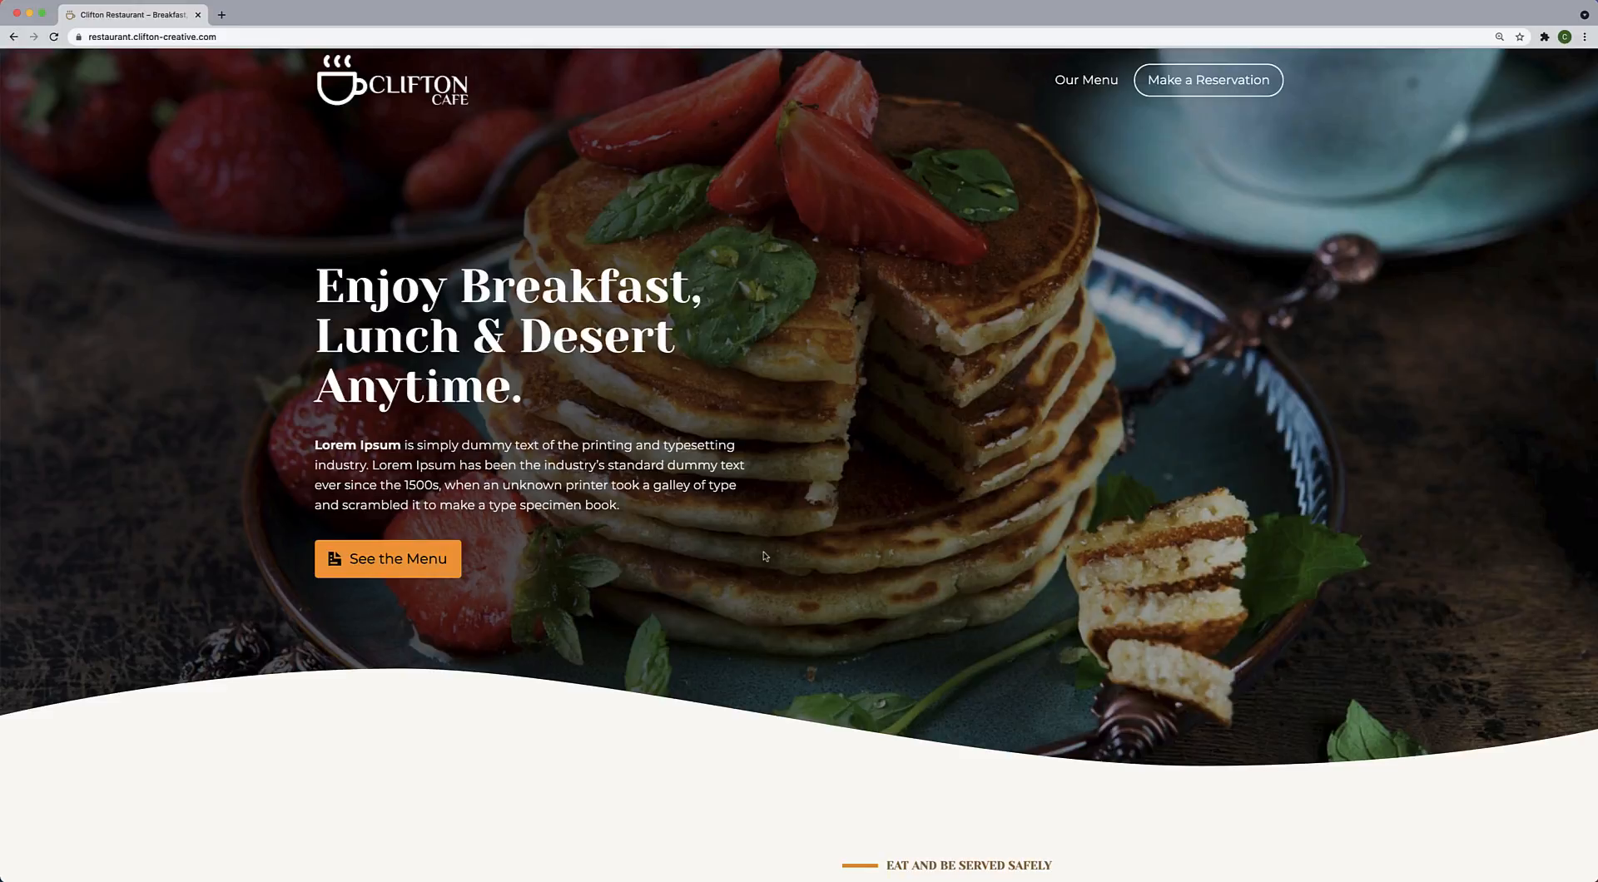
scroll(765, 556, "down", 1)
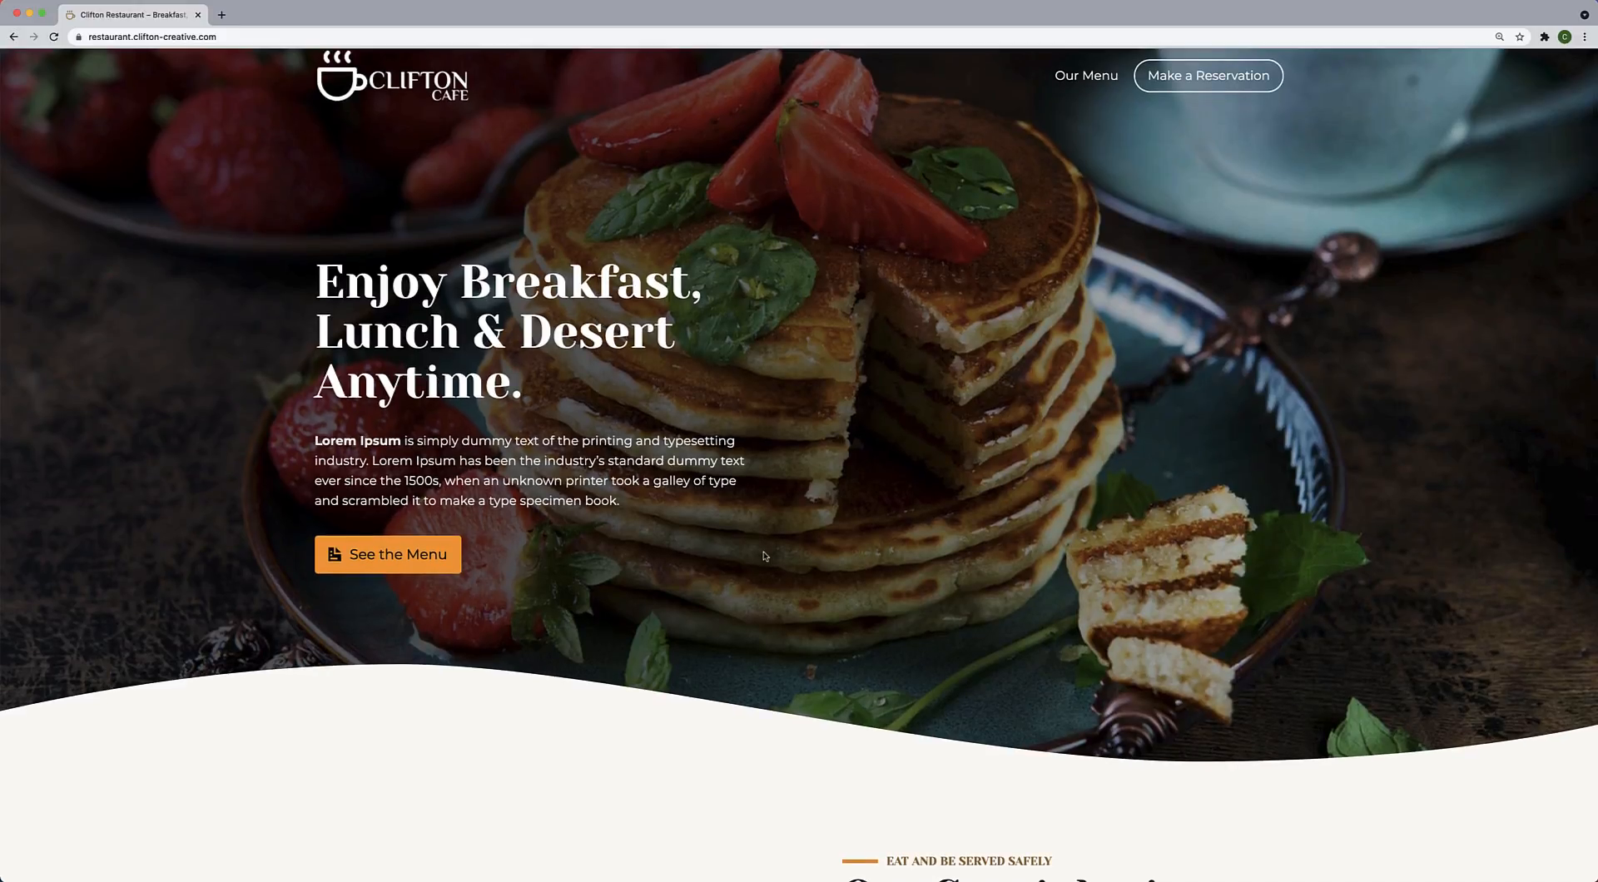
left_click(1208, 76)
scroll(1116, 389, "down", 5)
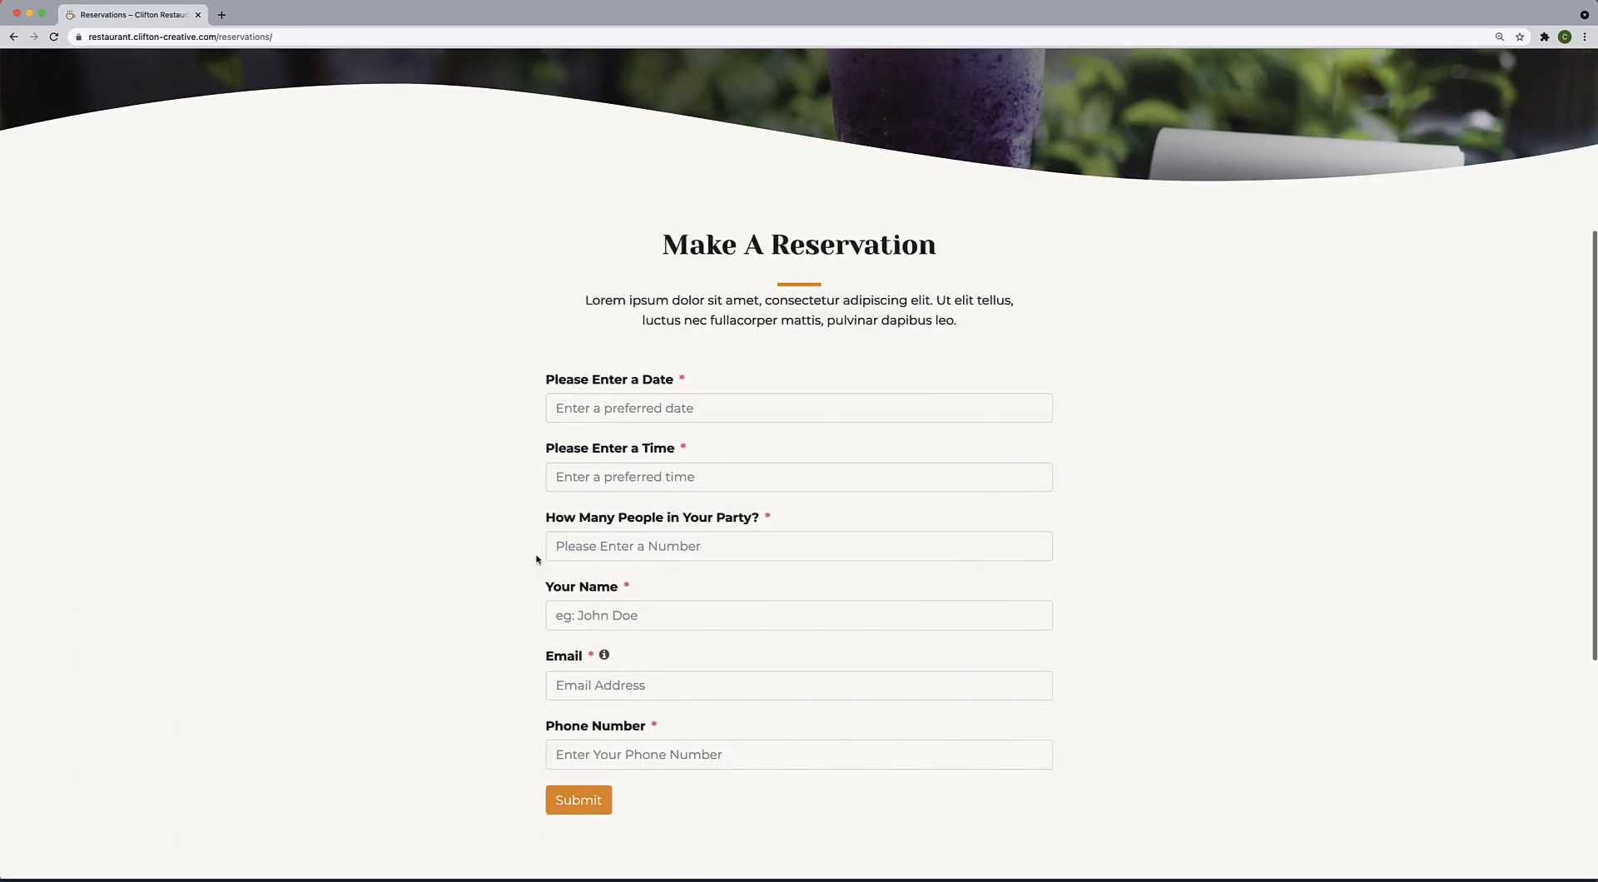
scroll(976, 357, "up", 5)
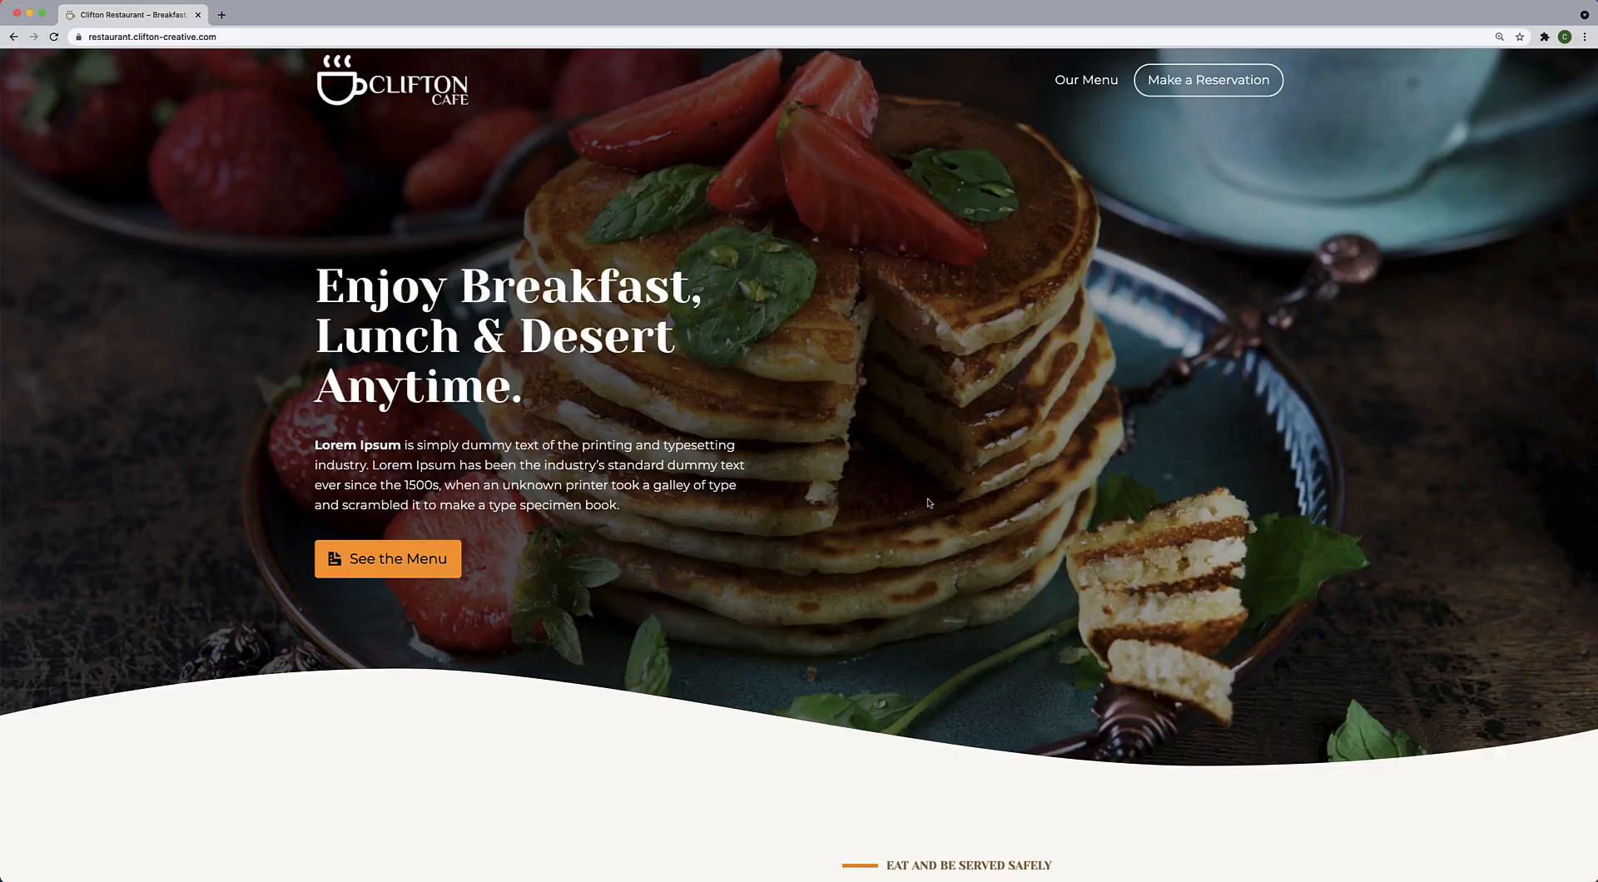
Review the home page layout again, from the hero banner through the specialty and meal cards to Our Featured Specials.
scroll(929, 503, "down", 7)
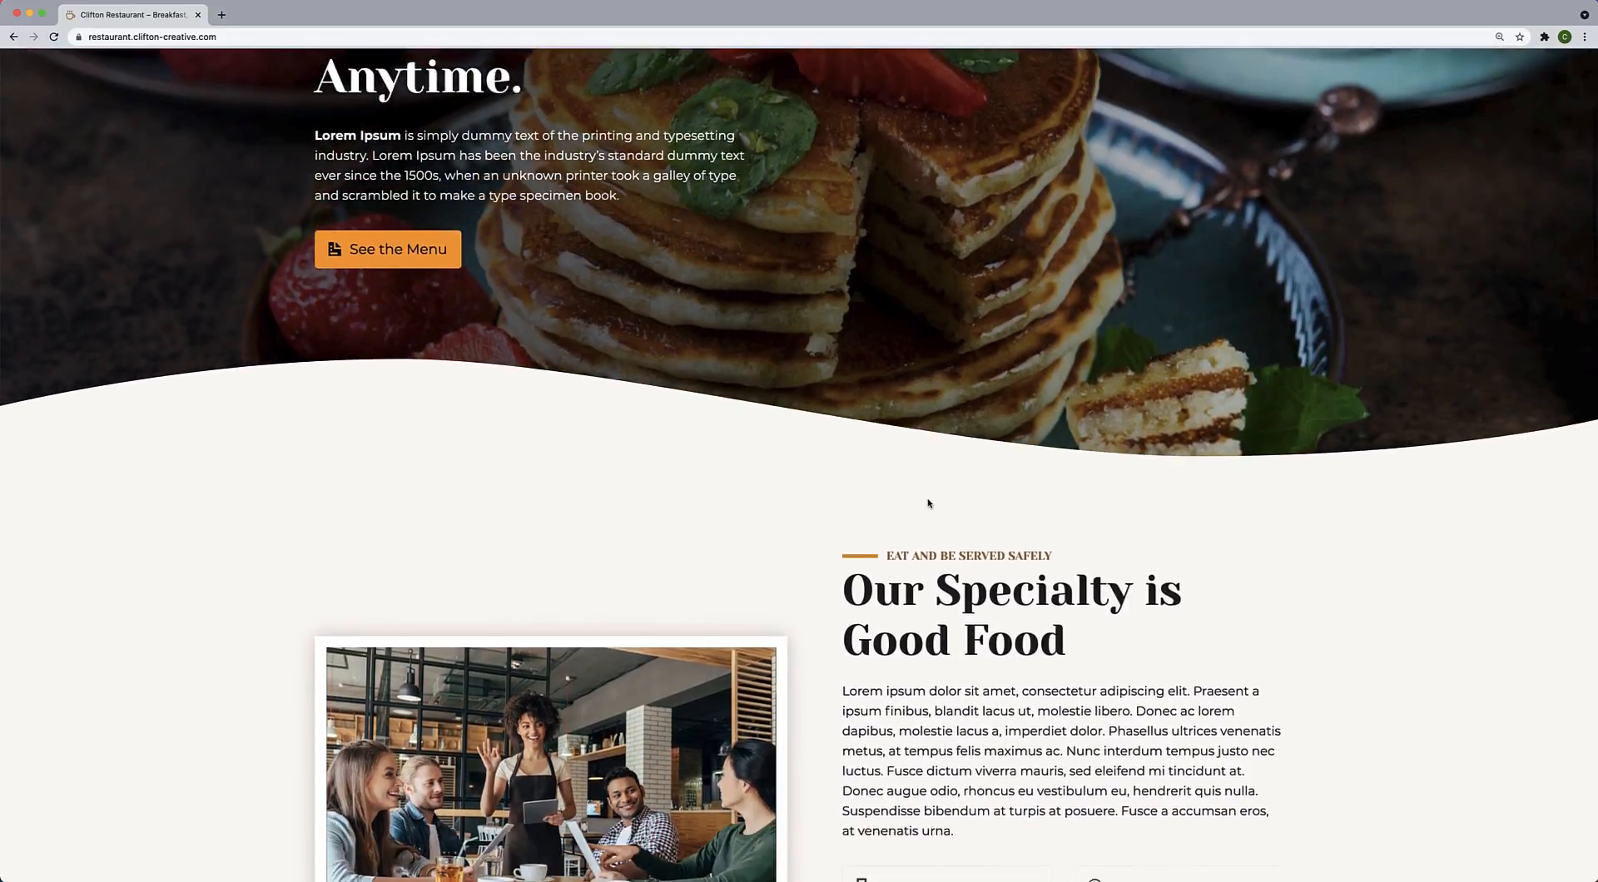
scroll(929, 503, "down", 3)
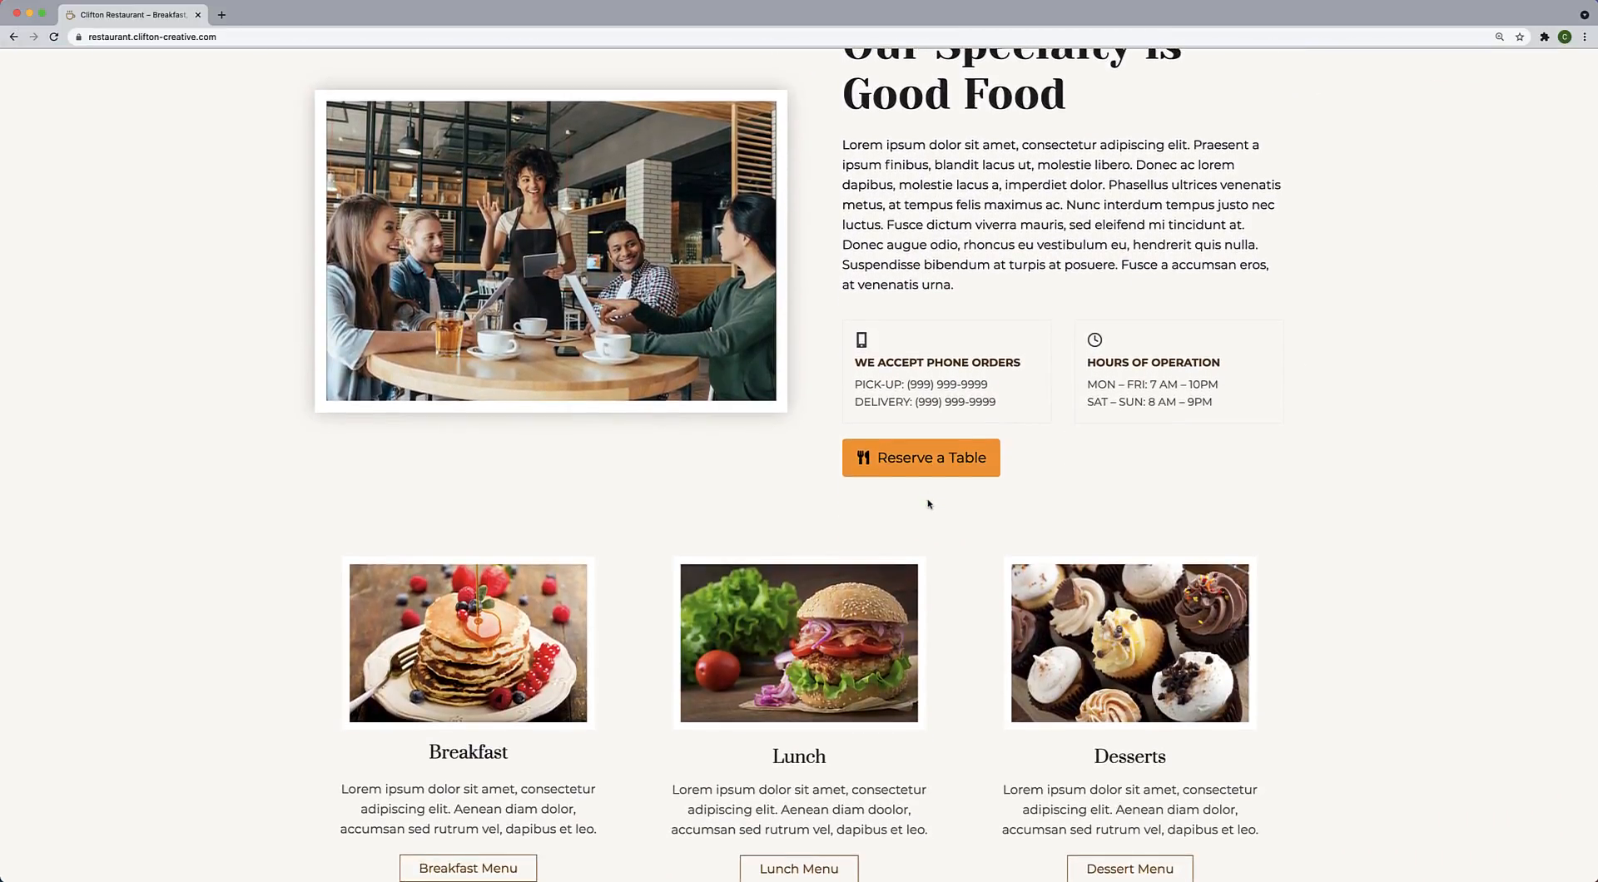
scroll(929, 526, "down", 1)
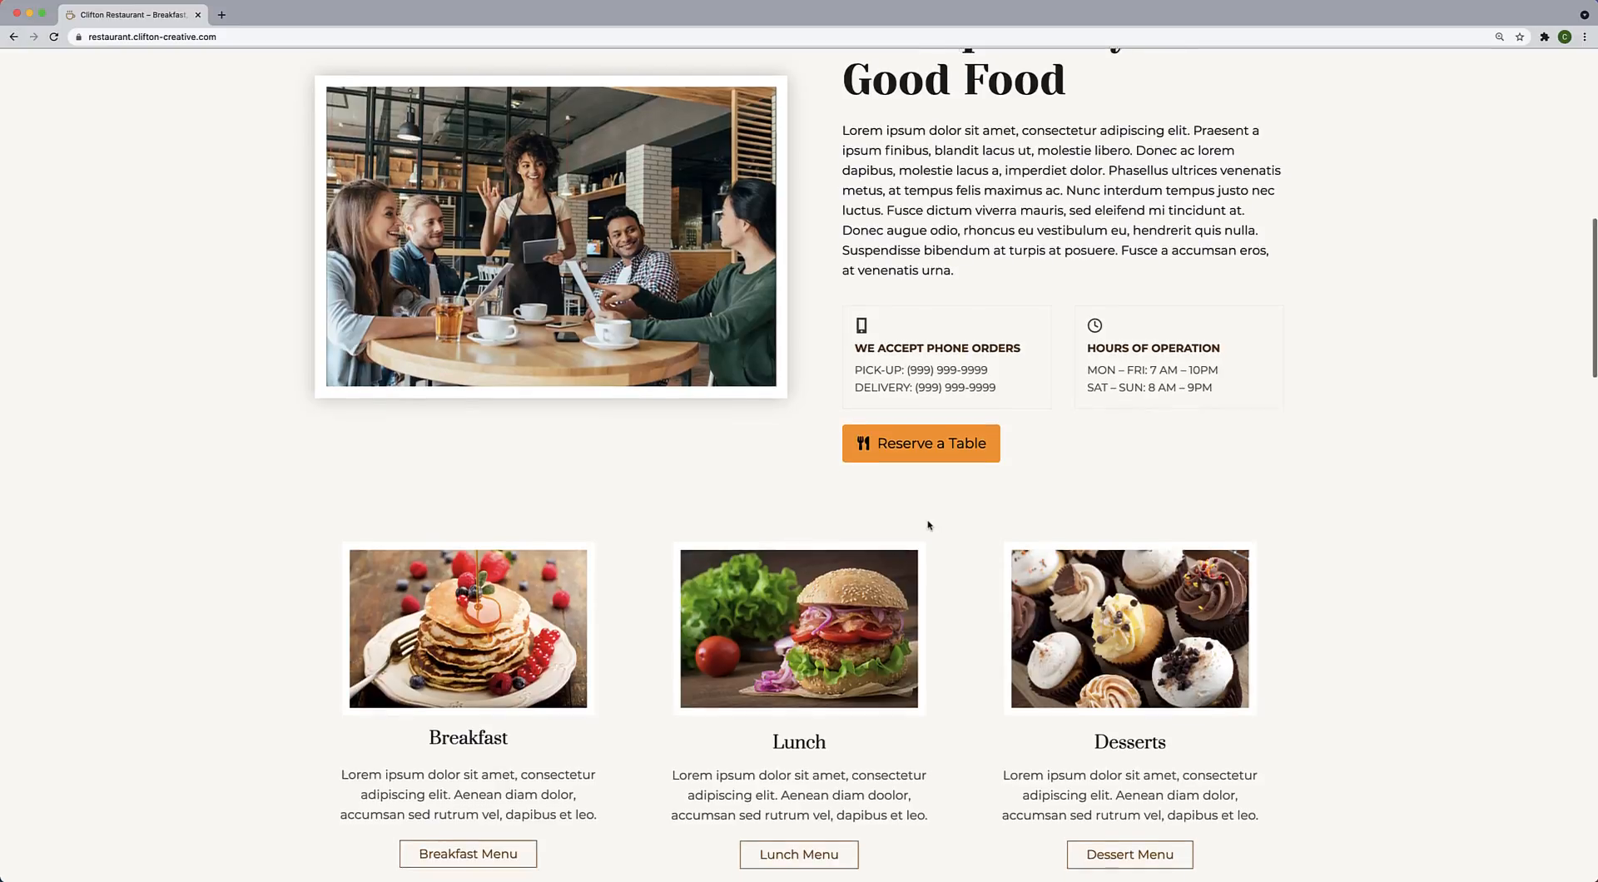
key("Tab")
scroll(928, 525, "down", 3)
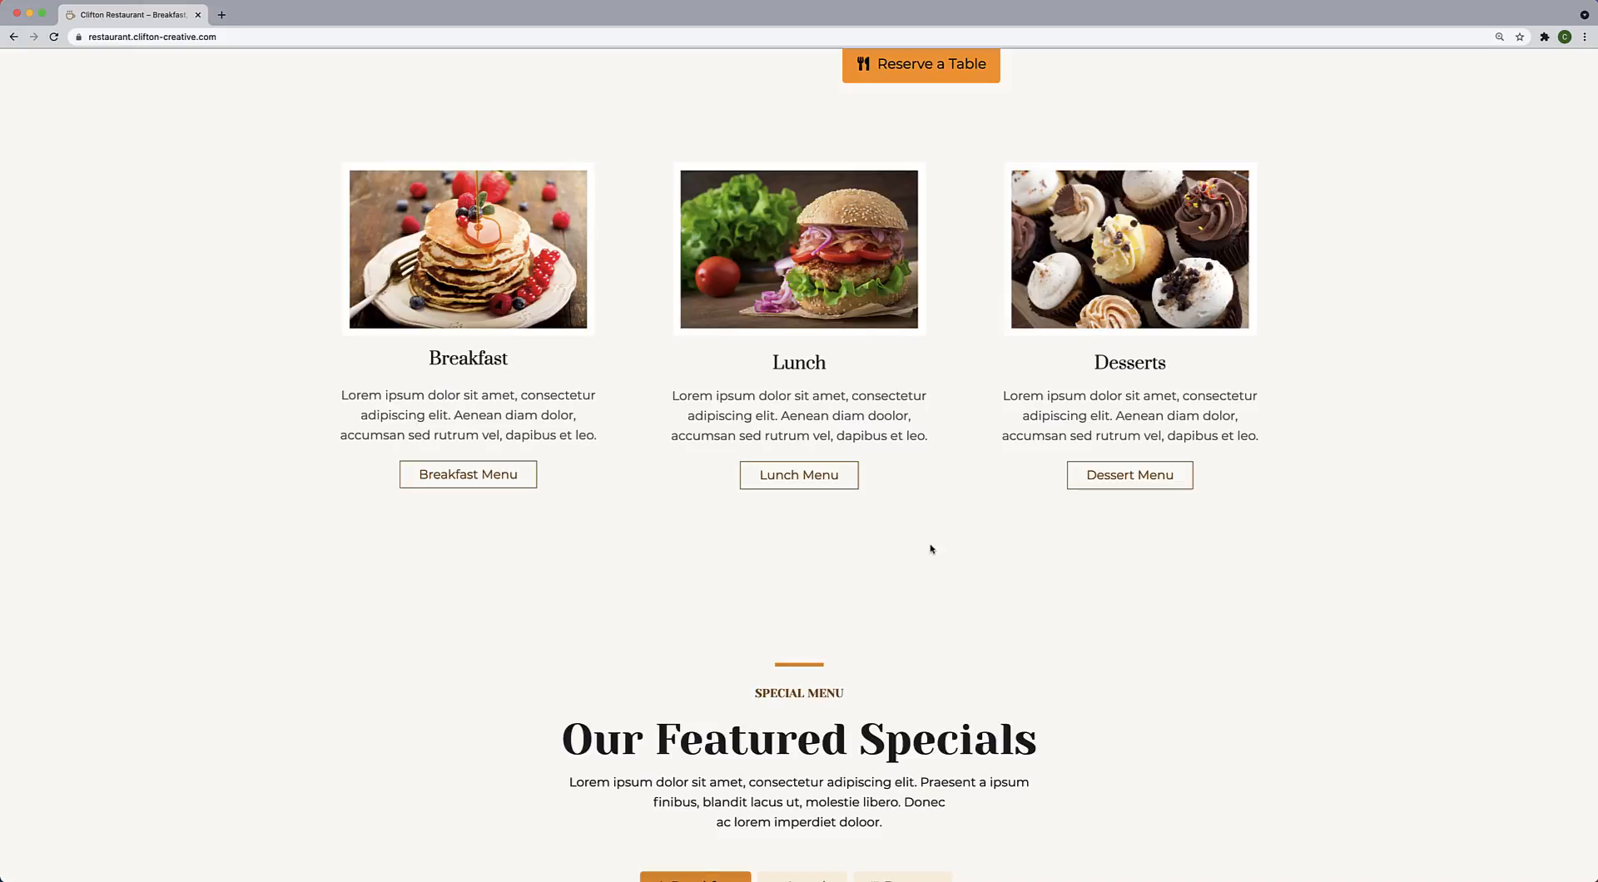
scroll(931, 547, "down", 2)
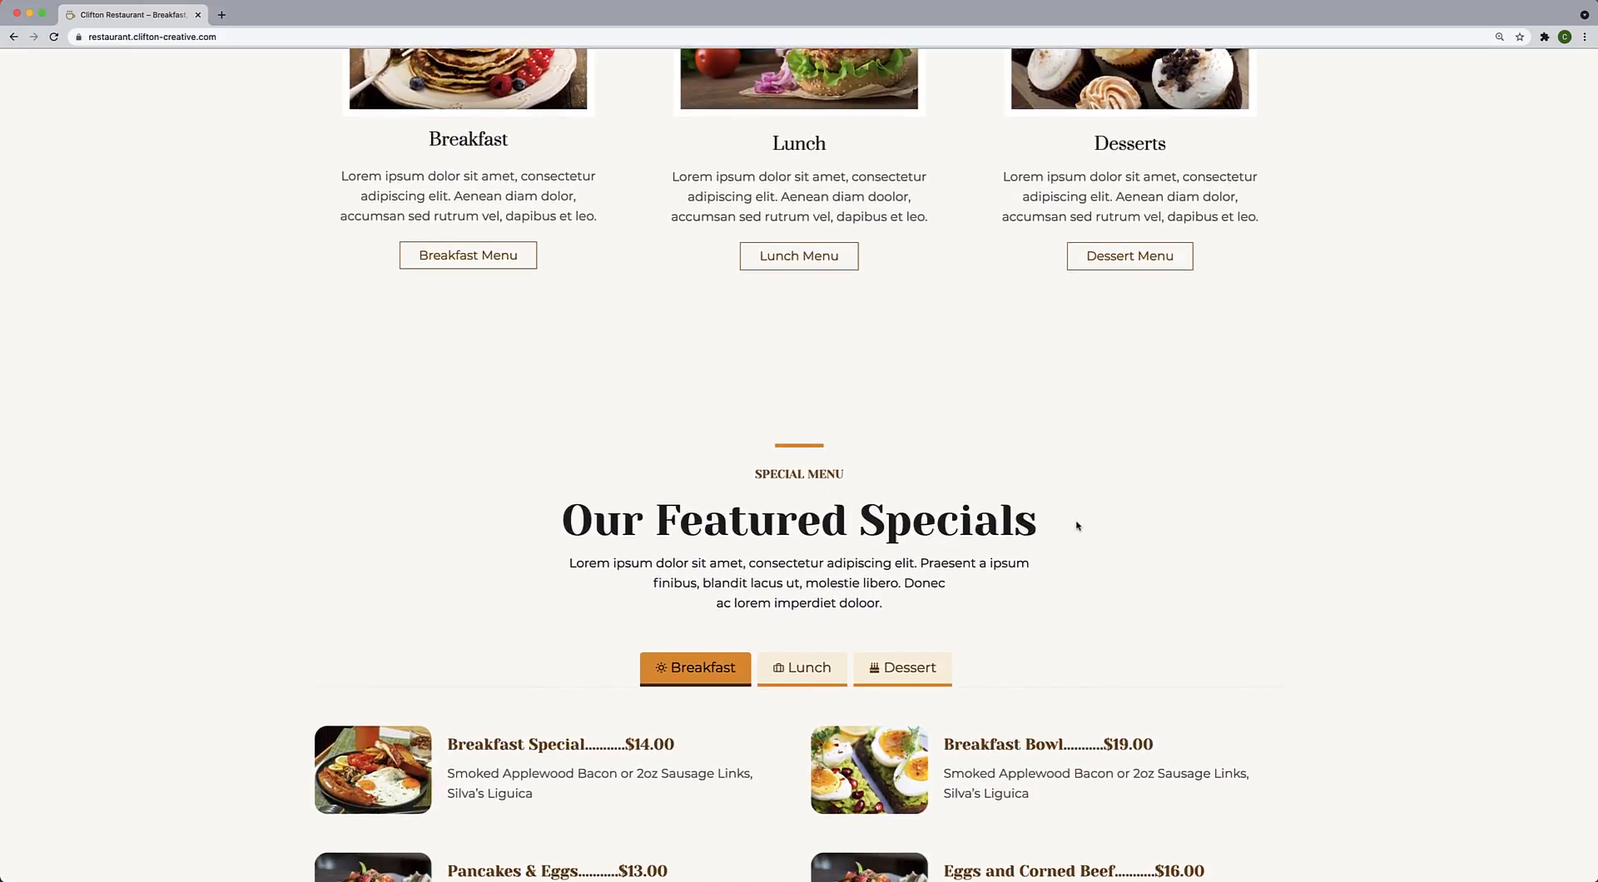
scroll(1077, 526, "up", 5)
key("Tab")
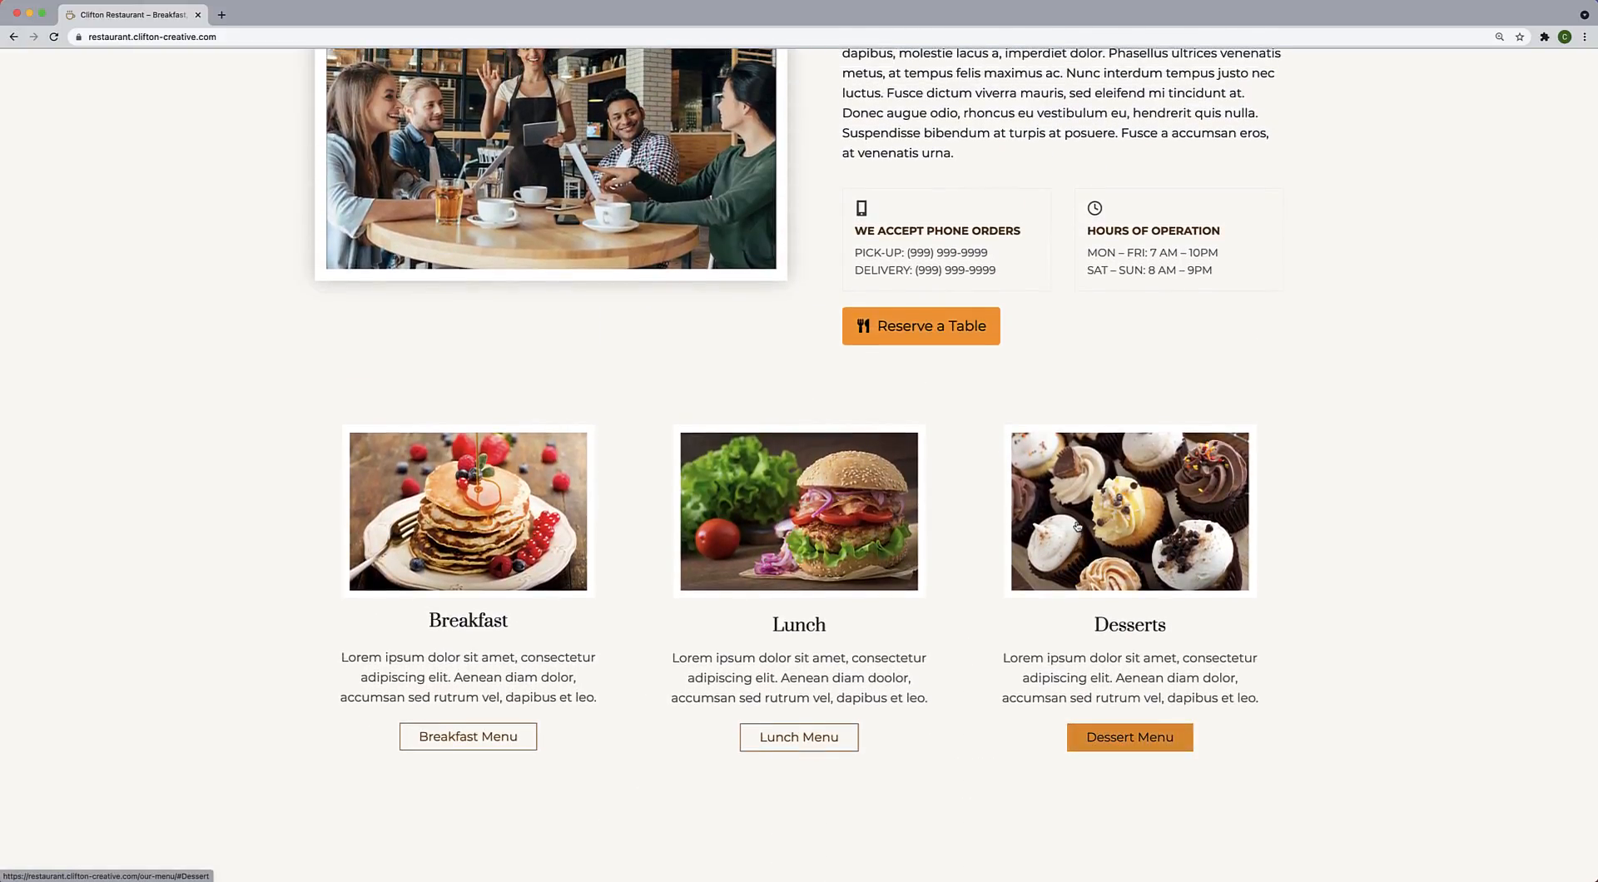
scroll(1330, 530, "up", 10)
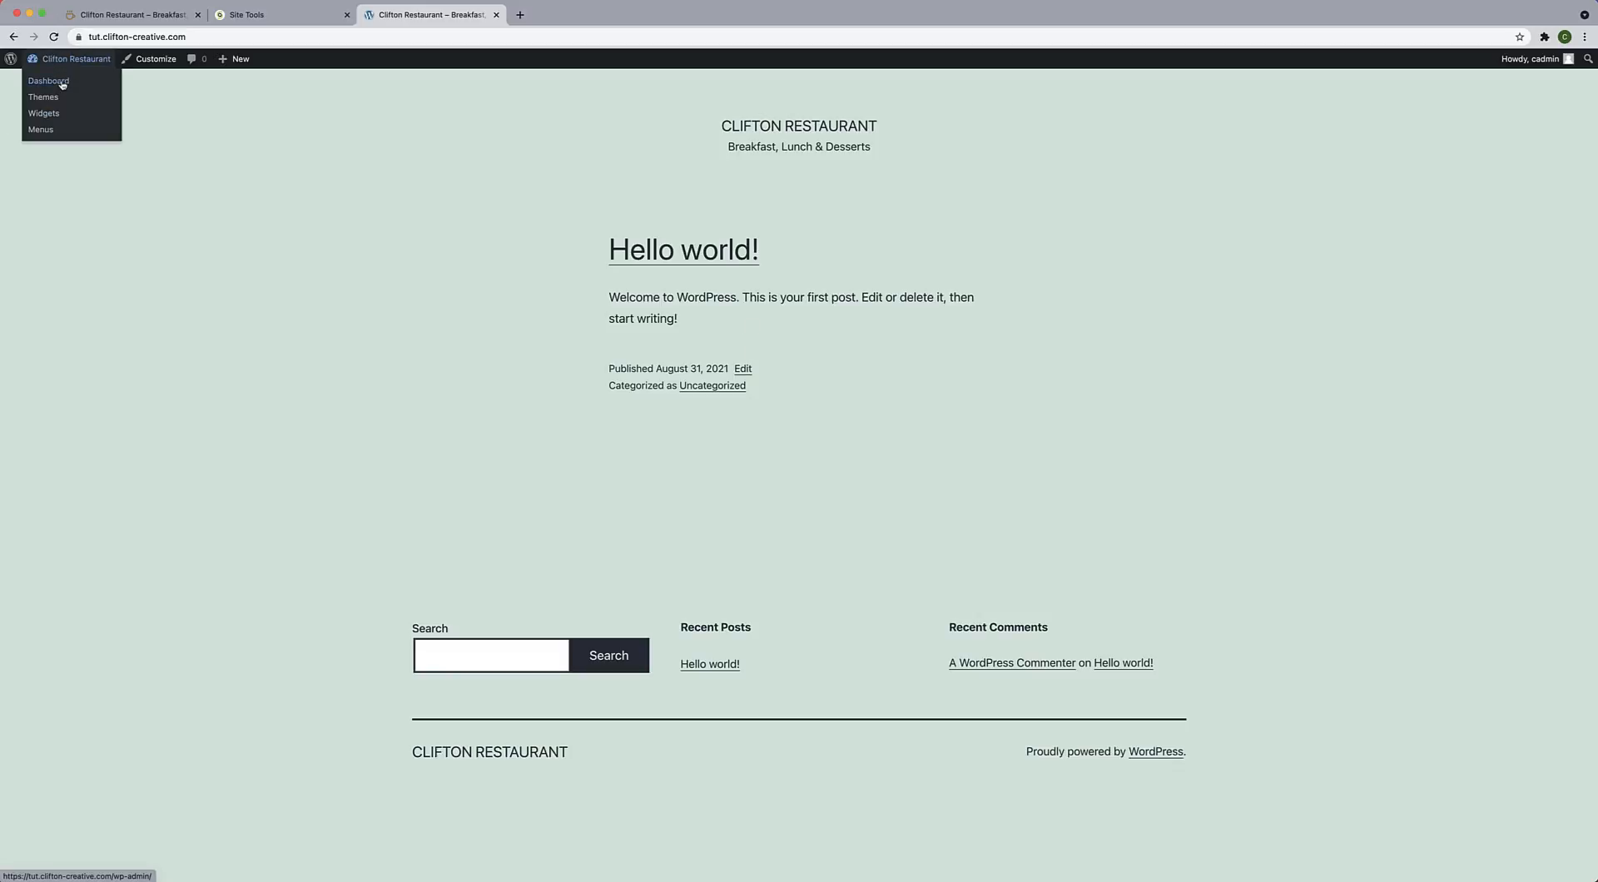
Find the Kadence theme in the WordPress theme directory, install and activate it, and view the site's front page.
left_click(62, 84)
mouse_move(50, 259)
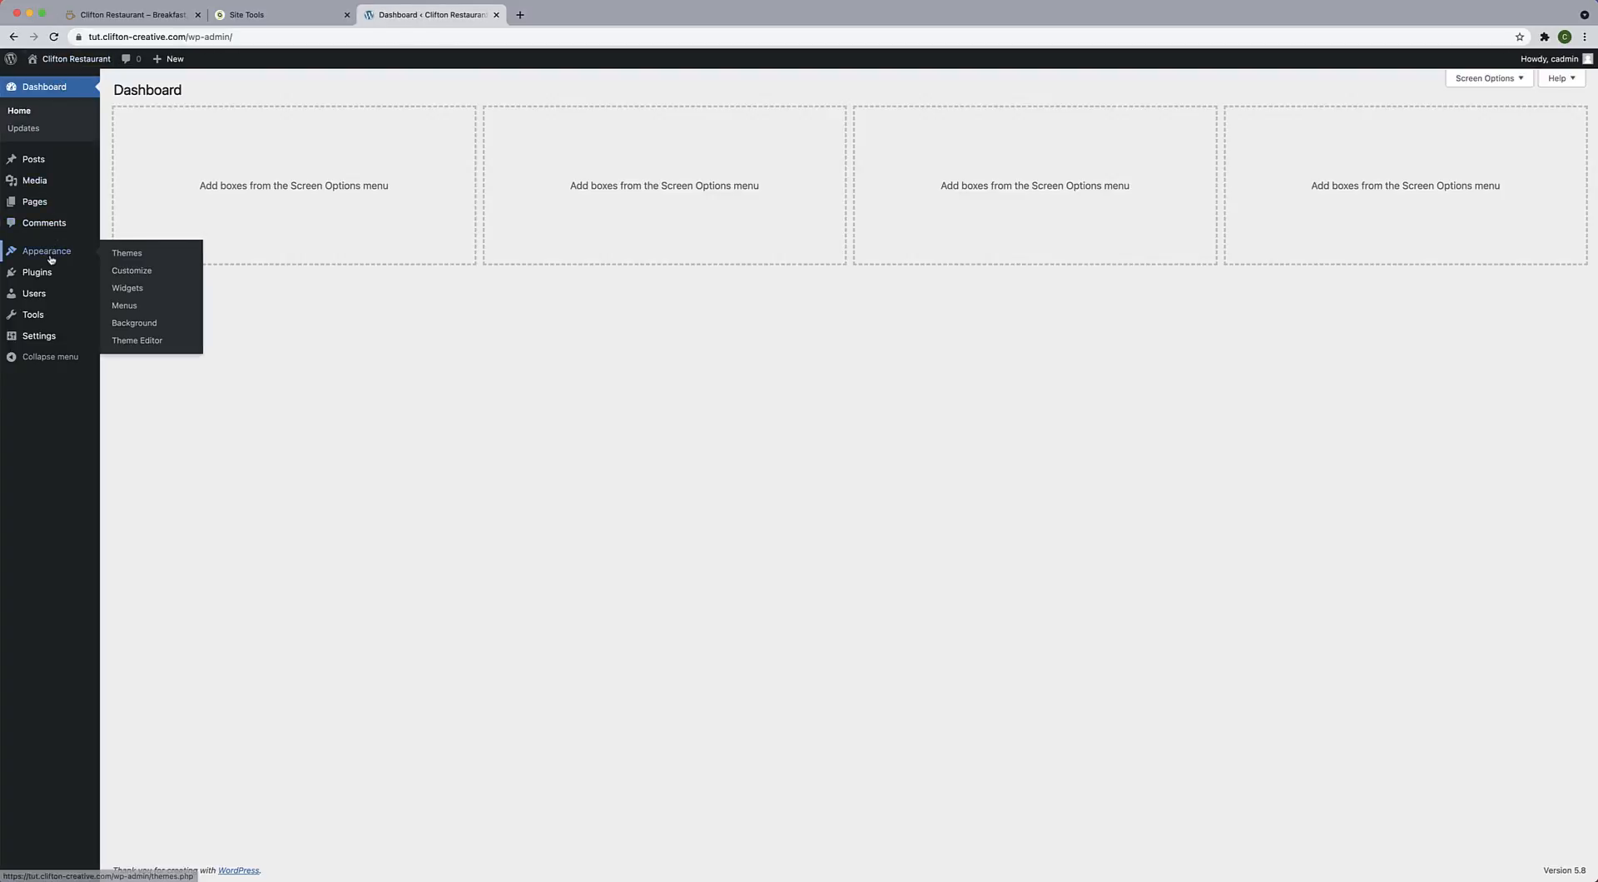
left_click(134, 261)
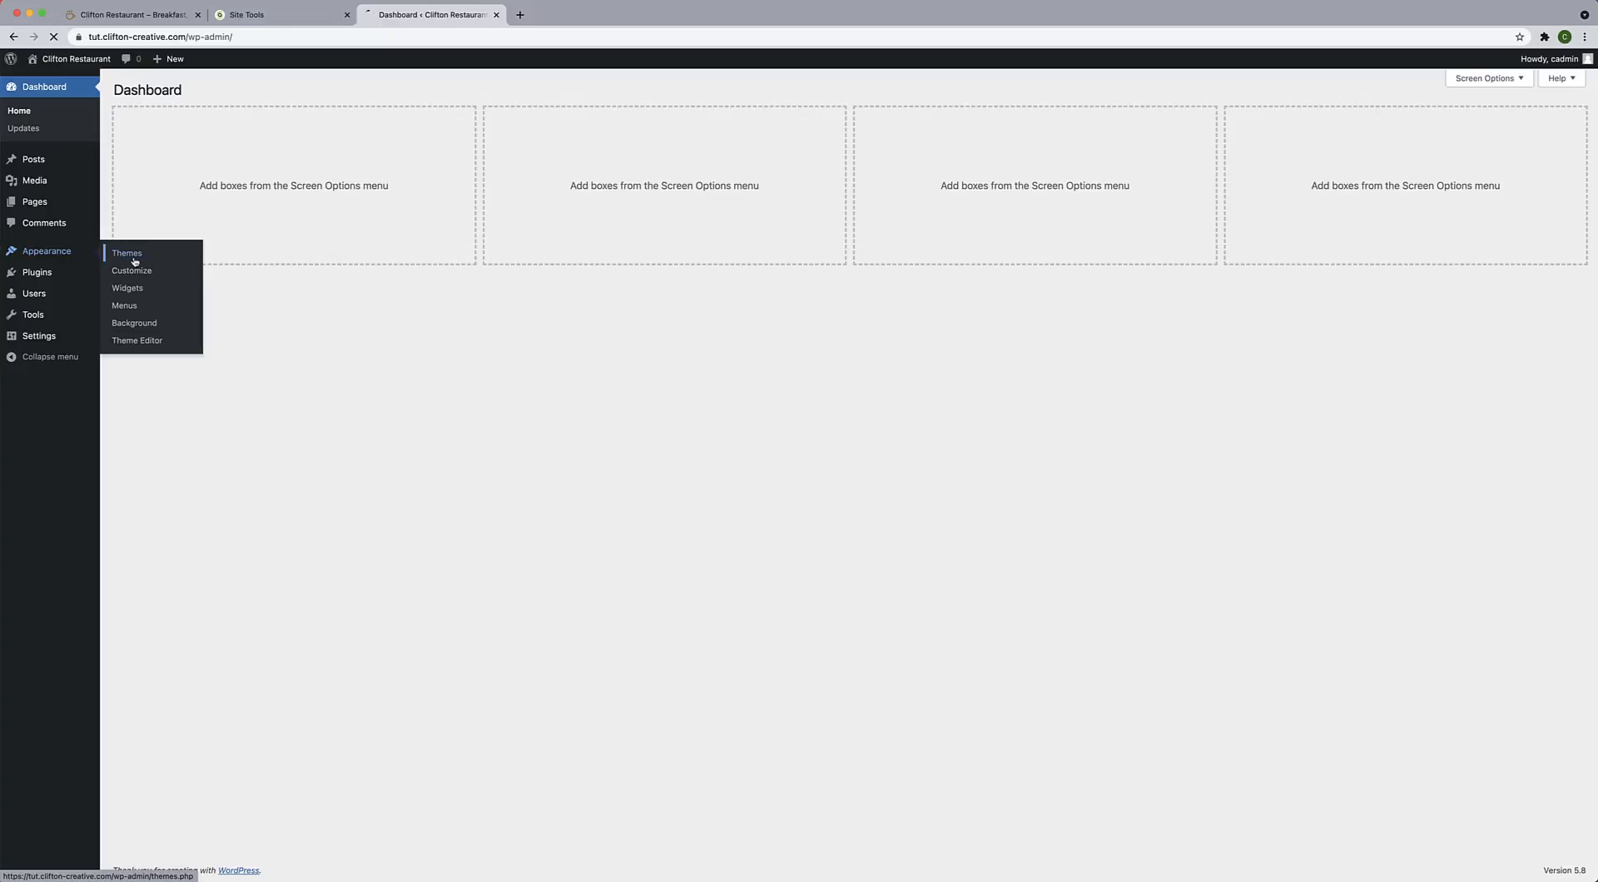
left_click(229, 91)
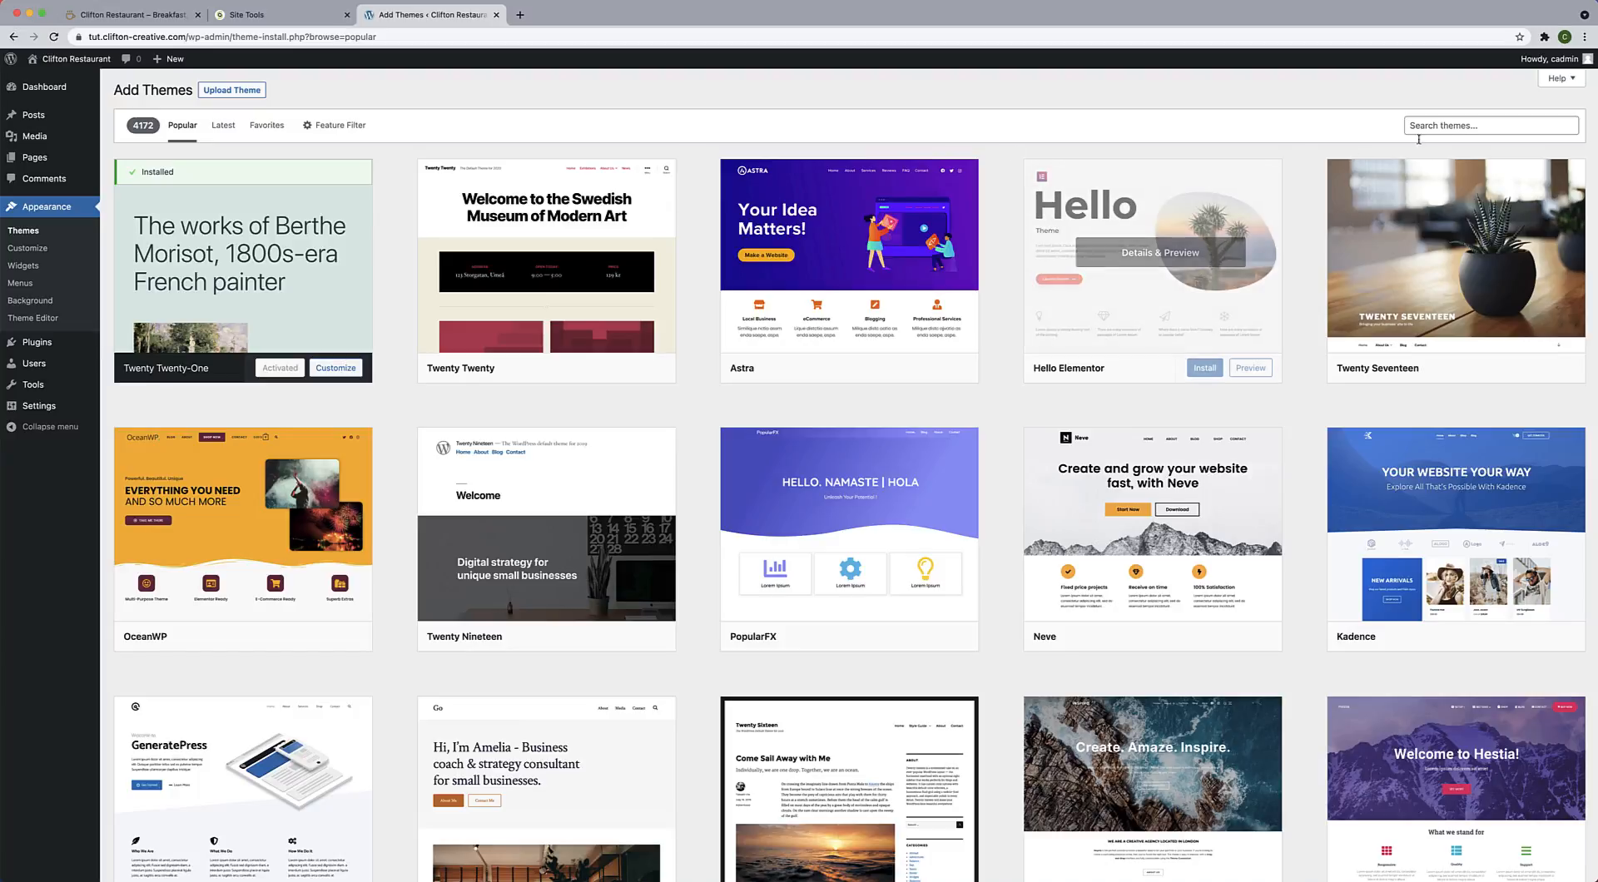
left_click(1452, 125)
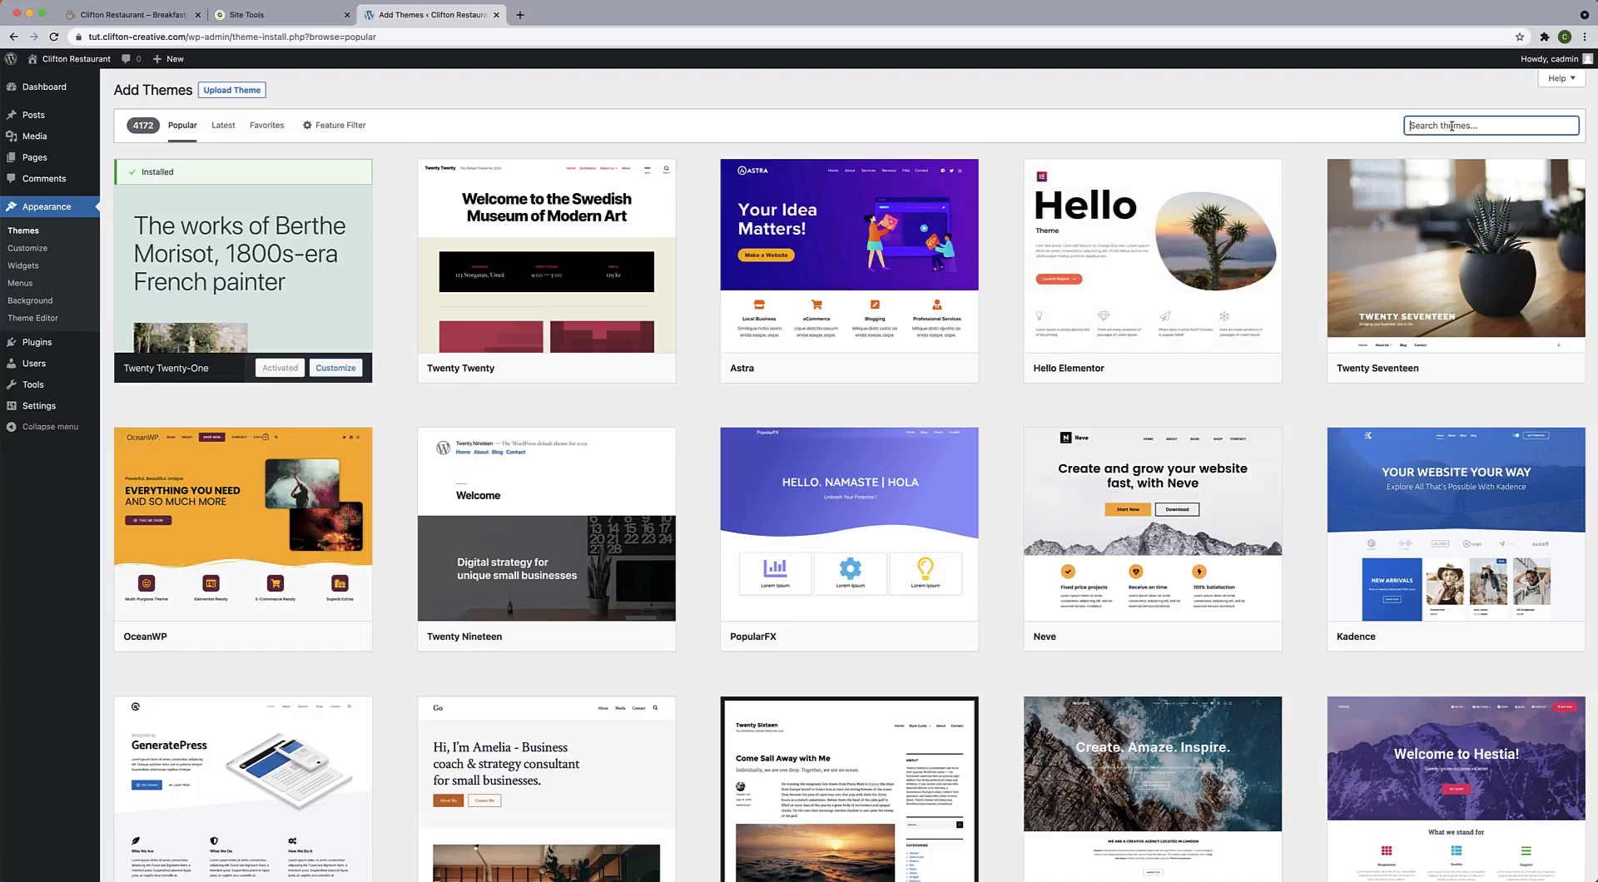
type("kadence")
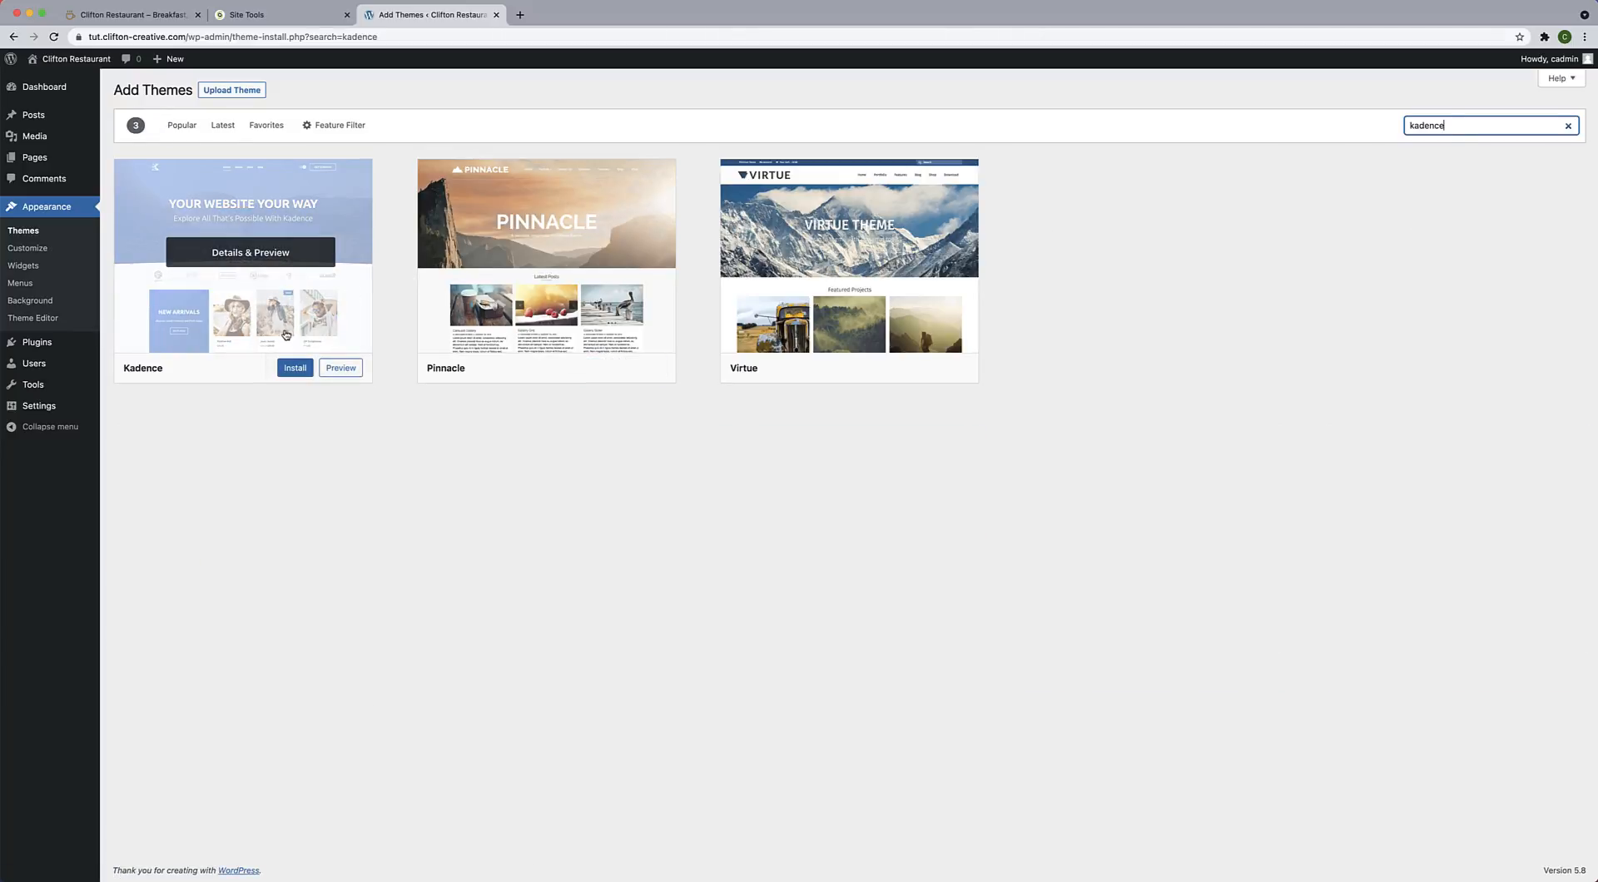
left_click(297, 371)
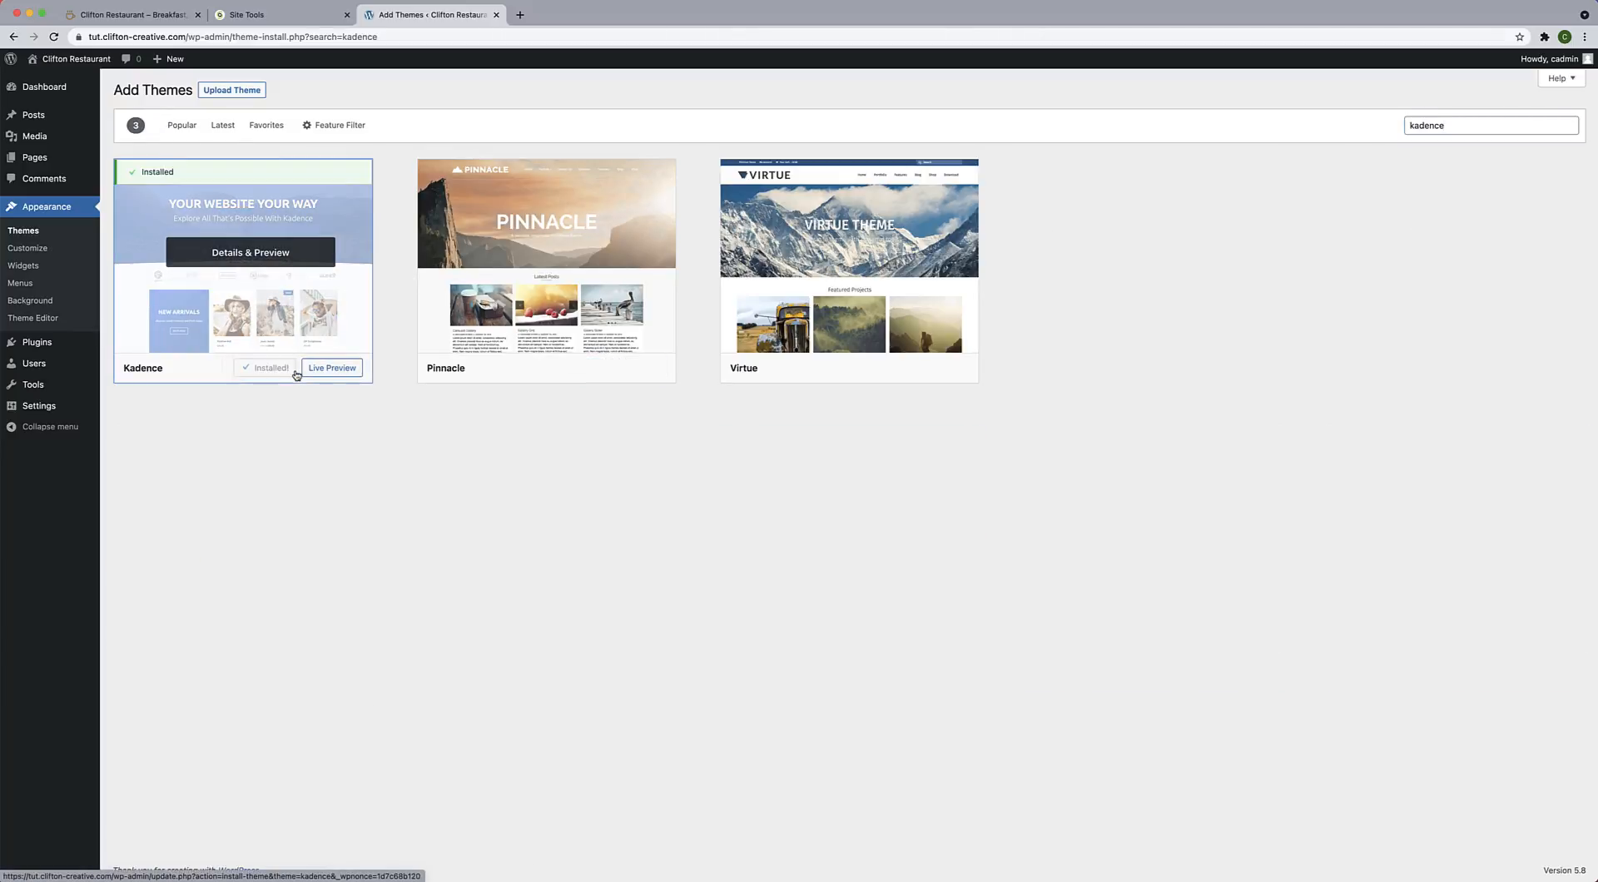
left_click(289, 372)
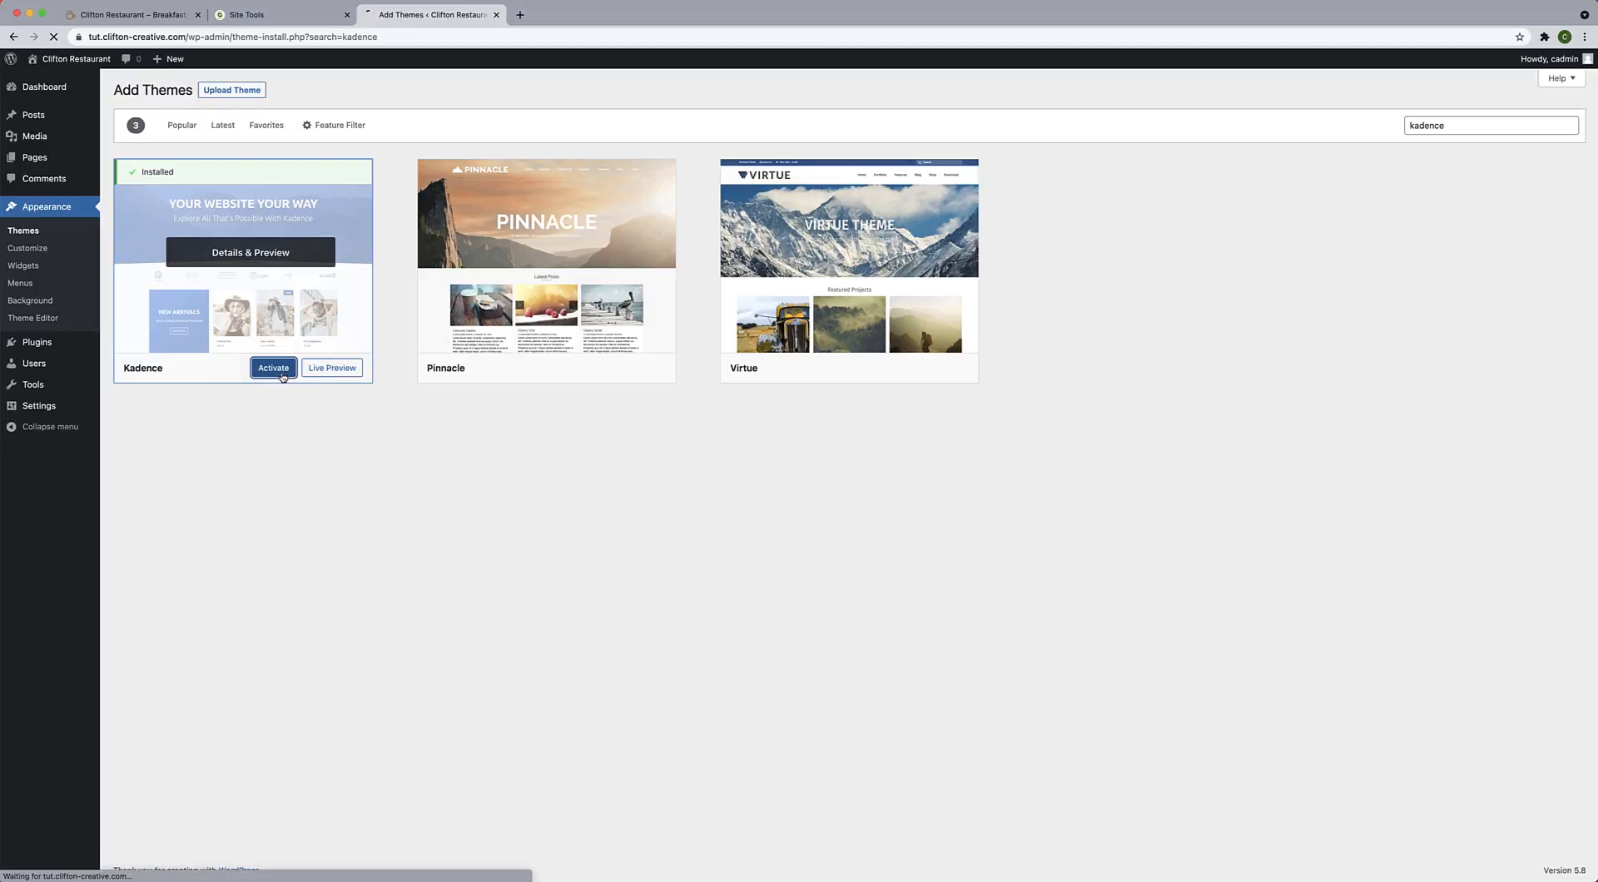
left_click(76, 59)
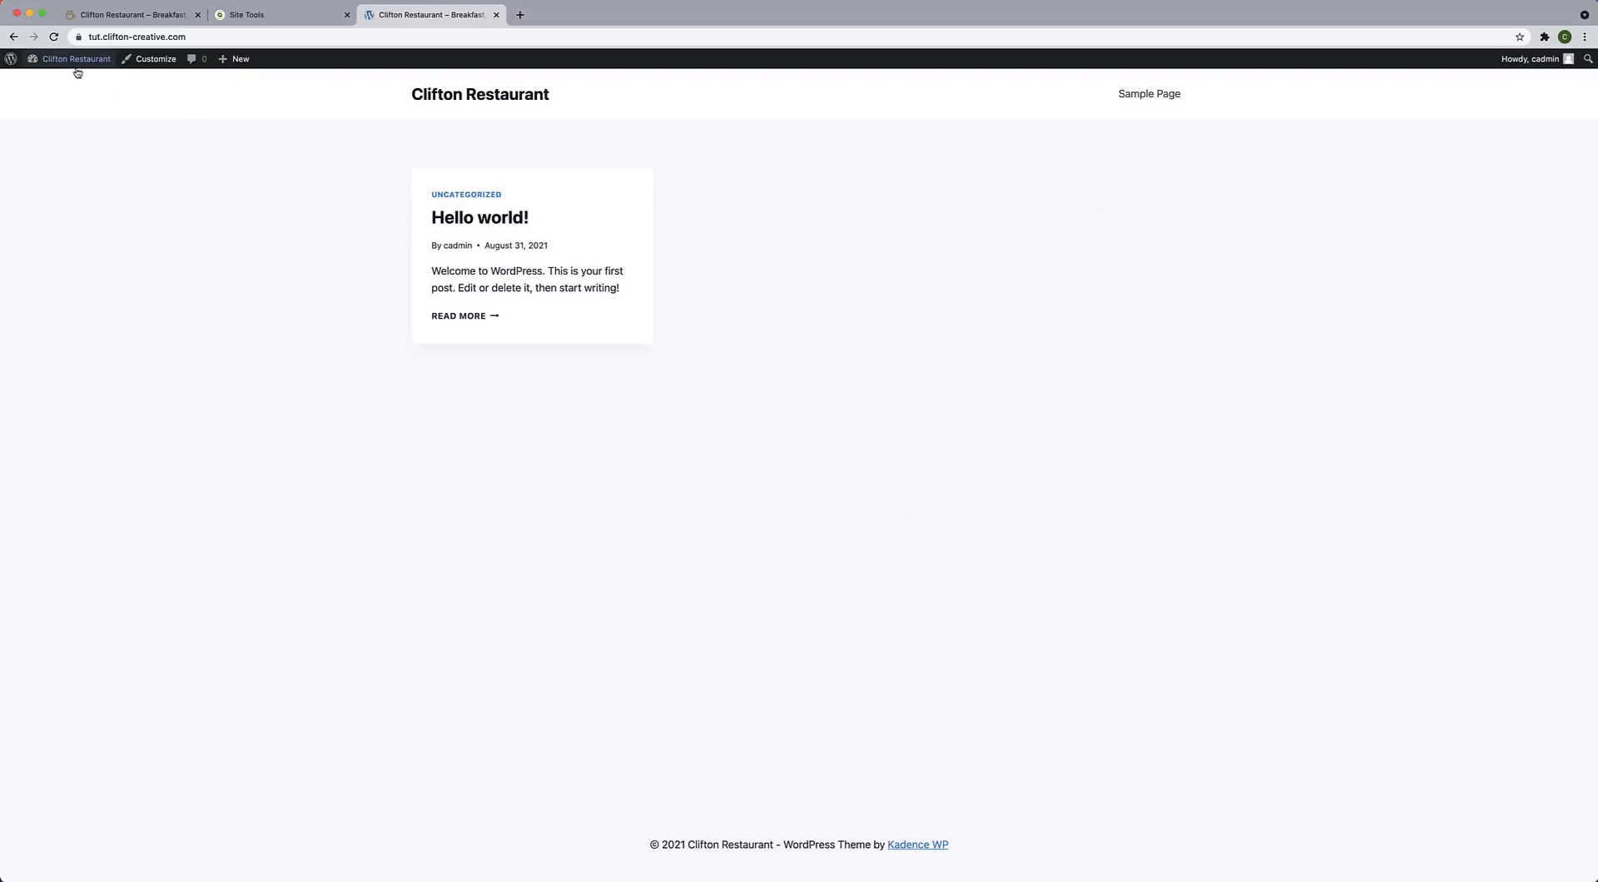
Search the plugin directory for "kadence blocks", and install and activate the Gutenberg Blocks by Kadence Blocks plugin.
mouse_move(76, 73)
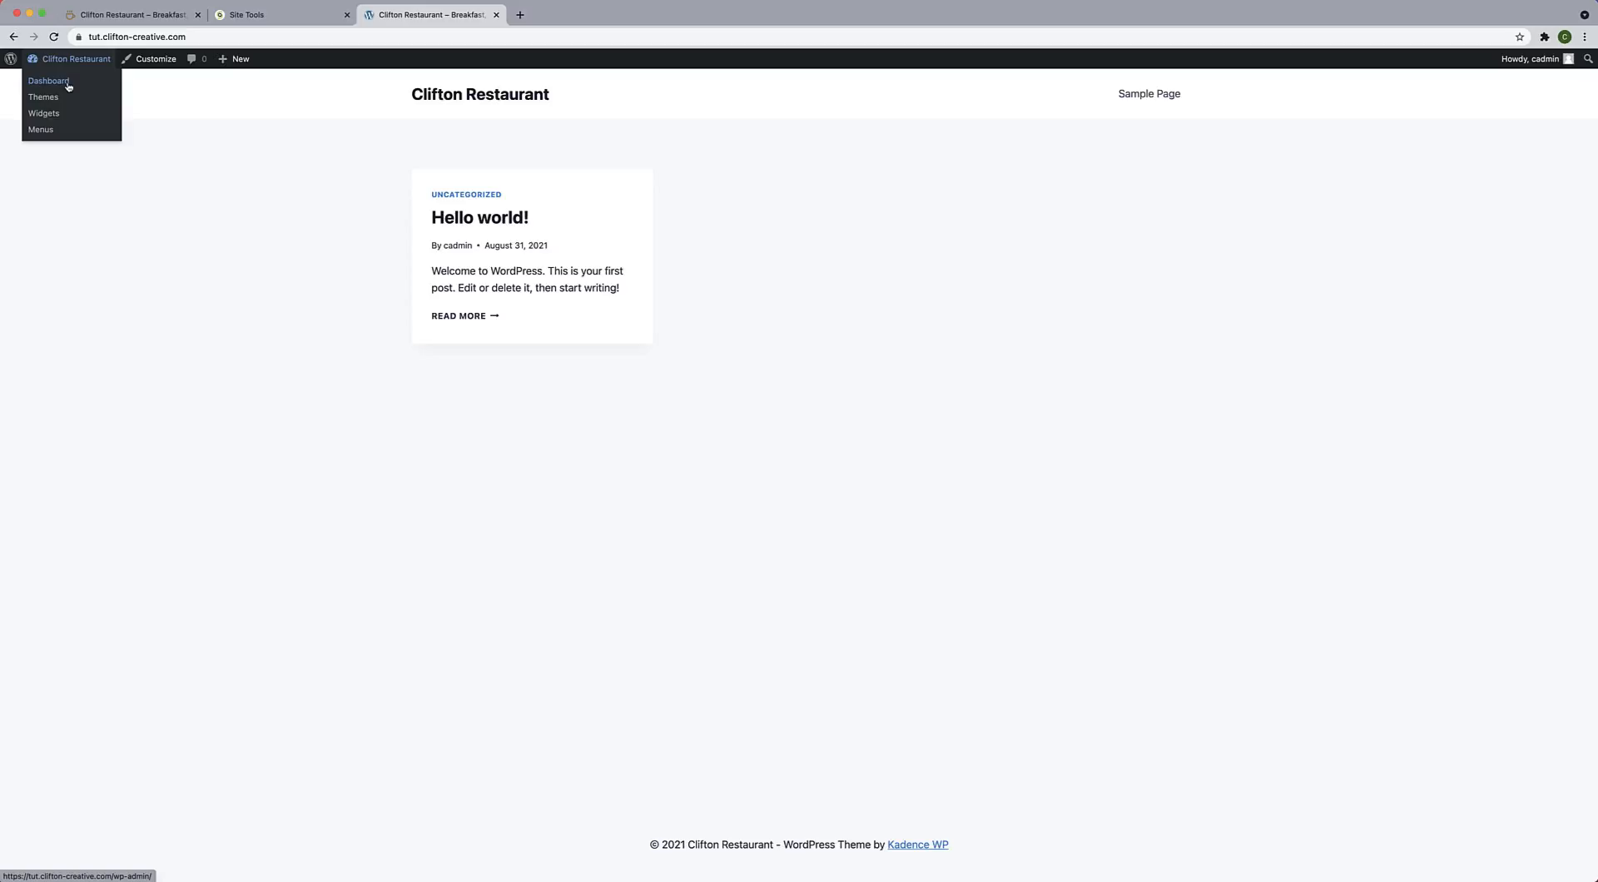
left_click(68, 86)
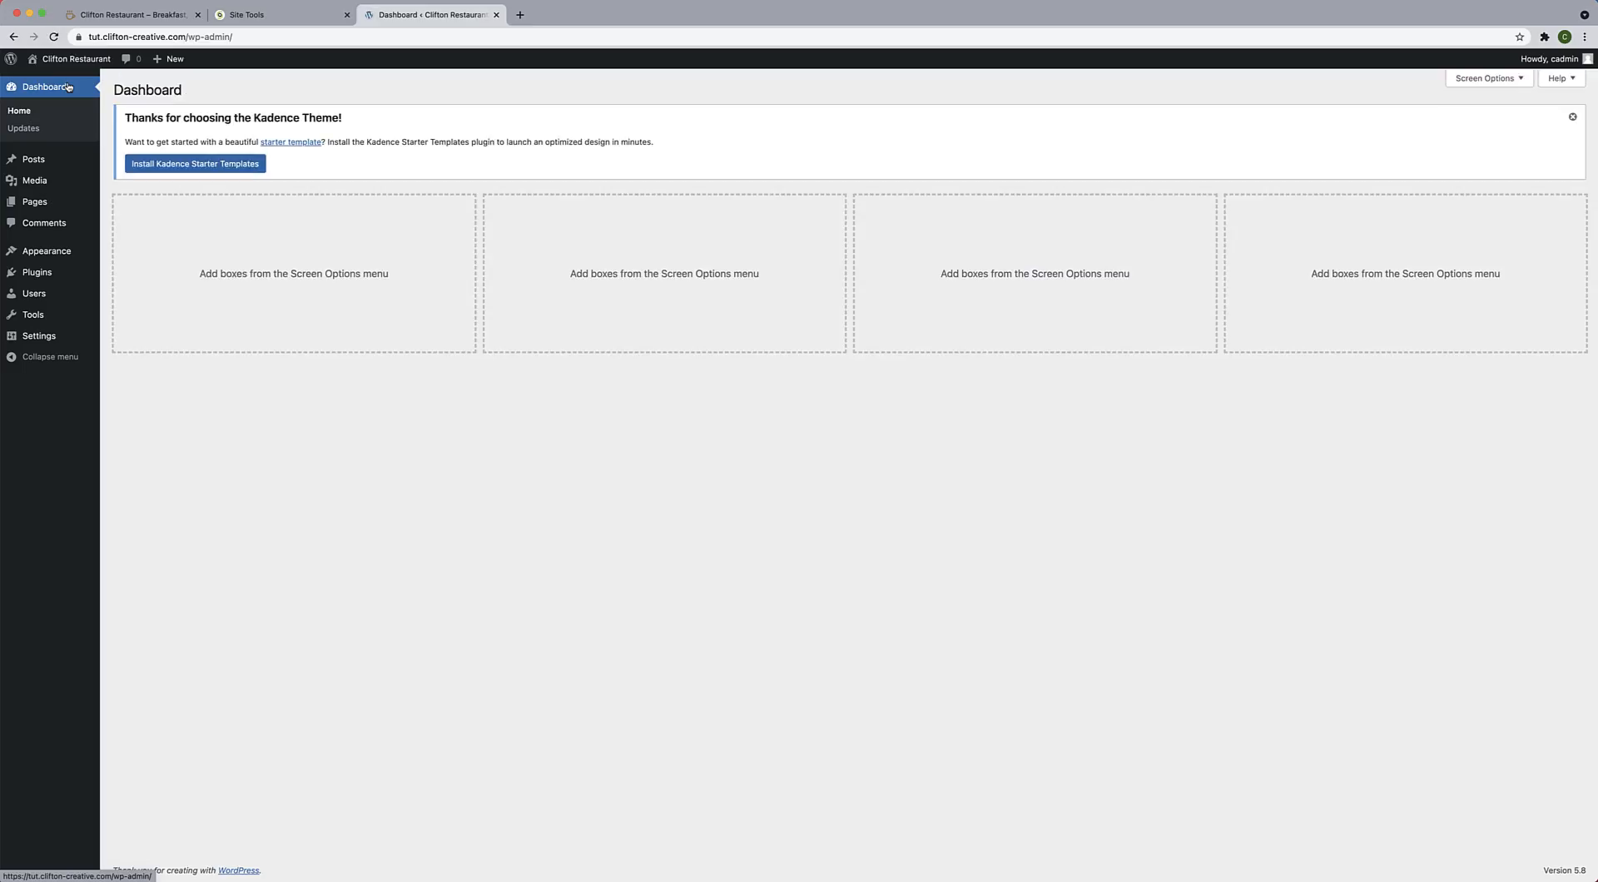
mouse_move(38, 272)
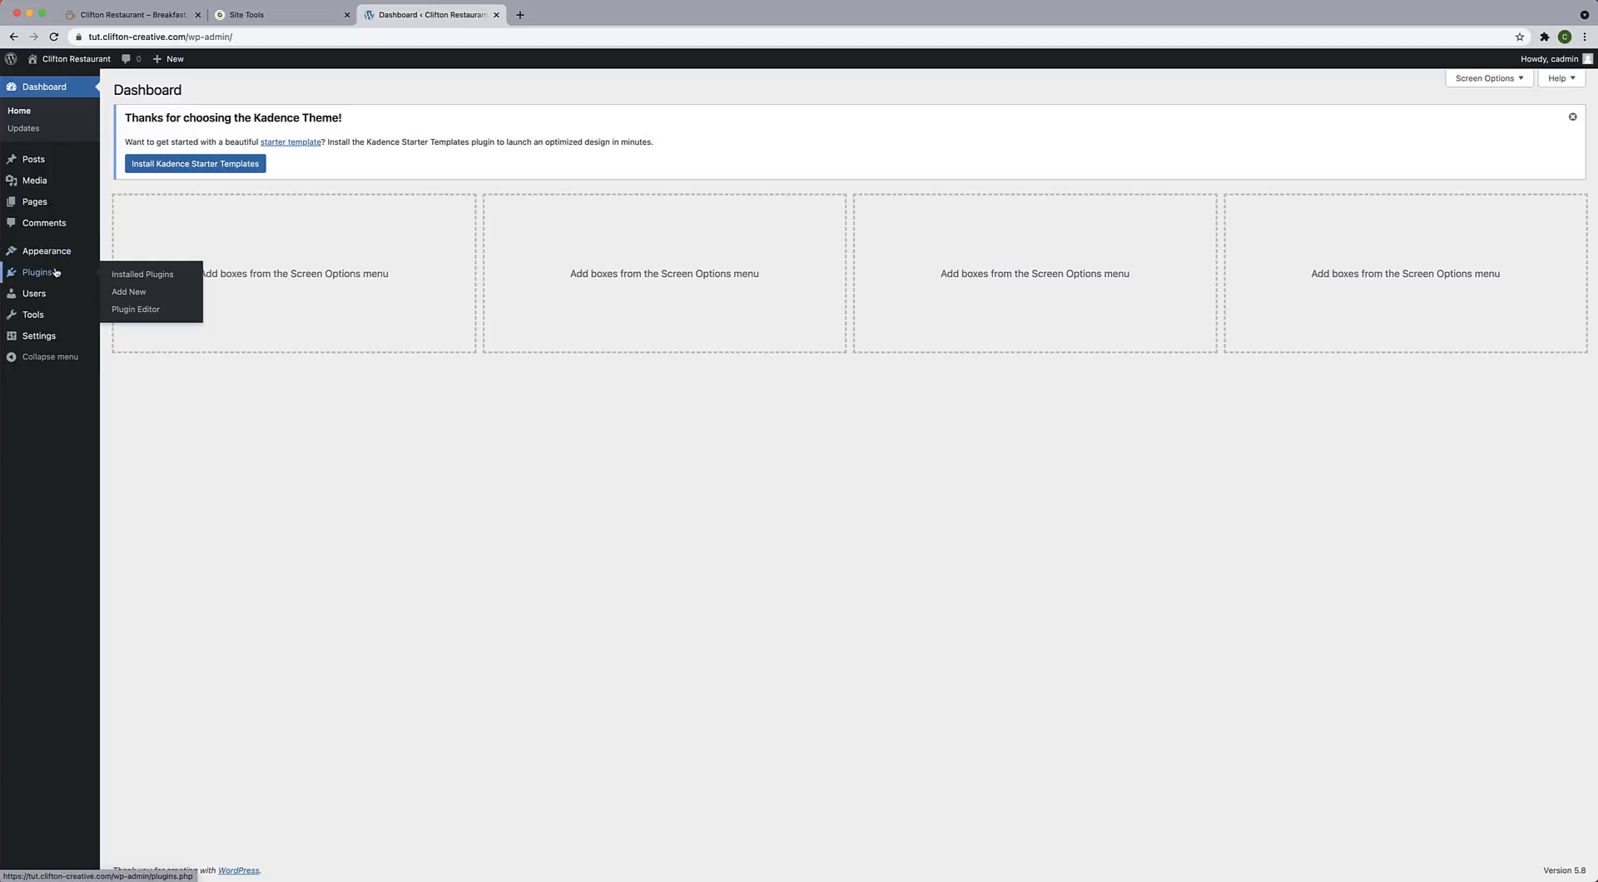
left_click(129, 293)
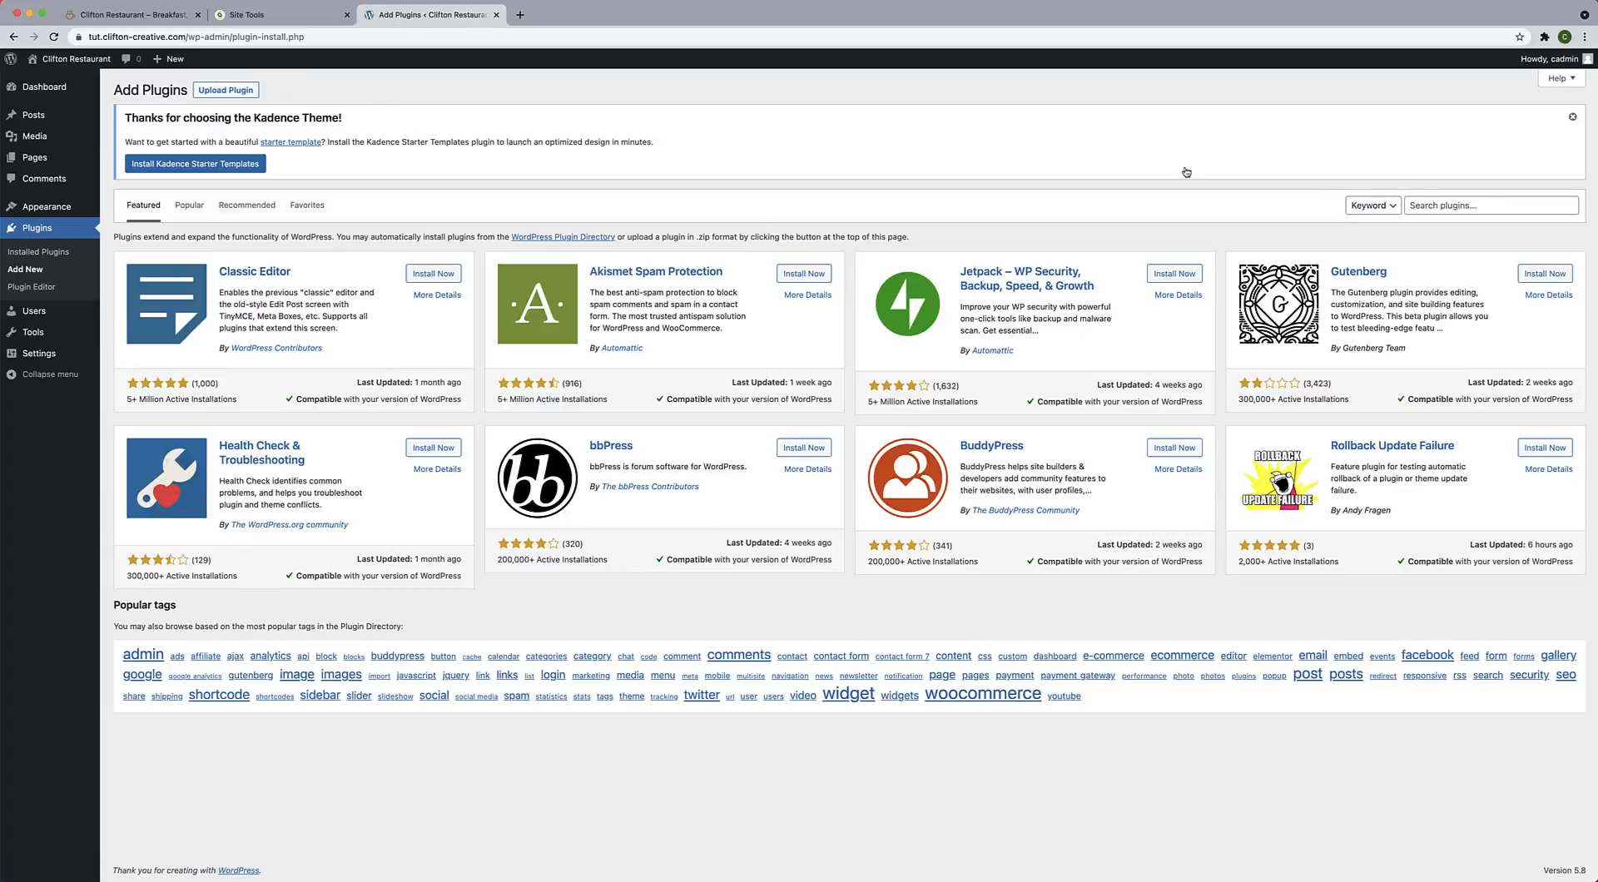
left_click(1442, 204)
type("k")
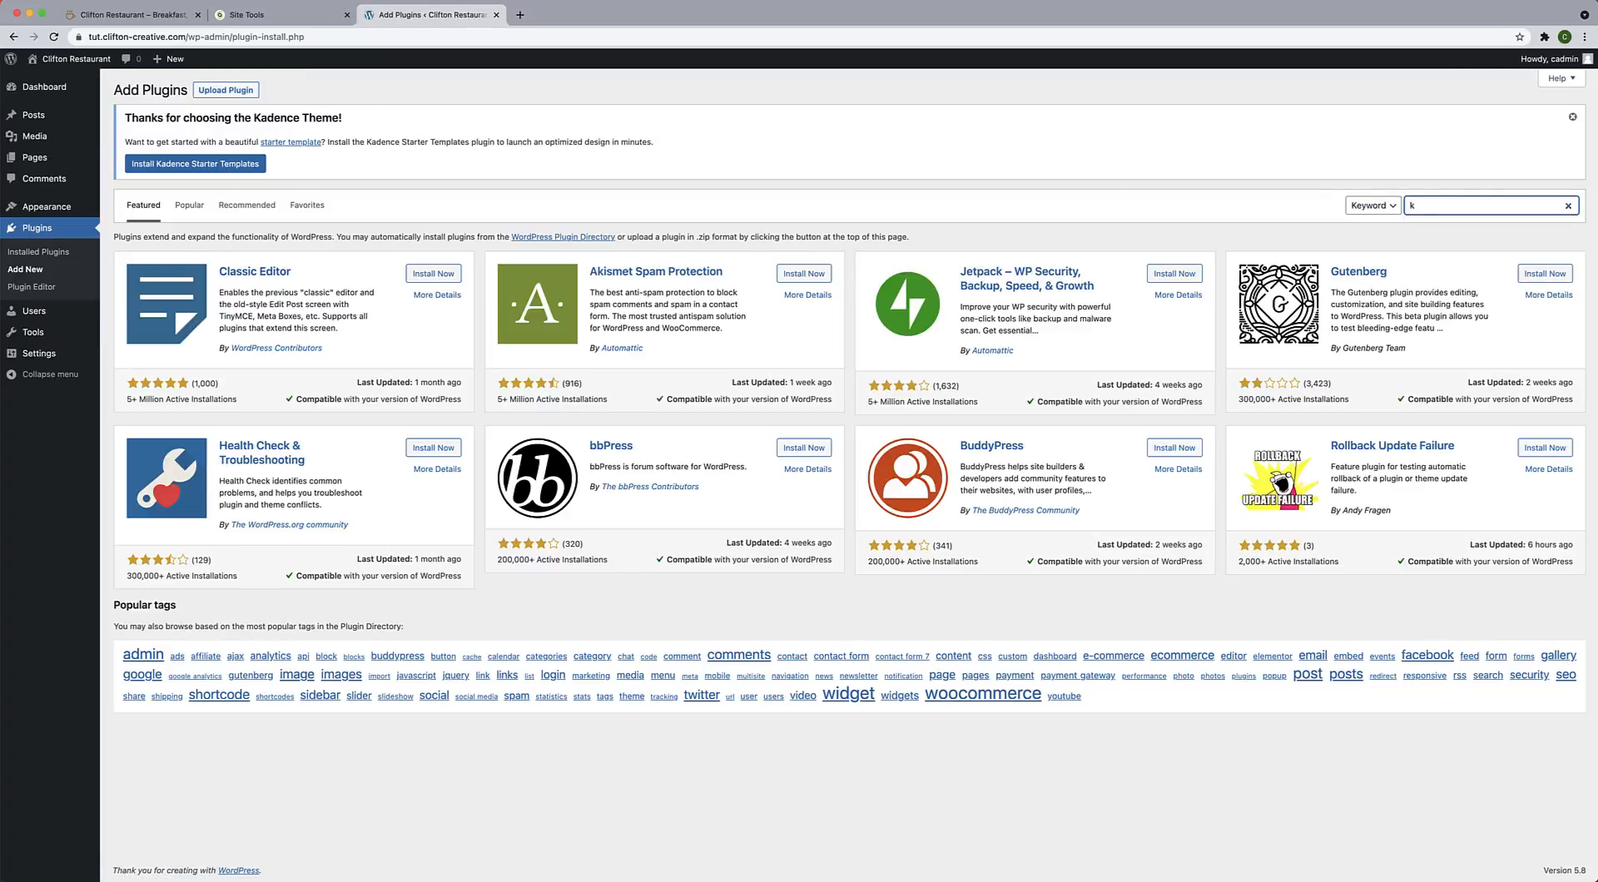
type("adence blocks")
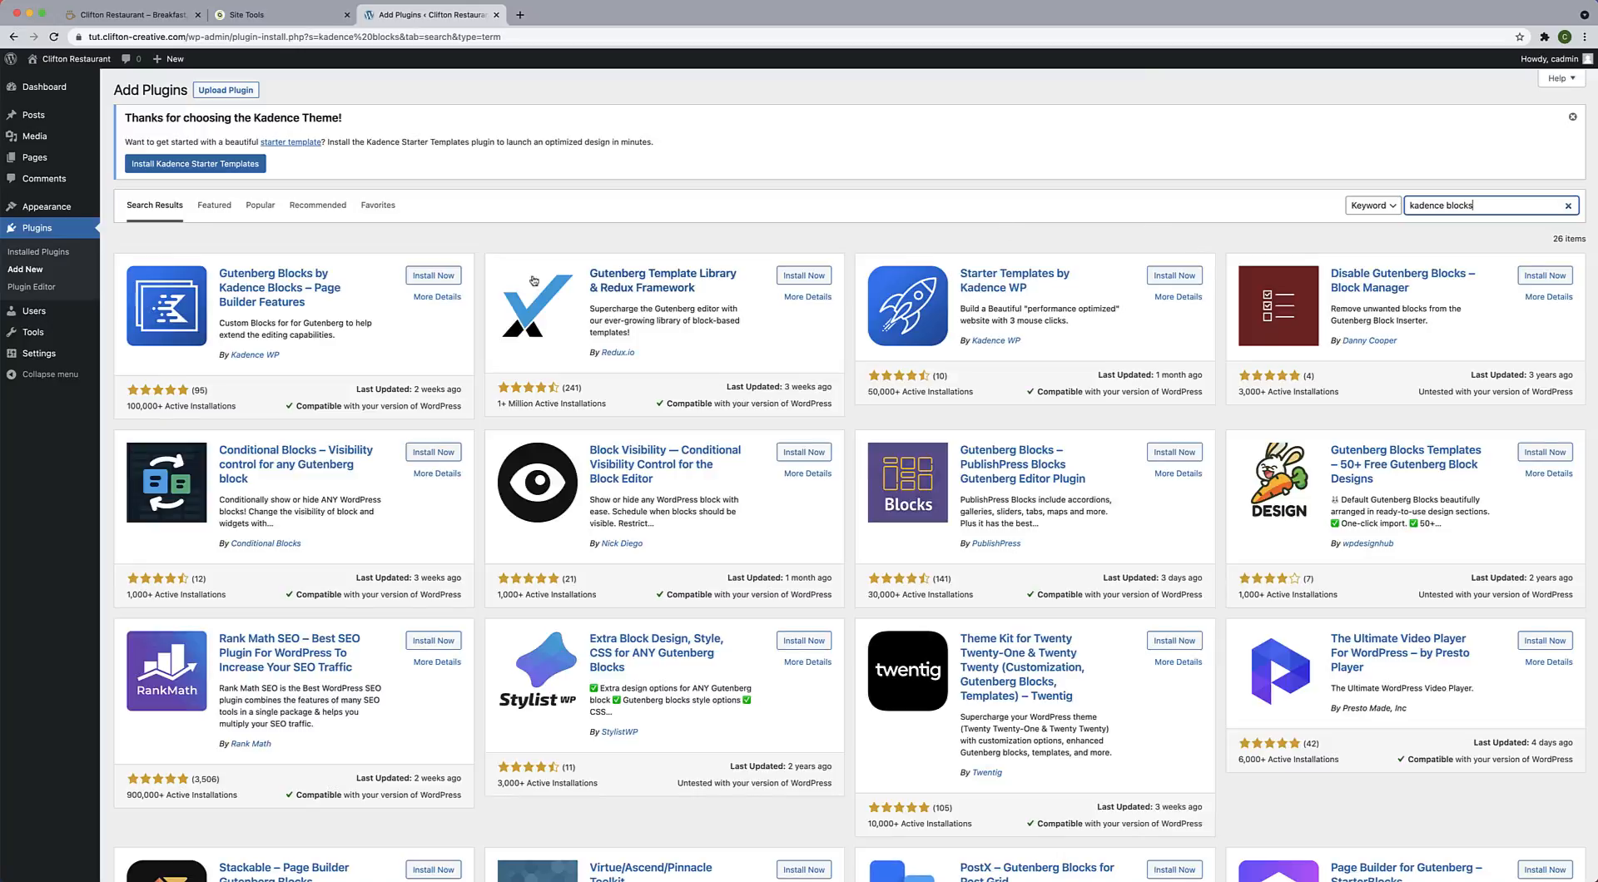
left_click(432, 281)
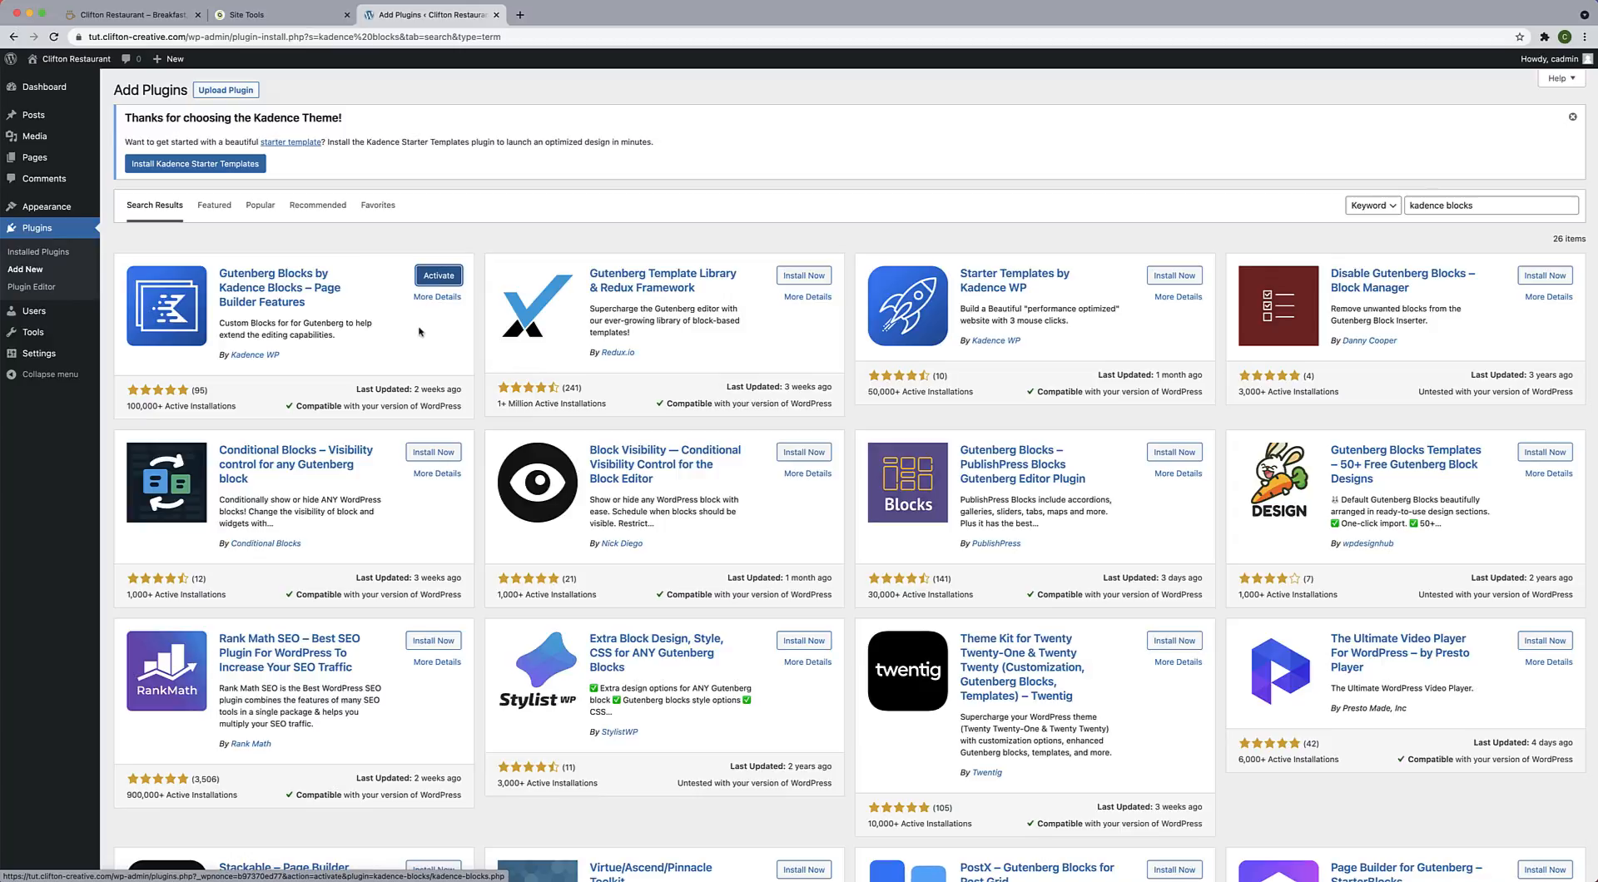
left_click(437, 279)
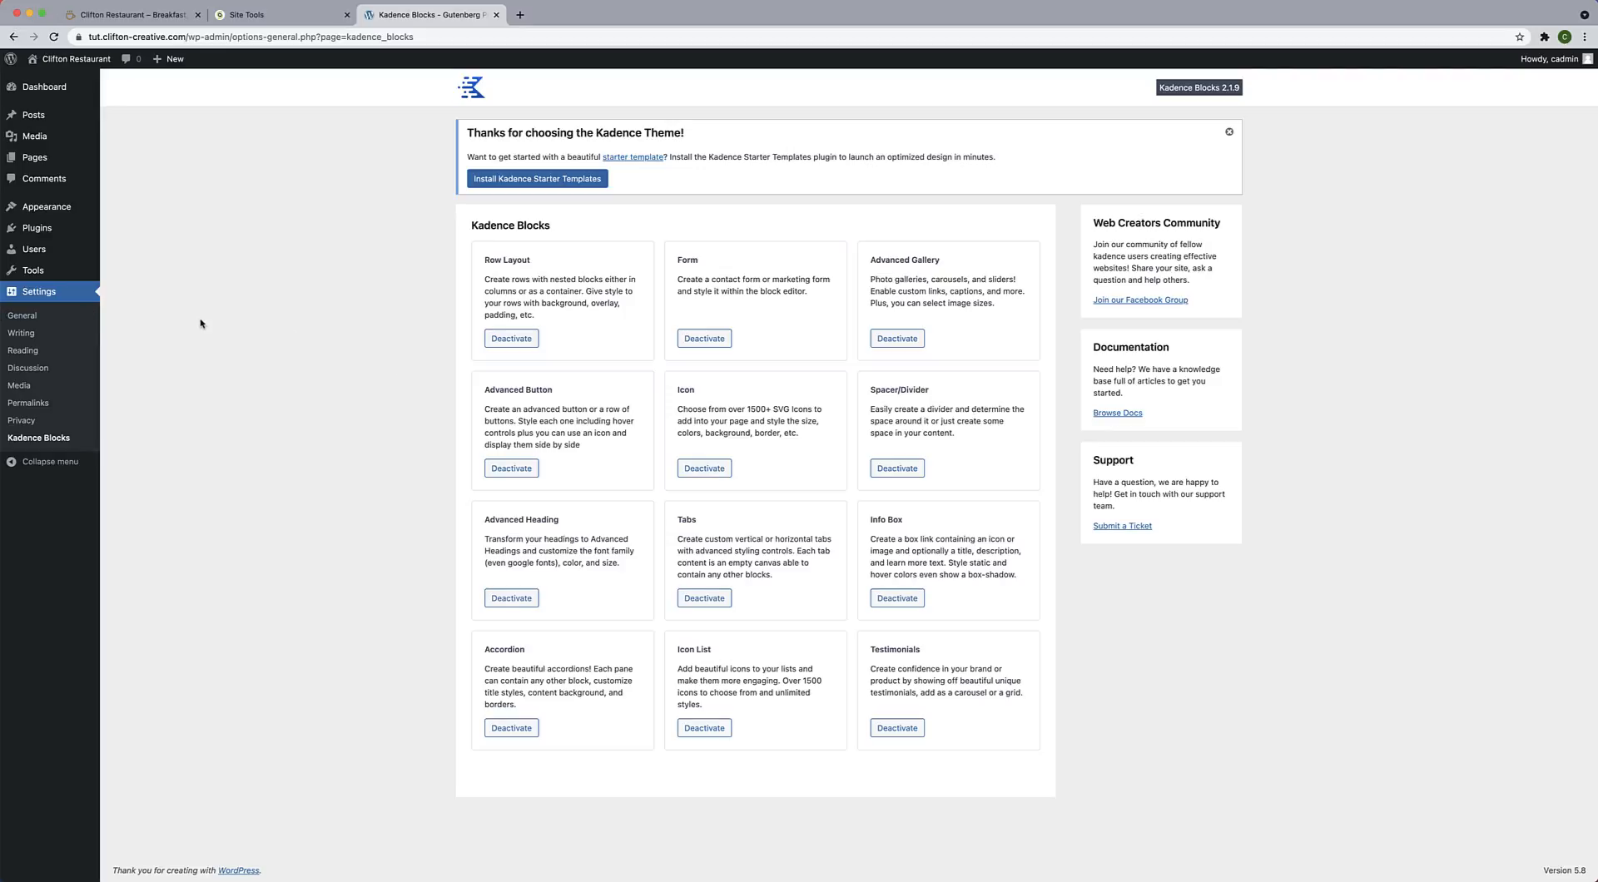
Check the site's front page and return to the Kadence Blocks settings page.
left_click(90, 63)
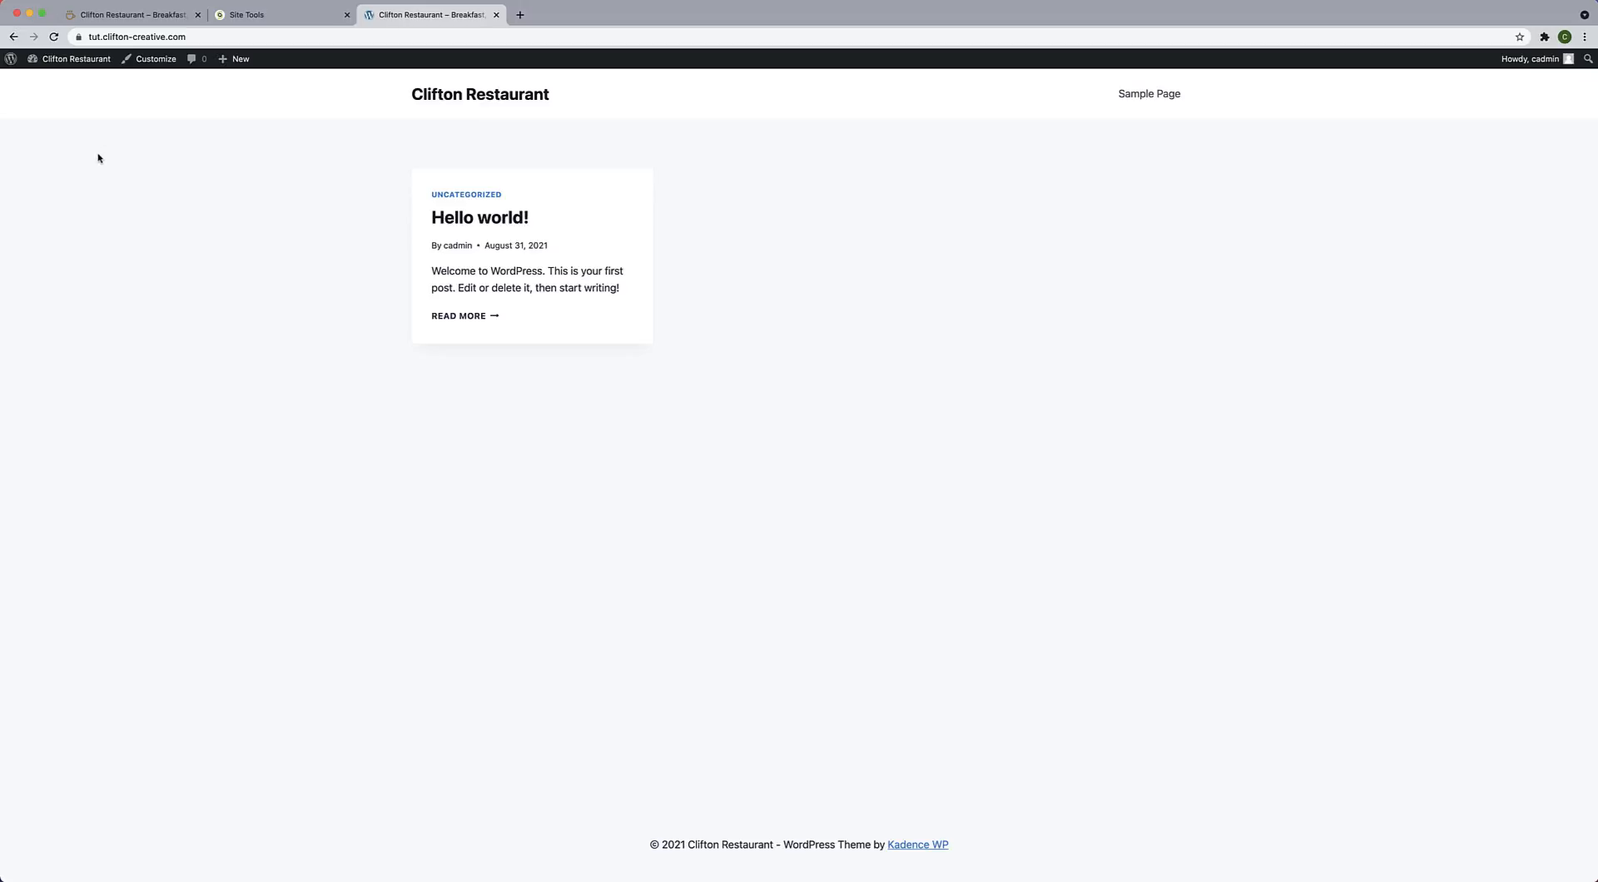
mouse_move(77, 63)
left_click(14, 36)
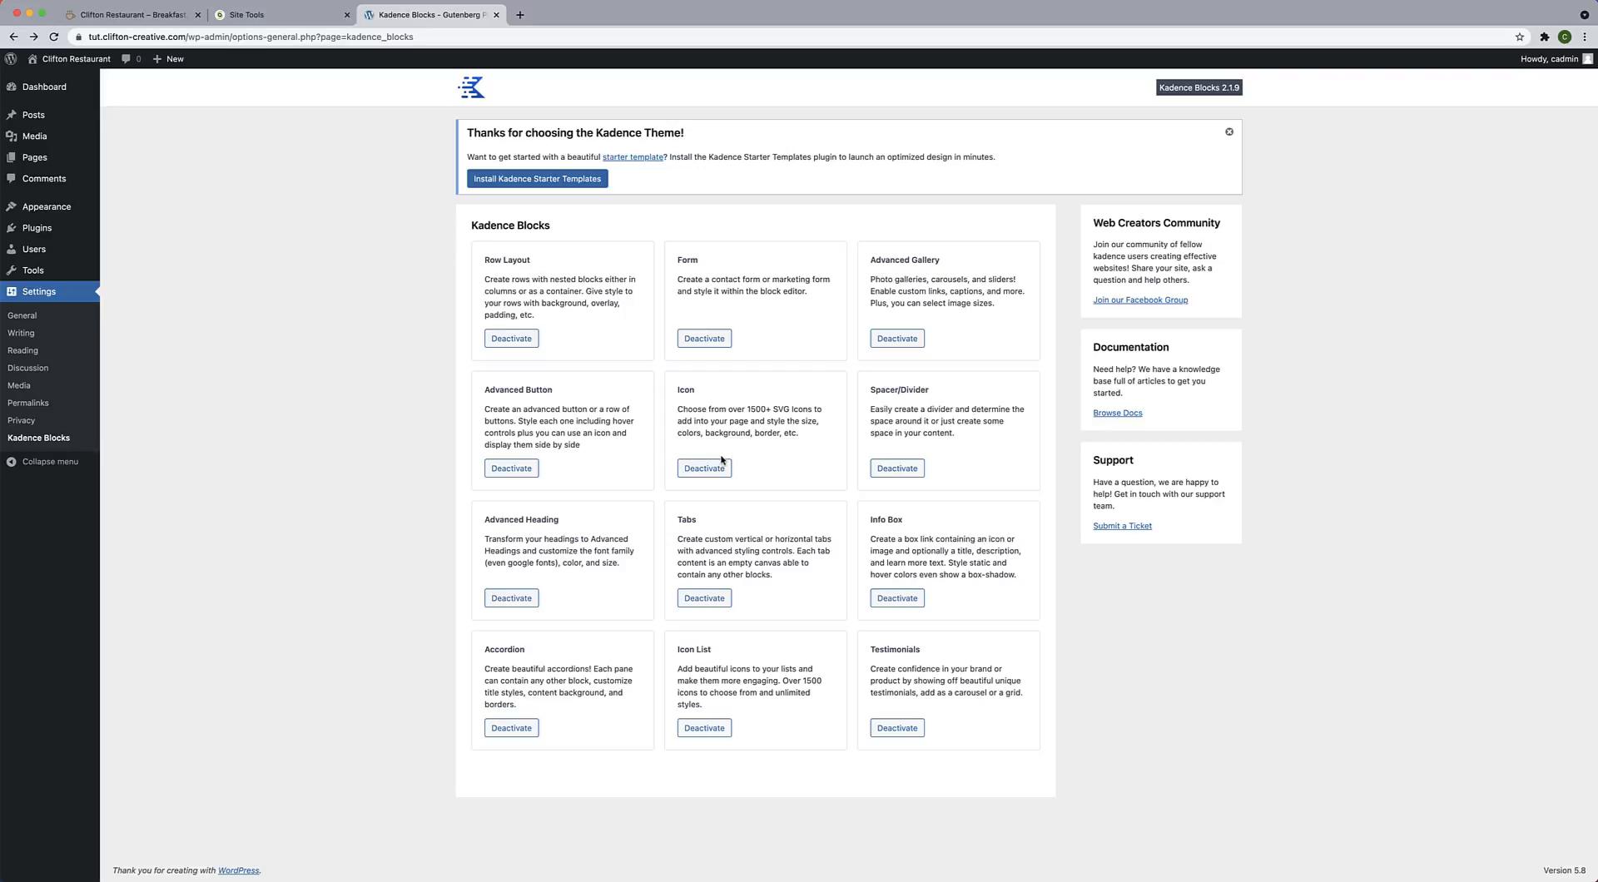
Create a new page titled Home.
mouse_move(47, 159)
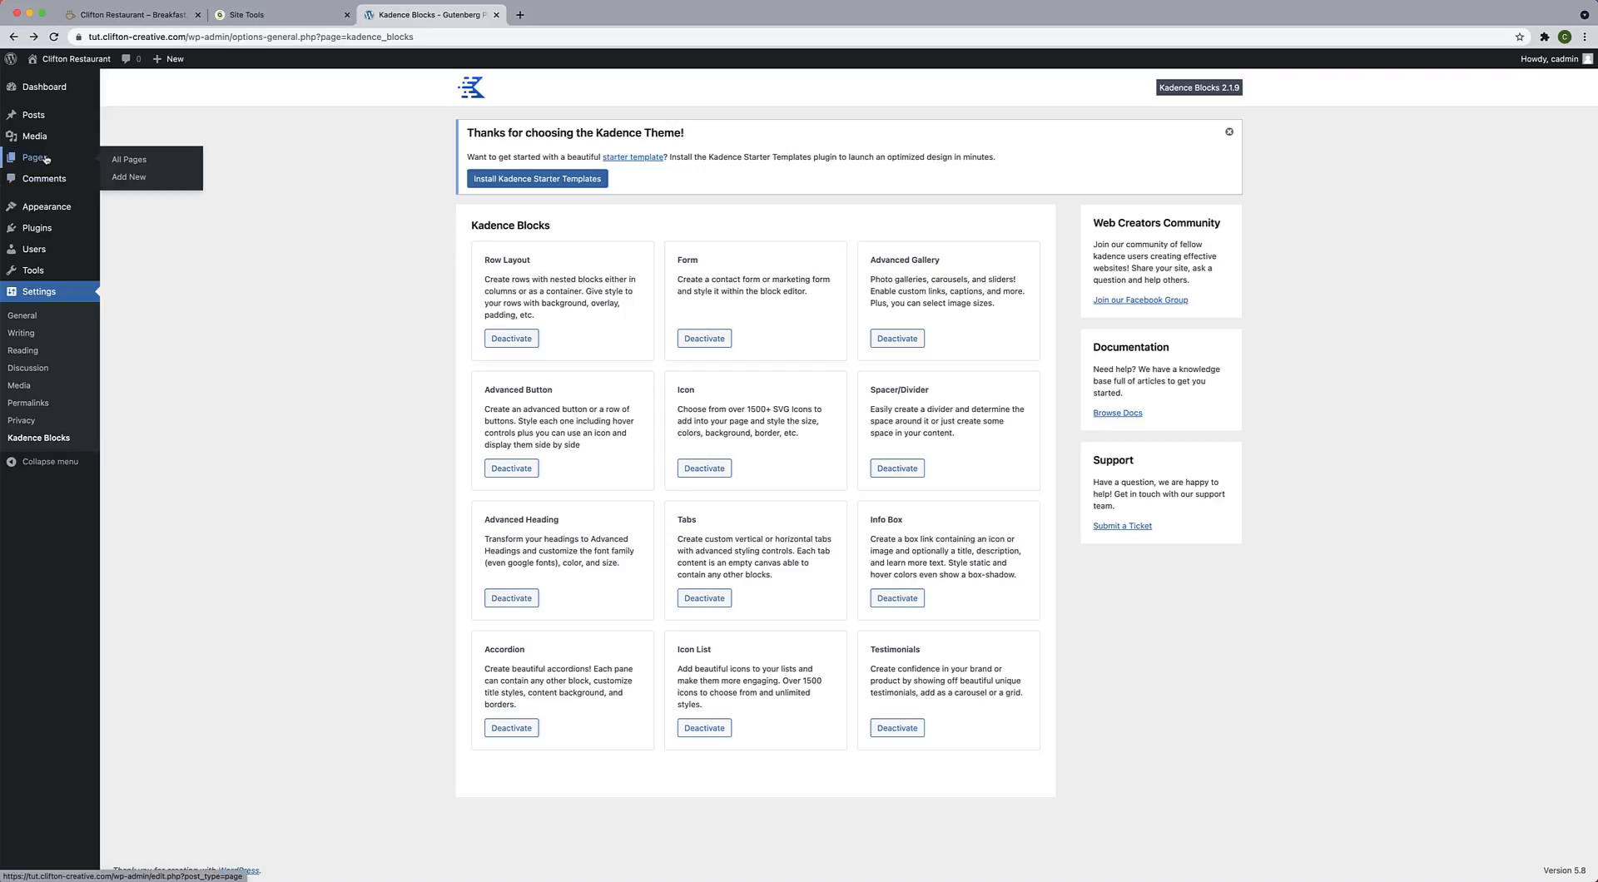
left_click(147, 178)
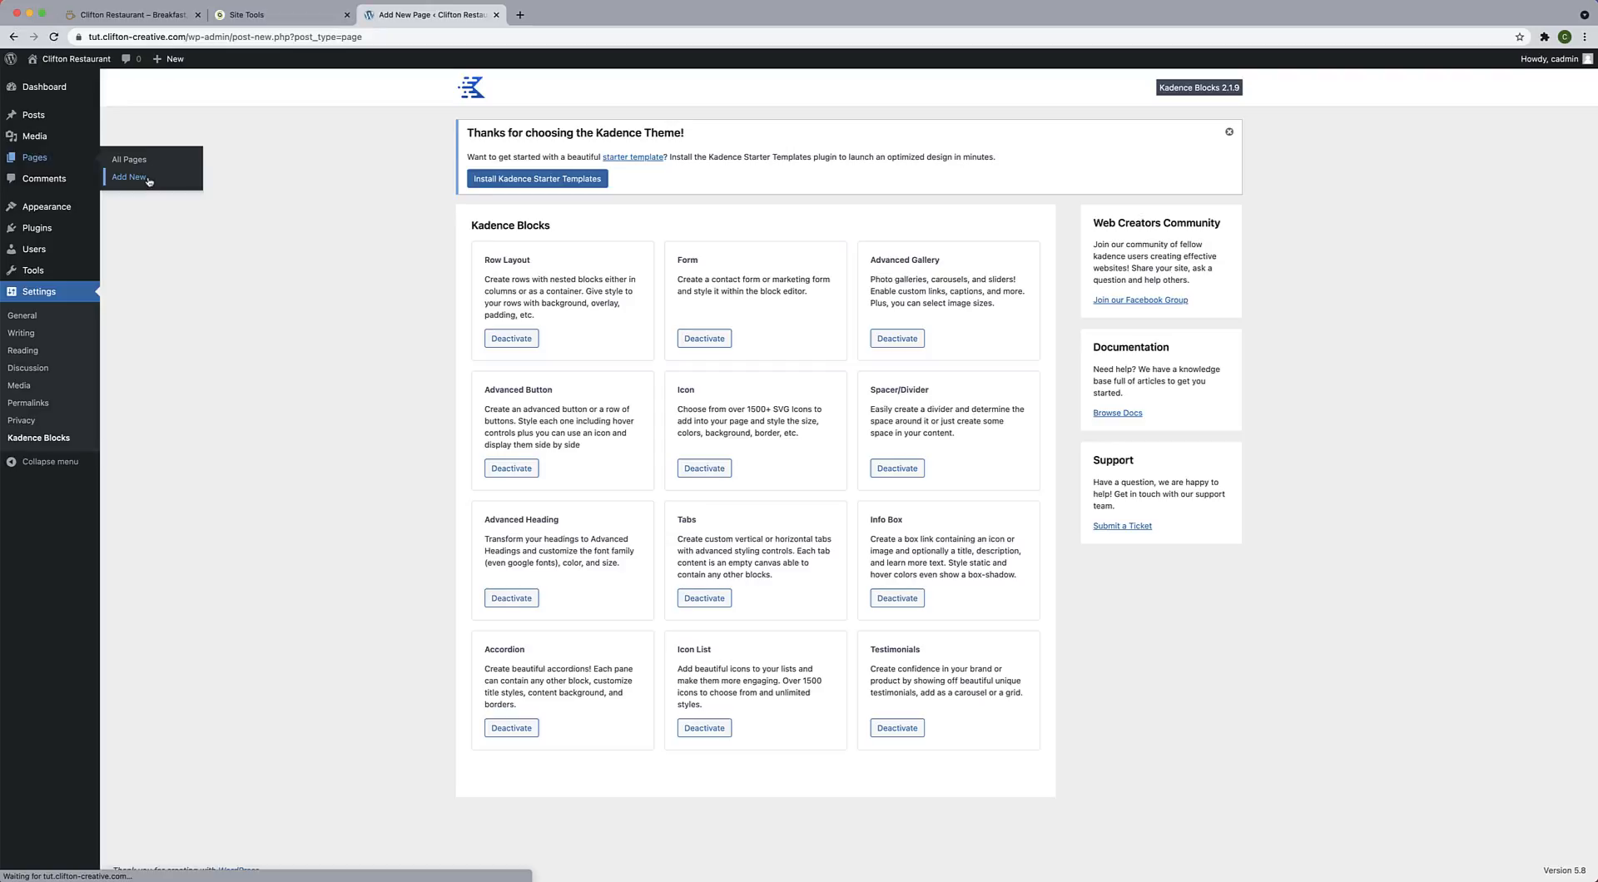
type("Homes")
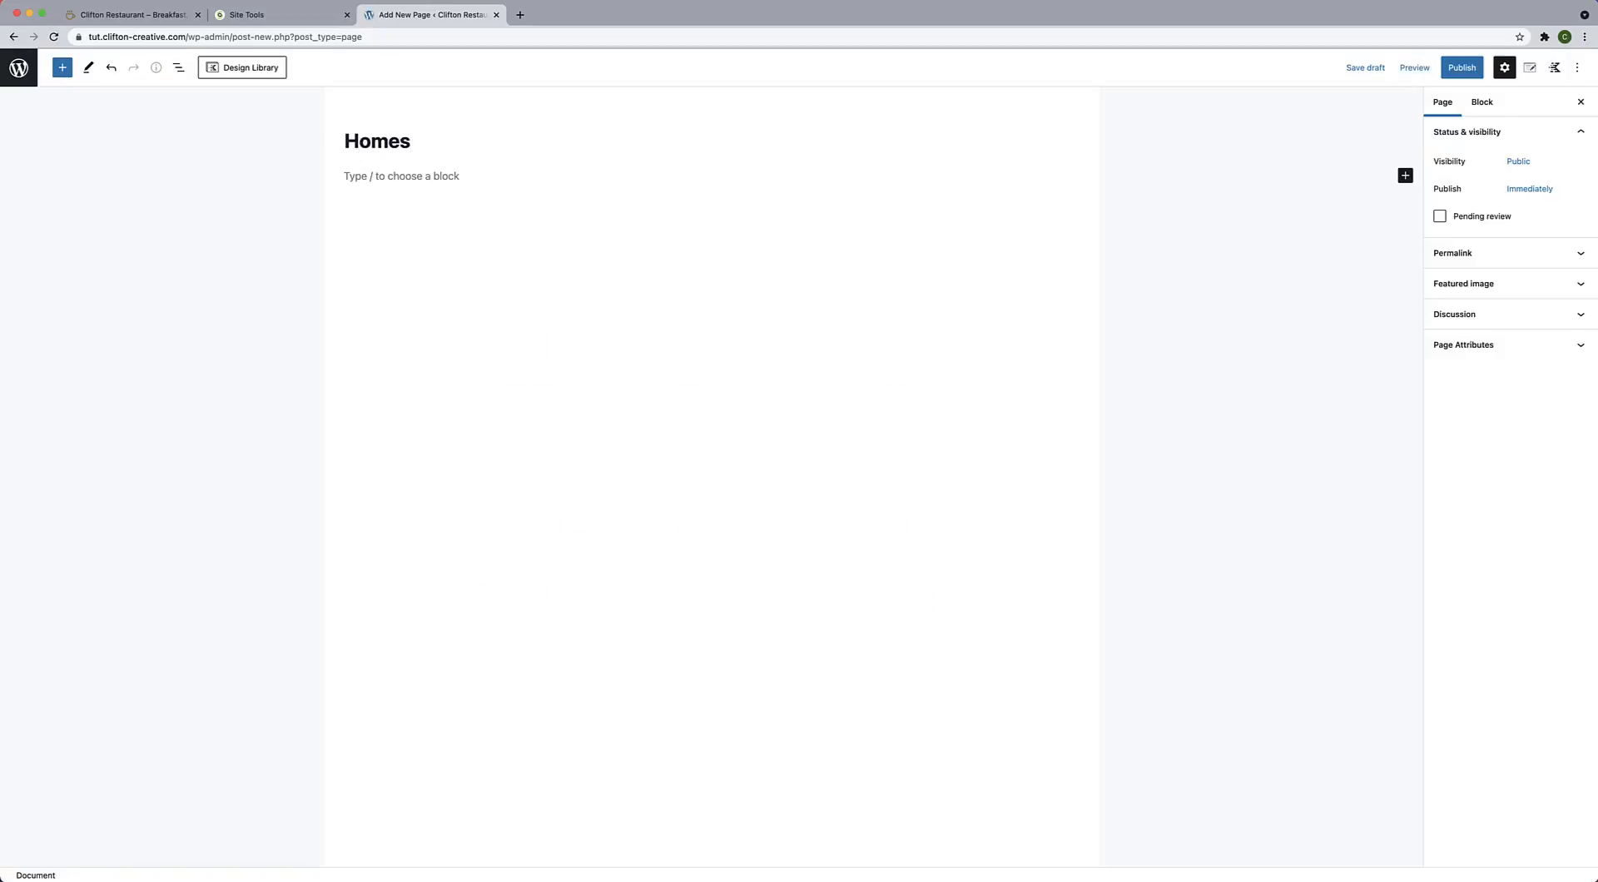
key("BackSpace")
Disable the Home page's title and content vertical padding, and set its layout to Fullwidth with Unboxed content style.
left_click(1531, 71)
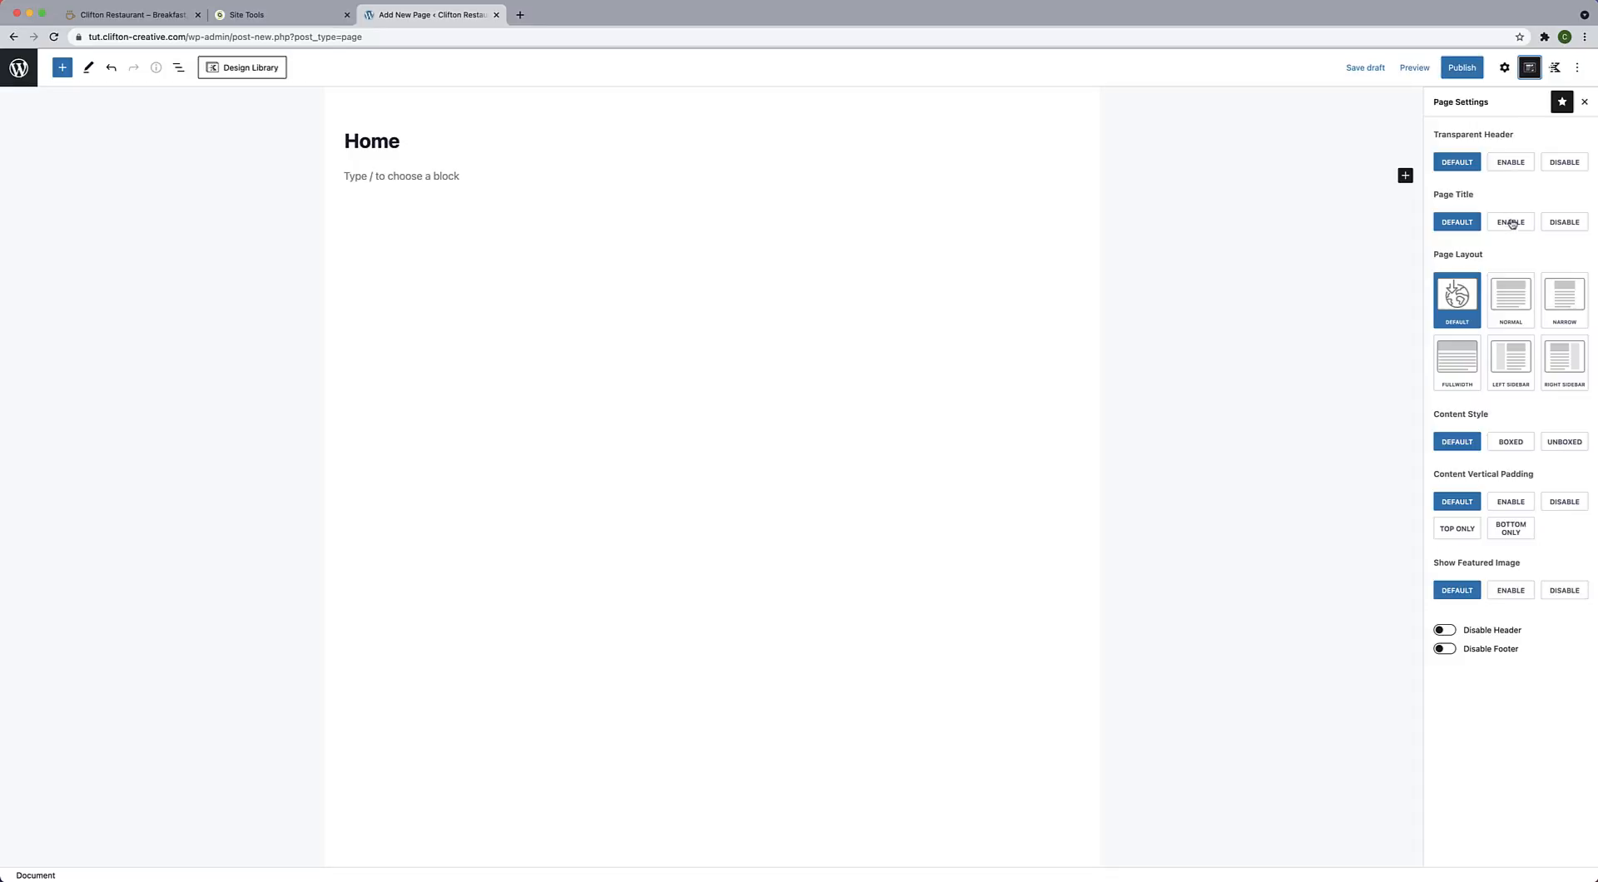
left_click(1557, 223)
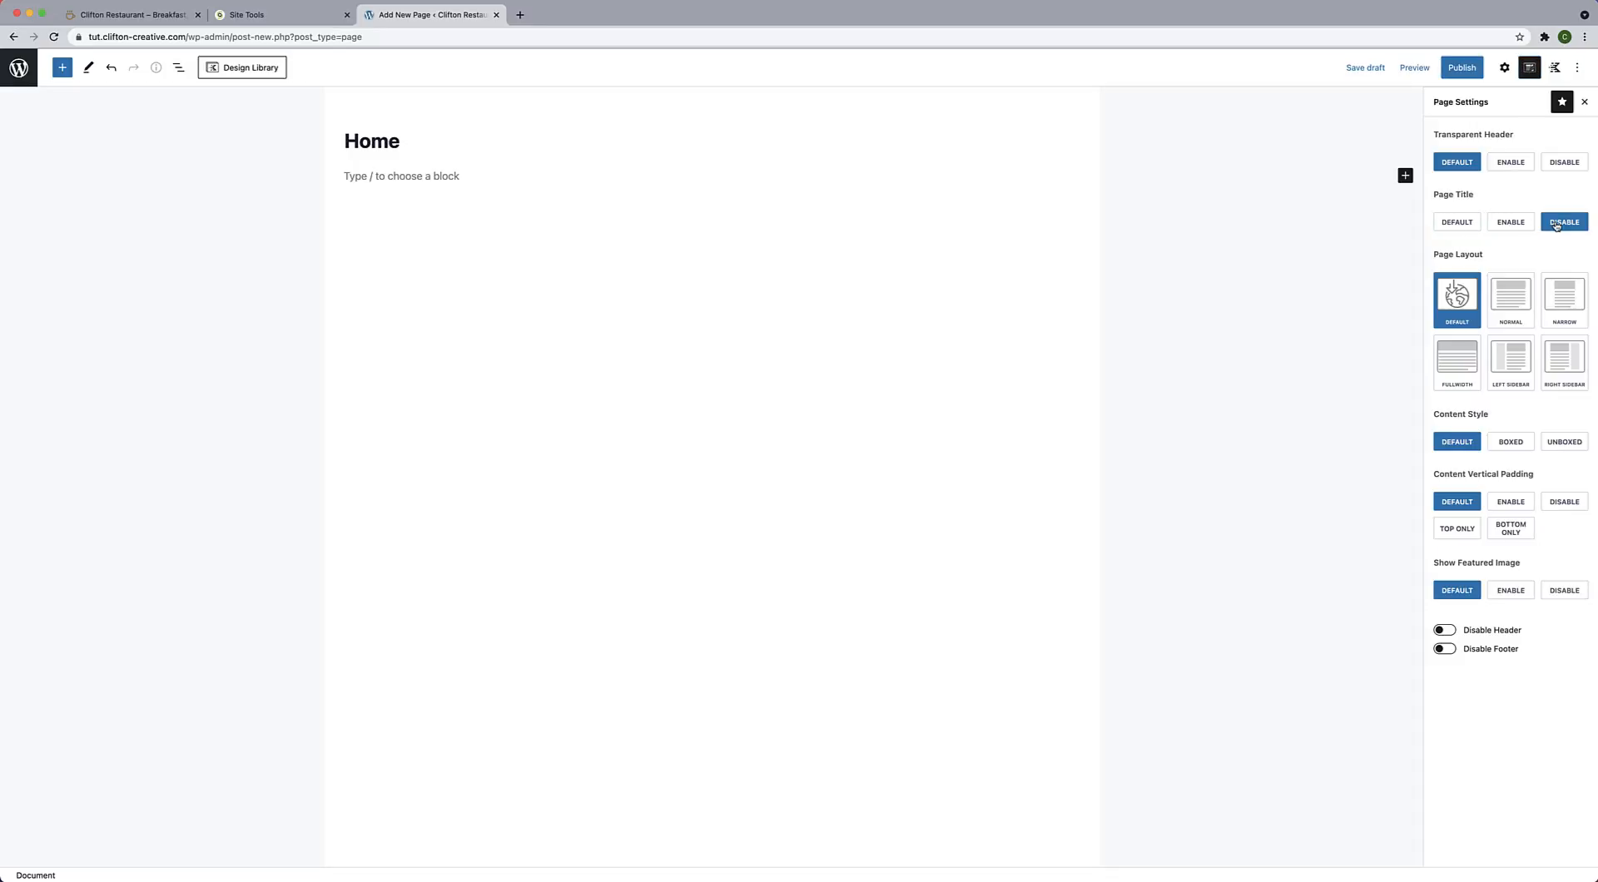
left_click(1469, 362)
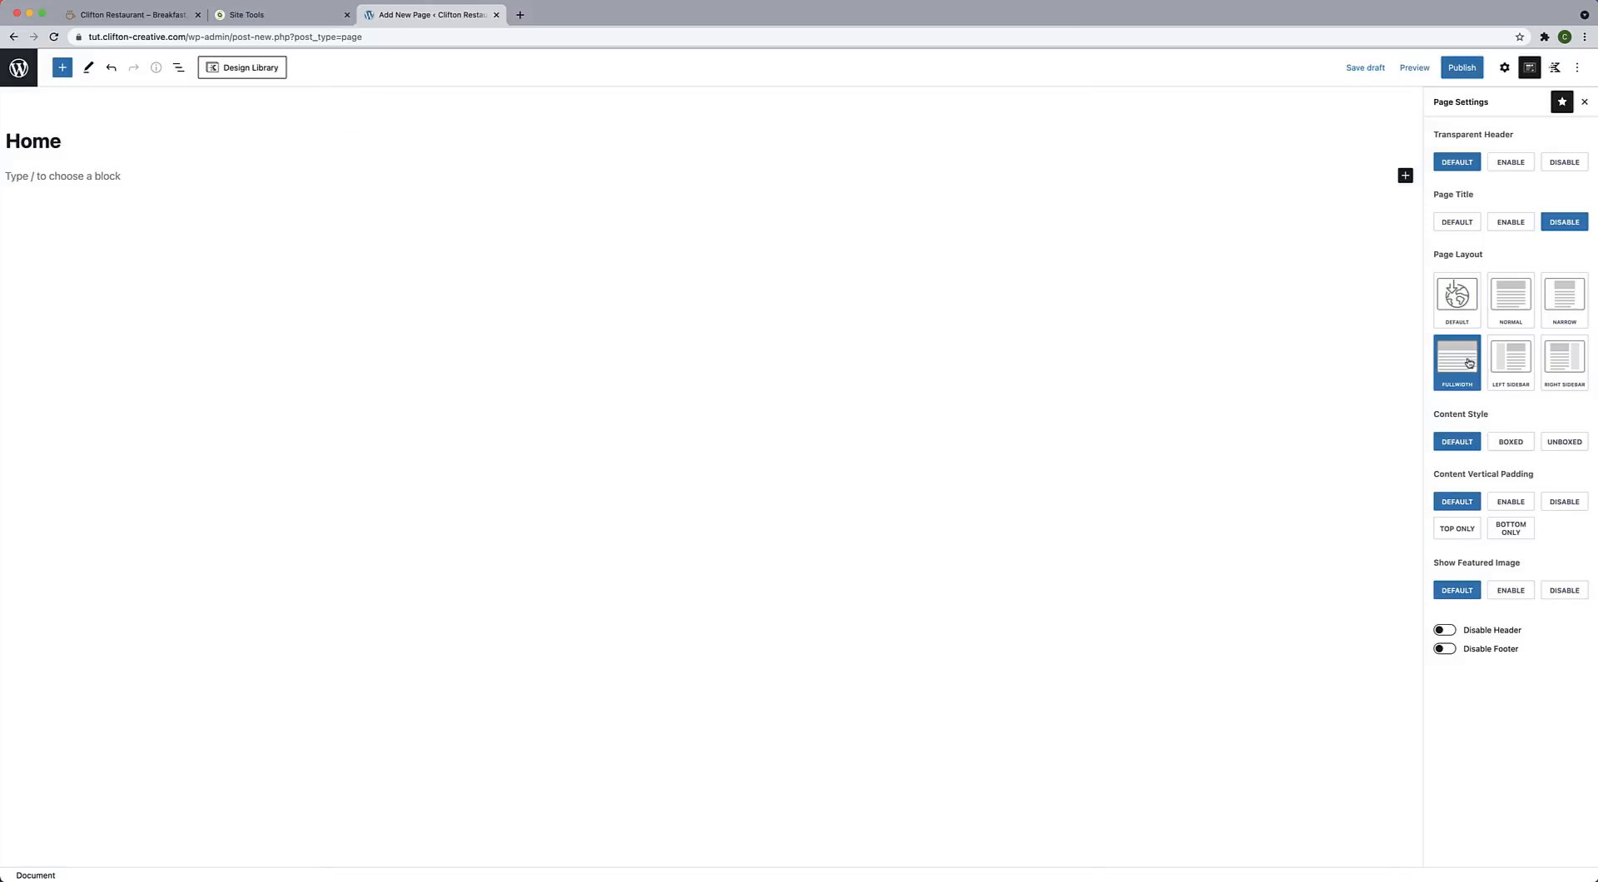
left_click(1555, 448)
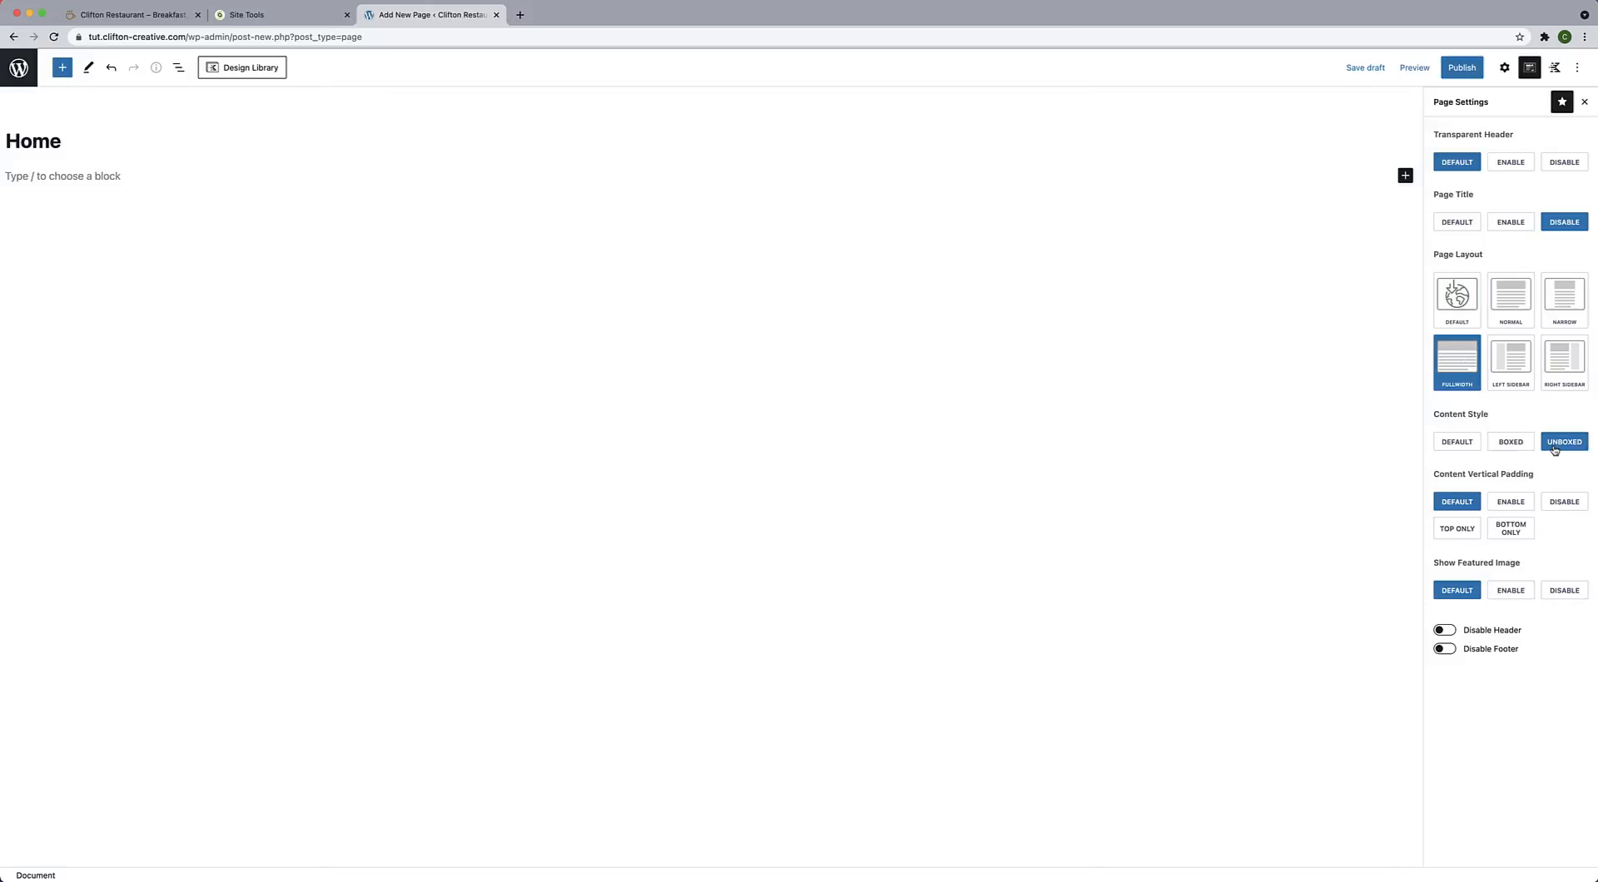
left_click(1562, 507)
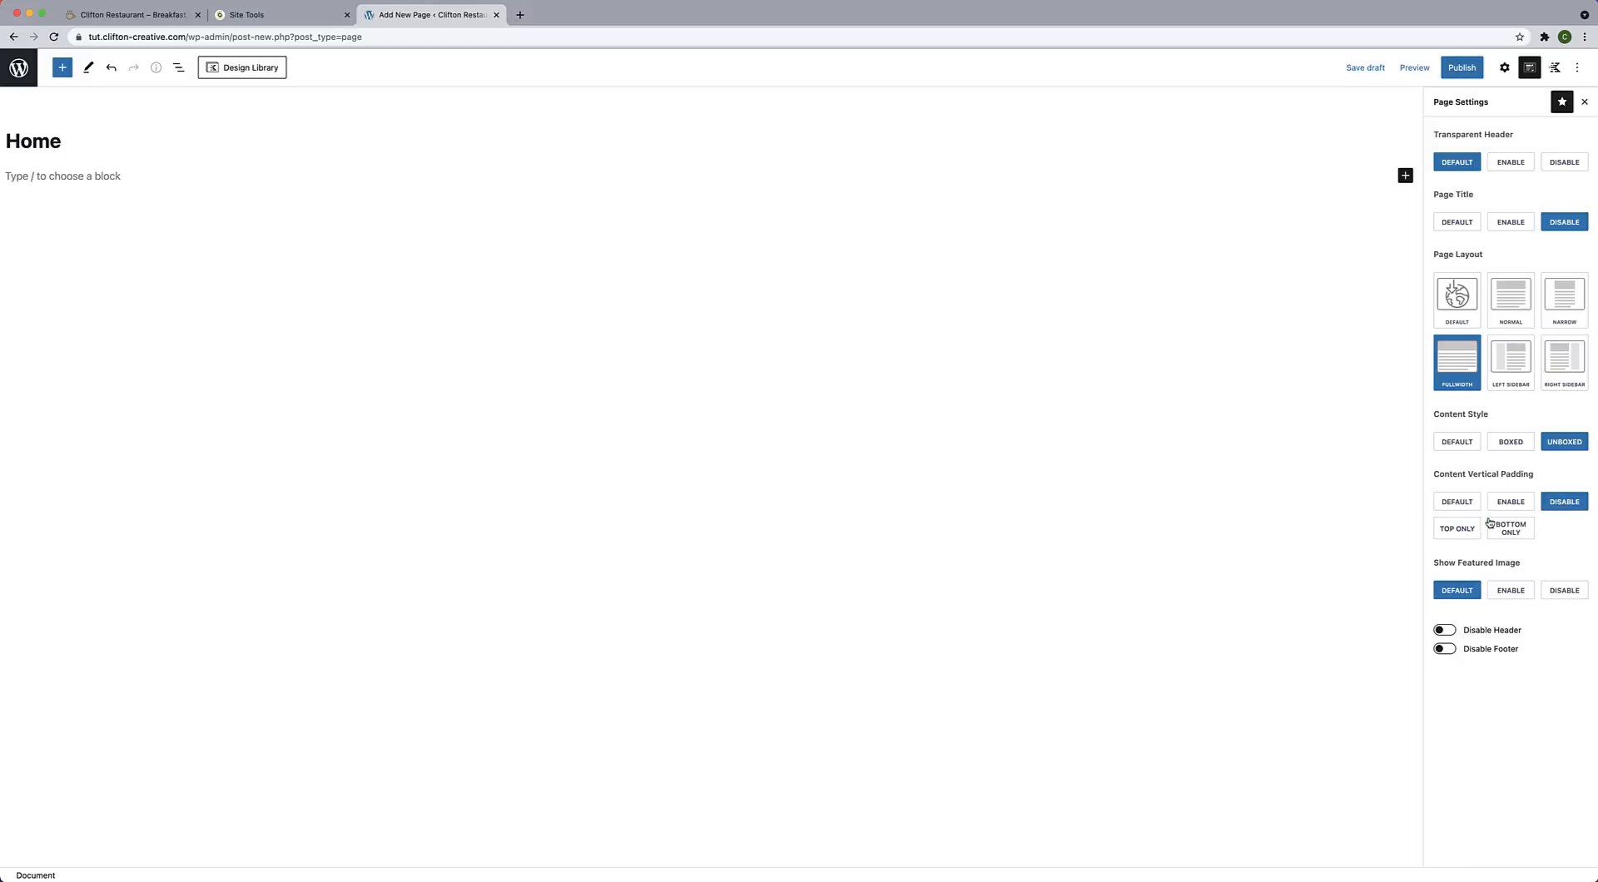
Publish the Home page, and compare the live page with the site's current front page.
left_click(1471, 70)
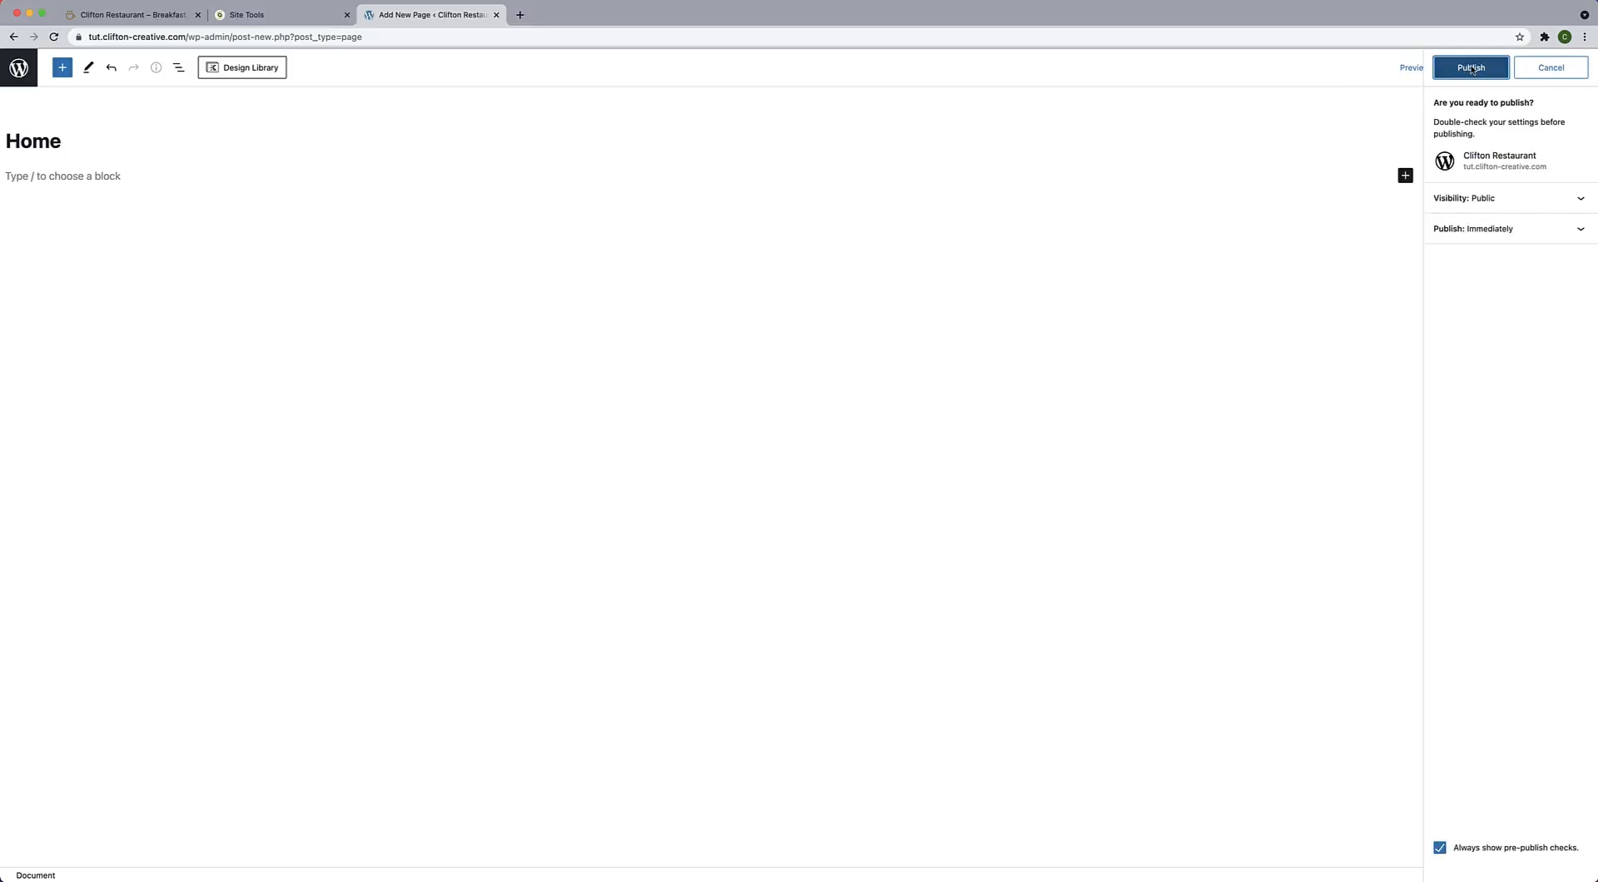
left_click(1470, 67)
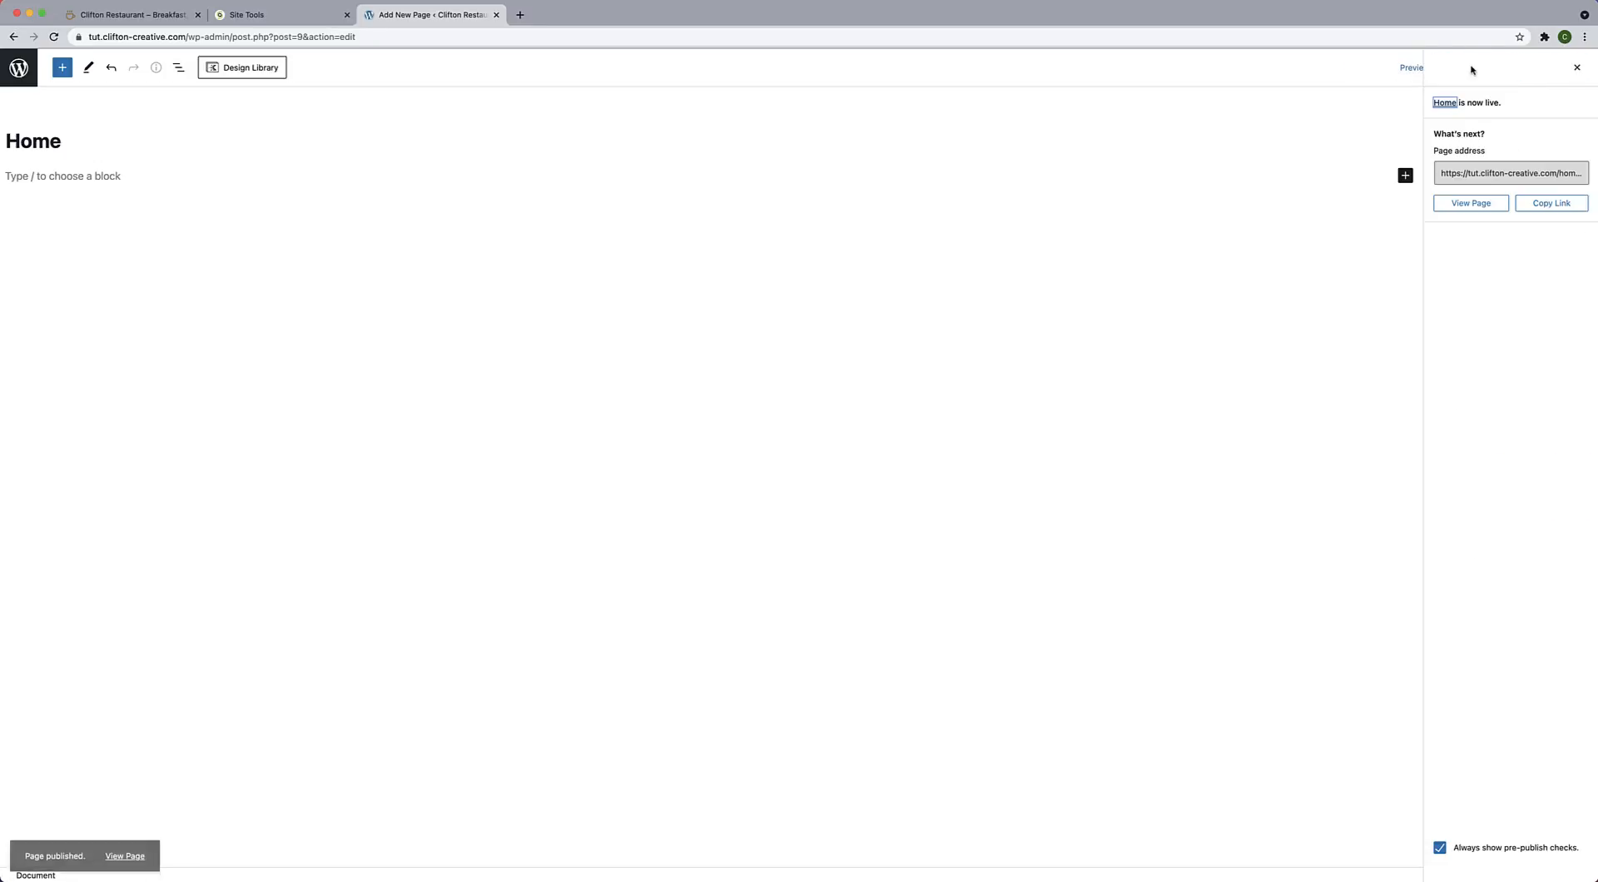
left_click(139, 843)
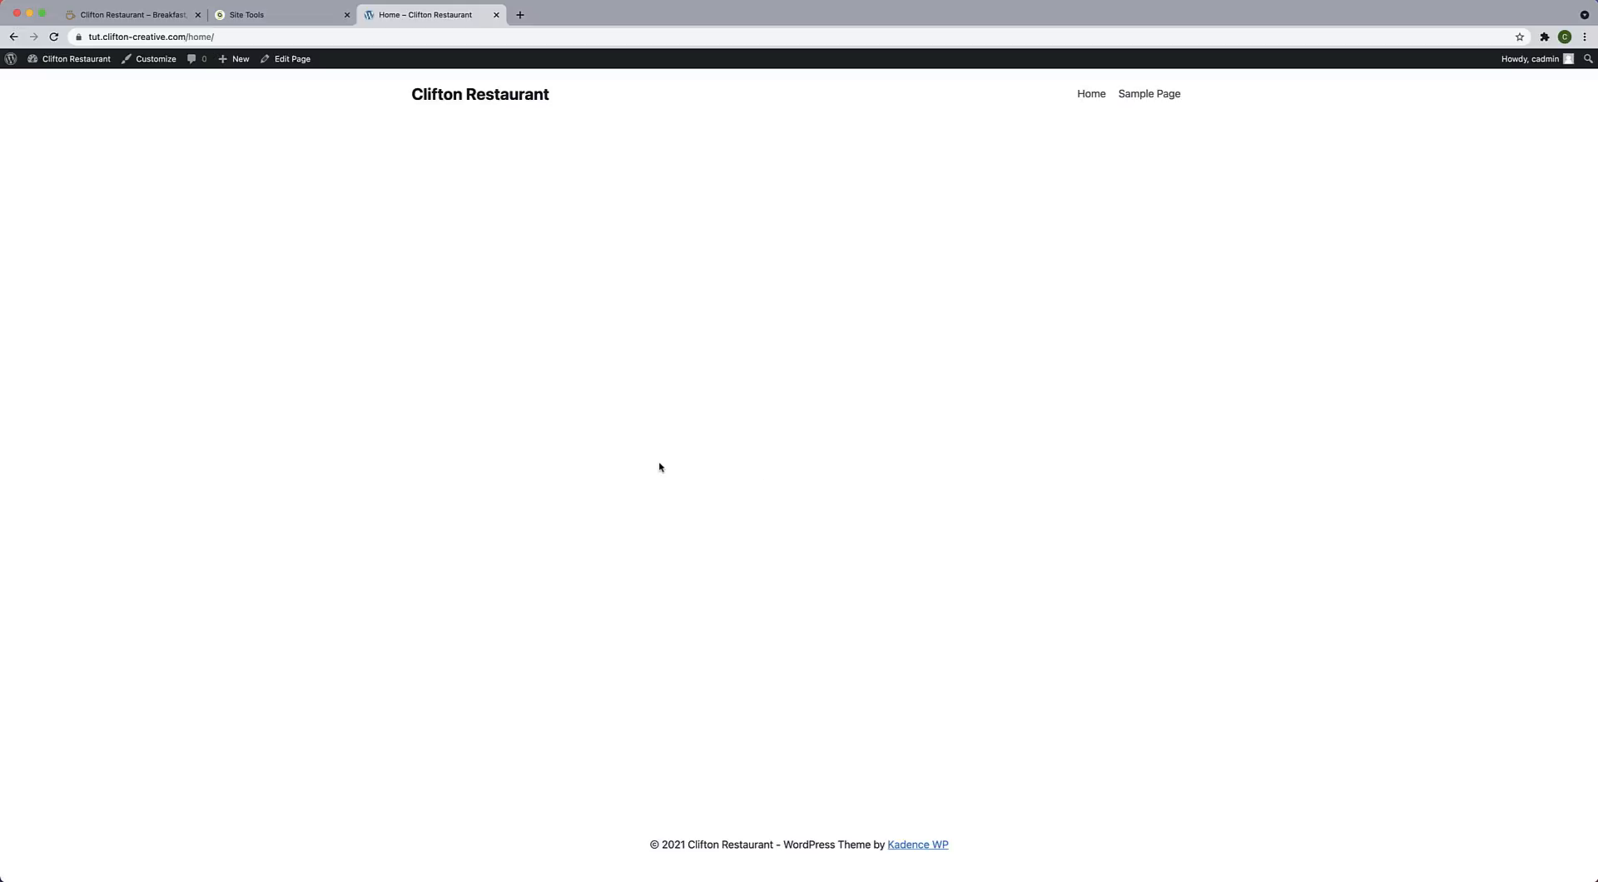
left_click(484, 99)
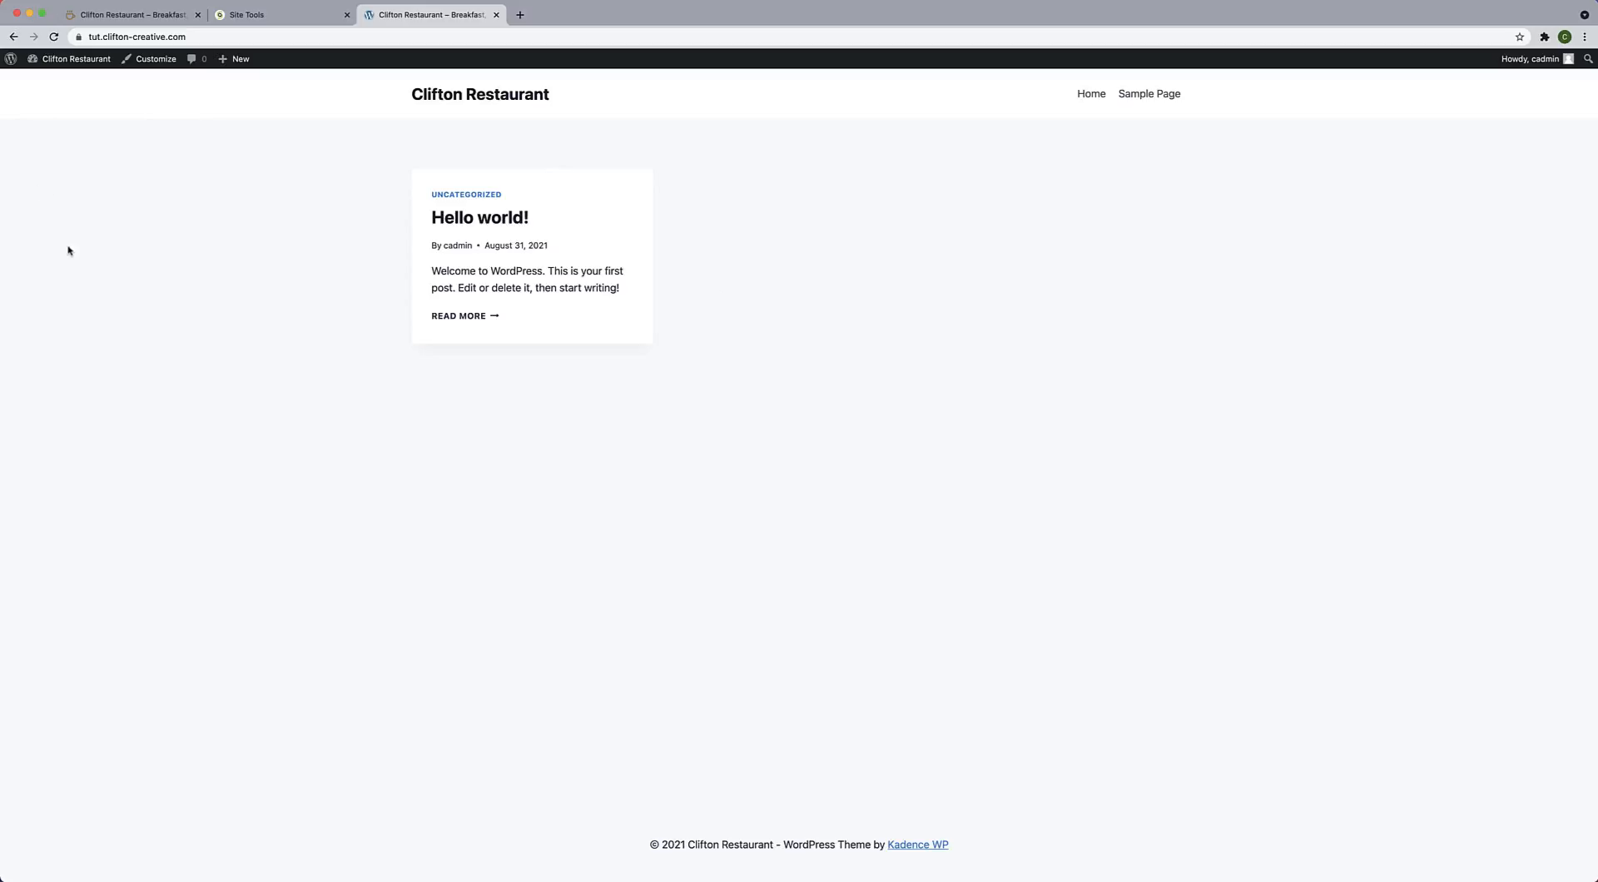
Set the site's homepage to display the static page Home in the Reading Settings, and save the changes.
left_click(50, 82)
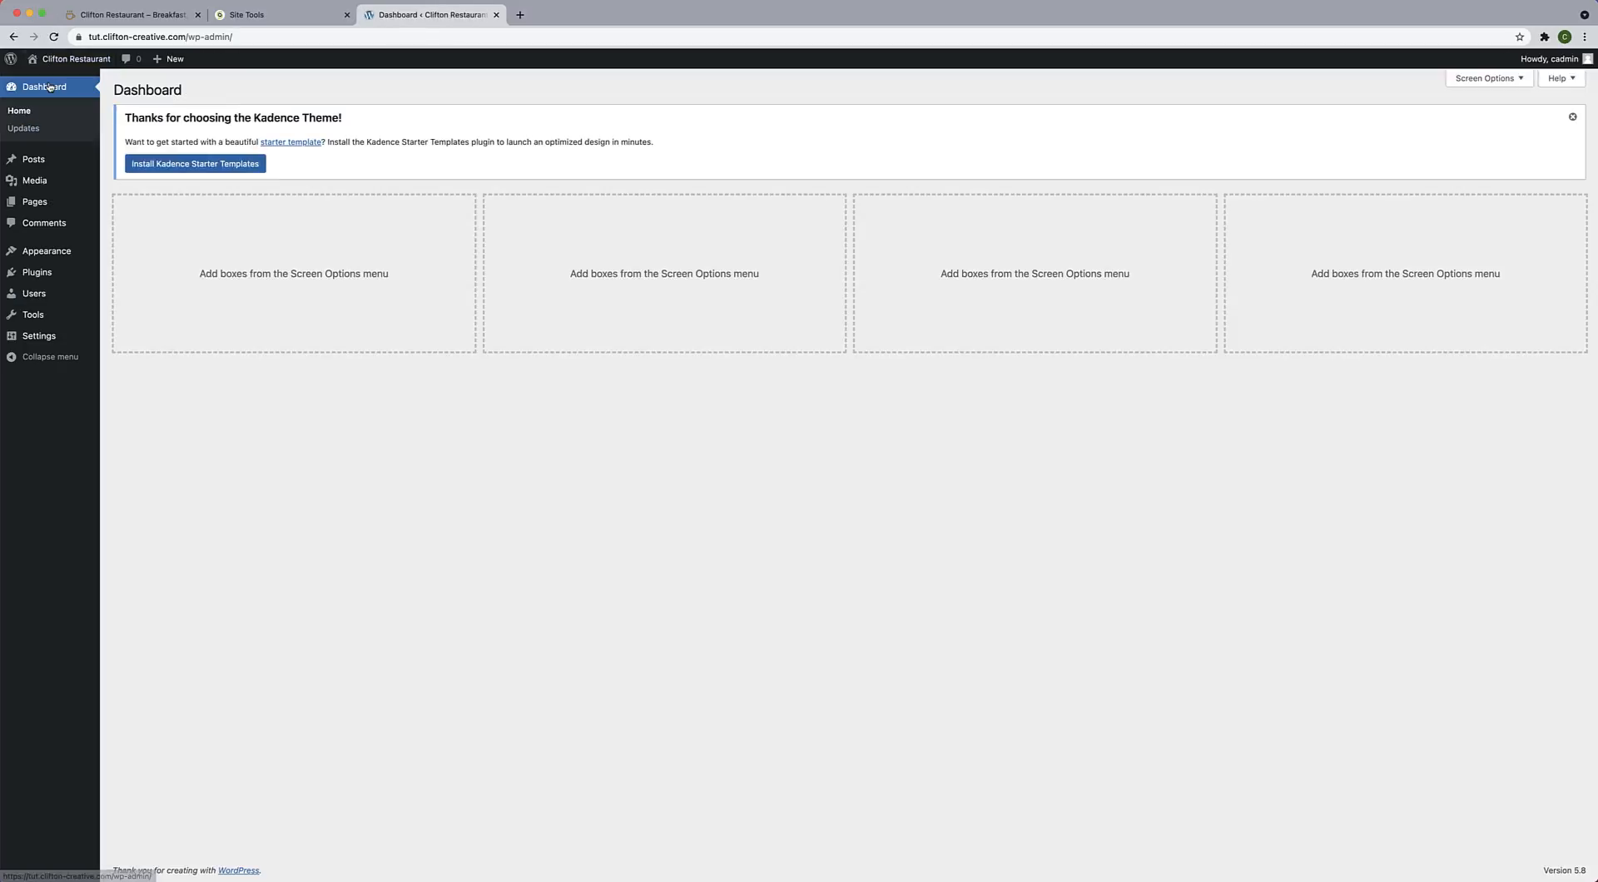
mouse_move(46, 346)
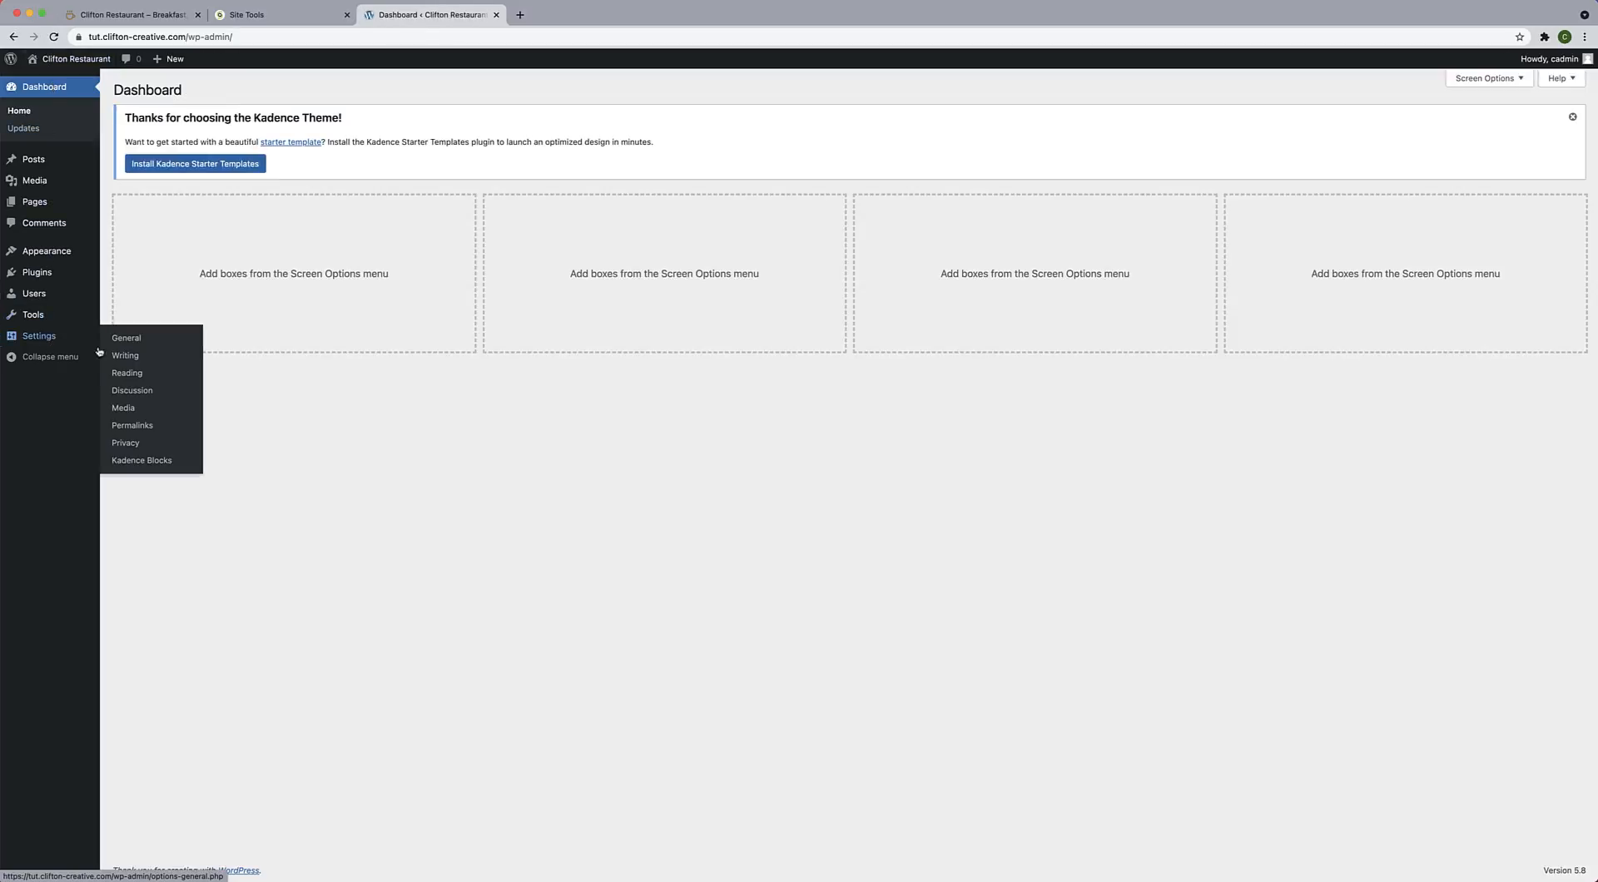
left_click(118, 374)
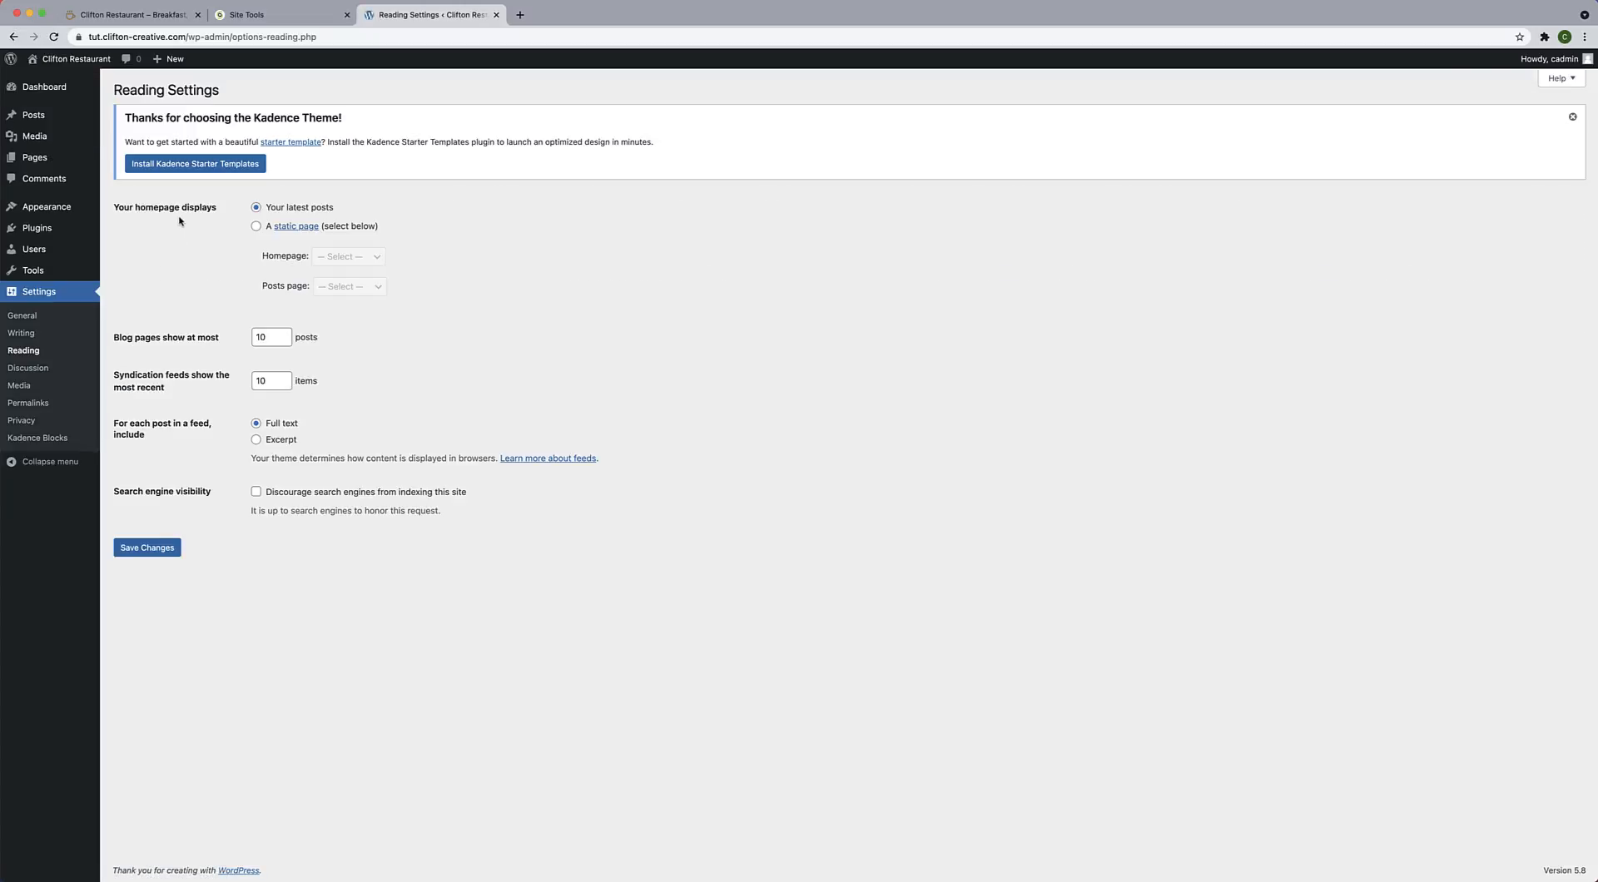
left_click(255, 228)
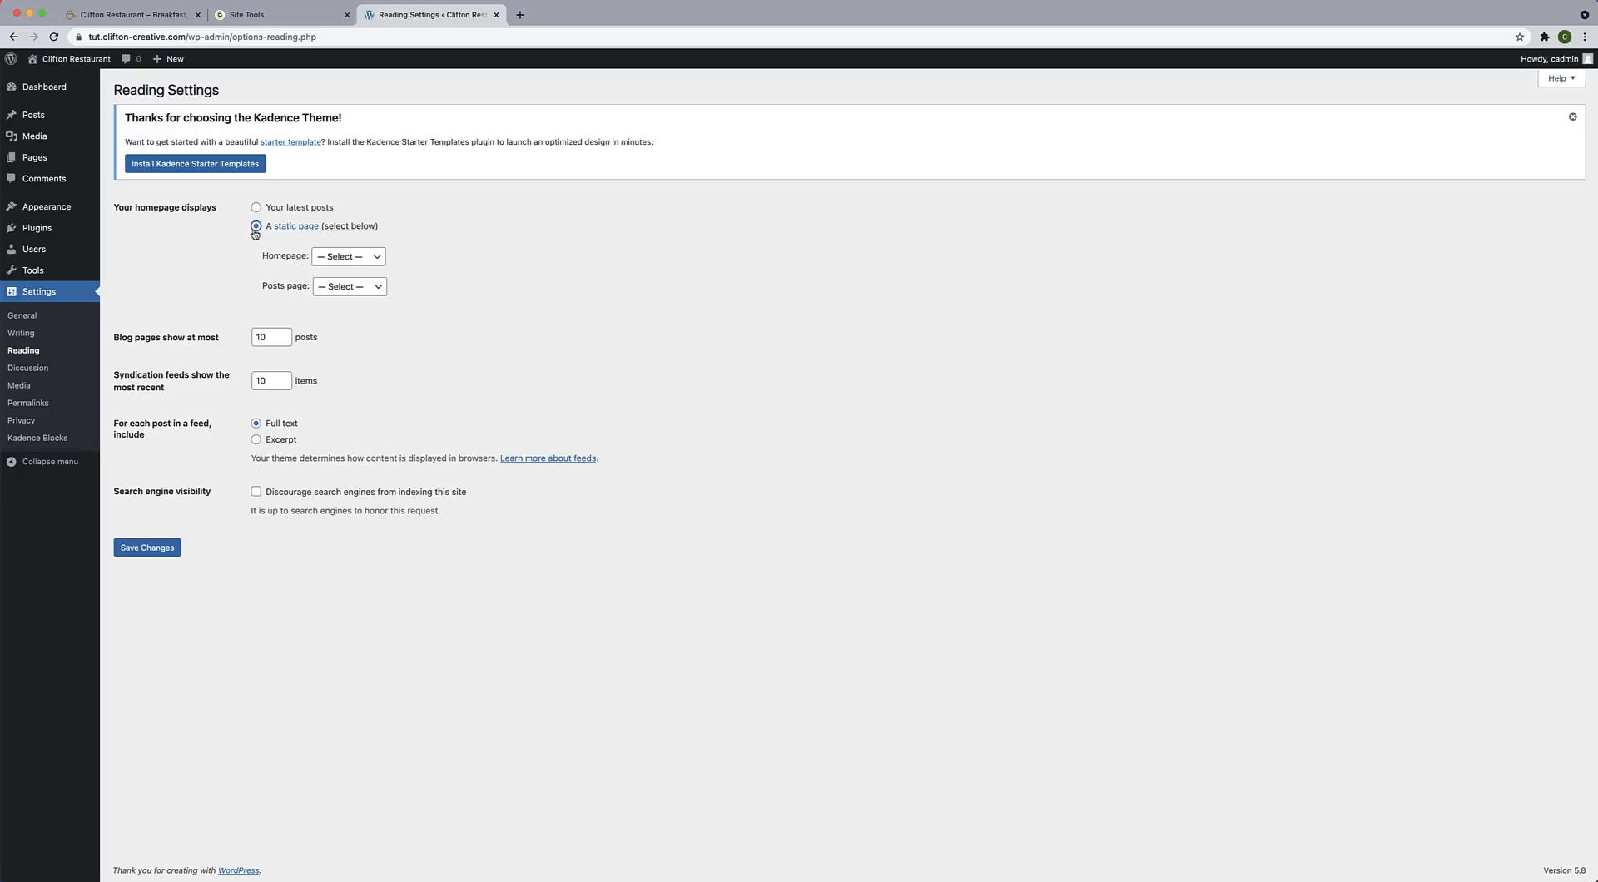
left_click(358, 257)
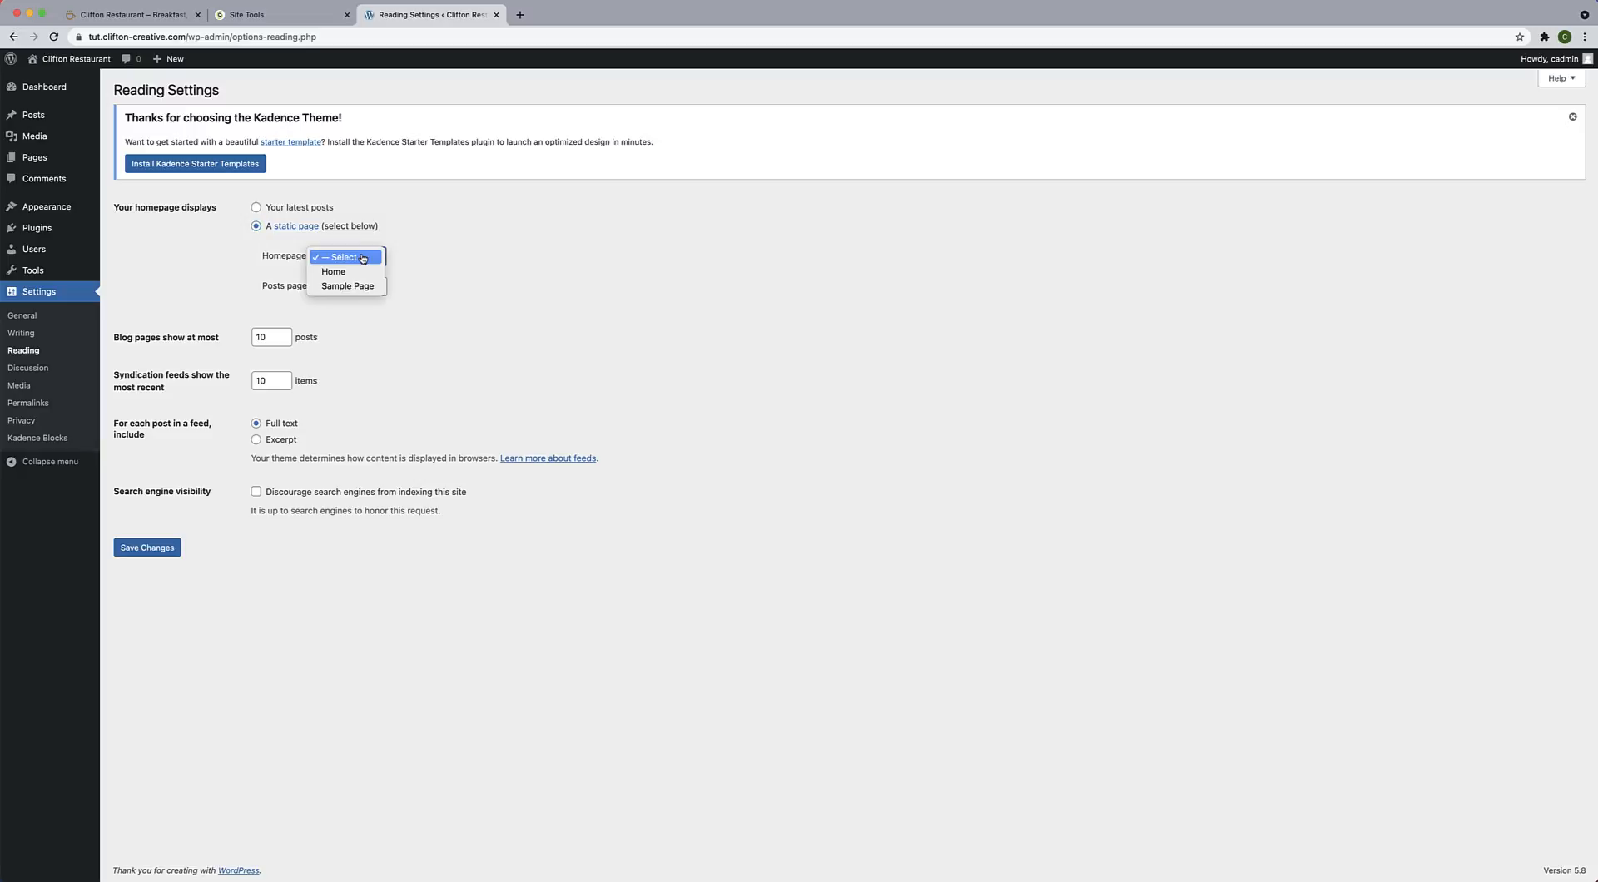
left_click(360, 272)
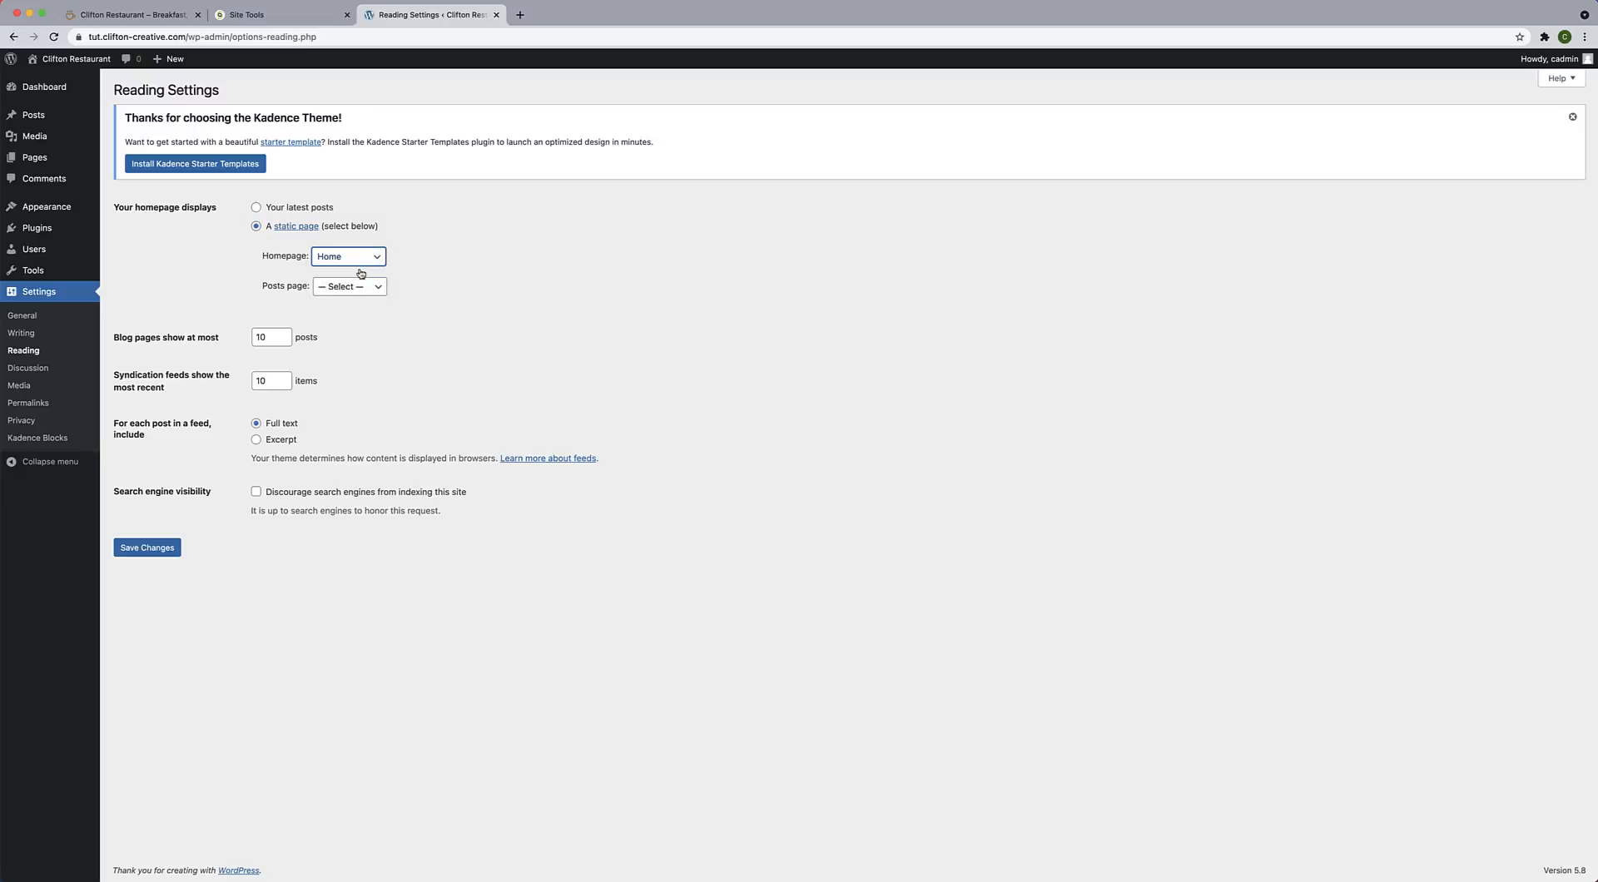
left_click(148, 551)
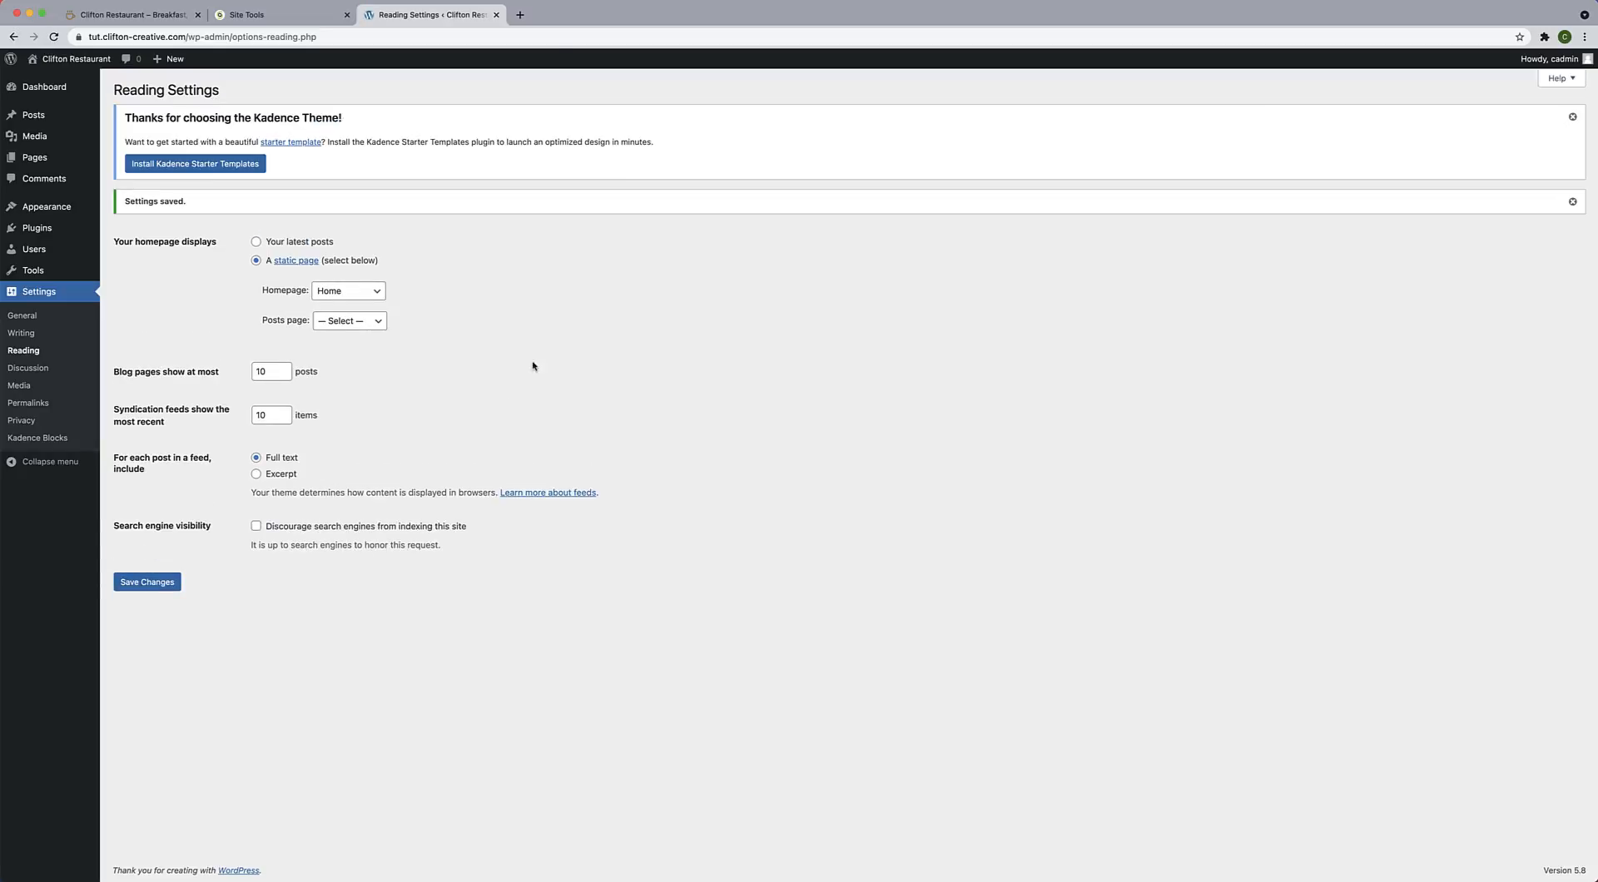
Move the Privacy Policy and Sample Page pages to the trash.
mouse_move(33, 158)
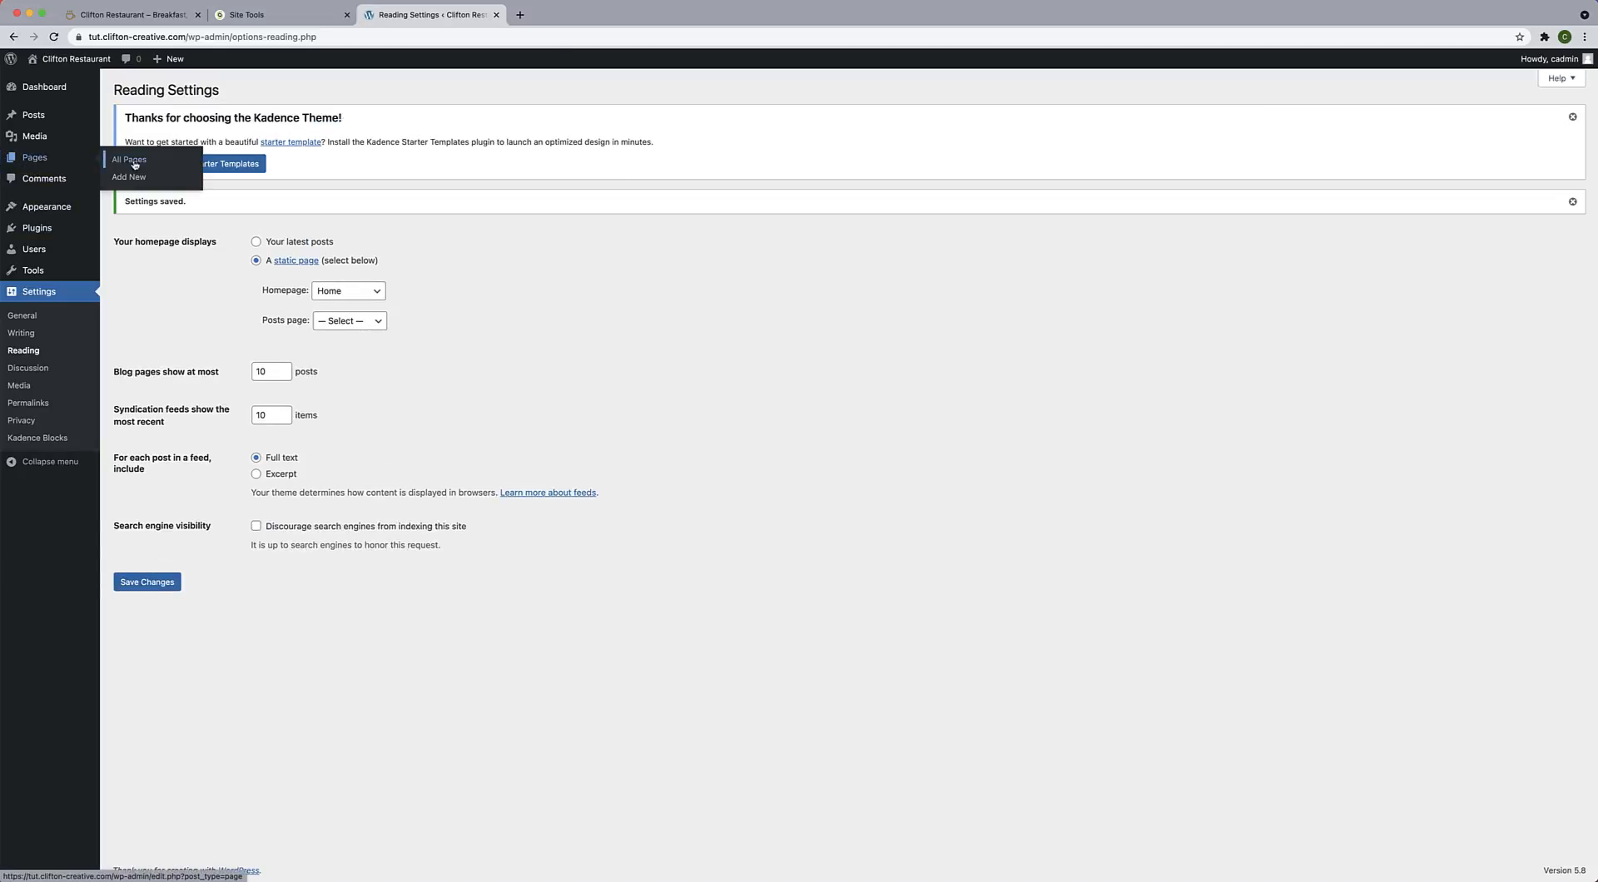
left_click(135, 162)
left_click(126, 308)
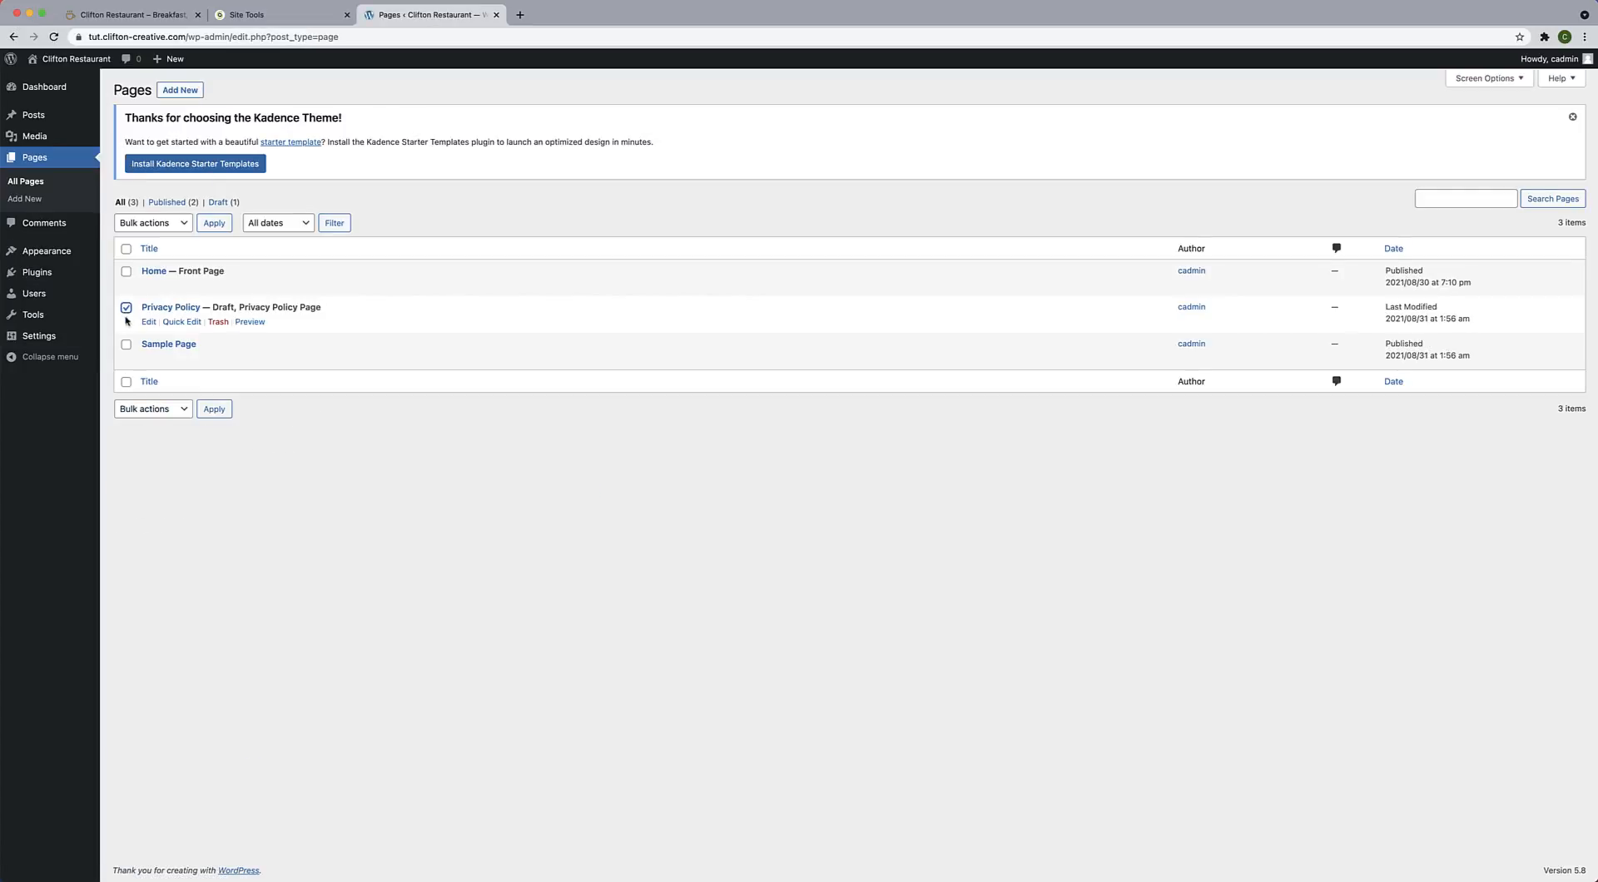
left_click(126, 345)
left_click(154, 409)
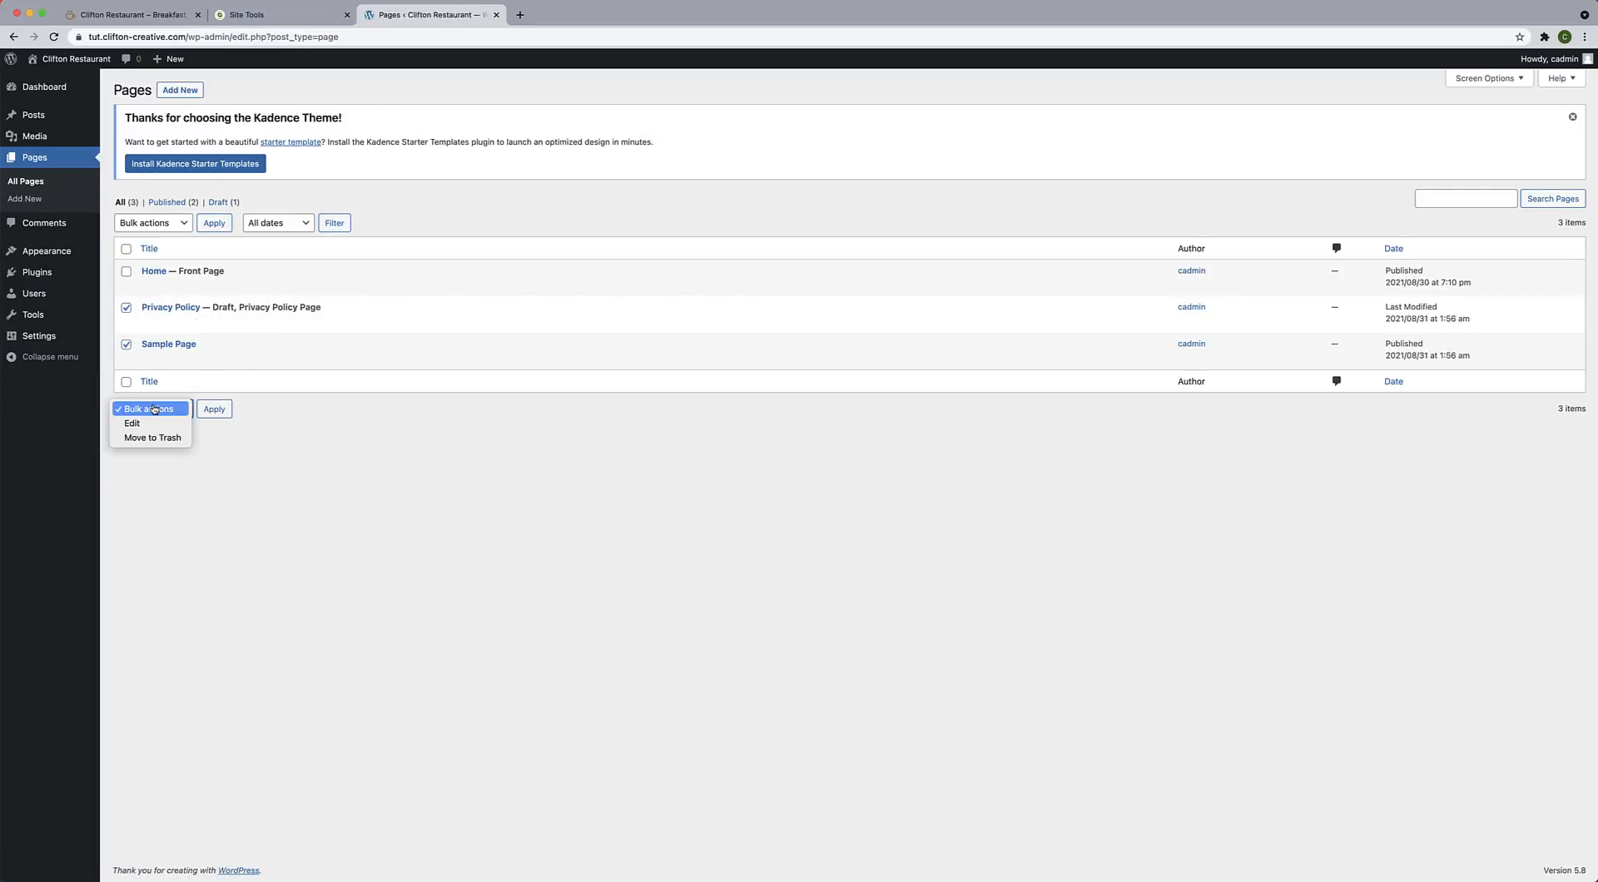
left_click(152, 438)
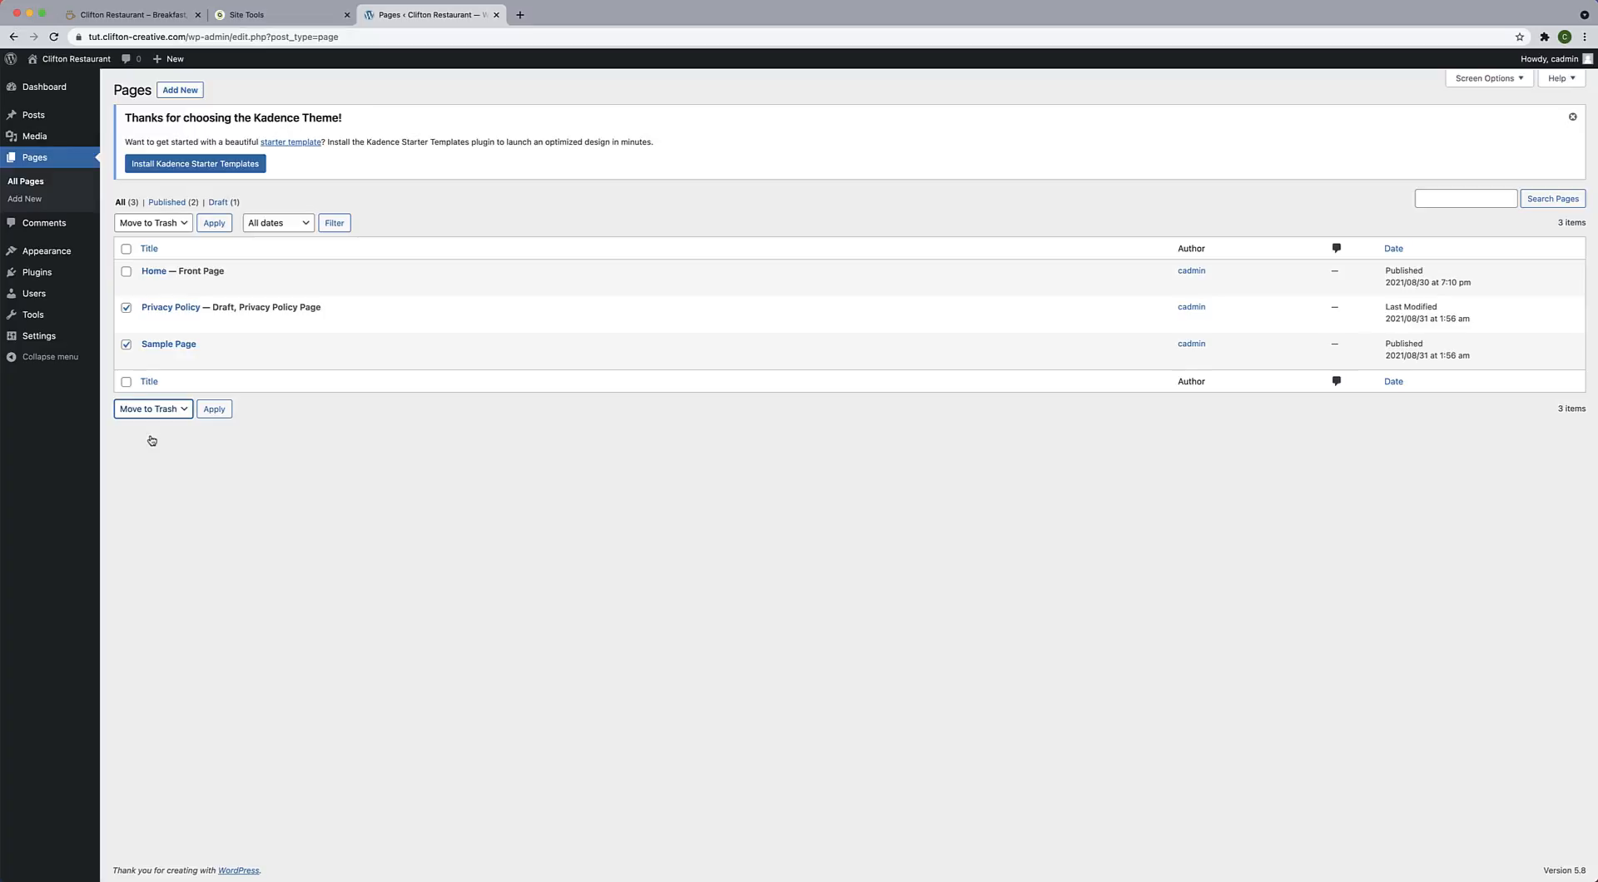
left_click(214, 413)
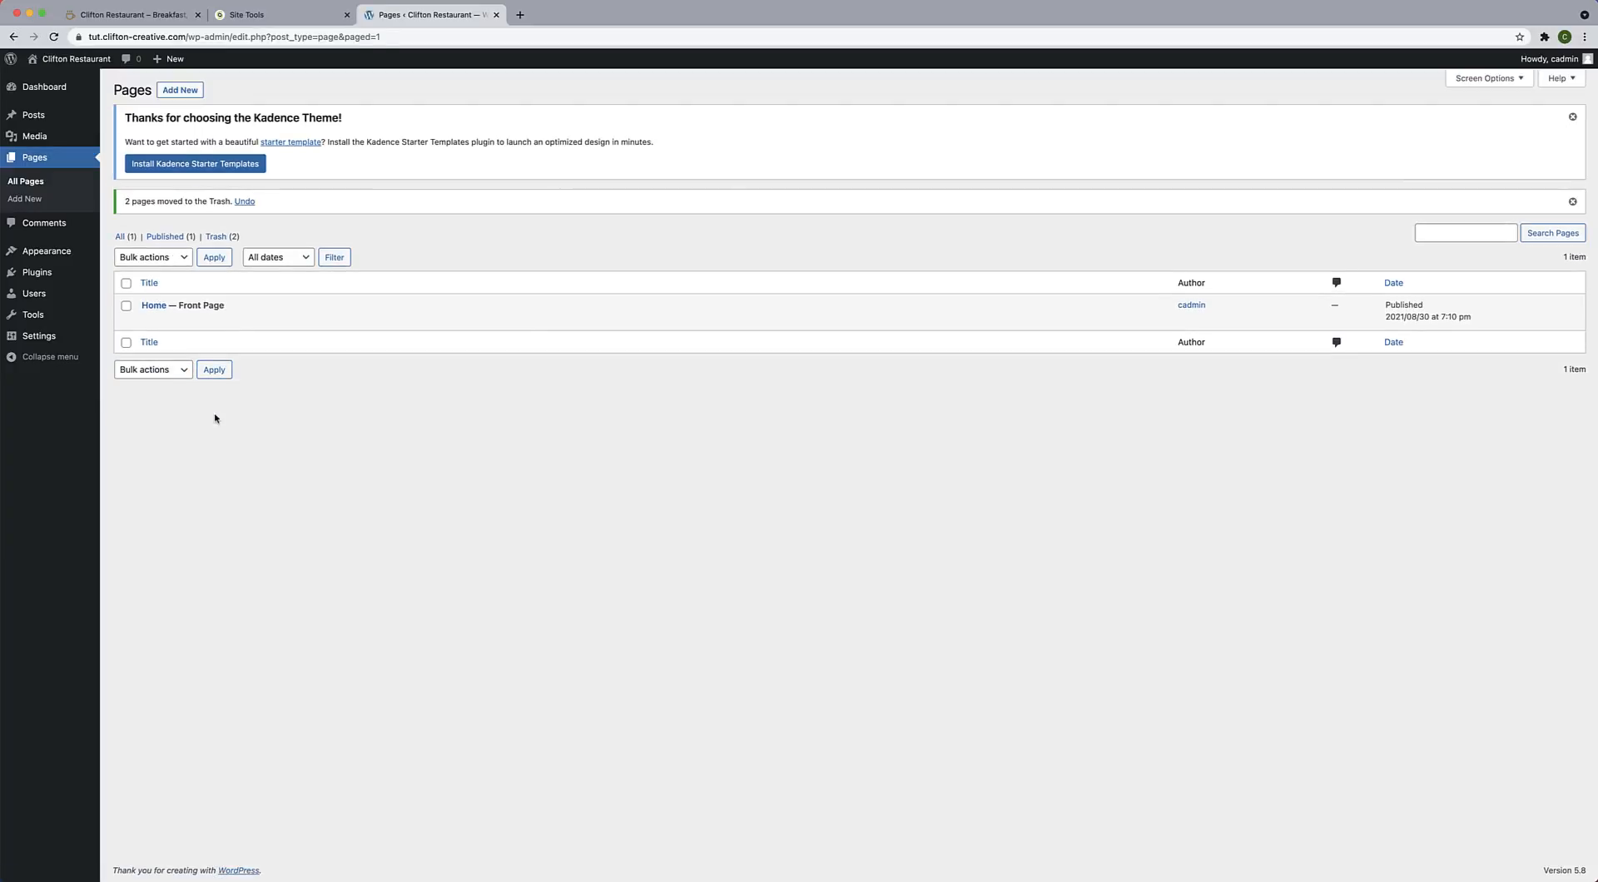
Empty the pages trash and view the site's front page.
left_click(219, 237)
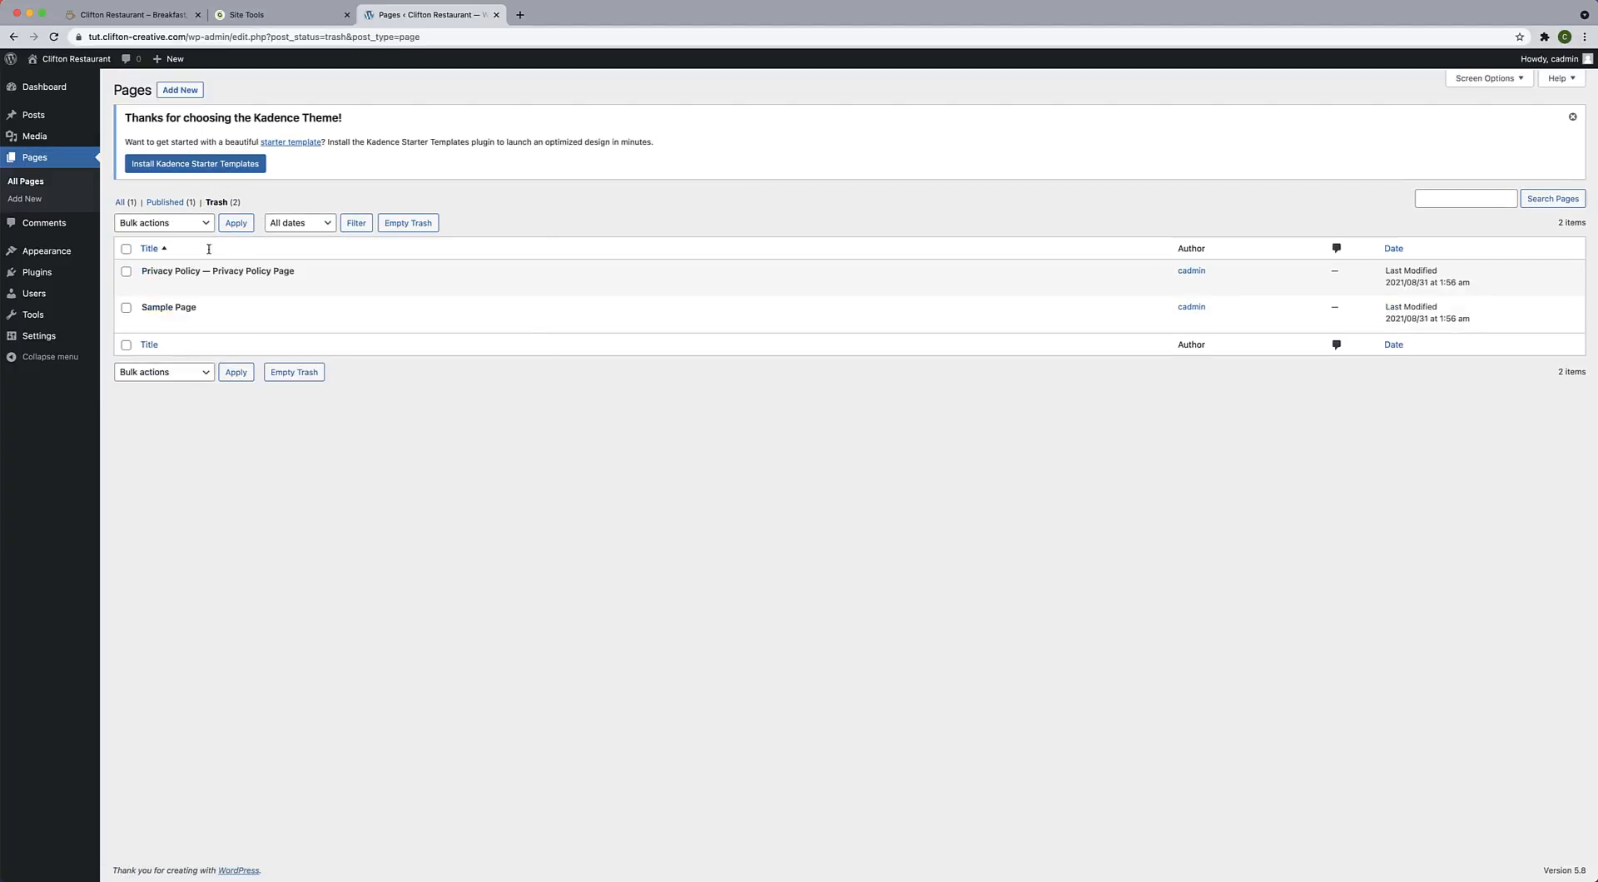
left_click(420, 225)
left_click(87, 63)
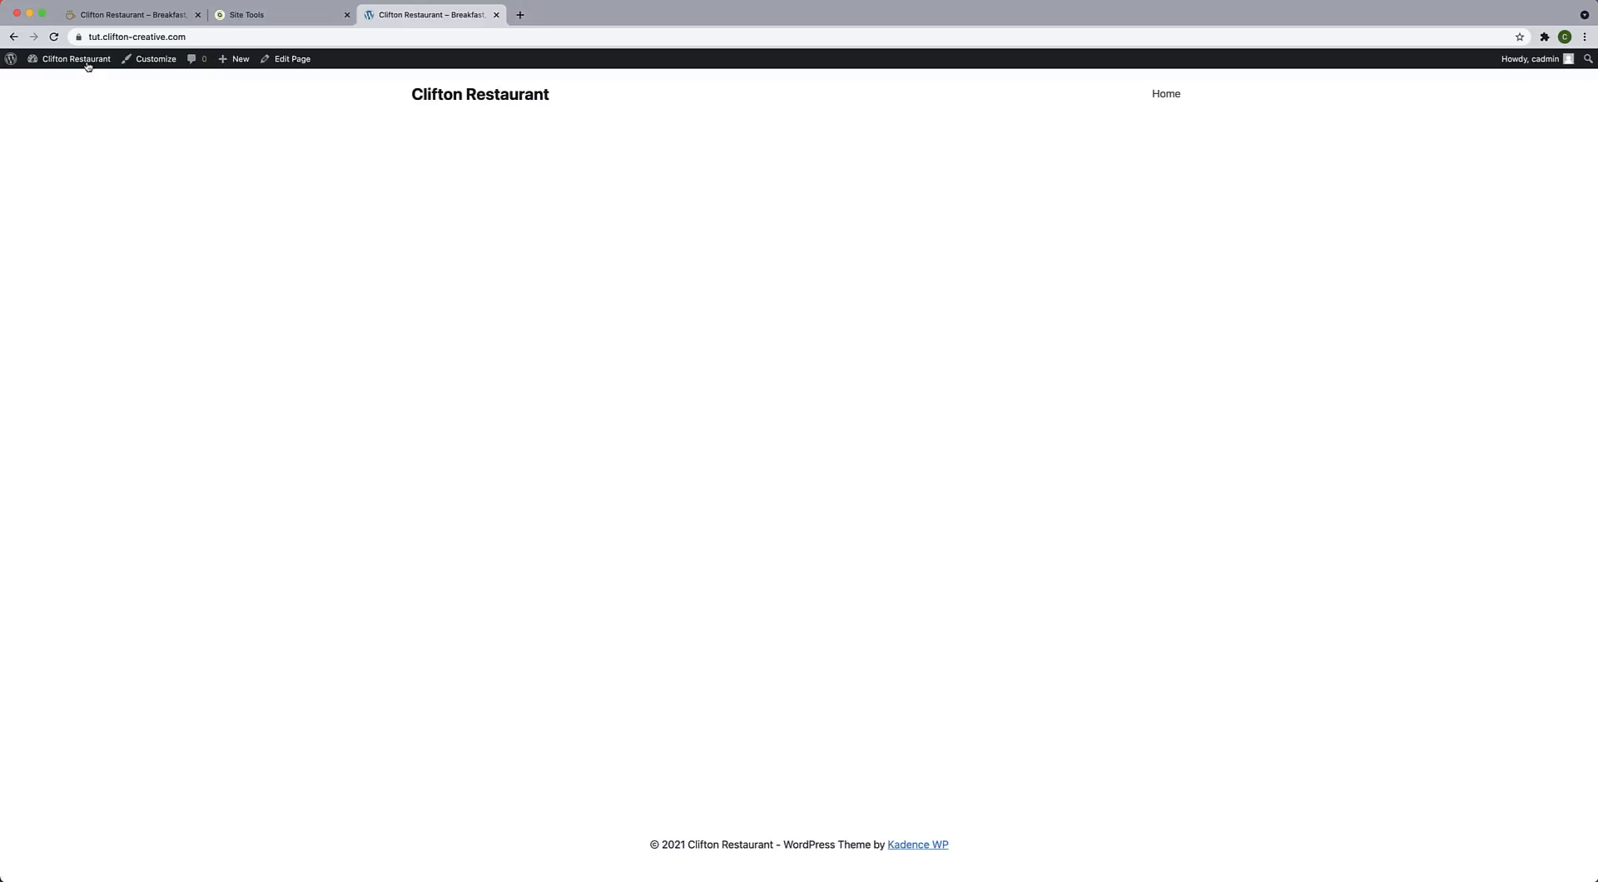
left_click(1331, 2)
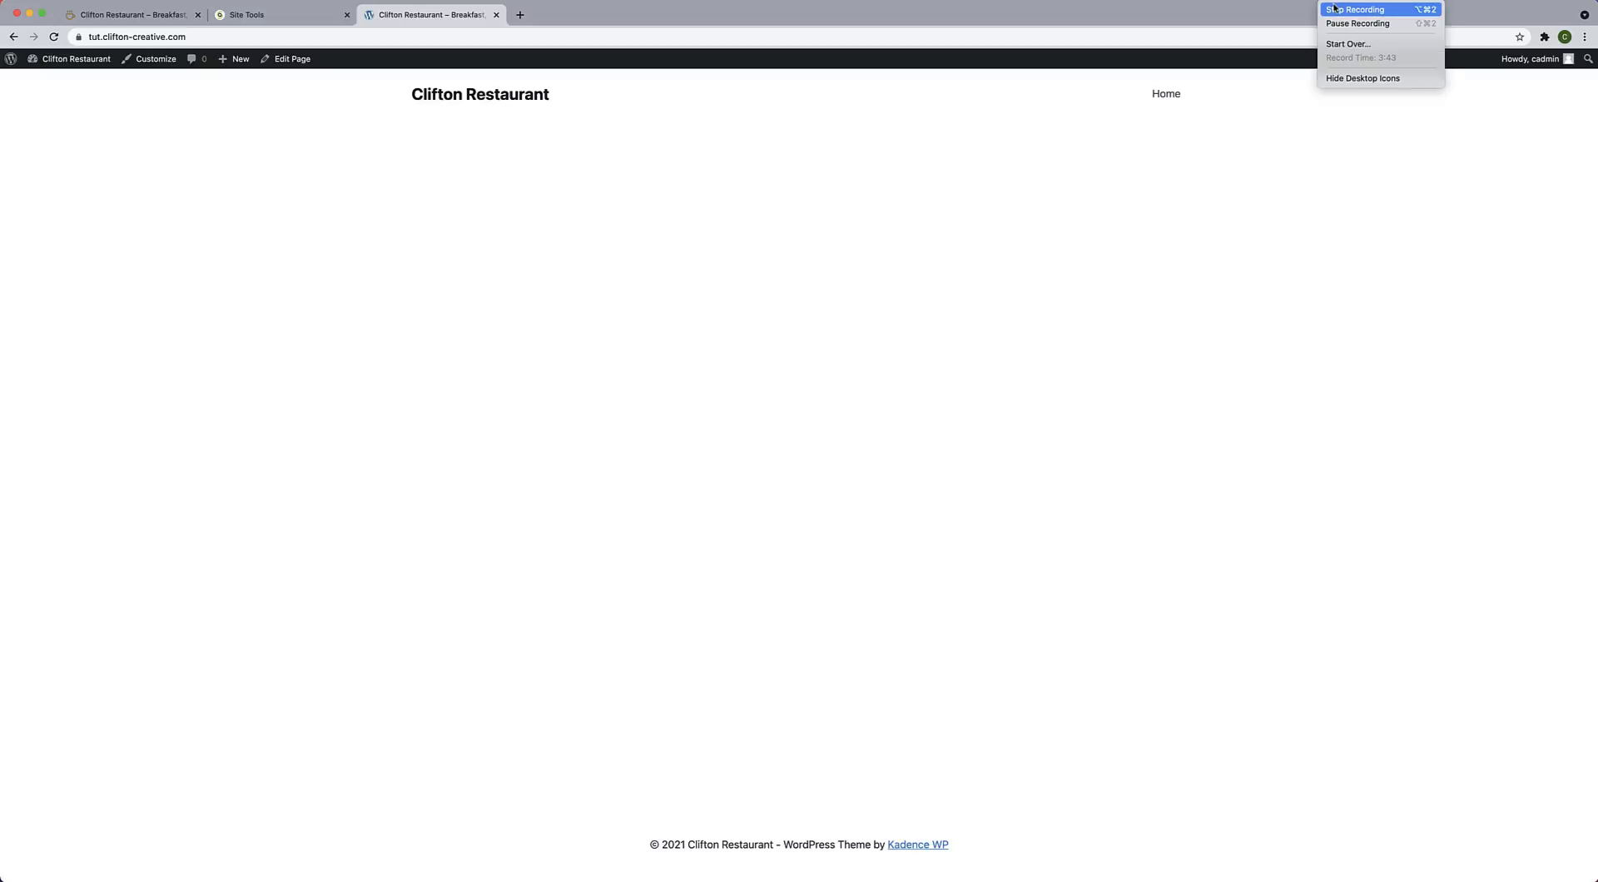
left_click(1336, 10)
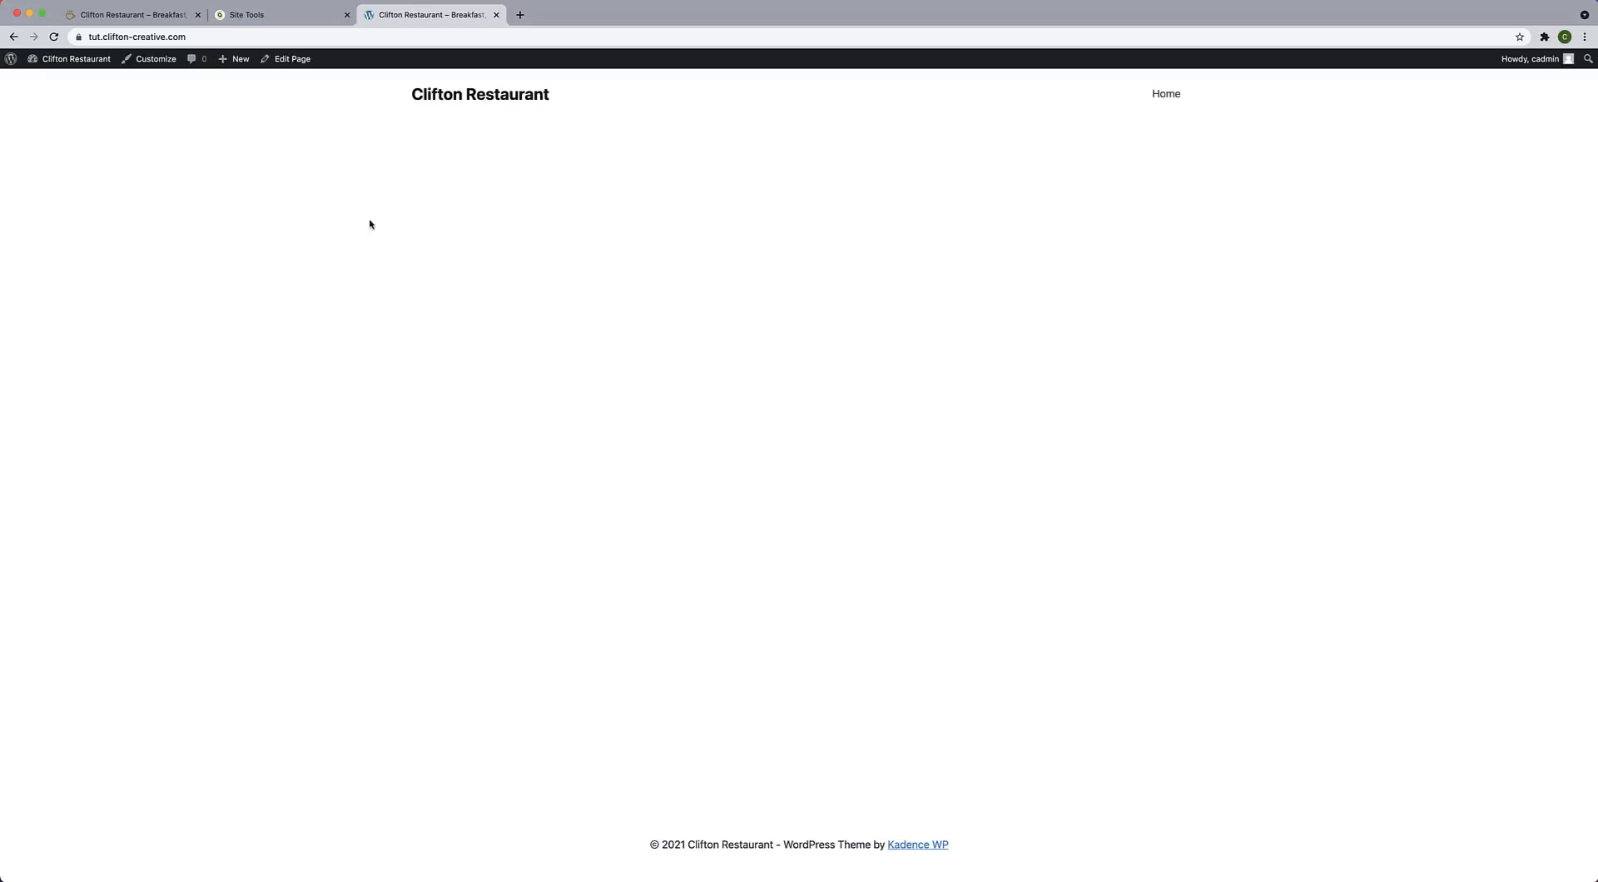
Upload all files from the Restaurant Website Assets folder to the Media Library, and return to the site's front page.
left_click(58, 80)
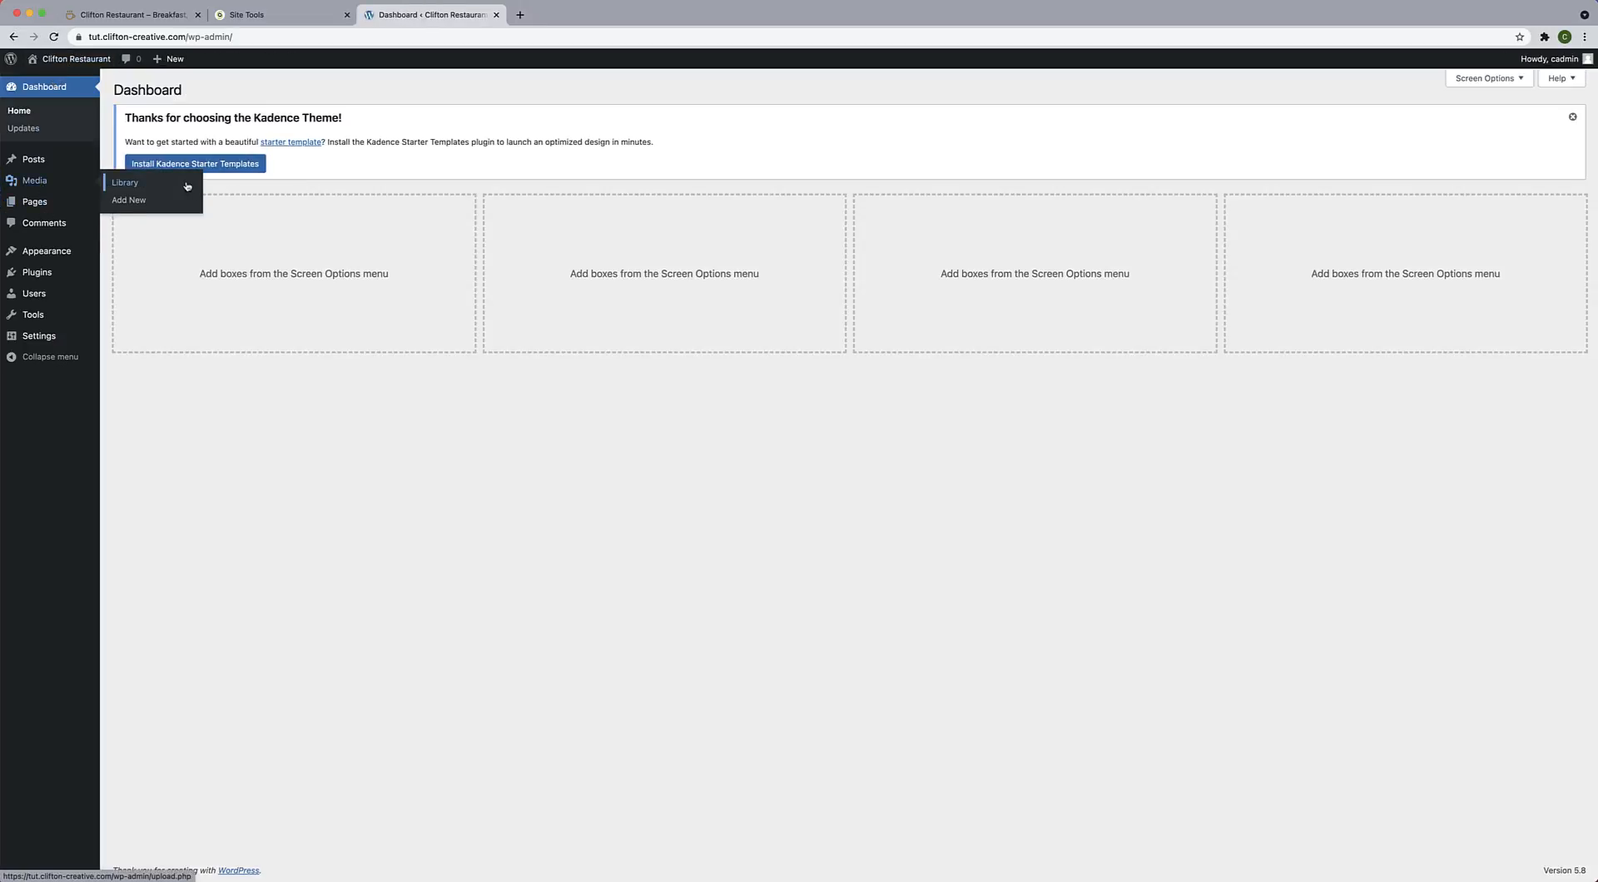
left_click(129, 190)
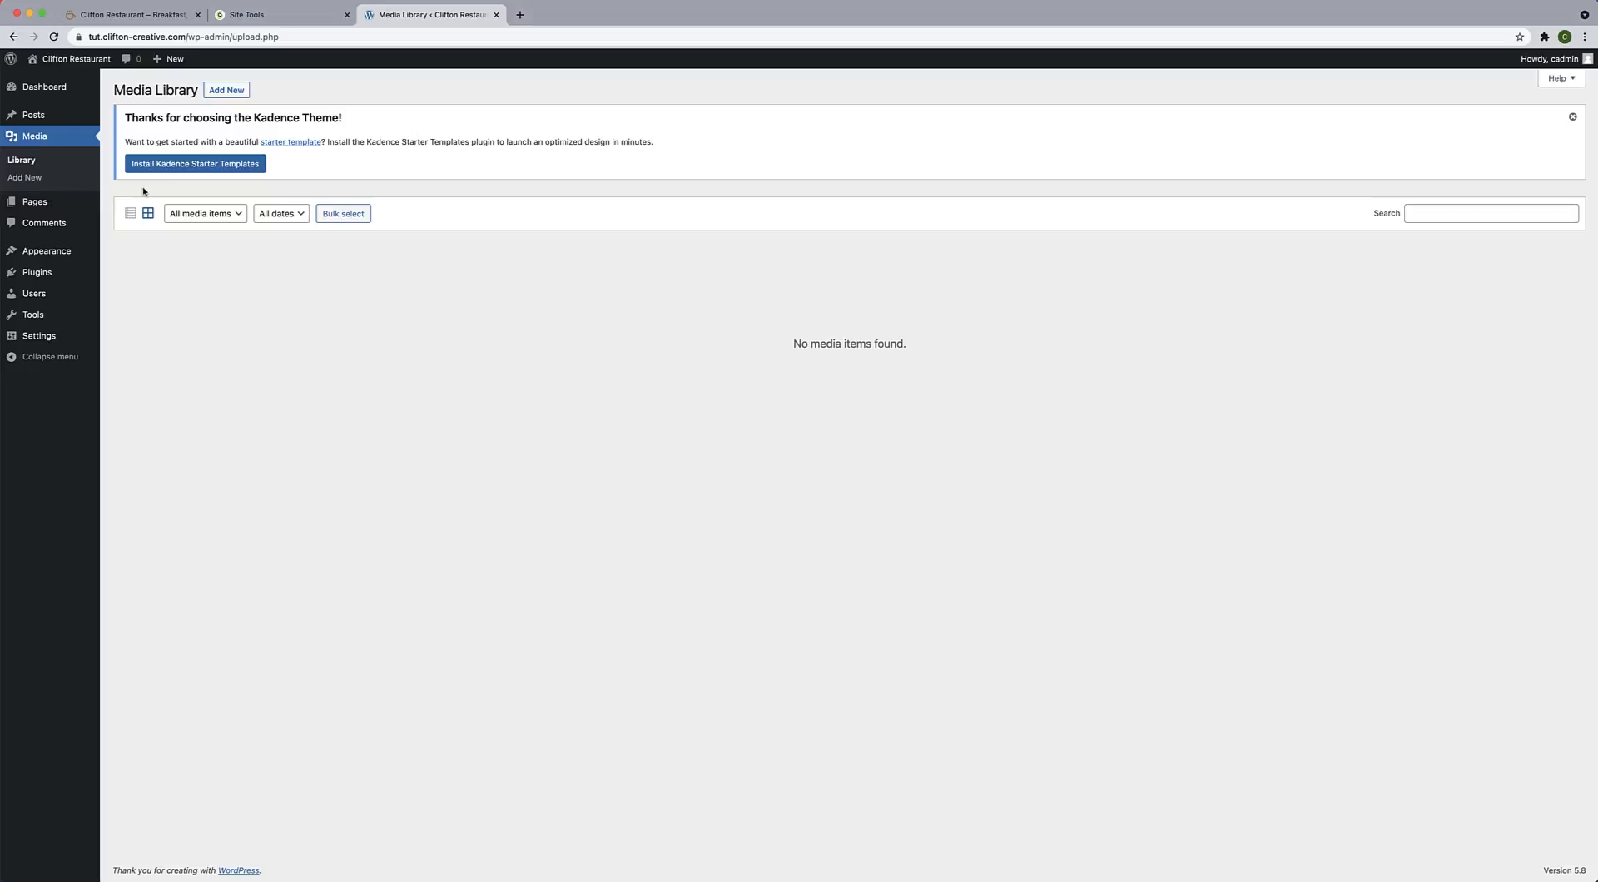
left_click(227, 90)
left_click(867, 272)
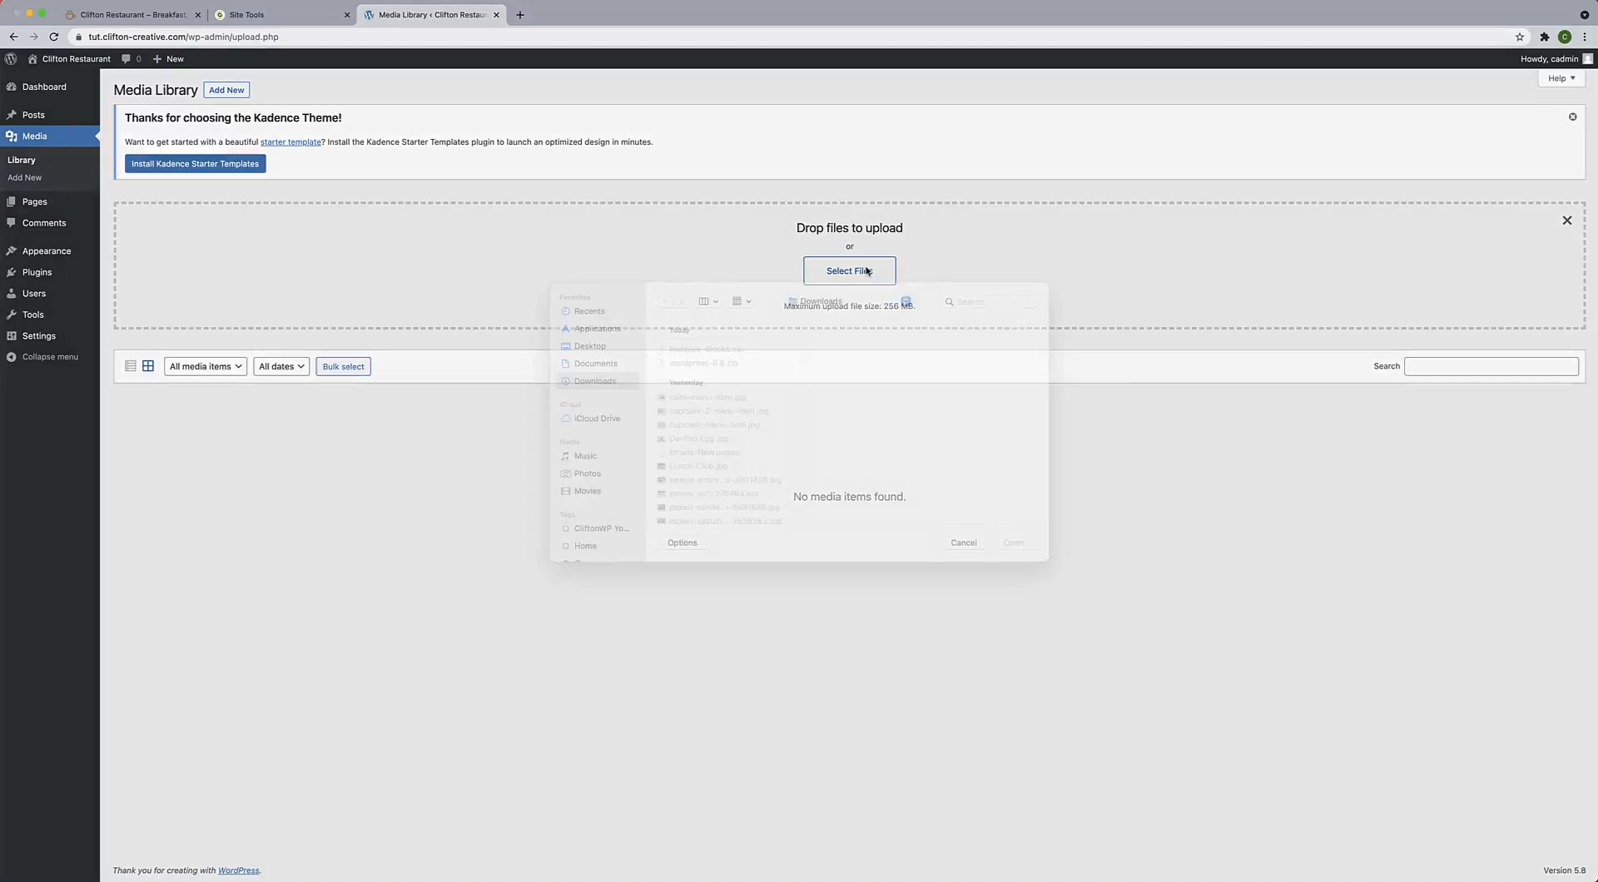
left_click(872, 322)
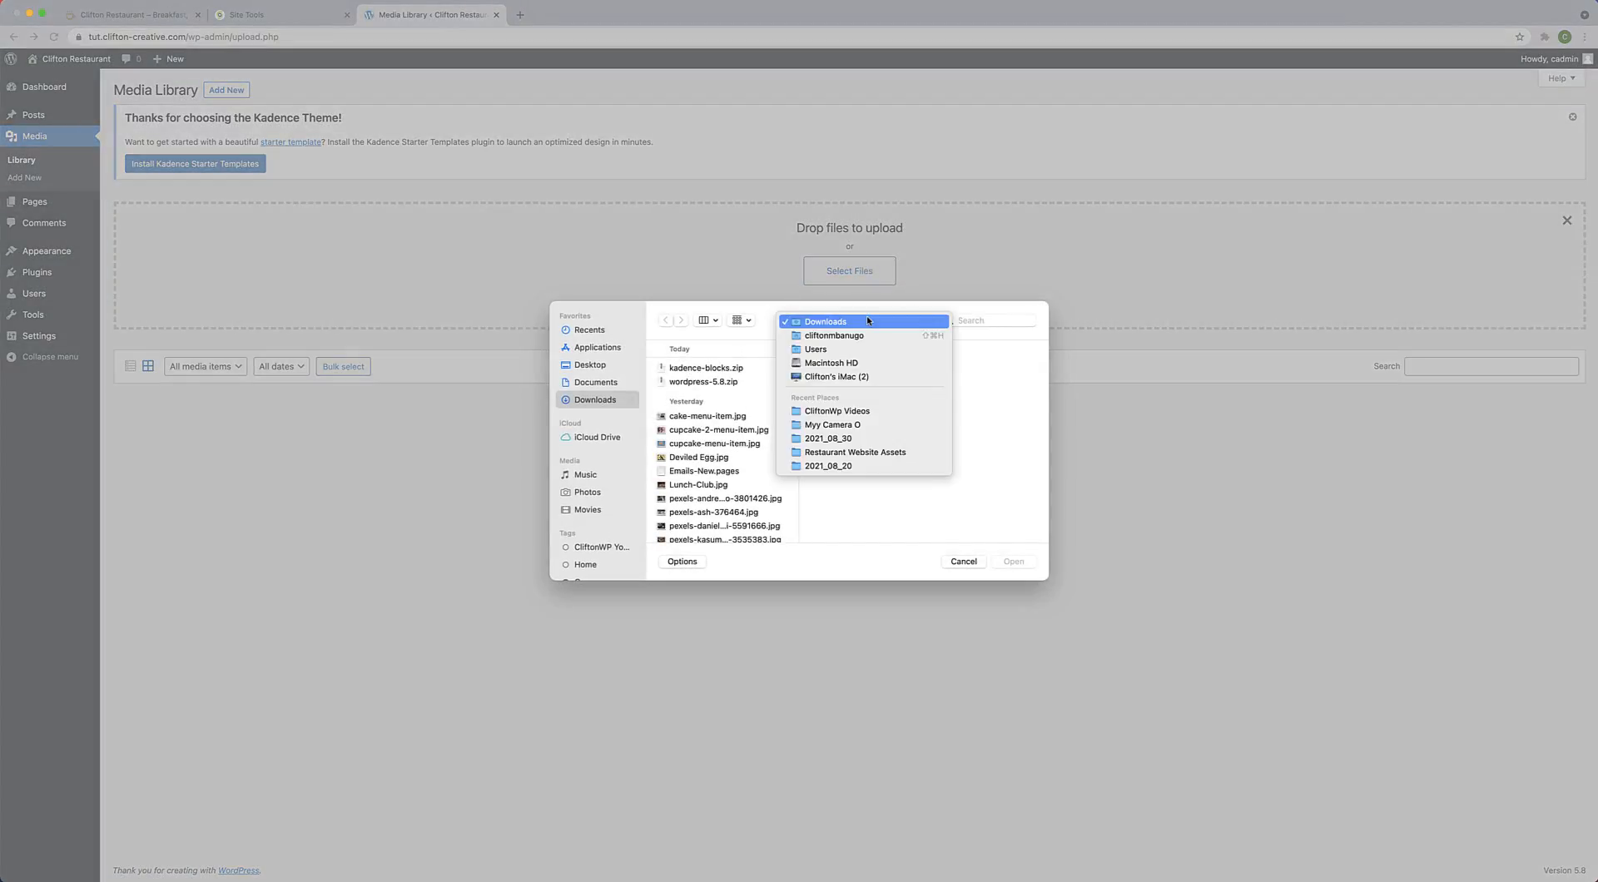
left_click(860, 455)
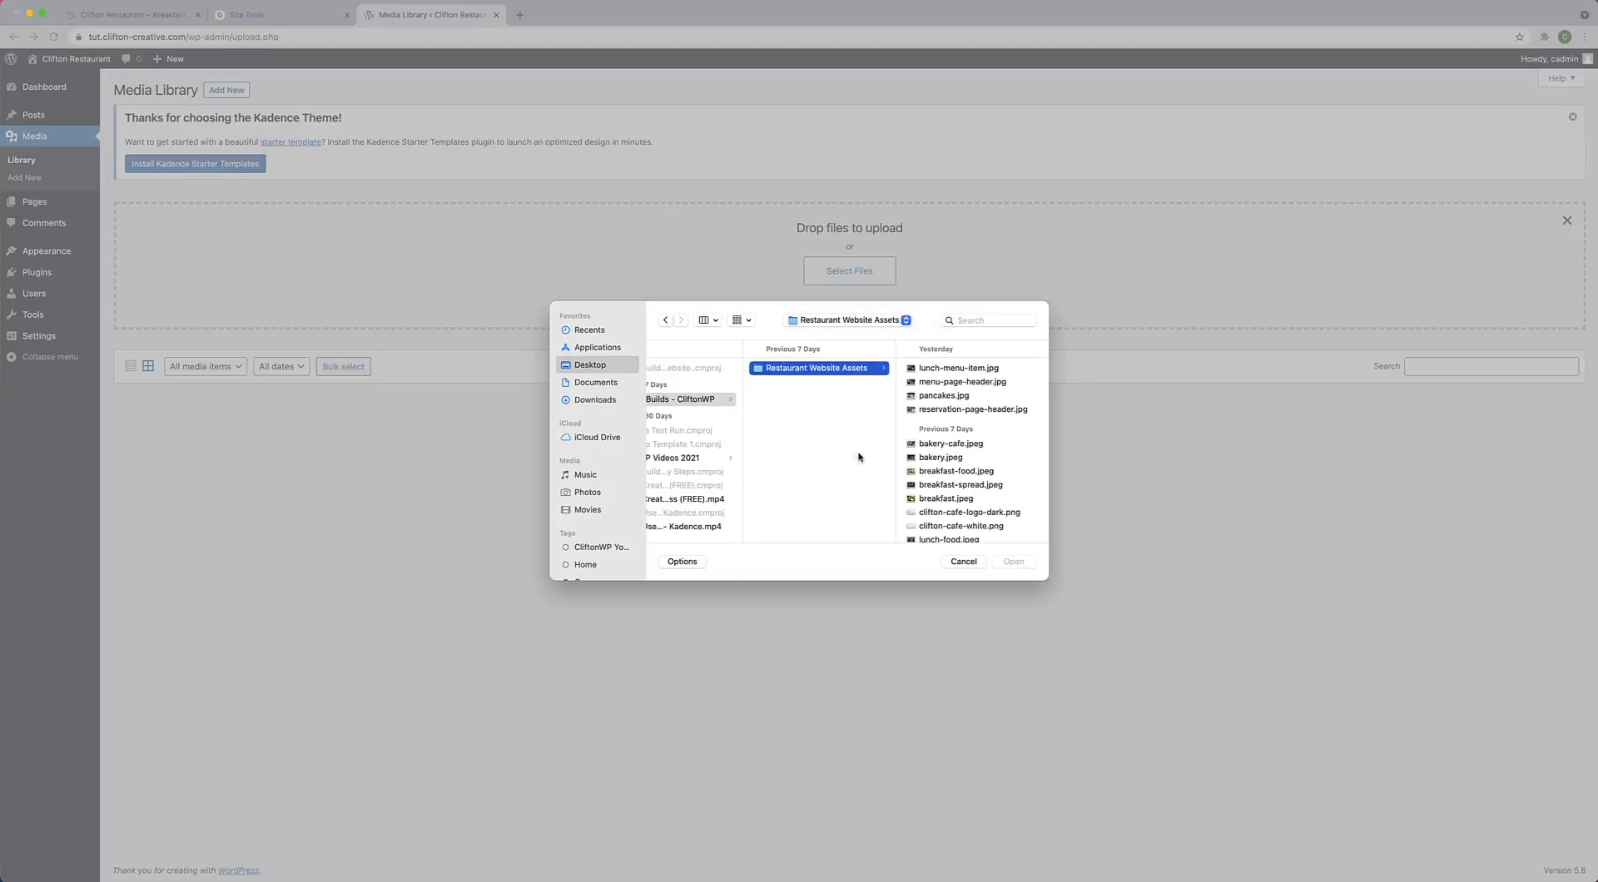
left_click(951, 369)
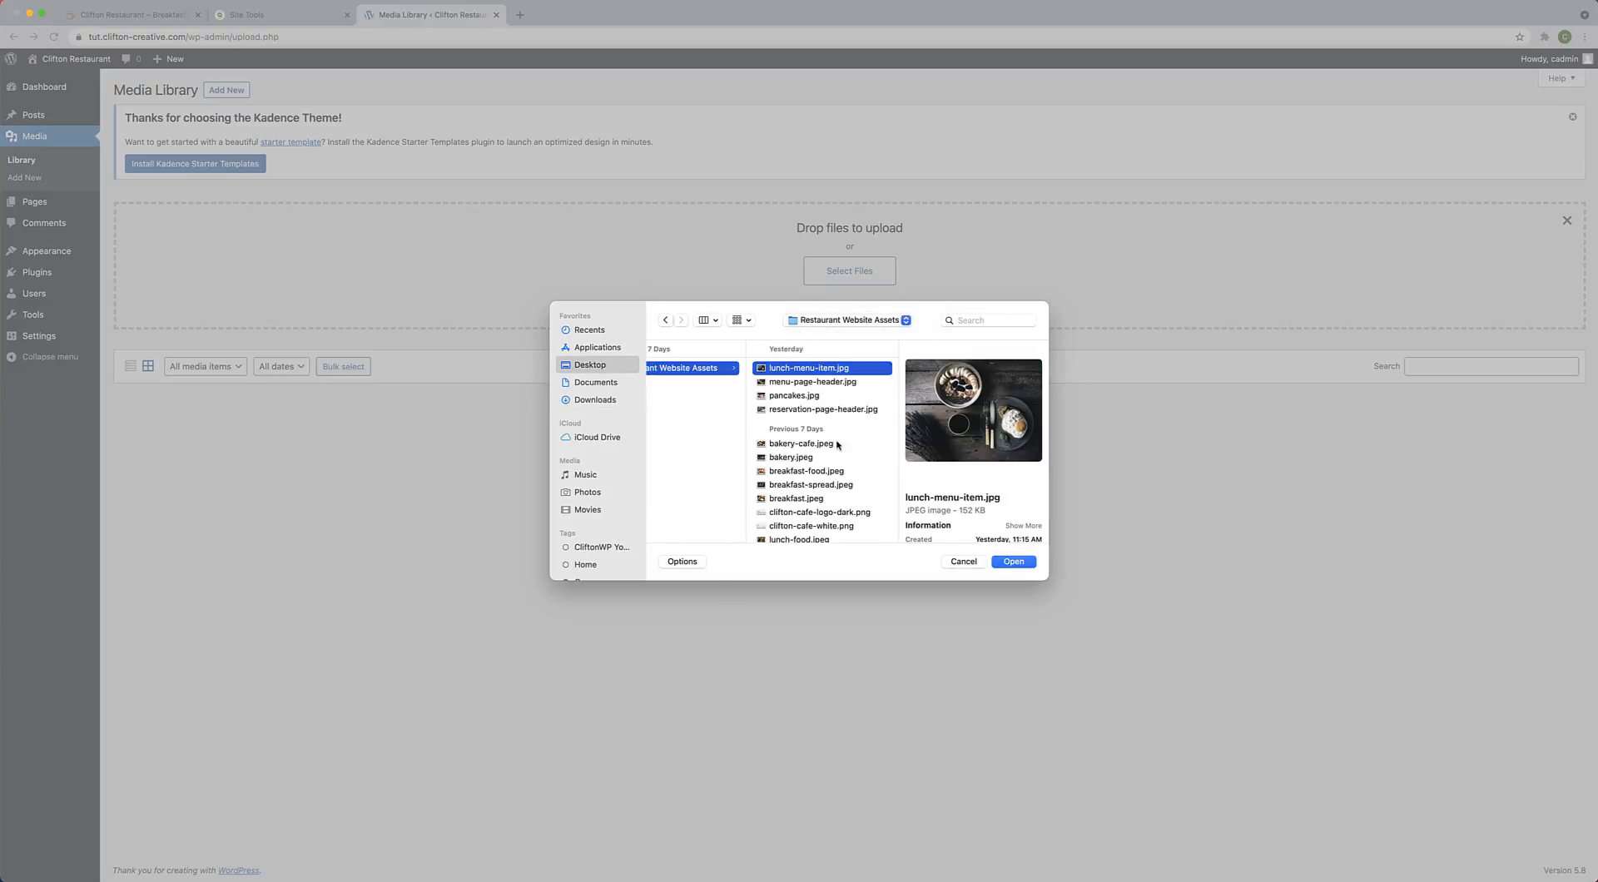
scroll(822, 468, "down", 3)
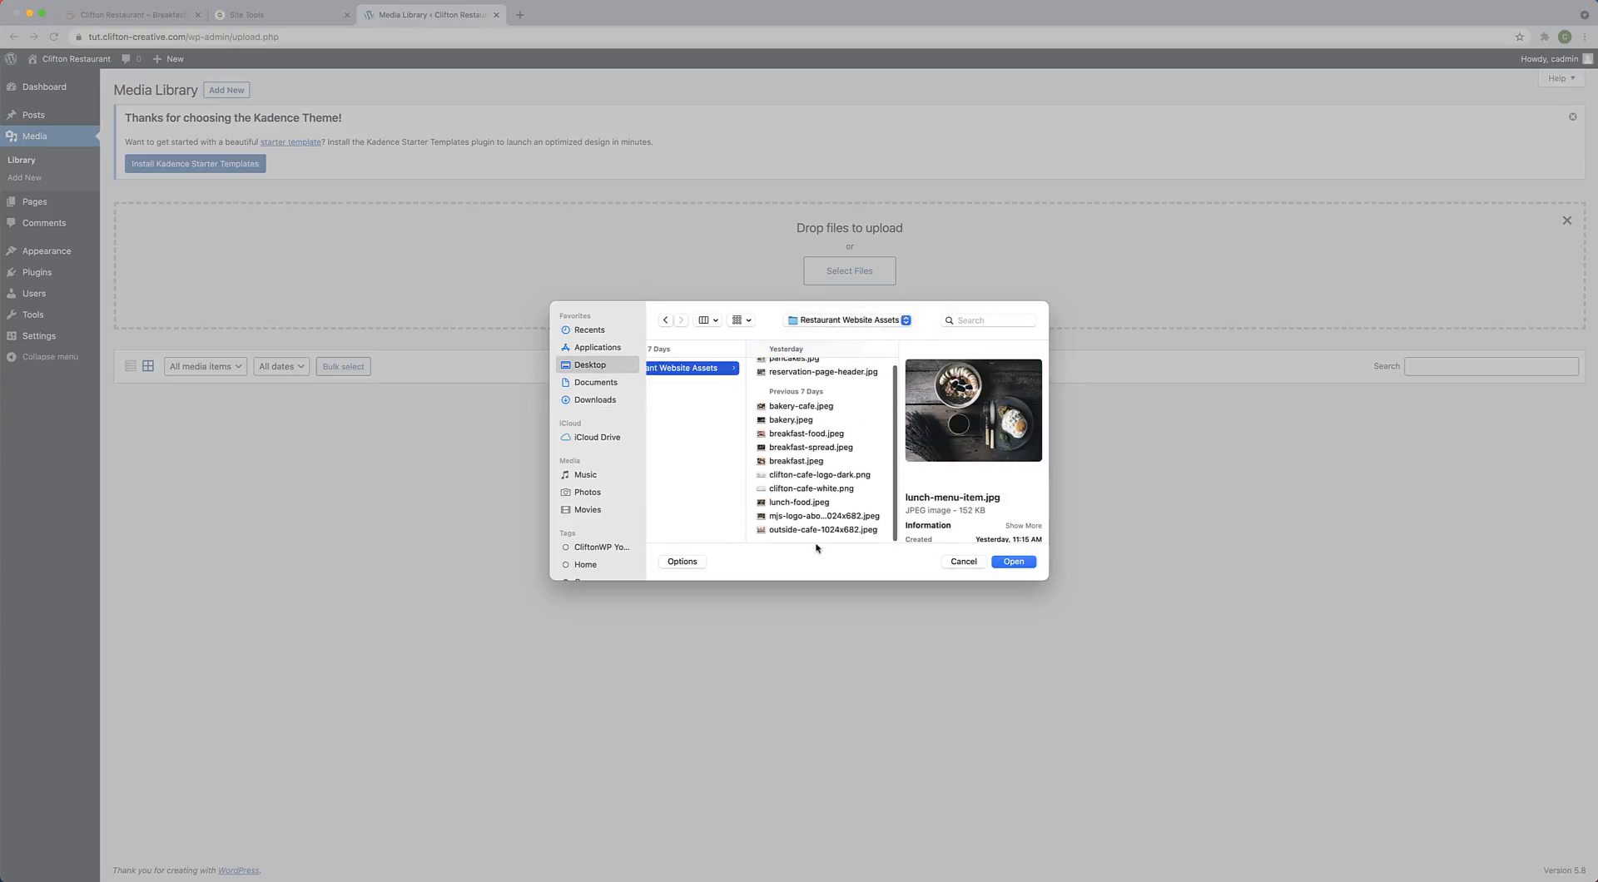
key("super+a")
left_click(1032, 567)
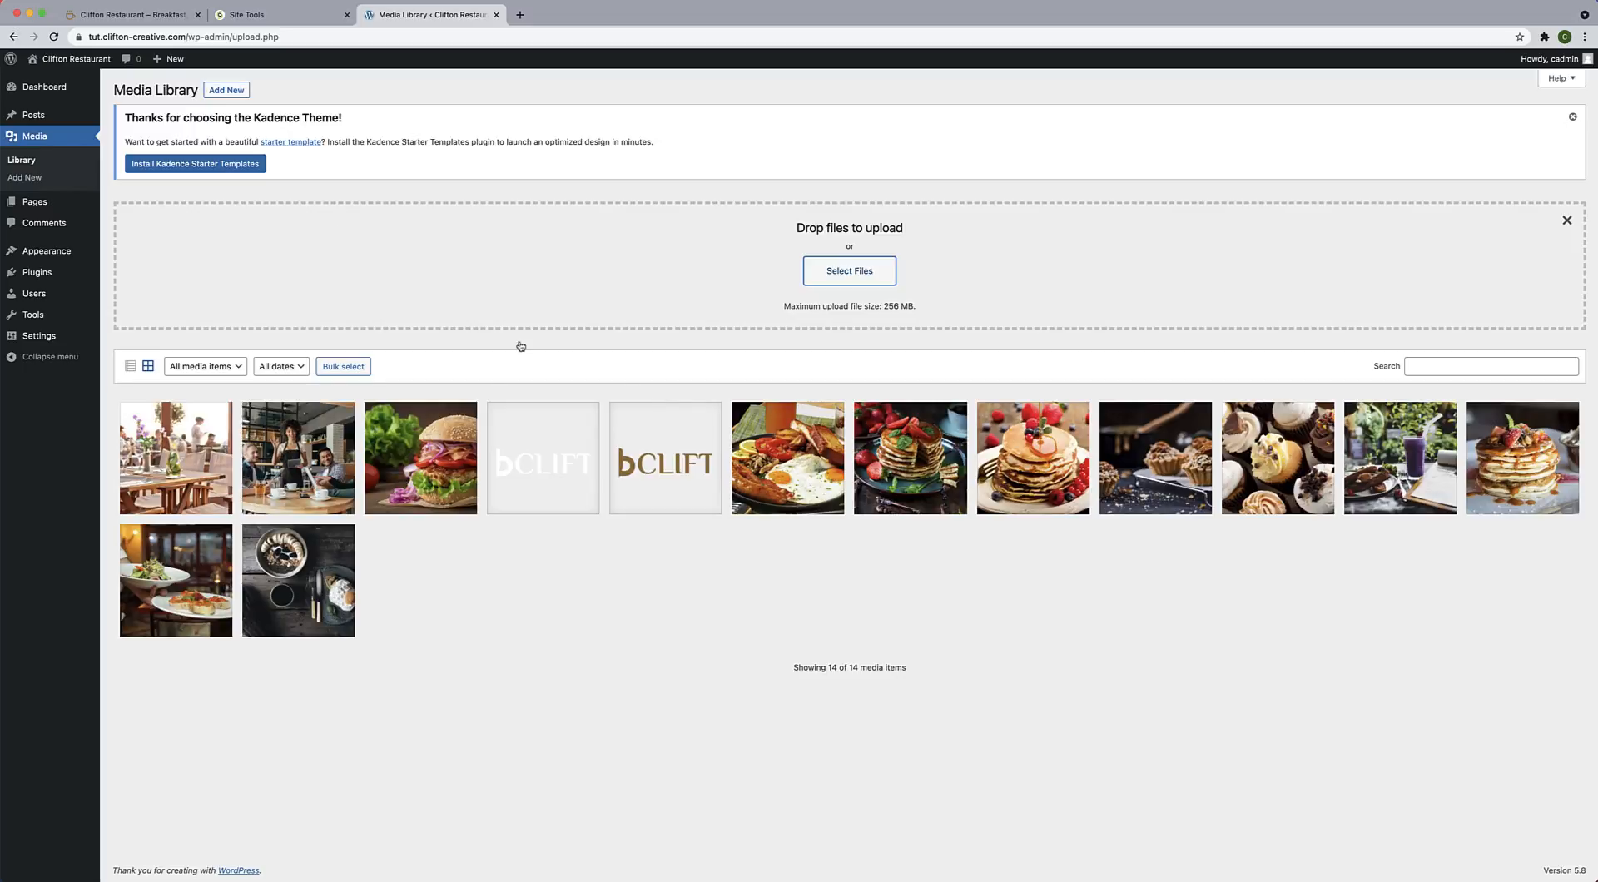
left_click(86, 60)
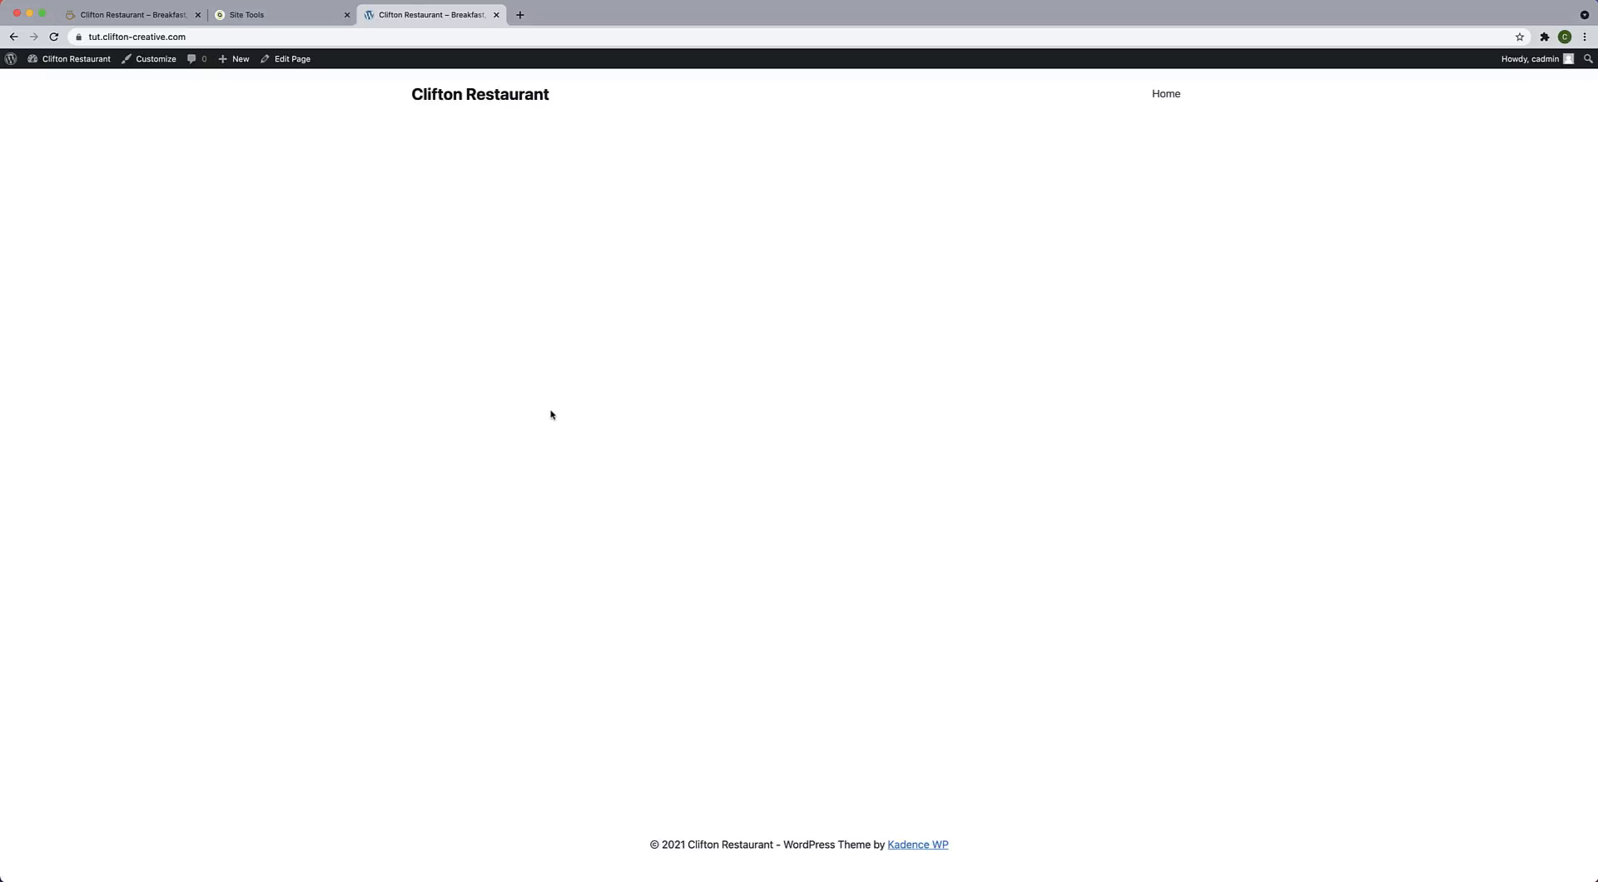
left_click(1331, 5)
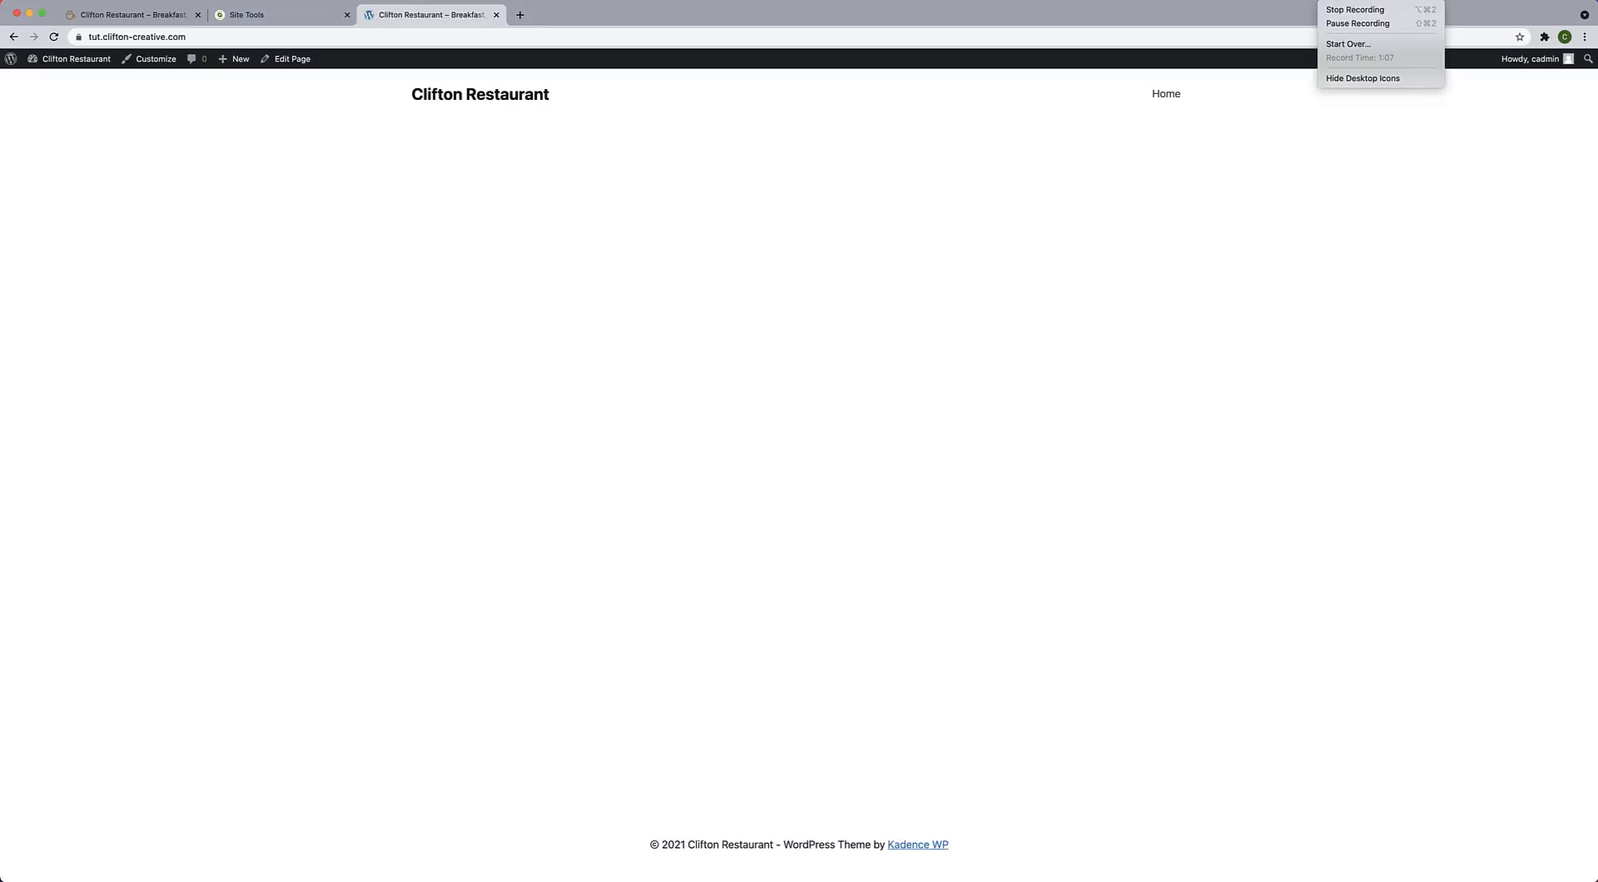
left_click(1331, 11)
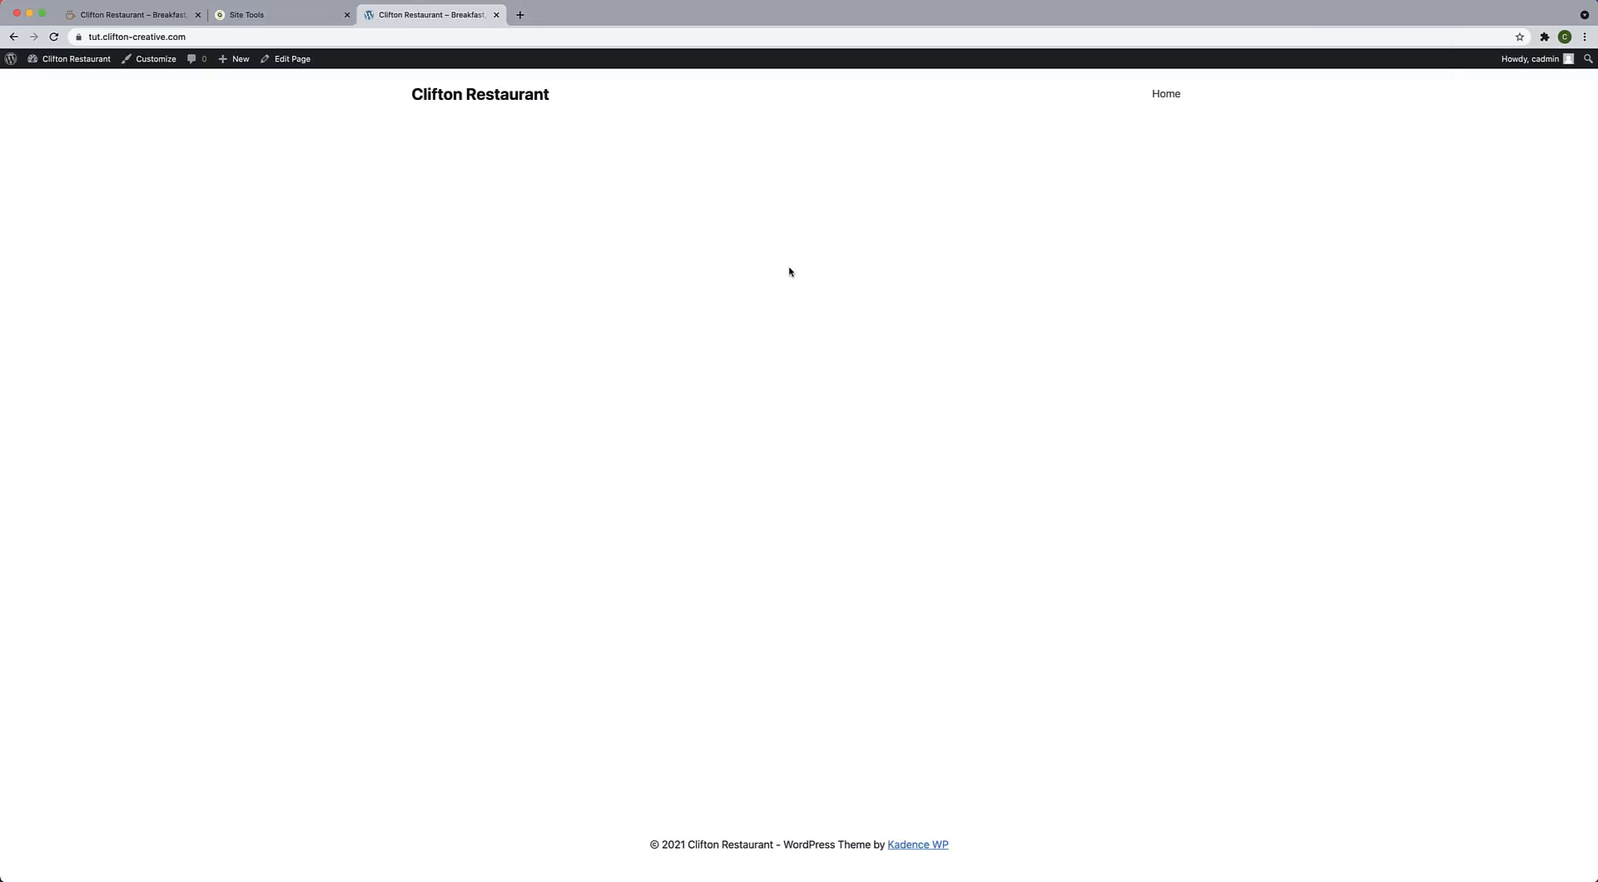
Open the Home page for editing and add a Kadence Row Layout block with two equal columns.
left_click(292, 60)
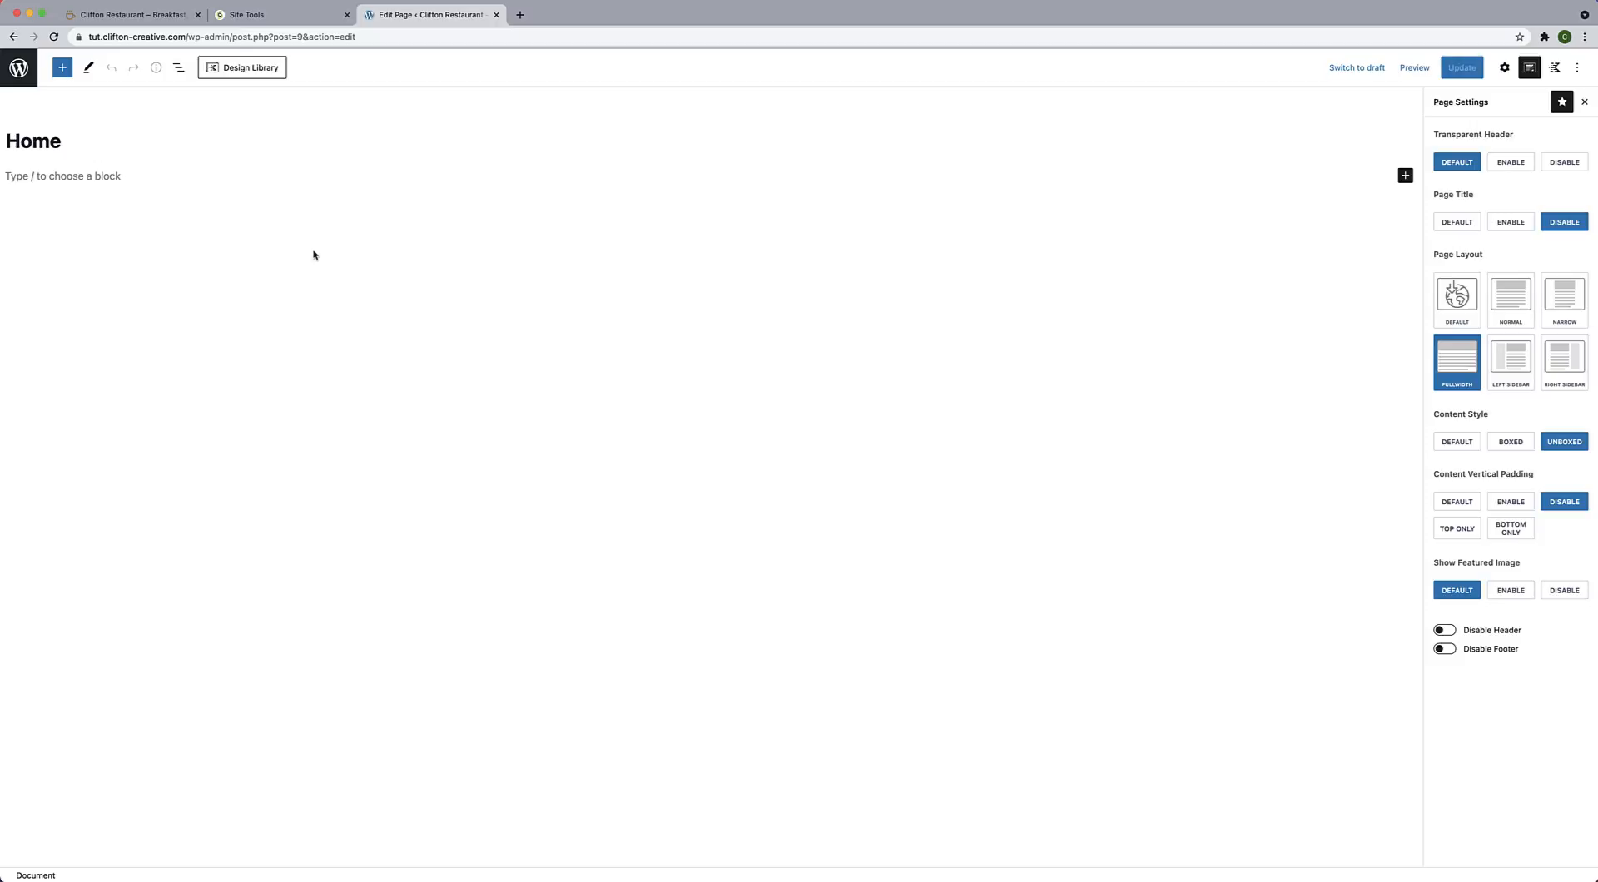
left_click(44, 178)
left_click(61, 71)
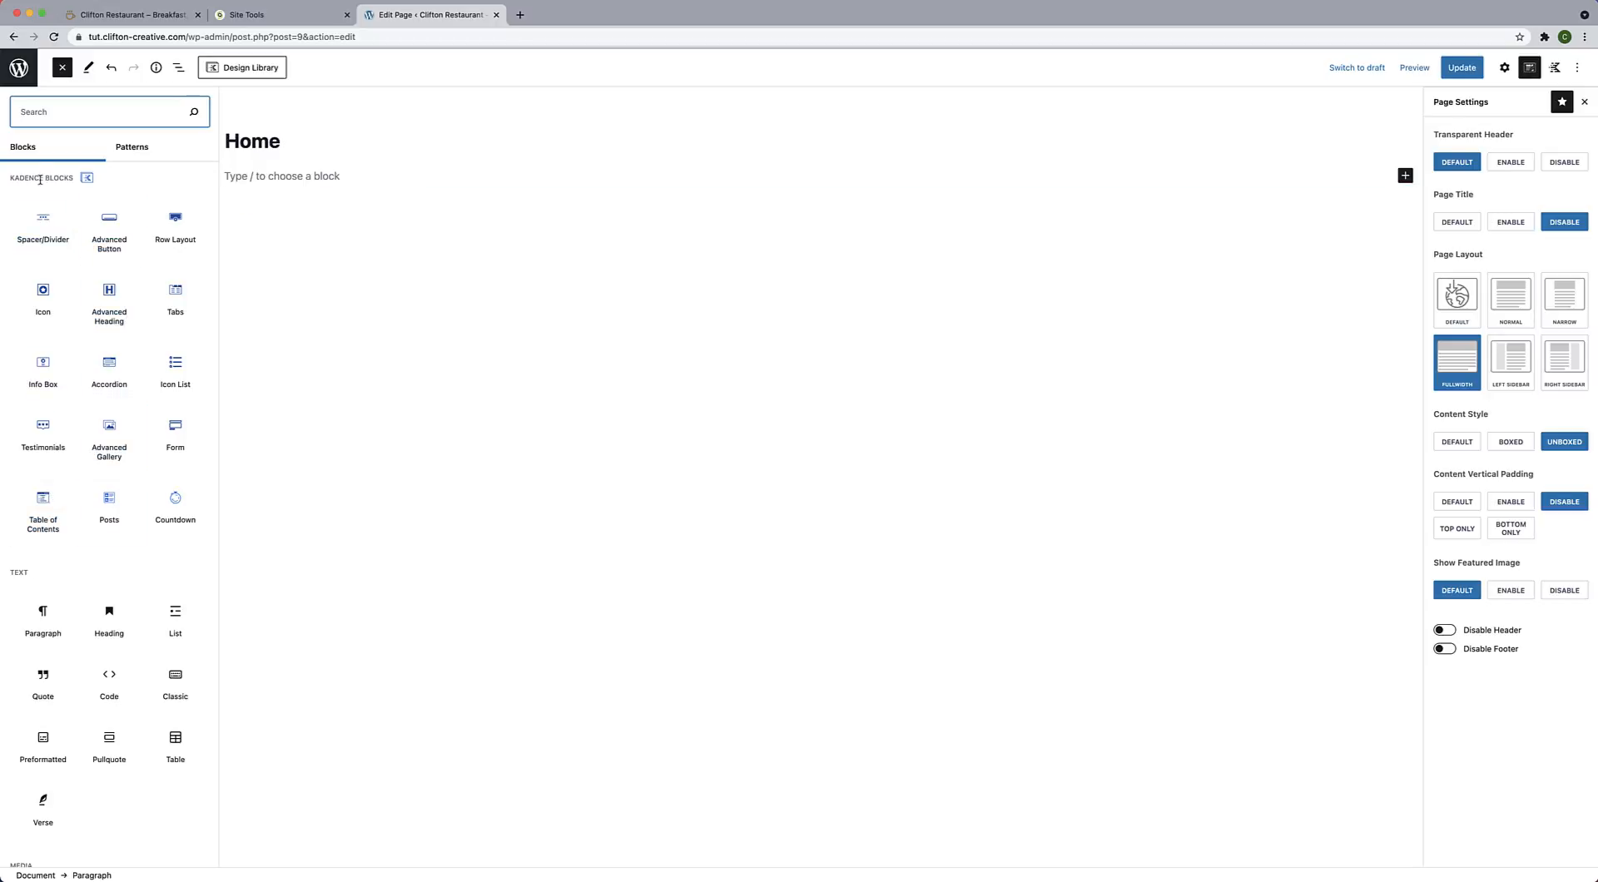
left_click(165, 241)
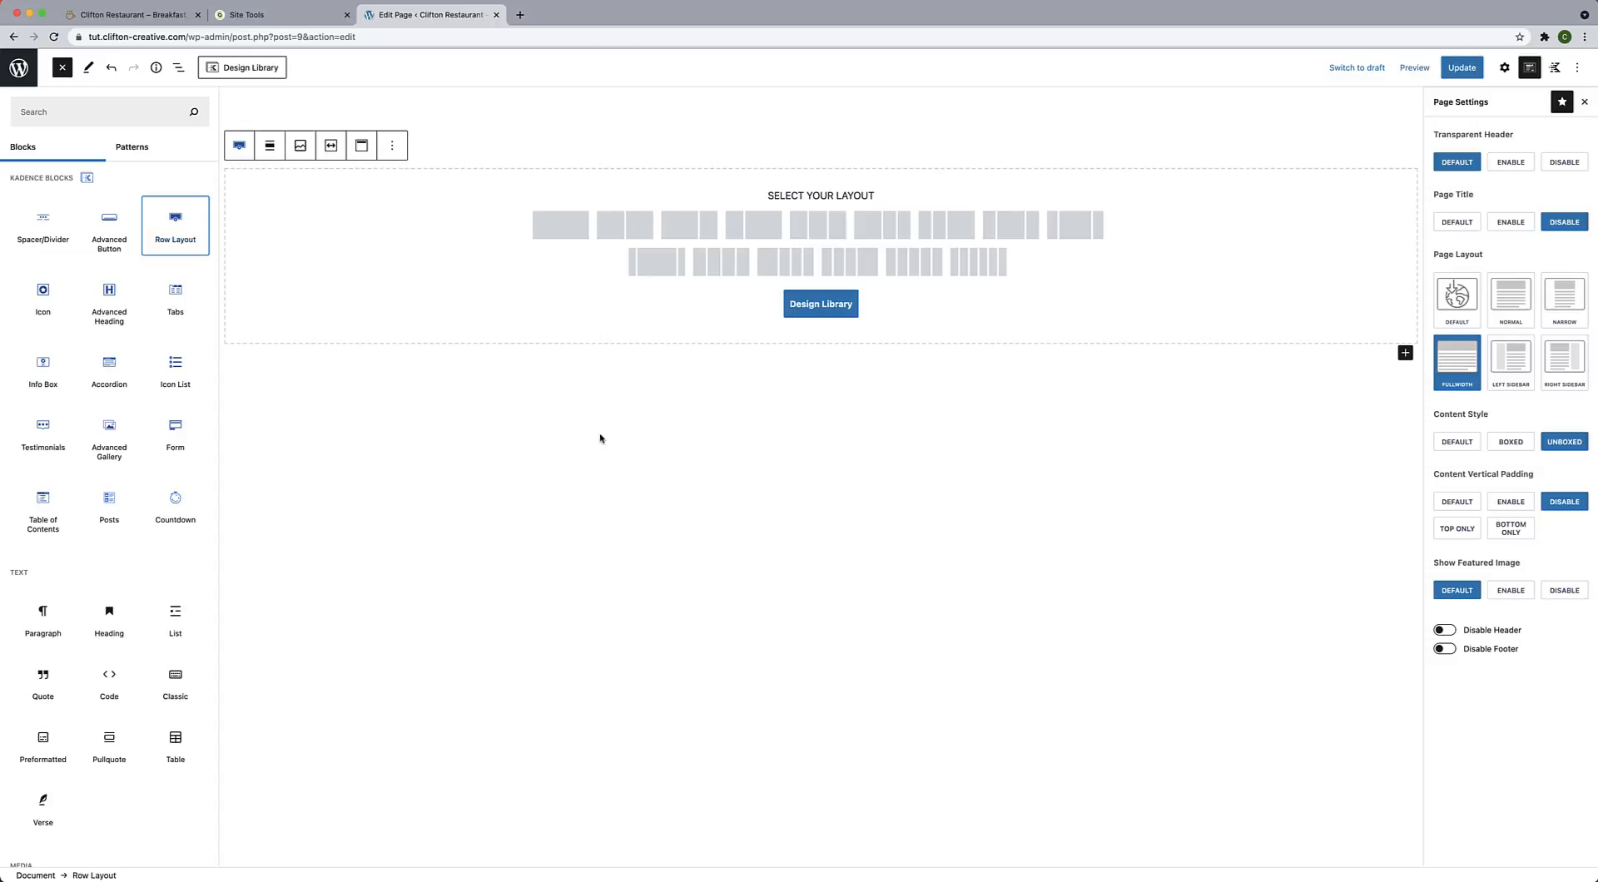
left_click(617, 230)
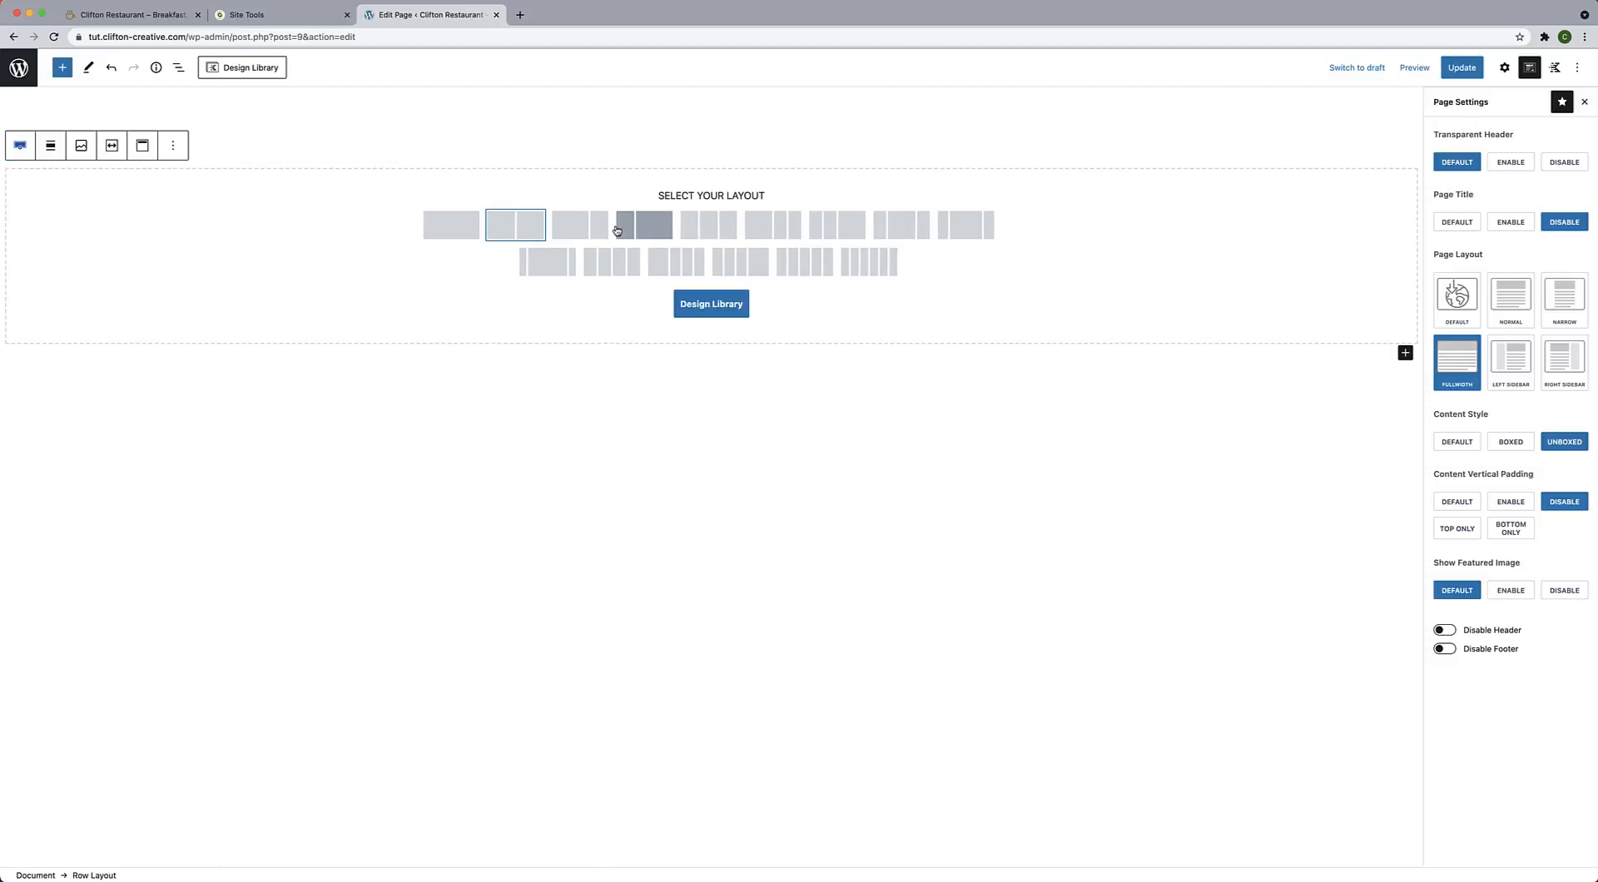
left_click(522, 225)
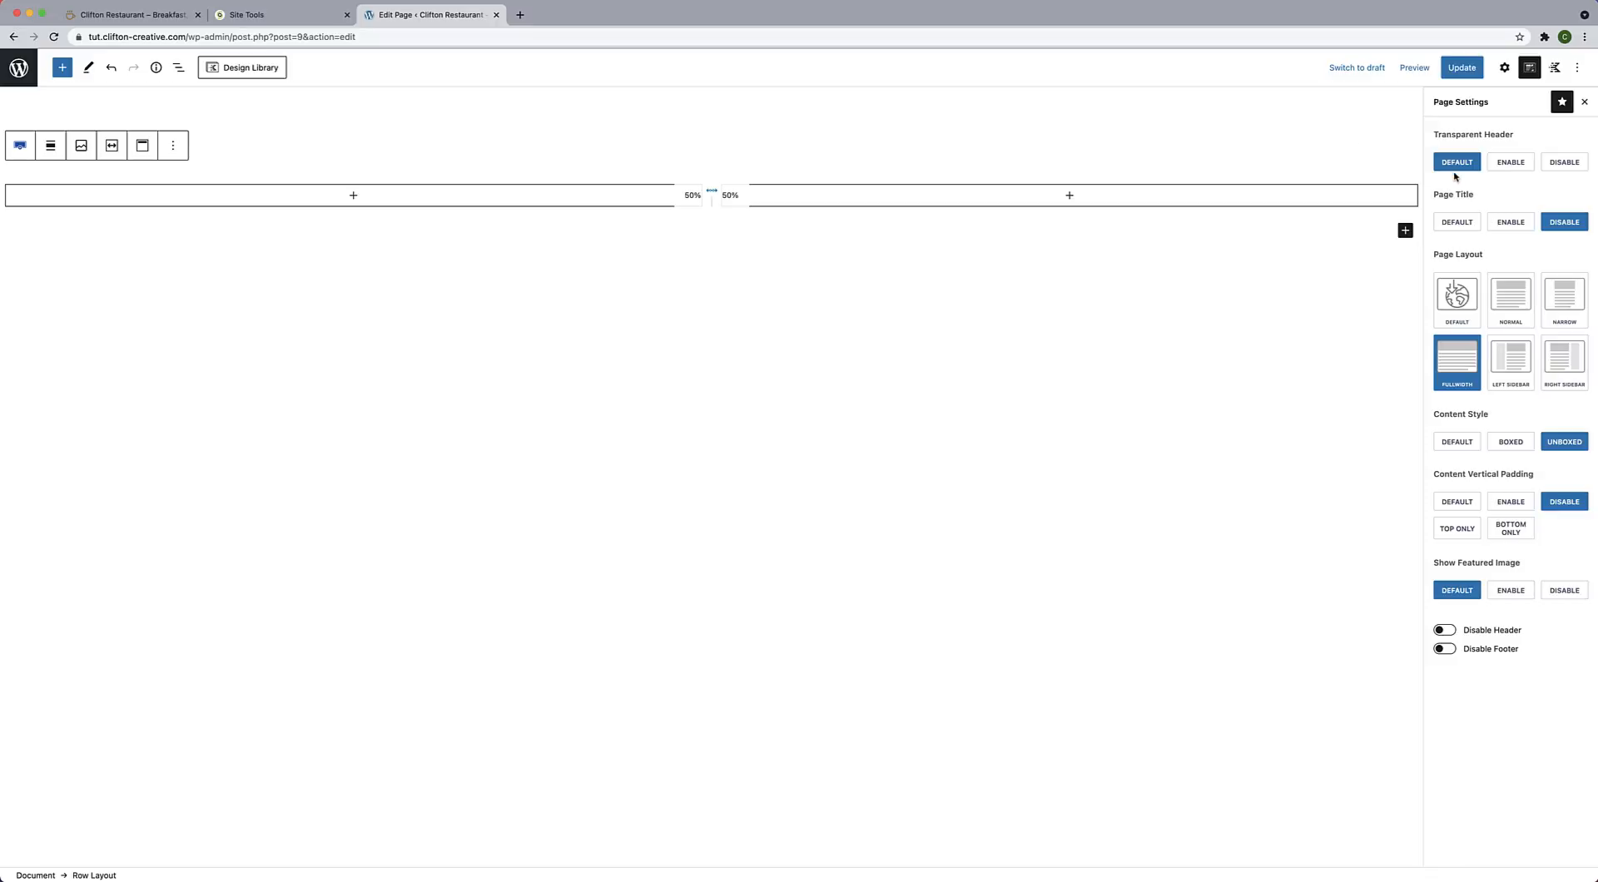
Try custom content max widths, including 1290 px, in the row's structure settings and clear the value.
left_click(1505, 68)
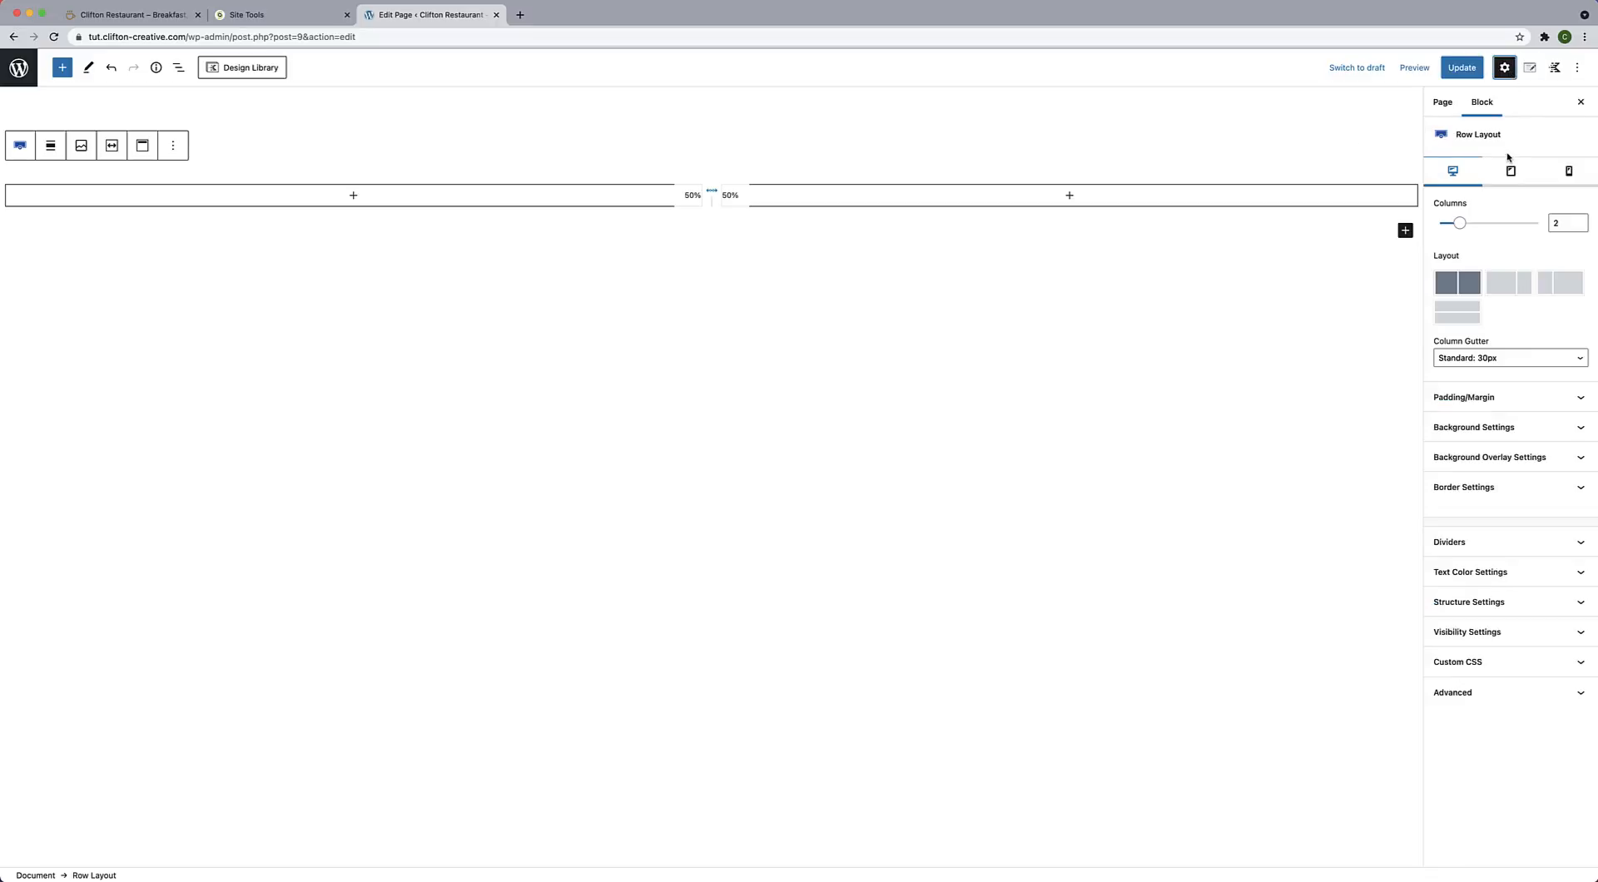
left_click(1514, 609)
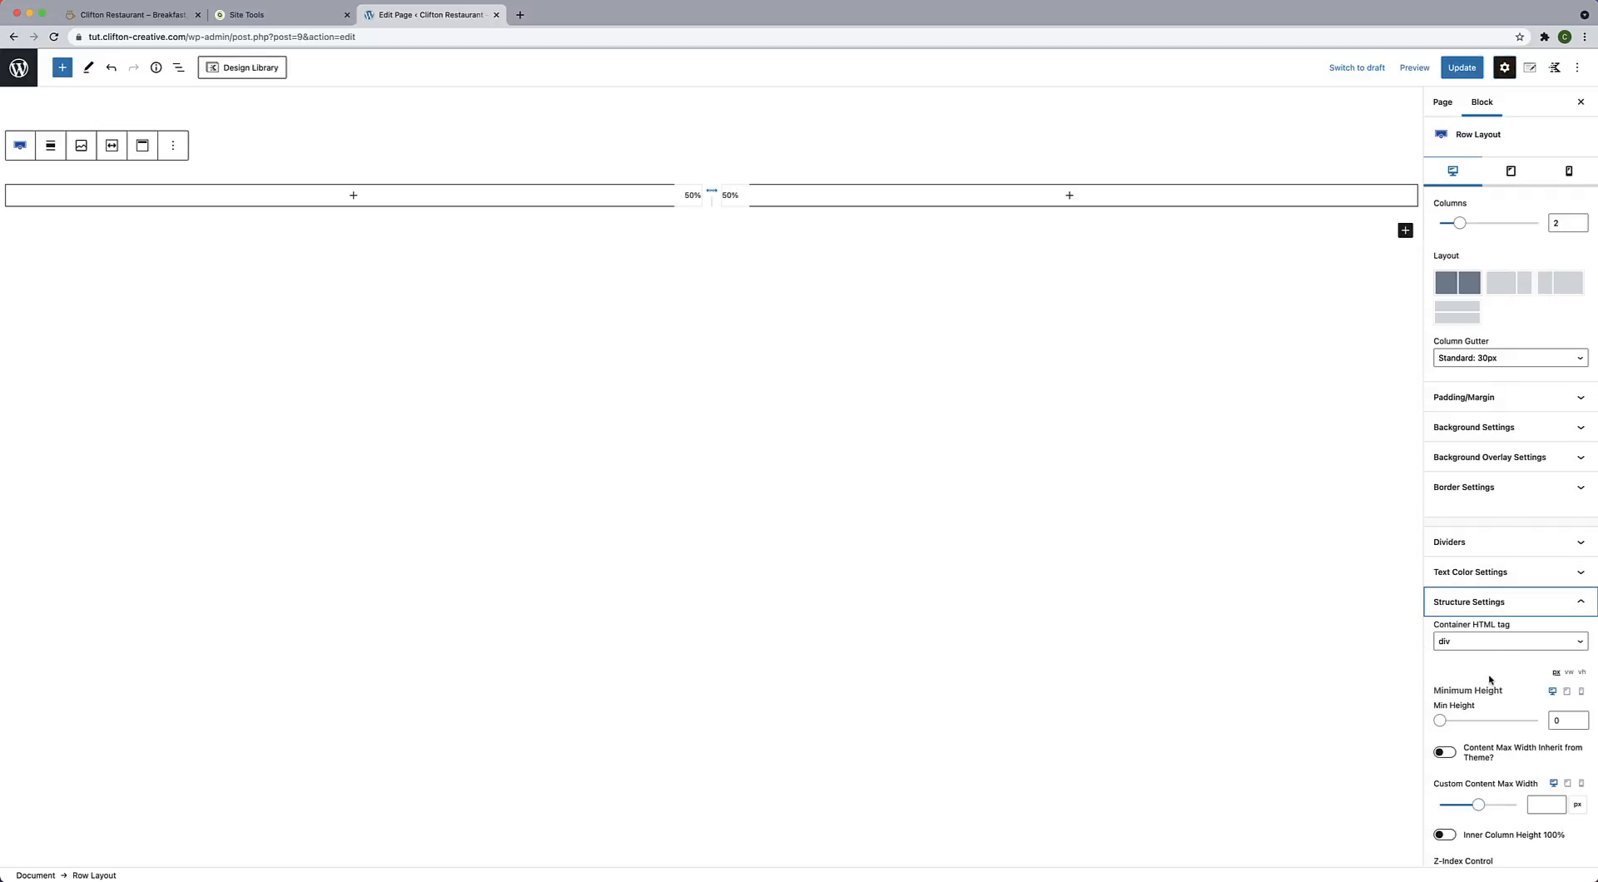
scroll(1490, 680, "down", 2)
scroll(1491, 680, "down", 2)
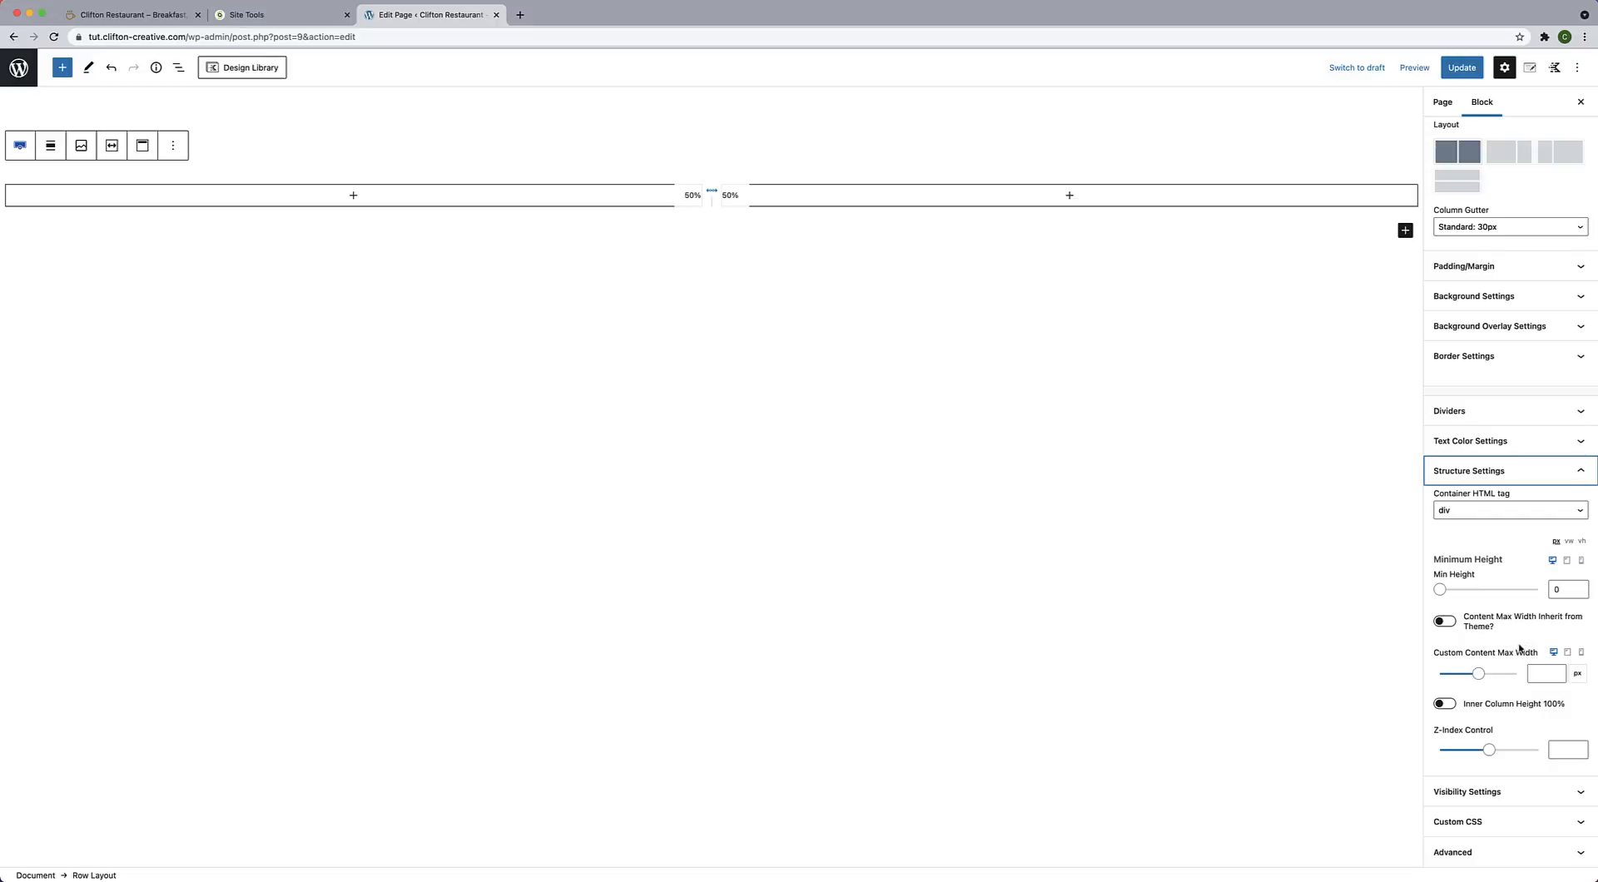
left_click(1541, 675)
type("1")
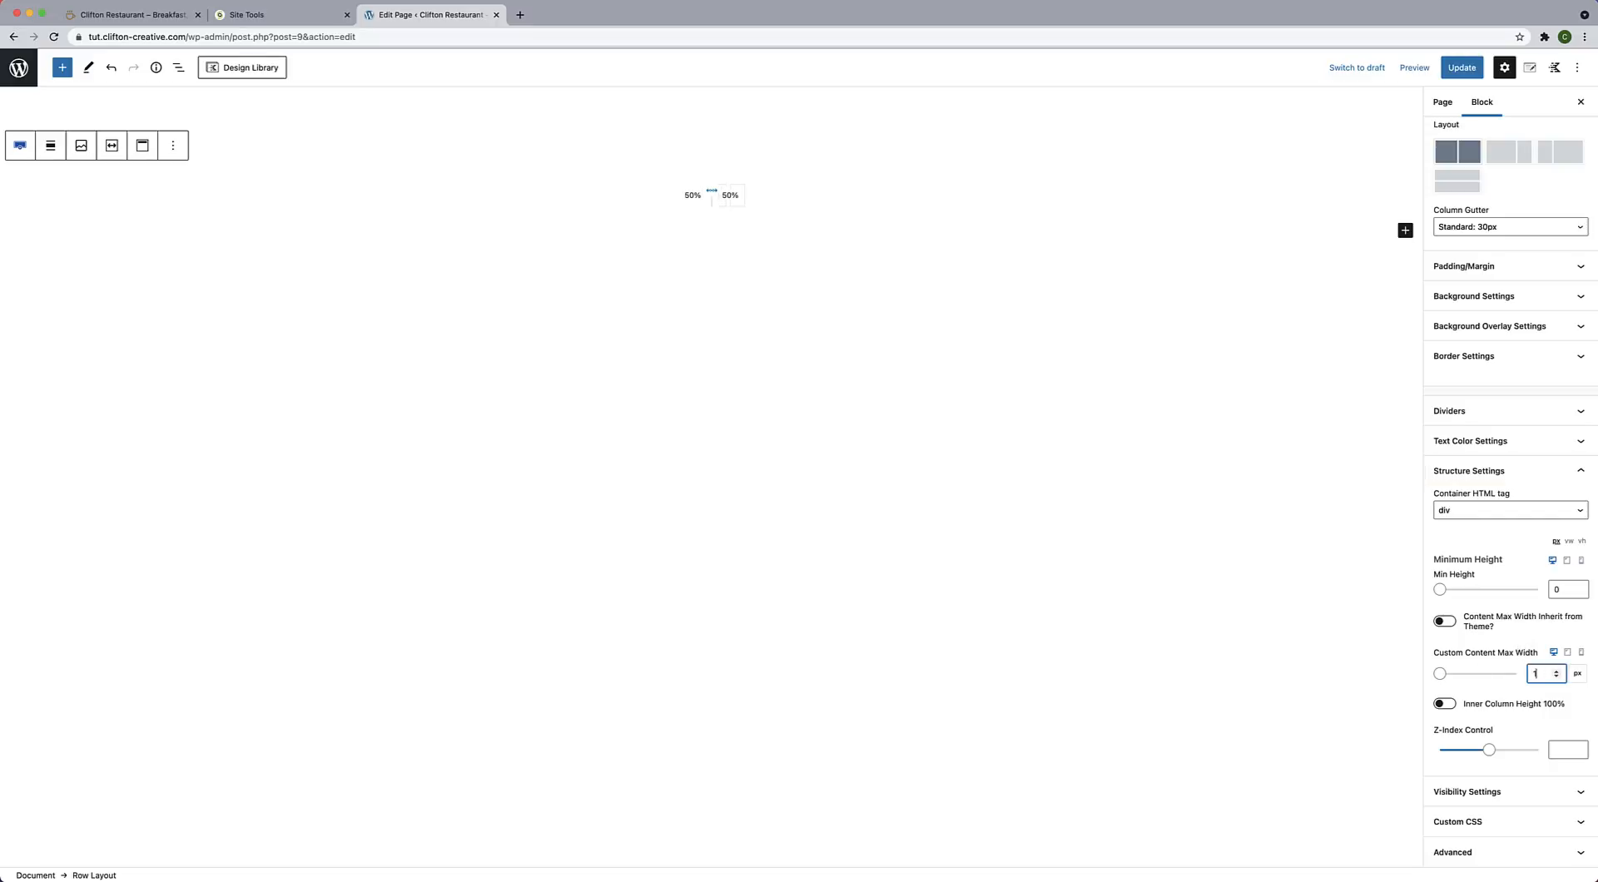
type("290")
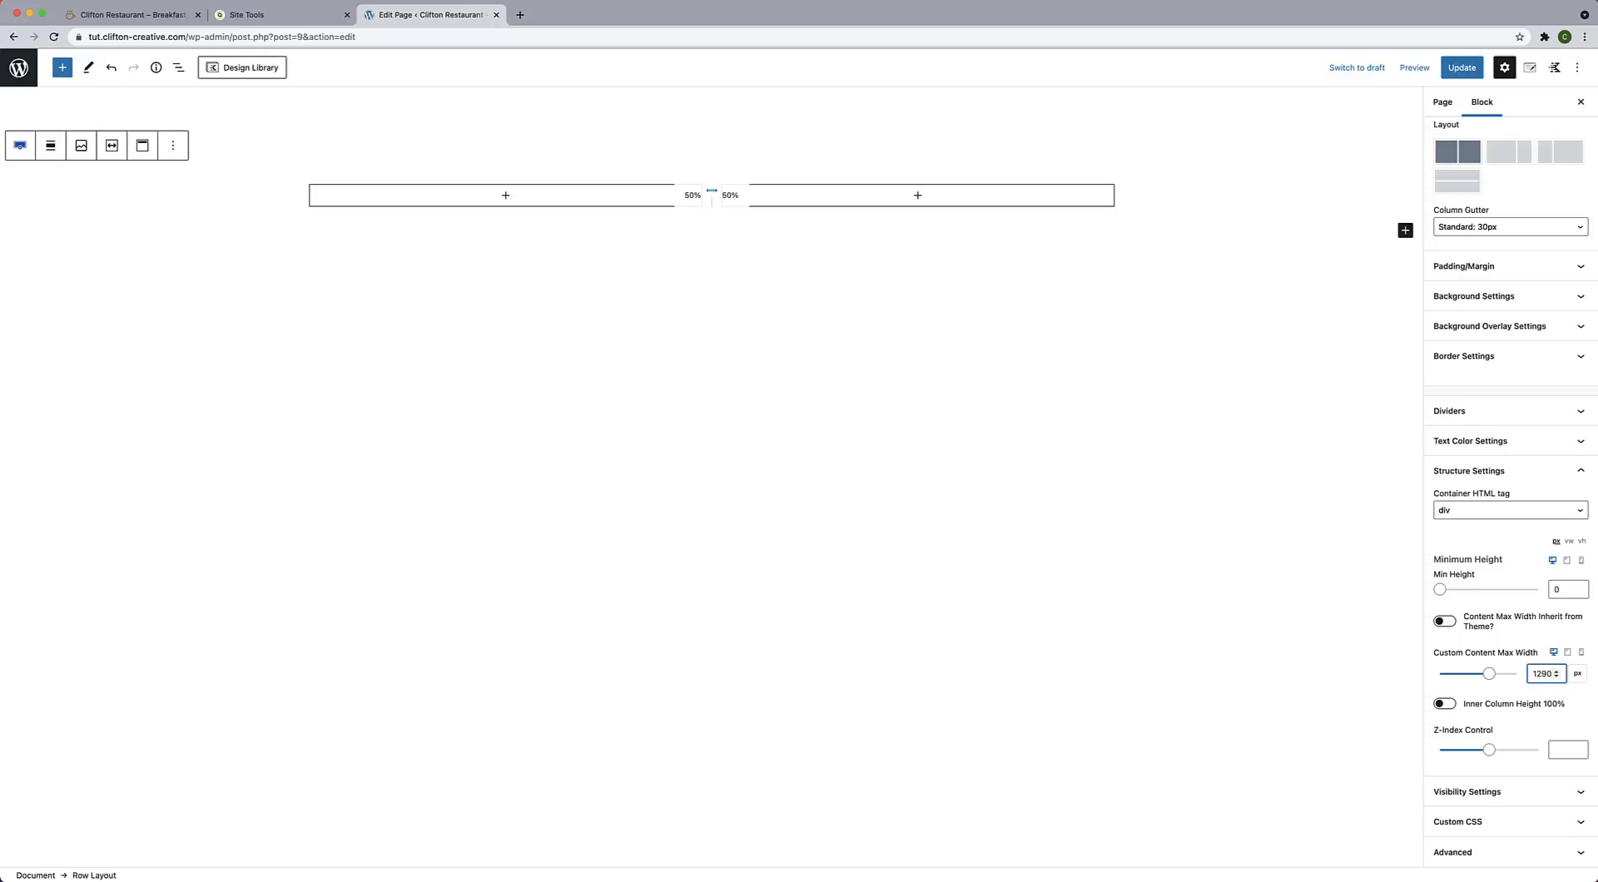
left_click(1535, 672)
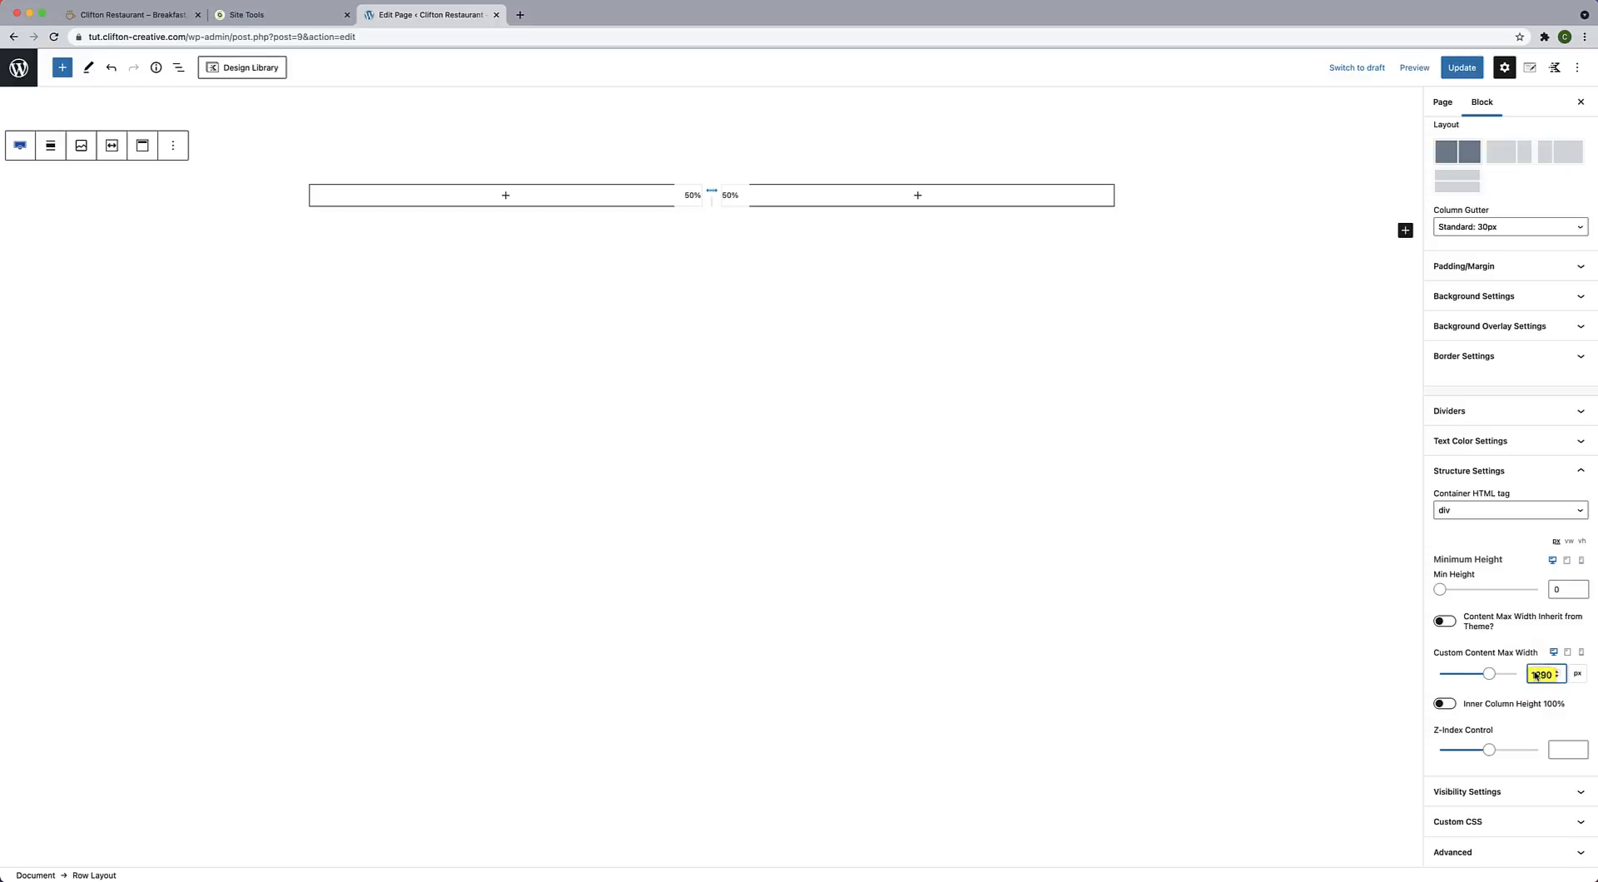
left_click(1511, 673)
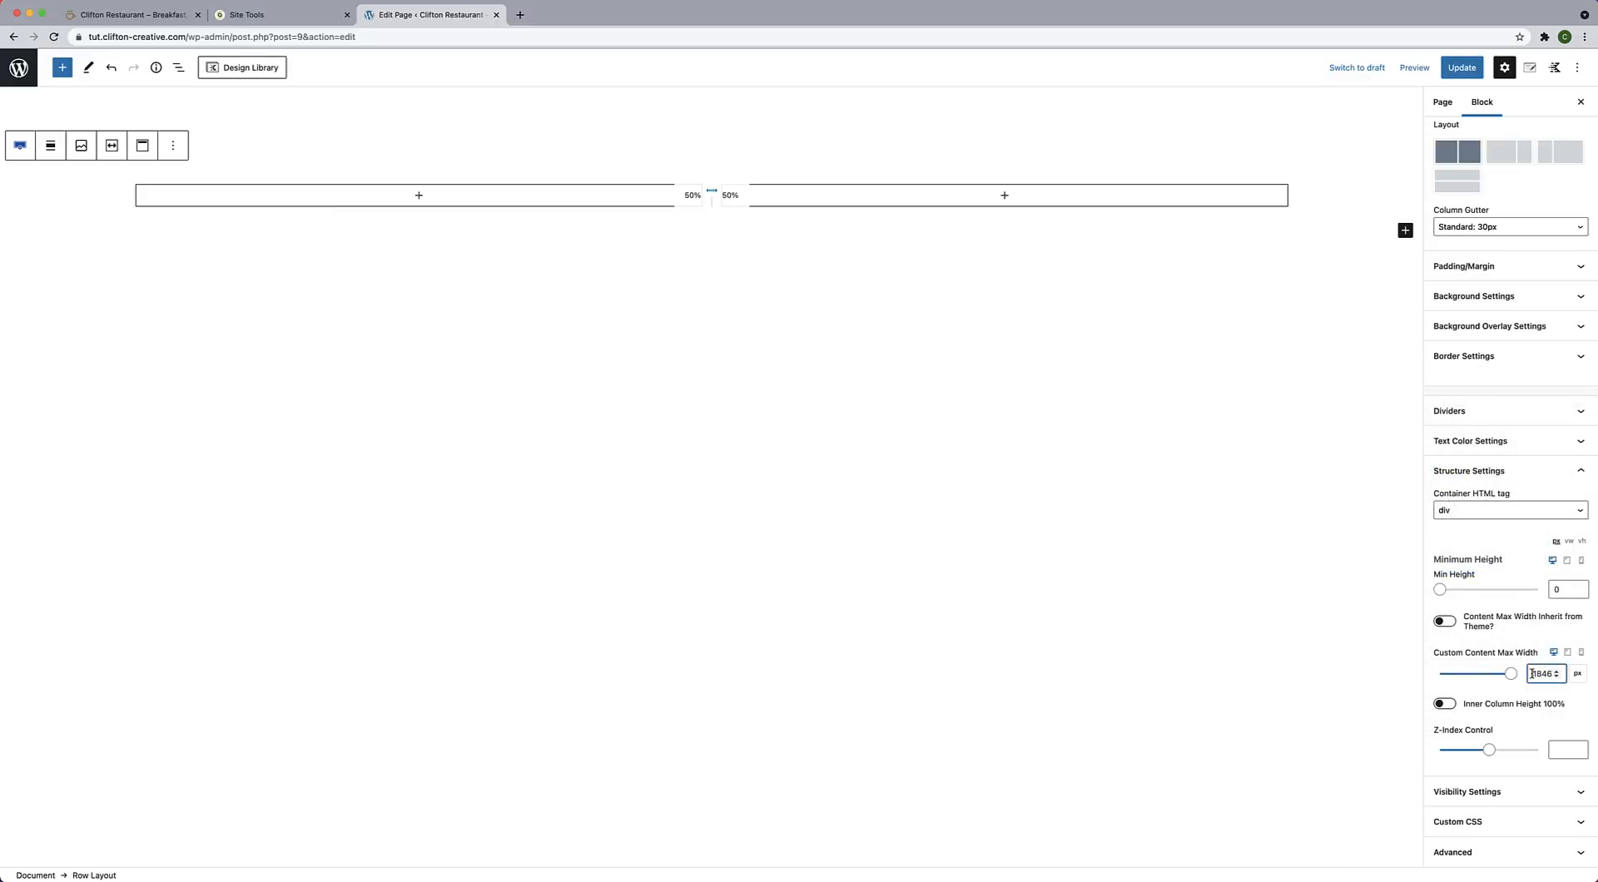
left_click_drag(1532, 674, 1561, 677)
key("BackSpace")
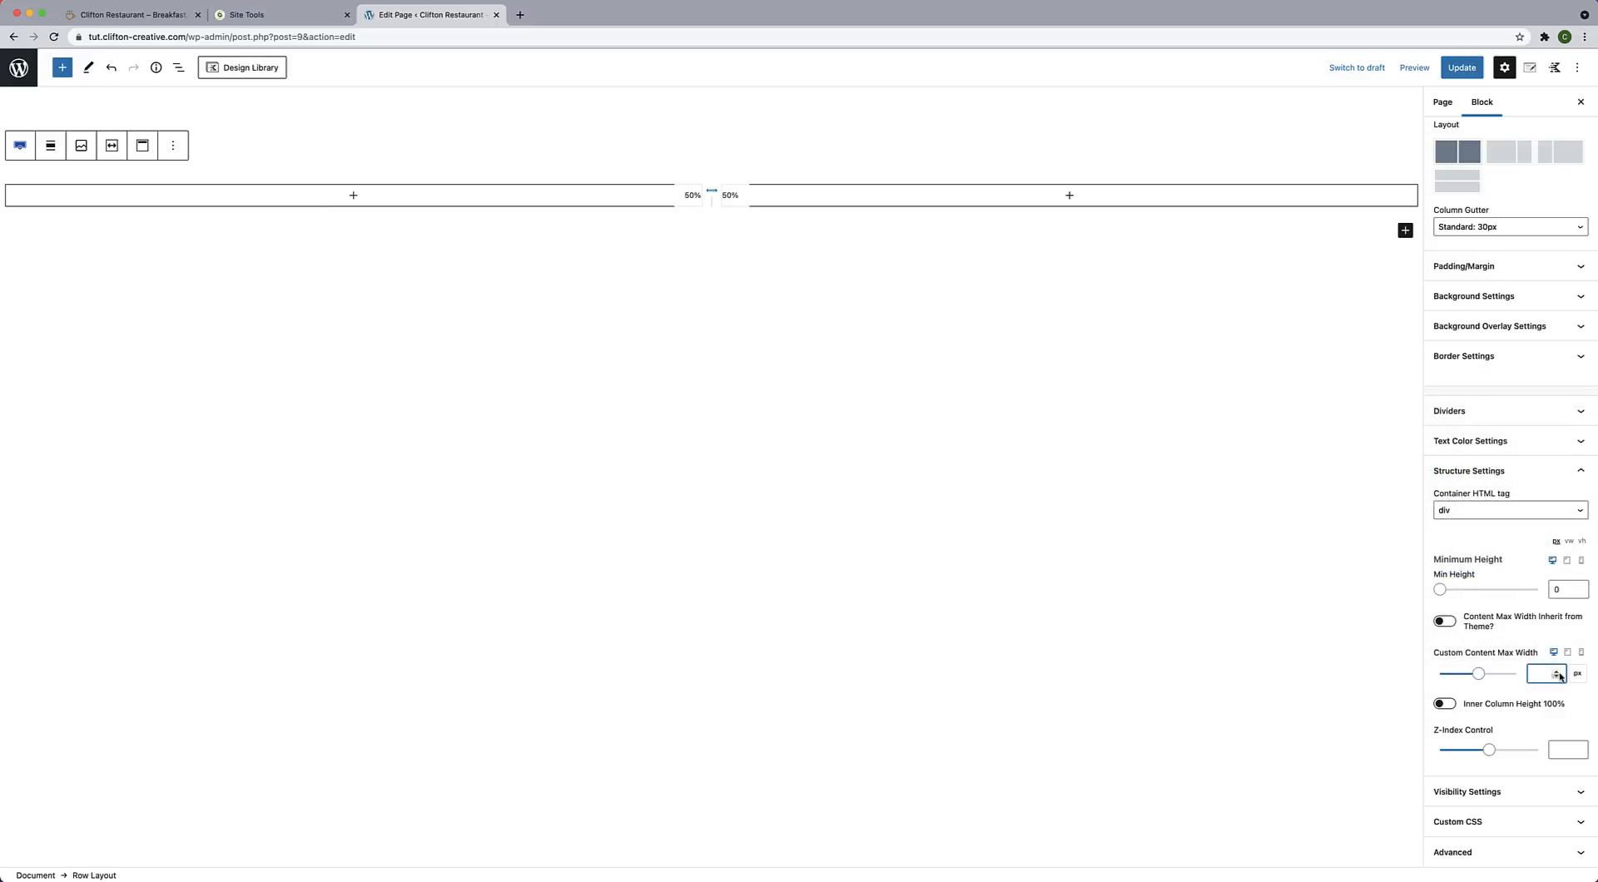
Make the row's content max width inherit from the theme, and show the page's block list view.
left_click(1456, 626)
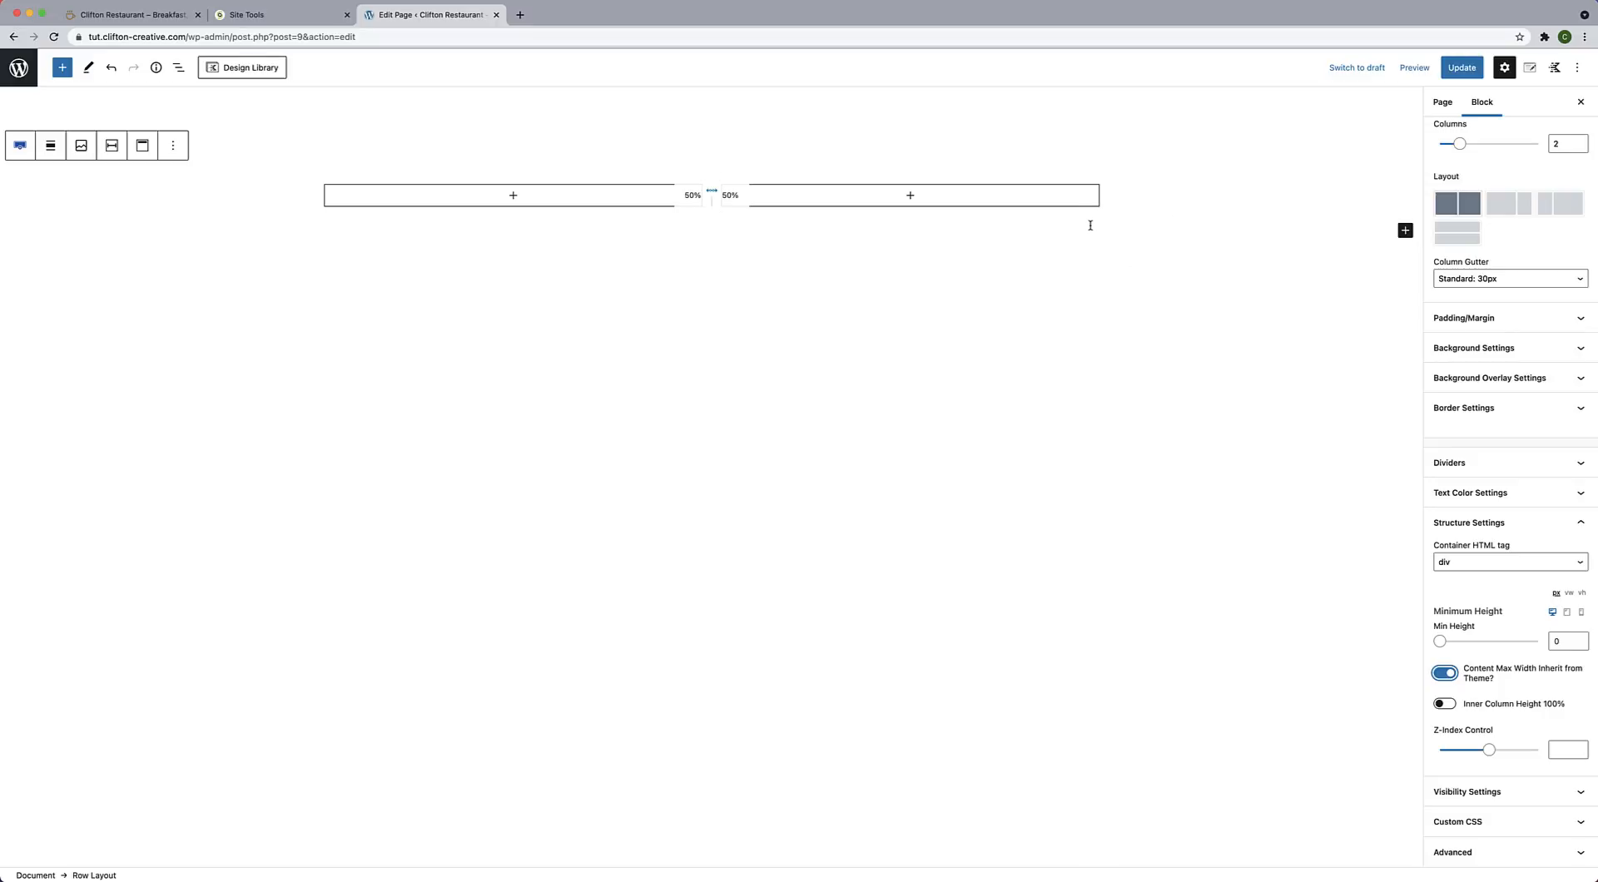
left_click(297, 177)
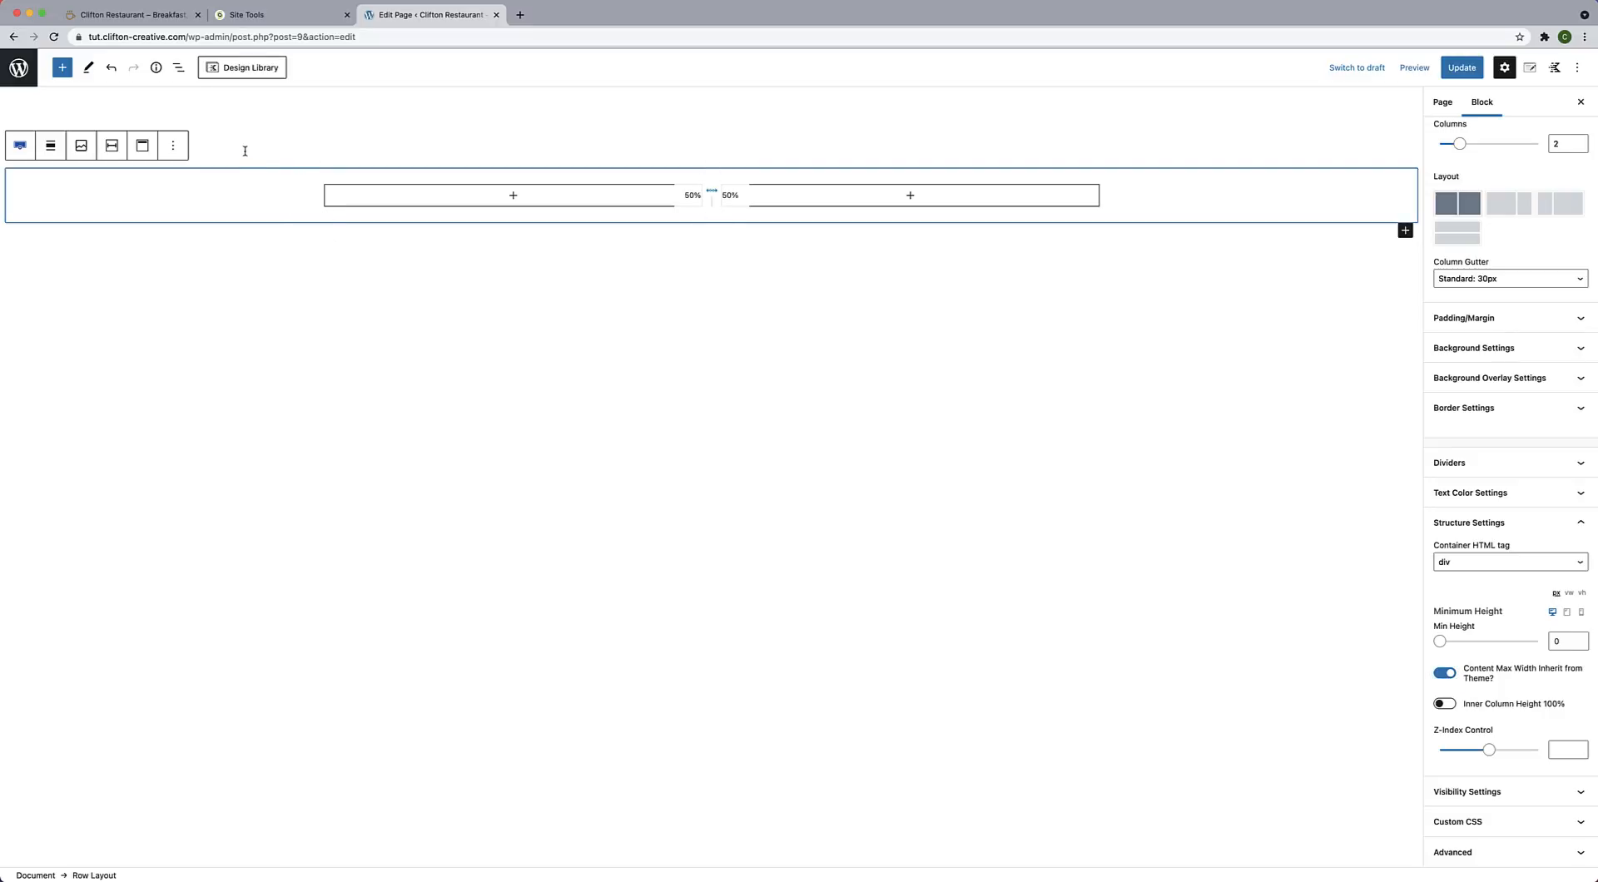
left_click(179, 70)
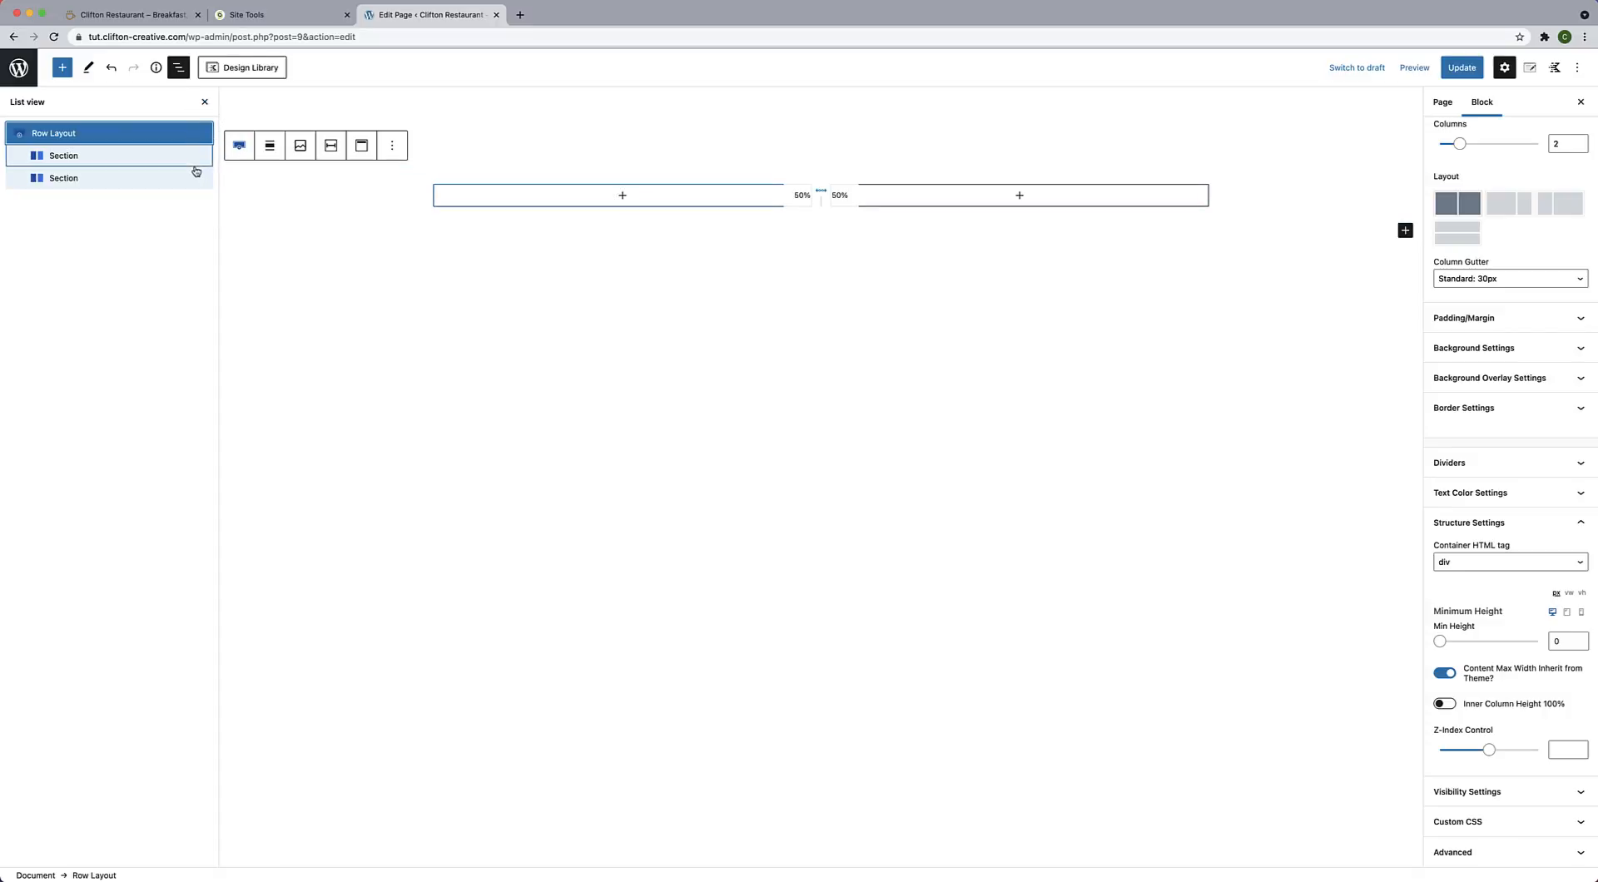
left_click(548, 210)
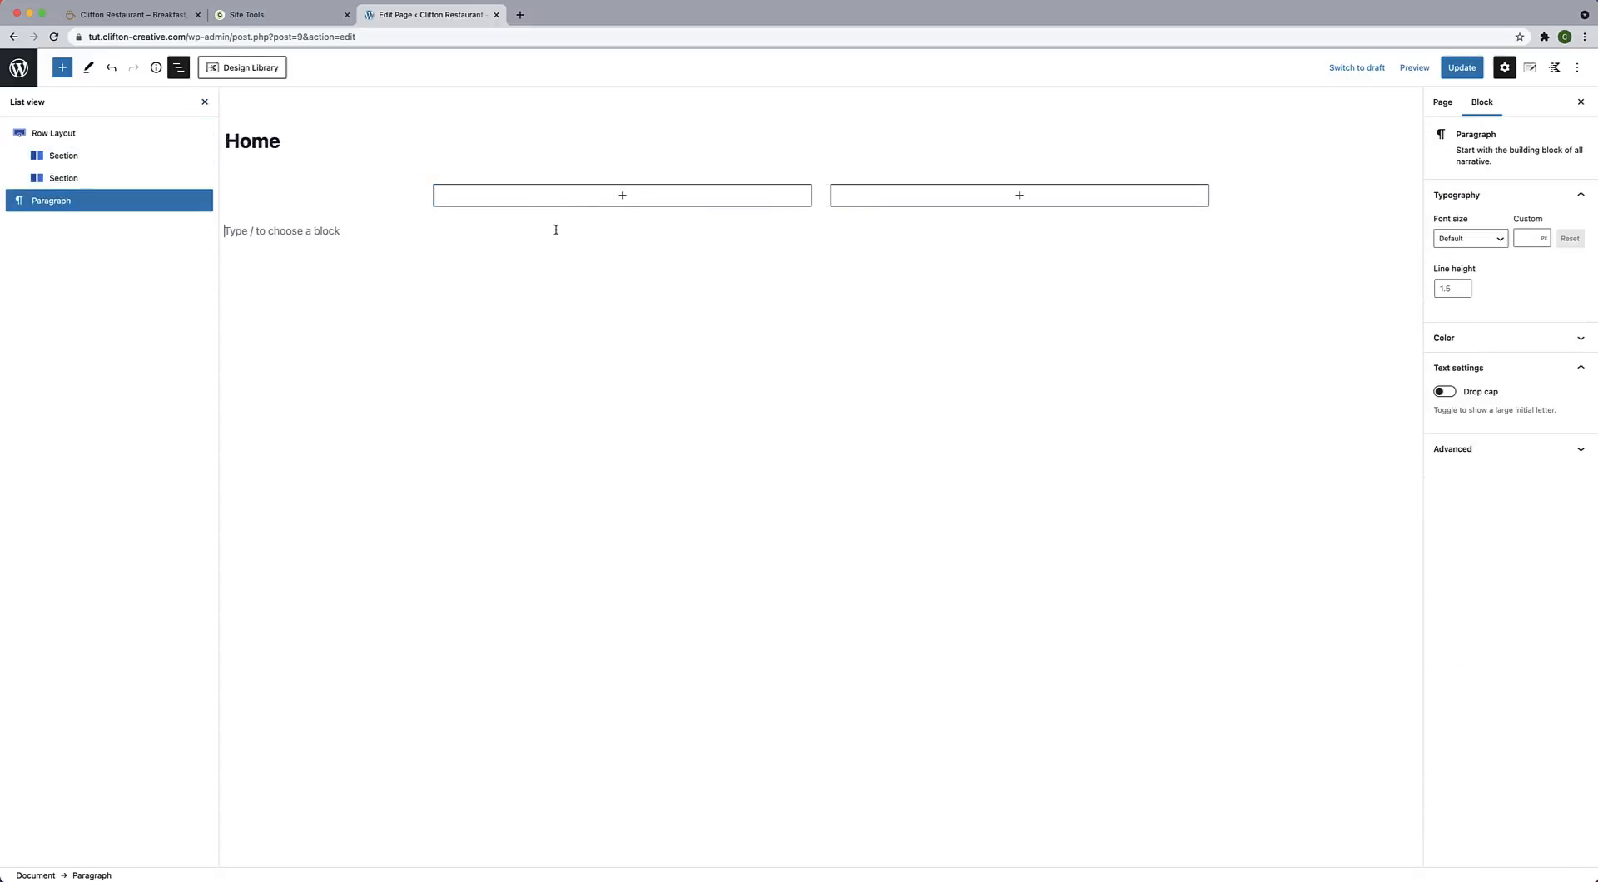
Set breakfast-spread.jpeg from the Media Library as the Row Layout block's background image.
left_click(541, 167)
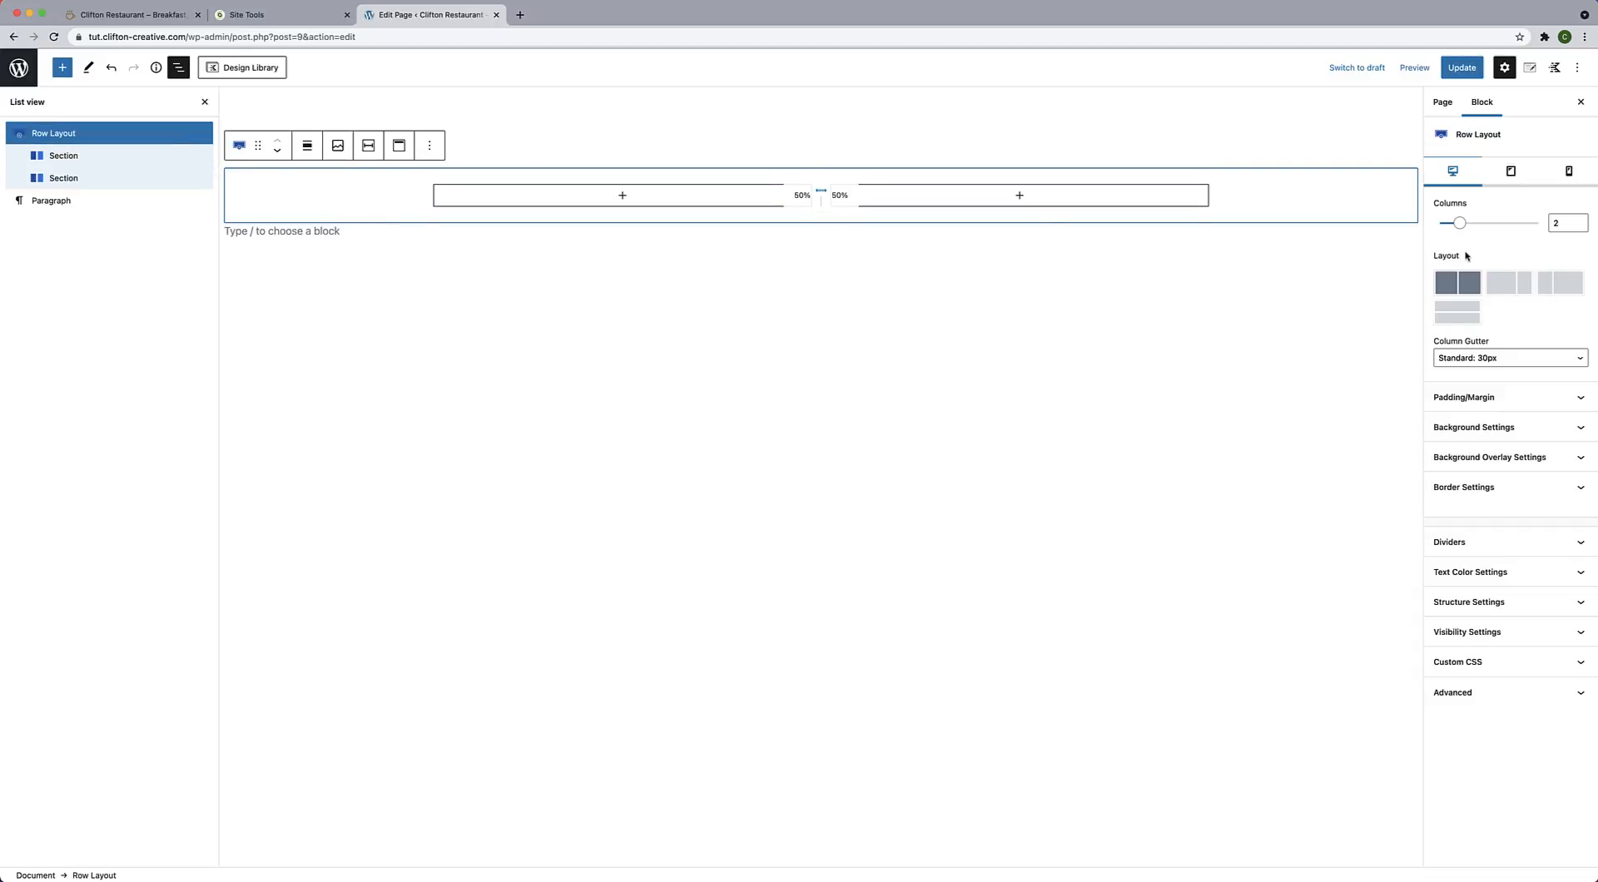
left_click(1503, 427)
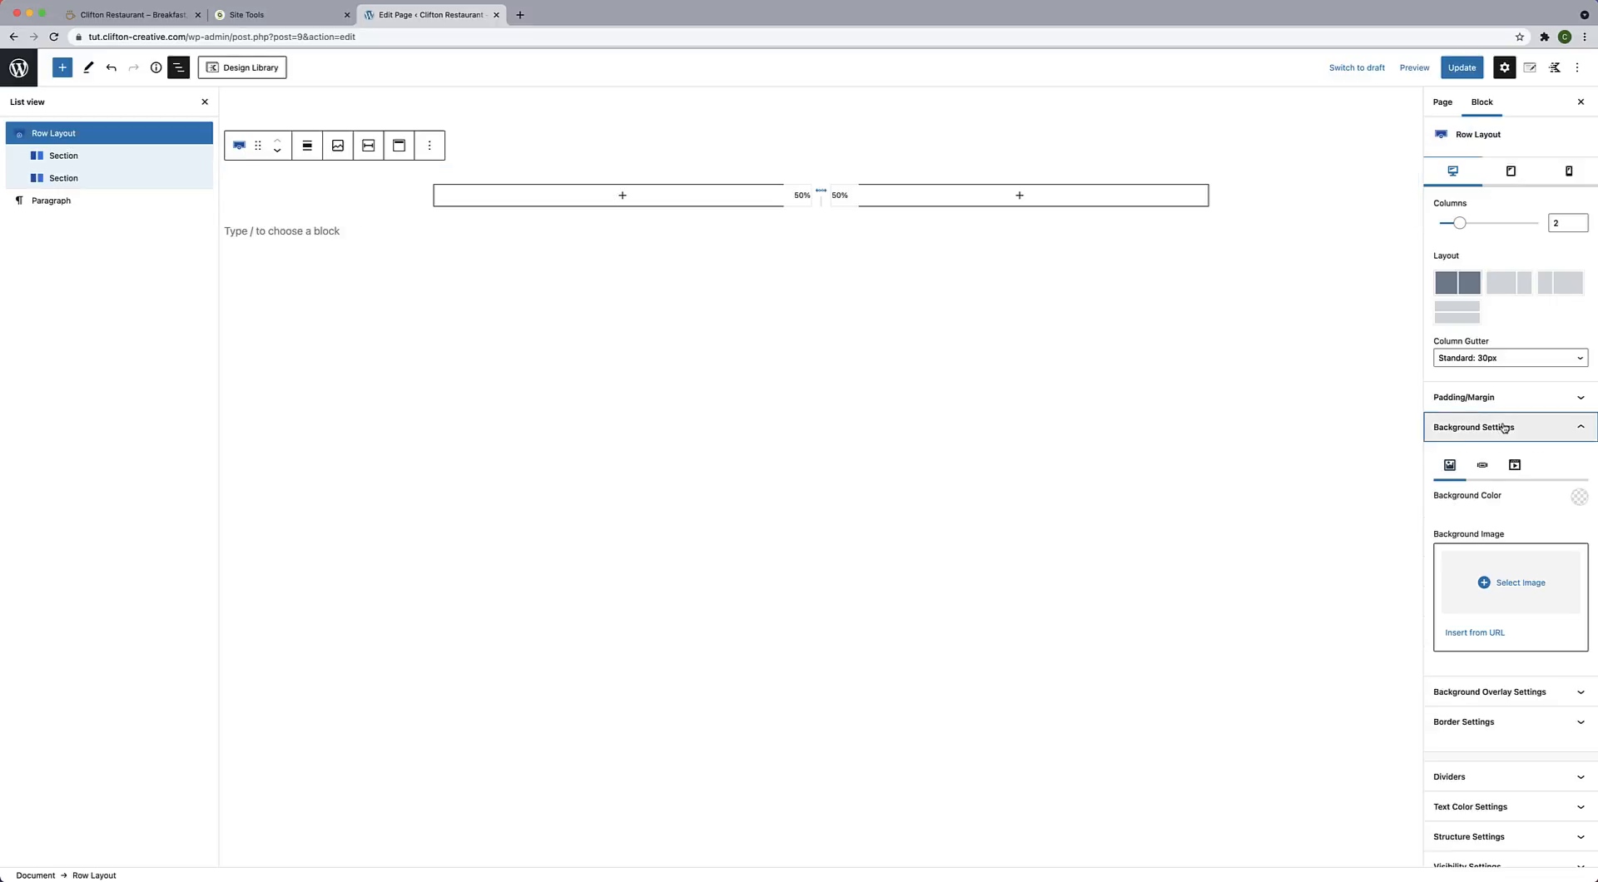
scroll(1464, 523, "down", 1)
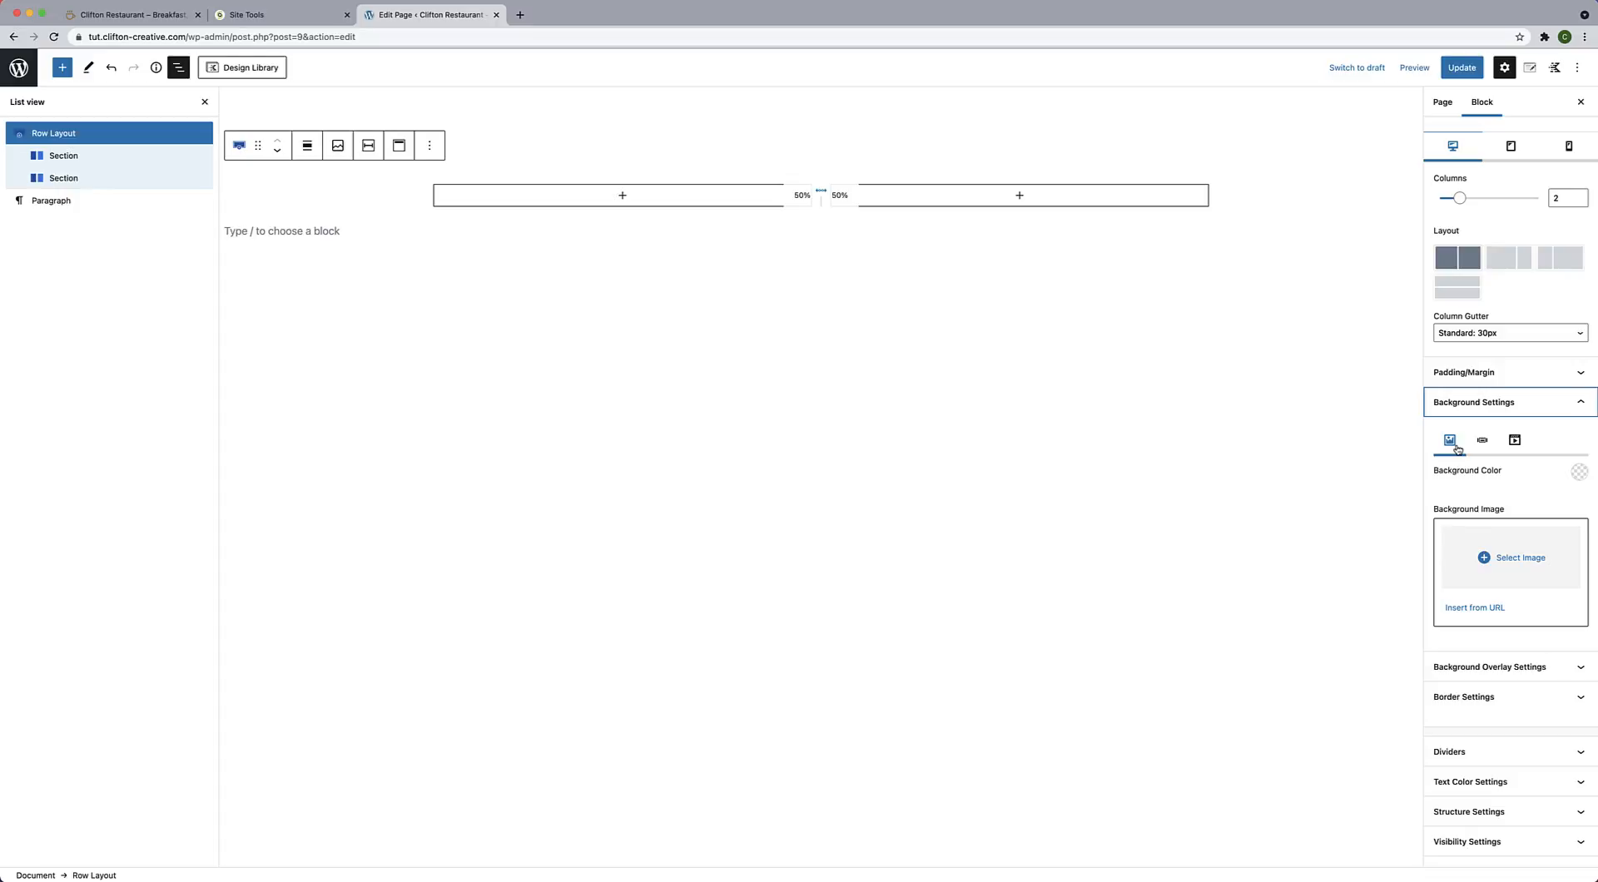
left_click(1497, 565)
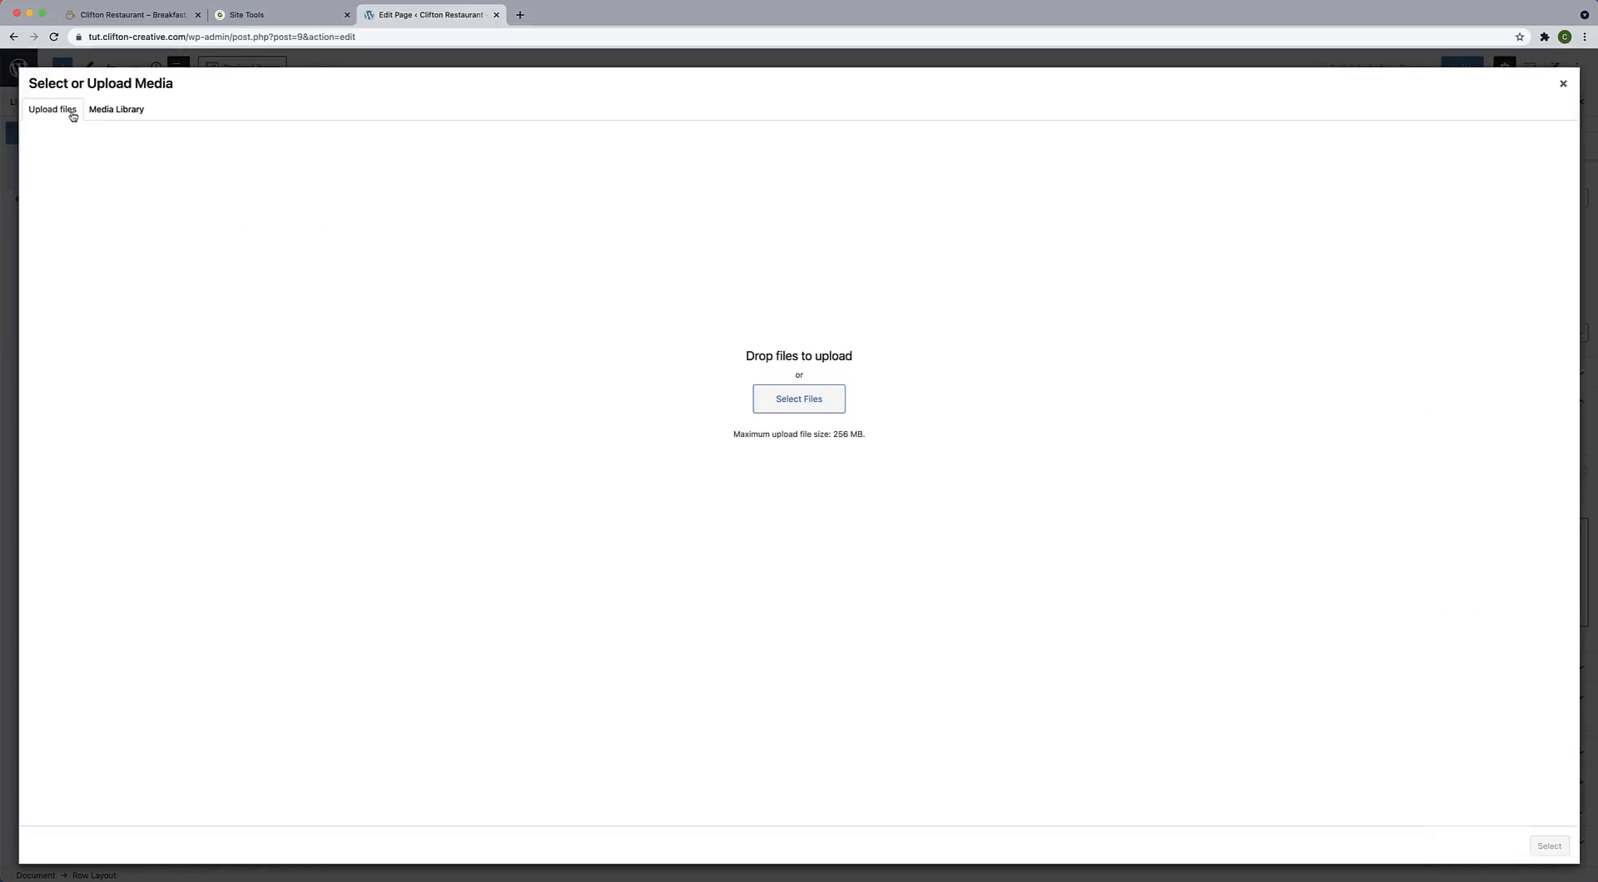
left_click(119, 113)
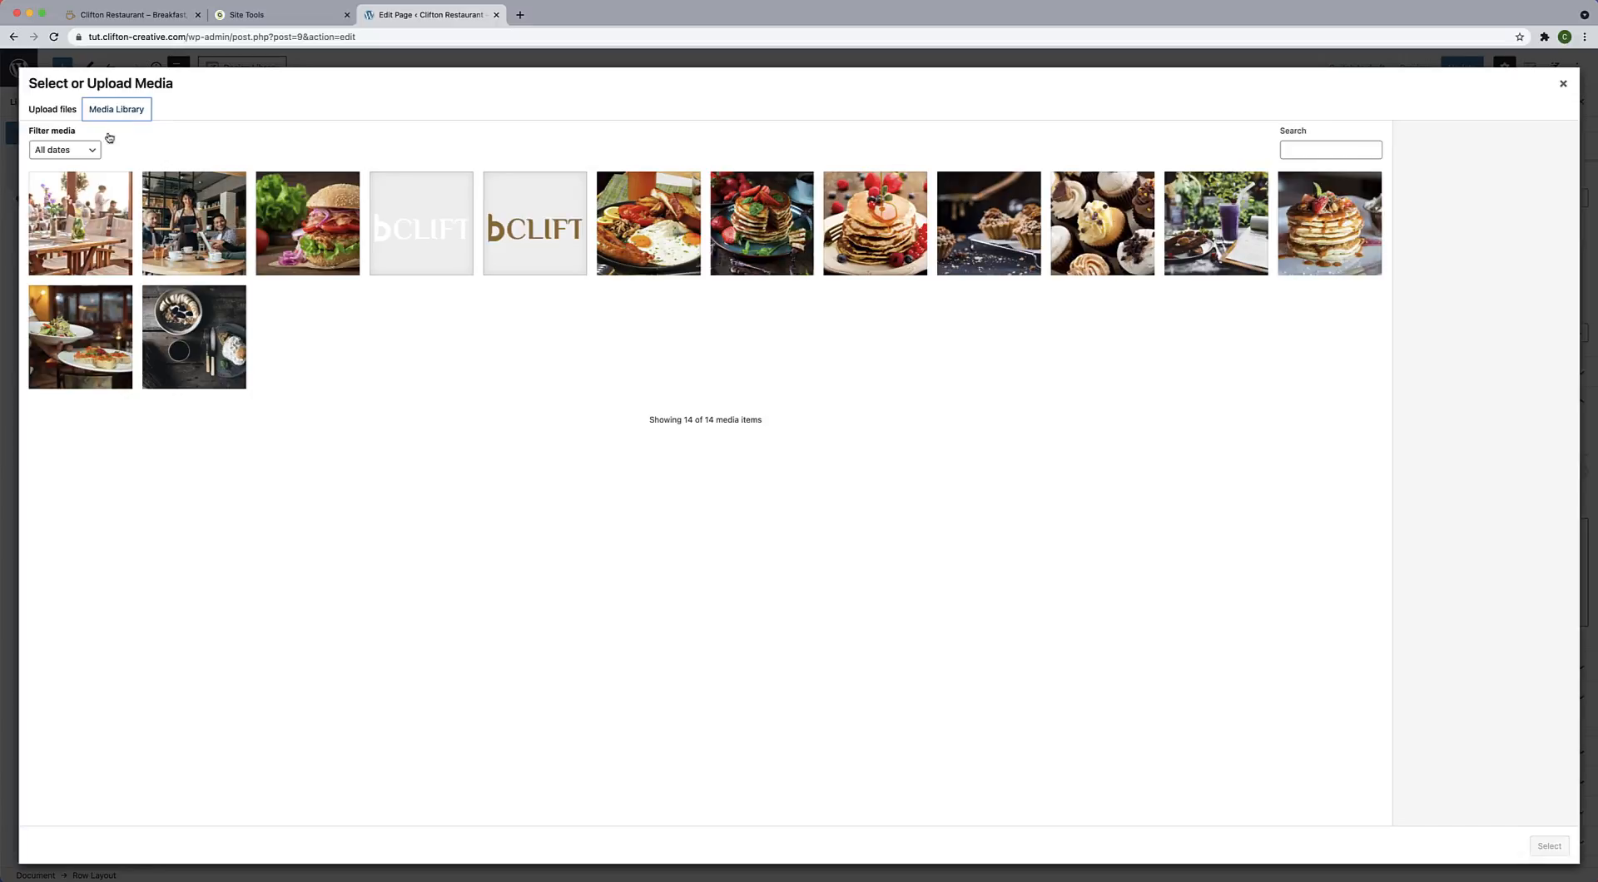
left_click(727, 255)
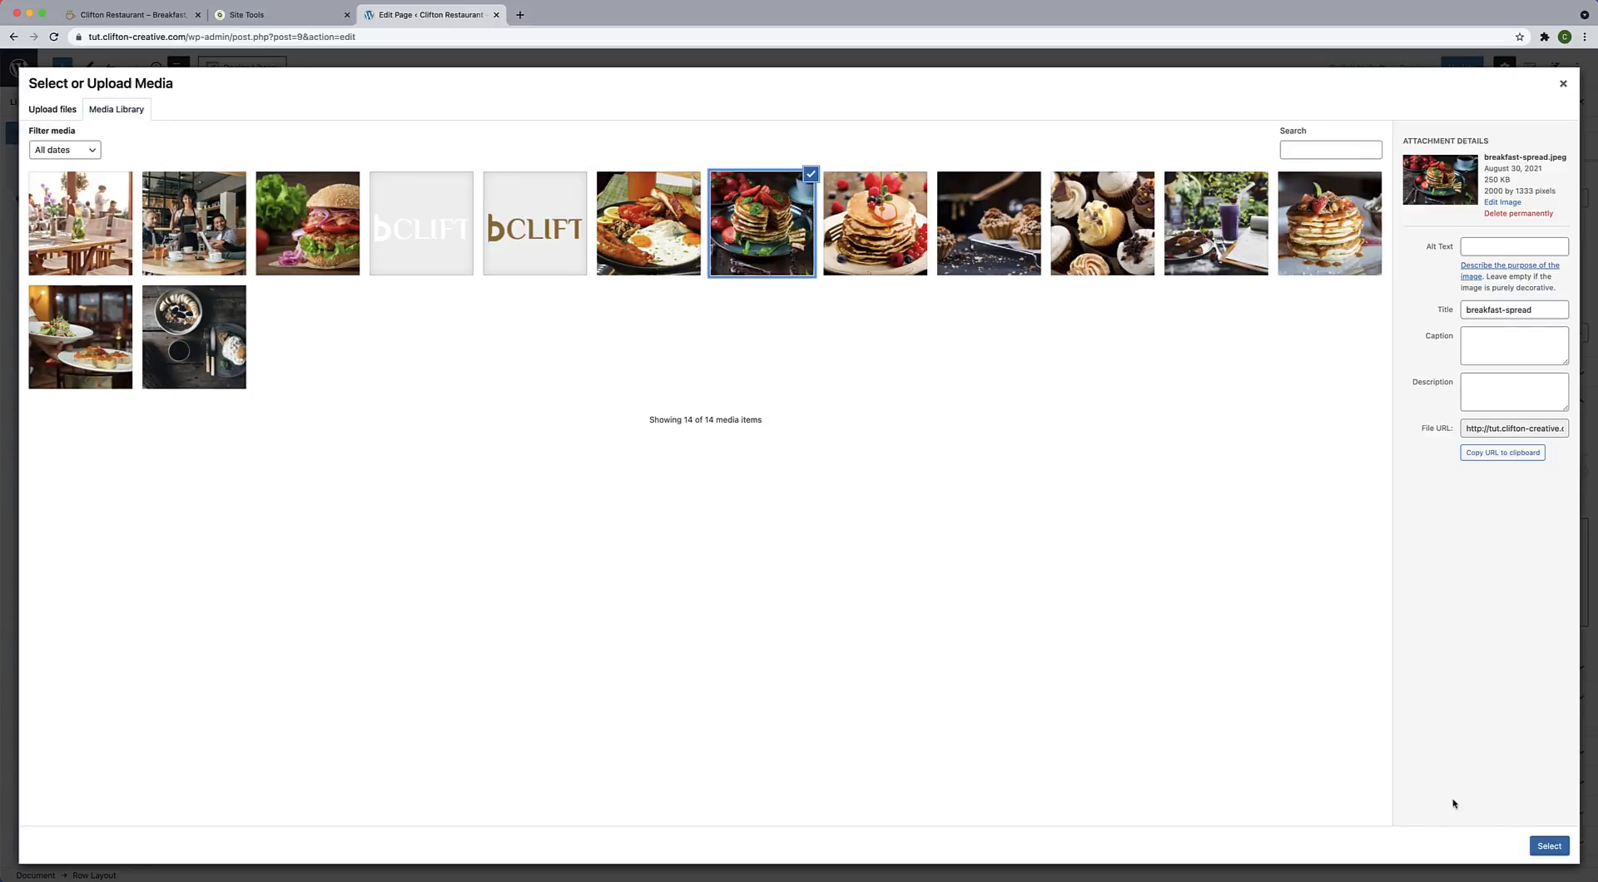
left_click(1548, 845)
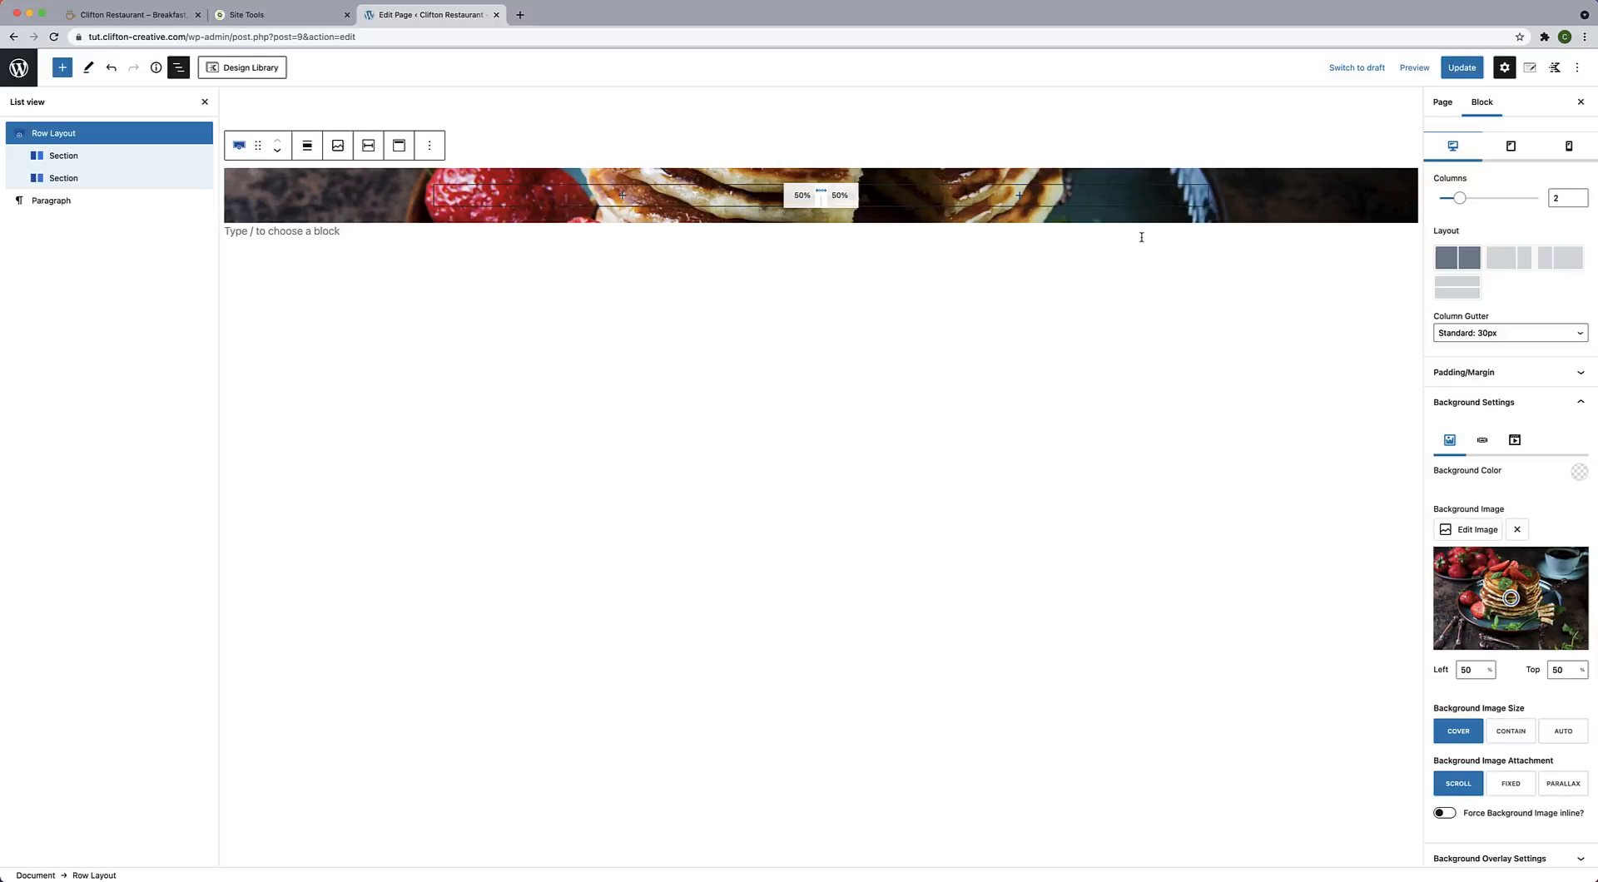
Set the row's minimum height to 950 px and align its content vertically to the middle.
left_click(1569, 404)
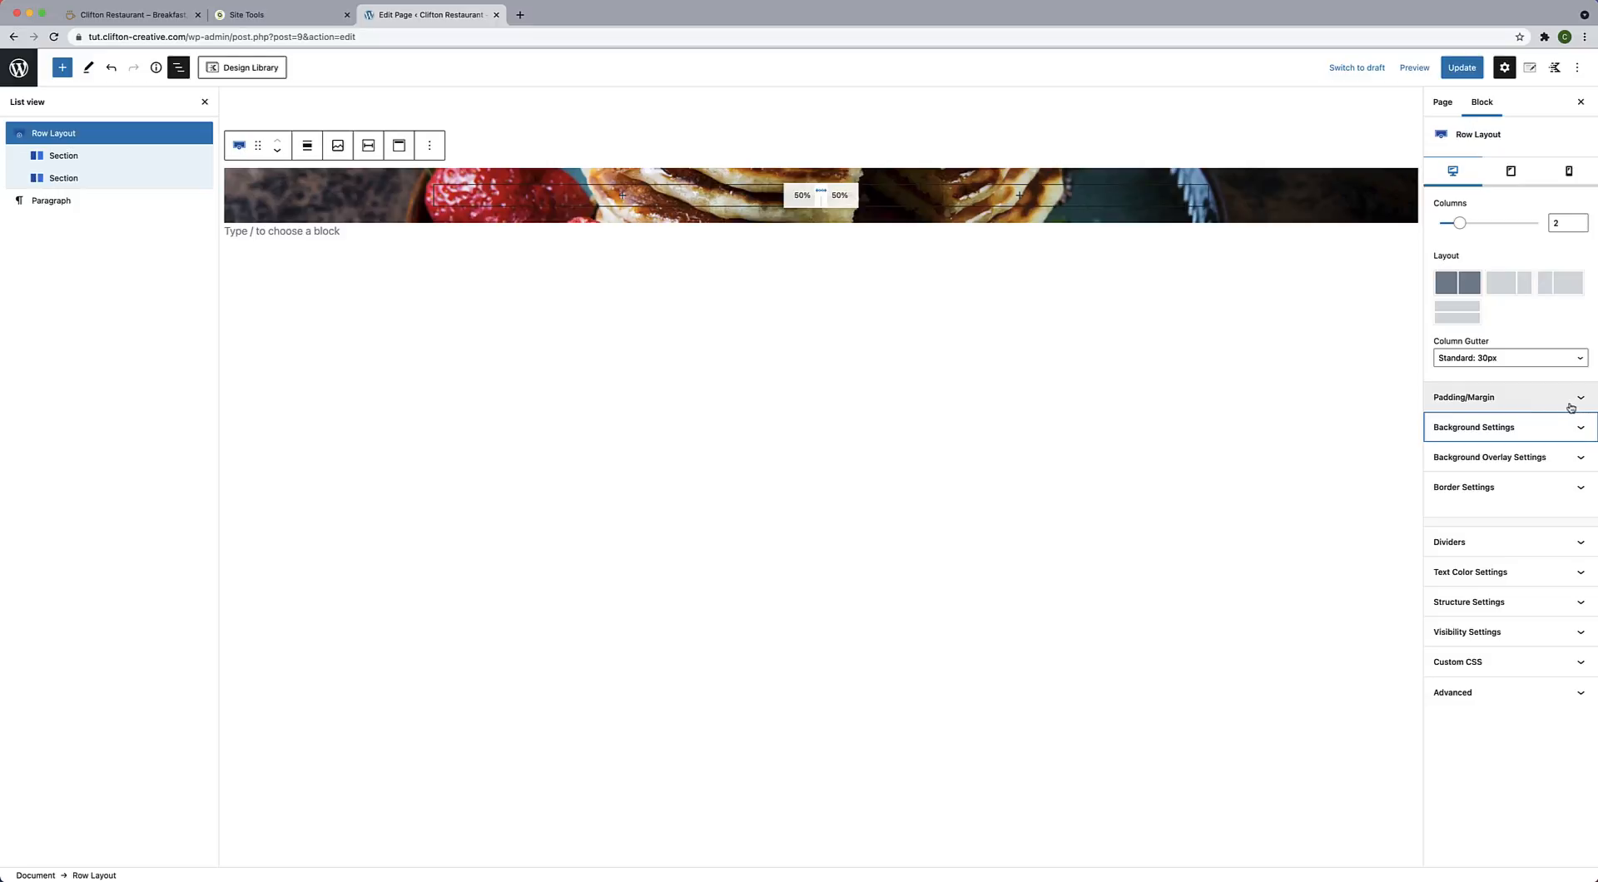
left_click(1503, 605)
scroll(1490, 620, "down", 2)
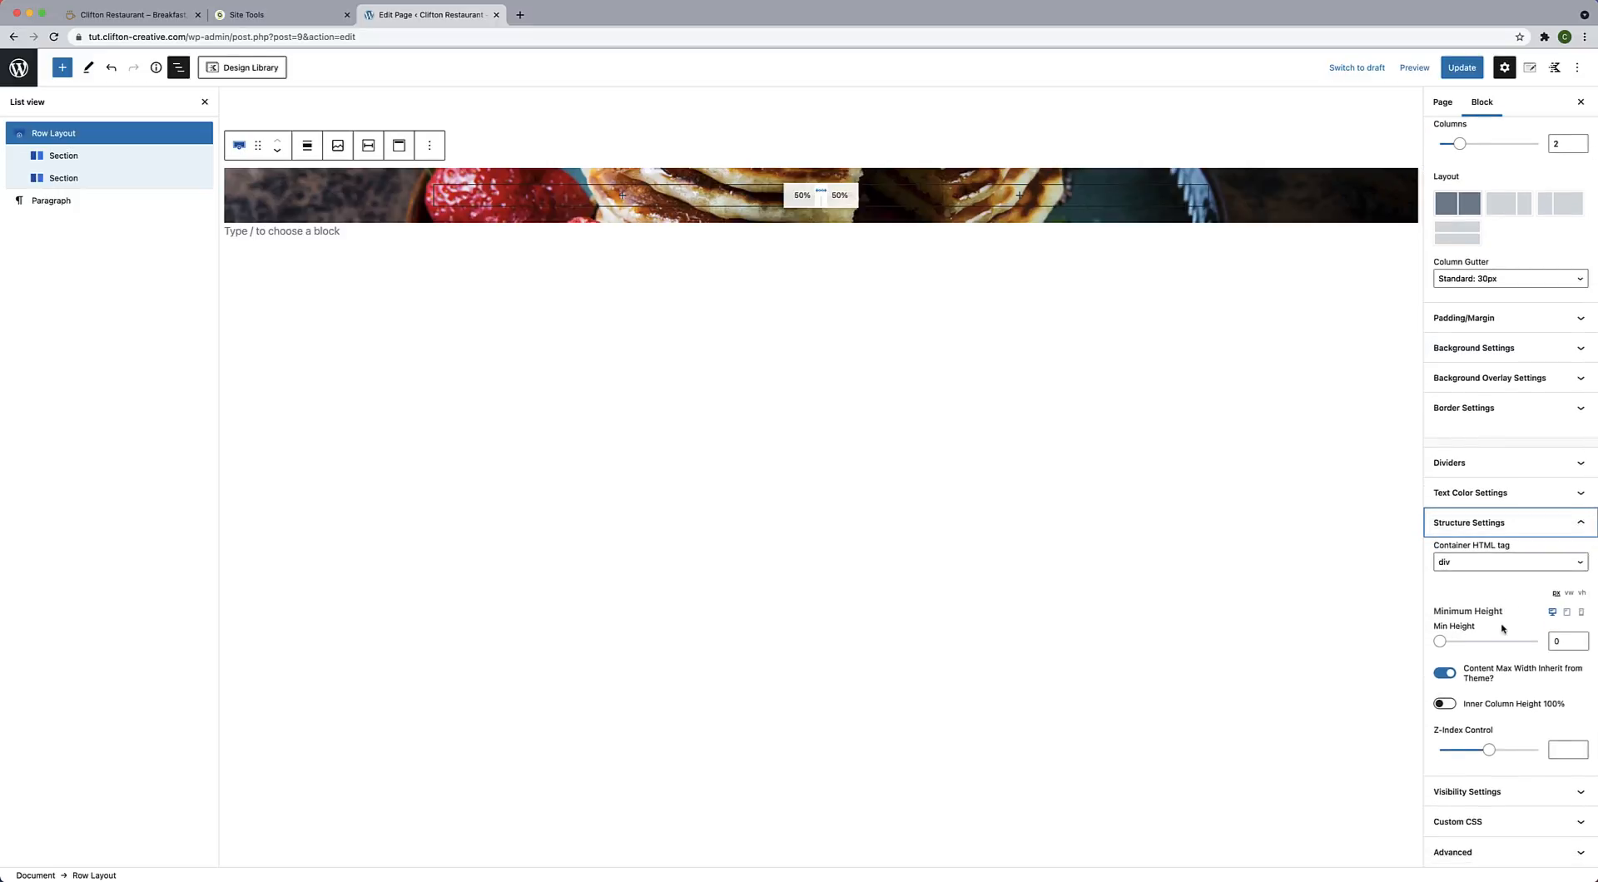
left_click(1562, 643)
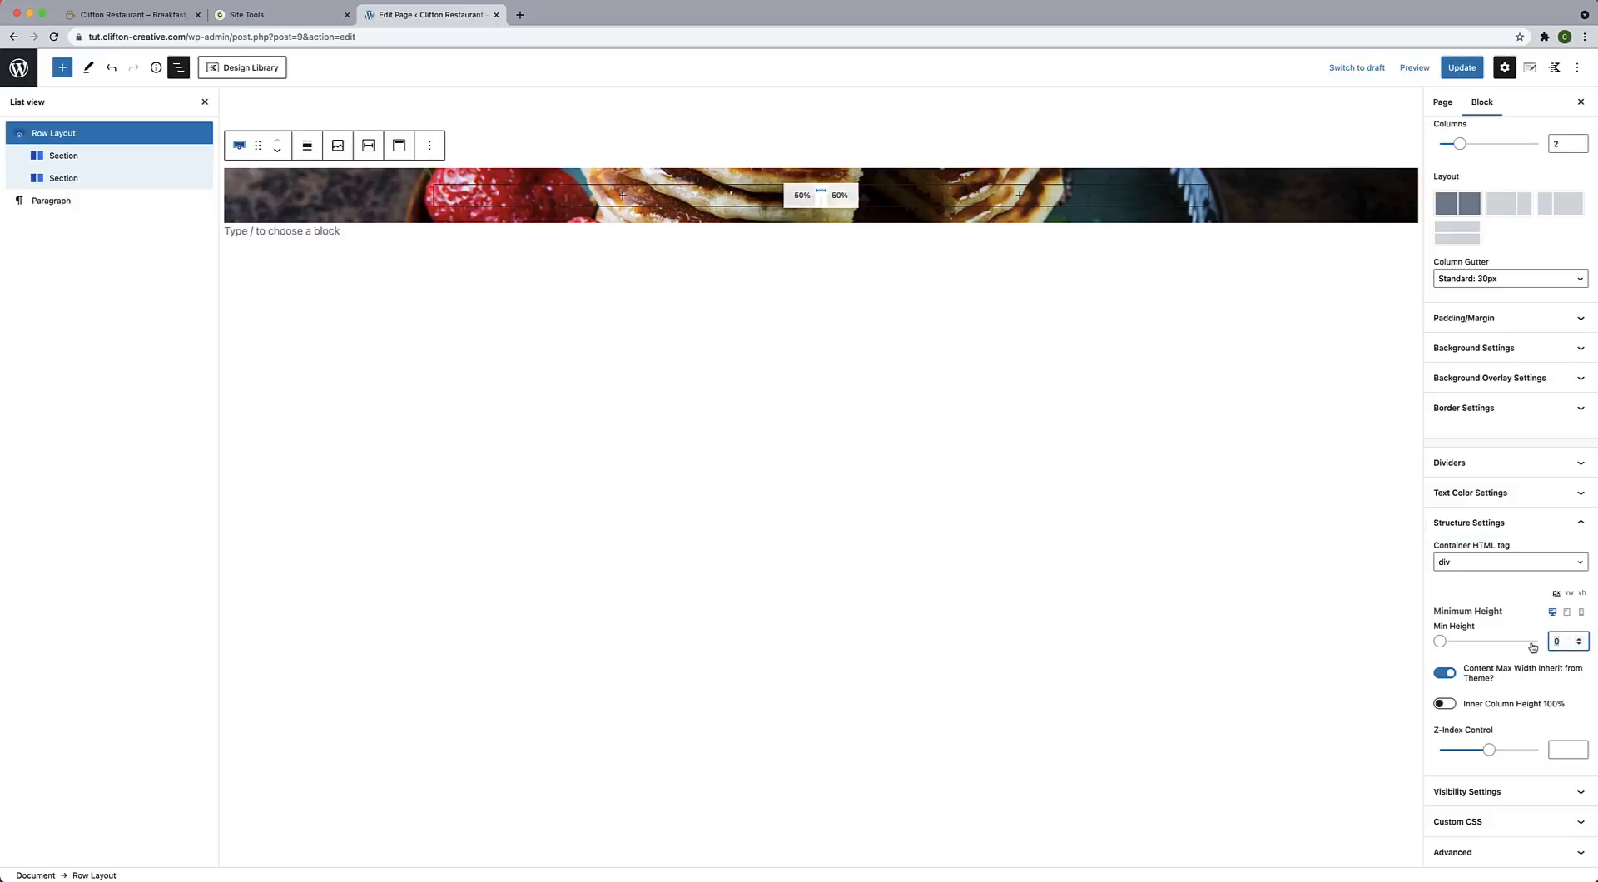
type("950")
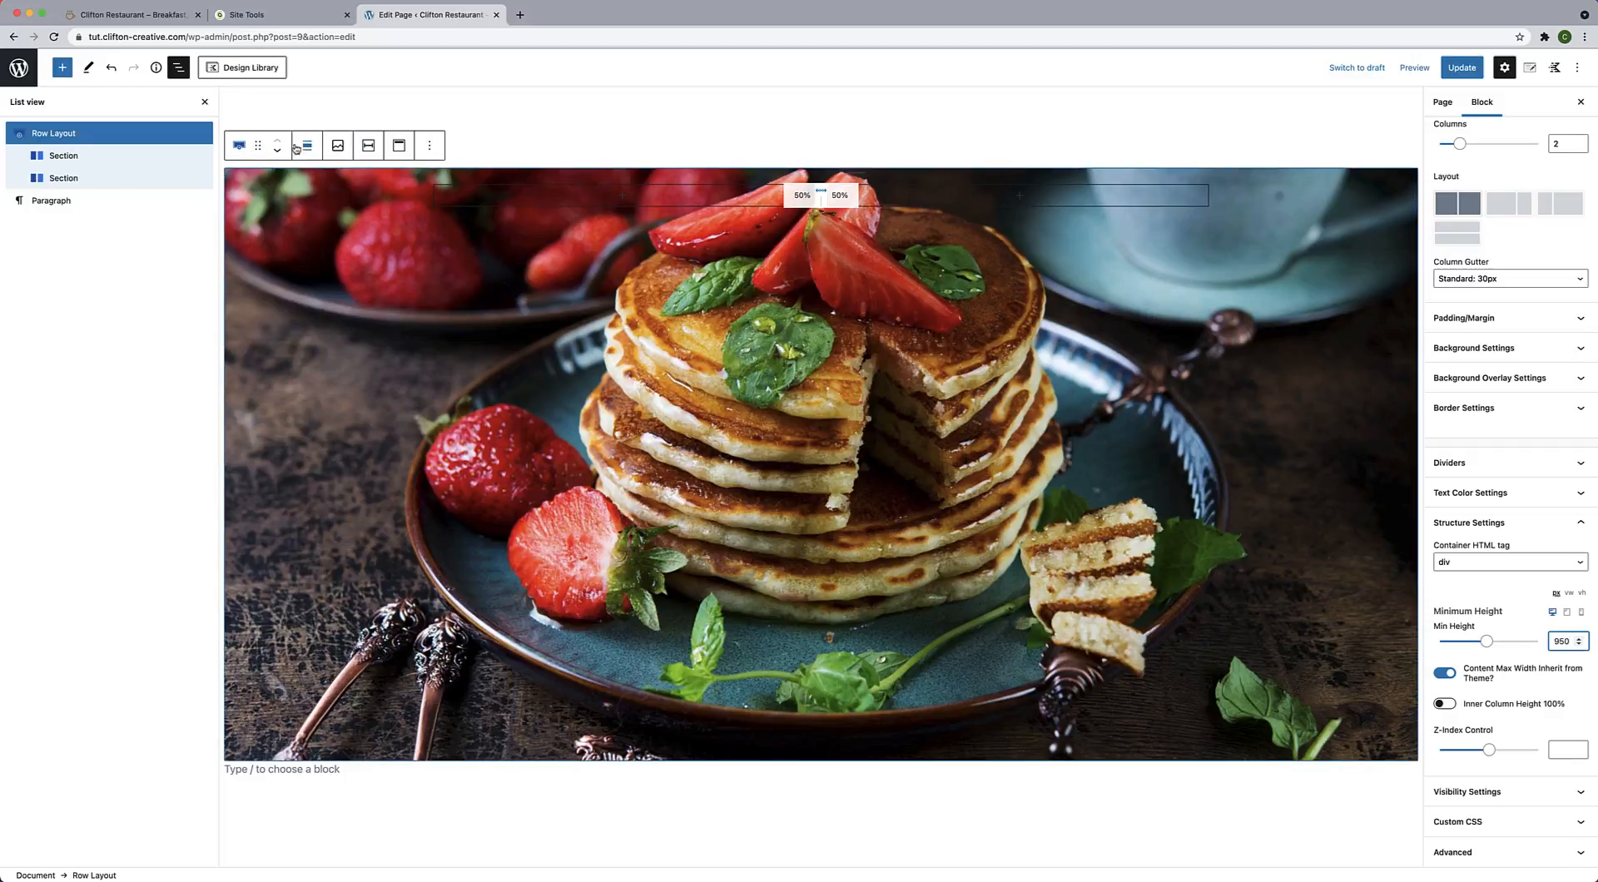
left_click(401, 147)
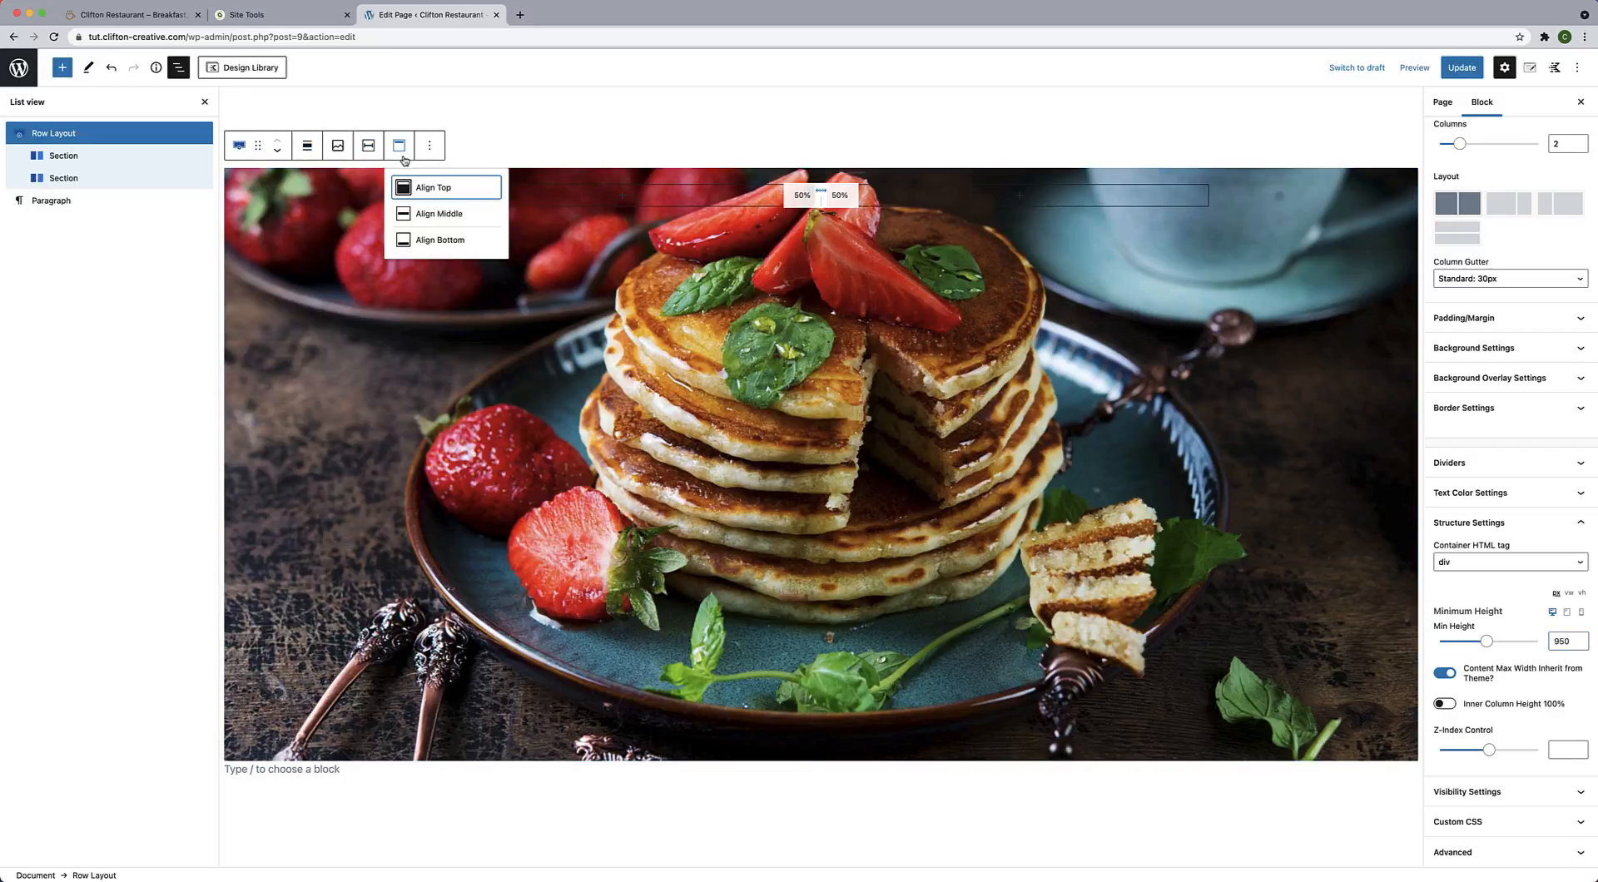
left_click(413, 215)
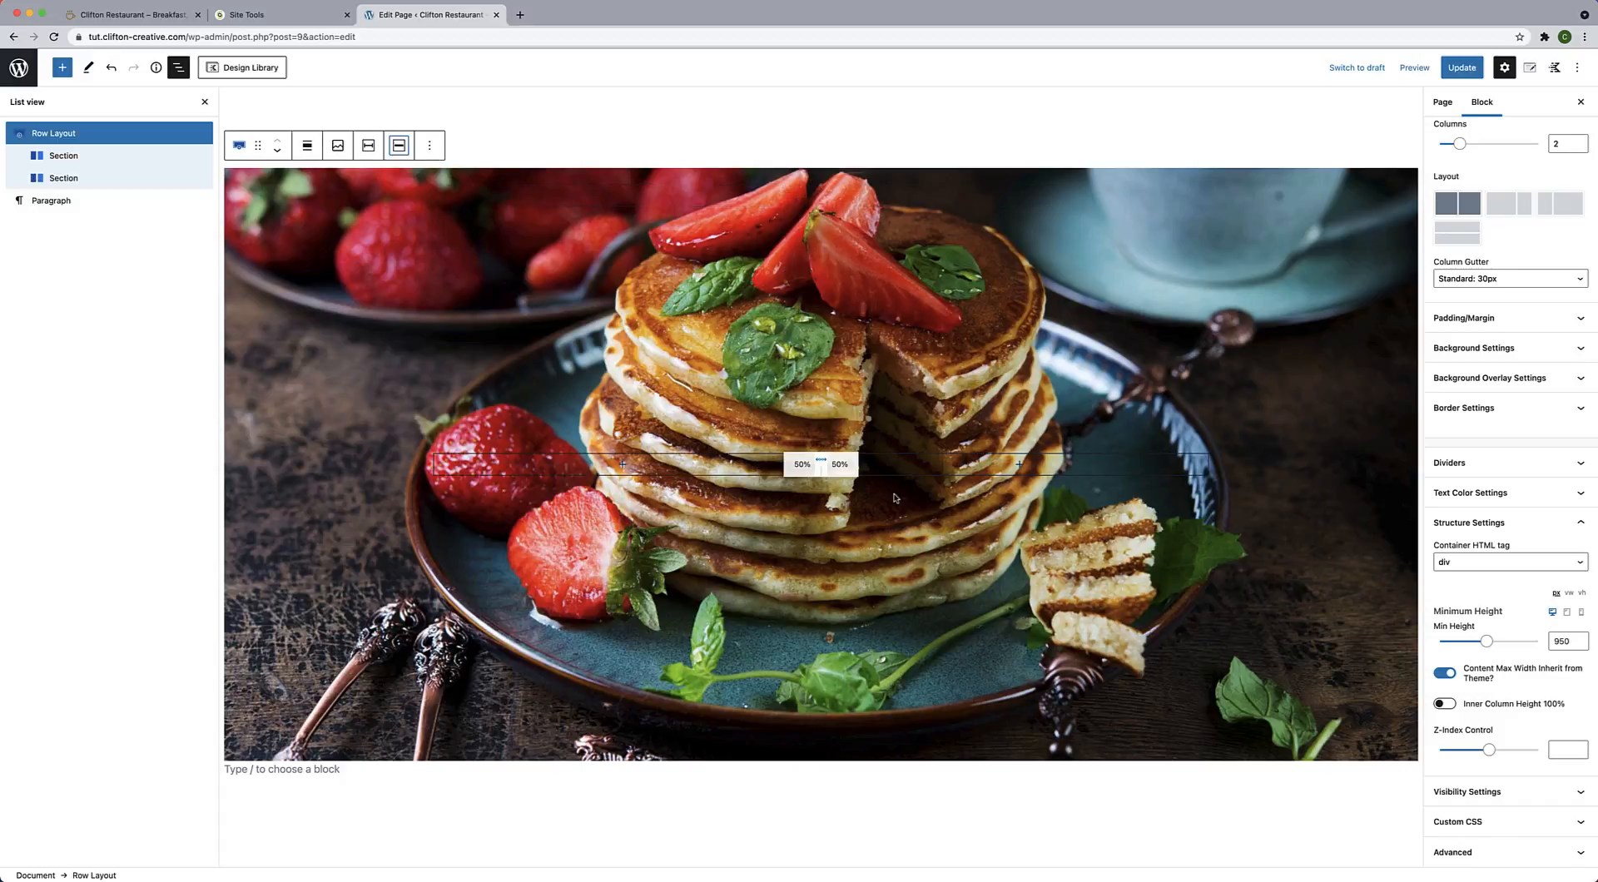
Add an Advanced Heading block to the row's first section with the text "Enjoy Breakfast, Lunch & Dessert Anytime".
mouse_move(885, 484)
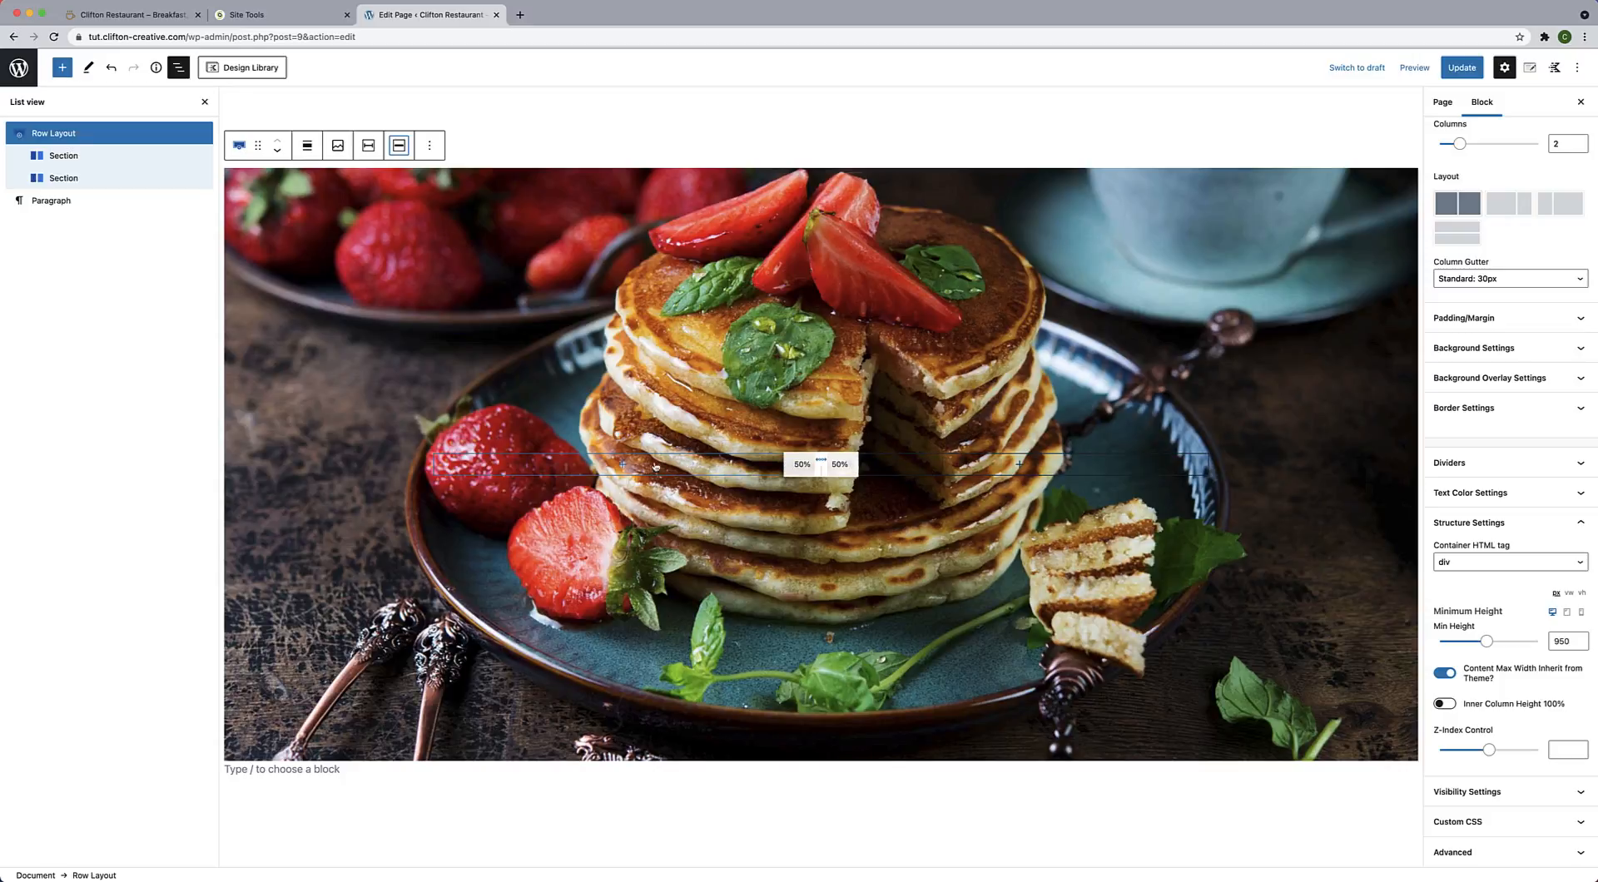
left_click(623, 466)
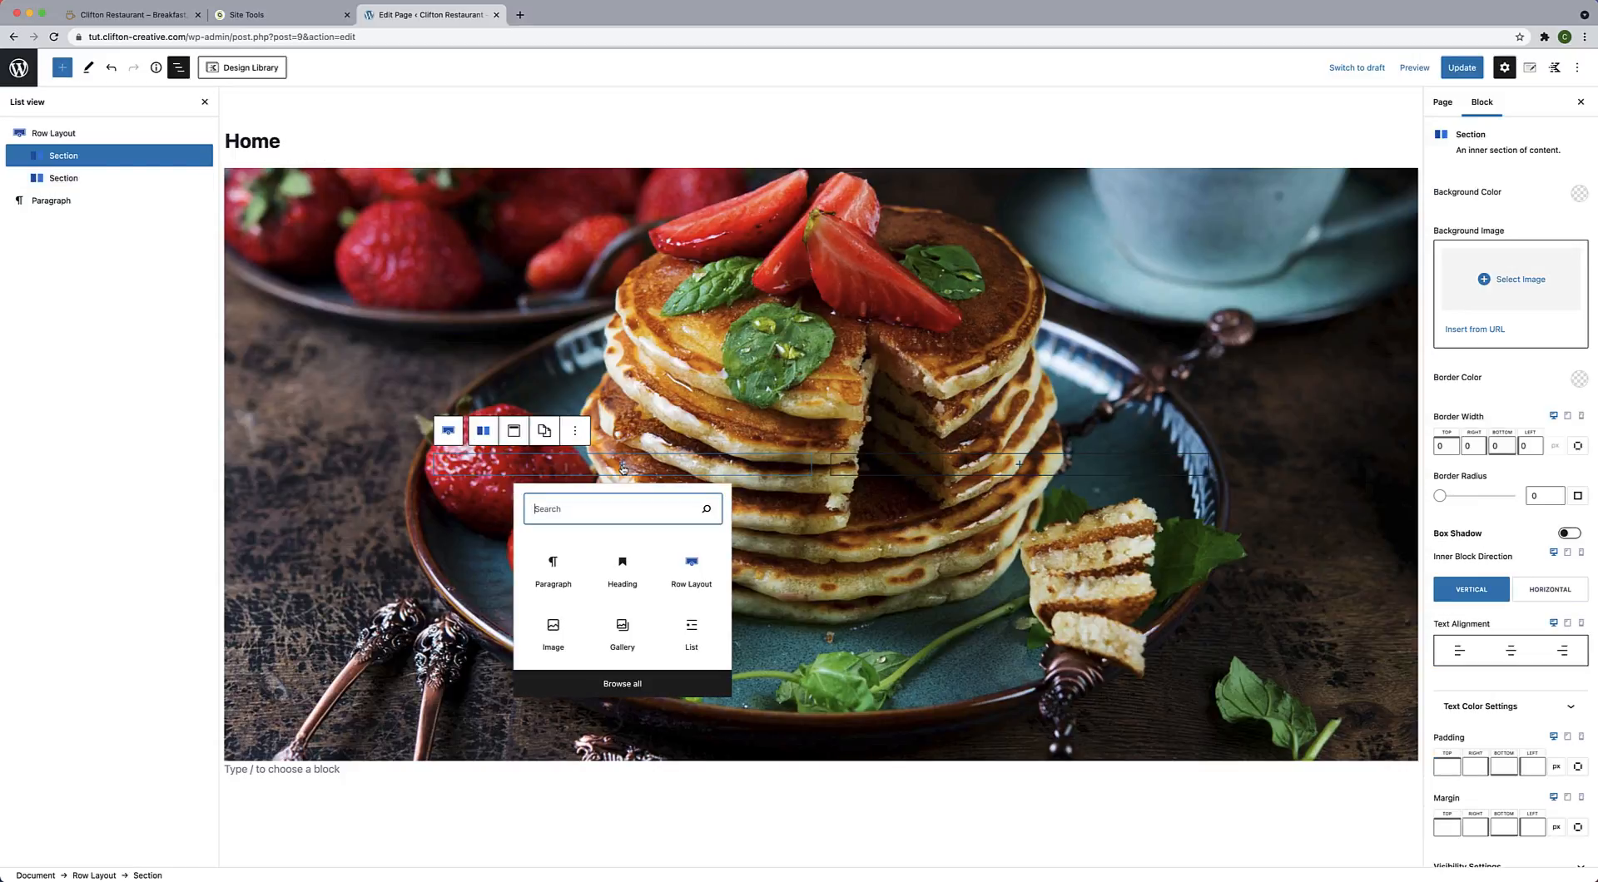
type("/adv")
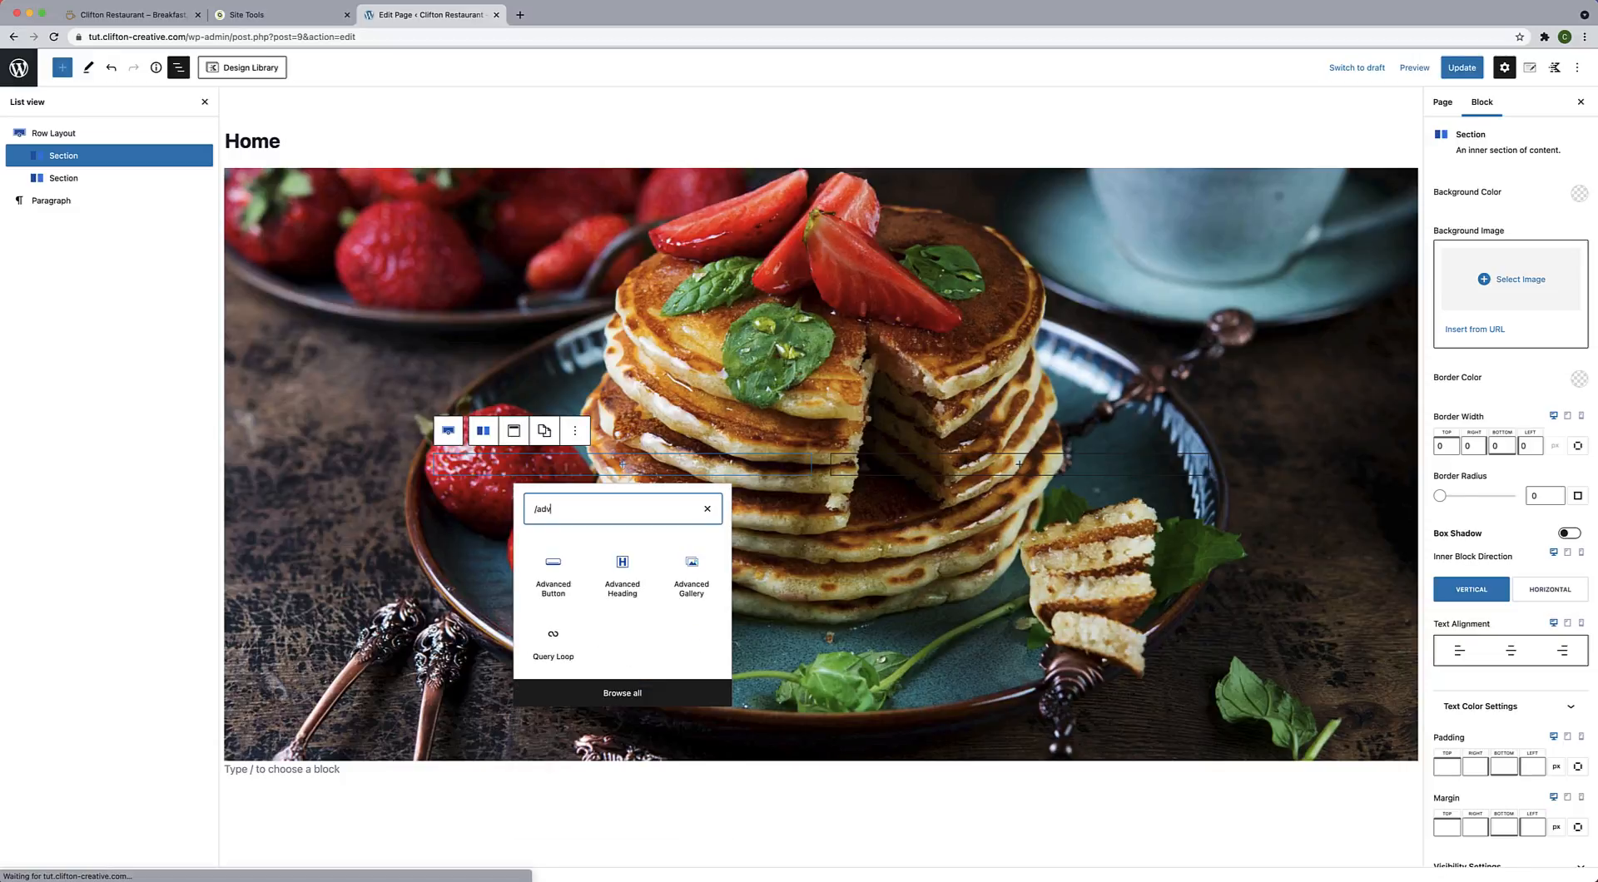
left_click(623, 576)
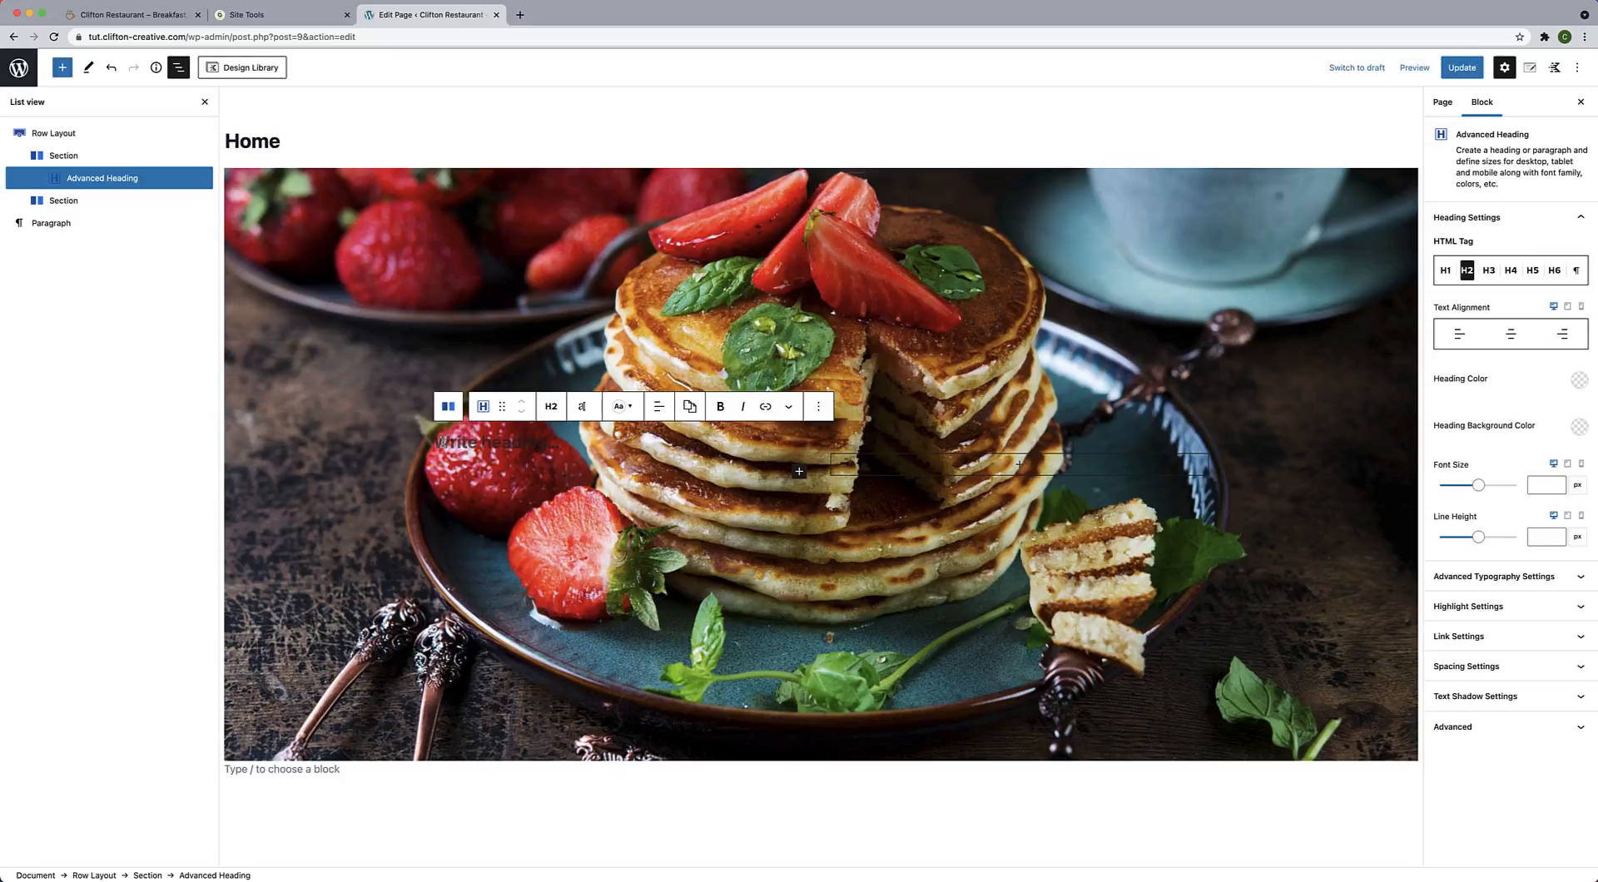
type("En")
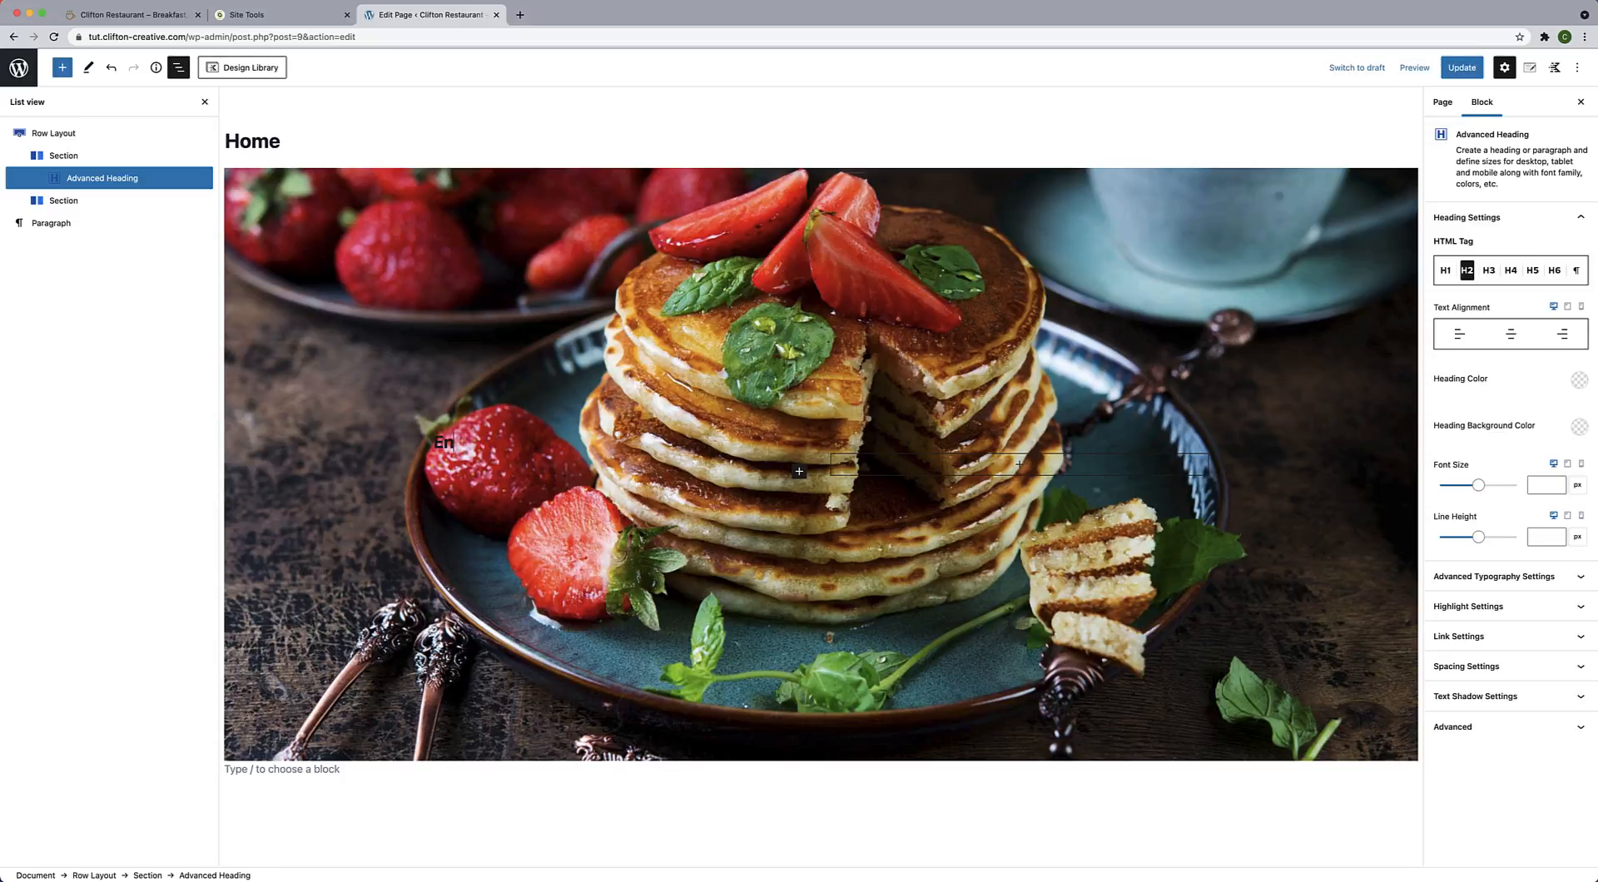
type("joy Breakfast, Lunch & Dess")
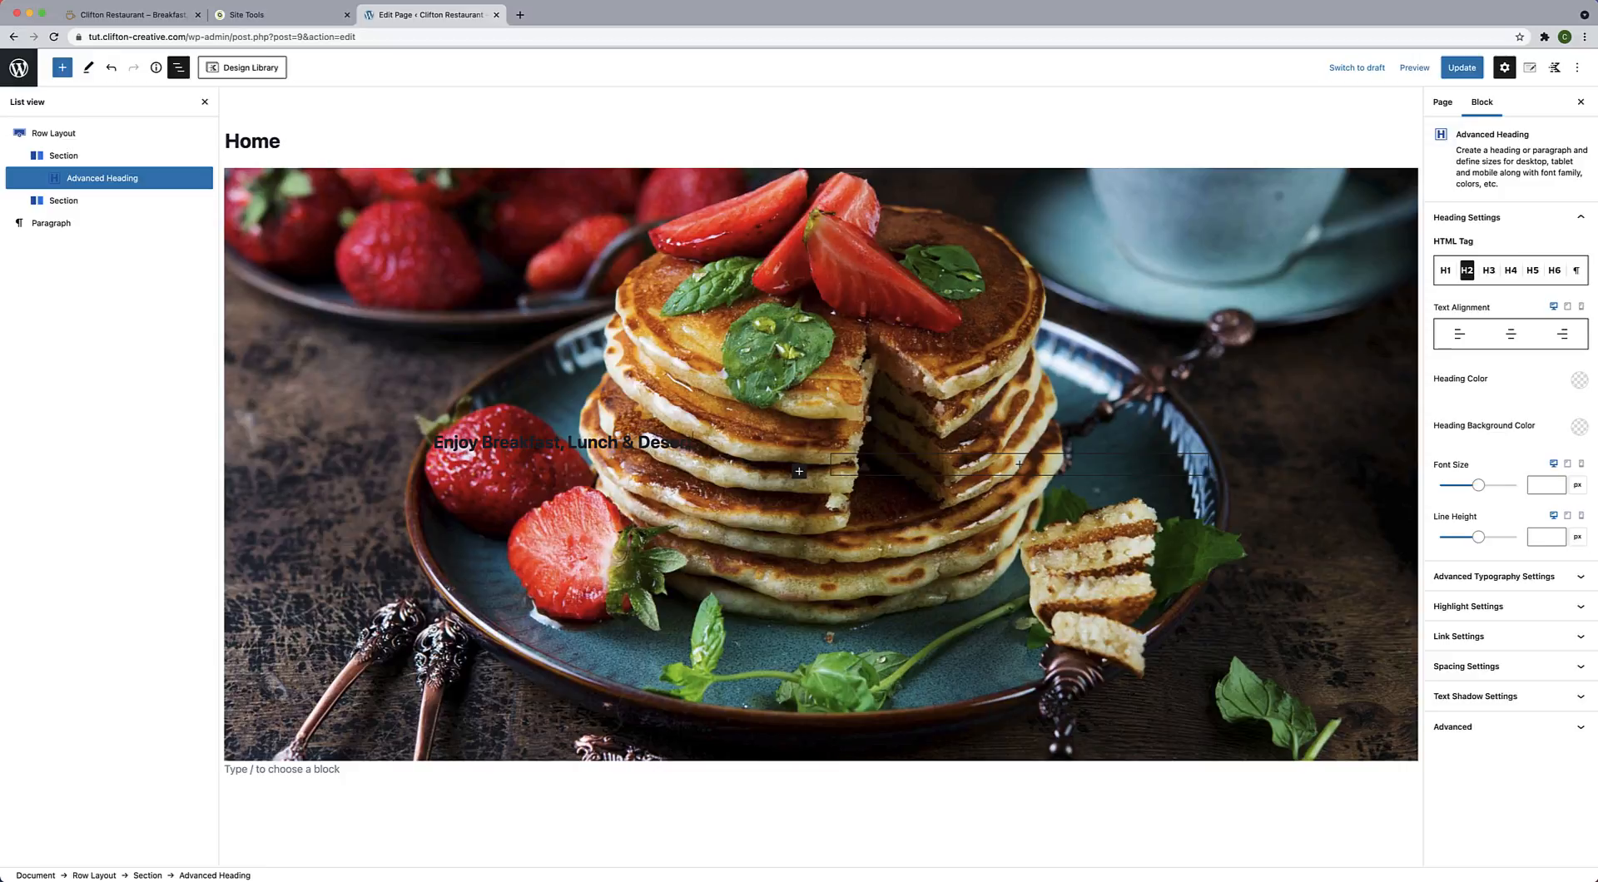
type("ert Anytime")
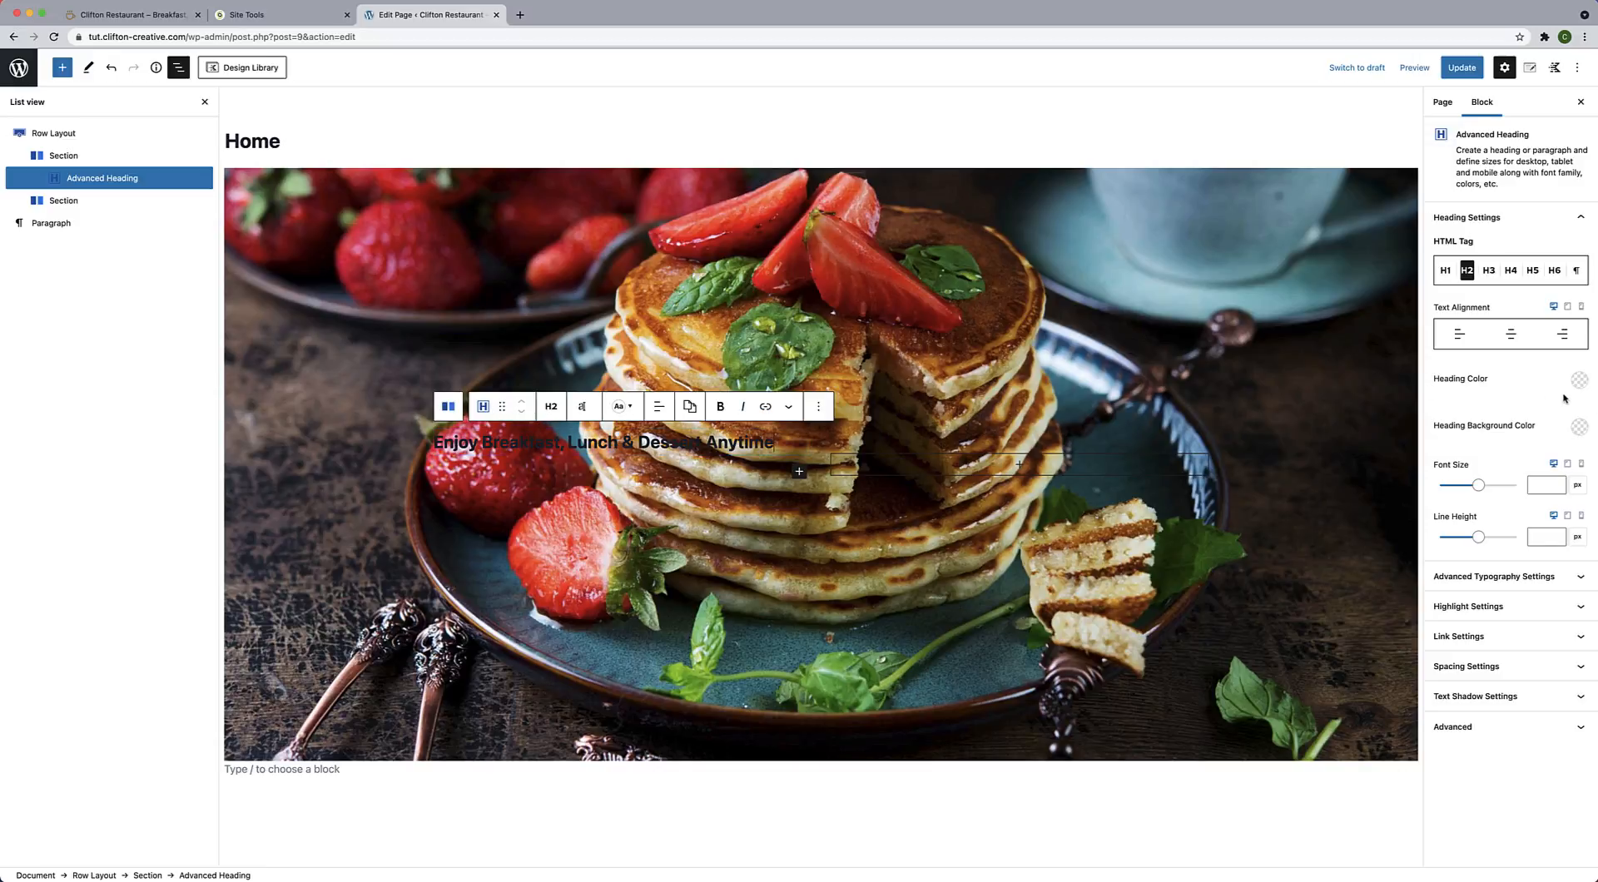
Set the heading's text color to white, hex FFF.
left_click(585, 407)
left_click(647, 333)
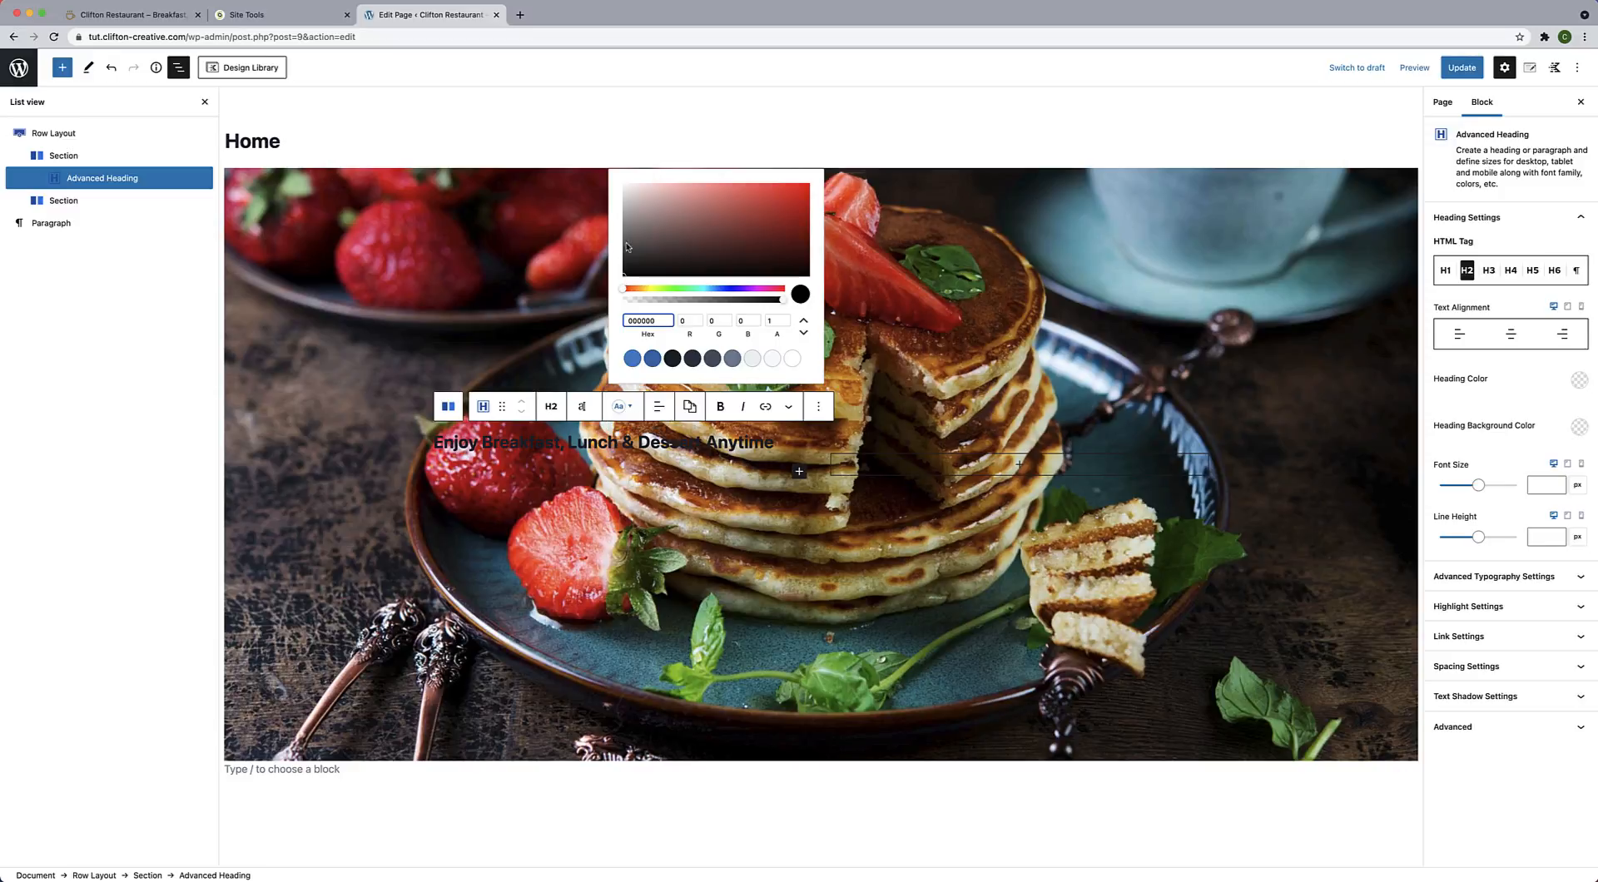
left_click_drag(626, 248, 616, 192)
left_click(626, 187)
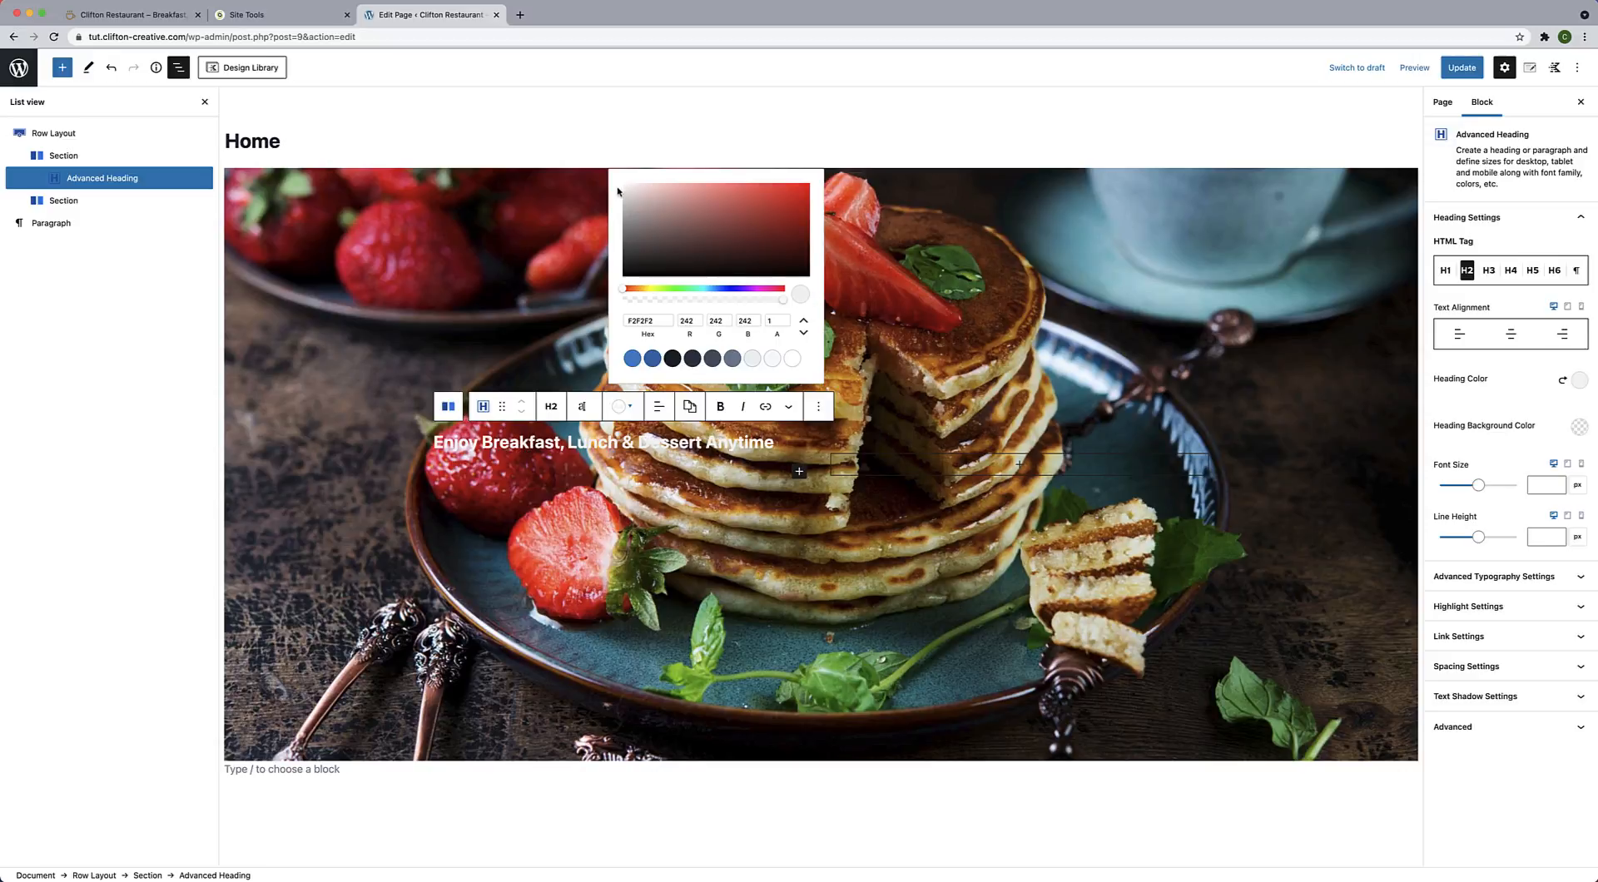
left_click(654, 321)
type("FFF")
Set the heading's typography to the Yeseva One font, size 65 px, with a line height of 62 px.
left_click(584, 407)
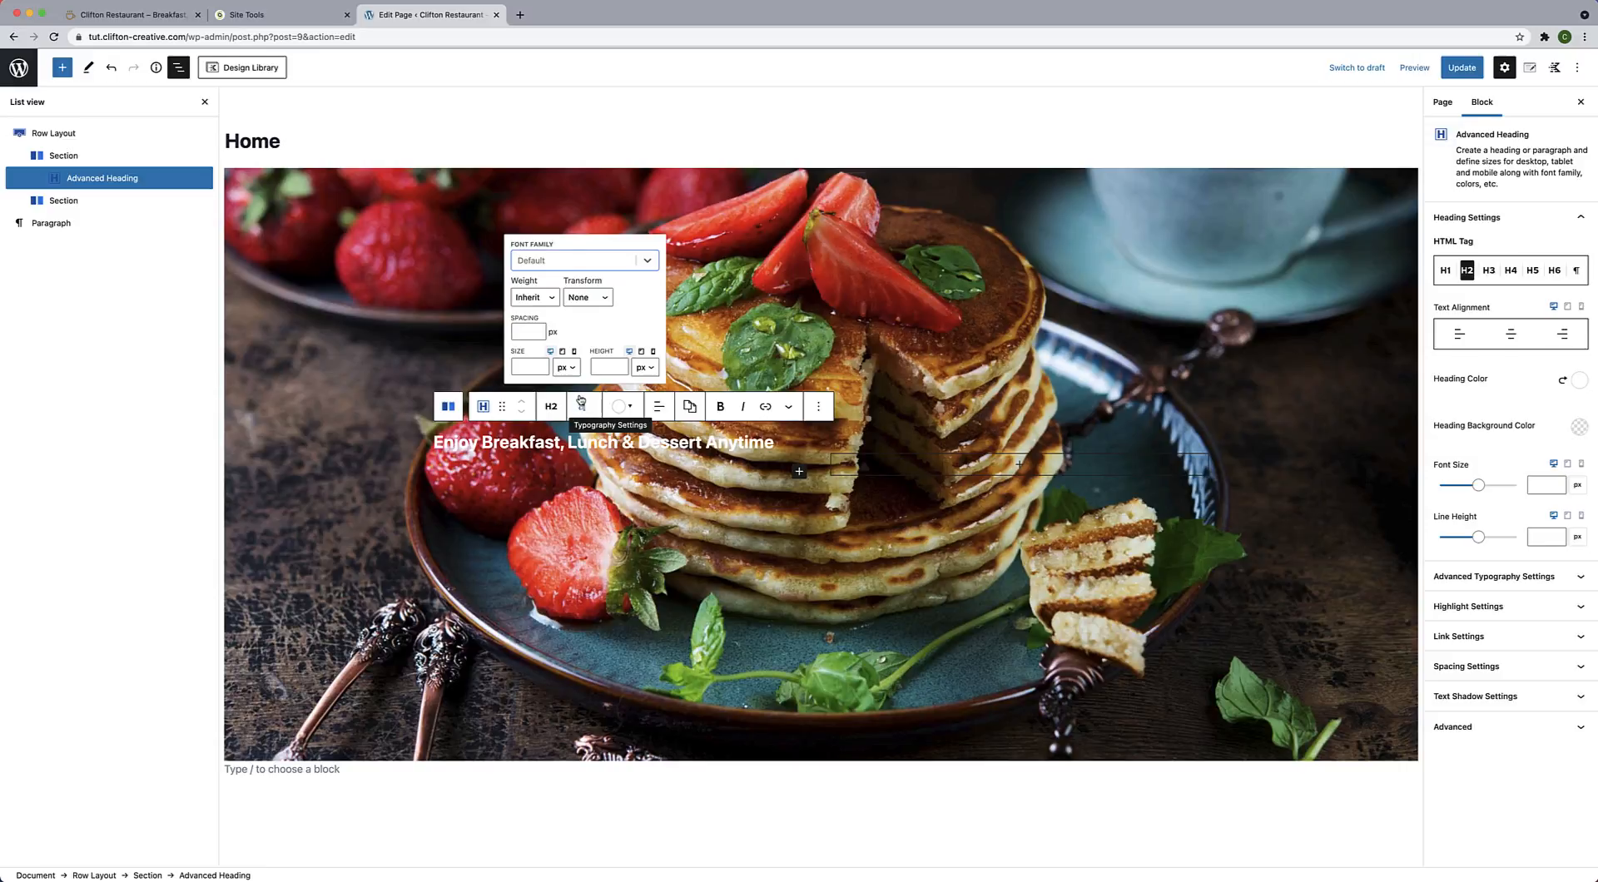
left_click(571, 268)
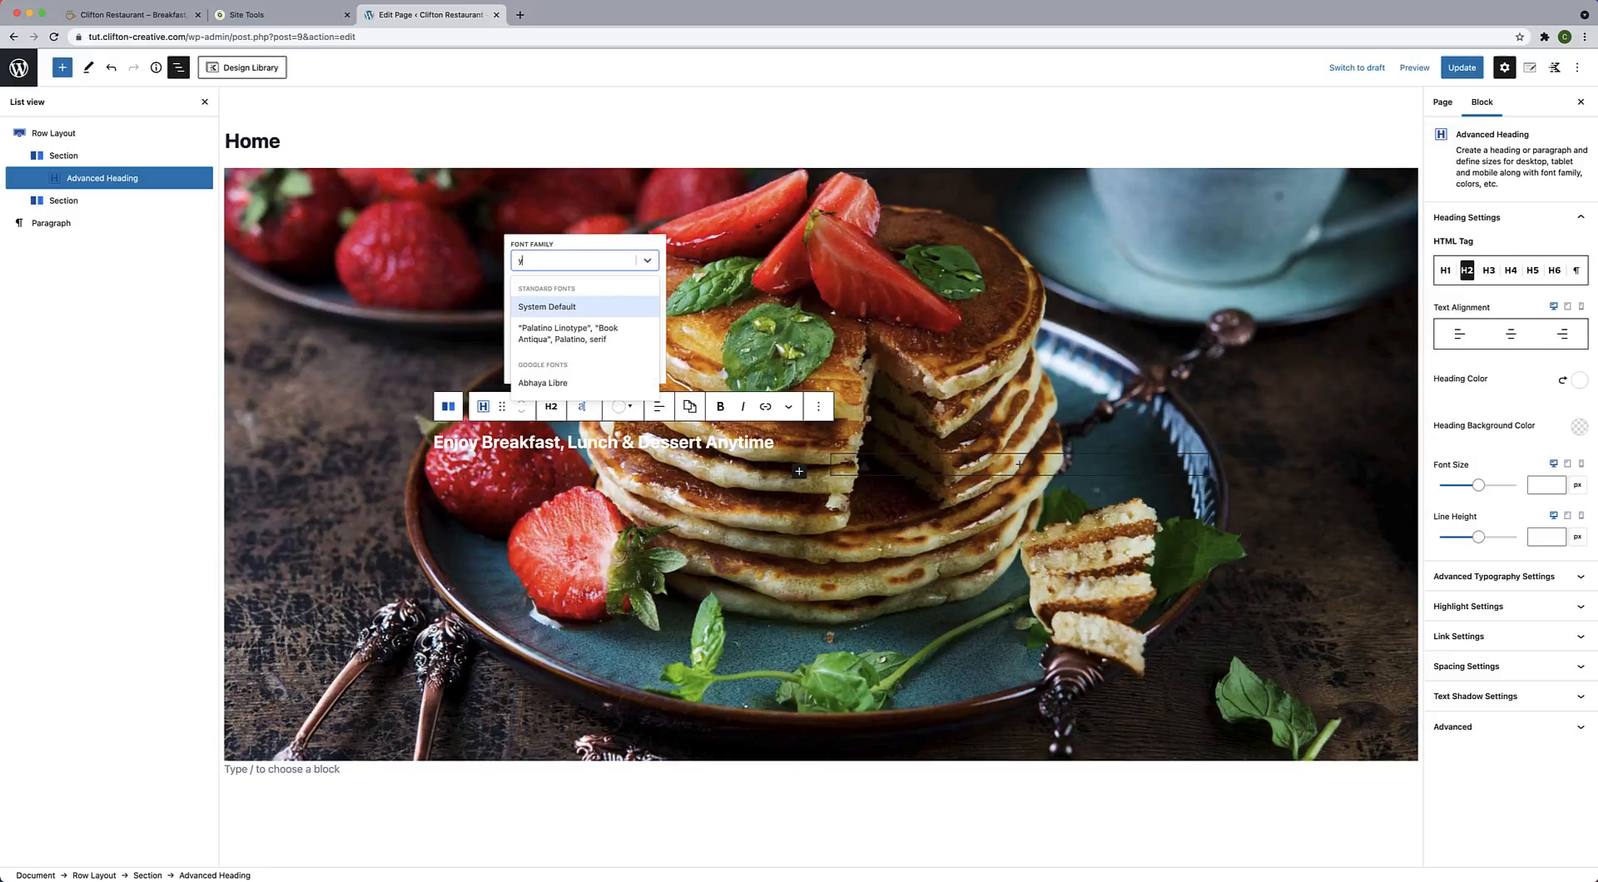
type("yes")
left_click(558, 307)
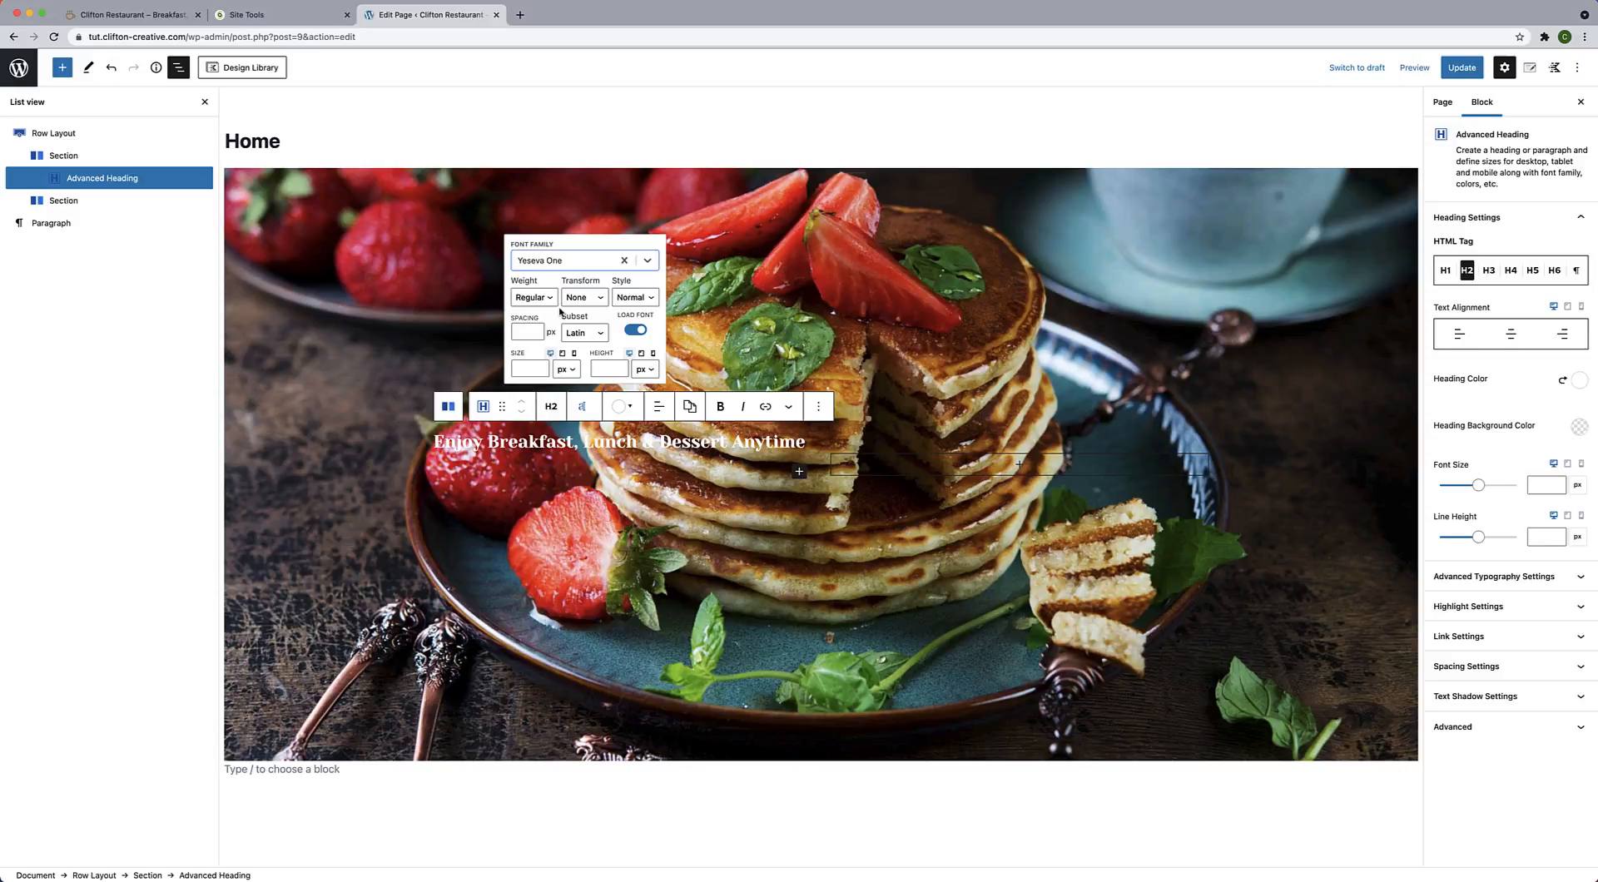
left_click(532, 369)
type("65")
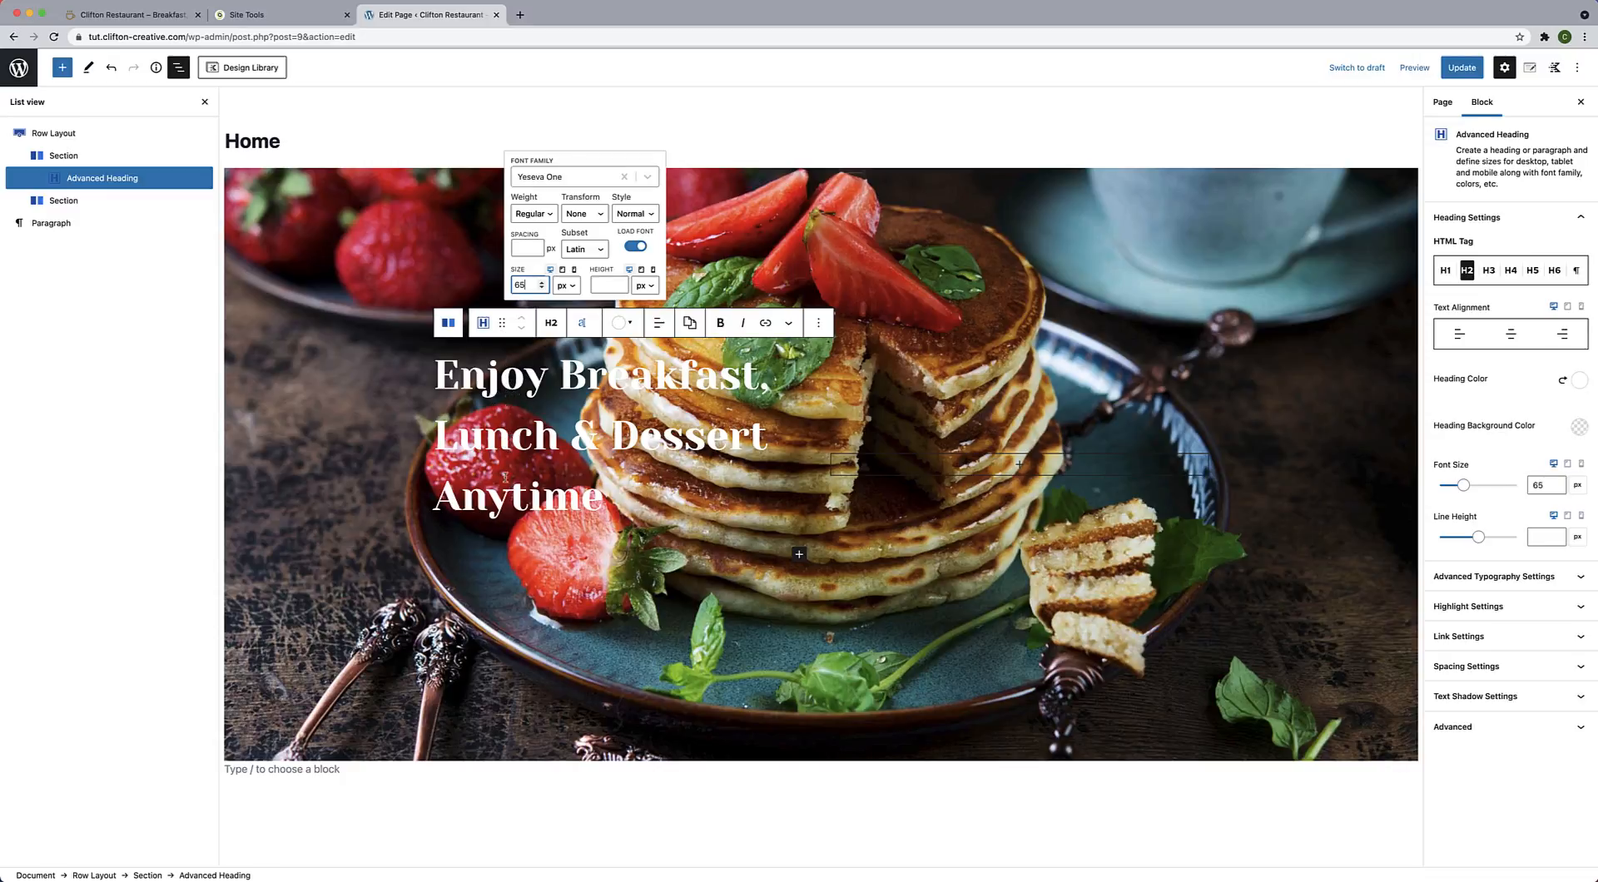
left_click(598, 285)
type("62")
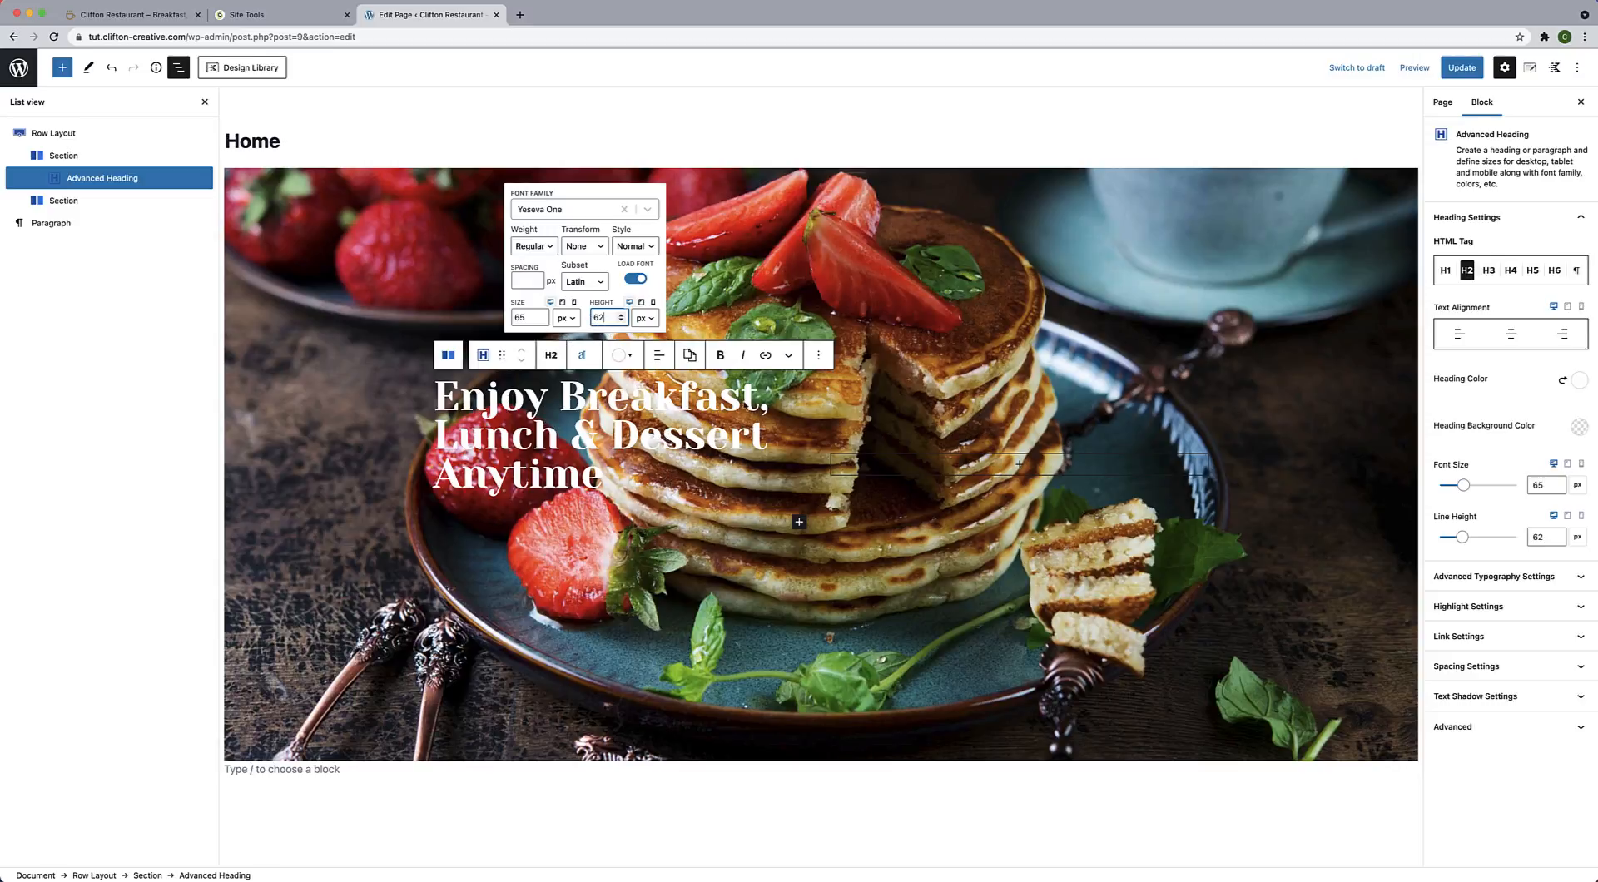
left_click(852, 238)
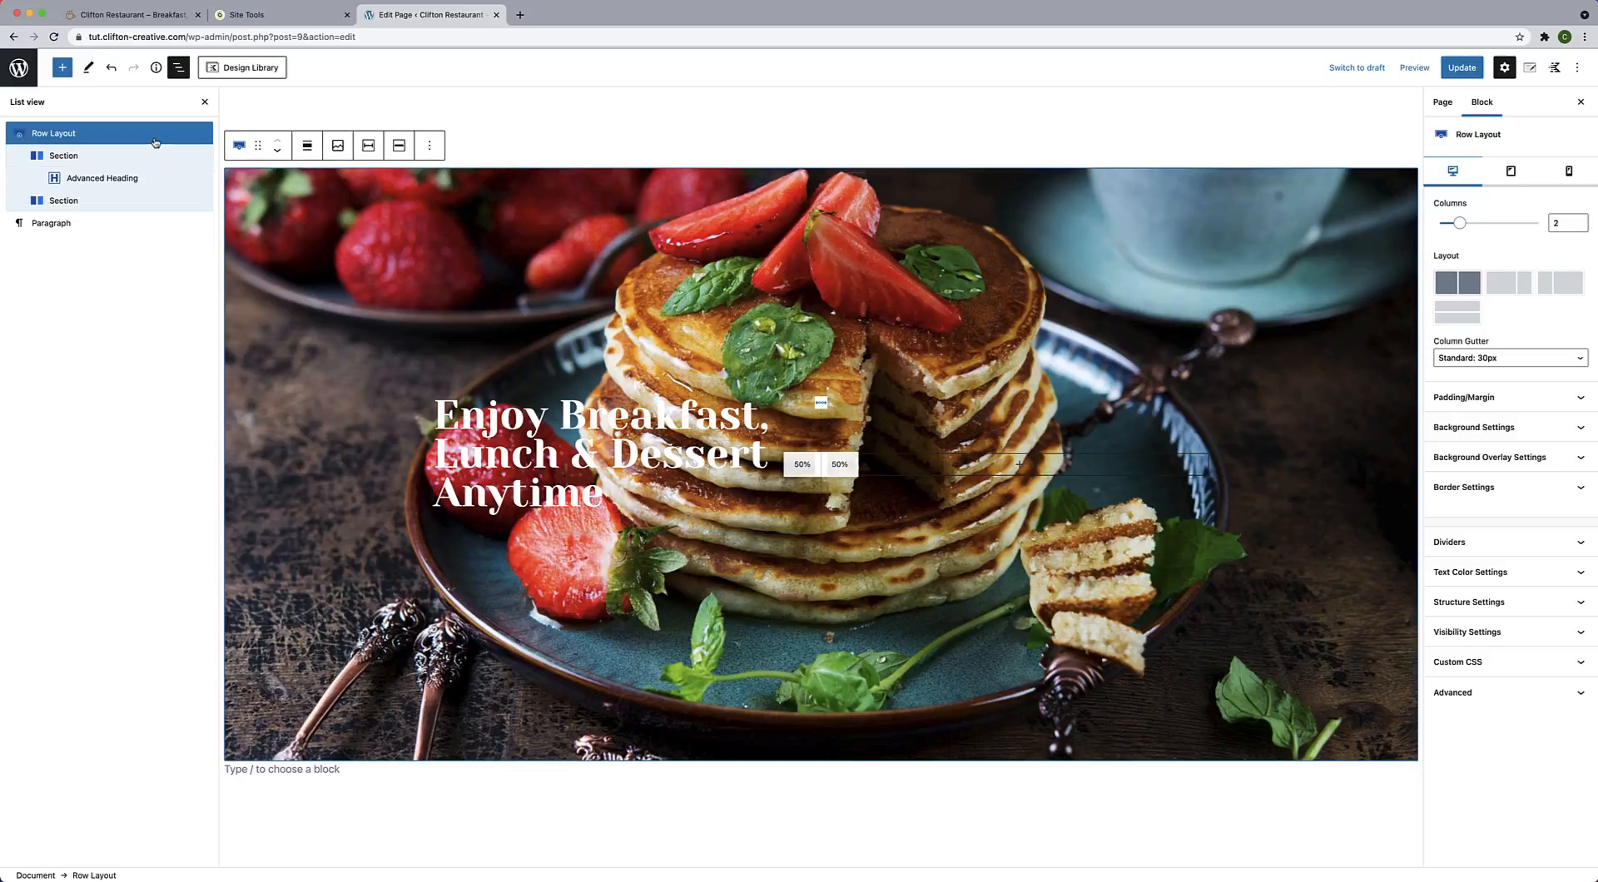
Give the Row Layout block a normal background overlay in black, hex 000000.
left_click(154, 142)
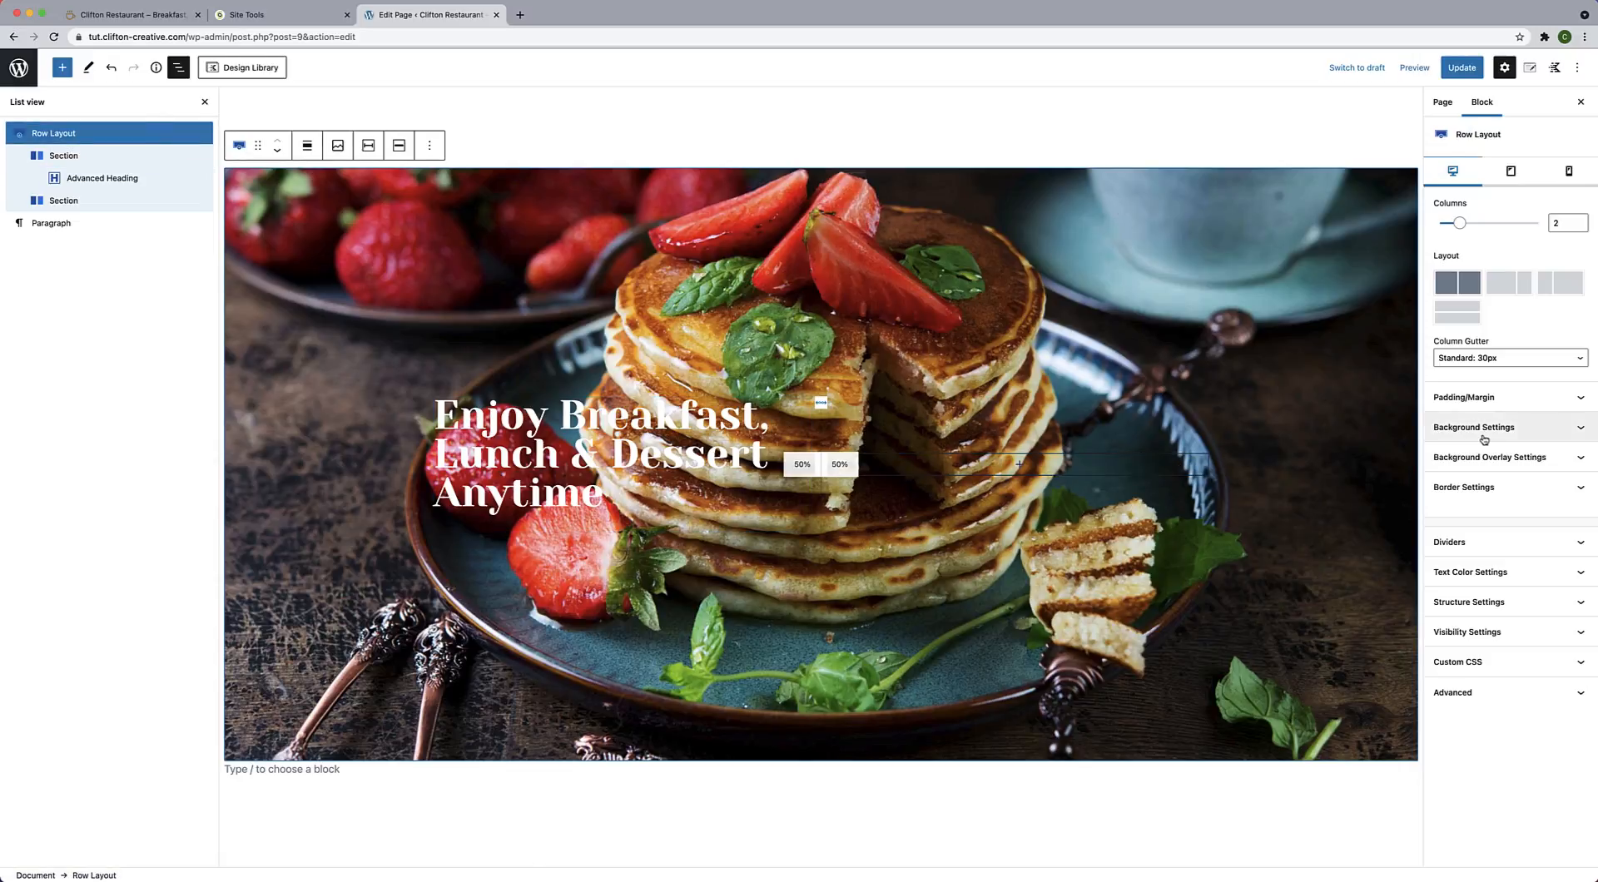
left_click(1519, 459)
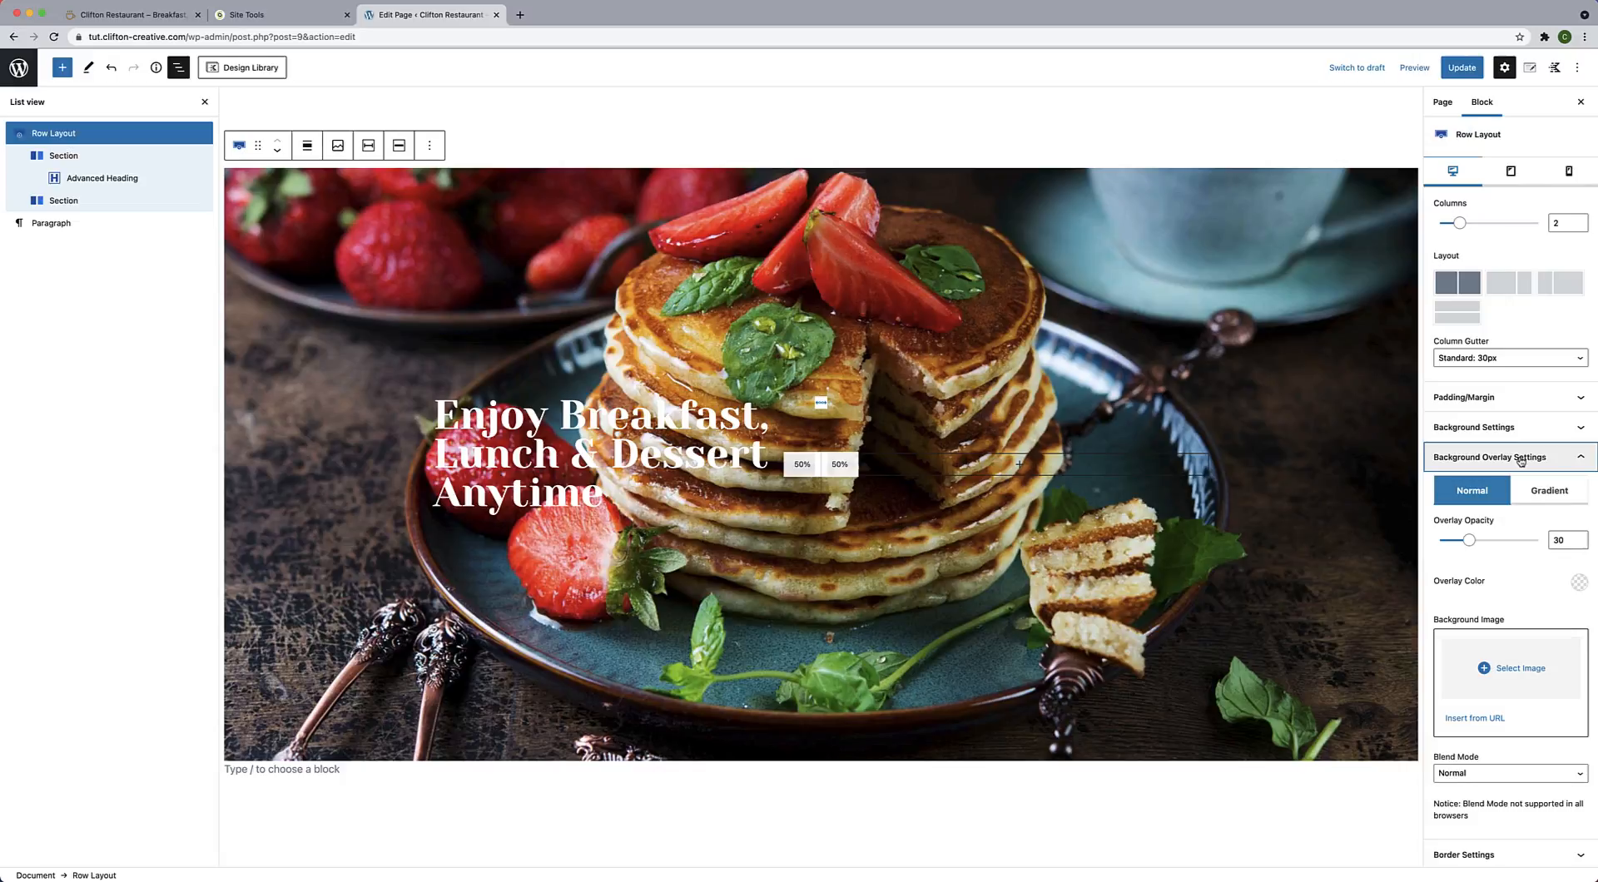
scroll(1519, 460, "down", 3)
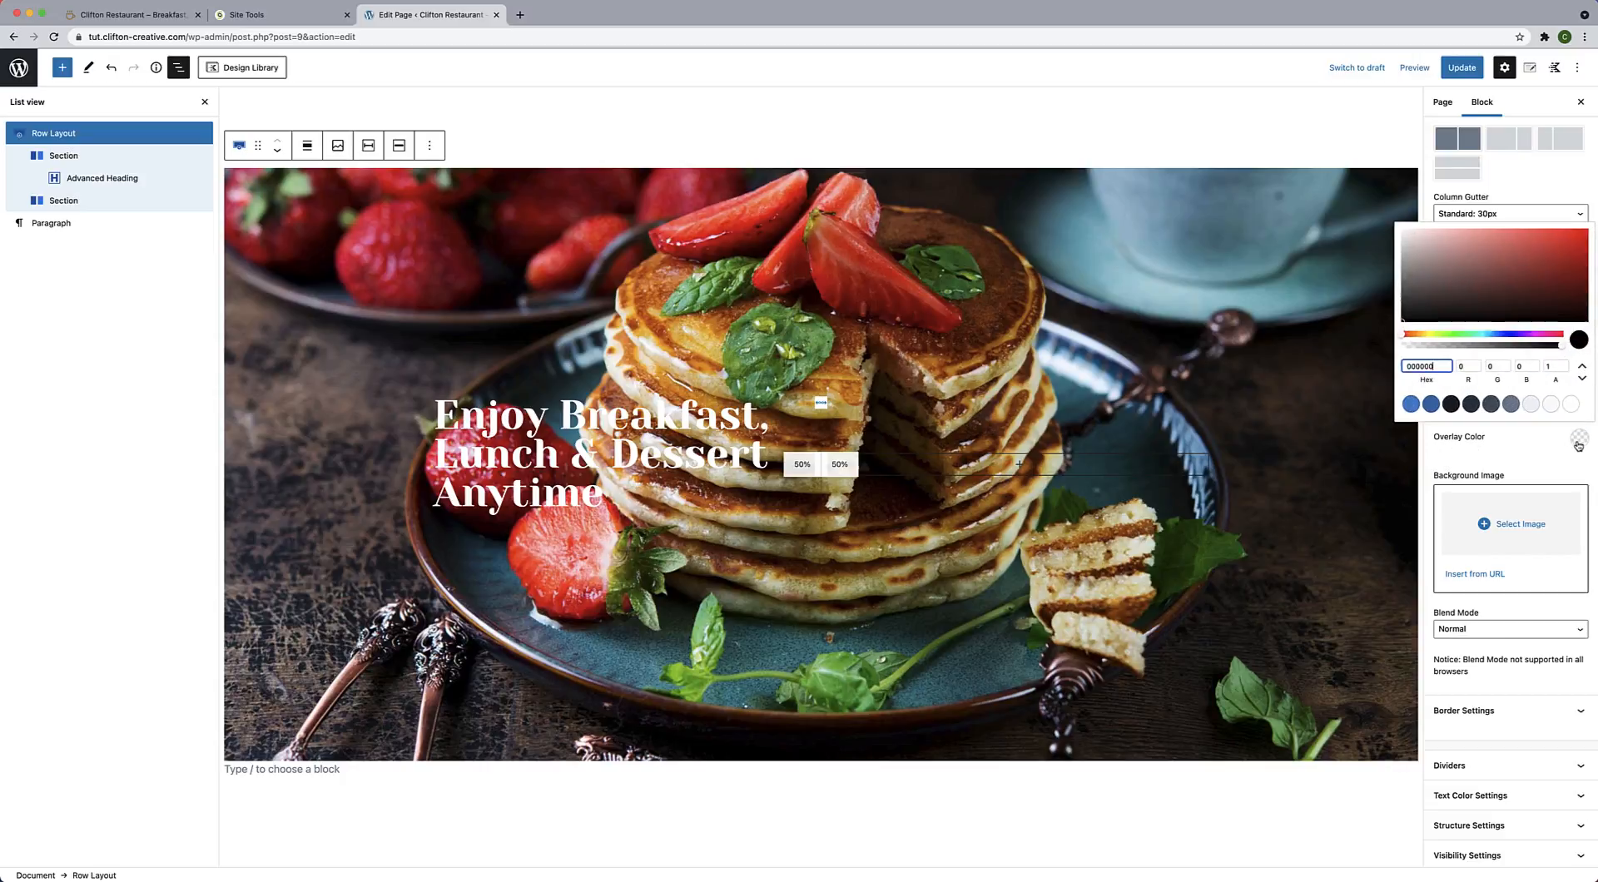
left_click(1579, 439)
left_click(1403, 323)
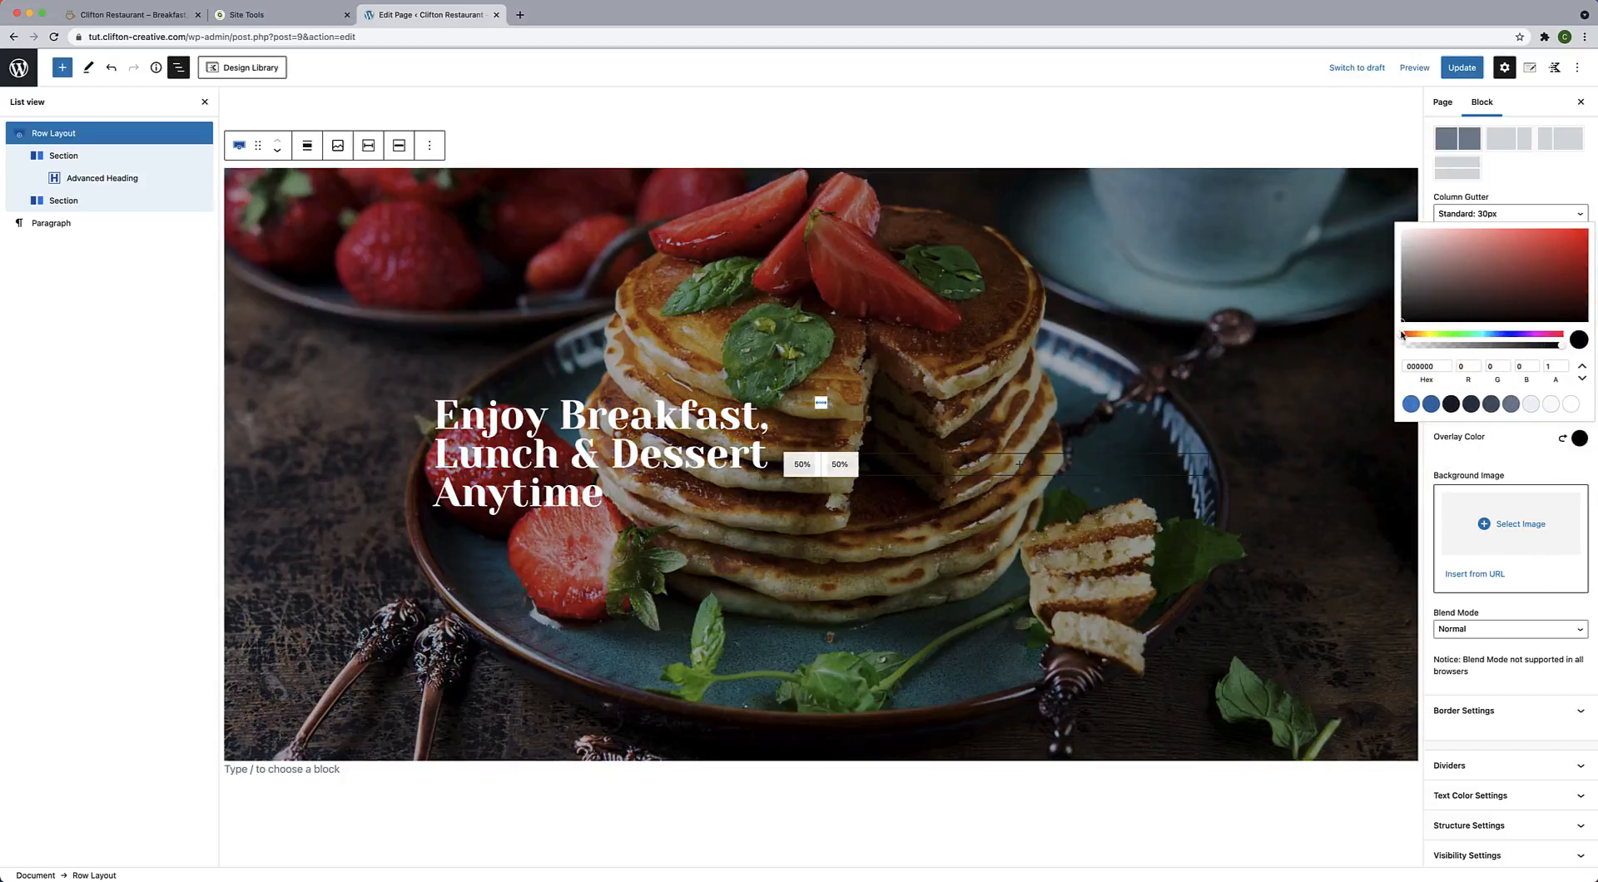
left_click(1518, 451)
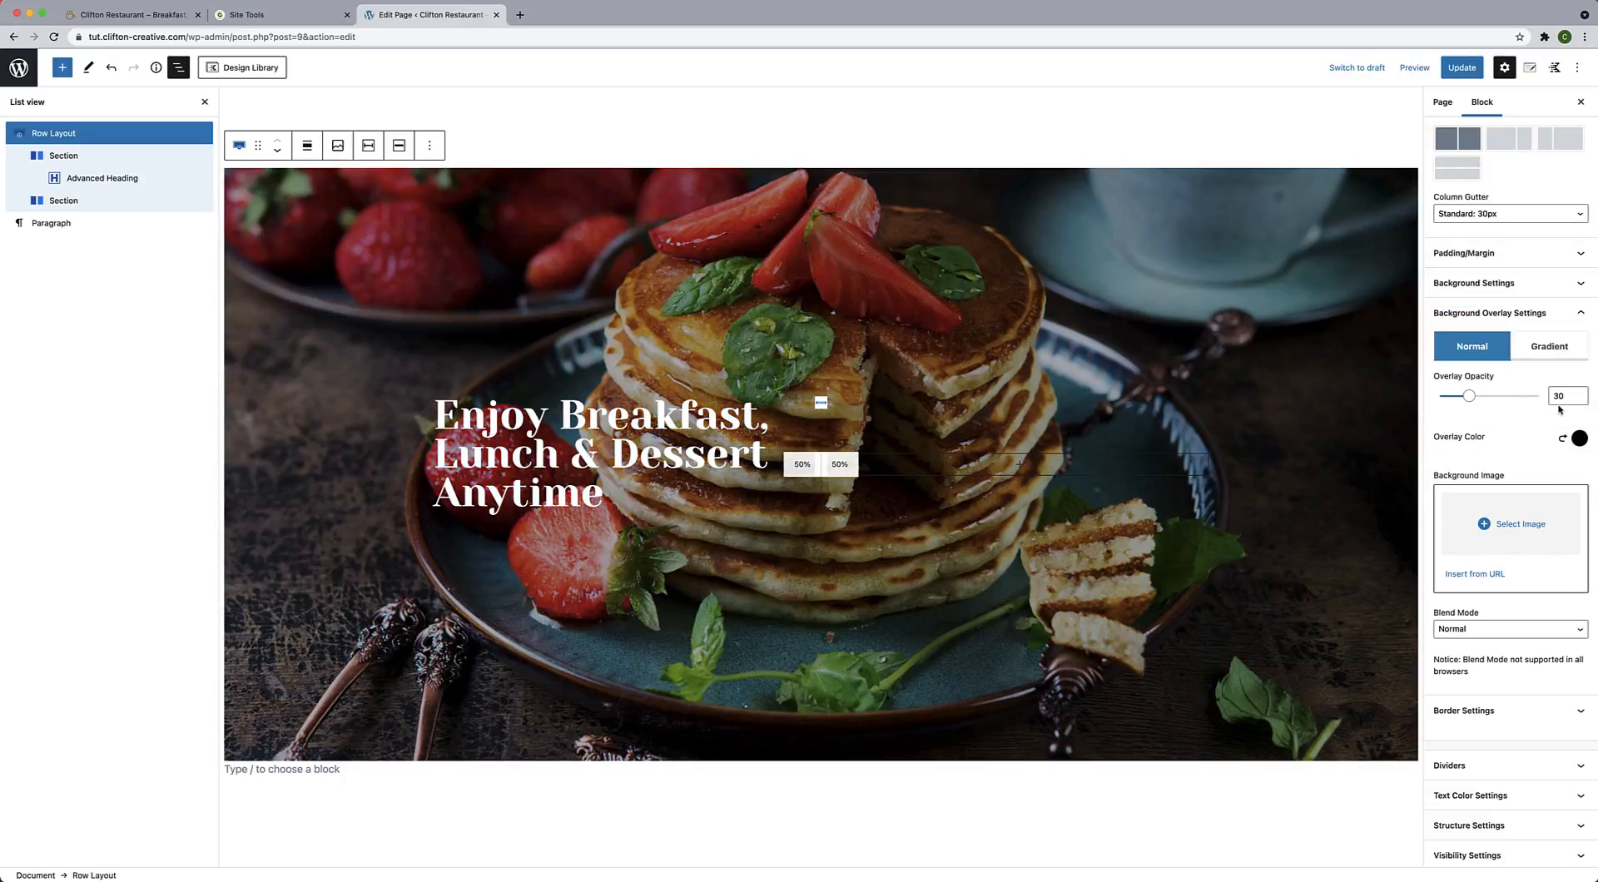
Set the row's black overlay opacity to 47.
left_click_drag(1470, 397, 1509, 401)
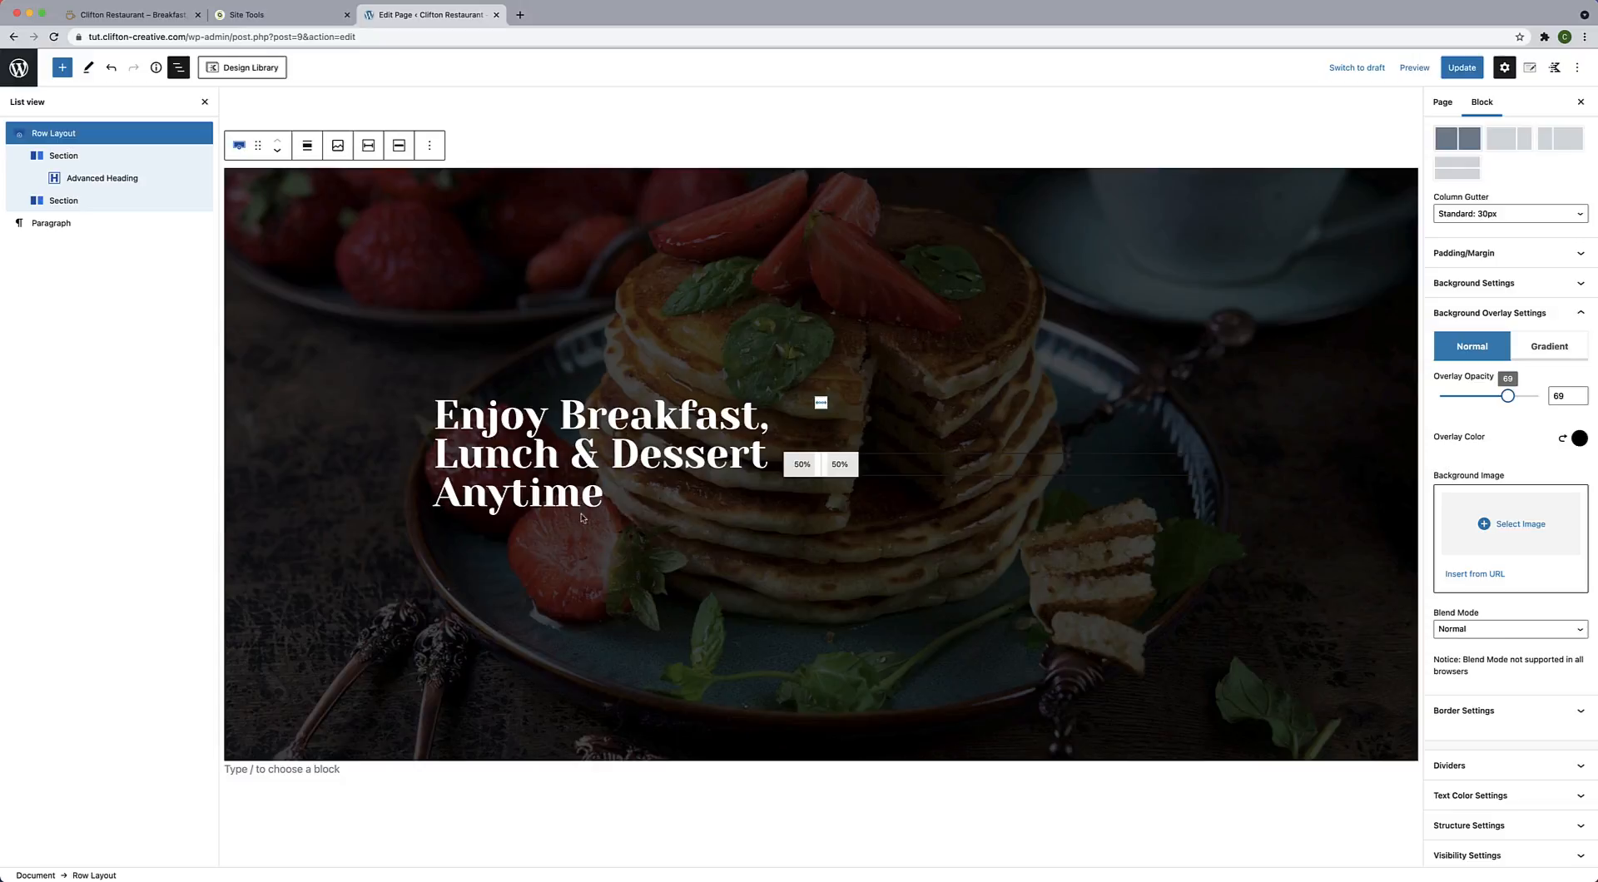
mouse_move(1509, 399)
left_mouse_down()
mouse_move(1470, 398)
mouse_move(1542, 400)
mouse_move(1491, 399)
left_mouse_up()
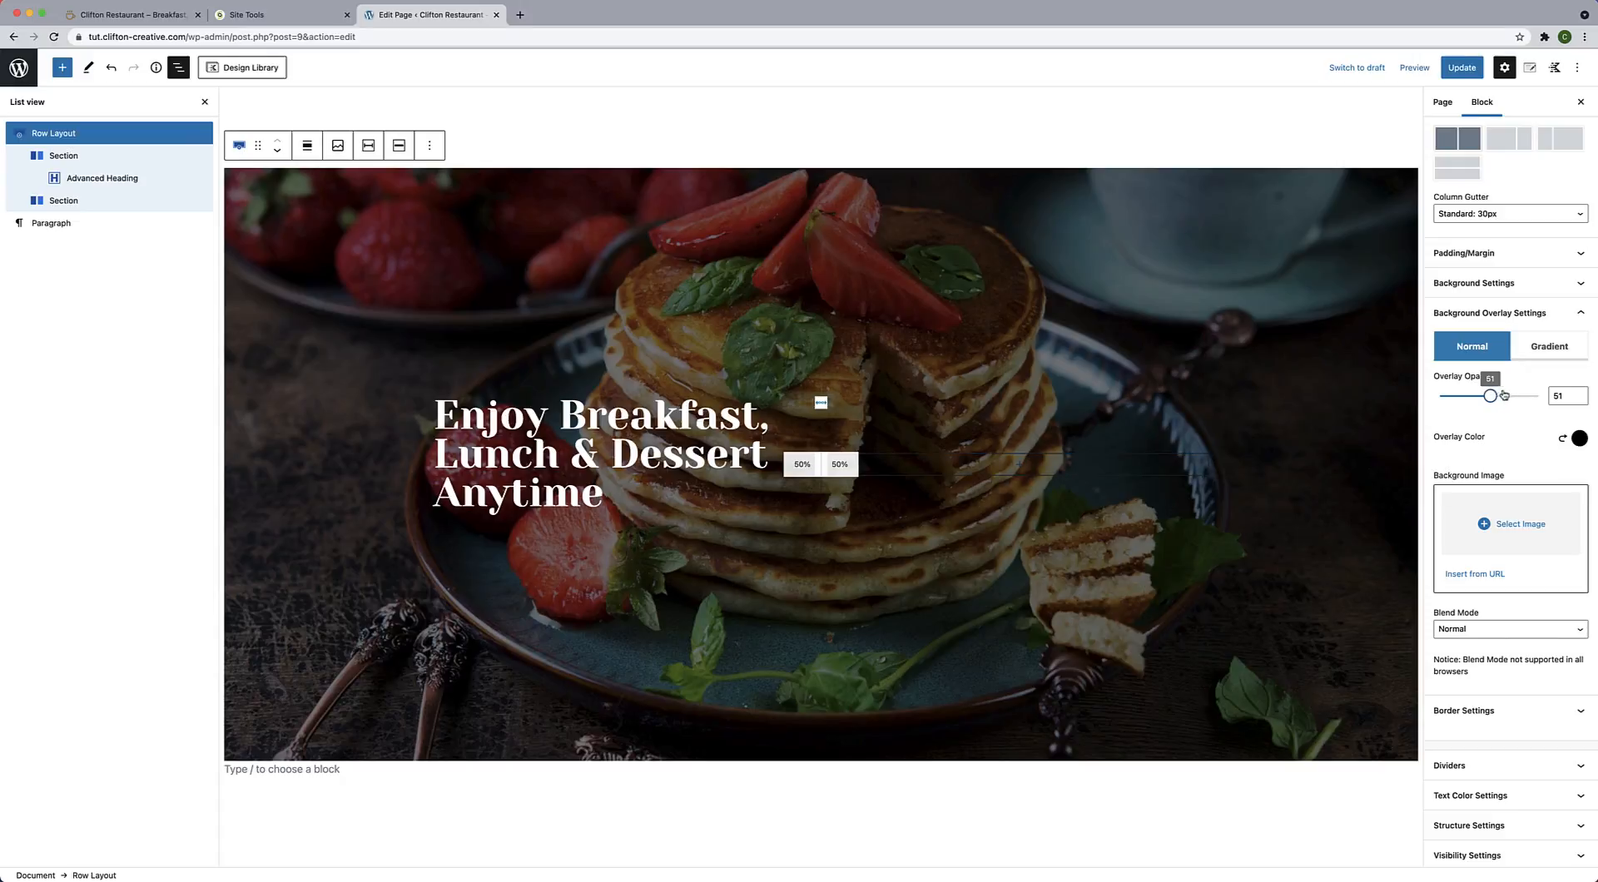
left_click_drag(1493, 400, 1487, 402)
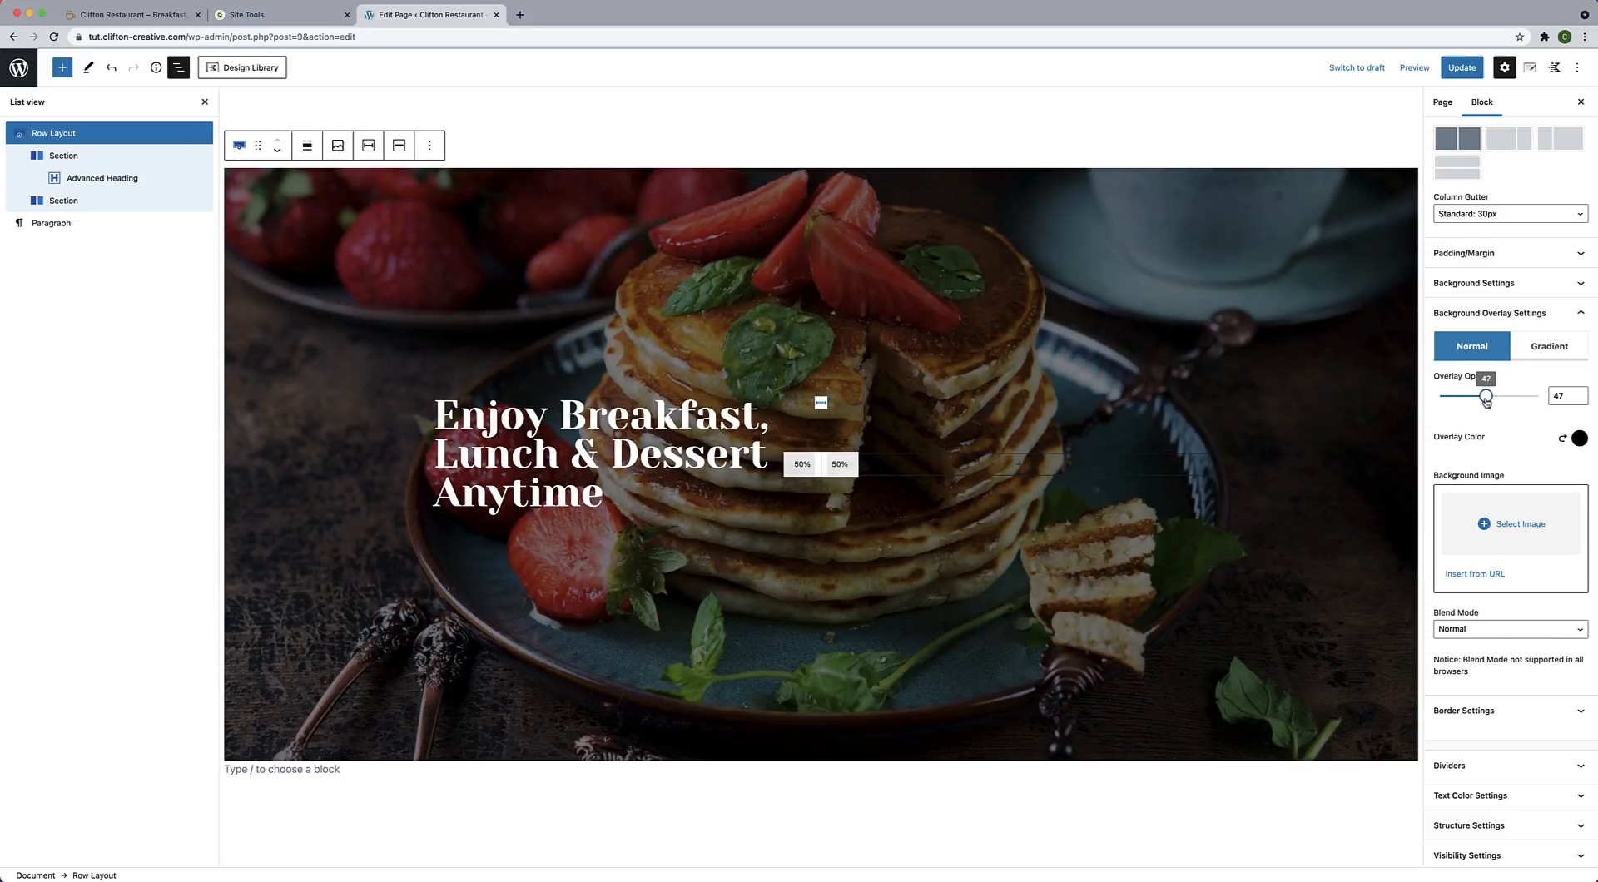
Switch the row's background overlay to a gradient and make its first color FFFDFD with alpha 0.
left_click(1563, 354)
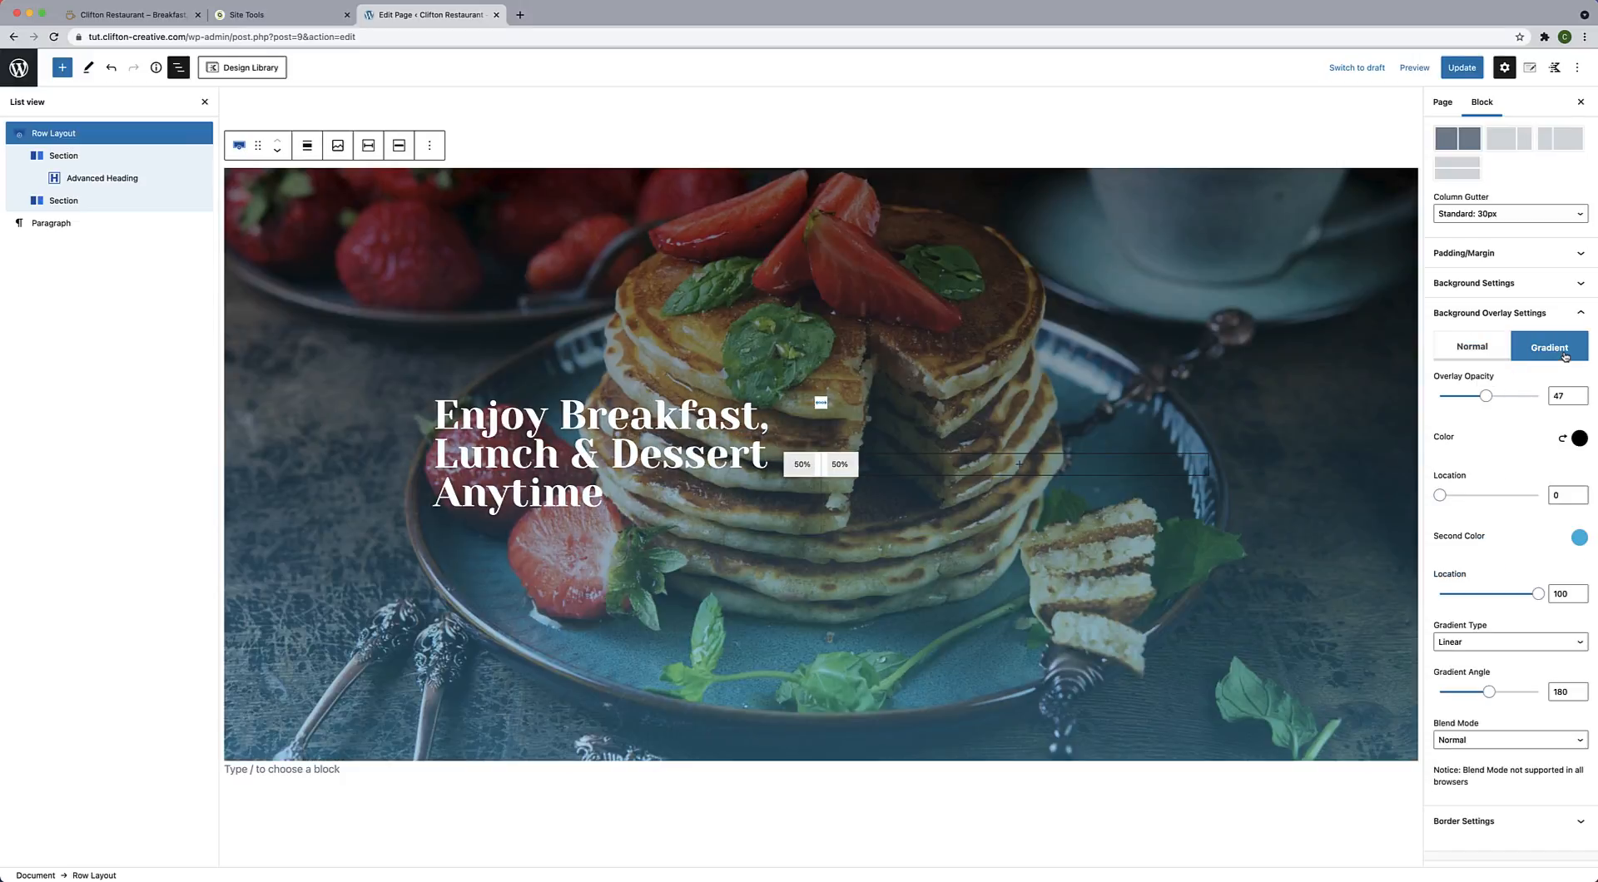
left_click(1579, 440)
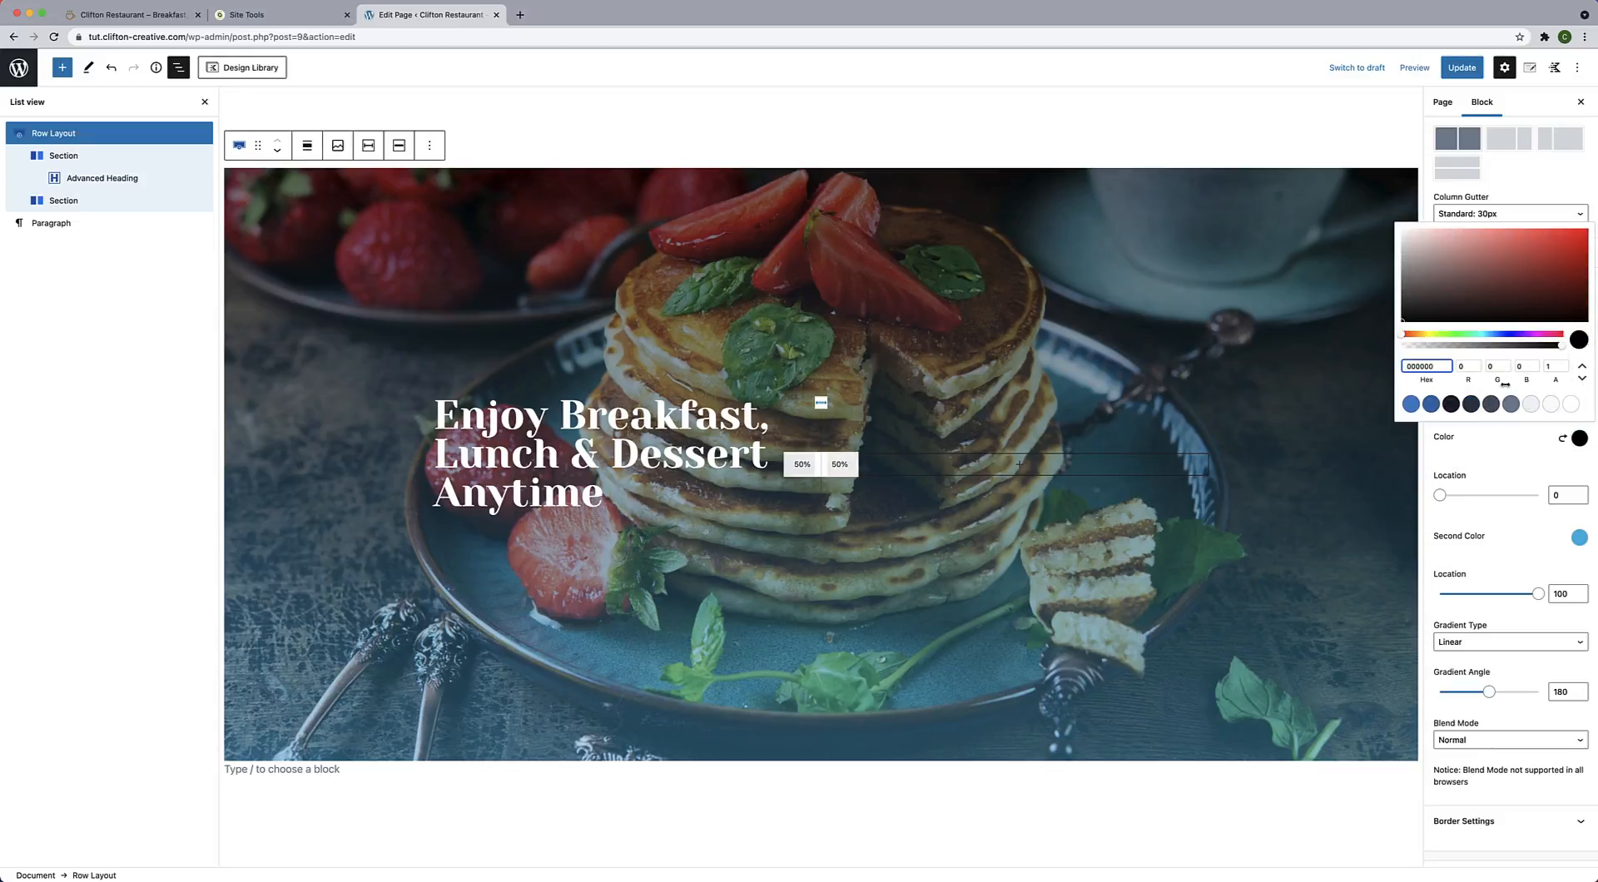
left_click_drag(1426, 282, 1402, 231)
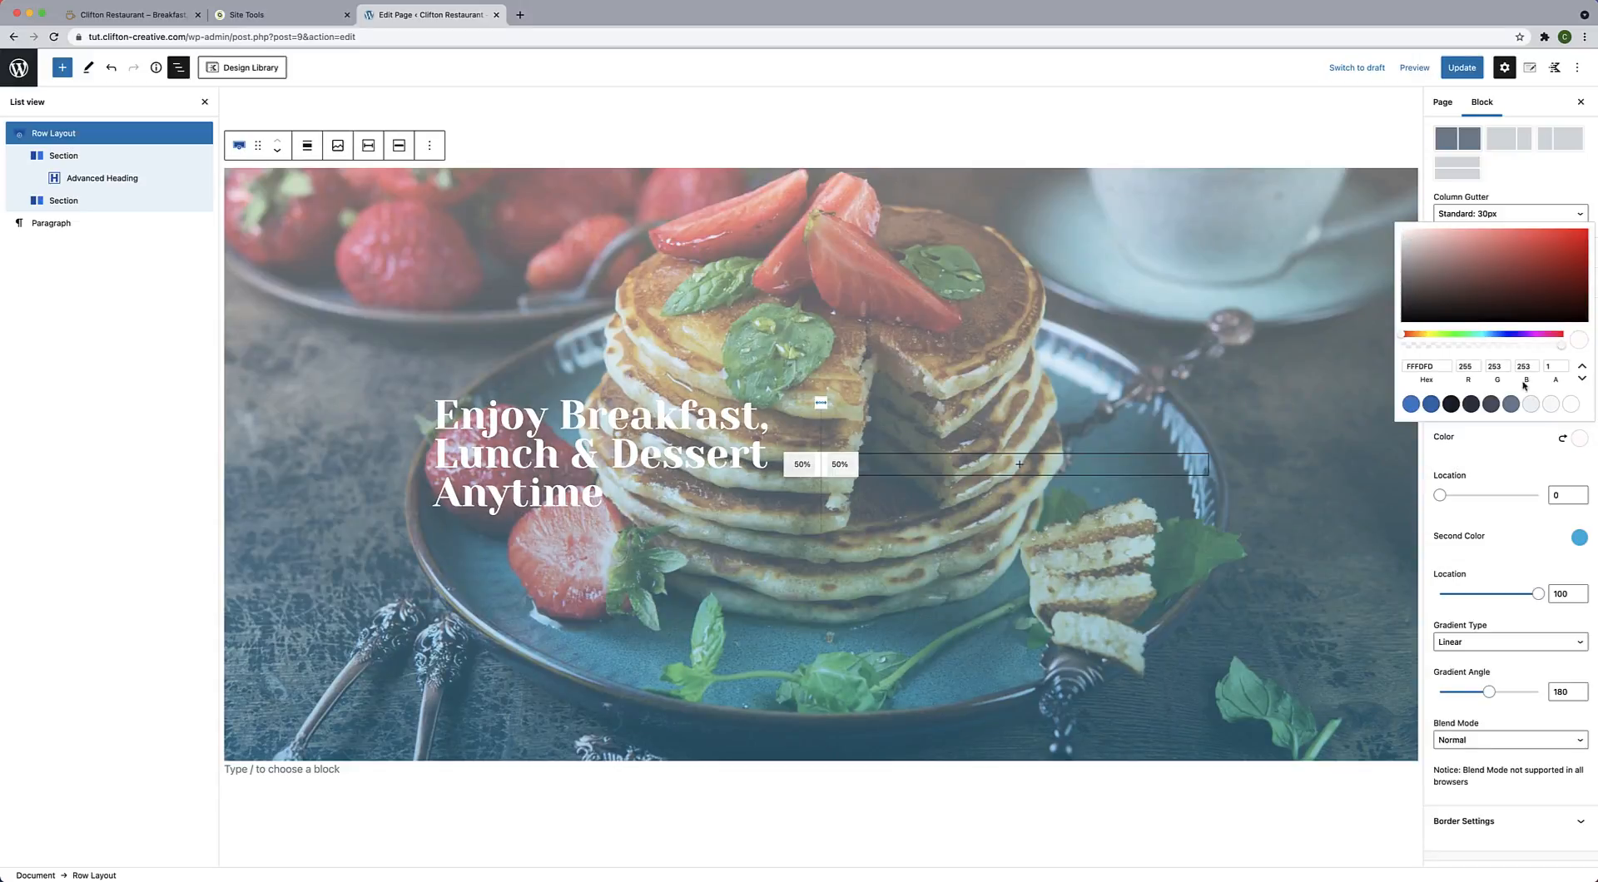
left_click(1546, 367)
key("BackSpace")
type("0")
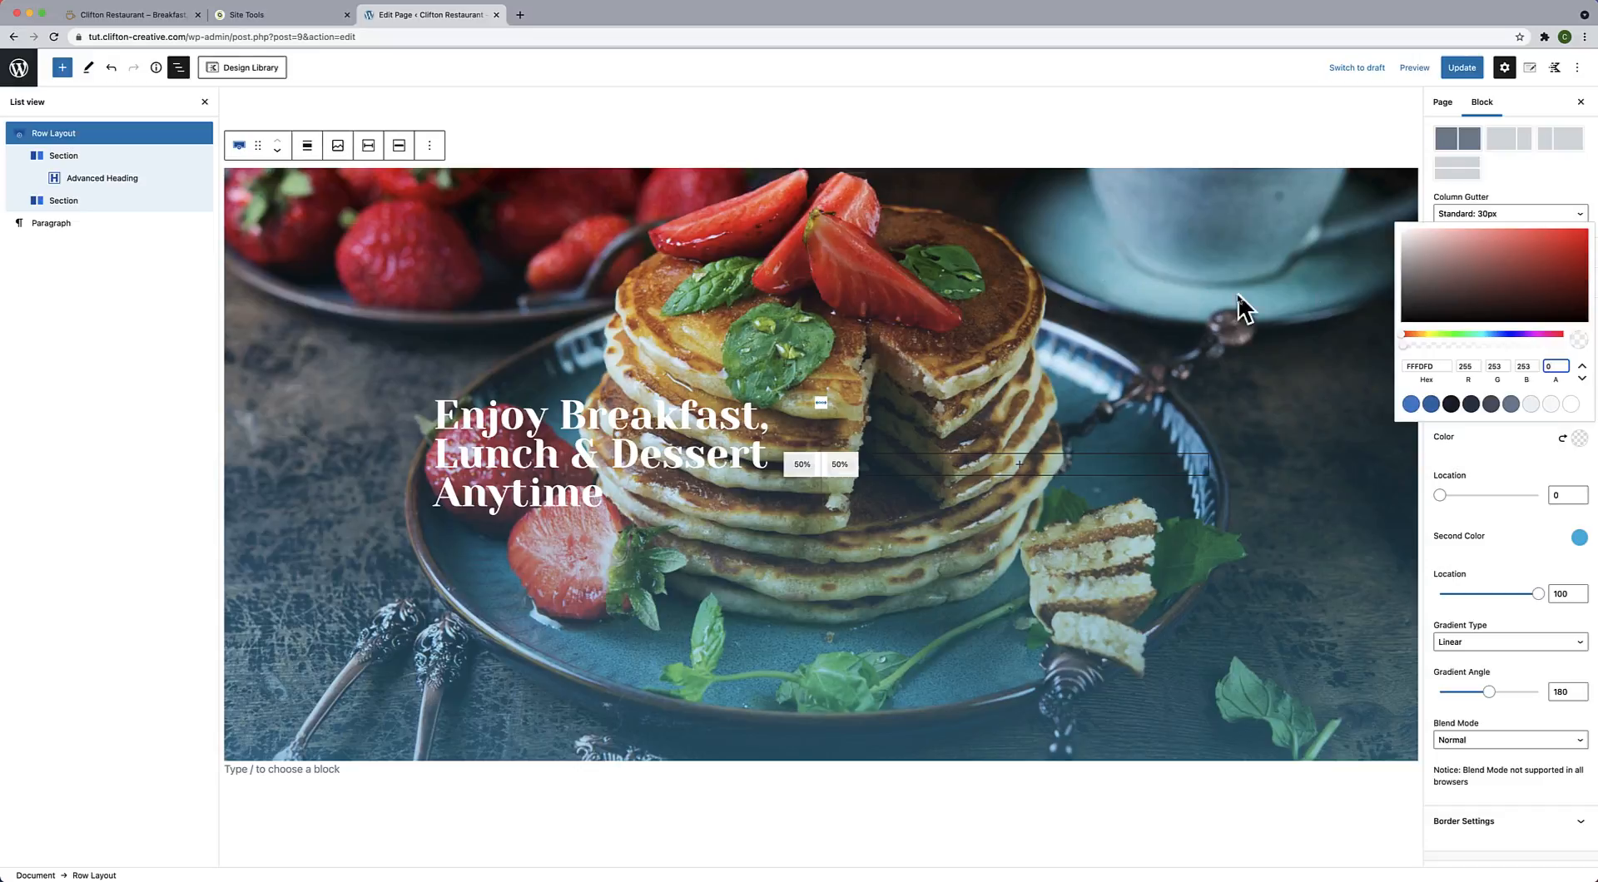
left_click(1506, 458)
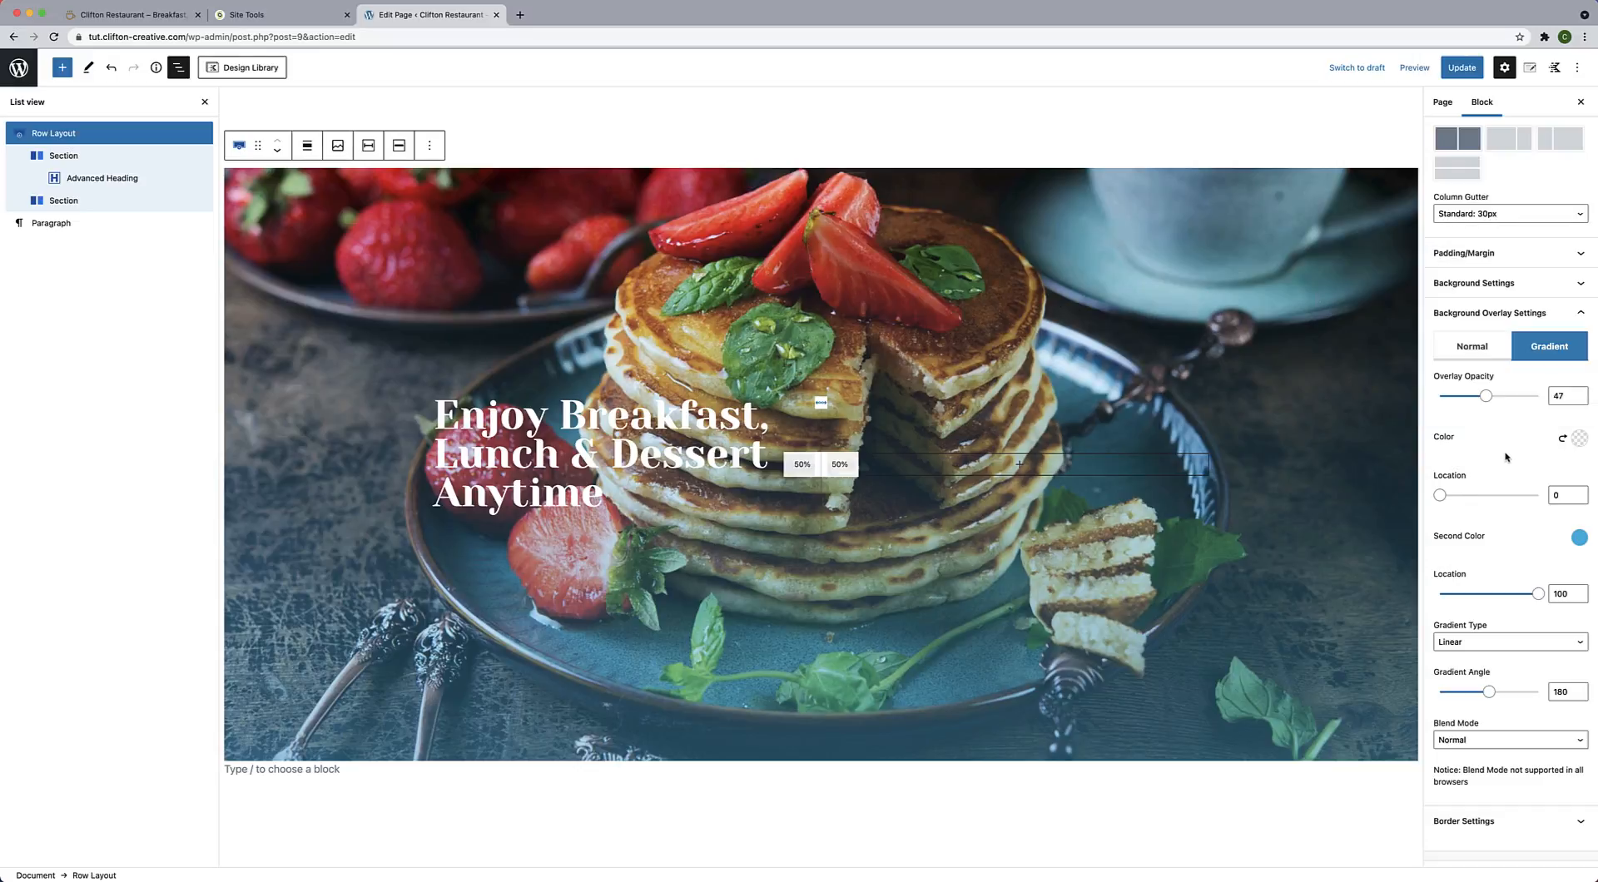
Set the overlay gradient's second color to black, hex 000000.
left_click(1580, 541)
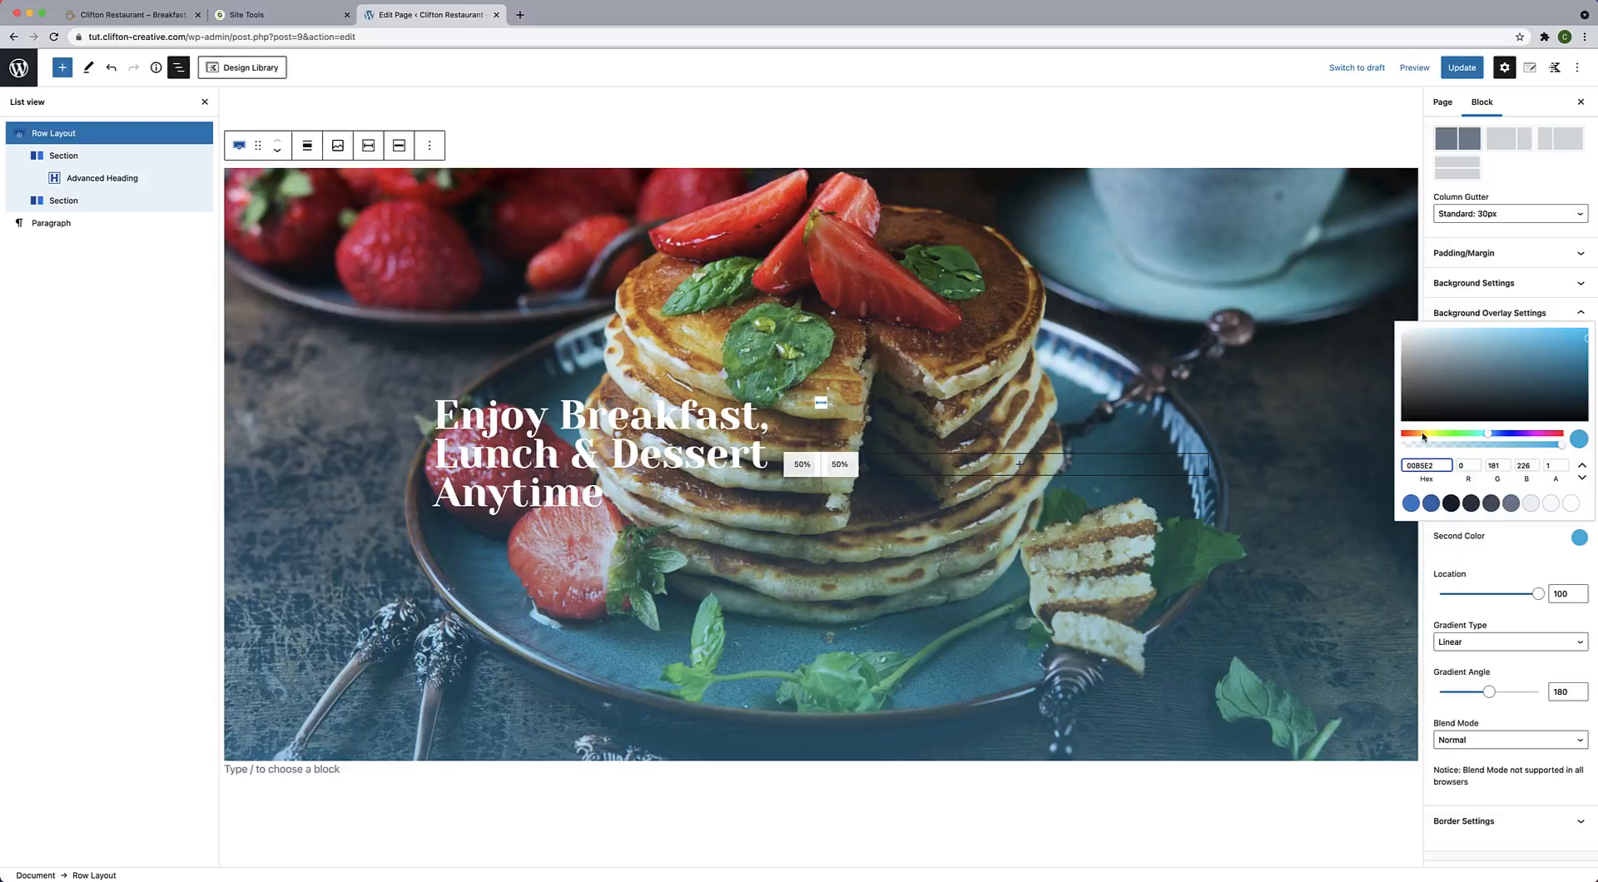
left_click_drag(1421, 413, 1404, 429)
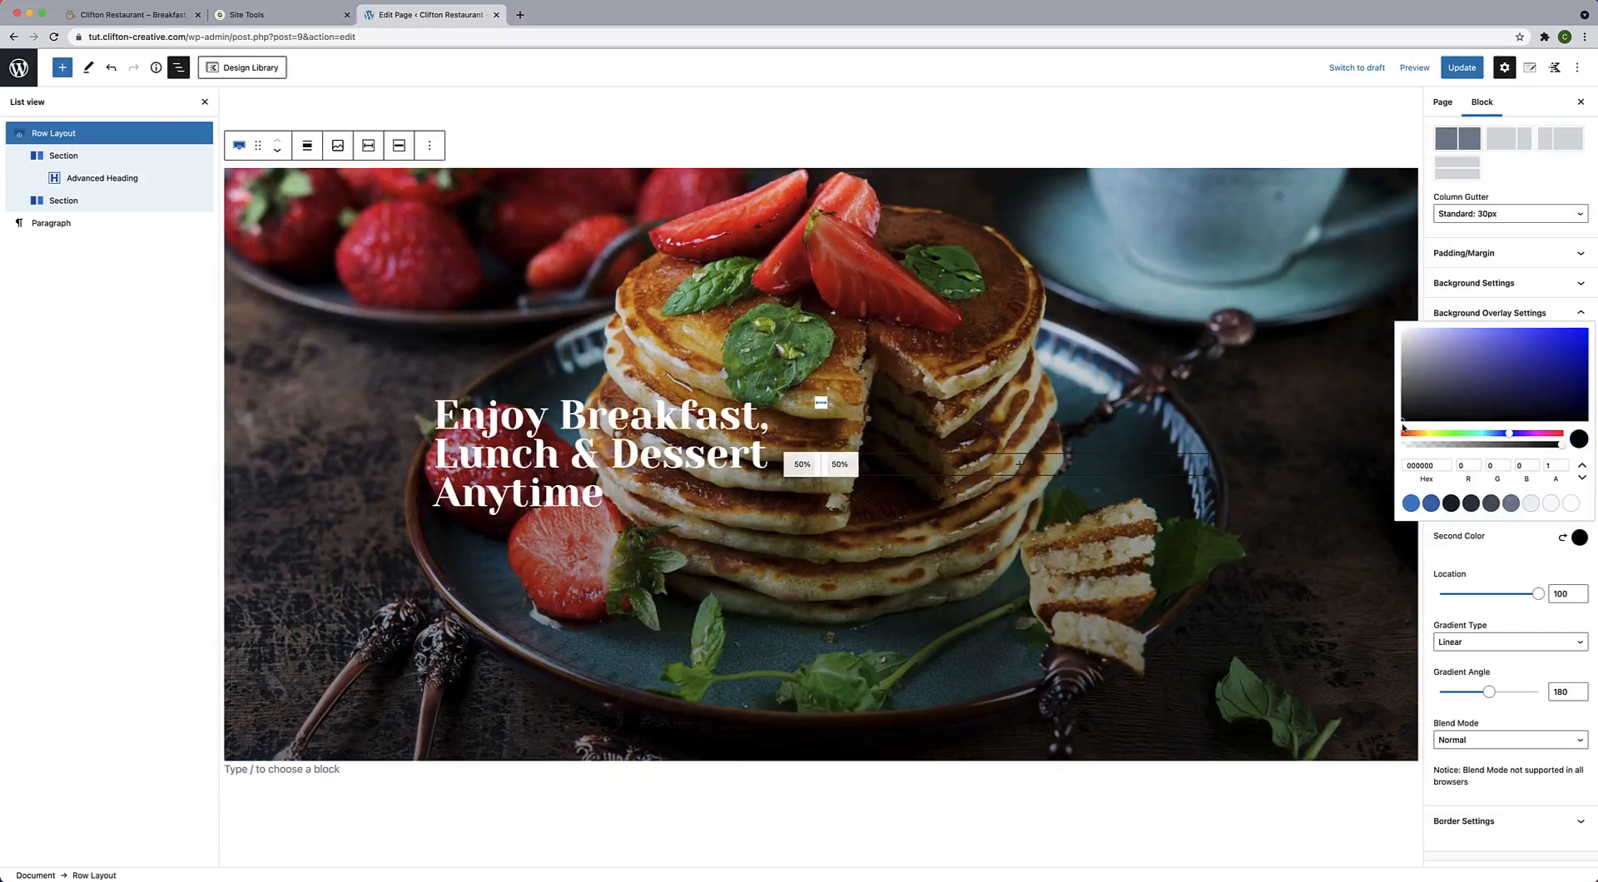
left_click(1497, 569)
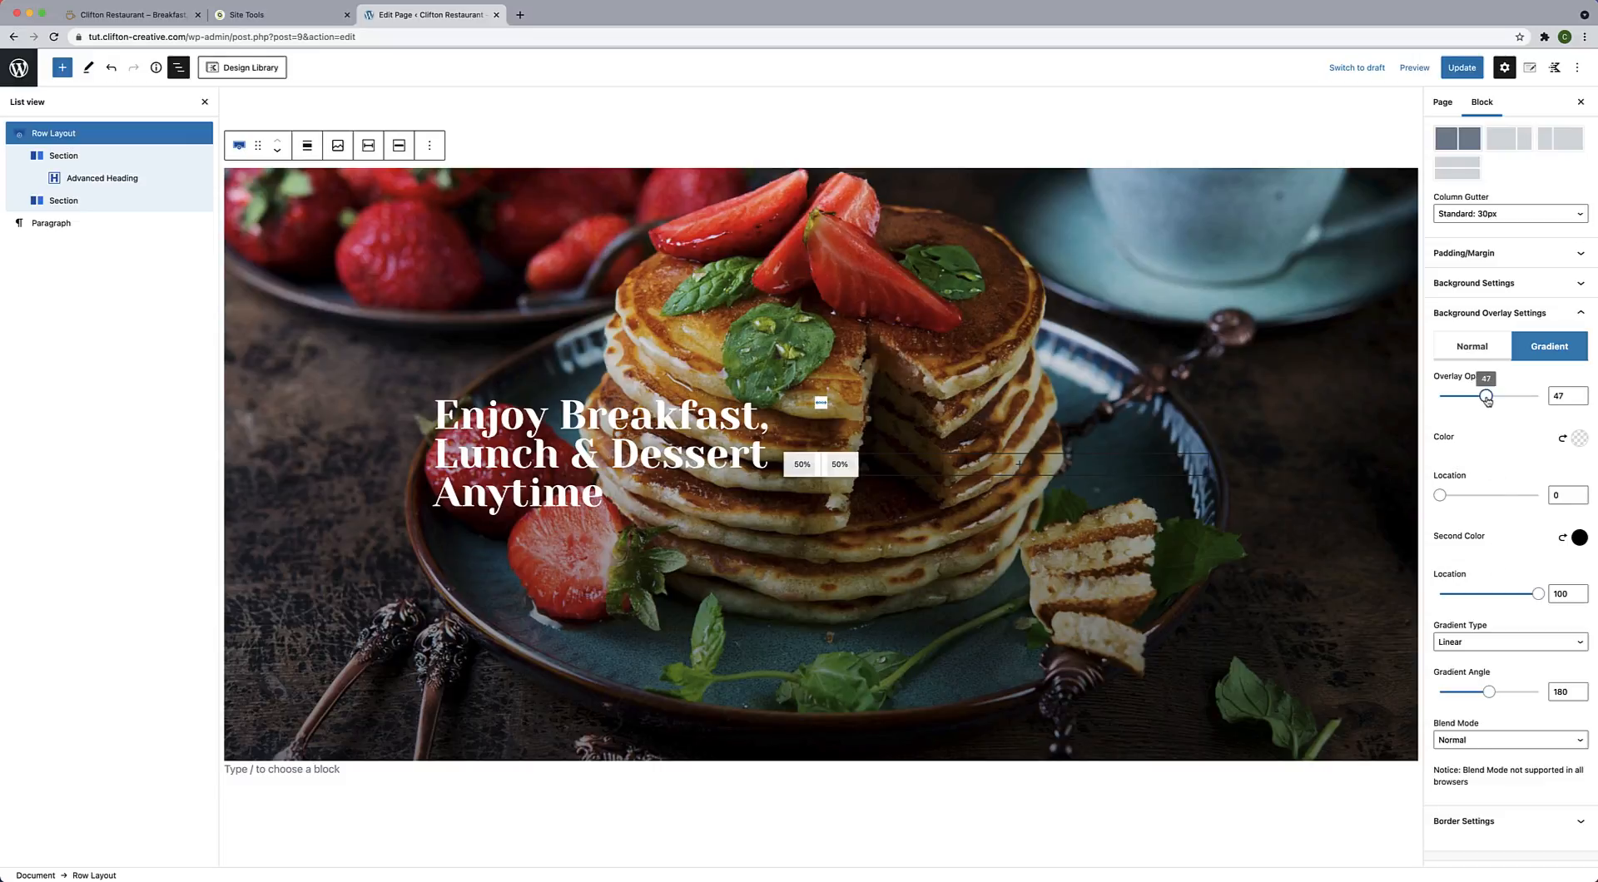
Set the overlay's gradient angle to 240 and its opacity to 70.
left_click_drag(1487, 399, 1547, 402)
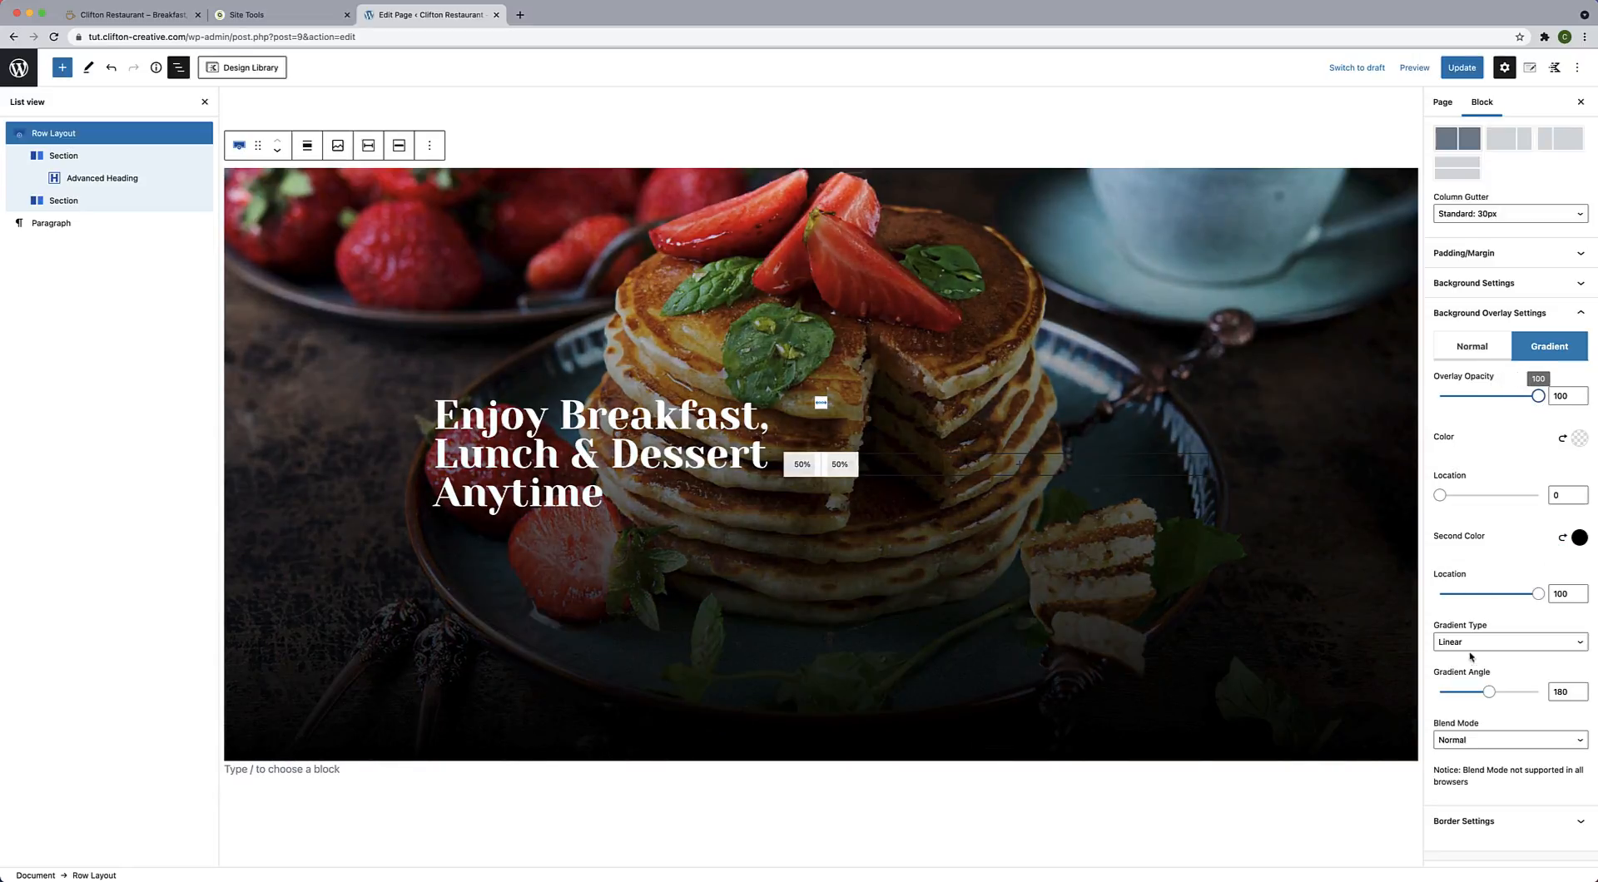
mouse_move(1489, 691)
left_mouse_down()
mouse_move(1503, 692)
mouse_move(1470, 695)
mouse_move(1505, 695)
left_mouse_up()
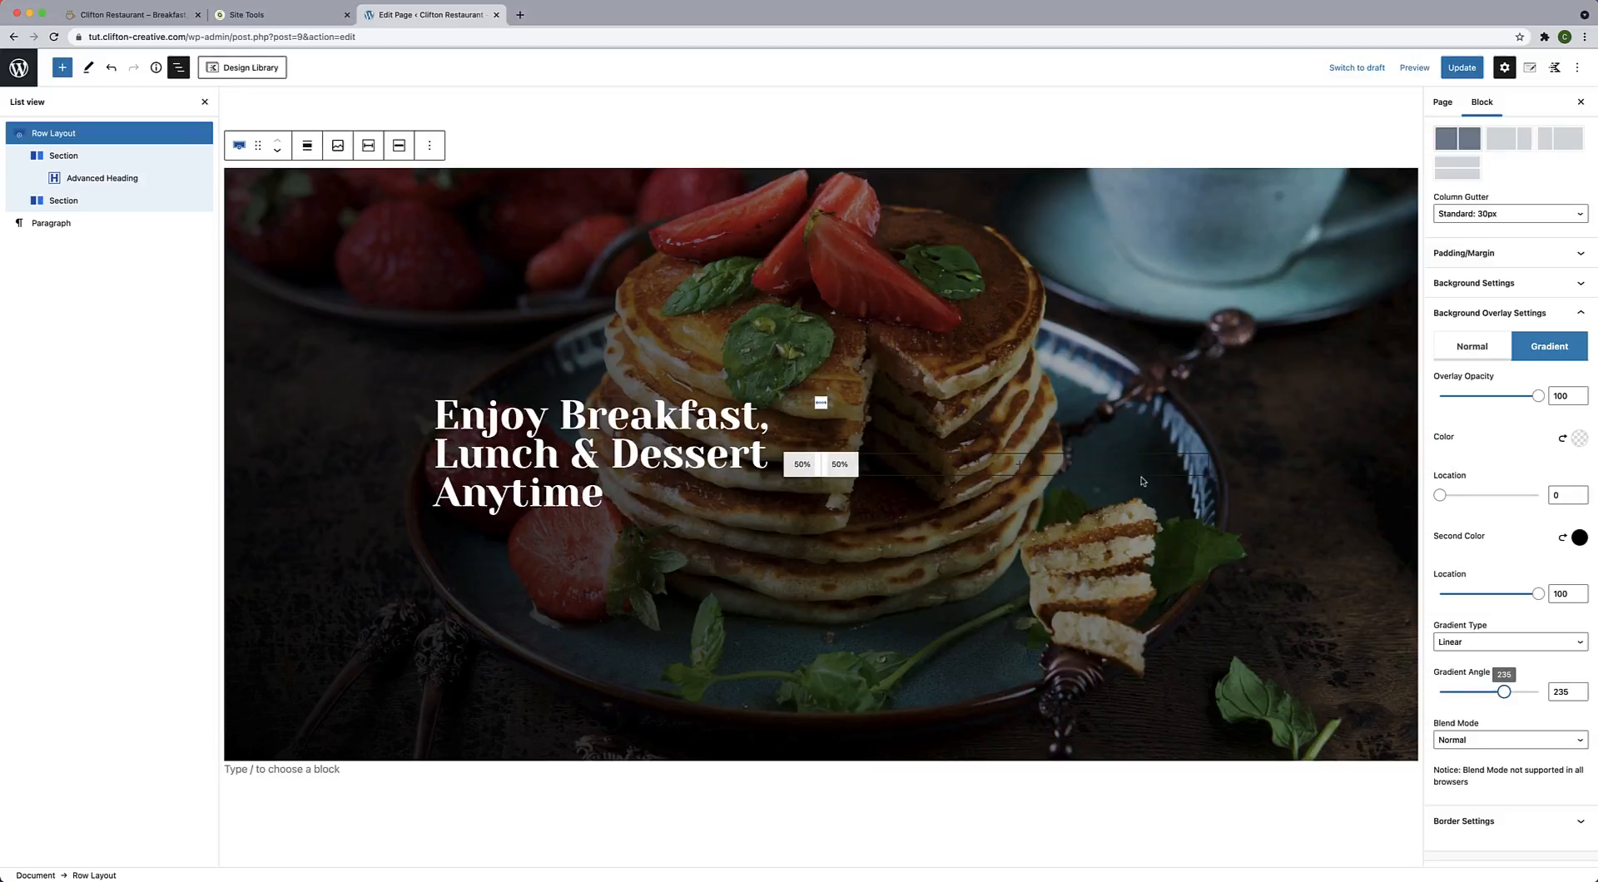
left_click(1562, 692)
key("BackSpace")
key("BackSpace")
type("40")
mouse_move(1537, 397)
left_mouse_down()
mouse_move(1510, 401)
mouse_move(1536, 401)
left_mouse_up()
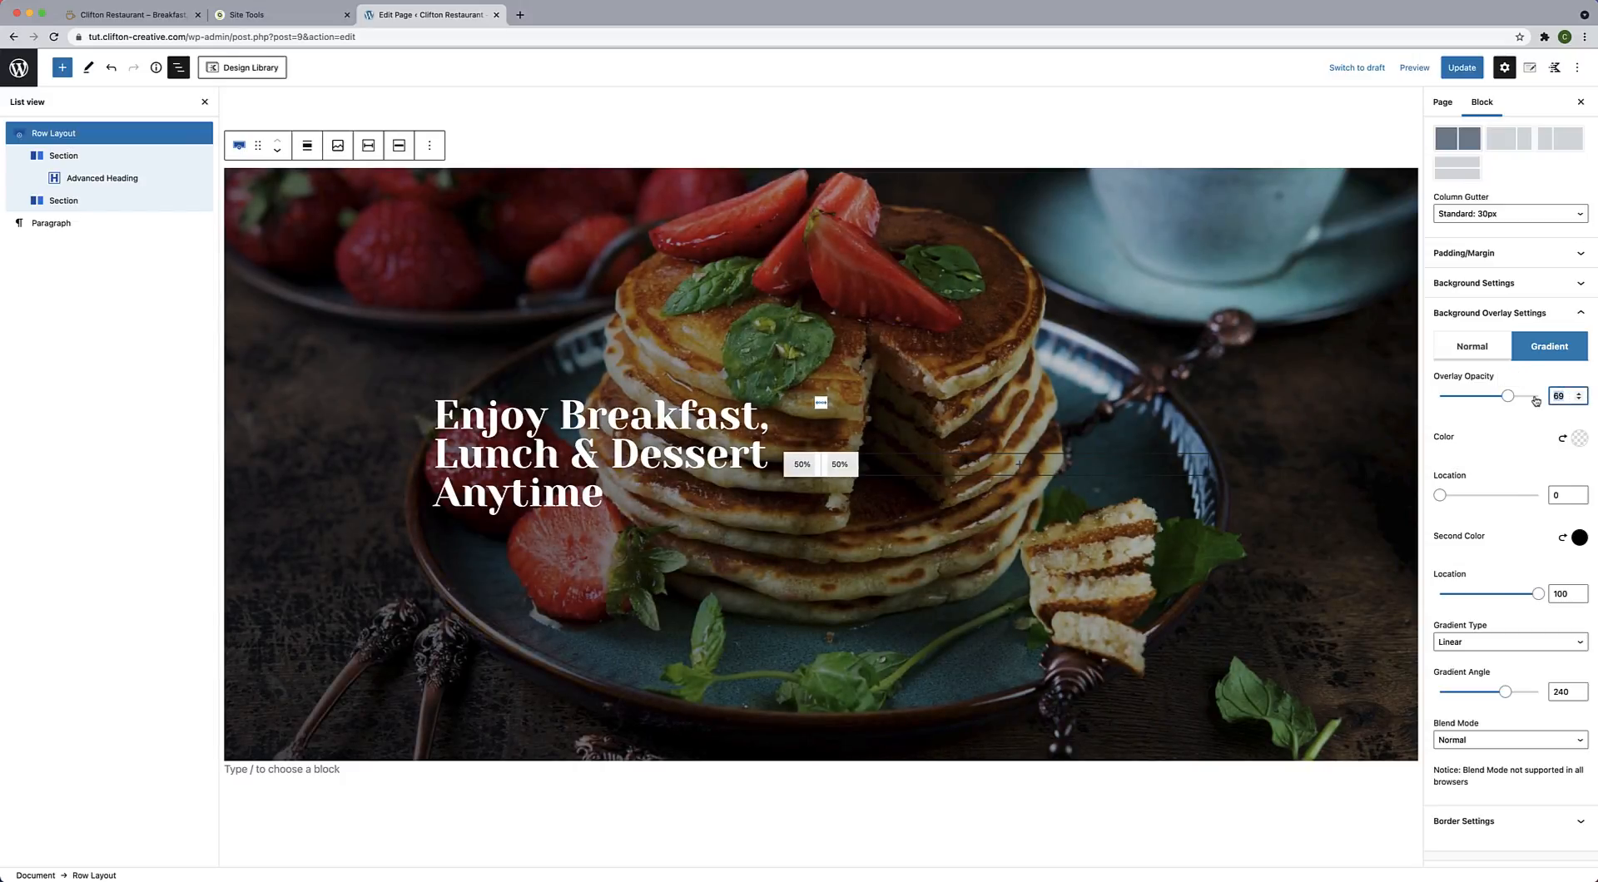
type("70")
Add a second Advanced Heading block beneath the hero heading and set its HTML tag to Paragraph.
left_click(584, 485)
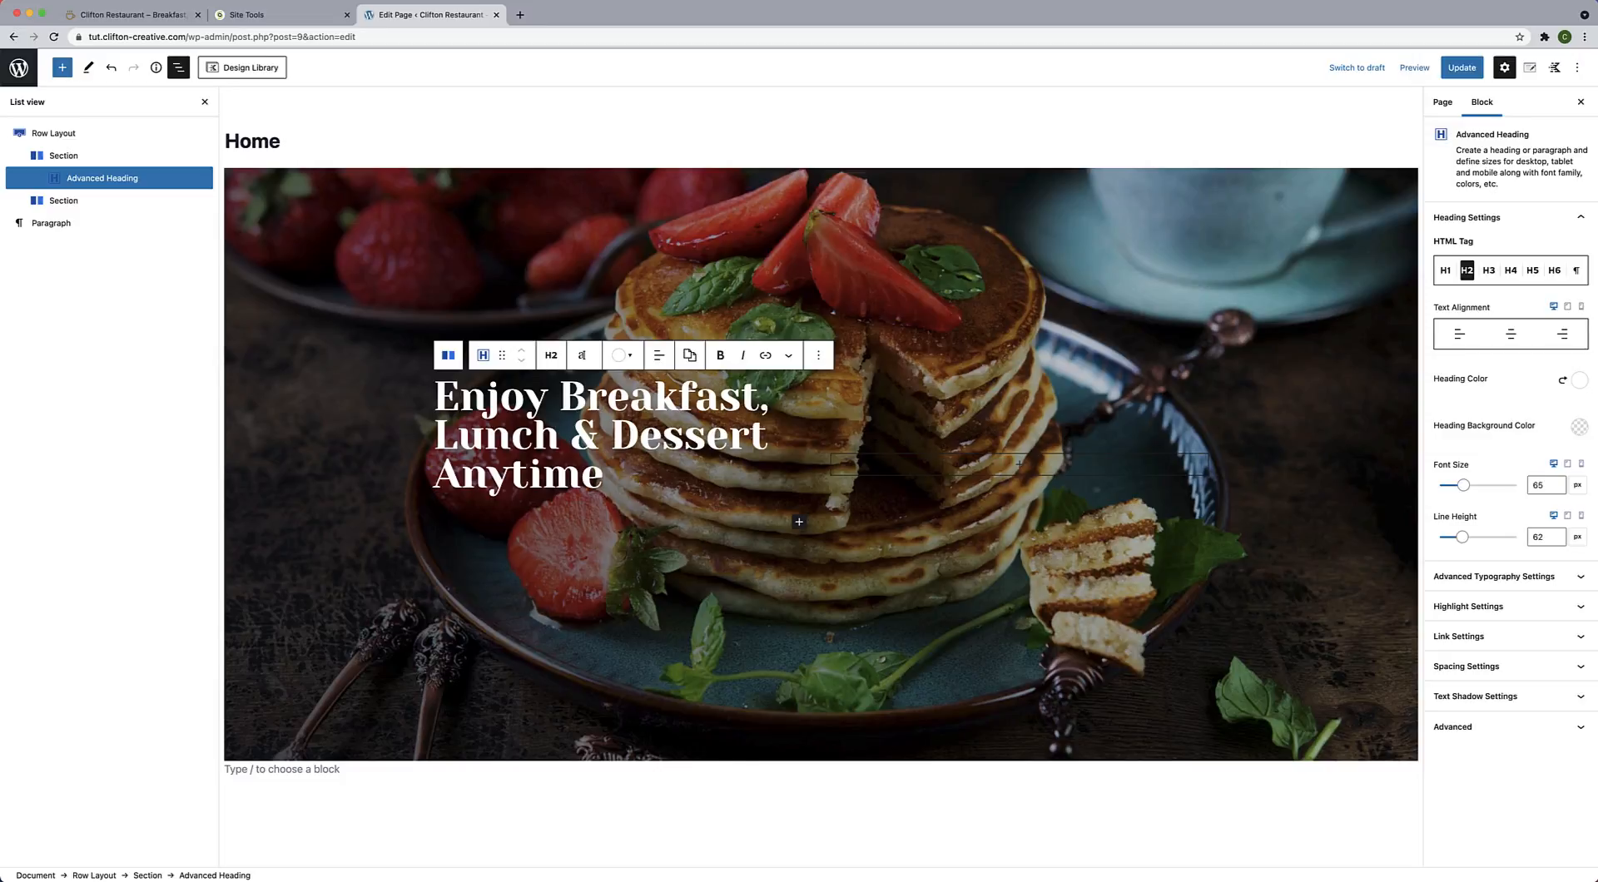
left_click(799, 522)
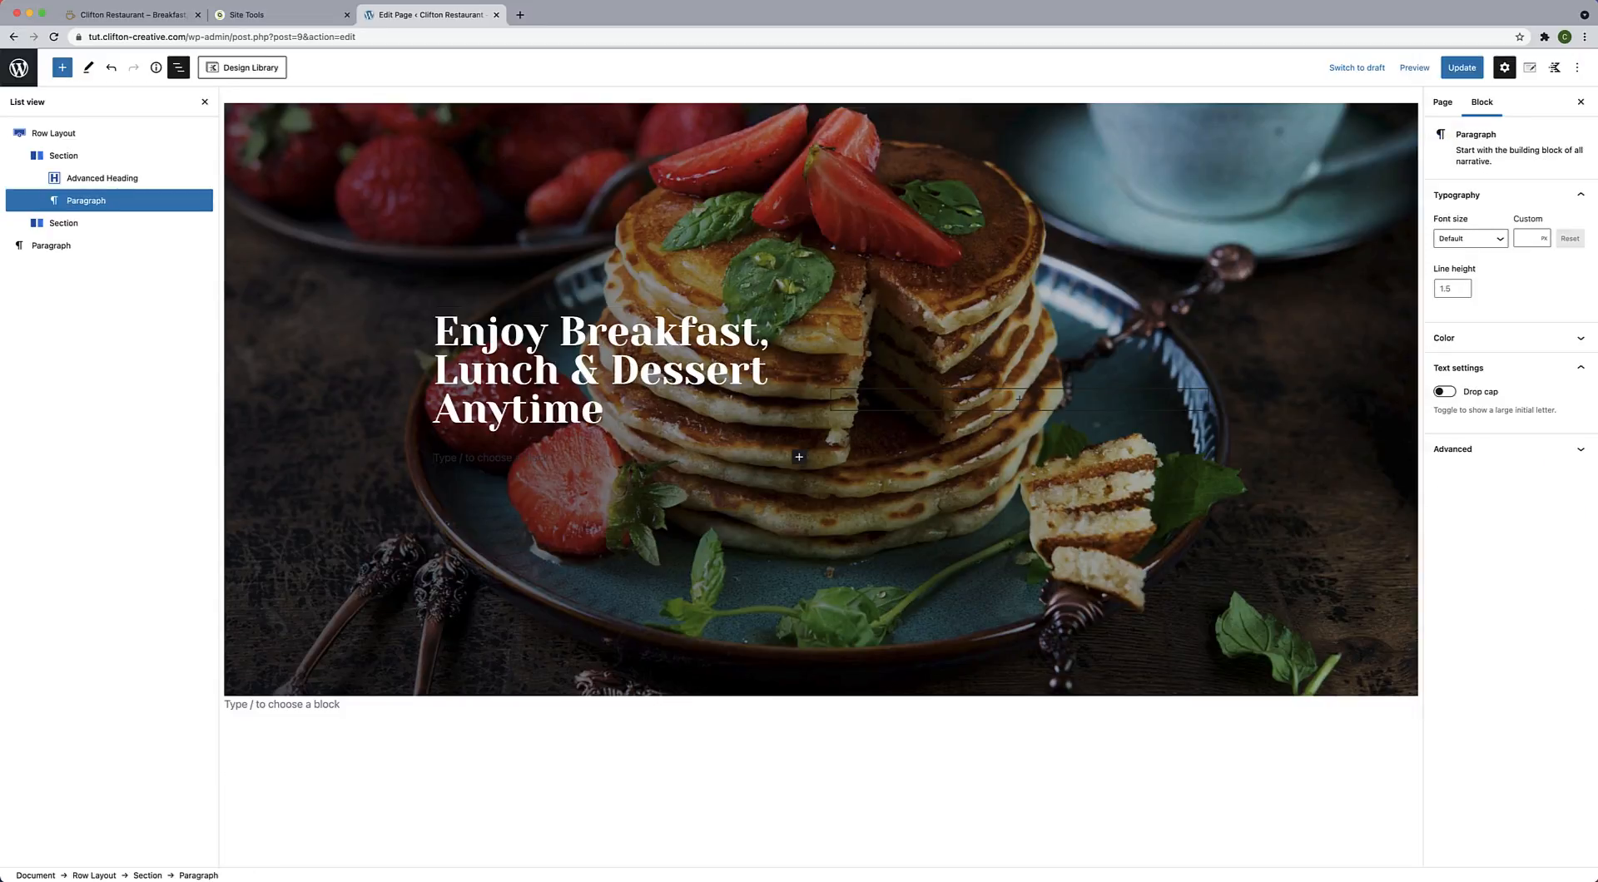
type("/")
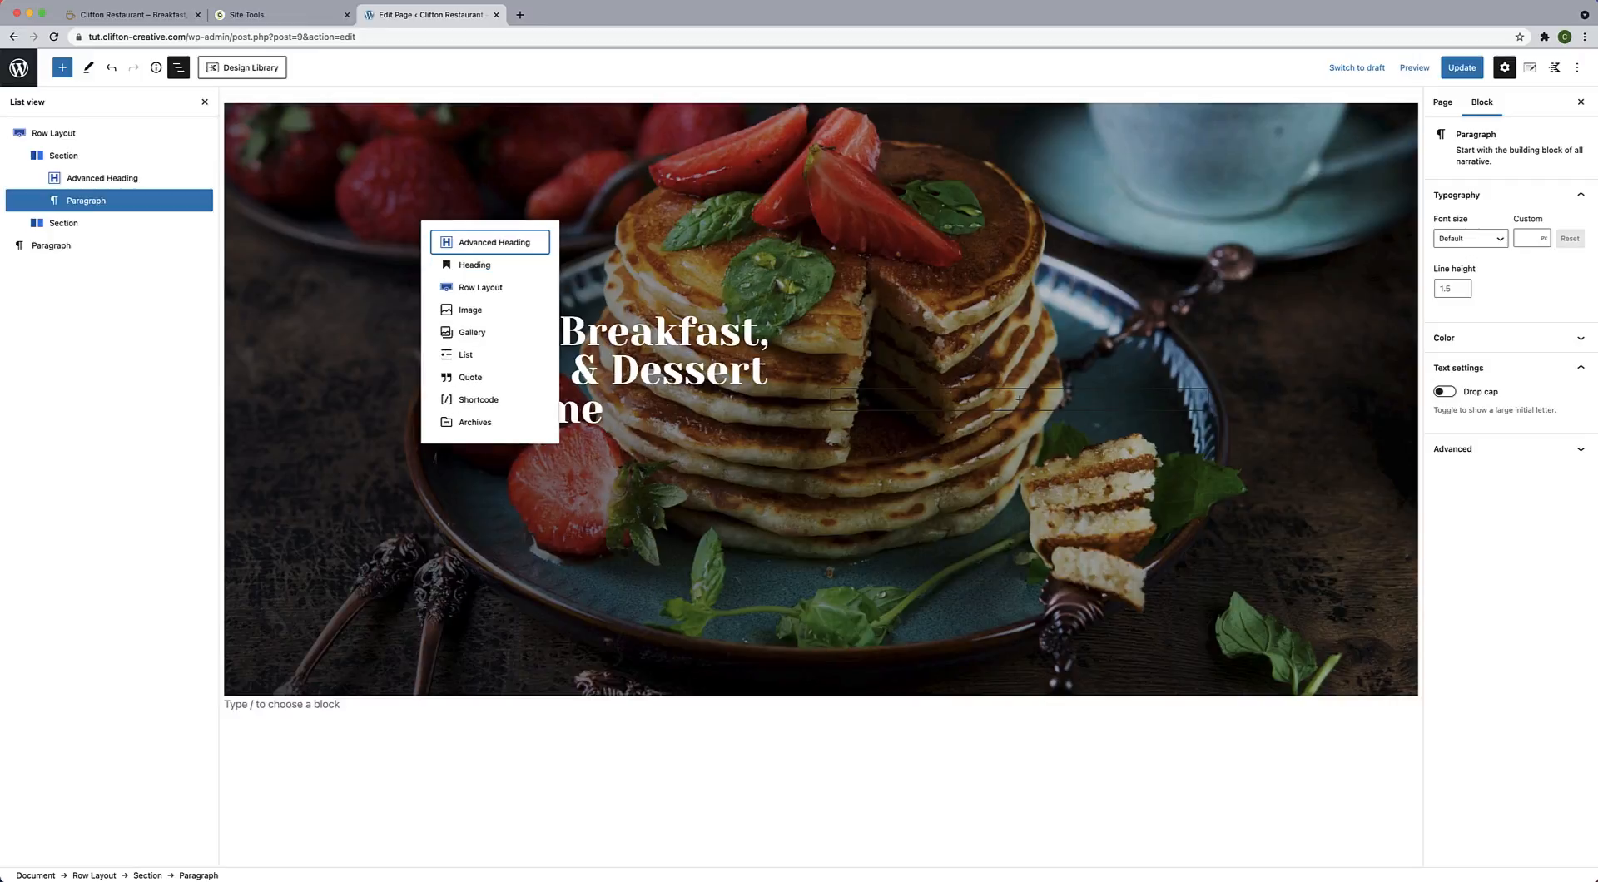
type("adv")
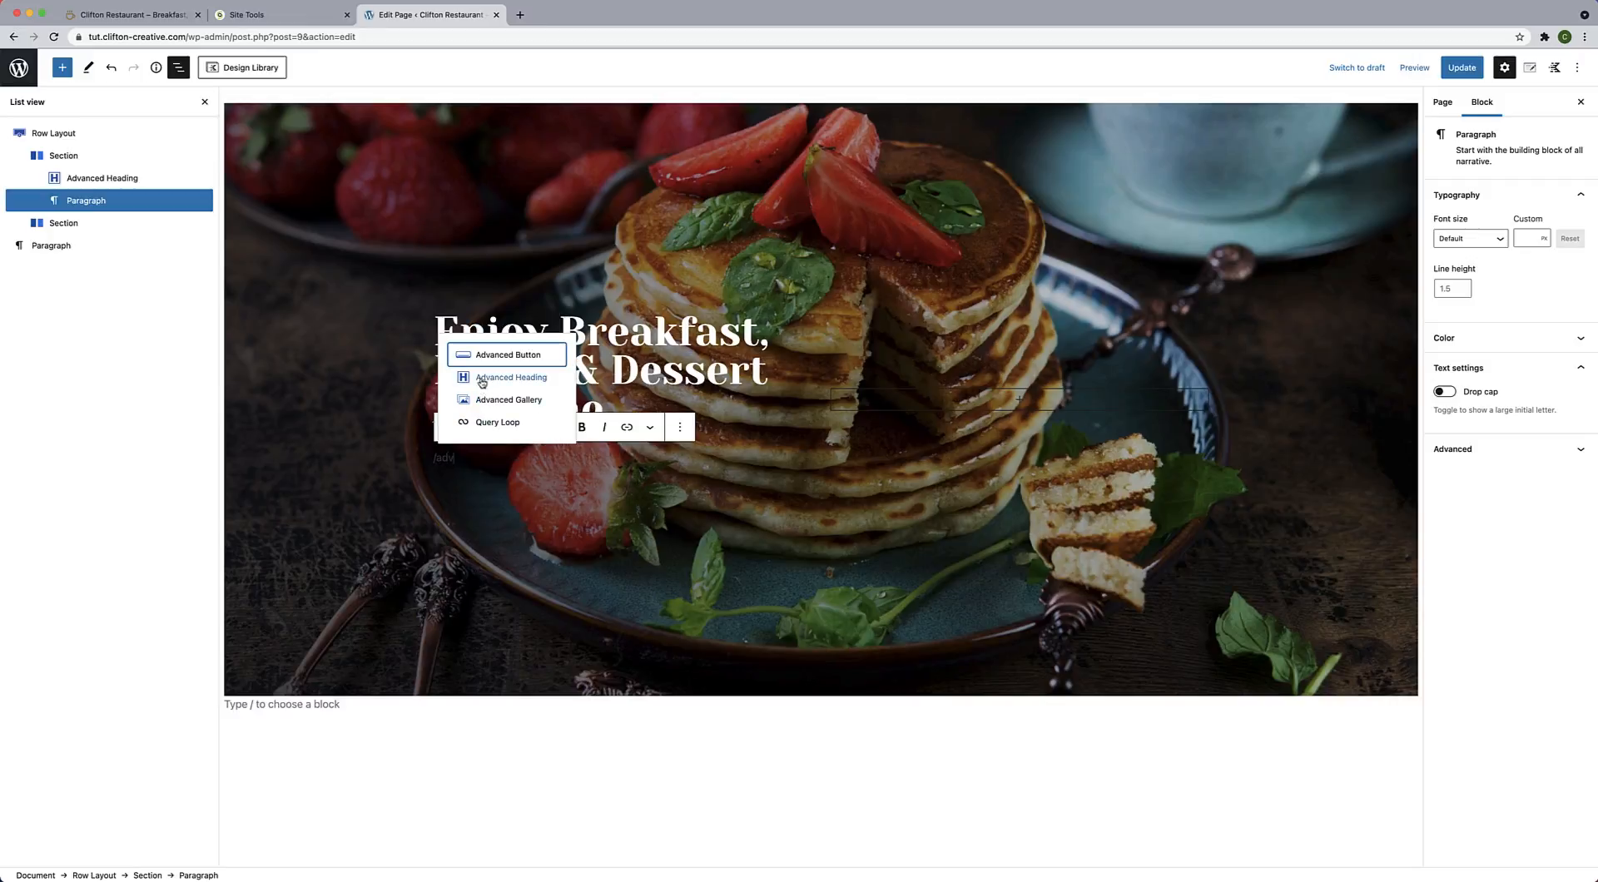
left_click(495, 377)
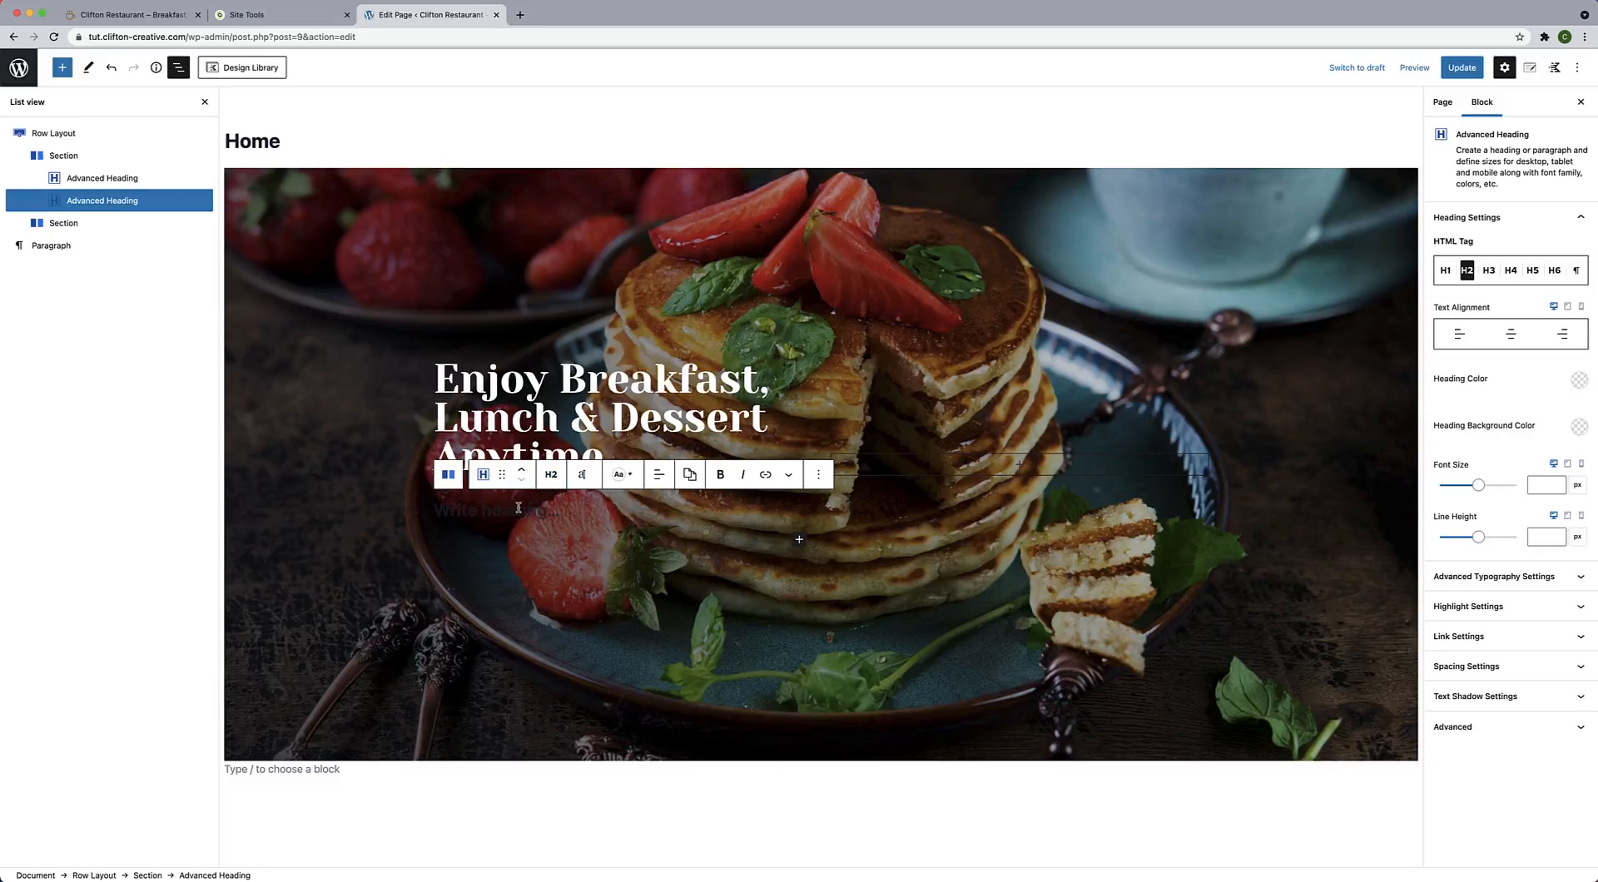
left_click(552, 479)
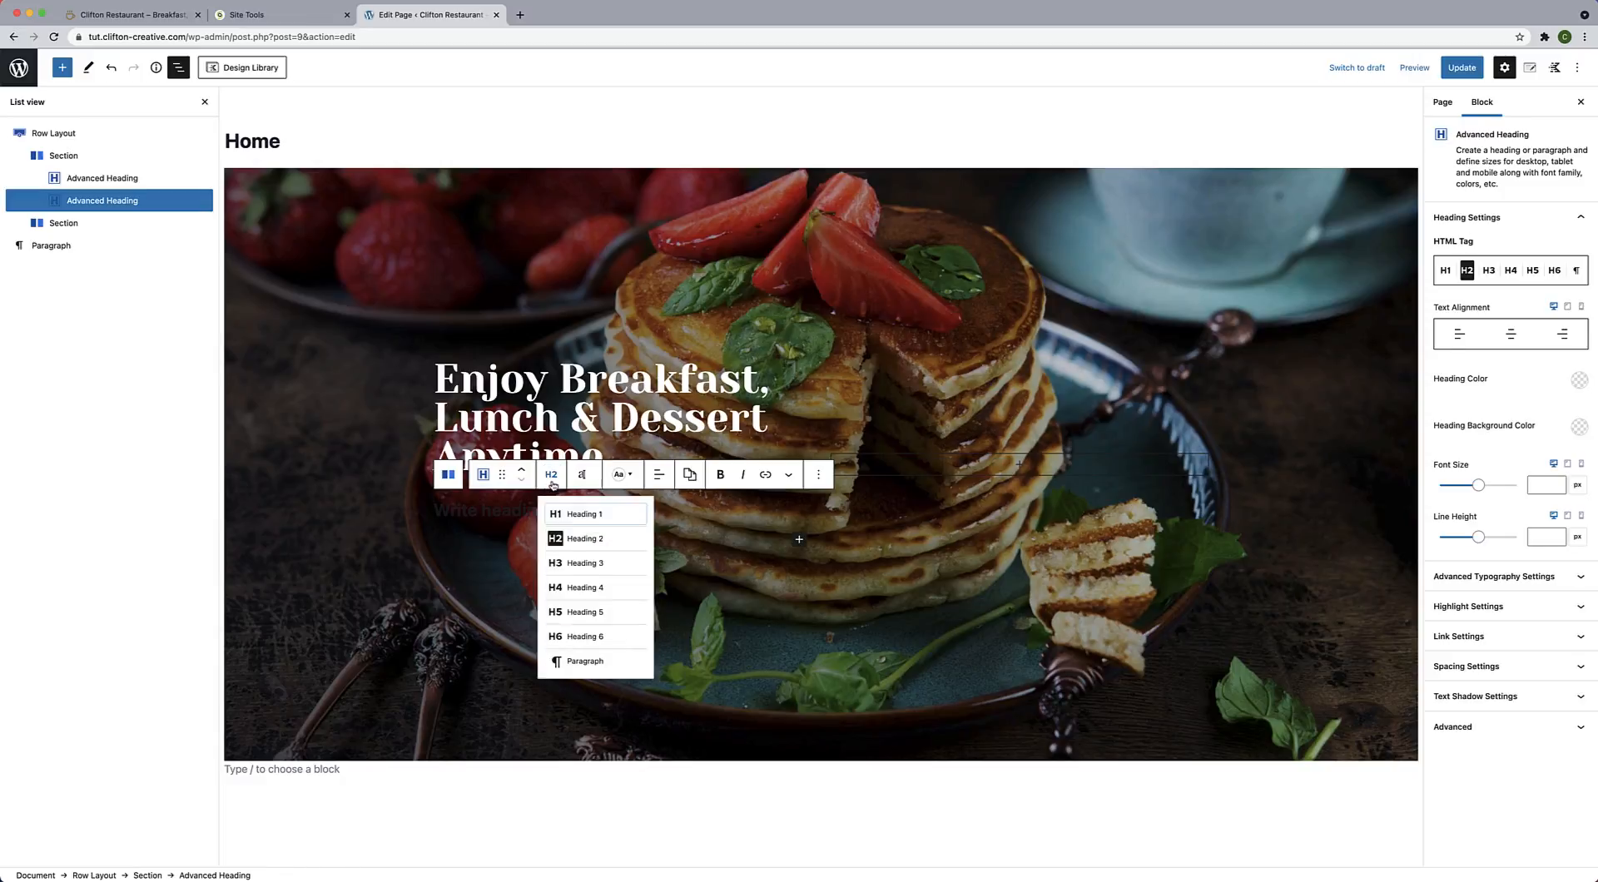
left_click(556, 667)
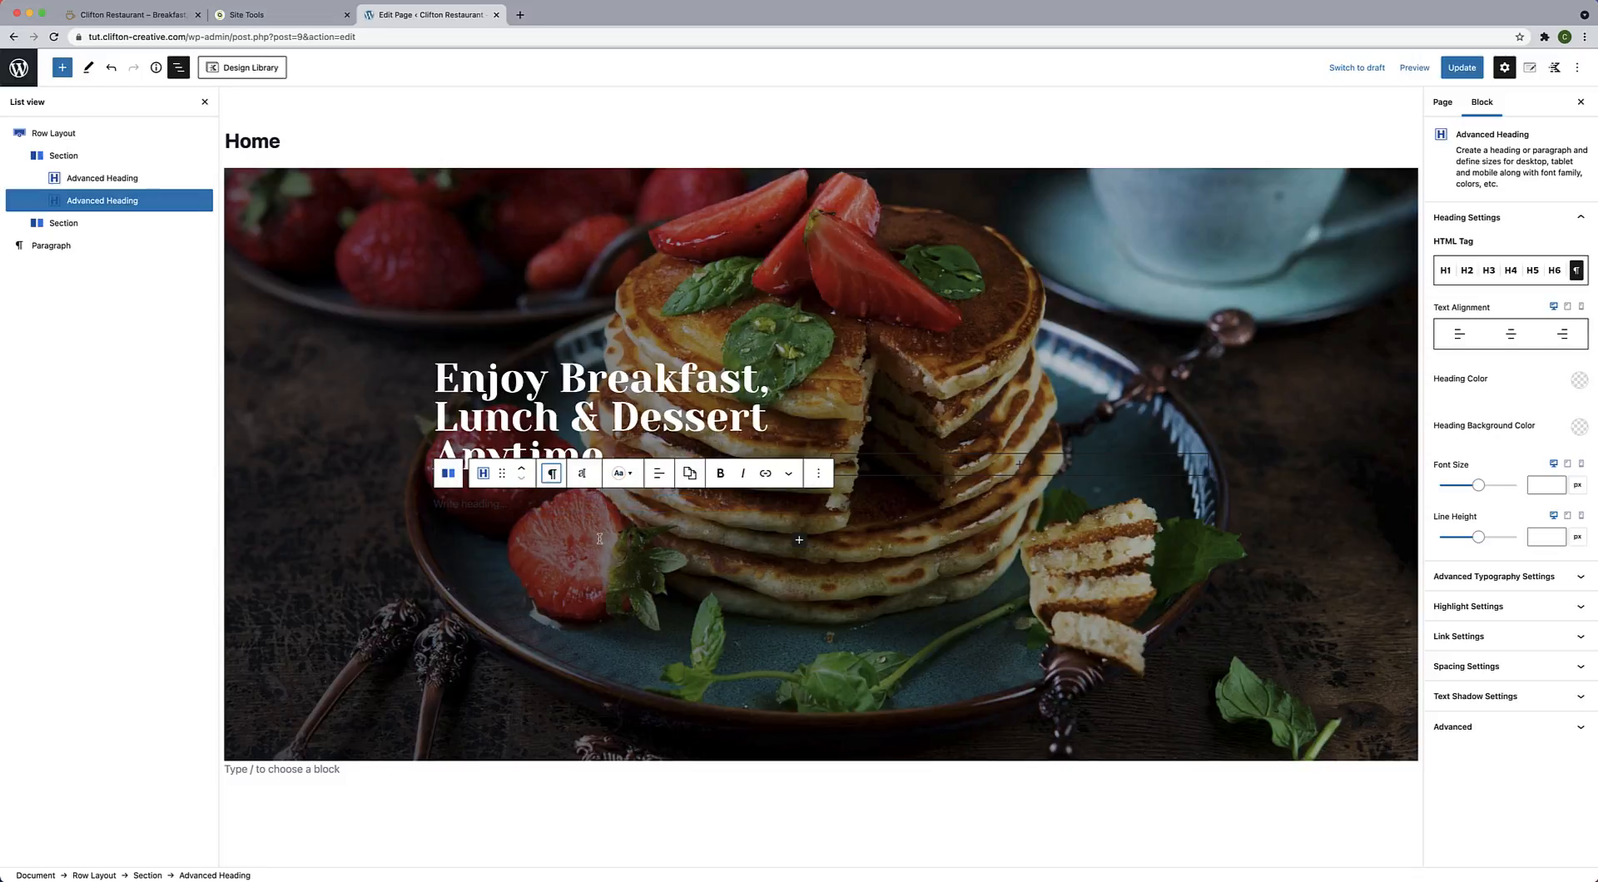
Search for "lipsum generator" in a new browser tab and open the lipsum.com site.
left_click(520, 14)
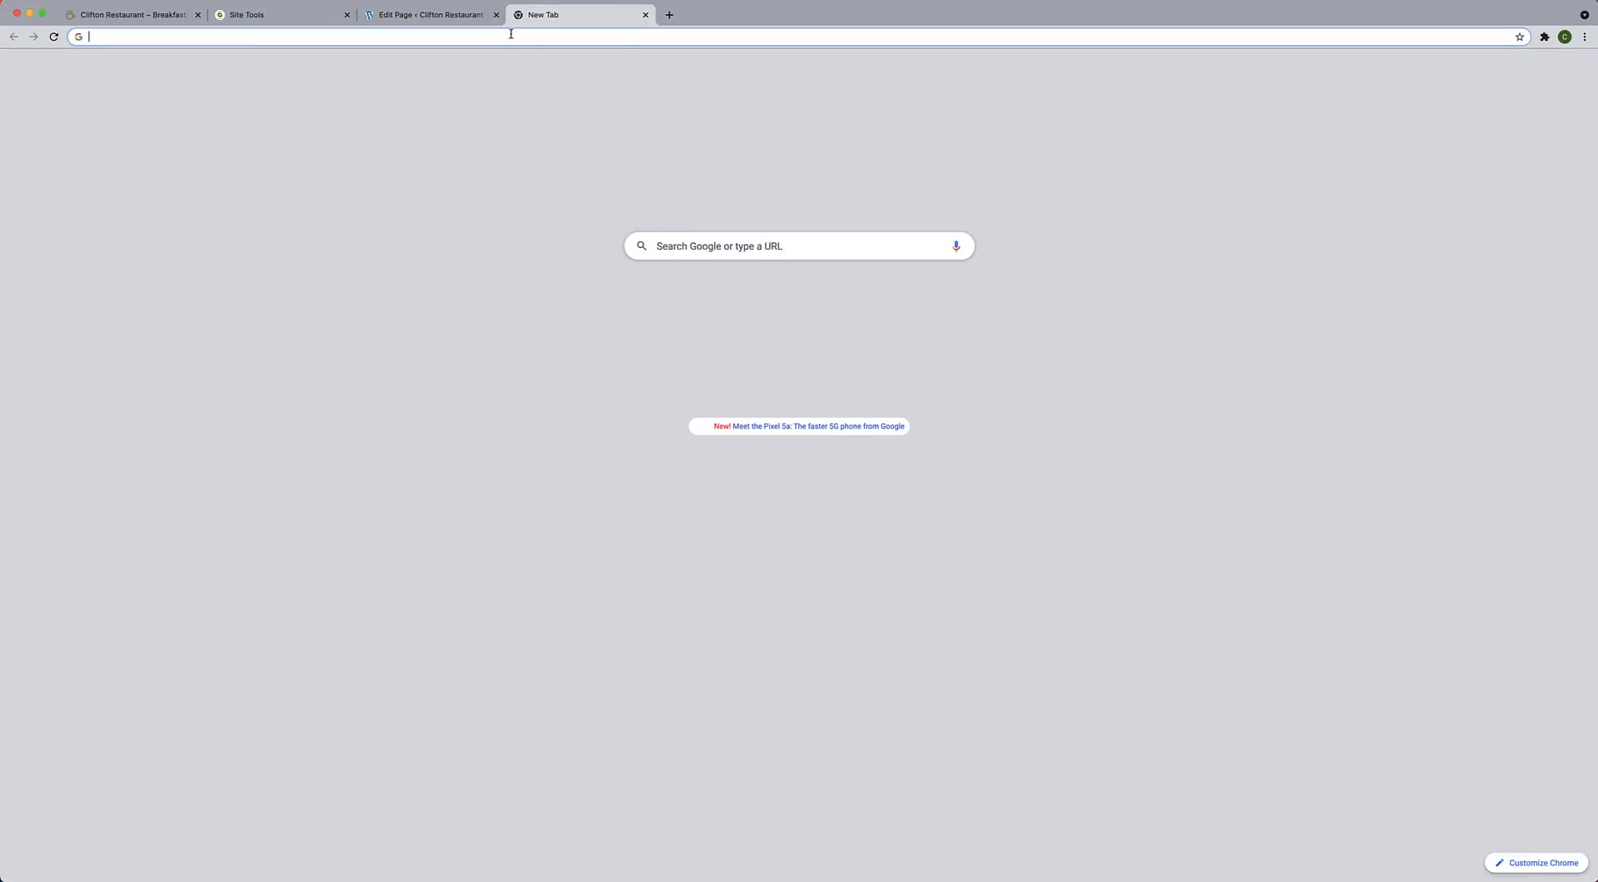
left_click(716, 246)
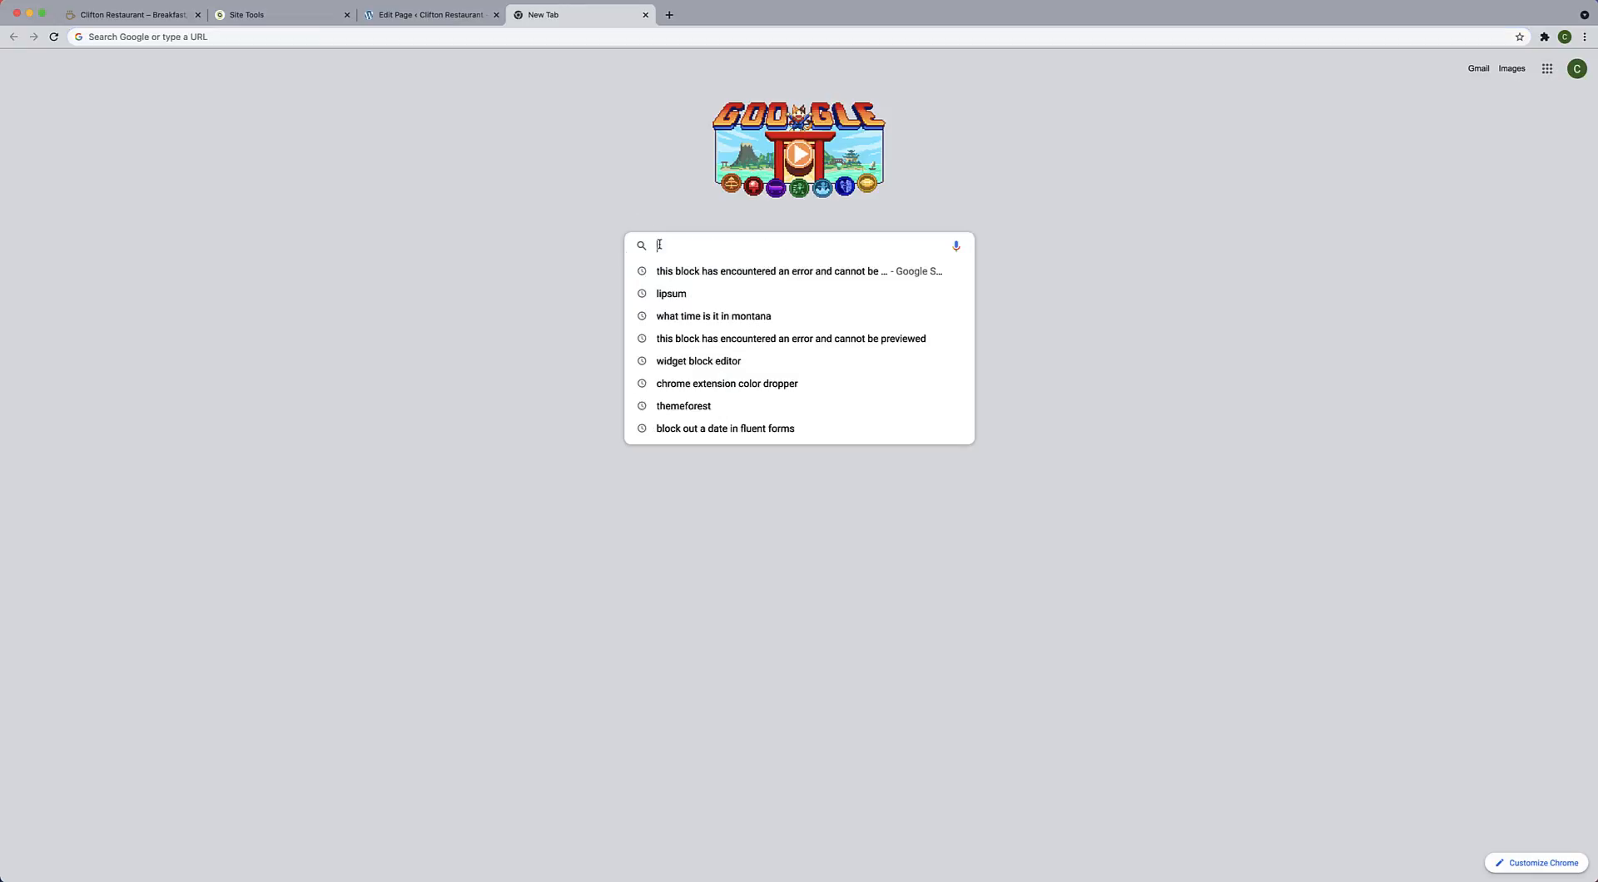
type("lipsum")
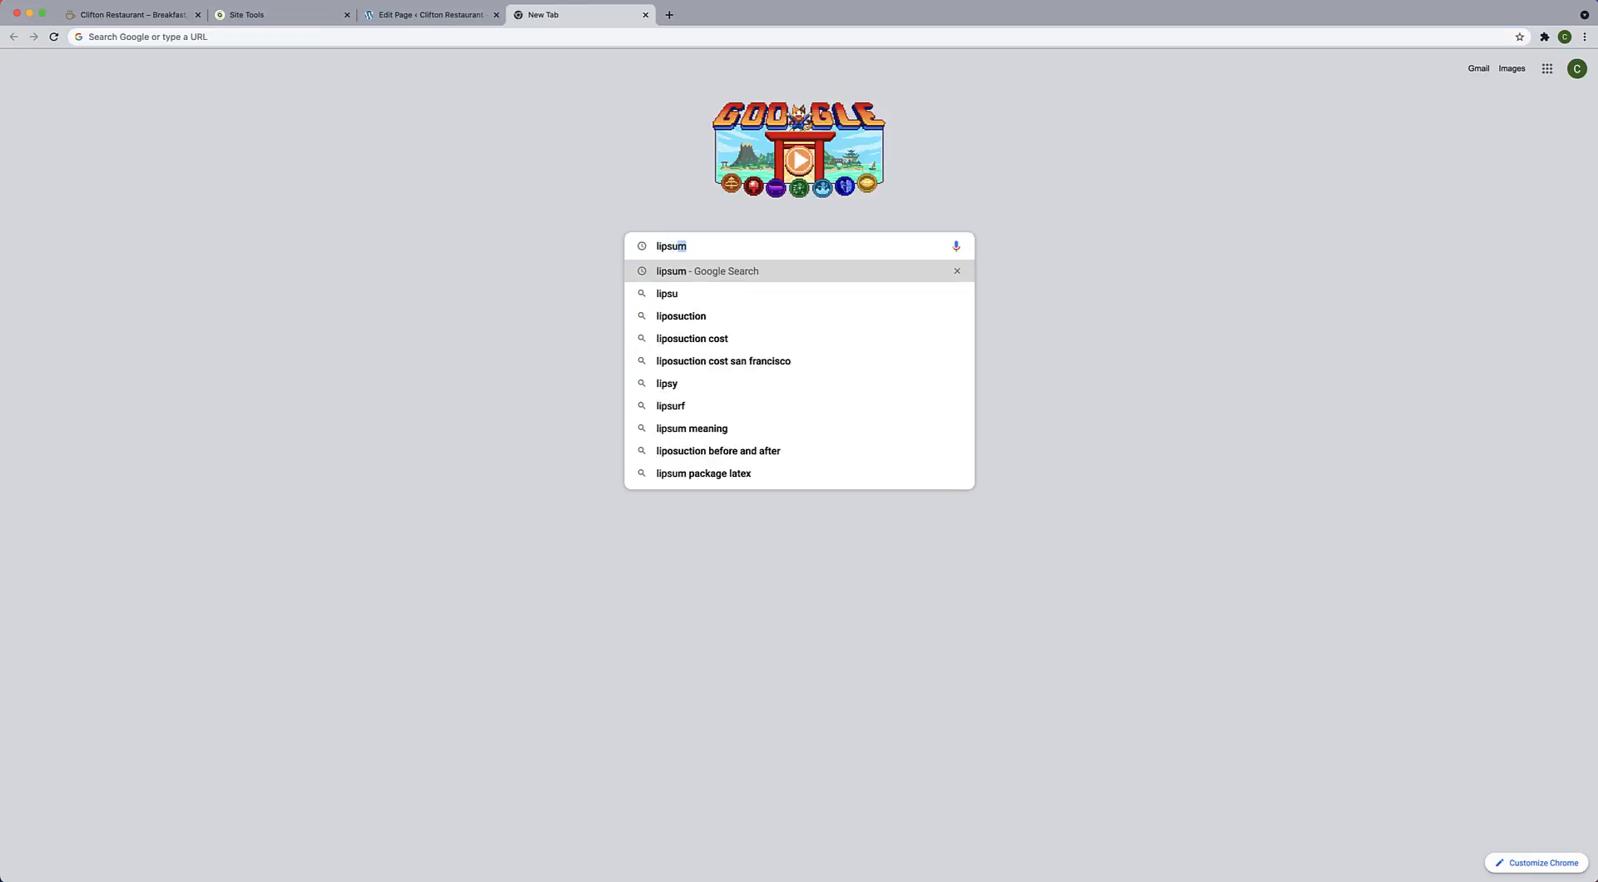
left_click(650, 294)
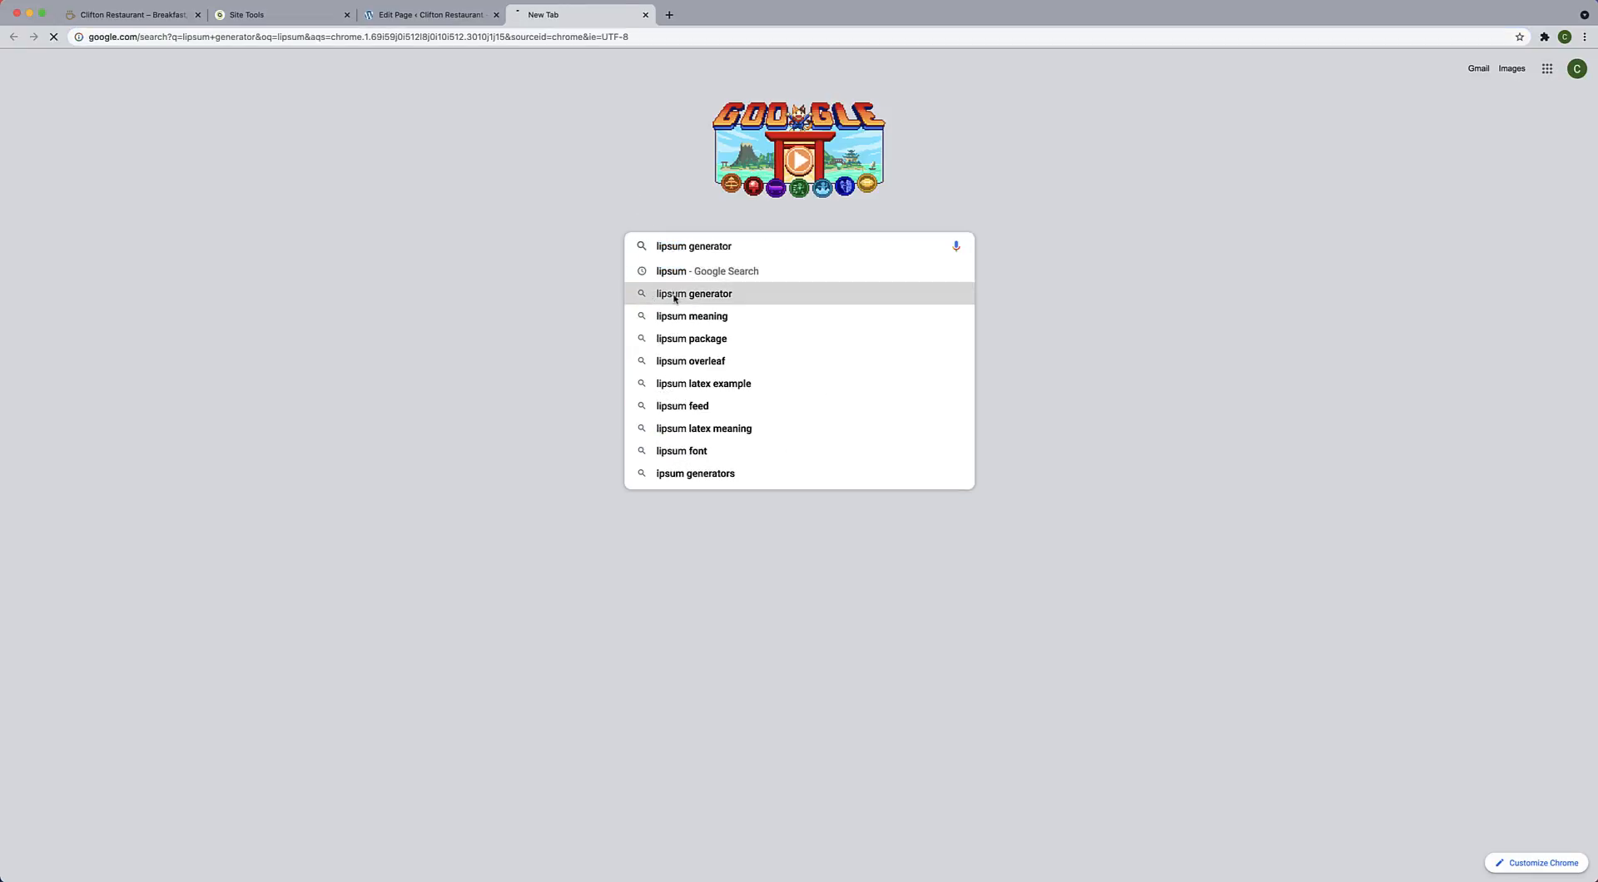
left_click(212, 191)
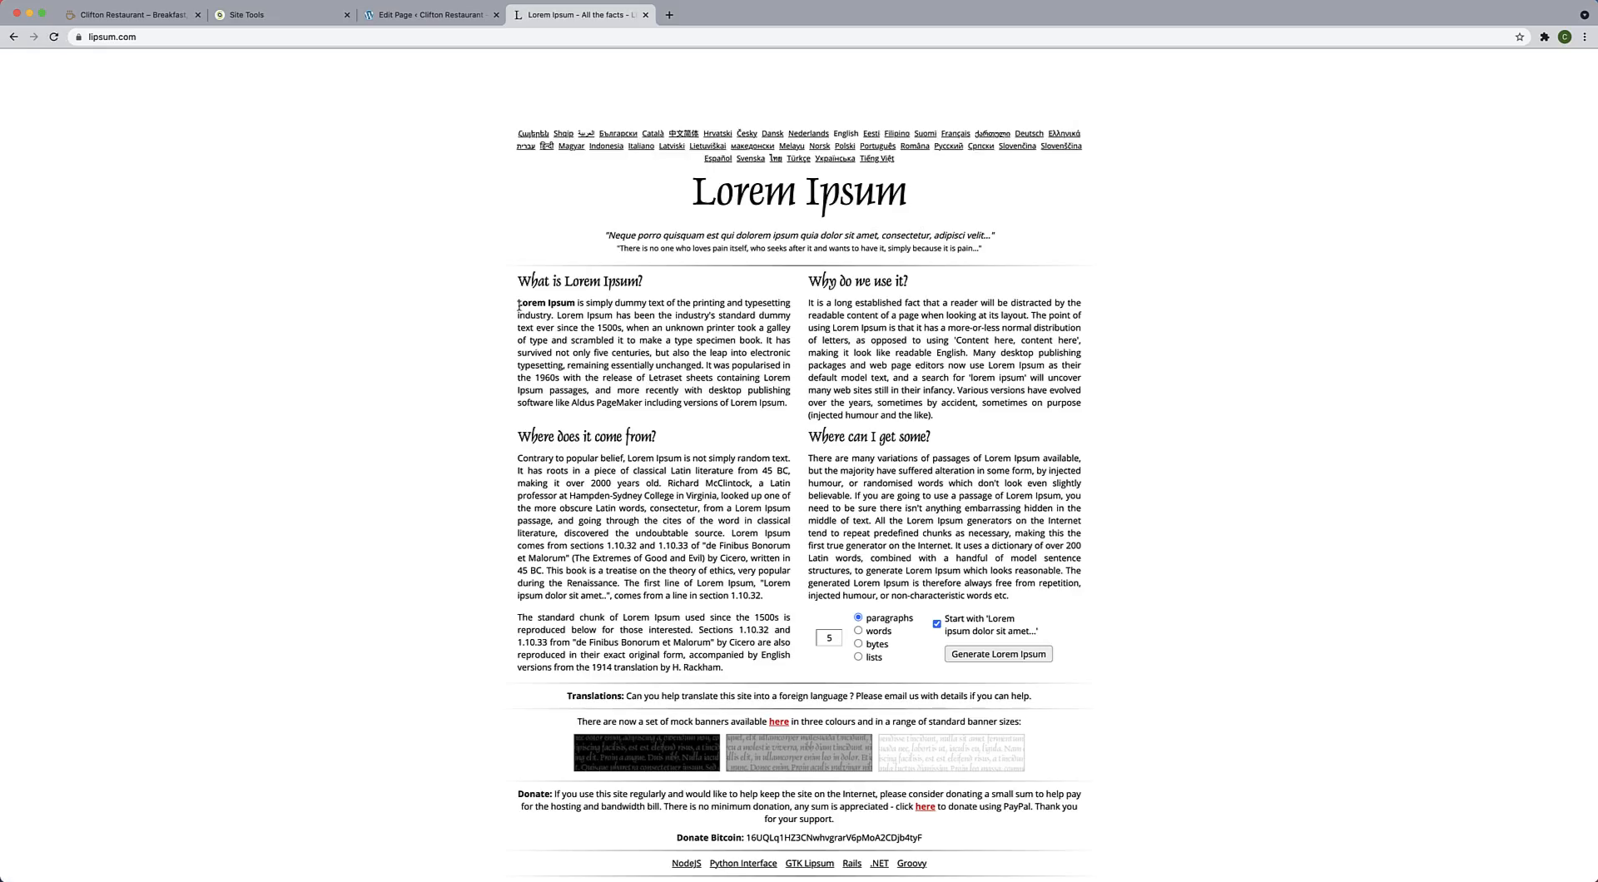
Copy the first two sentences under "What is Lorem Ipsum?" and paste them into the hero's paragraph block in the Home page editor.
left_click_drag(518, 306, 760, 338)
key("super+c")
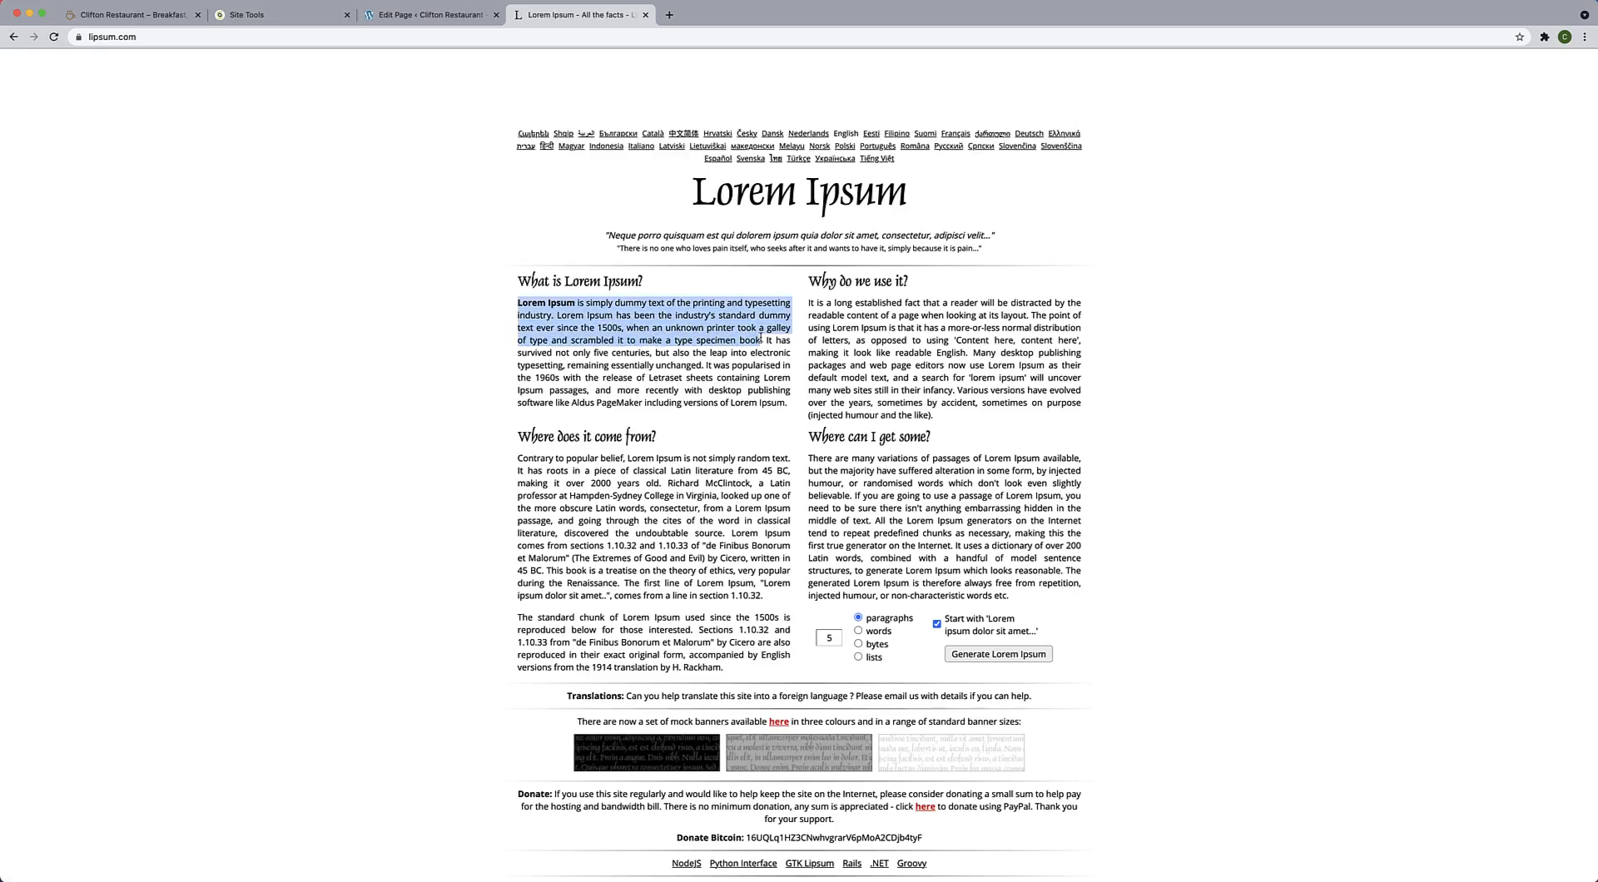
left_click(397, 23)
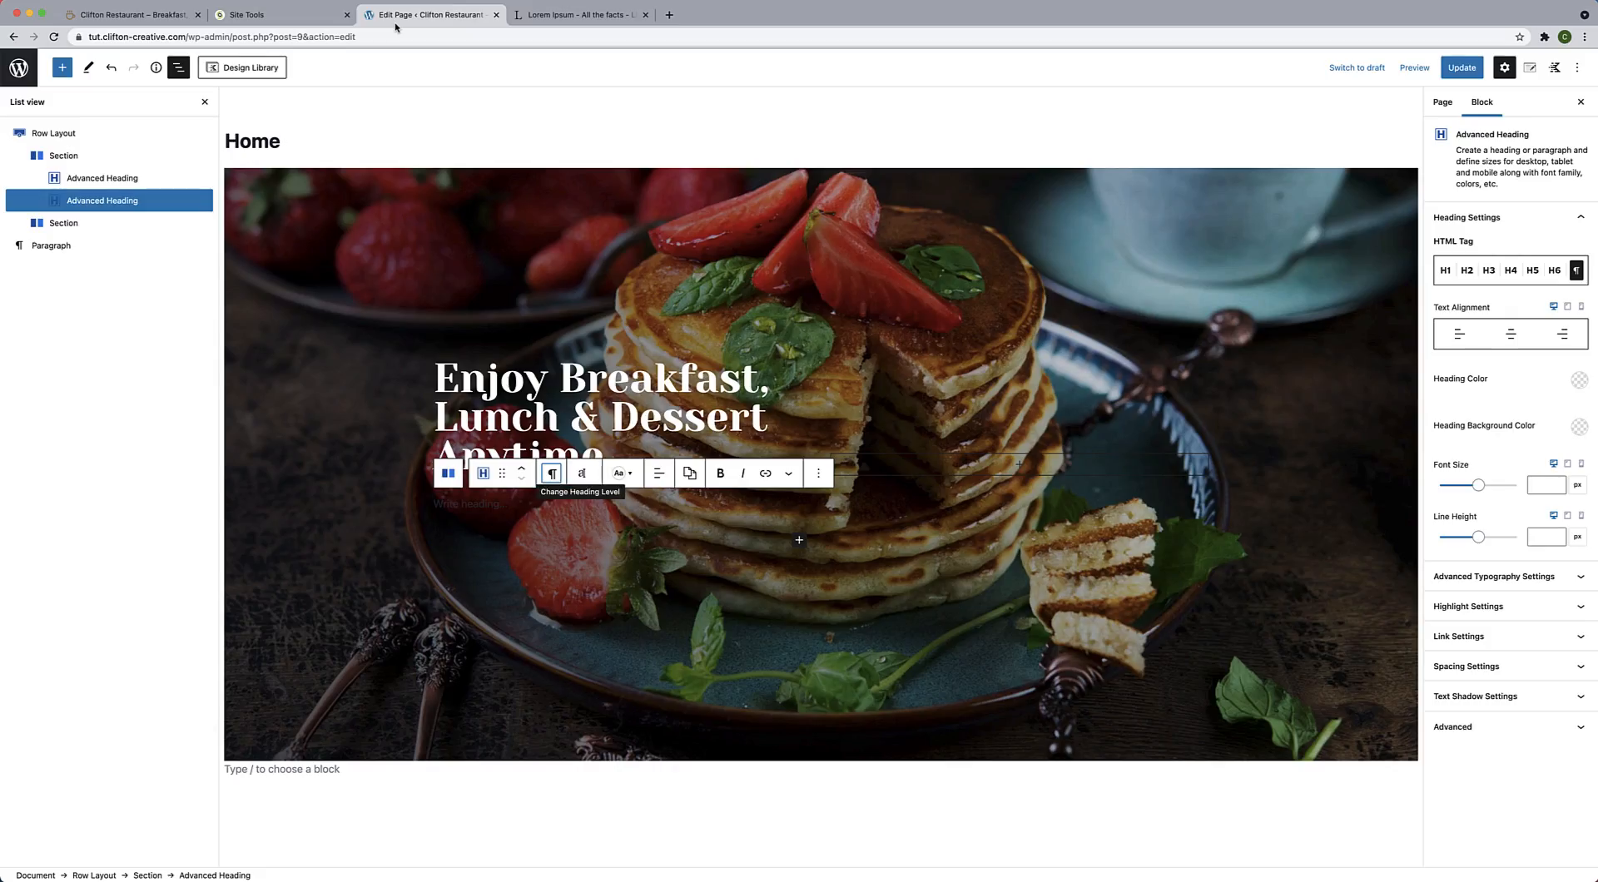
left_click(493, 507)
key("super+v")
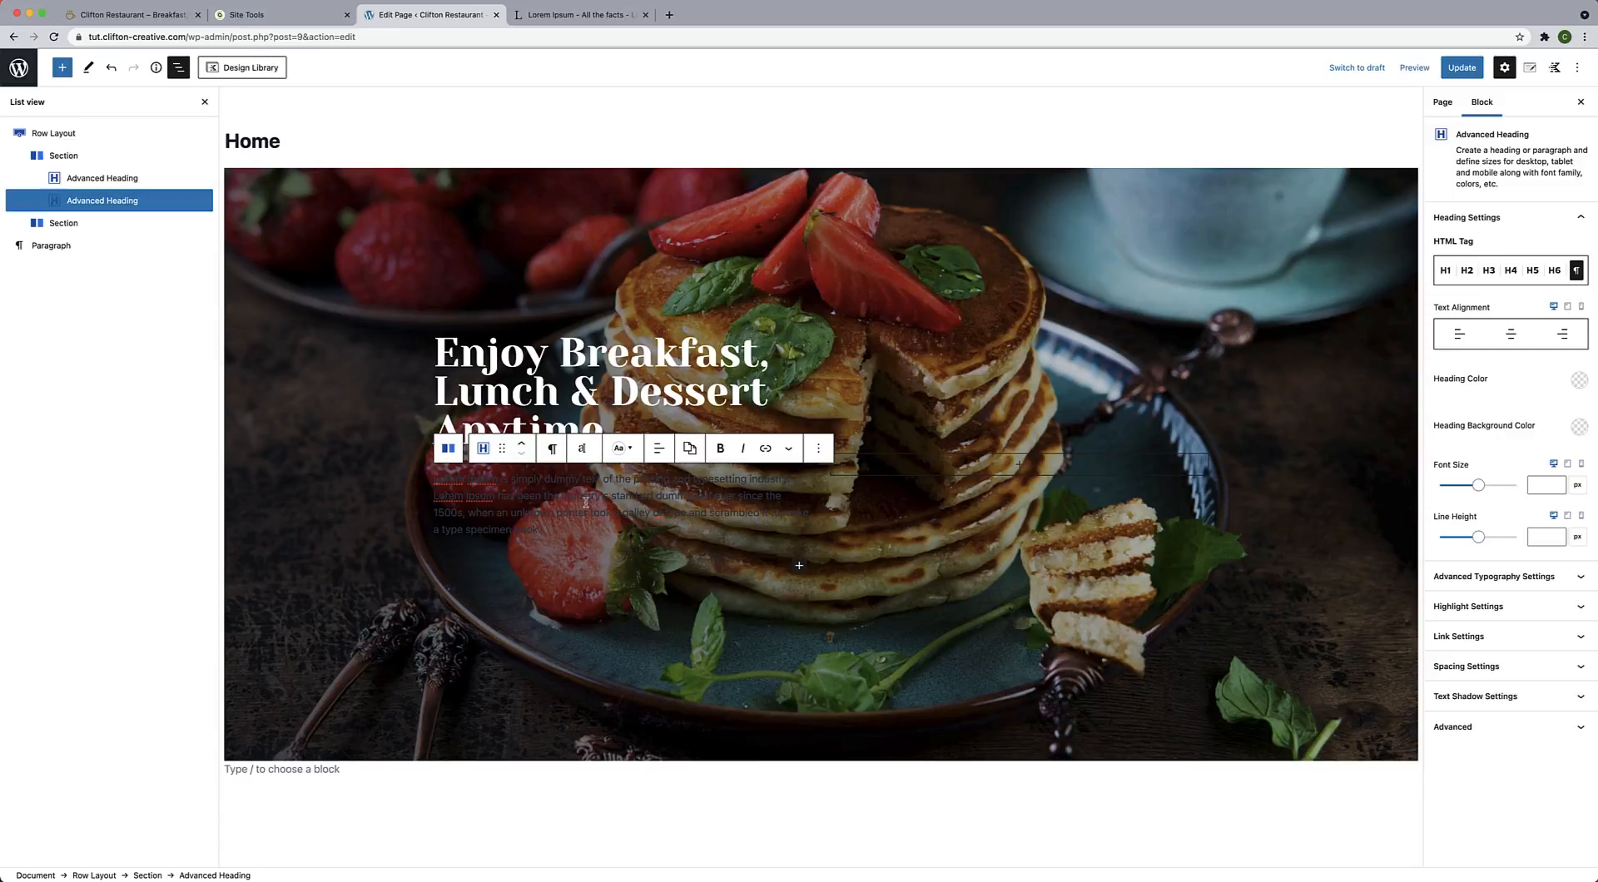
Set the hero paragraph's text color to white, hex FFFFFF.
left_click(623, 450)
left_click_drag(650, 237, 624, 219)
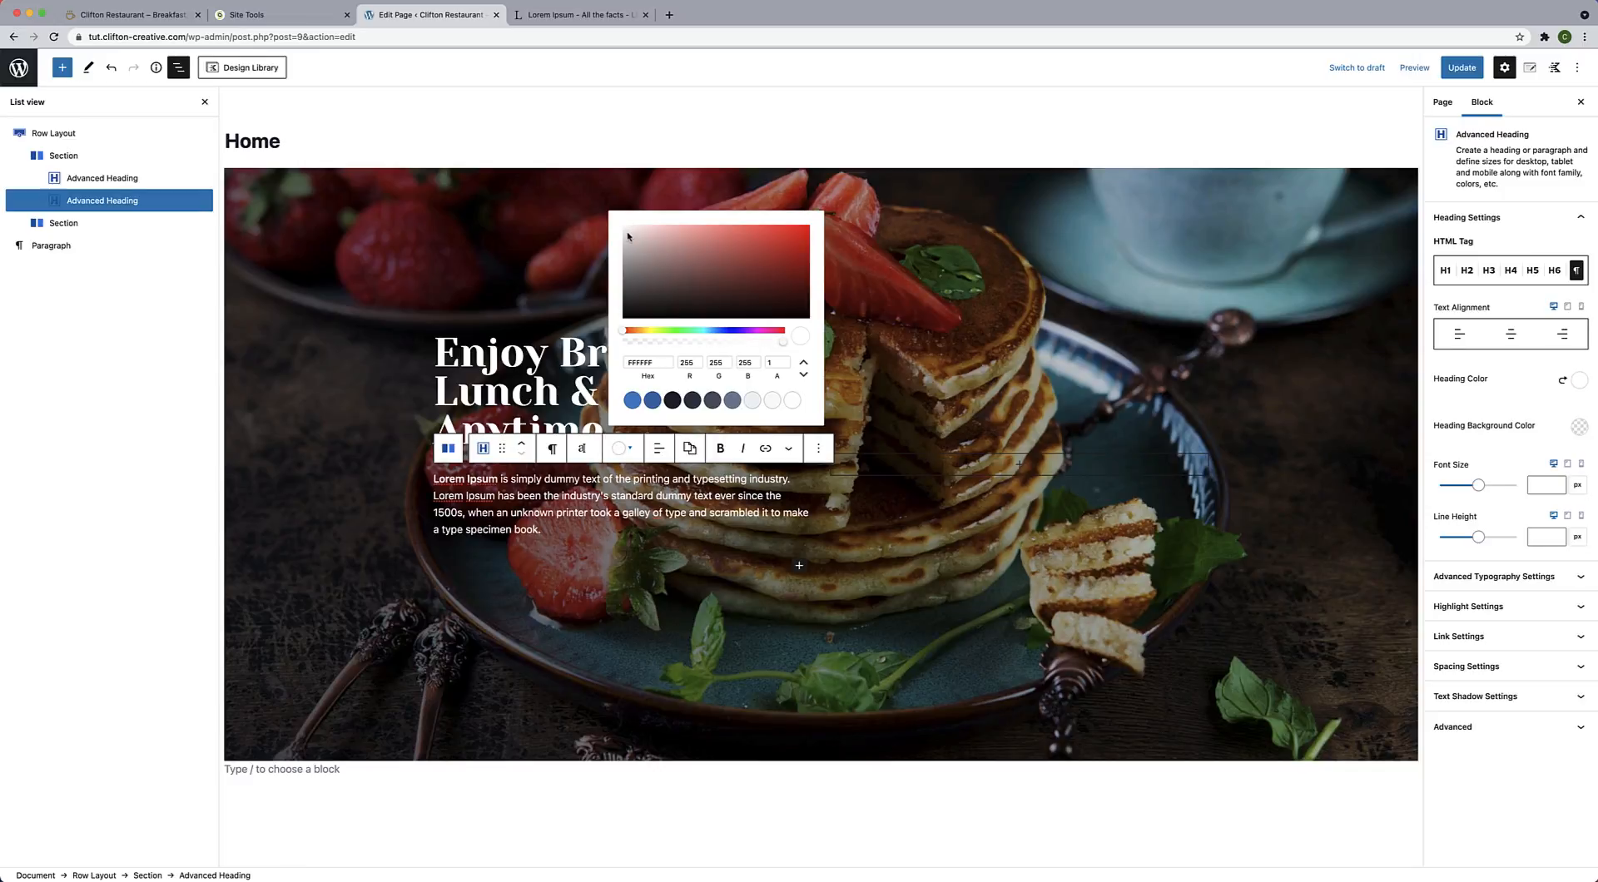
left_click(626, 549)
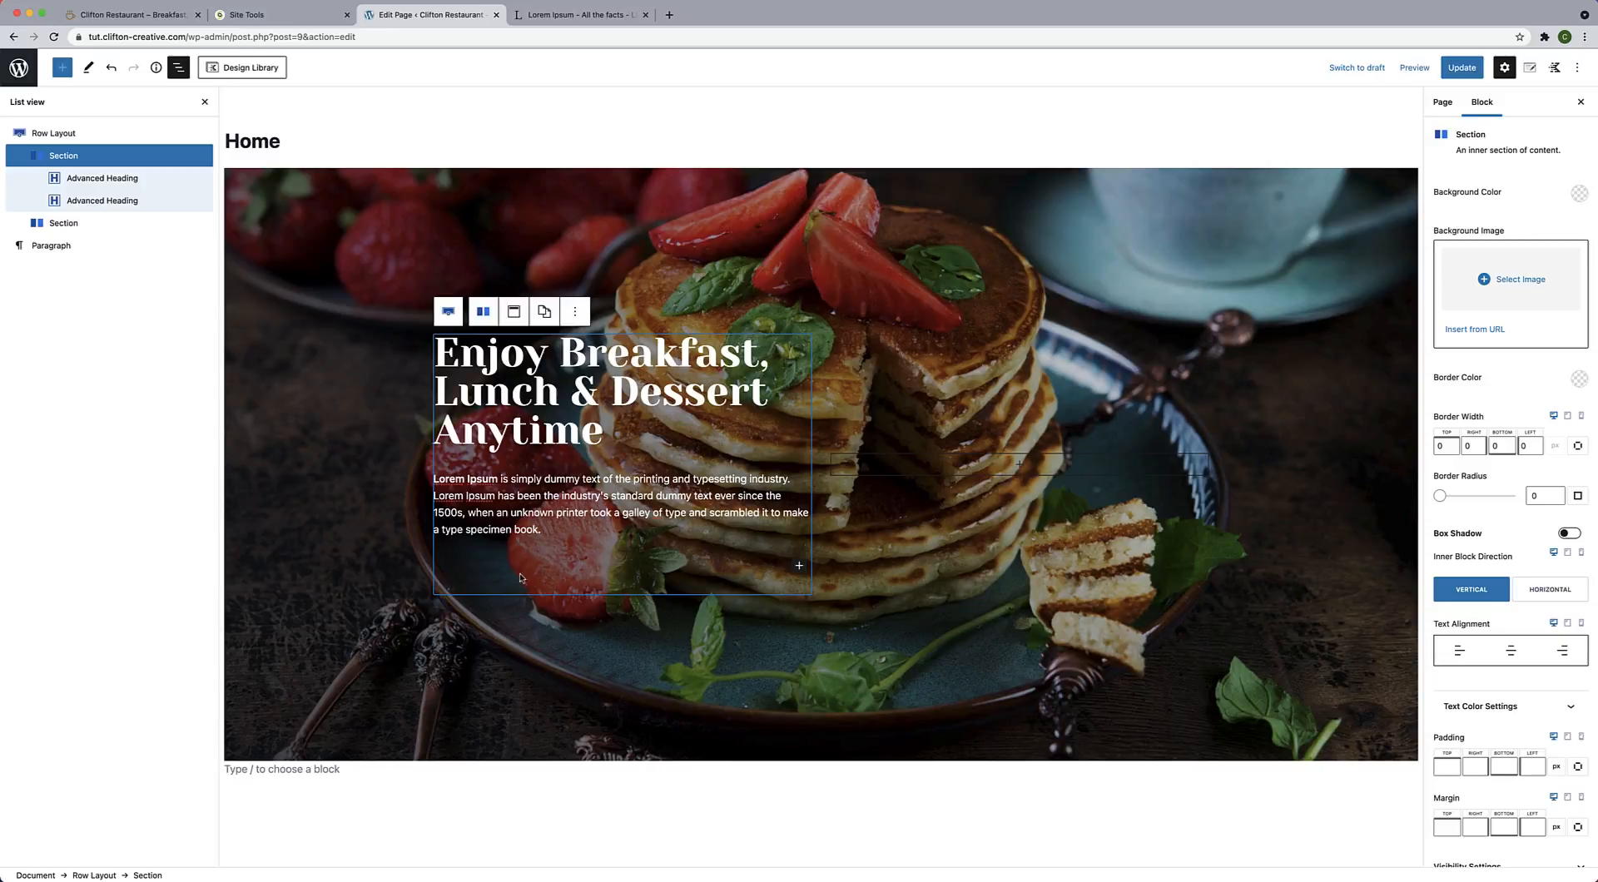
Insert an Advanced Button block directly beneath the hero paragraph.
left_click(550, 533)
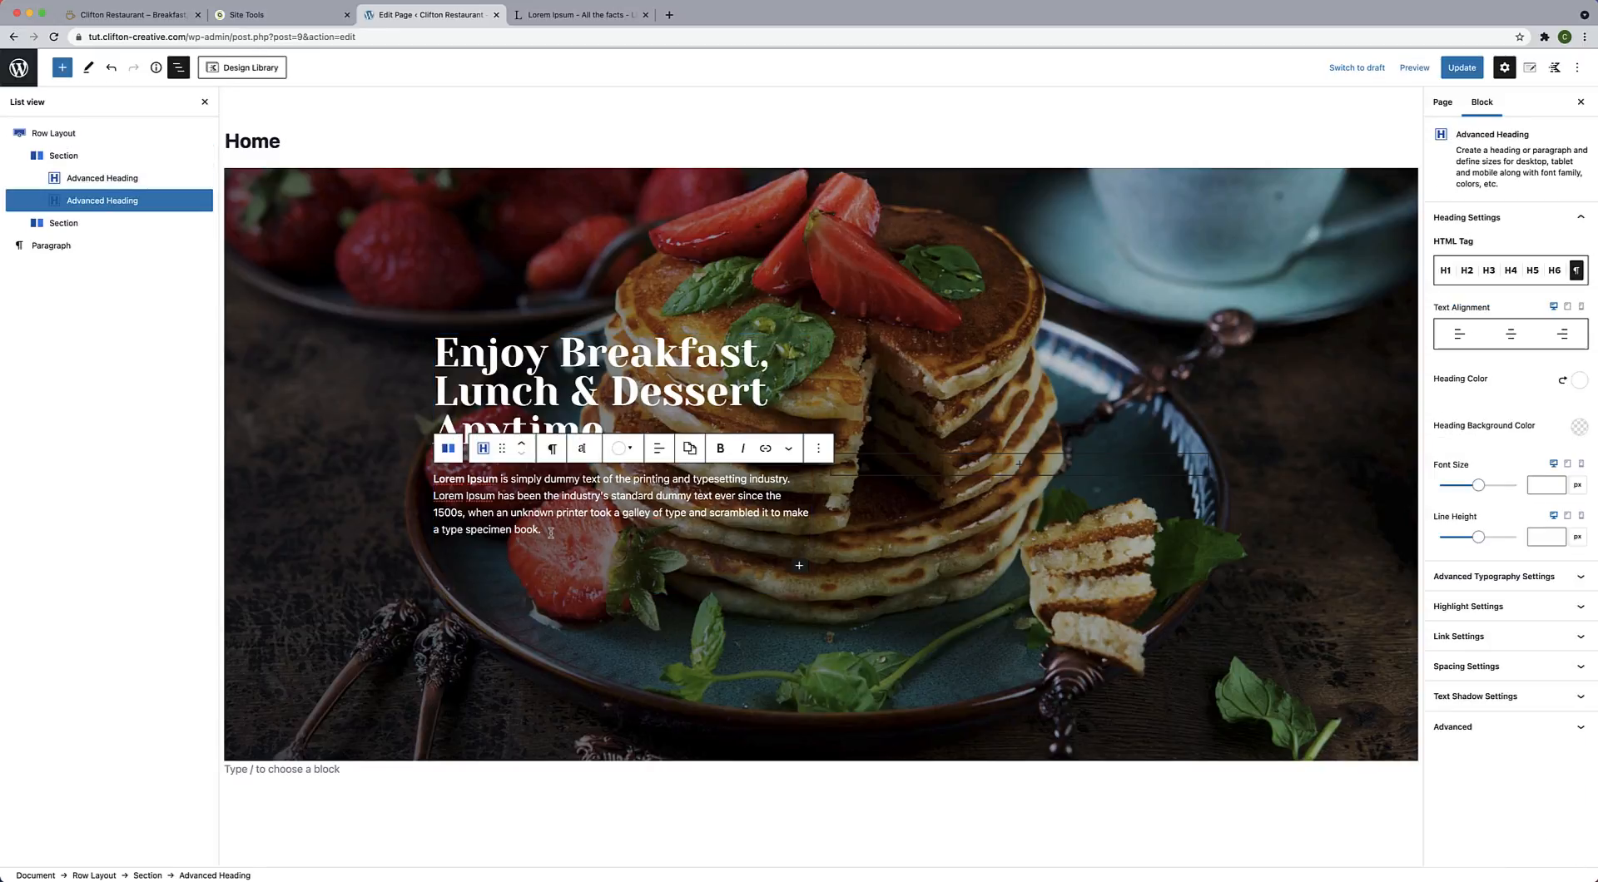
key("Return")
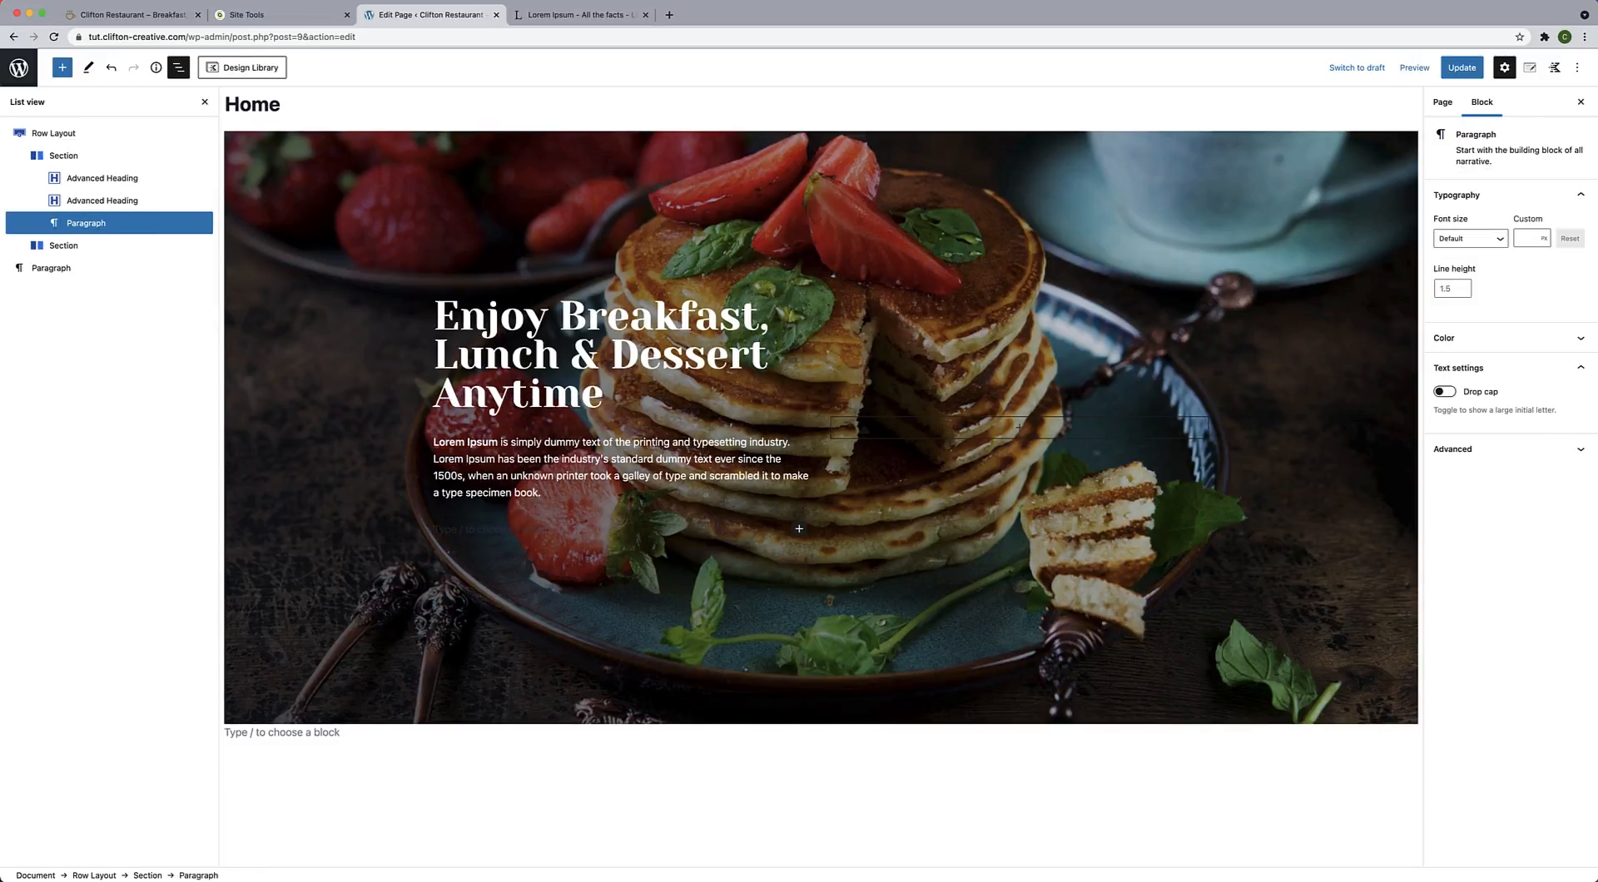
type("/")
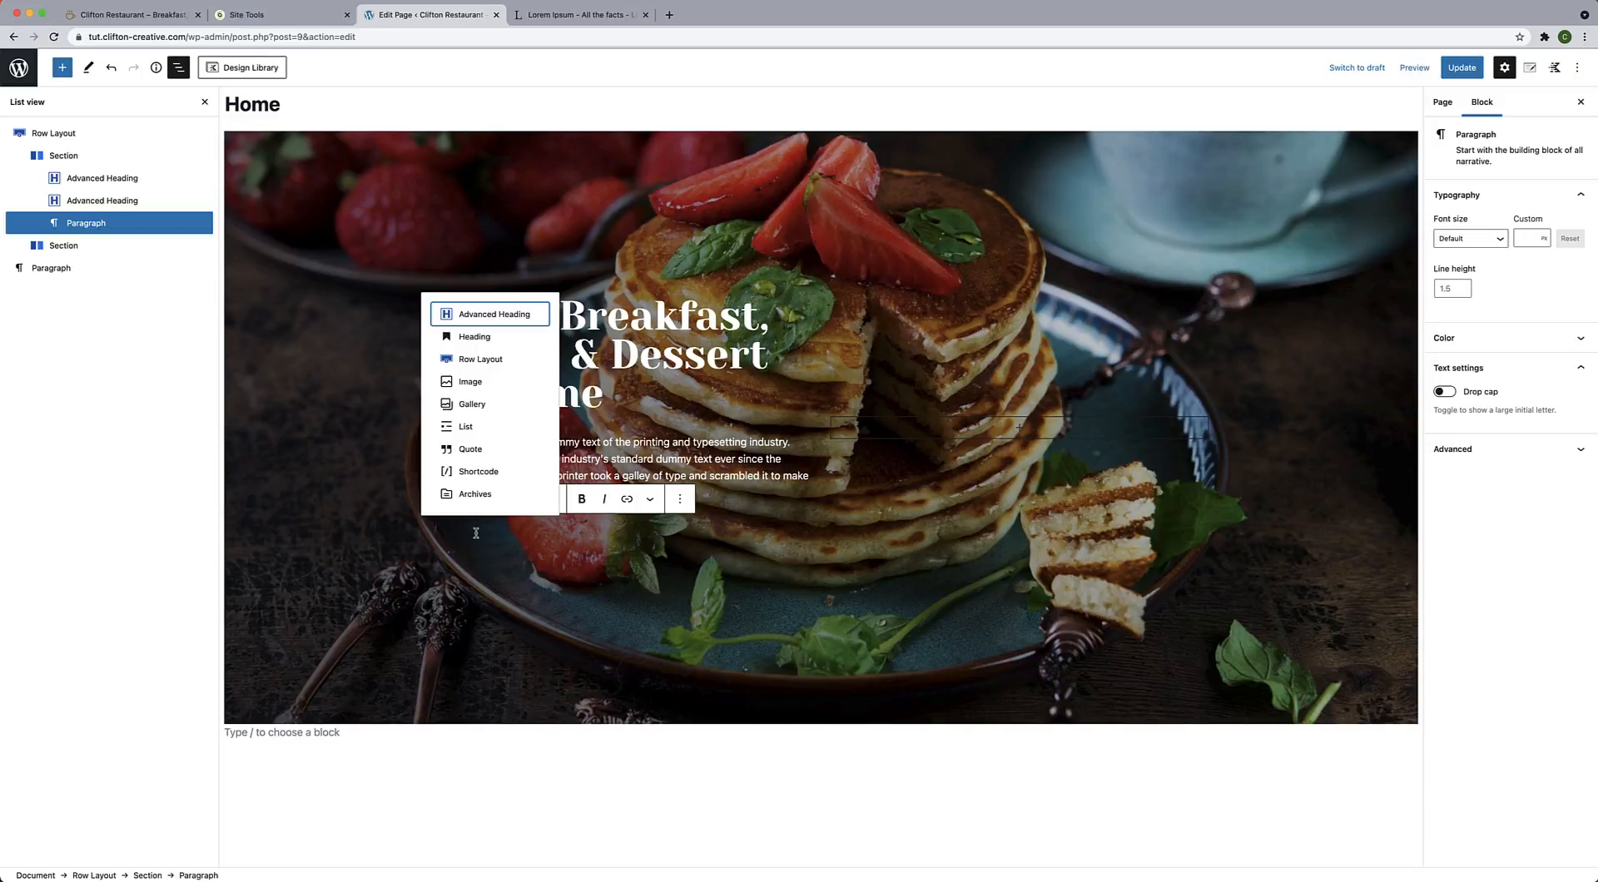
type("adv")
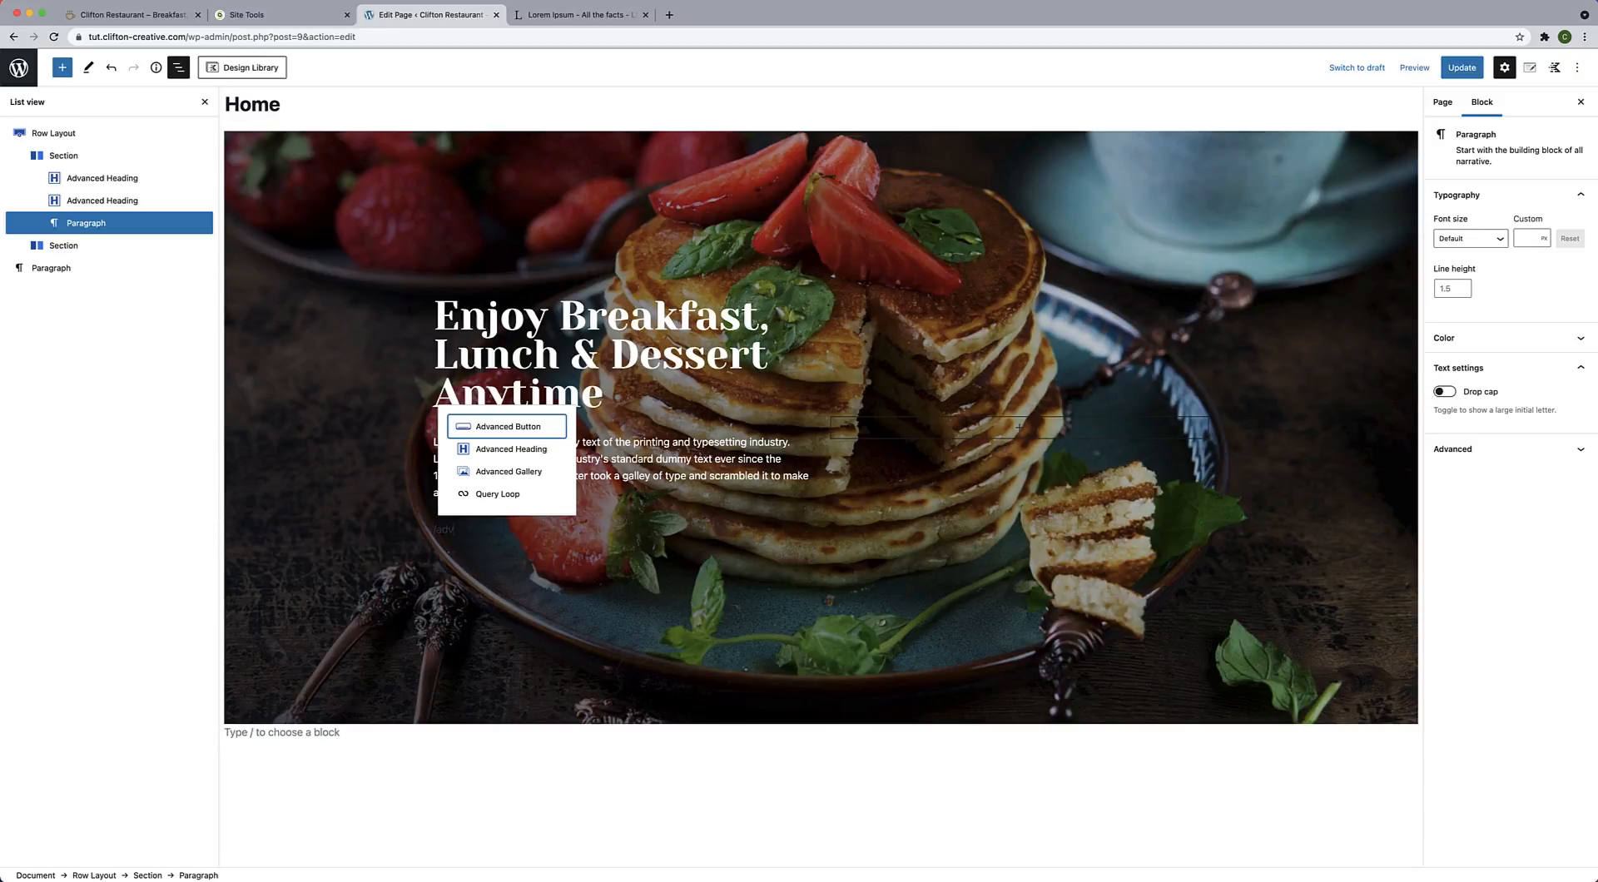
left_click(513, 427)
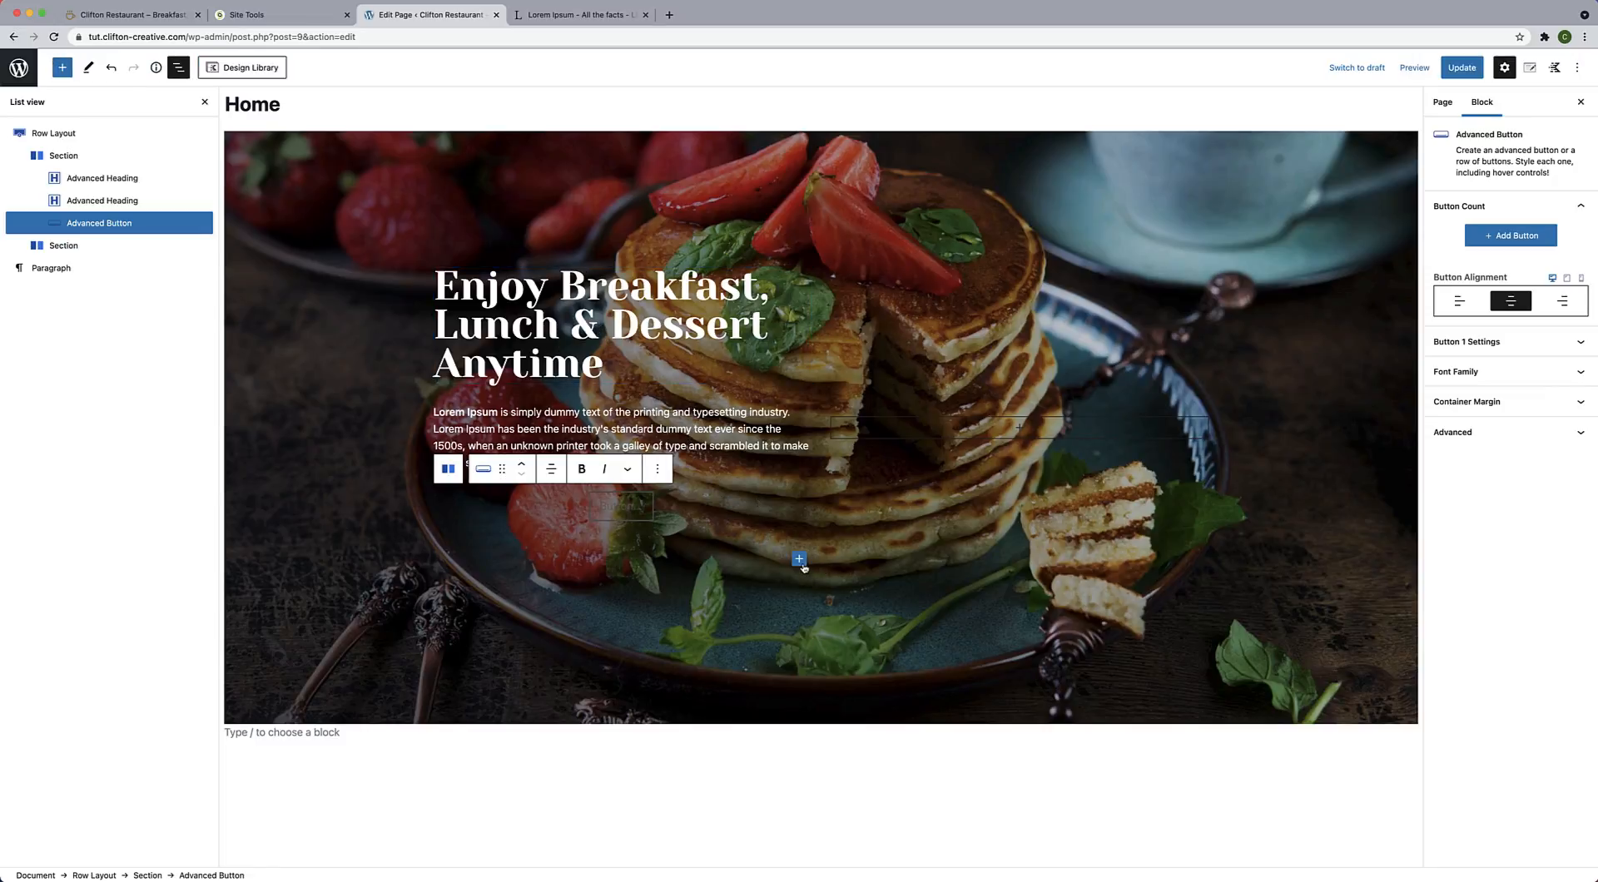
Label the hero button "See the Menu" and align it left.
left_click(610, 509)
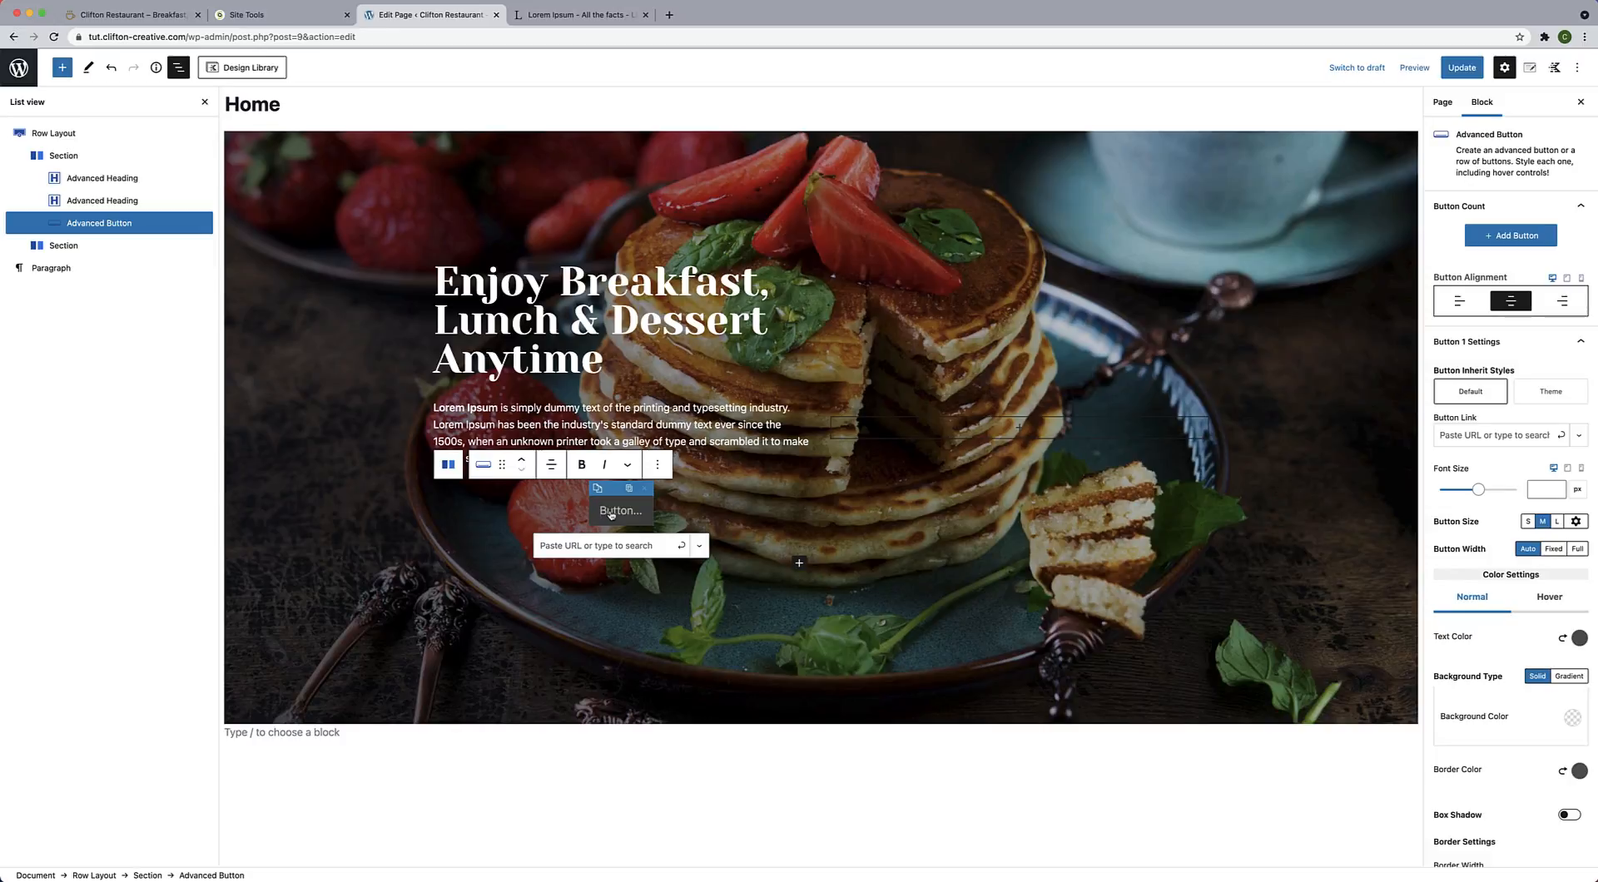
type("See")
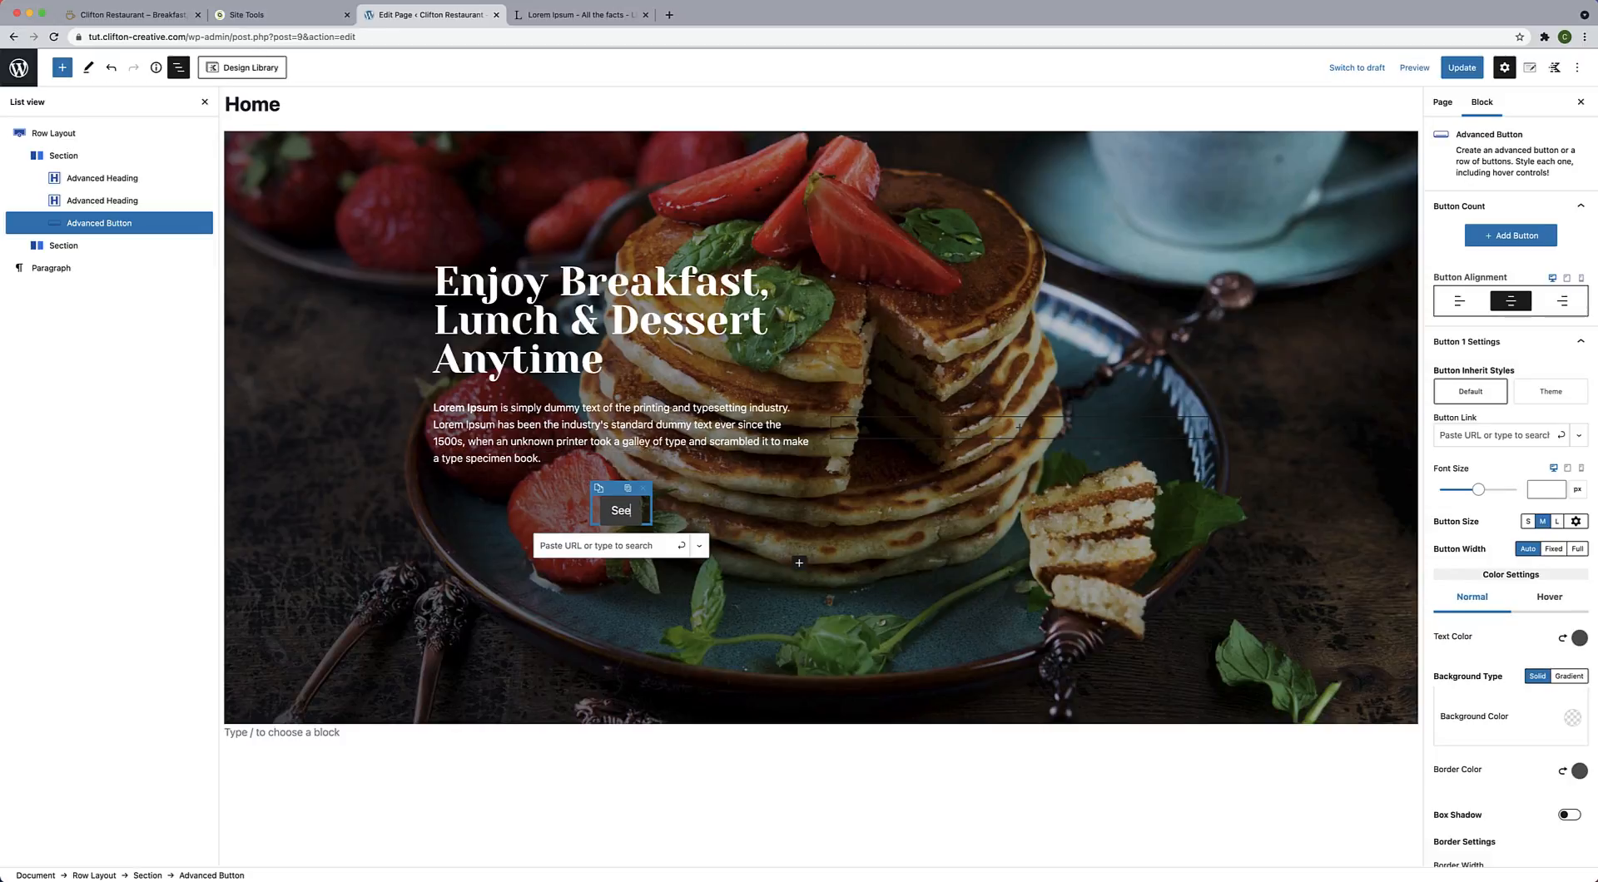
type(" the Menu")
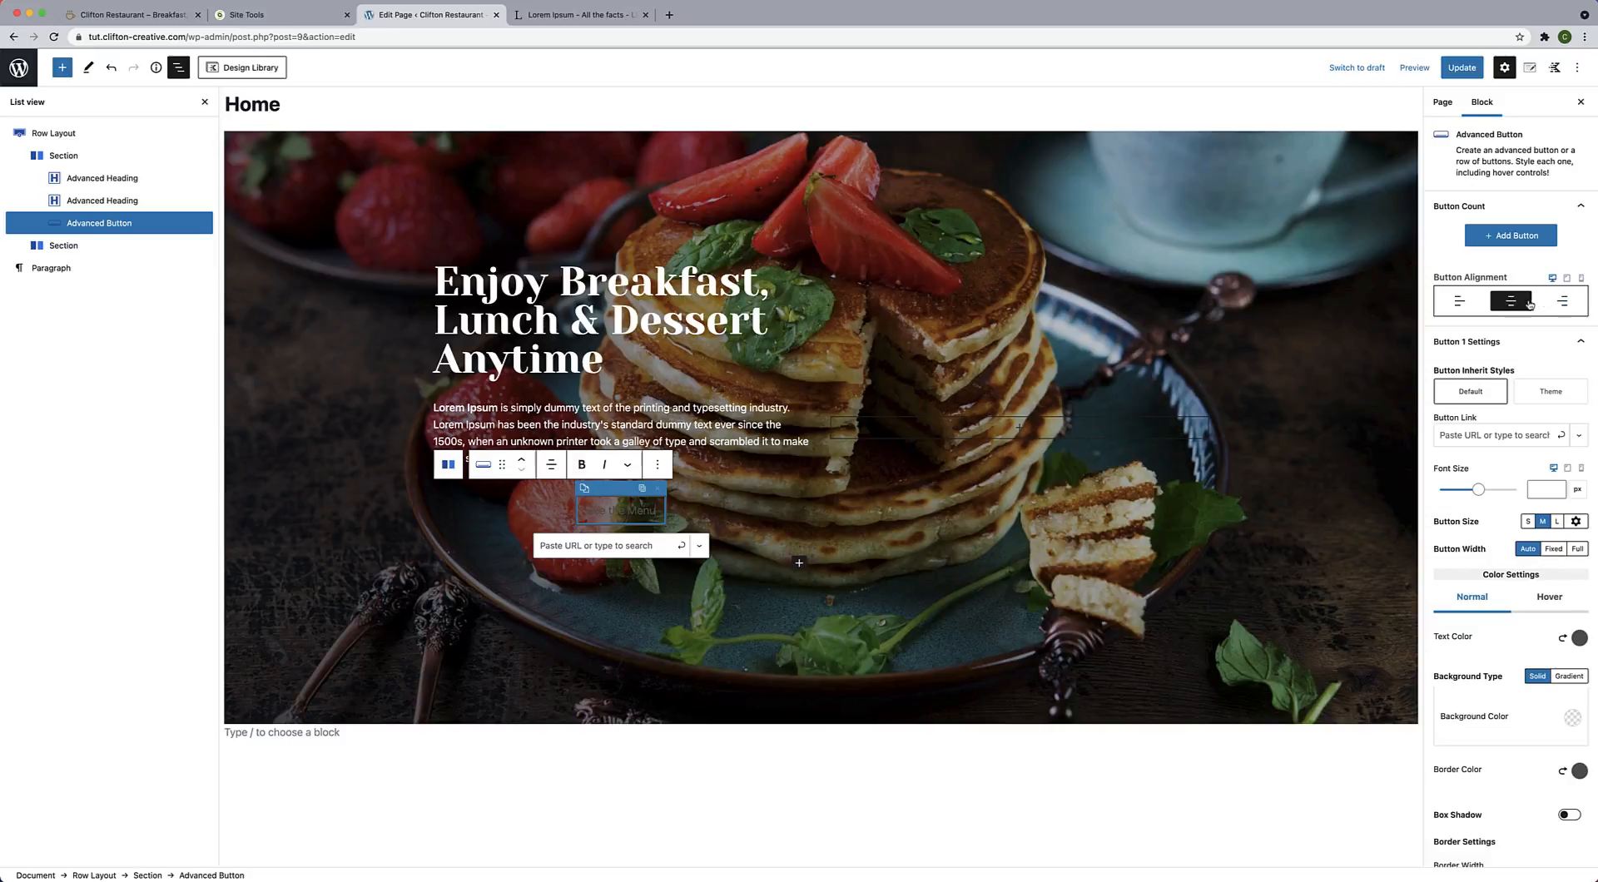
left_click(1461, 303)
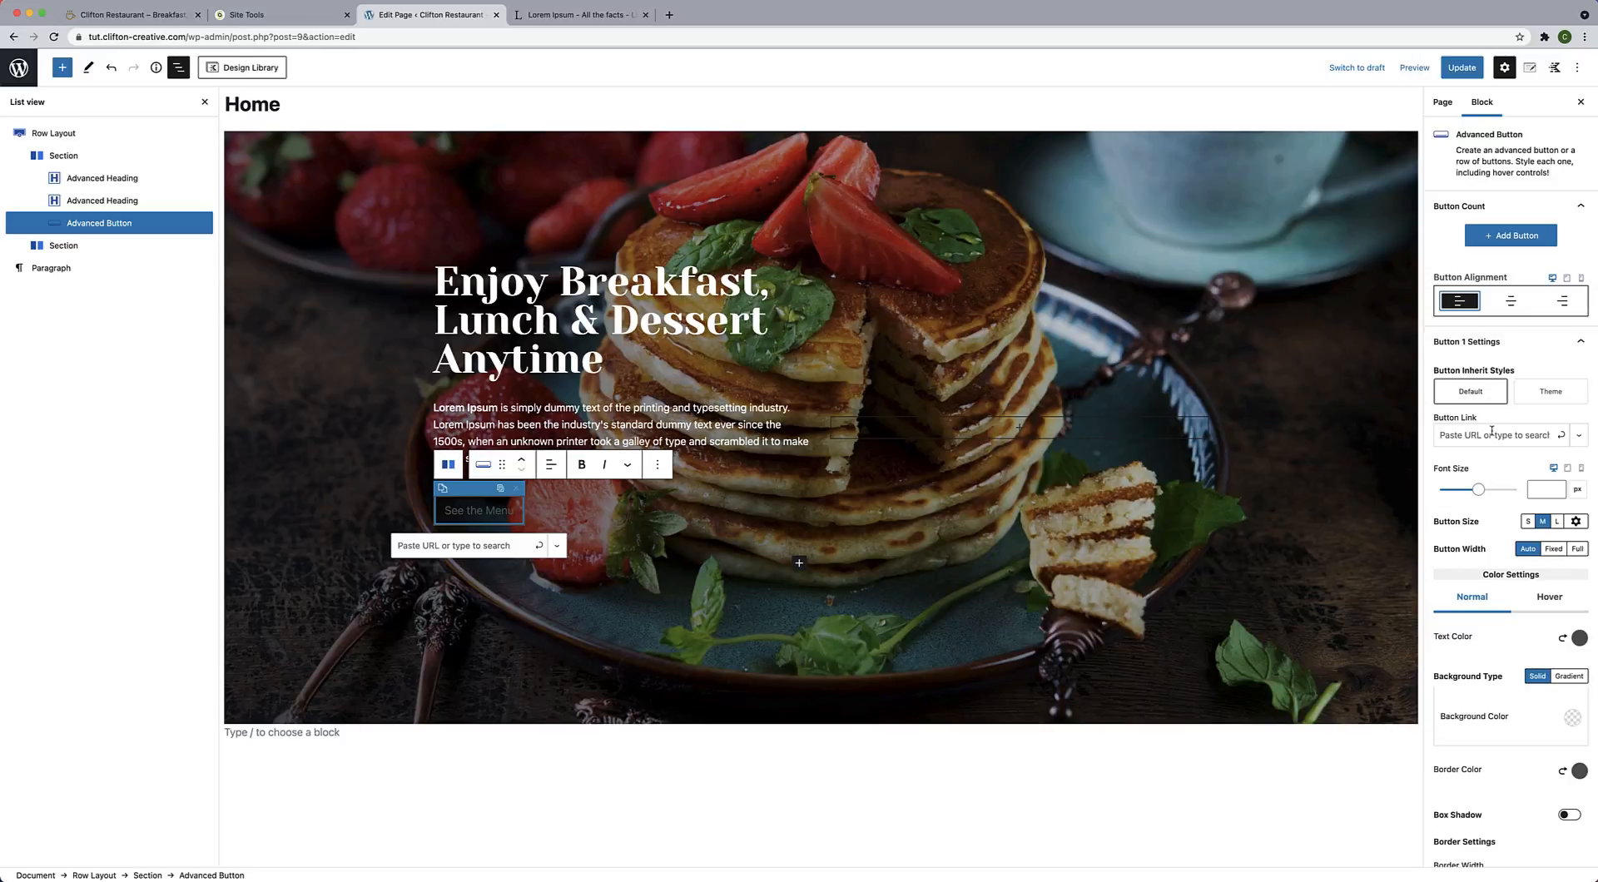
Set the See the Menu button's normal text color to black, hex 000000.
scroll(1490, 467, "down", 1)
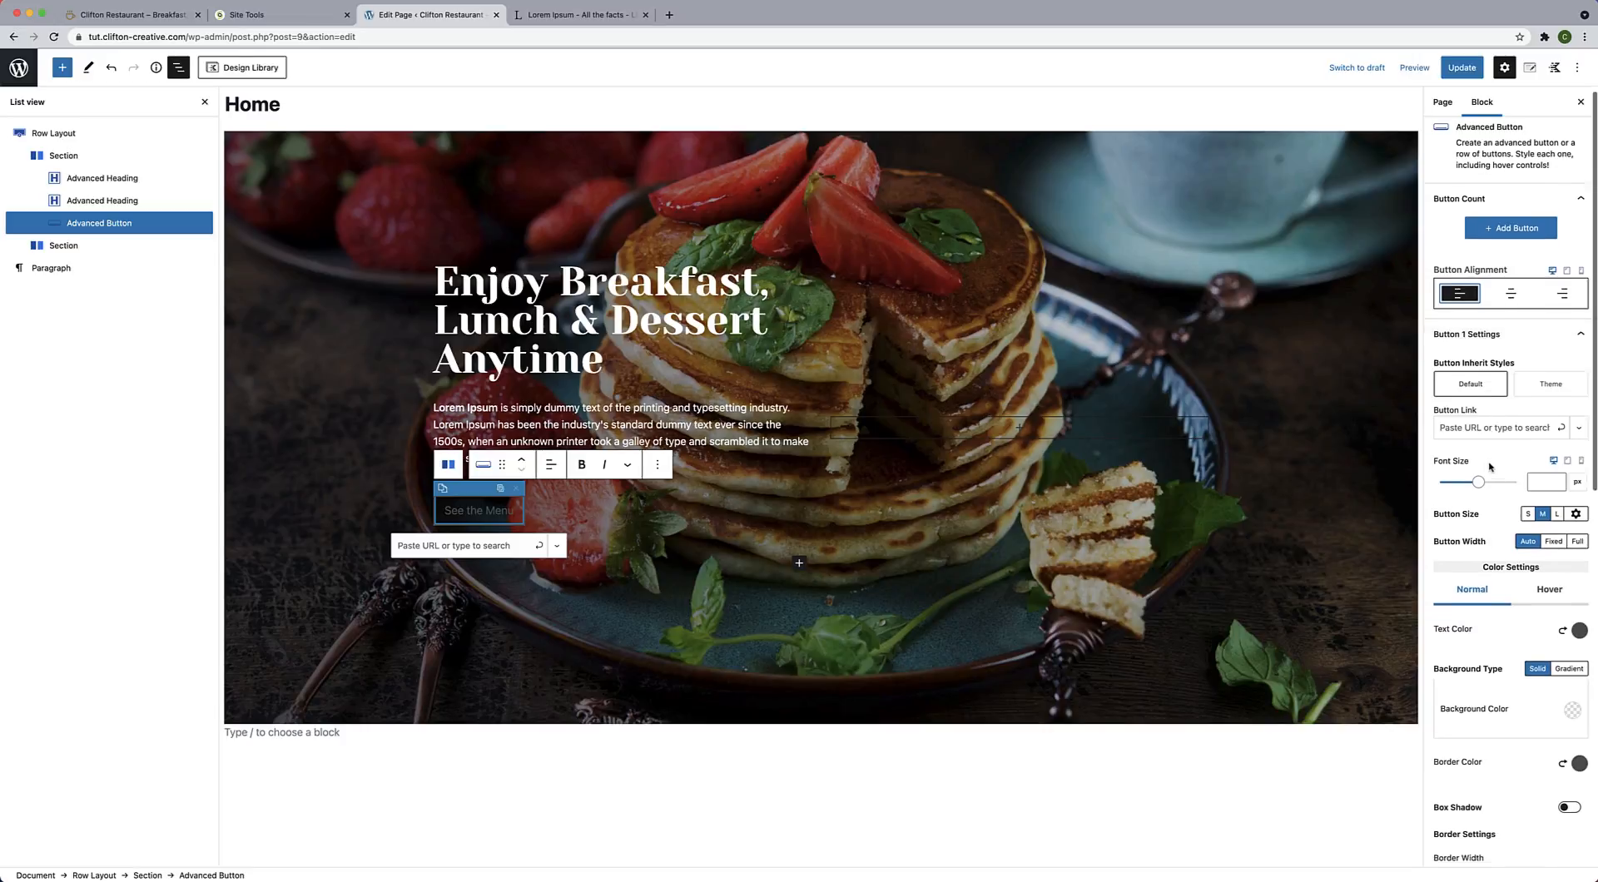
scroll(1490, 467, "down", 1)
scroll(1504, 499, "down", 3)
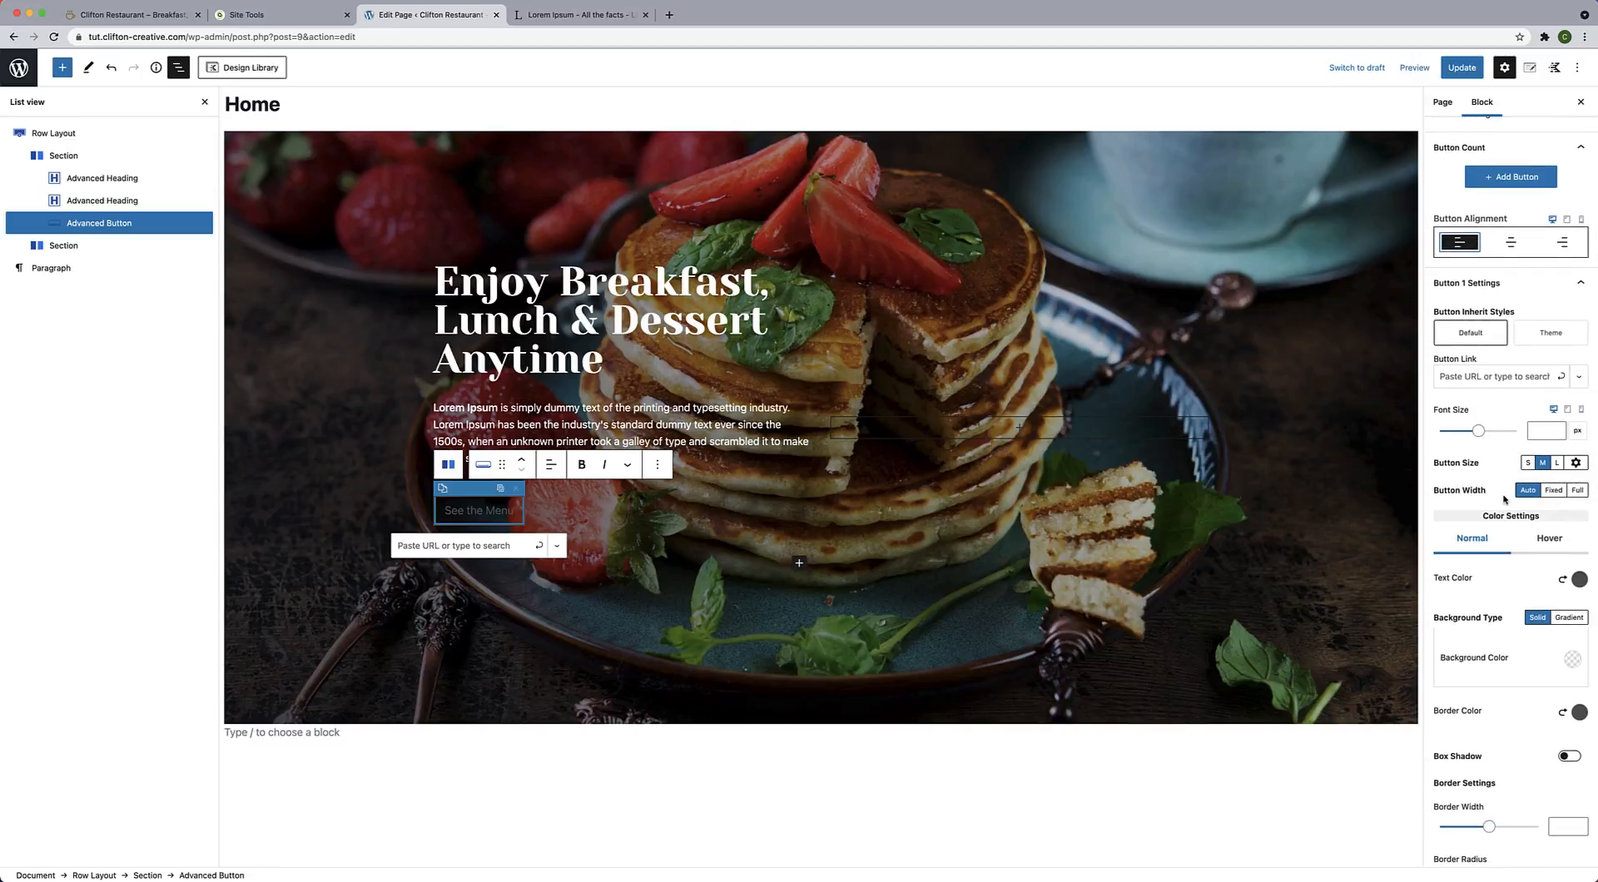
scroll(1504, 498, "down", 3)
scroll(1504, 498, "down", 2)
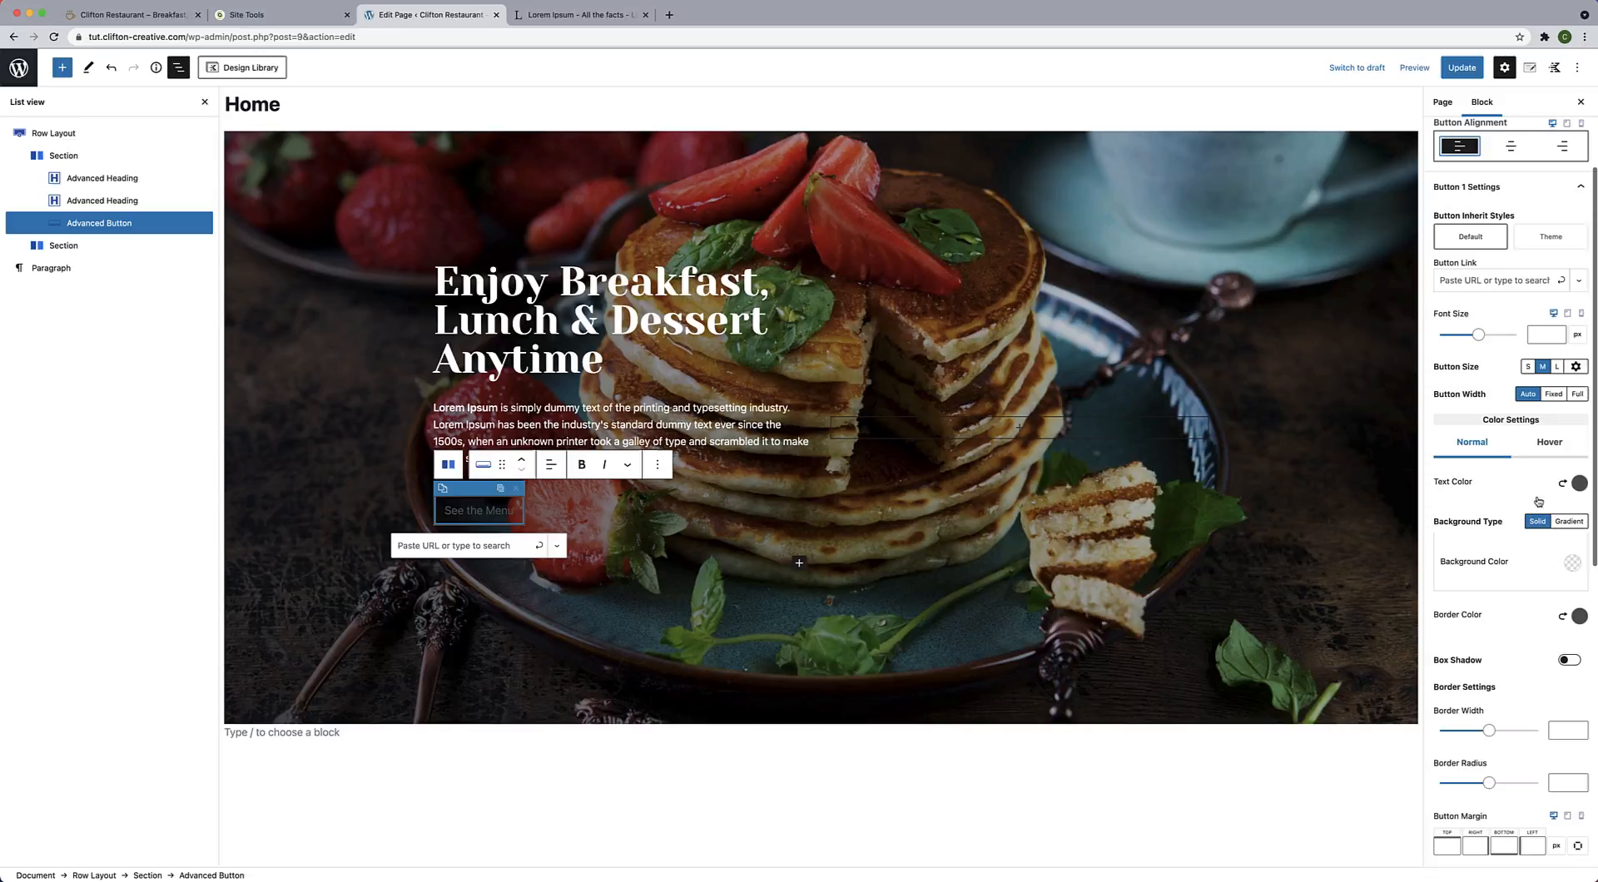
left_click(1580, 485)
left_click_drag(1430, 358, 1407, 372)
left_click(1476, 519)
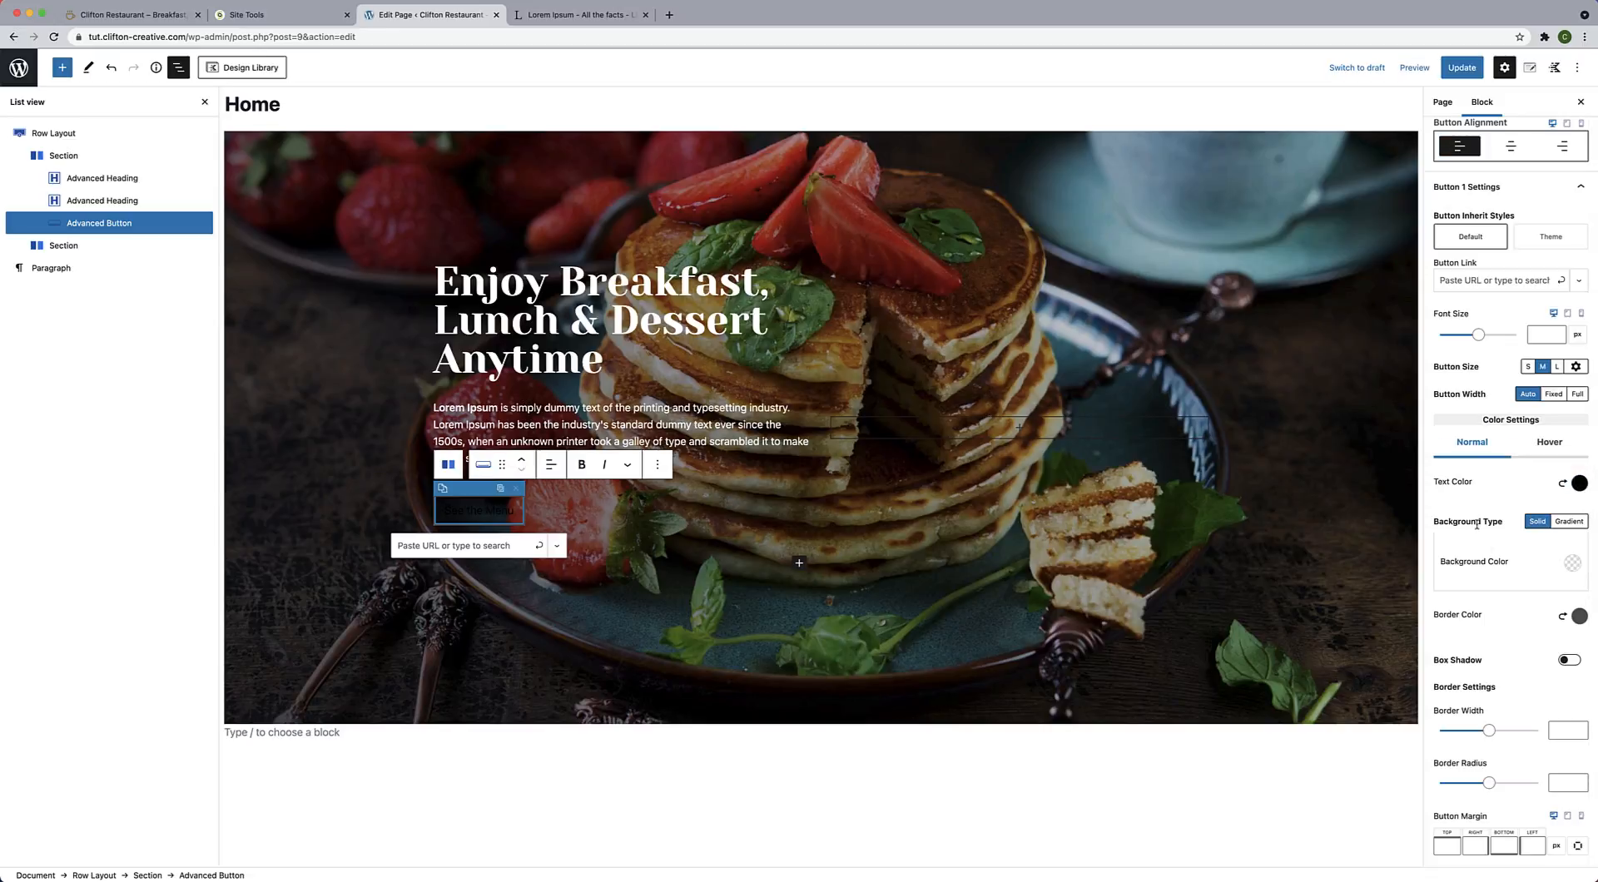
Give the See the Menu button a solid orange background in its normal state, hex EA8E10.
left_click(1573, 565)
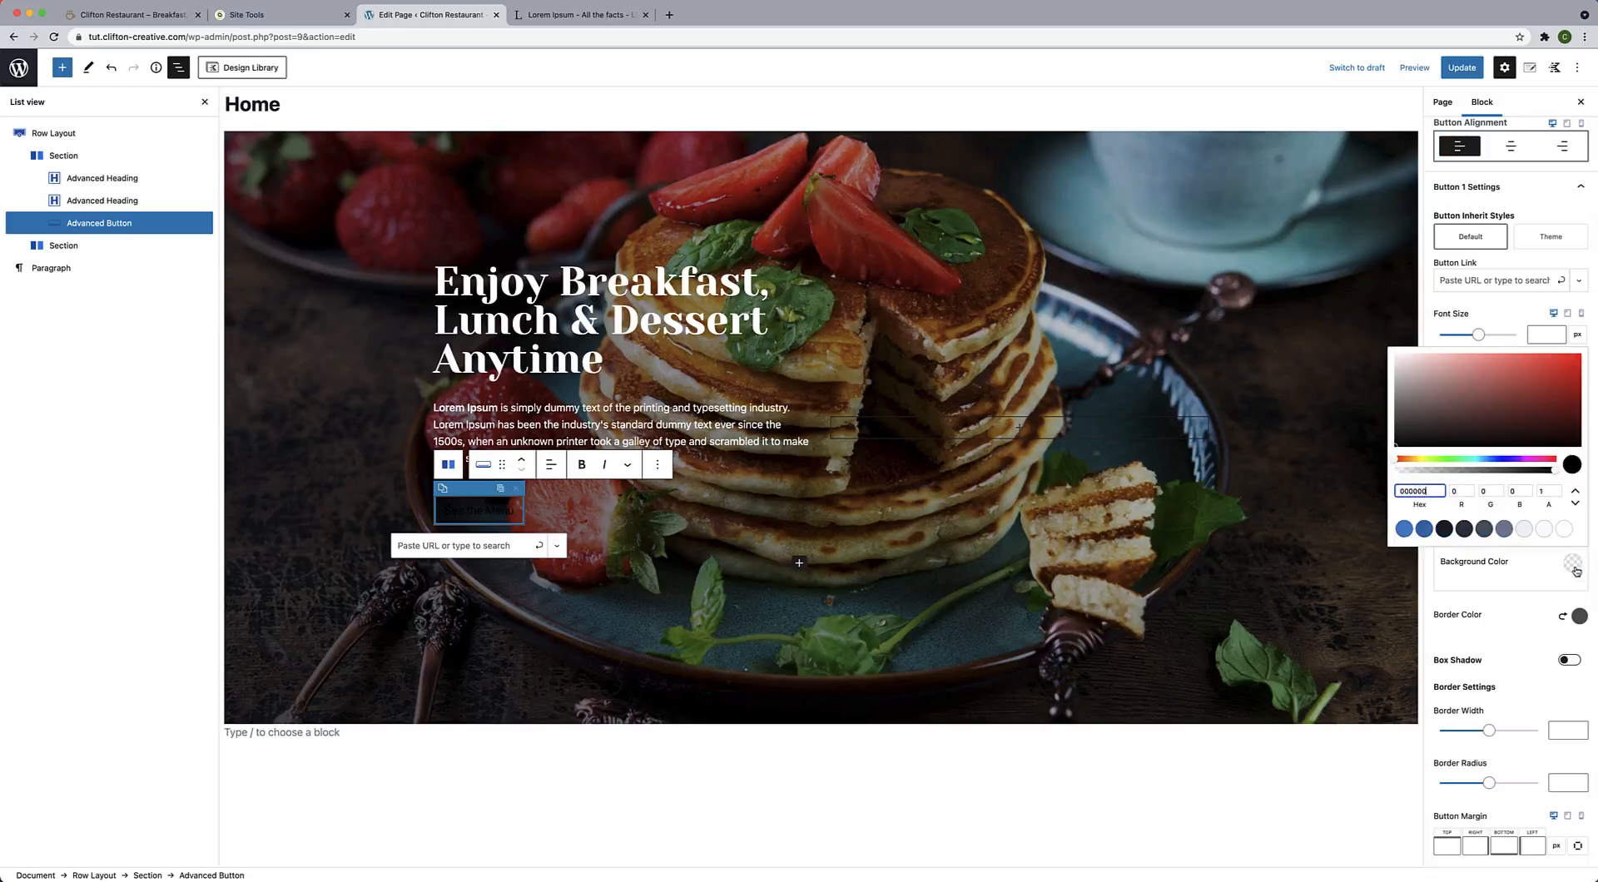
left_click(1412, 459)
left_click_drag(1413, 461, 1408, 458)
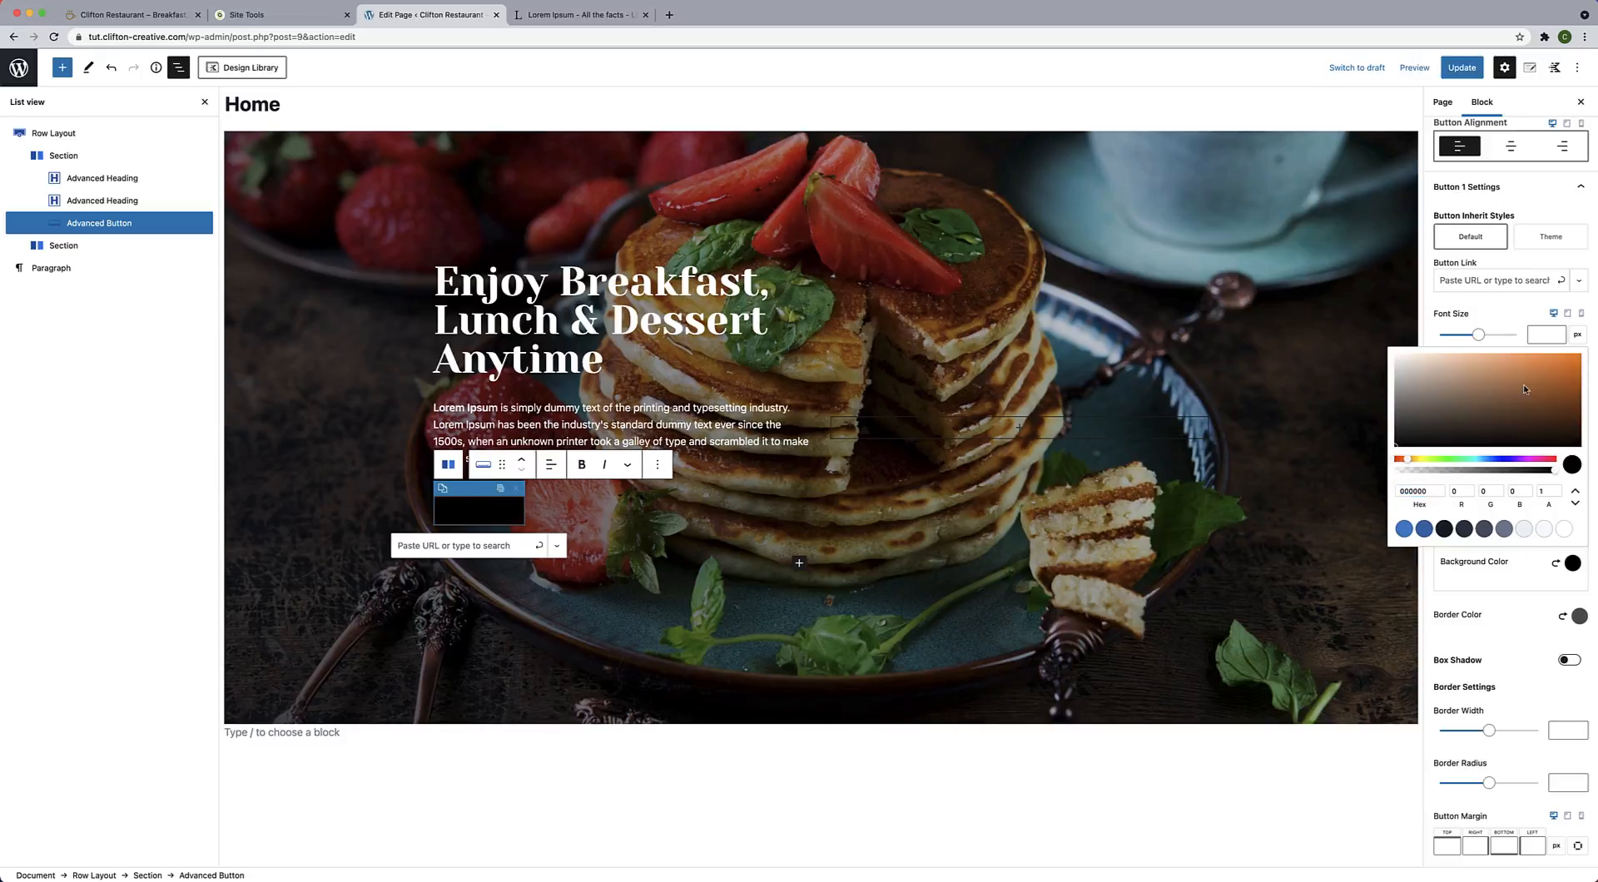
left_click_drag(1525, 388, 1547, 362)
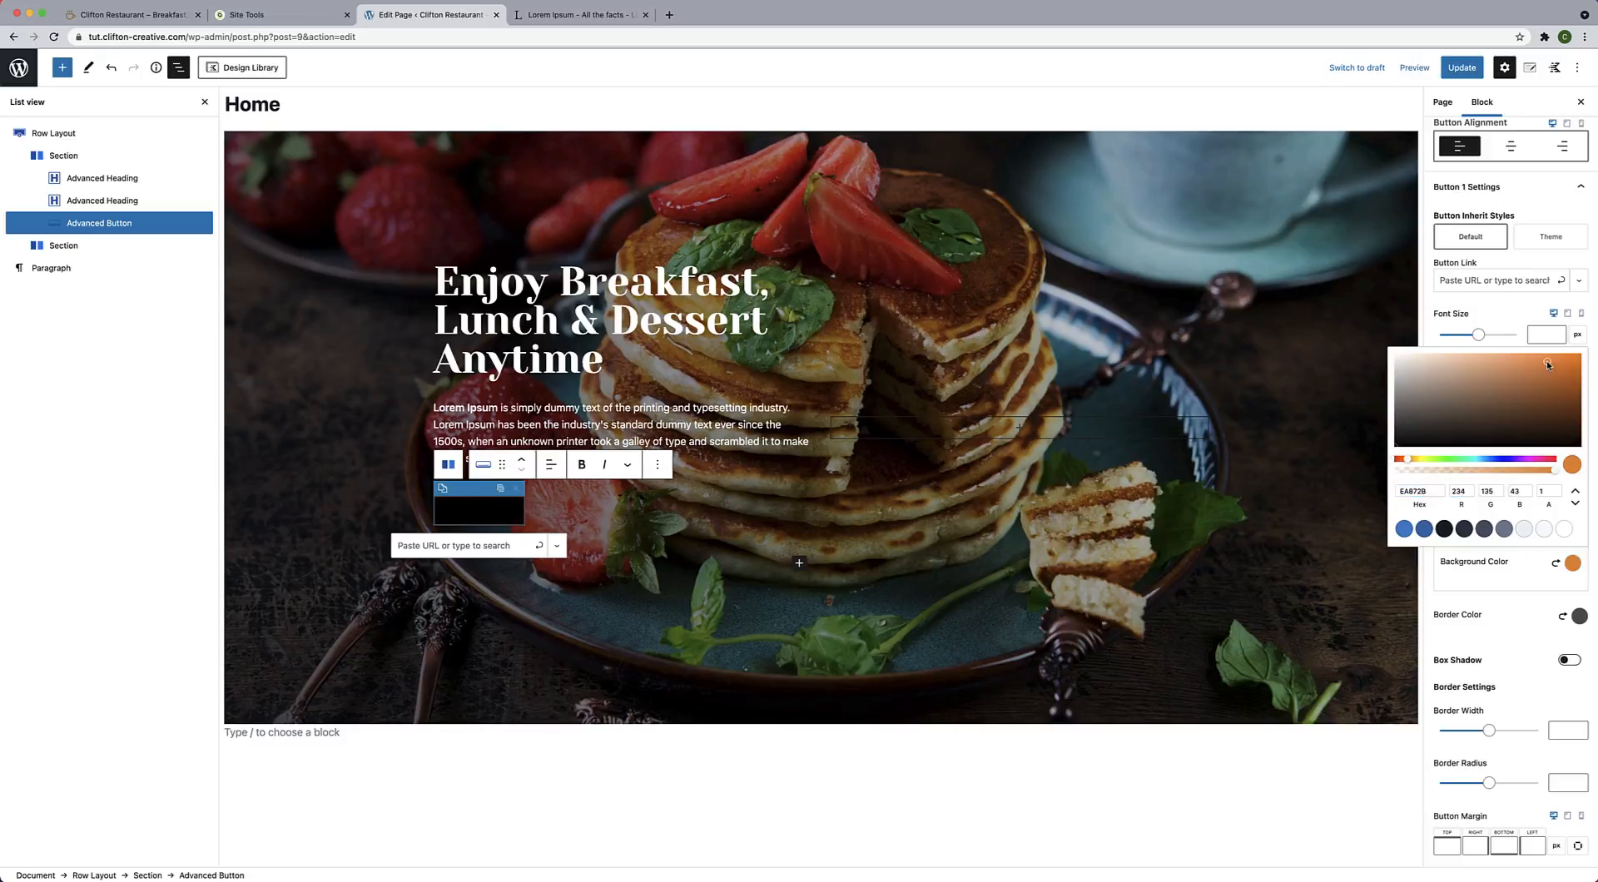
left_click(1429, 492)
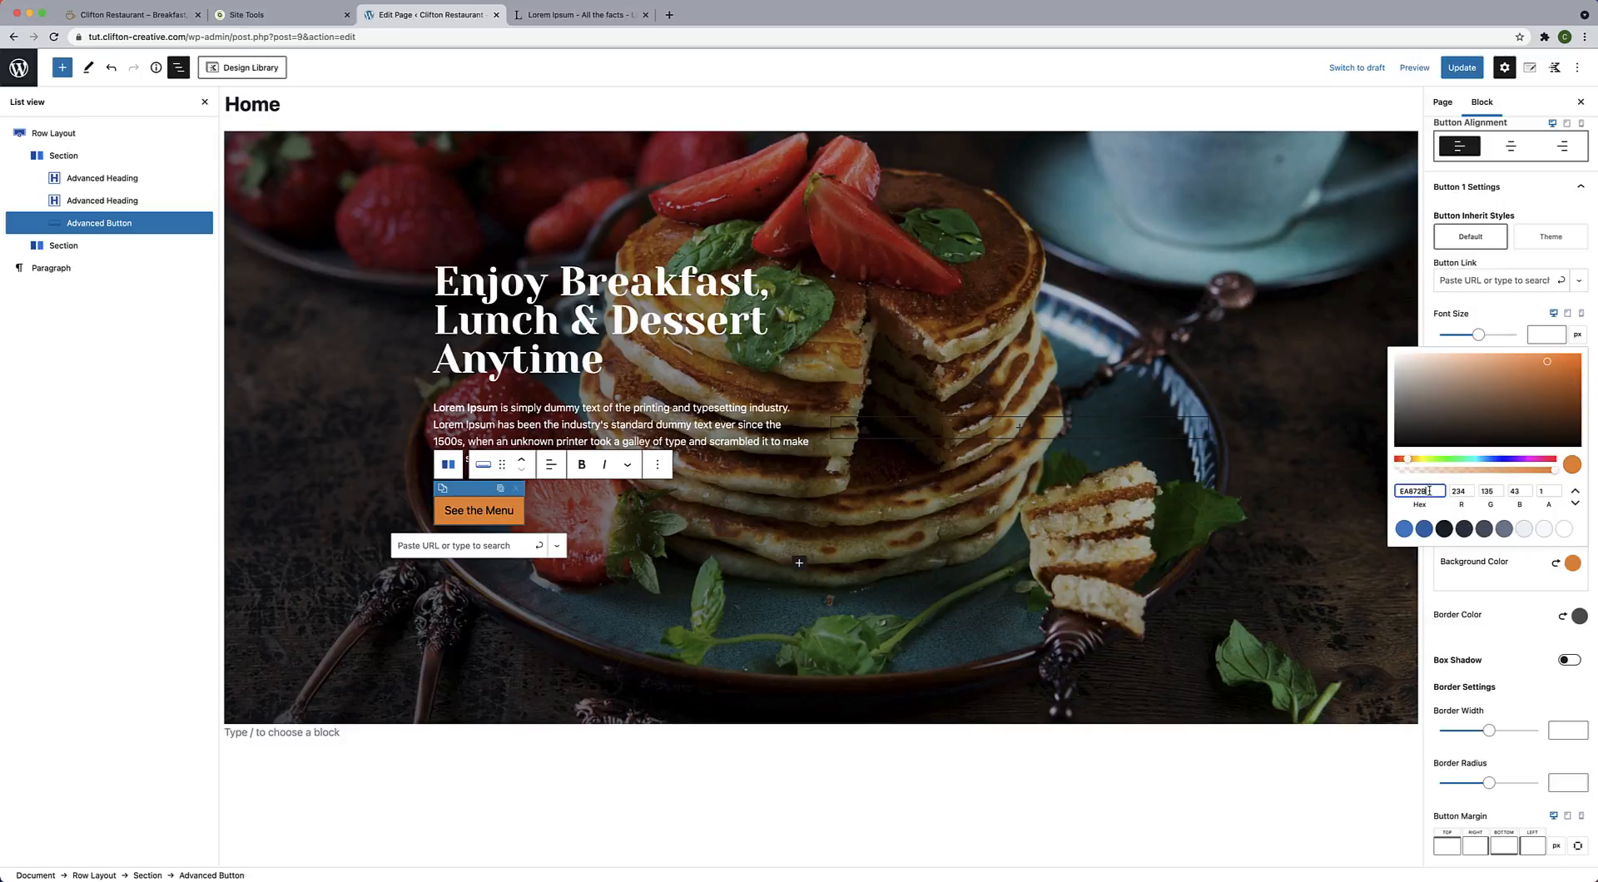
double_click(1429, 491)
type("W")
type("E")
type("A8E")
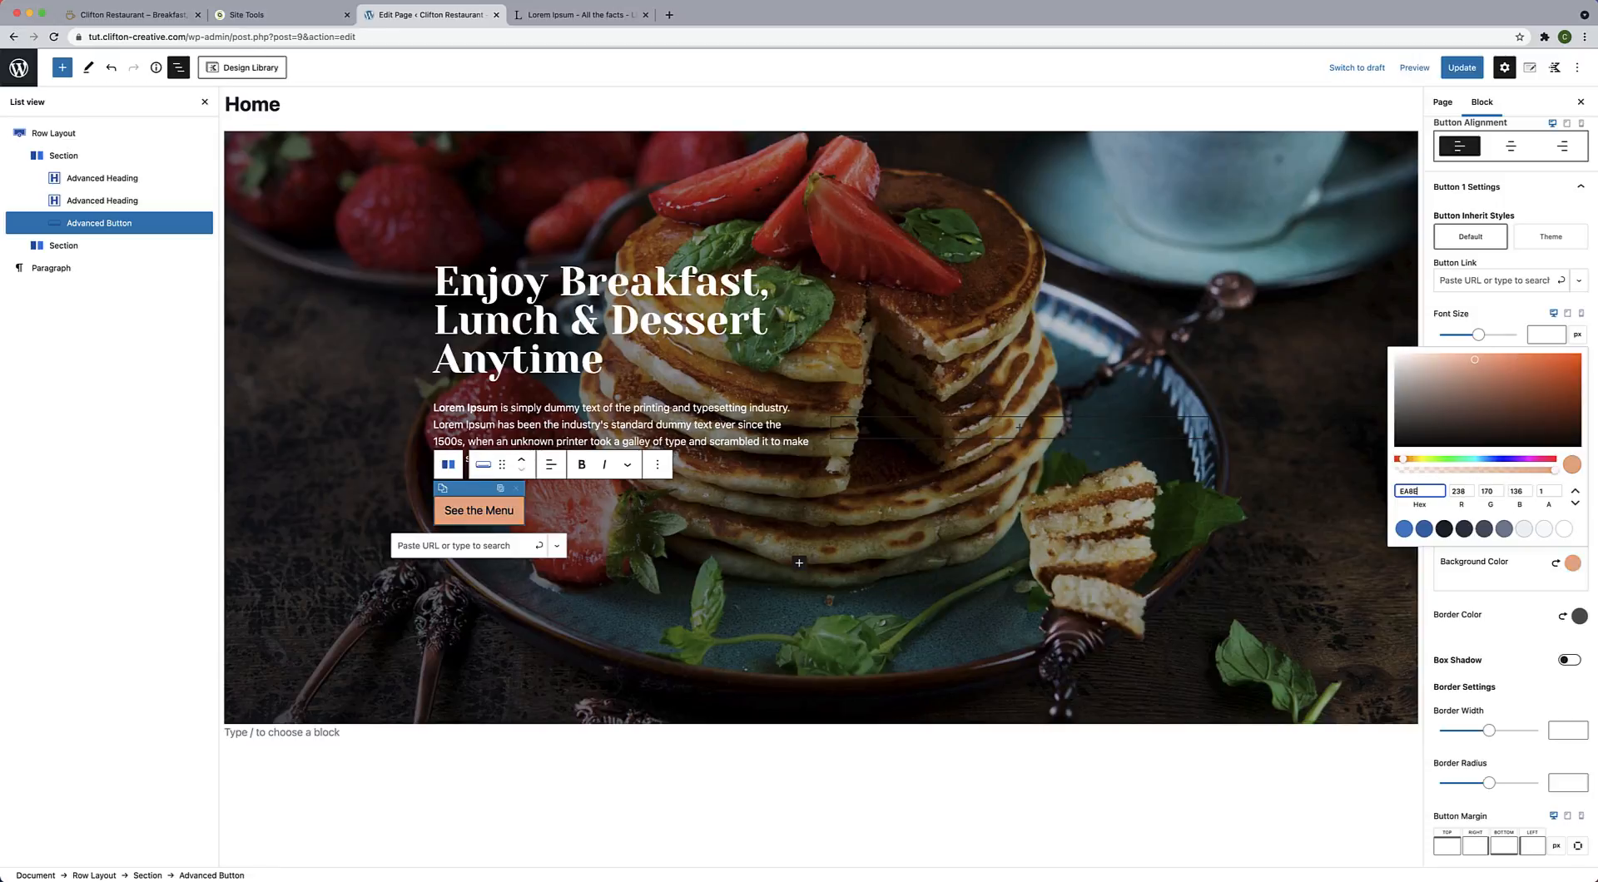
type("10")
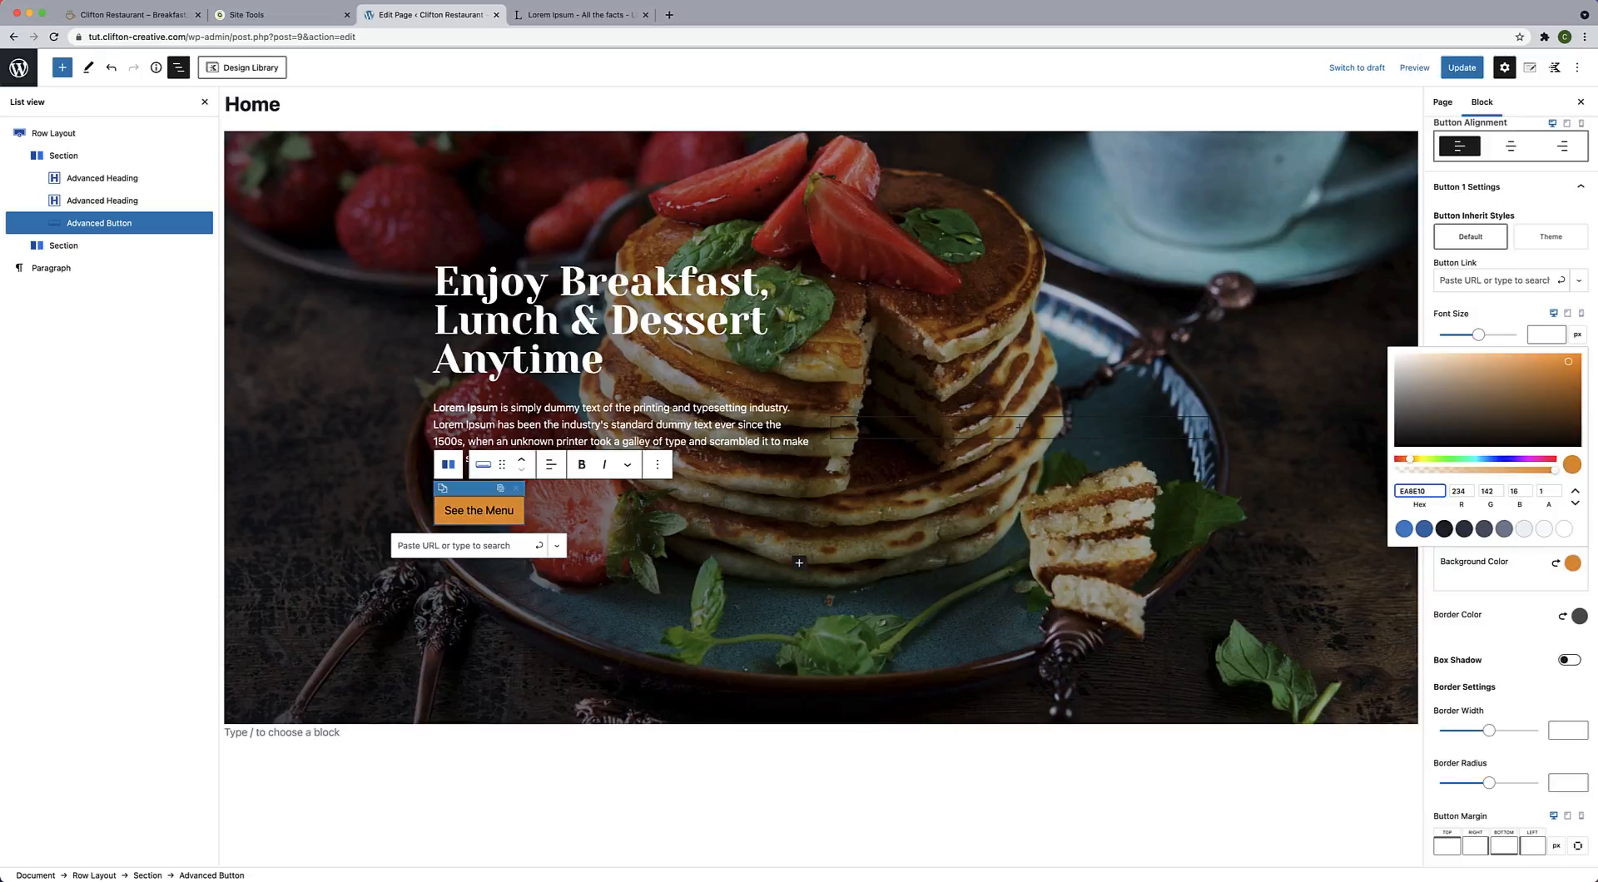
left_click(1456, 609)
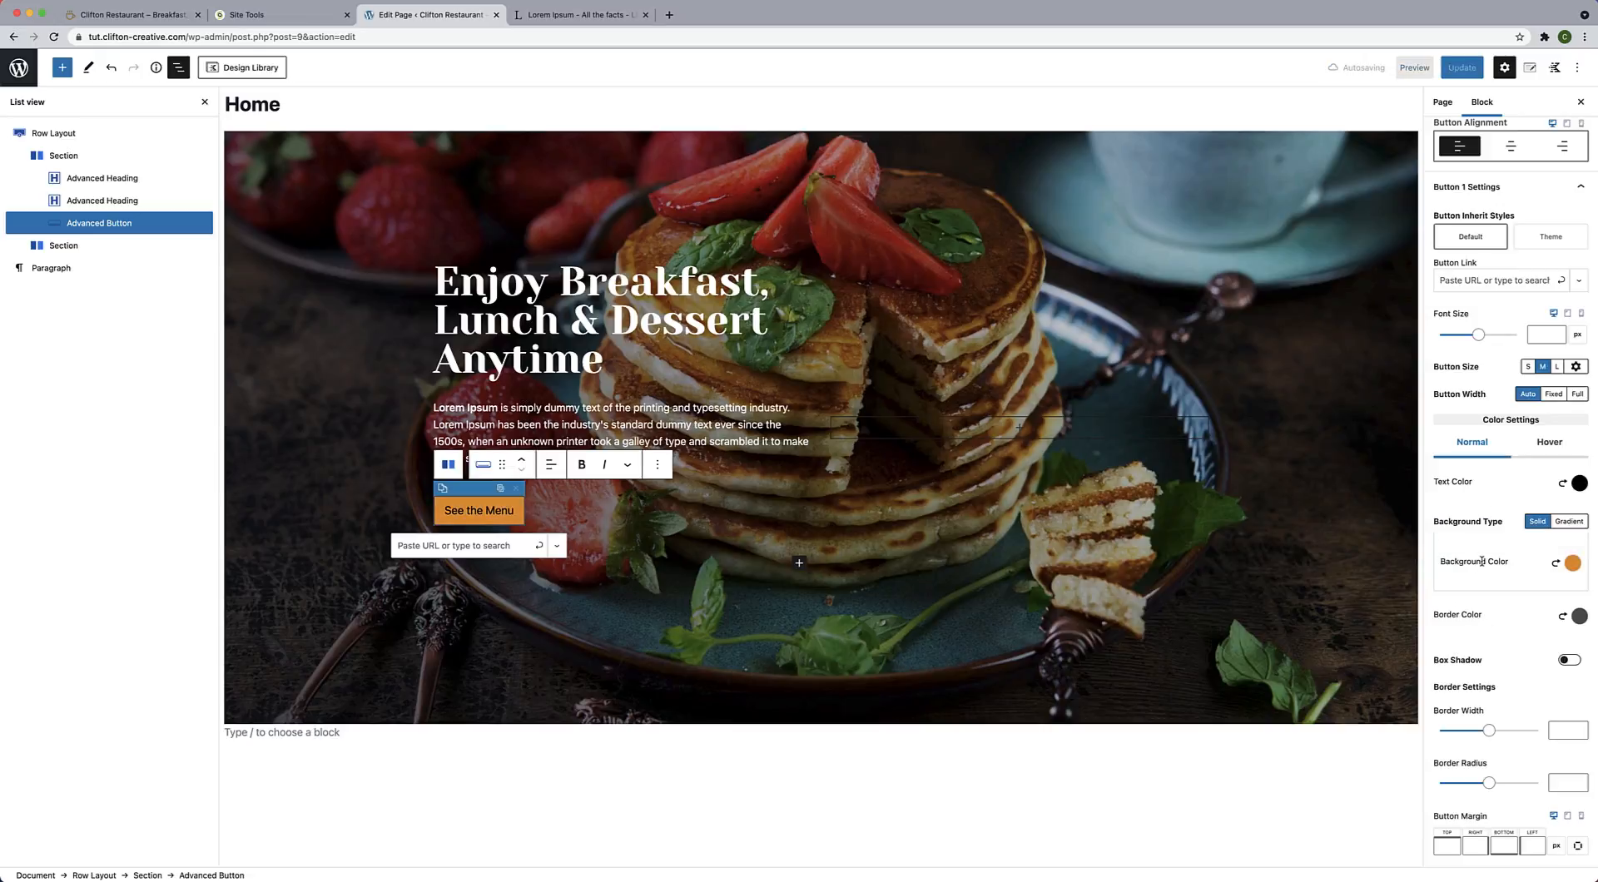
Set the button's hover background color to hex EA8E10.
scroll(1482, 562, "down", 2)
scroll(1482, 565, "down", 1)
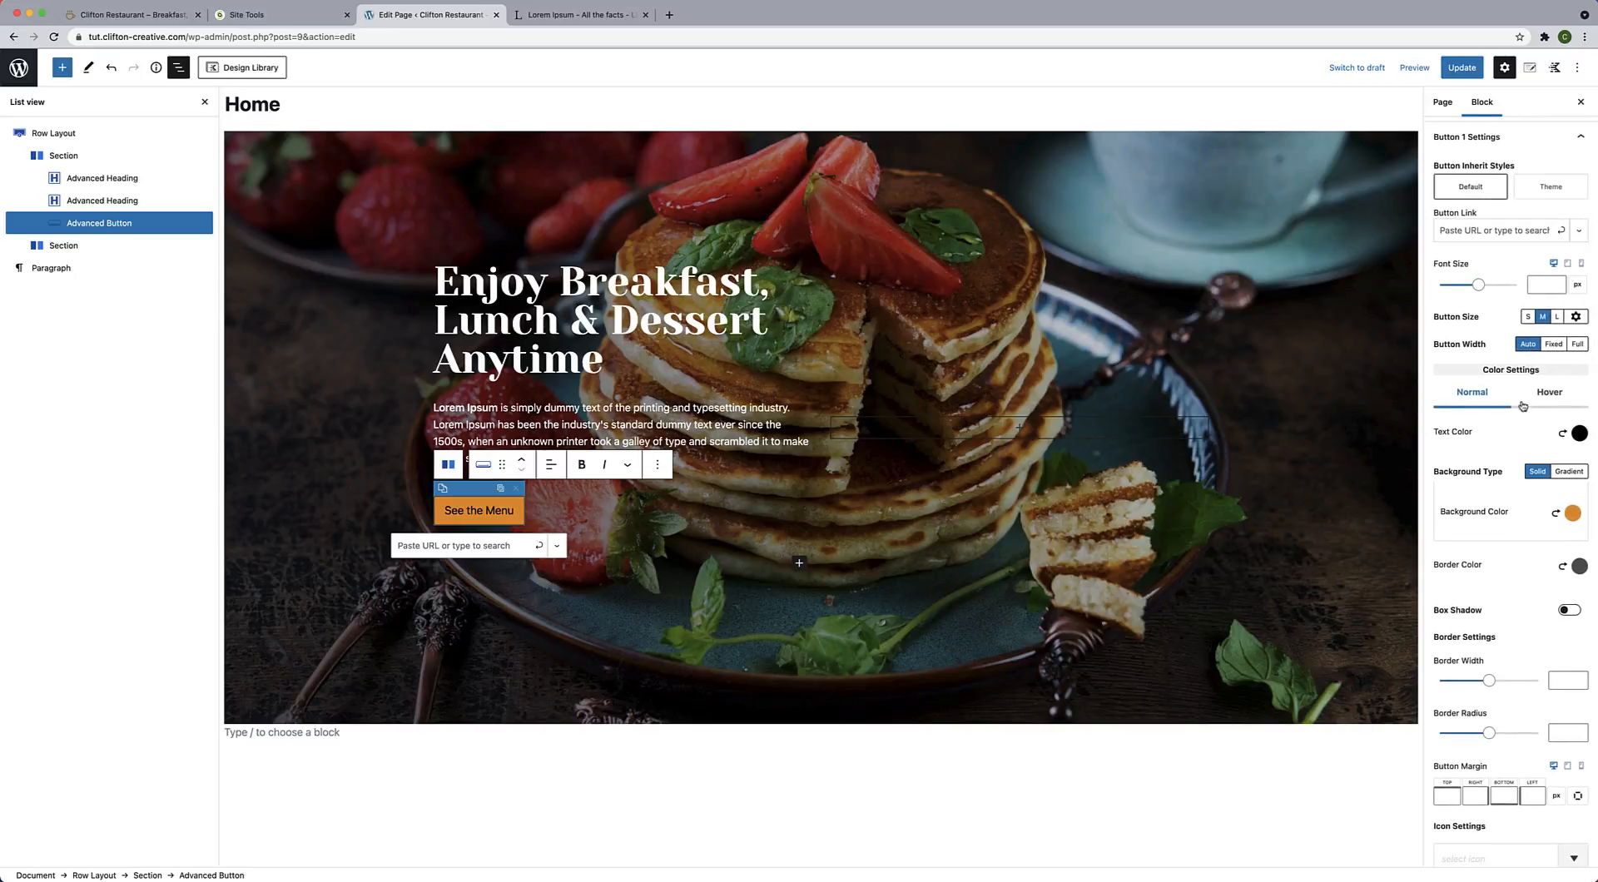
left_click(1551, 400)
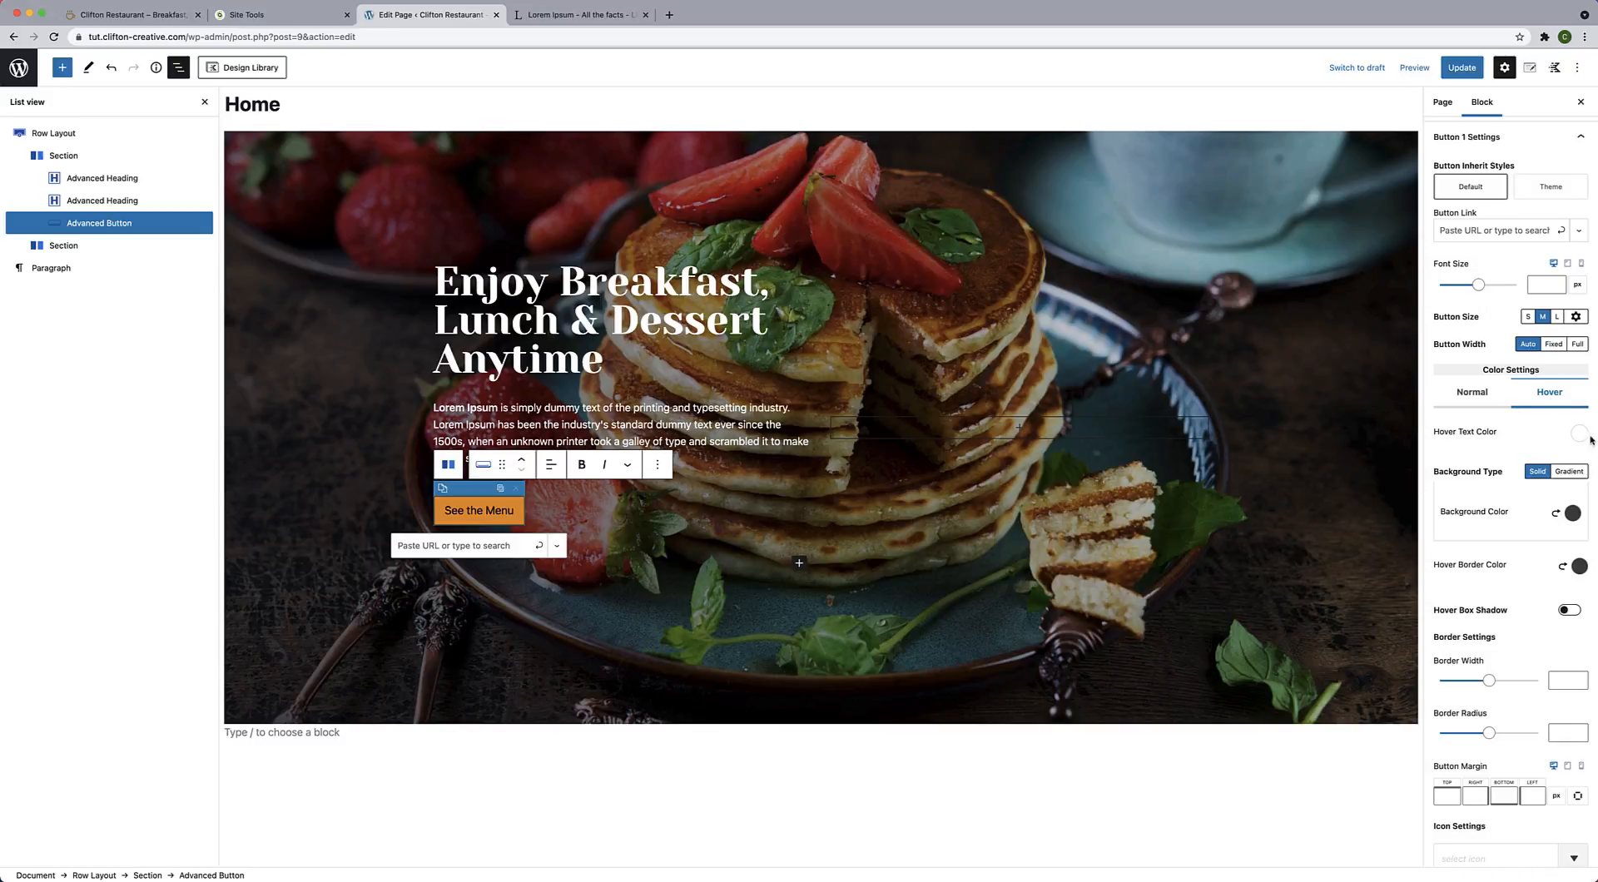
left_click(1573, 512)
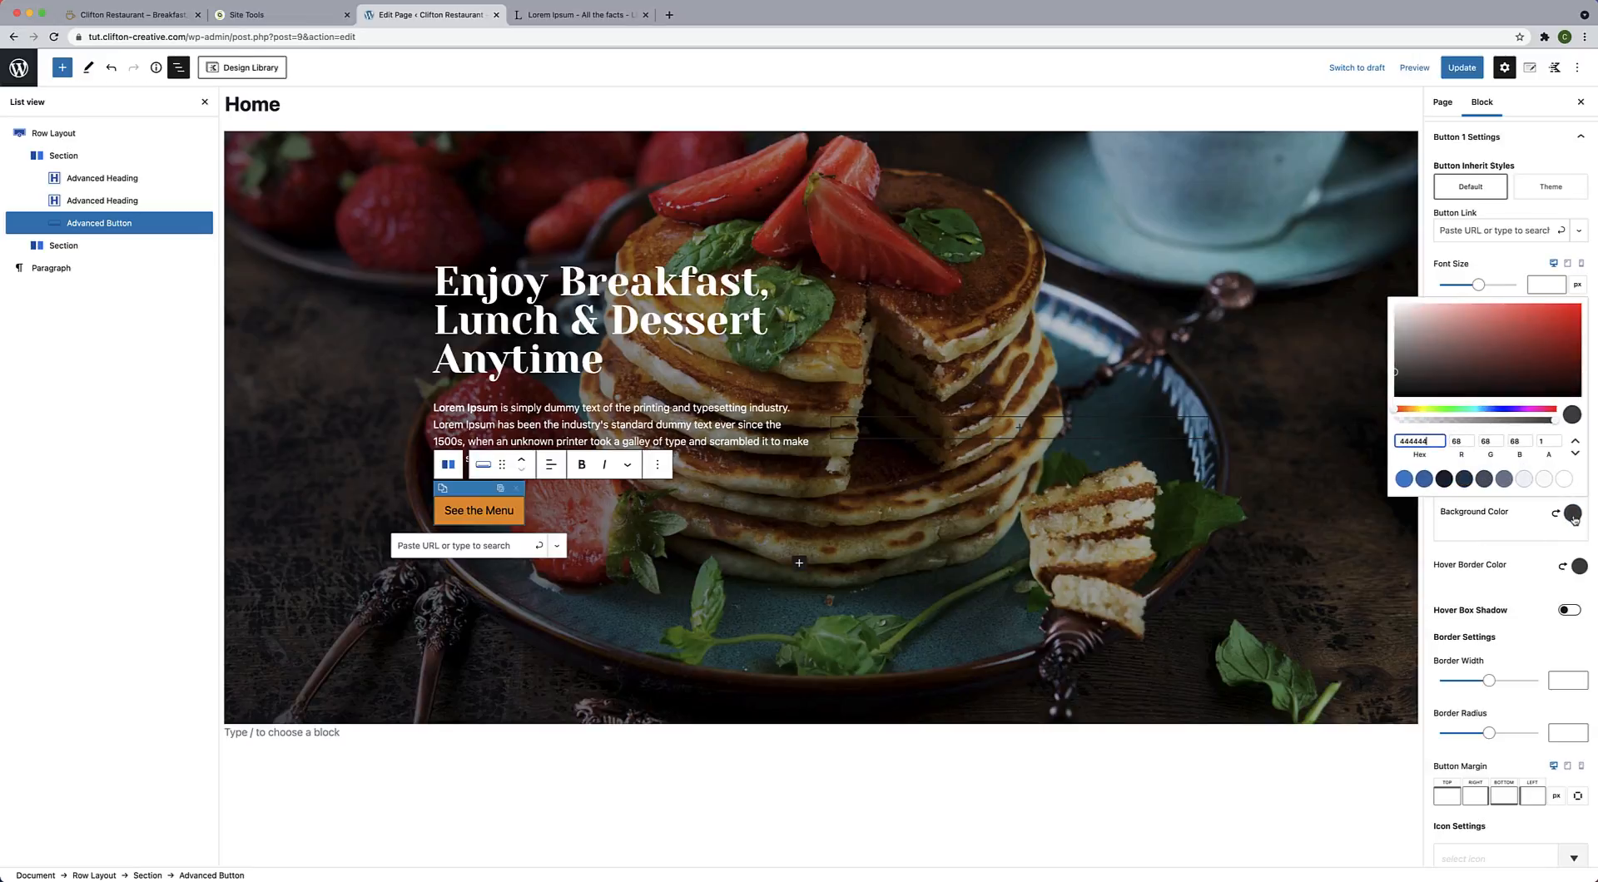
left_click_drag(1436, 439, 1343, 441)
type("EA8E")
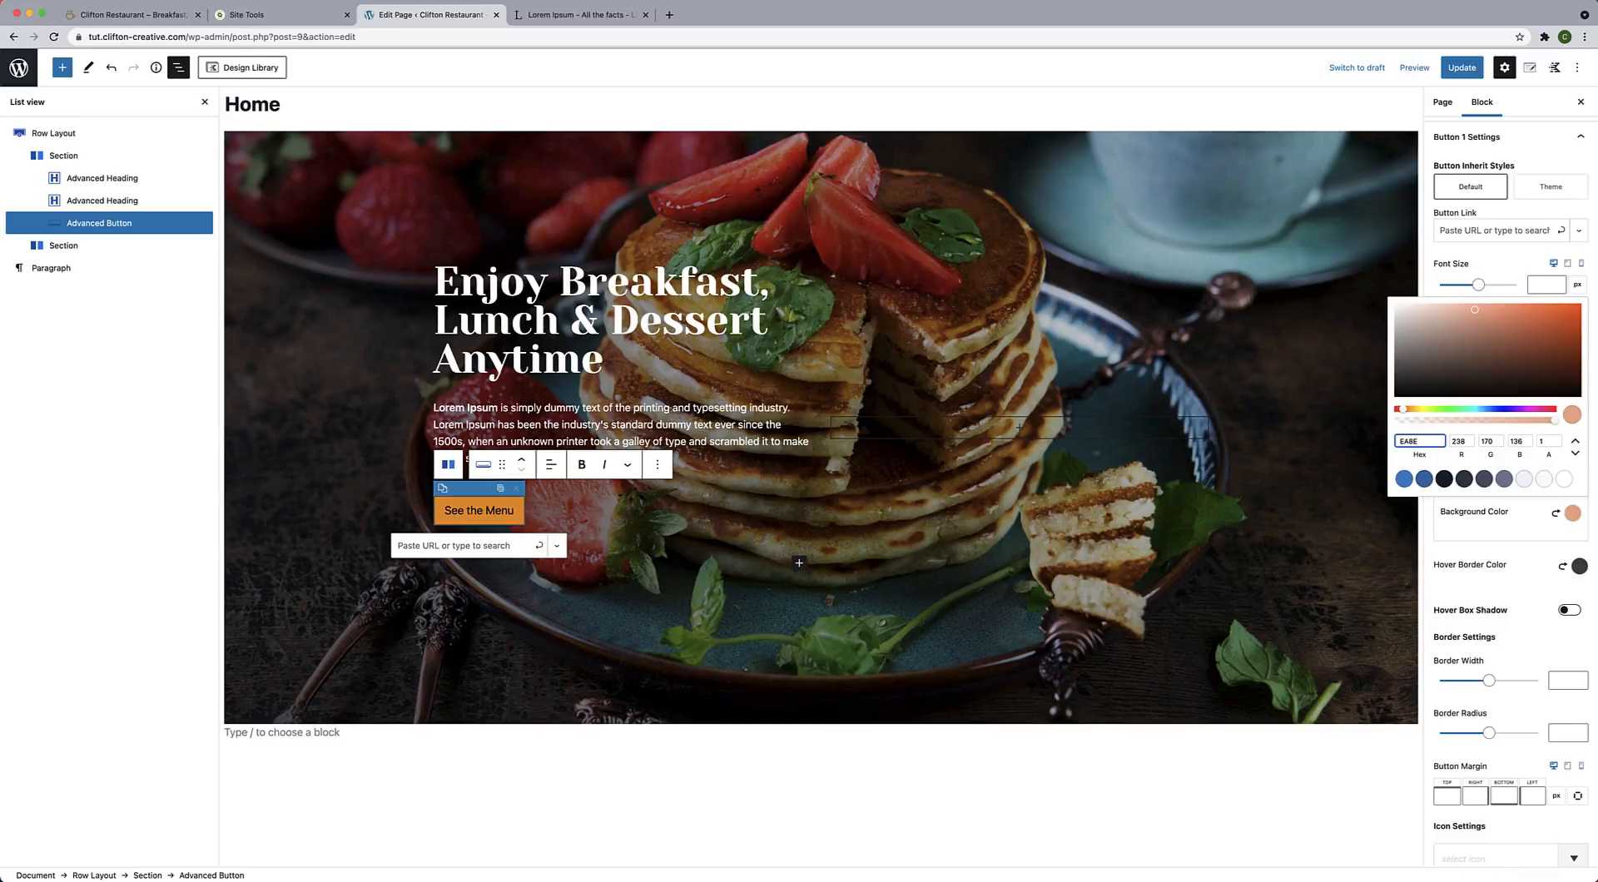
type("10")
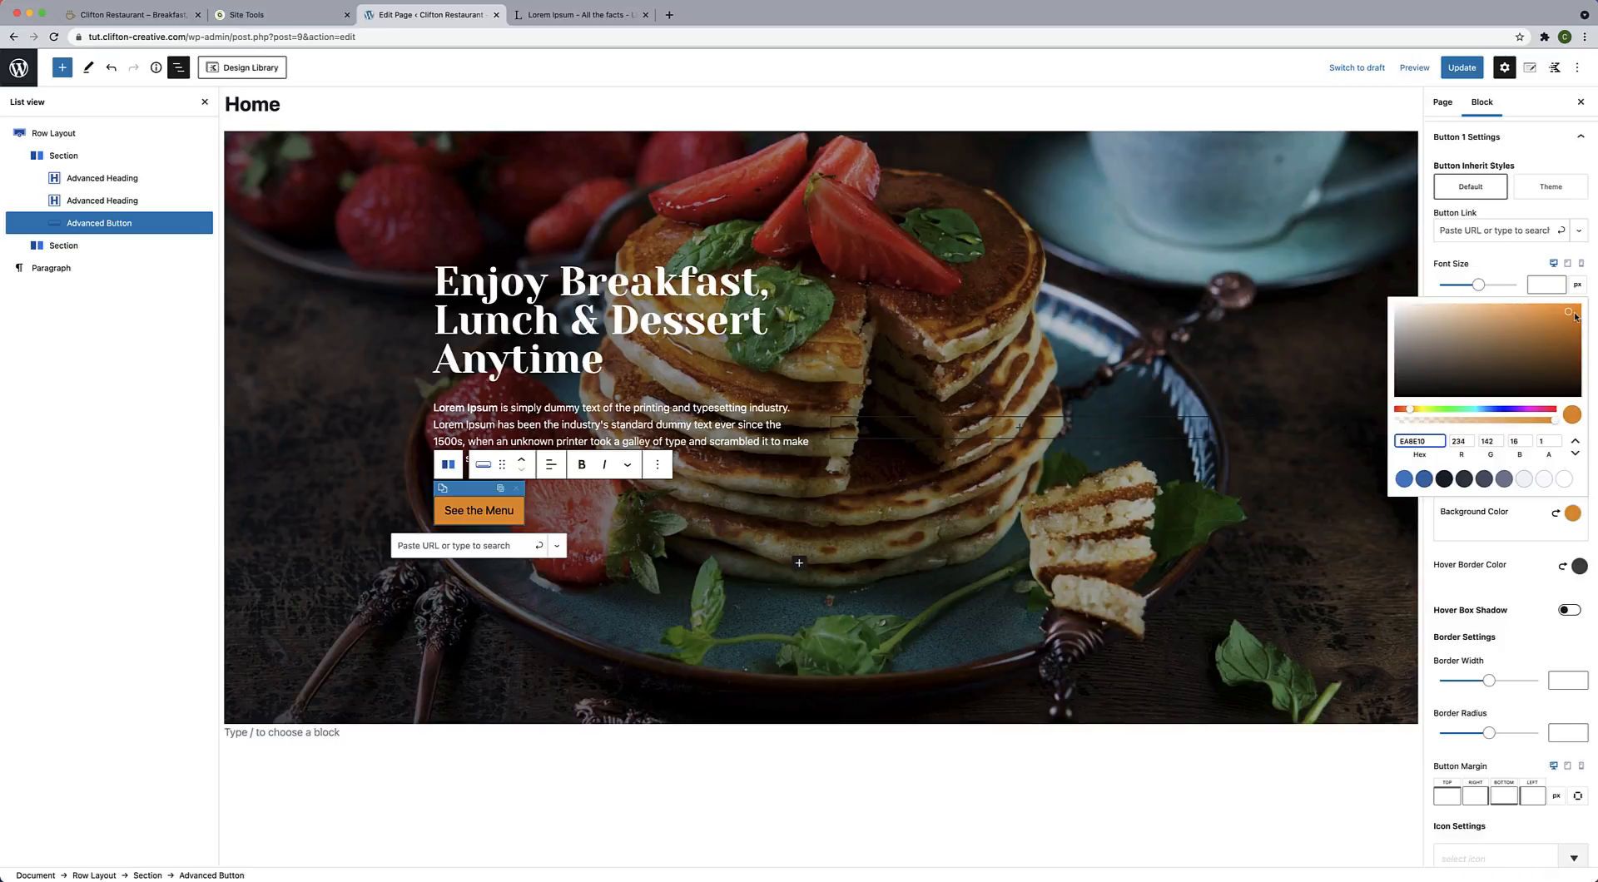
Brighten the See the Menu button's hover background color to the more saturated orange FF9300.
left_click_drag(1572, 313, 1594, 297)
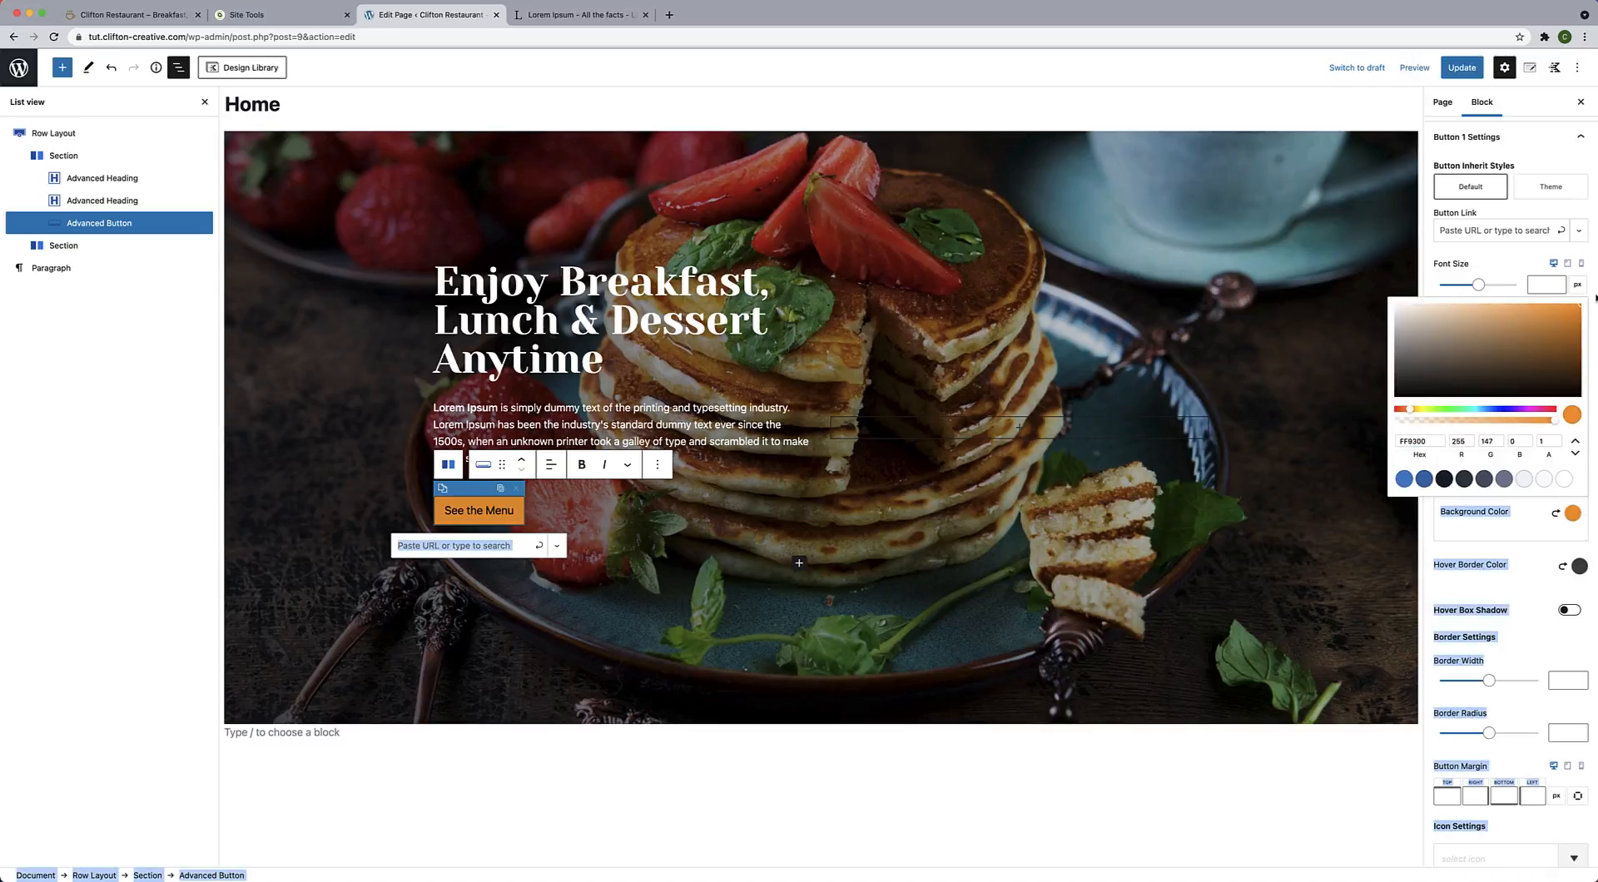
left_click(1463, 561)
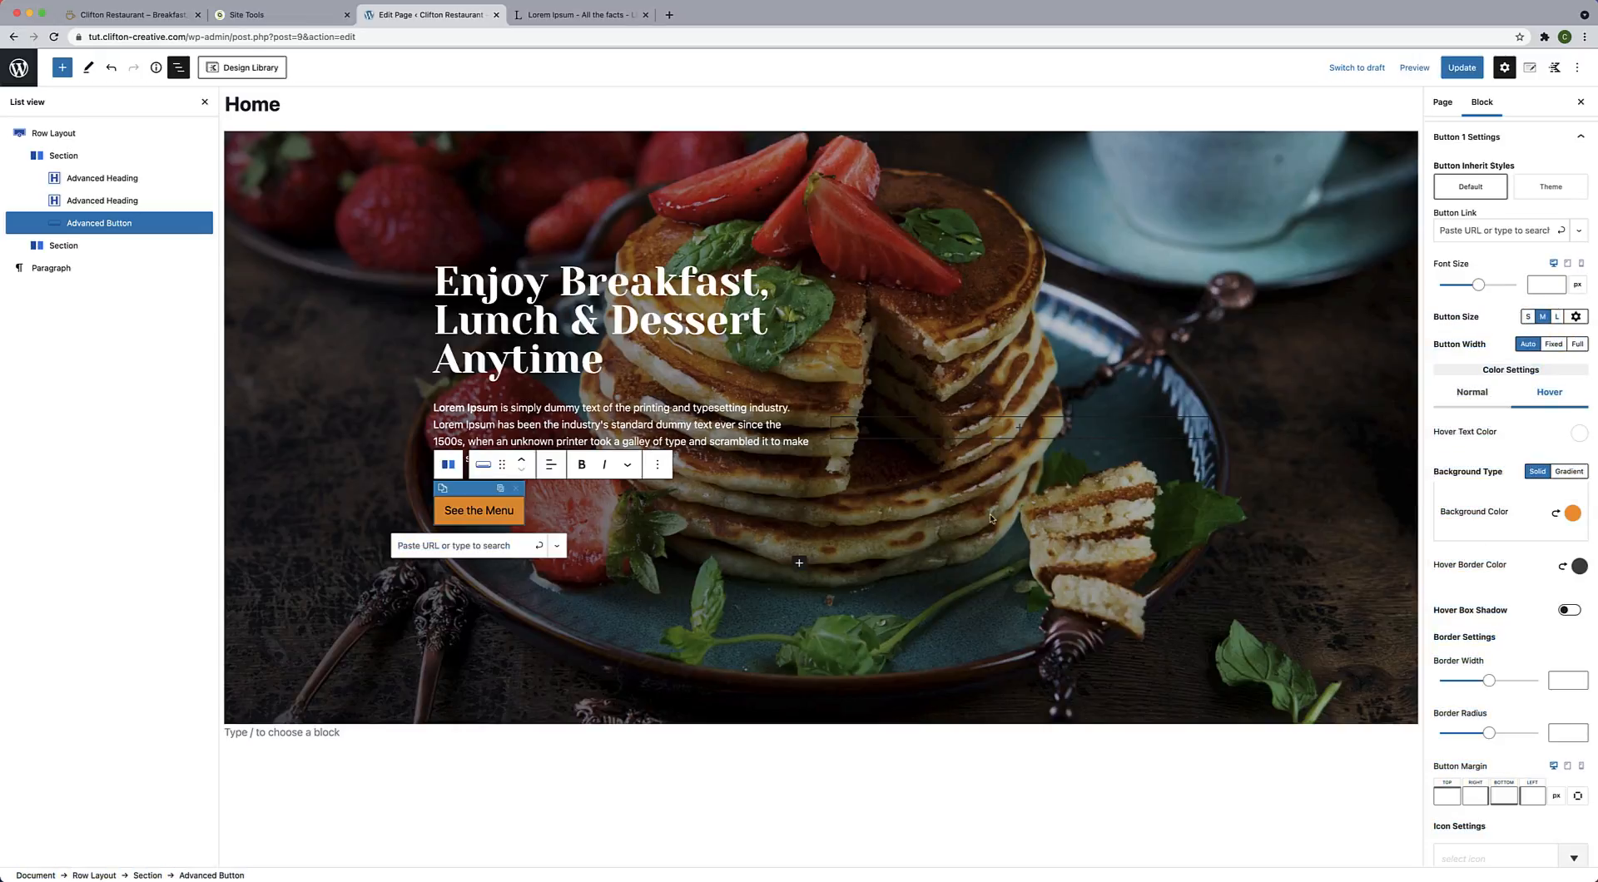
left_click(742, 633)
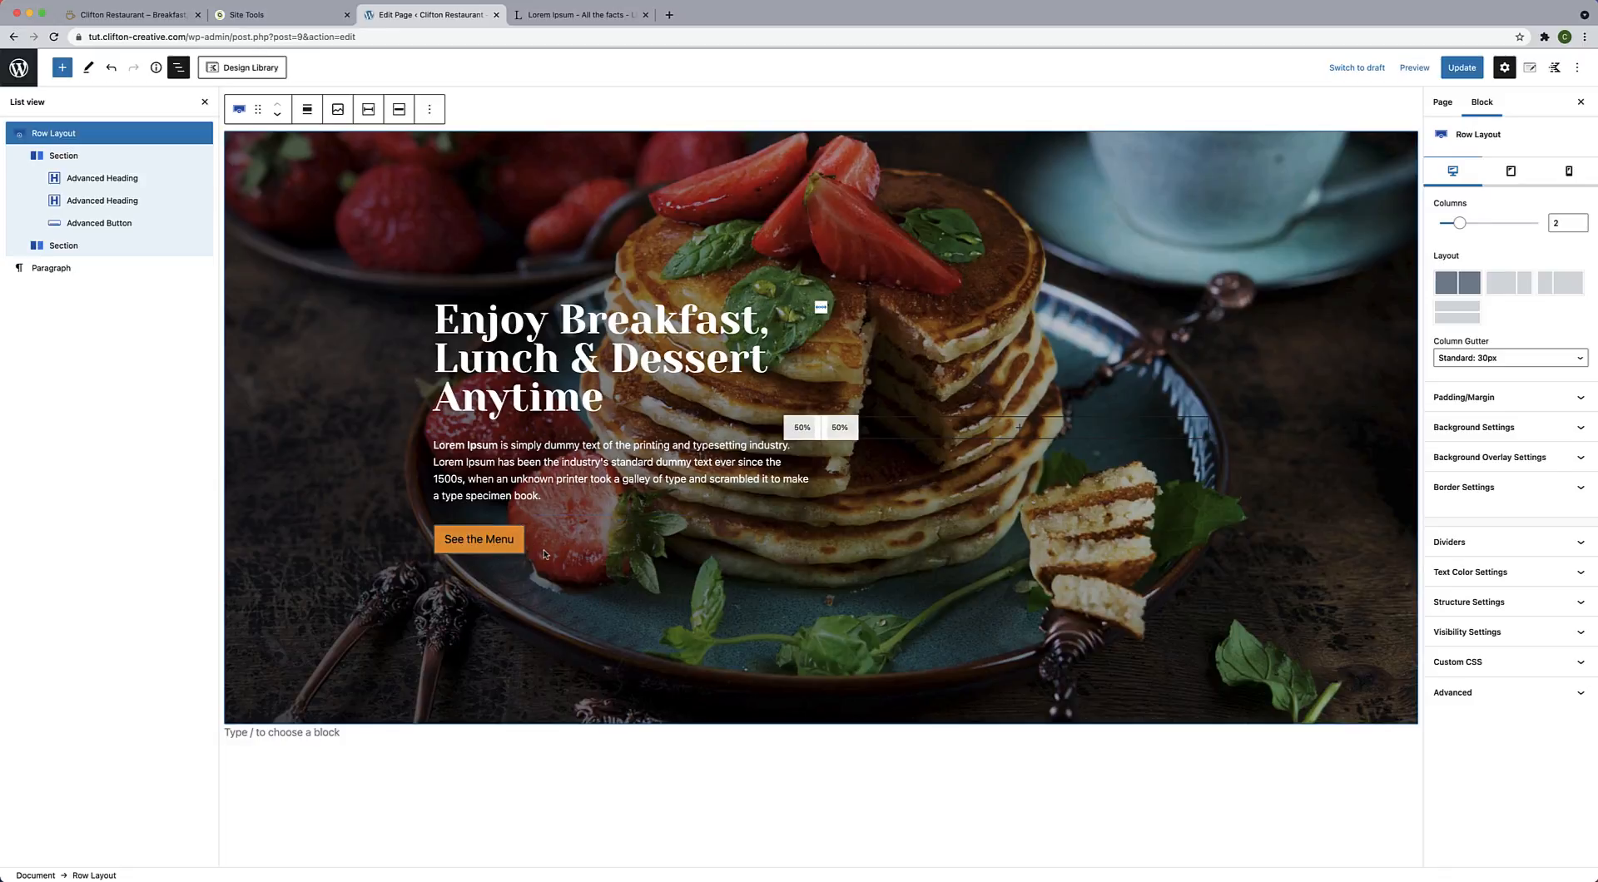
Make the See the Menu button's normal border color fully transparent by setting its alpha to 0.
left_click(482, 540)
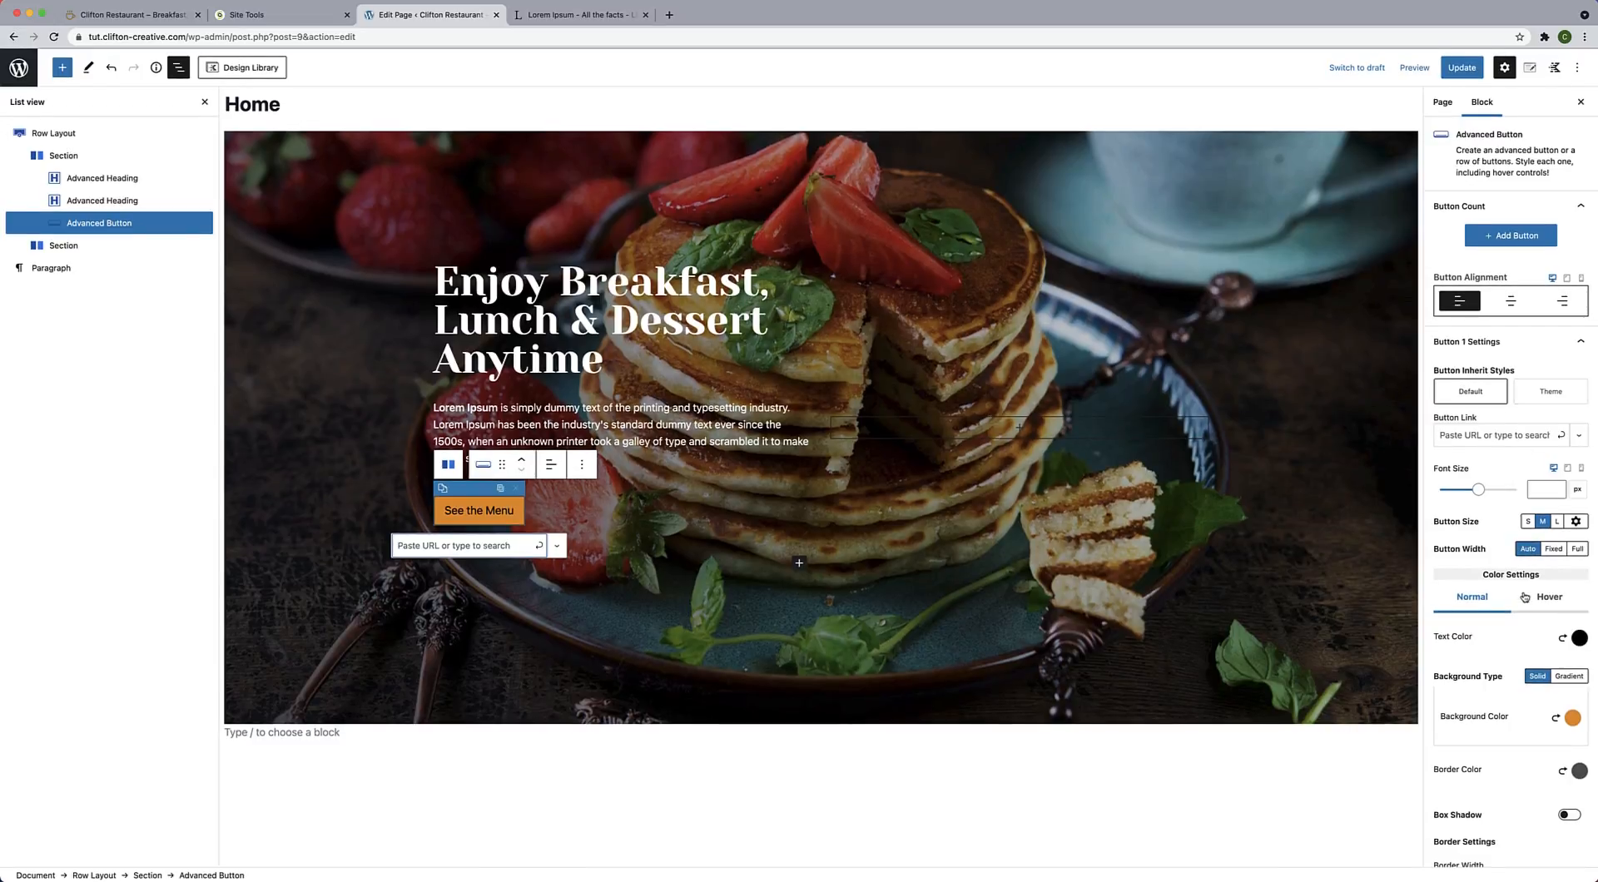
scroll(1527, 616, "down", 2)
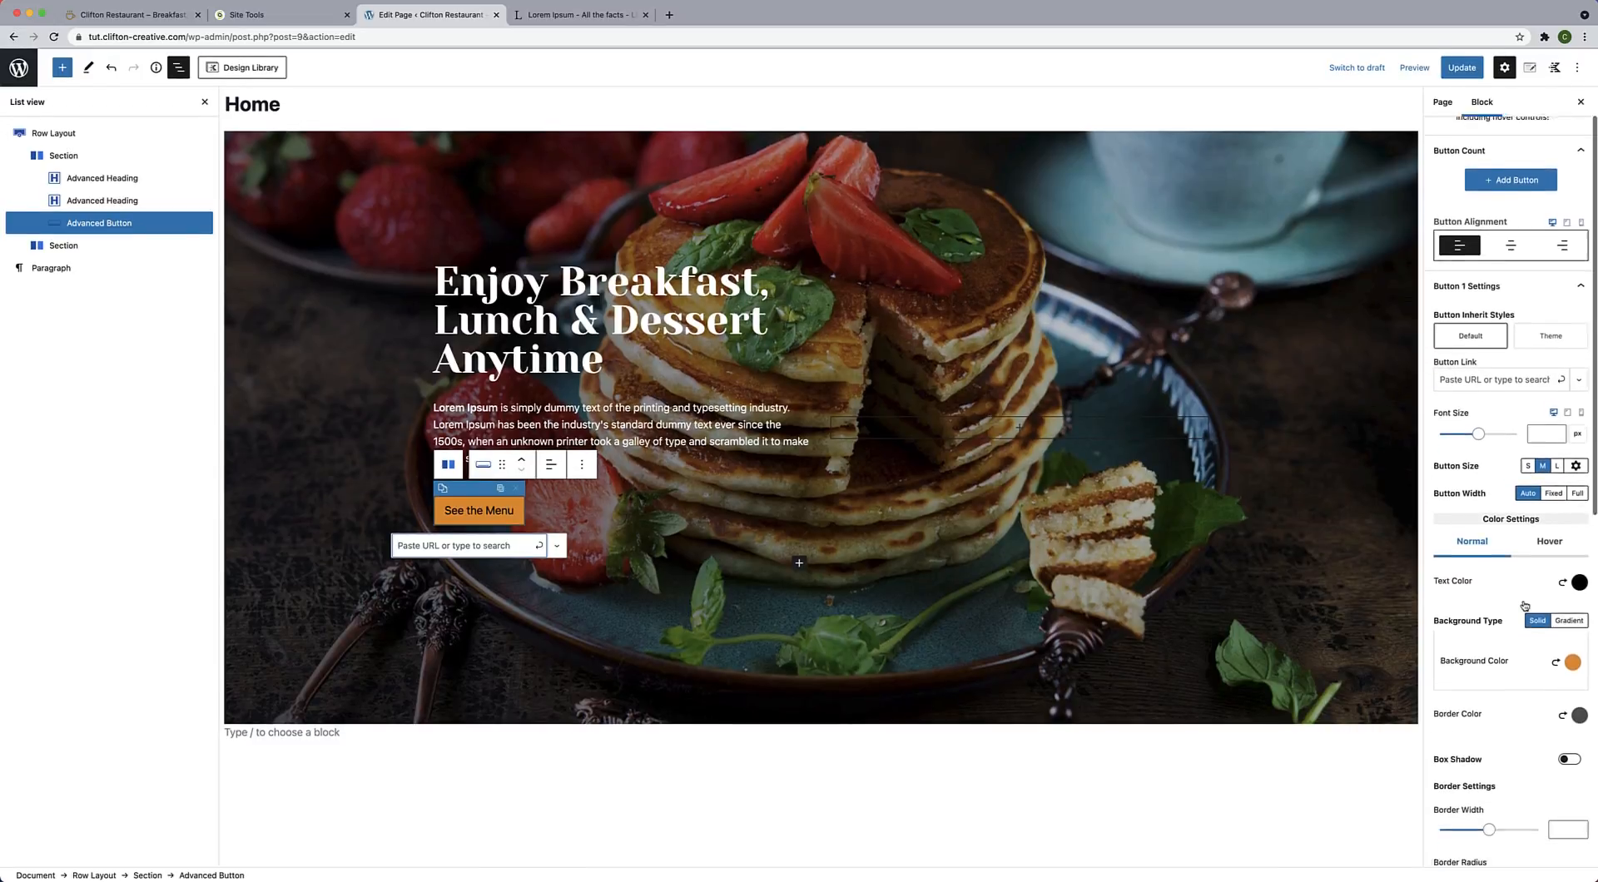
scroll(1556, 705, "down", 1)
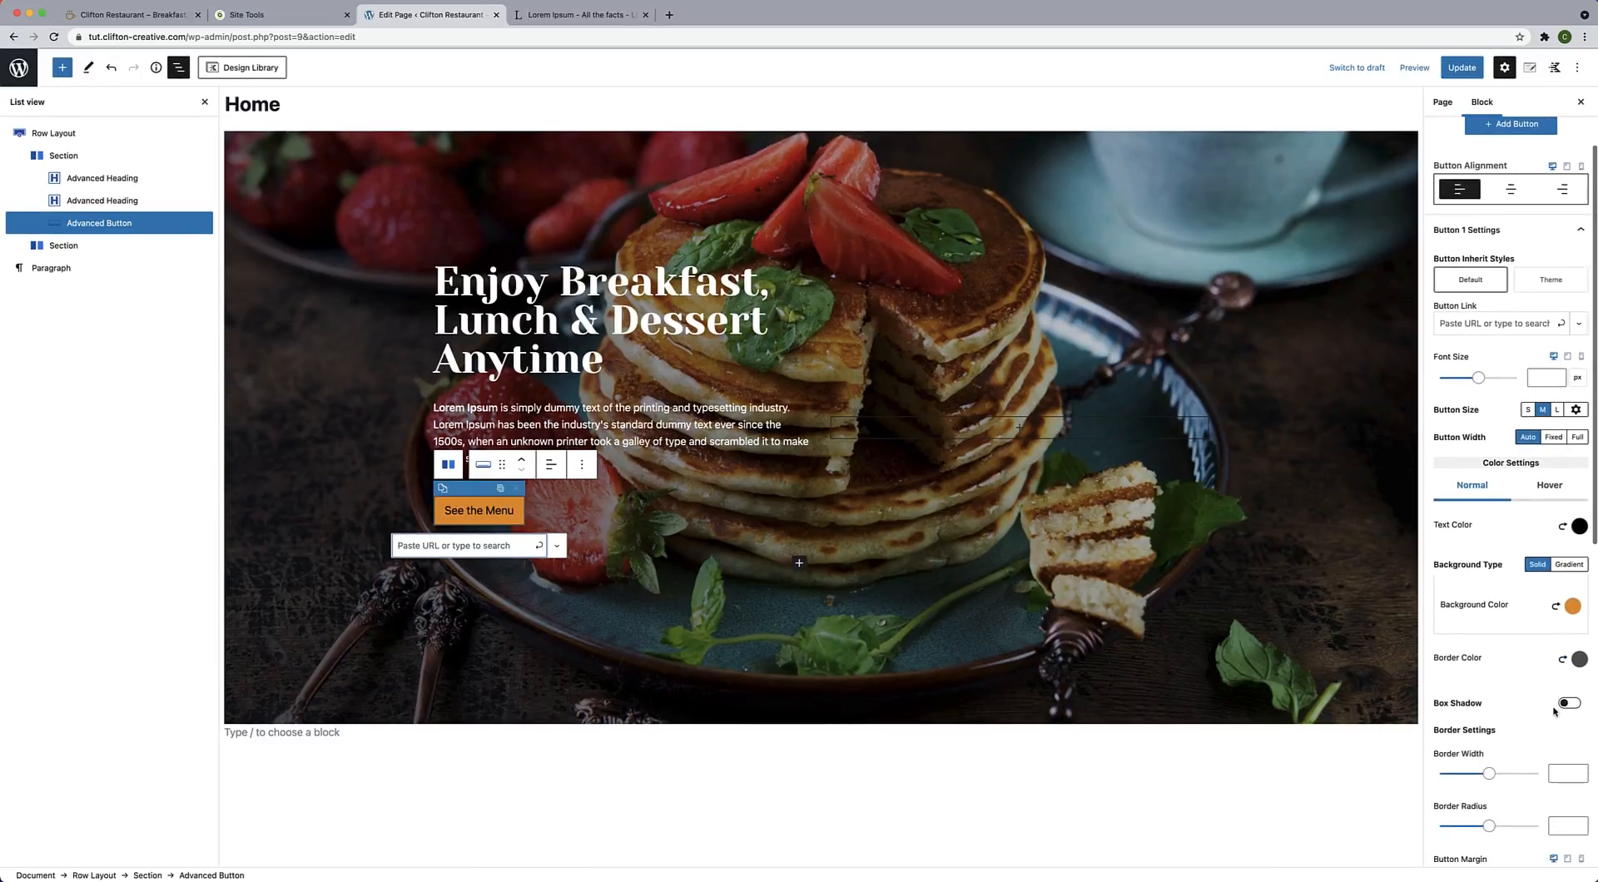
left_click(1579, 662)
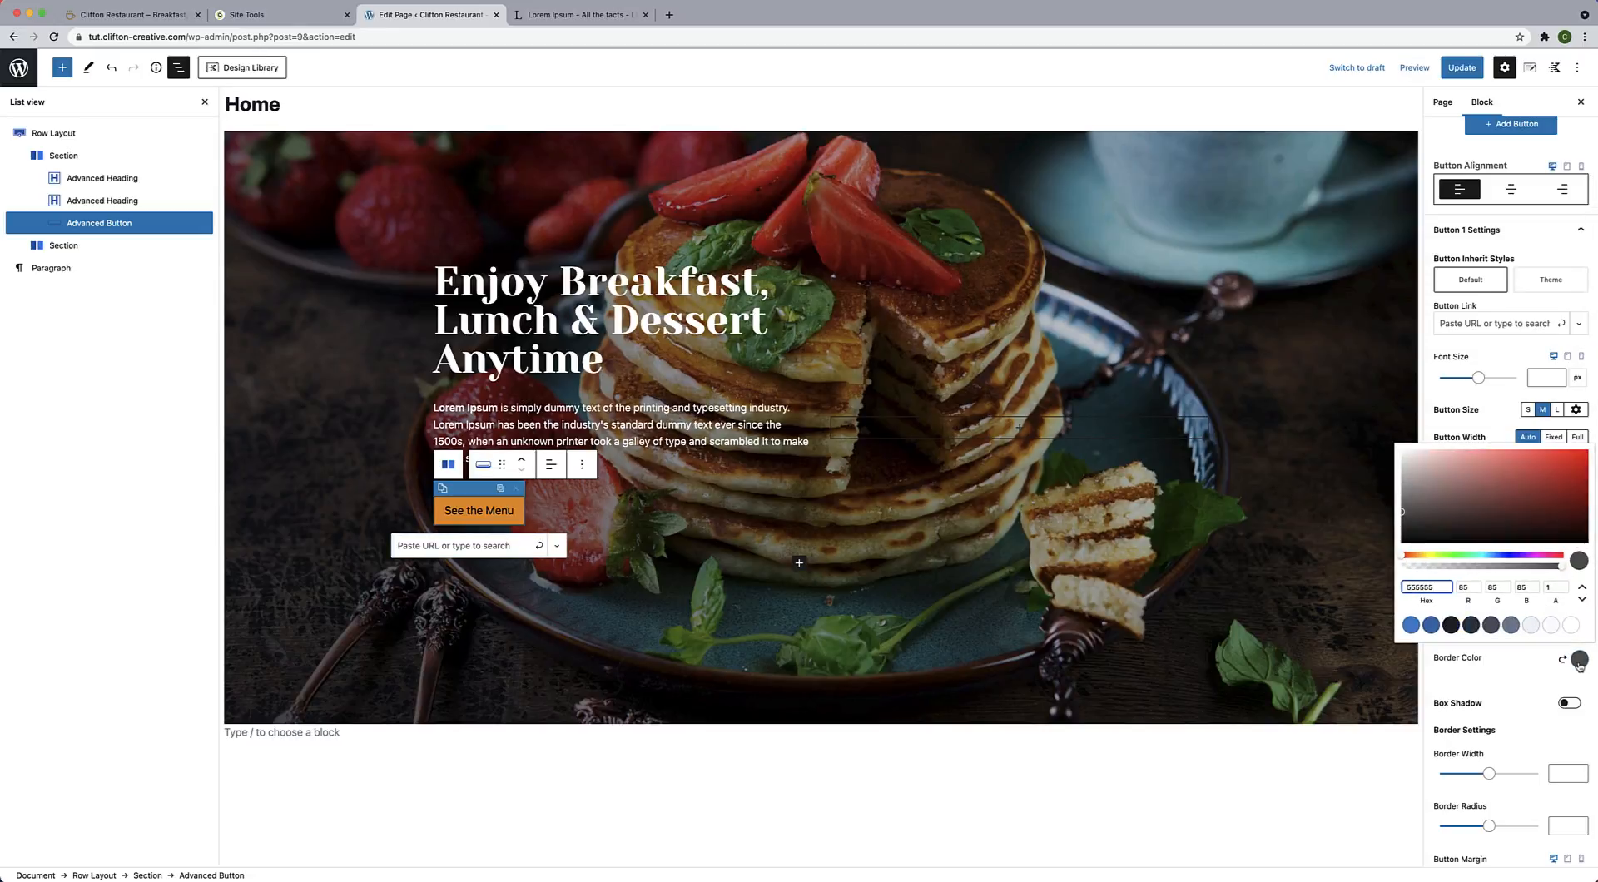
left_click(1552, 587)
key("BackSpace")
type("0")
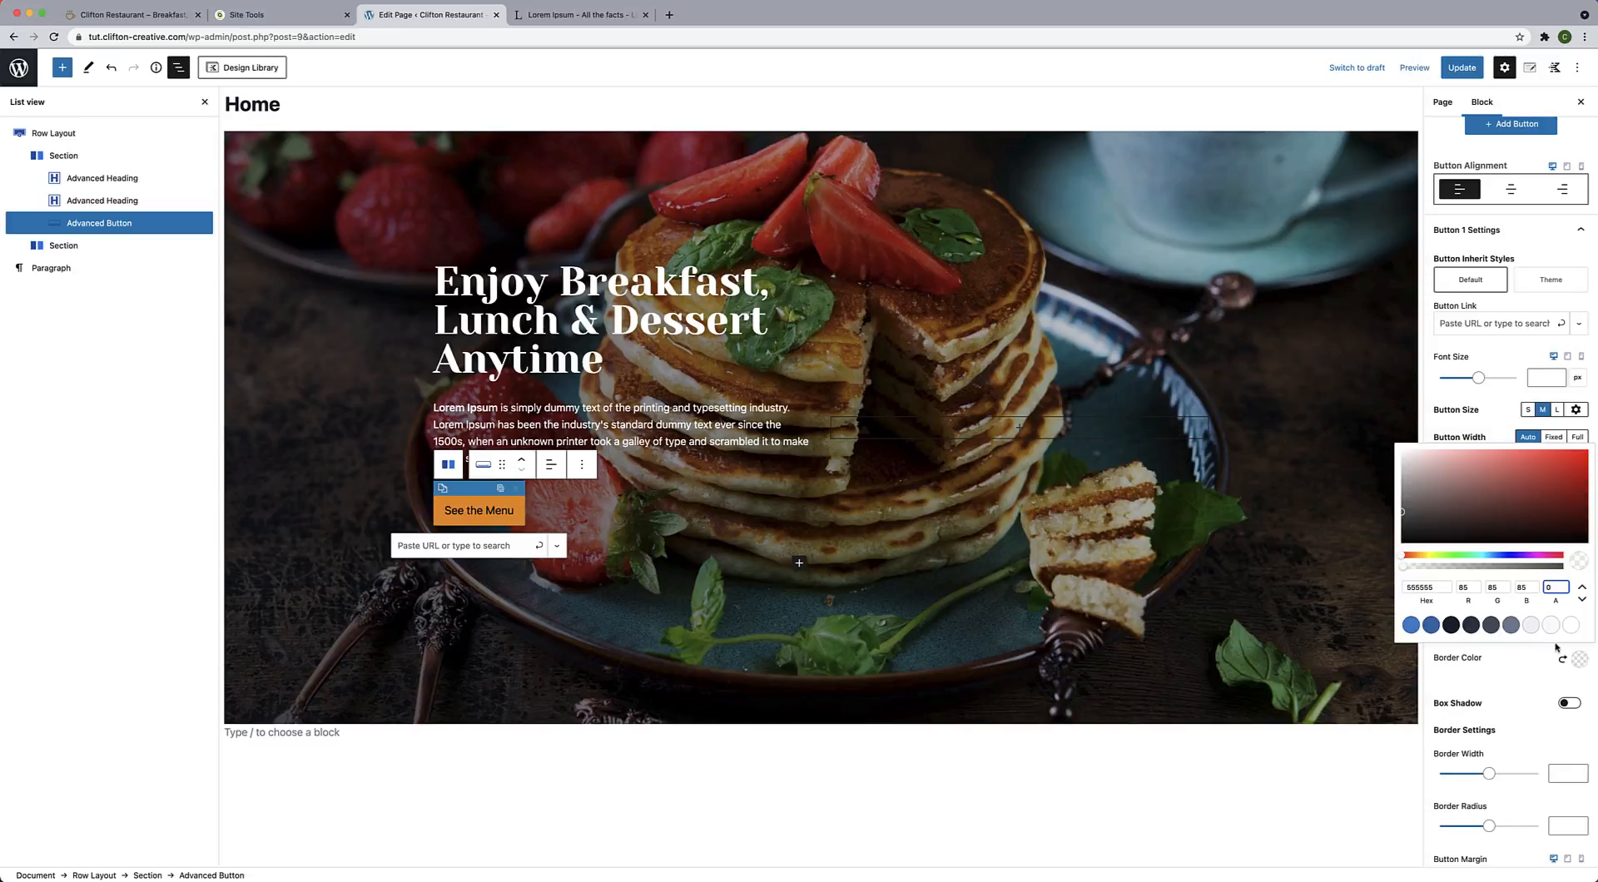
left_click(1517, 684)
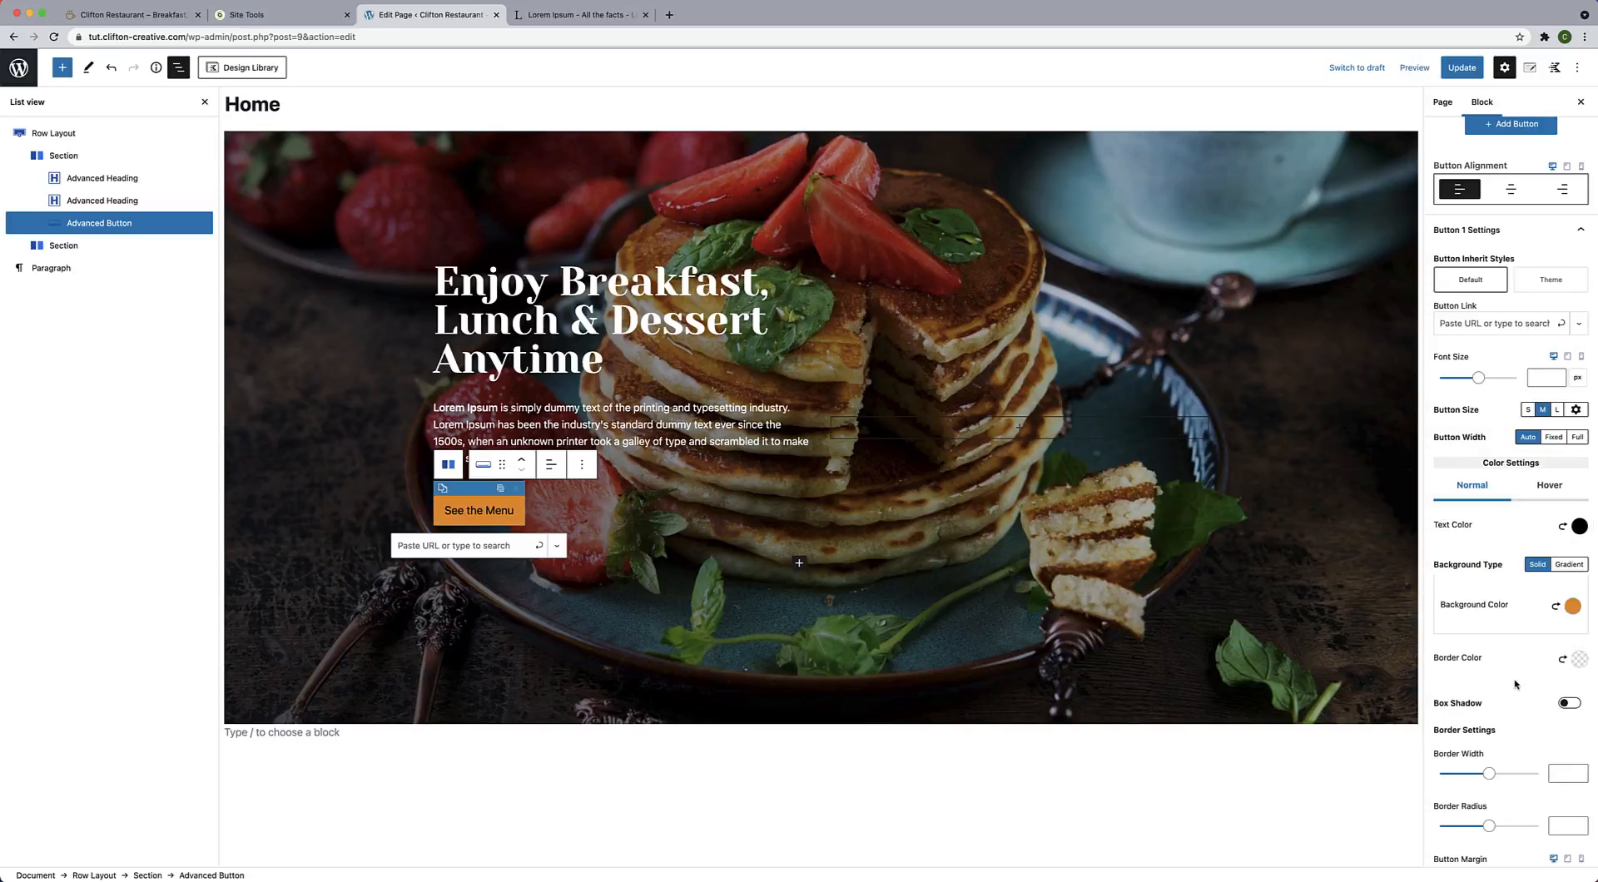
Make the button's hover border color fully transparent with an alpha of 0.
left_click(1549, 489)
scroll(1526, 666, "down", 2)
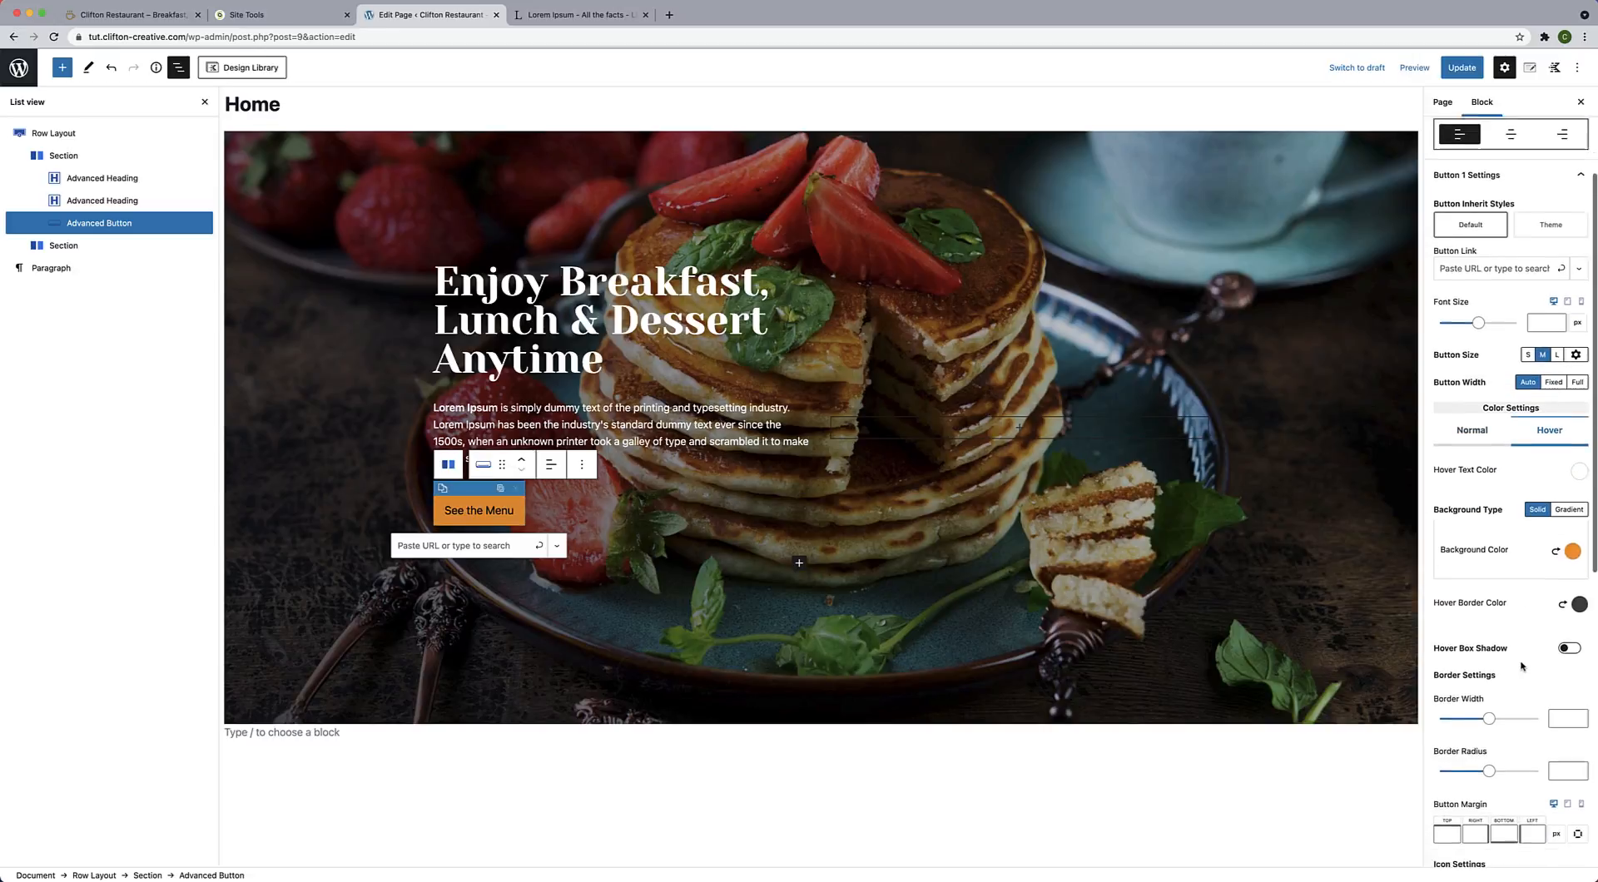
left_click(1579, 595)
left_click_drag(1554, 524, 1531, 525)
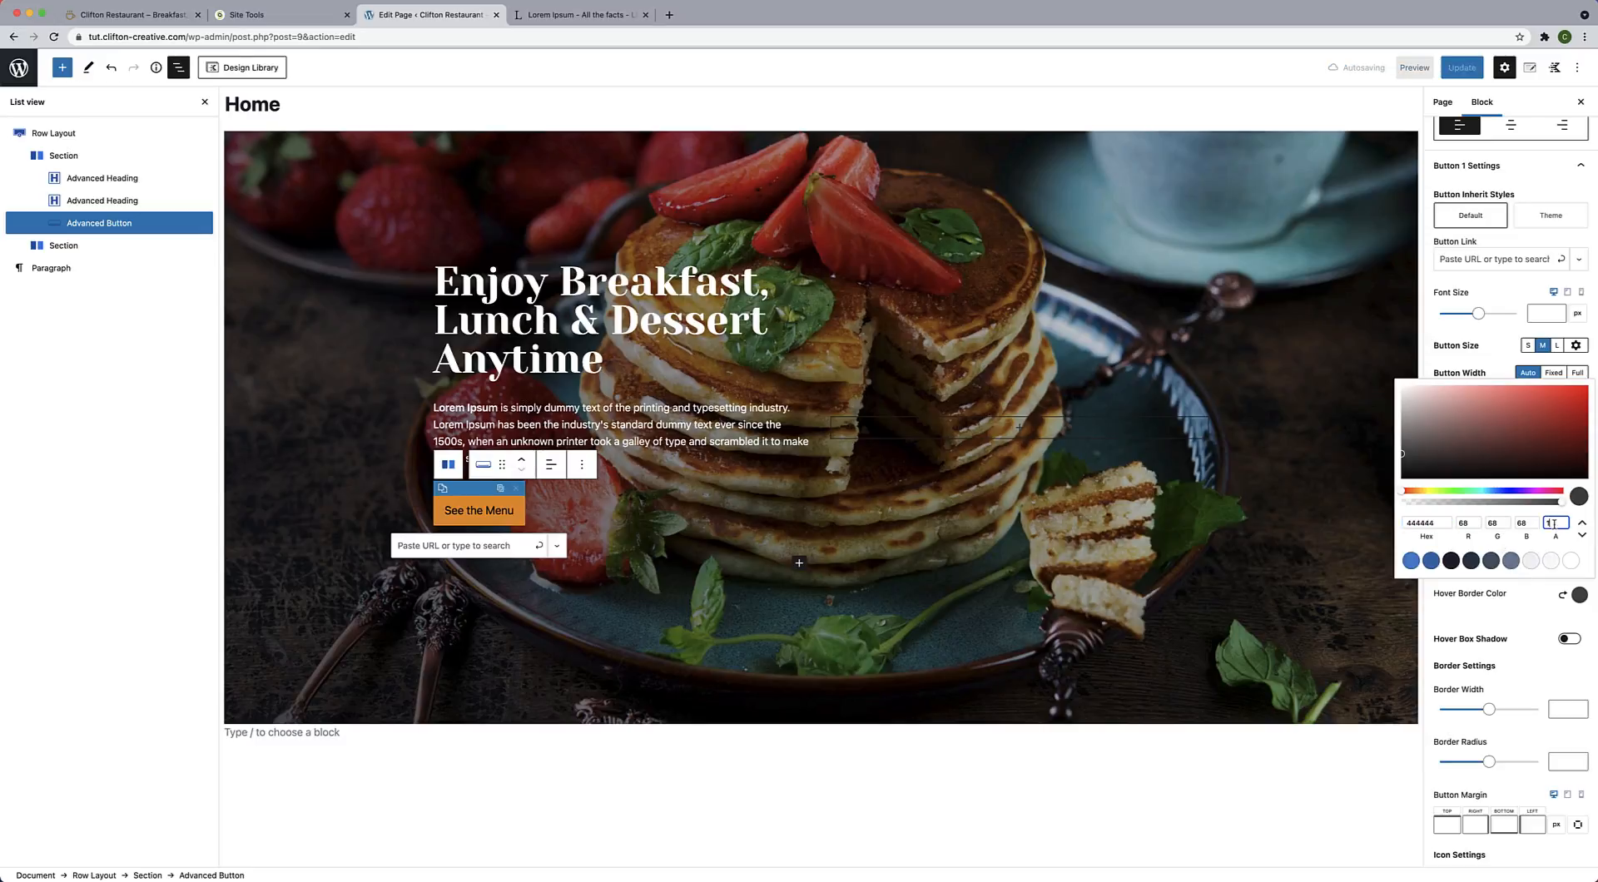
type("0")
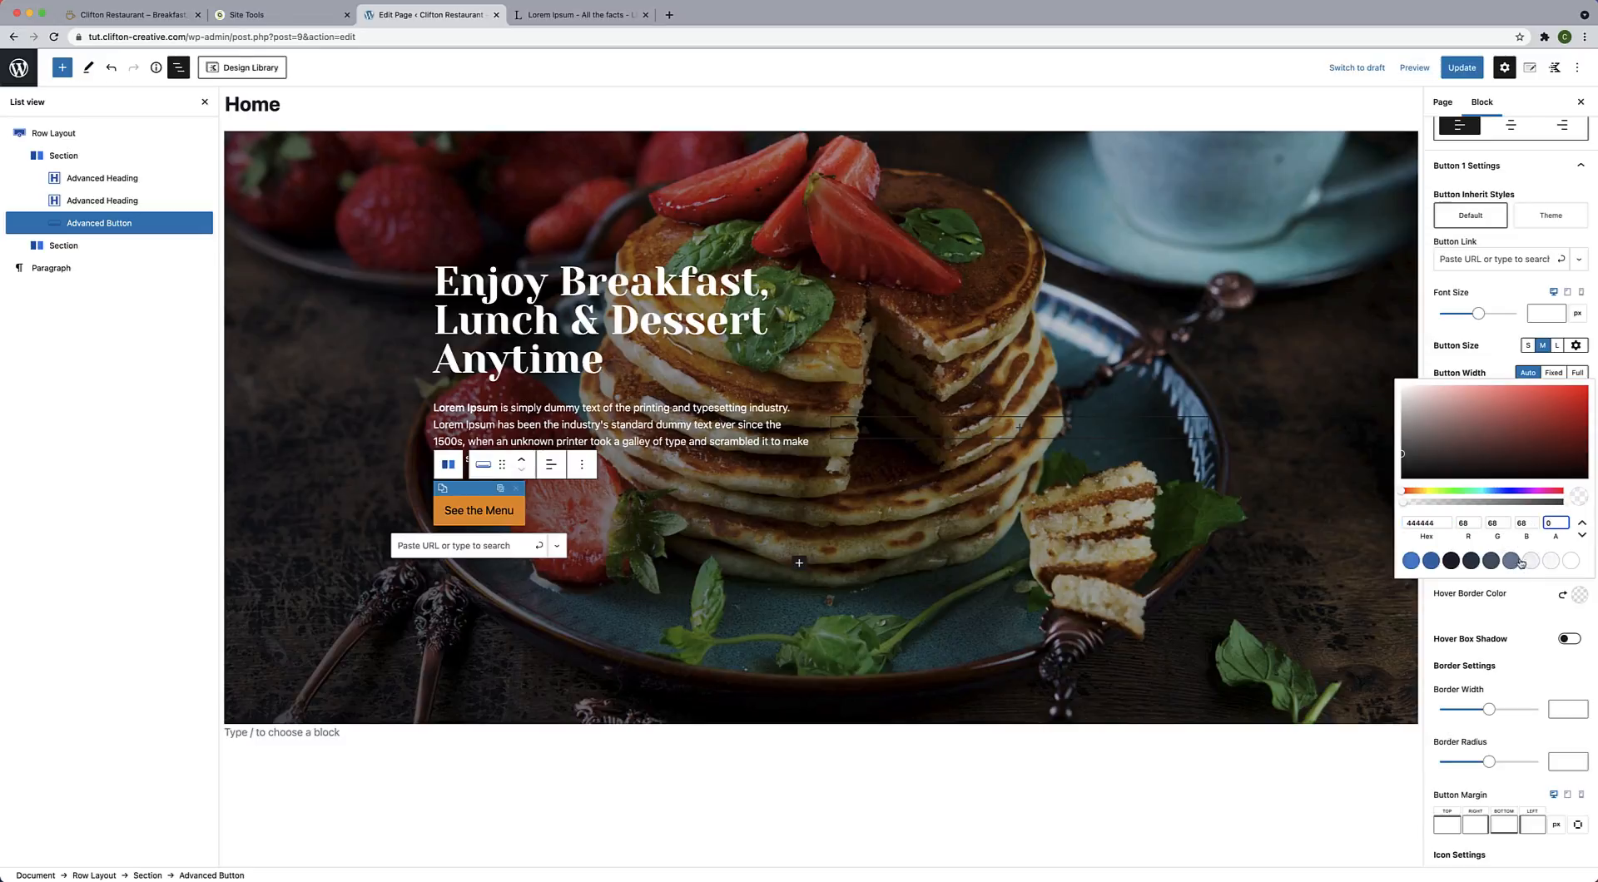
left_click(1520, 610)
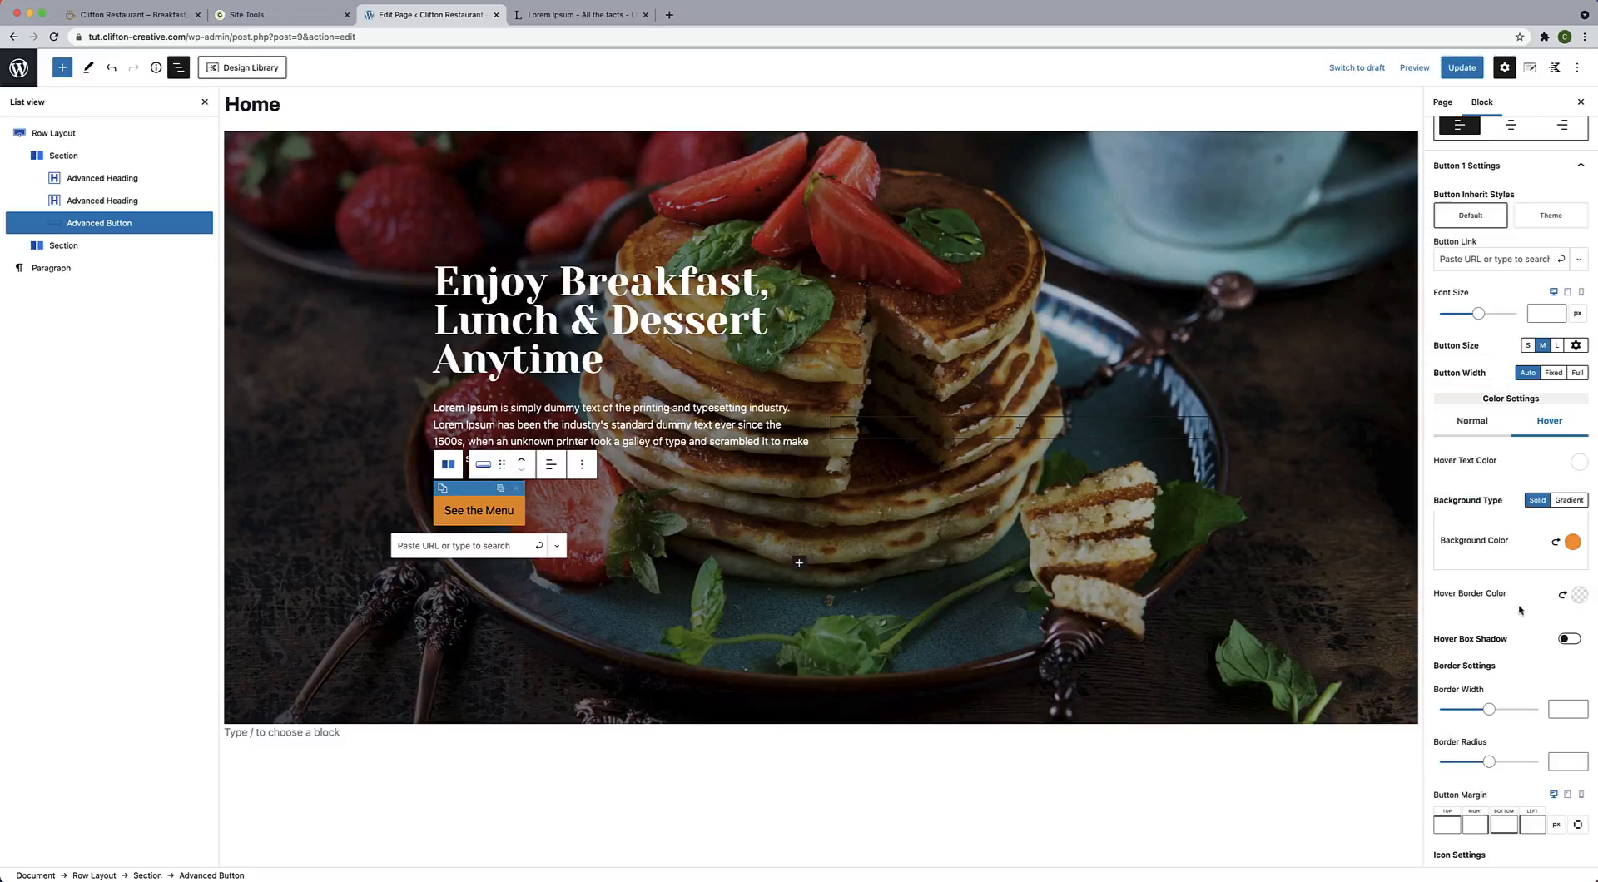
scroll(1520, 611, "up", 2)
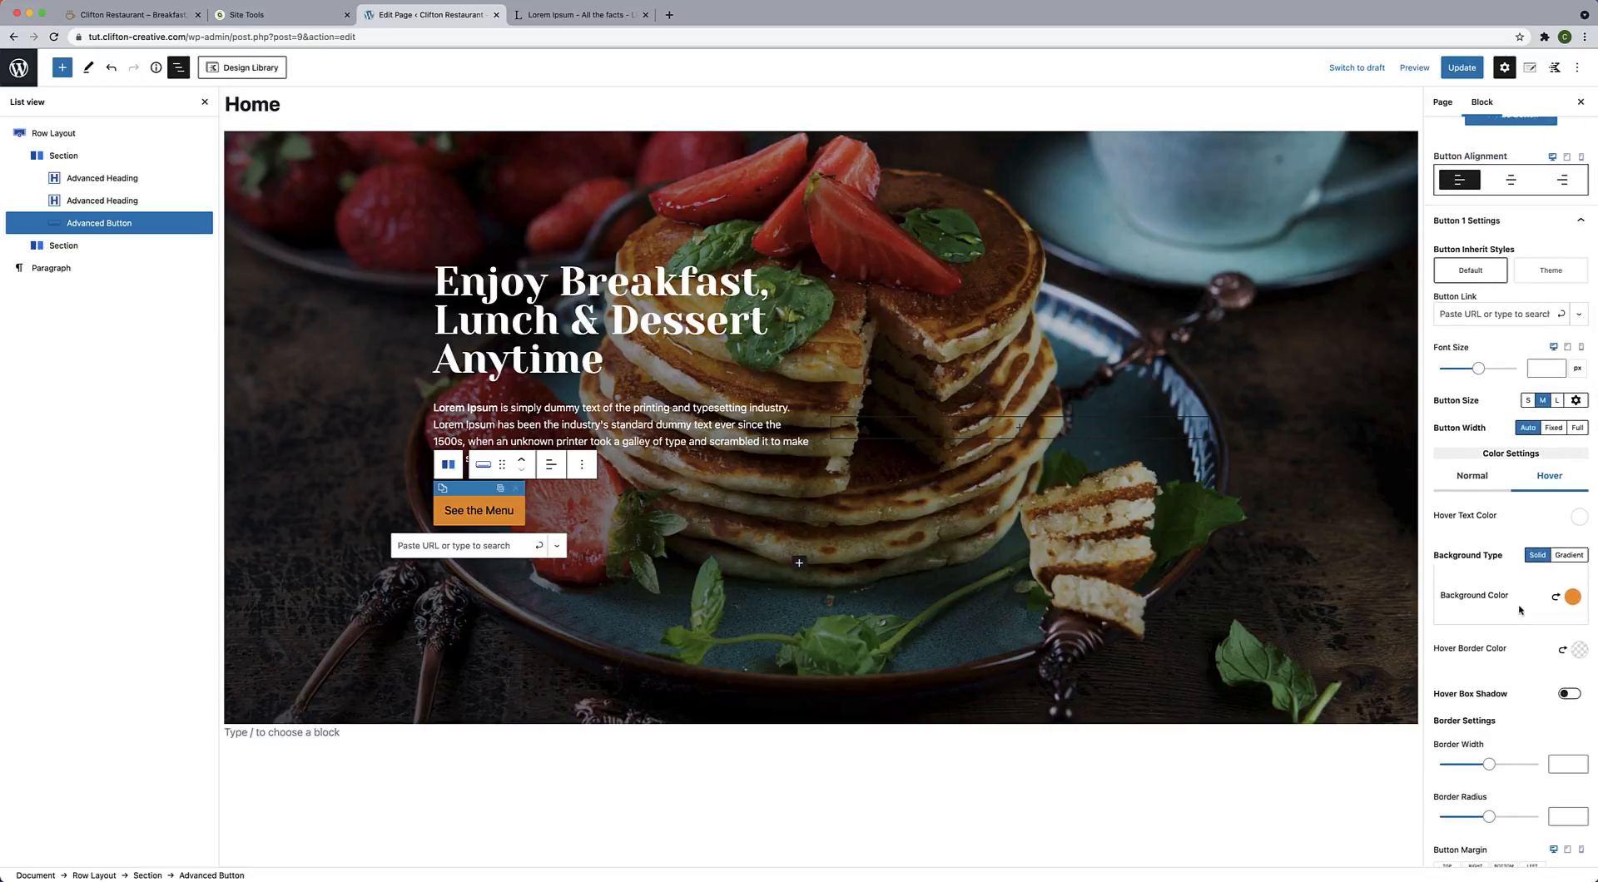
Add a wave-shaped bottom divider to the hero Row Layout.
left_click(783, 628)
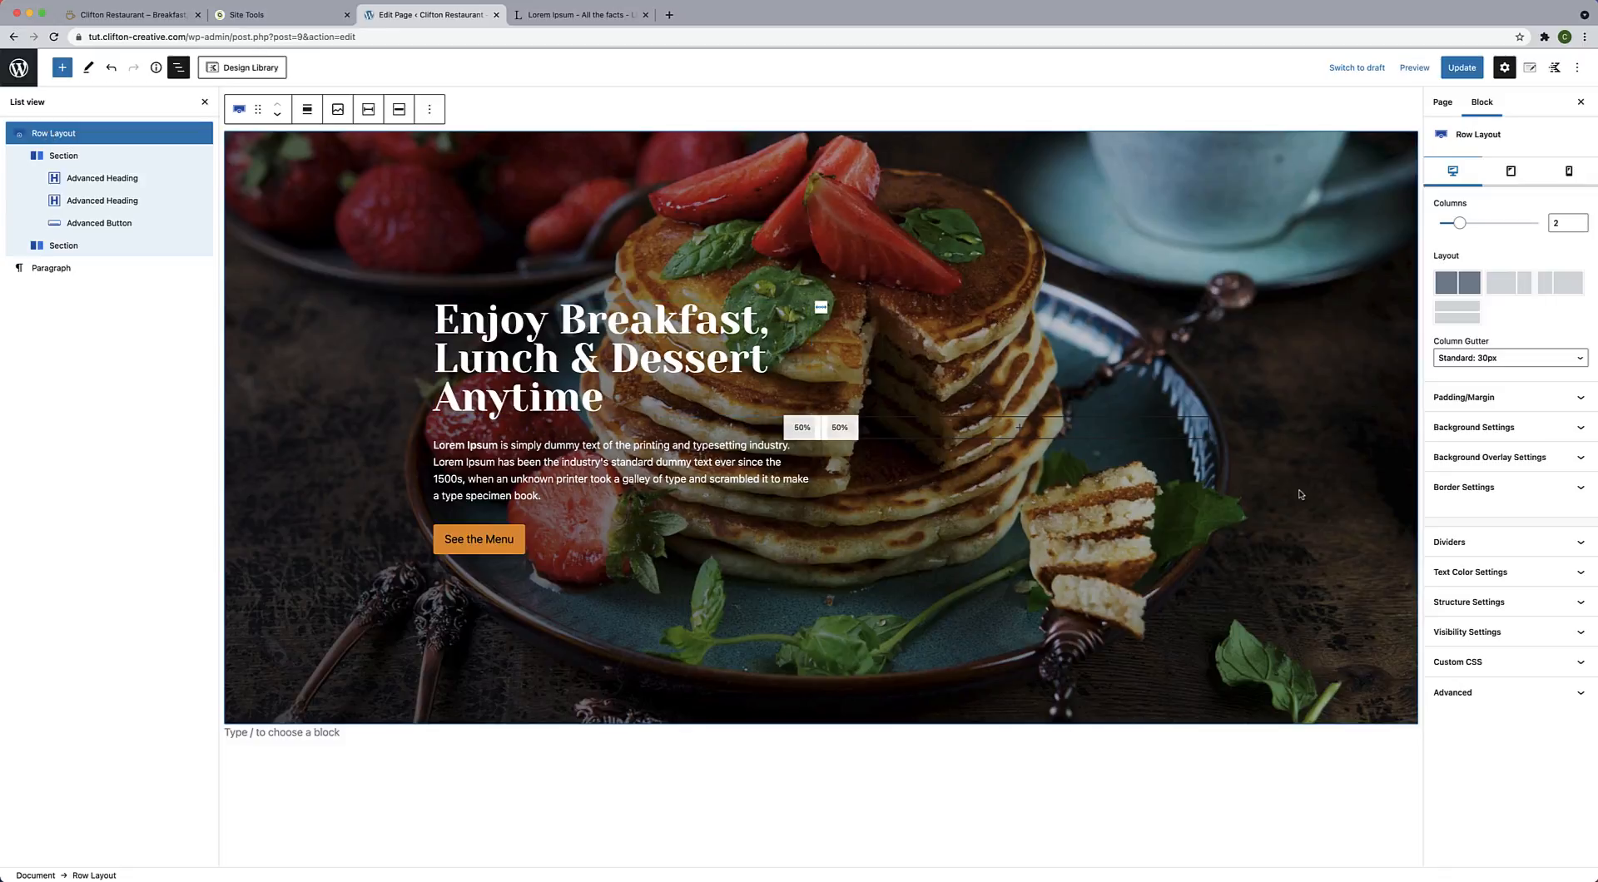
left_click(1516, 546)
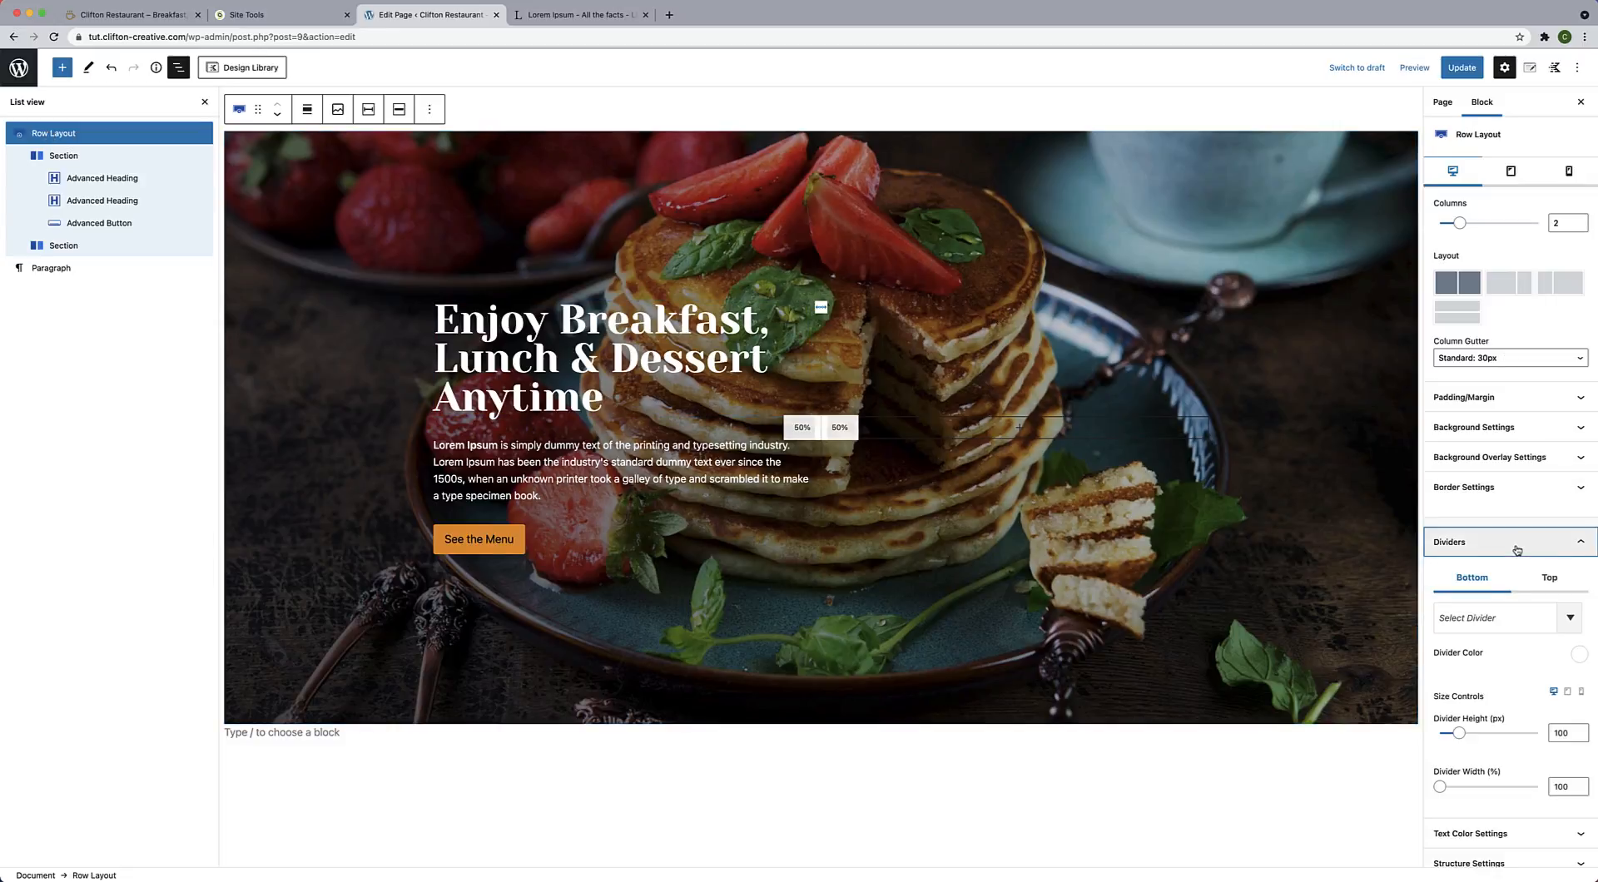
scroll(1548, 599, "down", 2)
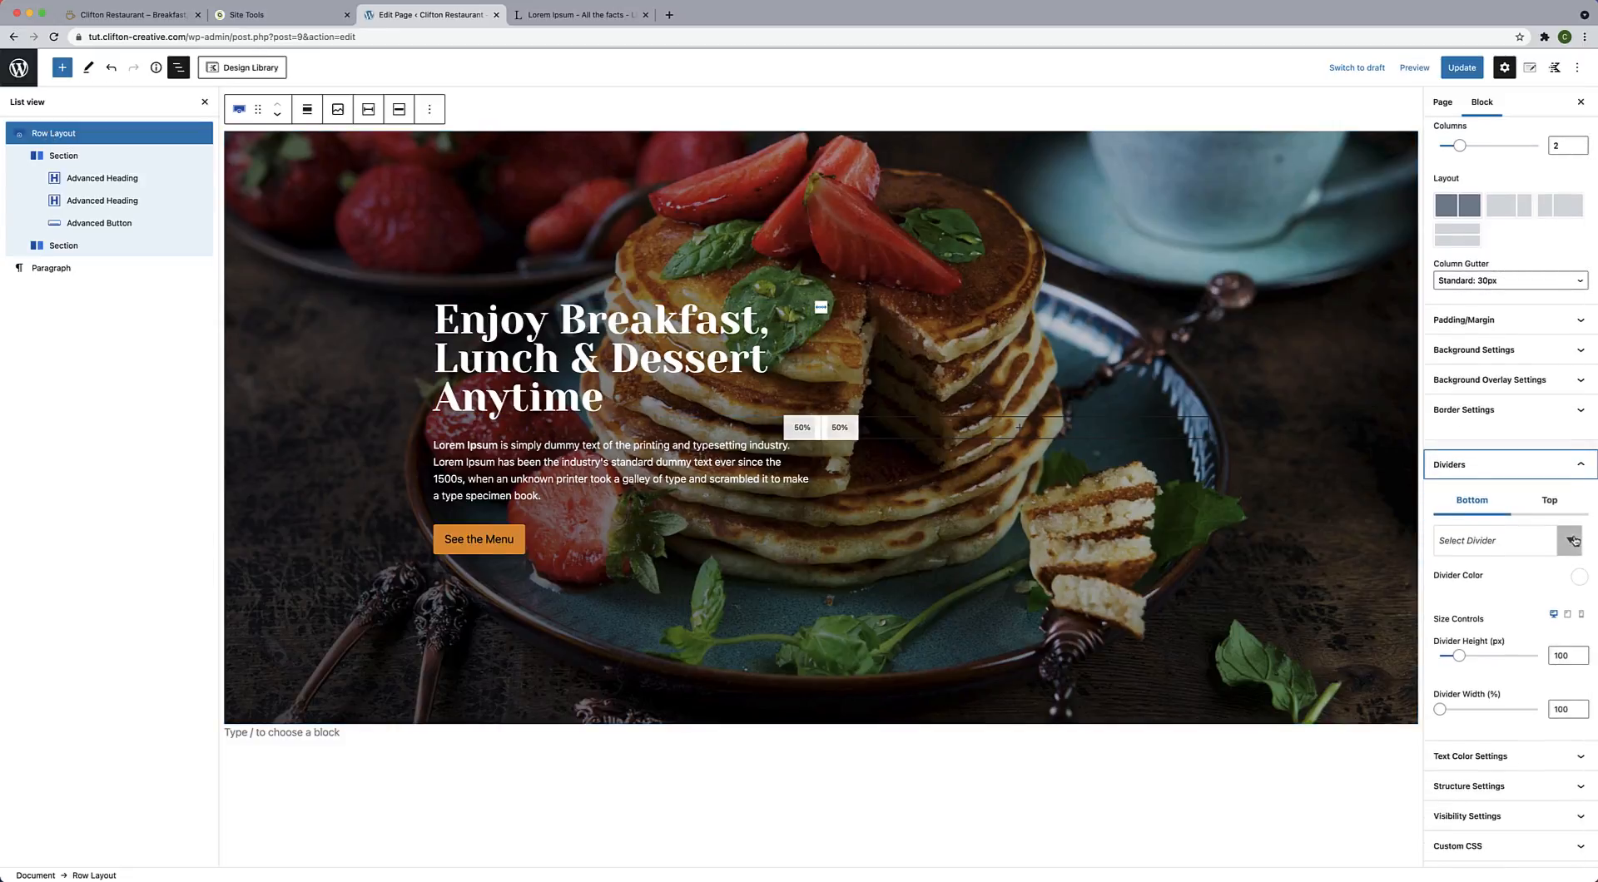
left_click(1571, 541)
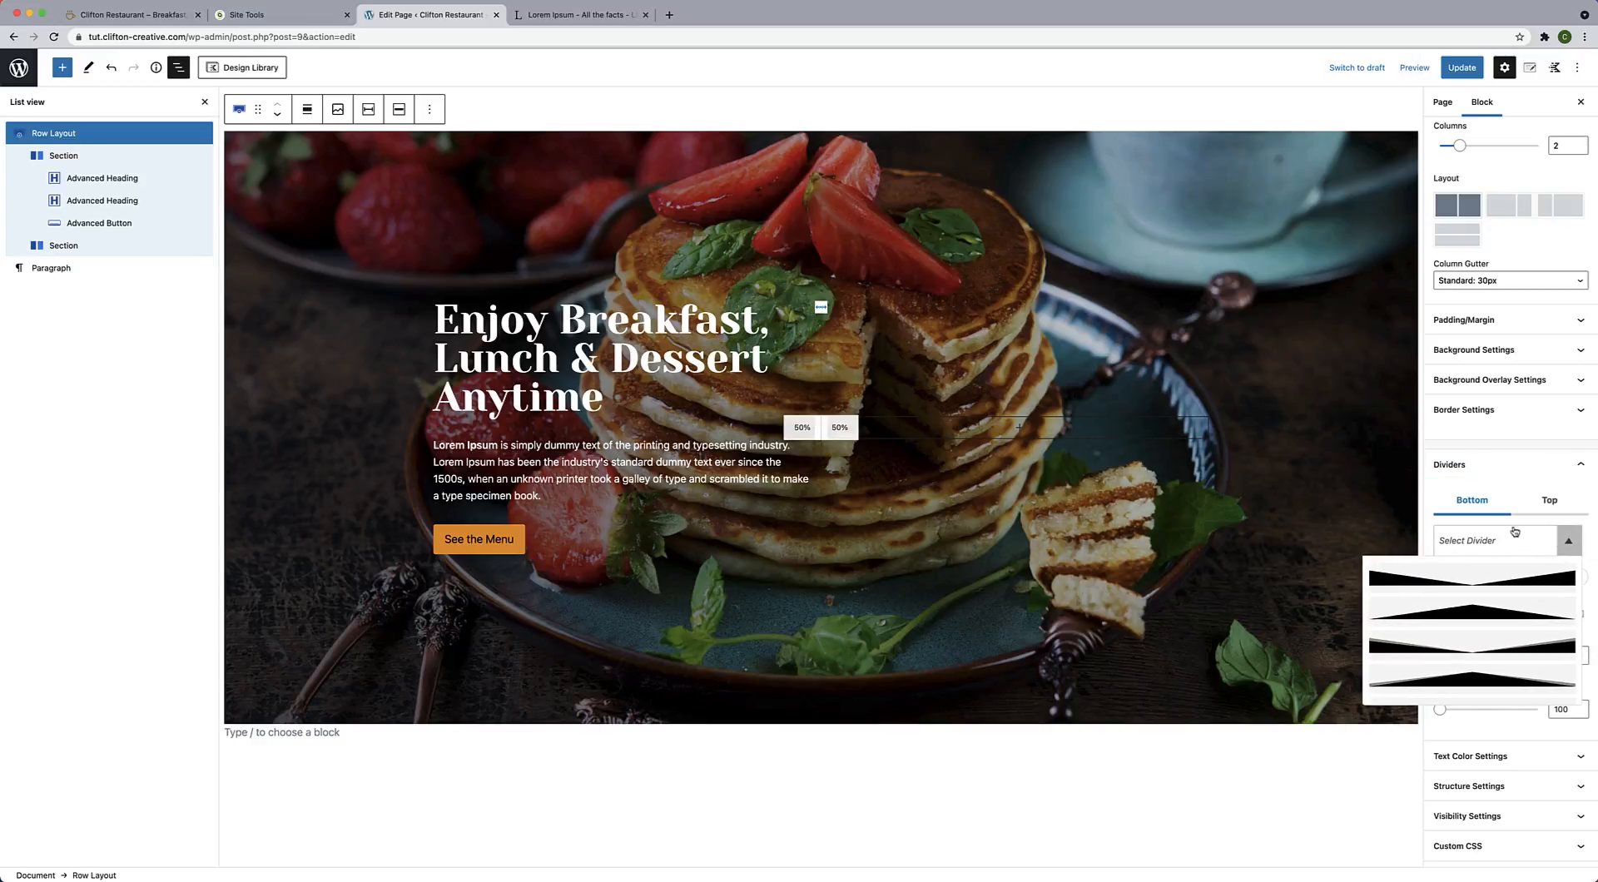
scroll(1472, 657, "down", 3)
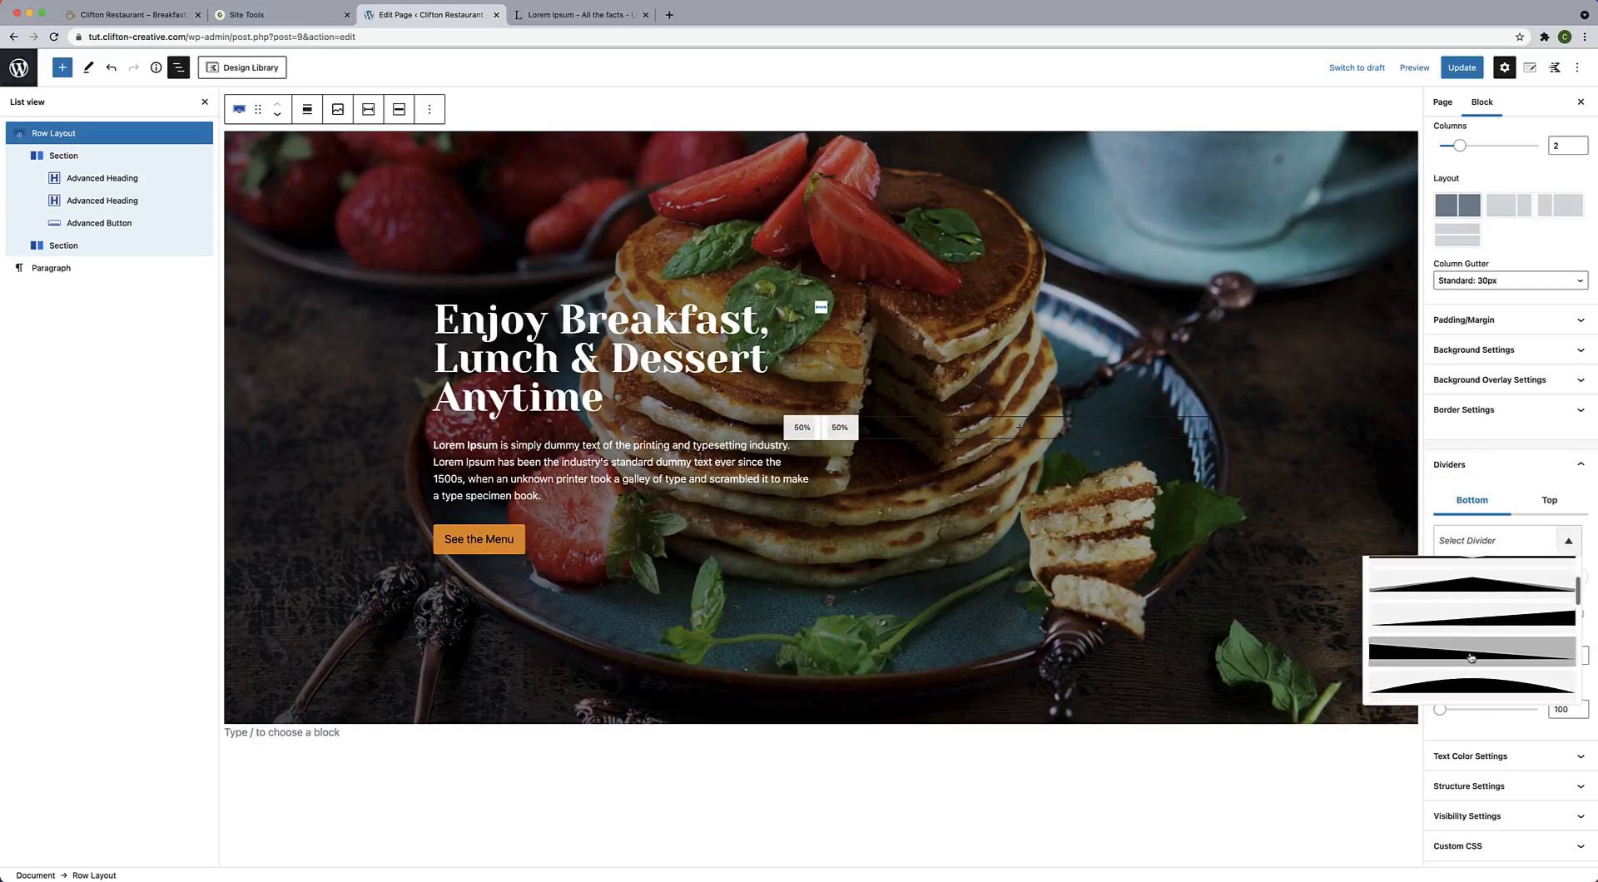
scroll(1471, 657, "down", 5)
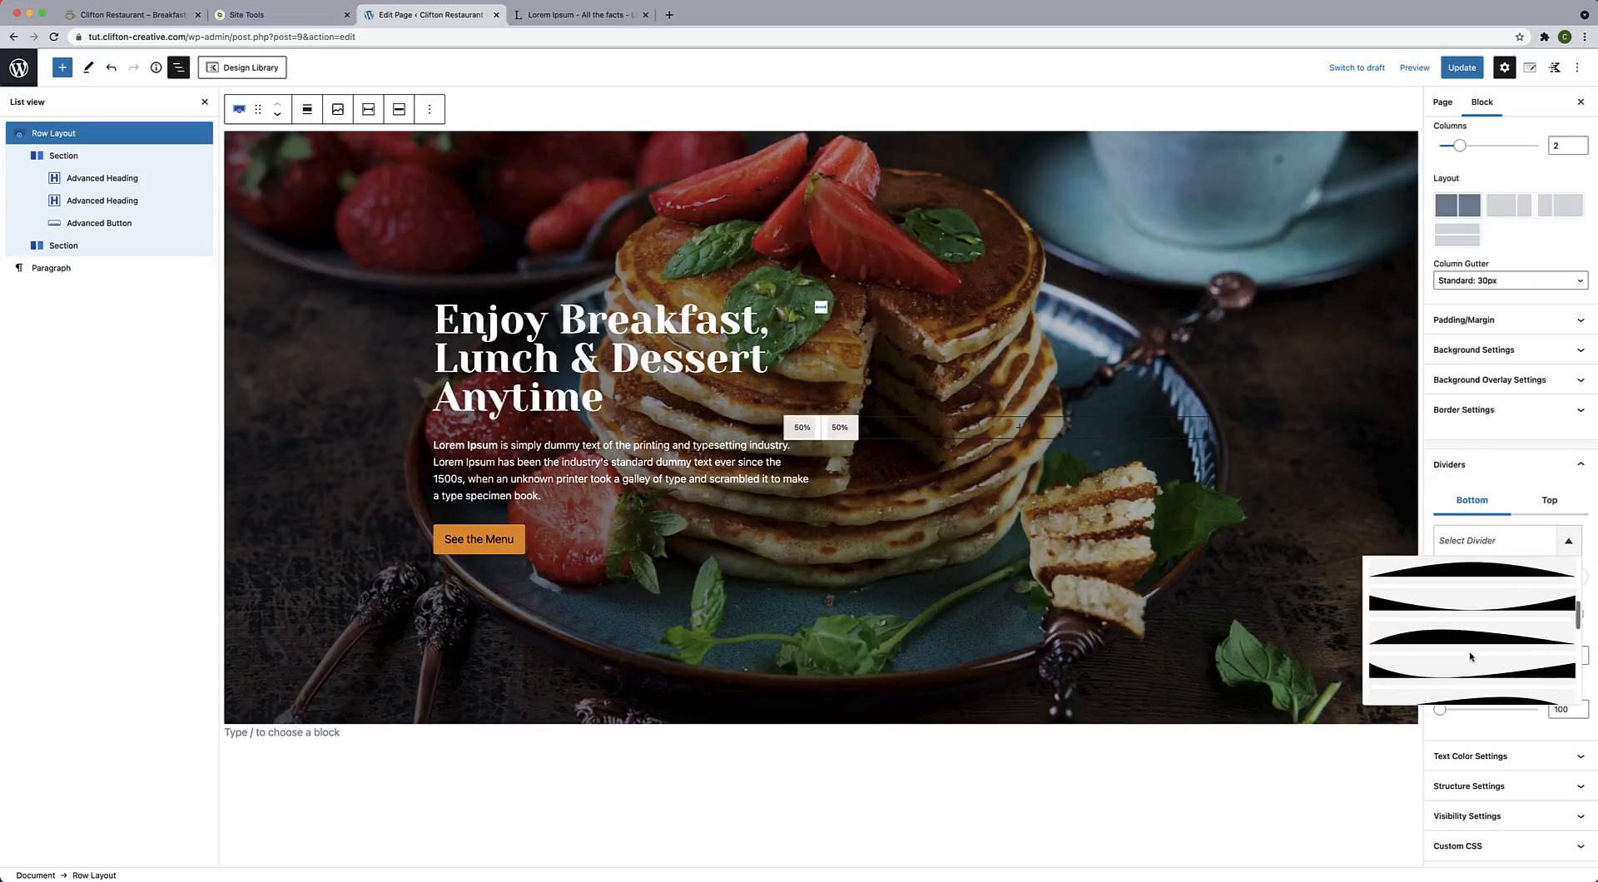
scroll(1471, 658, "down", 5)
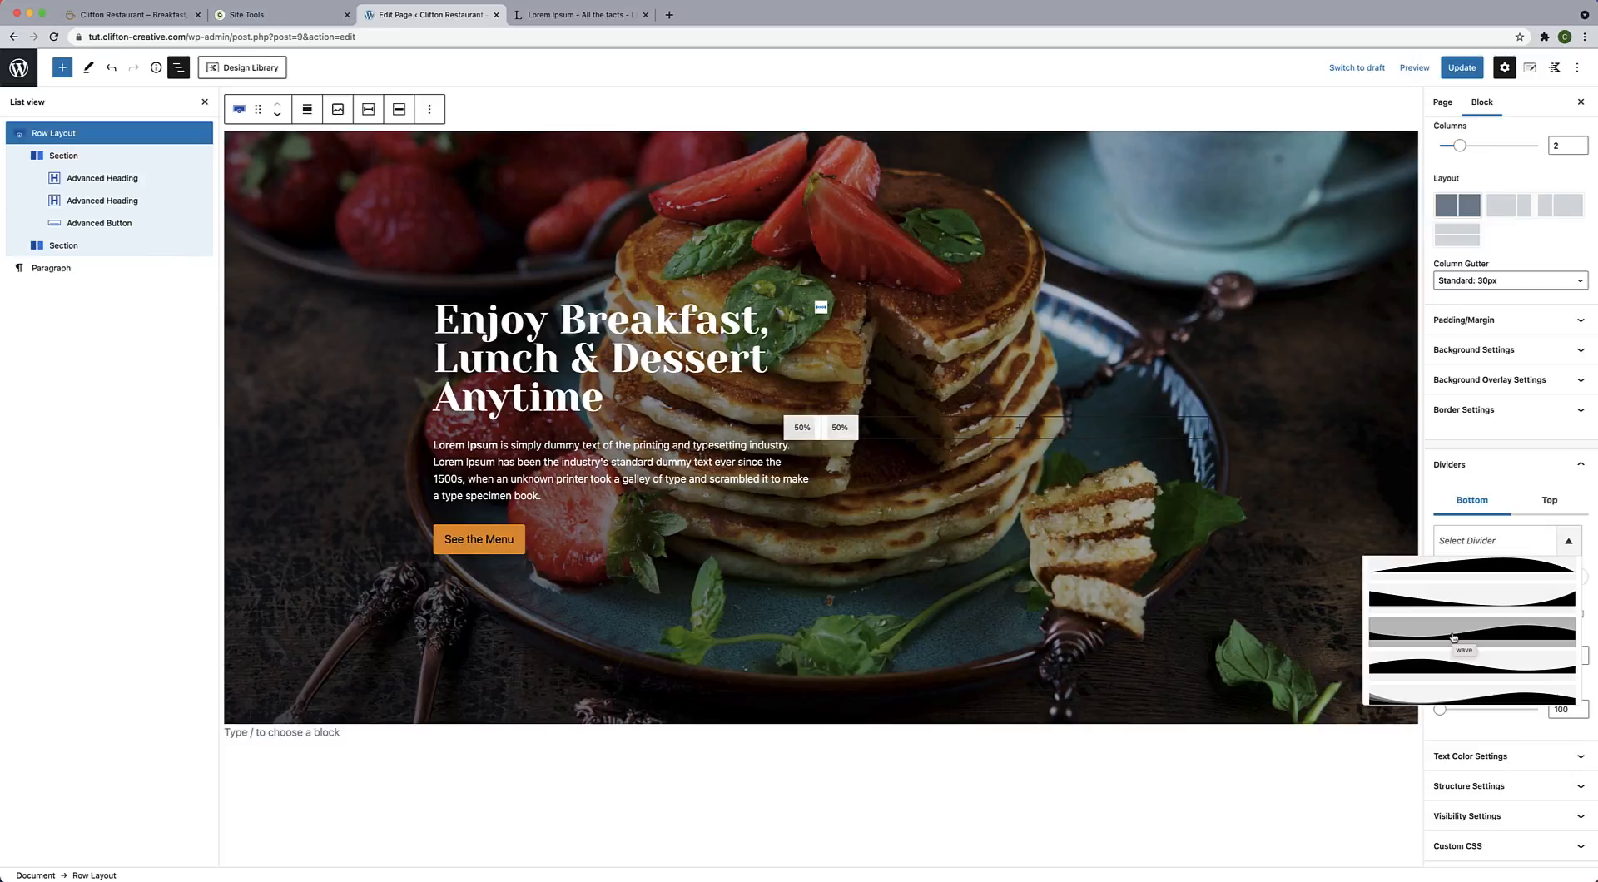
left_click(1454, 638)
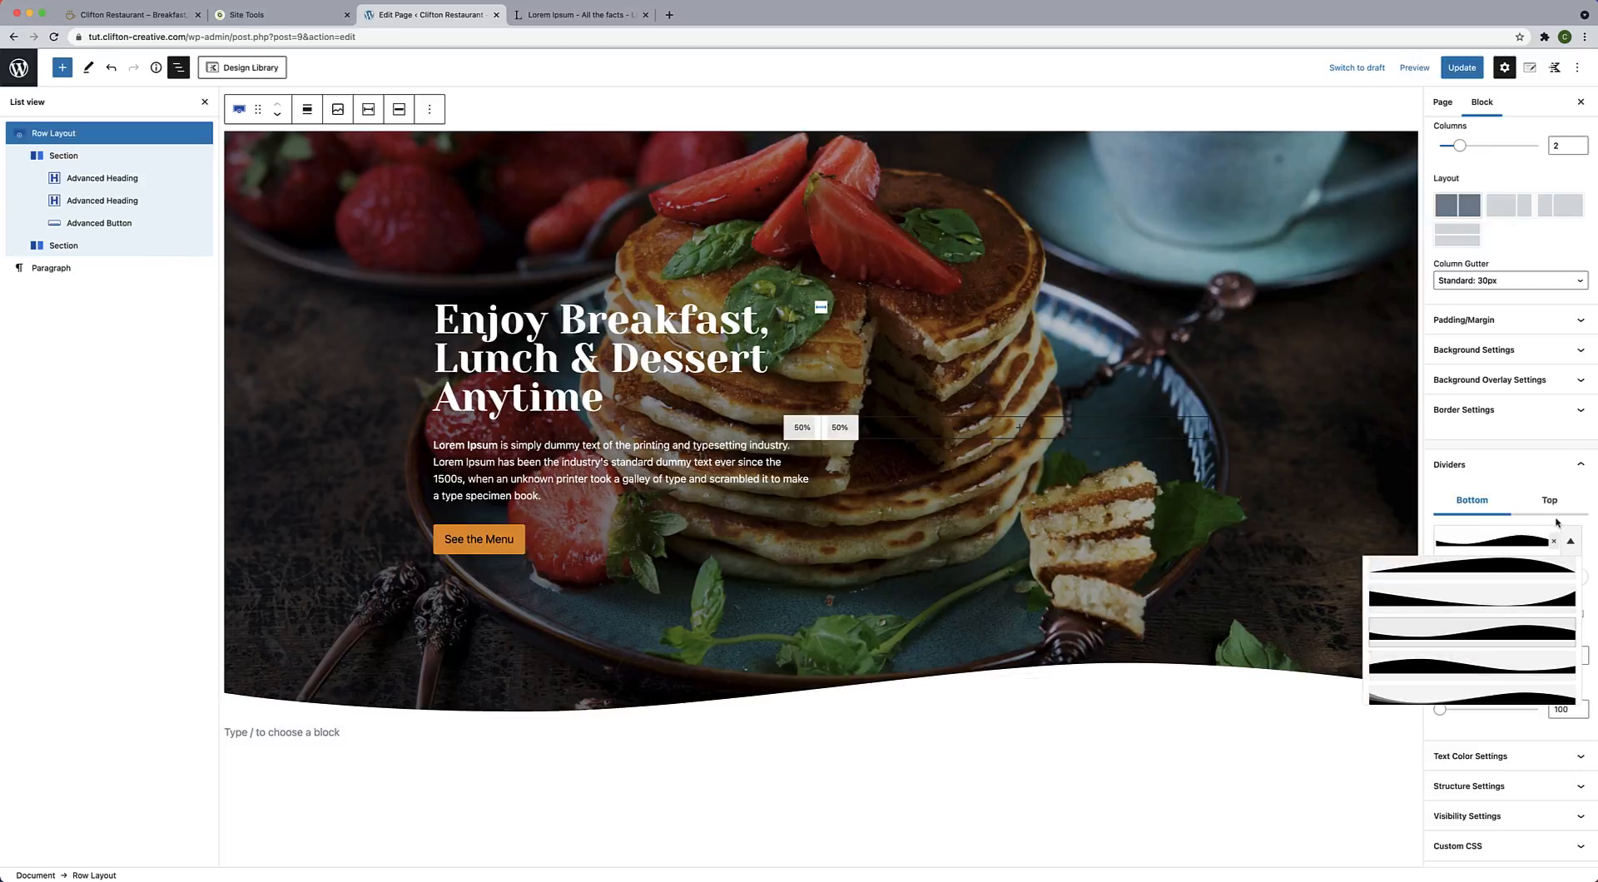
left_click(1525, 500)
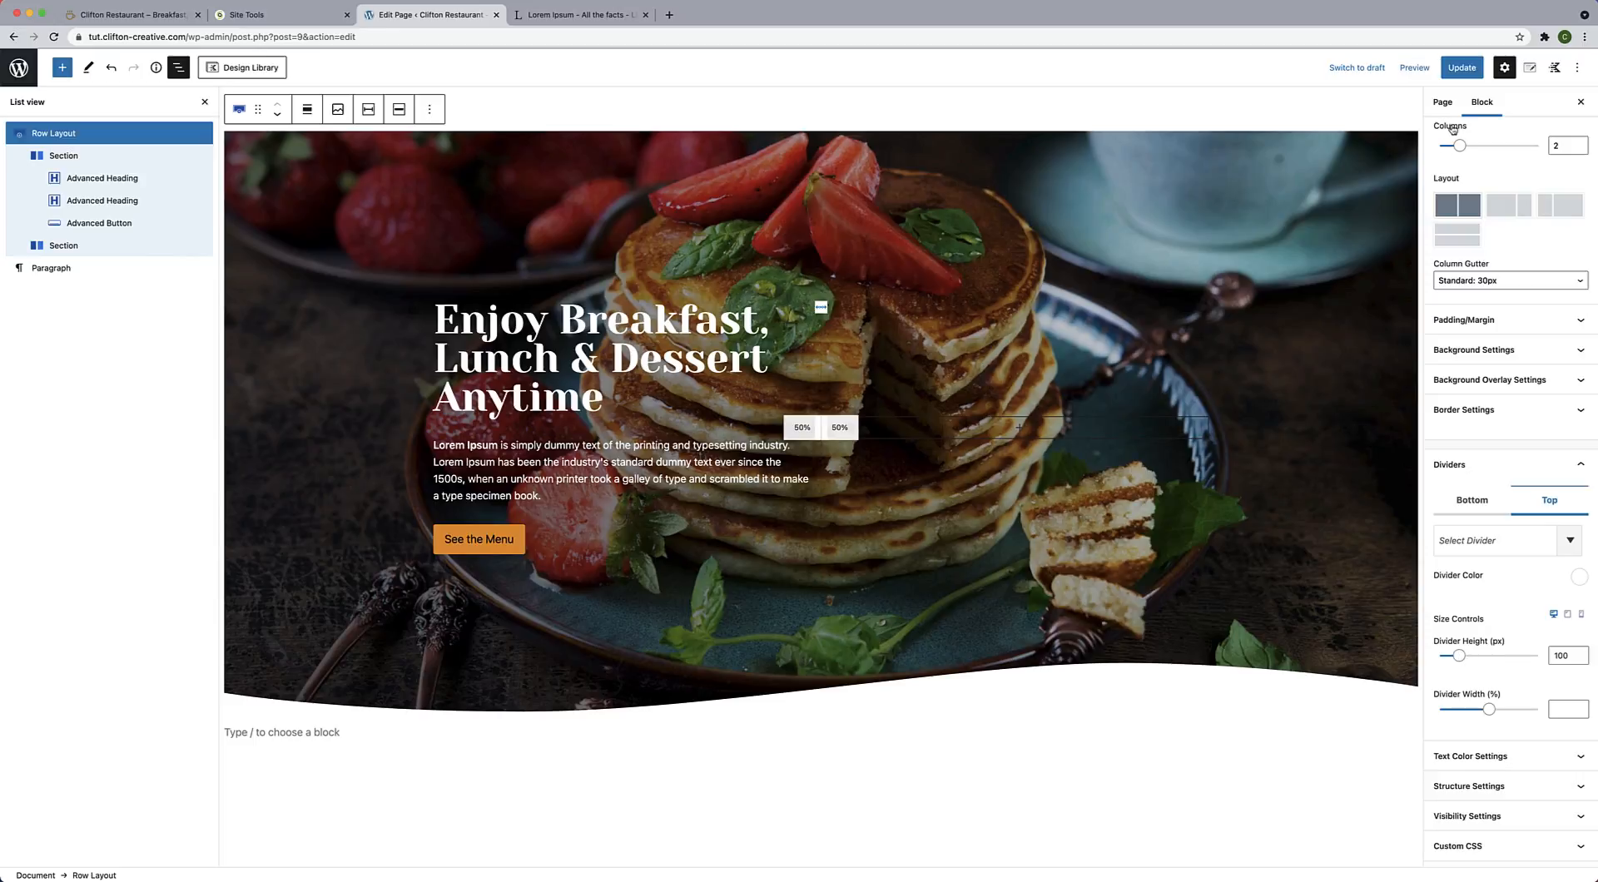
Update the Home page and view it on the live site.
left_click(1460, 69)
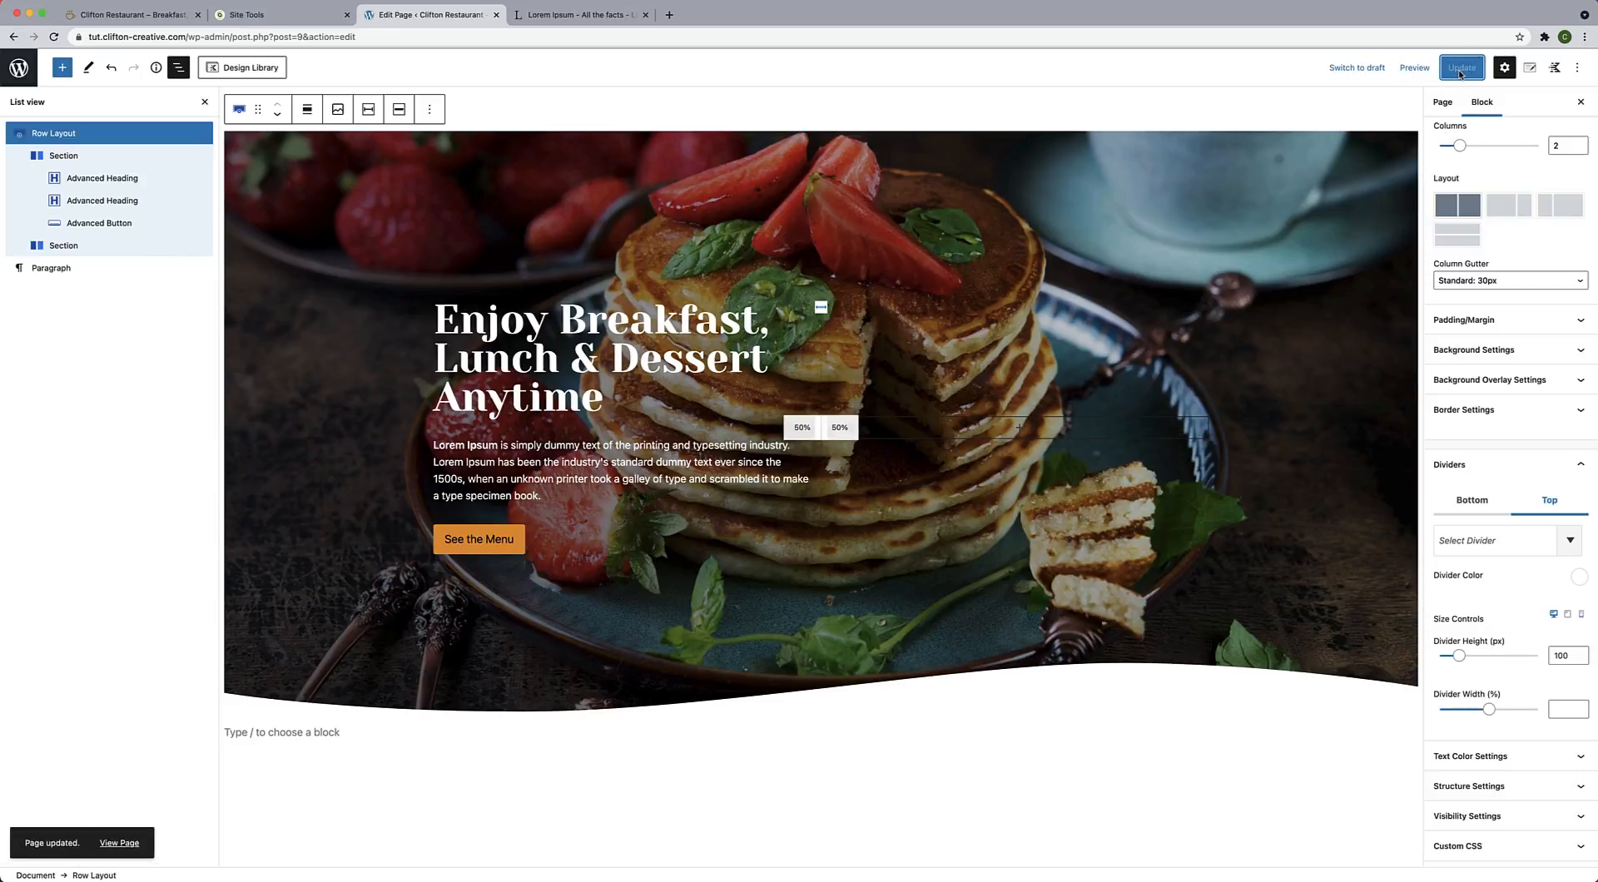
left_click(119, 843)
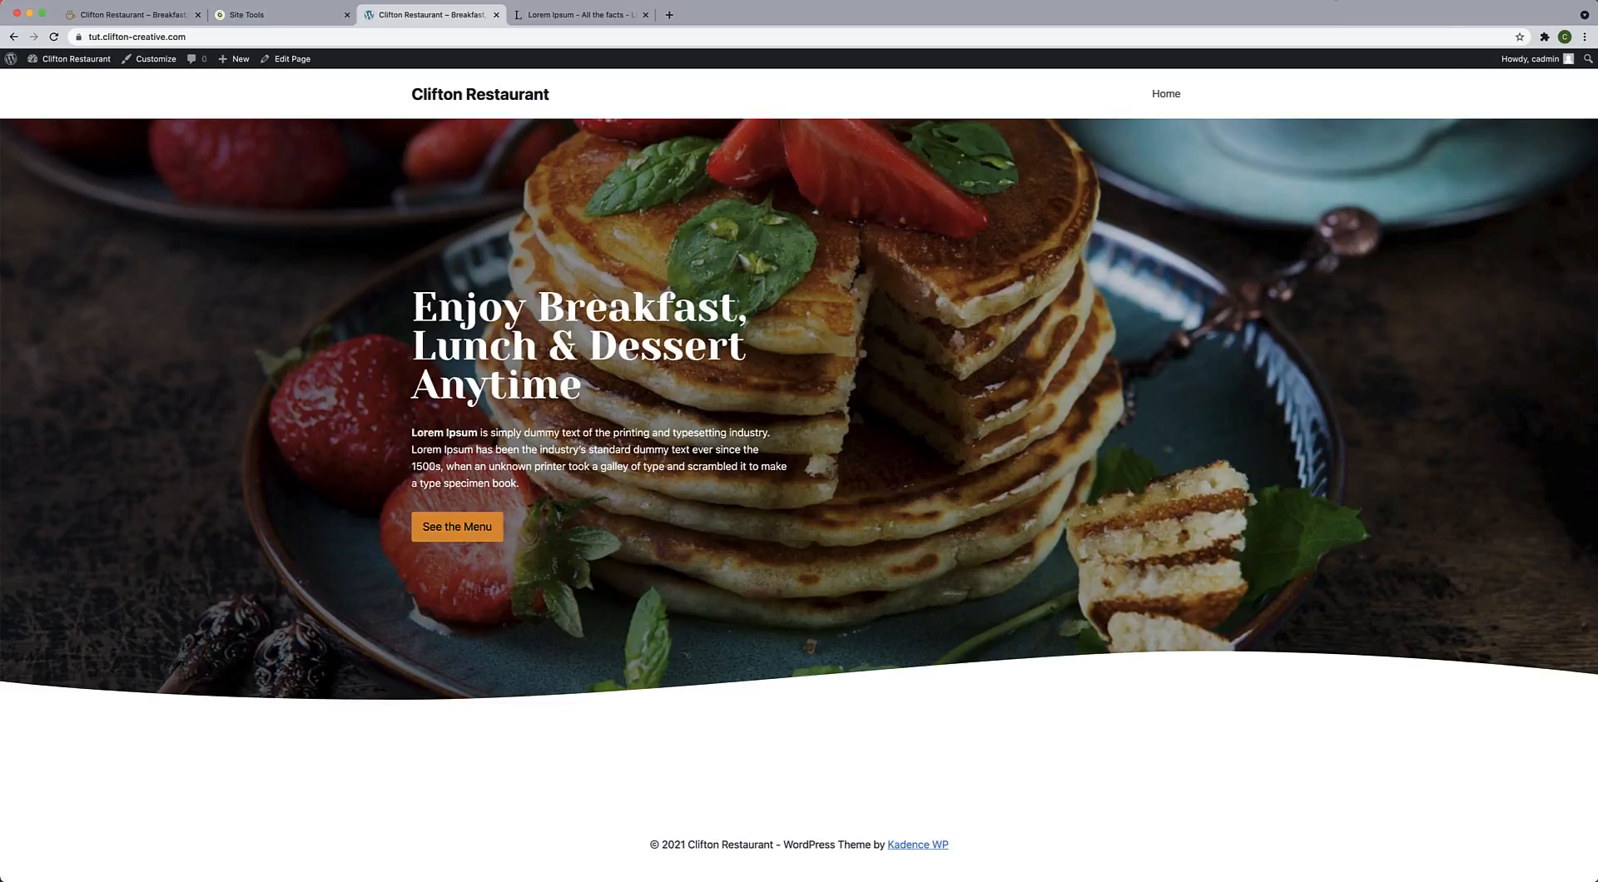
left_click(1330, 0)
left_click(1333, 10)
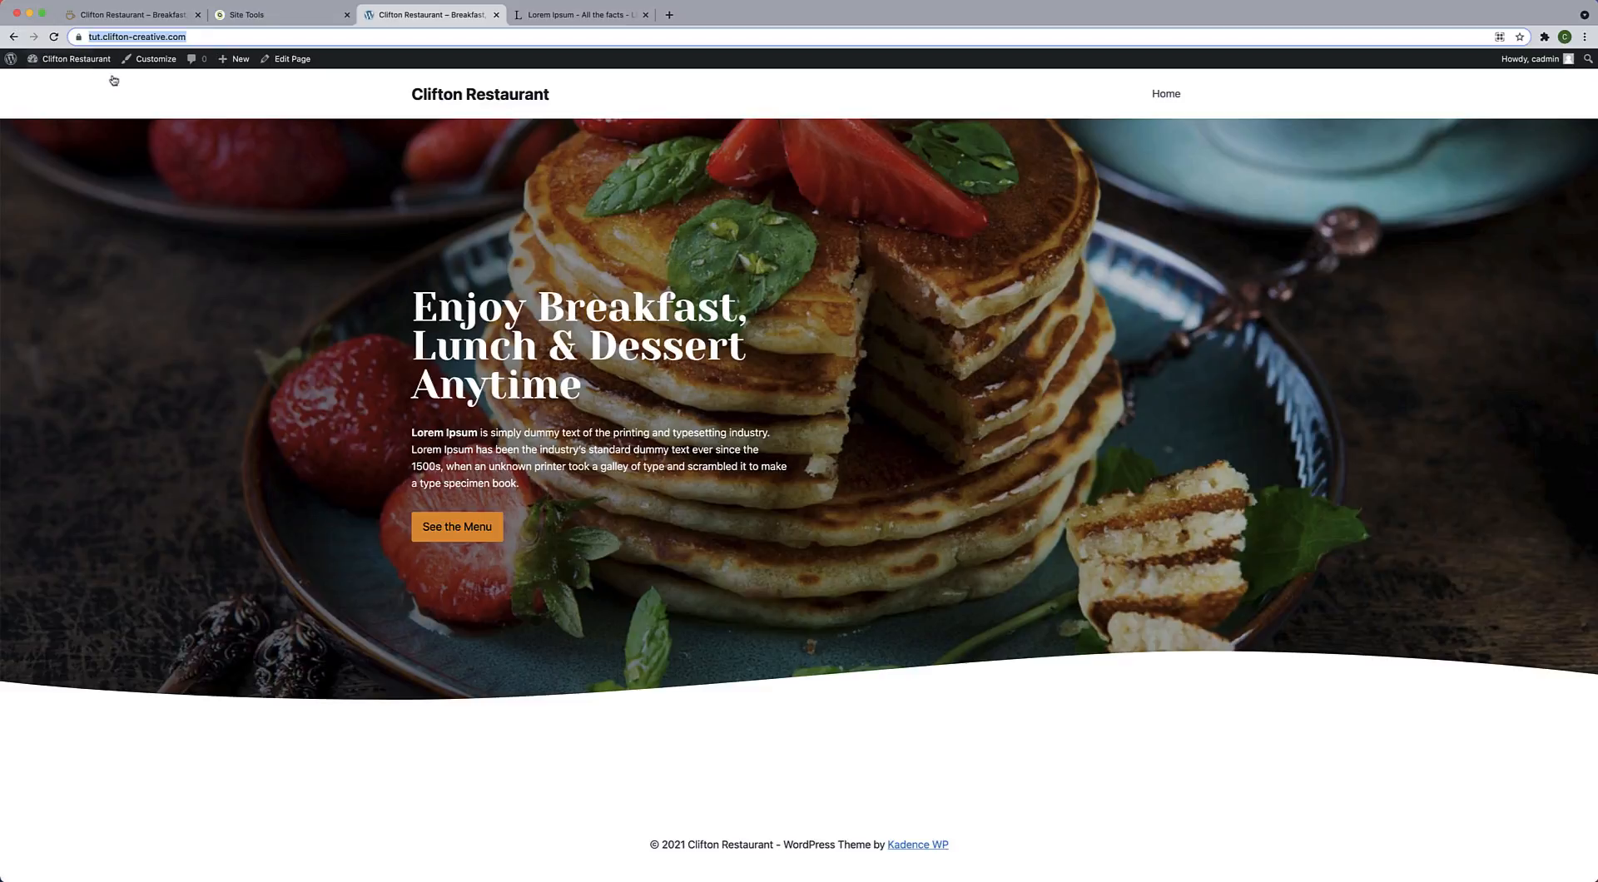
Open the general Colors settings in the theme Customizer.
left_click(150, 66)
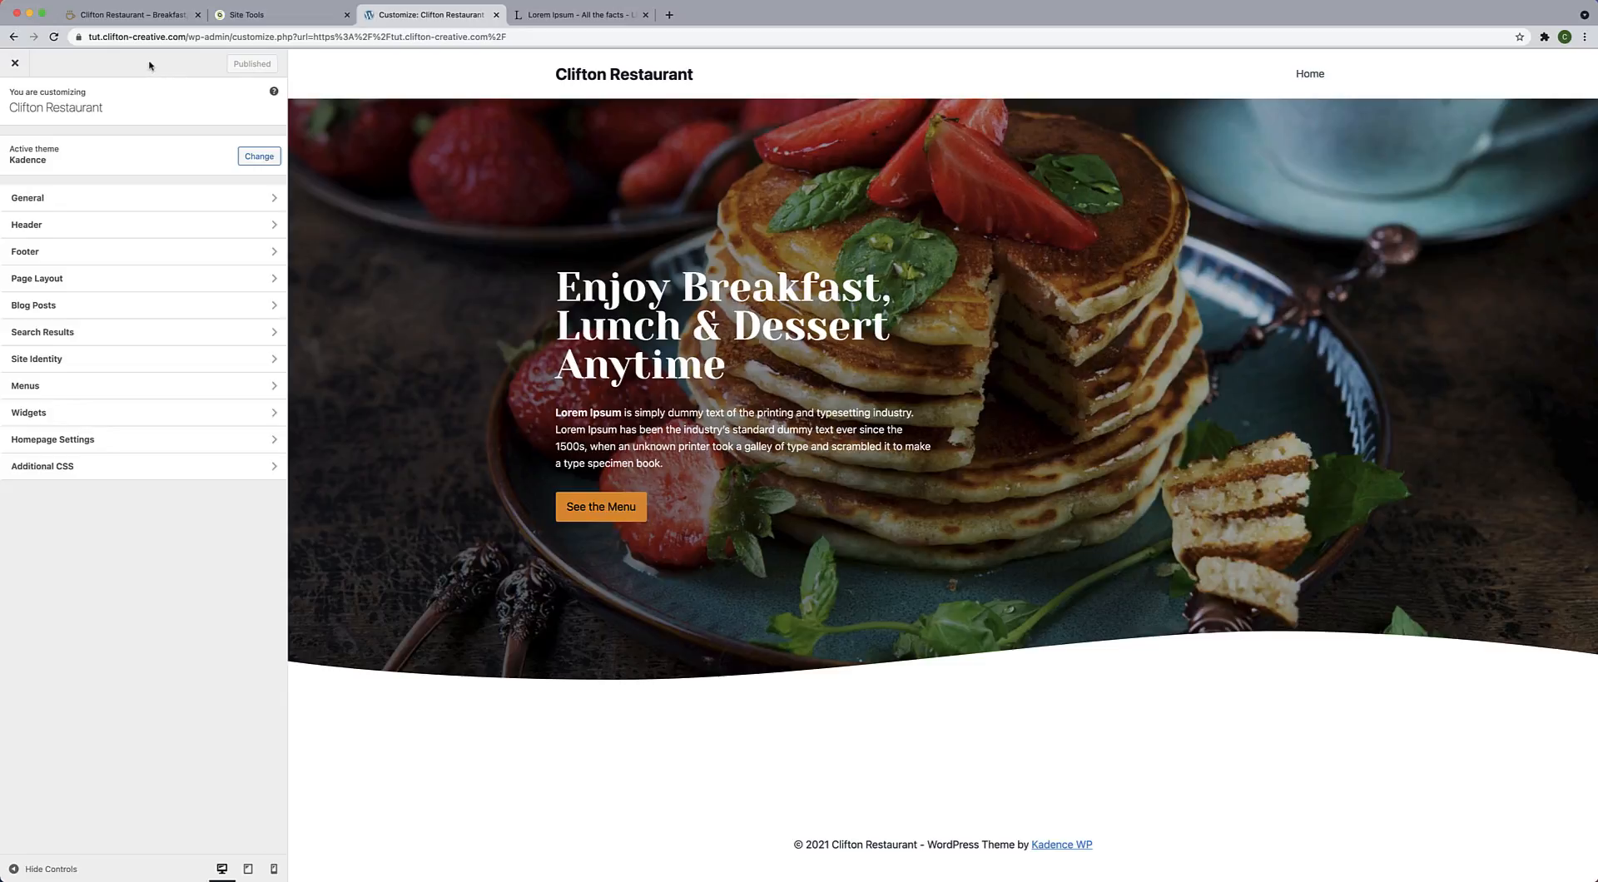
left_click(60, 203)
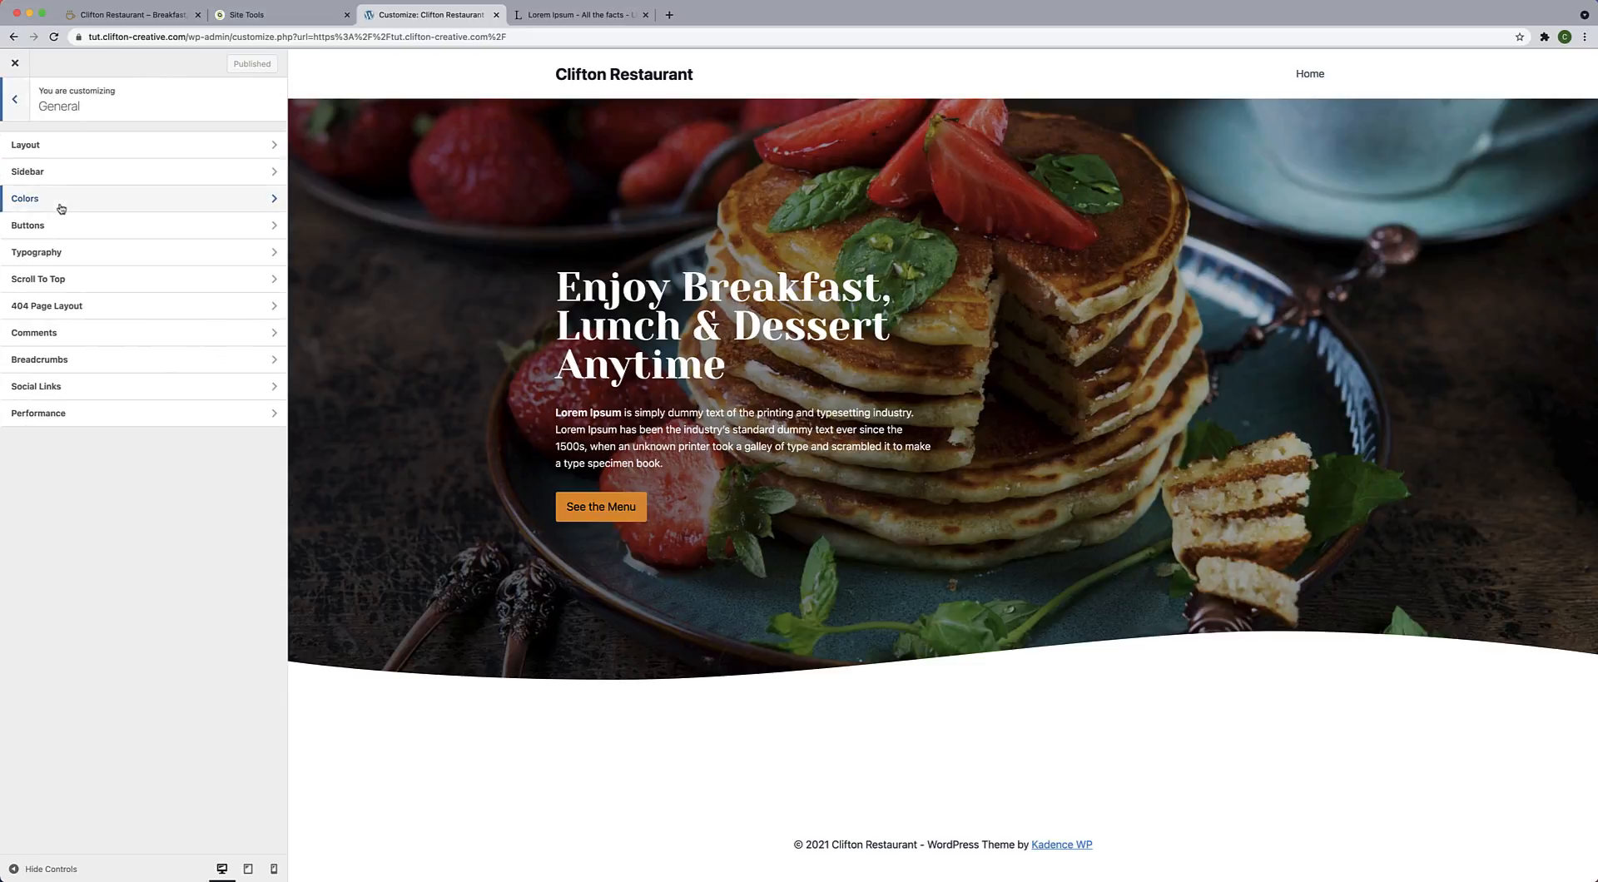
left_click(65, 206)
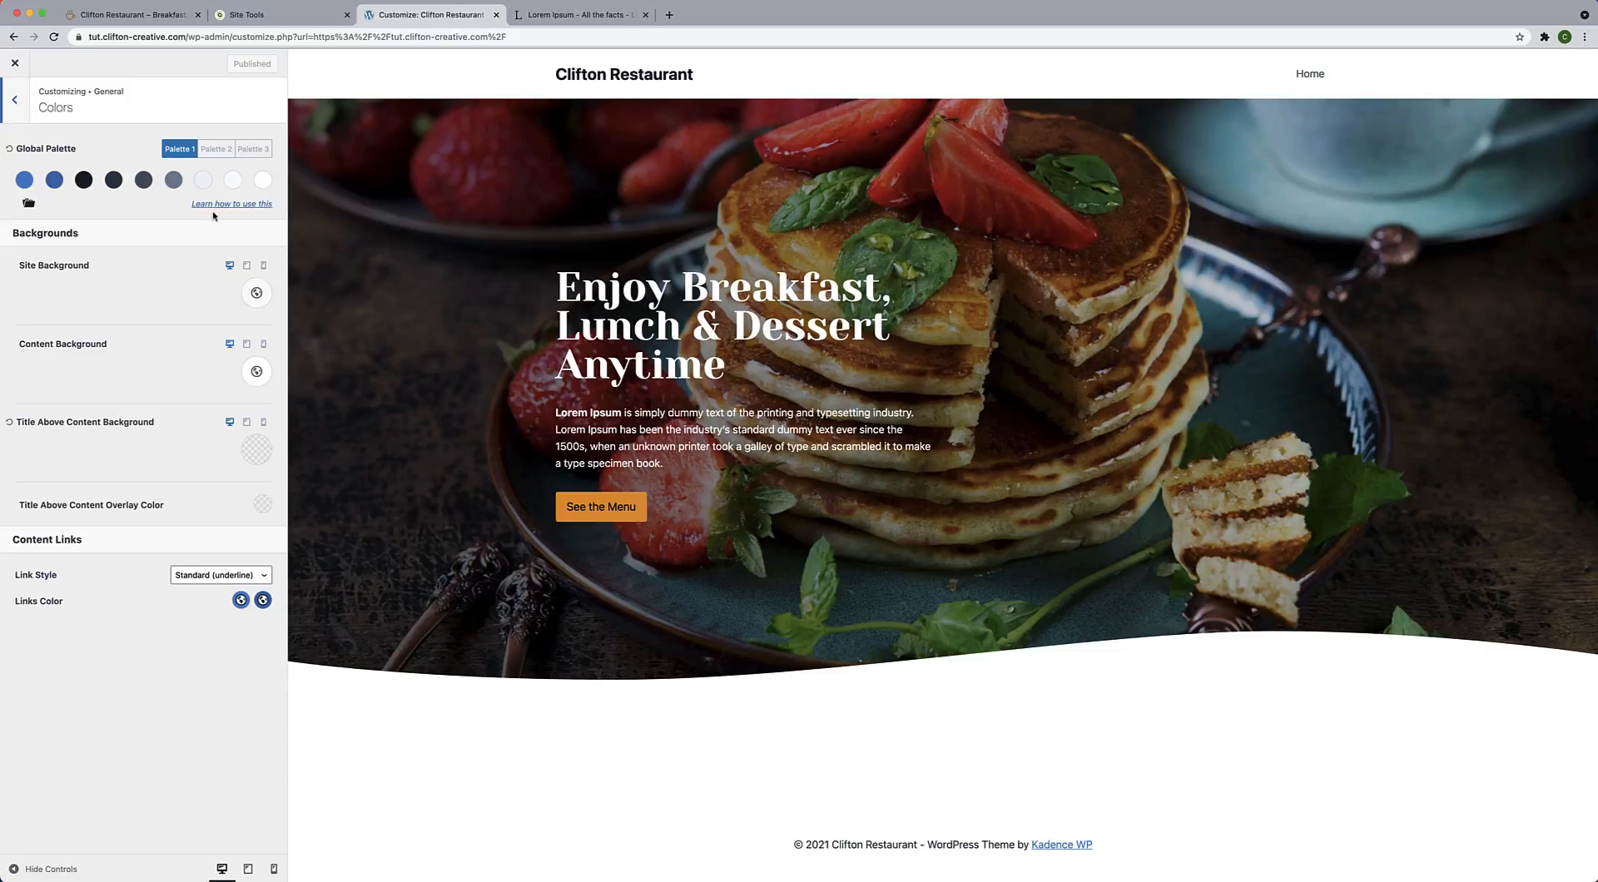
Preview global Palette 2 and Palette 3, and switch back to Palette 1.
left_click(218, 158)
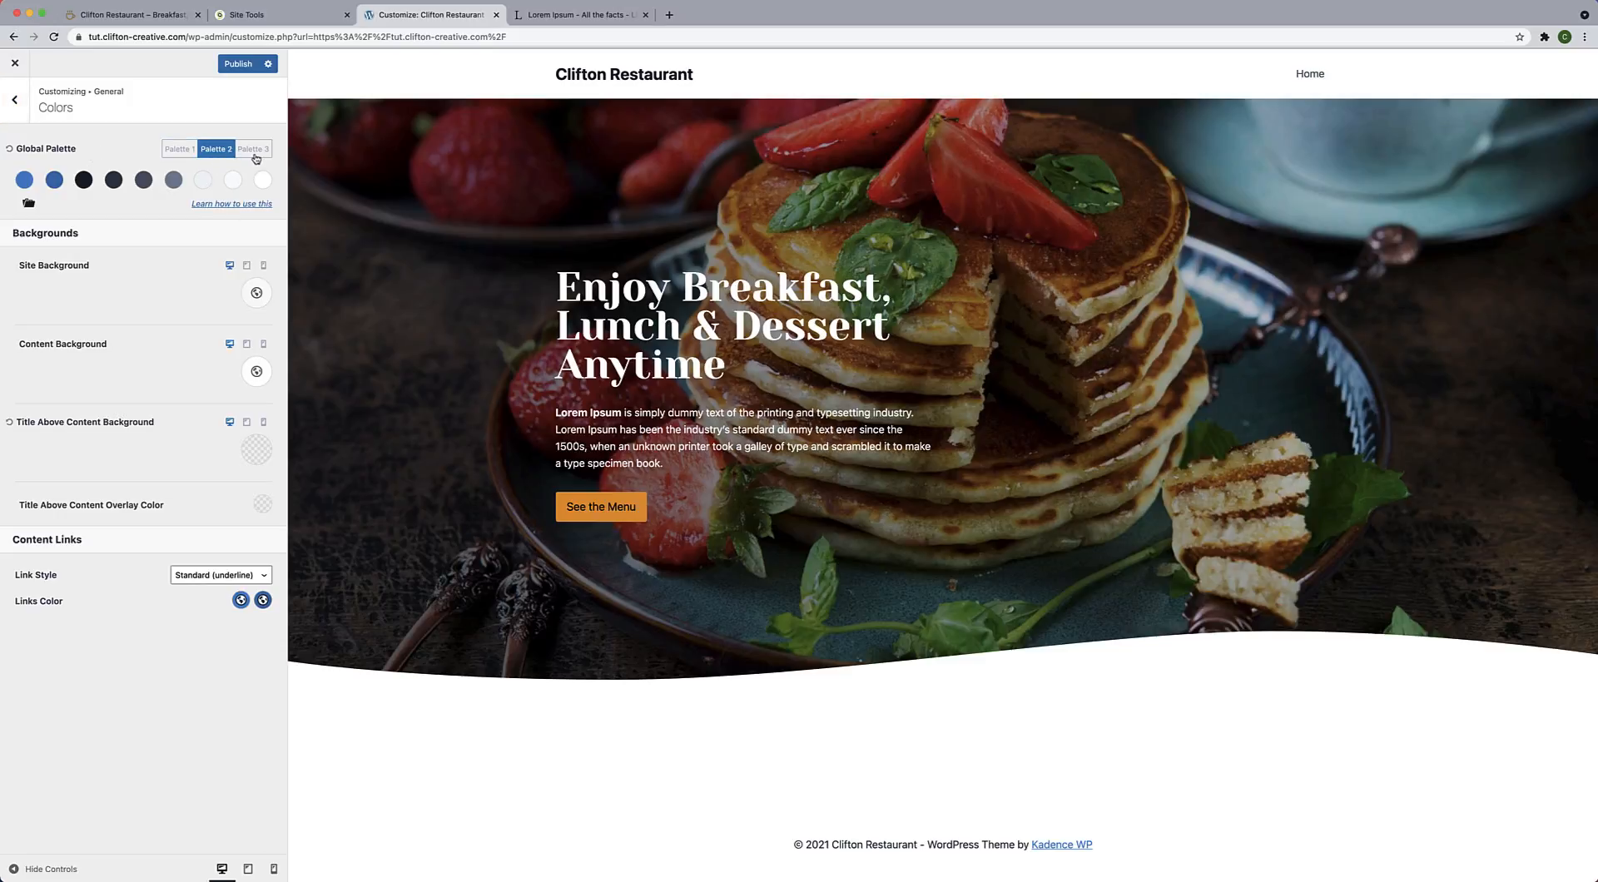
left_click(253, 158)
left_click(185, 157)
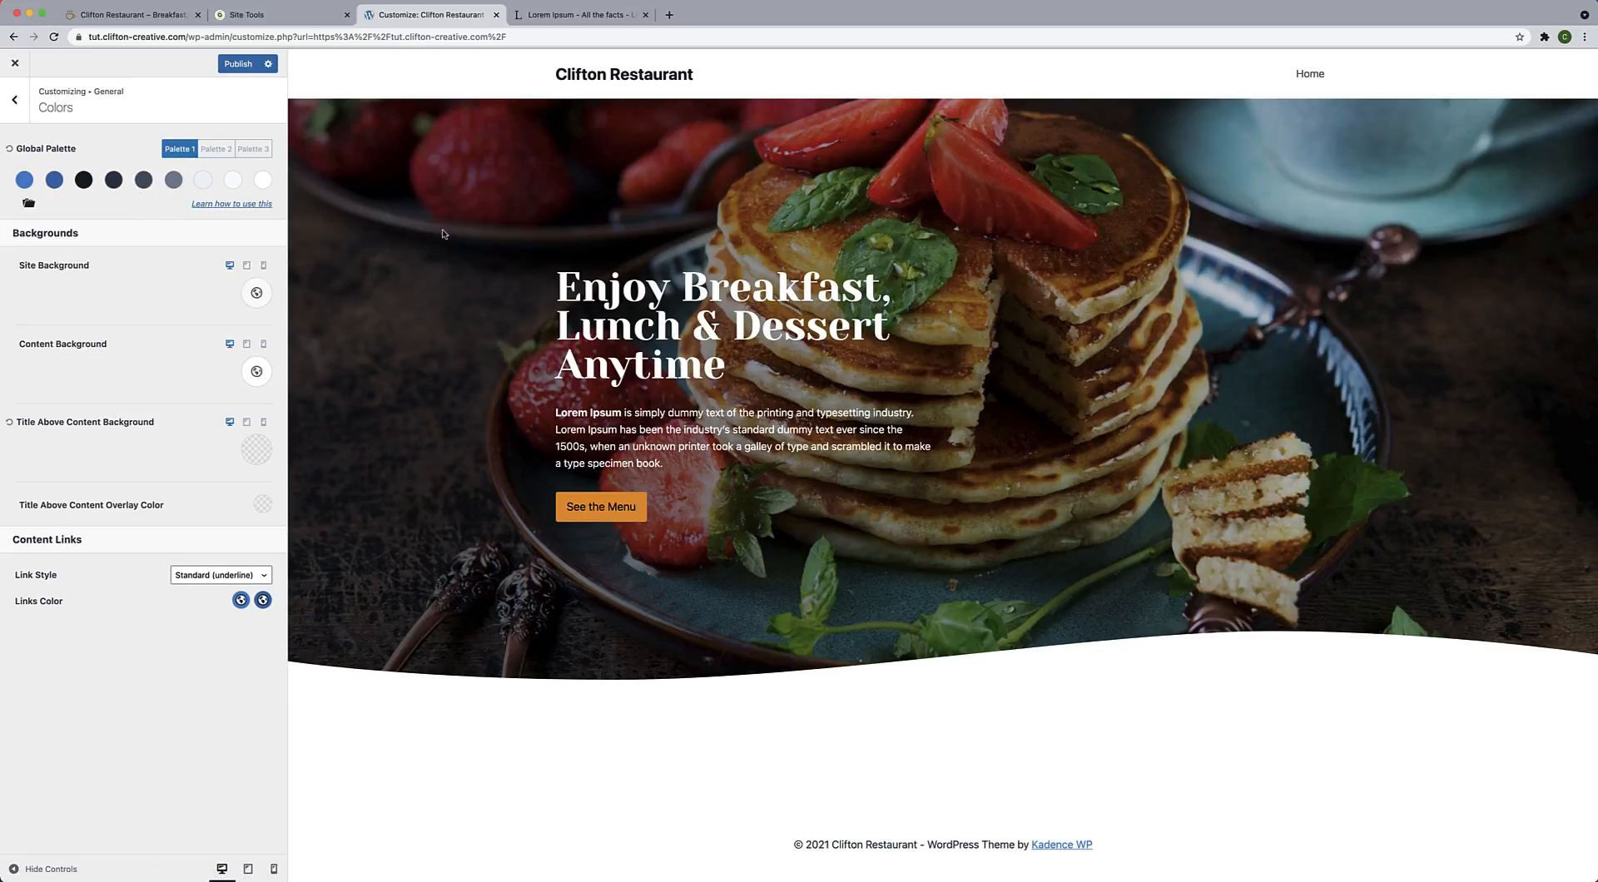
Change the ninth color of global Palette 1 to a warm off-white, FFFBF6.
left_click(263, 181)
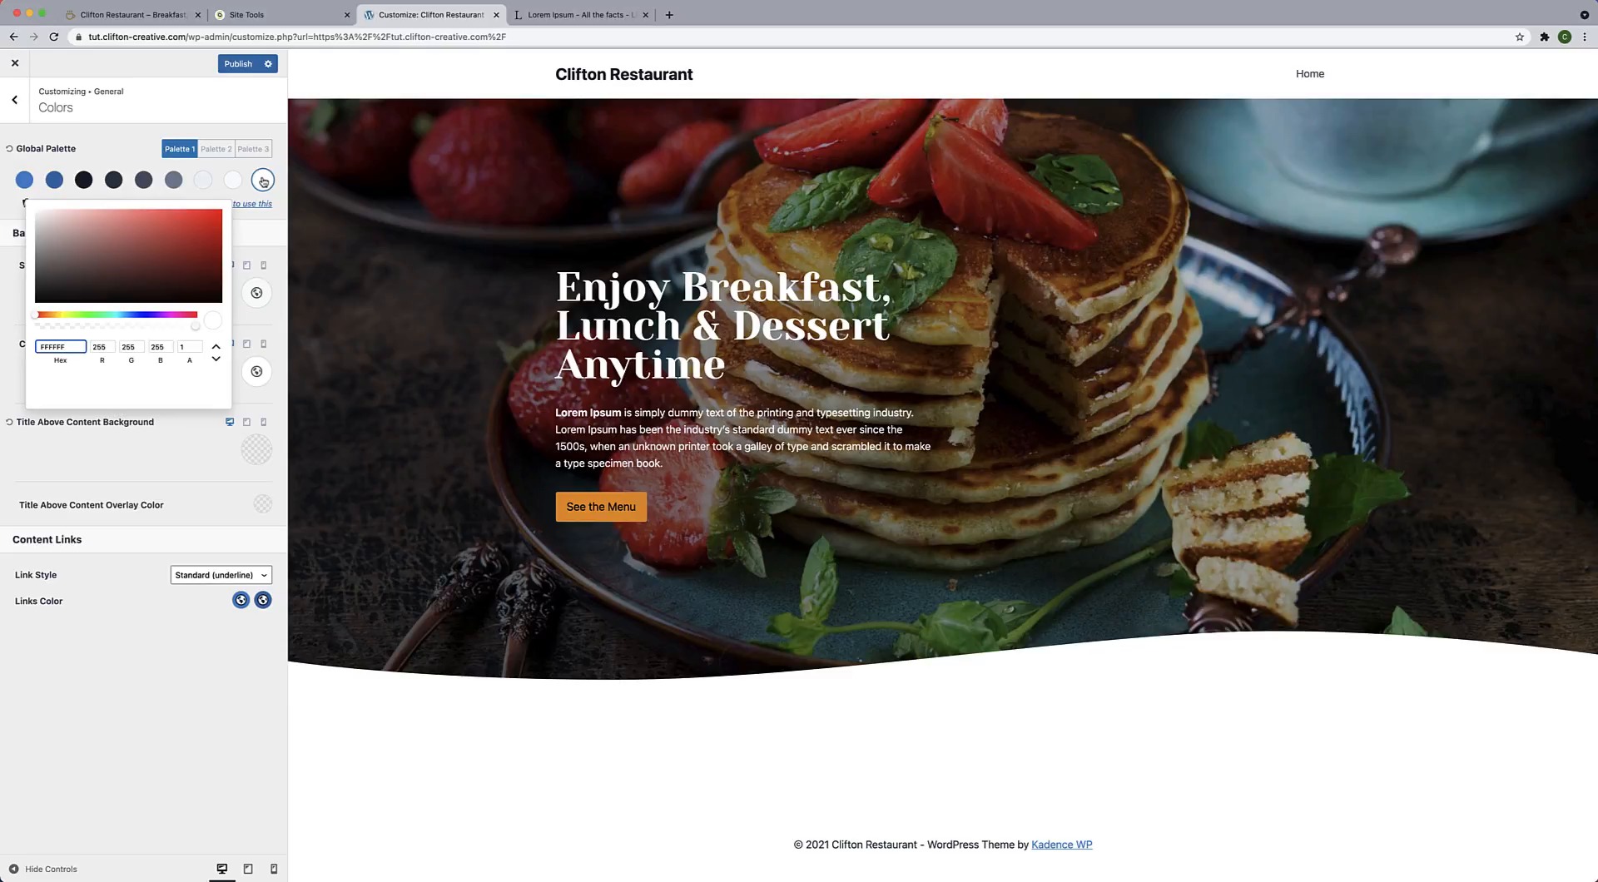
left_click(50, 316)
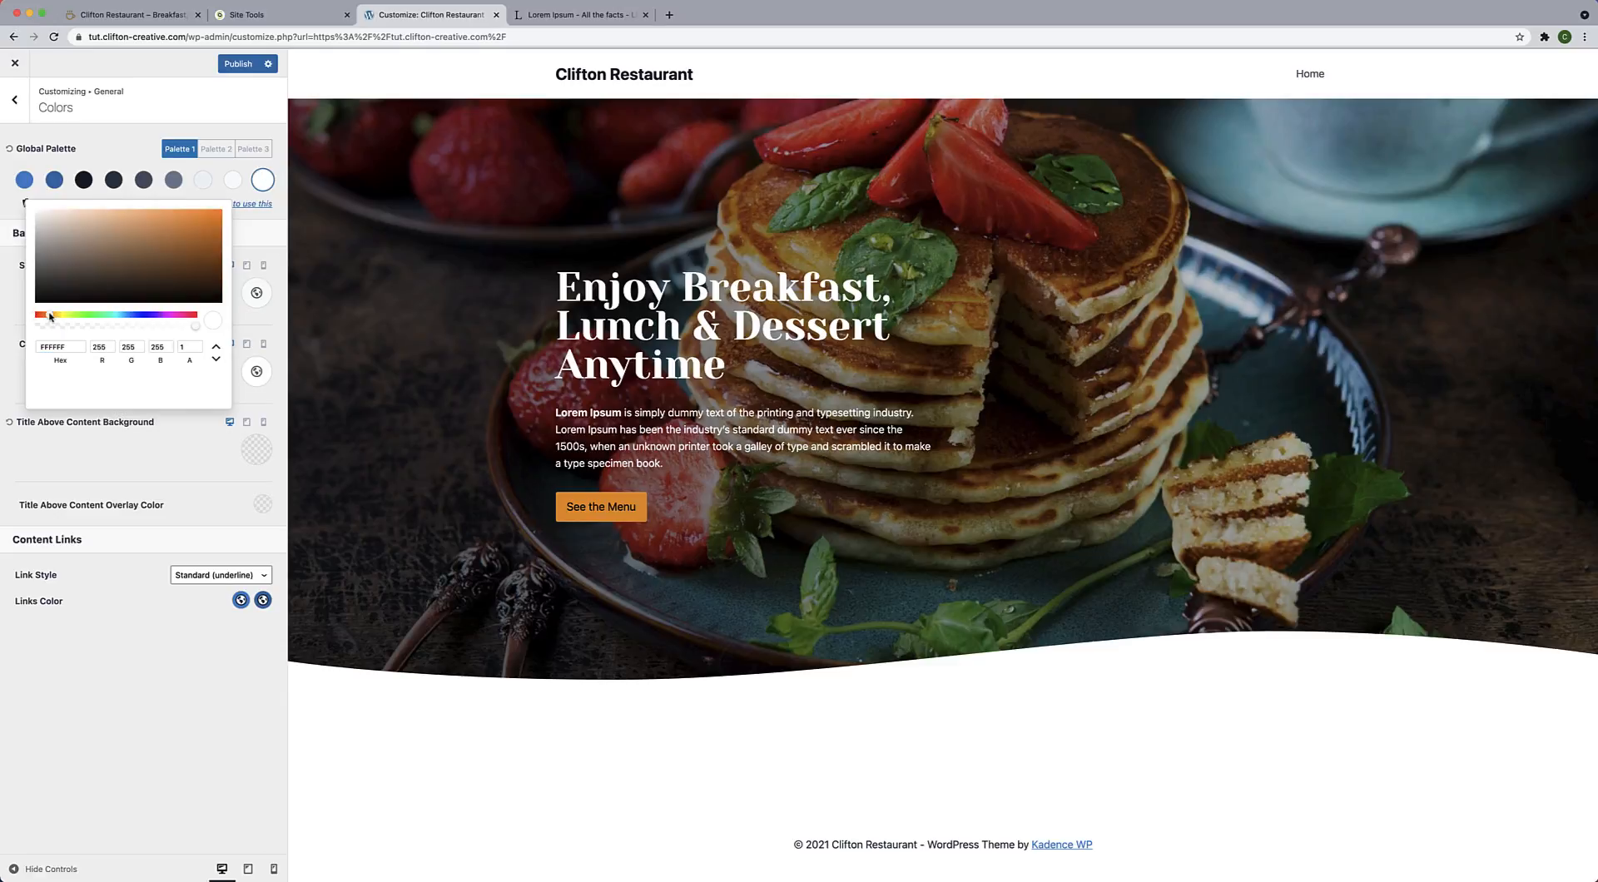
left_click_drag(50, 317, 53, 317)
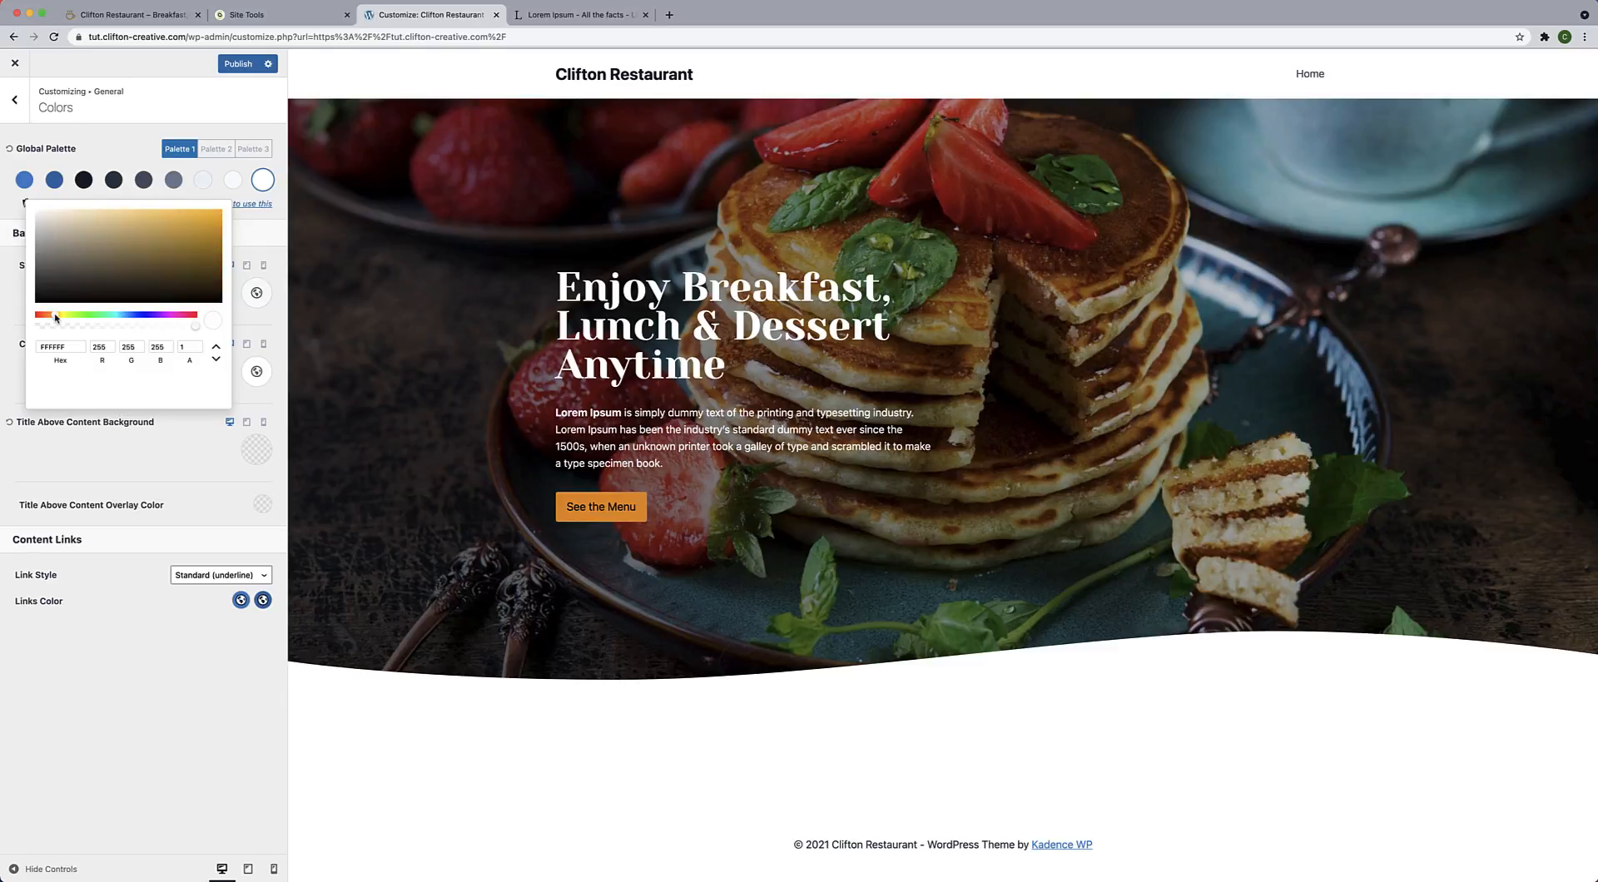
left_click(53, 213)
mouse_move(53, 213)
left_mouse_down()
mouse_move(38, 213)
mouse_move(59, 215)
left_mouse_up()
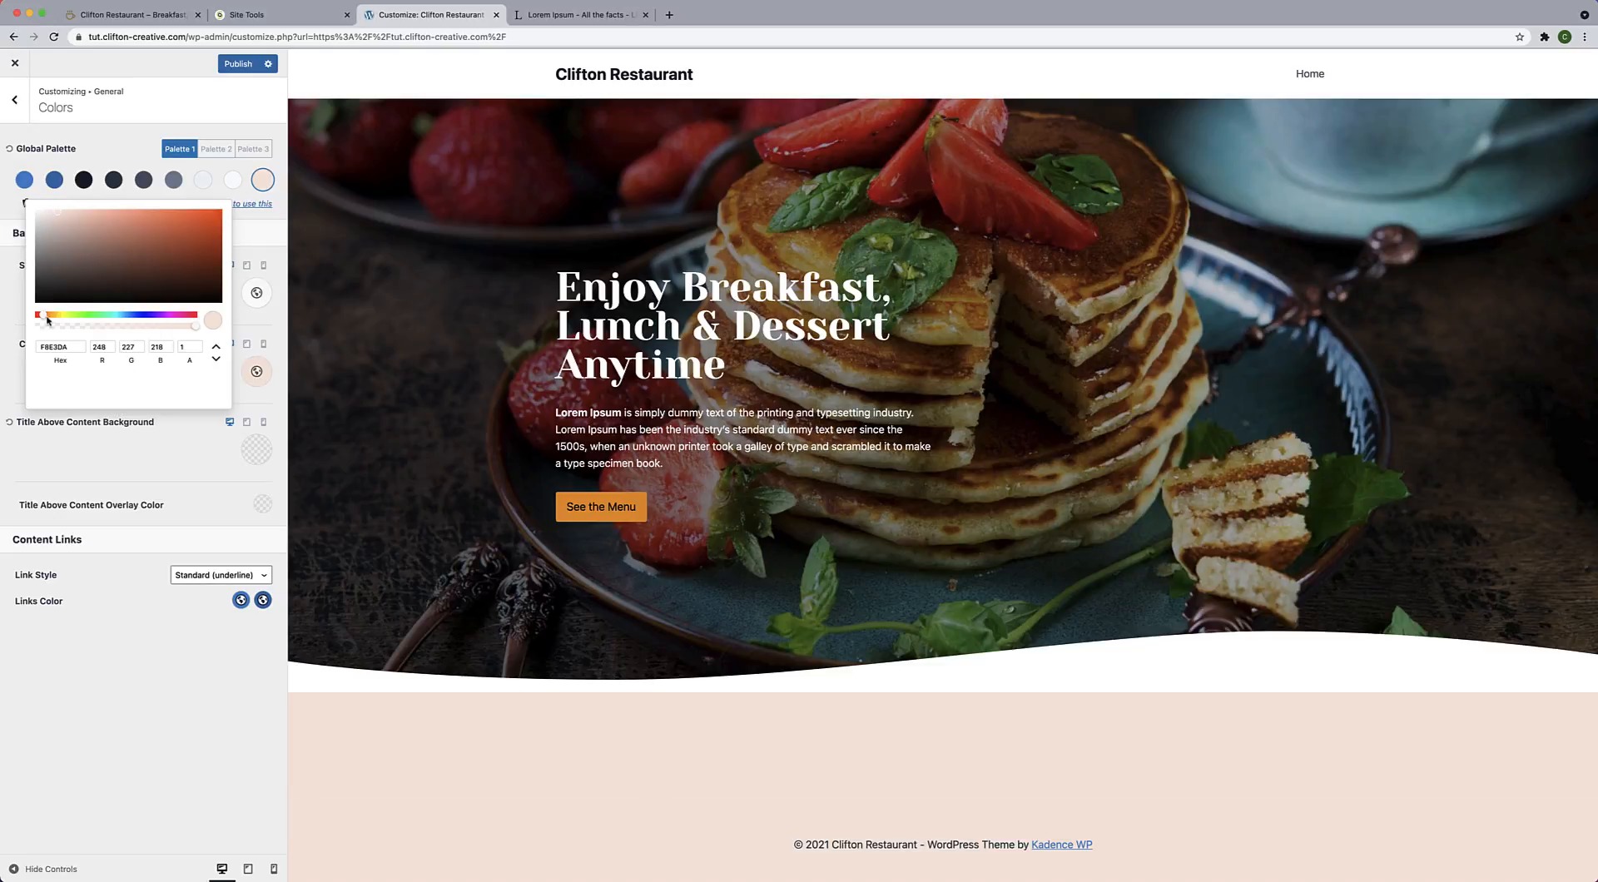
left_click_drag(48, 320, 57, 318)
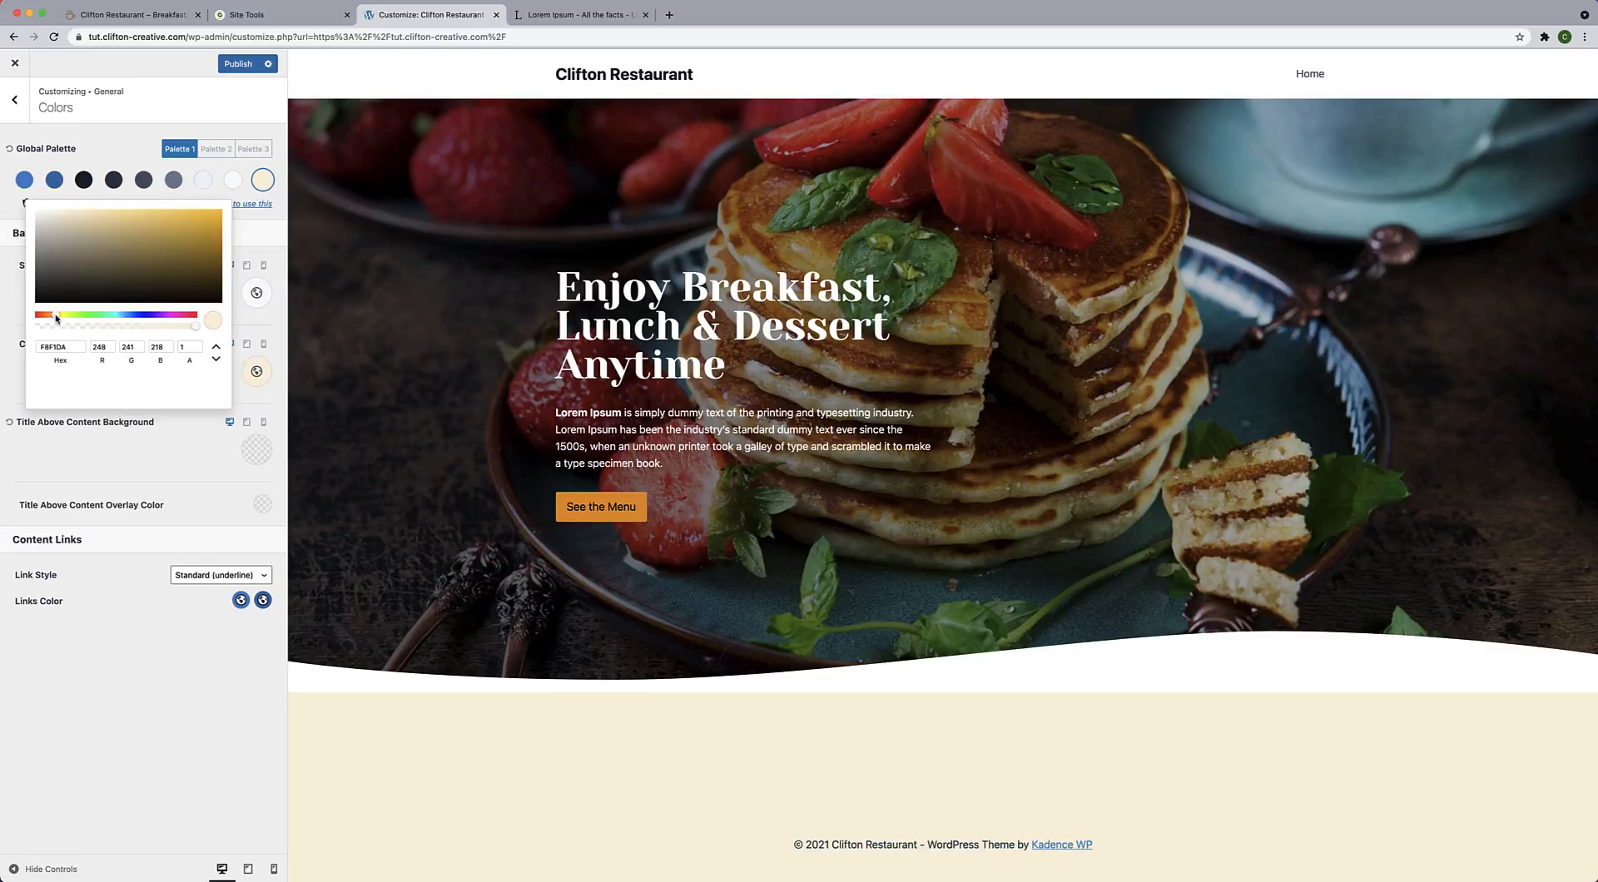
left_click_drag(49, 218, 45, 216)
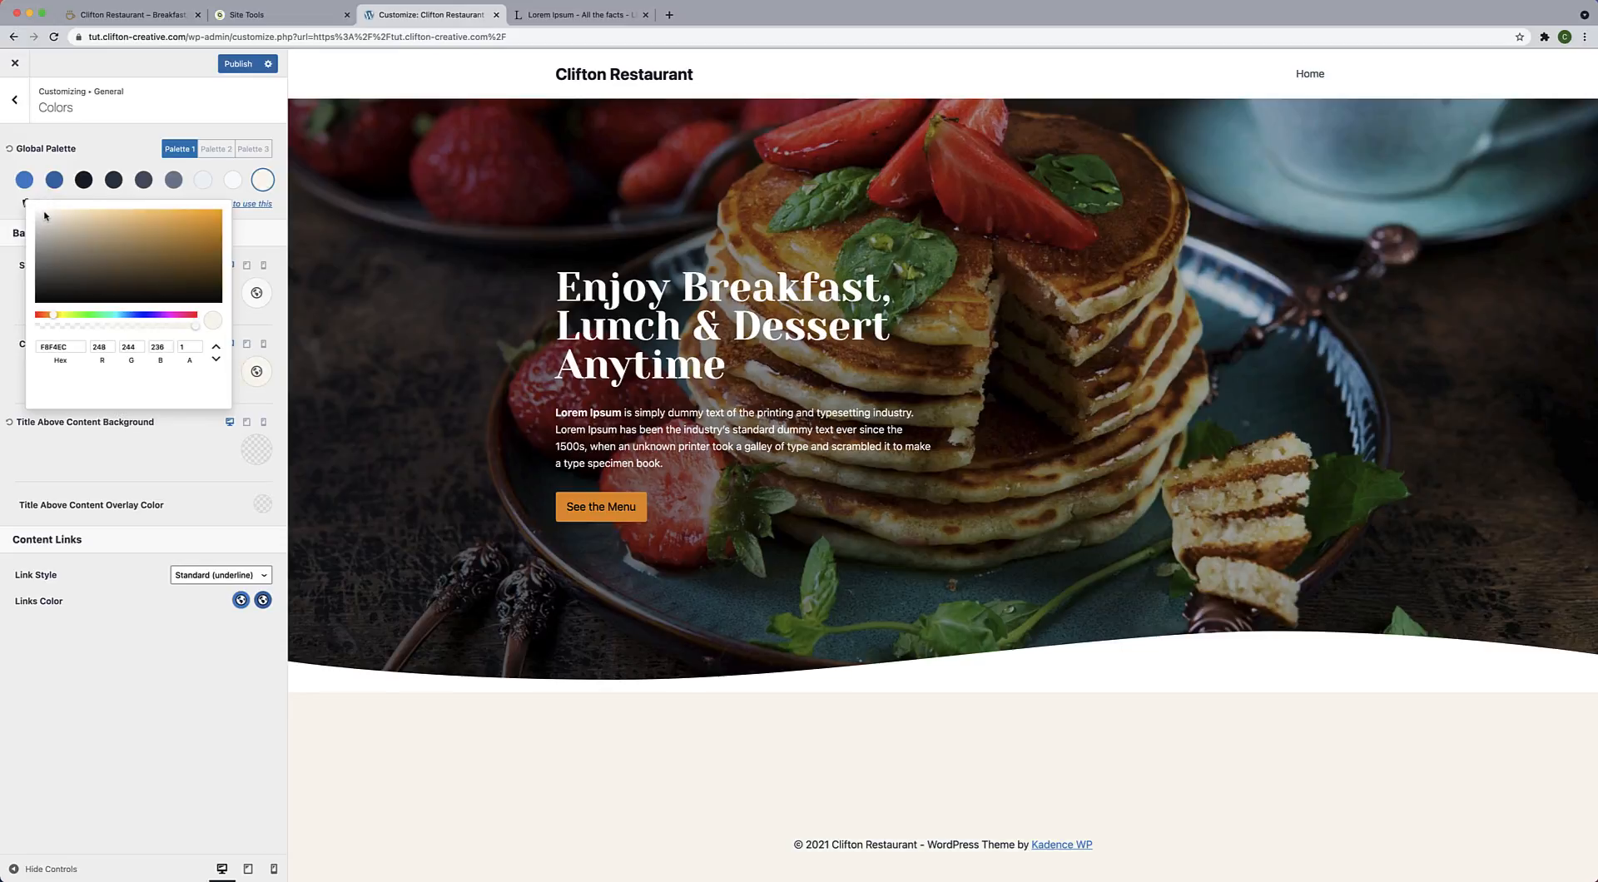
left_click_drag(44, 216, 41, 214)
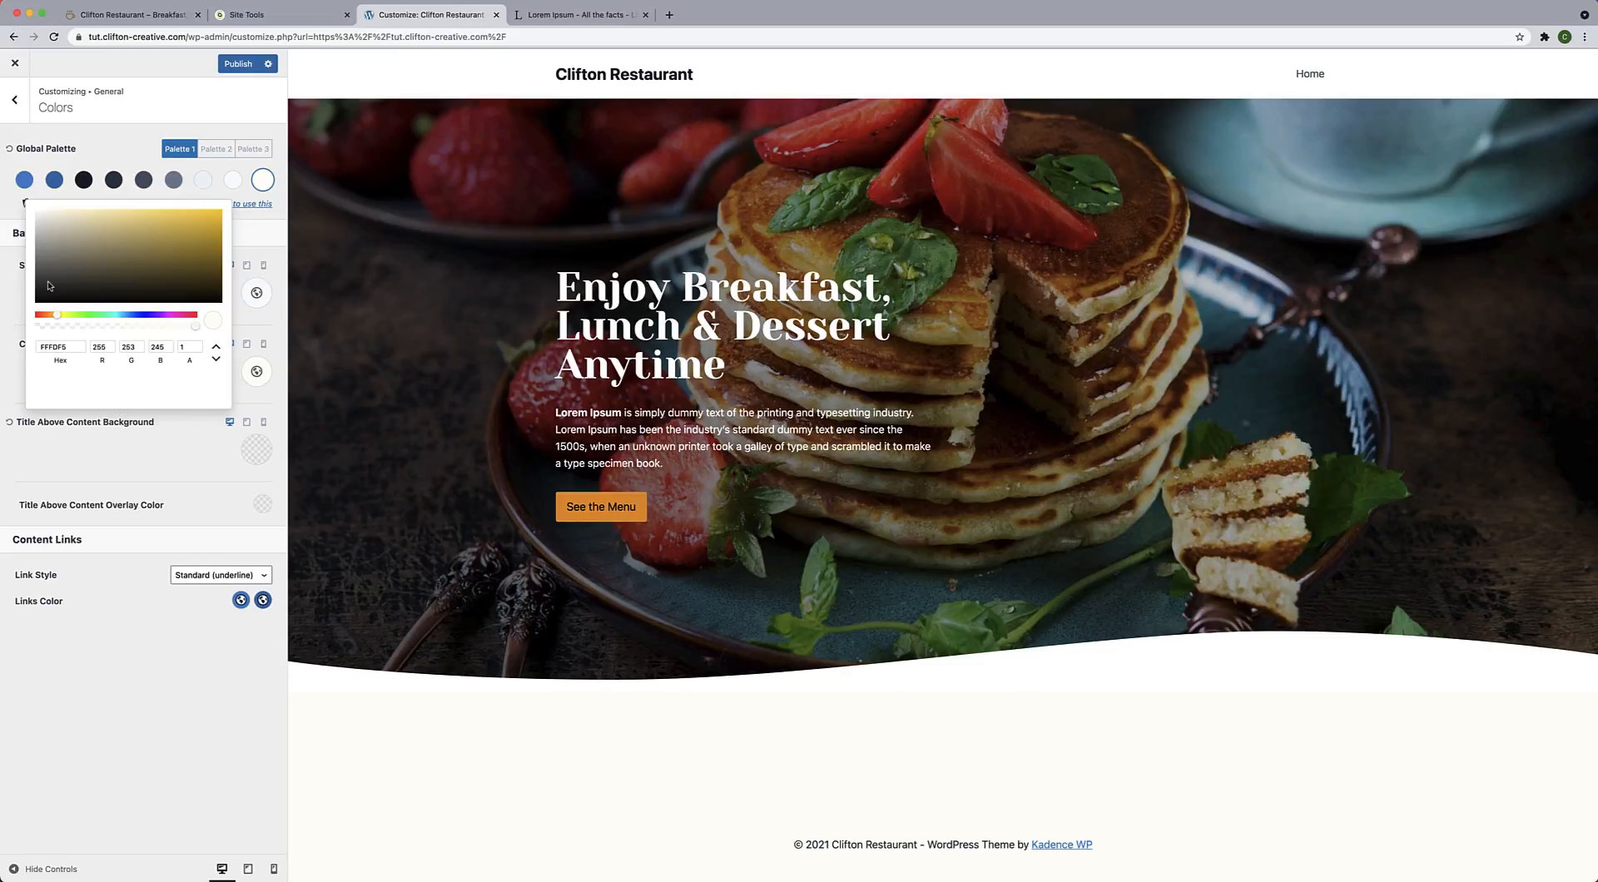
left_click(46, 221)
left_click_drag(46, 221, 42, 209)
left_click_drag(55, 315, 51, 317)
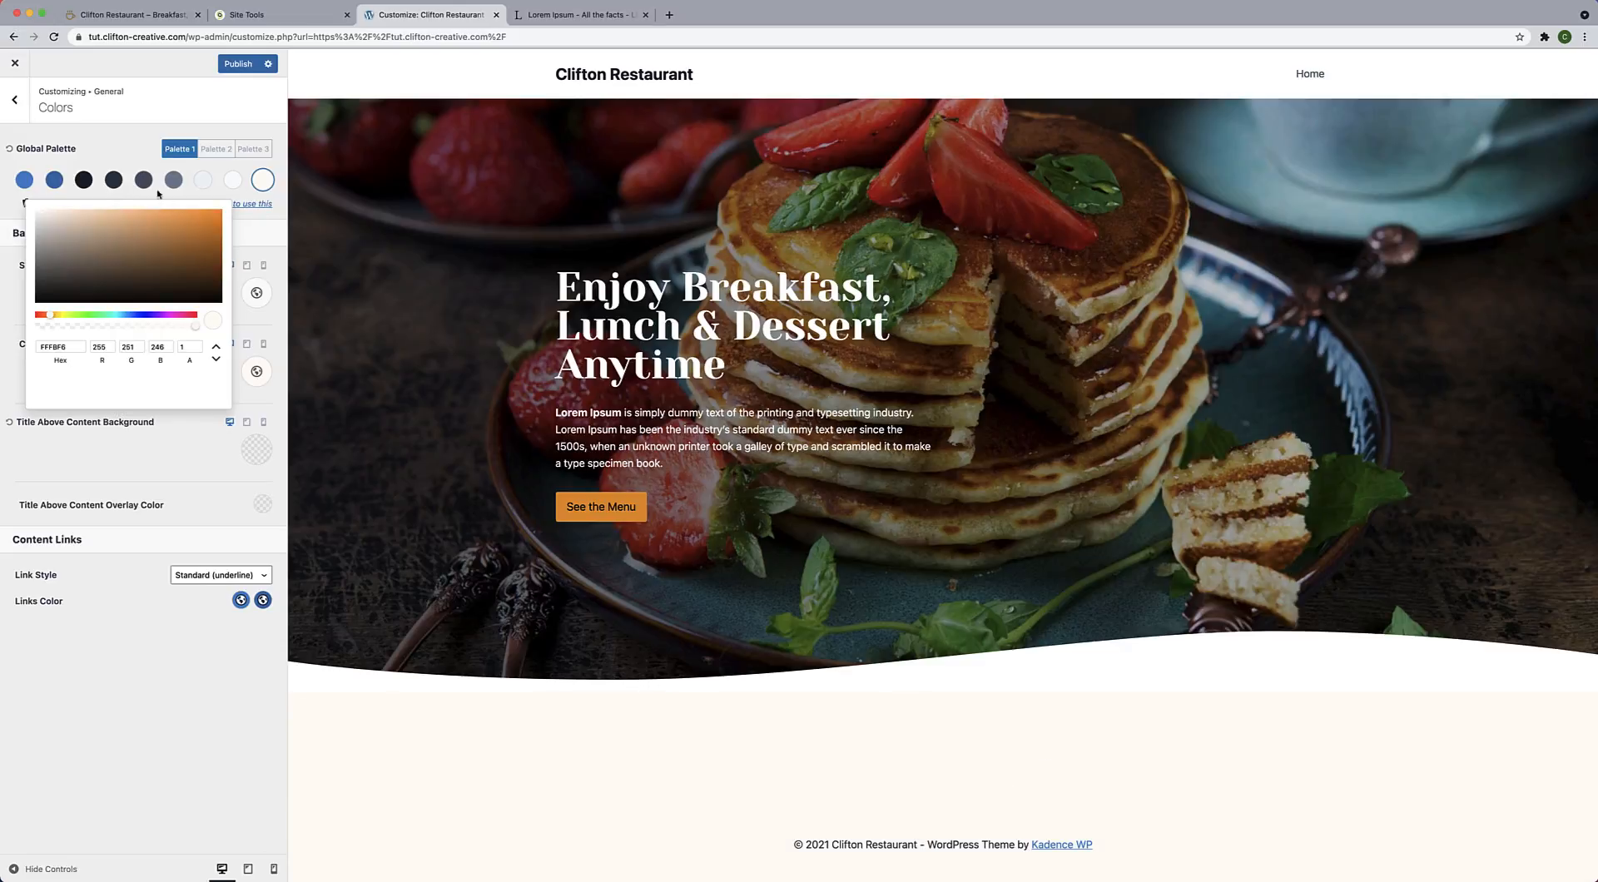
left_click(221, 193)
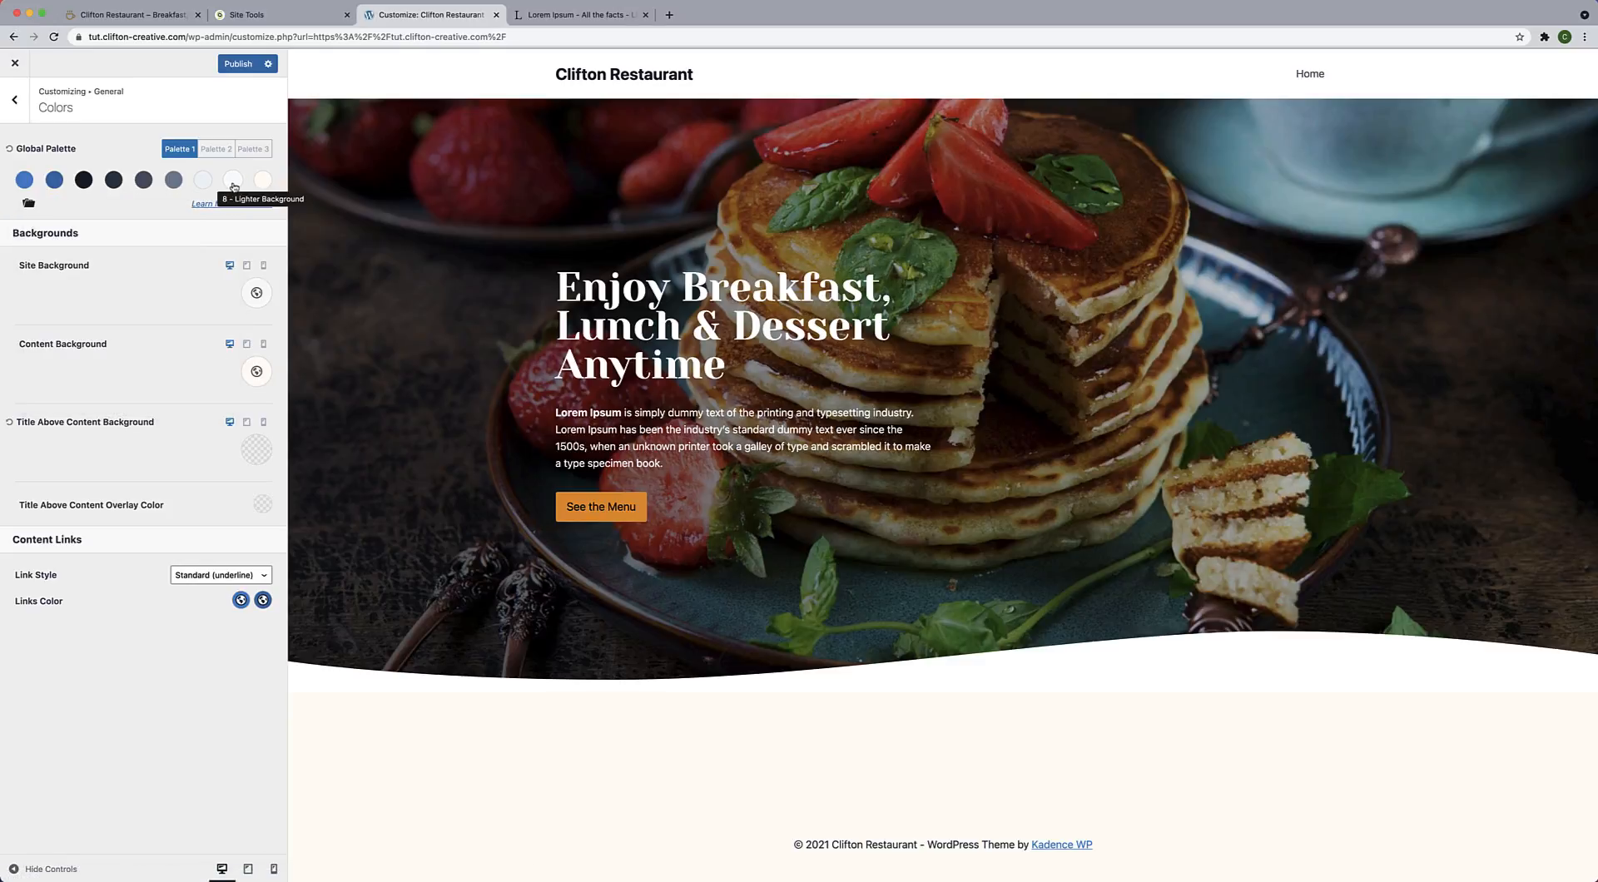
Set the Lighter Background color of Palette 1 to white, hex FFF.
left_click(234, 185)
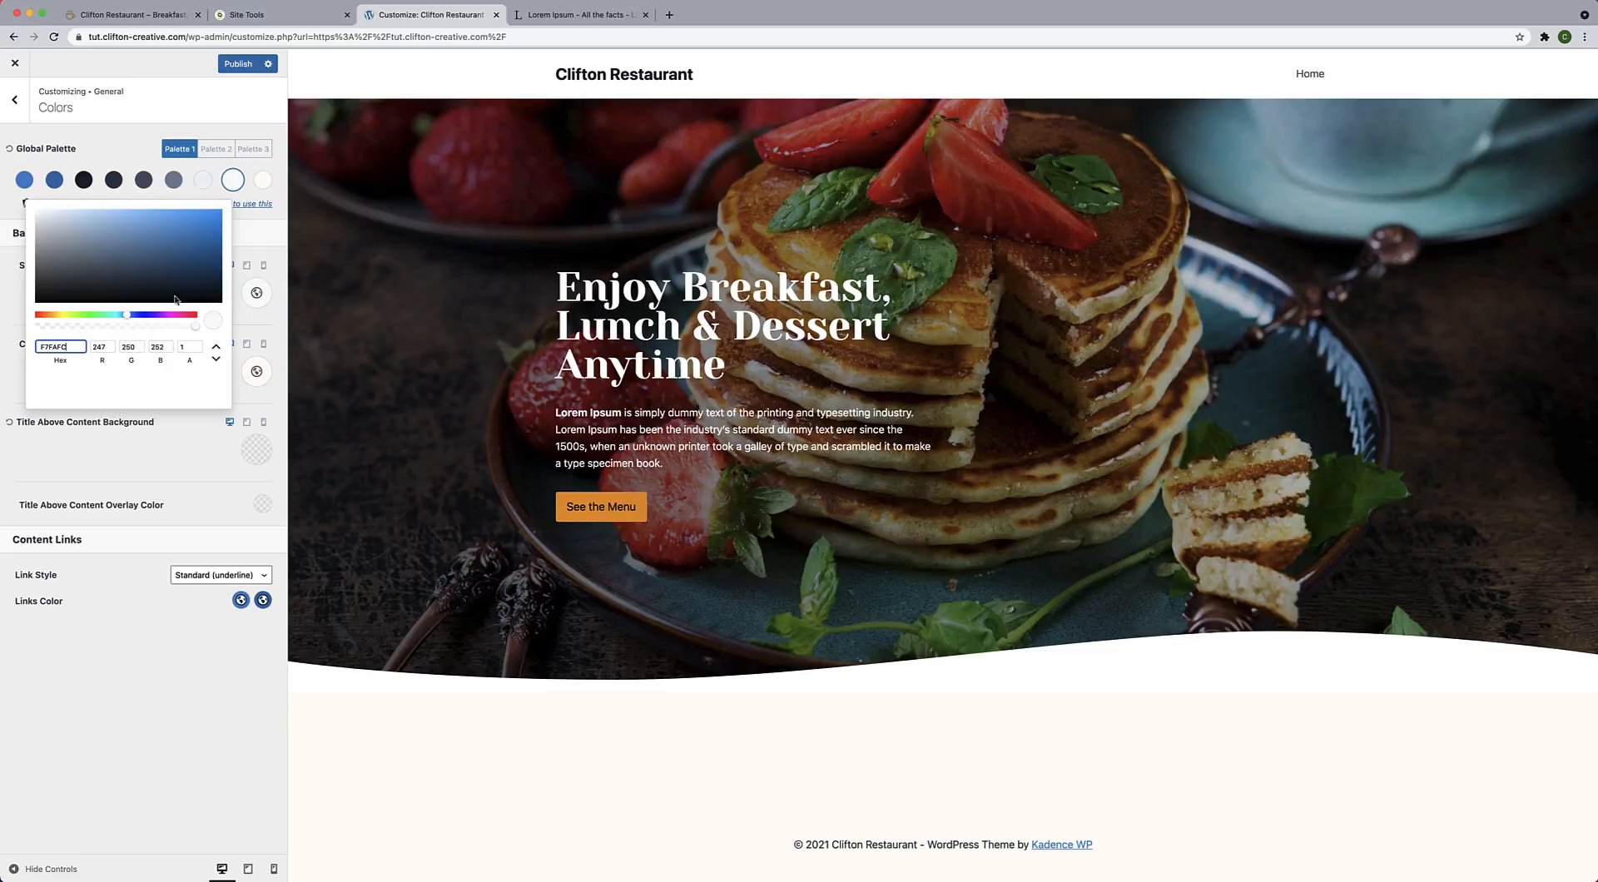
left_click_drag(67, 347, 21, 342)
type("FFF")
Copy the off-white FFFBF6 into the seventh color of Palette 1 and darken it slightly to a light beige.
left_click(197, 184)
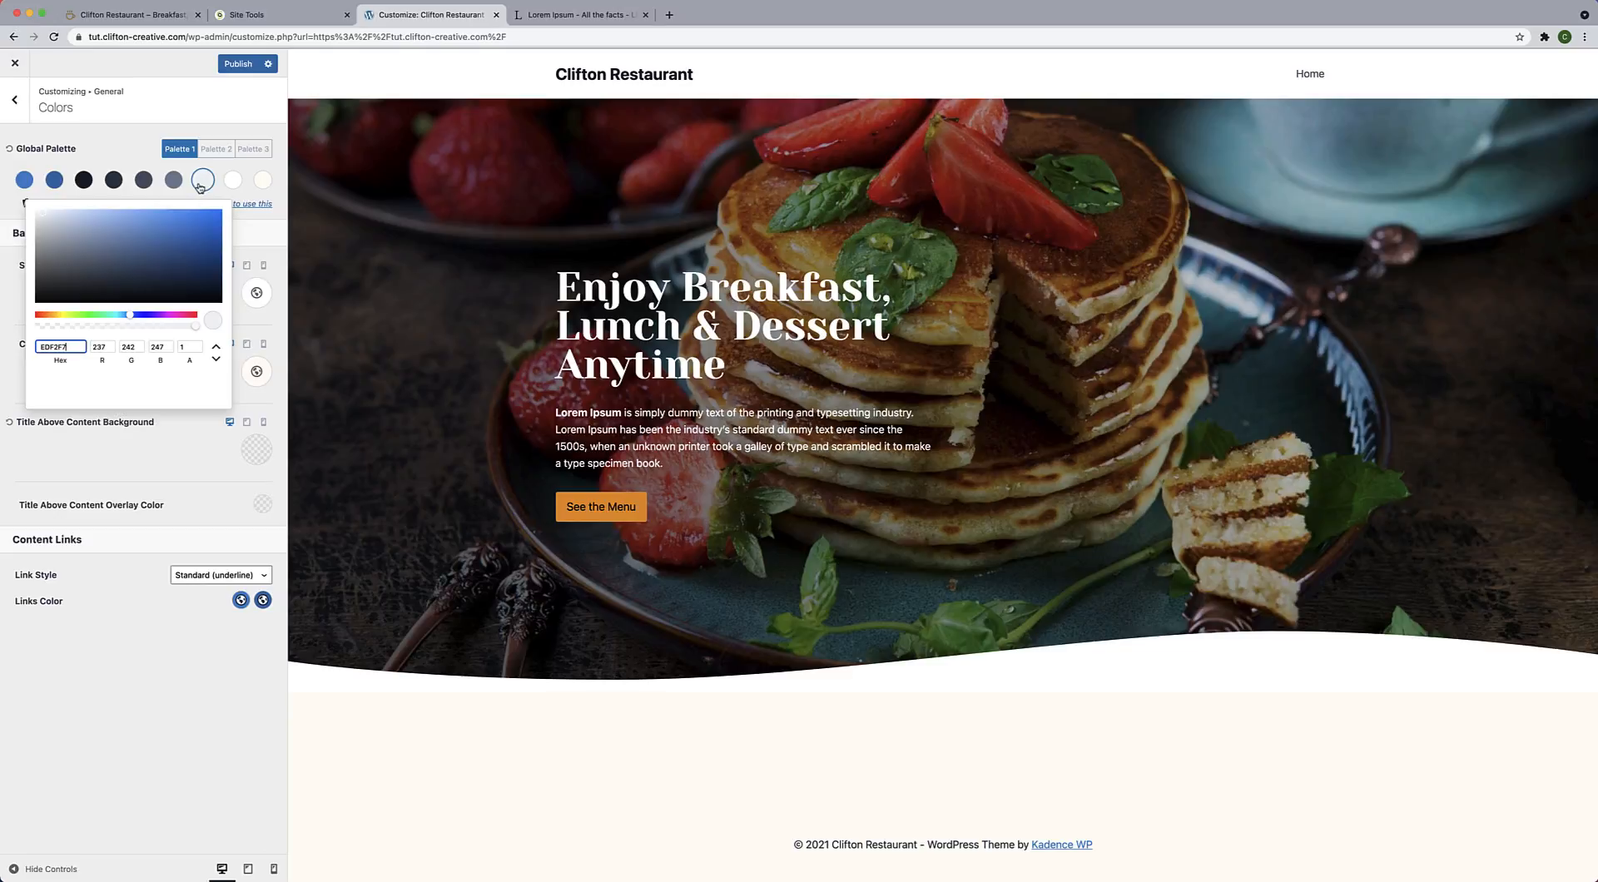
left_click(262, 179)
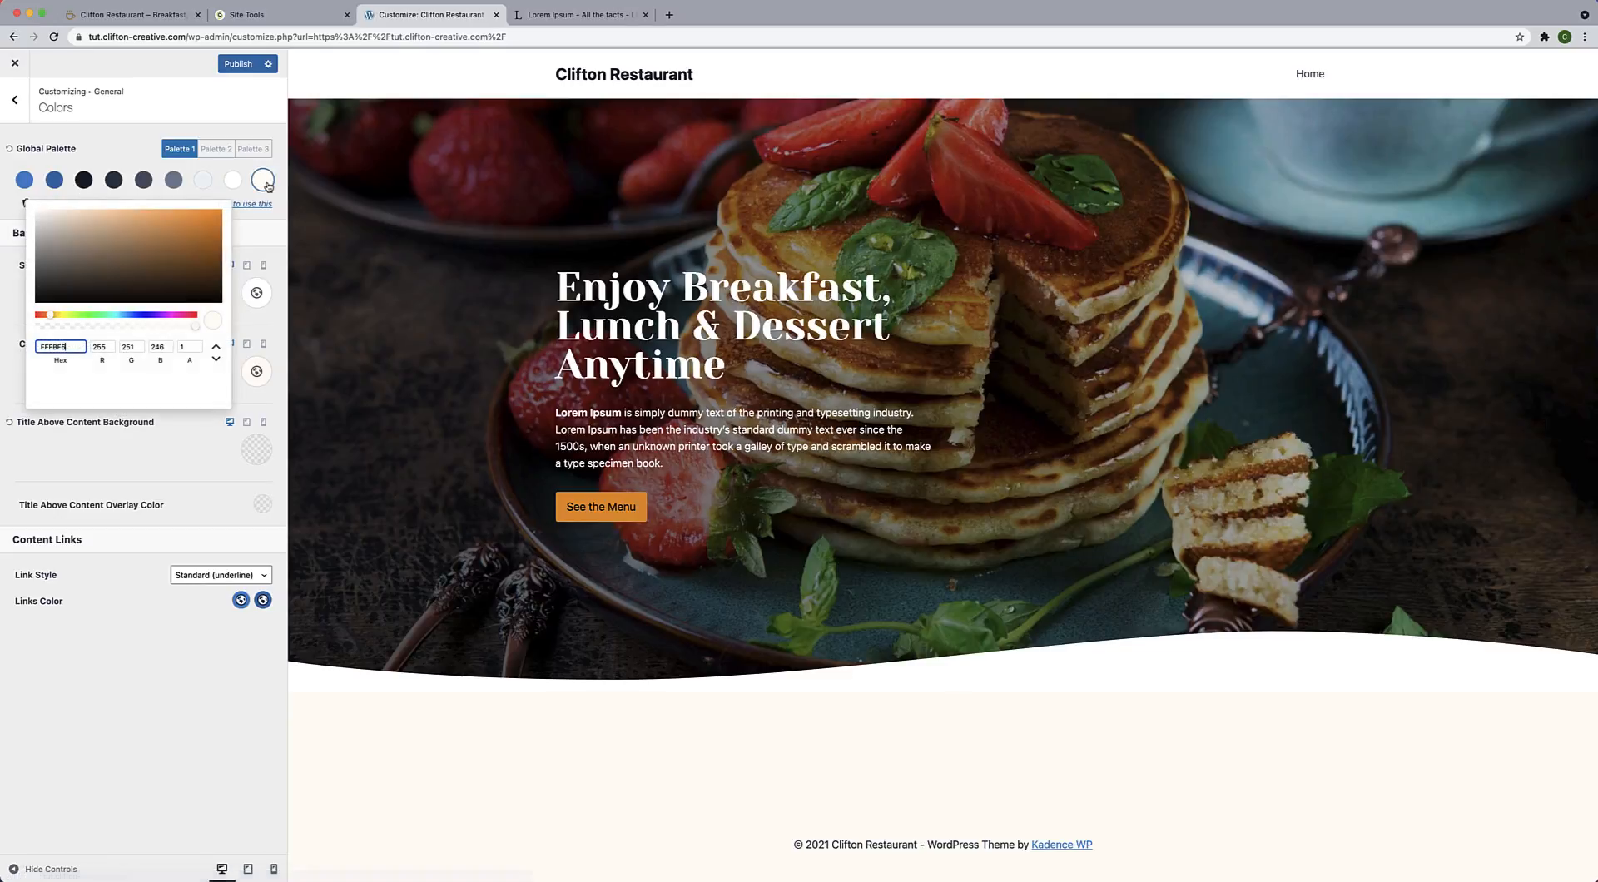
left_click_drag(75, 347, 3, 347)
key("super+c")
left_click(203, 180)
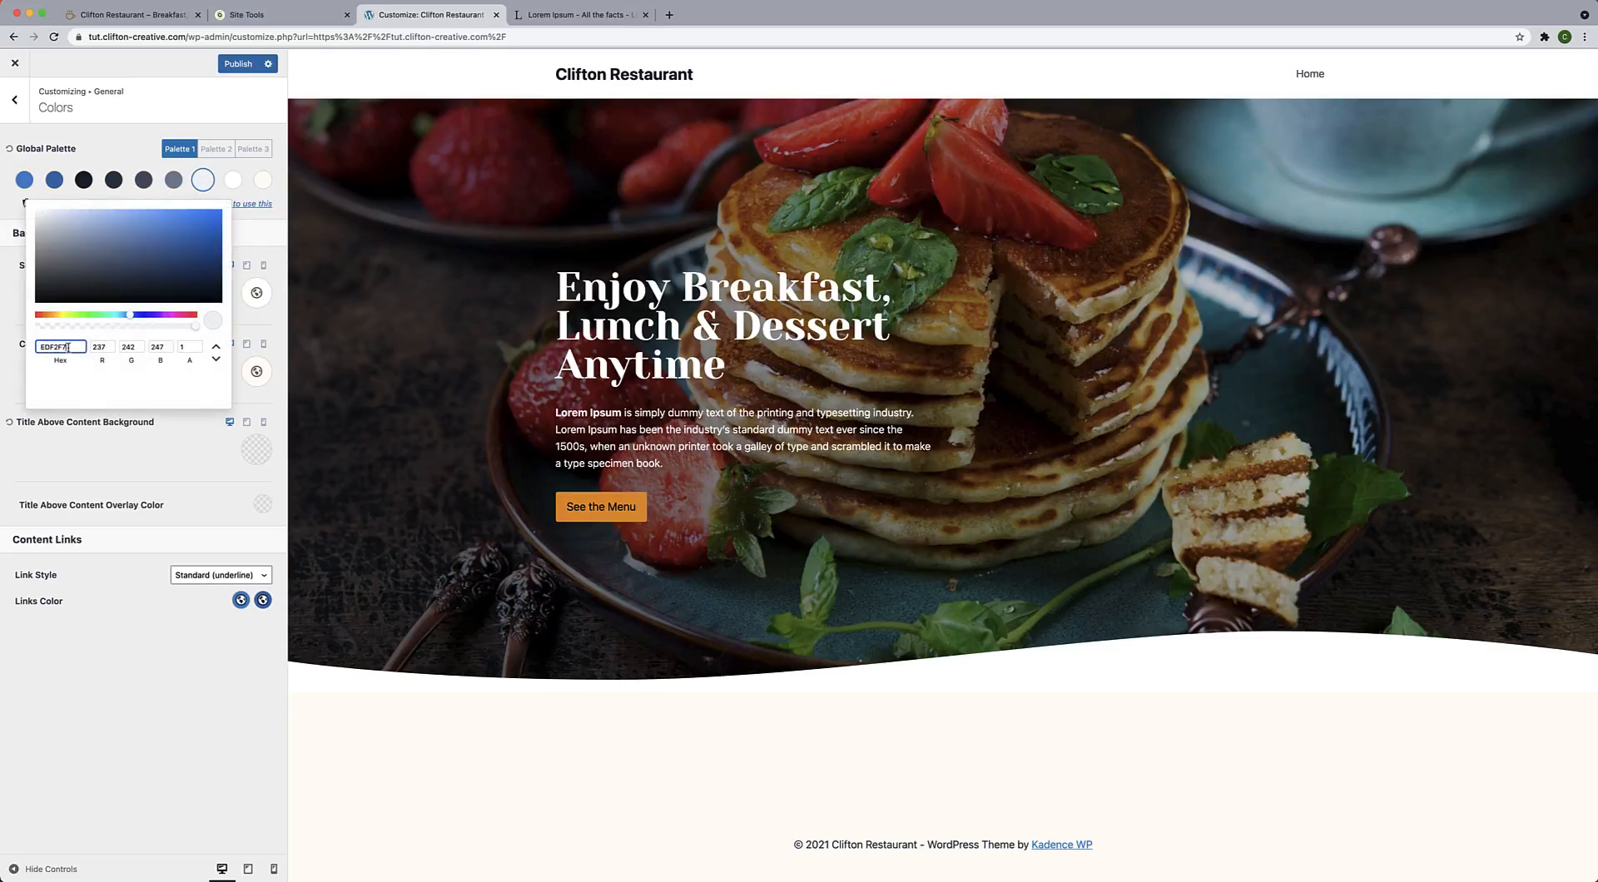
left_click_drag(72, 347, 2, 343)
key("super+v")
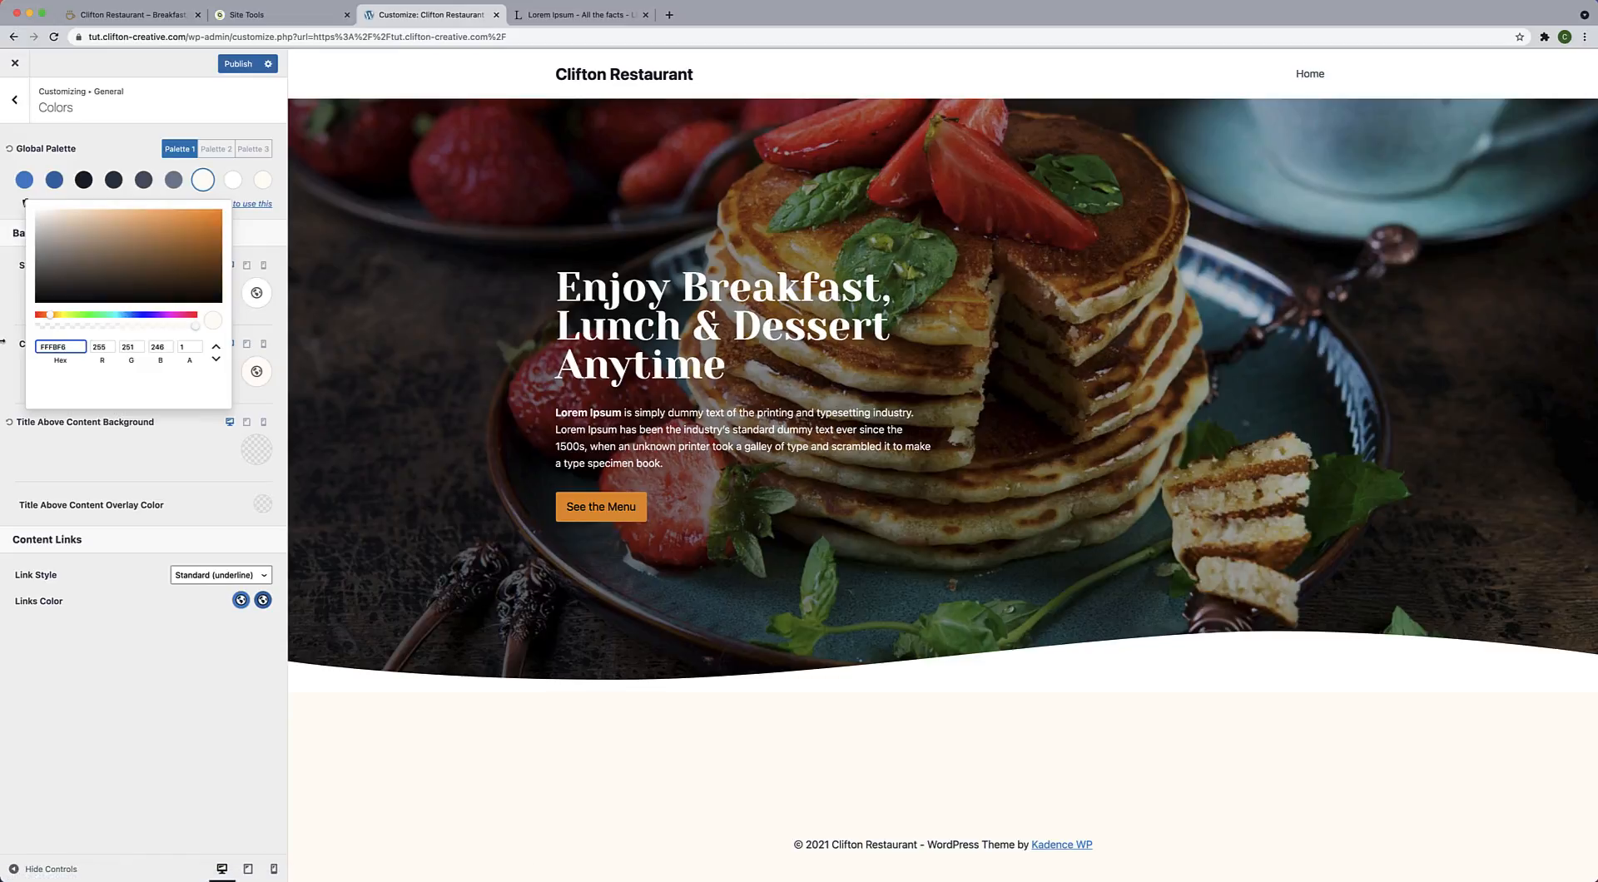
left_click(47, 217)
left_click(179, 195)
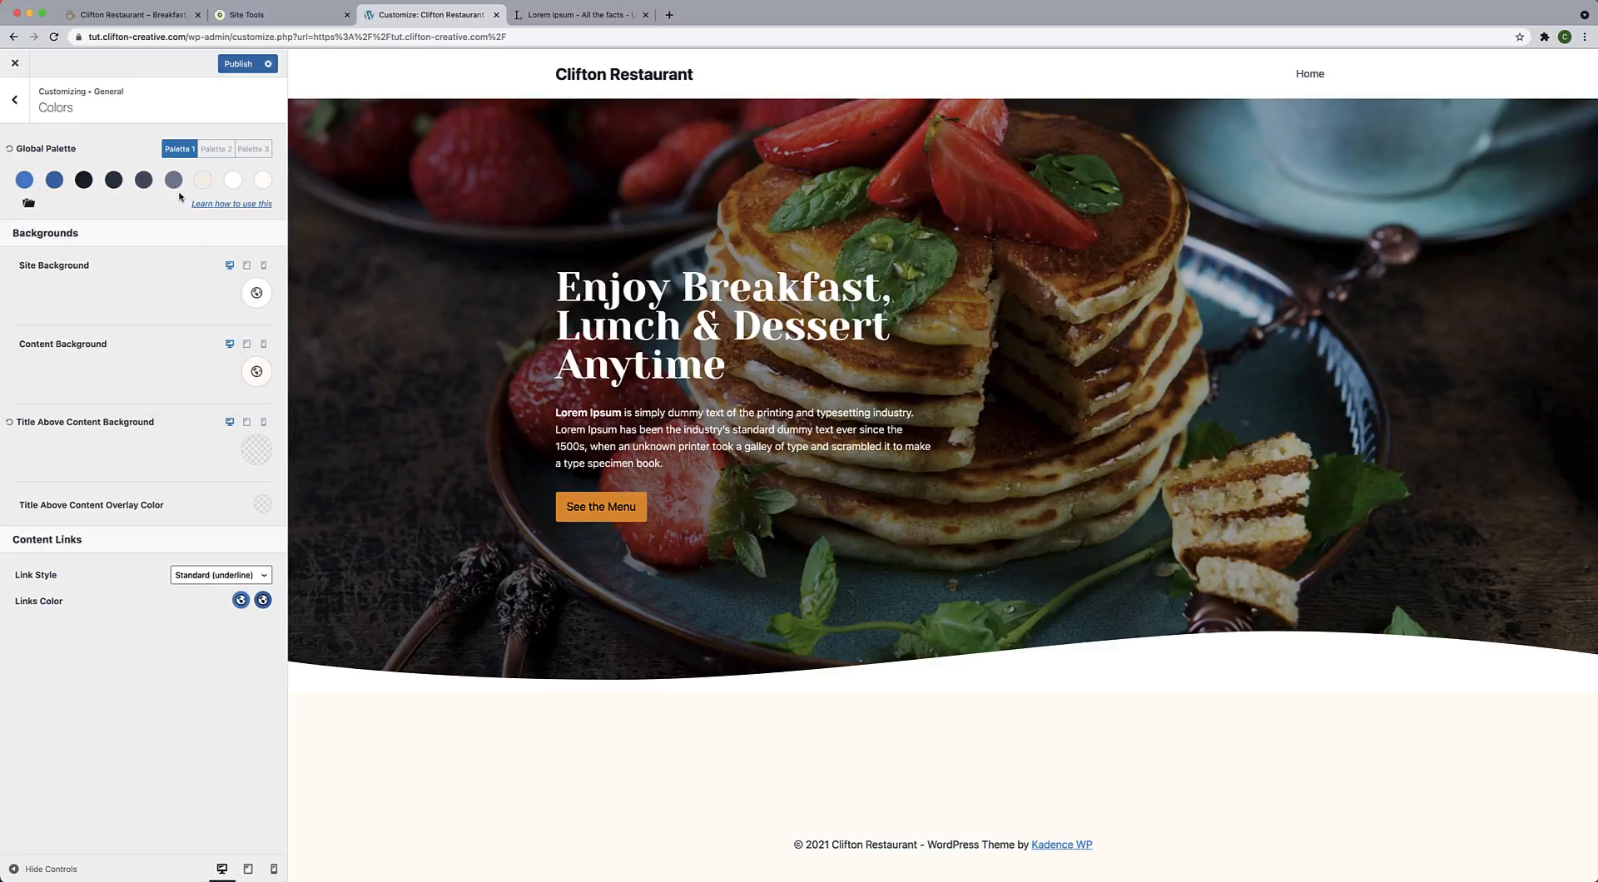
Set the first accent color of Palette 1 to orange EA8E10.
left_click(26, 181)
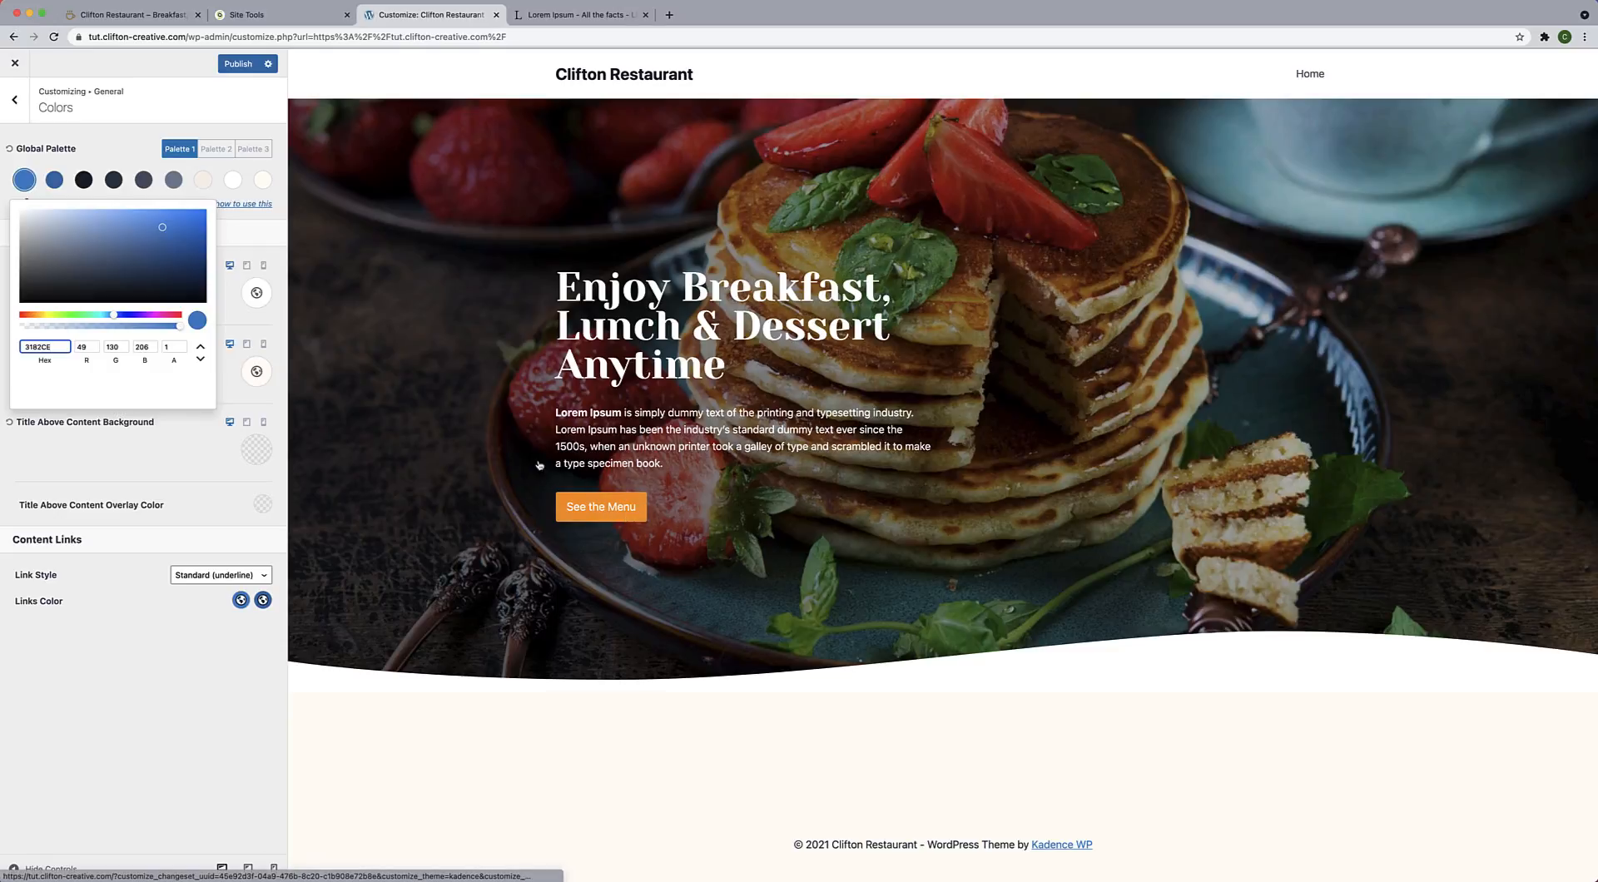
left_click_drag(67, 347, 20, 327)
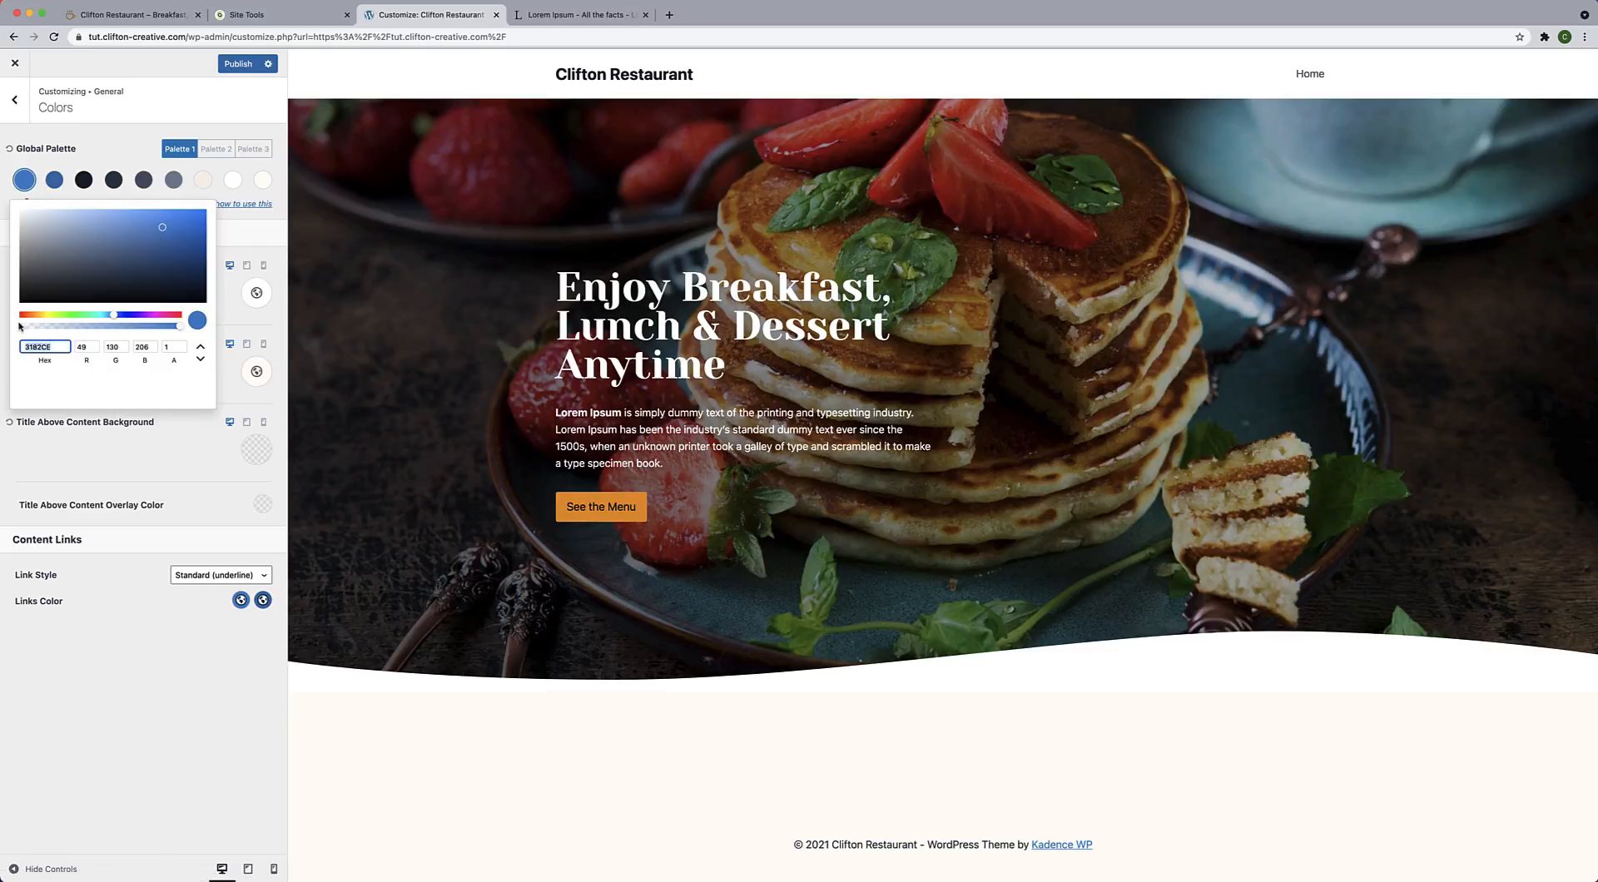
type("EA8")
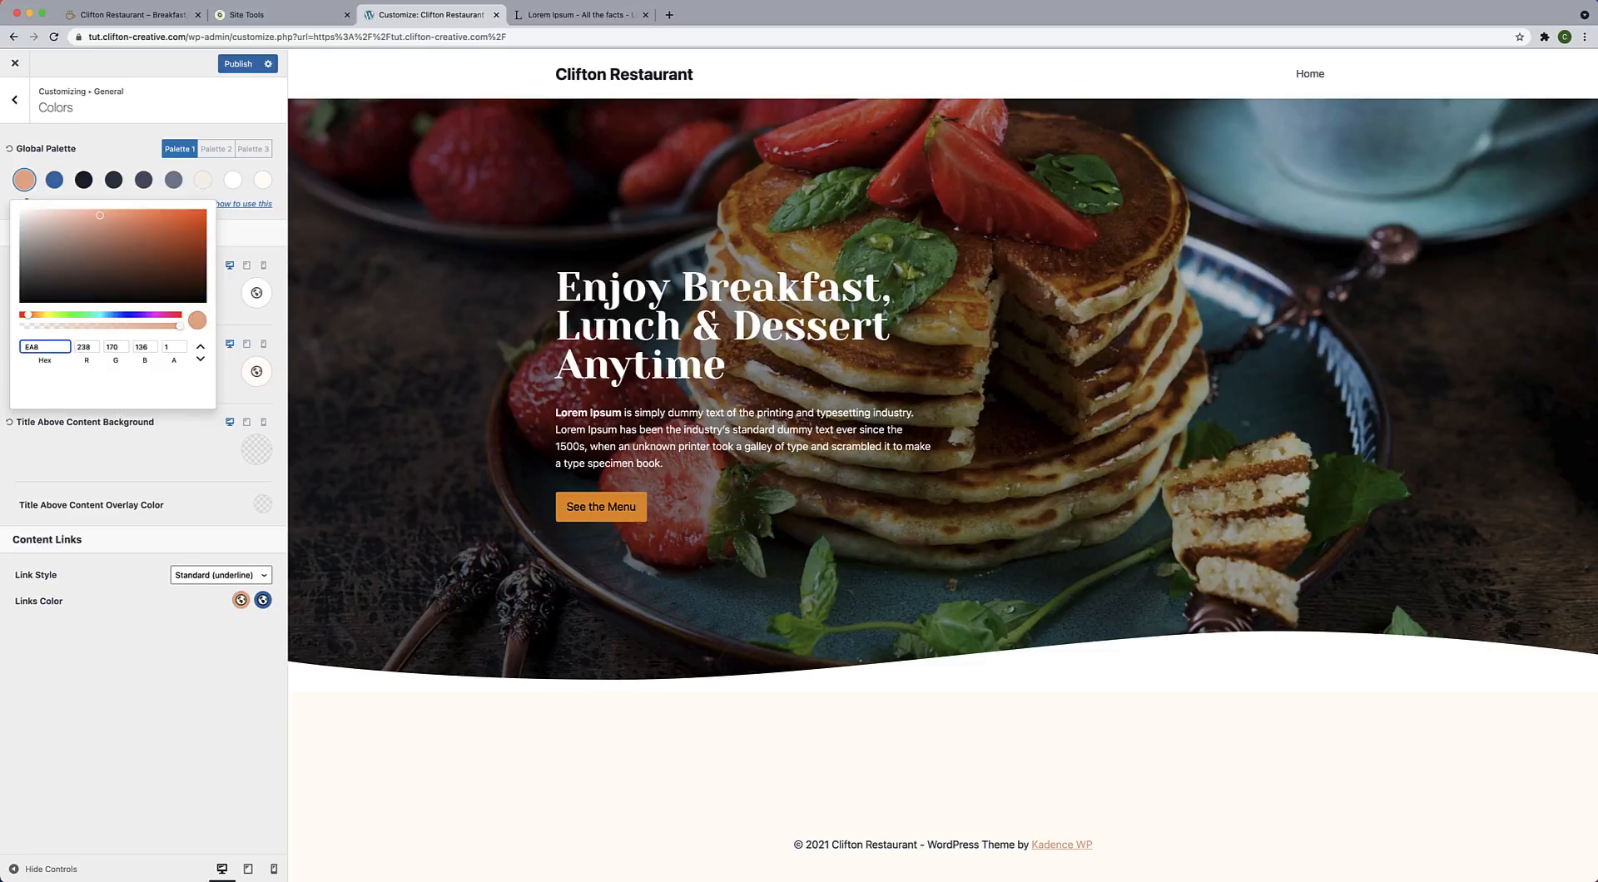
type("E10")
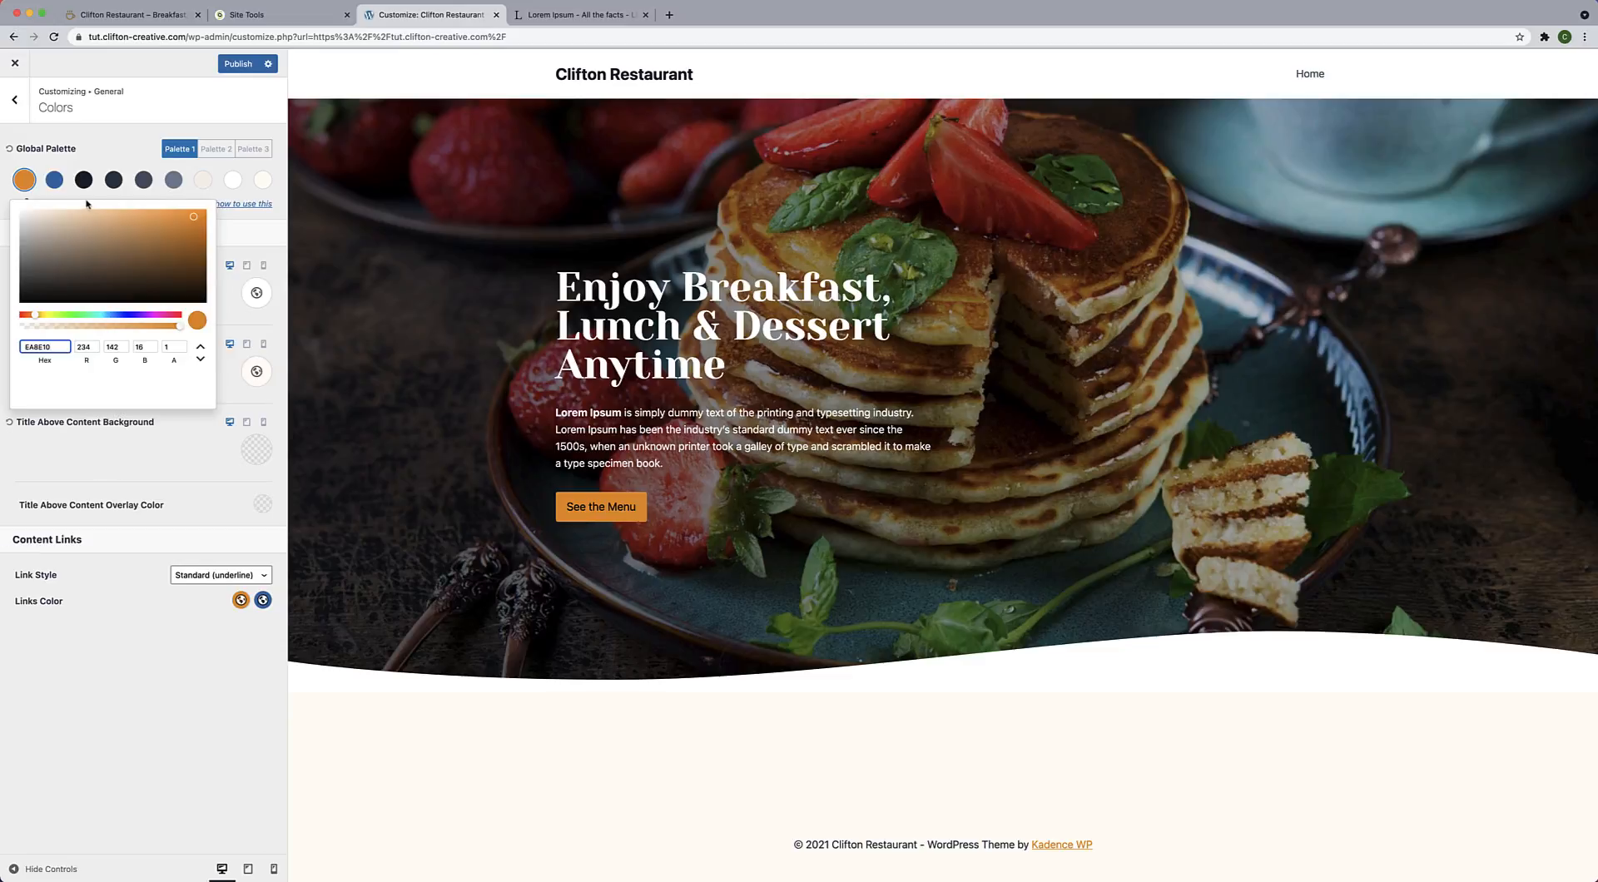
left_click(80, 196)
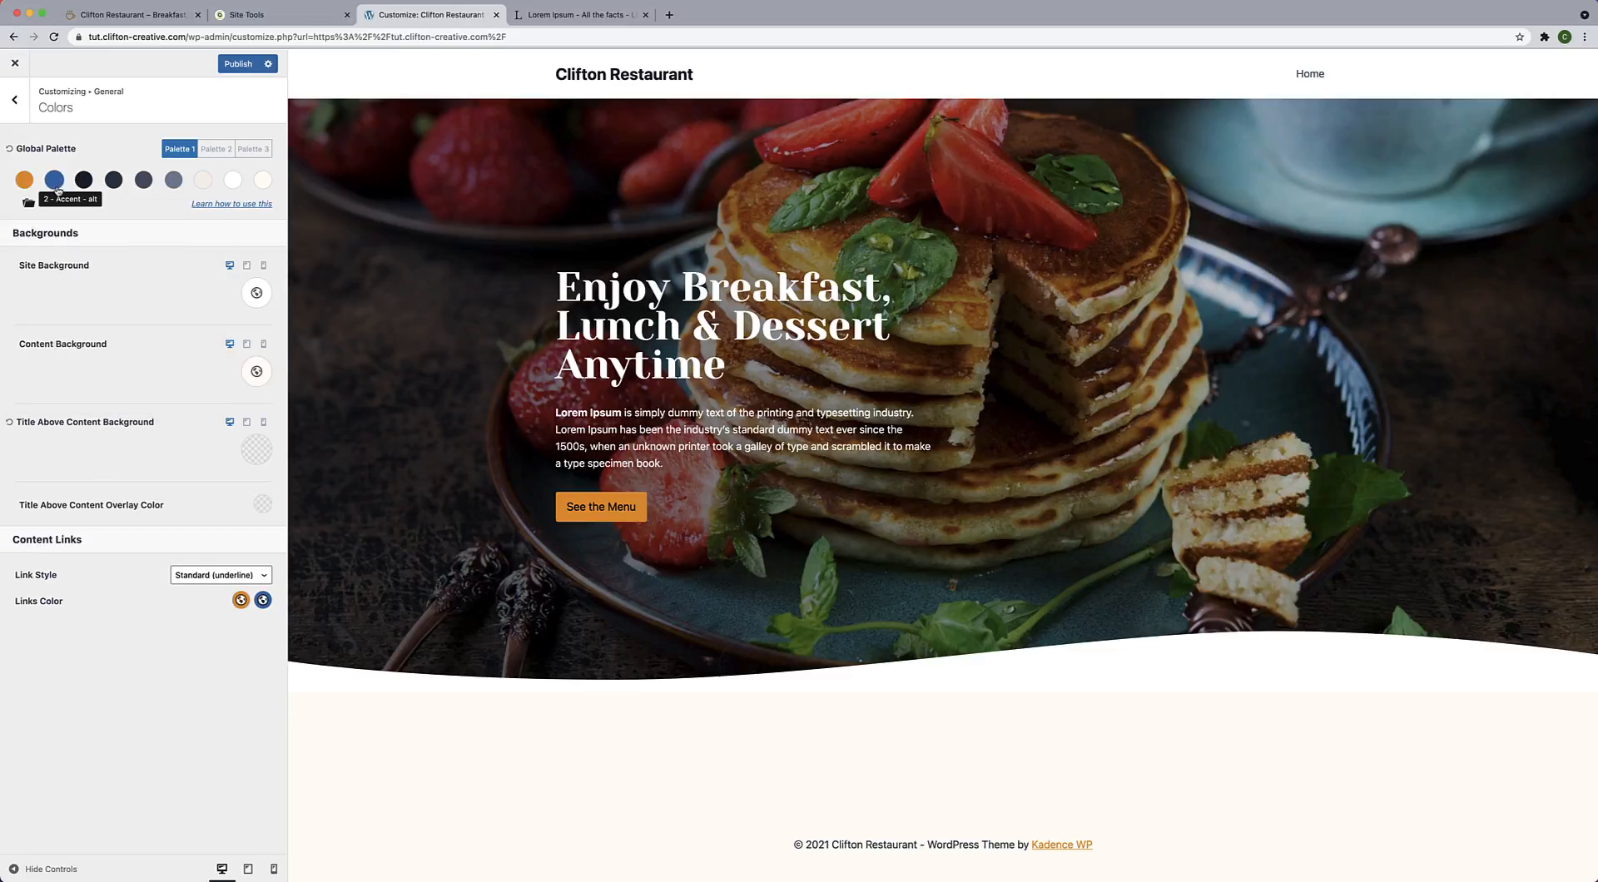
Copy the orange EA8E10 into the Accent - alt color, brighten it to FF9200, and publish the palette changes.
left_click(55, 185)
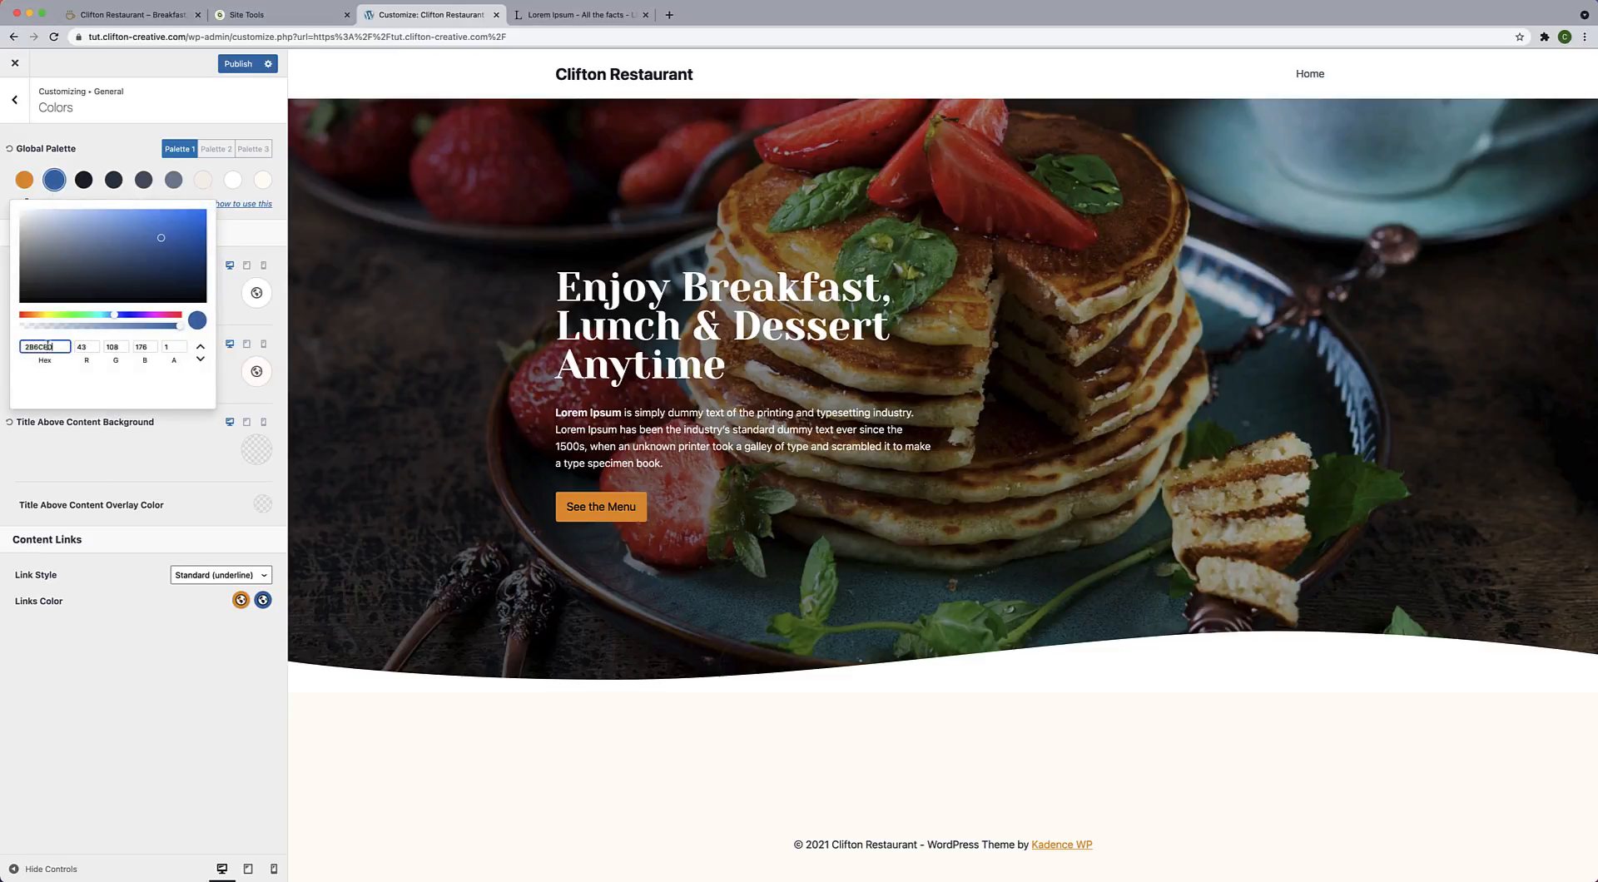
left_click(25, 180)
left_click(24, 181)
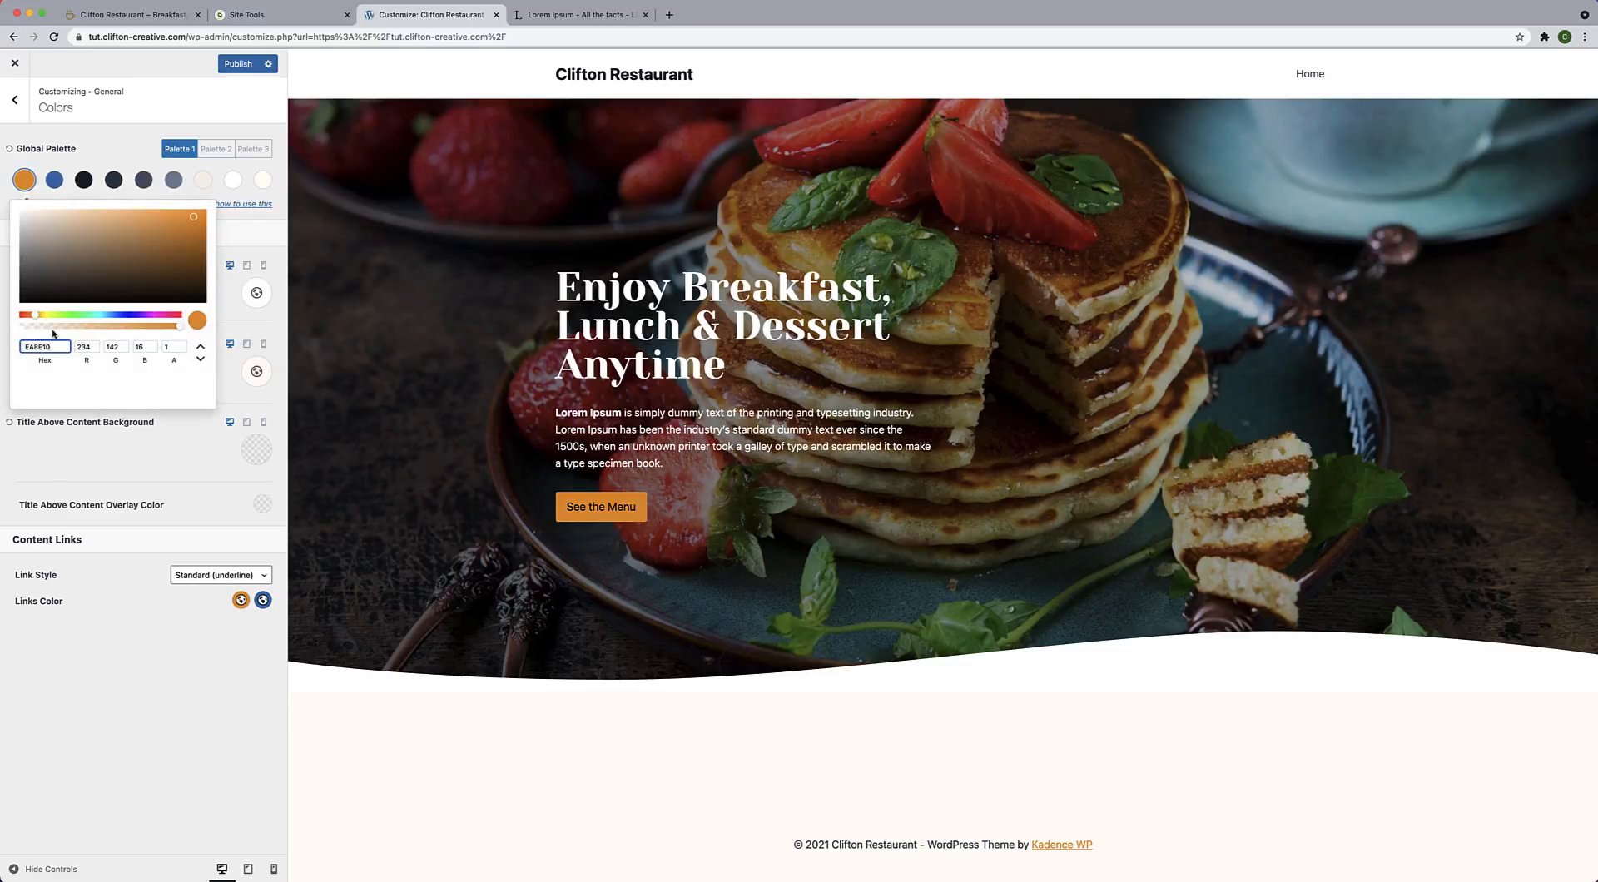
left_click_drag(56, 347, 2, 344)
key("super+c")
left_click(54, 180)
left_click_drag(56, 347, 10, 345)
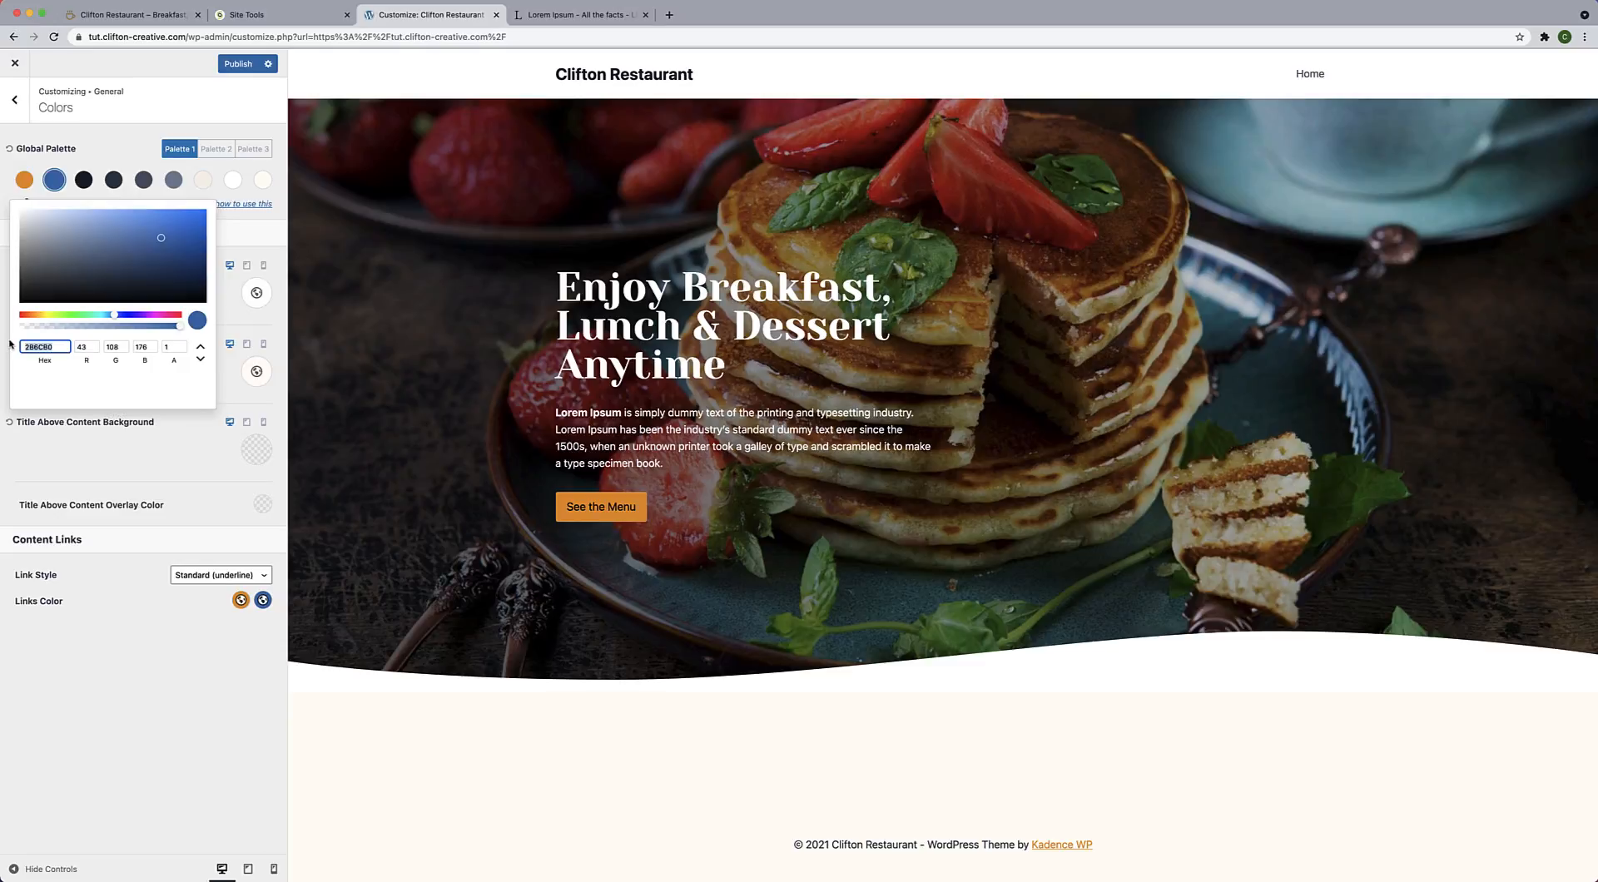
key("super+v")
left_click_drag(196, 225, 213, 211)
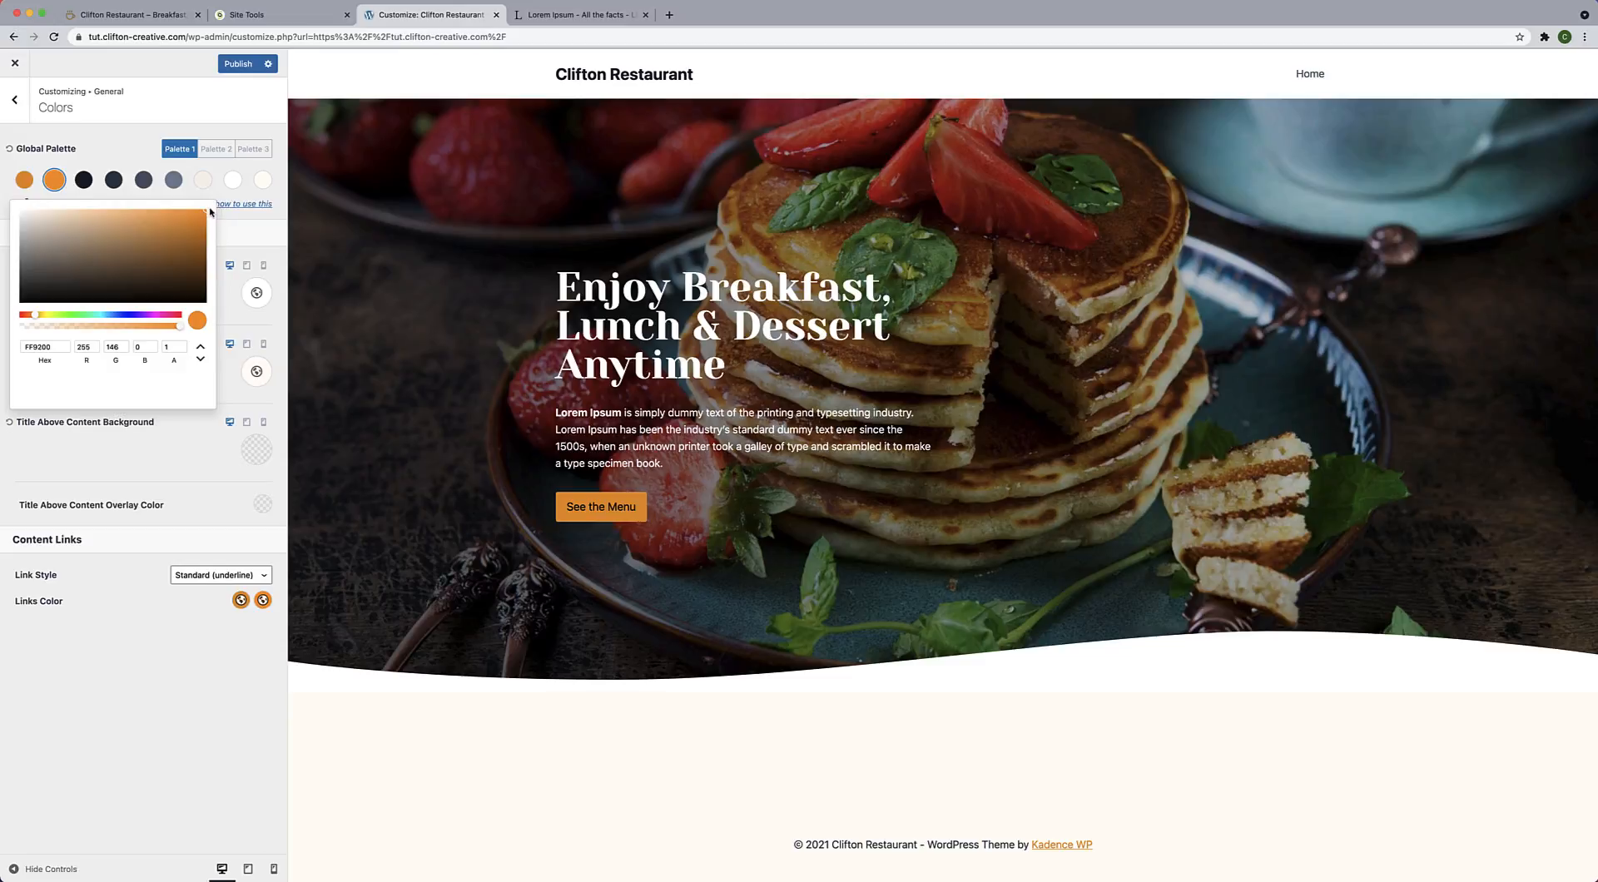
left_click(113, 196)
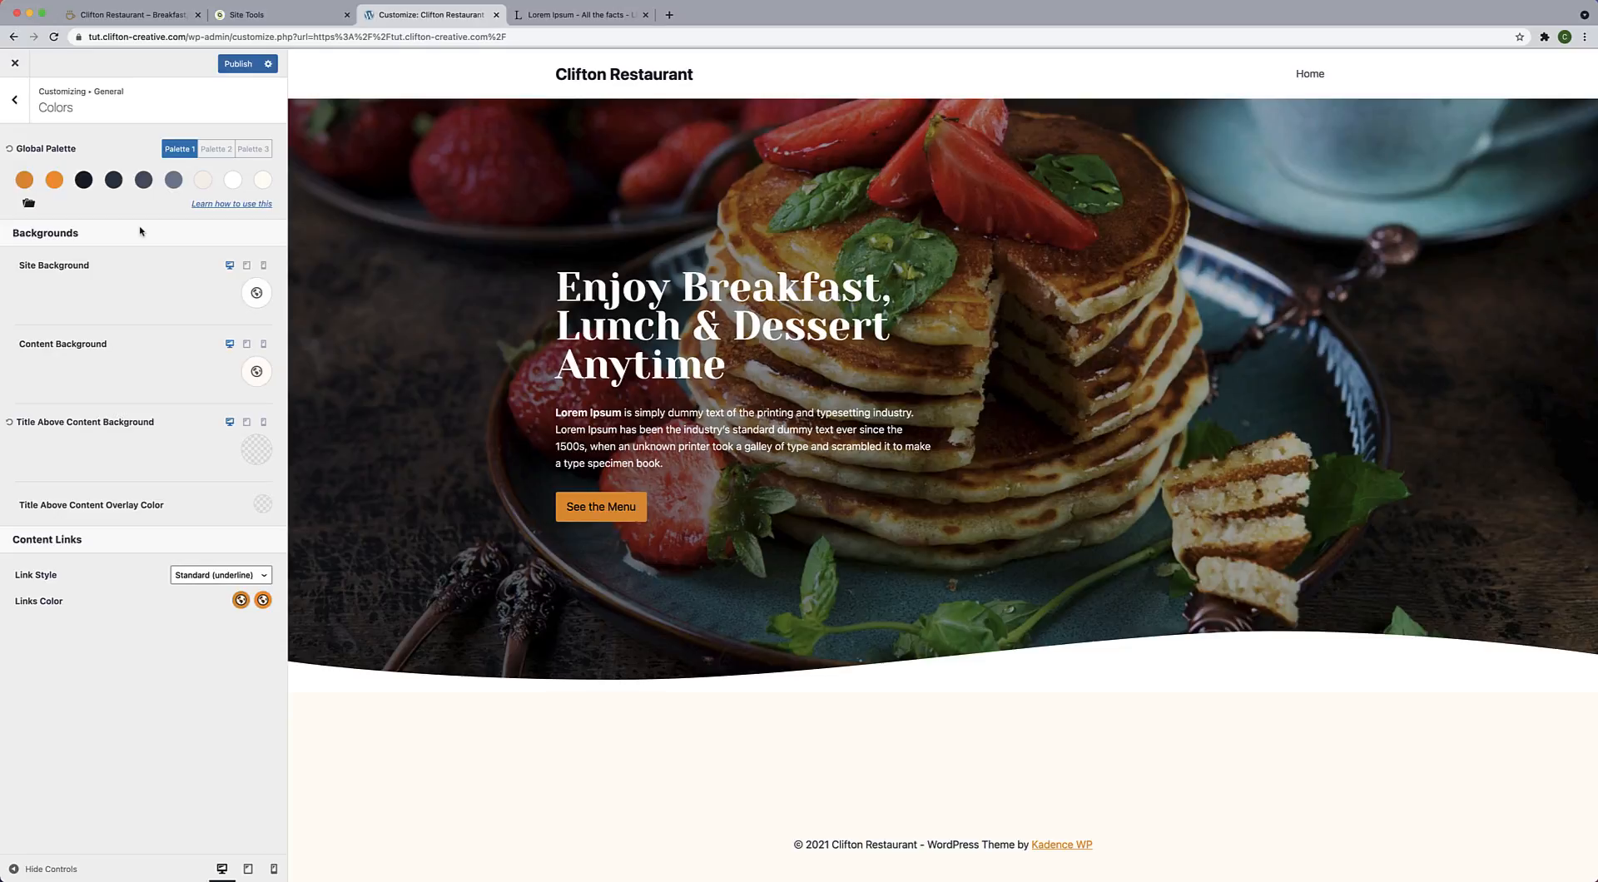
left_click(238, 66)
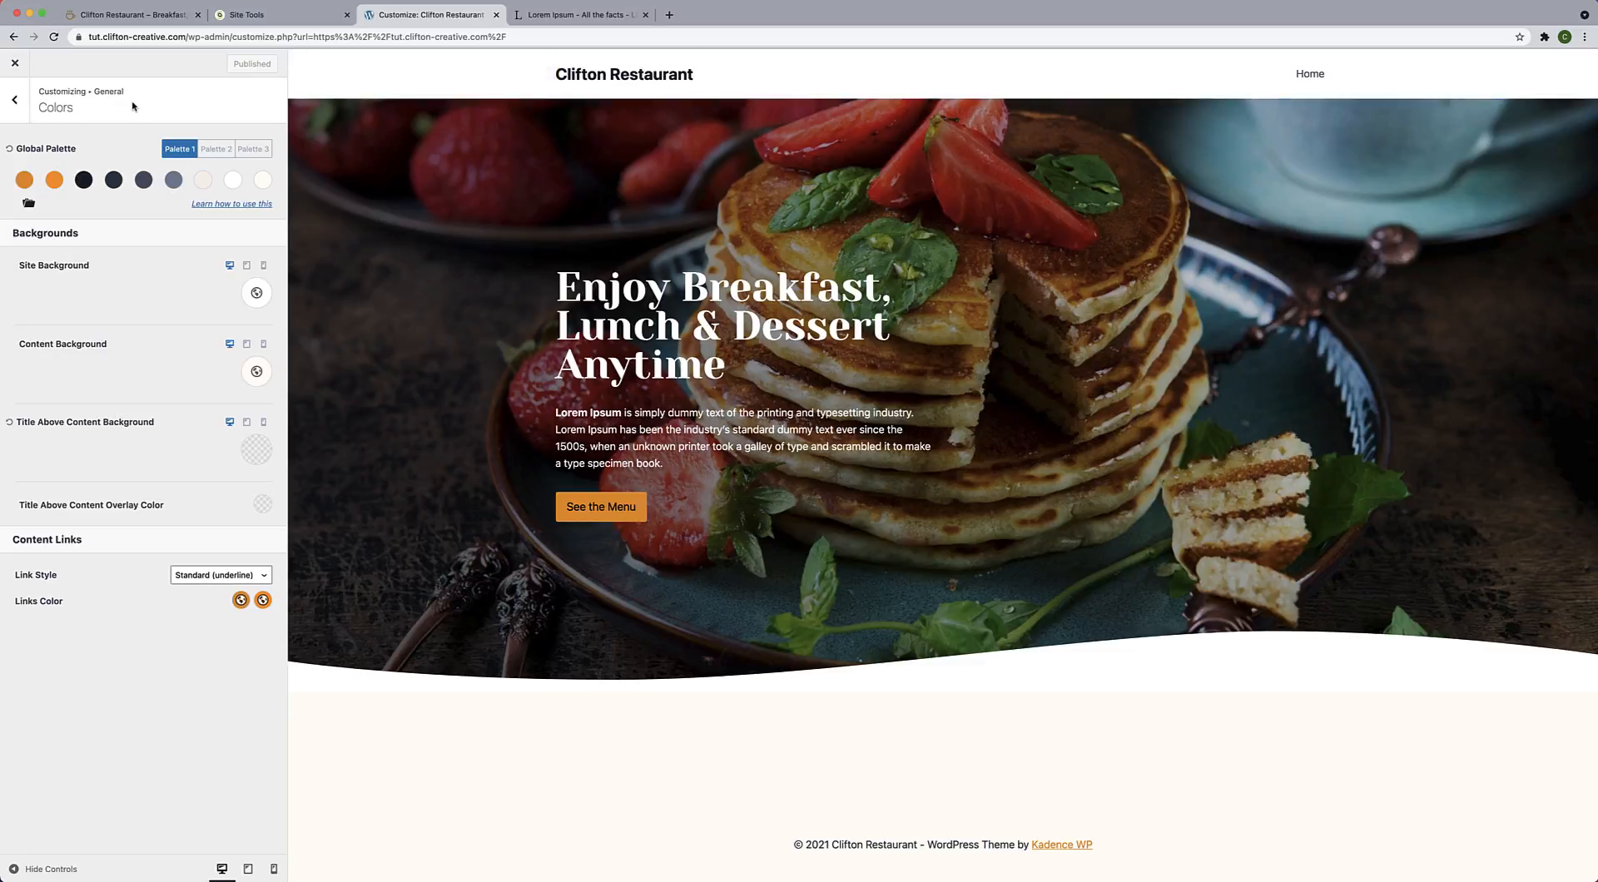
In the general Typography settings, change the Base Font family to Montserrat.
left_click(14, 99)
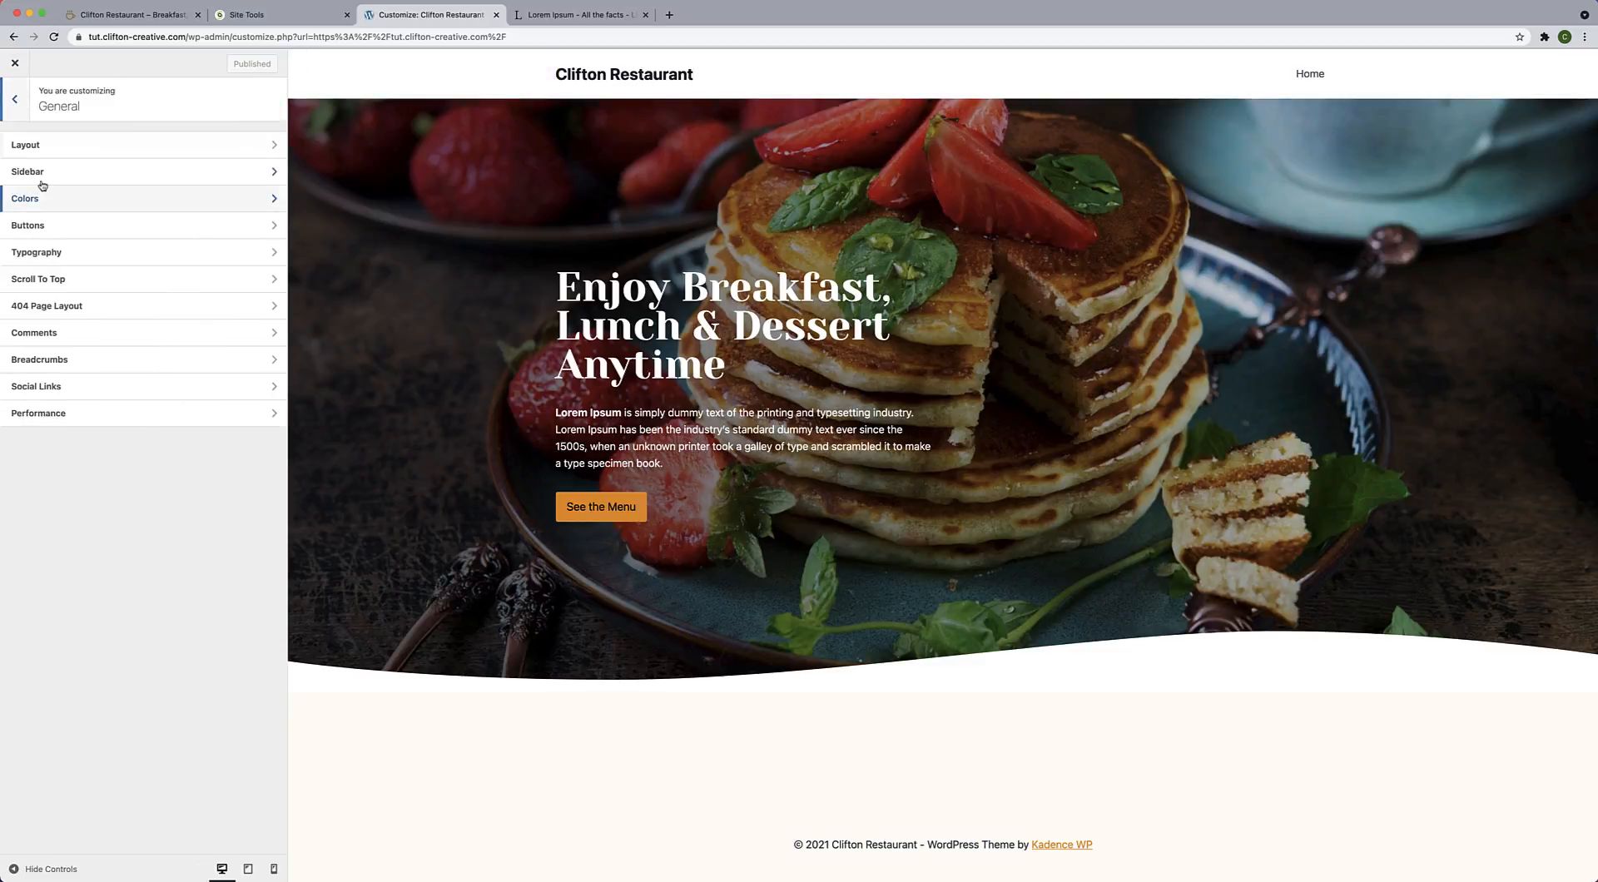
left_click(44, 251)
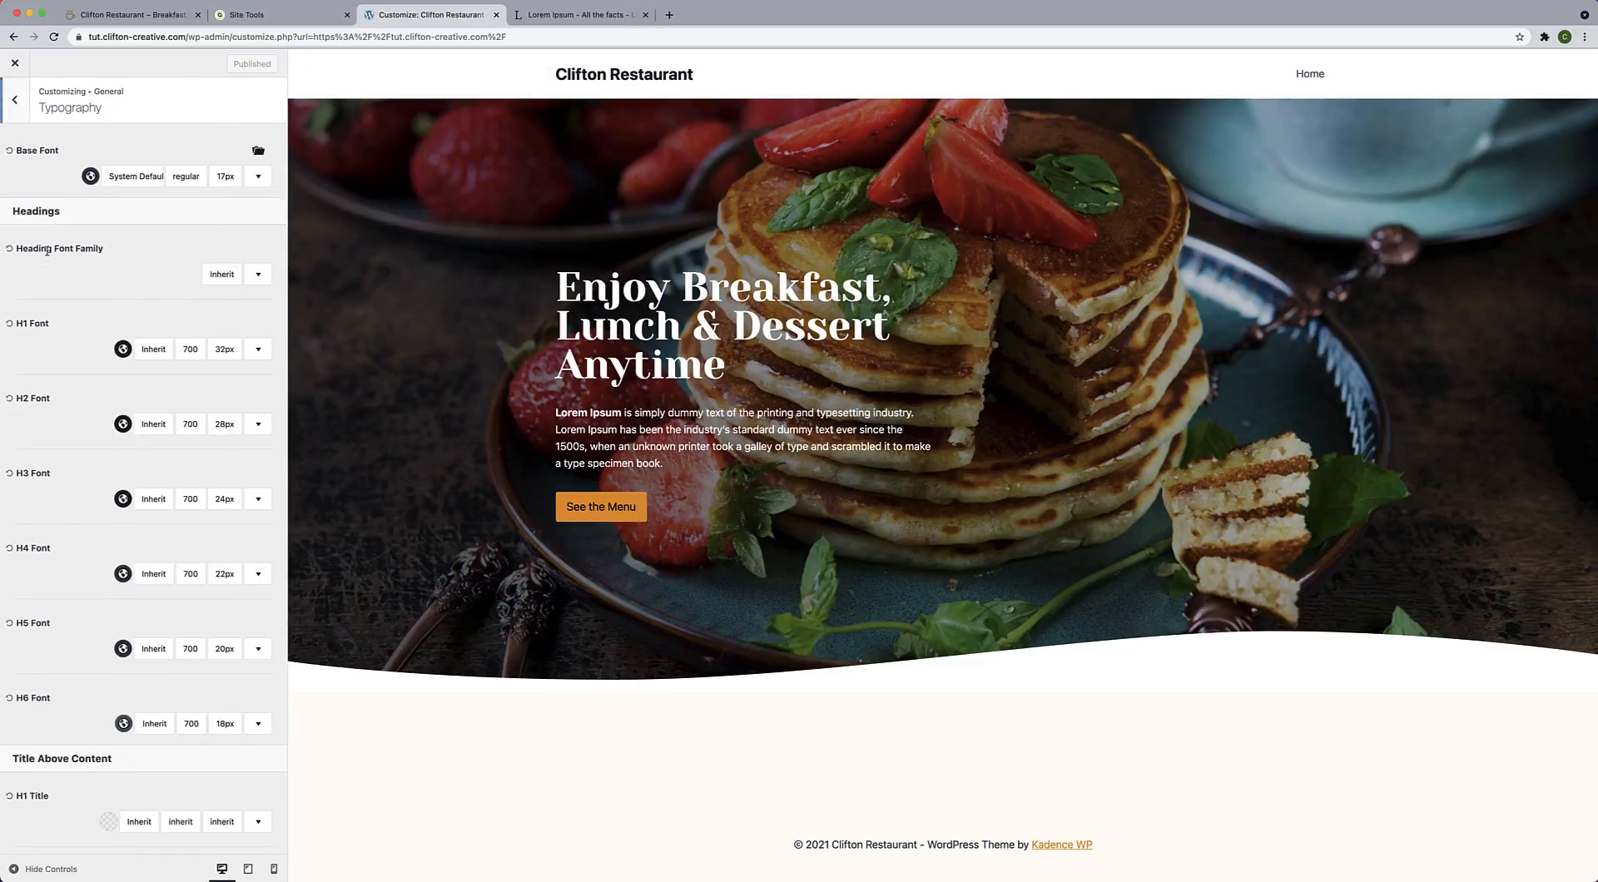
left_click(127, 182)
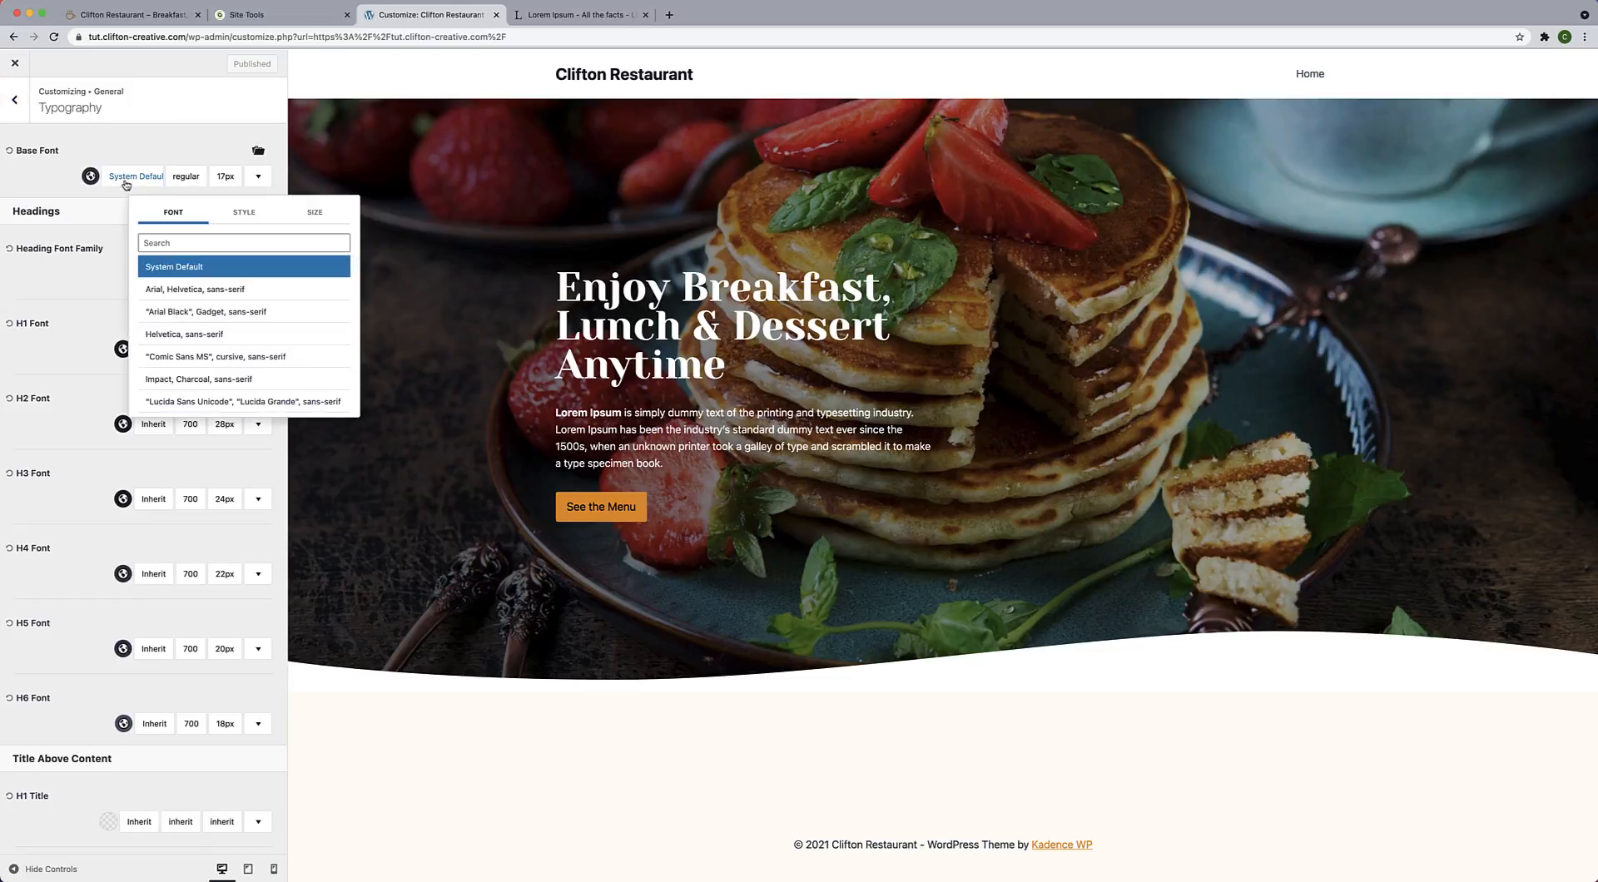
left_click(213, 244)
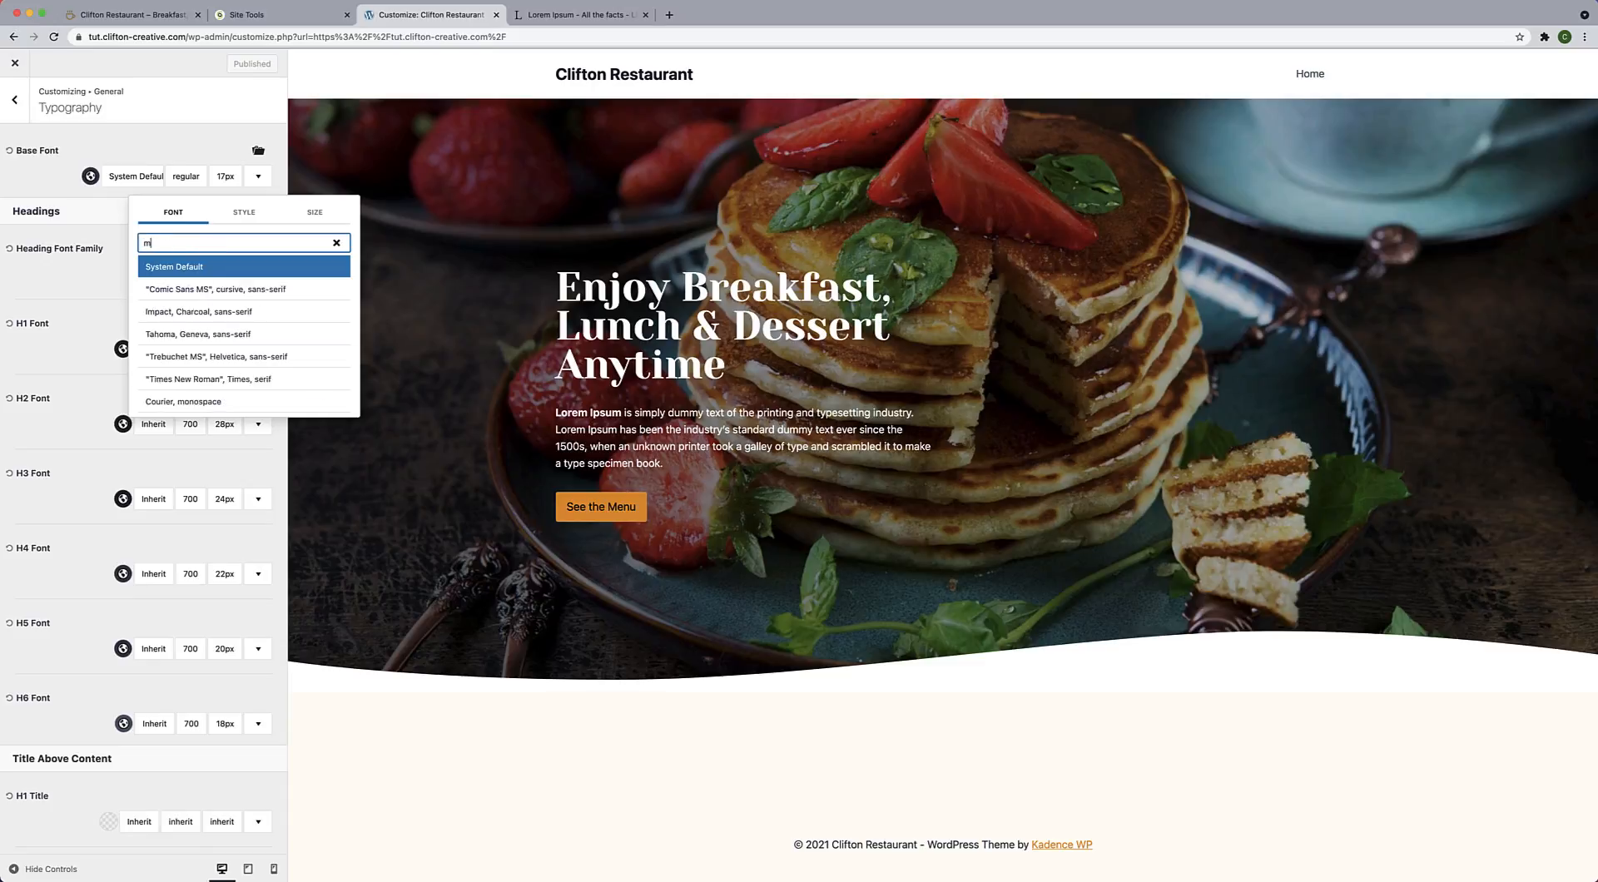
type("monte")
key("BackSpace")
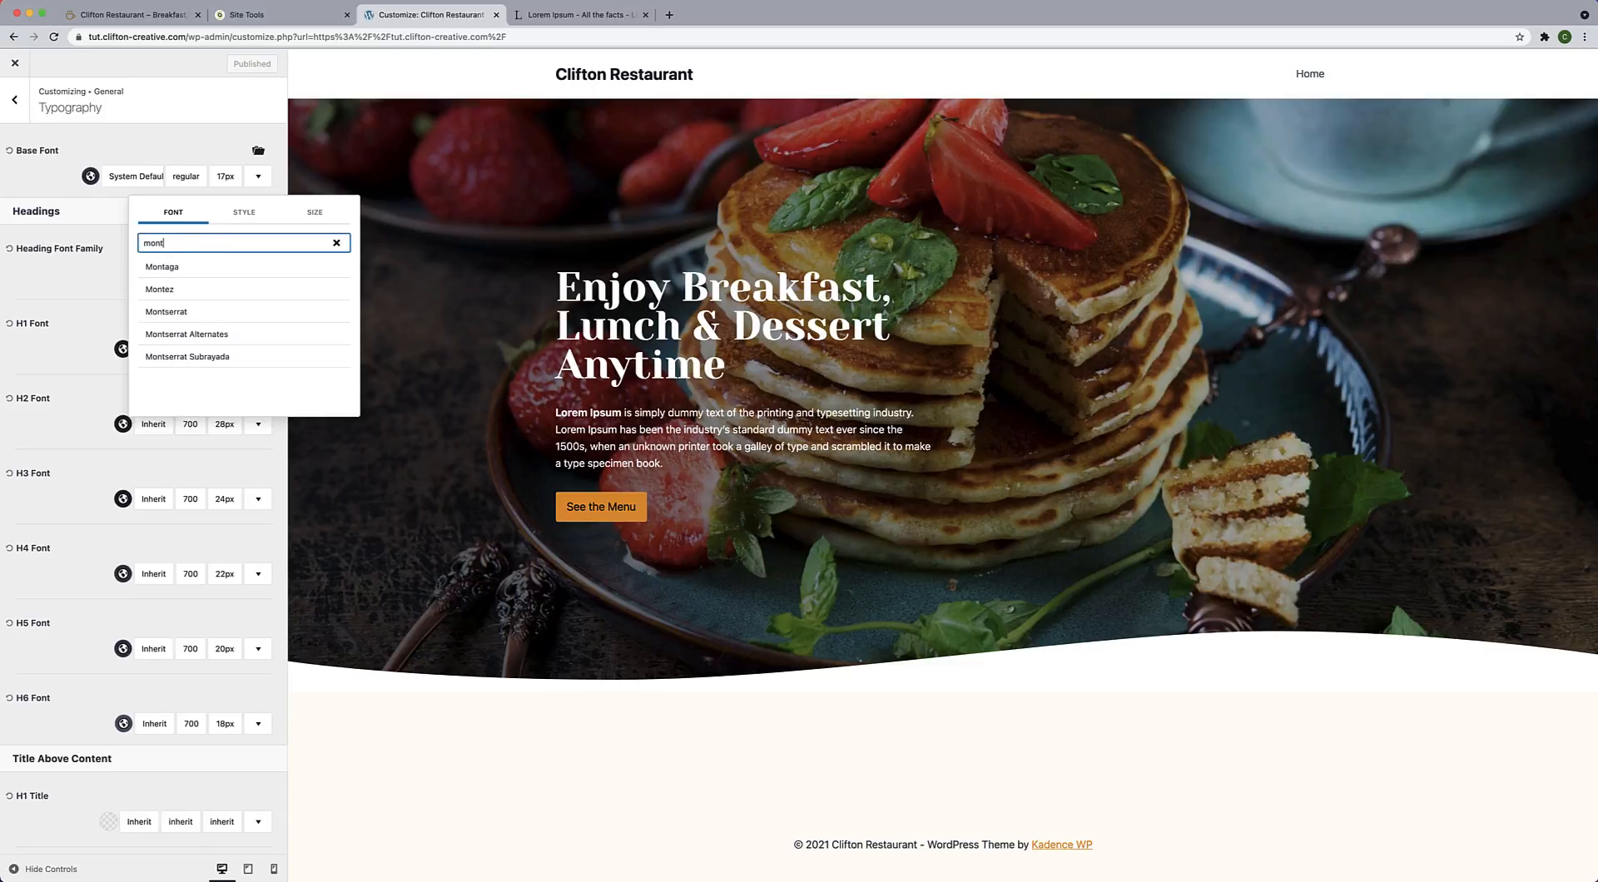
left_click(171, 314)
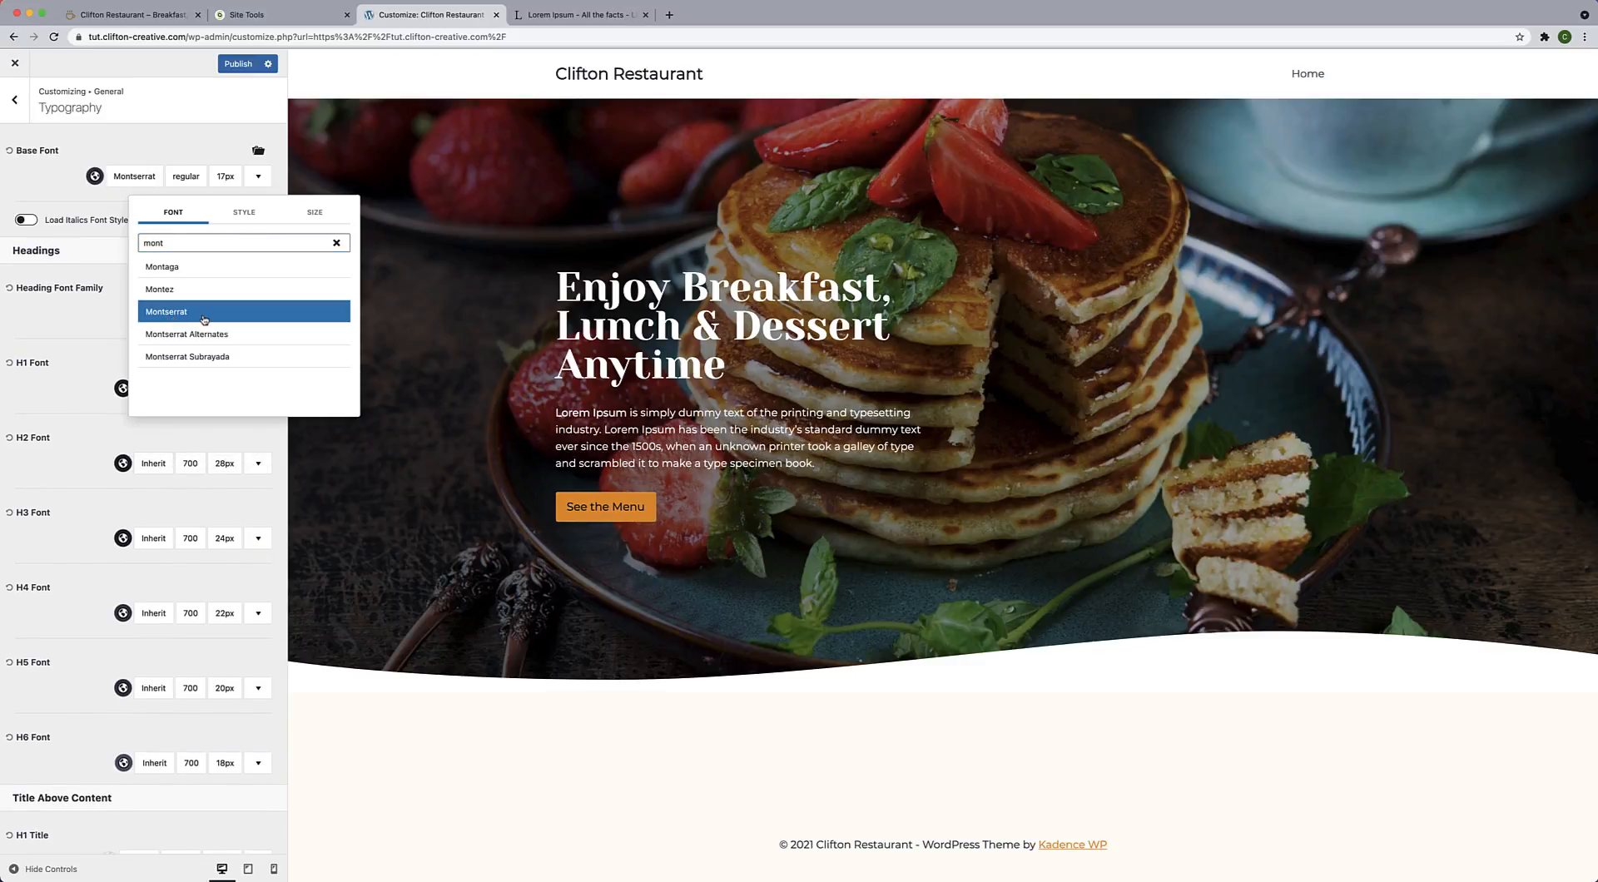
left_click(172, 162)
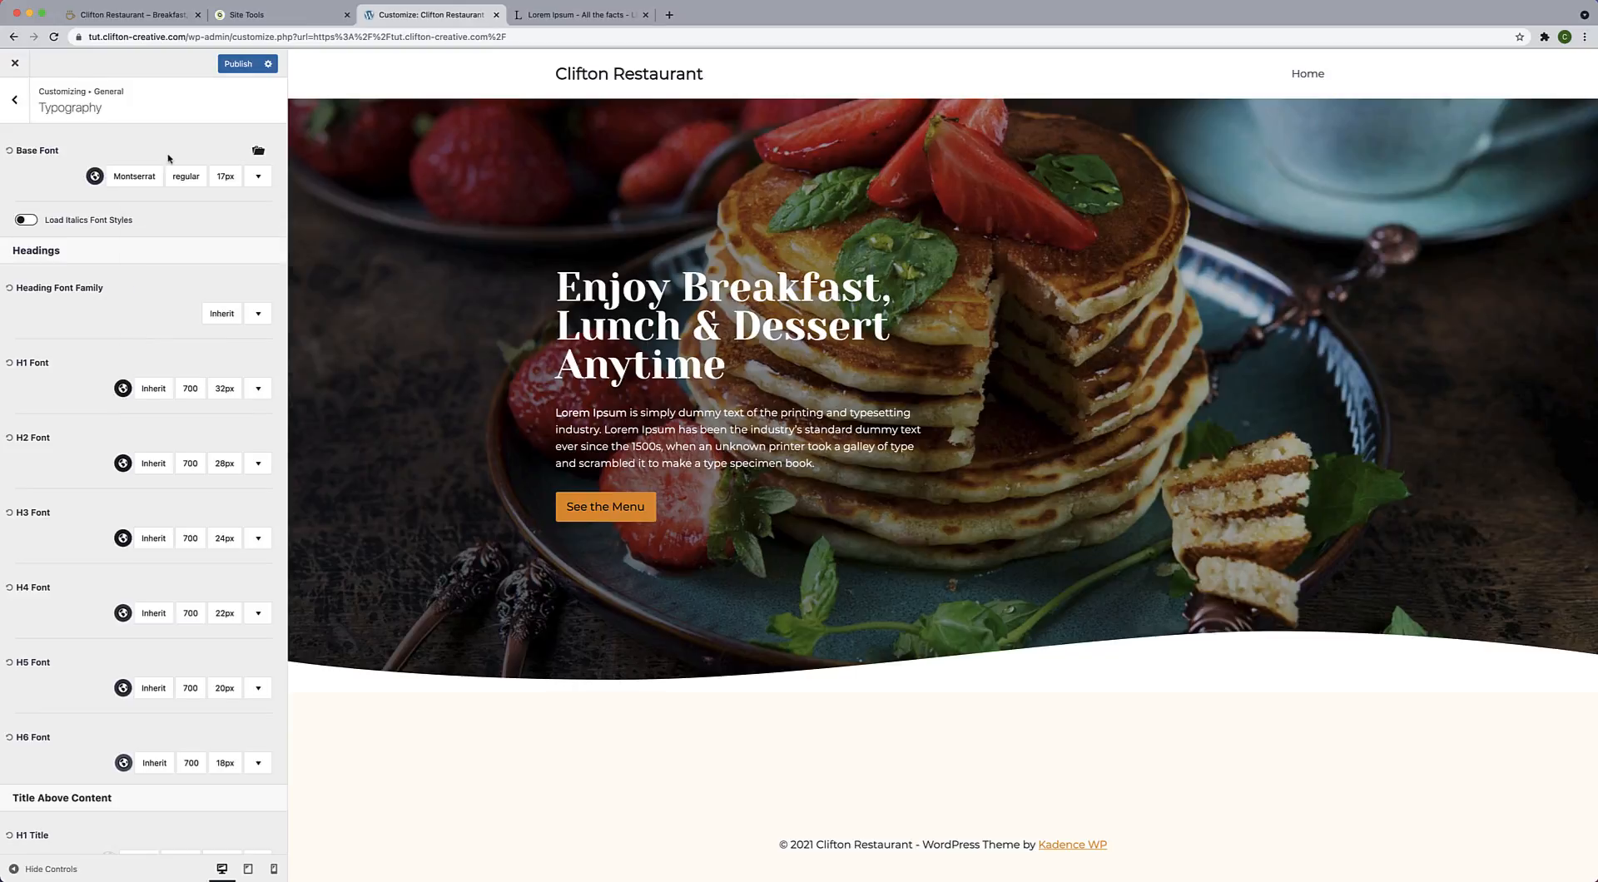
Set the Base Font size to 16 px.
left_click(221, 179)
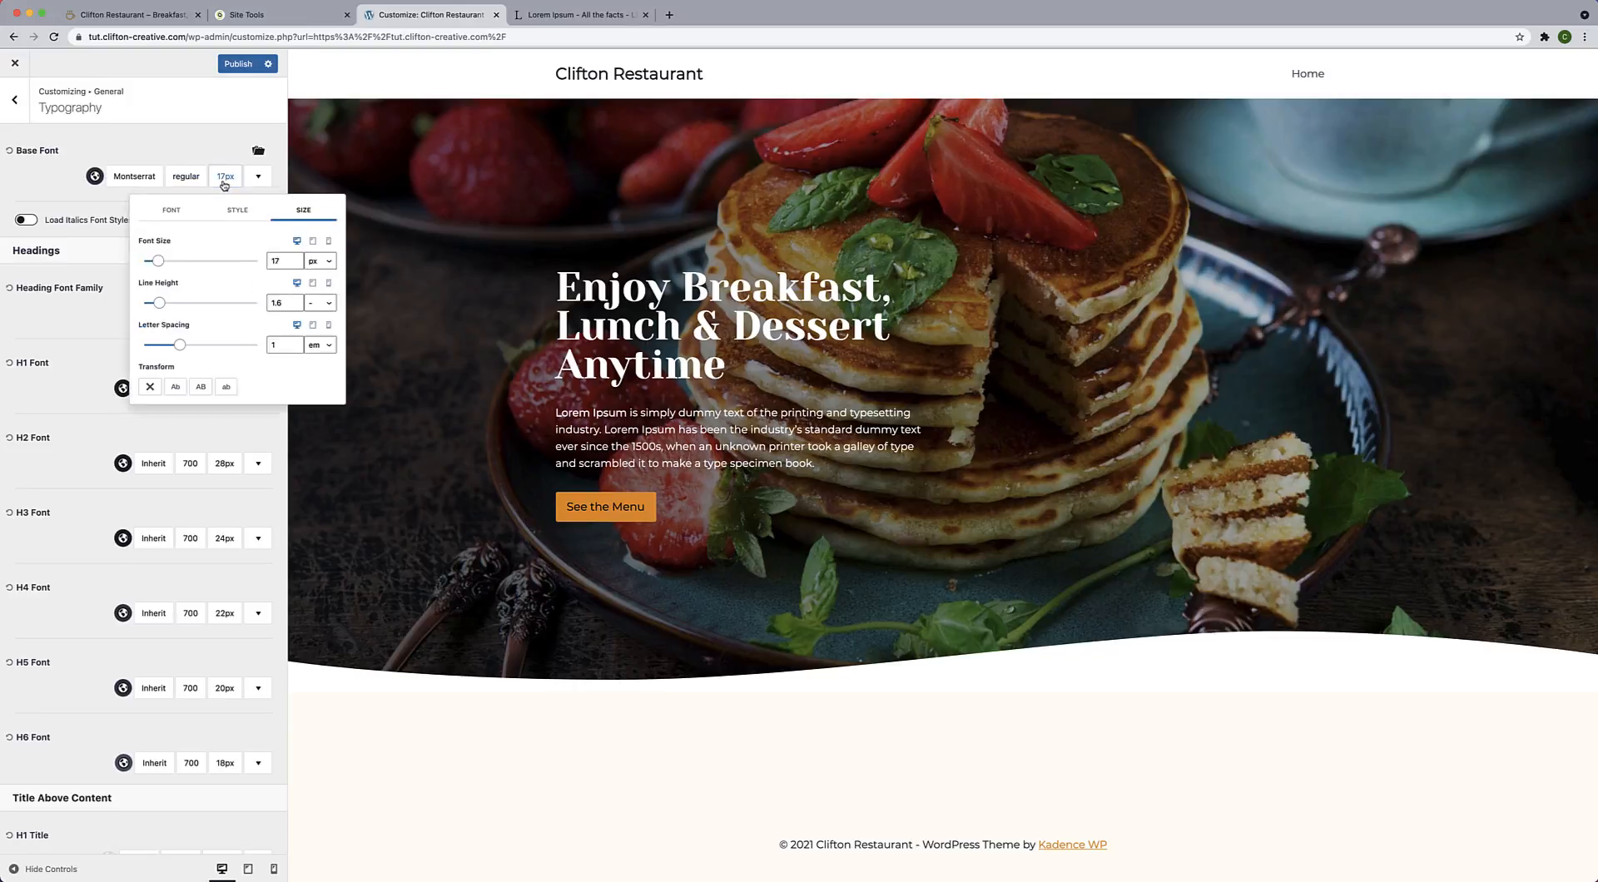
left_click(285, 266)
key("BackSpace")
type("6")
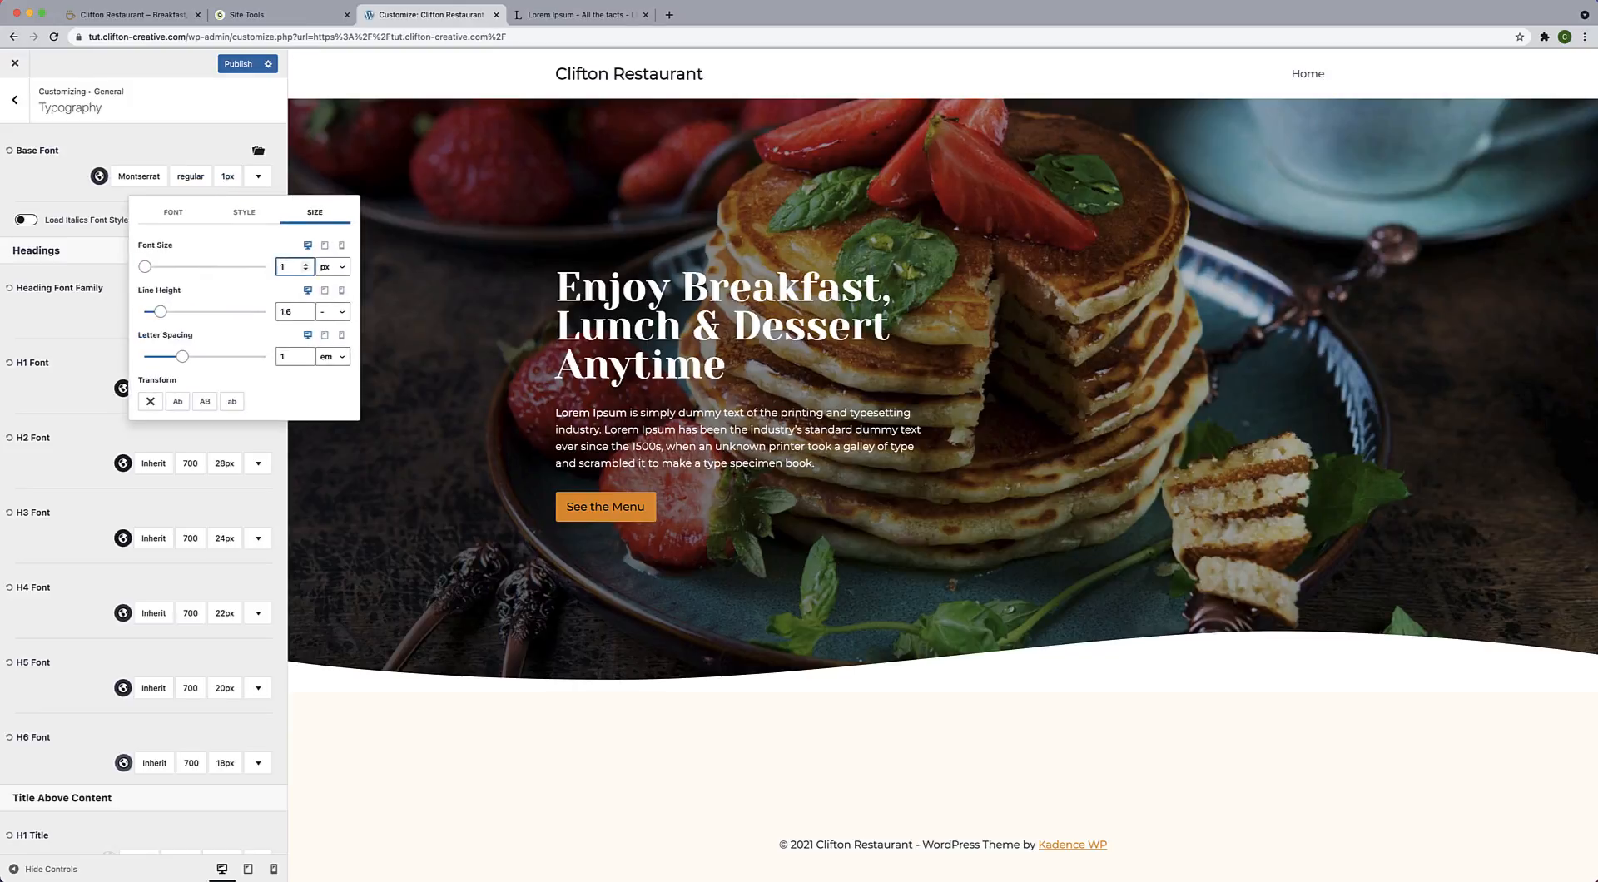
Set the Heading Font Family to Yeseva One and publish the typography changes.
left_click(185, 147)
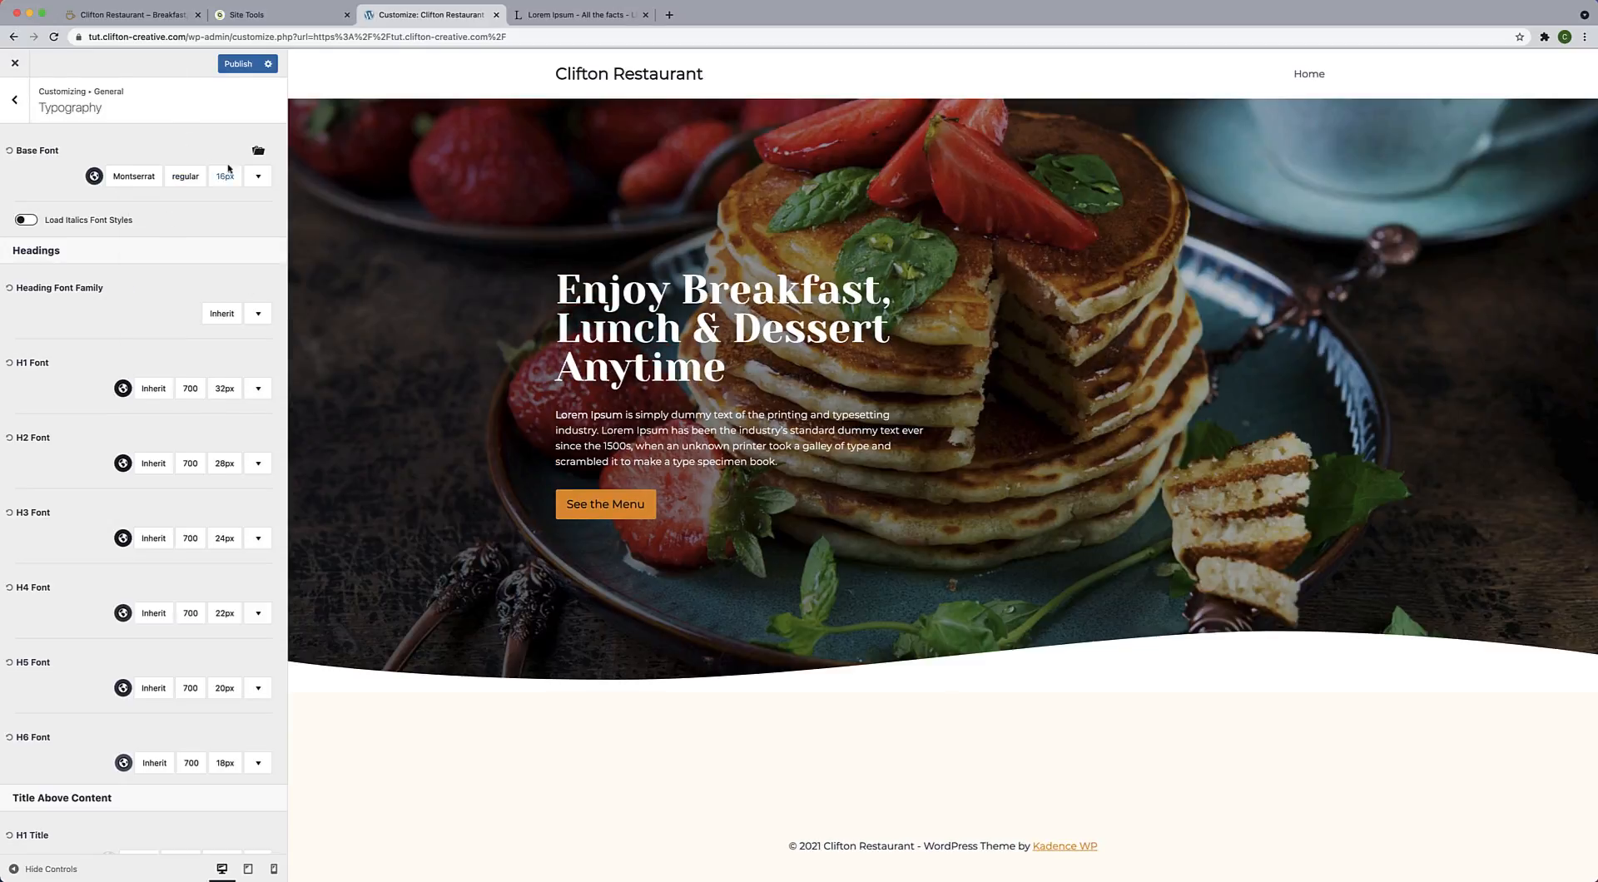
scroll(146, 354, "down", 2)
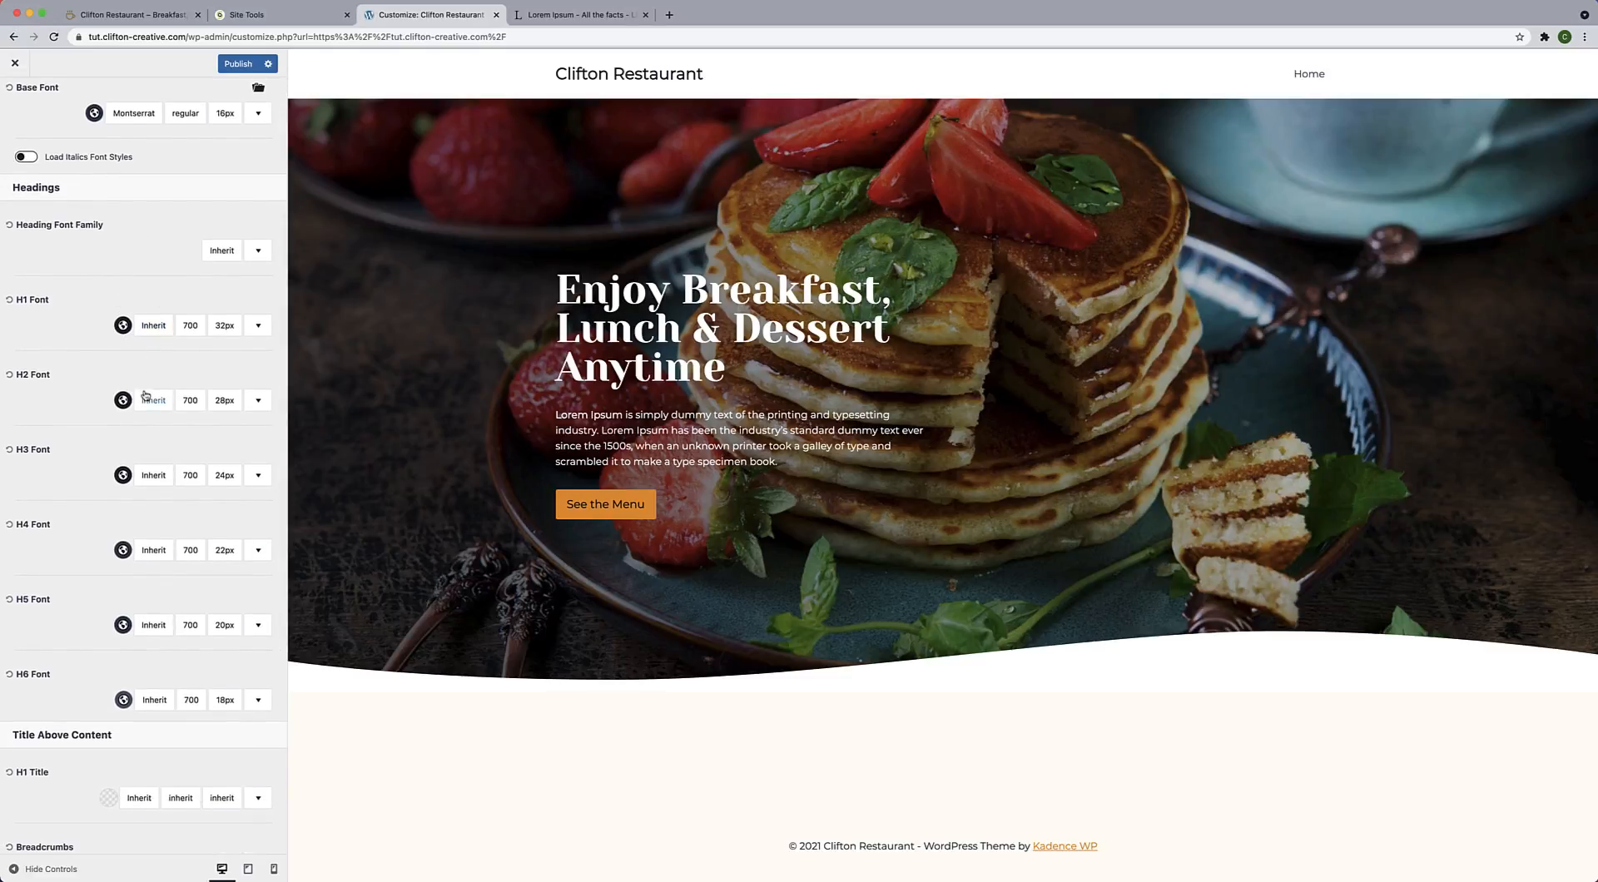
left_click(218, 258)
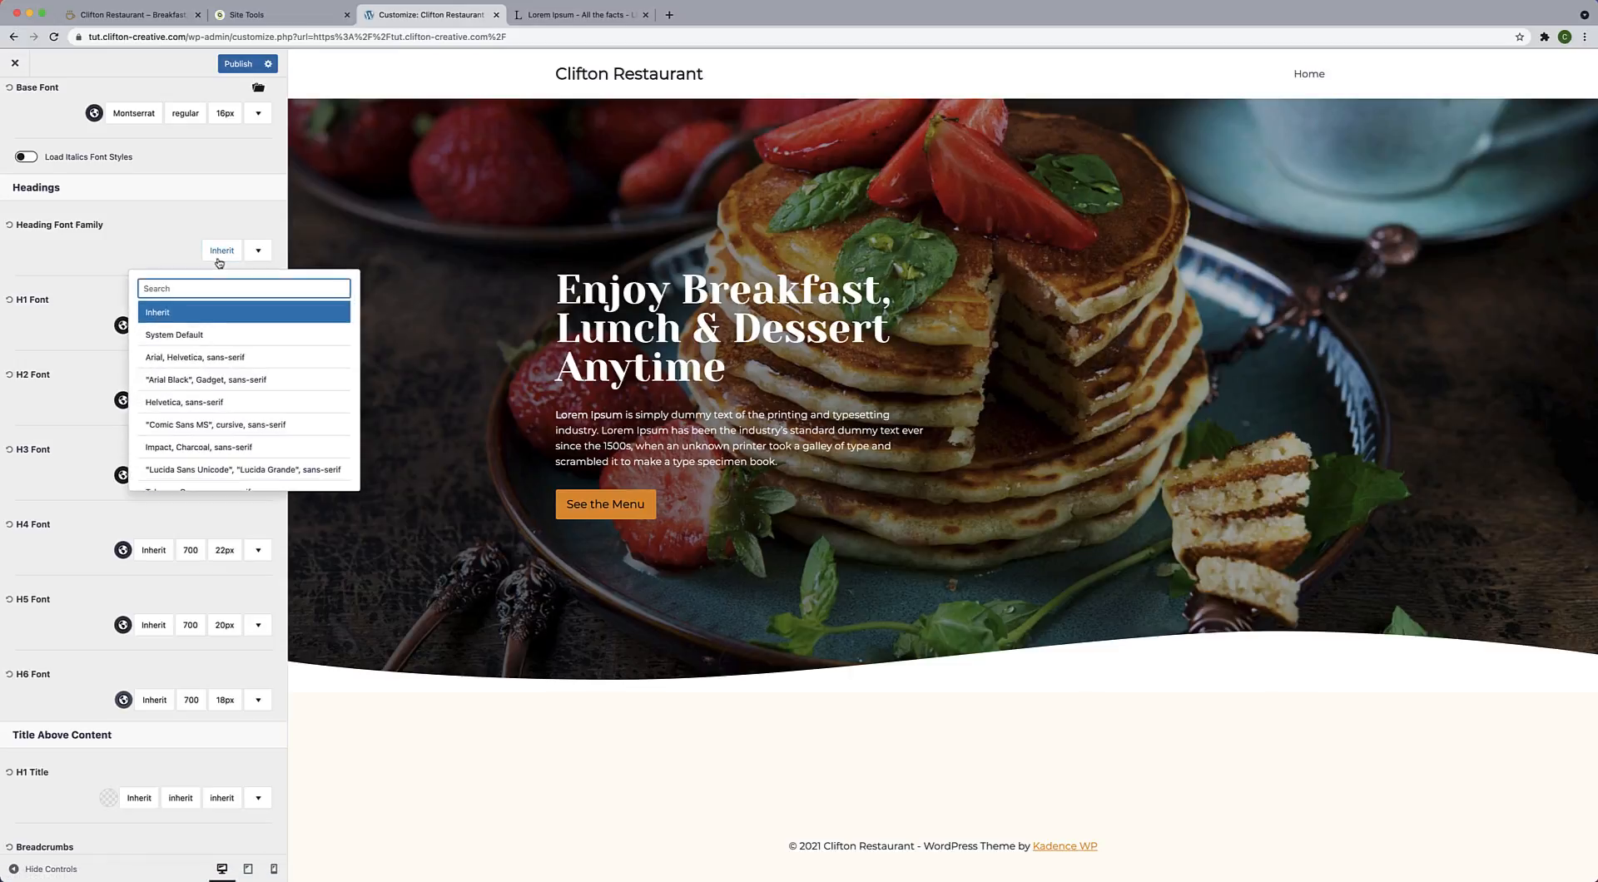
type("Y")
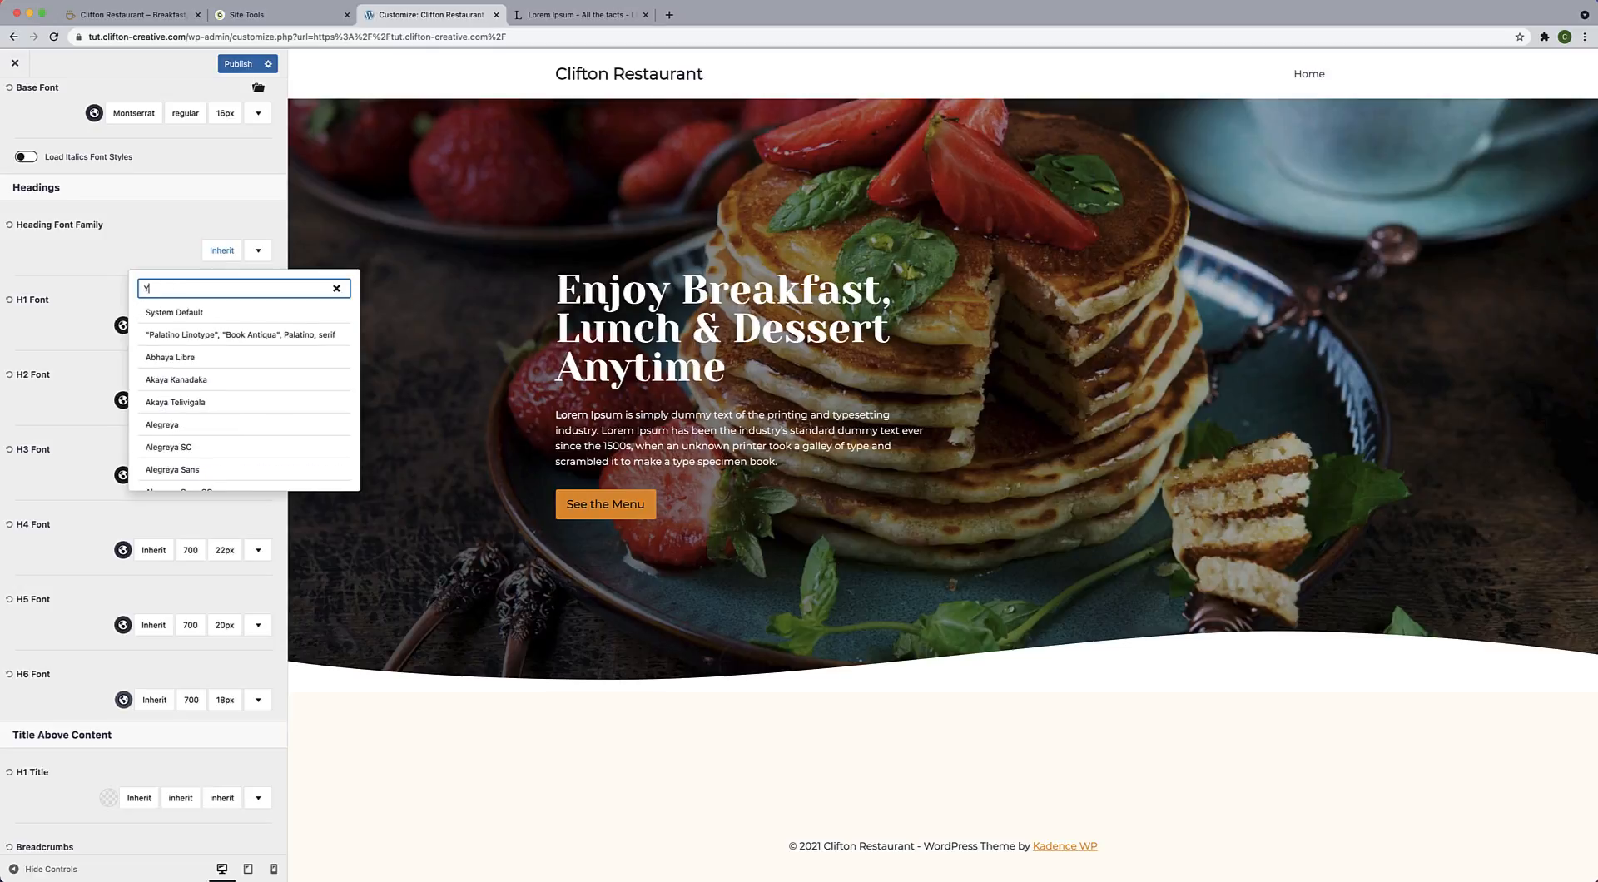
type("eseva")
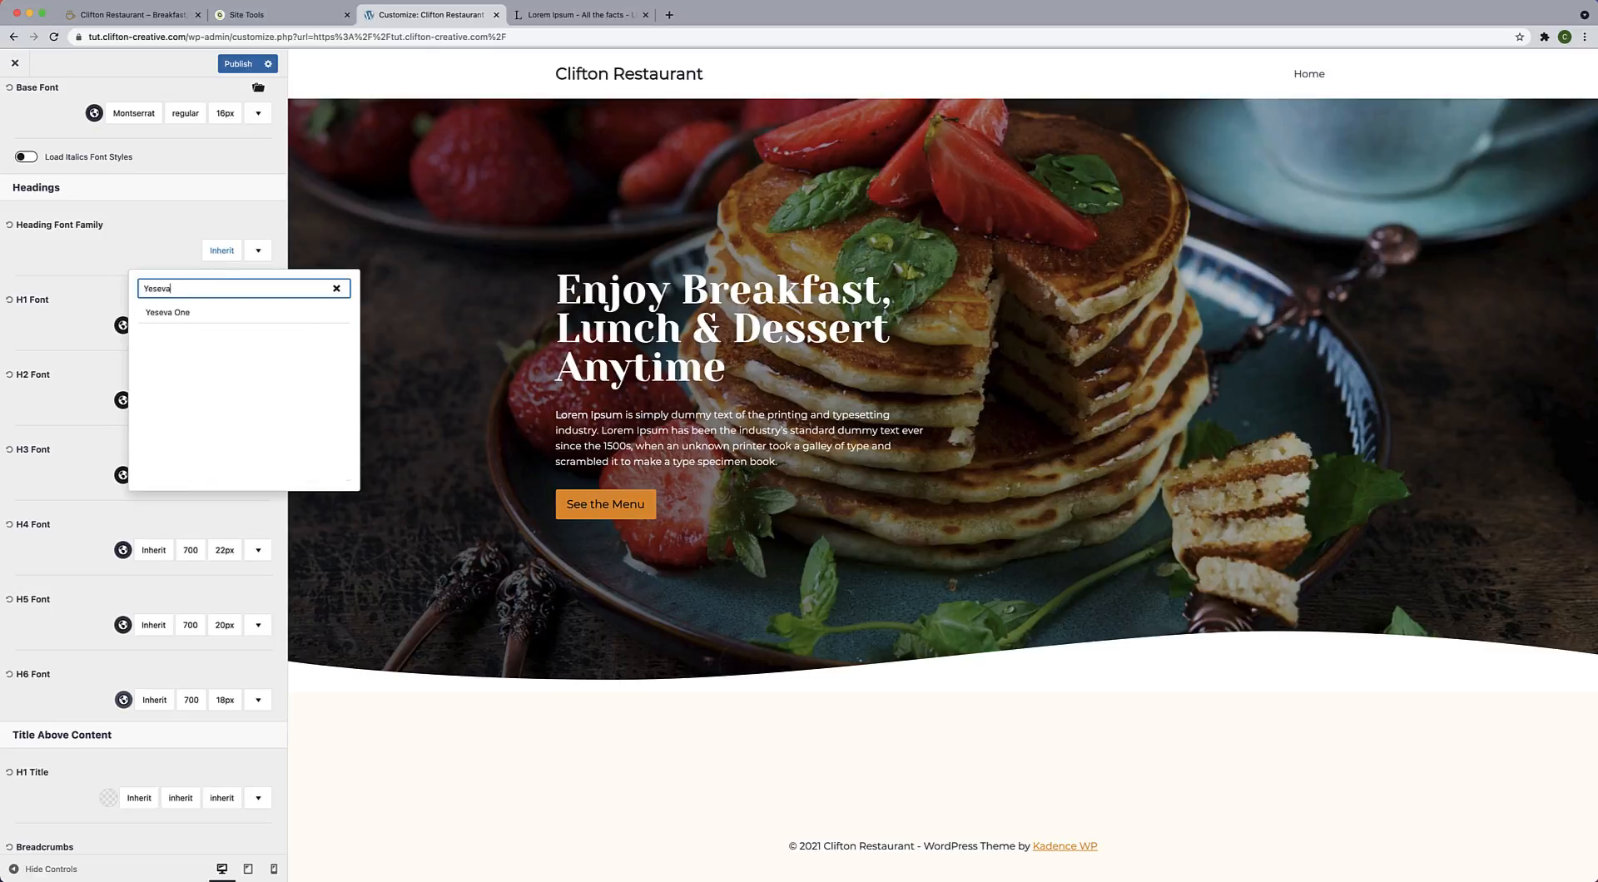
left_click(177, 315)
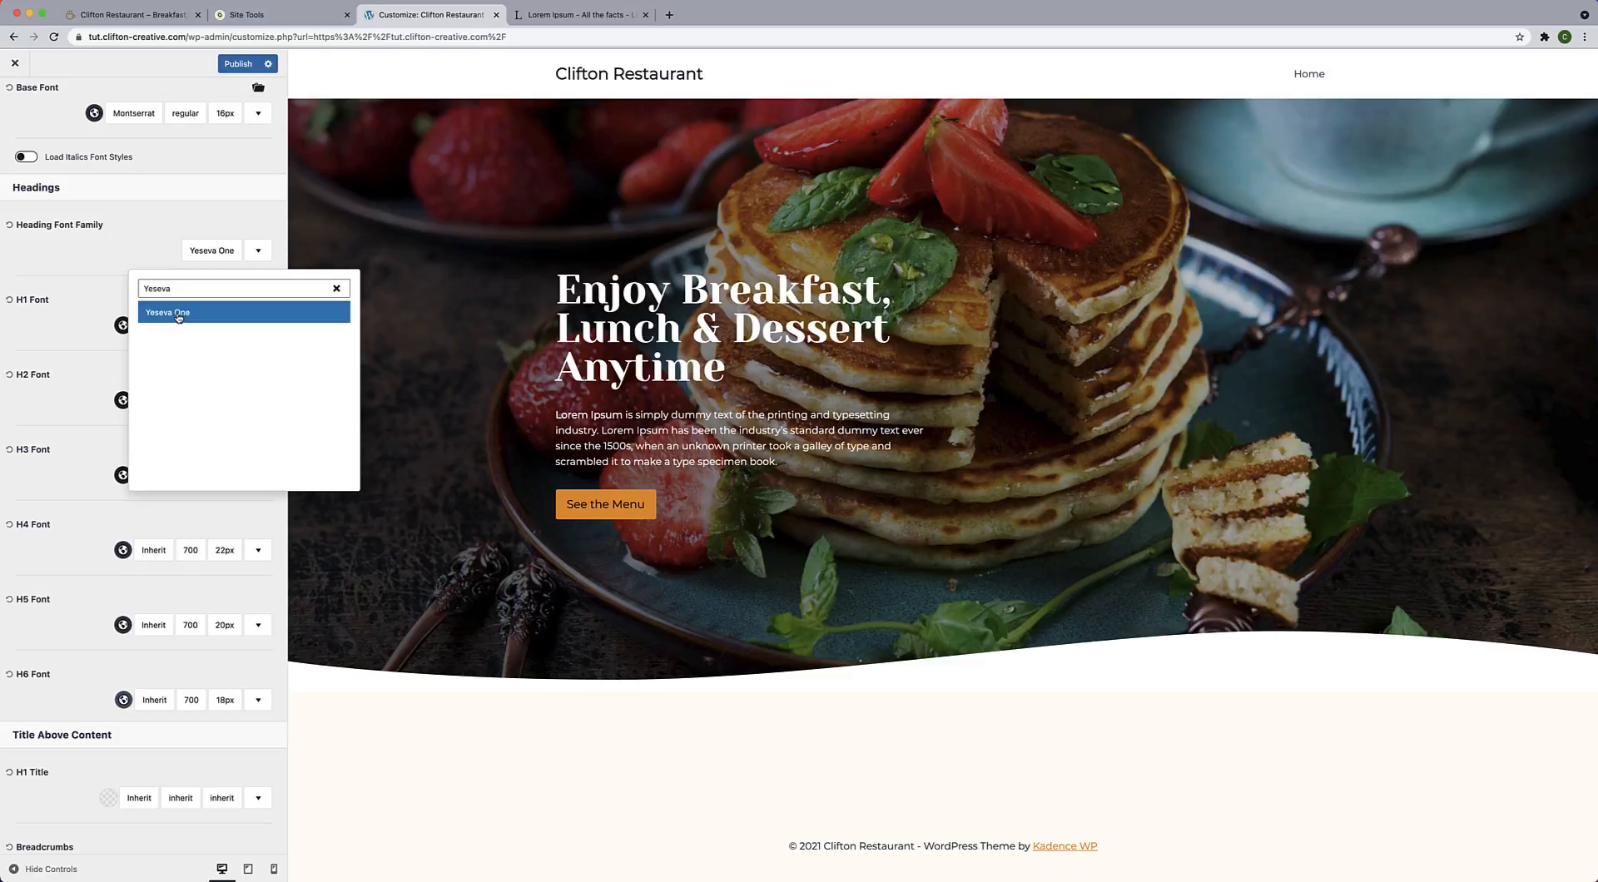
left_click(129, 248)
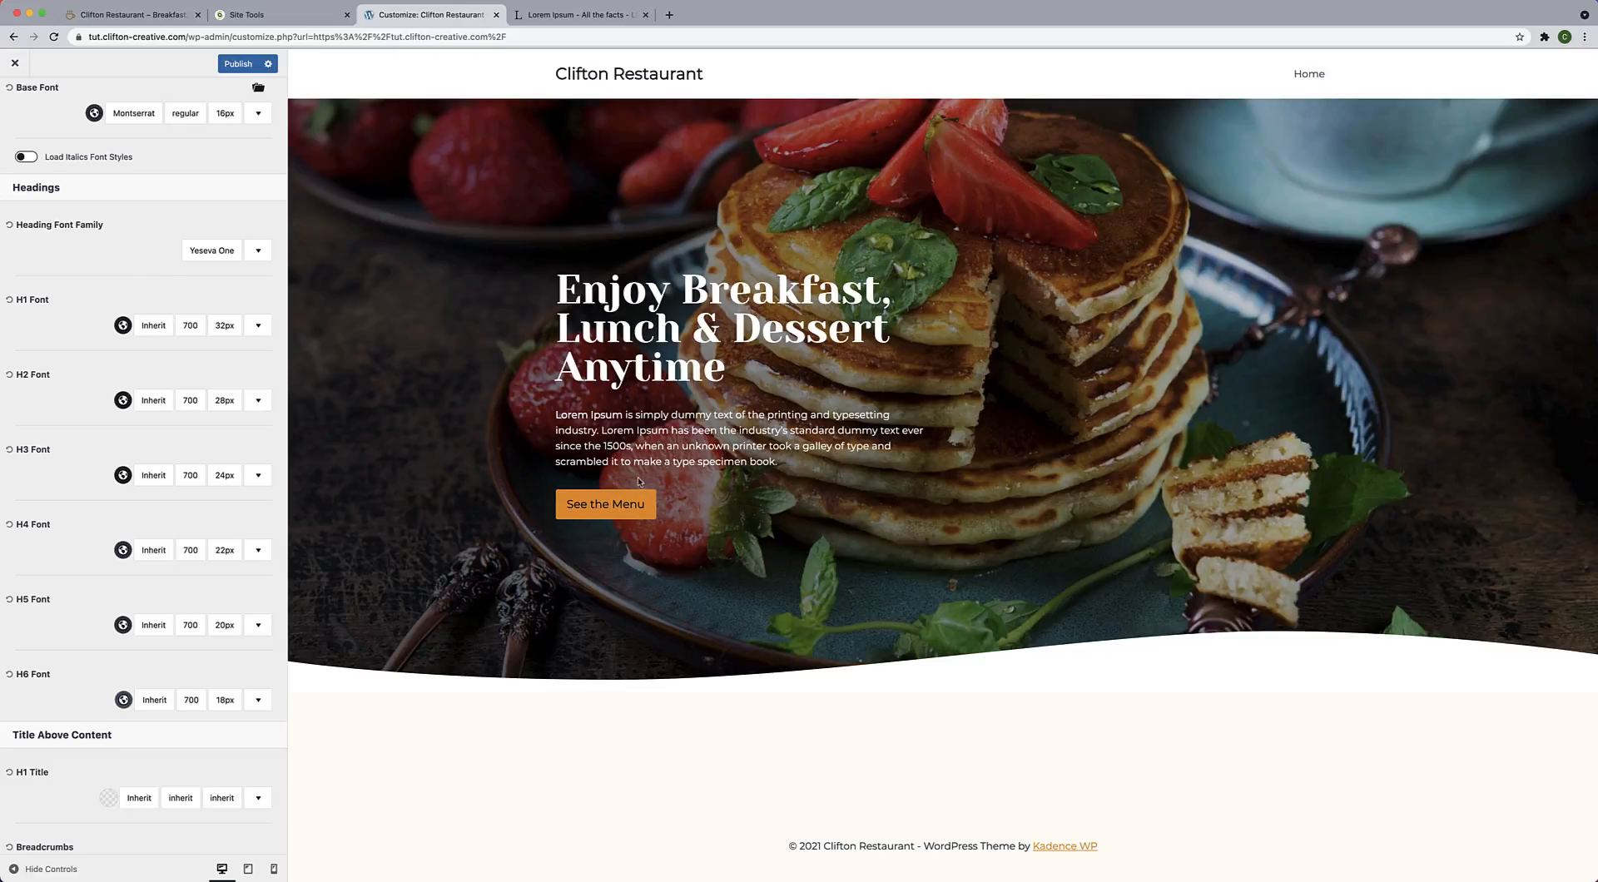
left_click(237, 64)
left_click(15, 64)
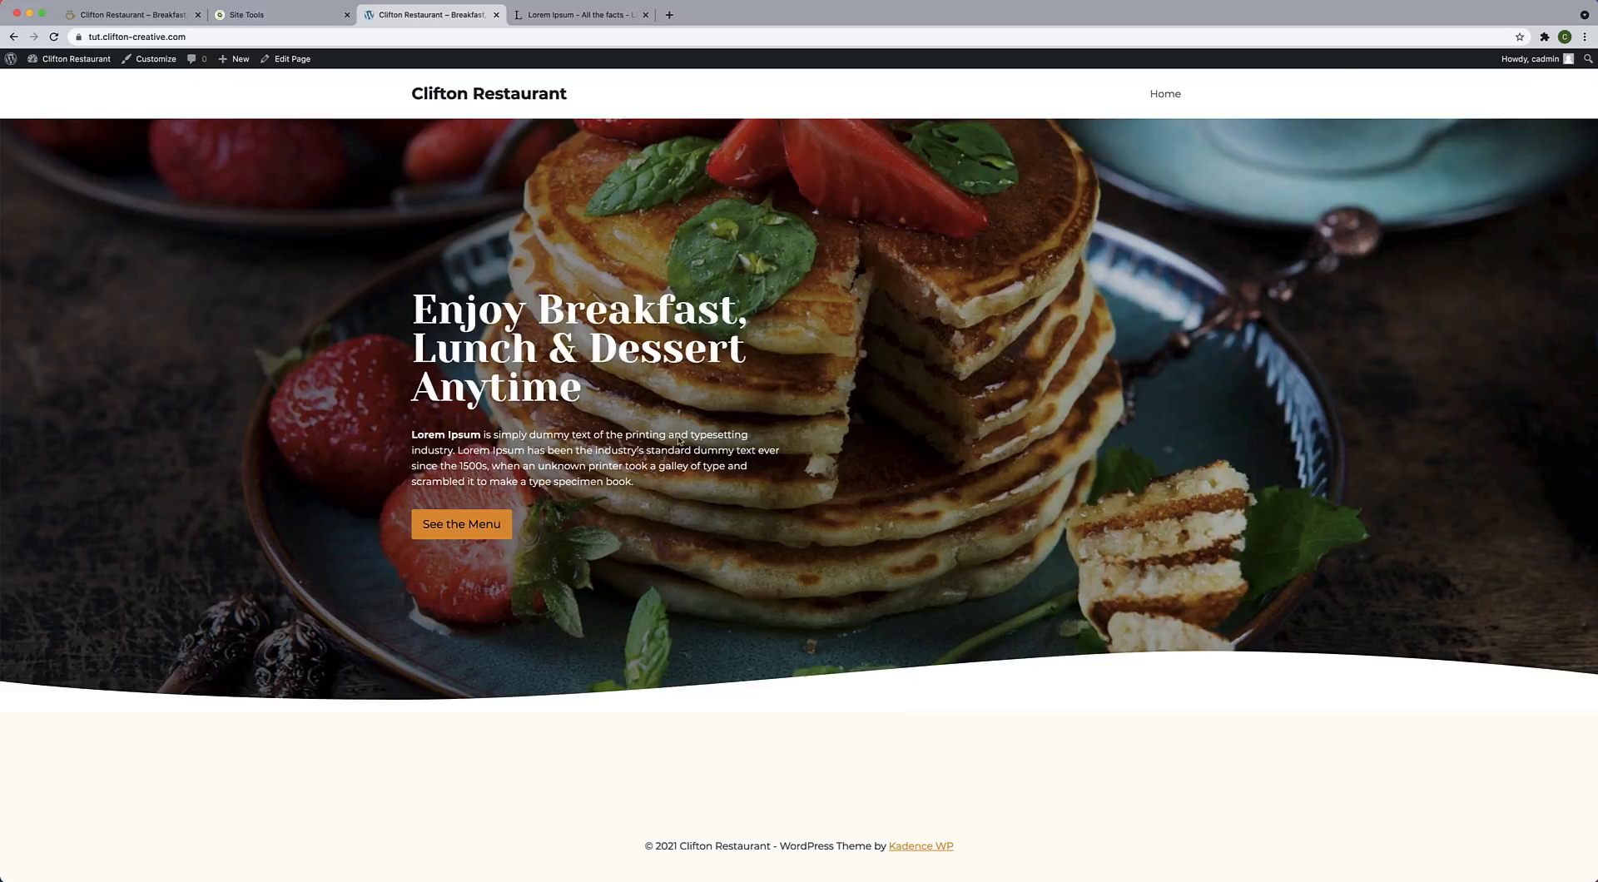
left_click(1363, 2)
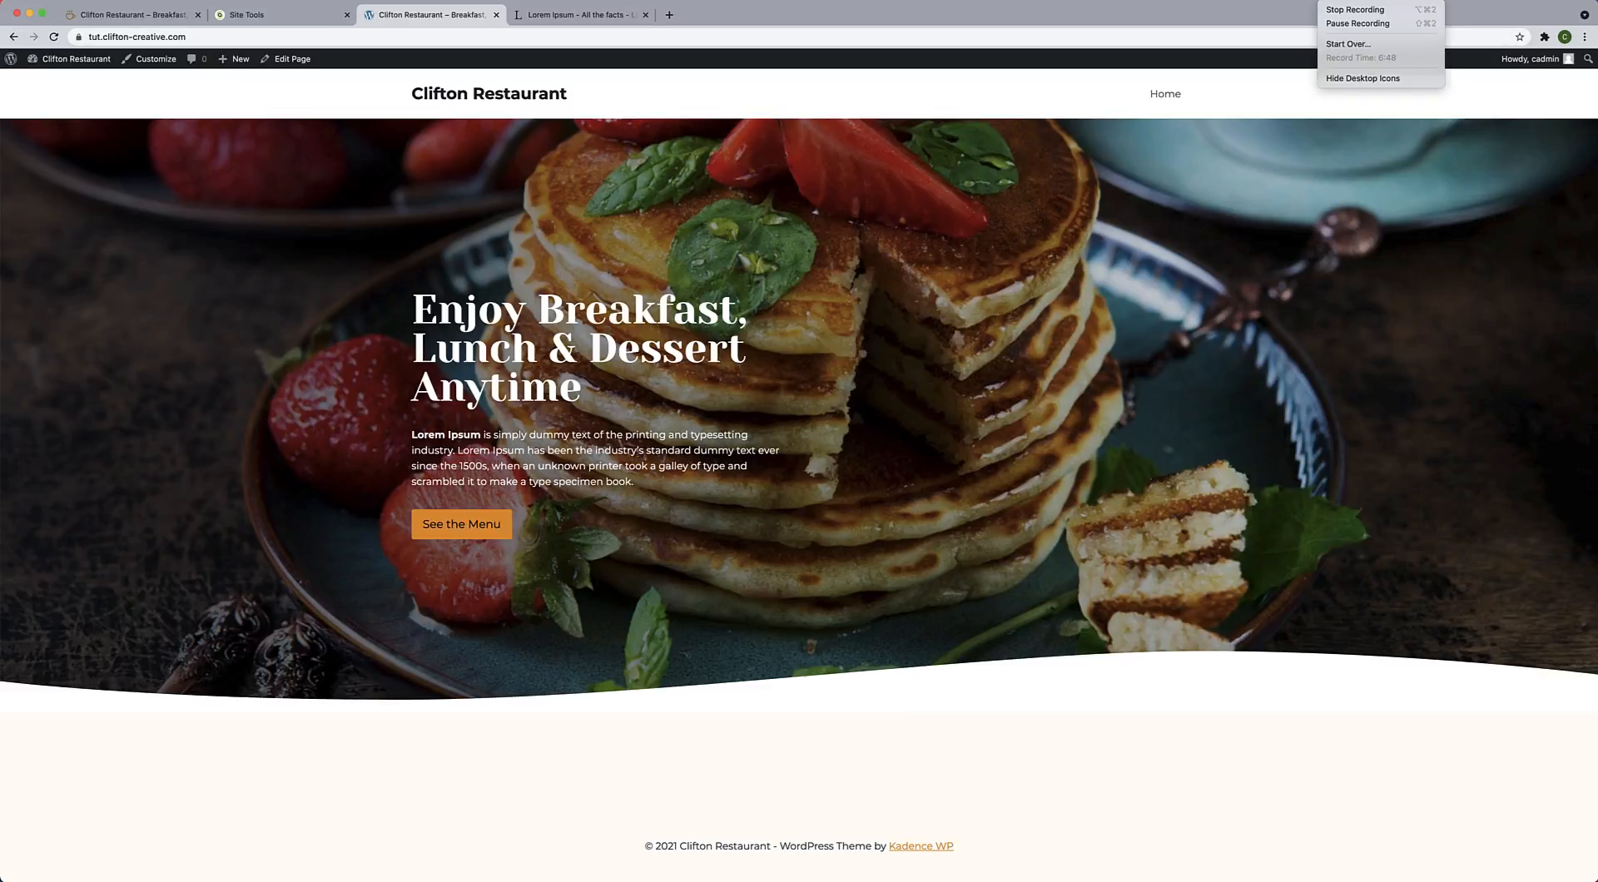
left_click(1343, 9)
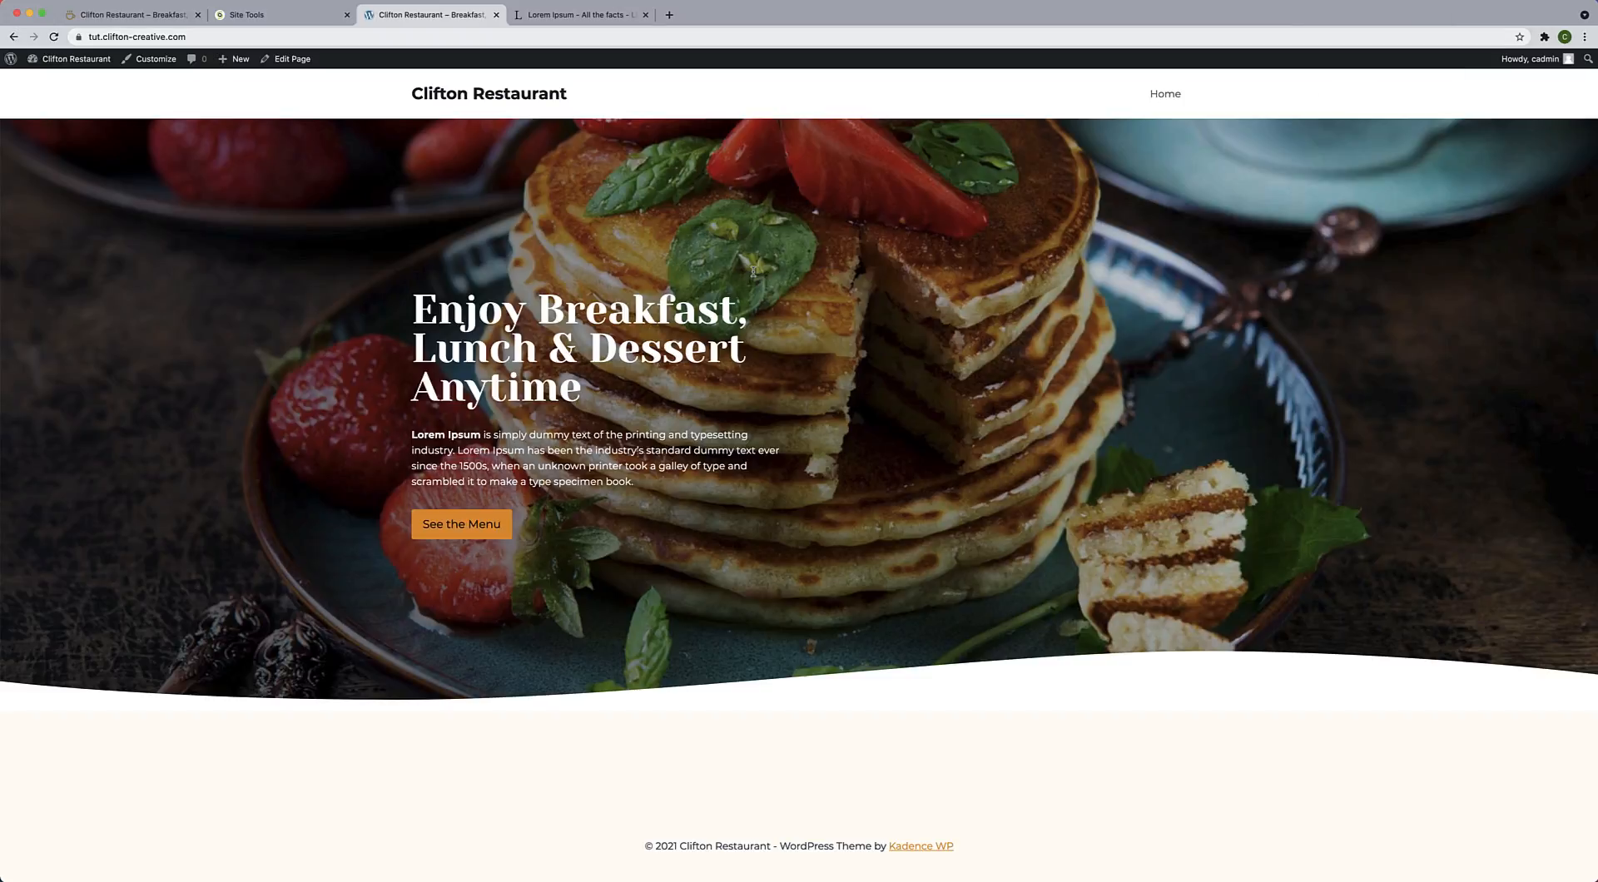
Reopen the site Customizer and enable the transparent header in the Header settings.
left_click(157, 62)
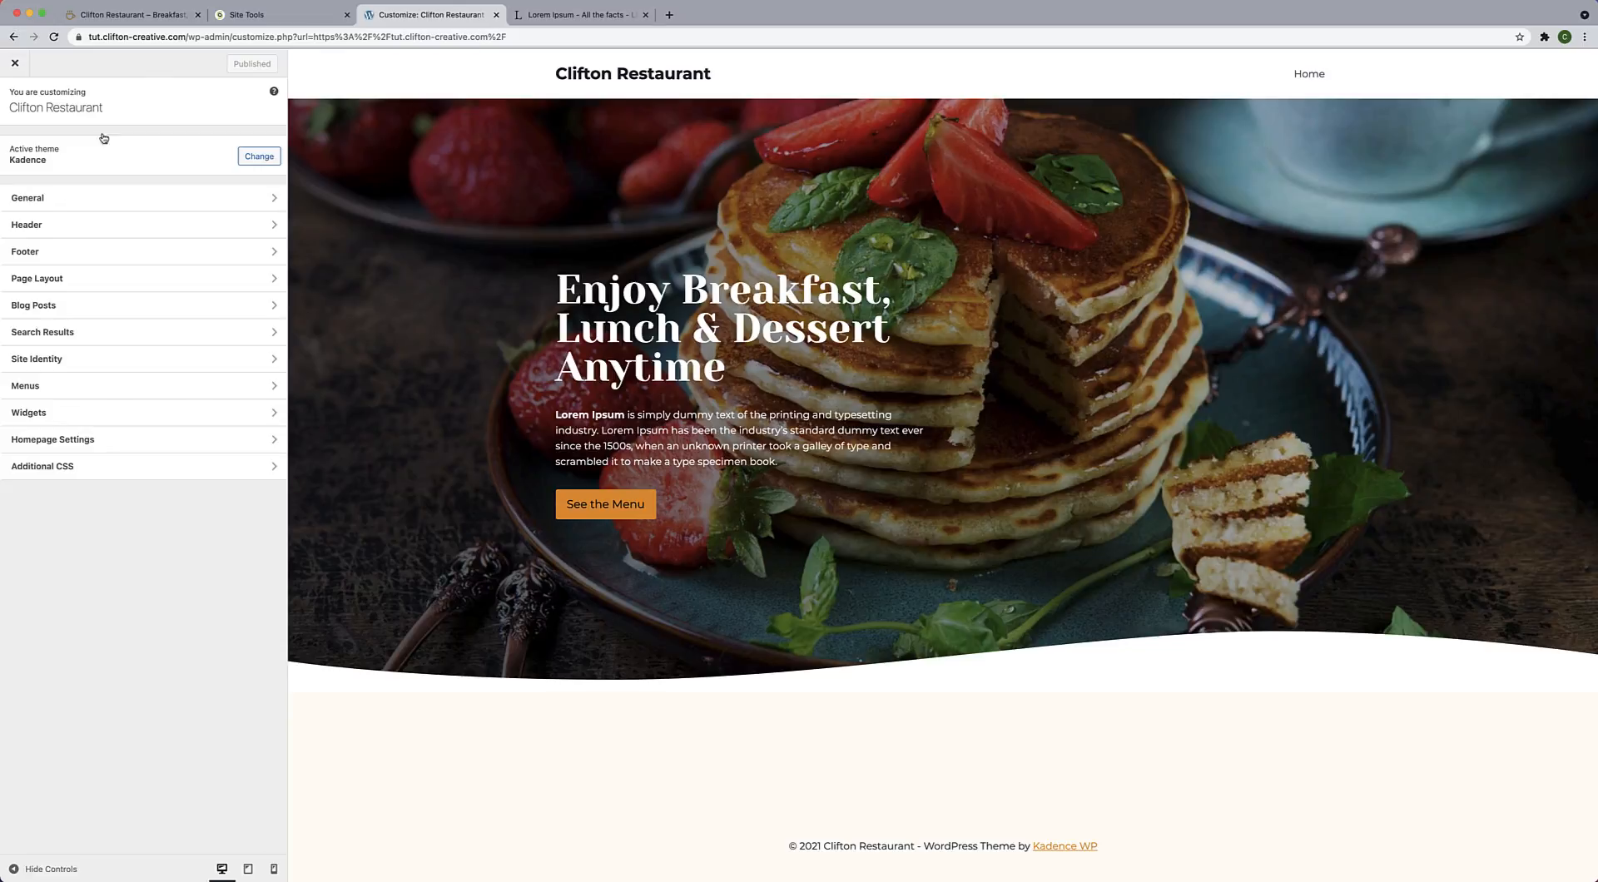
left_click(43, 225)
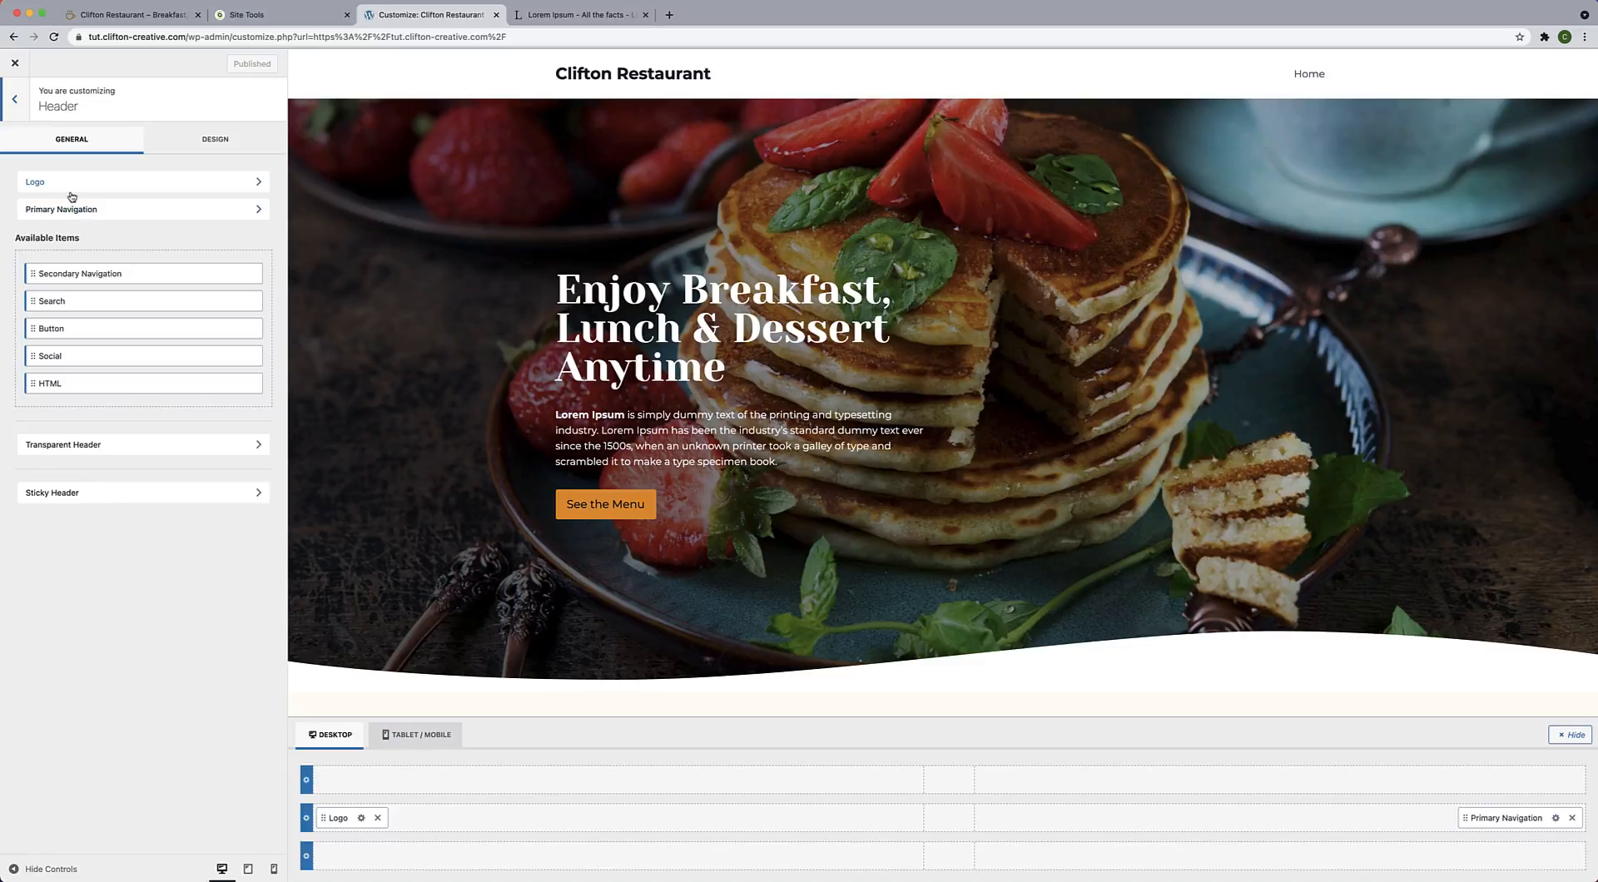
left_click(72, 450)
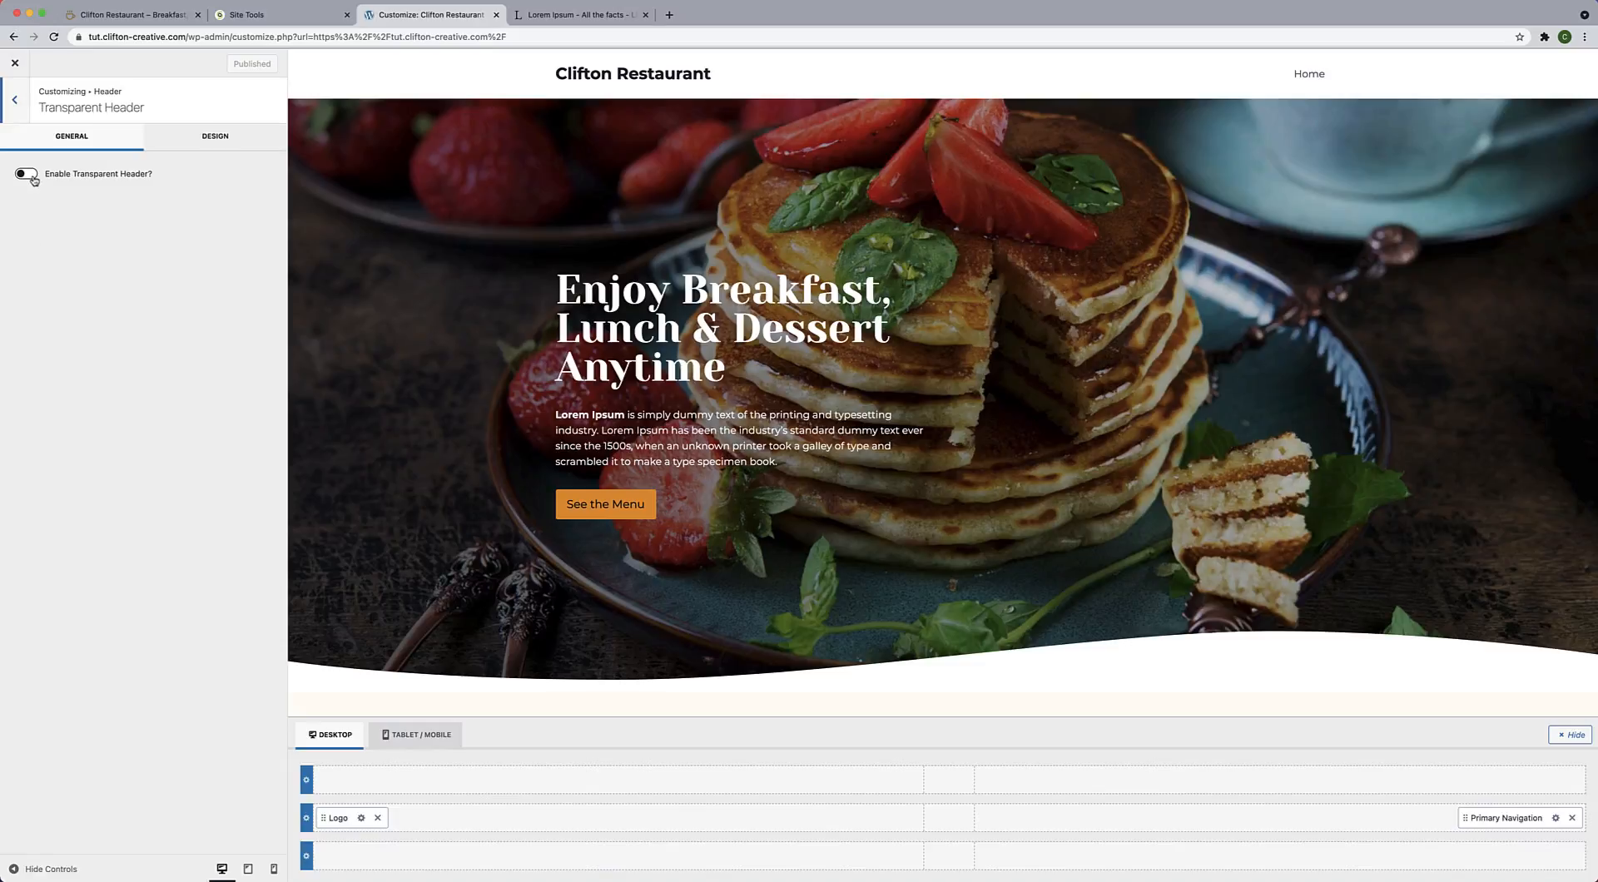
left_click(26, 174)
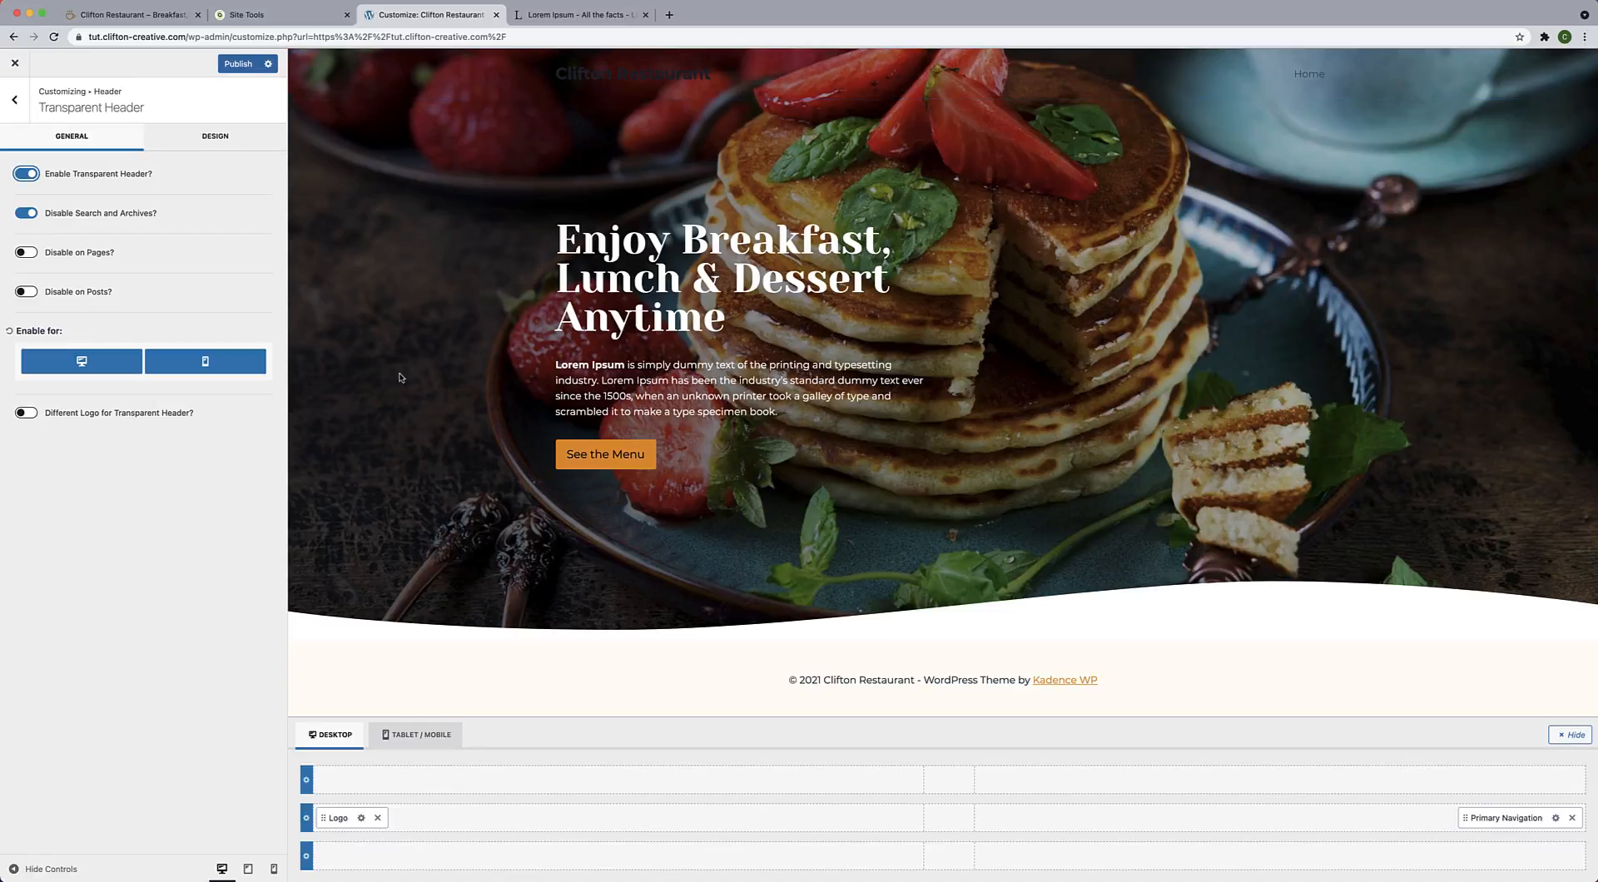
Enable a different logo for the transparent header and use the clifton-cafe-white image from the media library.
left_click(27, 413)
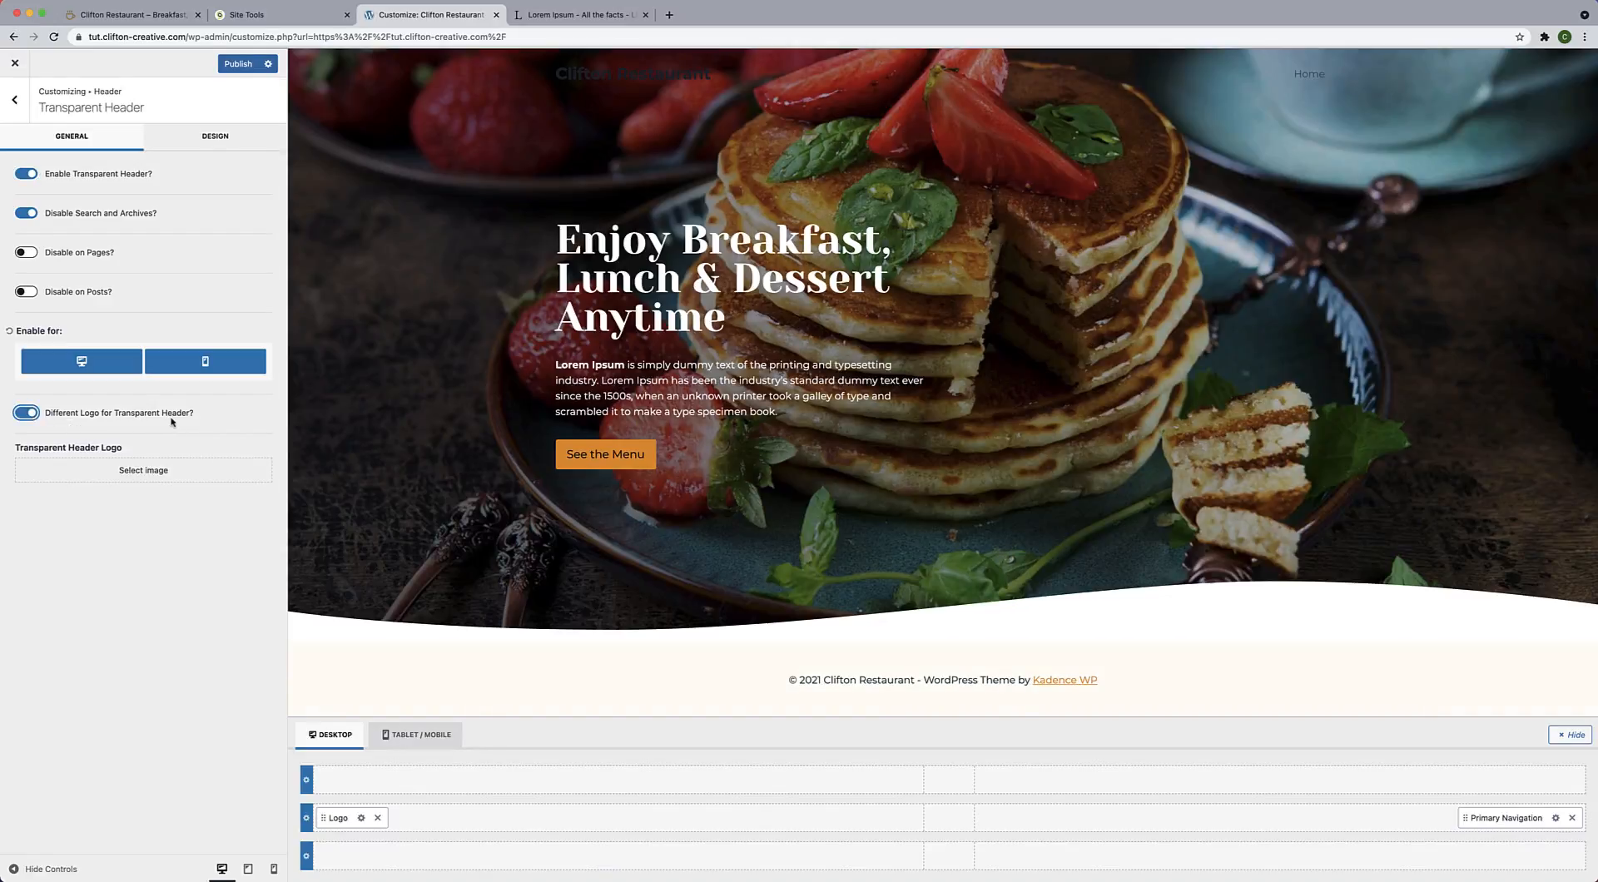
left_click(148, 476)
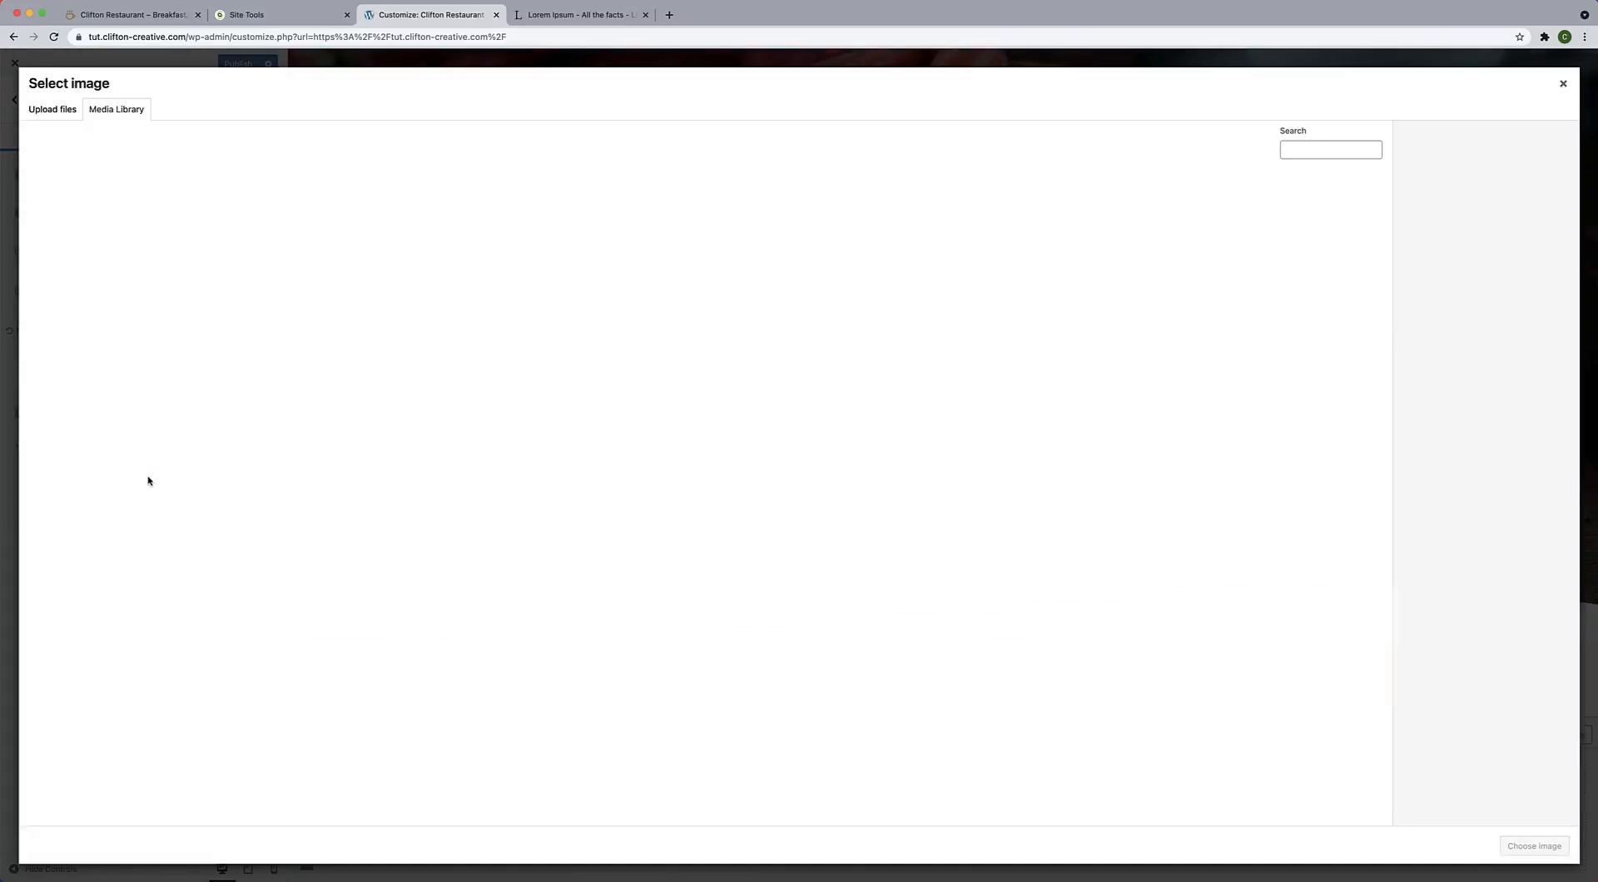
left_click(433, 258)
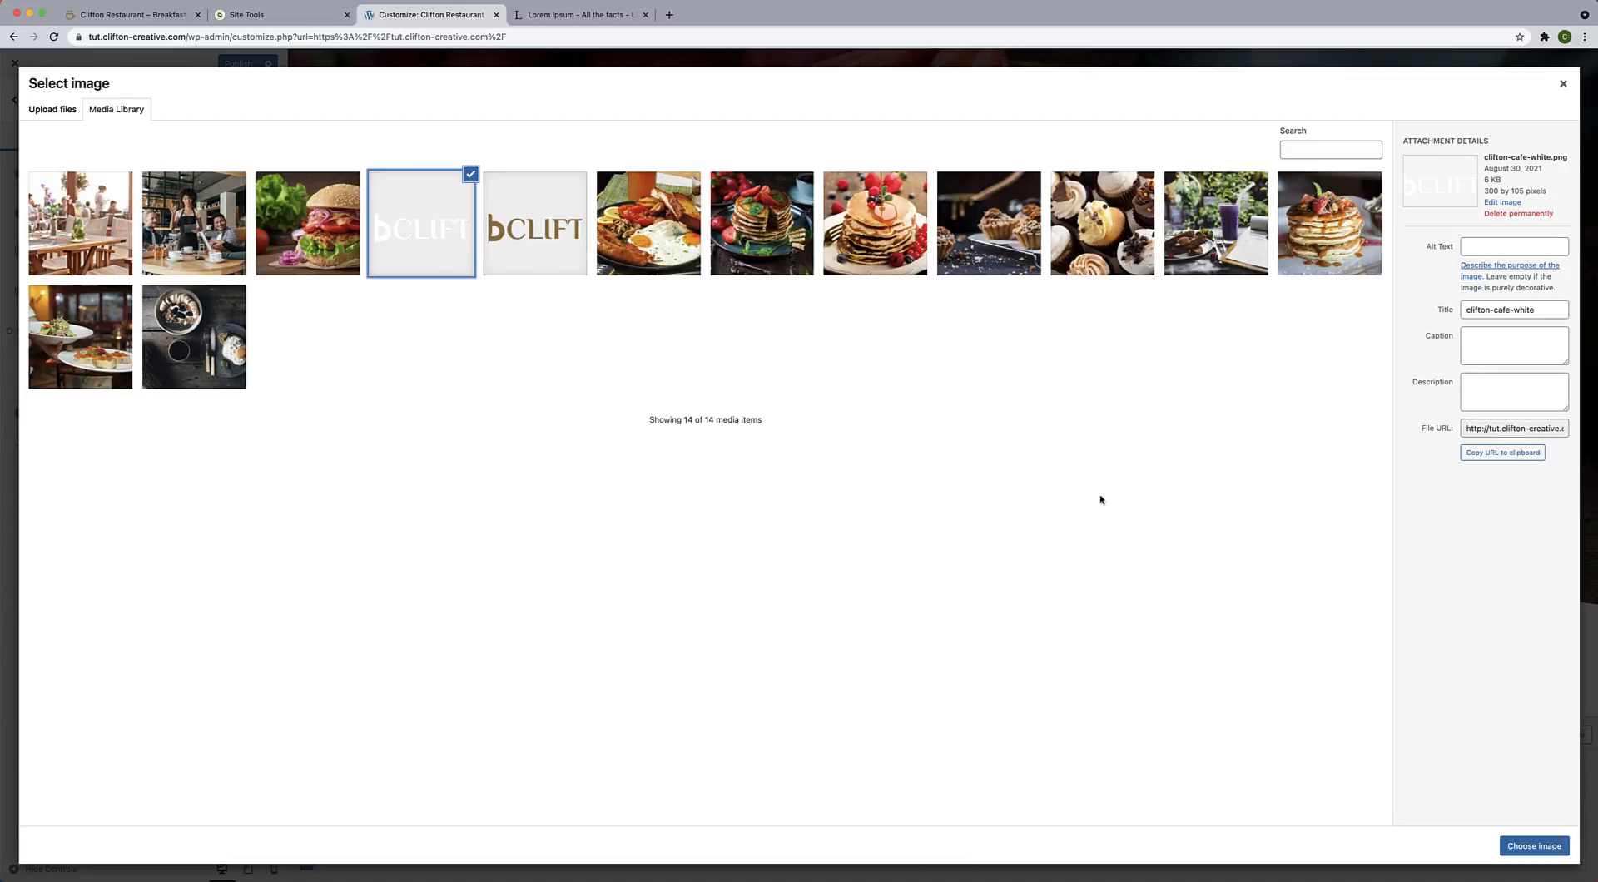
left_click(1536, 846)
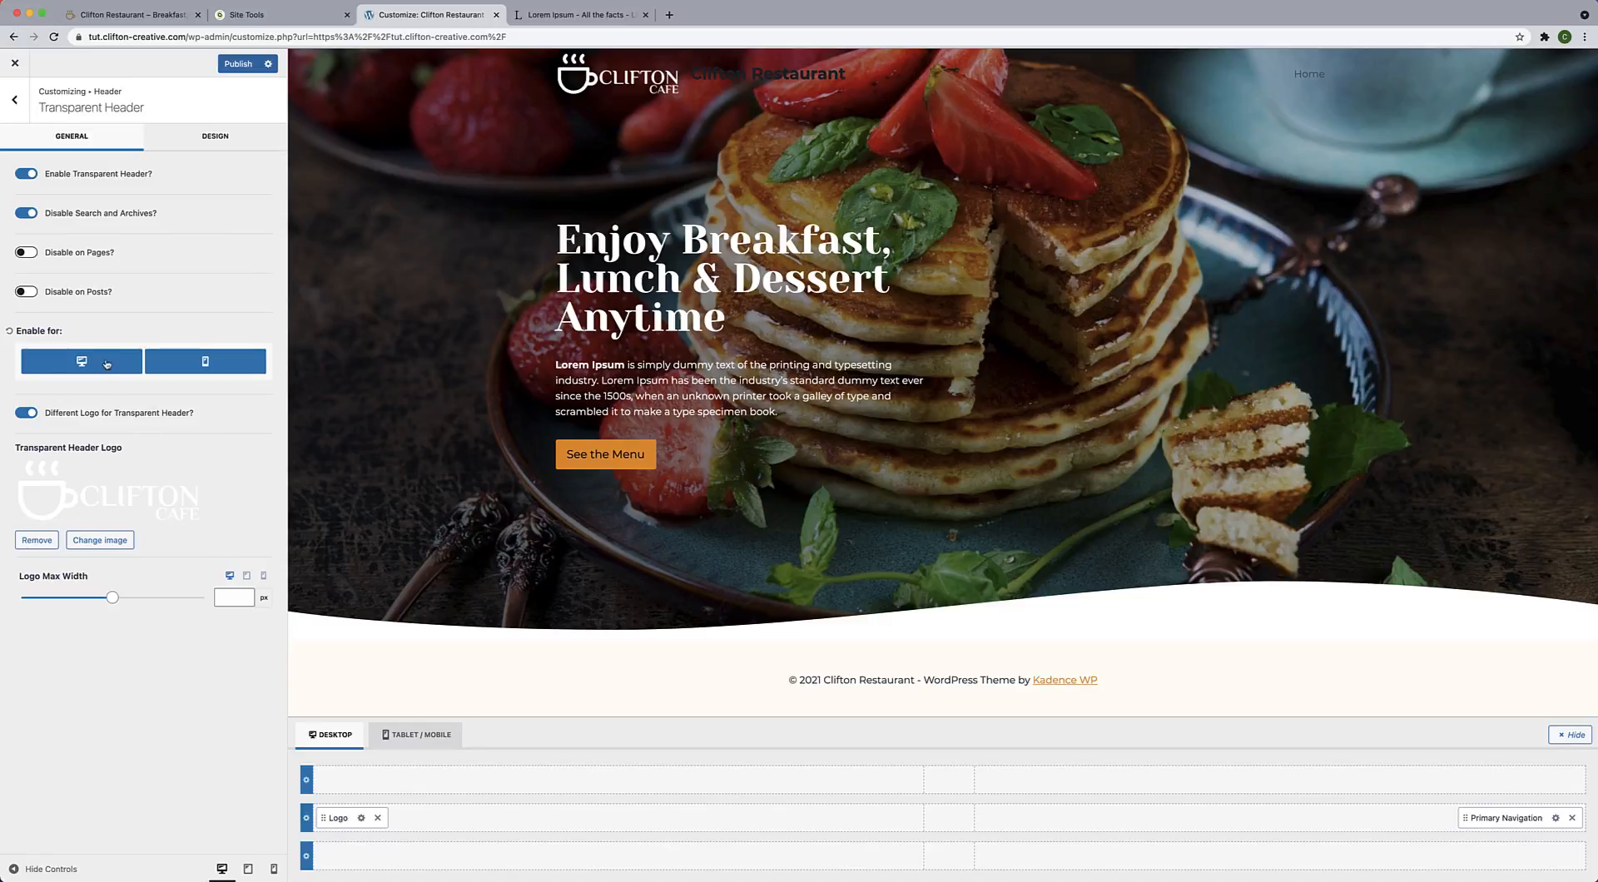
Set the main header logo to the dark Clifton Cafe image and choose the logo-only layout without the site title.
left_click(16, 102)
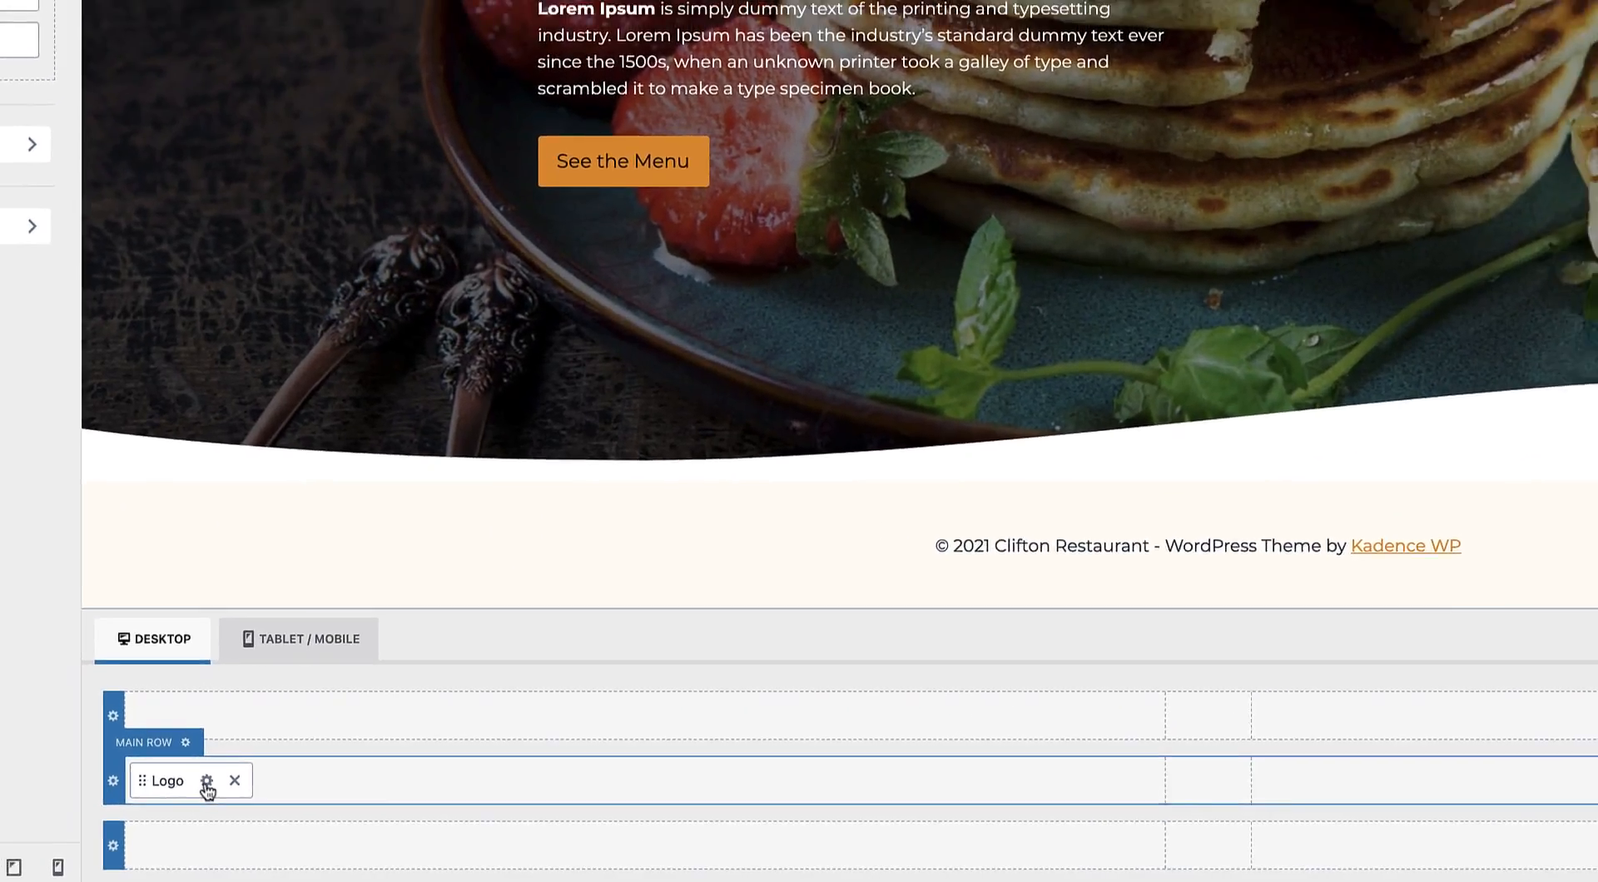
left_click(164, 776)
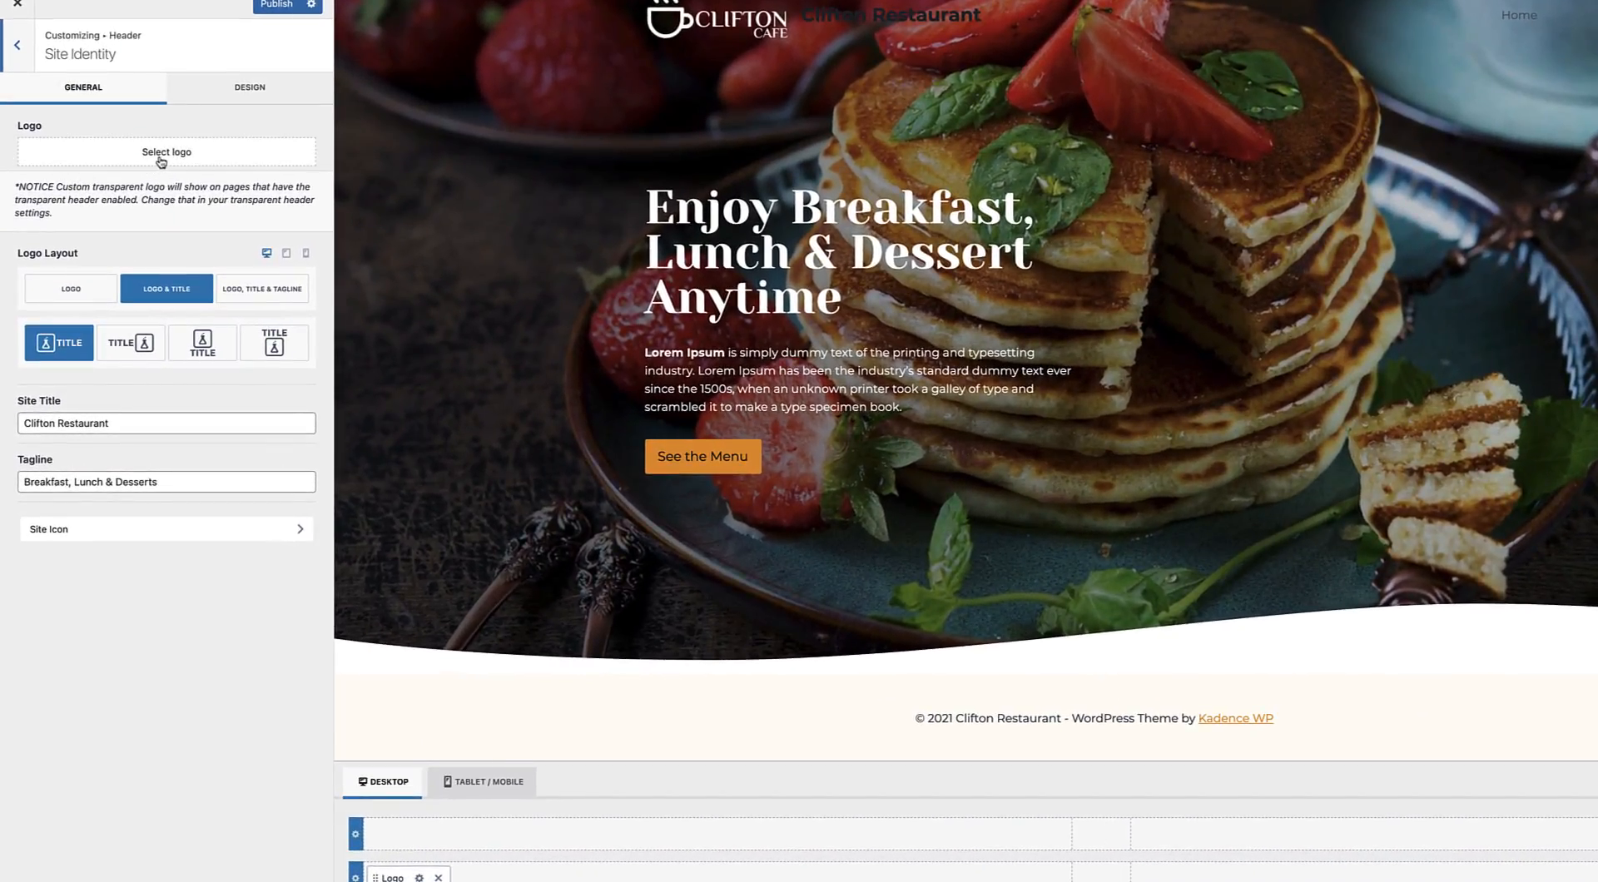
left_click(162, 160)
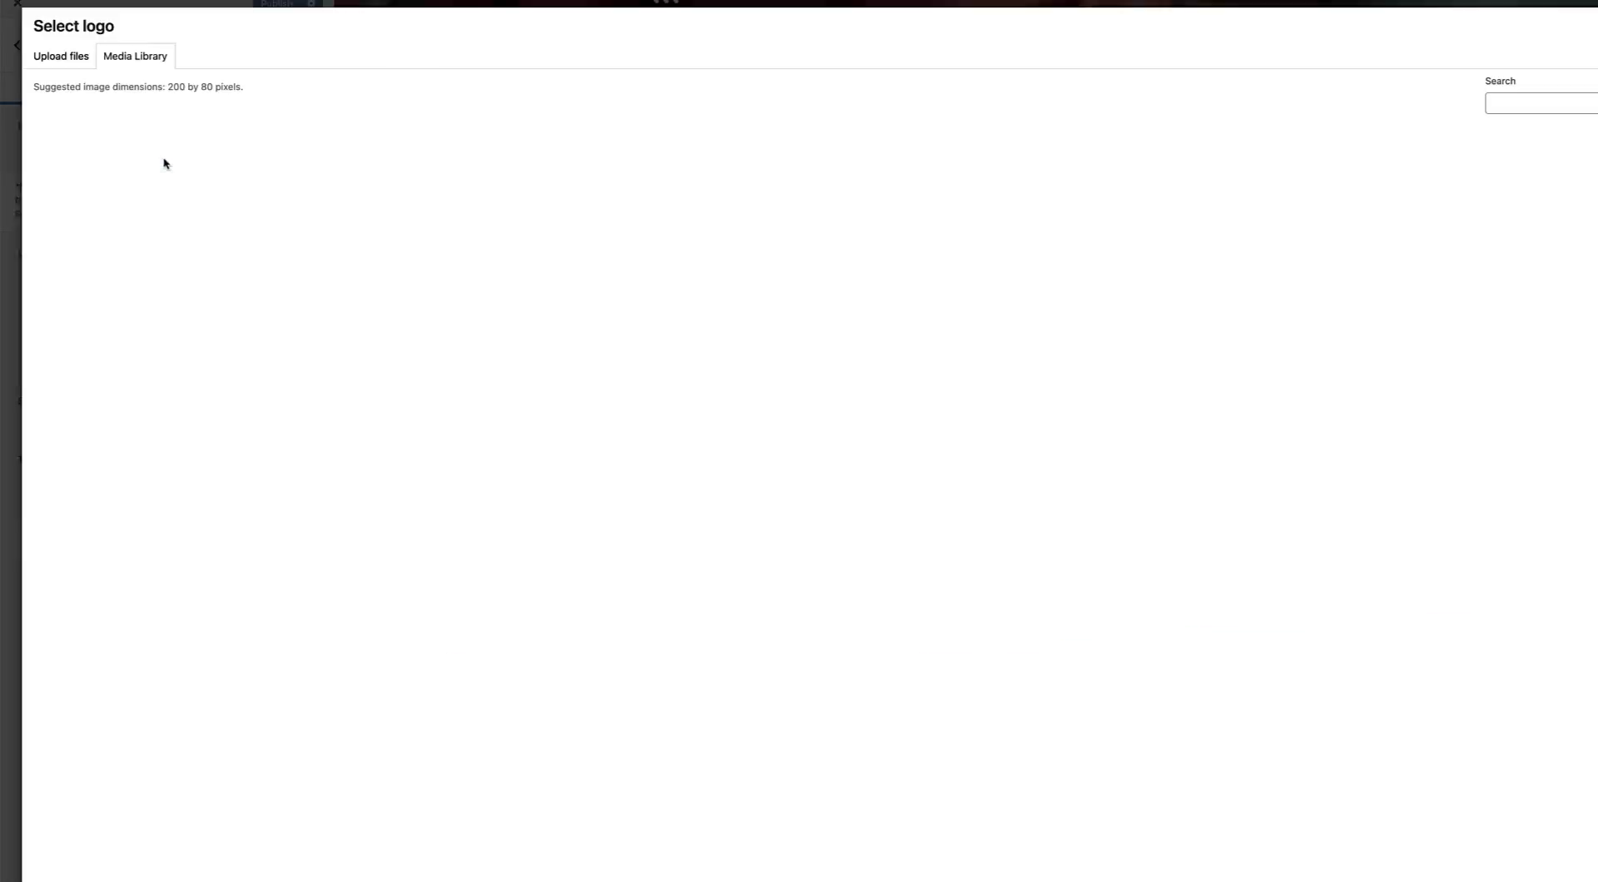
left_click(592, 210)
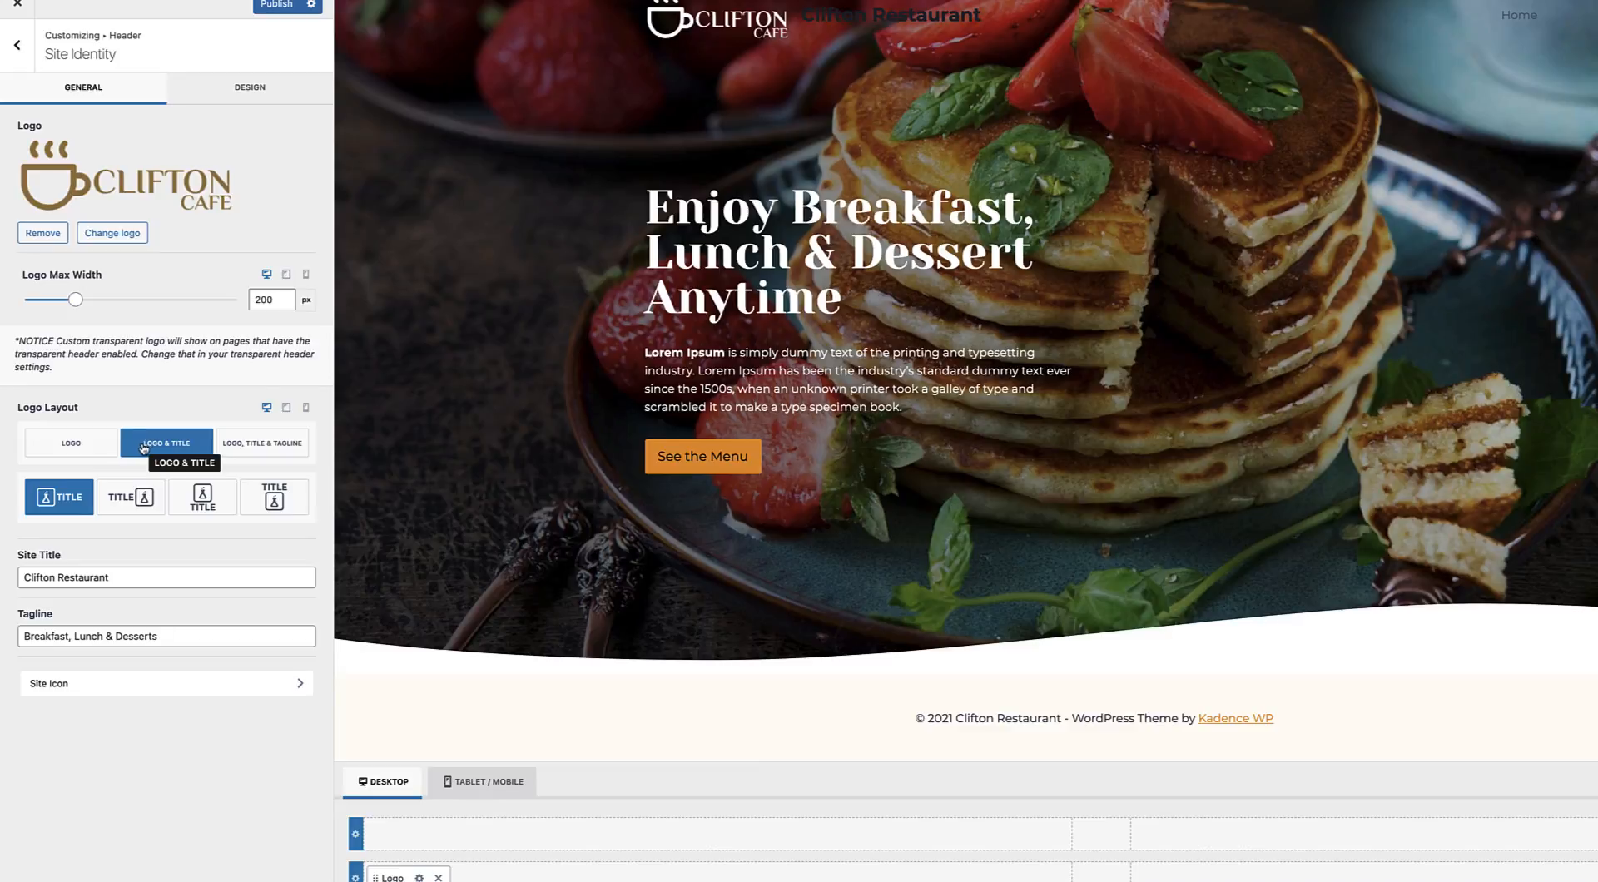
left_click(70, 449)
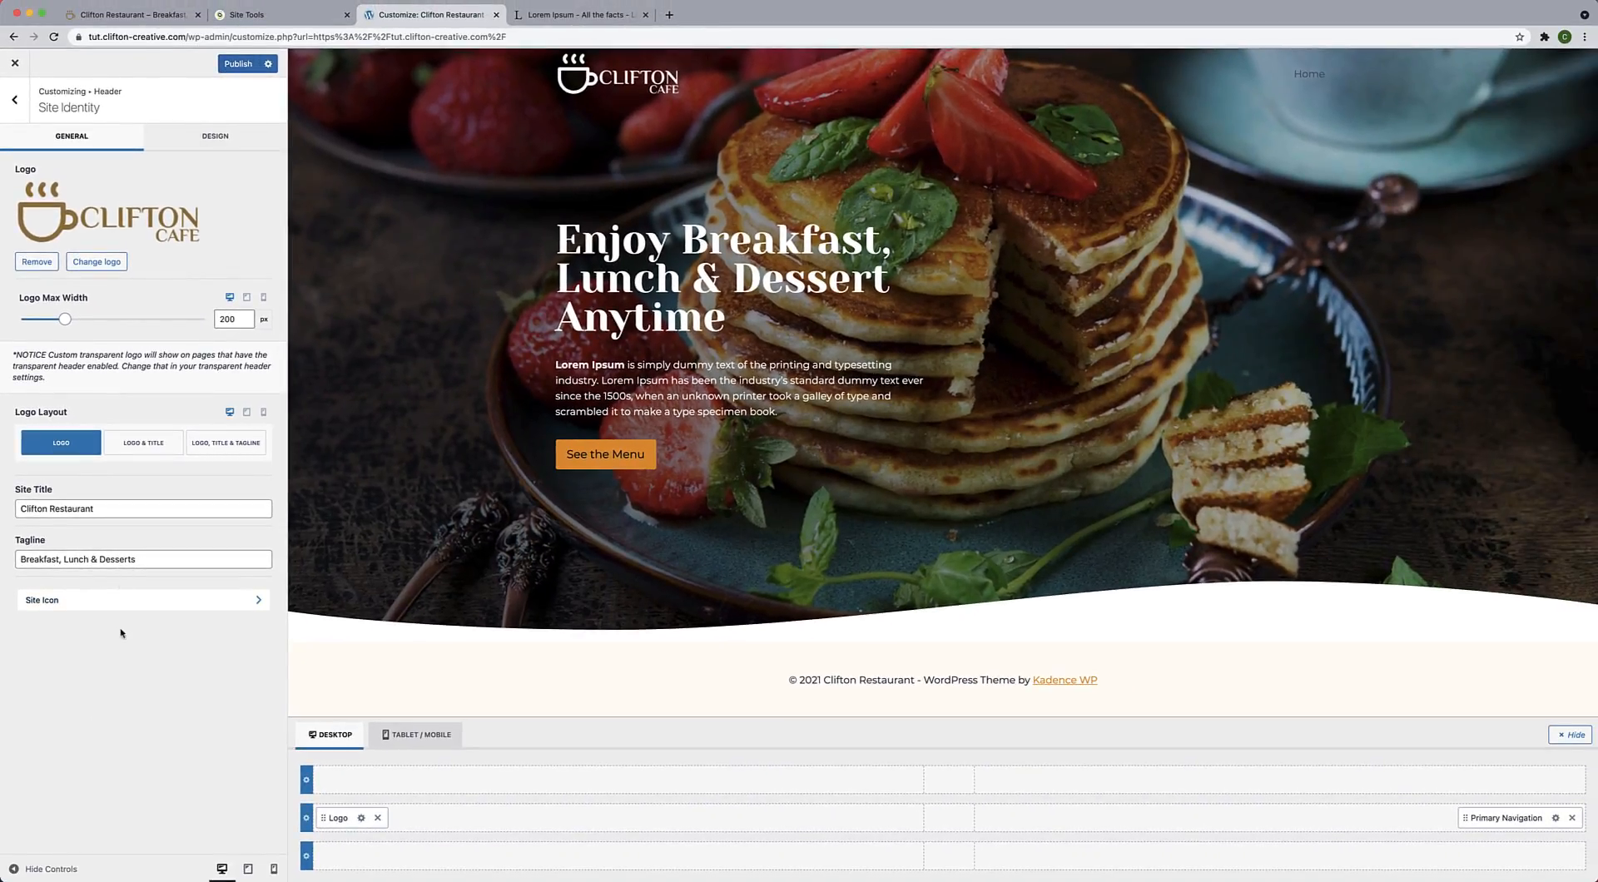
Set the site icon from clifton-cafe-logo-dark.png, cropped to the coffee cup.
left_click(142, 605)
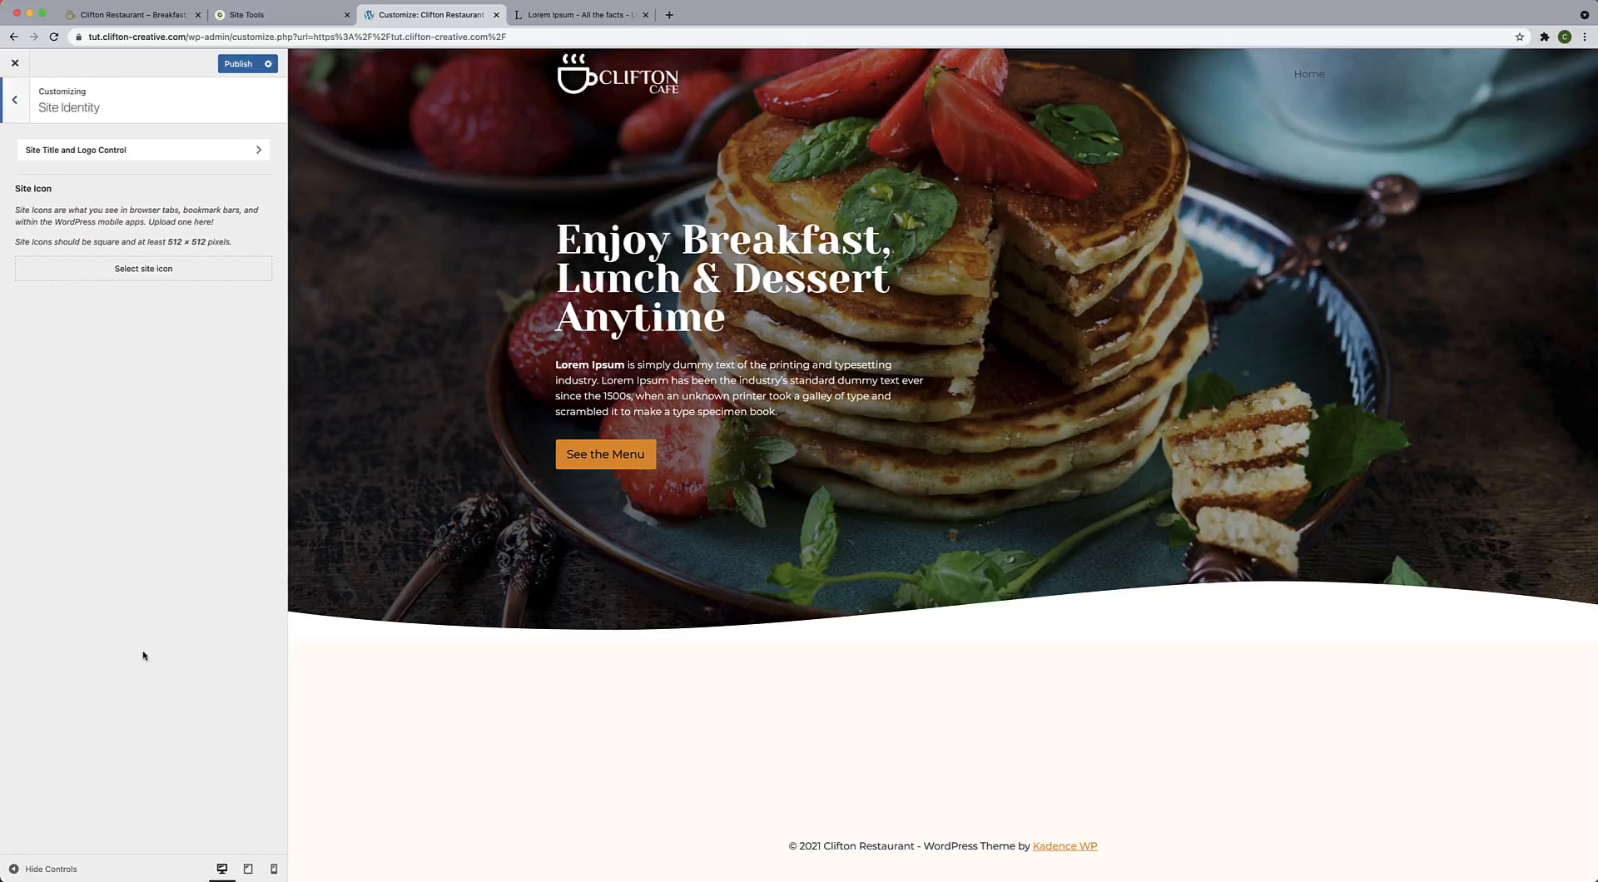
left_click(132, 268)
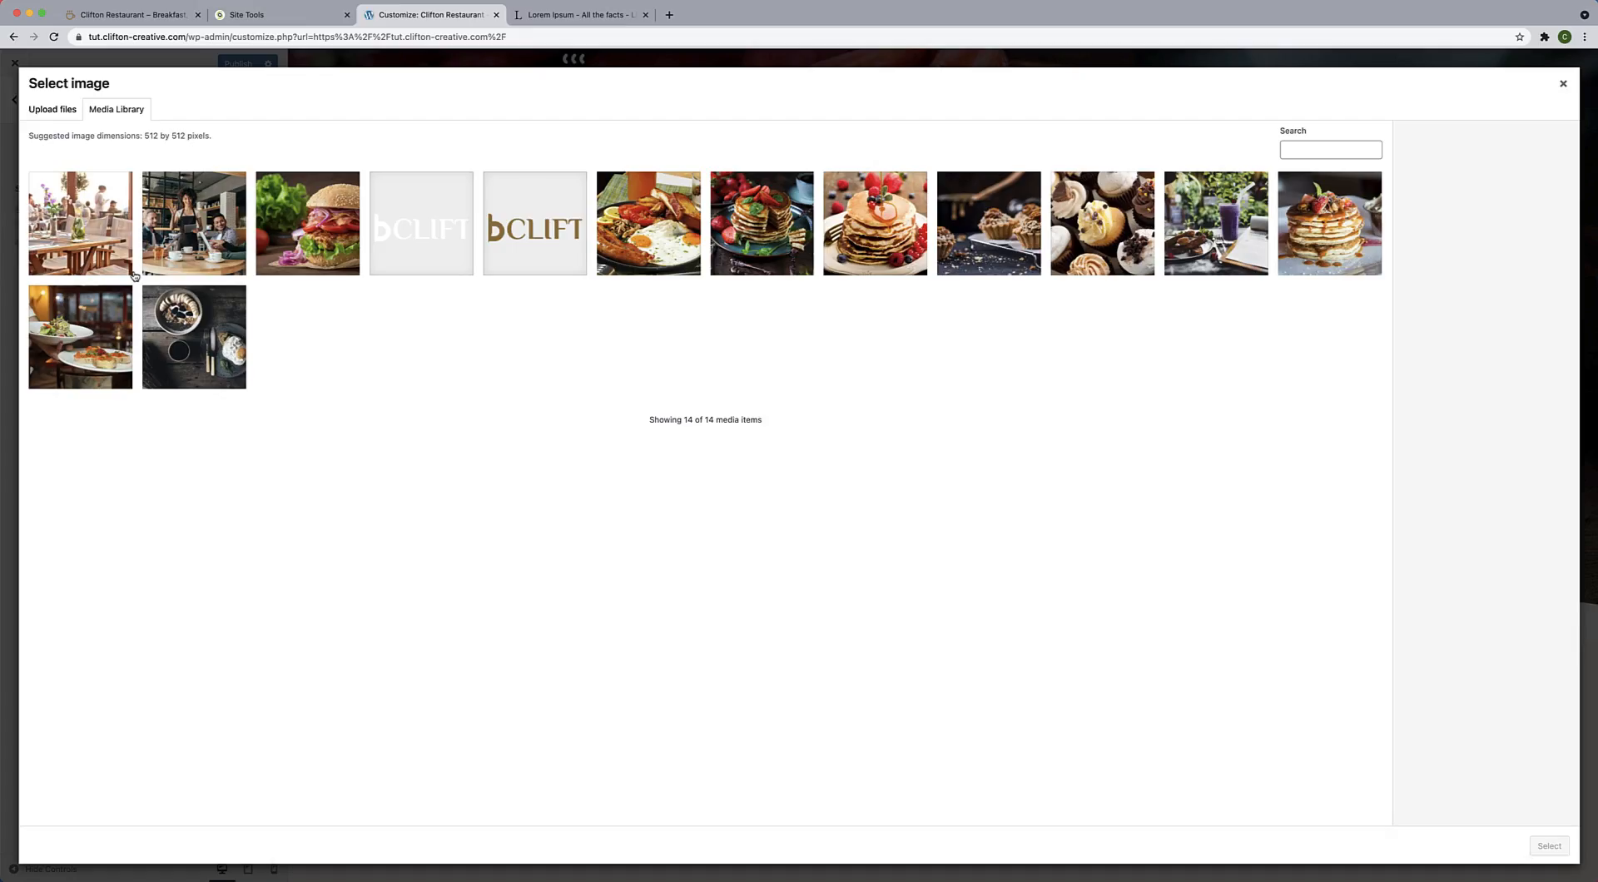
left_click(529, 239)
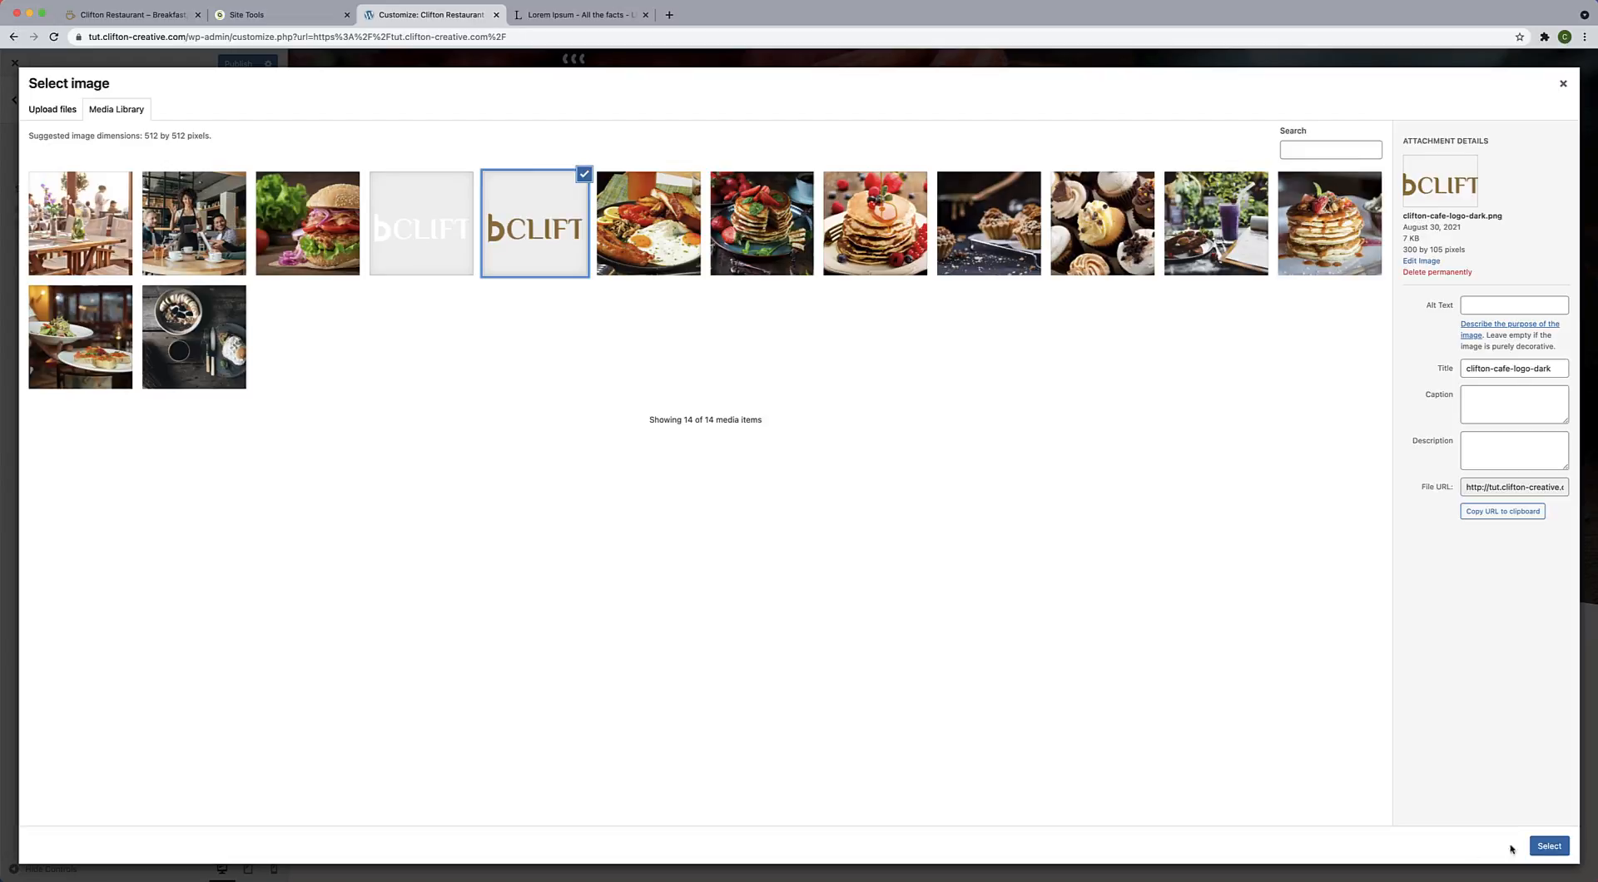
left_click(1548, 846)
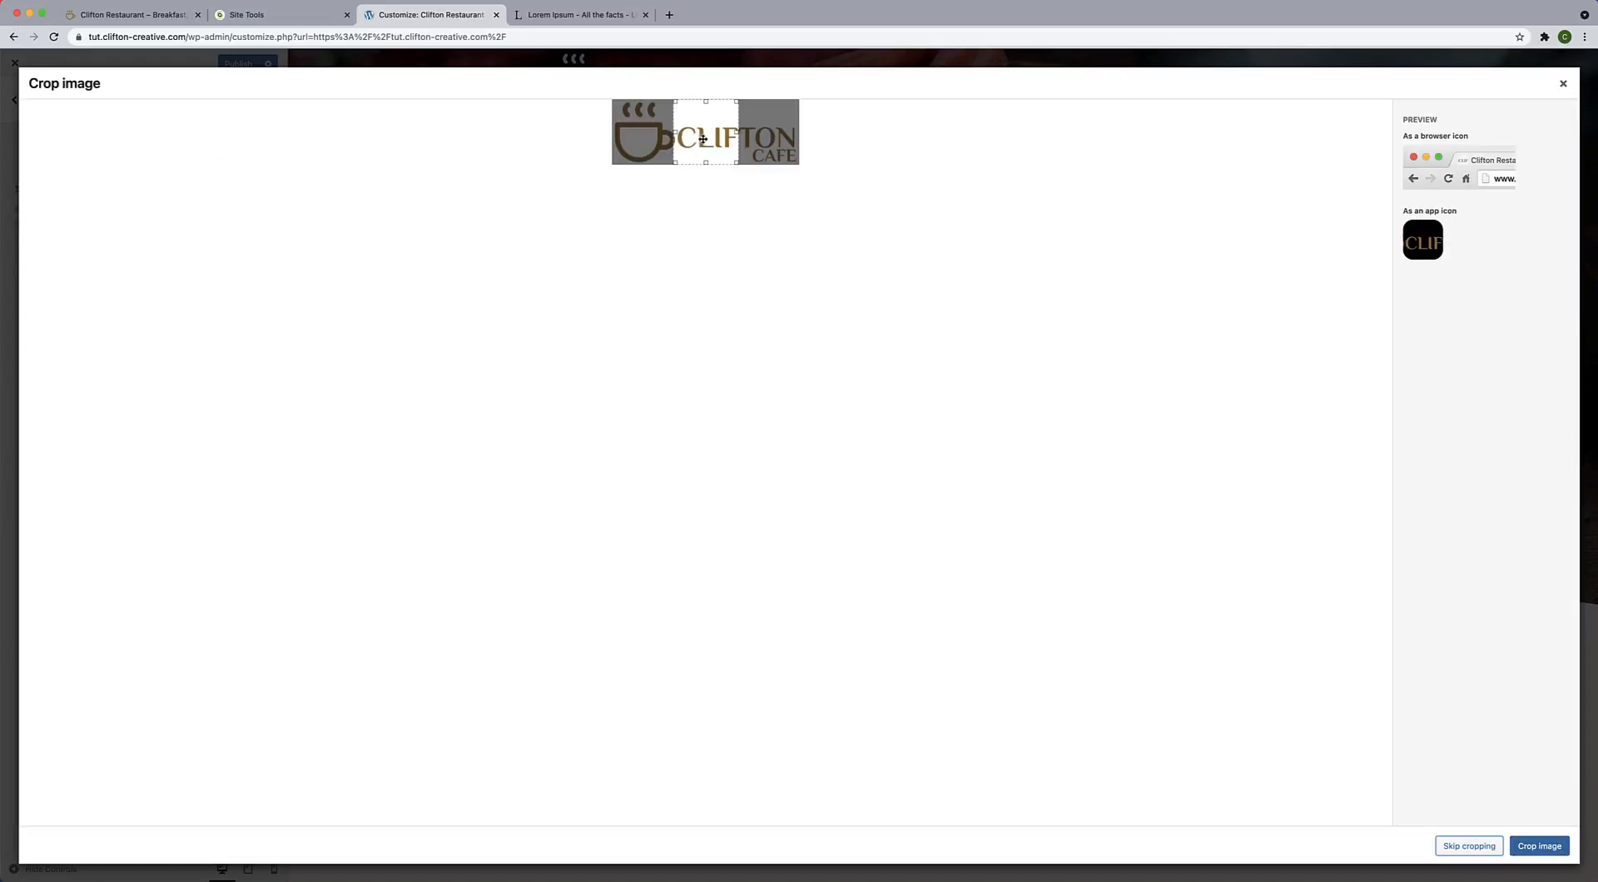
left_click_drag(704, 139, 636, 139)
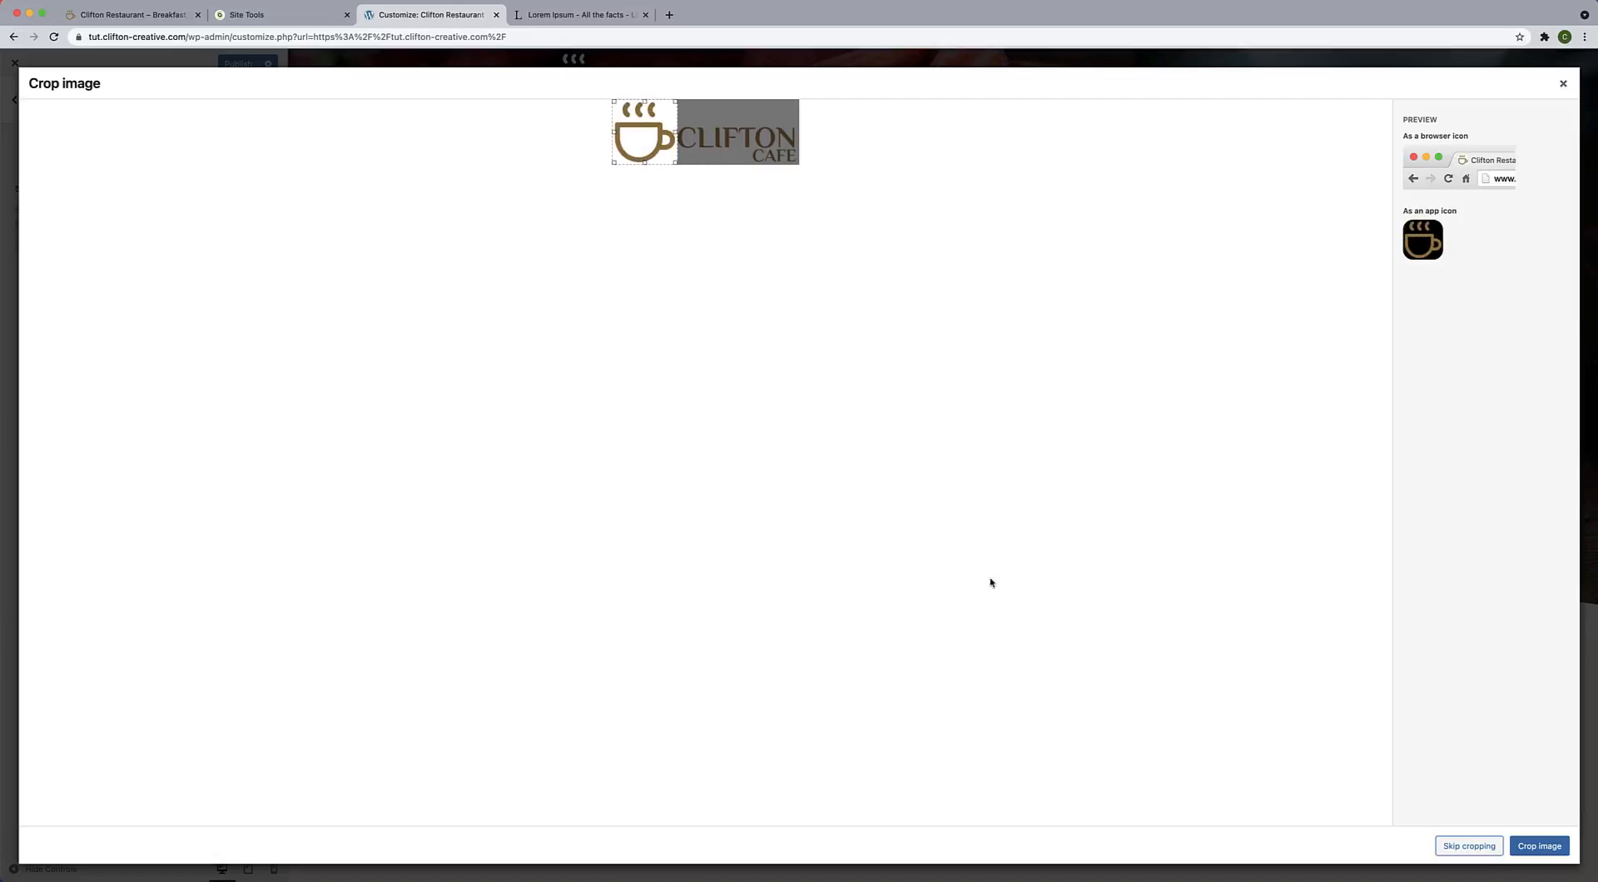
left_click(1540, 846)
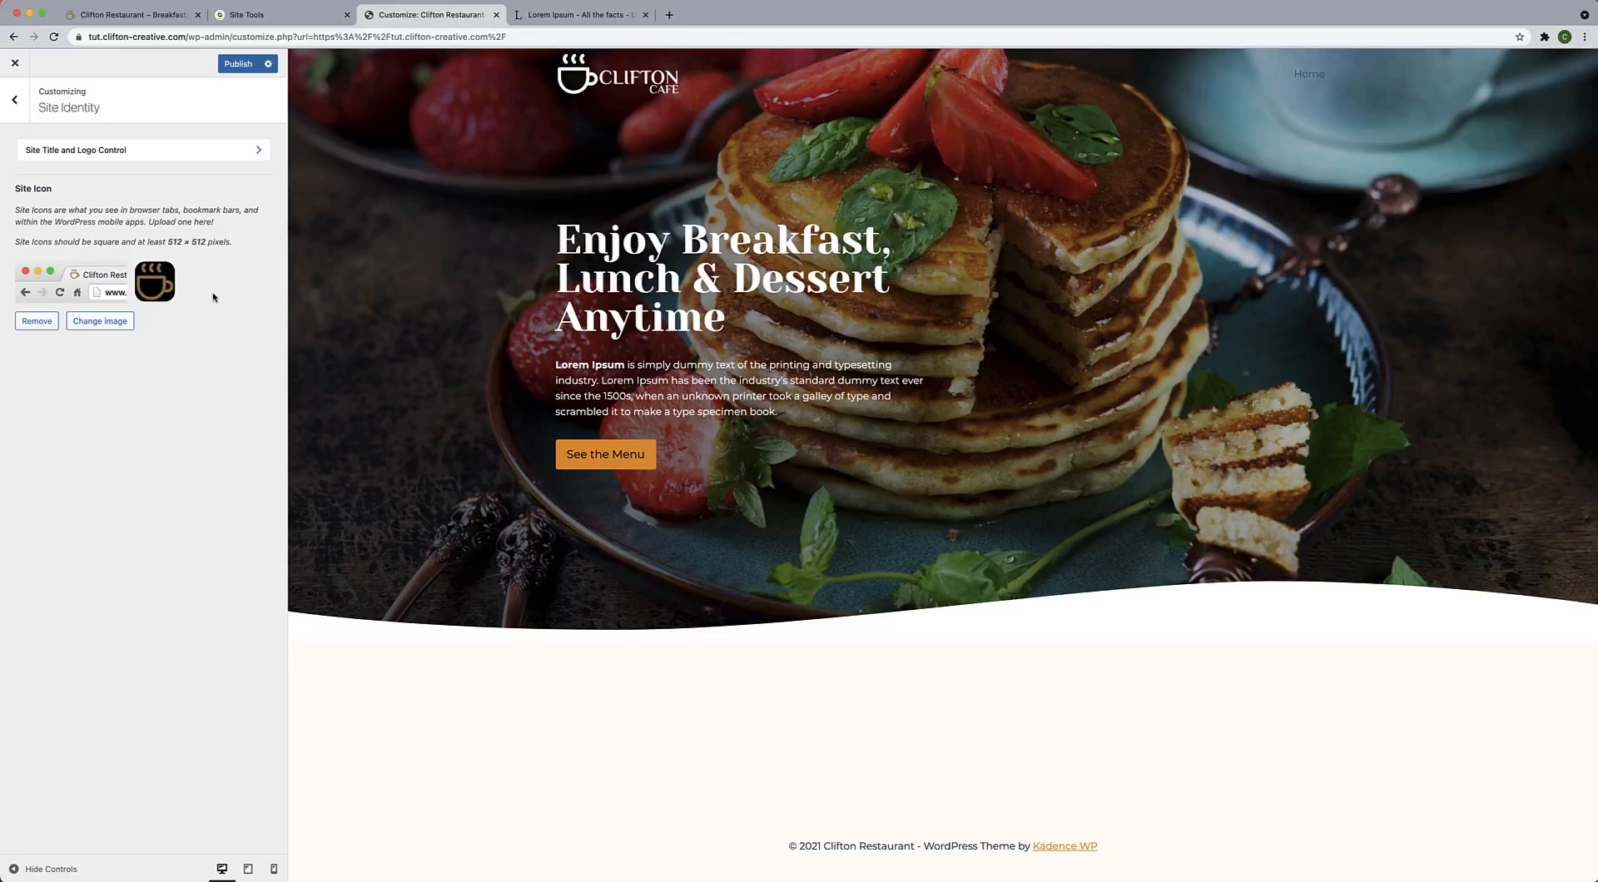
In the Transparent Header design settings, set the initial navigation color to the orange palette color EA8E10.
left_click(15, 100)
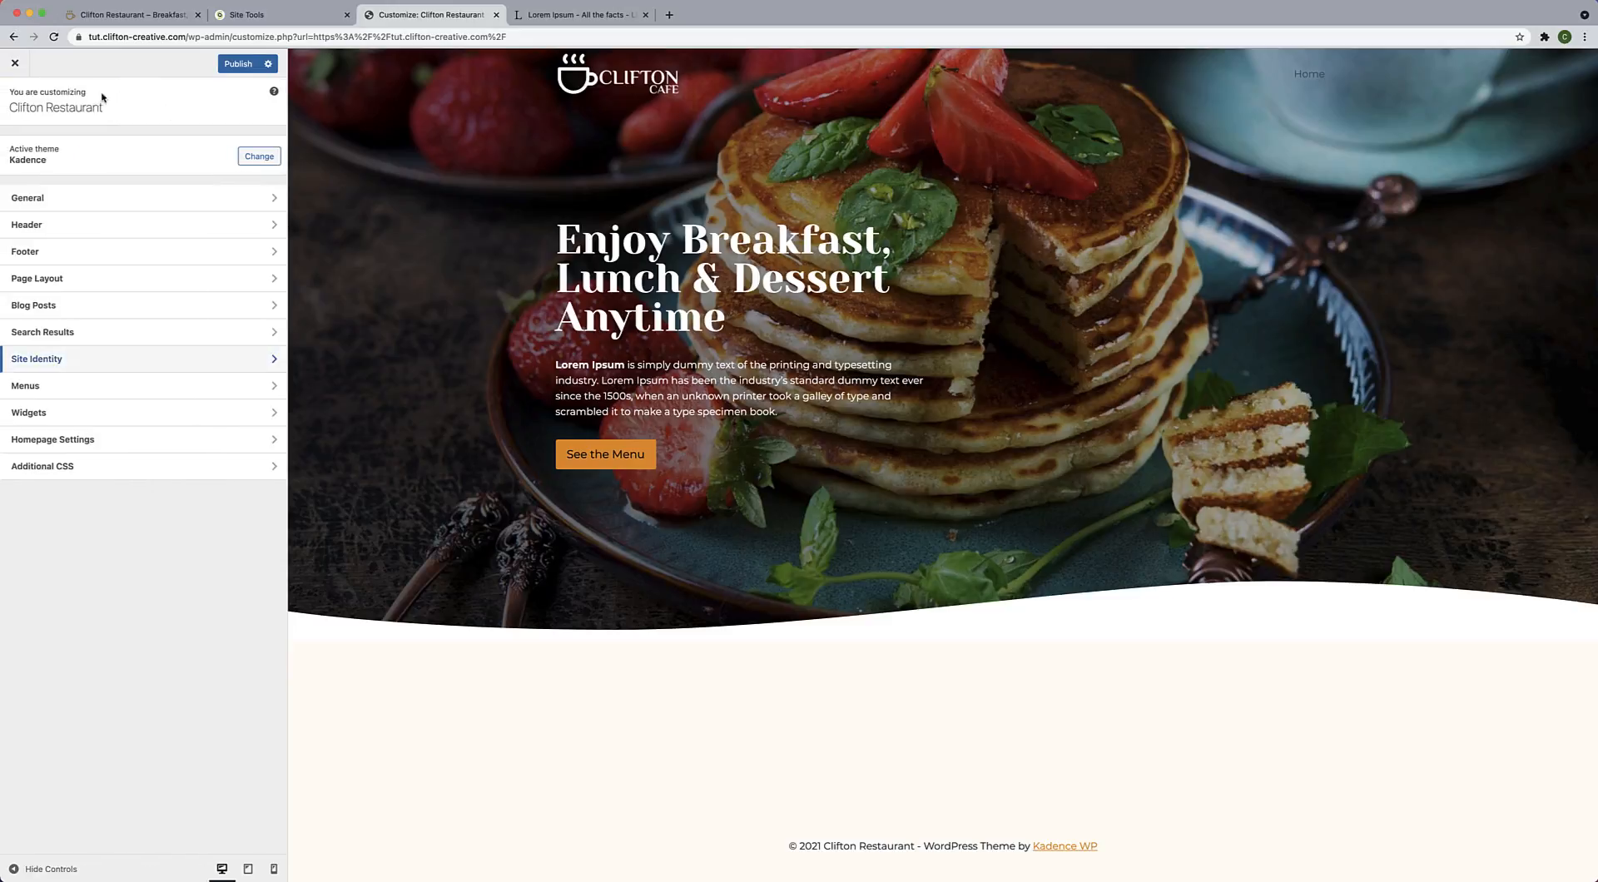
left_click(31, 227)
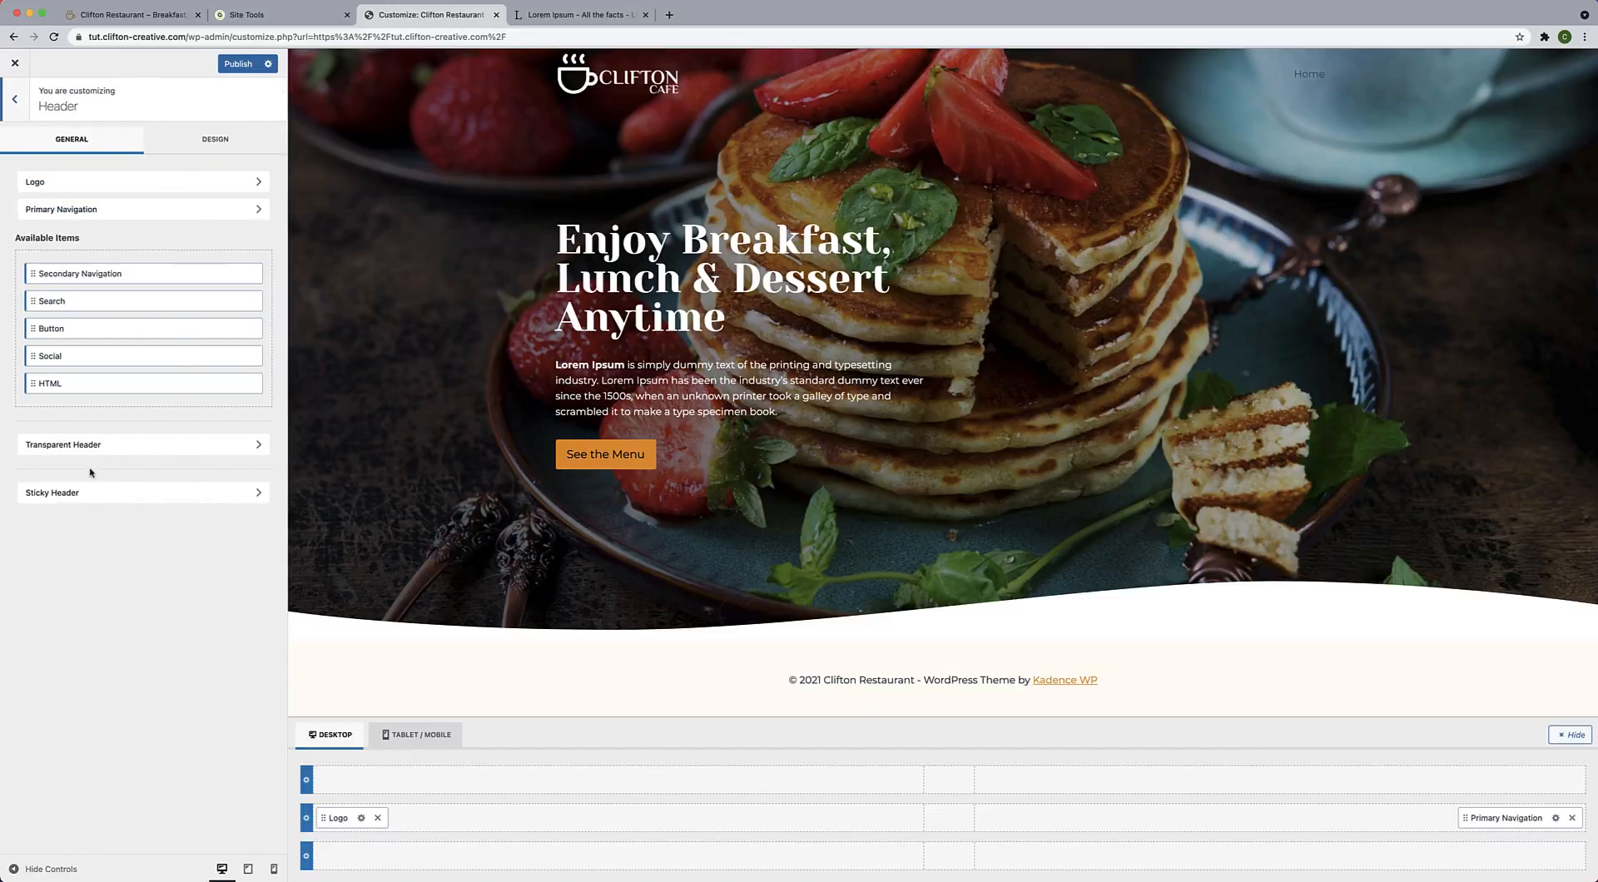
left_click(97, 453)
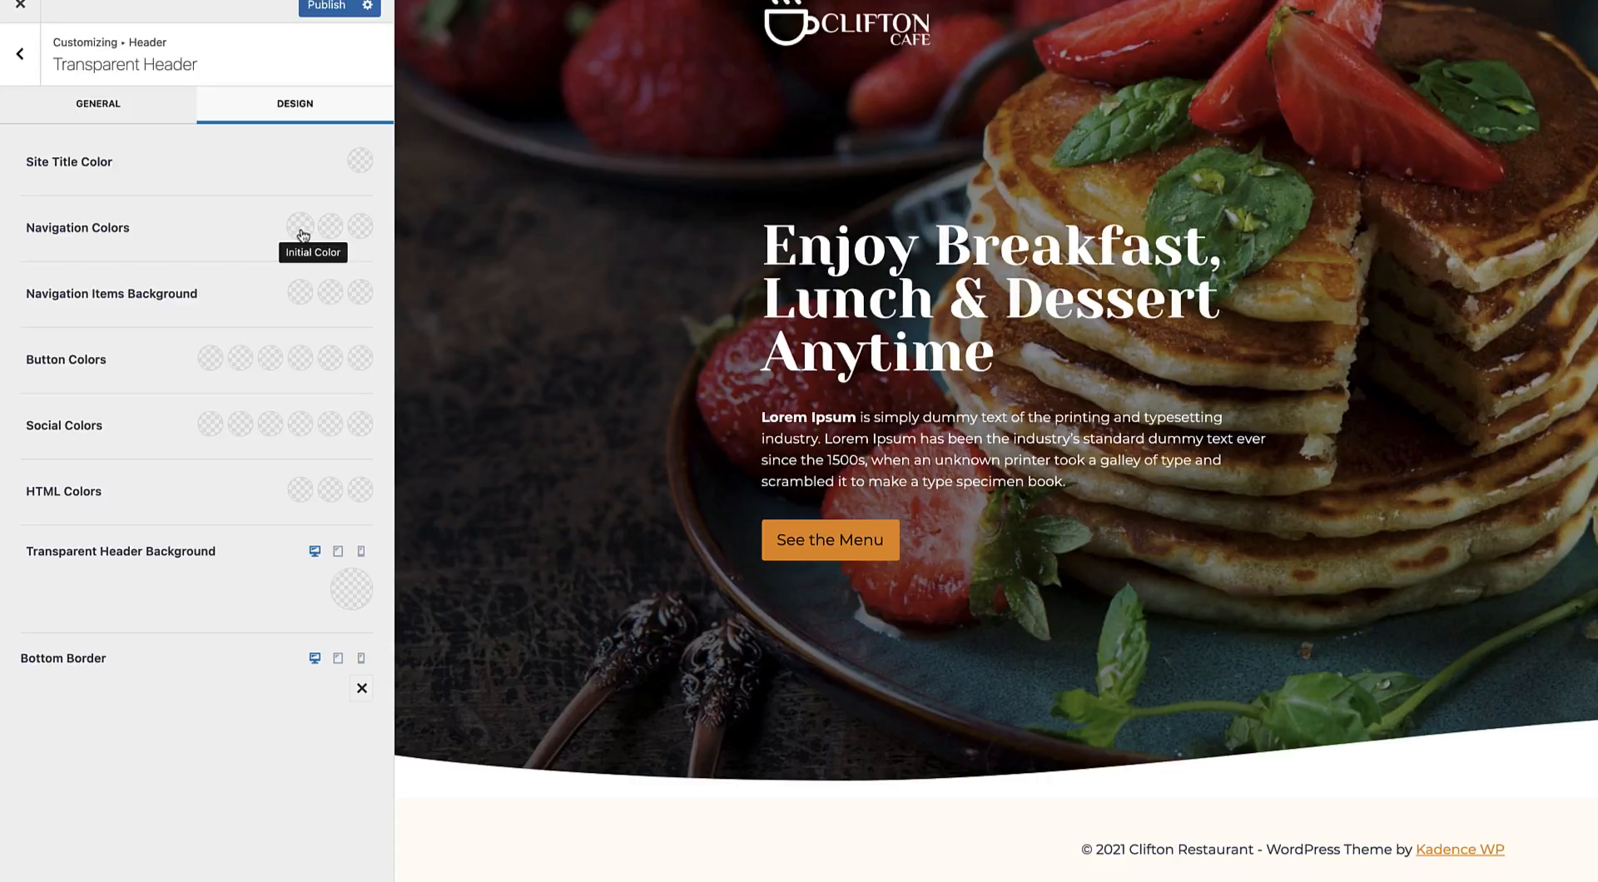
left_click(302, 232)
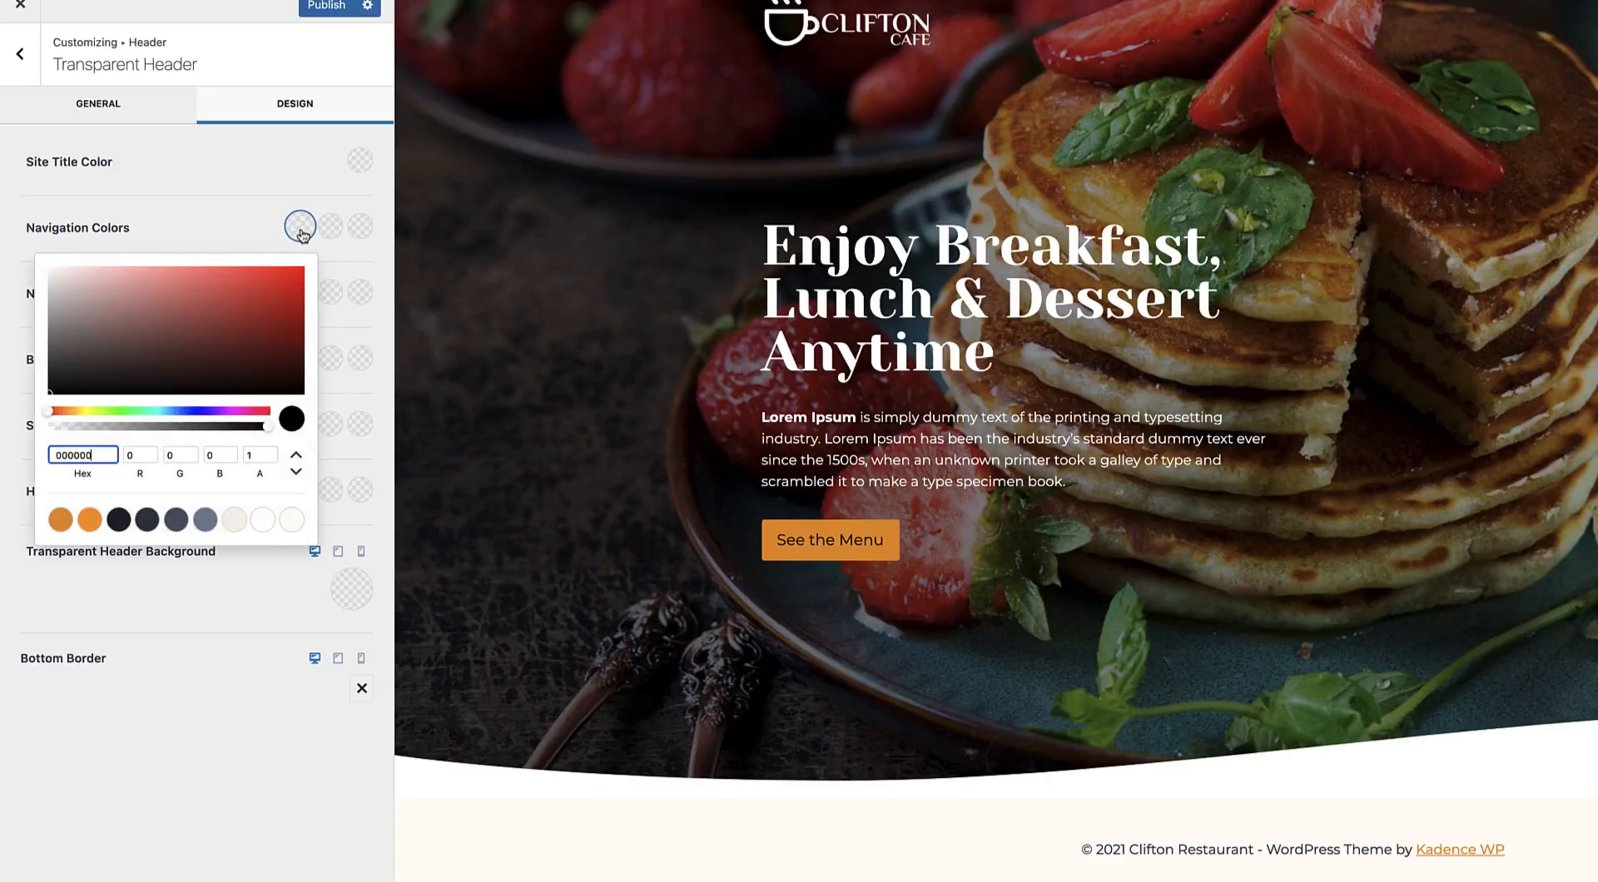
left_click(65, 528)
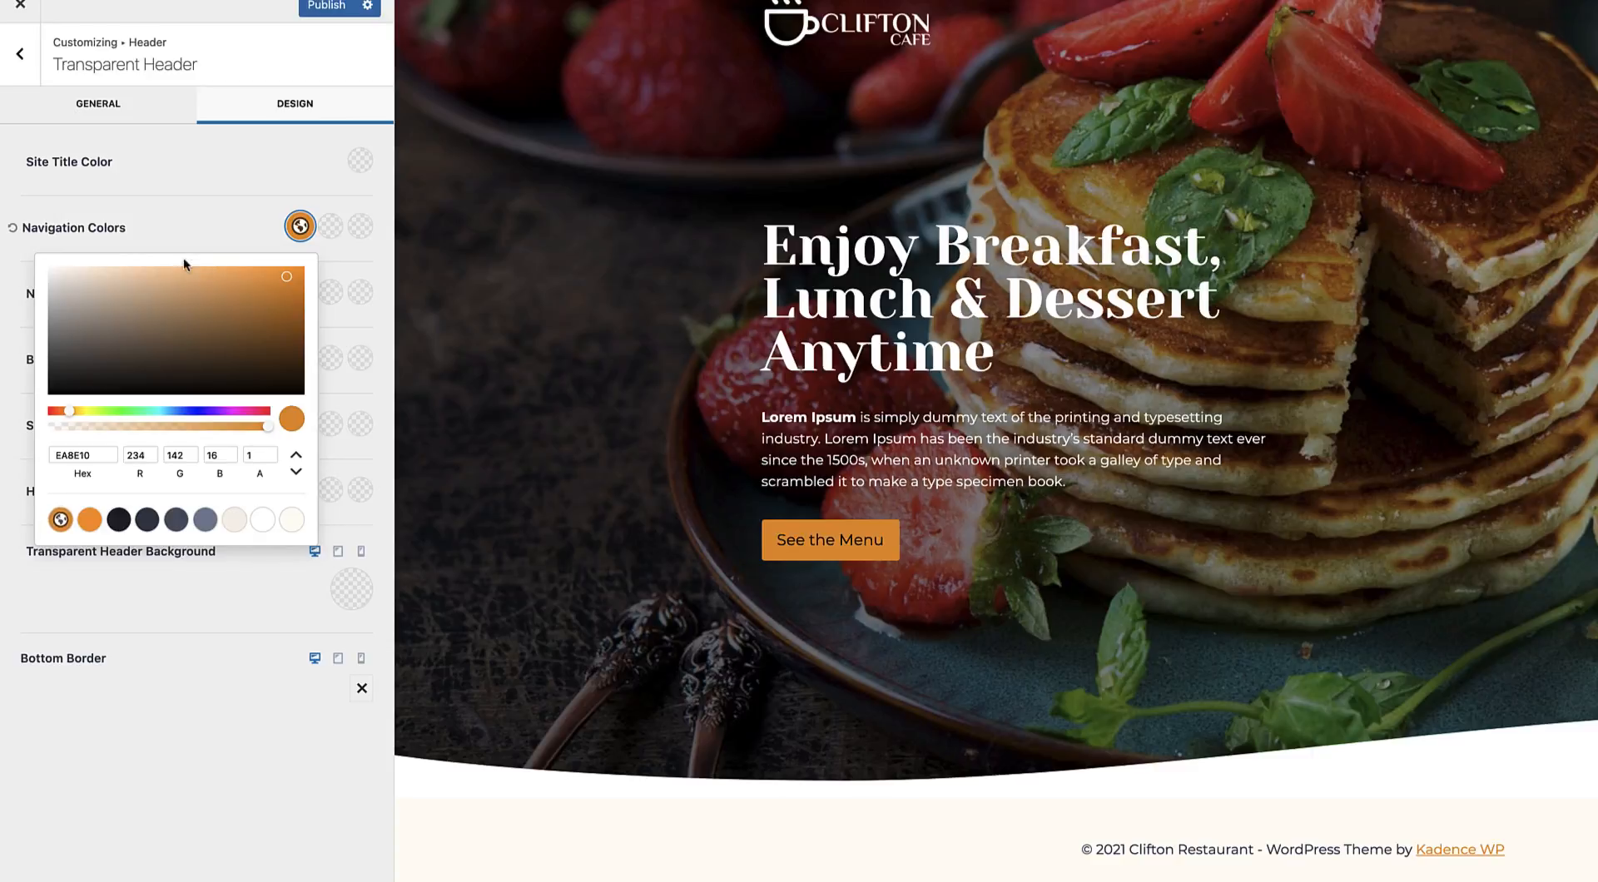
left_click(213, 218)
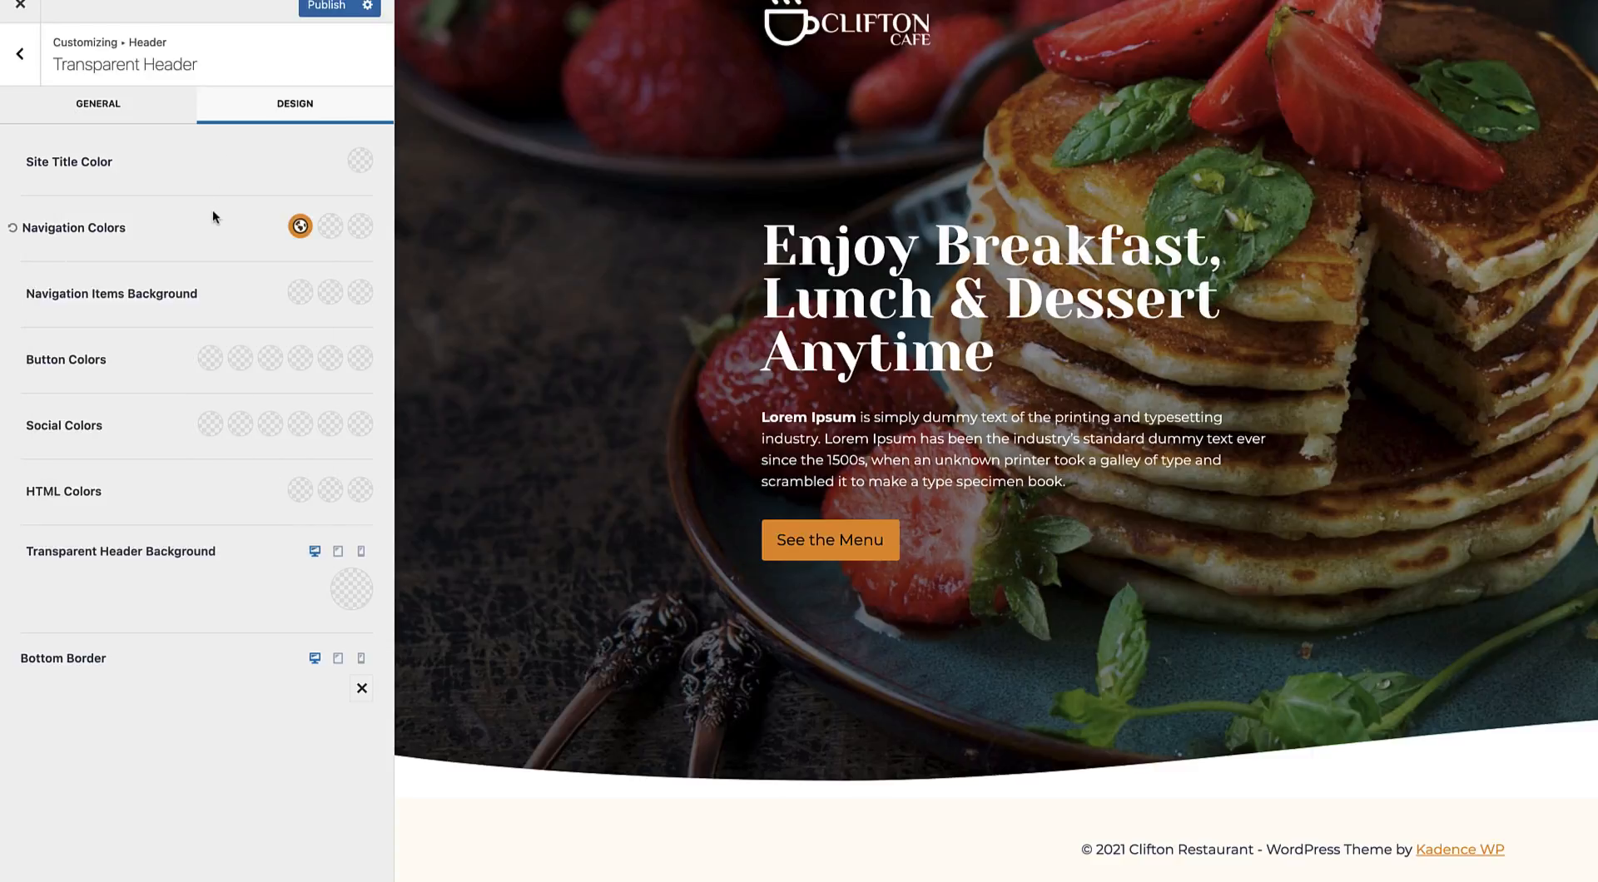
Set the transparent header's hover and active navigation colors to the orange palette color FF9200, publish the changes, and exit the Customizer.
left_click(333, 233)
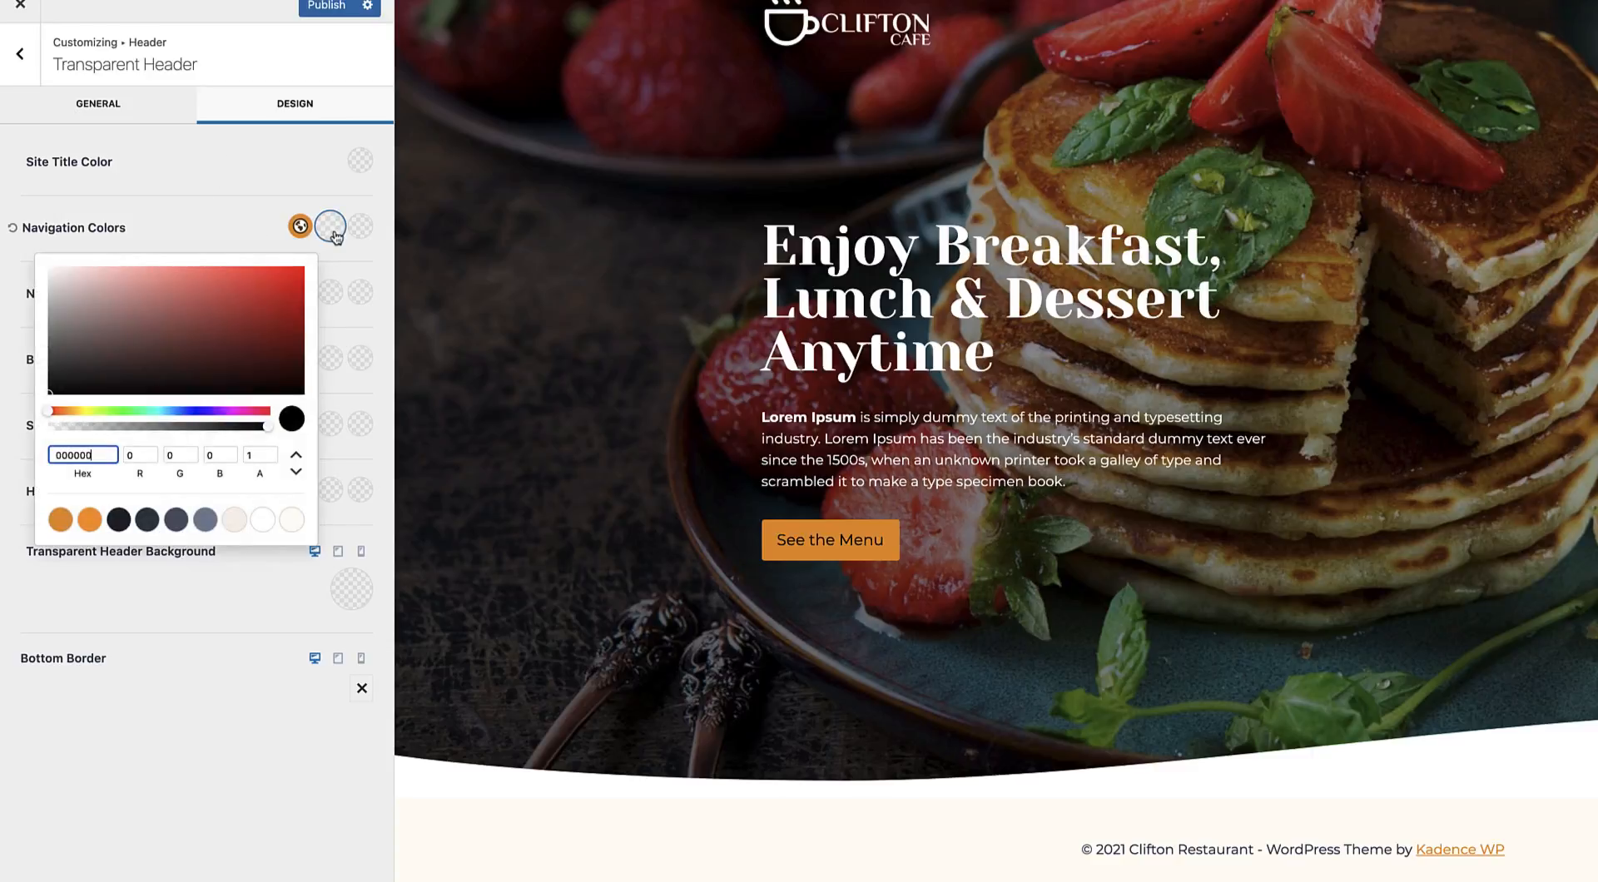
left_click(89, 520)
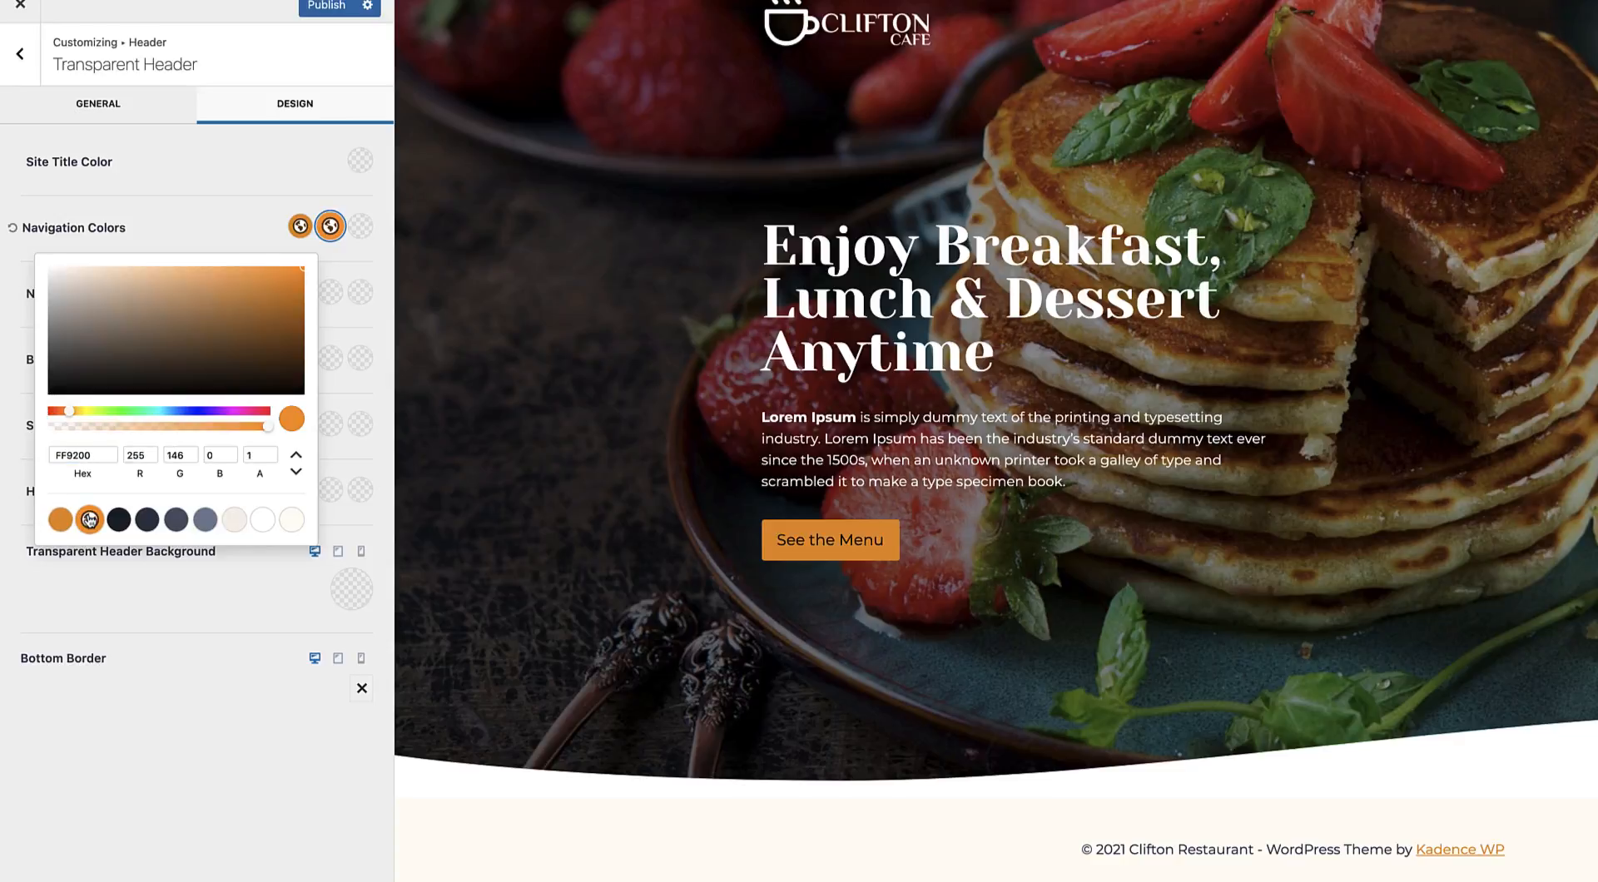
left_click(155, 234)
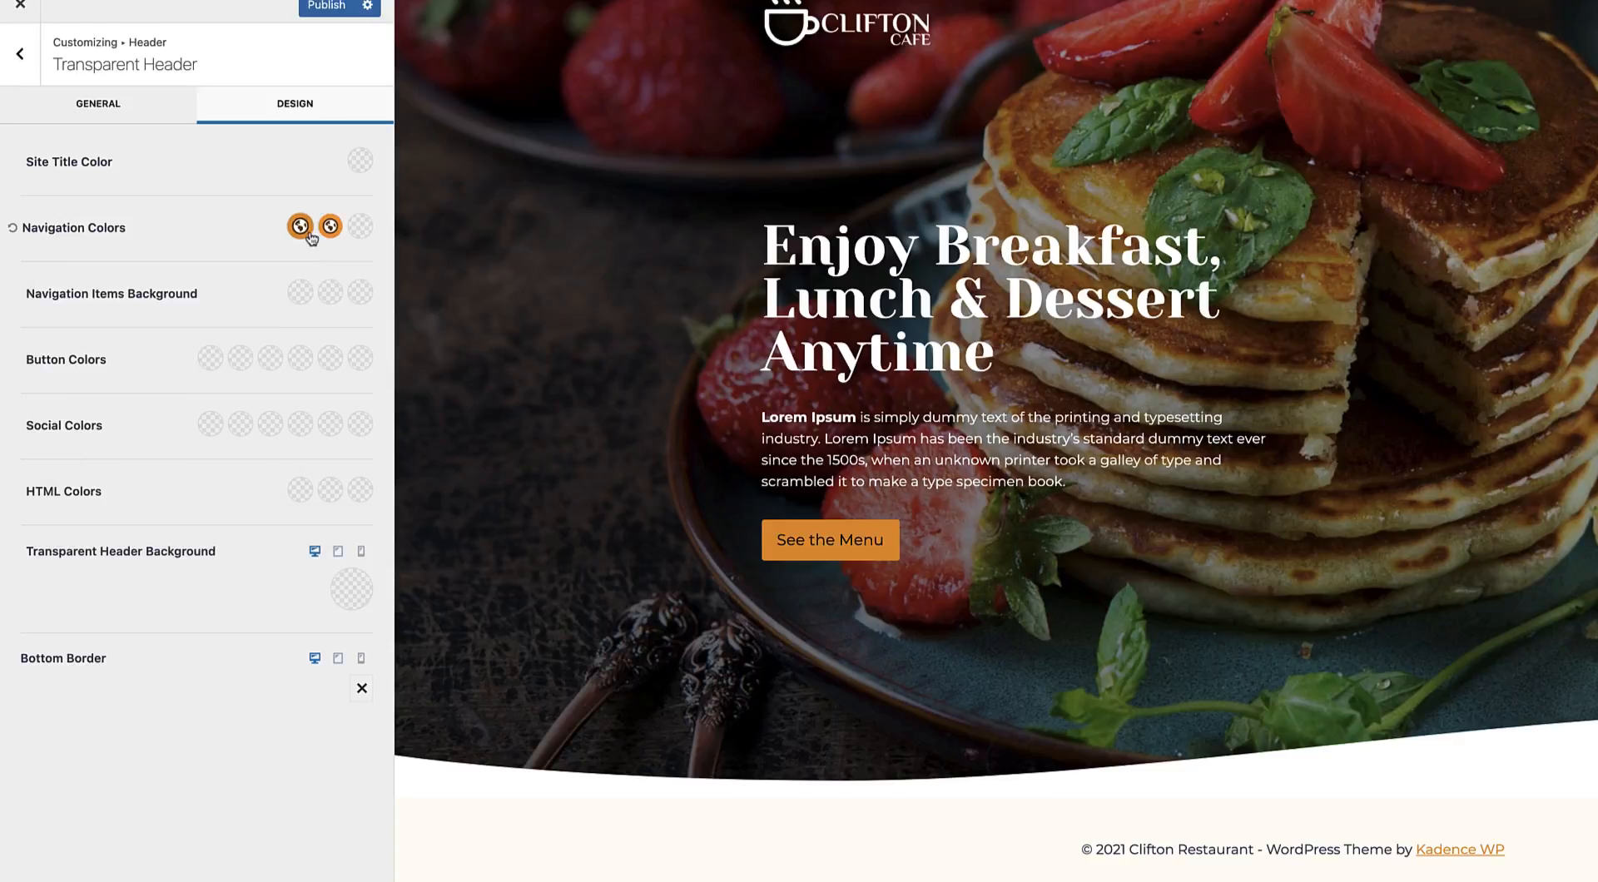
left_click(367, 233)
left_click(90, 521)
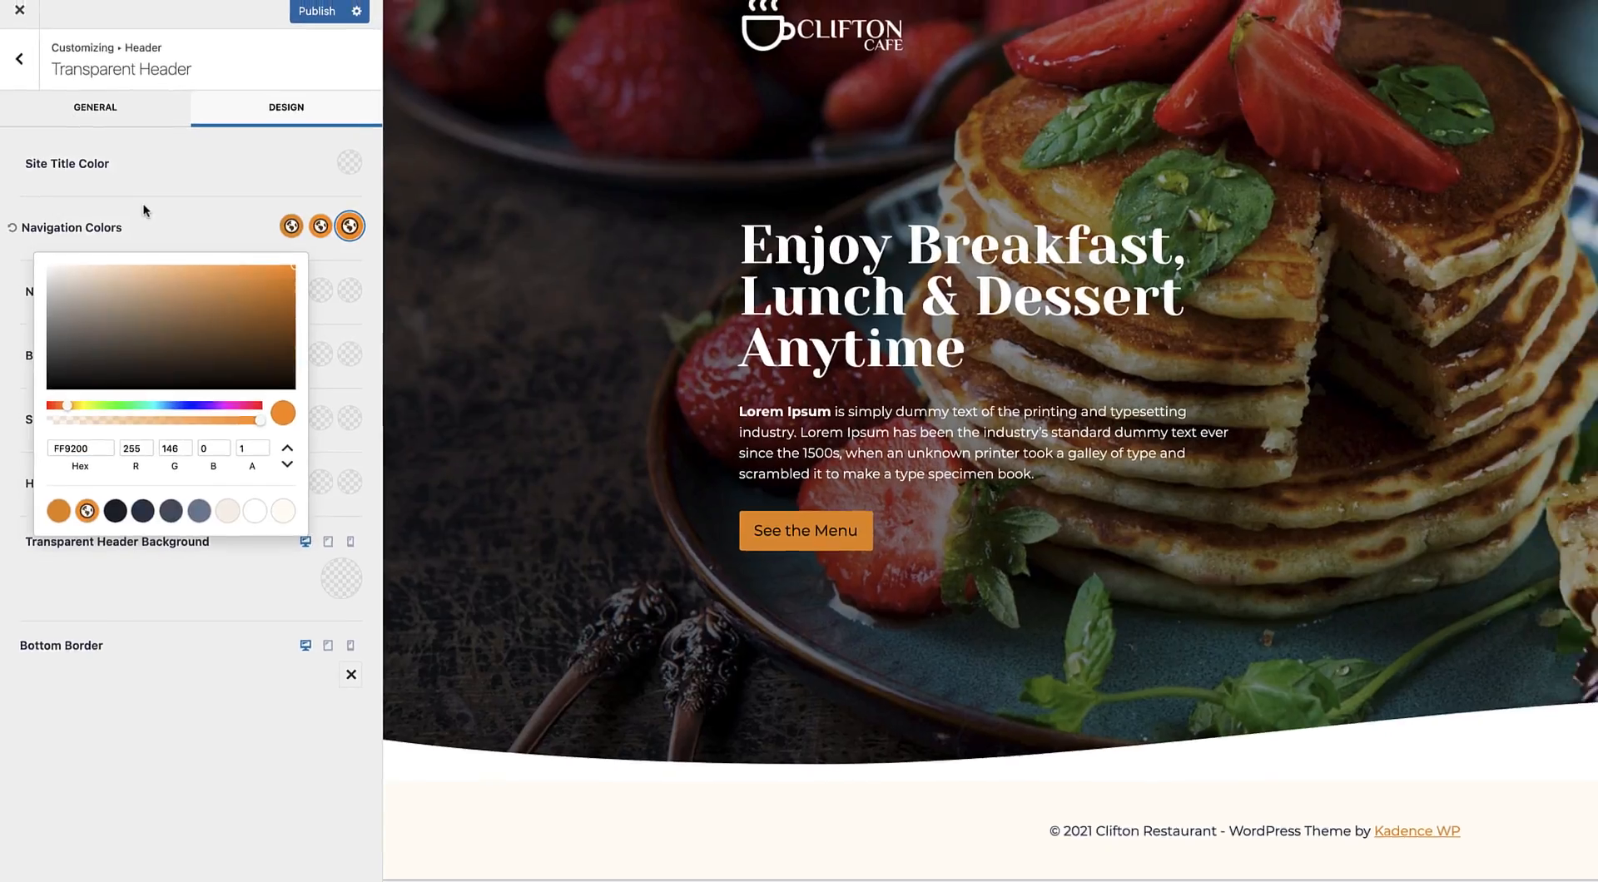
left_click(146, 220)
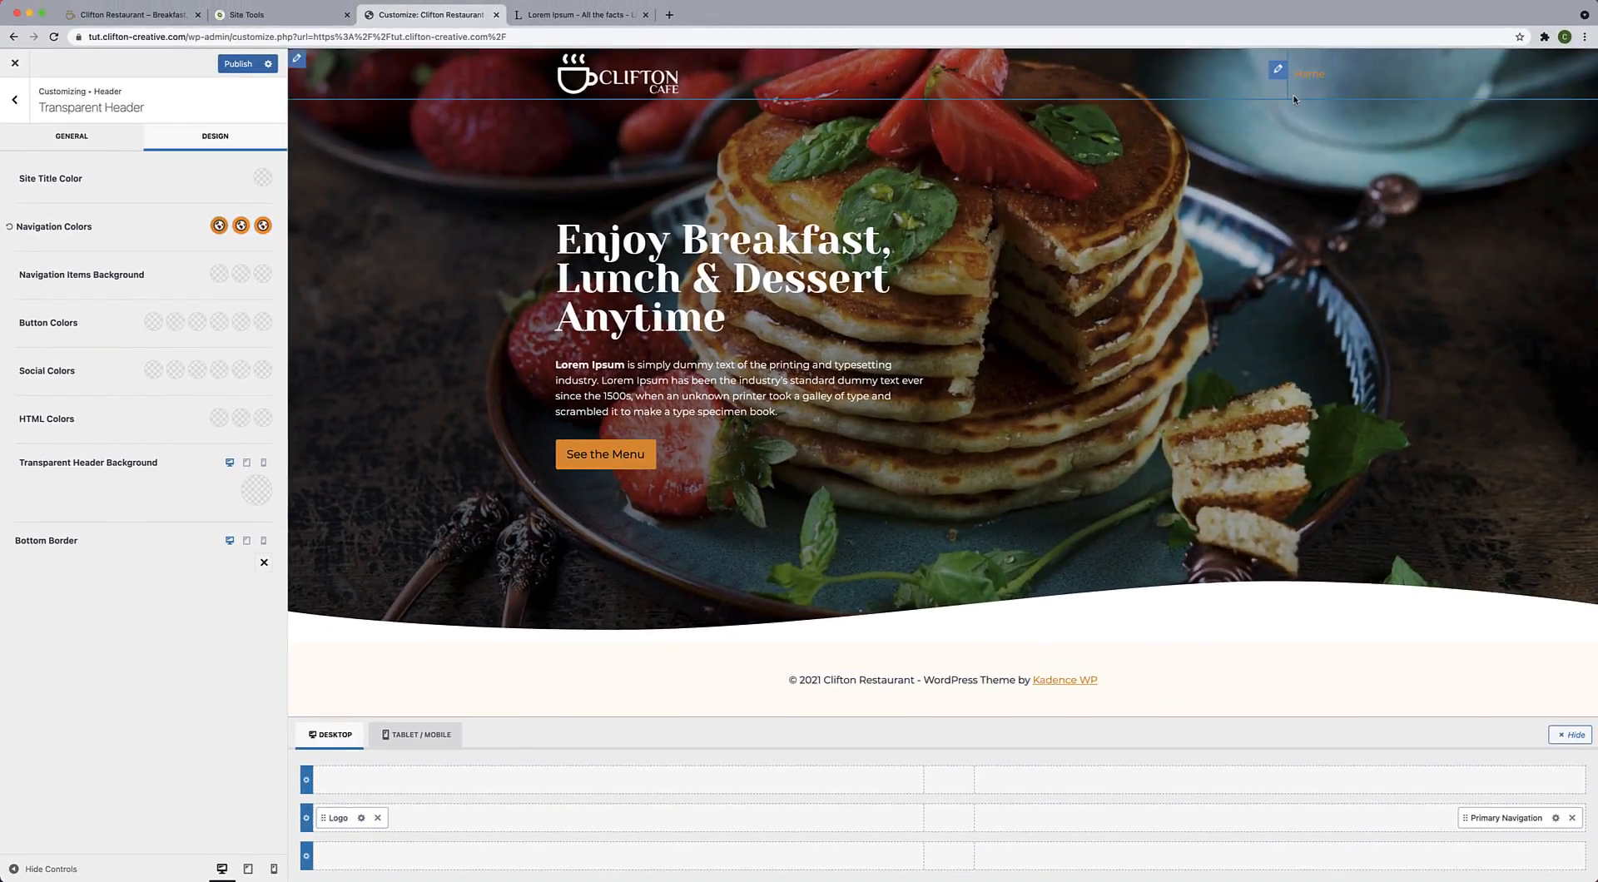
left_click(237, 65)
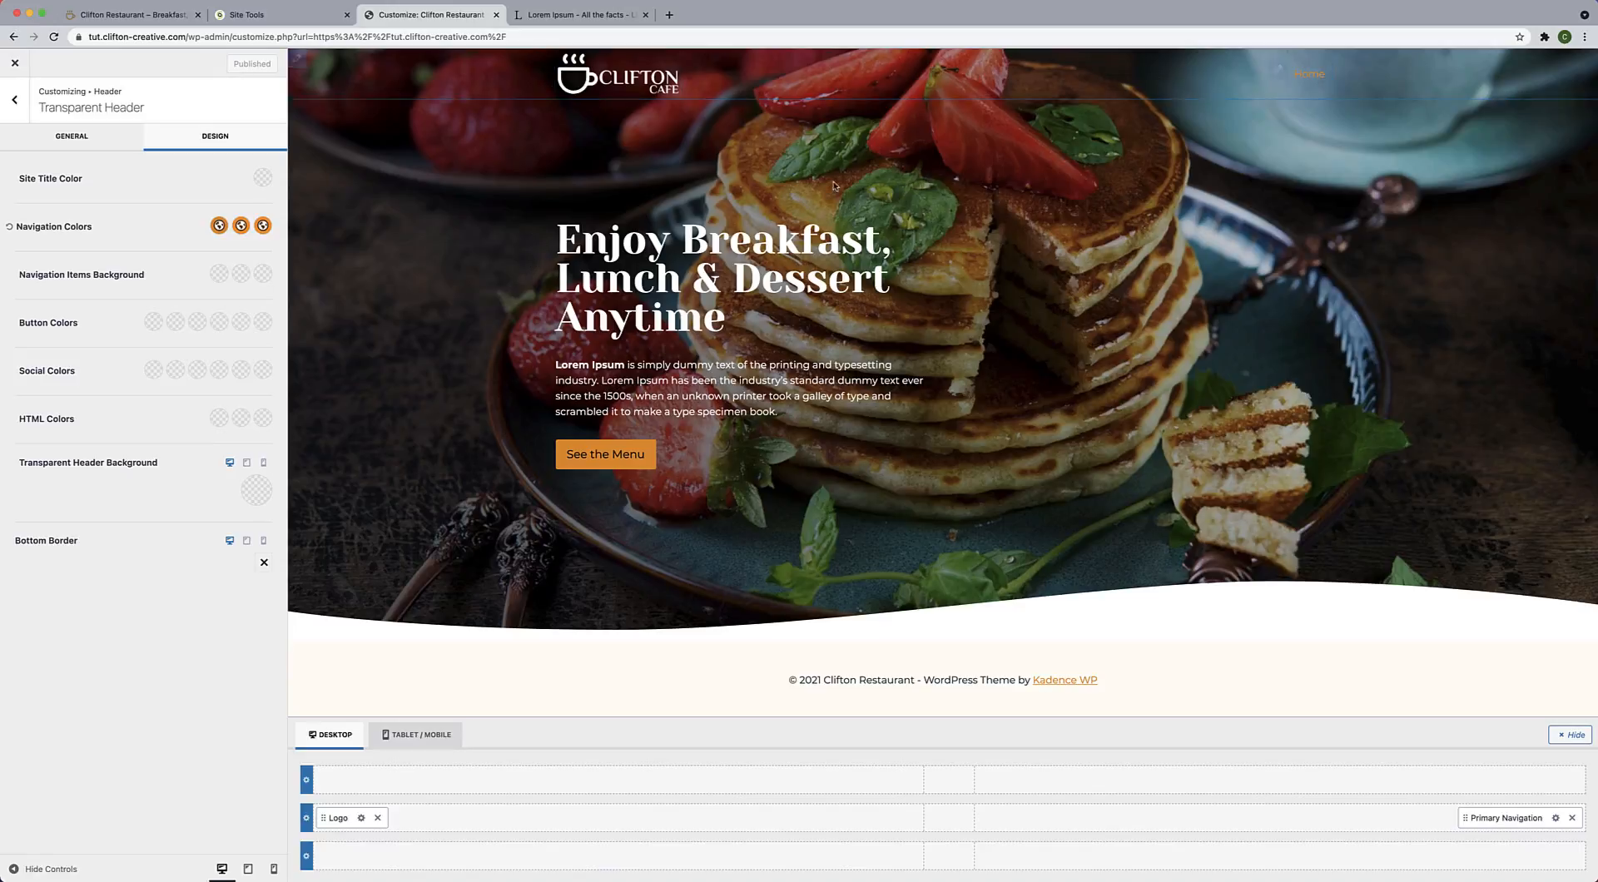
left_click(15, 63)
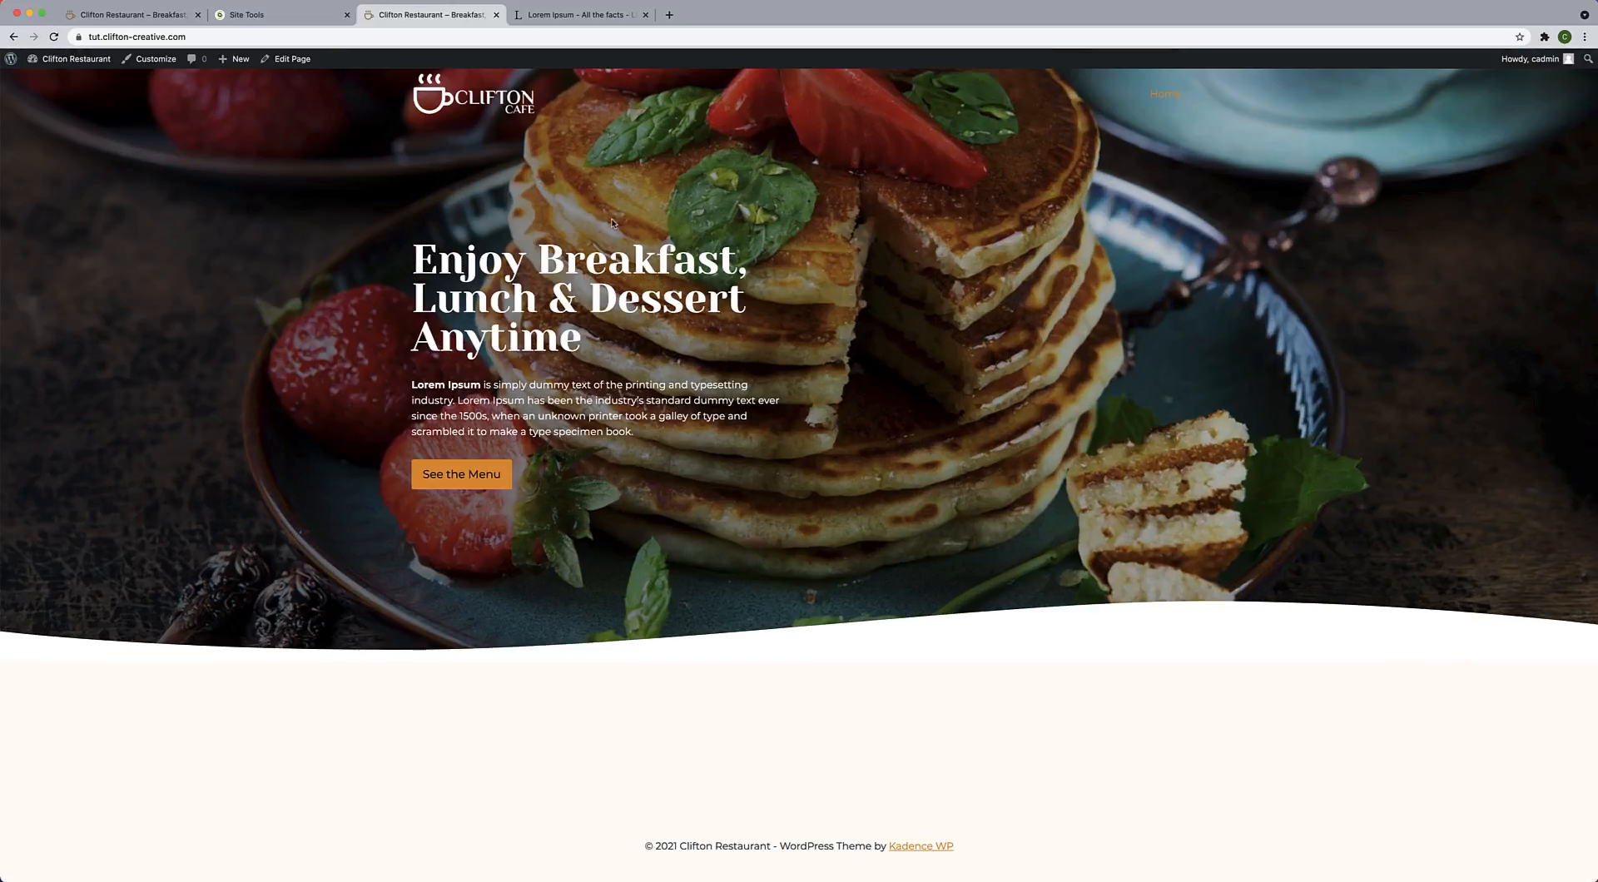
Examine the Customizer's header settings for the primary navigation, the logo, and the main row, then exit to the site.
left_click(158, 59)
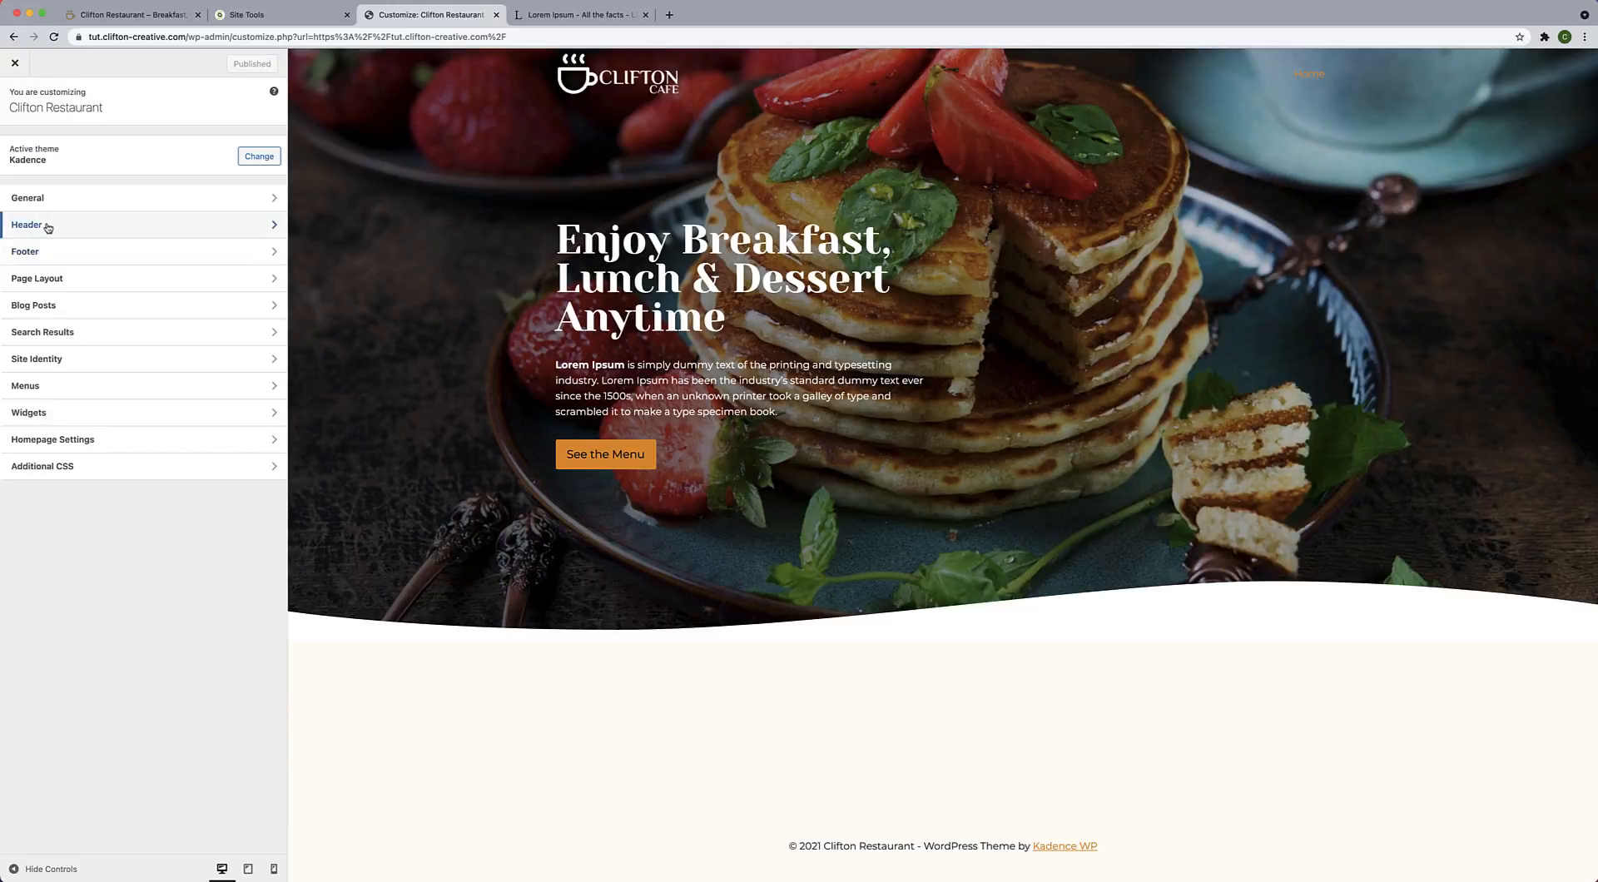
left_click(46, 225)
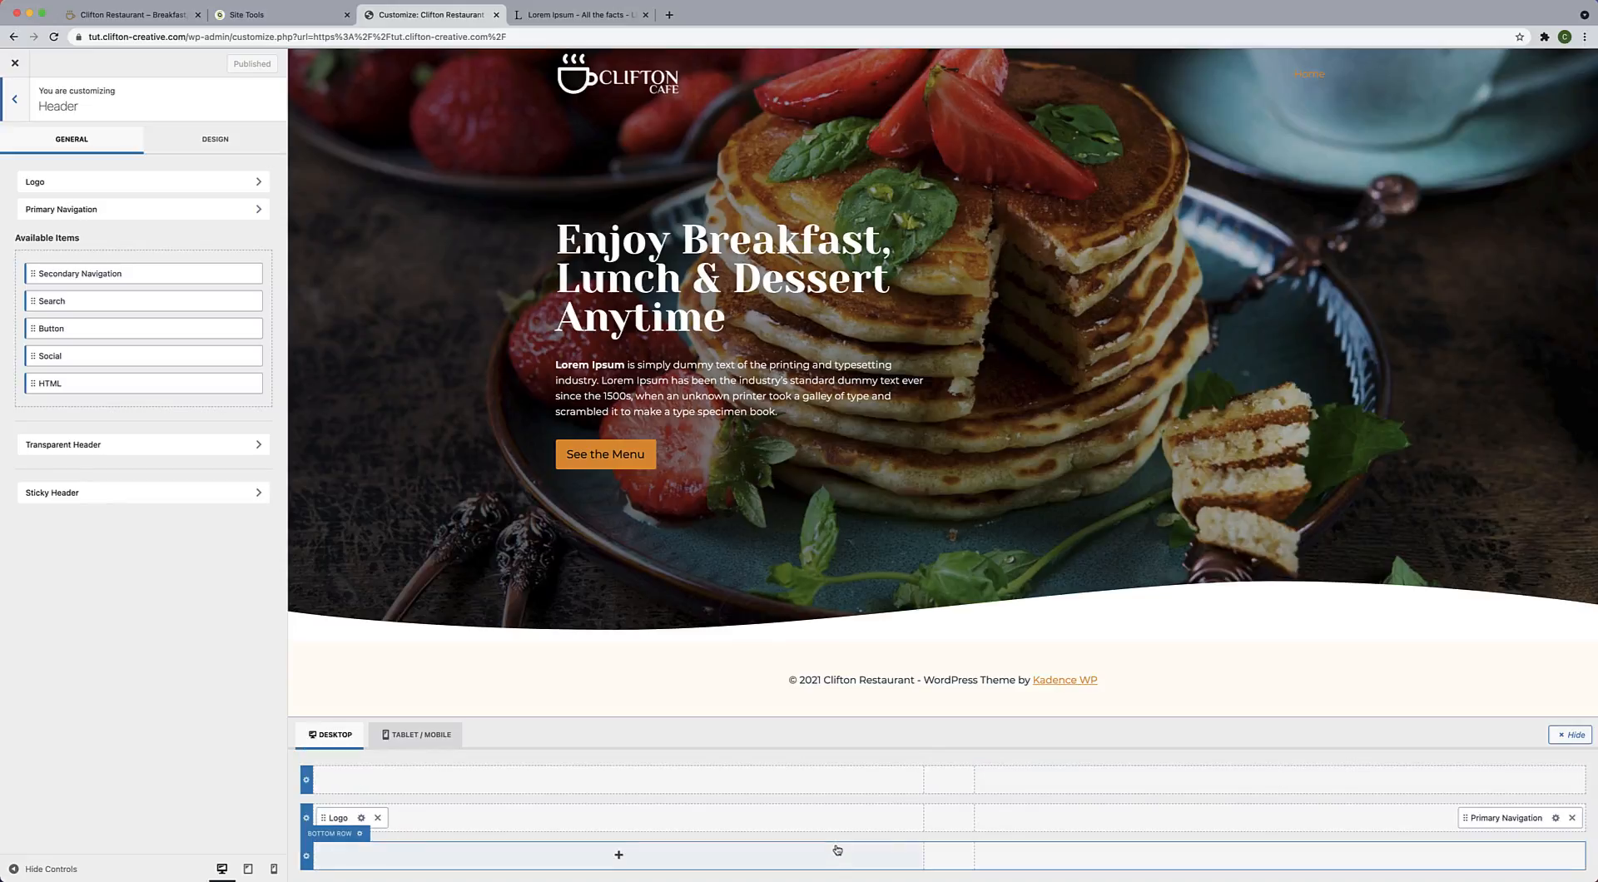
left_click(1556, 819)
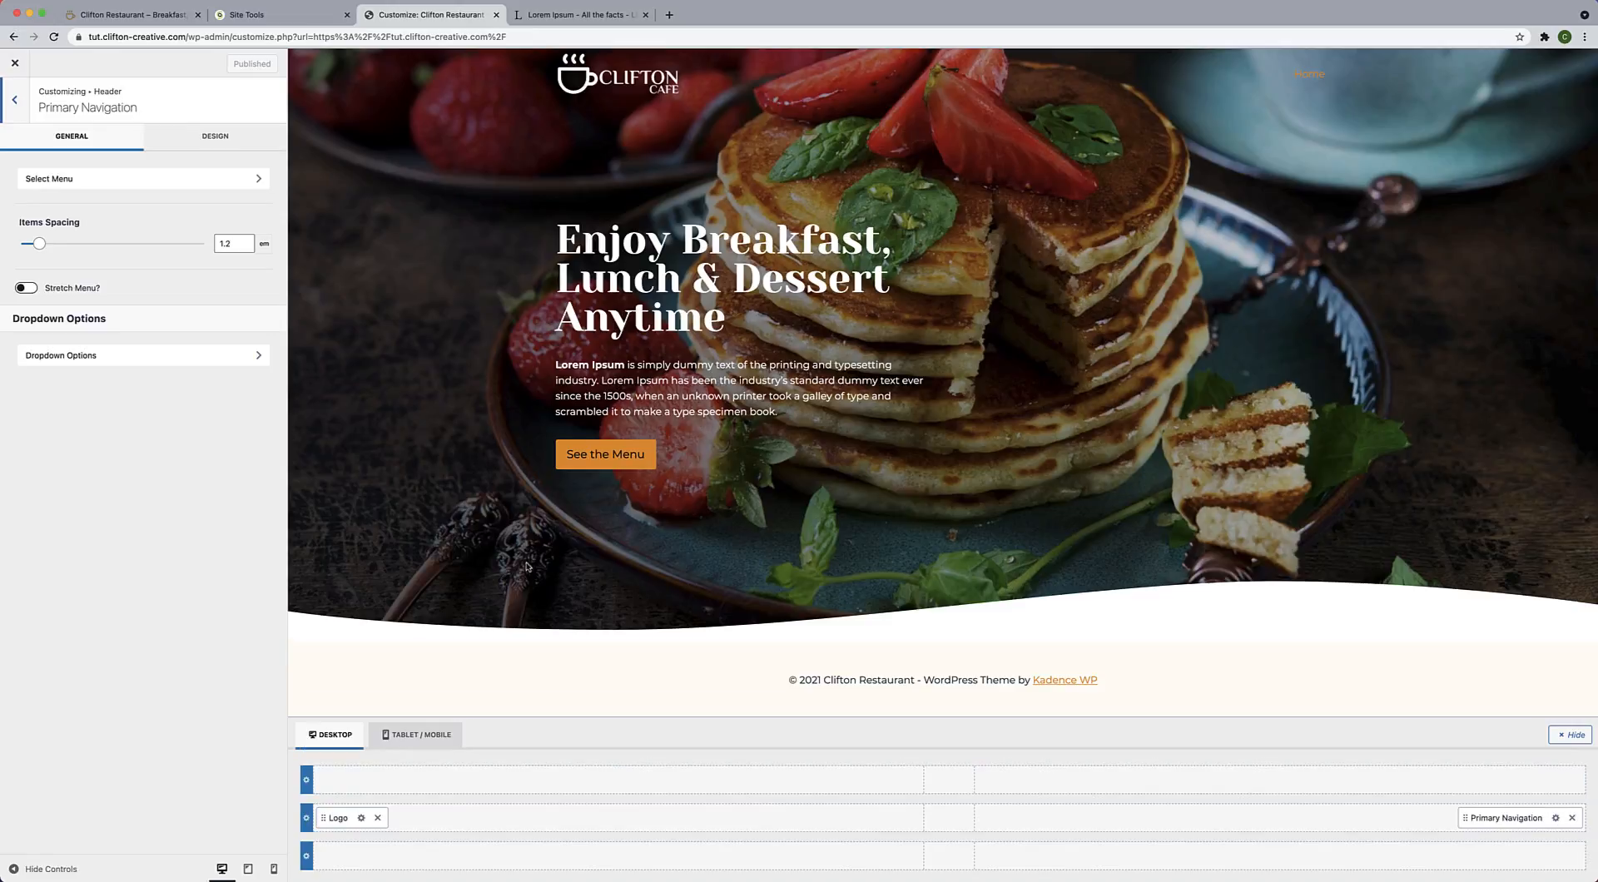
left_click(211, 143)
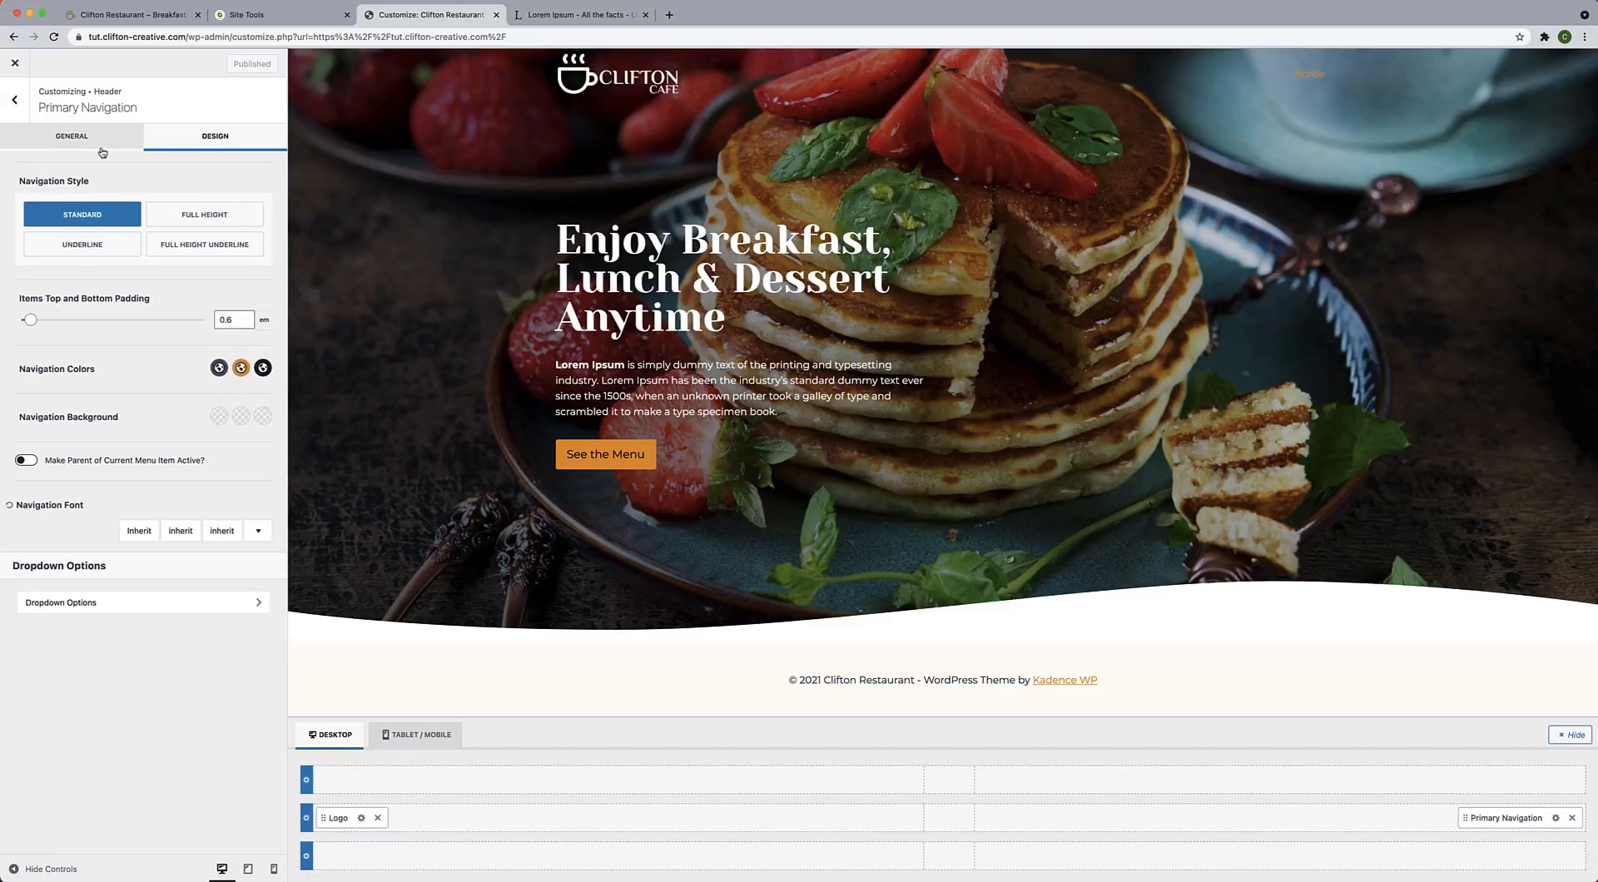
left_click(72, 137)
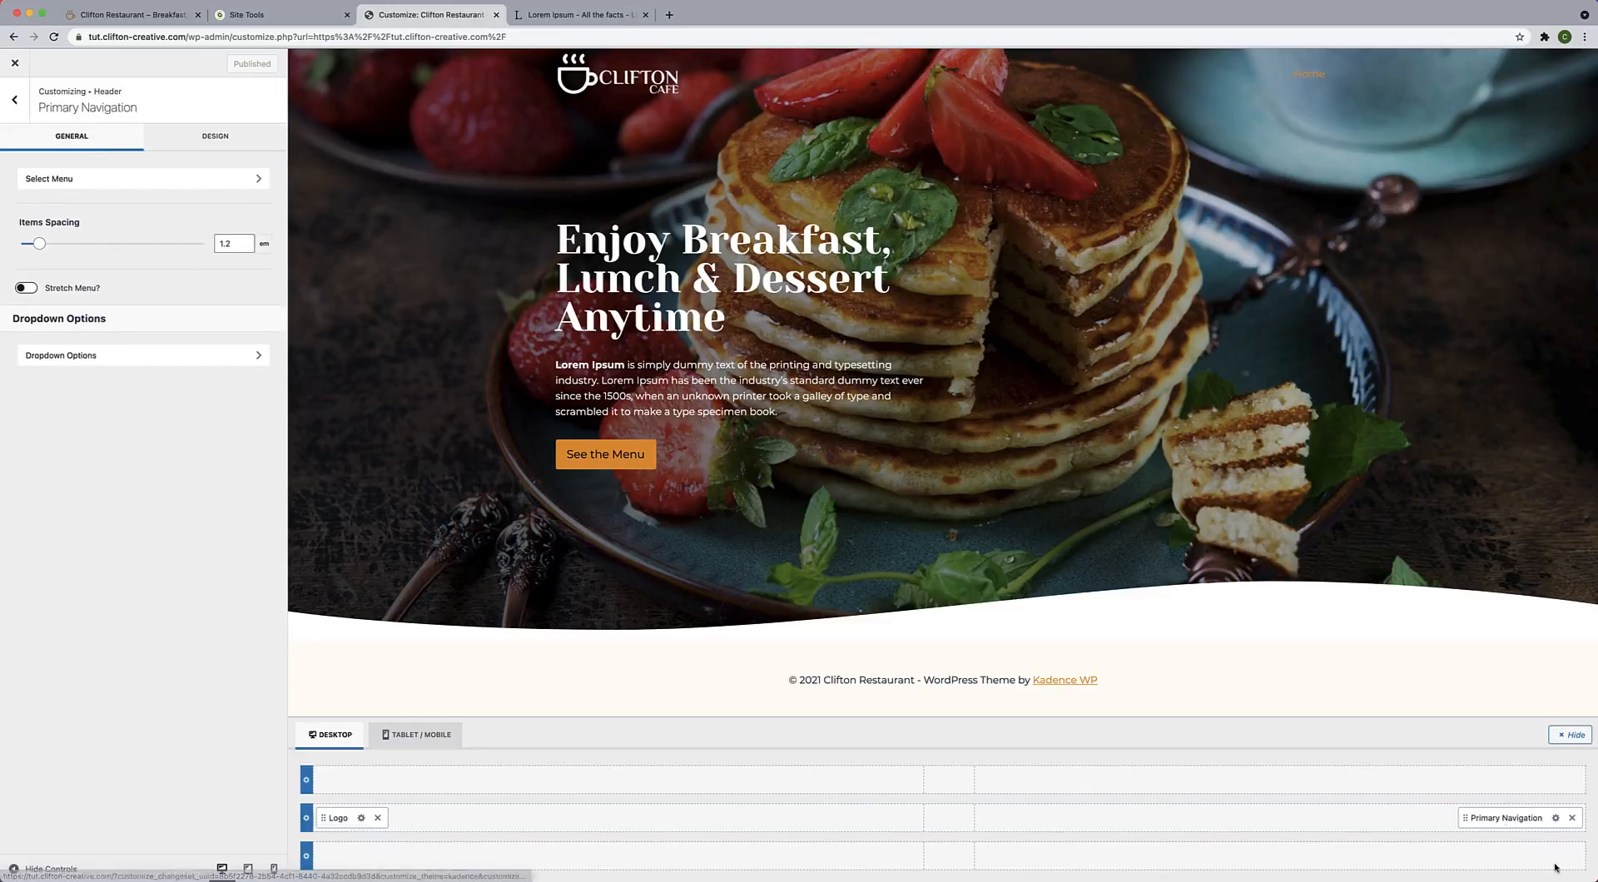
left_click(361, 817)
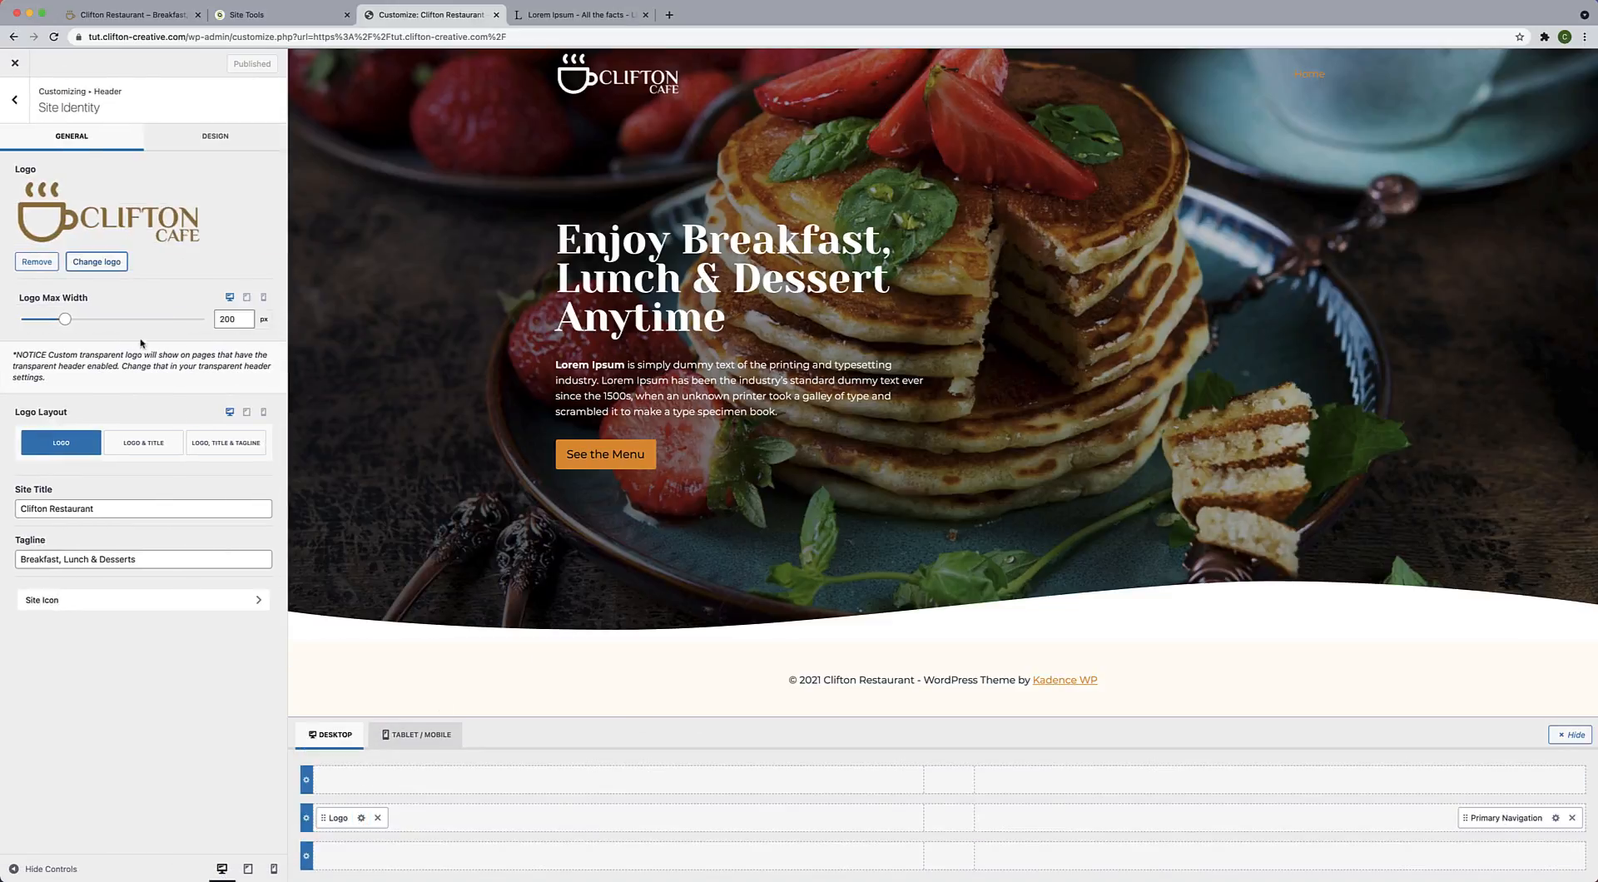
left_click(306, 819)
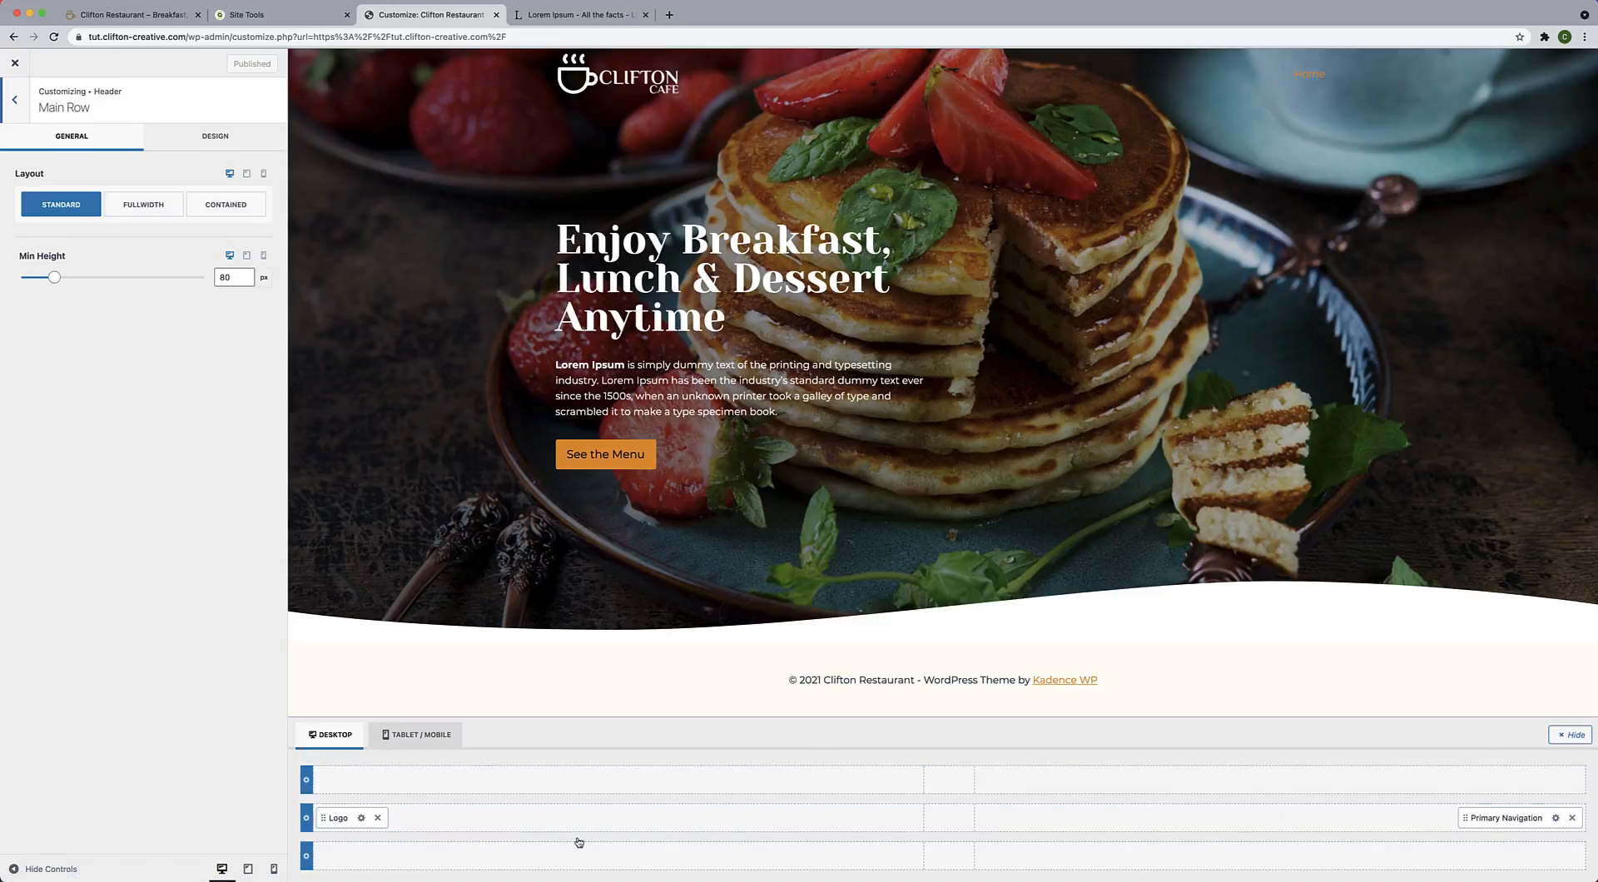
left_click(15, 63)
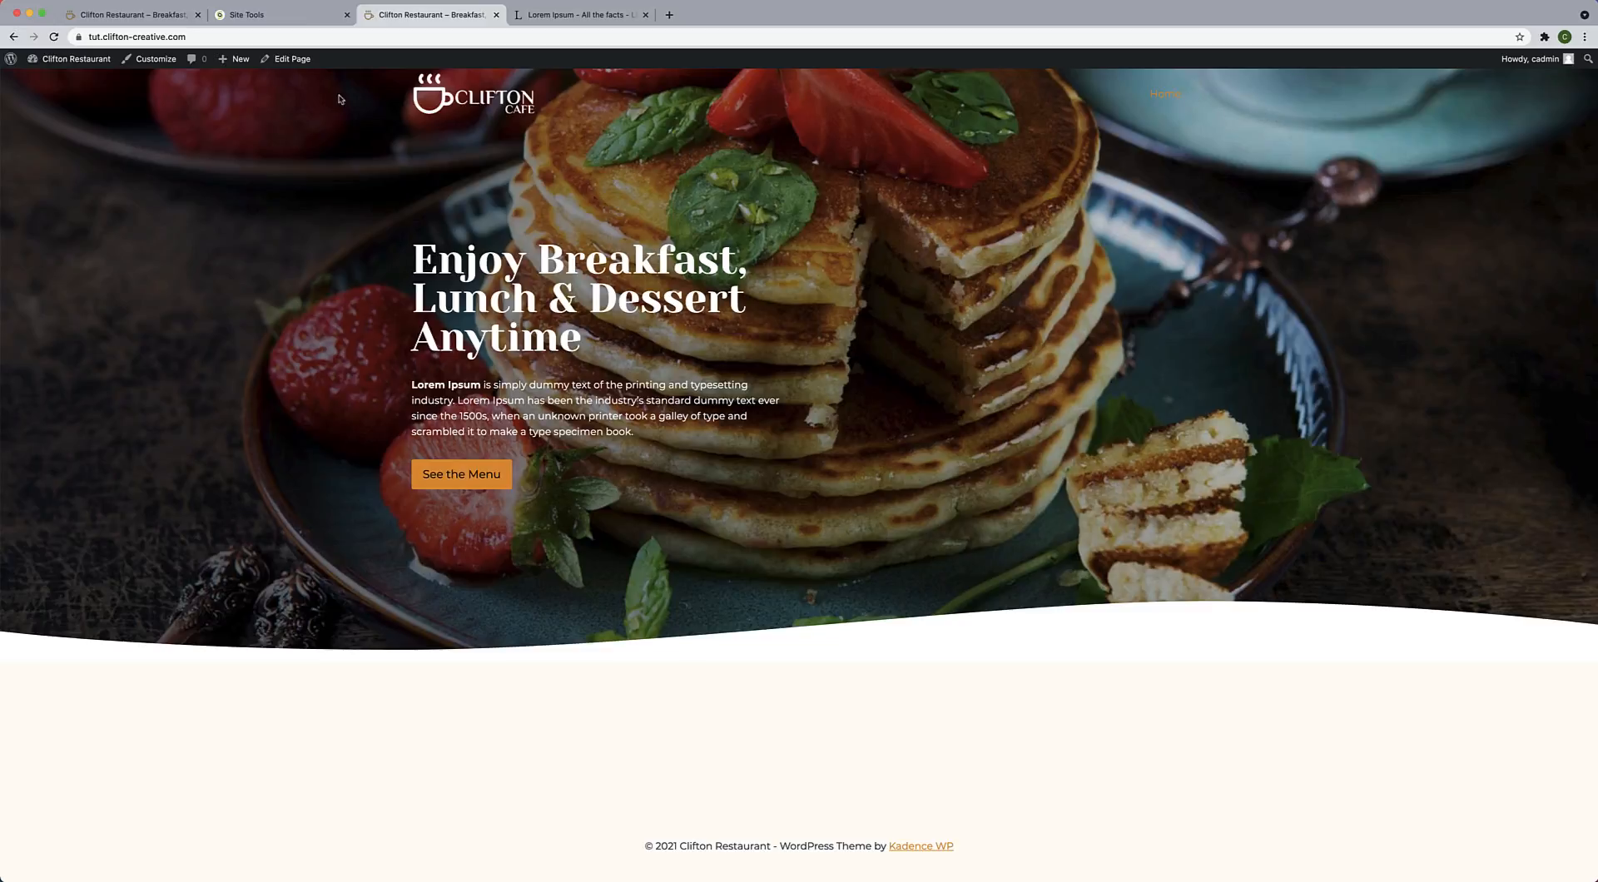
Reopen the Customizer's header builder and add a Button item beside the primary navigation in the desktop main row.
left_click(152, 60)
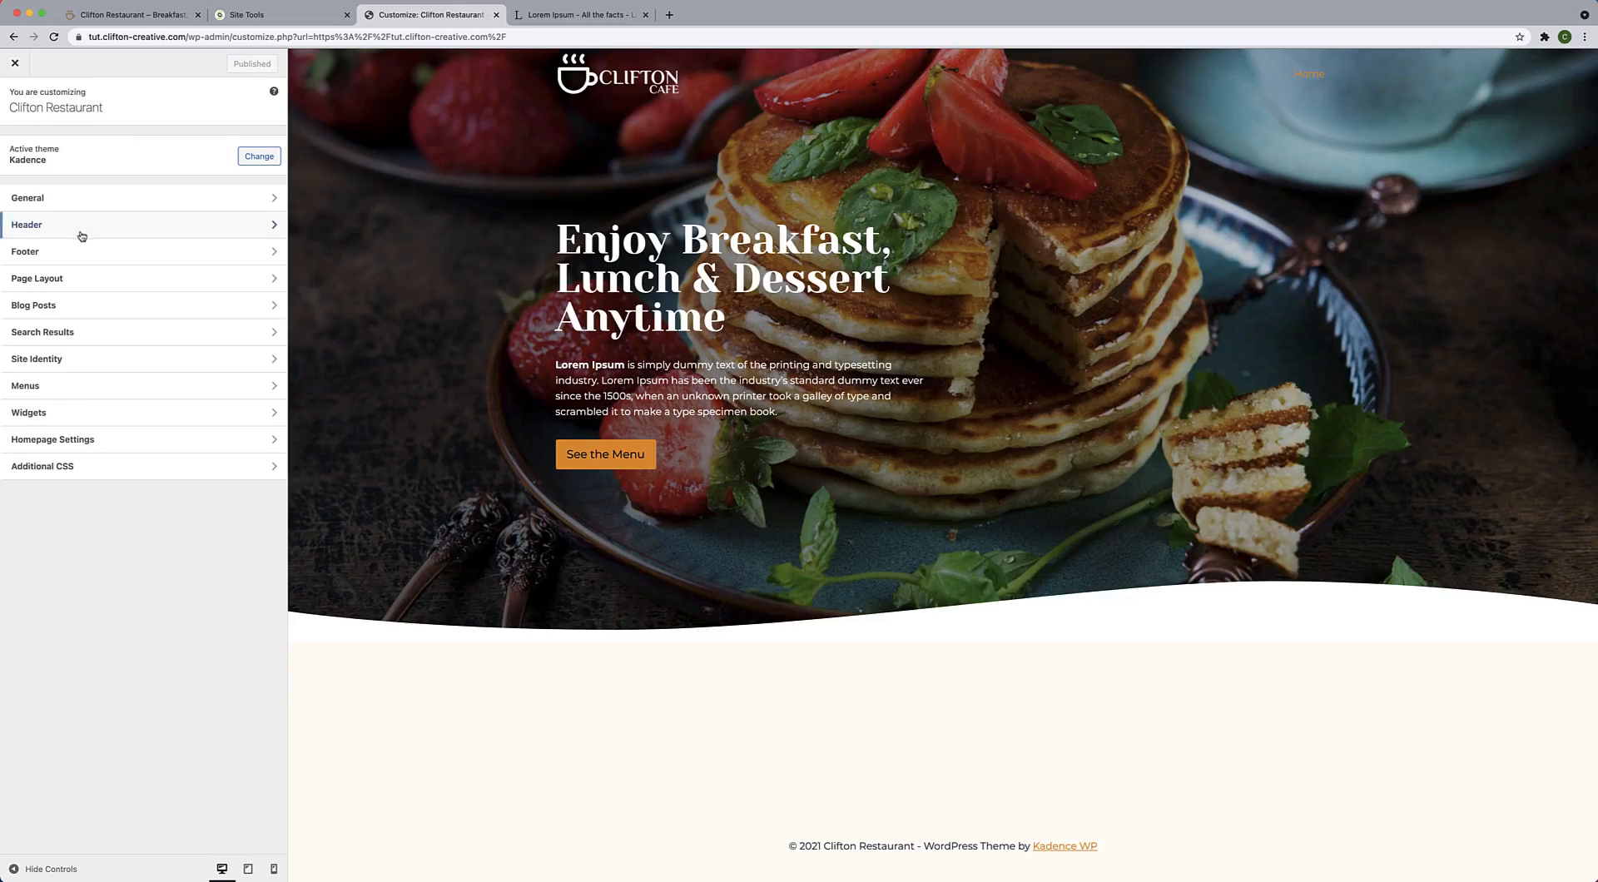
left_click(82, 235)
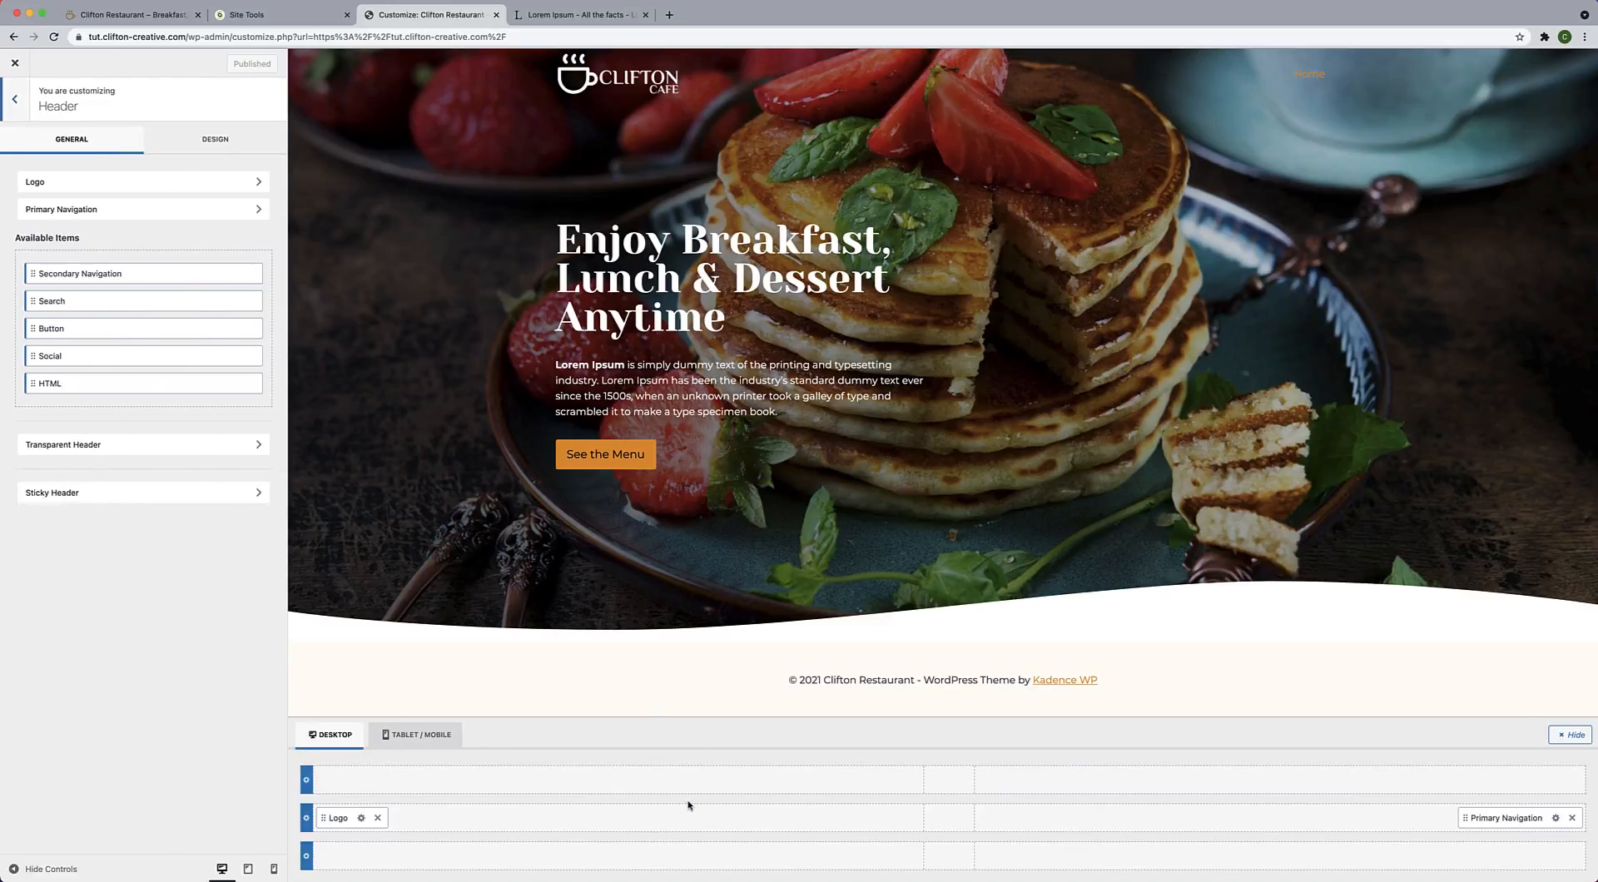
left_click(1281, 819)
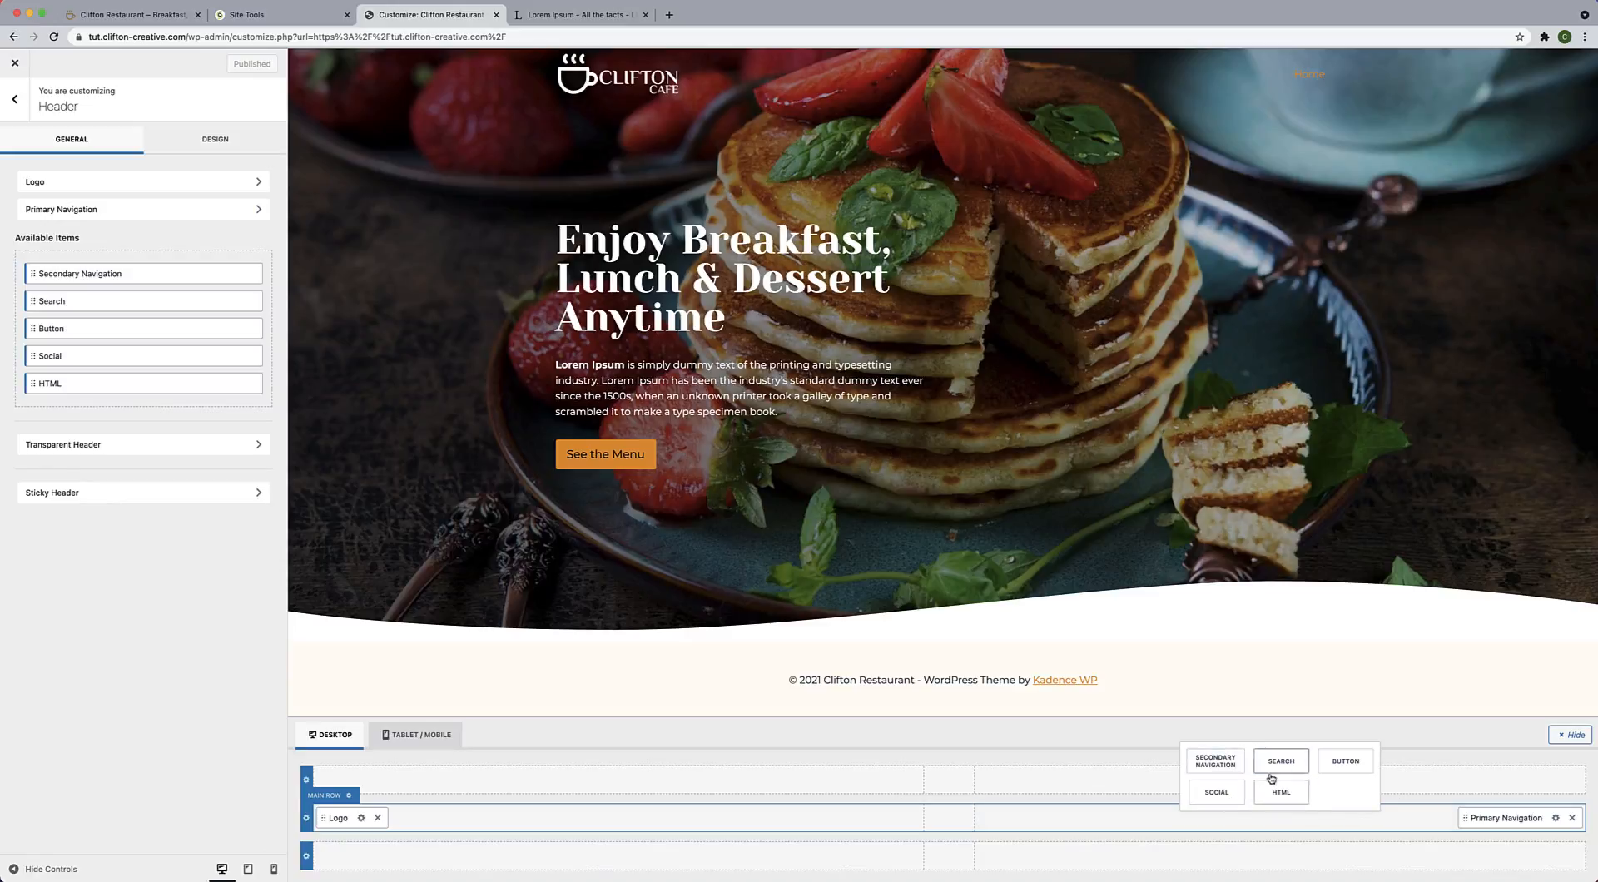
left_click(1347, 762)
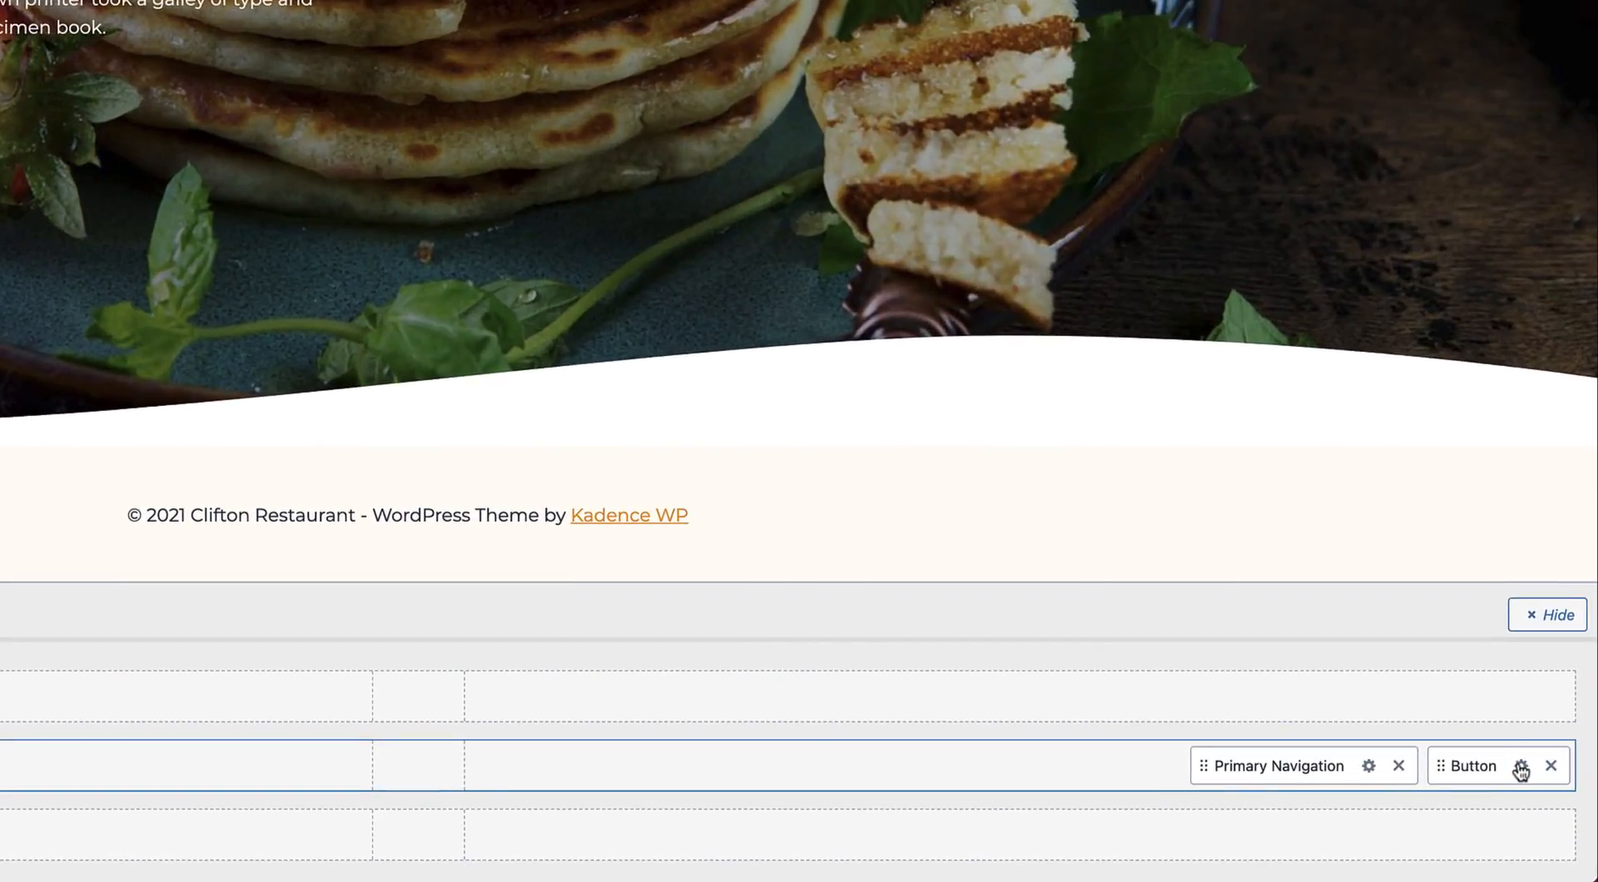
Label the header button "Make a Reservation" and enter # as its URL.
left_click(1522, 768)
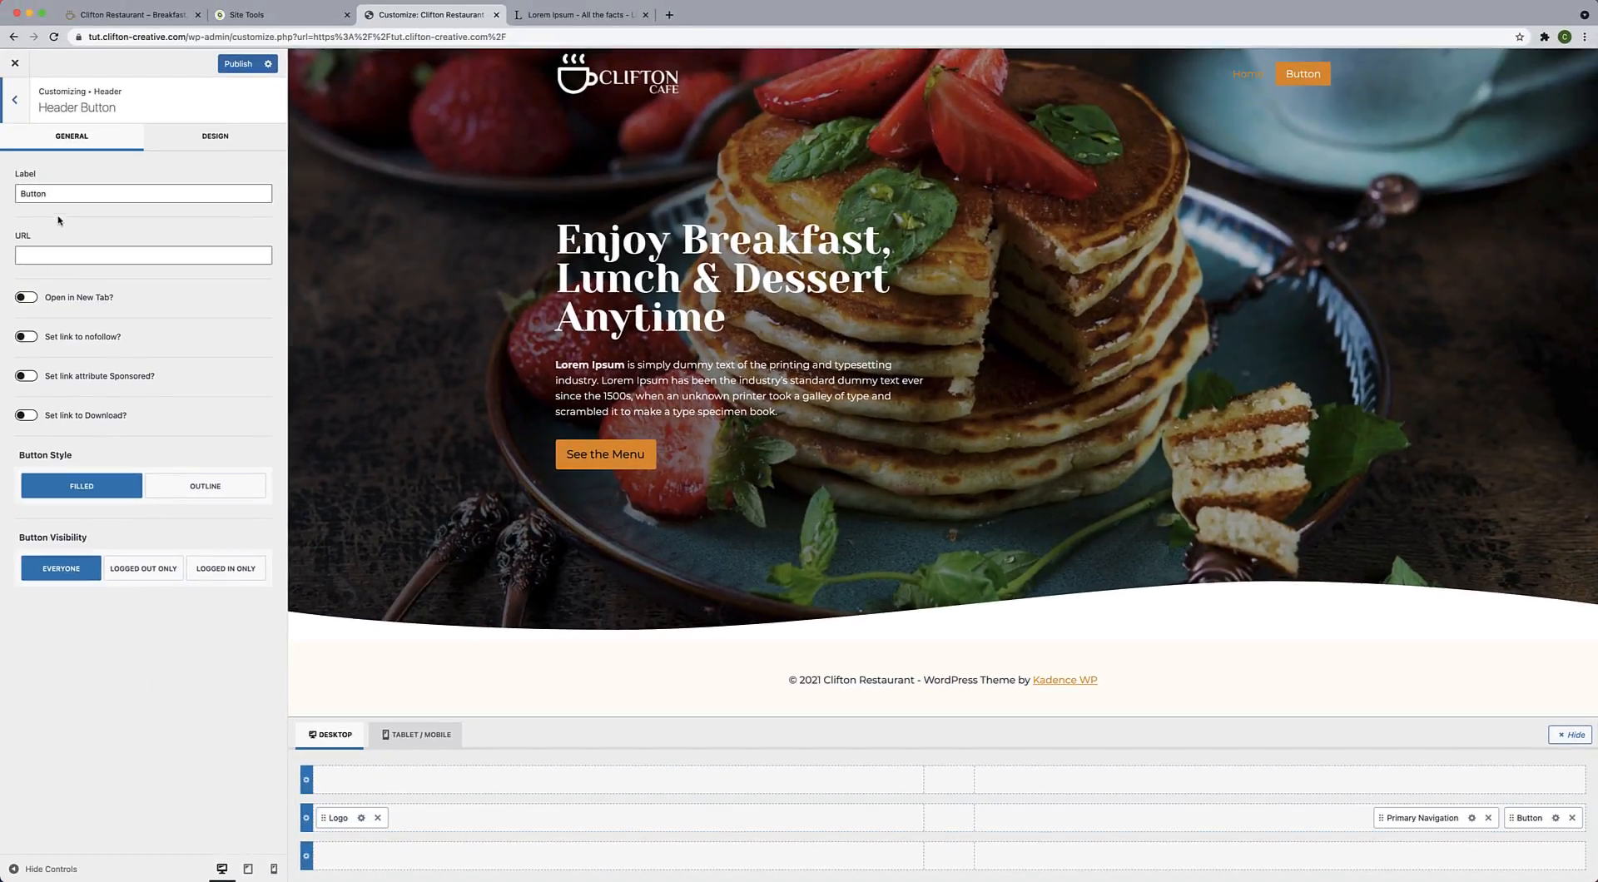
double_click(63, 192)
type("M")
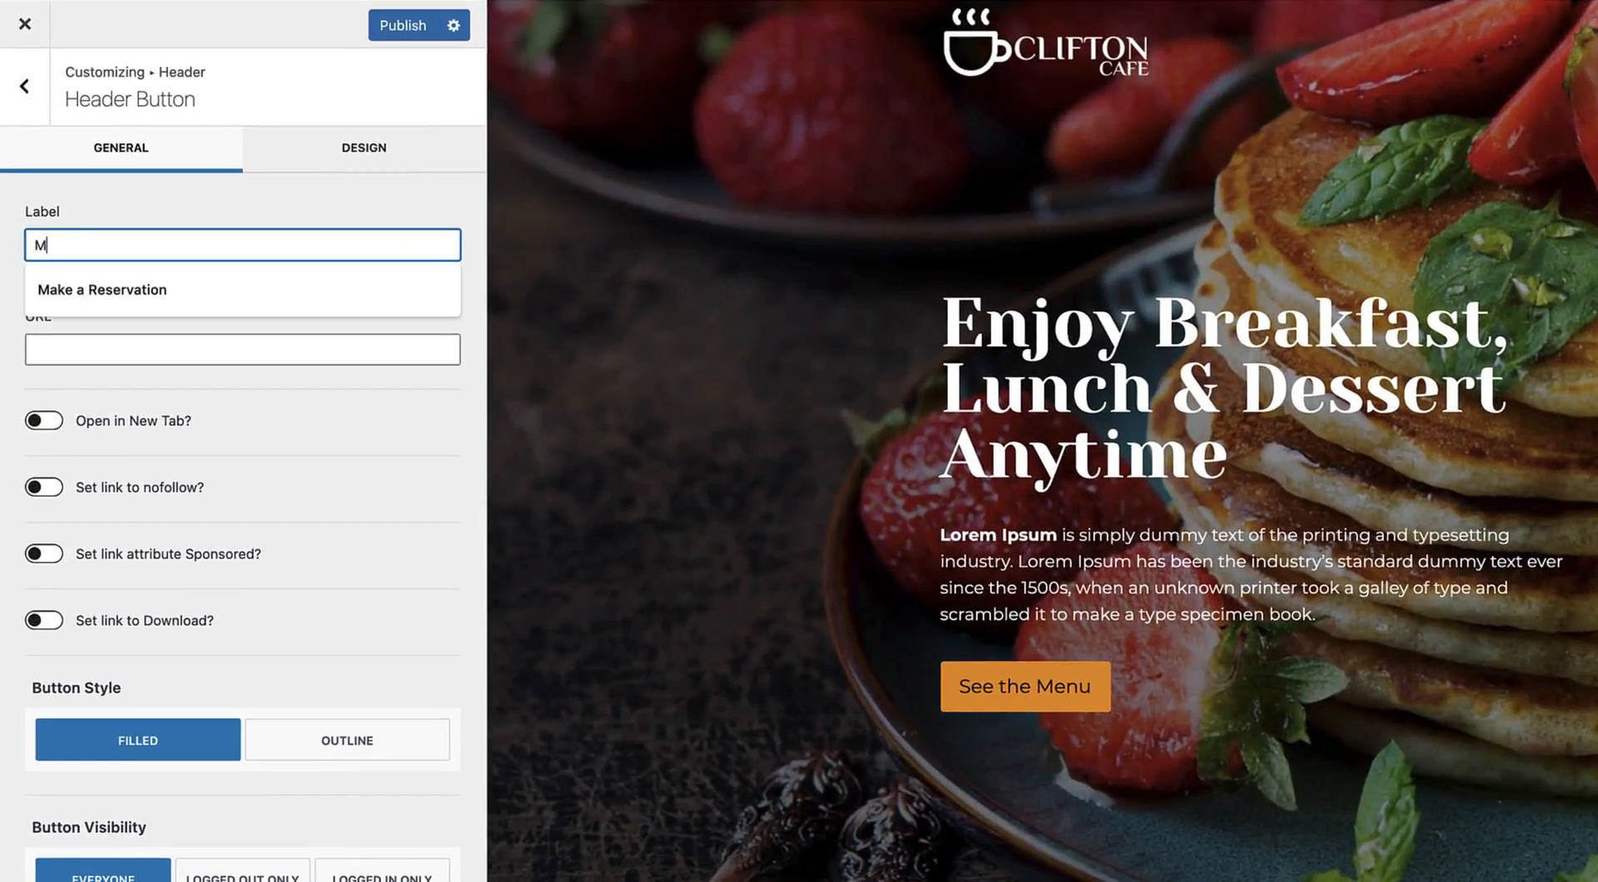
type("ake a Reservation")
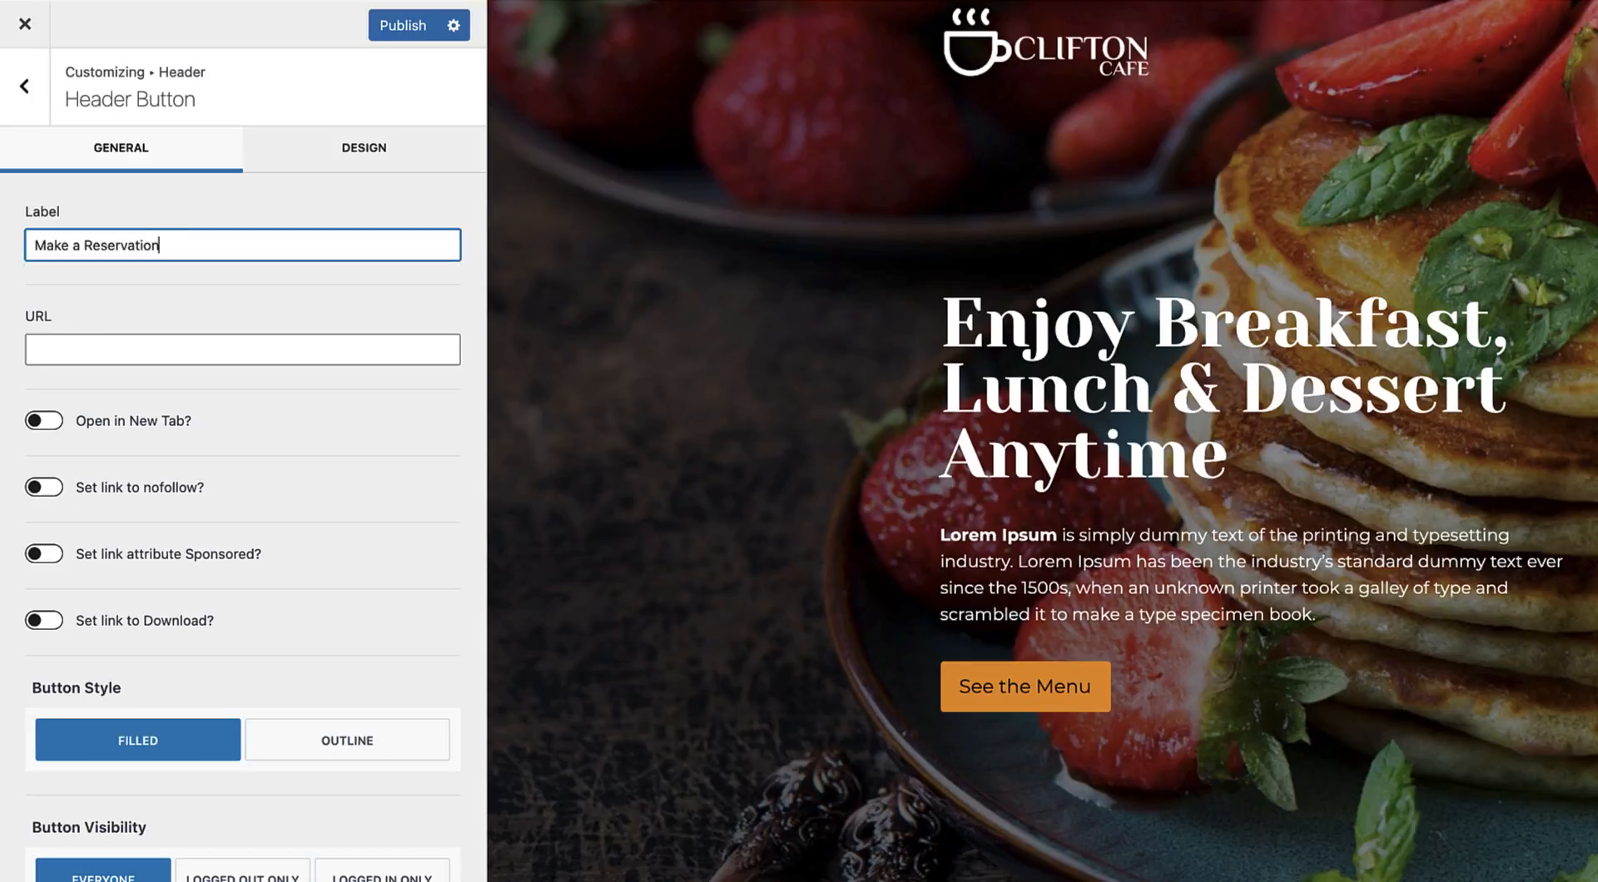
left_click(188, 353)
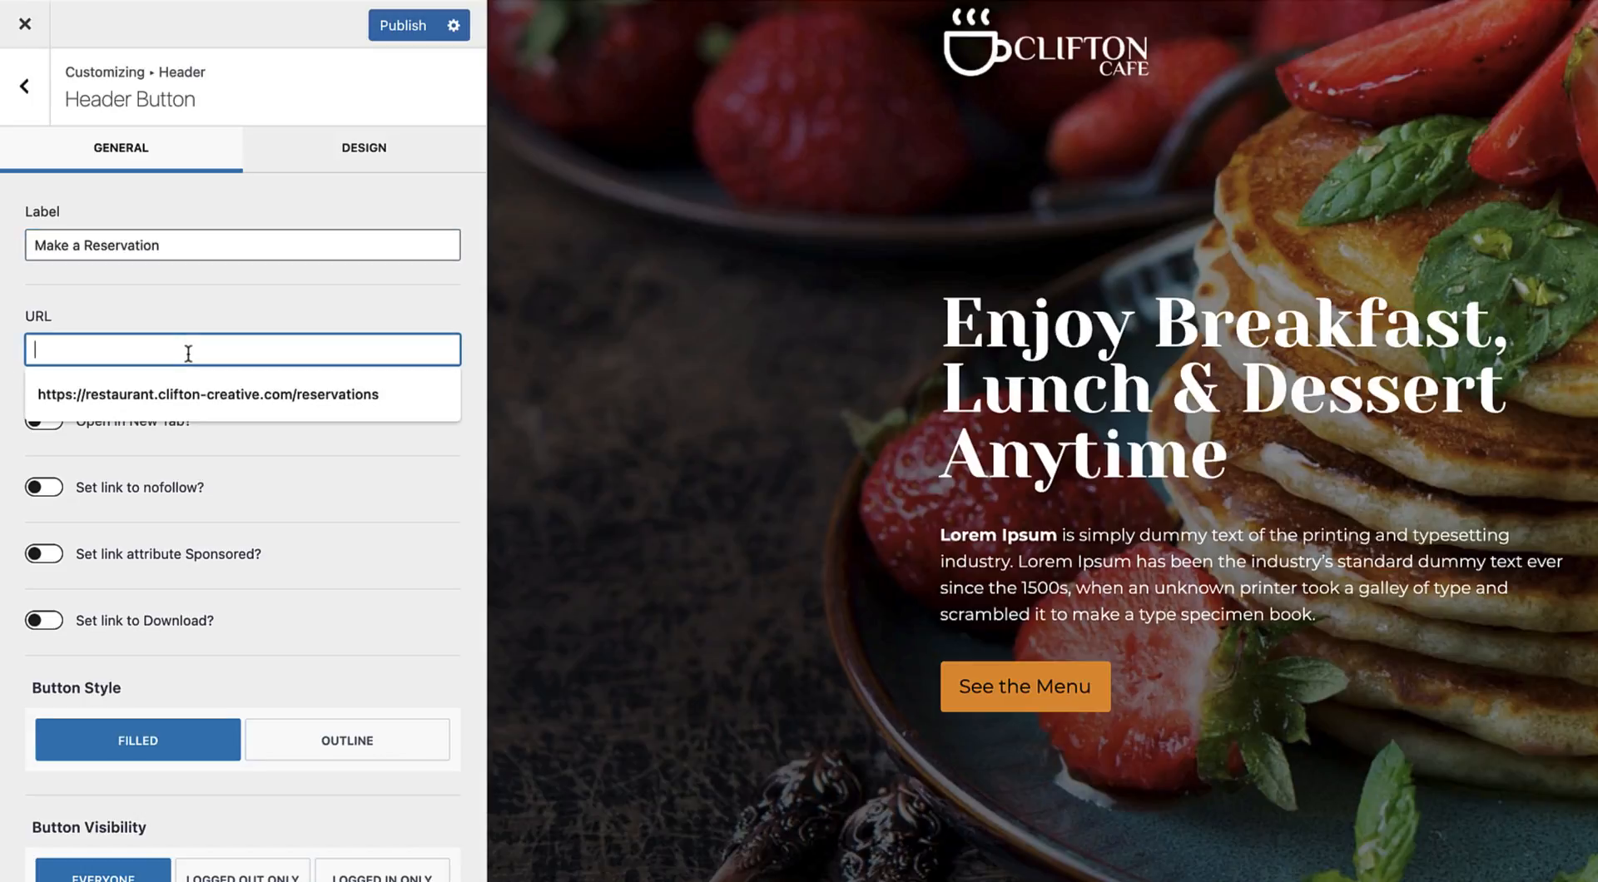
type("#")
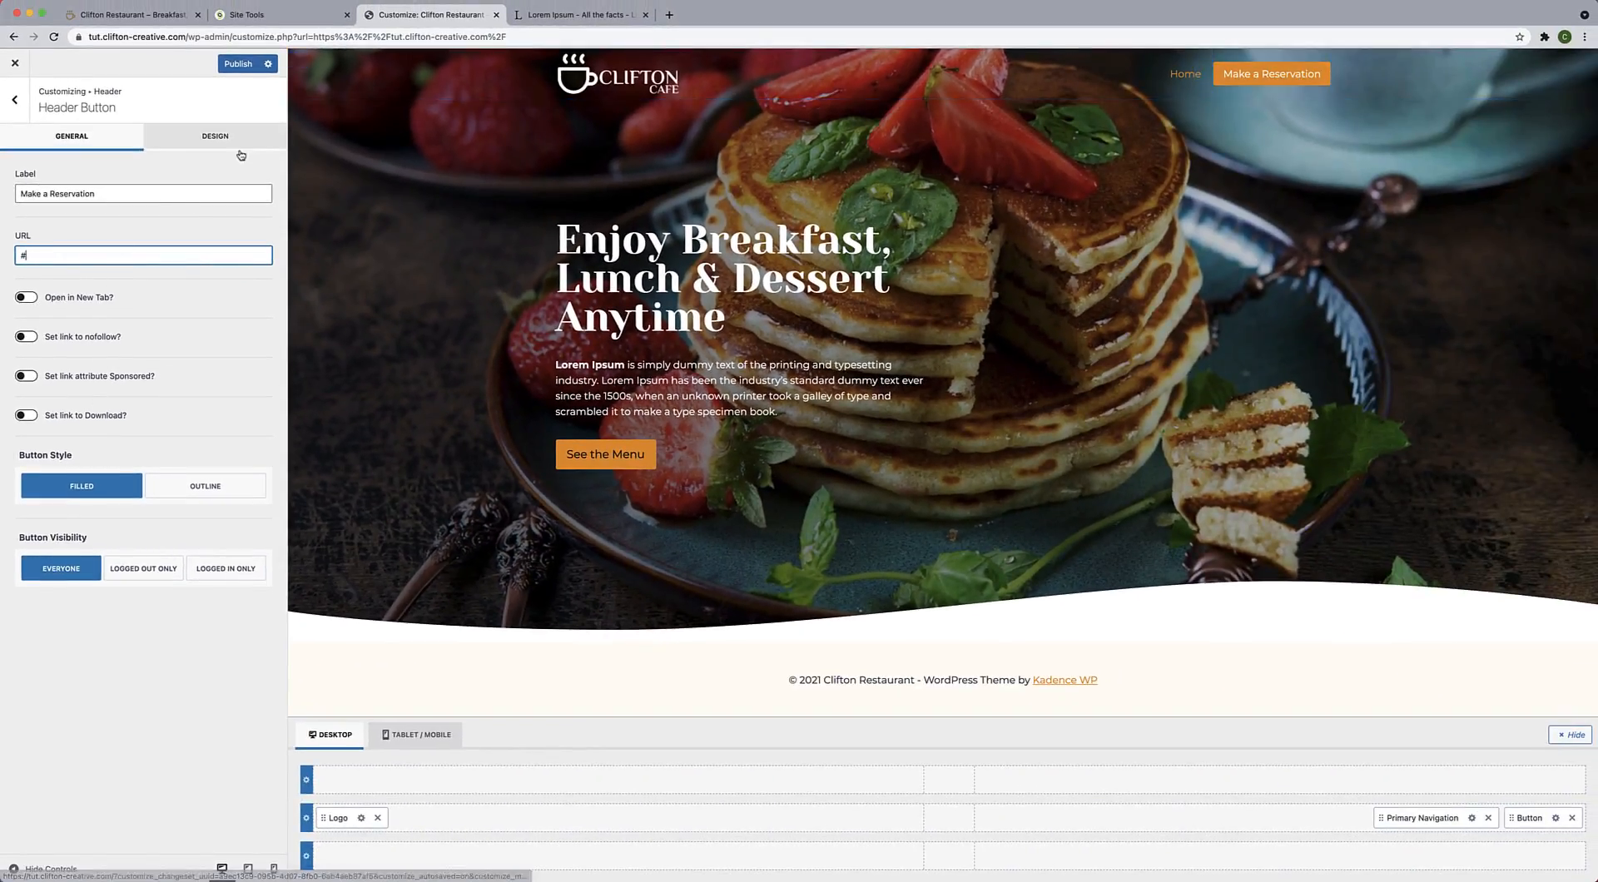
Change the Make a Reservation header button's style to Outline.
left_click(206, 139)
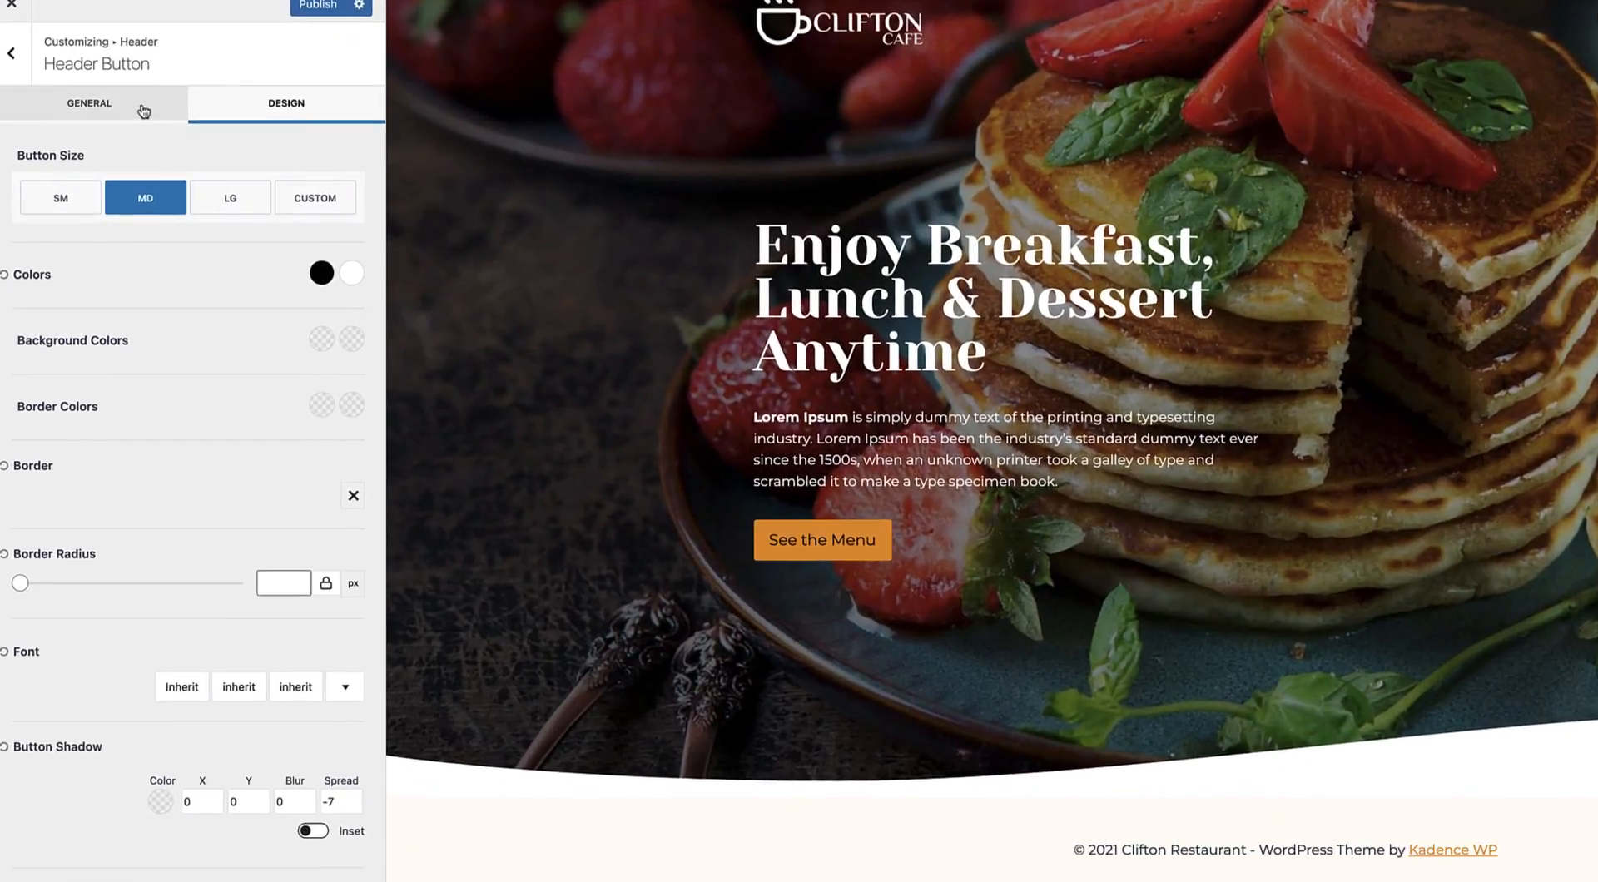
left_click(107, 139)
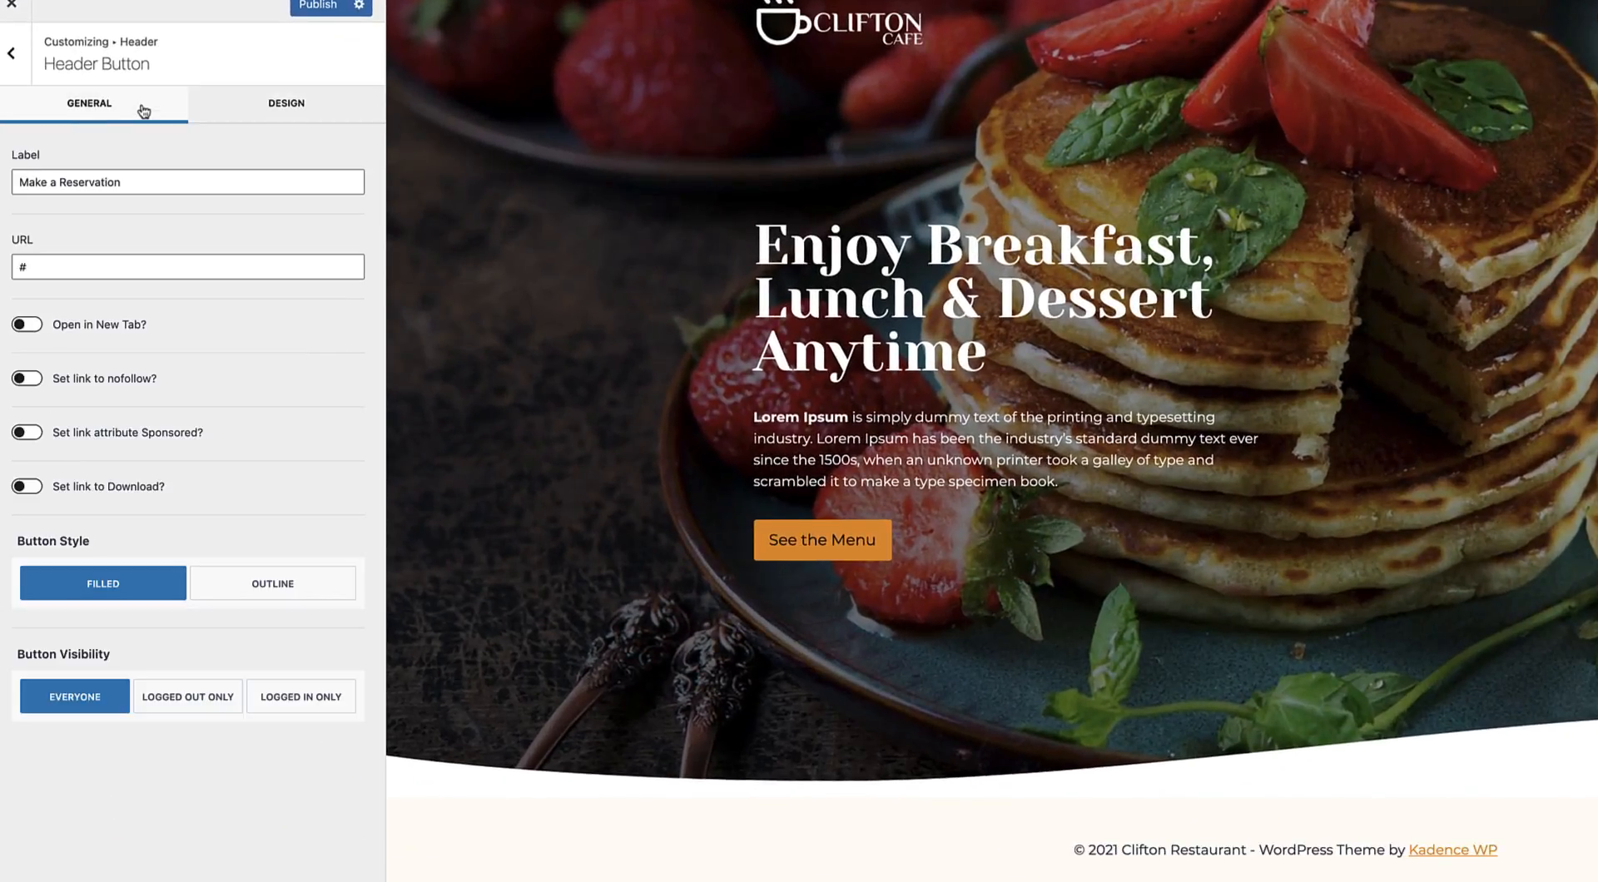
left_click(259, 588)
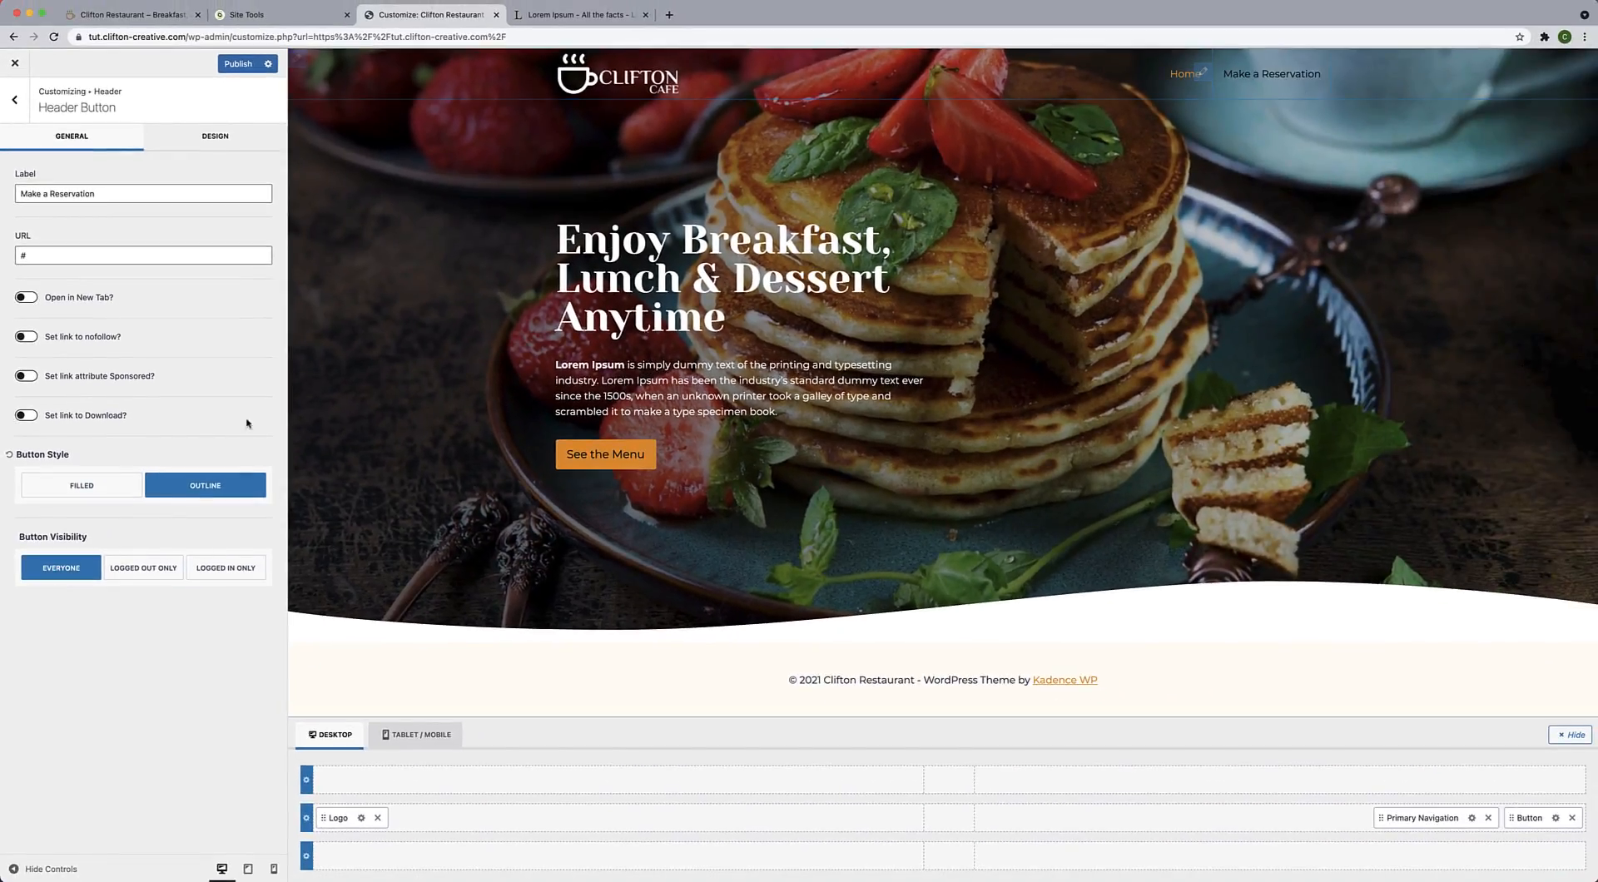
Give the header button a solid 2 px border, colored white FFFFFF initially and orange FF9200 on hover.
left_click(216, 150)
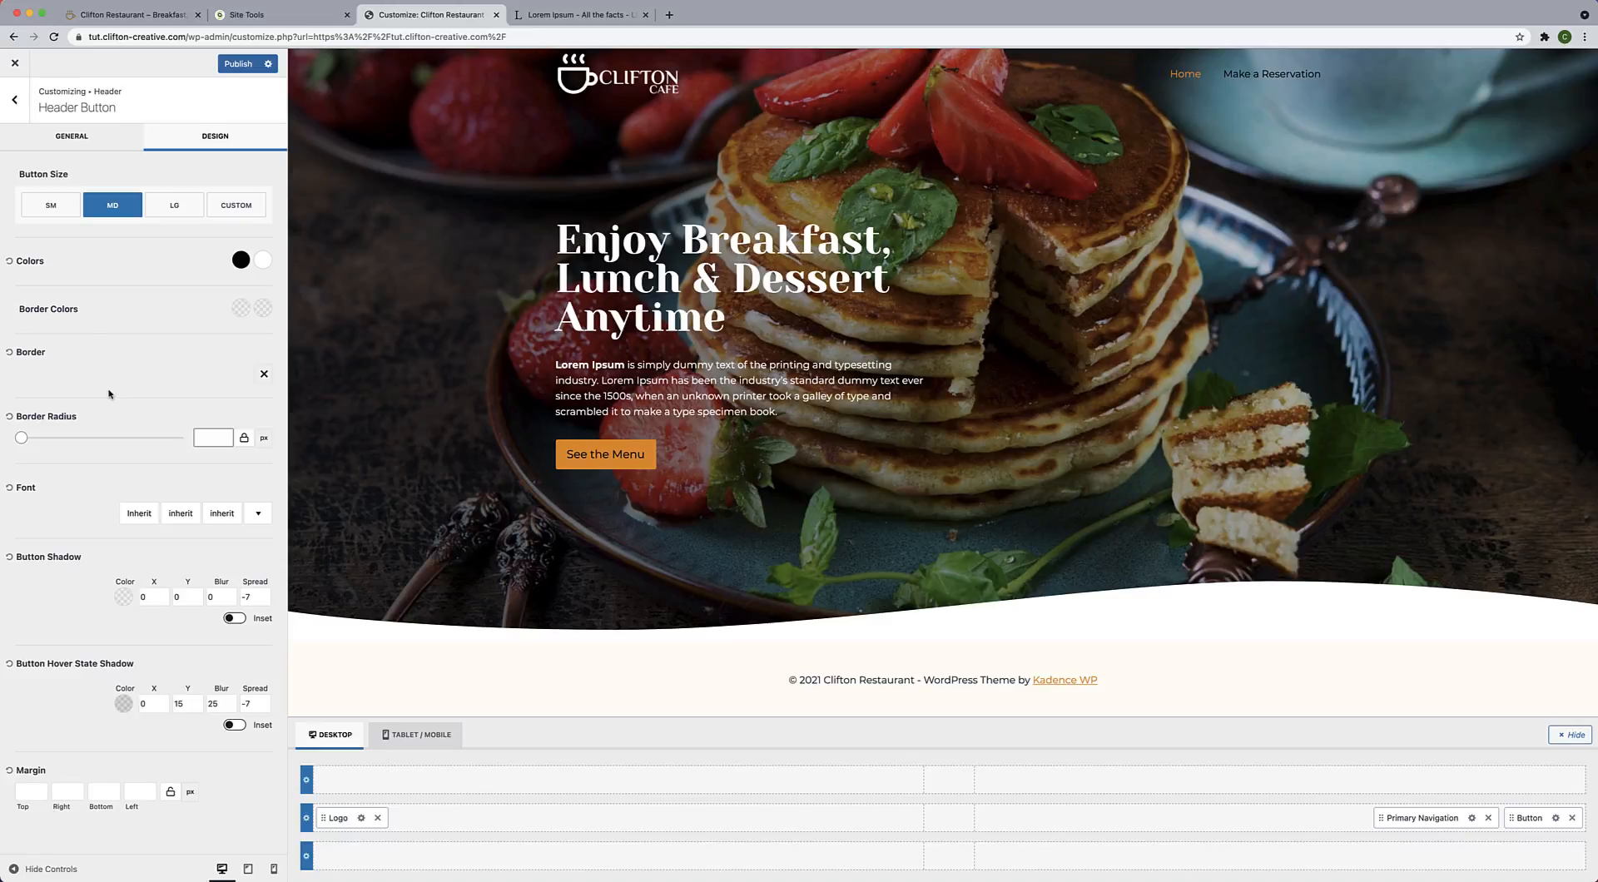
left_click(241, 309)
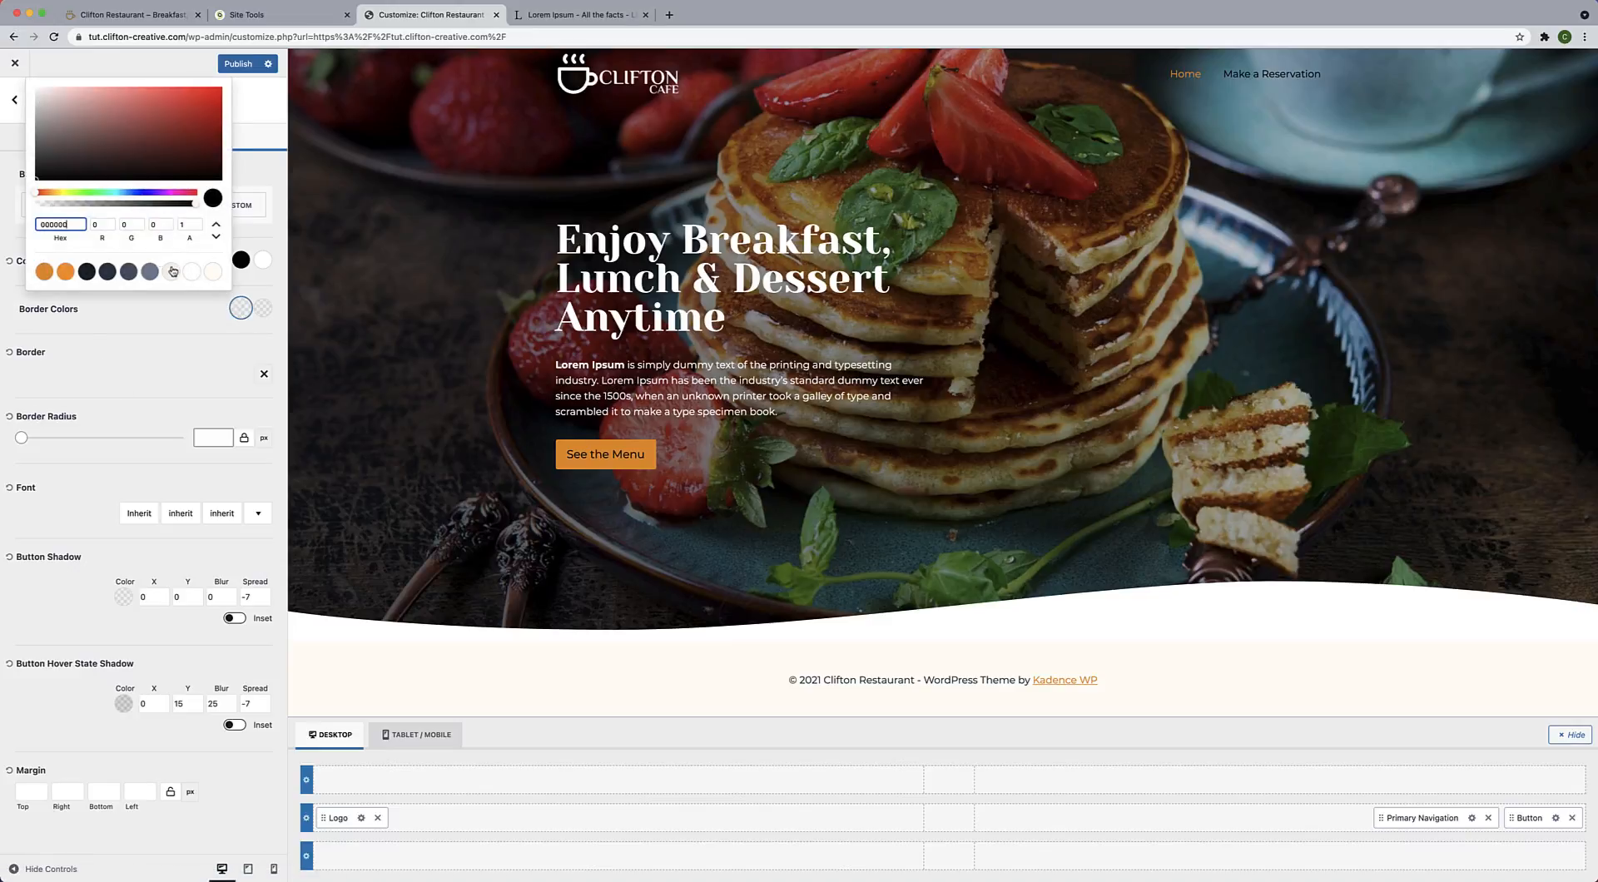
left_click_drag(52, 121, 35, 87)
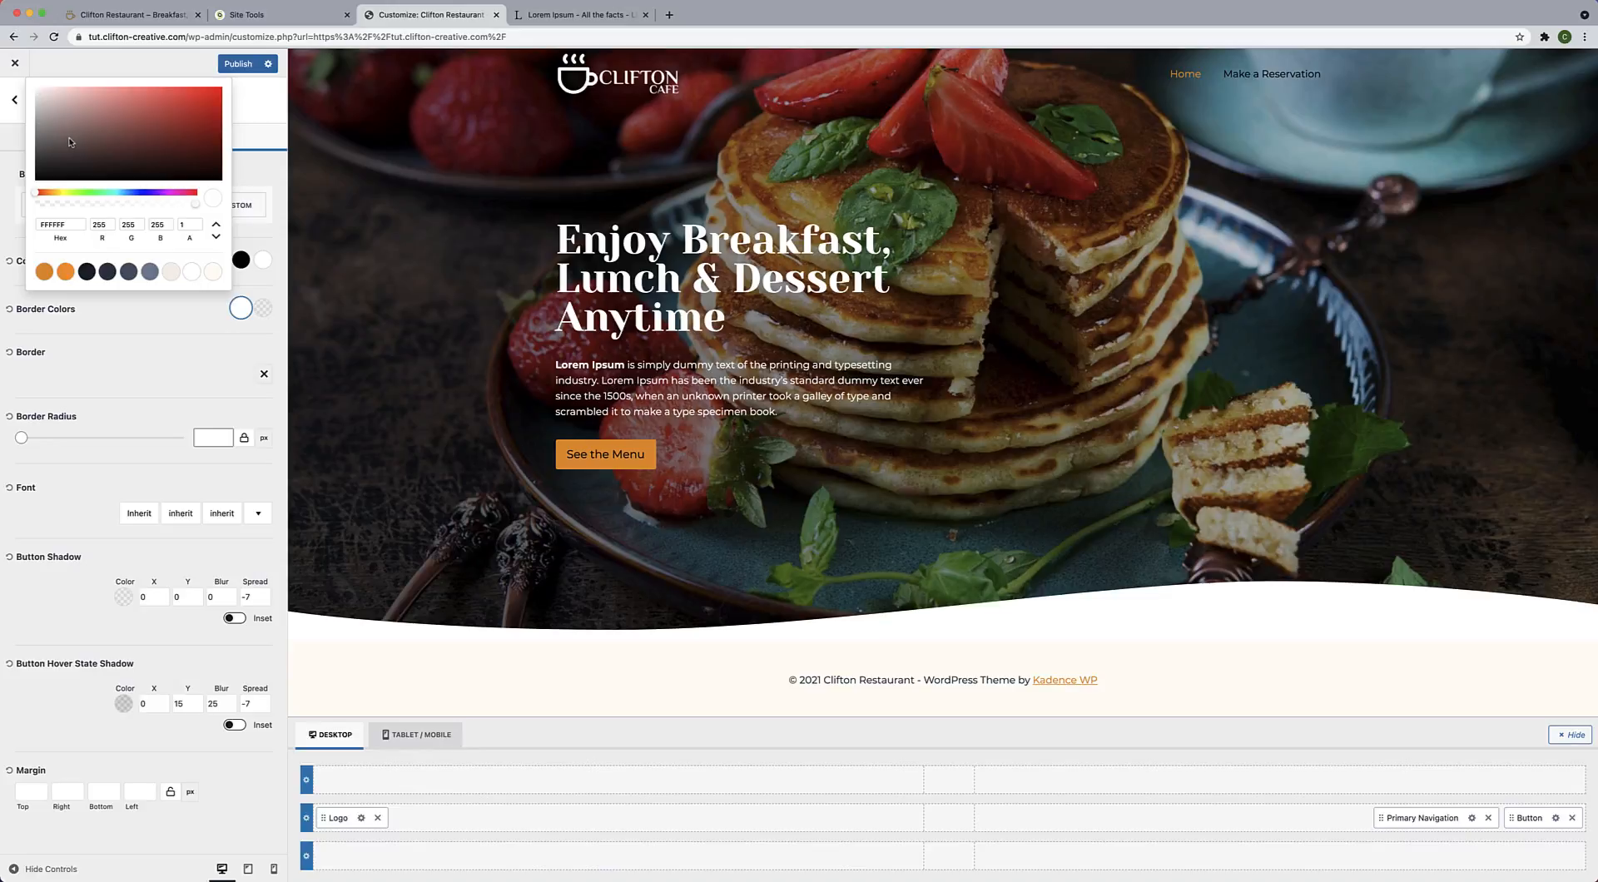
left_click(167, 335)
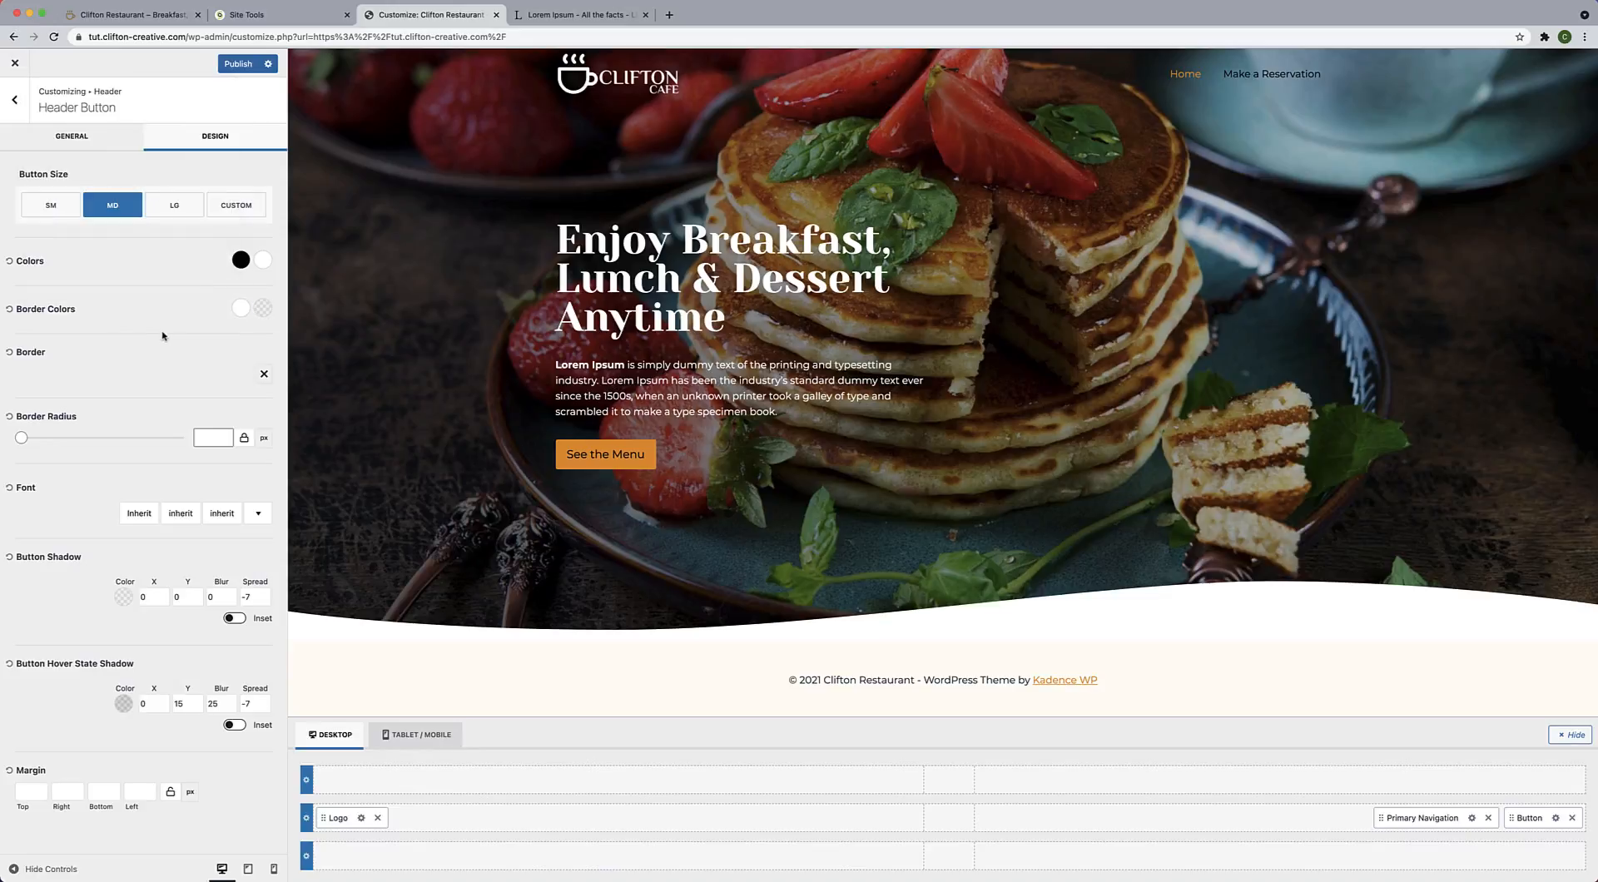
left_click(263, 312)
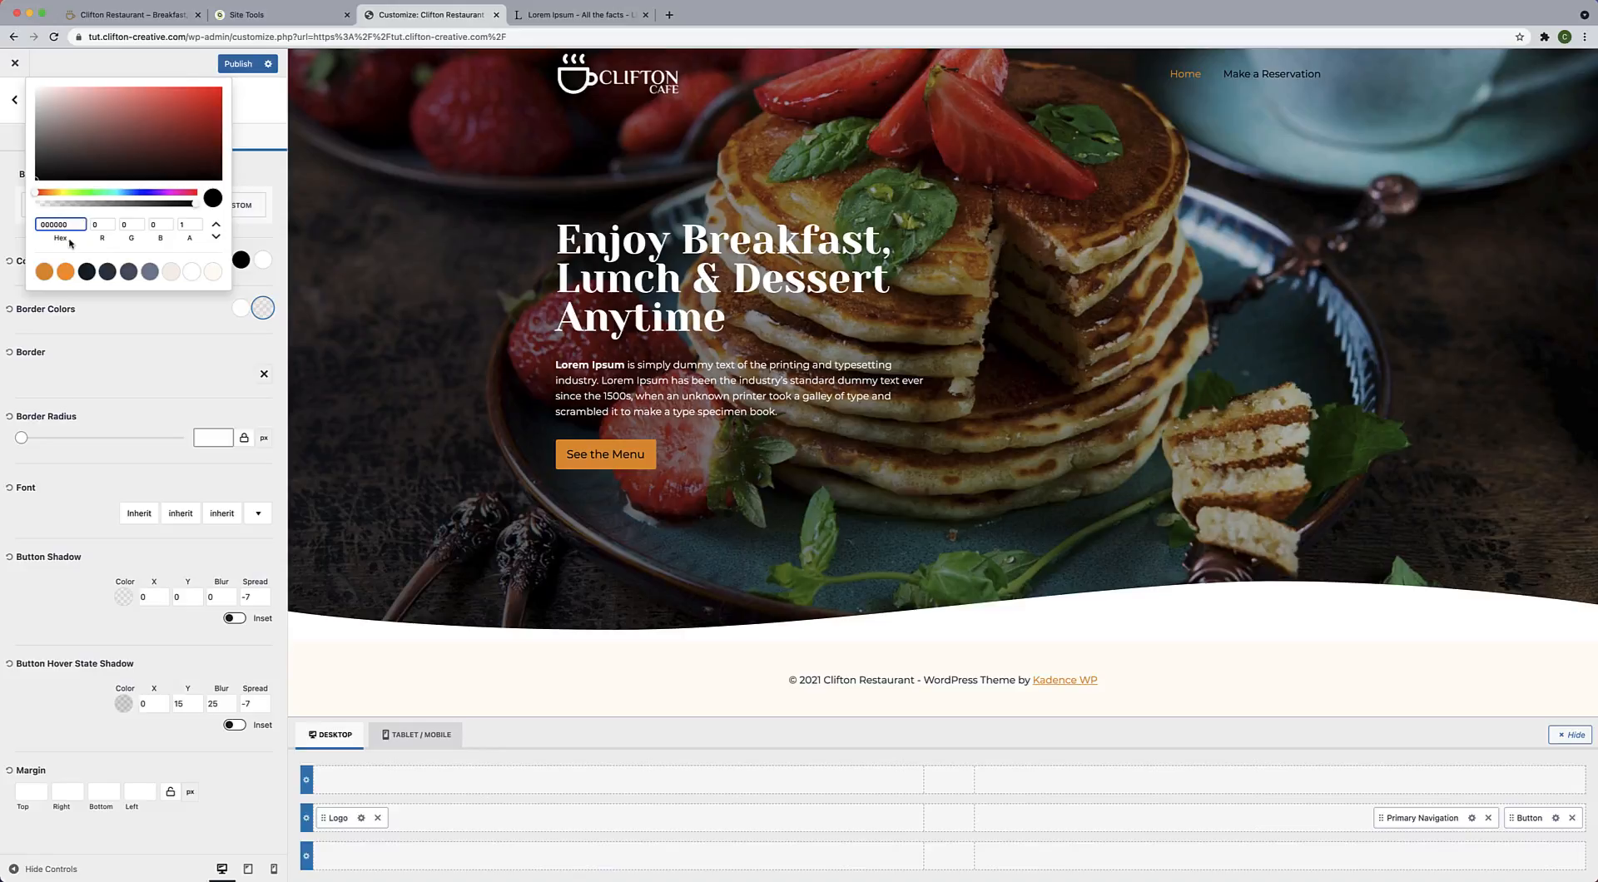
left_click(66, 272)
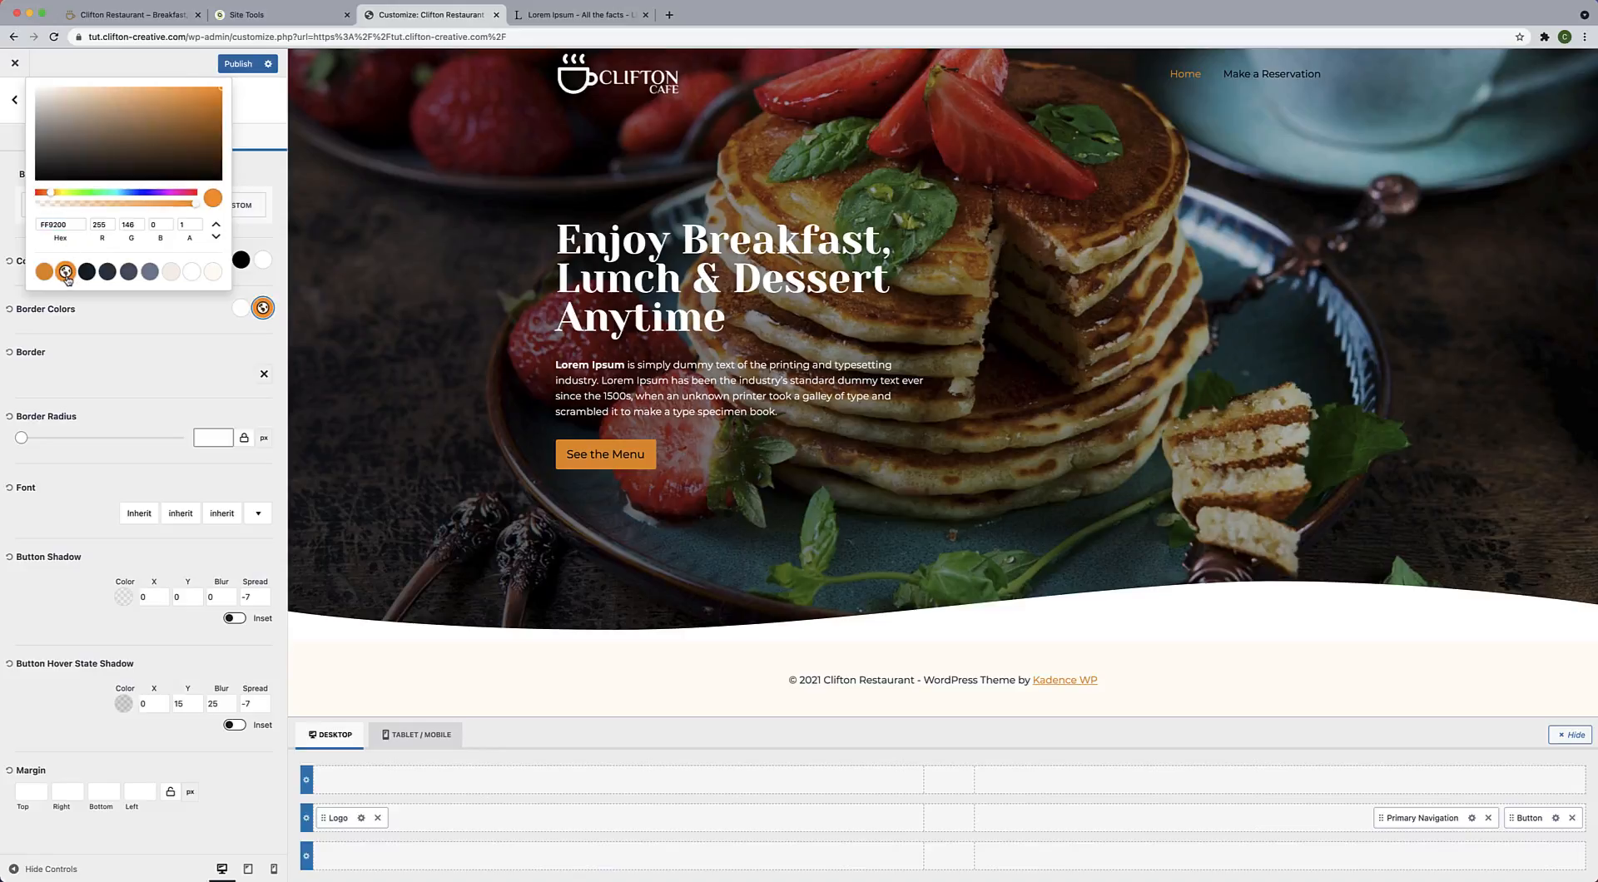
left_click(121, 330)
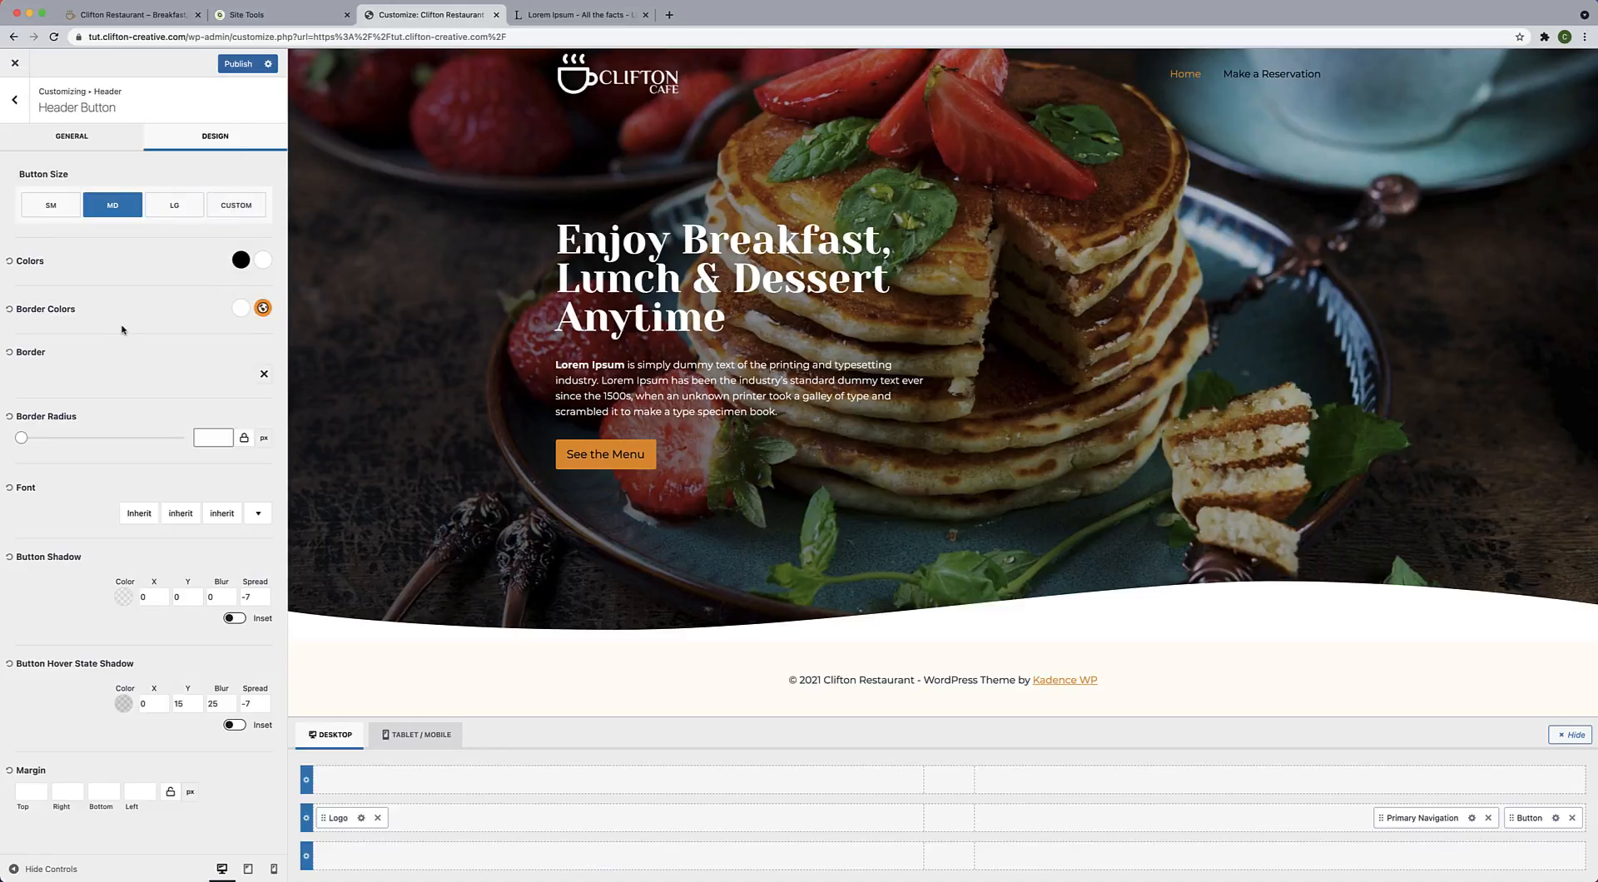
left_click(264, 377)
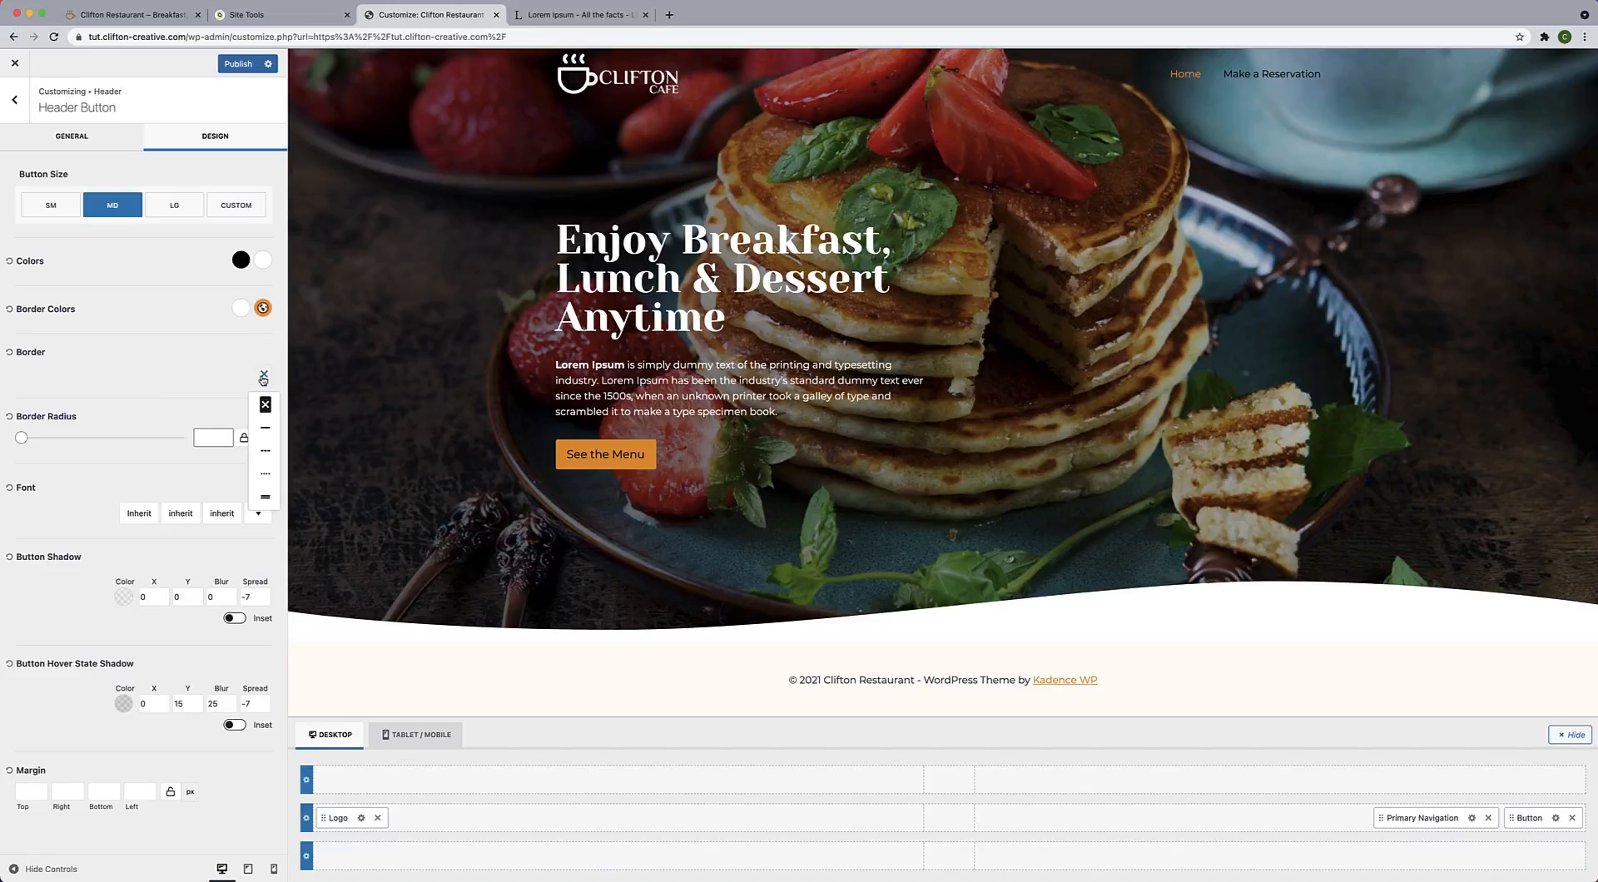
left_click(265, 428)
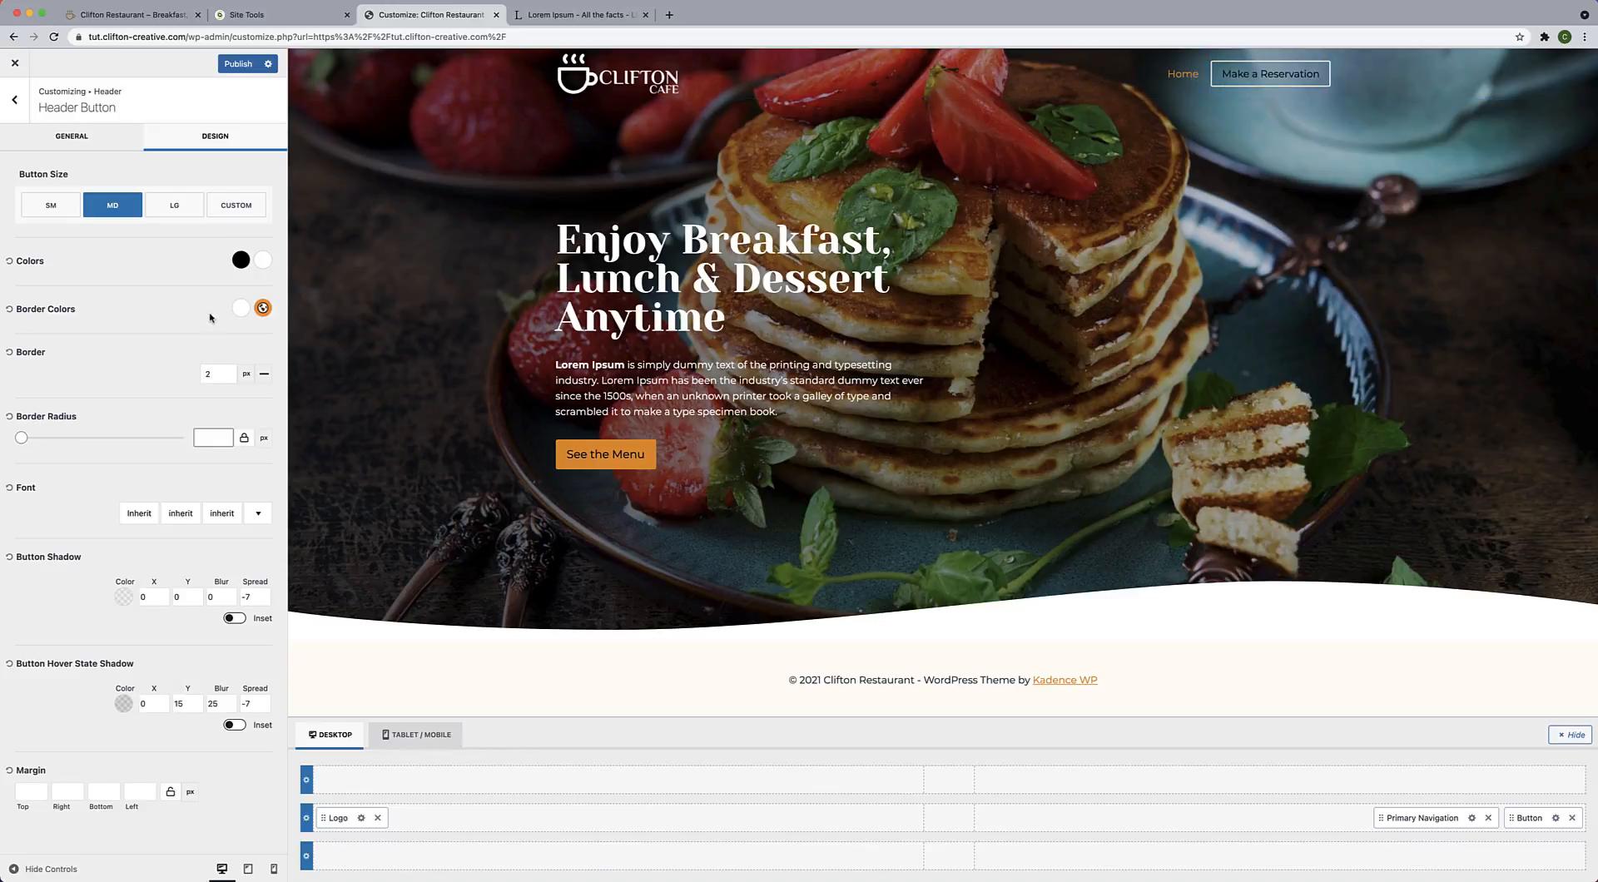
Set the header button's initial text color to white and open its hover text color for editing.
left_click(240, 260)
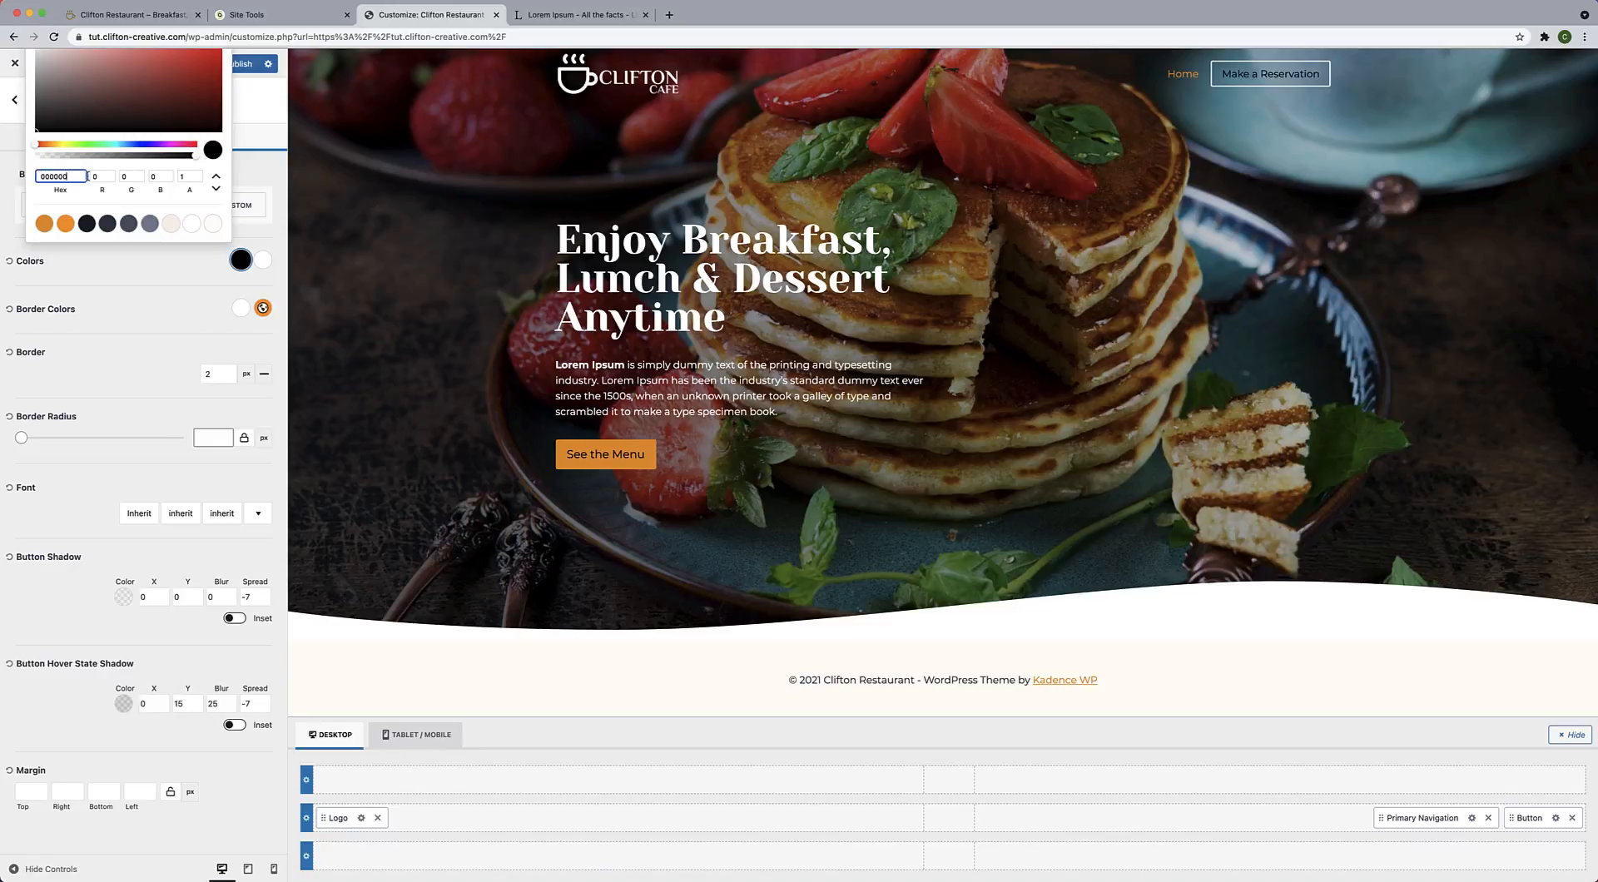
left_click(262, 261)
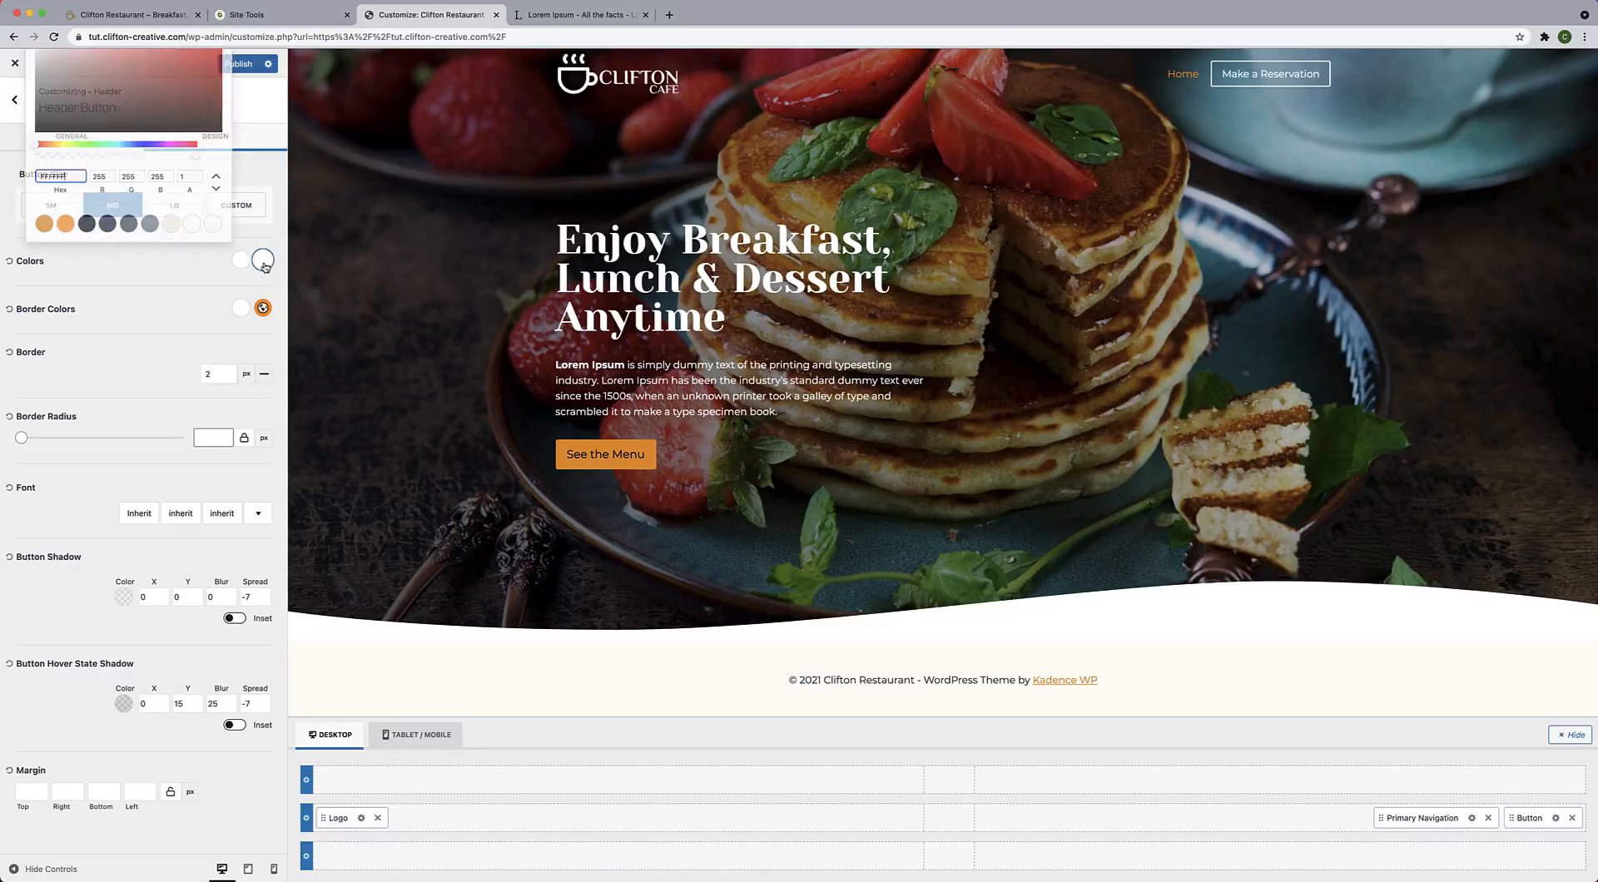
Set the header button's hover text color to the orange palette color FF9200 and its border radius to 100 px.
left_click(66, 223)
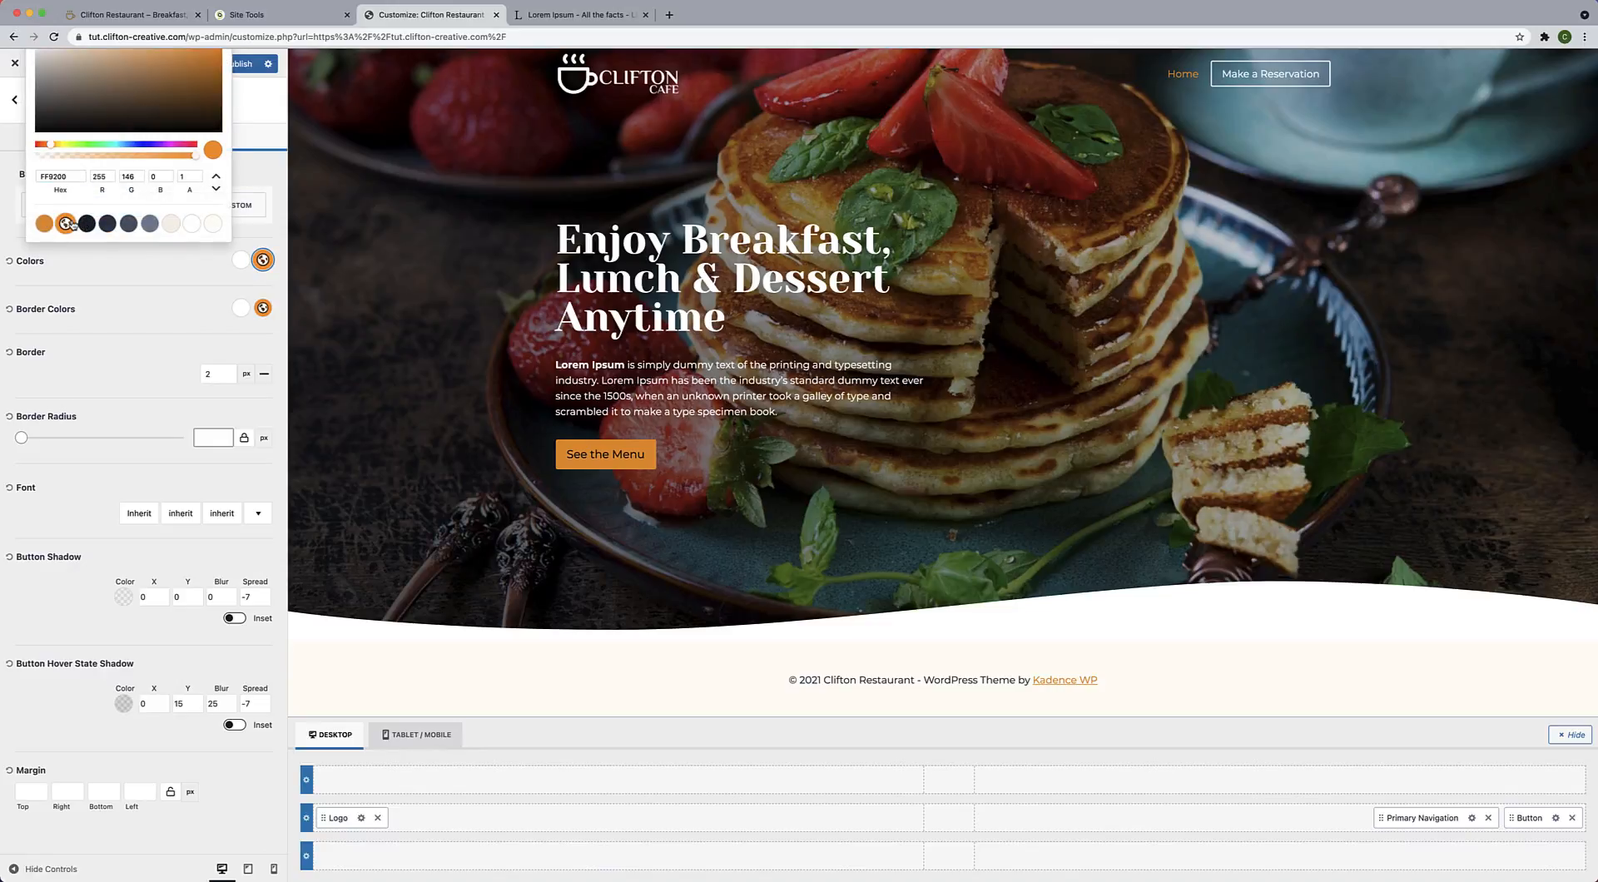
left_click(82, 282)
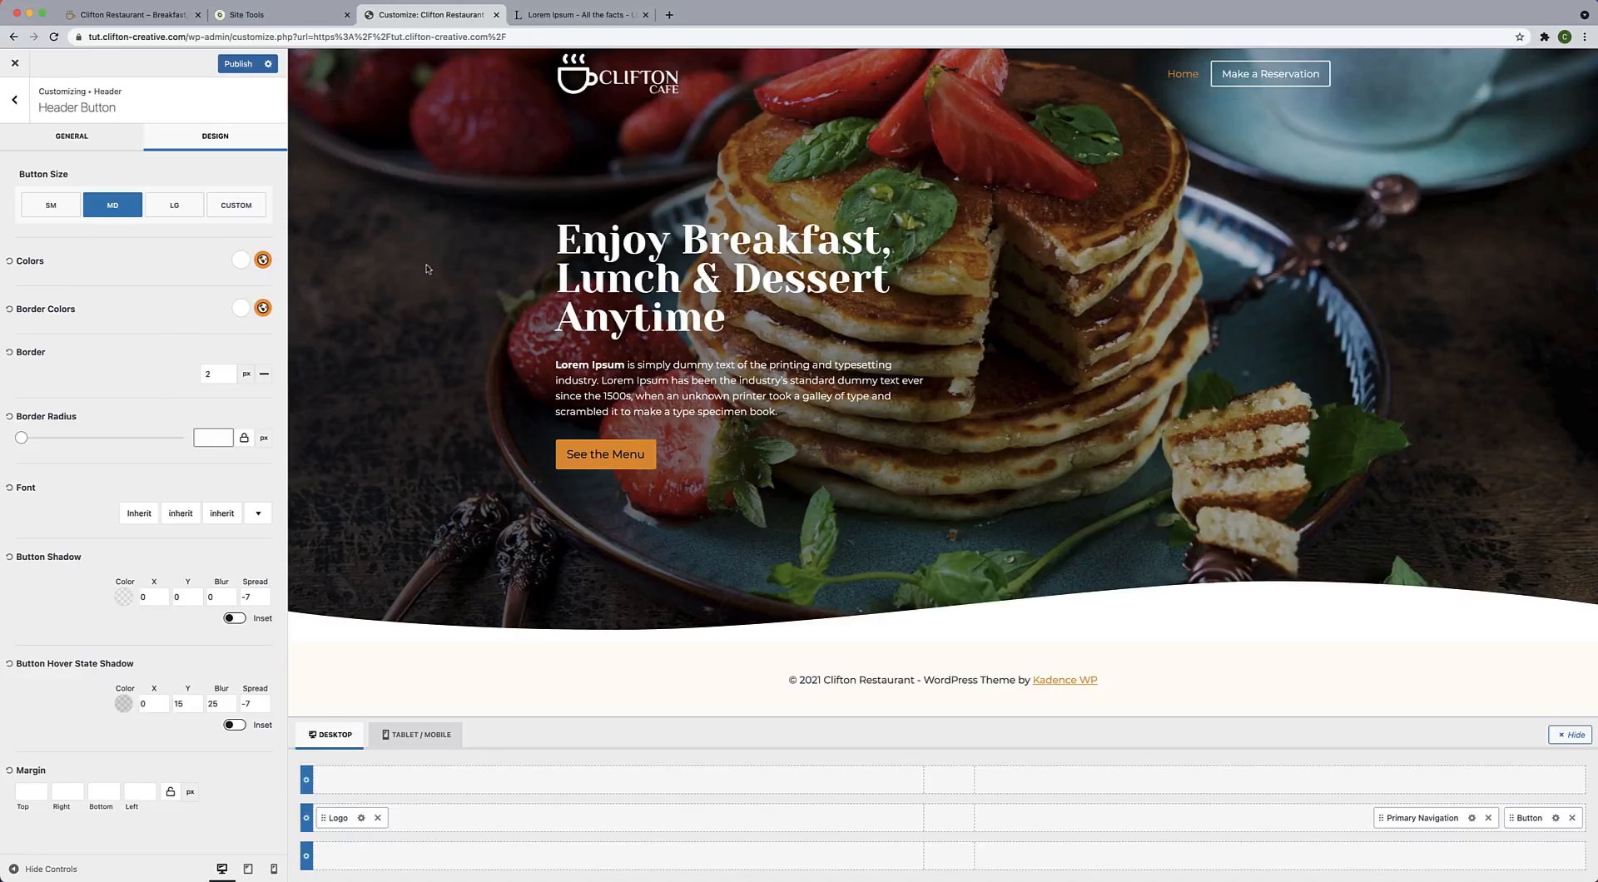
left_click(210, 440)
type("100")
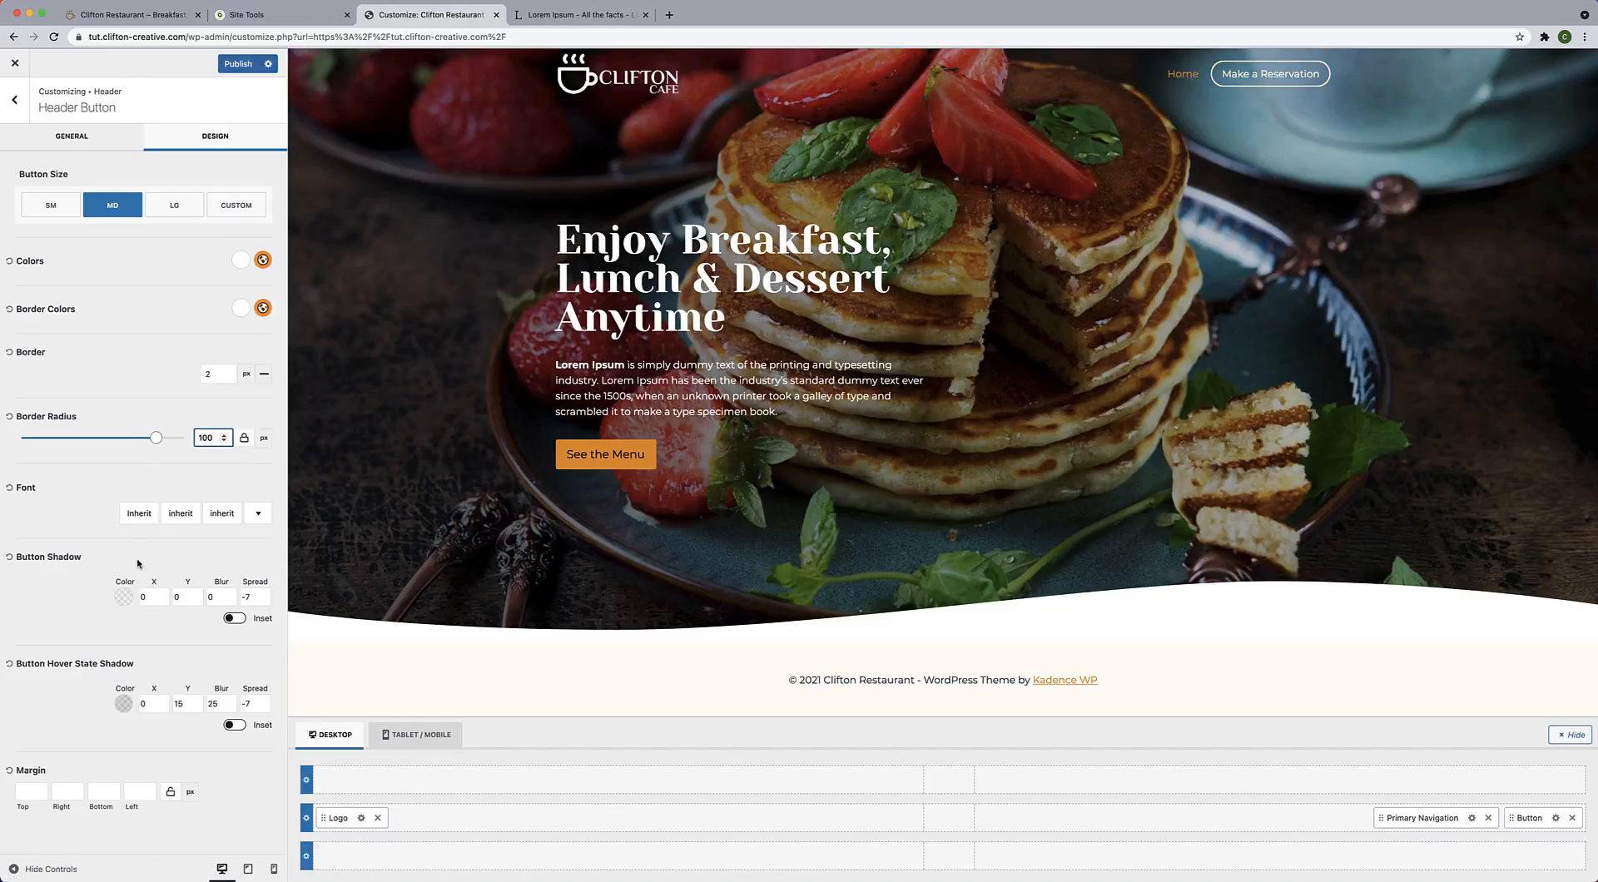
Publish the header changes, leave the Customizer, and open the home page for editing.
left_click(237, 65)
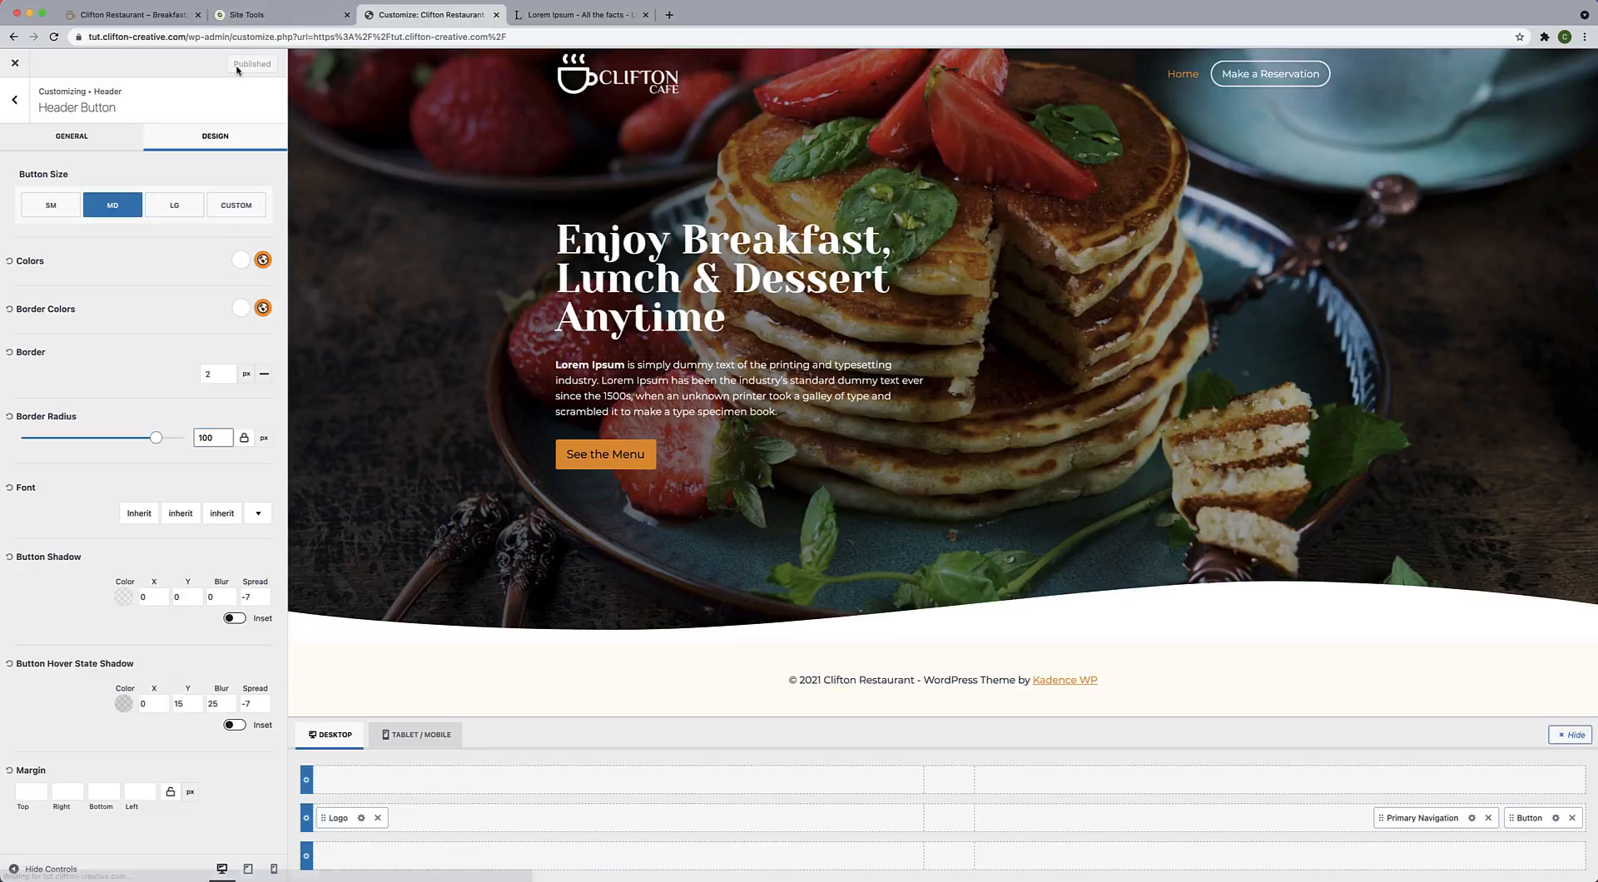
left_click(15, 63)
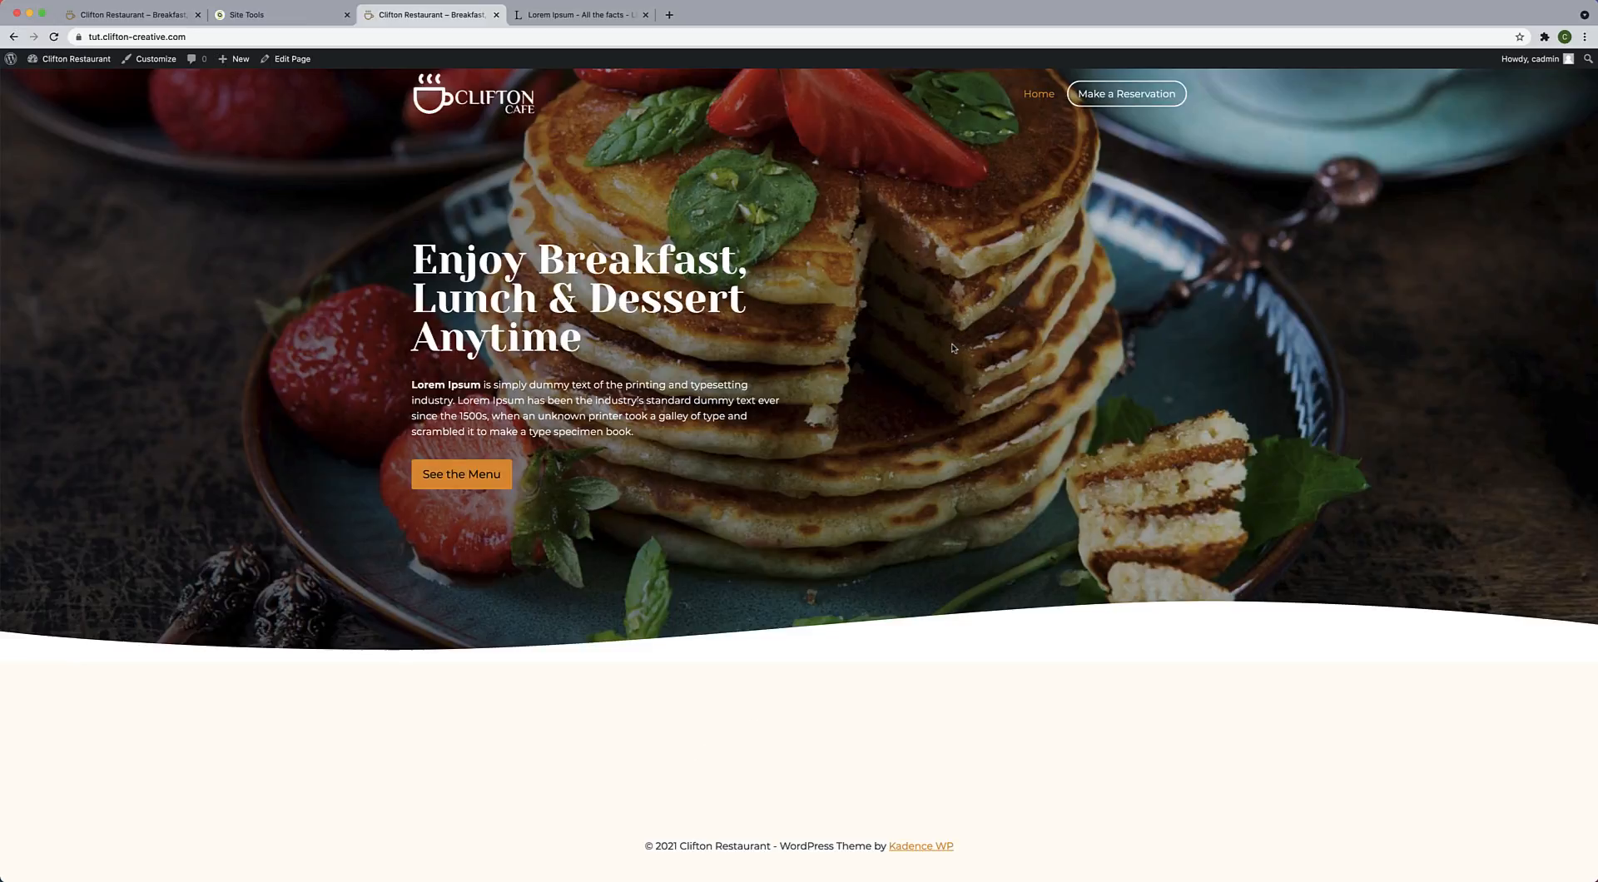
left_click(288, 61)
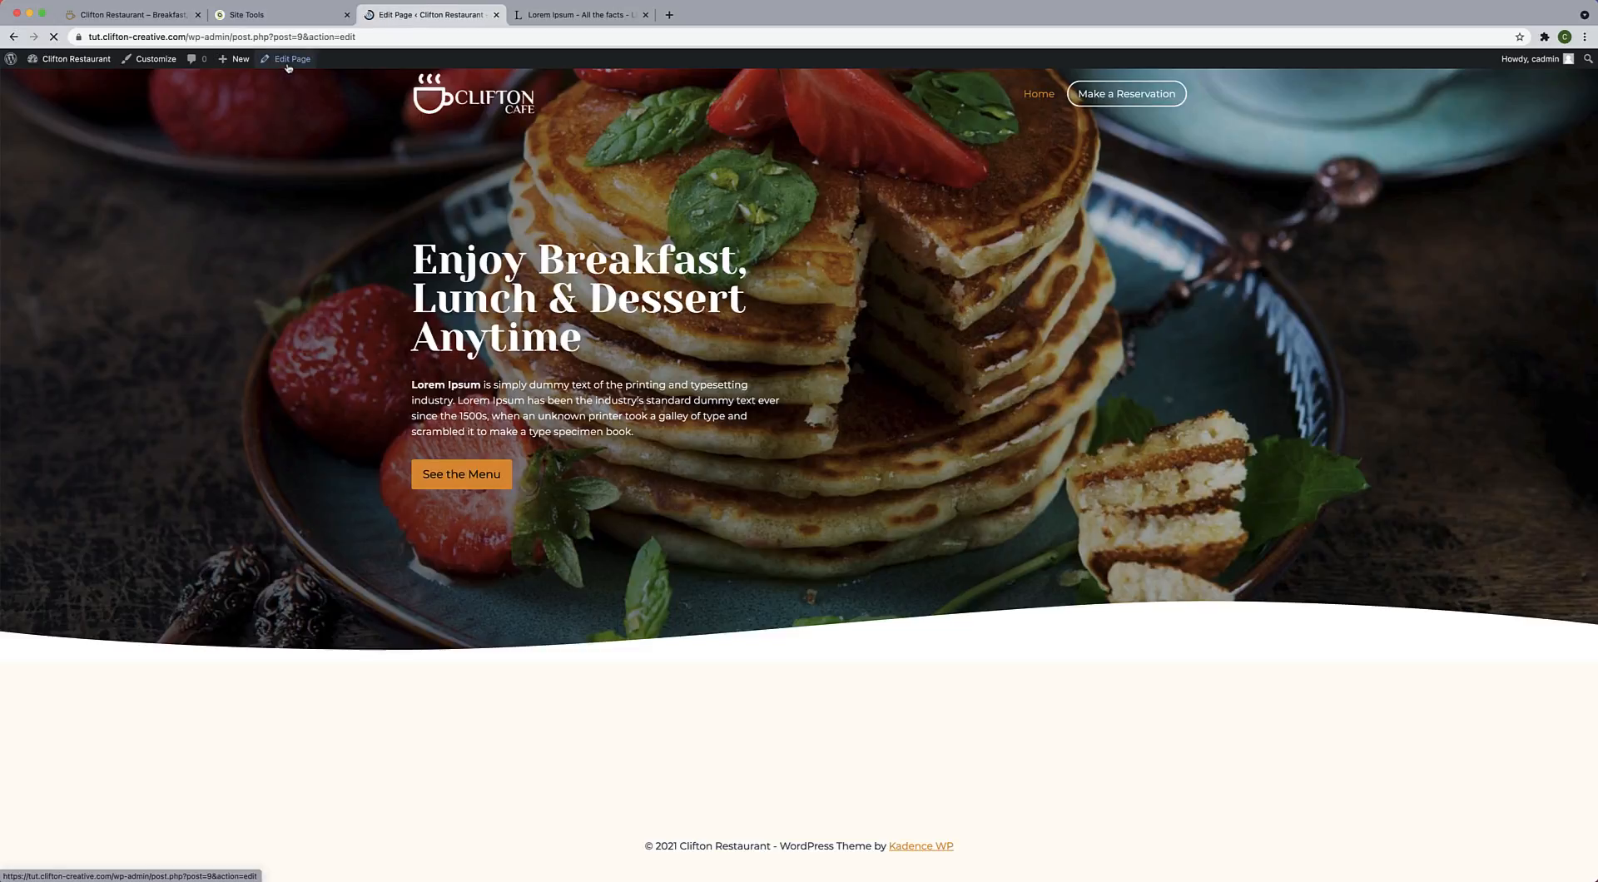
scroll(499, 436, "down", 5)
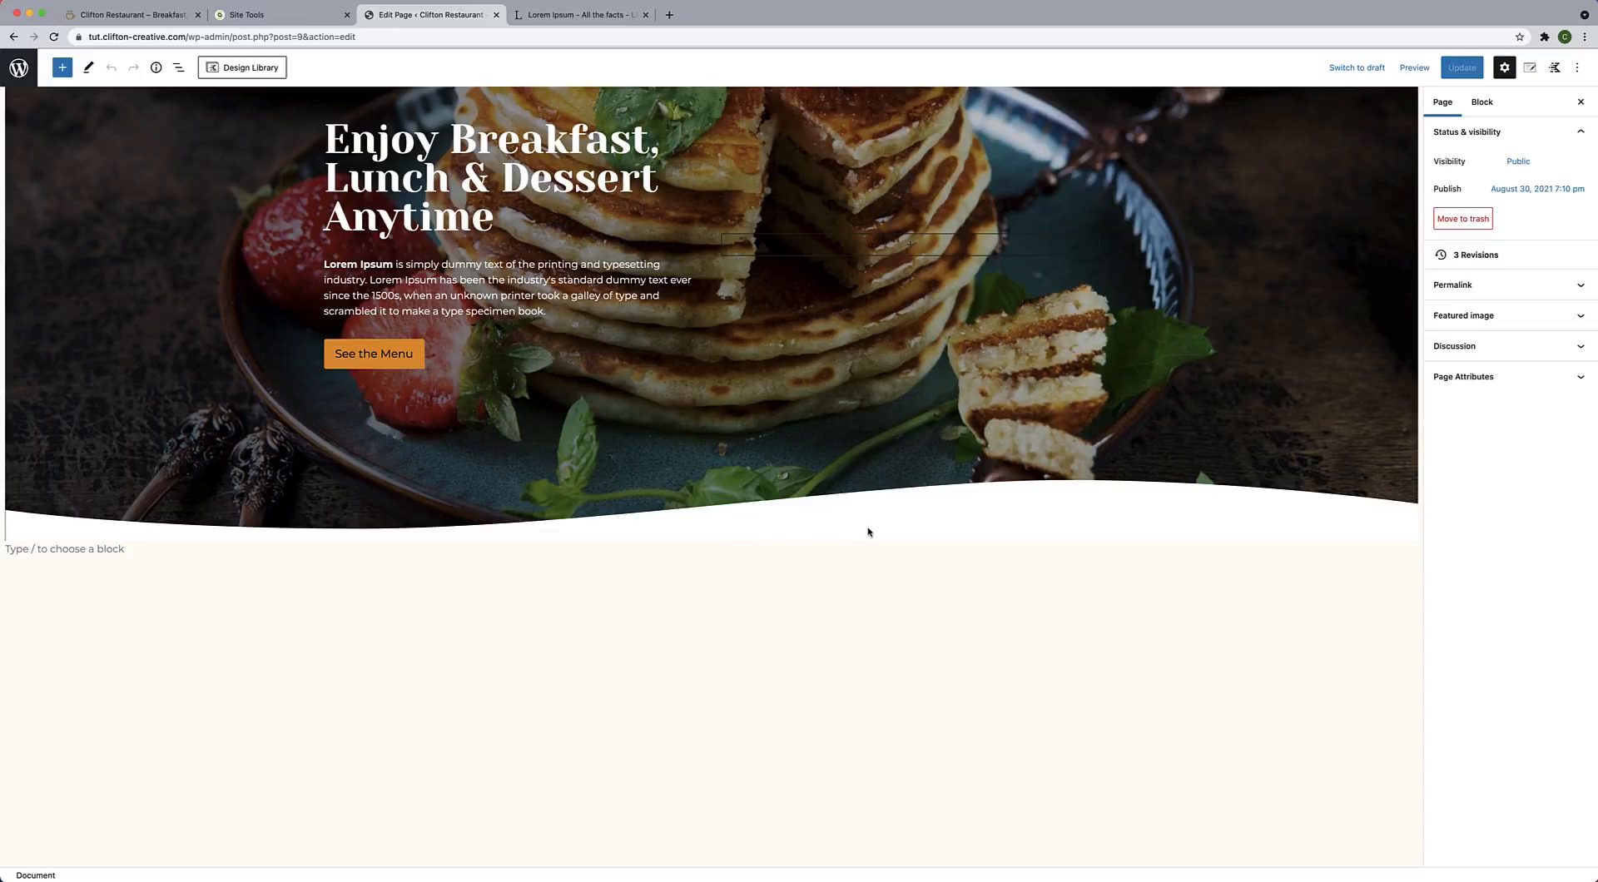
Show the block list view and set the hero Row Layout's bottom divider color to the cream palette color.
left_click(780, 468)
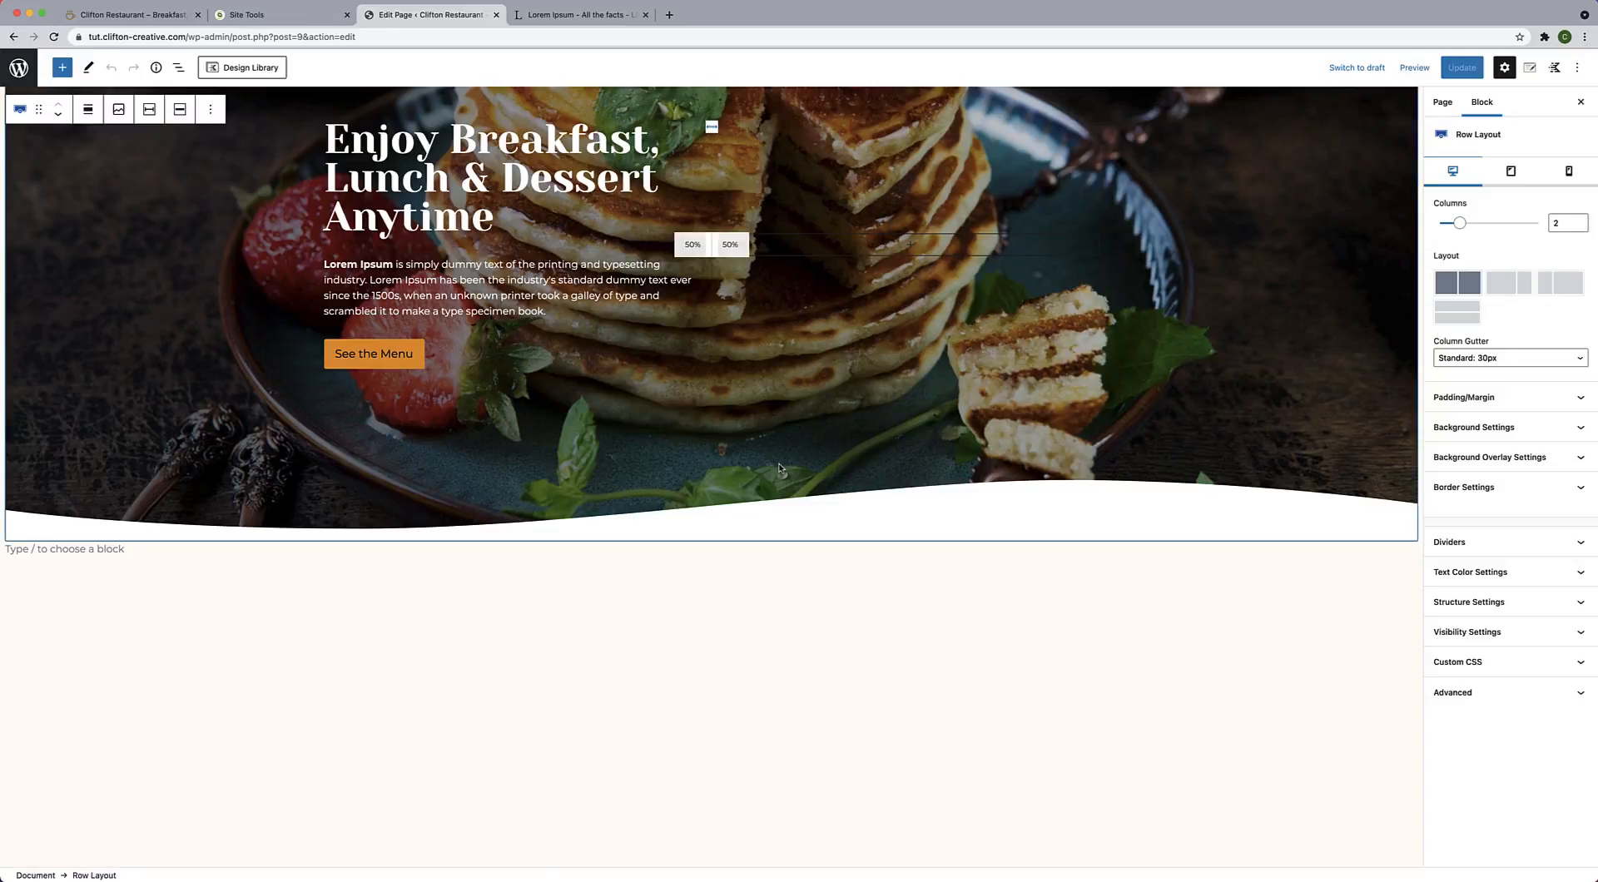
left_click(179, 68)
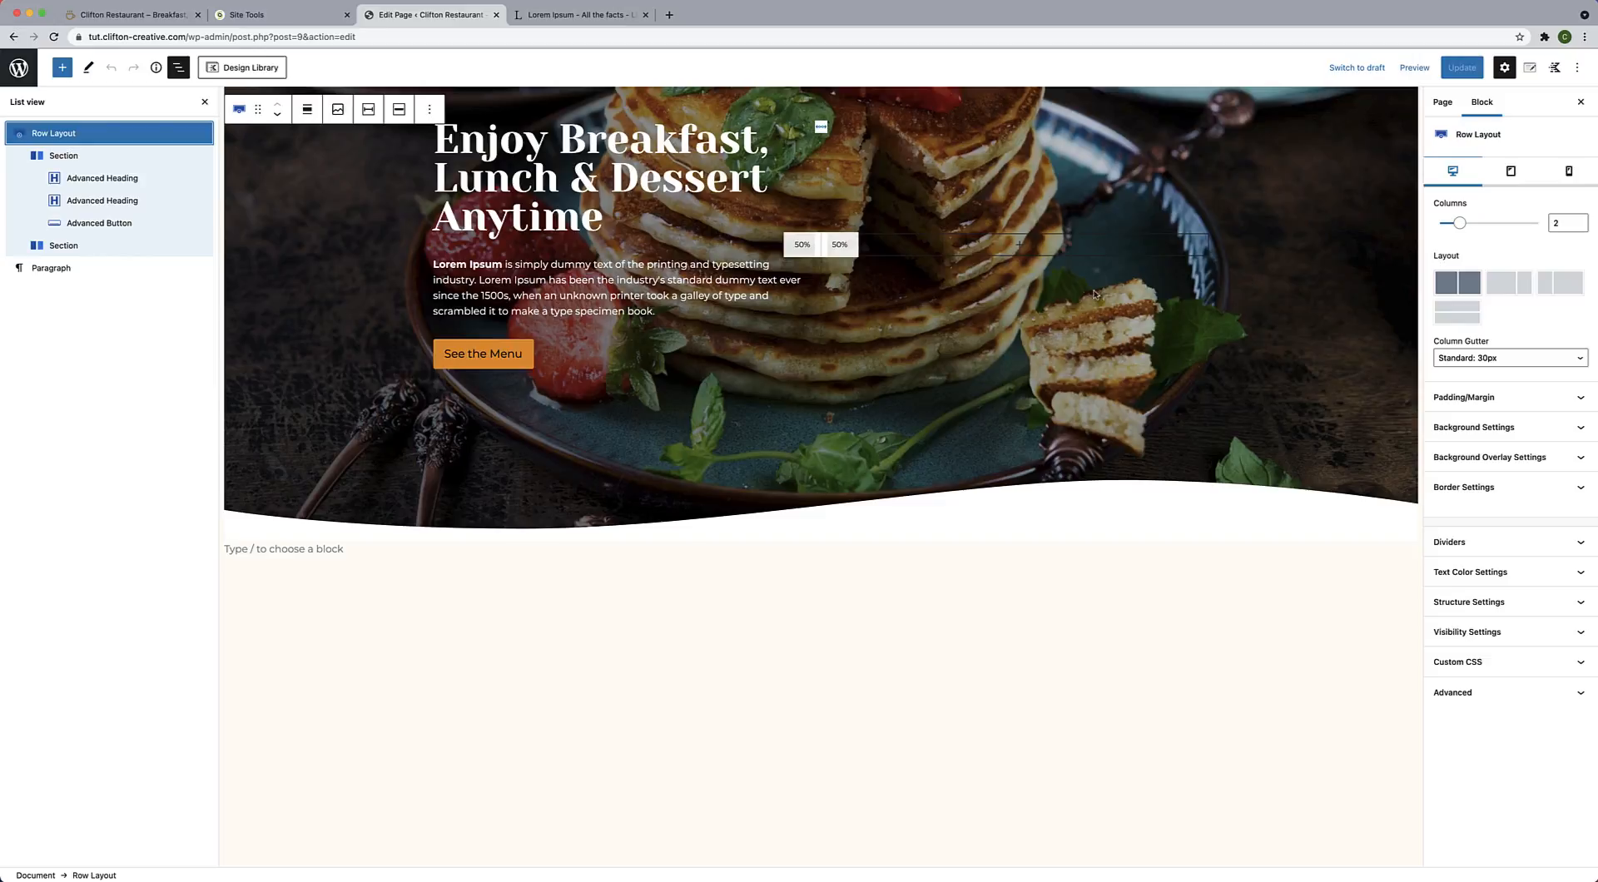
left_click(1040, 525)
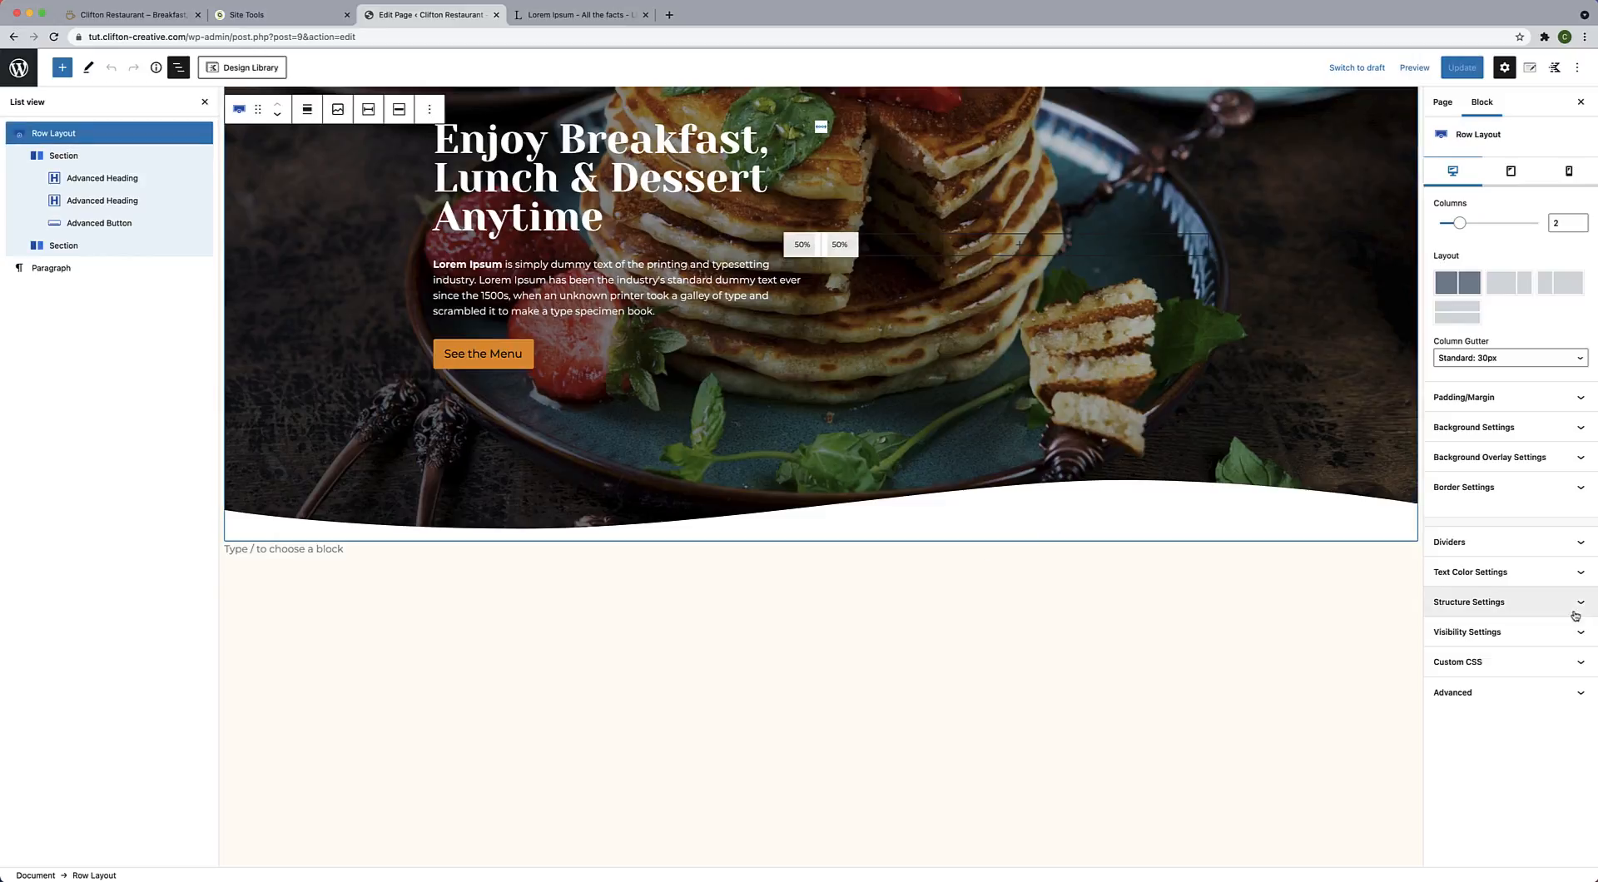
left_click(1541, 614)
scroll(1541, 614, "down", 2)
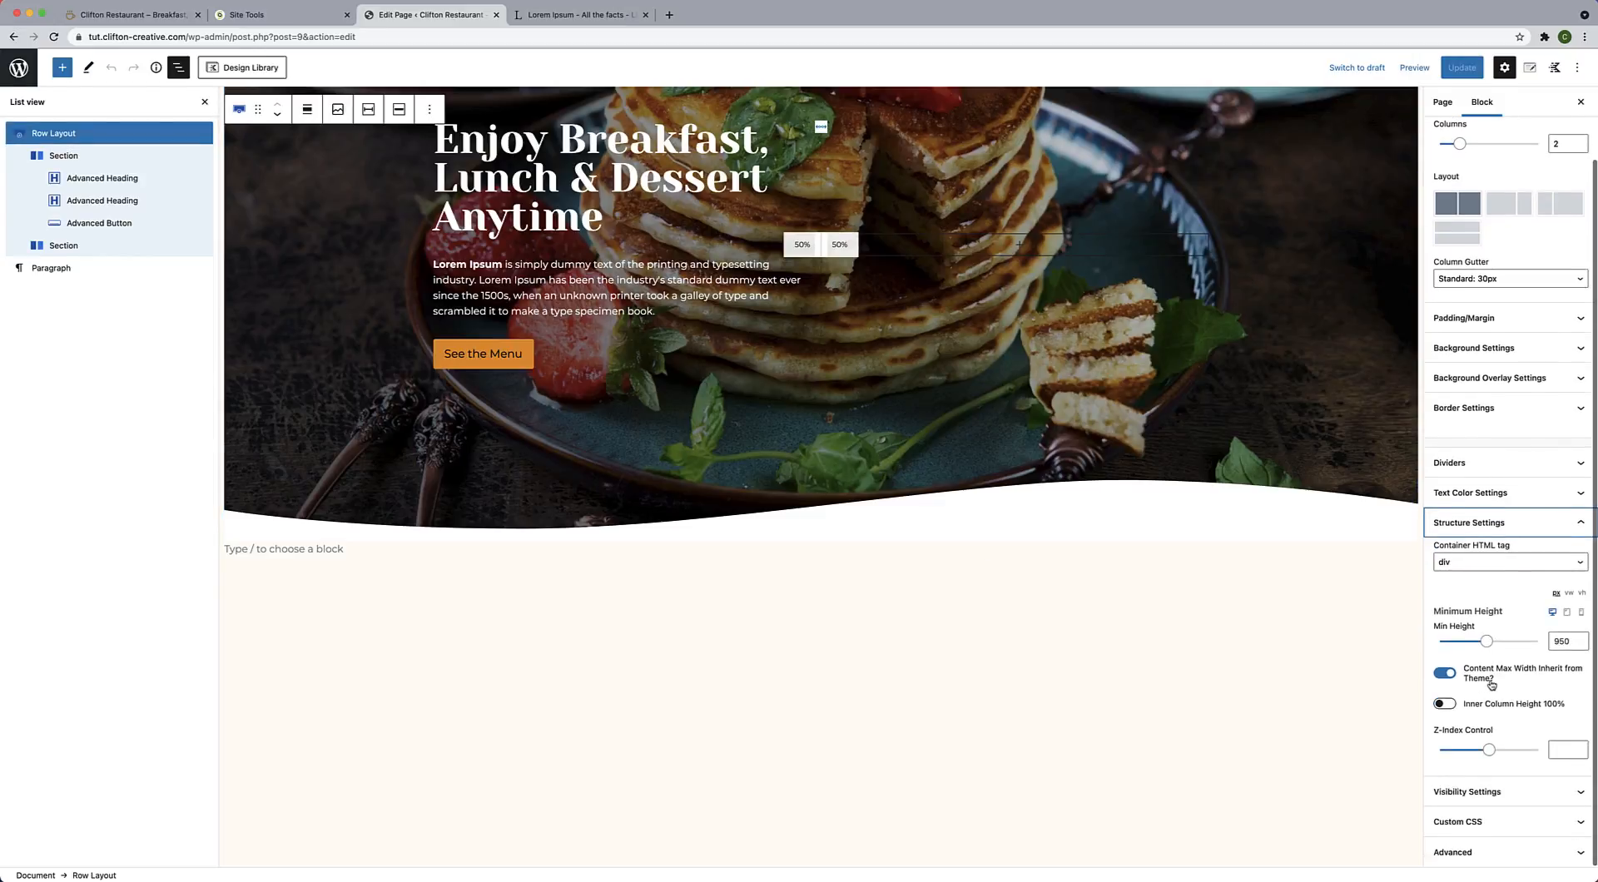
left_click(1501, 532)
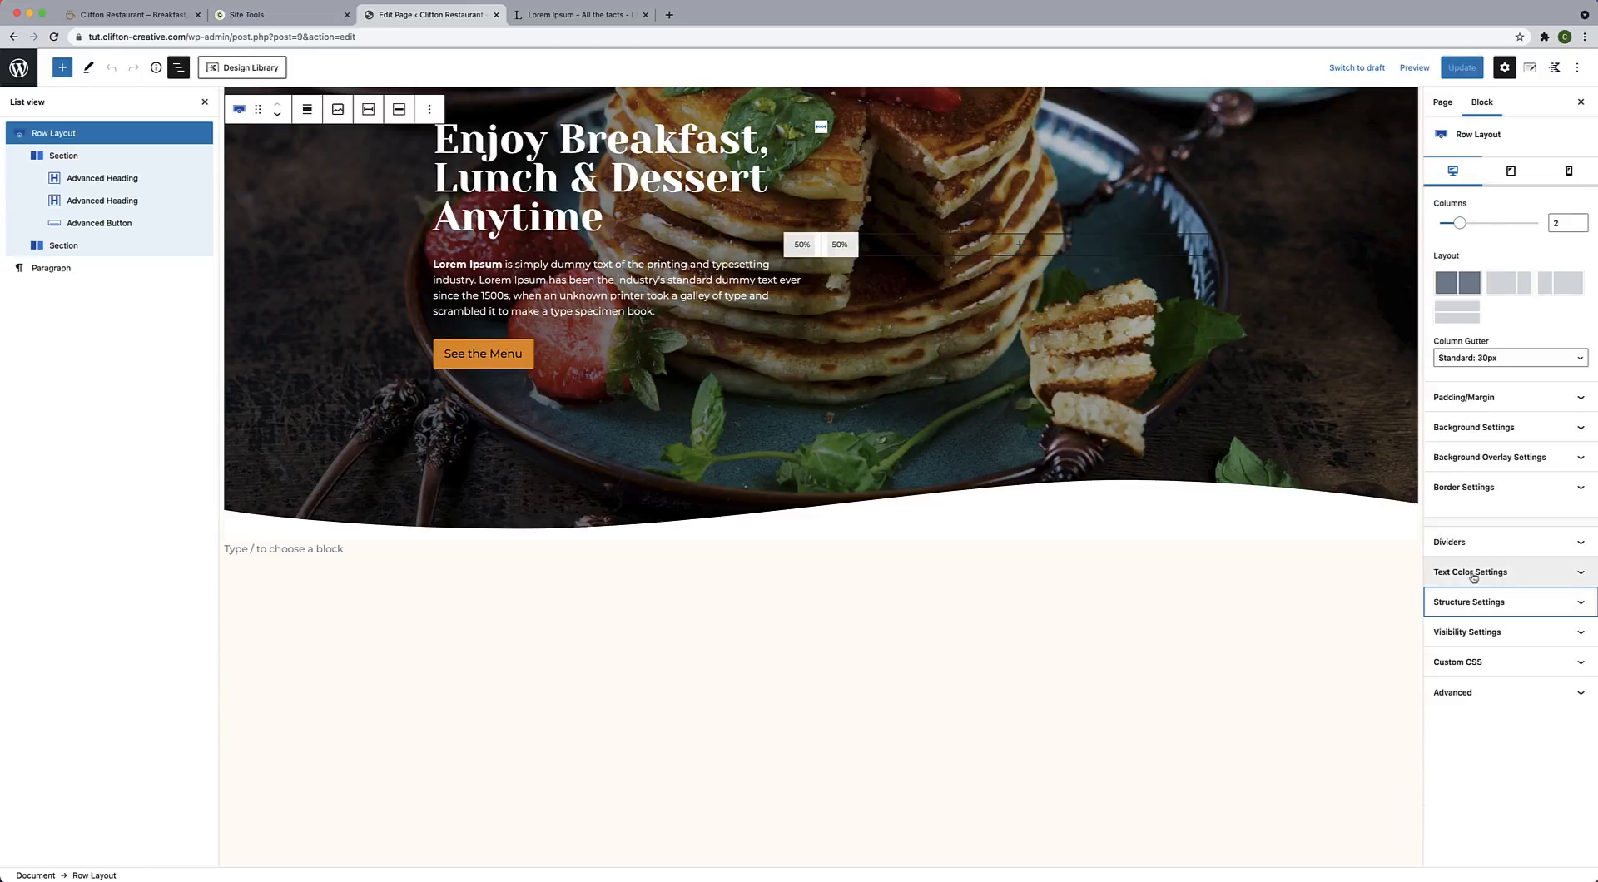
left_click(1492, 549)
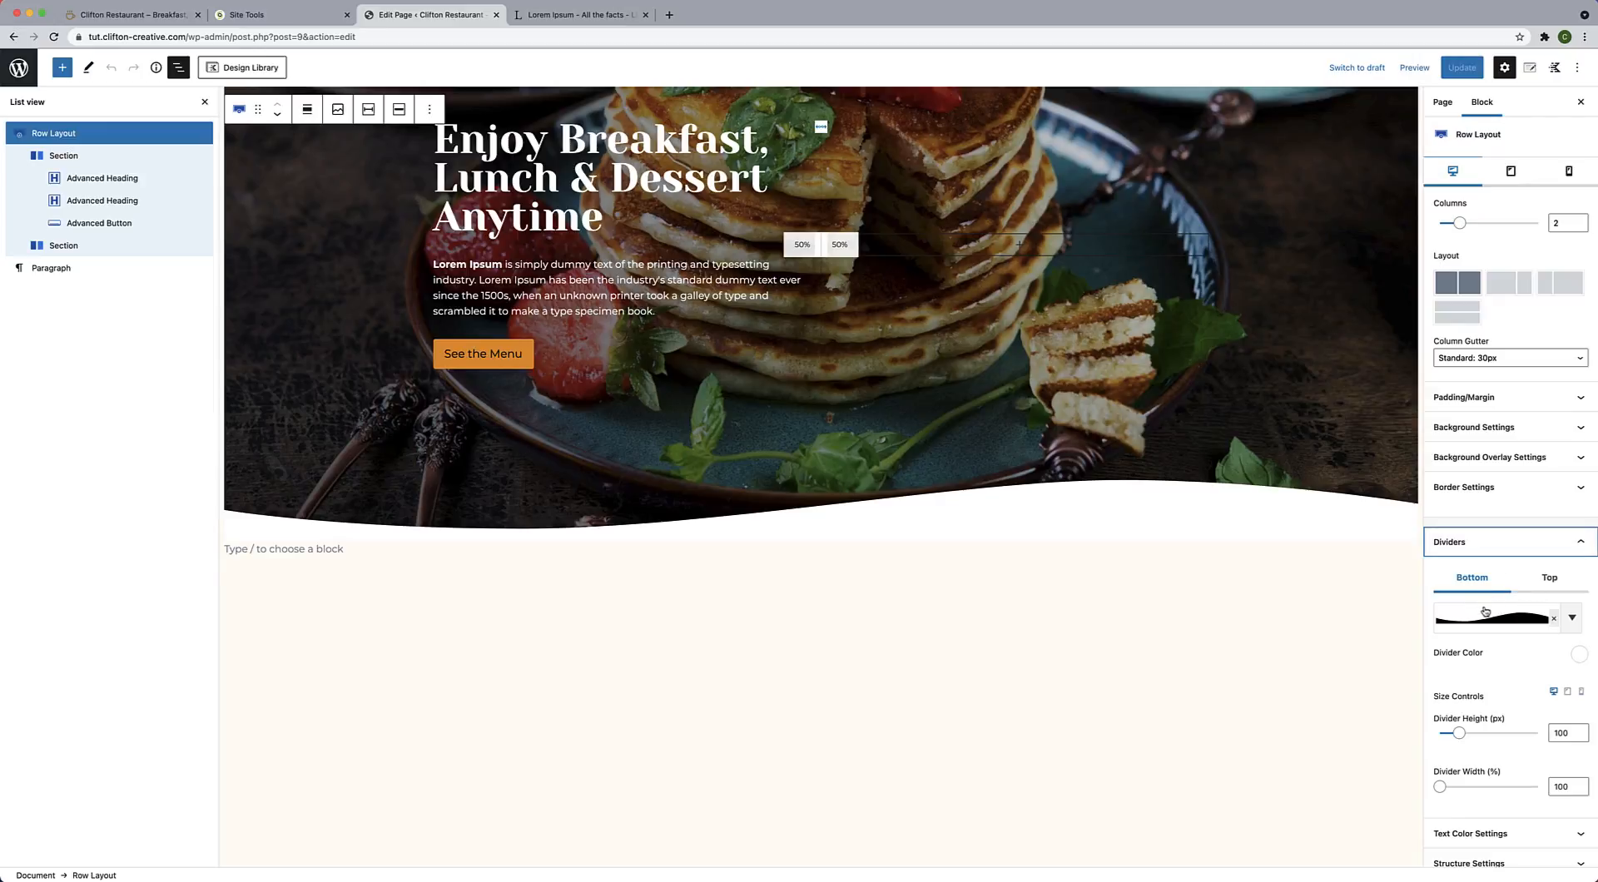
left_click(1581, 655)
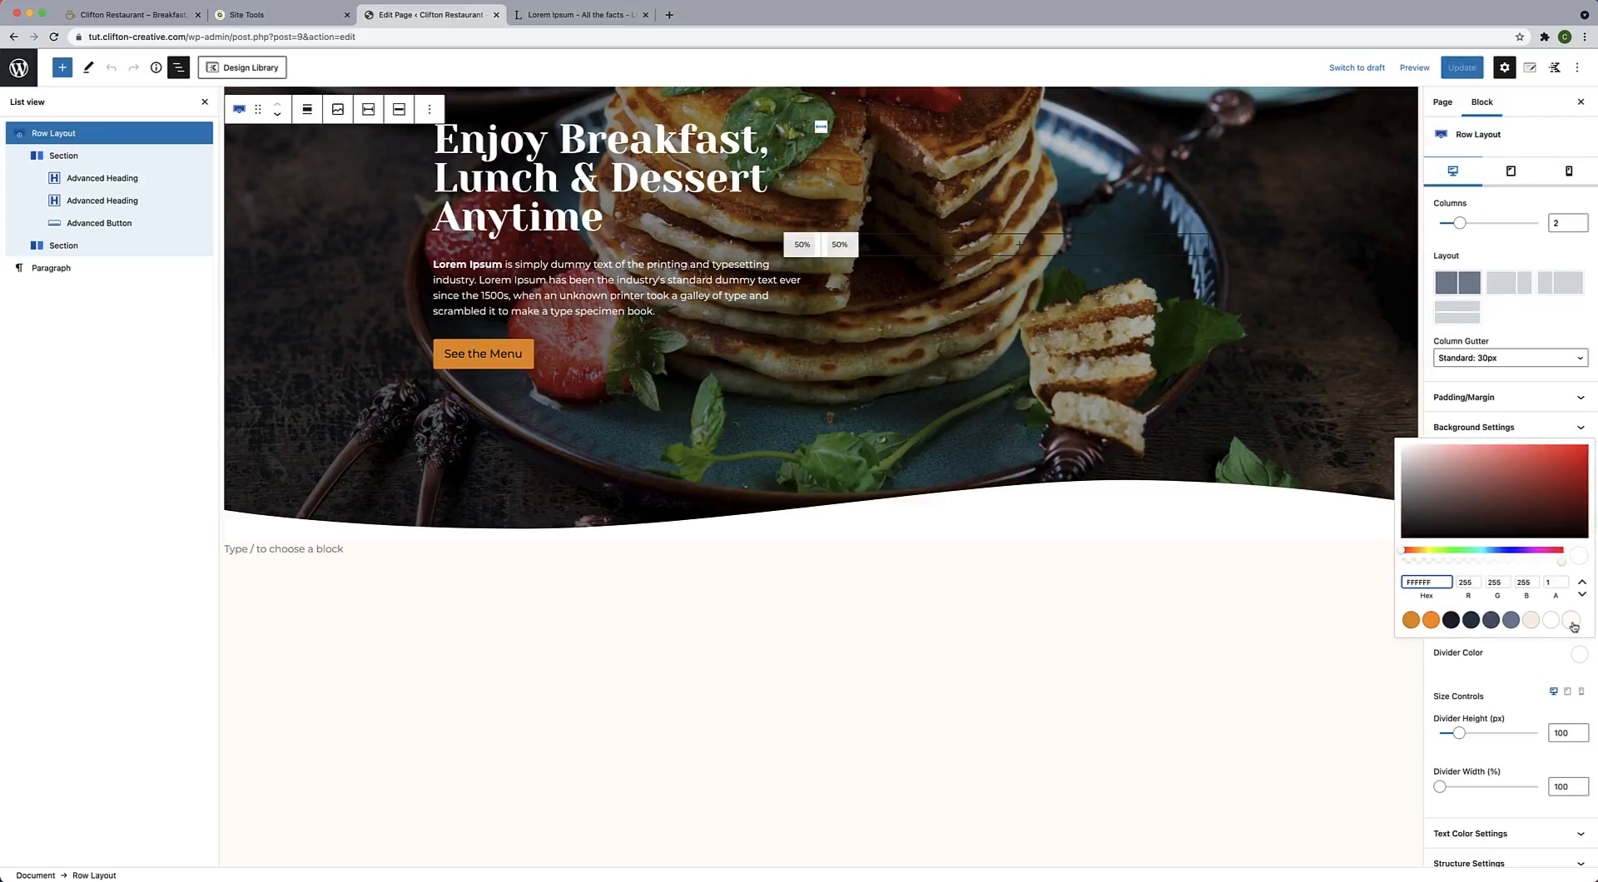
left_click(1572, 621)
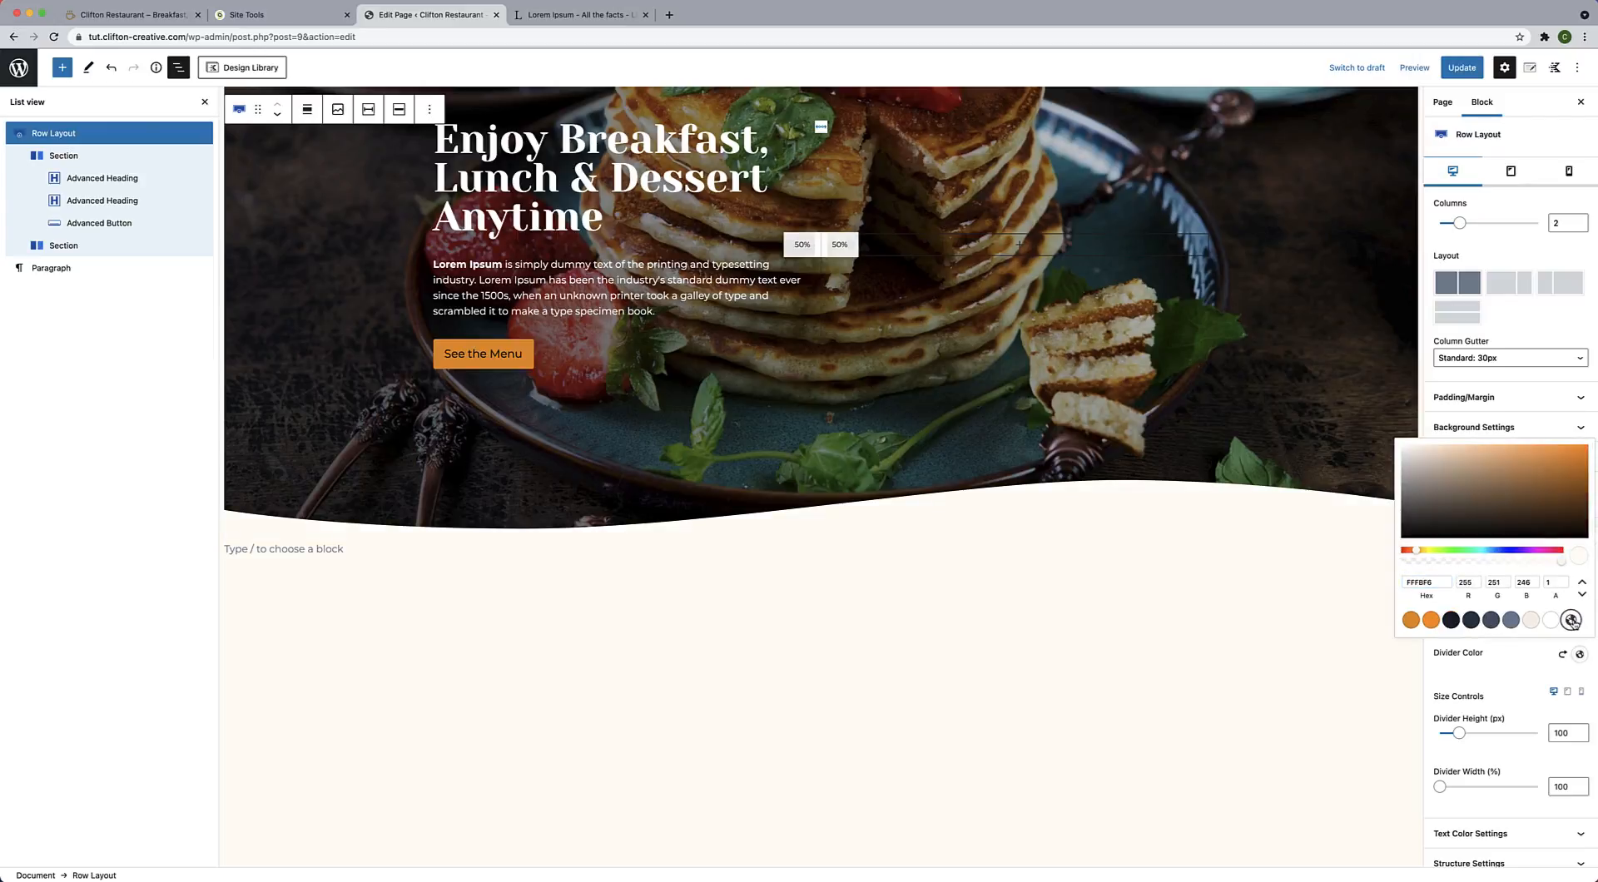
left_click(1485, 666)
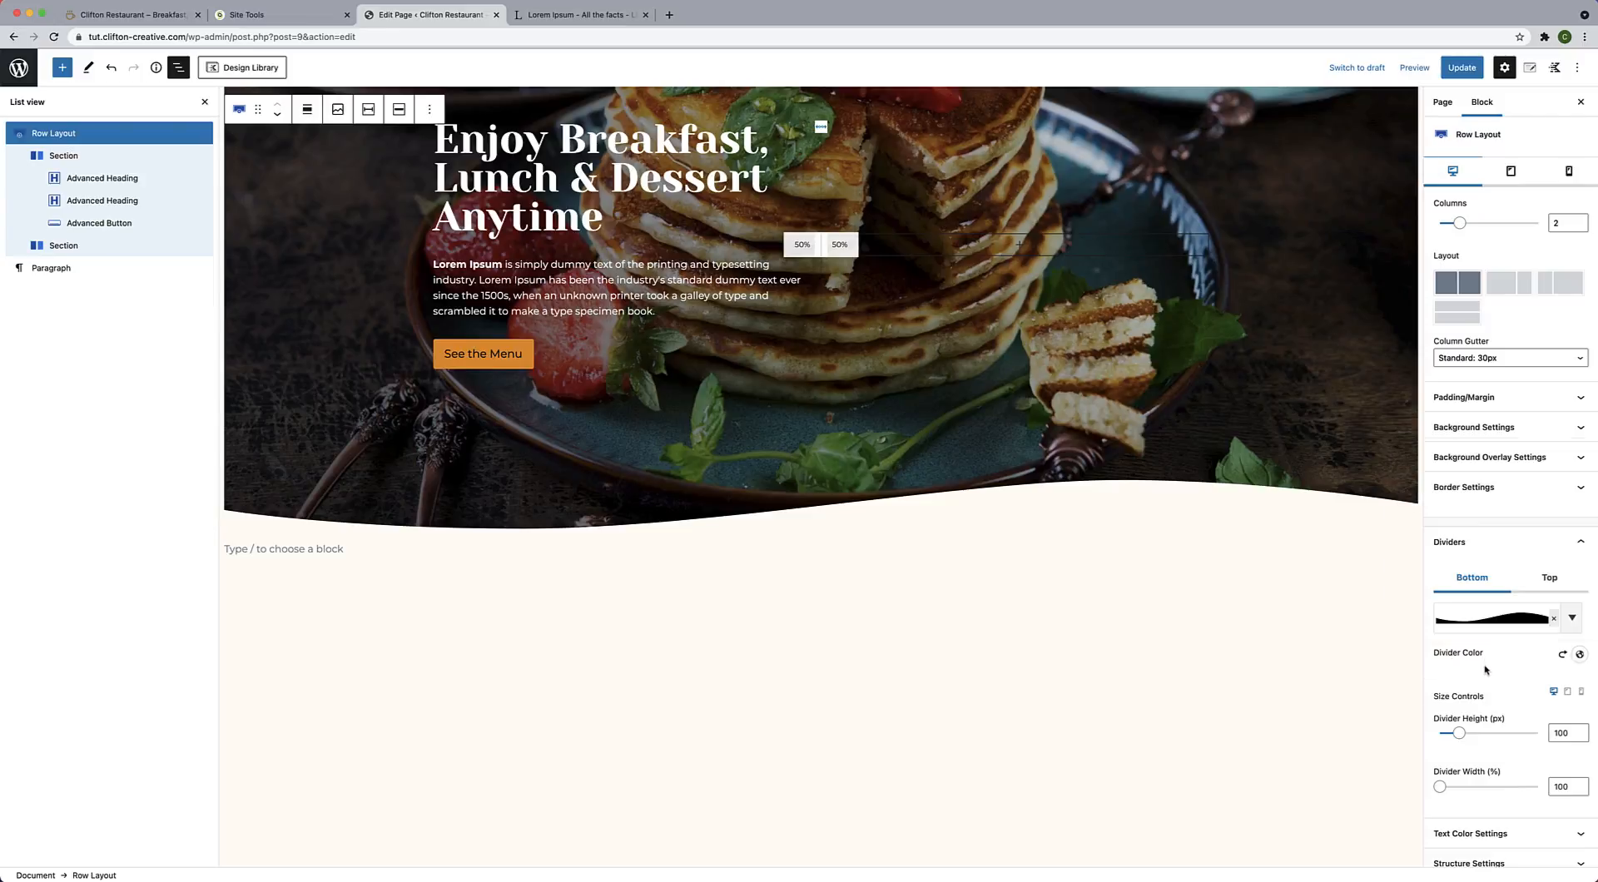
Change the hero row's bottom divider to the mirrored wave shape that rises on the left and dips on the right.
left_click(1572, 622)
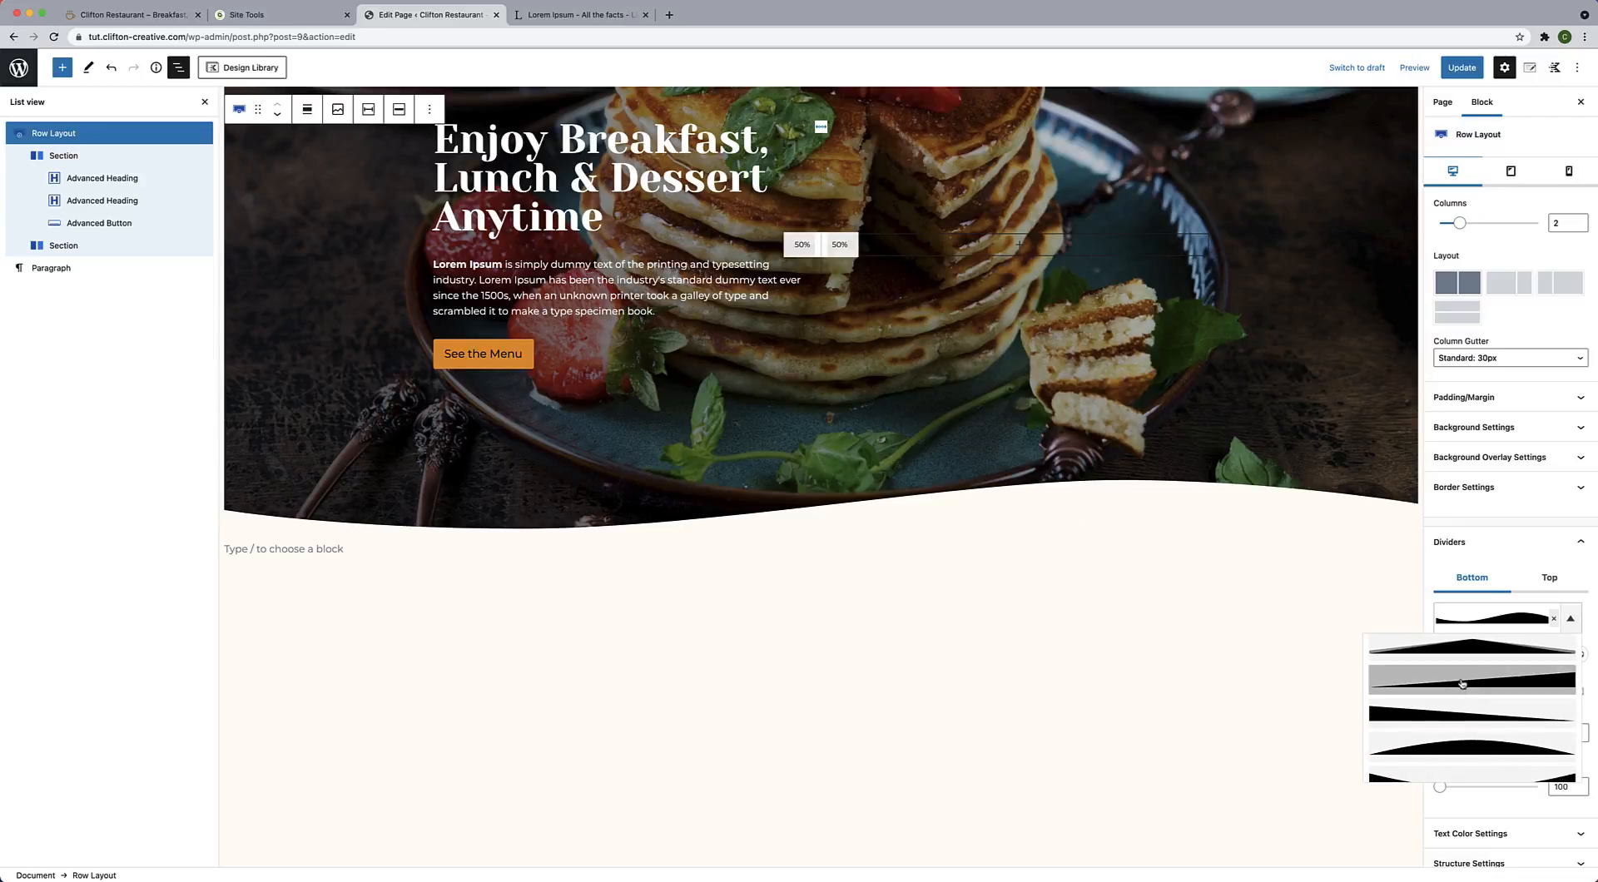
scroll(1463, 683, "down", 6)
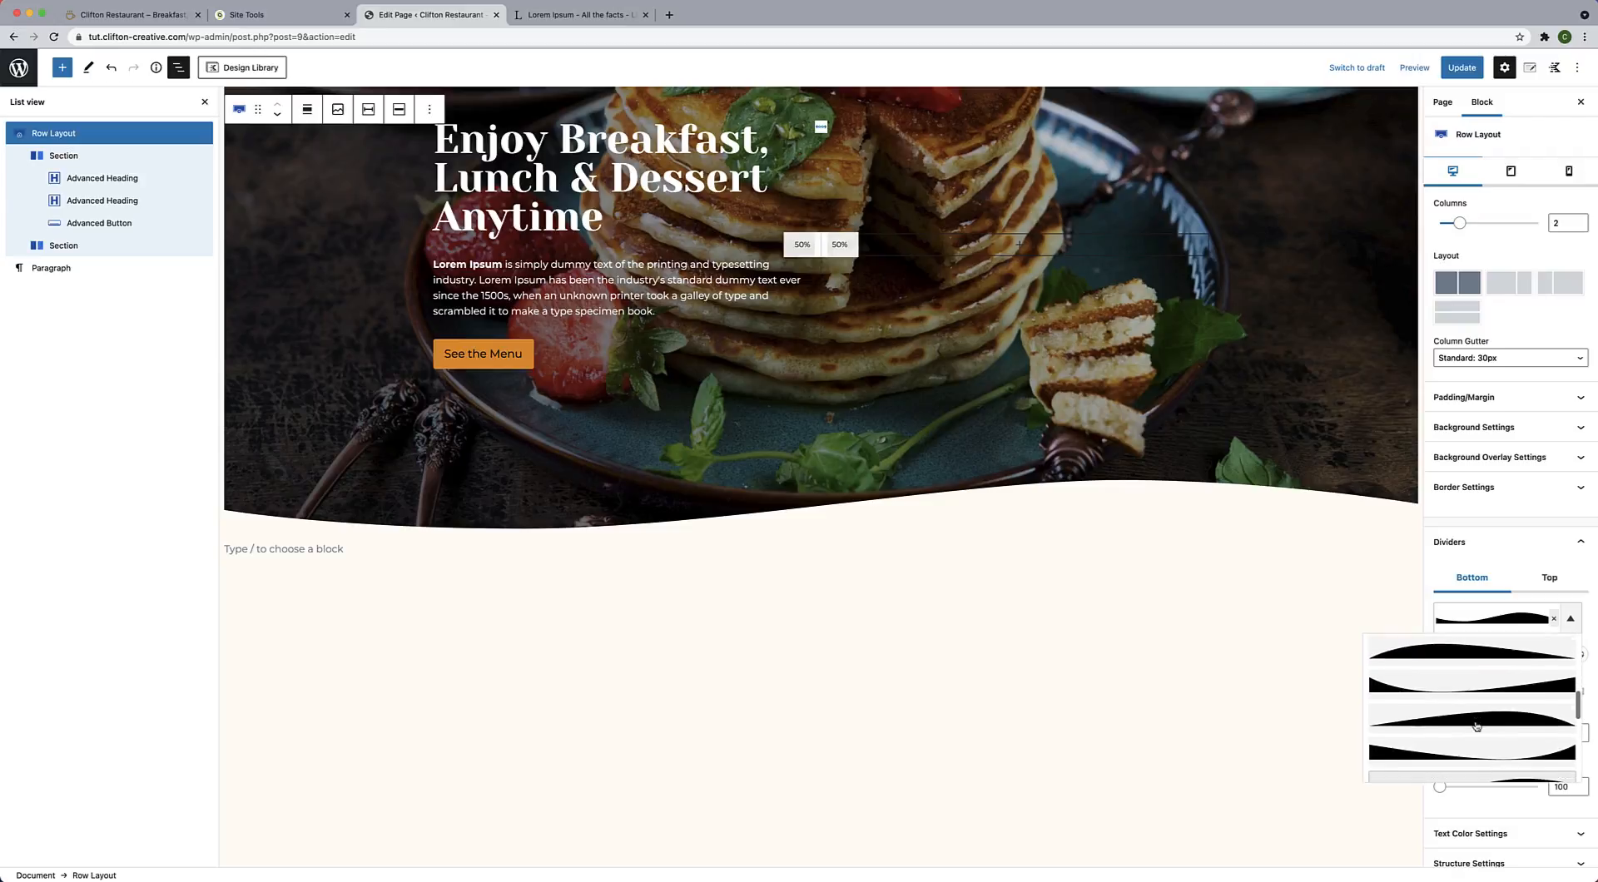
scroll(1475, 726, "down", 6)
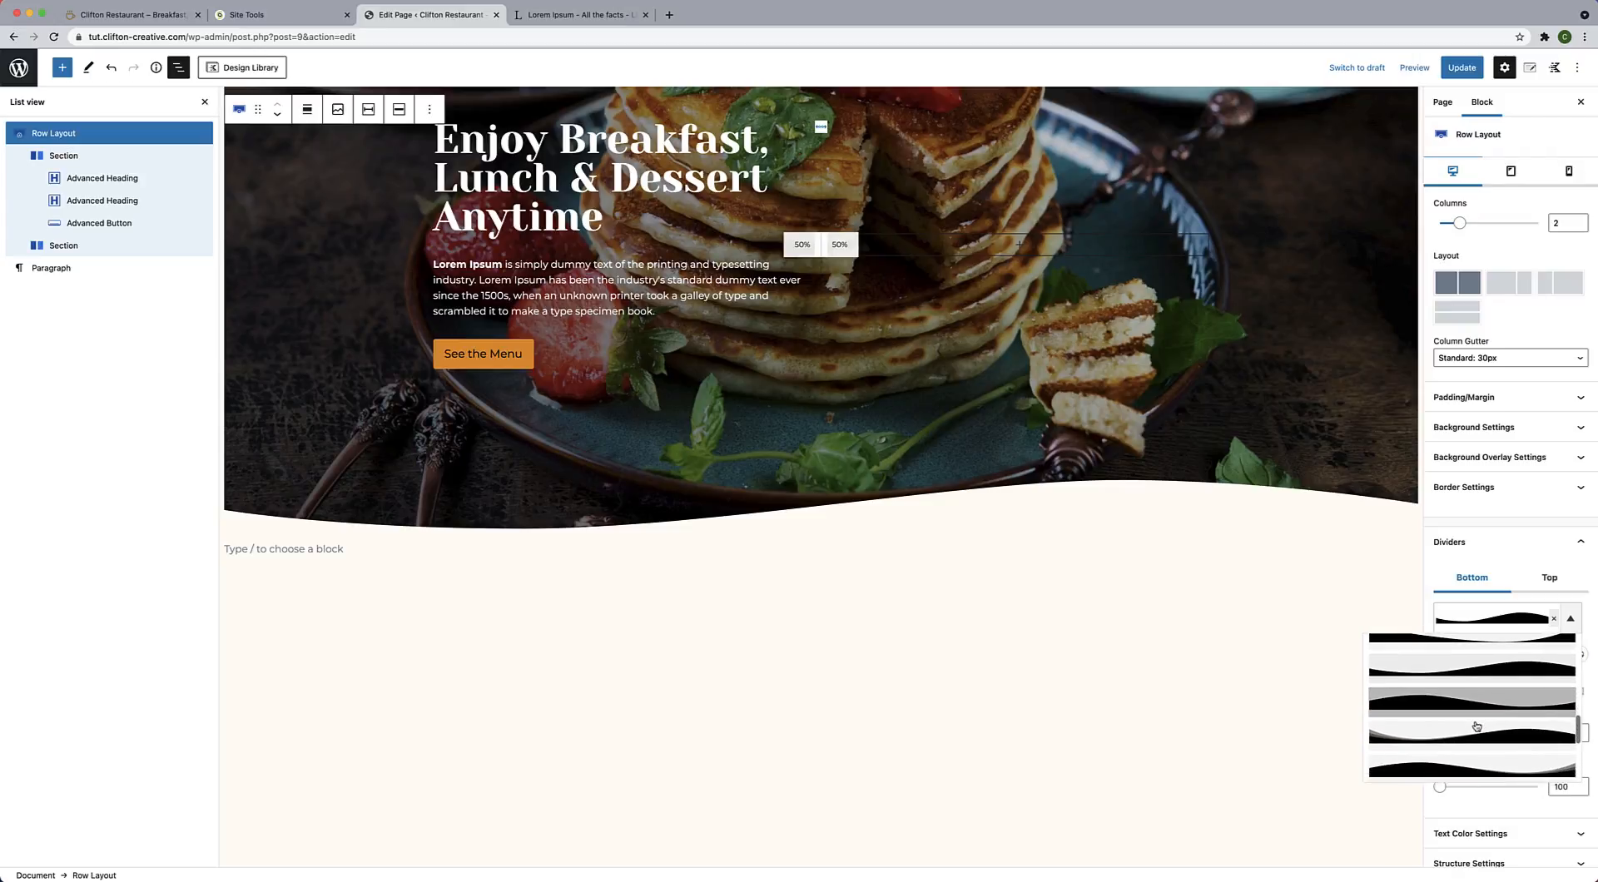
left_click(1461, 710)
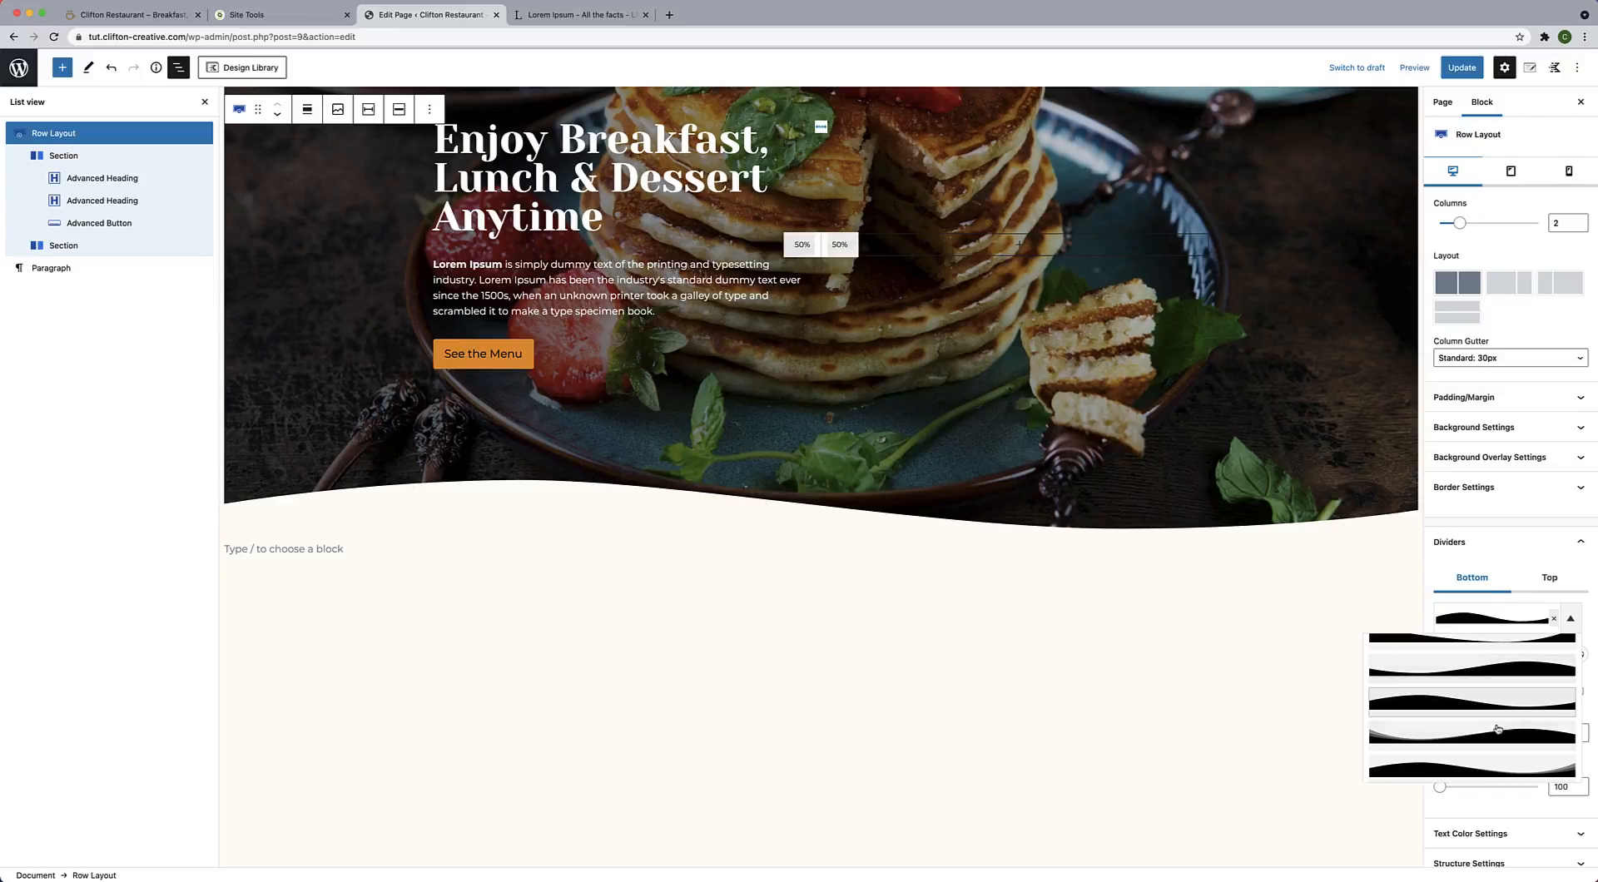
left_click(1501, 808)
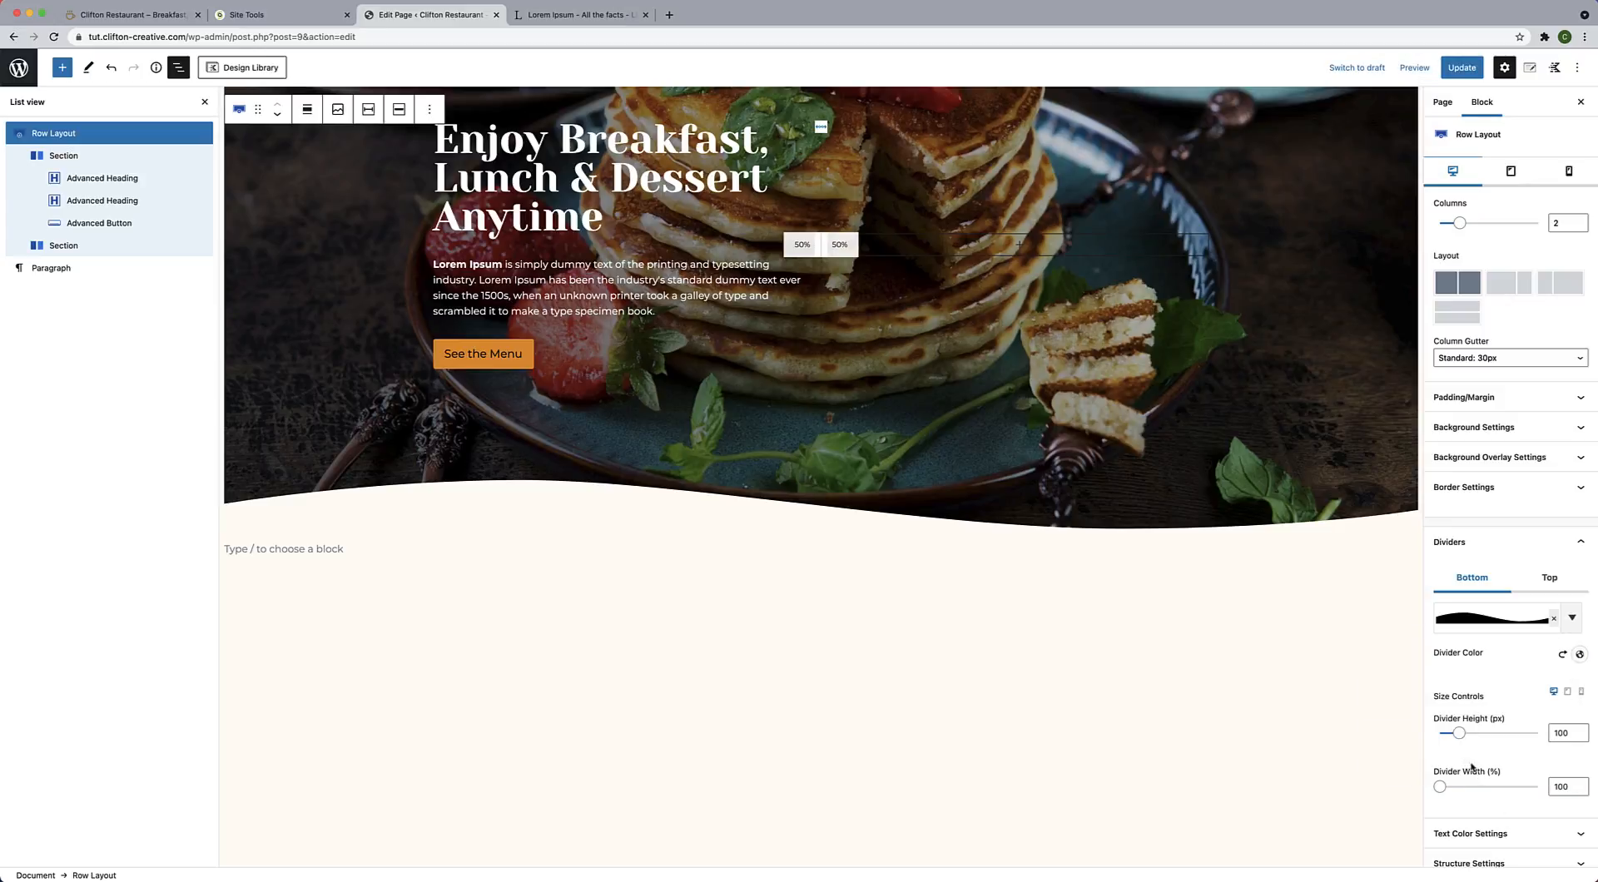
Set the hero row's bottom divider height to 160 px.
left_click(1561, 733)
key("BackSpace")
type("6")
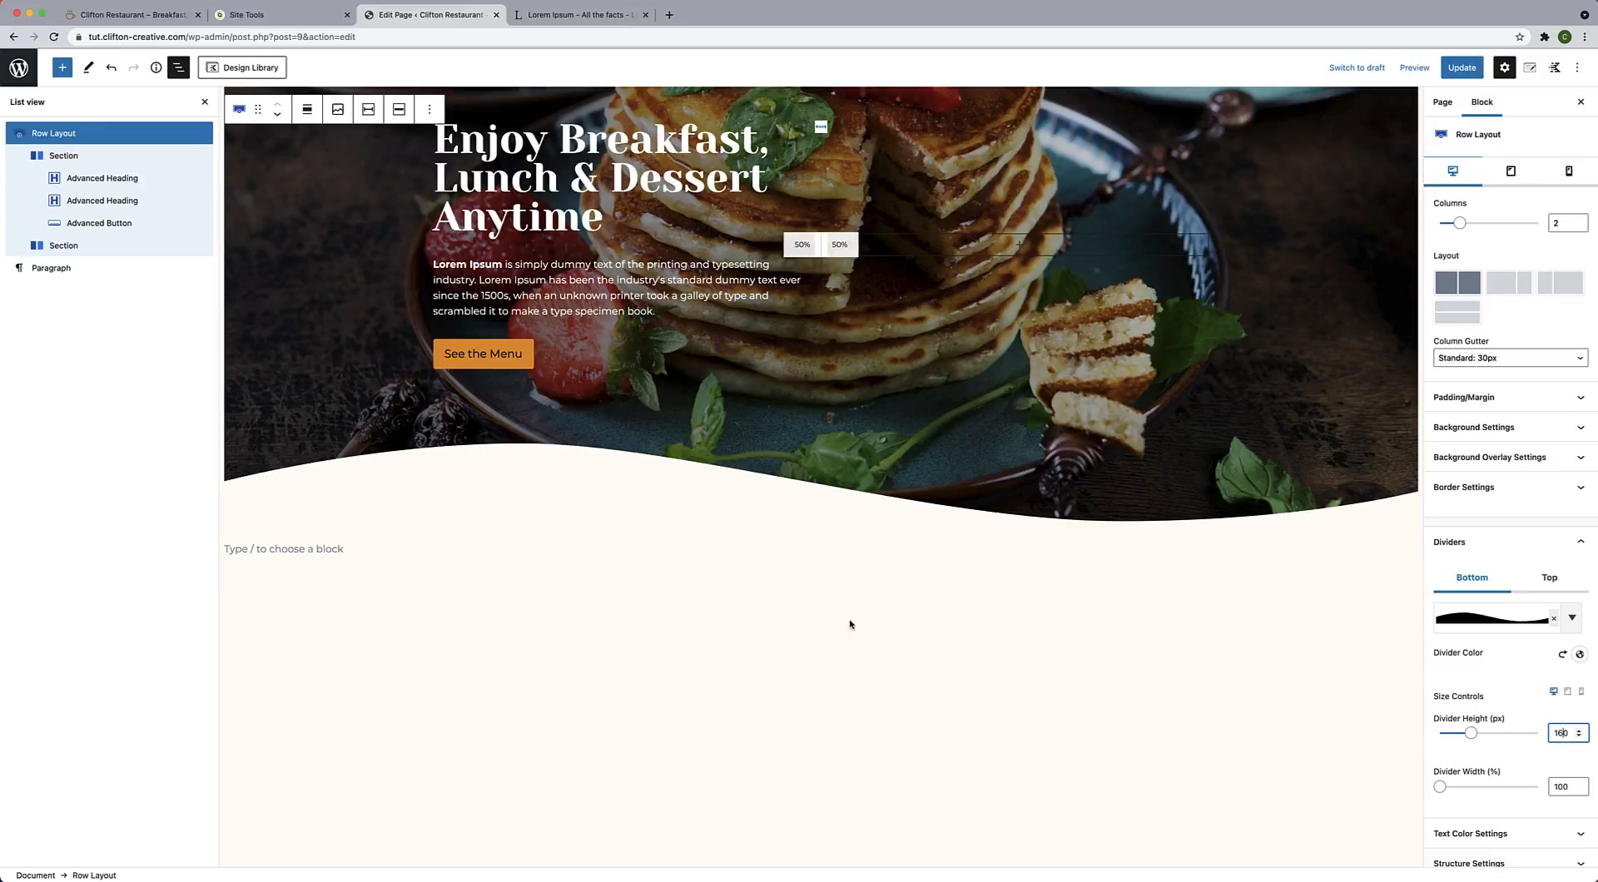
scroll(741, 594, "up", 2)
scroll(741, 594, "up", 3)
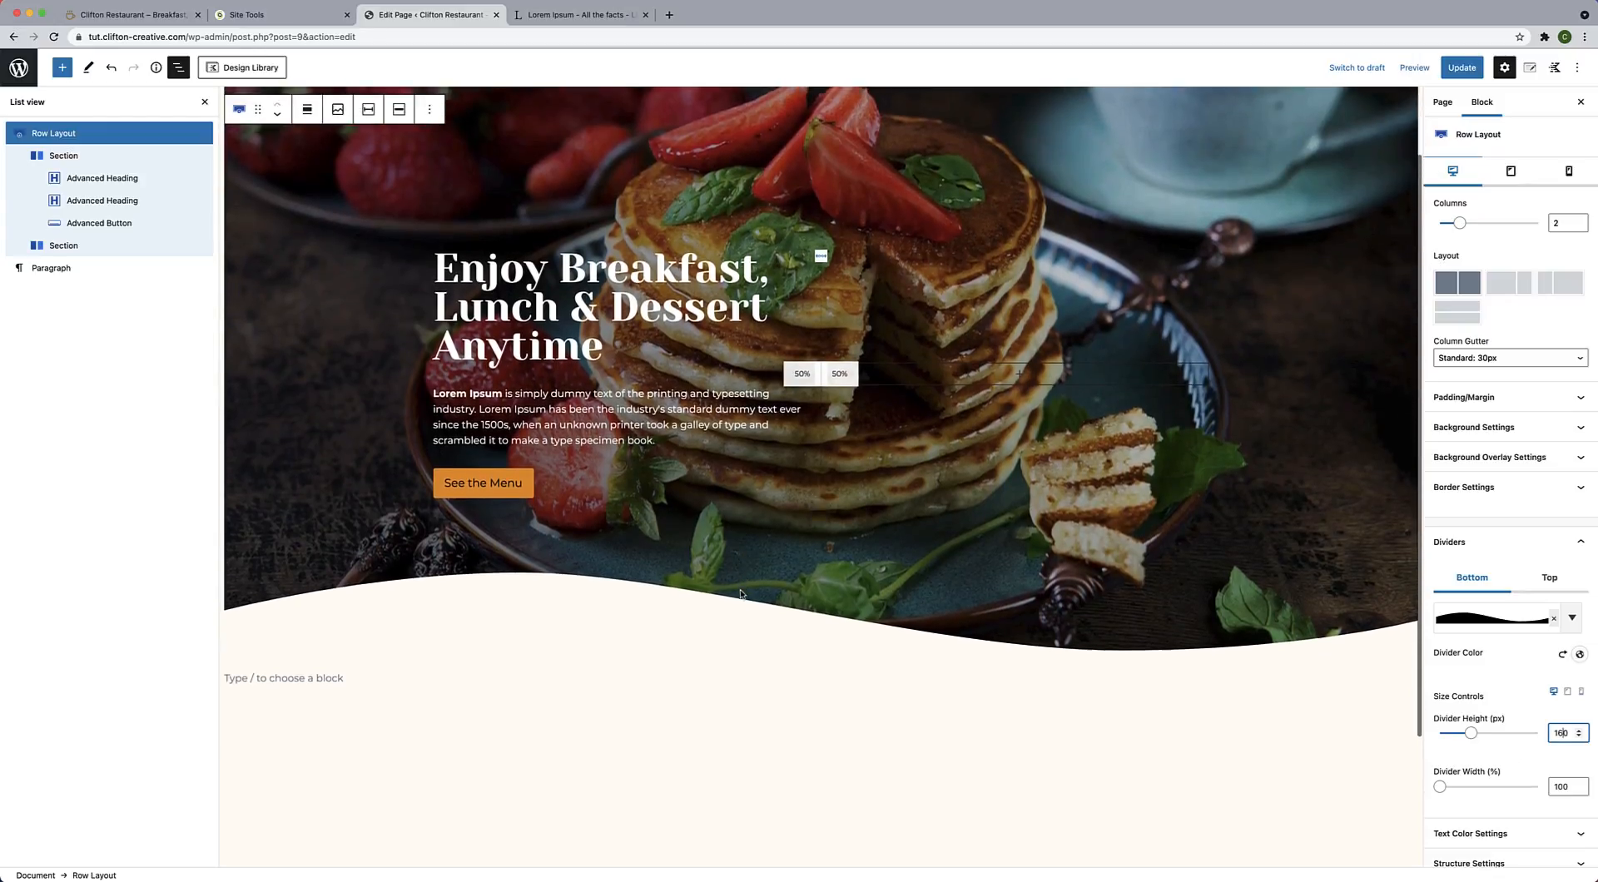
Add a document icon, found by searching the icons for "doc", to the See the Menu button.
left_click(547, 468)
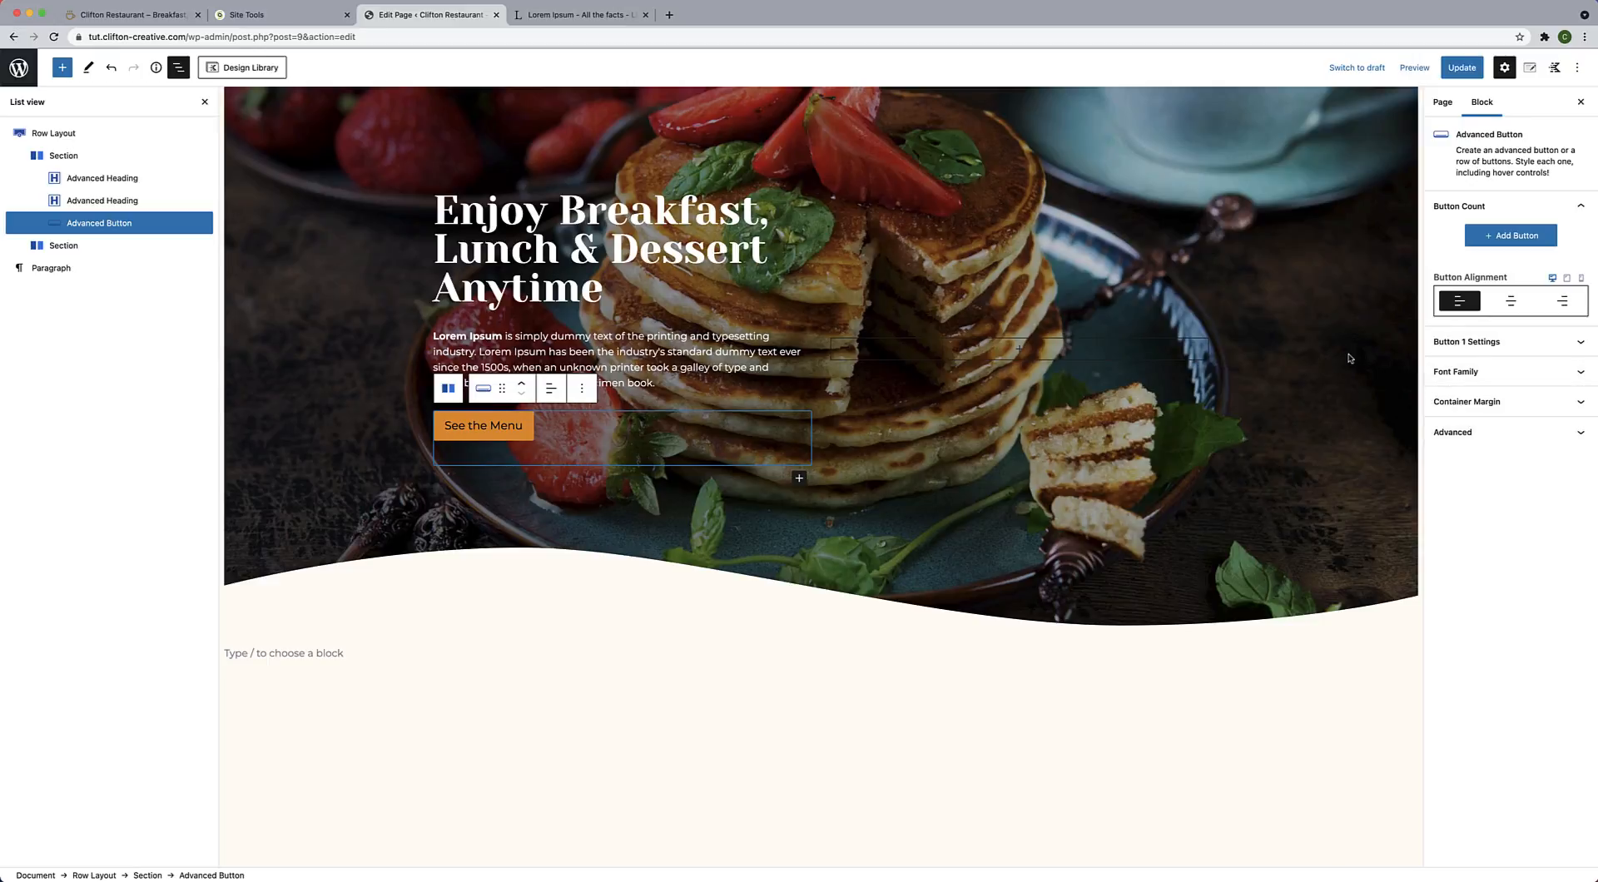
left_click(1559, 354)
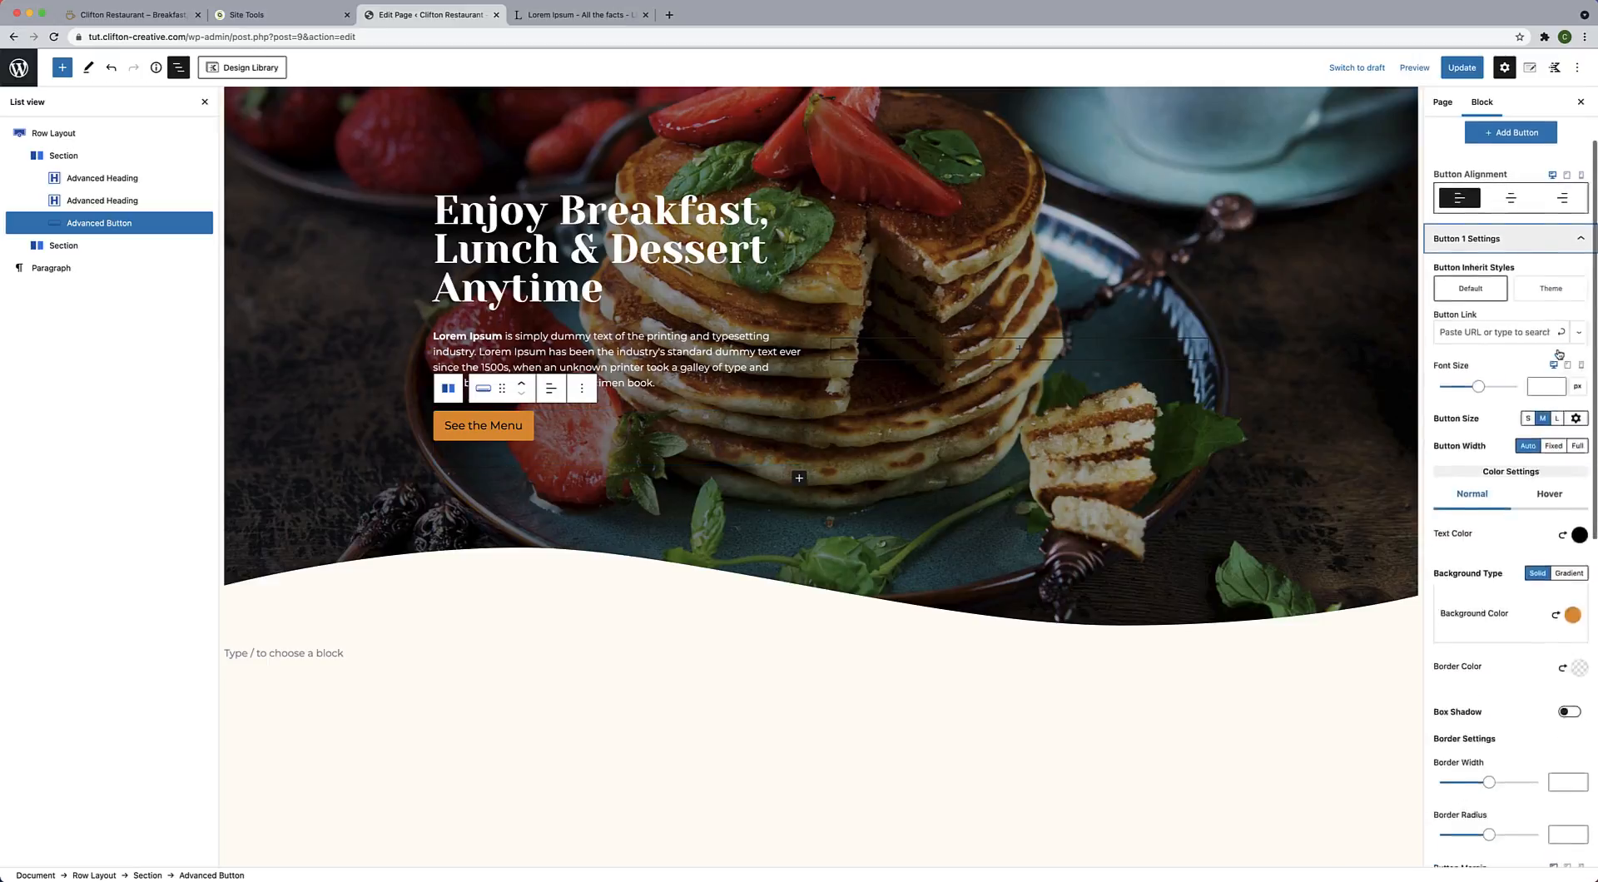
scroll(1548, 333, "down", 3)
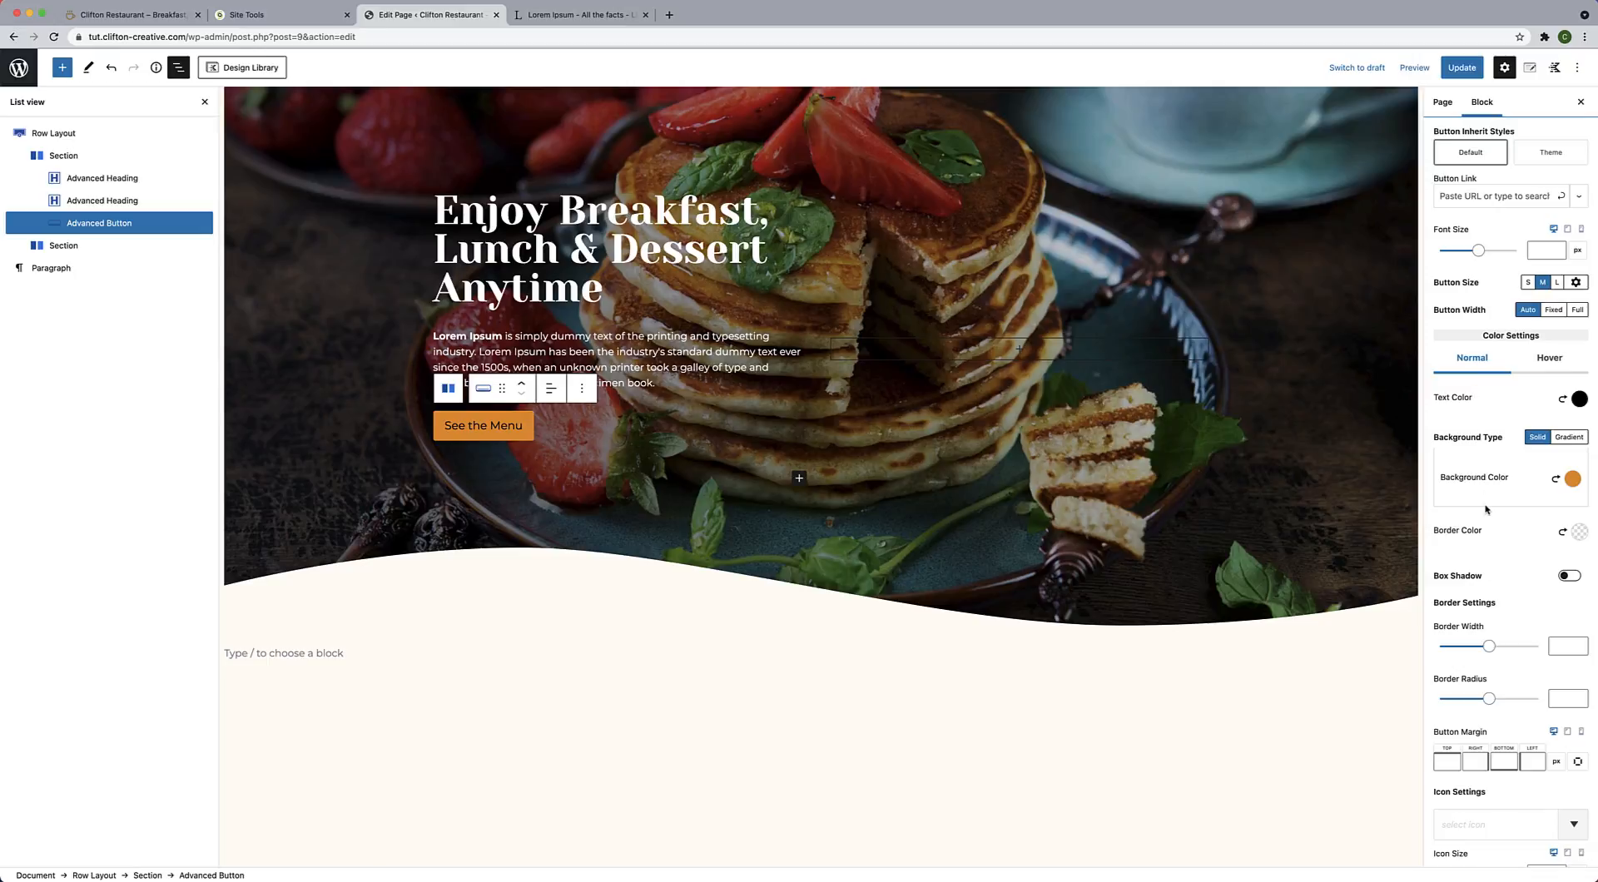
scroll(1487, 511, "down", 5)
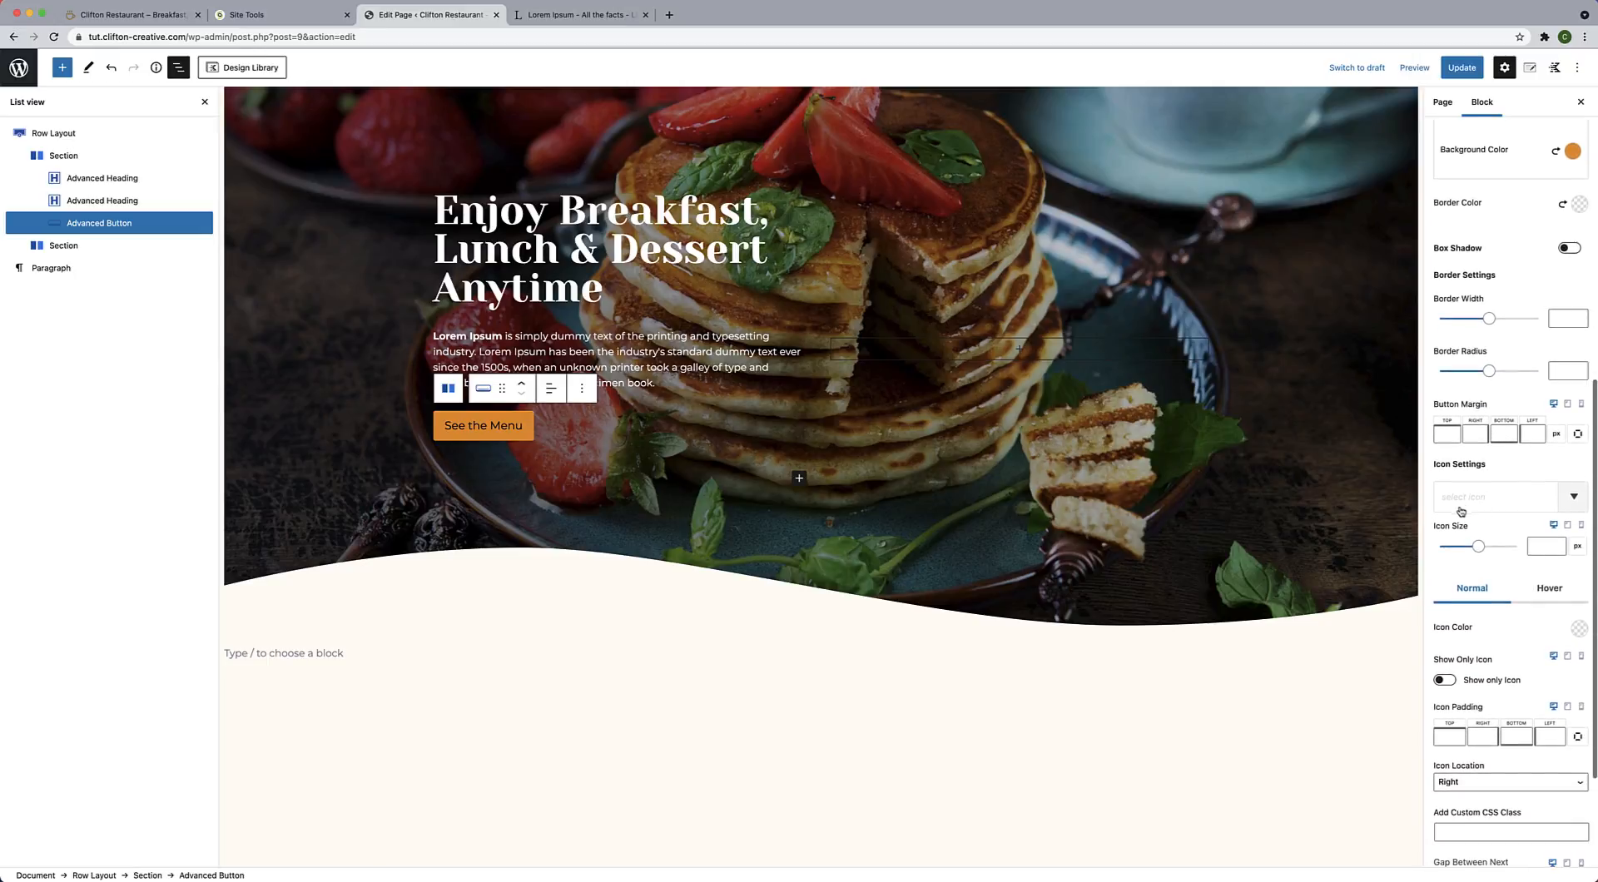
left_click(1501, 504)
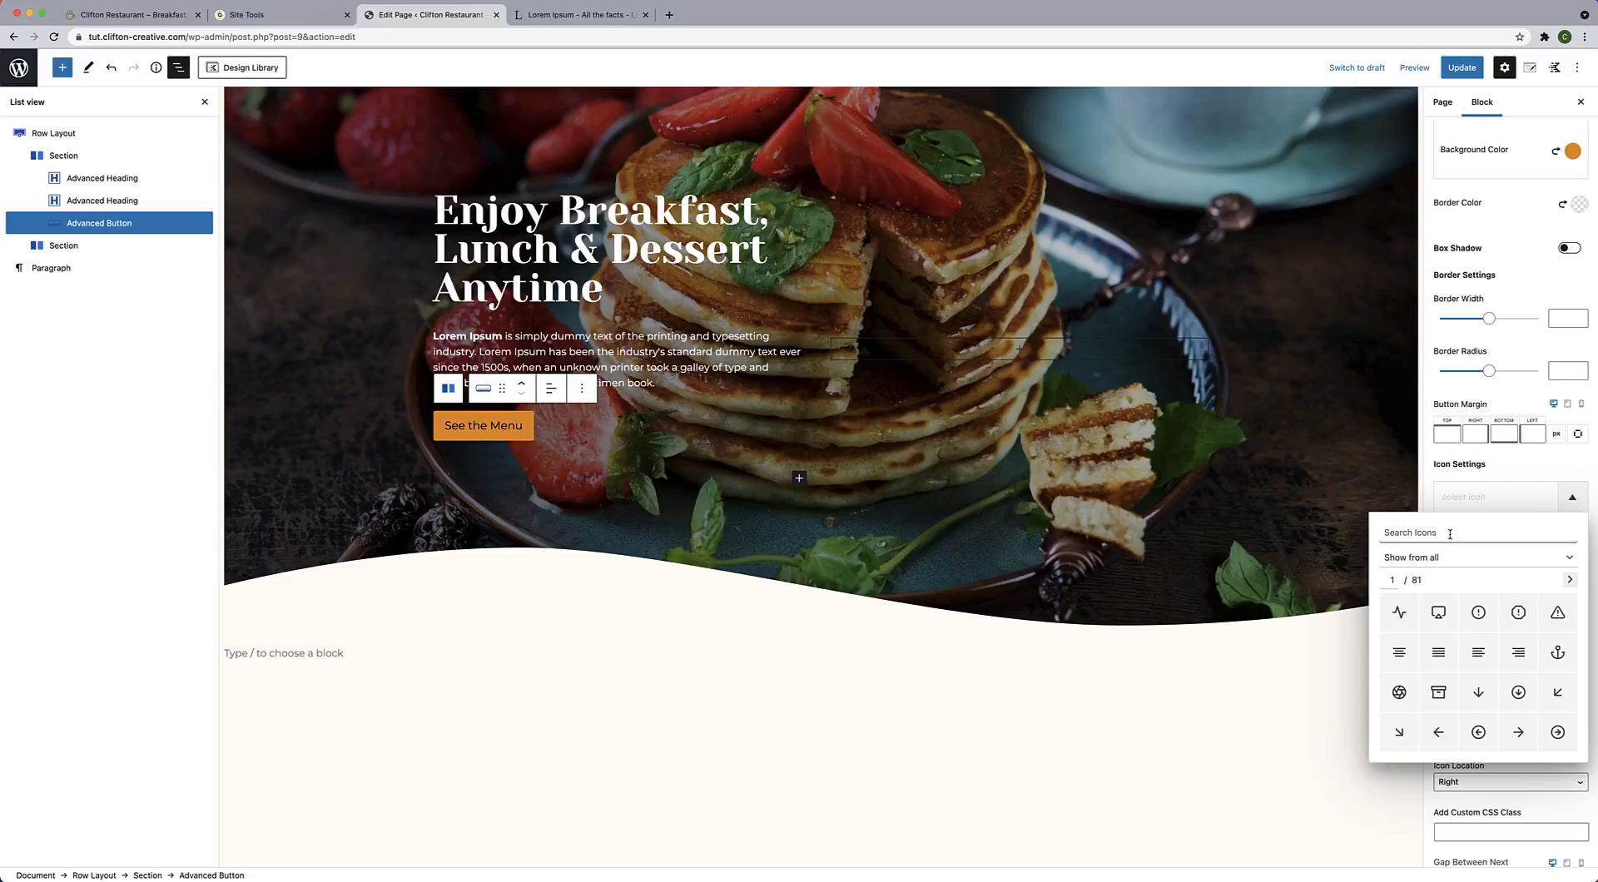
left_click(1450, 535)
type("doc")
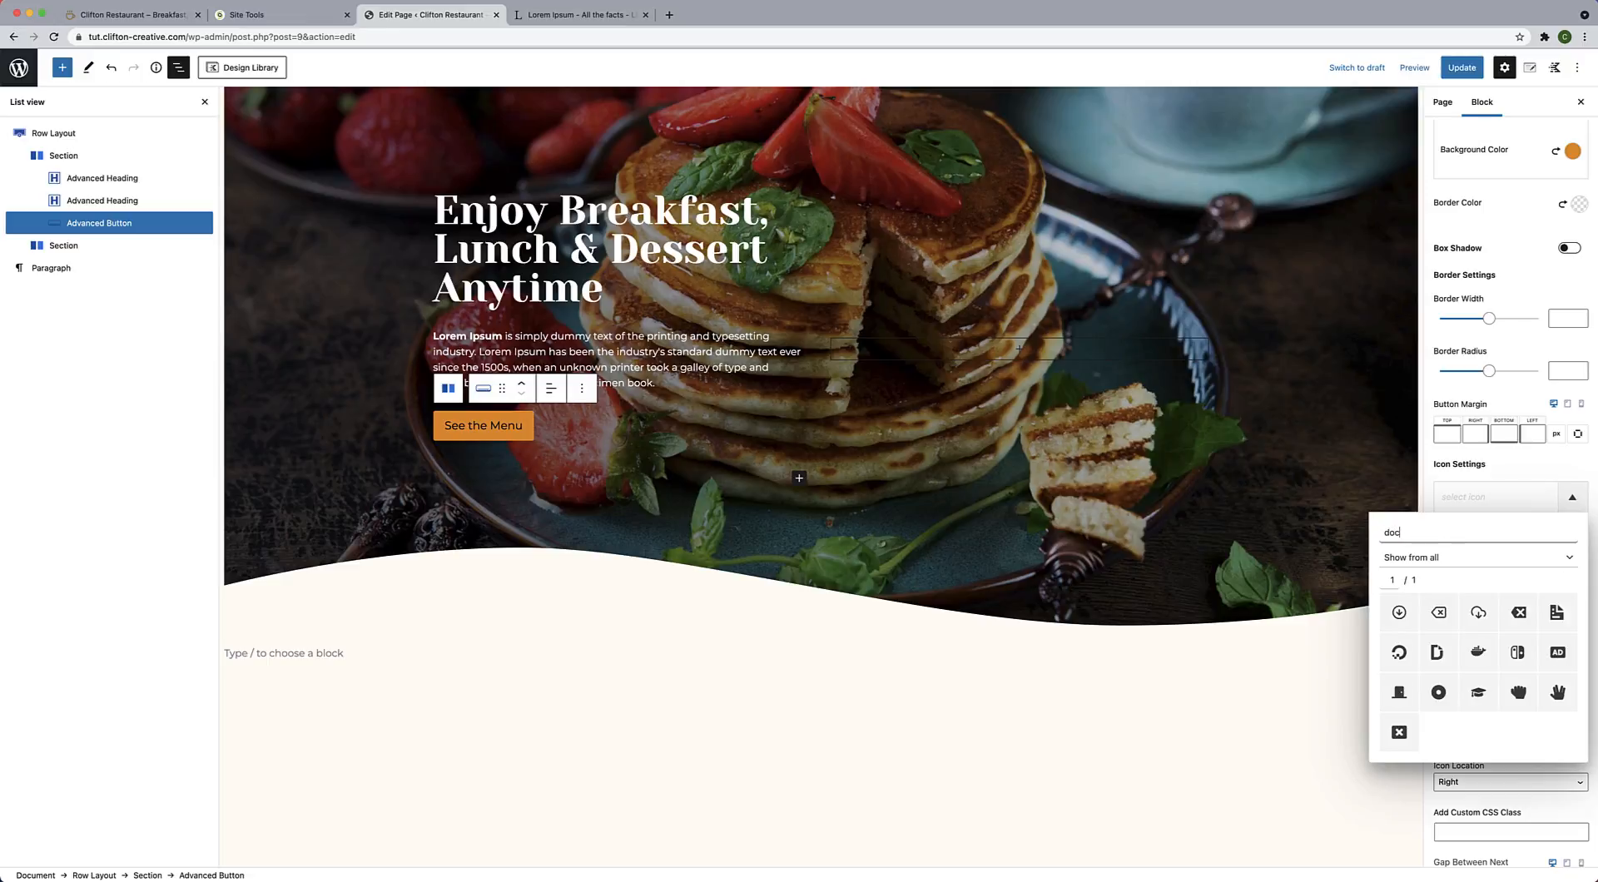
left_click(1556, 614)
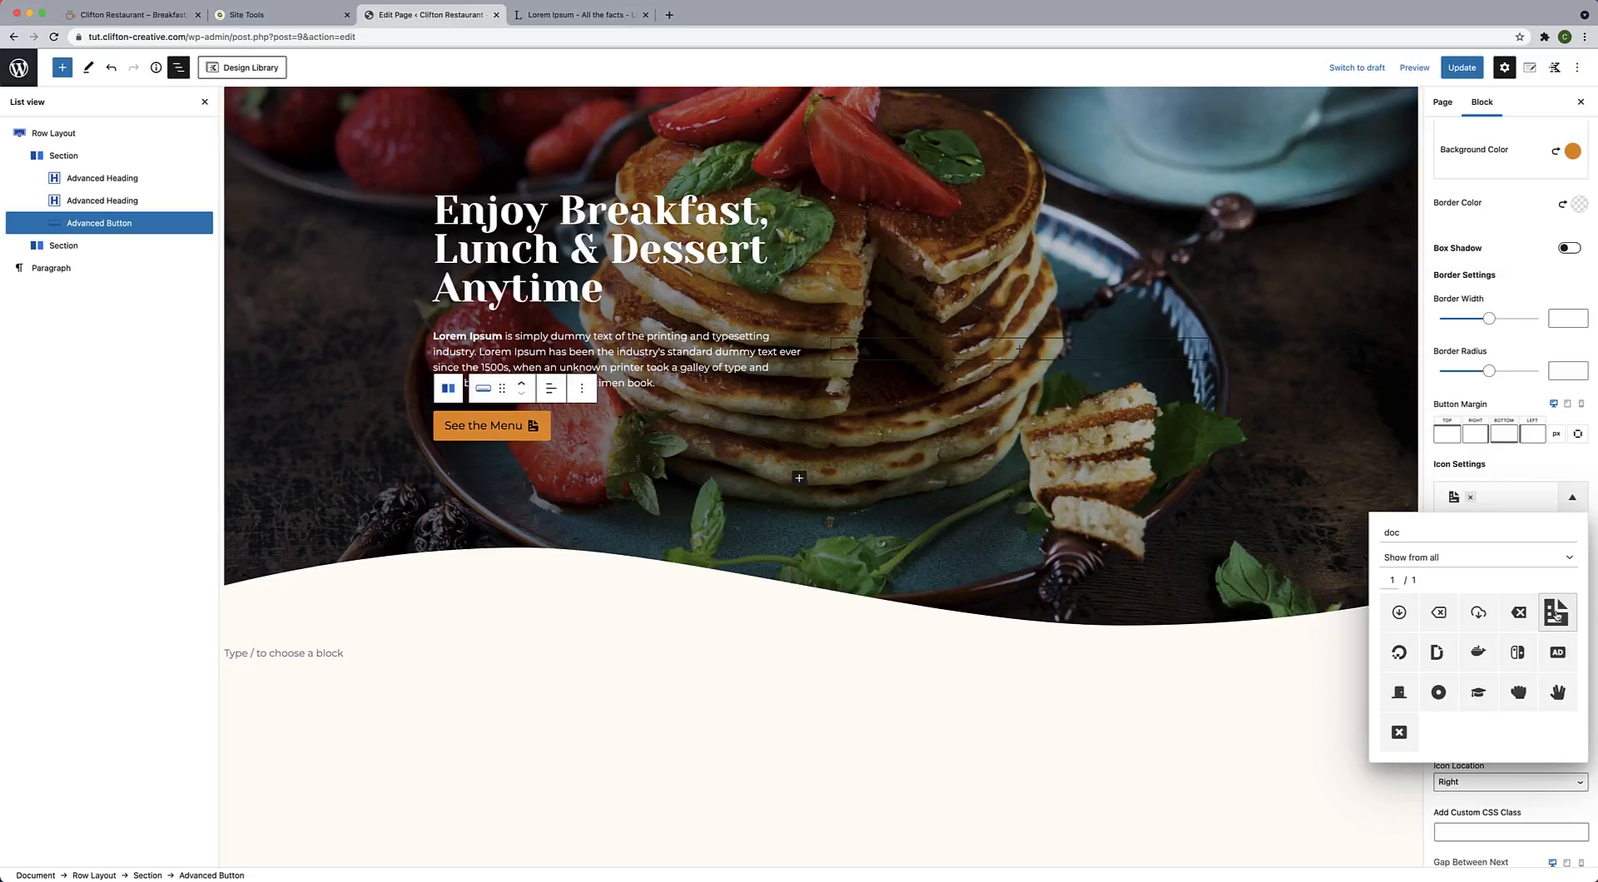
left_click(1503, 472)
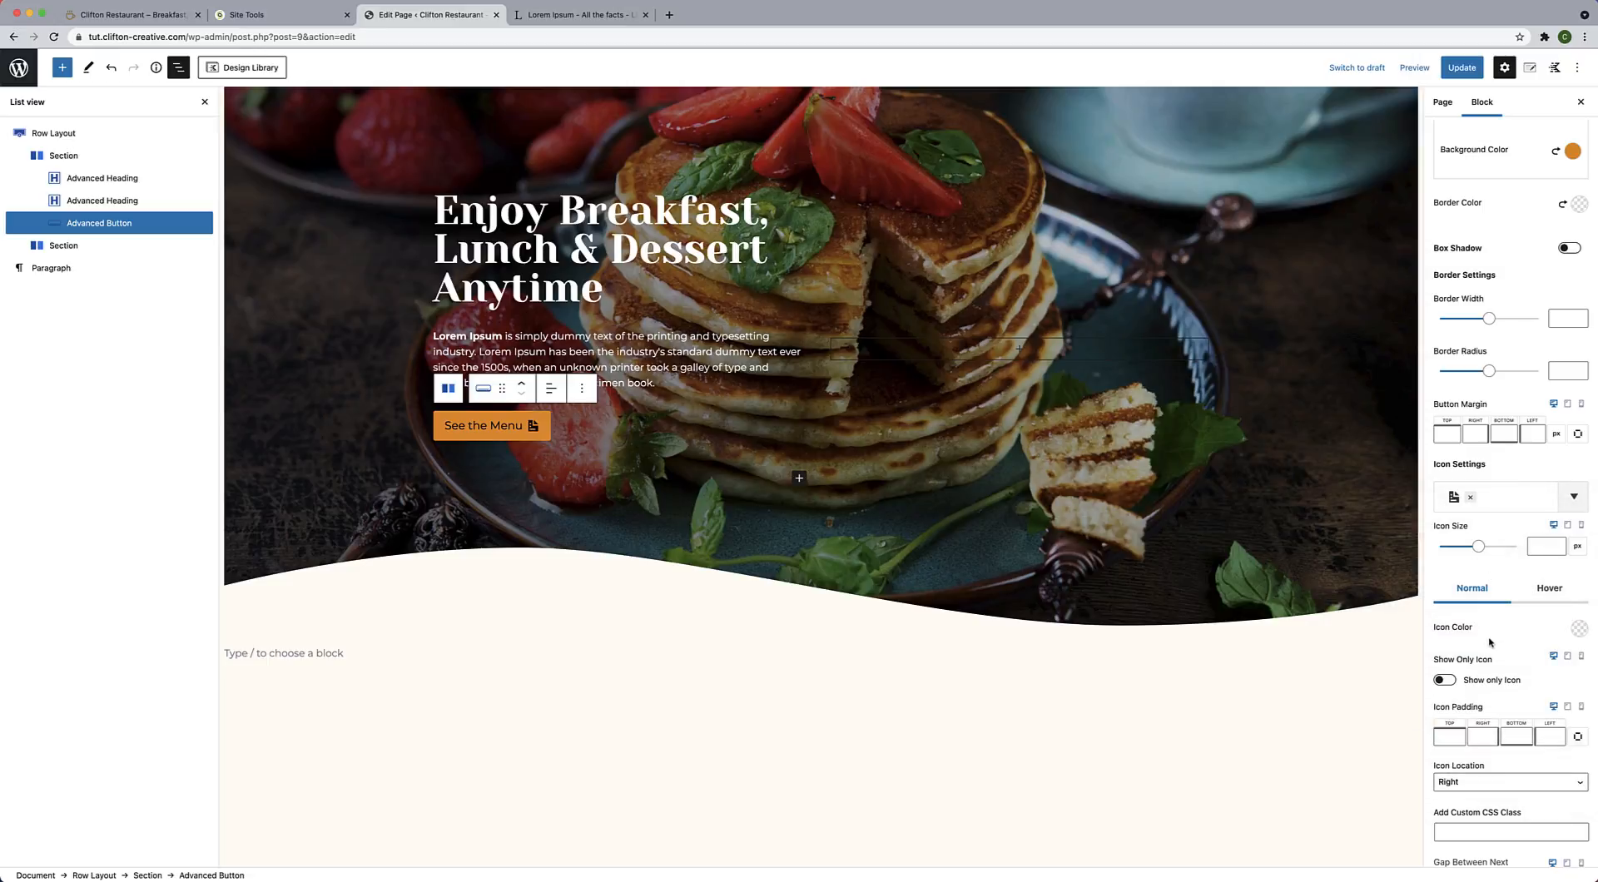
Set the icon location of the See the Menu button to Left.
scroll(1490, 643, "down", 1)
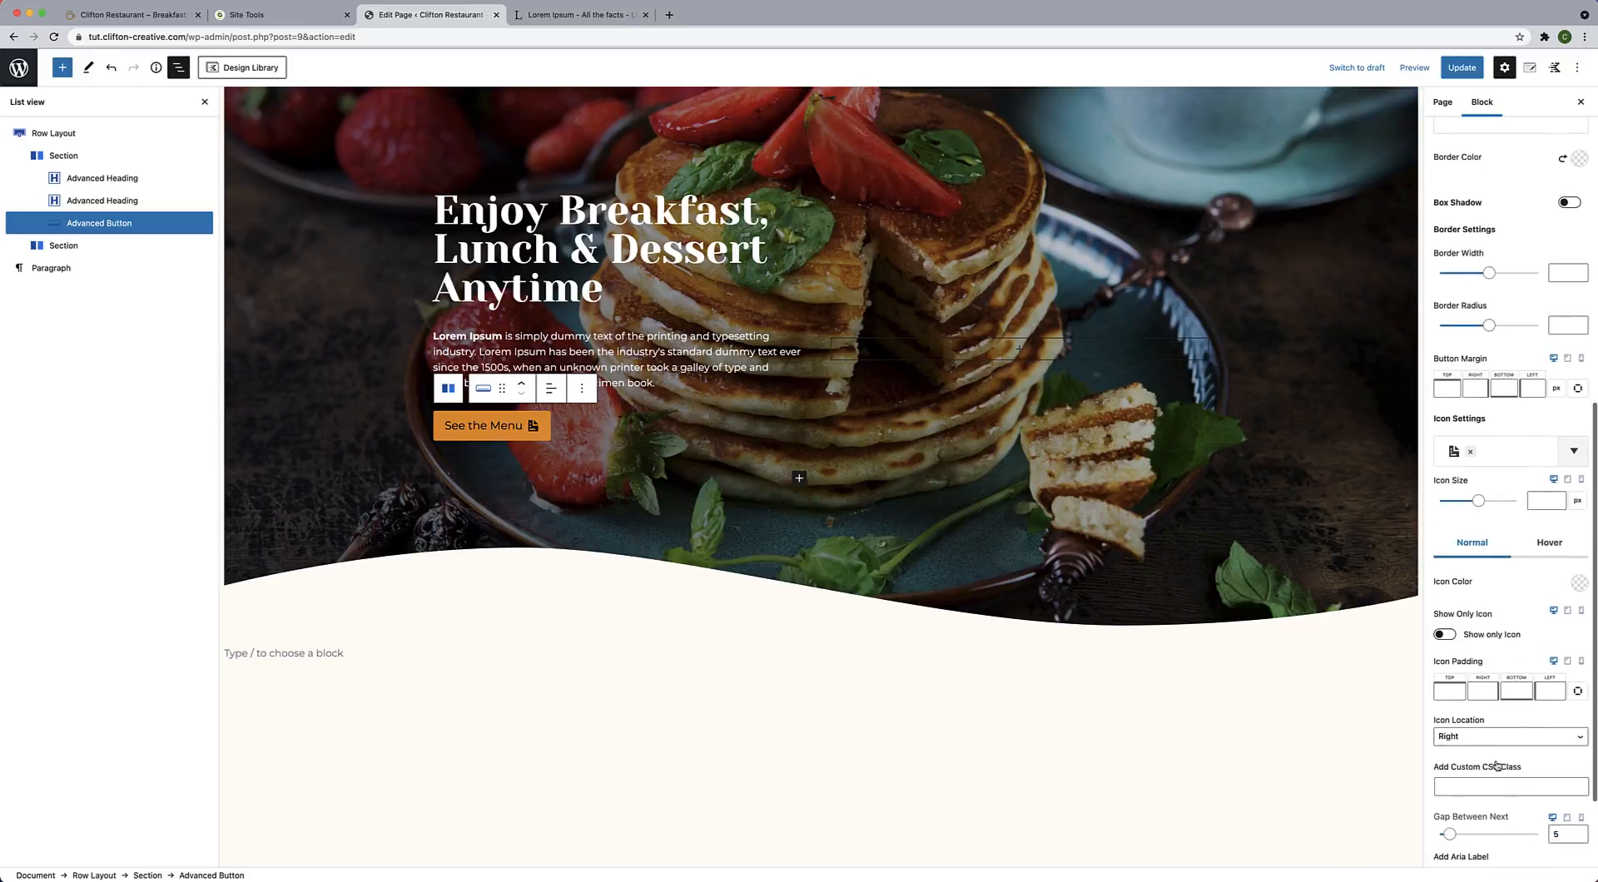
left_click(1498, 736)
left_click(1477, 756)
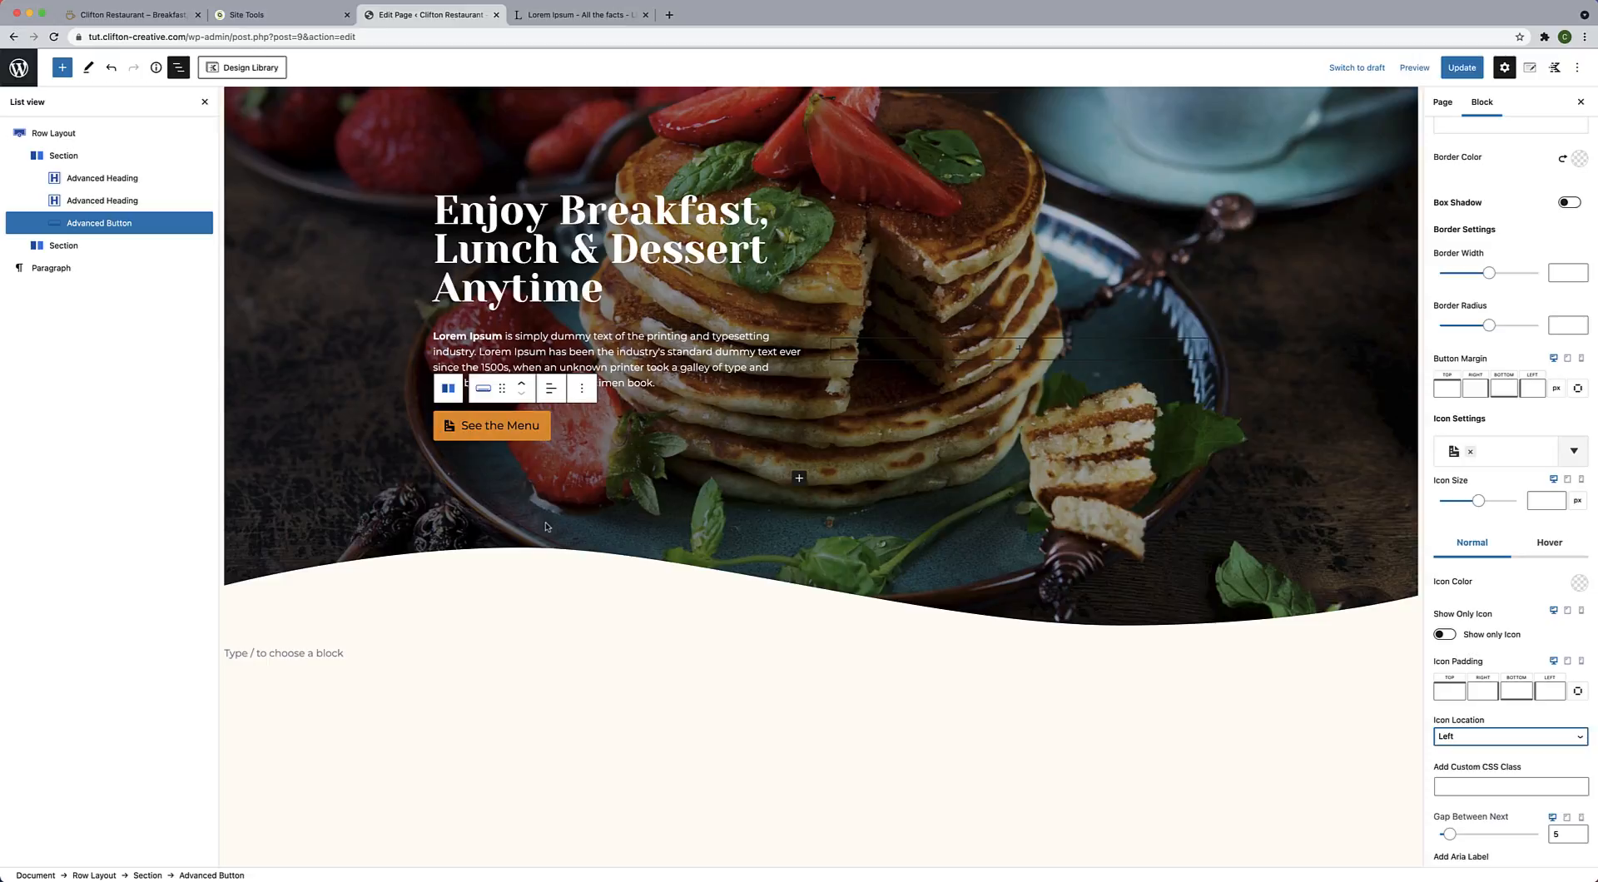
scroll(602, 456, "up", 2)
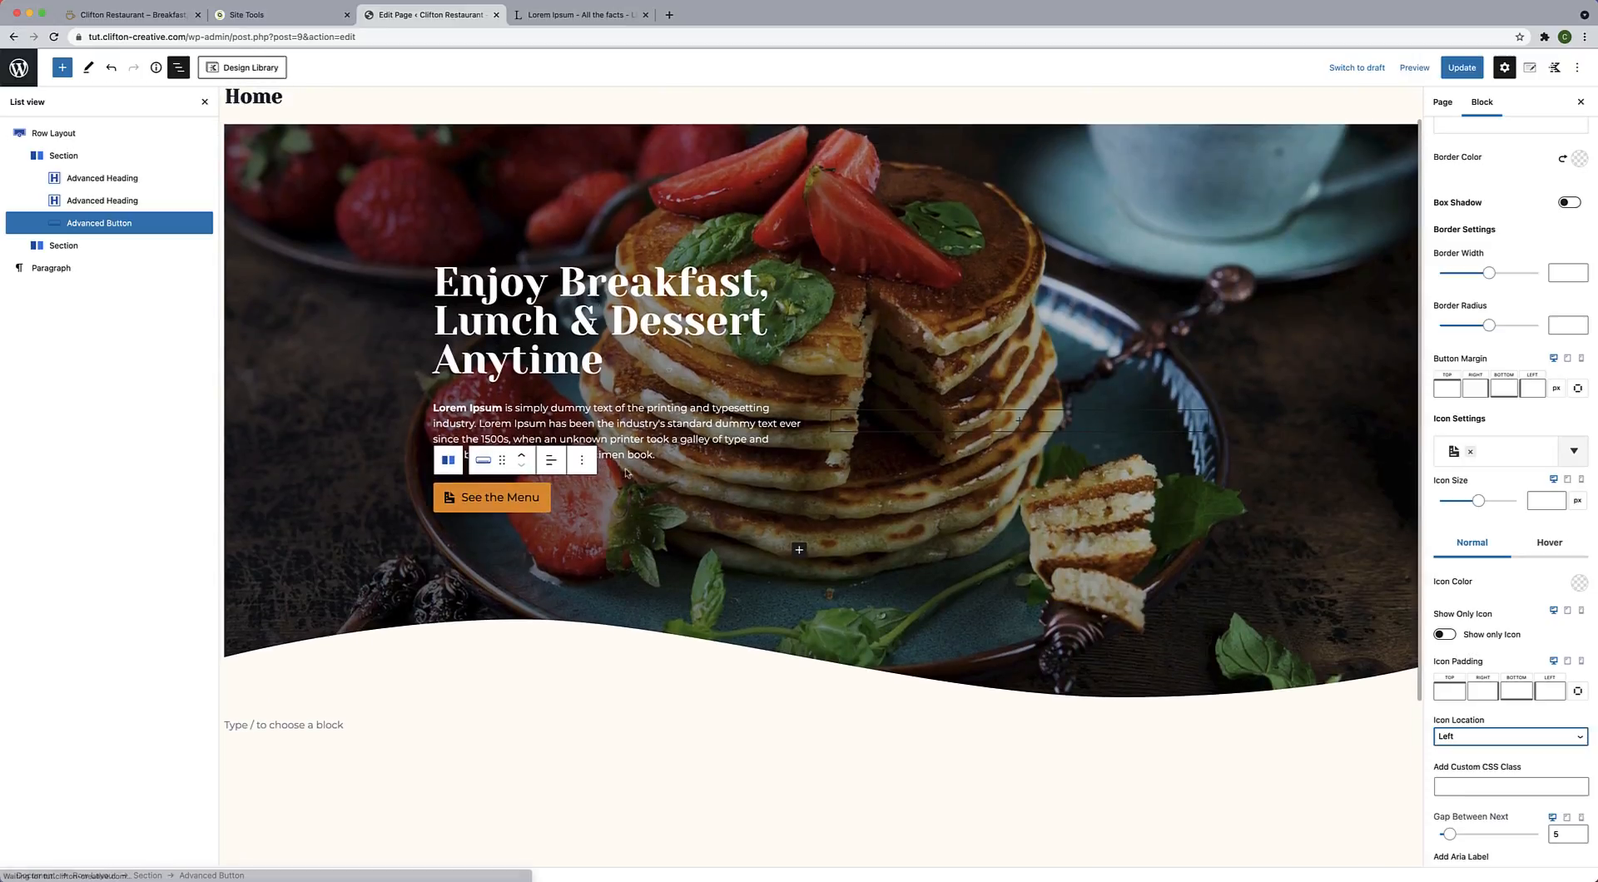
scroll(611, 497, "down", 3)
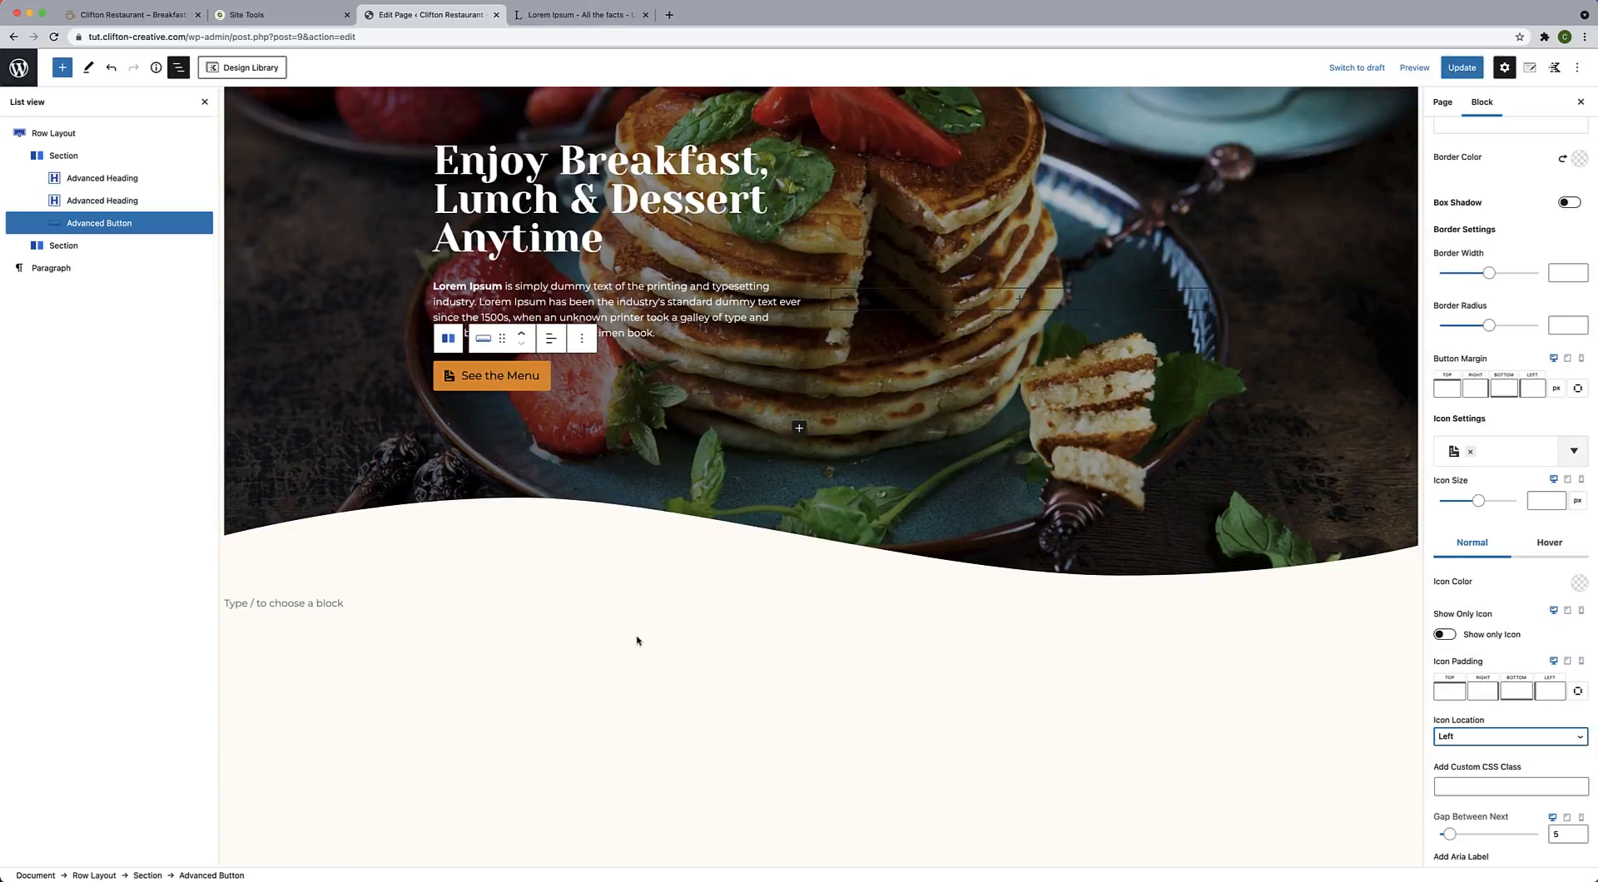
scroll(637, 641, "down", 2)
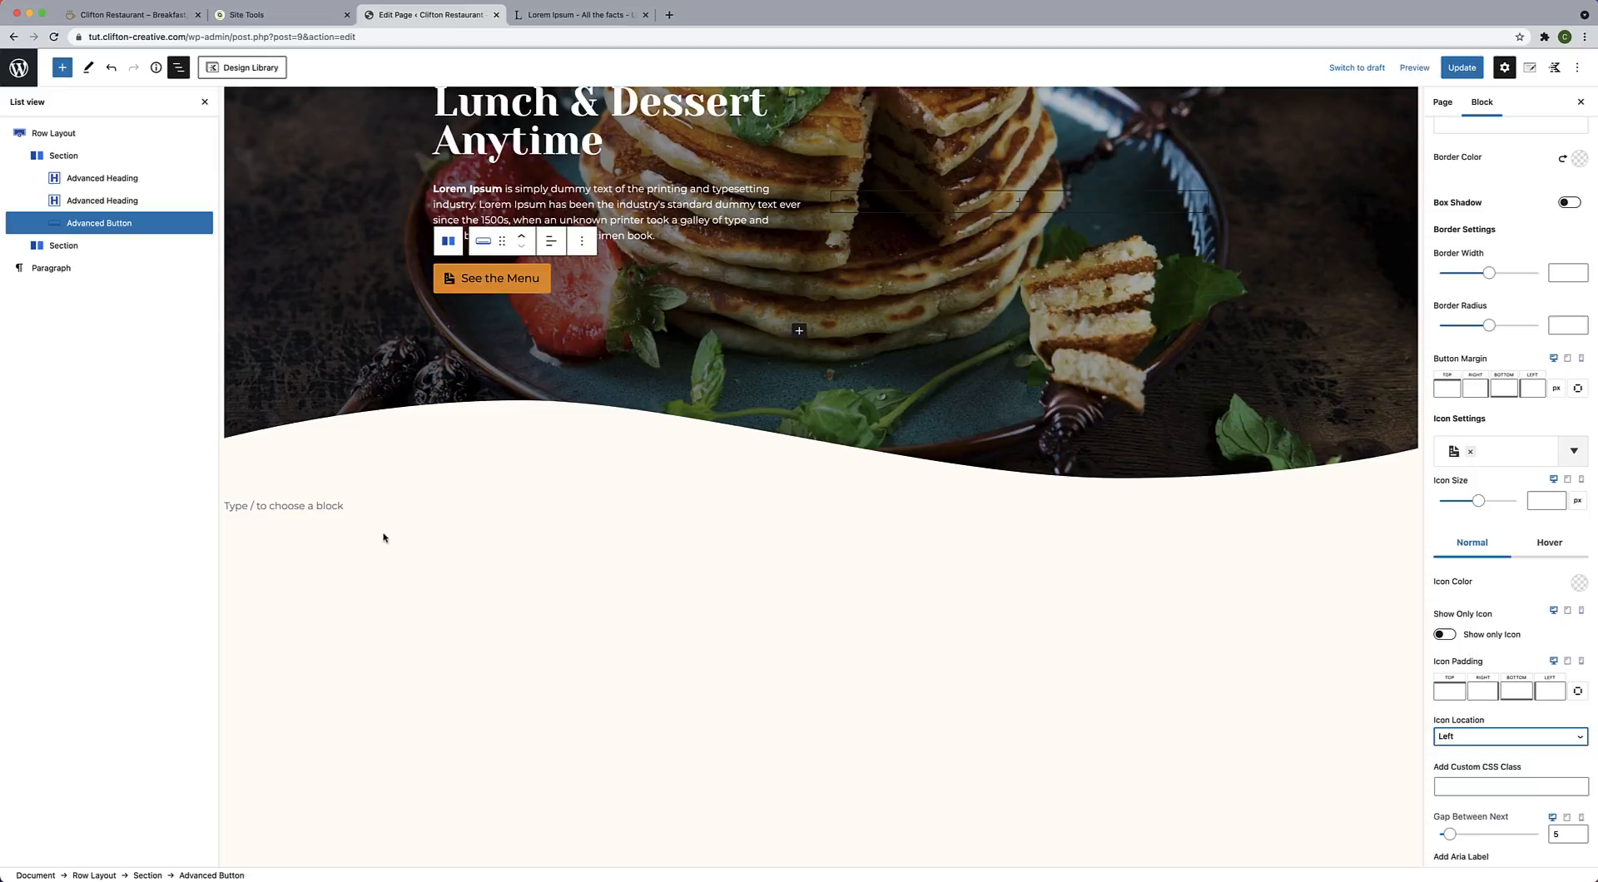
left_click(60, 71)
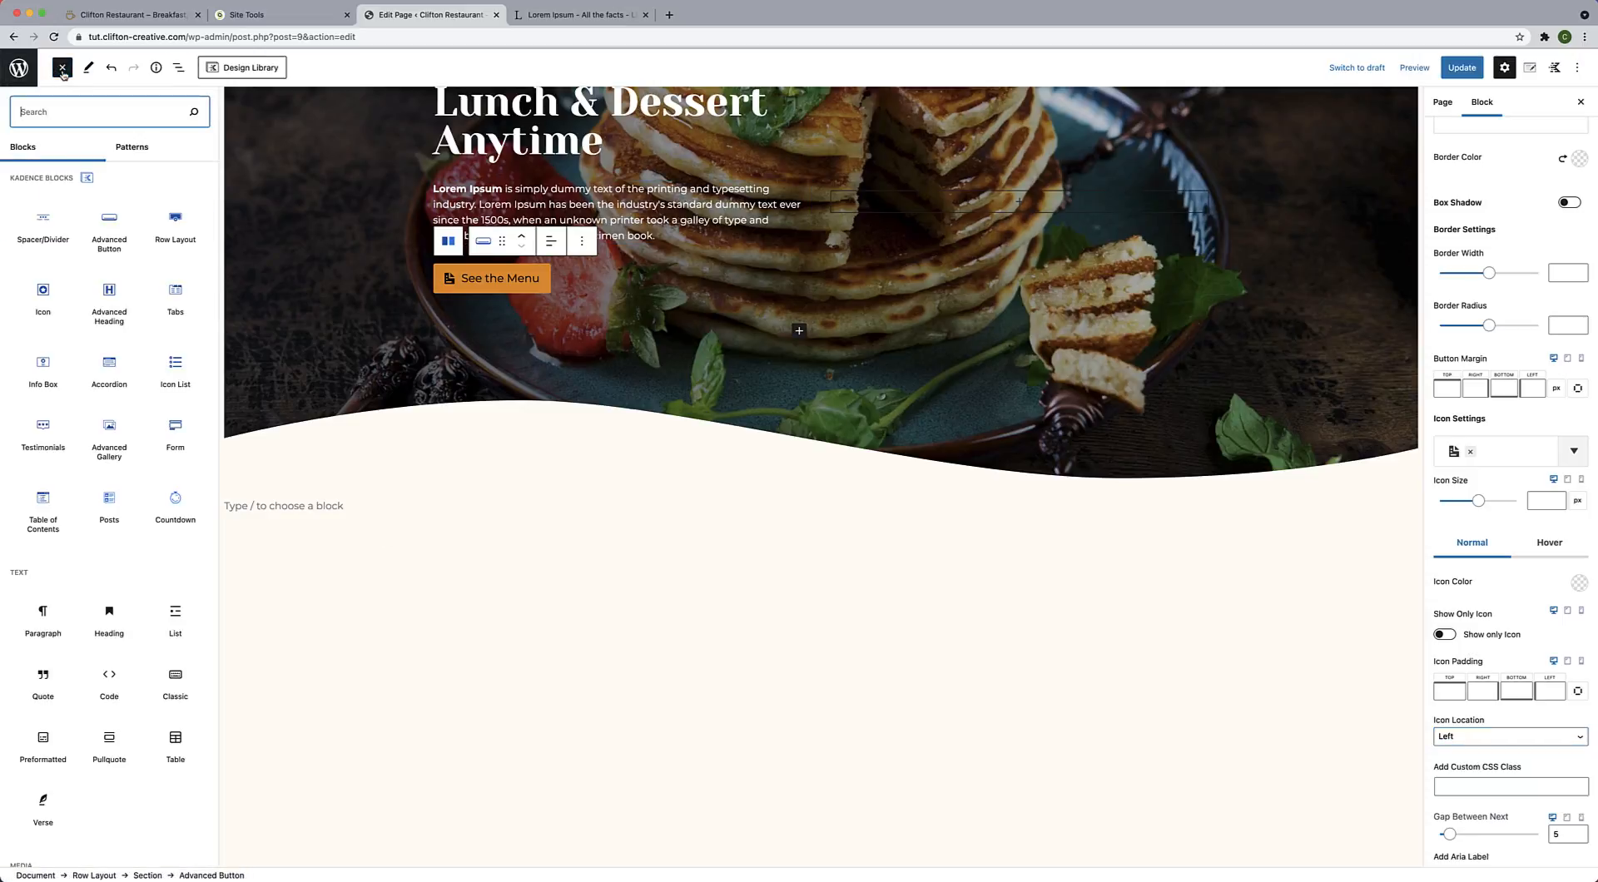
left_click(175, 233)
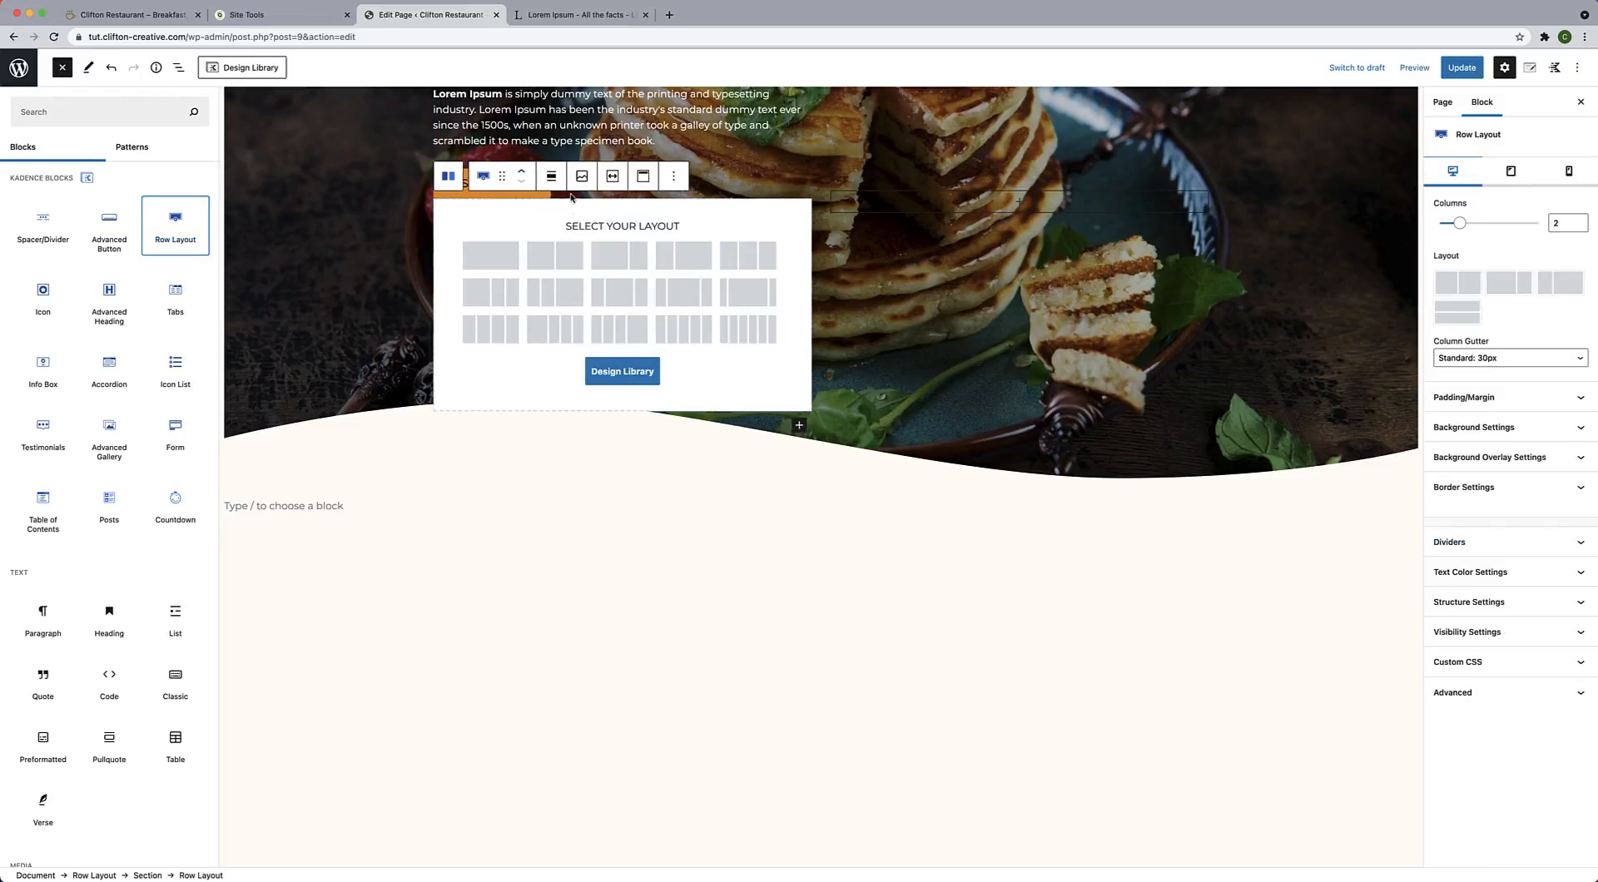
left_click(555, 261)
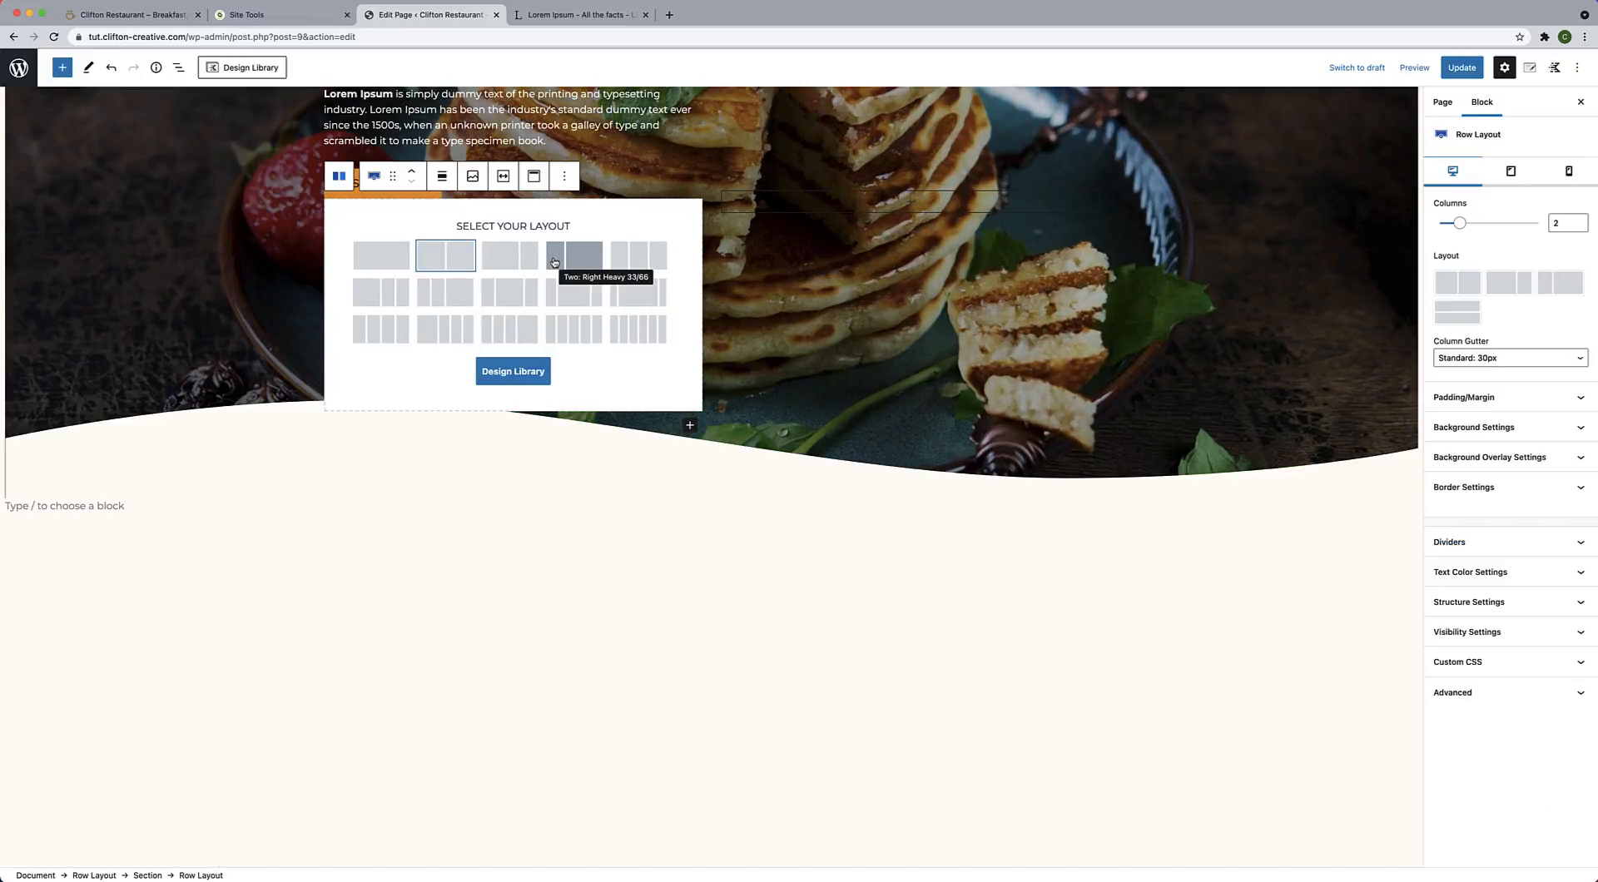
left_click(445, 257)
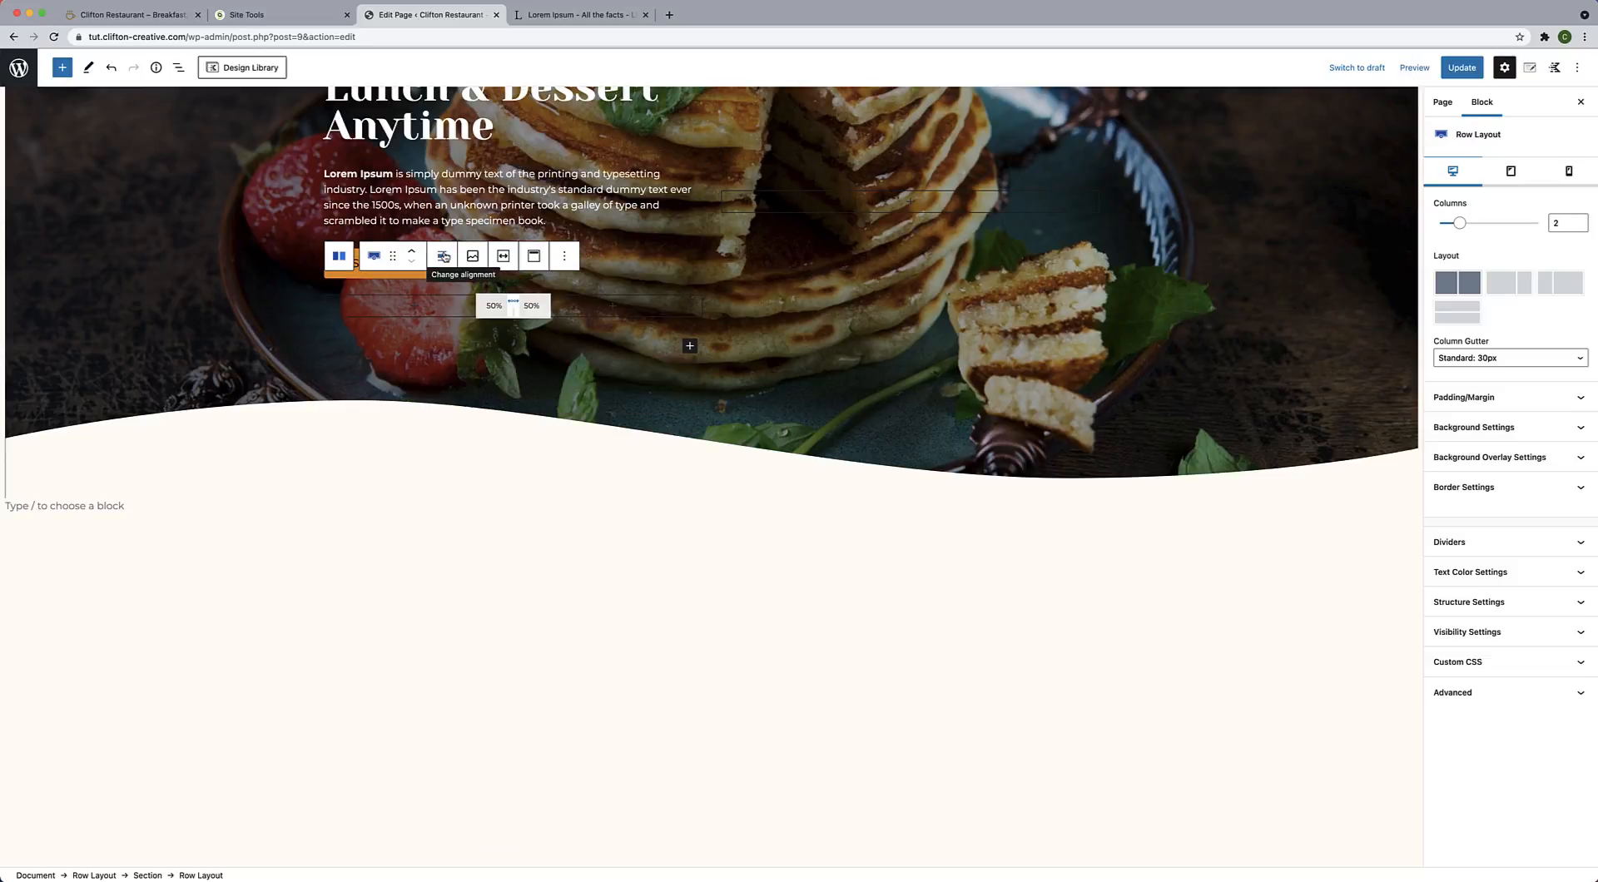
left_click(558, 337)
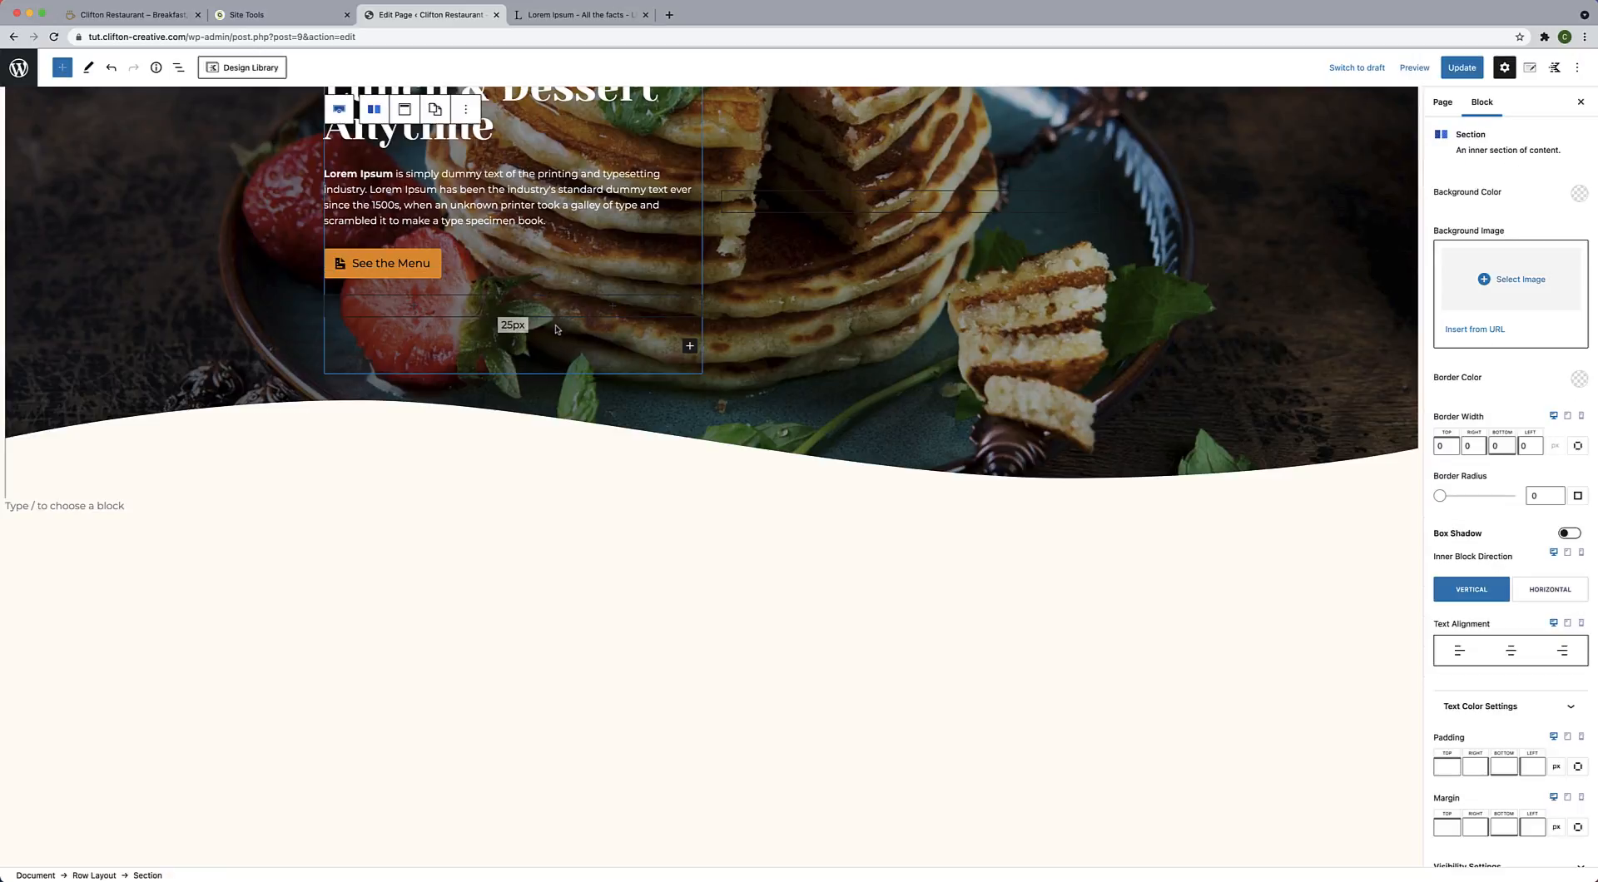
left_click(114, 73)
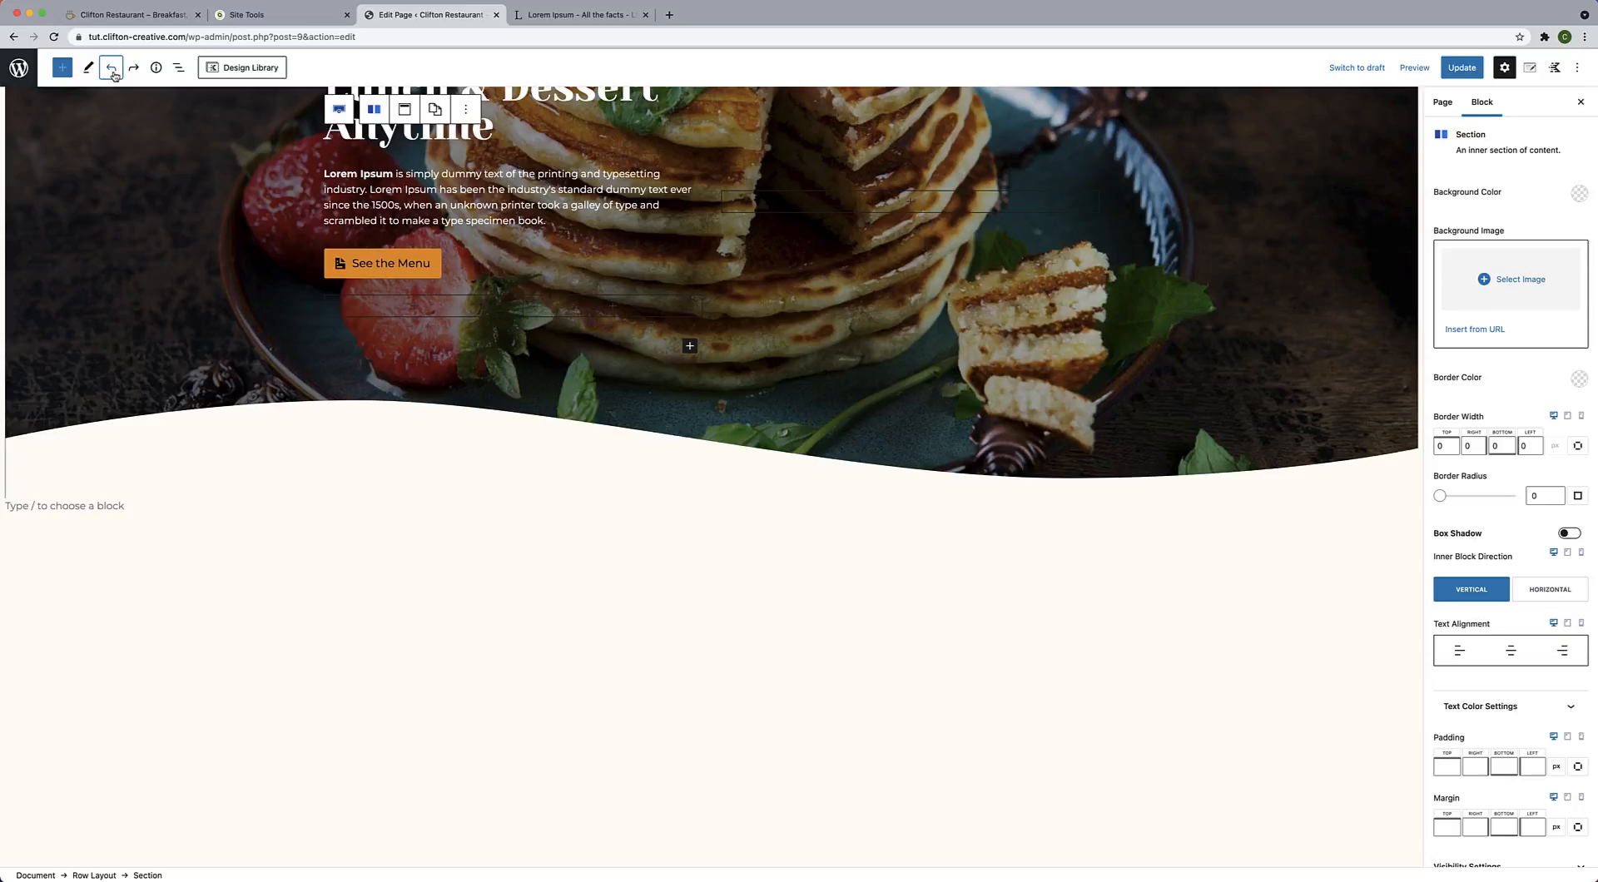
left_click(435, 291)
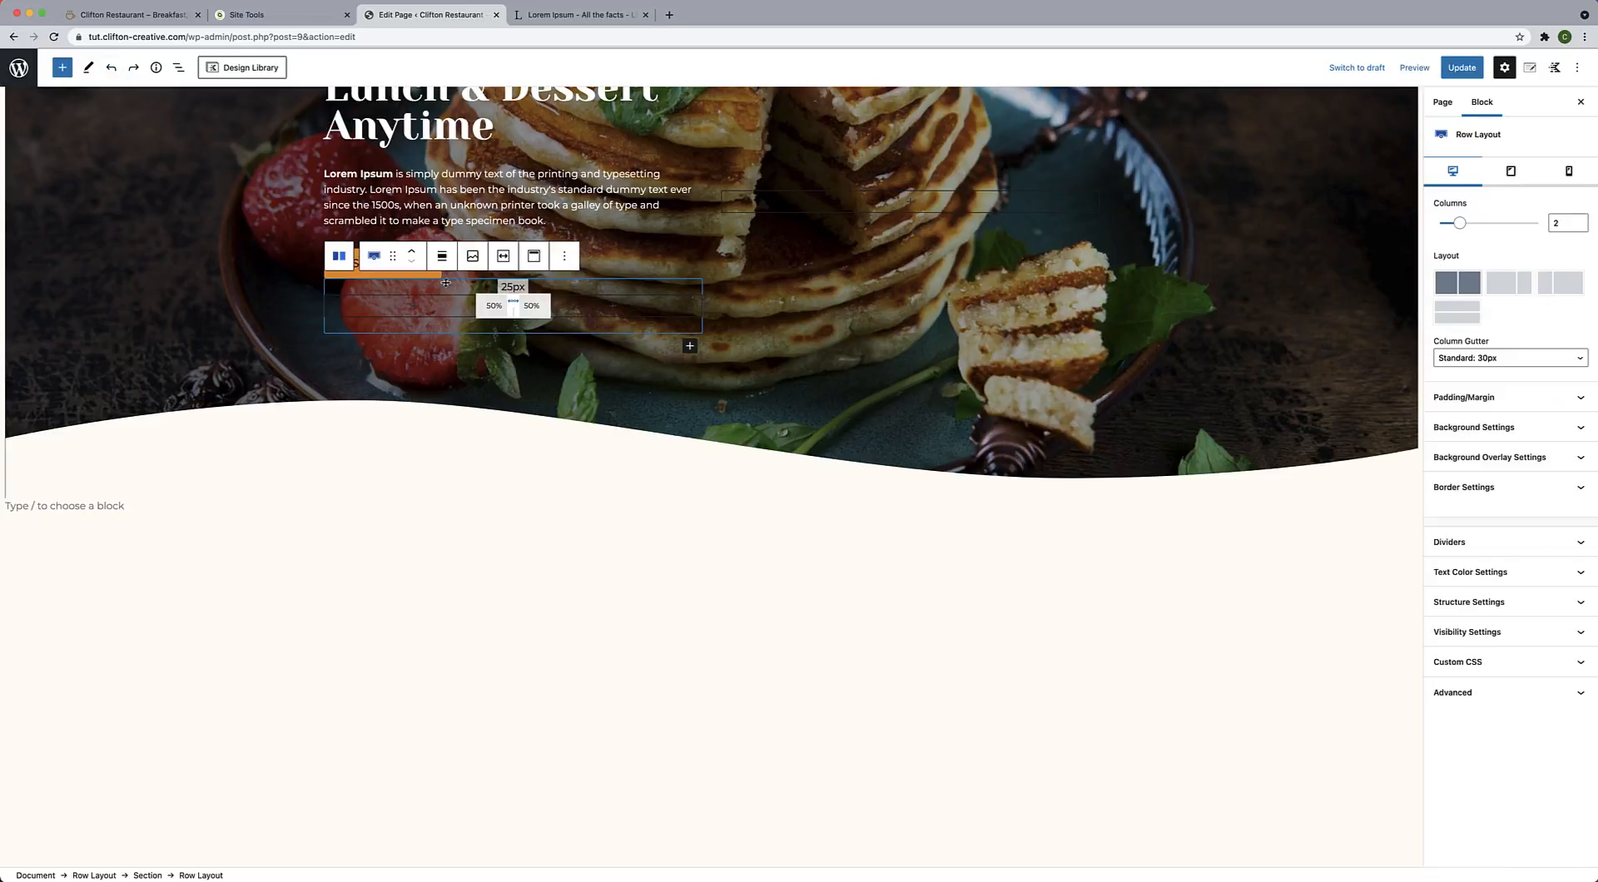
key("super+shift+z")
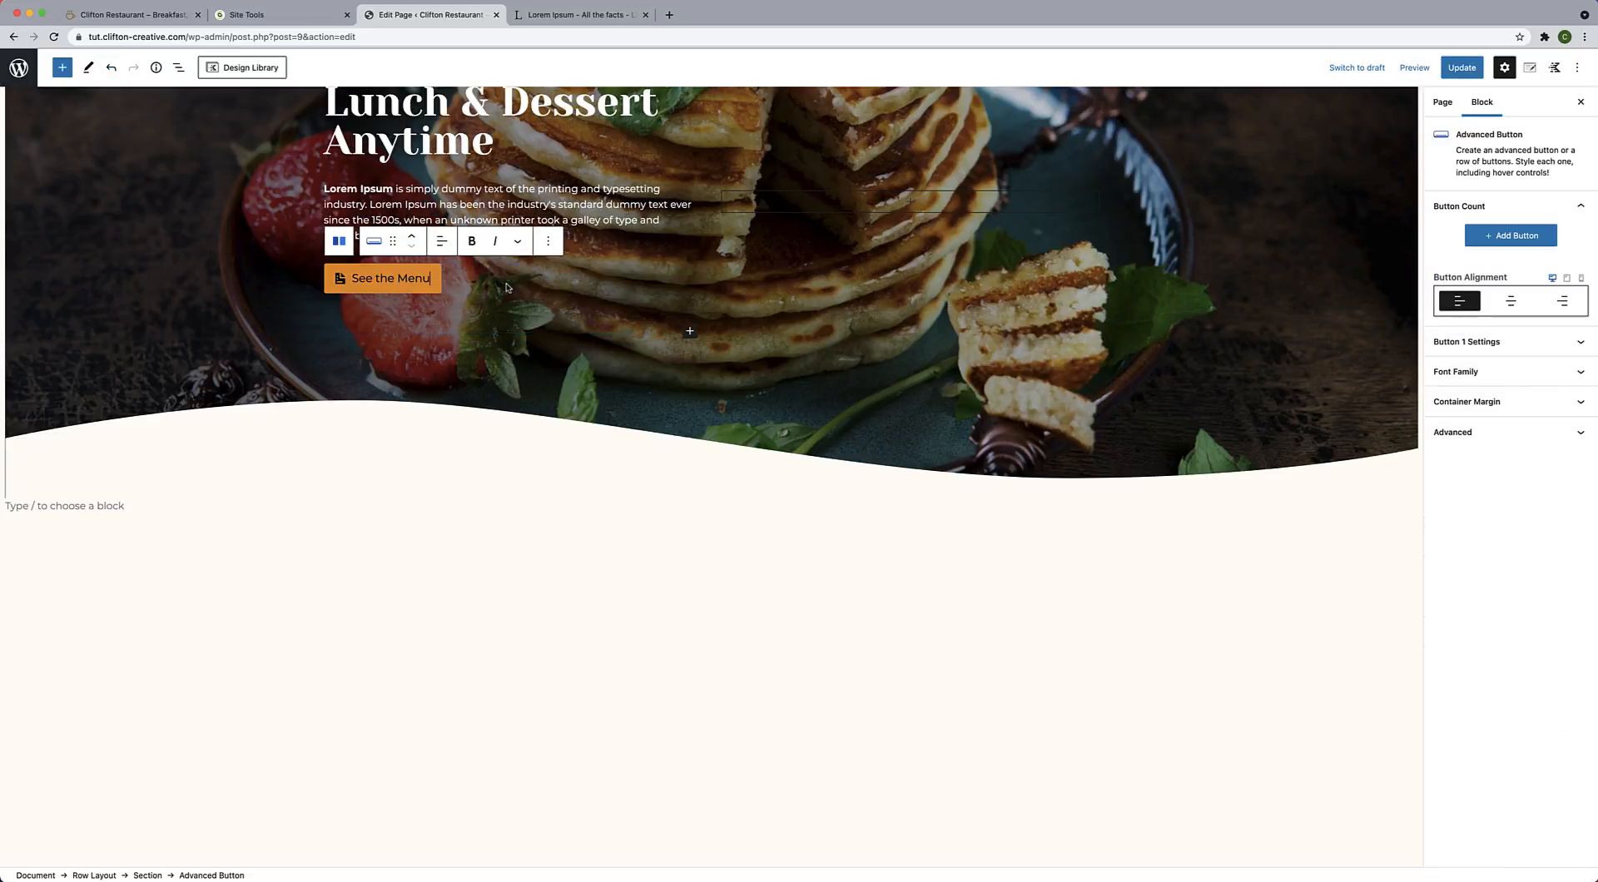
Add a Row Layout with two equal columns in the empty block below the hero section.
left_click(130, 515)
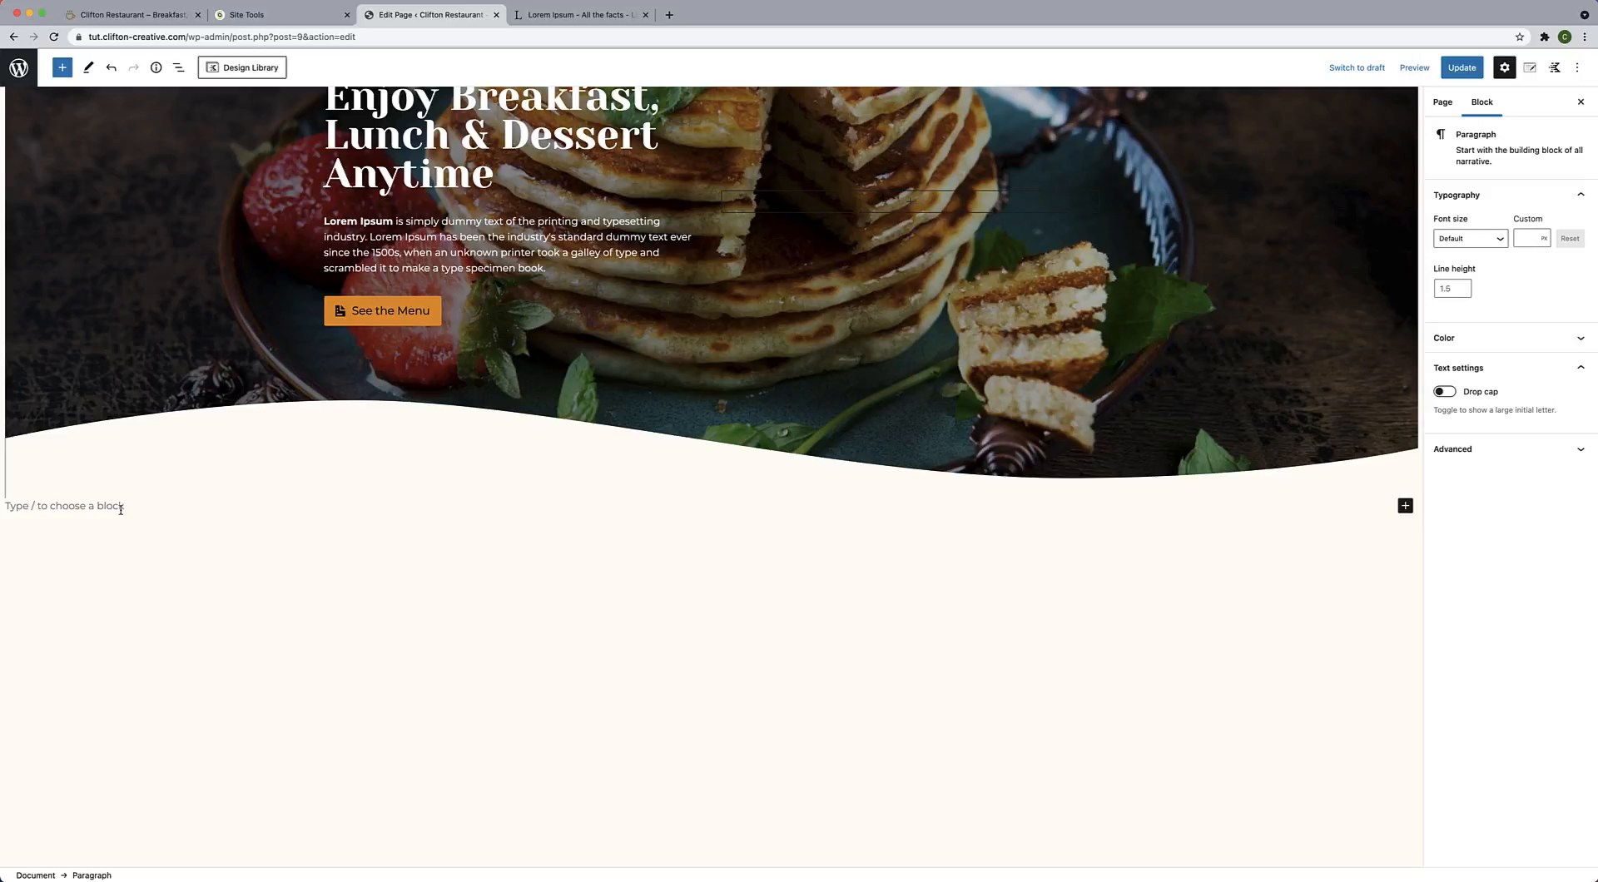
left_click(1405, 506)
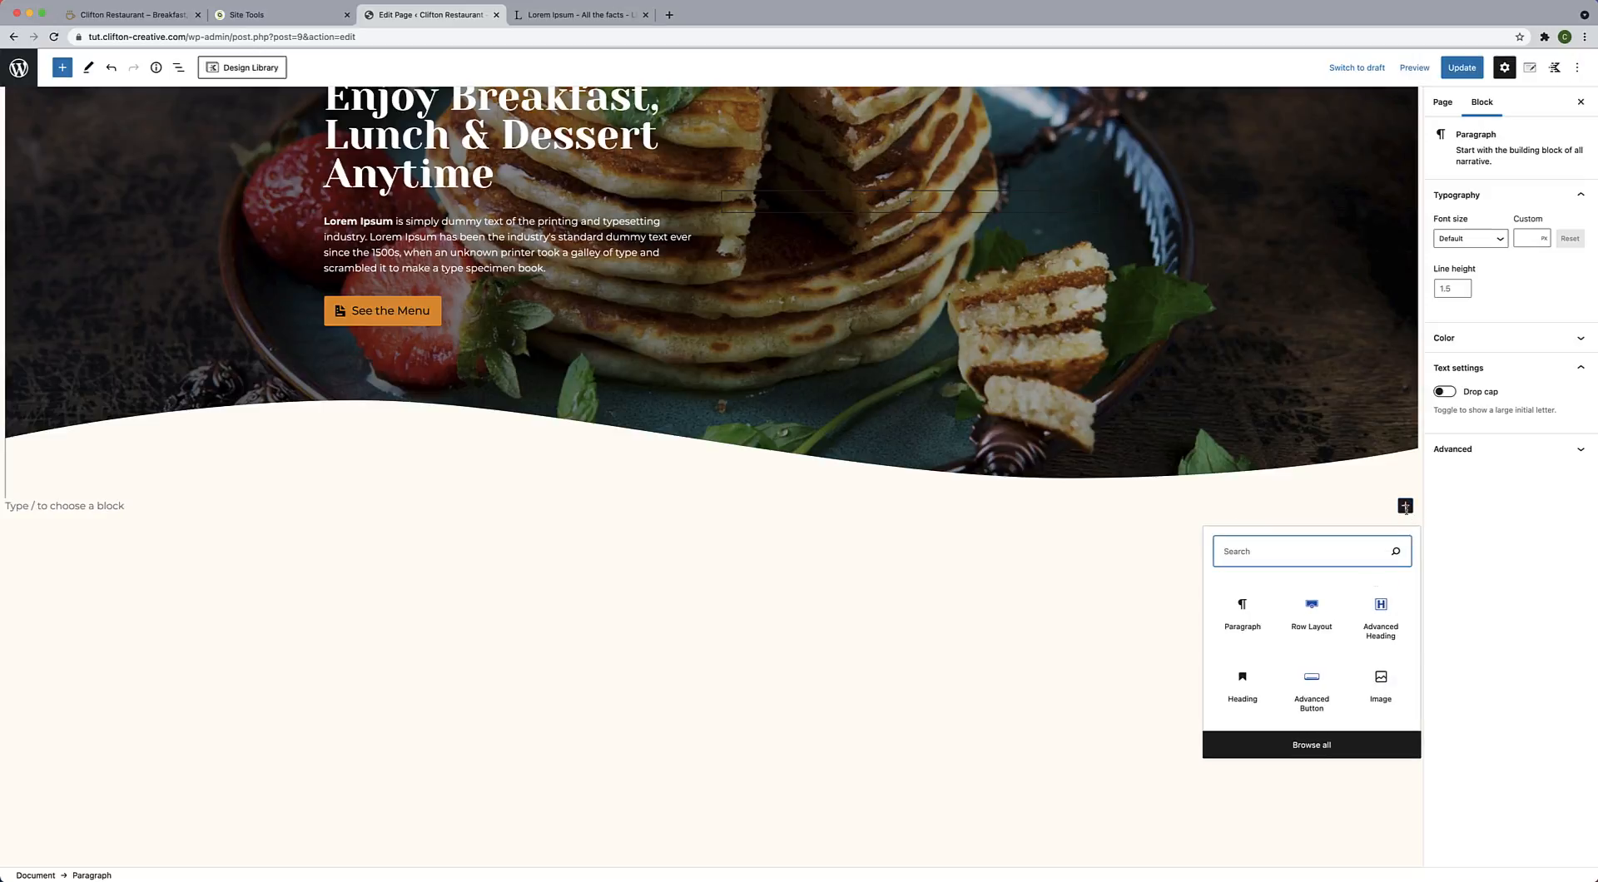
left_click(1313, 620)
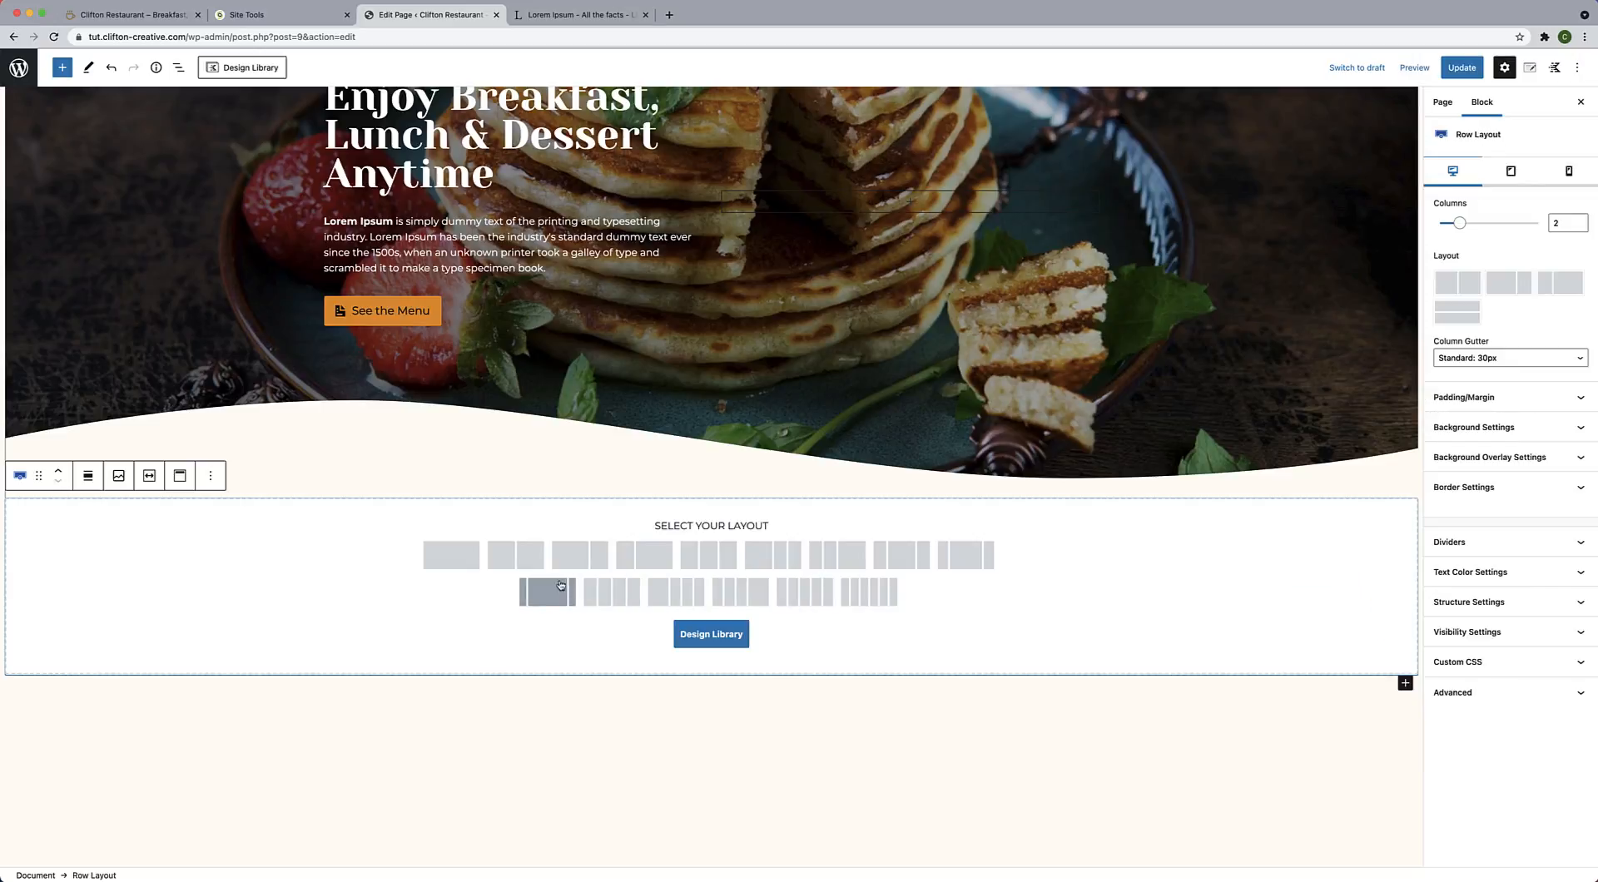
left_click(529, 553)
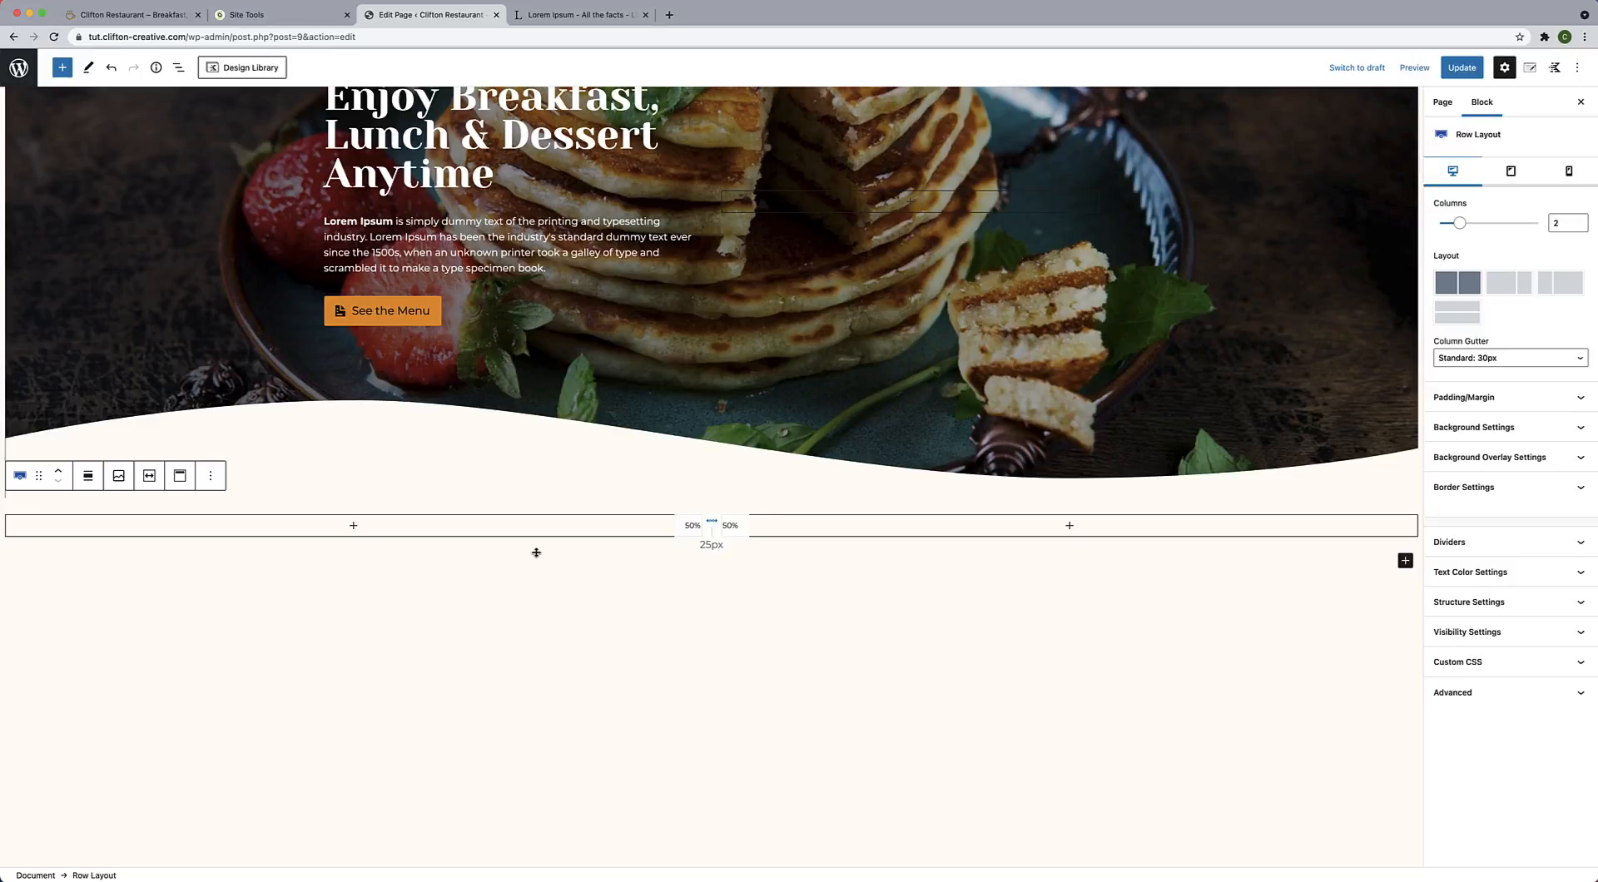
Make the new row's content max width inherit from the theme in its structure settings.
left_click(1513, 606)
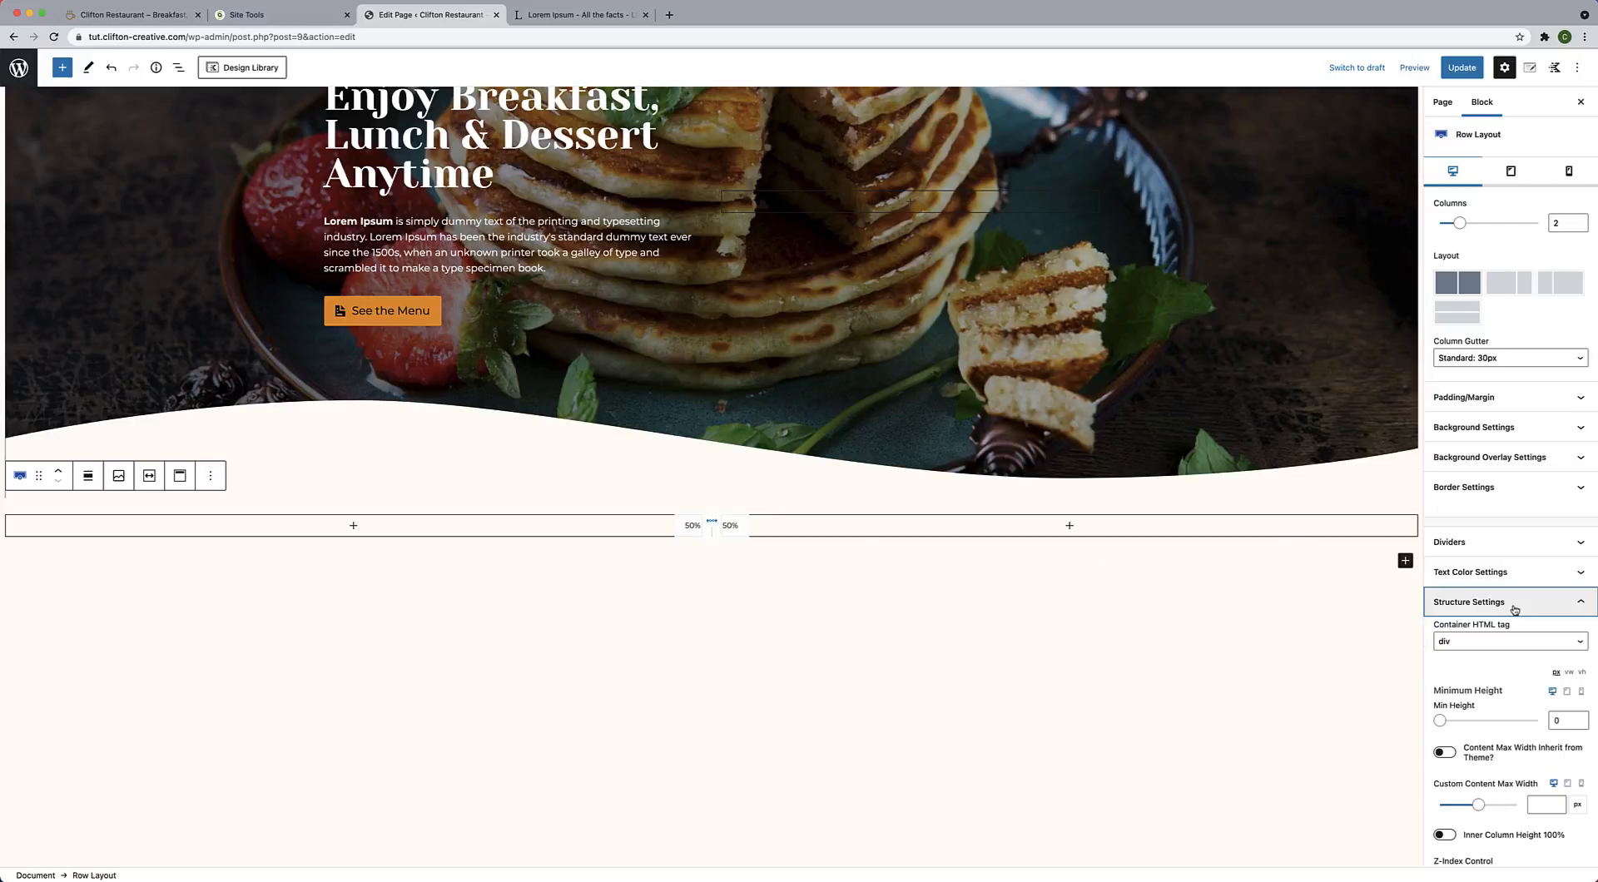
scroll(1498, 716, "down", 3)
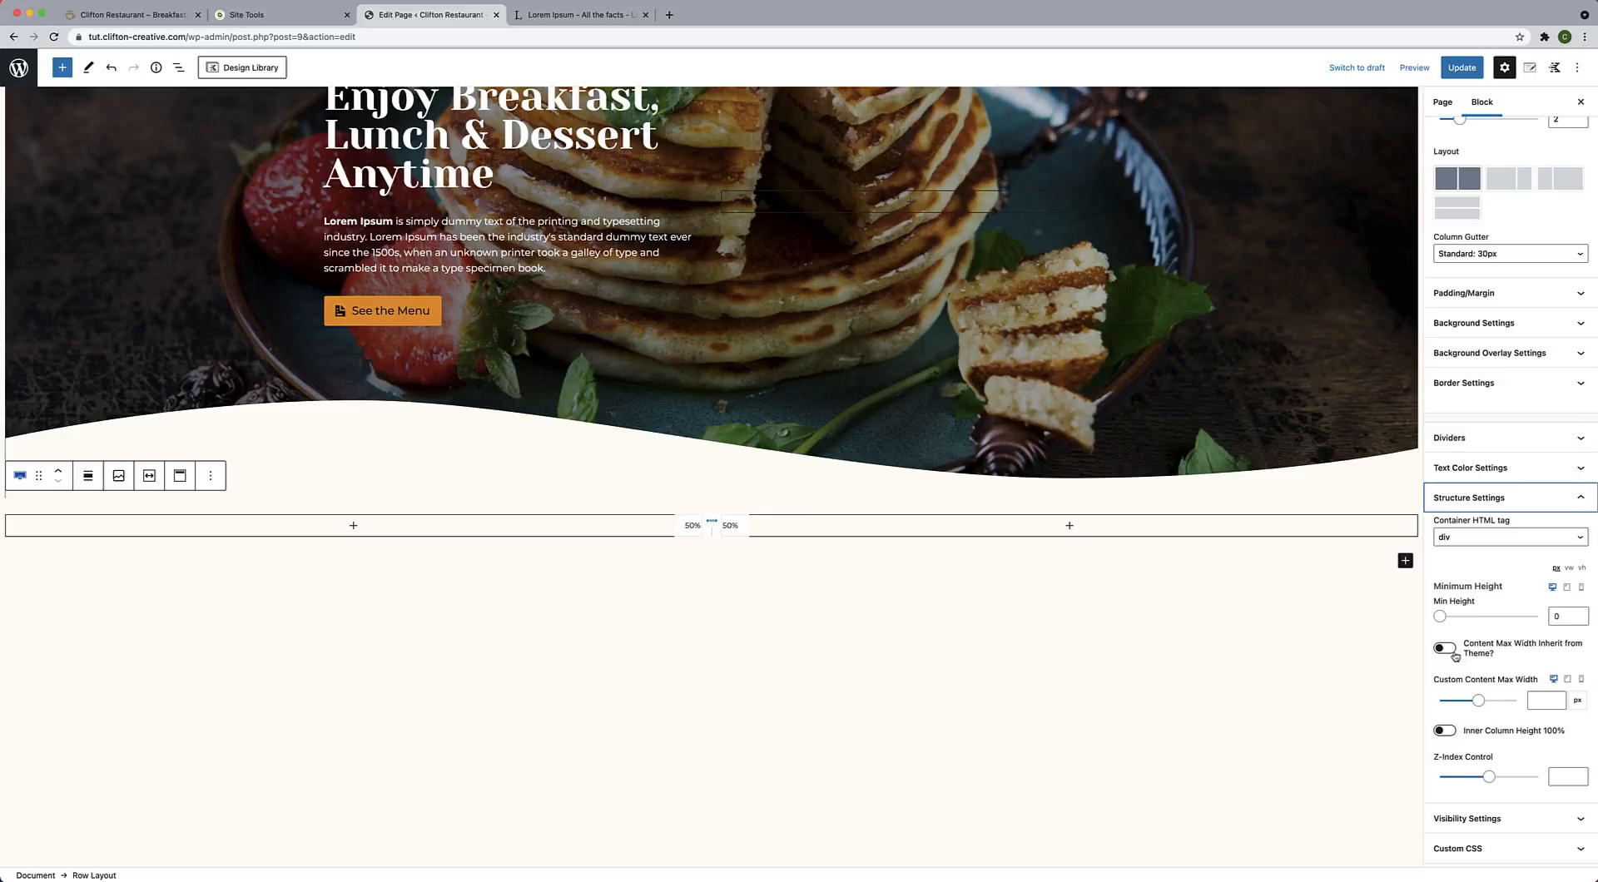
left_click(1445, 648)
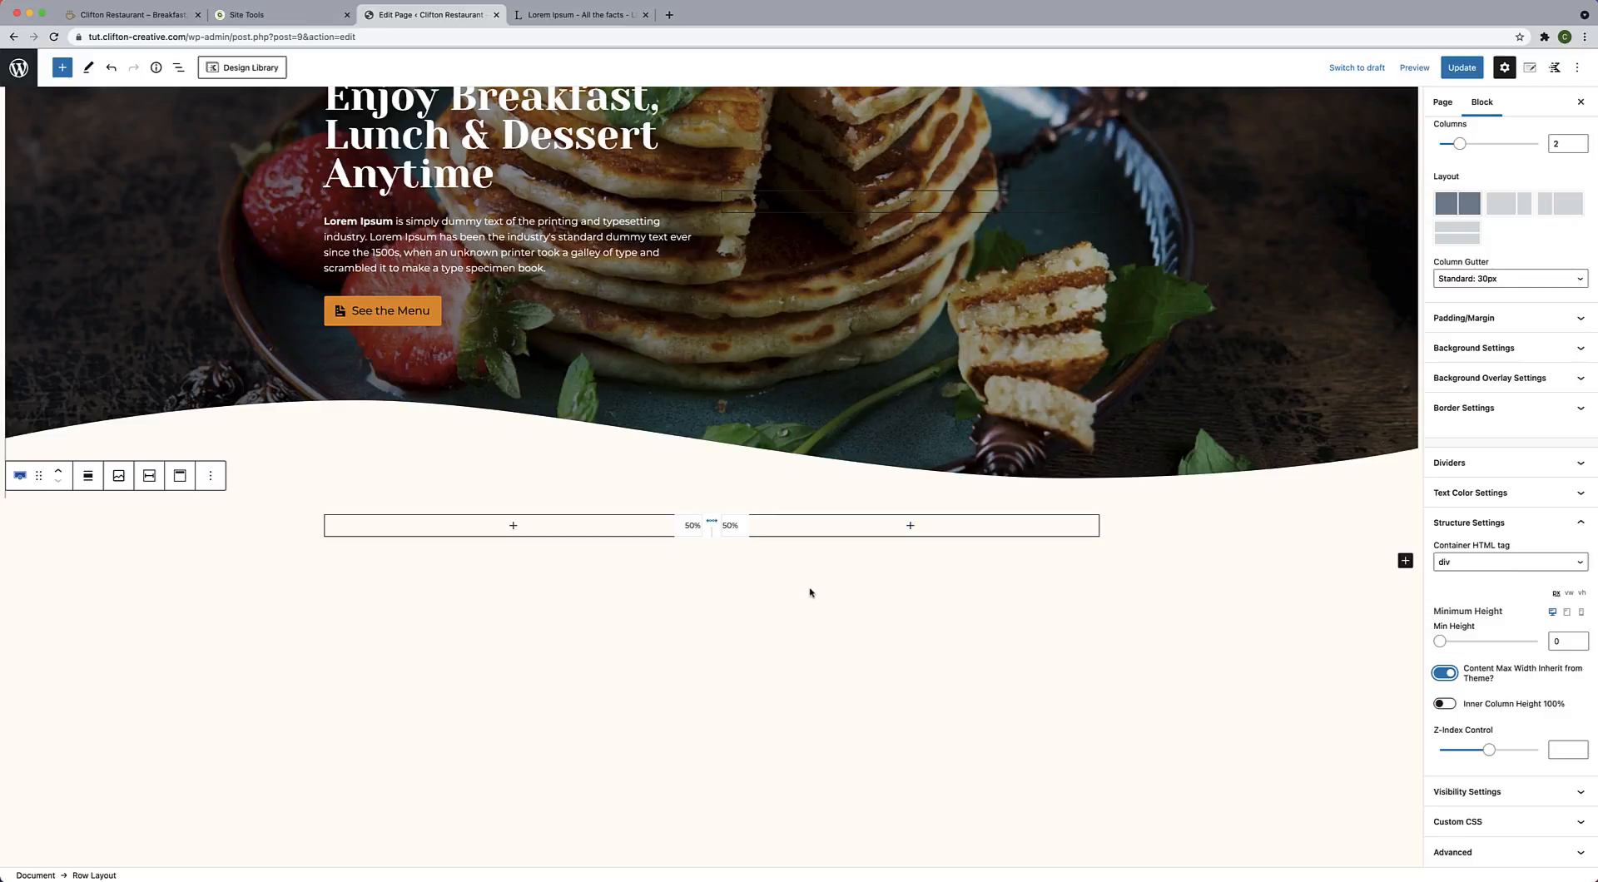
Insert an Image block in the new row's left column with the media library photo mjs-logo-about-1024x682-1.jpeg.
left_click(516, 529)
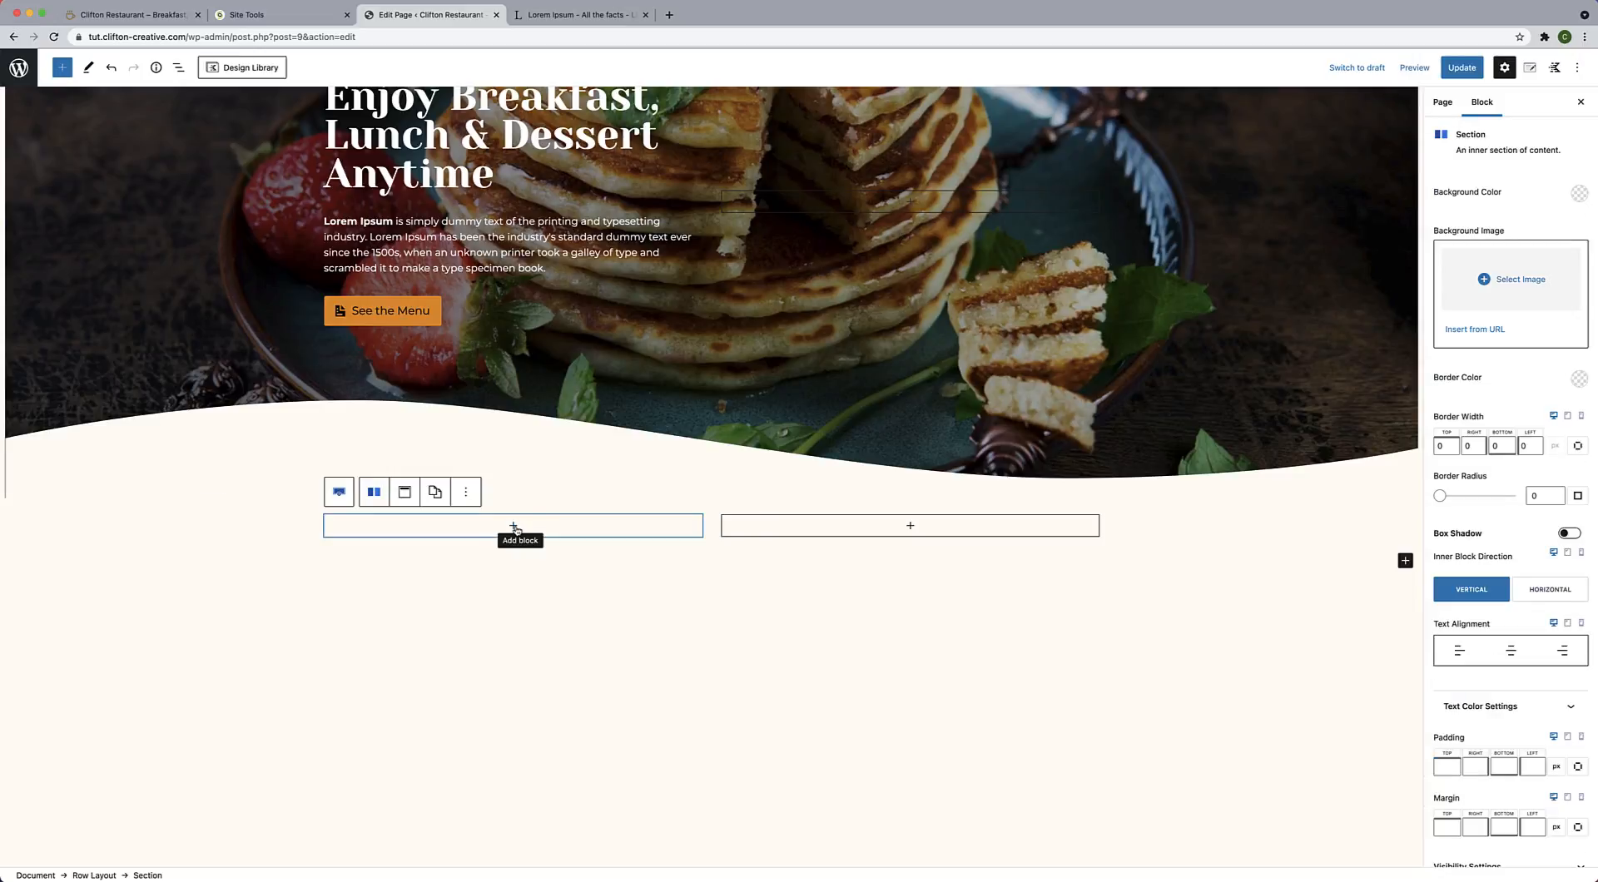
left_click(515, 528)
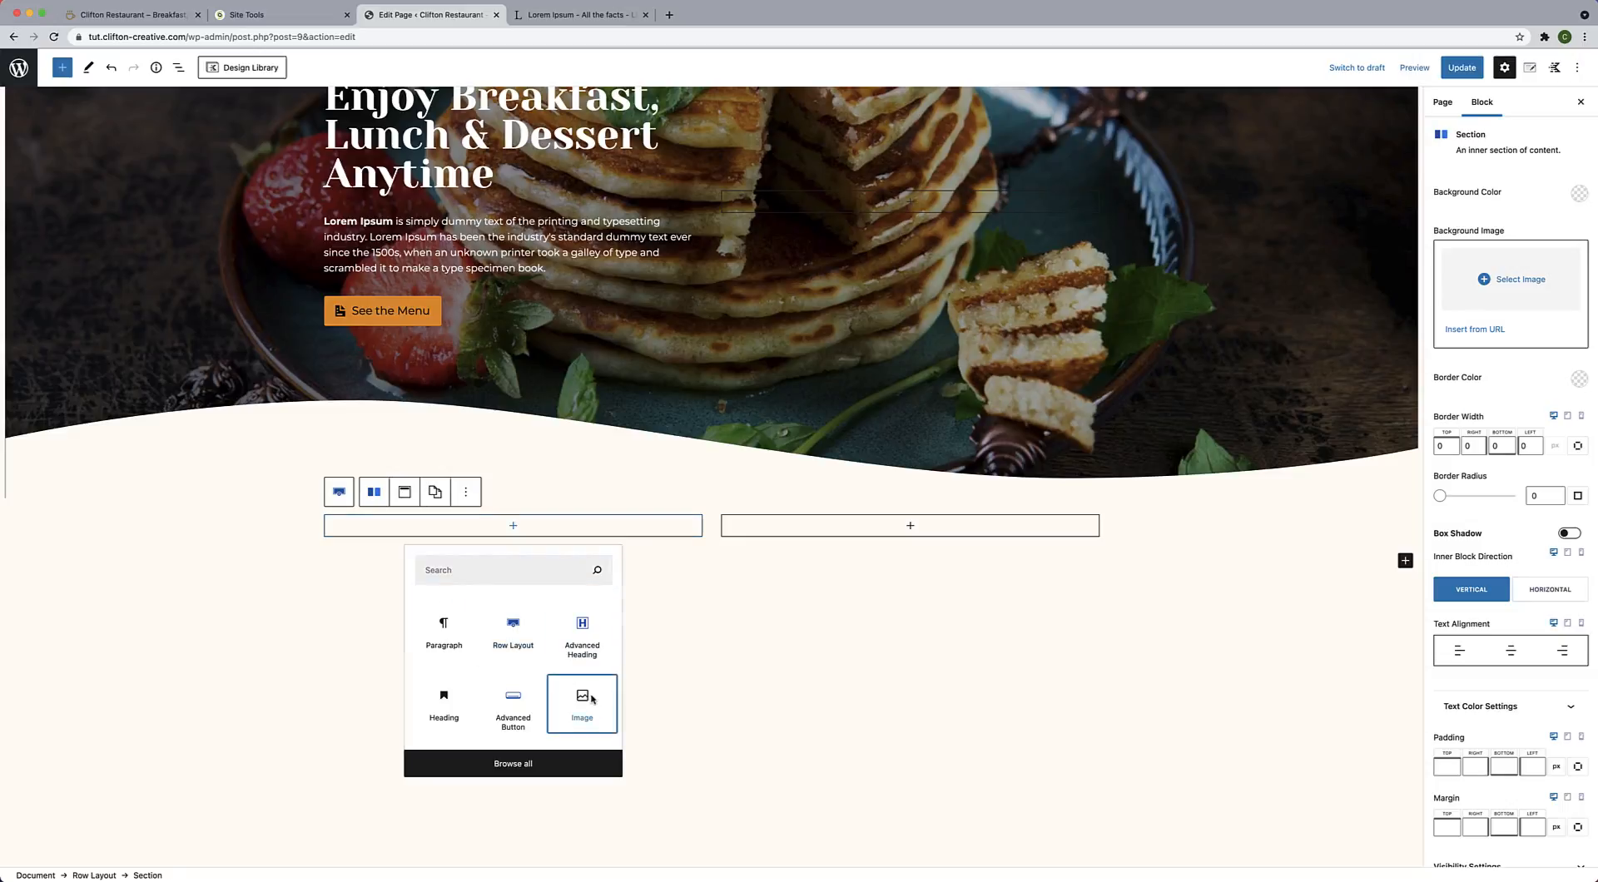
left_click(590, 699)
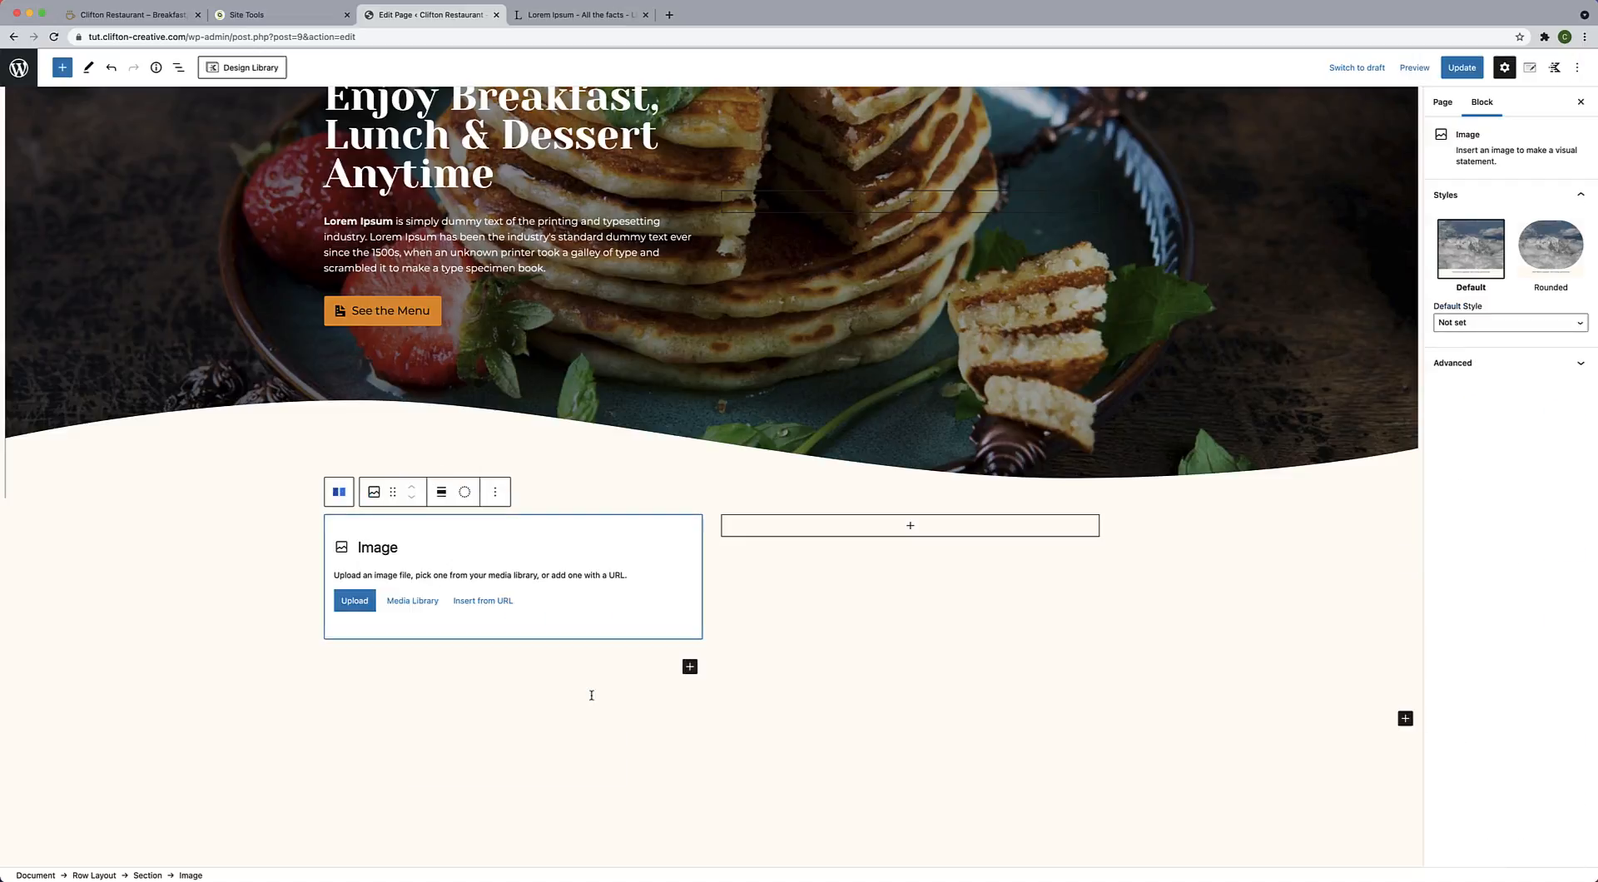
left_click(416, 605)
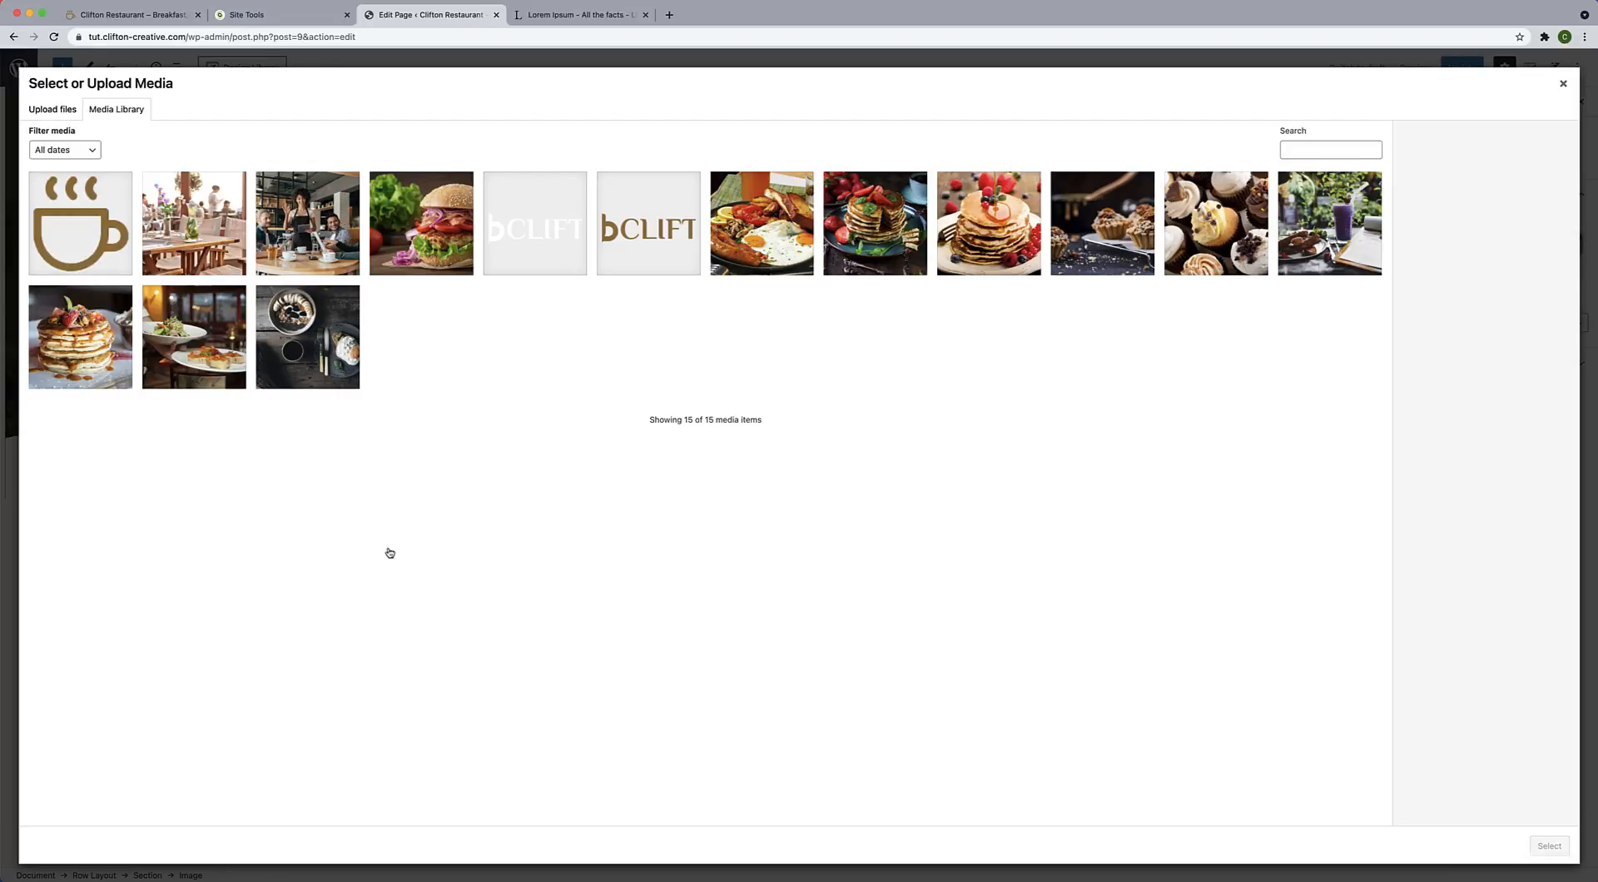
left_click(325, 248)
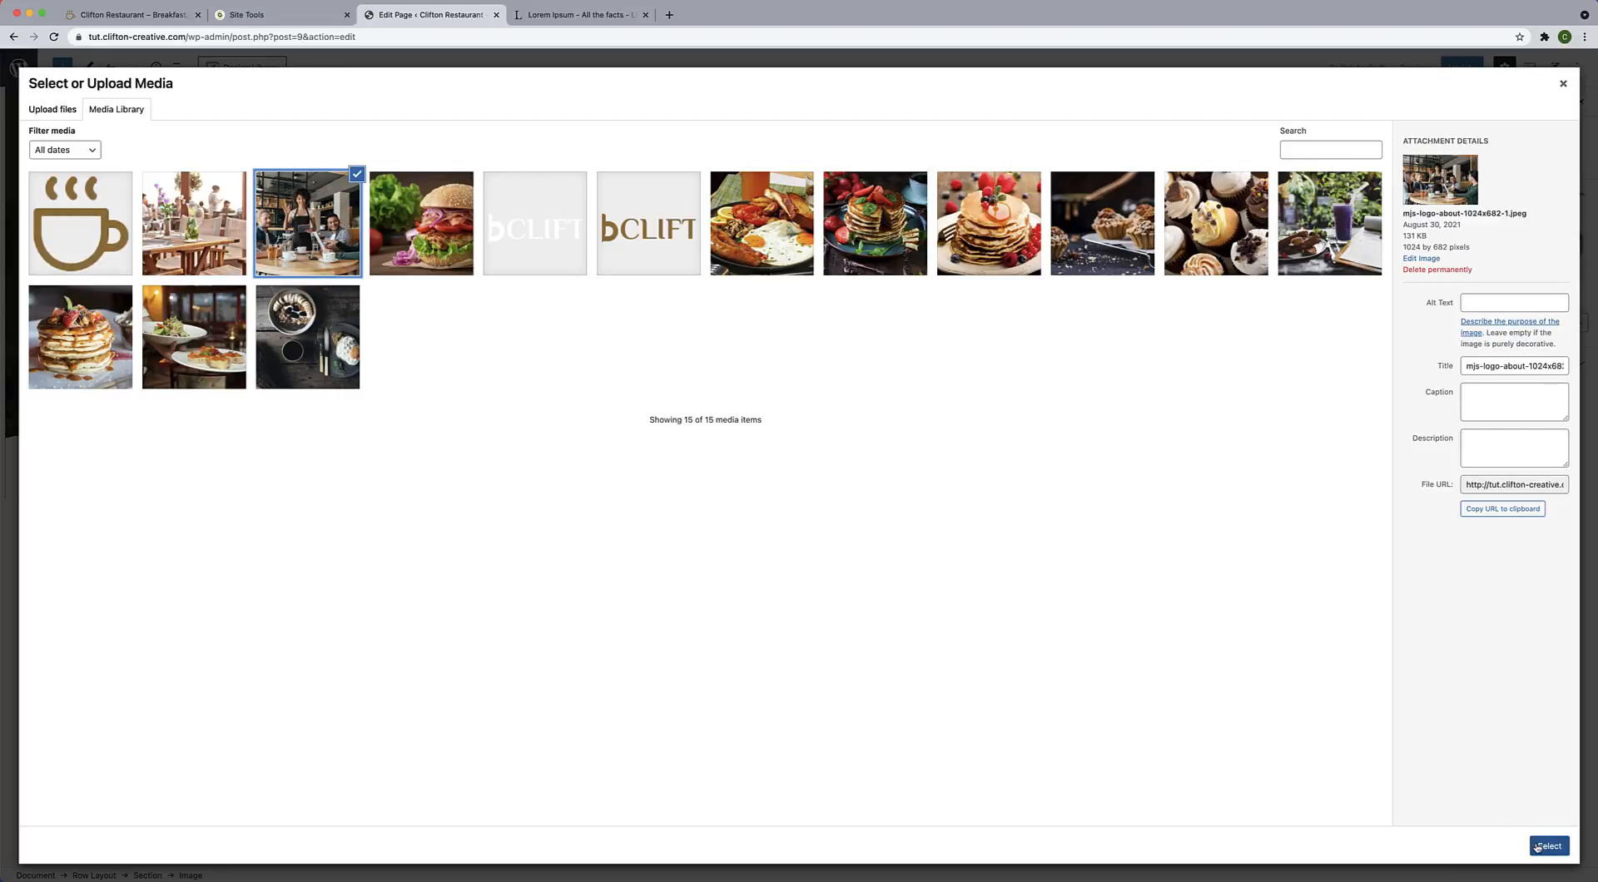
left_click(1538, 846)
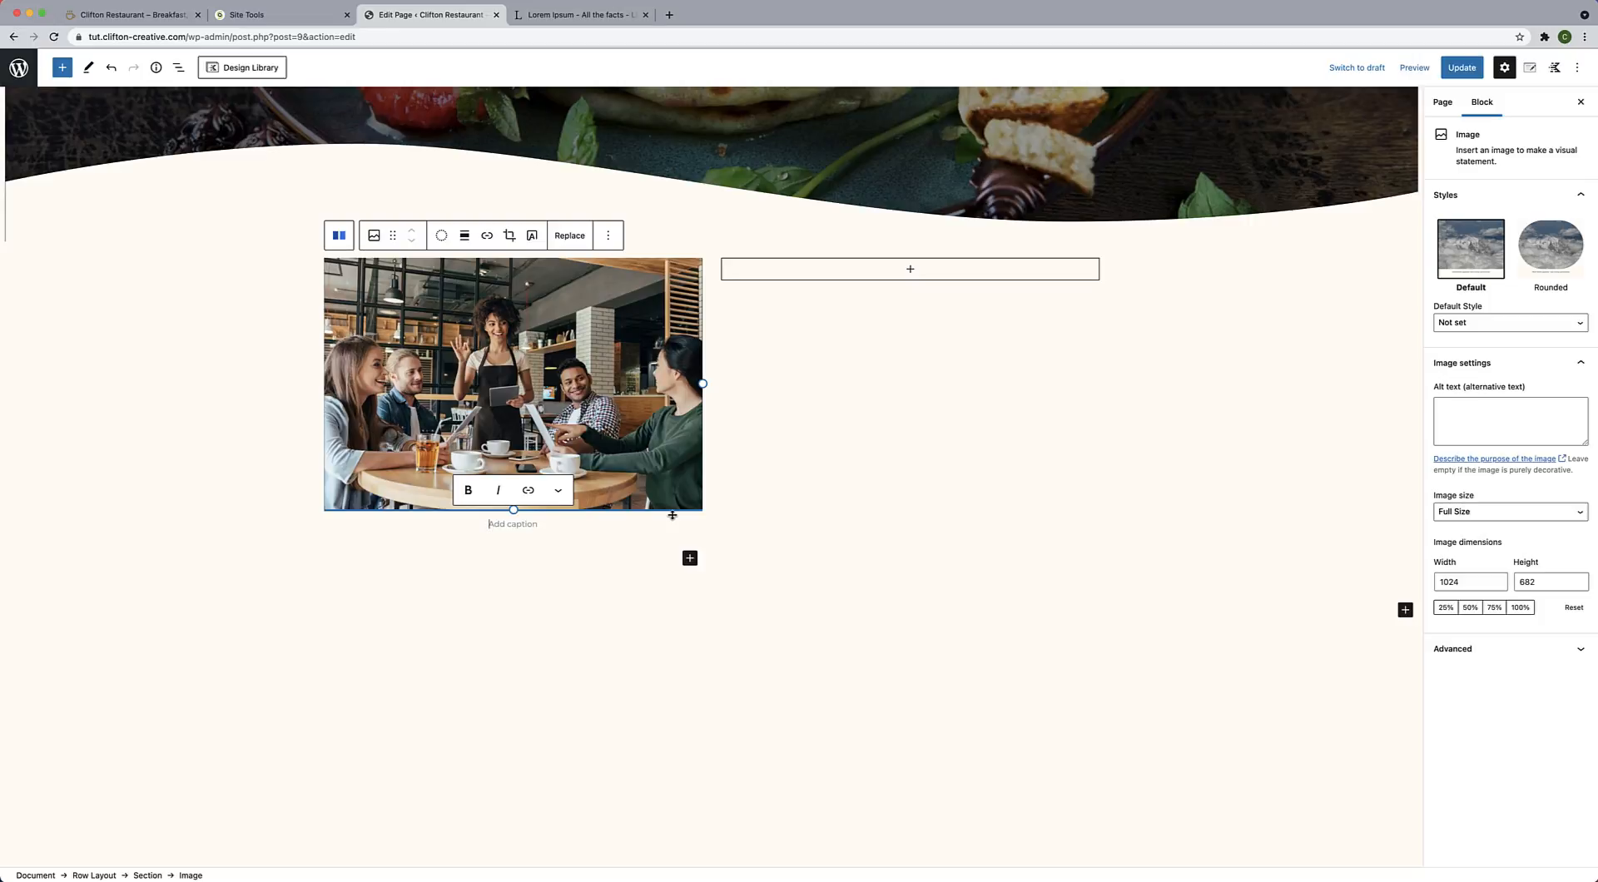
Set the border color of the section containing the restaurant photo to white (FFFFFF).
left_click(663, 446)
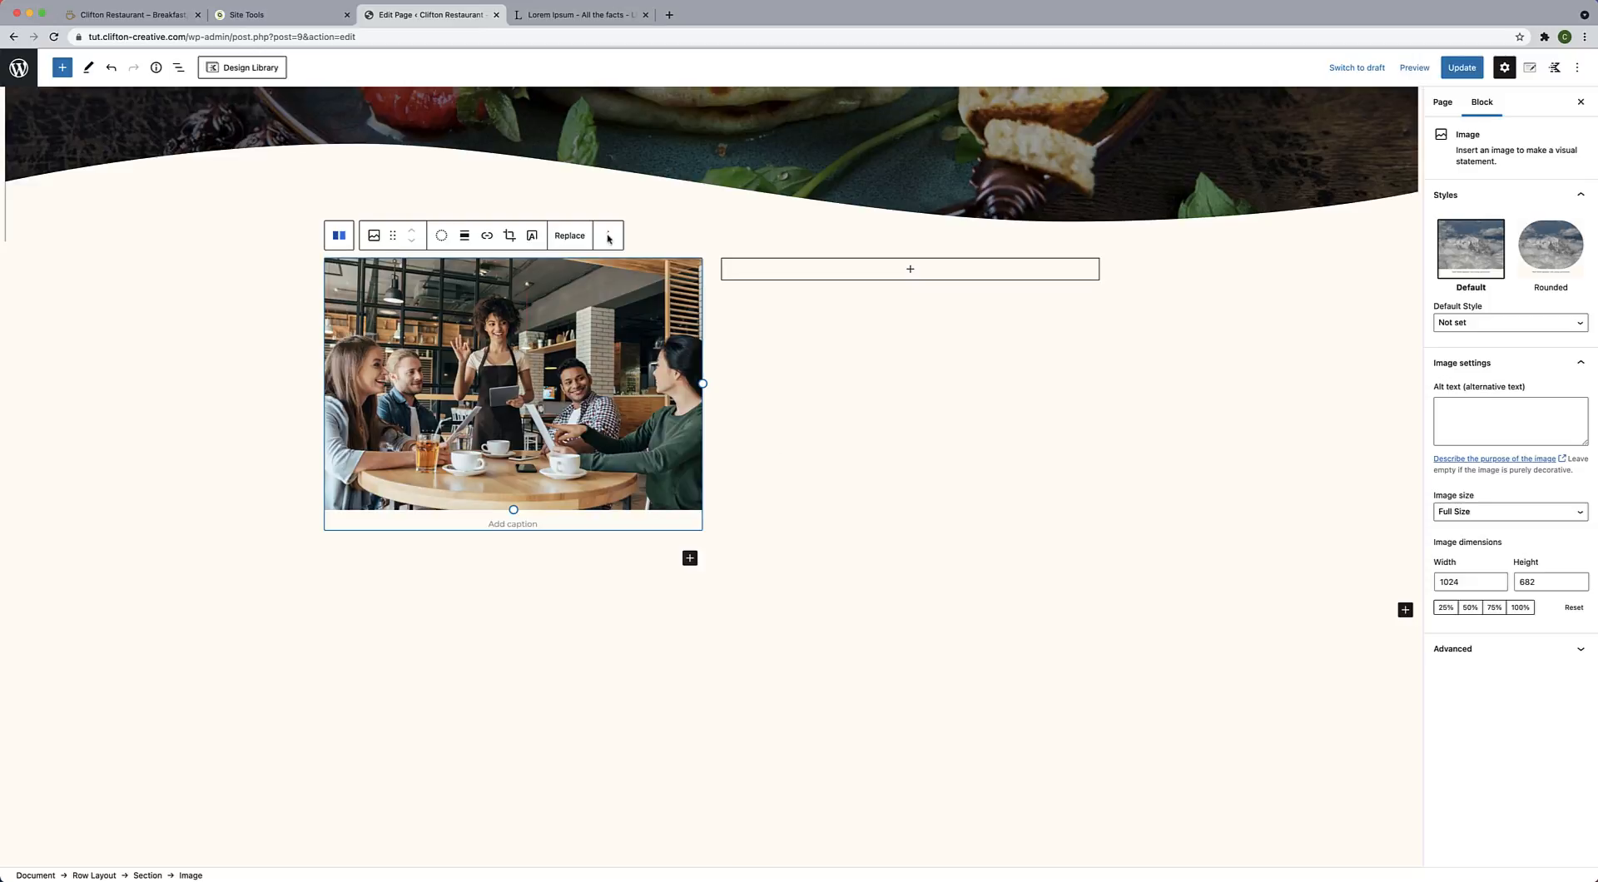
left_click(178, 68)
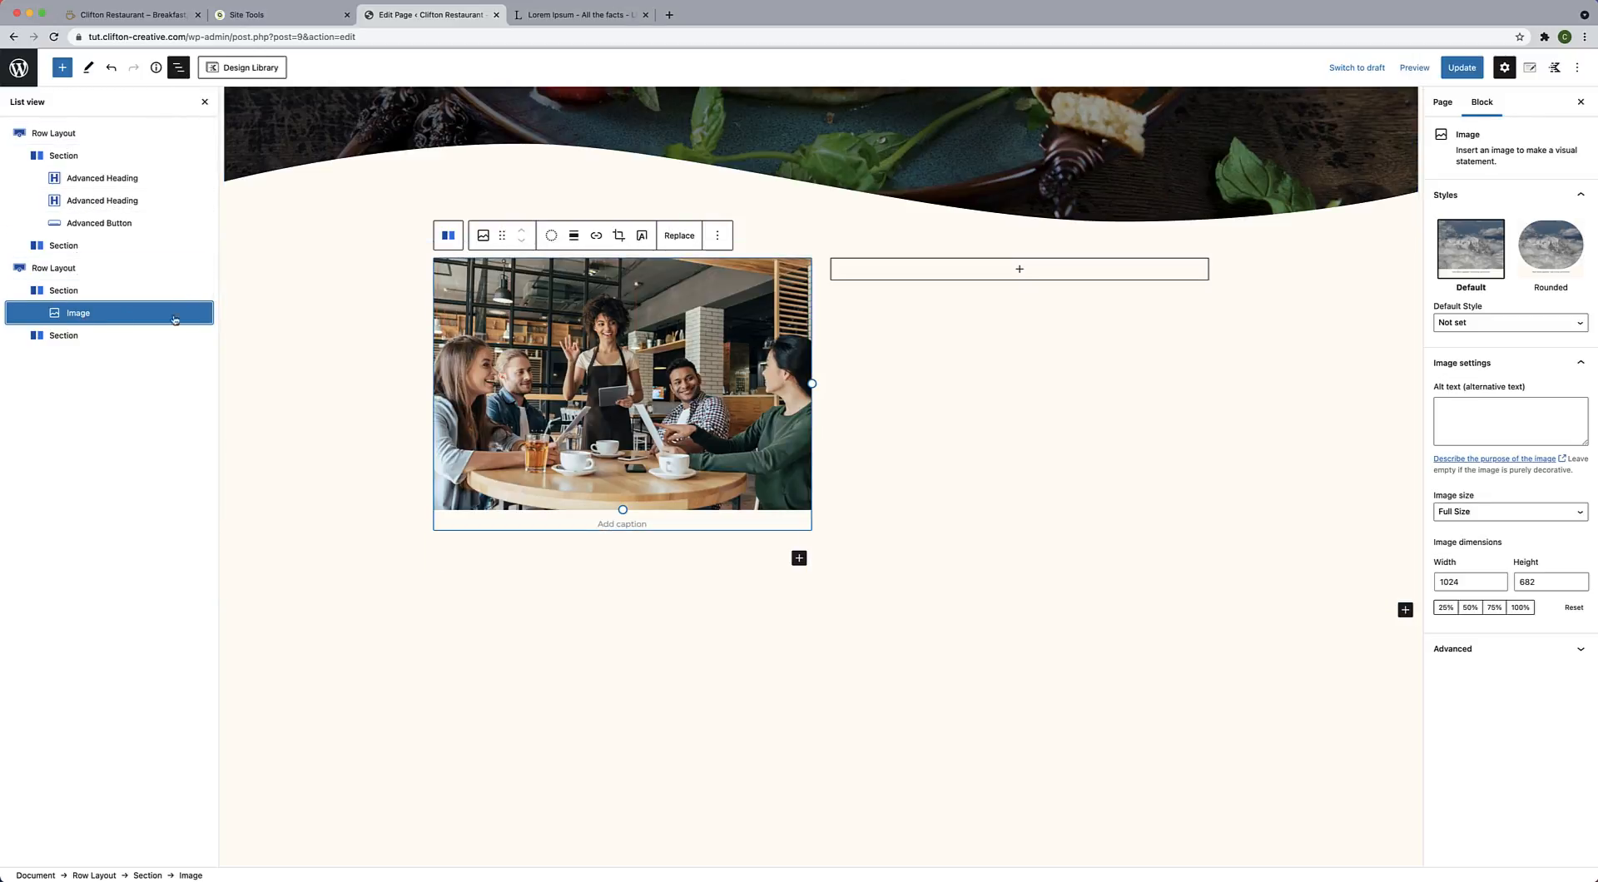
left_click(75, 302)
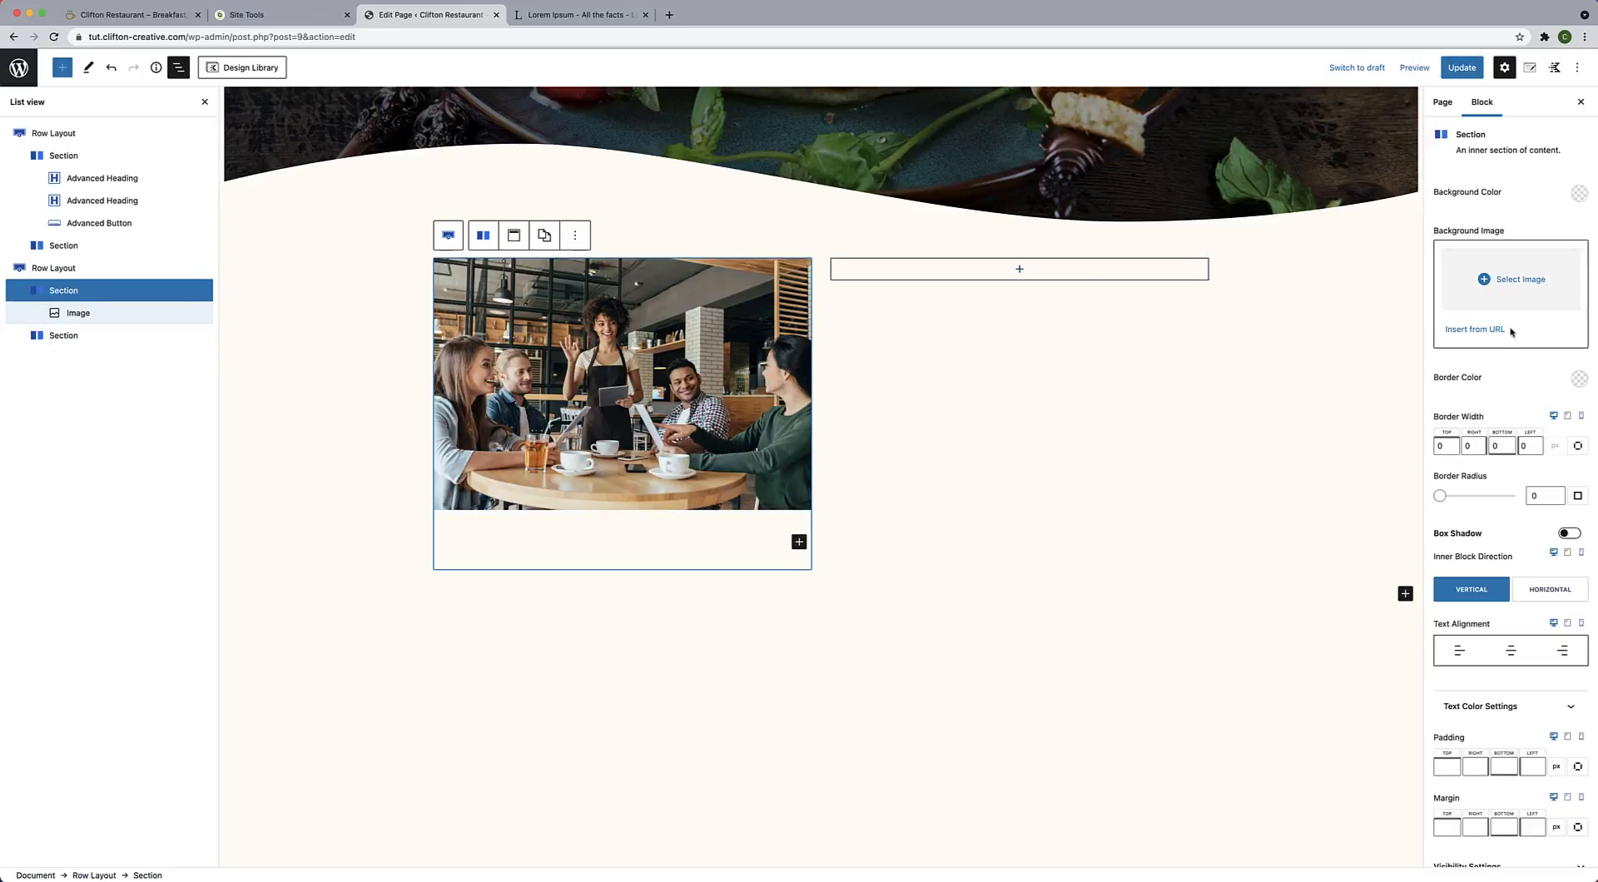
left_click(1582, 380)
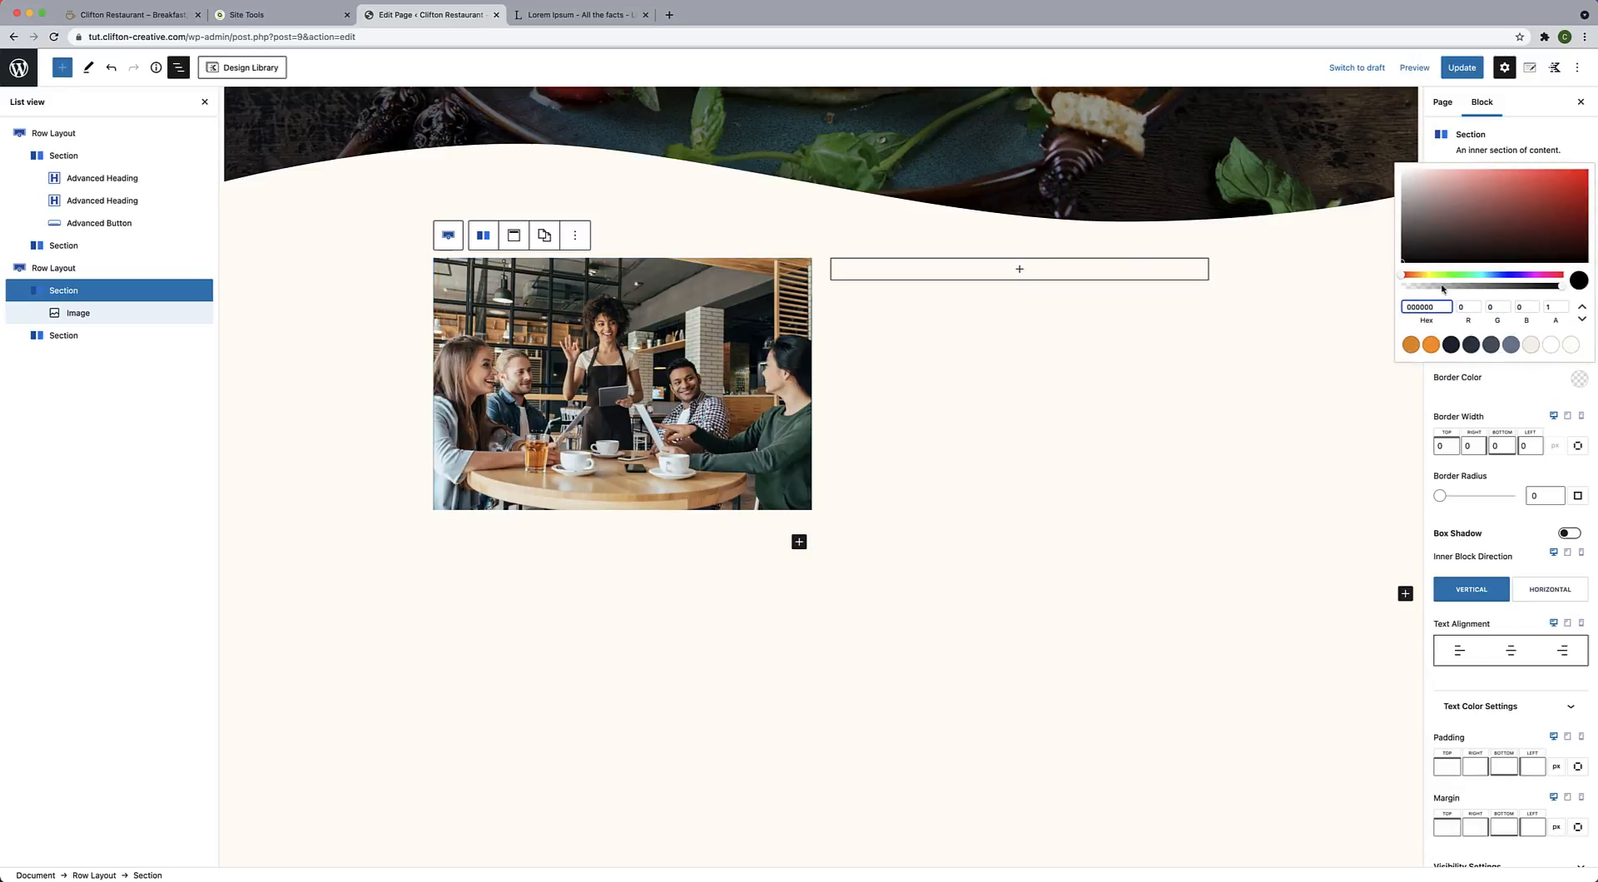
left_click_drag(1408, 184, 1398, 169)
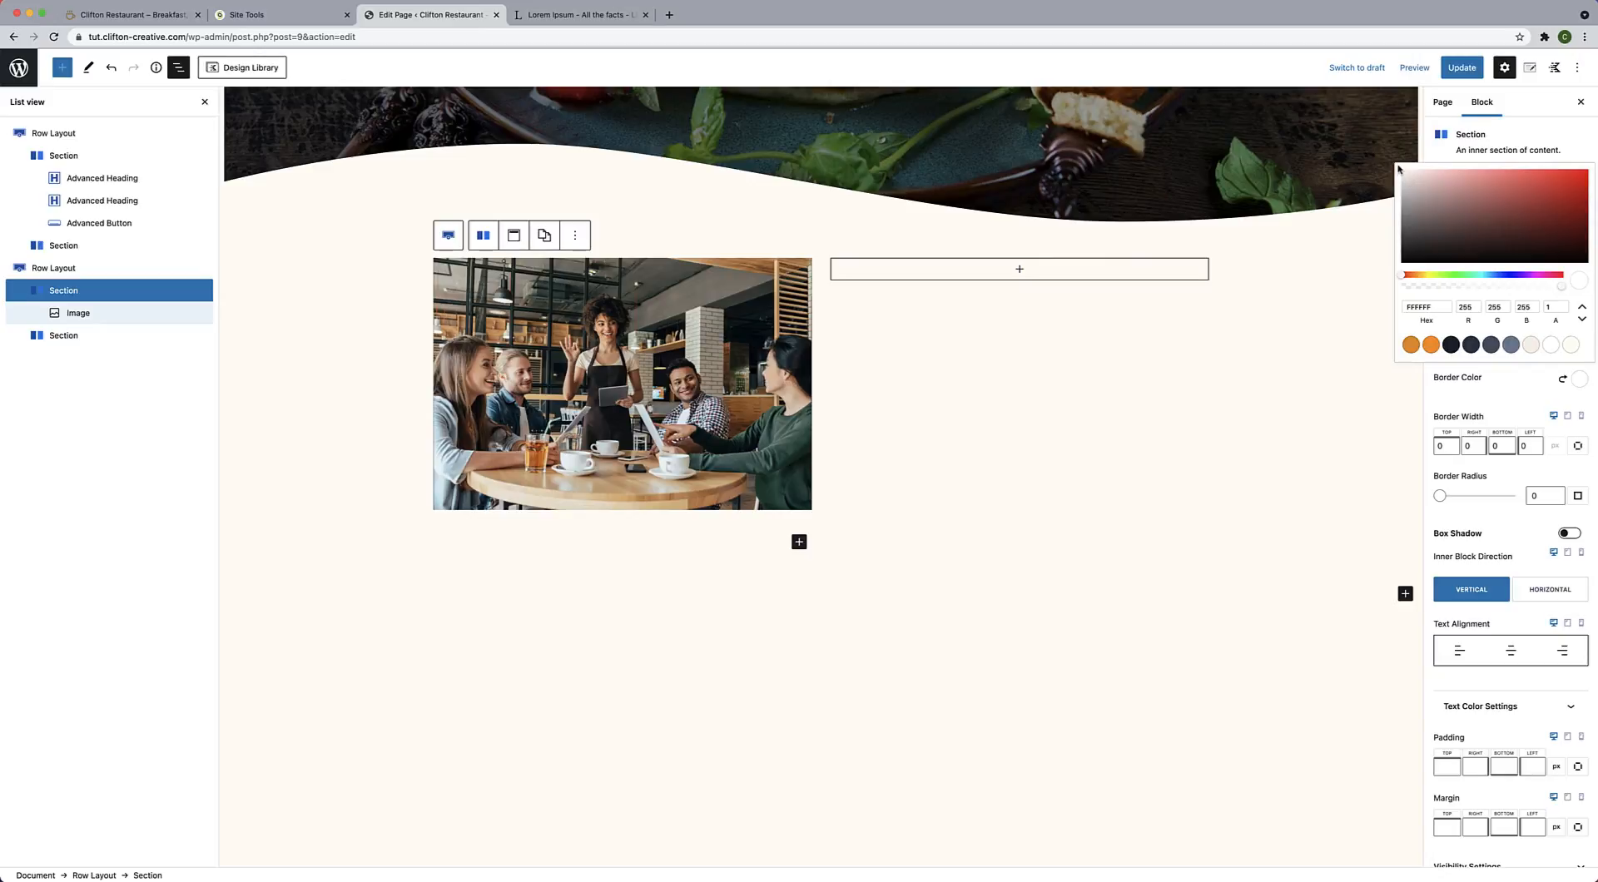
left_click(1503, 405)
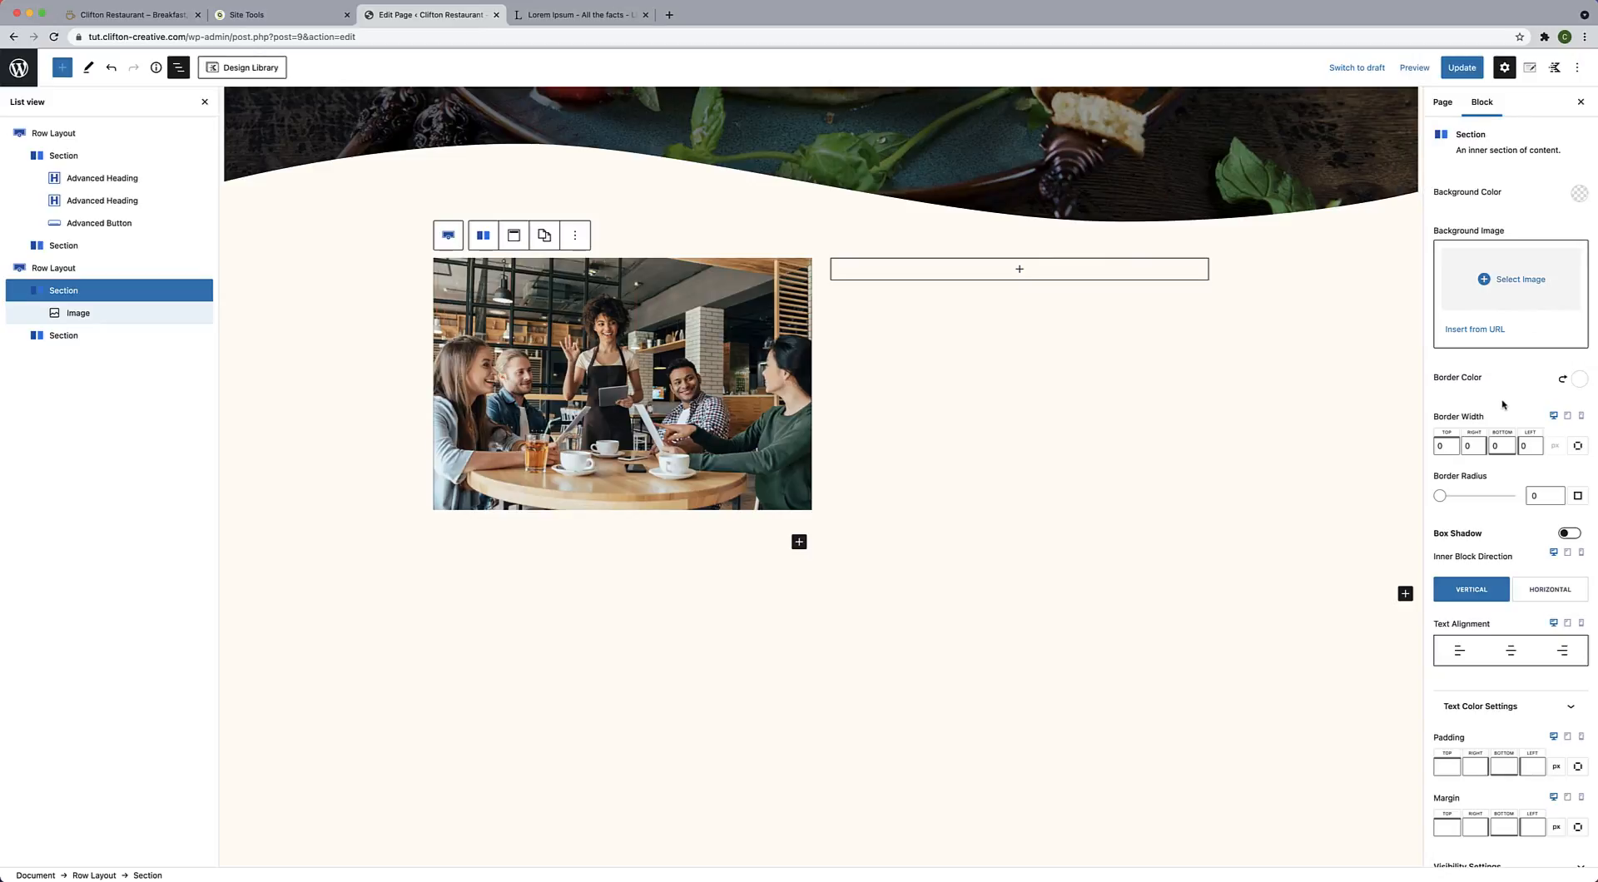
Set the photo section's border width to 15 on the top, right, bottom and left sides.
left_click_drag(1449, 448, 1433, 451)
type("15")
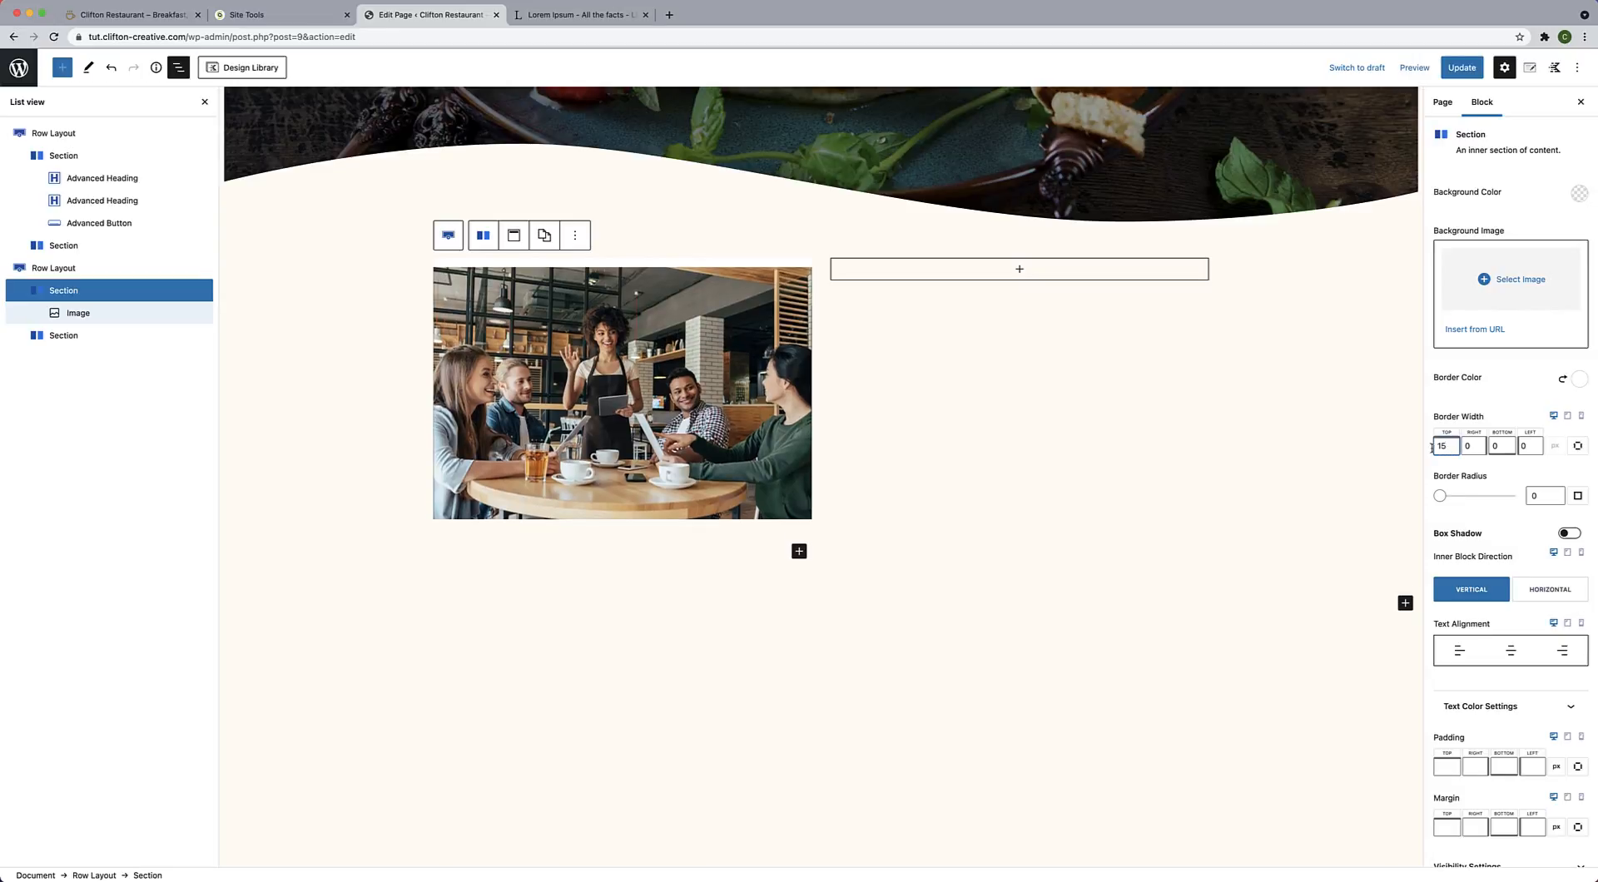
mouse_move(1473, 447)
left_mouse_down()
mouse_move(1452, 444)
mouse_move(1481, 444)
left_mouse_up()
type("15")
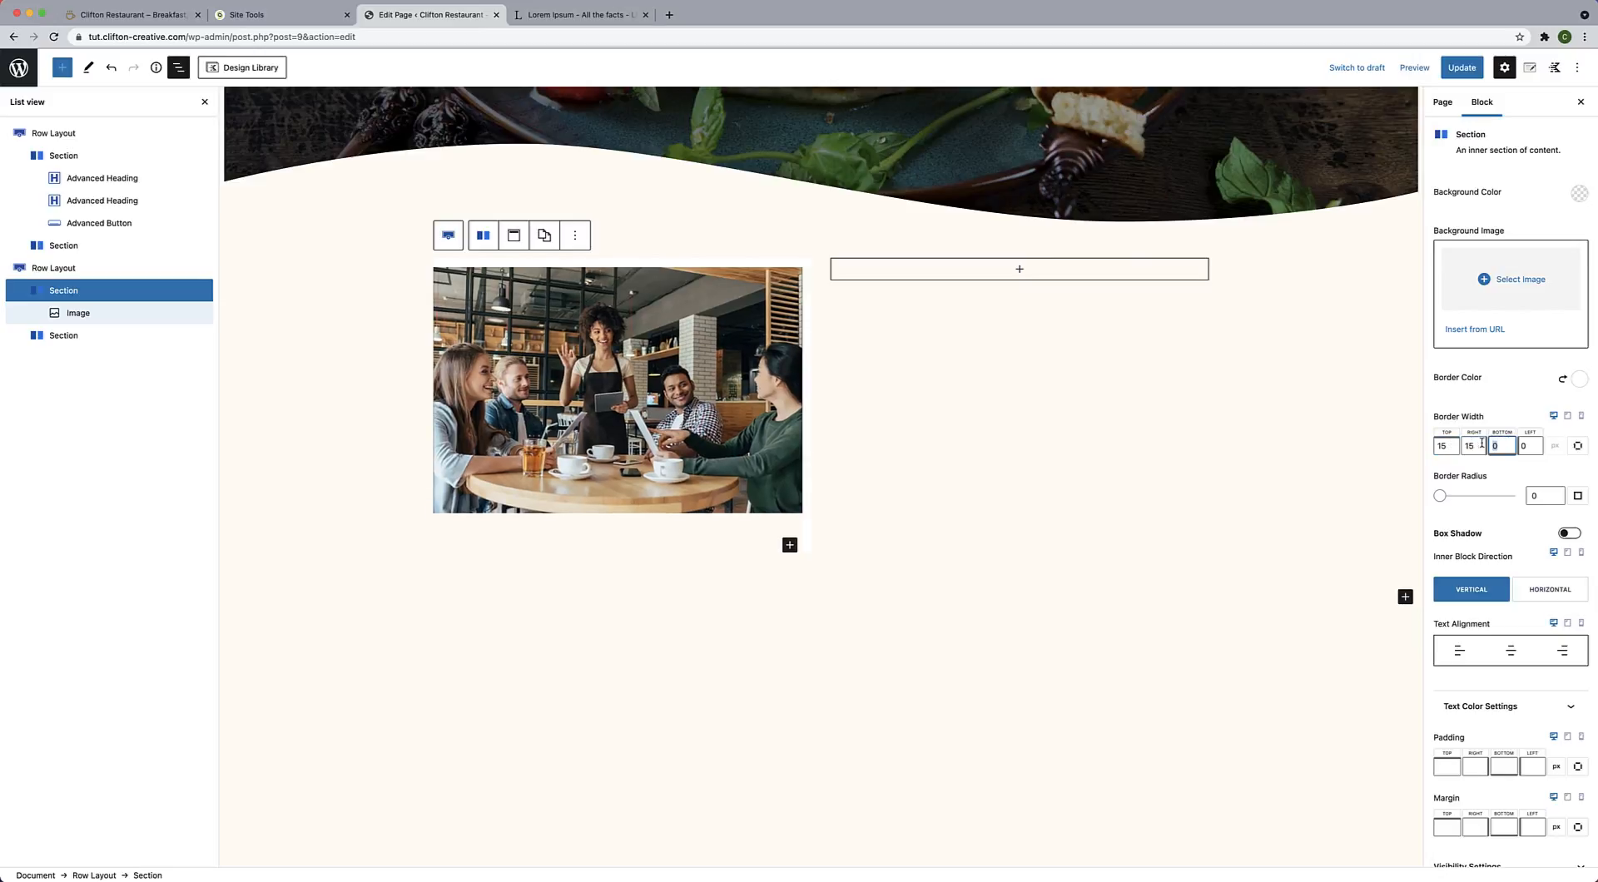
type("15")
double_click(1529, 447)
type("15")
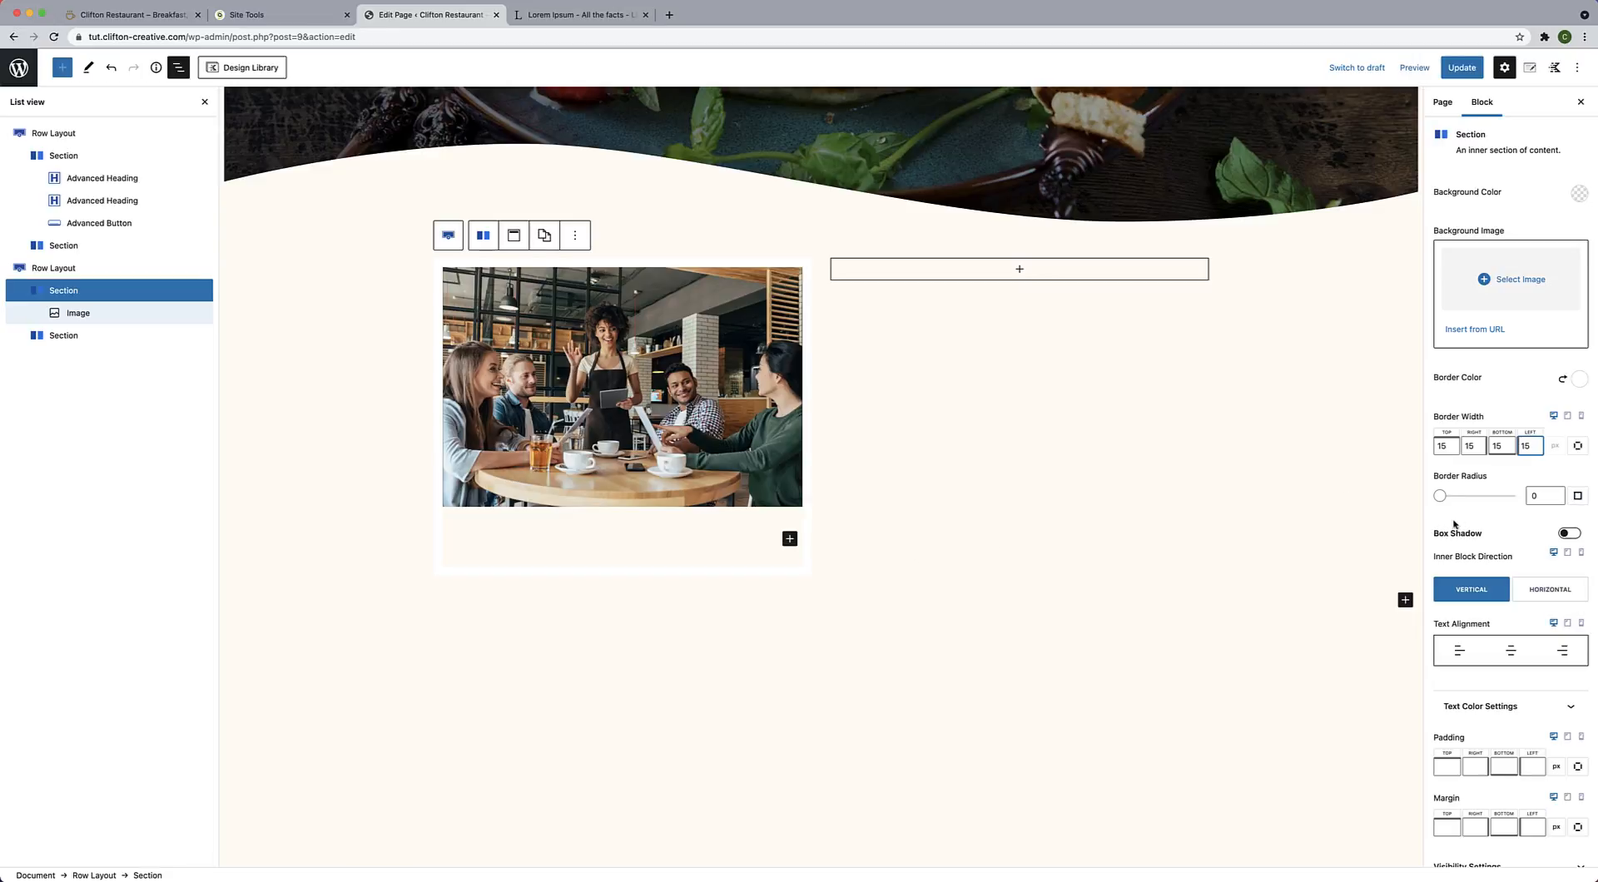
Enable the box shadow on the photo section and set its blur to 24.
left_click(1569, 536)
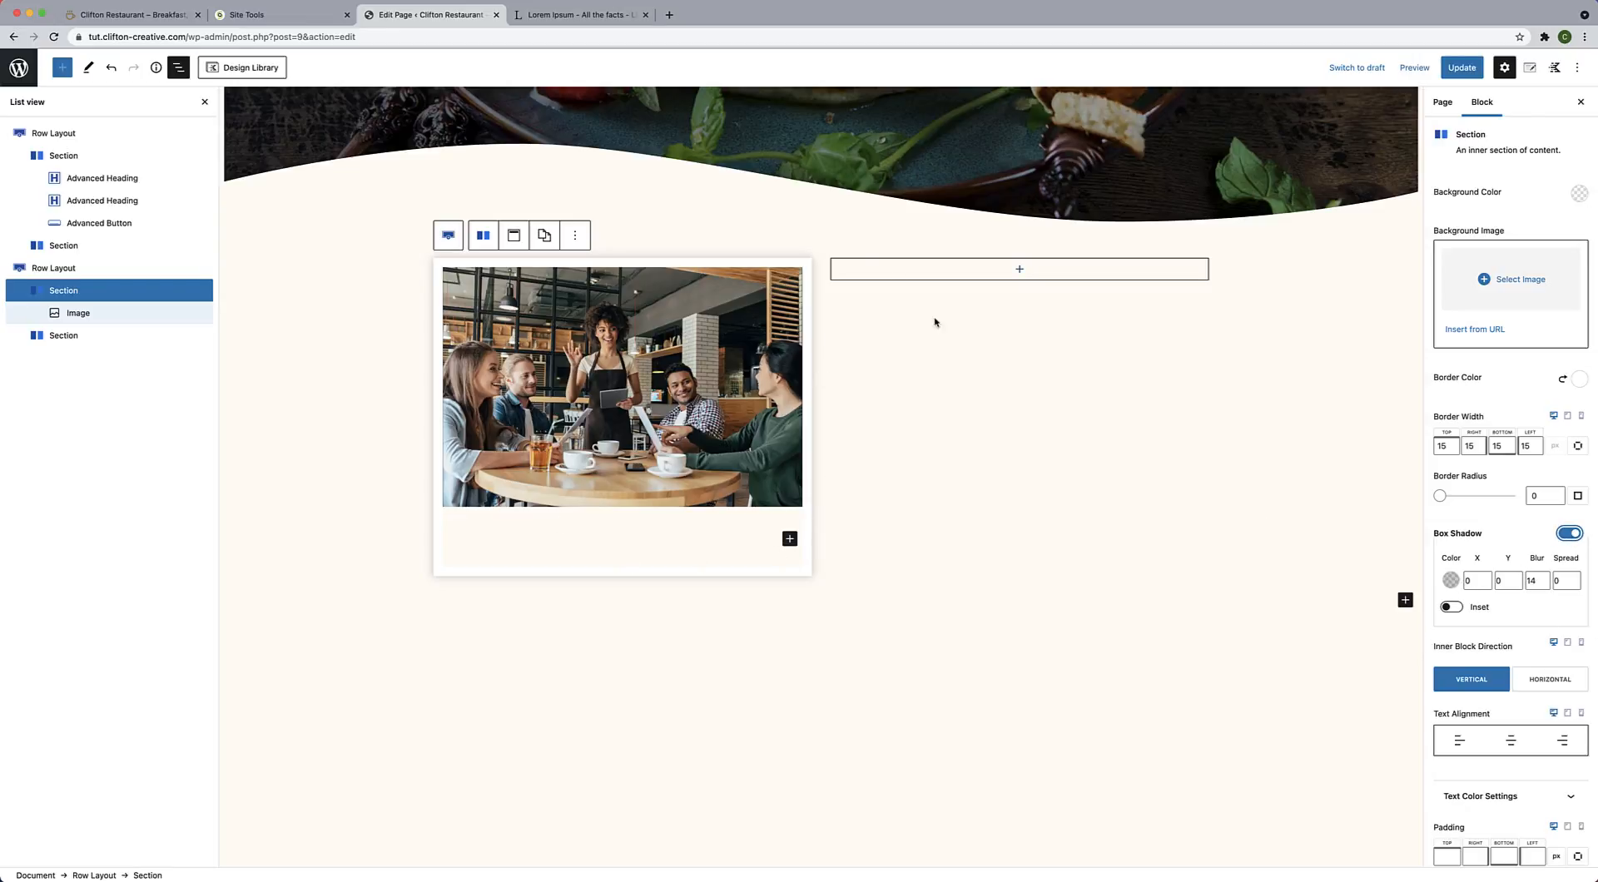
double_click(1529, 580)
type("24")
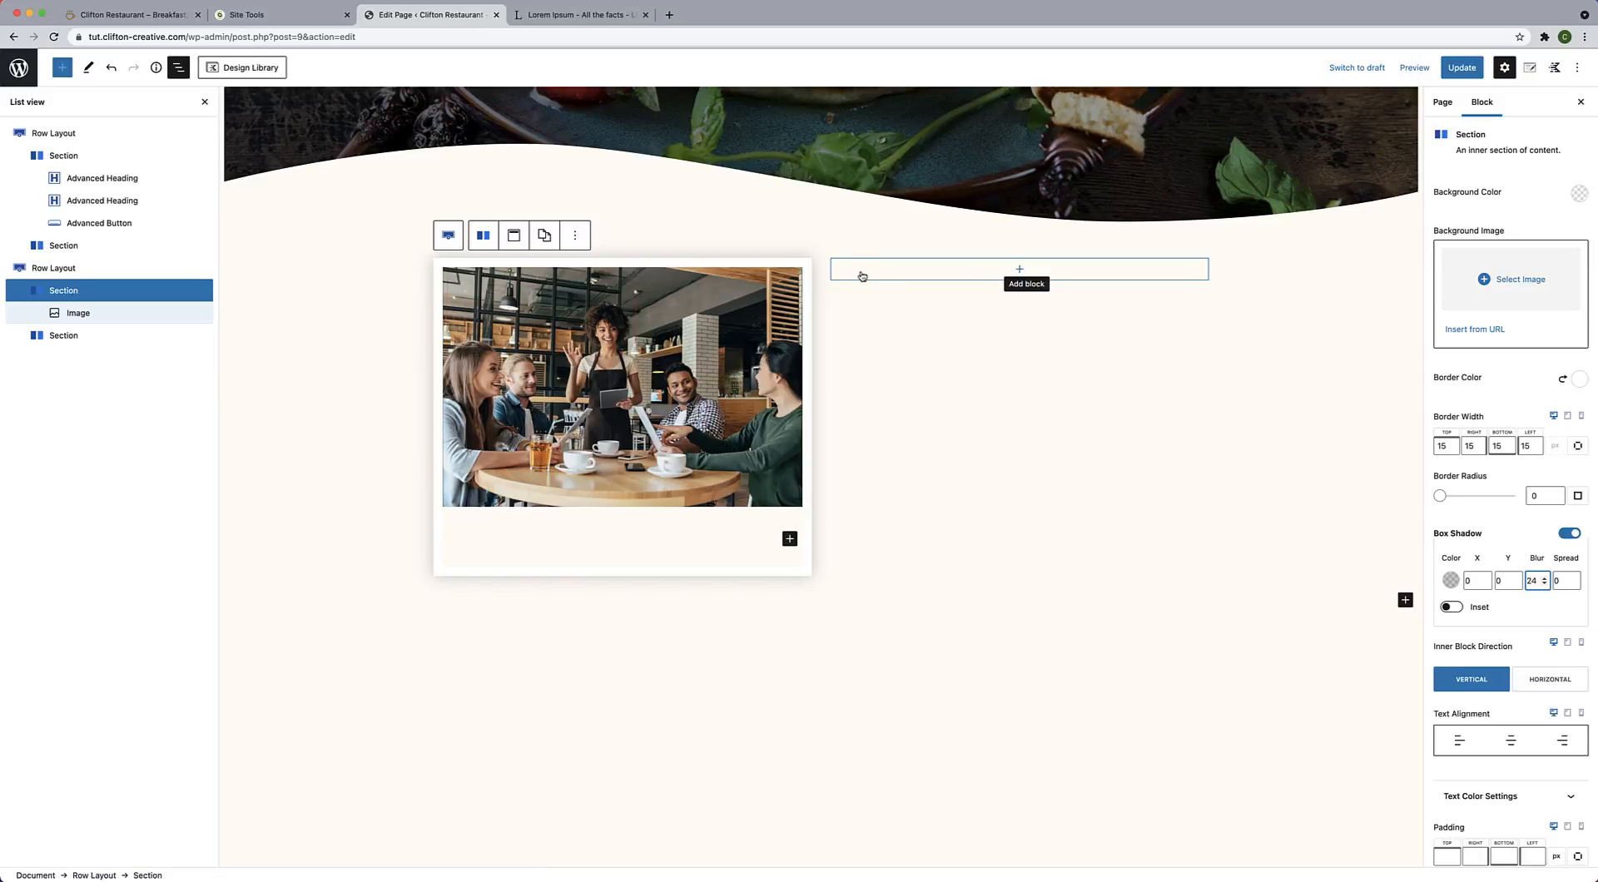
Insert a Row Layout with two equal columns in the empty section beside the framed photo.
left_click(1022, 270)
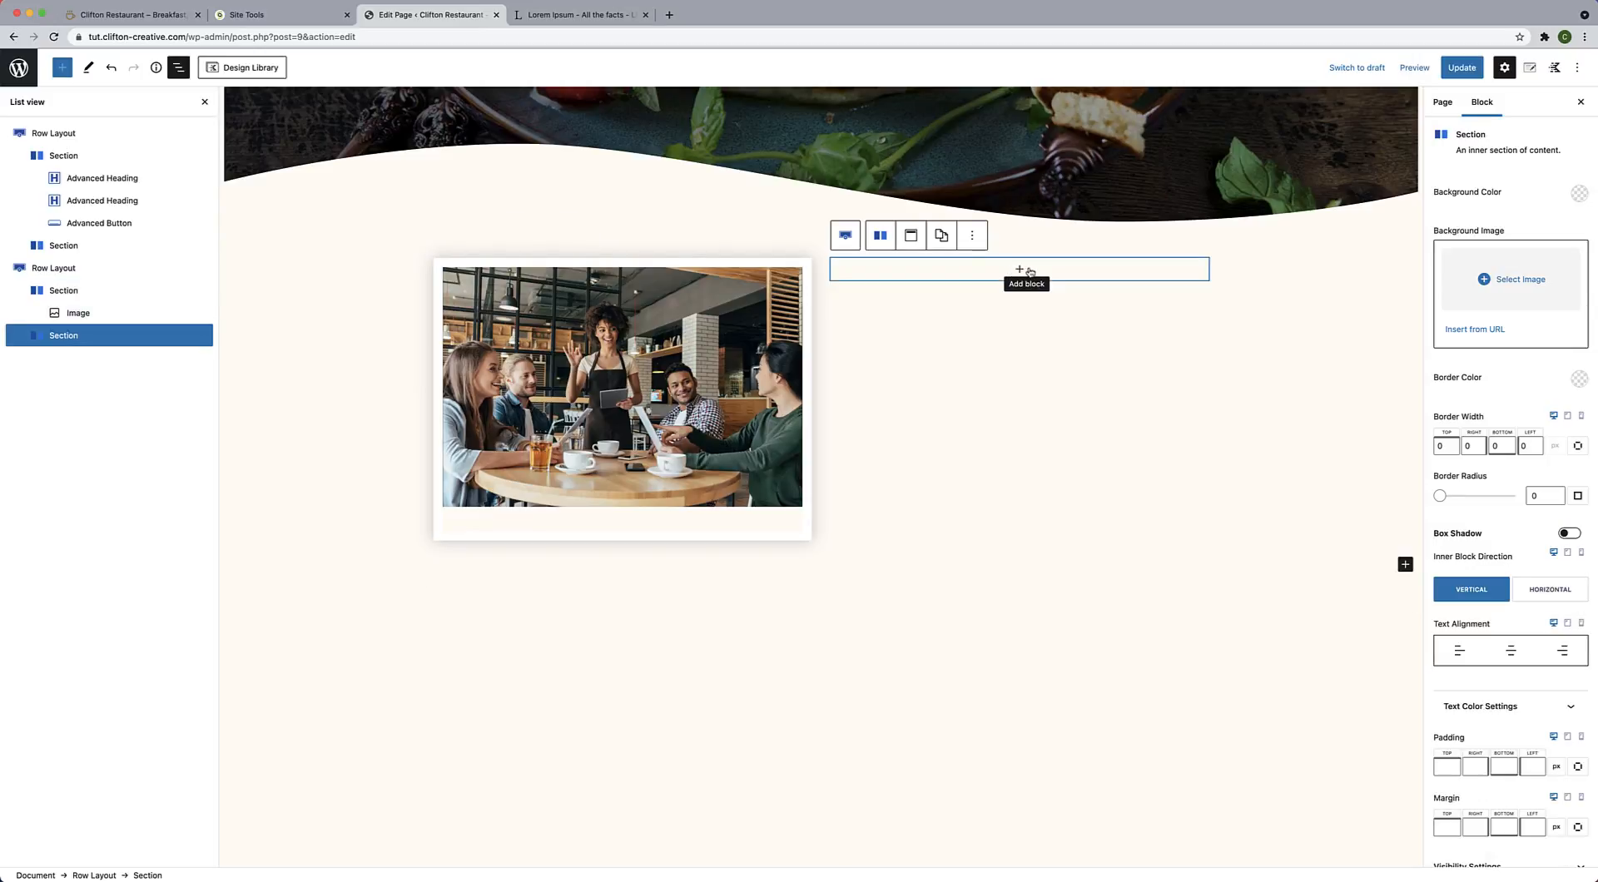
left_click(1029, 271)
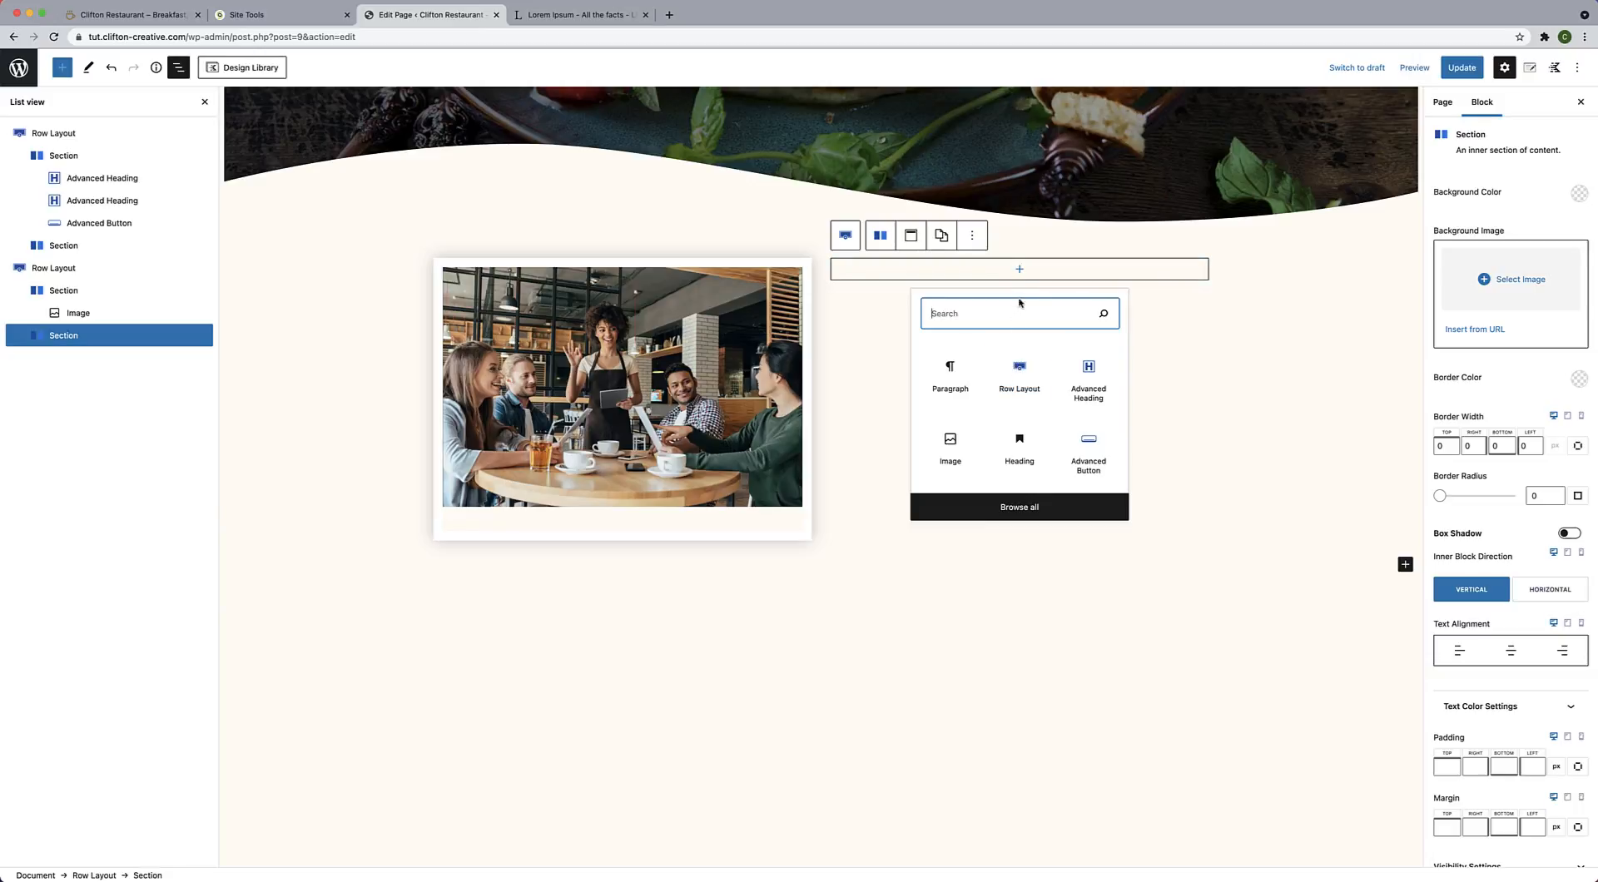
left_click(1020, 271)
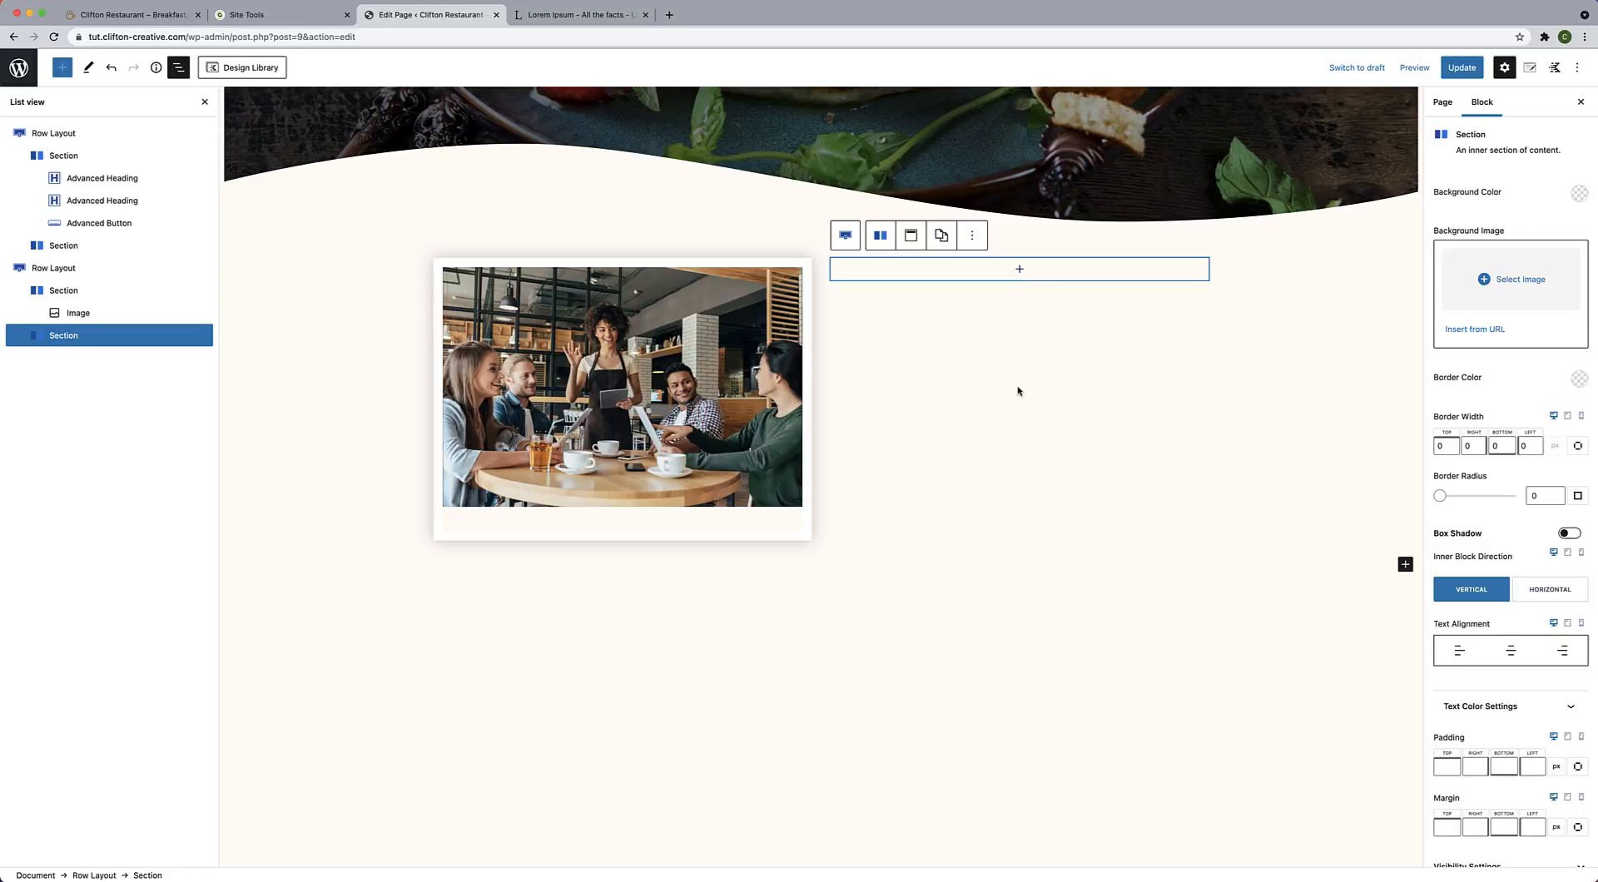
left_click(1020, 272)
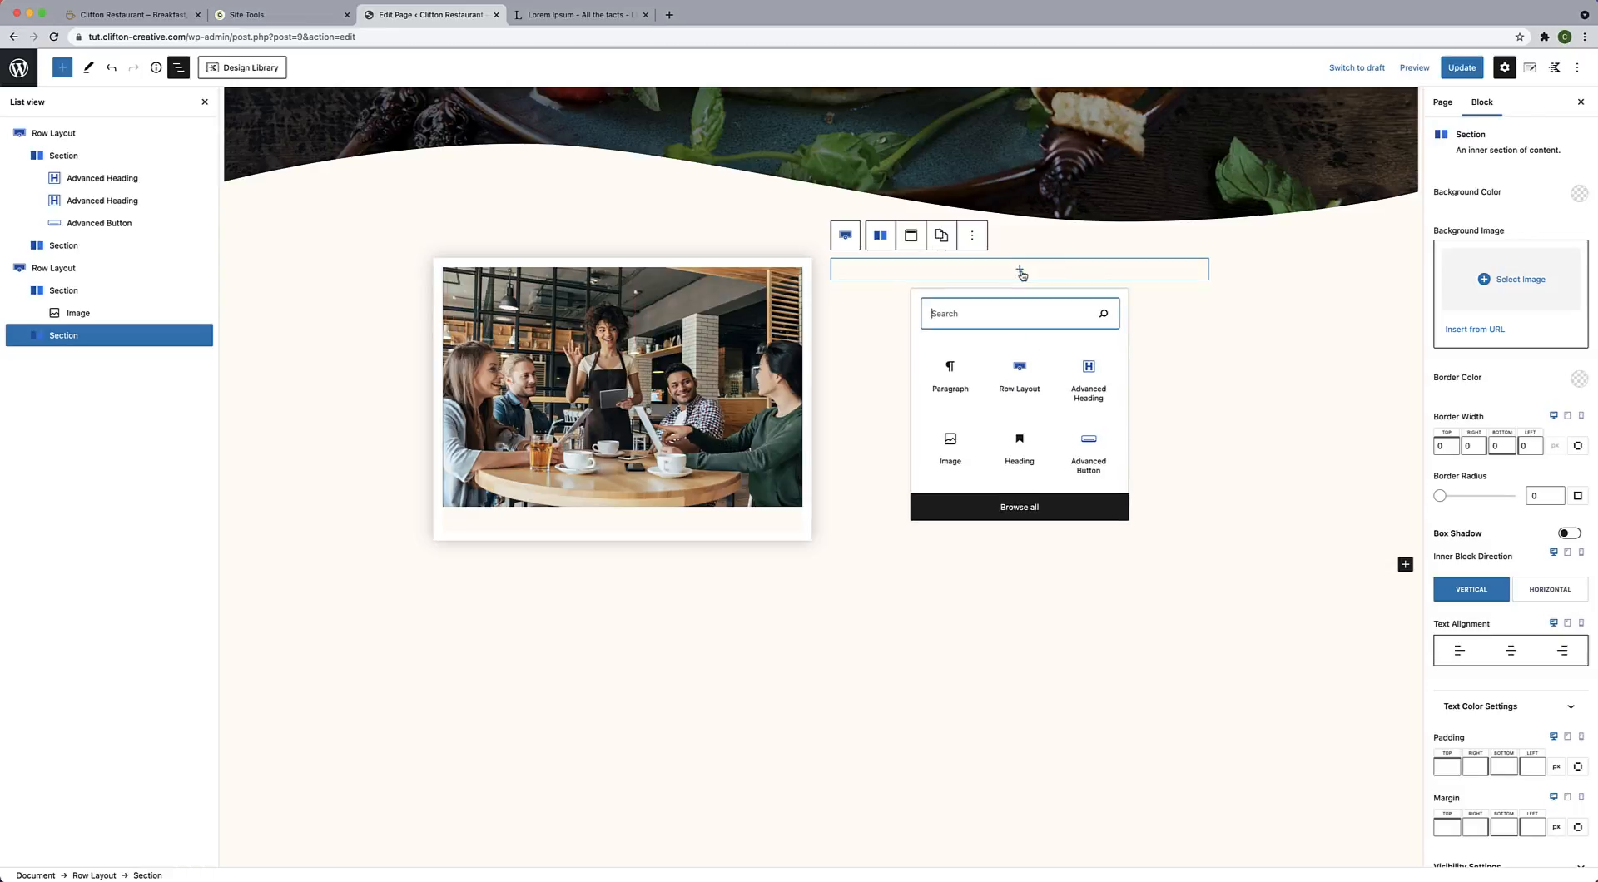
left_click(1020, 376)
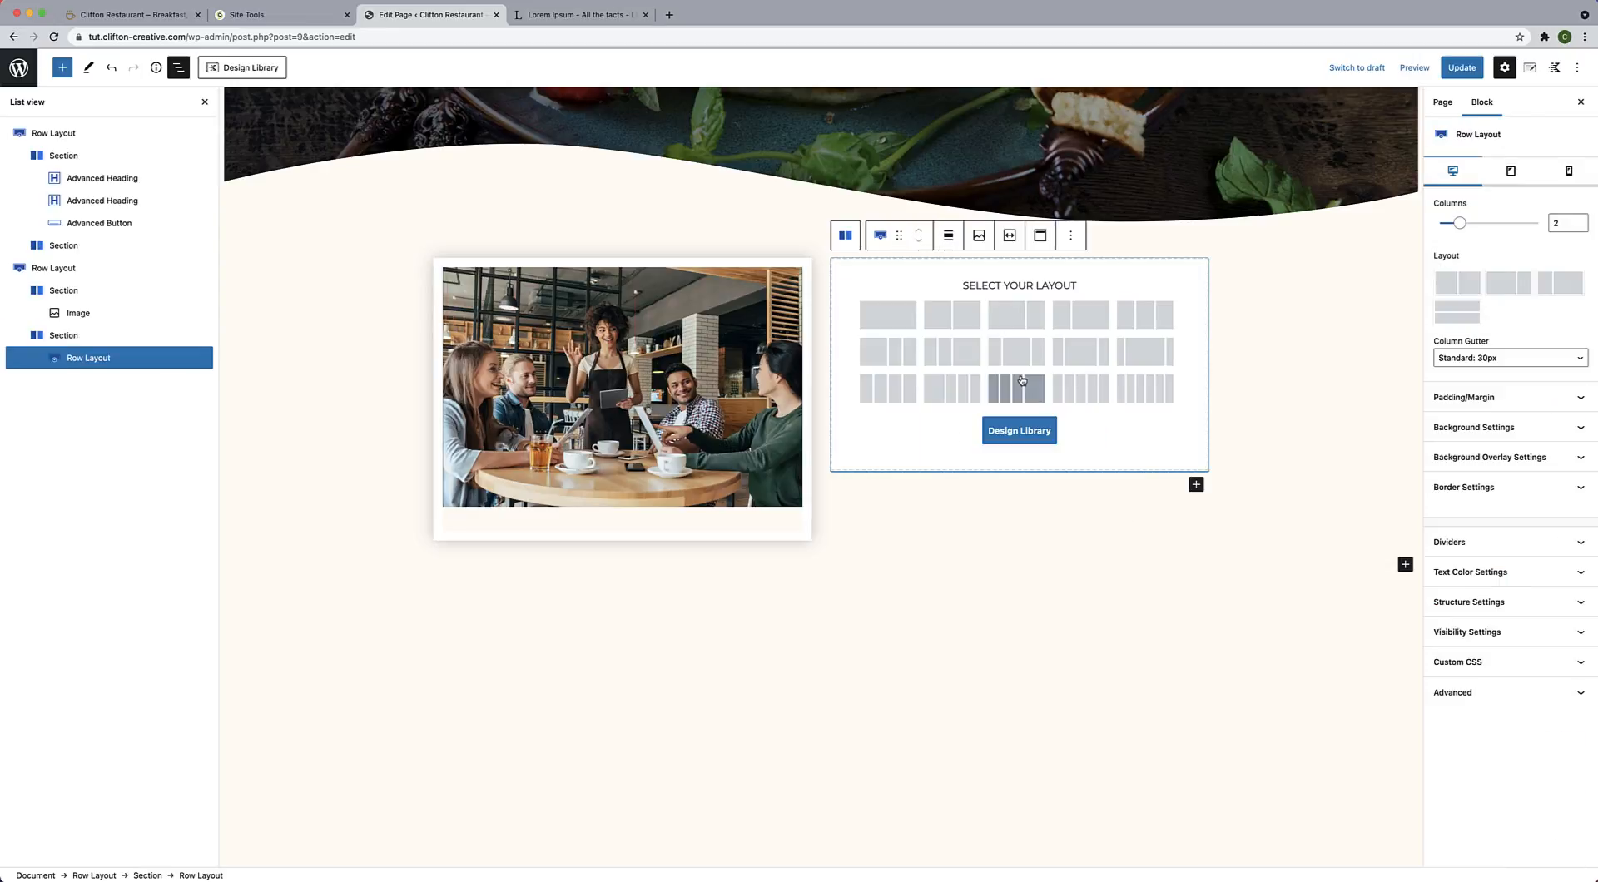
left_click(951, 313)
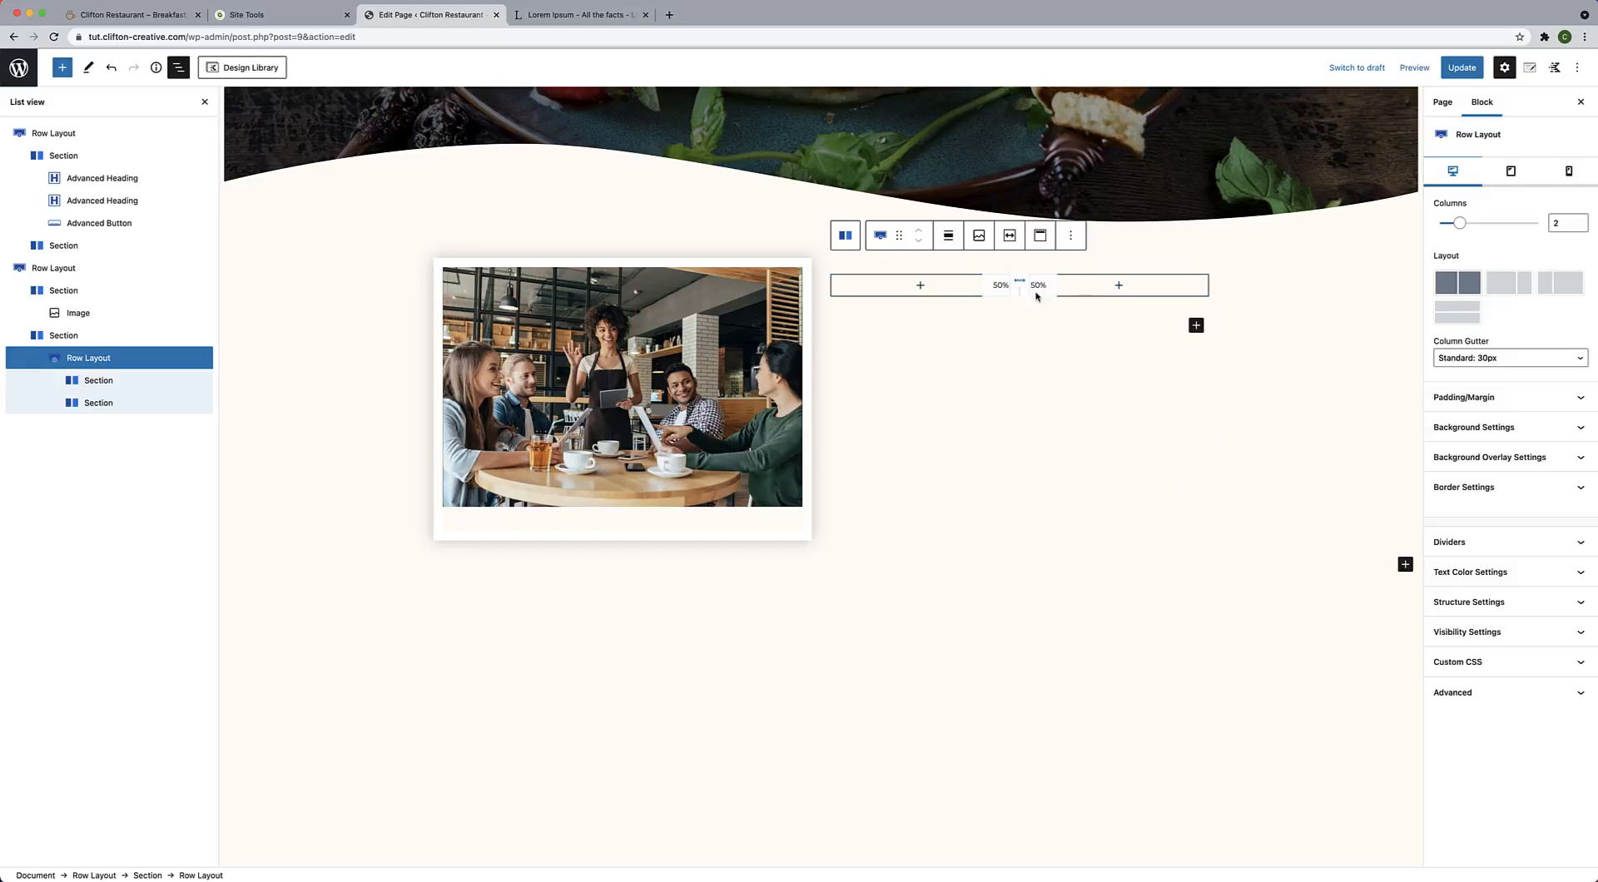
Add a Spacer/Divider block to the left column of the nested row beside the photo.
left_click(920, 286)
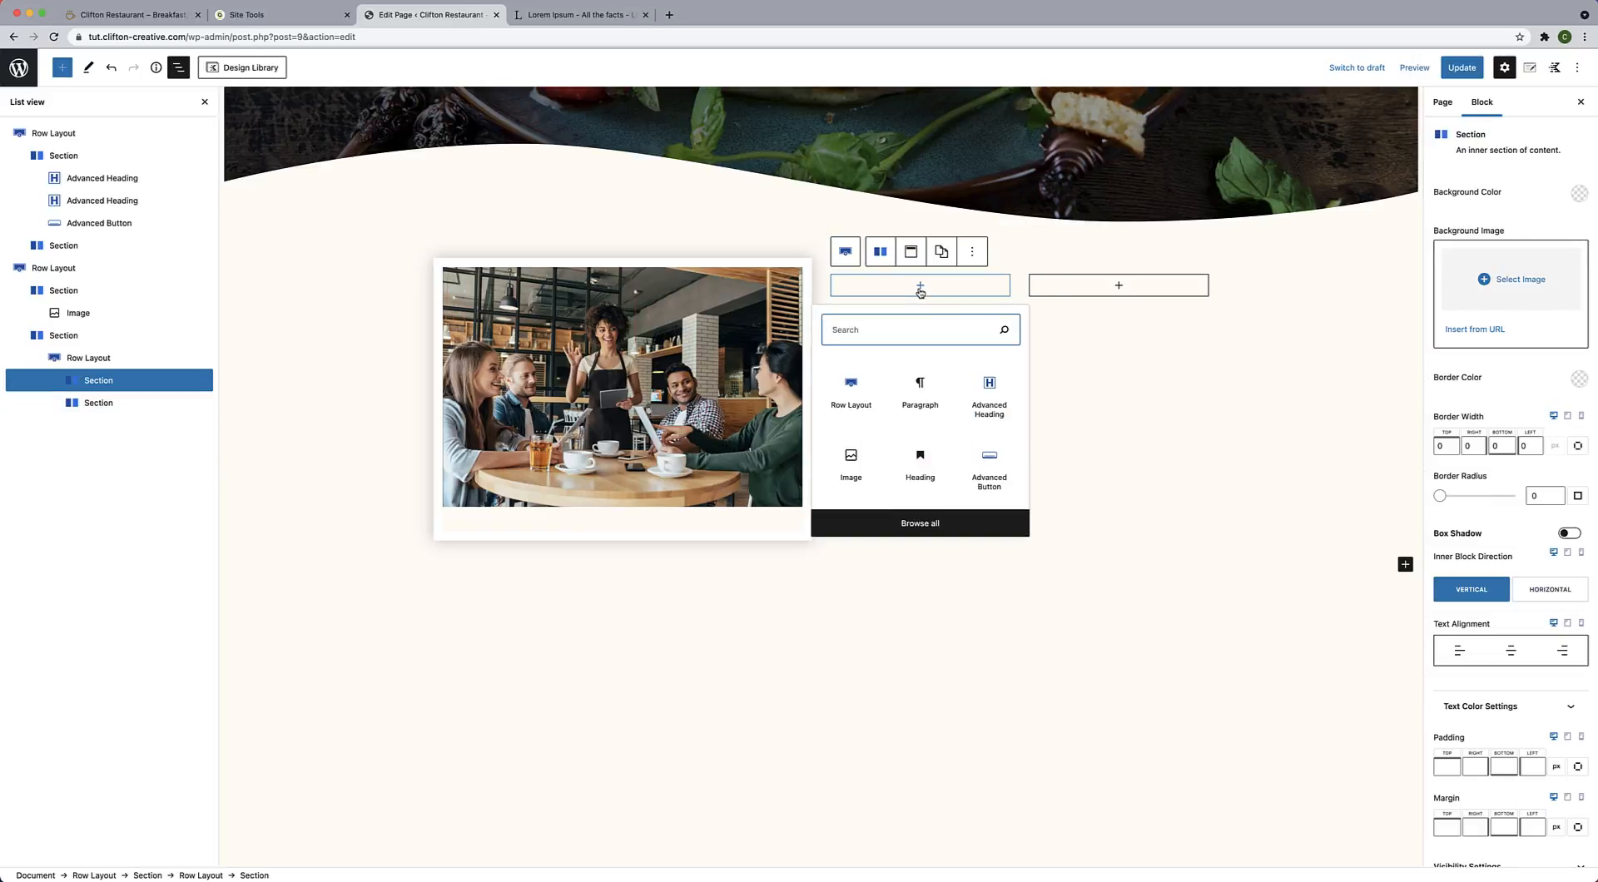
type("spa")
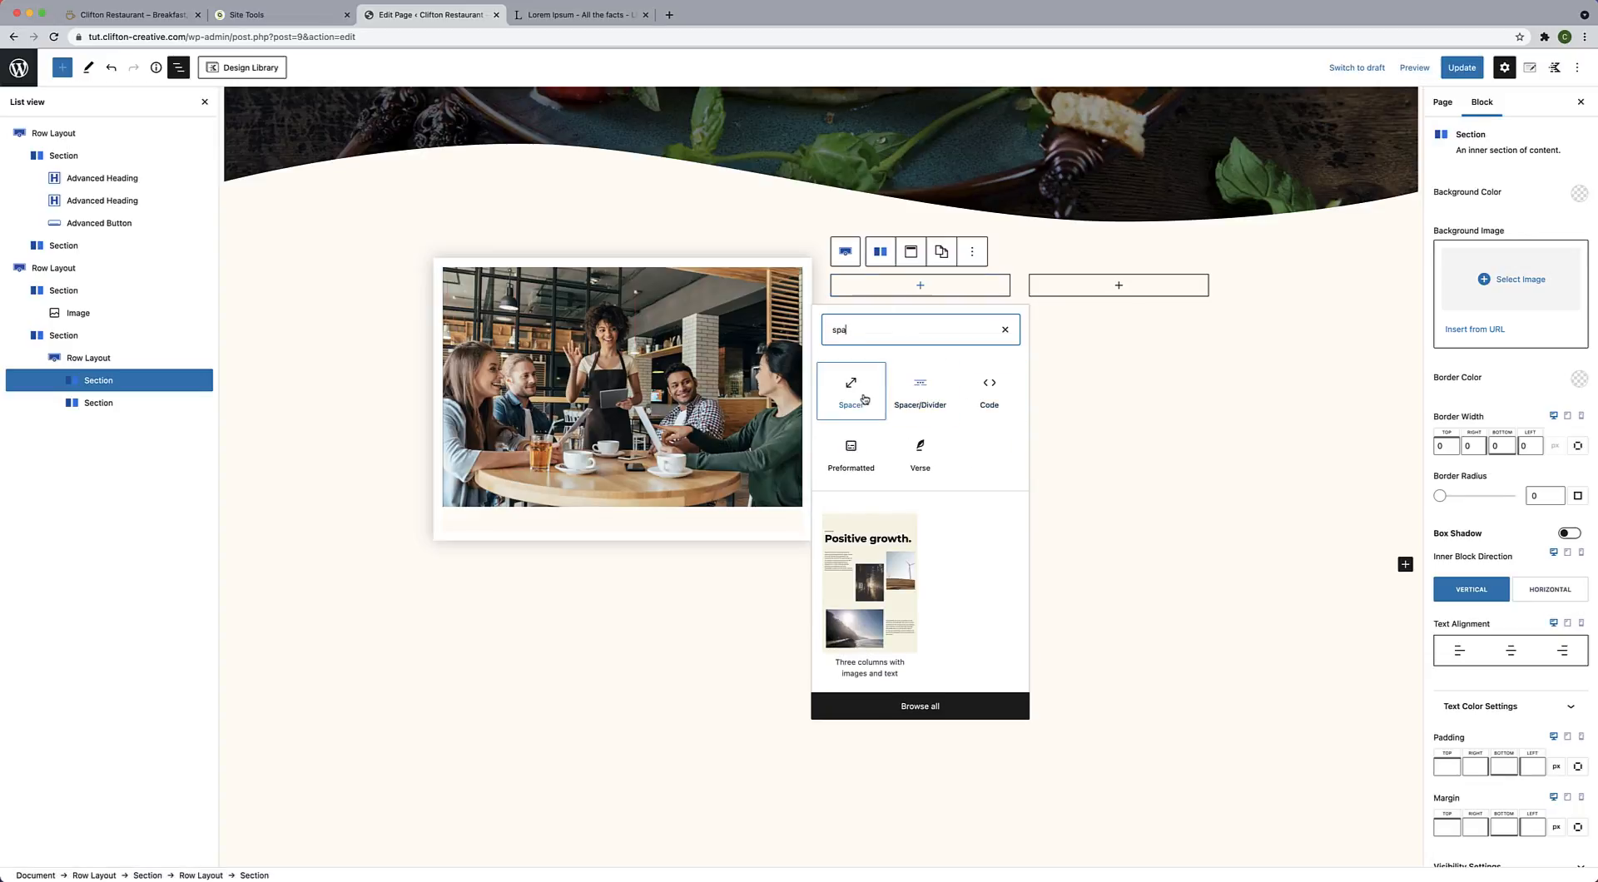
left_click(923, 397)
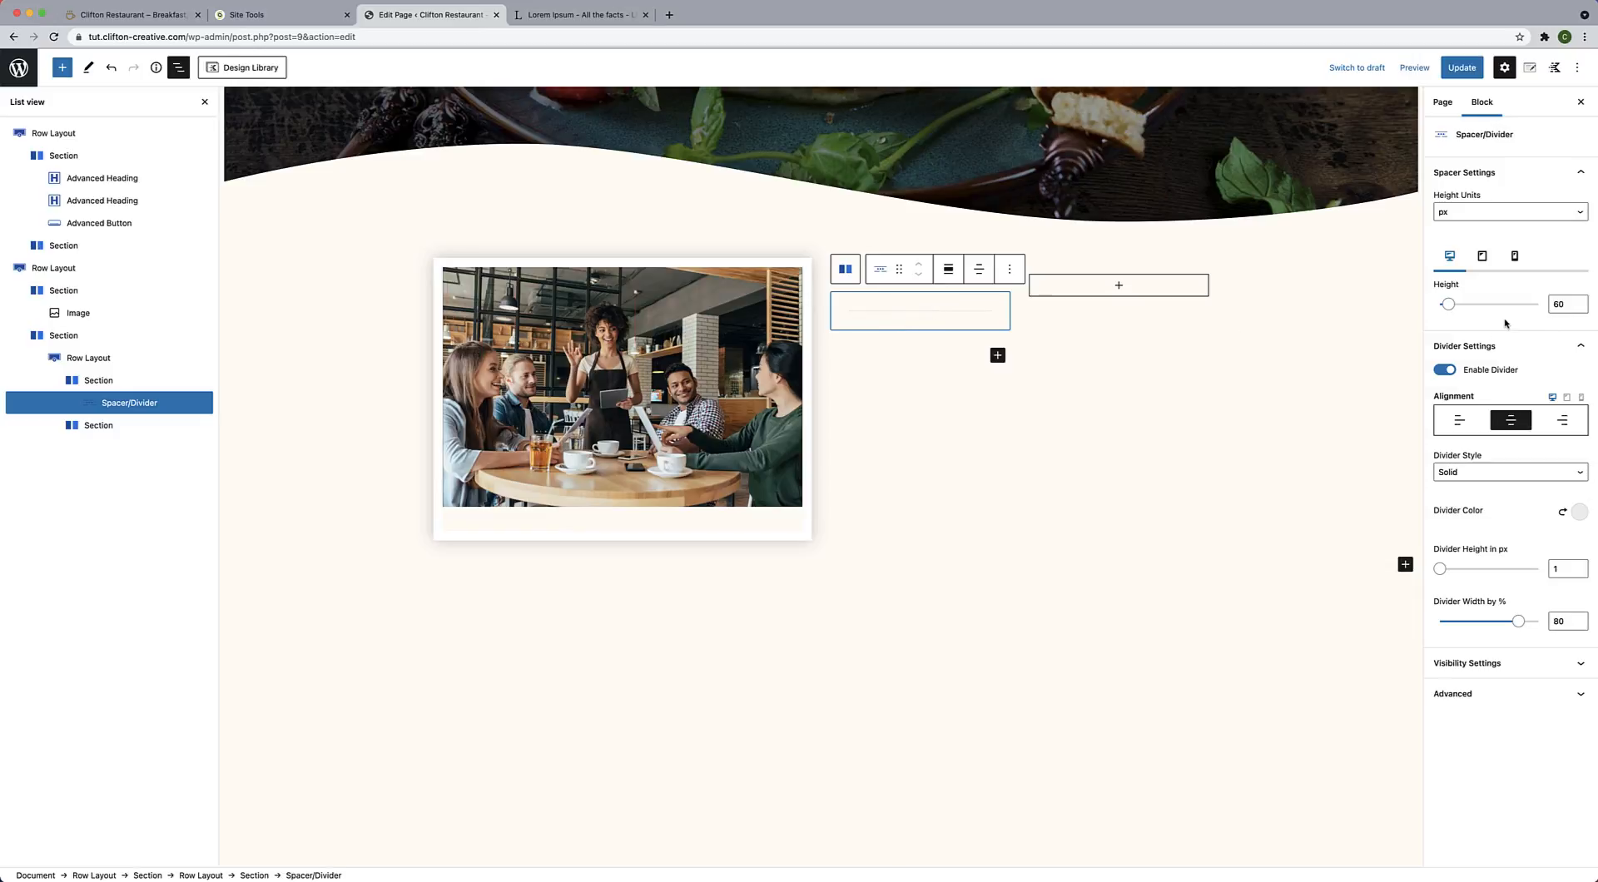
Set the Spacer/Divider's height to 6 px and align its divider line to the left.
left_click(1559, 303)
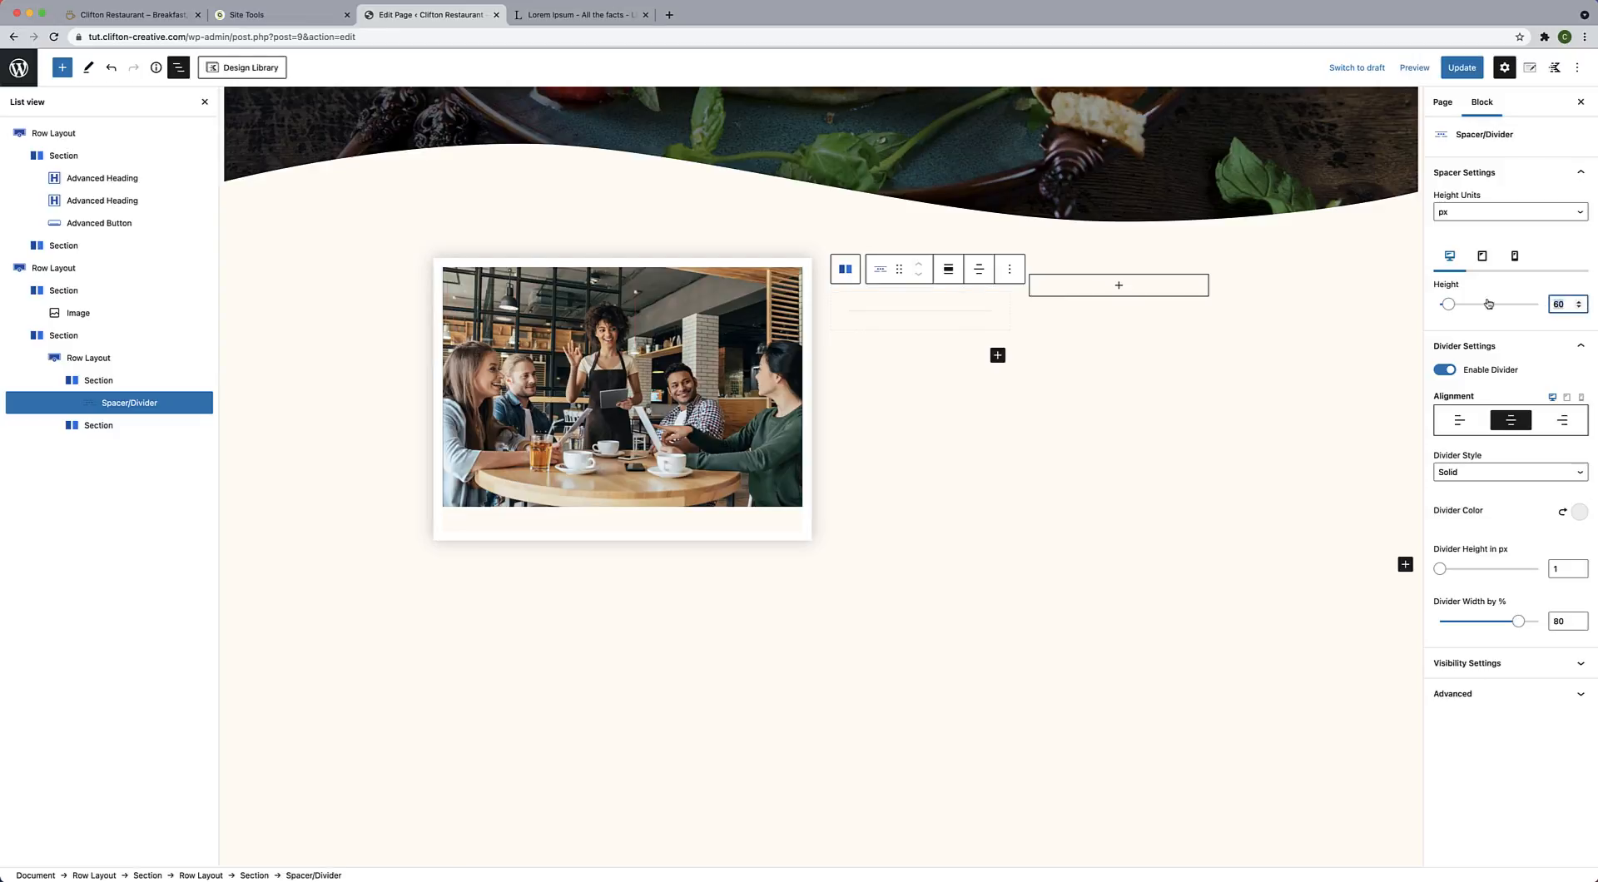
left_click_drag(1449, 304, 1439, 305)
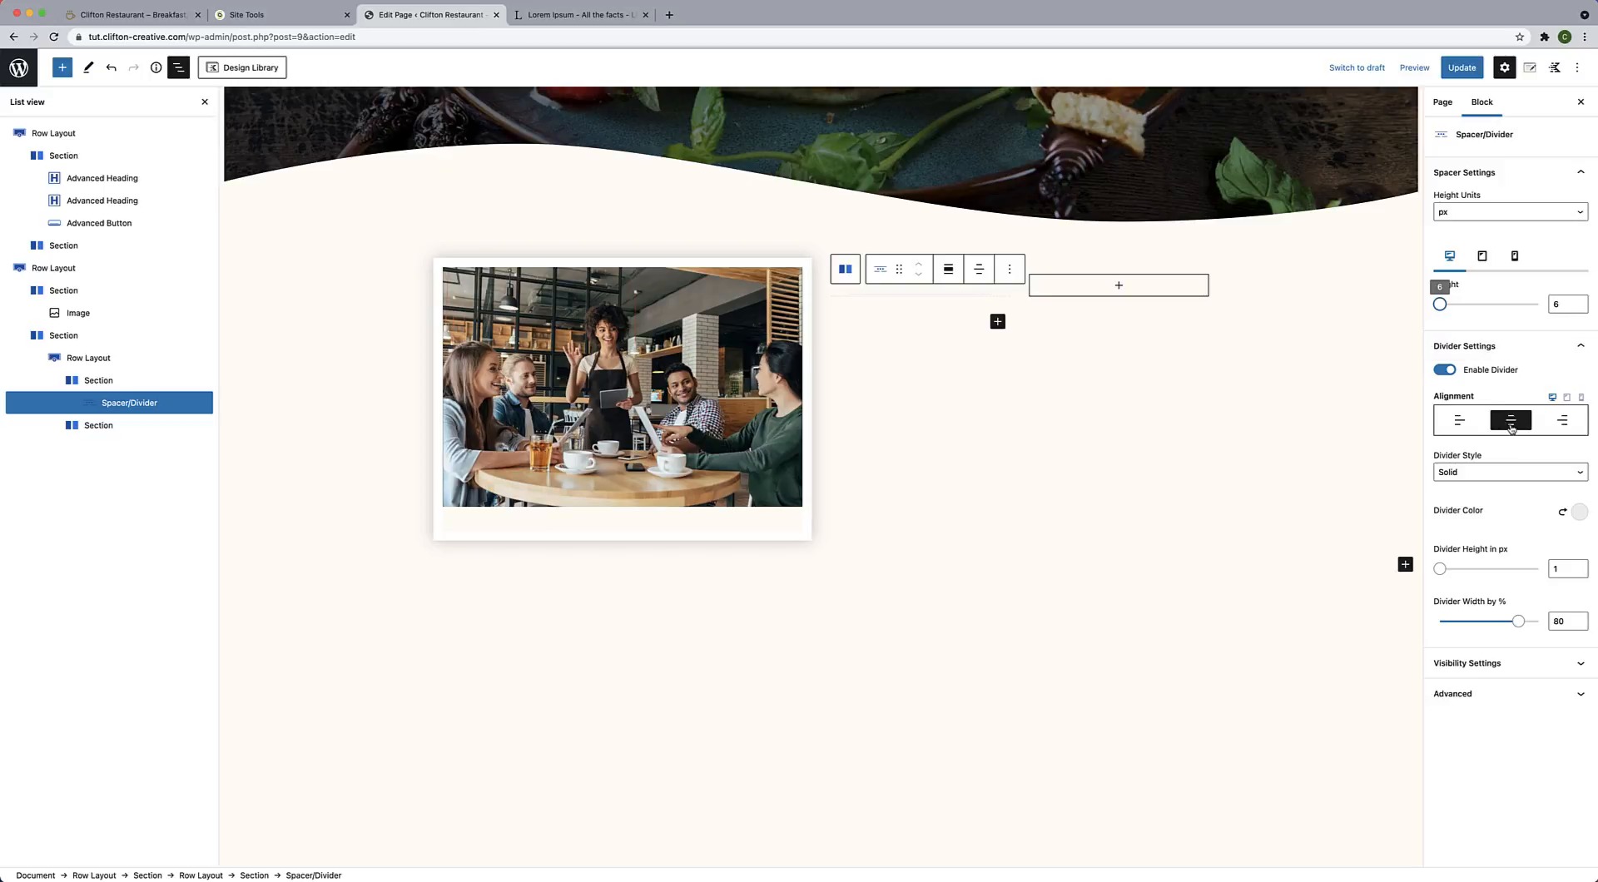
left_click(1461, 422)
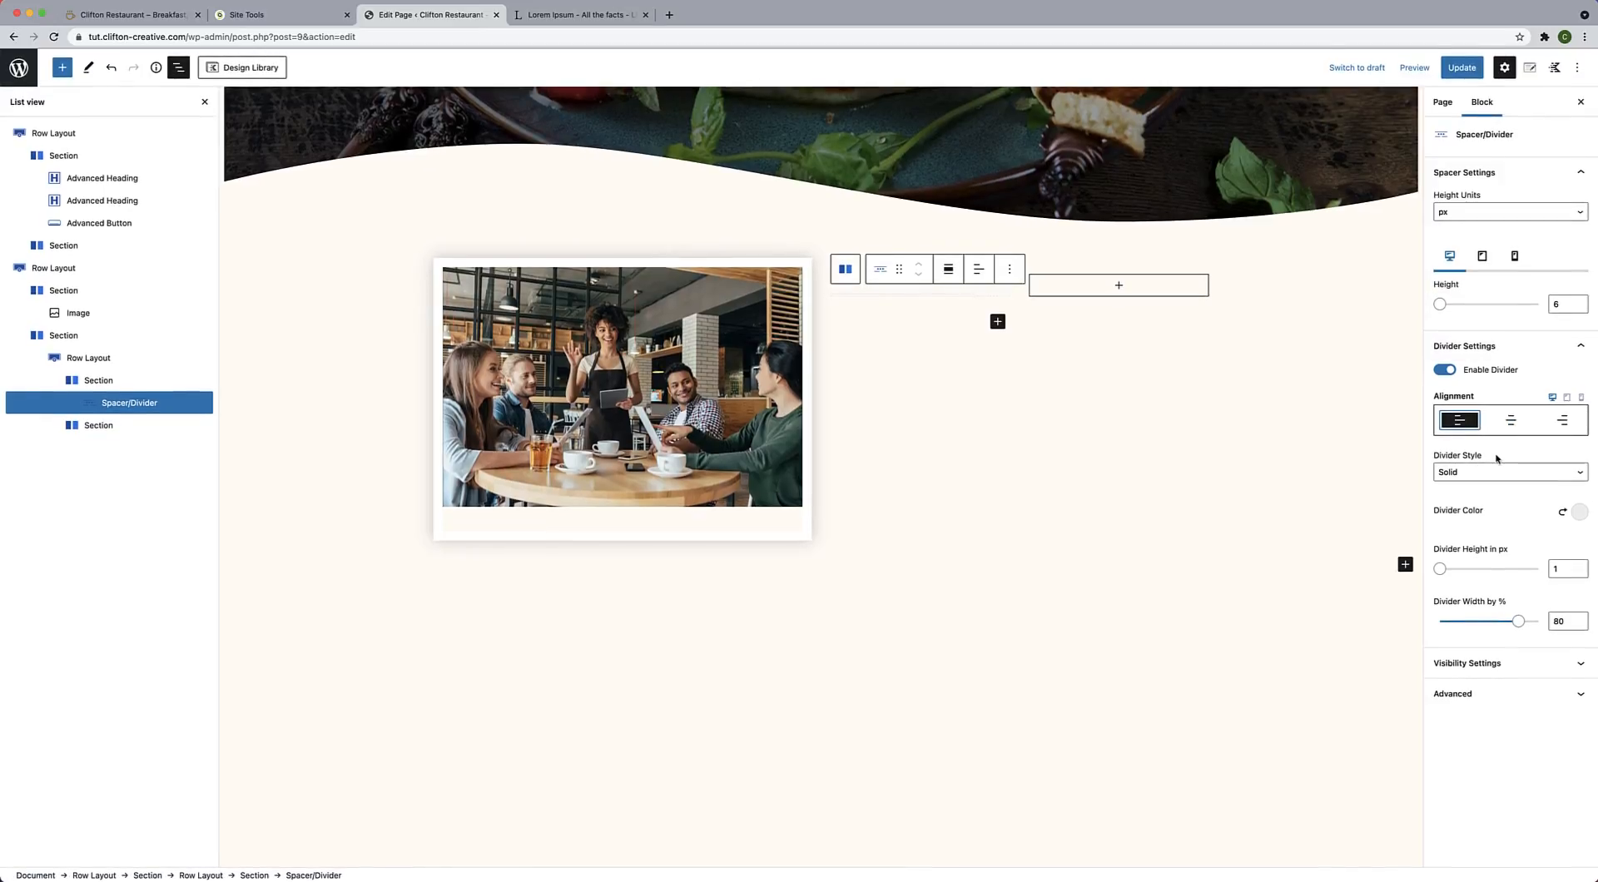
Set the divider's color to the orange palette color FF9200.
left_click(1578, 512)
left_click(1431, 478)
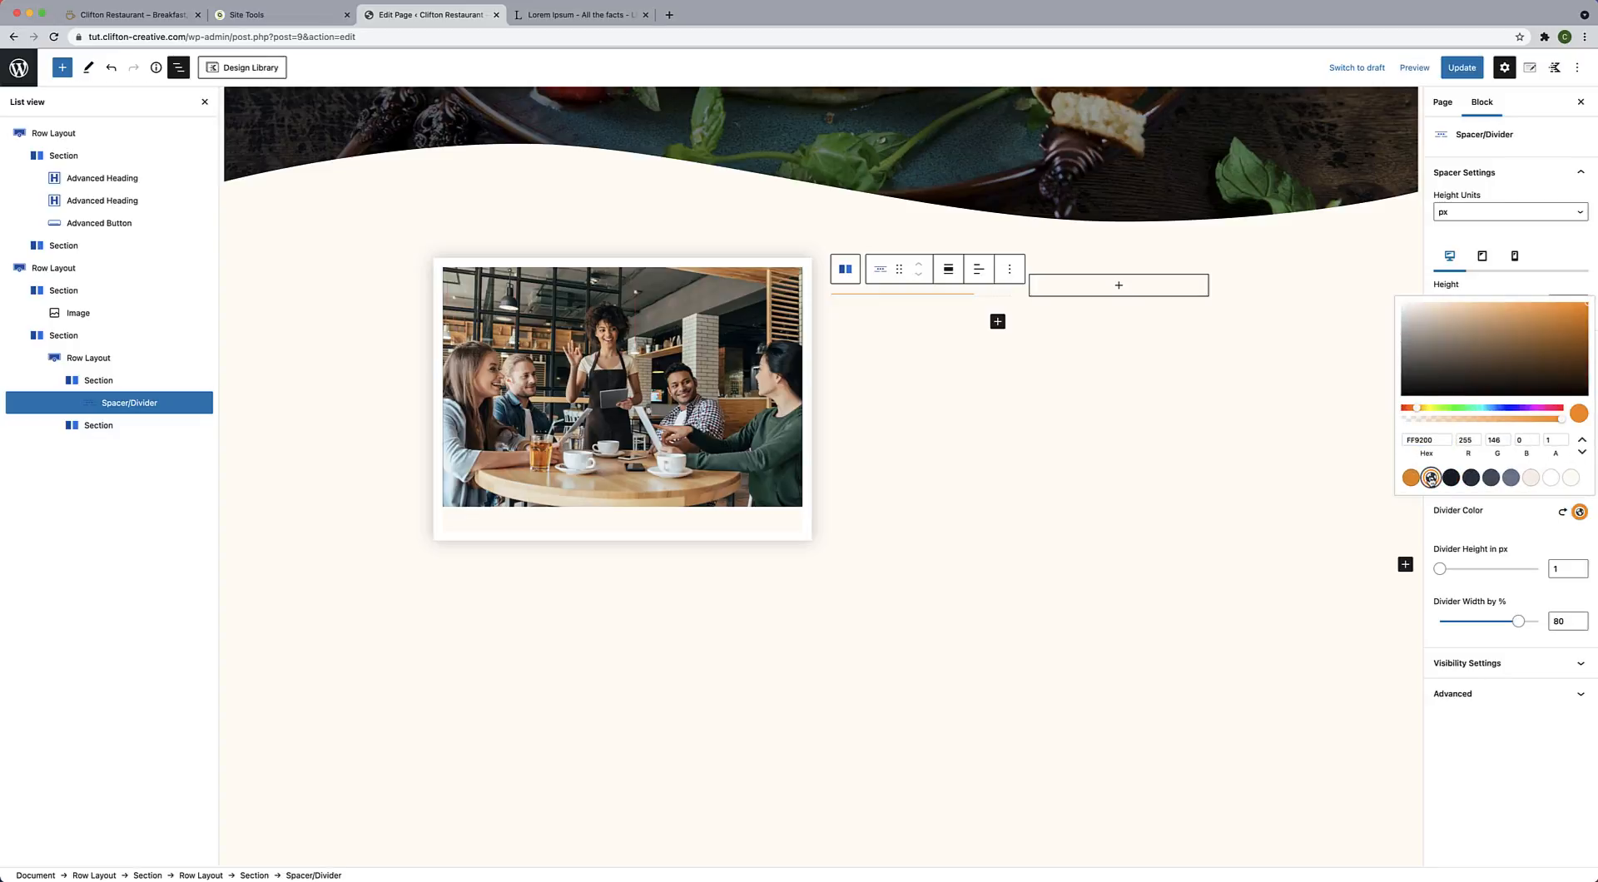
left_click(1519, 537)
Set the divider line's height to 5 px and its width to 90%.
left_click(1554, 570)
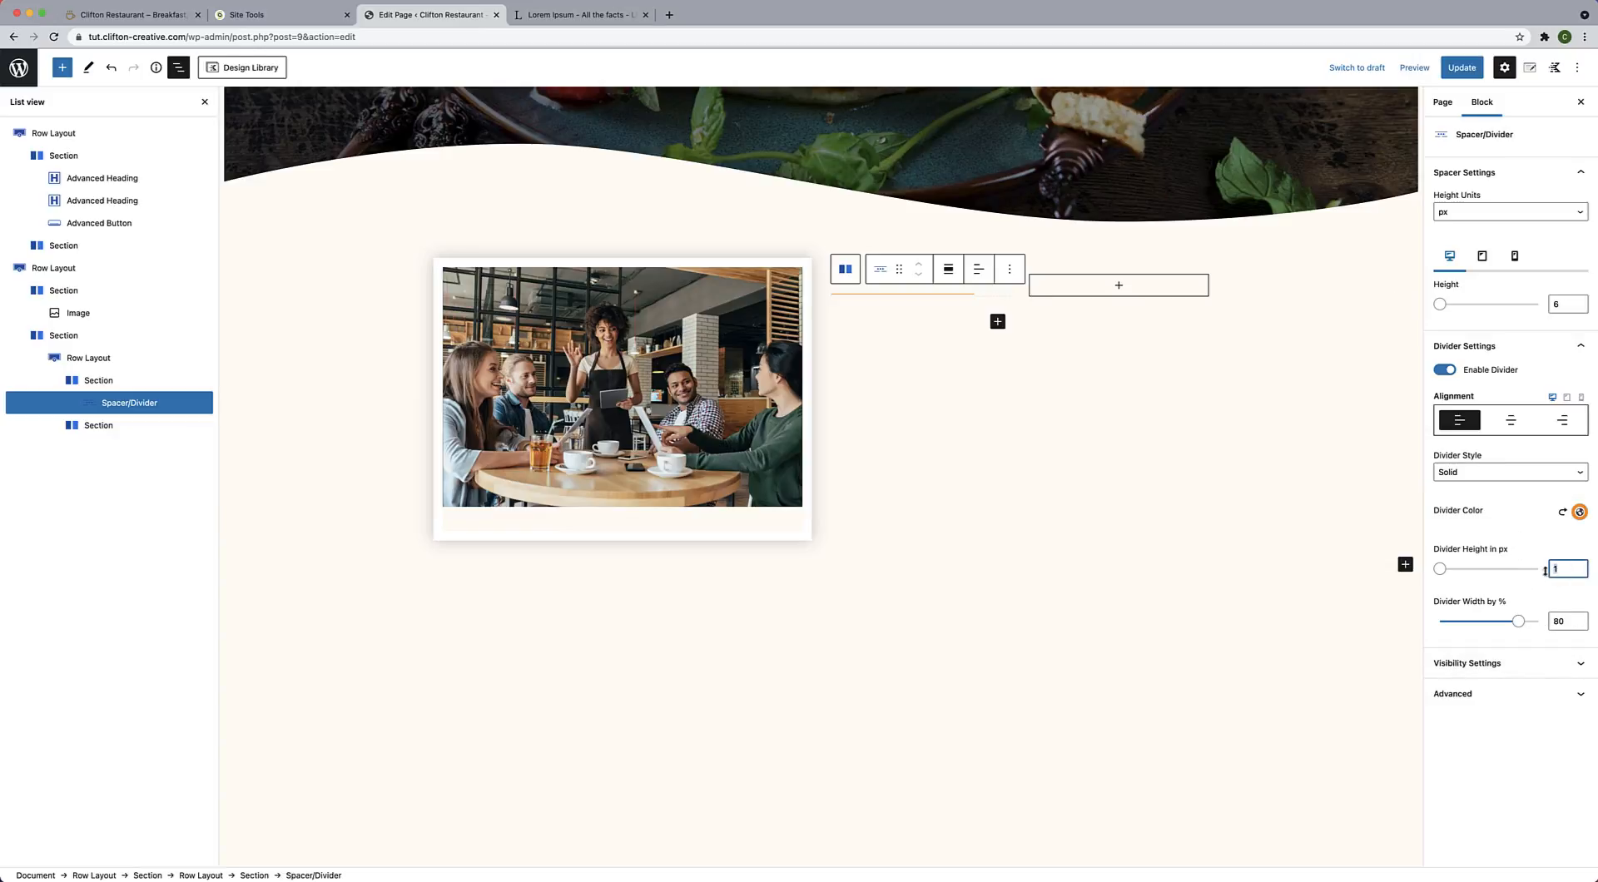
key("BackSpace")
type("5")
left_click(1553, 621)
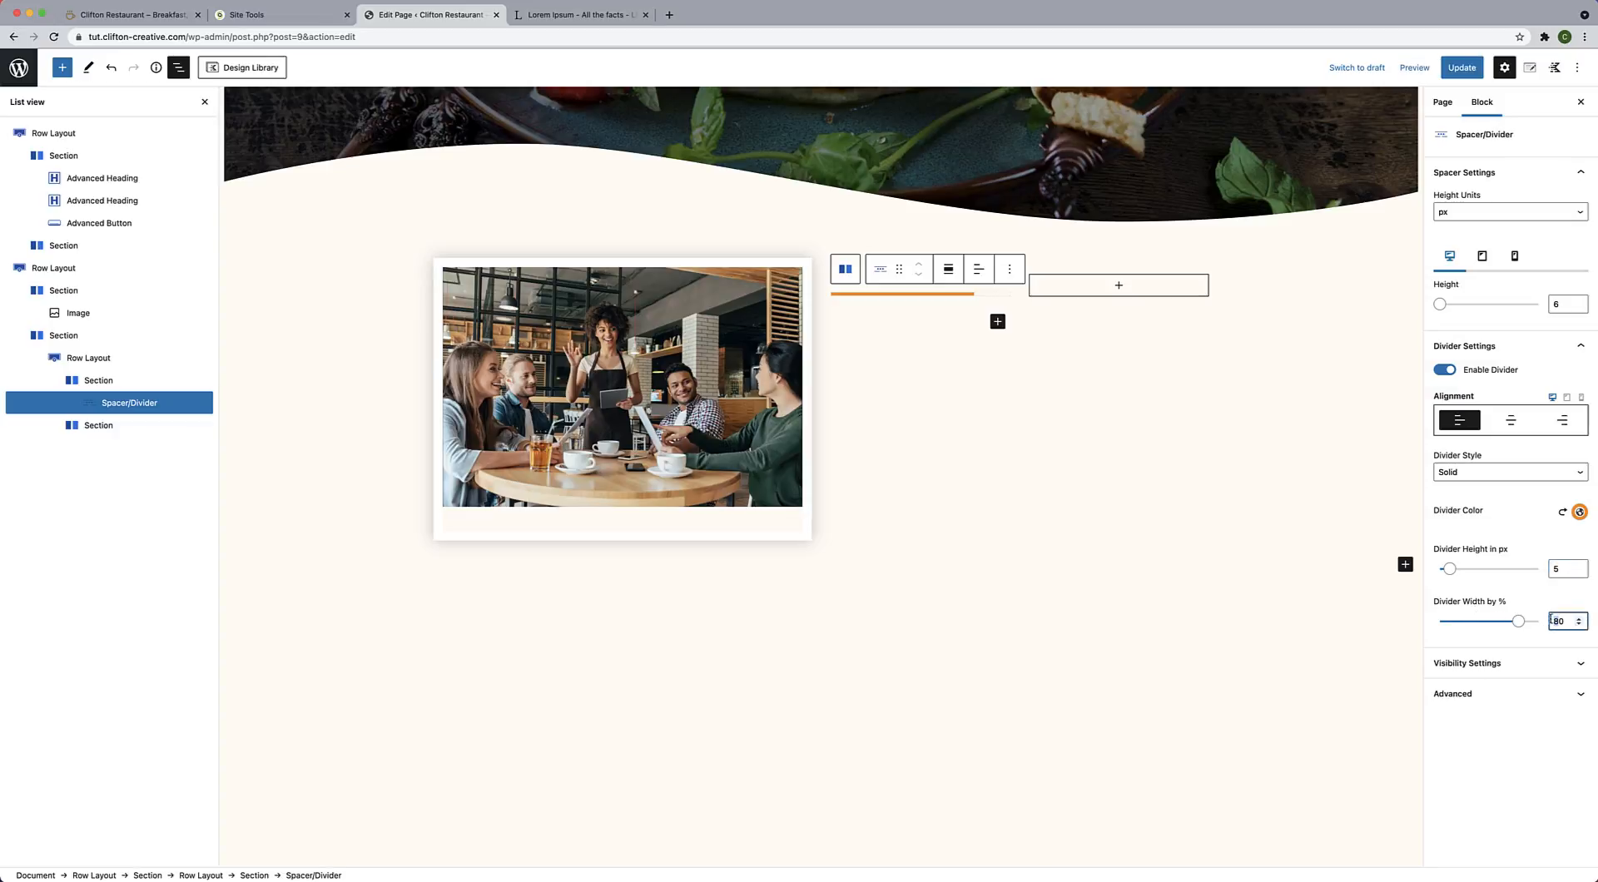
key("Delete")
type("9")
Add an Advanced Heading reading "Eat and Be Served Safely" to the nested row's right column.
left_click(1120, 287)
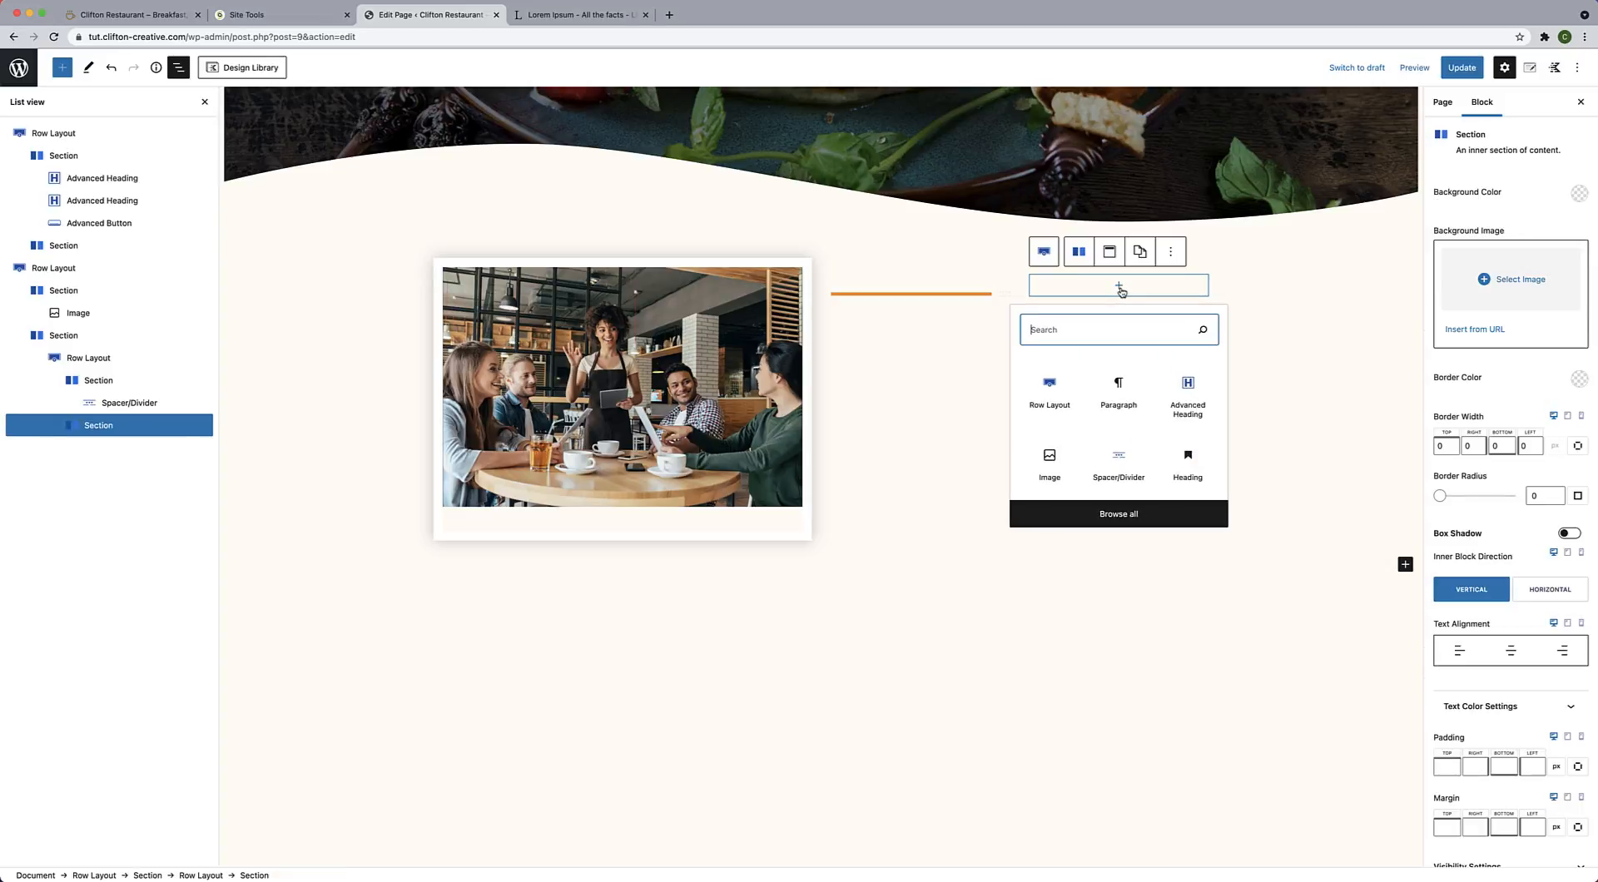
left_click(1192, 396)
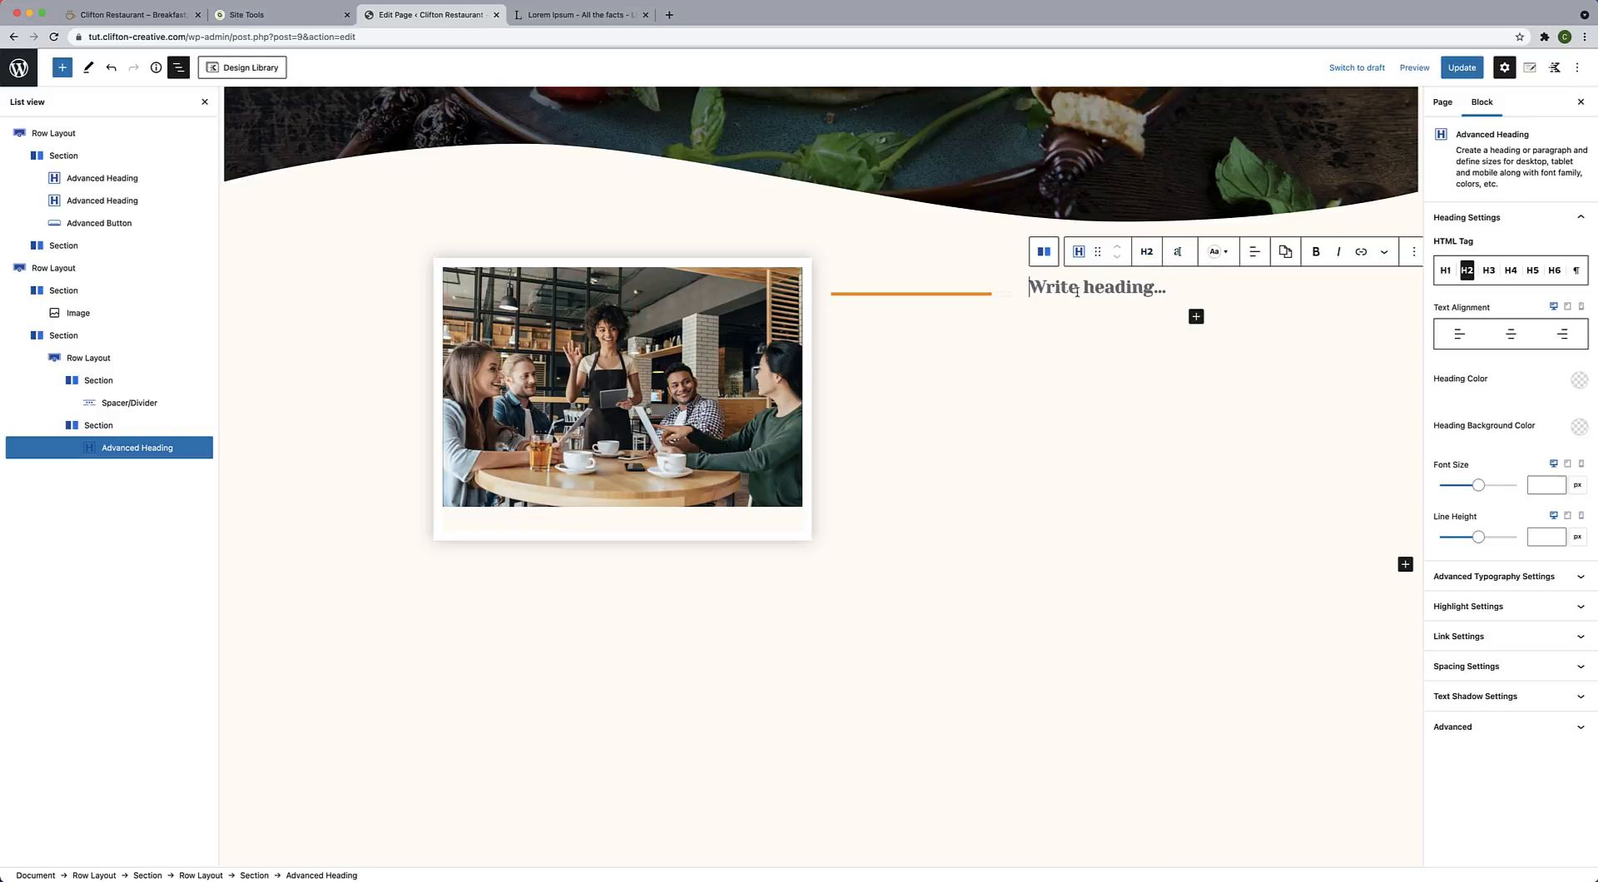
type("E")
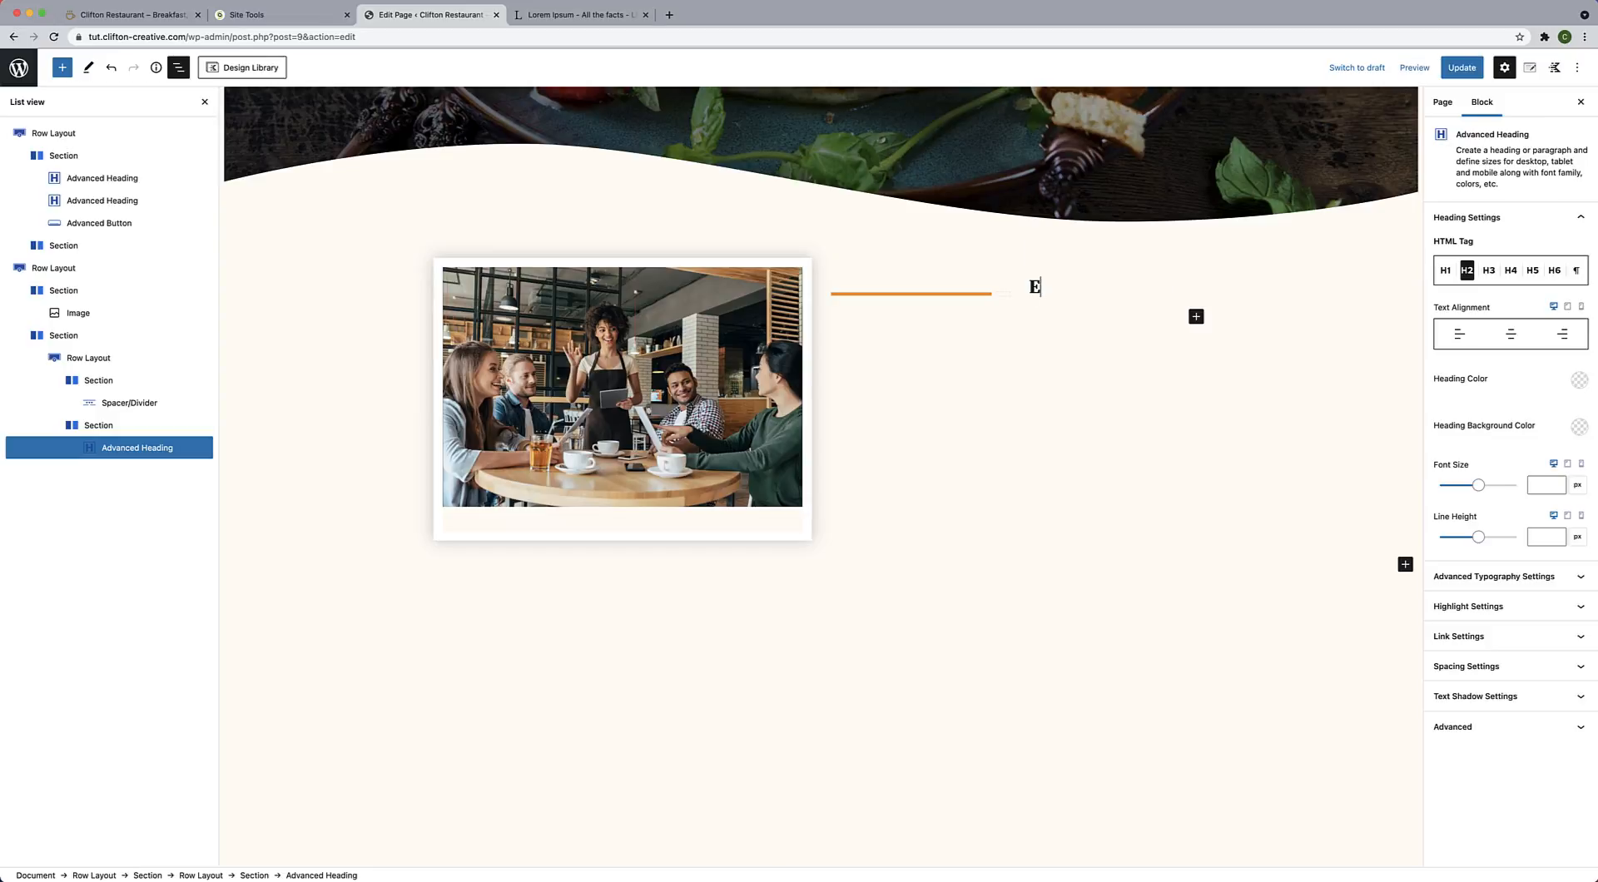
type("at annd Be Served Dail")
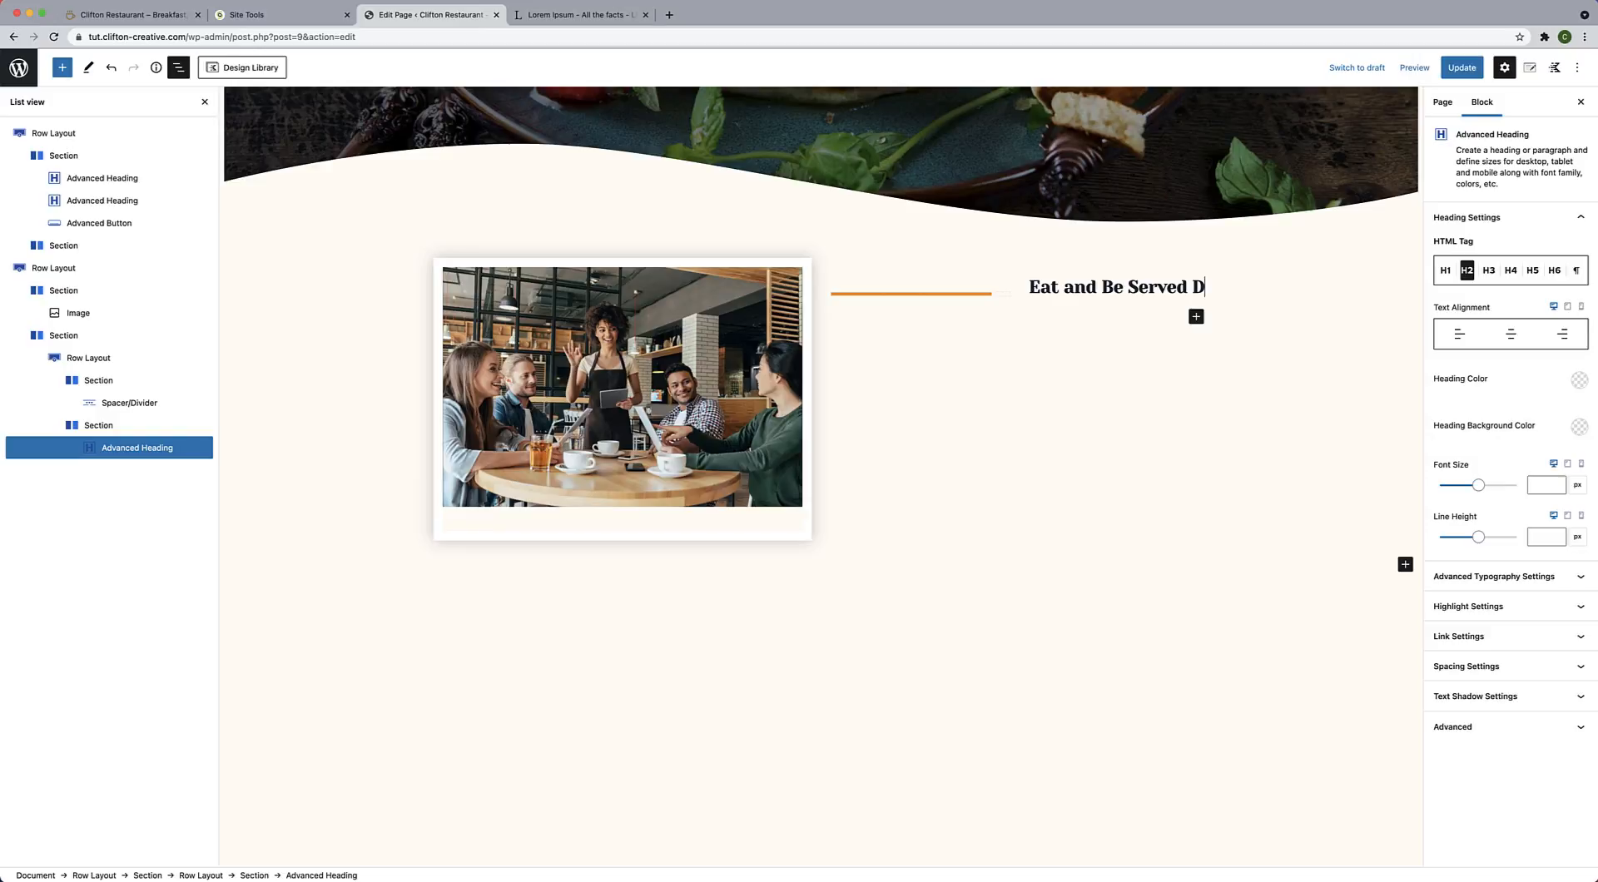
key("BackSpace")
key("BackSpace")
key("BackSpace")
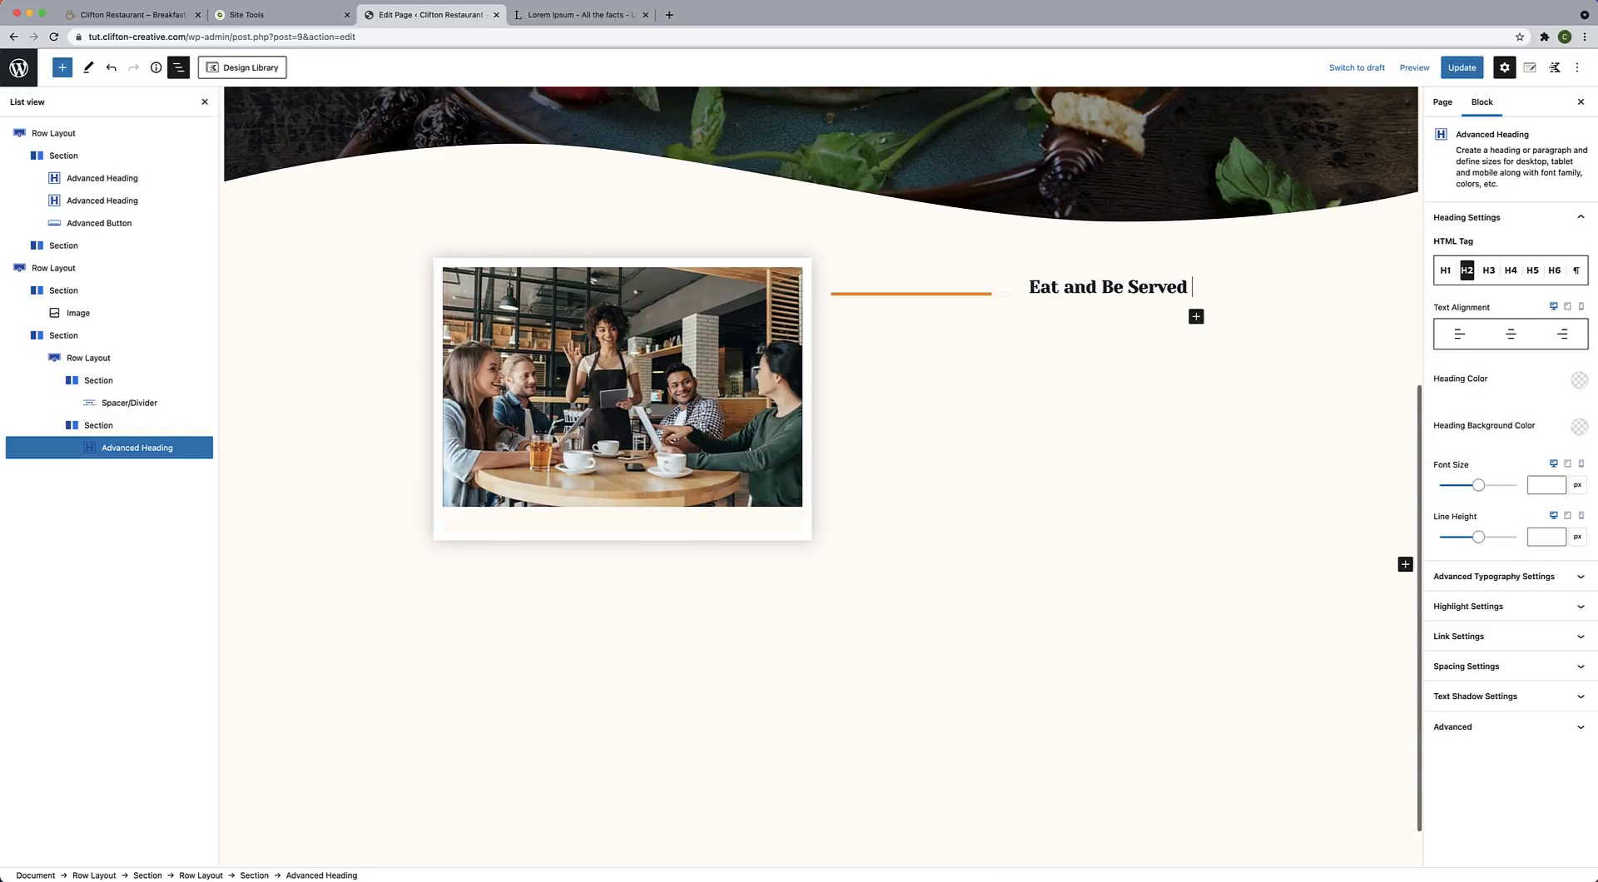
type("Safely")
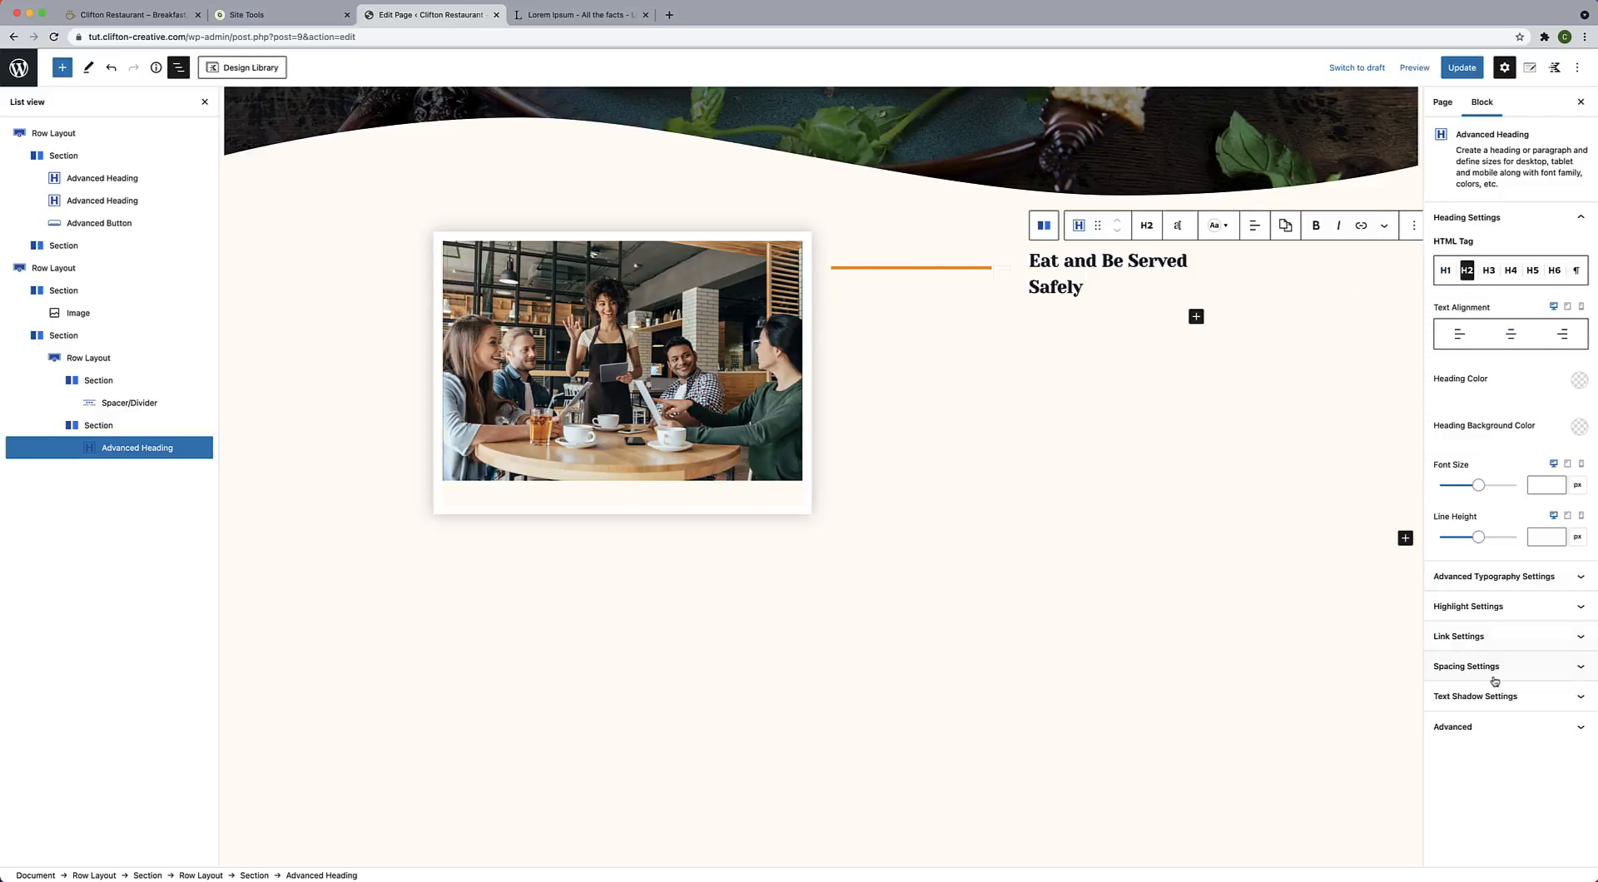
Set the "Eat and Be Served Safely" heading's font family to Yeseva One.
left_click(1524, 576)
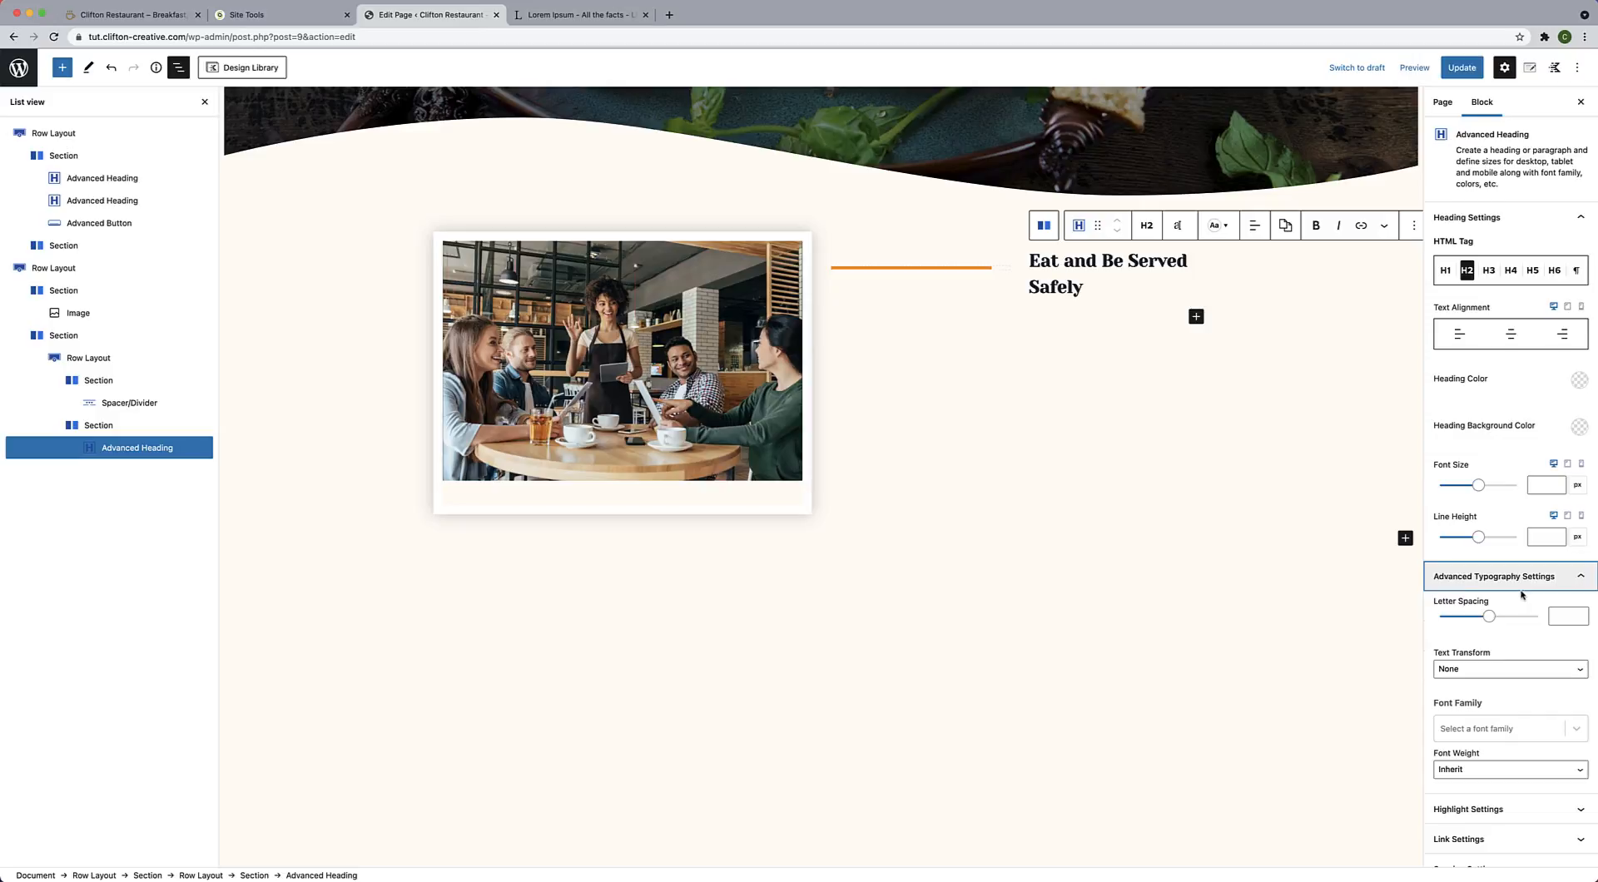
left_click(1178, 228)
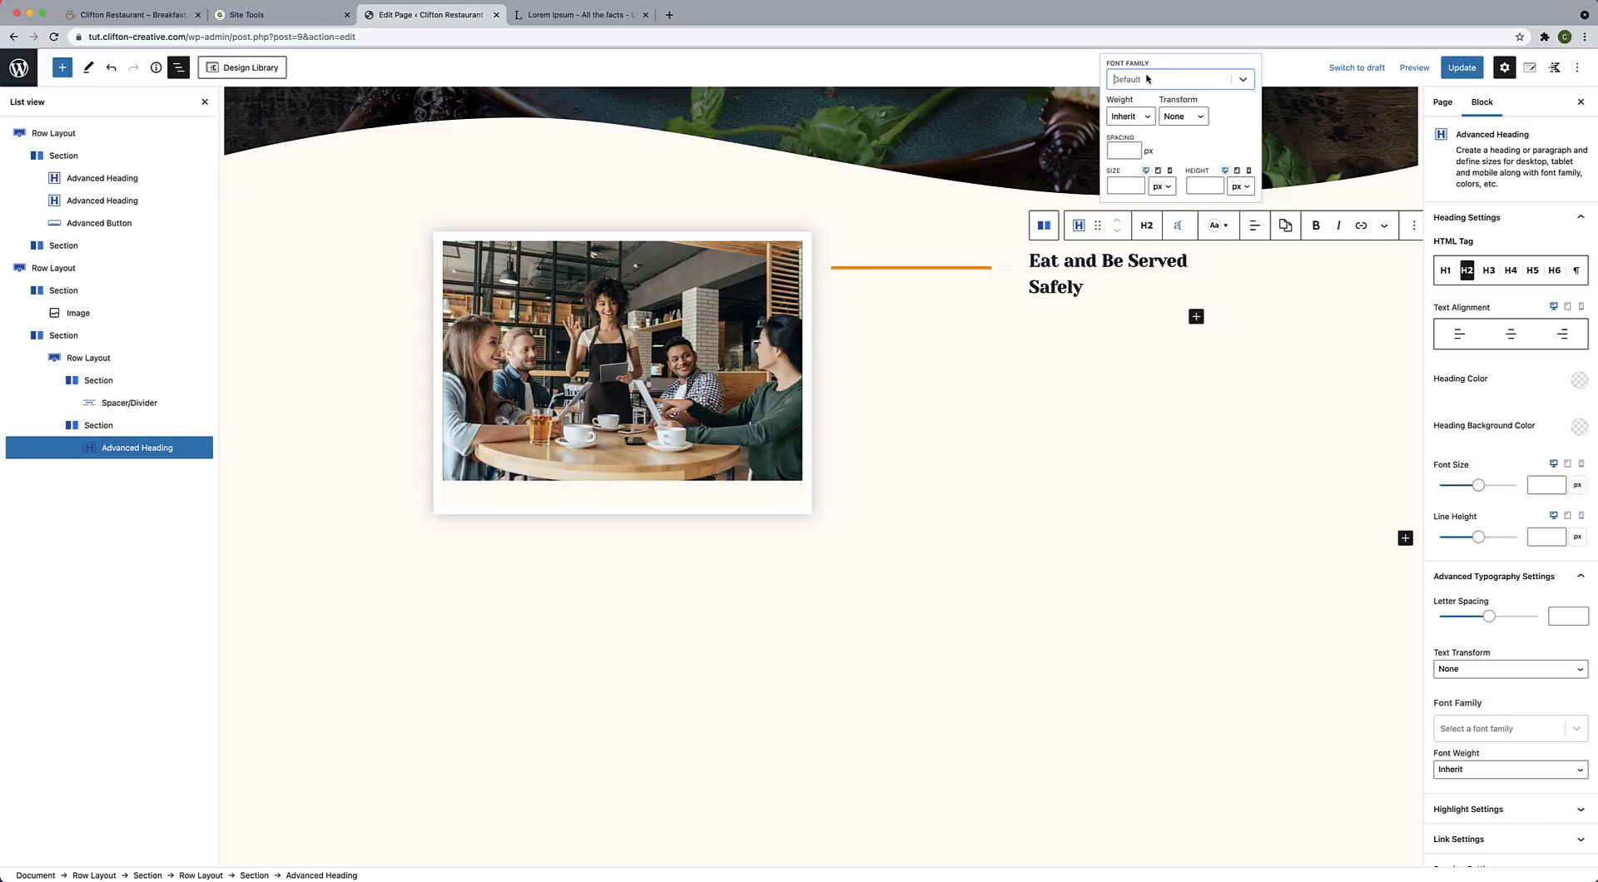
left_click(1146, 78)
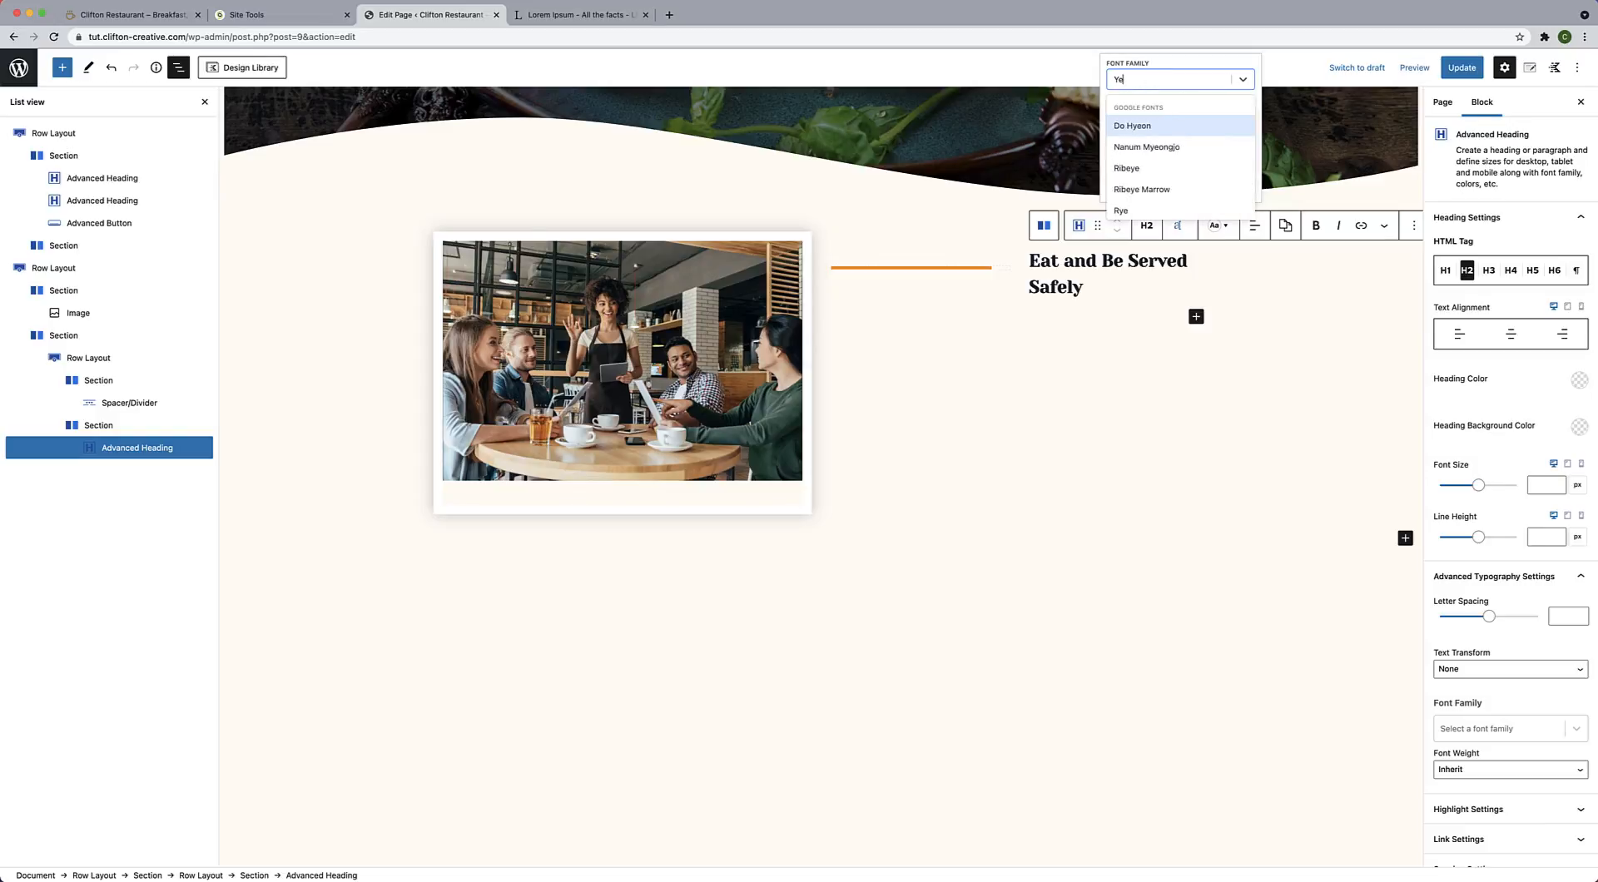
type("Yeseva")
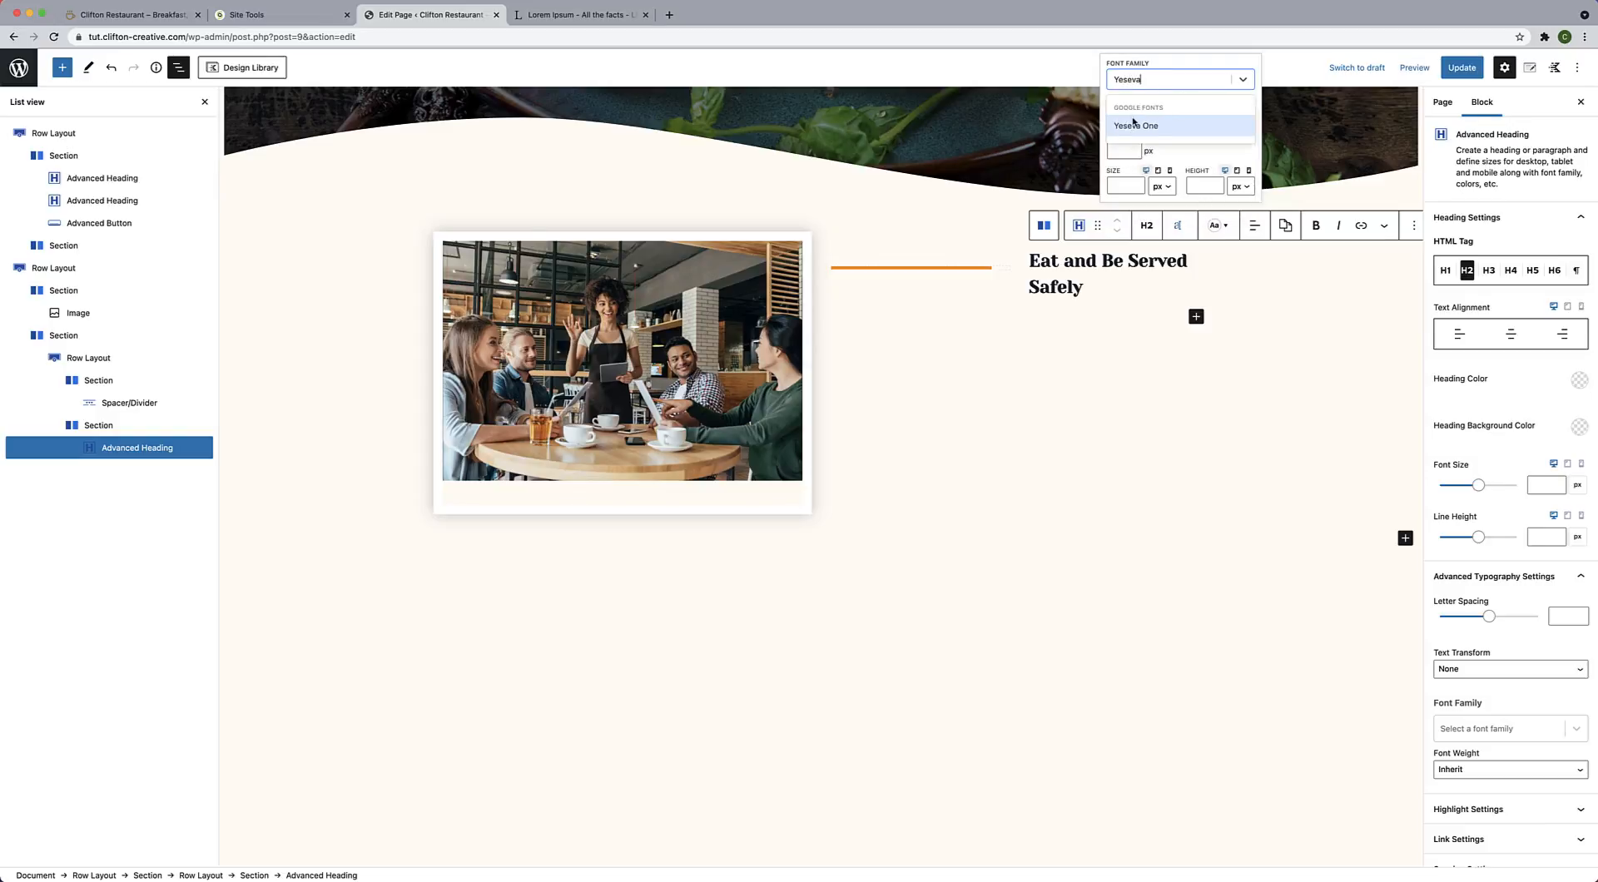
left_click(1133, 123)
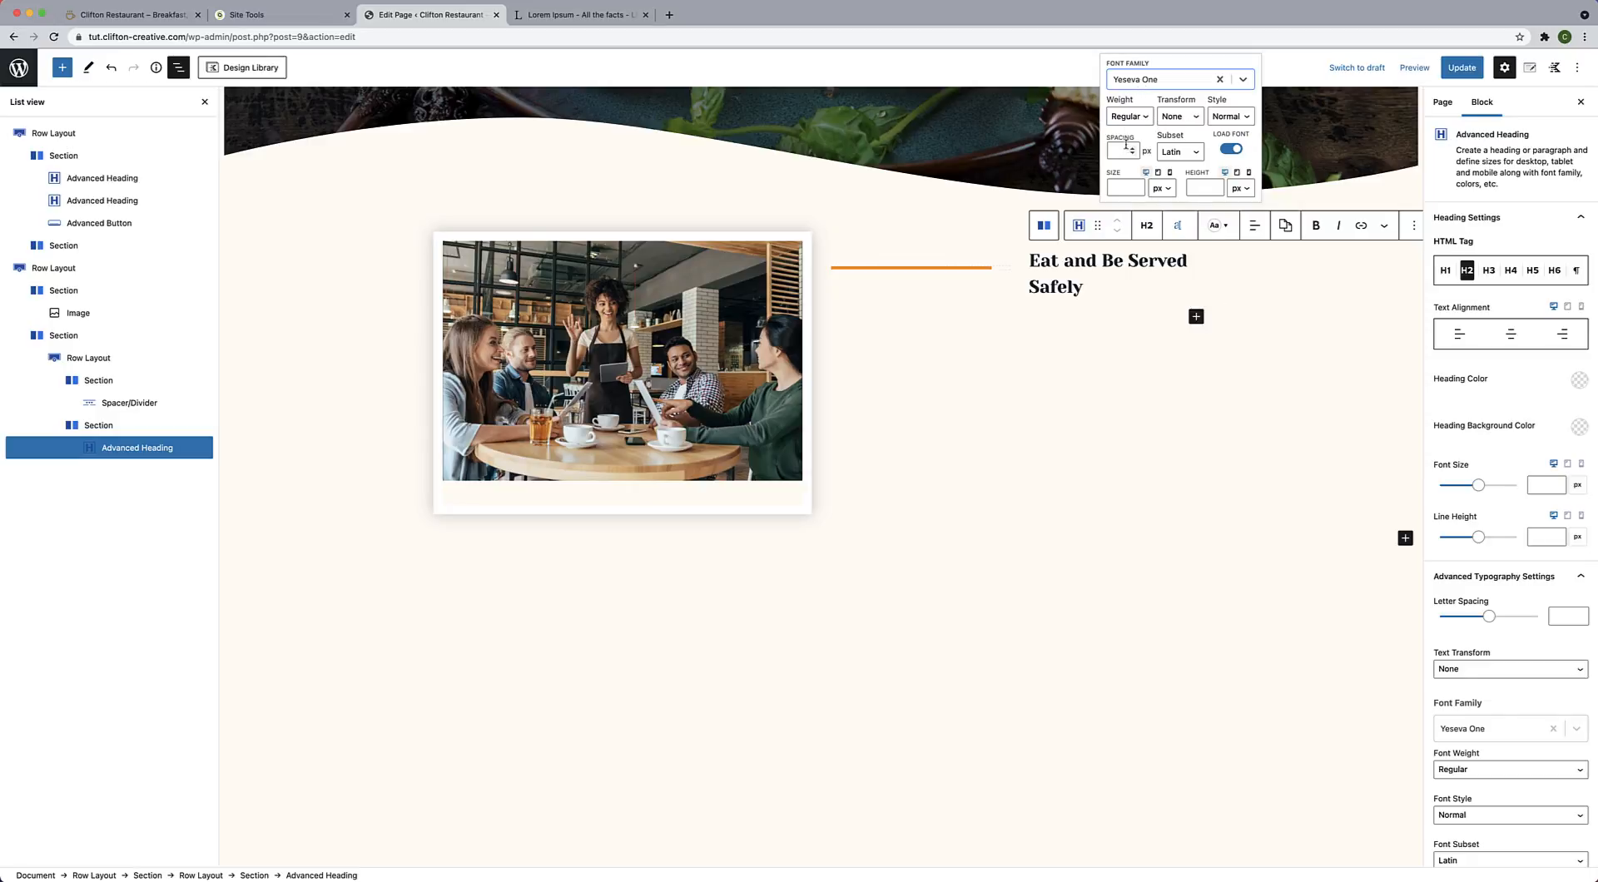
left_click(1220, 80)
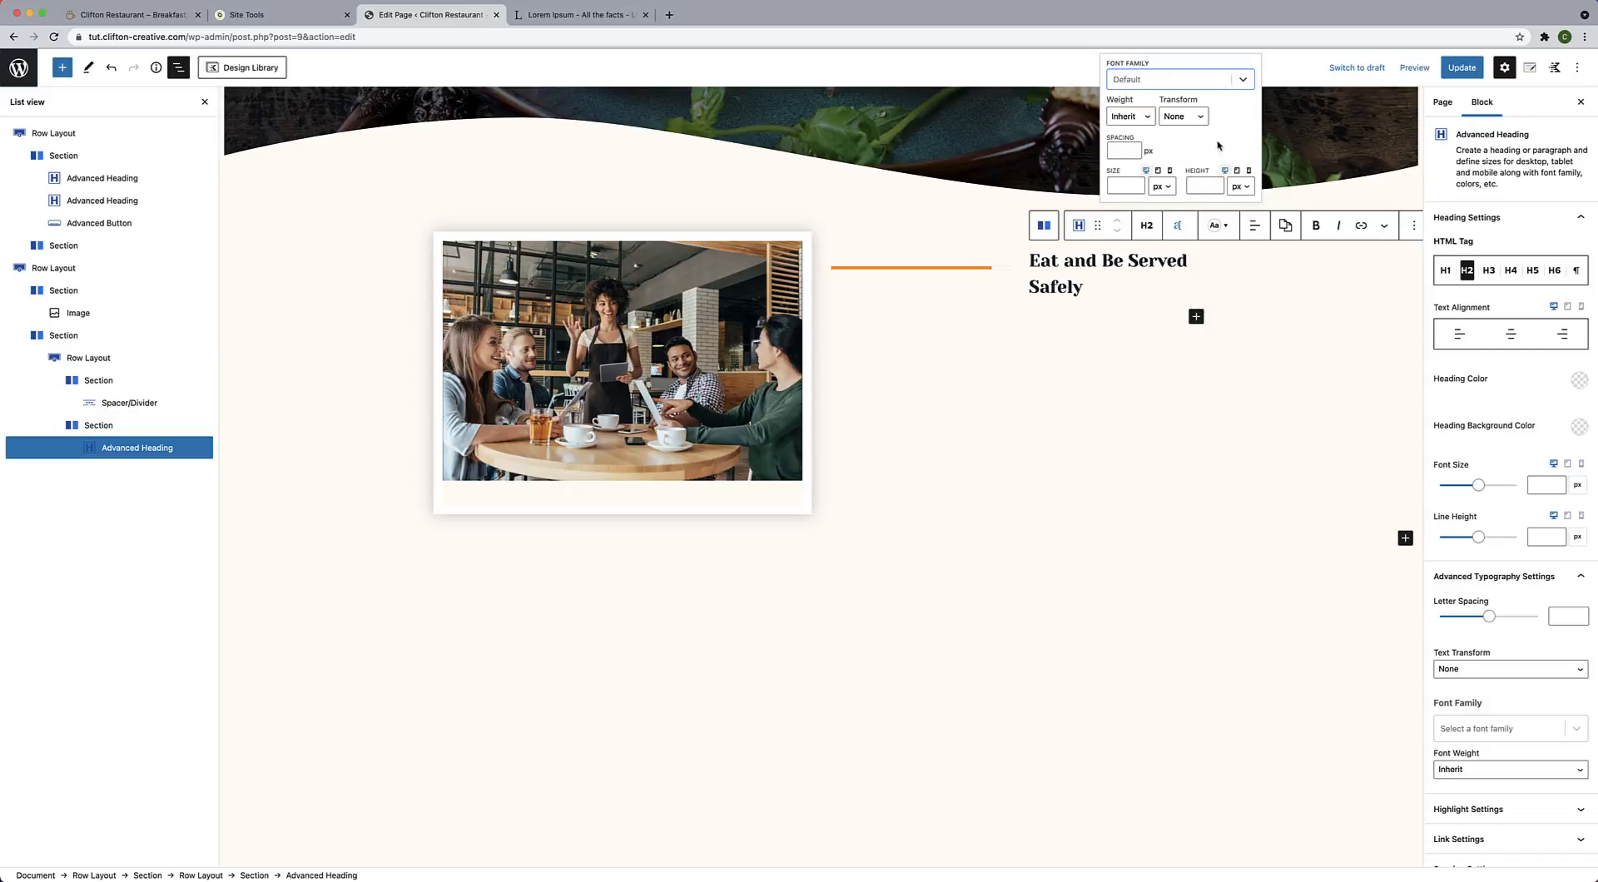
left_click(1143, 80)
type("Yeseva")
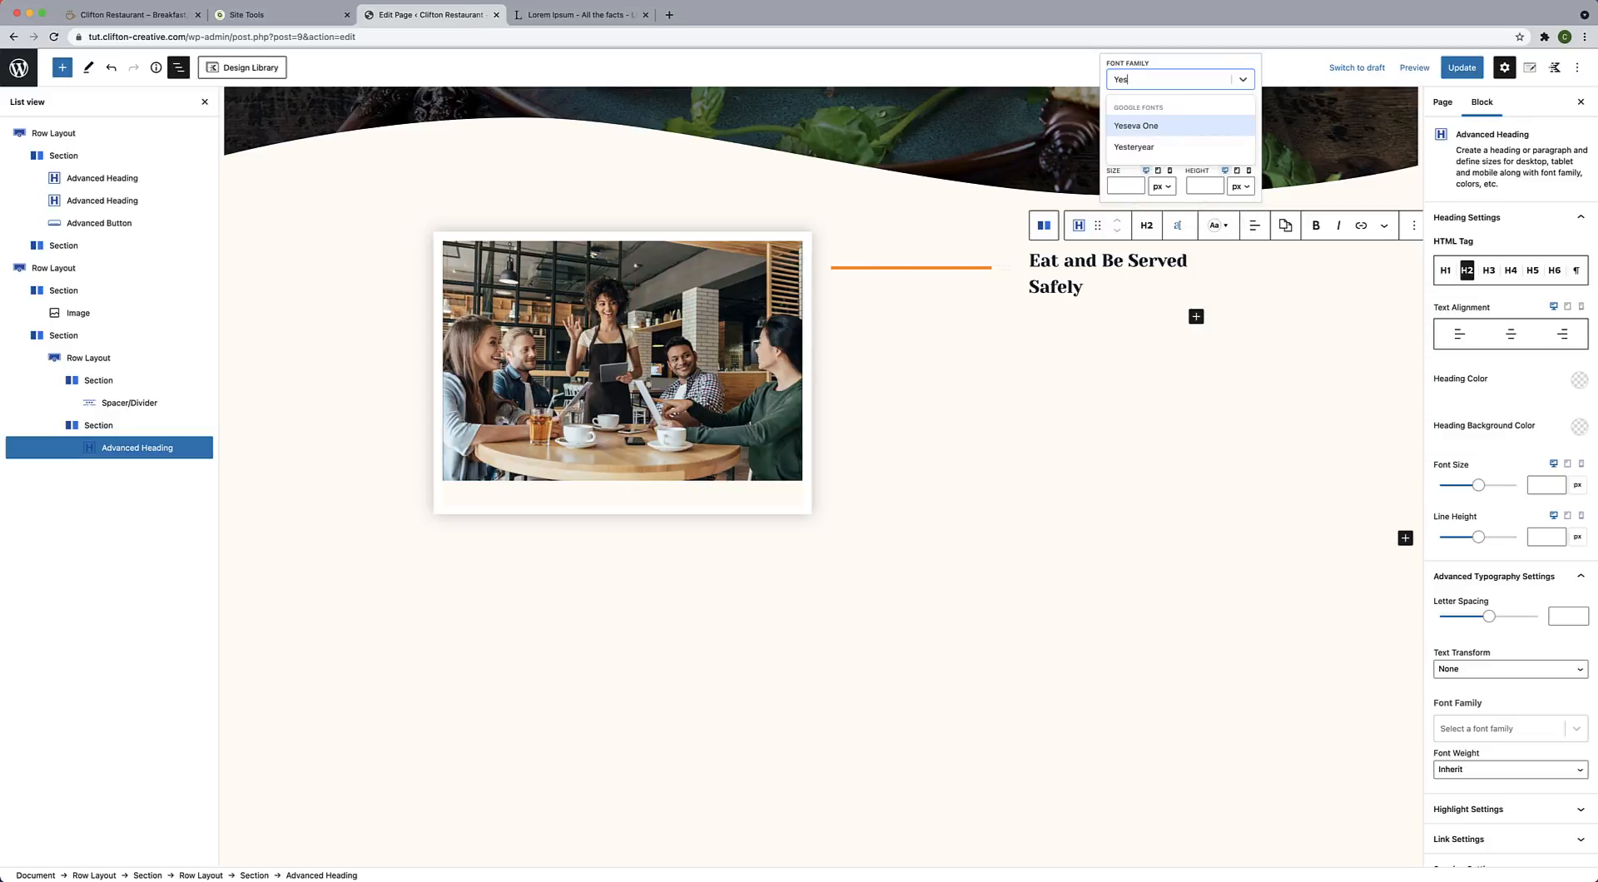
left_click(1140, 126)
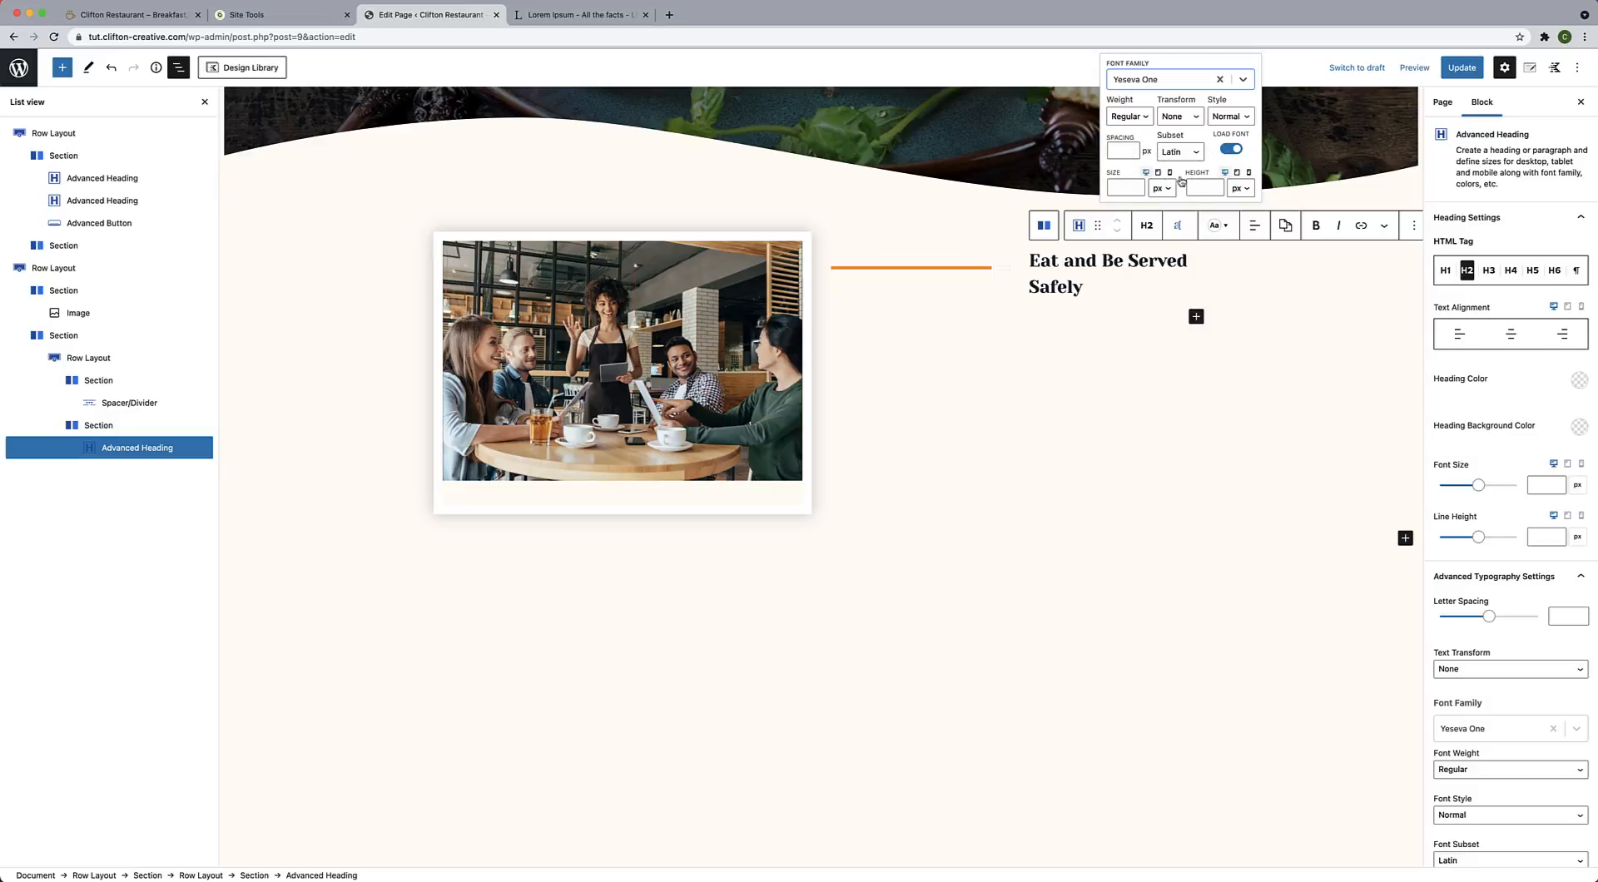
Set the heading's font size to 16 px and its text transform to Uppercase.
left_click(1125, 187)
type("16")
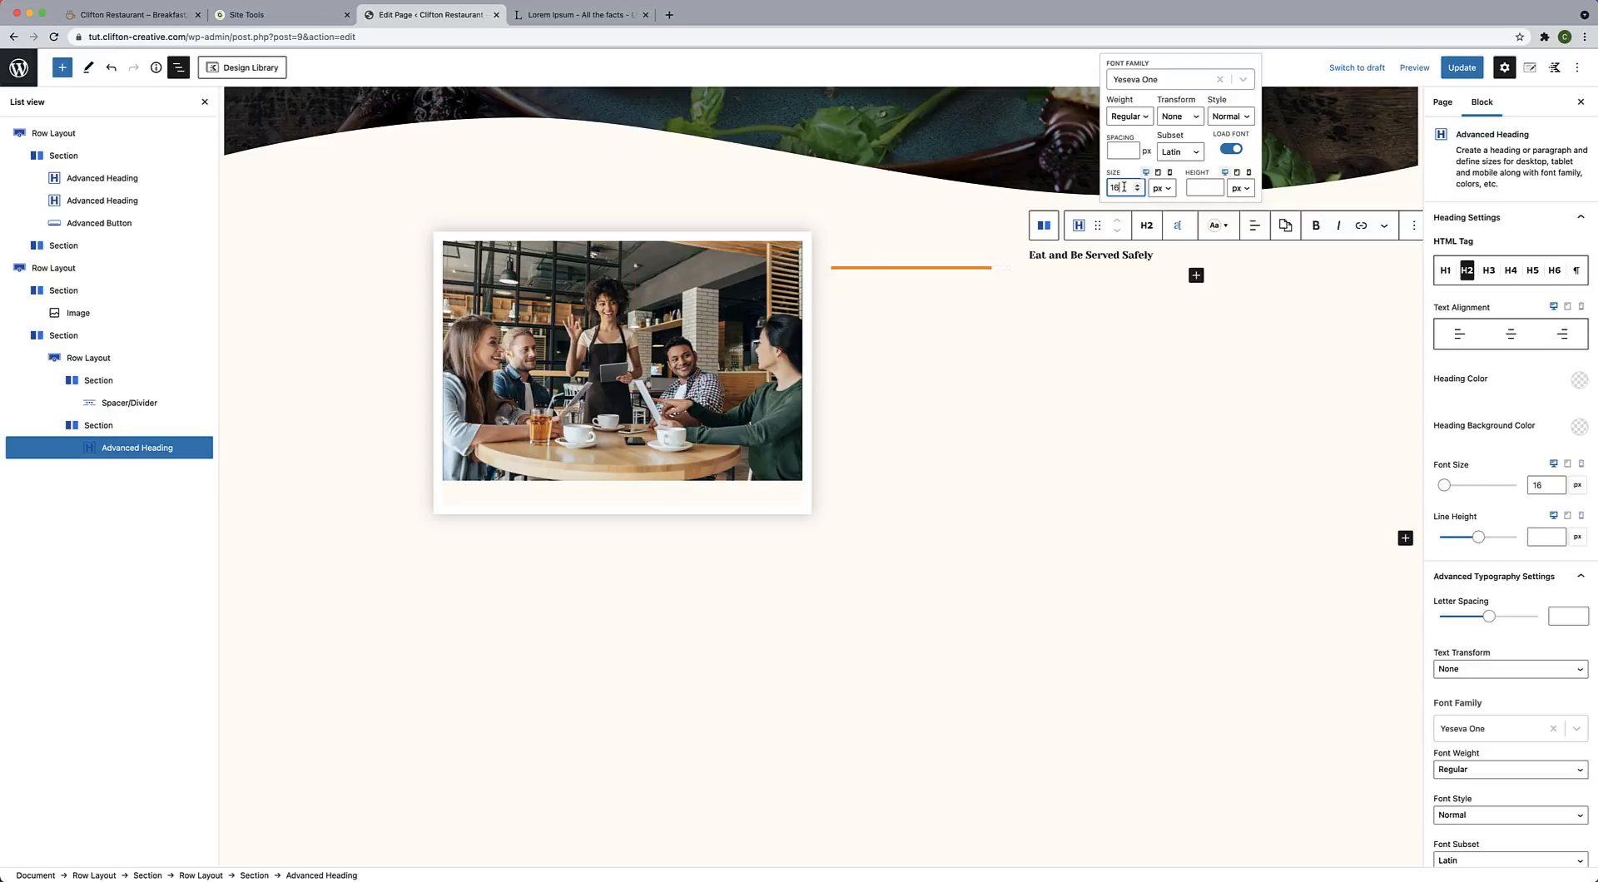
left_click(1200, 117)
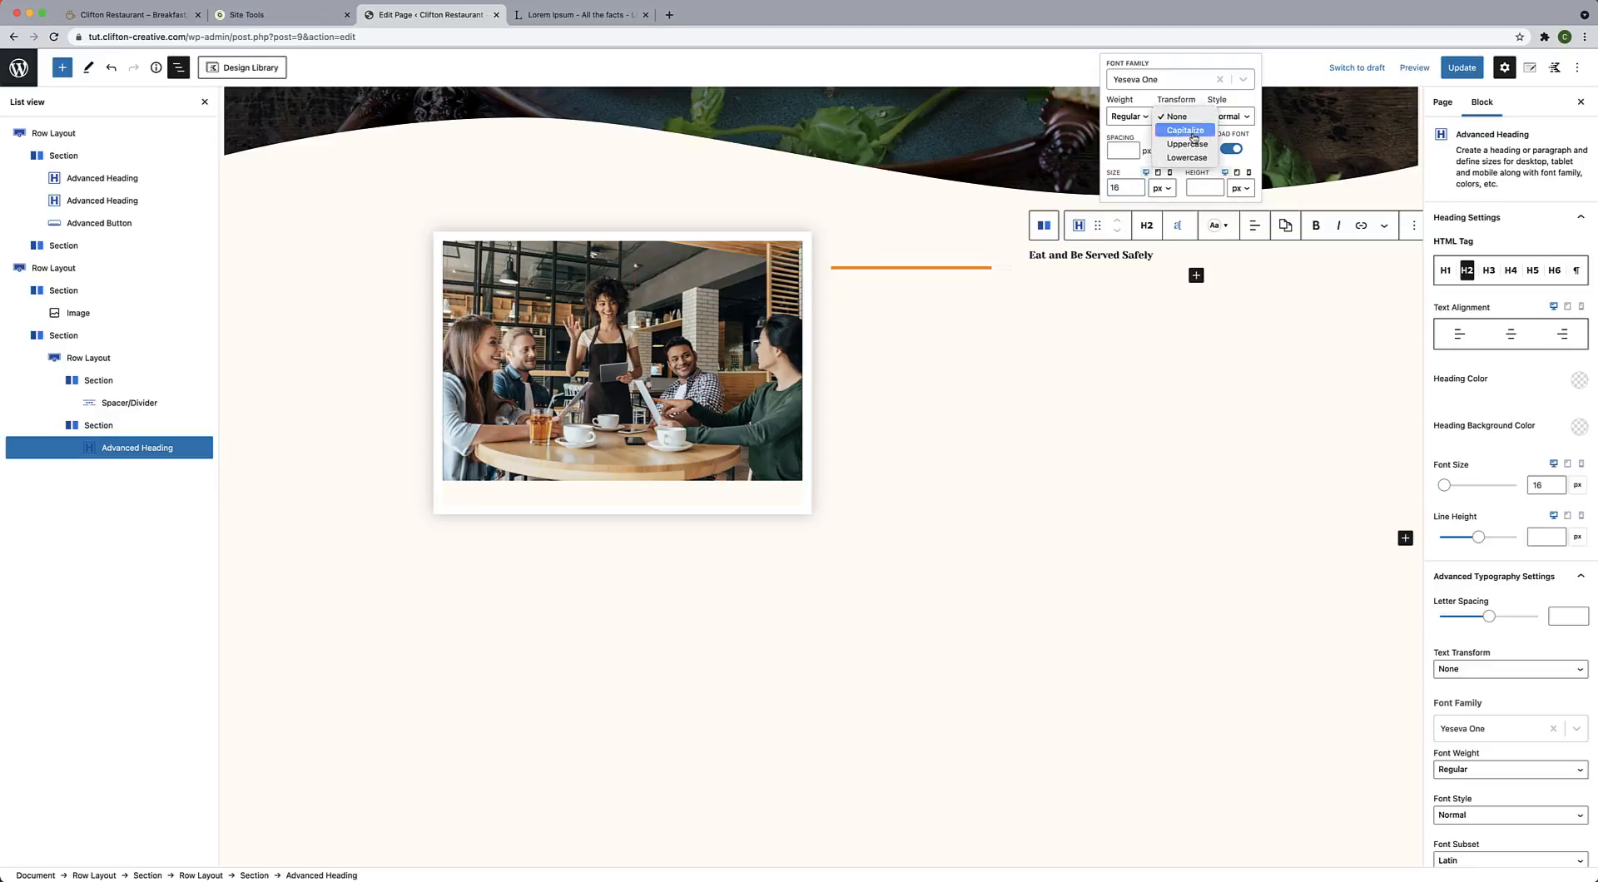
left_click(1191, 134)
left_click(1194, 127)
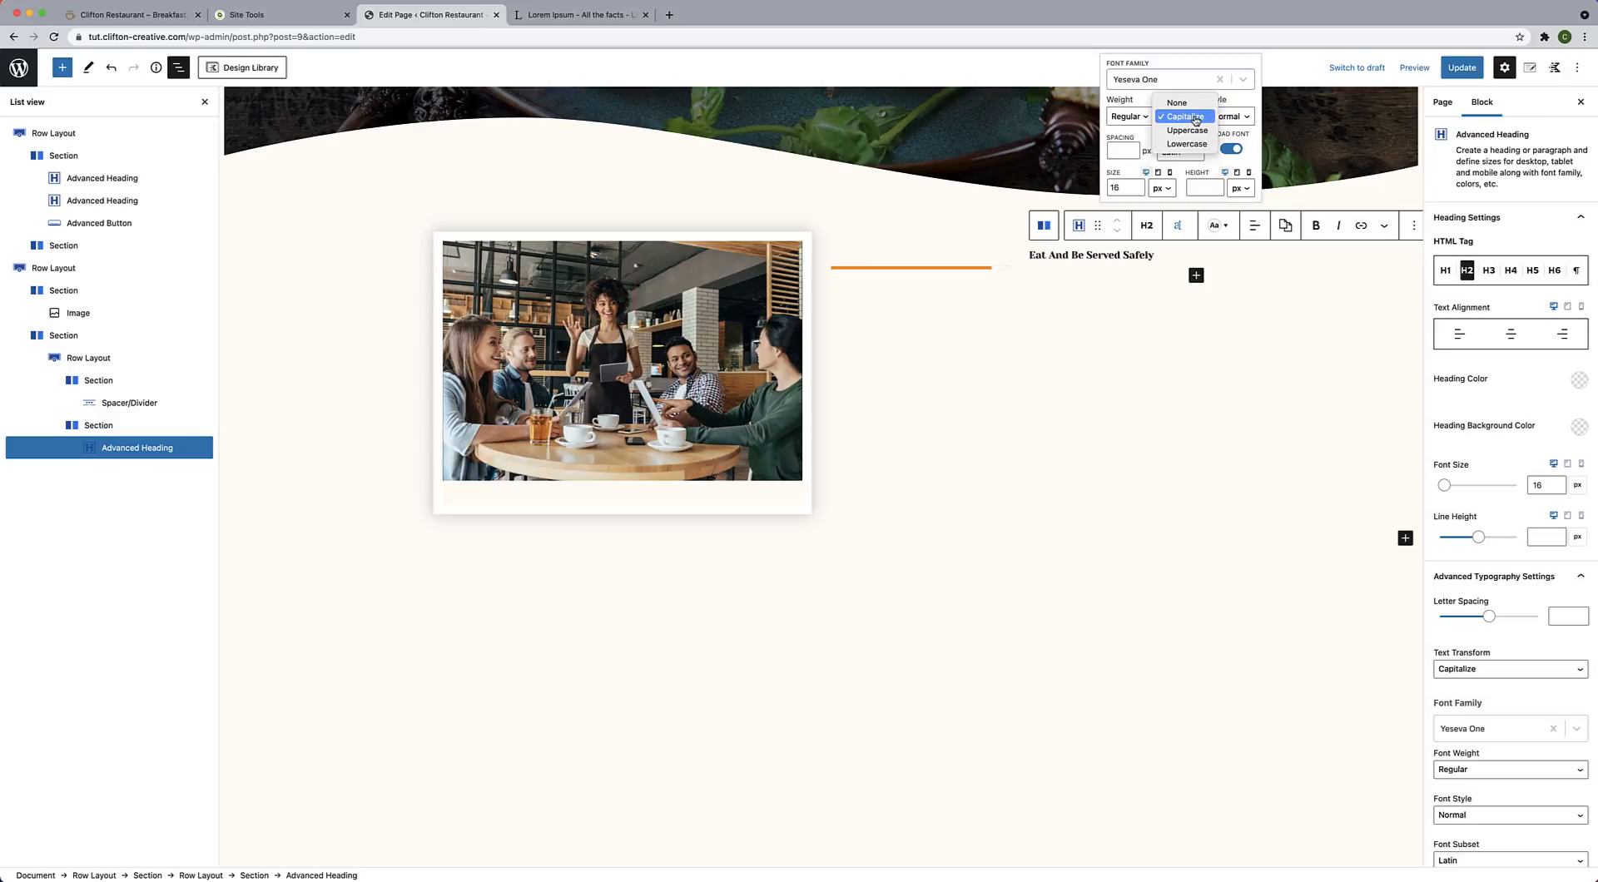
left_click(1191, 130)
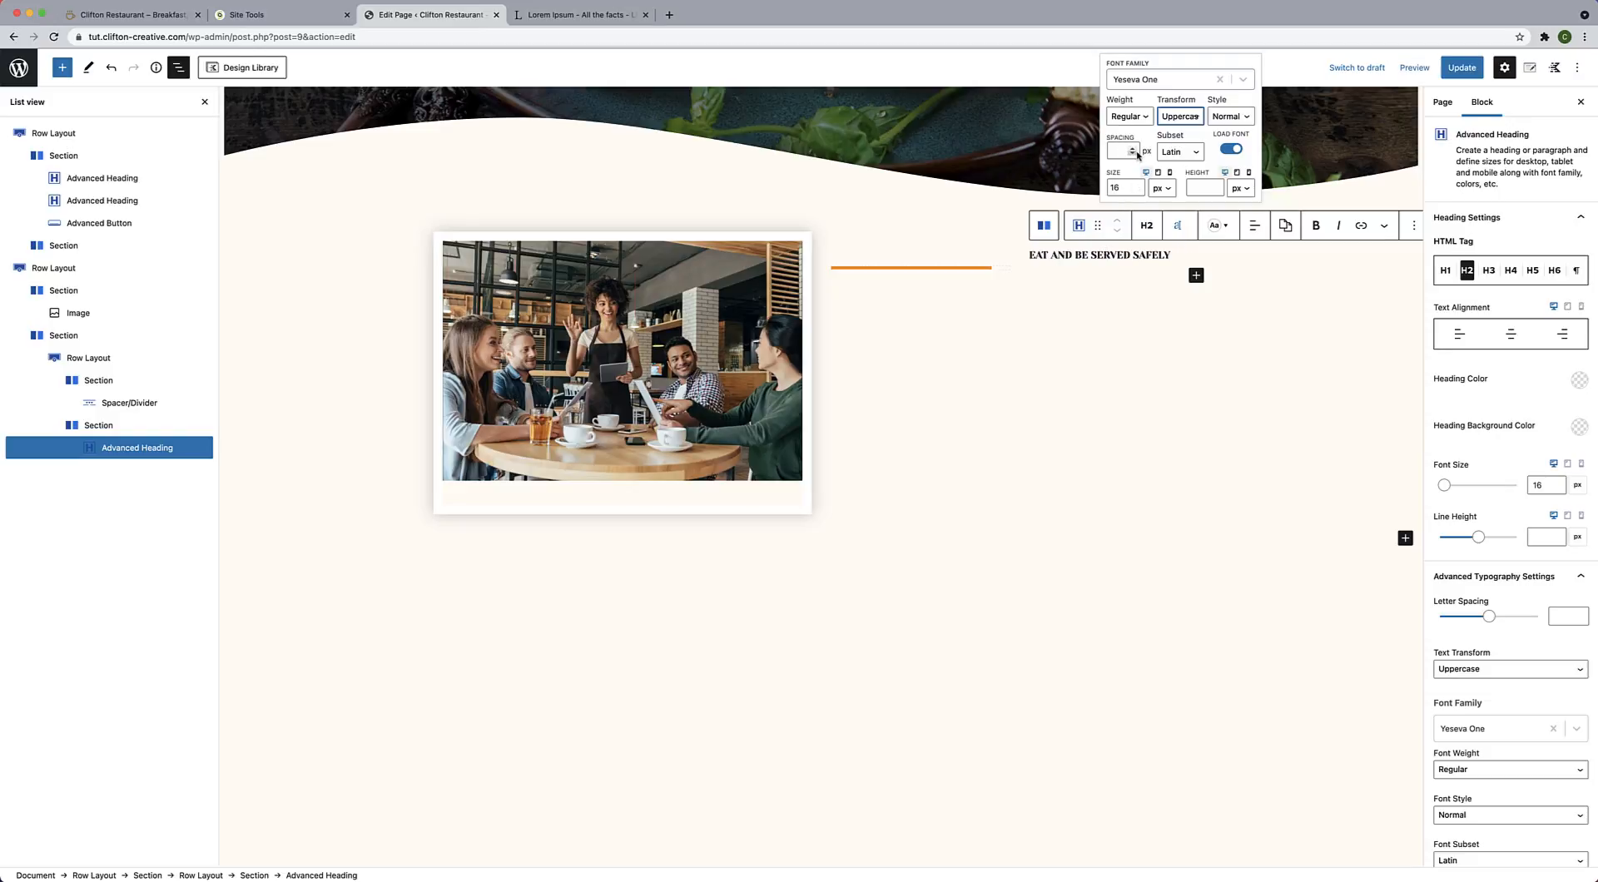
Set the "Eat and Be Served Safely" heading's text color to the dark brown 6B4108.
left_click(1216, 234)
left_click(1228, 439)
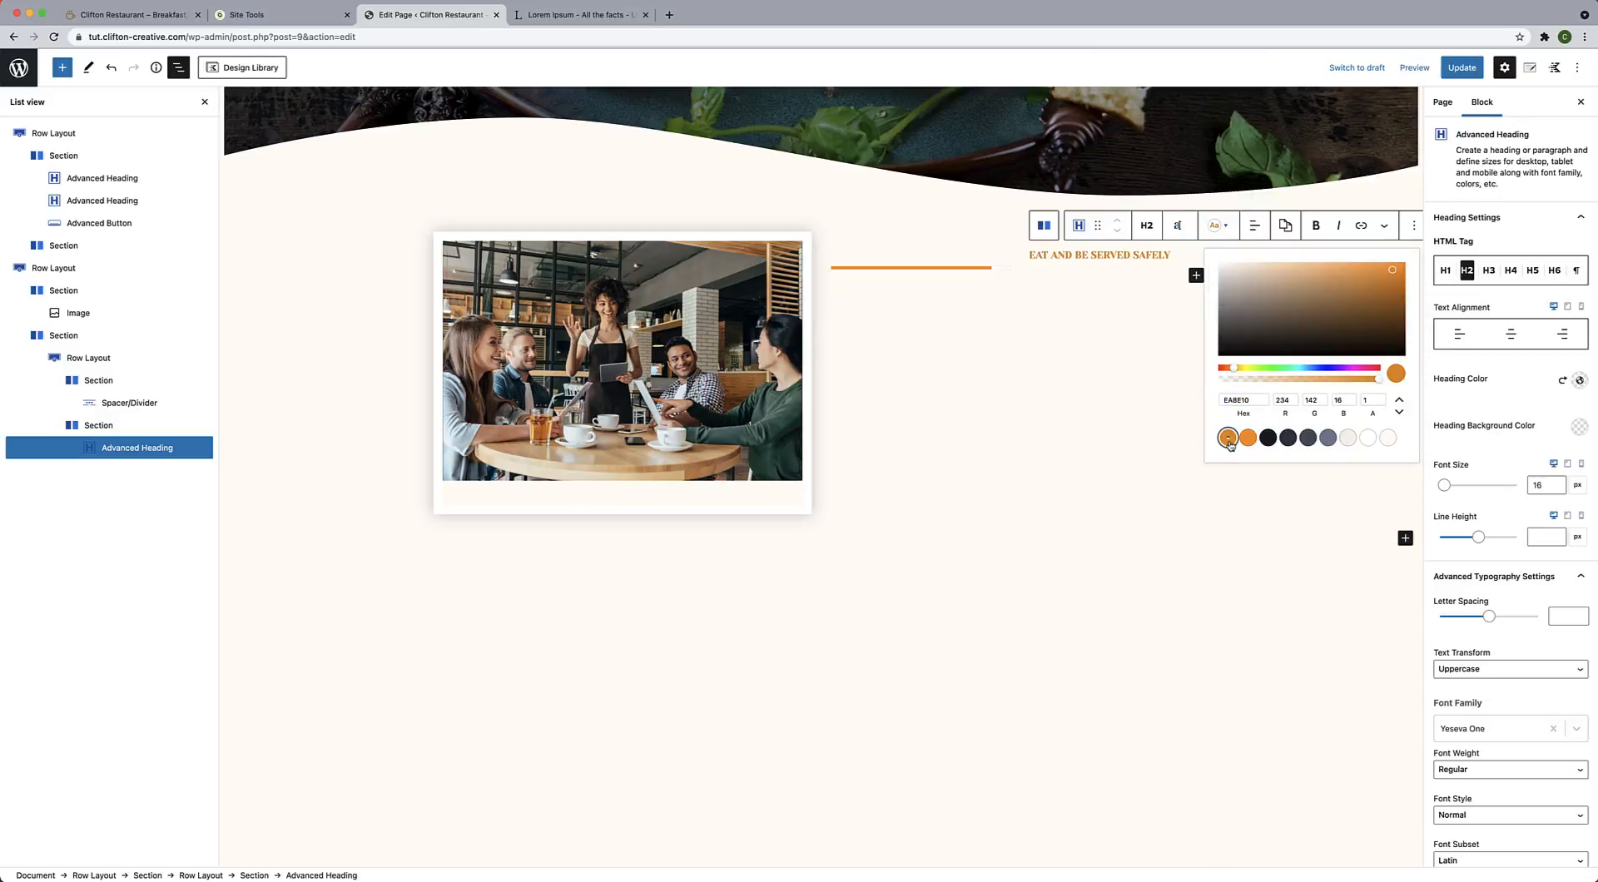
left_click(1393, 318)
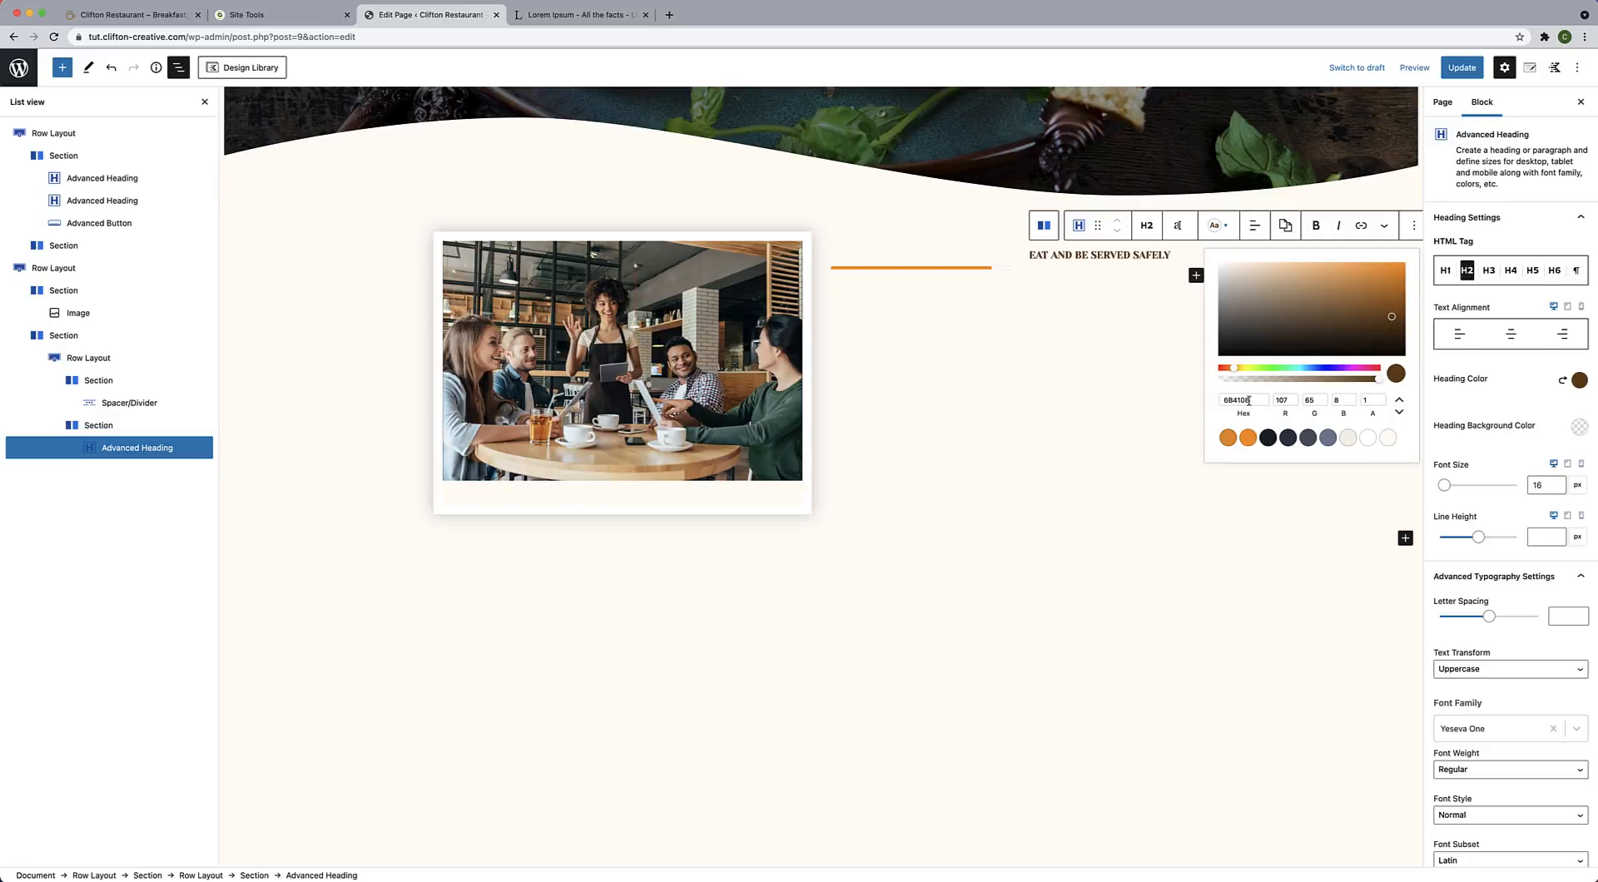
left_click(1087, 385)
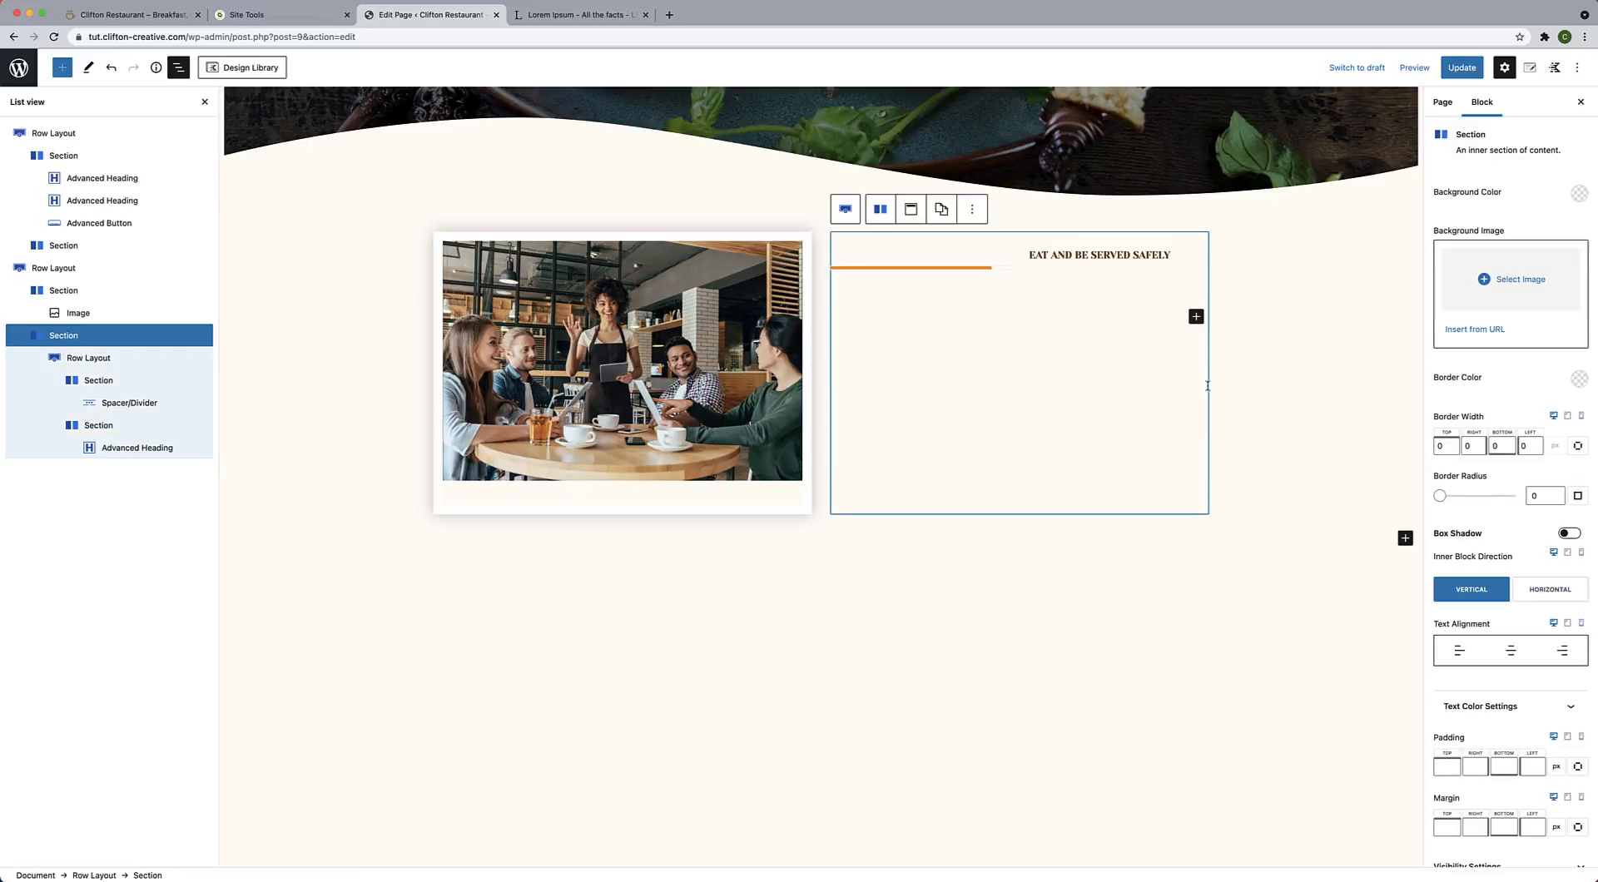
left_click(1035, 255)
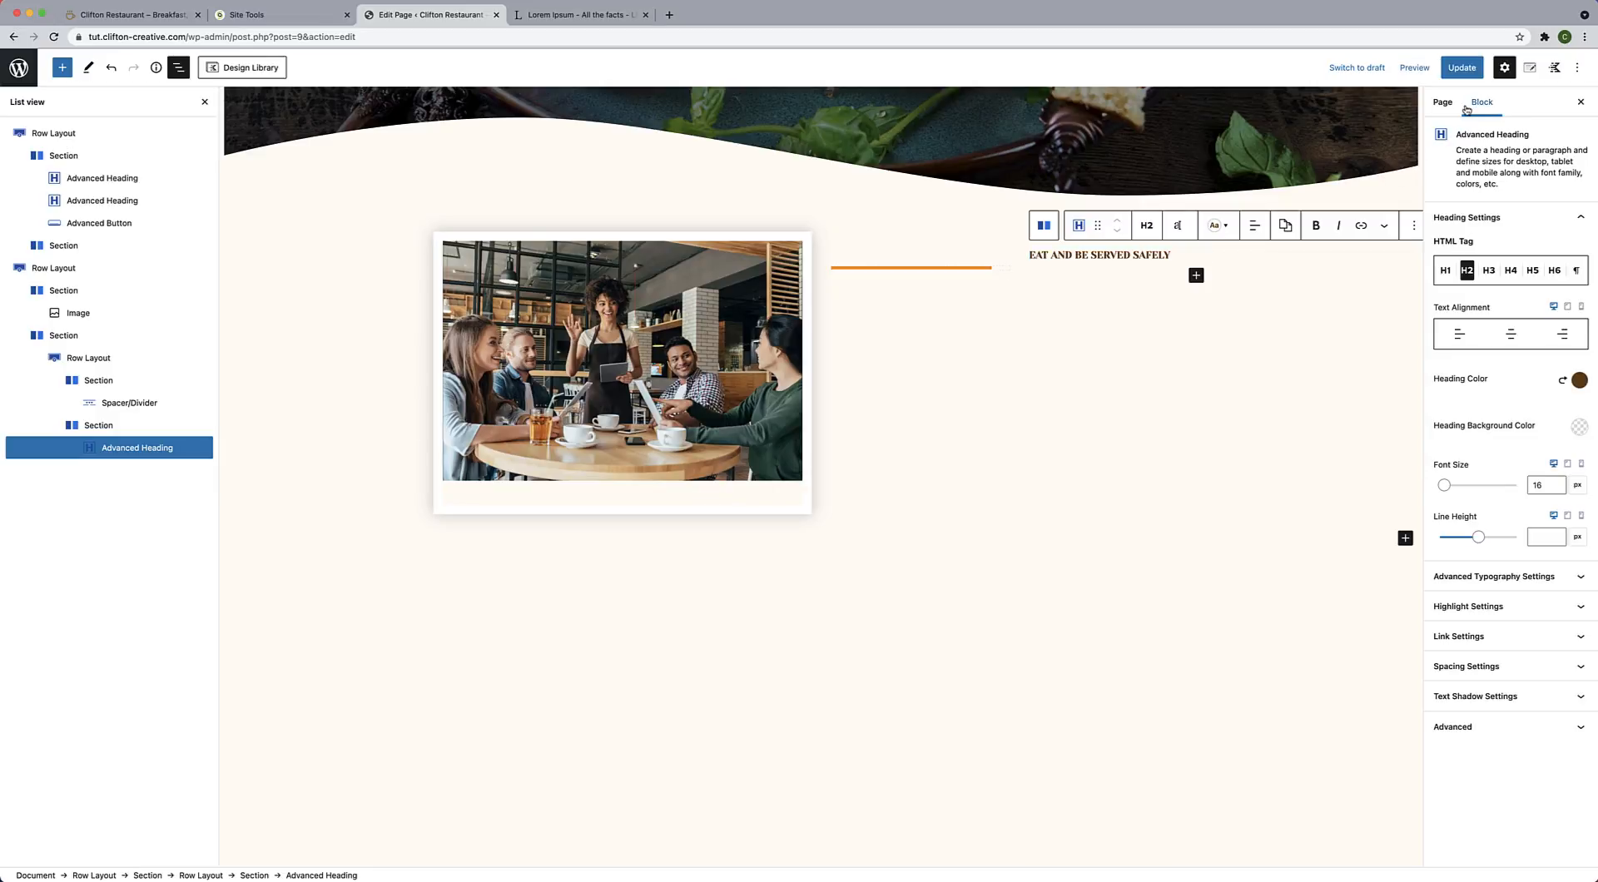
Update the page and view the recolored heading beside the photo on the live site.
left_click(1459, 70)
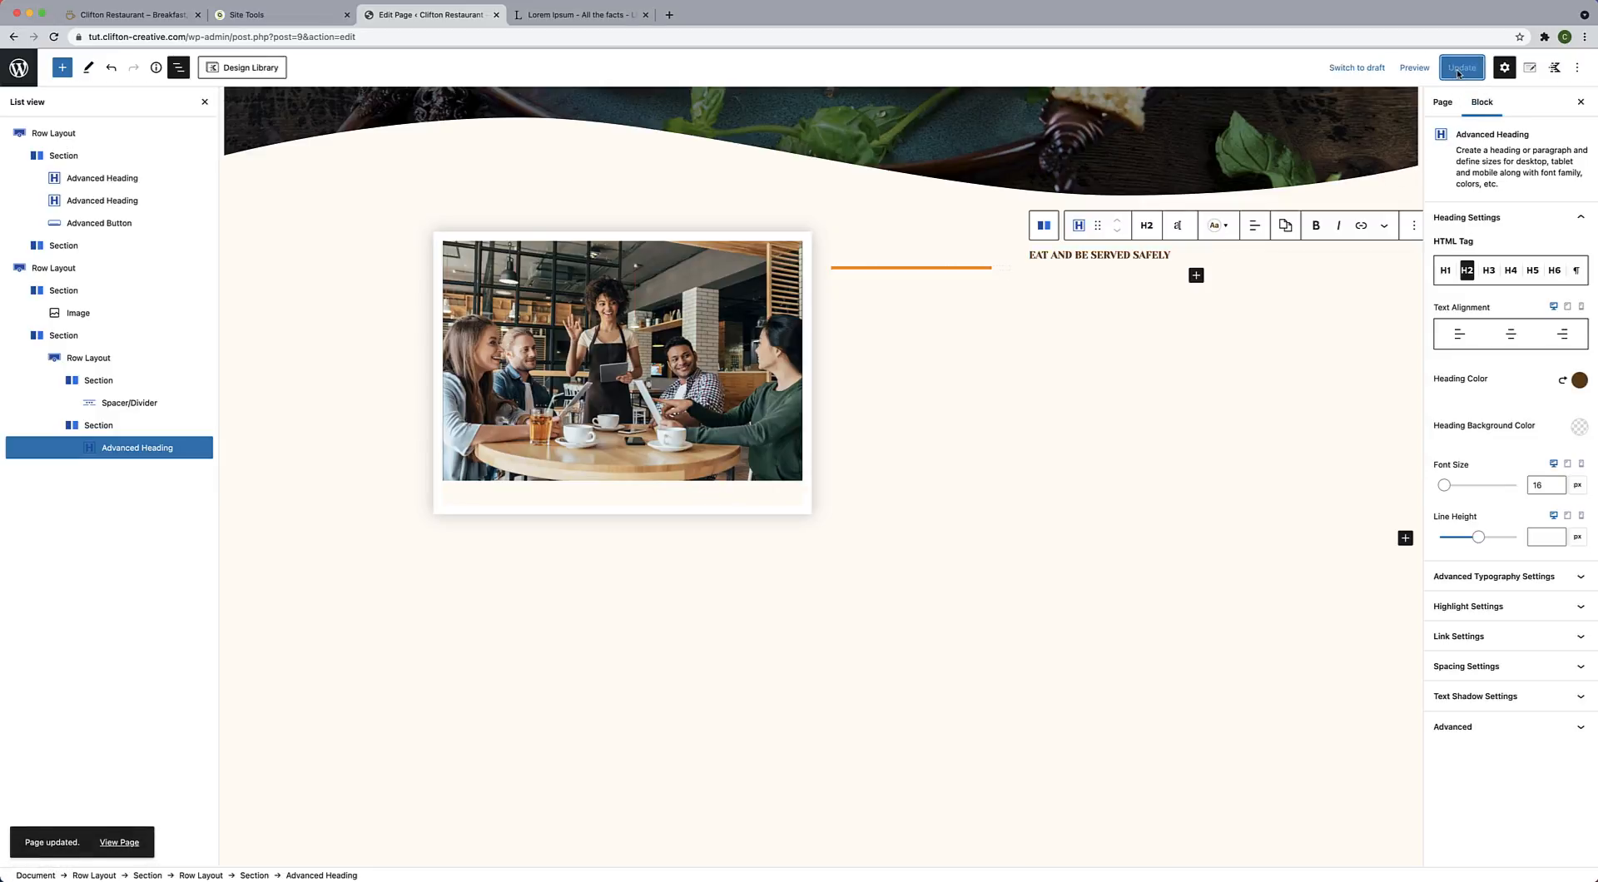
left_click(118, 844)
scroll(389, 765, "down", 3)
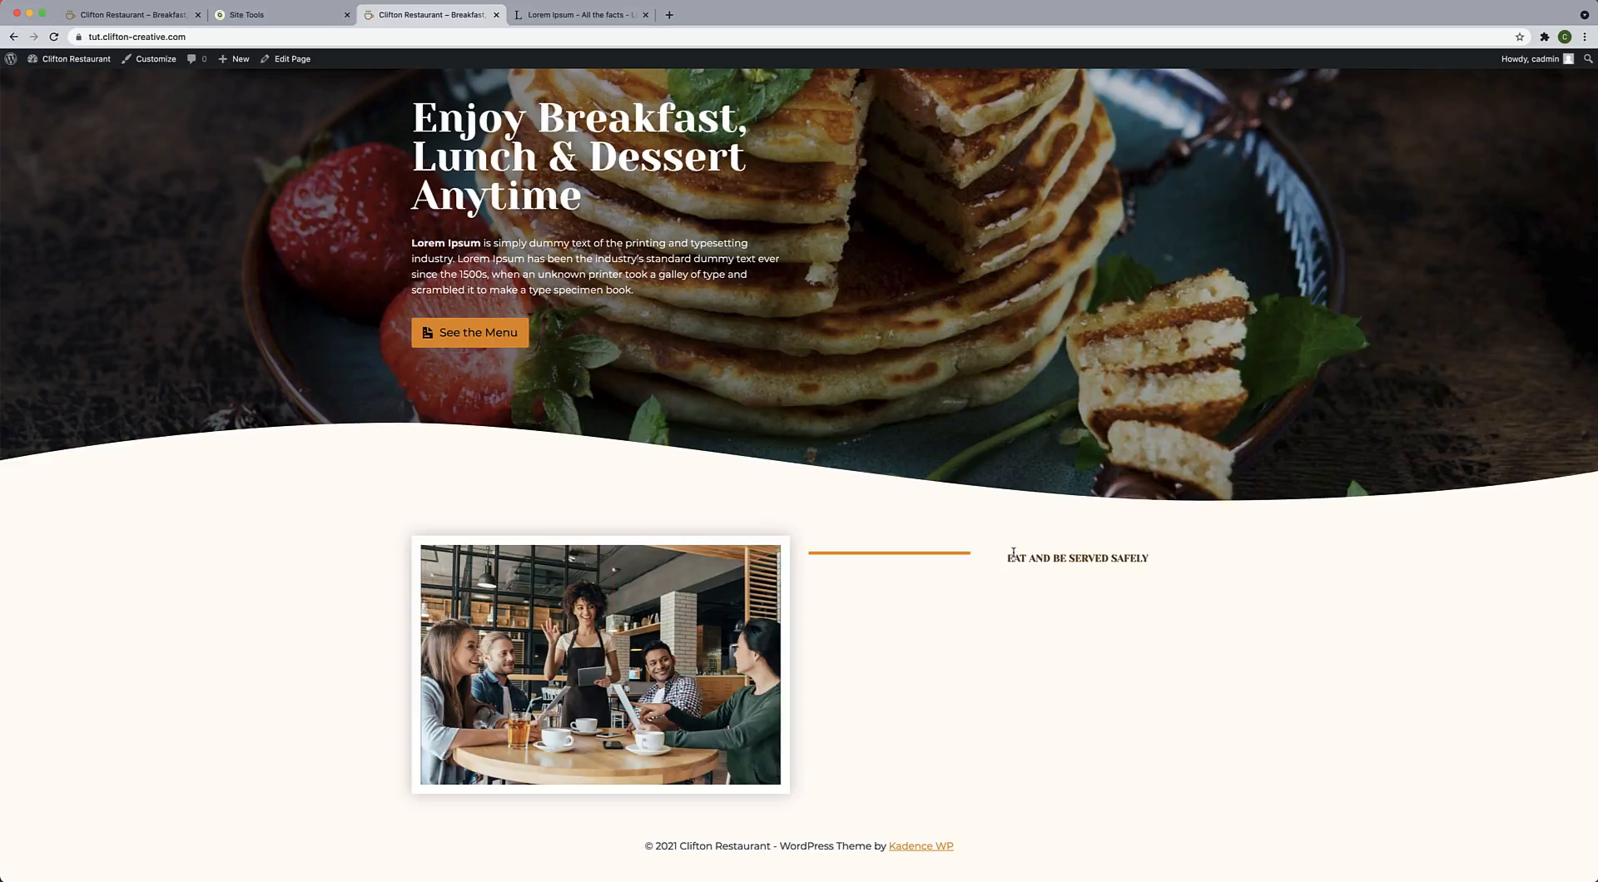
Reopen the page for editing and vertically align the nested row holding the divider and heading to the middle.
left_click(301, 63)
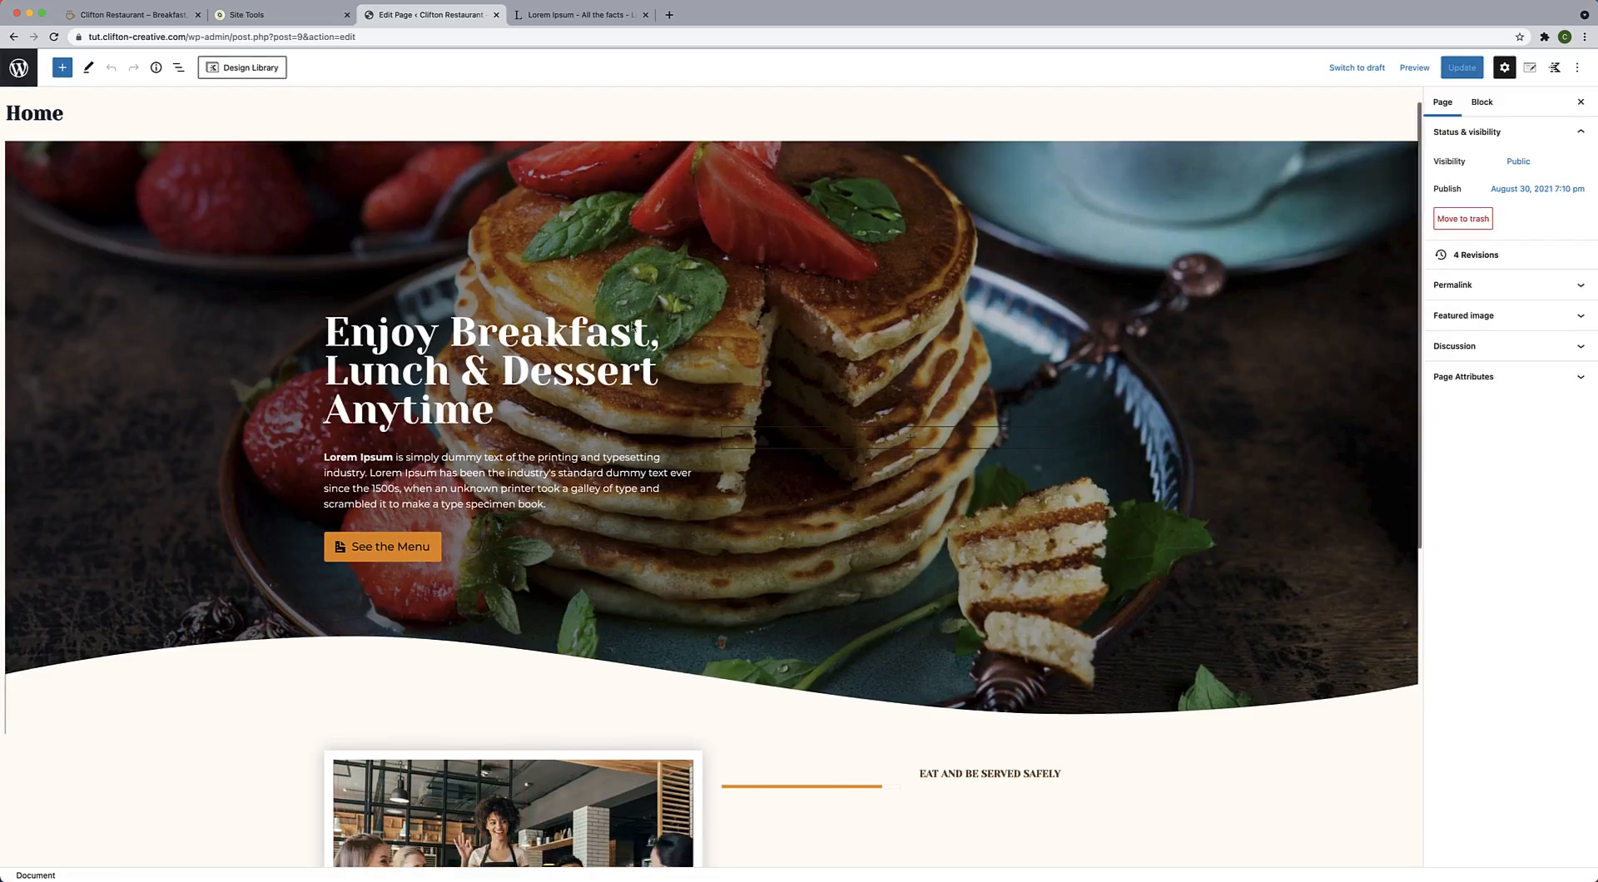
scroll(633, 326, "down", 5)
left_click(179, 70)
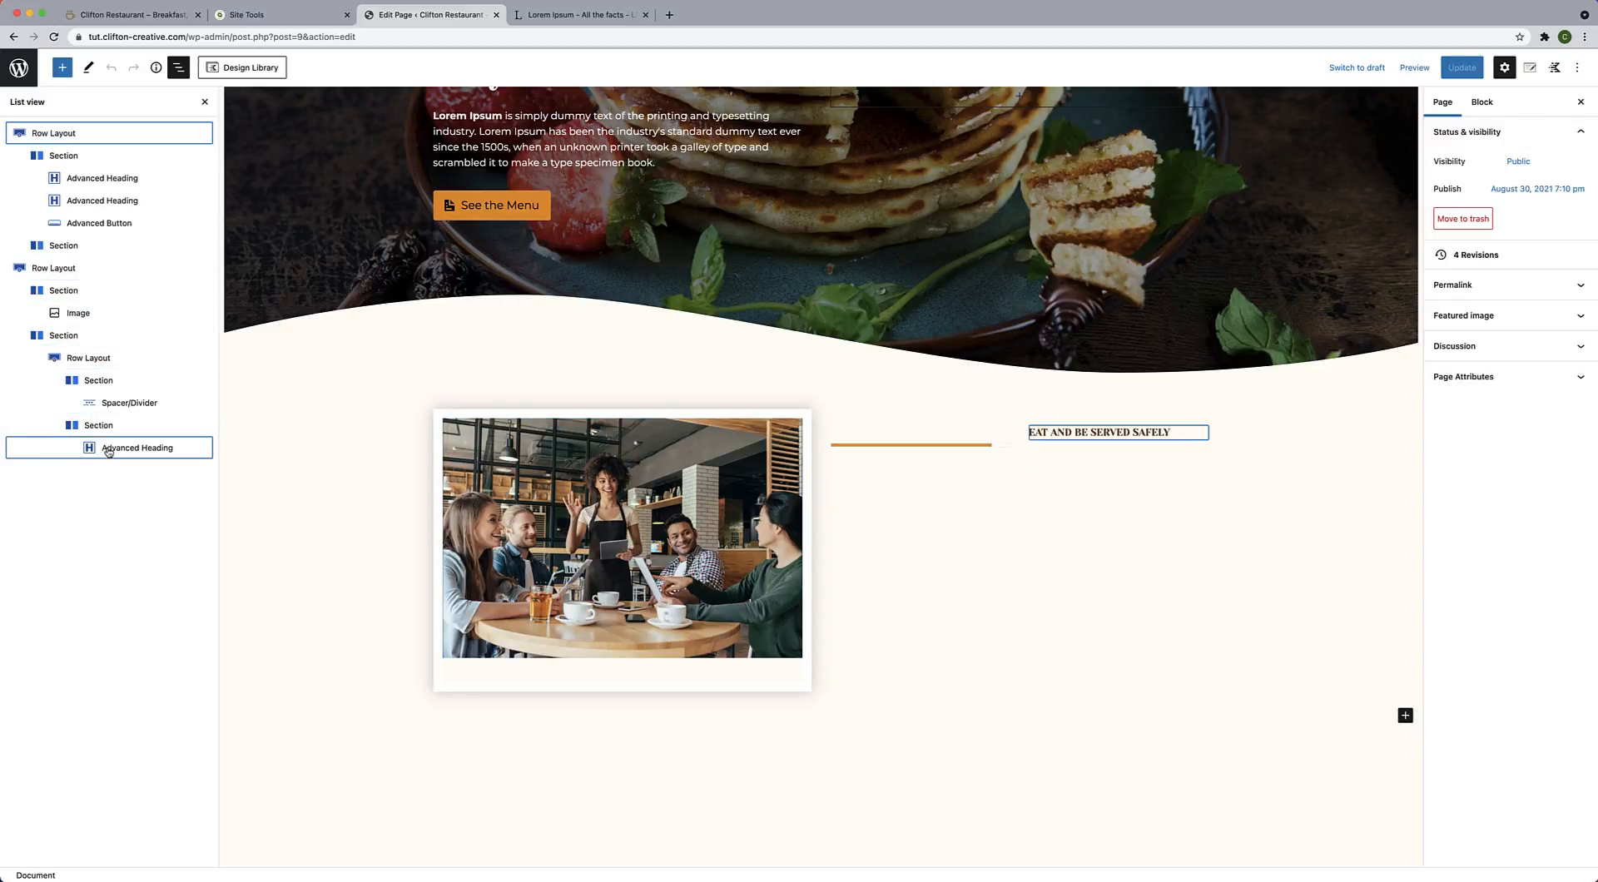
left_click(101, 360)
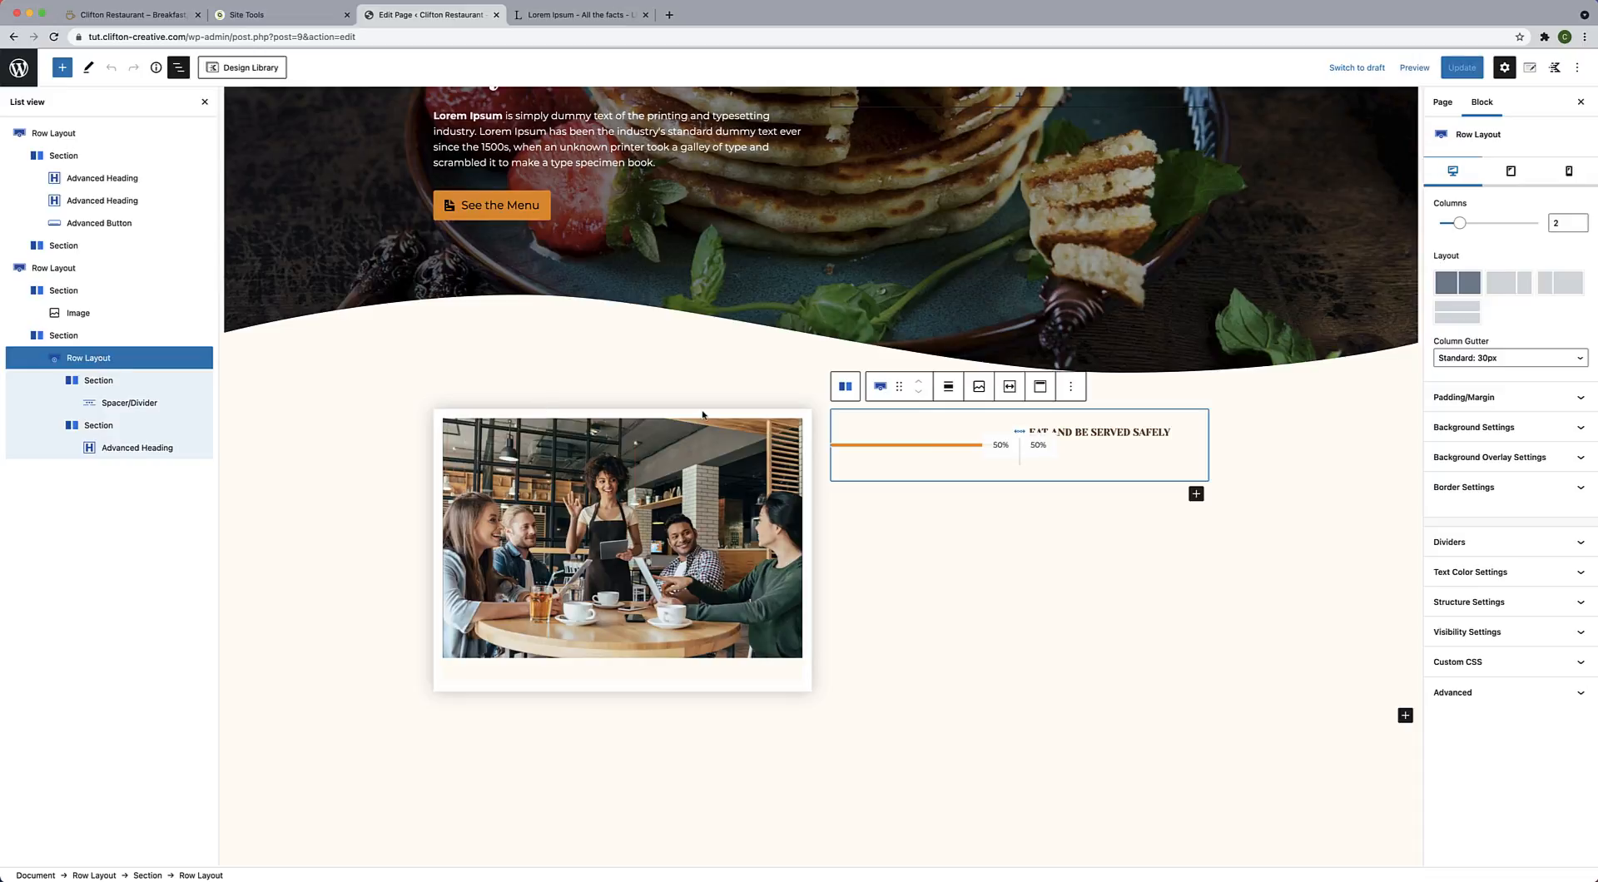
left_click(1041, 391)
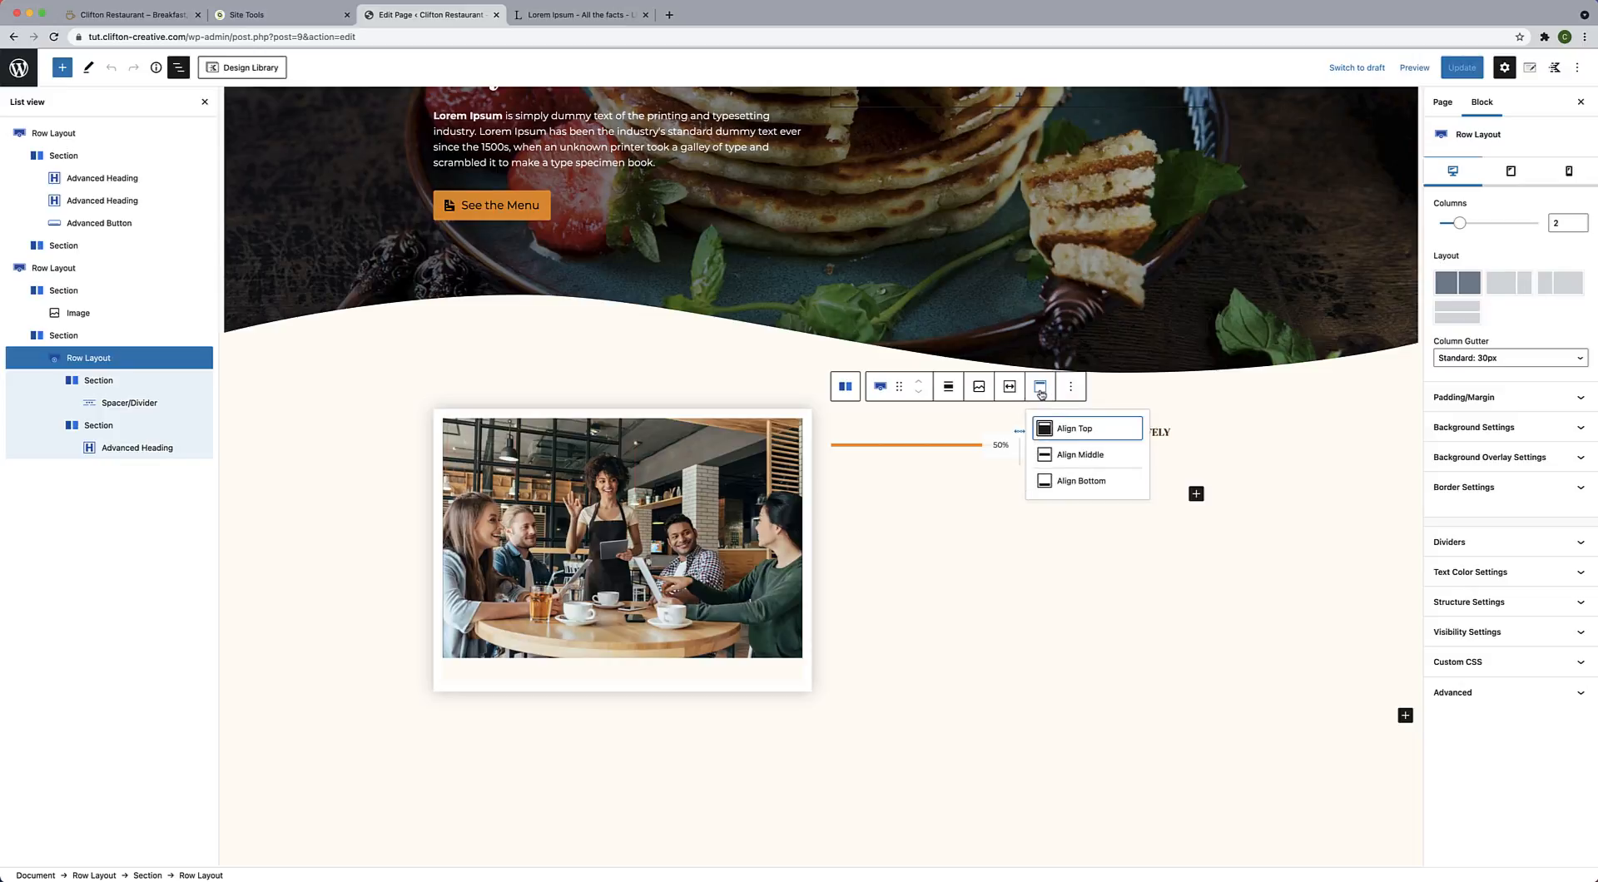
left_click(1068, 457)
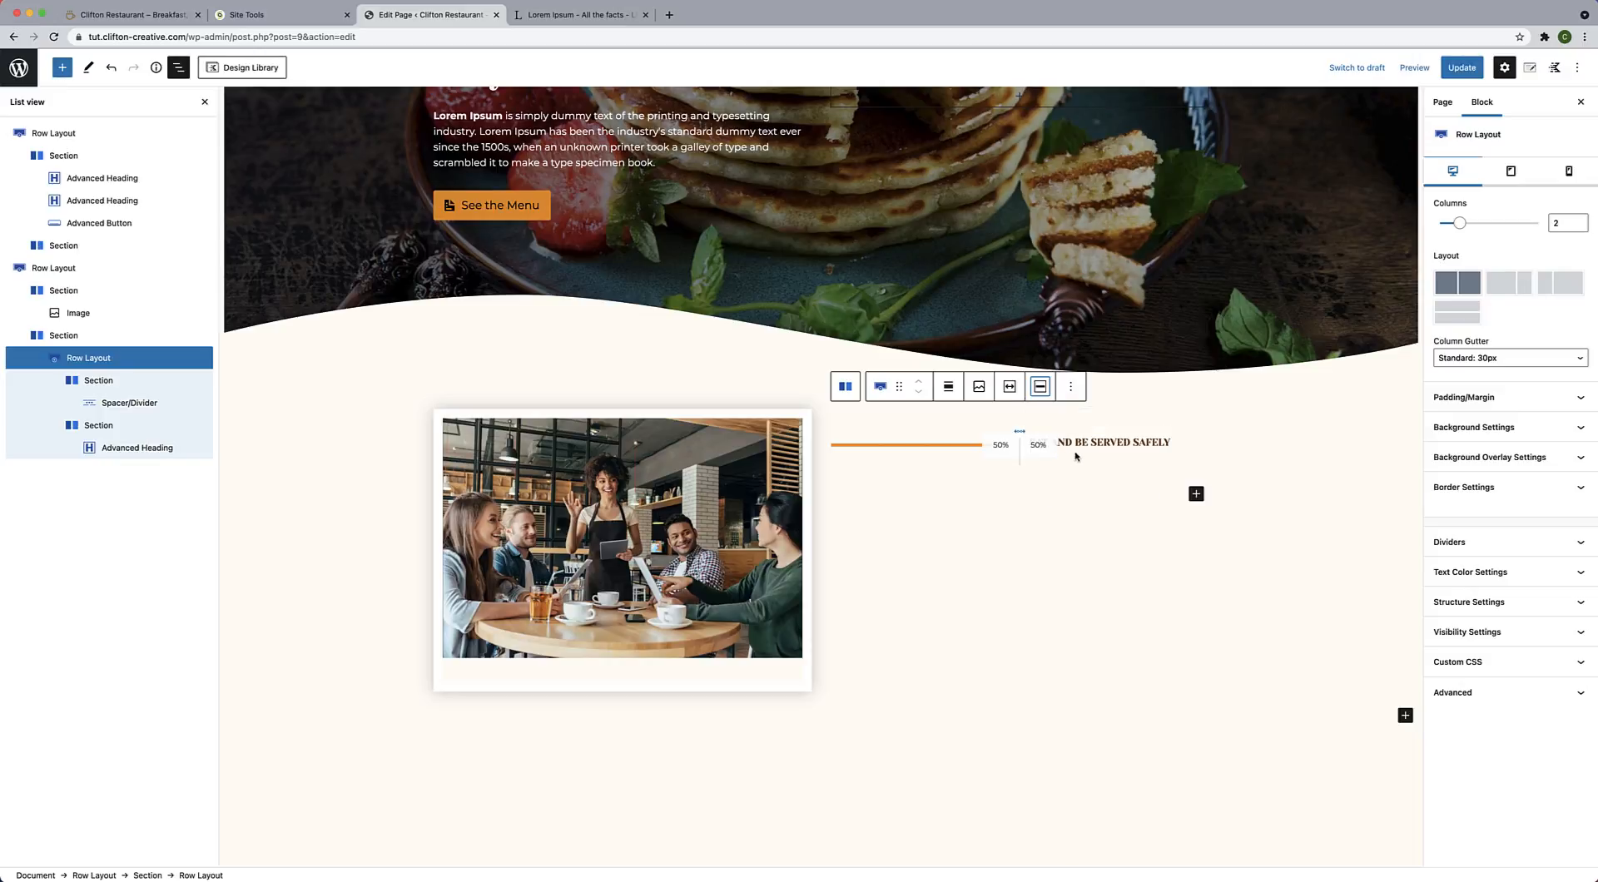
Update the page and check the divider and heading alignment on the live site.
left_click(1461, 74)
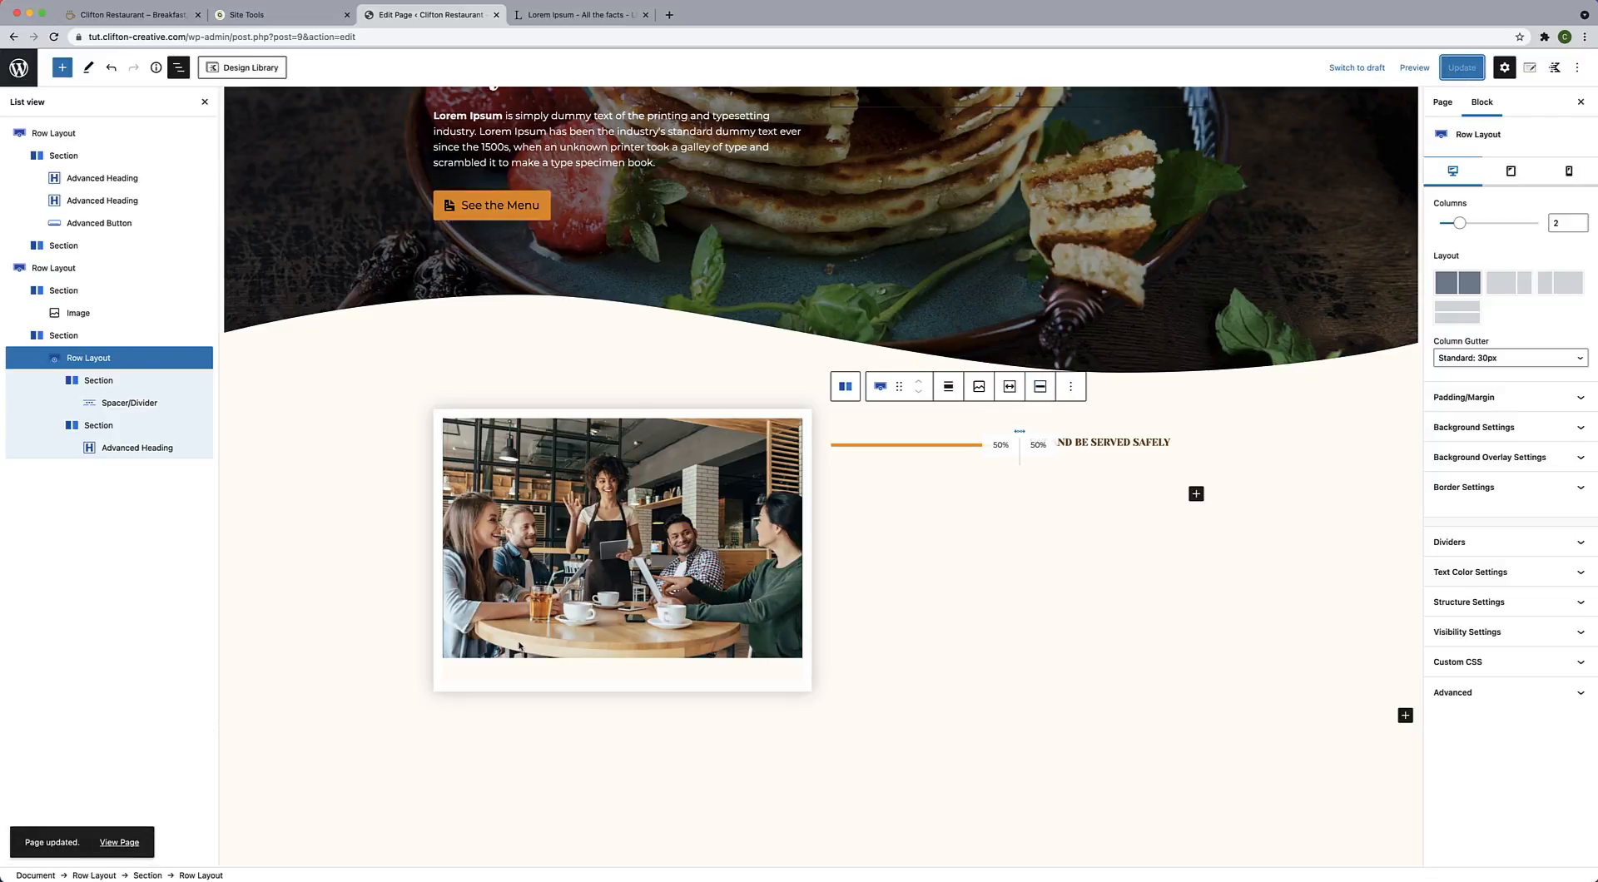
left_click(109, 843)
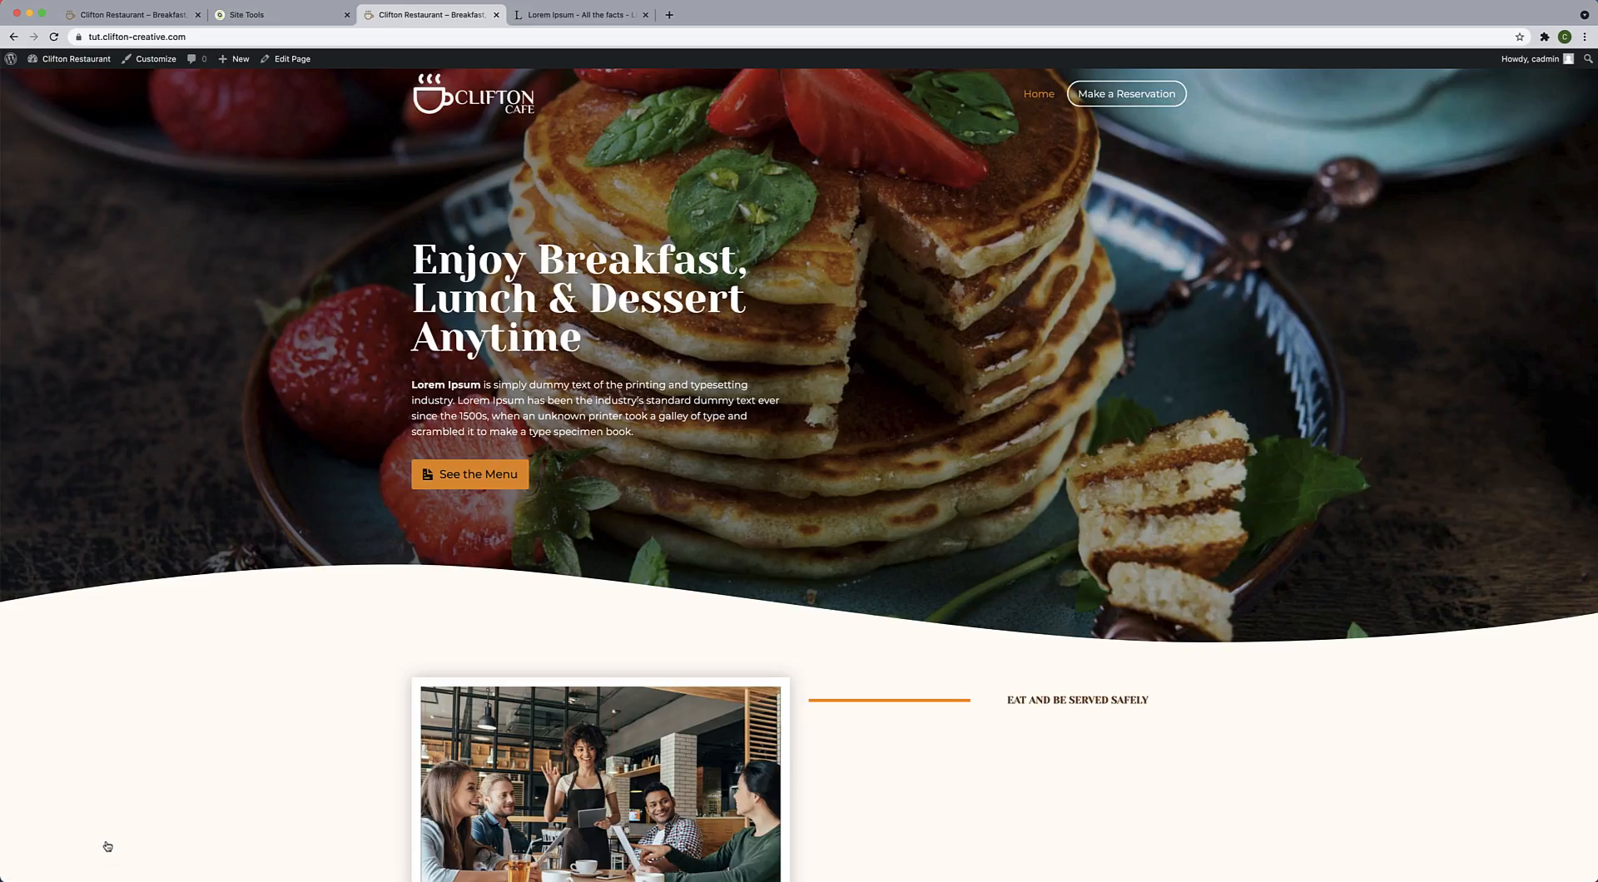
scroll(406, 807, "down", 2)
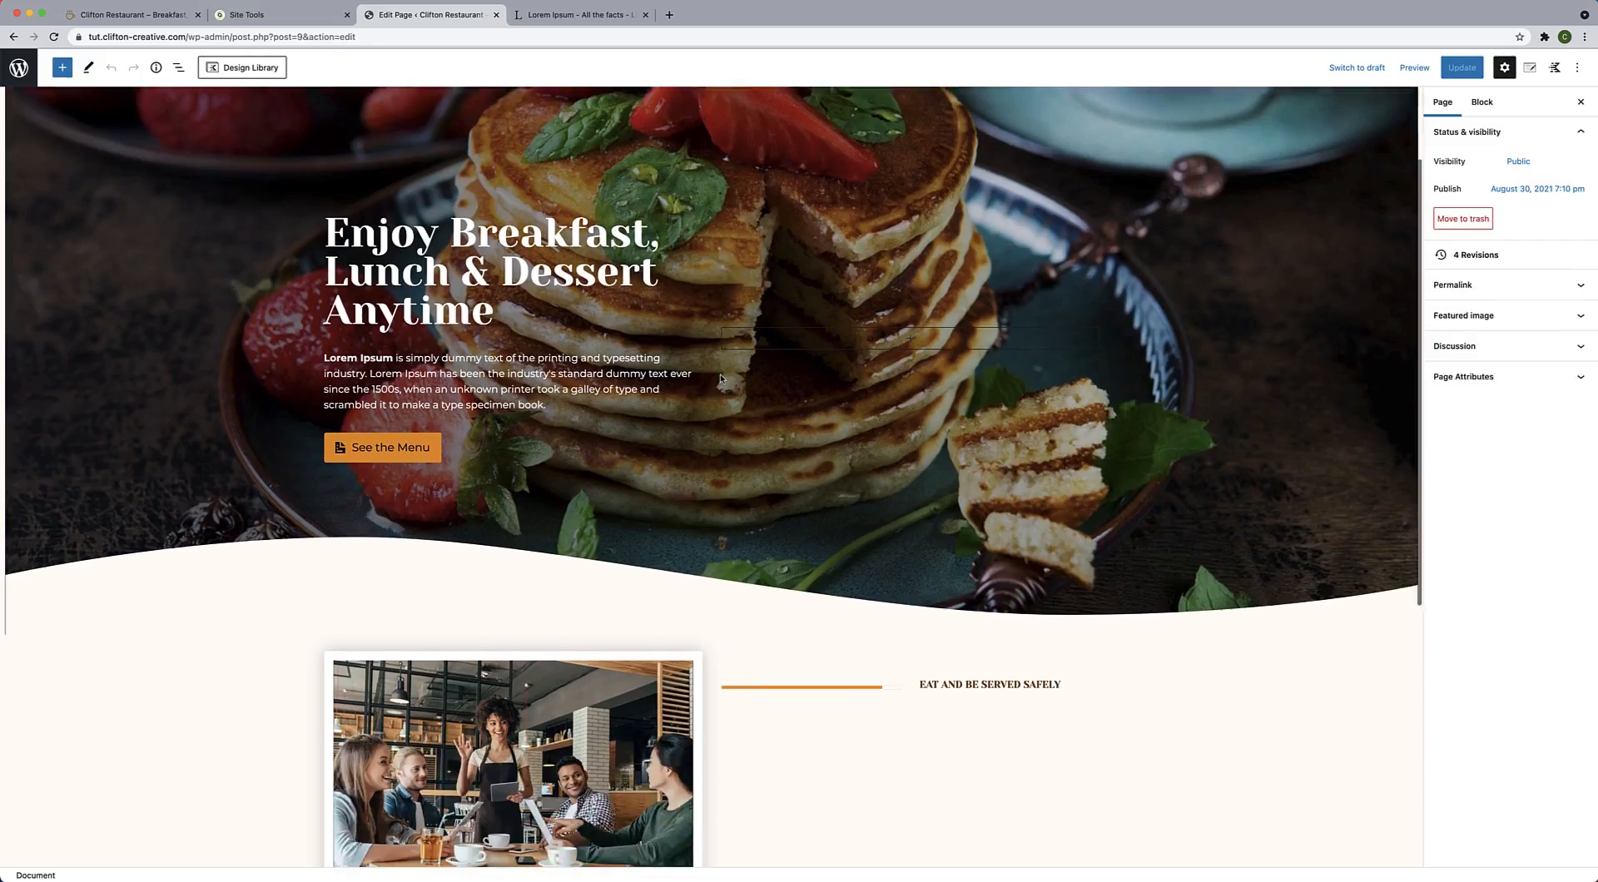
Resize the nested row's columns to 10% for the divider and 90% for the heading.
scroll(720, 373, "down", 3)
left_click(857, 498)
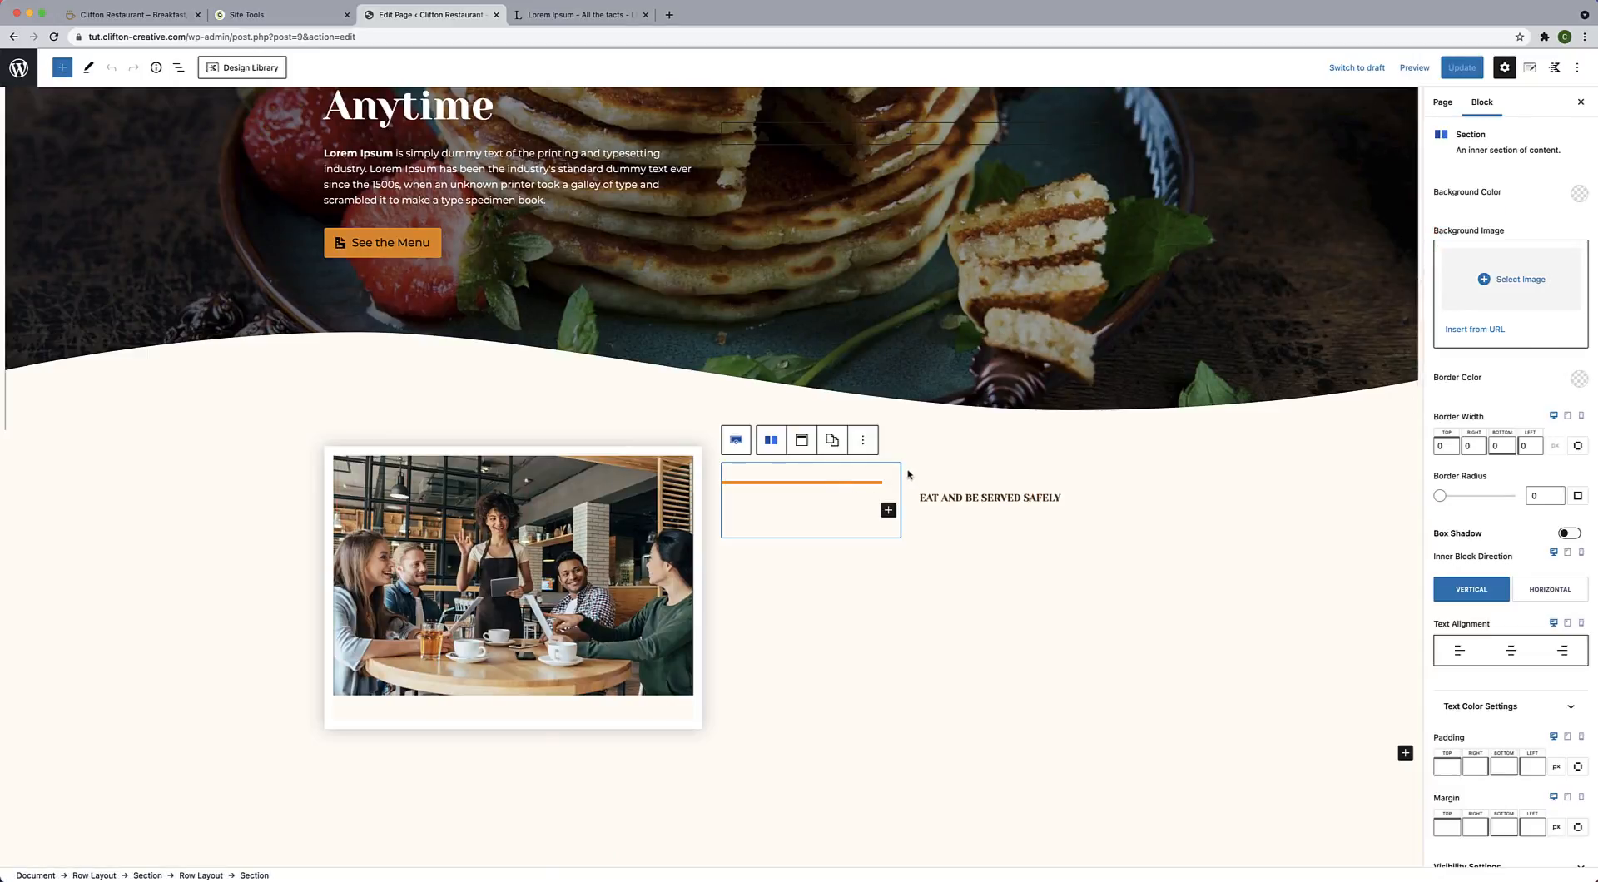
left_click(908, 474)
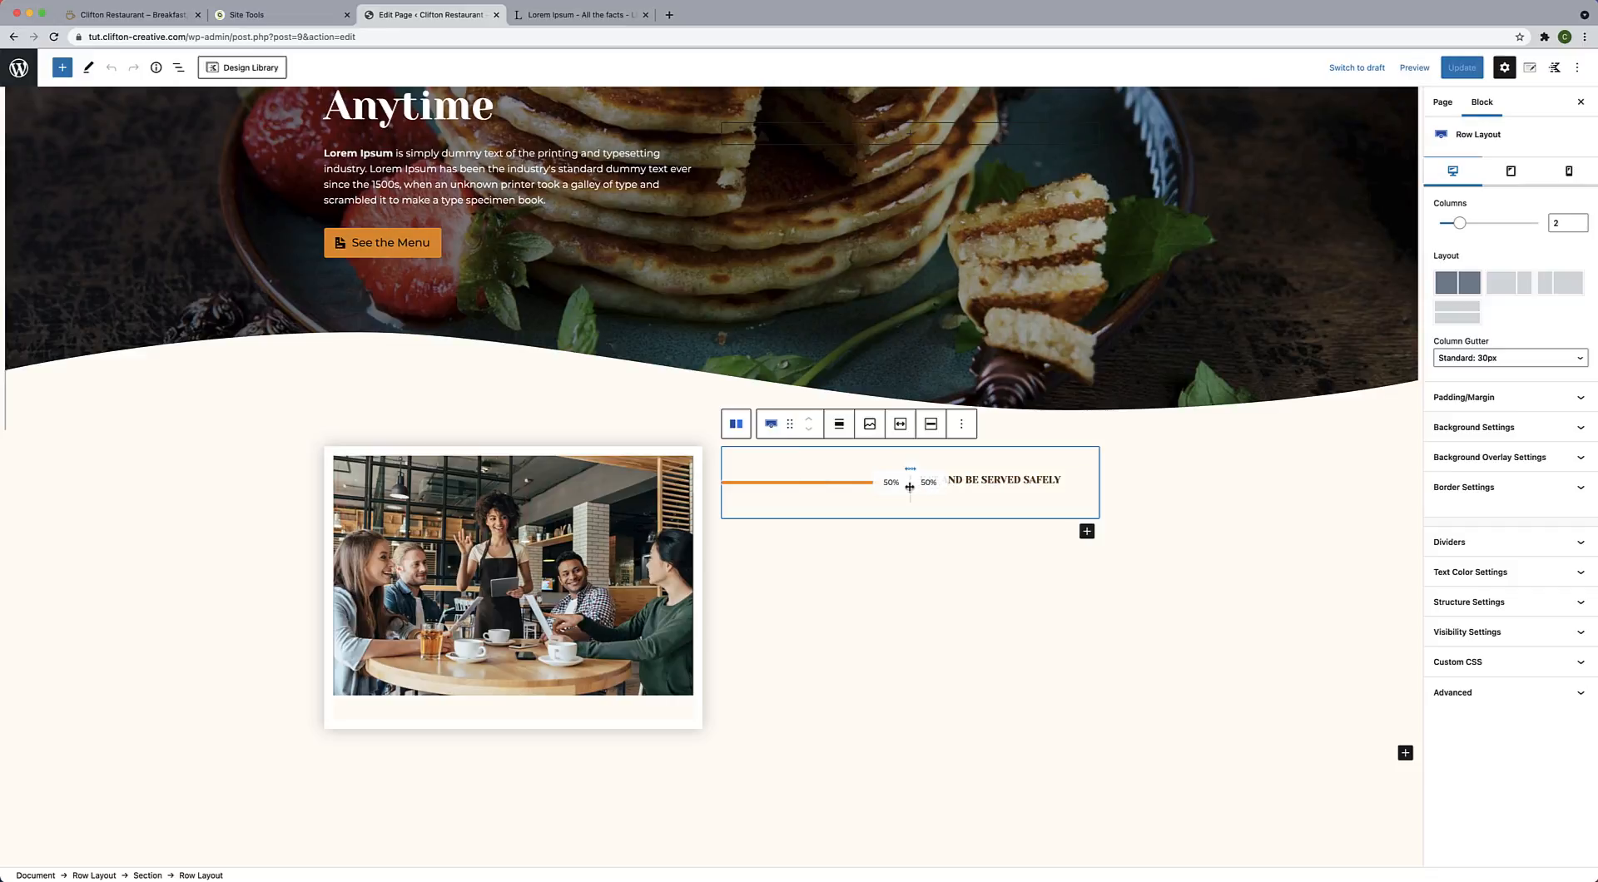
left_click_drag(910, 487, 750, 491)
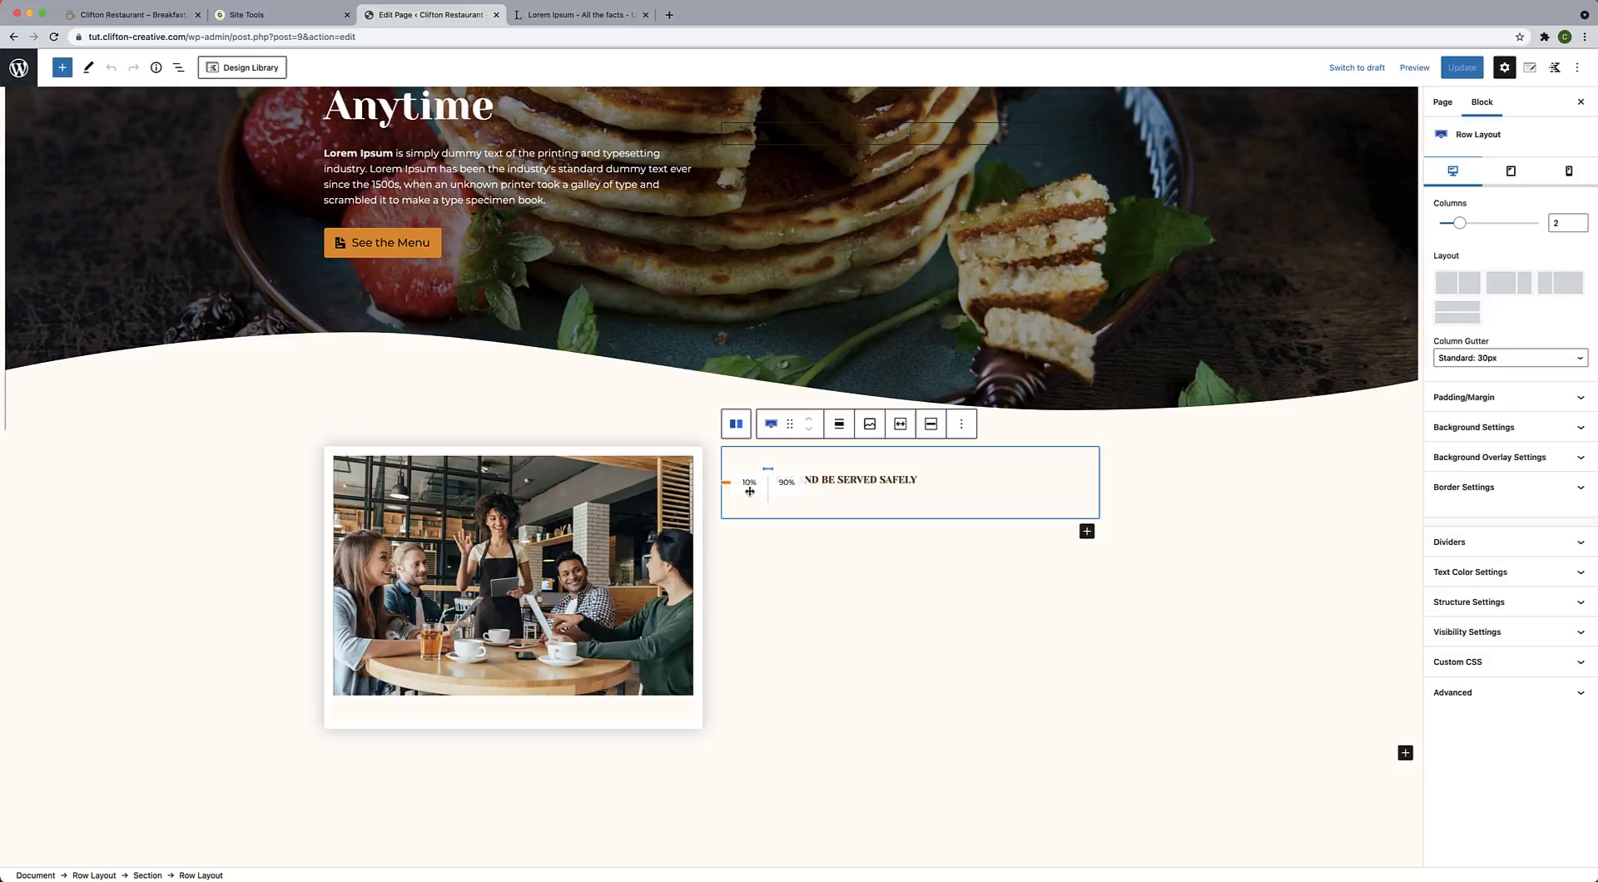
left_click_drag(750, 492, 750, 492)
left_click(1155, 508)
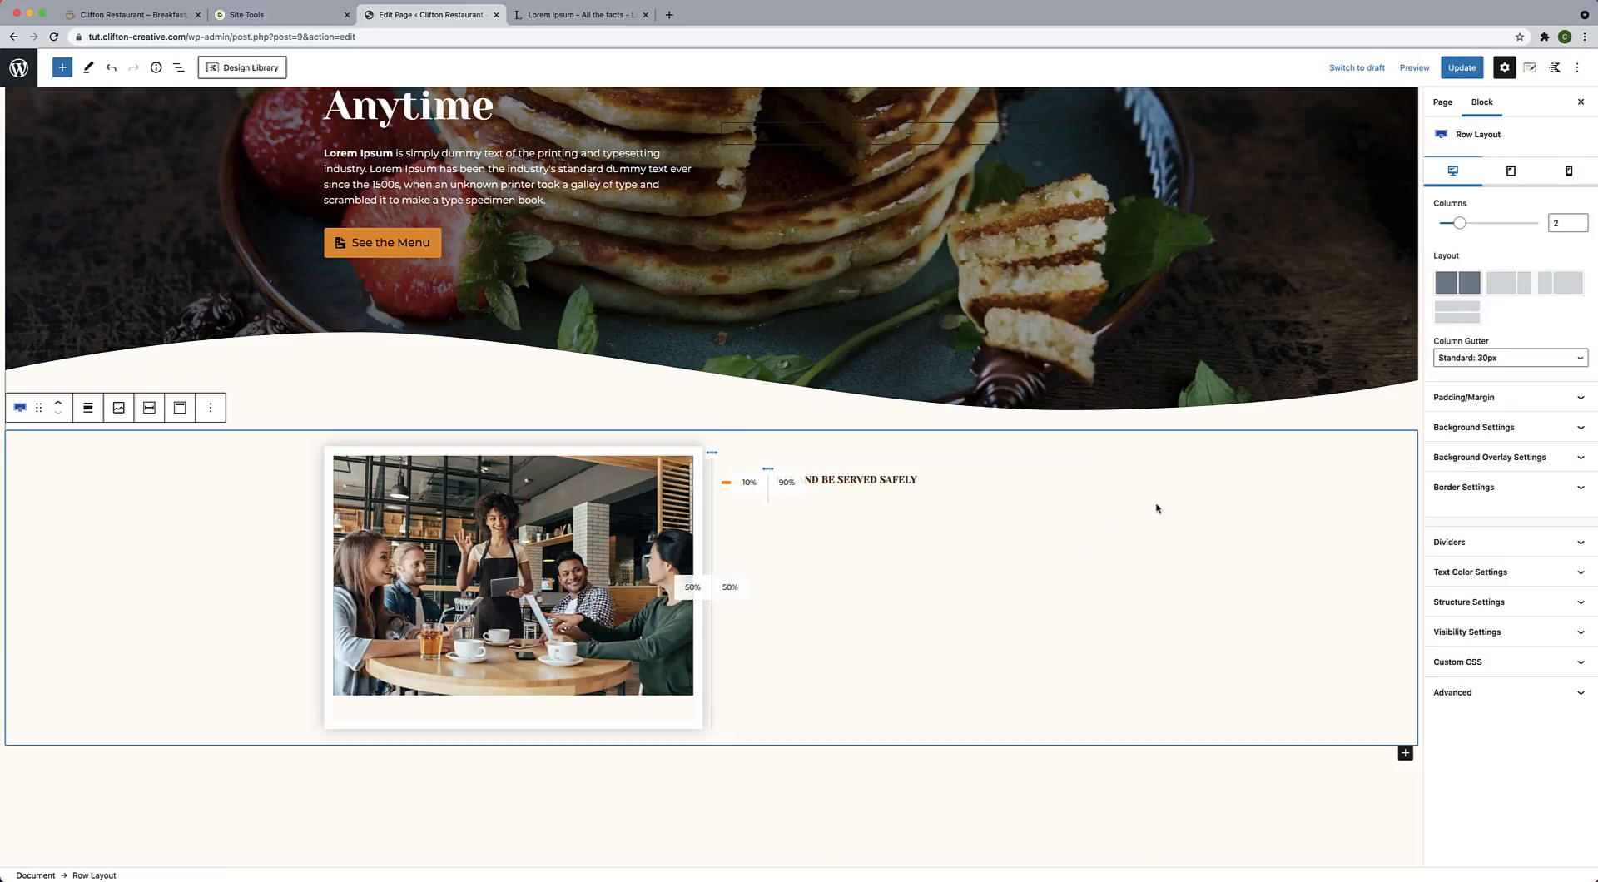
left_click(949, 633)
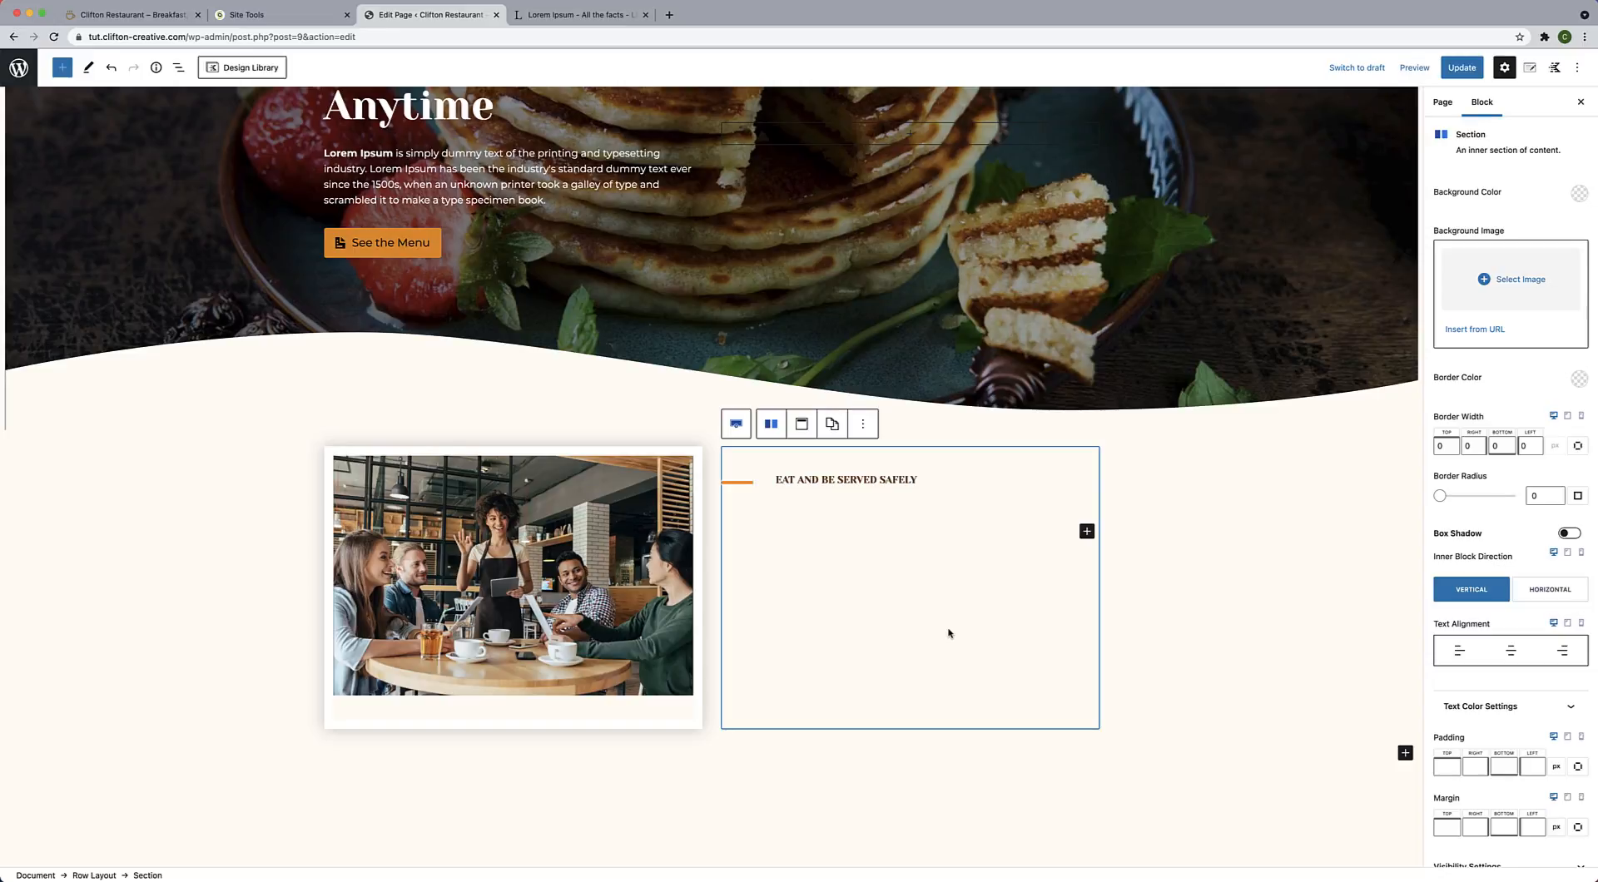
Align the "Eat and Be Served Safely" heading's text to the left.
left_click(850, 482)
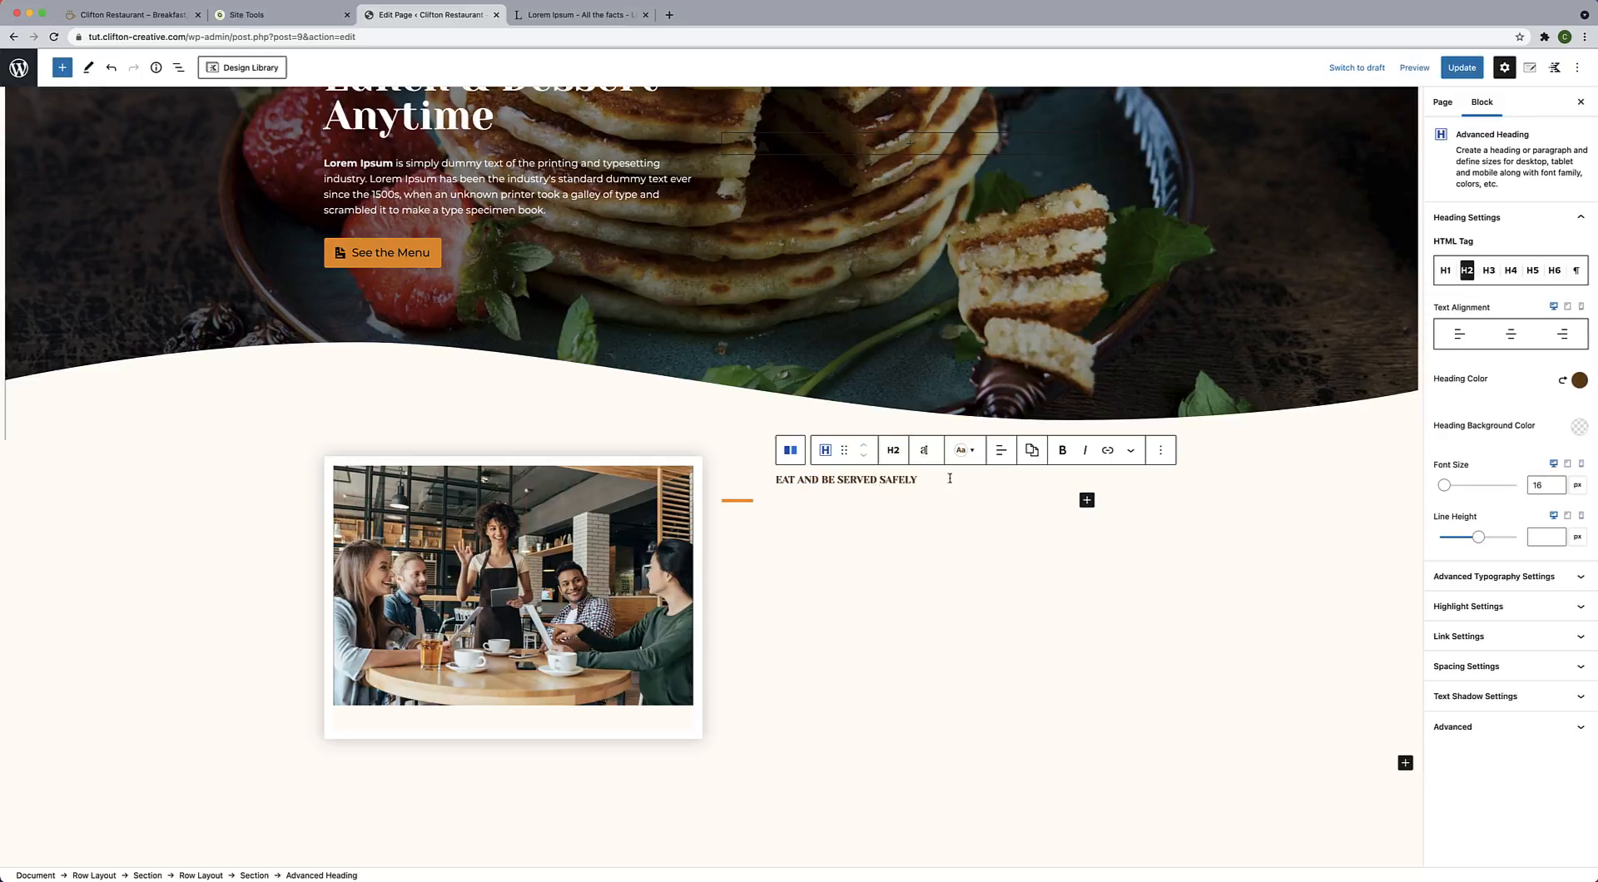
left_click(1003, 456)
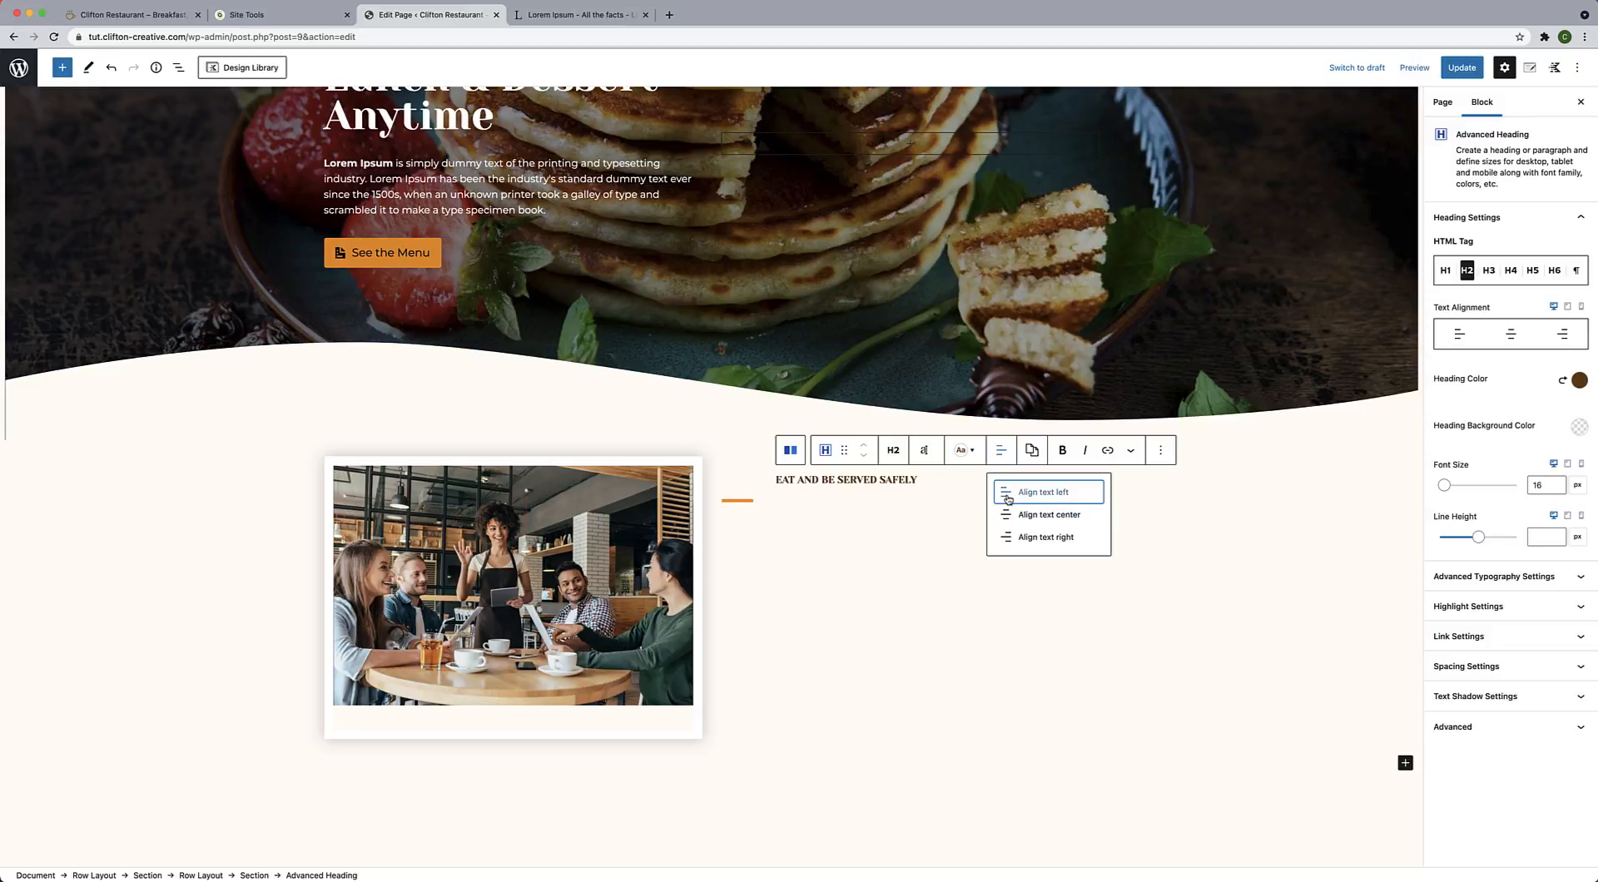
left_click(1008, 495)
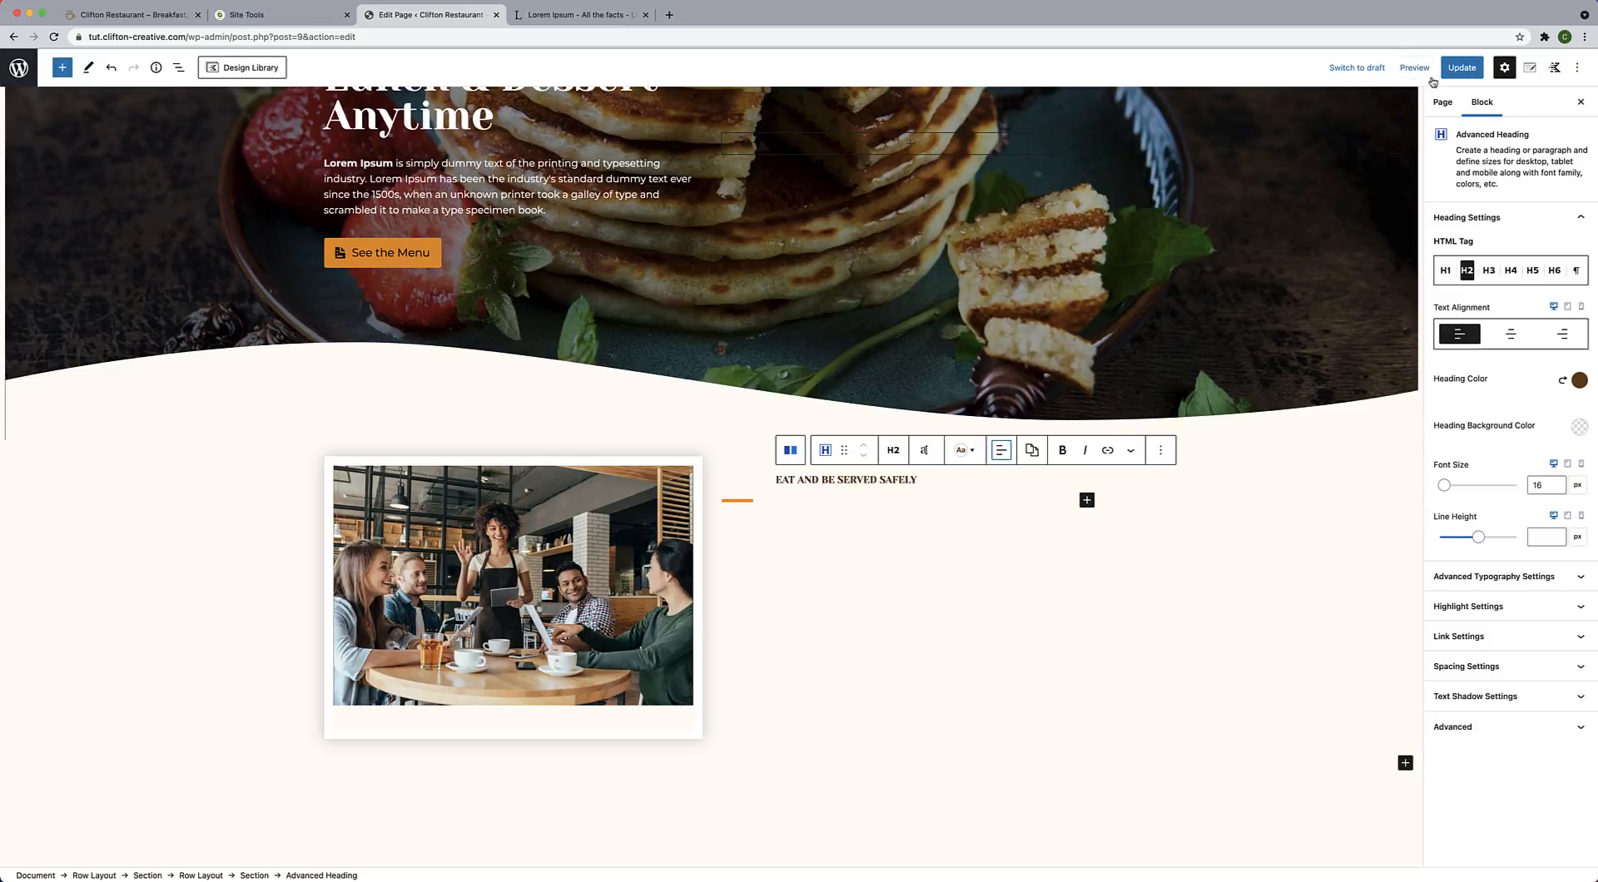
Update the page and view the narrowed divider beside the heading on the live site.
left_click(1462, 72)
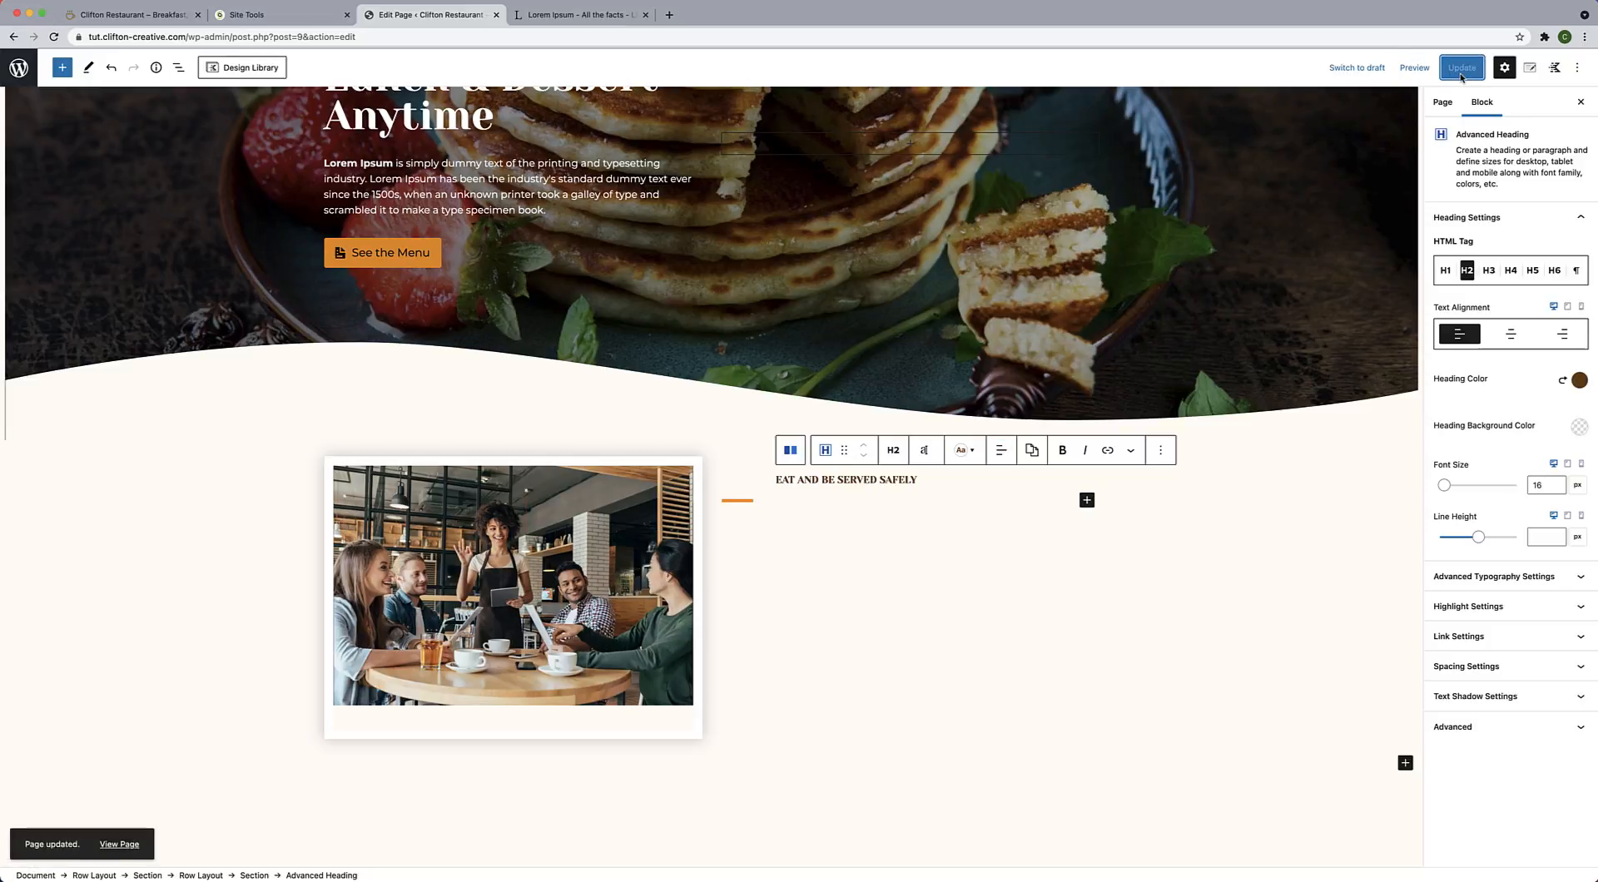
left_click(123, 843)
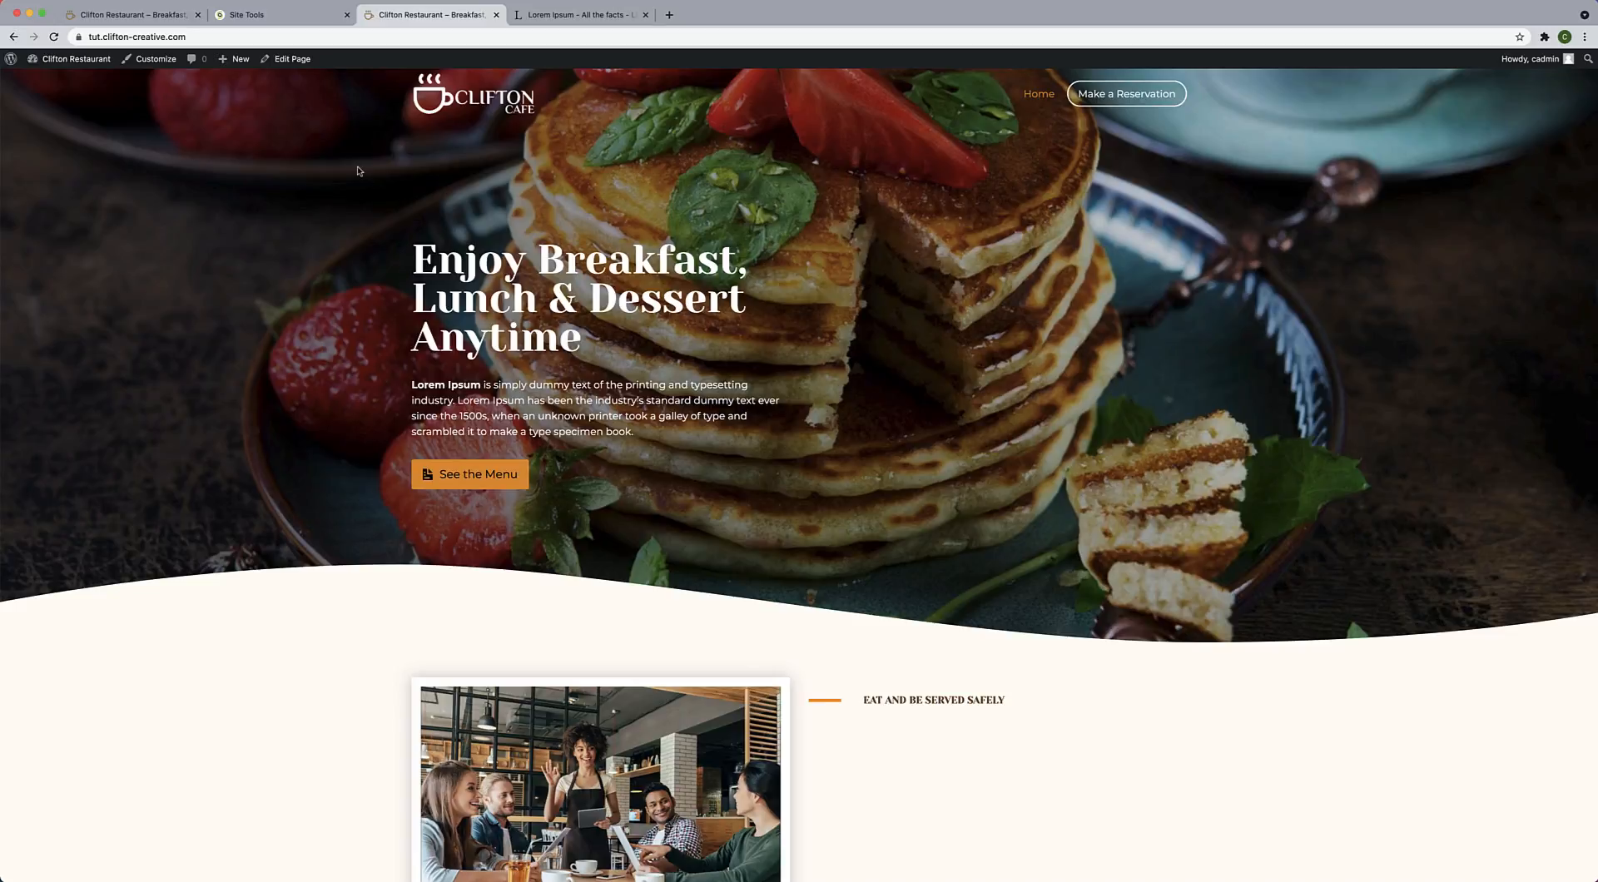
Reopen the page for editing and set the "Eat and Be Served Safely" heading's right padding to 0 px.
left_click(293, 60)
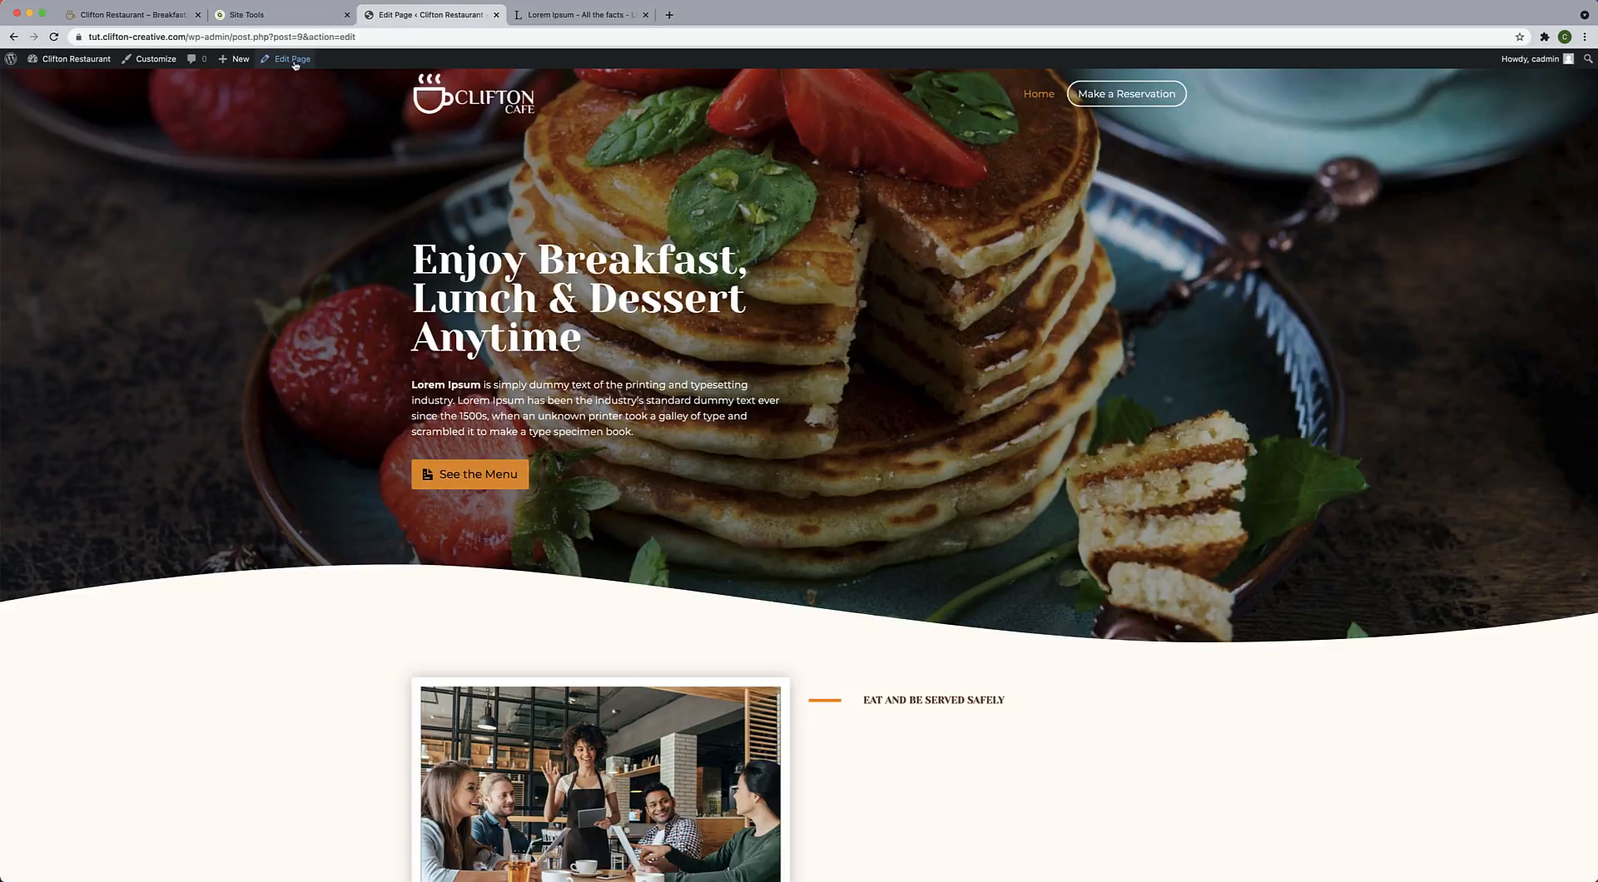
scroll(905, 307, "down", 5)
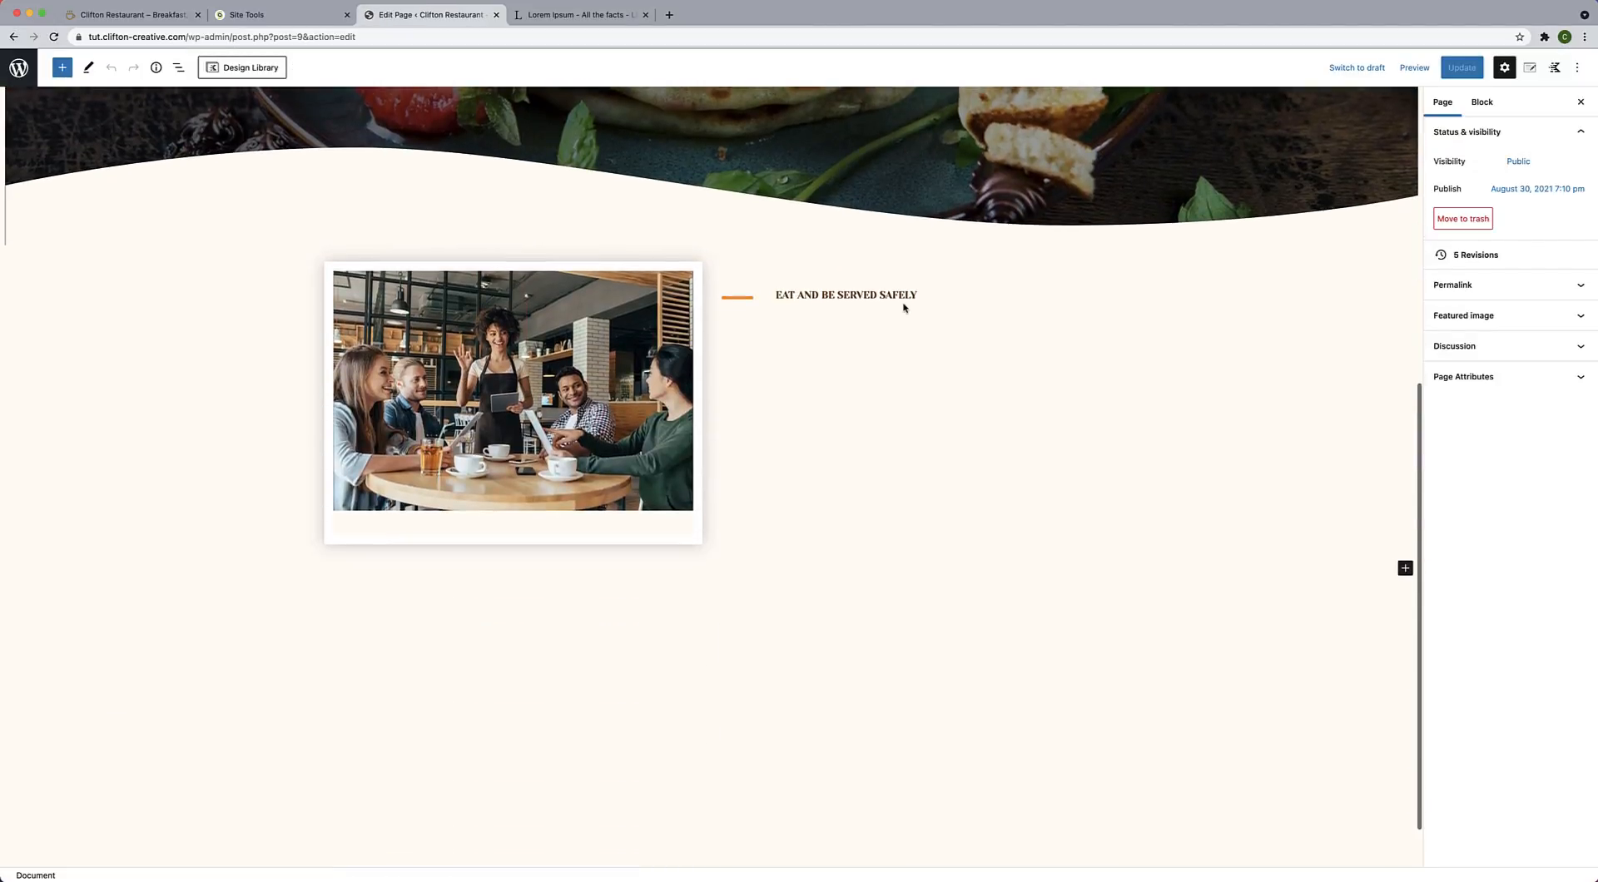
left_click(821, 296)
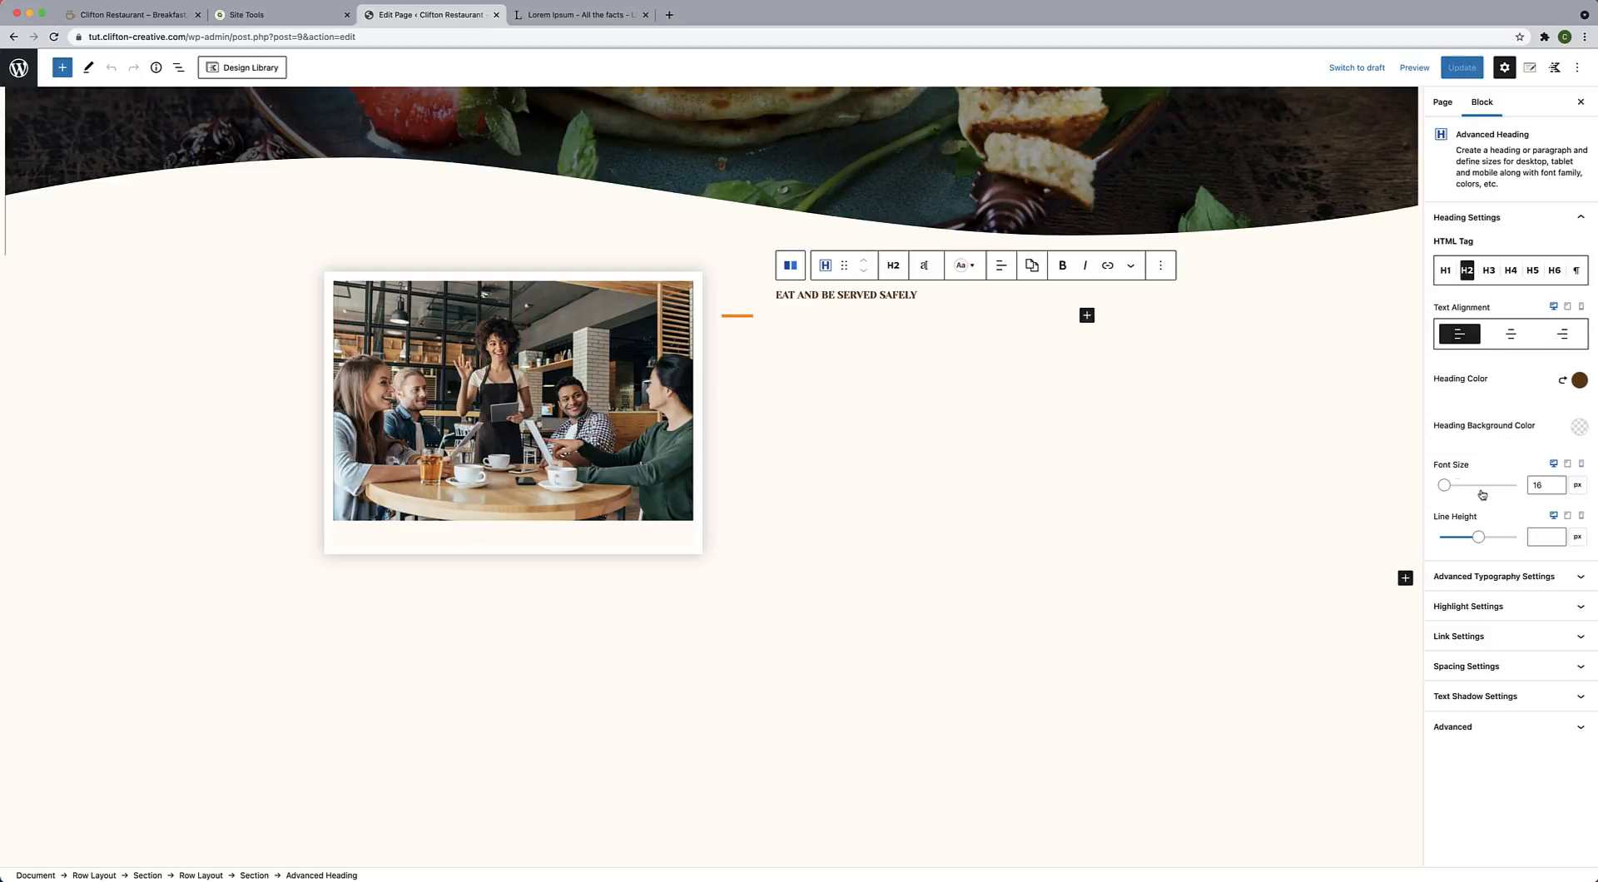
left_click(1495, 676)
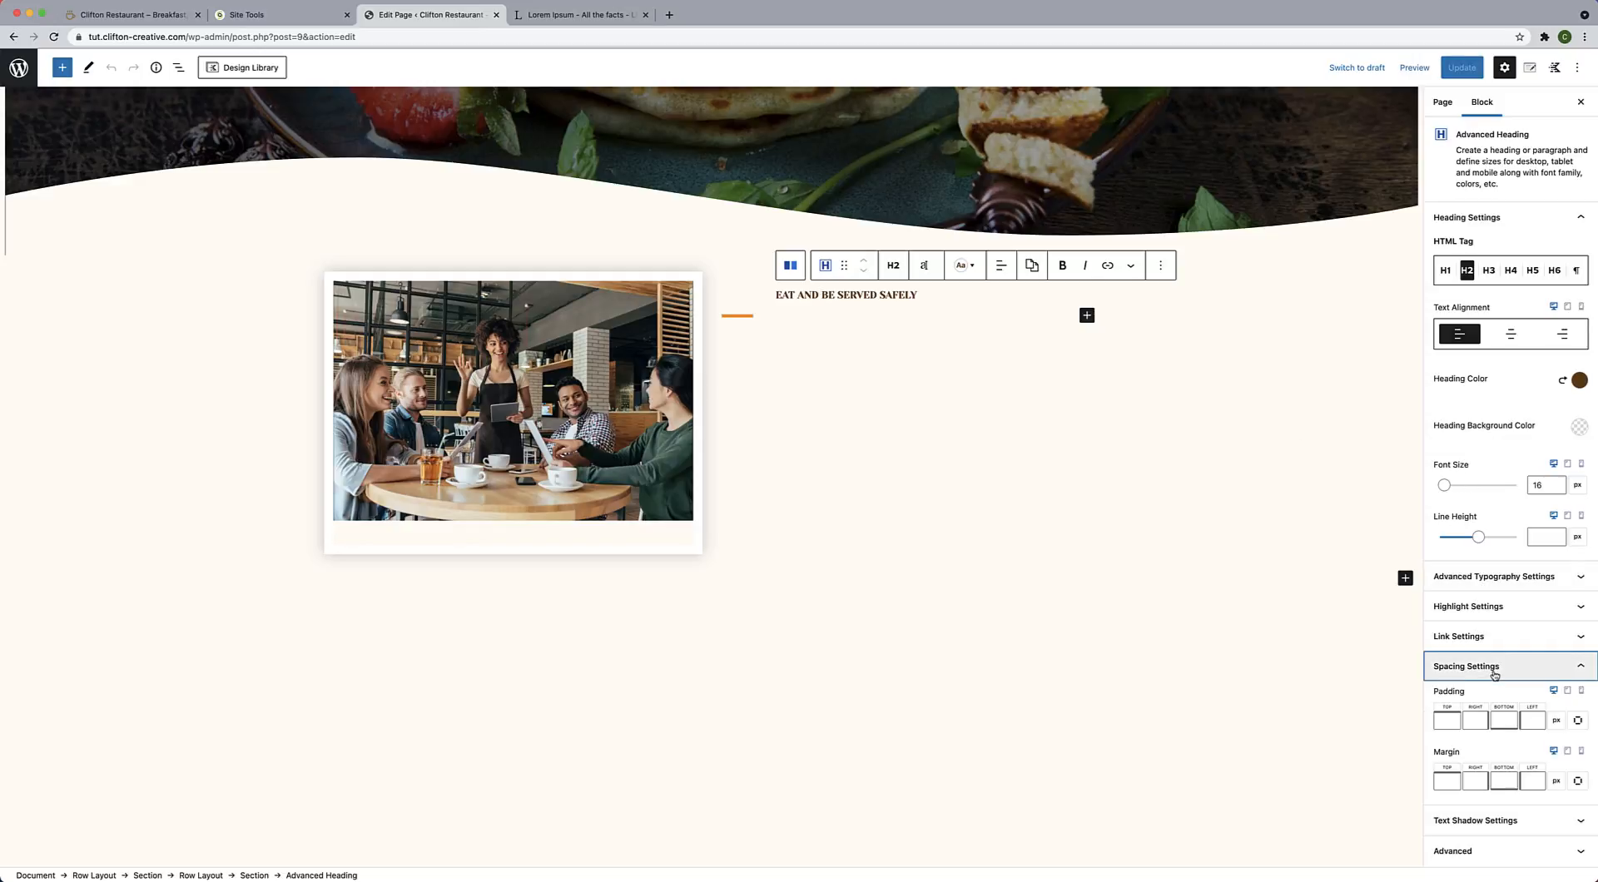
left_click(1473, 722)
type("0")
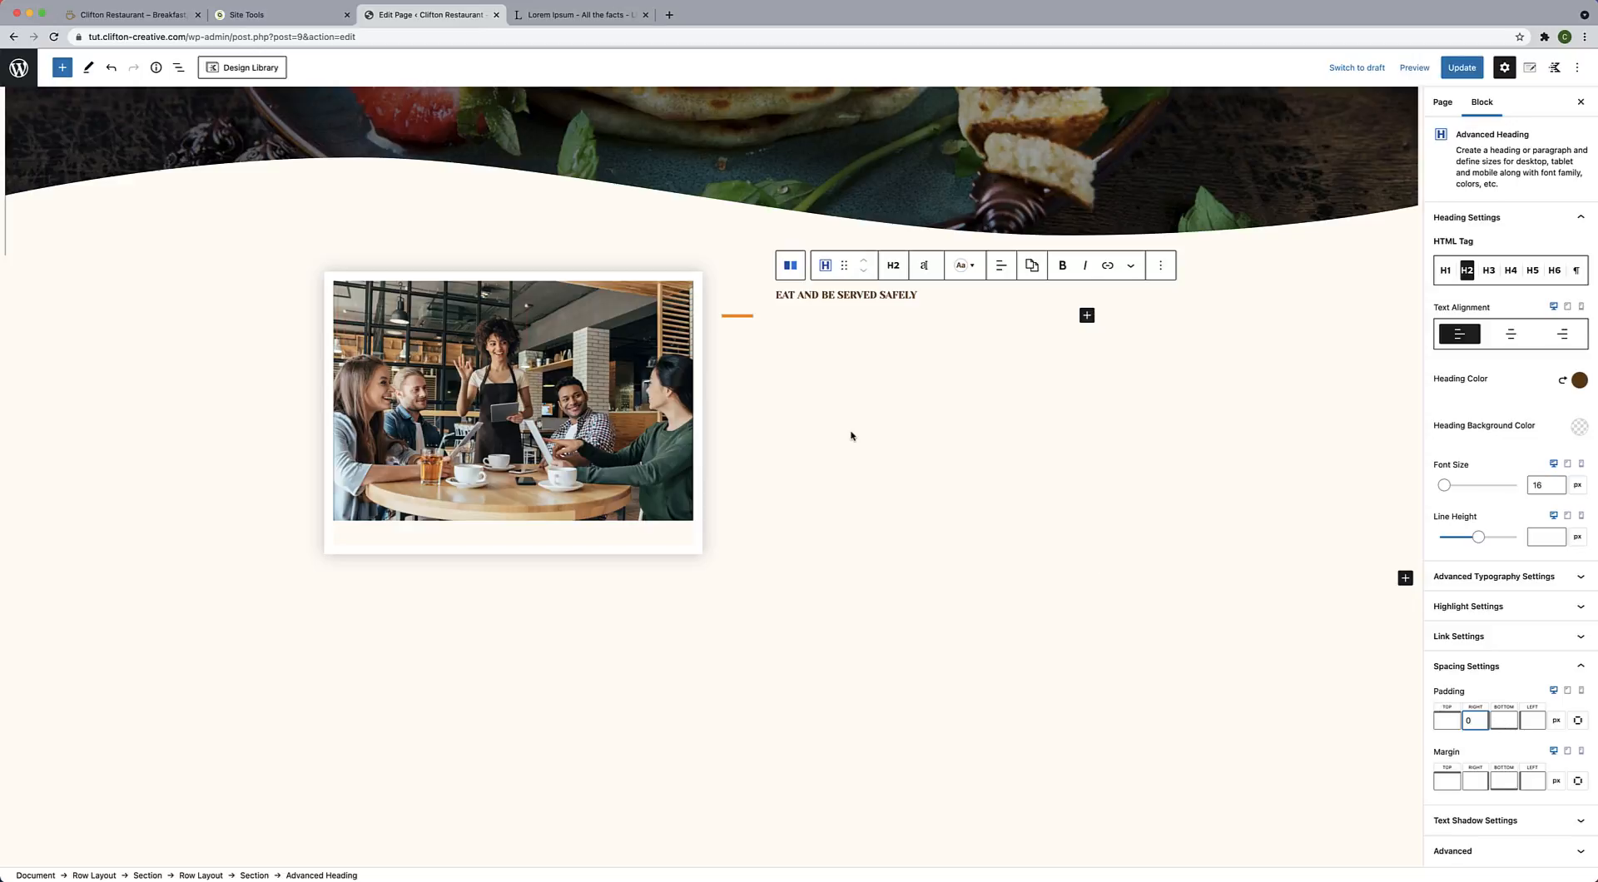
Set the width of the orange divider line beside the heading to 100%.
left_click(737, 315)
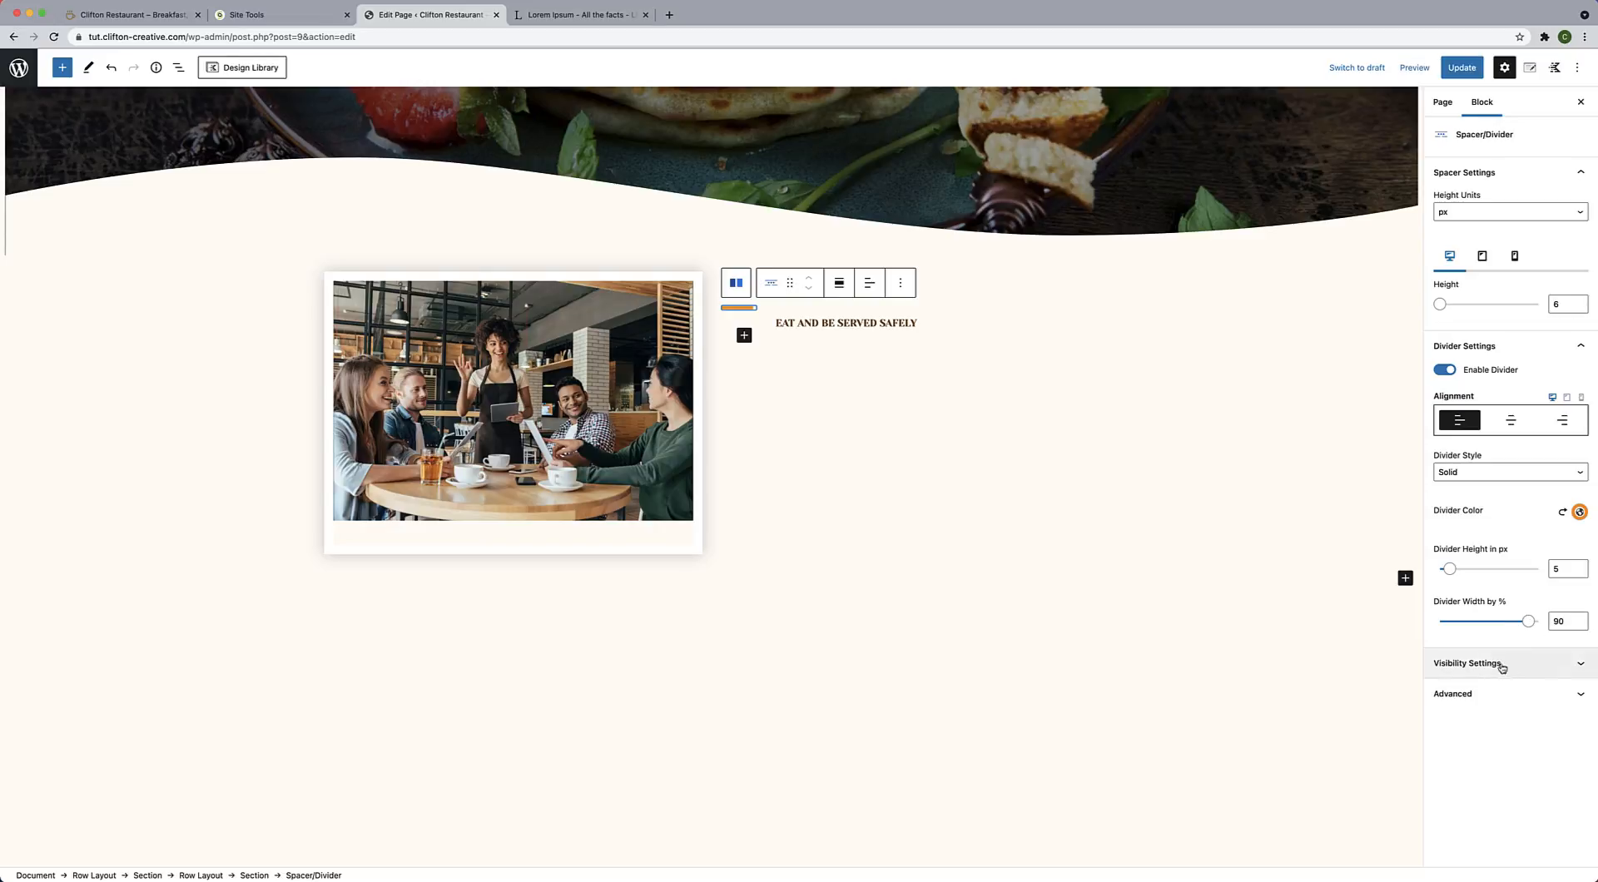
left_click(1551, 622)
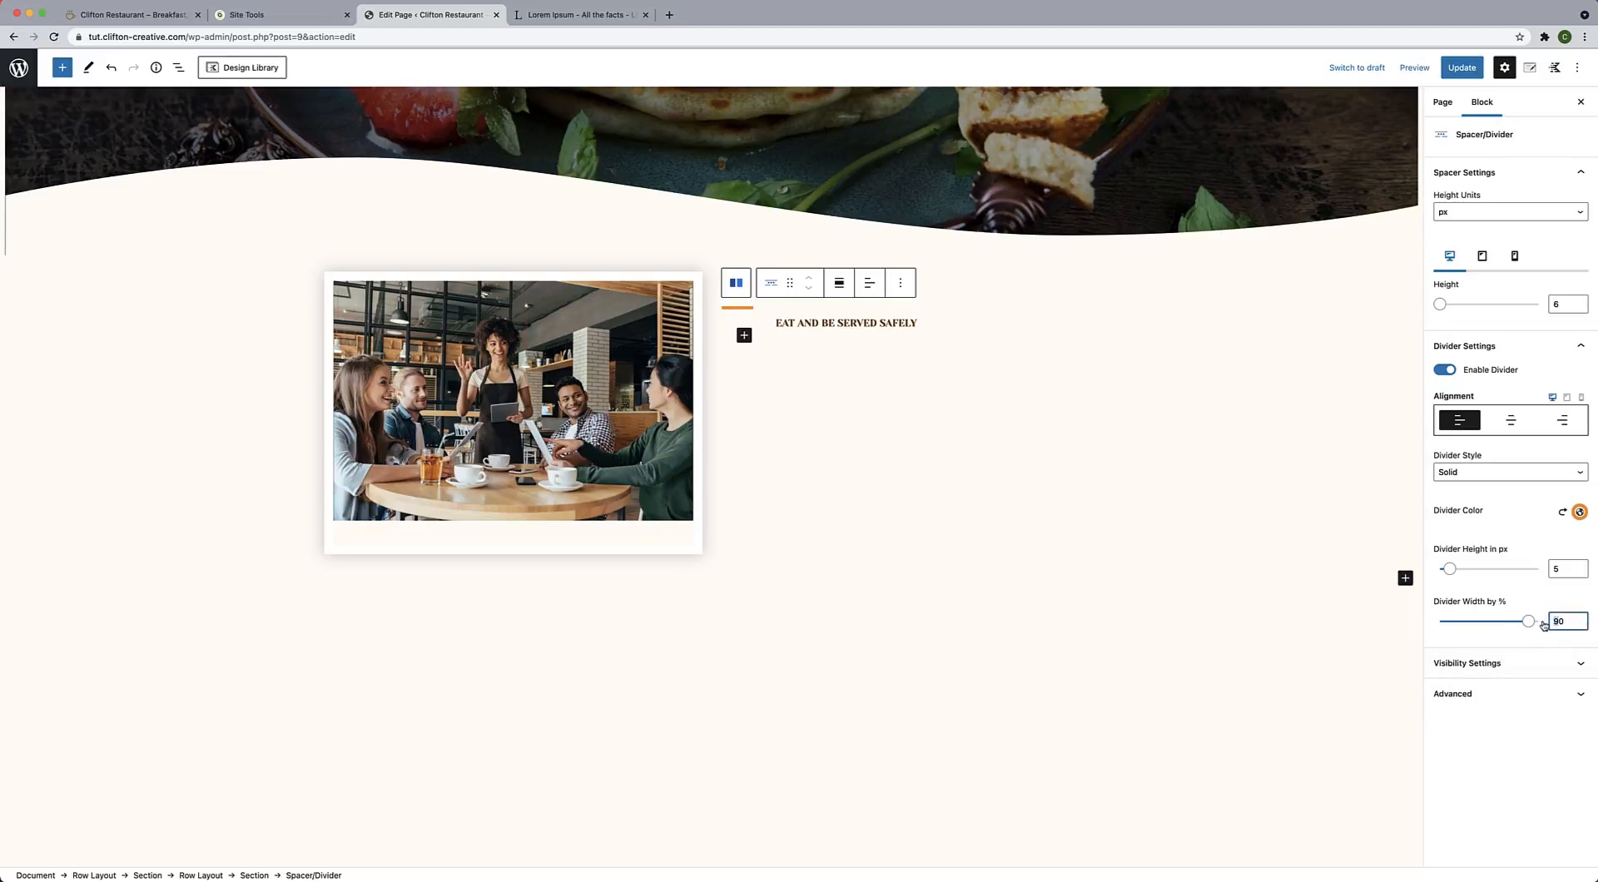
key("Delete")
key("Delete")
type("100")
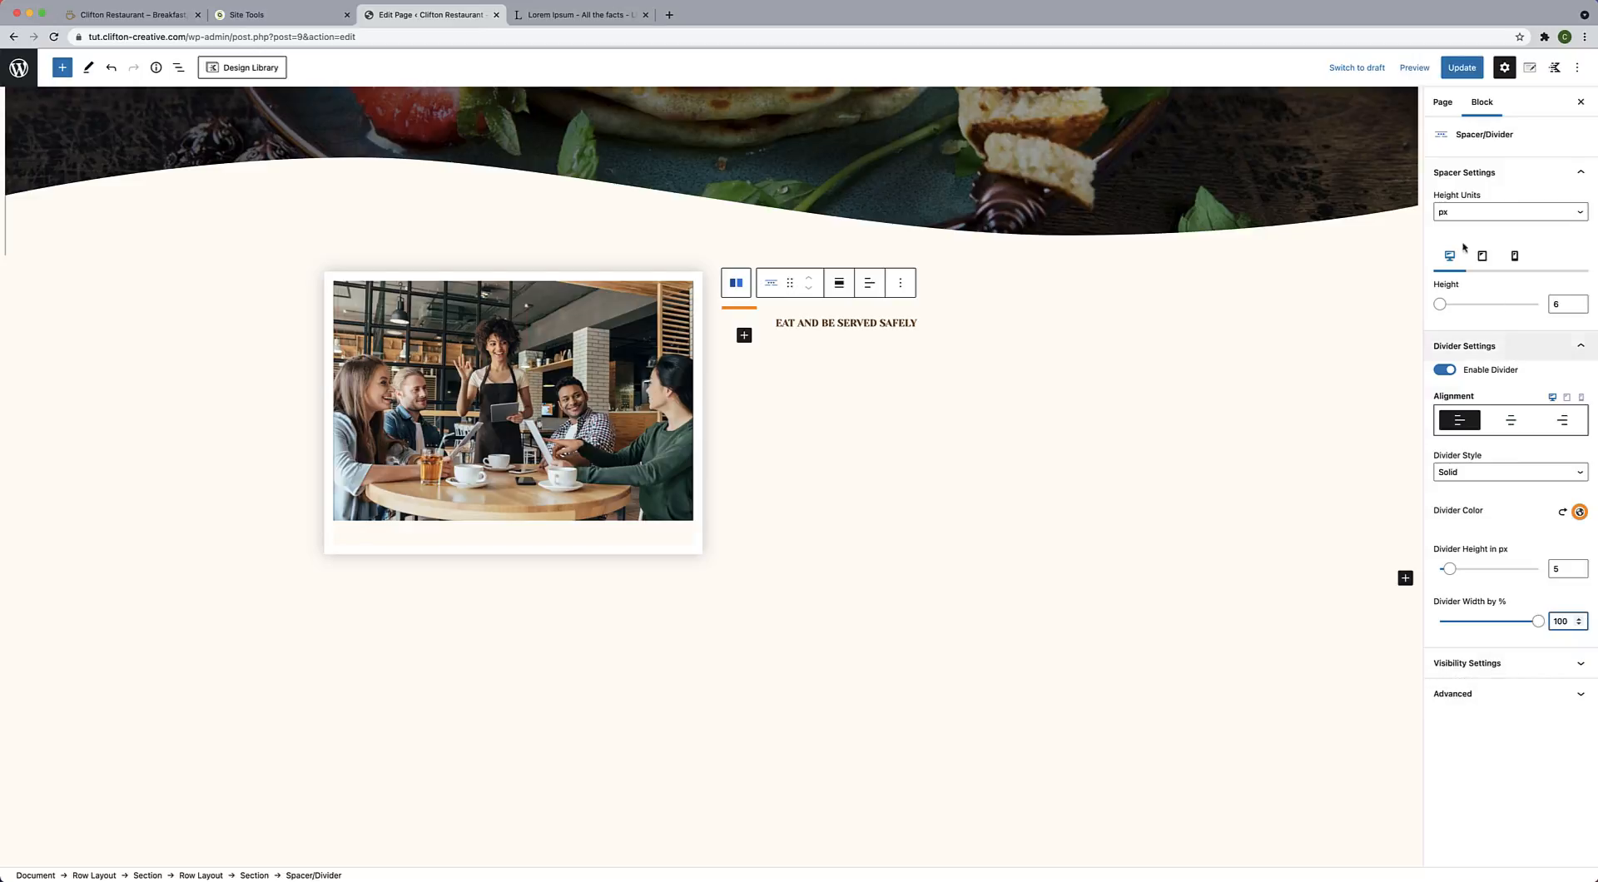
Update the page, checking the widened divider on the live site before reopening the page for editing.
left_click(1465, 72)
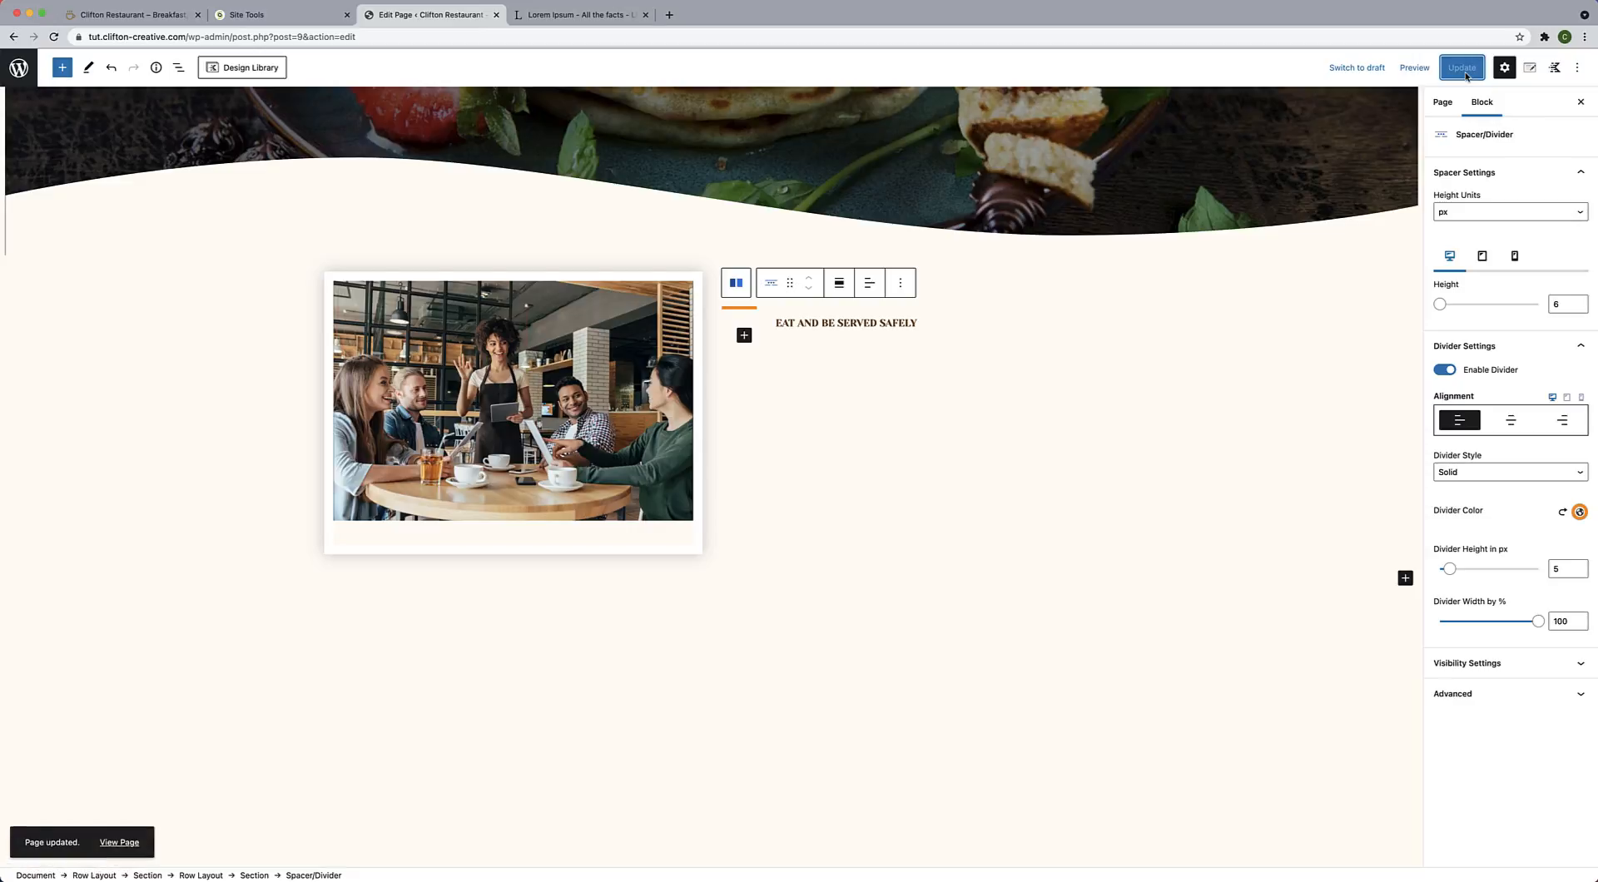
left_click(118, 844)
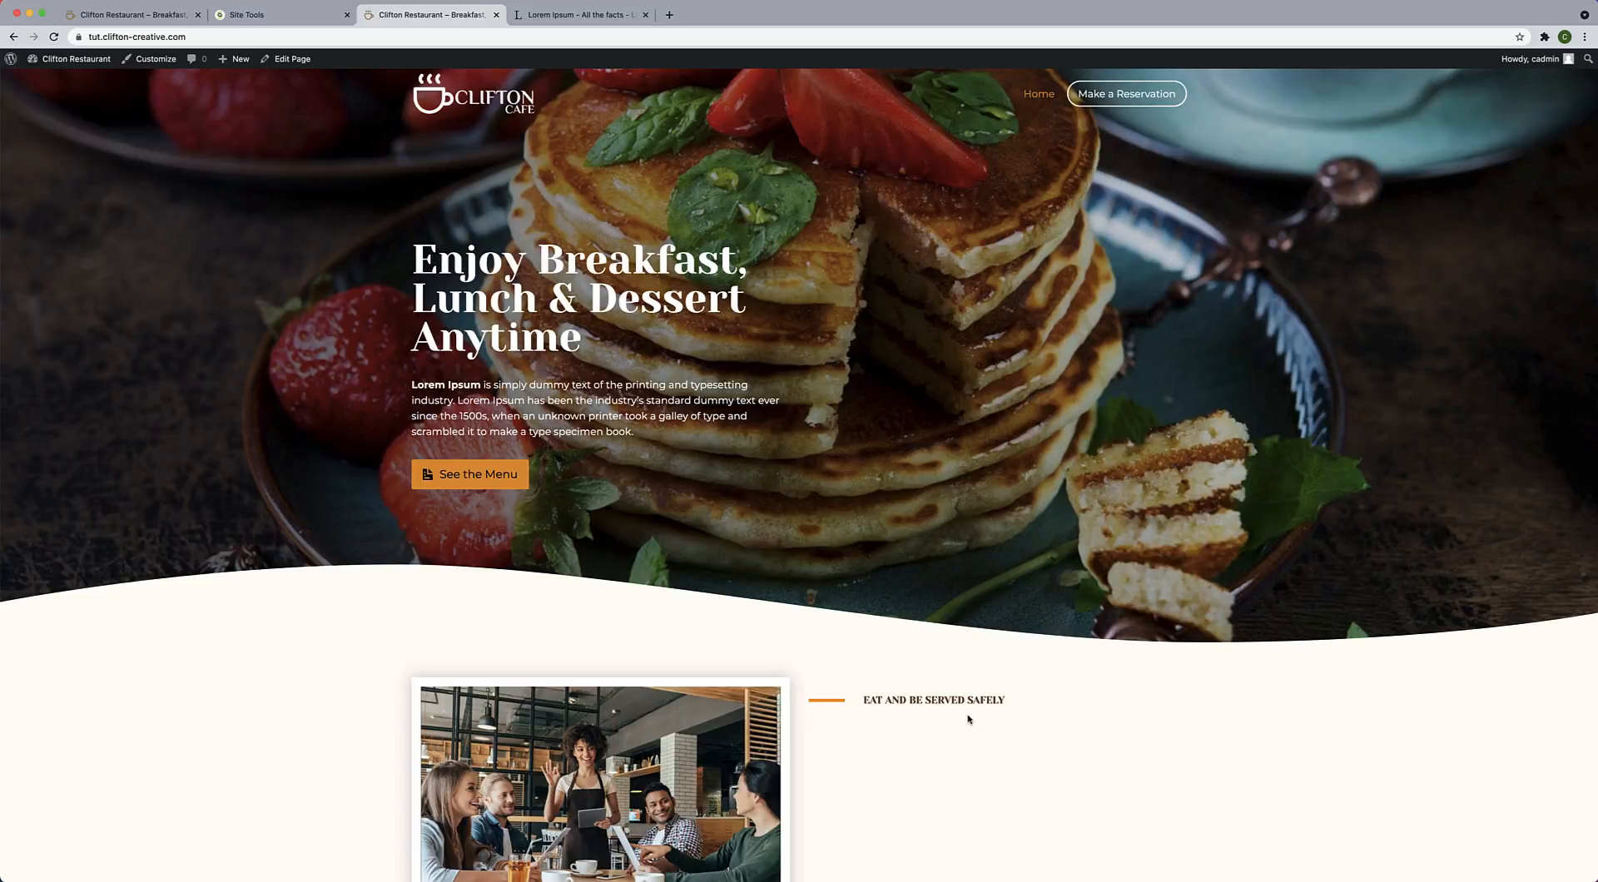
left_click(307, 62)
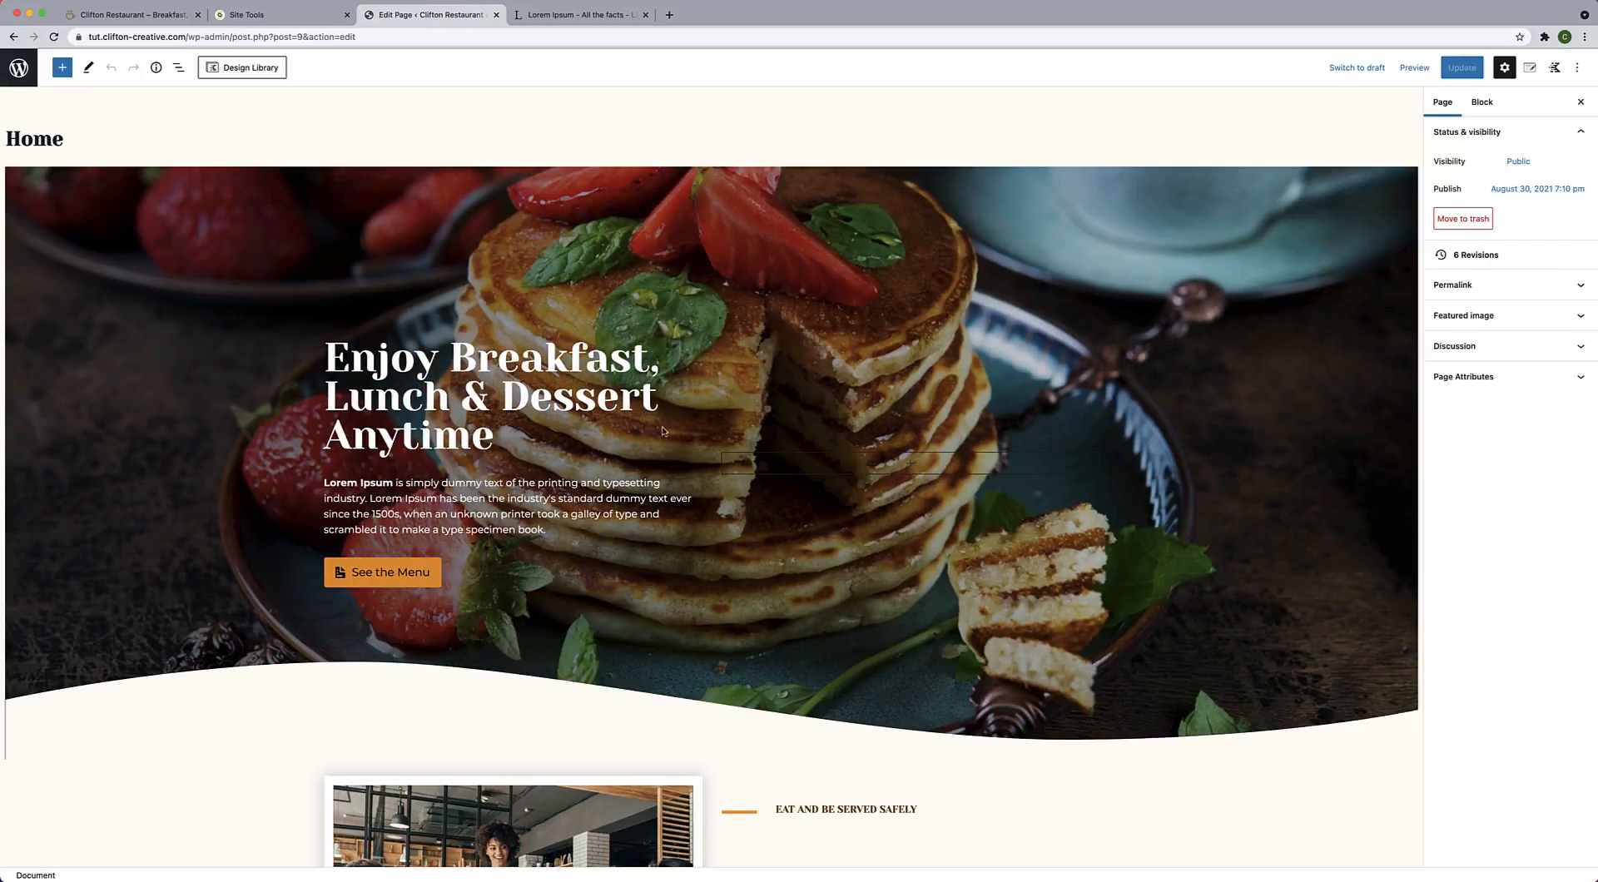
Add an Advanced Heading block below the divider row in the section beside the framed photo.
scroll(721, 443, "down", 6)
left_click(806, 348)
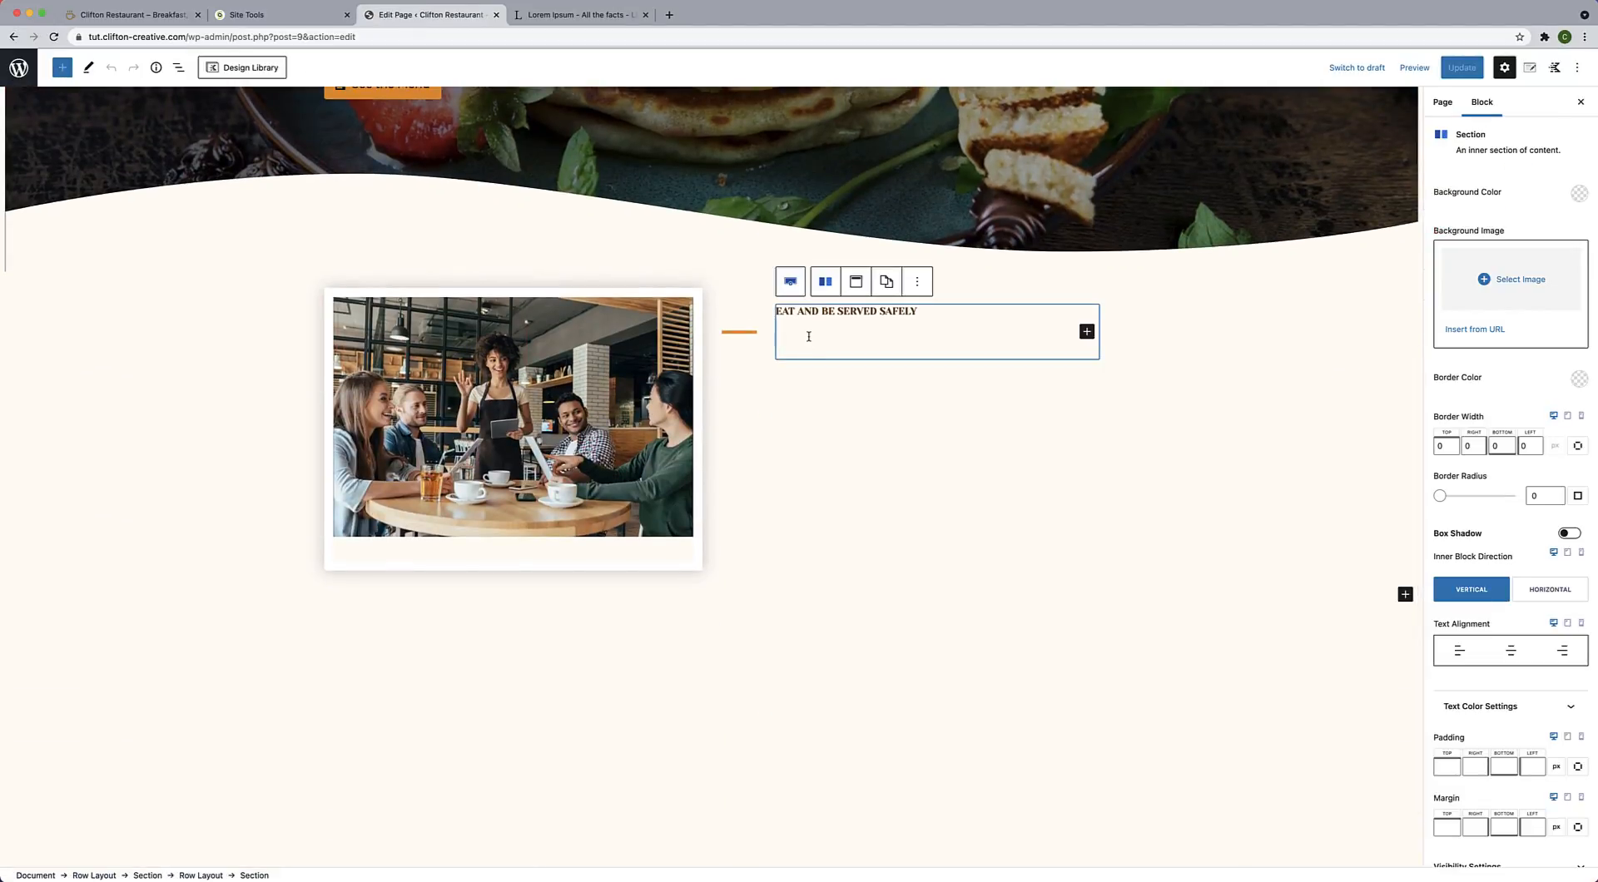
left_click(761, 355)
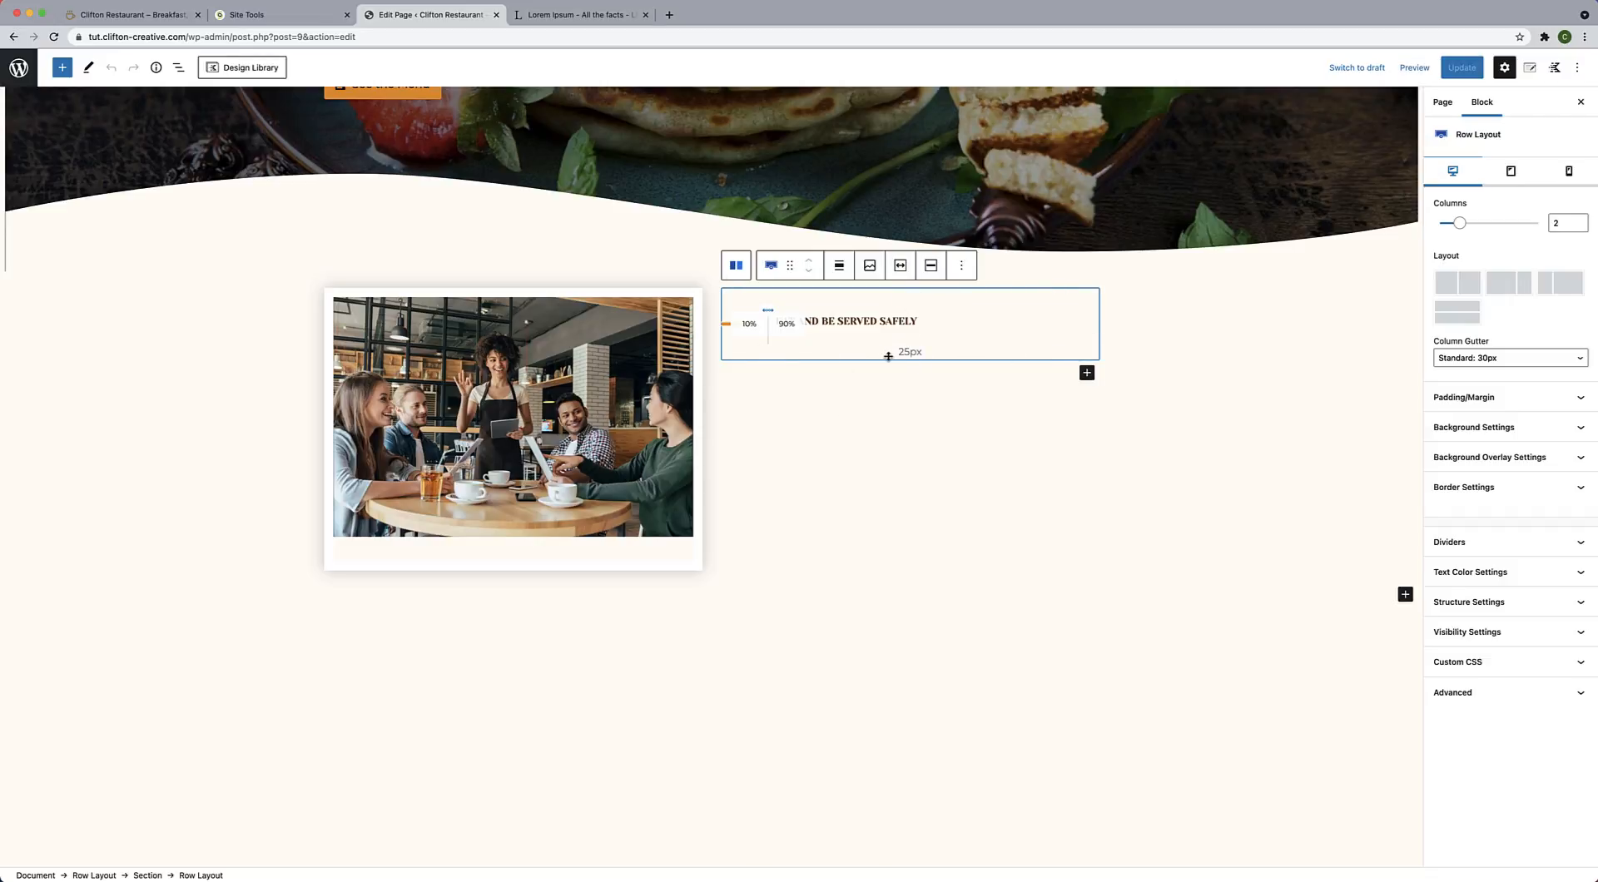
left_click(179, 67)
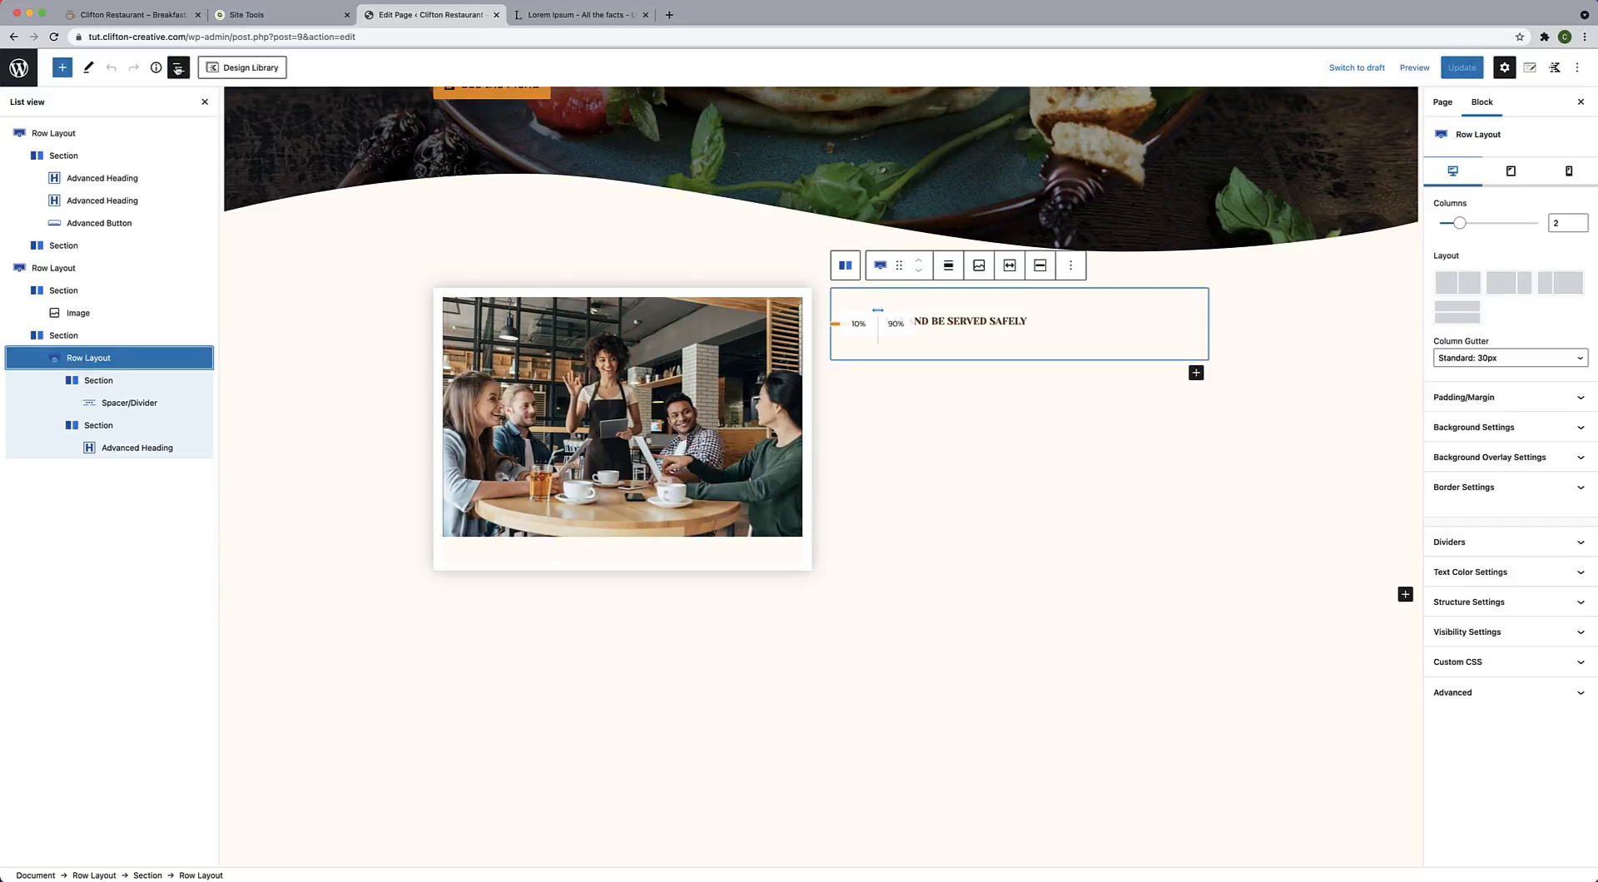
left_click(77, 364)
left_click(1196, 373)
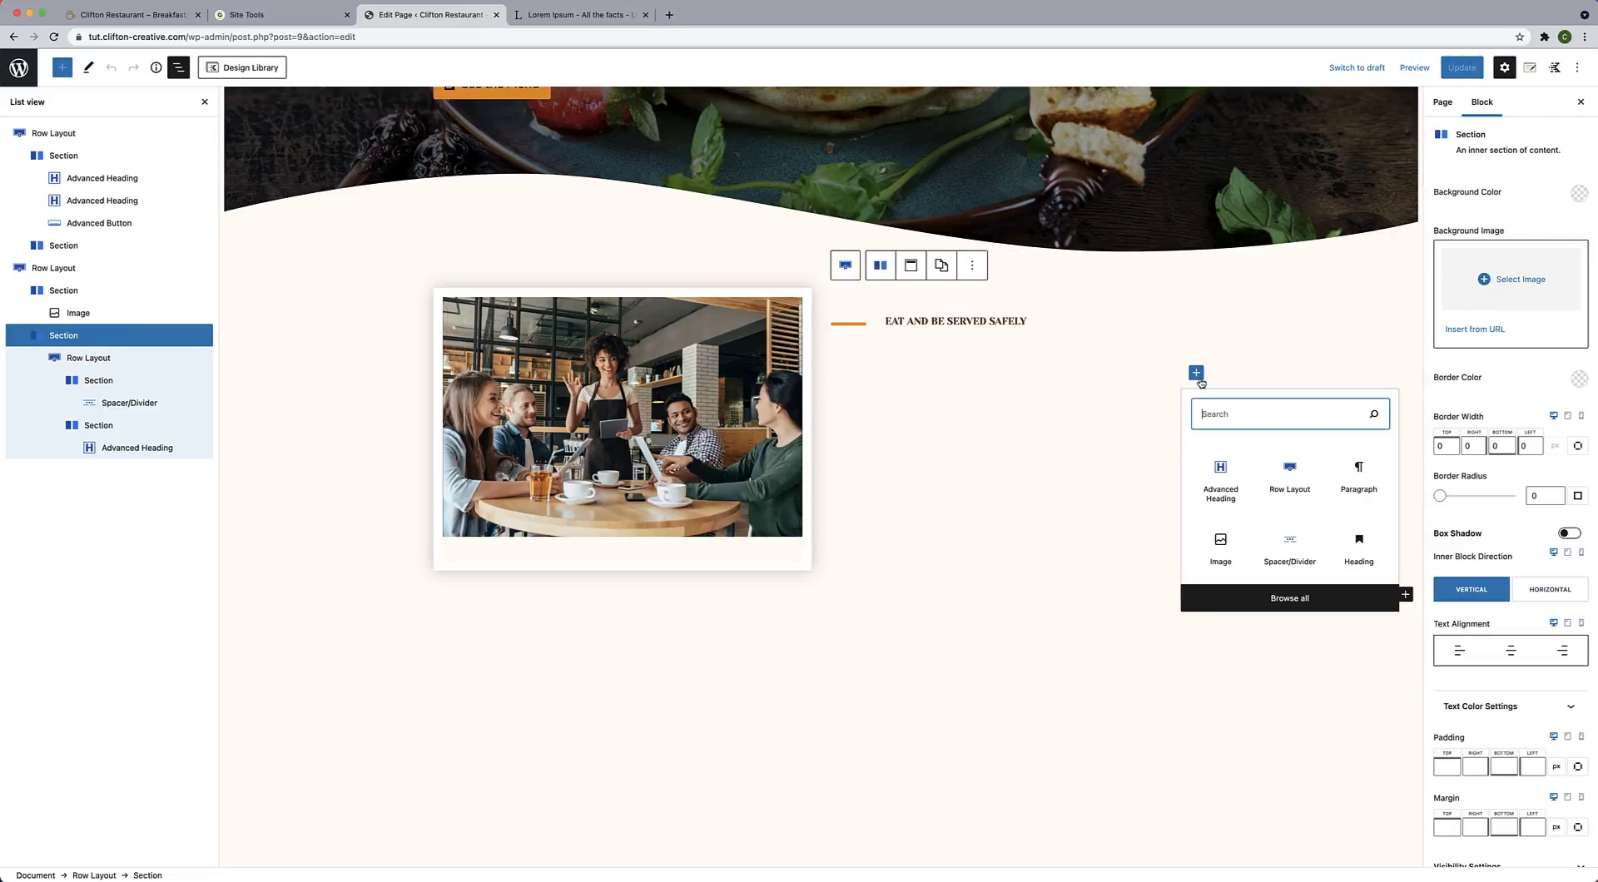
left_click(1222, 483)
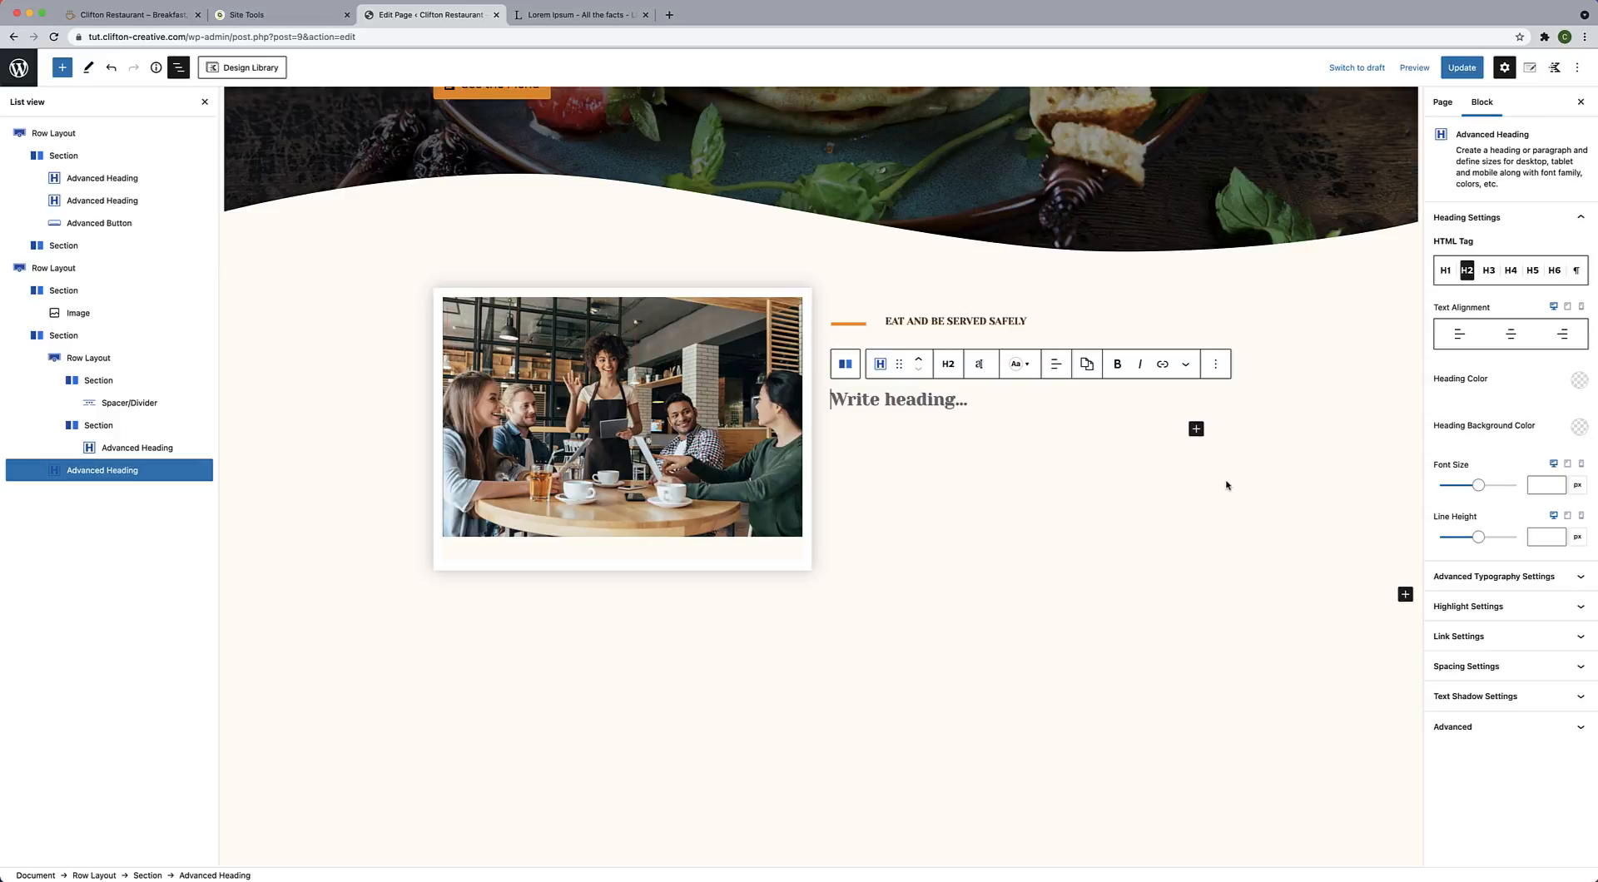
Enter "Our Specialty is Good Food" as the new heading's text.
type("Our ")
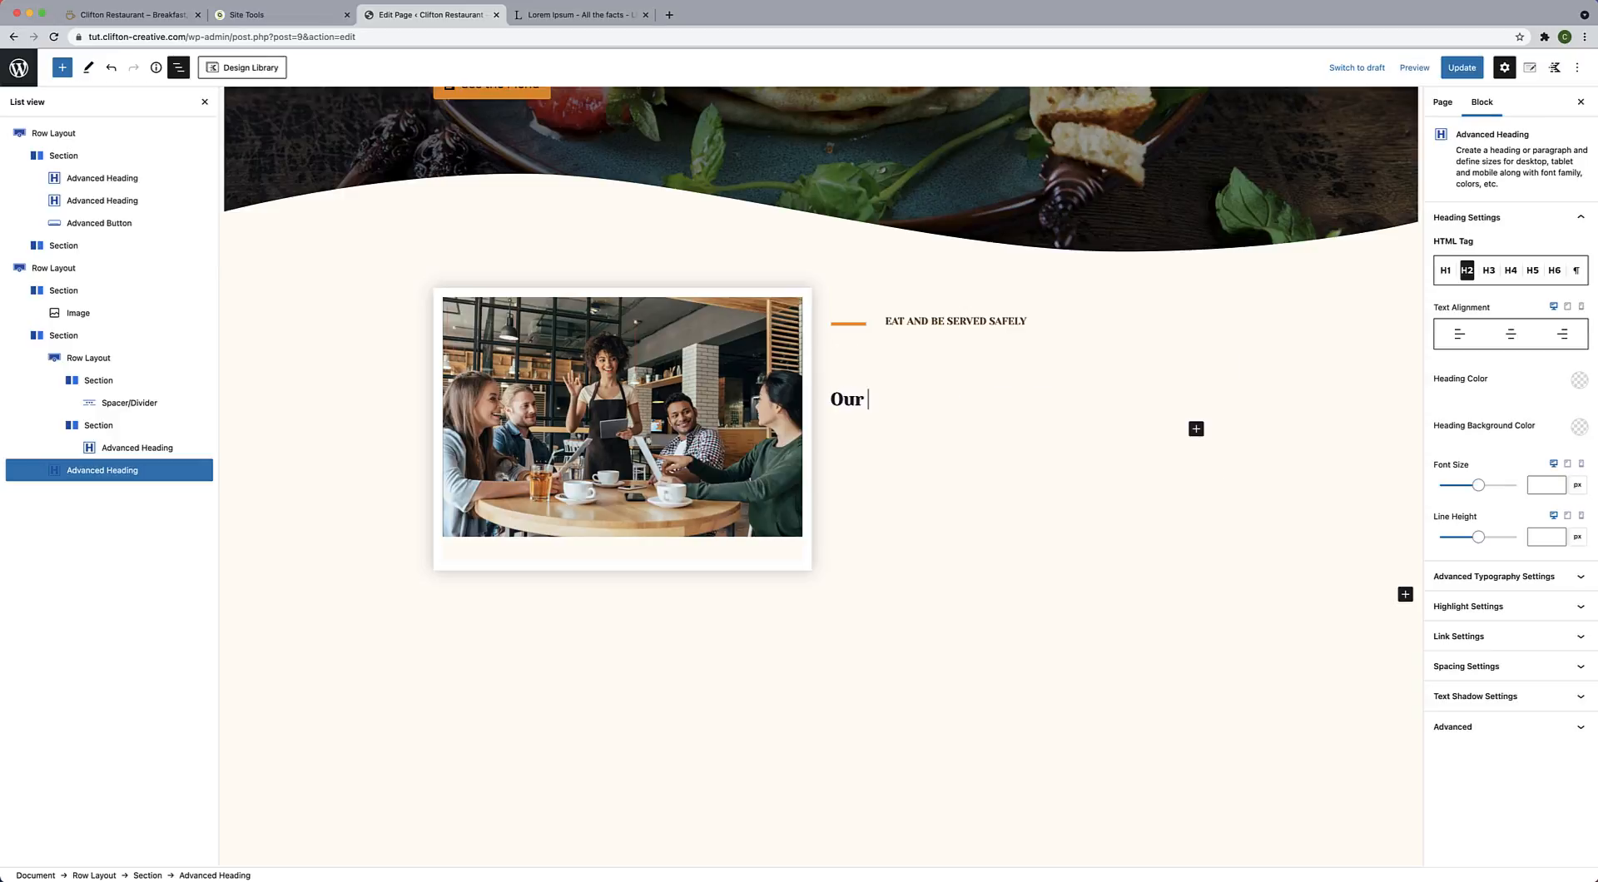
type("Specialty is Good ")
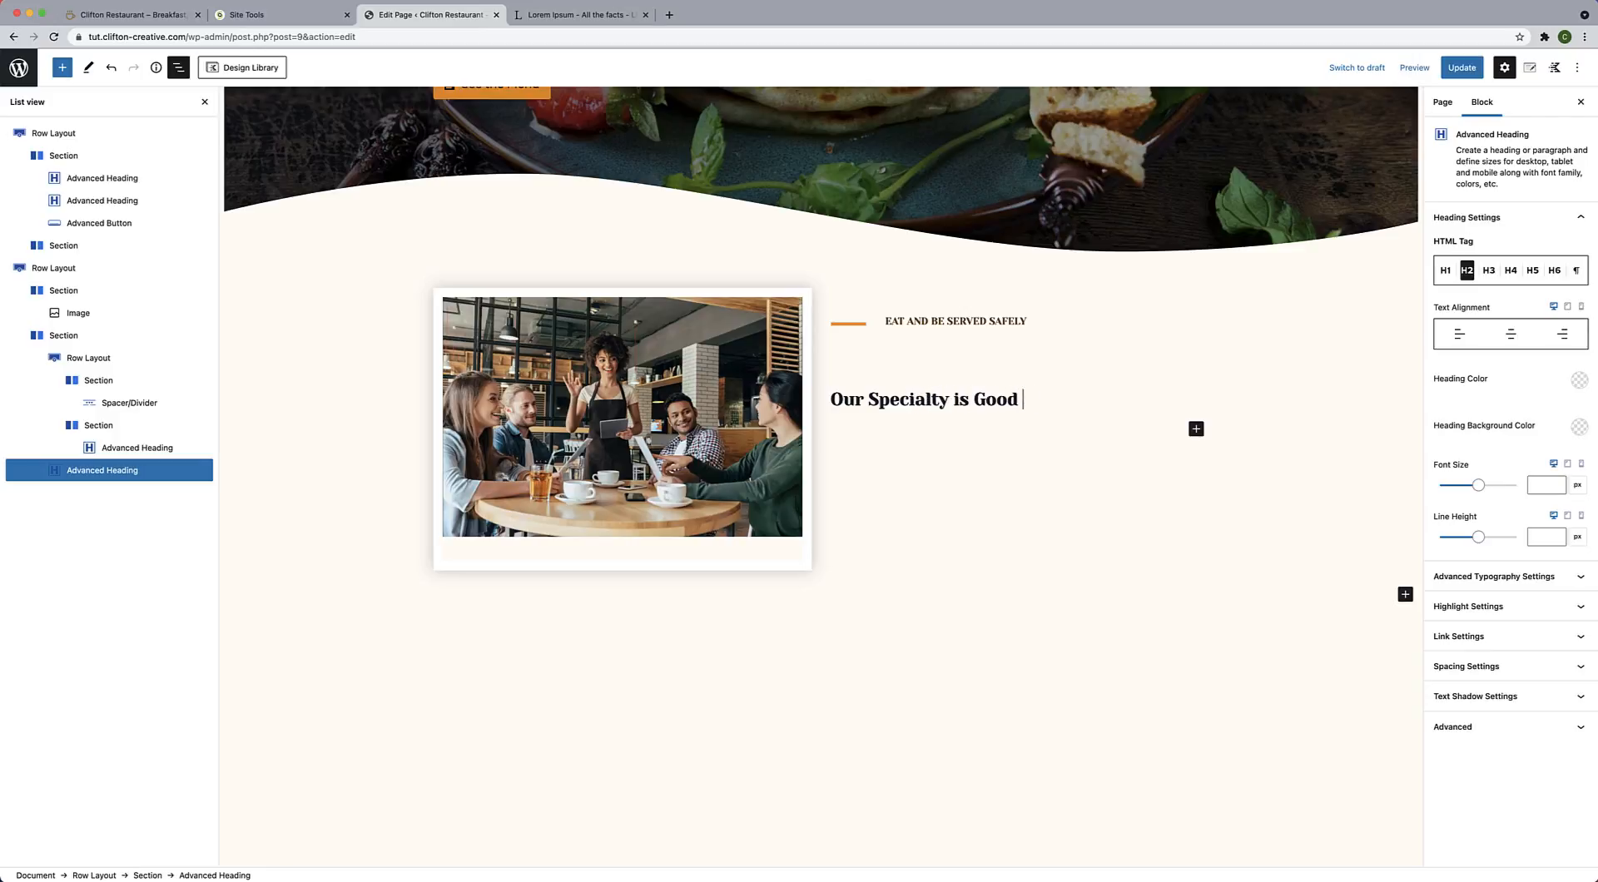
type("FOod")
key("BackSpace")
key("BackSpace")
key("BackSpace")
type("ood")
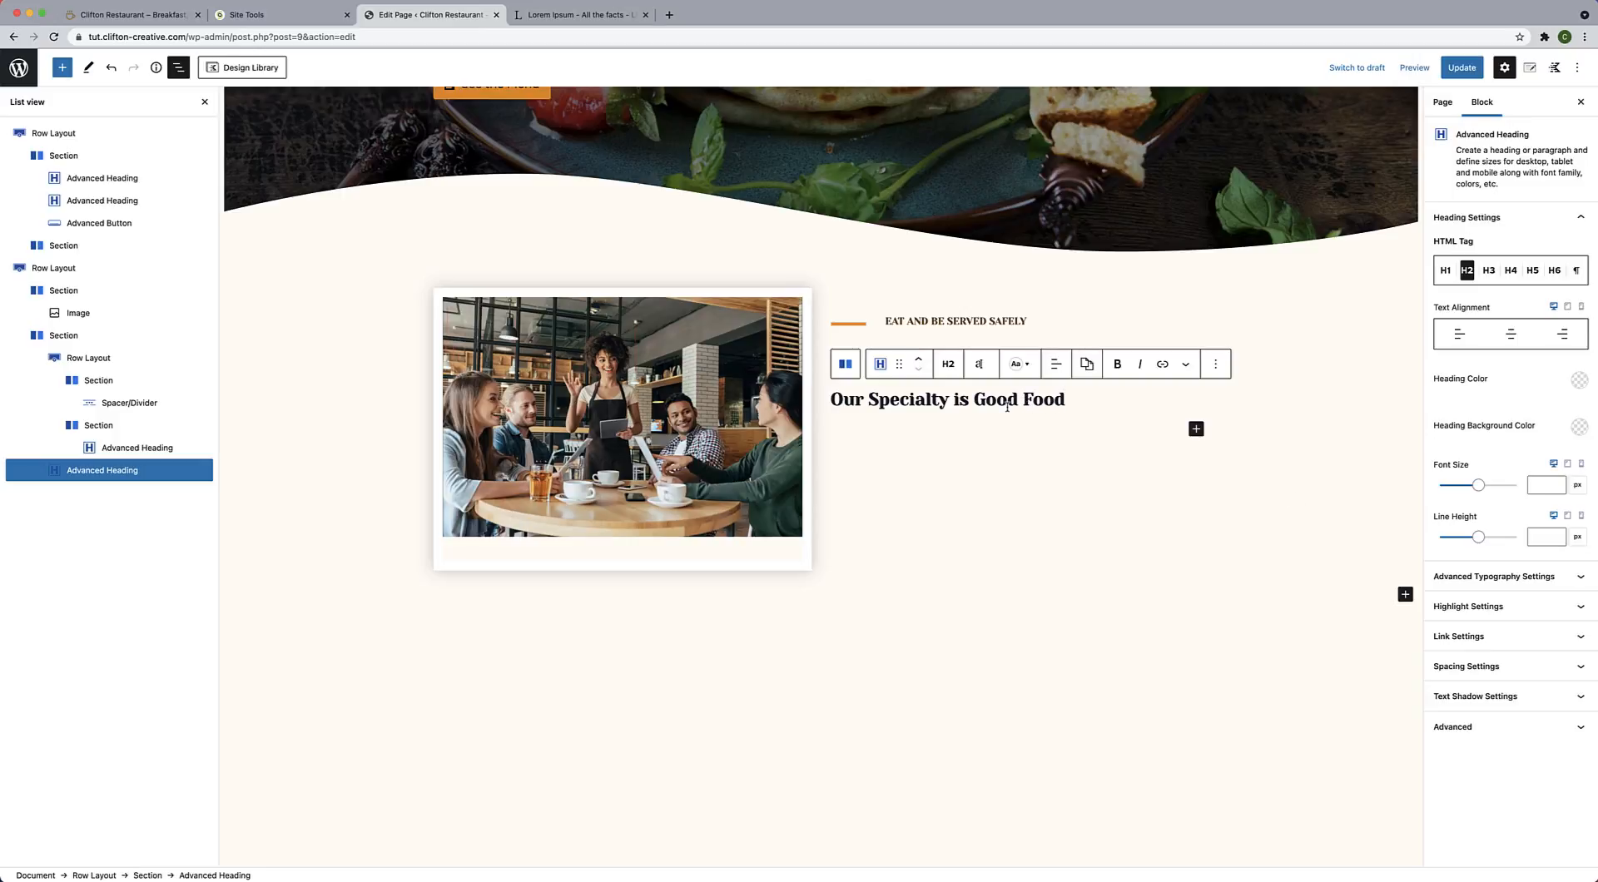
Try font sizes of 65 px and 200 px on the "Our Specialty is Good Food" heading.
left_click(979, 364)
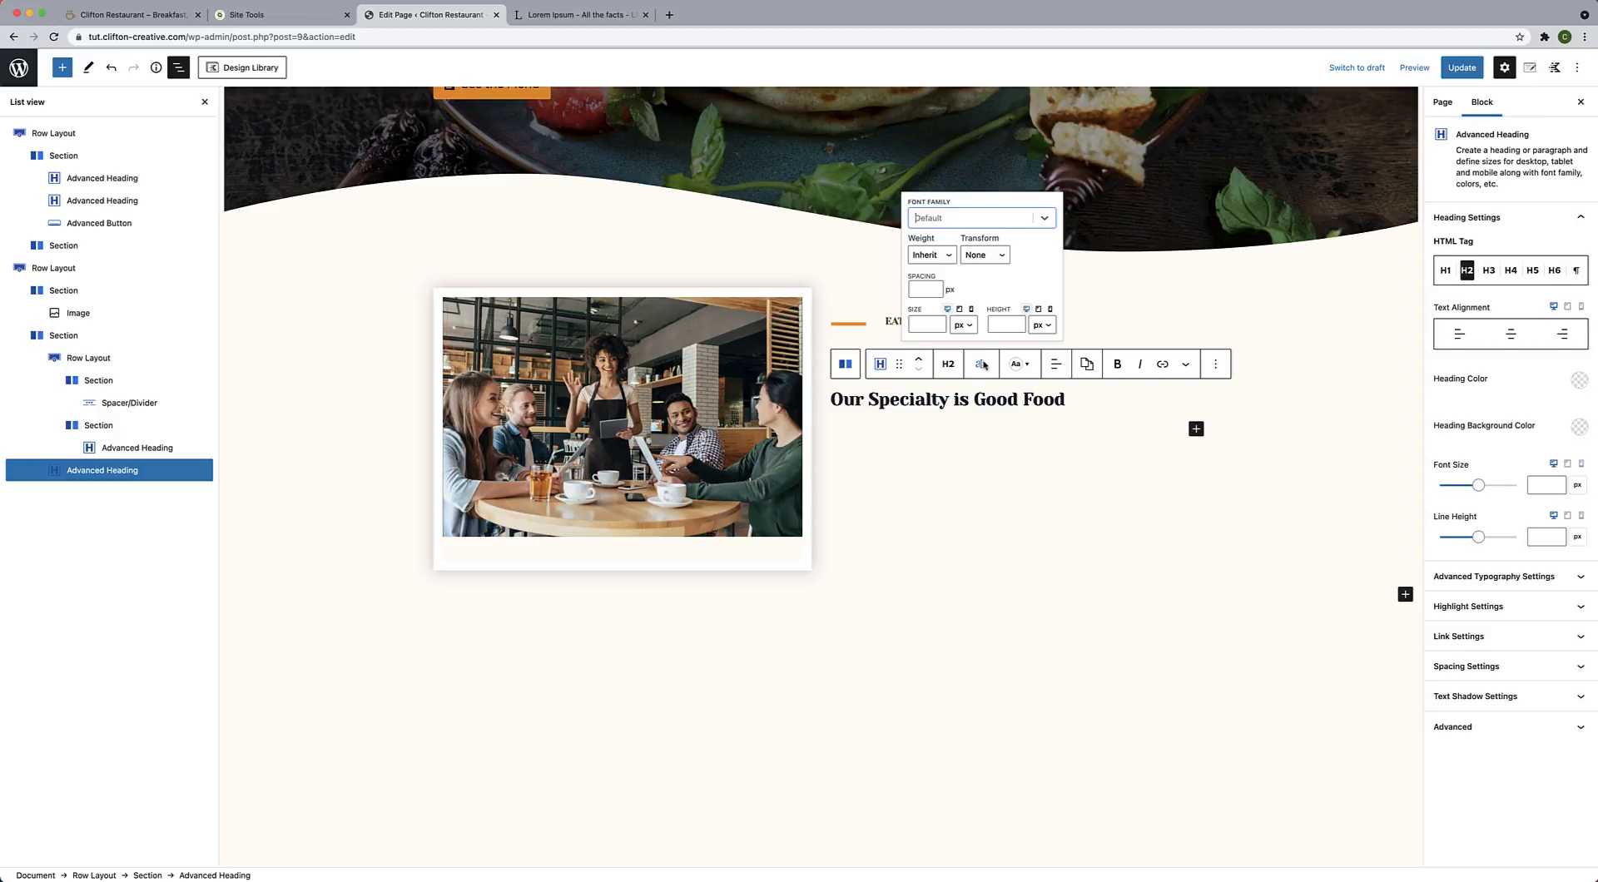
left_click(940, 324)
type("5")
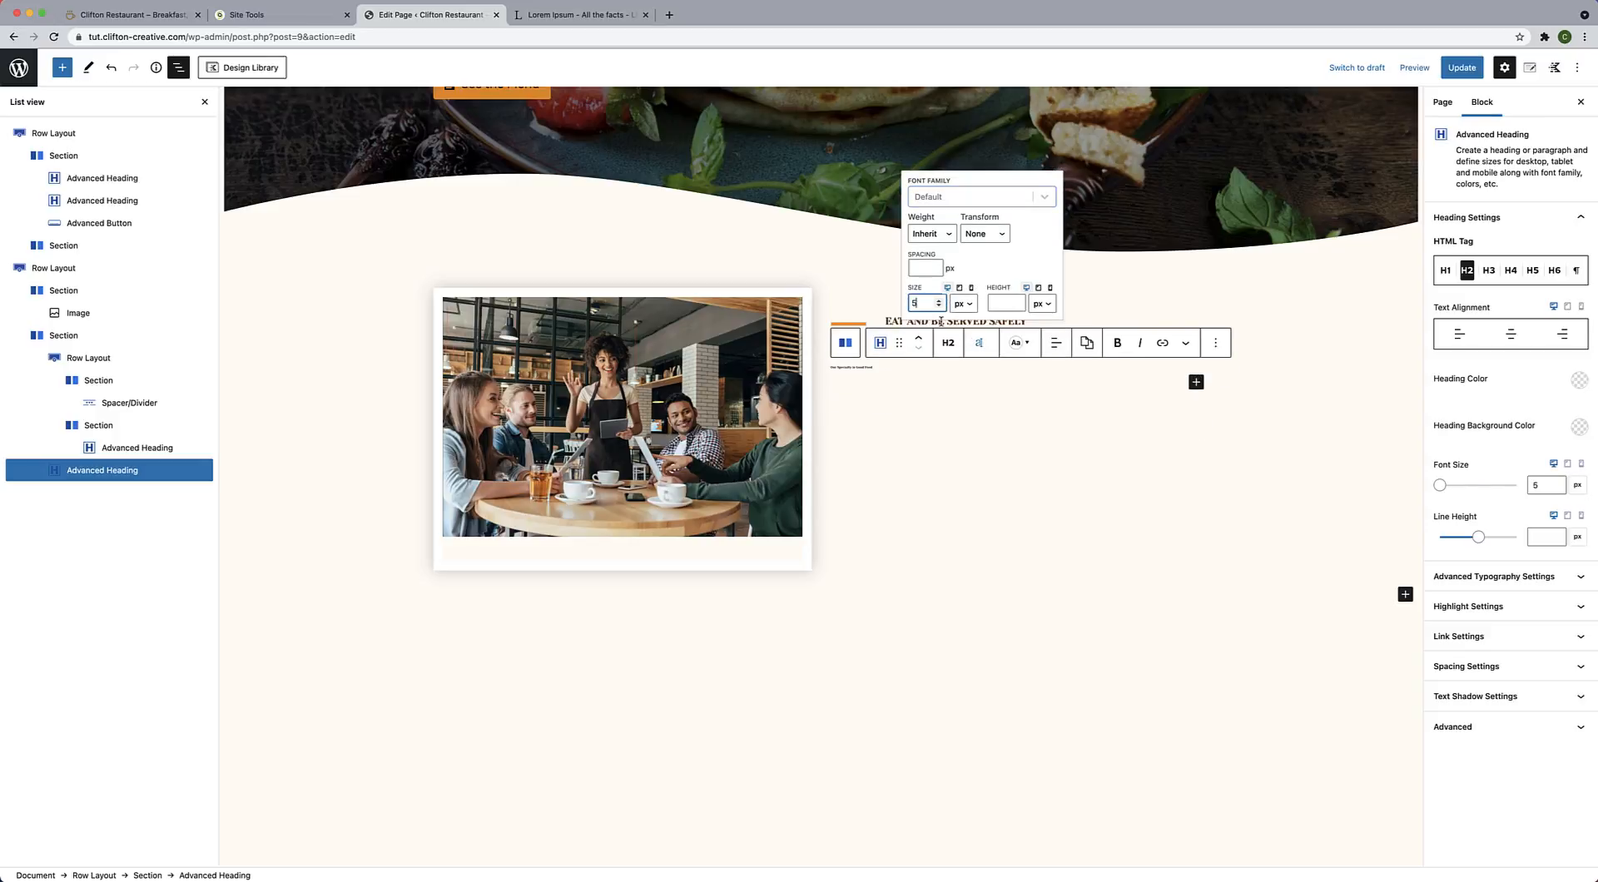
left_click_drag(920, 311, 907, 307)
type("65")
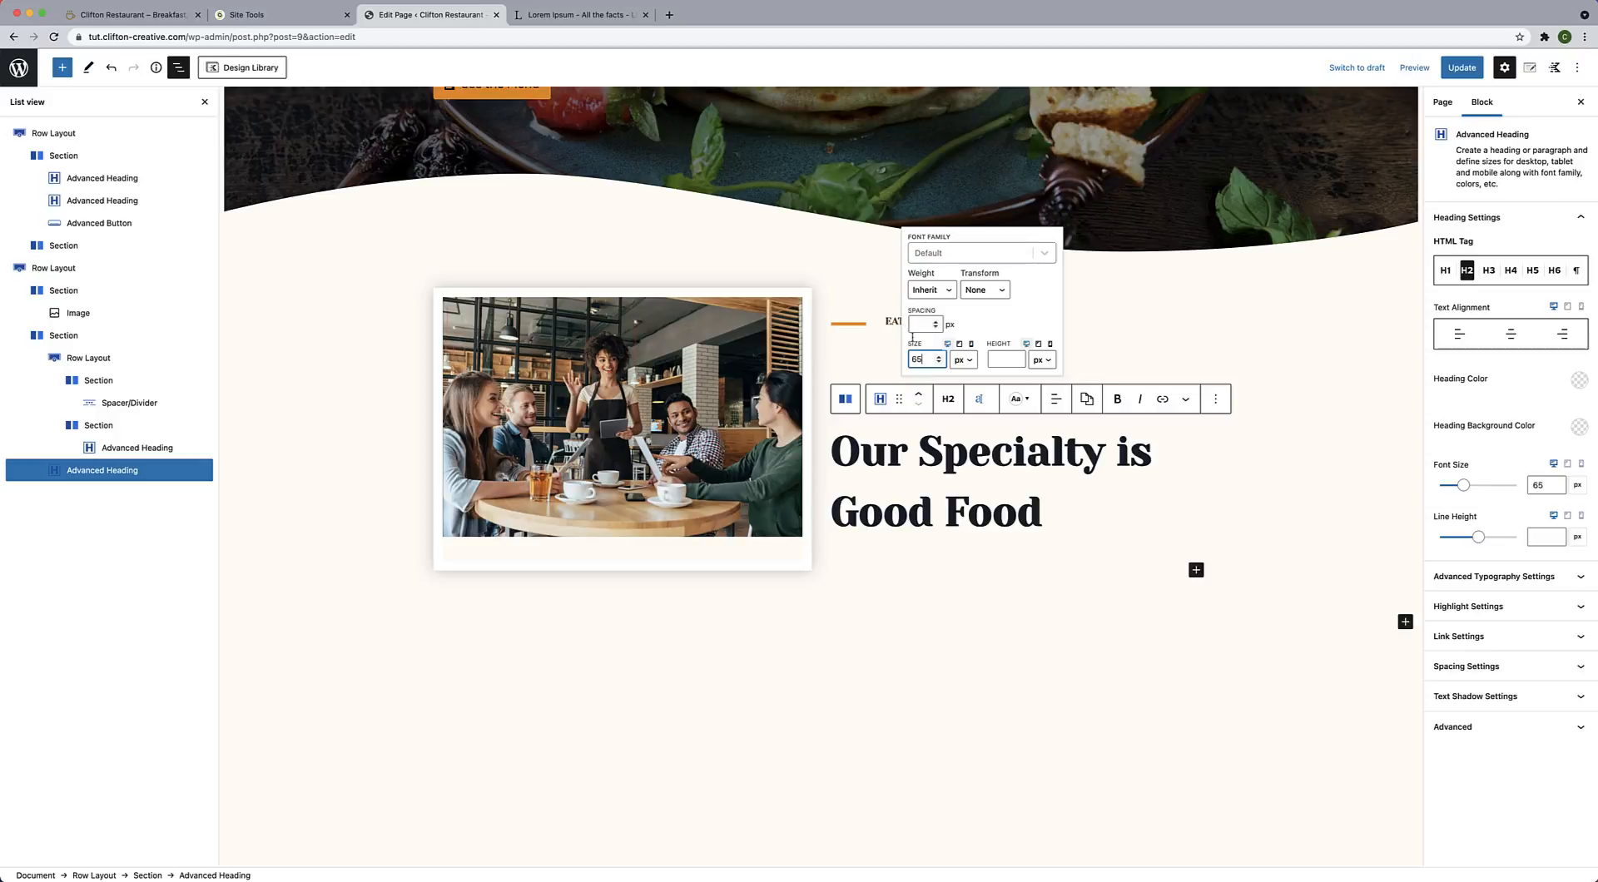
left_click(916, 360)
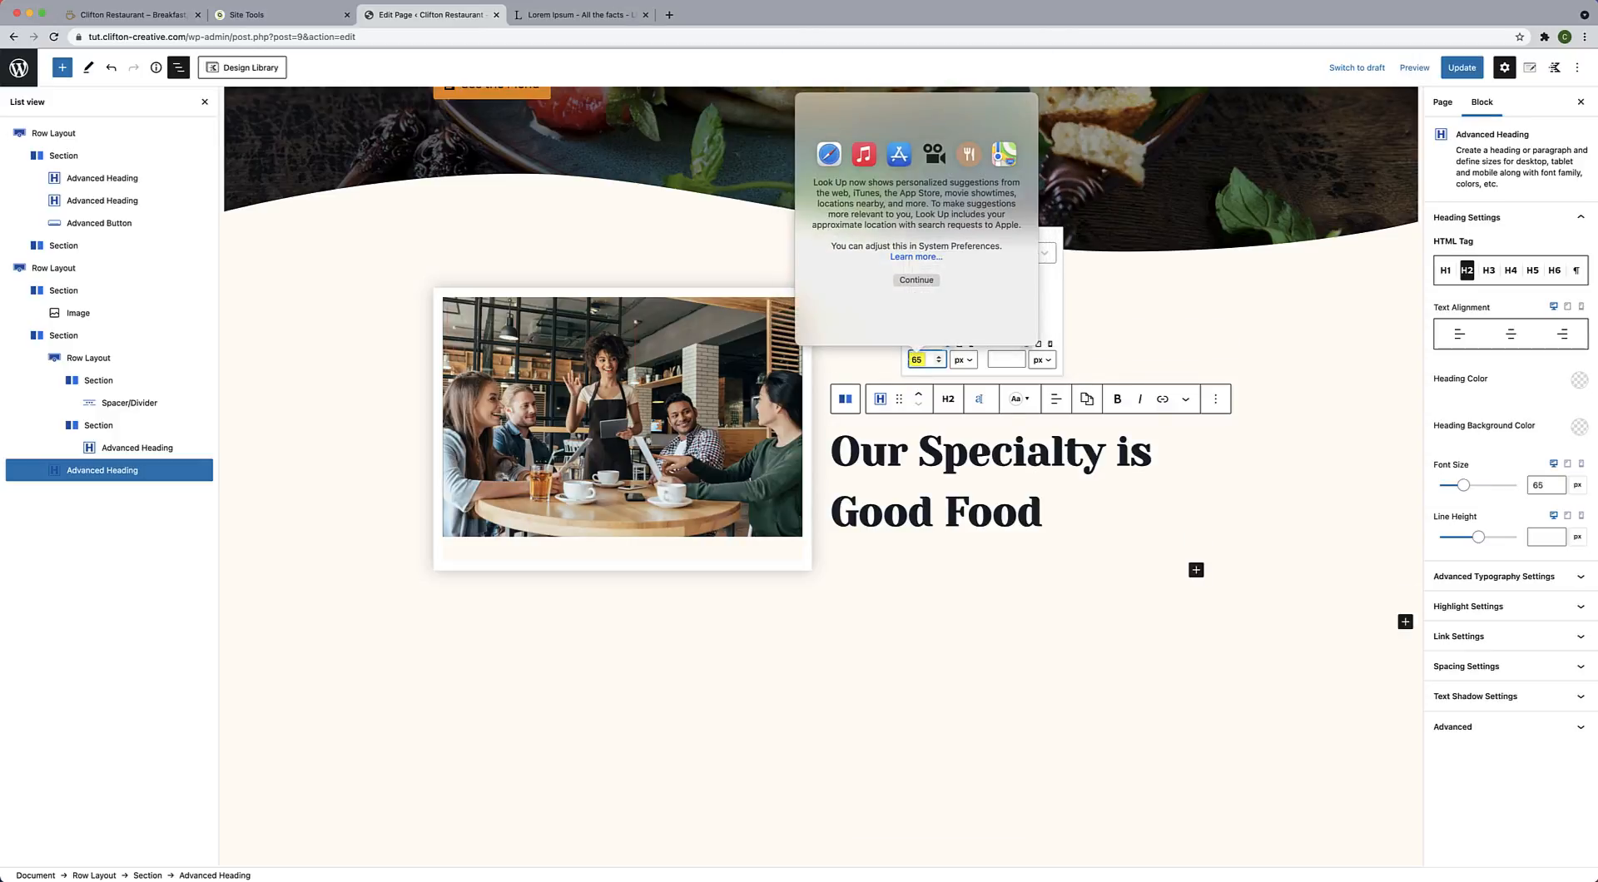
type("200")
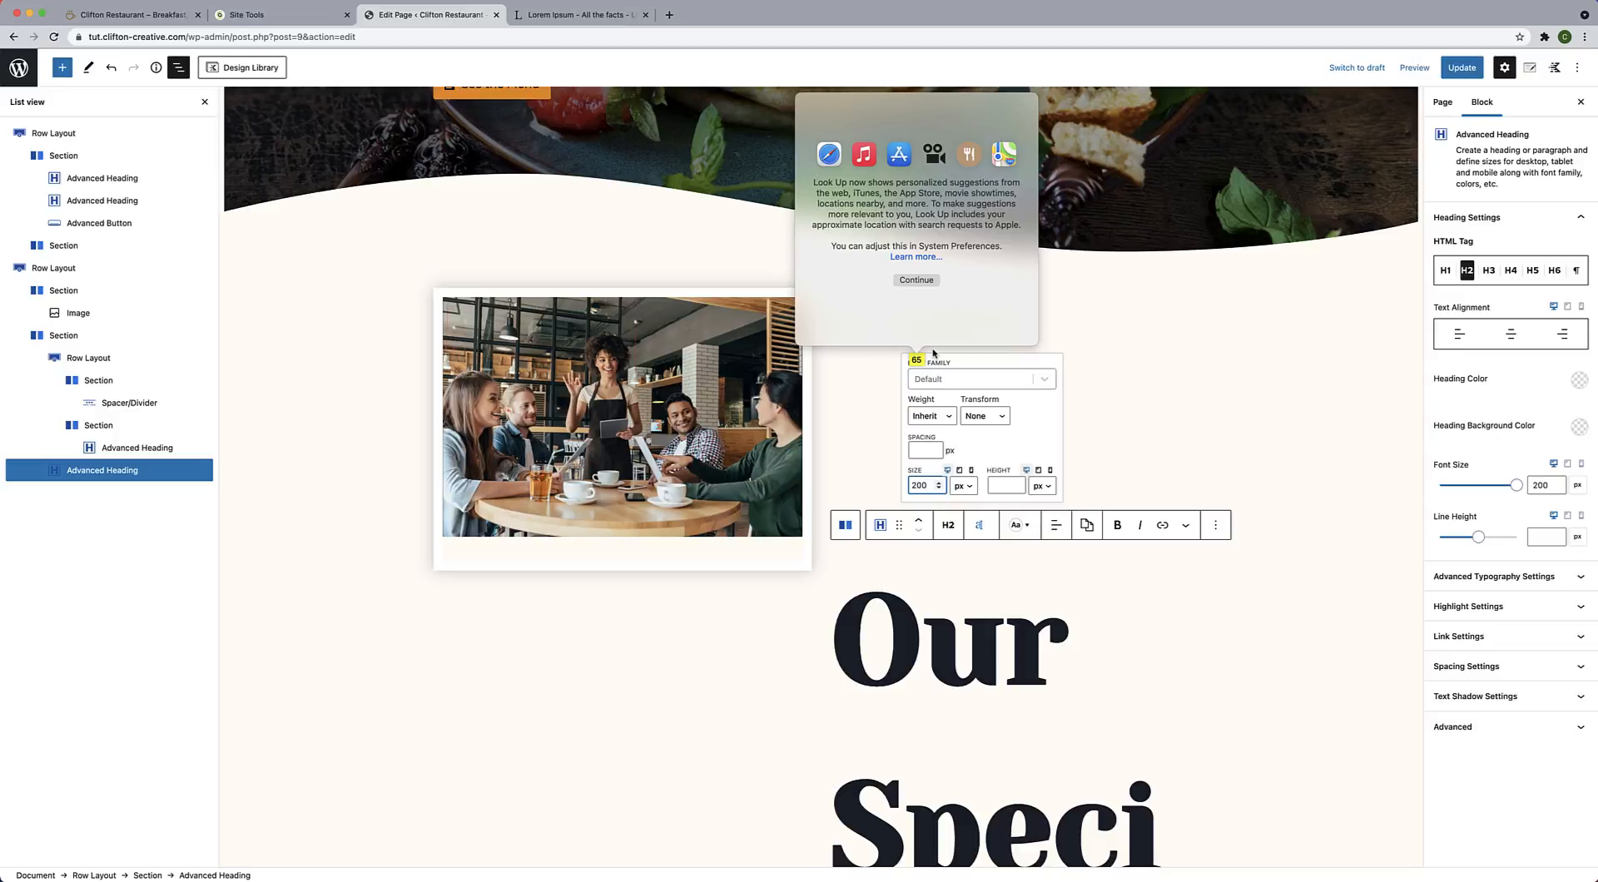
key("BackSpace")
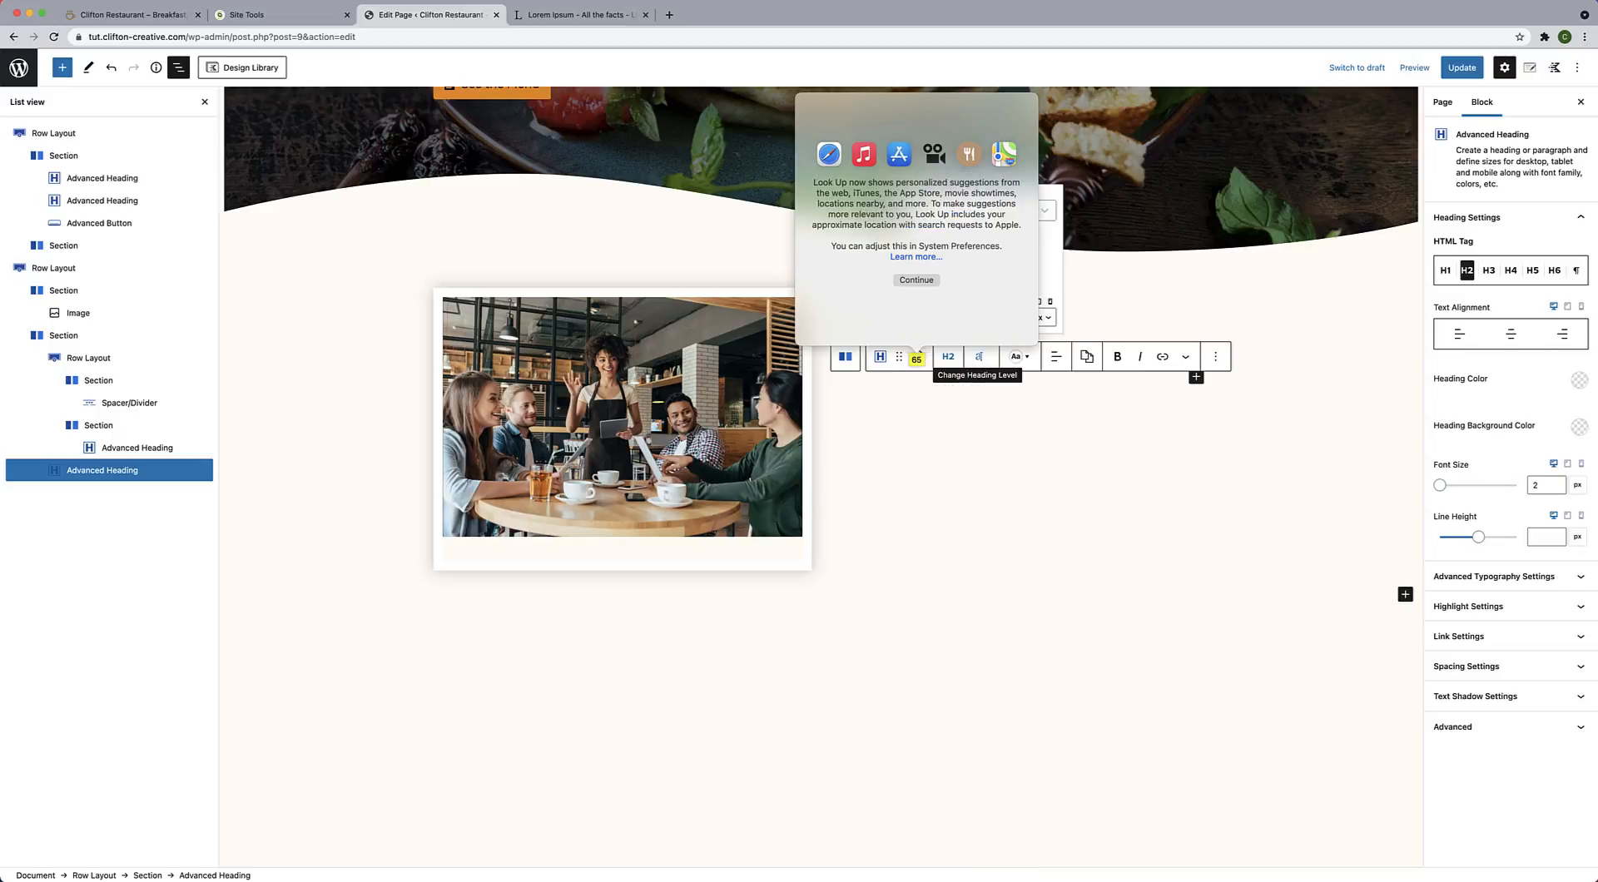
left_click(926, 393)
left_click(904, 350)
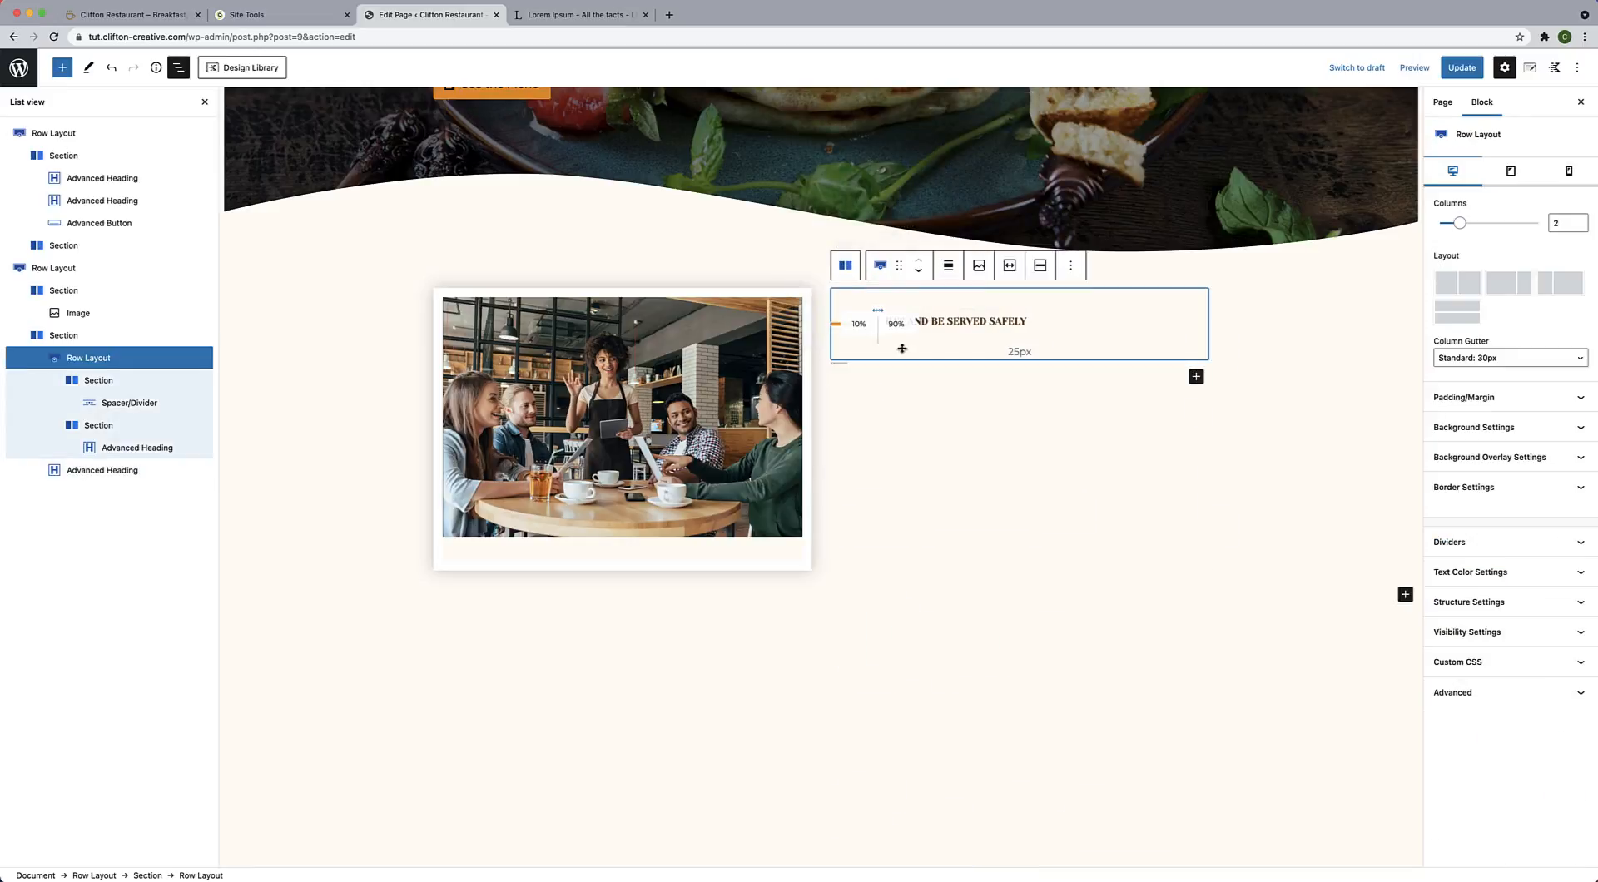
Set the "Our Specialty is Good Food" heading's font size to 55 px and its line height to 57 px.
left_click(850, 364)
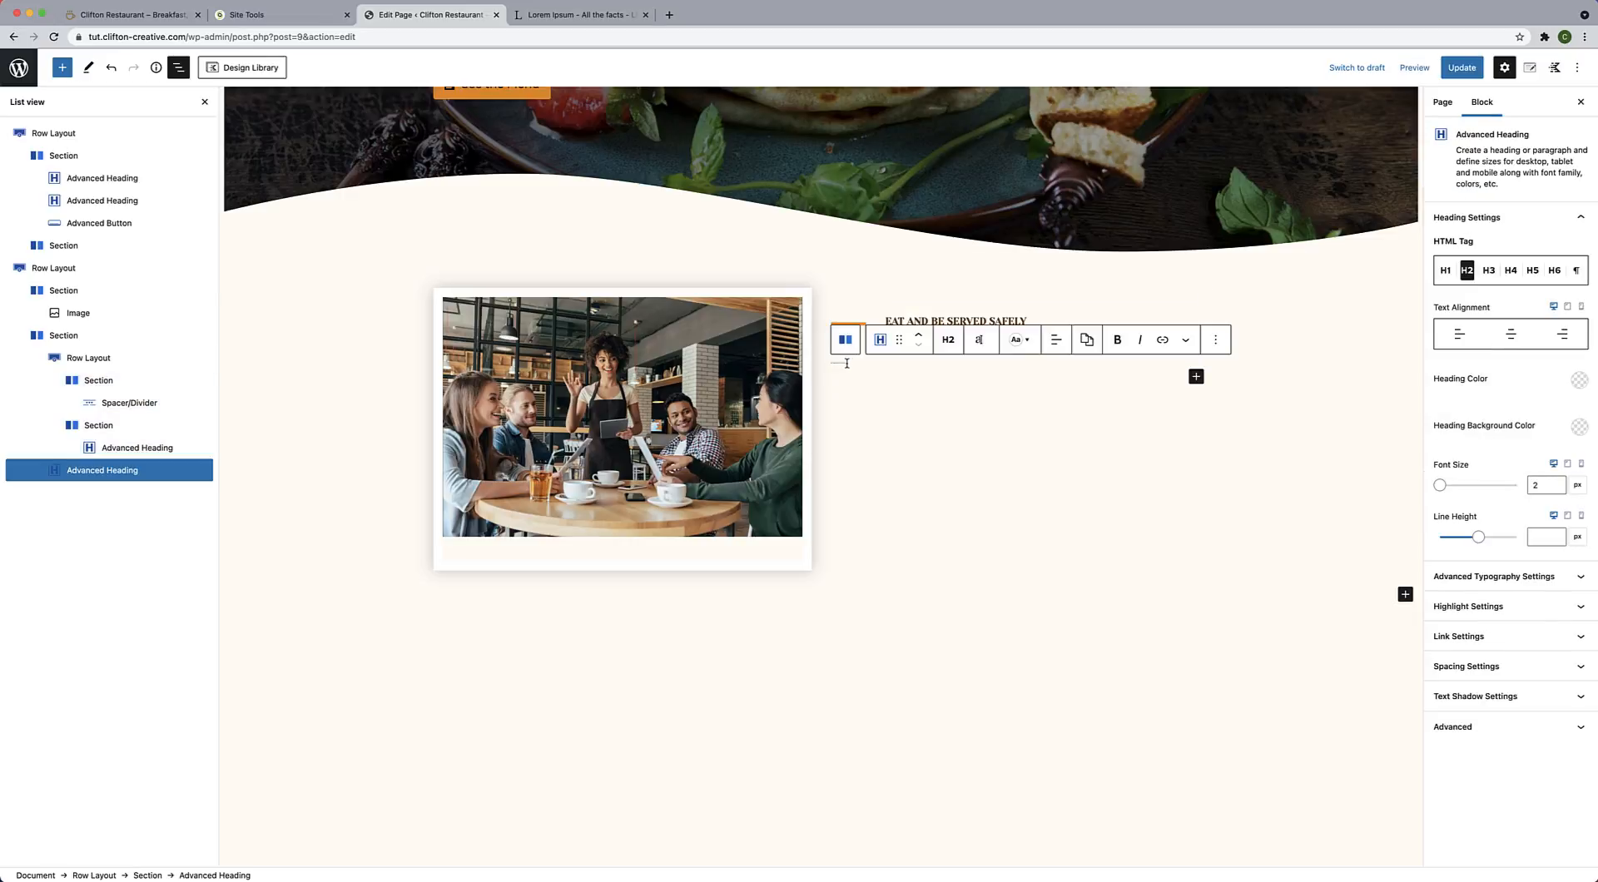
left_click(979, 339)
left_click(913, 300)
type("2")
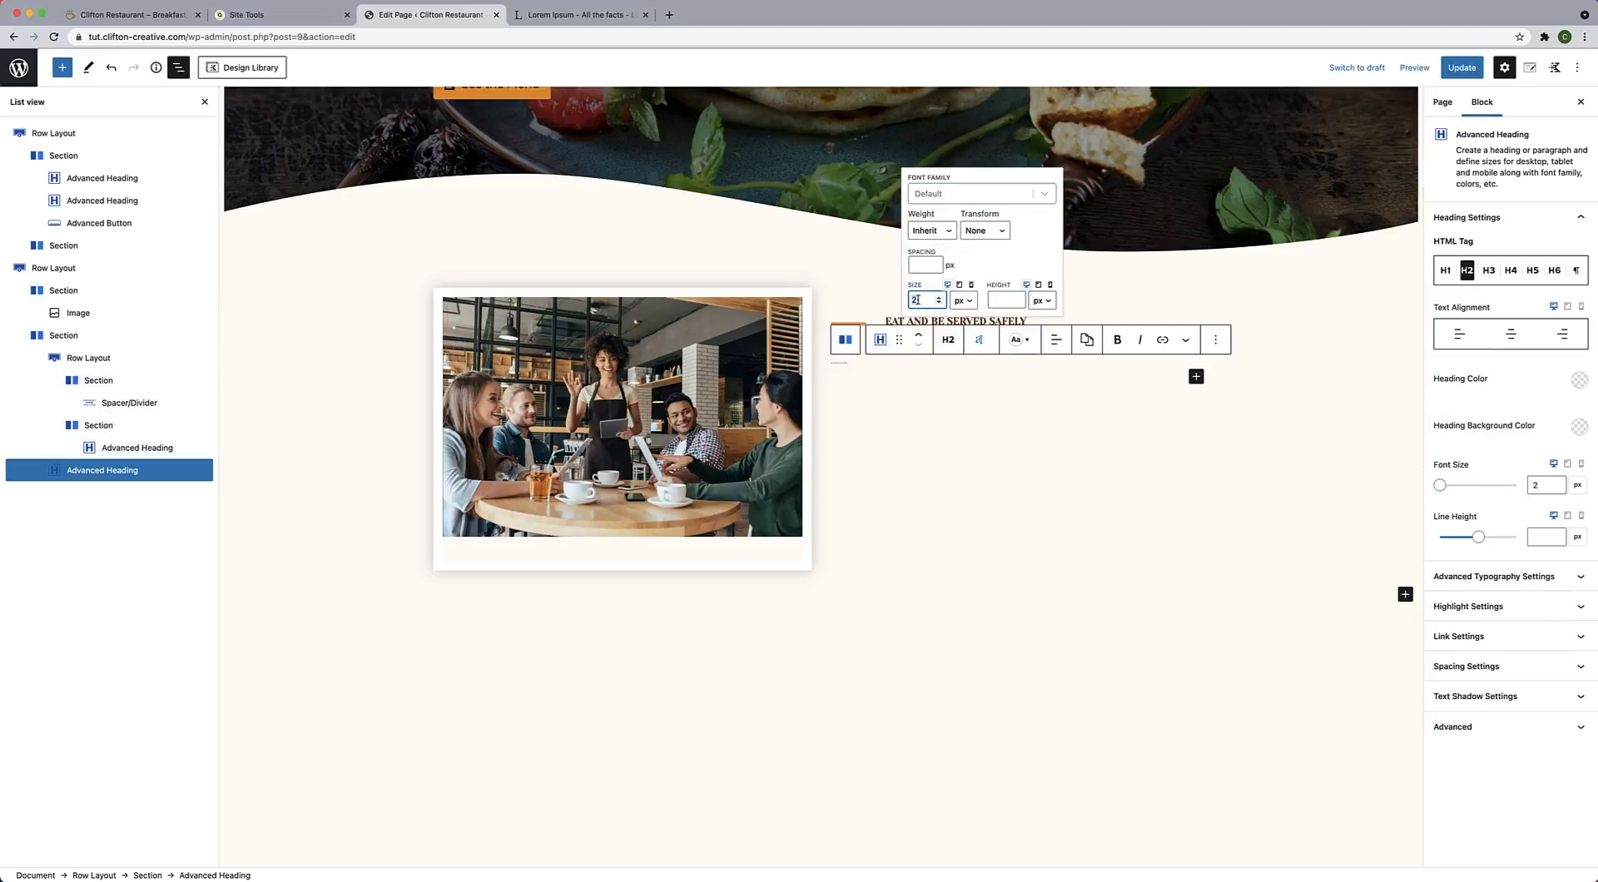
key("BackSpace")
type("55")
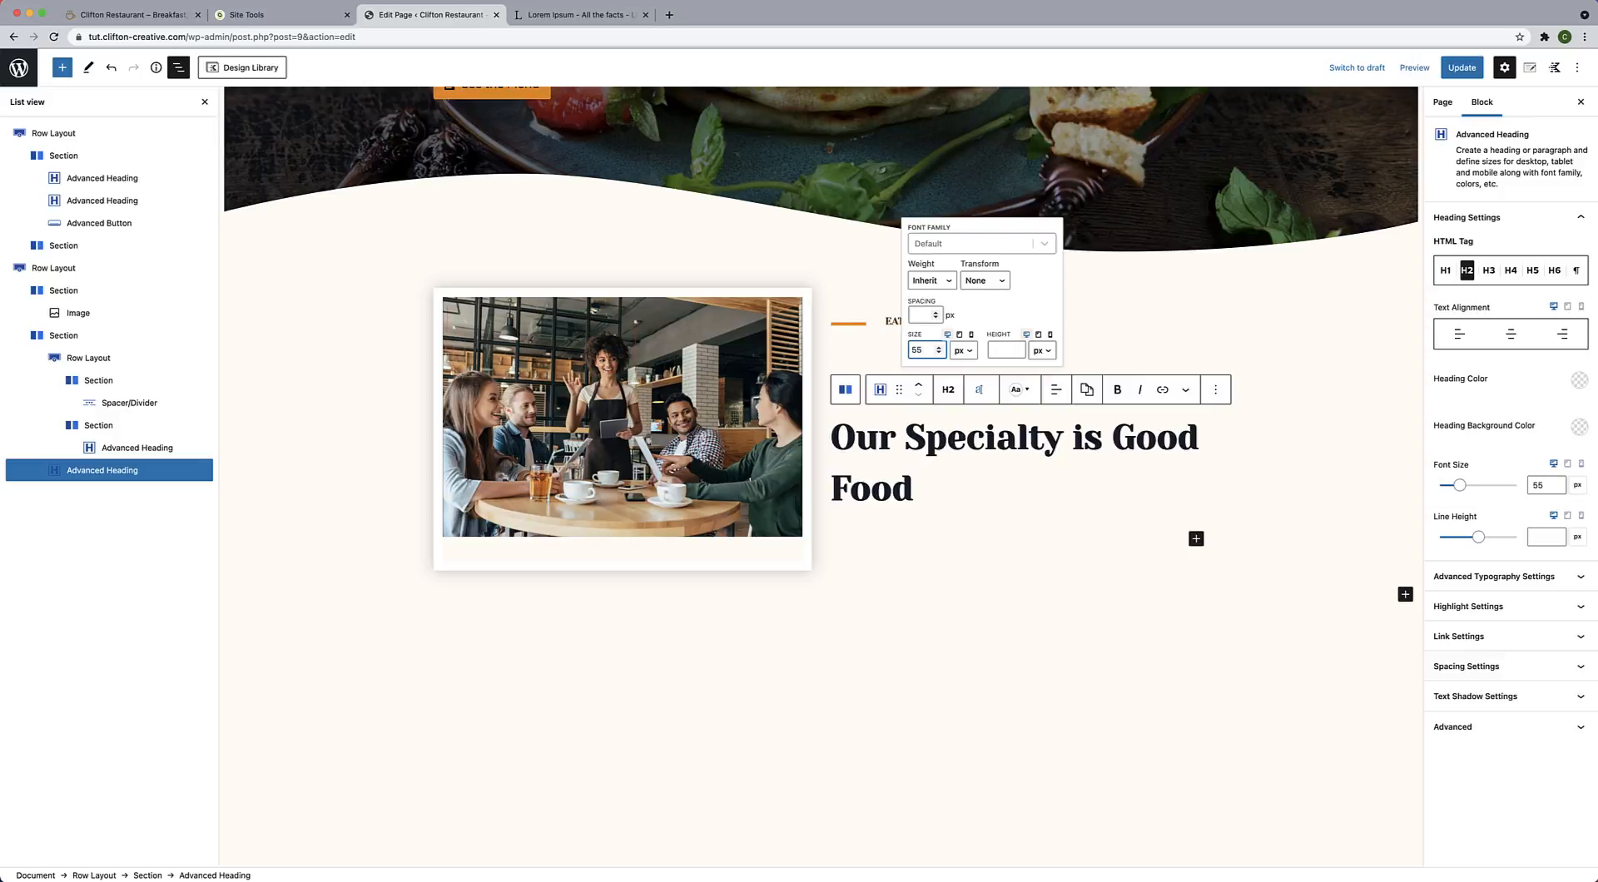
left_click(996, 351)
type("57")
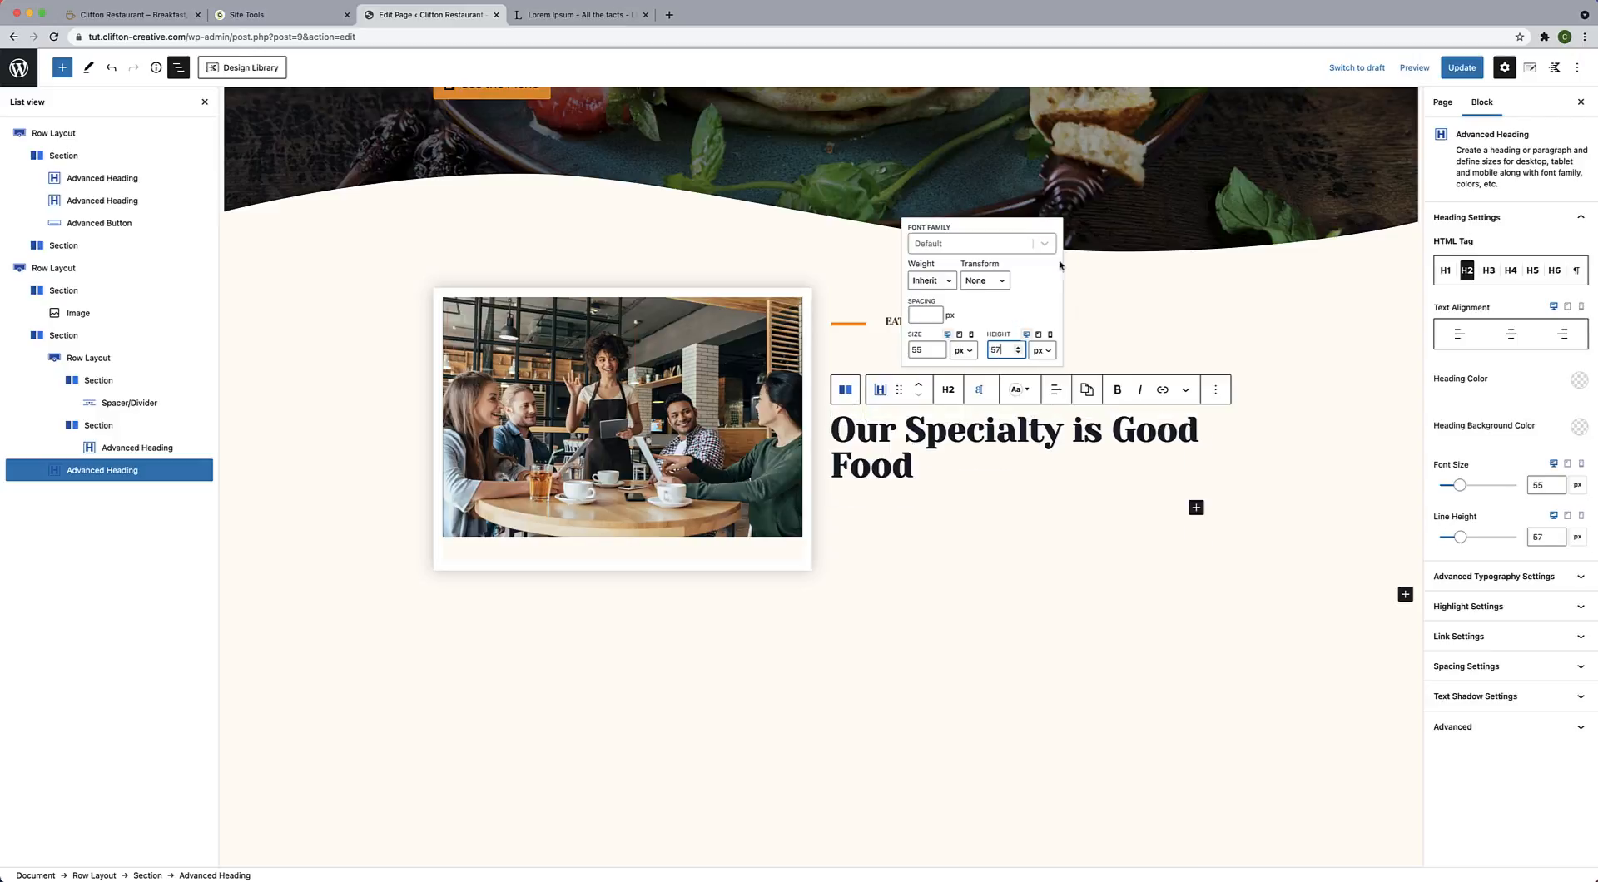
left_click(1104, 576)
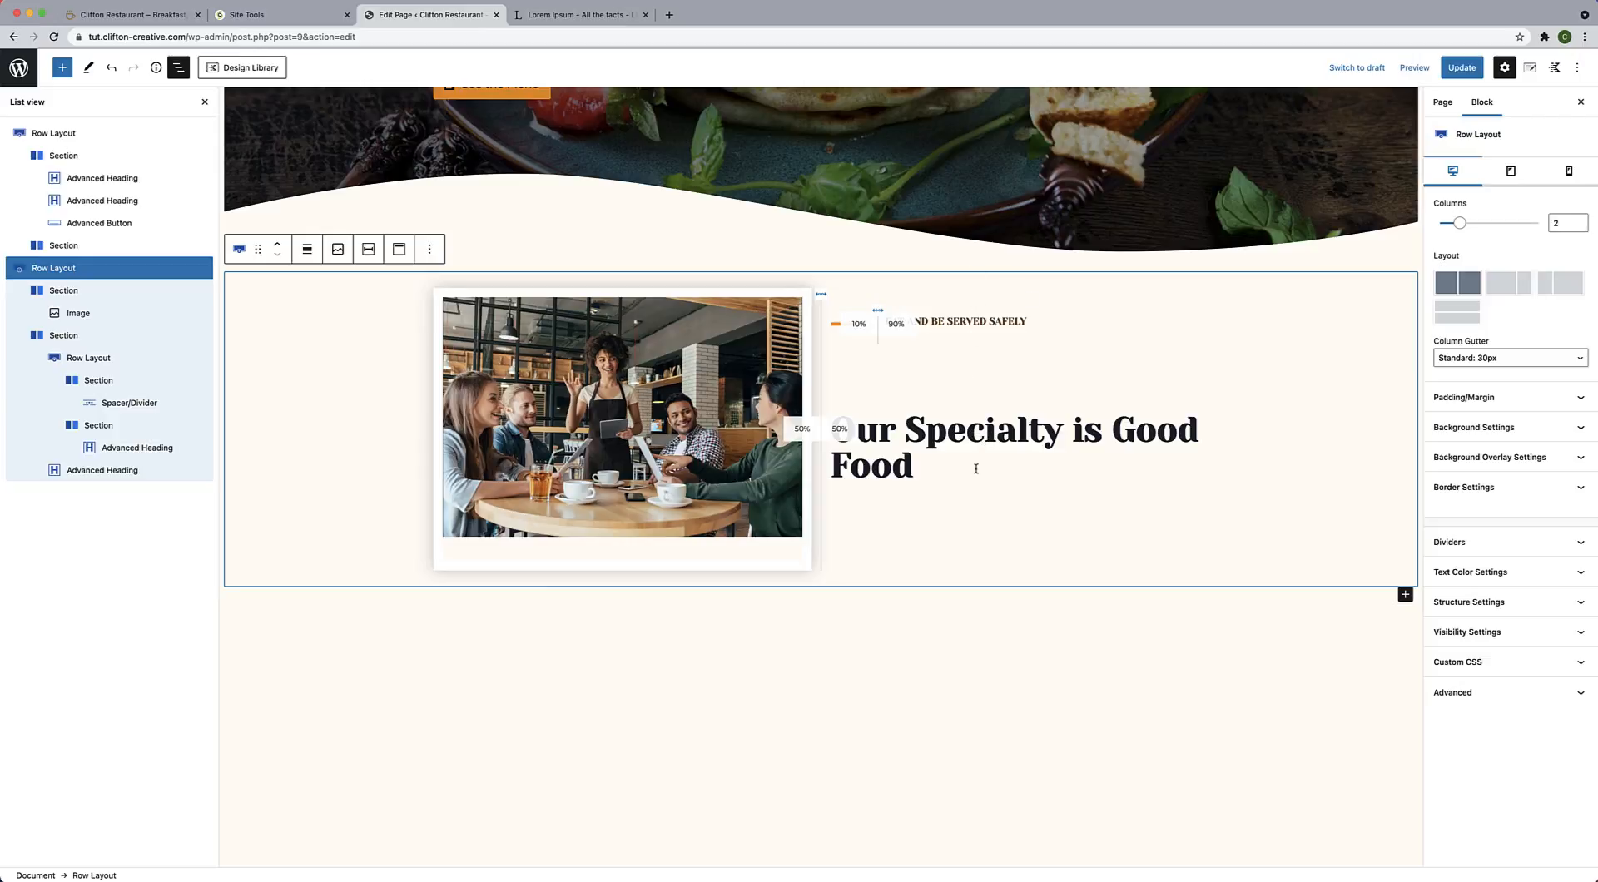
Set the bottom padding of the row holding the divider and "Eat and Be Served Safely" to 0 px.
left_click(983, 347)
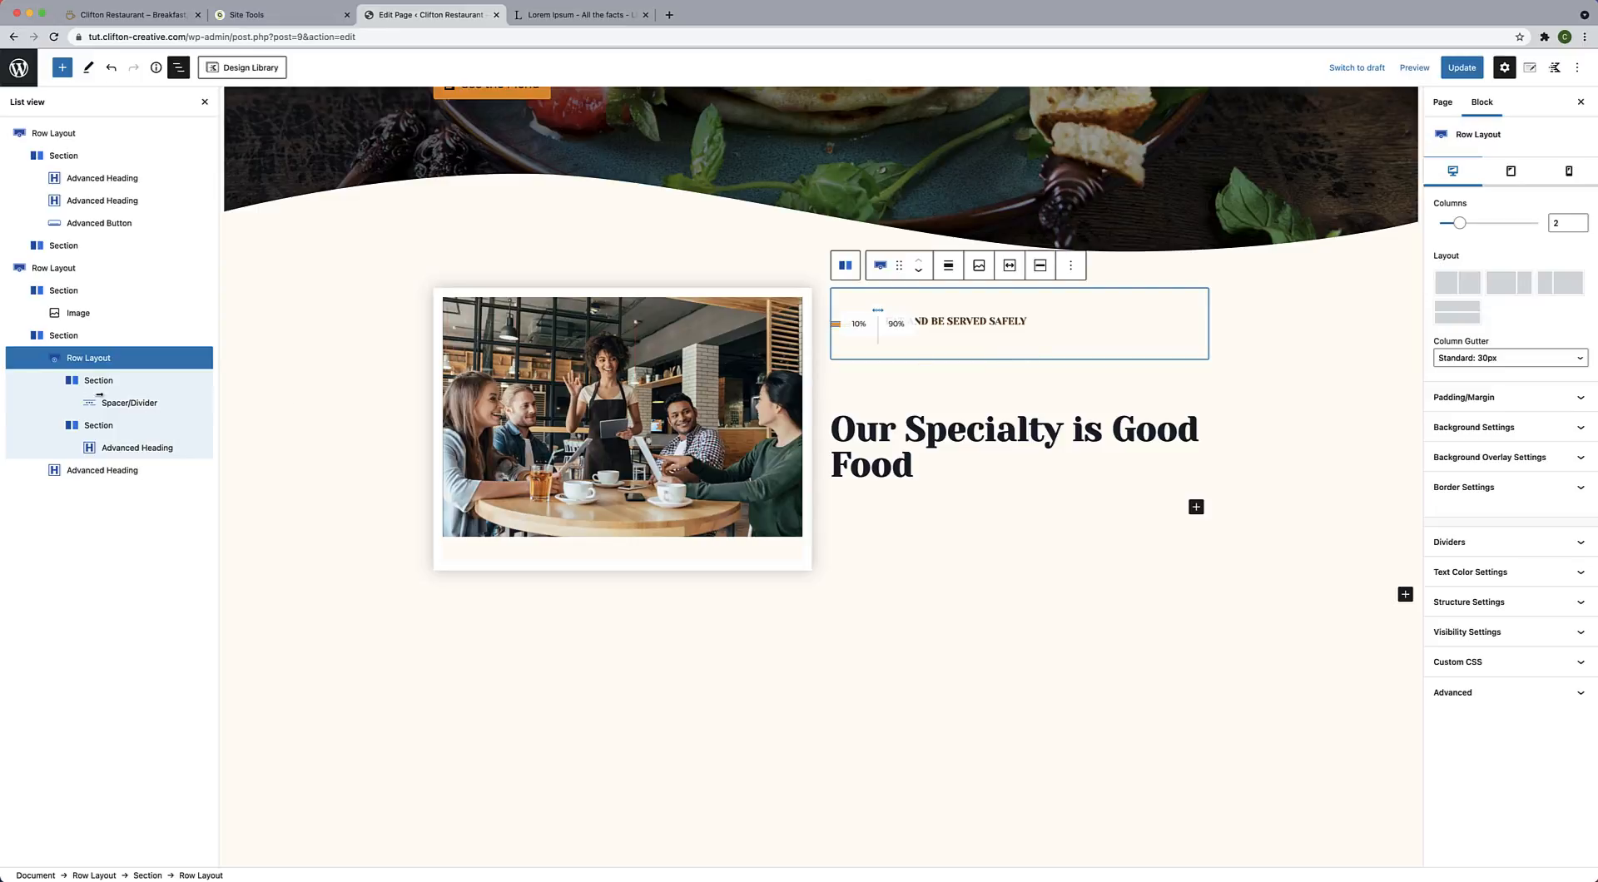
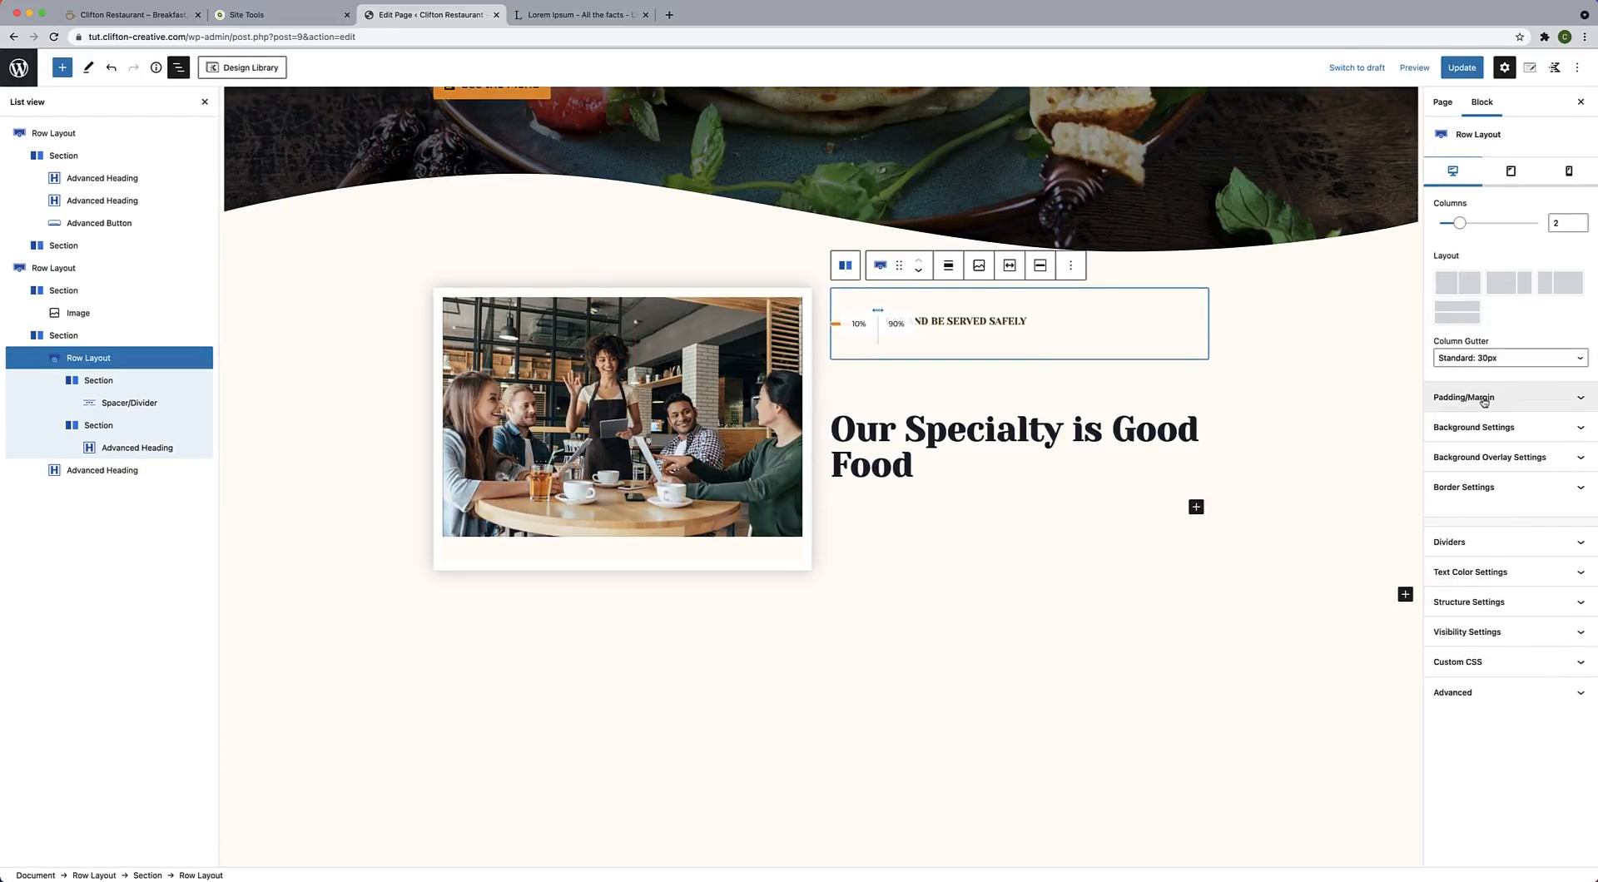
left_click(1484, 402)
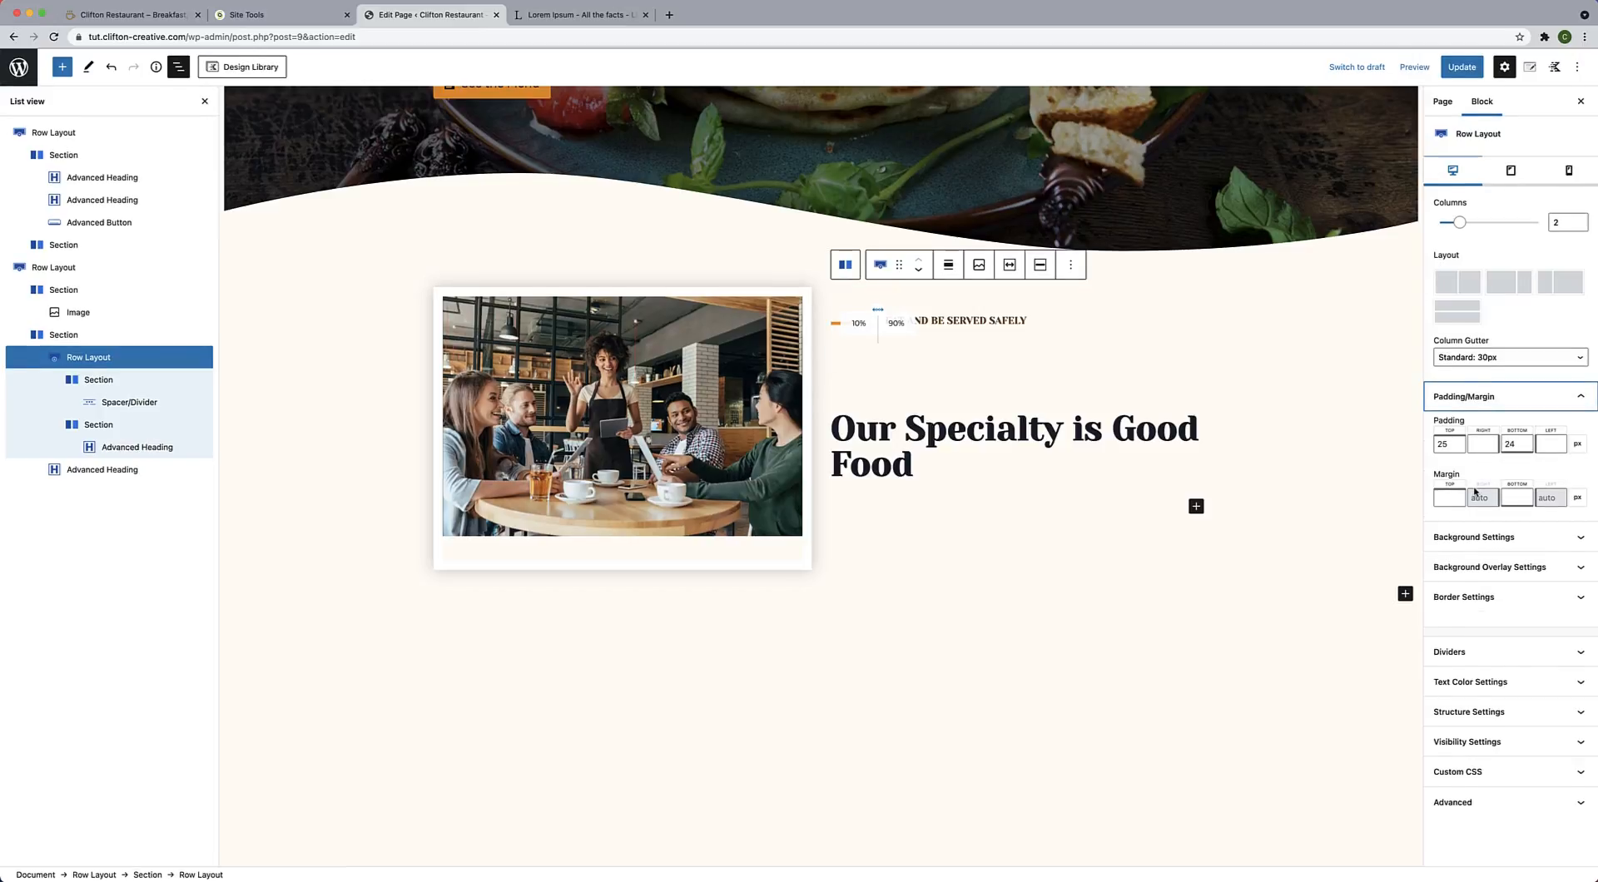
double_click(1510, 446)
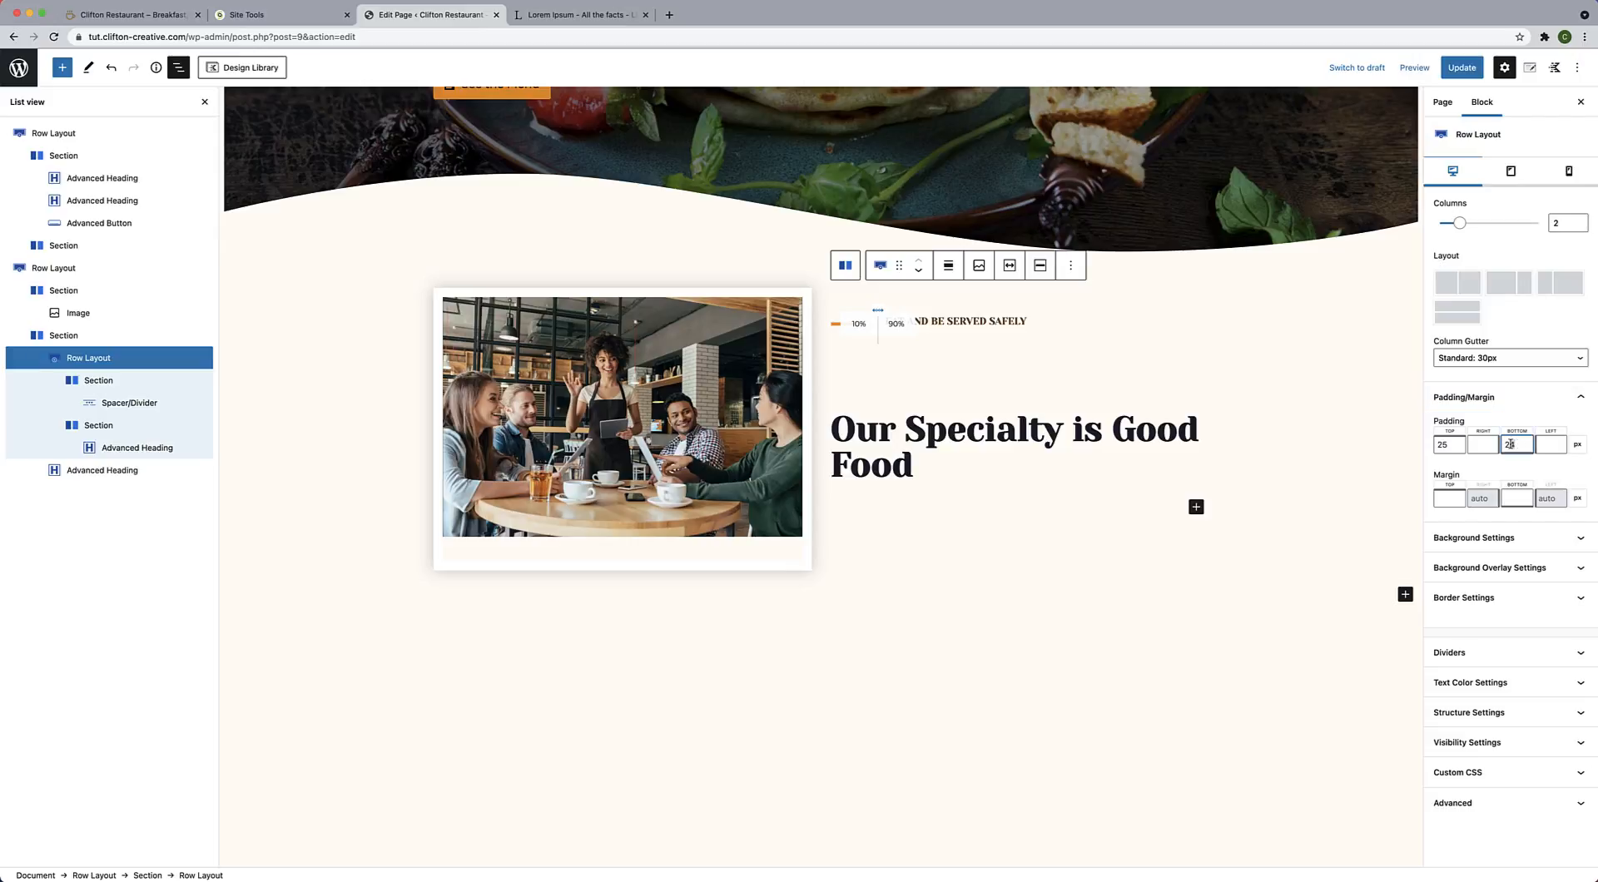
type("0")
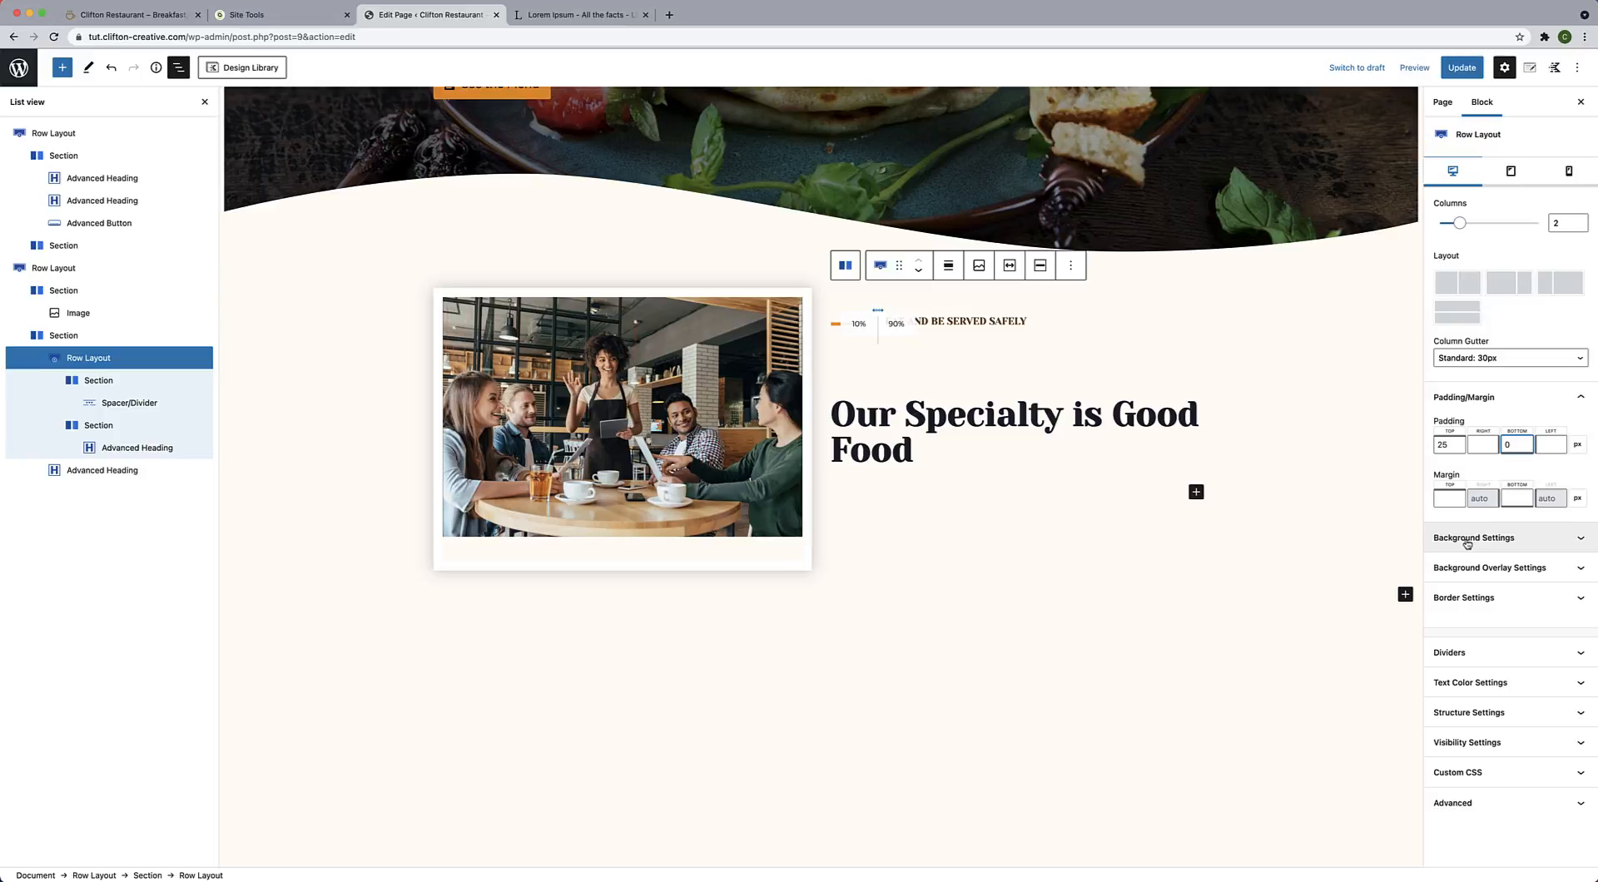
Set the top padding and top margin of the "Our Specialty is Good Food" heading to 0 px.
left_click(929, 414)
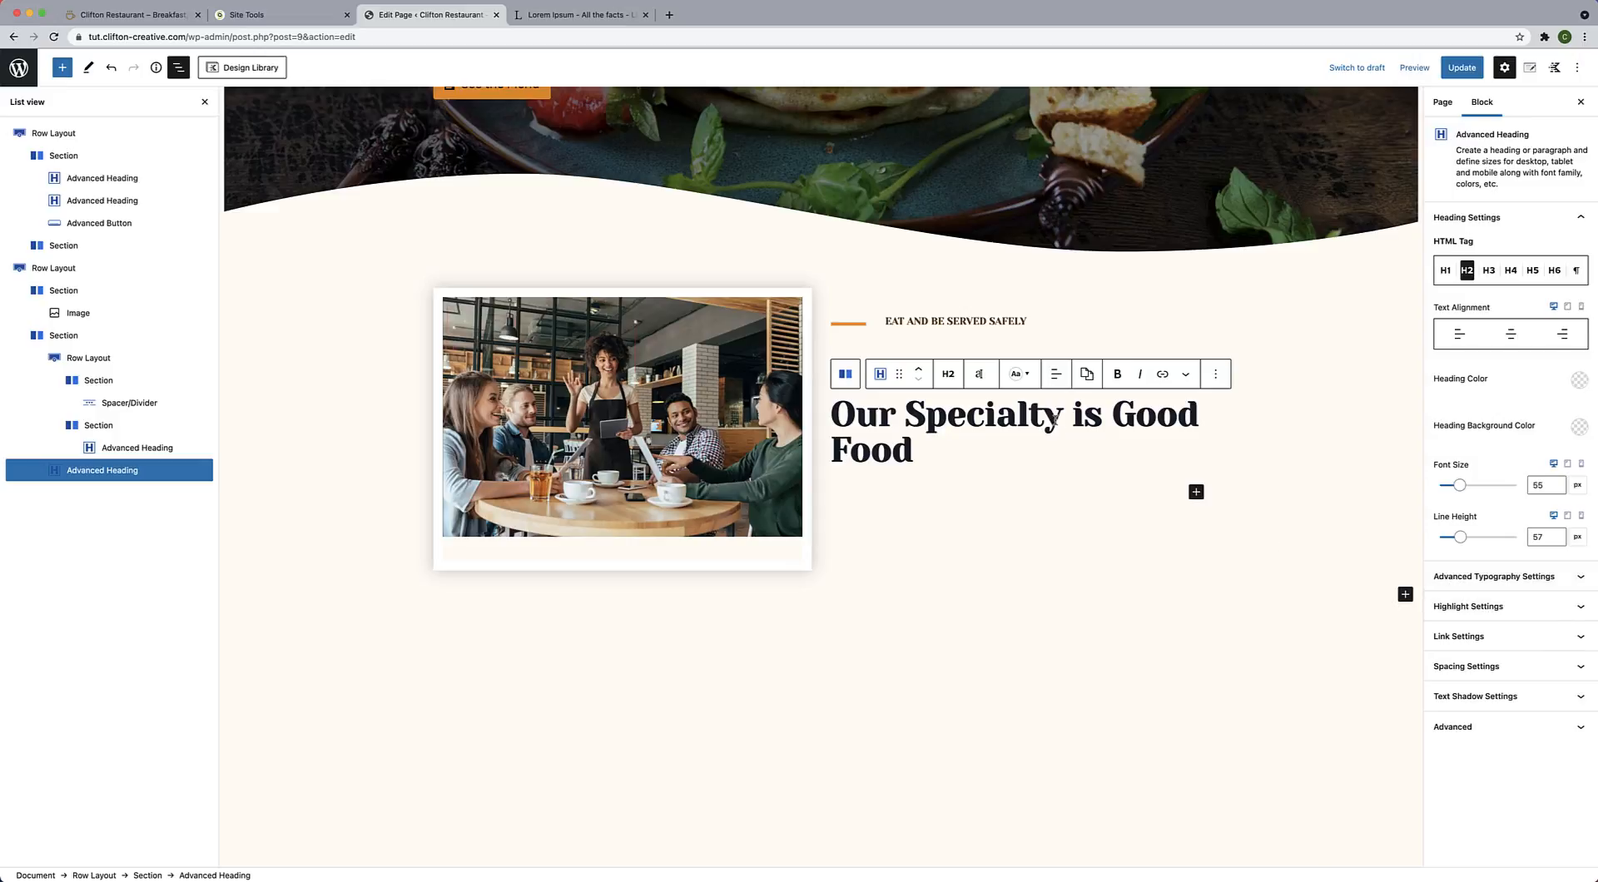
left_click(1482, 669)
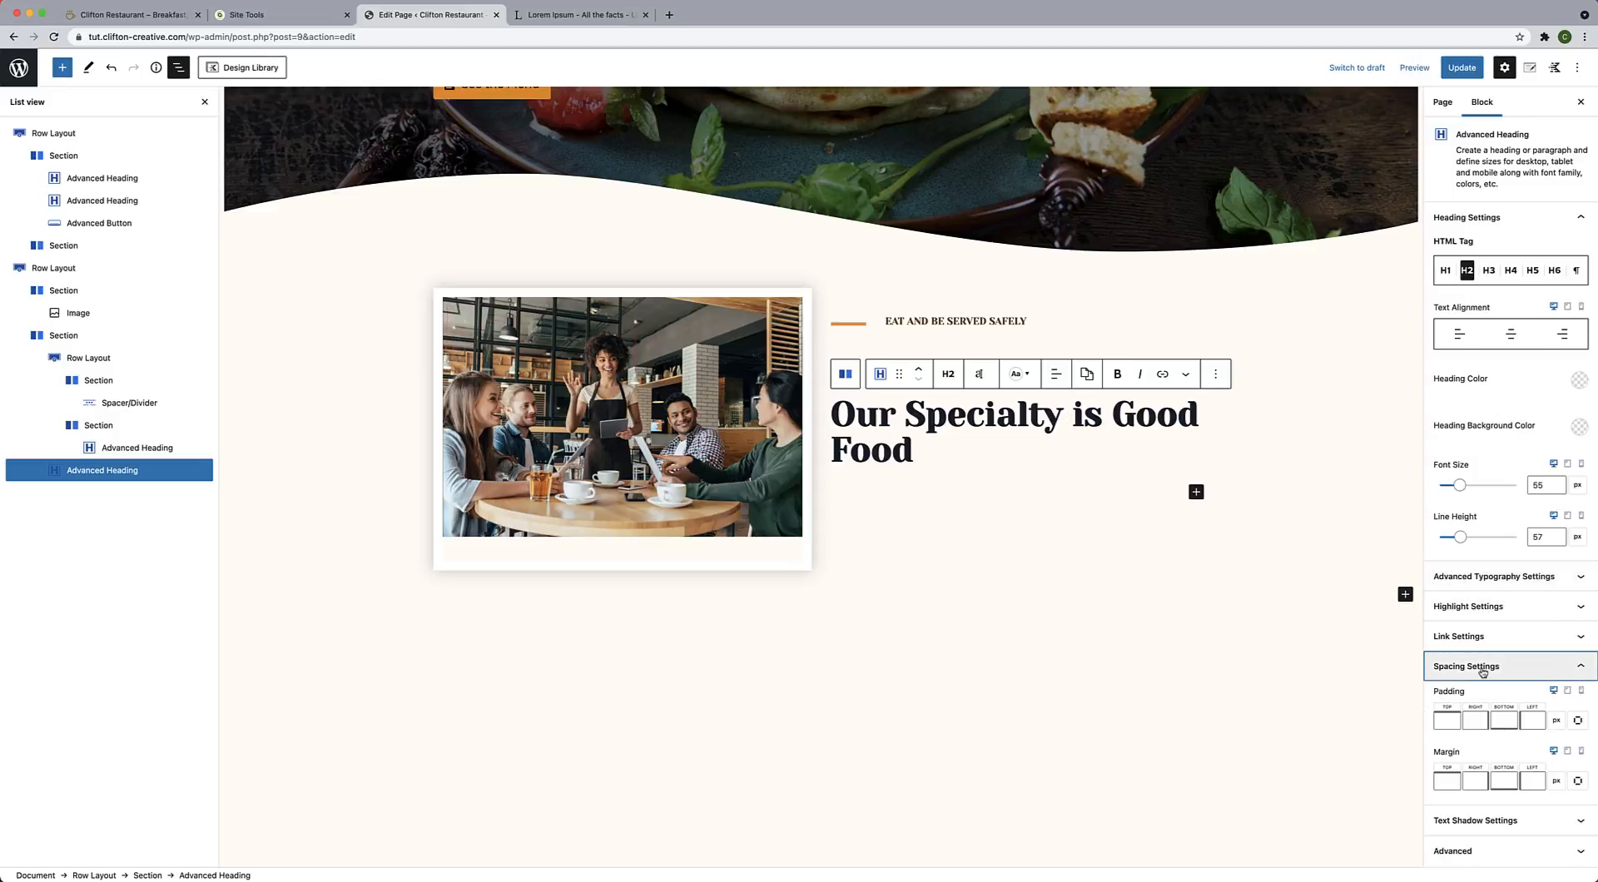
left_click(1447, 722)
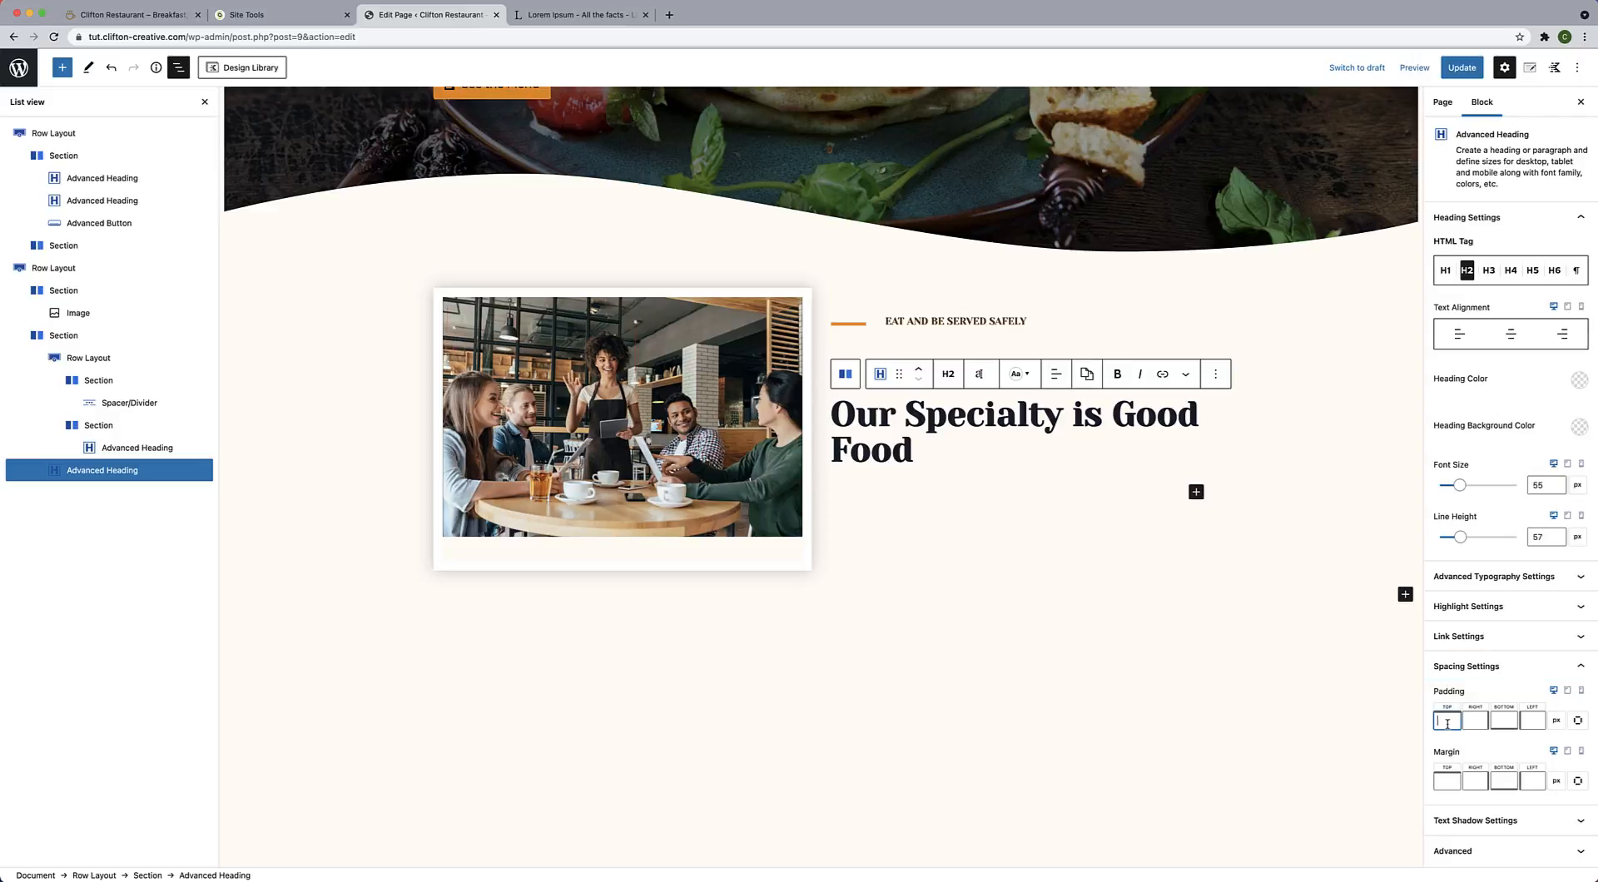
left_click(1444, 780)
type("0")
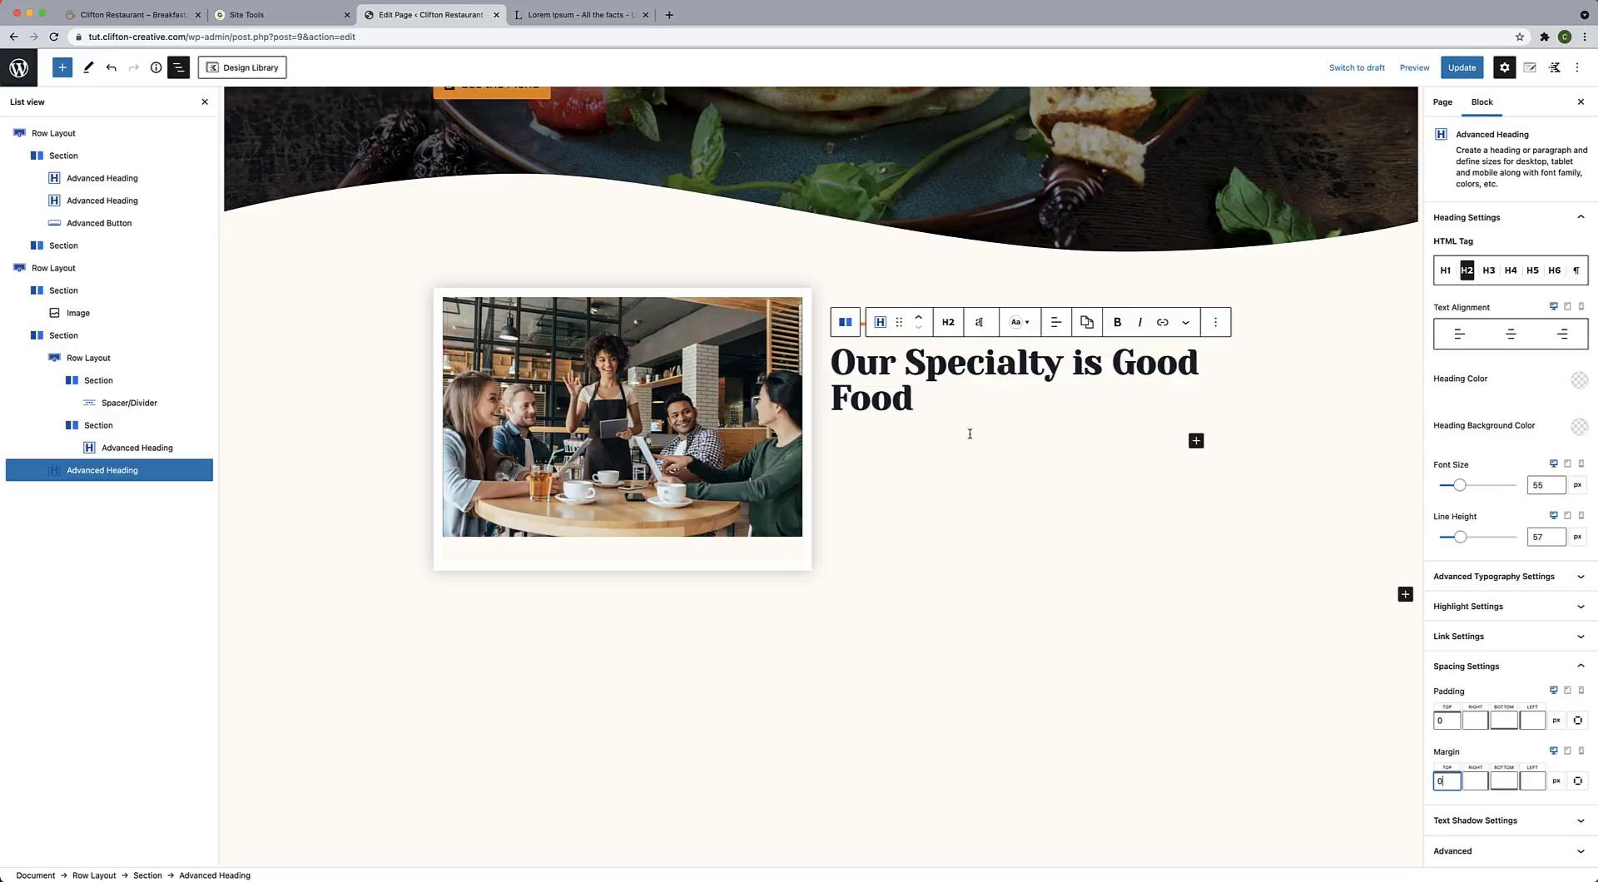
Update the page and view the new heading on the live site.
left_click(1262, 382)
left_click(1454, 69)
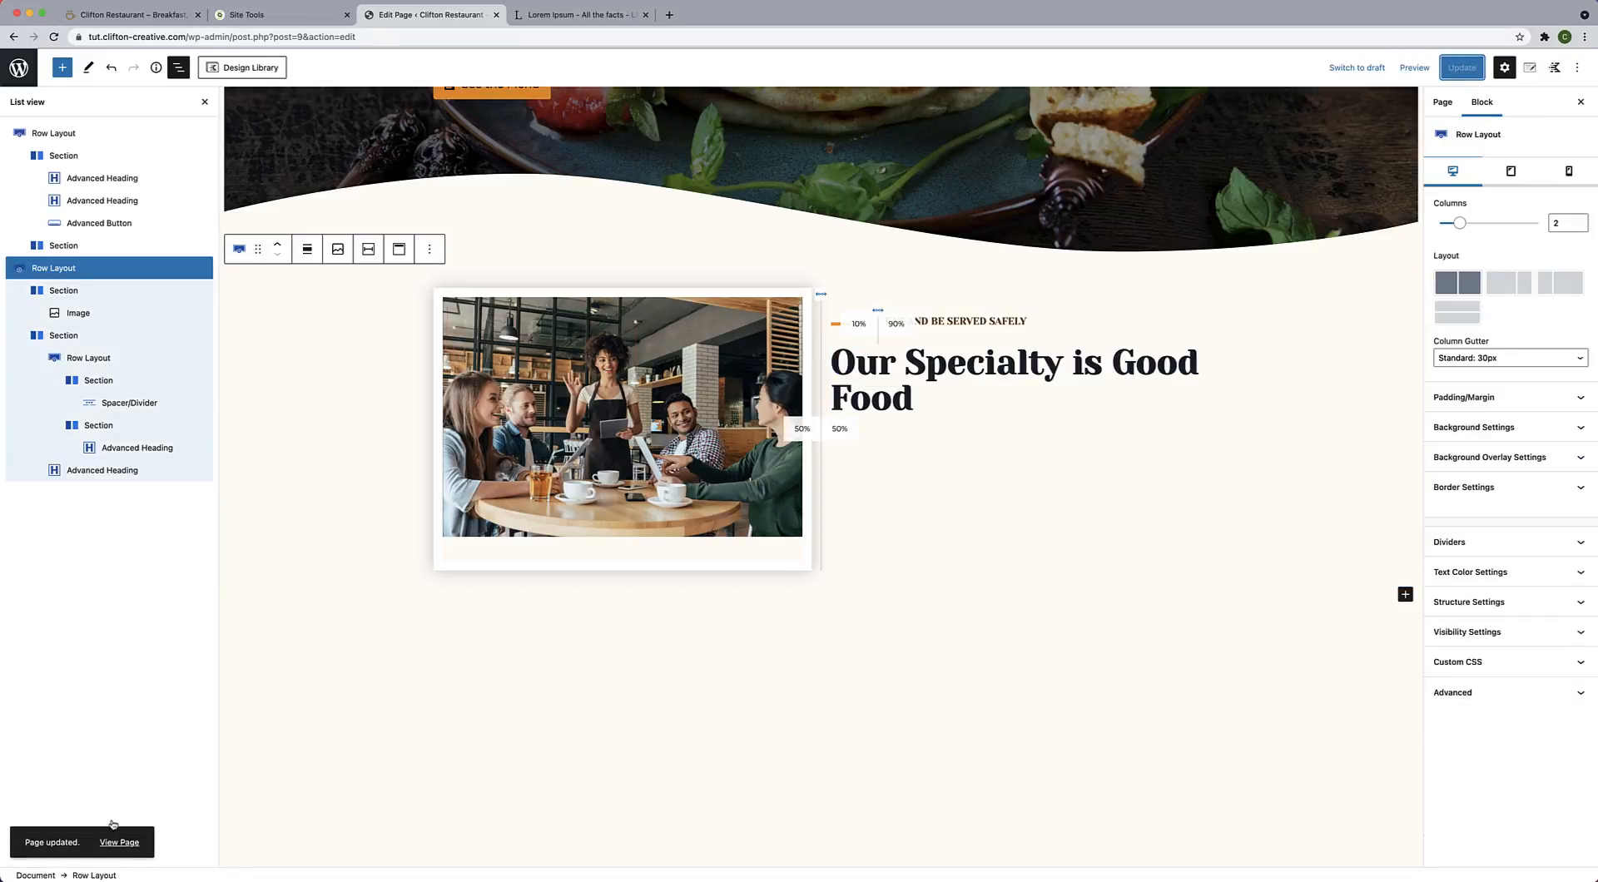
left_click(126, 844)
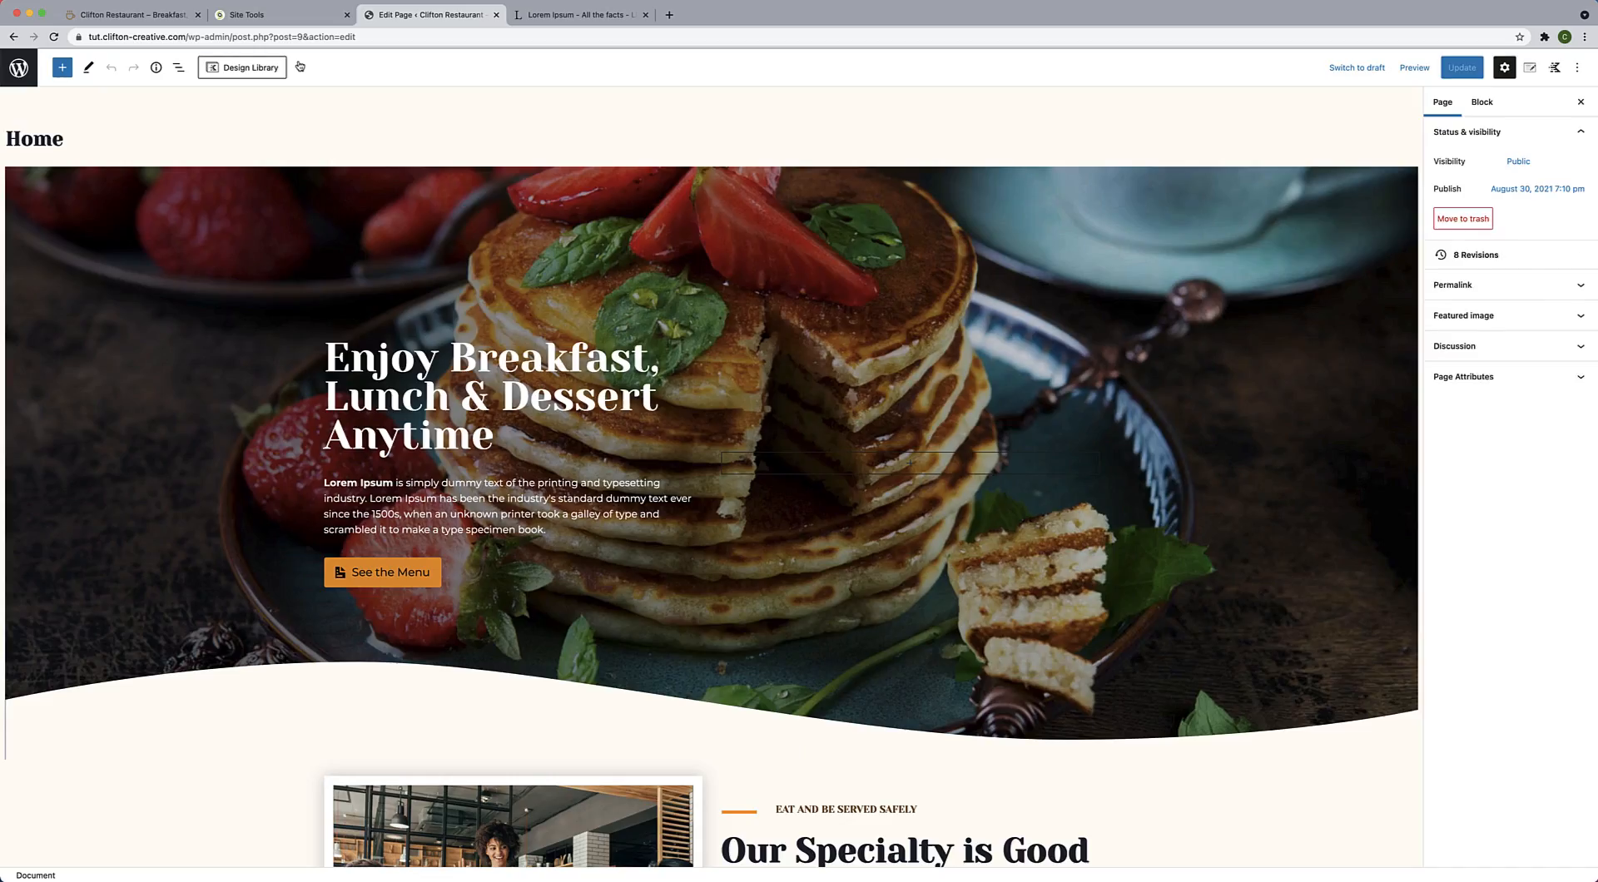
Compare the Skinny and No Gutter column gutters on the row holding the divider and small heading, and settle on Skinny: 10px.
scroll(783, 433, "down", 5)
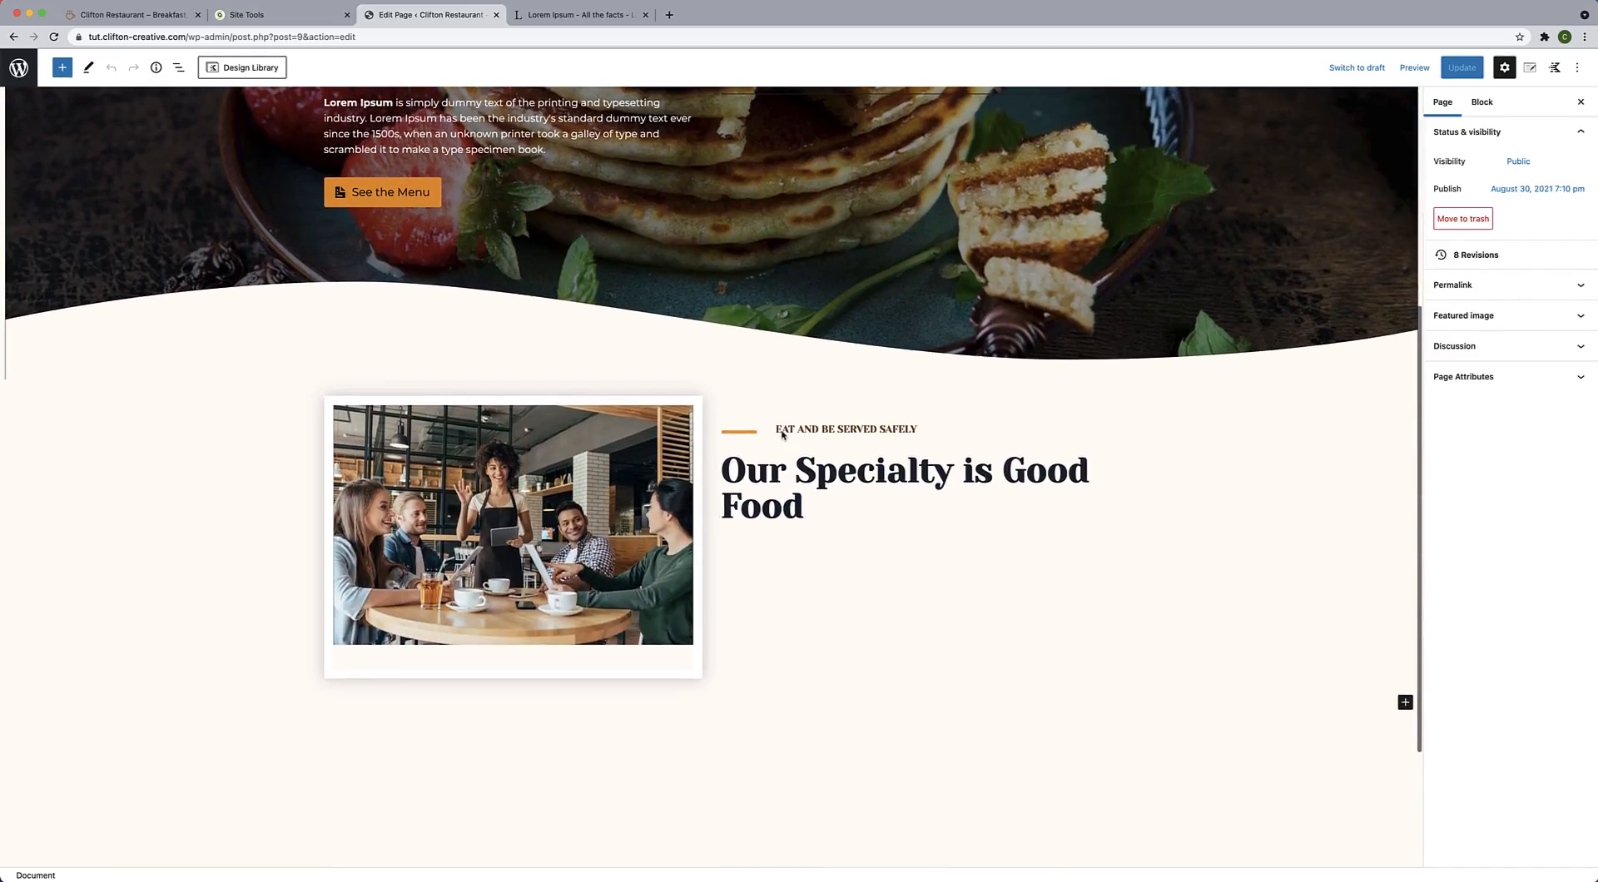
left_click(804, 447)
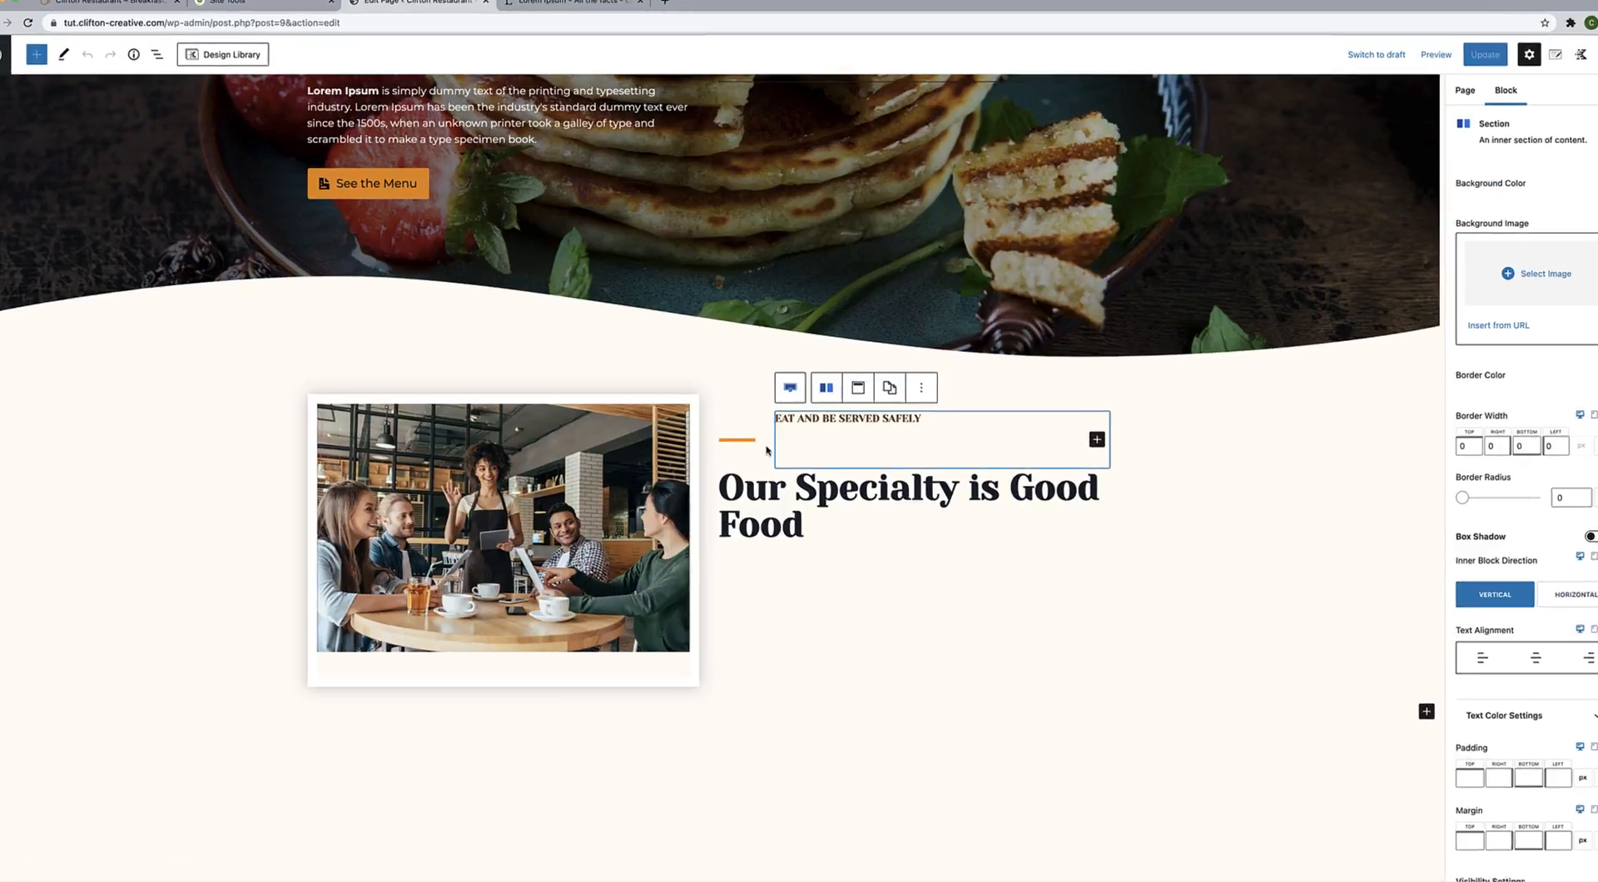
left_click(766, 449)
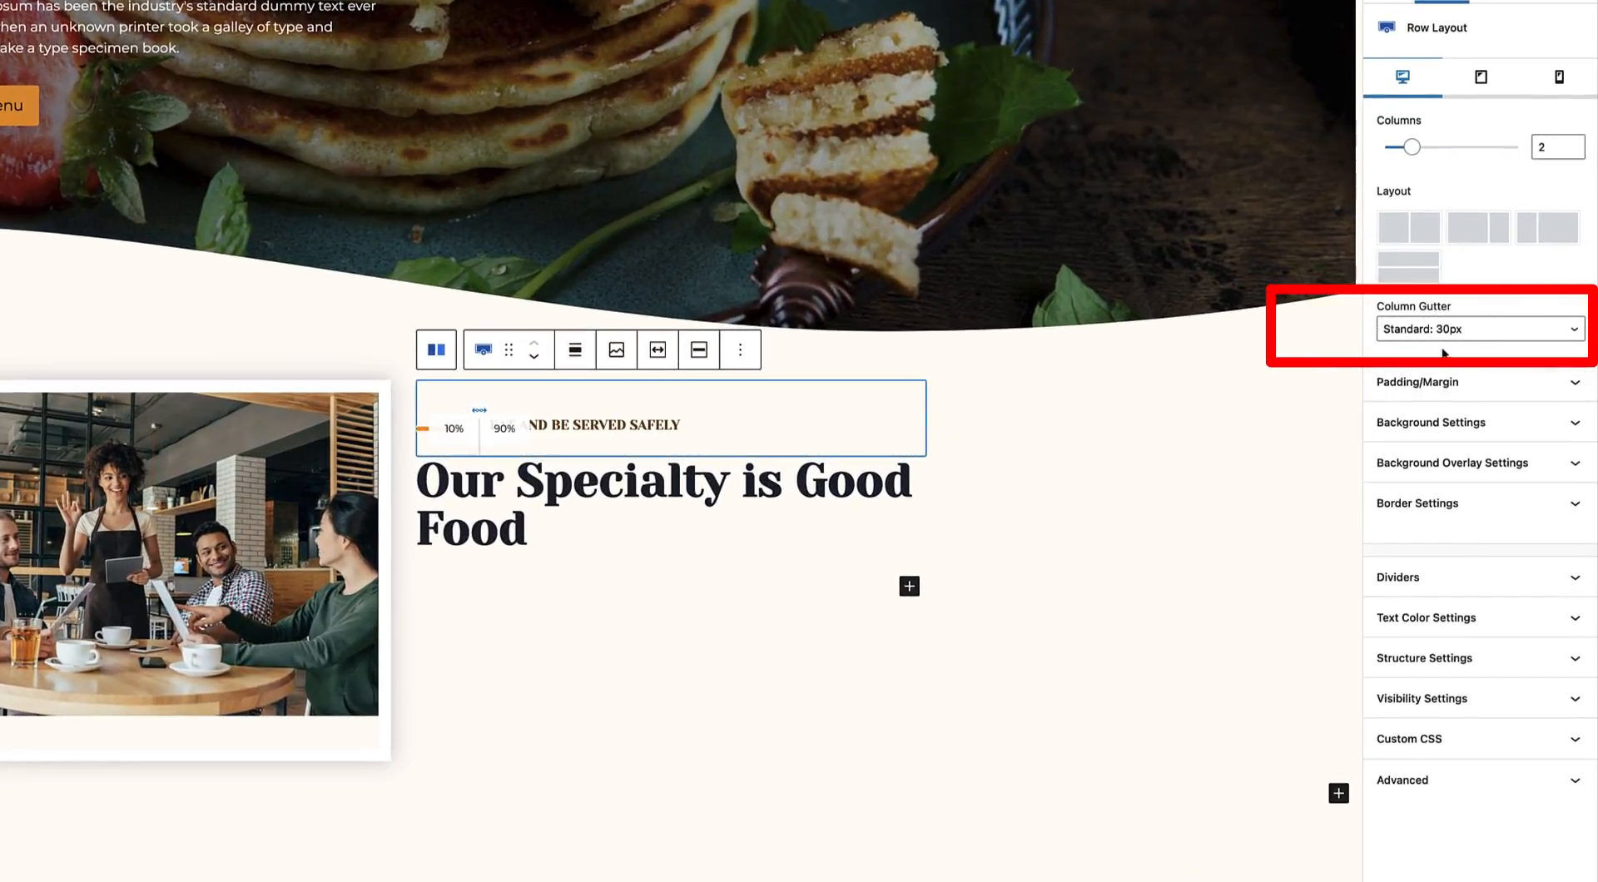
left_click(1483, 333)
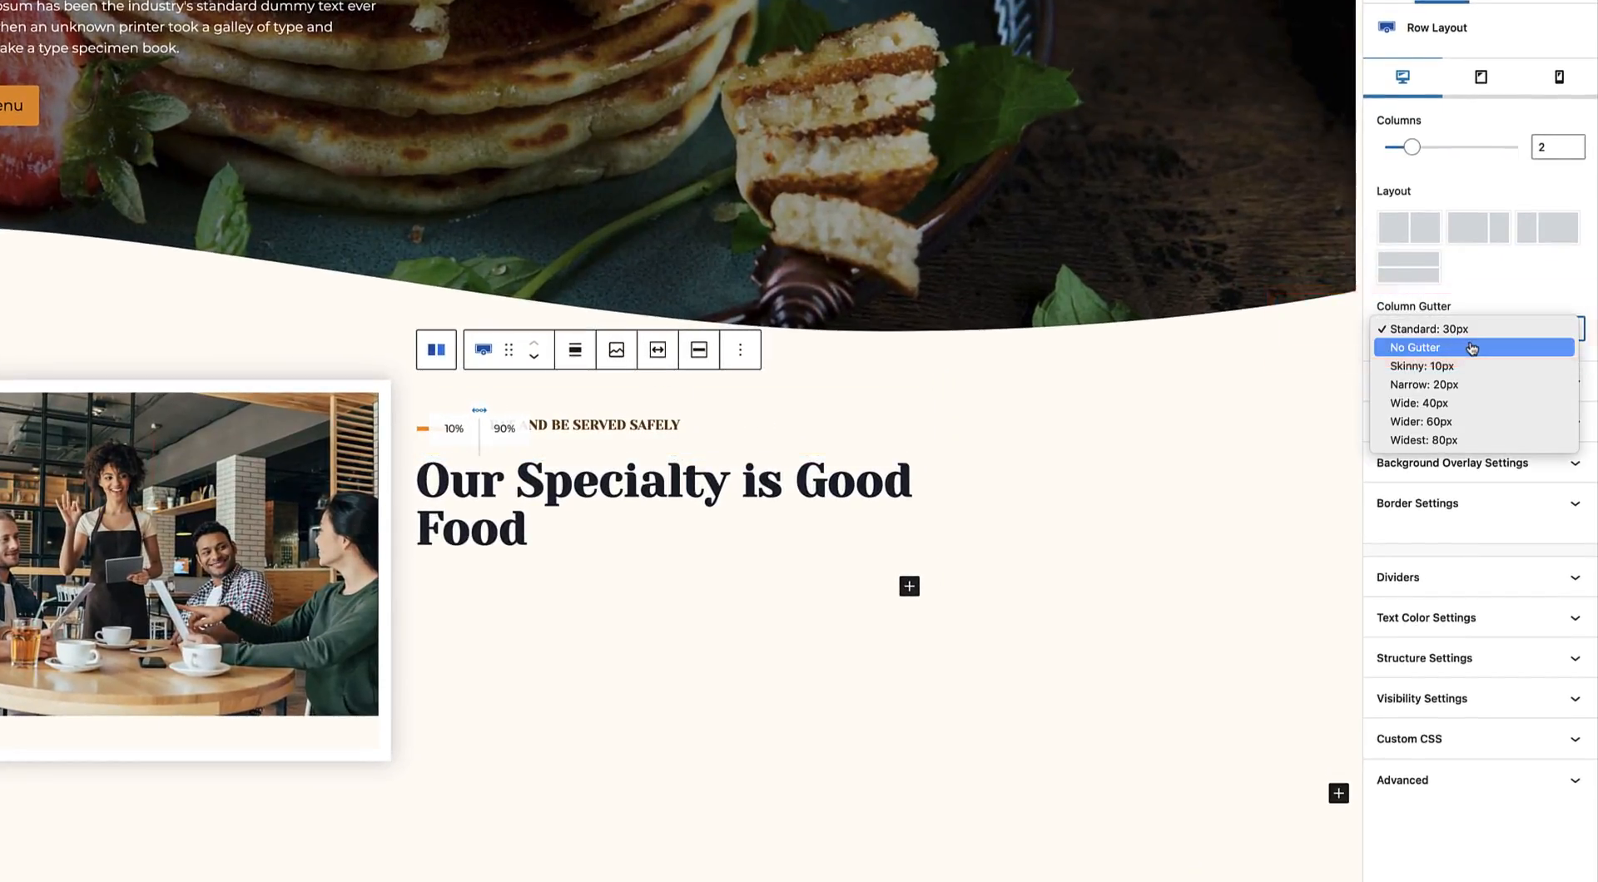
left_click(1459, 367)
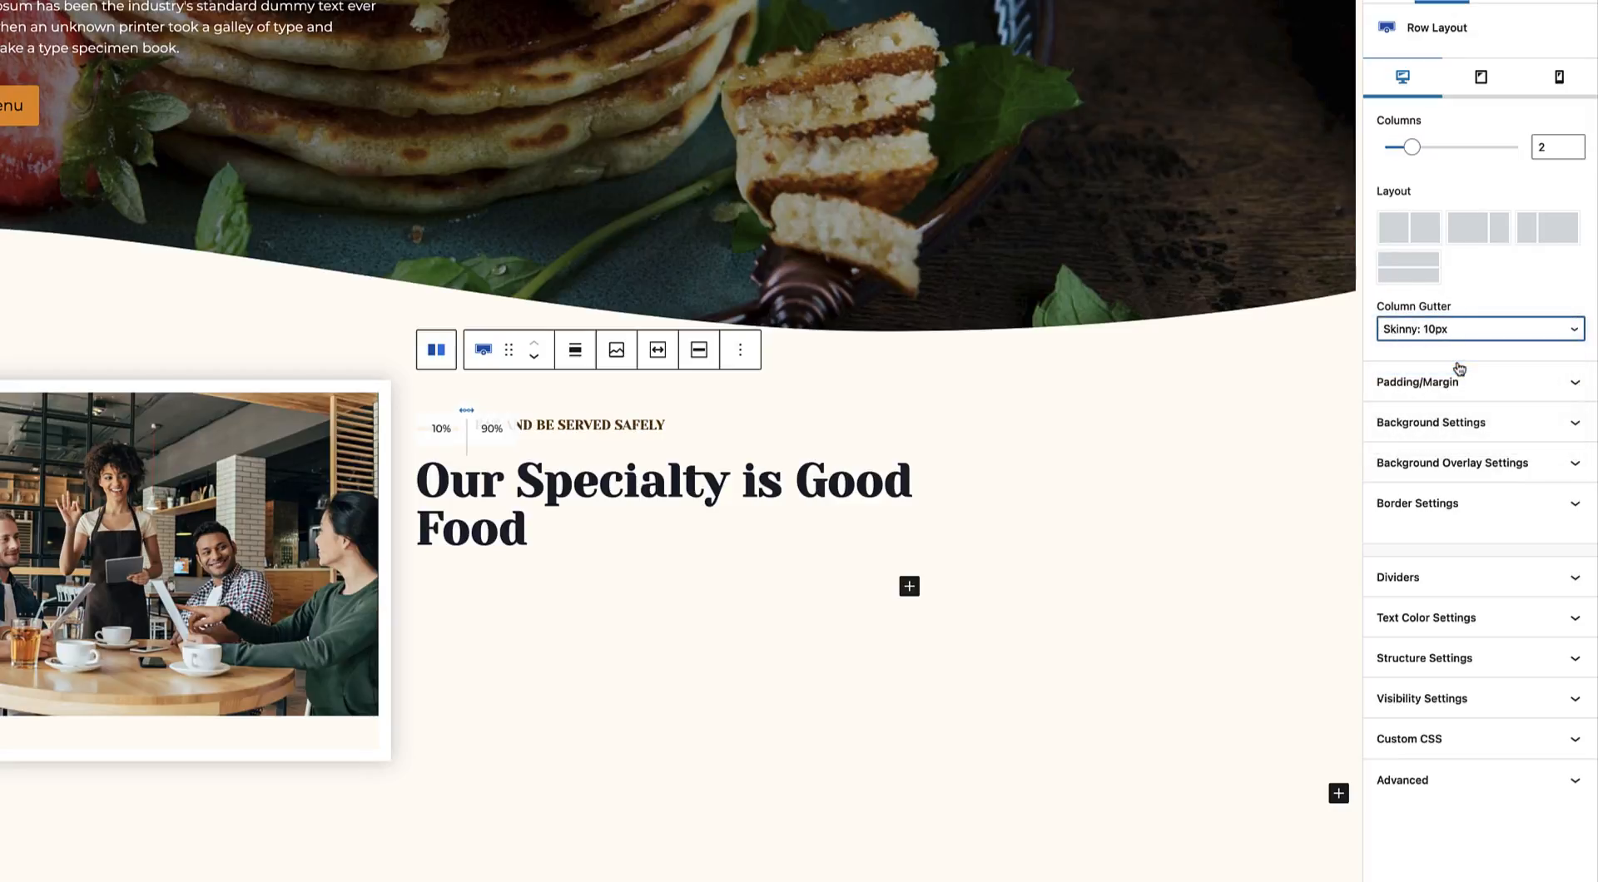
left_click(1459, 333)
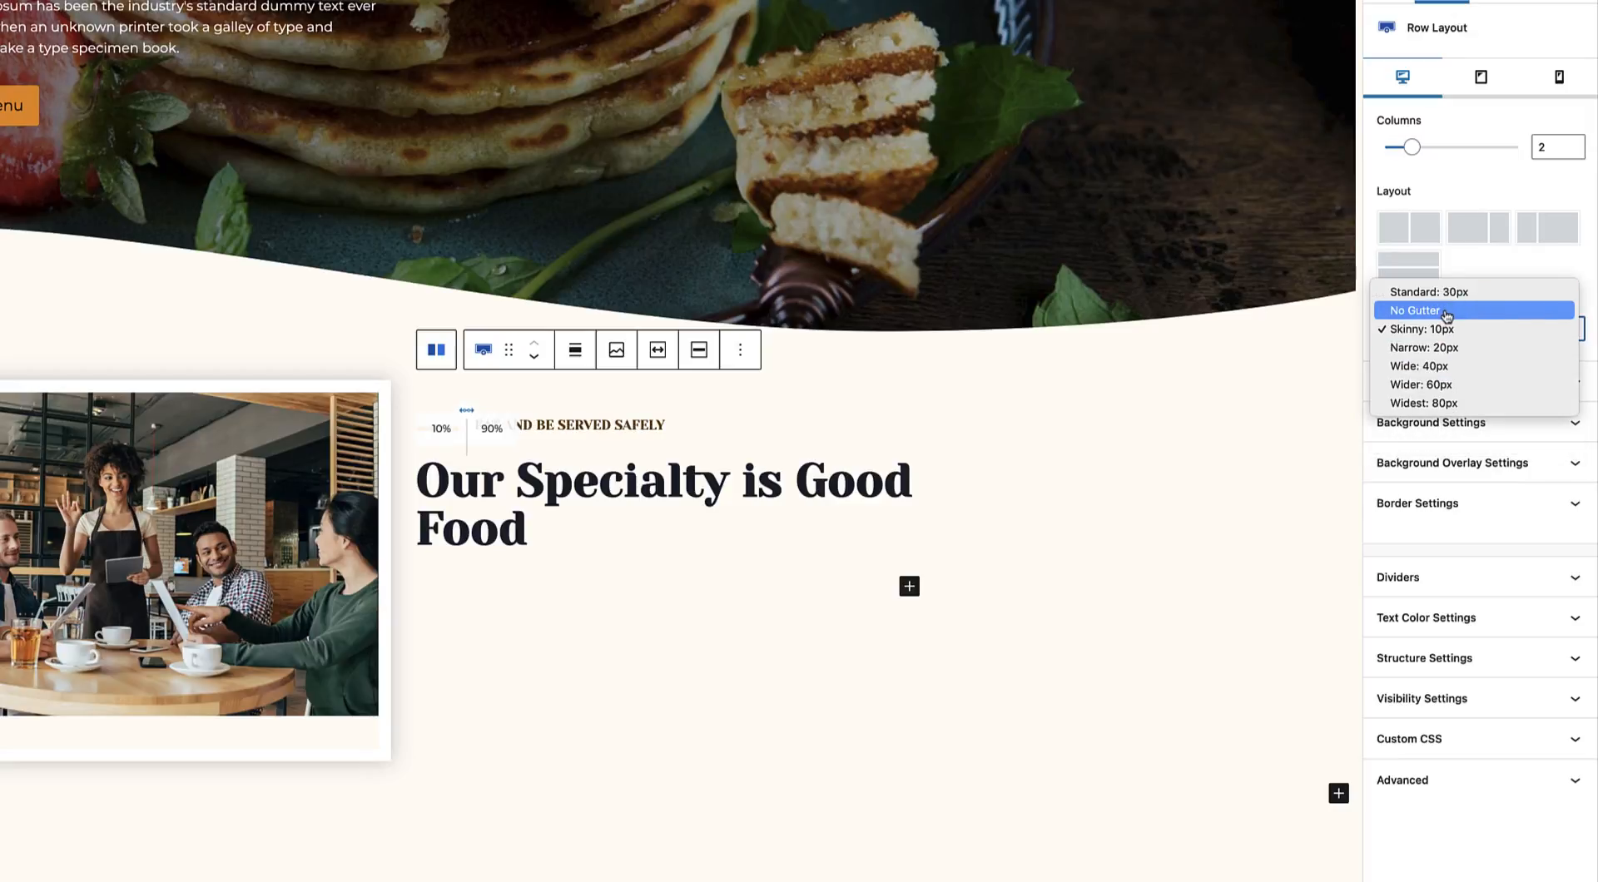
left_click(1447, 312)
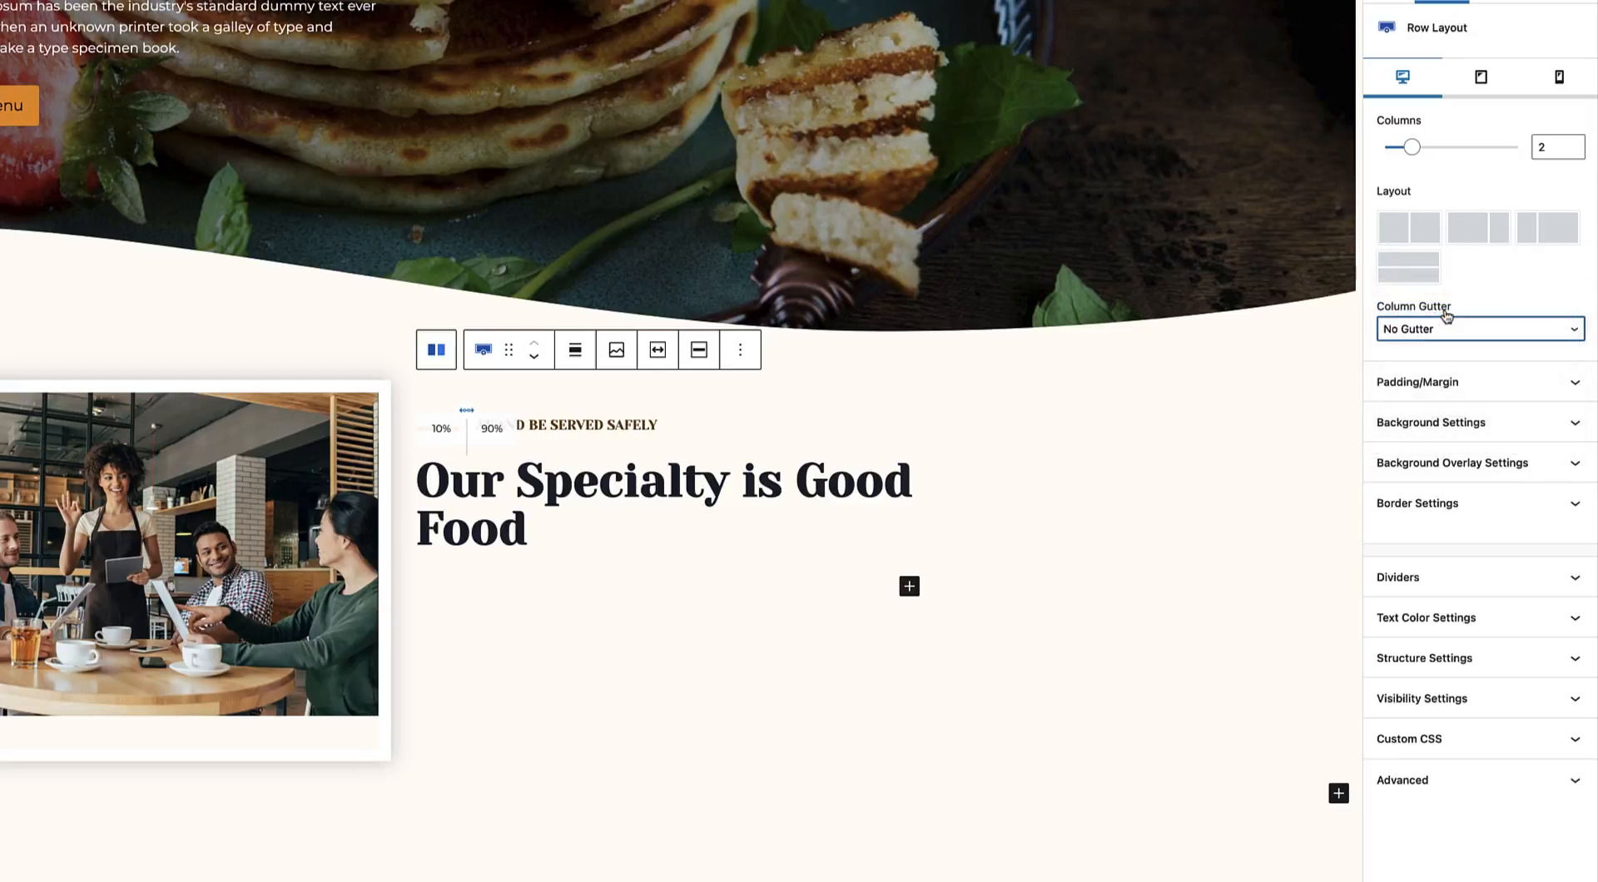
left_click(1496, 330)
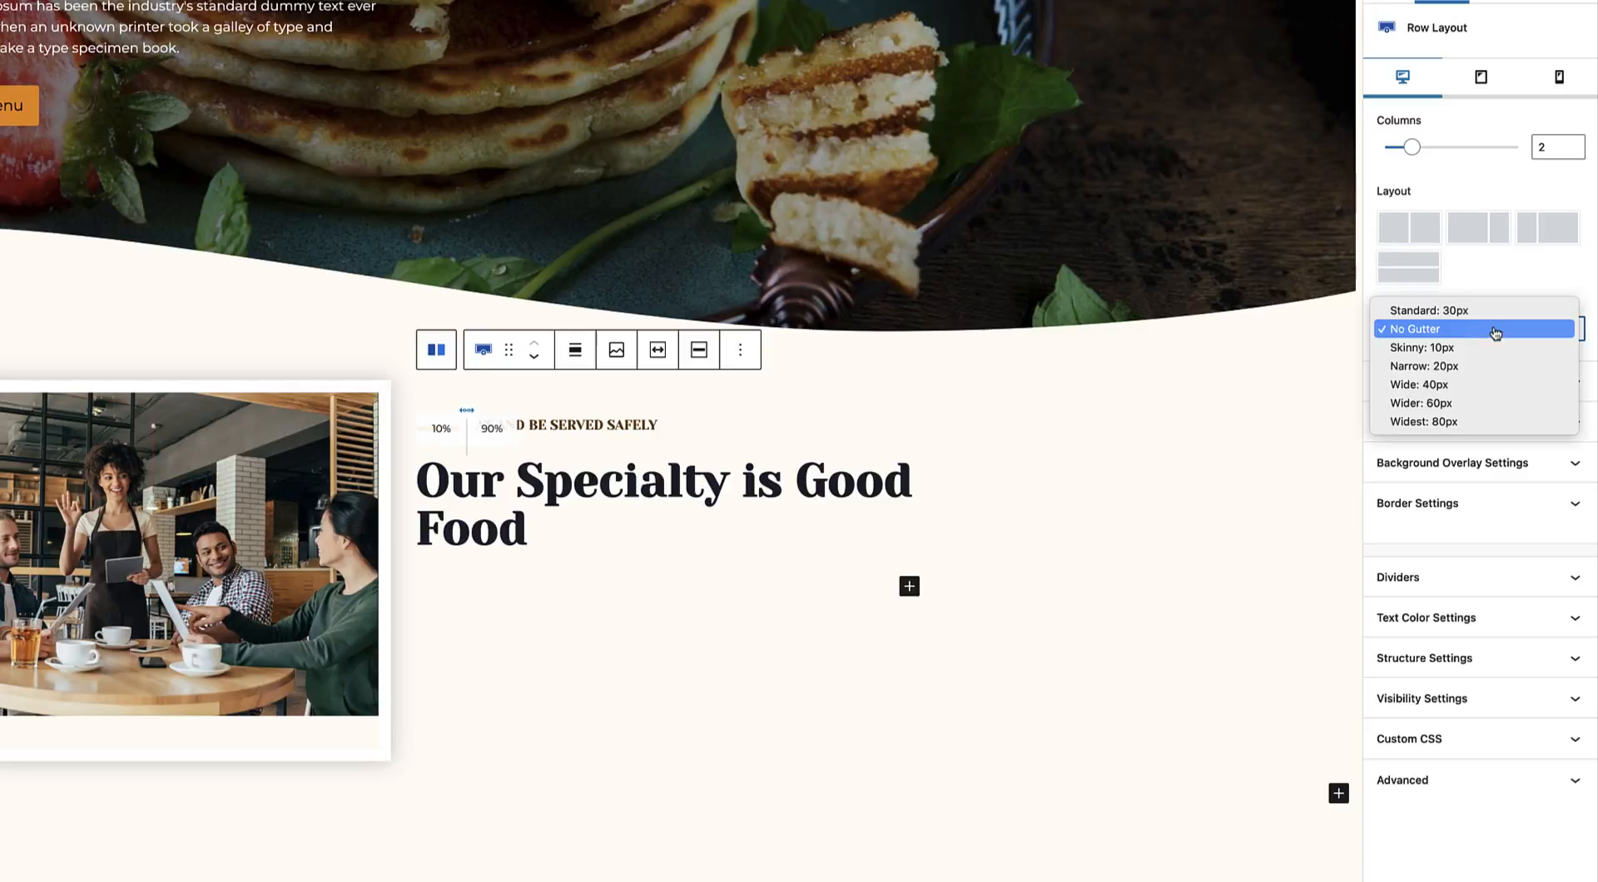
left_click(1446, 350)
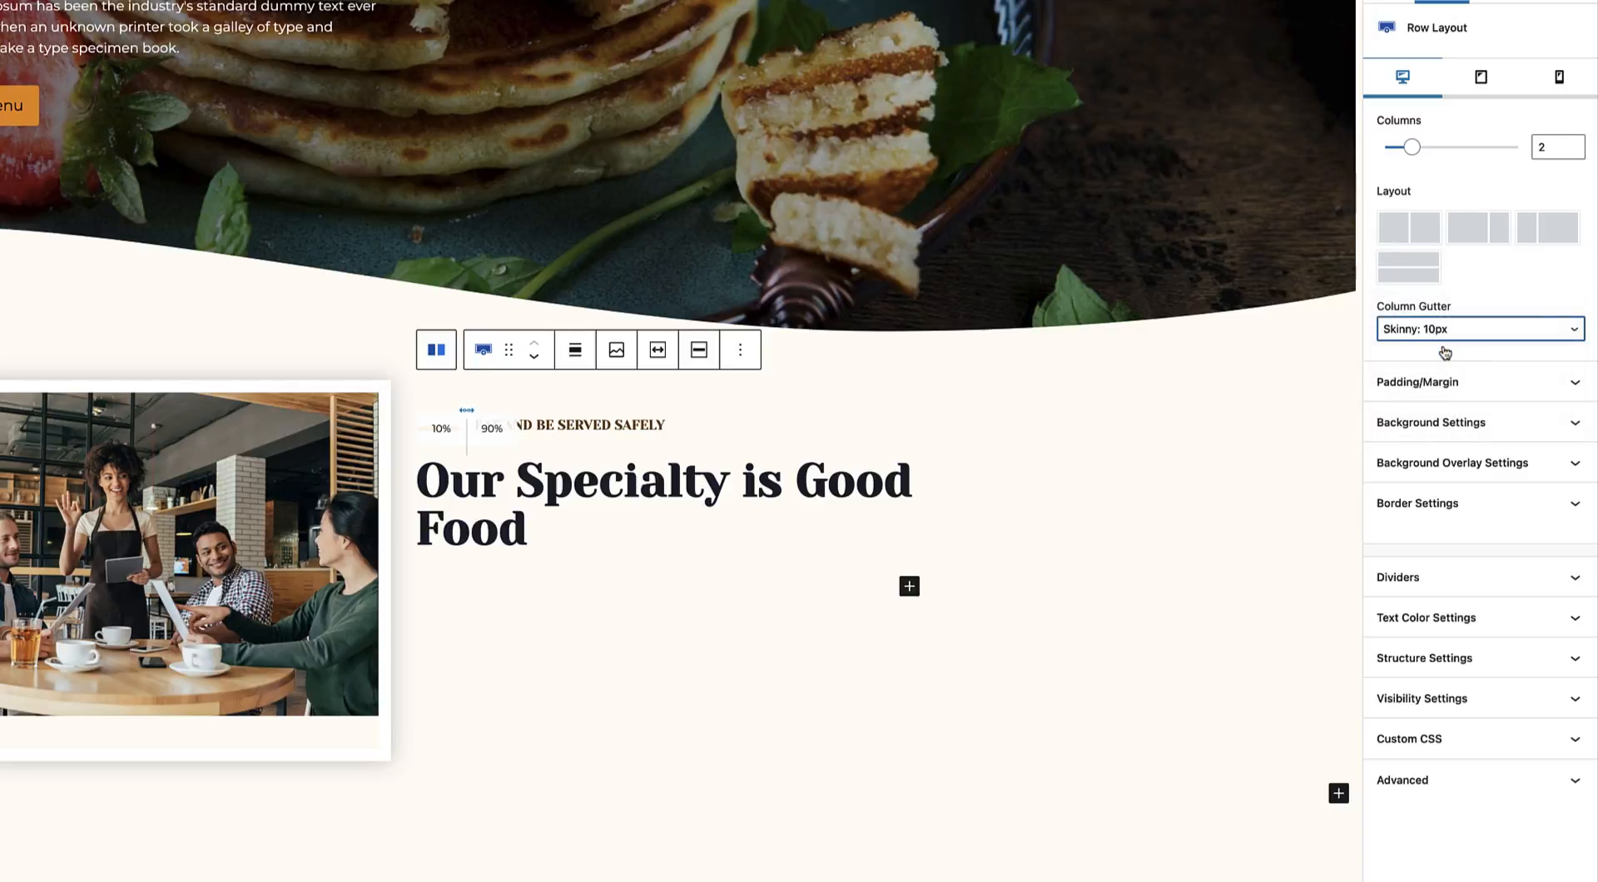
Update the page and check the spacing between the divider and small heading on the live site.
left_click(1461, 67)
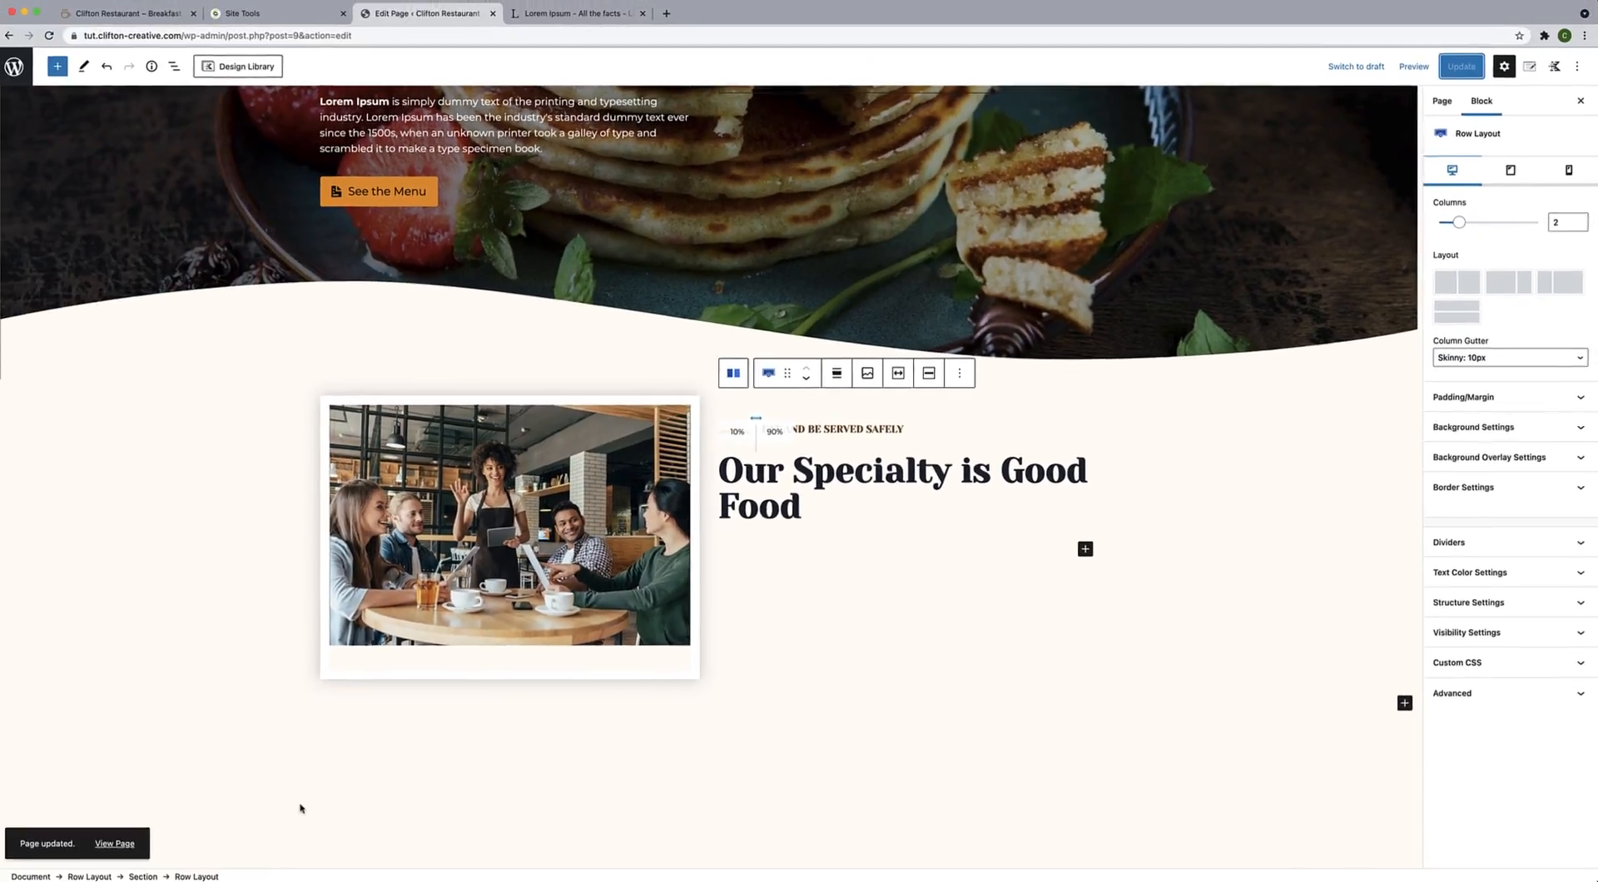
left_click(114, 844)
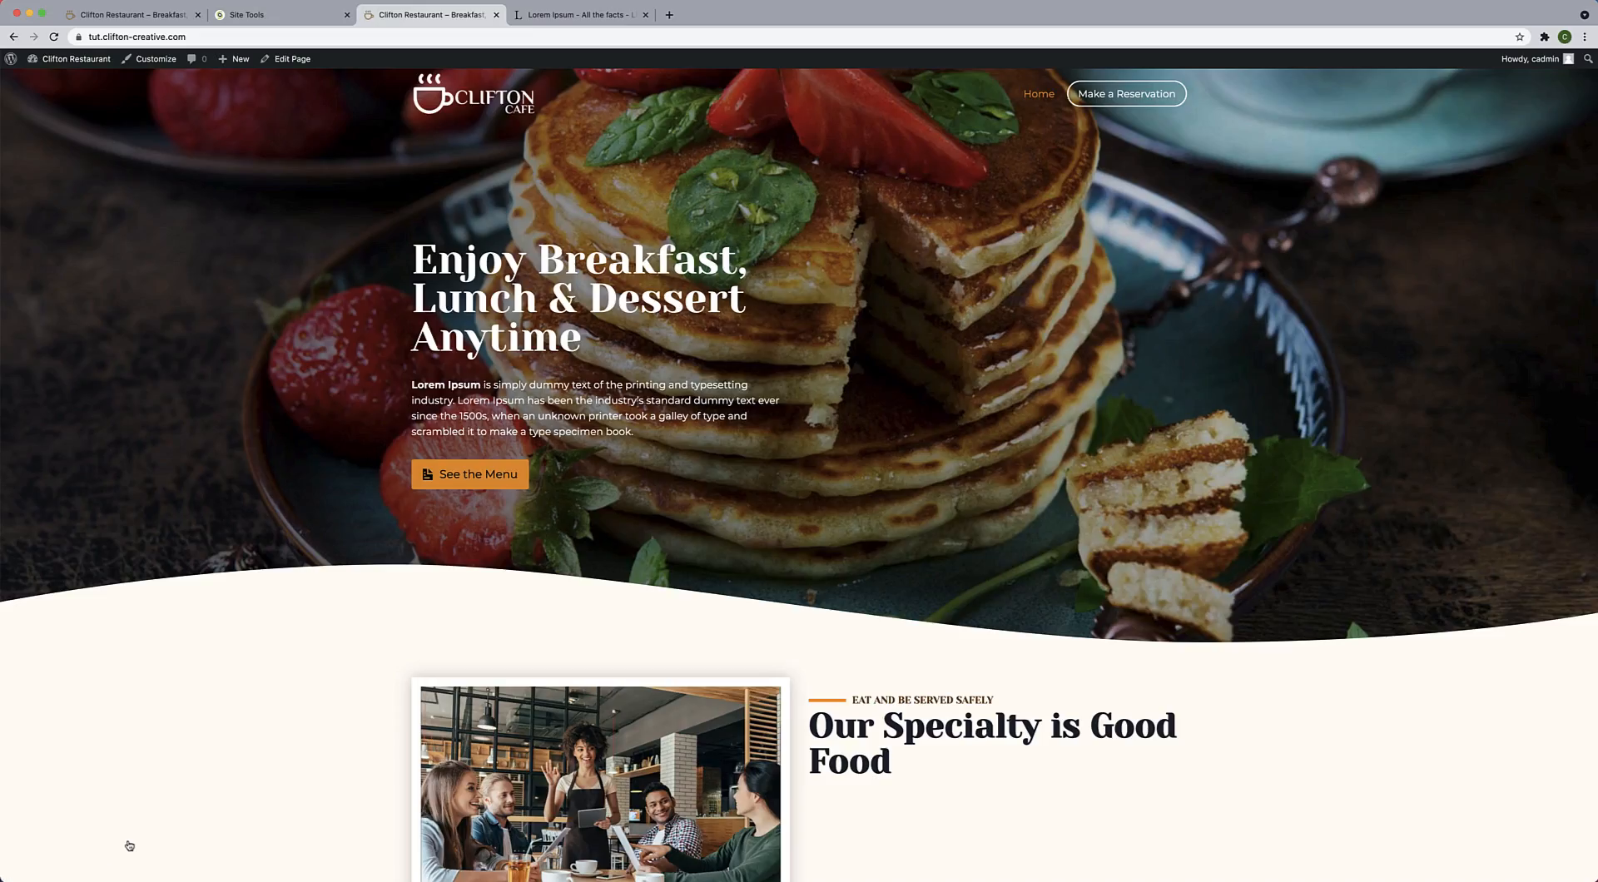
scroll(458, 602, "down", 3)
scroll(459, 601, "down", 2)
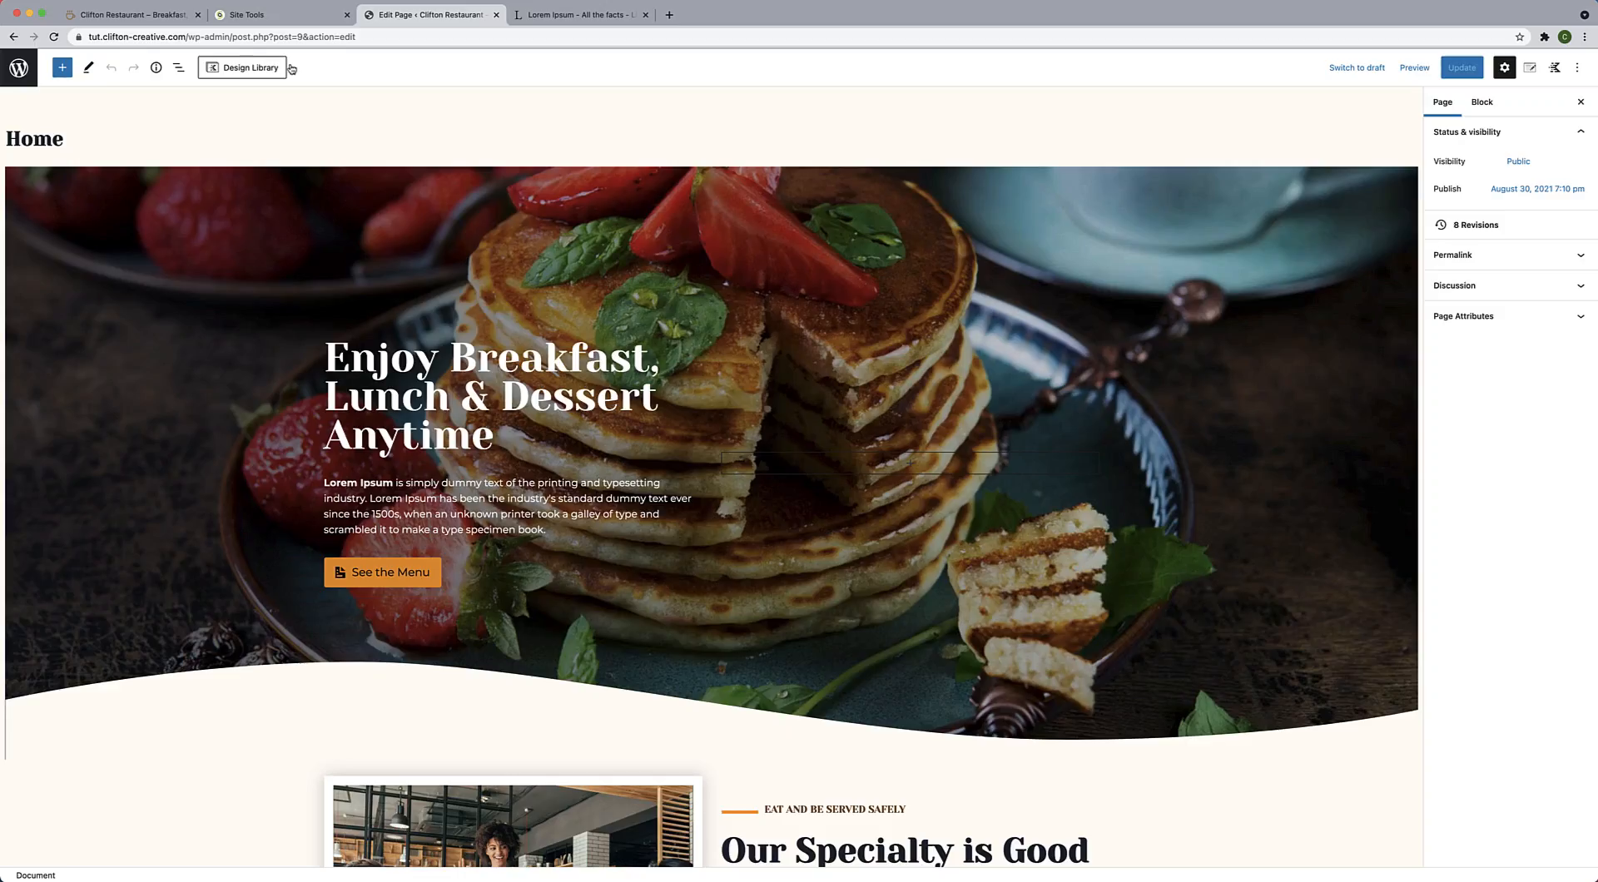
Set the left padding of the section containing the headings beside the framed photo to 40 px.
scroll(595, 528, "down", 5)
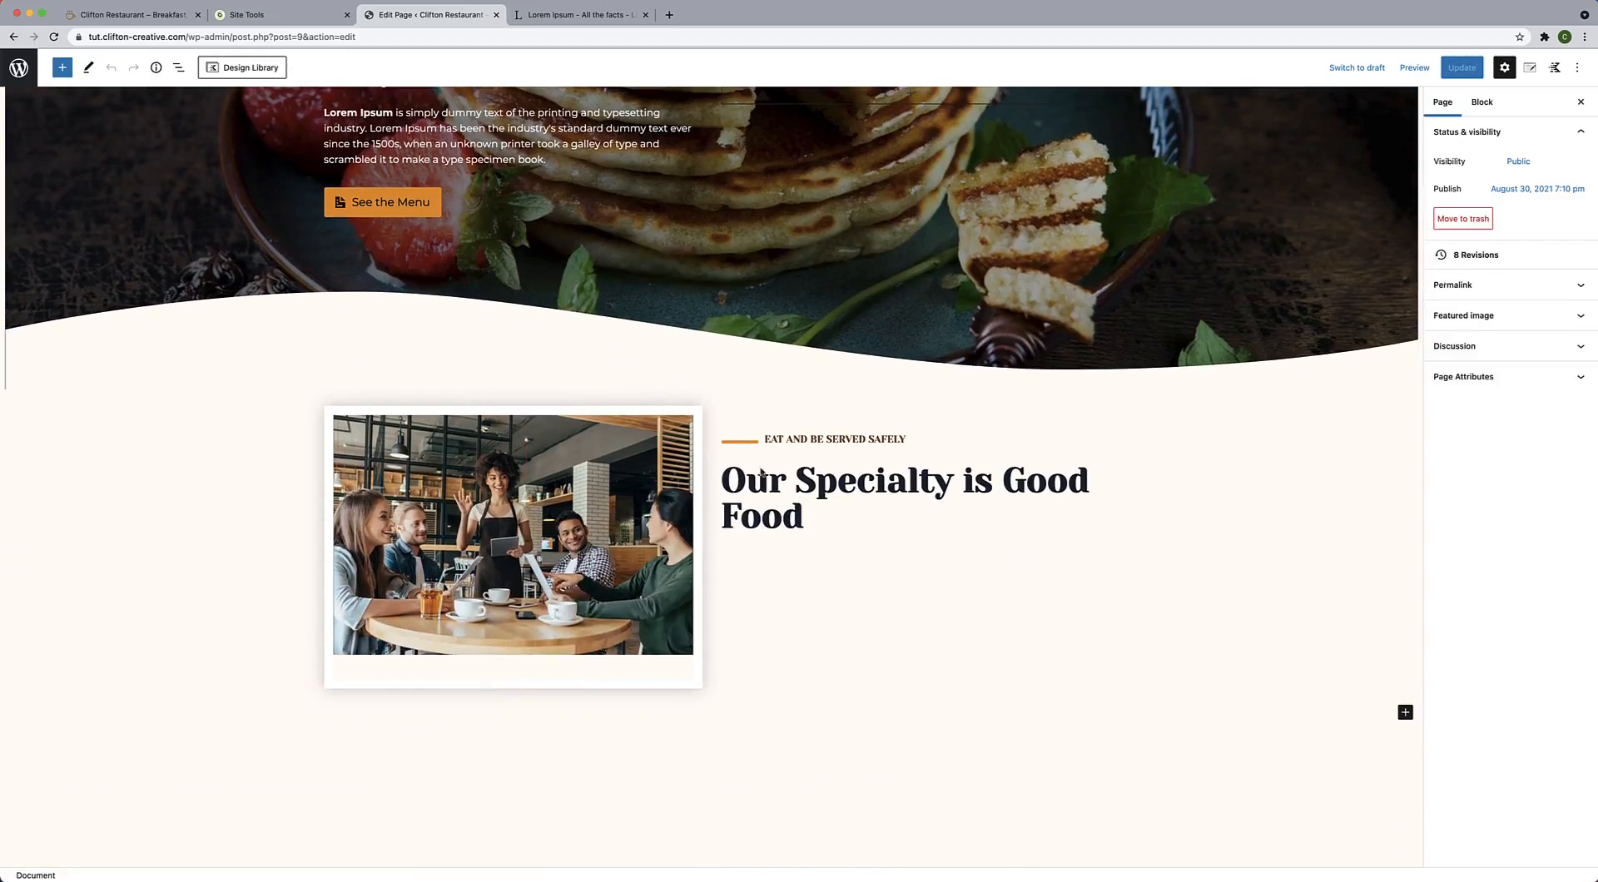
left_click(908, 550)
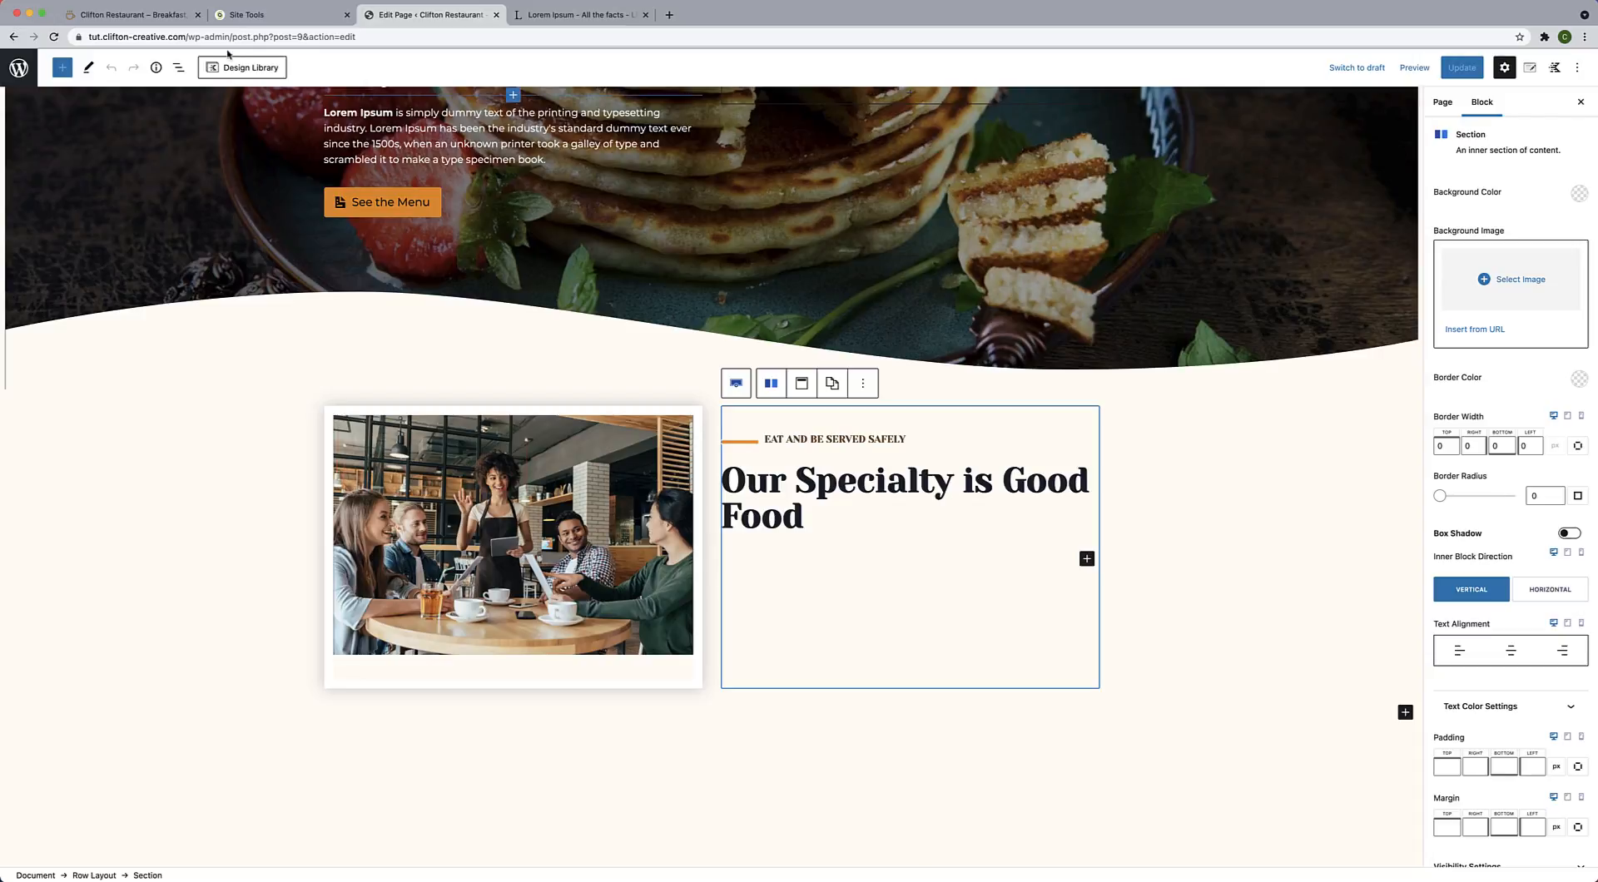
left_click(180, 68)
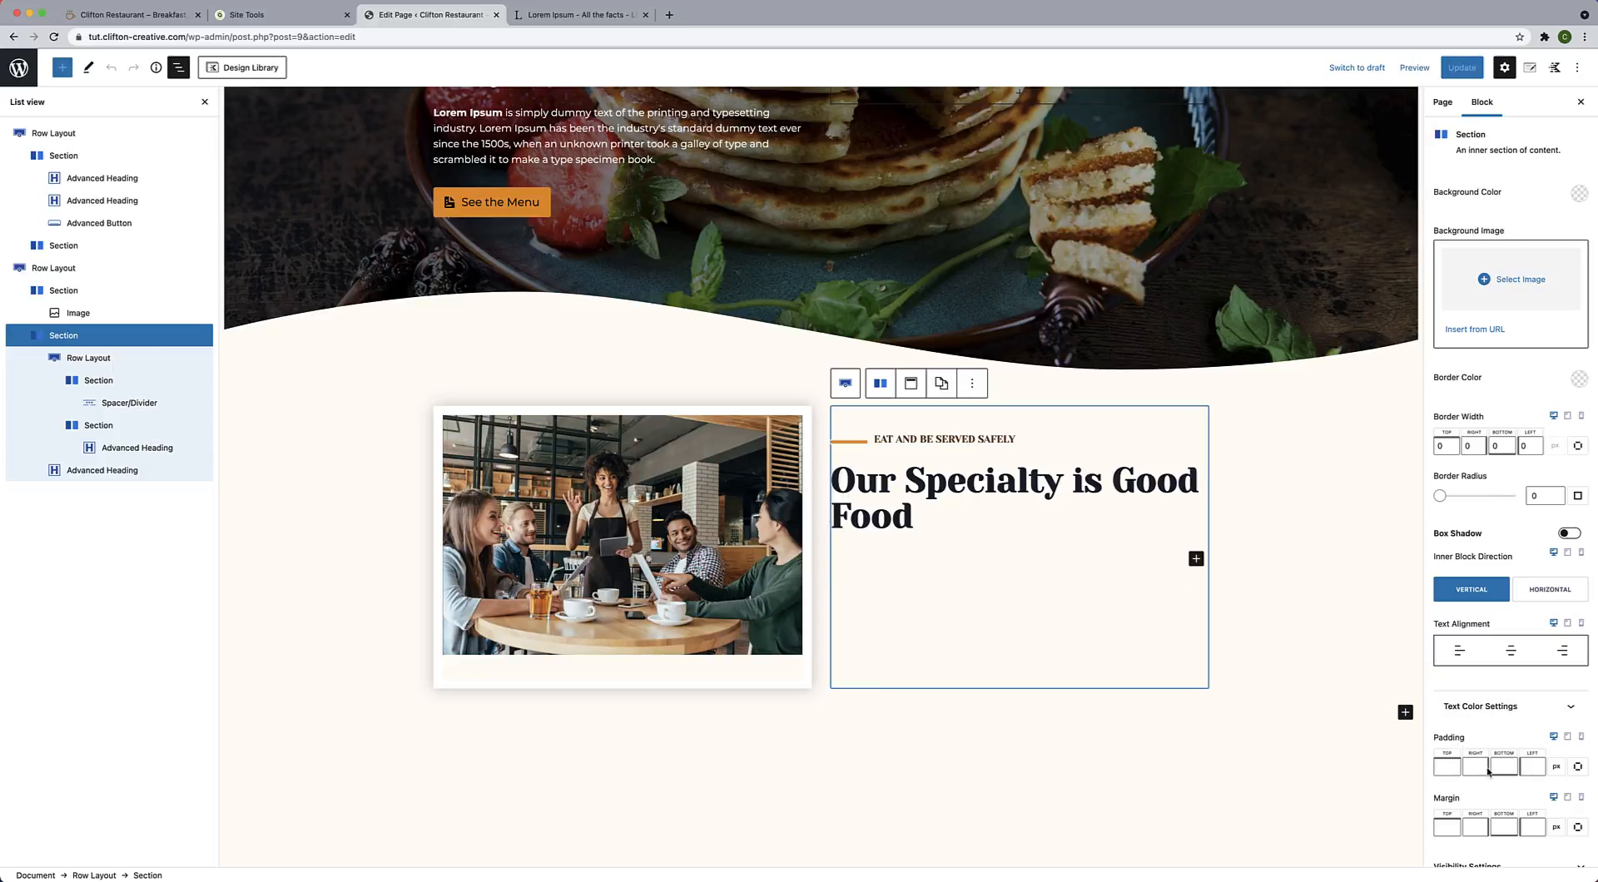
scroll(1488, 773, "down", 1)
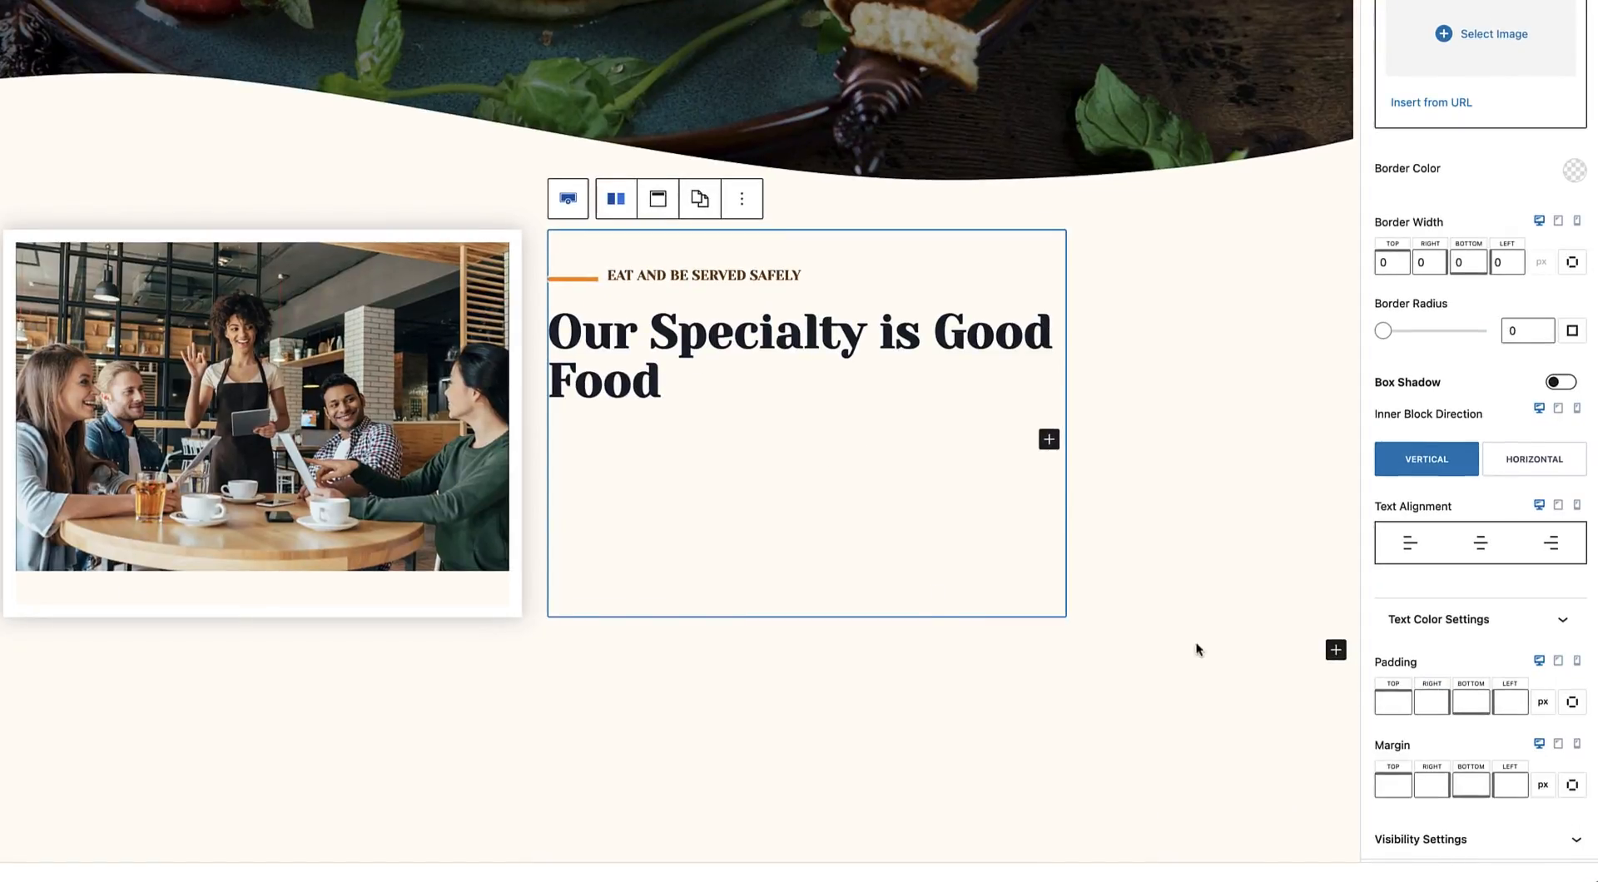
scroll(1437, 718, "down", 2)
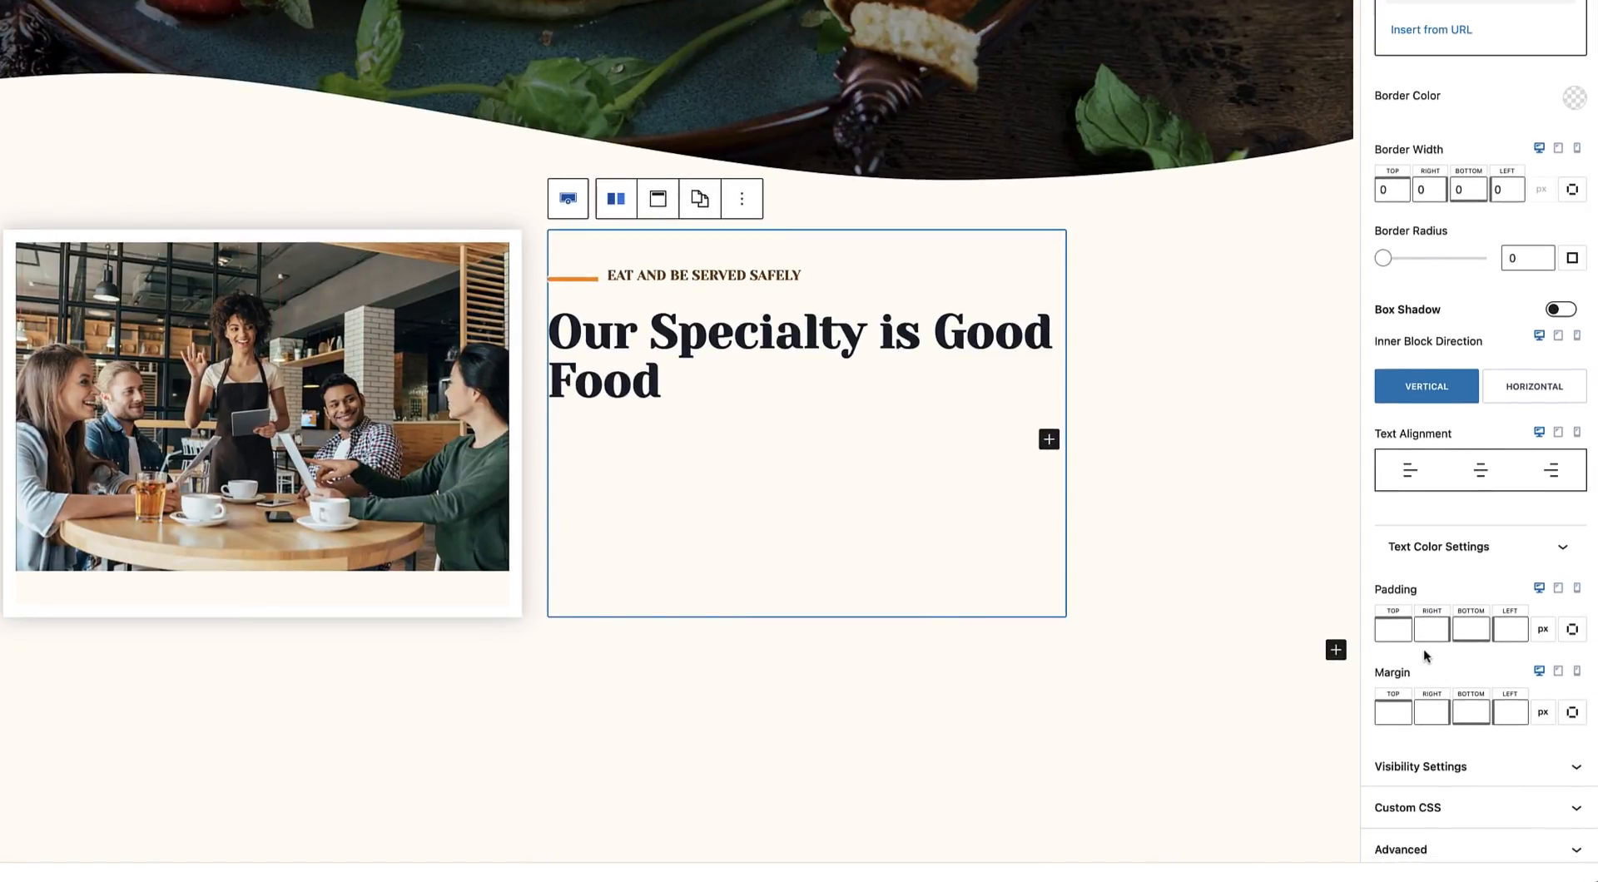
left_click(1512, 630)
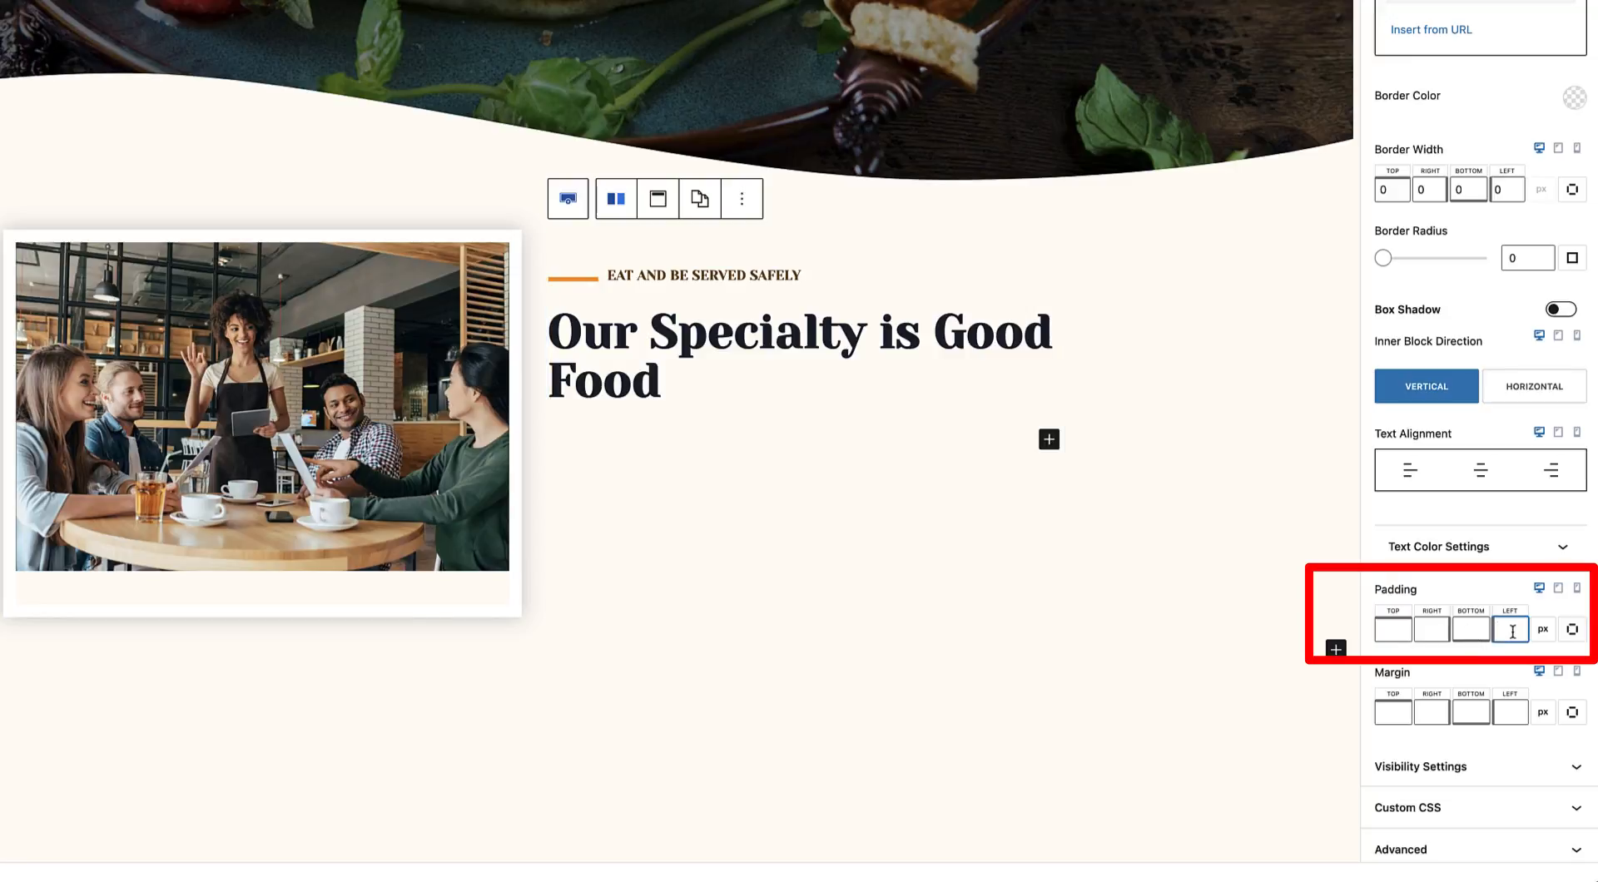
type("40")
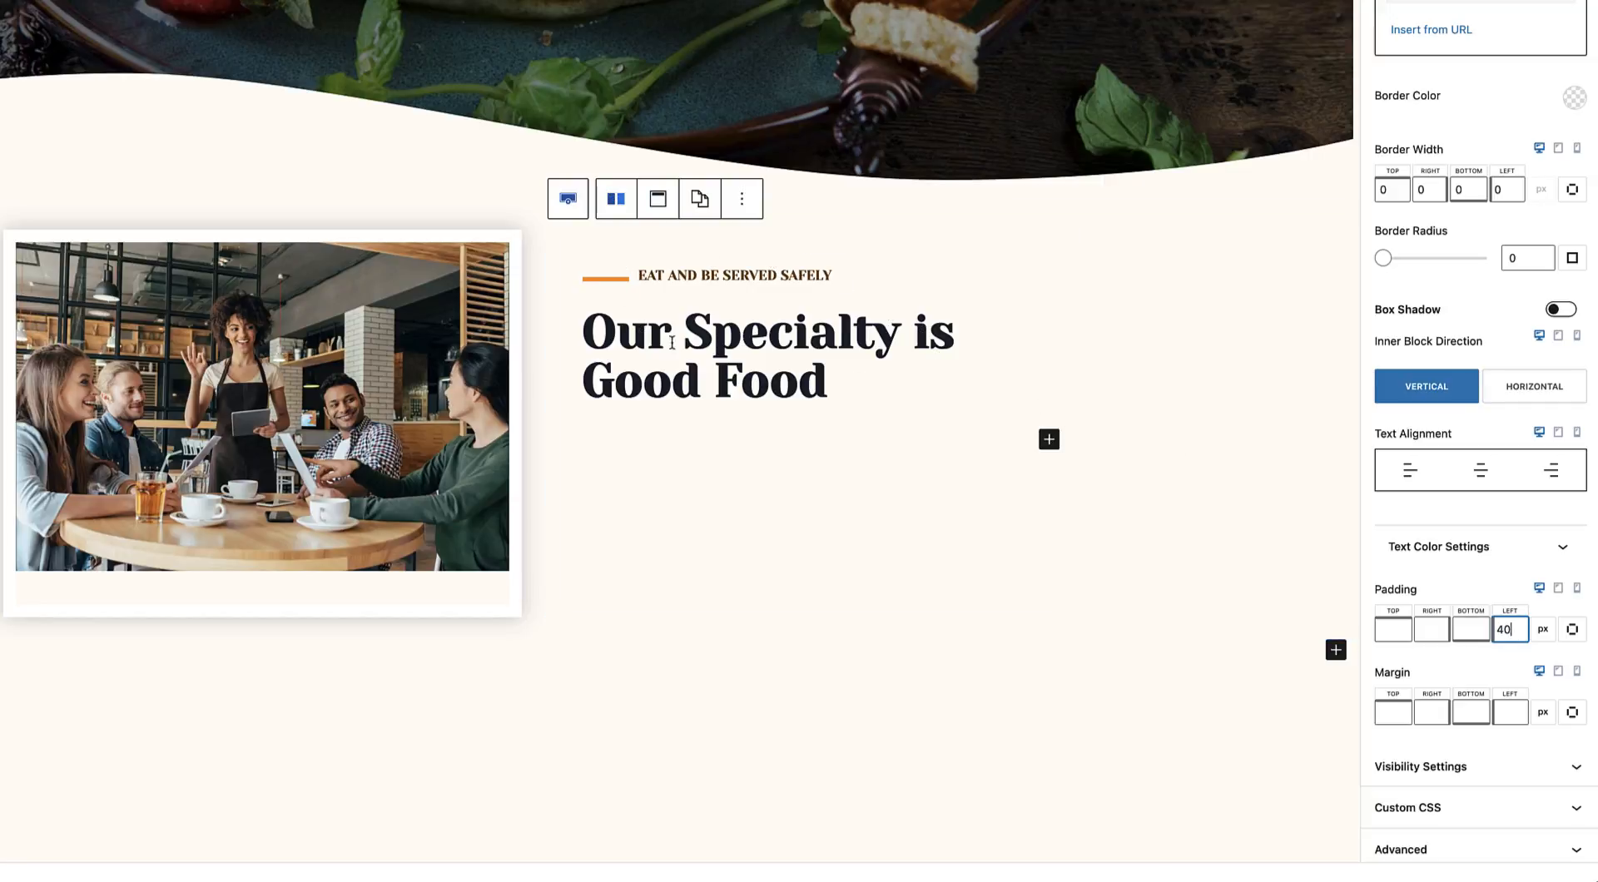
Set the line height of the "Our Specialty is Good Food" heading to 58 px.
left_click(666, 387)
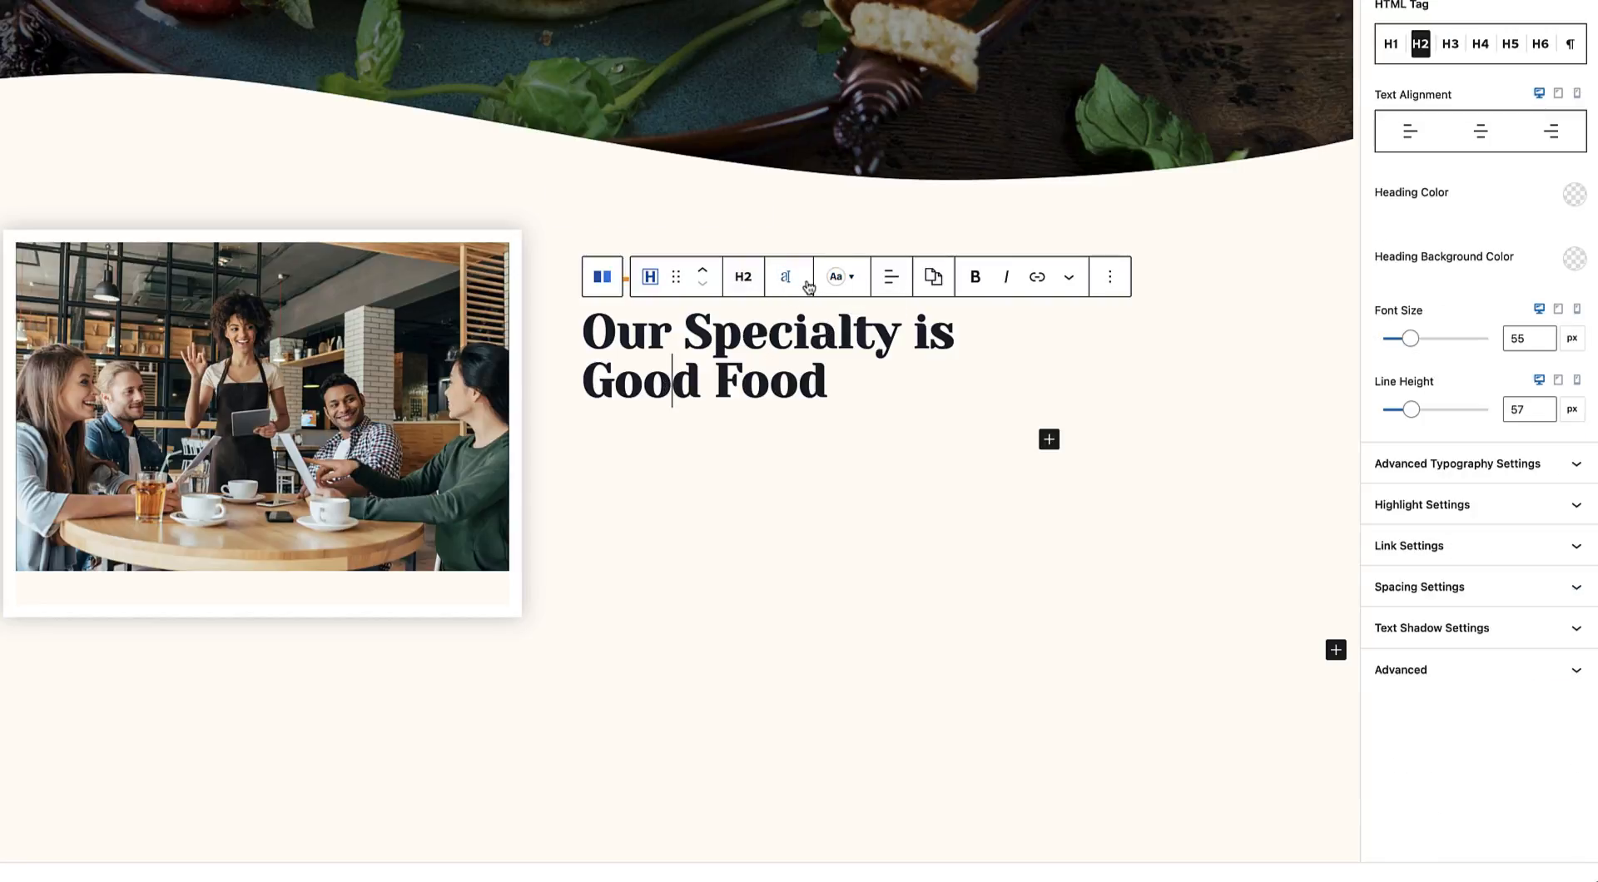
left_click(797, 285)
left_click(820, 224)
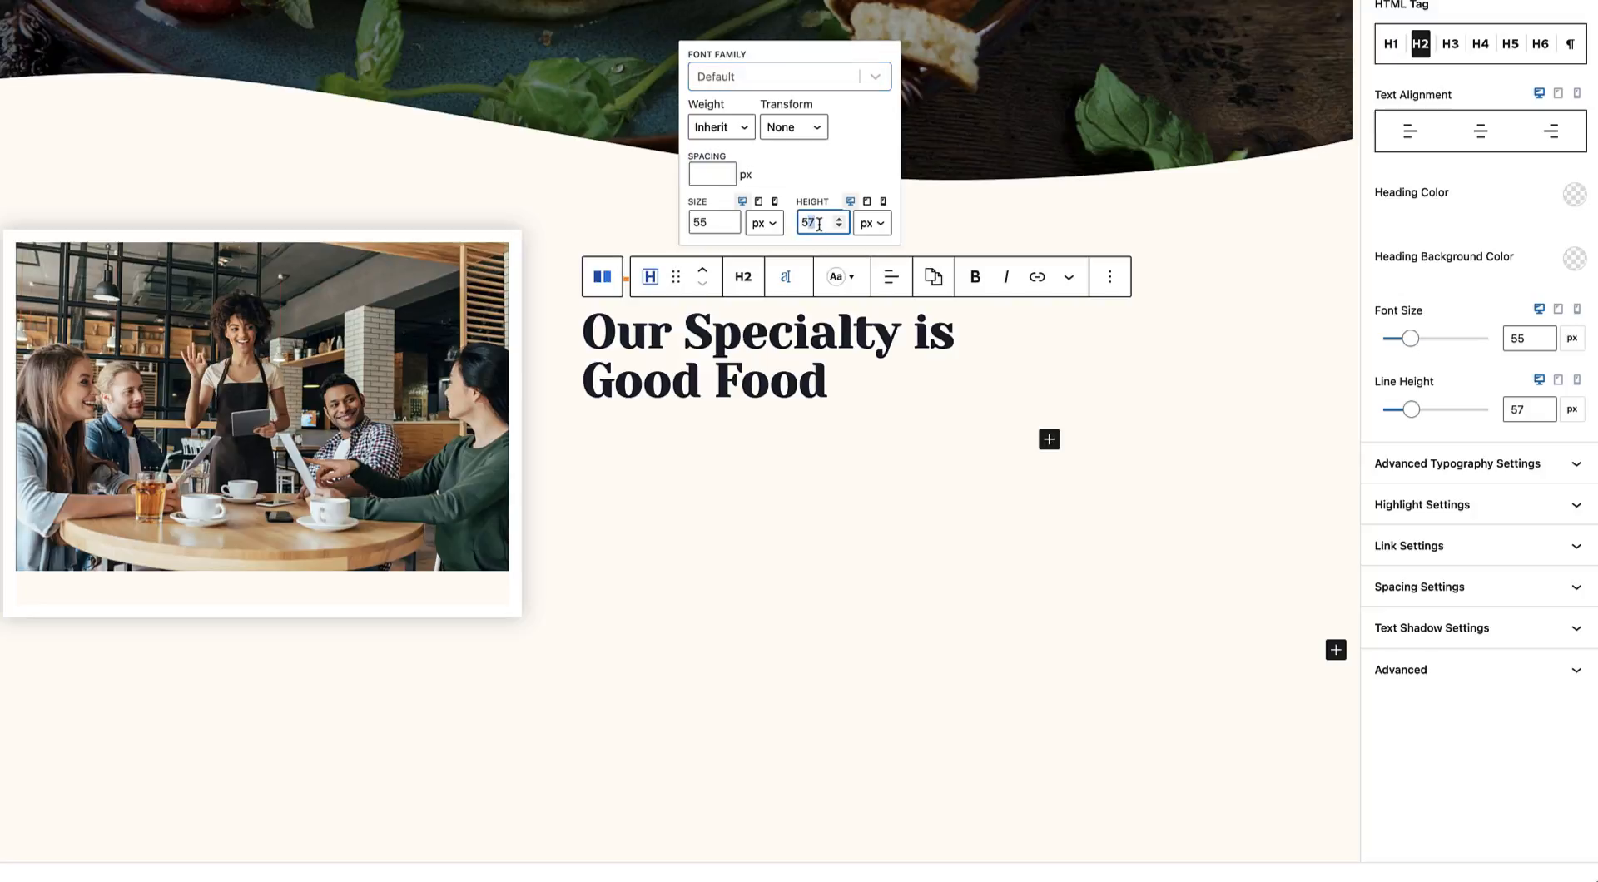
type("58")
key("BackSpace")
key("BackSpace")
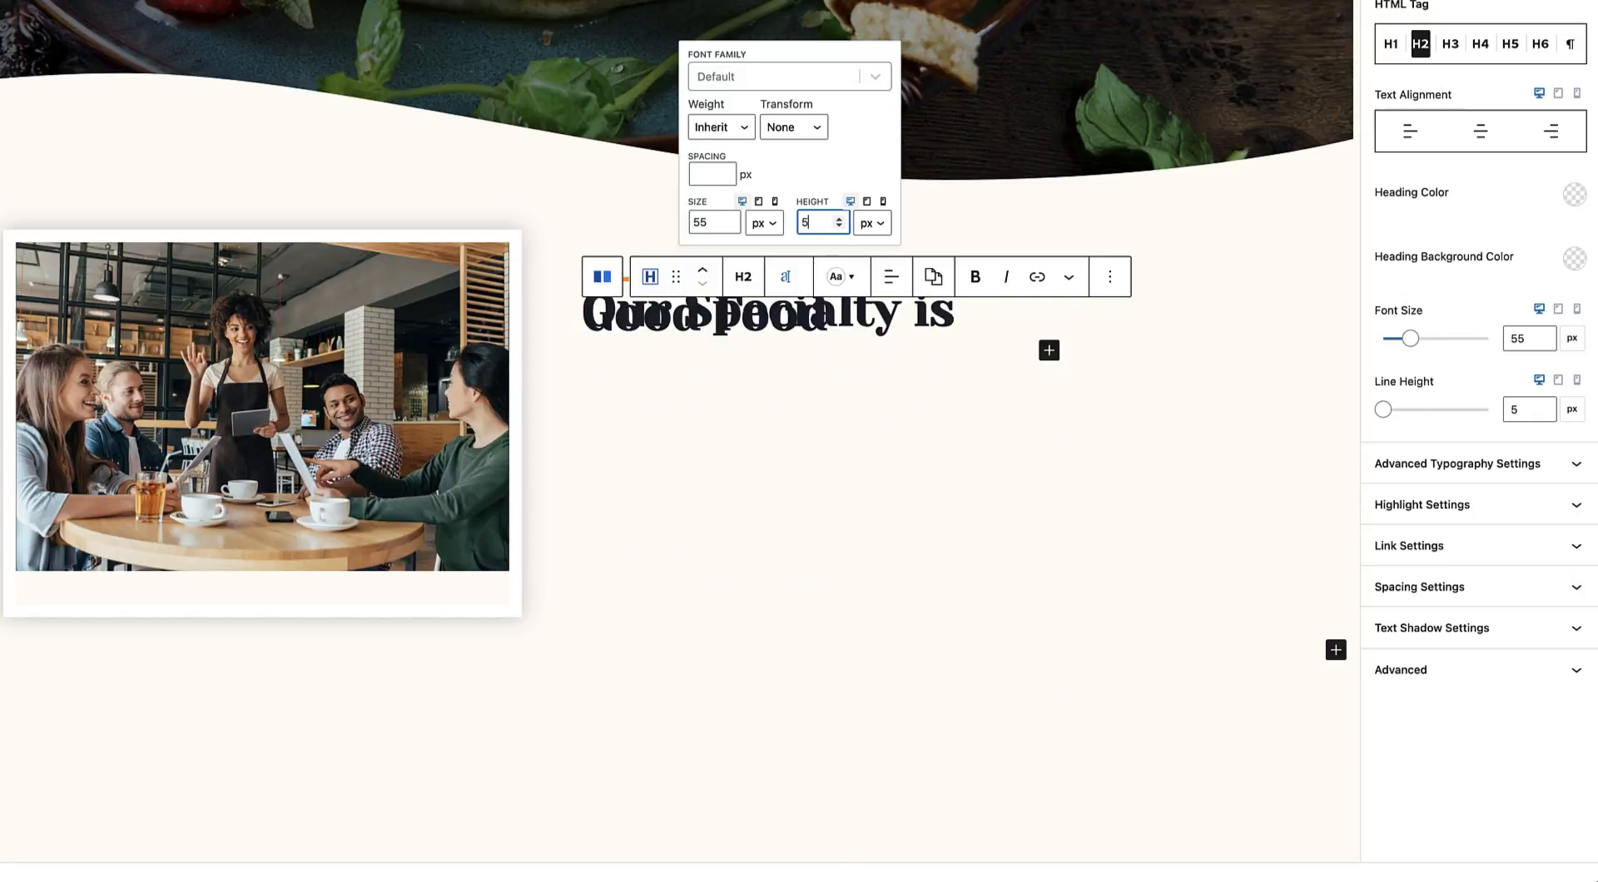
type("8")
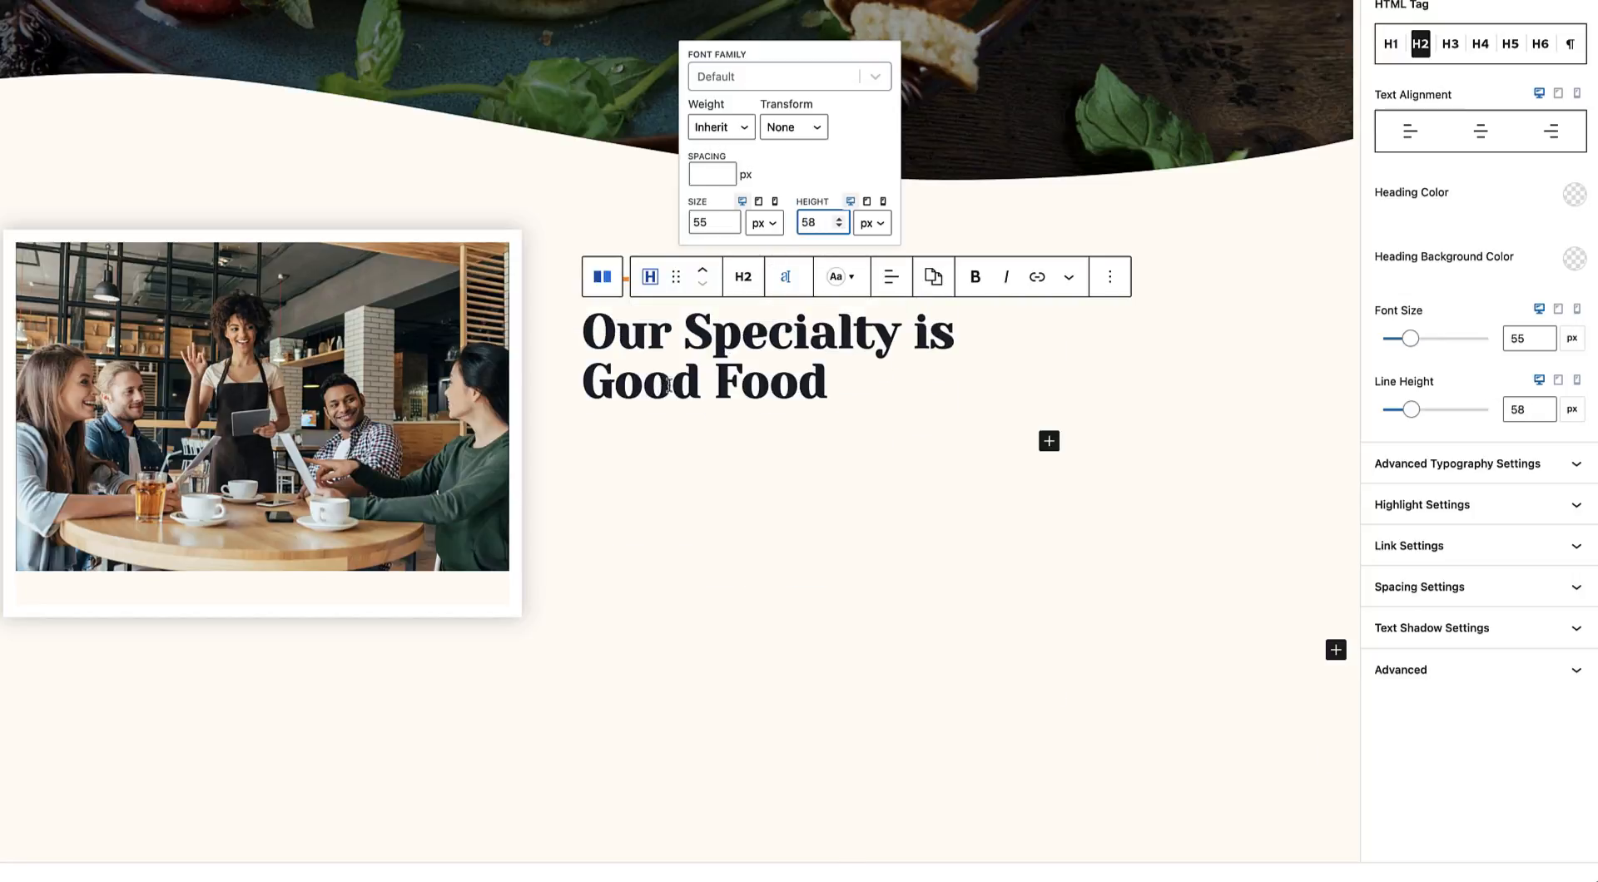
Add an Advanced Heading below "Our Specialty is Good Food", format it as a paragraph and insert the Lorem Ipsum text ending "type specimen book.".
left_click(801, 596)
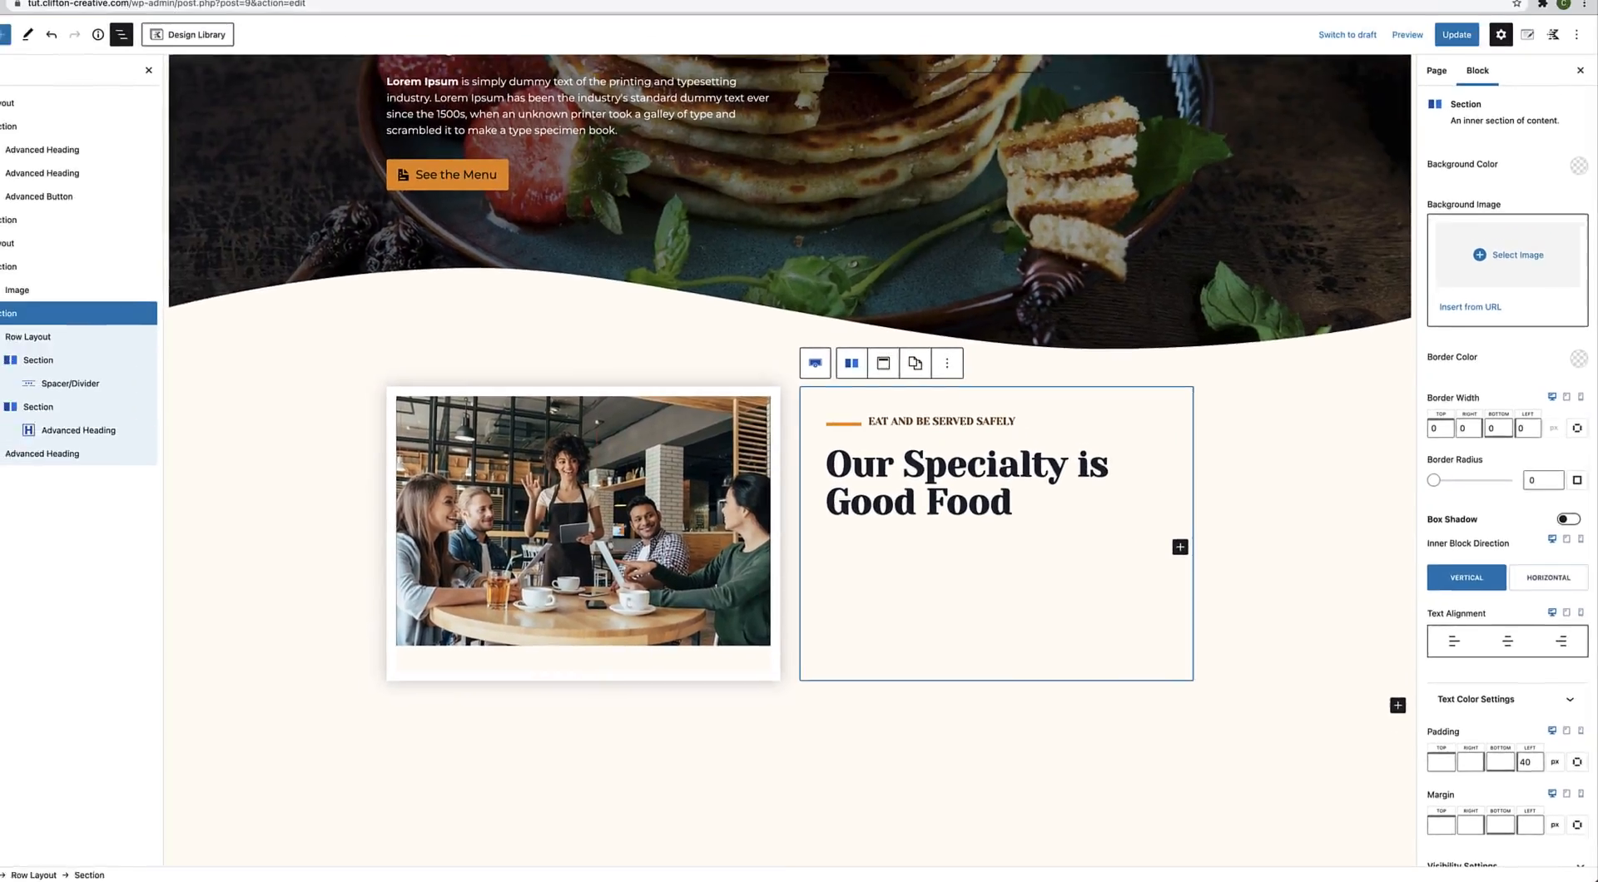
left_click(554, 15)
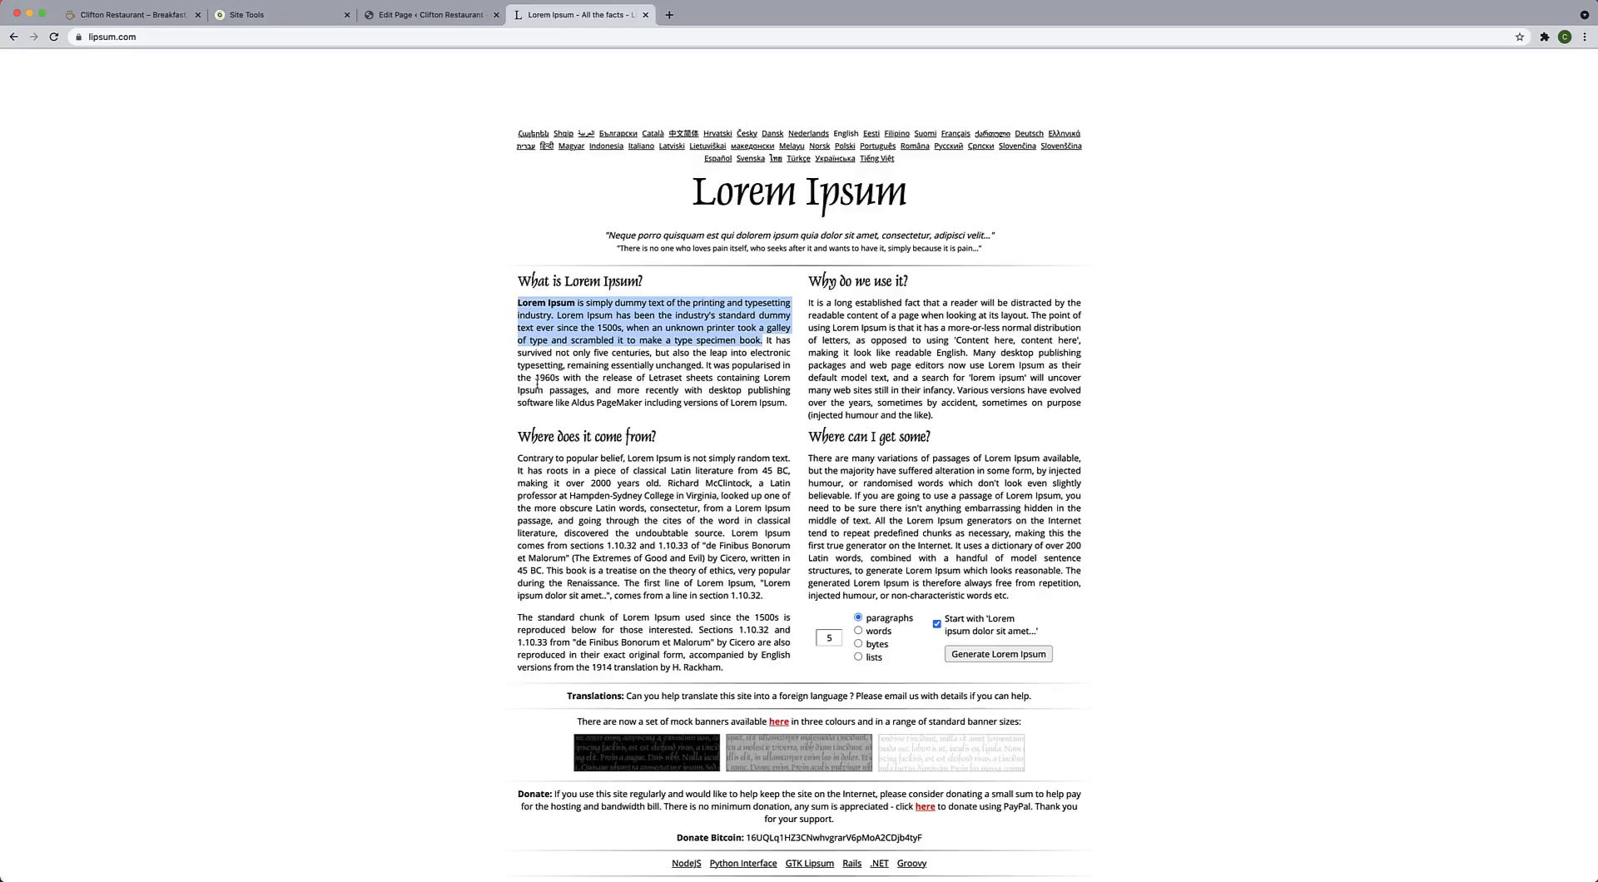
left_click(400, 15)
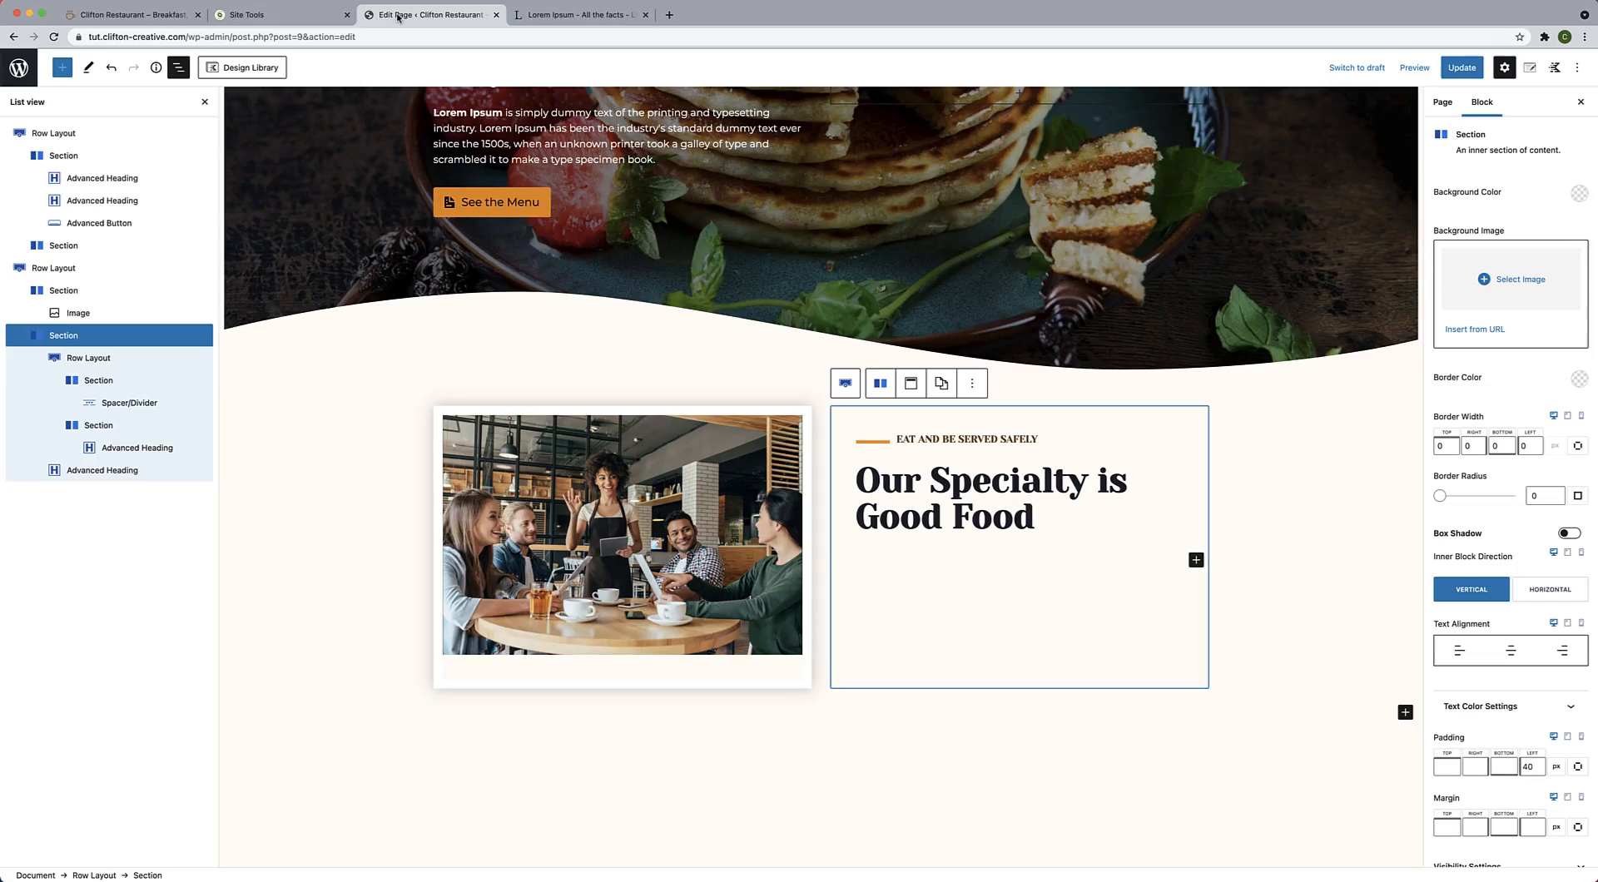
left_click(1197, 561)
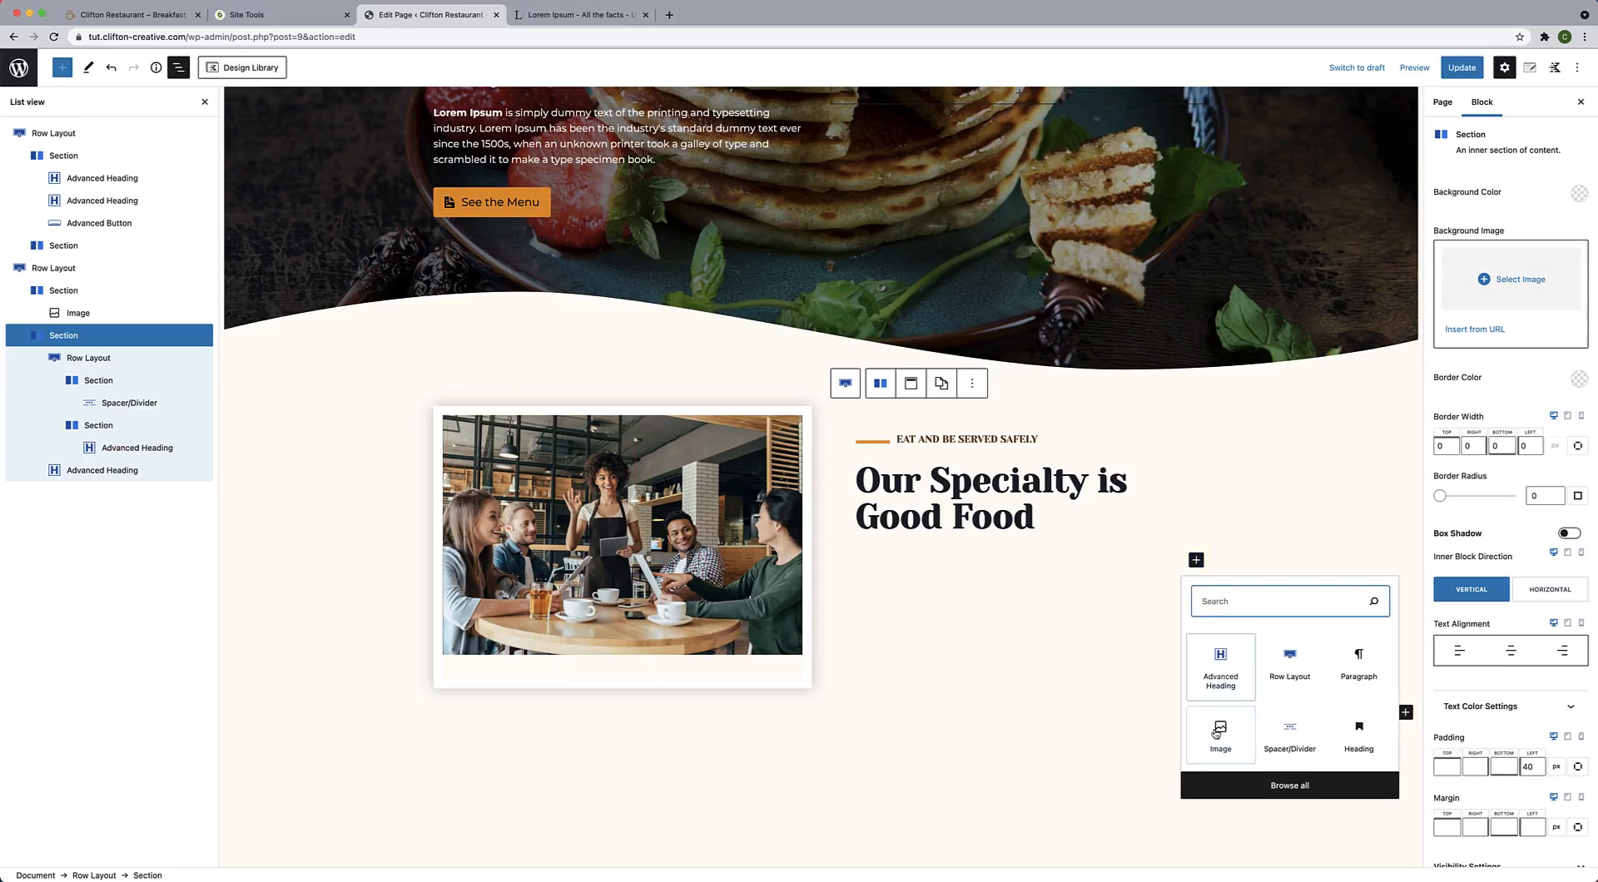
left_click(1221, 668)
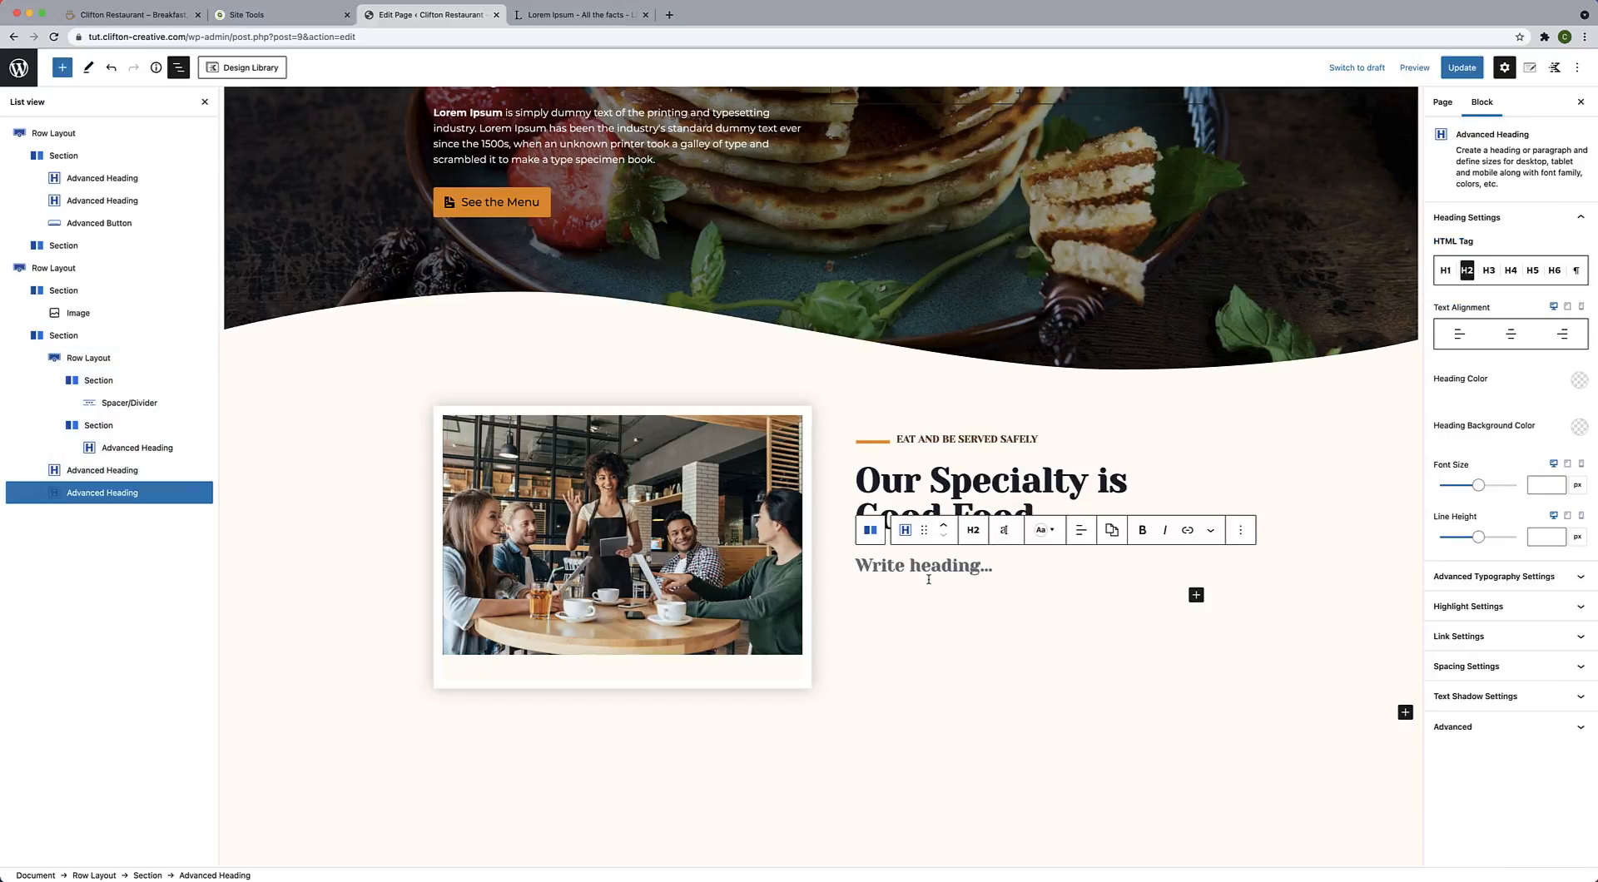
left_click(977, 536)
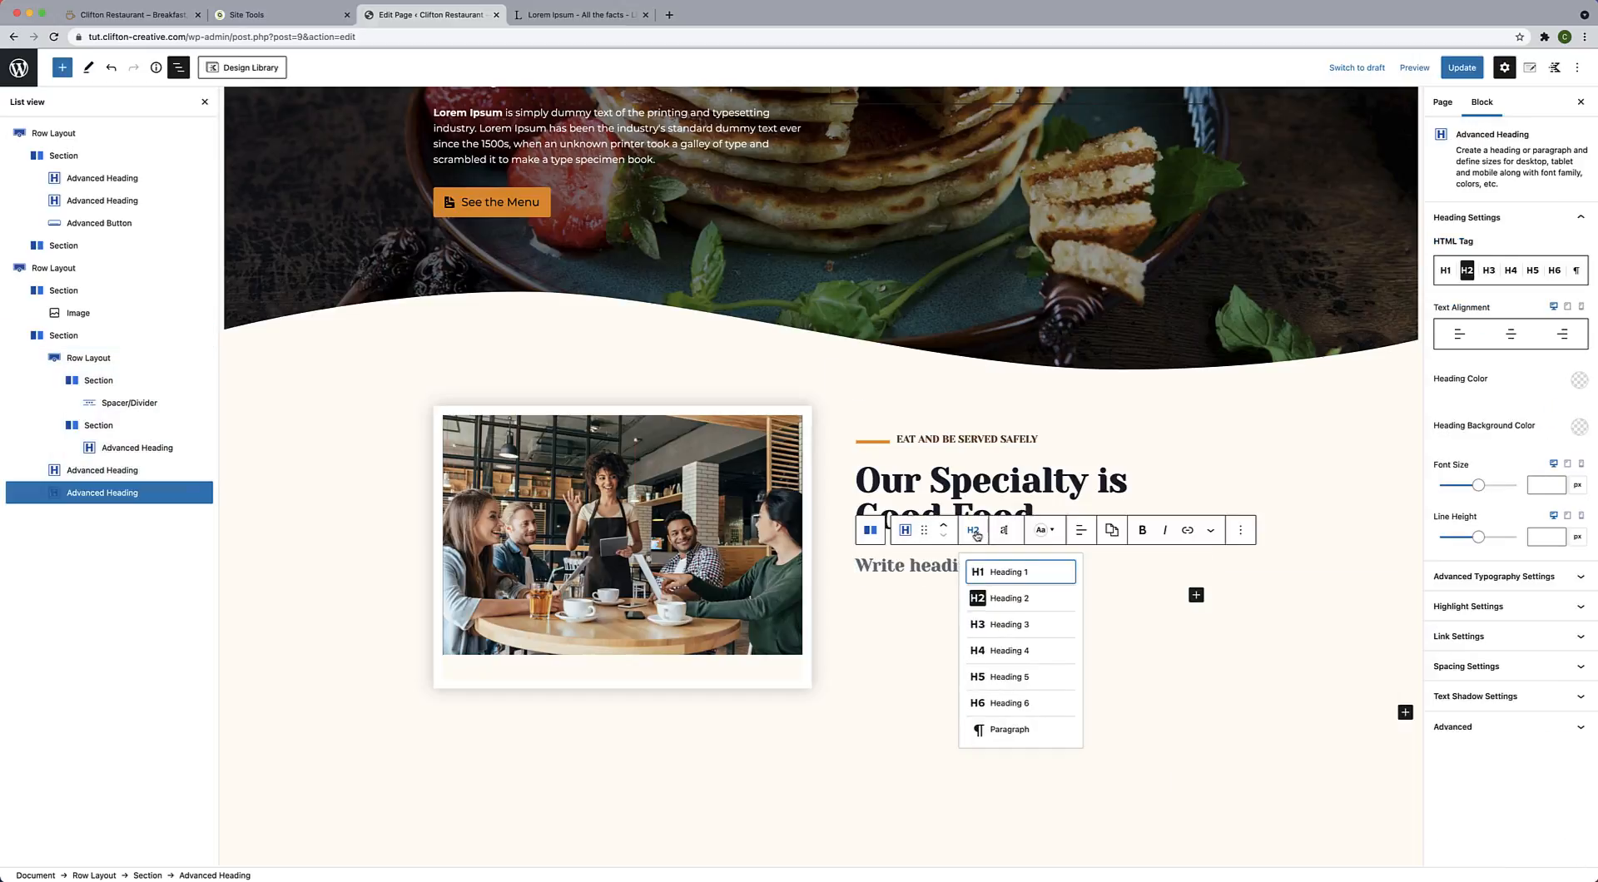
left_click(1000, 727)
left_click(889, 555)
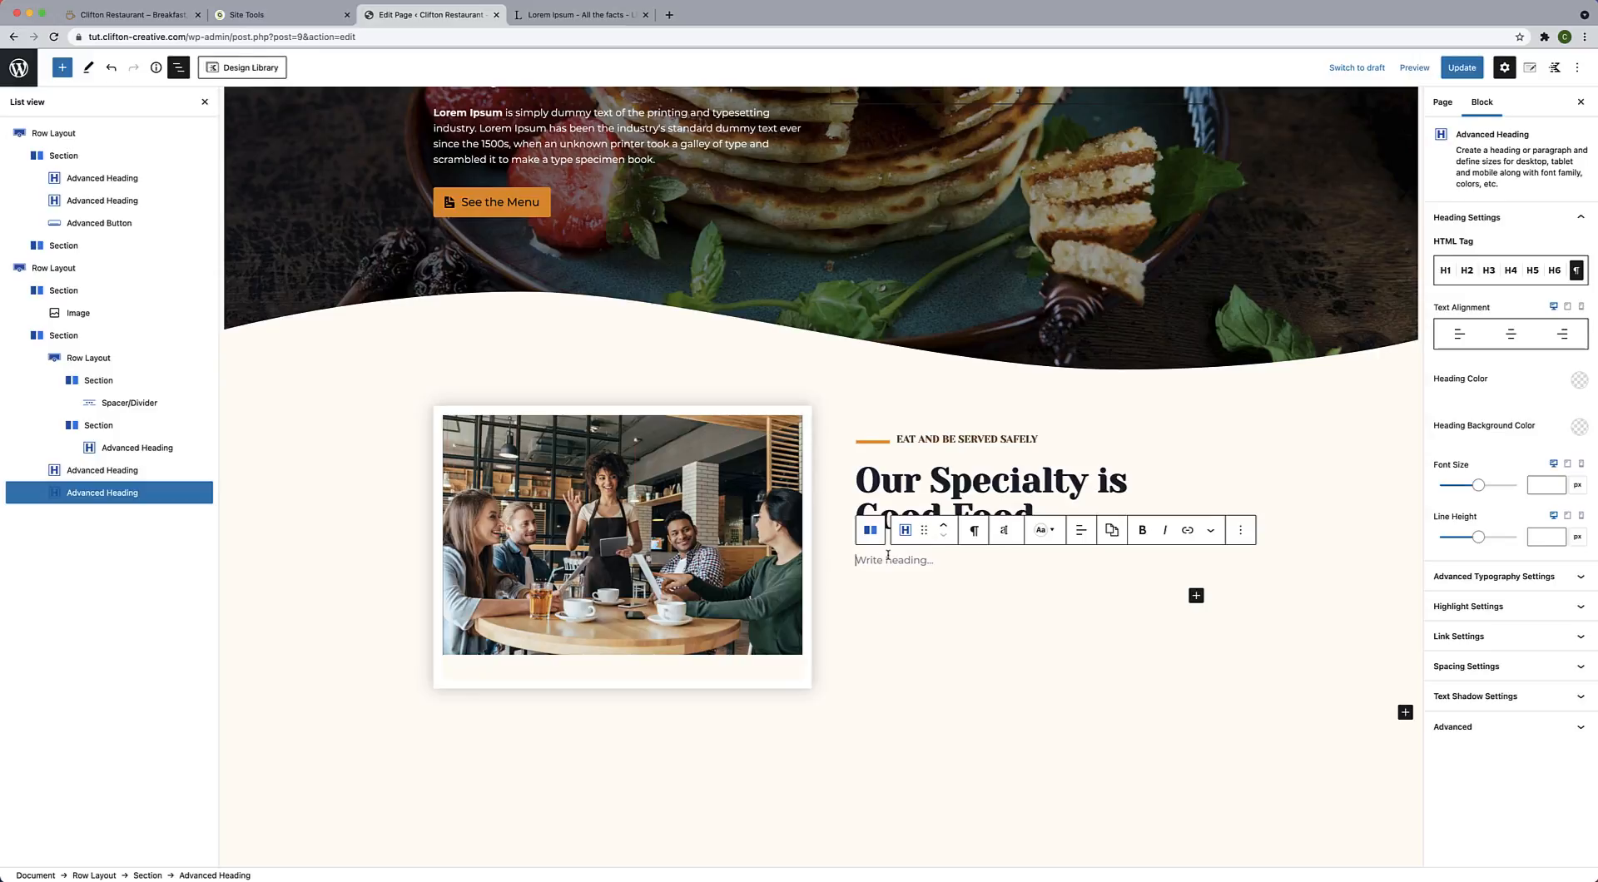
type("Lorem Ipsum is simply dummy text of the printing and typesetting industry. Lorem Ipsum has been the industry's standard dummy text ever since the 1500s, when an unknown printer took a galley of type and scrambled it to make a type specimen book.")
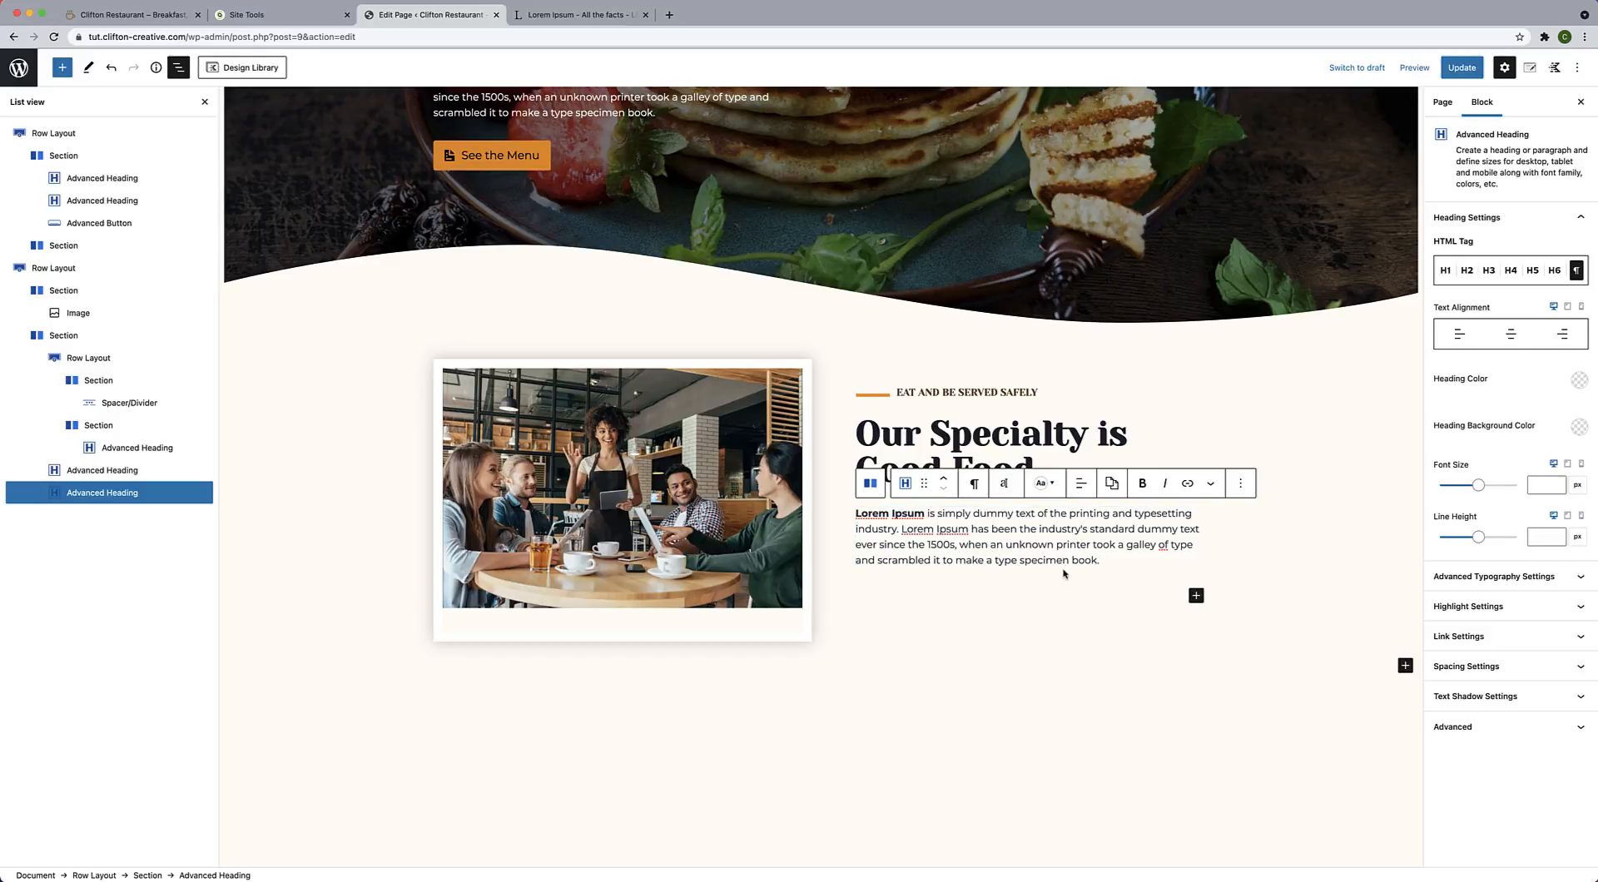
Update the page, review the new paragraph on the live site and reopen the page for editing.
left_click(1466, 69)
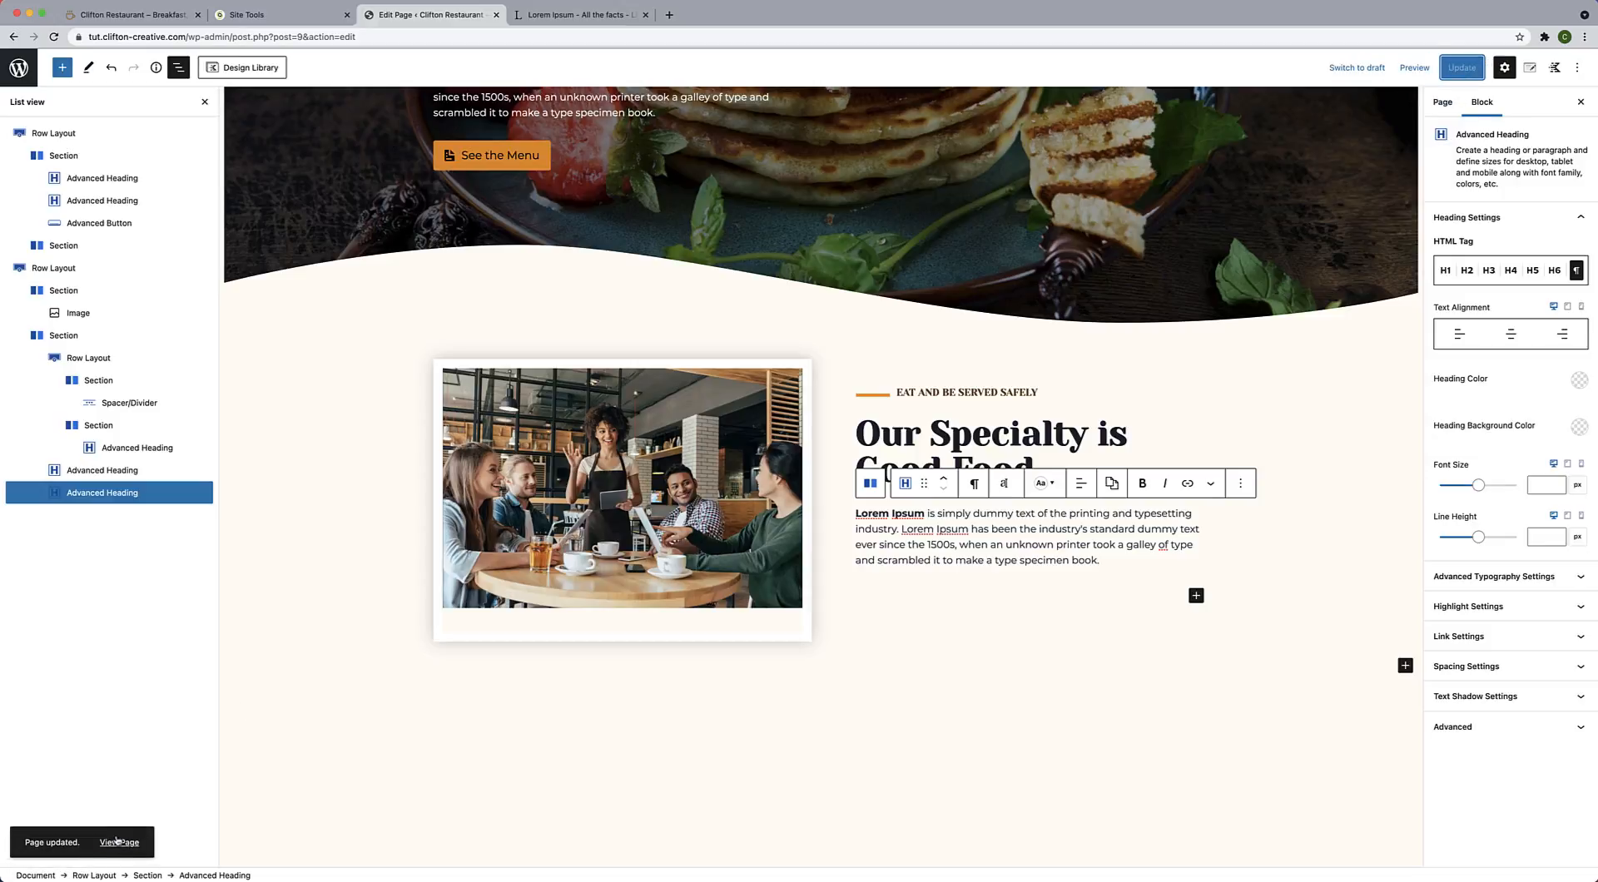
left_click(116, 841)
scroll(293, 641, "down", 2)
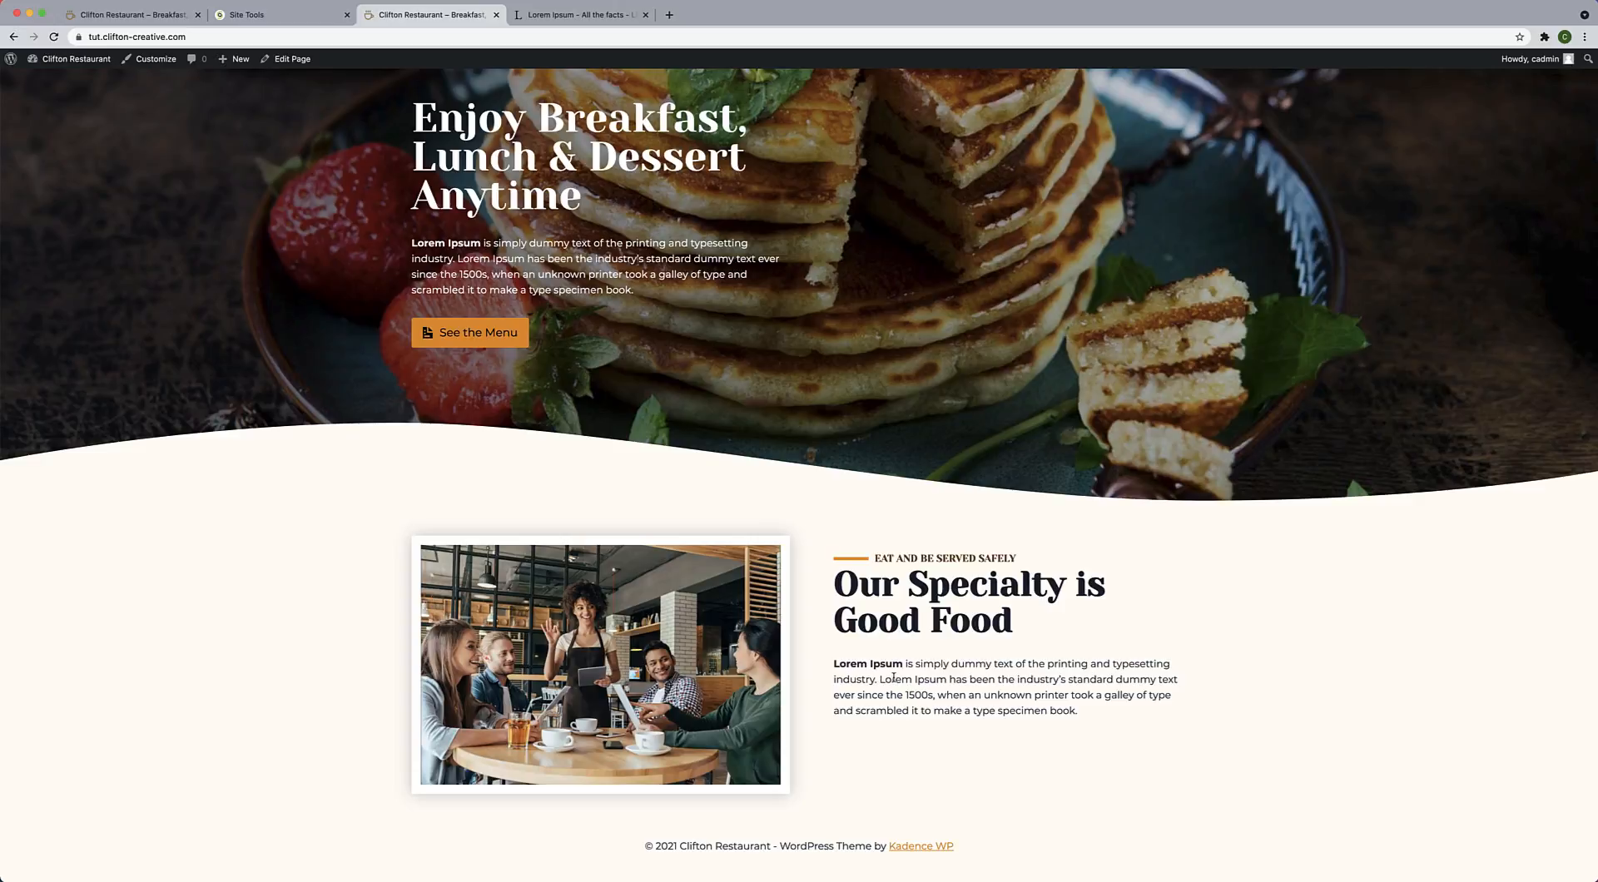
scroll(893, 679, "up", 4)
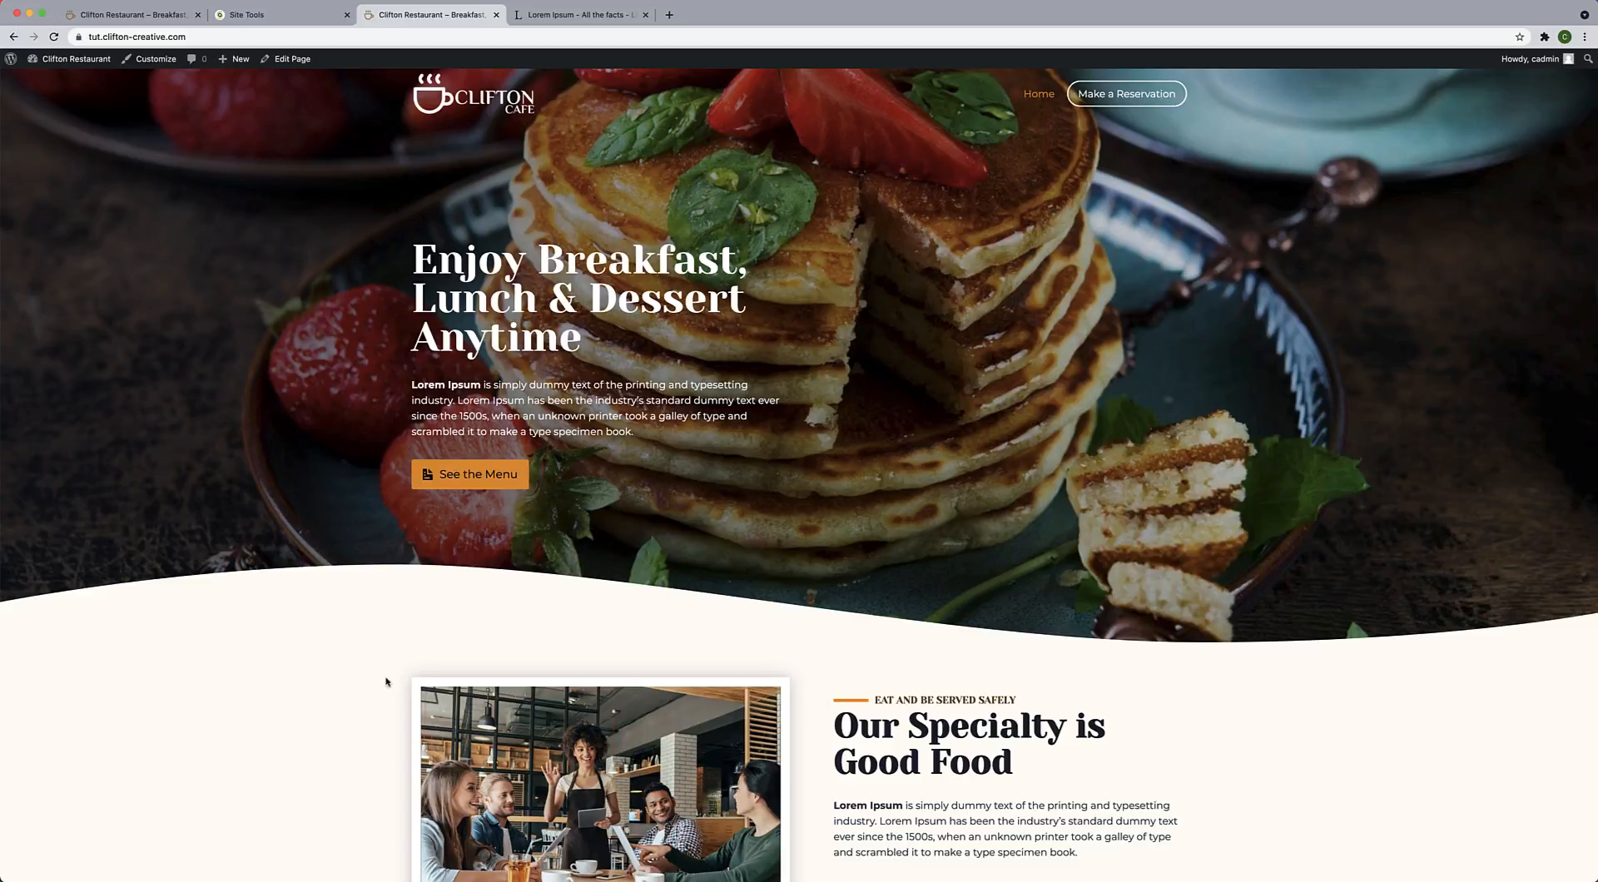
left_click(283, 59)
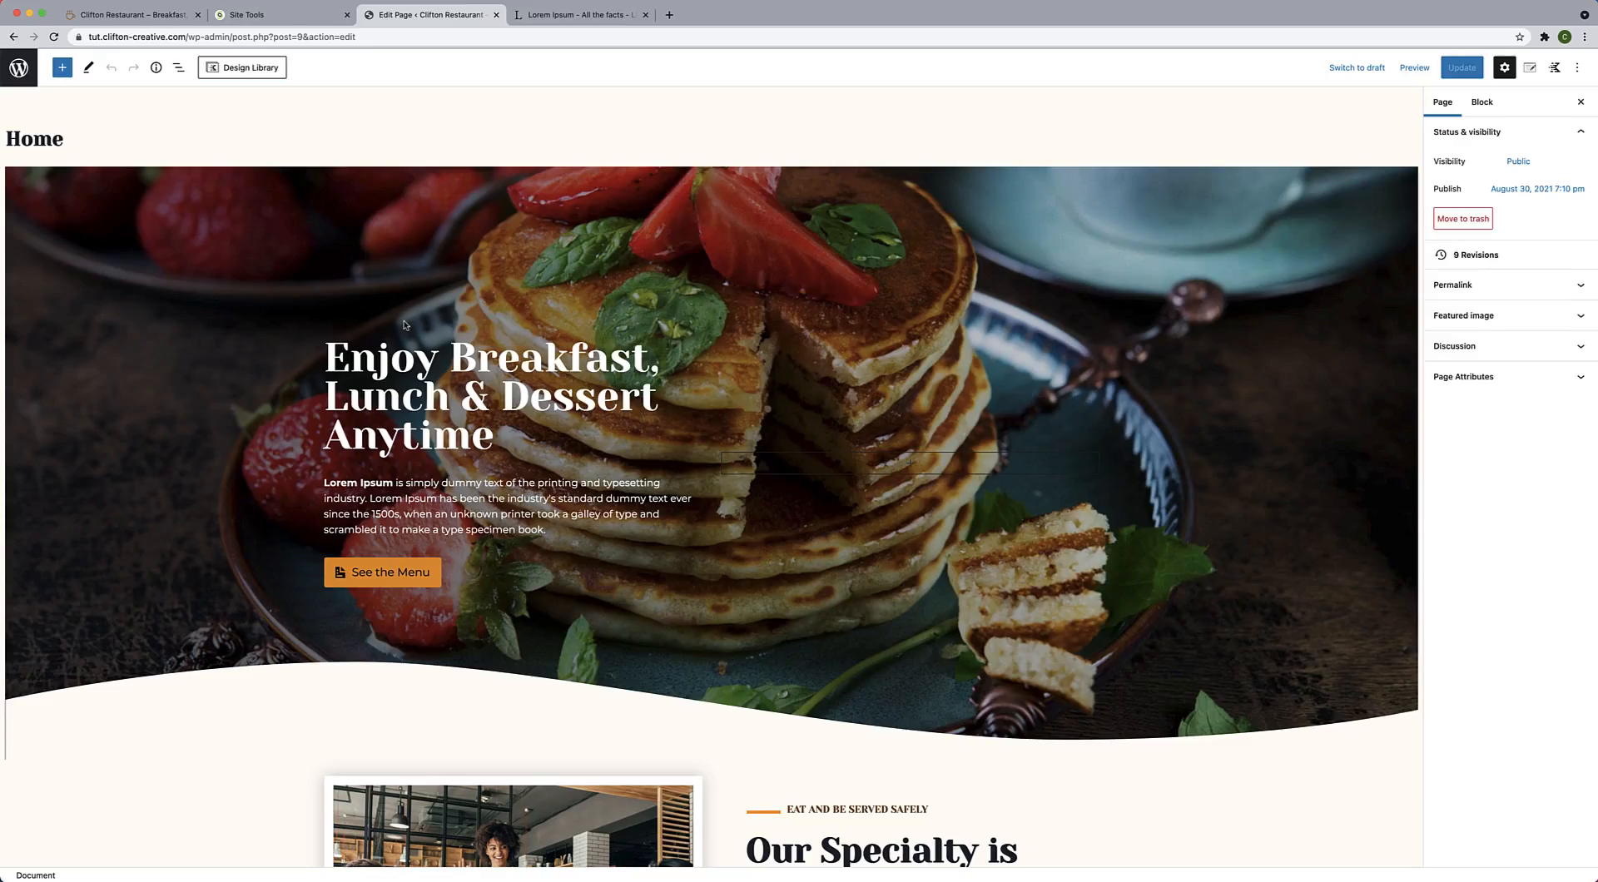
Set the top and bottom padding of the row holding the framed photo and headings to 120 px each.
scroll(406, 325, "down", 4)
scroll(405, 325, "down", 1)
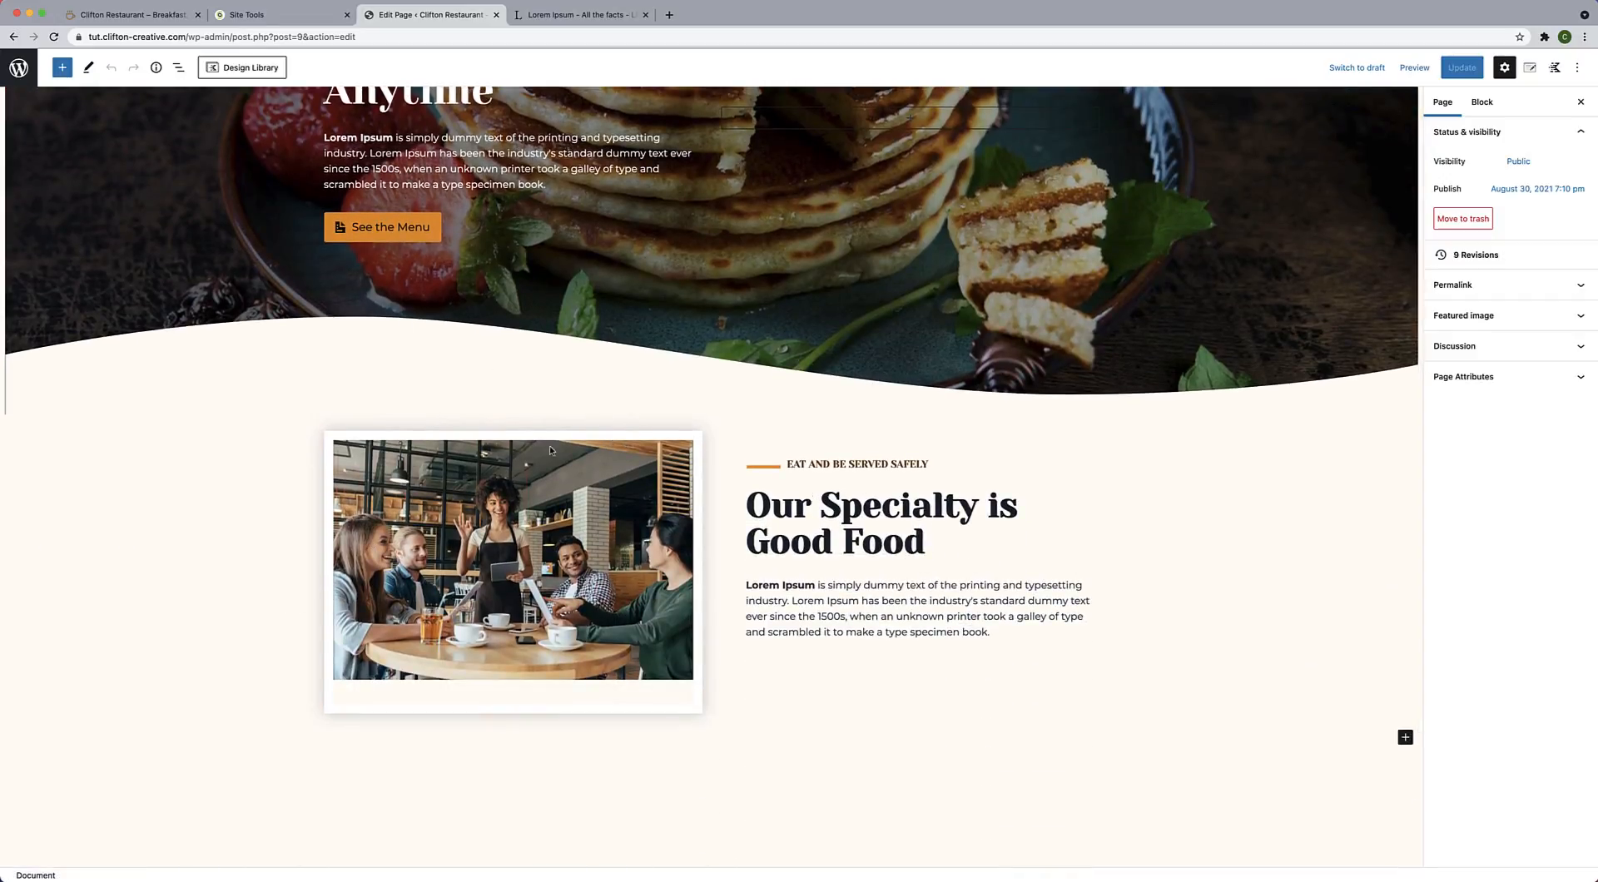
left_click(625, 412)
left_click(297, 519)
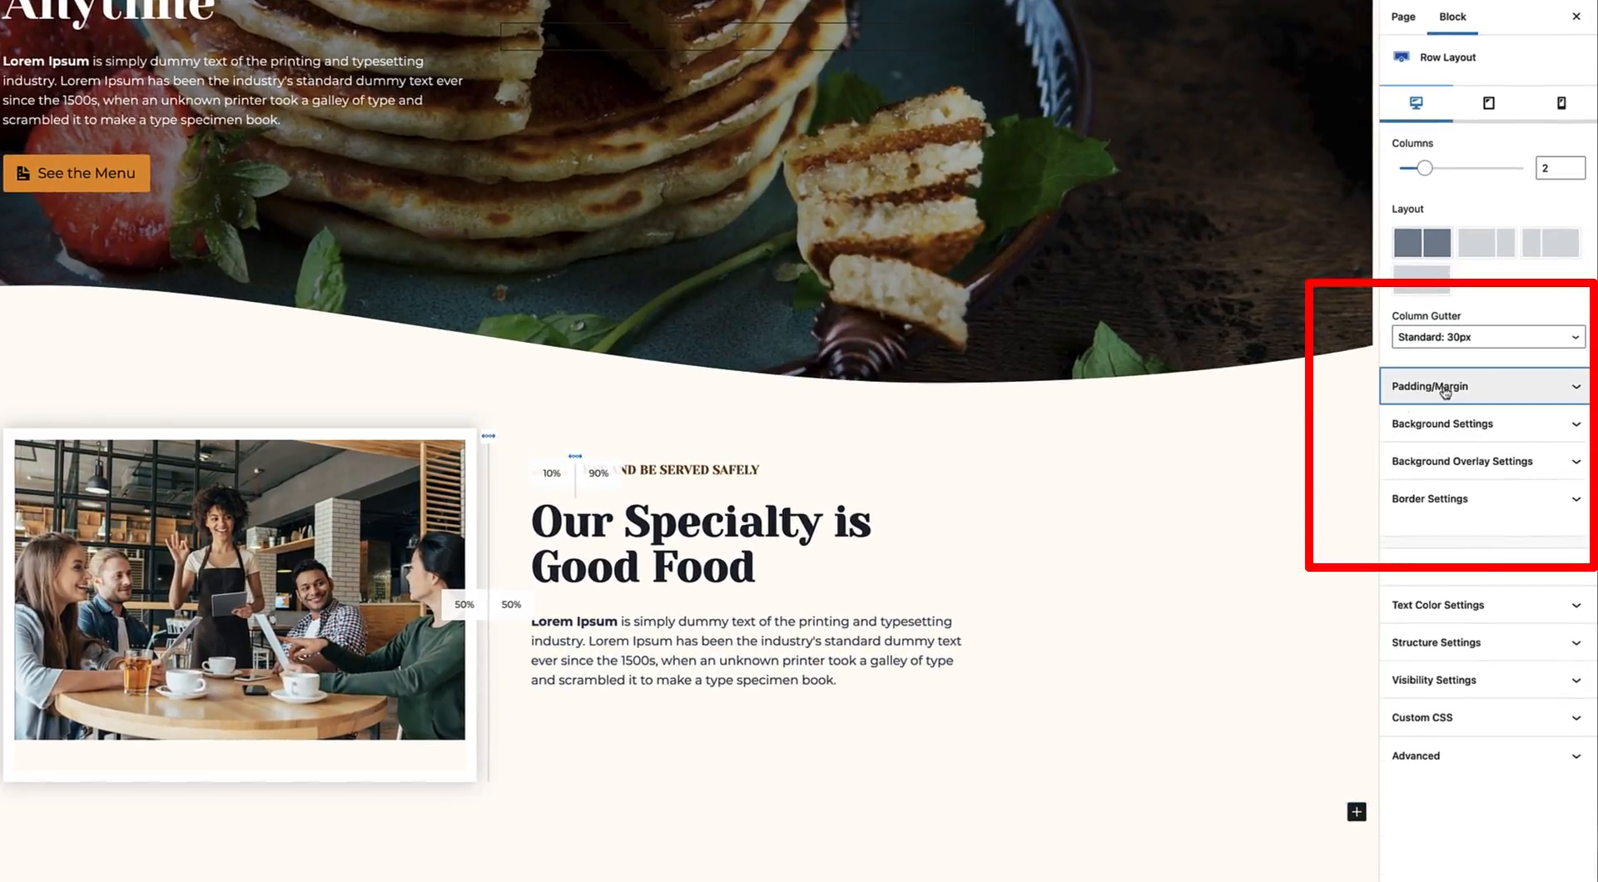
left_click(1445, 389)
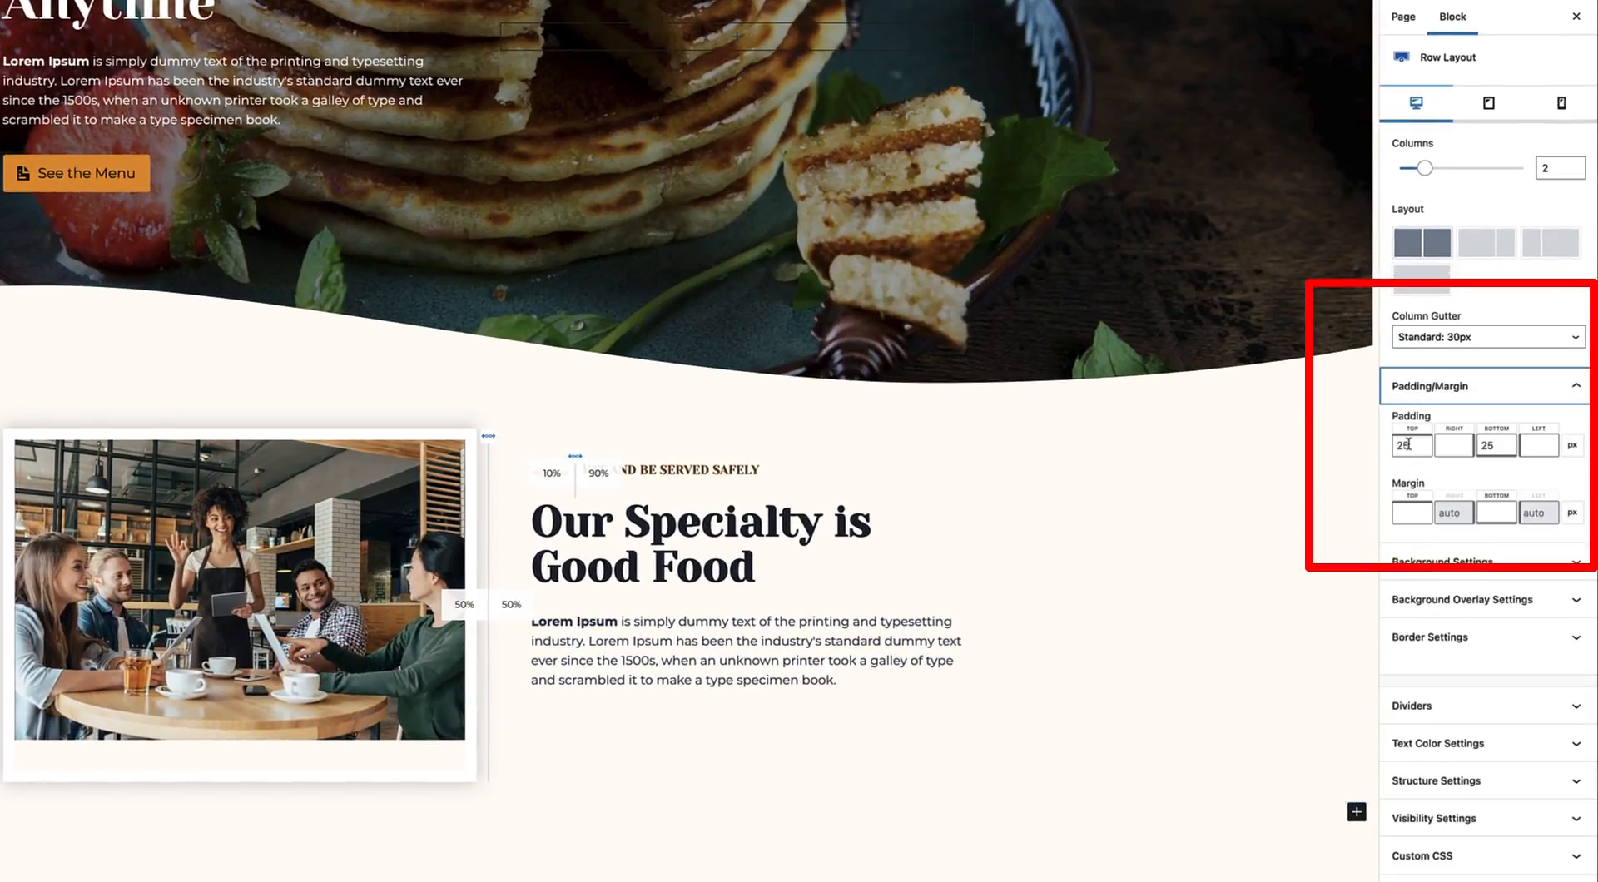
left_click_drag(1408, 445, 1392, 446)
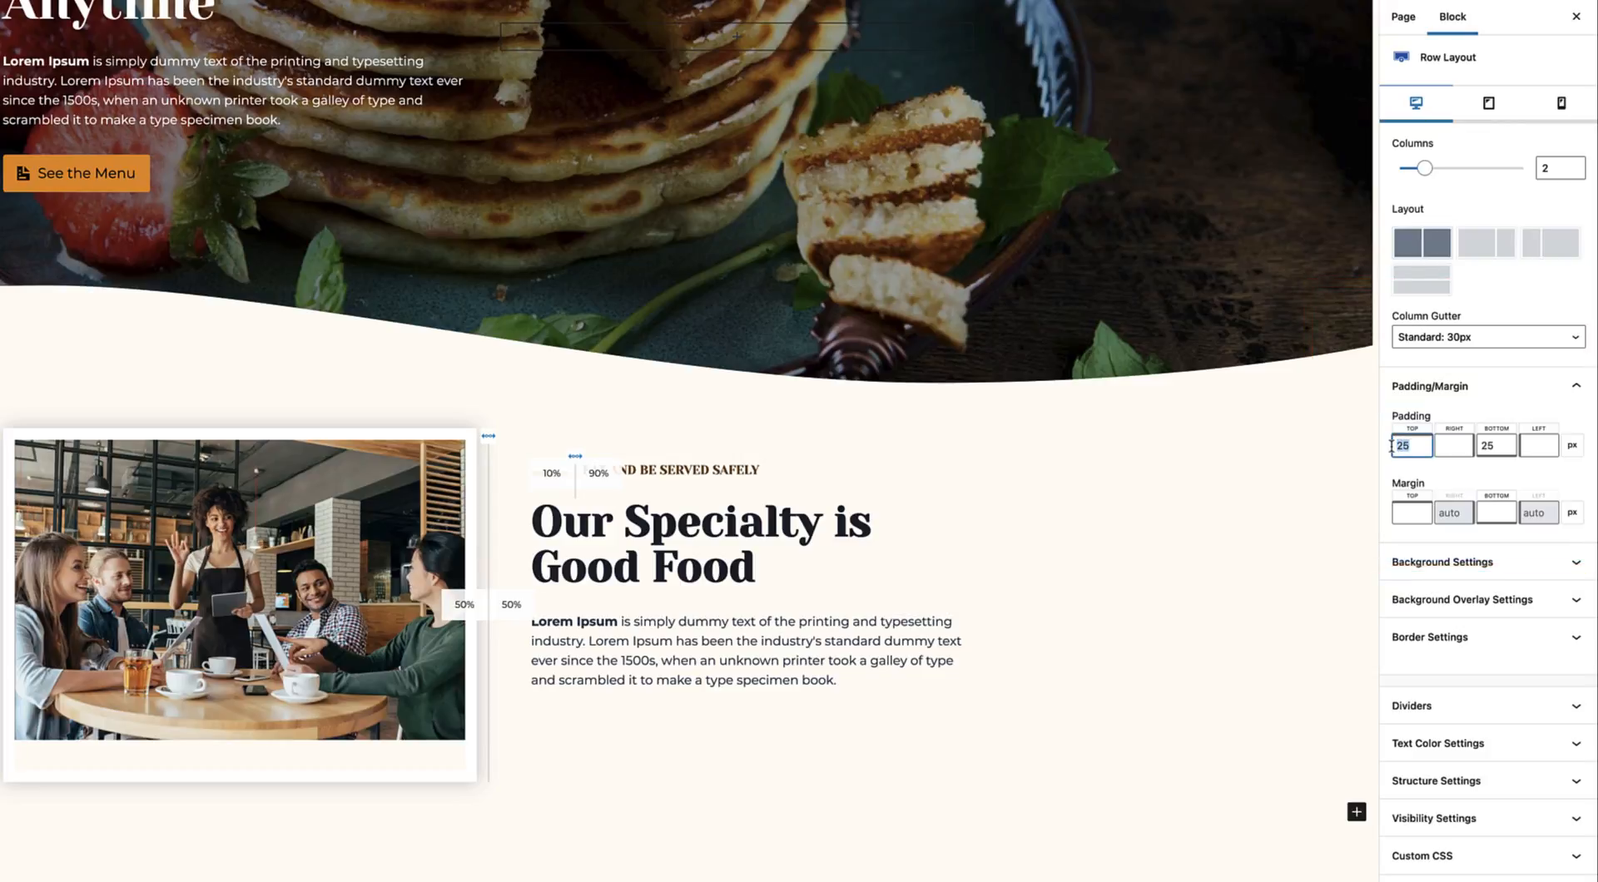
type("120")
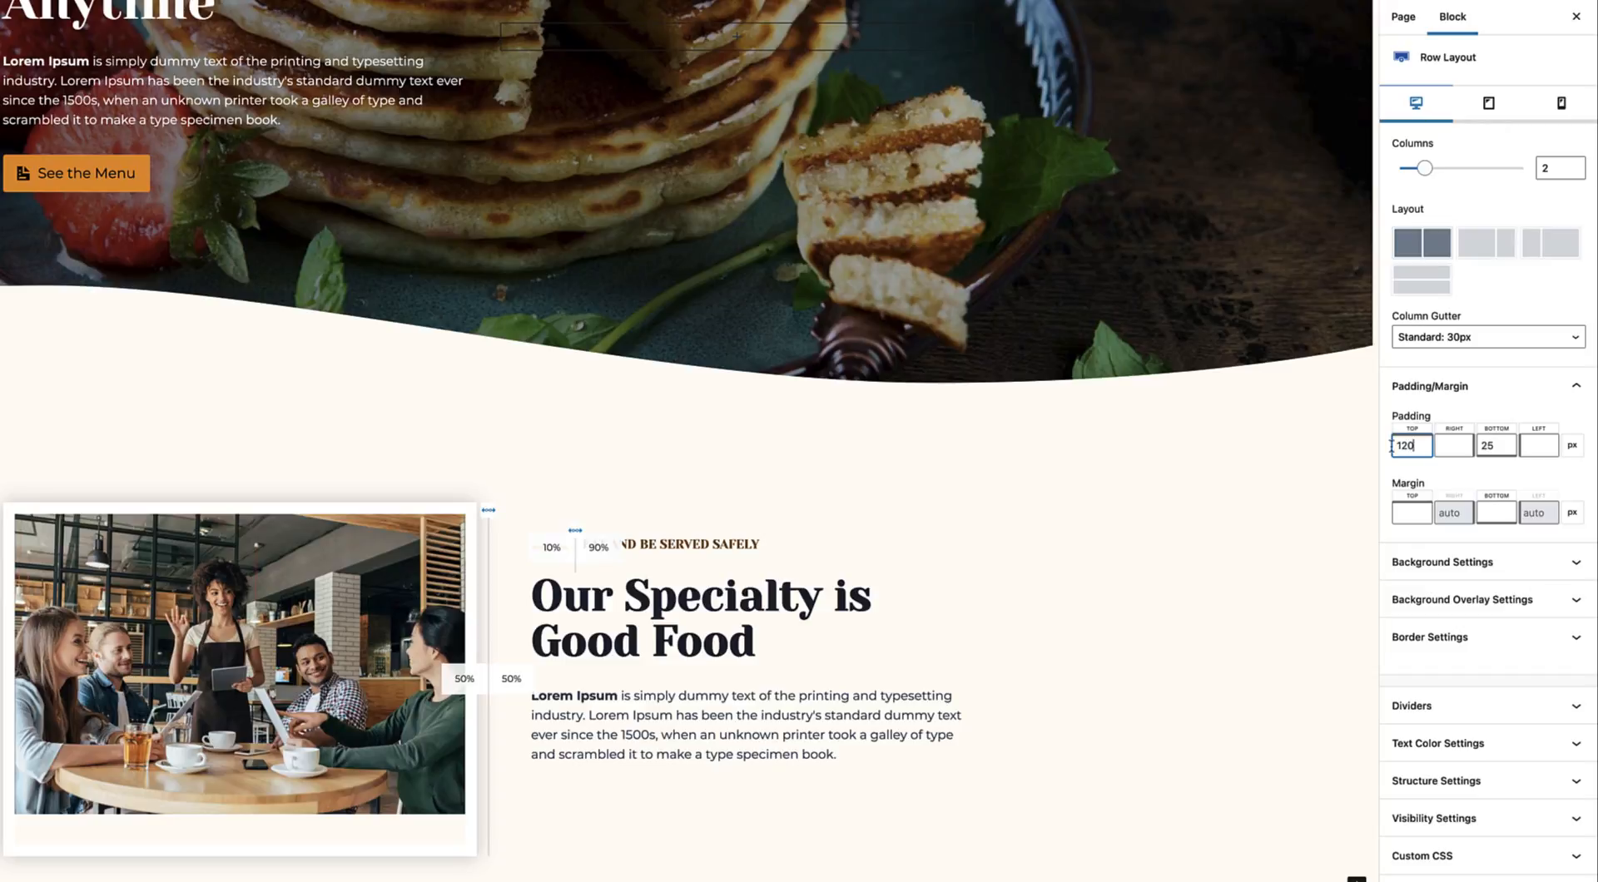
left_click(1496, 447)
left_click_drag(1497, 447, 1472, 452)
type("120")
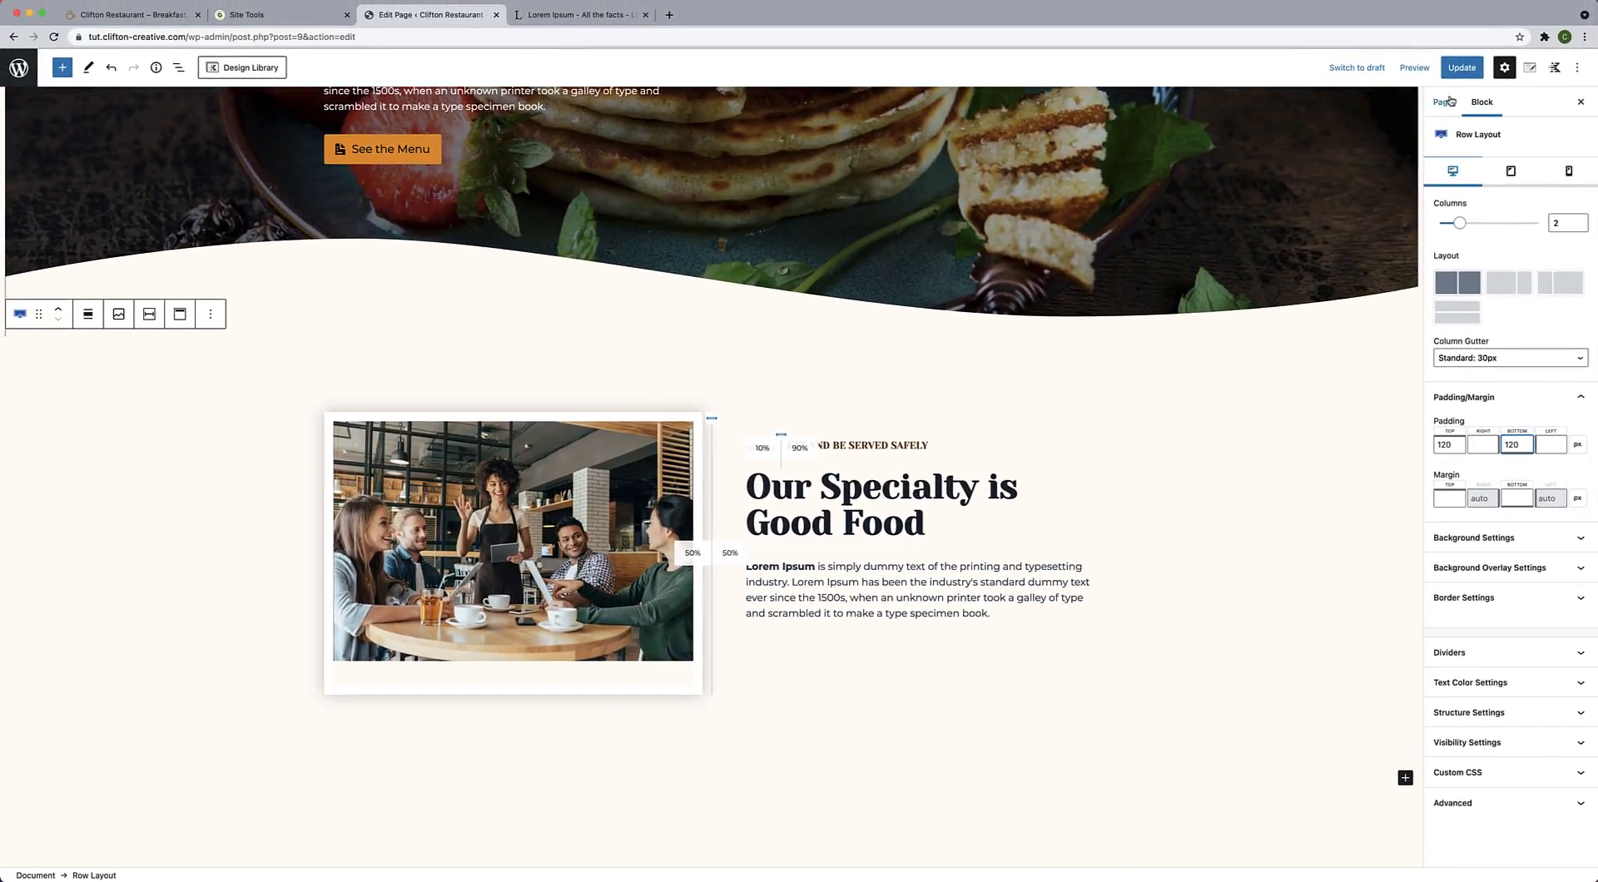
Update the page, review the spacing around the photo row on the live site and reopen the page for editing.
left_click(1462, 70)
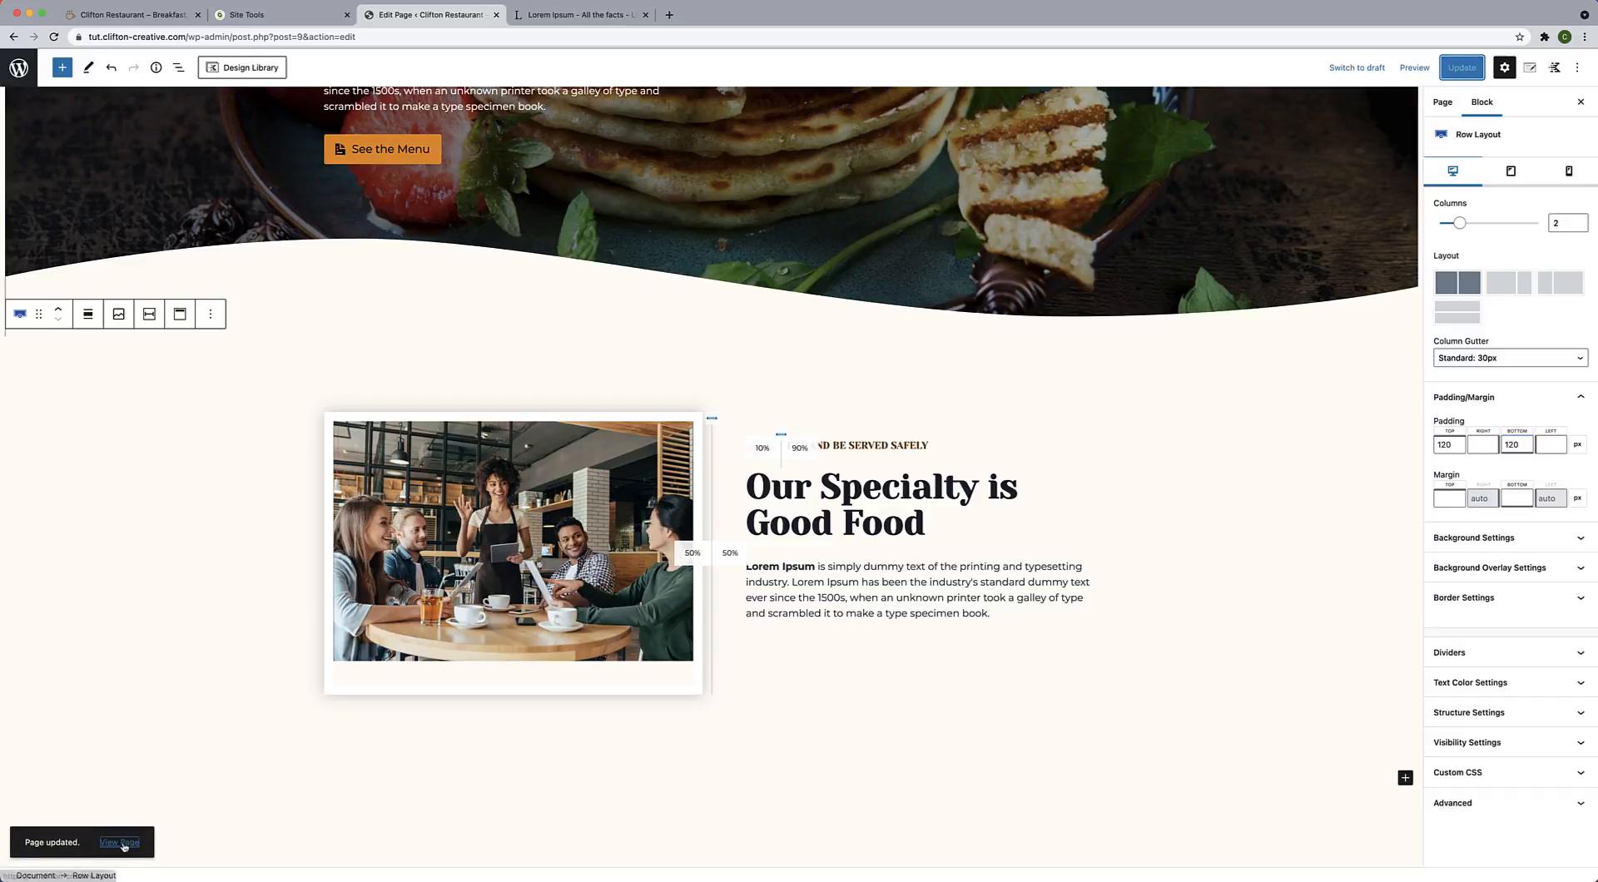
left_click(119, 851)
scroll(124, 848, "down", 5)
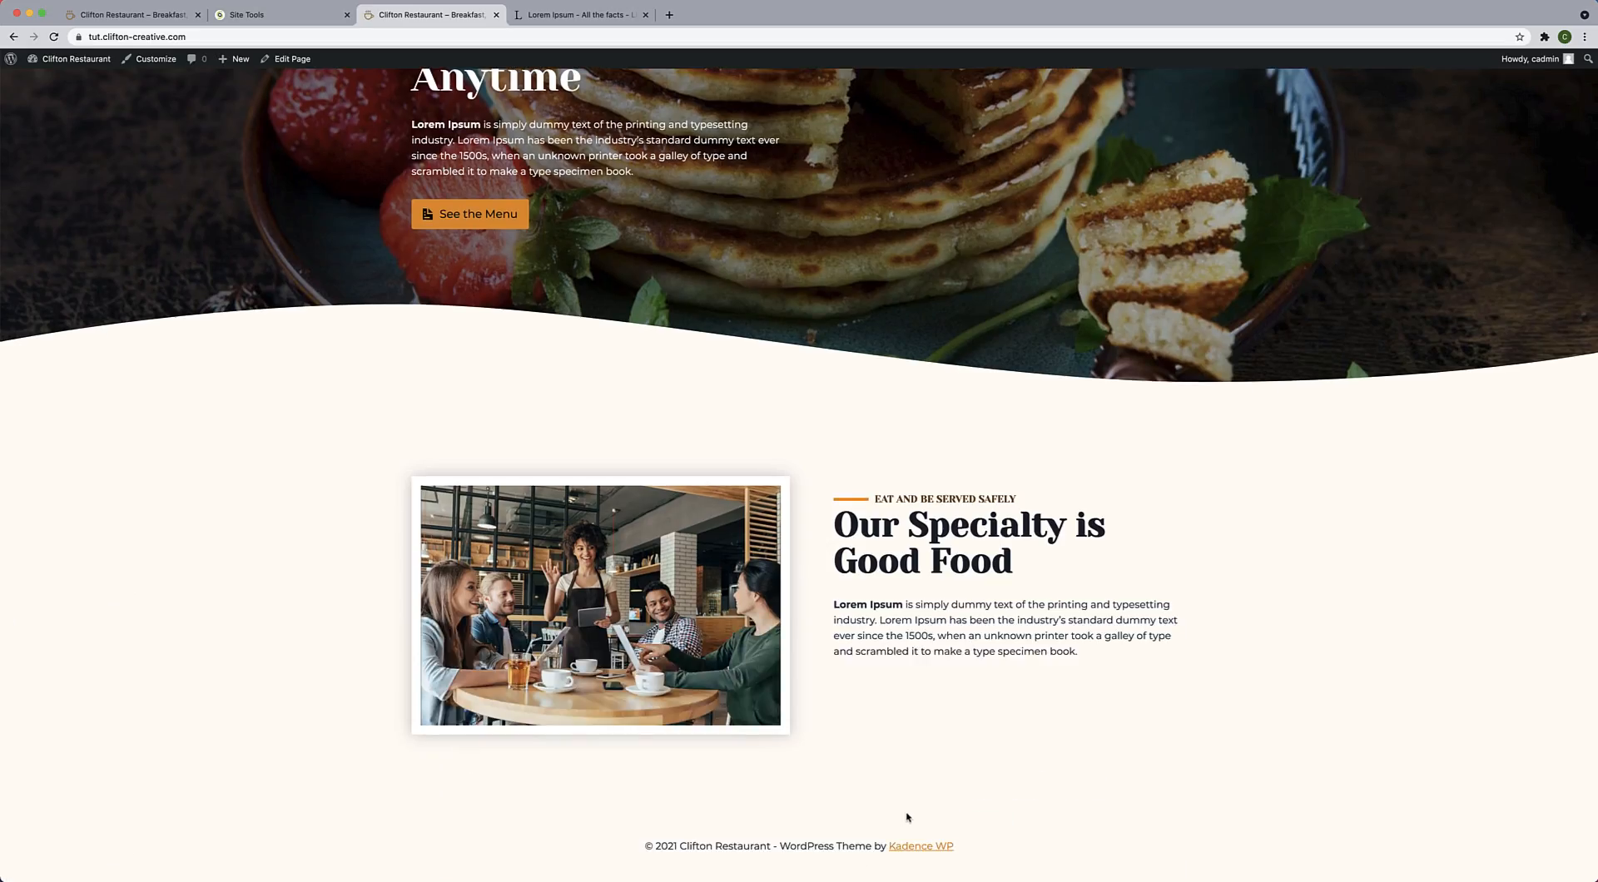
scroll(752, 499, "up", 3)
scroll(786, 206, "up", 2)
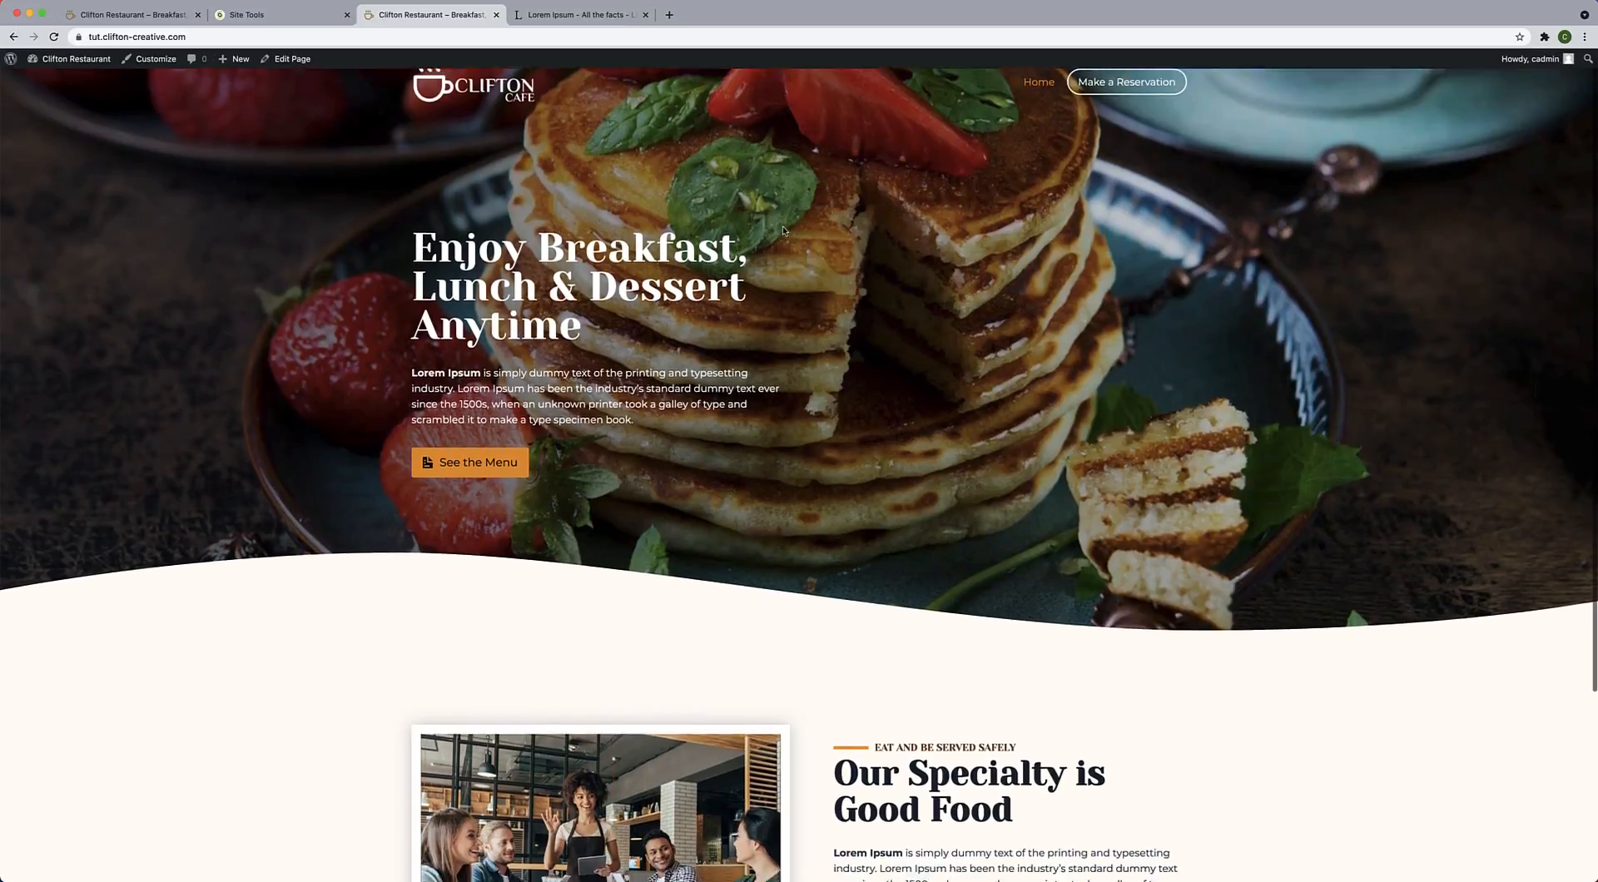
scroll(783, 226, "down", 3)
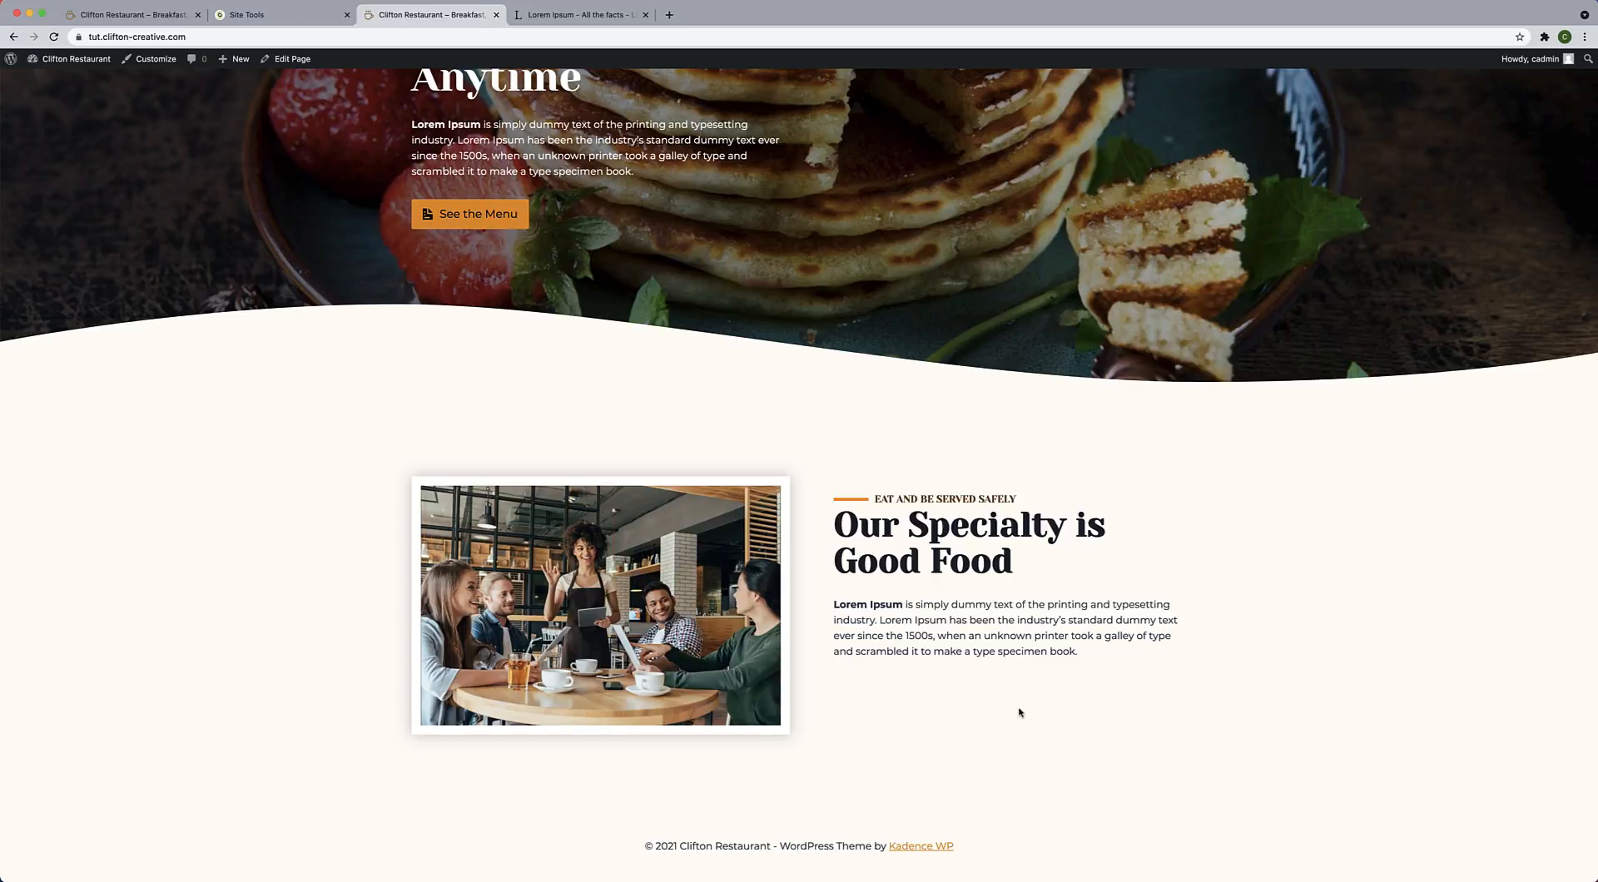
left_click(285, 60)
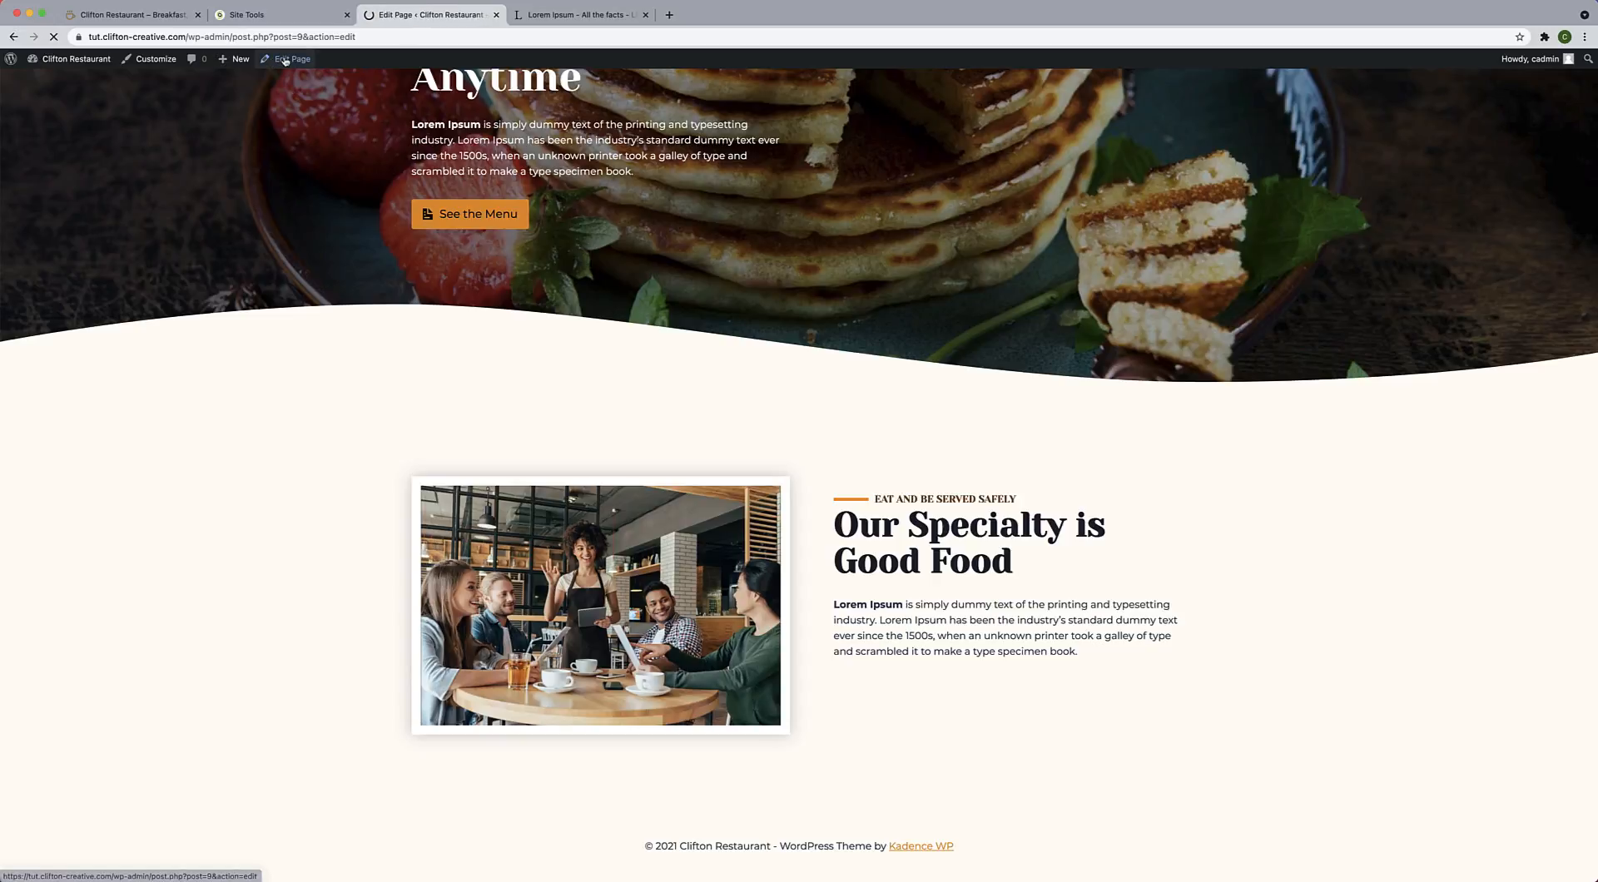
Set the line height of the "Our Specialty is Good Food" heading to 60 px.
scroll(481, 554, "down", 2)
scroll(482, 553, "down", 7)
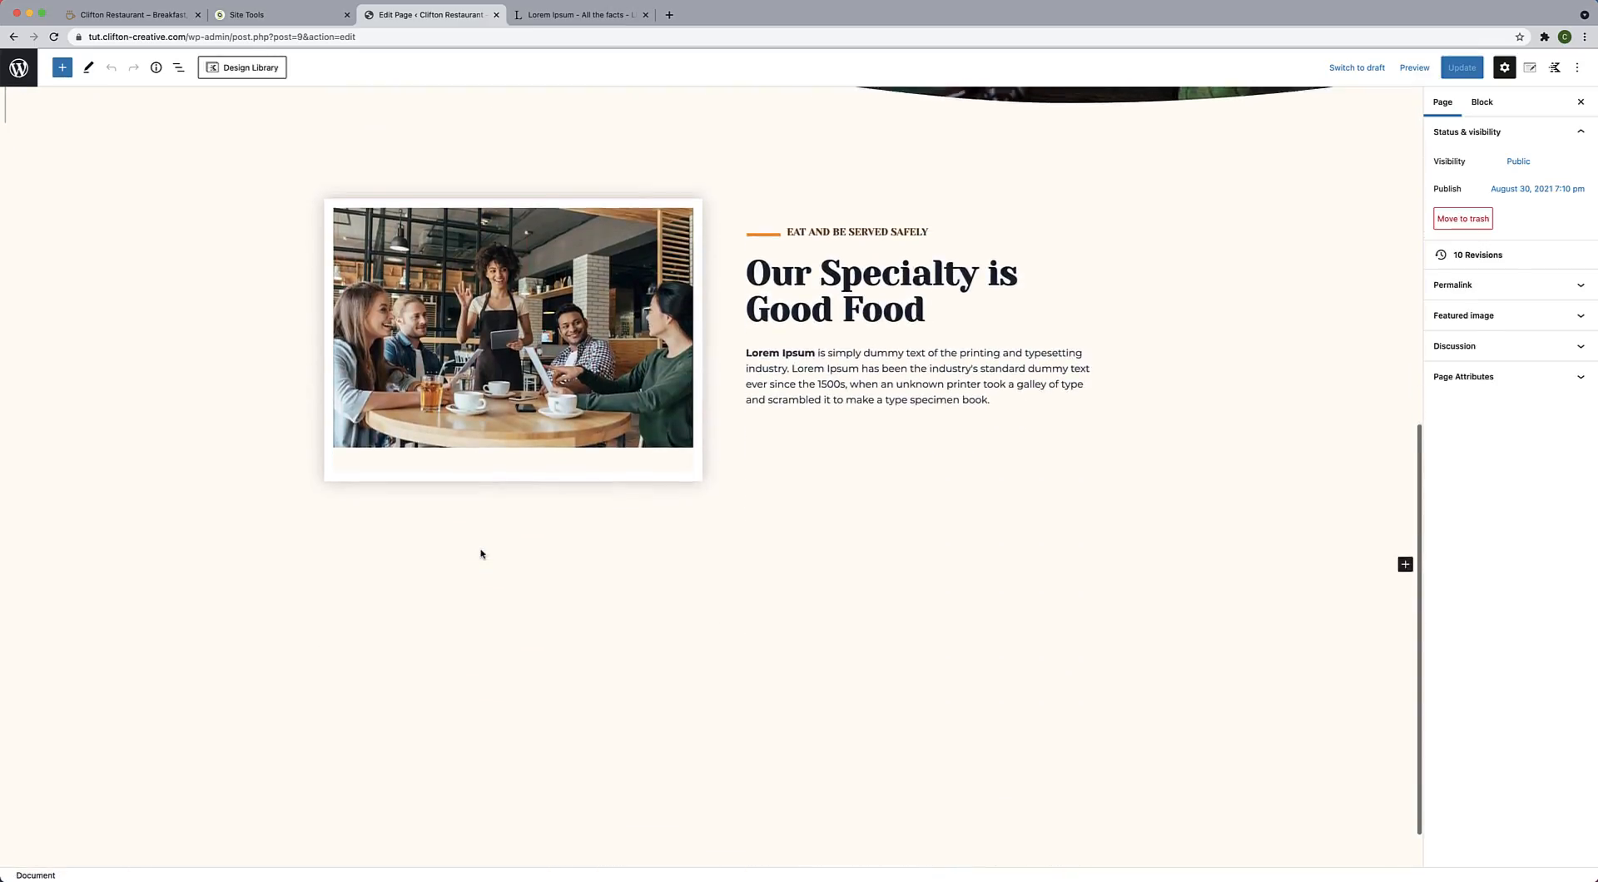
scroll(687, 473, "up", 2)
scroll(687, 473, "up", 1)
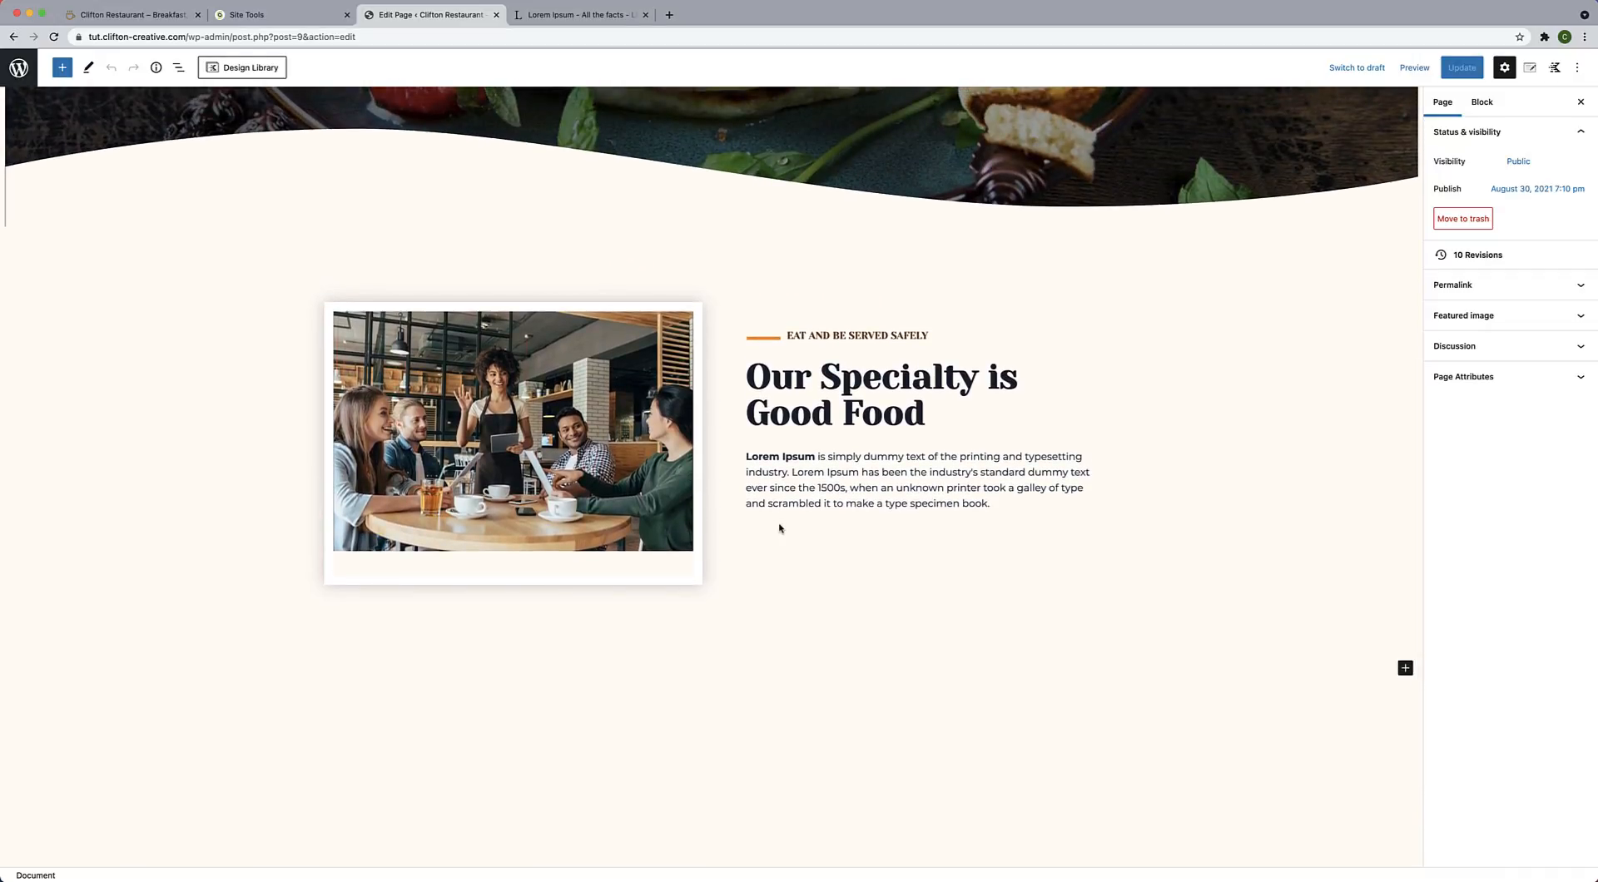
left_click(884, 378)
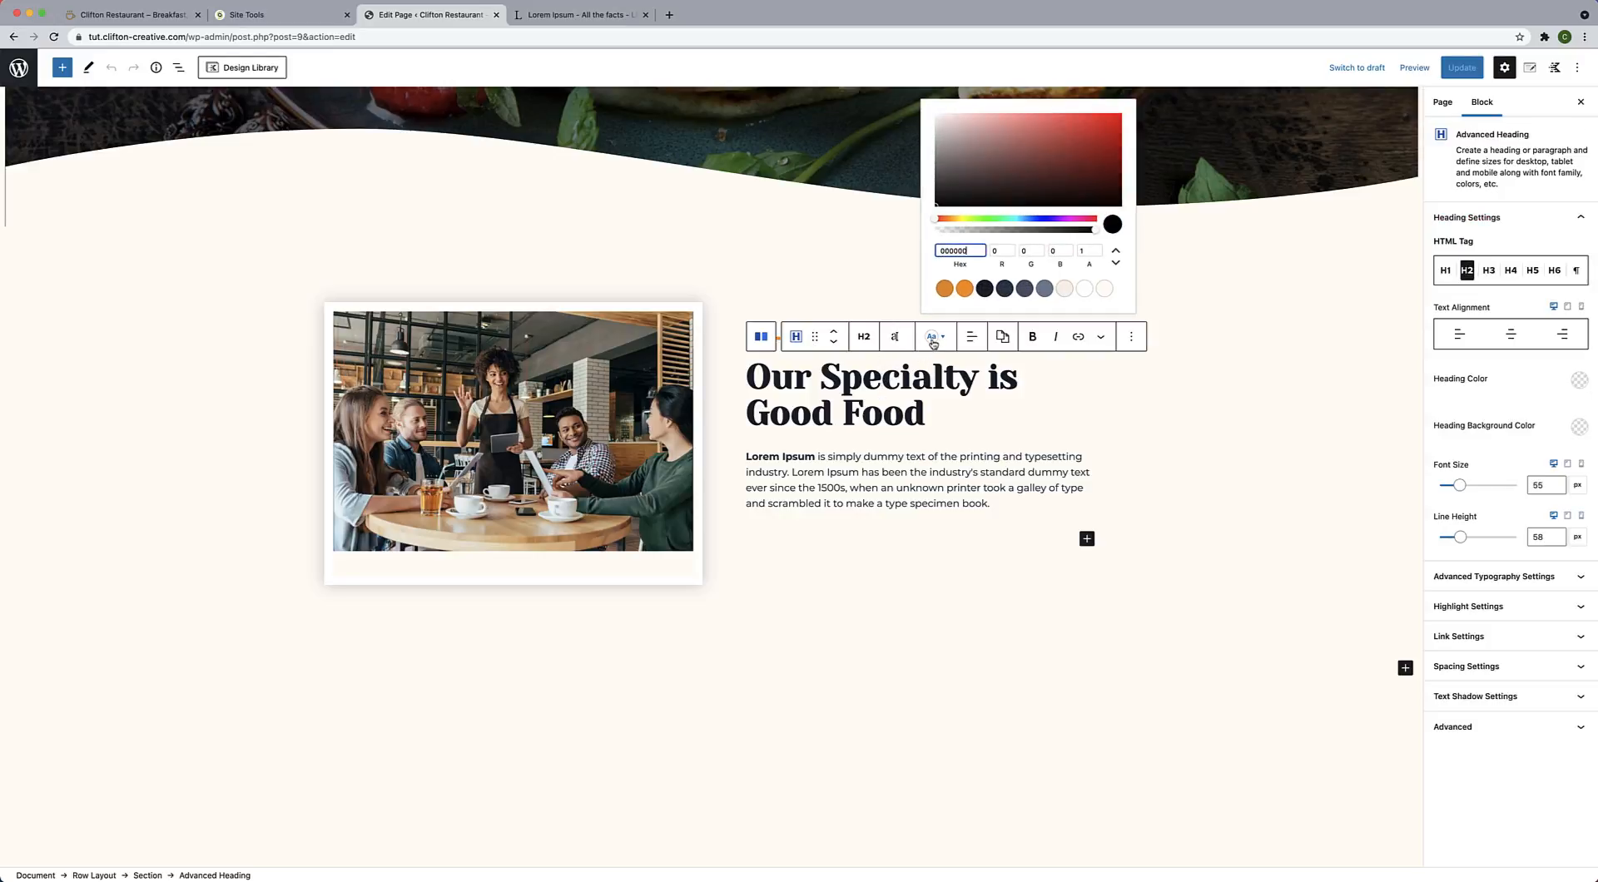
left_click(895, 337)
left_click(896, 348)
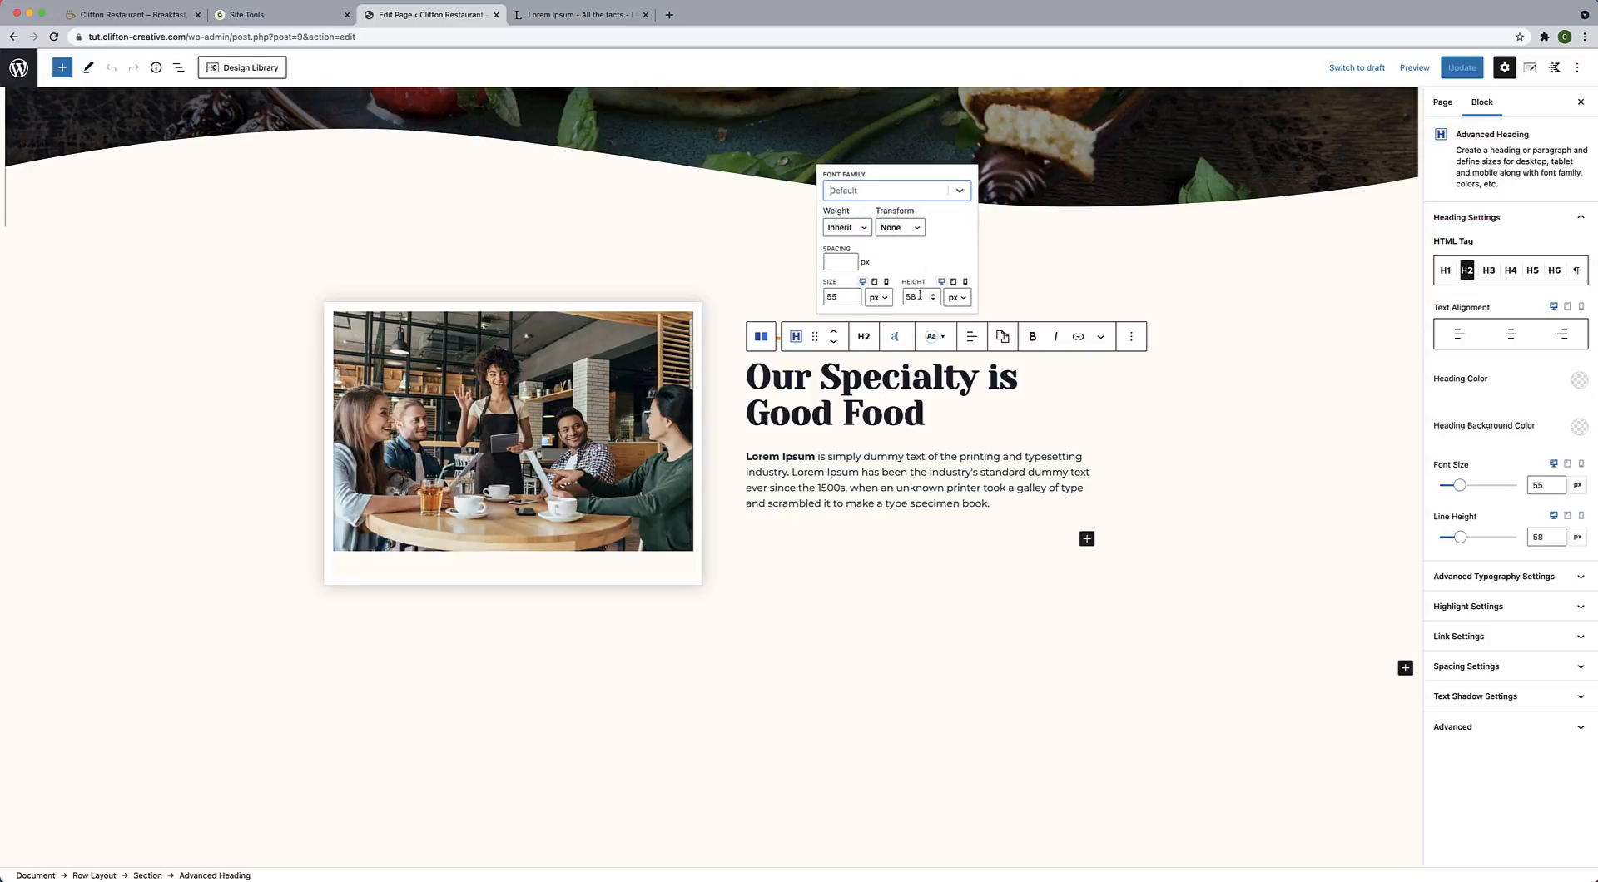
left_click_drag(919, 297, 906, 296)
type("60")
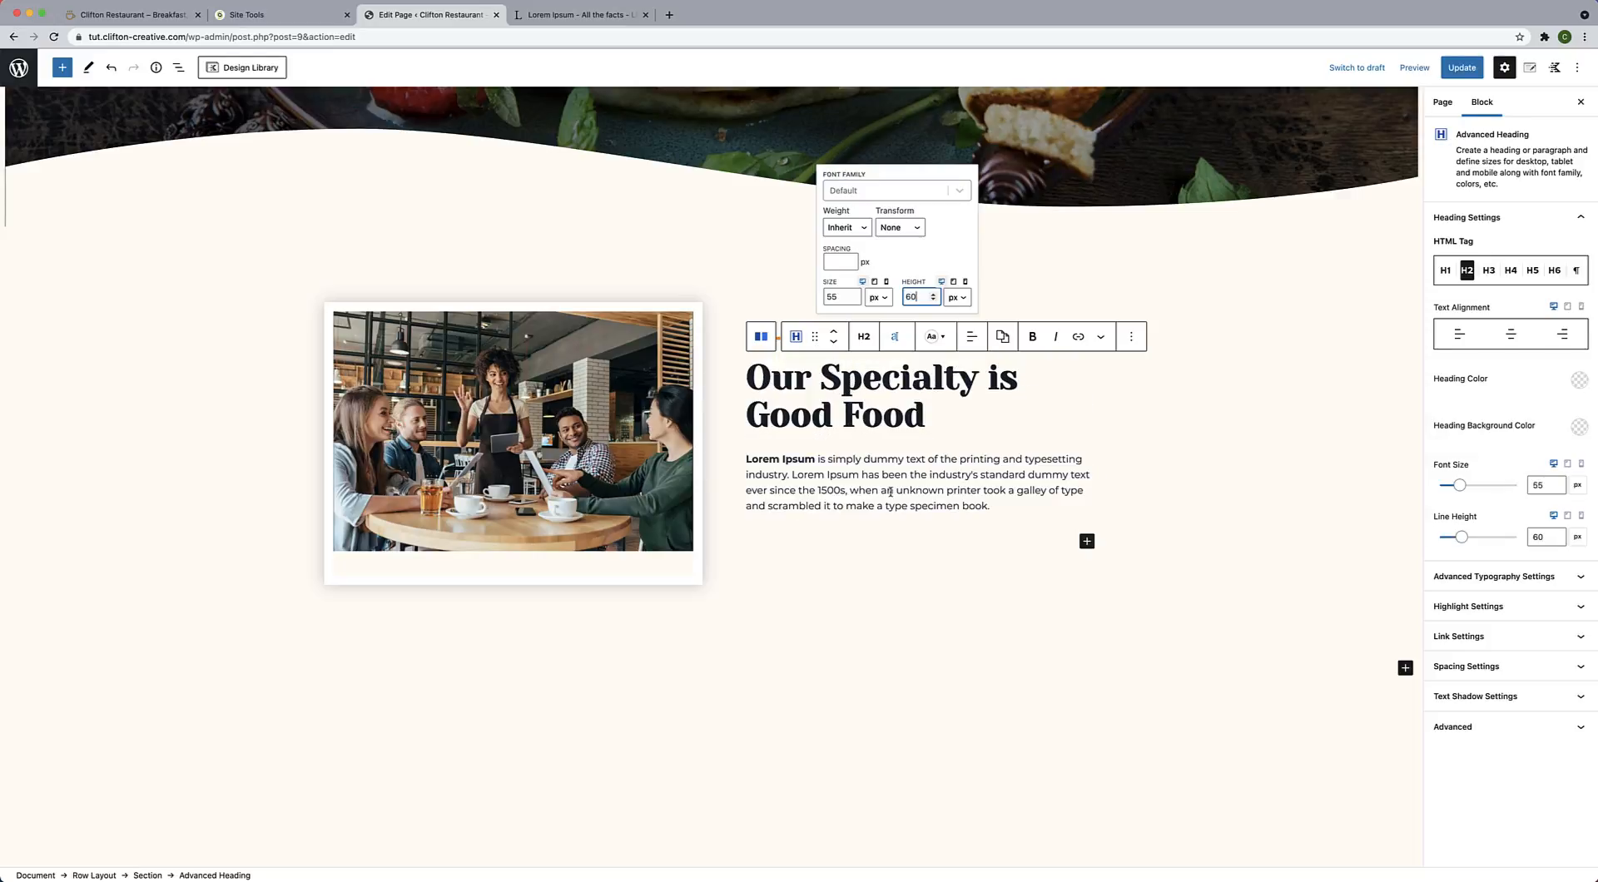
Insert a Row Layout with two equal columns below the Lorem Ipsum paragraph beside the framed photo.
left_click(887, 491)
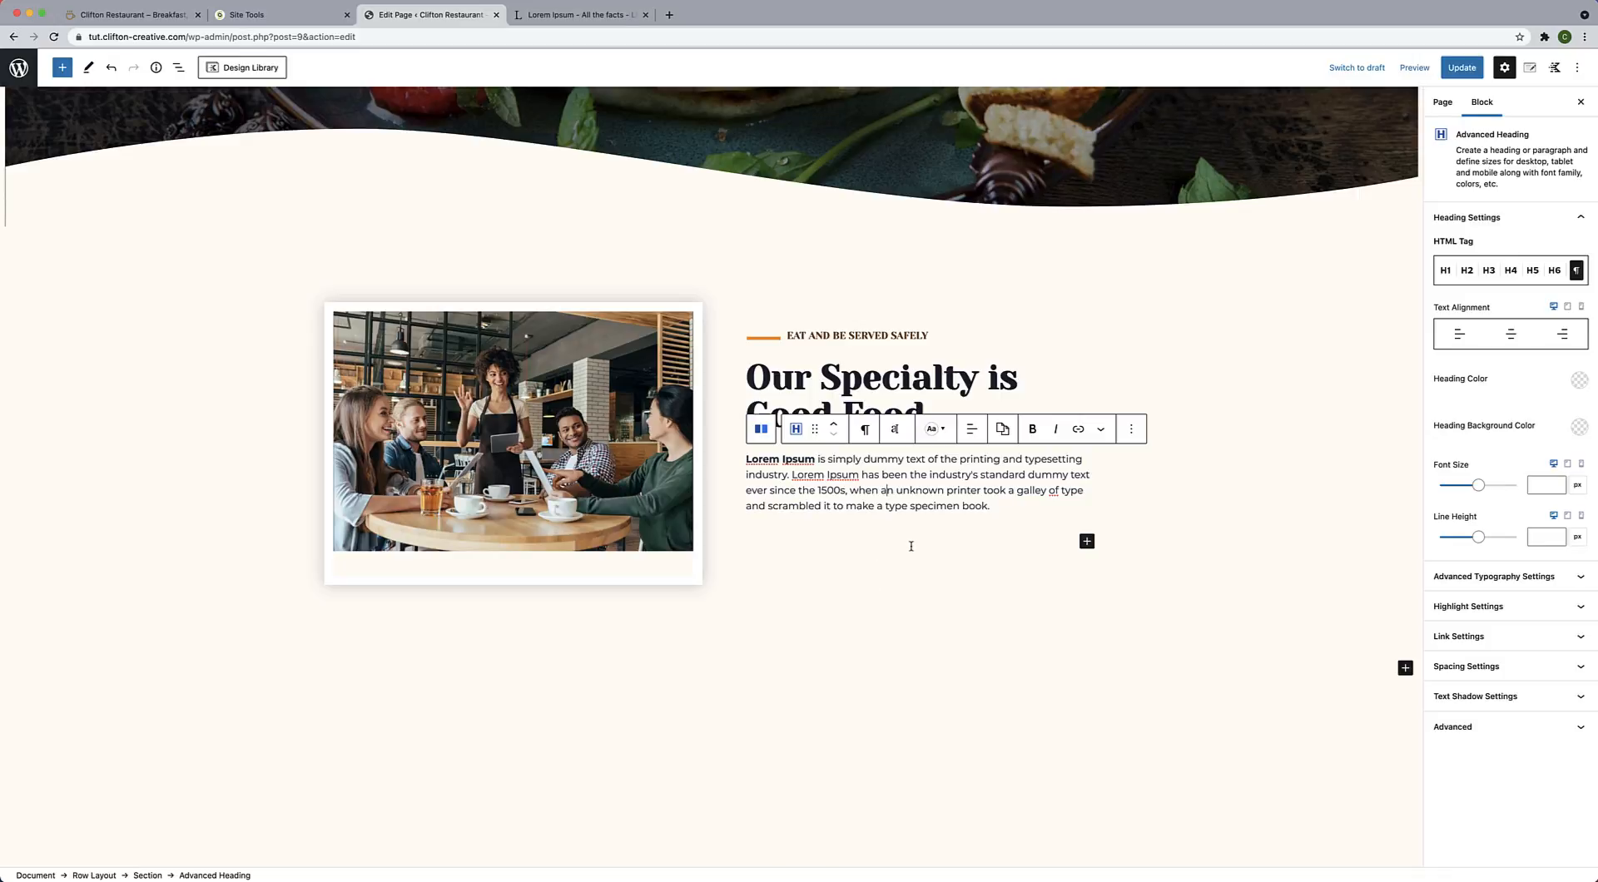
left_click(991, 506)
key("Return")
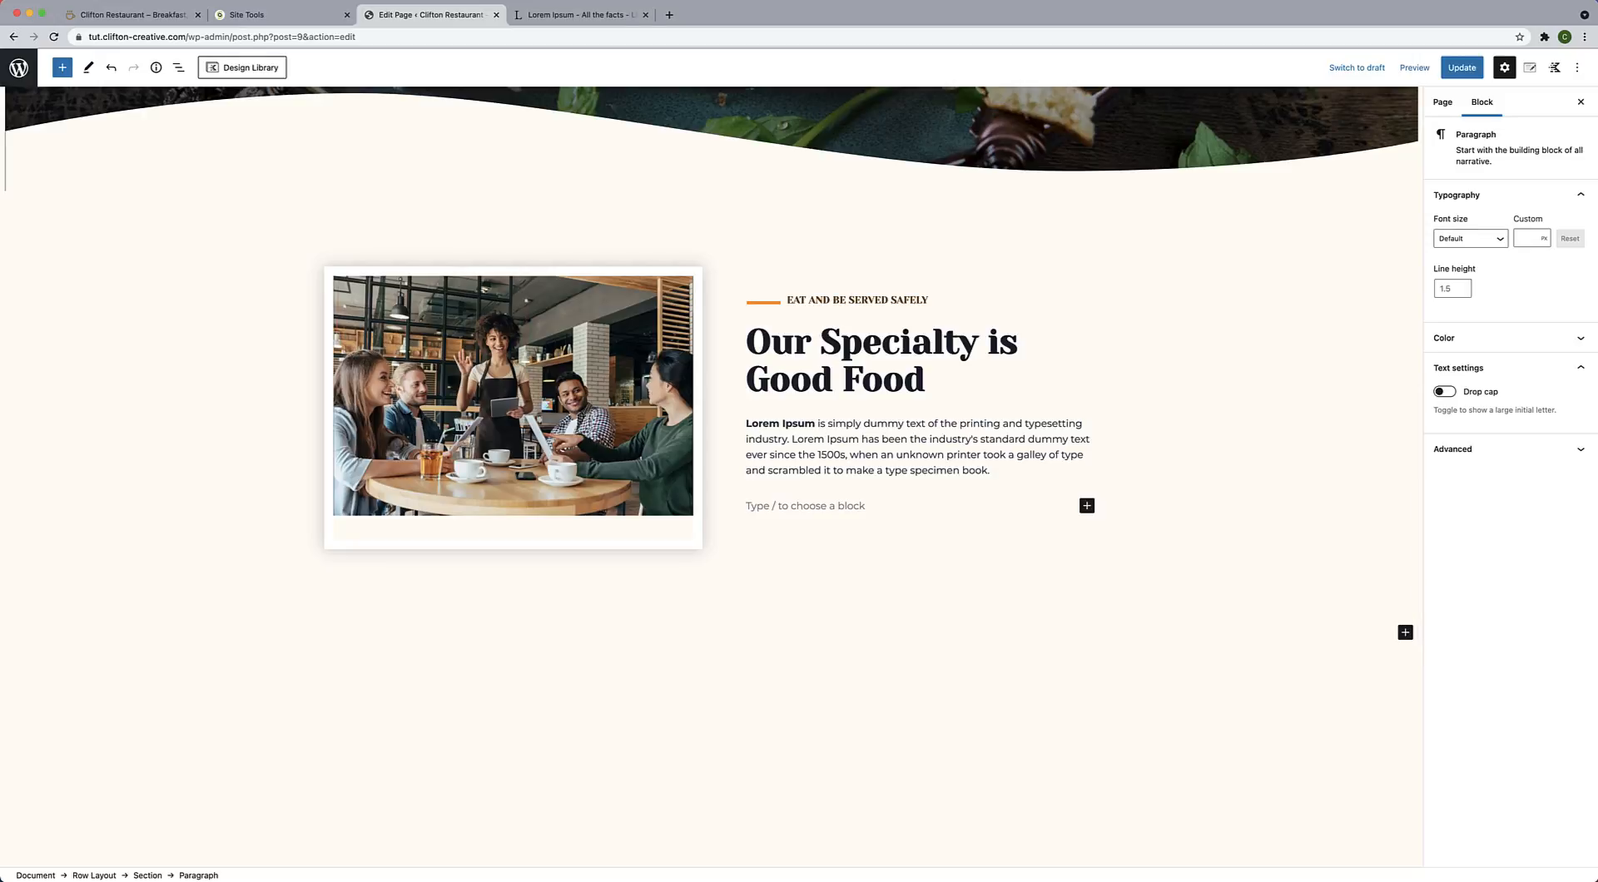
type("/")
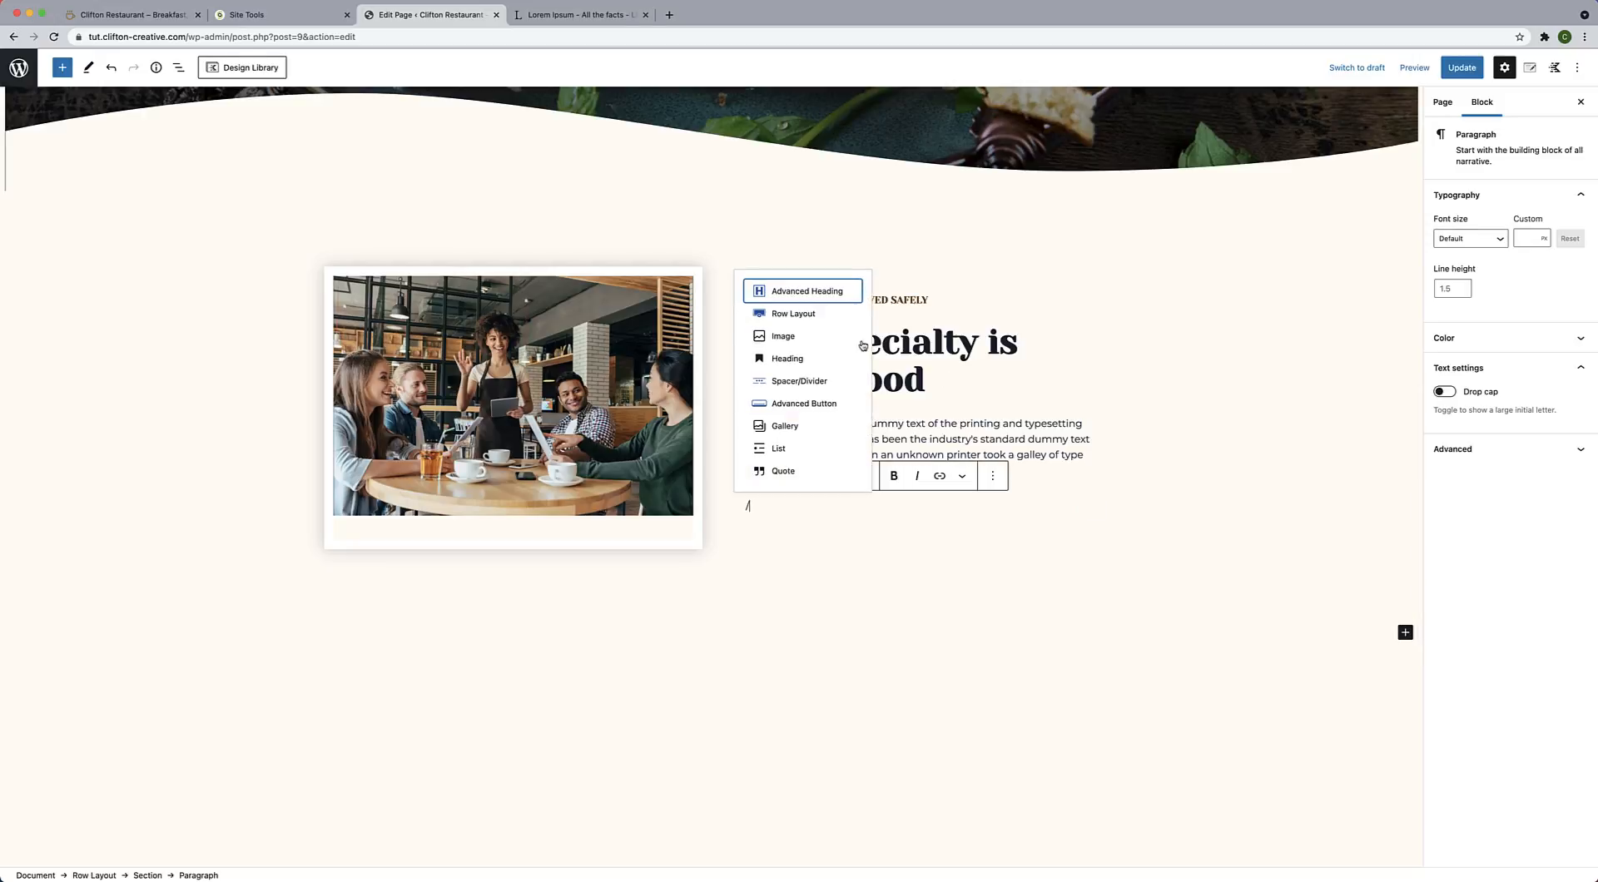
left_click(801, 316)
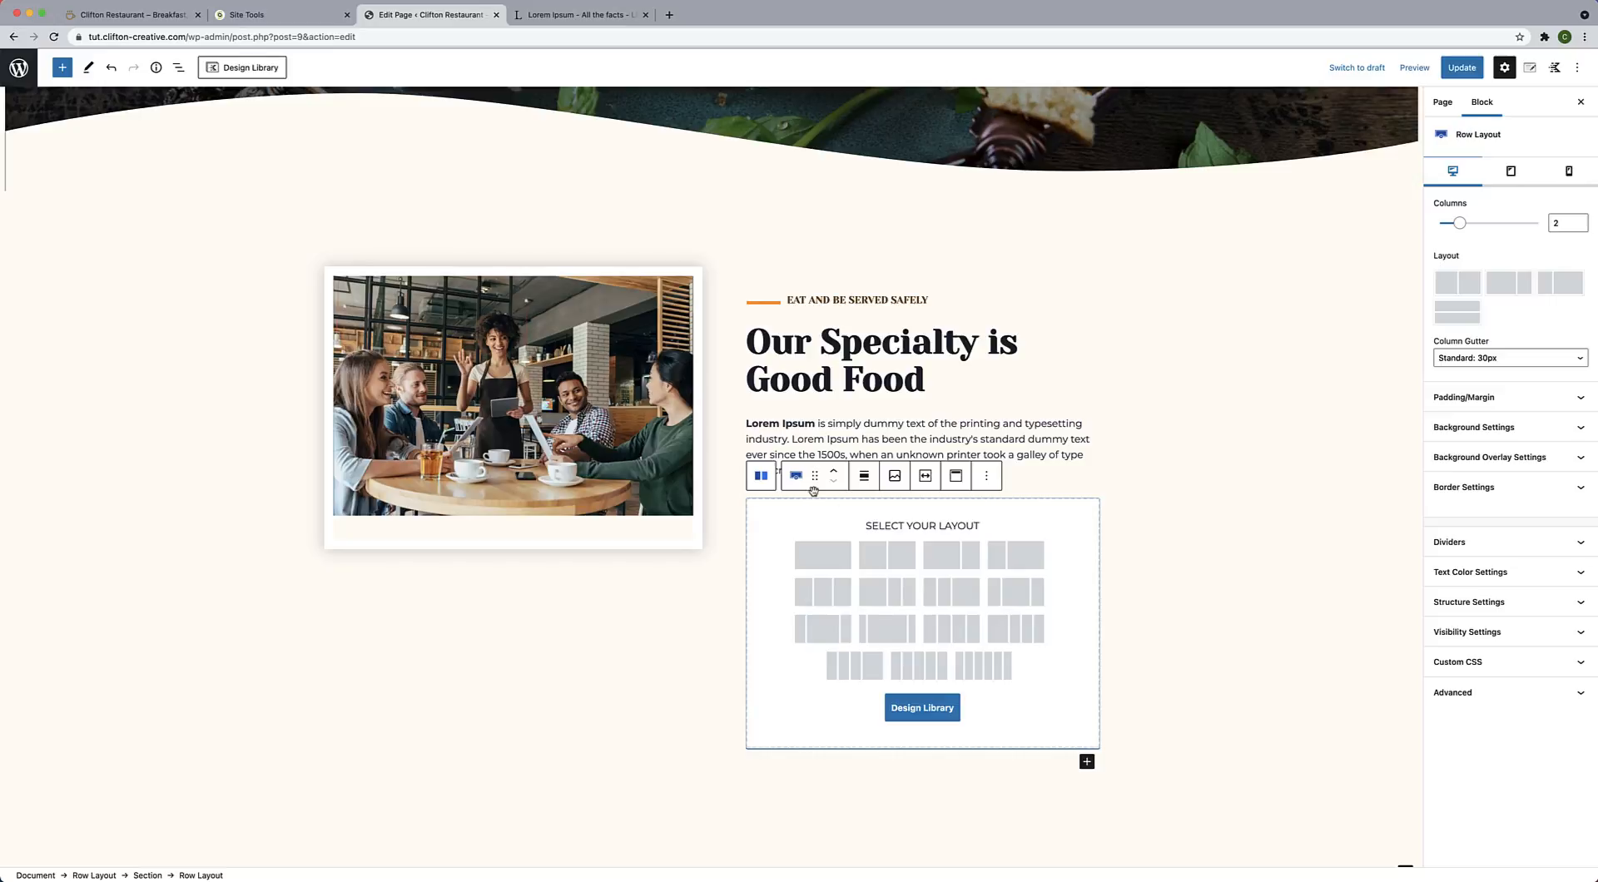
left_click(884, 585)
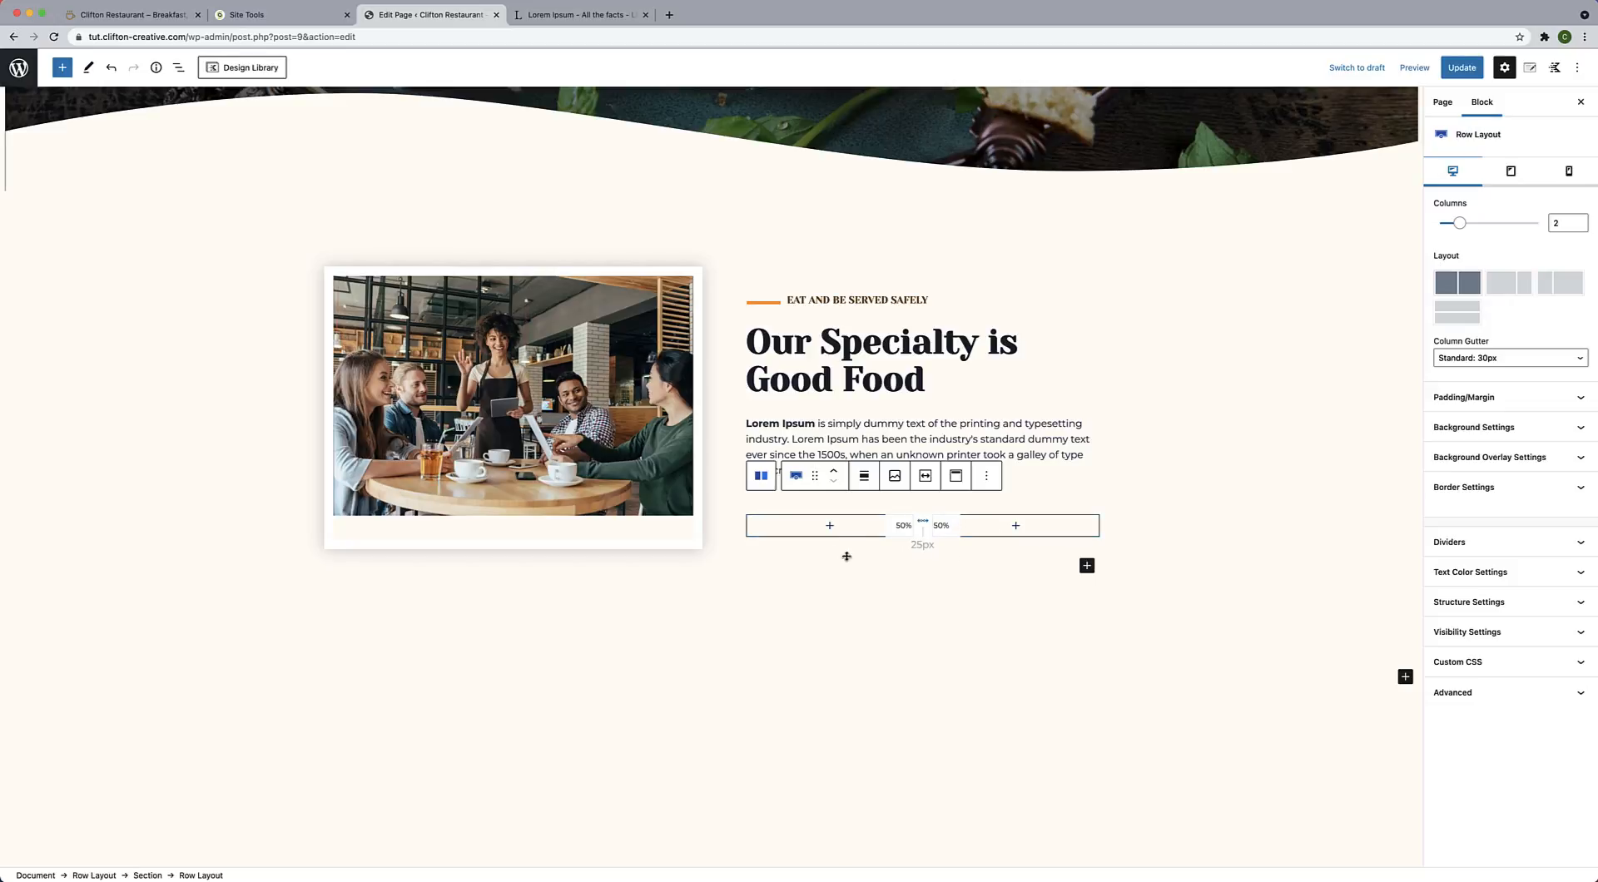
Add an Info Box block to the first column of the new two-column row.
left_click(830, 527)
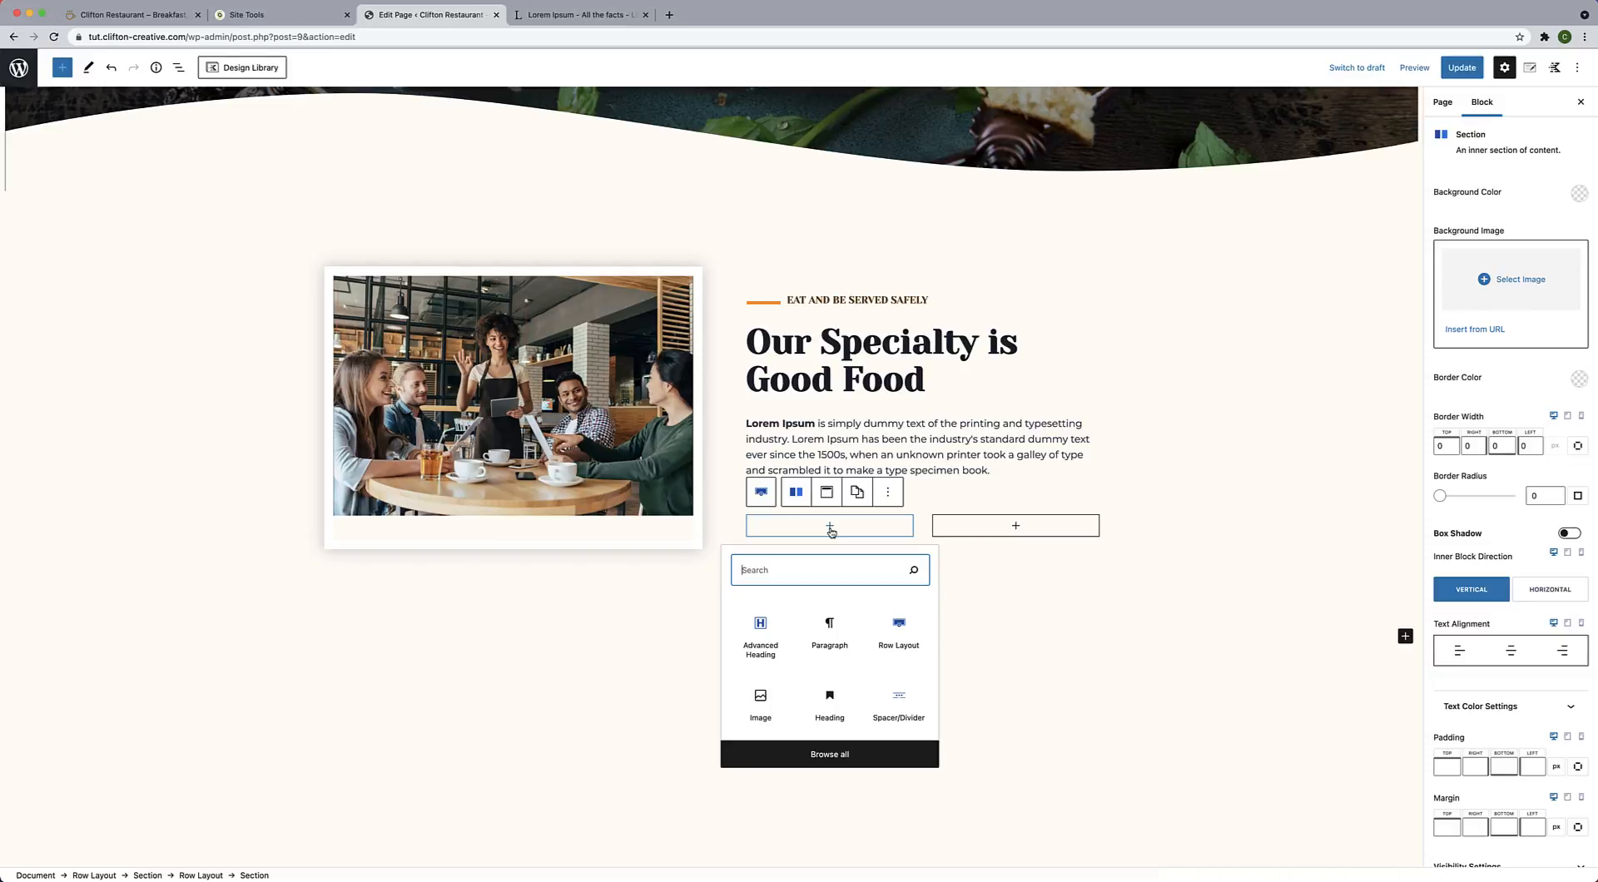
type("ib=")
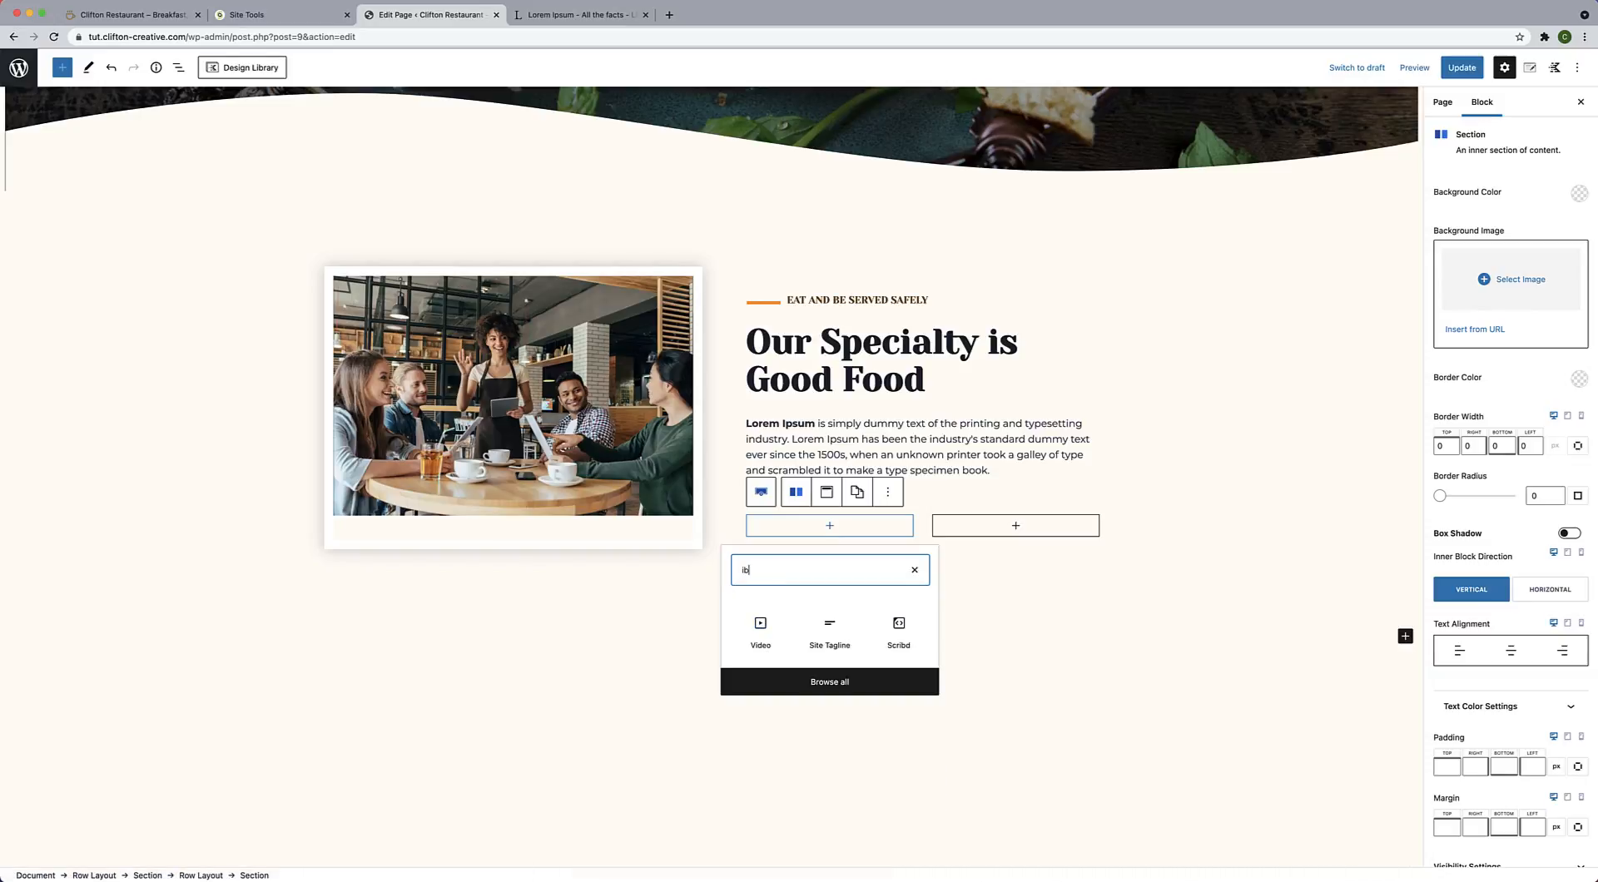
key("BackSpace")
key("BackSpace")
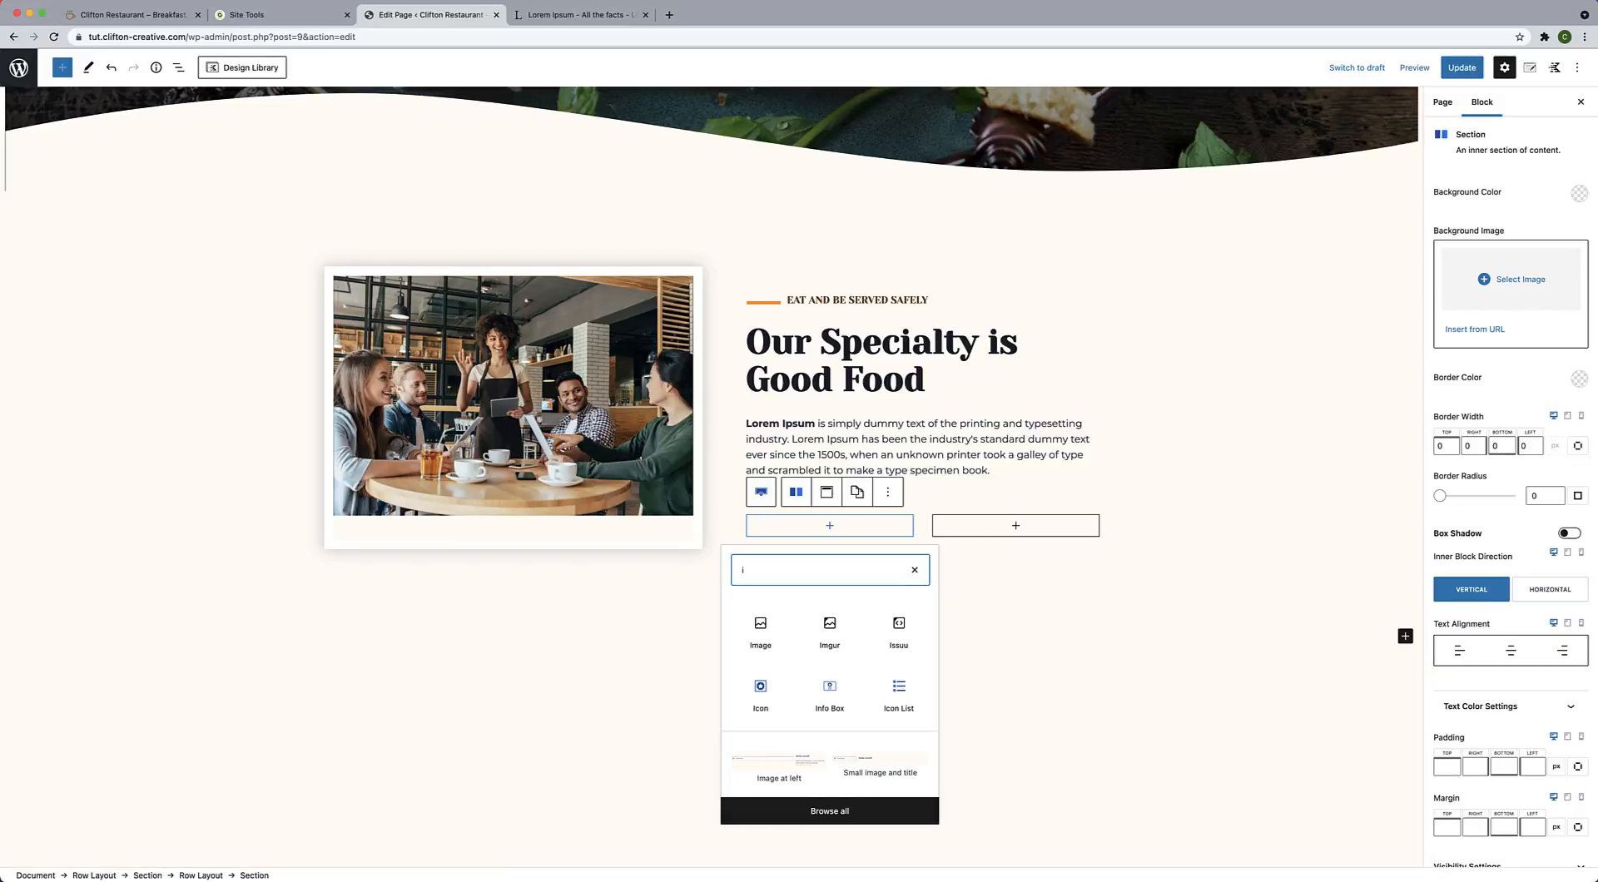
type("nfo")
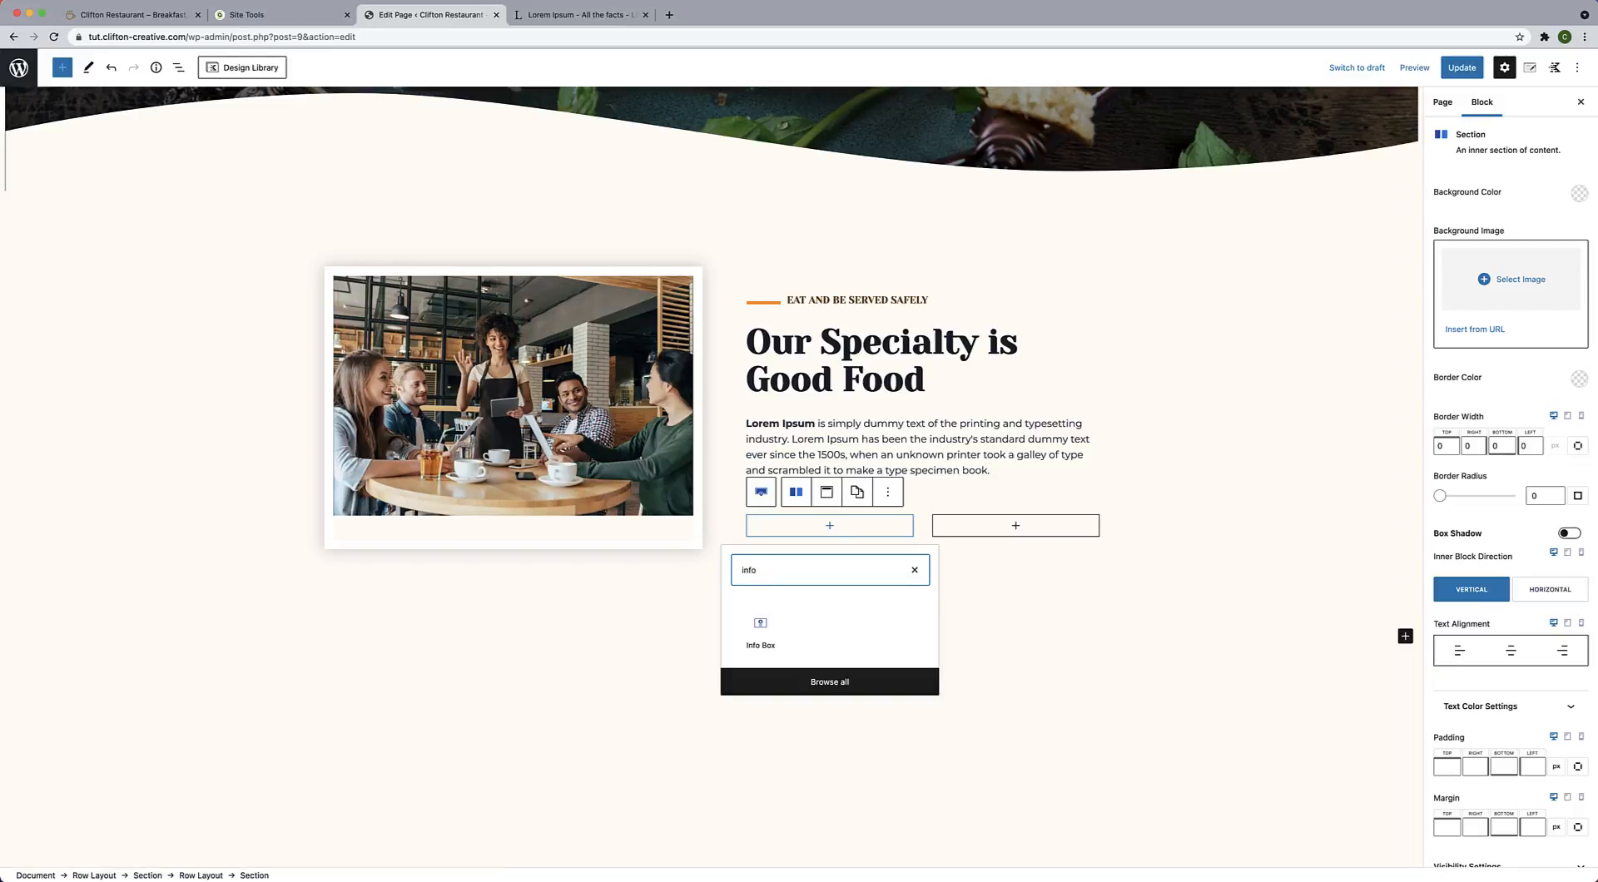
left_click(760, 626)
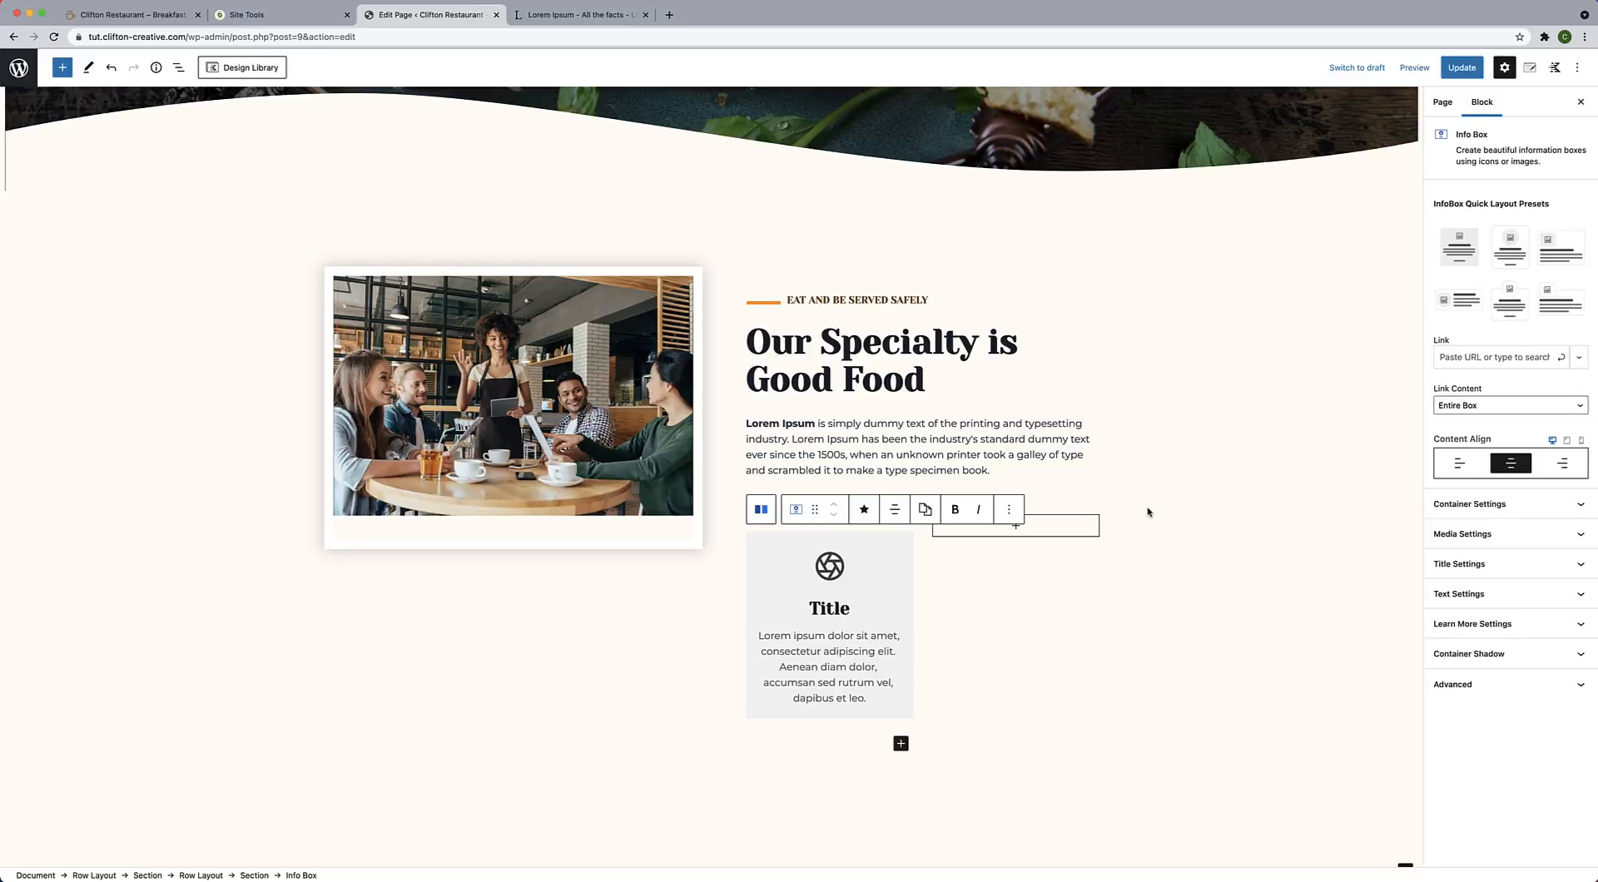
Make the Info Box's normal container background fully transparent by setting its alpha to 0.
left_click(890, 589)
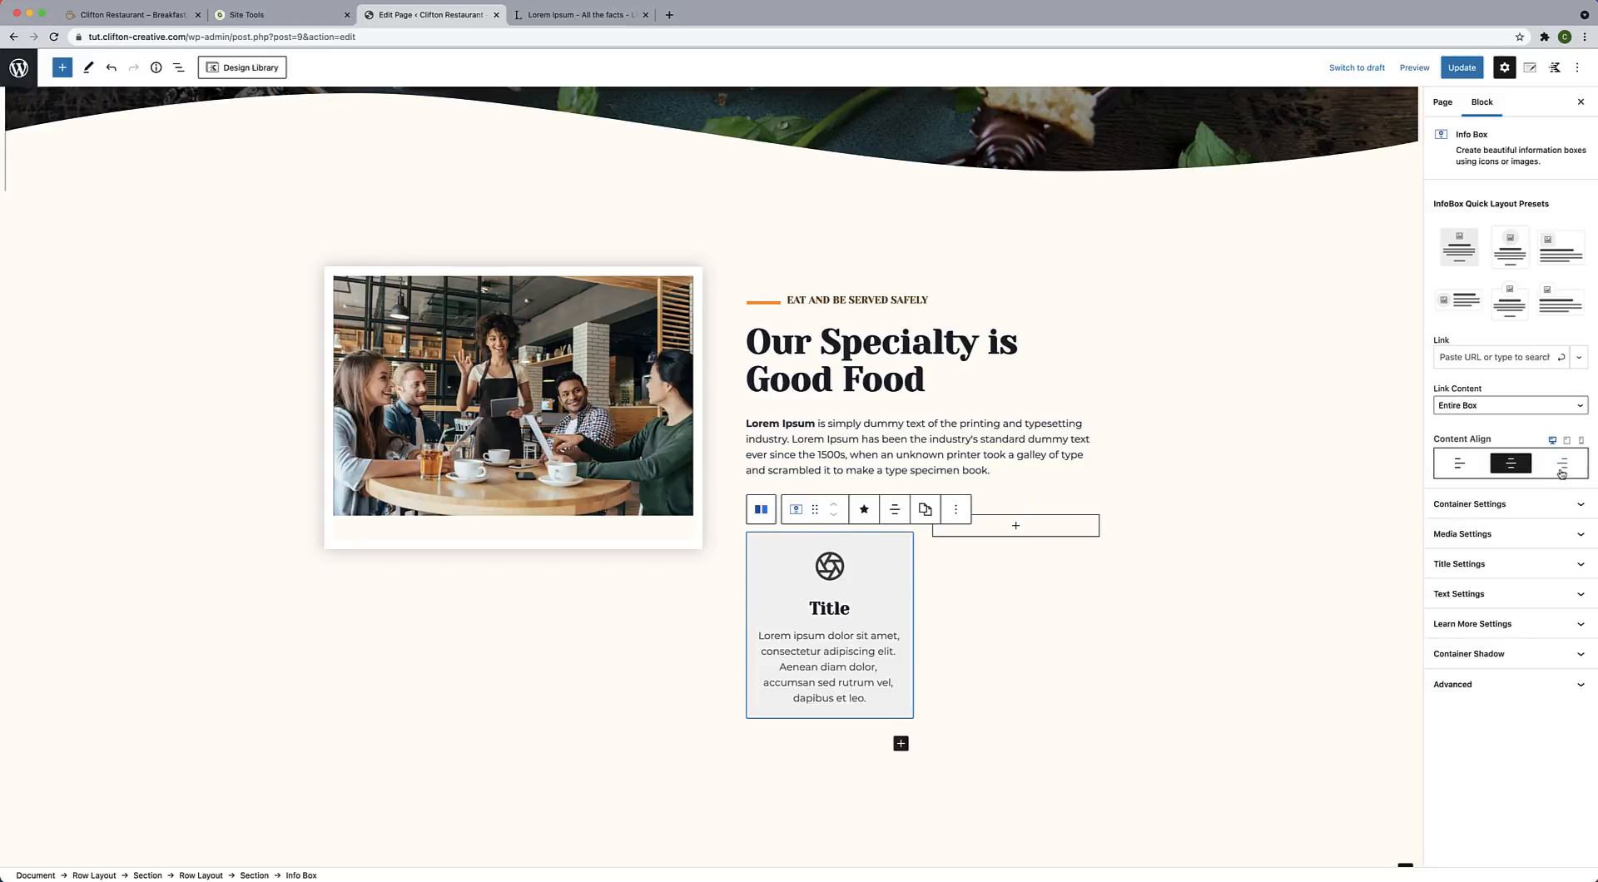
left_click(1580, 506)
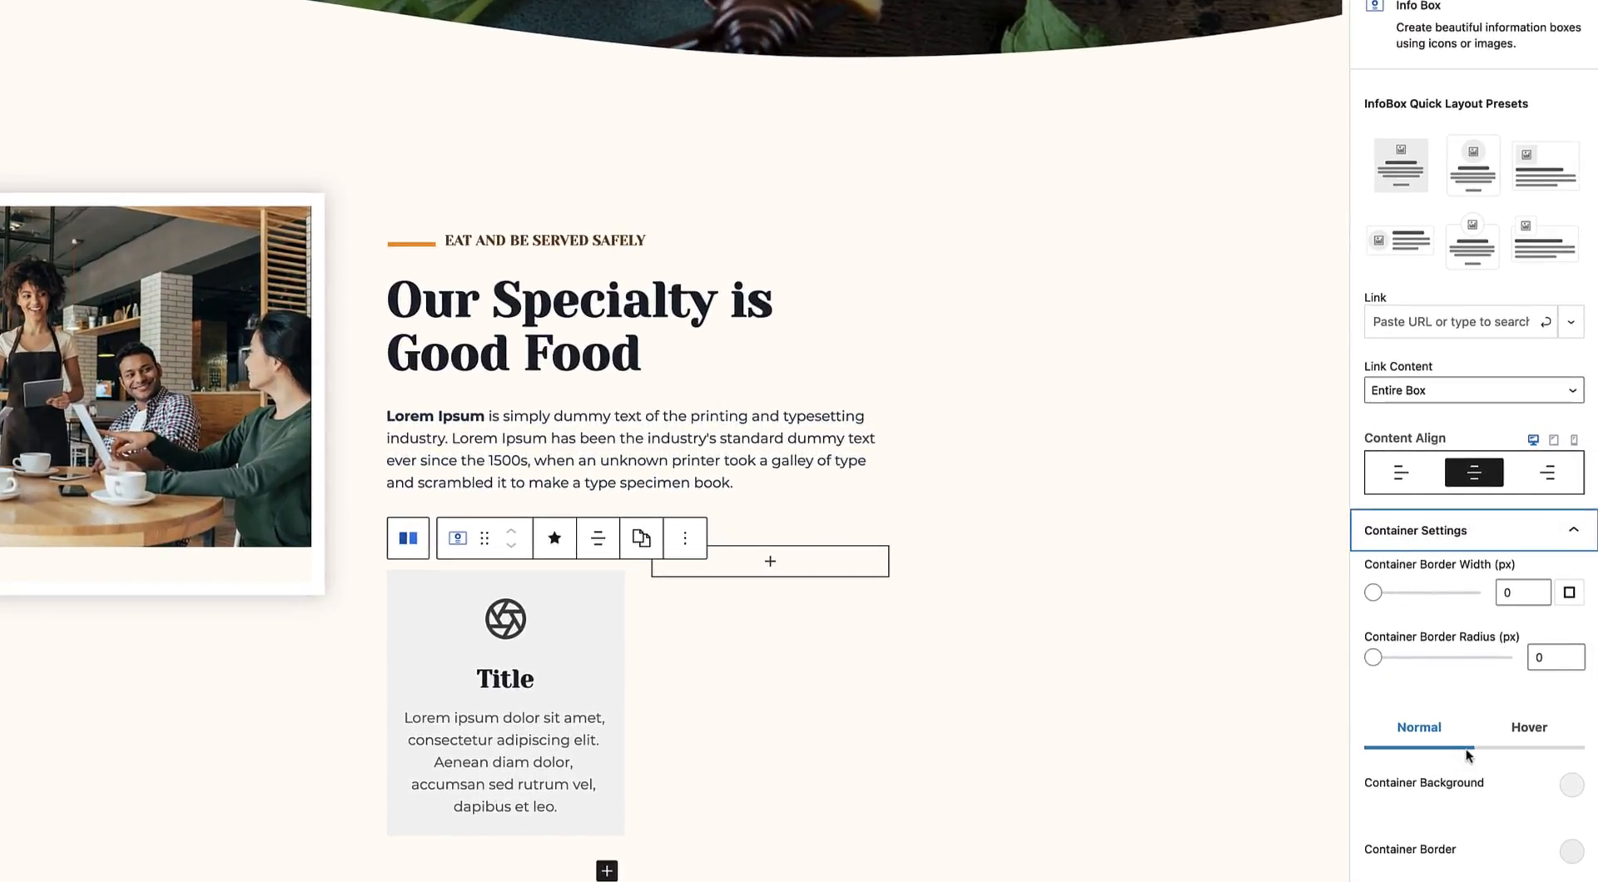
scroll(1506, 661, "down", 3)
scroll(1466, 748, "down", 2)
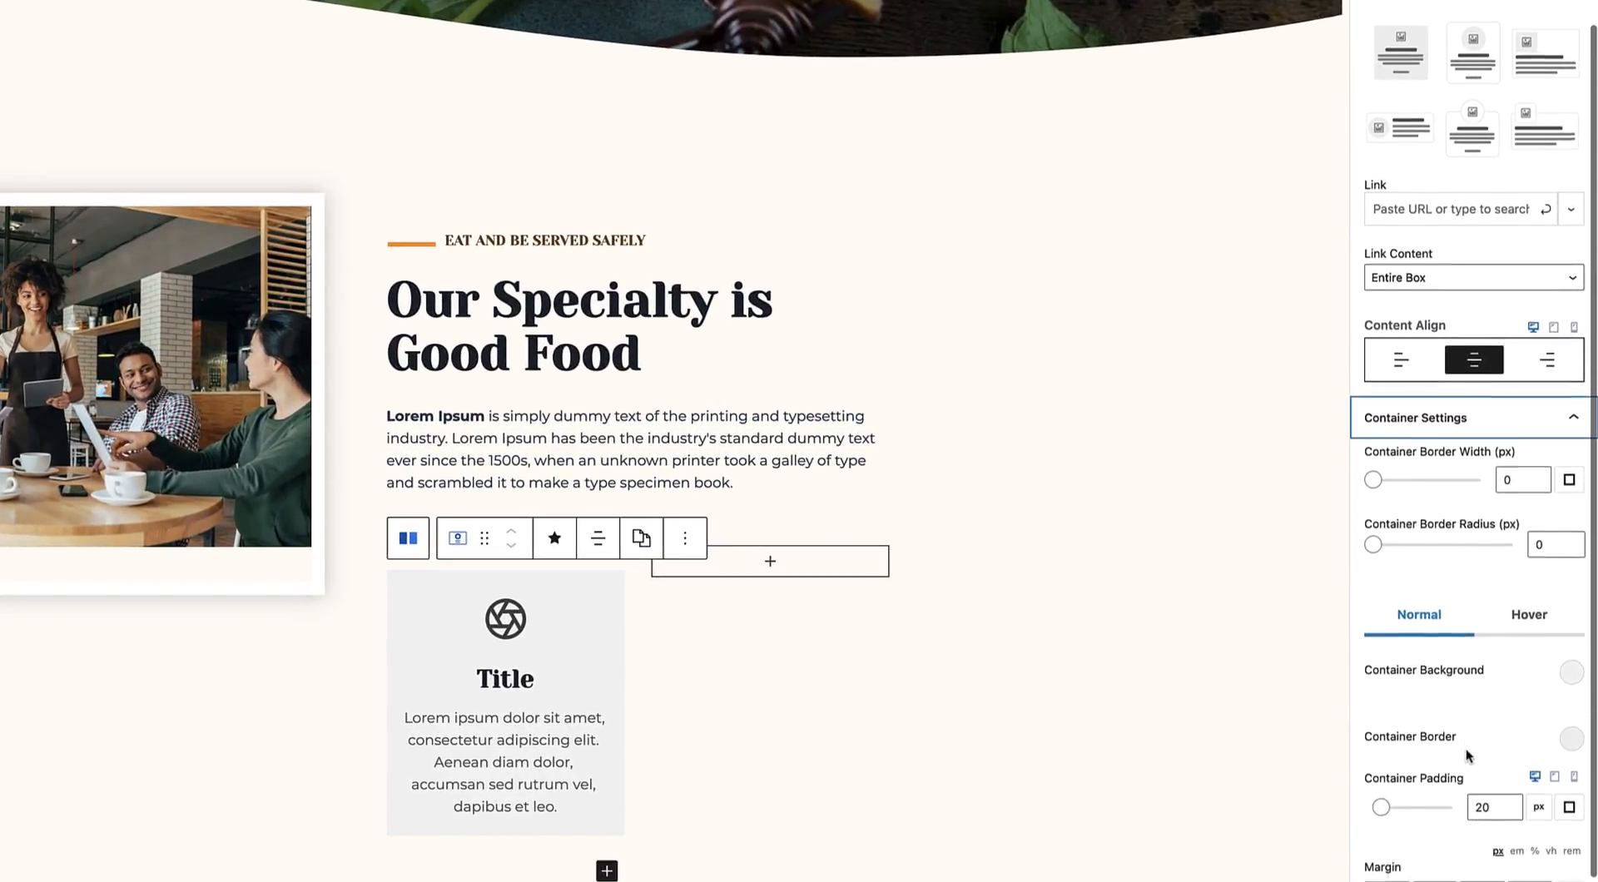
left_click(1571, 670)
left_click(1539, 567)
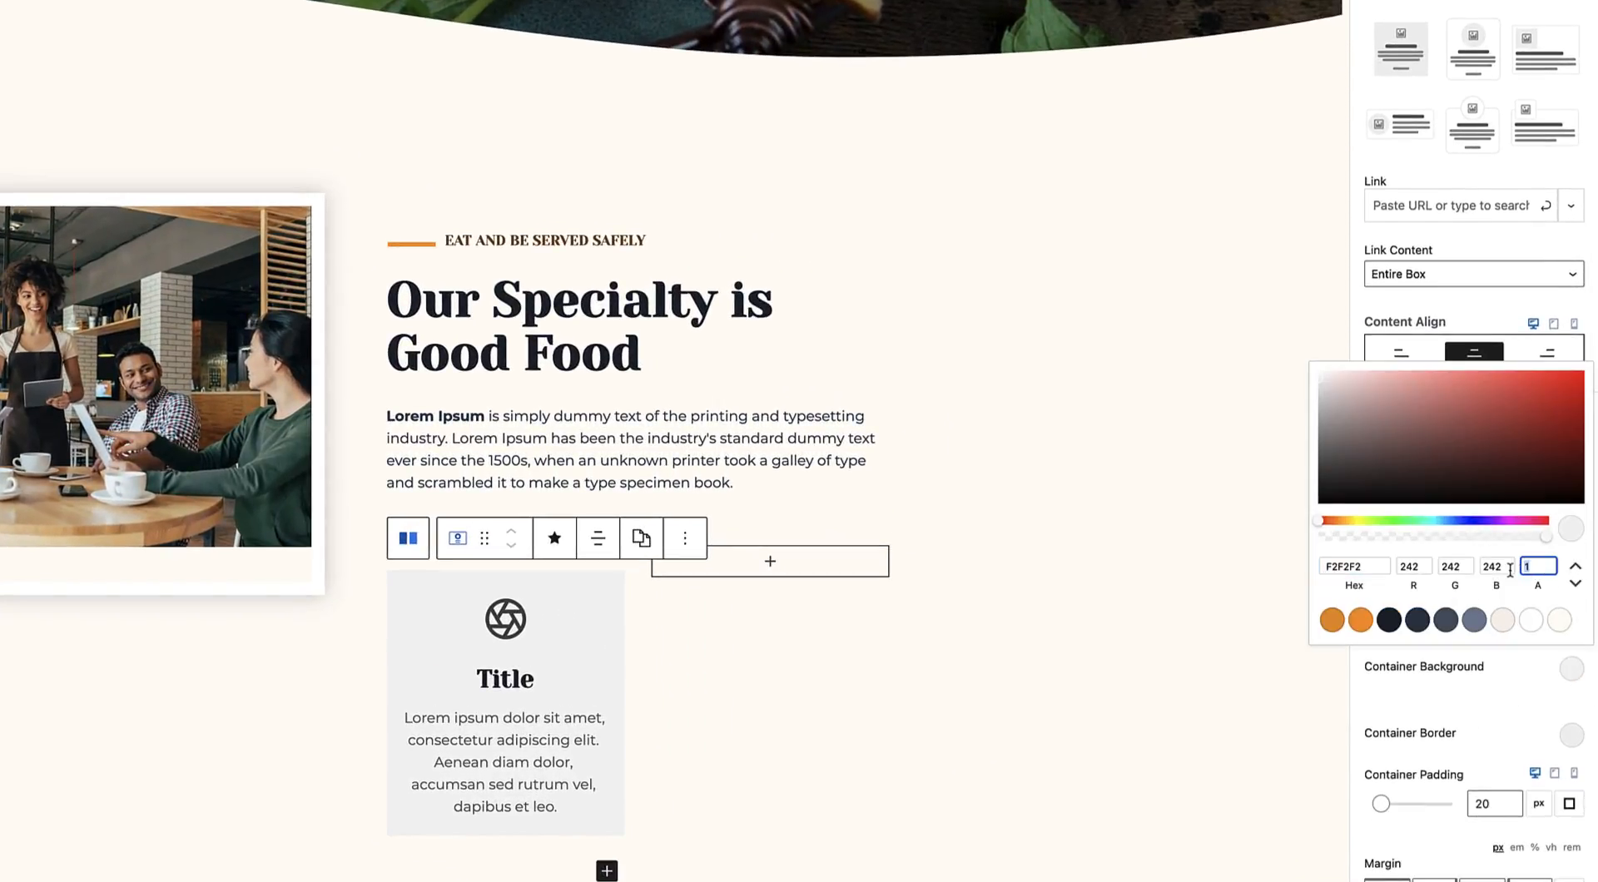
type("0")
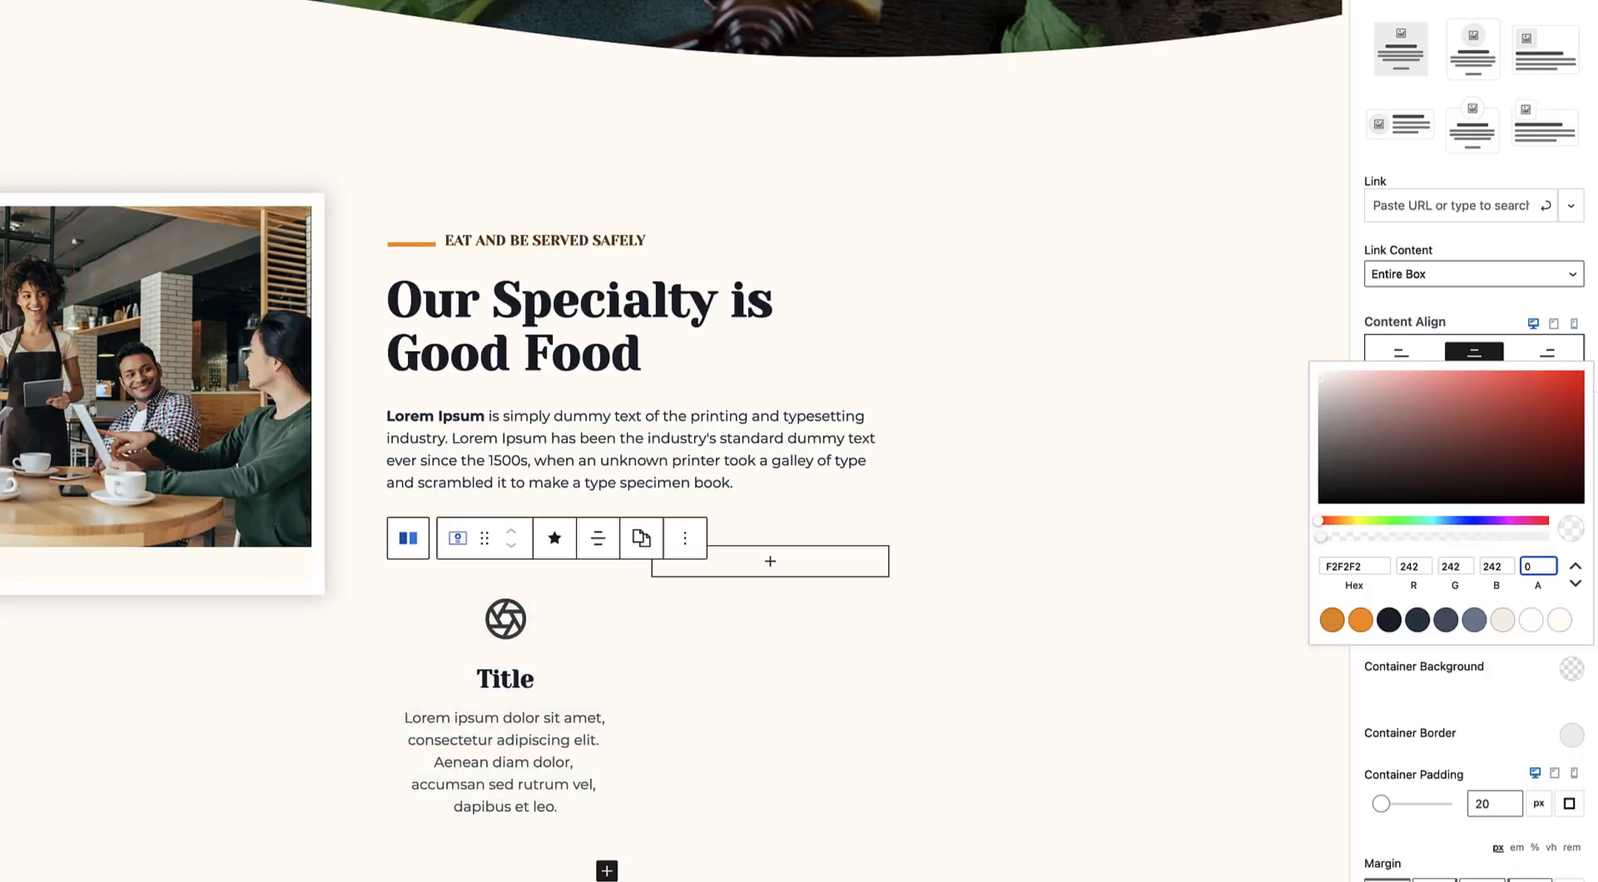
left_click(1491, 708)
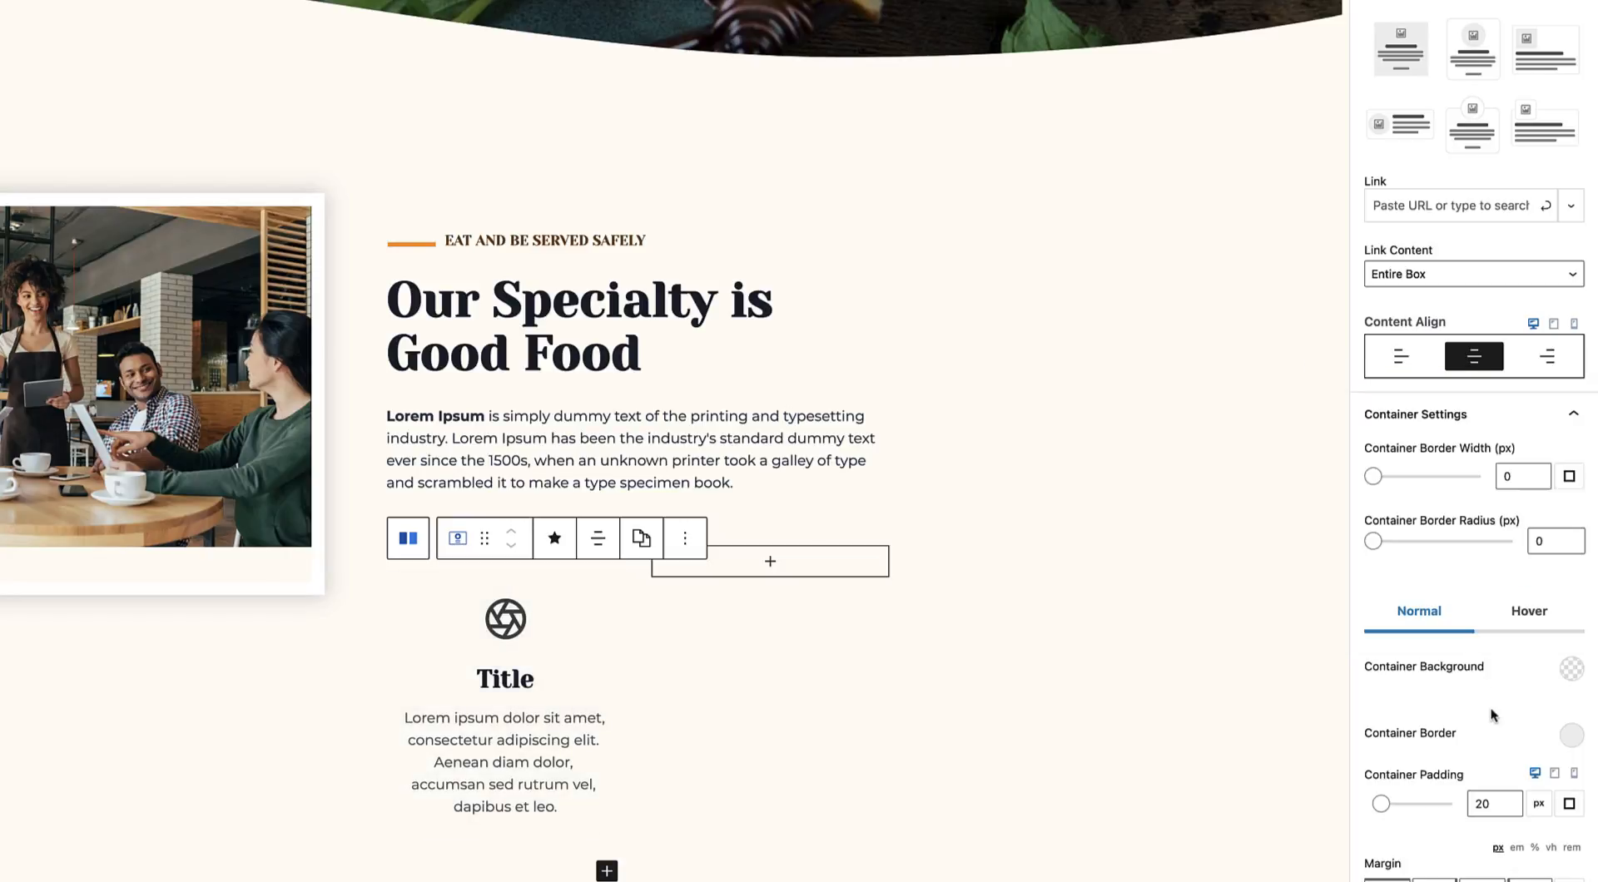
Make the Info Box's hover container background fully transparent by setting its alpha to 0.
left_click(1538, 627)
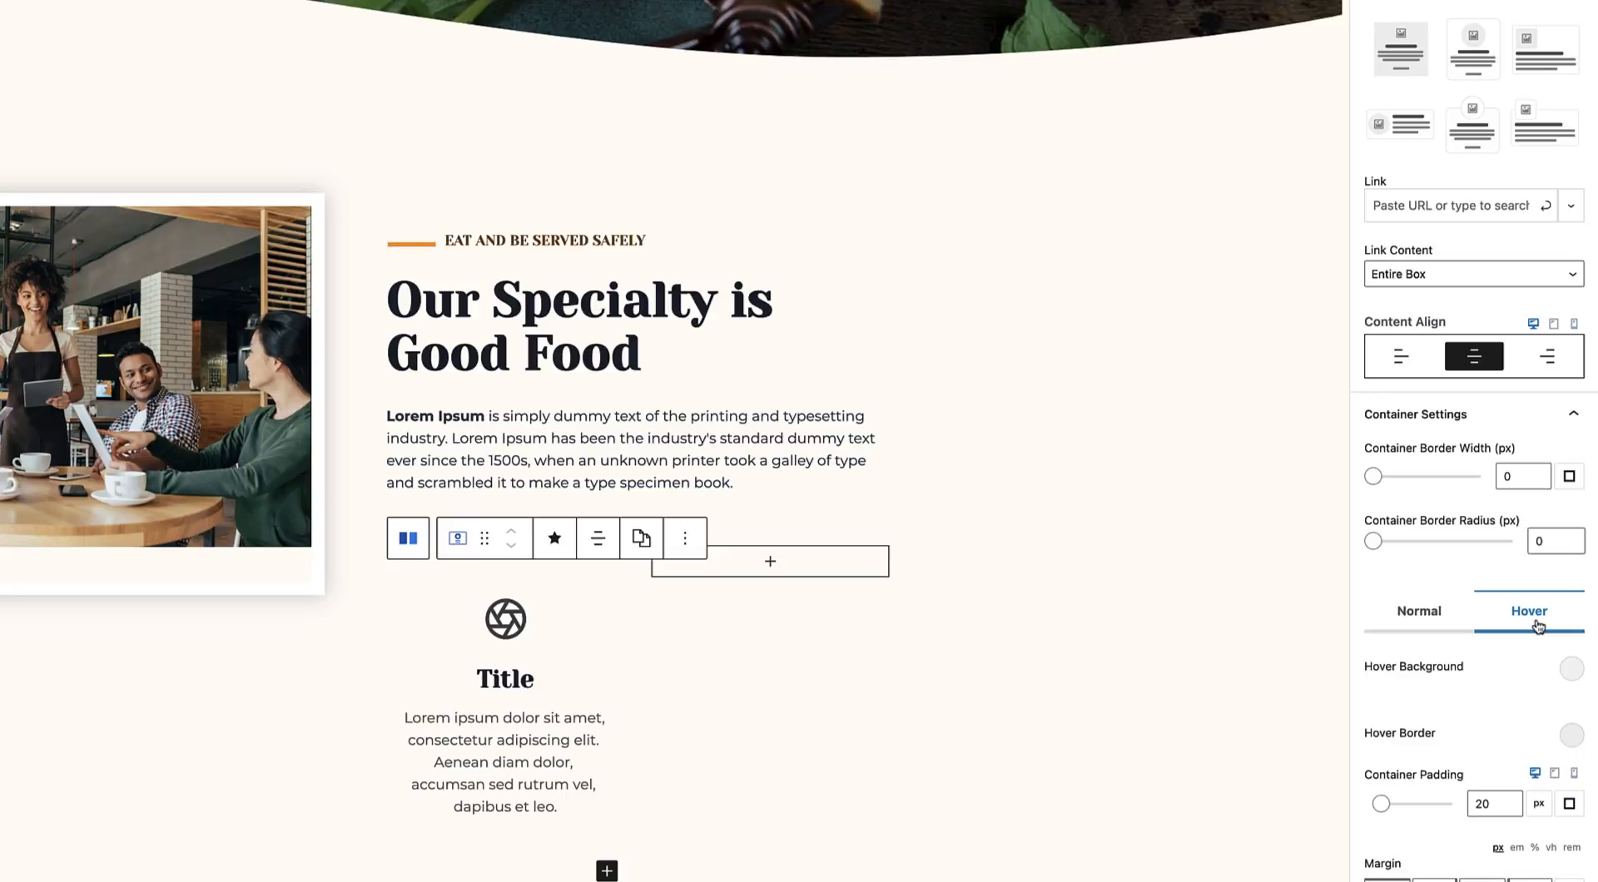
left_click(1571, 669)
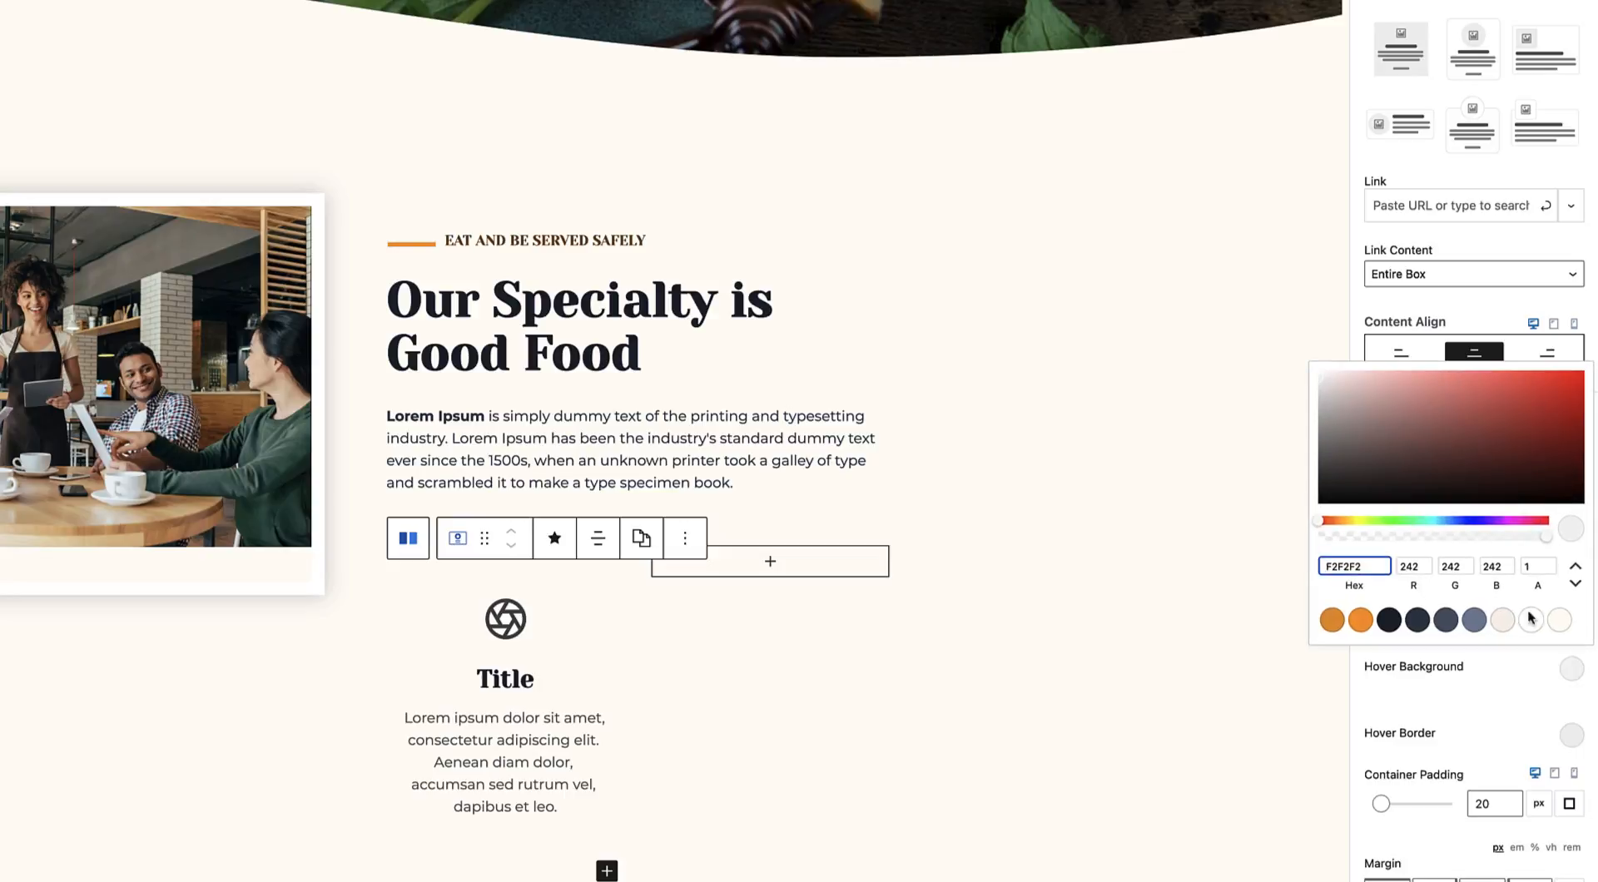
double_click(1536, 567)
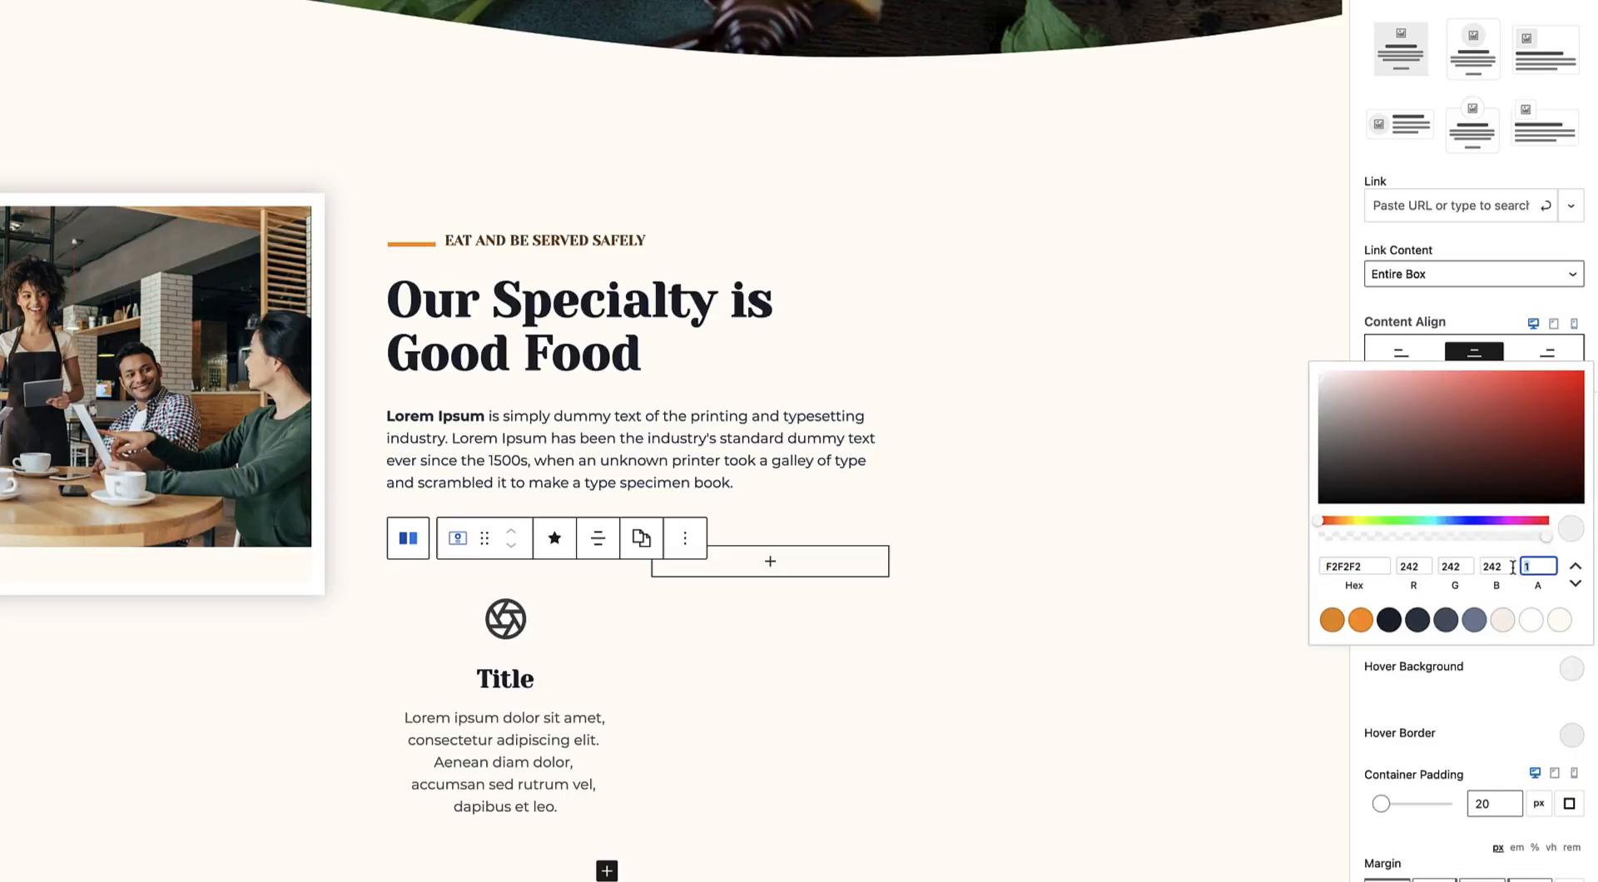
type("0")
left_click(1496, 716)
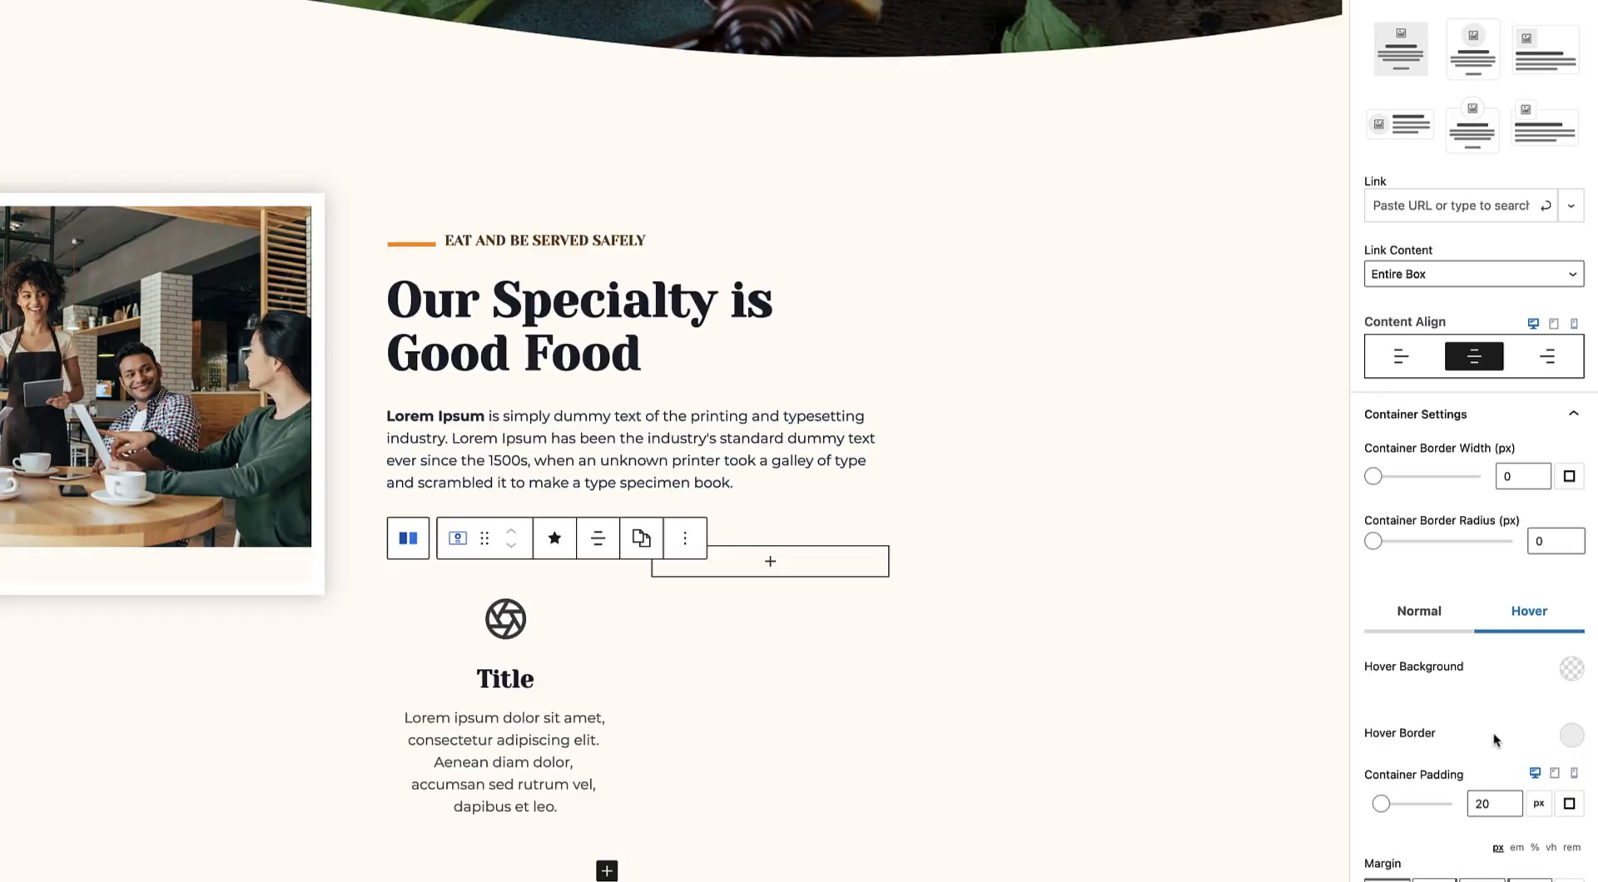
Set the Info Box's hover border color to dark gray 5B5151.
left_click(1573, 739)
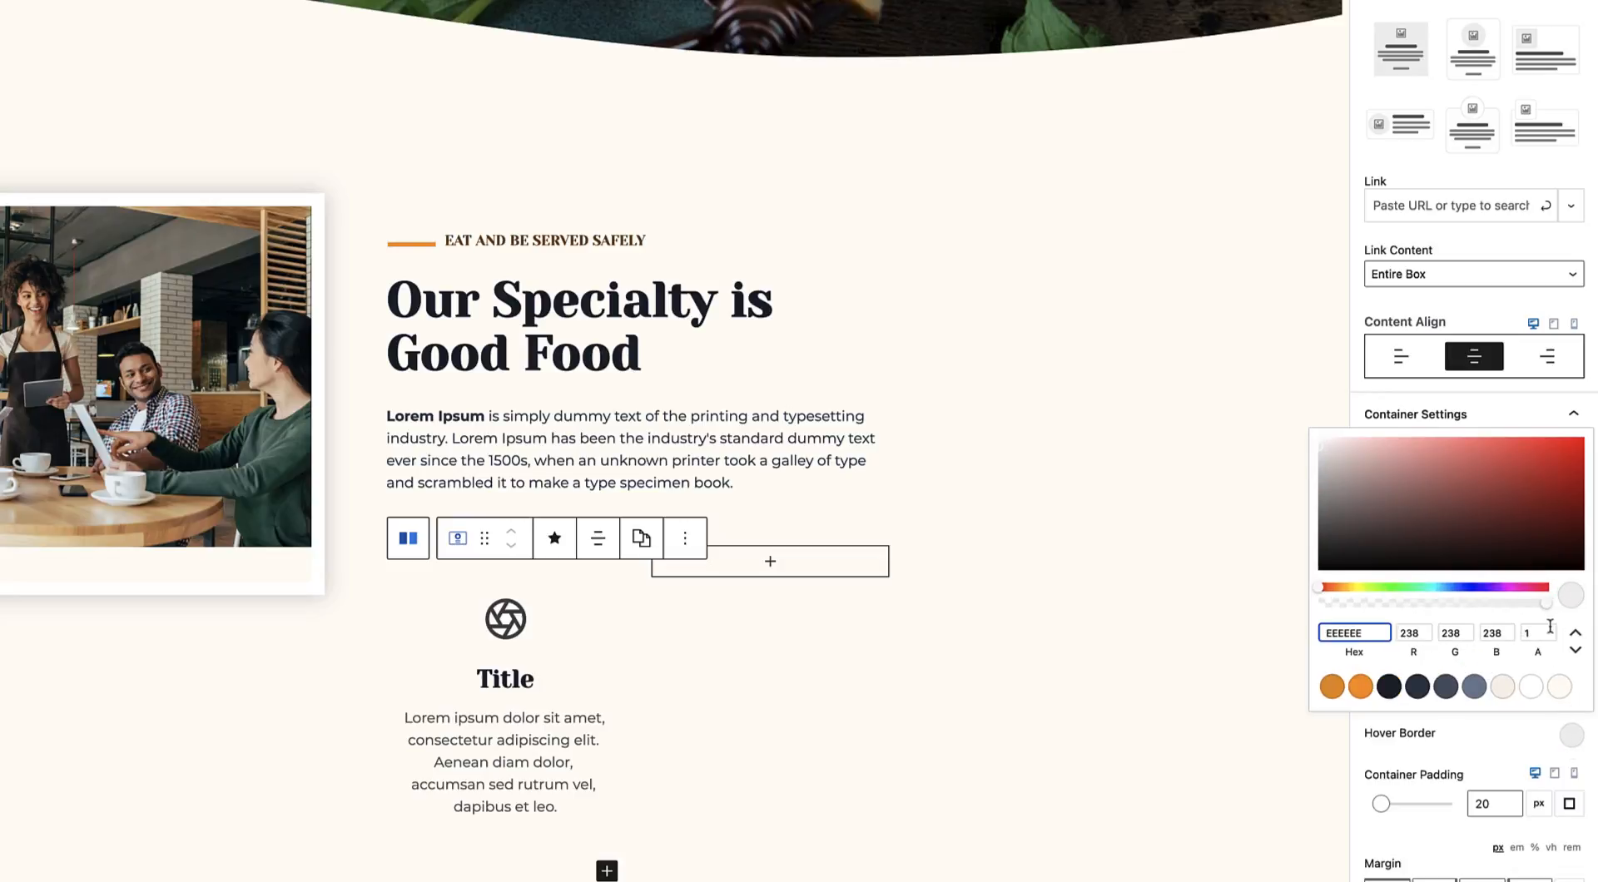
mouse_move(1341, 528)
left_mouse_down()
mouse_move(1296, 526)
mouse_move(1349, 525)
left_mouse_up()
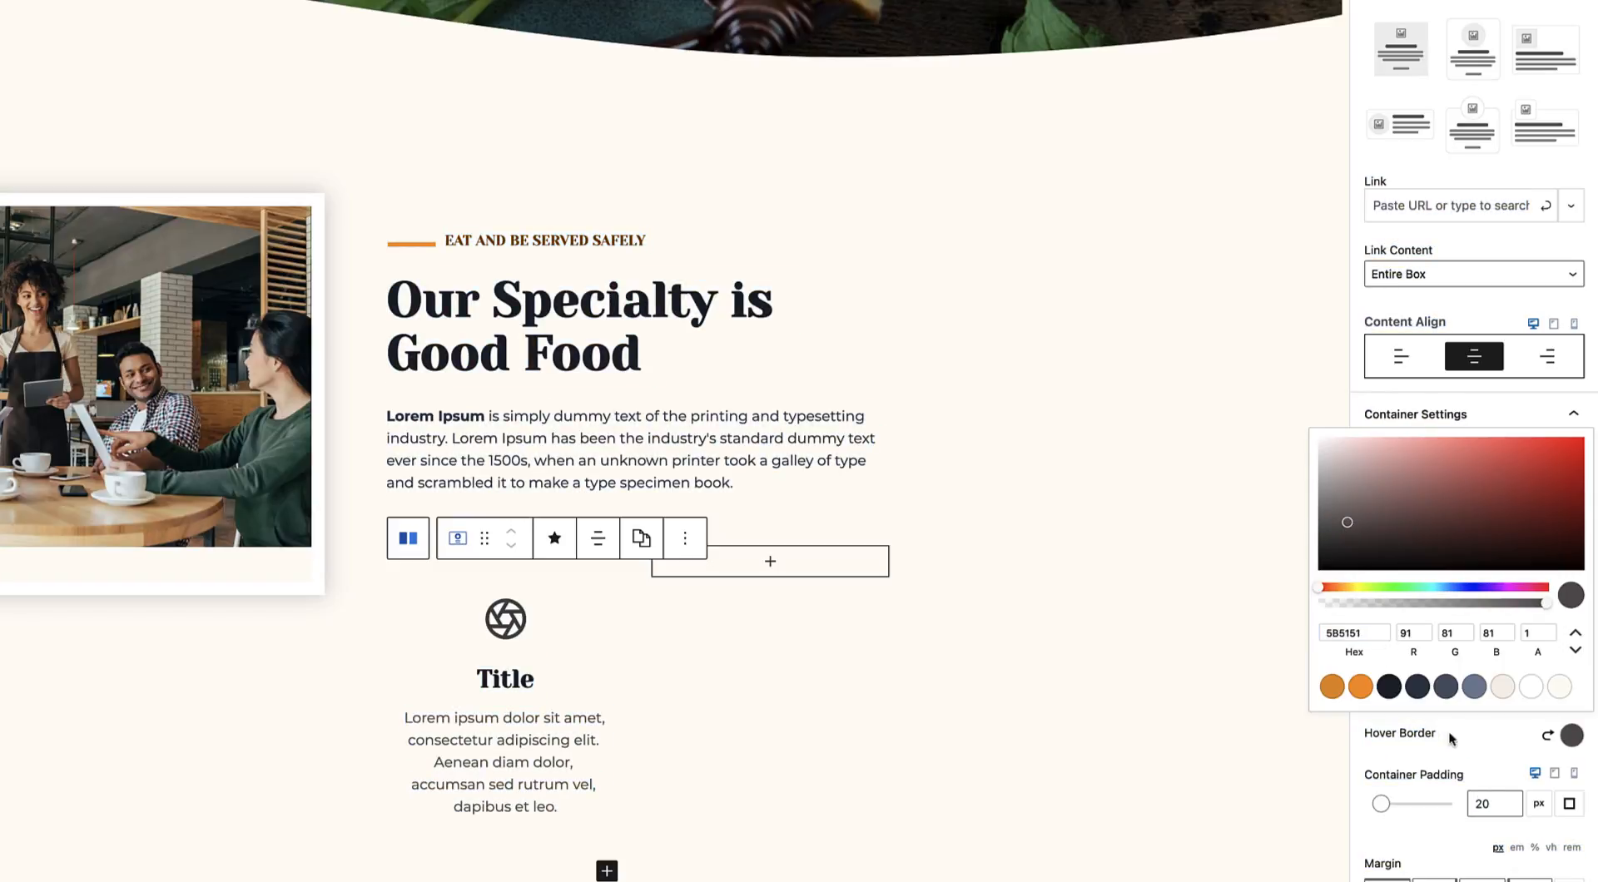
left_click(1469, 741)
Change the Info Box's normal container border color to a light gray.
left_click(1425, 634)
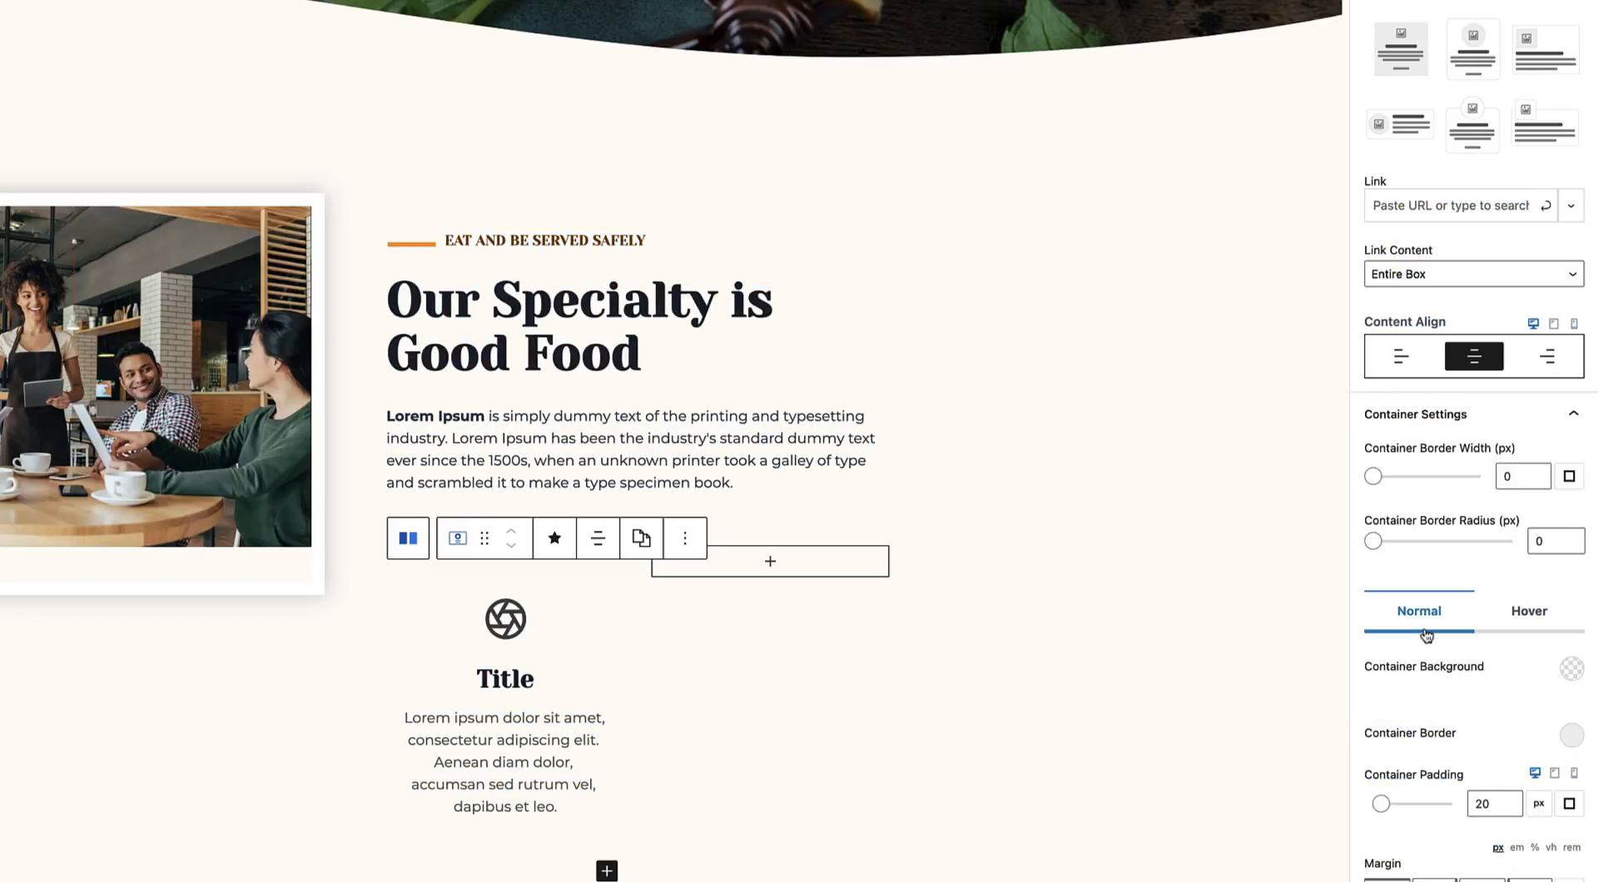
left_click(1509, 623)
left_click(1432, 630)
left_click(1574, 741)
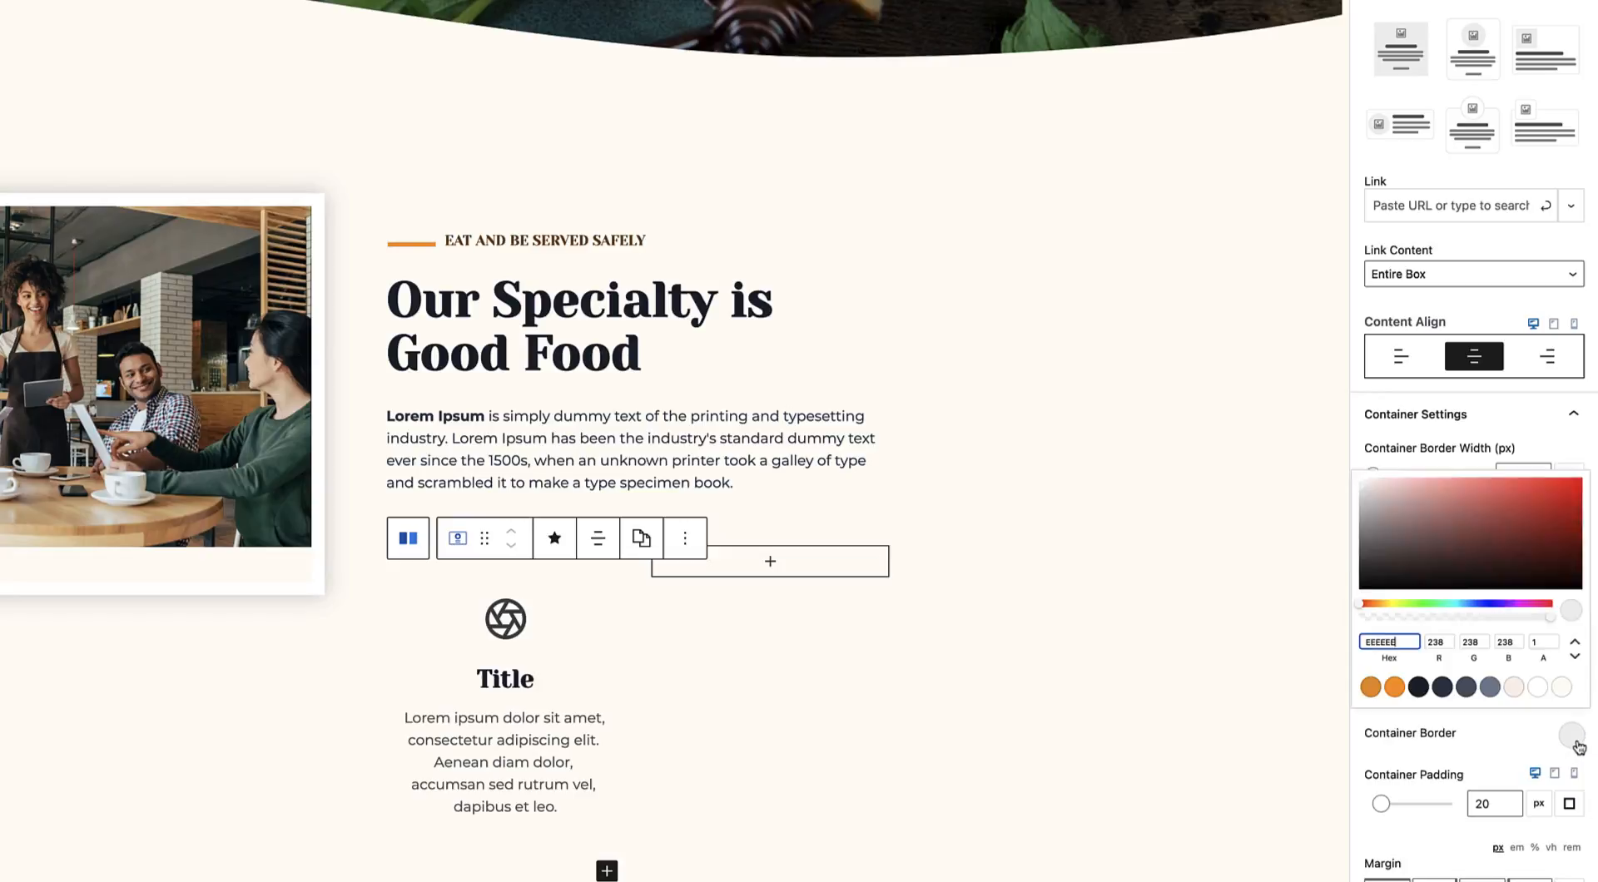
left_click_drag(1358, 533, 1316, 458)
left_click(1546, 744)
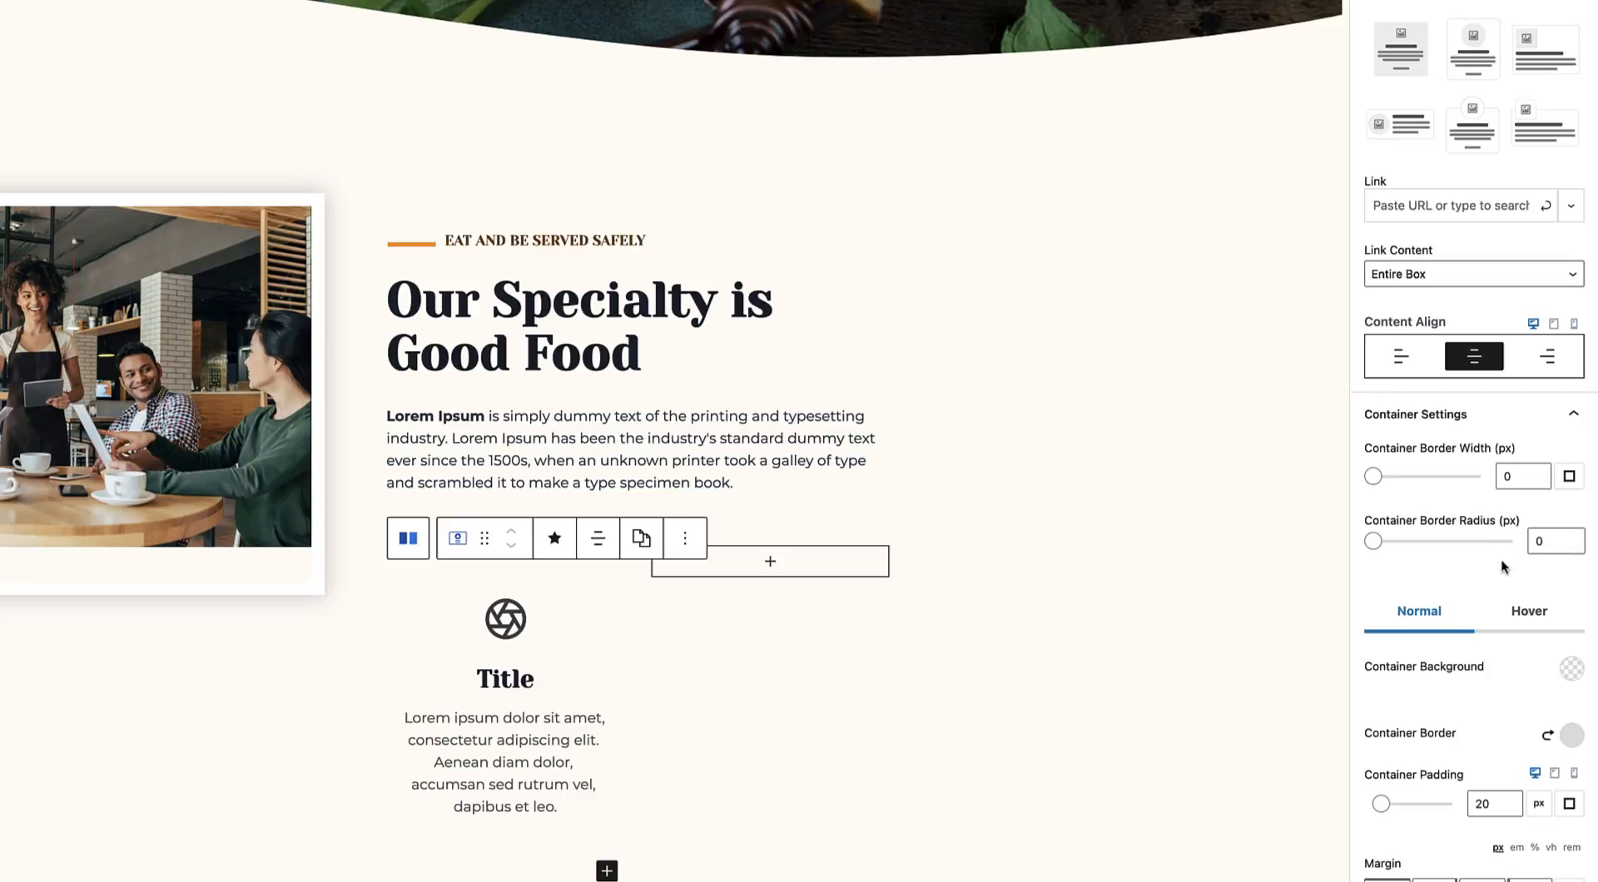
Set the Info Box's container border width to 1 px.
left_click(1510, 476)
left_click_drag(1510, 477, 1502, 476)
type("1")
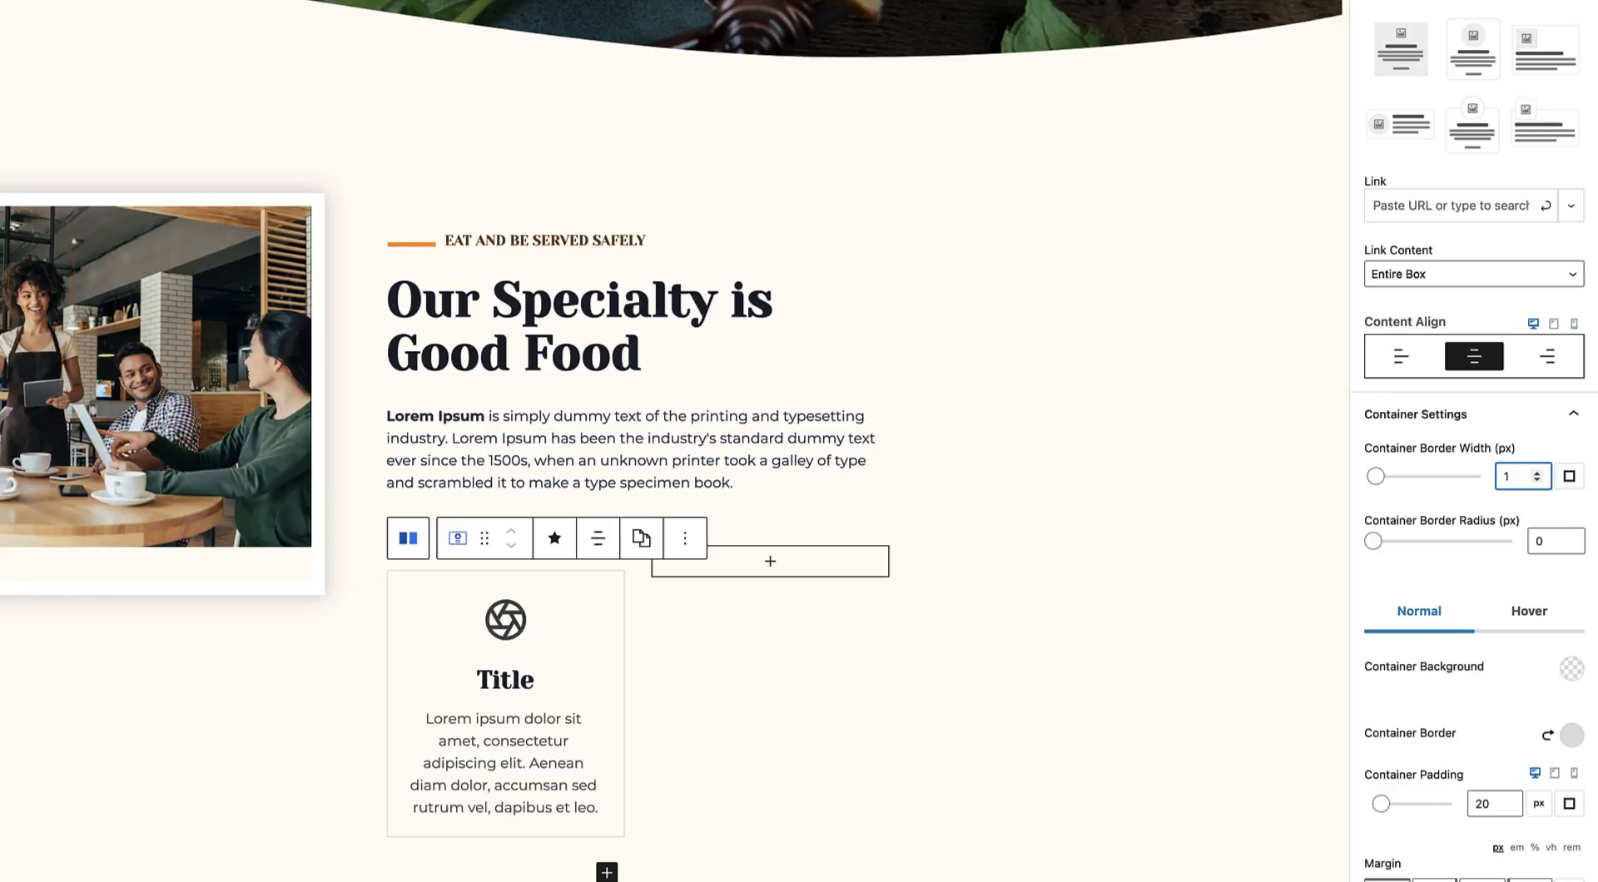
Set the Info Box's hover border color to light gray DEDEDE.
left_click(1532, 620)
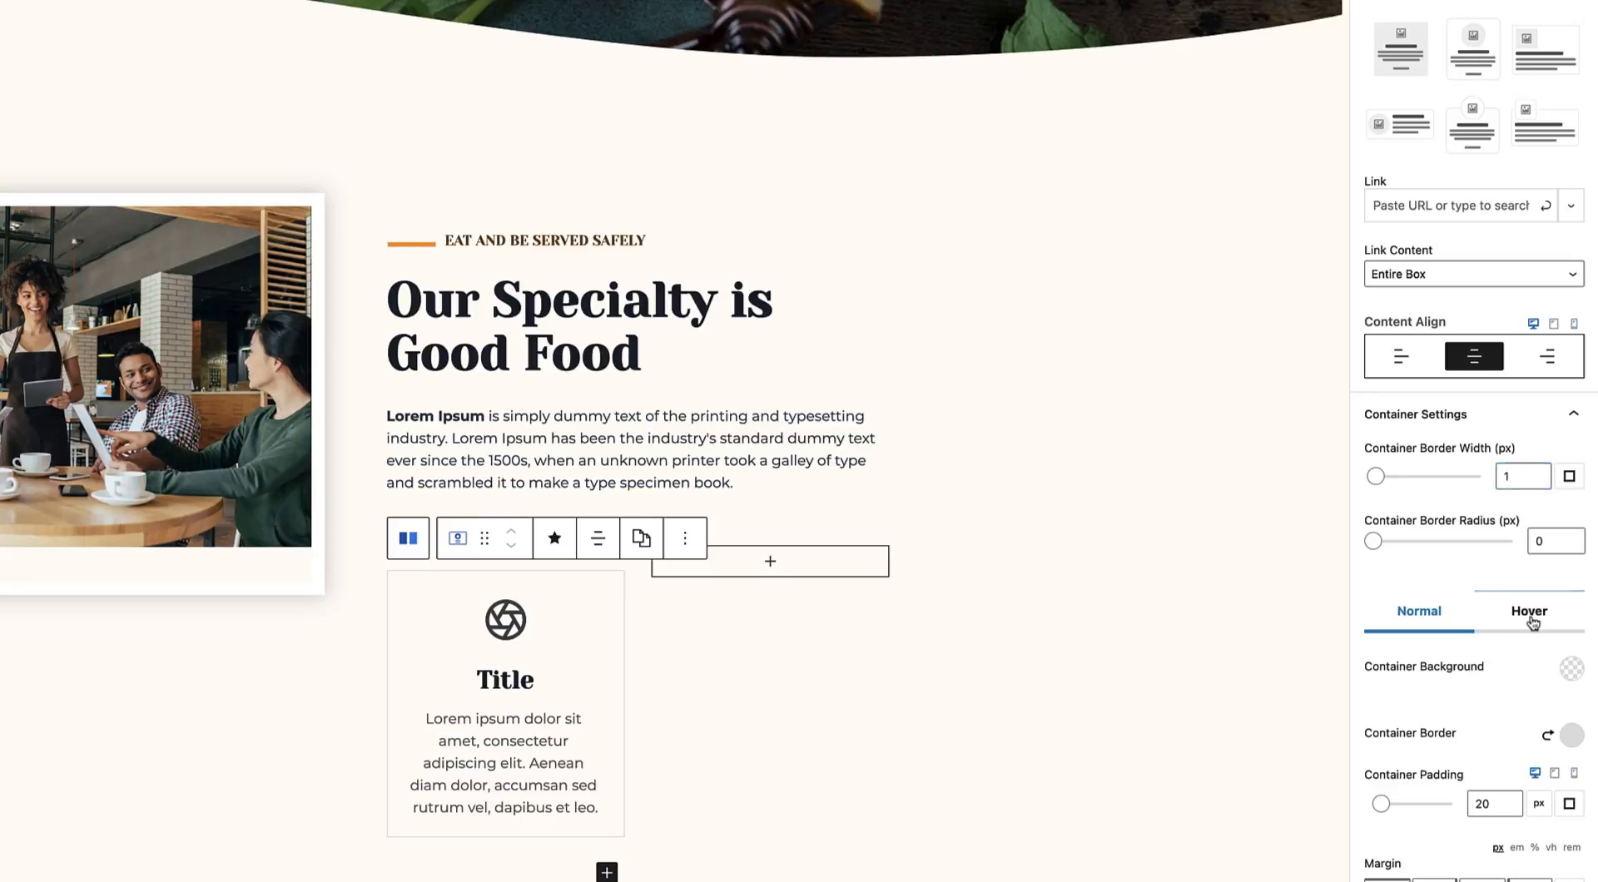
left_click(1573, 736)
left_click_drag(1375, 634, 1309, 638)
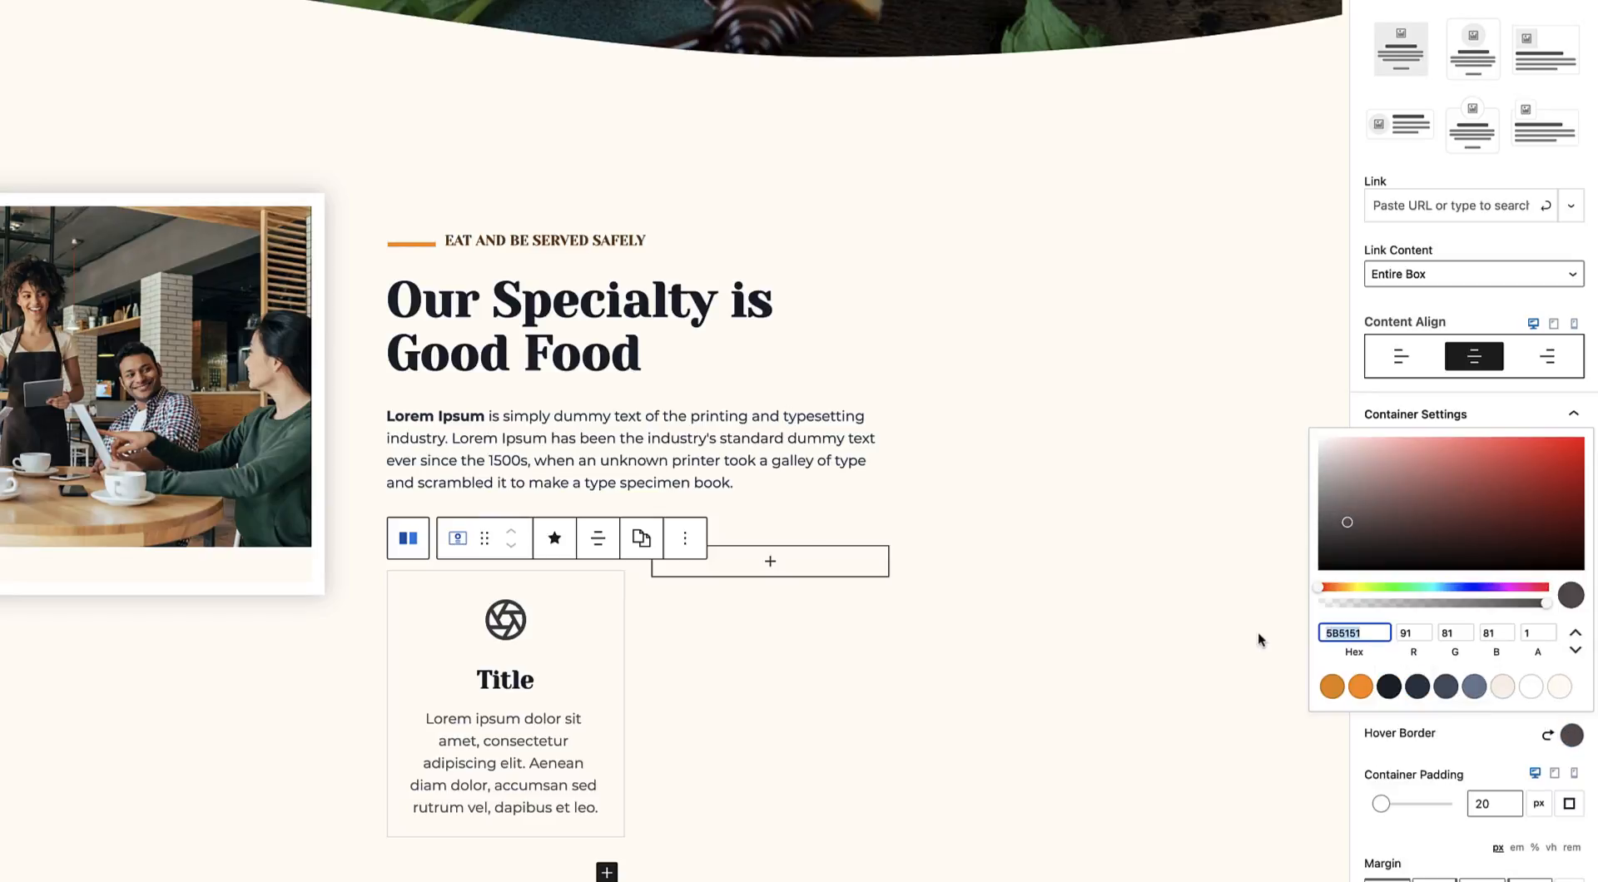
type("DEDEDED")
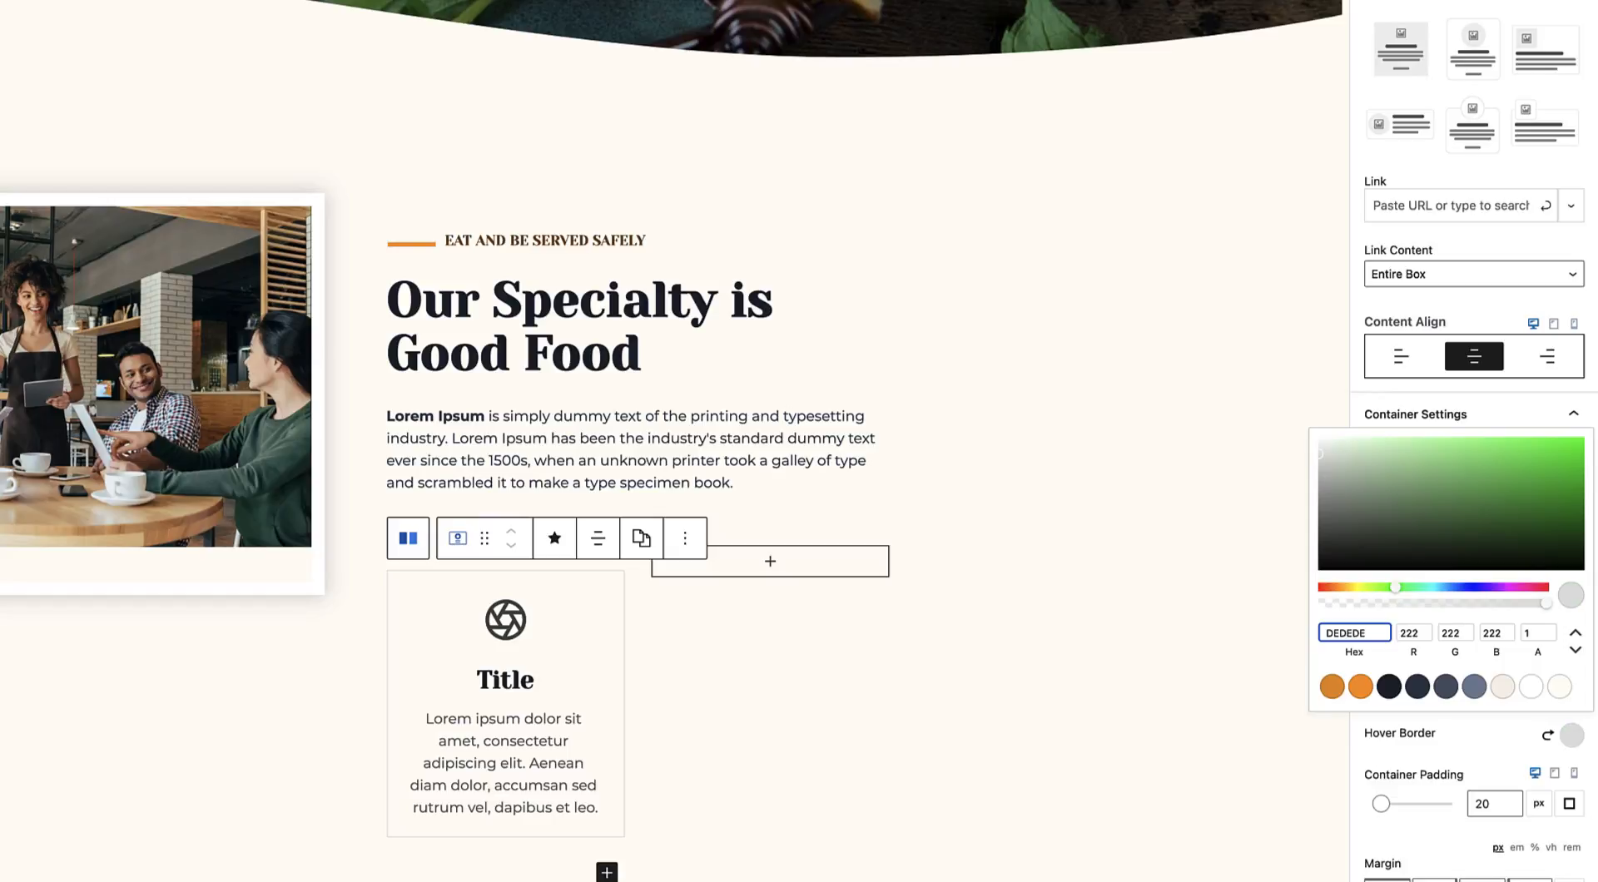
left_click(1440, 743)
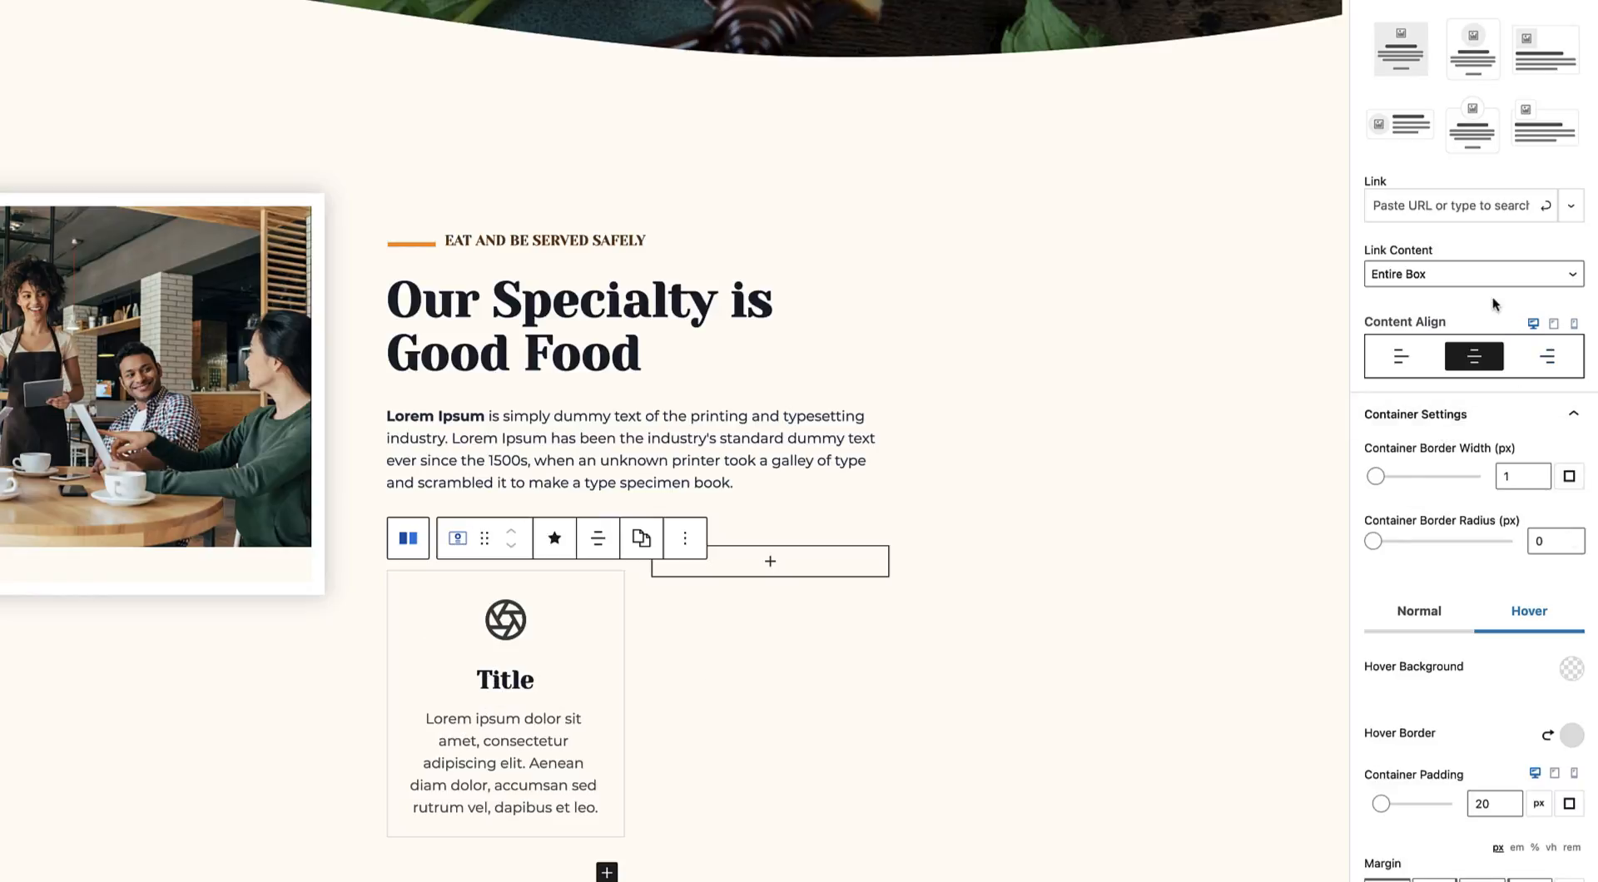
Replace the Info Box's default icon with the solid mobile phone icon, searching the icon library for "phone".
scroll(1424, 606, "up", 3)
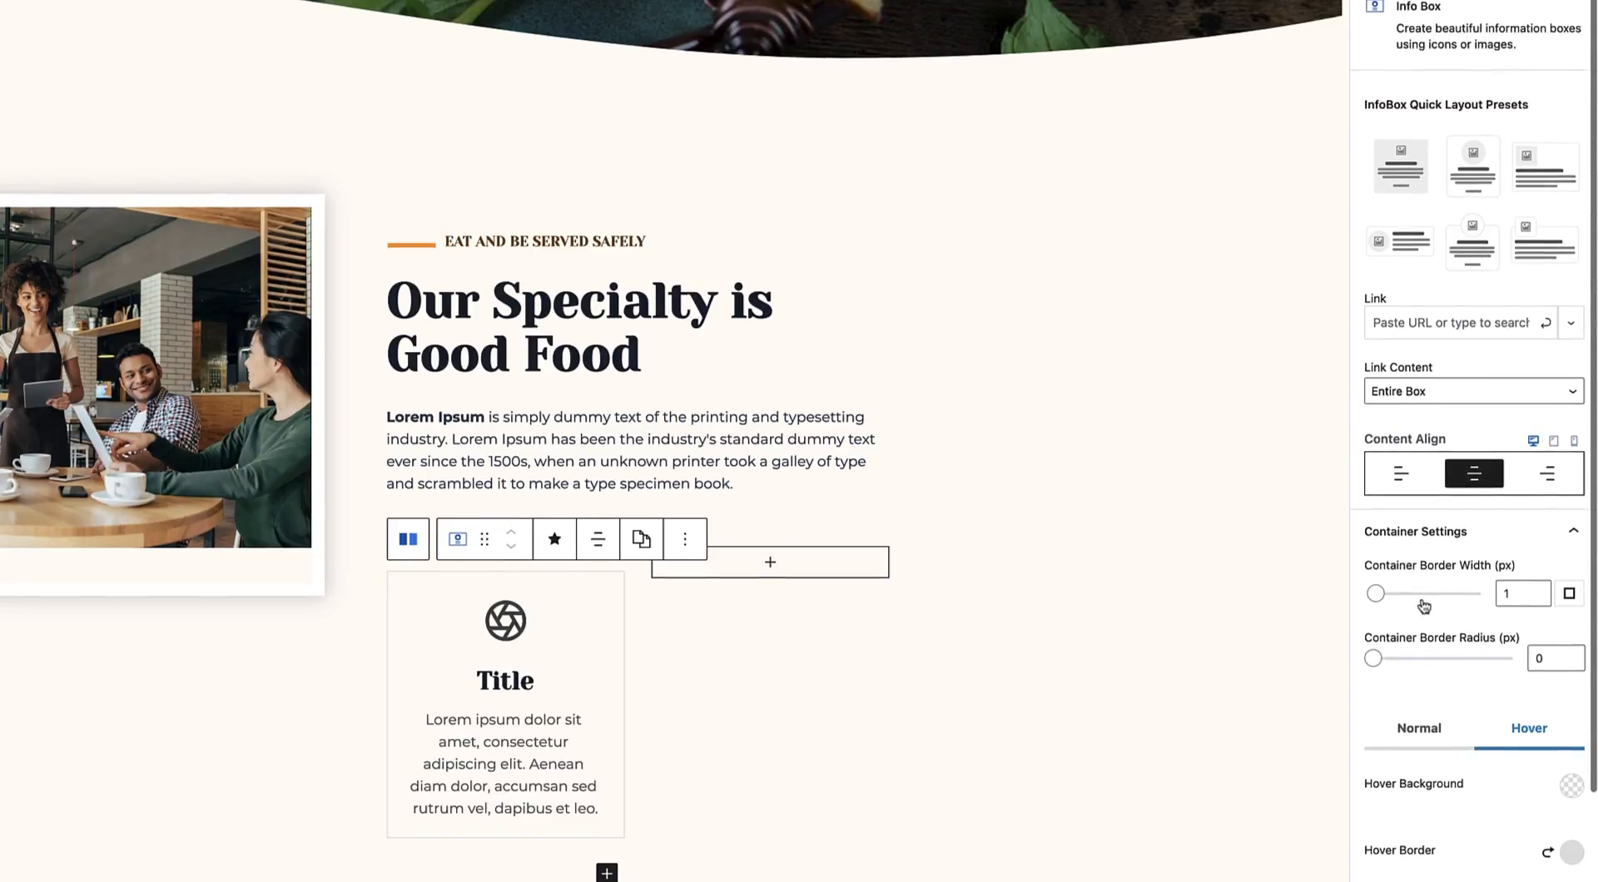
scroll(1424, 606, "down", 2)
scroll(1520, 552, "up", 2)
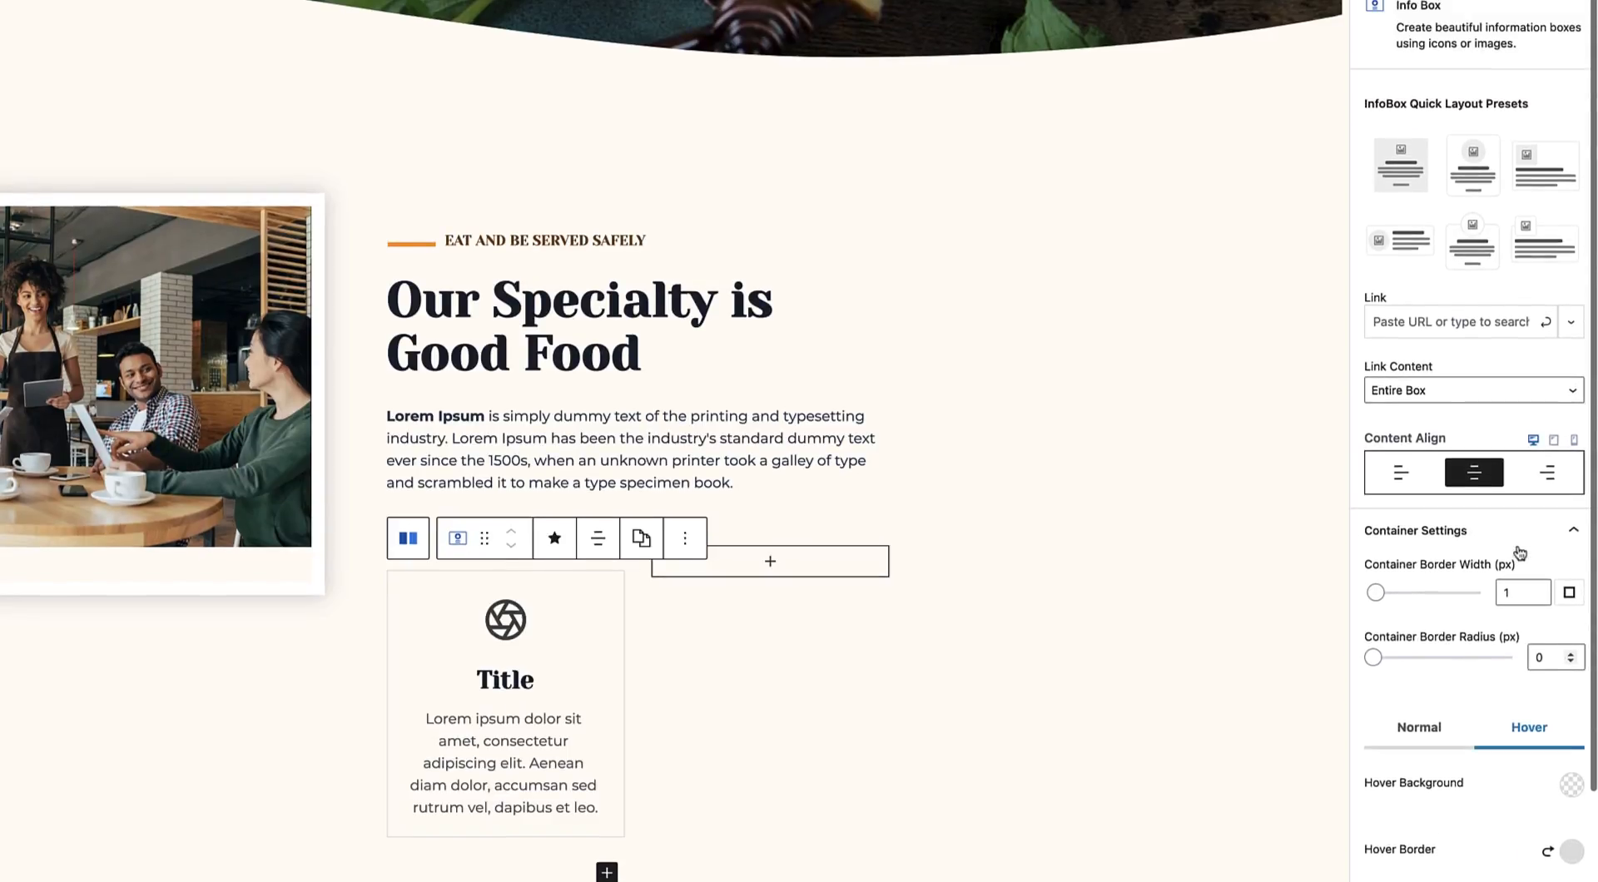
scroll(1531, 333, "down", 5)
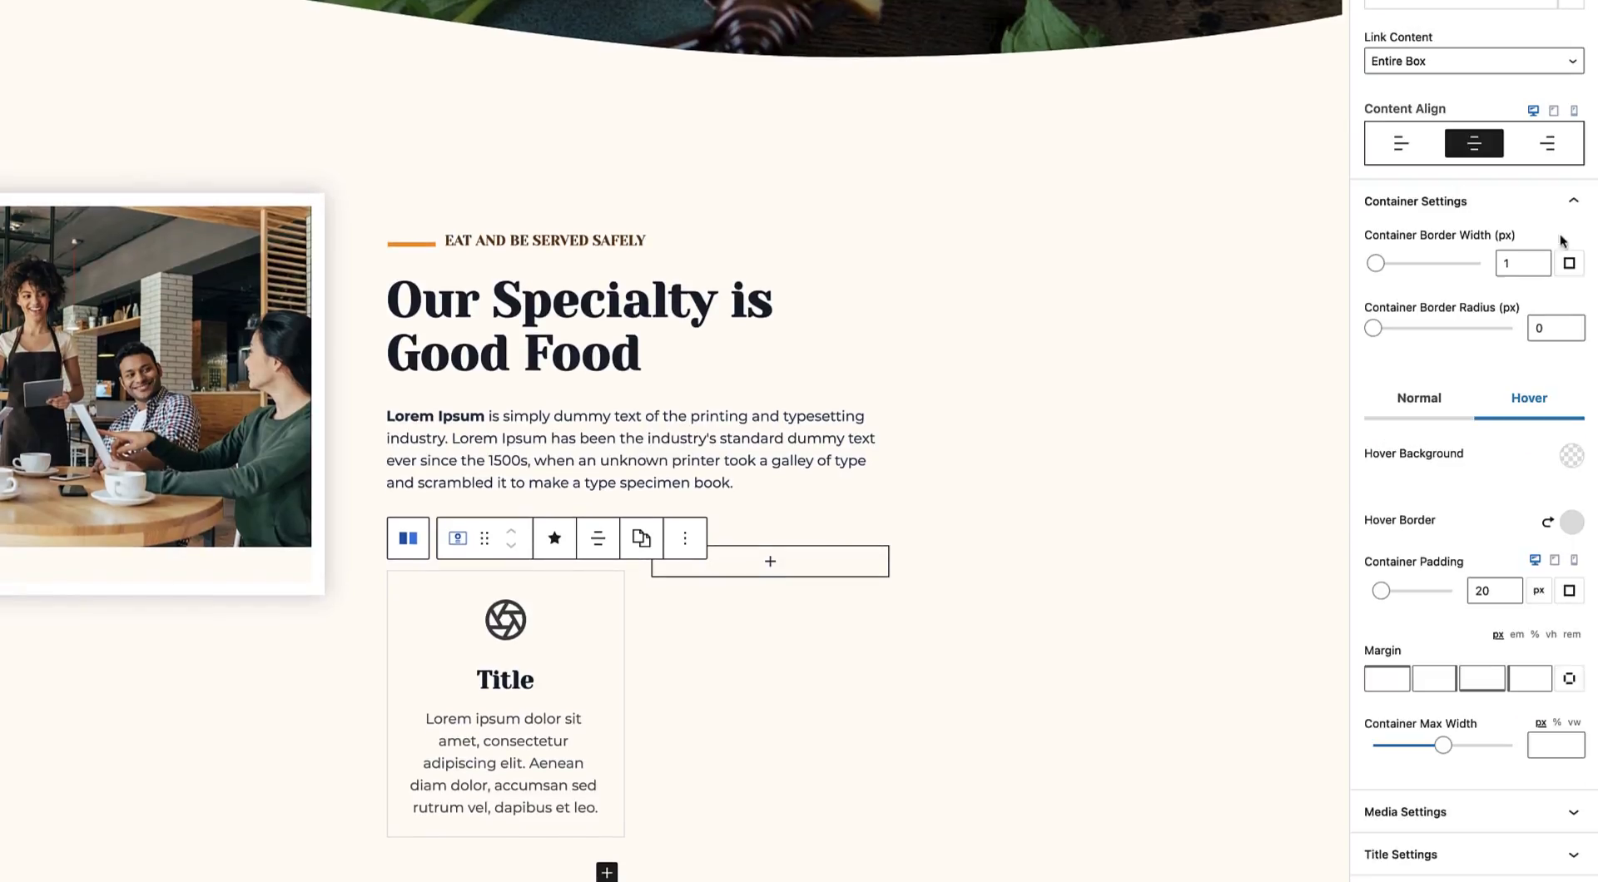
left_click(1570, 202)
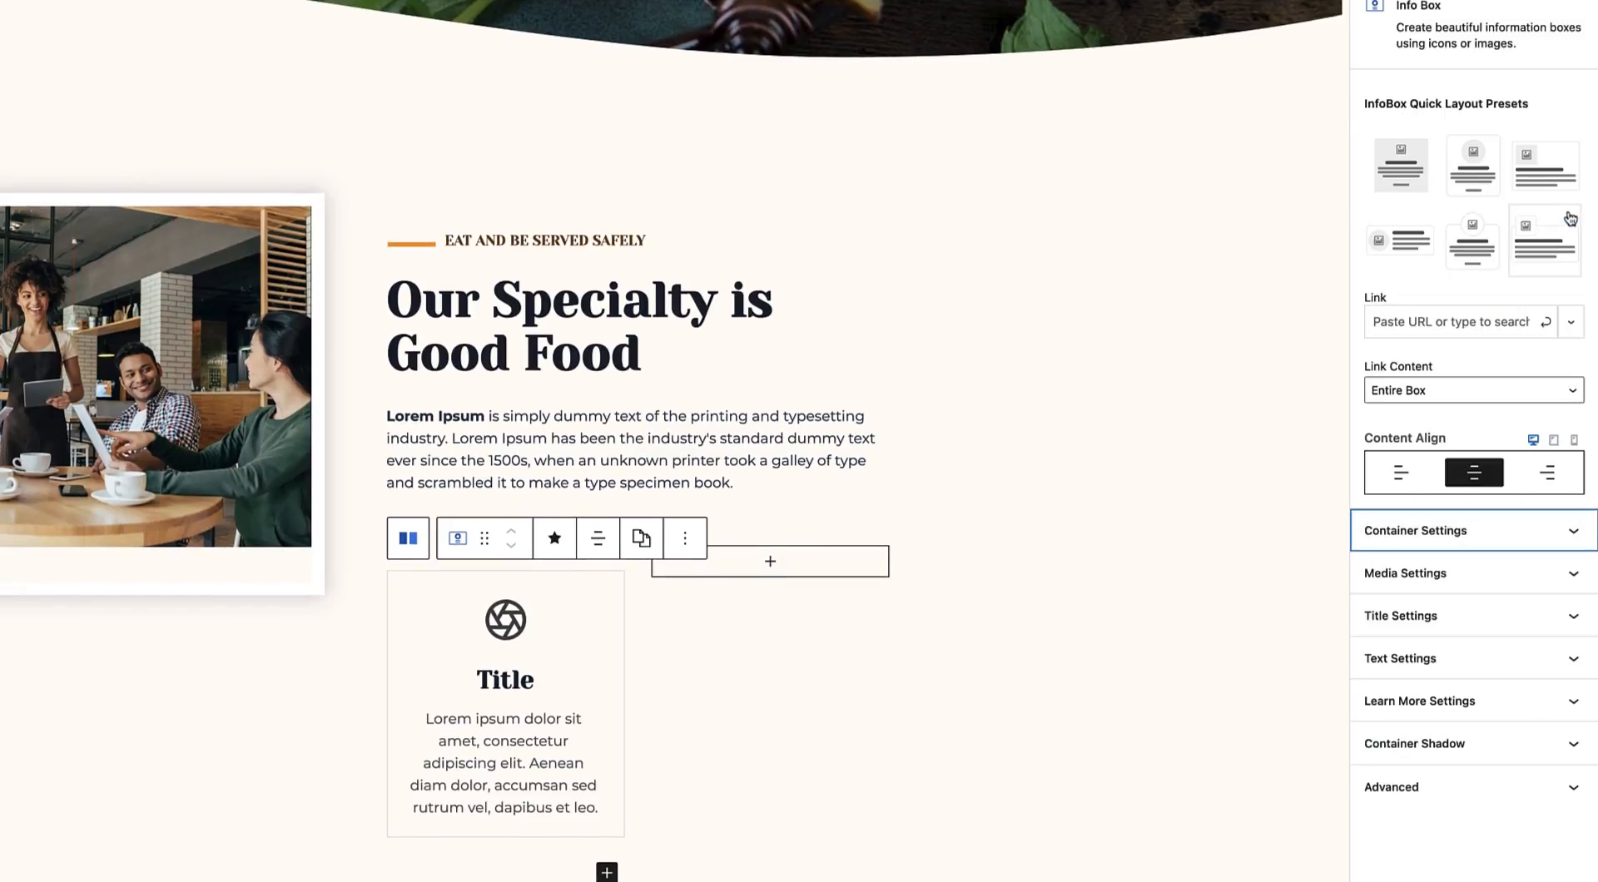
left_click(1494, 577)
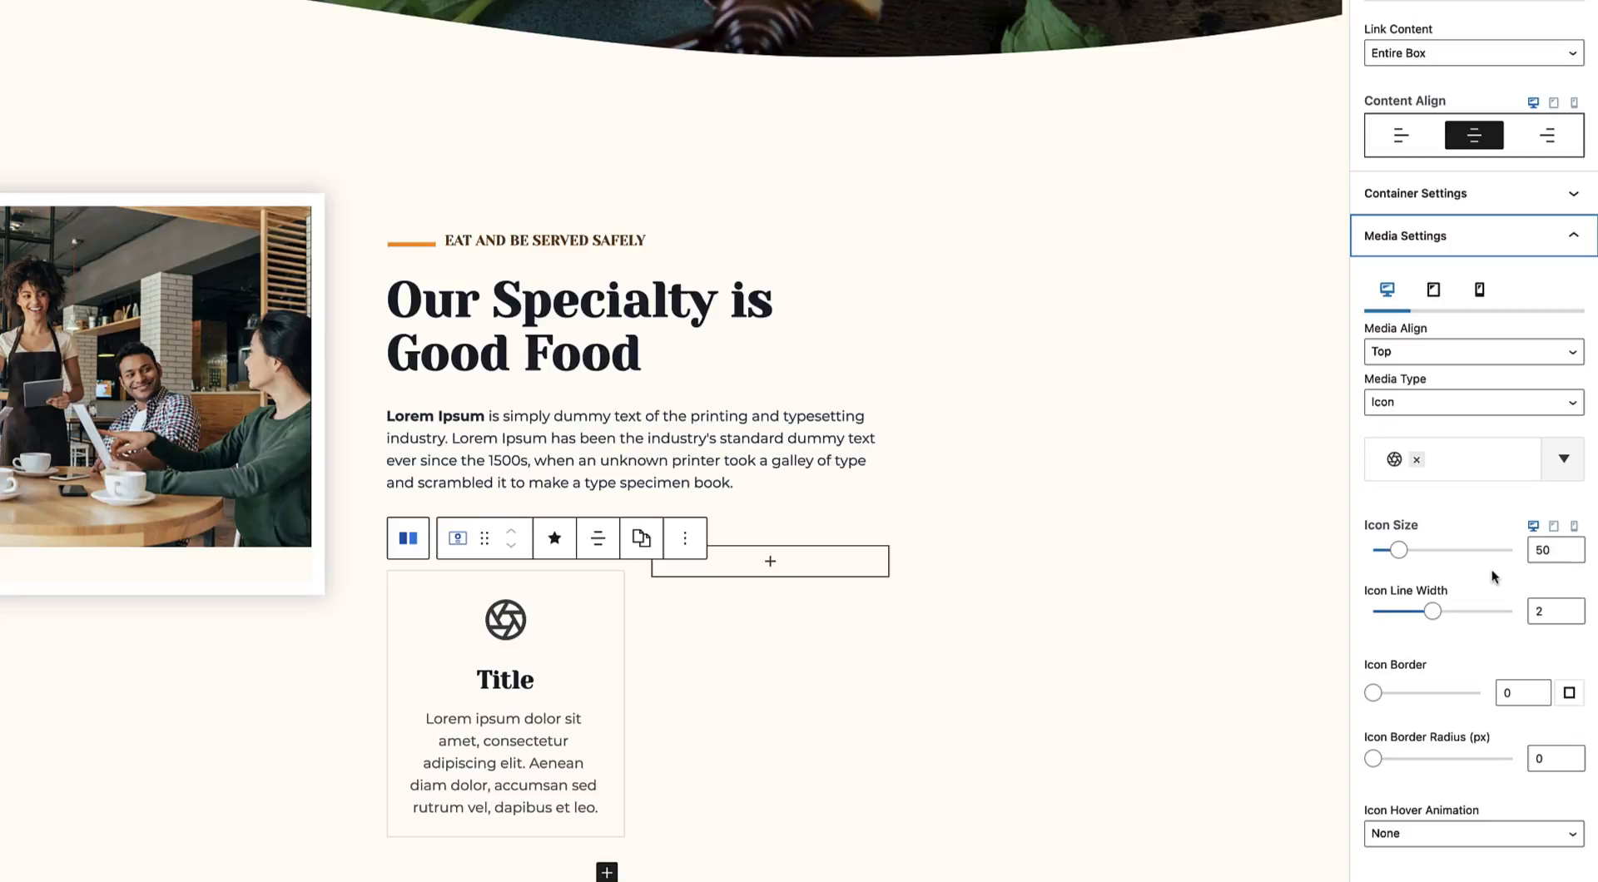
left_click(1416, 459)
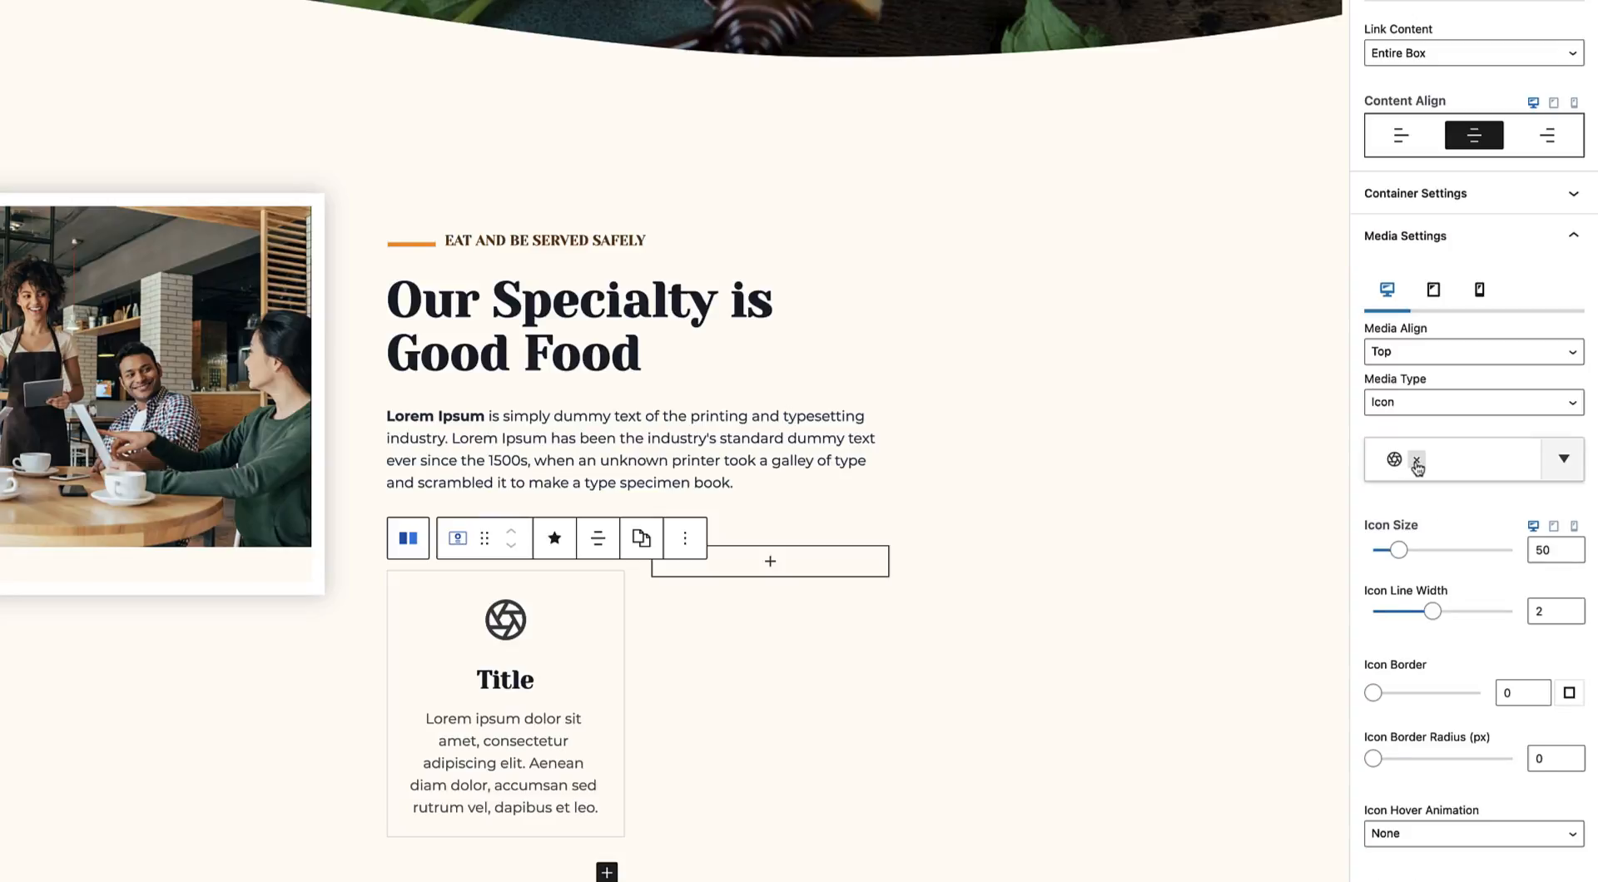
left_click(1465, 462)
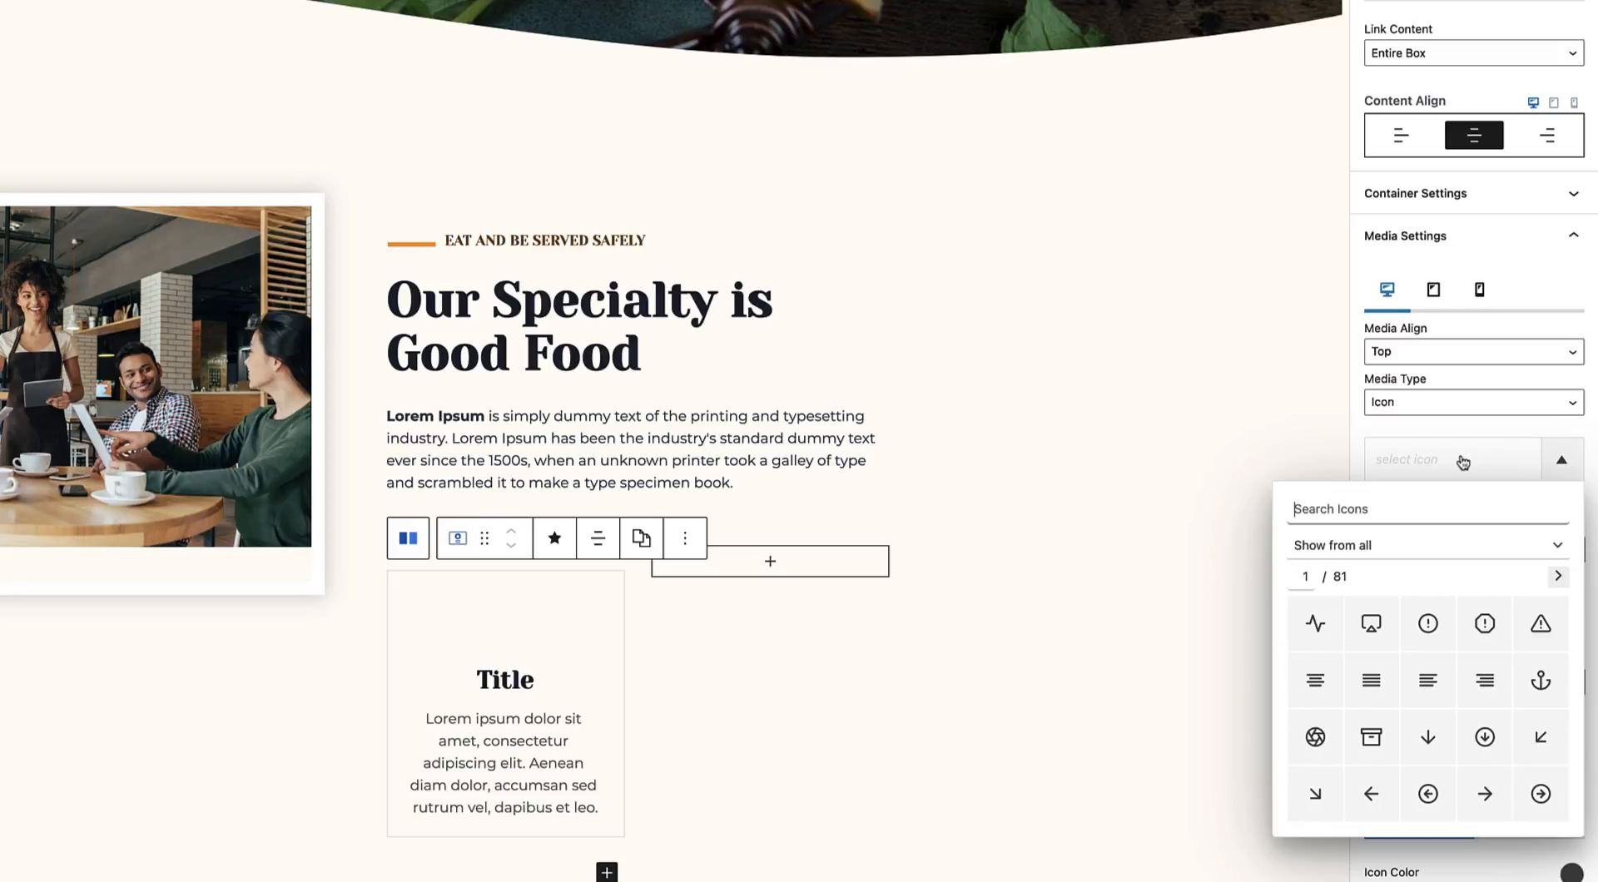
type("phone")
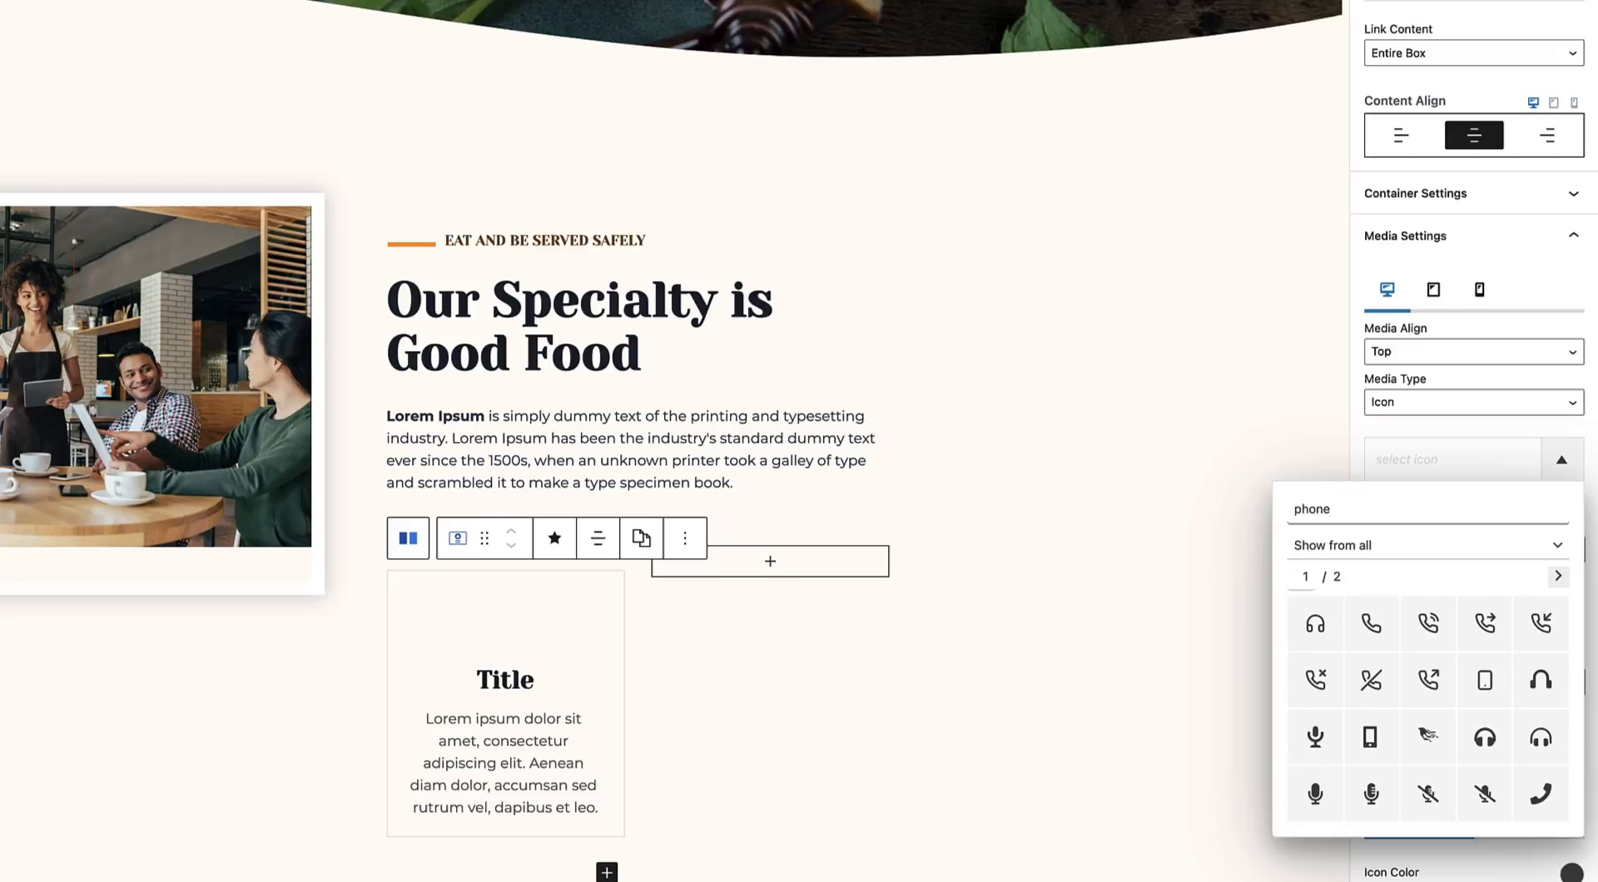
left_click(1380, 738)
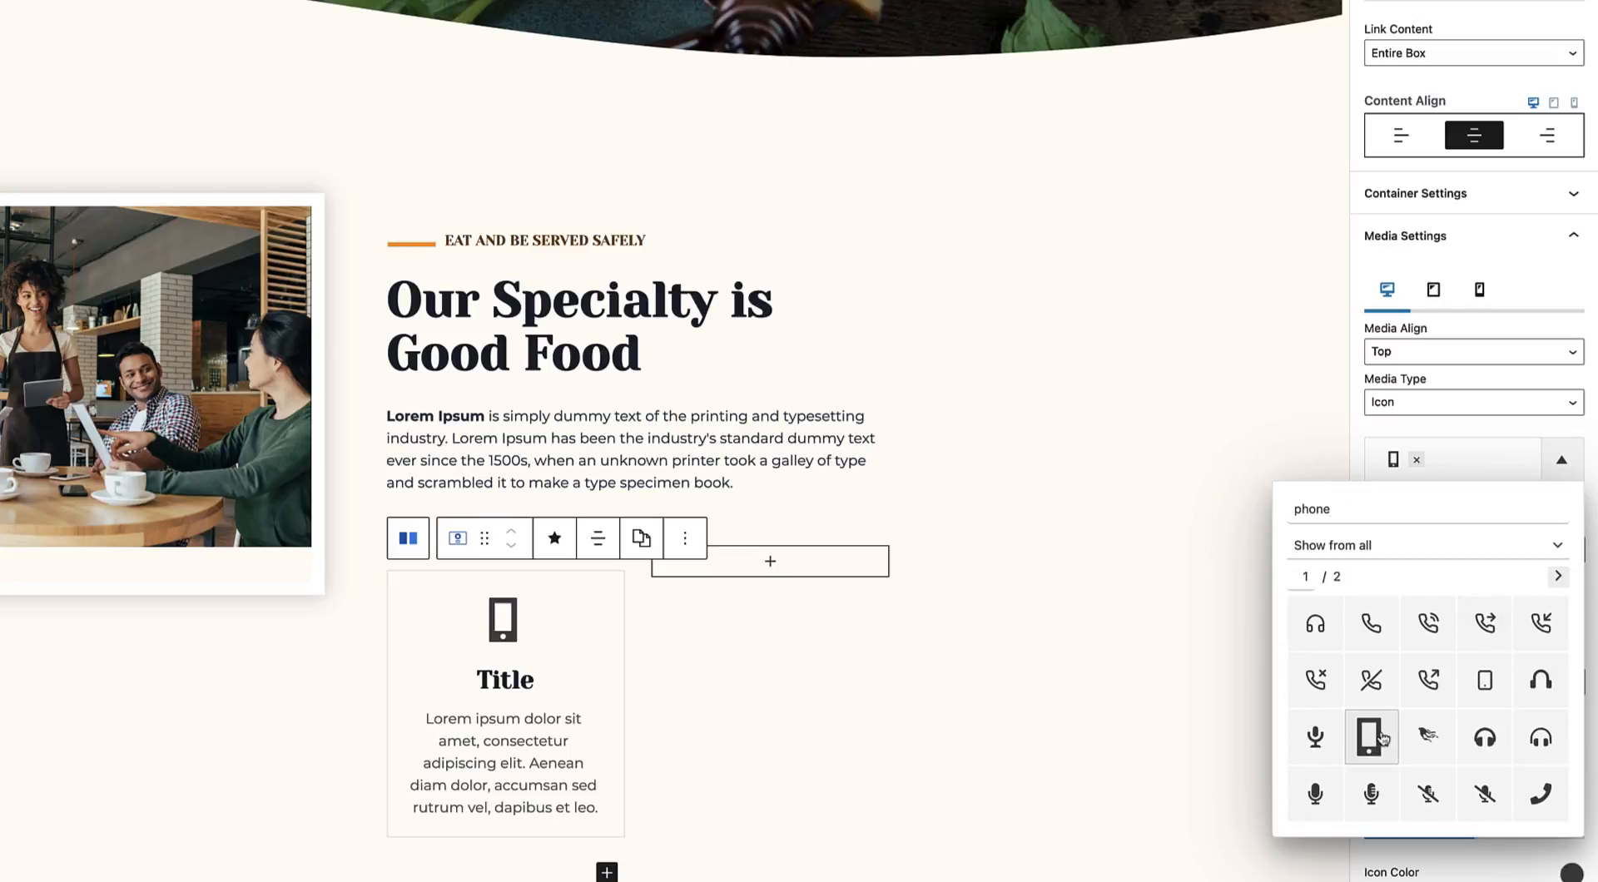
left_click(1493, 436)
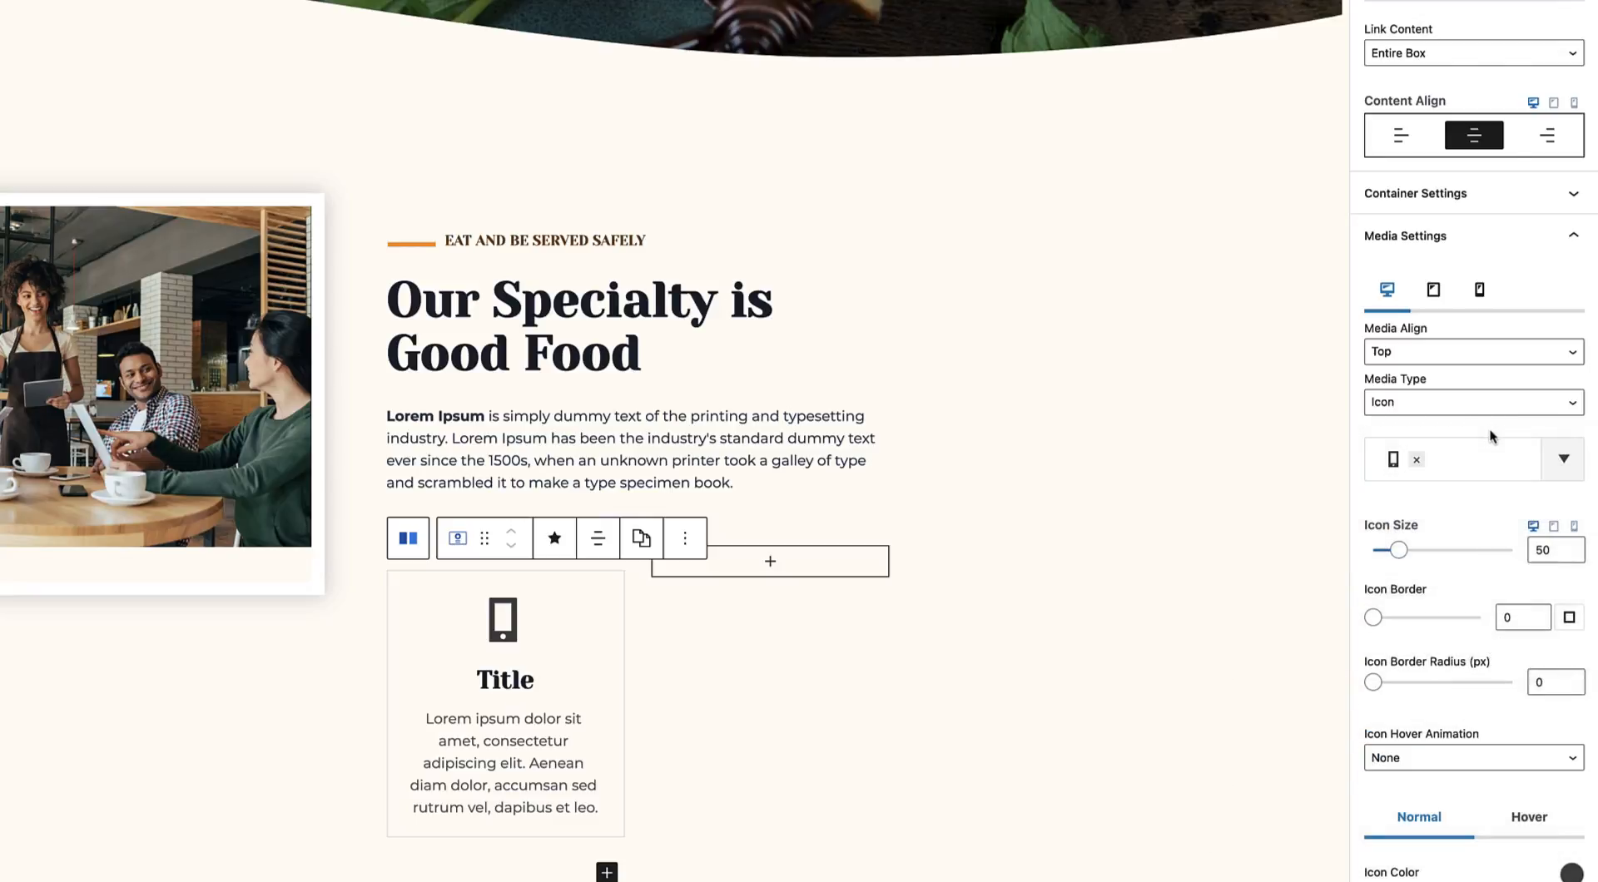
Set the phone icon's size to 20 and left-align the Info Box content.
left_click(1543, 550)
key("BackSpace")
type("2")
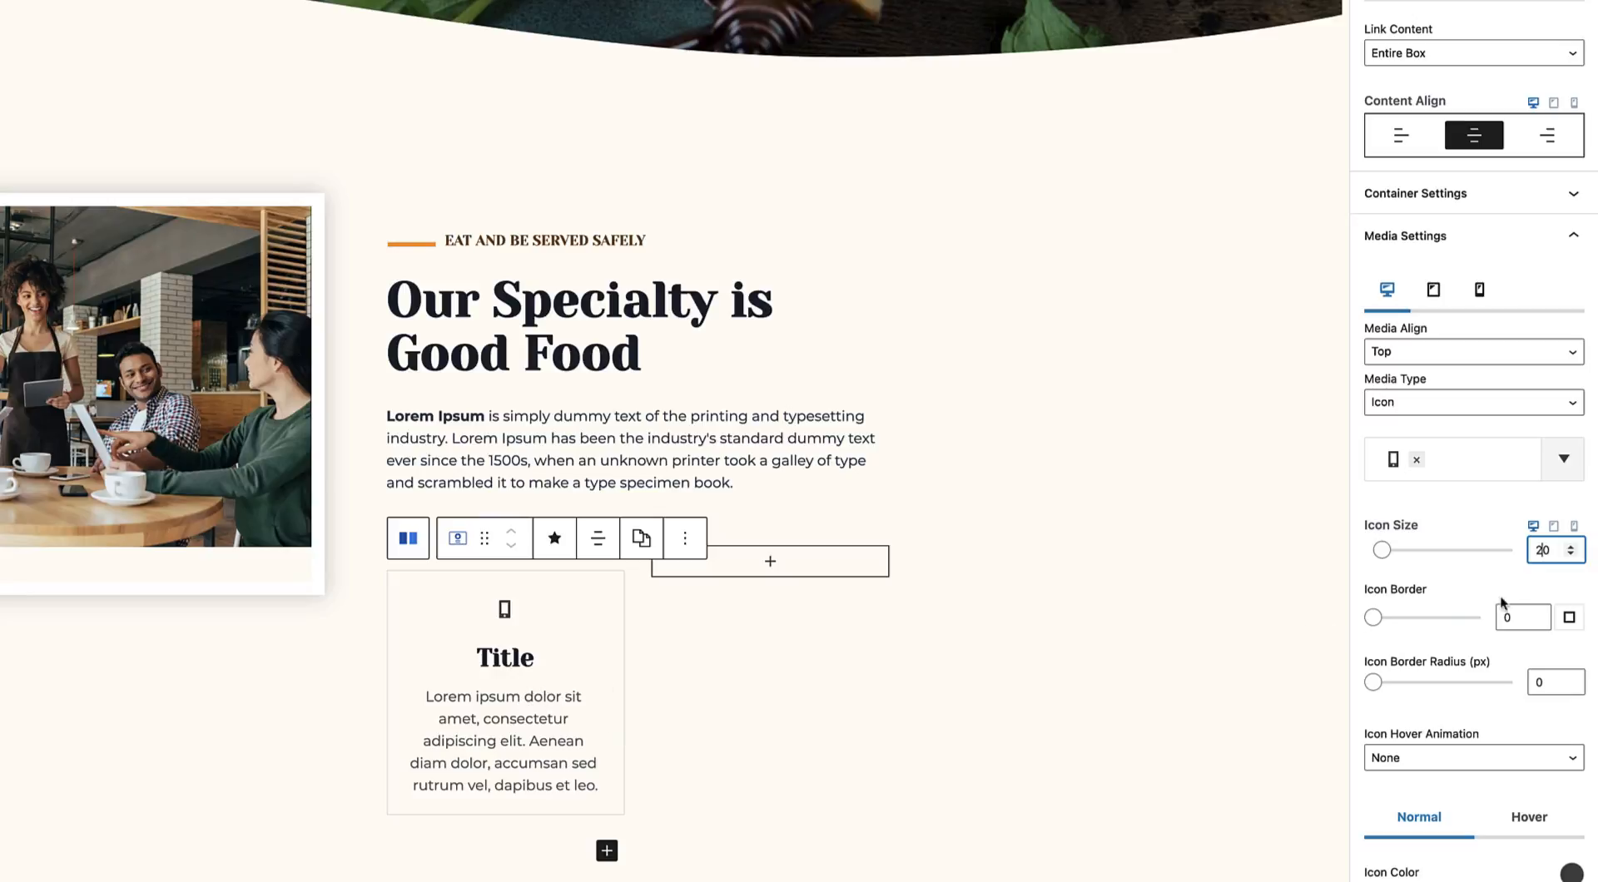
scroll(1444, 297, "up", 1)
left_click(1404, 213)
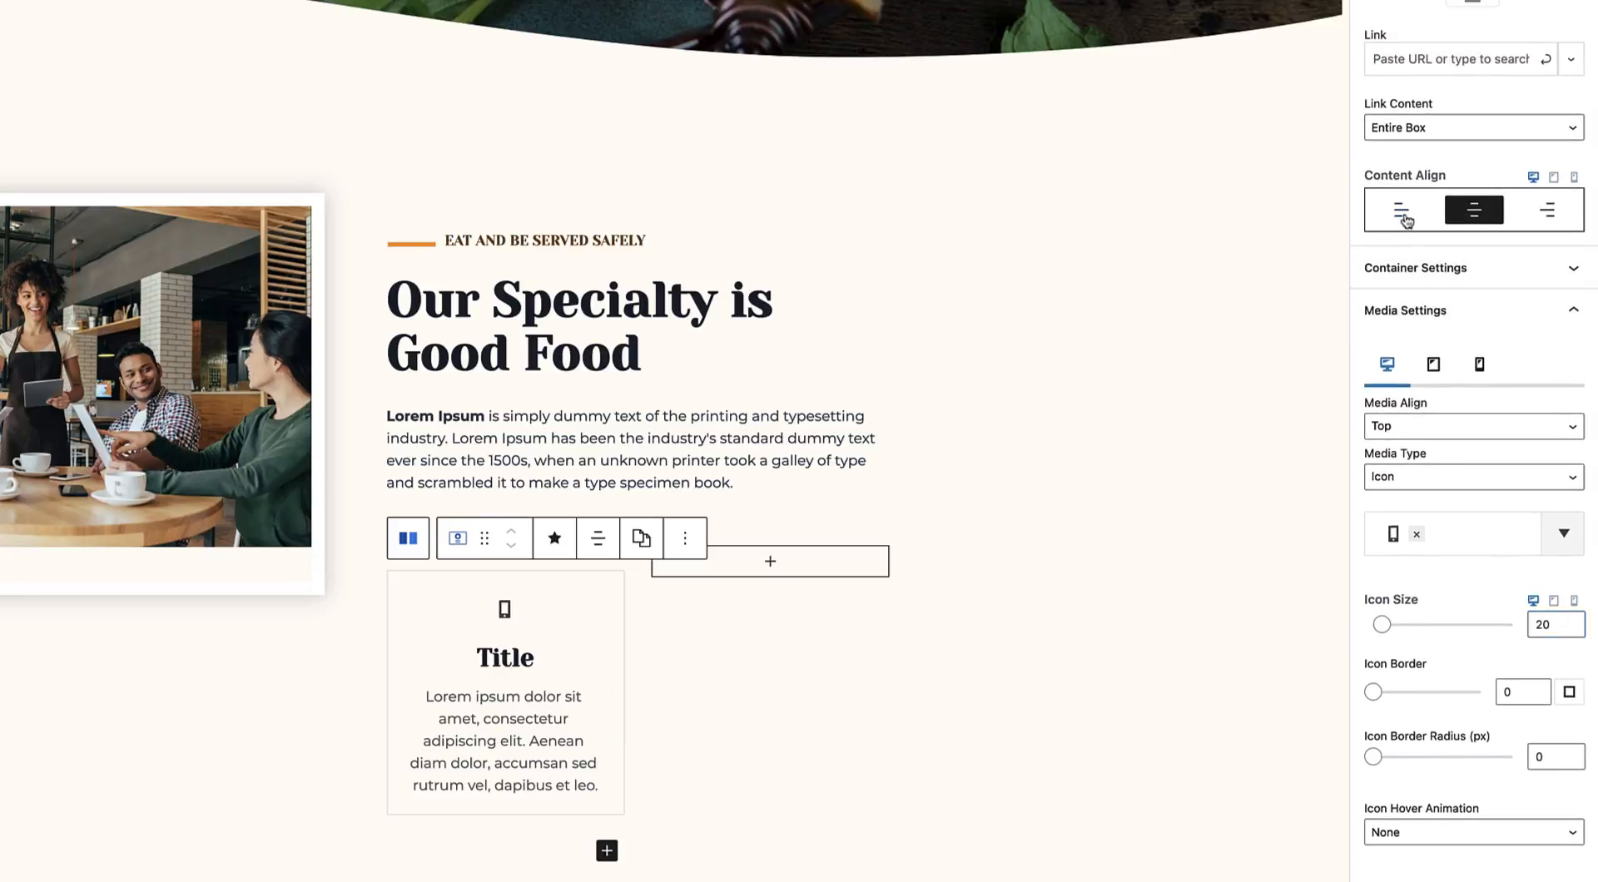
Set the Info Box's media padding to 0.
scroll(1405, 218, "down", 1)
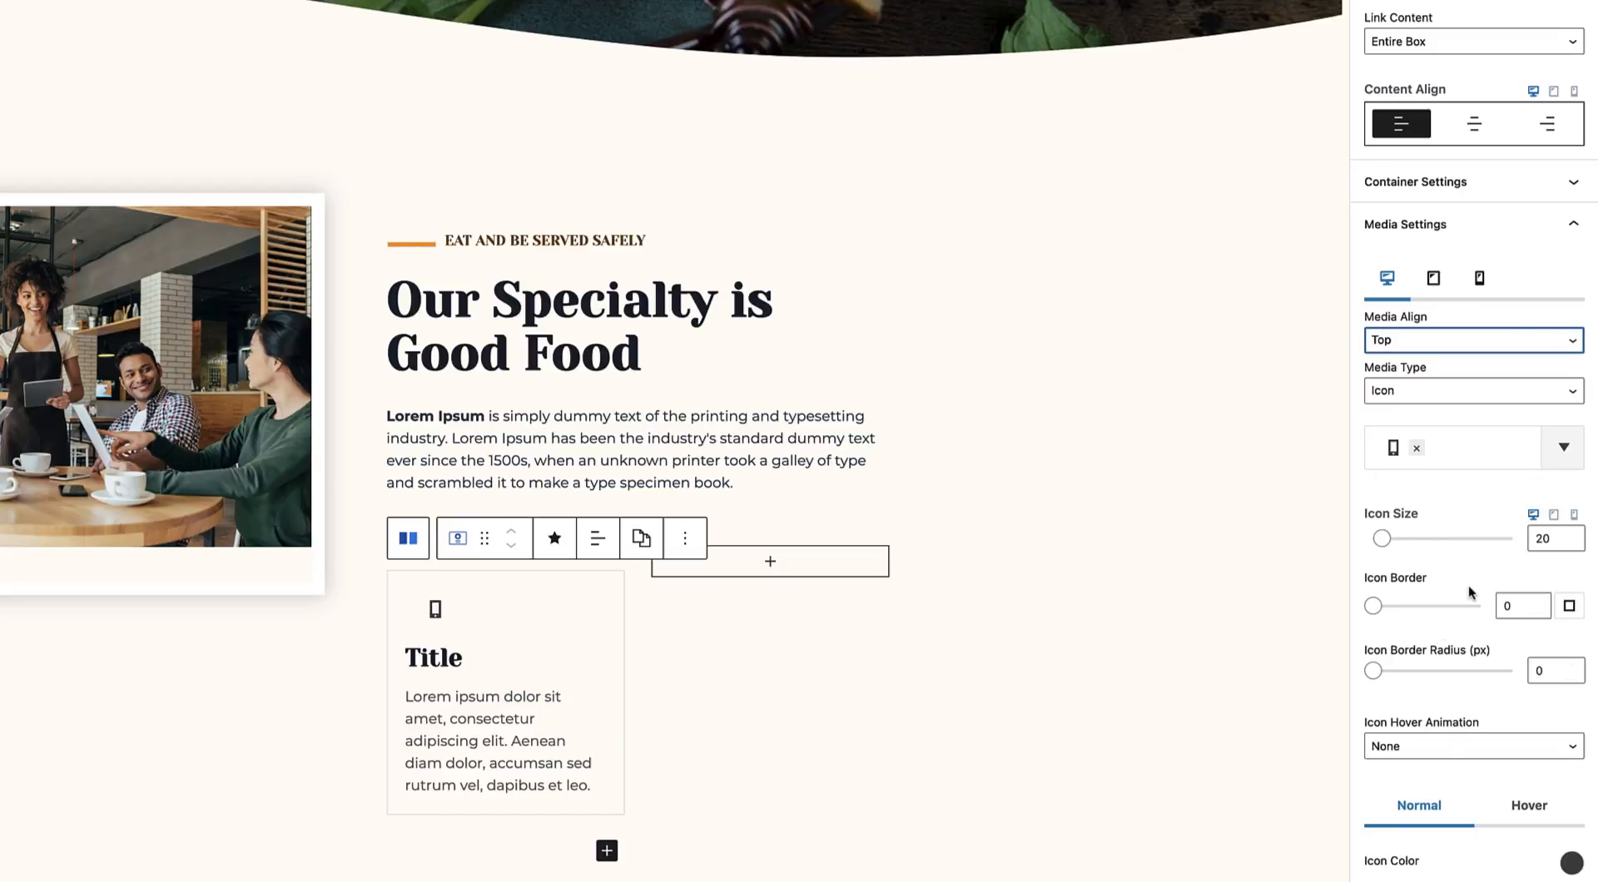
scroll(1450, 602, "down", 1)
scroll(1450, 602, "down", 5)
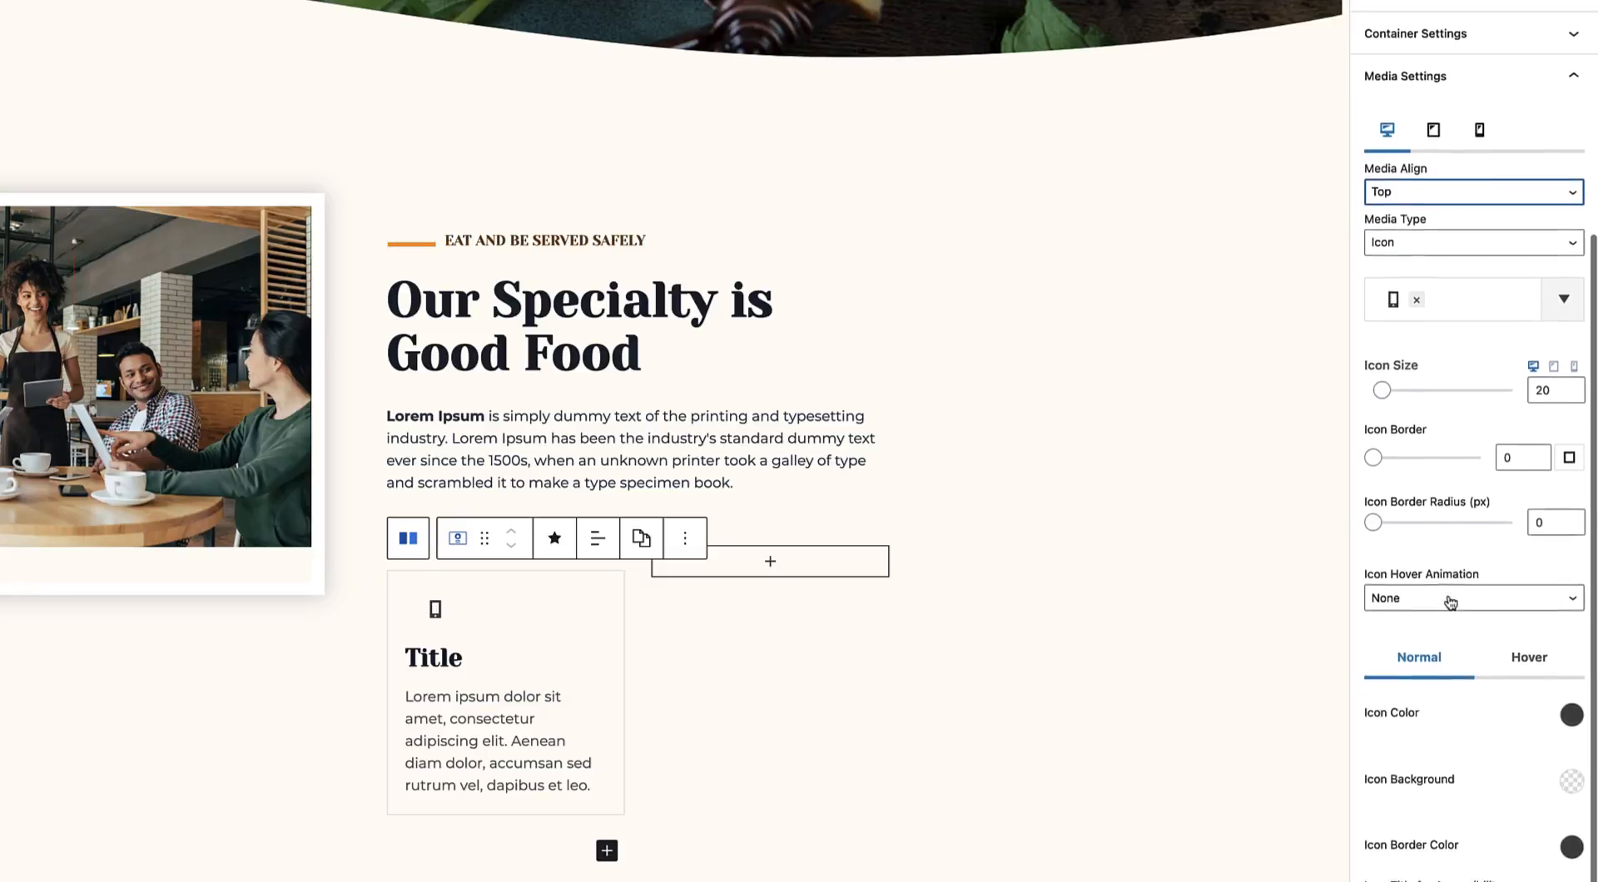
scroll(1450, 602, "down", 1)
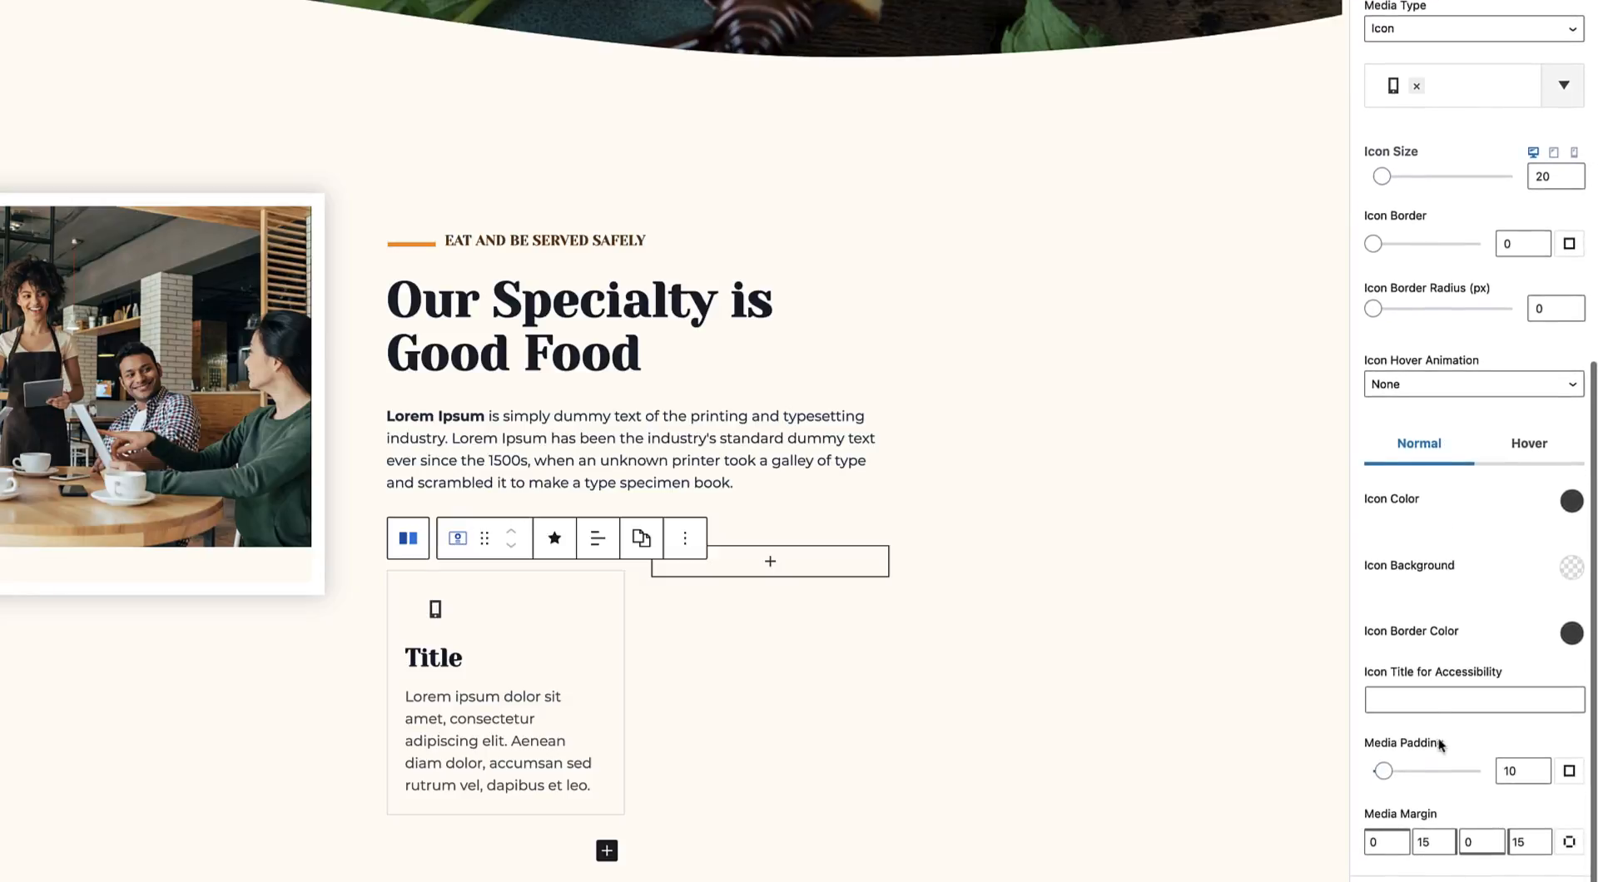
left_click(1508, 771)
type("1")
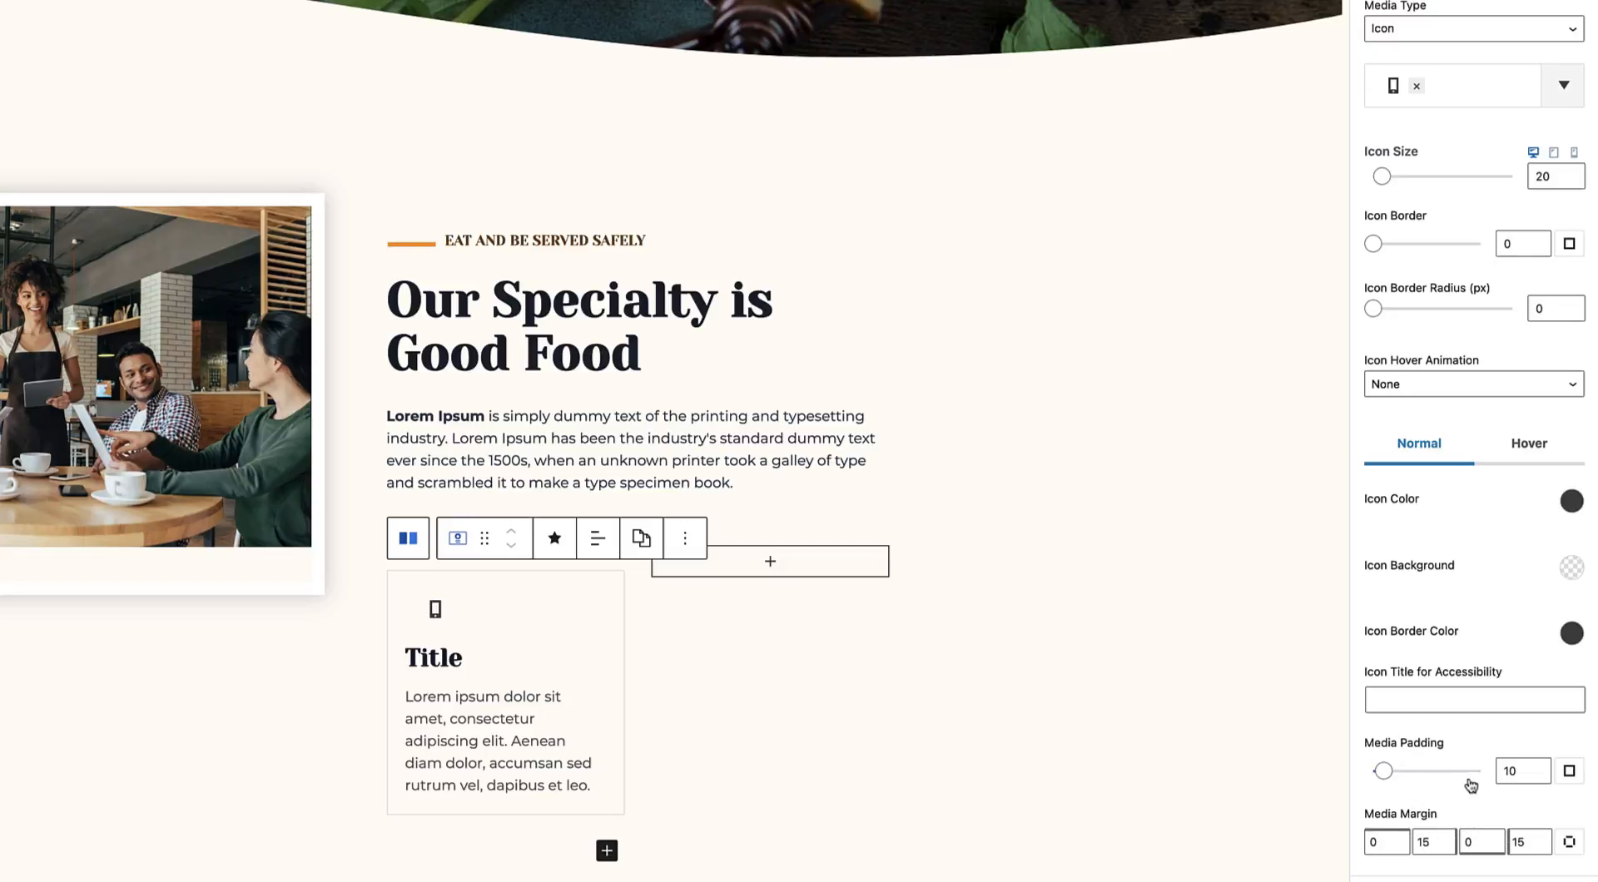
left_click(1518, 769)
left_click_drag(1519, 769, 1496, 771)
type("0")
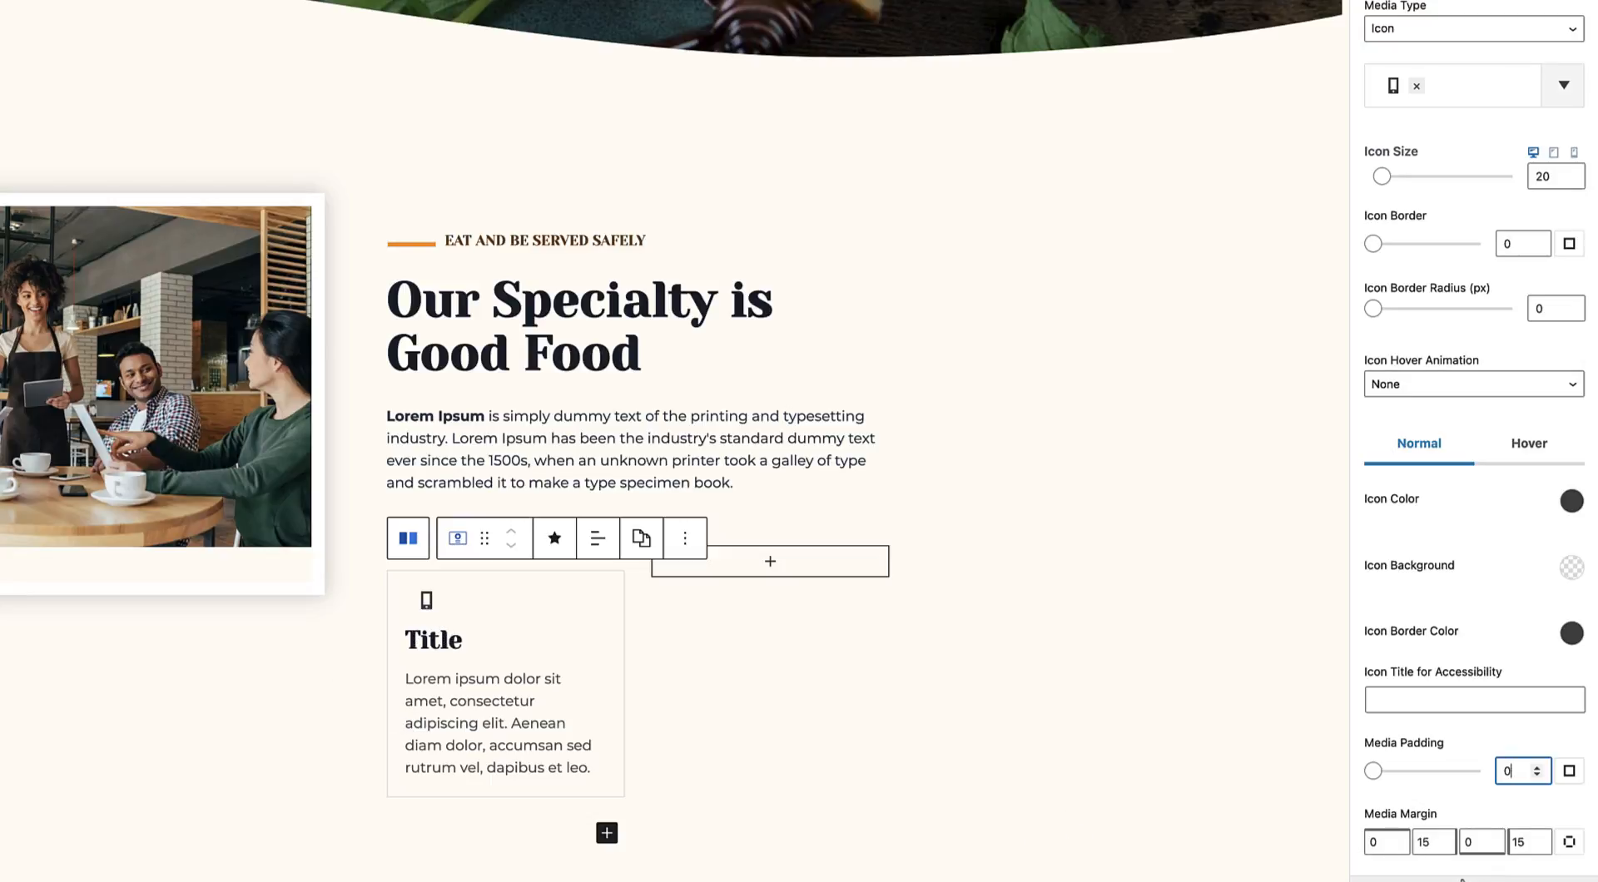
Set the right and left media margins of the Info Box to 0.
double_click(1425, 842)
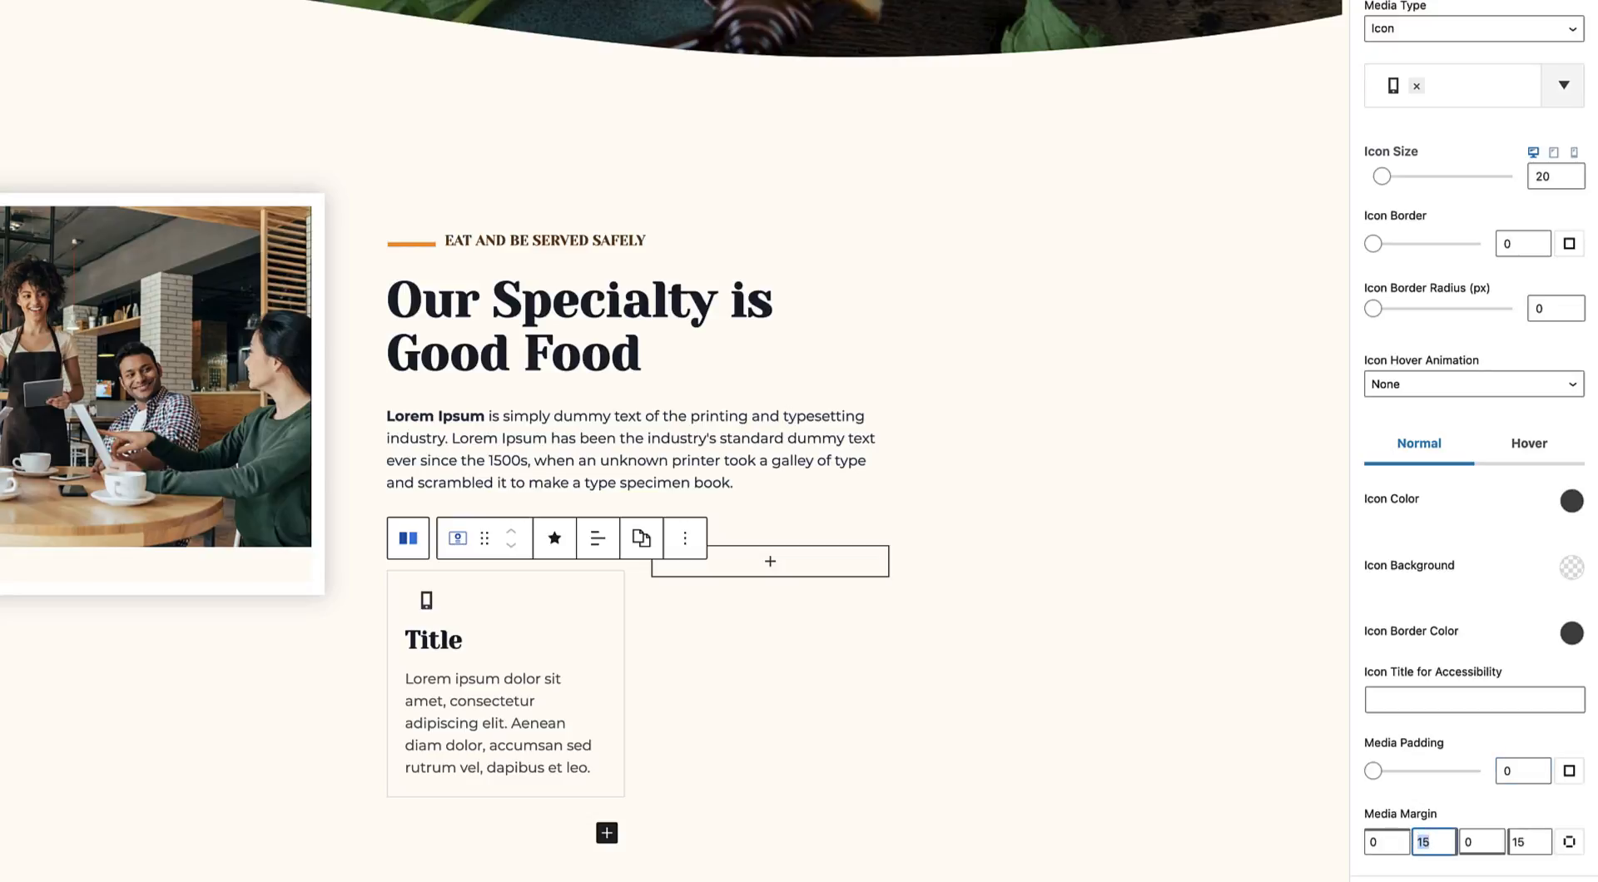
type("0")
double_click(1533, 839)
type("0")
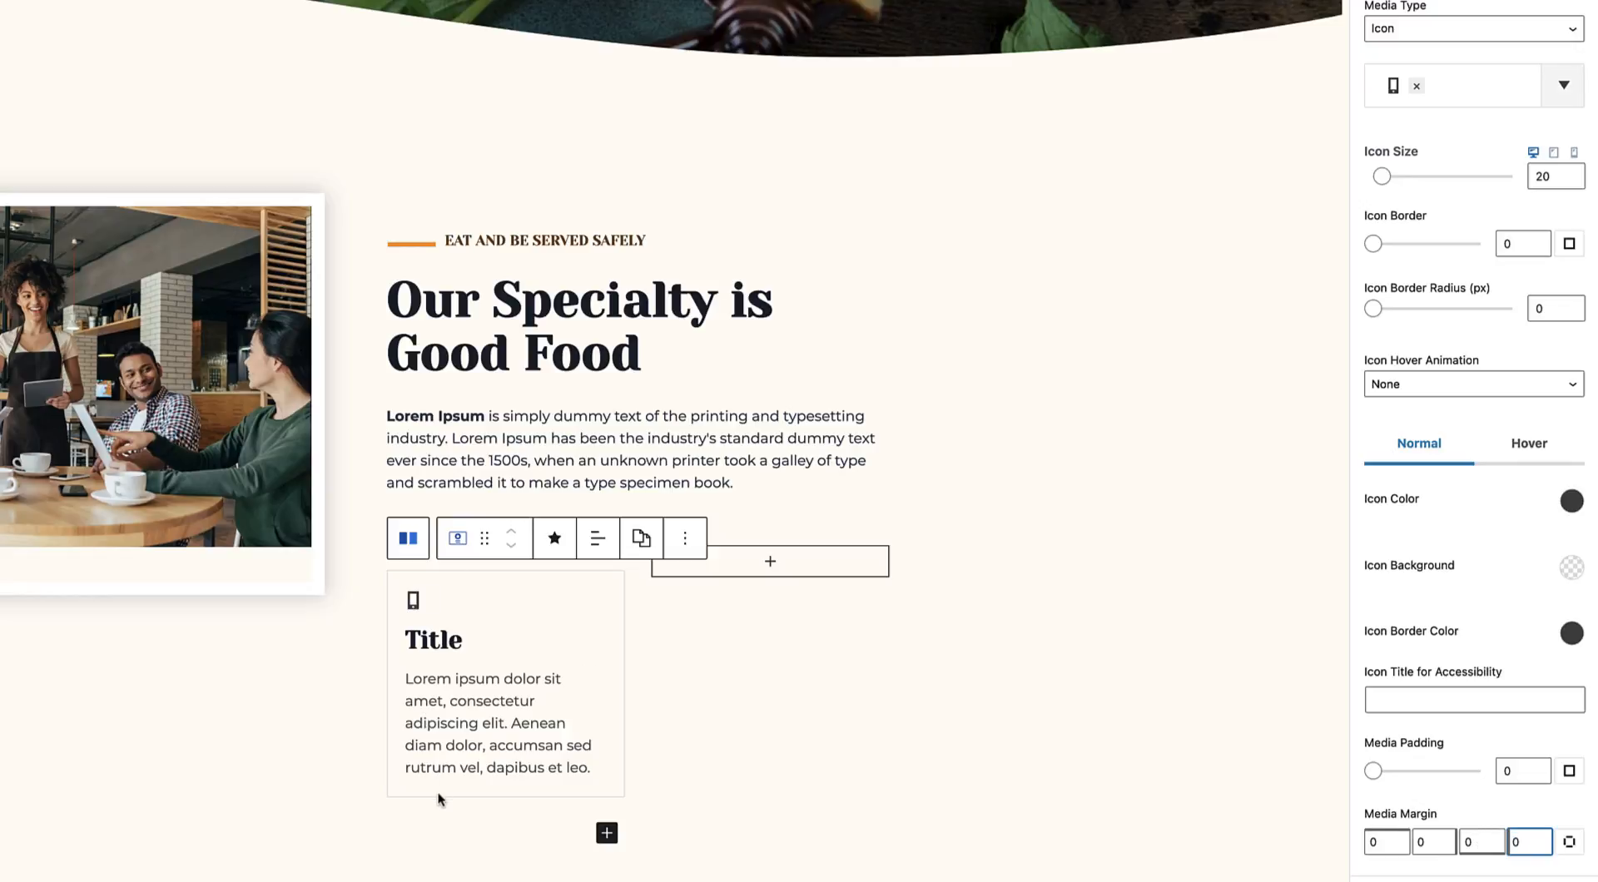
Replace the Info Box's placeholder title with "We Accept Phone orders".
left_click(432, 641)
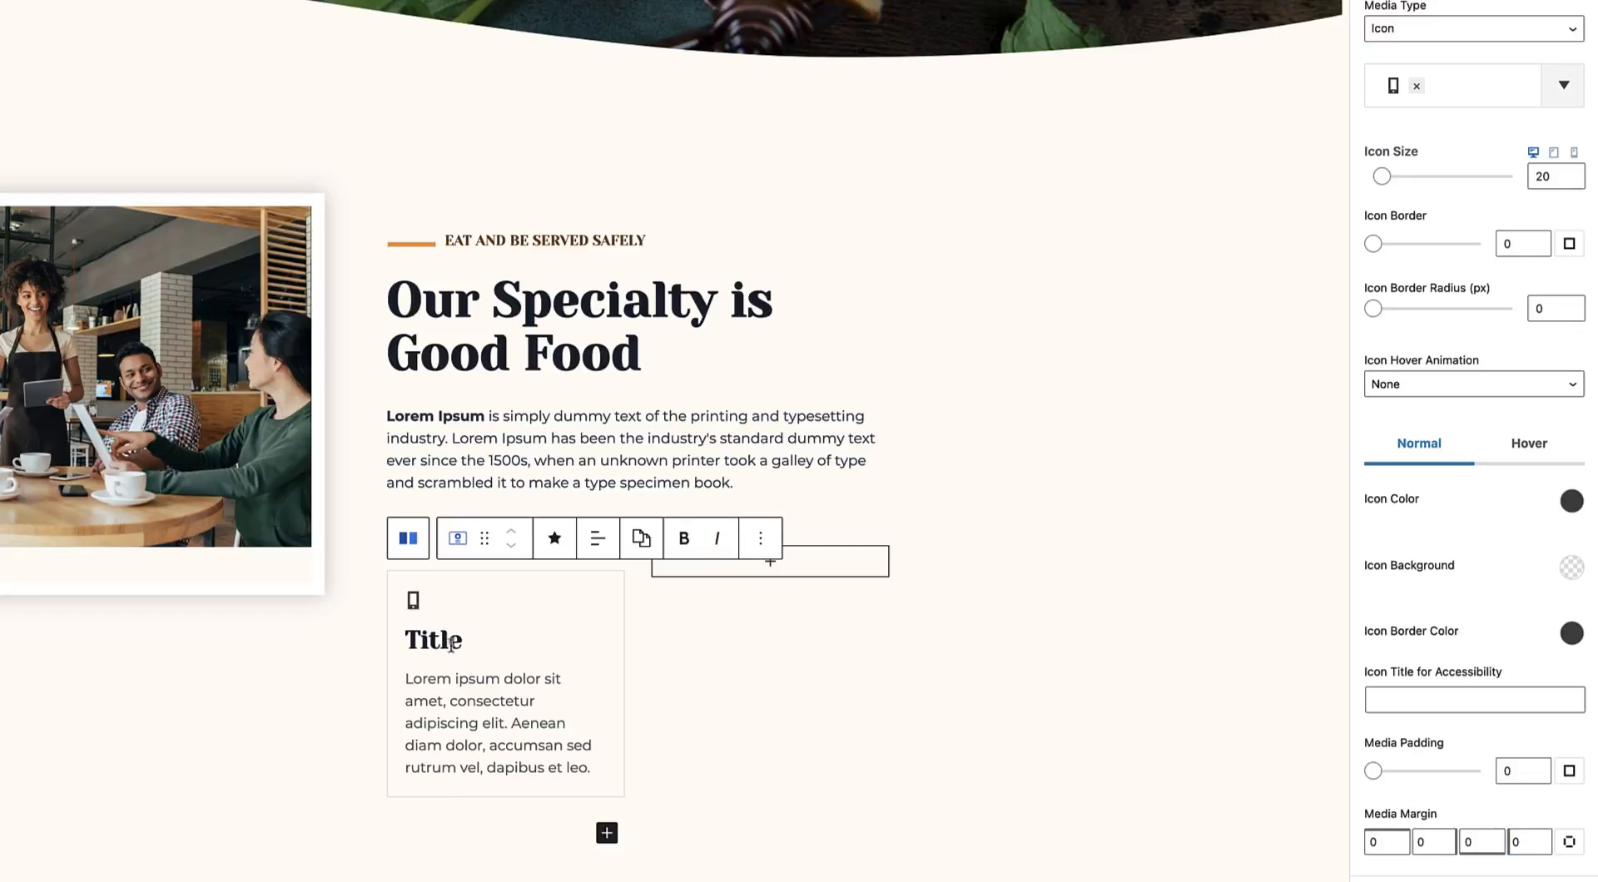
left_click(414, 641)
left_click_drag(411, 640, 465, 641)
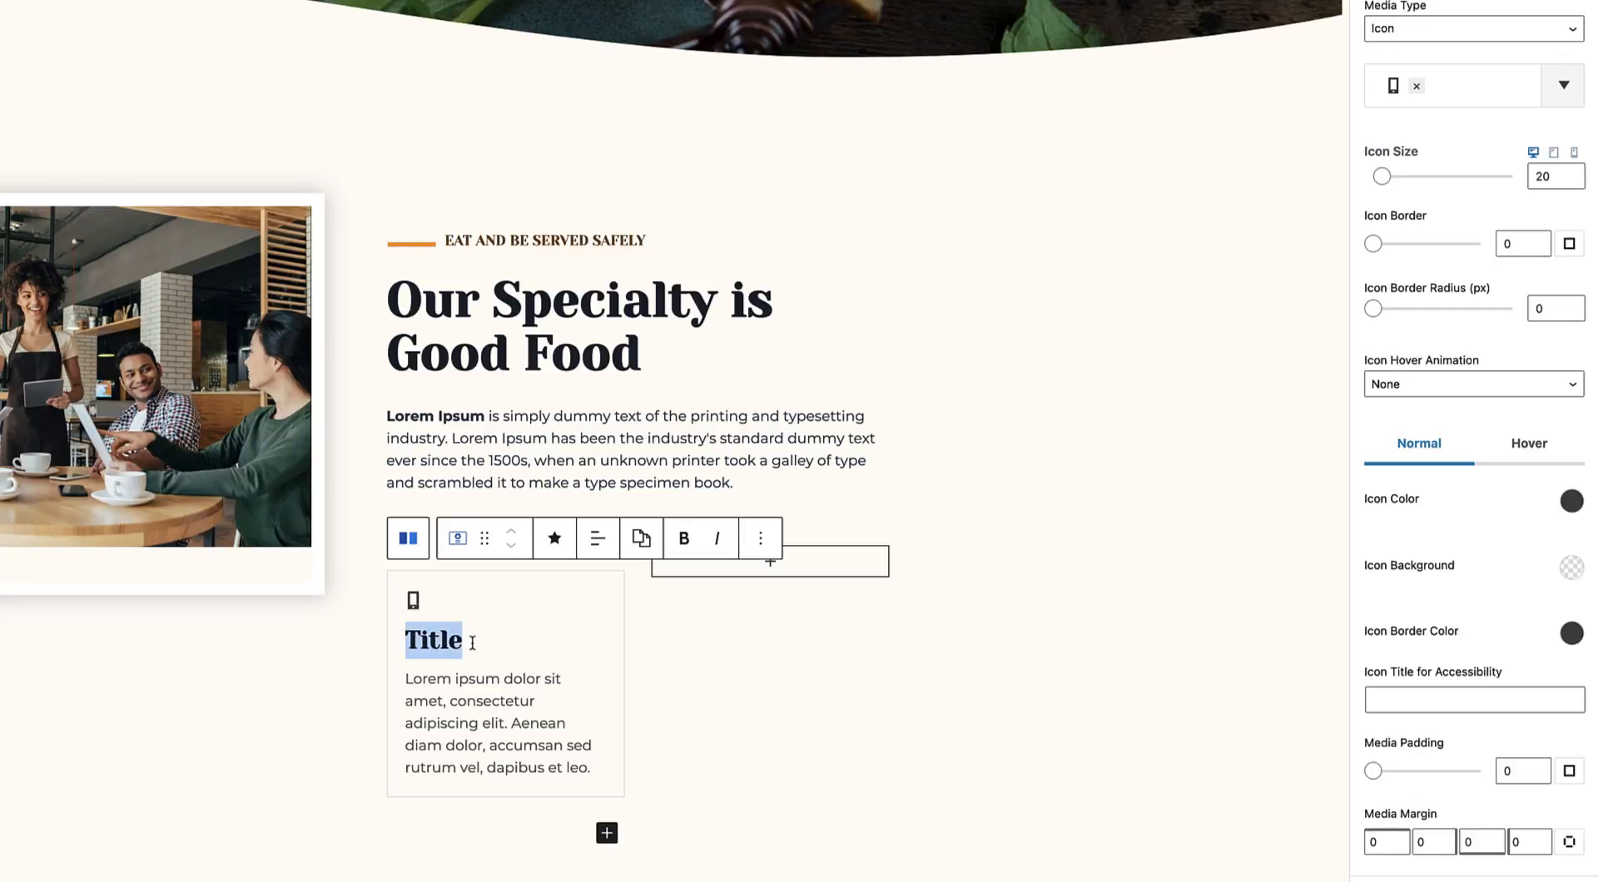
type("We Ac")
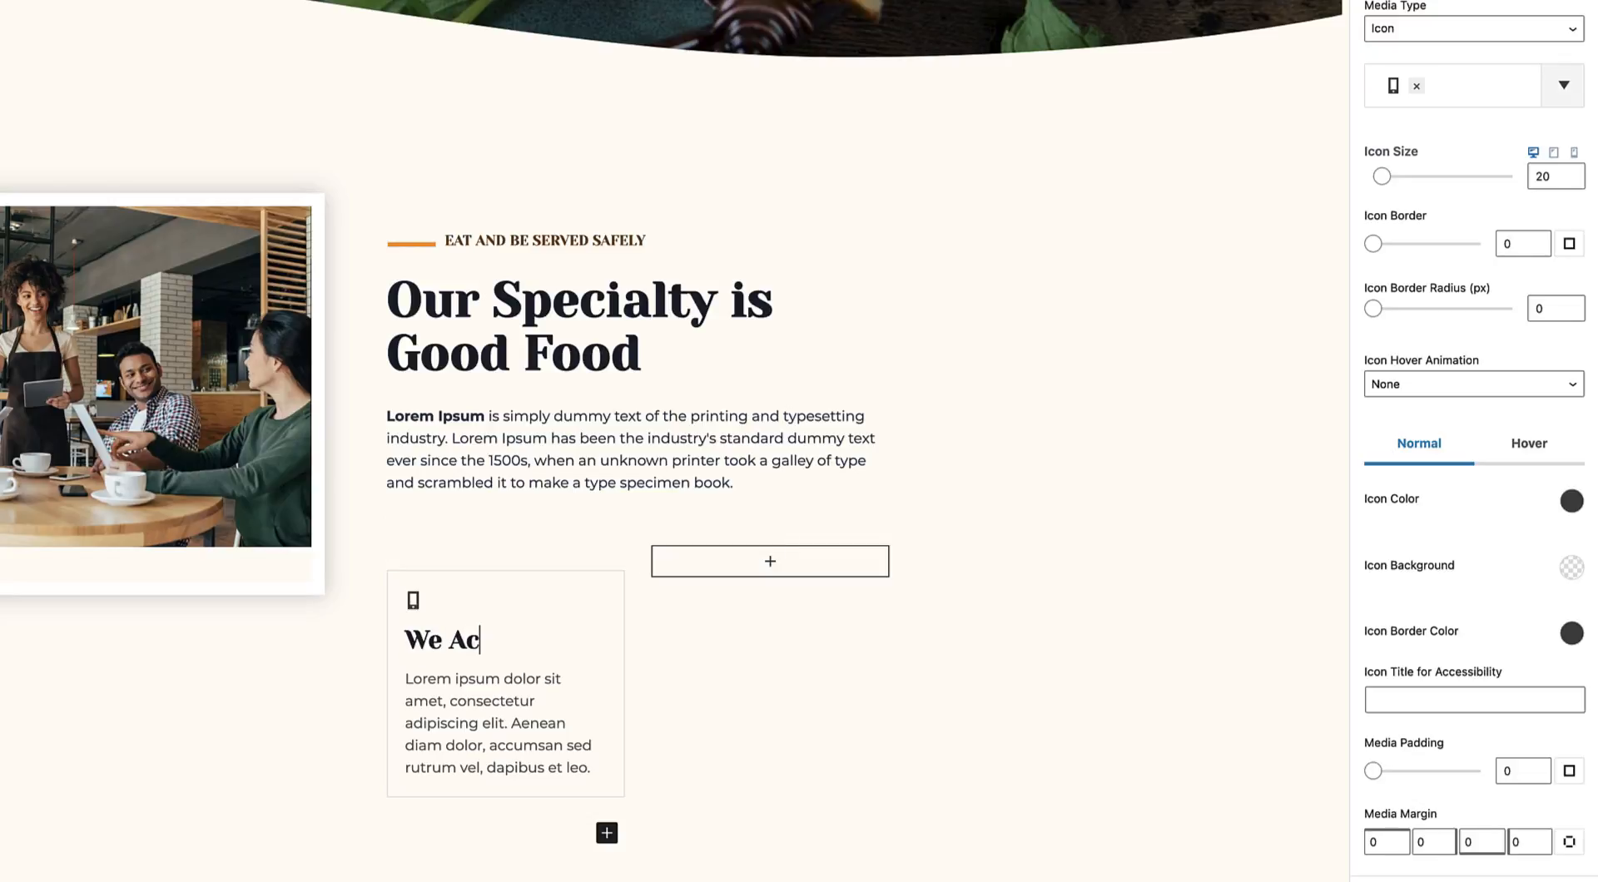
type("cept Phone o")
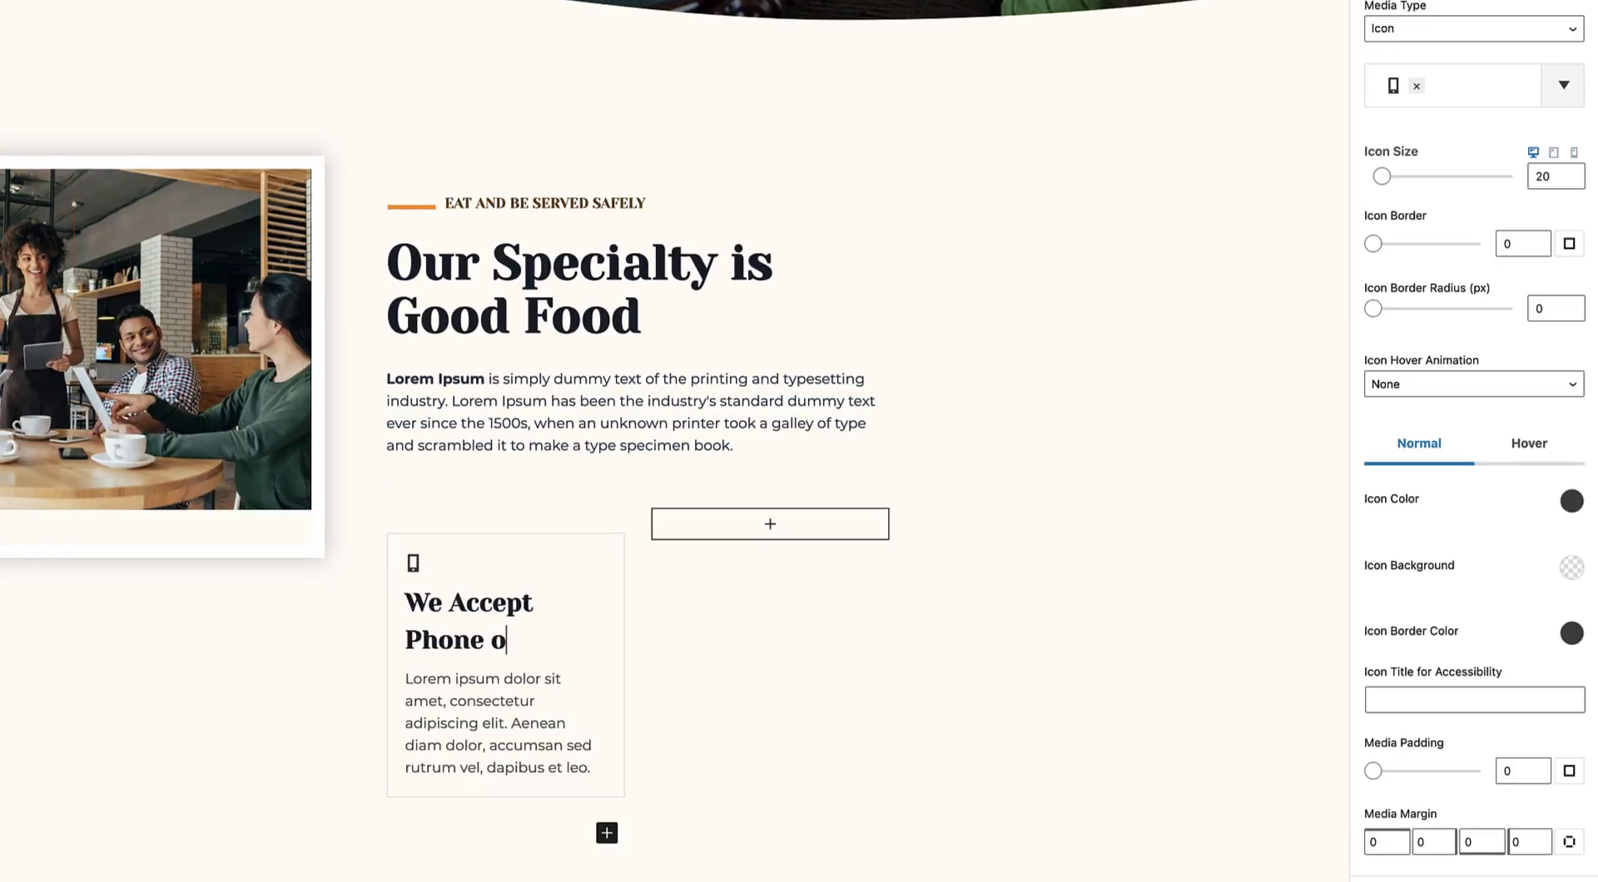
type("rders")
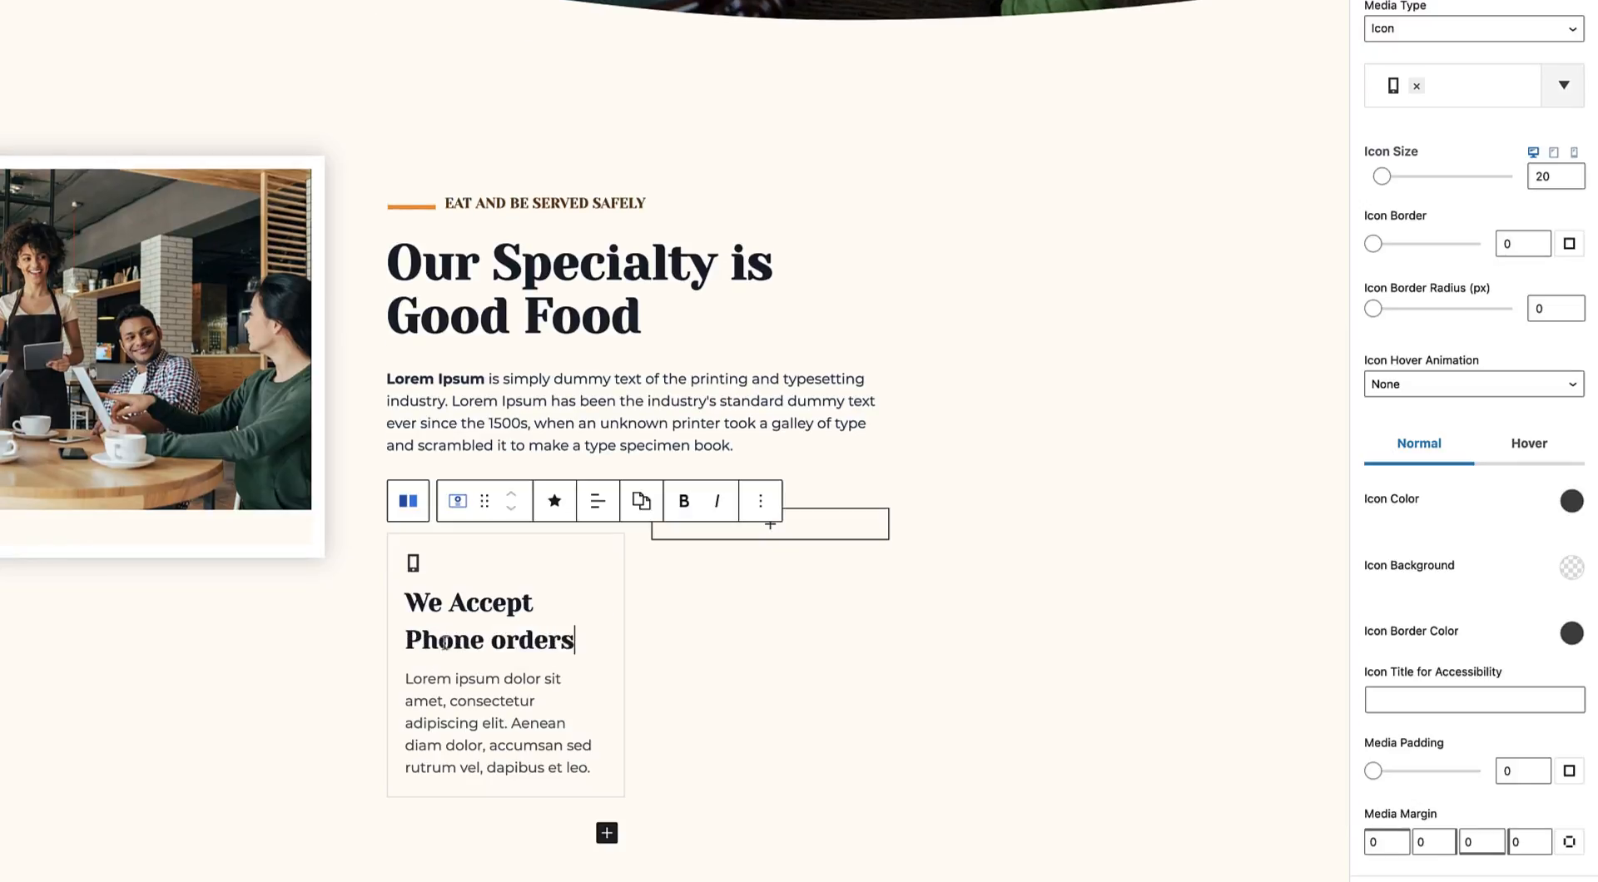
Set the Info Box title's font size to 18 px and its text transform to Uppercase.
left_click(477, 603)
scroll(1452, 342, "up", 5)
left_click(1580, 79)
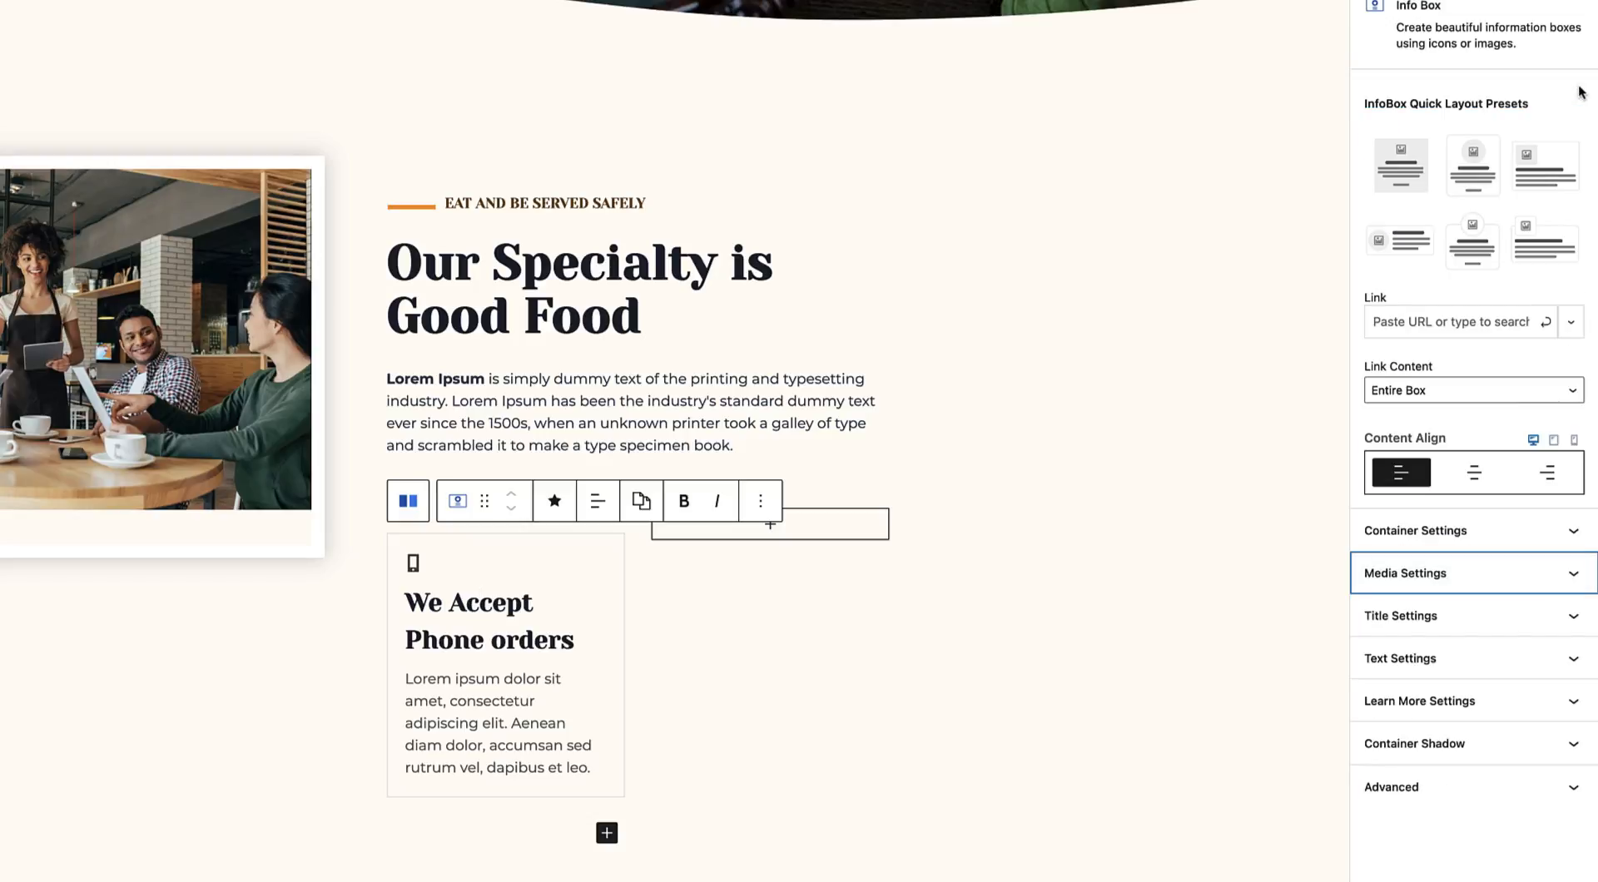
left_click(1463, 620)
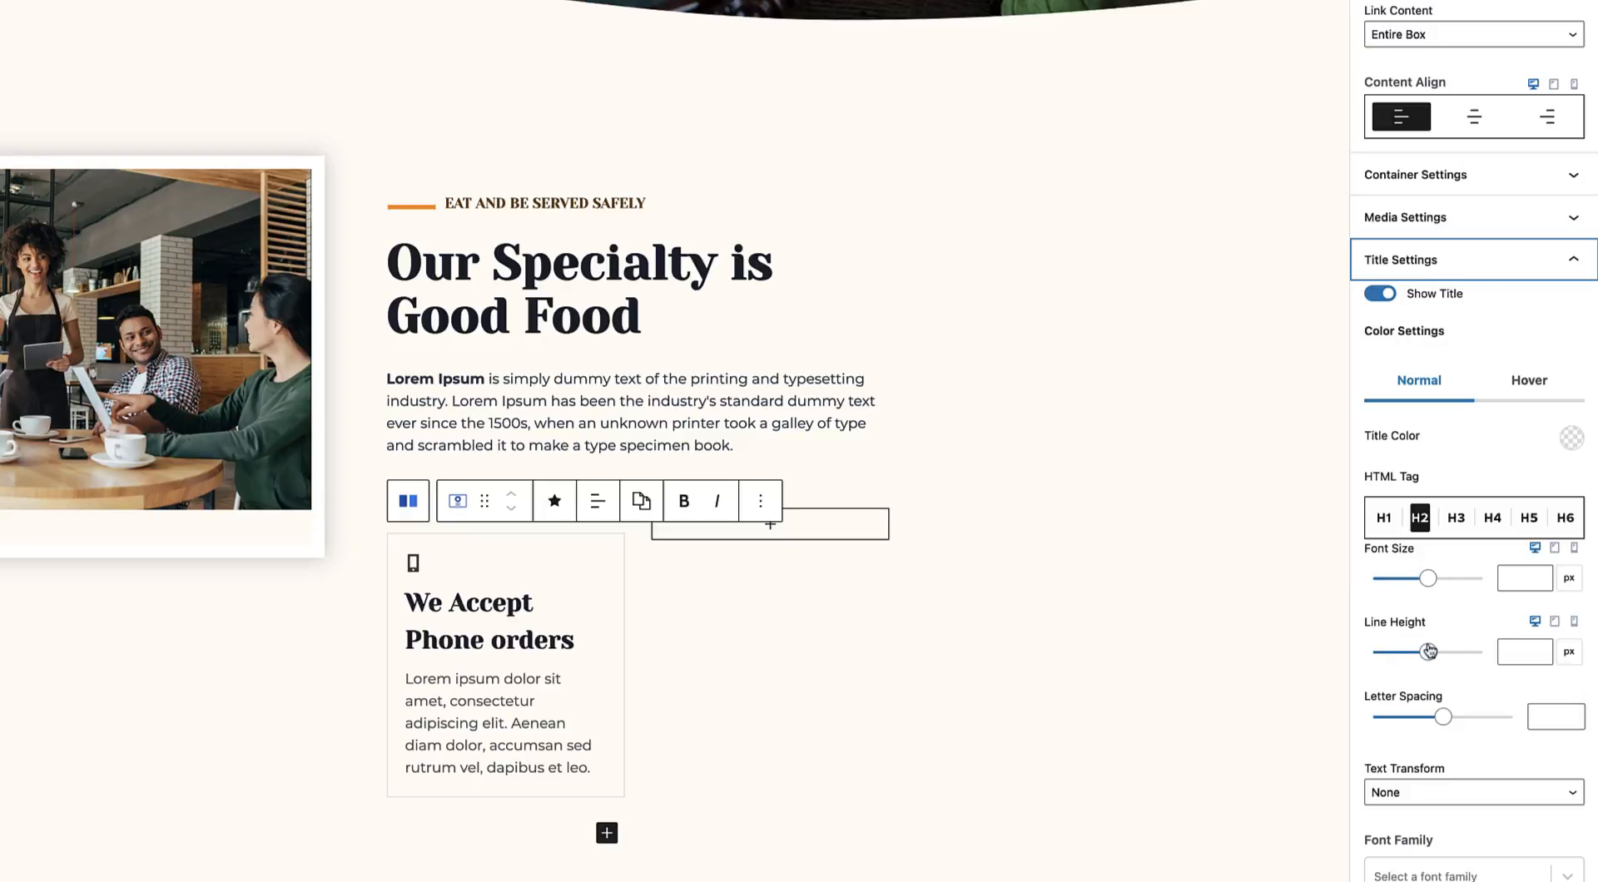
scroll(1430, 648, "down", 1)
left_click(1529, 548)
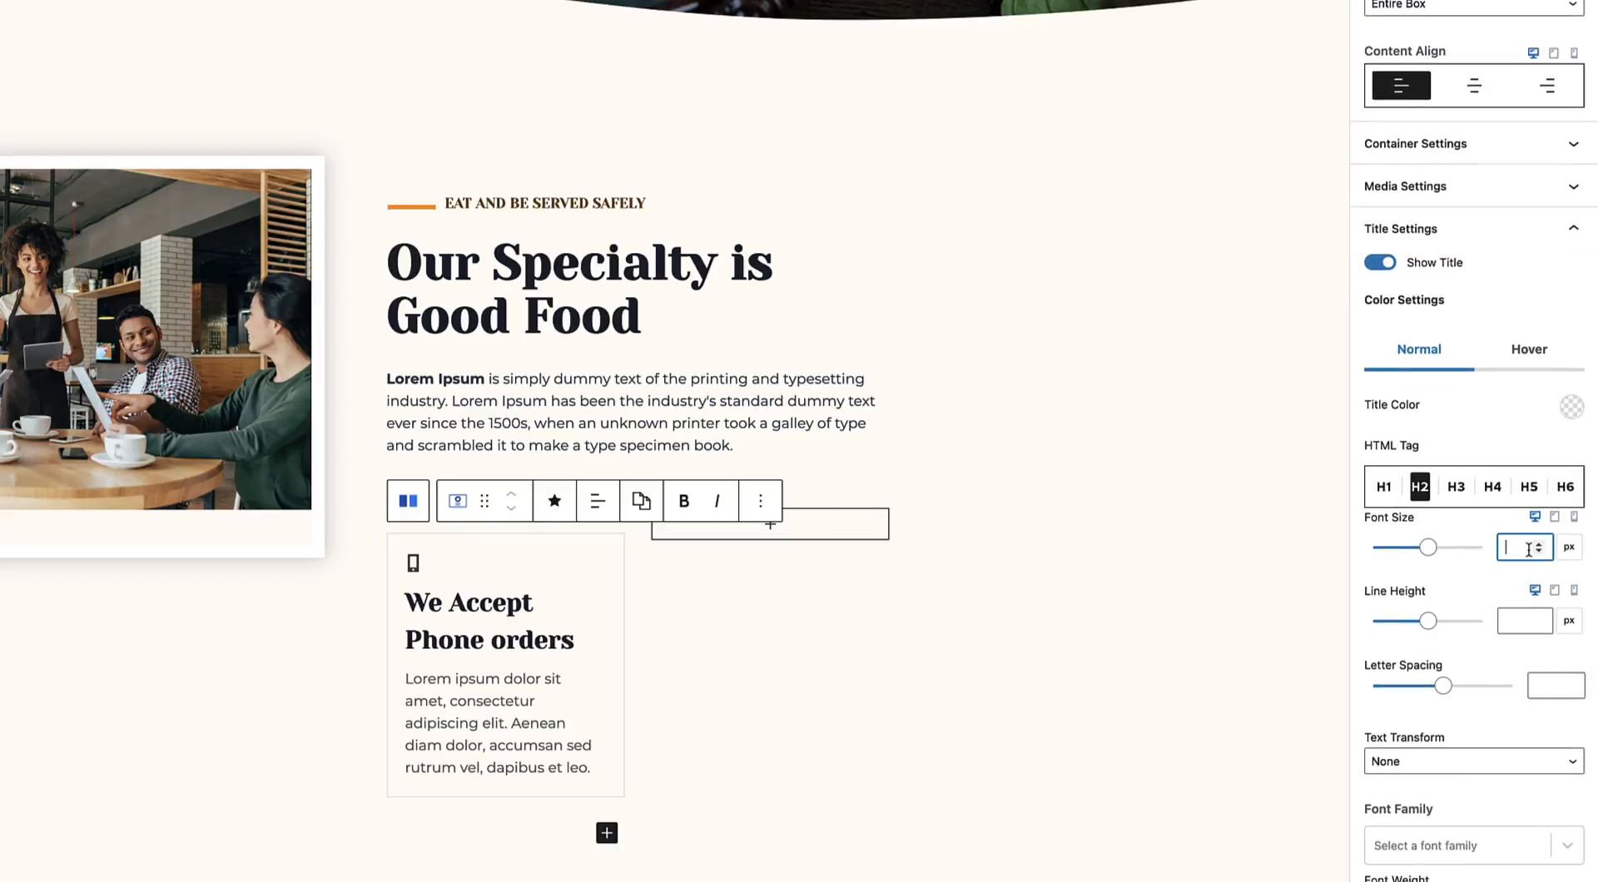
type("18")
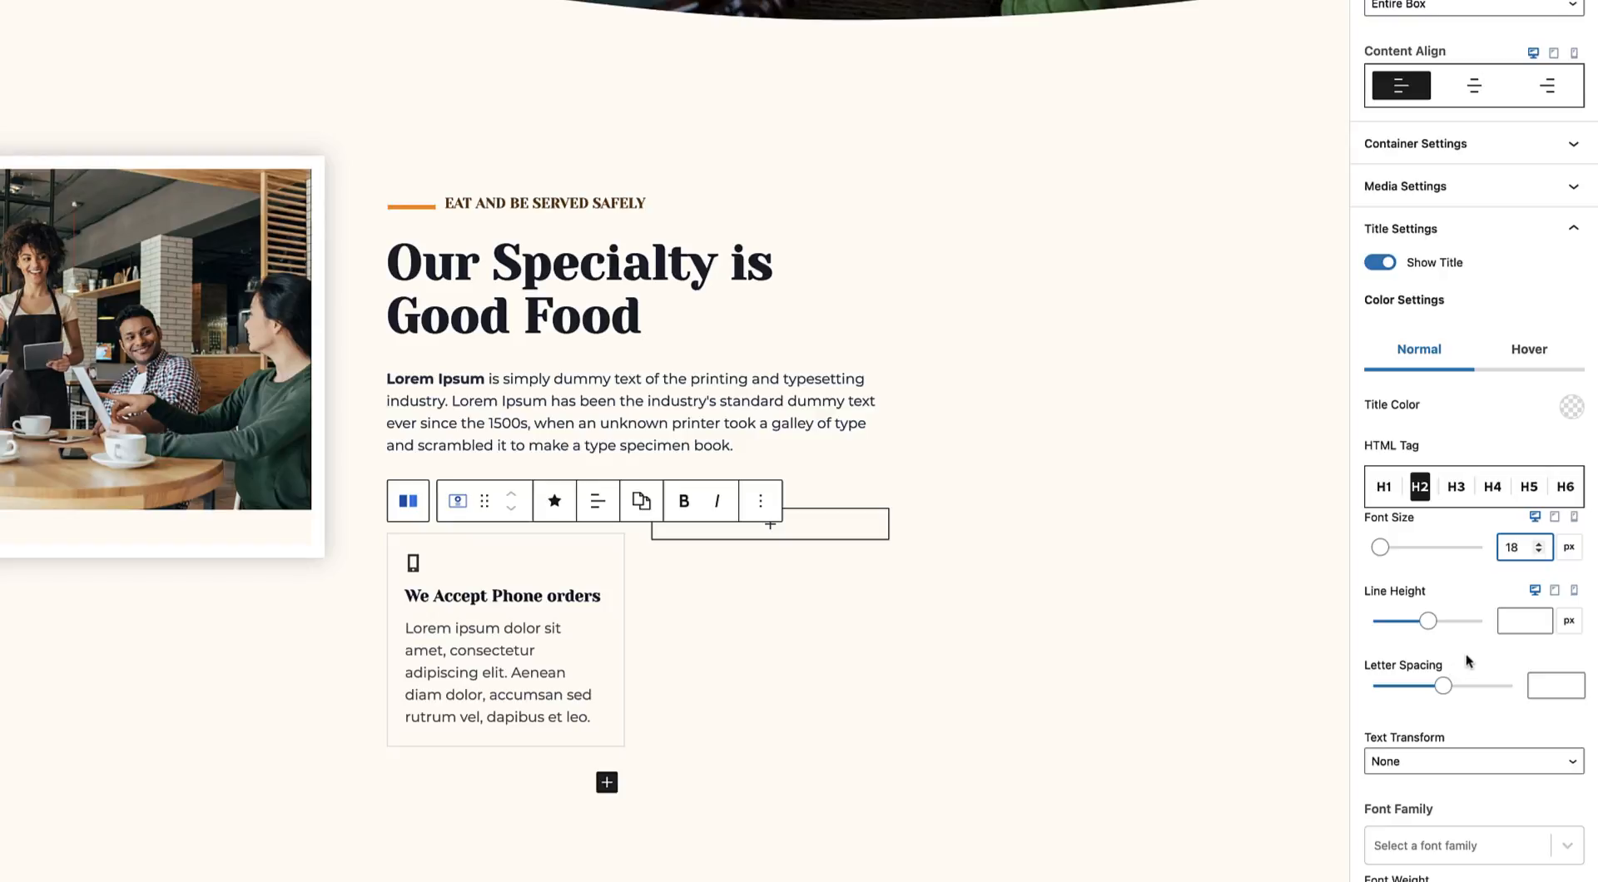
scroll(1466, 652, "down", 4)
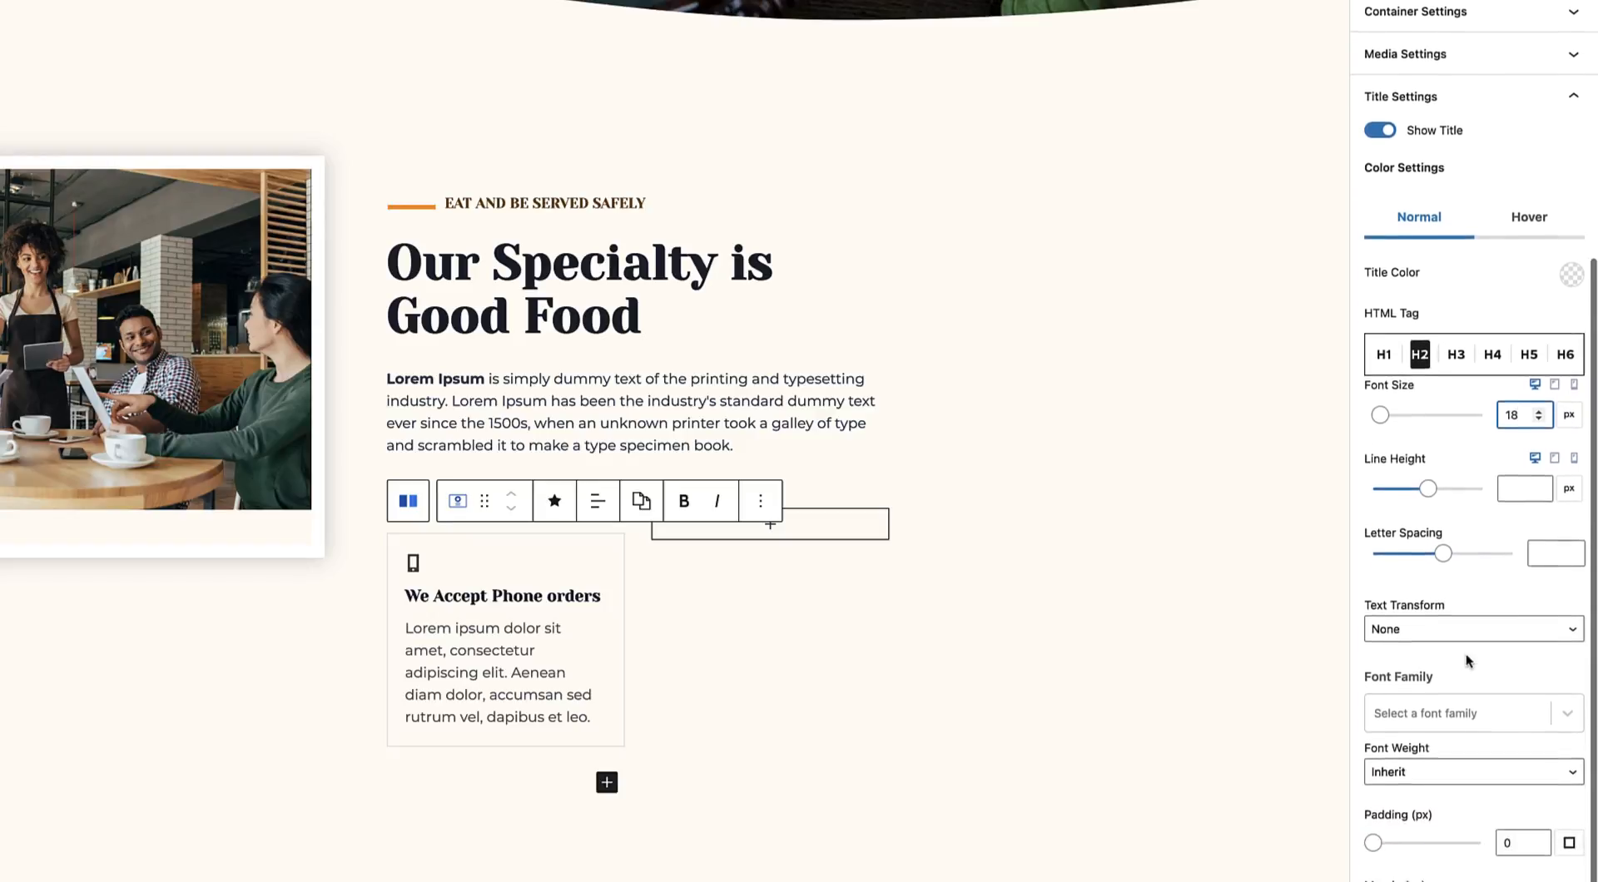
left_click(1468, 632)
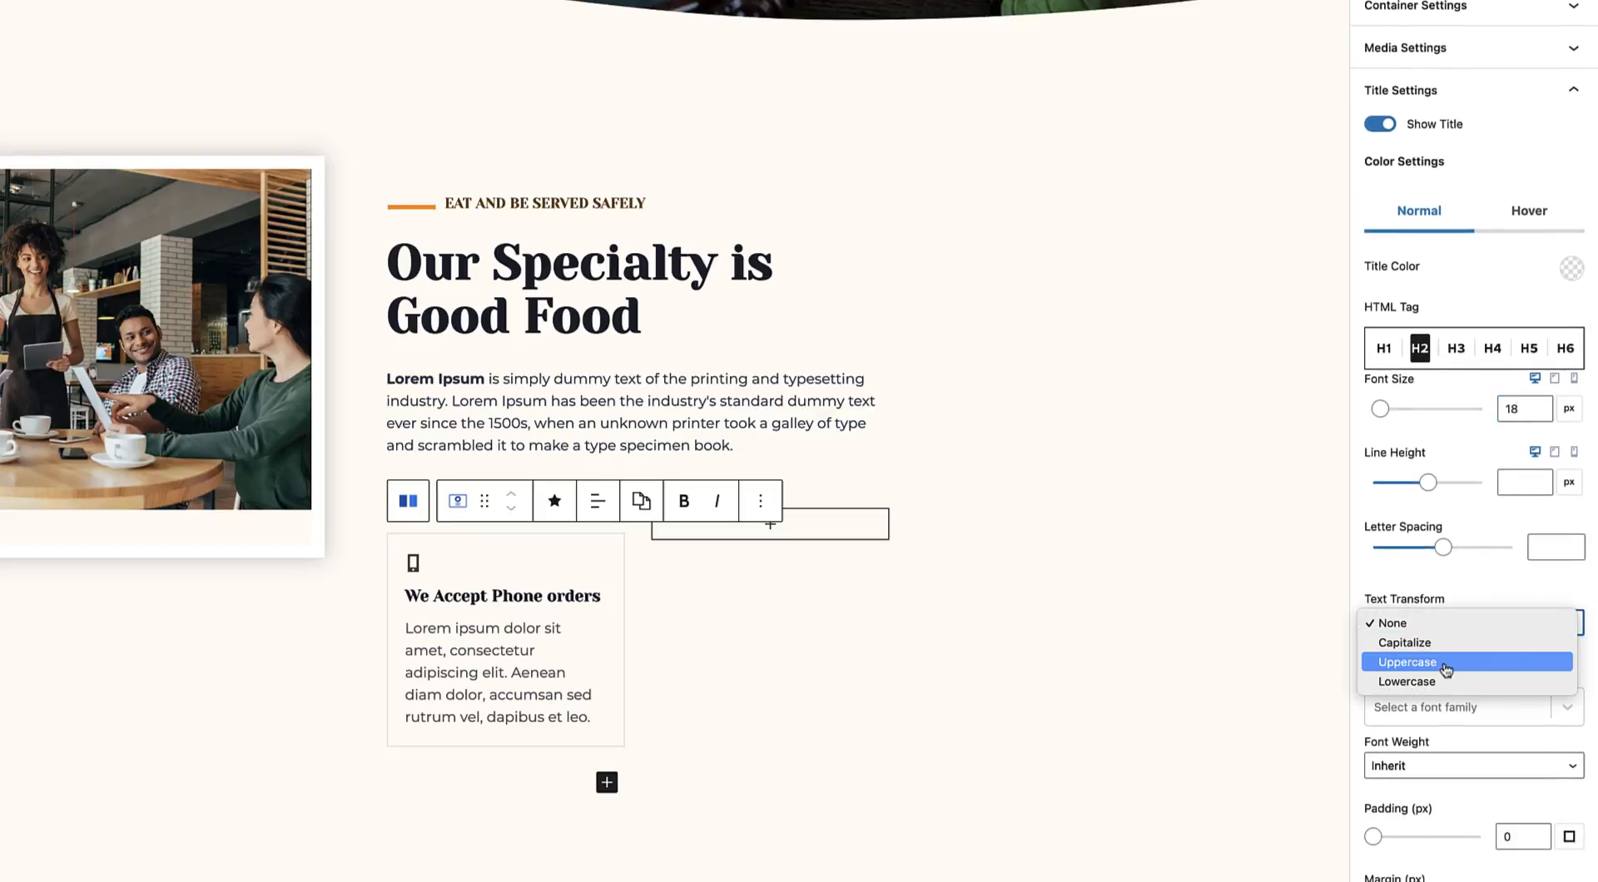
left_click(1446, 668)
scroll(1447, 671, "down", 3)
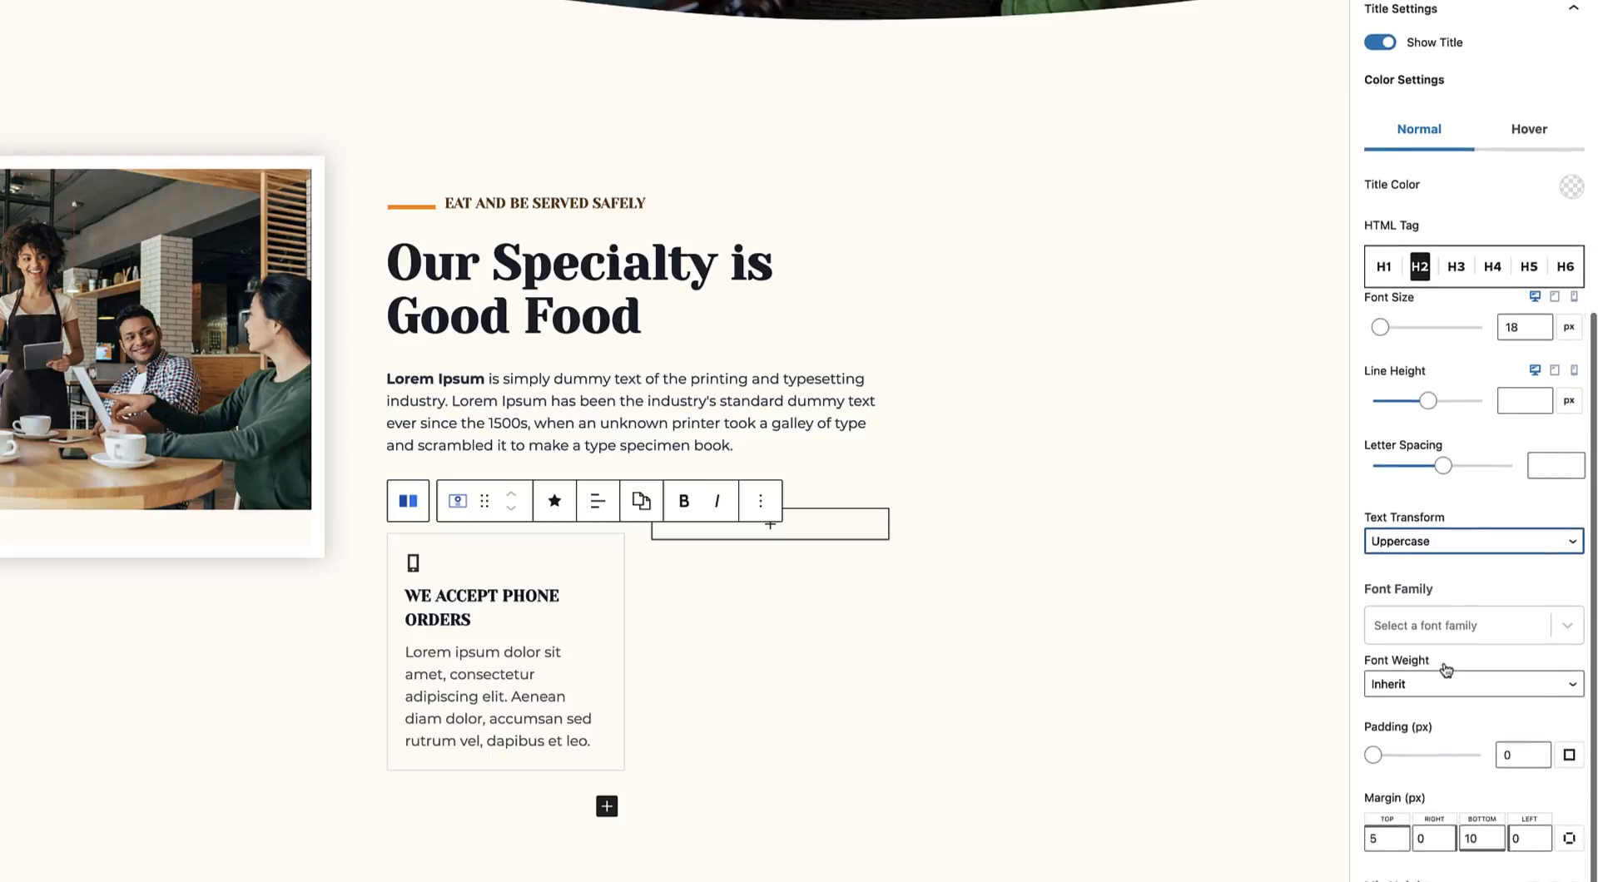
Set the Info Box title's font family to Montserrat with a font weight of 700.
left_click(1465, 592)
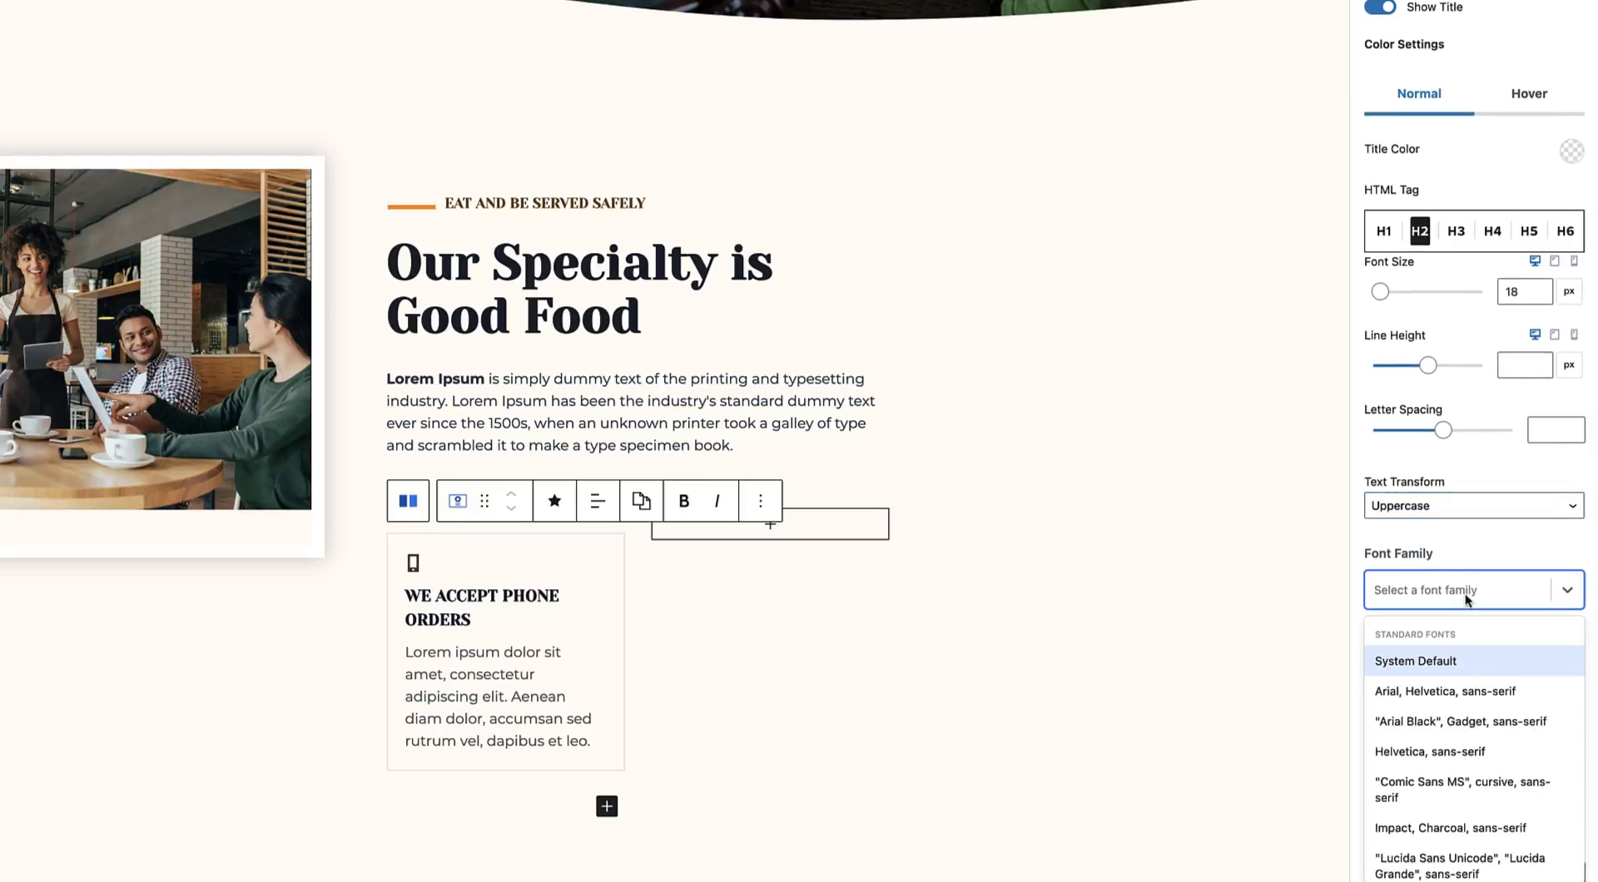
type("mont")
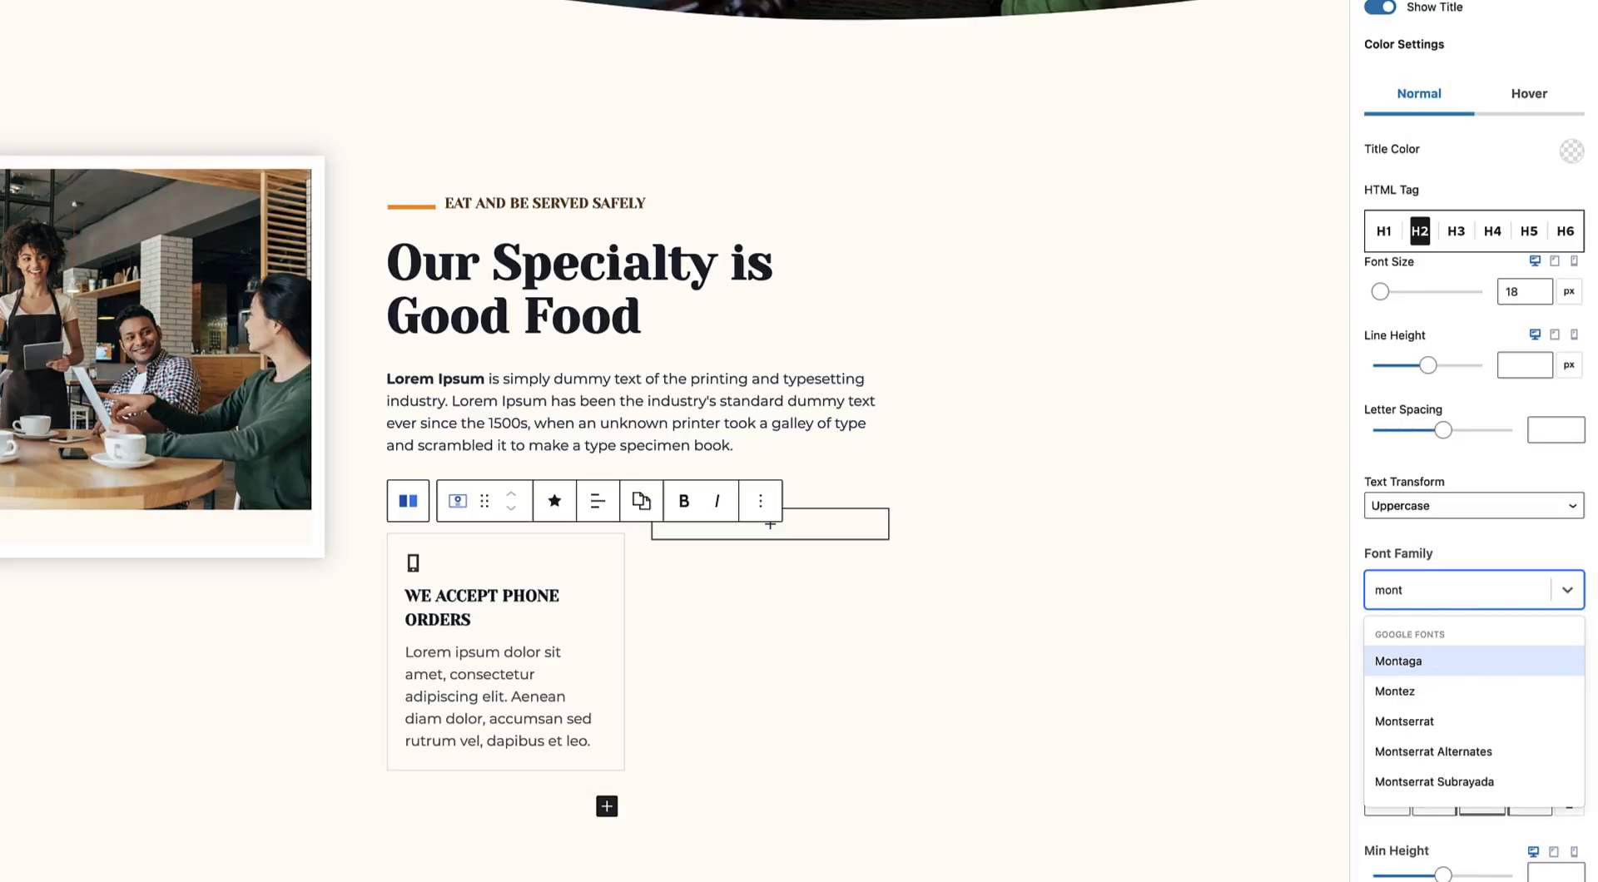
left_click(1426, 724)
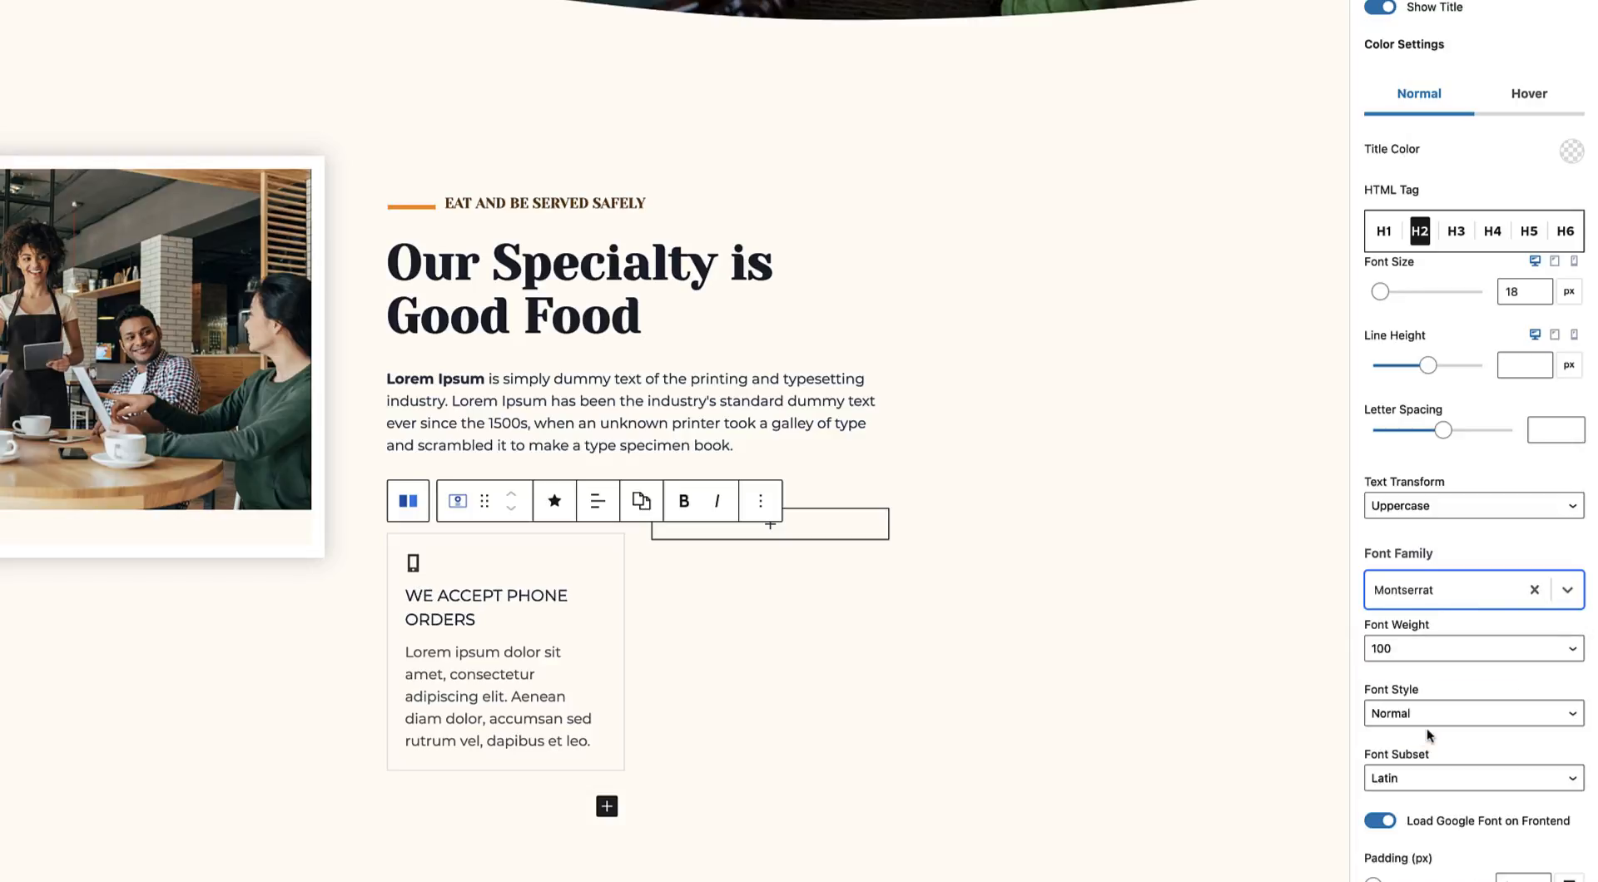
left_click(1445, 651)
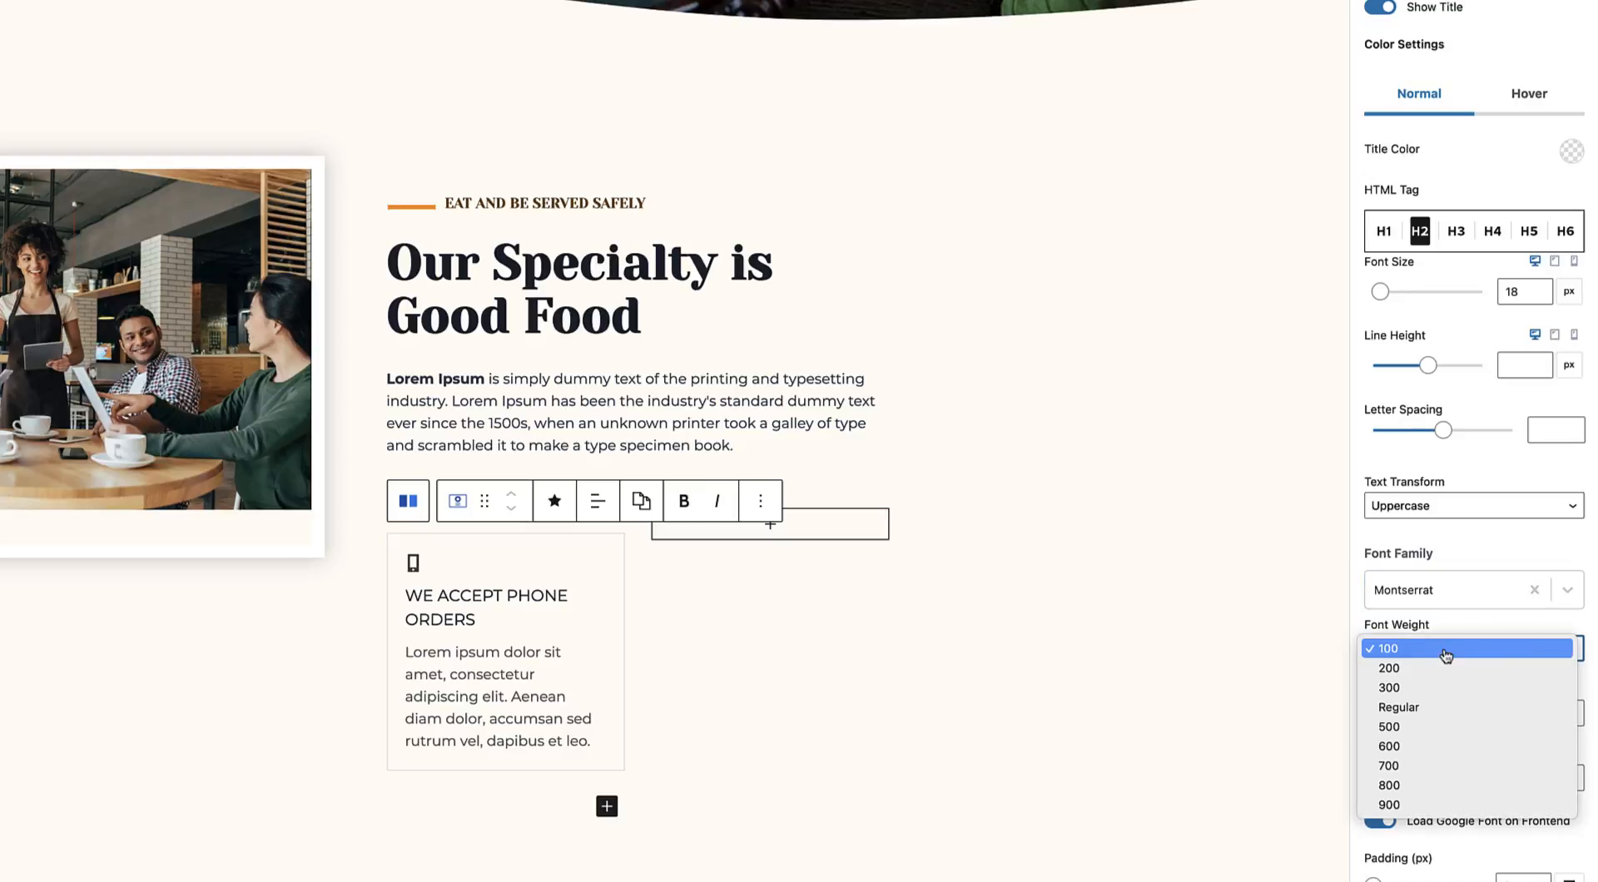
left_click(1407, 767)
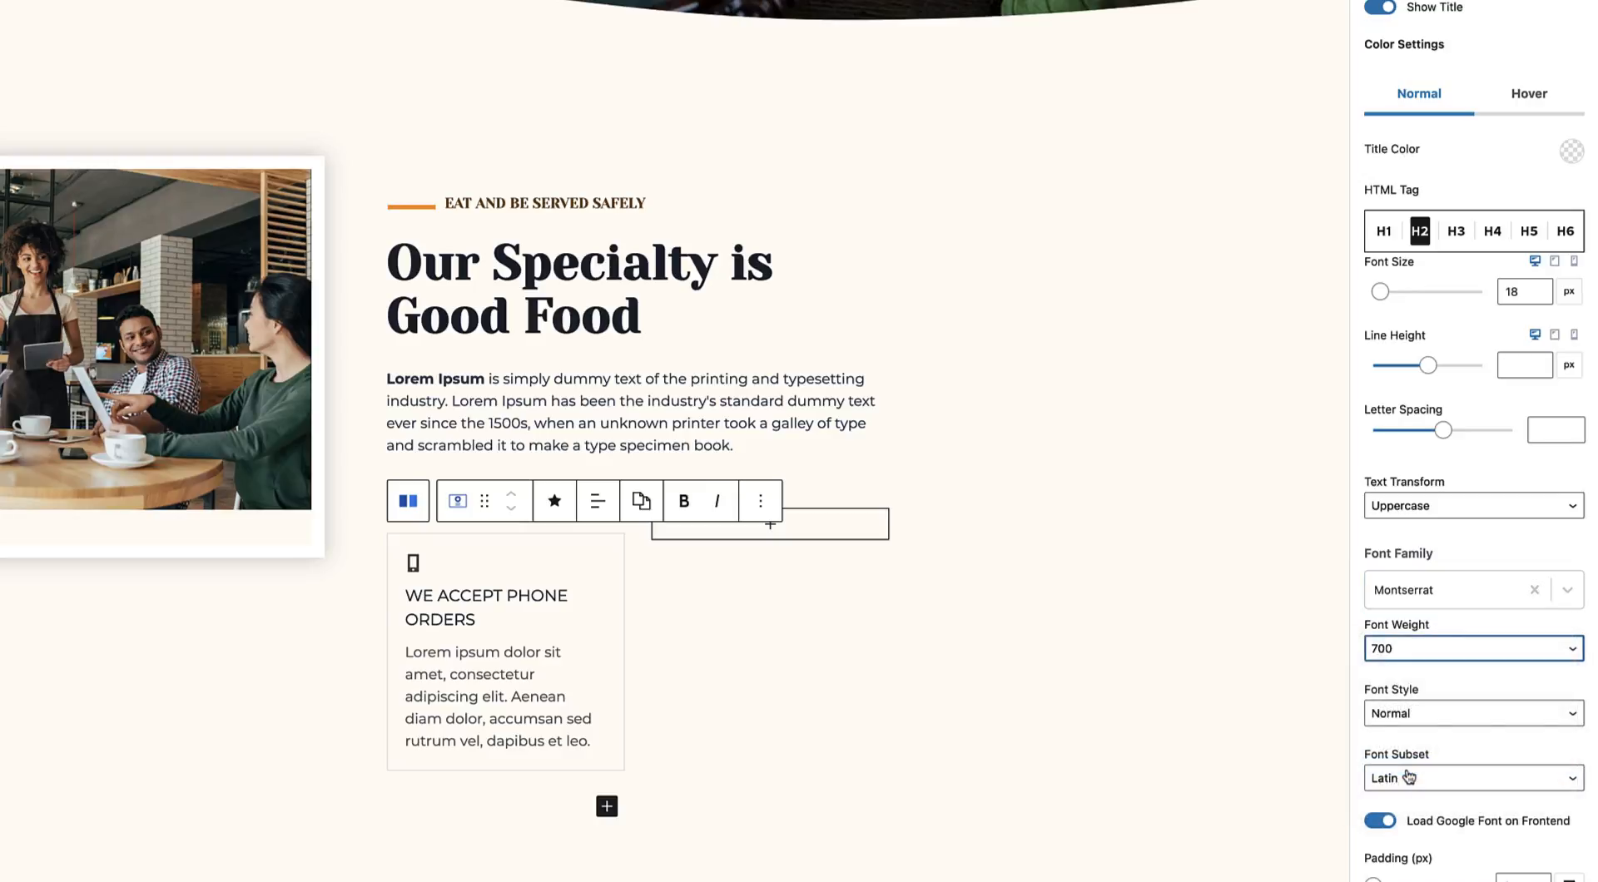
scroll(1407, 824, "down", 1)
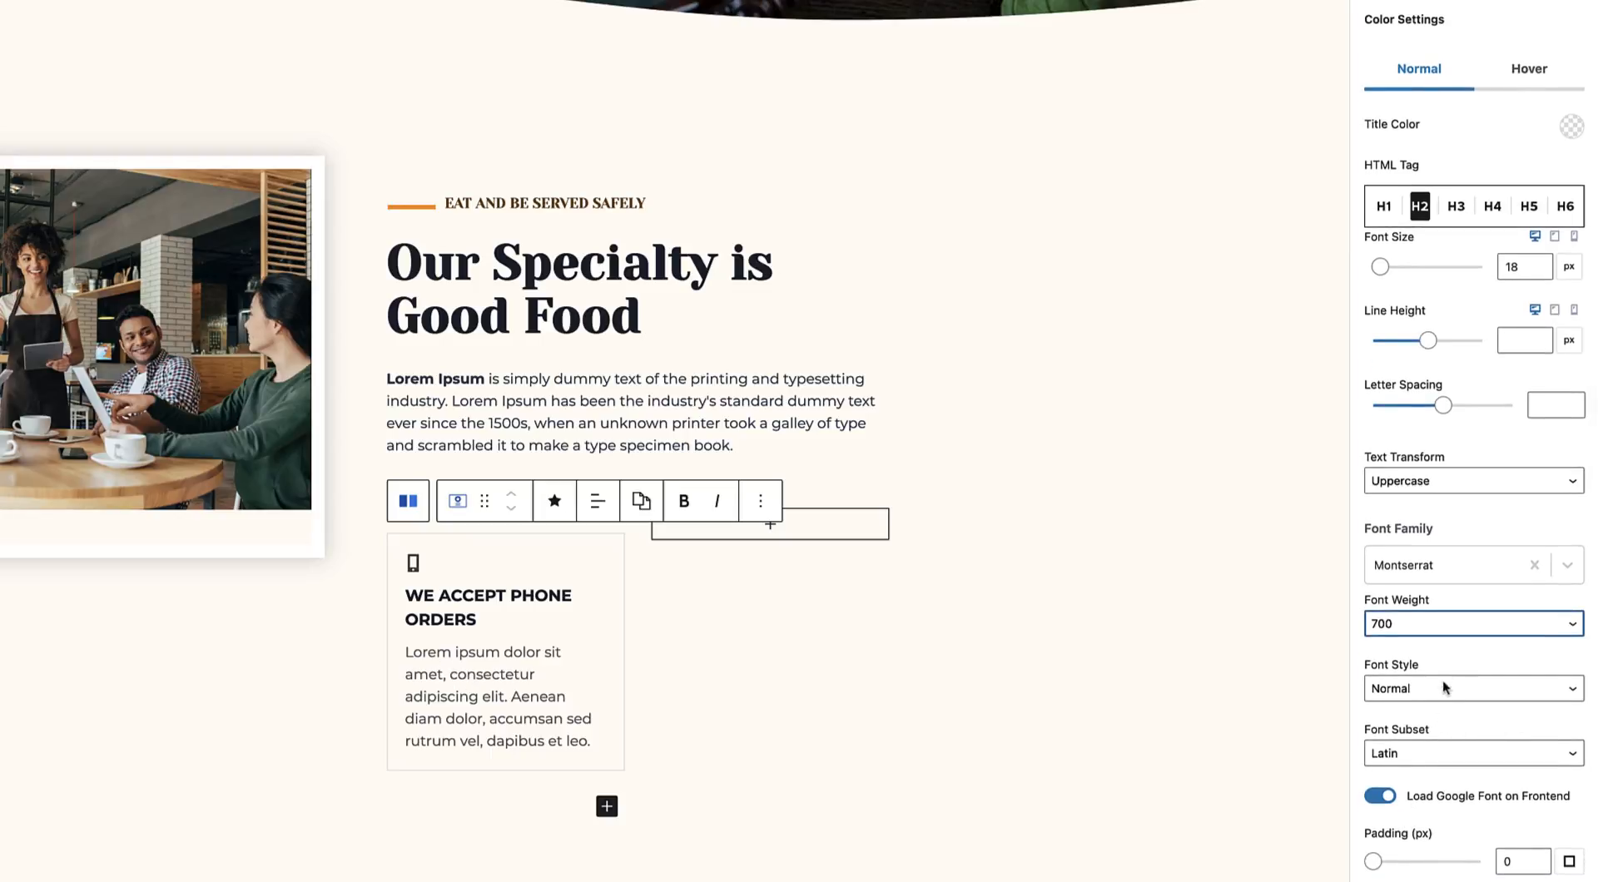
Reduce the Info Box title's font size to 14 px.
scroll(1446, 682, "up", 2)
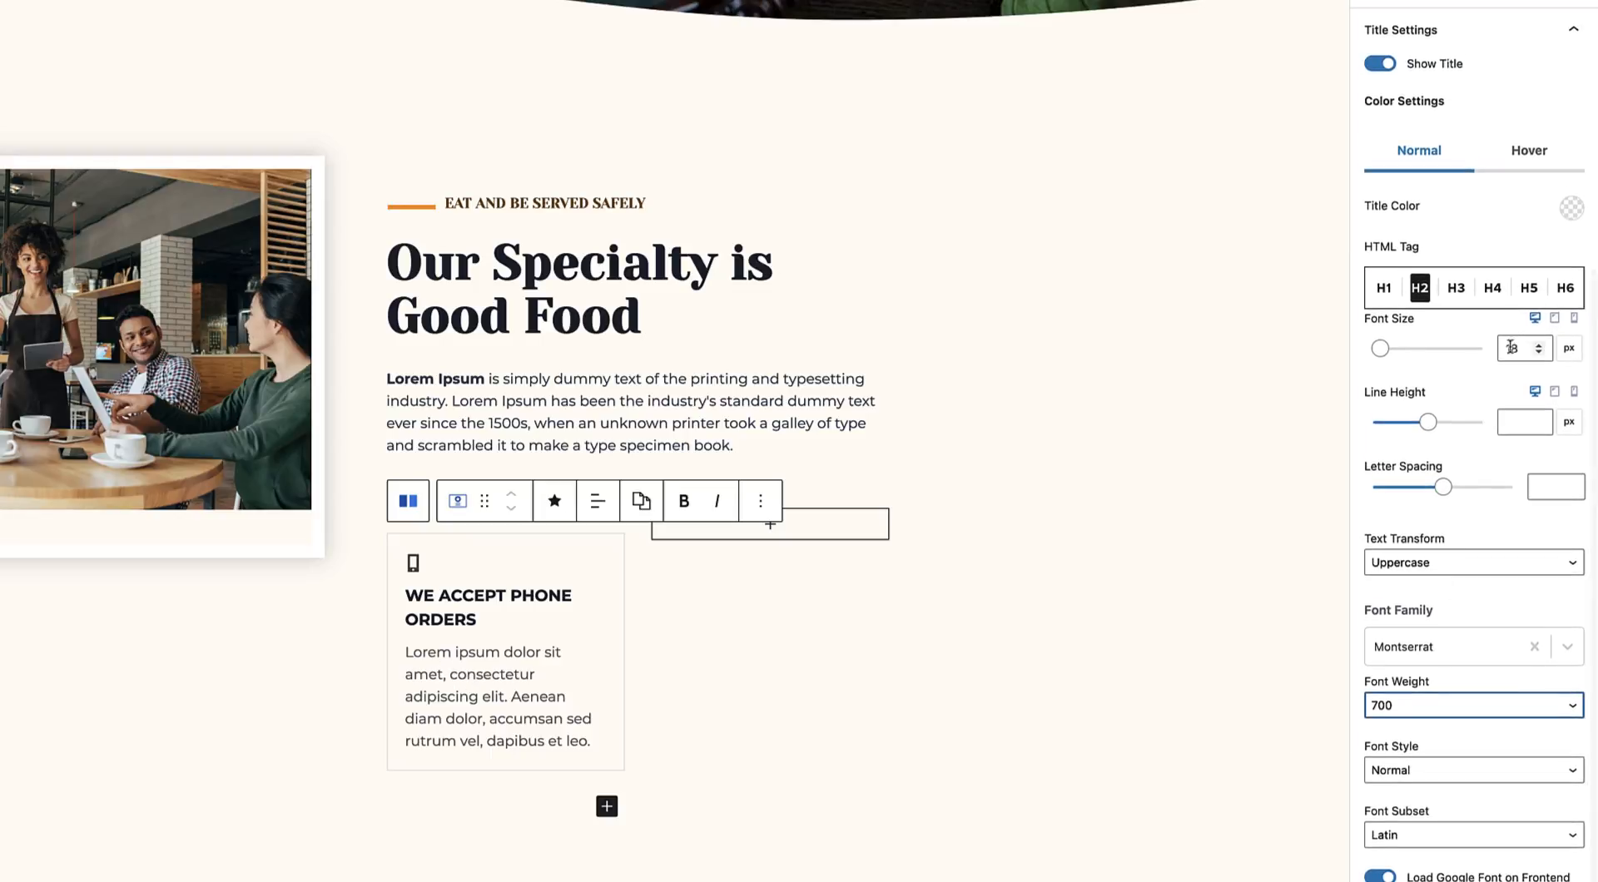
left_click_drag(1511, 348, 1530, 349)
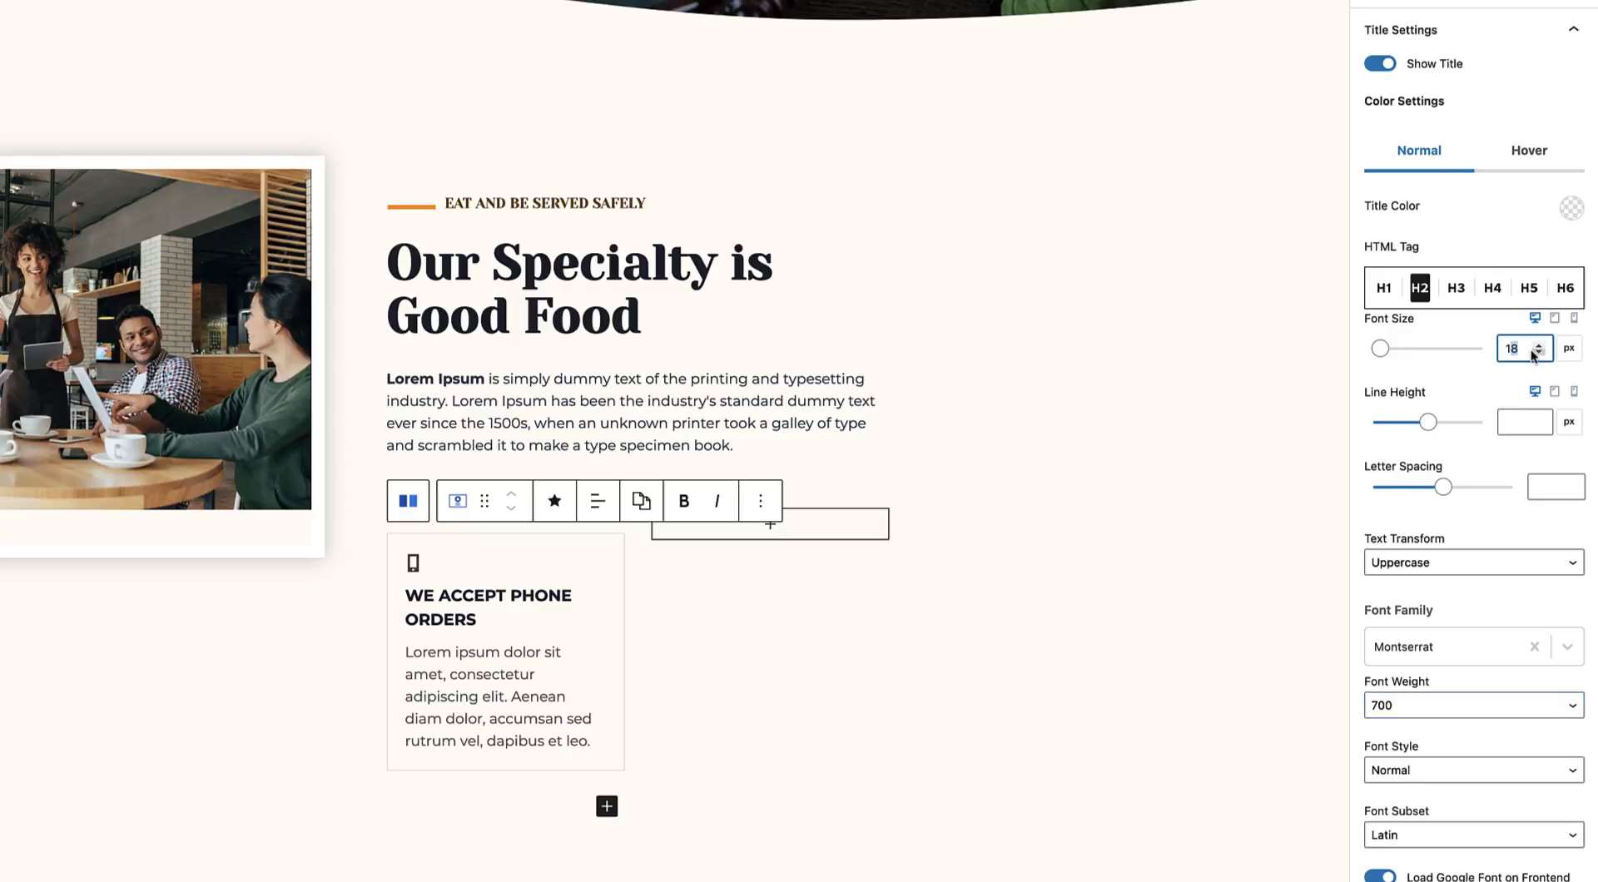
type("4")
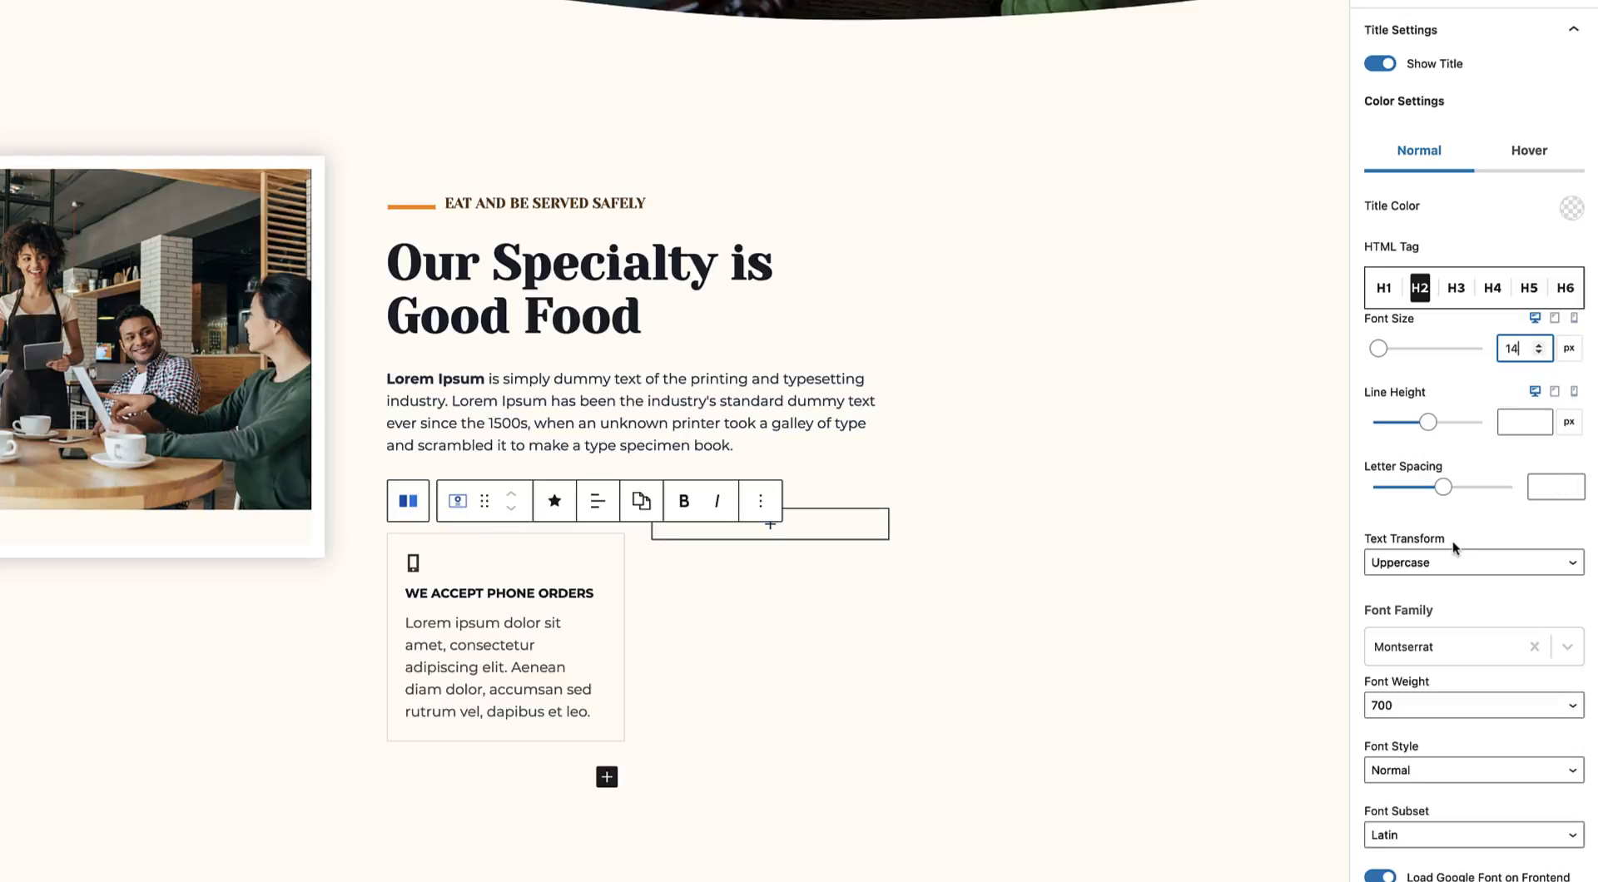
scroll(1463, 700, "down", 2)
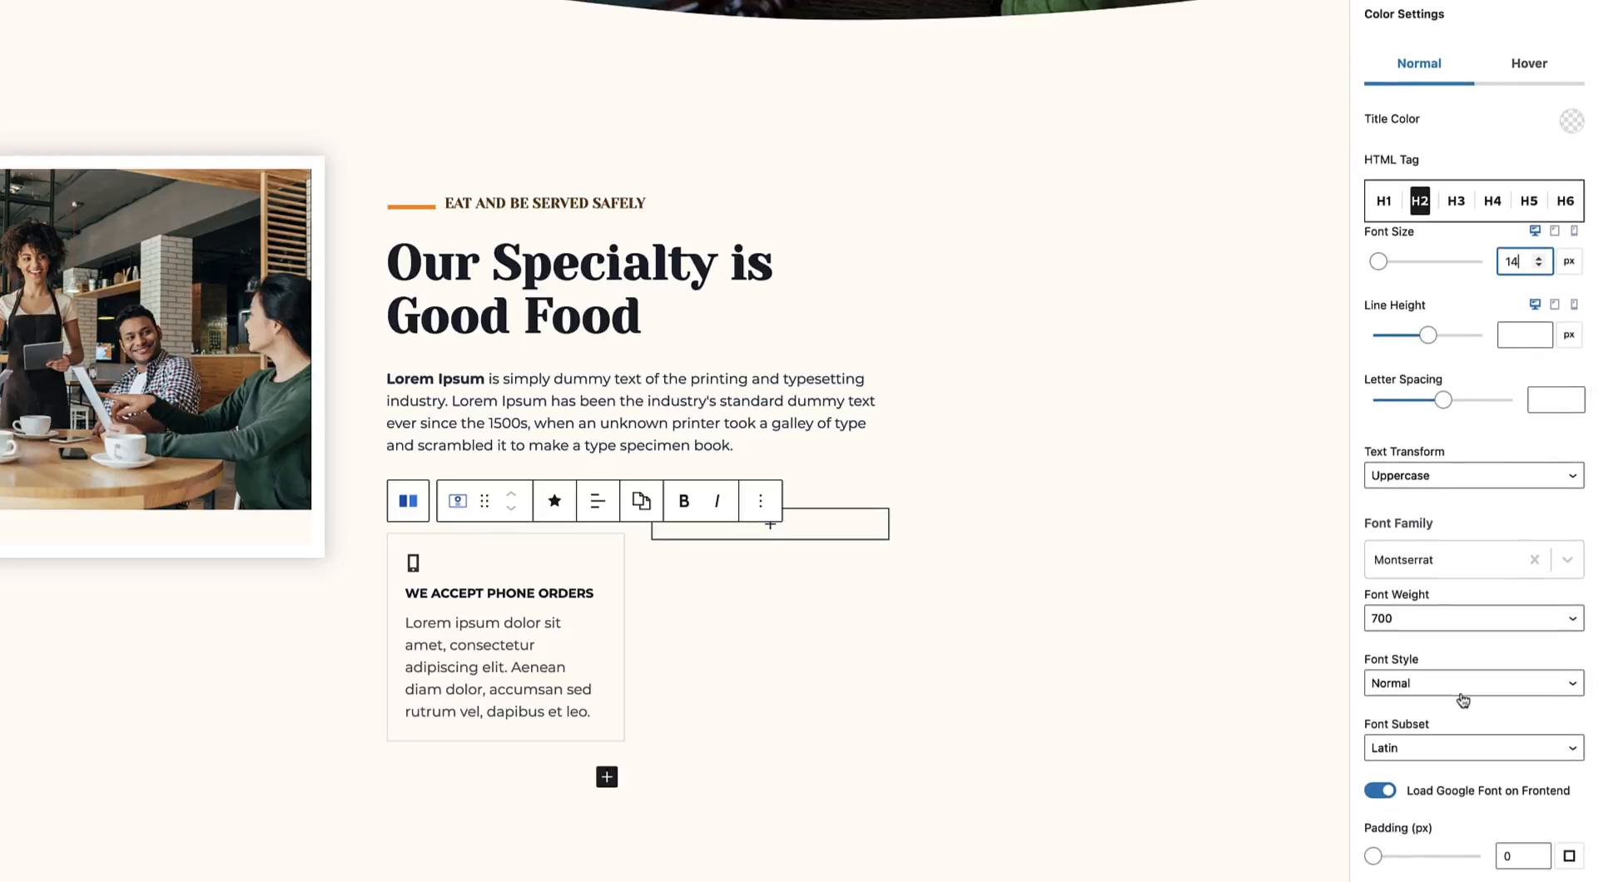
Copy the hex colour code of the "Eat and be served safely" heading for reuse on the Info Box title.
scroll(1462, 699, "up", 5)
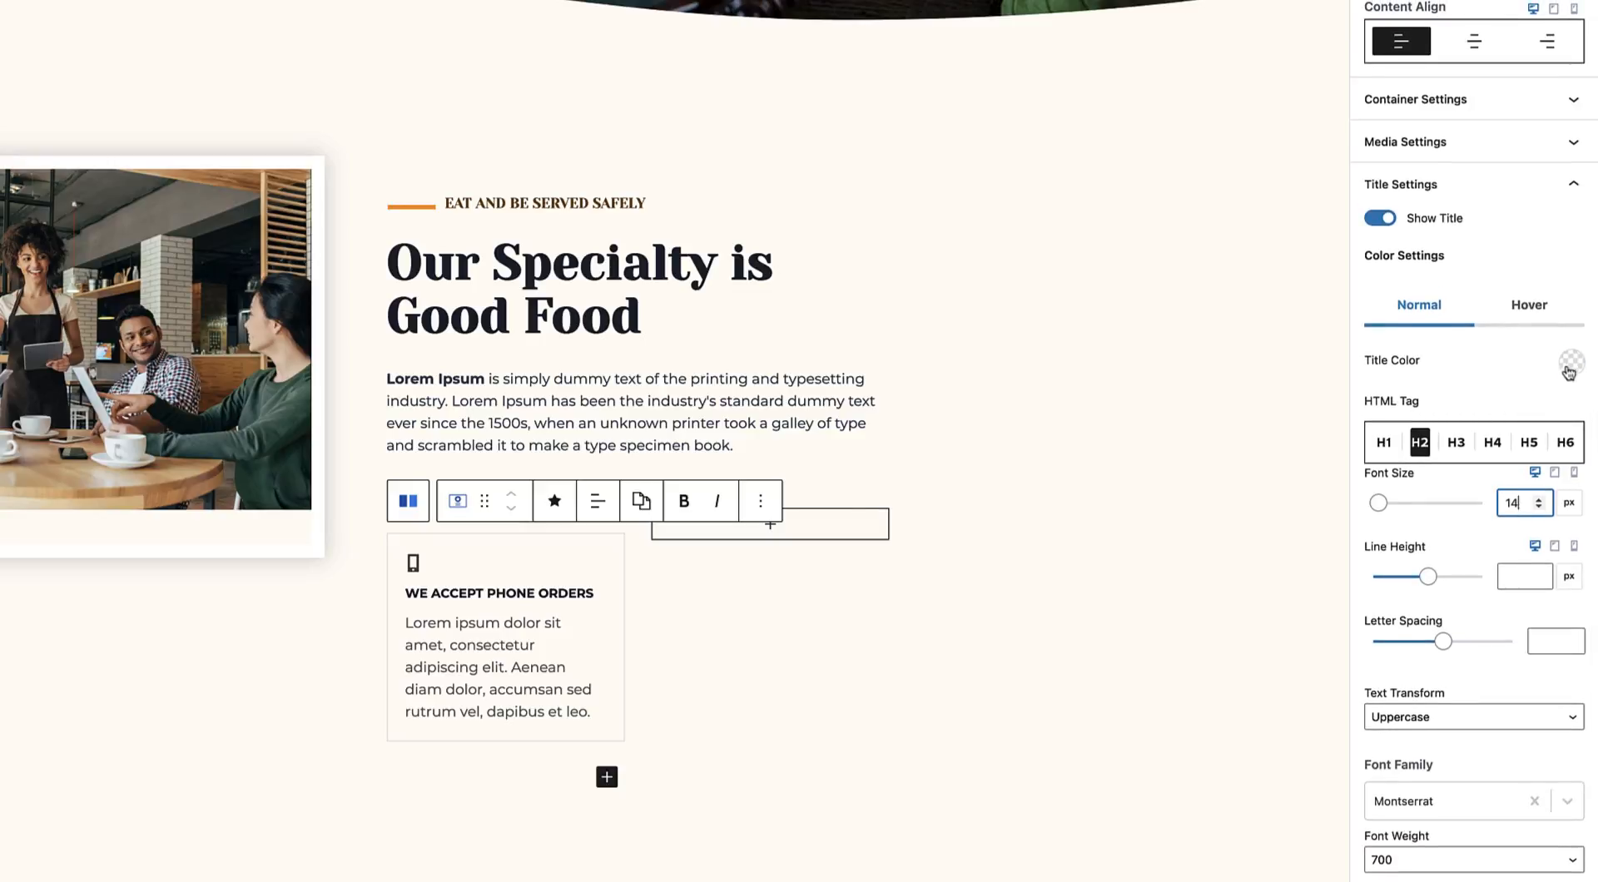
left_click(1570, 370)
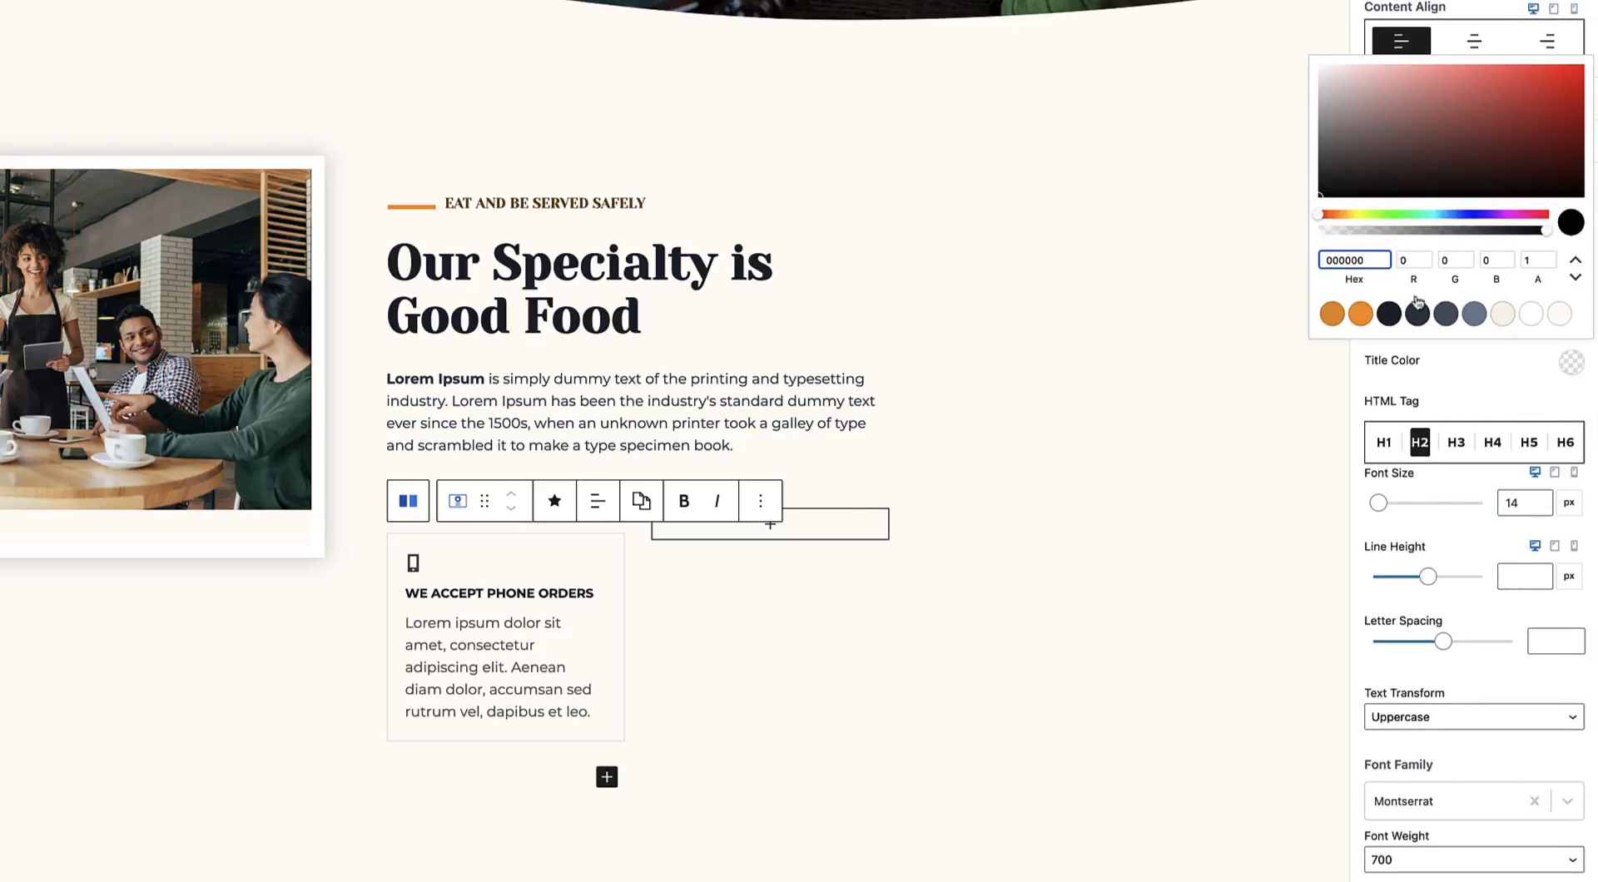
left_click(608, 204)
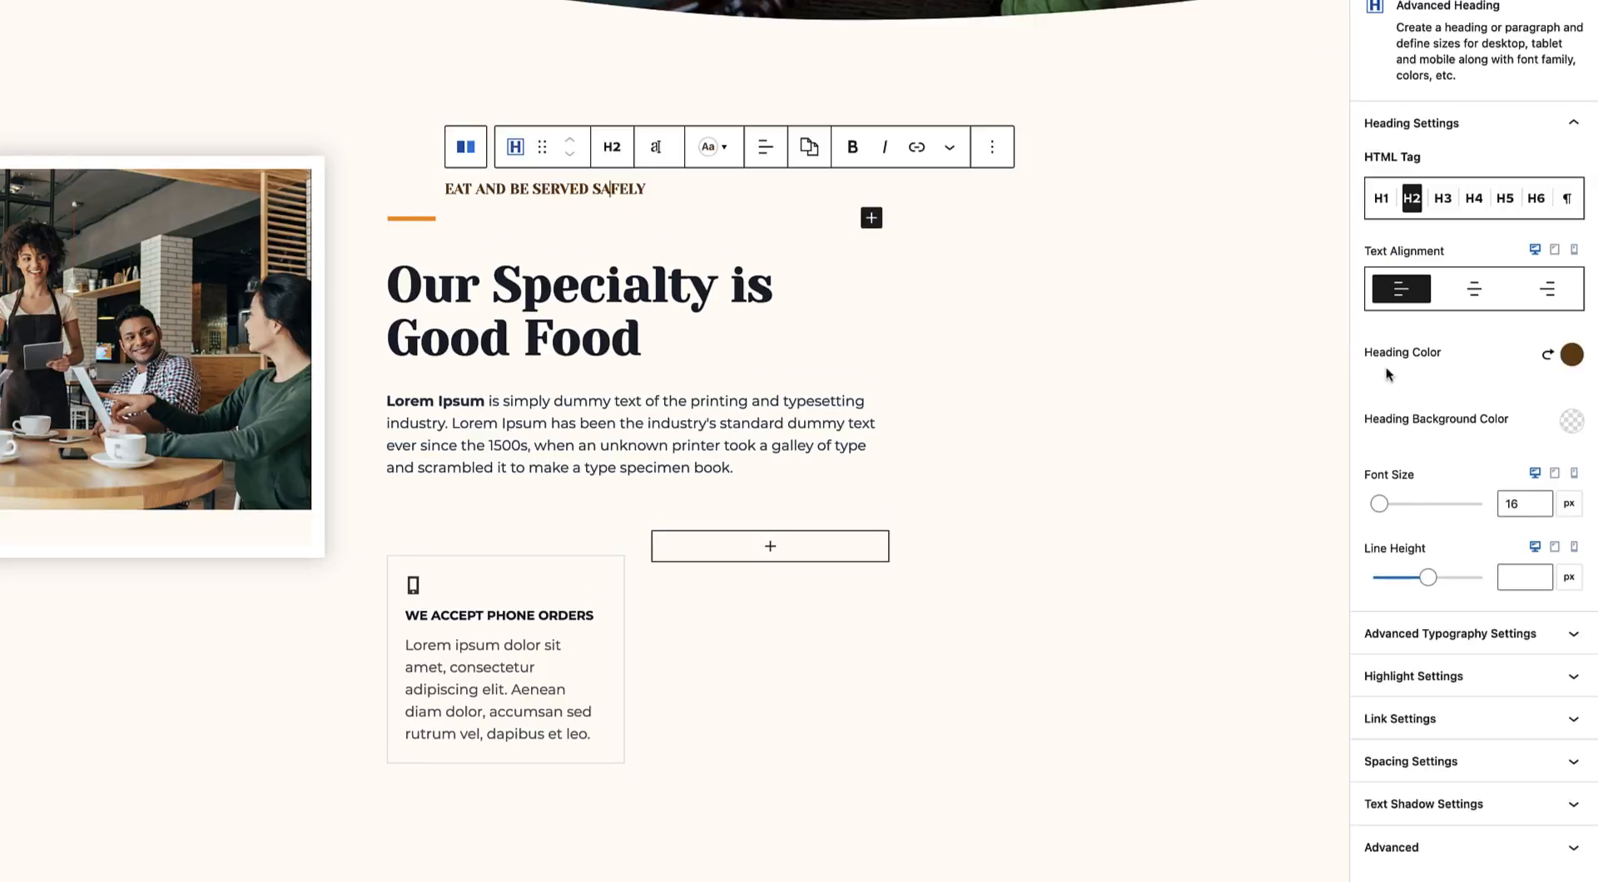
left_click(1571, 354)
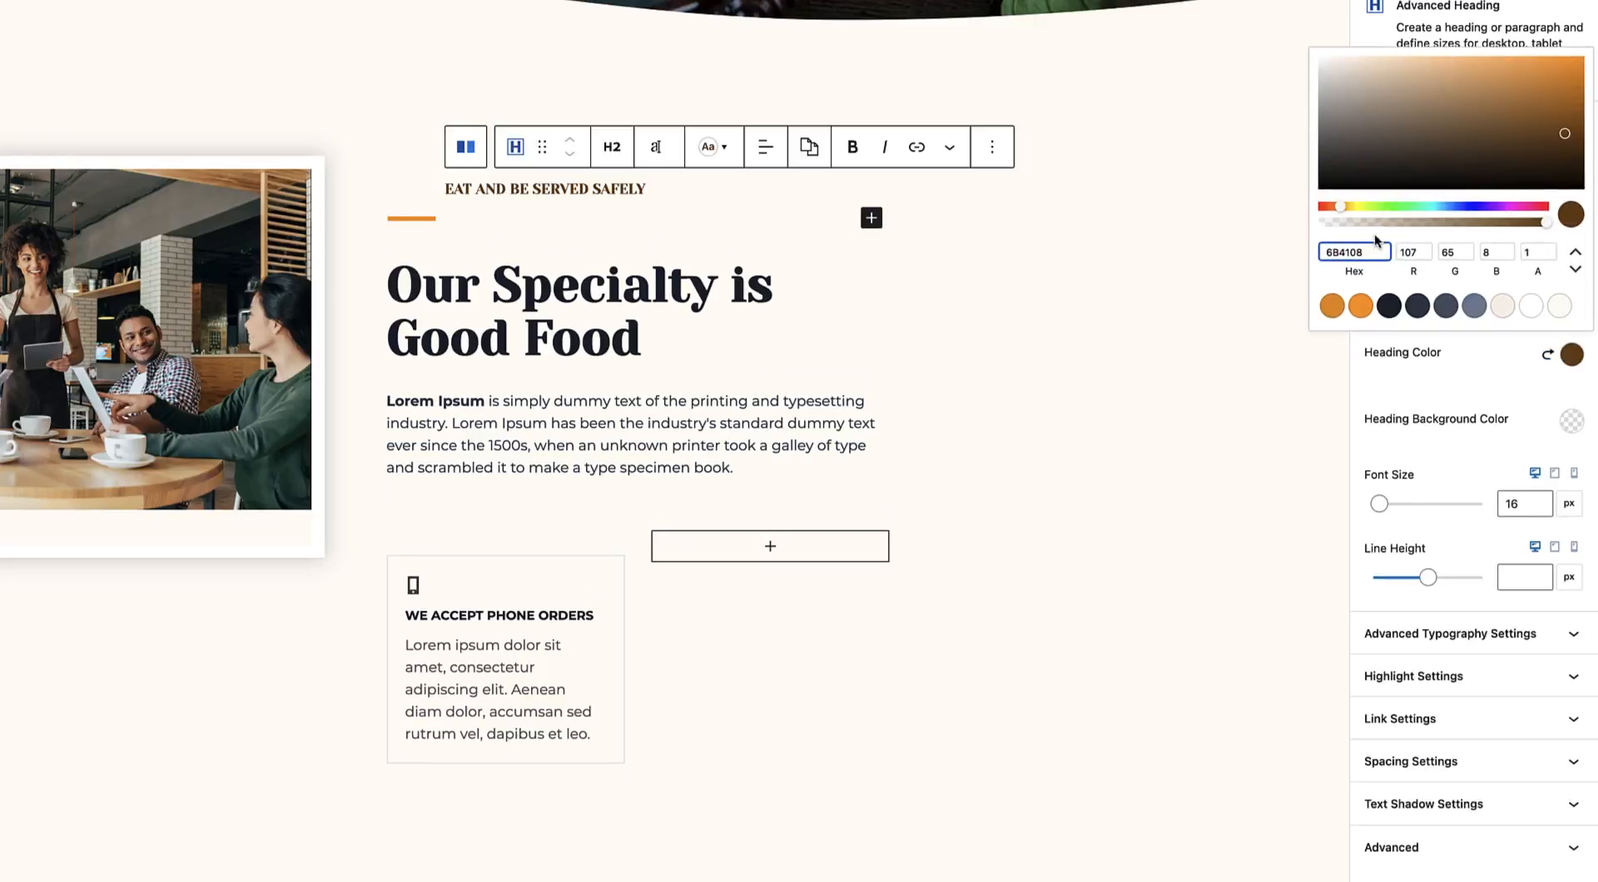
left_click_drag(1373, 253, 1305, 255)
key("super+c")
Set the Info Box title's normal colour to the copied brown, 6B4108.
left_click(534, 615)
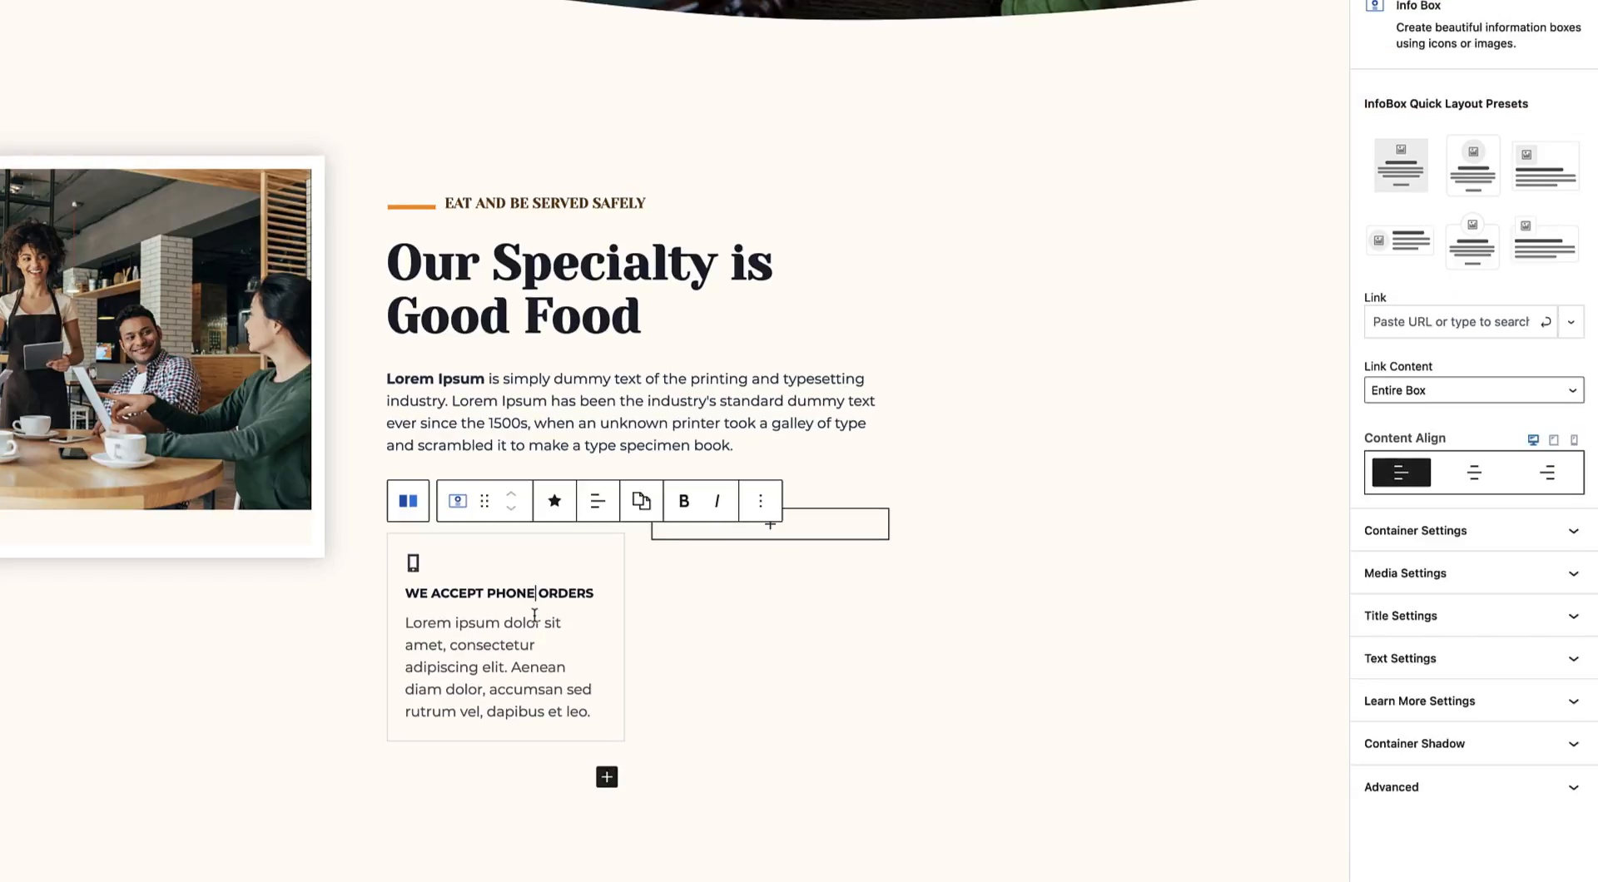
left_click(1412, 616)
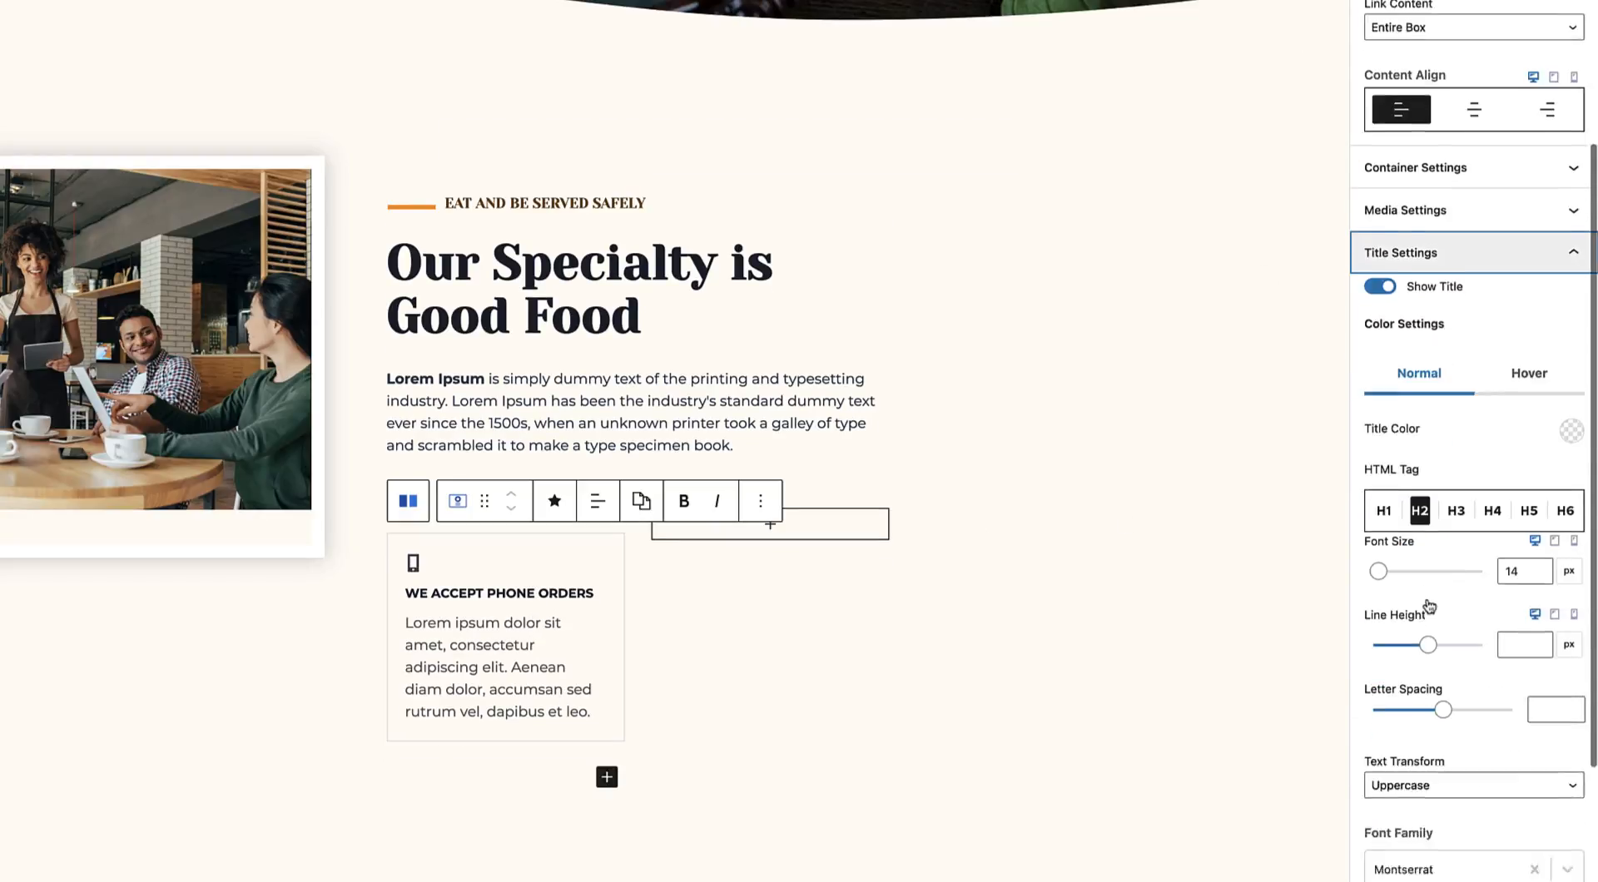
left_click(1571, 401)
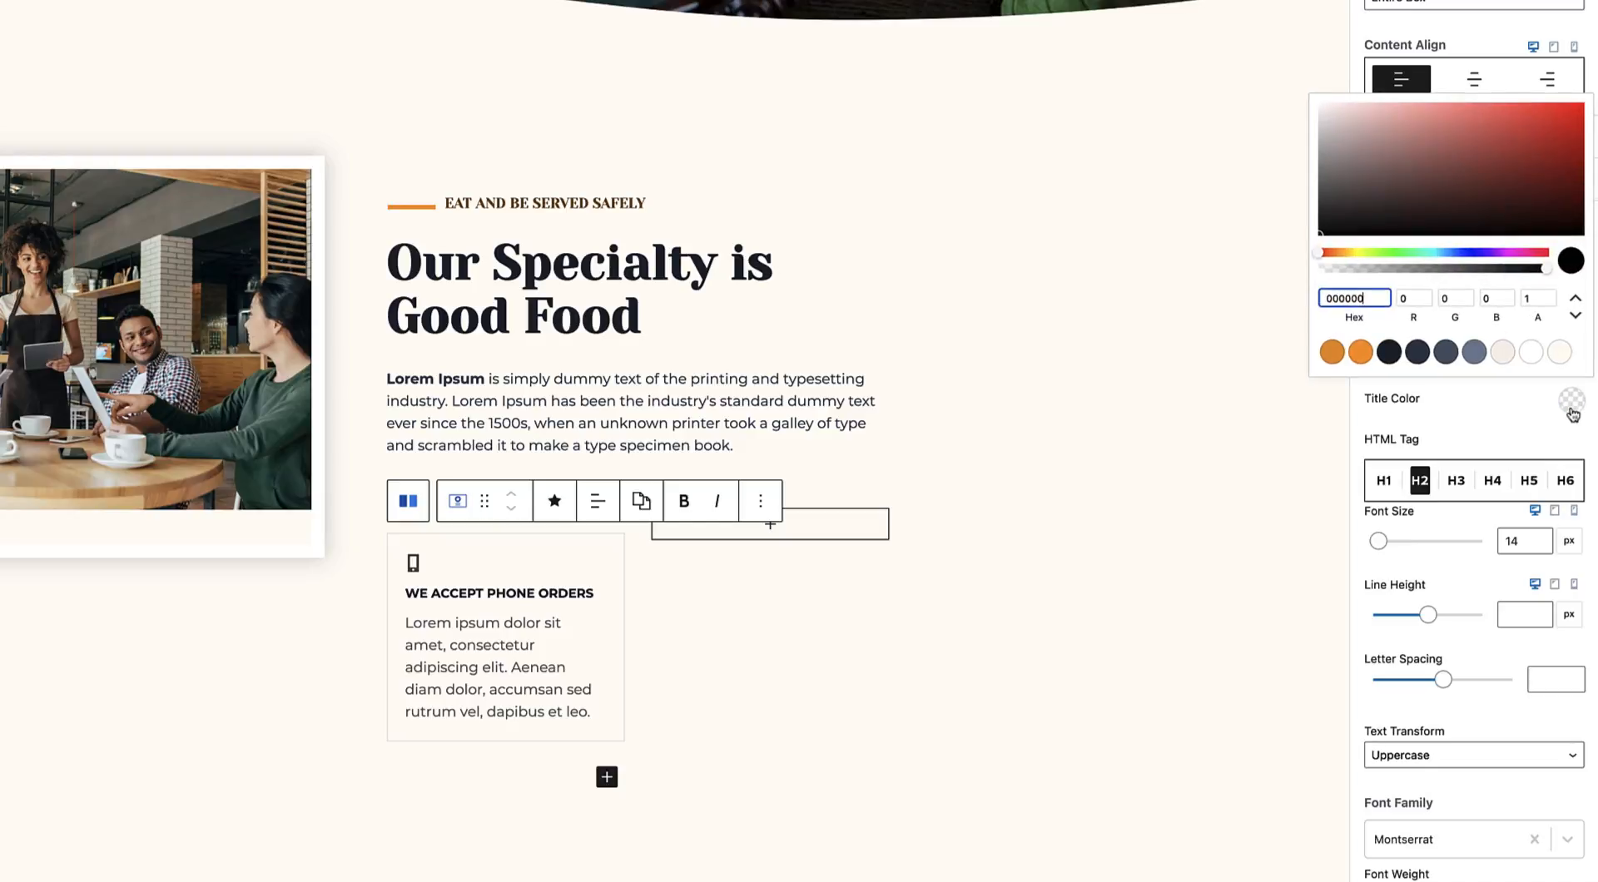
left_click_drag(1363, 298, 1275, 301)
key("super+v")
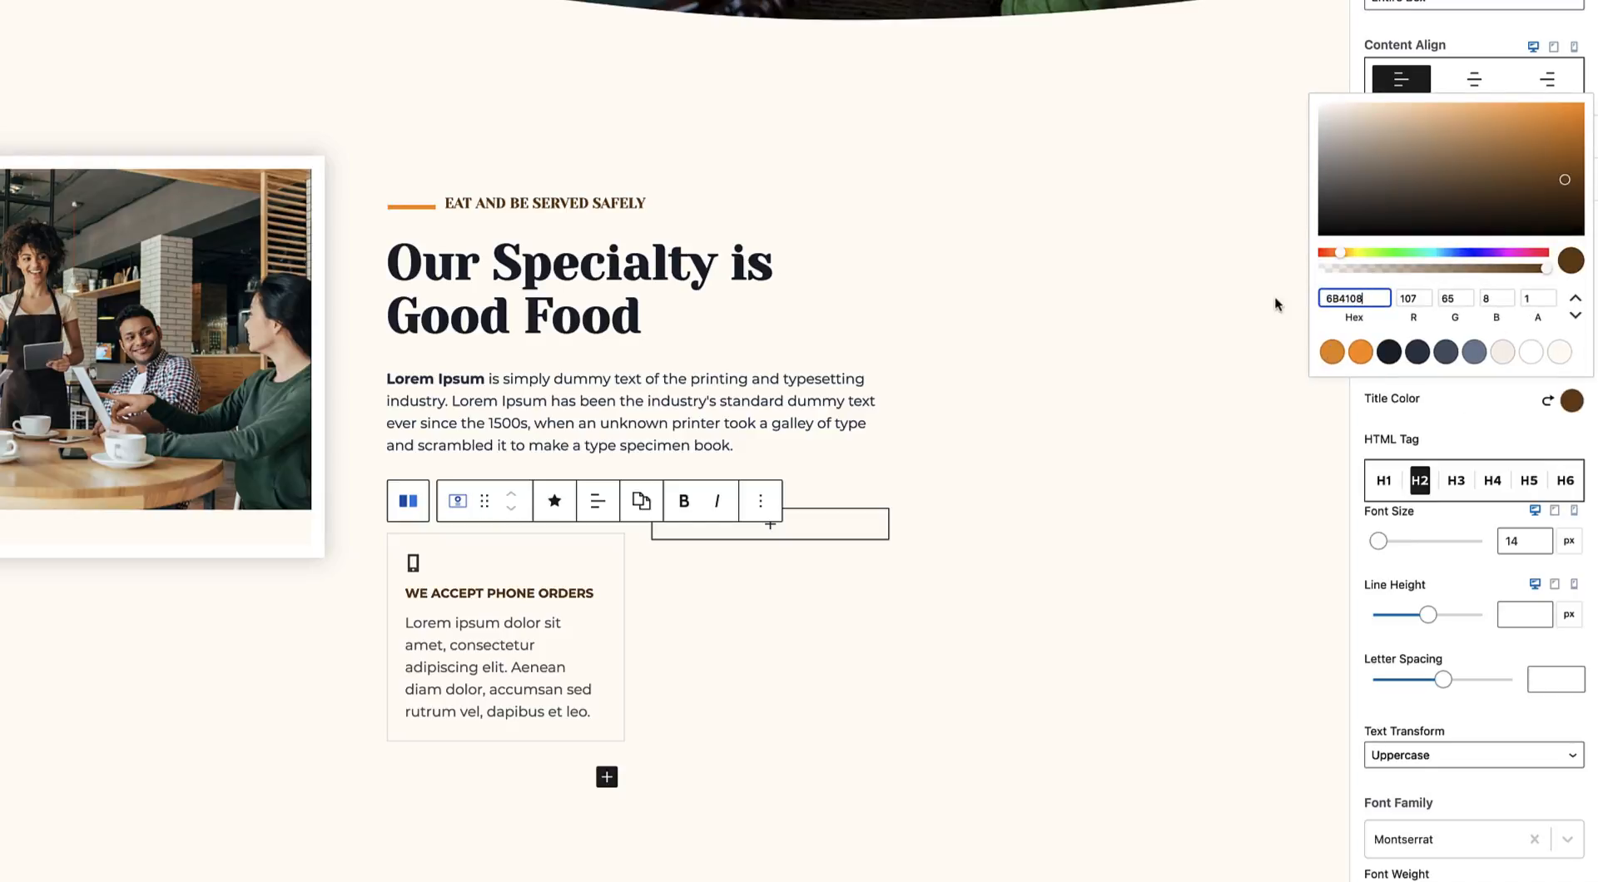
Replace the Info Box's placeholder description with "PICK-UP:" and "DELIVERY:" lines, each followed by its phone number.
left_click(422, 624)
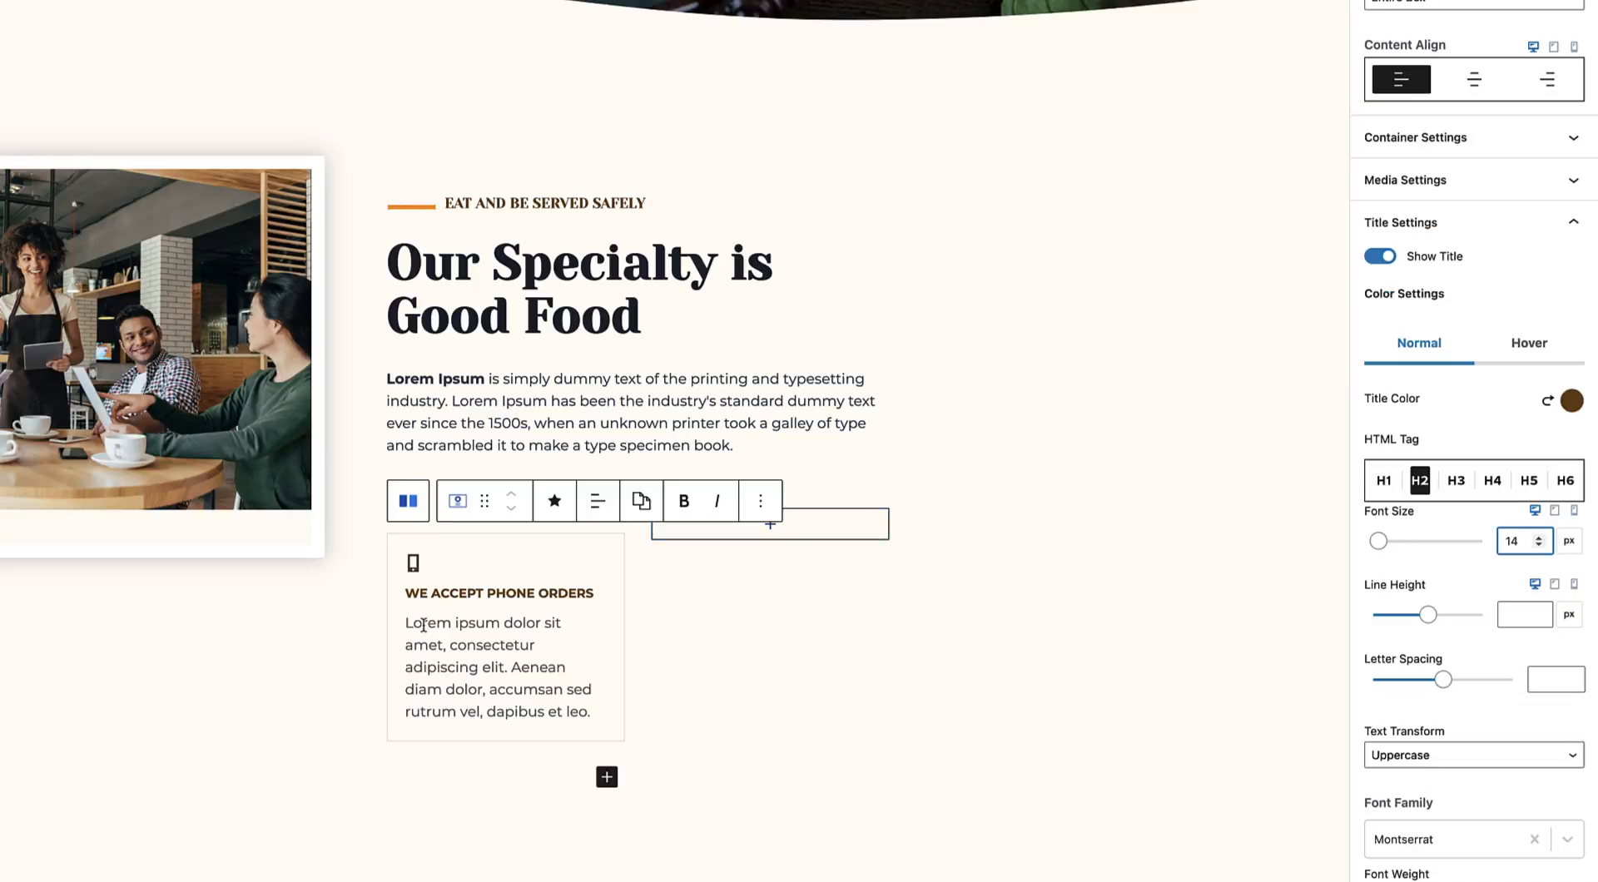
left_click(423, 624)
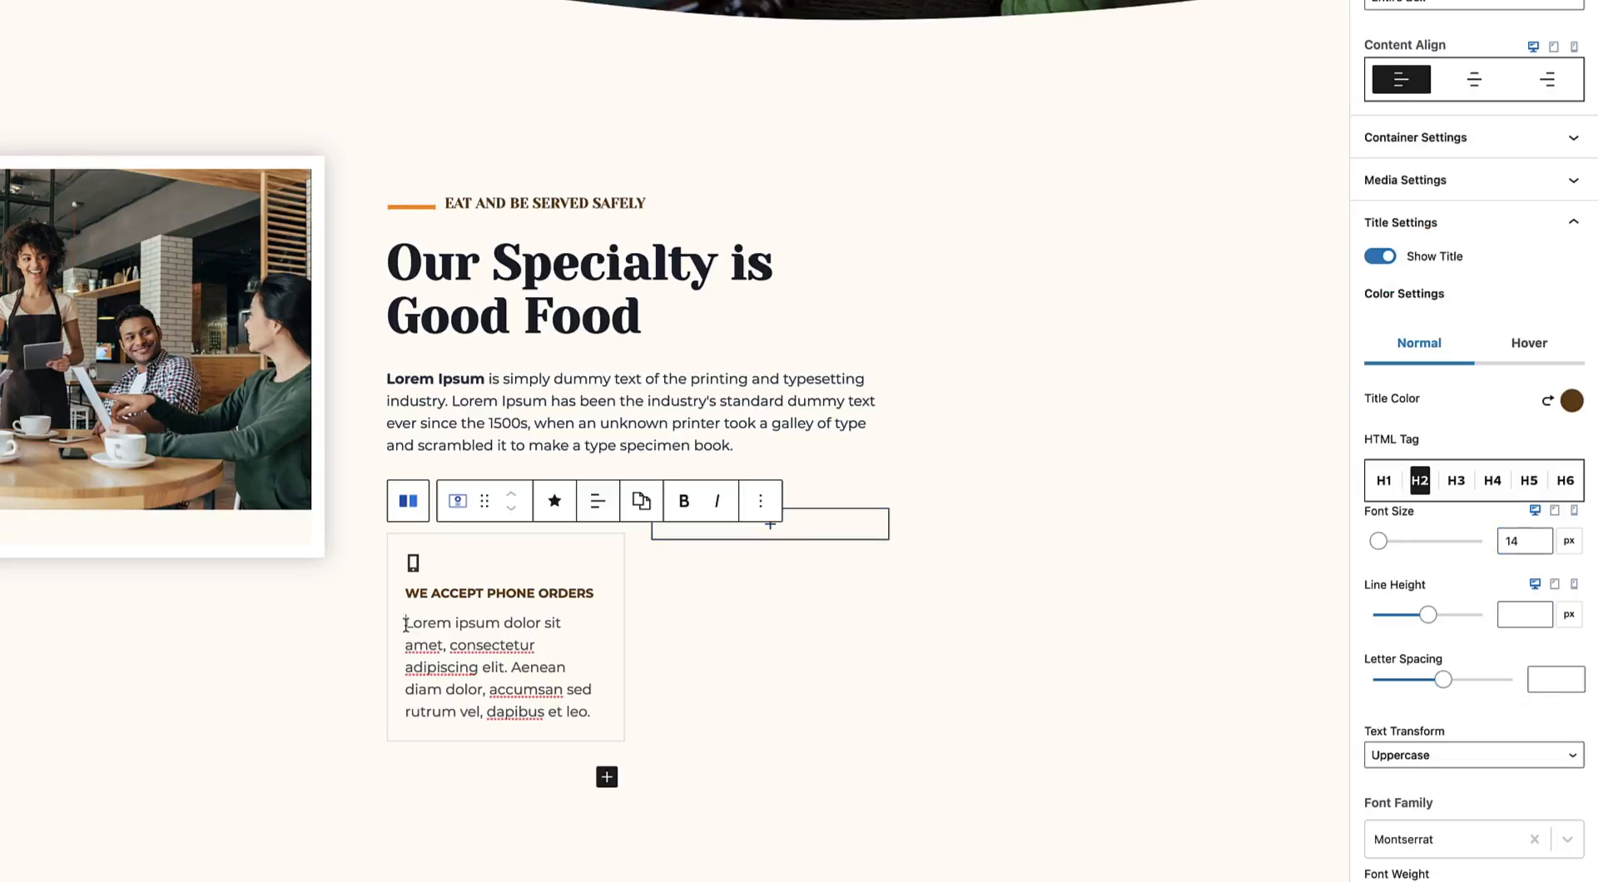
left_click_drag(407, 624, 596, 727)
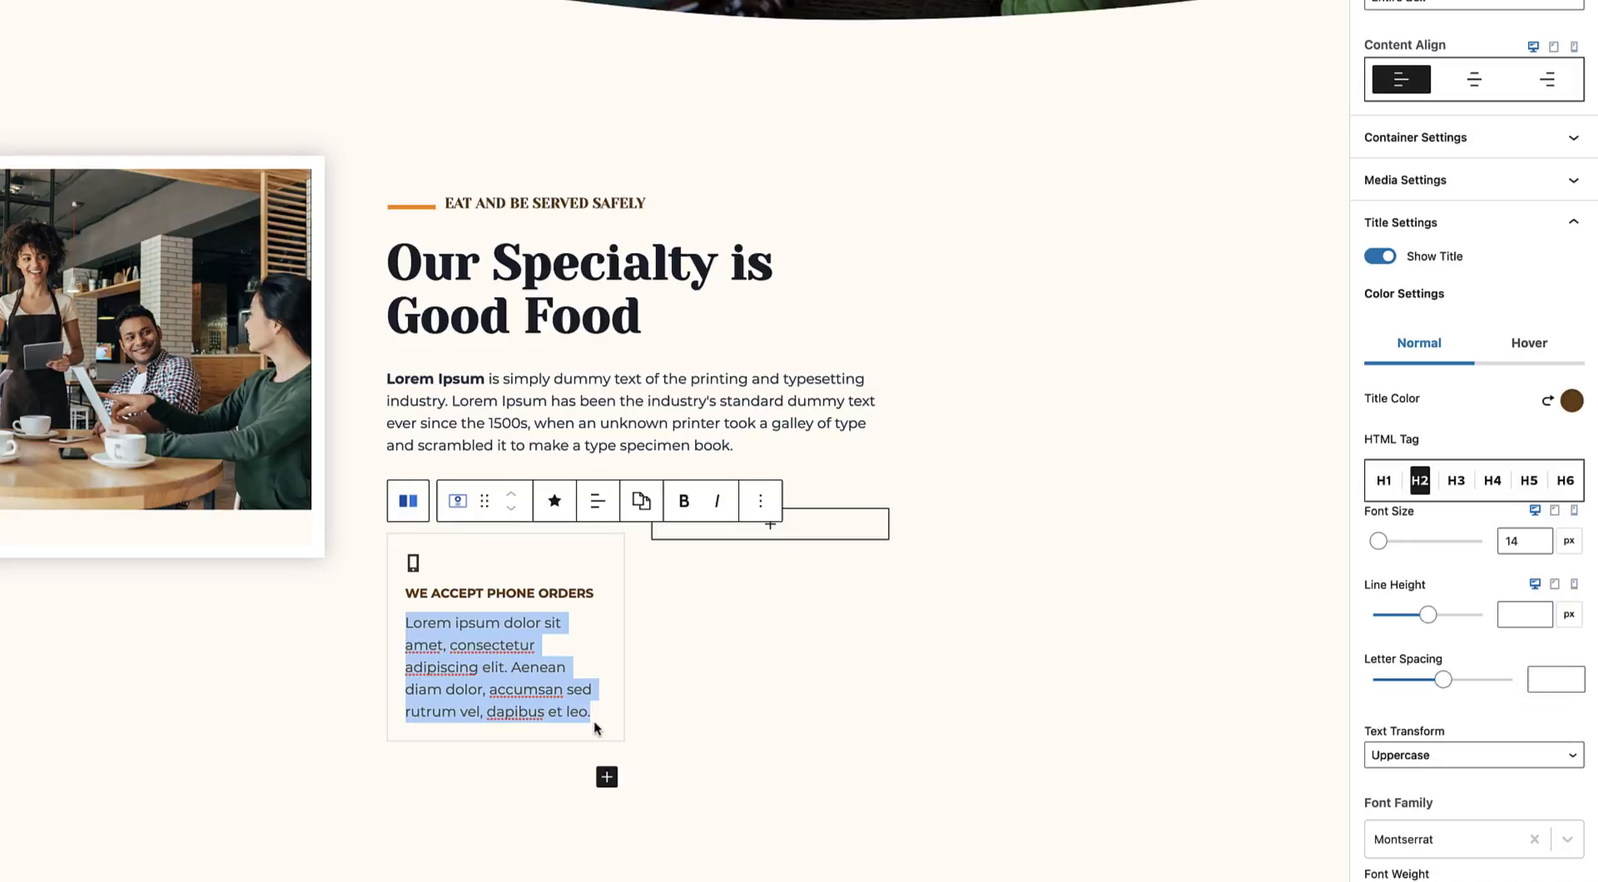
type("PICK-UP: (999) 999-9999 DELIVERY: (999) 999-9999")
left_click(703, 746)
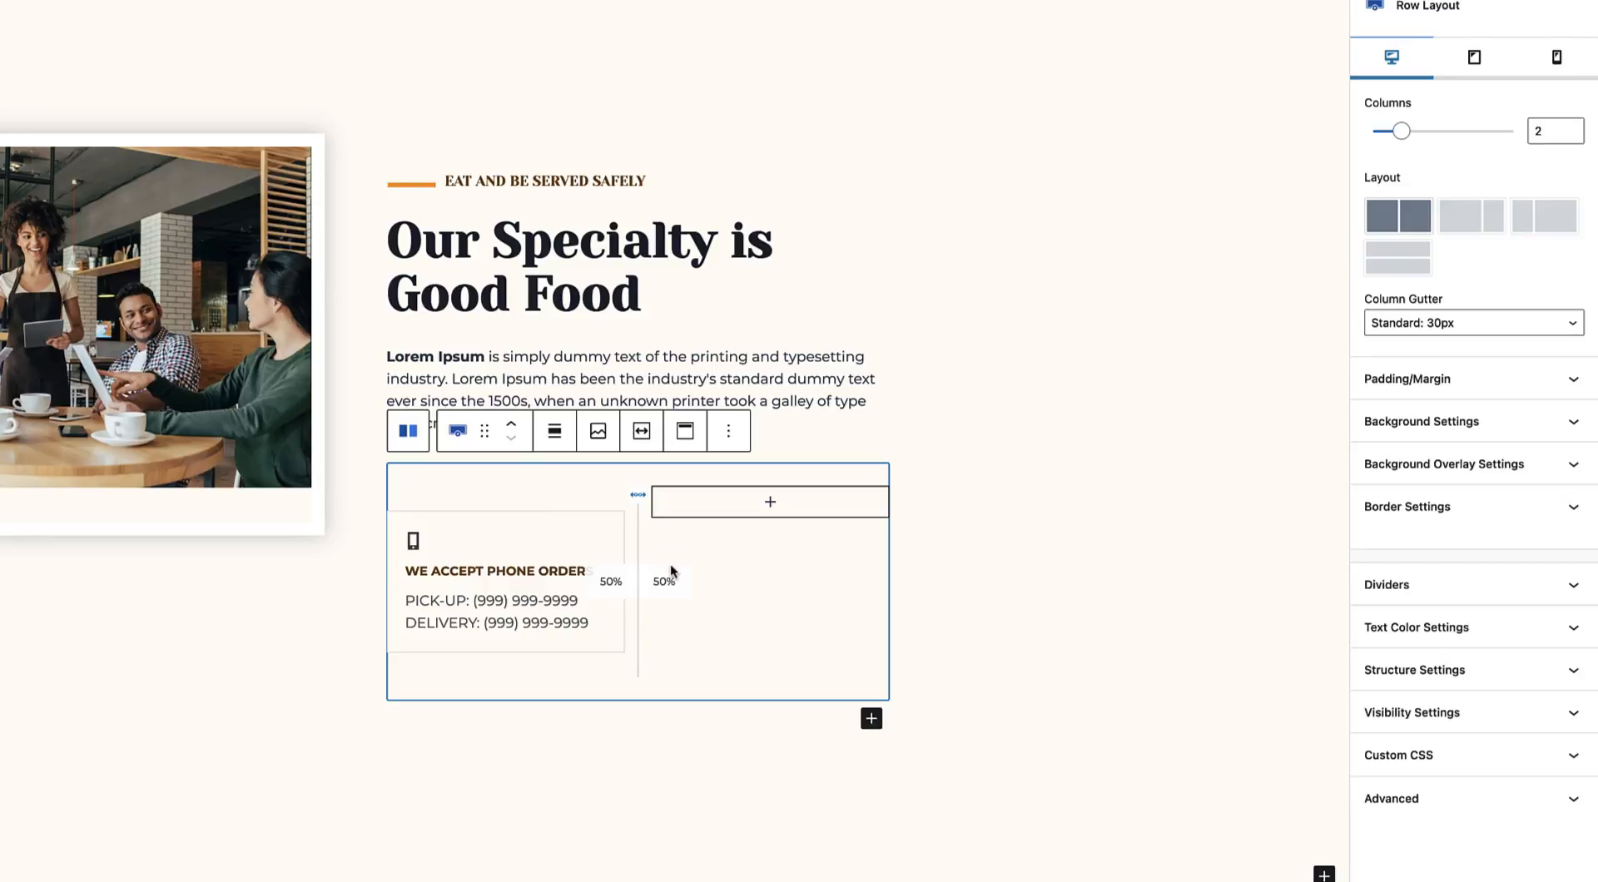
left_click(949, 541)
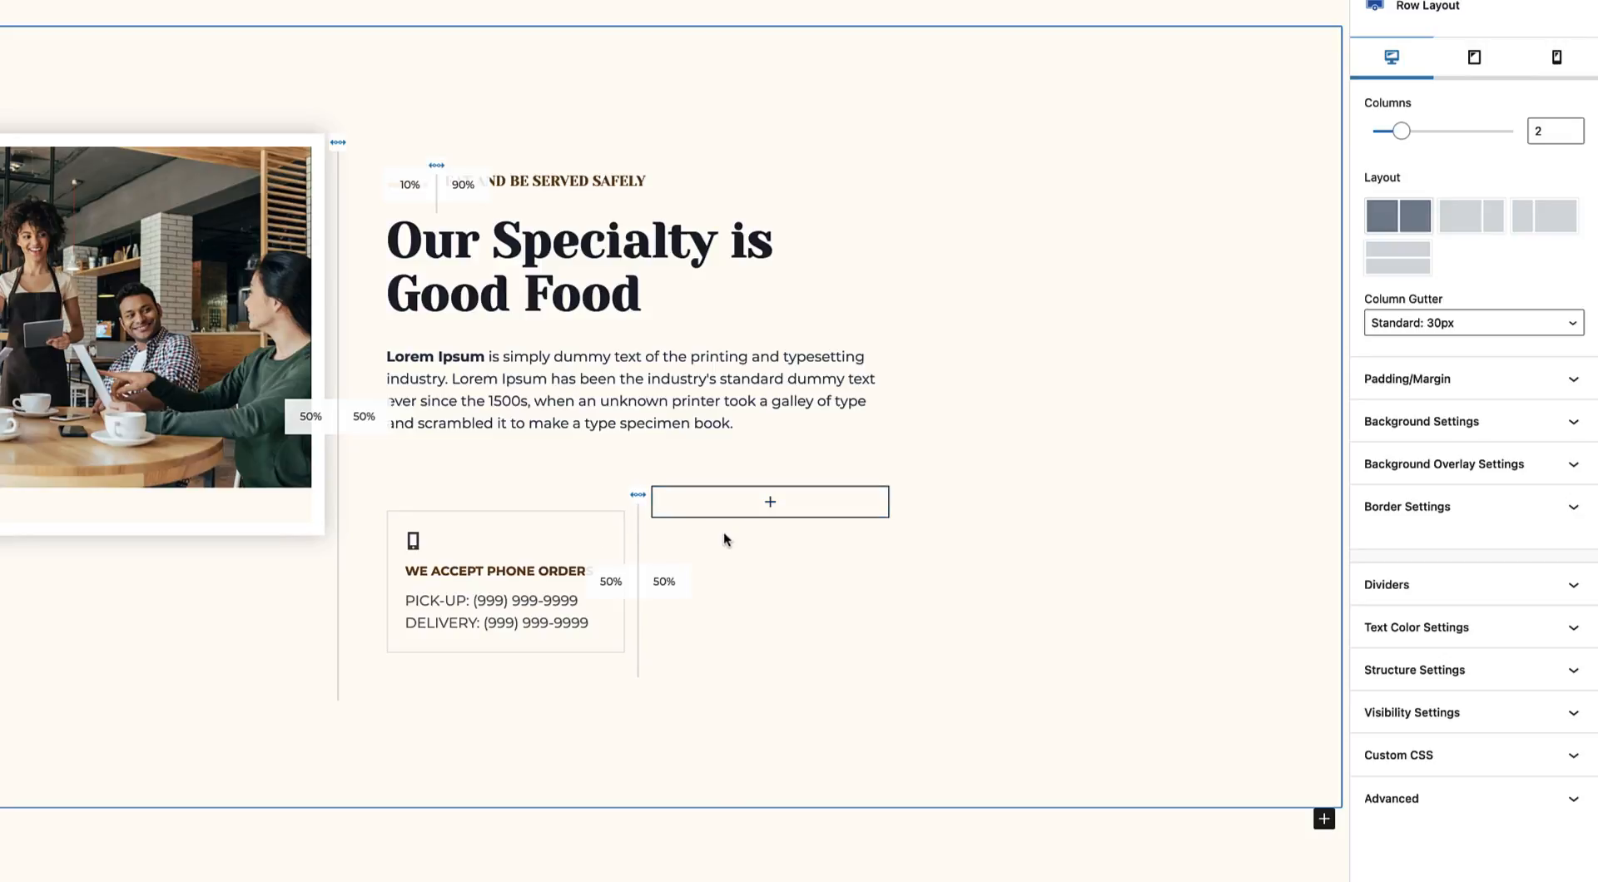
Copy the phone-orders Info Box and paste it into the empty second column of the same row.
left_click(624, 530)
left_click(614, 531)
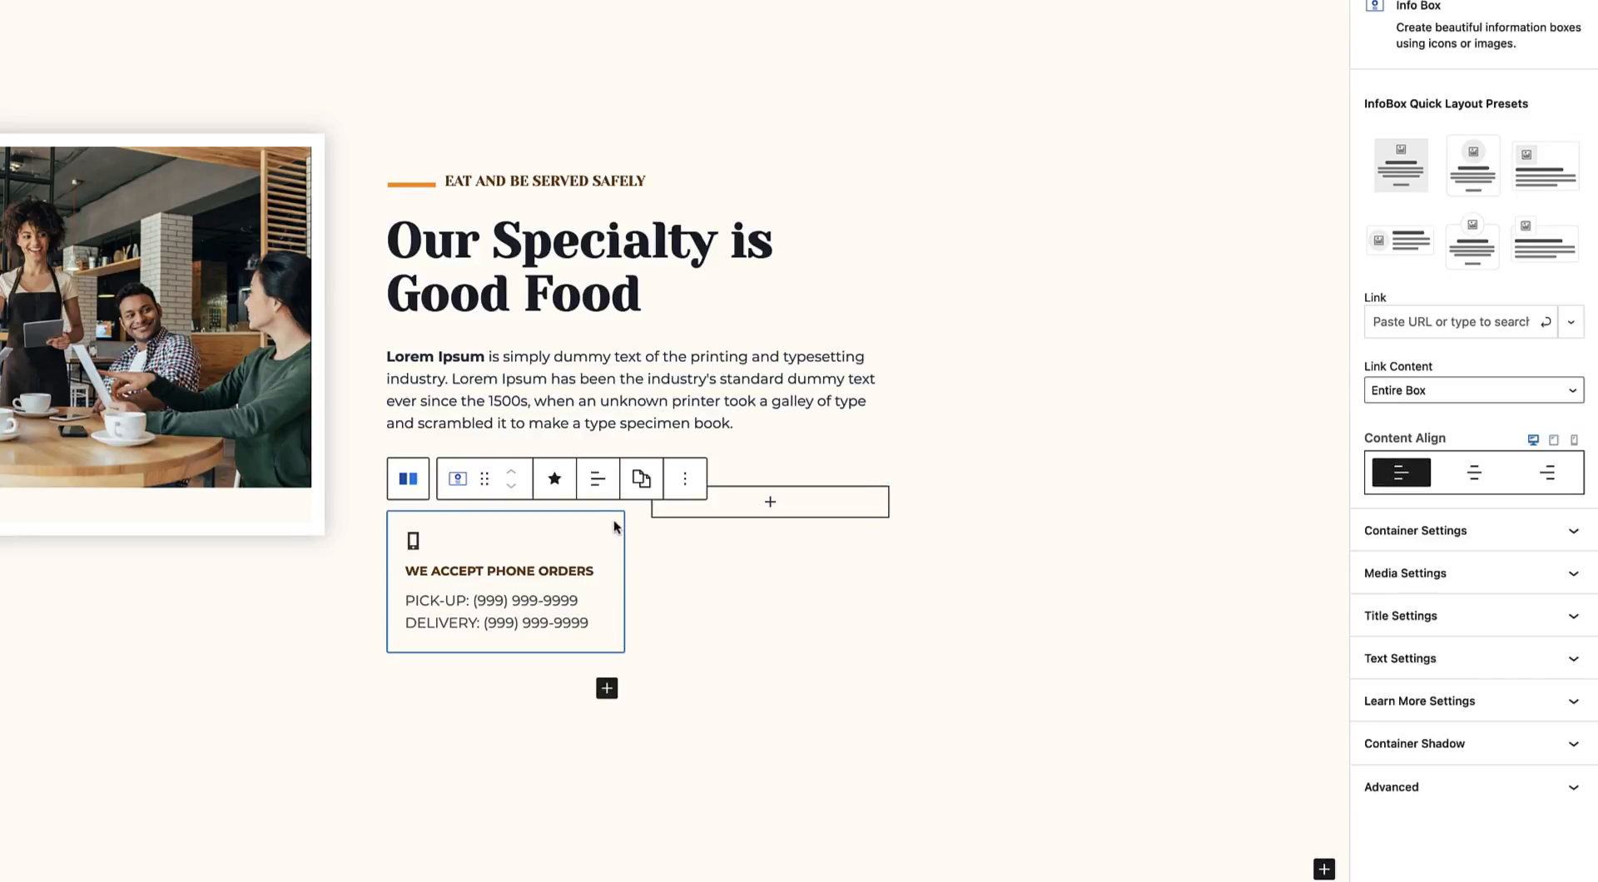
left_click(684, 480)
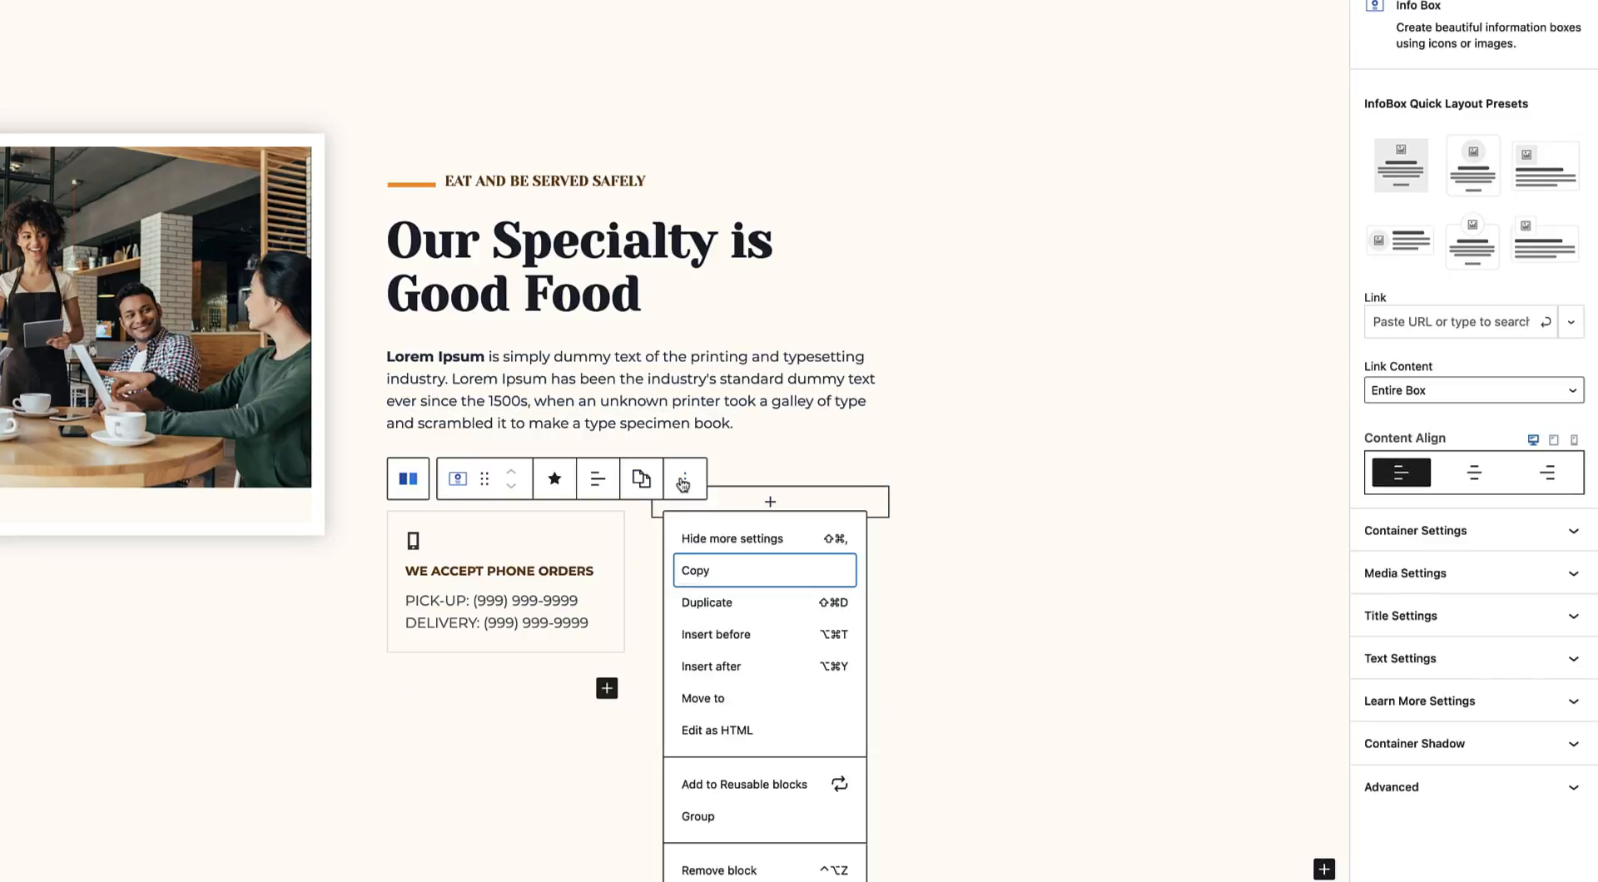
left_click(703, 574)
left_click(773, 502)
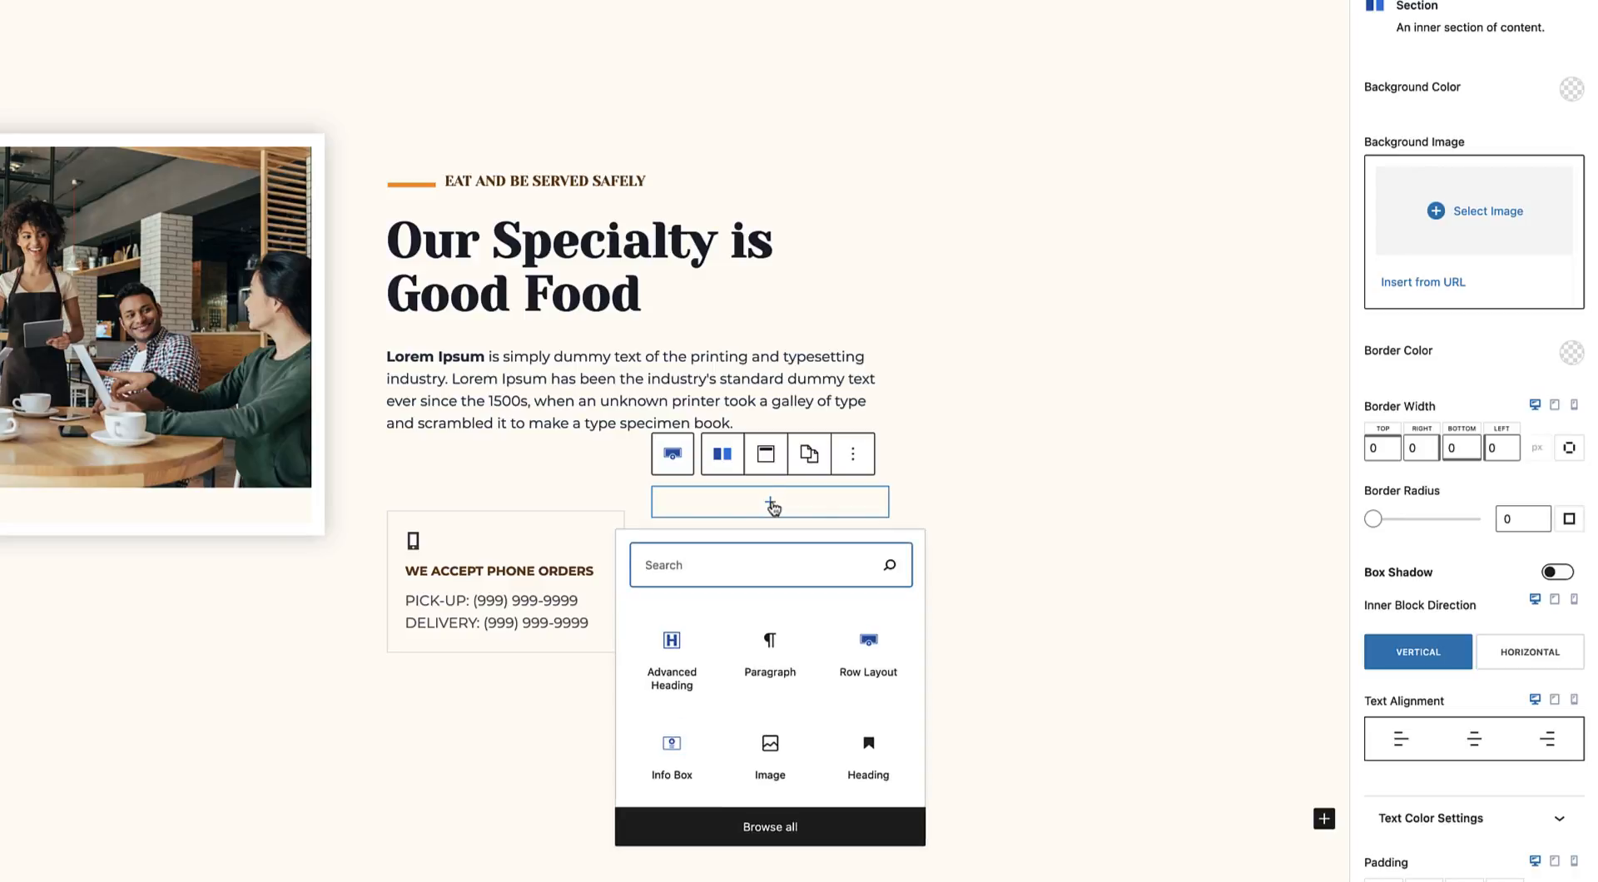
left_click(771, 644)
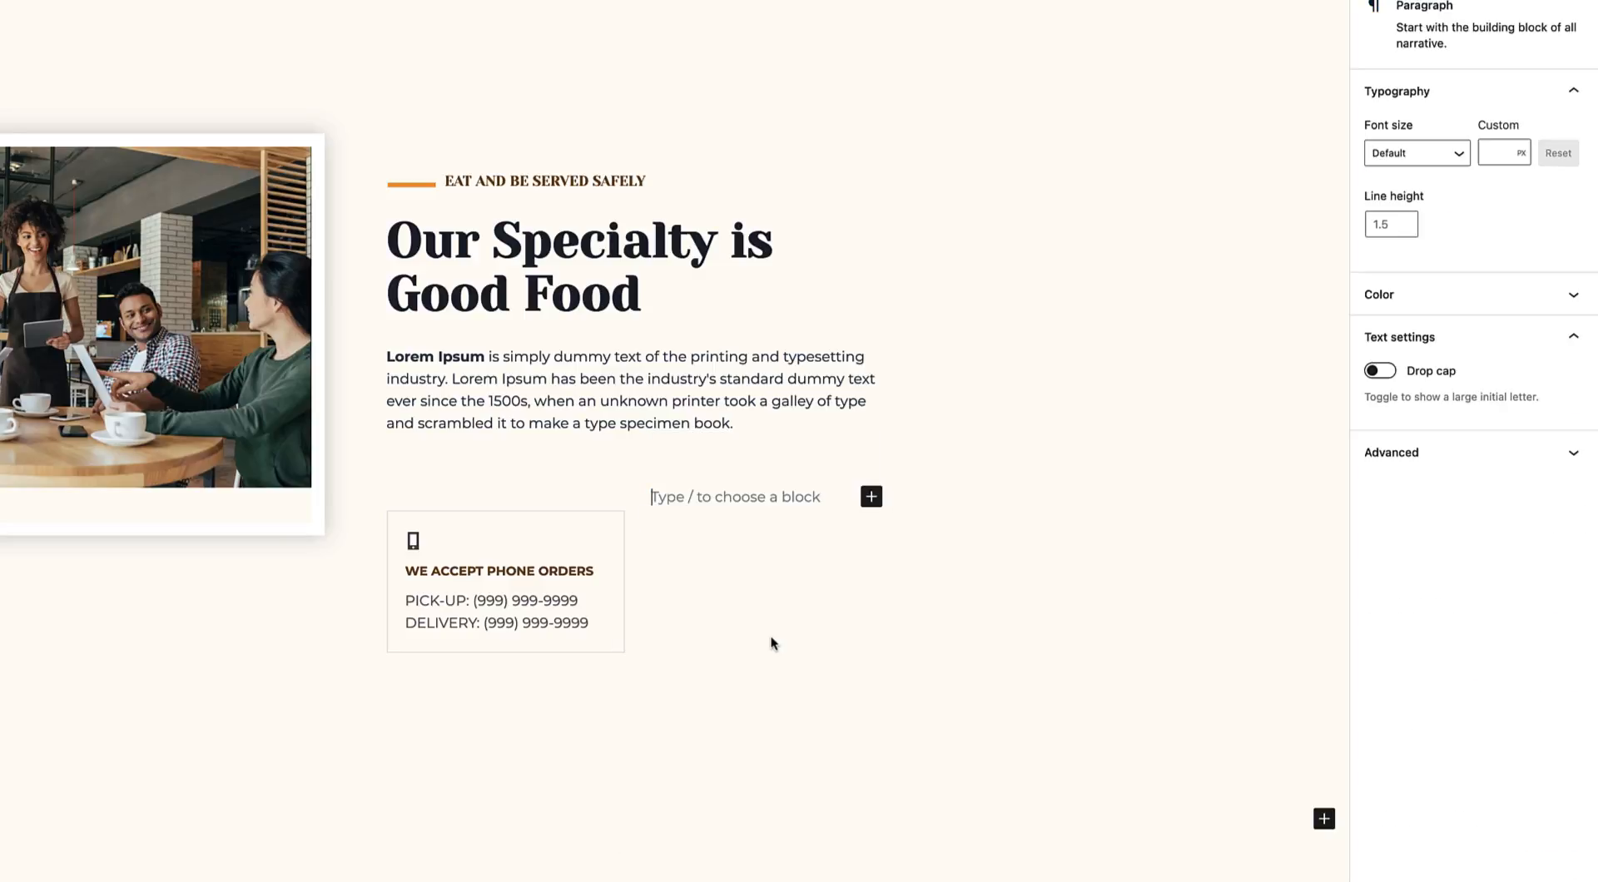
scroll(771, 644, "up", 3)
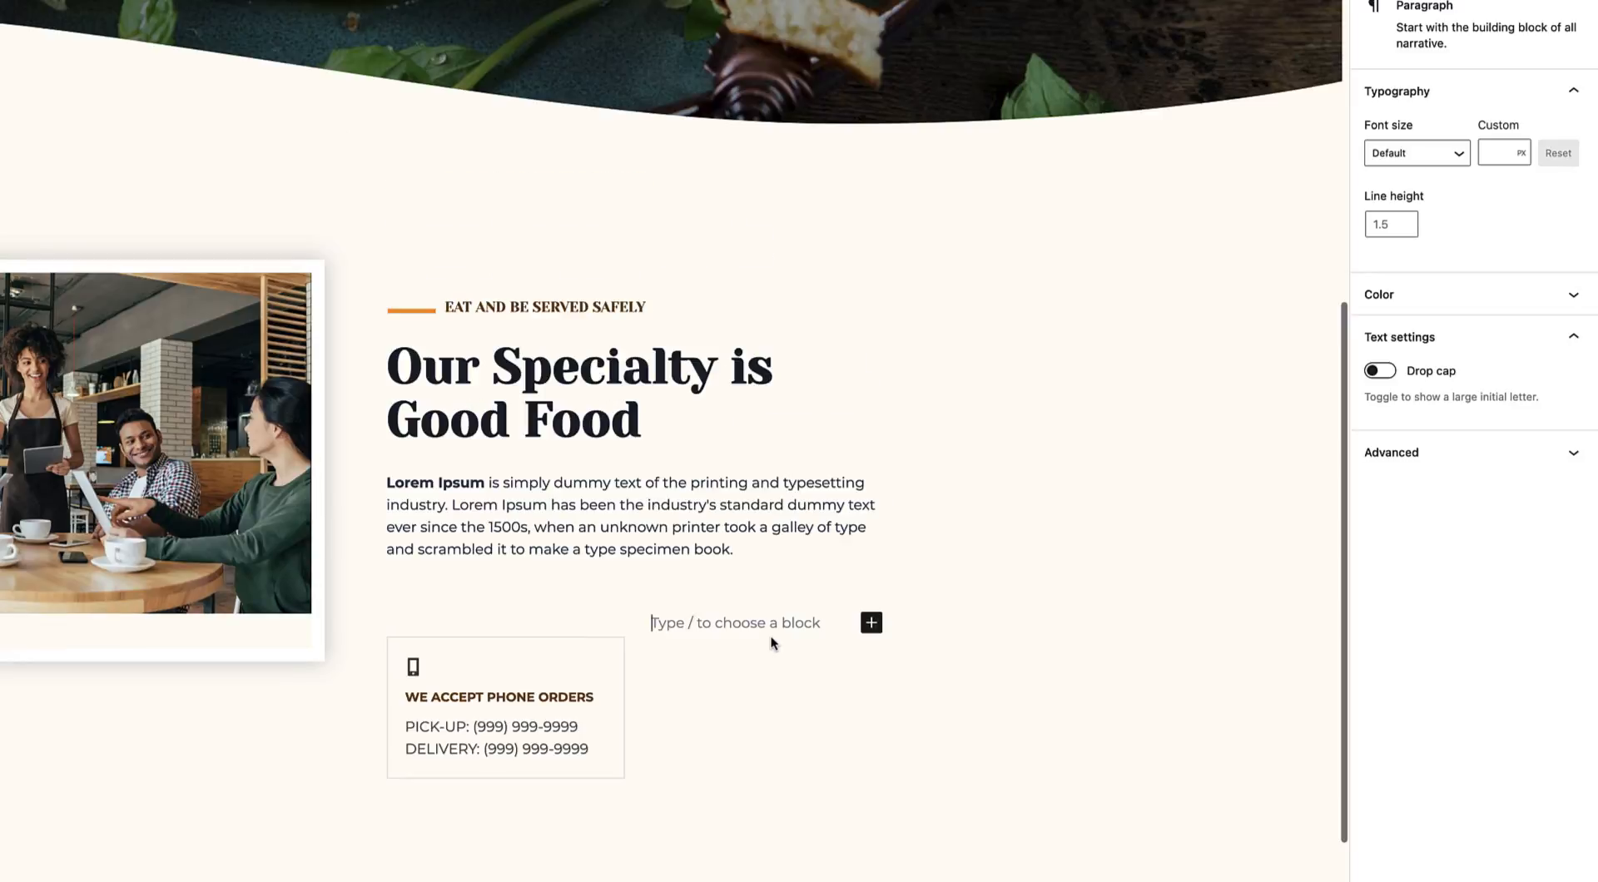
key("super+v")
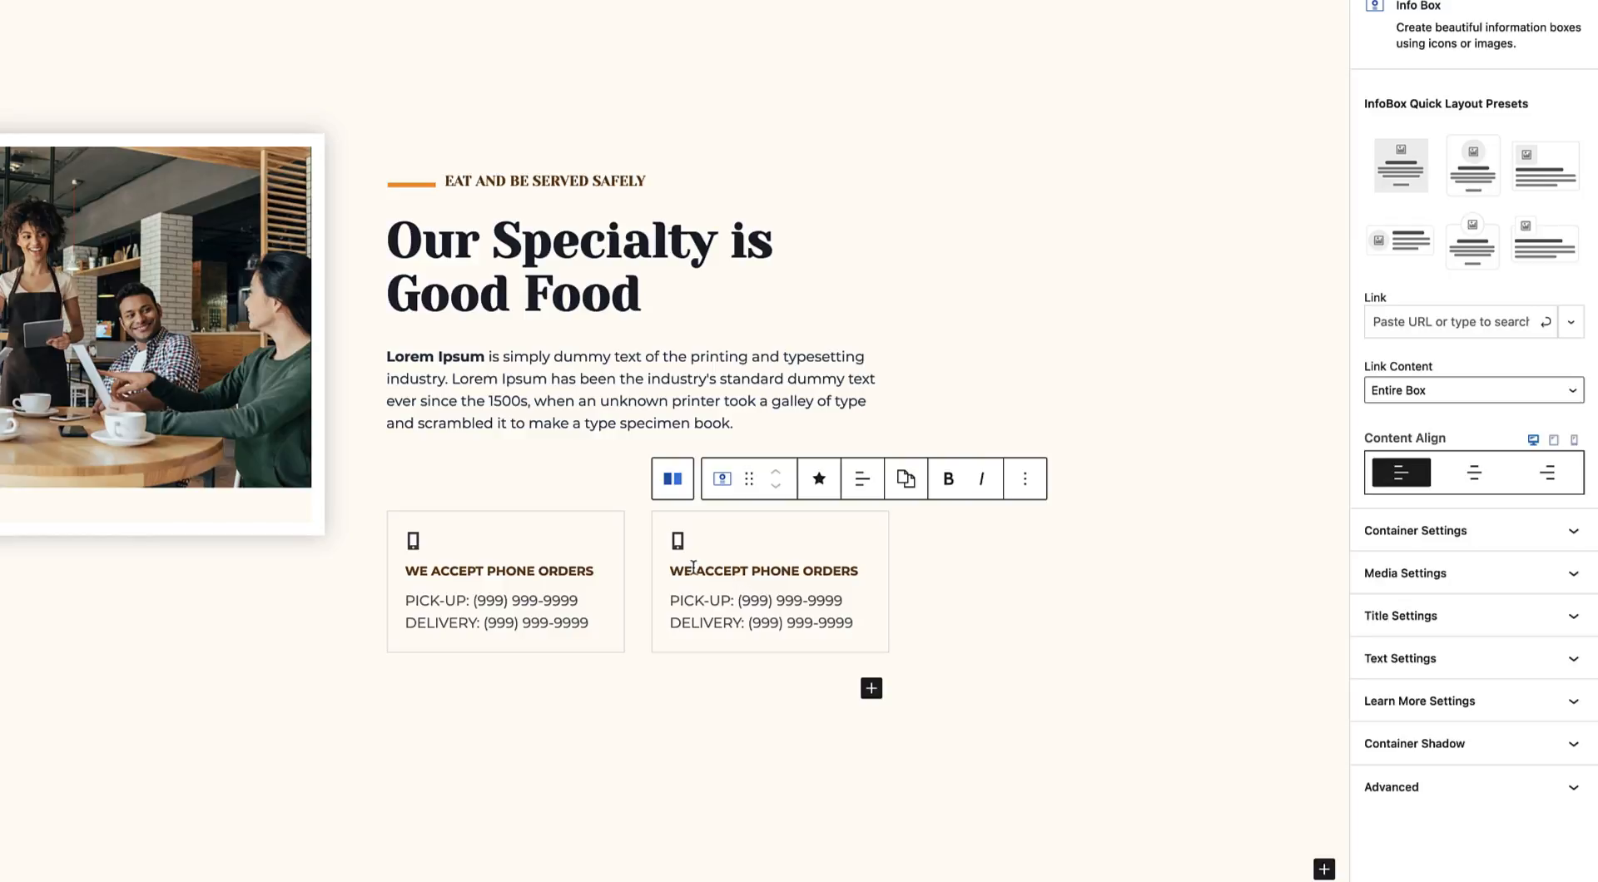
Replace the phone icon of the second Info Box with the thin outlined clock icon.
left_click(1550, 573)
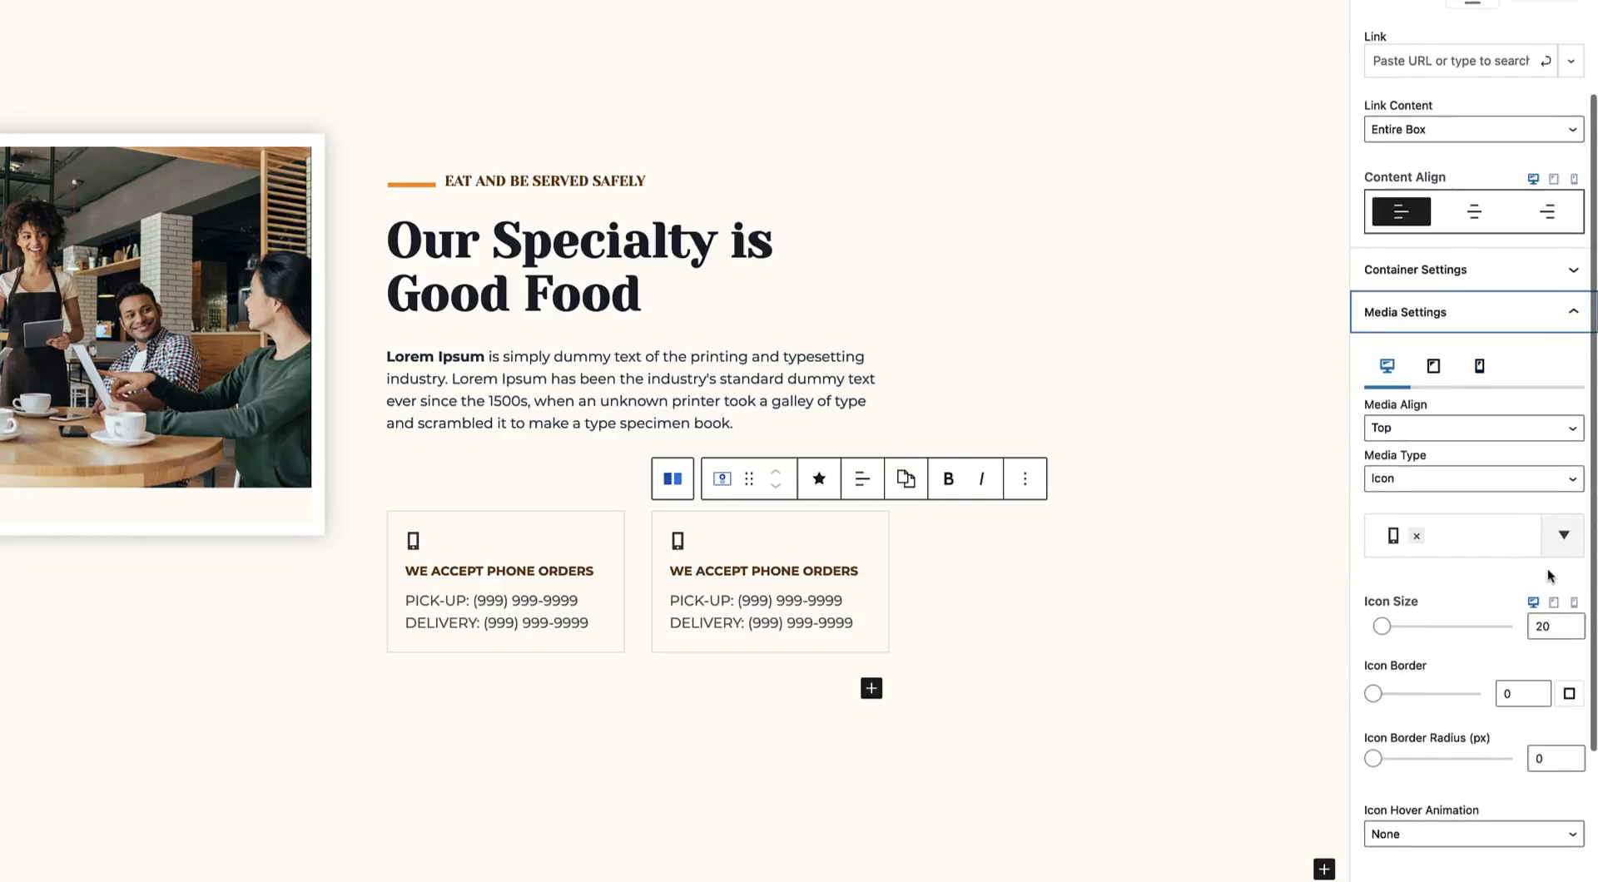
left_click(1418, 537)
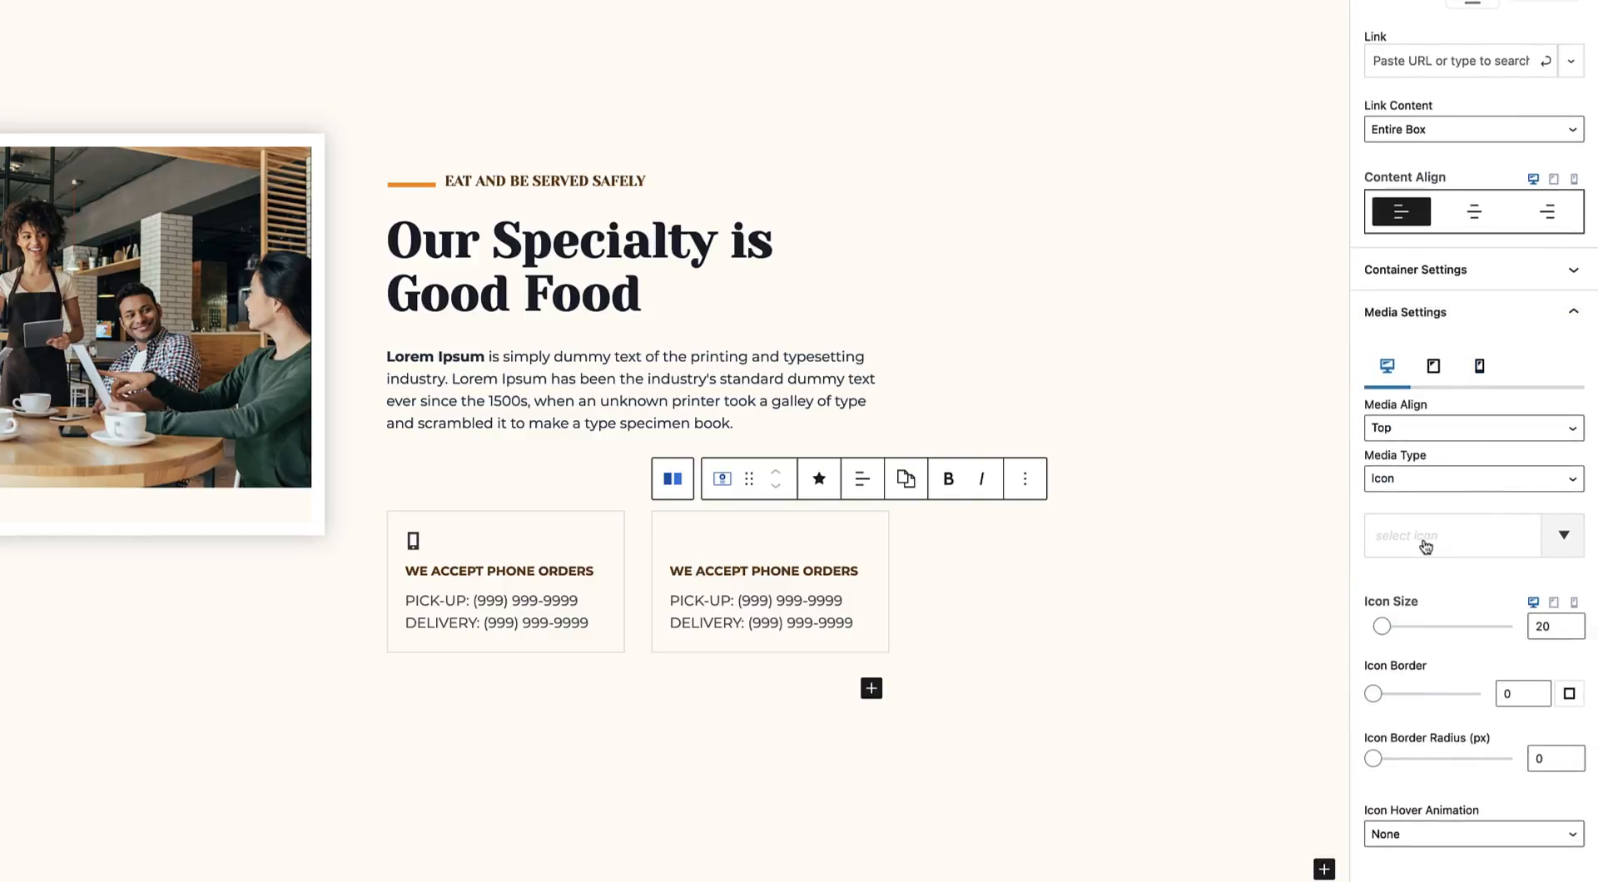
left_click(1426, 546)
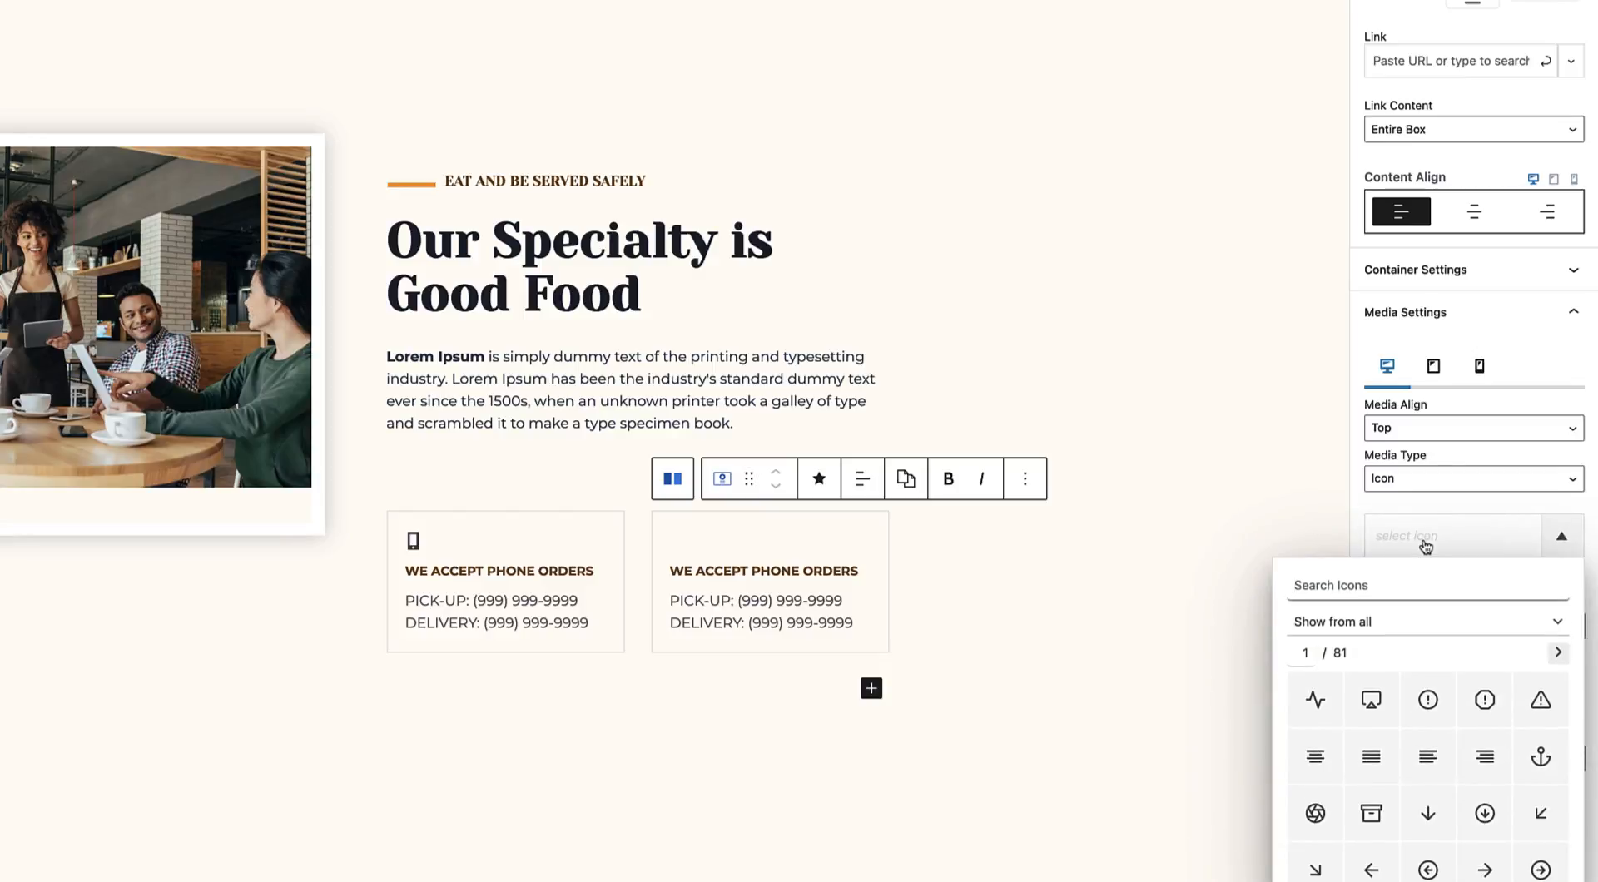
type("clock")
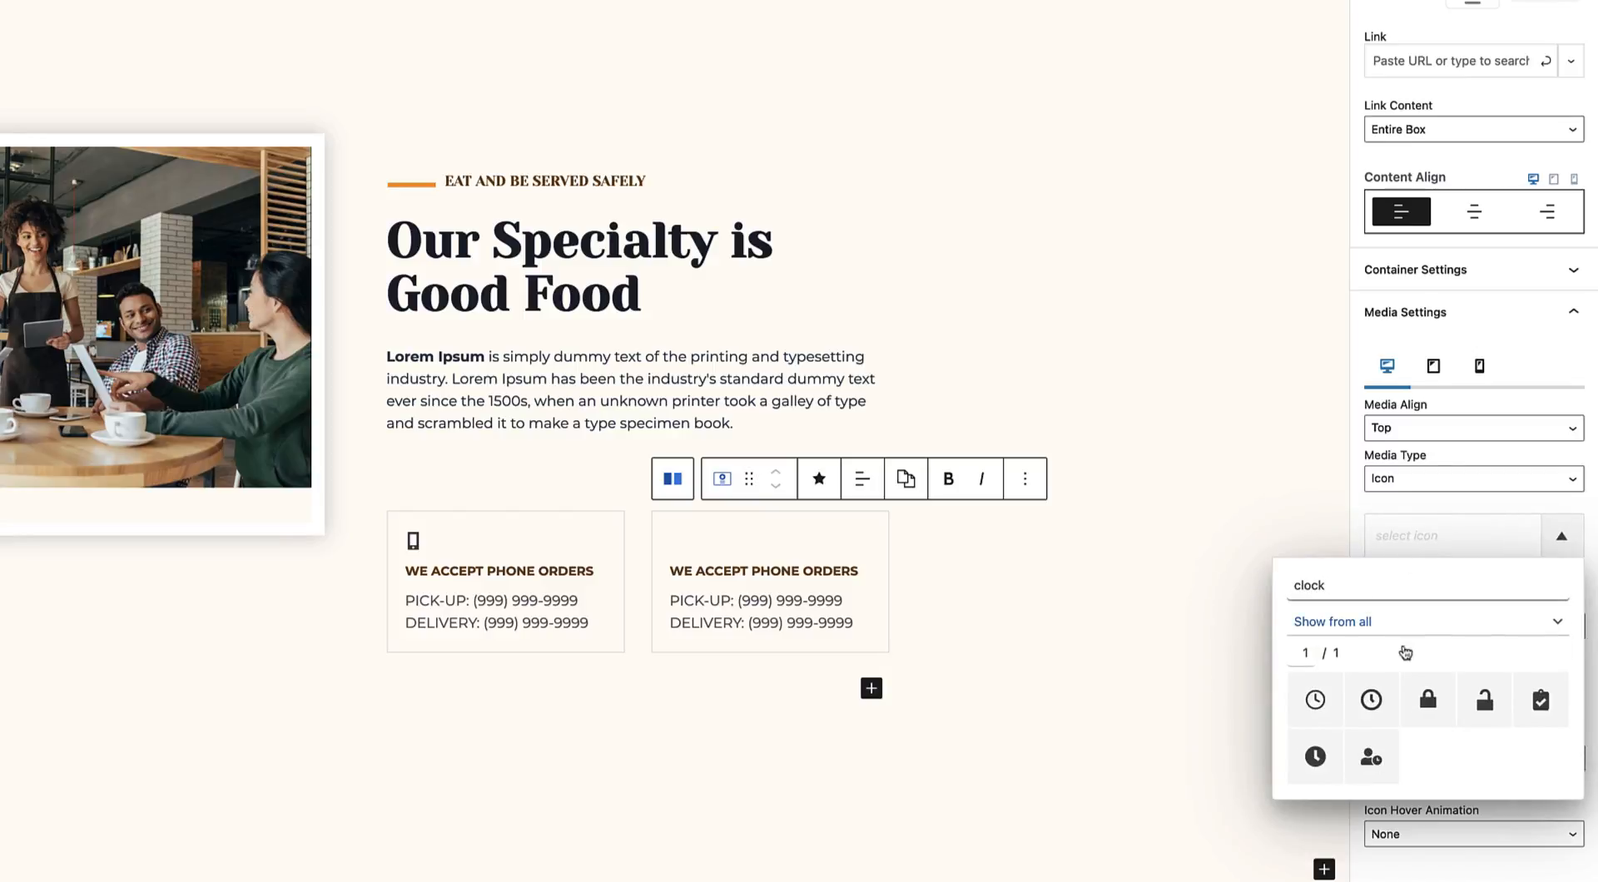
left_click(1329, 714)
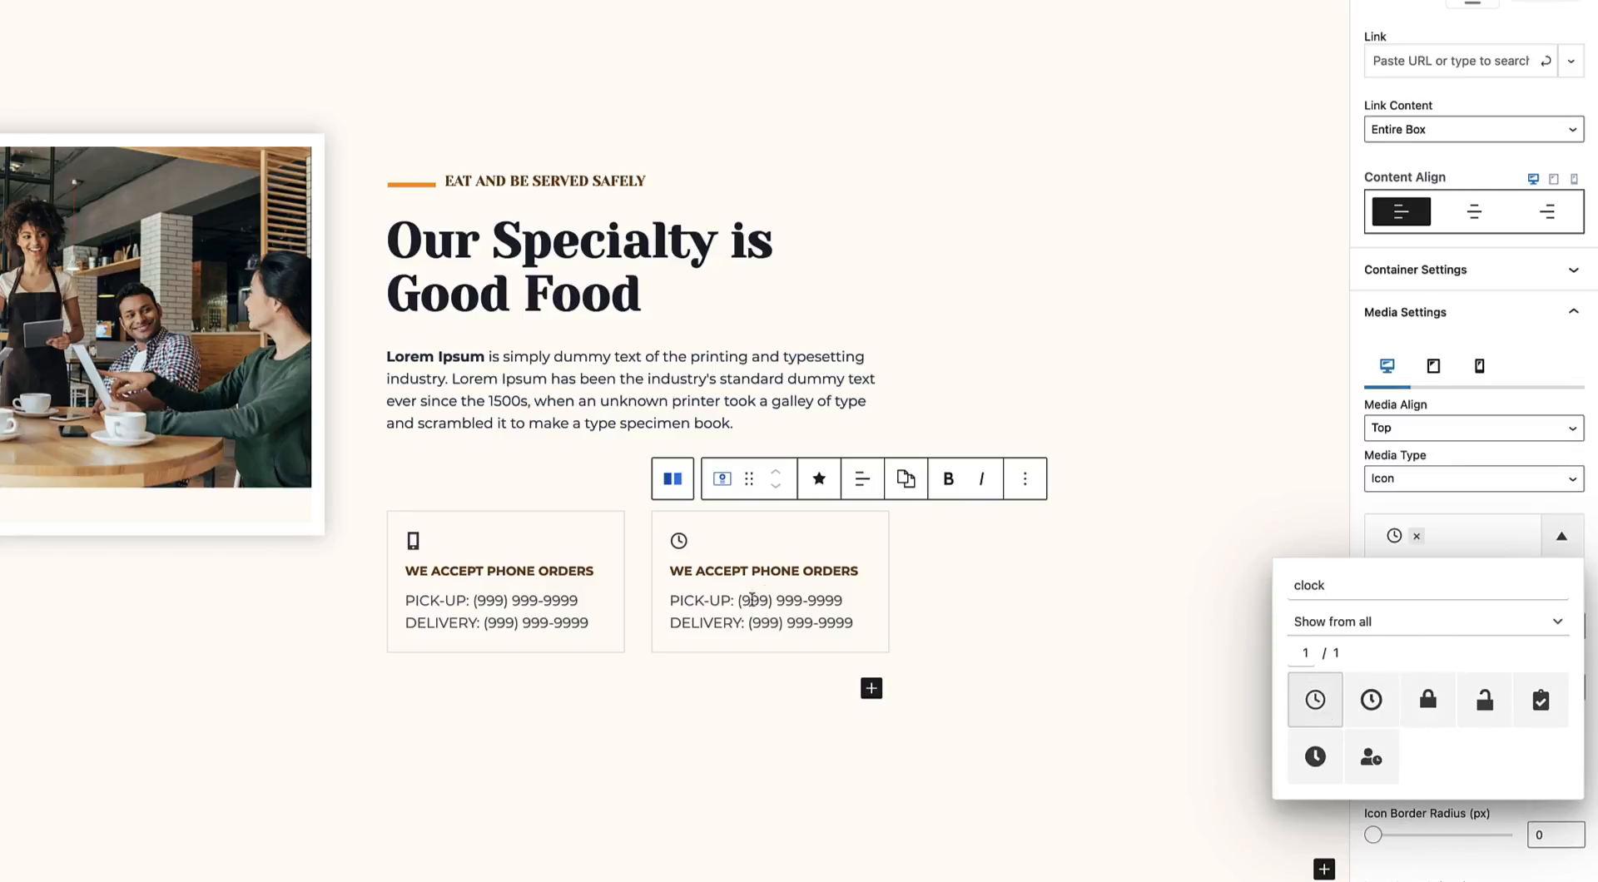
Retitle the second Info Box "HOURS OF OPERATION" and change its lines to "MON - FRI: 7 AM - 10 PM" and "SAT - SUN: 8 AM - 9 PM".
left_click(770, 573)
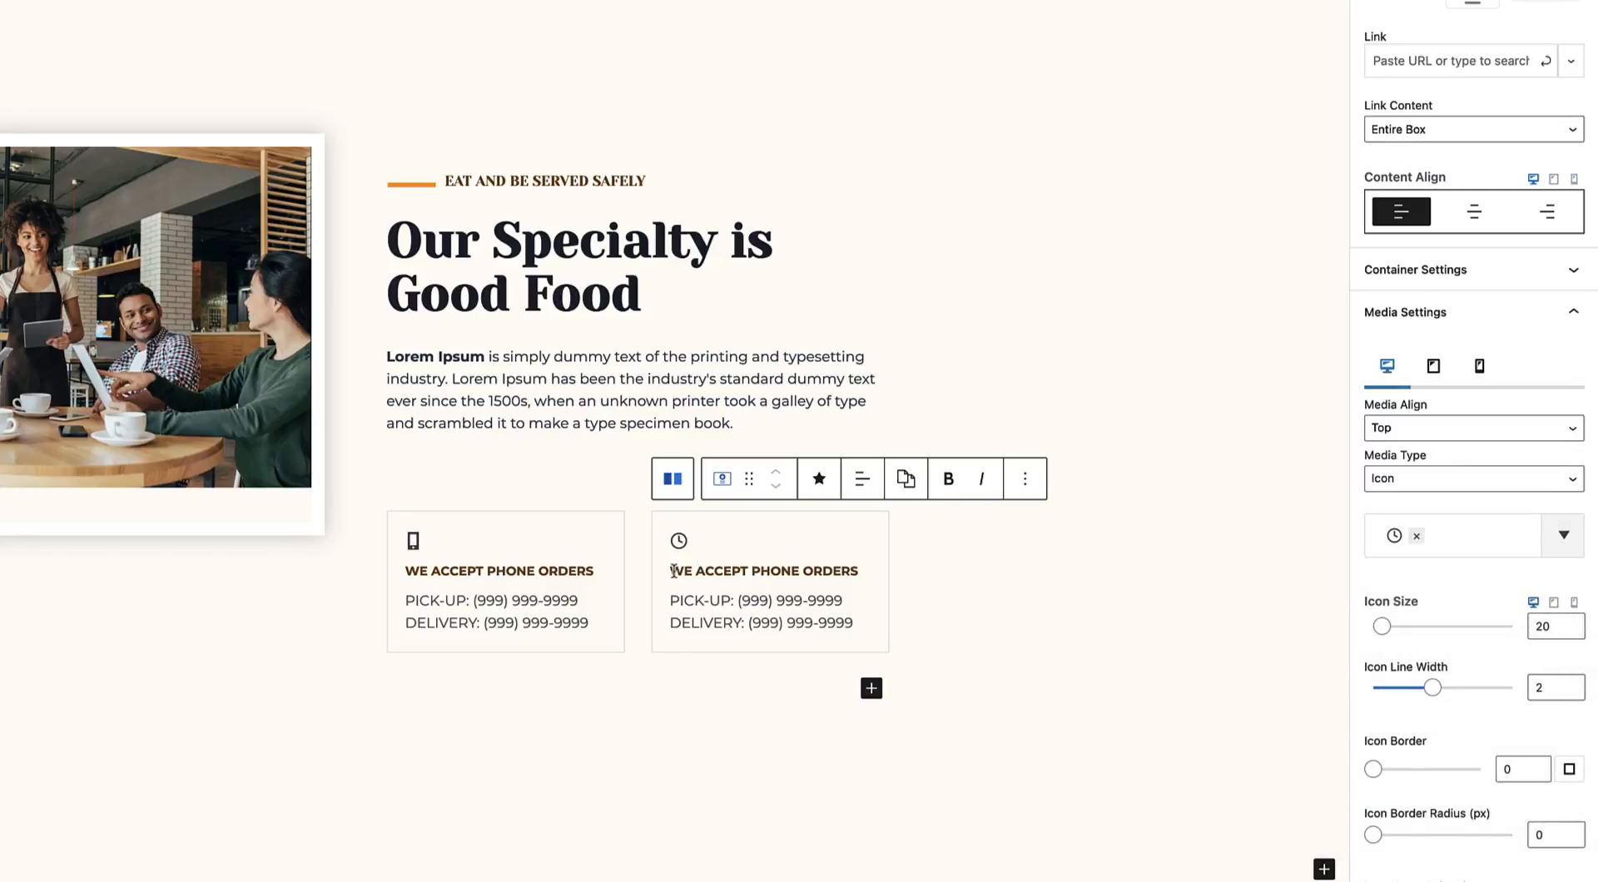
left_click_drag(670, 571, 858, 571)
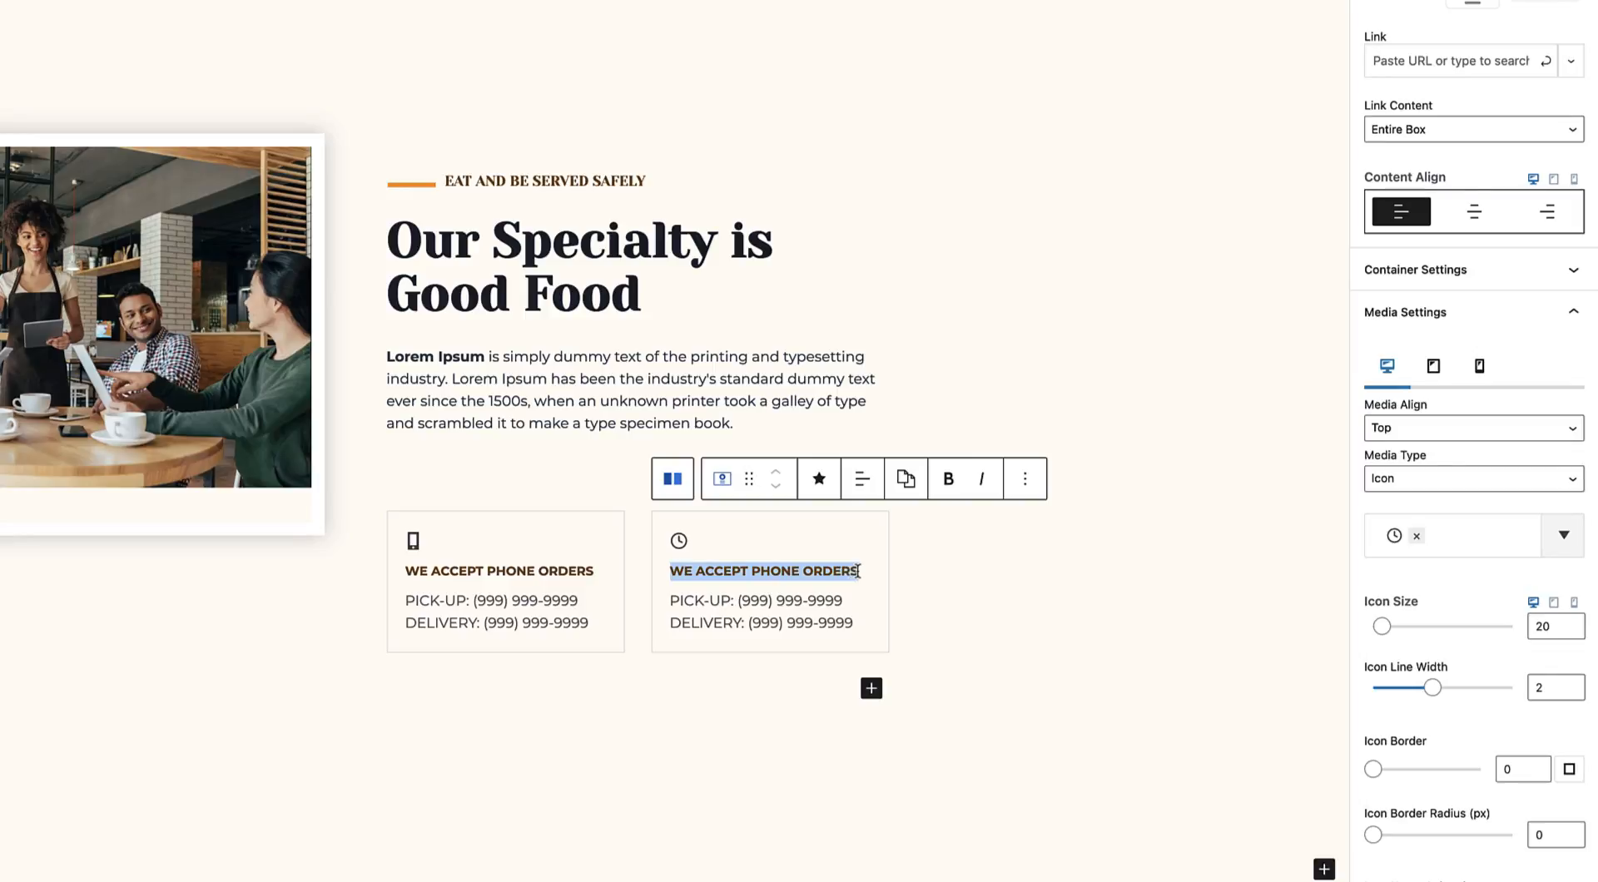
type("HO")
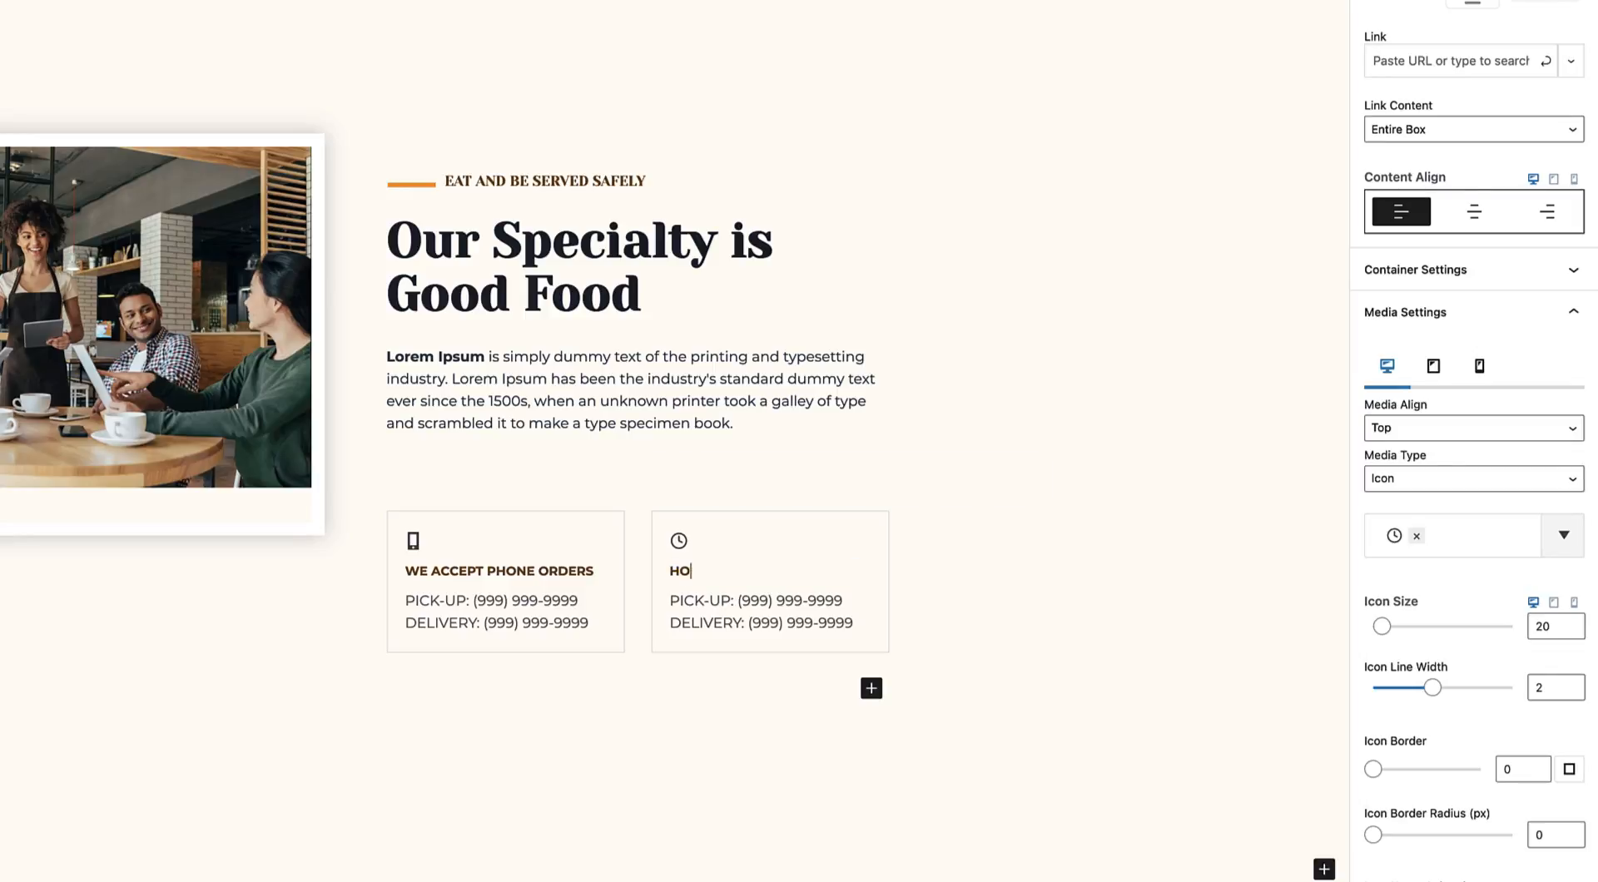
type("ORS OF OPERATION")
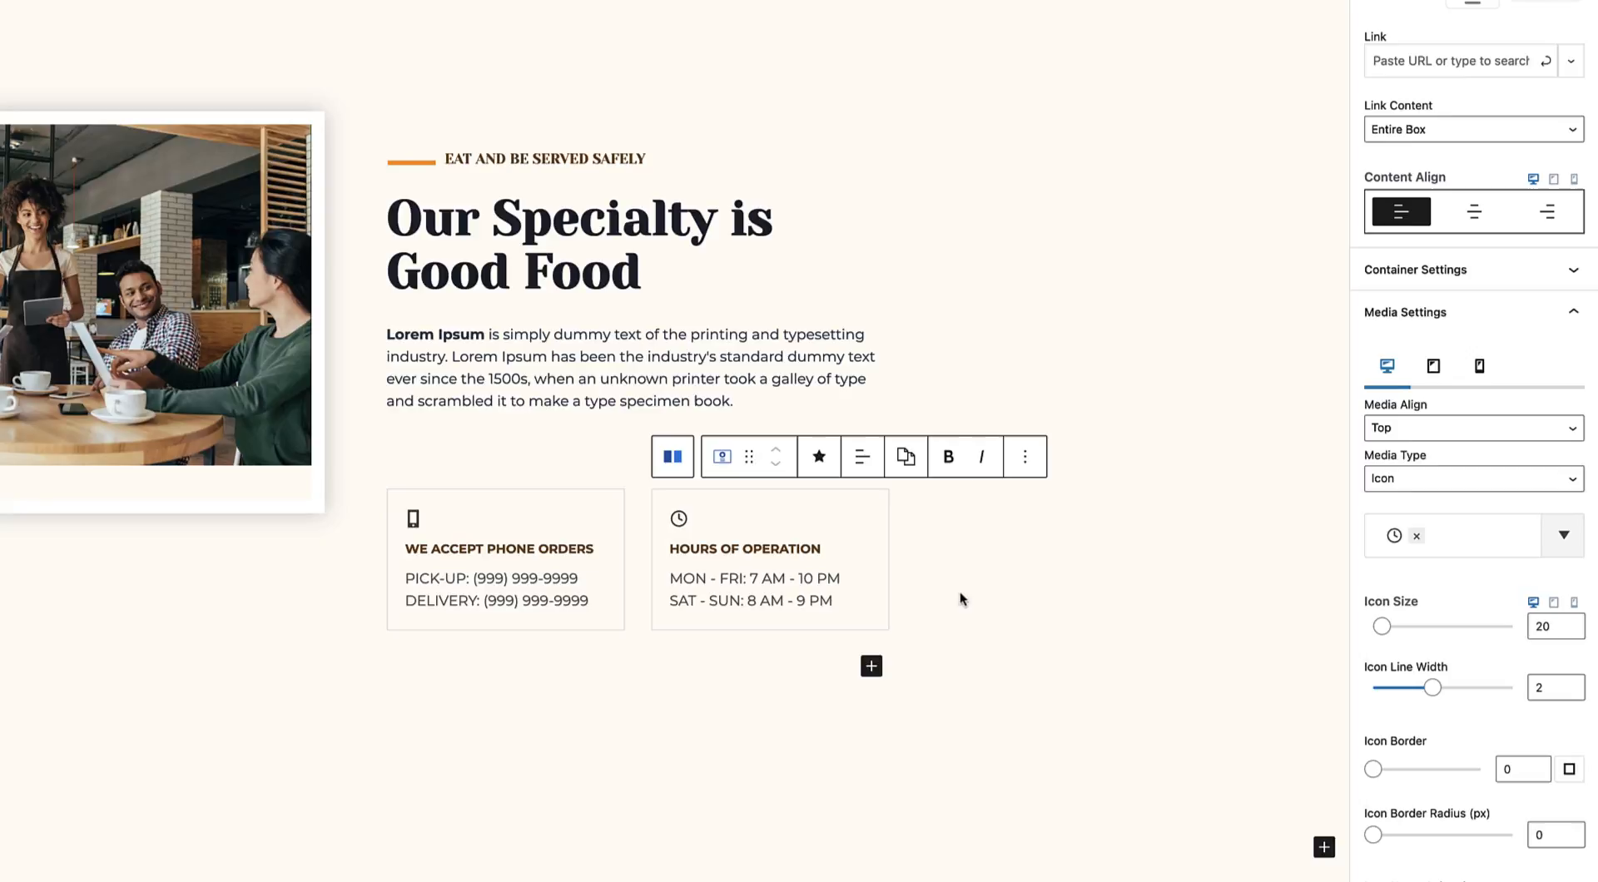
left_click(961, 596)
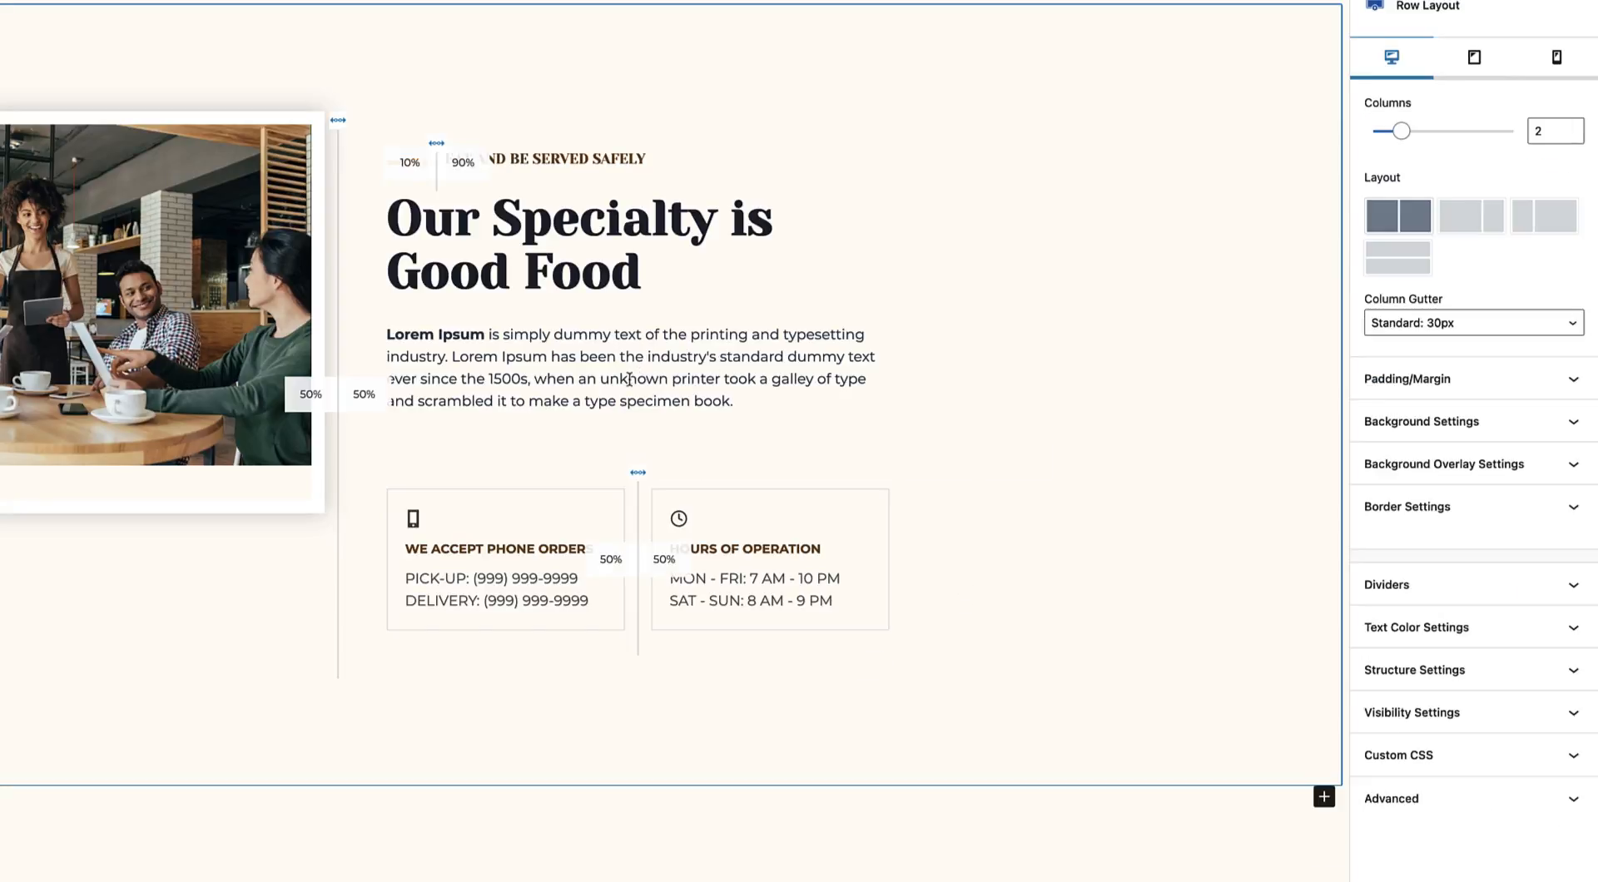
Set the top and bottom padding of the inner row holding the two Info Boxes to 0 px.
mouse_move(649, 456)
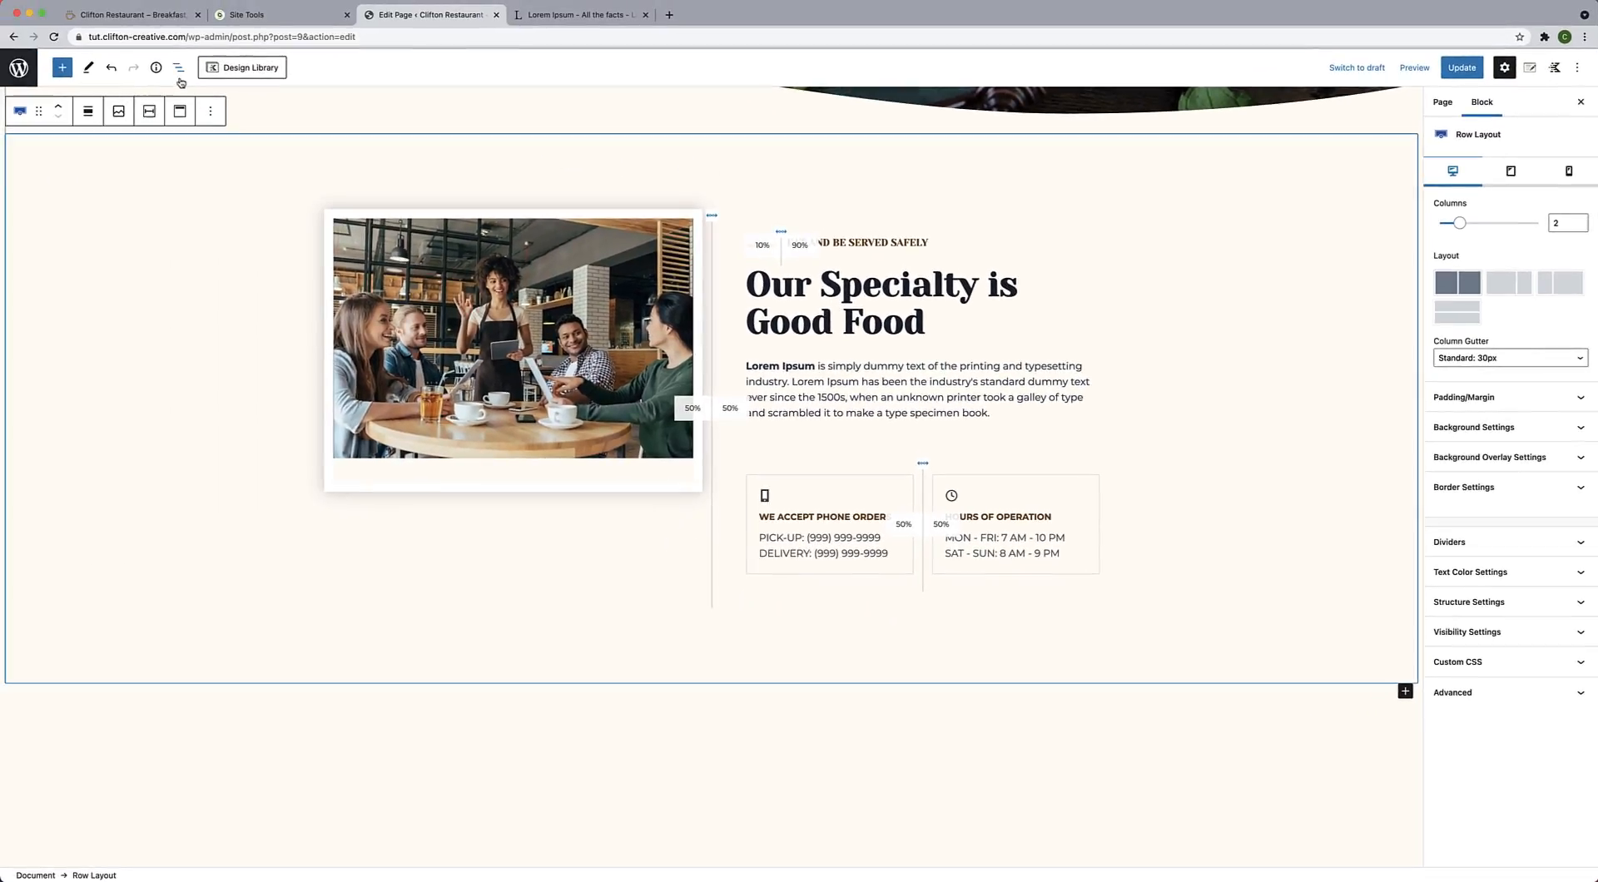
left_click(178, 68)
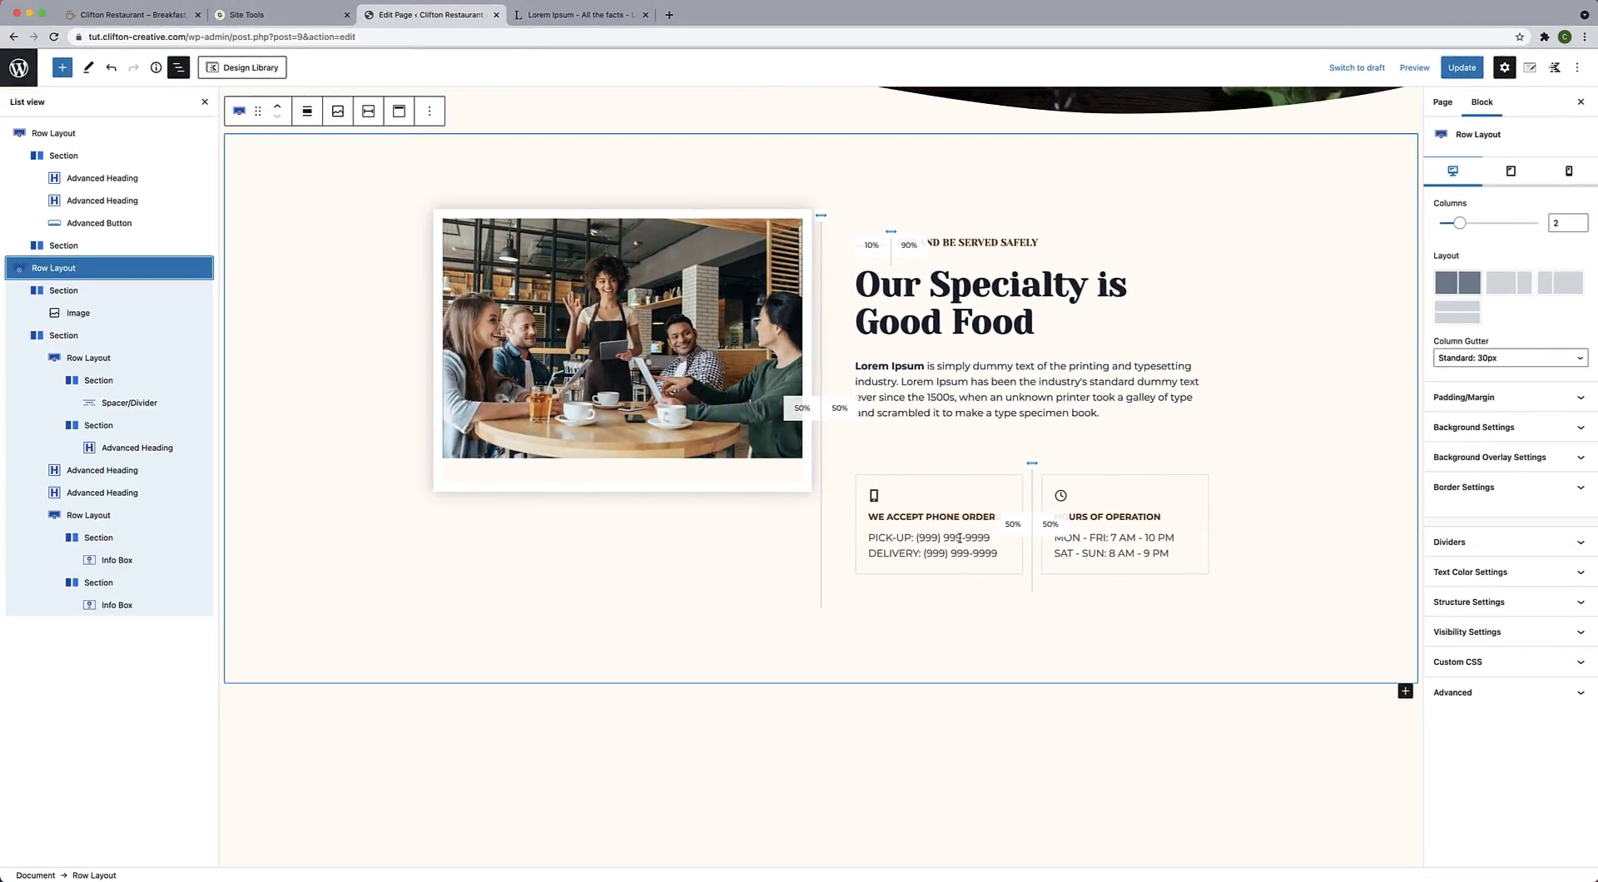
left_click(115, 605)
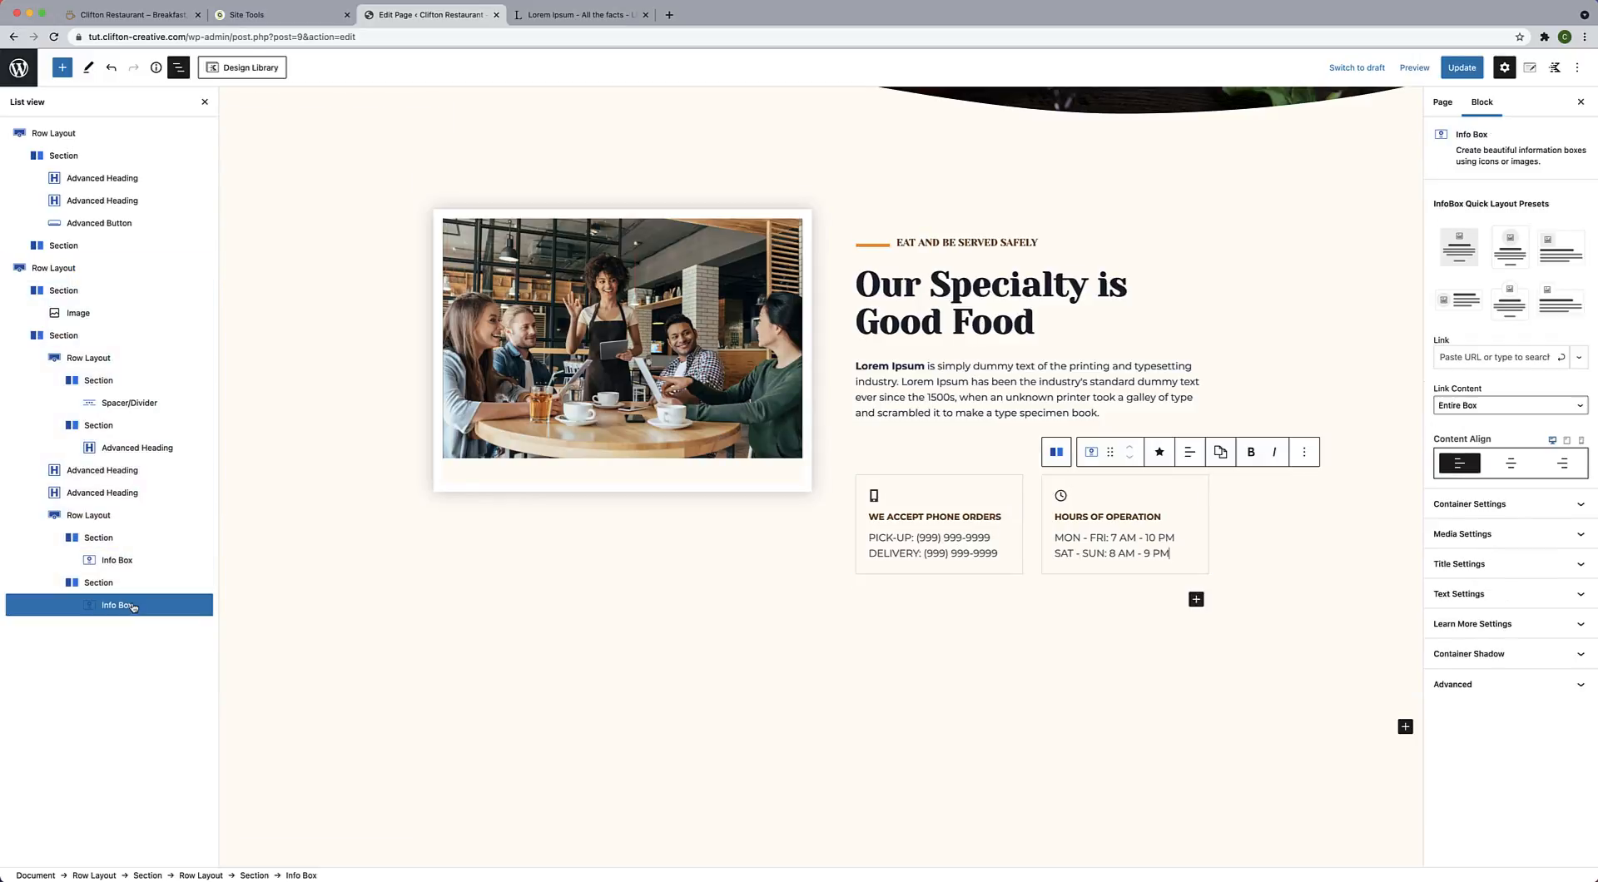
left_click(97, 517)
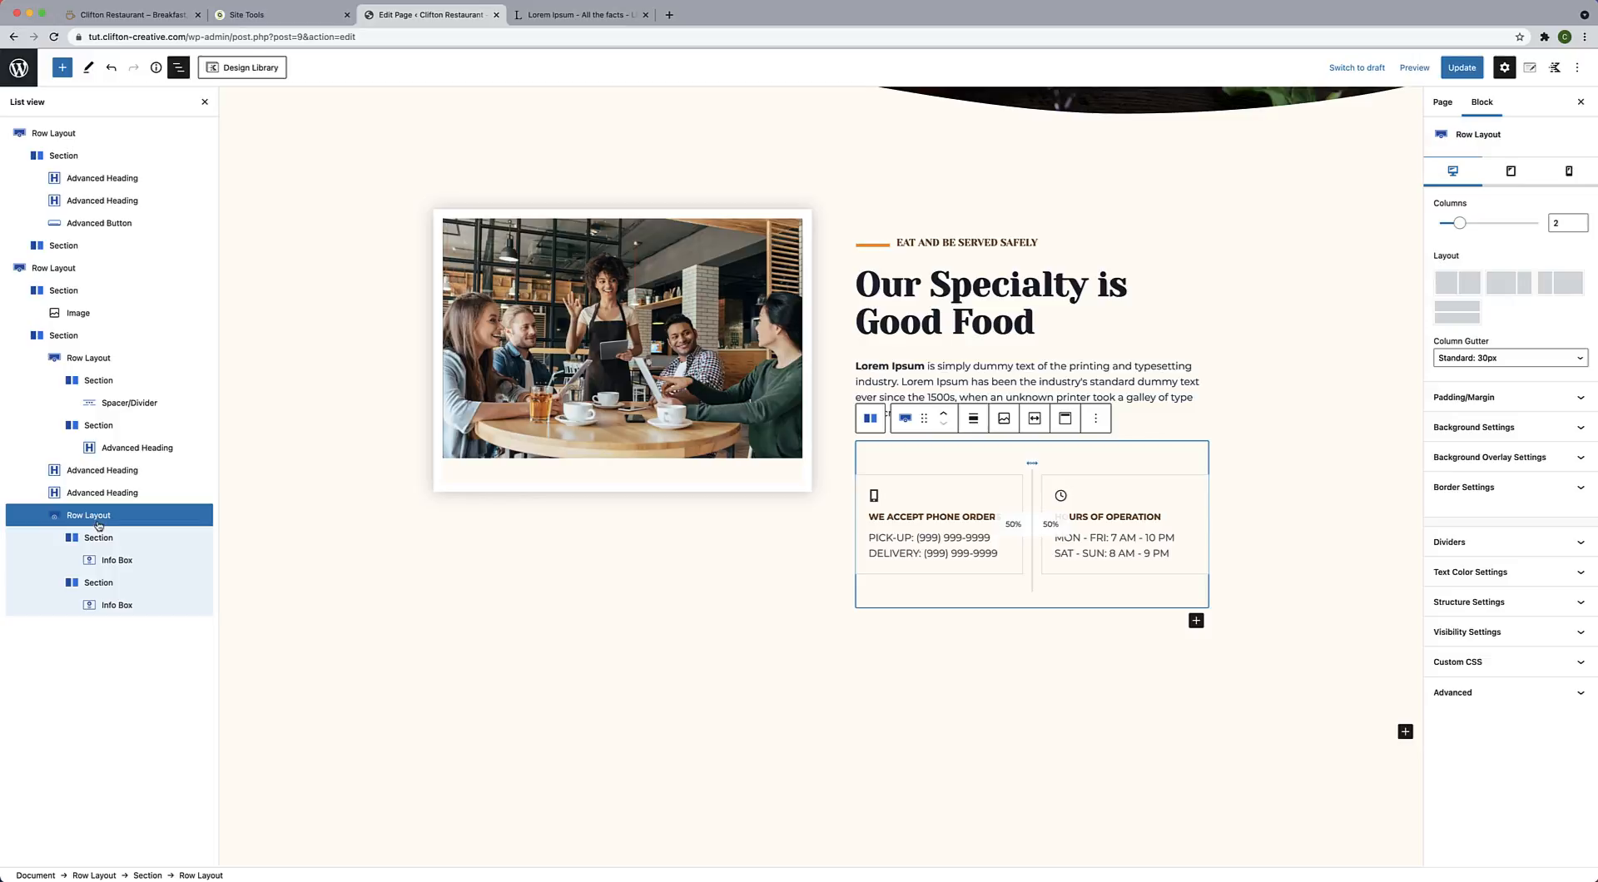
left_click(1556, 401)
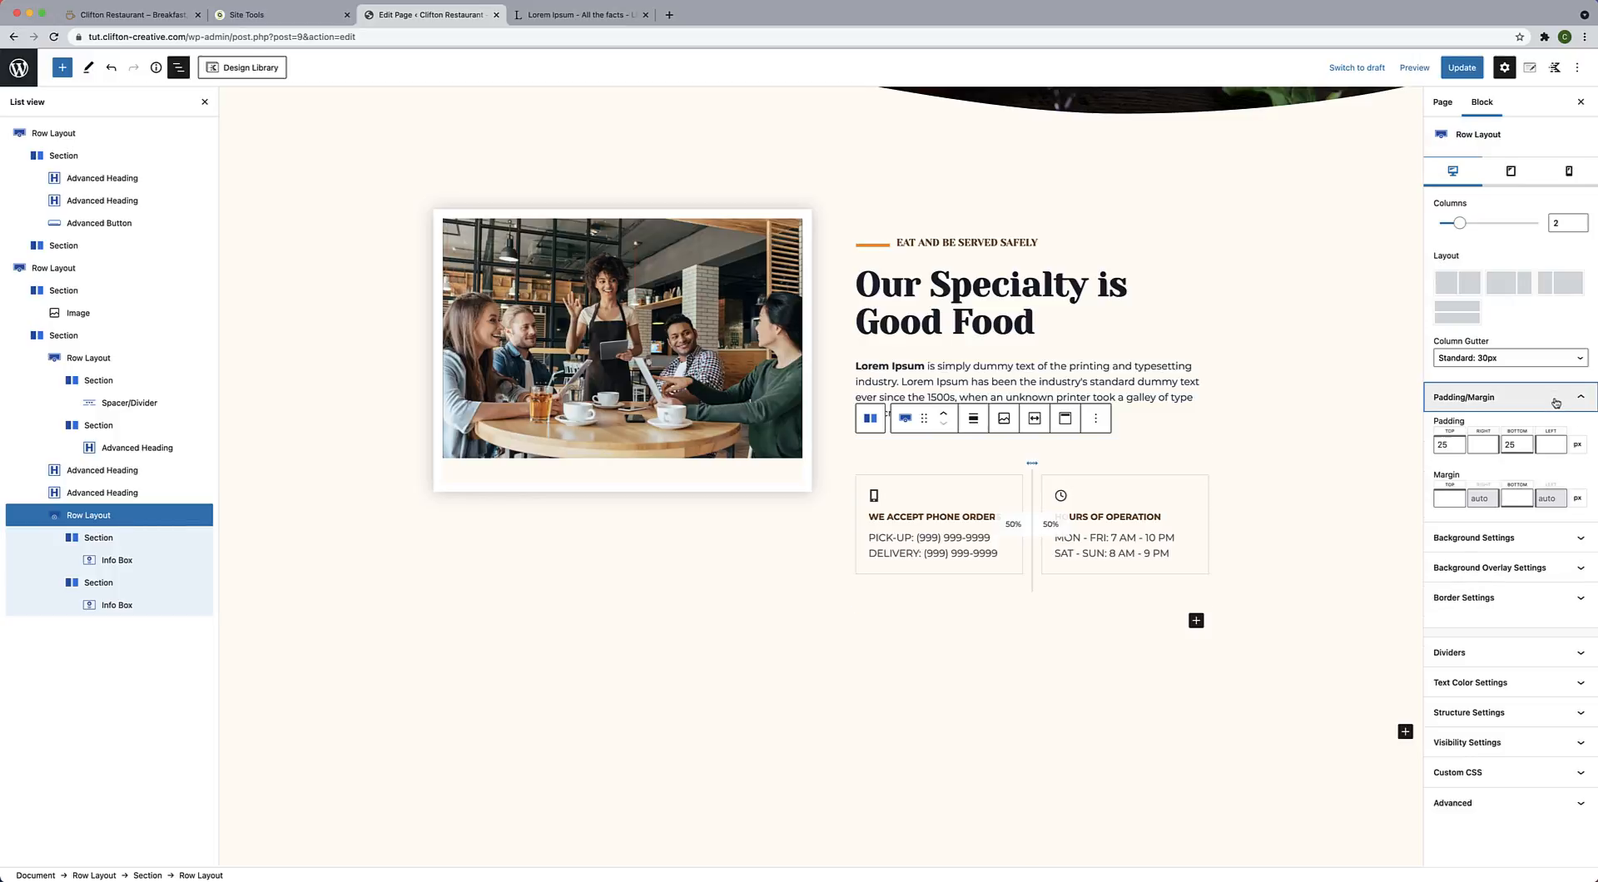
left_click(1450, 444)
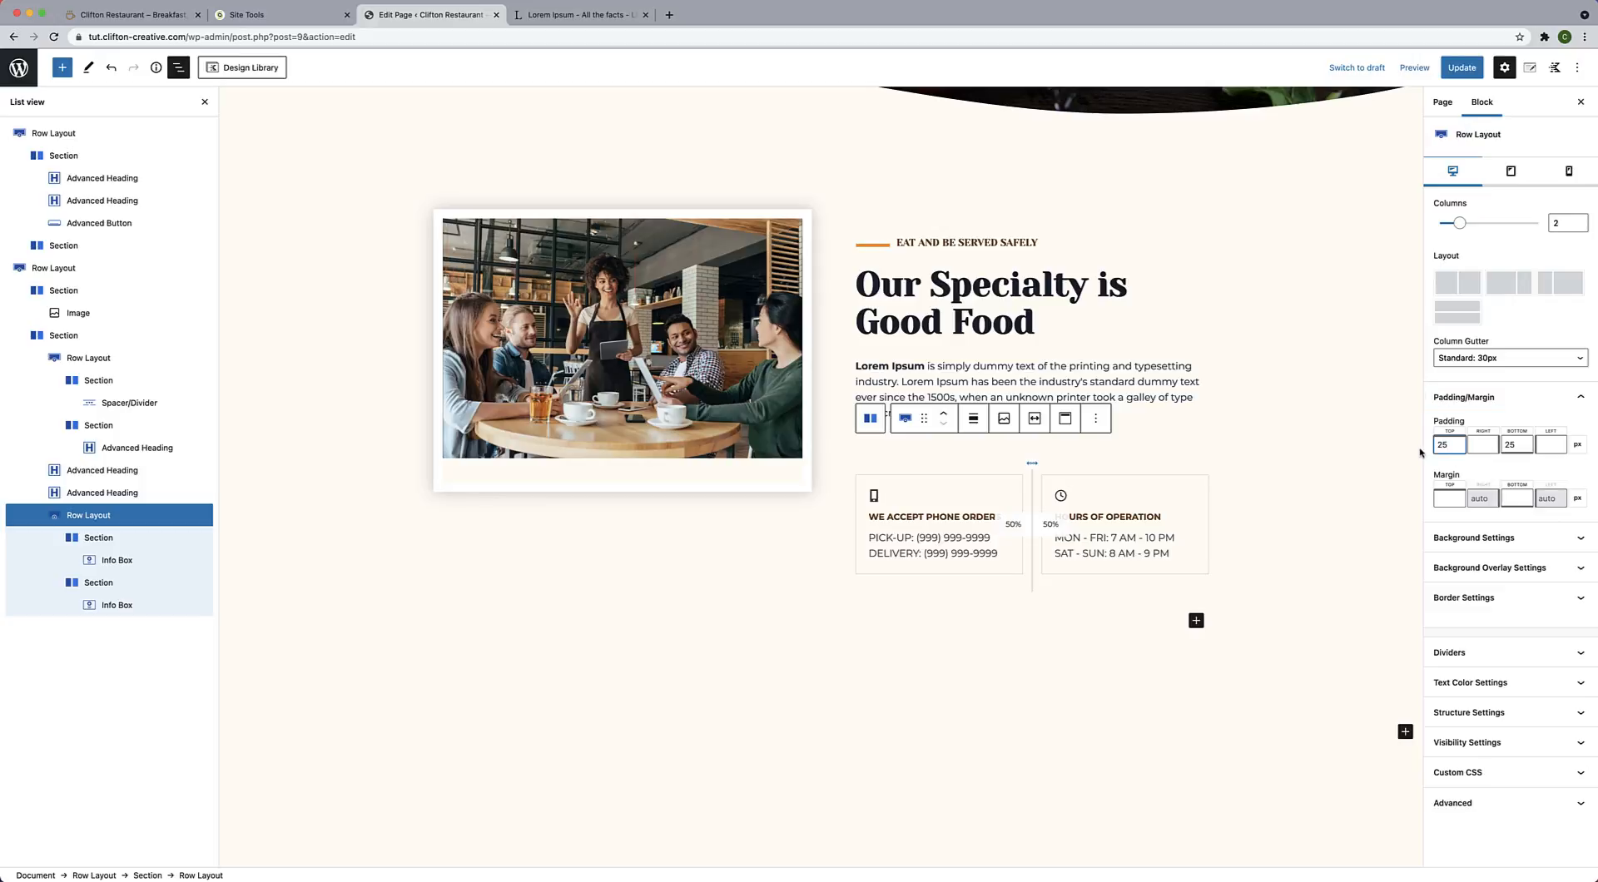
type("0")
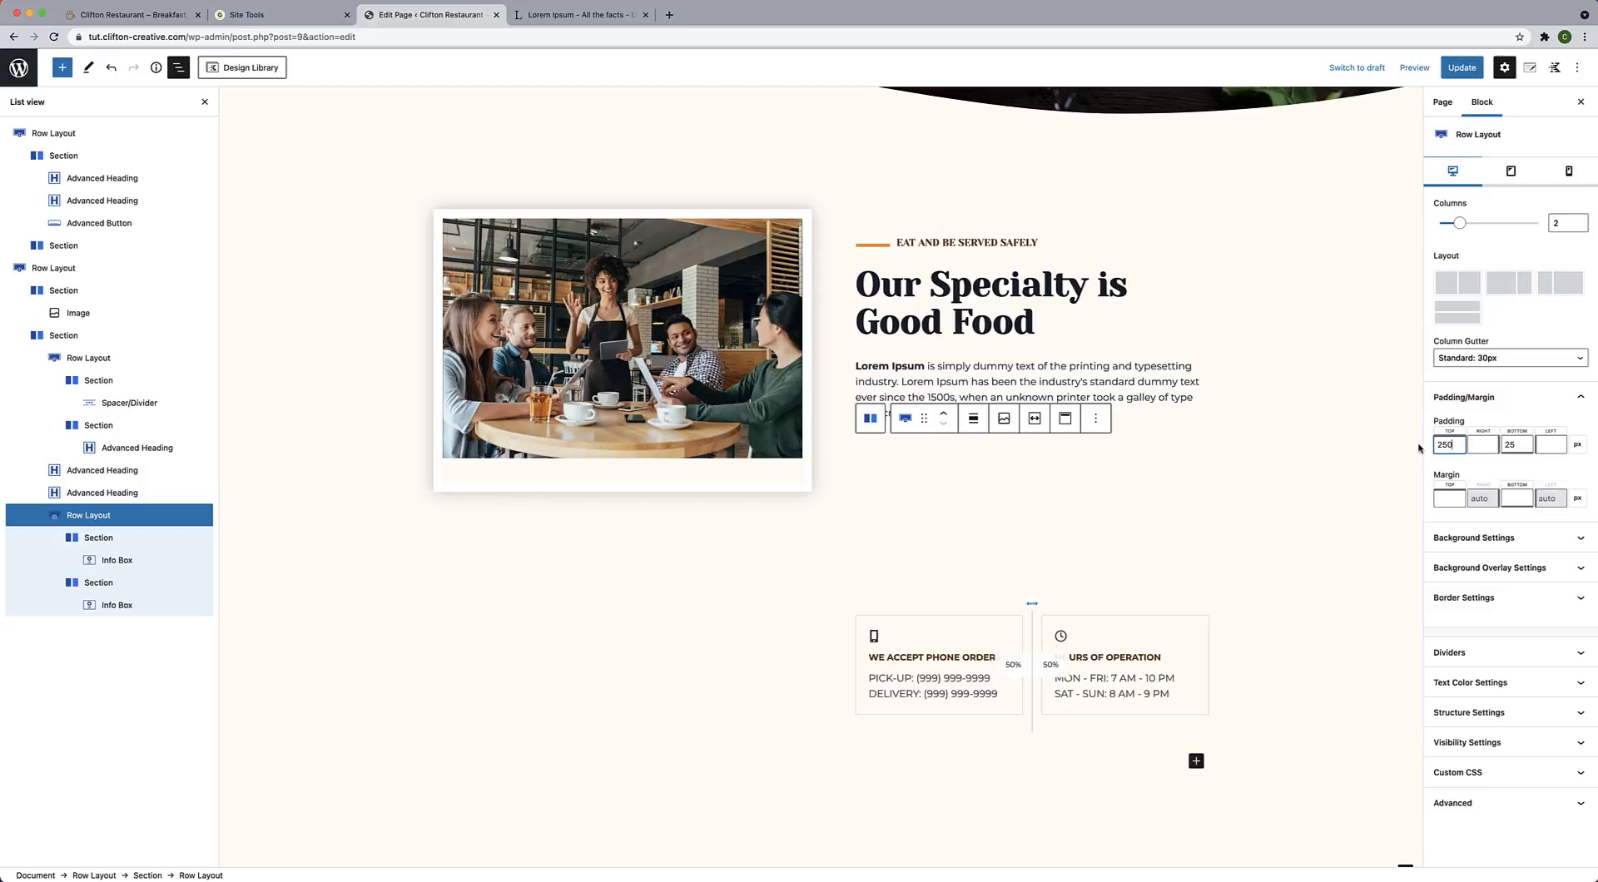
type("0")
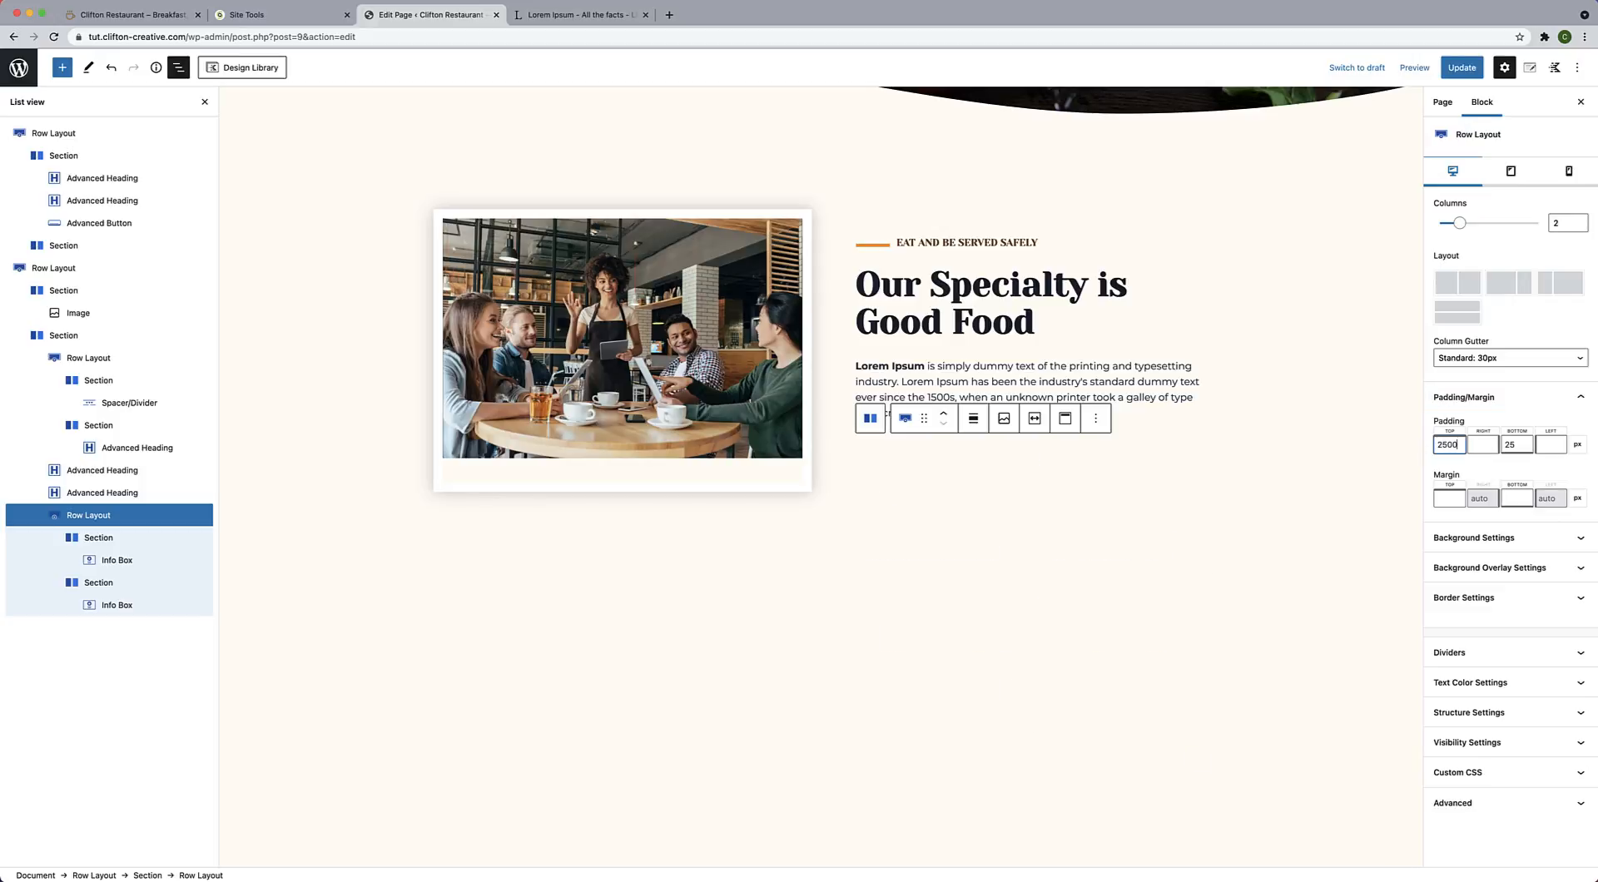
double_click(1451, 444)
type("0")
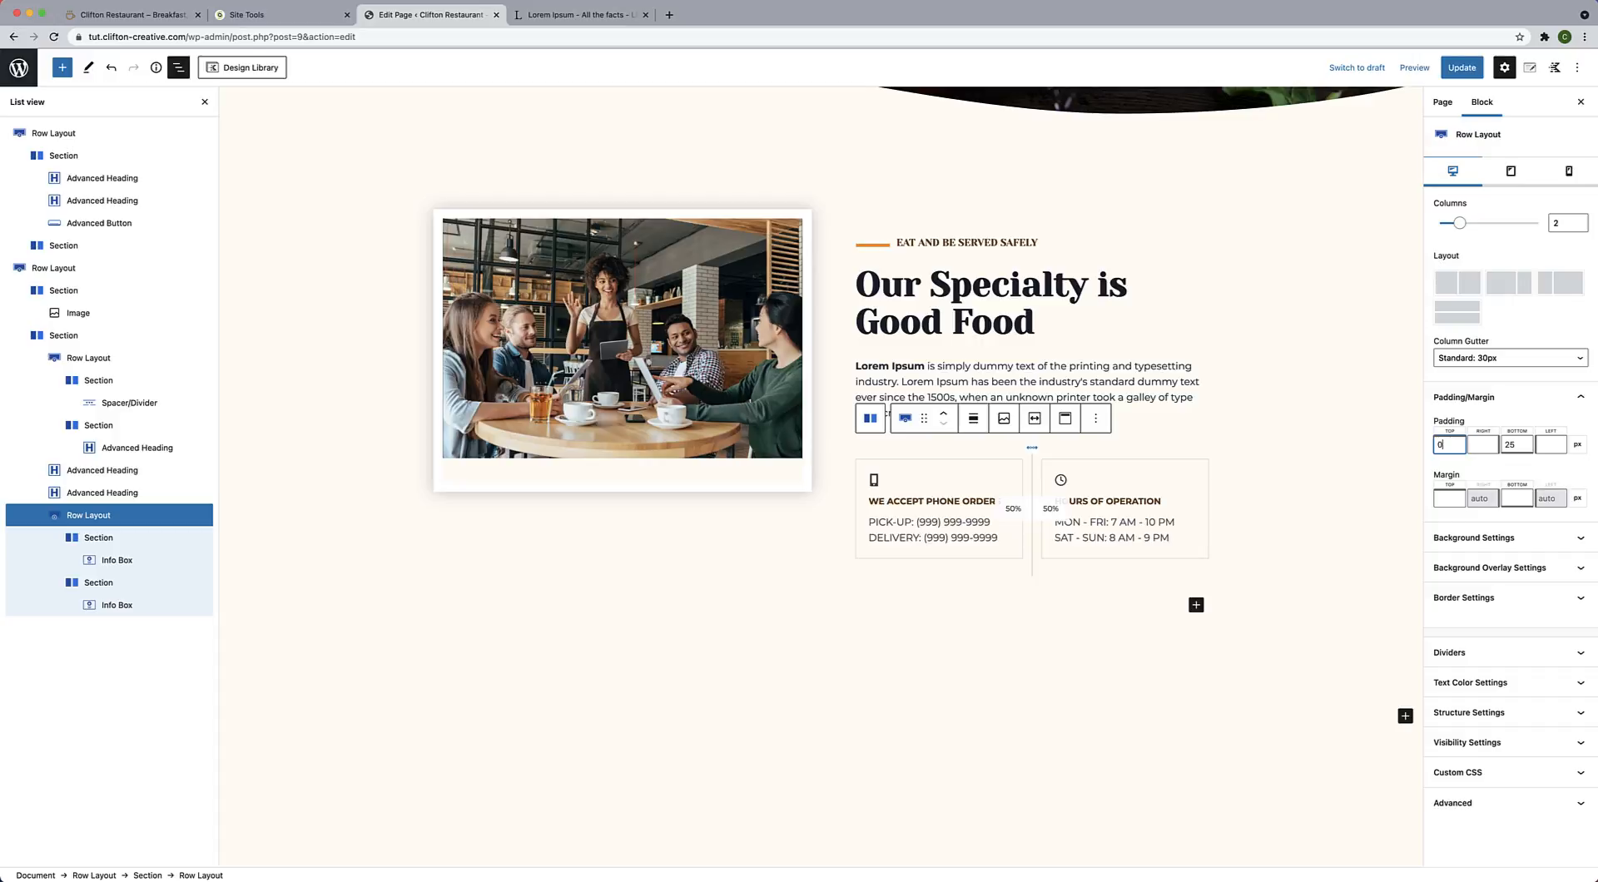
double_click(1521, 444)
type("0")
left_click(1262, 609)
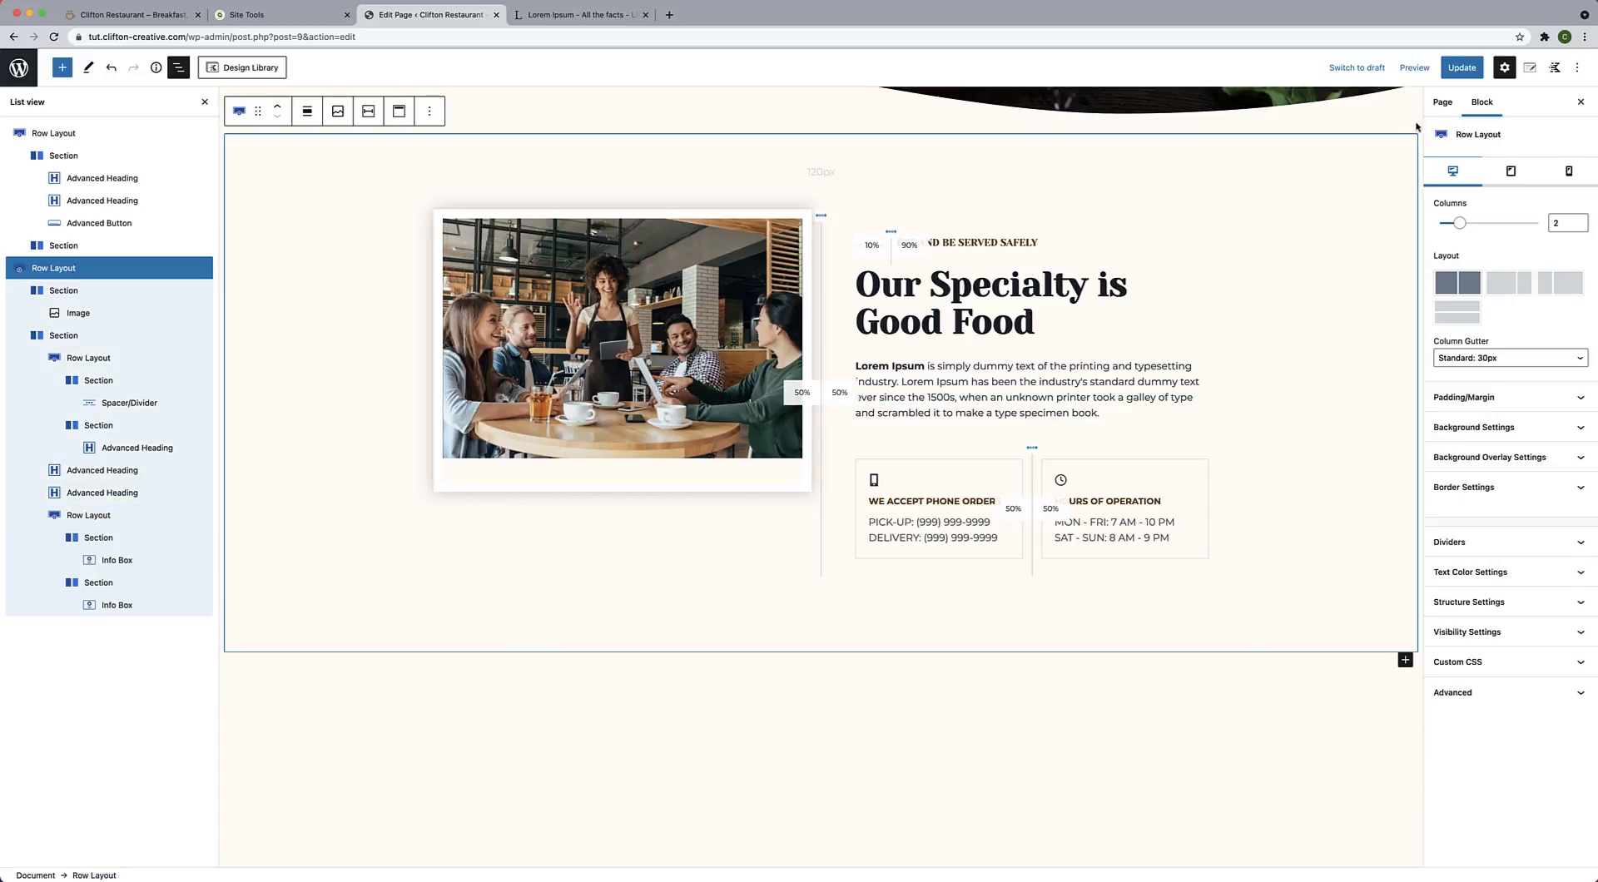
Save the page changes and examine the info box section on the live page.
left_click(1461, 73)
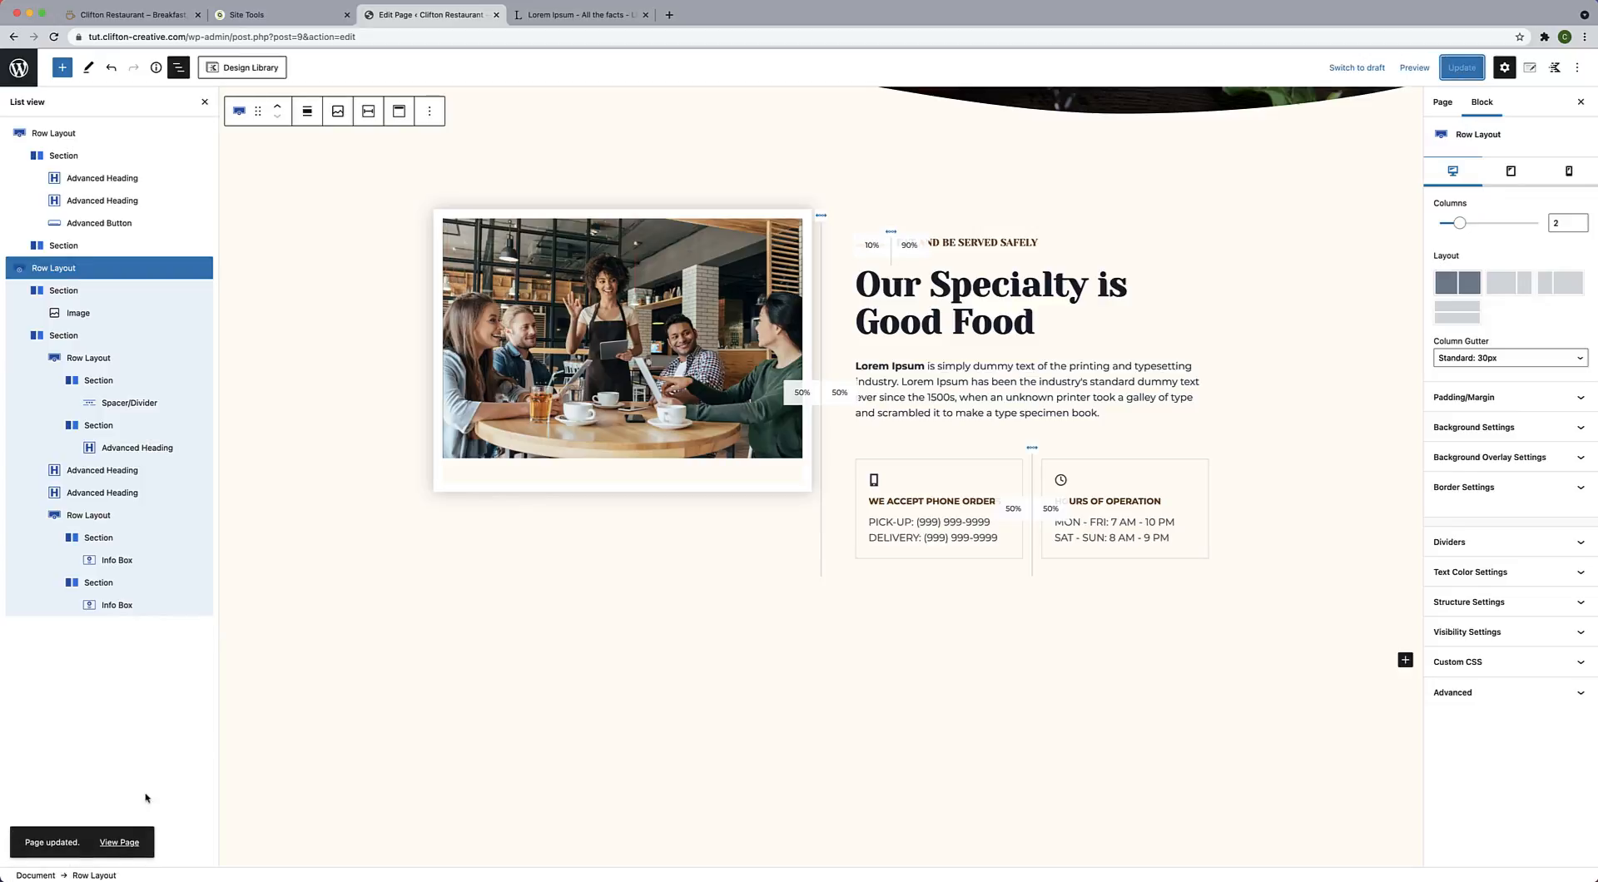
left_click(125, 843)
scroll(388, 635, "down", 5)
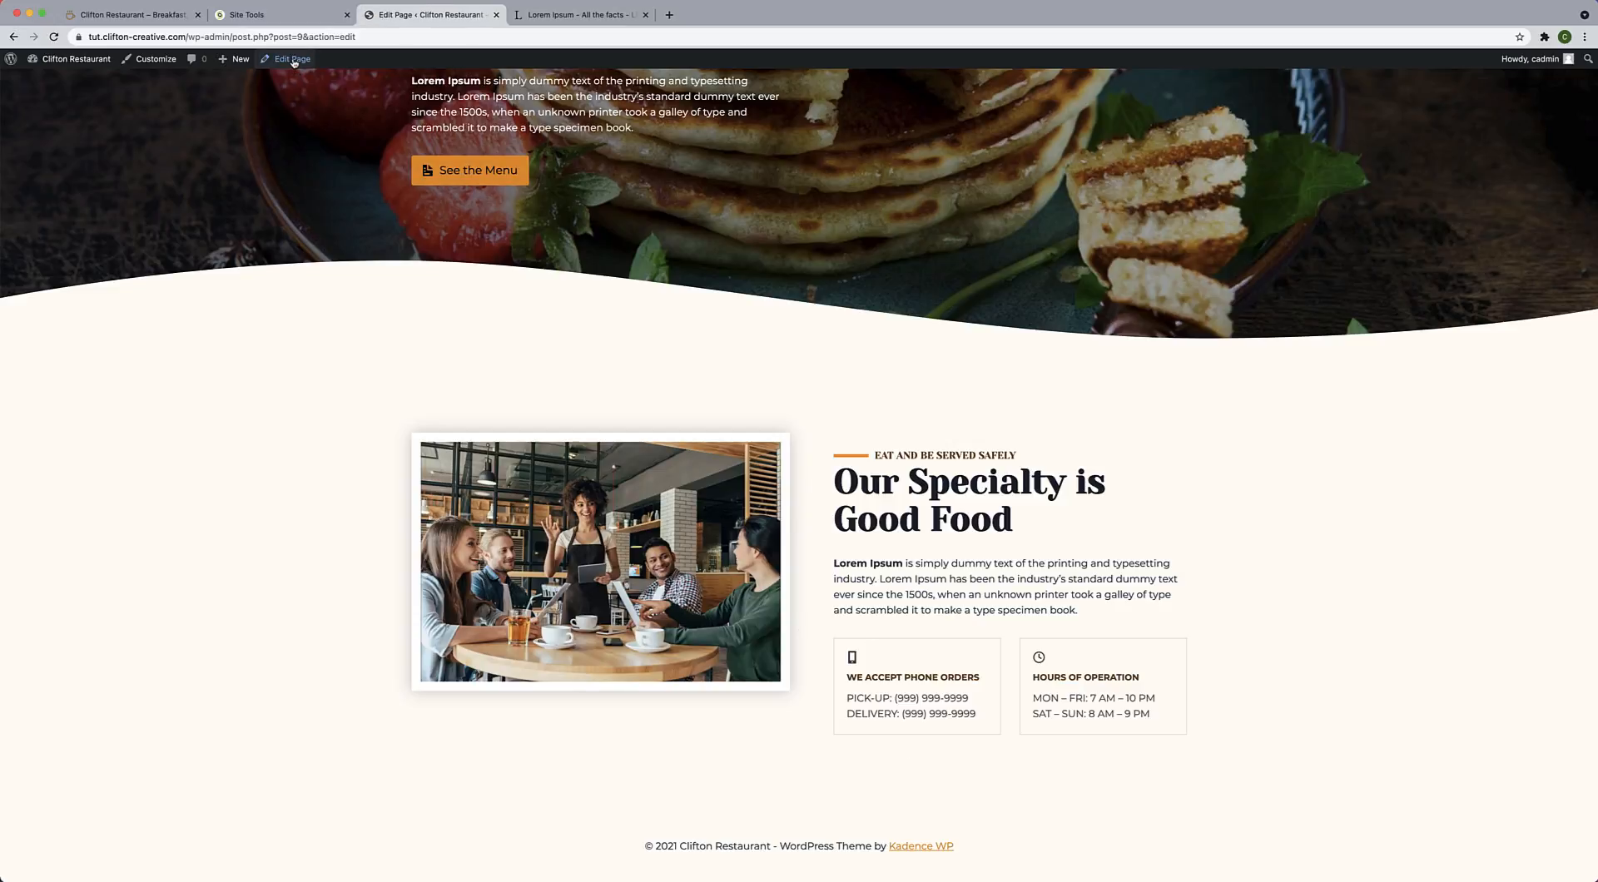
Return to editing the page and copy the hero section's "See the Menu" Advanced Button block.
scroll(568, 363, "down", 6)
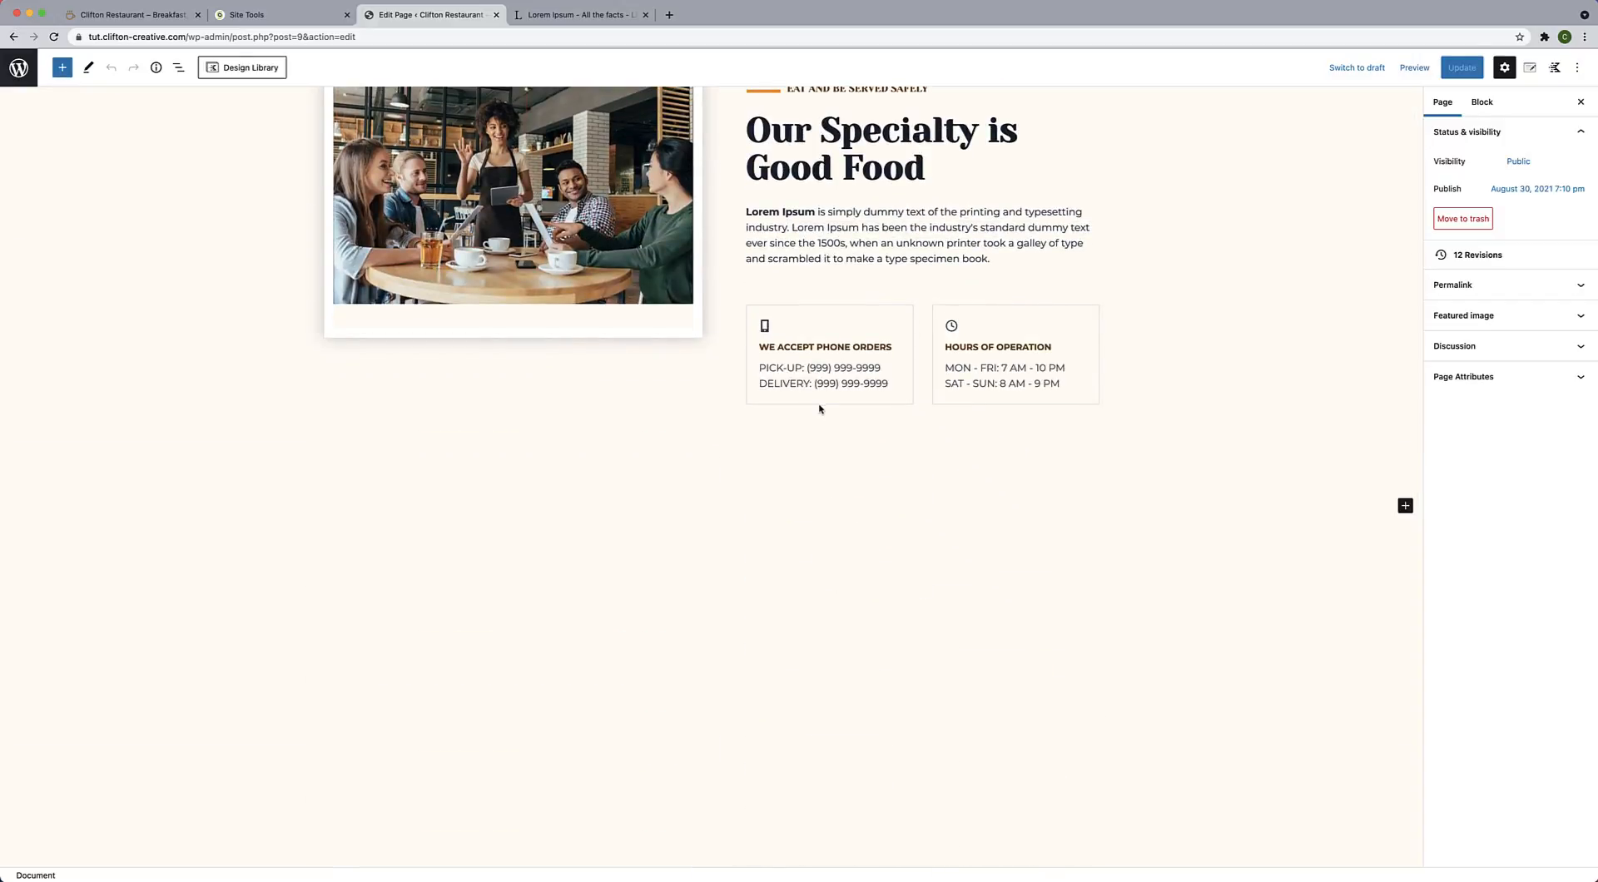
scroll(970, 408, "up", 5)
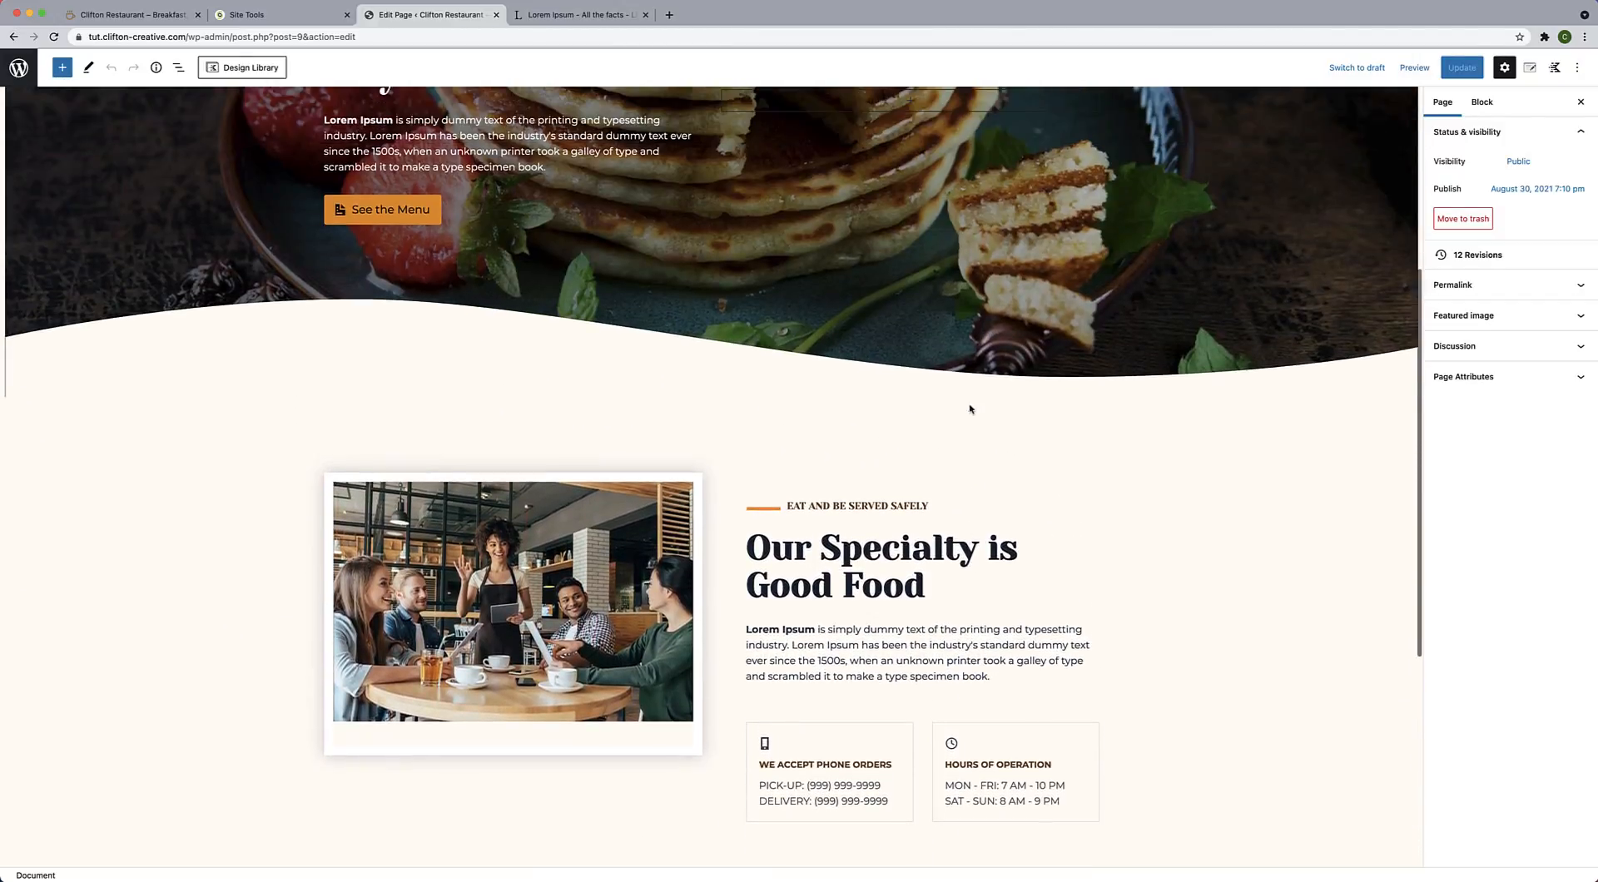
left_click(441, 171)
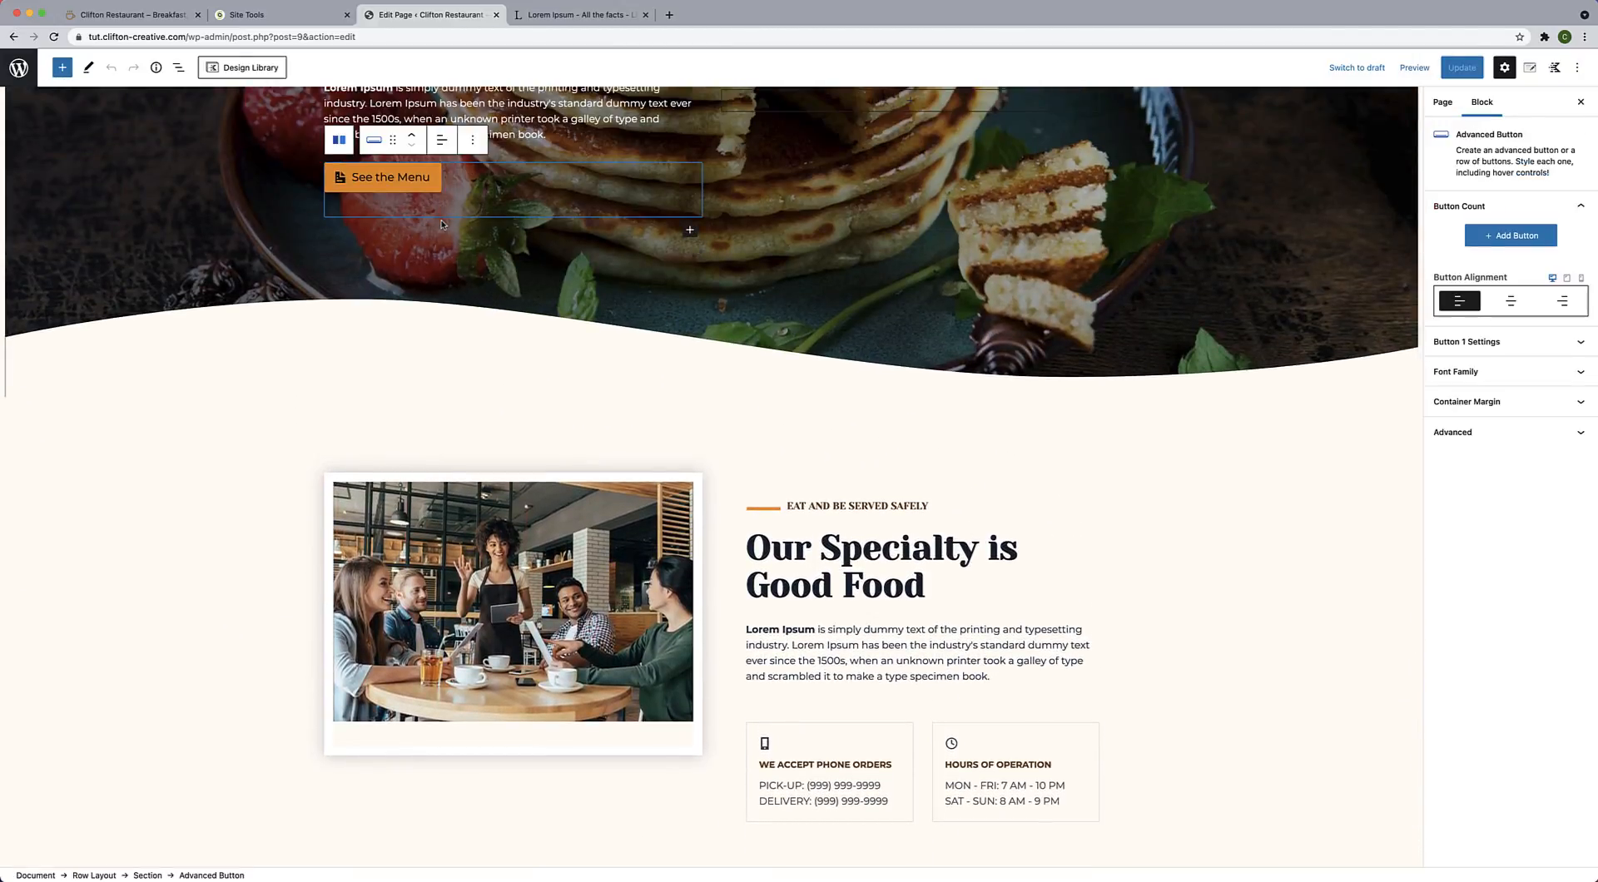
left_click(473, 143)
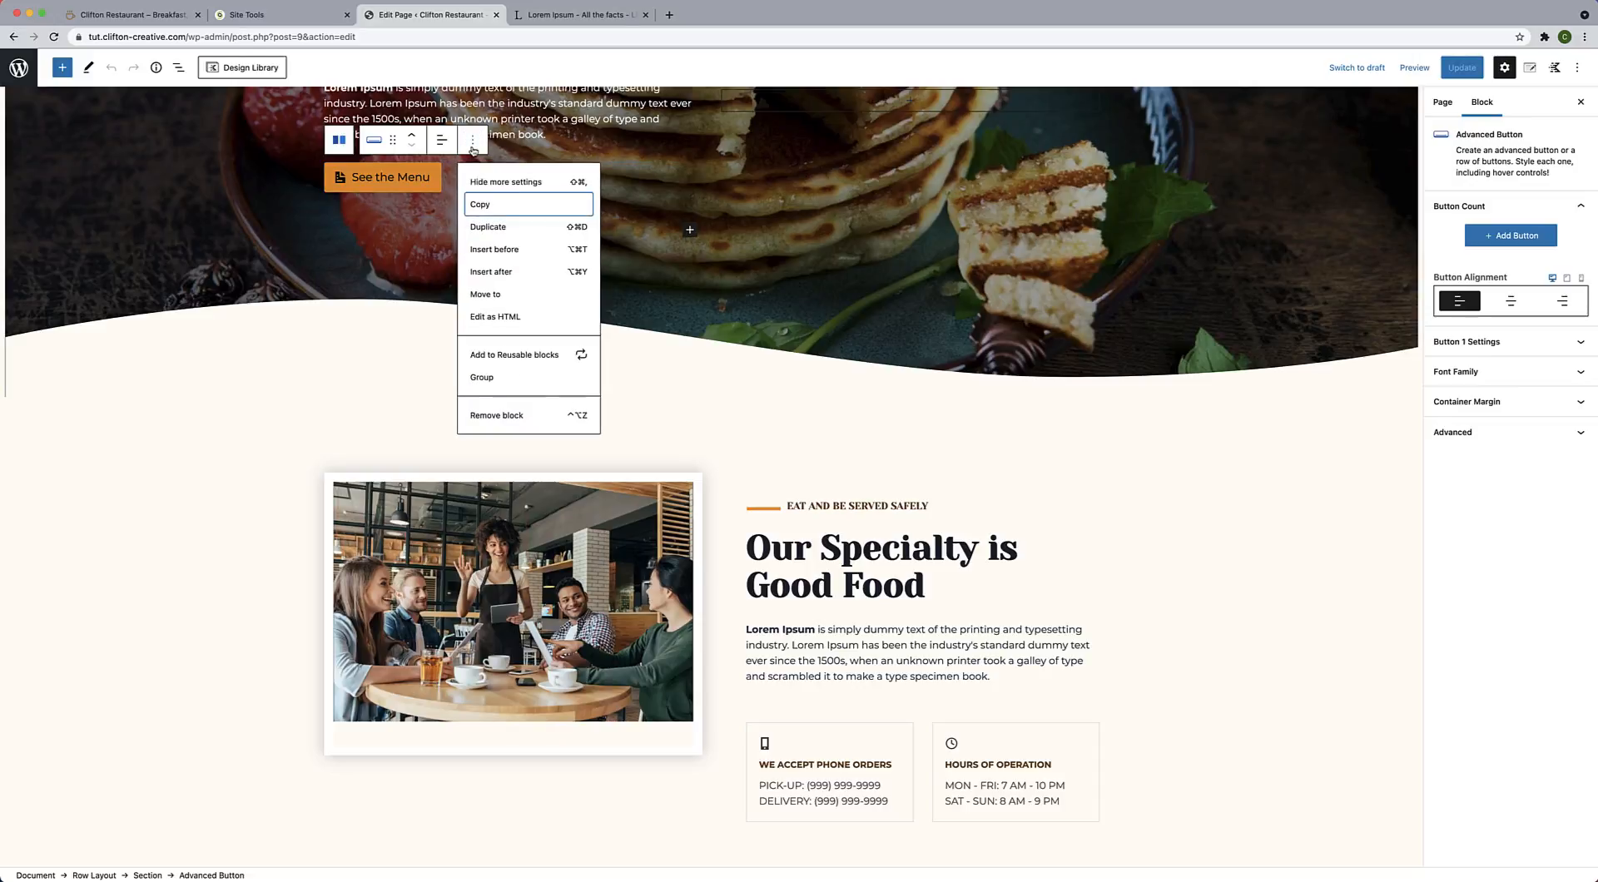
left_click(483, 204)
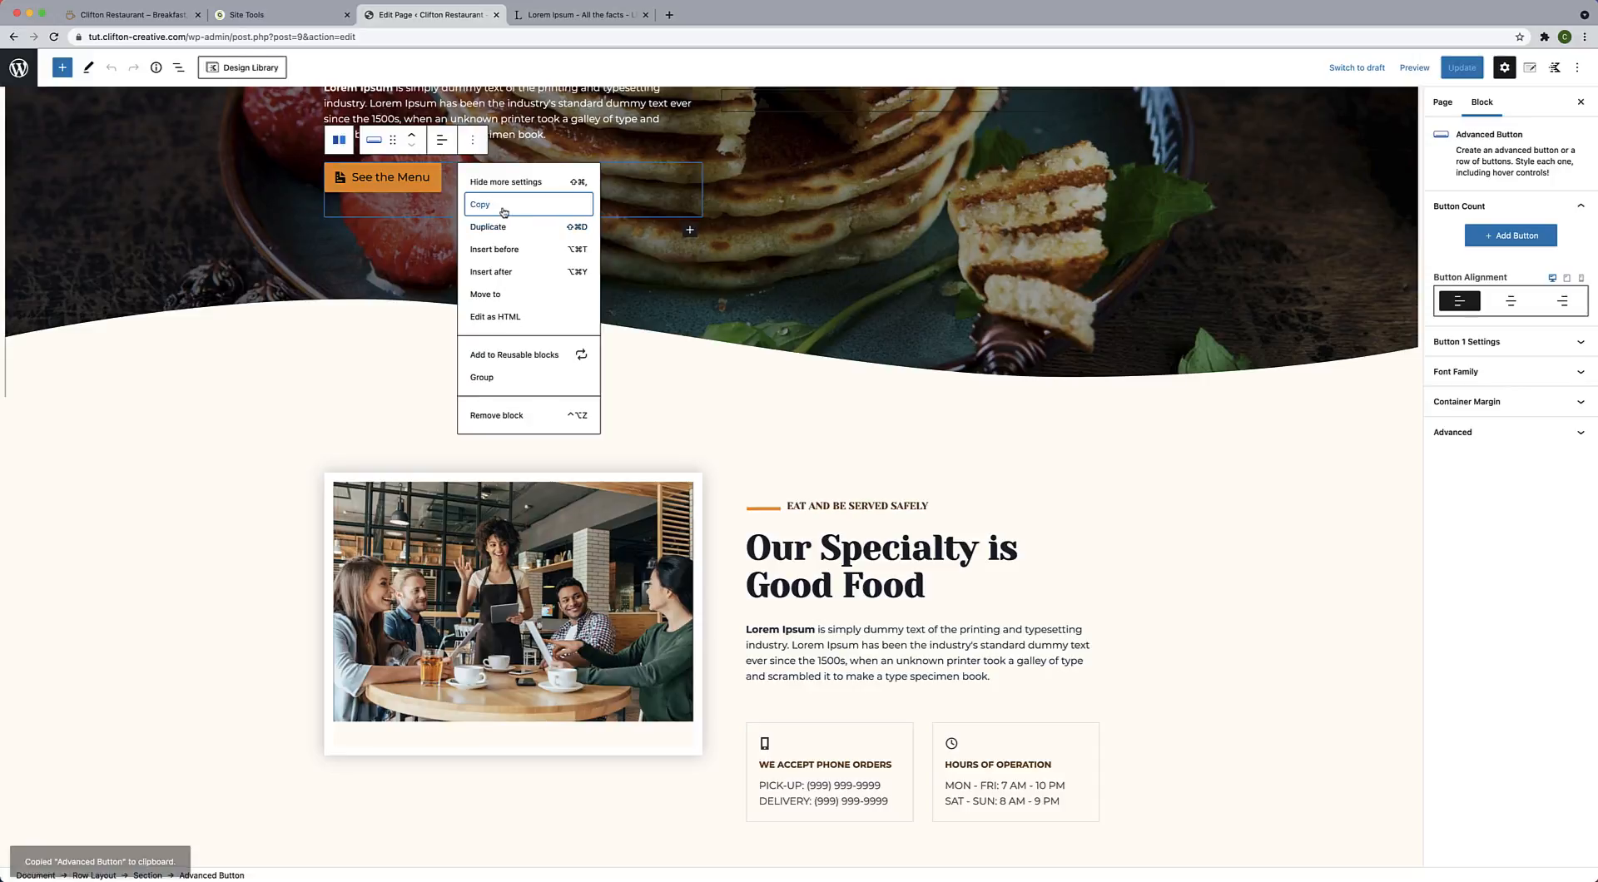
Select the inner row layout that holds the two Info Boxes.
scroll(735, 458, "down", 5)
left_click(912, 420)
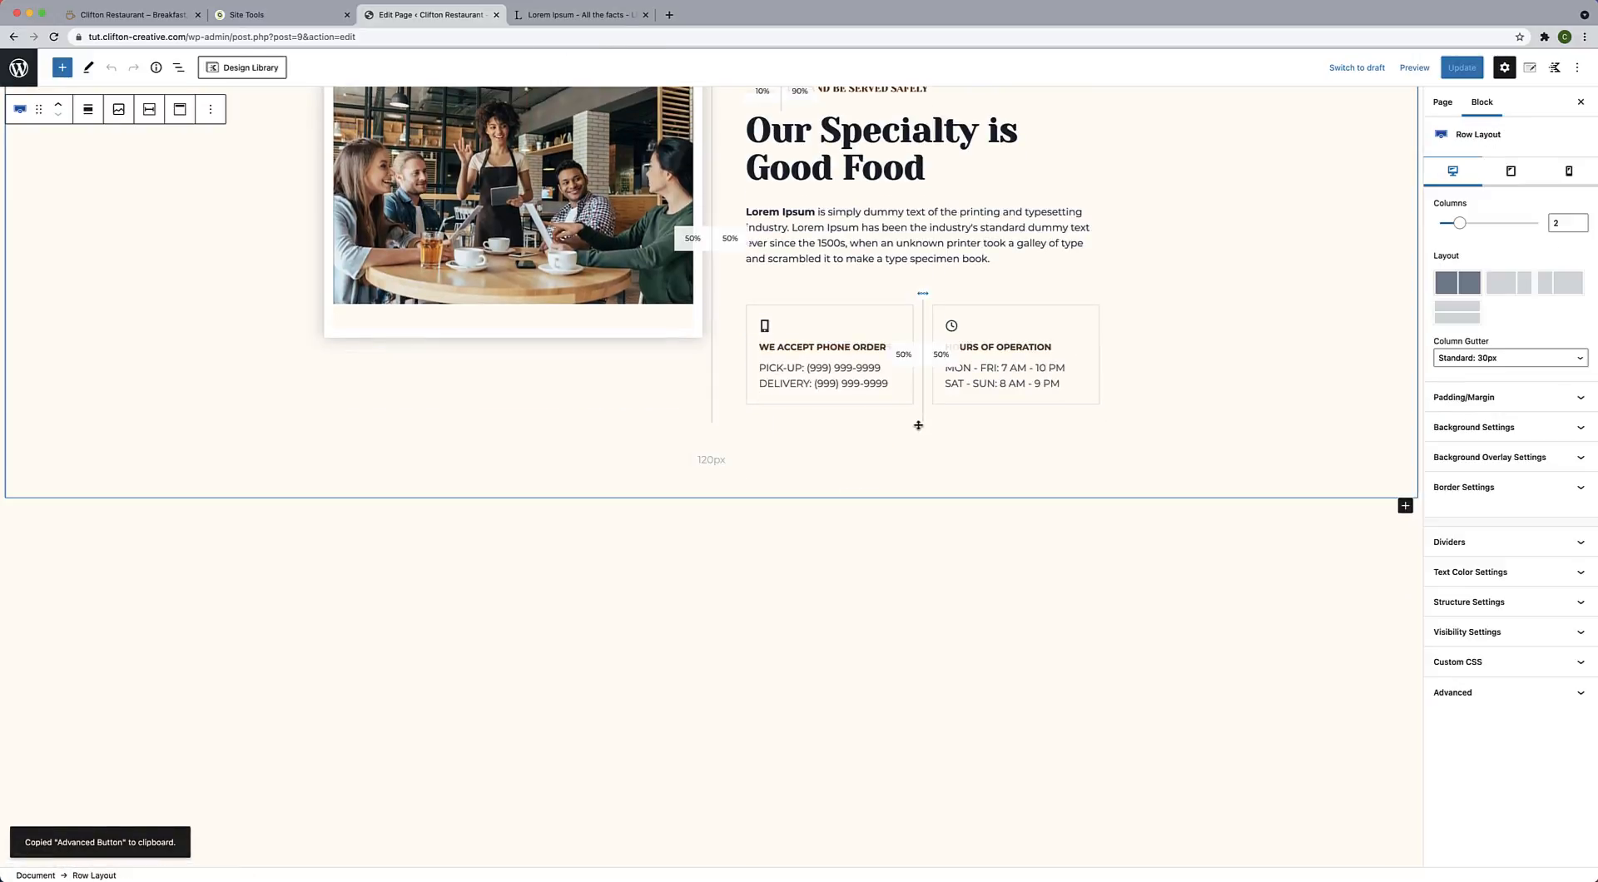
left_click(957, 417)
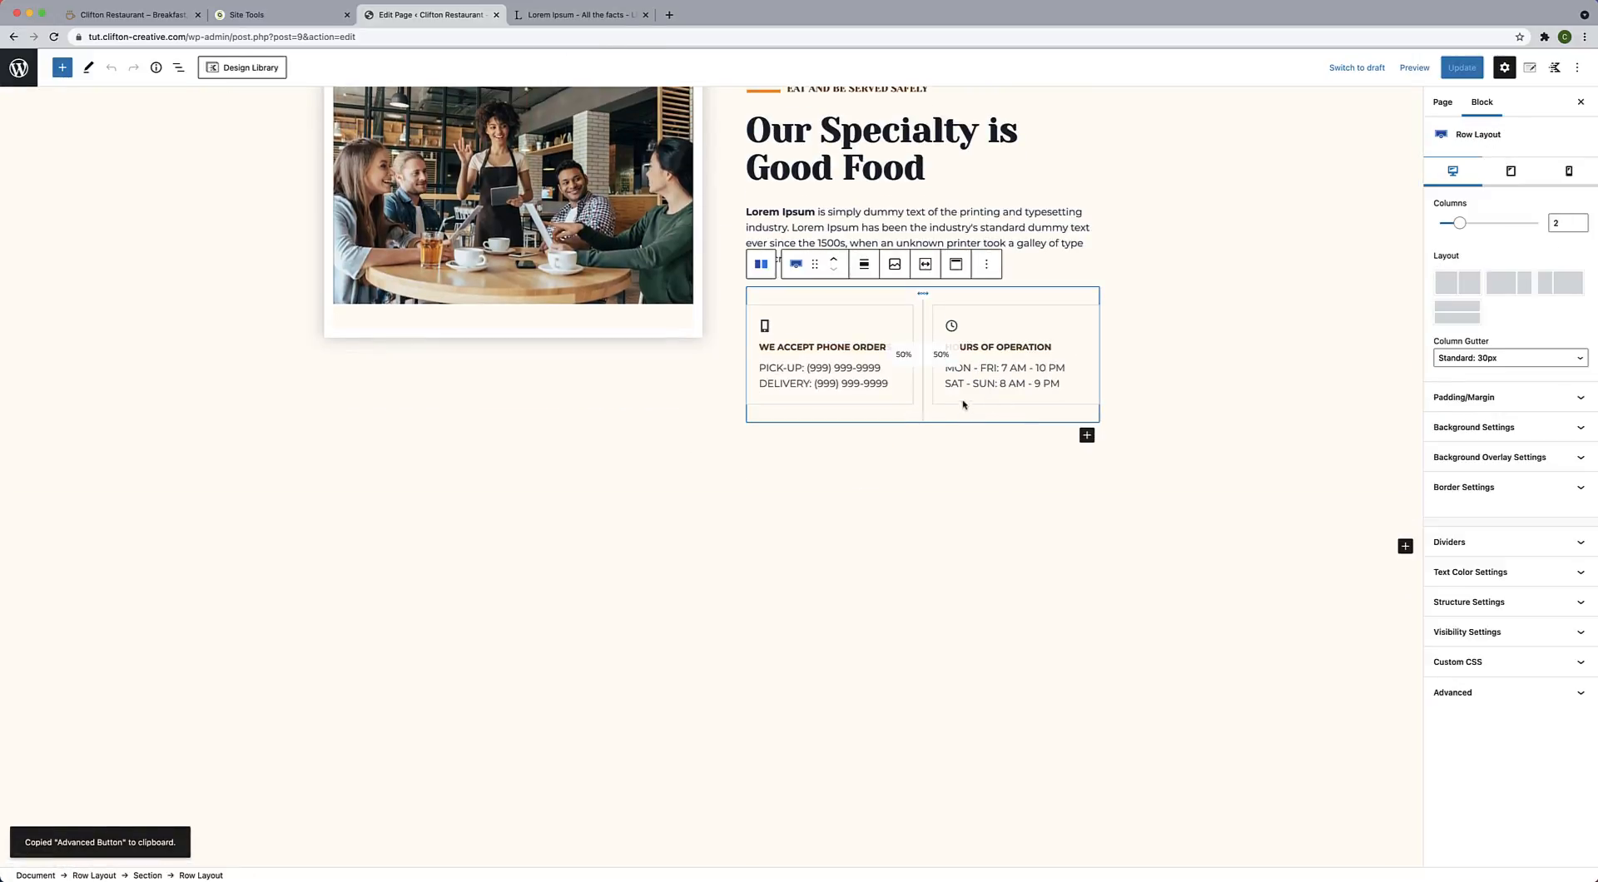
Paste the copied Advanced Button into the section below the phone orders and hours of operation boxes.
left_click(1087, 436)
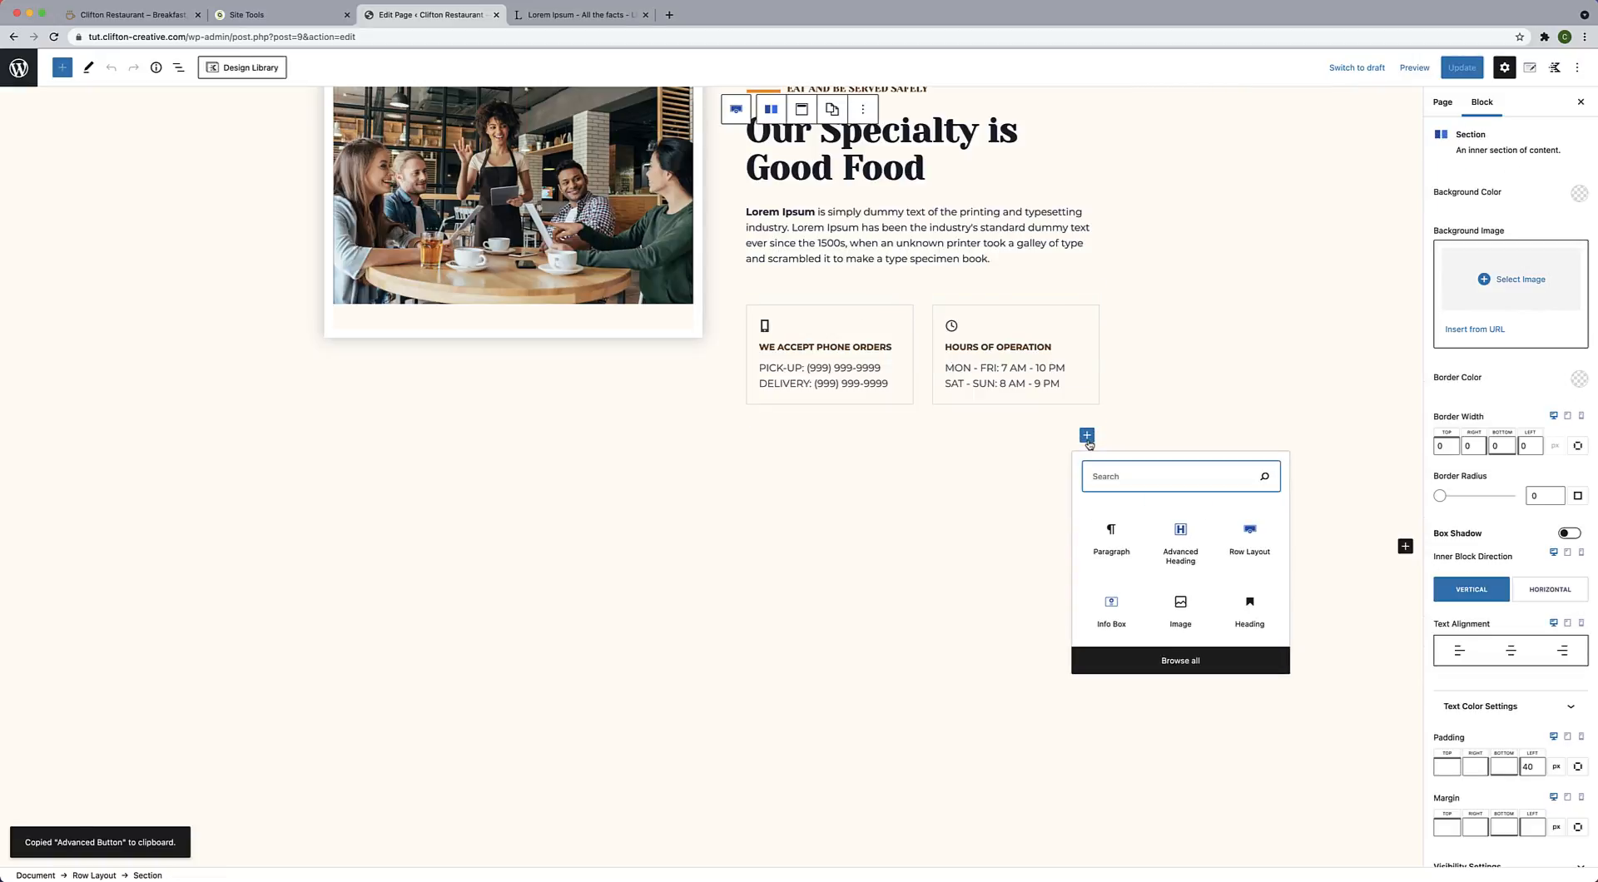
left_click(1111, 533)
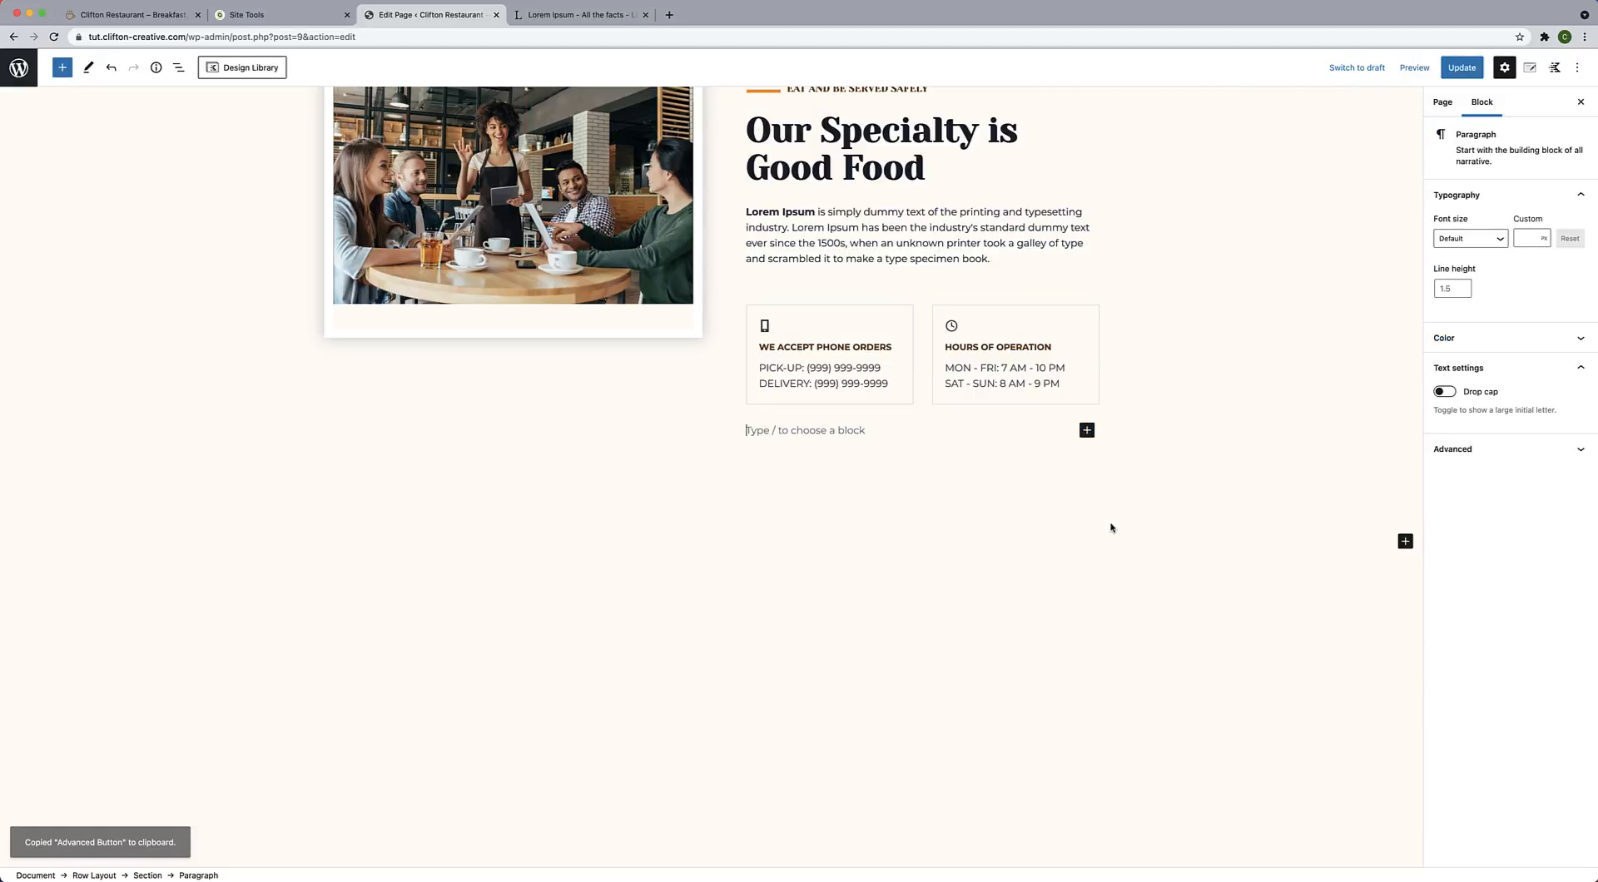
key("super+v")
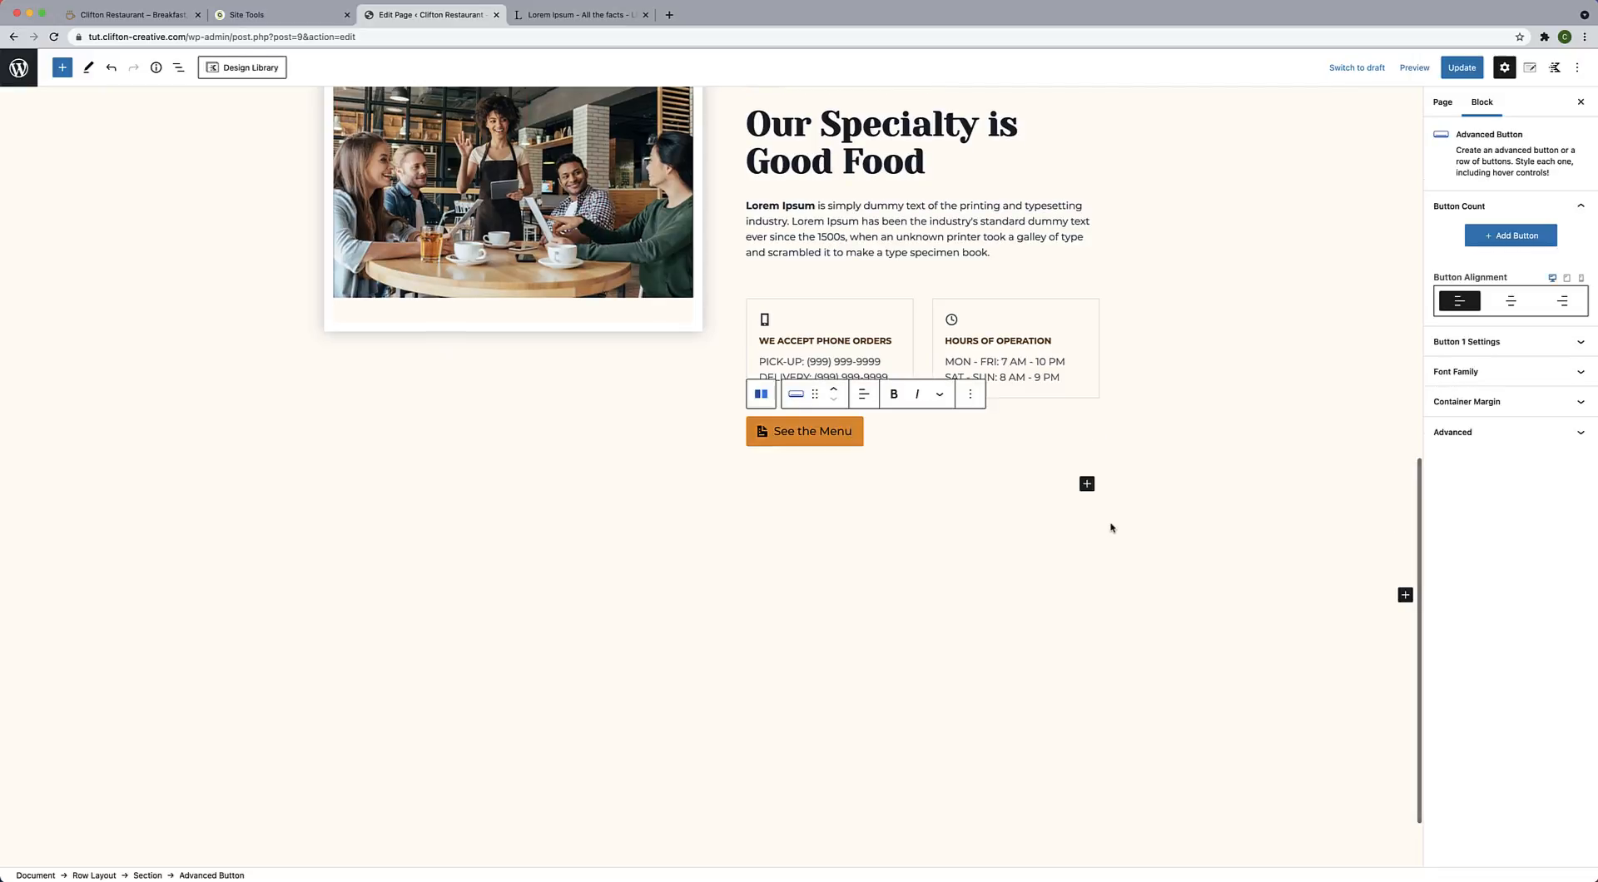
Change the pasted button's text to "Reserve a Table".
left_click(787, 434)
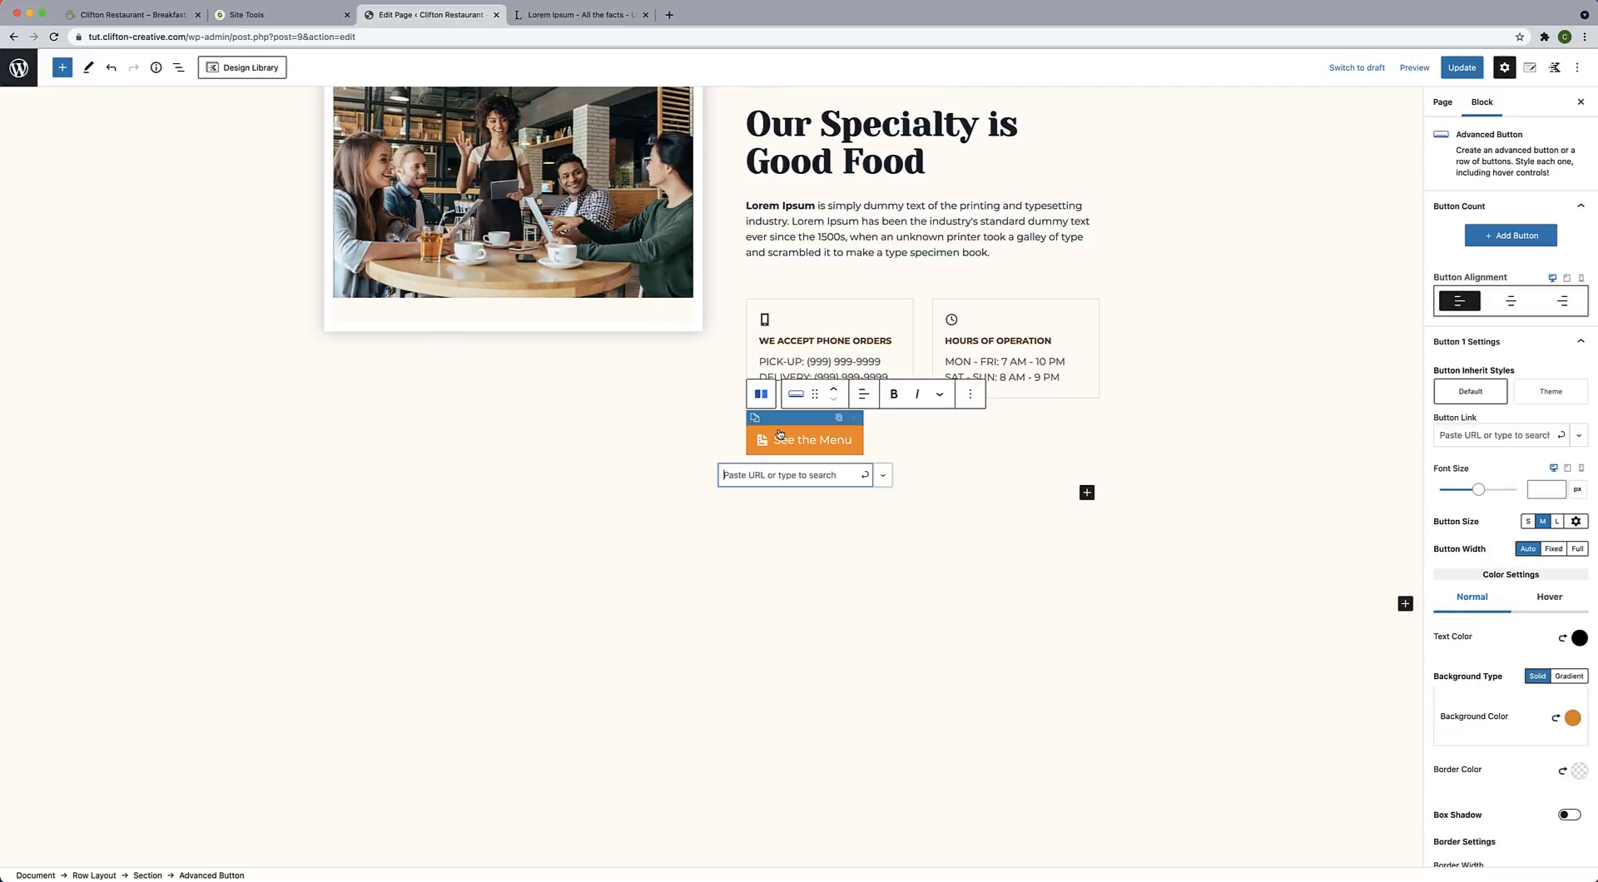
left_click_drag(773, 440, 860, 444)
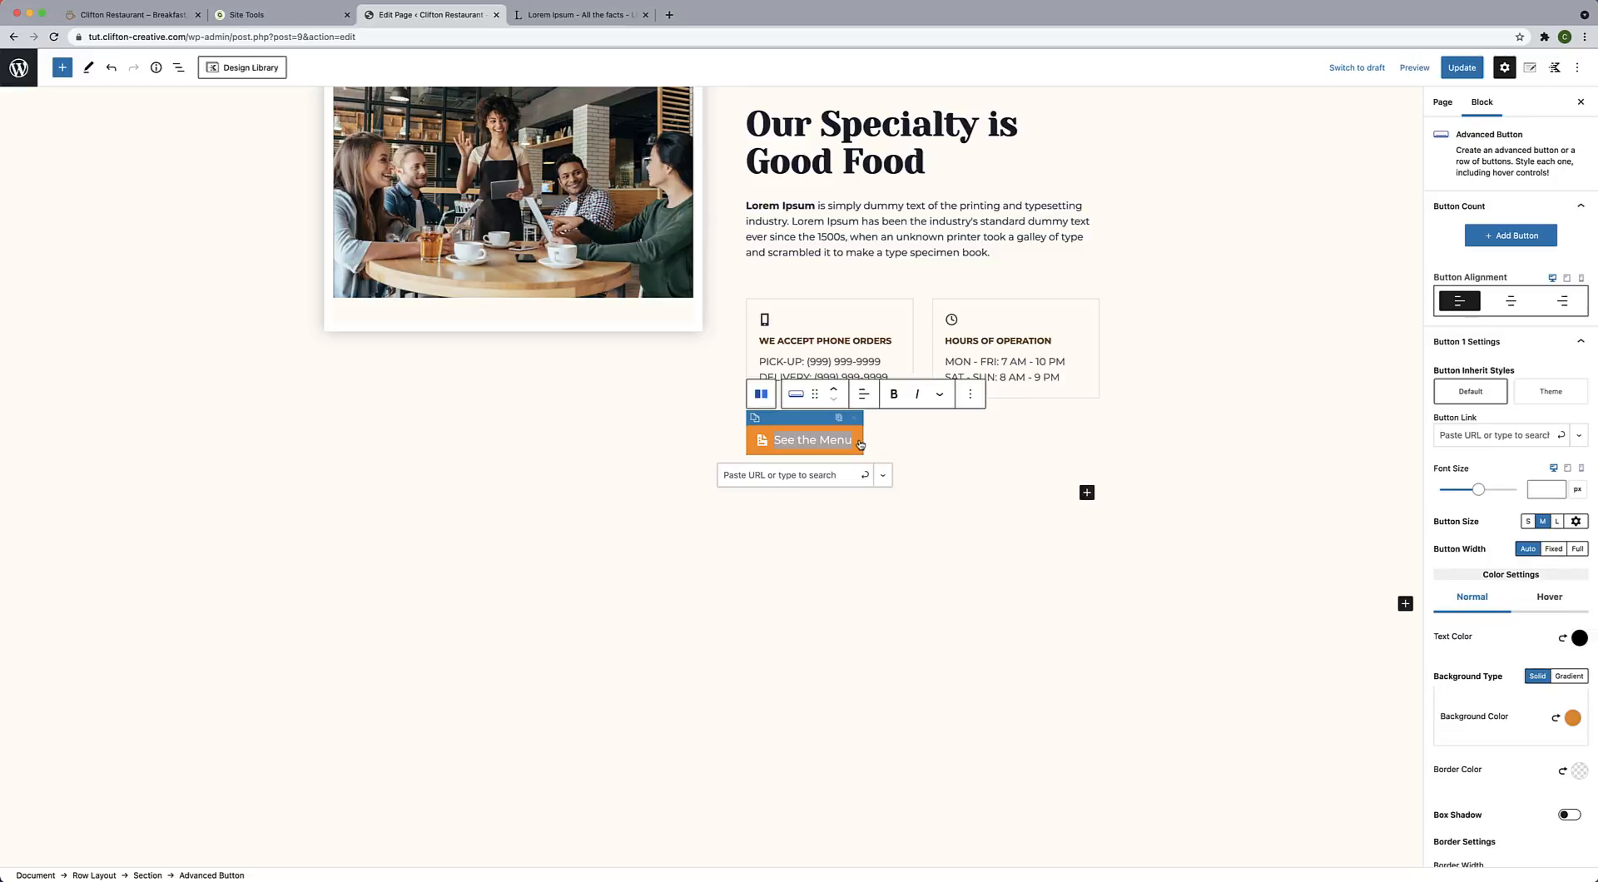
type("Re")
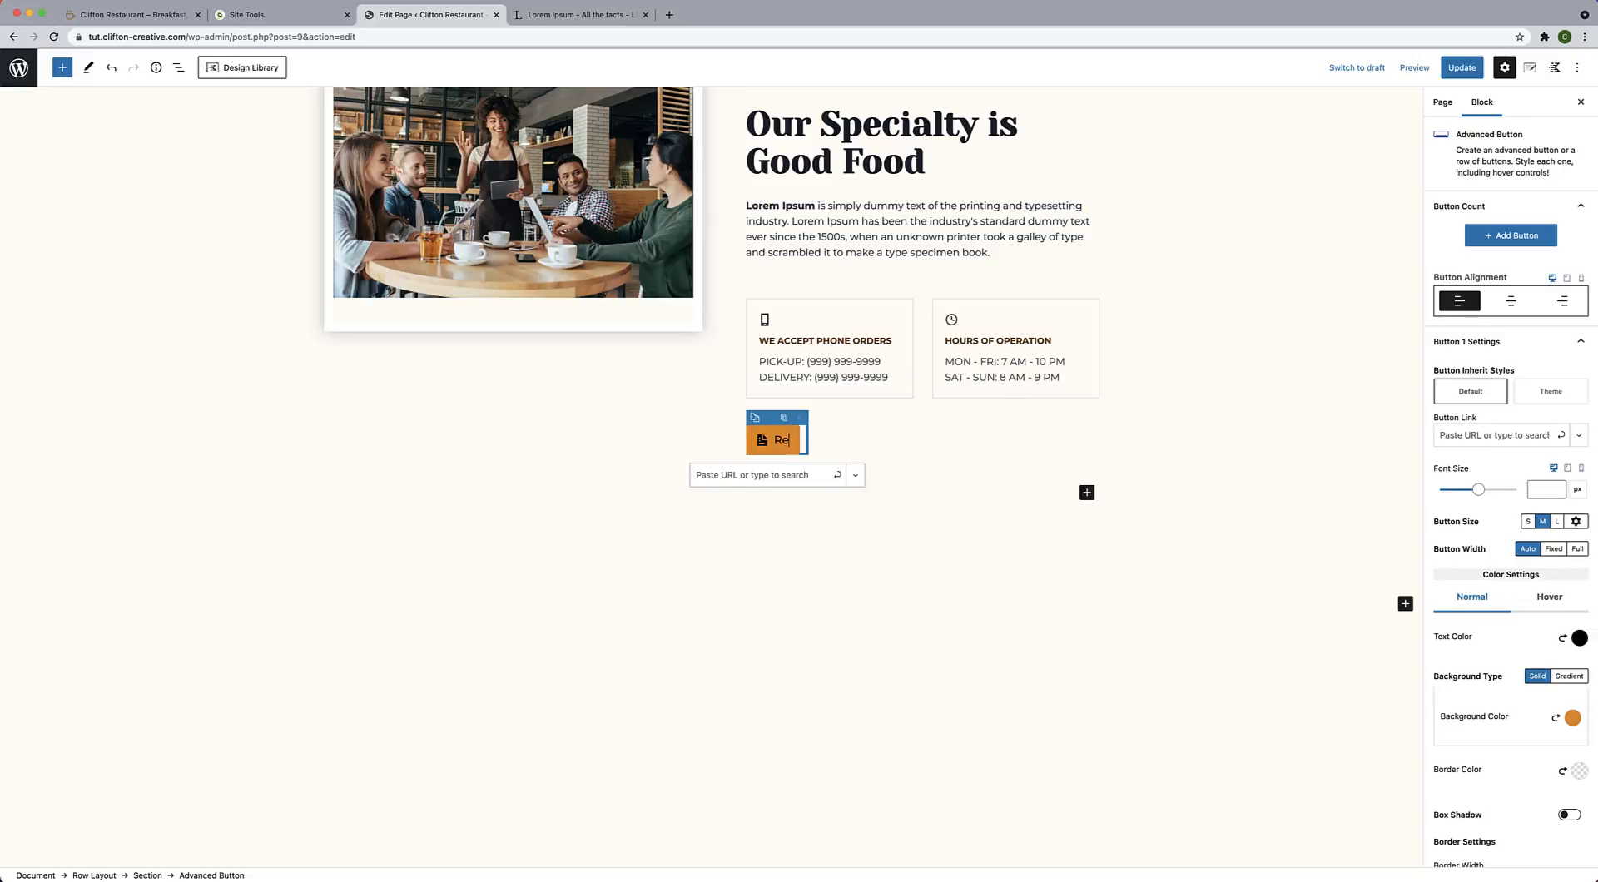
type("serve a Table")
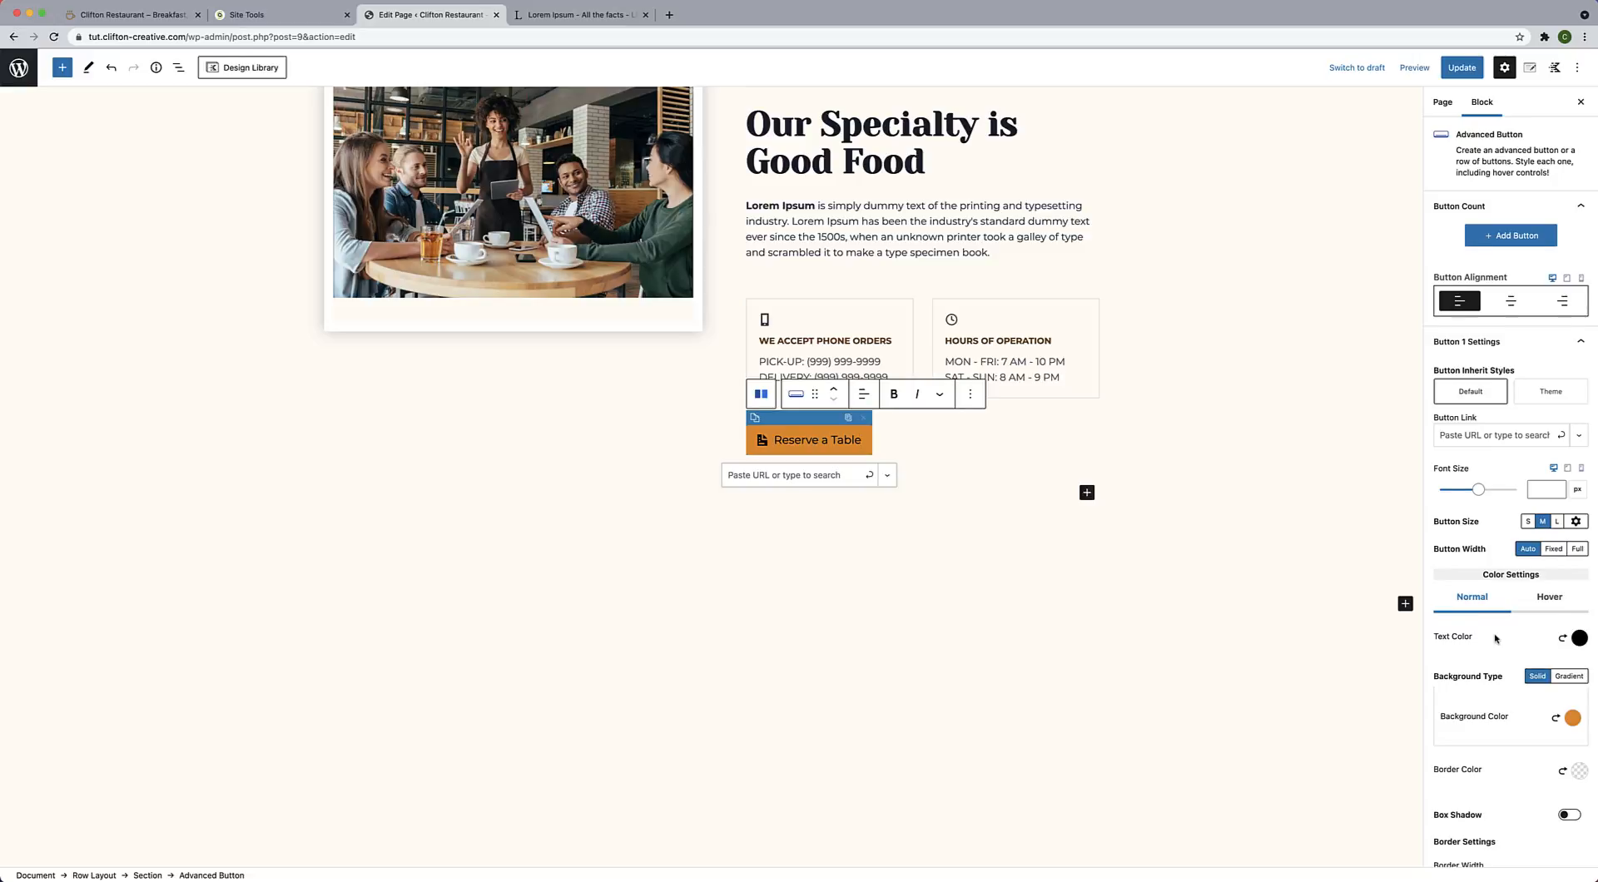
Replace the Reserve a Table button's icon with the fas_utensils icon, searching the icons for "utens".
scroll(1496, 638, "down", 5)
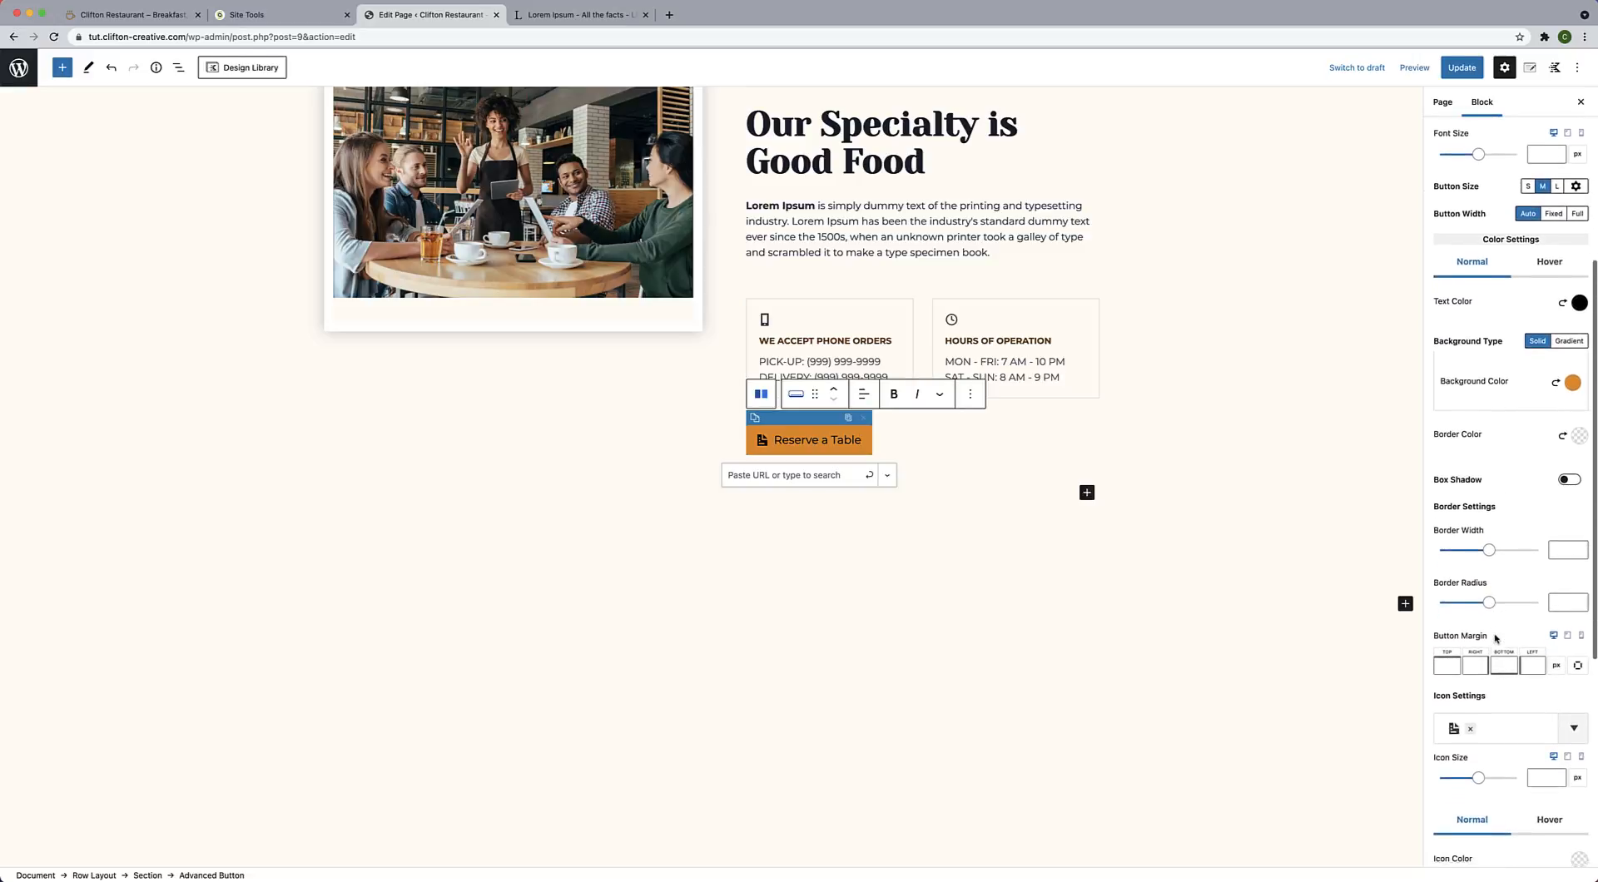
scroll(1496, 638, "down", 3)
left_click(1471, 576)
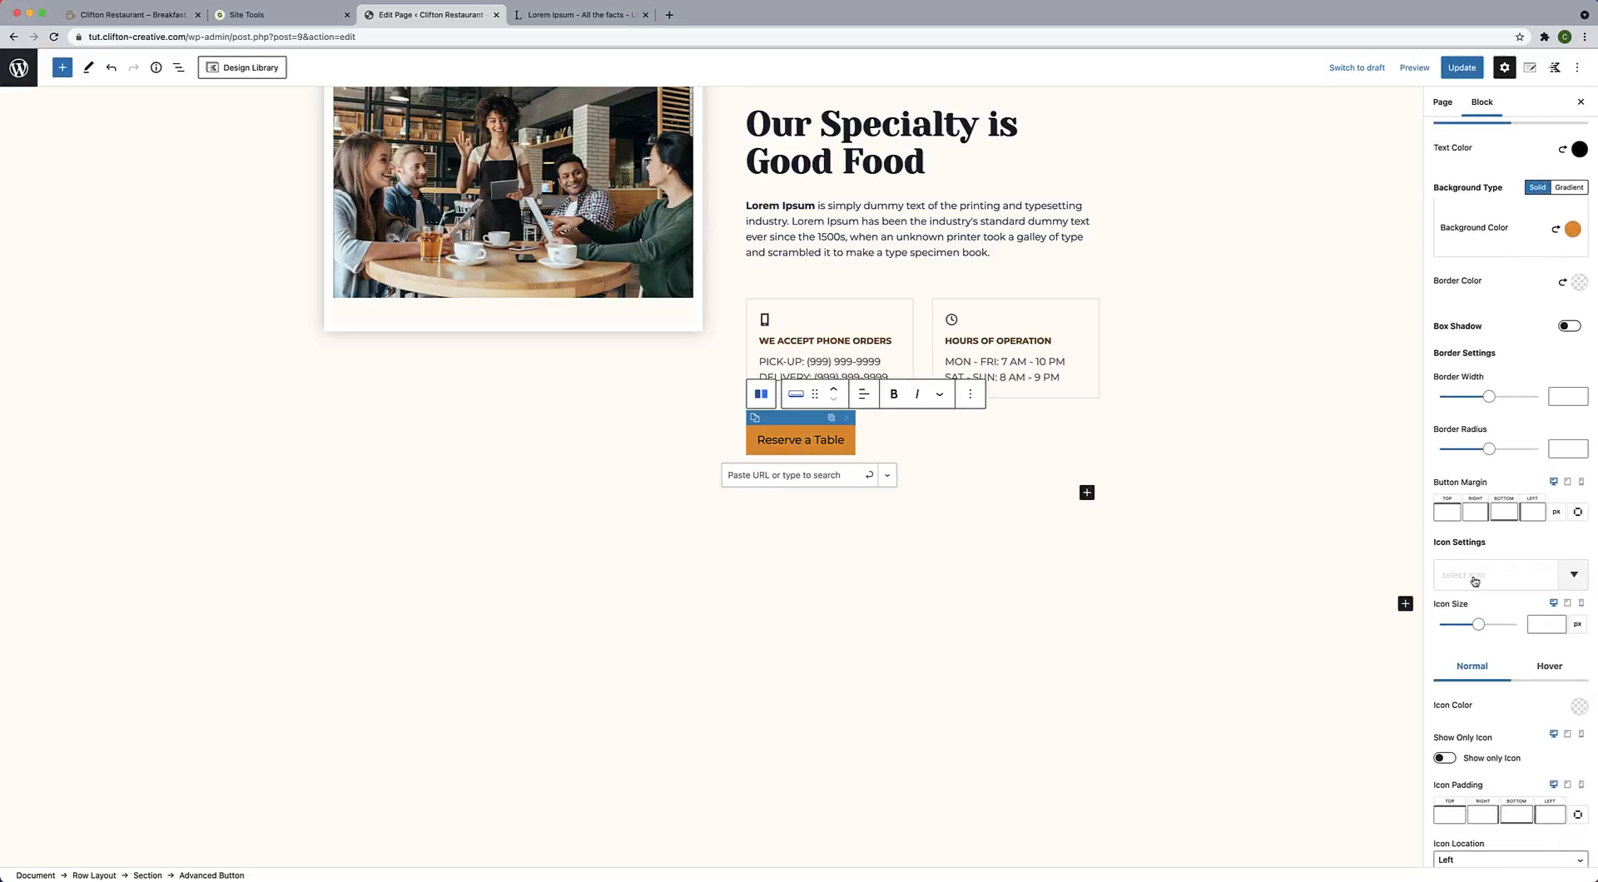
left_click(1475, 581)
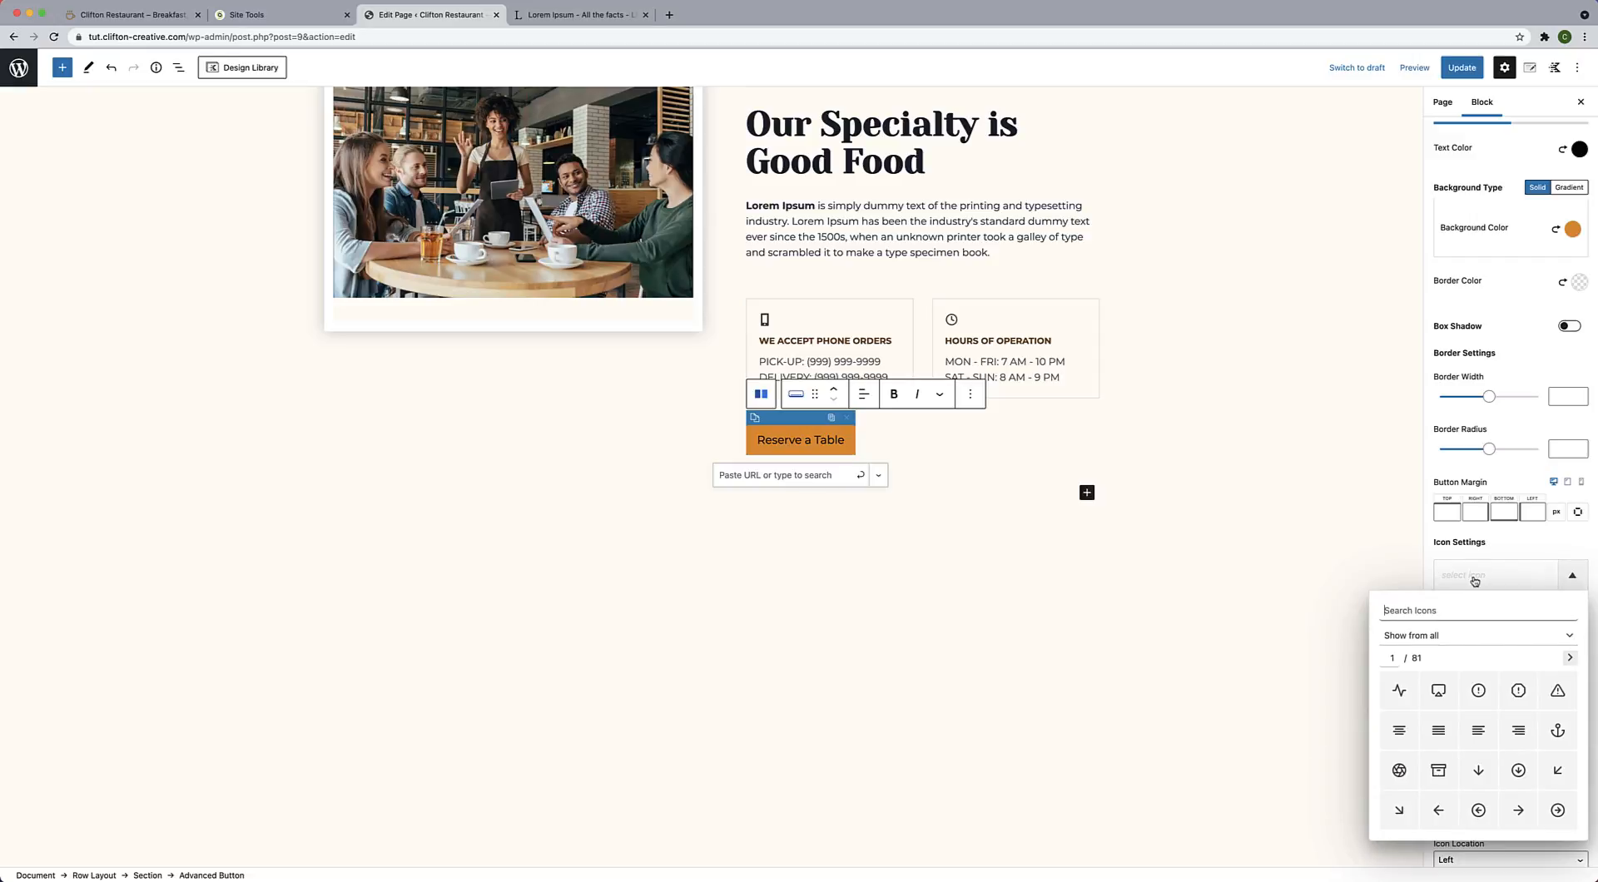
type("utens")
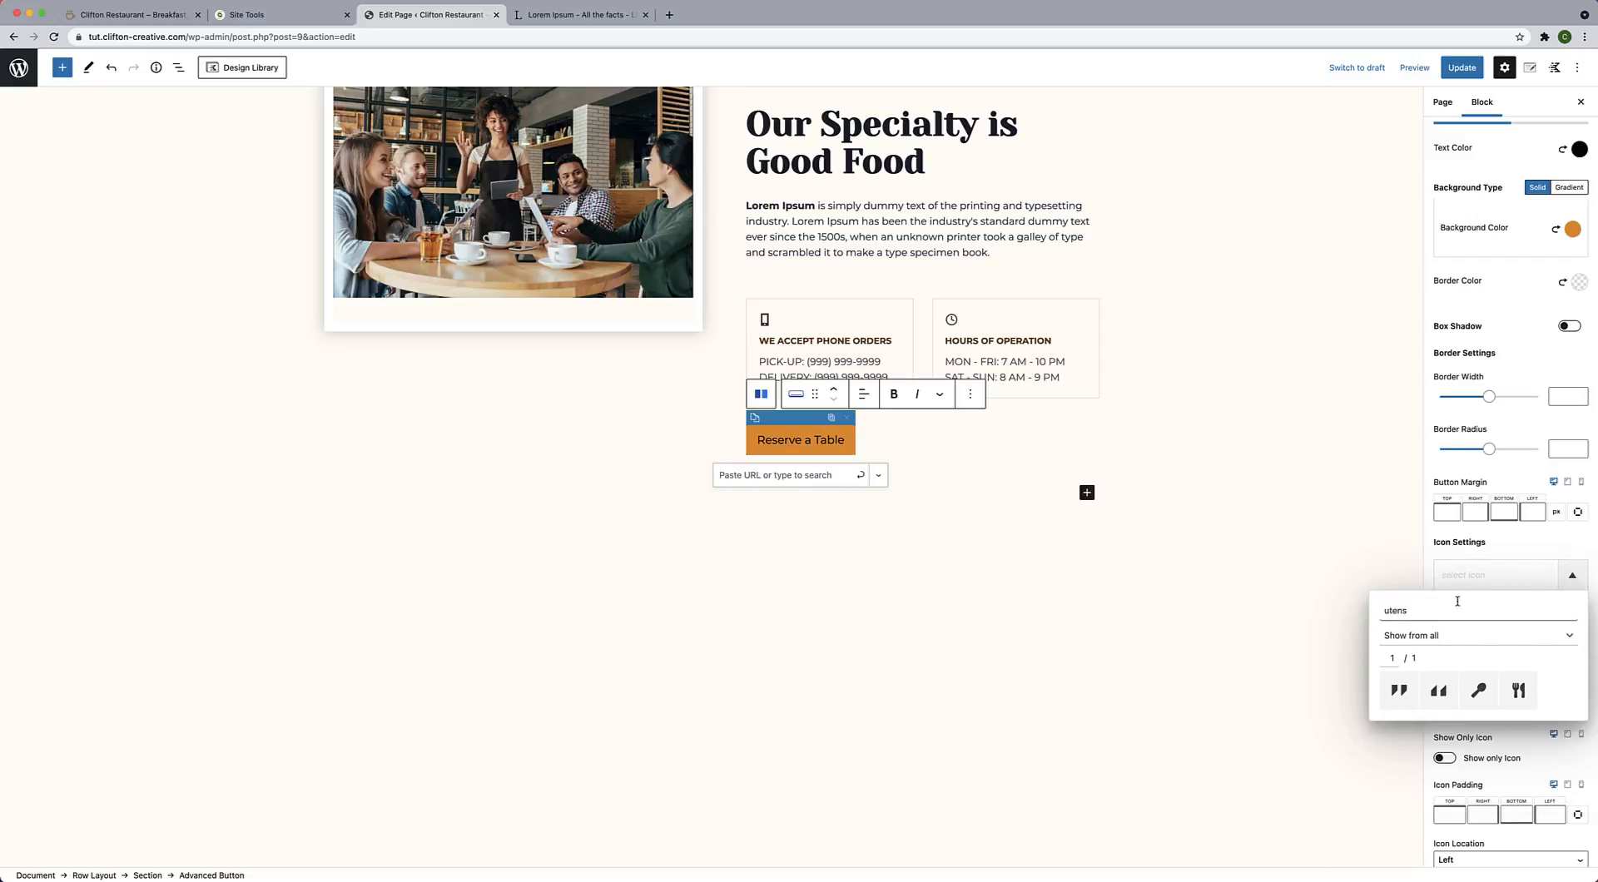
left_click(1519, 691)
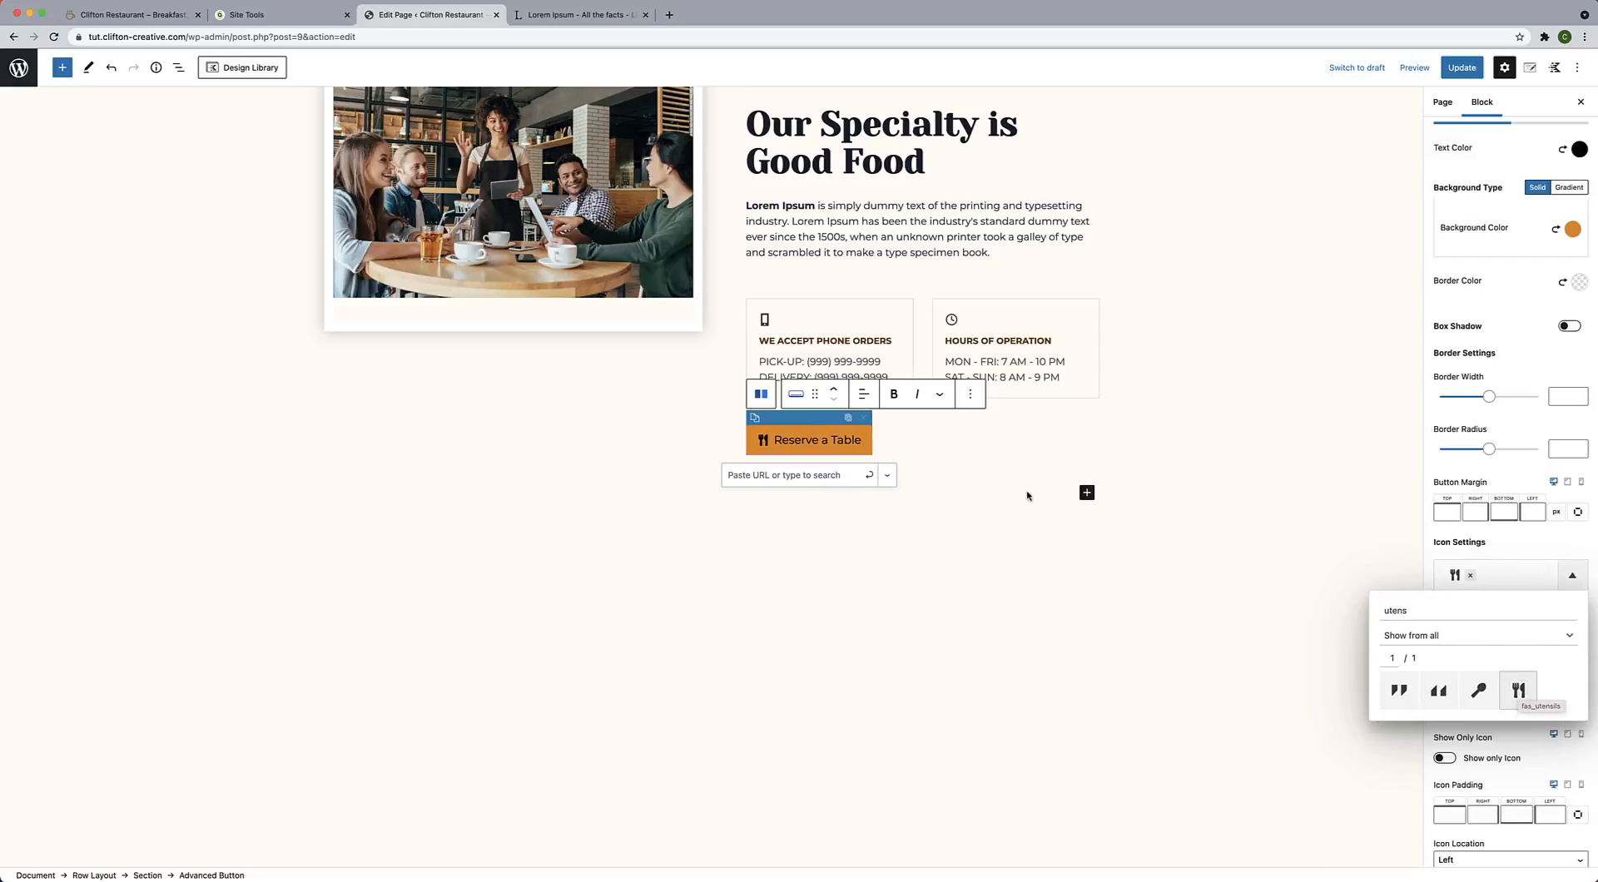
Update the page and view the Reserve a Table button on the live site.
left_click(1458, 69)
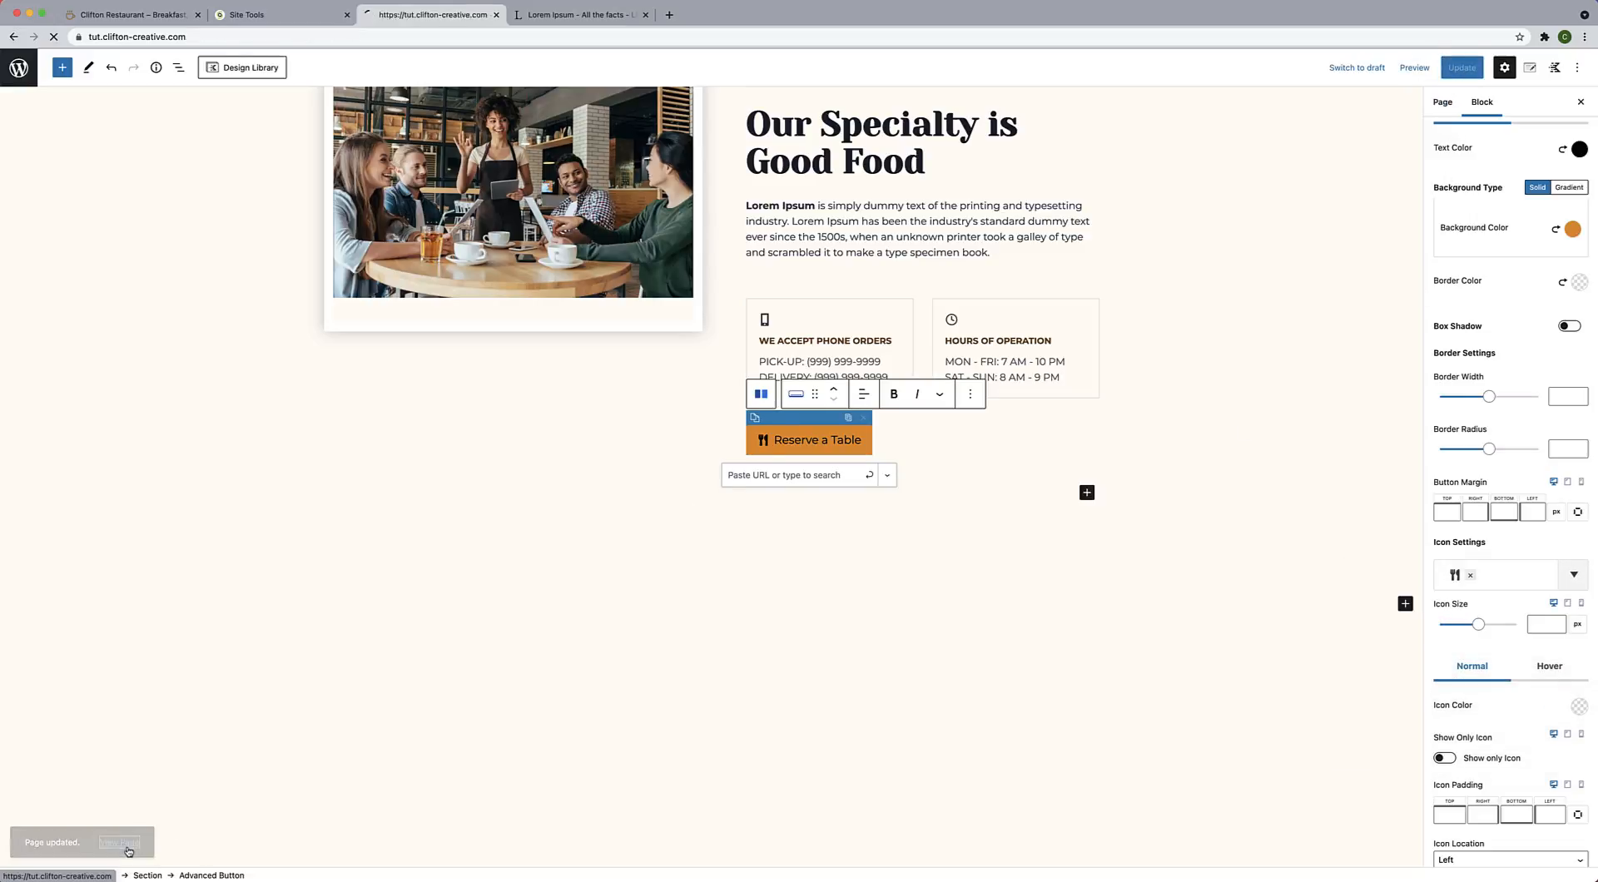
left_click(130, 846)
scroll(535, 723, "down", 5)
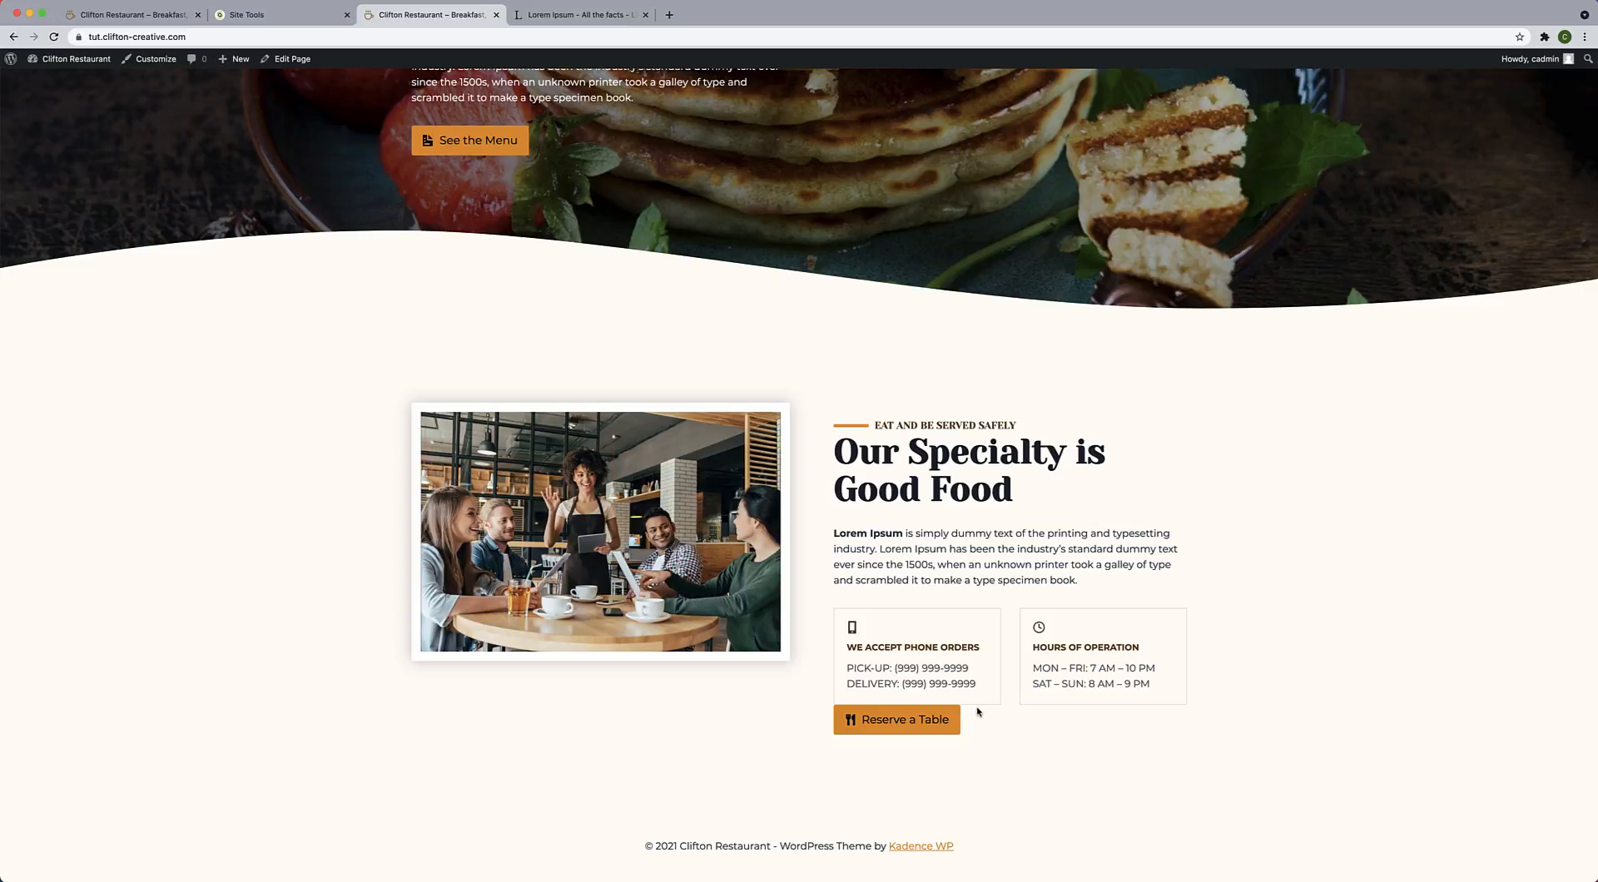
Reopen the page for editing and set the Reserve a Table button's top container margin to 25 px.
left_click(306, 58)
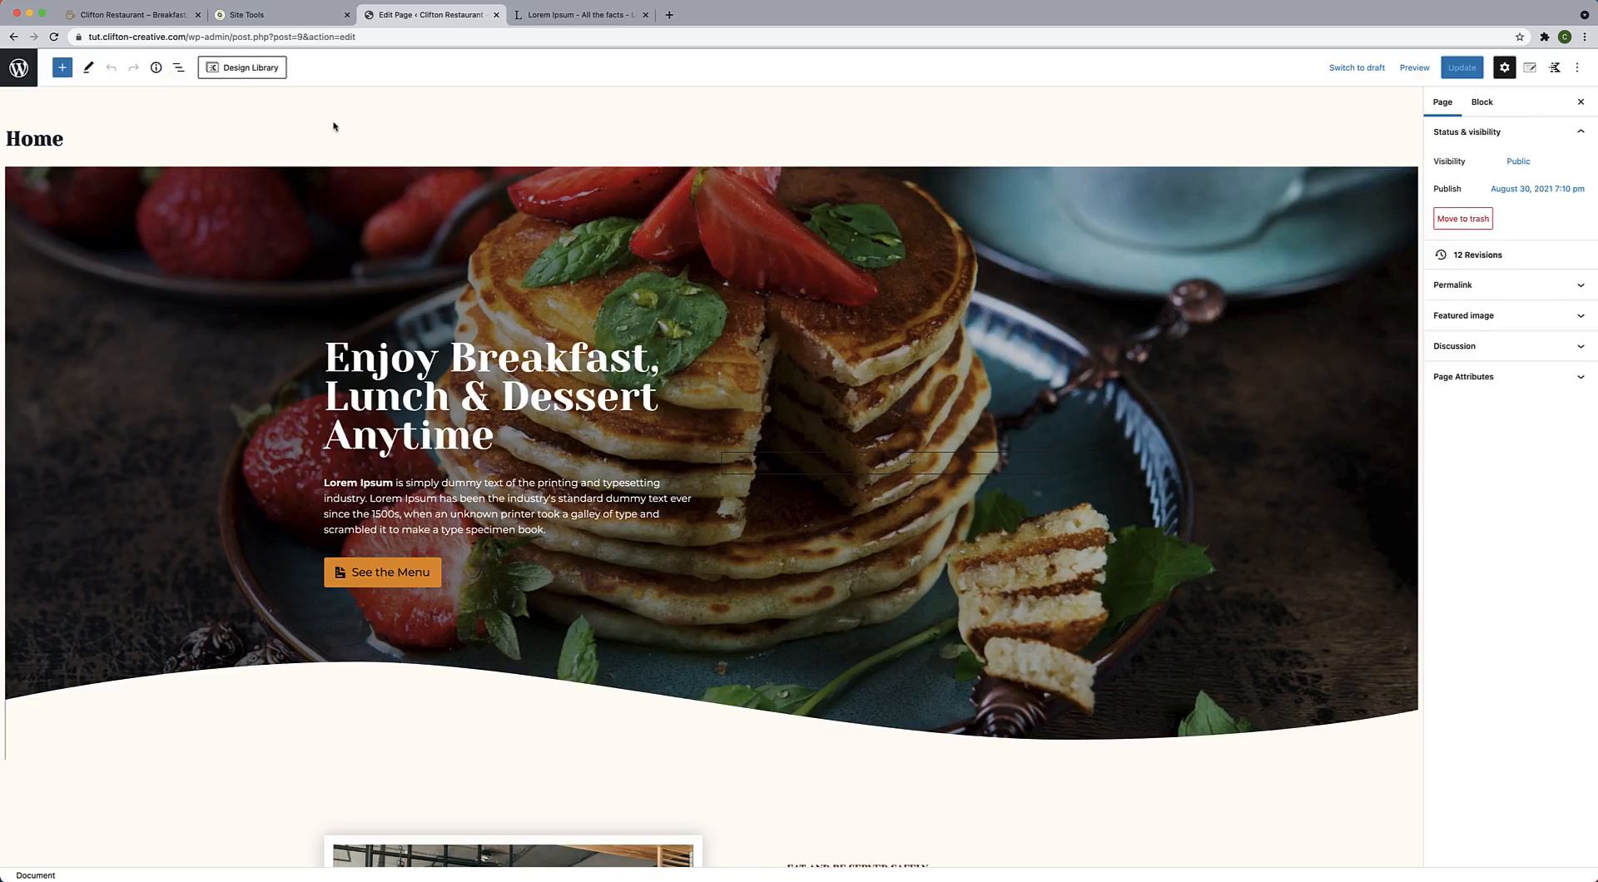
scroll(874, 416, "down", 10)
left_click(899, 408)
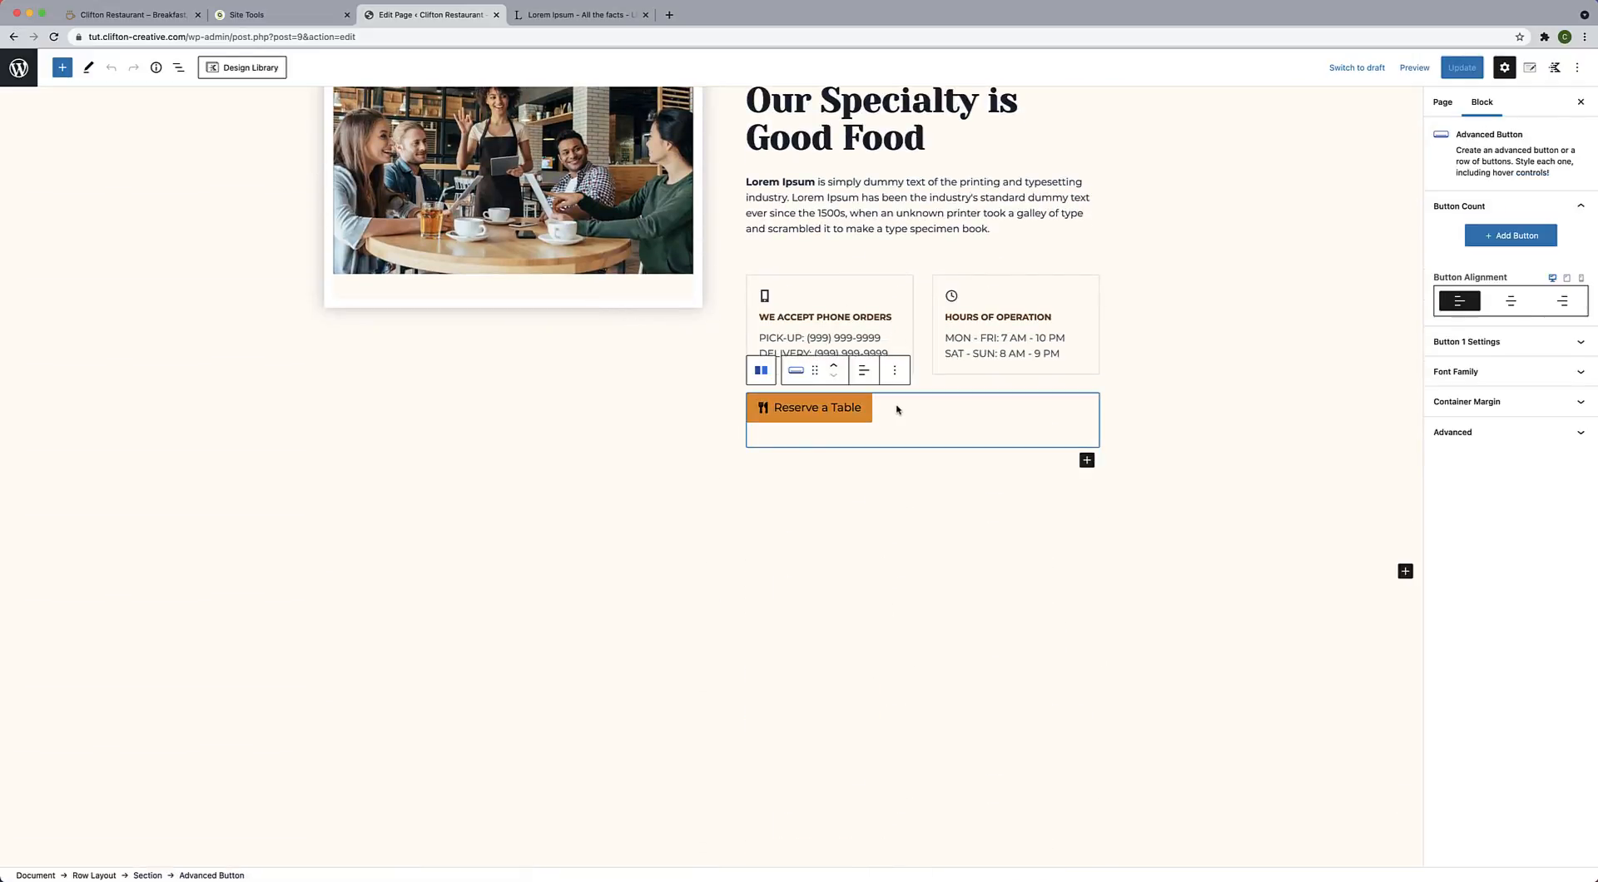
left_click(1473, 403)
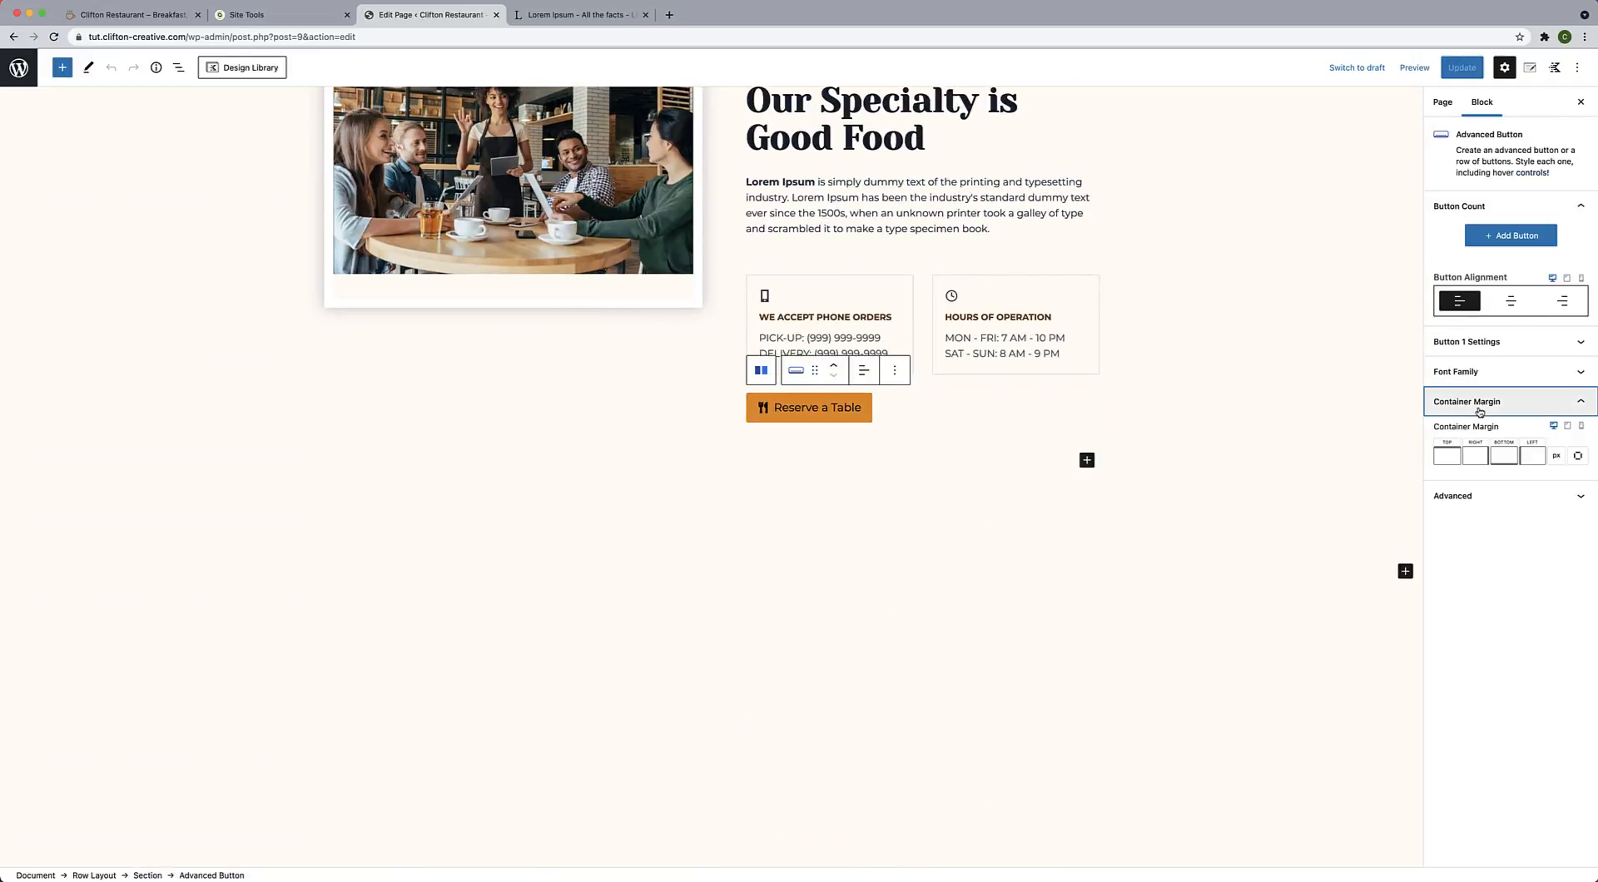
left_click(1454, 459)
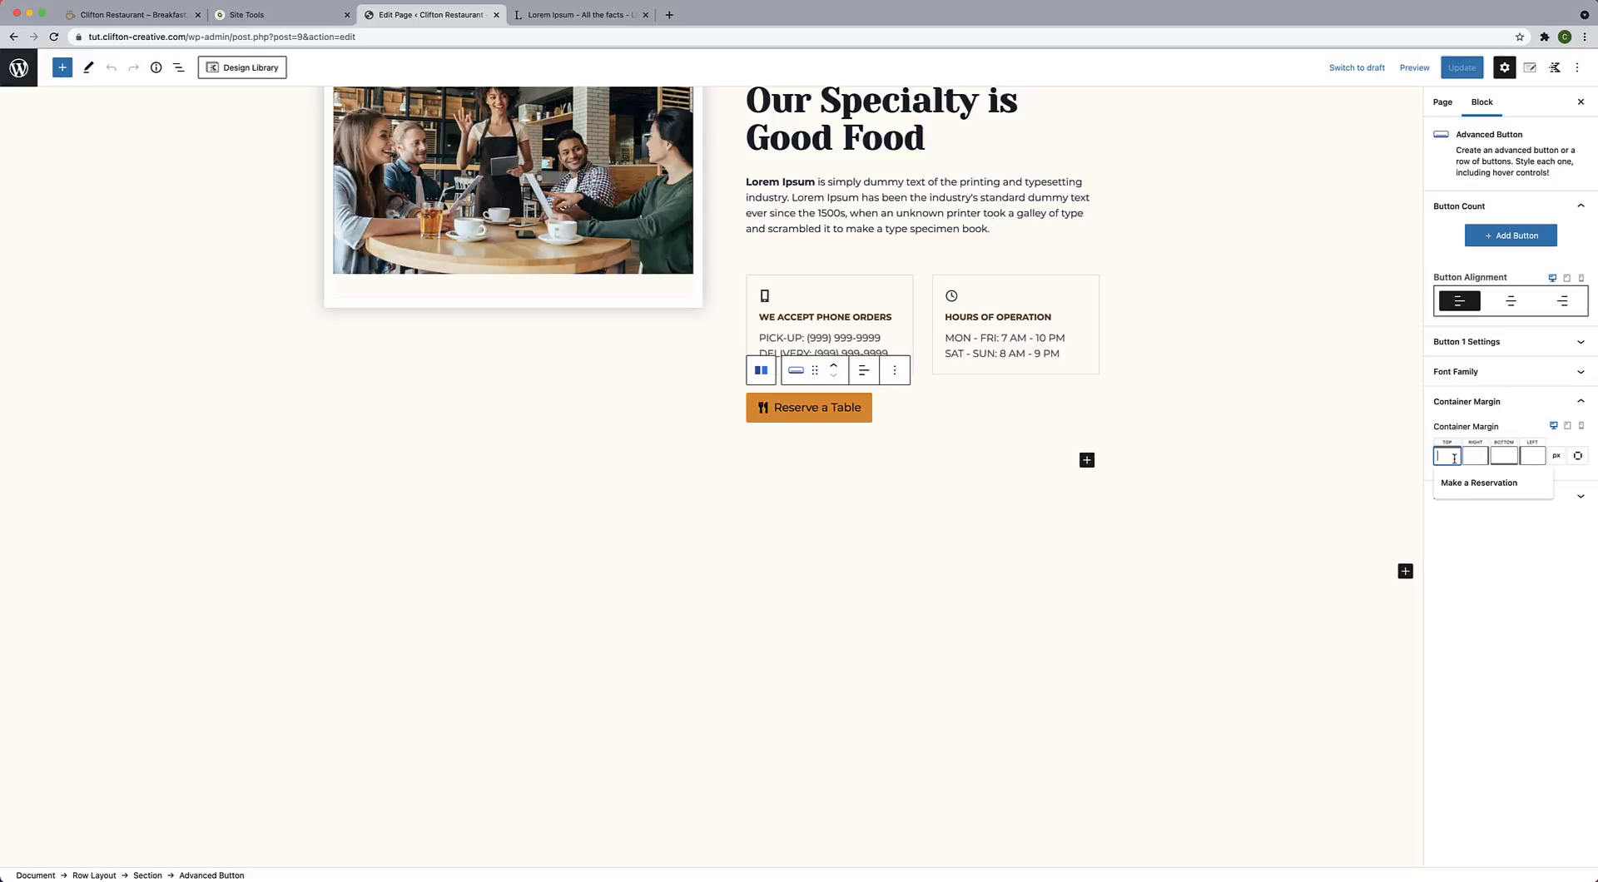
type("25")
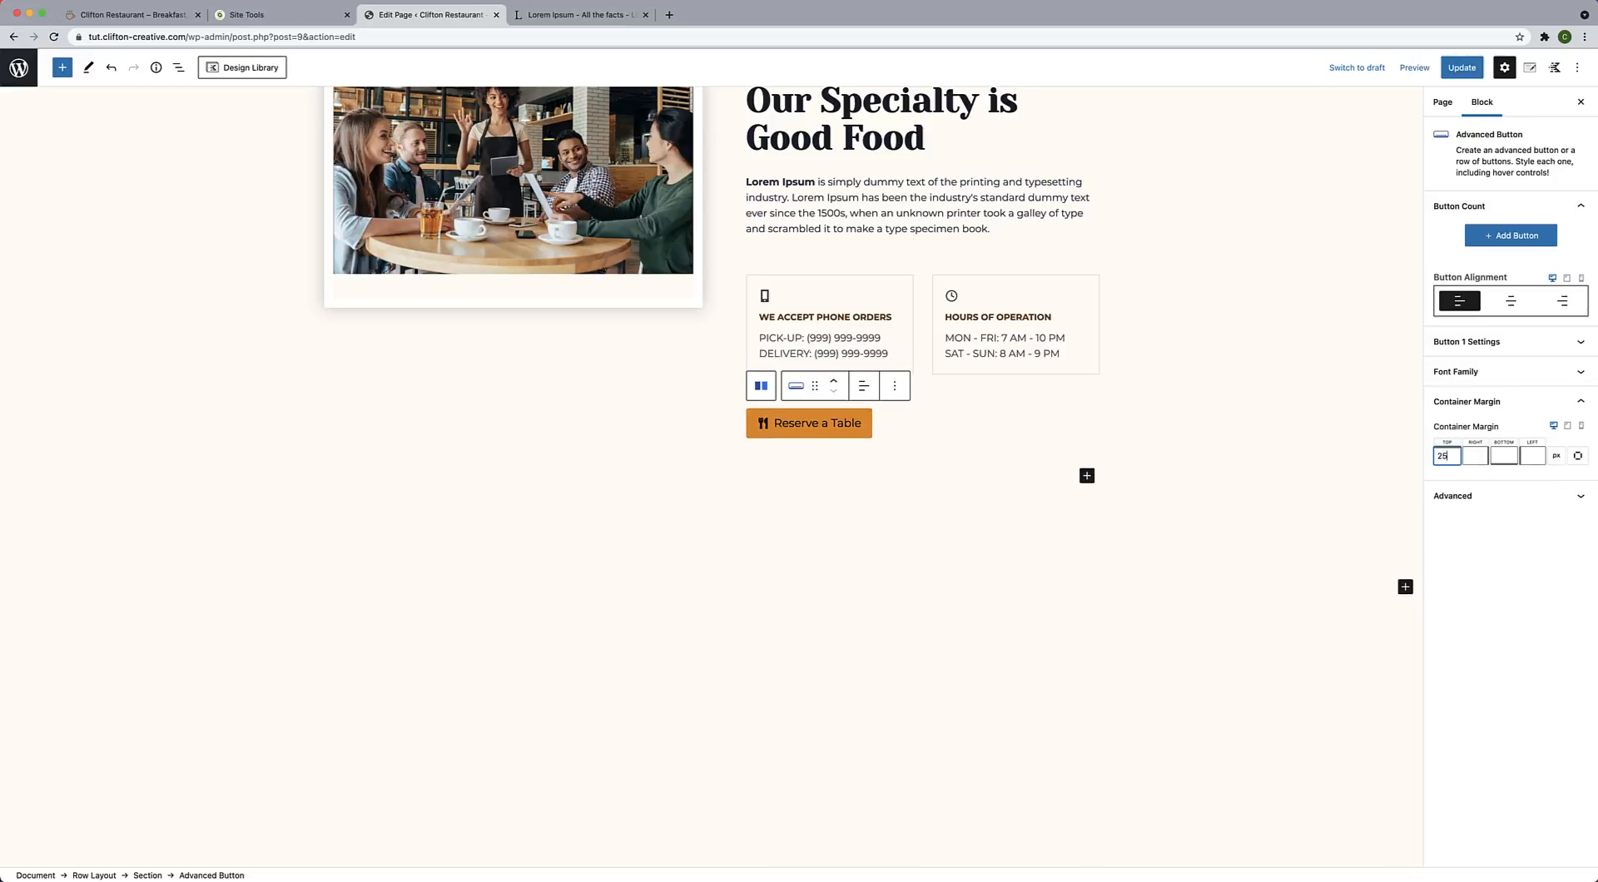
Save the margin change and check the spacing above the Reserve a Table button on the live page.
left_click(1463, 68)
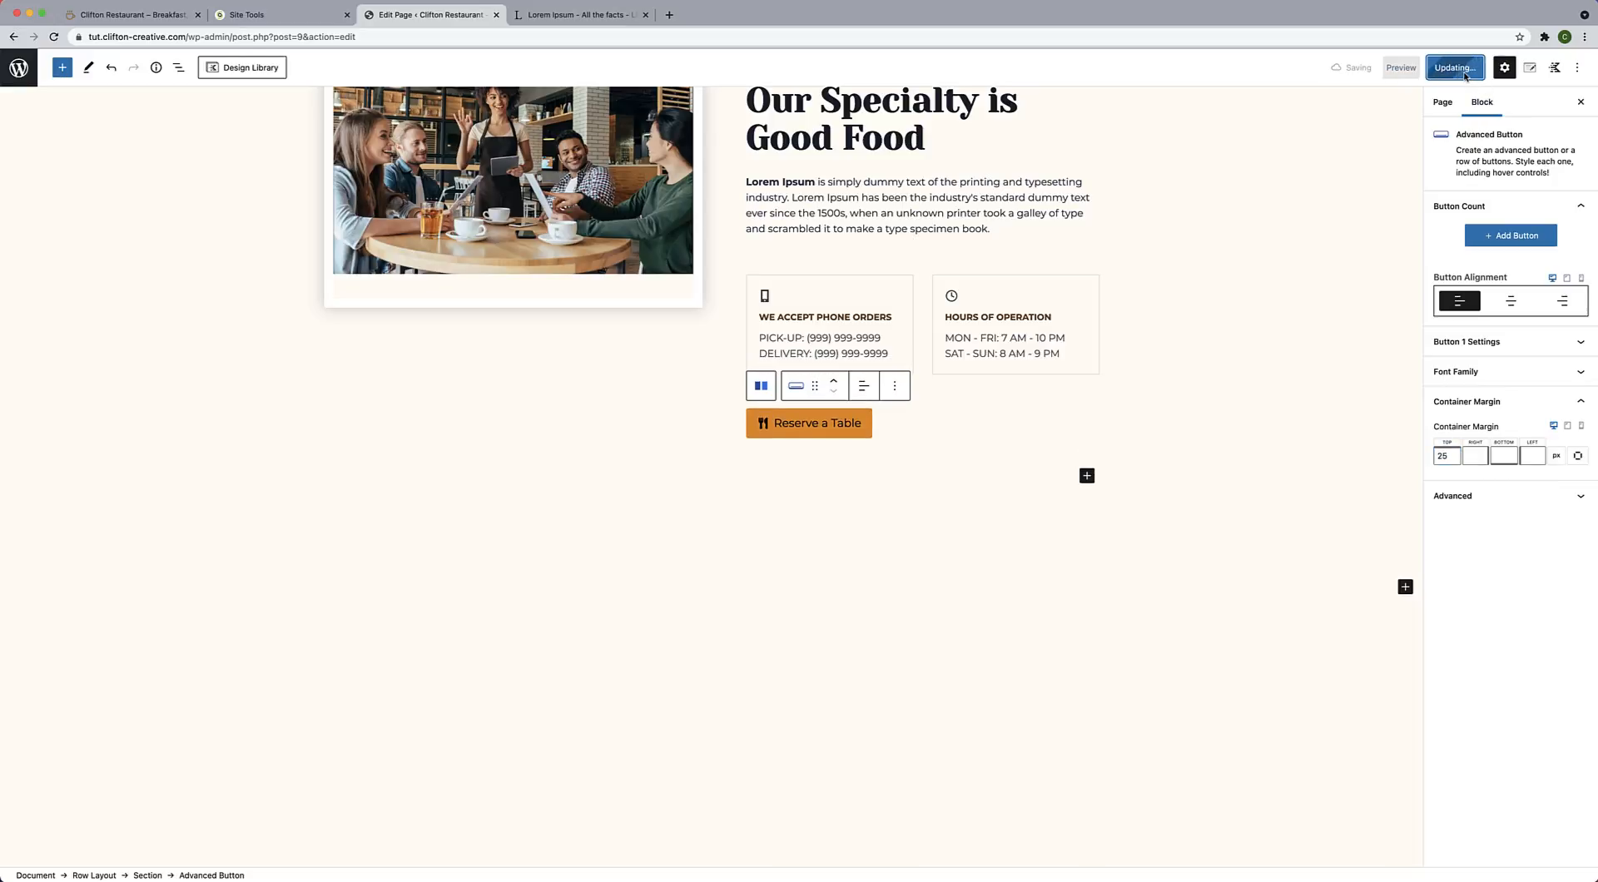
left_click(118, 842)
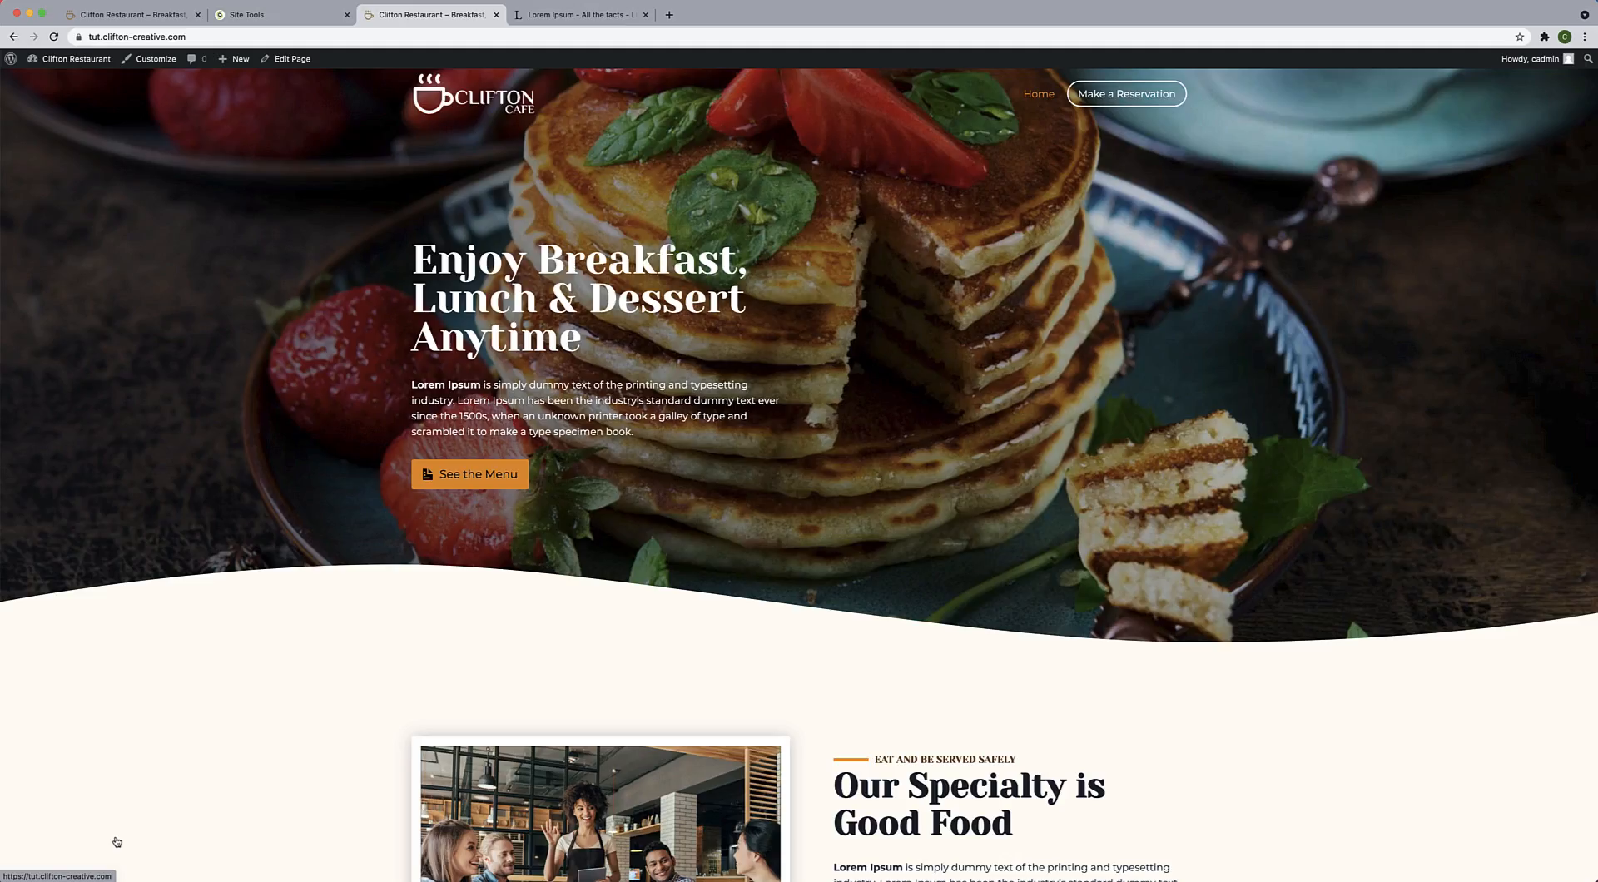
scroll(281, 647, "down", 5)
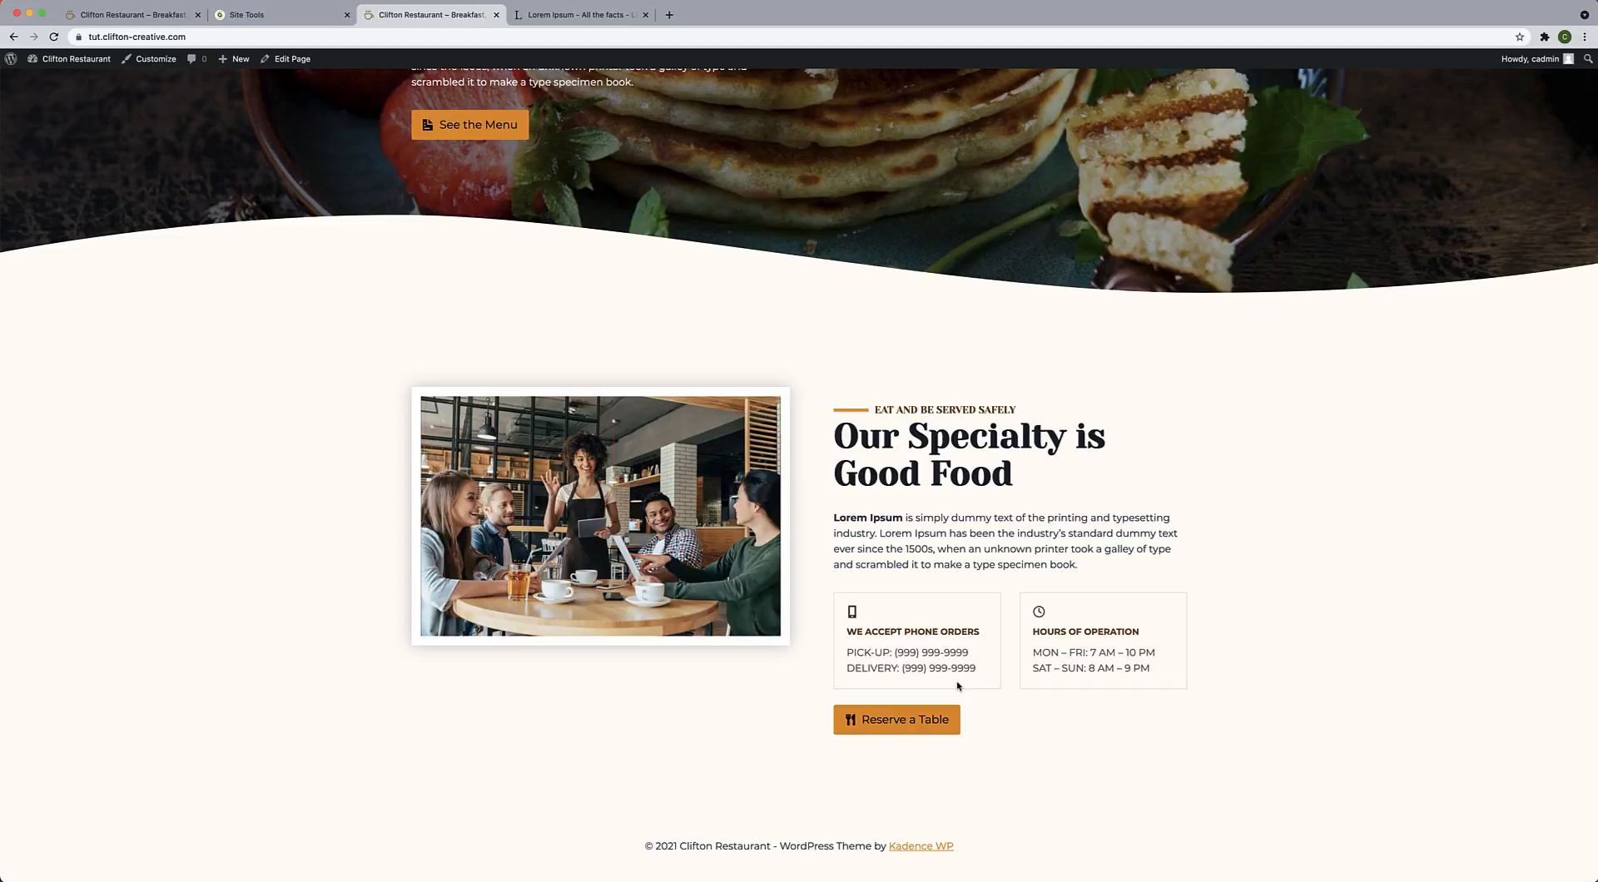
scroll(958, 685, "up", 2)
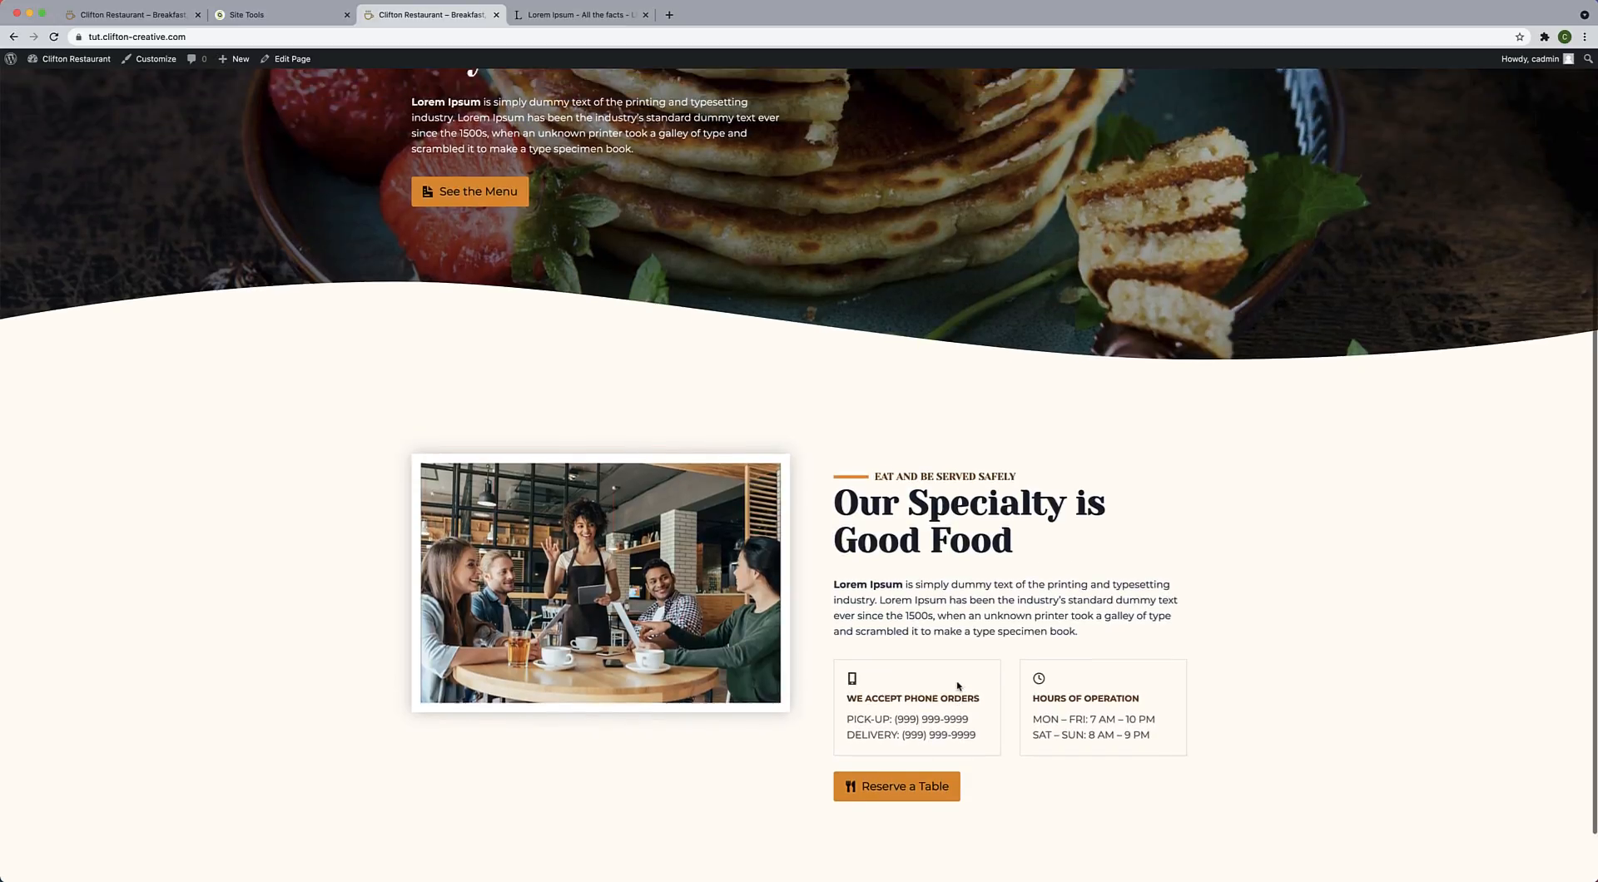
scroll(957, 685, "down", 2)
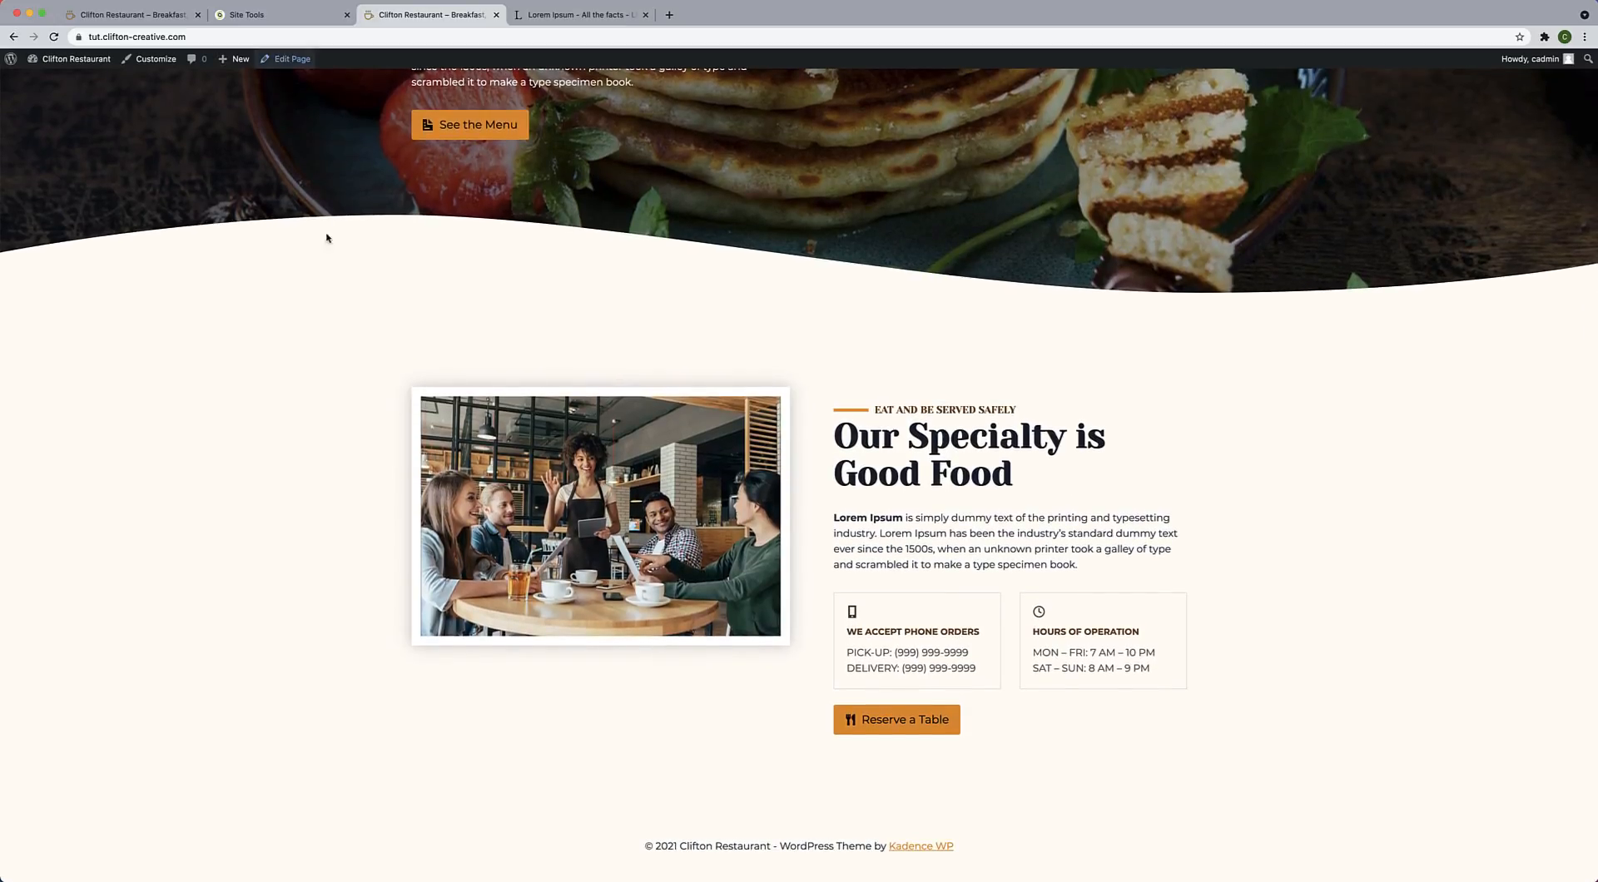
Return to editing the page and add a Row Layout with three equal columns below the Our Specialty row.
left_click(289, 63)
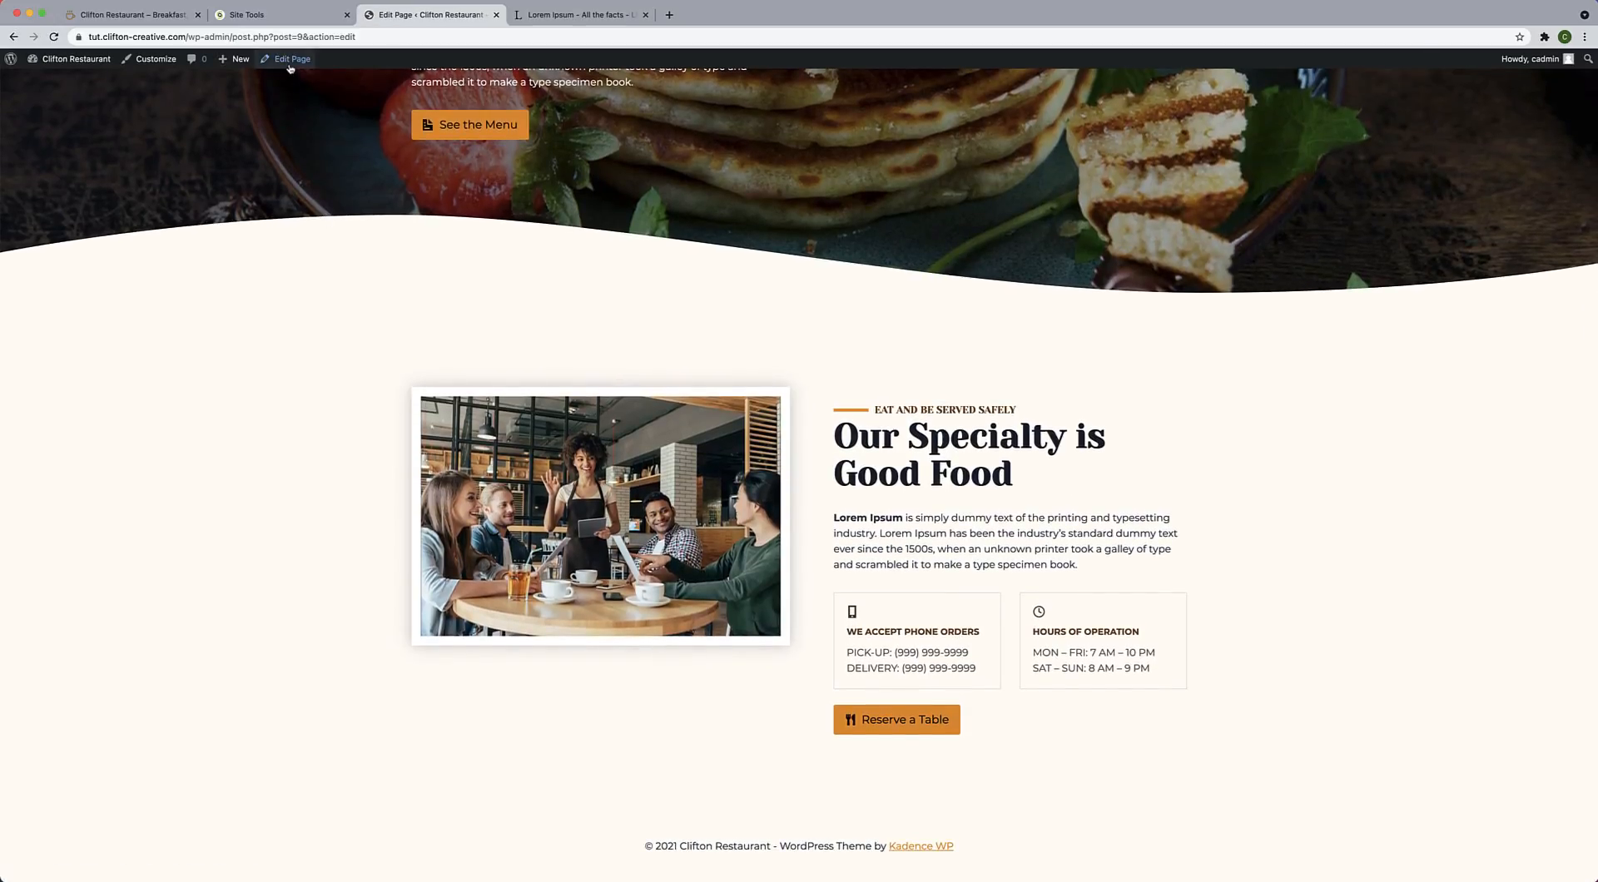
scroll(689, 476, "down", 10)
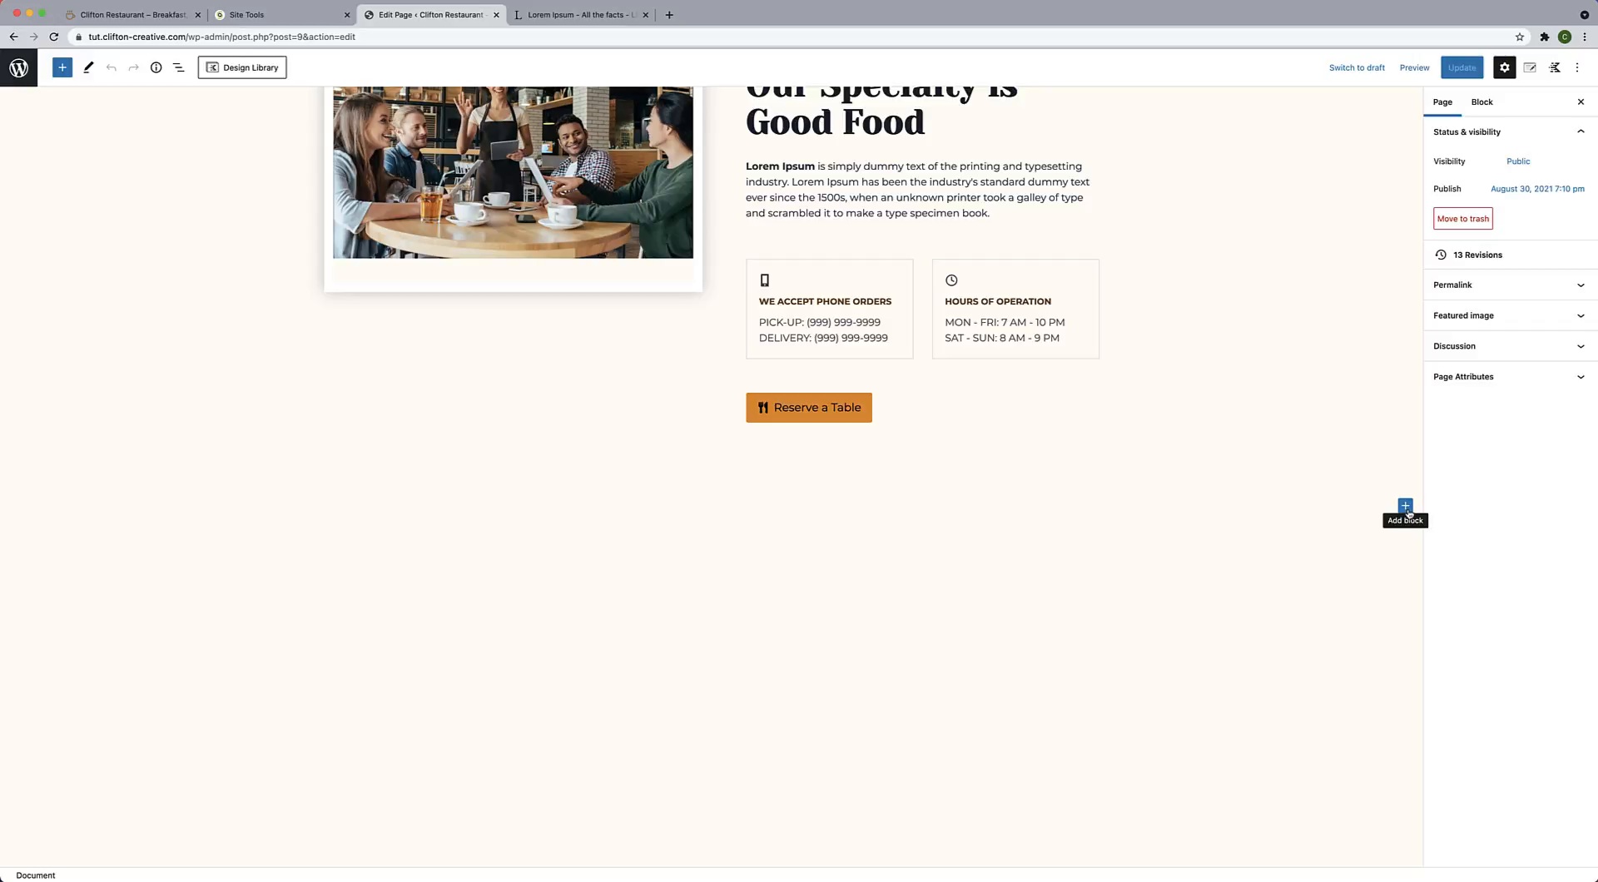
left_click(178, 68)
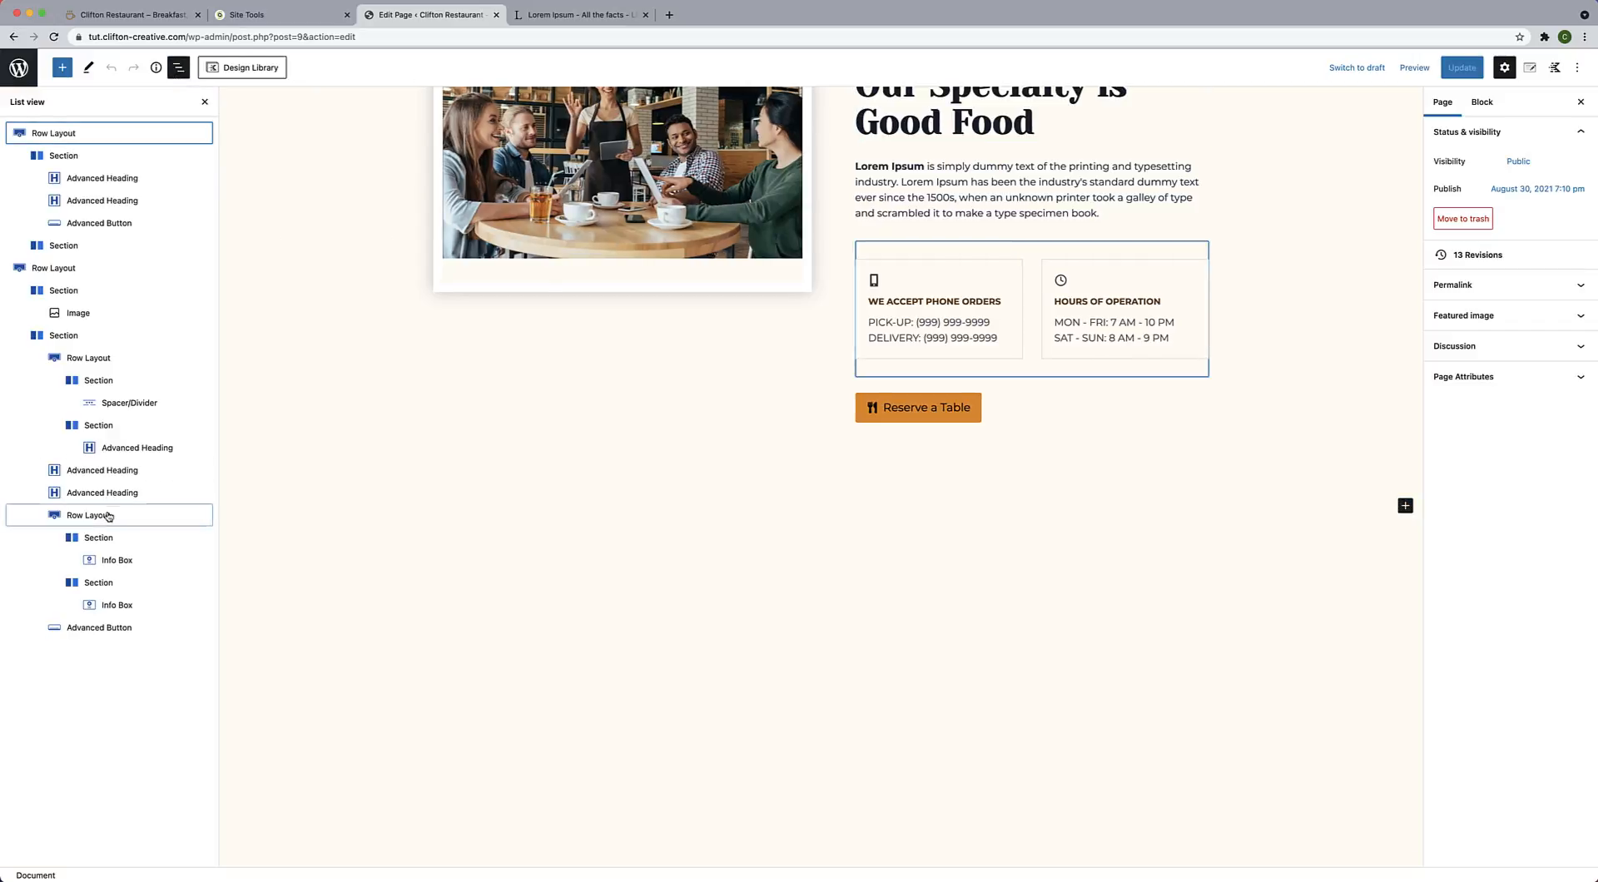
left_click(100, 629)
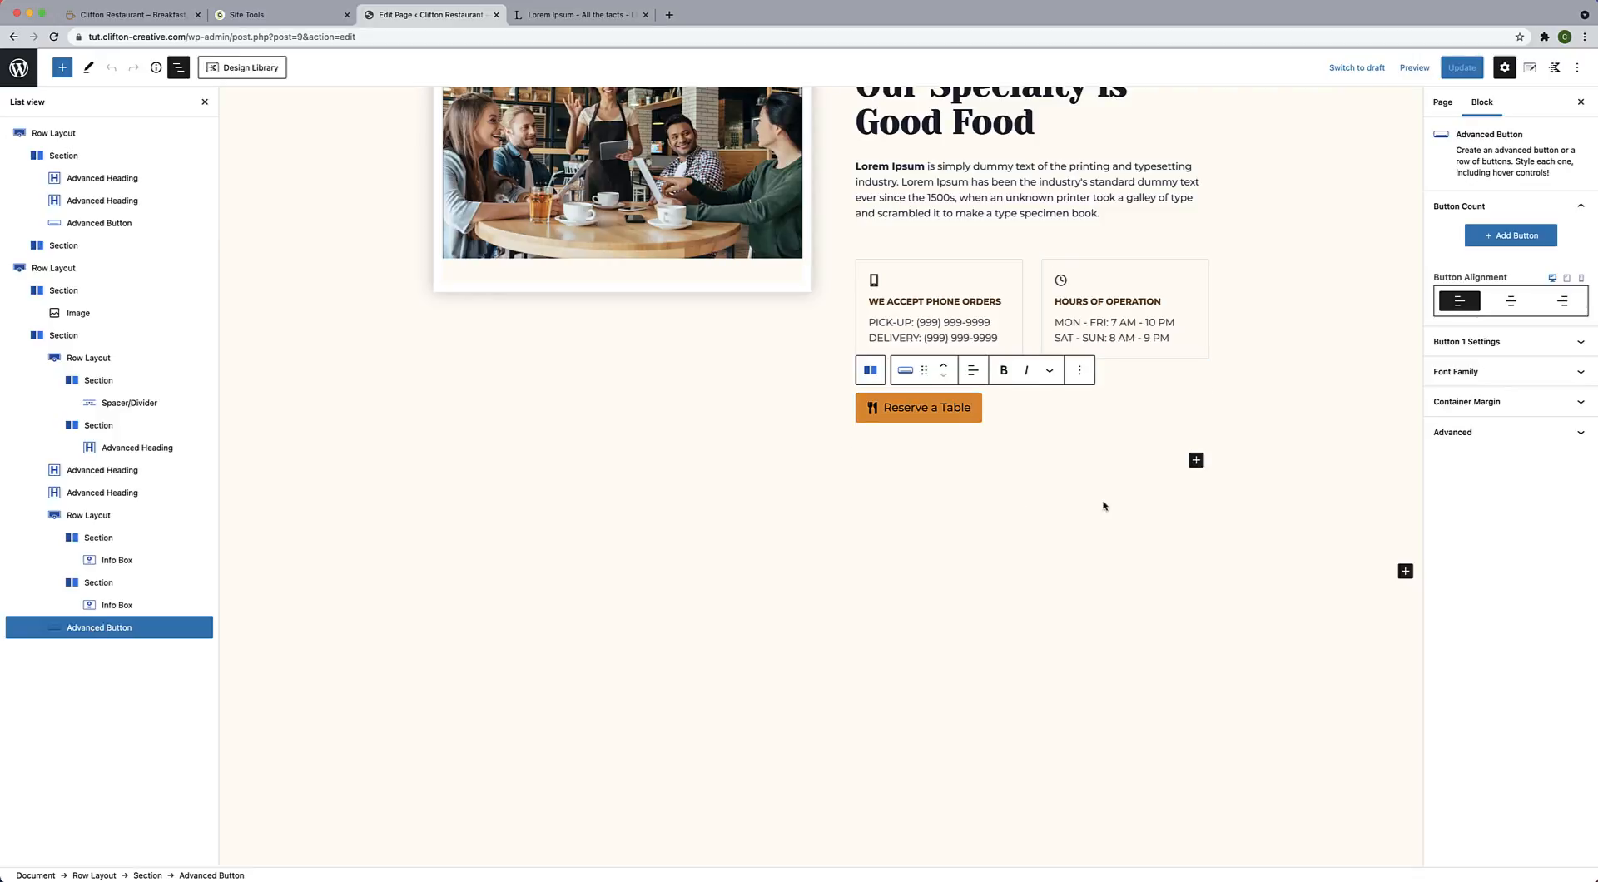
left_click(1406, 574)
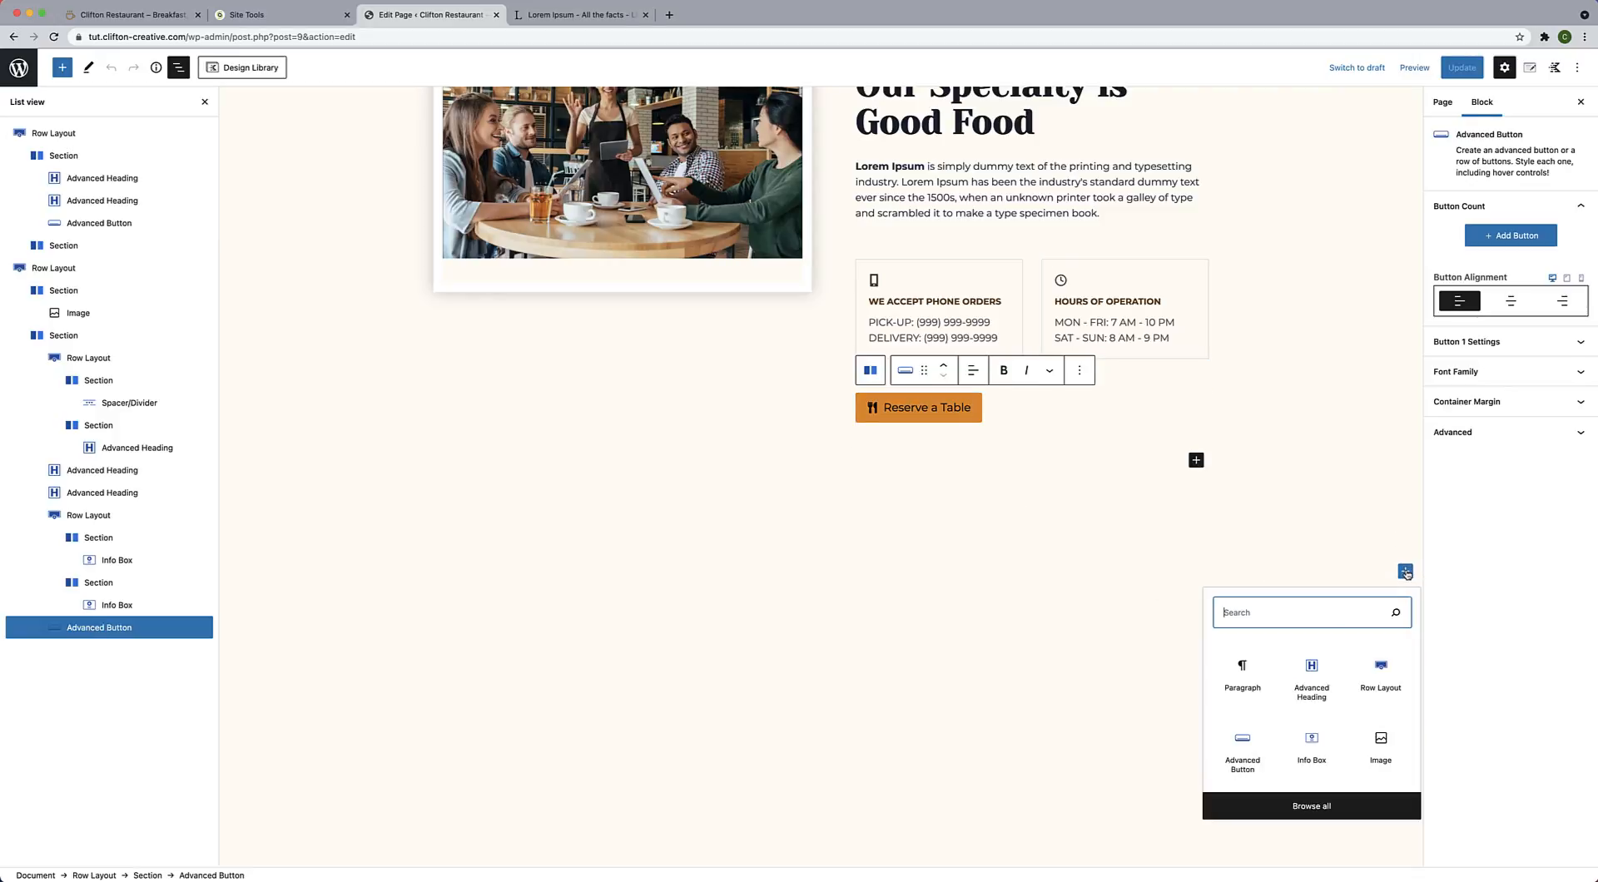
left_click(1381, 672)
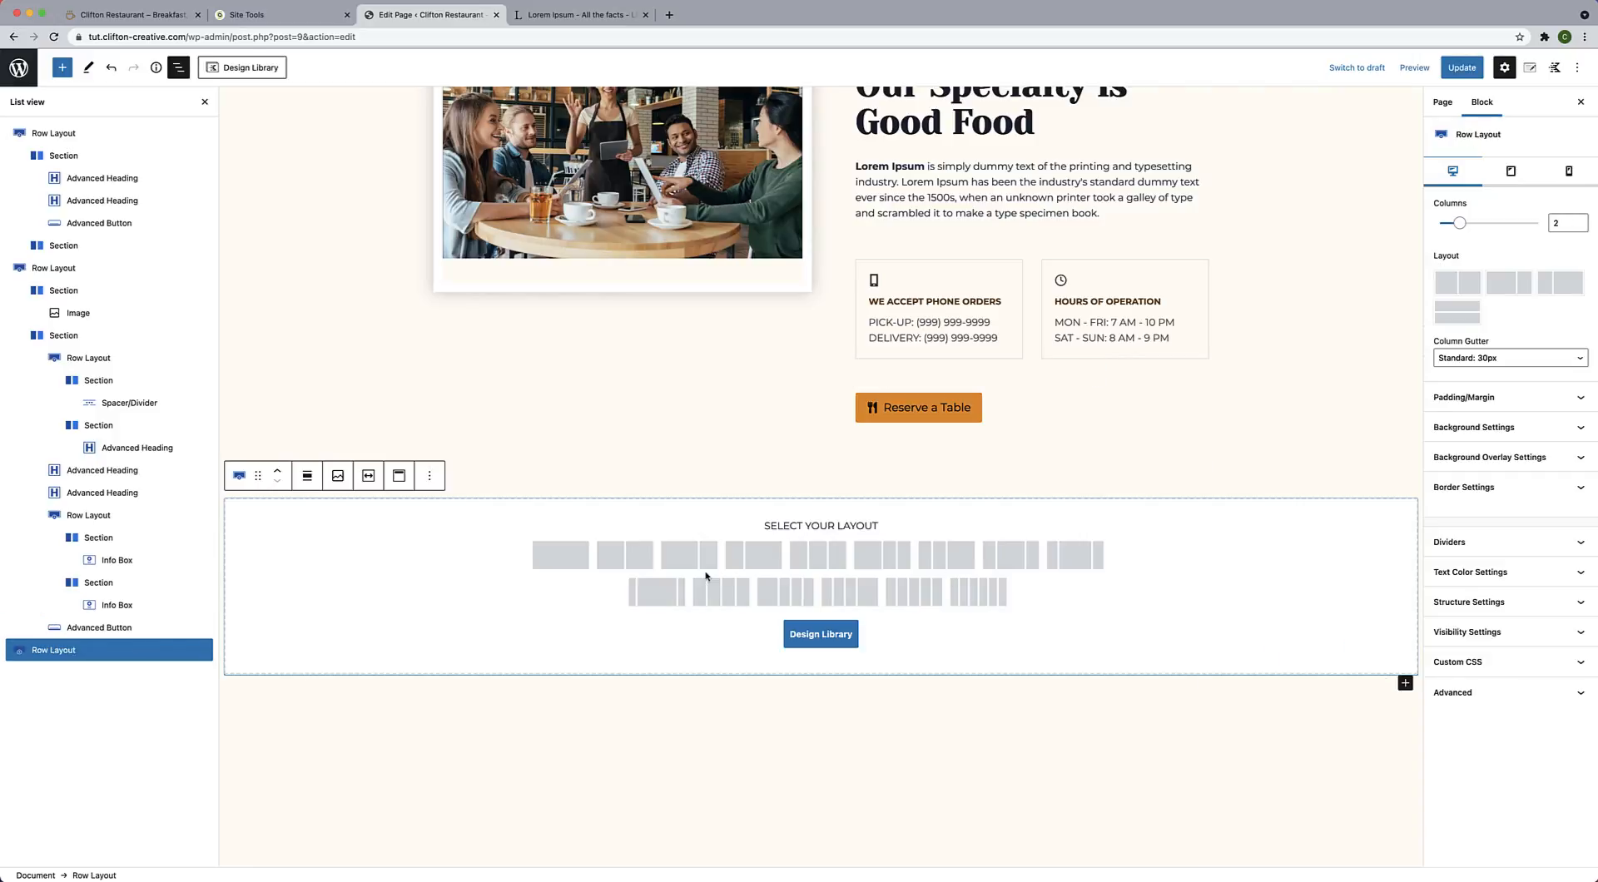
left_click(817, 555)
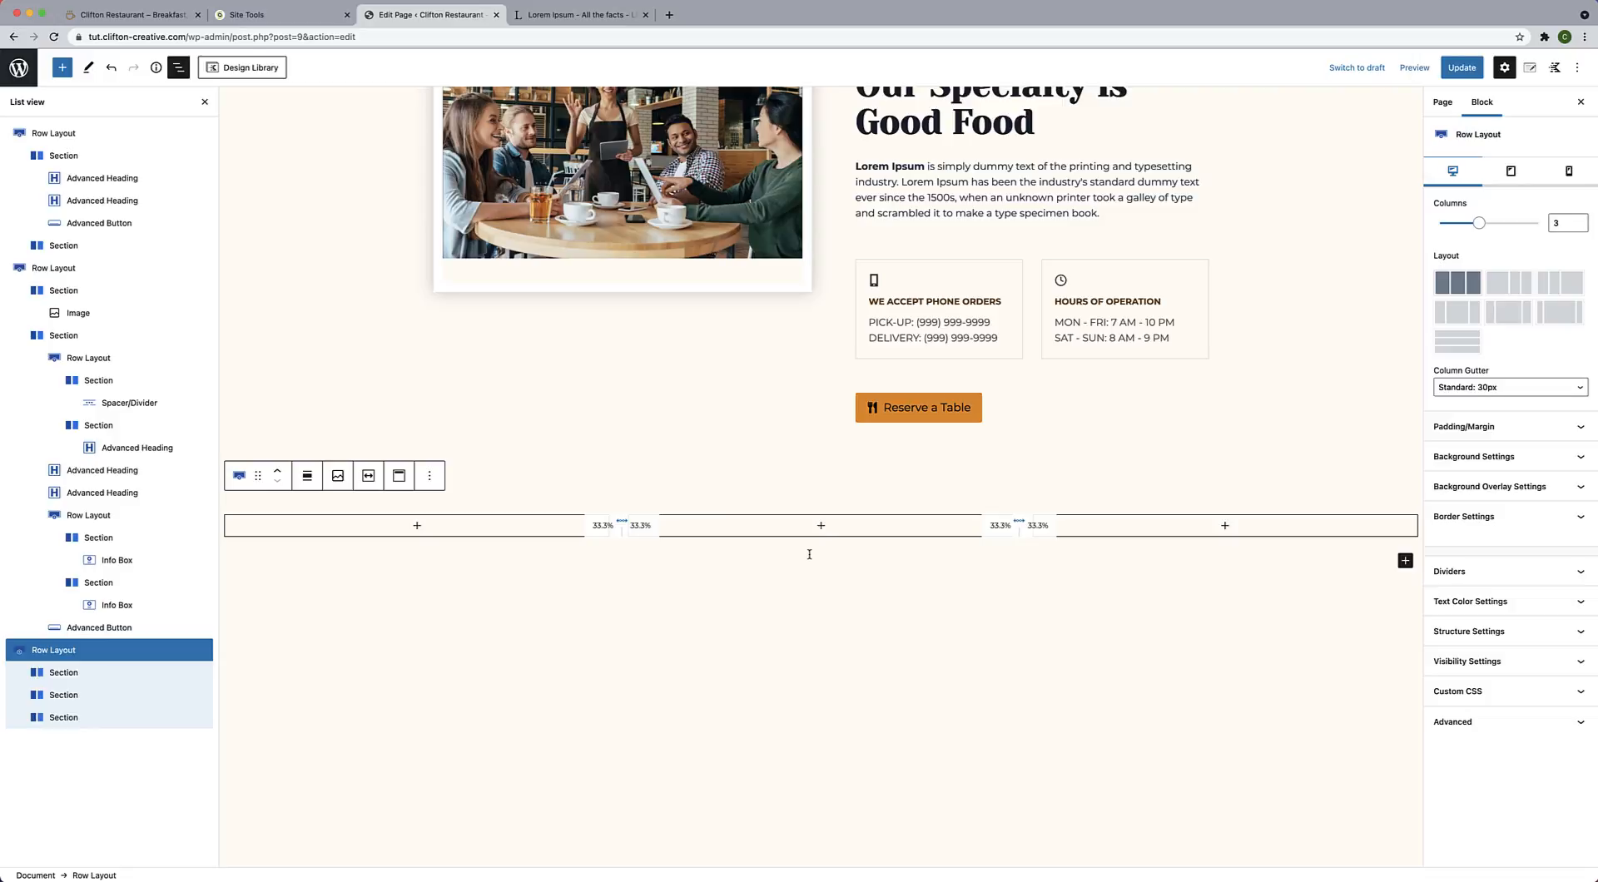
Make the new three-column row inherit its content max width from the theme.
left_click(1470, 632)
scroll(1482, 665, "down", 1)
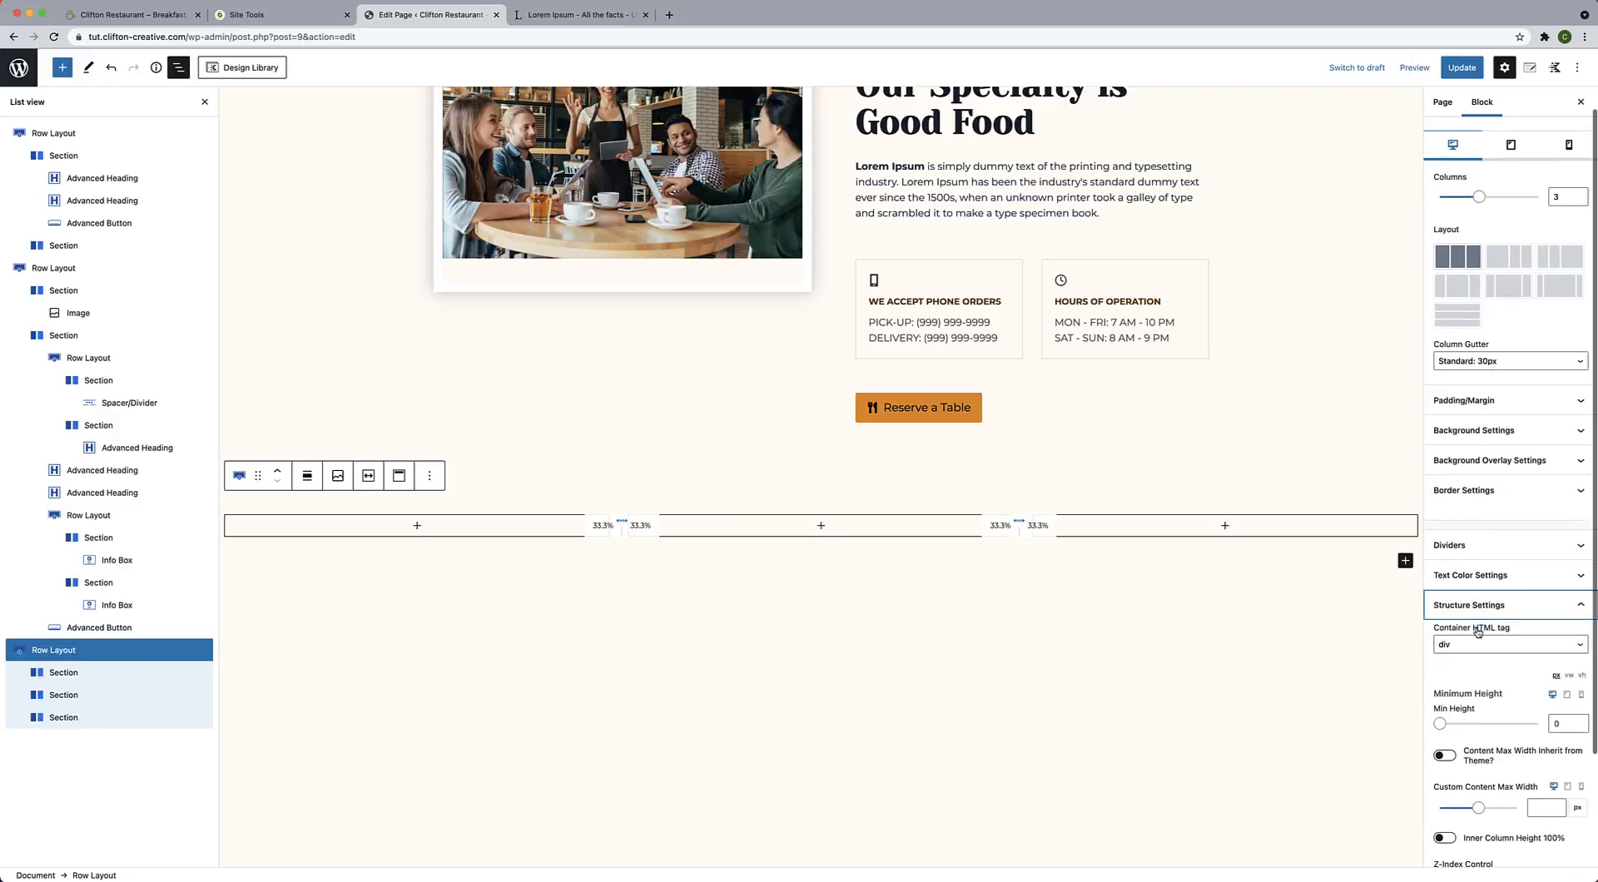
scroll(1494, 783, "down", 2)
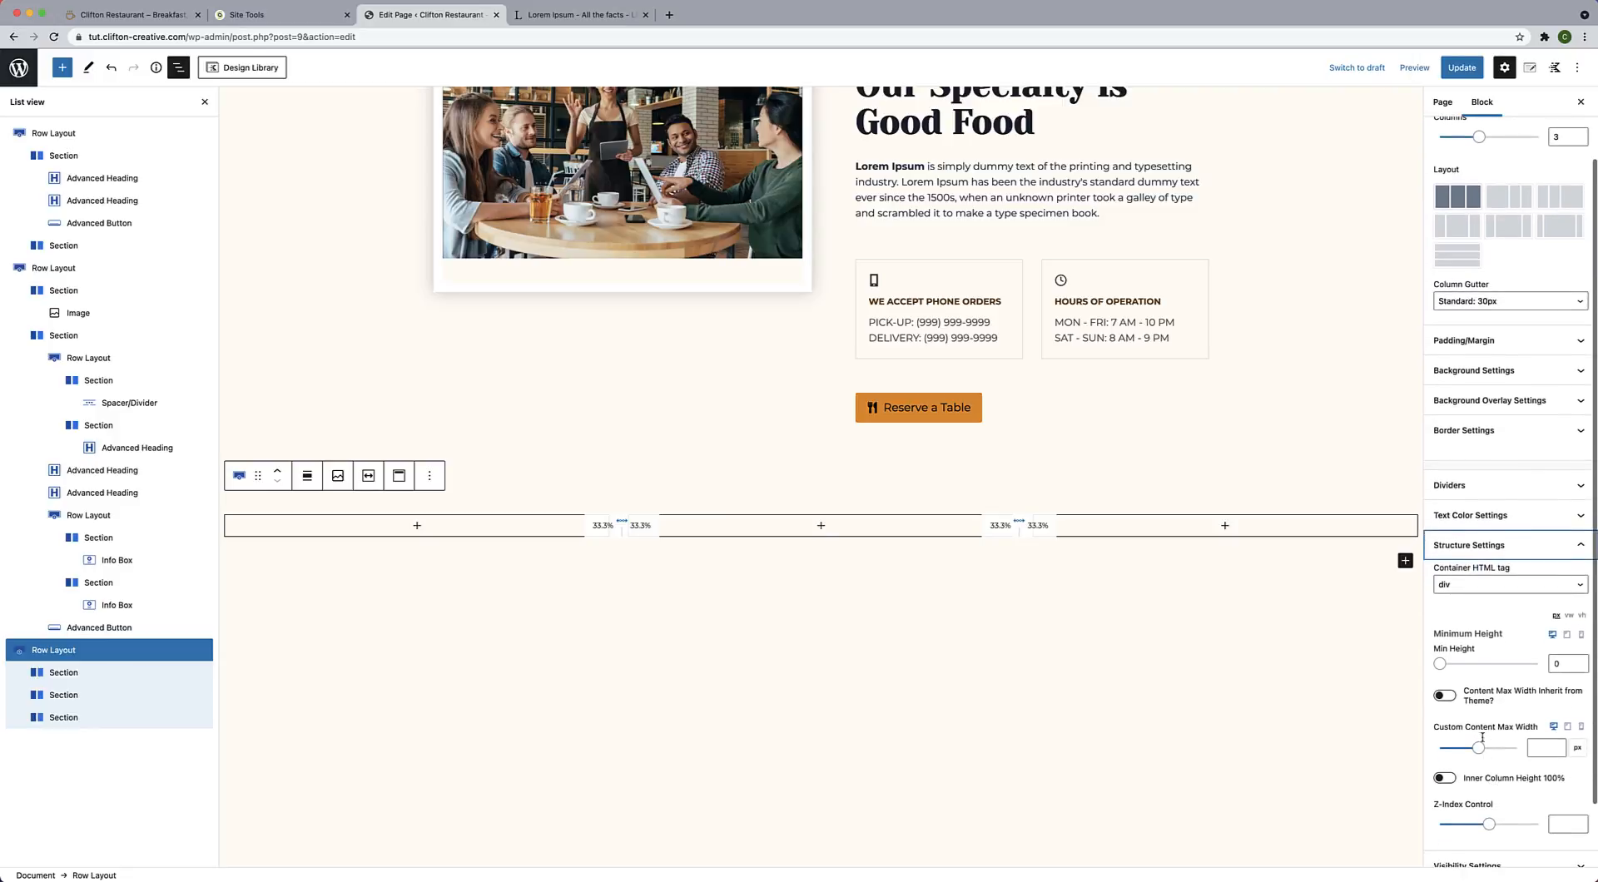
left_click(1446, 696)
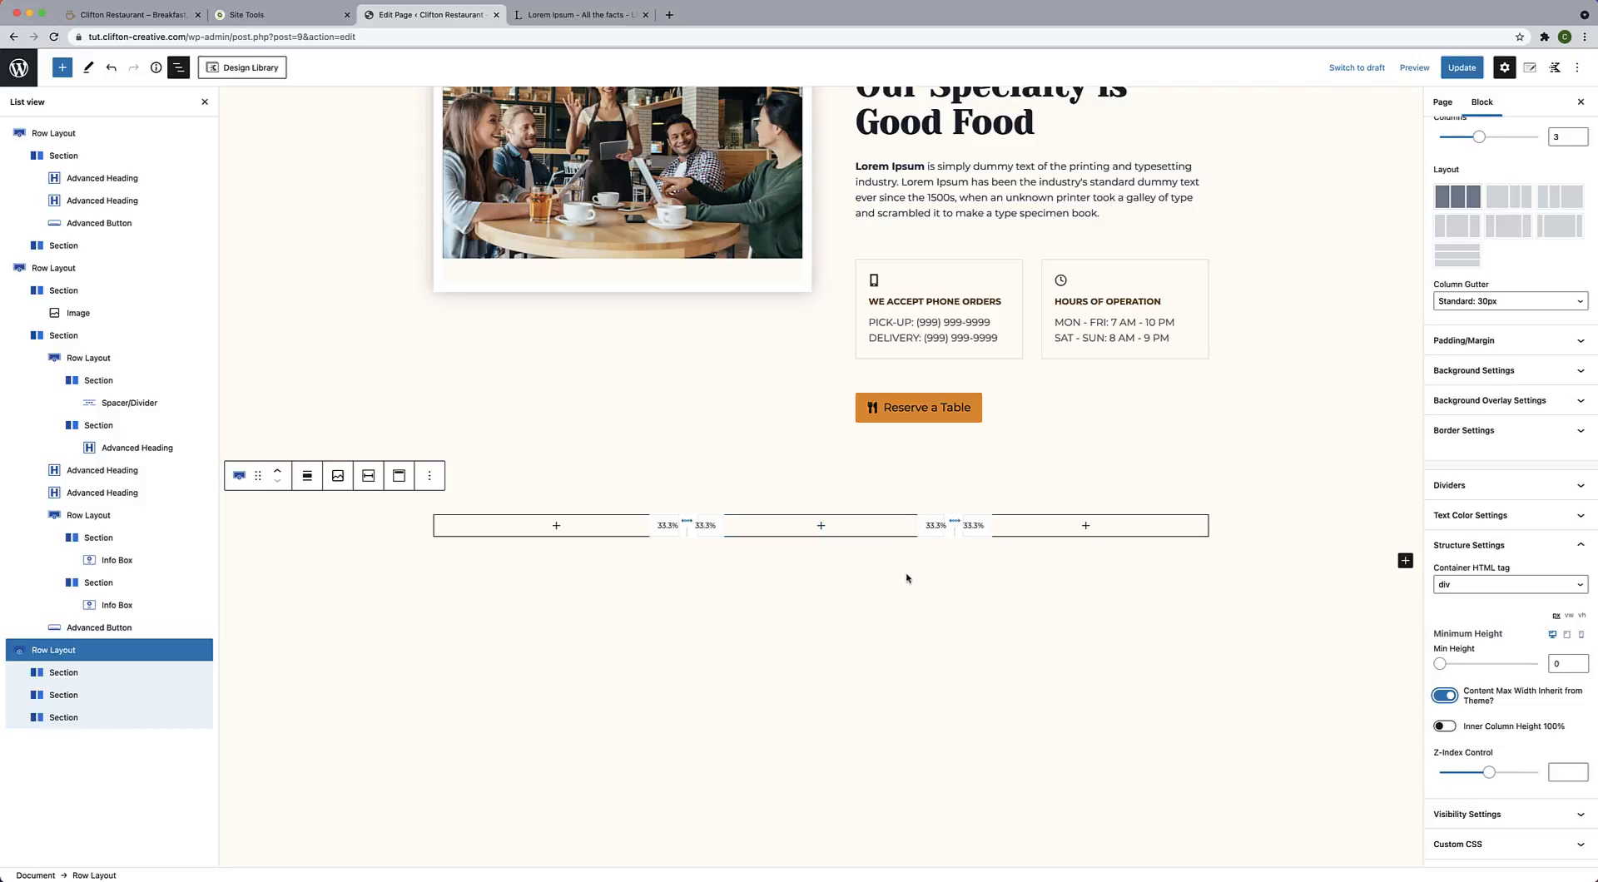
scroll(907, 578, "down", 1)
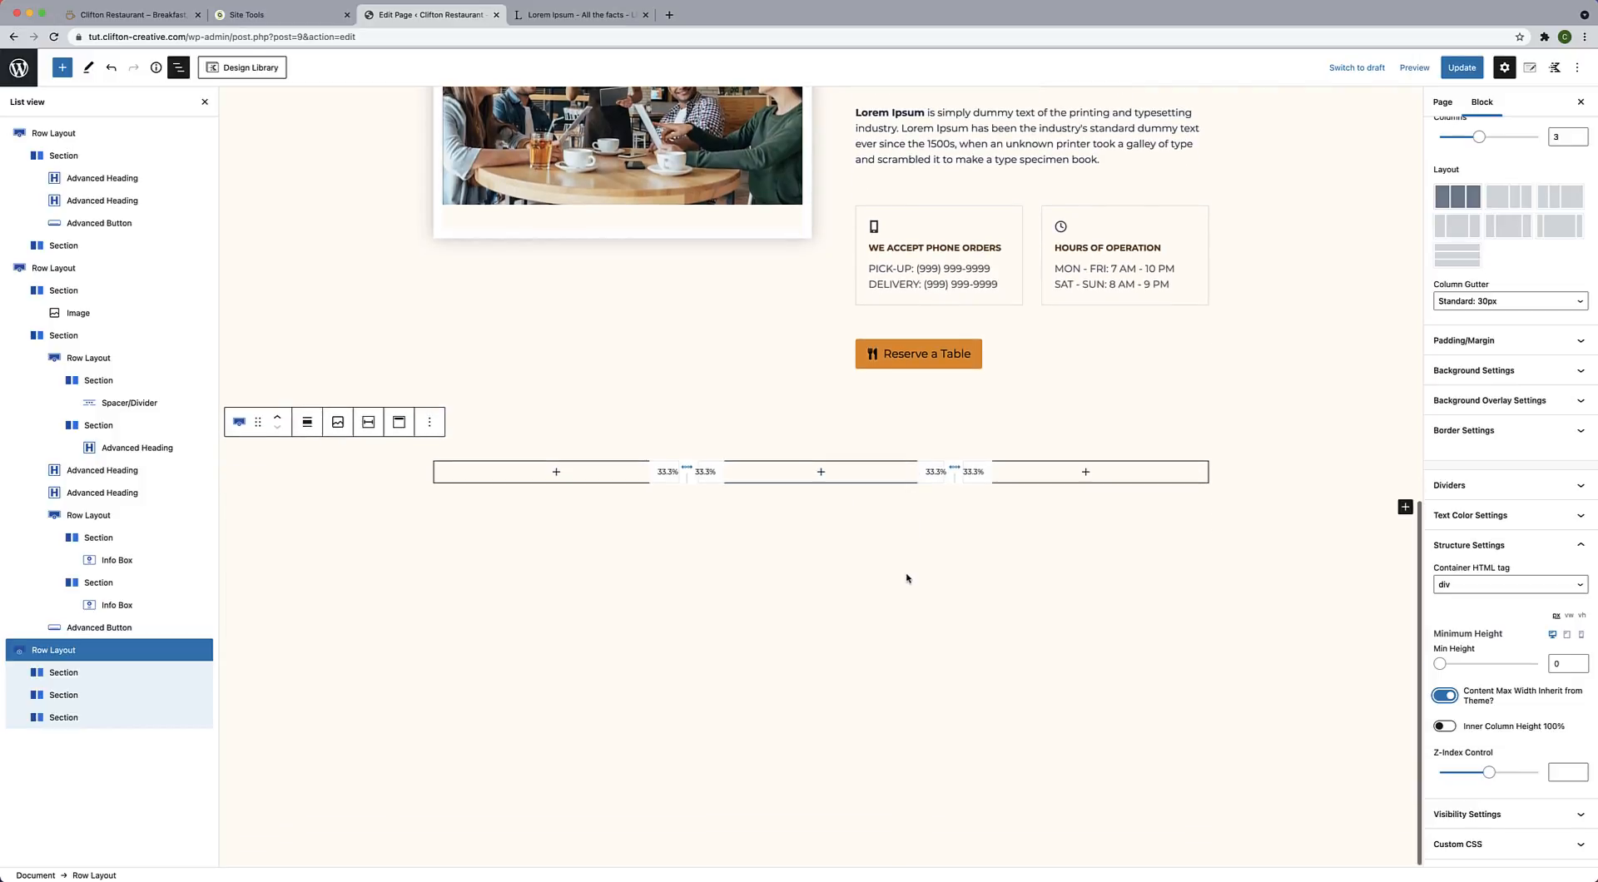
Add an Info Box block to the first column of the new three-column row and select it.
left_click(557, 474)
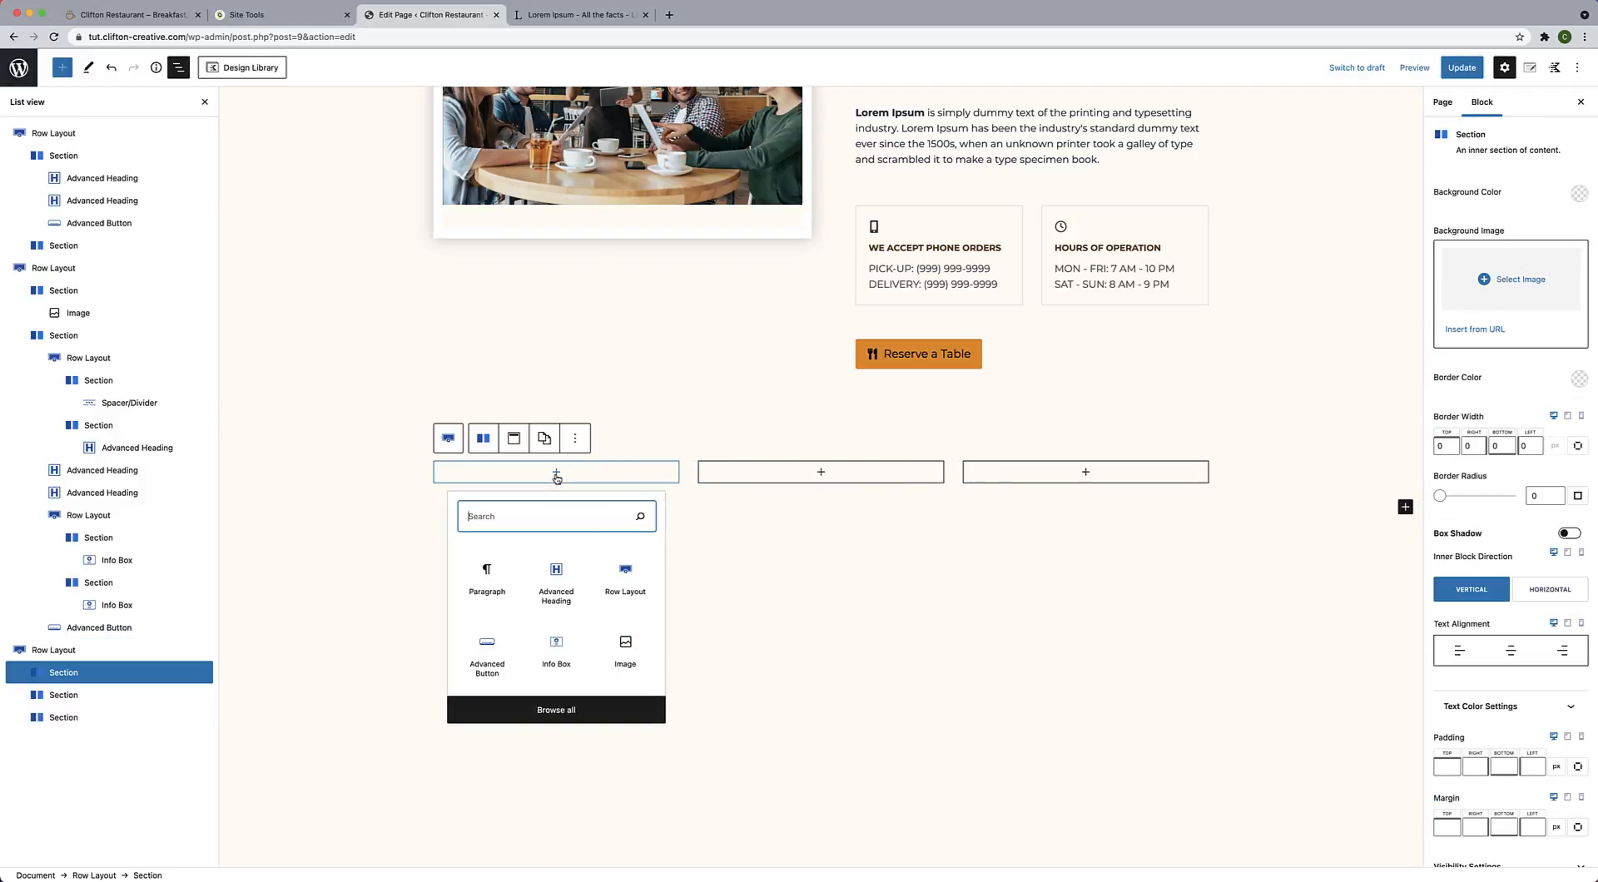
left_click(563, 659)
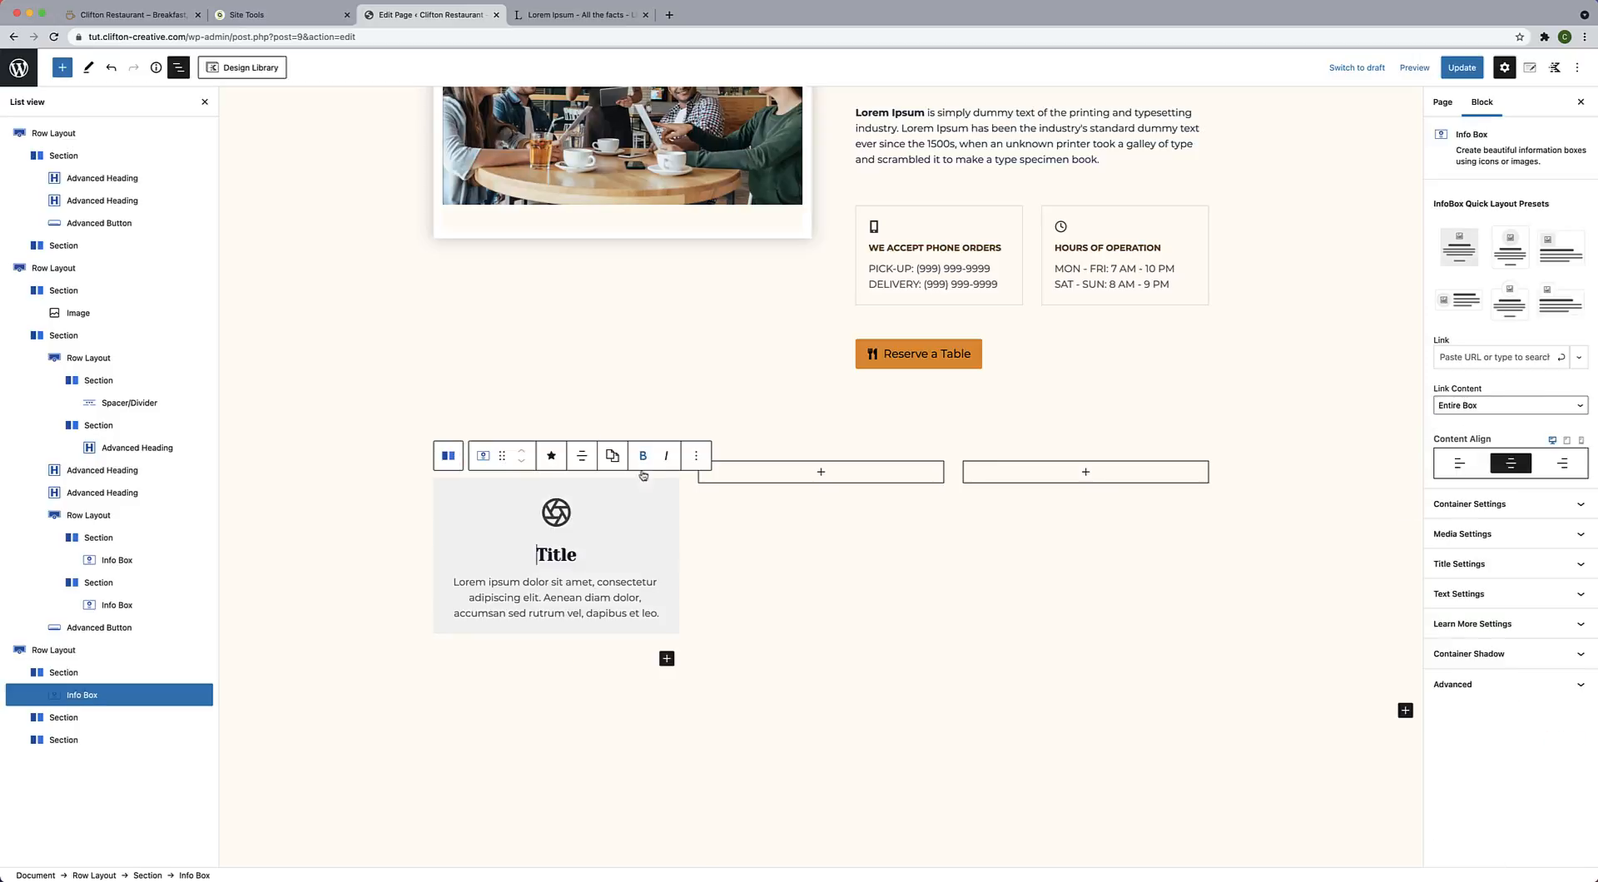
left_click(653, 506)
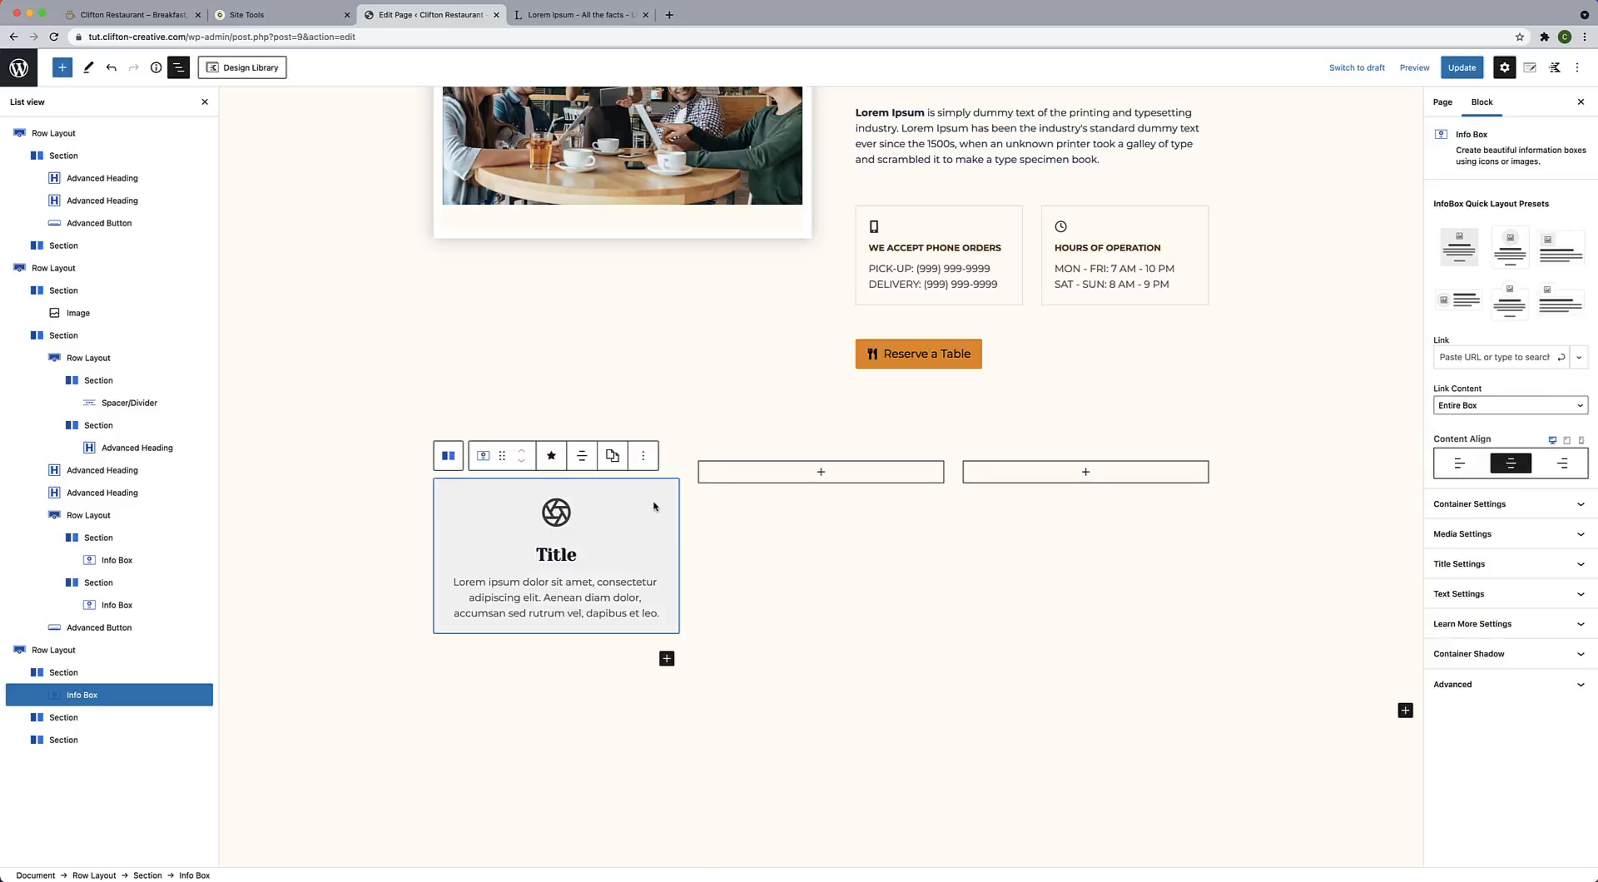
Set the opacity of the info box's normal container background and container border colors to 0.
left_click(1550, 515)
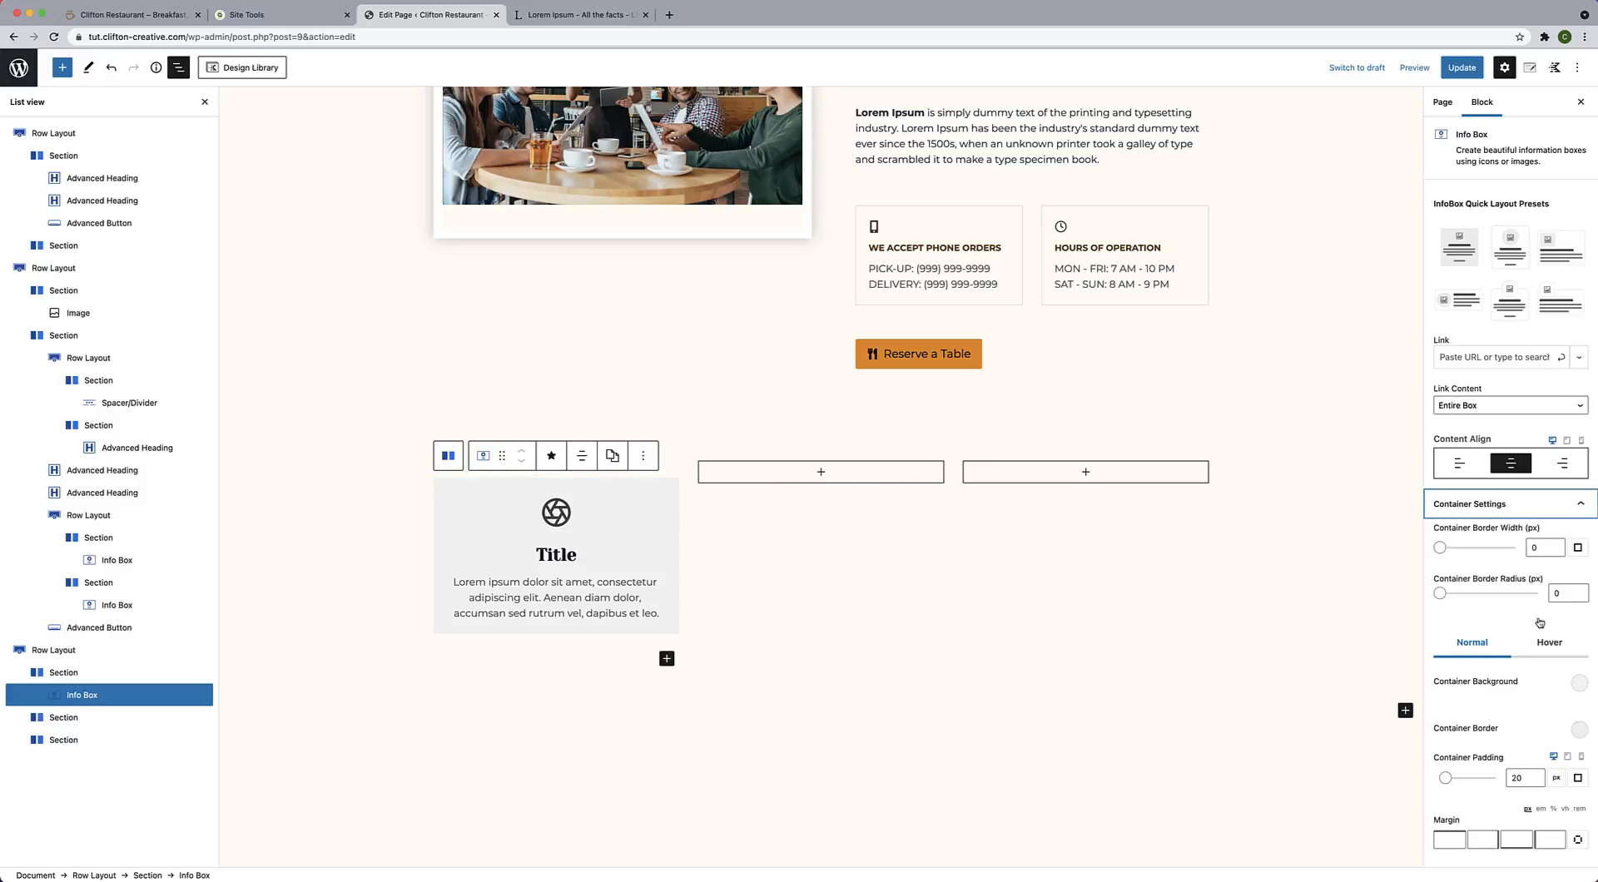
scroll(1537, 643, "down", 2)
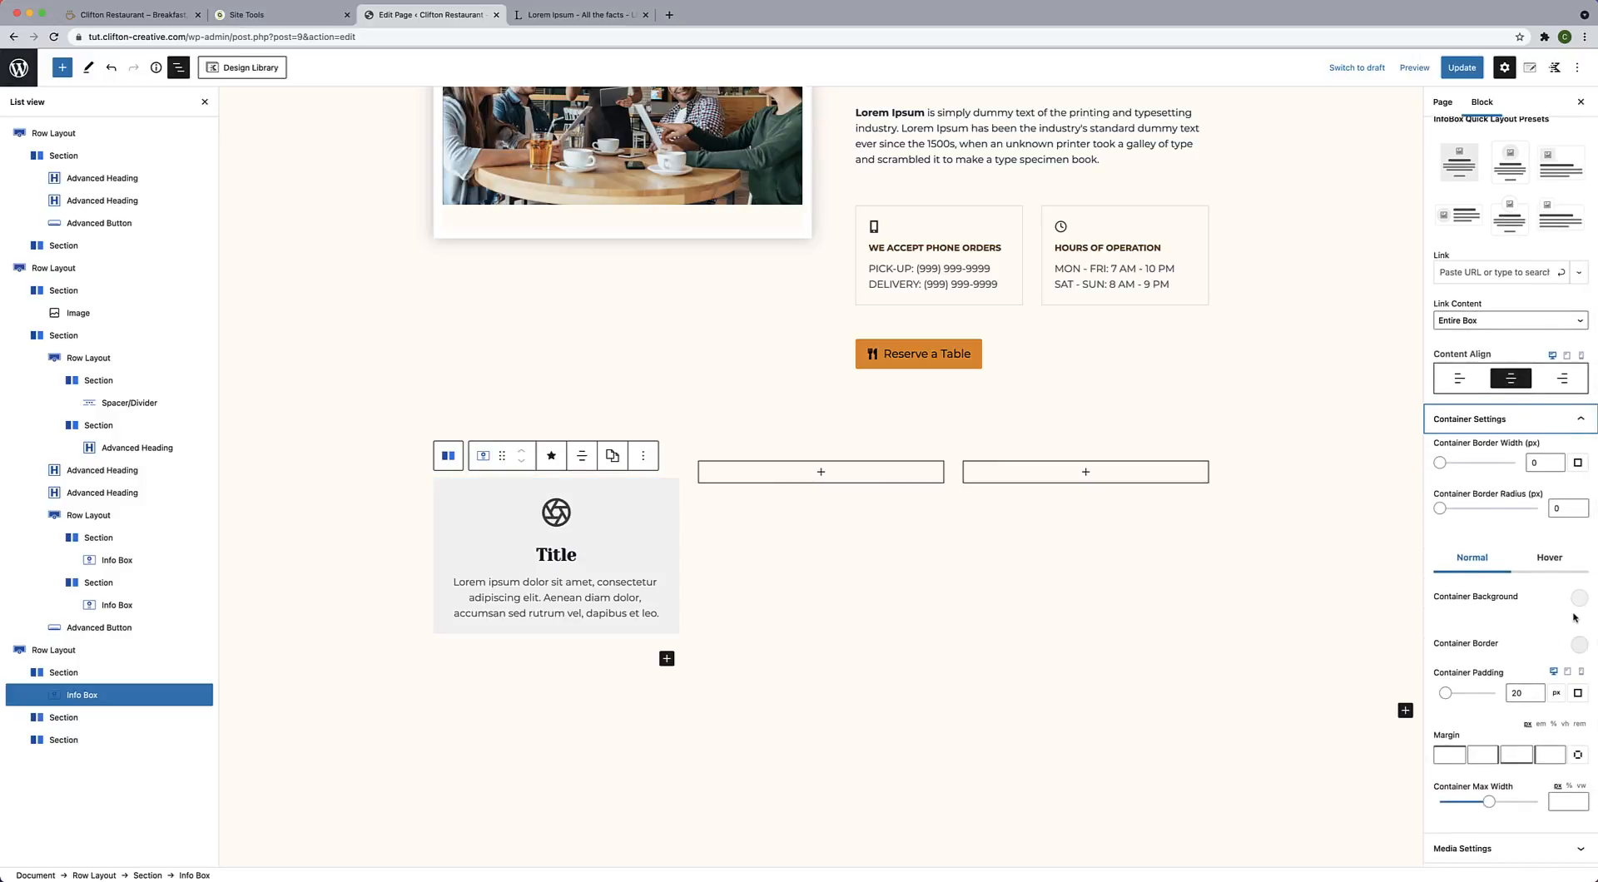
left_click(1585, 604)
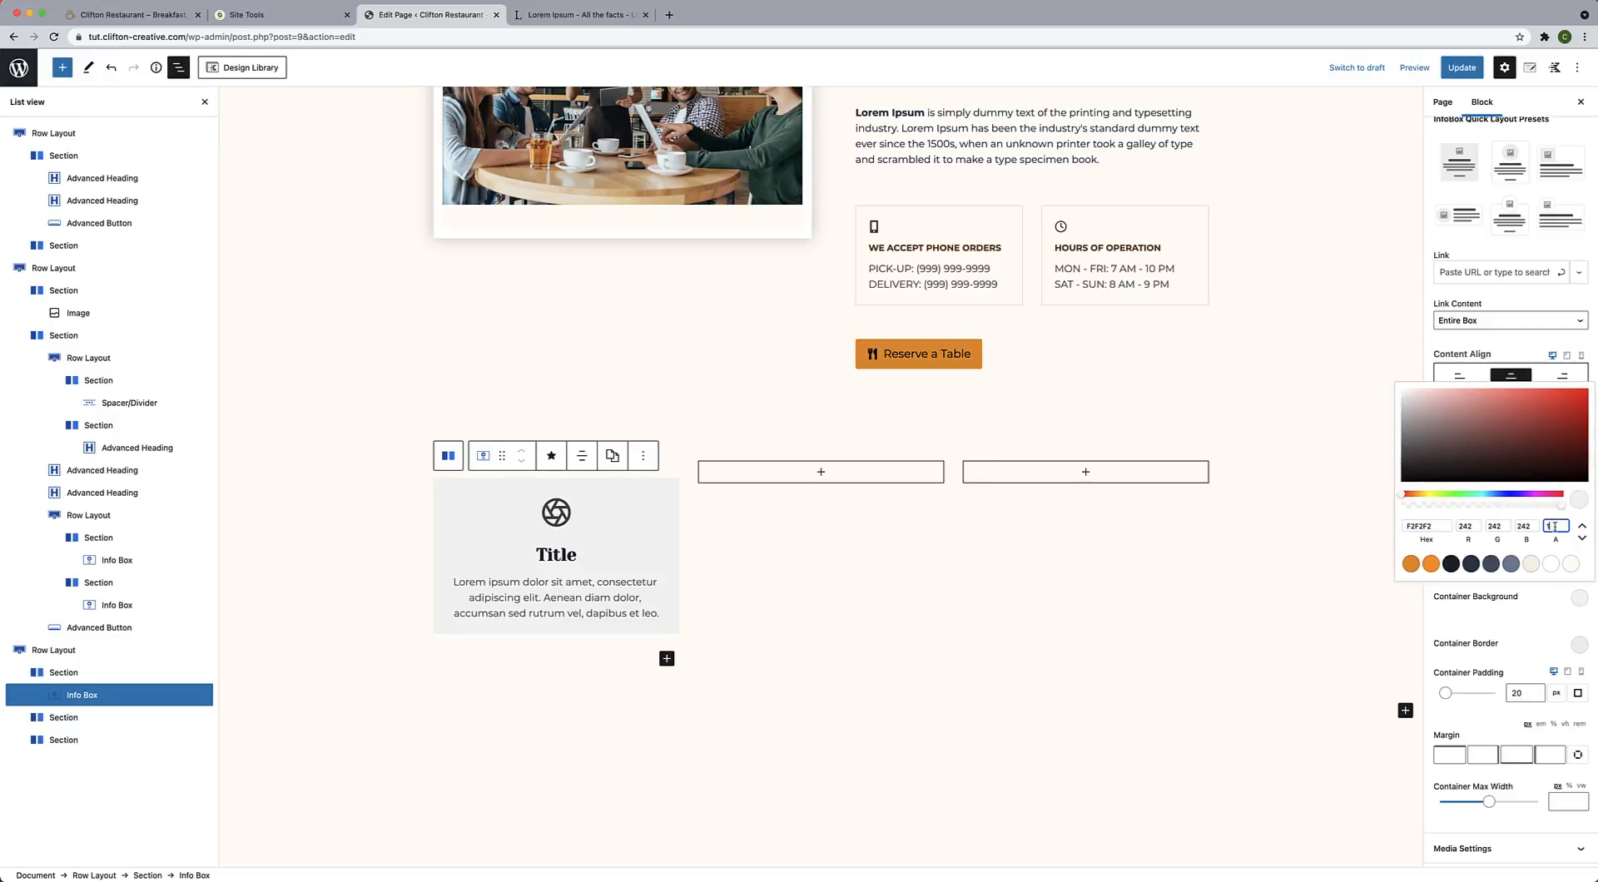
type("0")
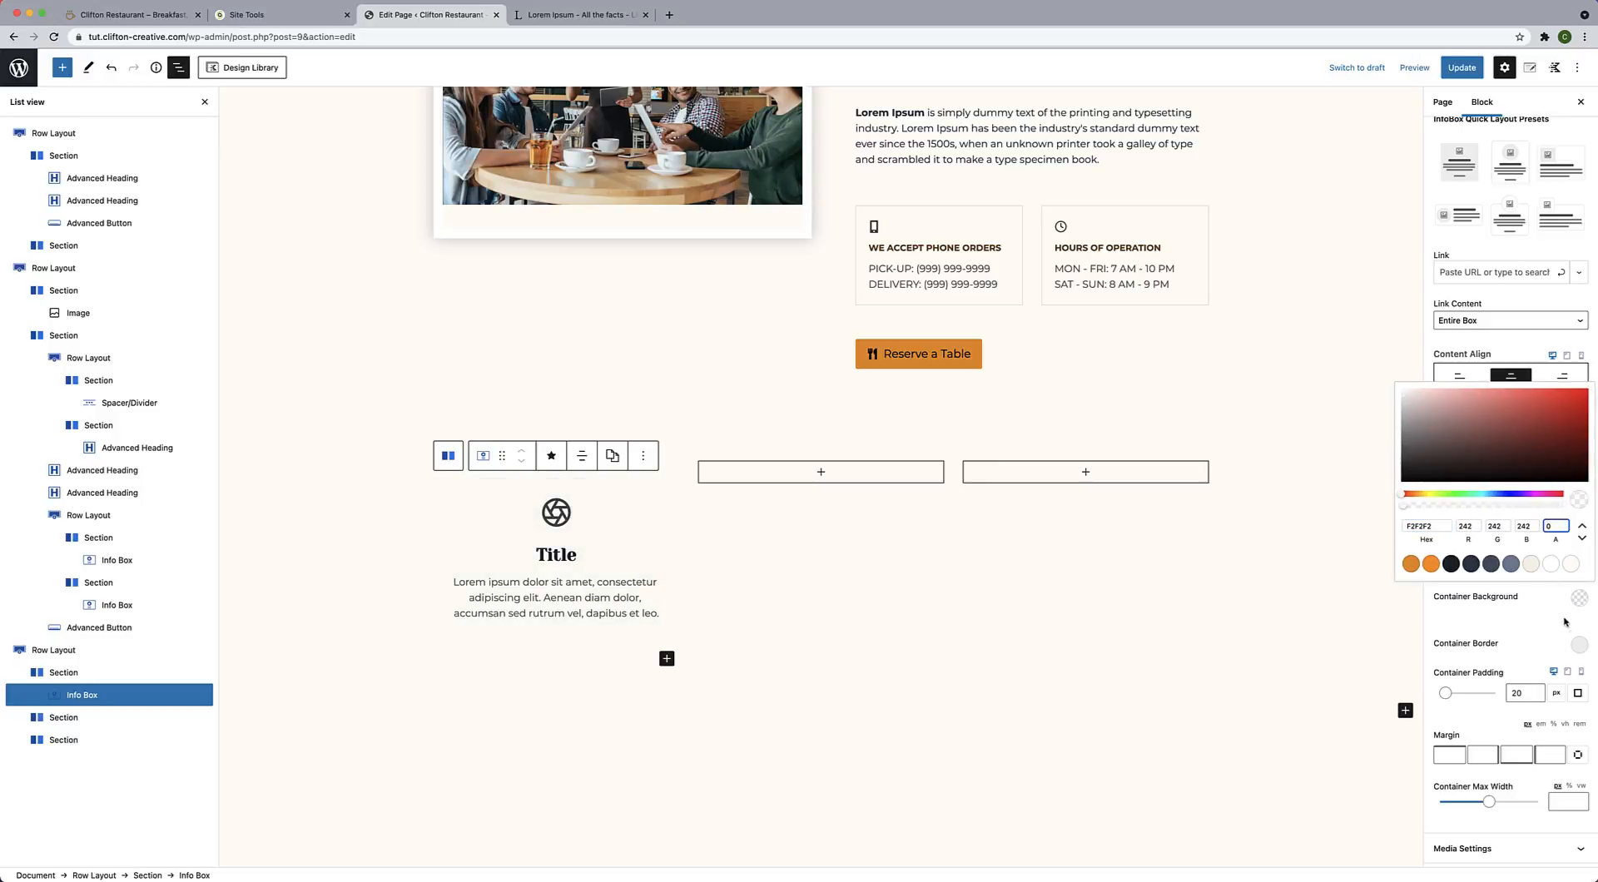
left_click(1579, 646)
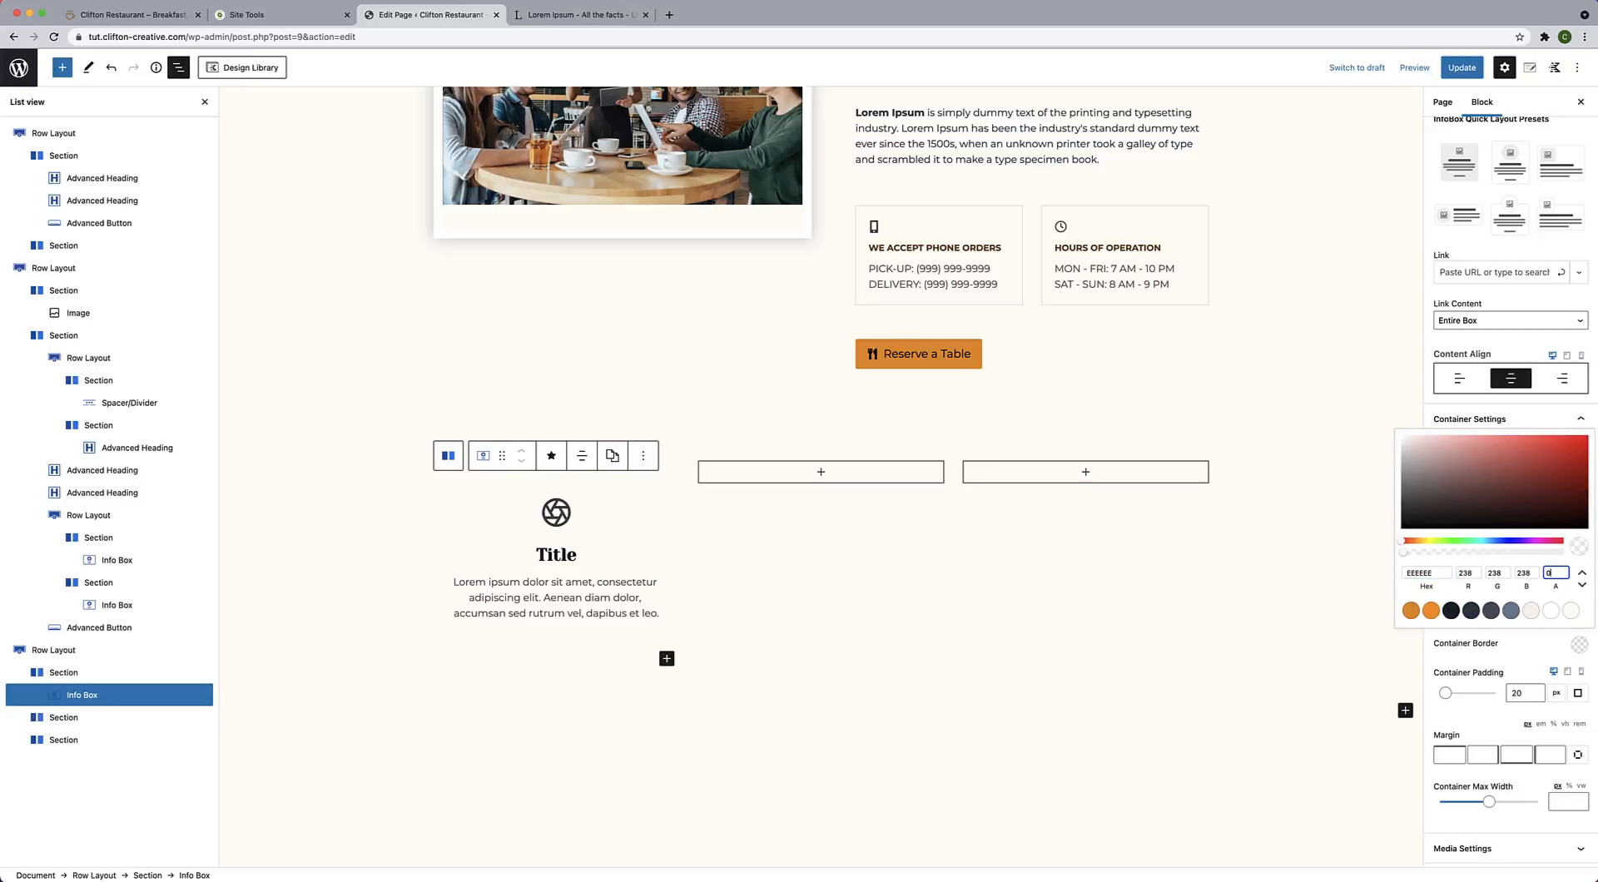
left_click(1530, 643)
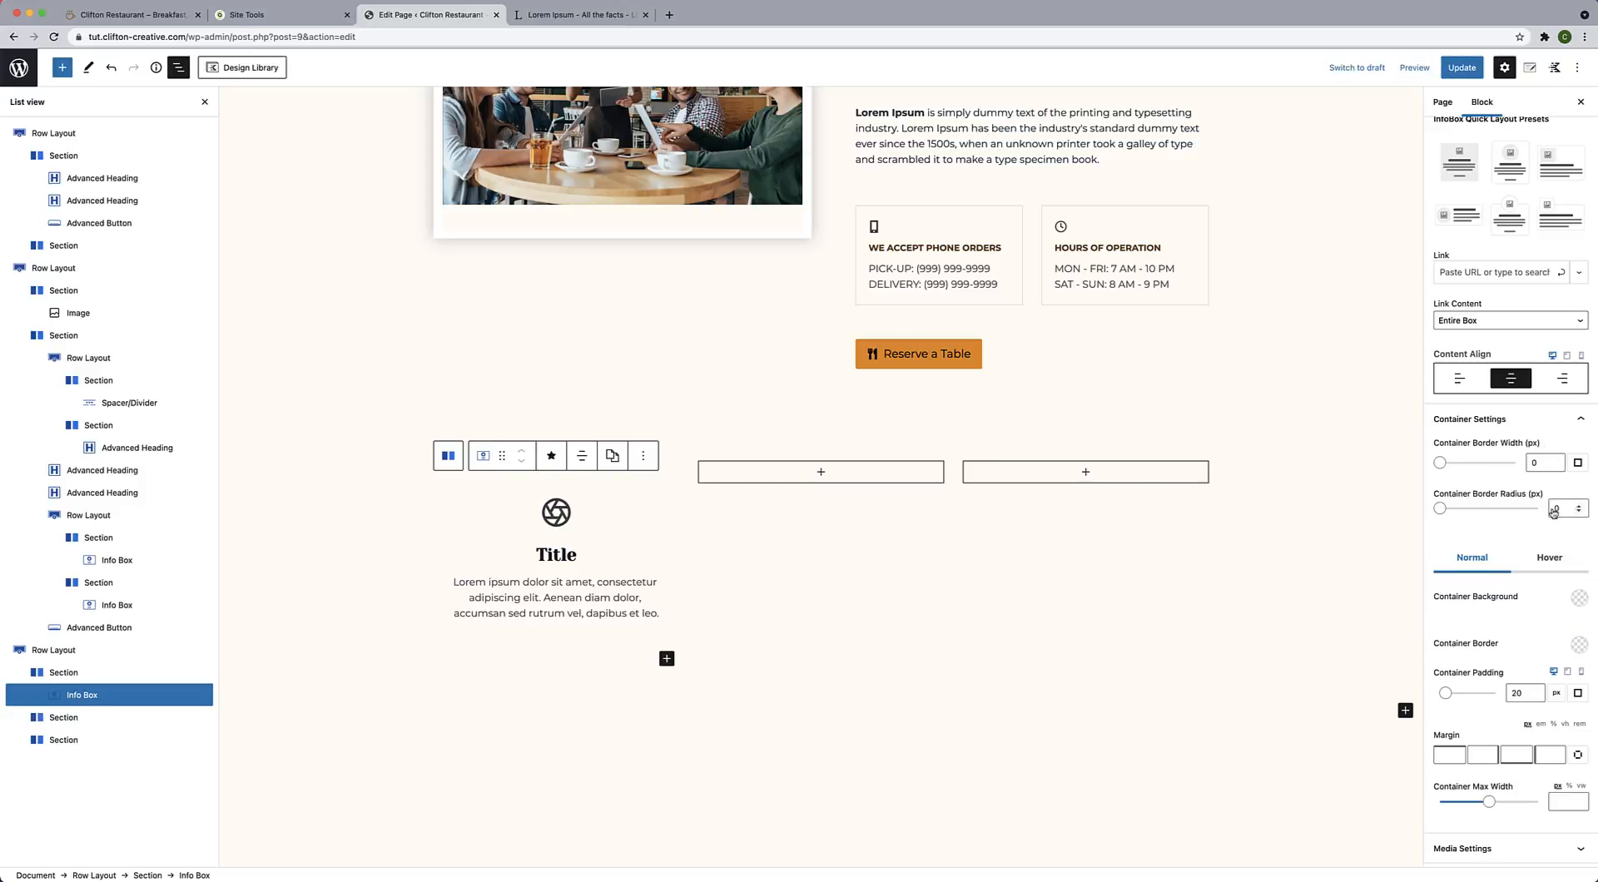
Set the opacity of the info box container's hover background and hover border colors to 0.
left_click(1562, 569)
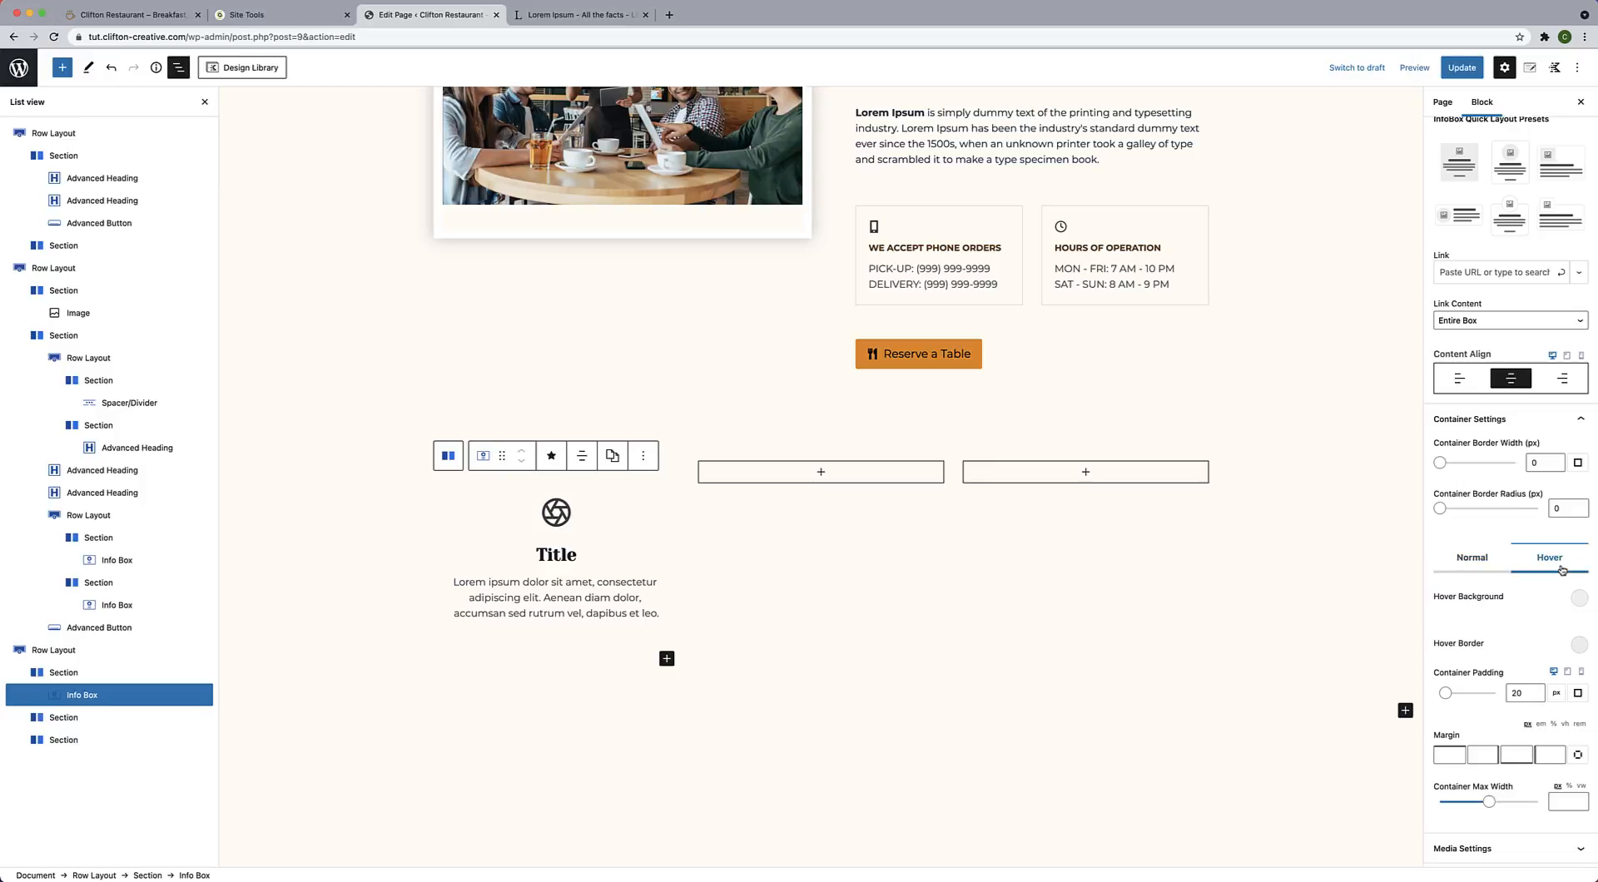
left_click(1579, 598)
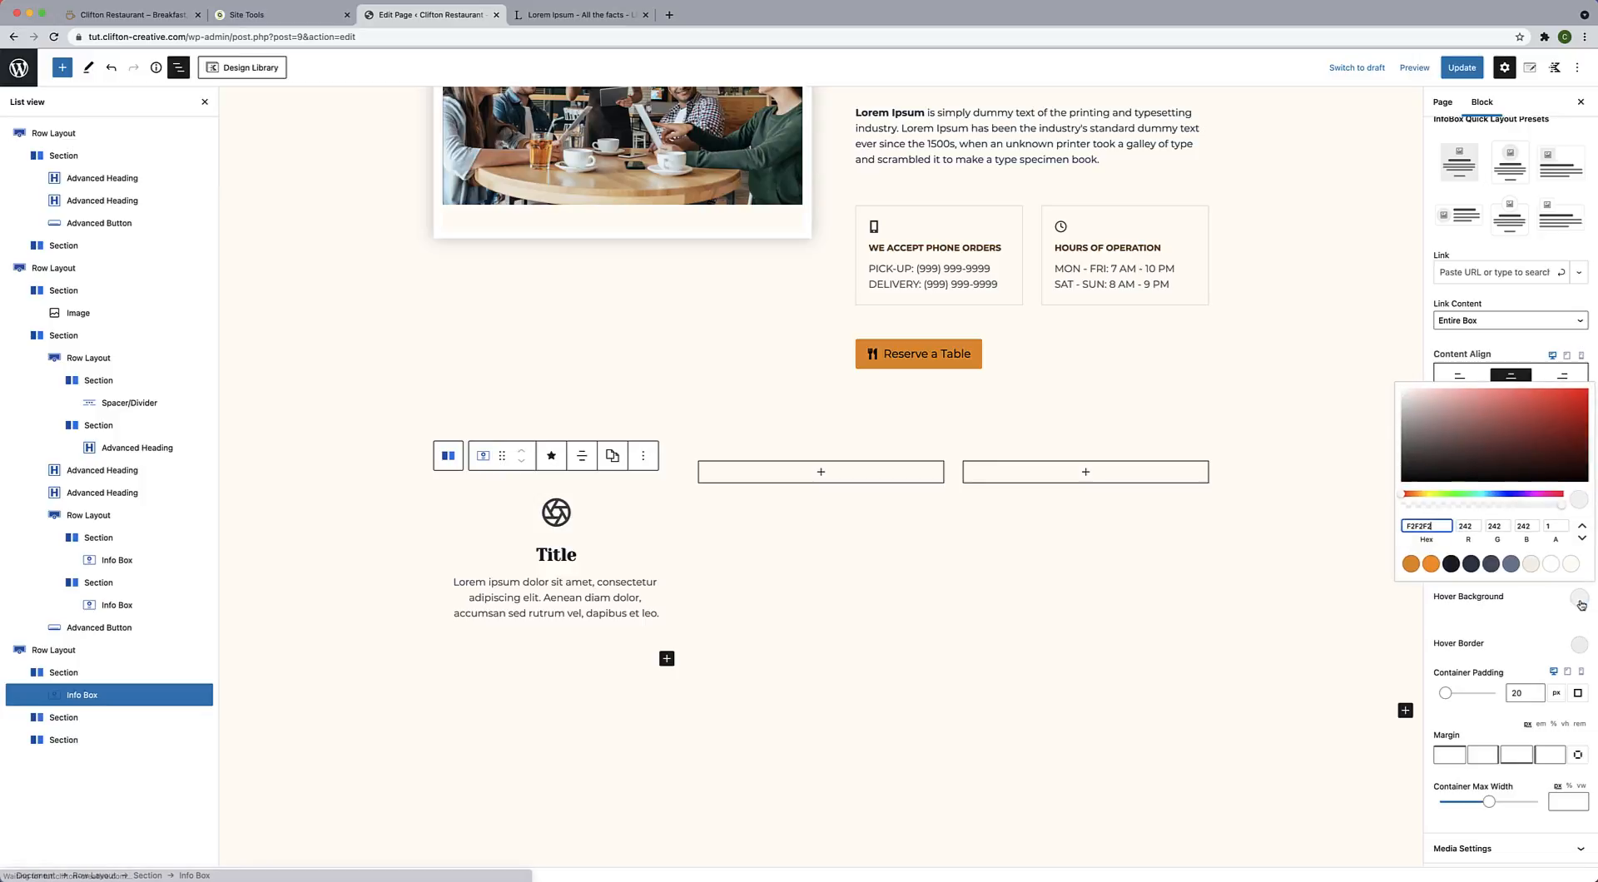
double_click(1553, 526)
type("0")
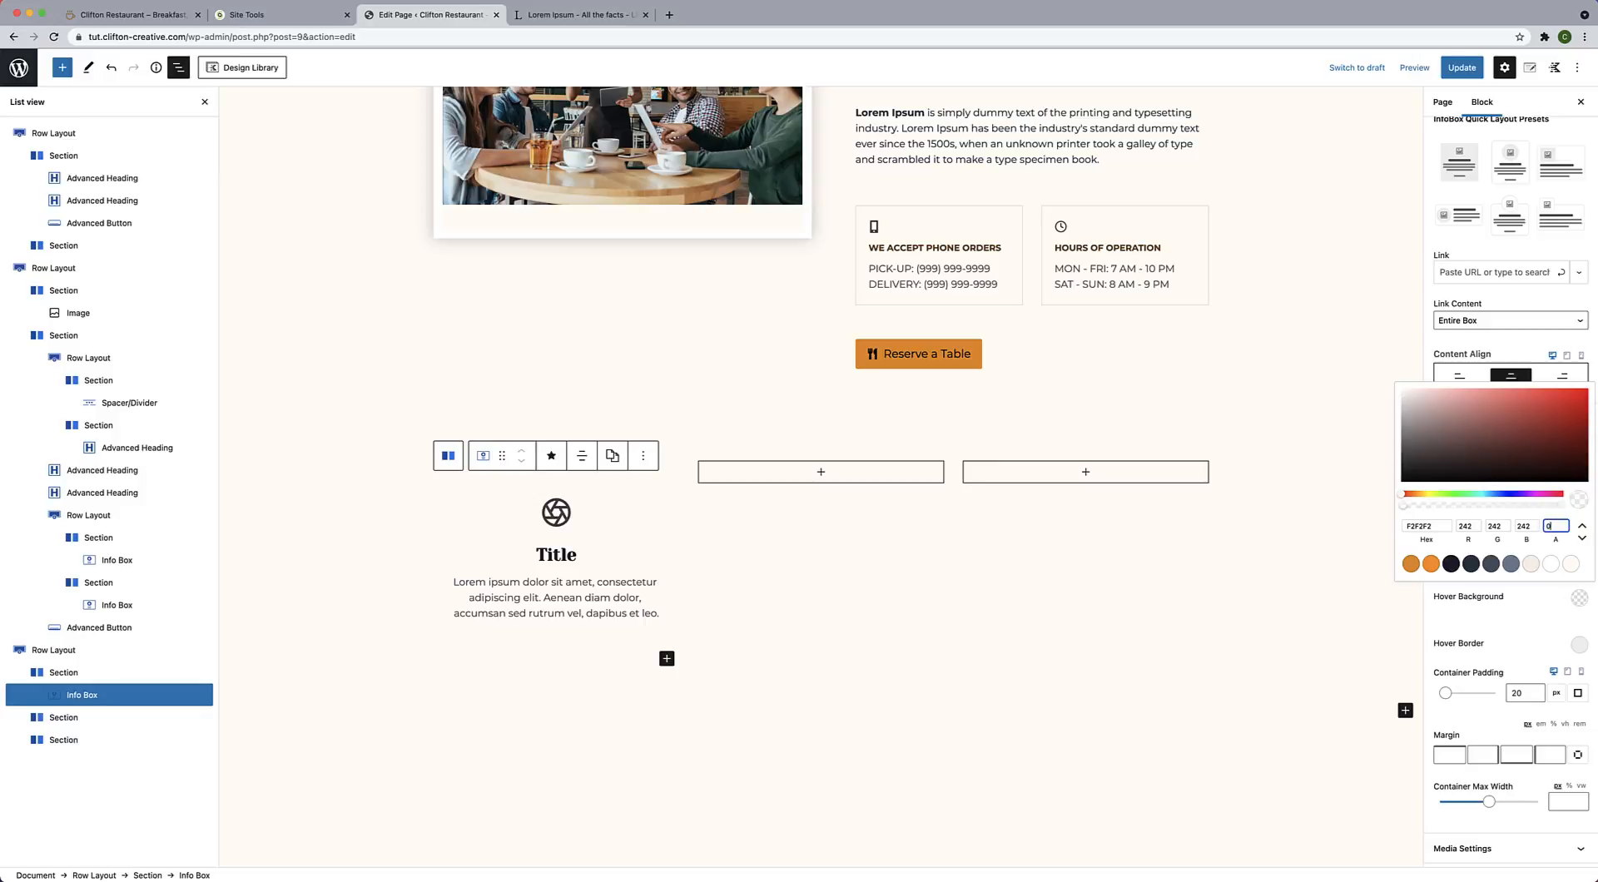
left_click(1579, 644)
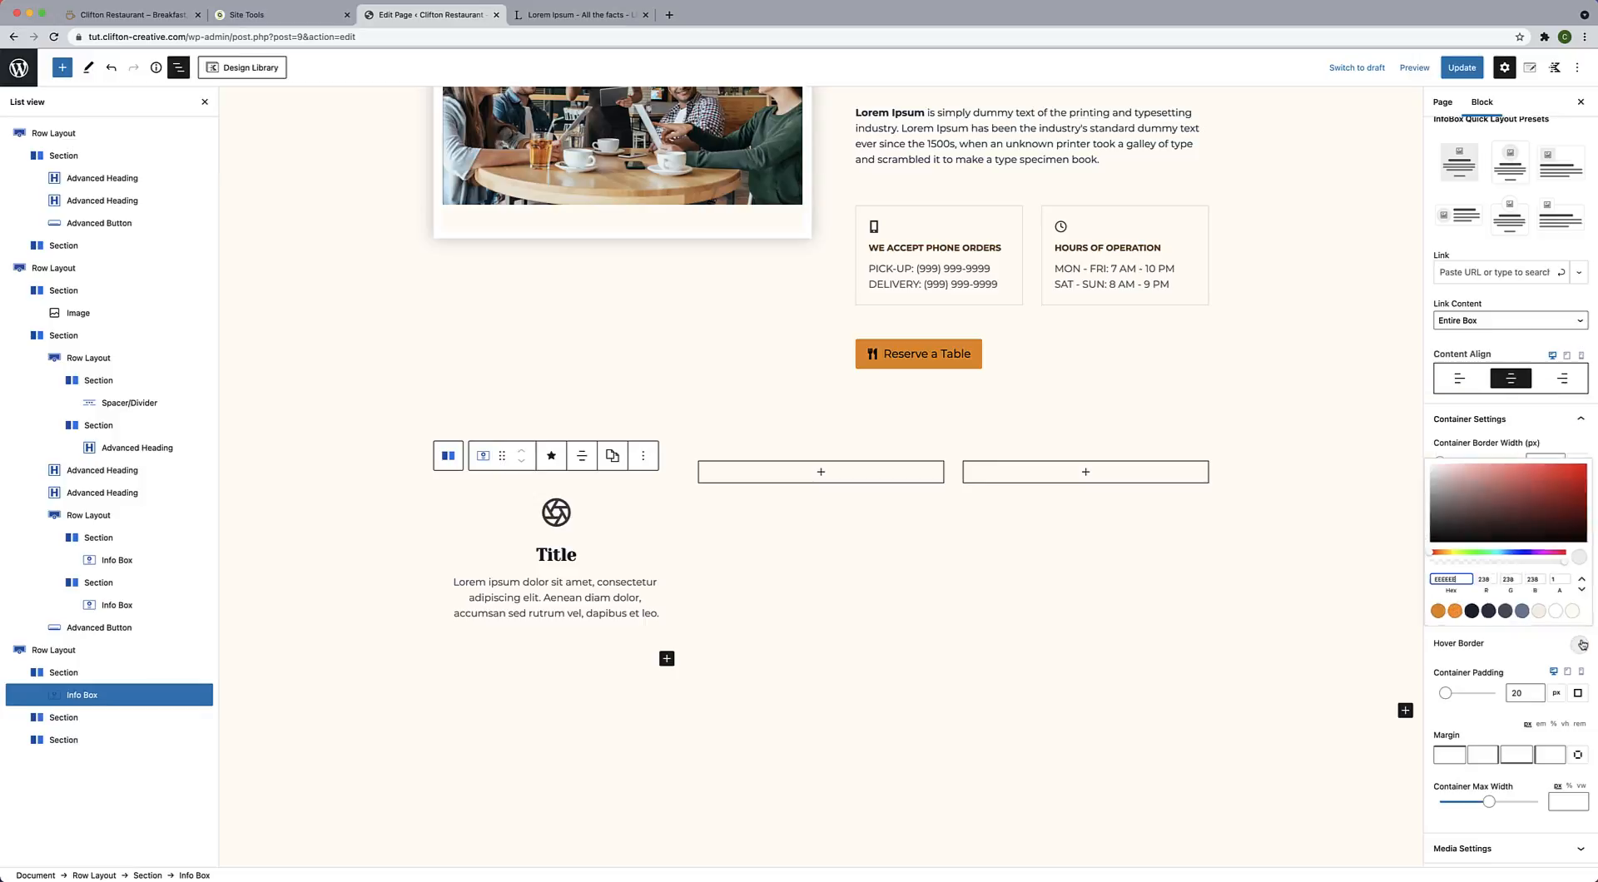
double_click(1551, 573)
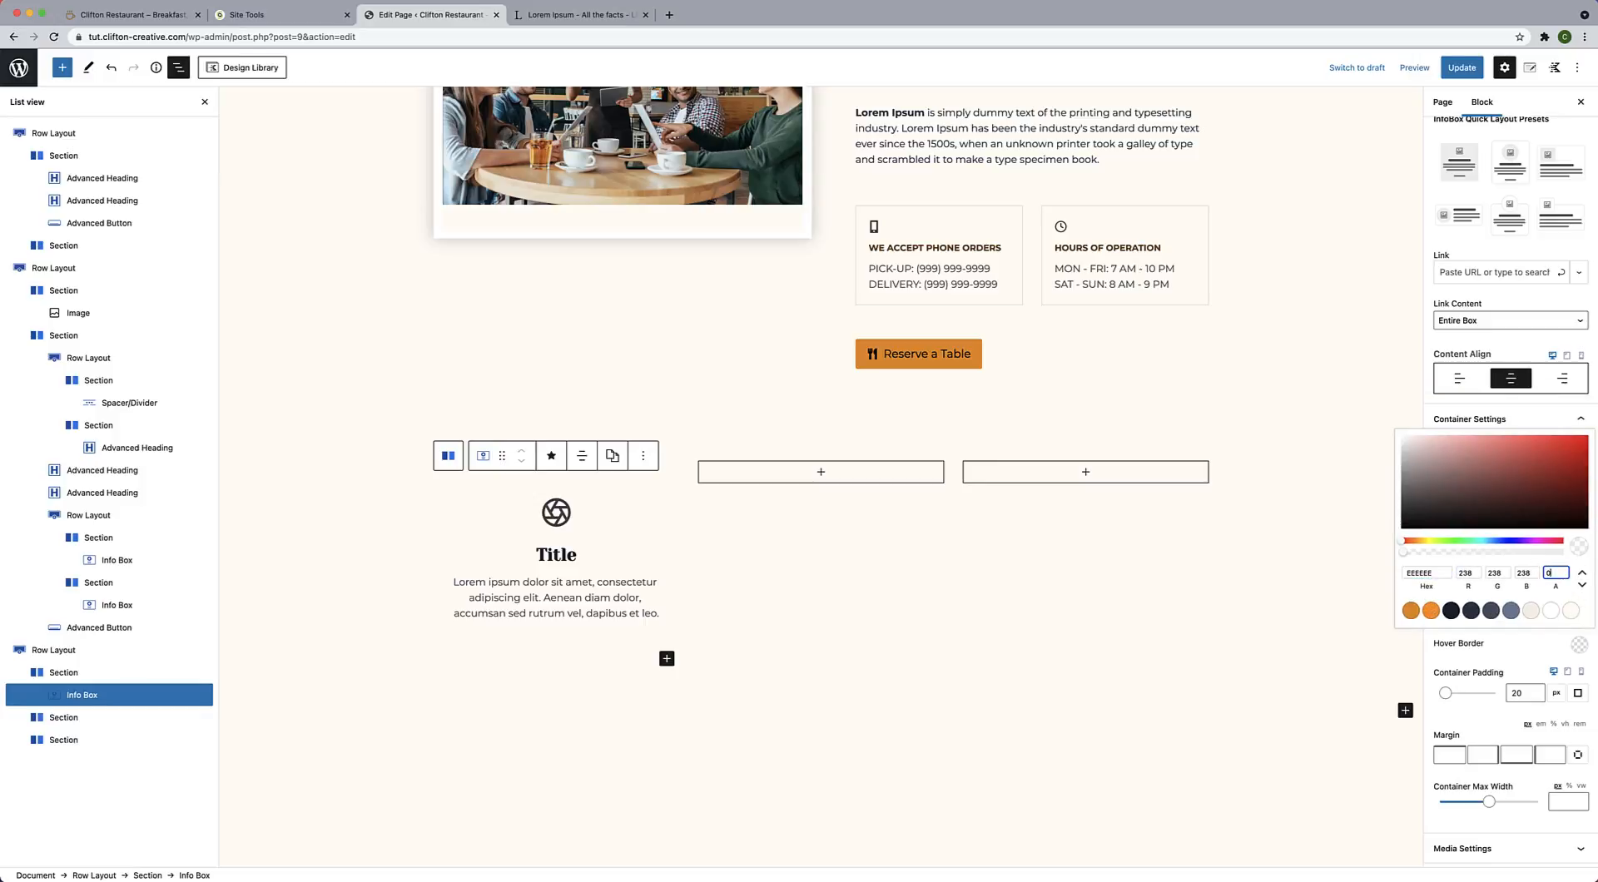
left_click(1515, 655)
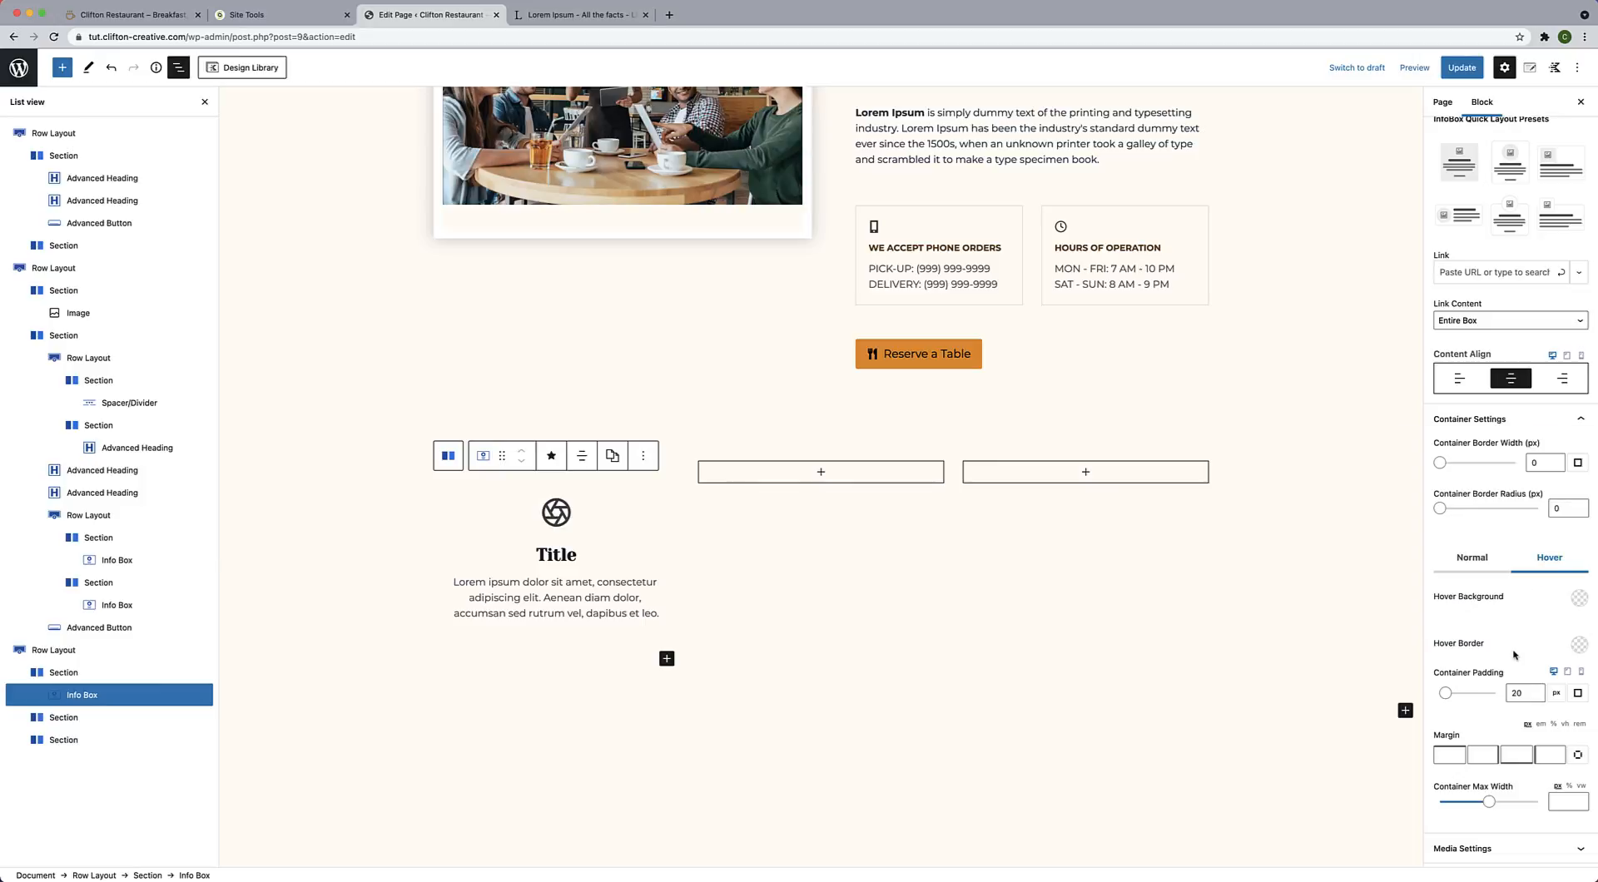
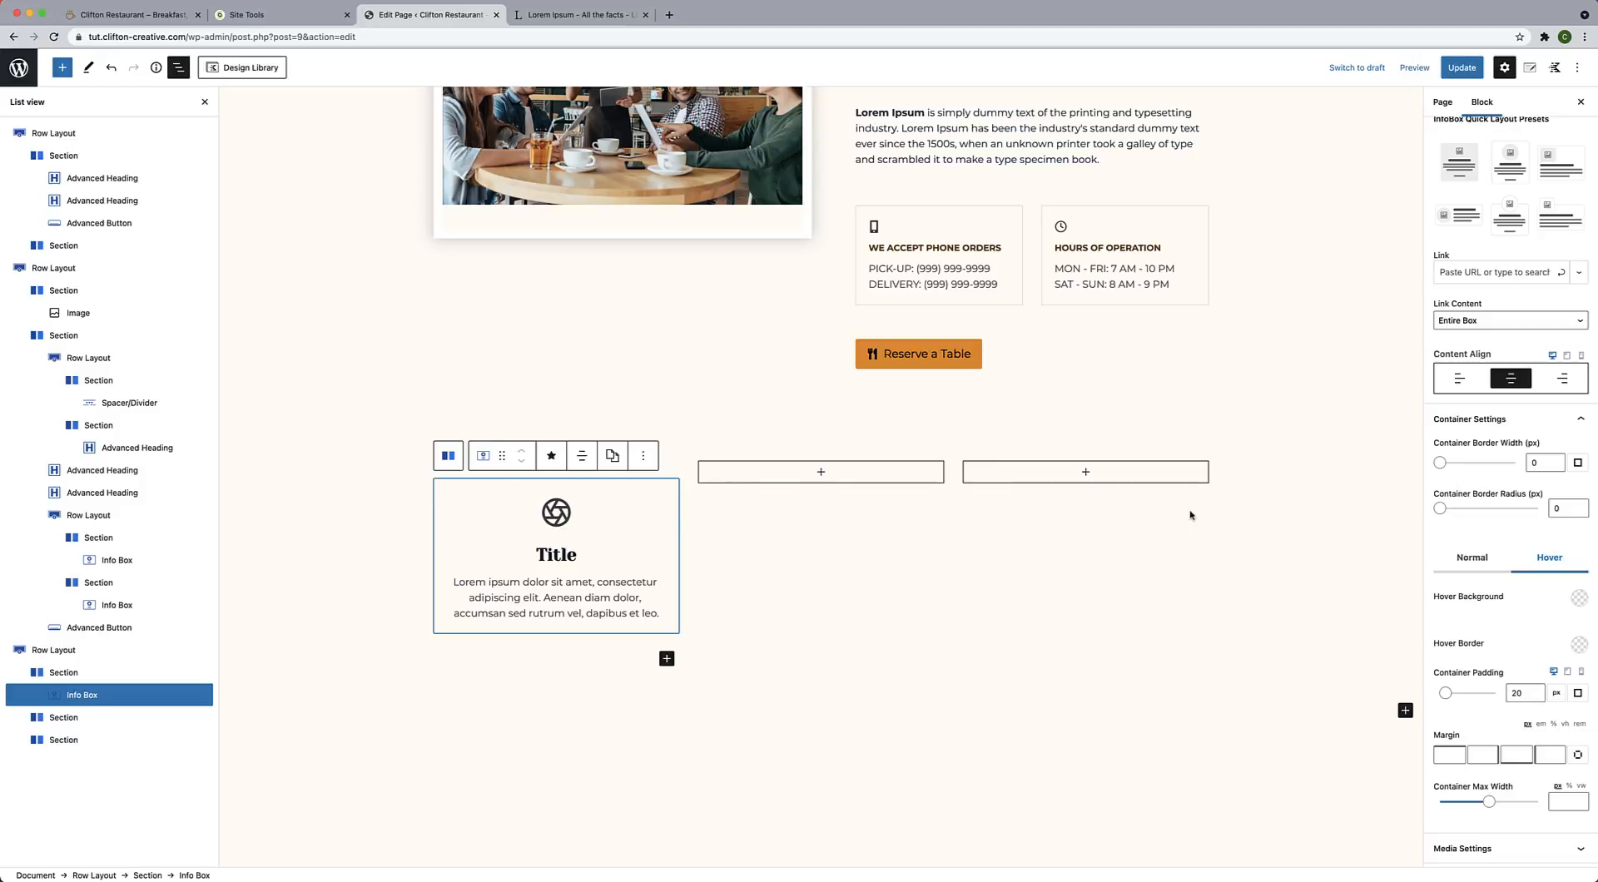
Leave the container options and set the info box's media type to Image.
scroll(1516, 577, "down", 3)
scroll(1516, 577, "up", 5)
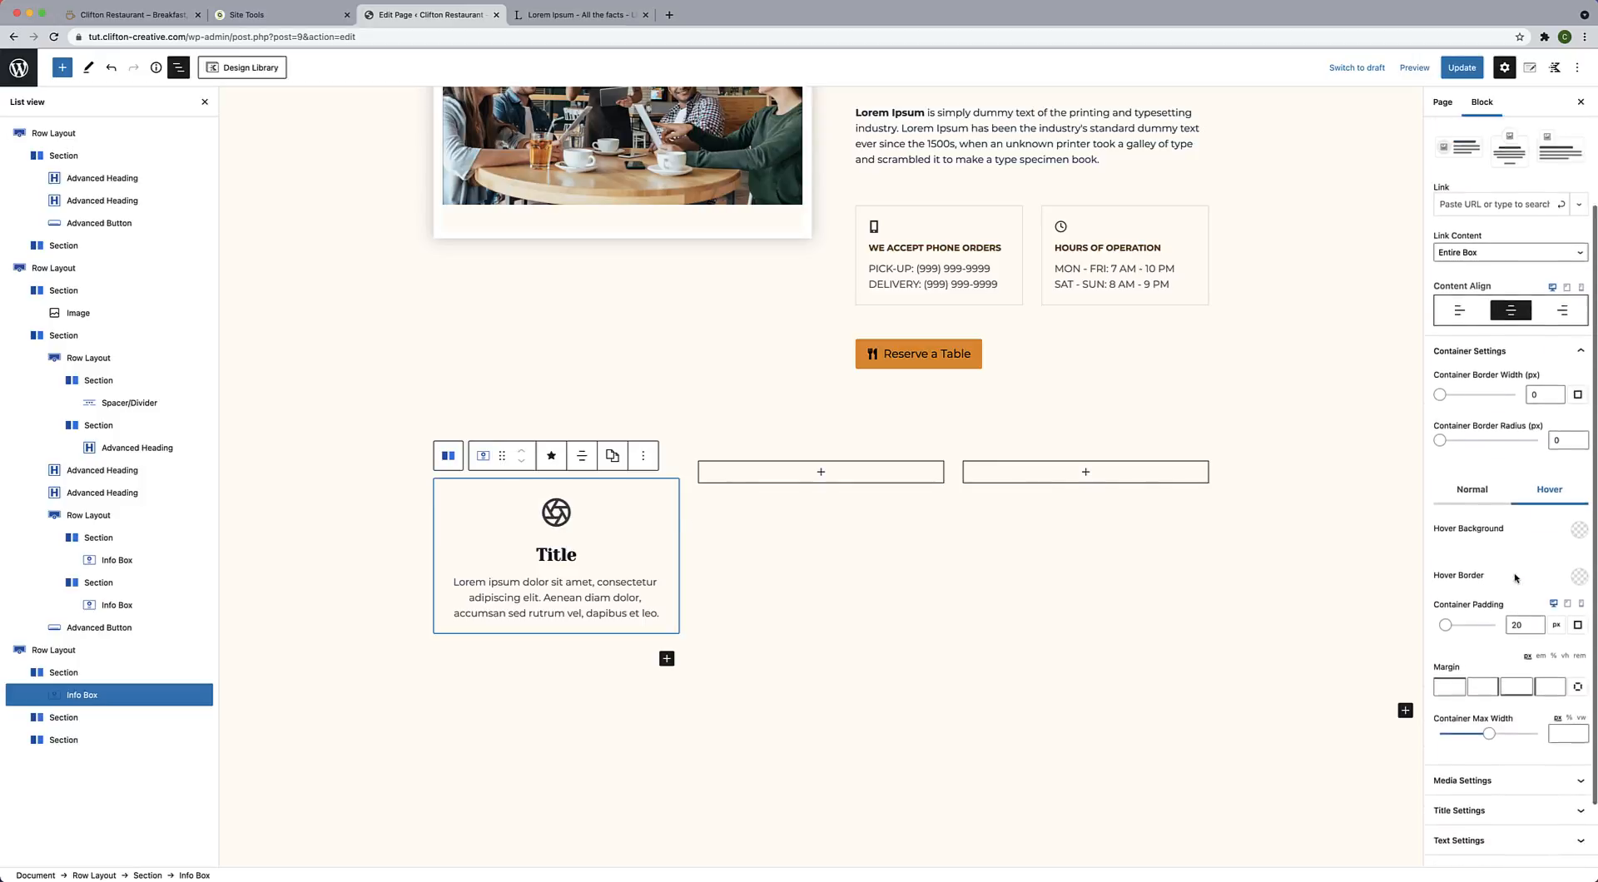
scroll(1516, 579, "down", 1)
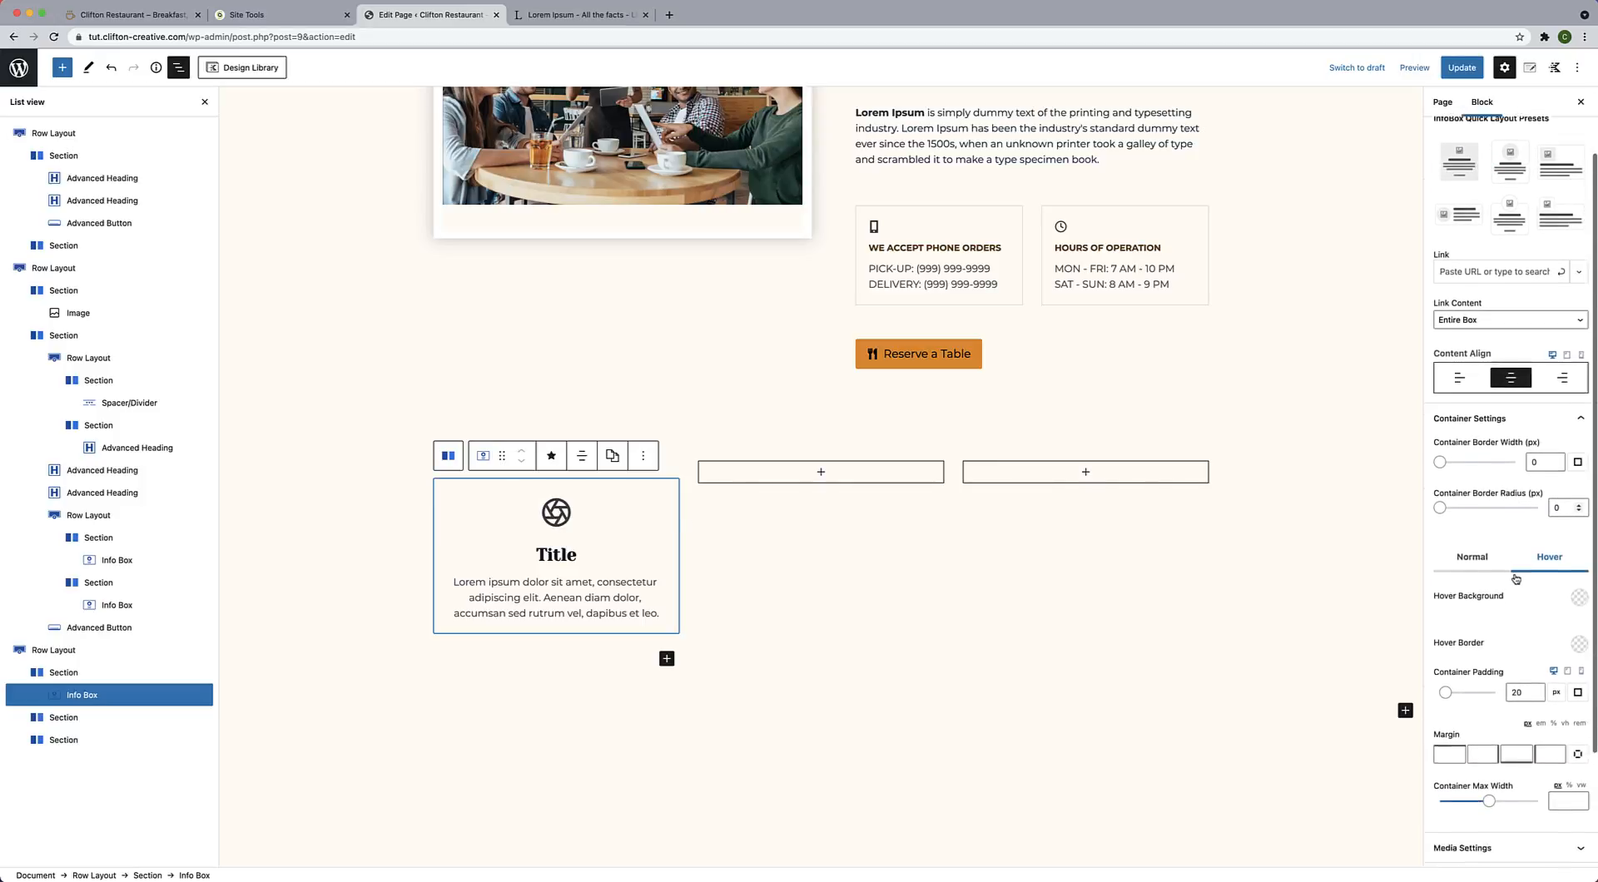
left_click(1585, 395)
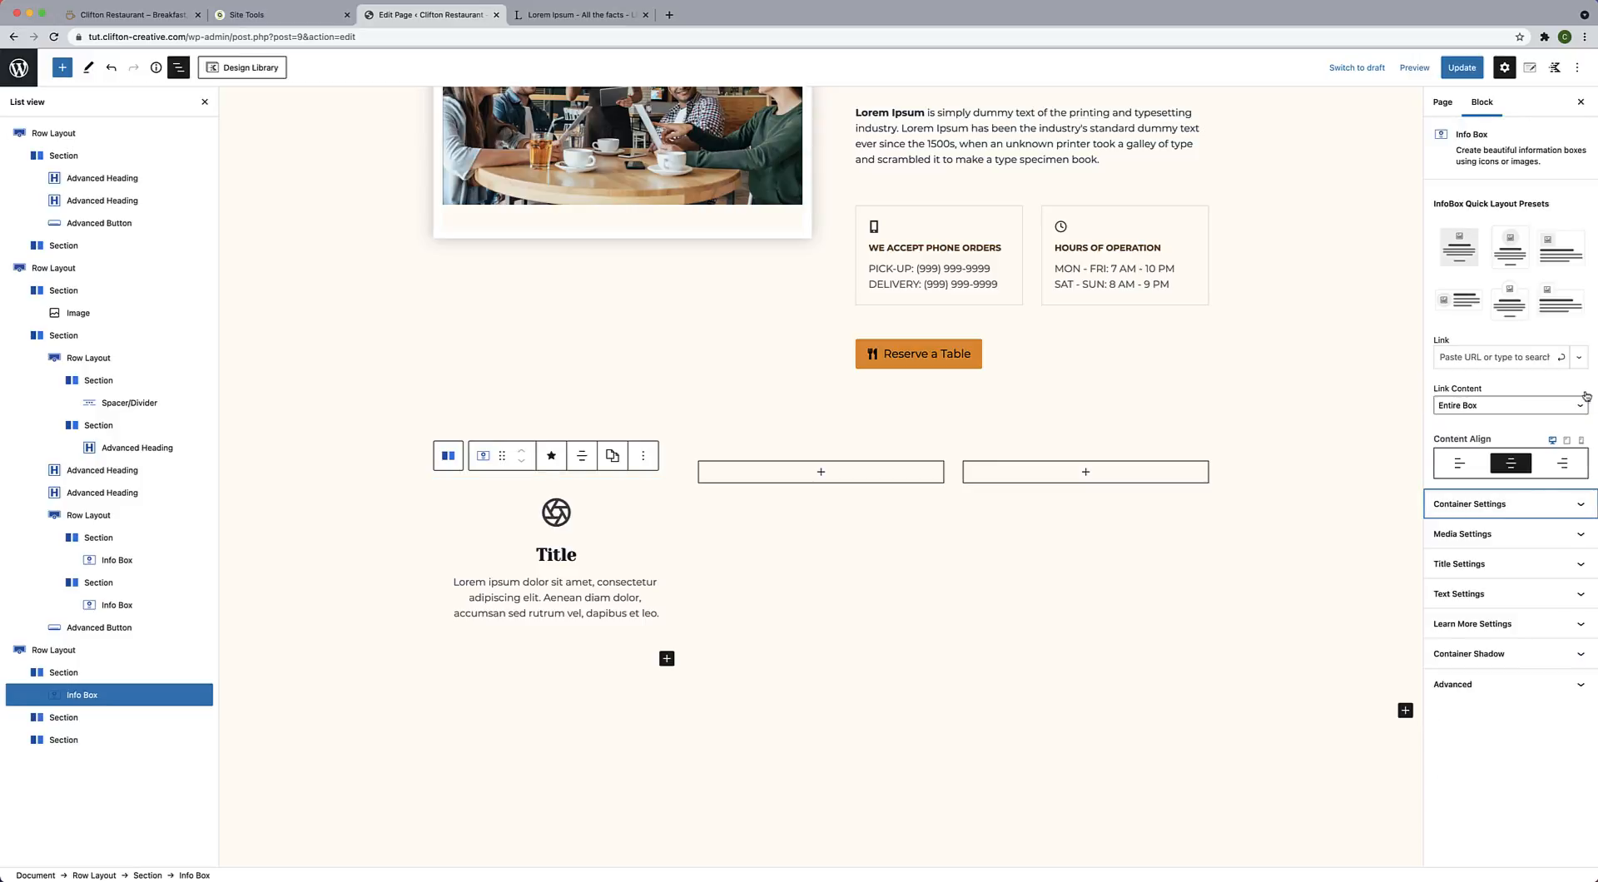
left_click(1523, 534)
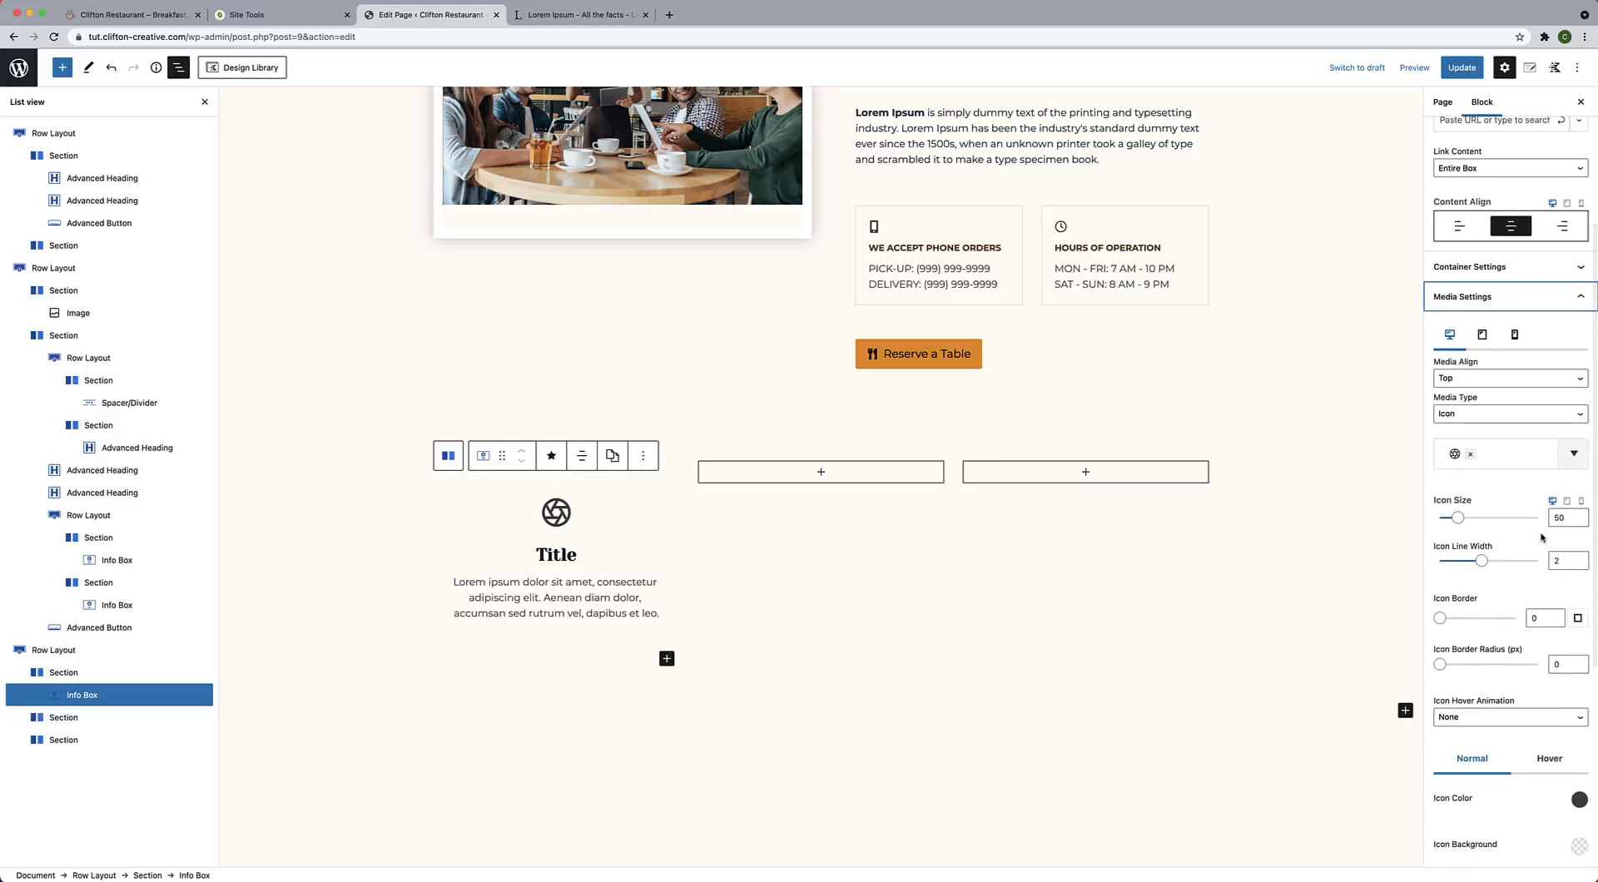
left_click(1484, 415)
left_click(1477, 429)
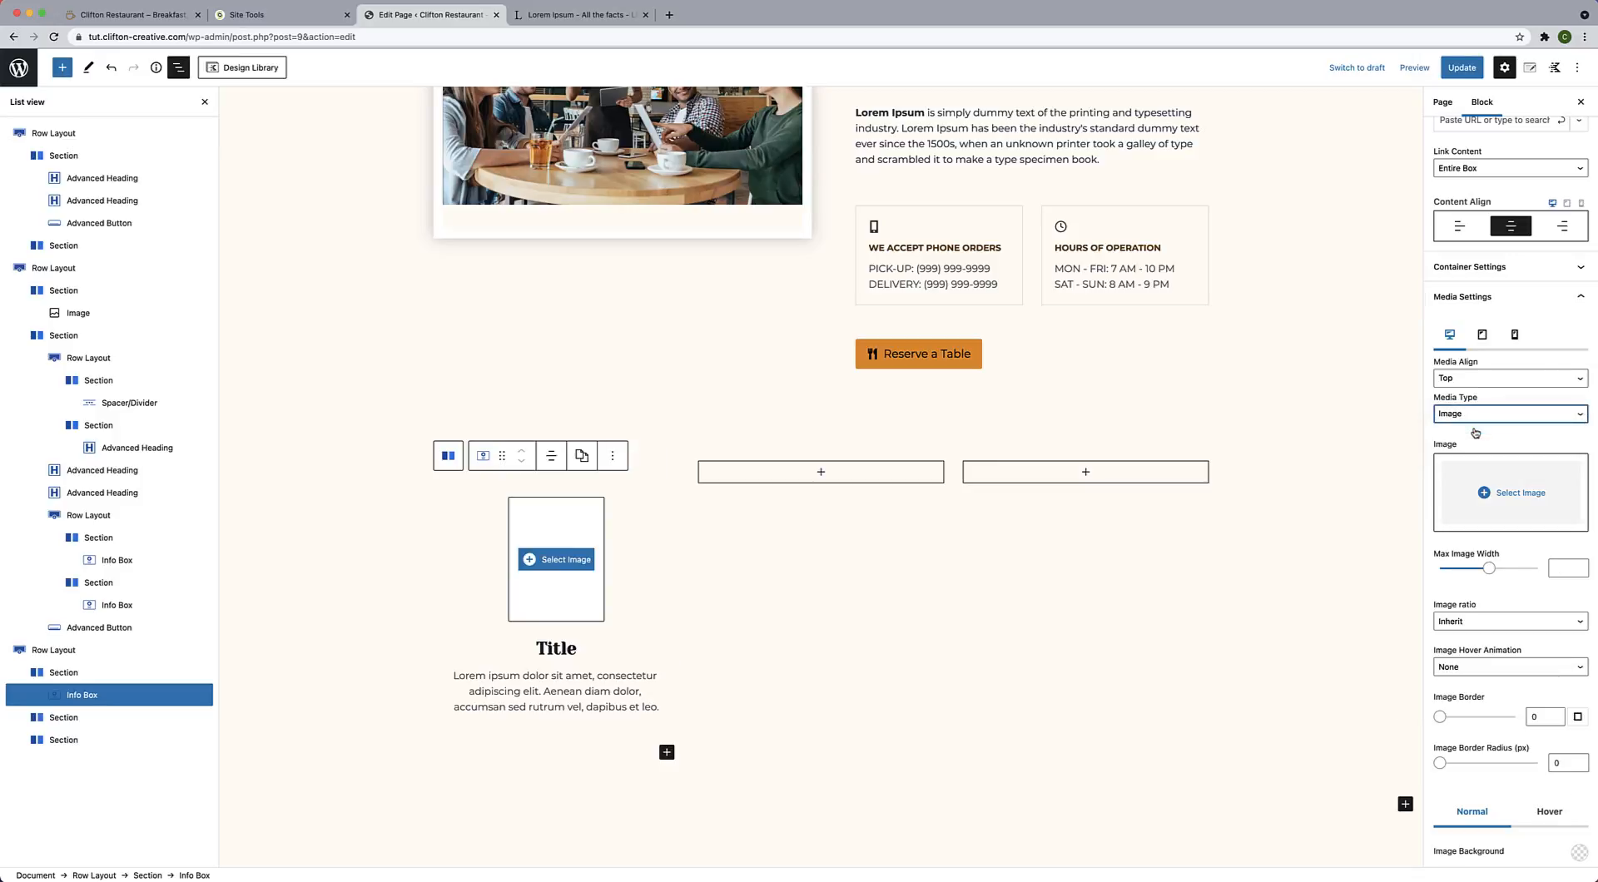
Insert breakfast-food.jpeg from the media library into the info box, copying its title breakfast-food as the alt text.
left_click(1516, 517)
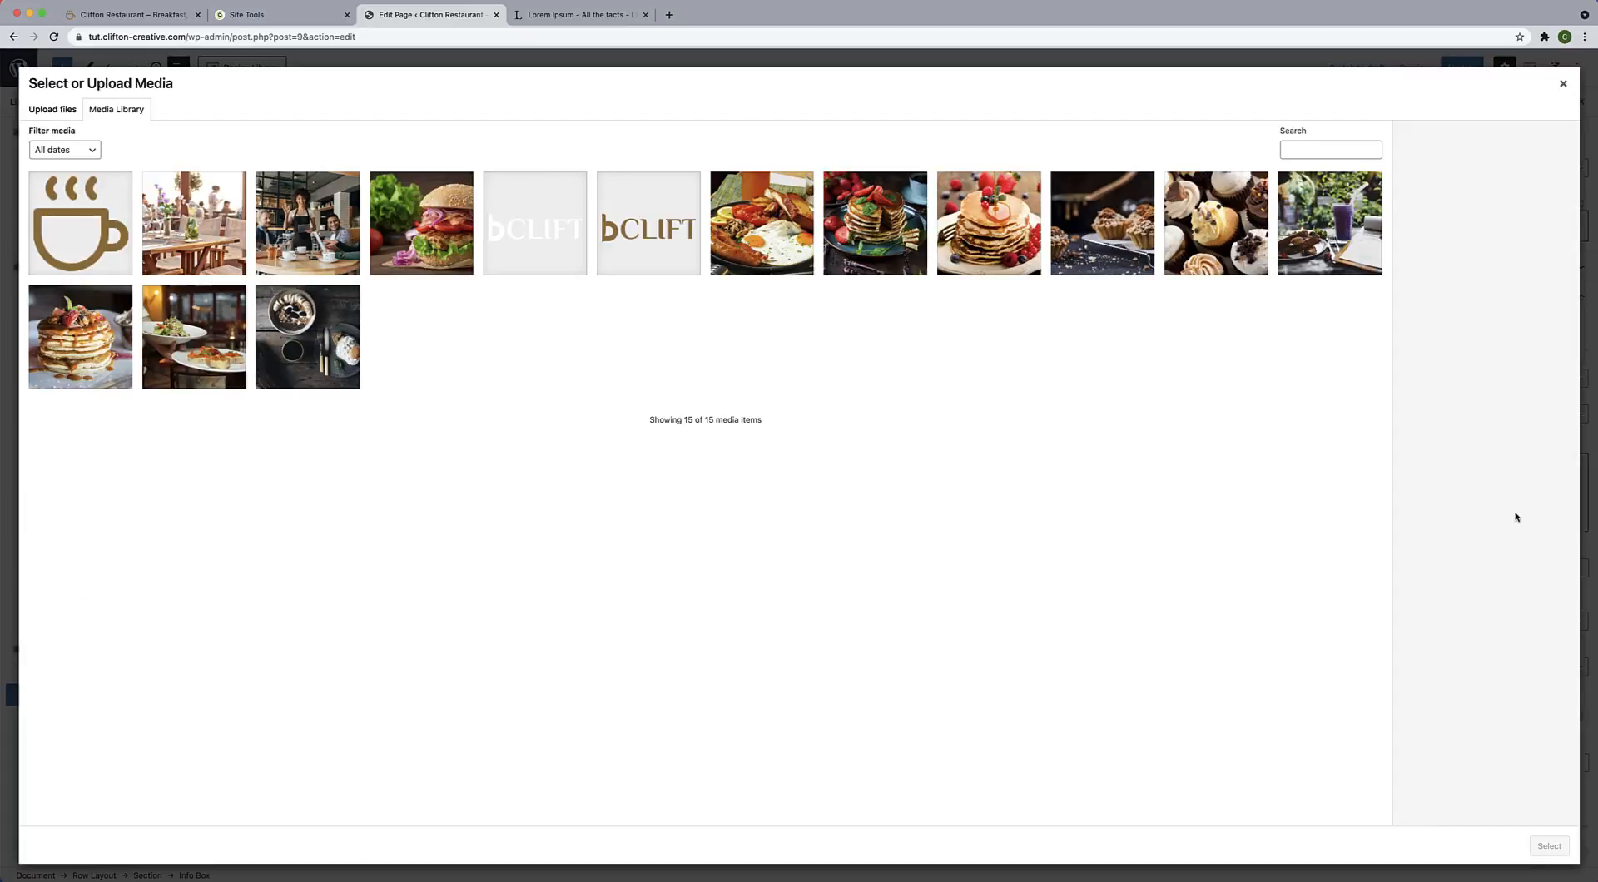
left_click(986, 237)
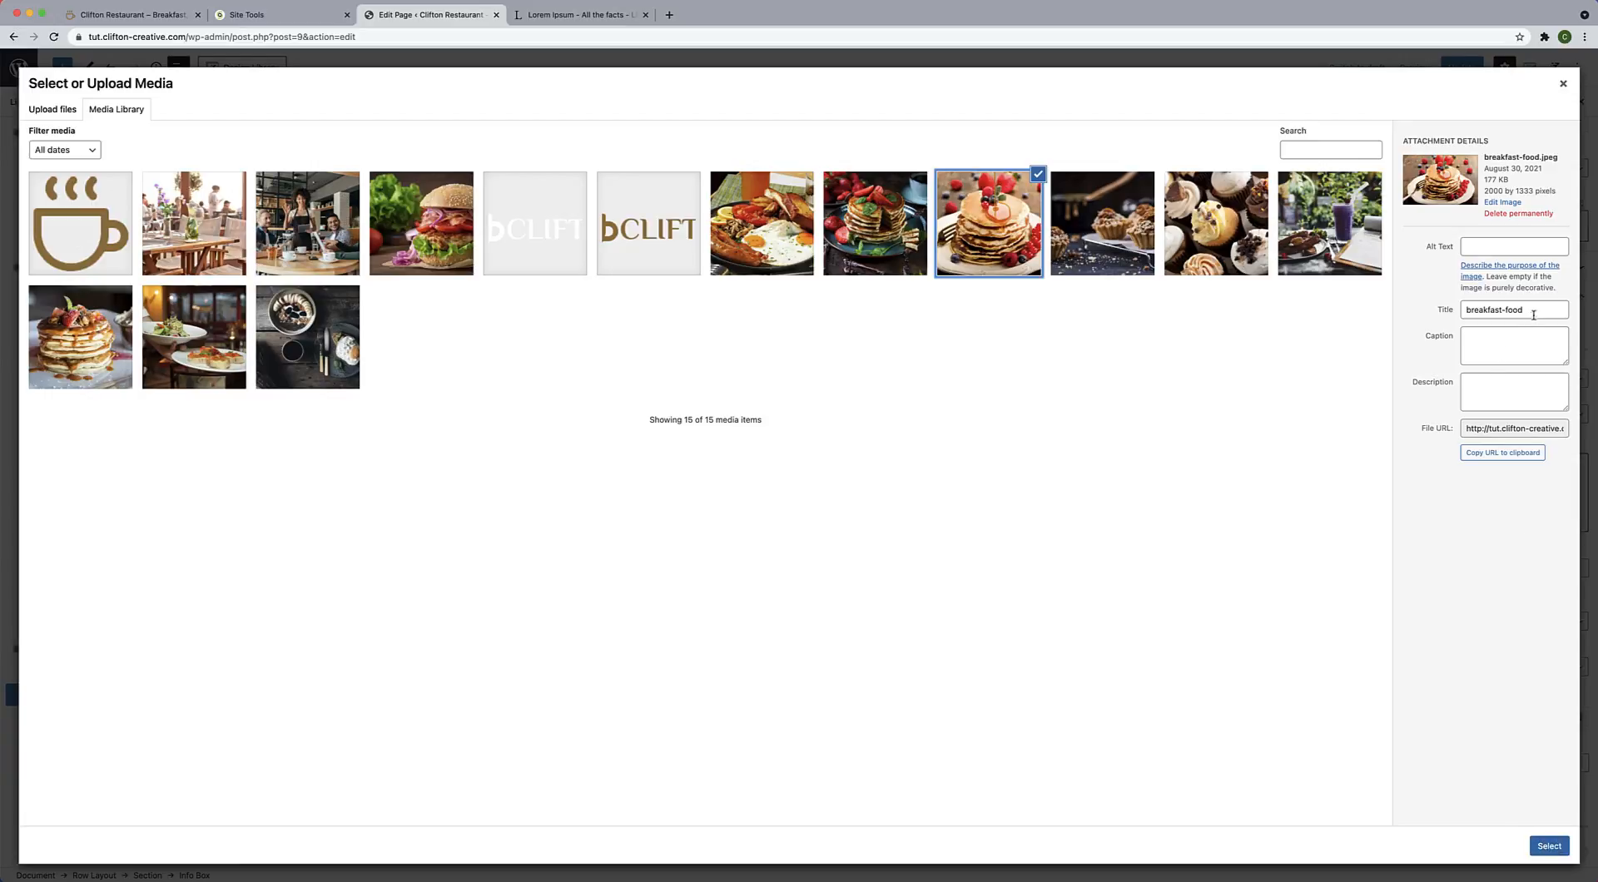
left_click_drag(1533, 315, 1388, 310)
key("super+c")
left_click(1476, 245)
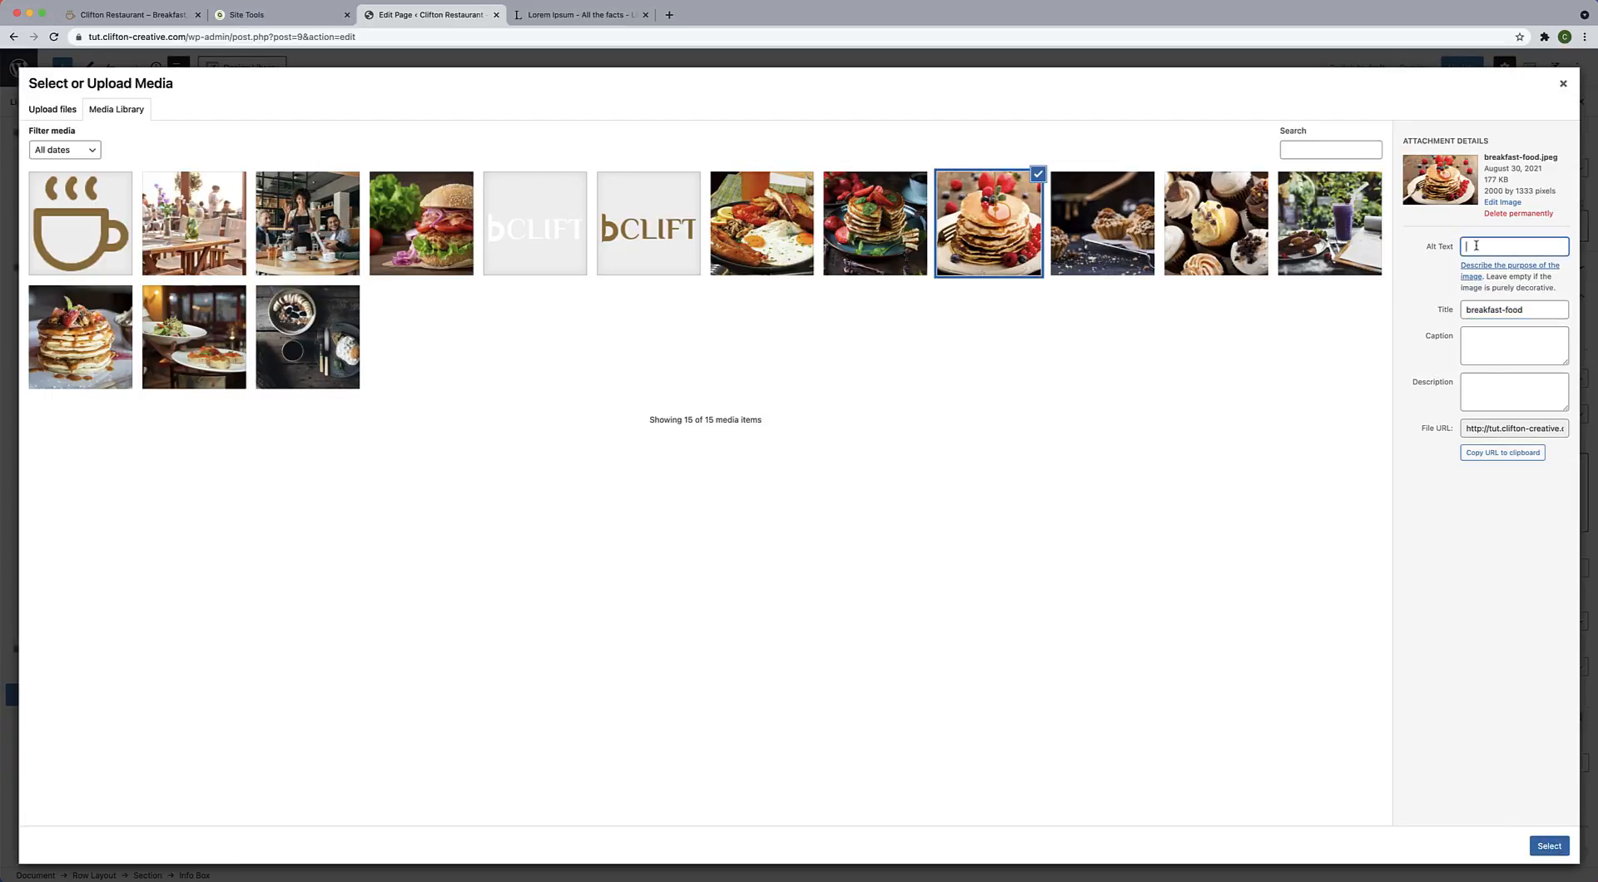
key("super+v")
left_click(1548, 846)
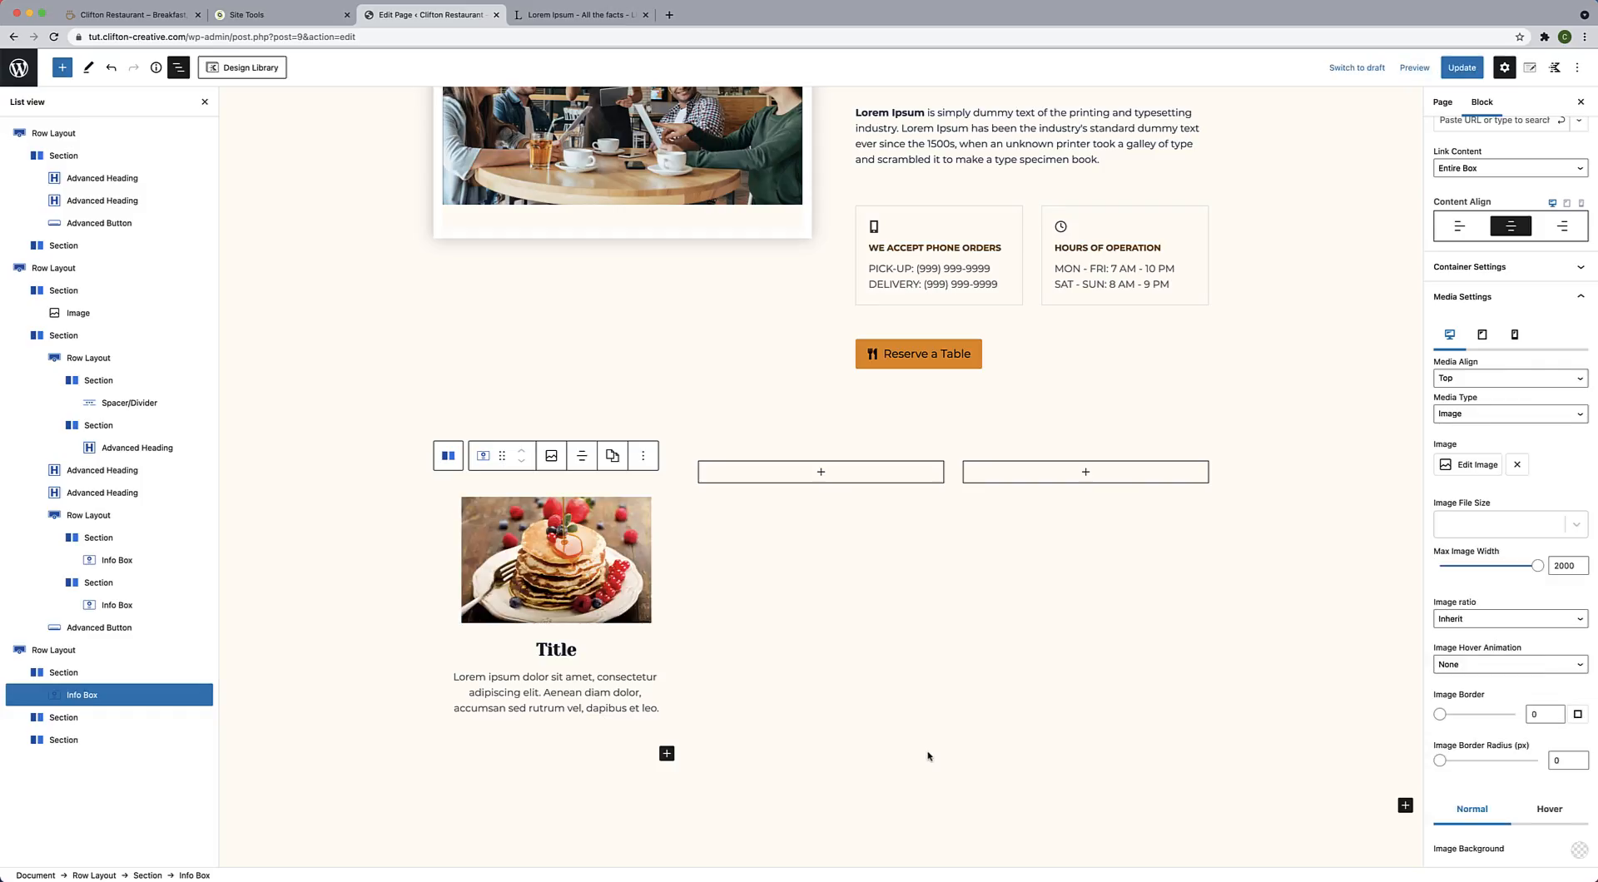
Replace the info box's placeholder title with Breakfast.
left_click(556, 650)
double_click(556, 650)
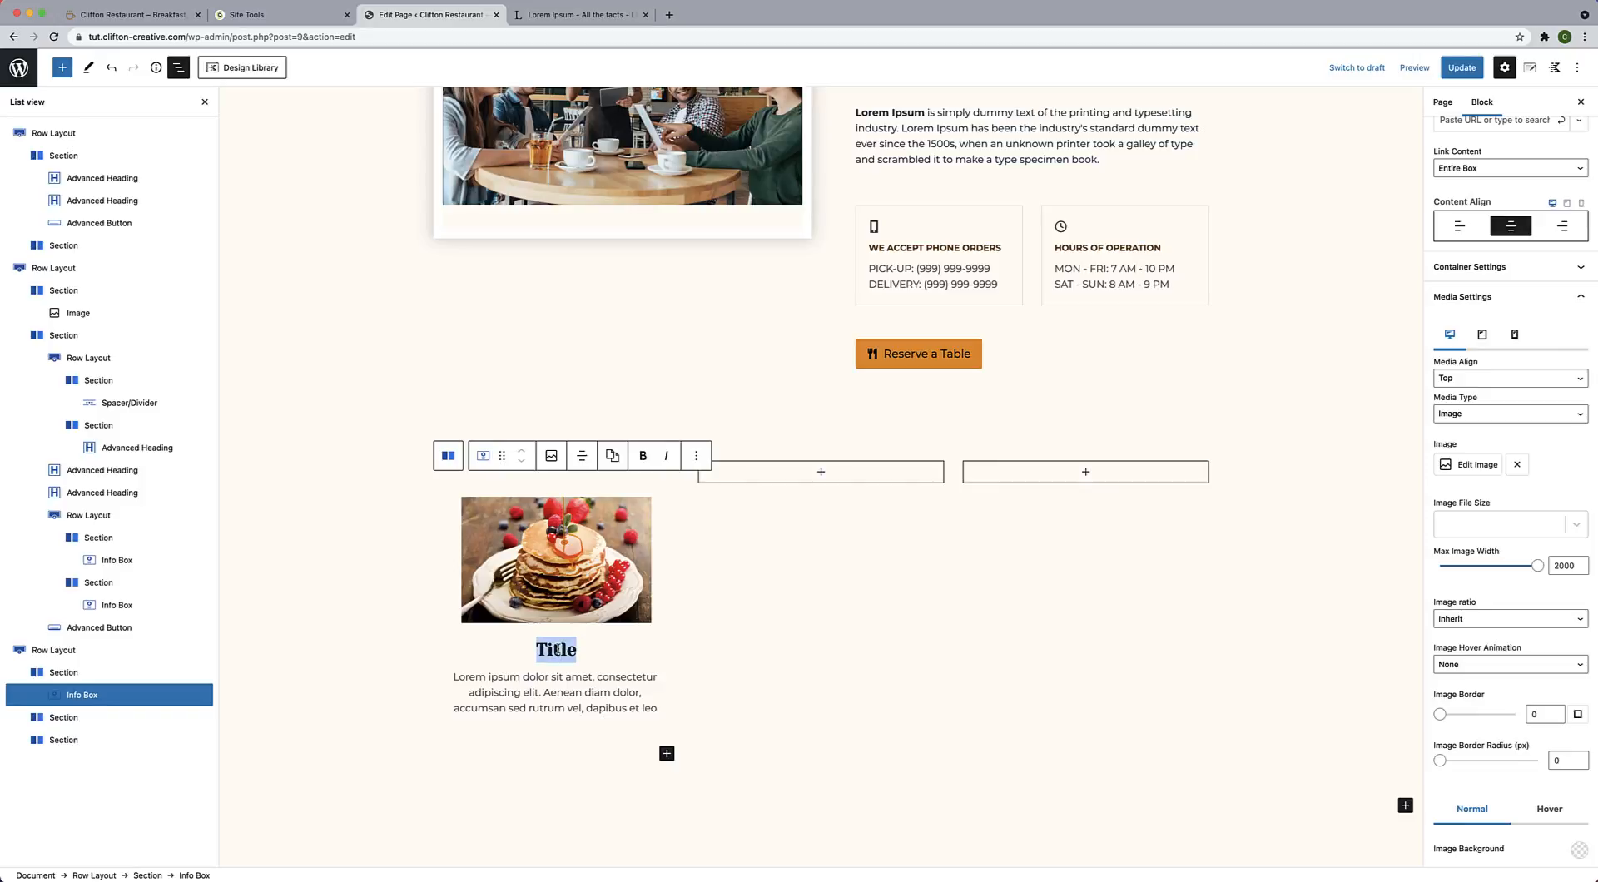
type("Brea")
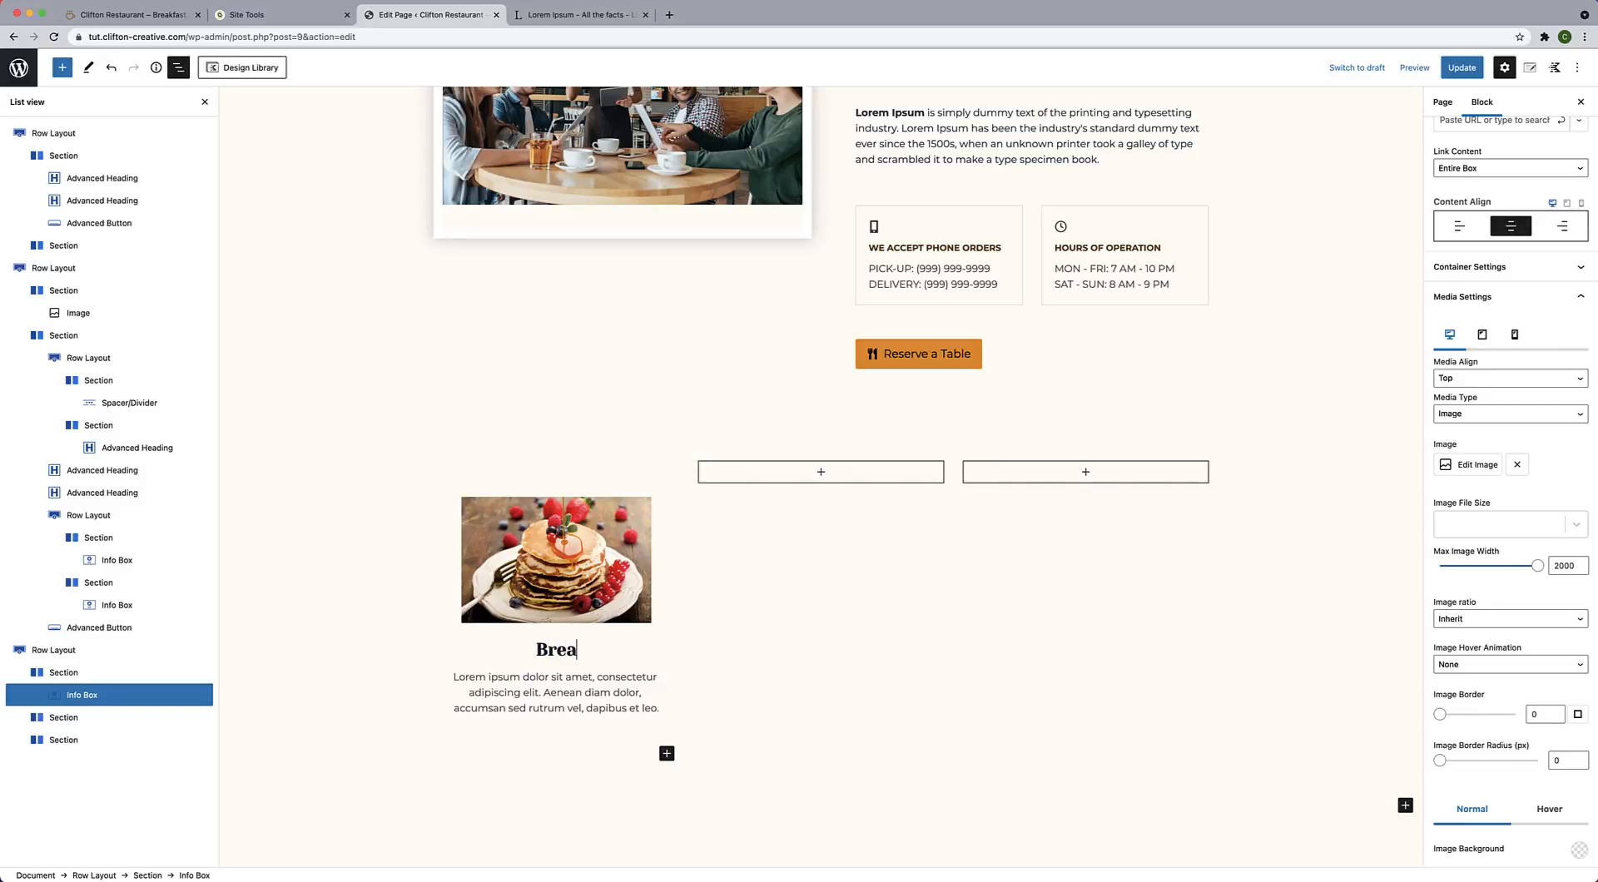
type("kfast")
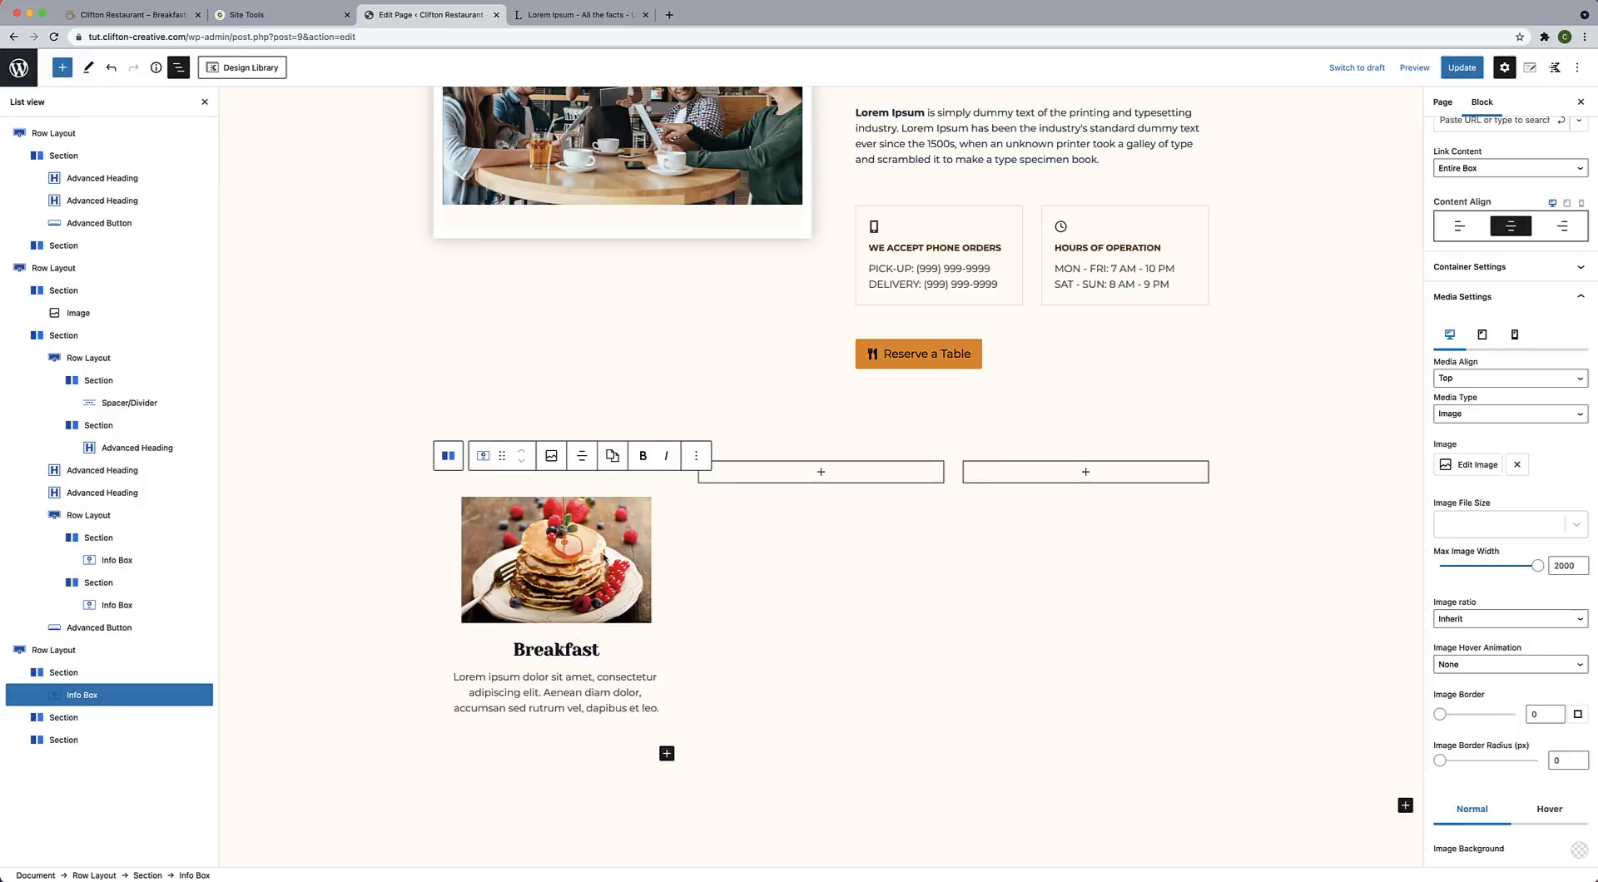
Give the info box's pancake image a border width of 10.
left_click(600, 591)
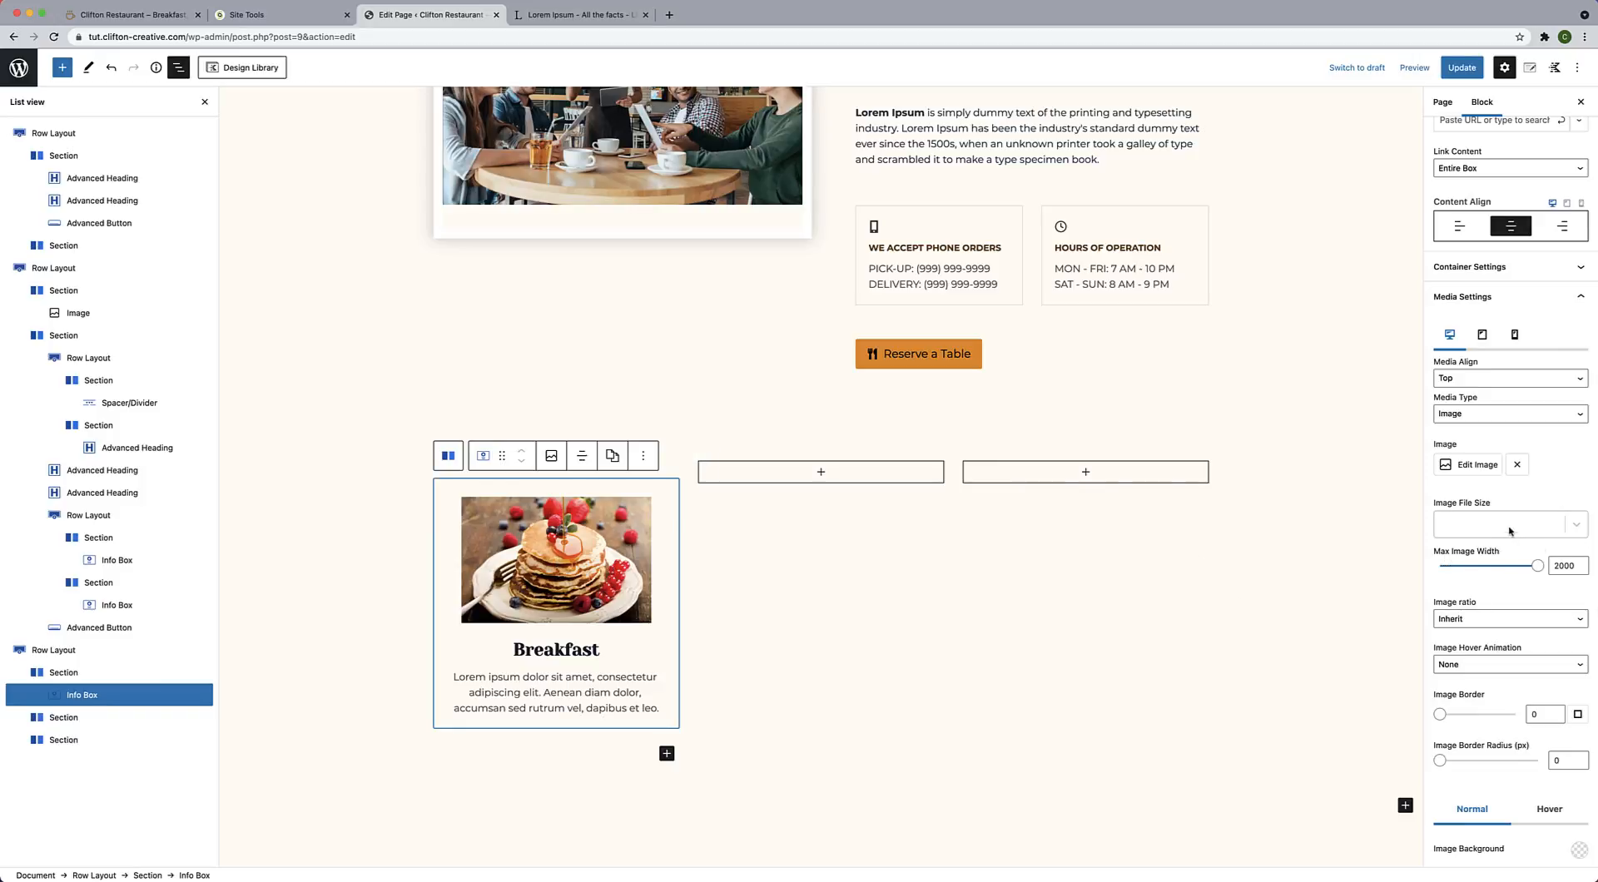
scroll(1501, 524, "up", 1)
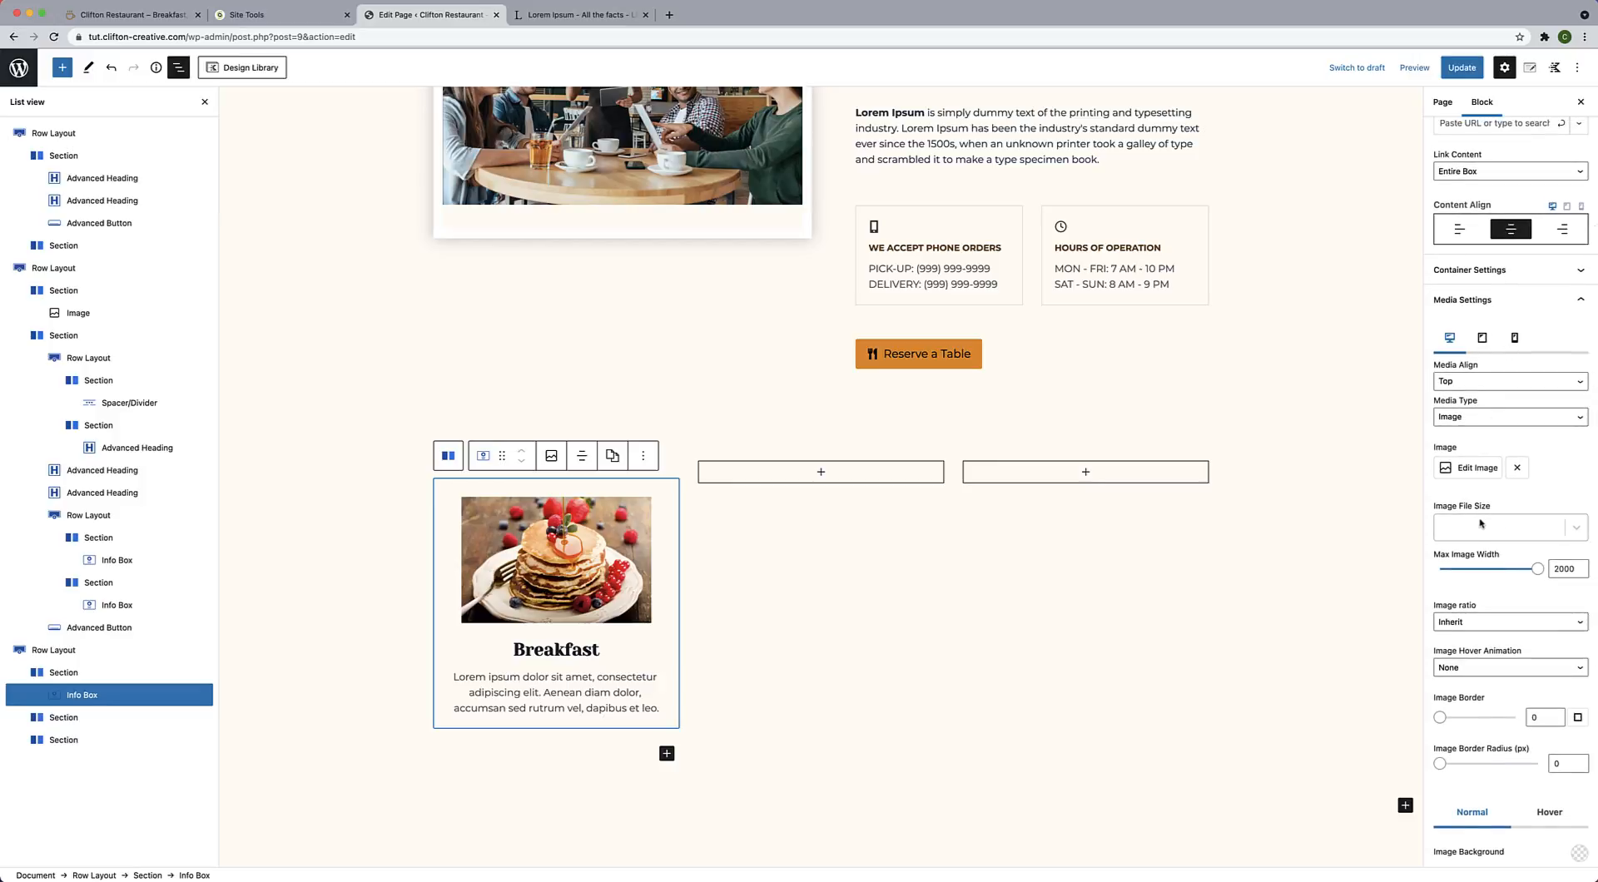
scroll(1490, 531, "down", 1)
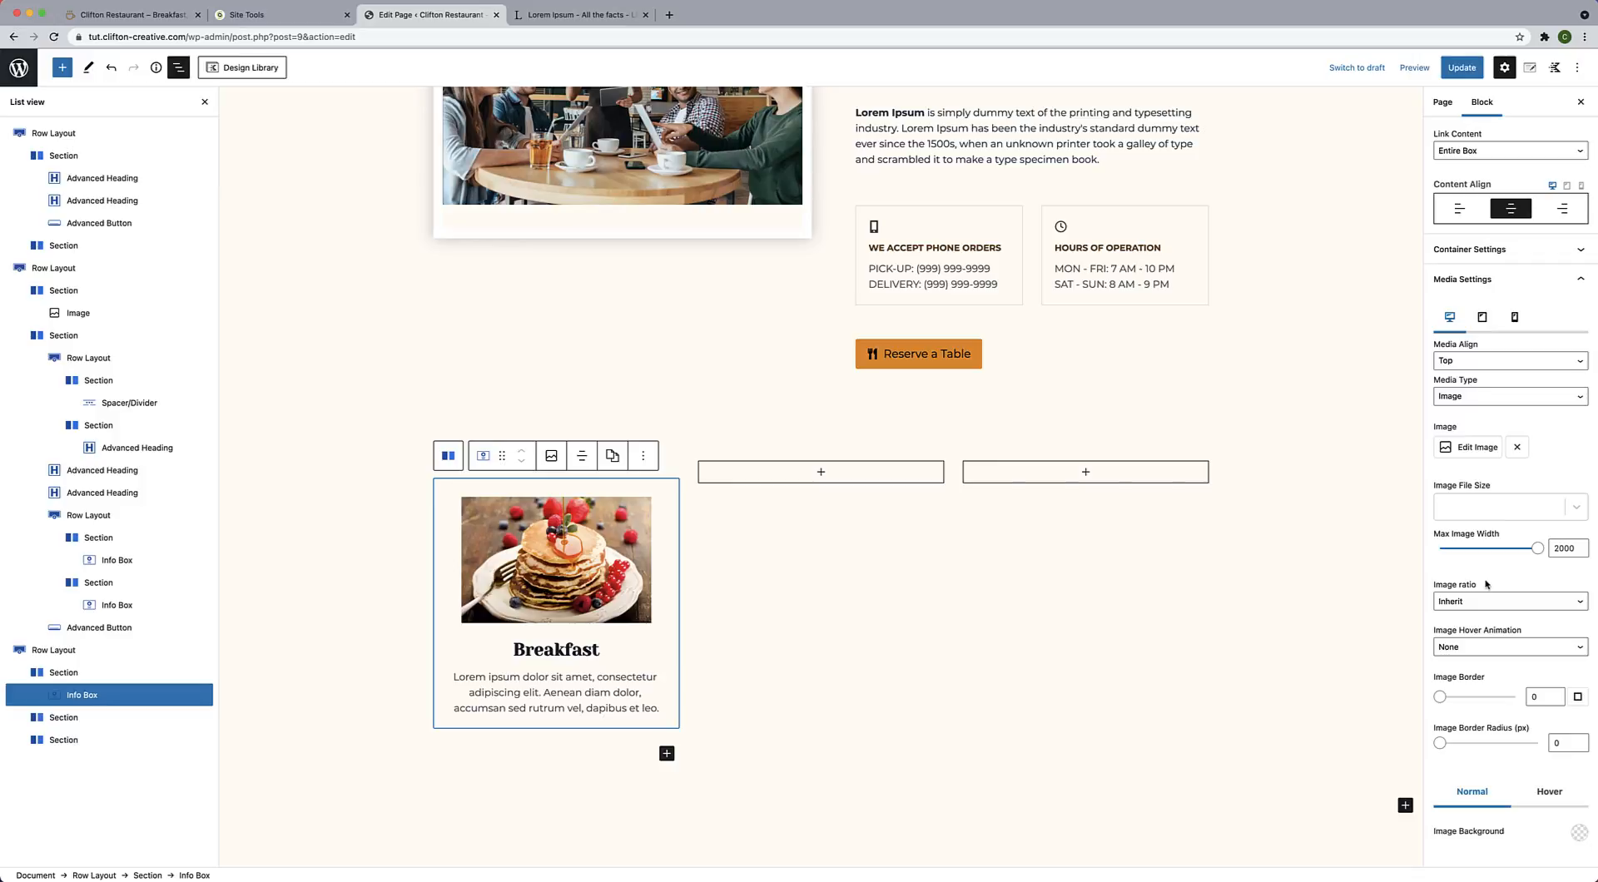
scroll(1487, 584, "down", 3)
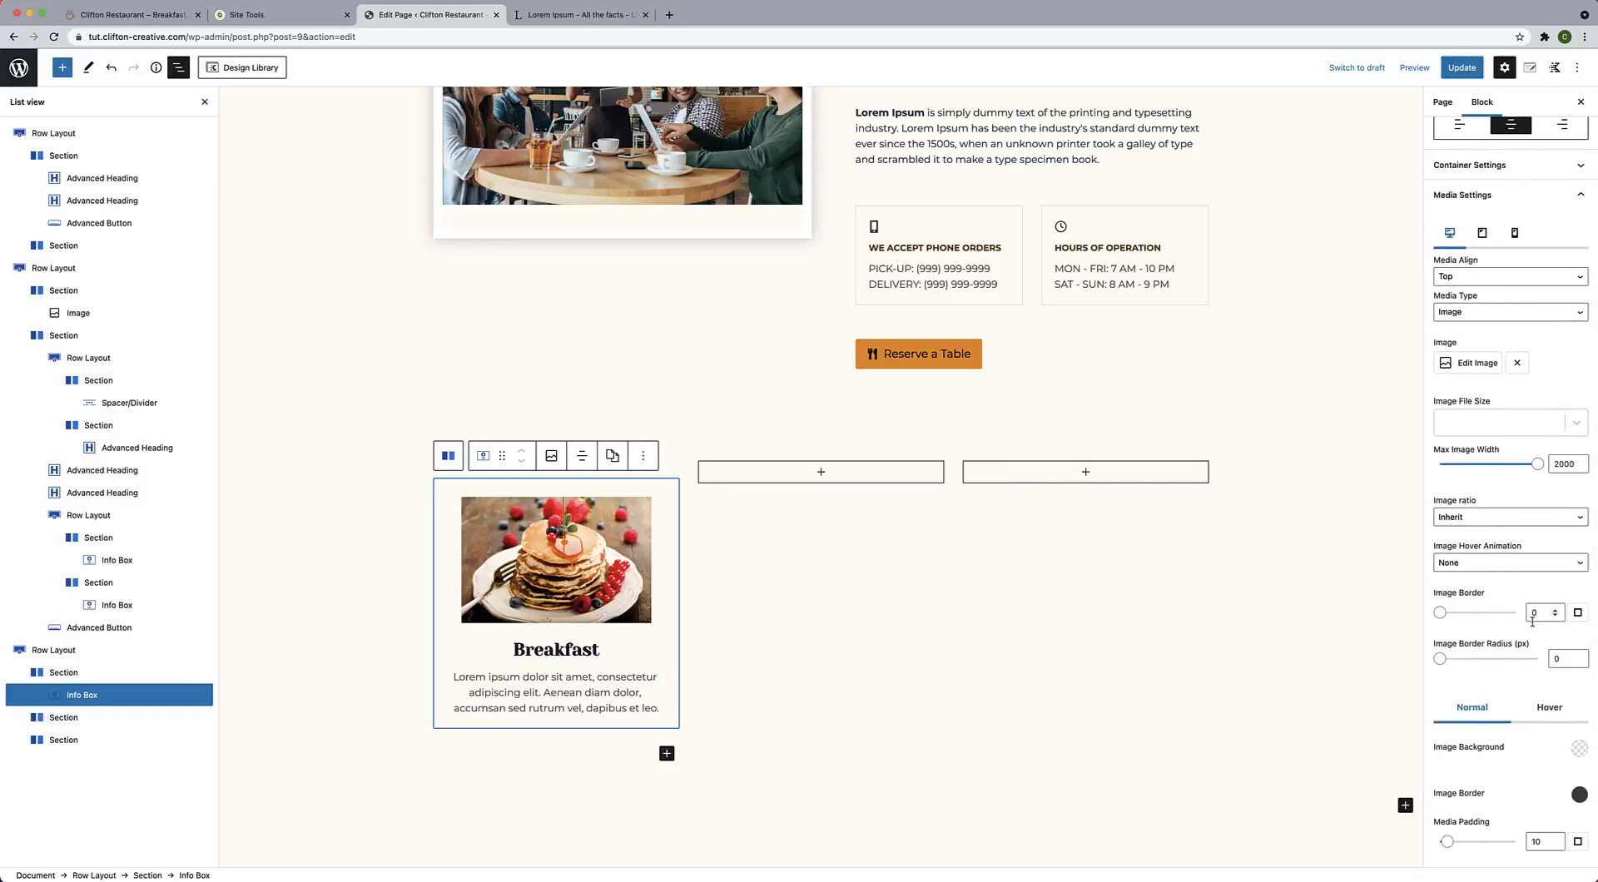
left_click(1534, 615)
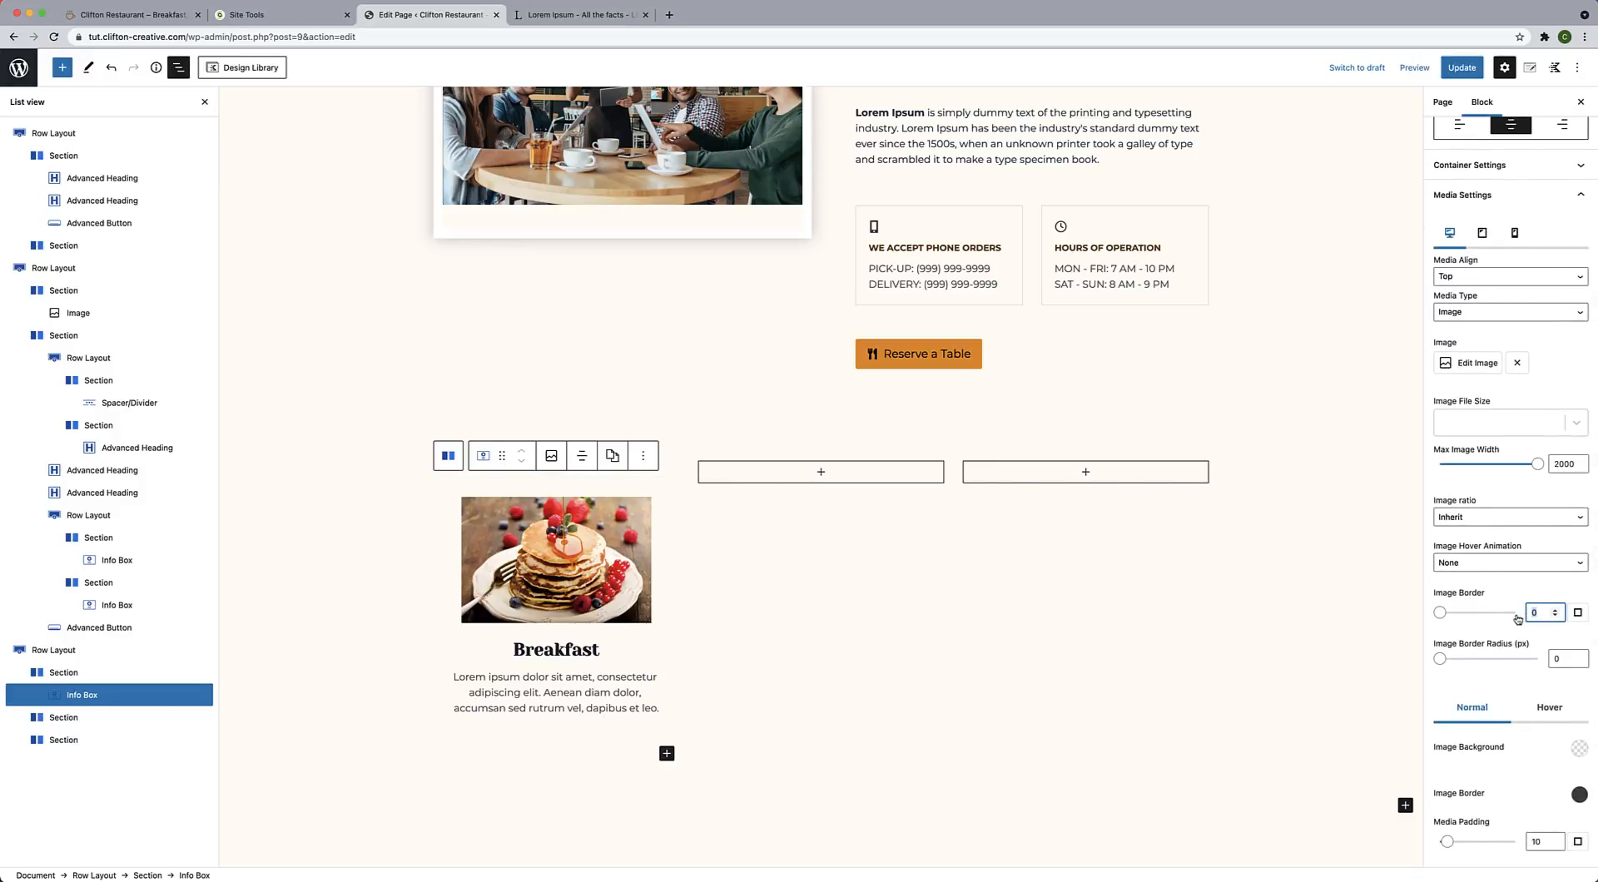
type("10")
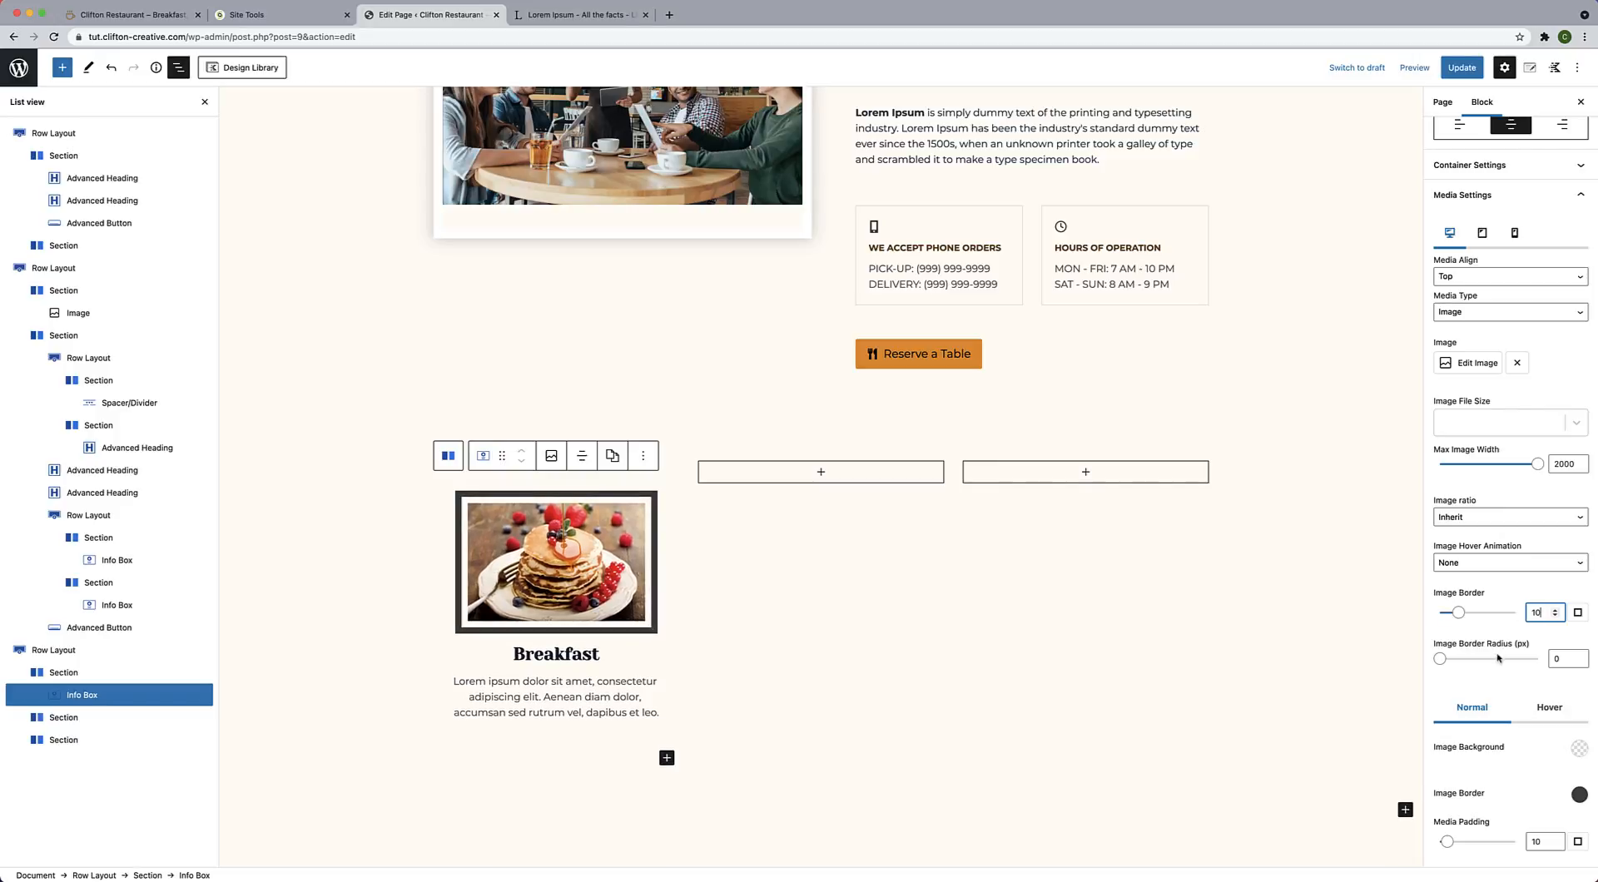
scroll(1507, 666, "down", 1)
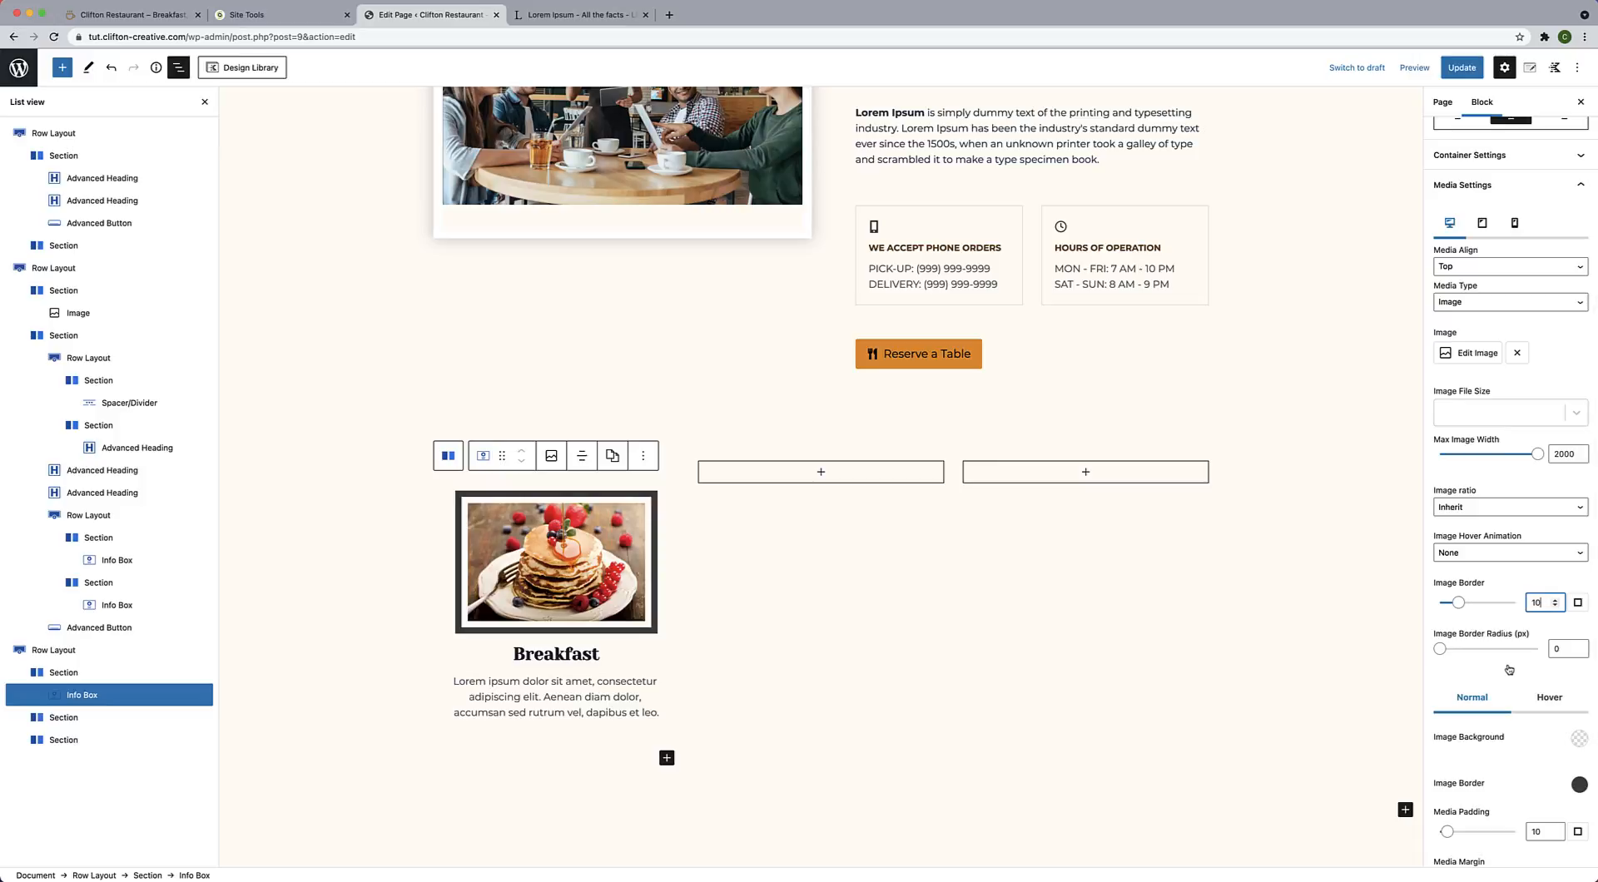
Change the info box image's normal border colour to near-white FEFDFD.
scroll(1509, 670, "down", 1)
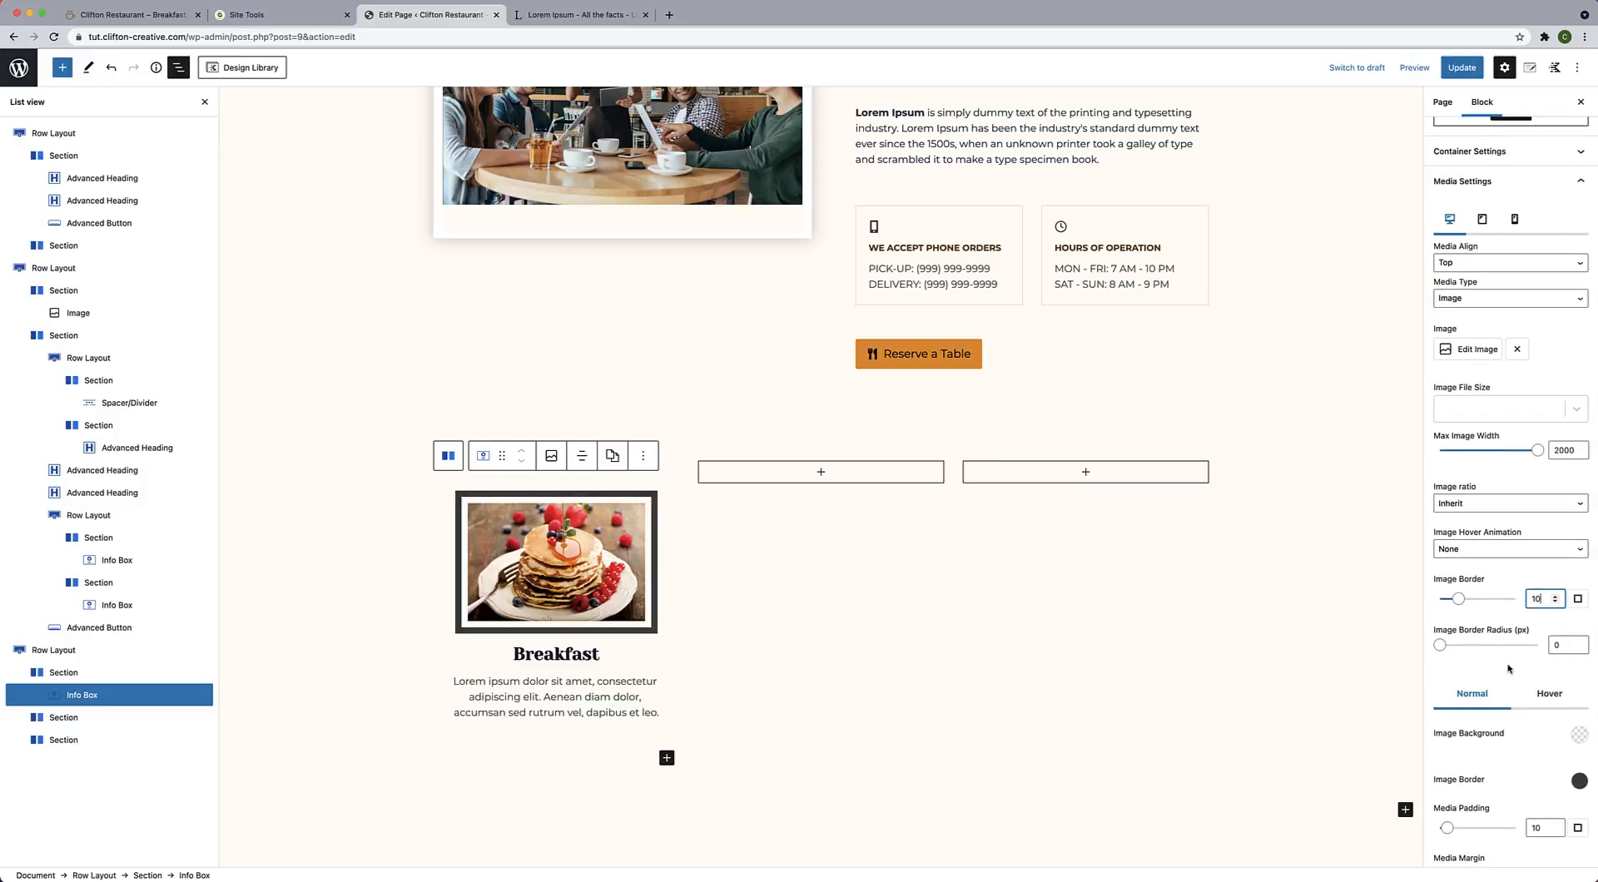
scroll(1509, 669, "down", 5)
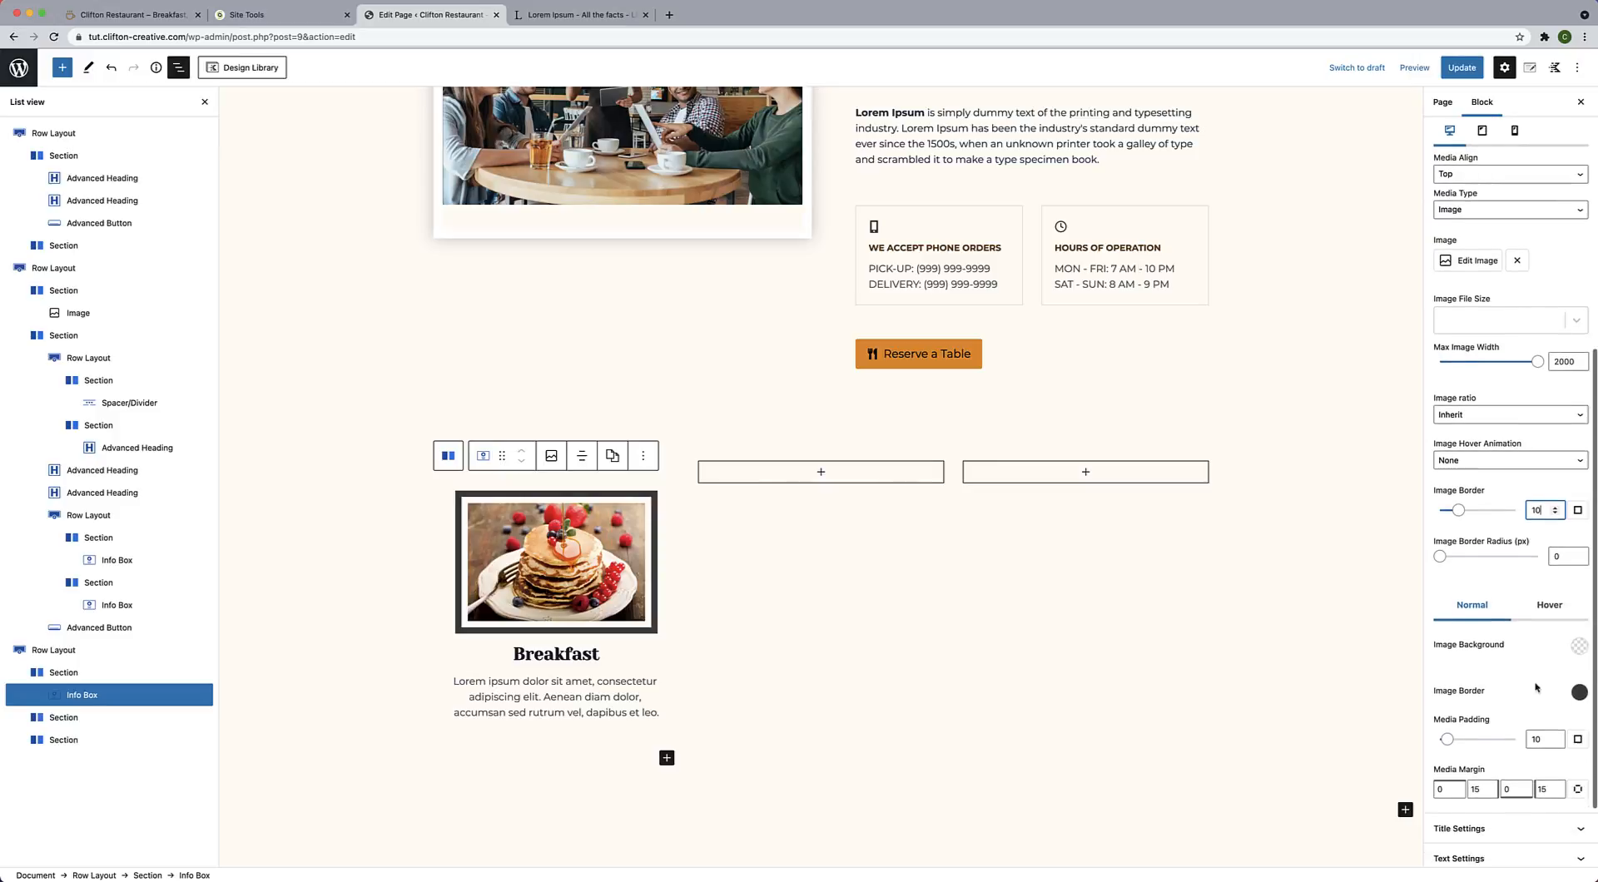
left_click(1580, 694)
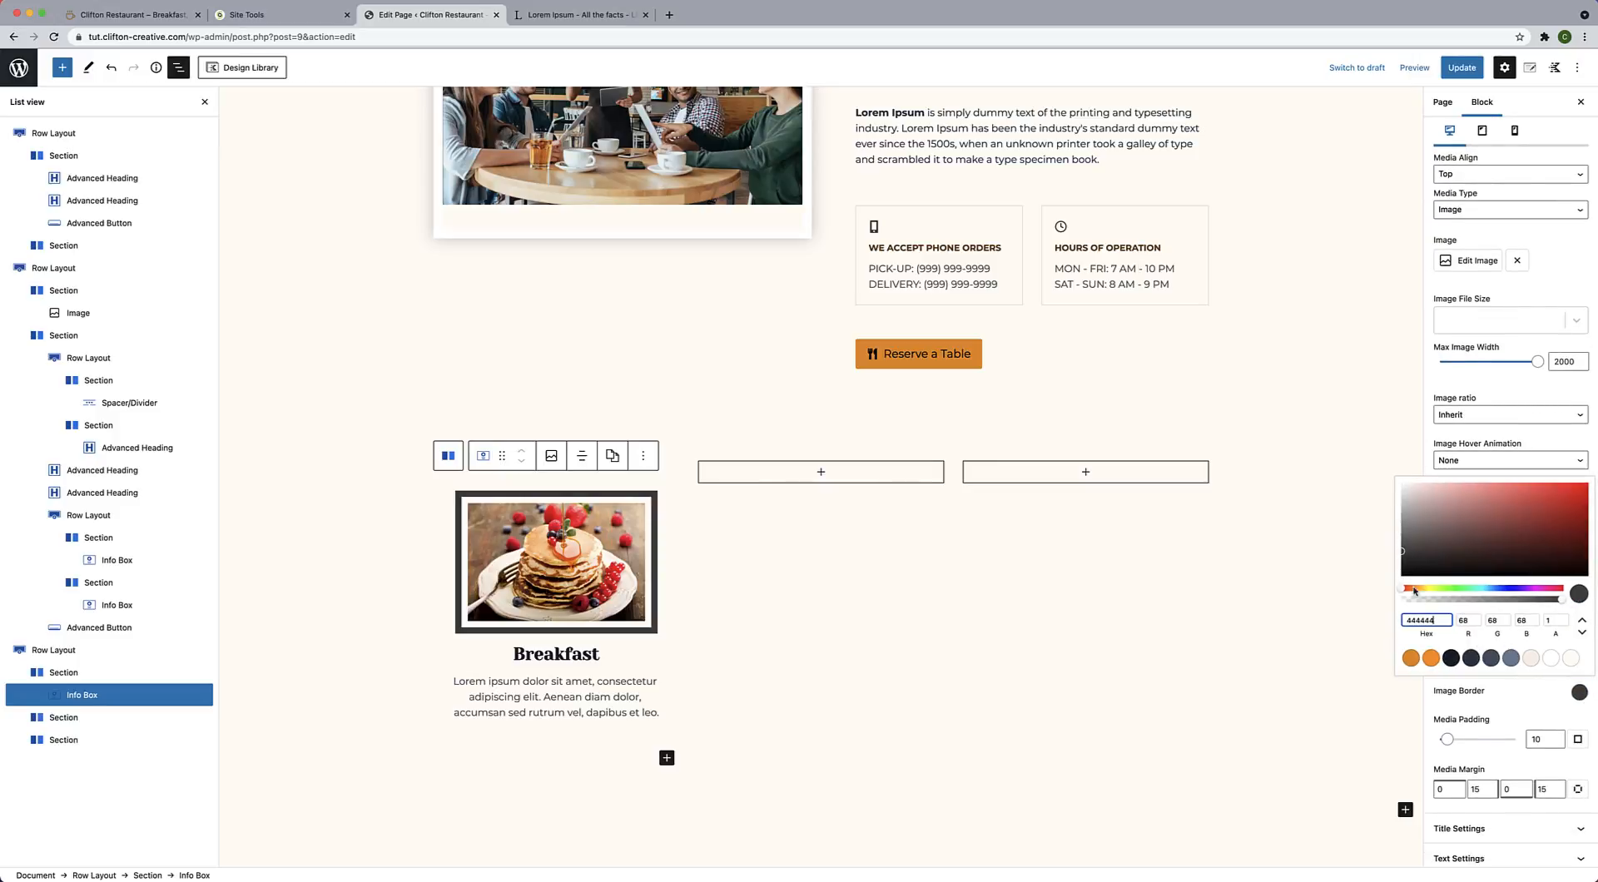
left_click(1404, 489)
left_click_drag(1404, 490, 1404, 489)
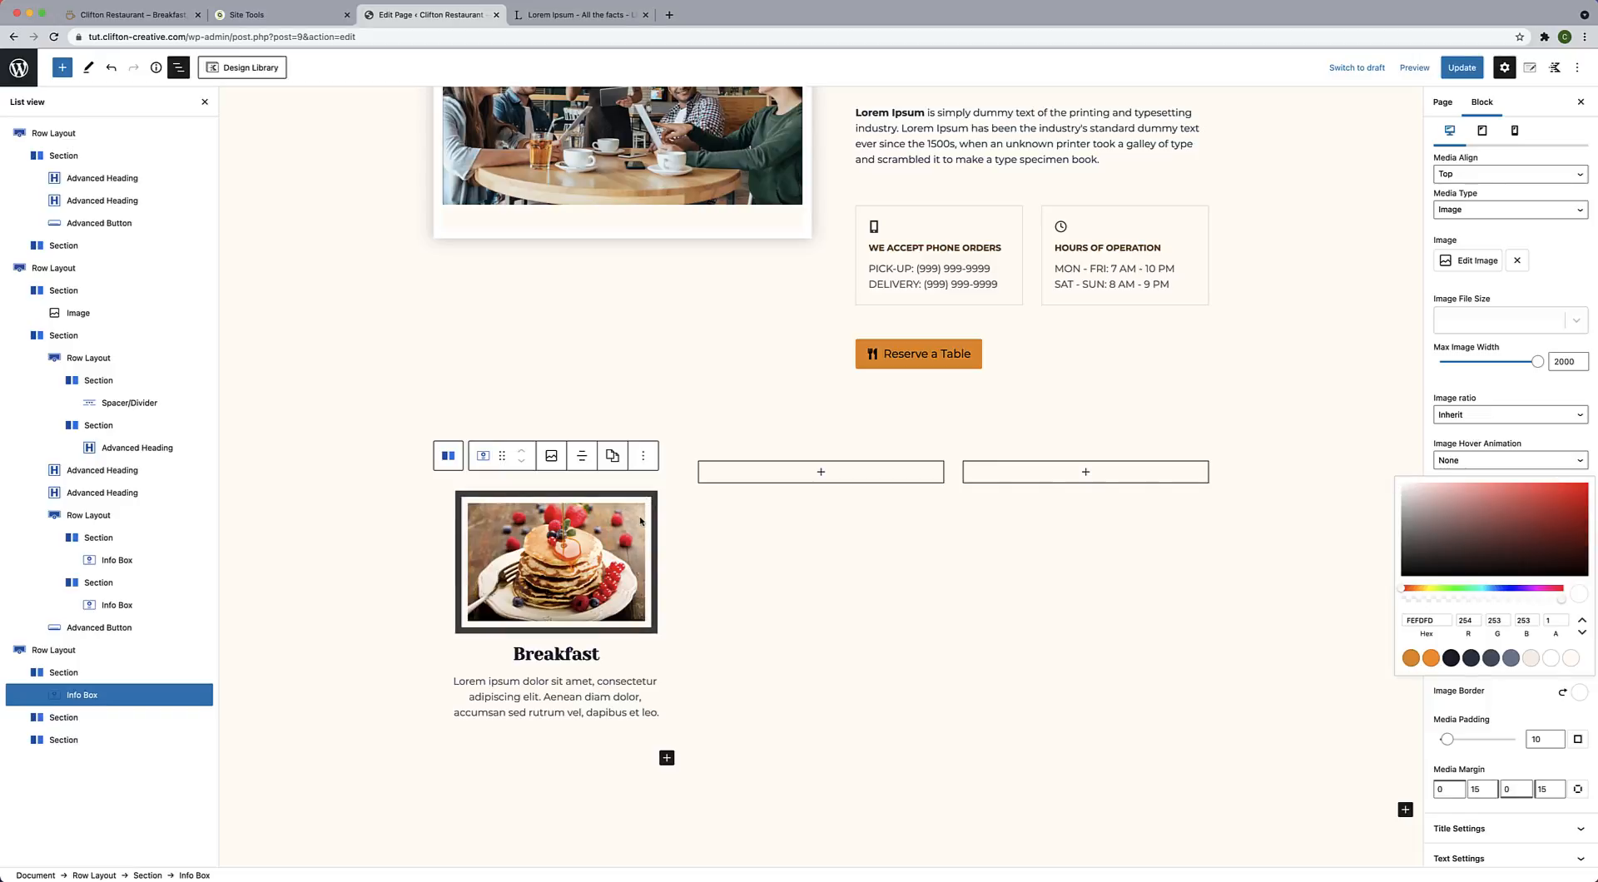
left_click(1511, 713)
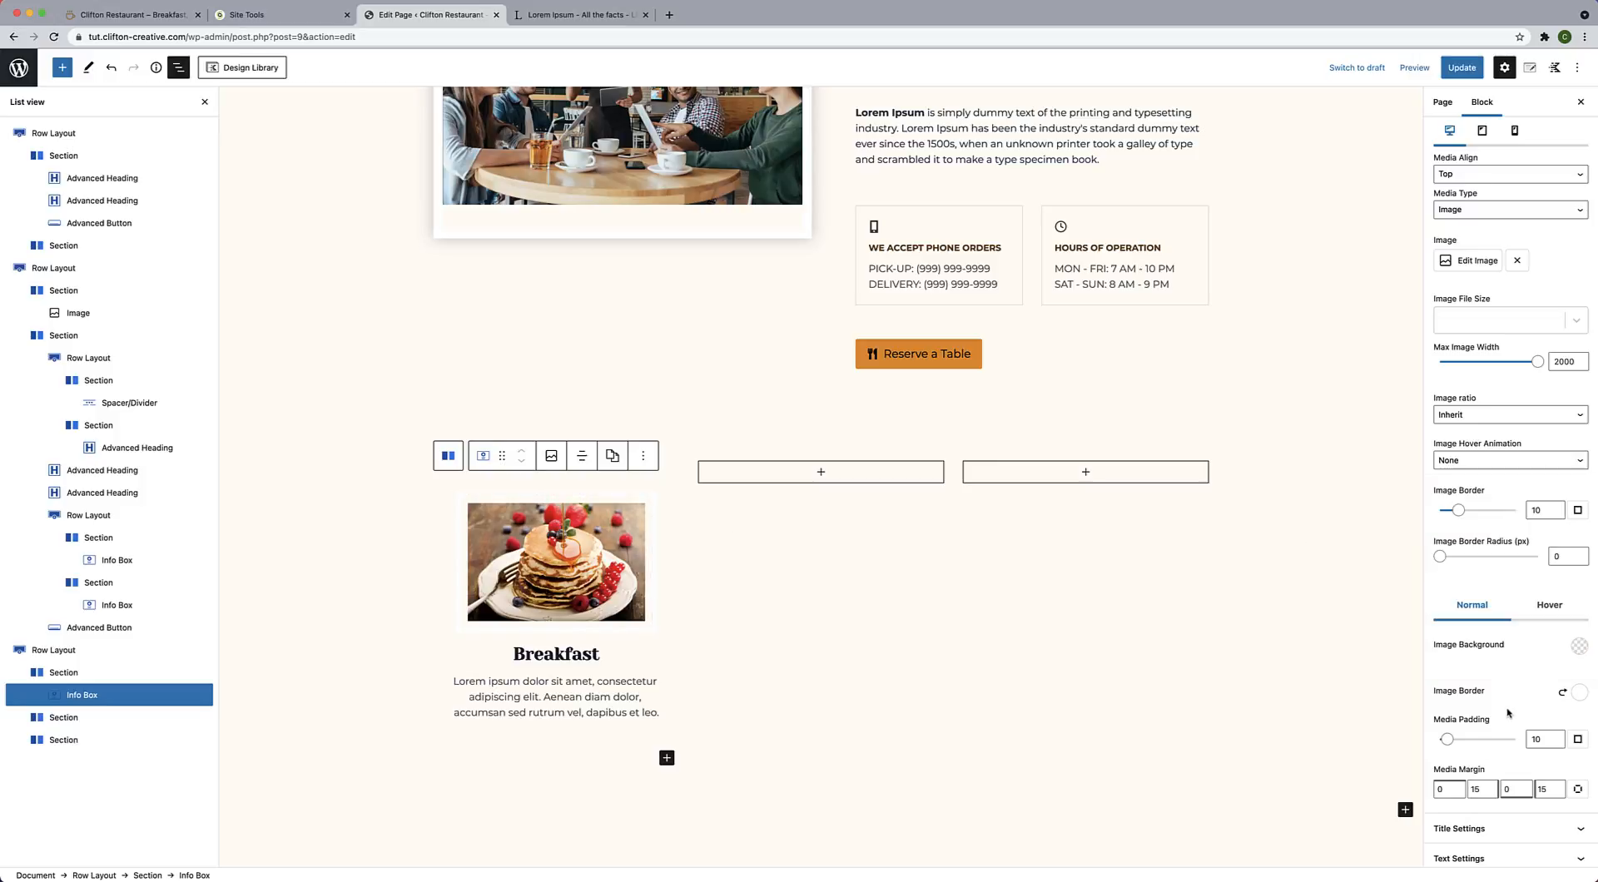
Set the info box image's hover border colour to white FFFFFF.
left_click(1563, 616)
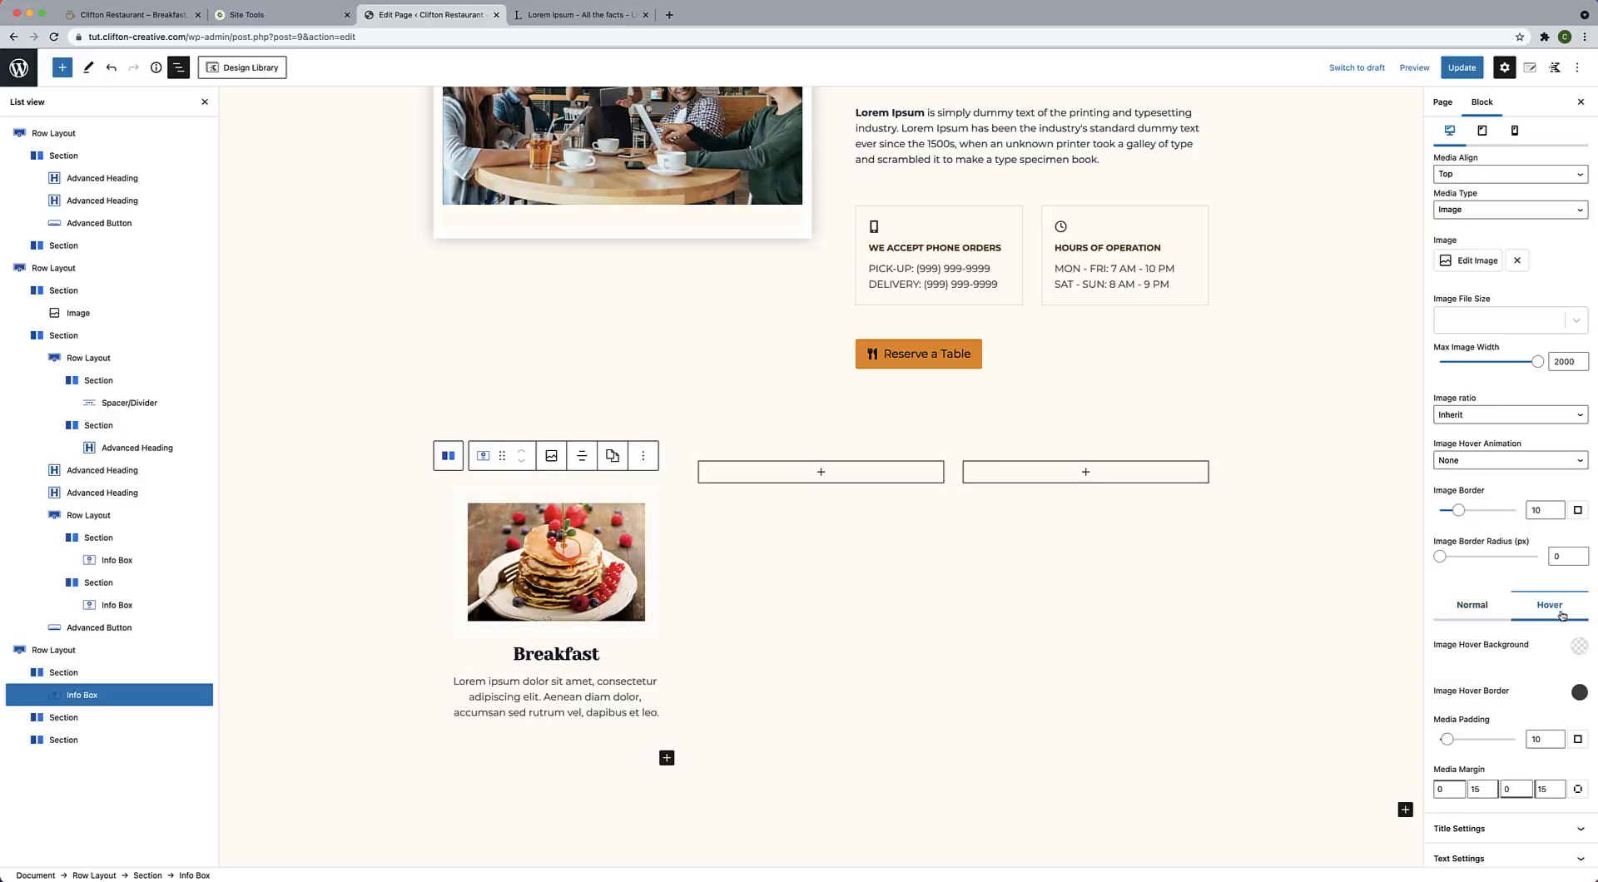
left_click(1579, 692)
left_click_drag(1431, 566, 1396, 477)
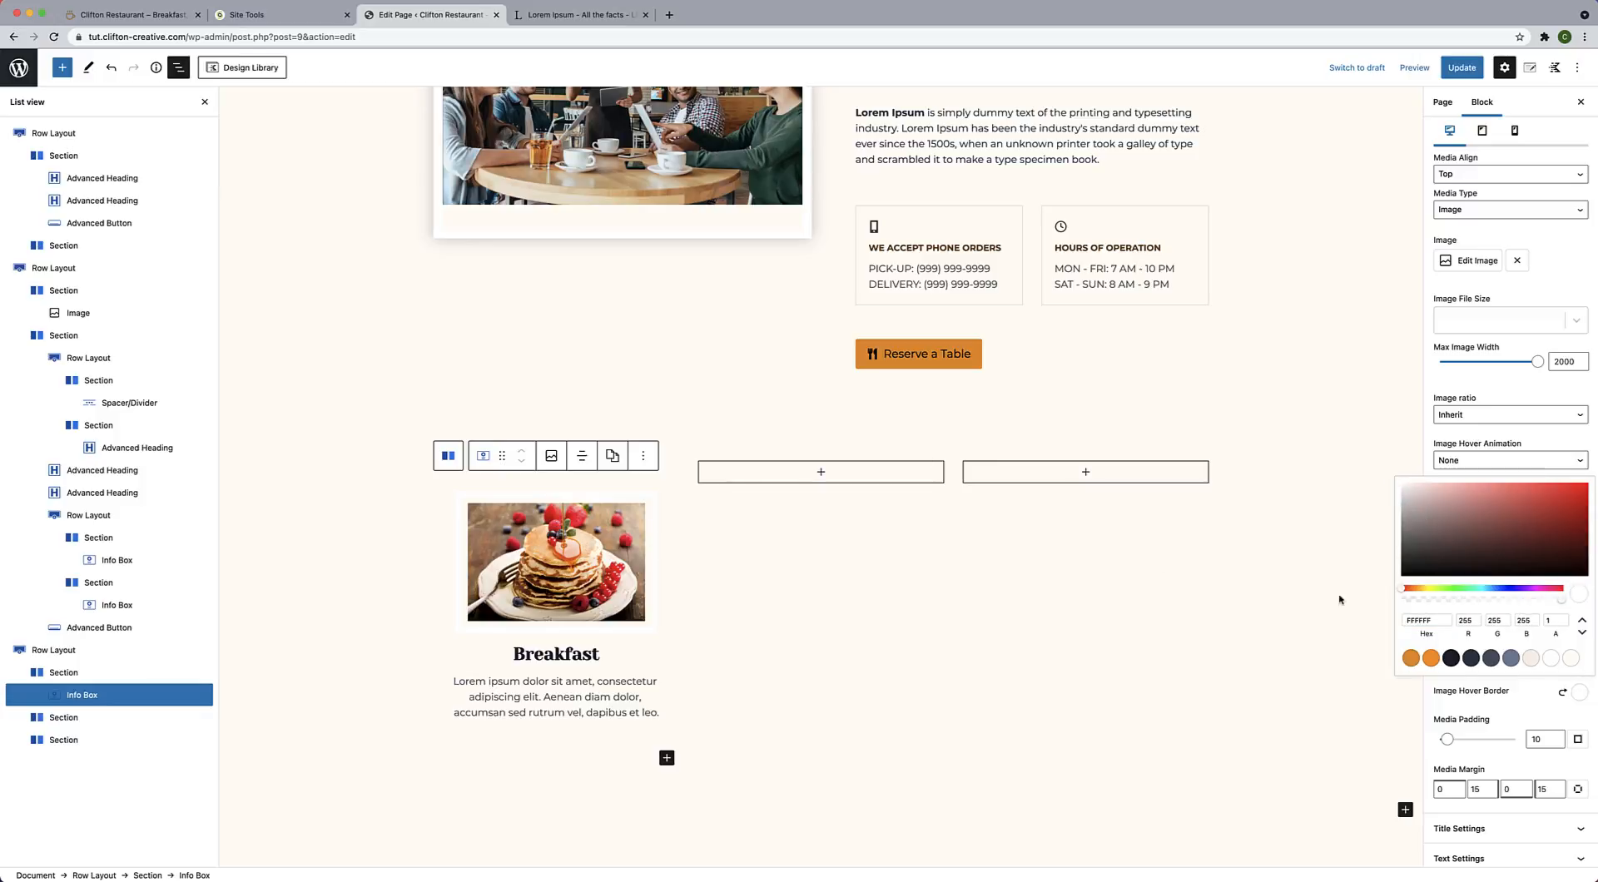
left_click(1538, 704)
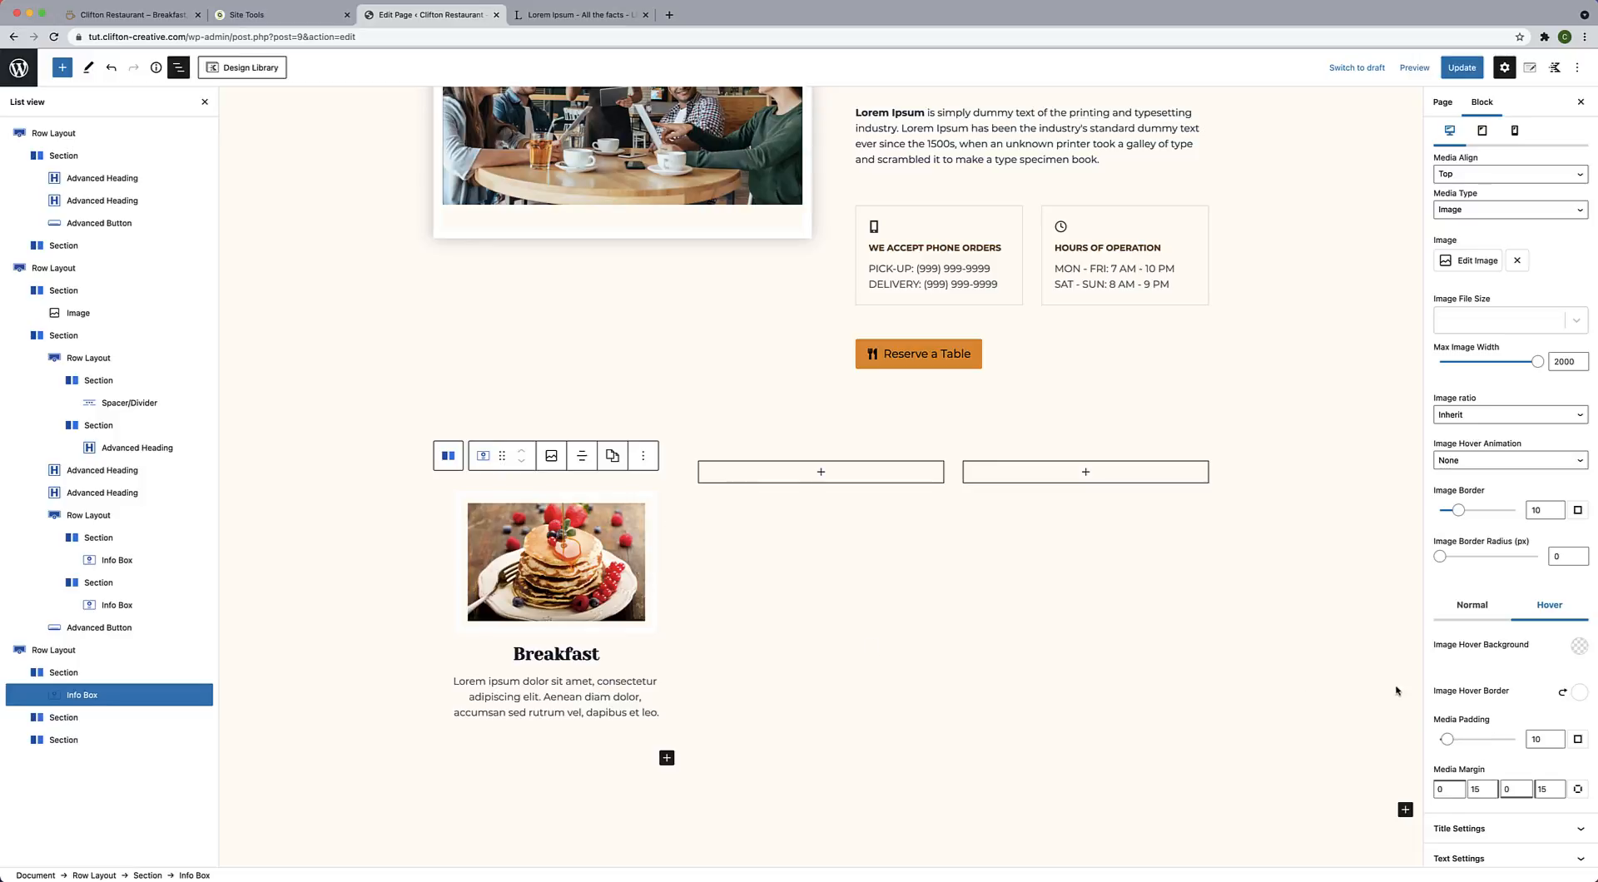
Set the info box's media padding to 0 and its right and left media margins to 0.
double_click(1535, 739)
type("0")
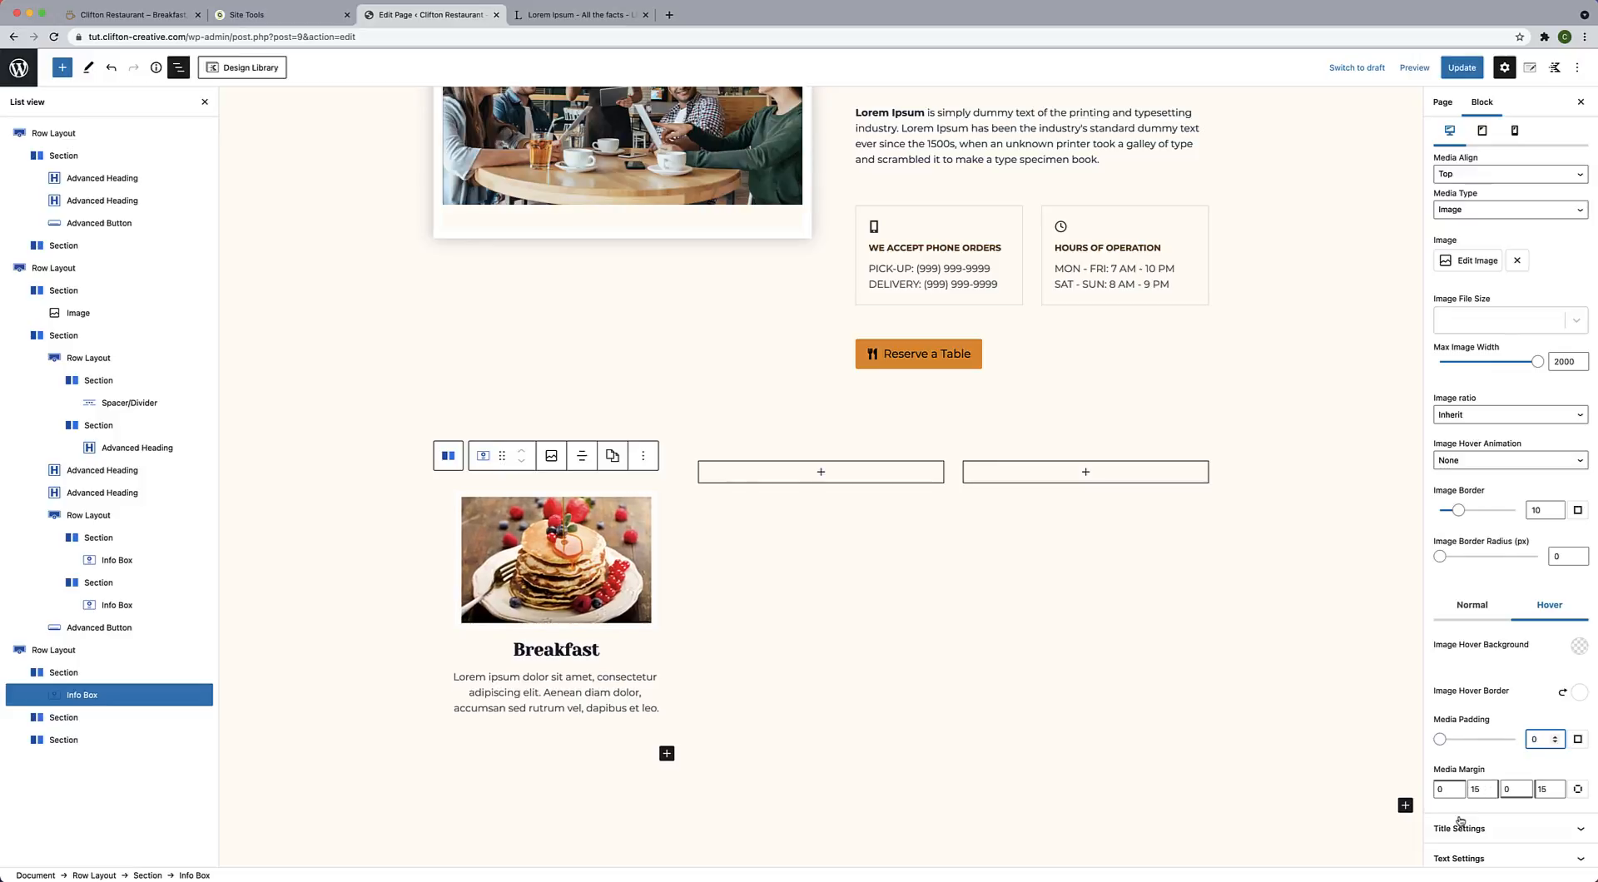
double_click(1484, 788)
type("0")
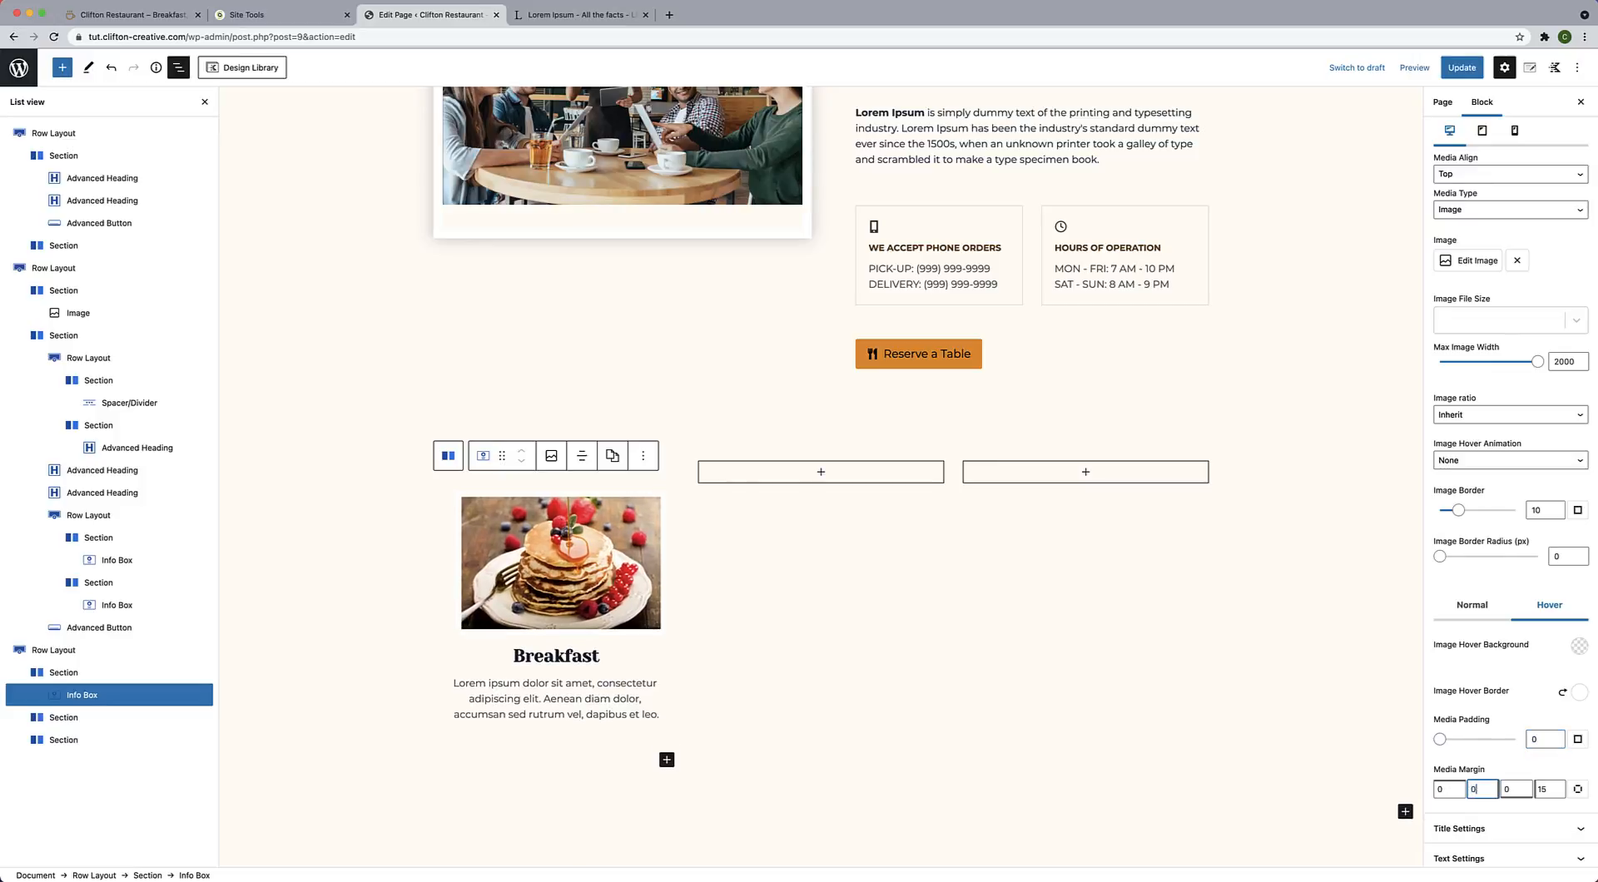
double_click(1541, 790)
type("0")
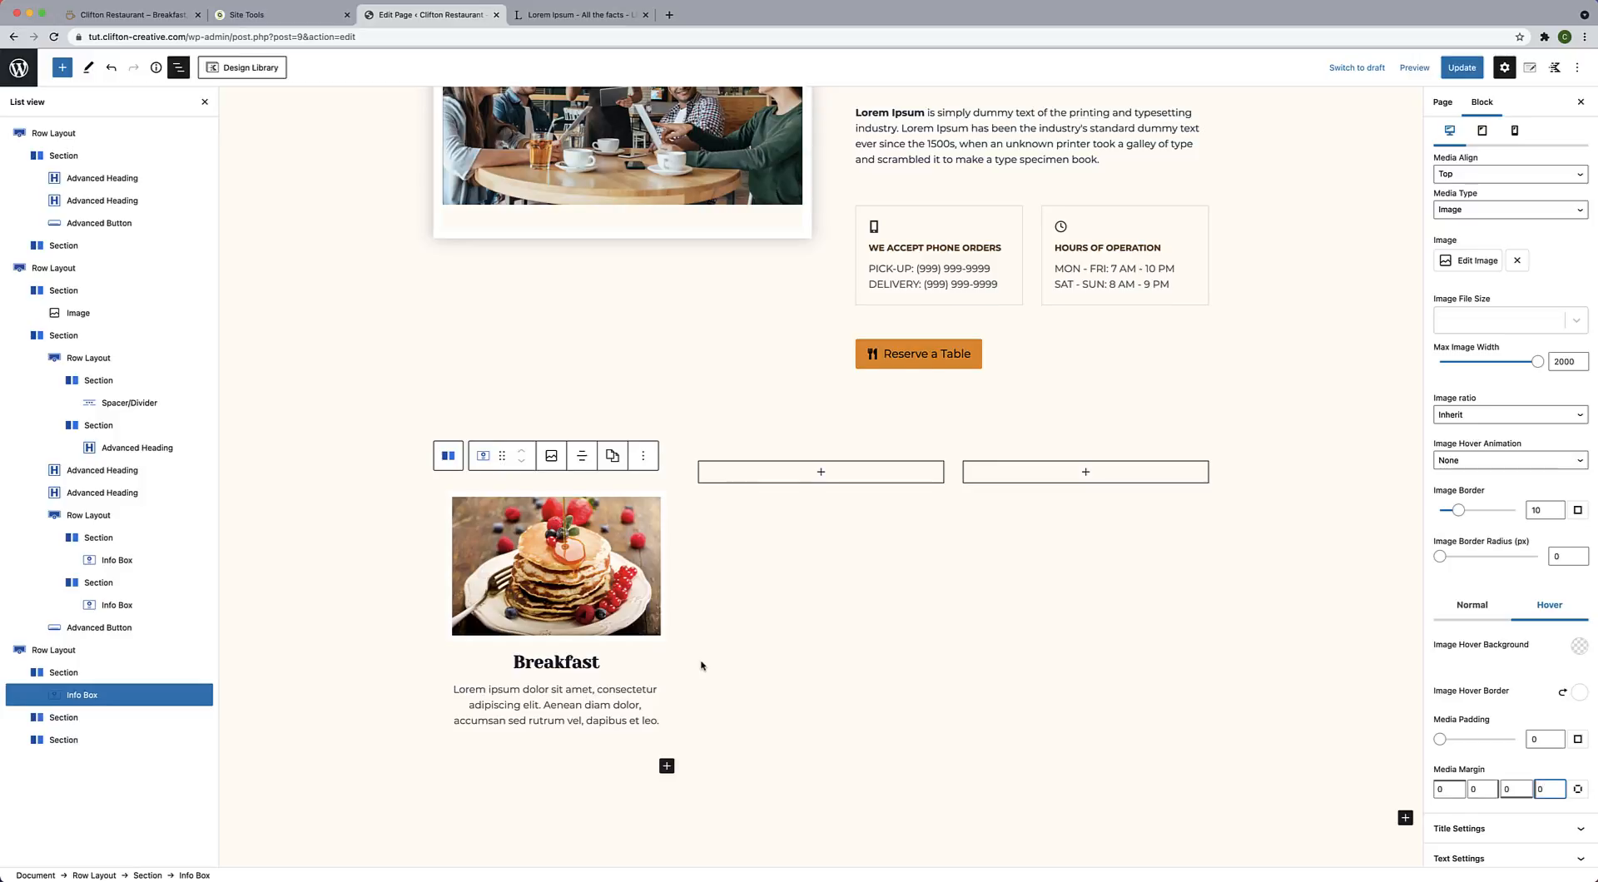
Leave the media options and enable the Learn More link on the Breakfast info box.
scroll(699, 664, "down", 1)
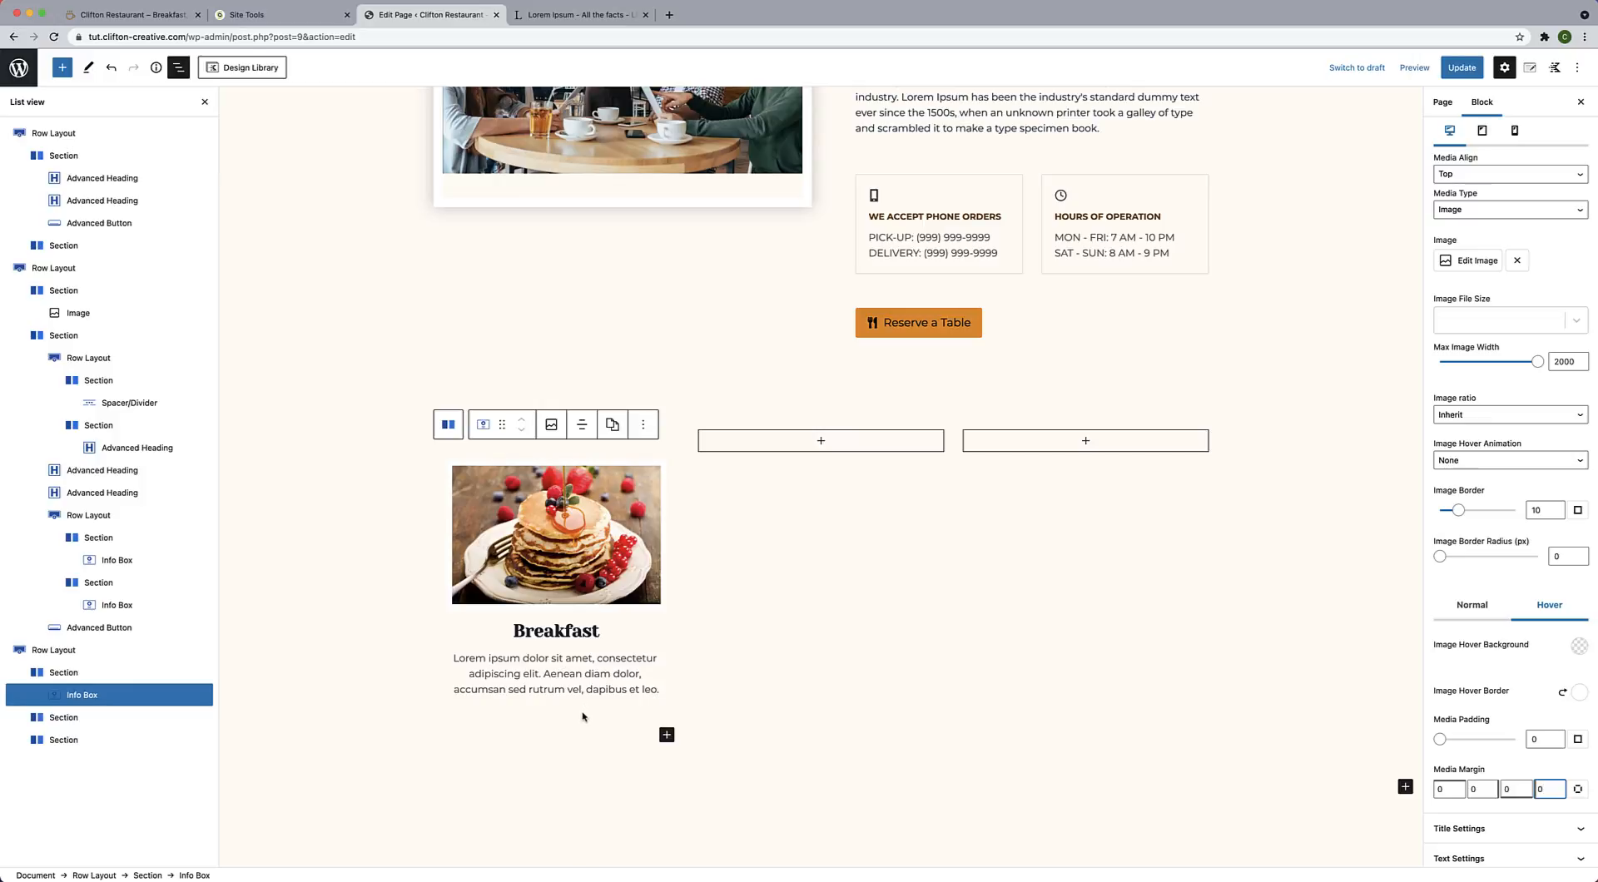
scroll(1523, 424, "up", 3)
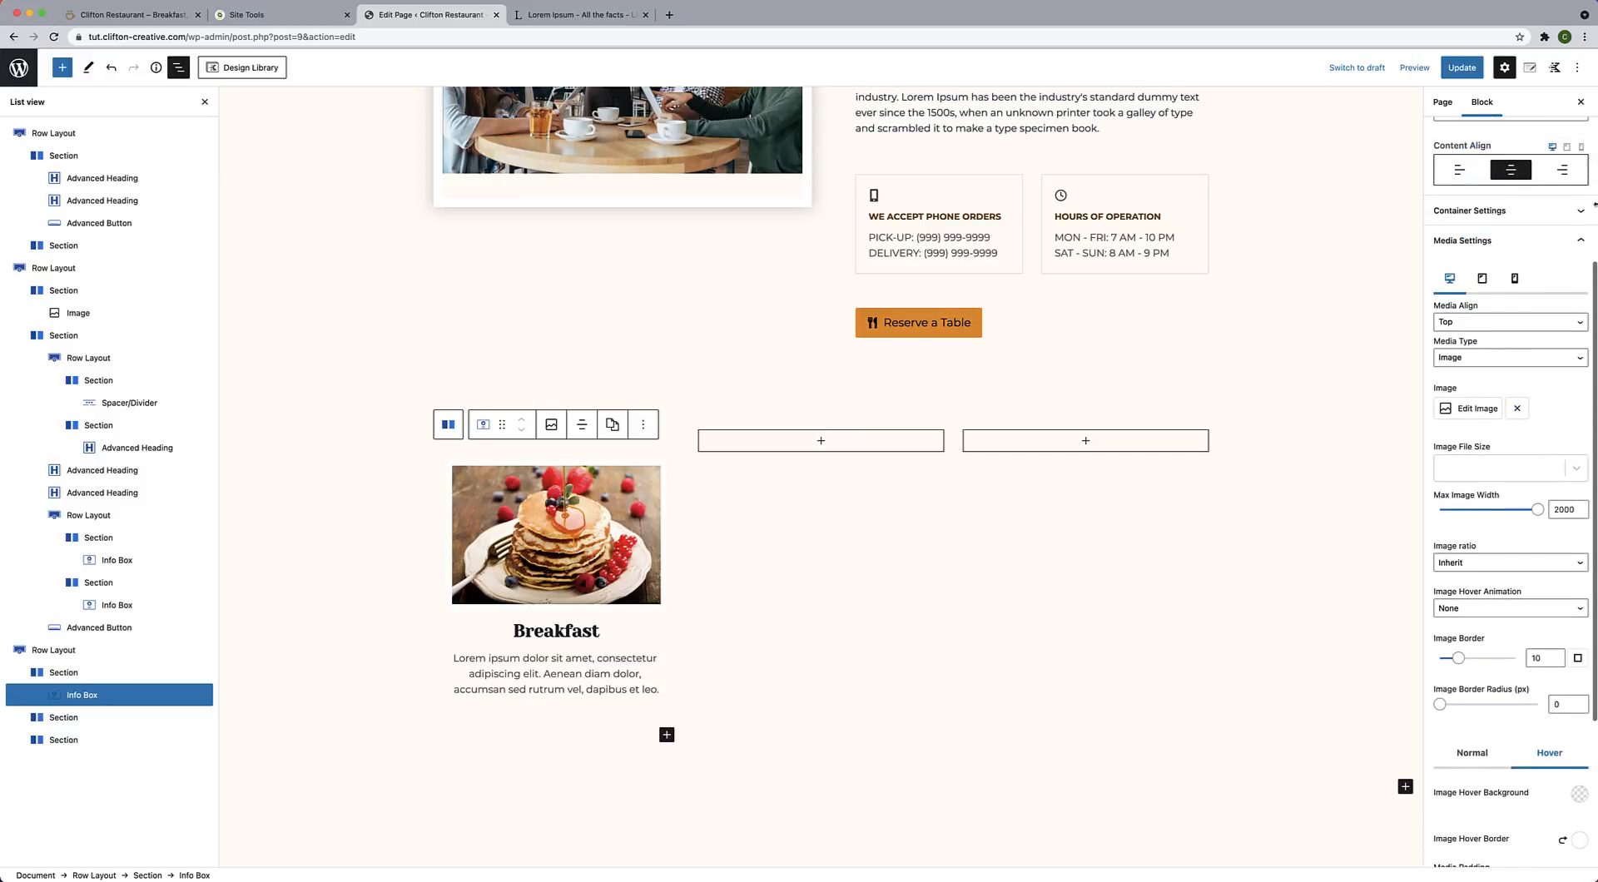
left_click(1582, 243)
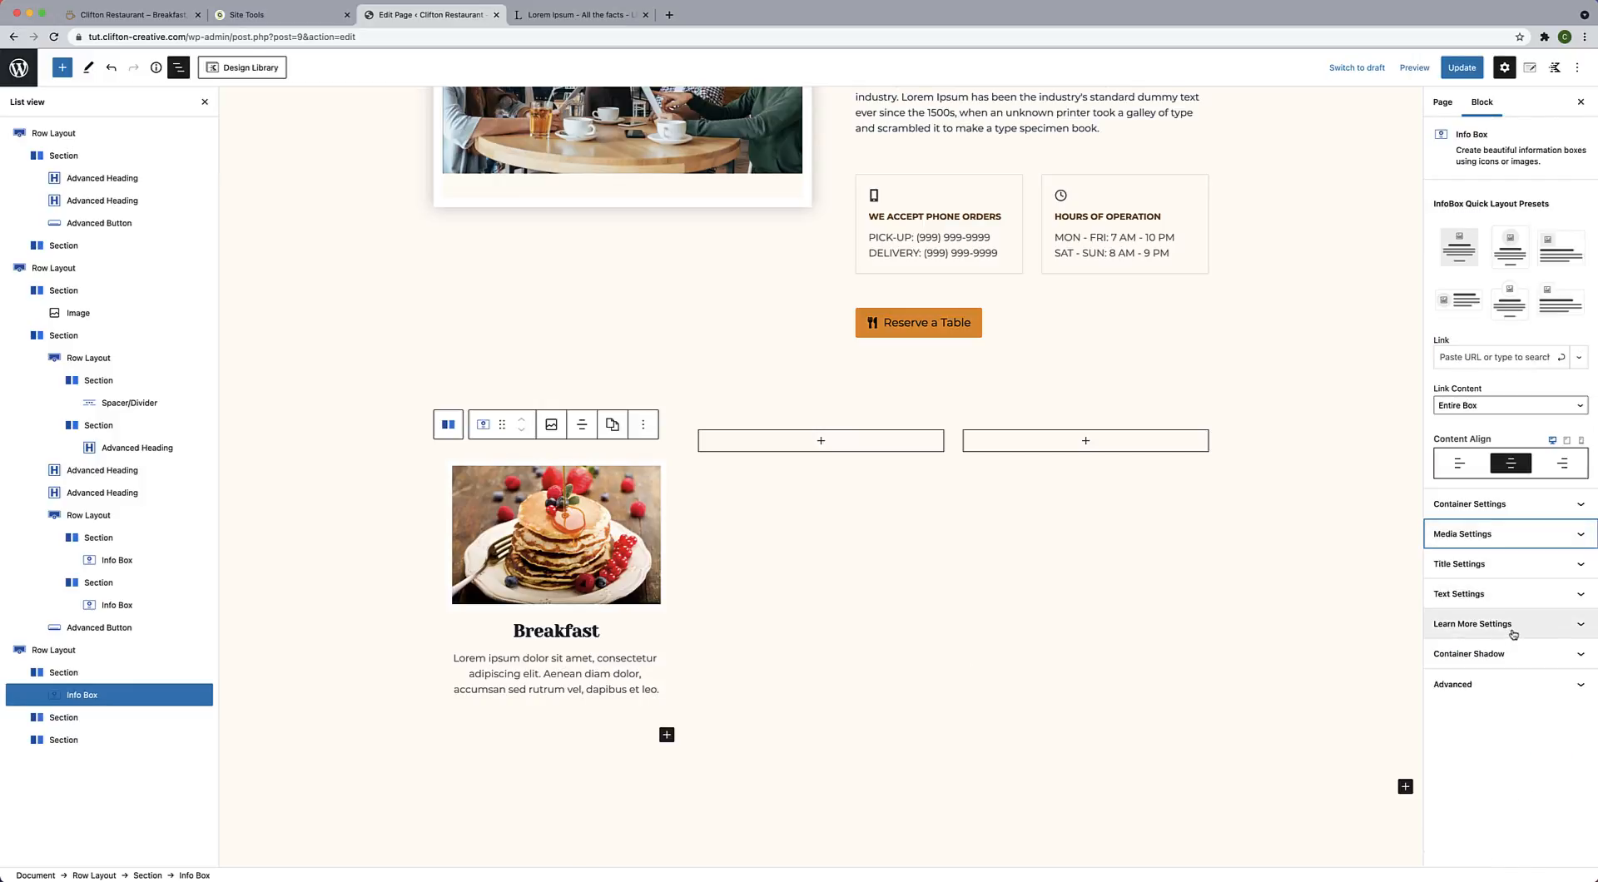
left_click(1571, 632)
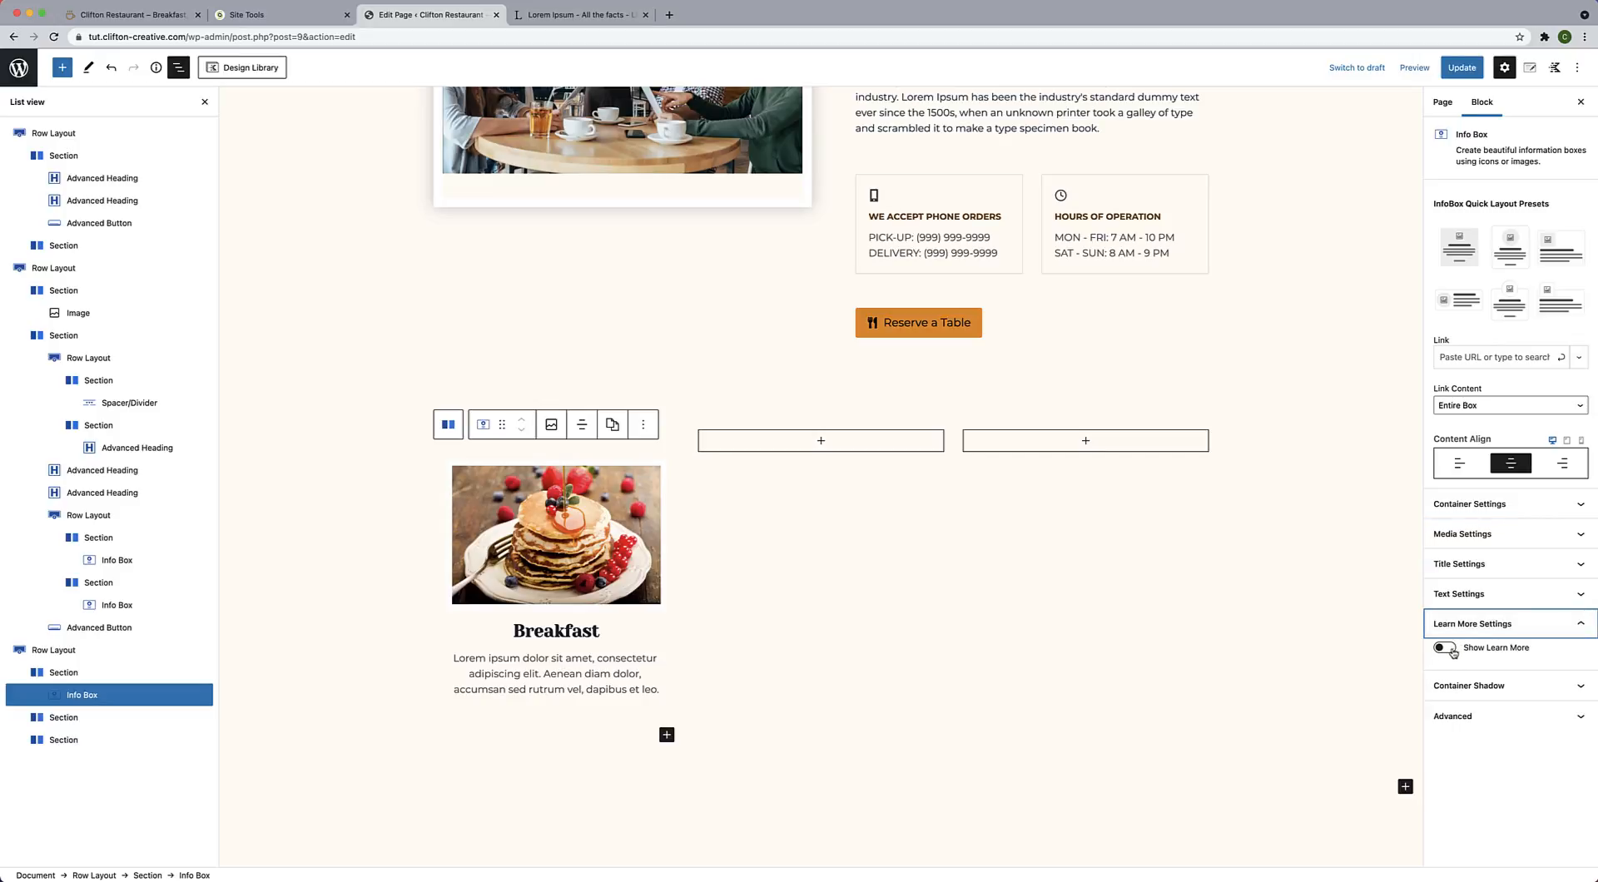
left_click(1452, 652)
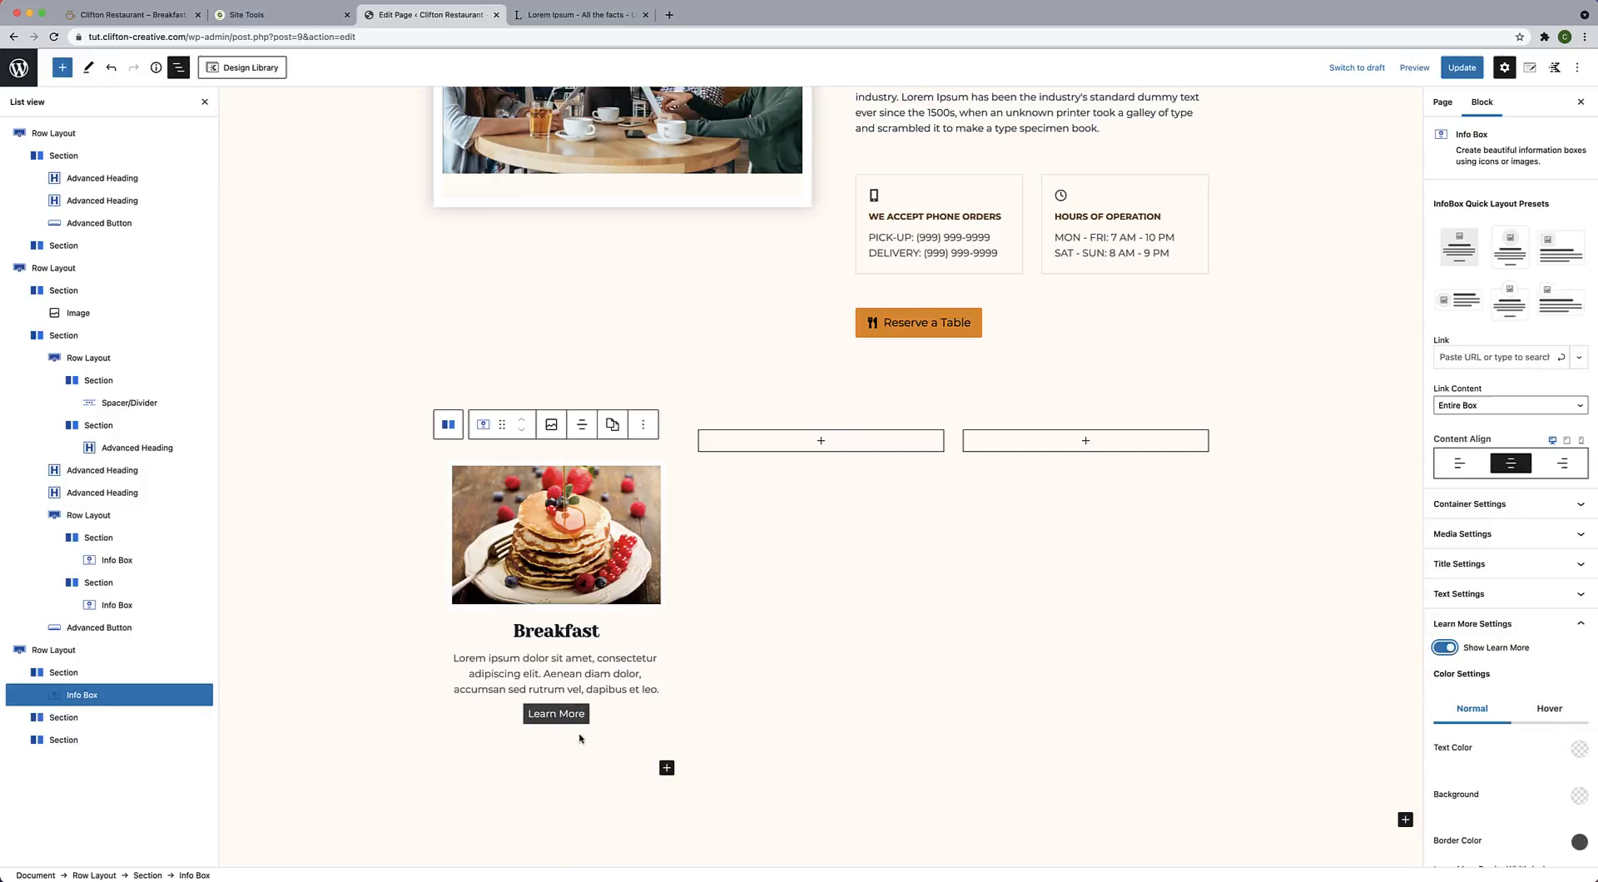
Replace the Learn More label under the Breakfast description with Breakfast Menu.
left_click(562, 713)
triple_click(562, 714)
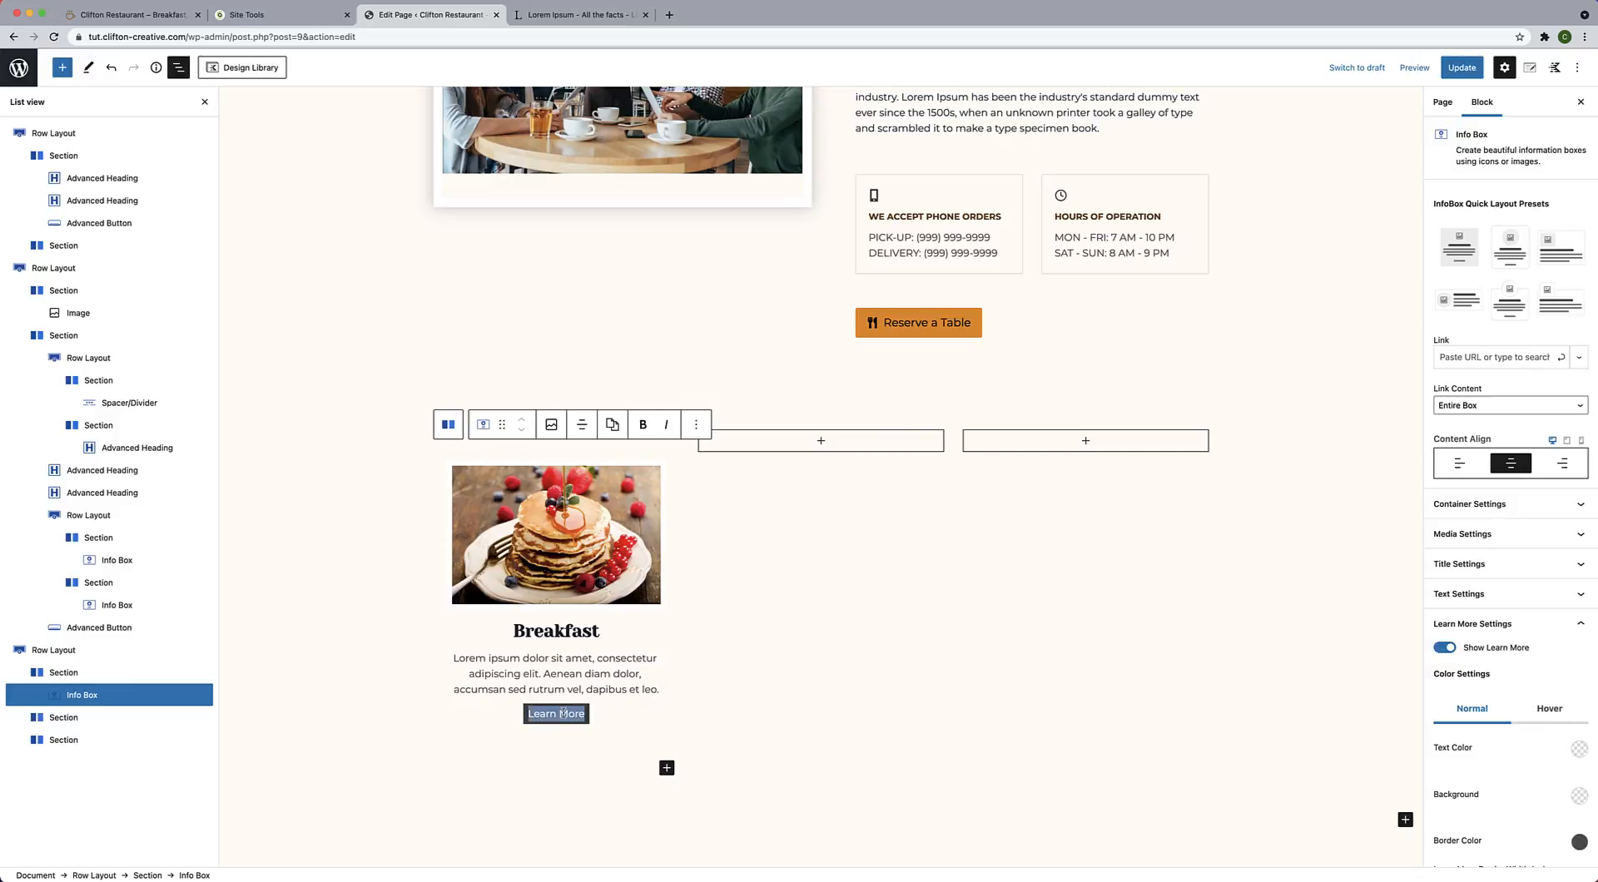
type("B")
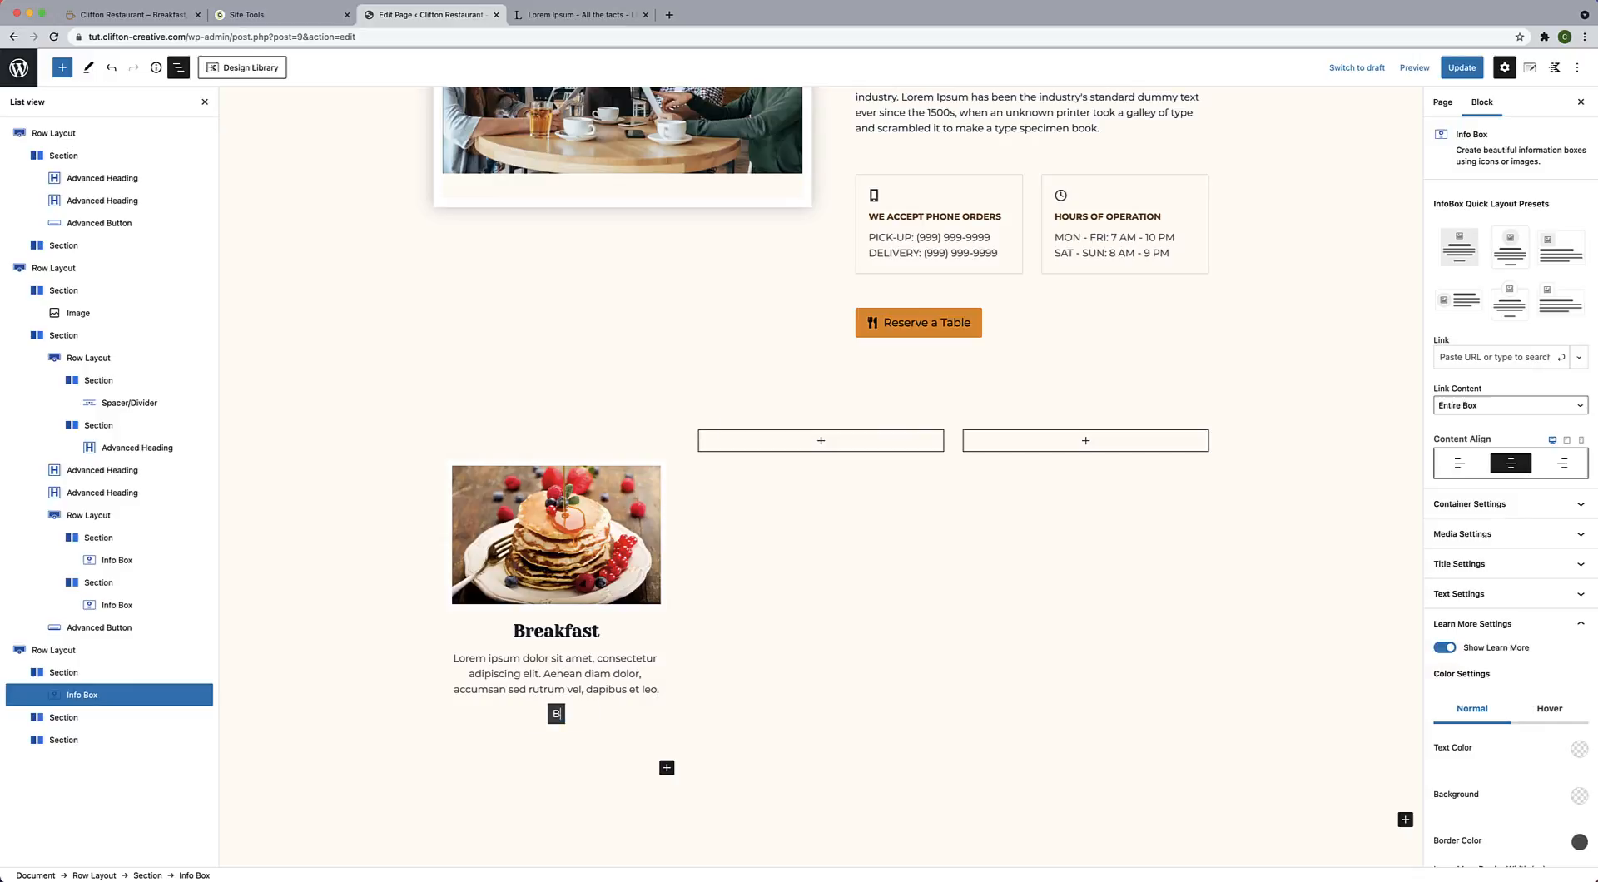
type("reakfast Menu")
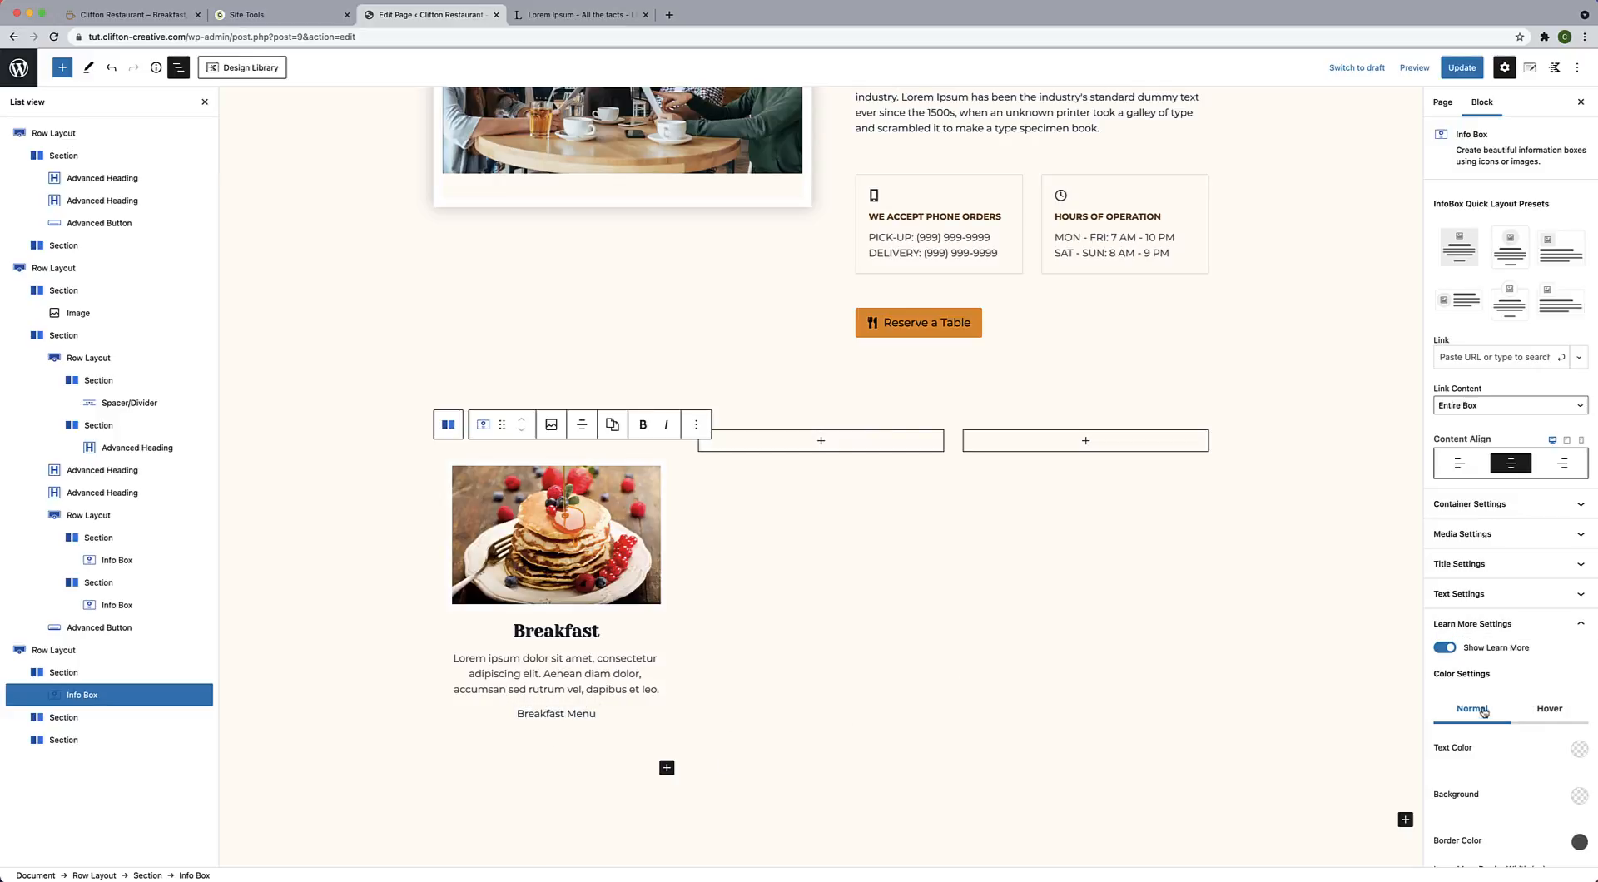
Set the Breakfast Menu link's normal text colour to black.
scroll(1501, 716, "down", 2)
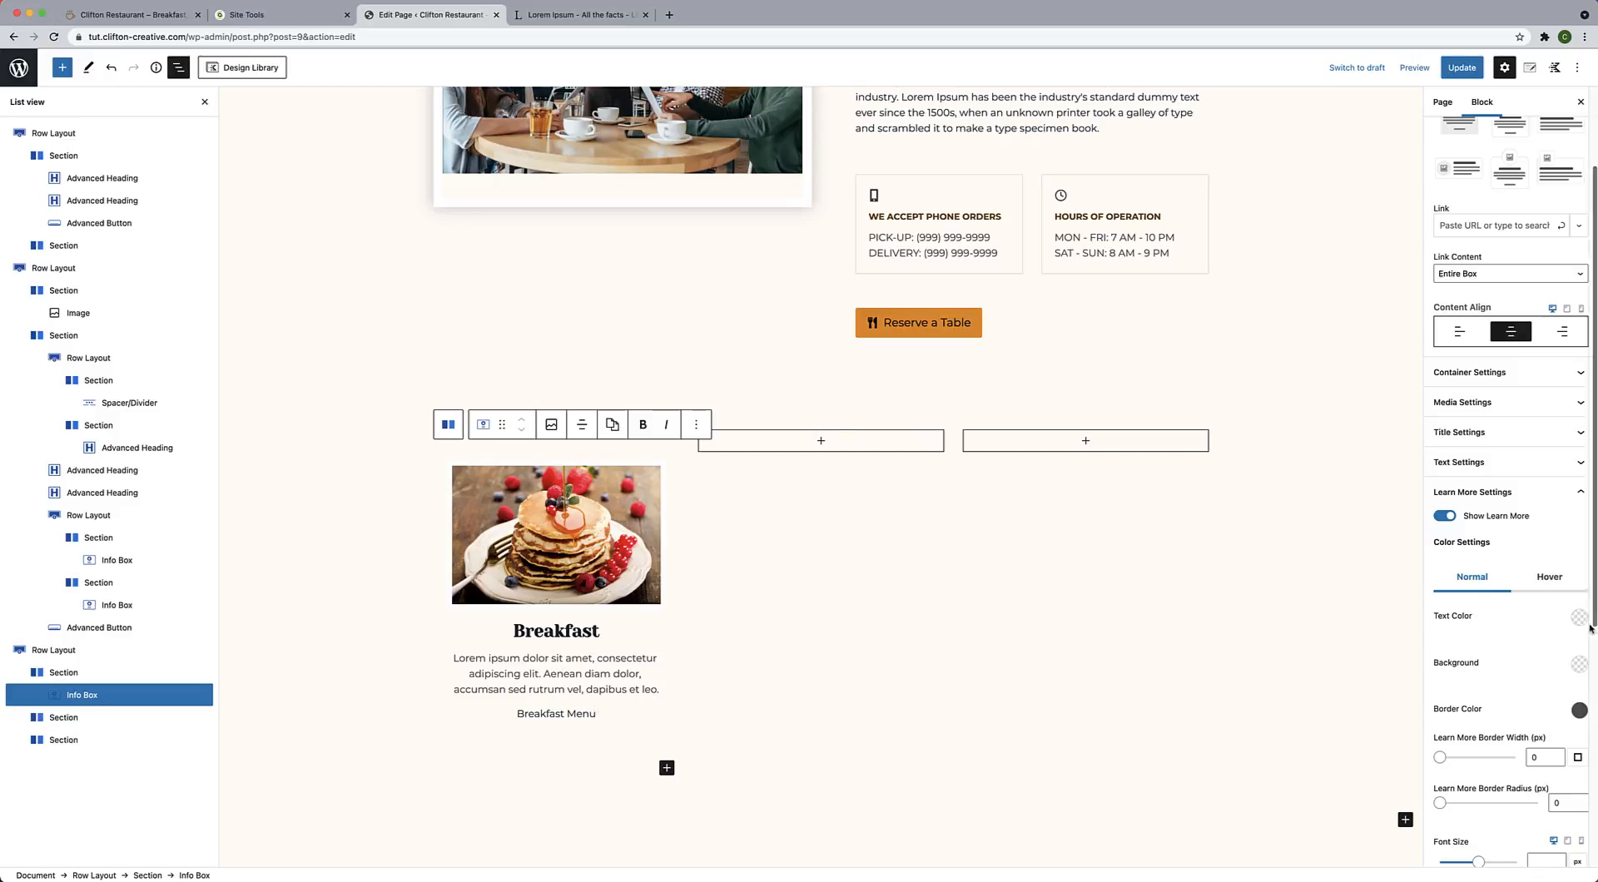
left_click(1580, 620)
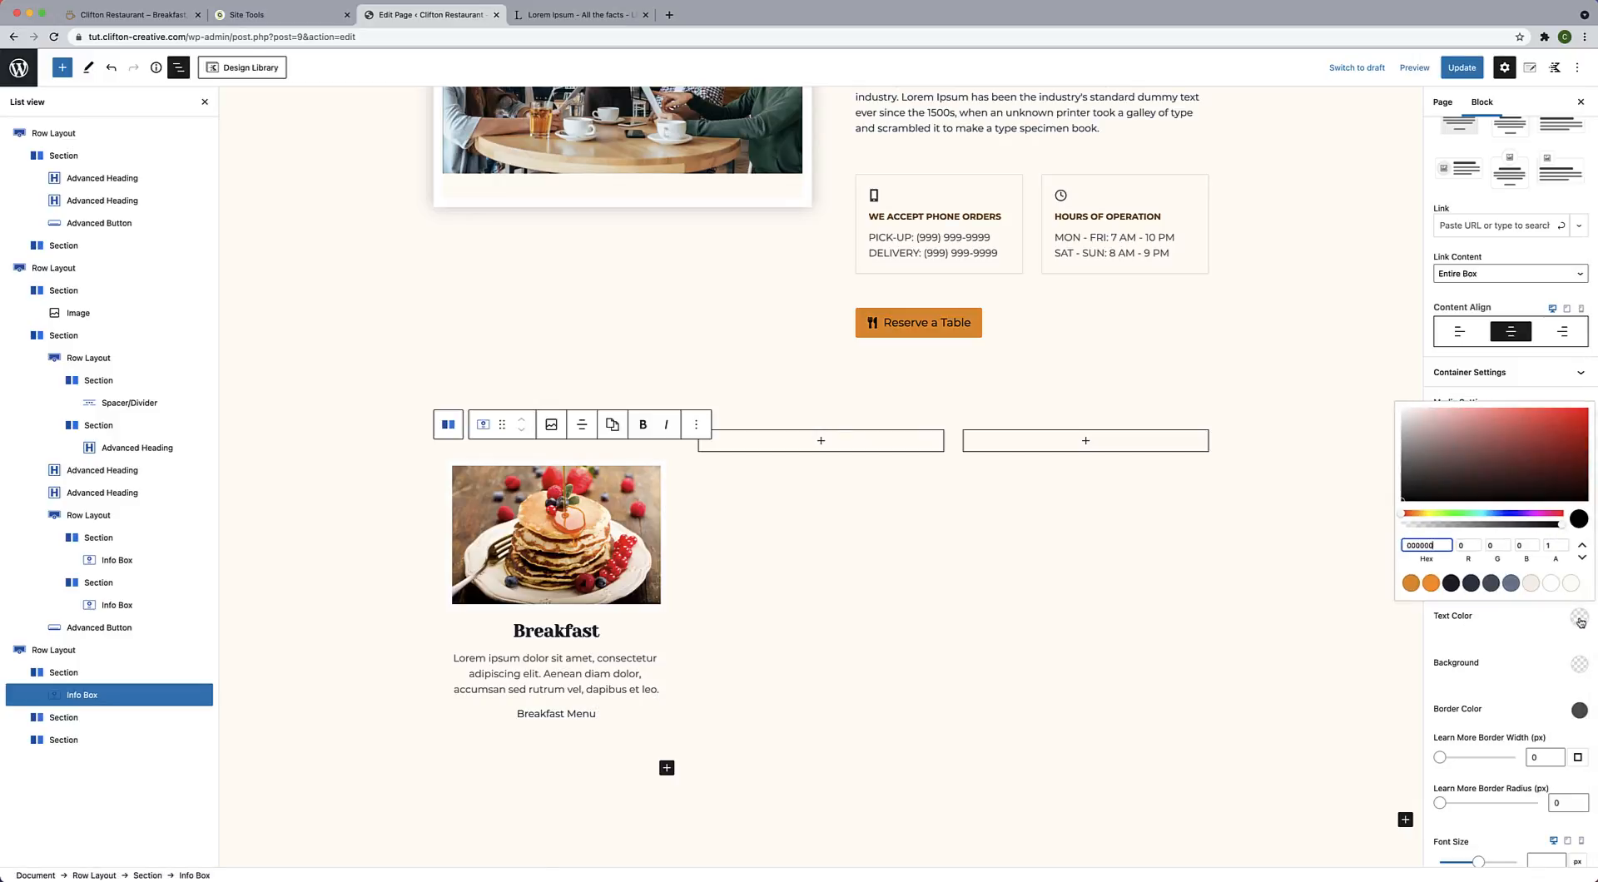
left_click(1409, 495)
left_click(1525, 663)
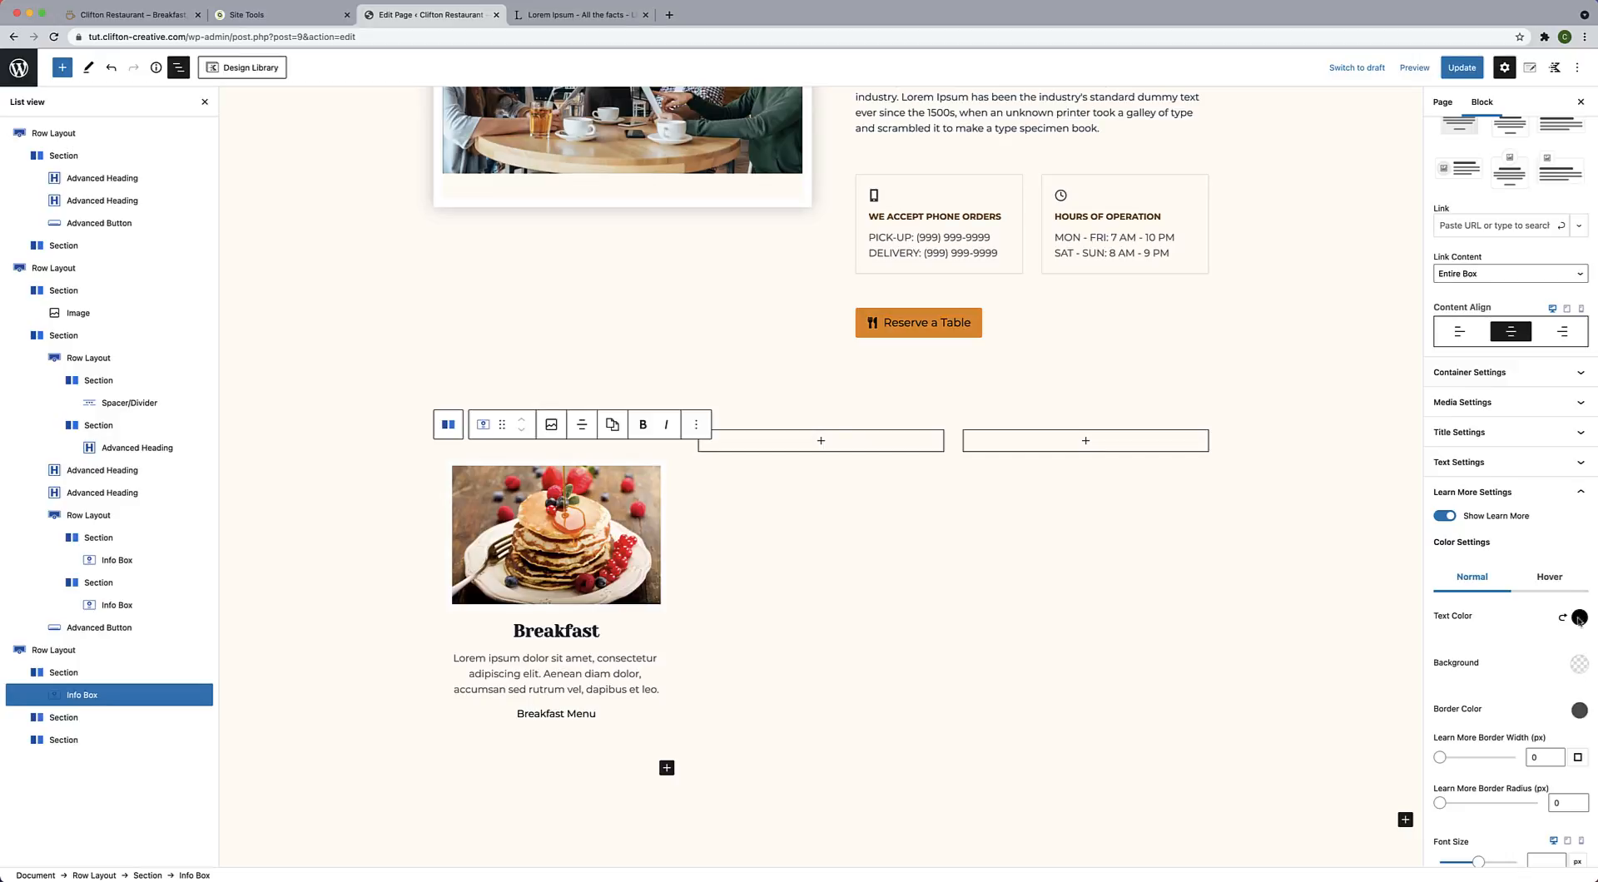
Give the Breakfast Menu link the darker orange palette colour EA8E10 as its normal background.
left_click(1579, 668)
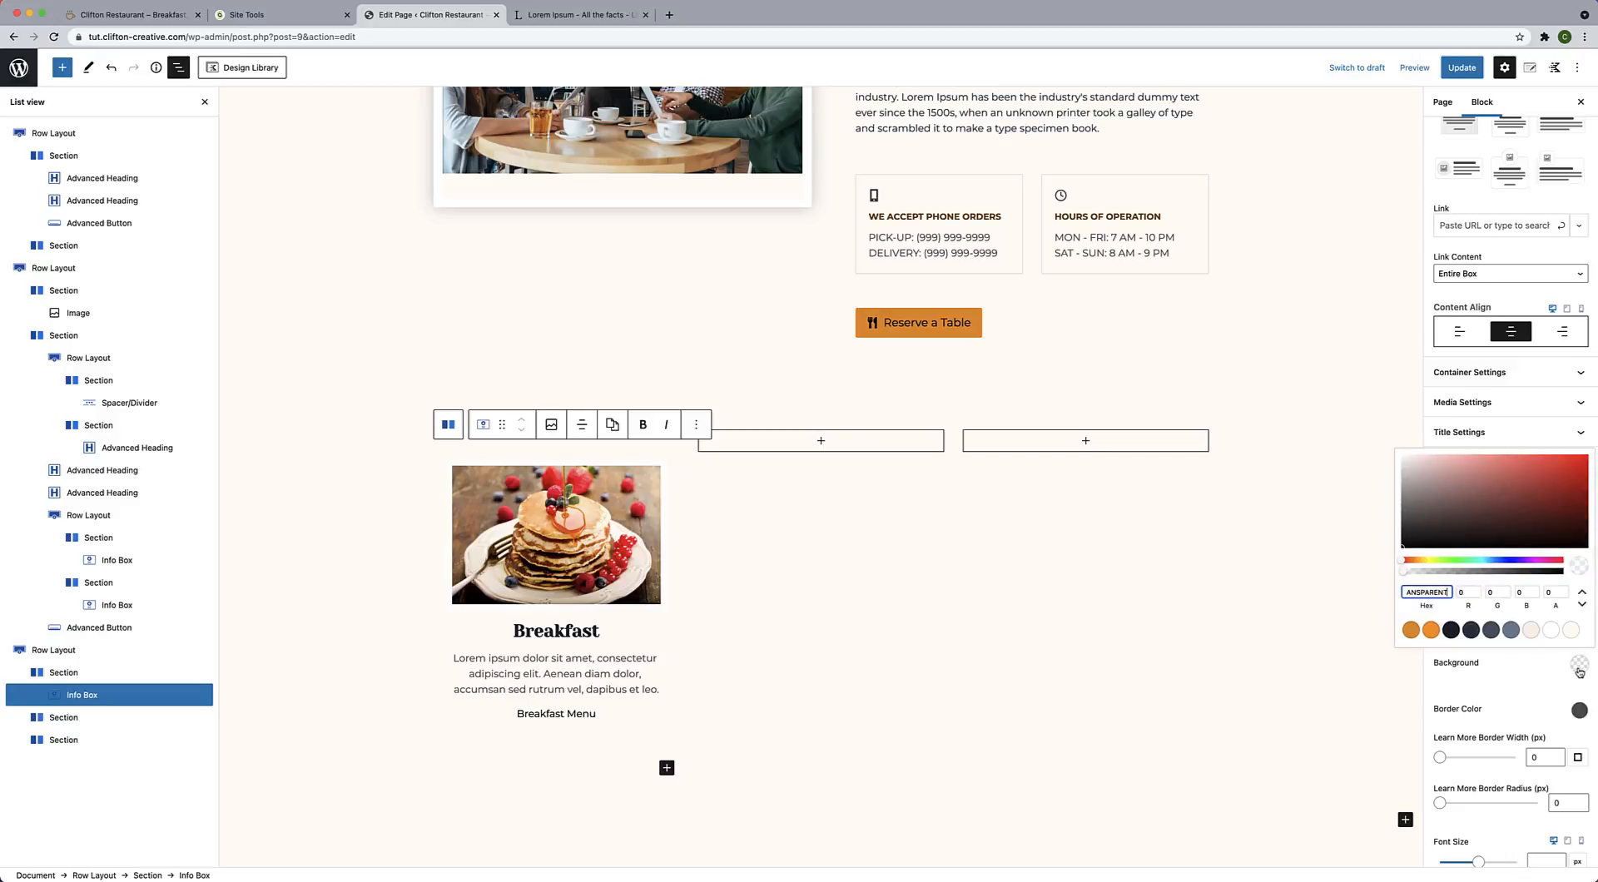
left_click(1431, 631)
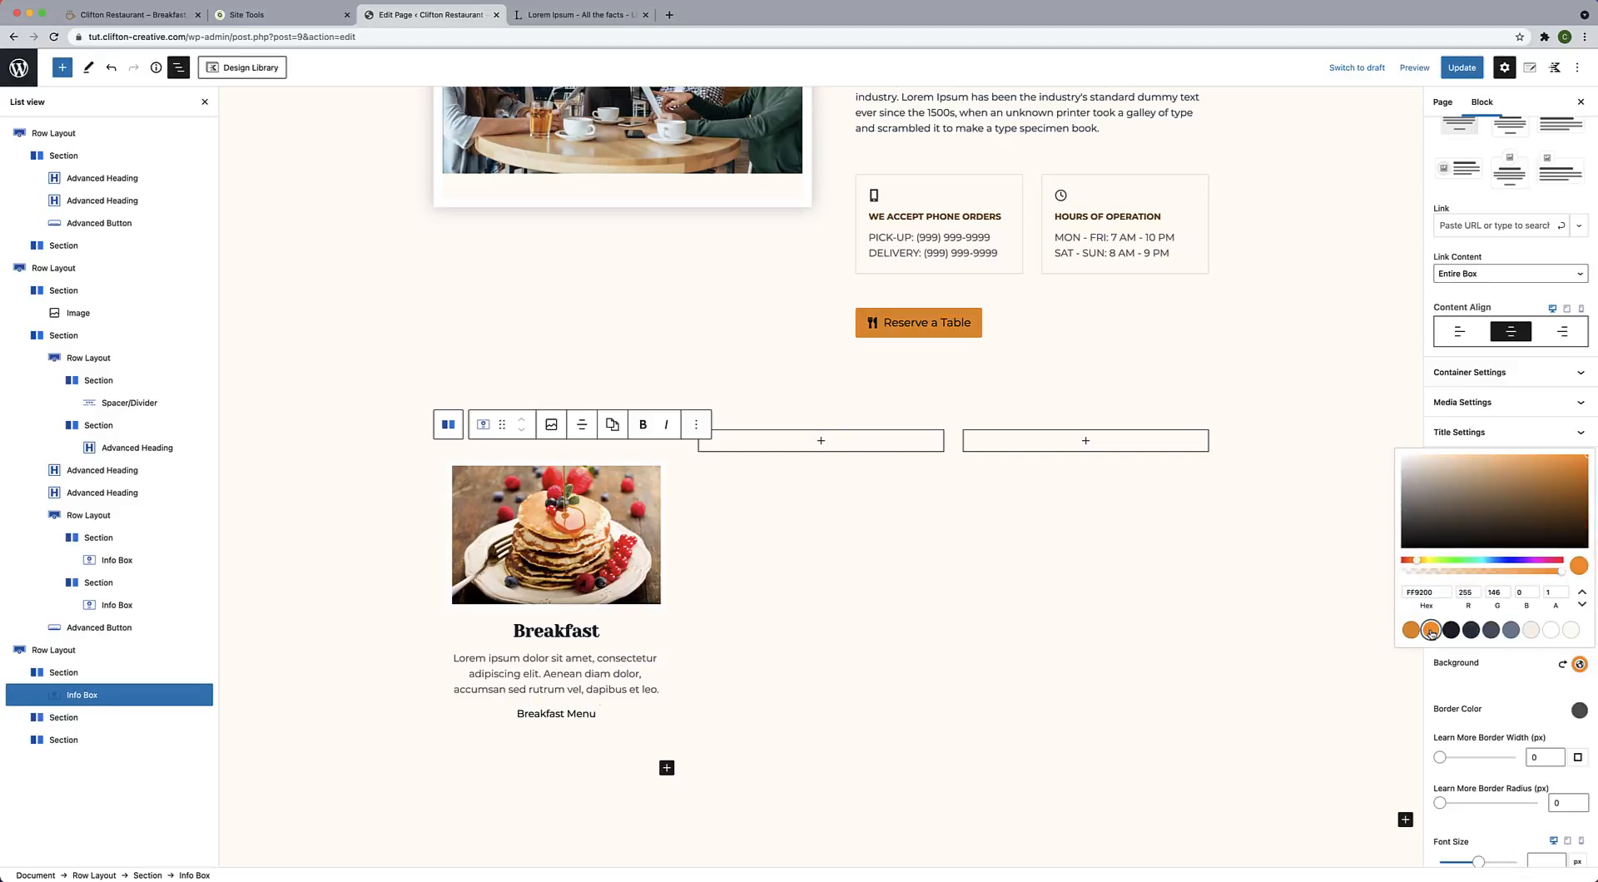
left_click(1411, 630)
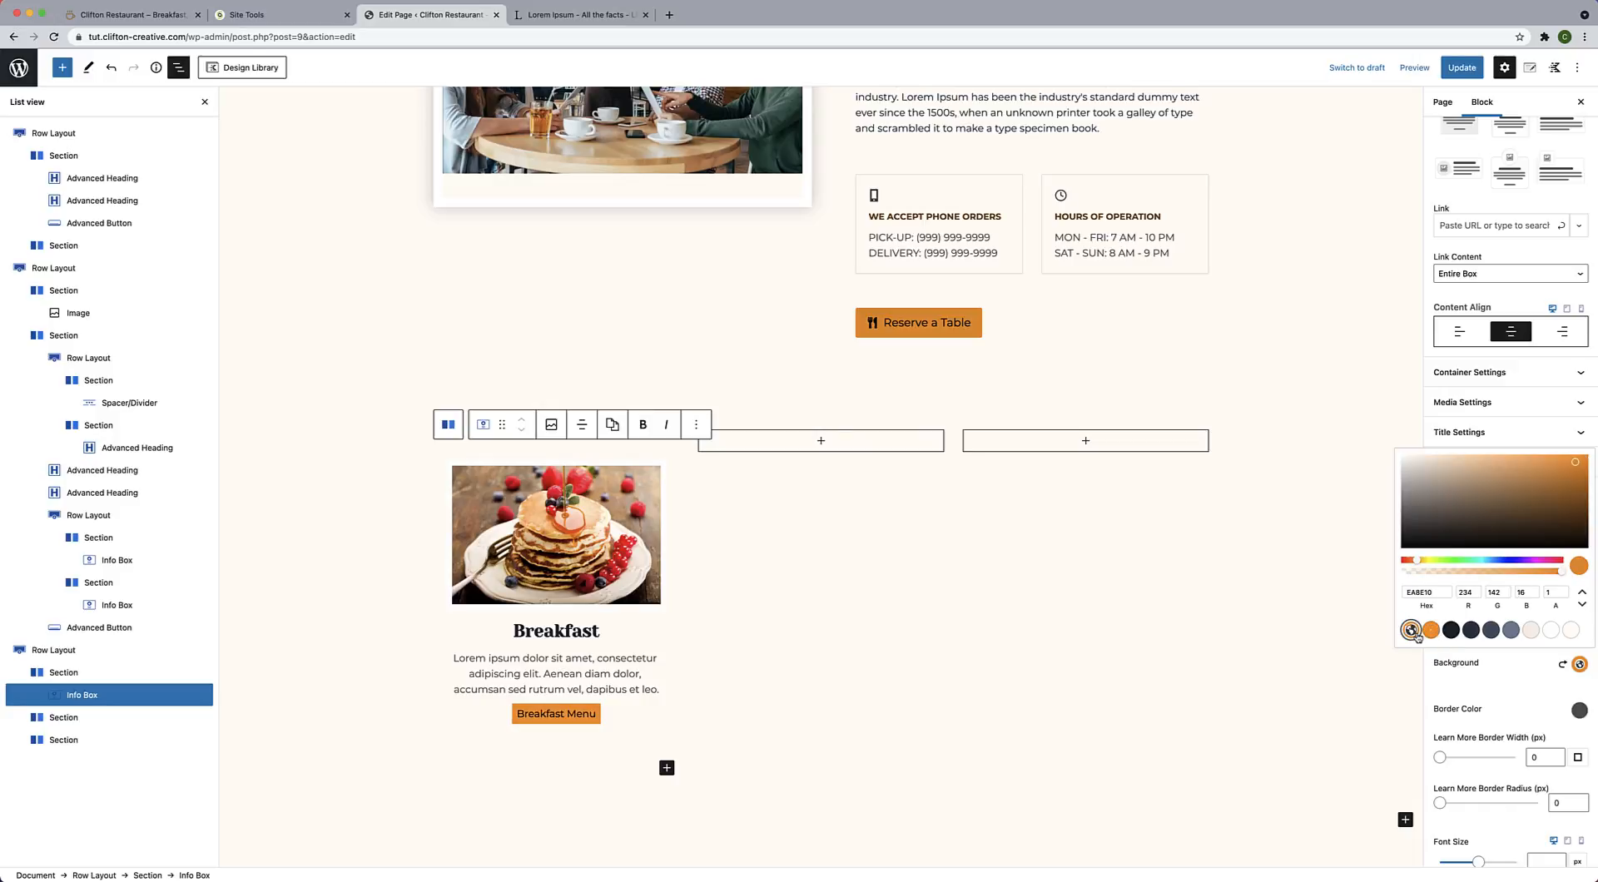
left_click(1530, 709)
Make the Breakfast Menu link's normal border colour fully transparent with an alpha of 0.
scroll(1528, 708, "down", 1)
scroll(1529, 709, "down", 3)
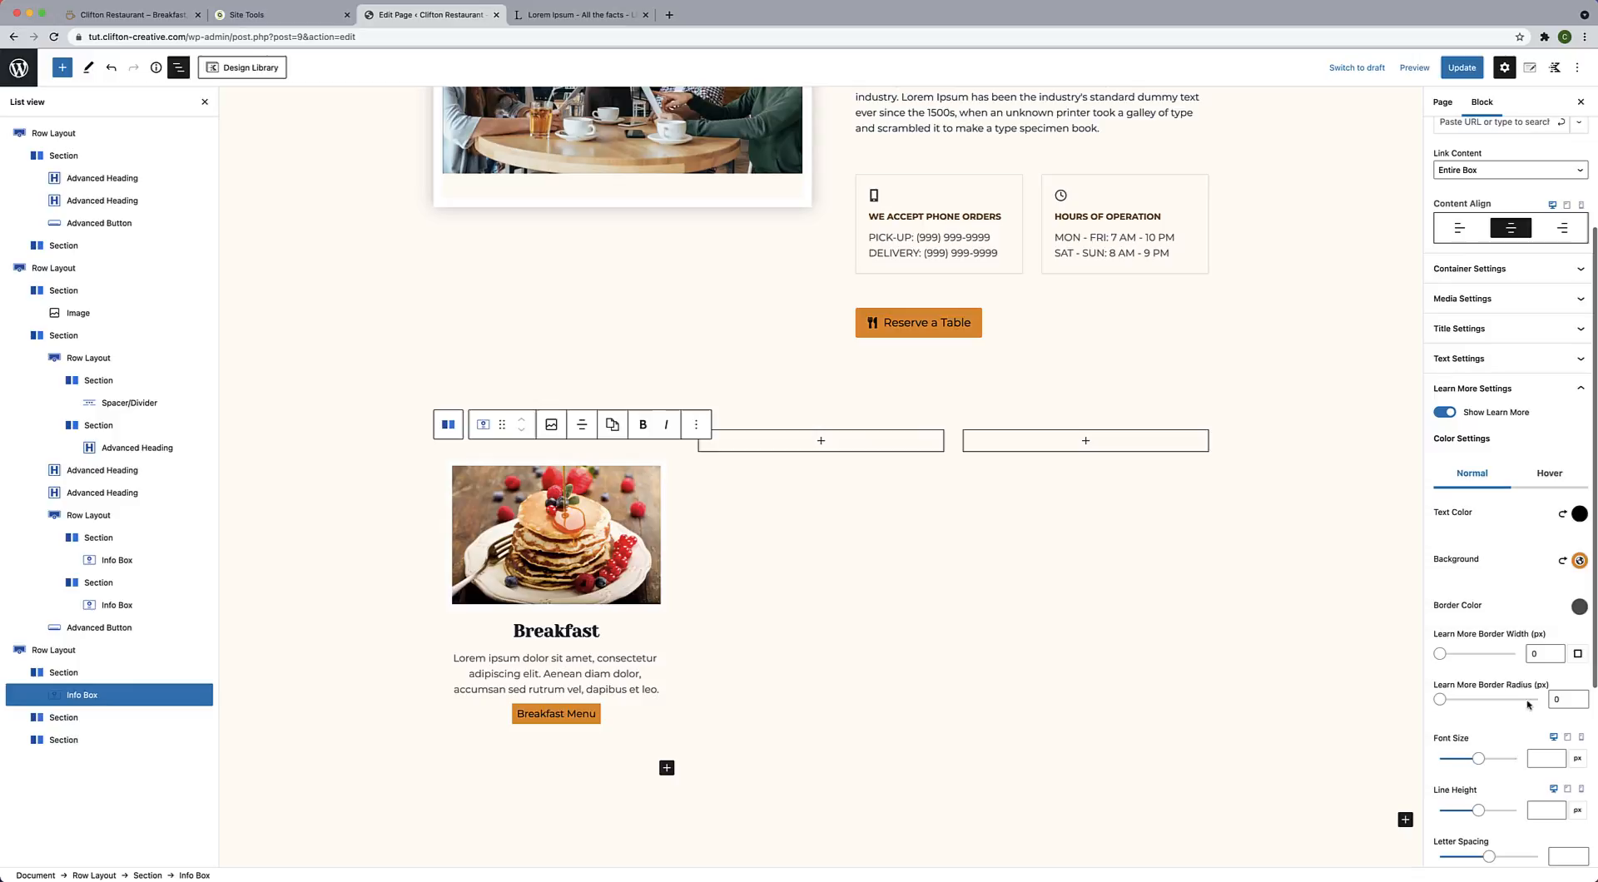
left_click(1579, 608)
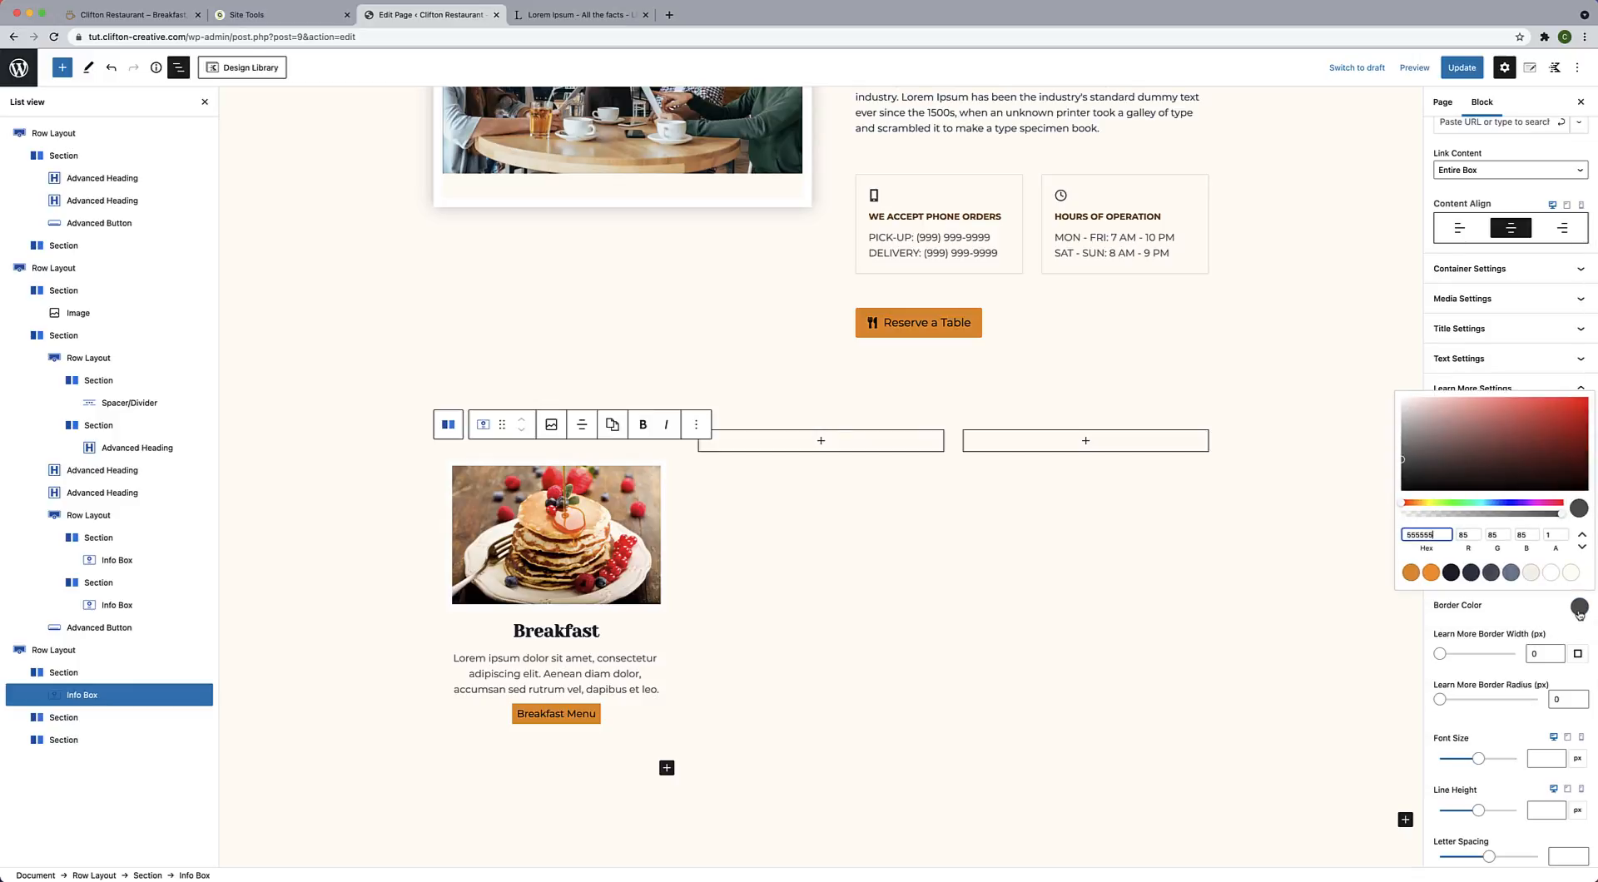
left_click(1540, 535)
type("0")
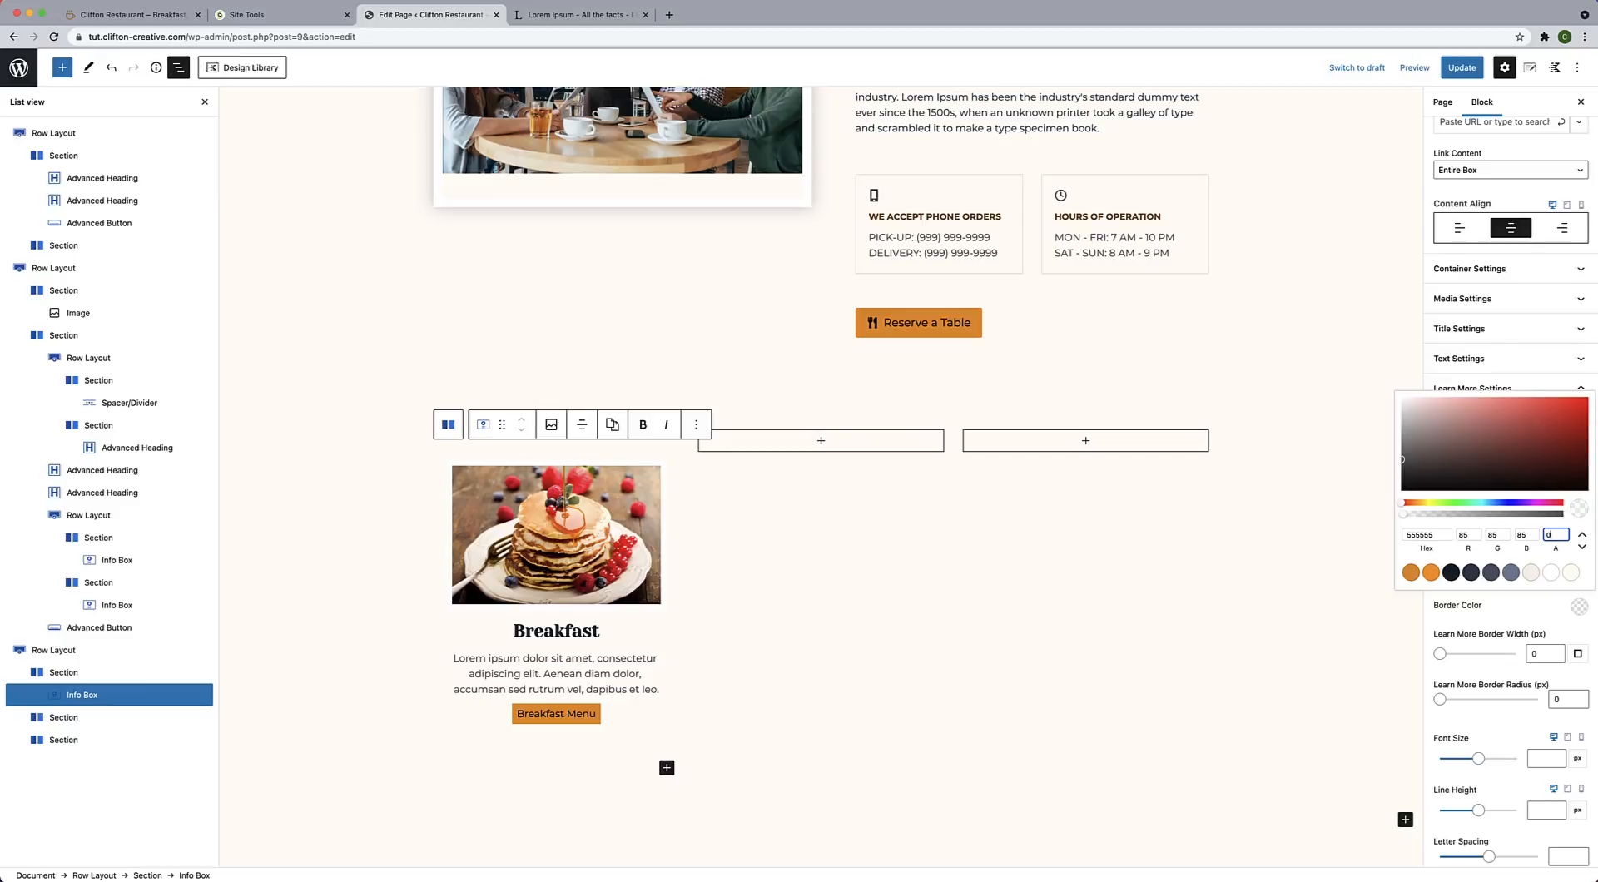
left_click(1539, 604)
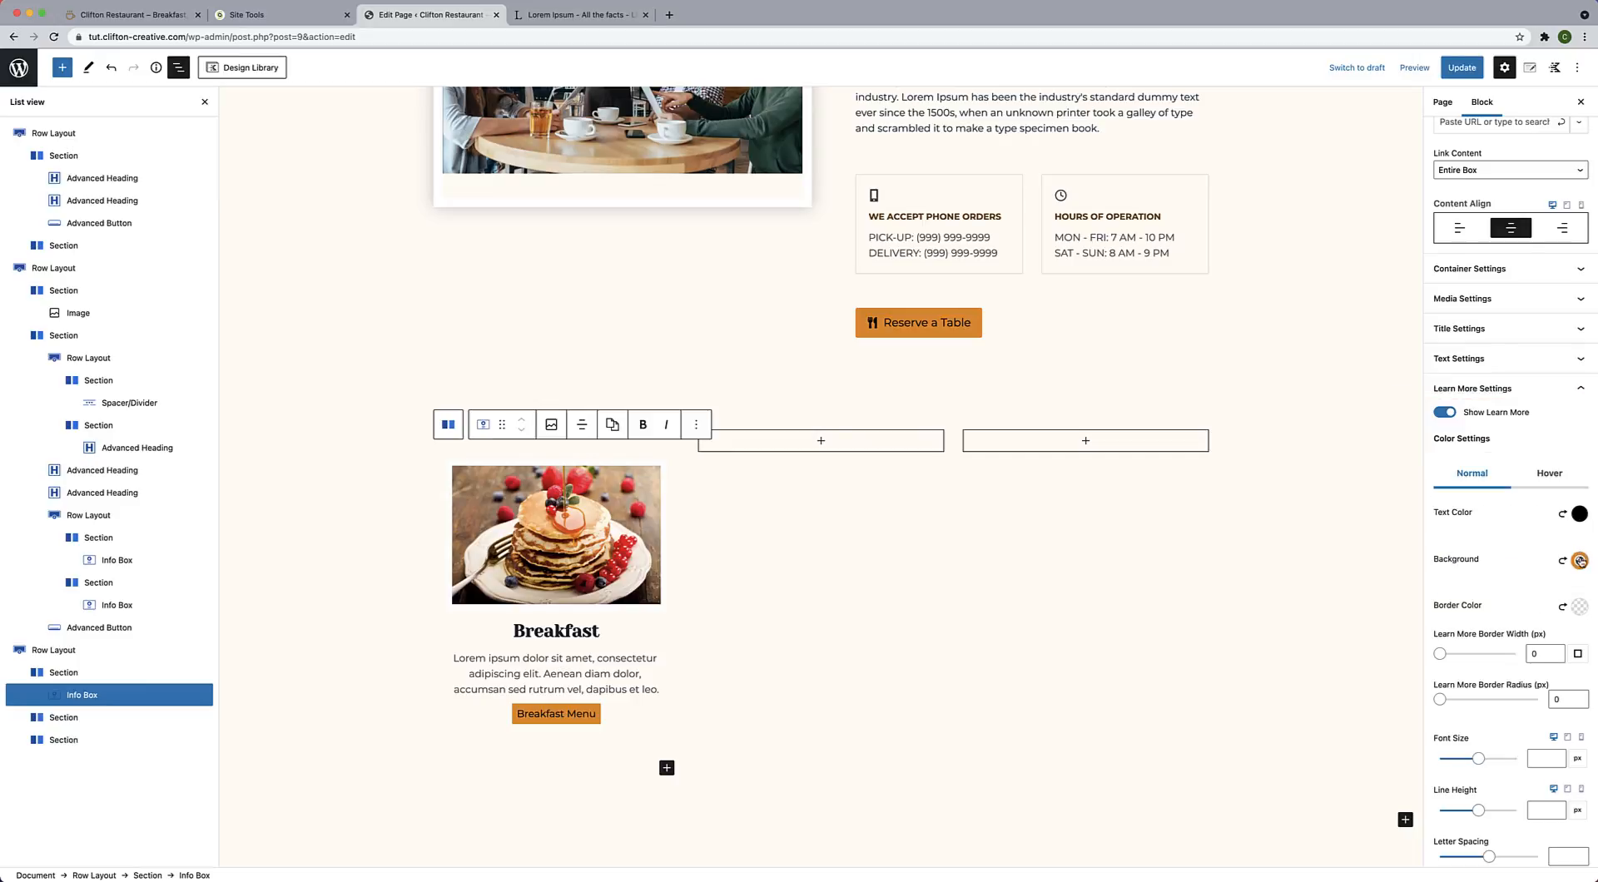
Set the Breakfast Menu link's hover background to the brighter orange palette colour FF9200.
left_click(1550, 474)
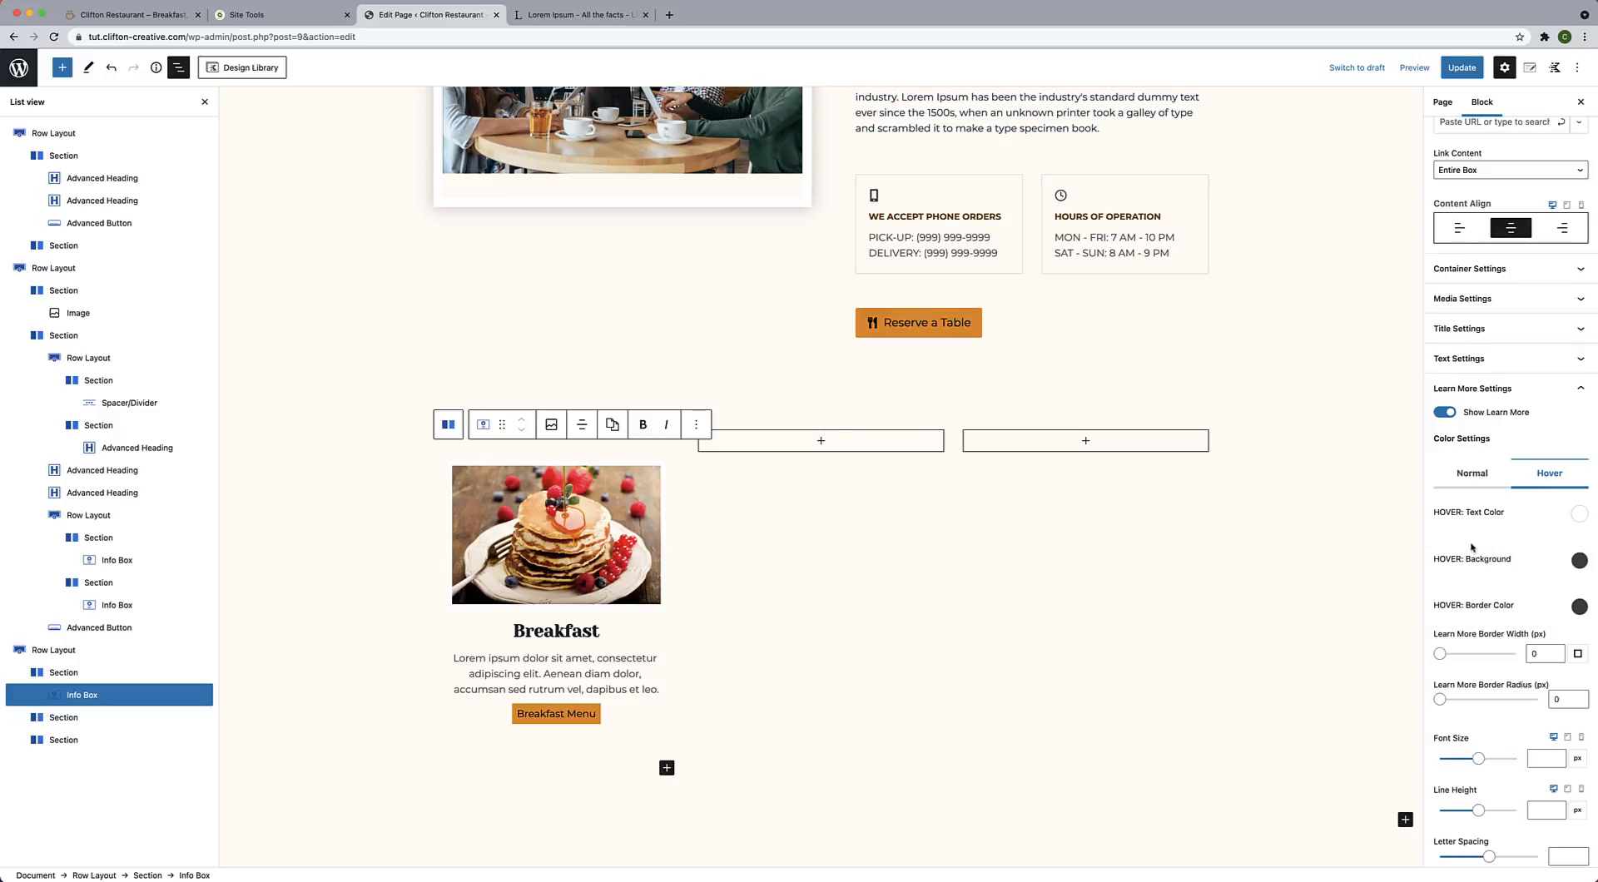
left_click(1578, 562)
left_click(1433, 527)
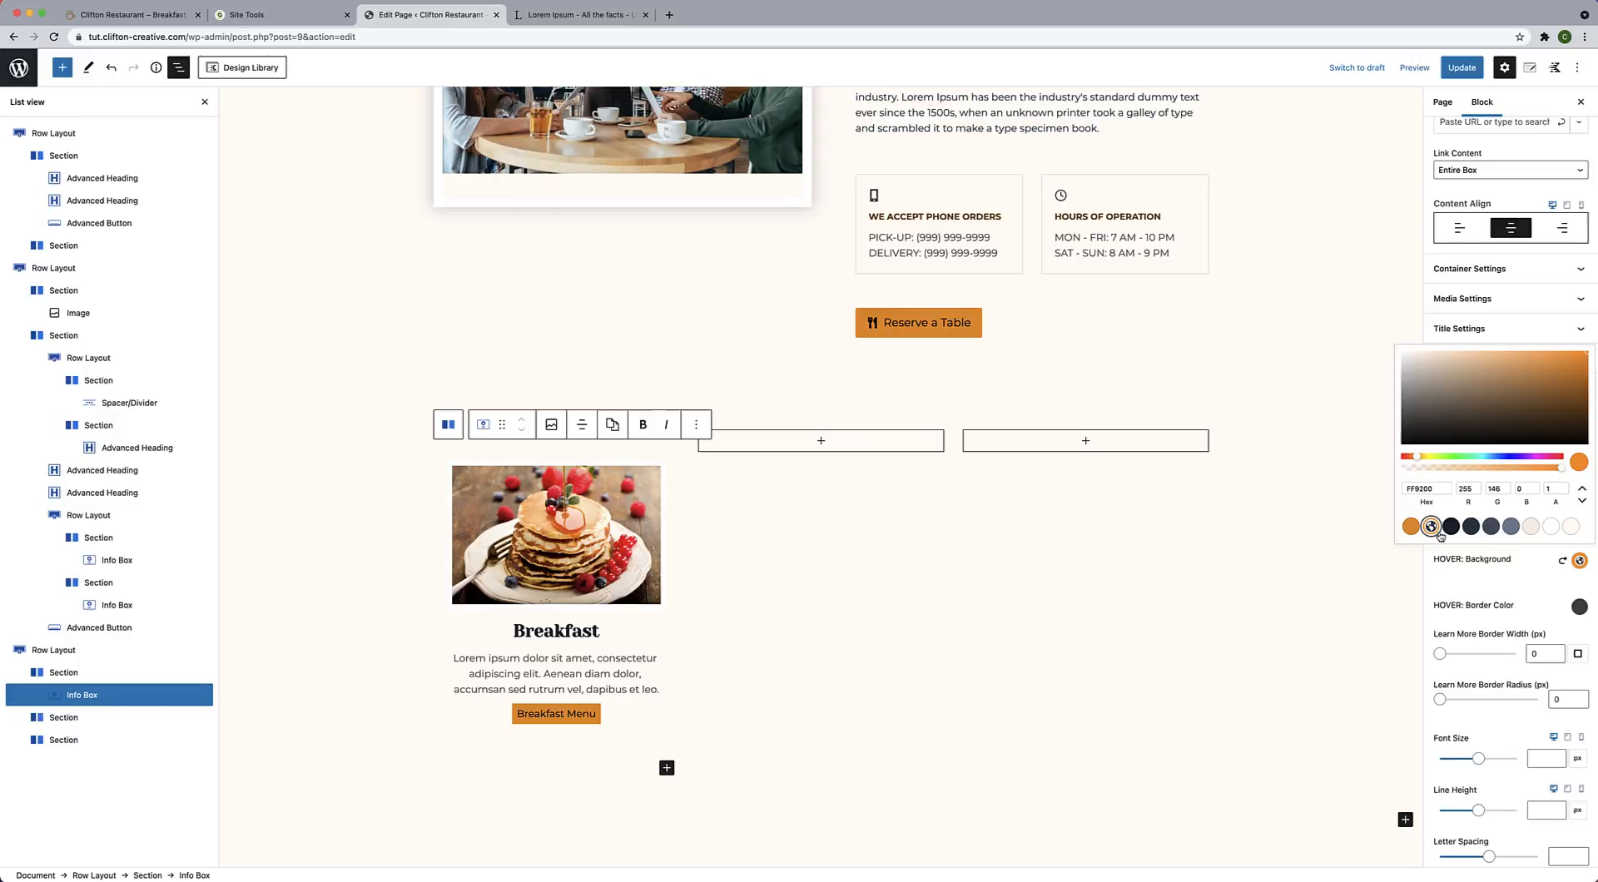
left_click(1526, 595)
Make the Breakfast Menu link's hover border colour transparent with an alpha of 0, and return to the normal-state colours.
left_click(1579, 607)
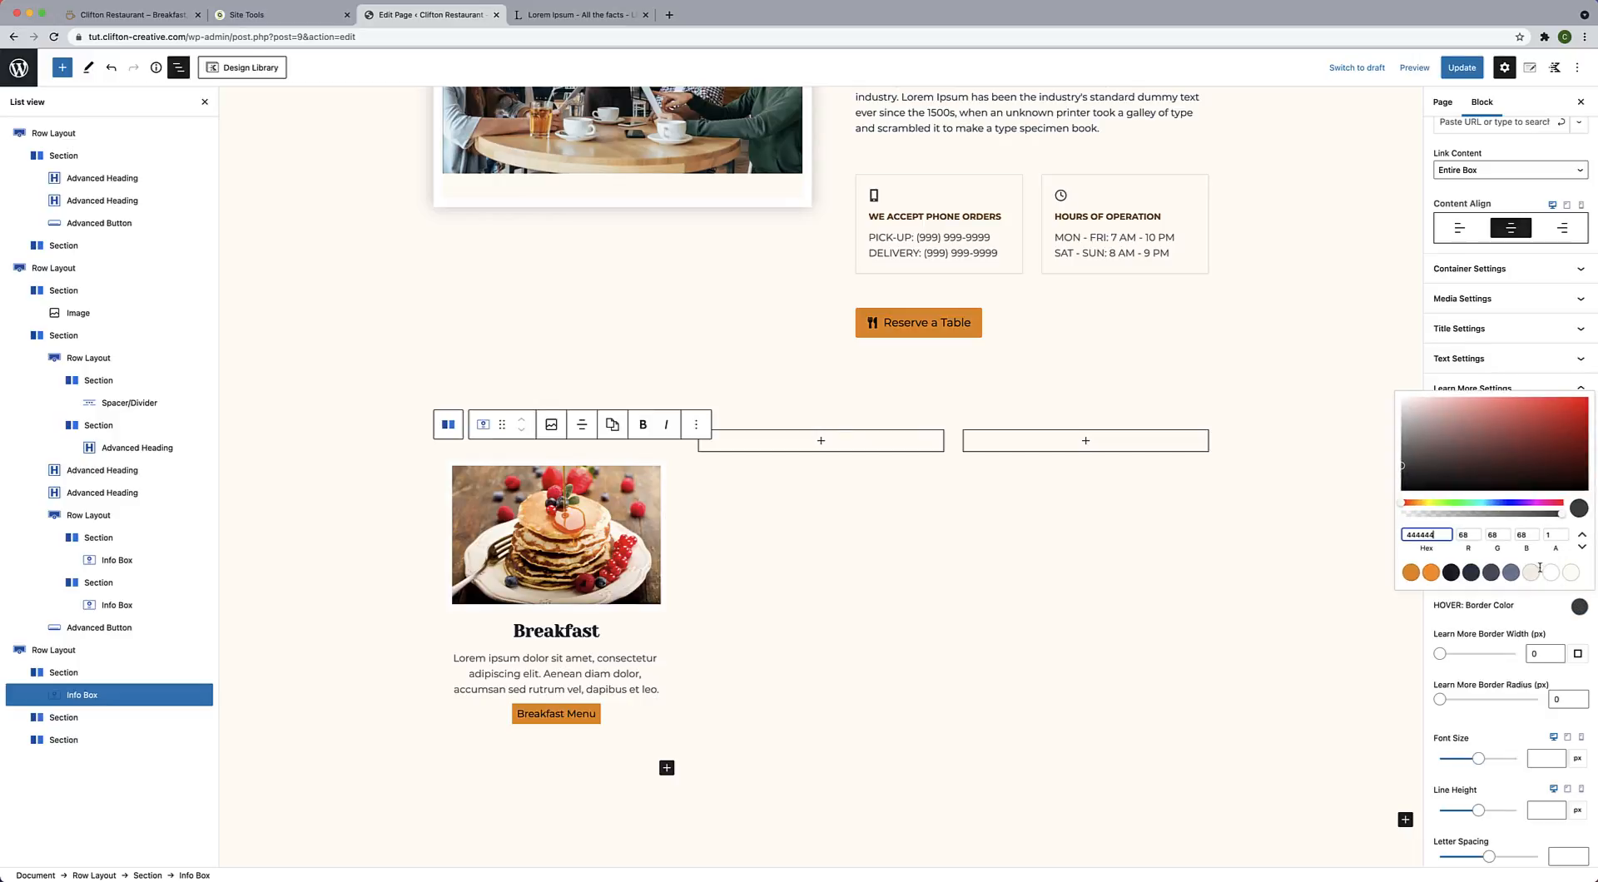
left_click(1555, 534)
key("BackSpace")
type("0")
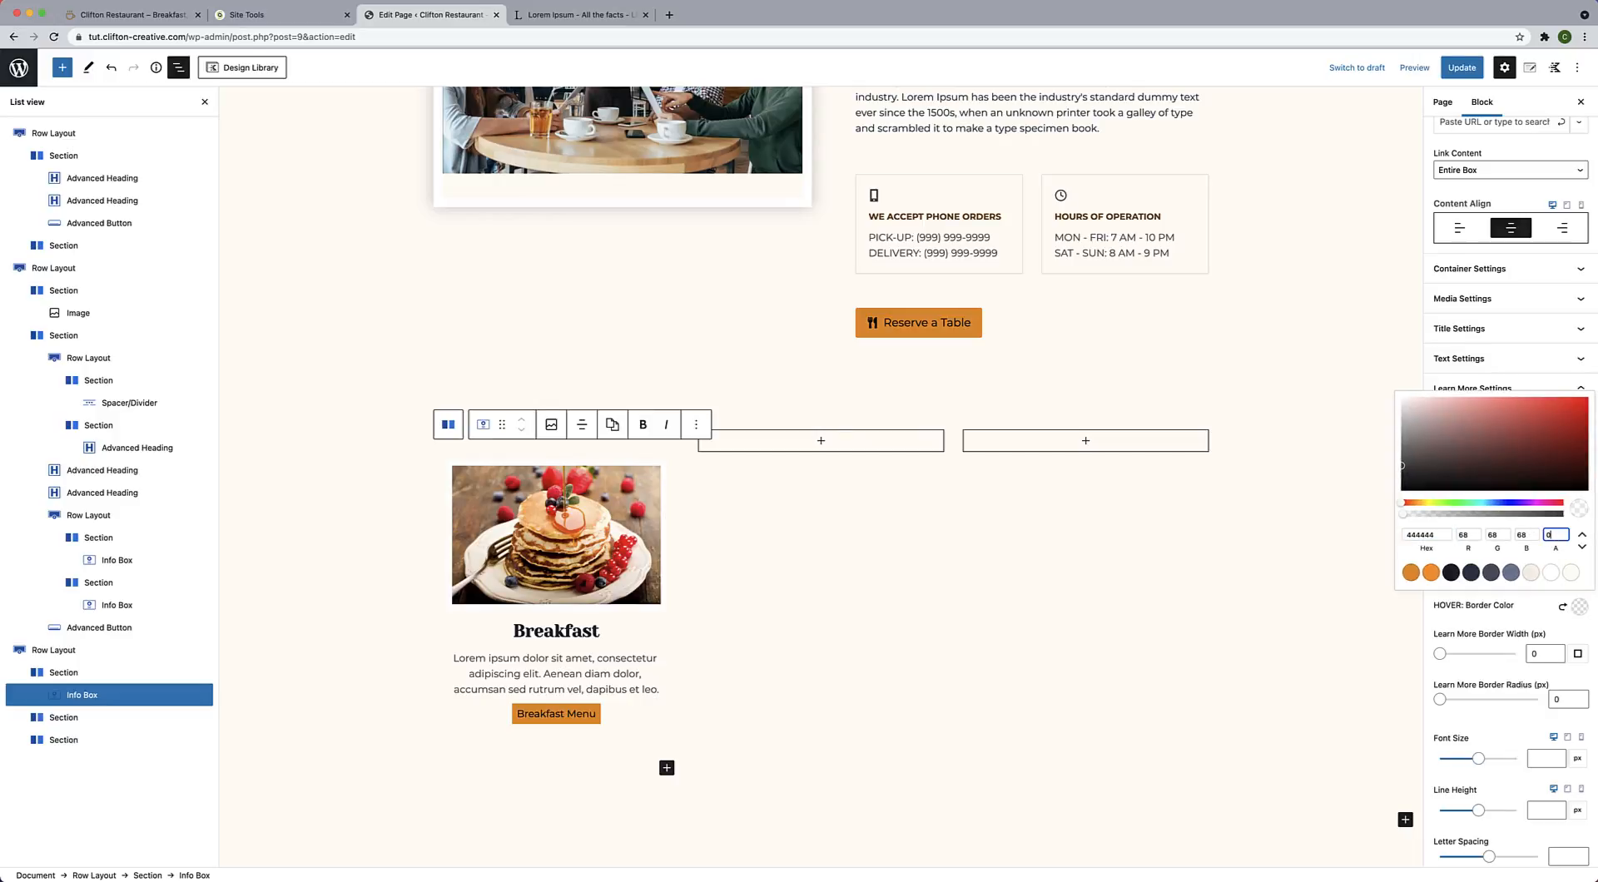
left_click(1541, 619)
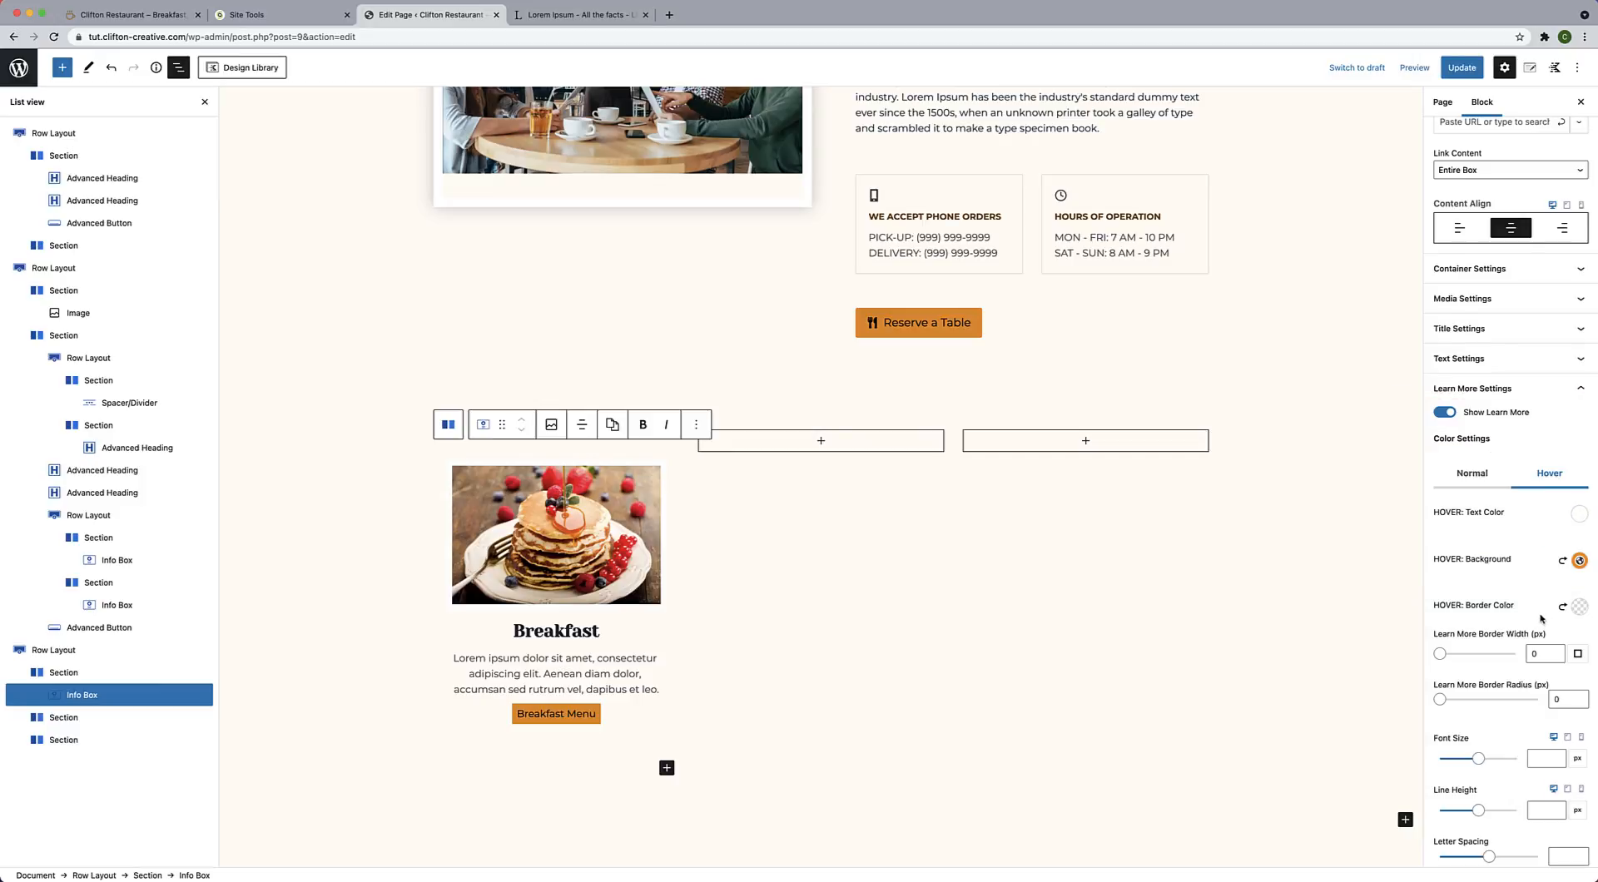
left_click(1472, 472)
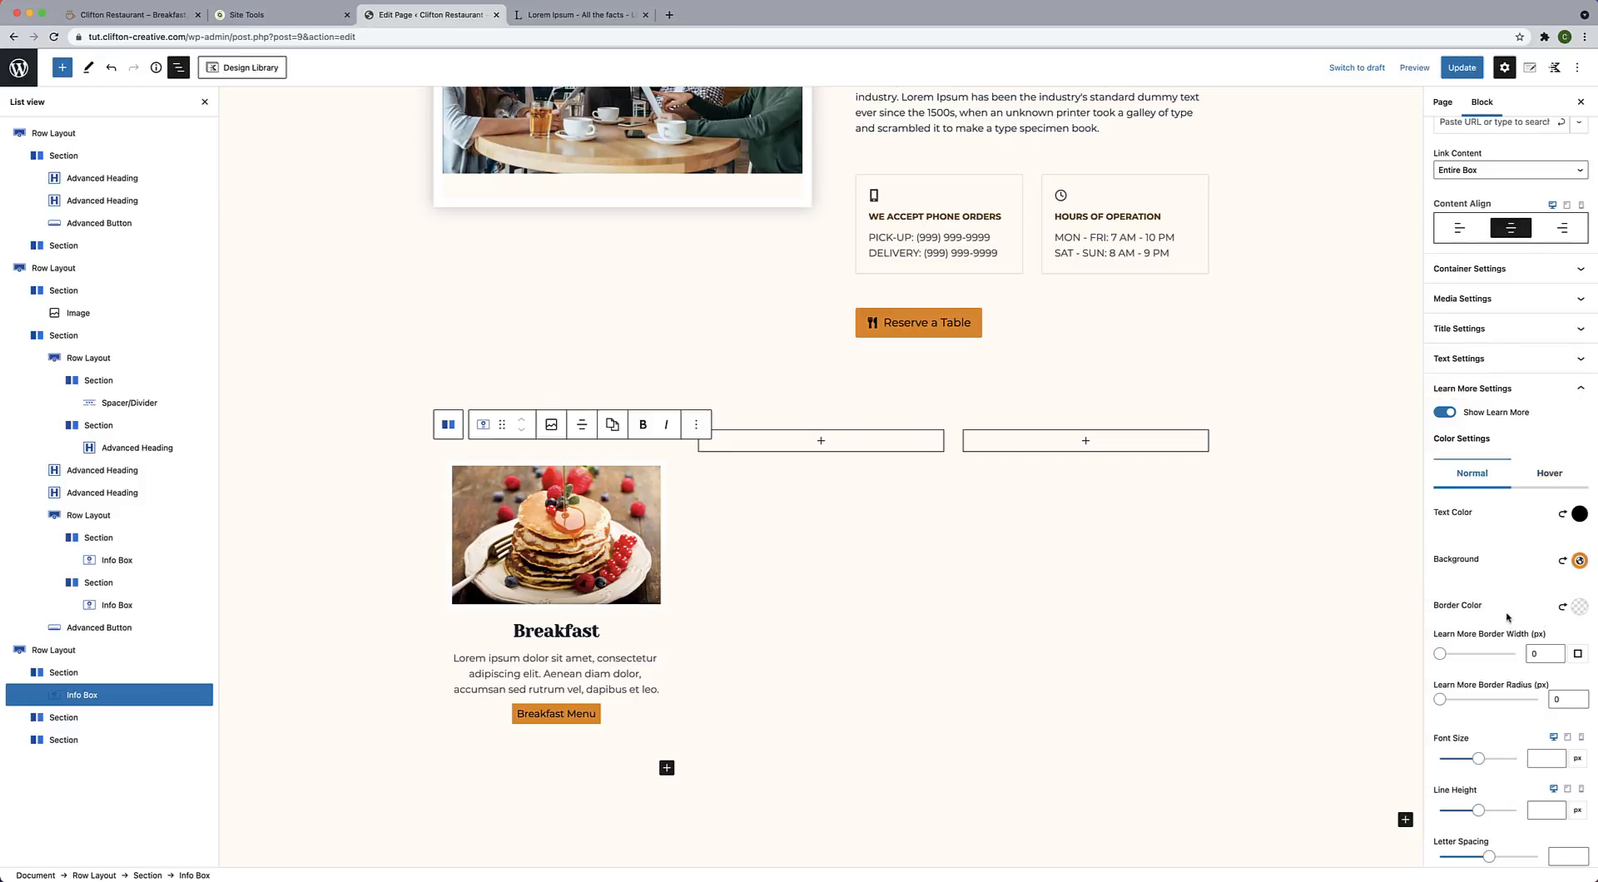
Set the Breakfast Menu link's top margin to 20 px in the Breakfast info box.
scroll(1509, 618, "down", 1)
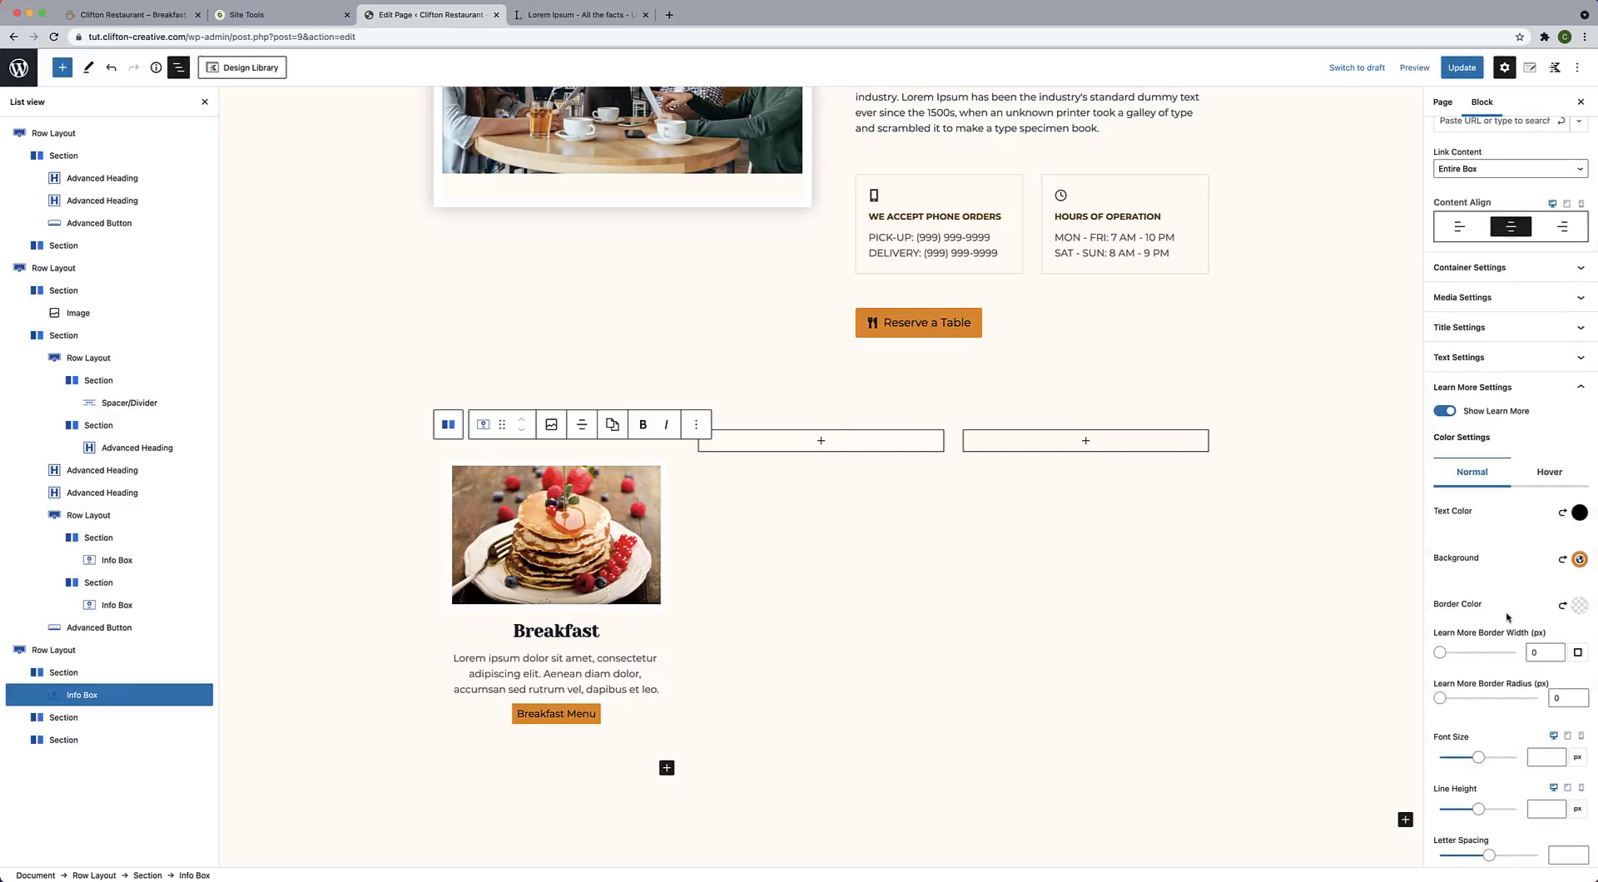
scroll(1508, 617, "down", 3)
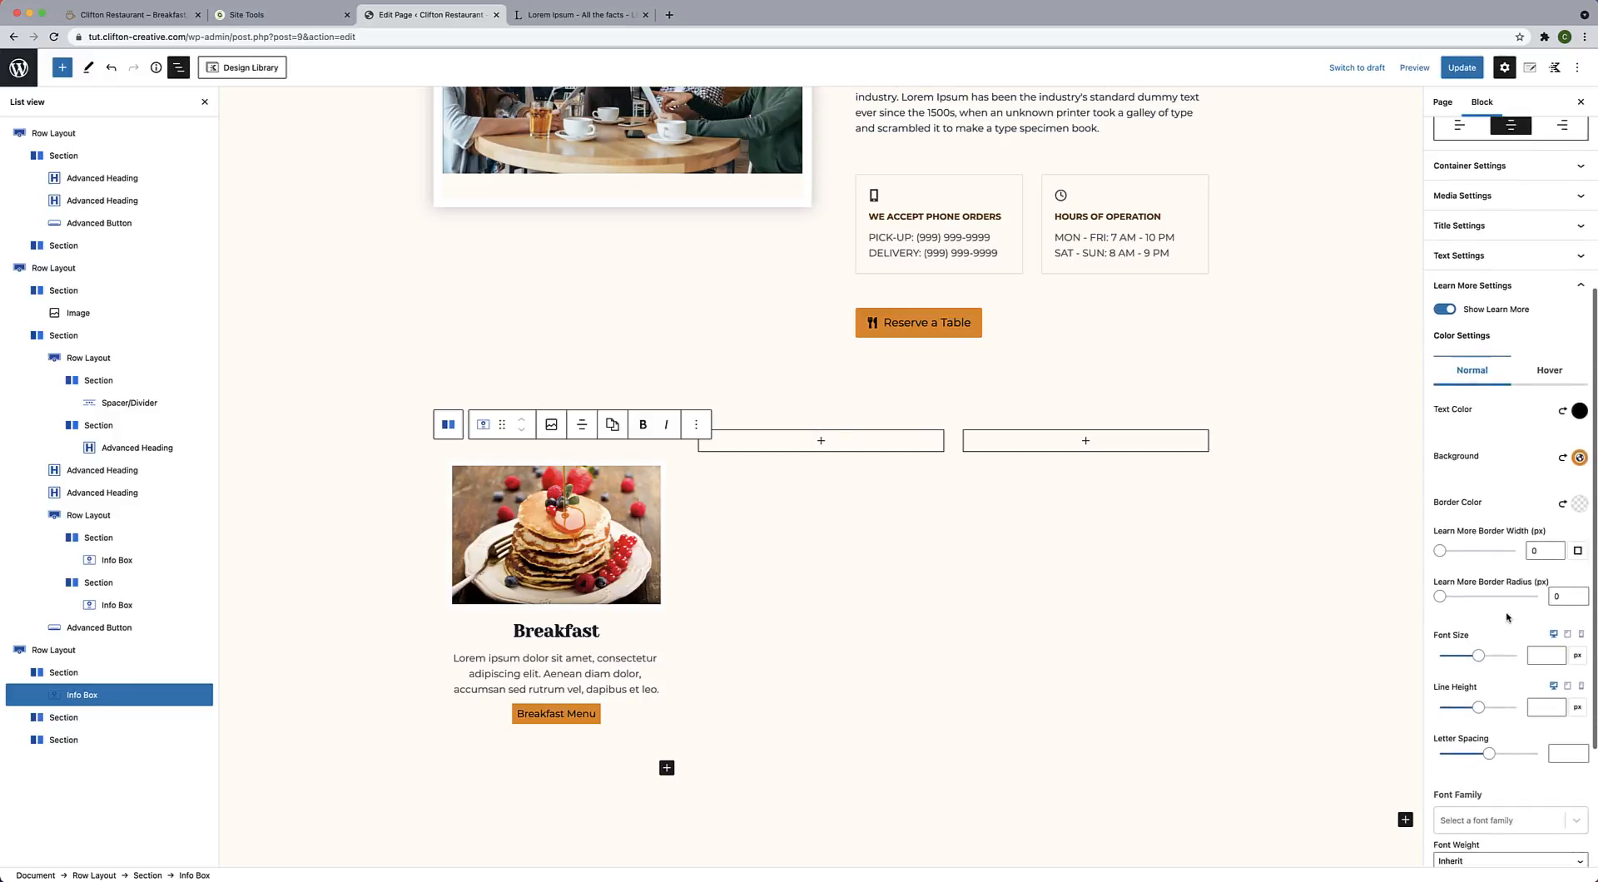
scroll(1509, 616, "down", 2)
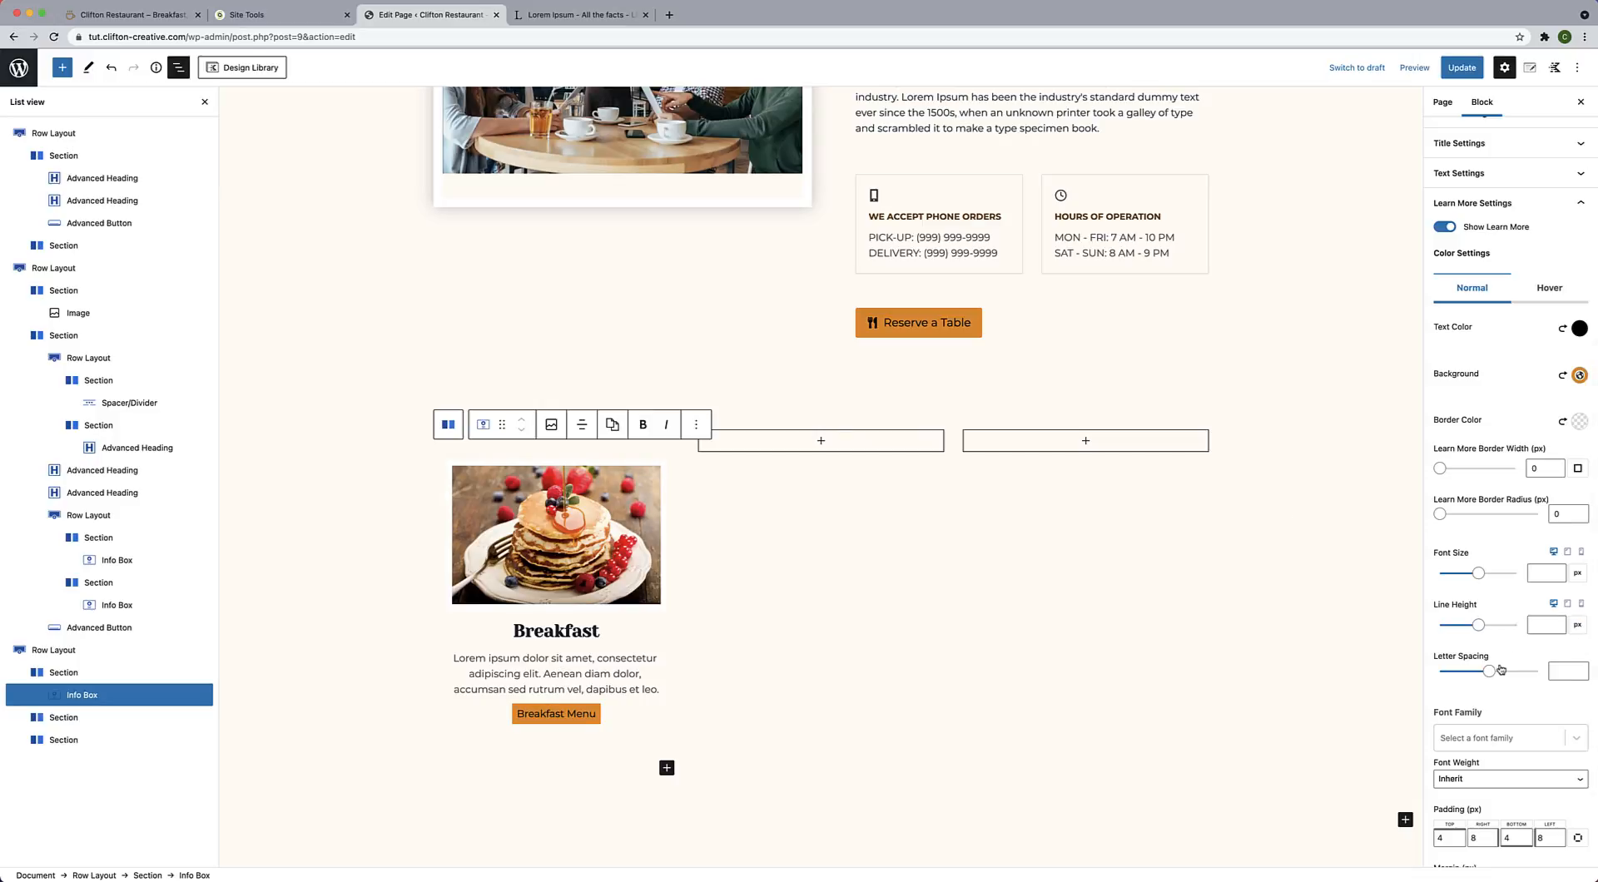
scroll(1500, 669, "up", 1)
scroll(1501, 669, "down", 2)
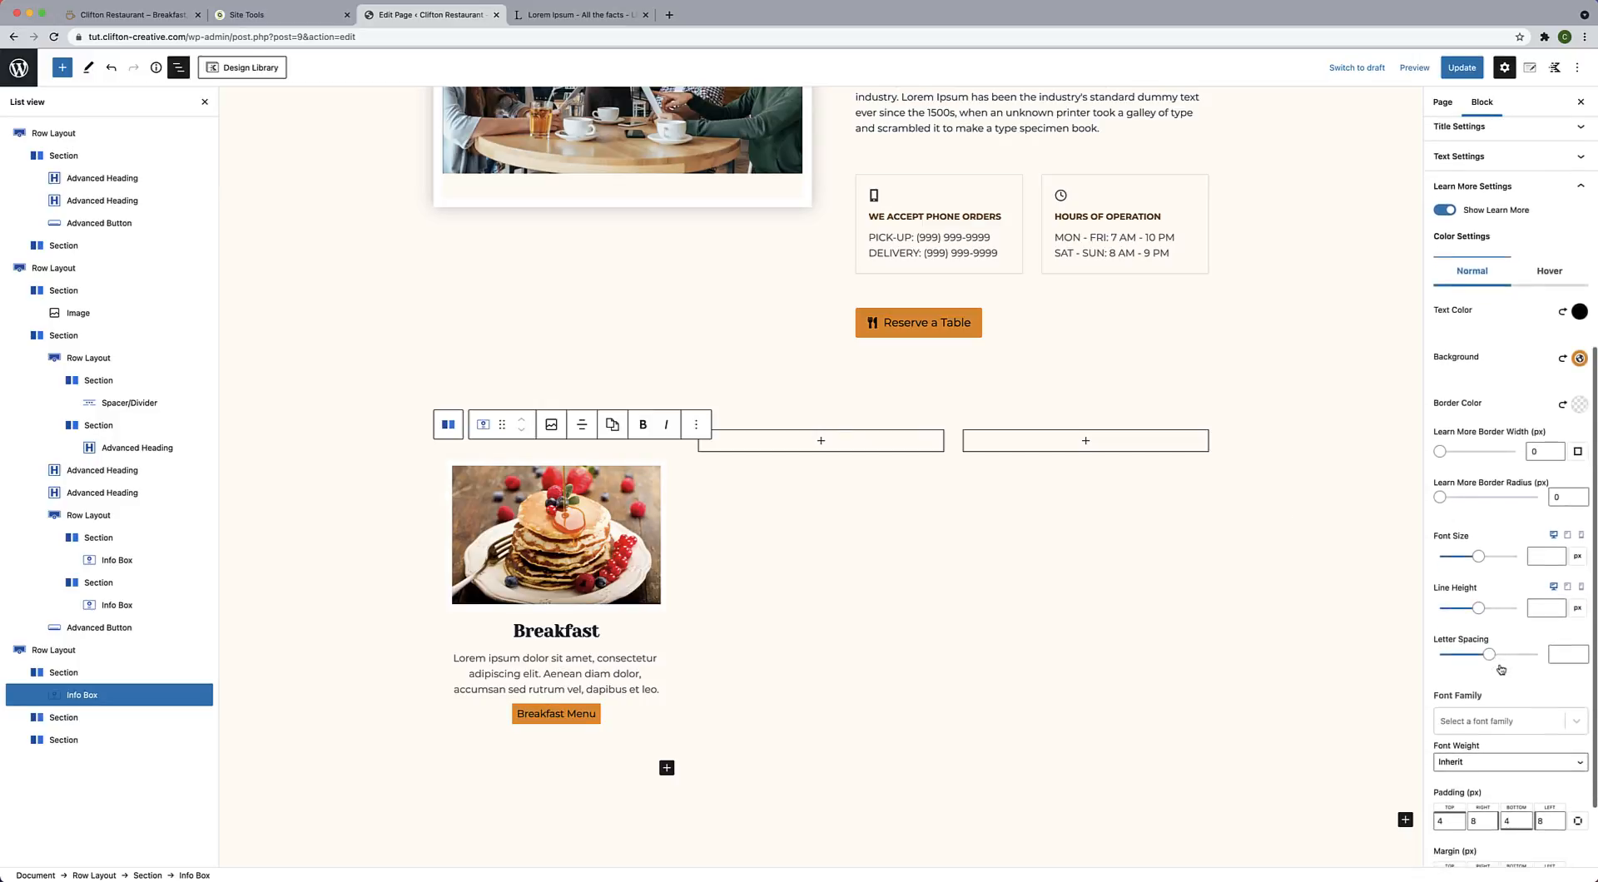
scroll(1501, 666, "down", 1)
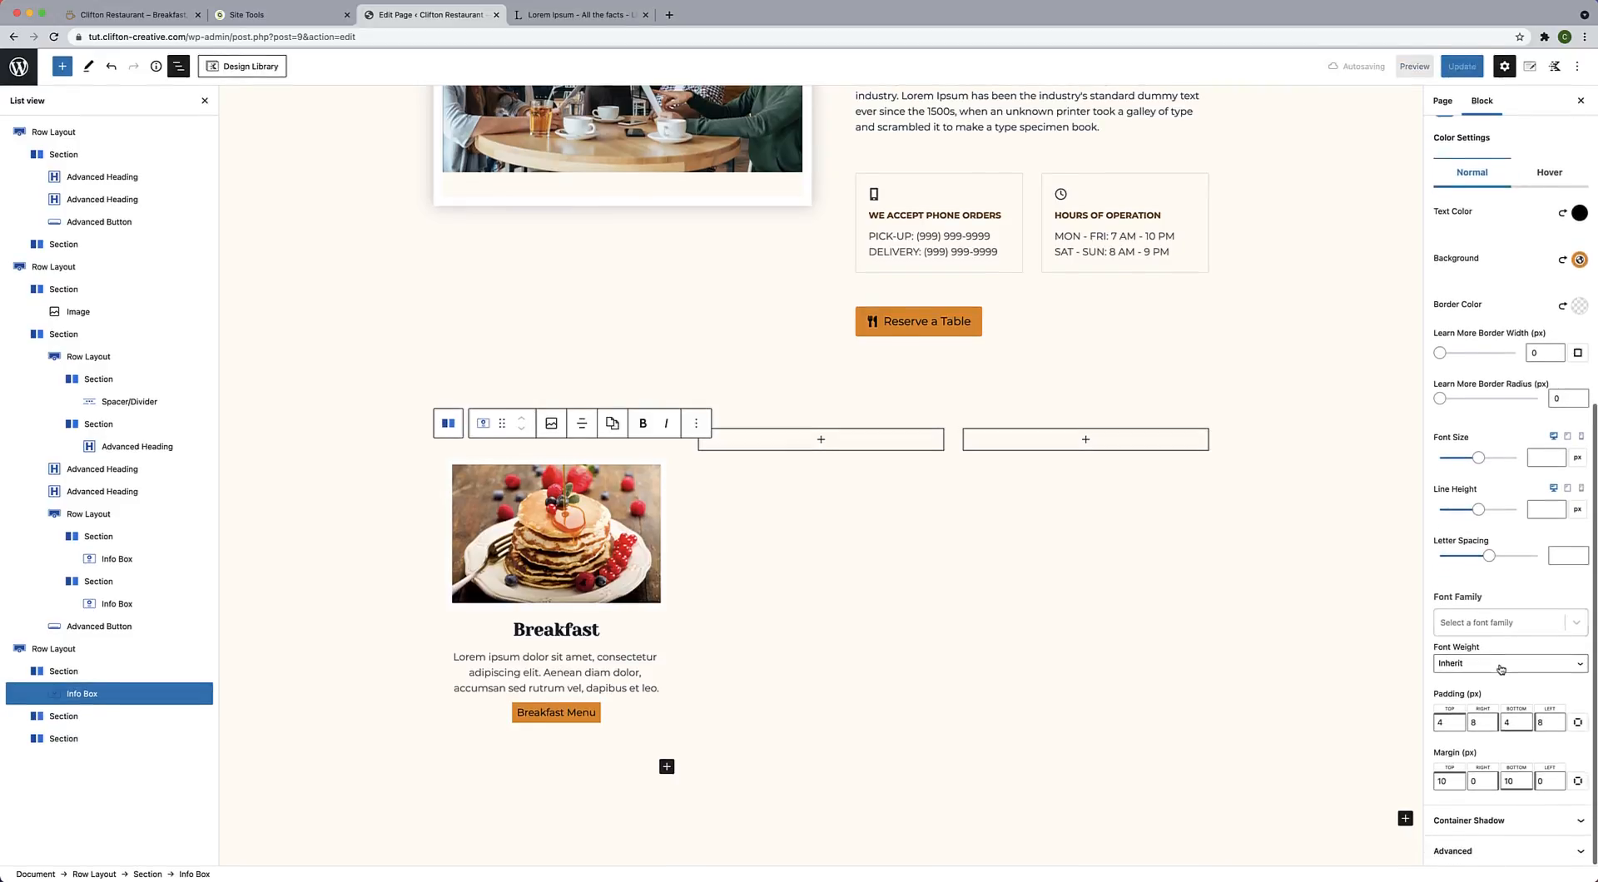
left_click(1435, 783)
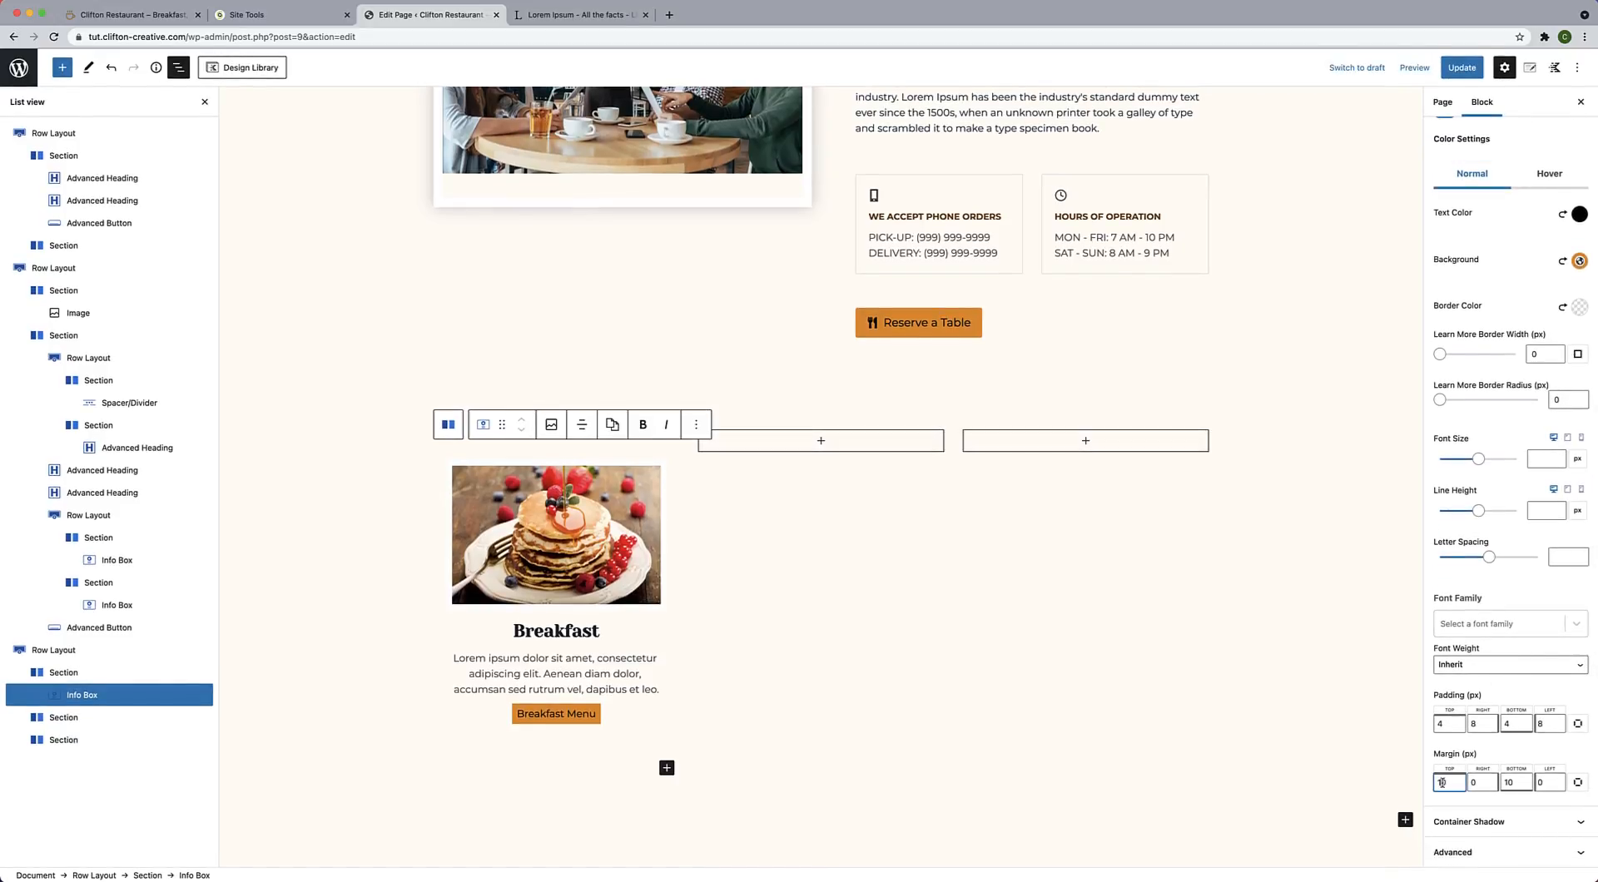
key("Delete")
type("2")
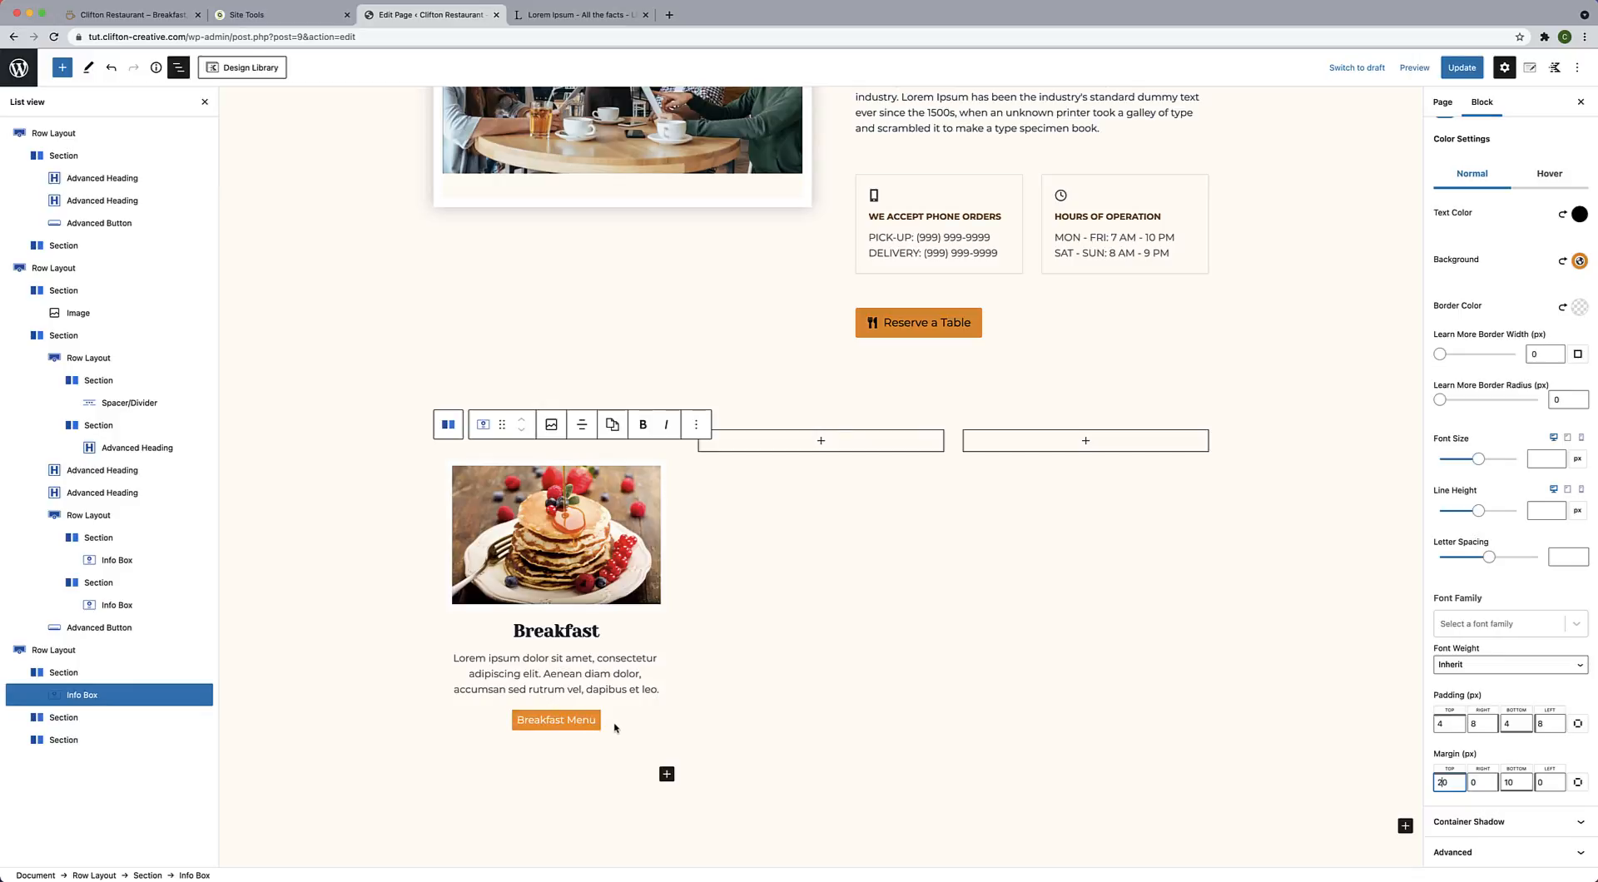
Set the Breakfast Menu link's padding to 8 px top and bottom and 16 px left and right.
double_click(1483, 725)
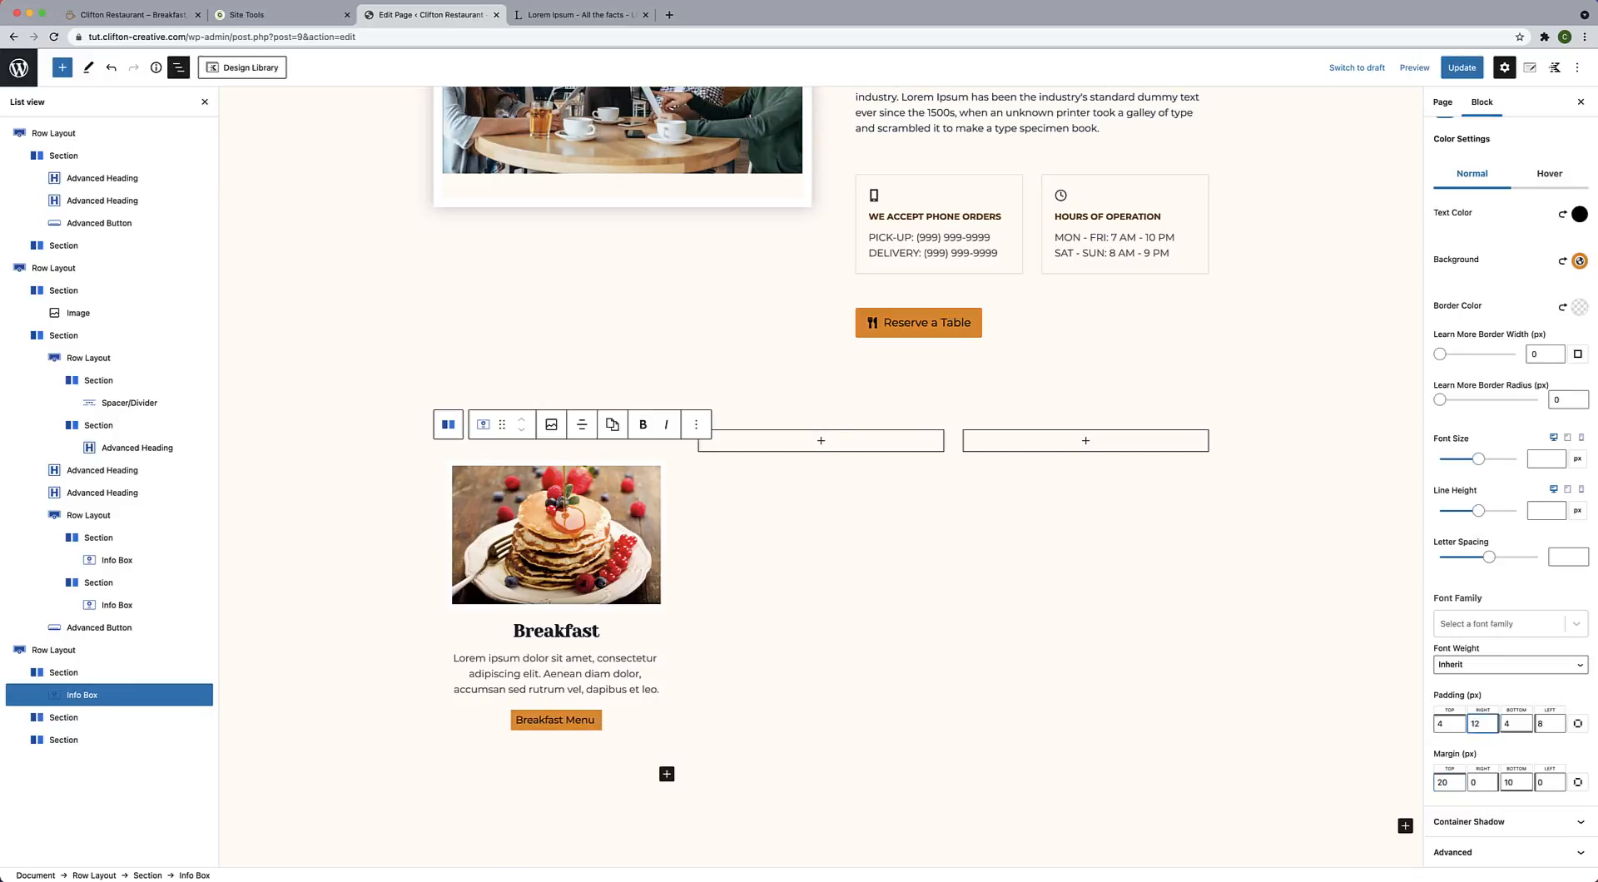
double_click(1484, 724)
type("16")
left_click(1541, 724)
type("16")
left_click_drag(1457, 726, 1429, 727)
type("8")
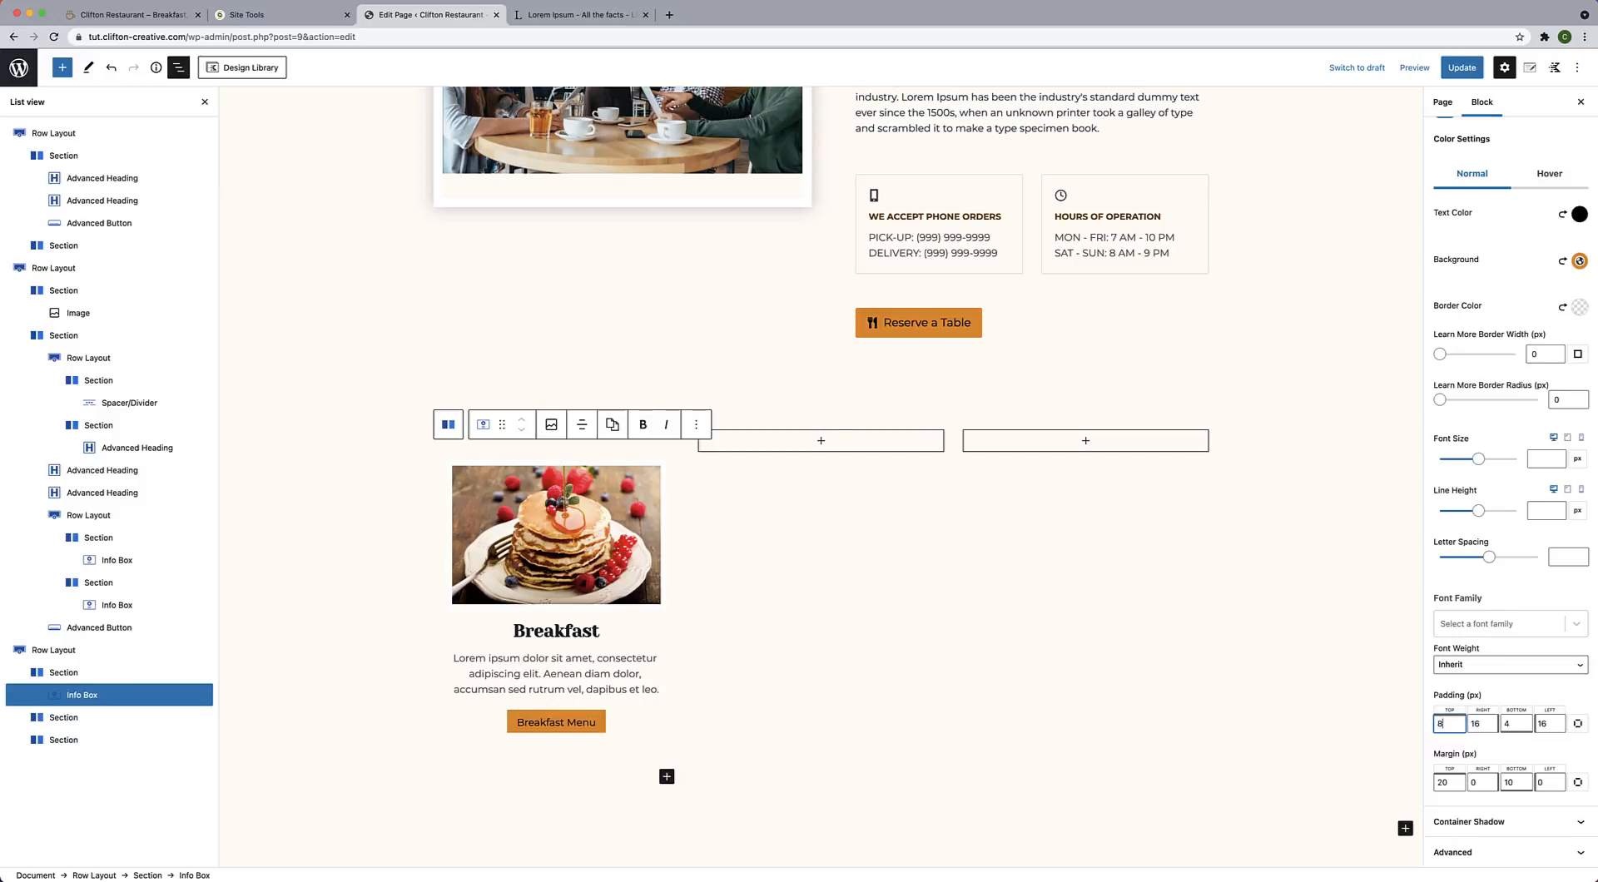
double_click(1514, 725)
type("8")
Copy the Breakfast info box and paste it into a new paragraph block in the row's middle column.
left_click(632, 533)
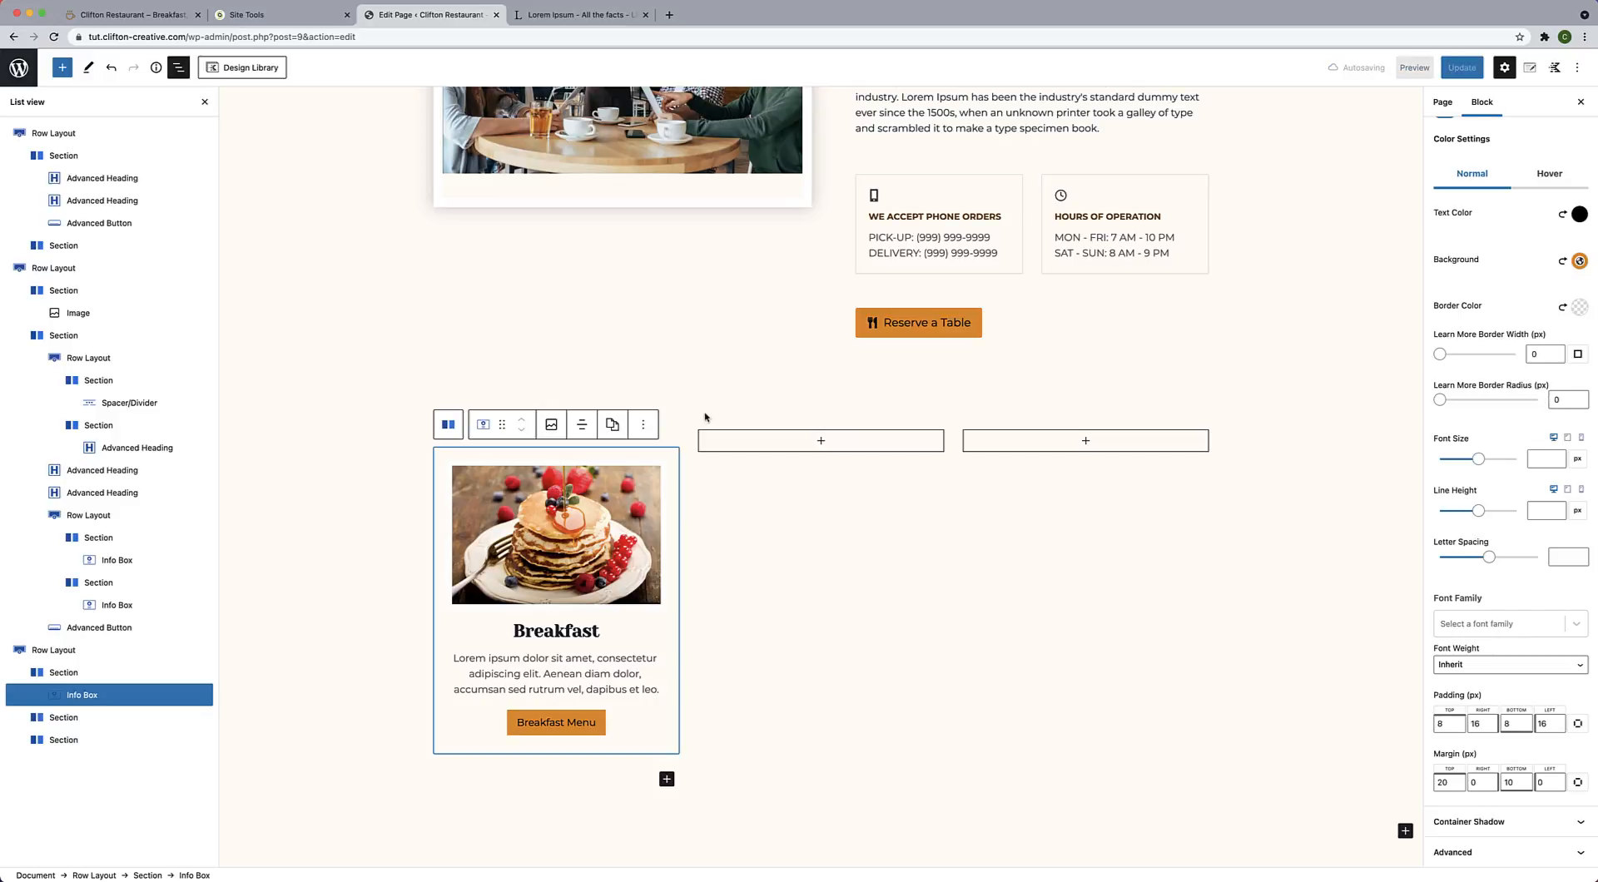
left_click(643, 426)
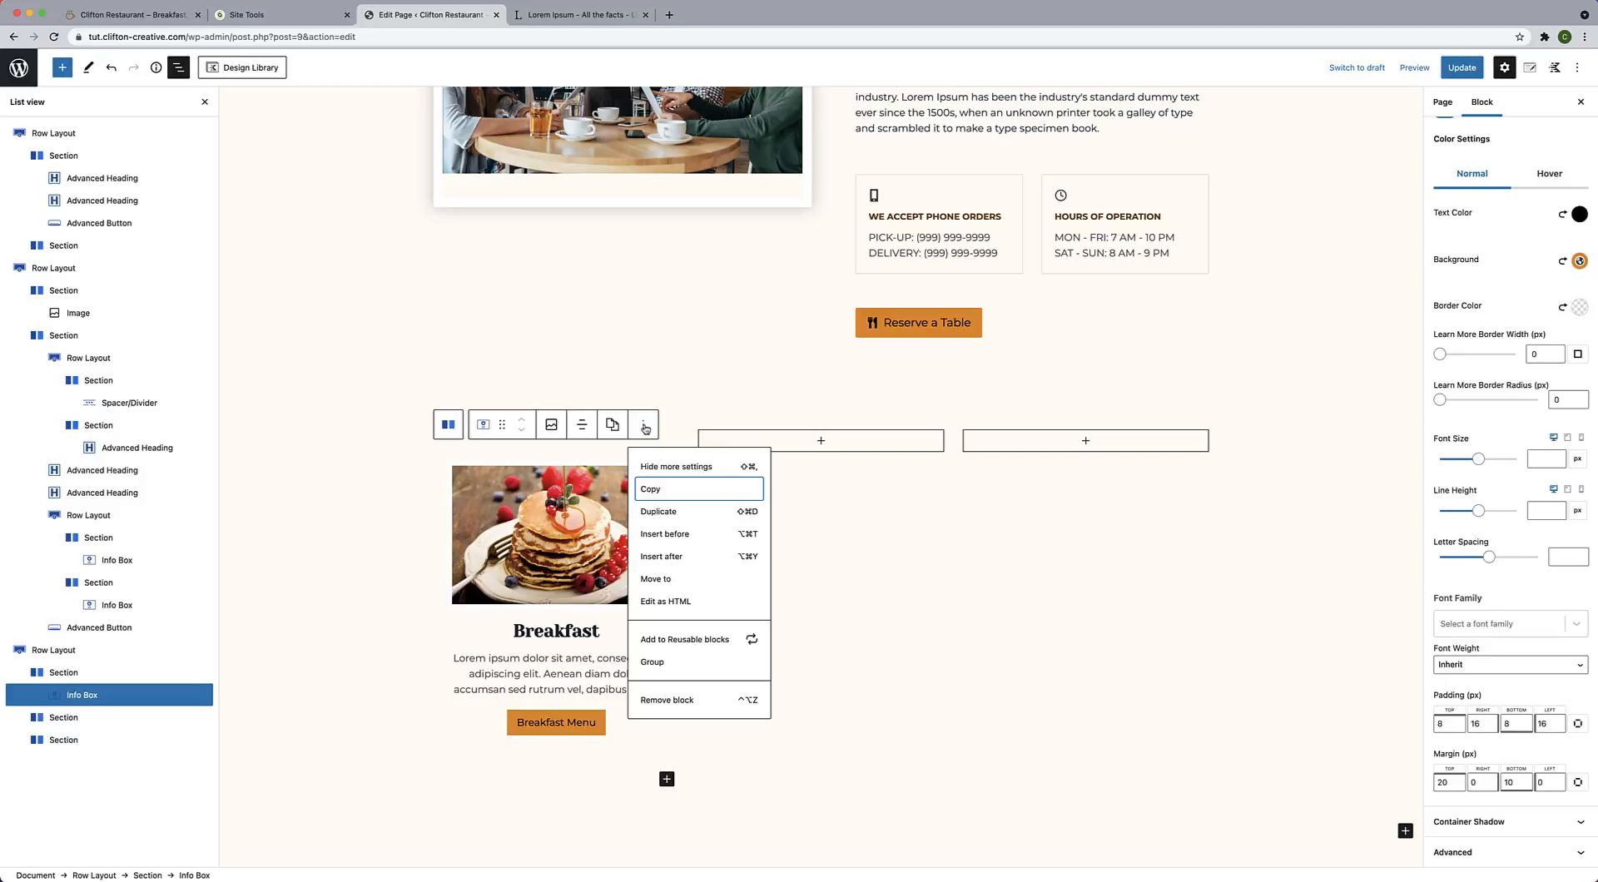
left_click(661, 490)
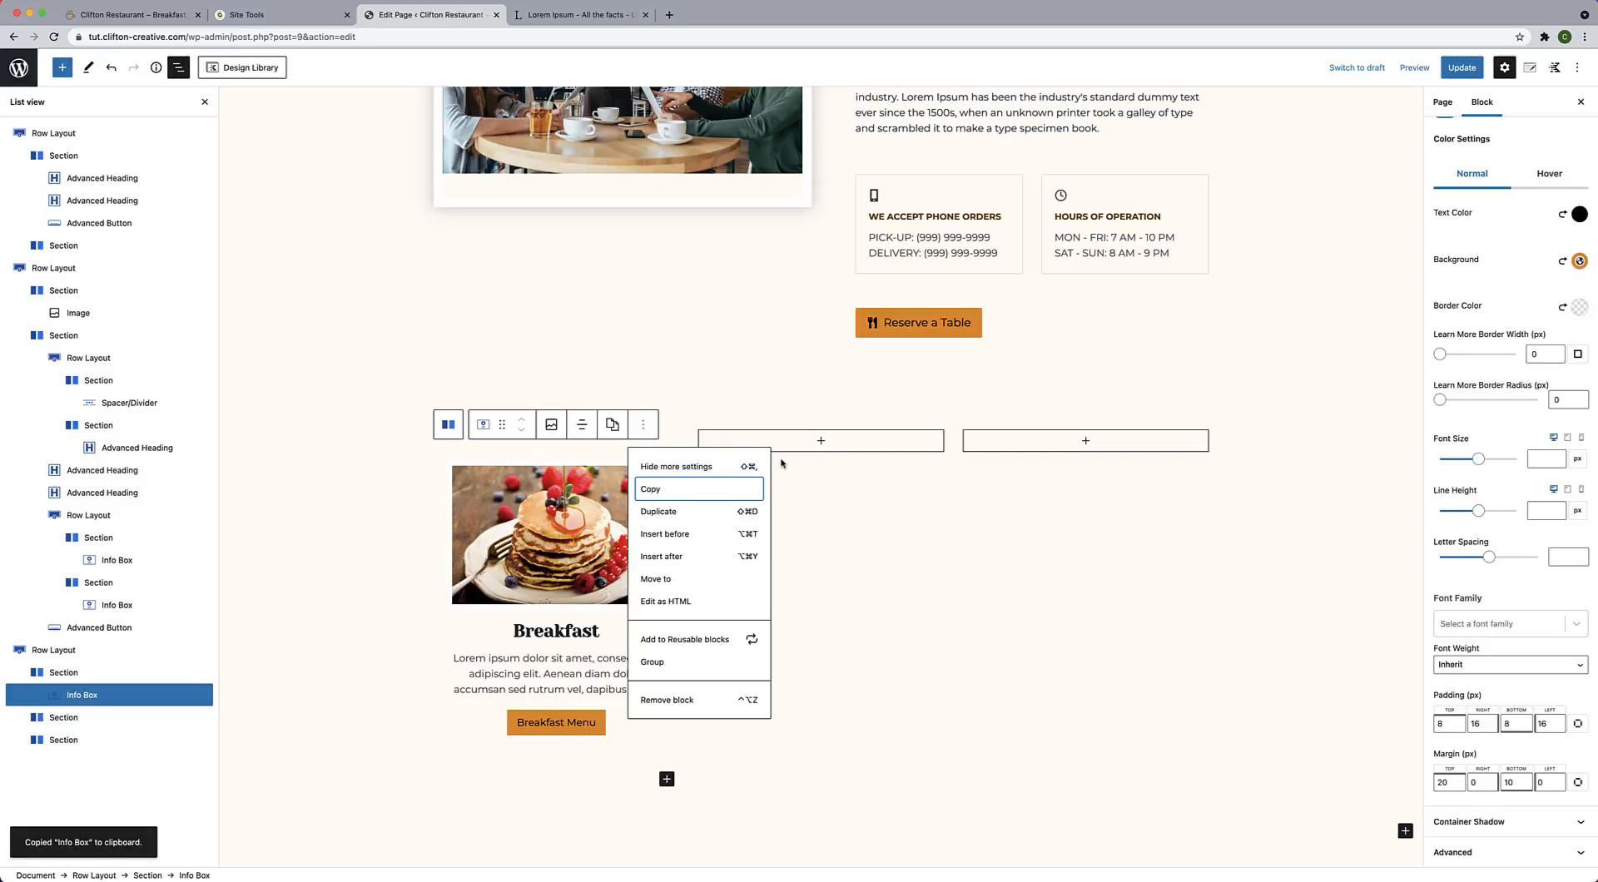
left_click(822, 443)
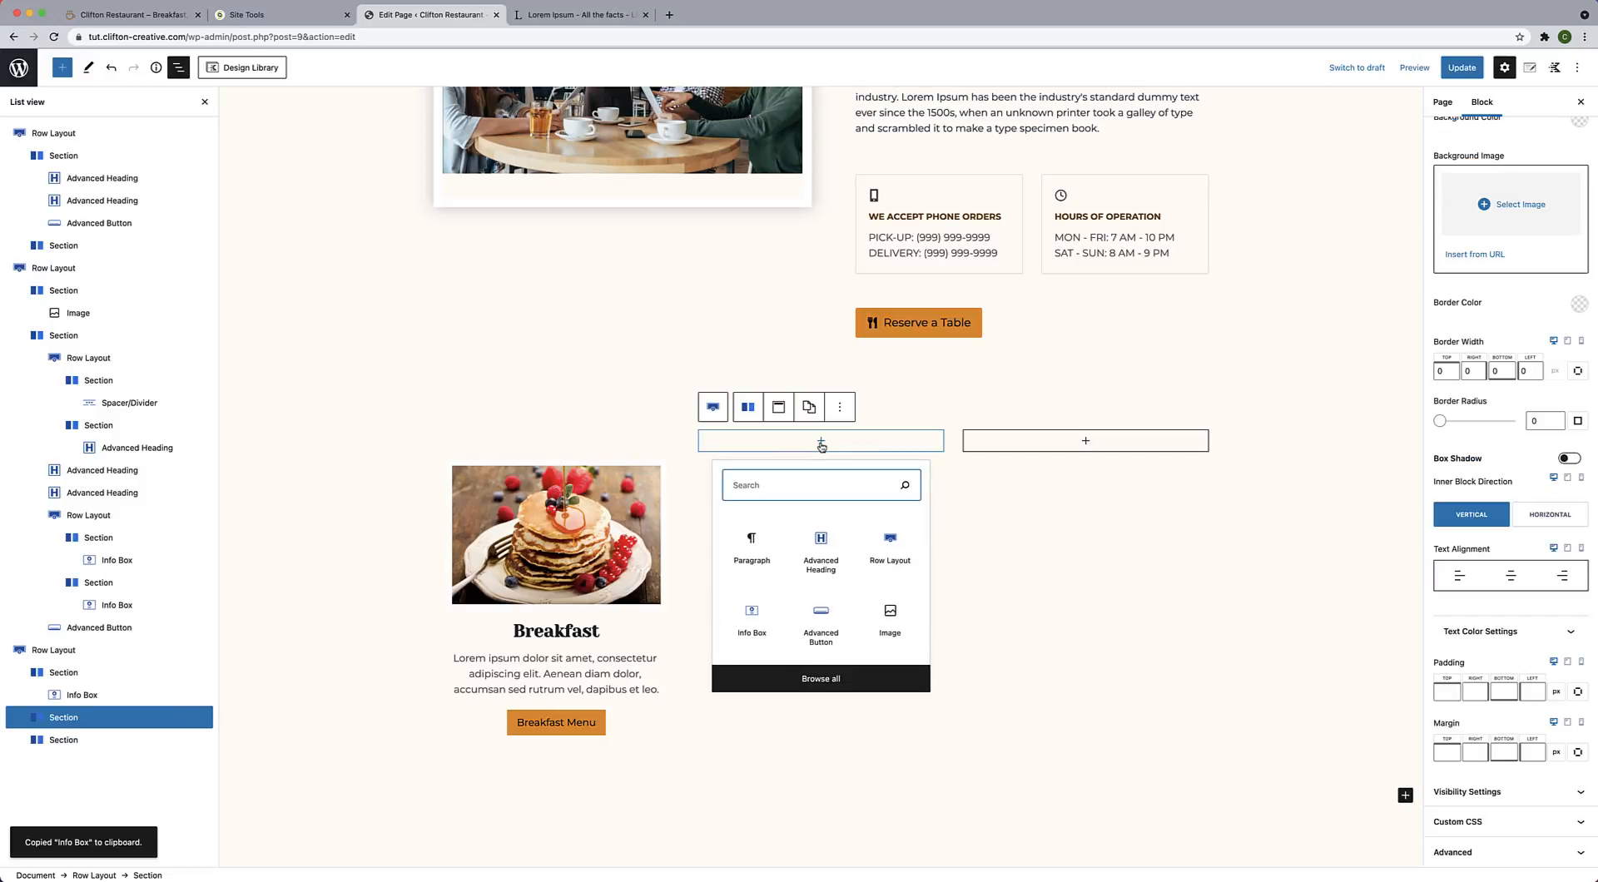
left_click(754, 543)
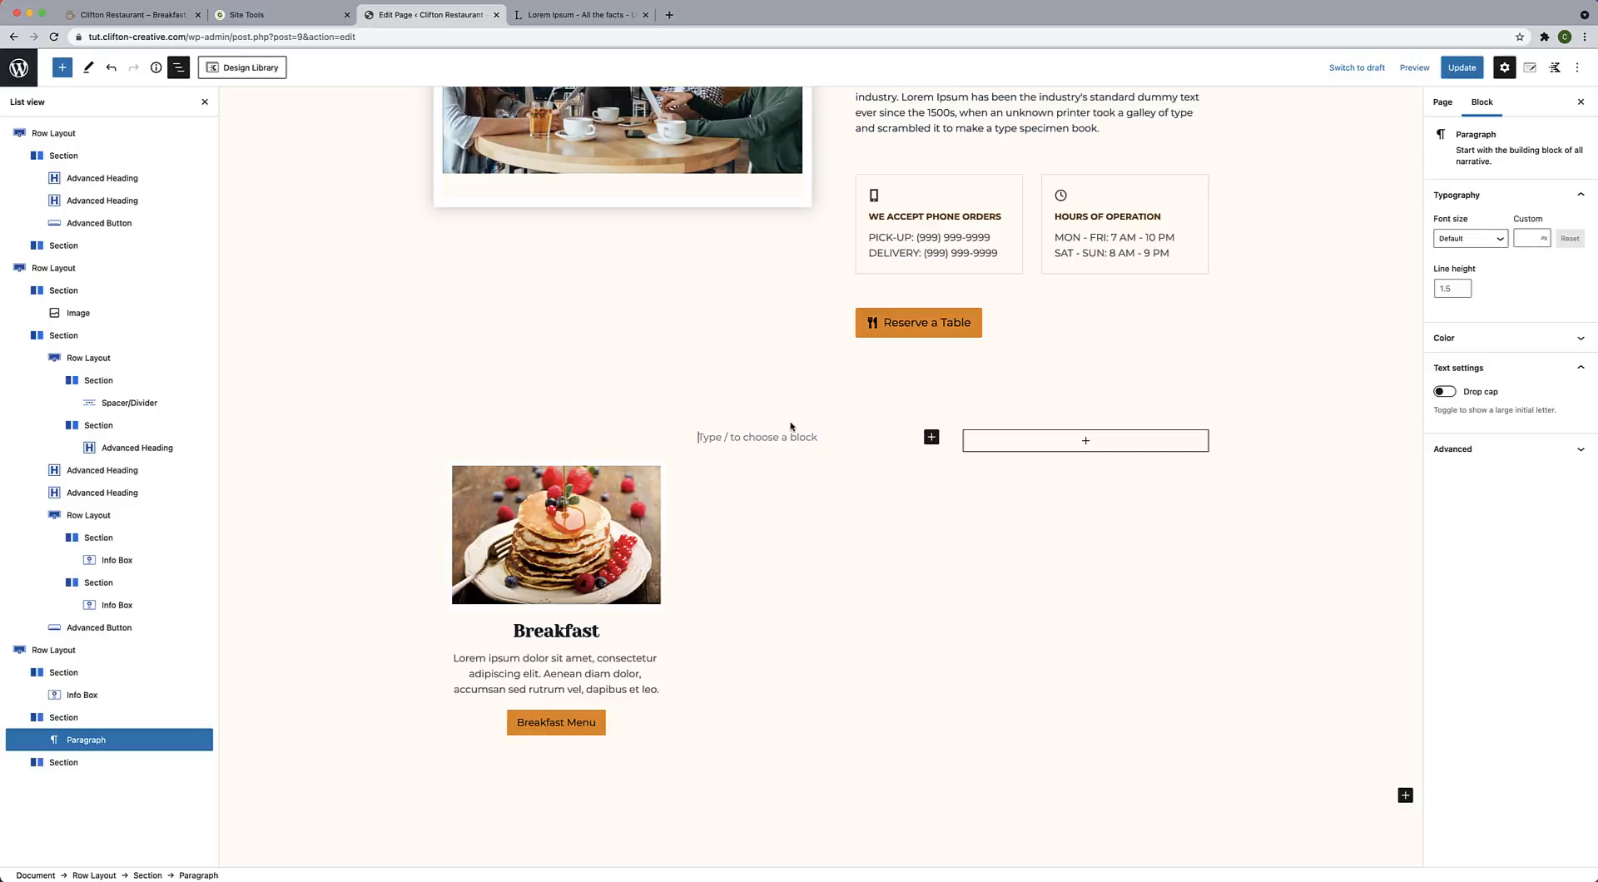
key("ctrl+v")
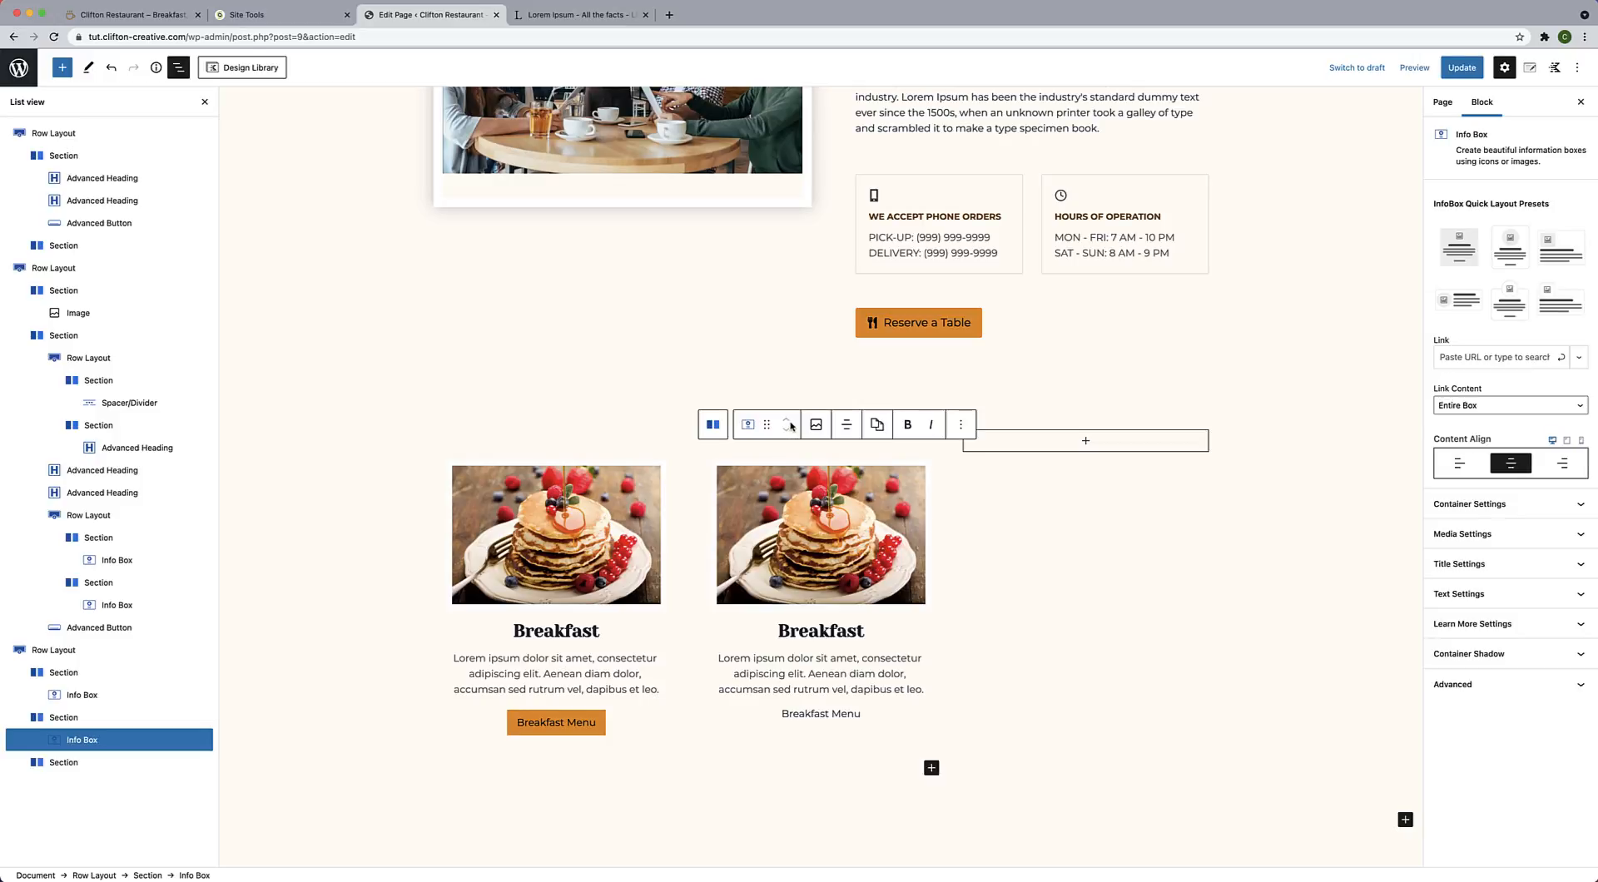
Paste the copied Breakfast info box into a new paragraph block in the row's third column.
left_click(1082, 441)
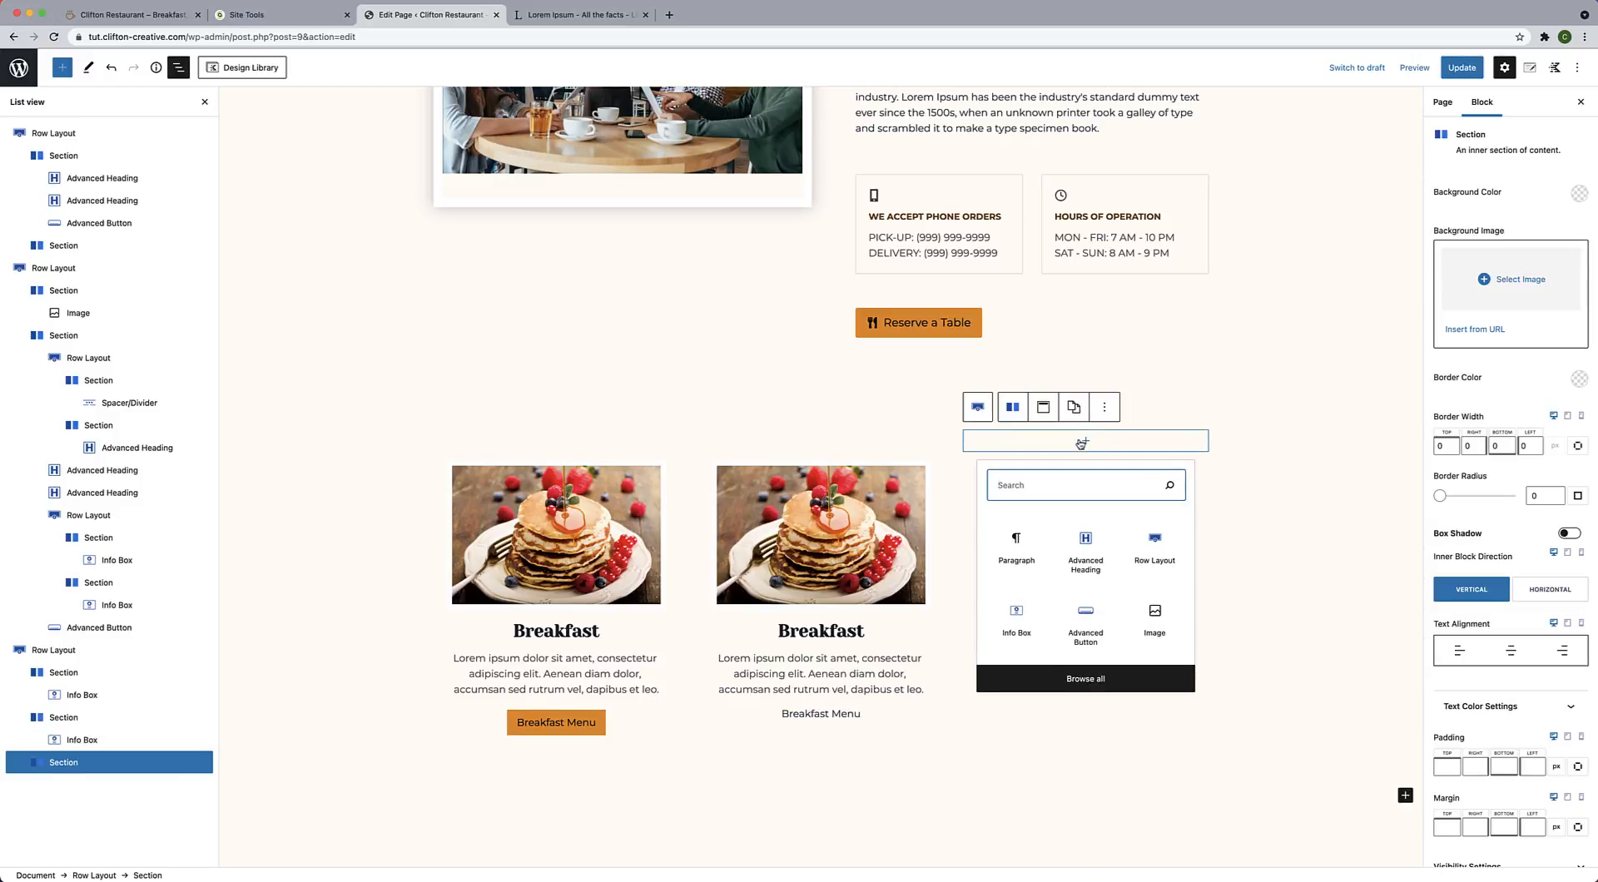
left_click(1028, 548)
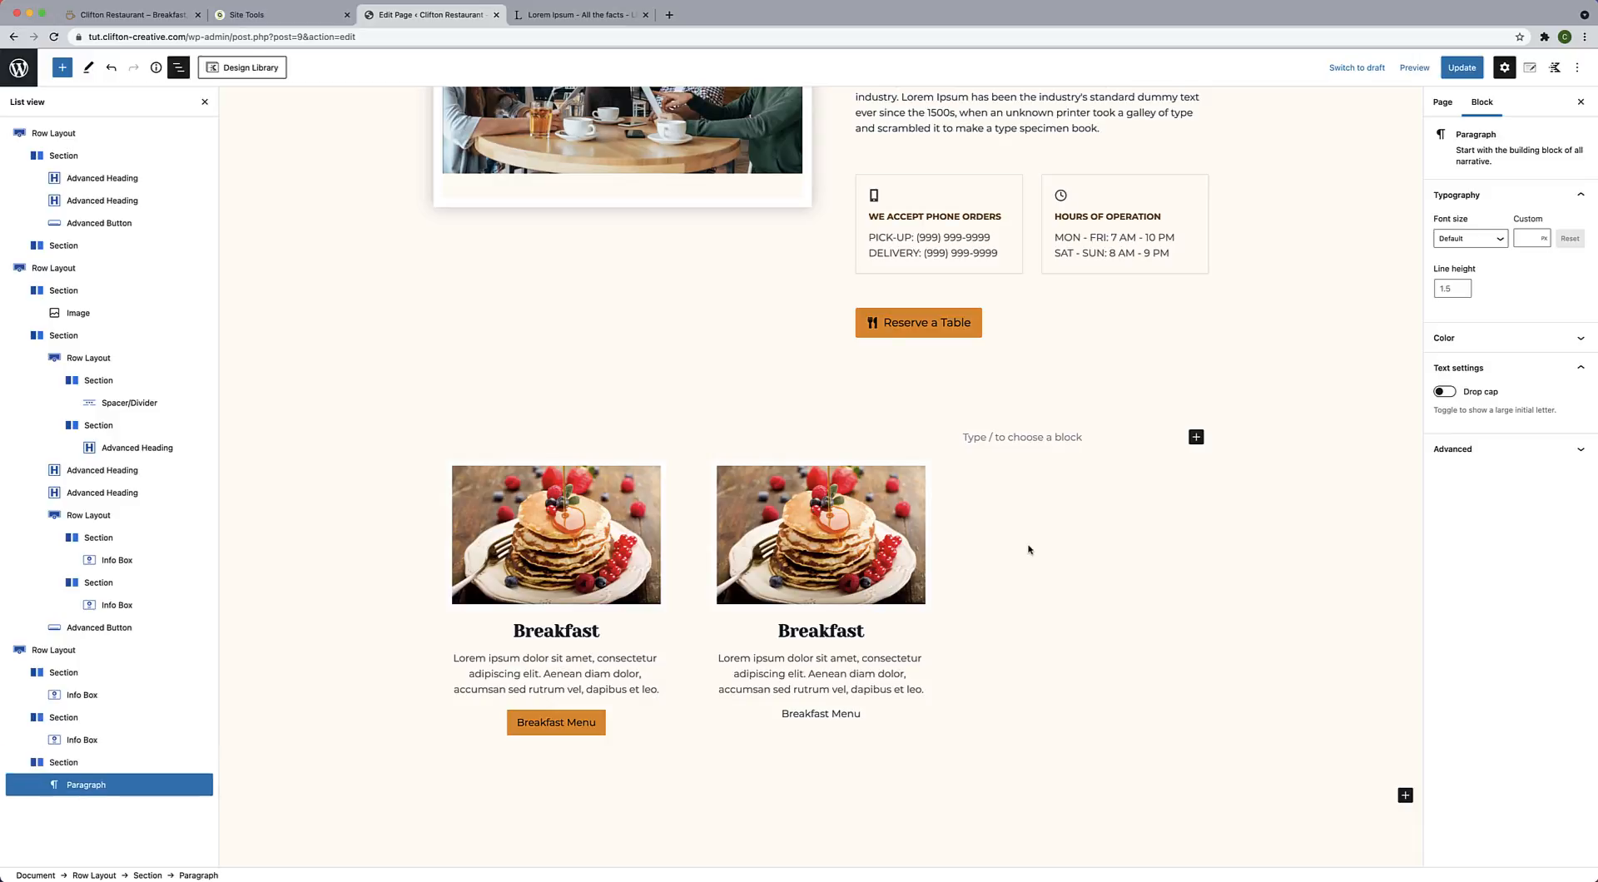
key("ctrl+v")
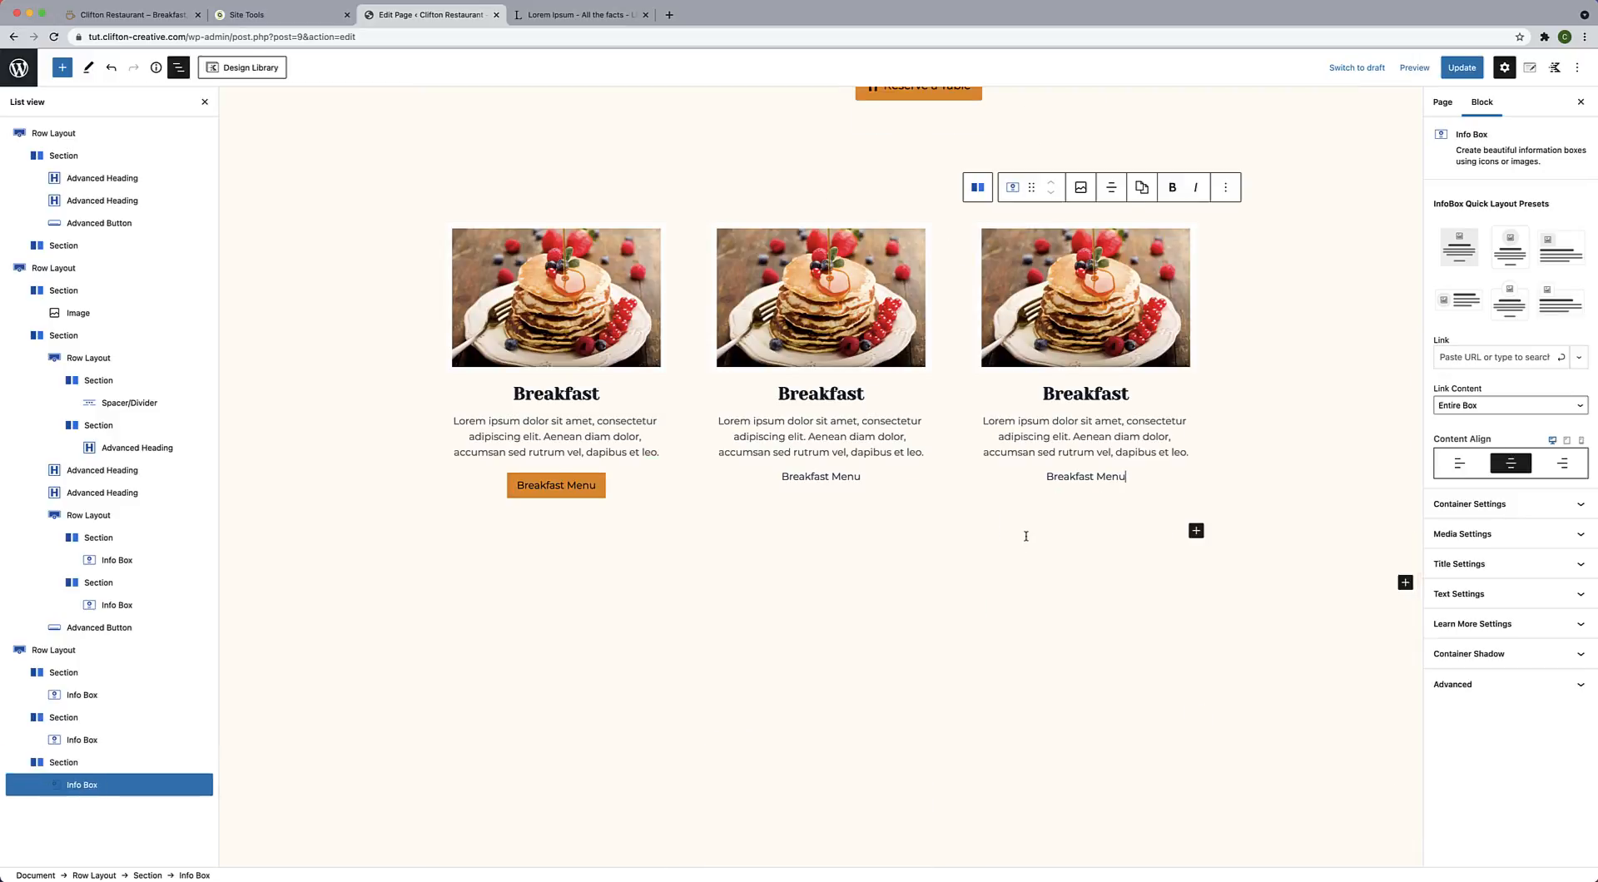
scroll(1026, 536, "up", 1)
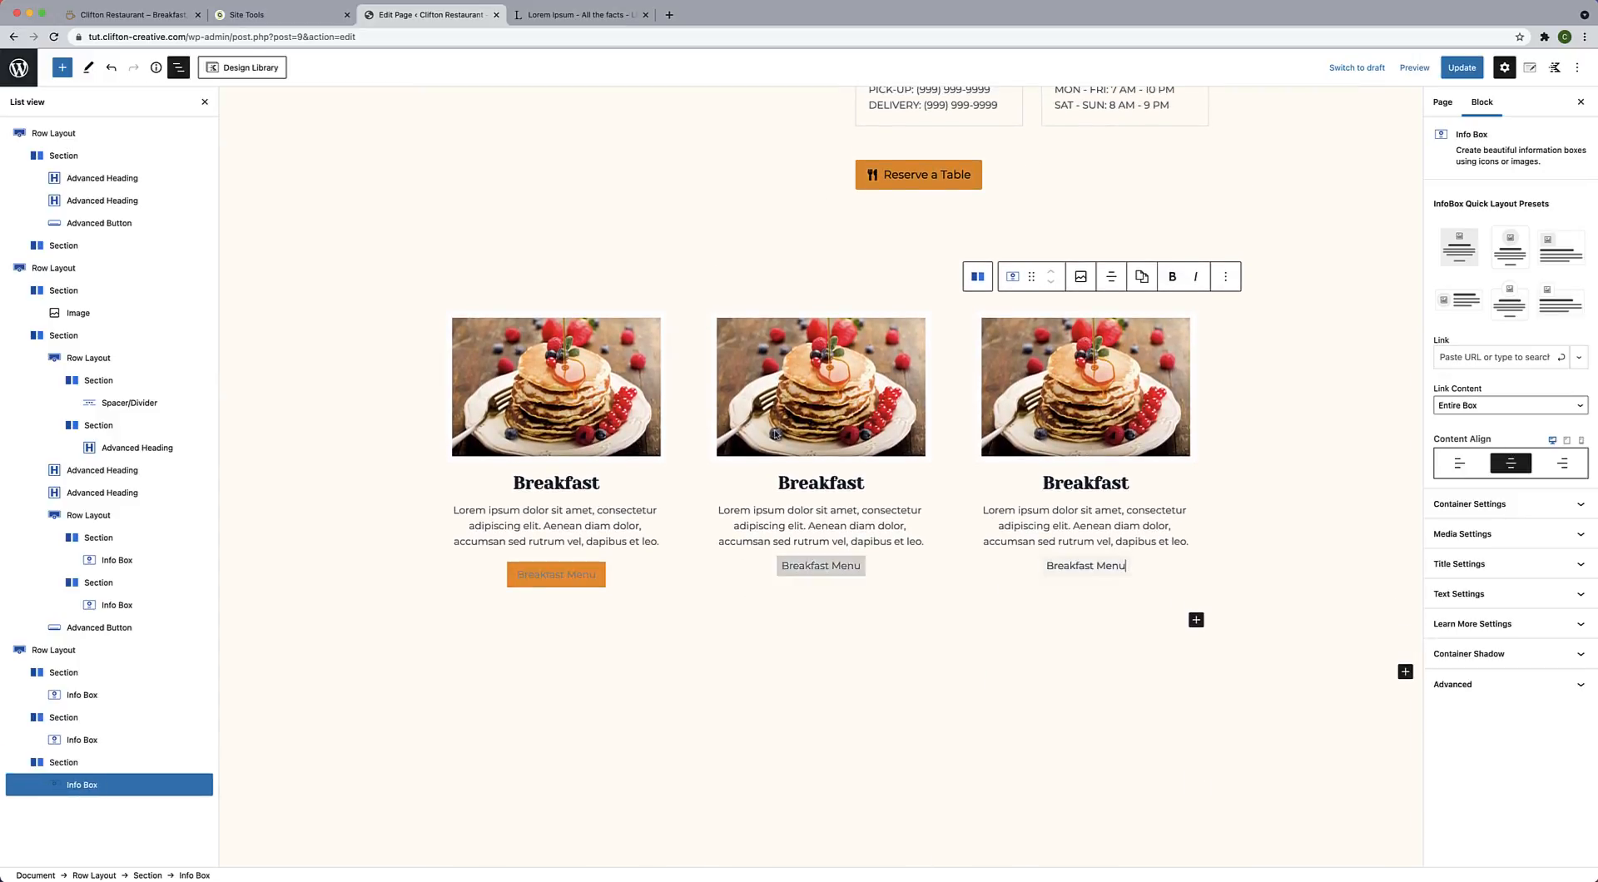
left_click(920, 671)
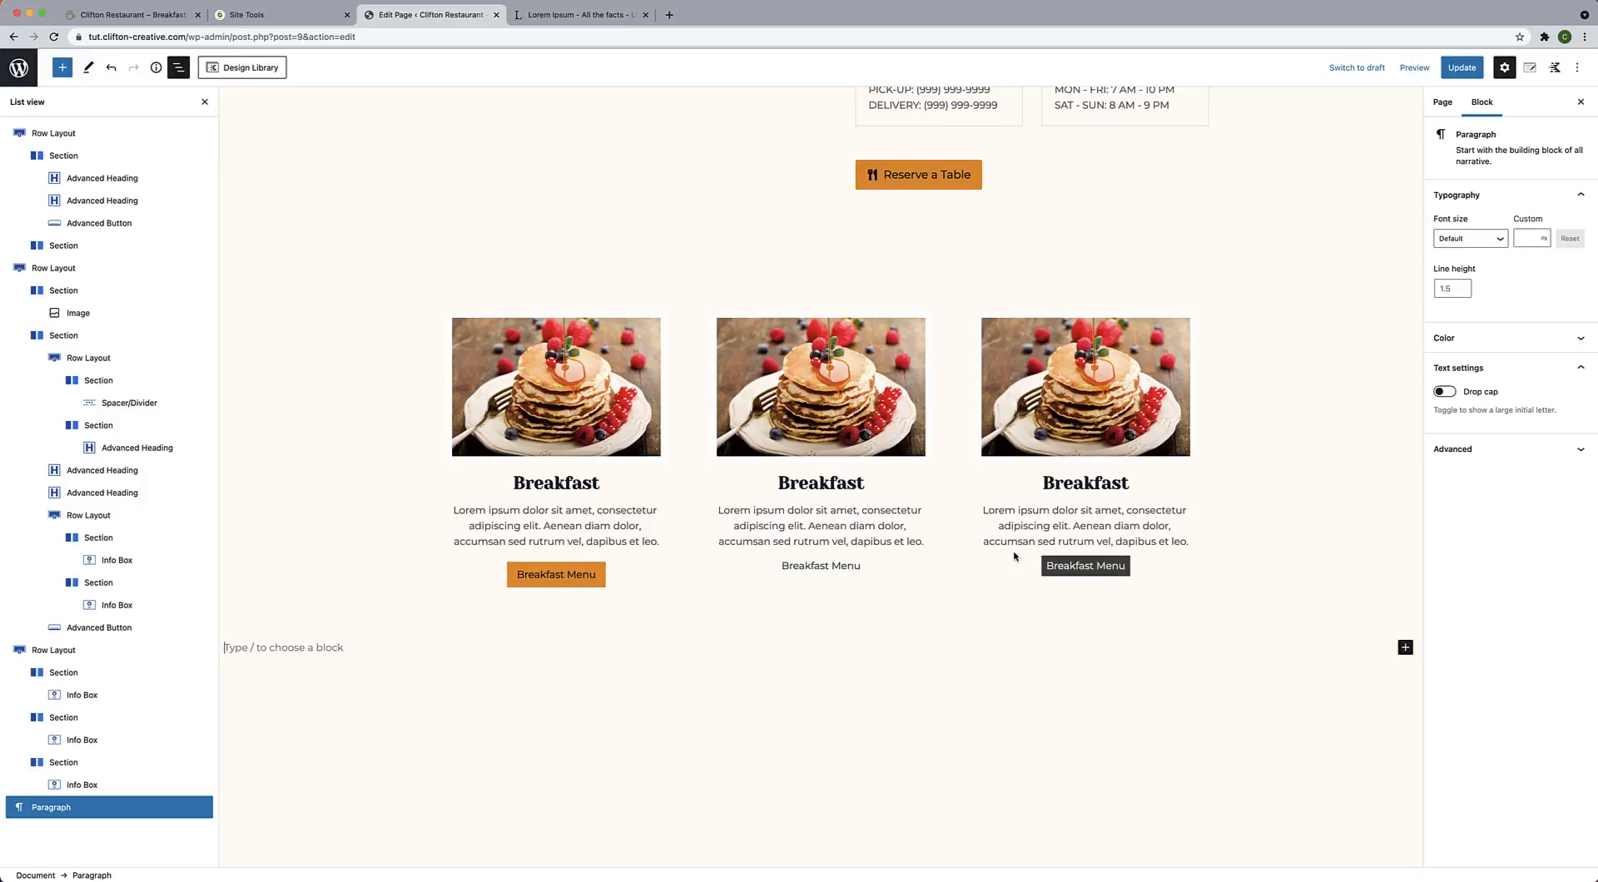
left_click(945, 625)
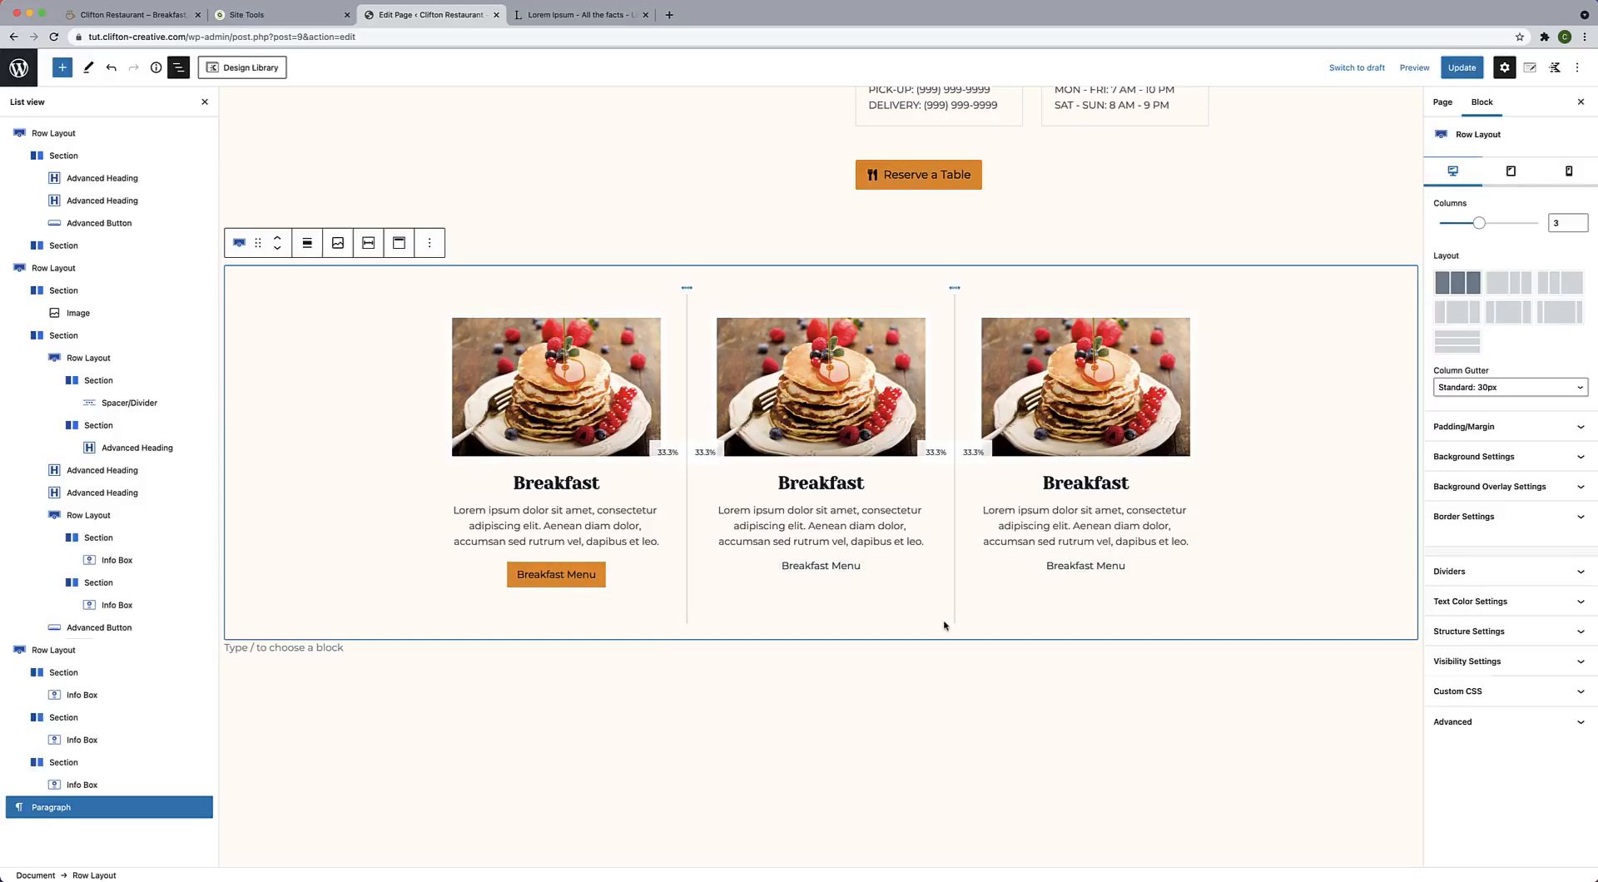
left_click(906, 699)
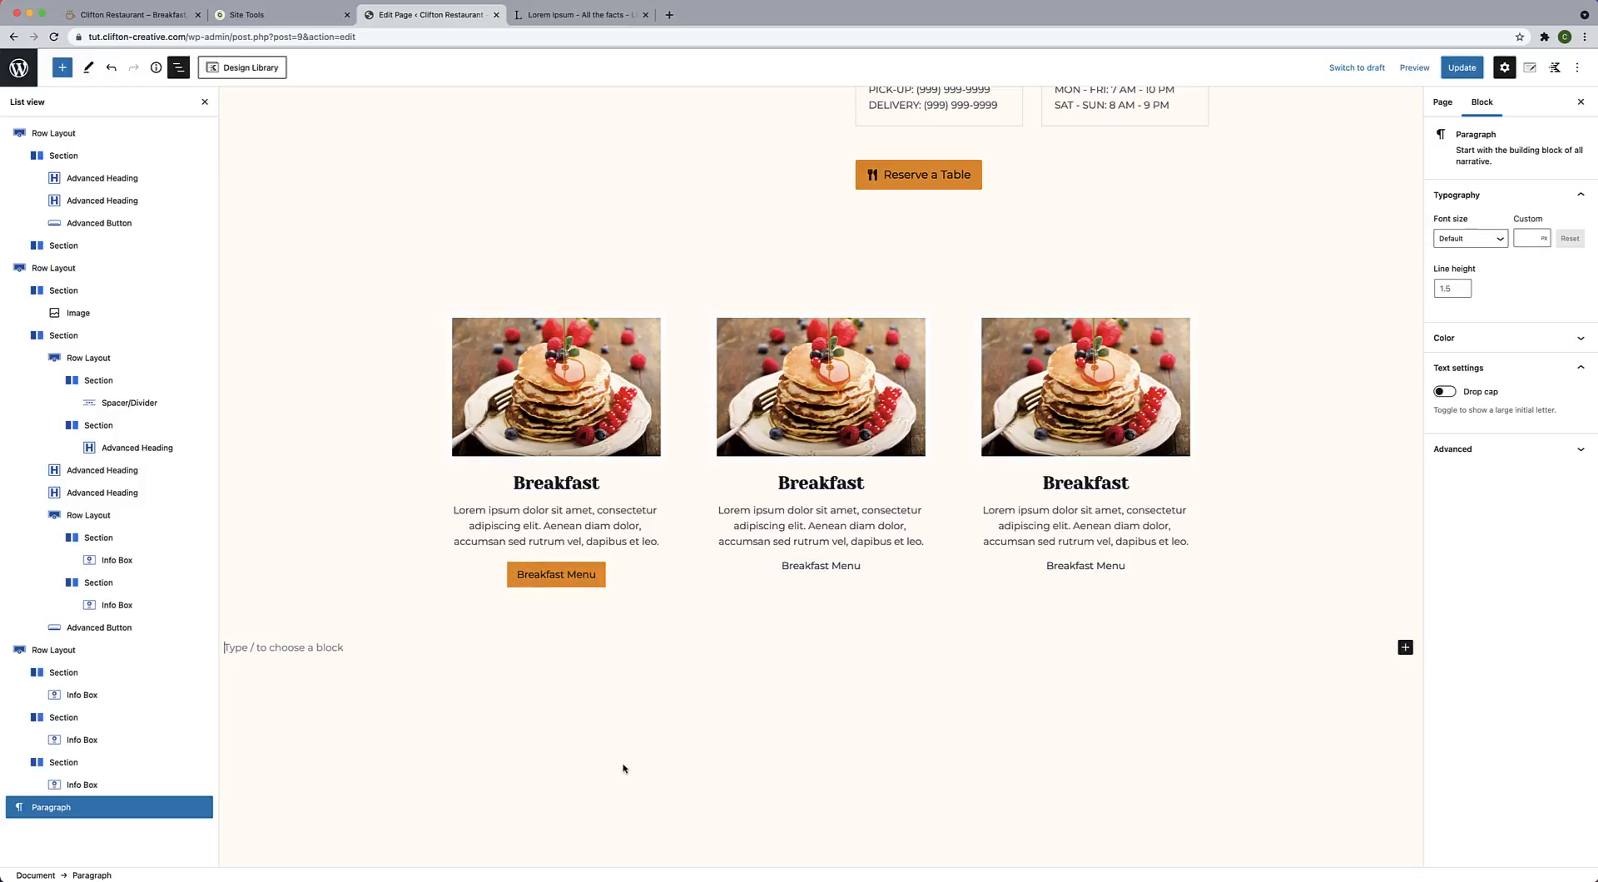
scroll(574, 762, "up", 3)
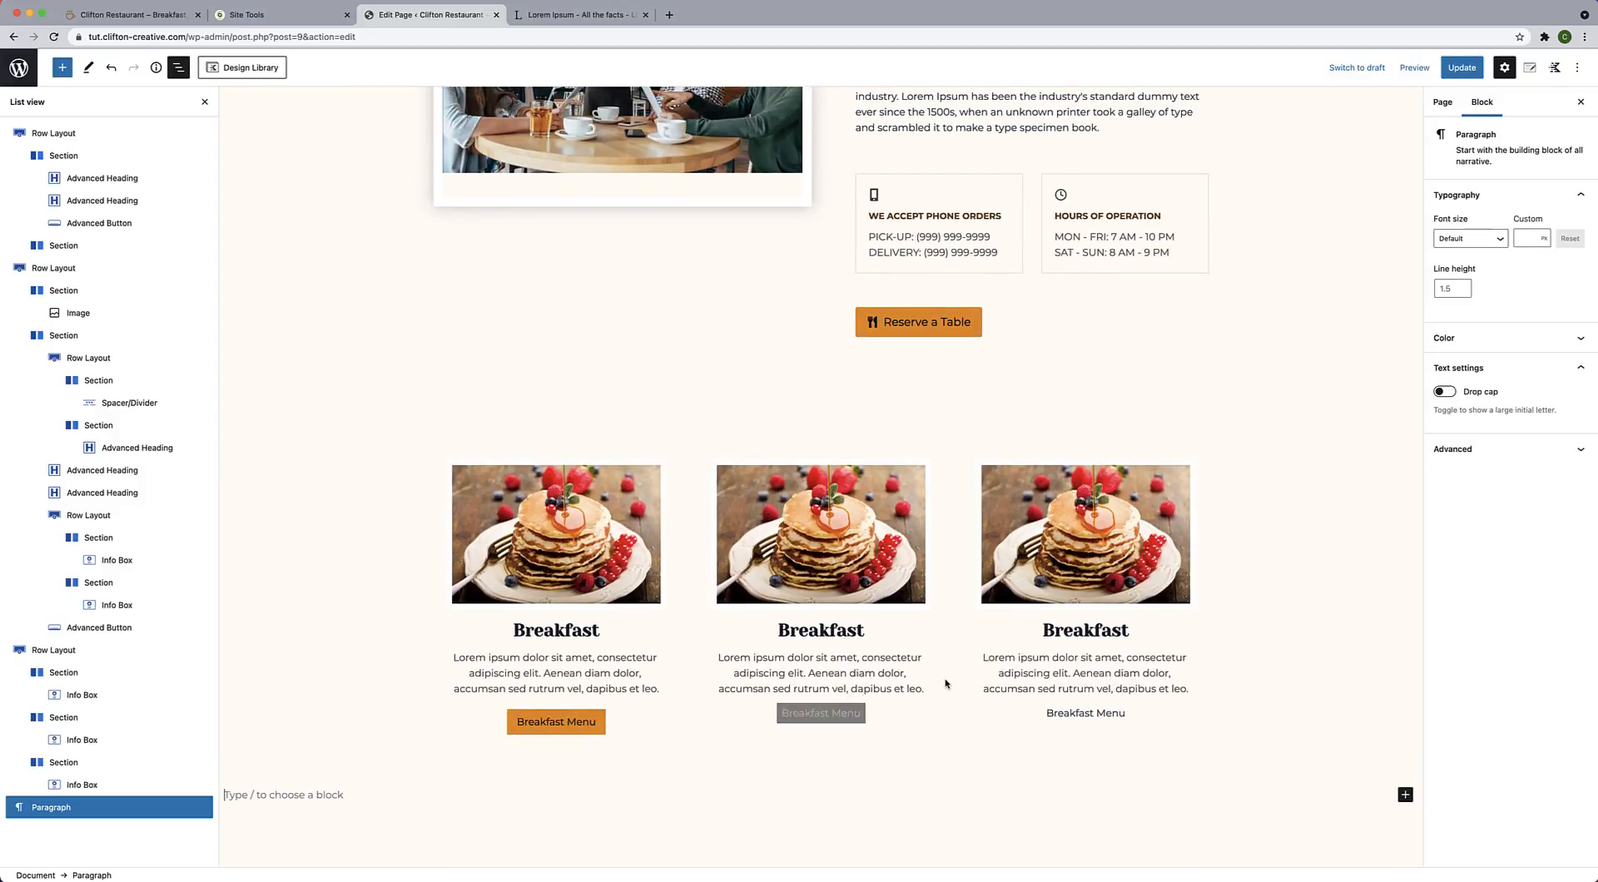
Change the first info box's Breakfast Menu link text to a dark brown shade of the orange palette colour EA8E10.
left_click(637, 593)
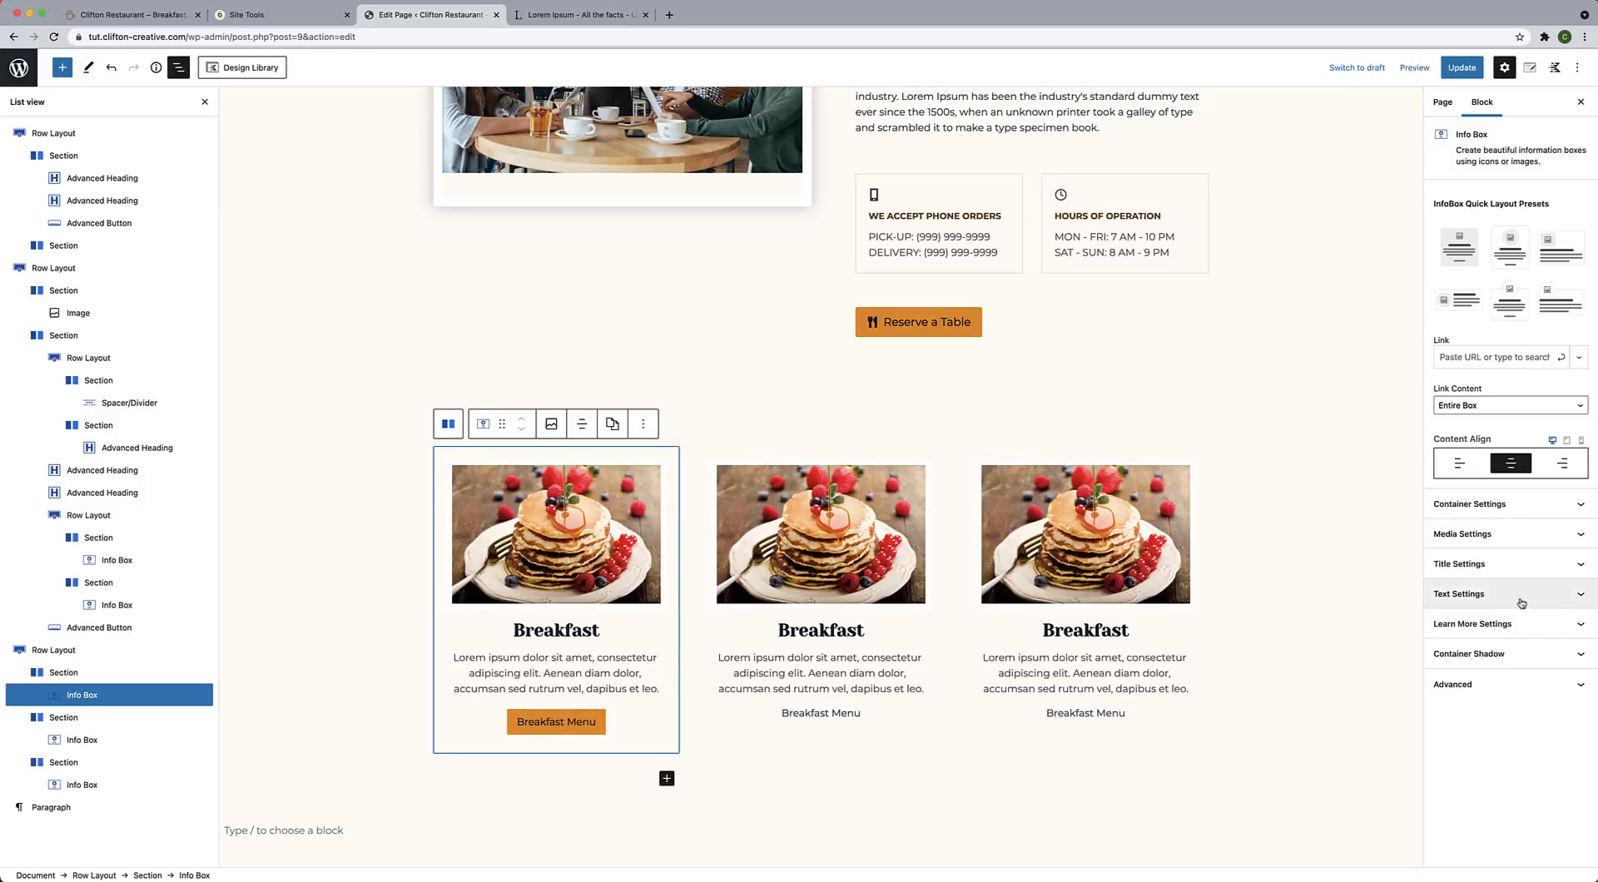
left_click(1509, 624)
scroll(1509, 633, "down", 4)
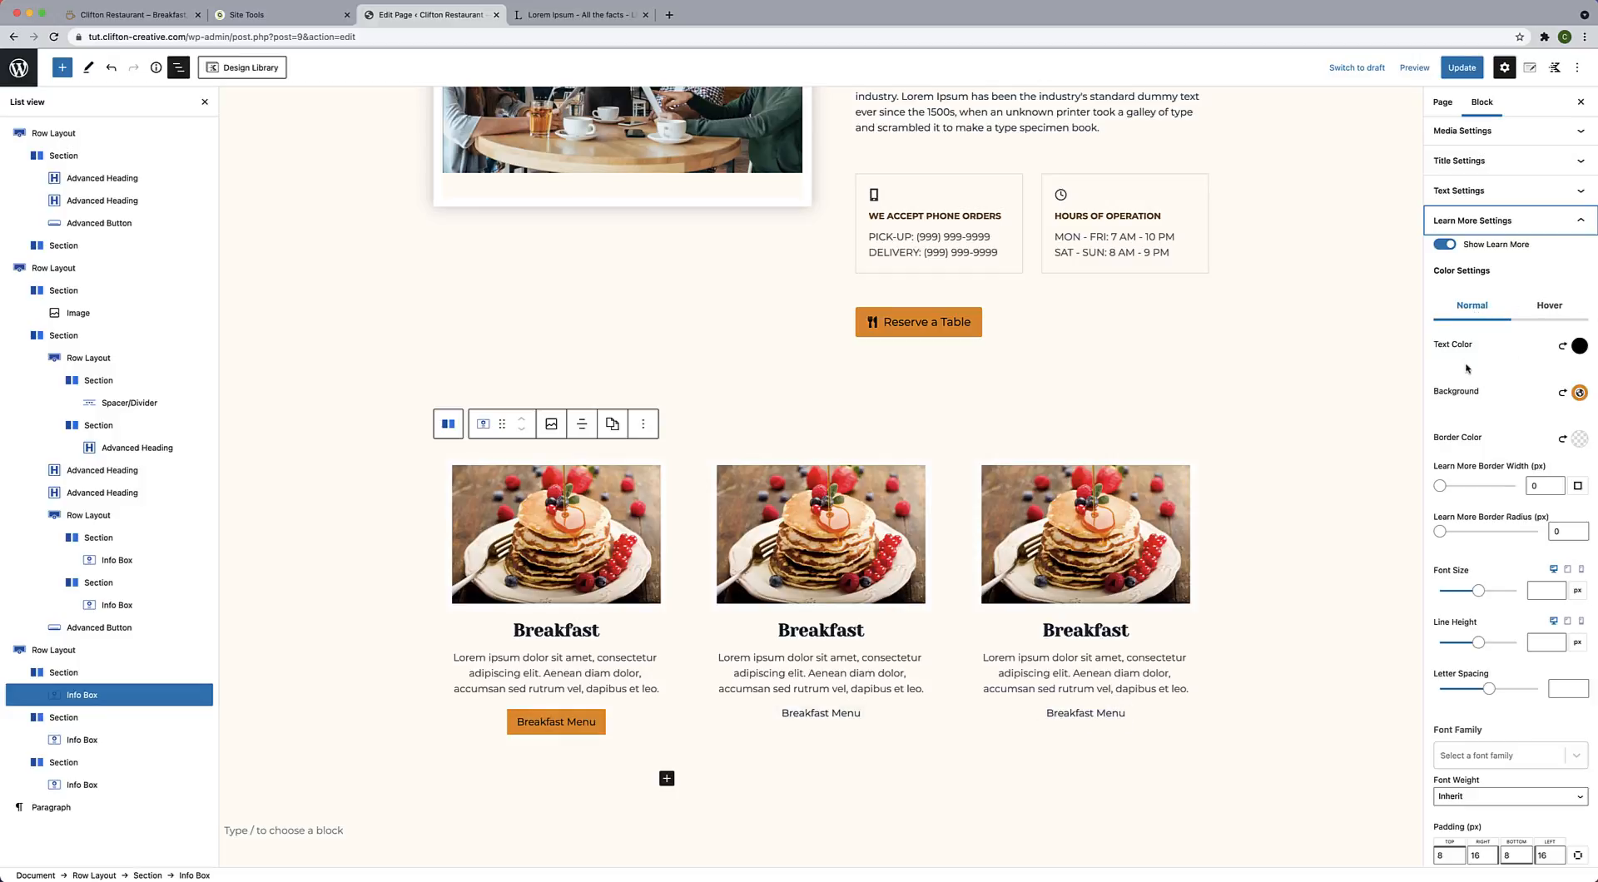
left_click(1577, 353)
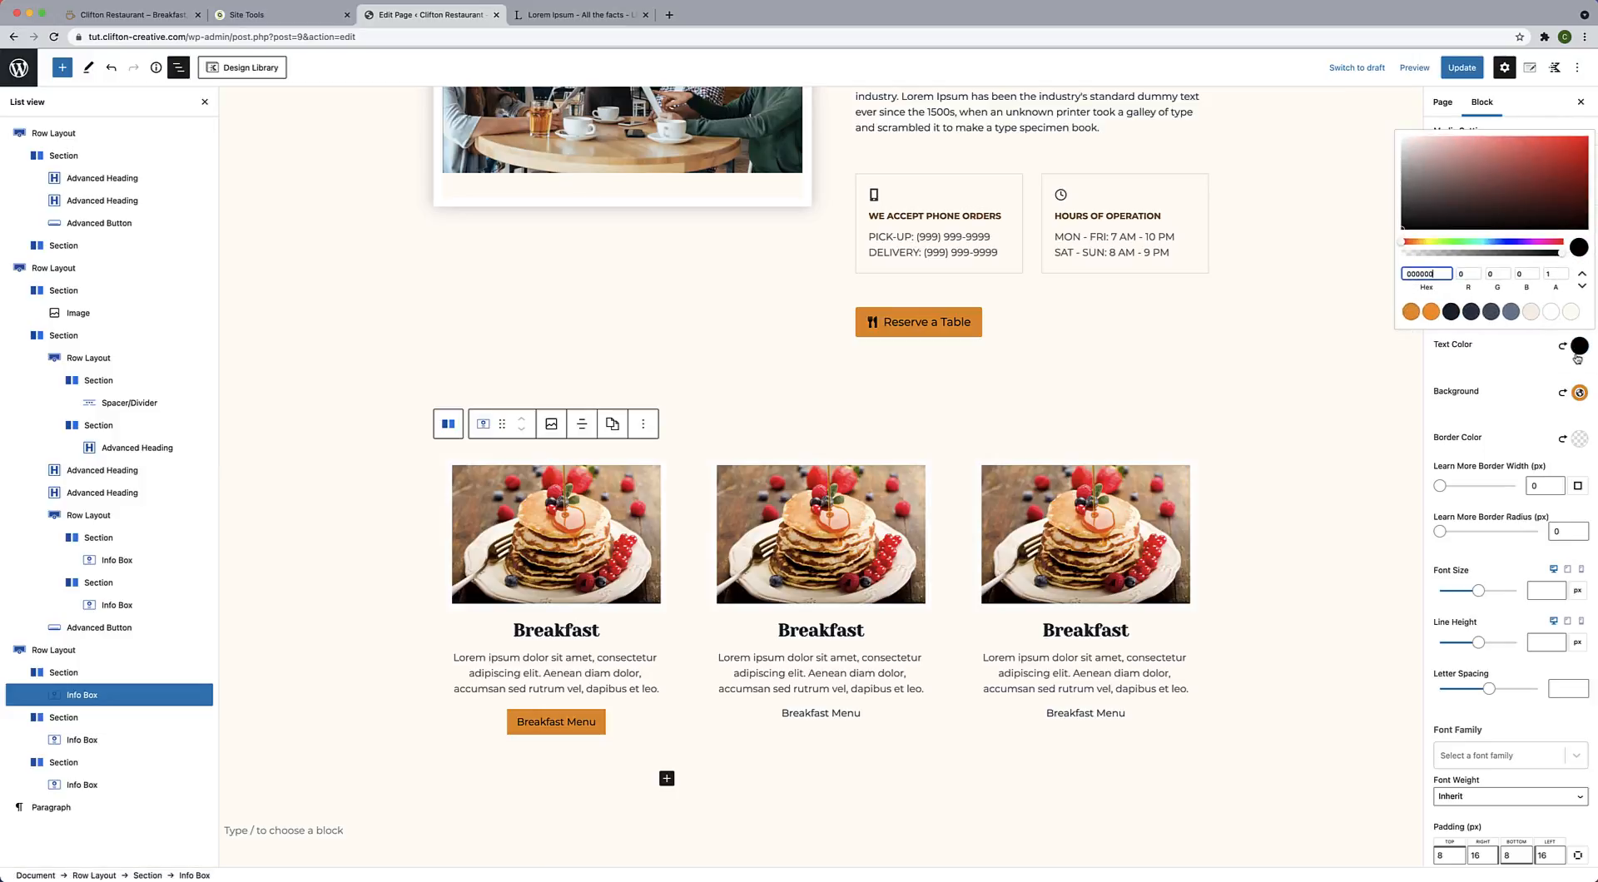
left_click(1411, 312)
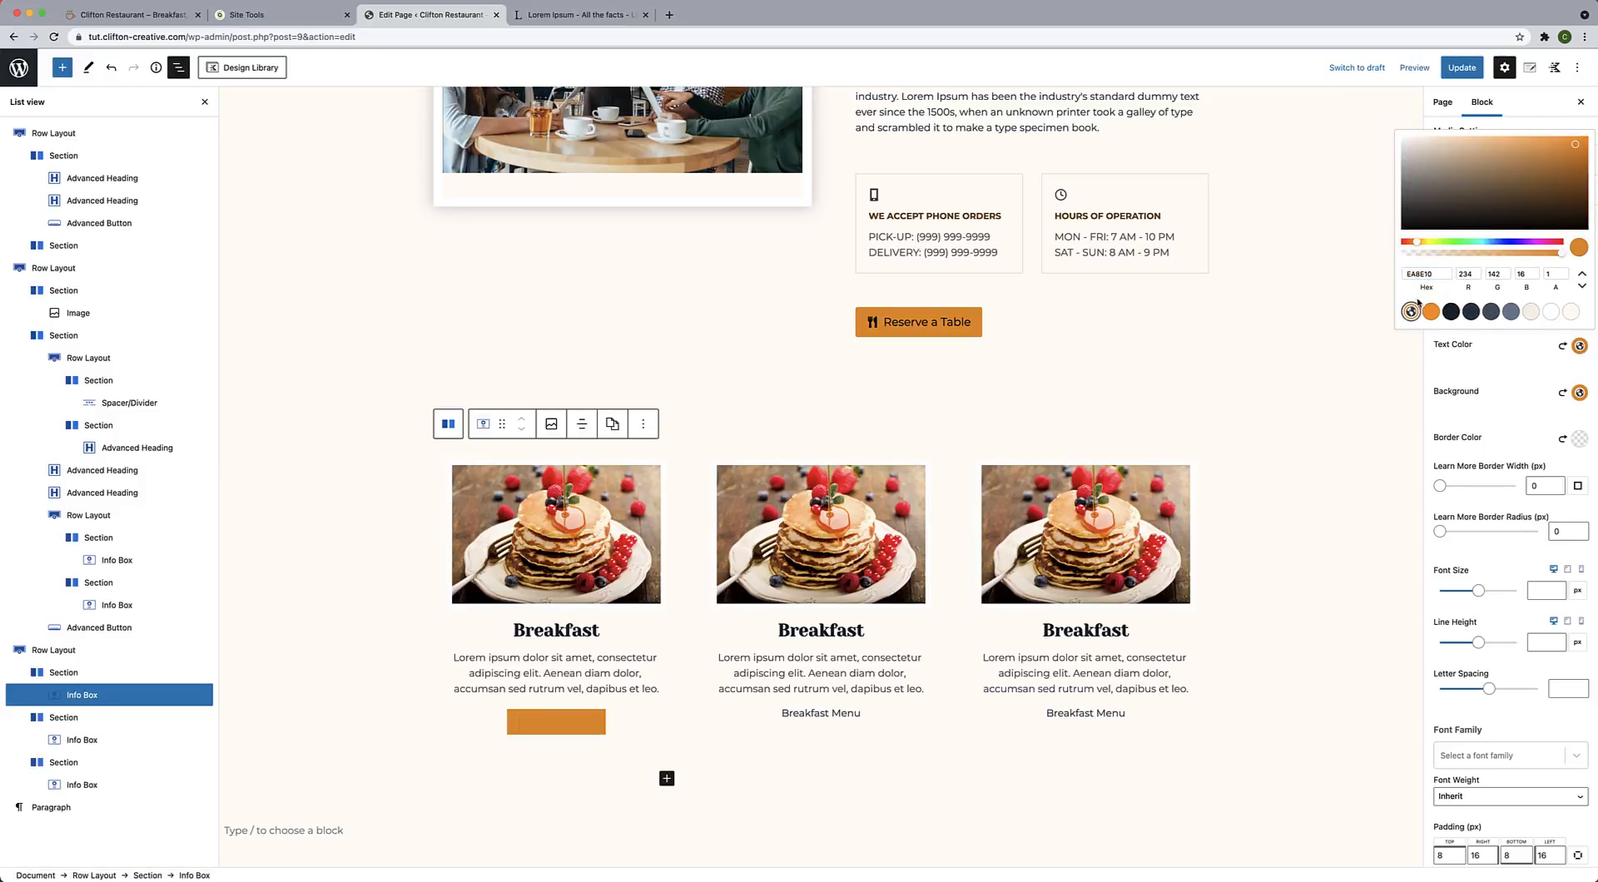
left_click(1575, 194)
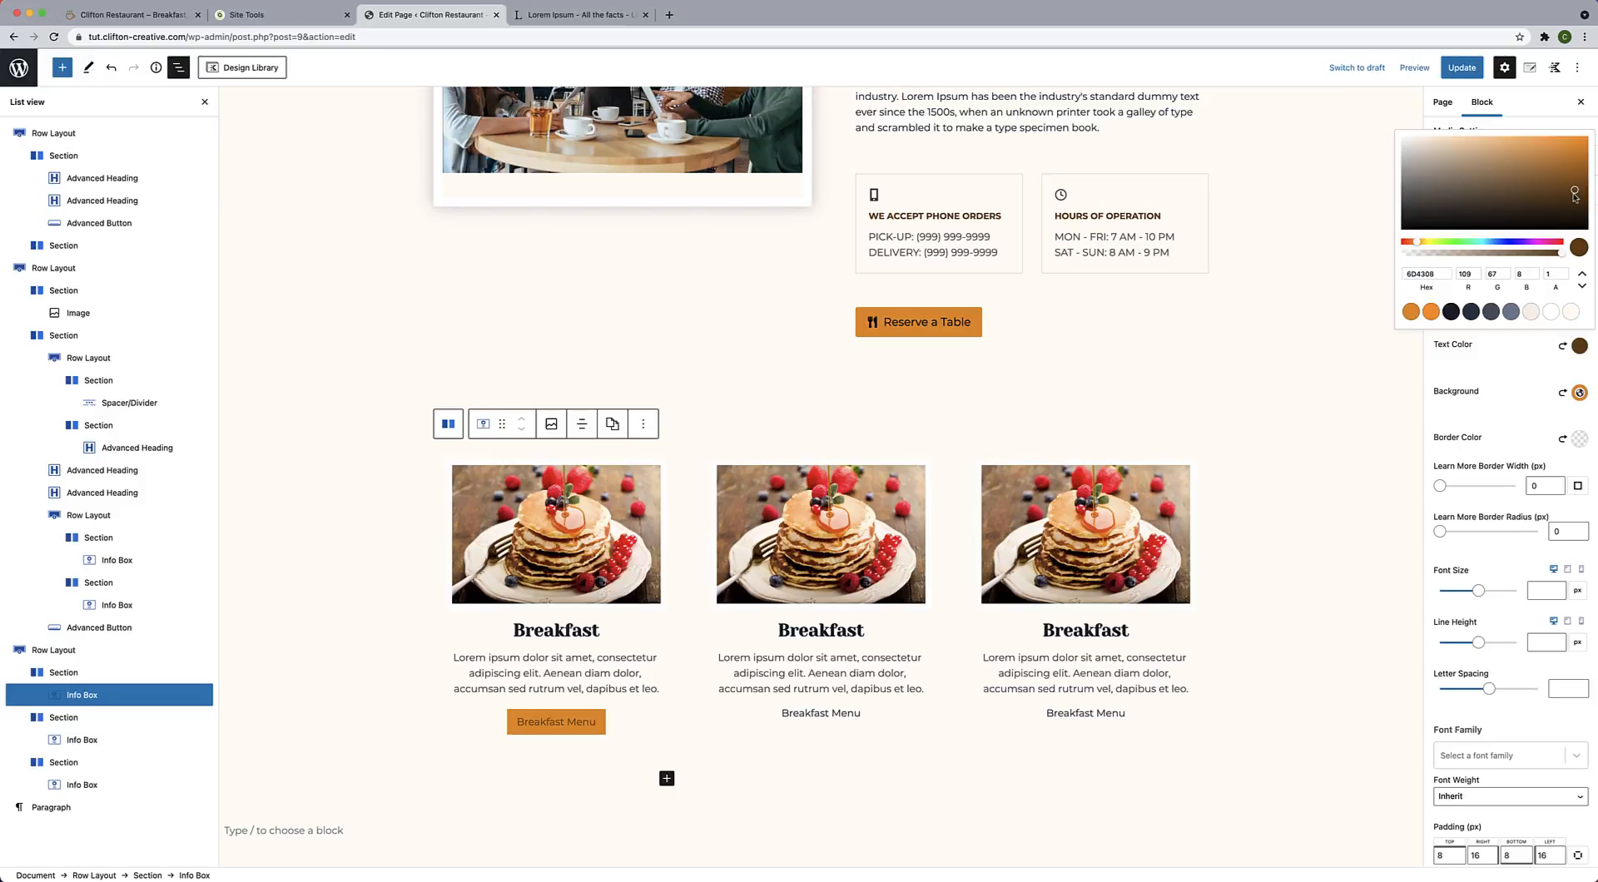
left_click_drag(1575, 197, 1575, 202)
left_click(1491, 364)
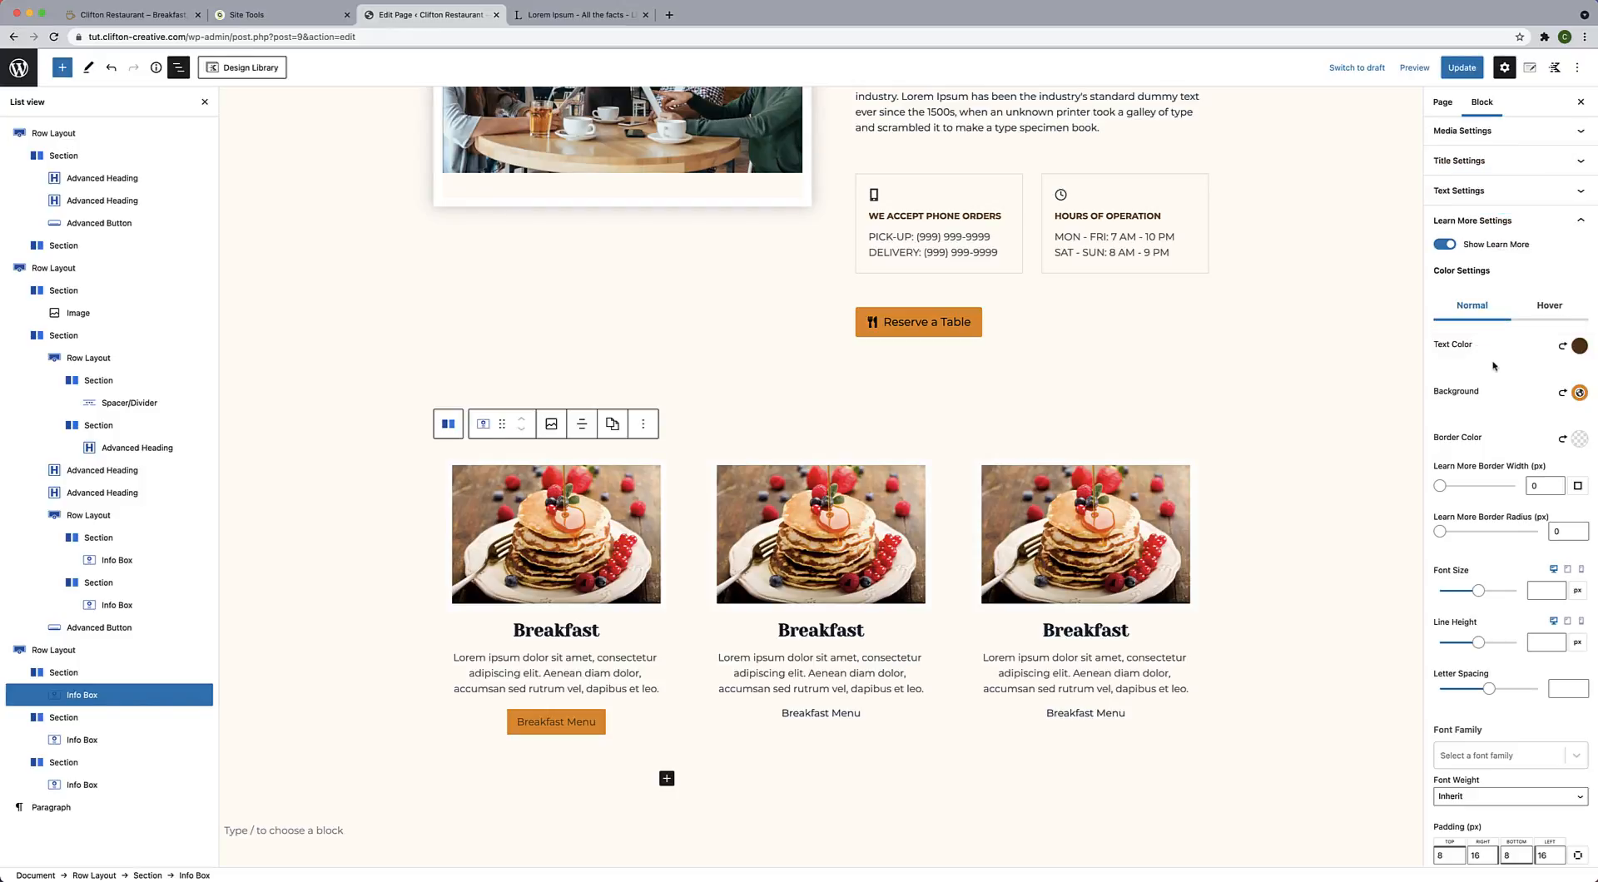
Make the Breakfast Menu link's normal background fully transparent with an alpha of 0.
left_click(1579, 394)
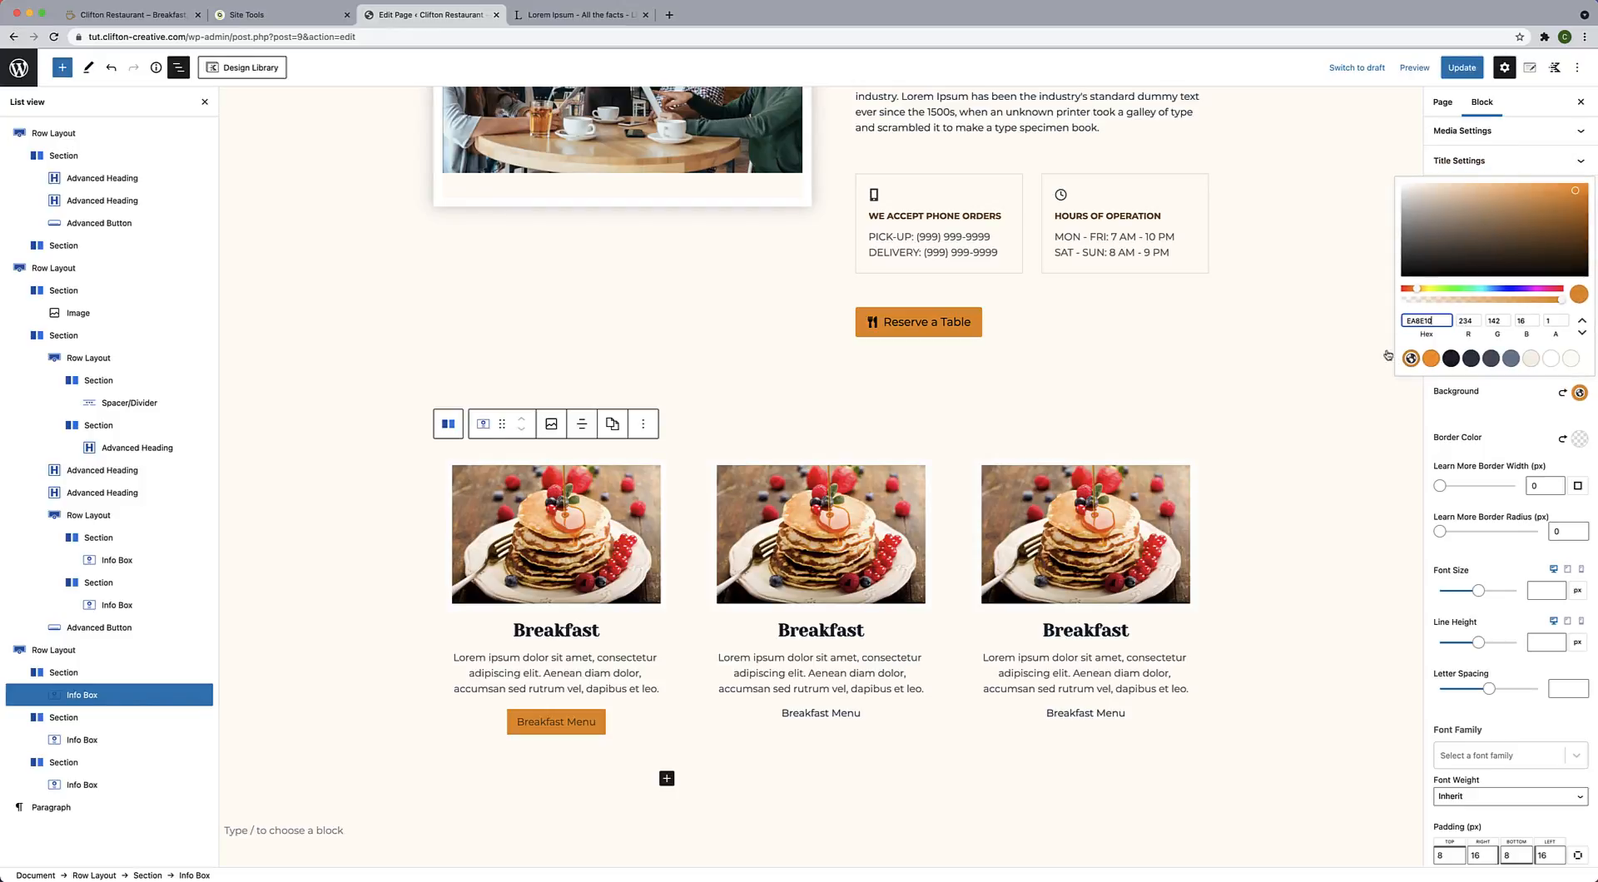
left_click(1550, 322)
key("BackSpace")
type("0")
left_click(1505, 430)
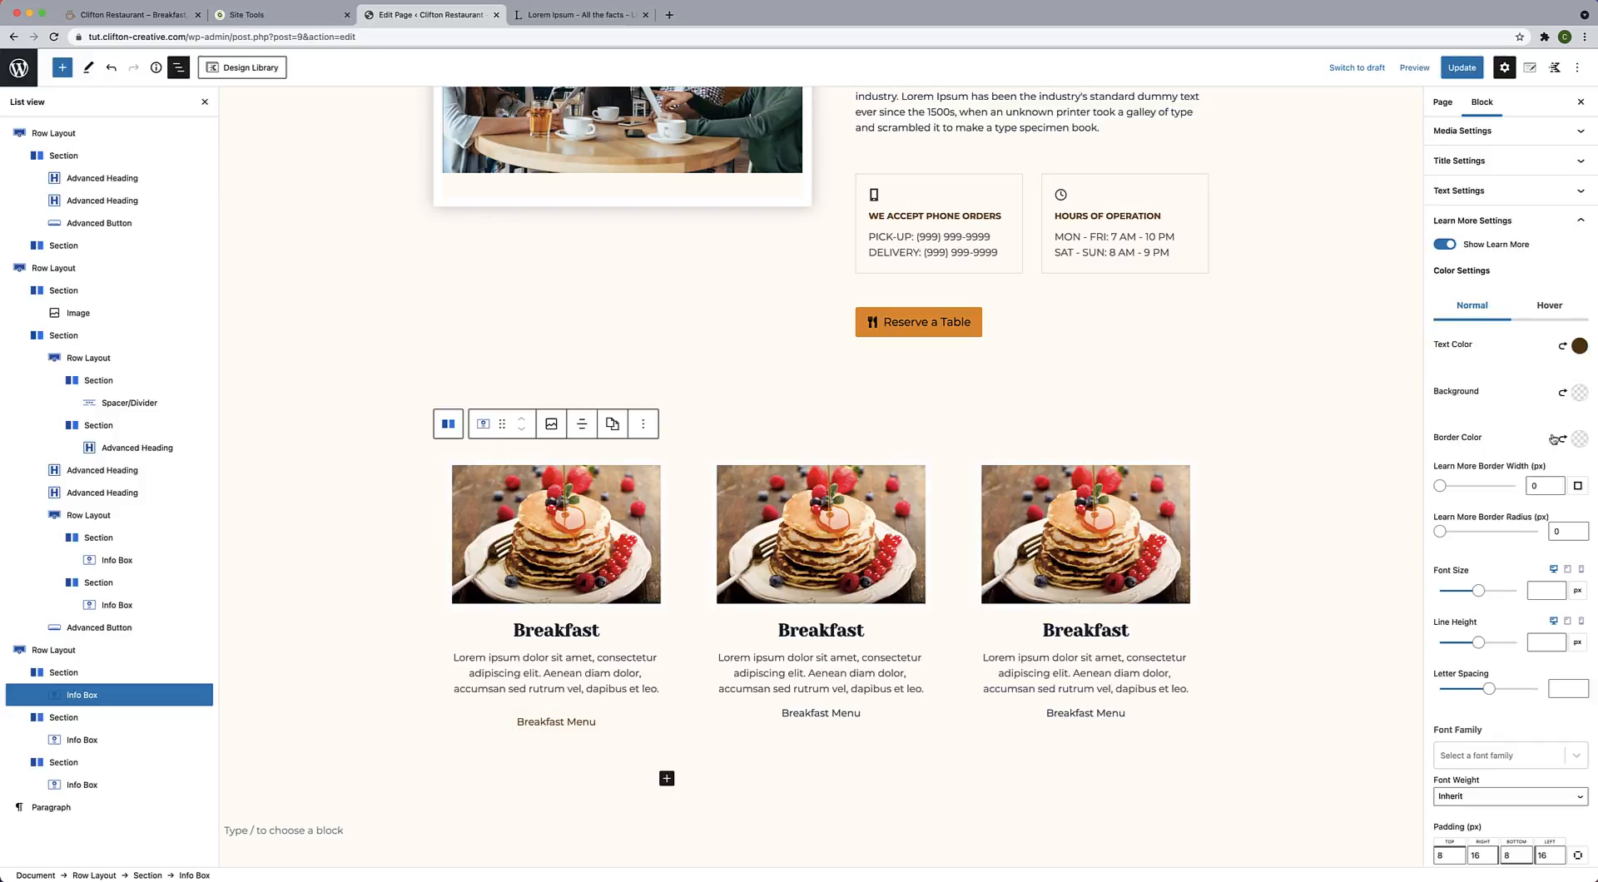
Set the Breakfast Menu link's normal border colour to a dark brown shade of the darker orange palette colour, with an alpha of 1.
left_click(1581, 441)
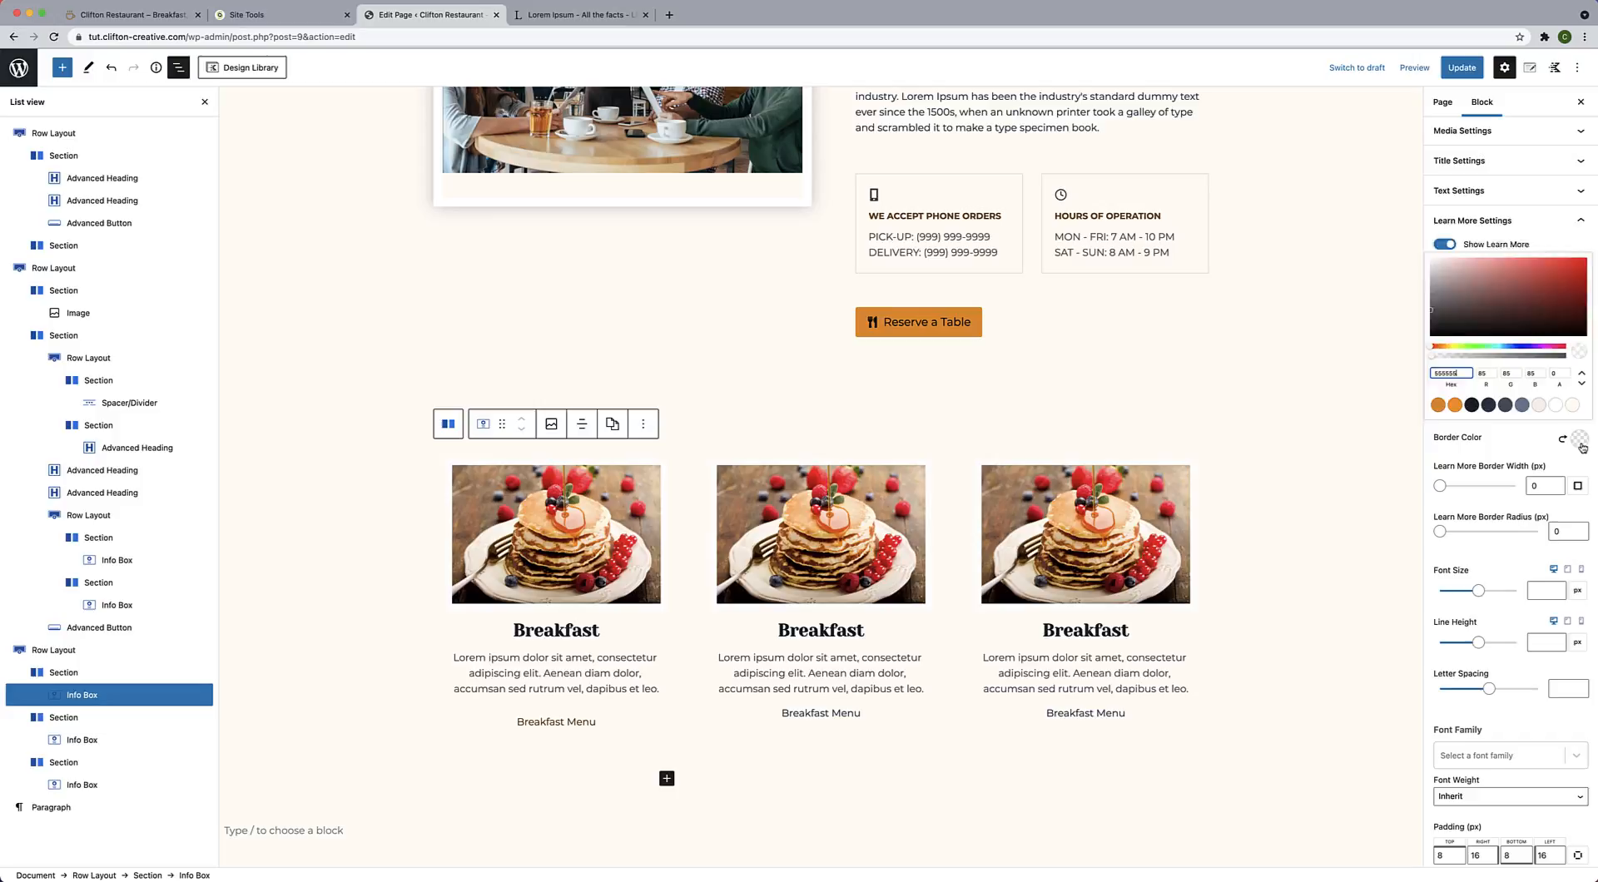
left_click(1555, 367)
key("BackSpace")
type("1")
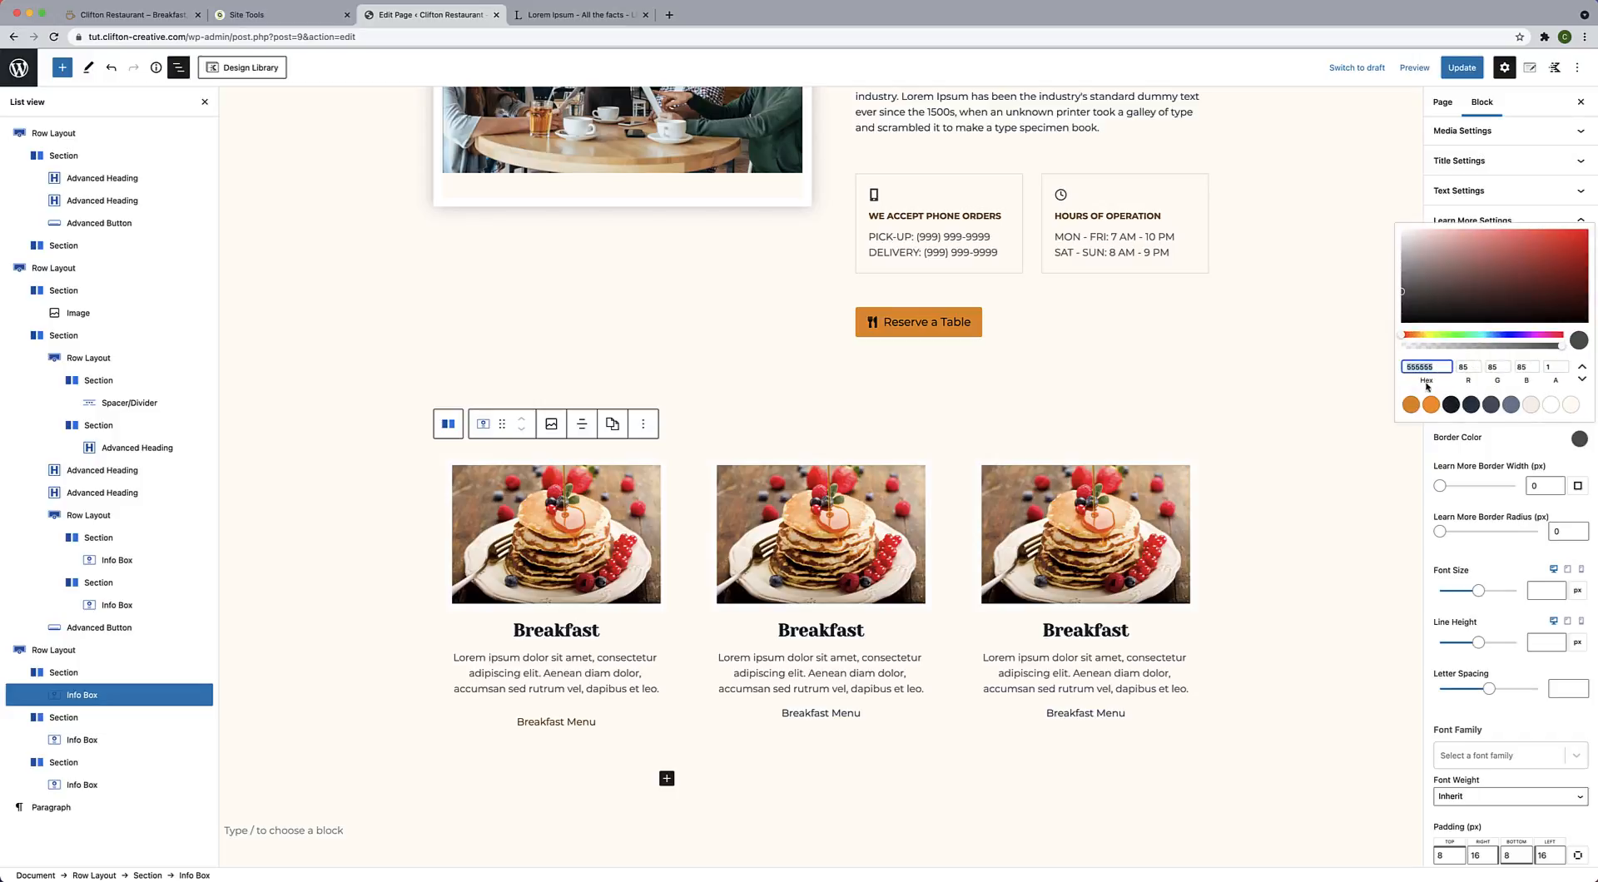
left_click(1411, 404)
left_click(1570, 298)
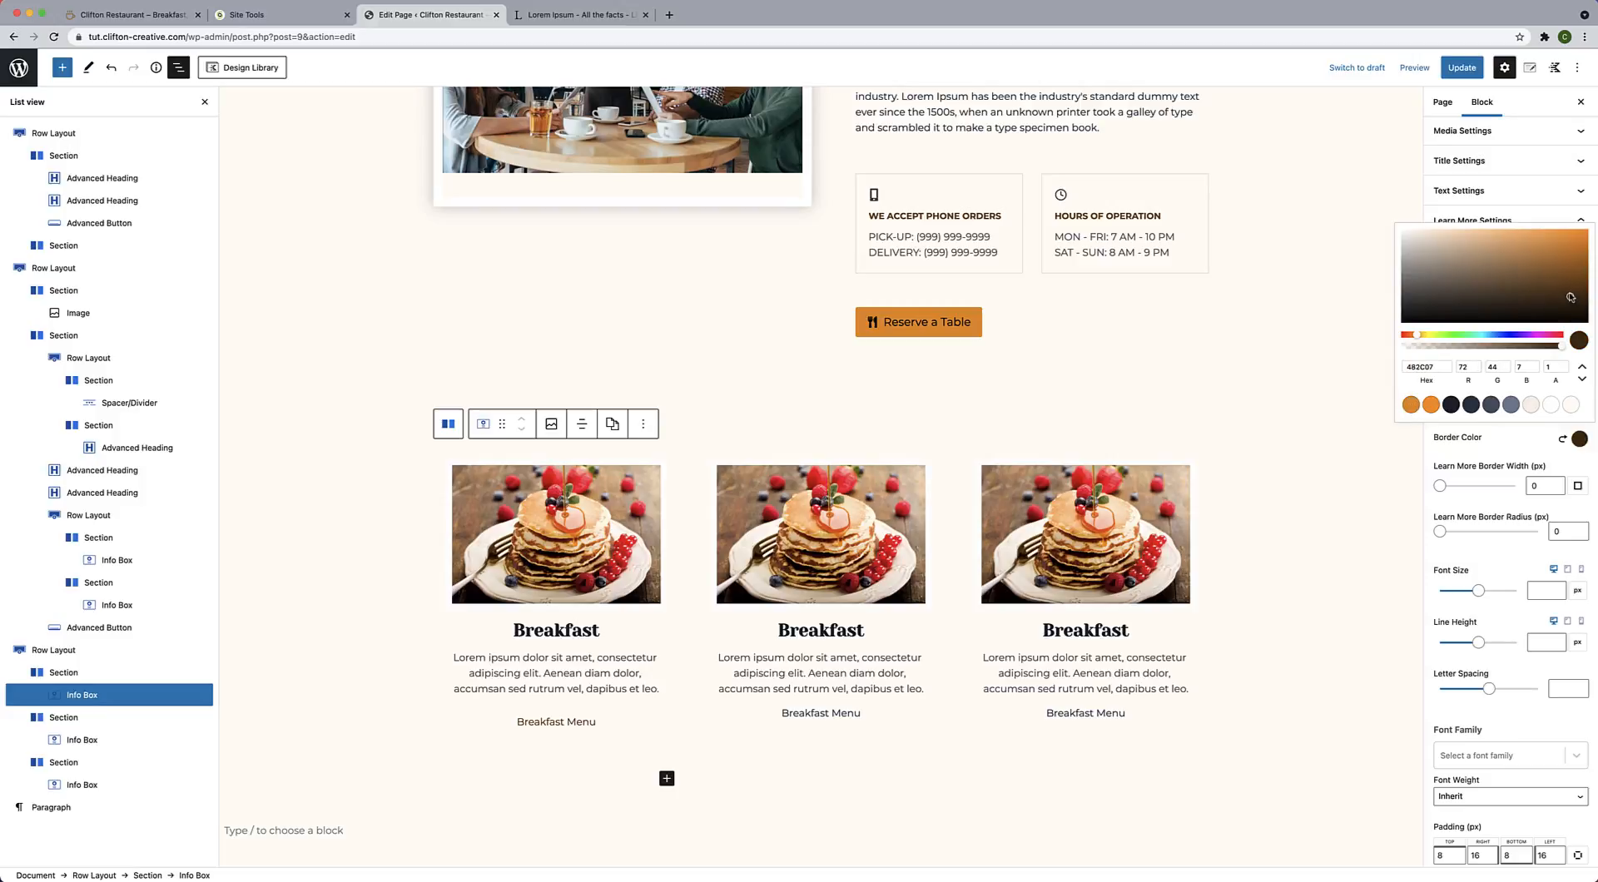
left_click_drag(1570, 298, 1570, 295)
left_click(1532, 434)
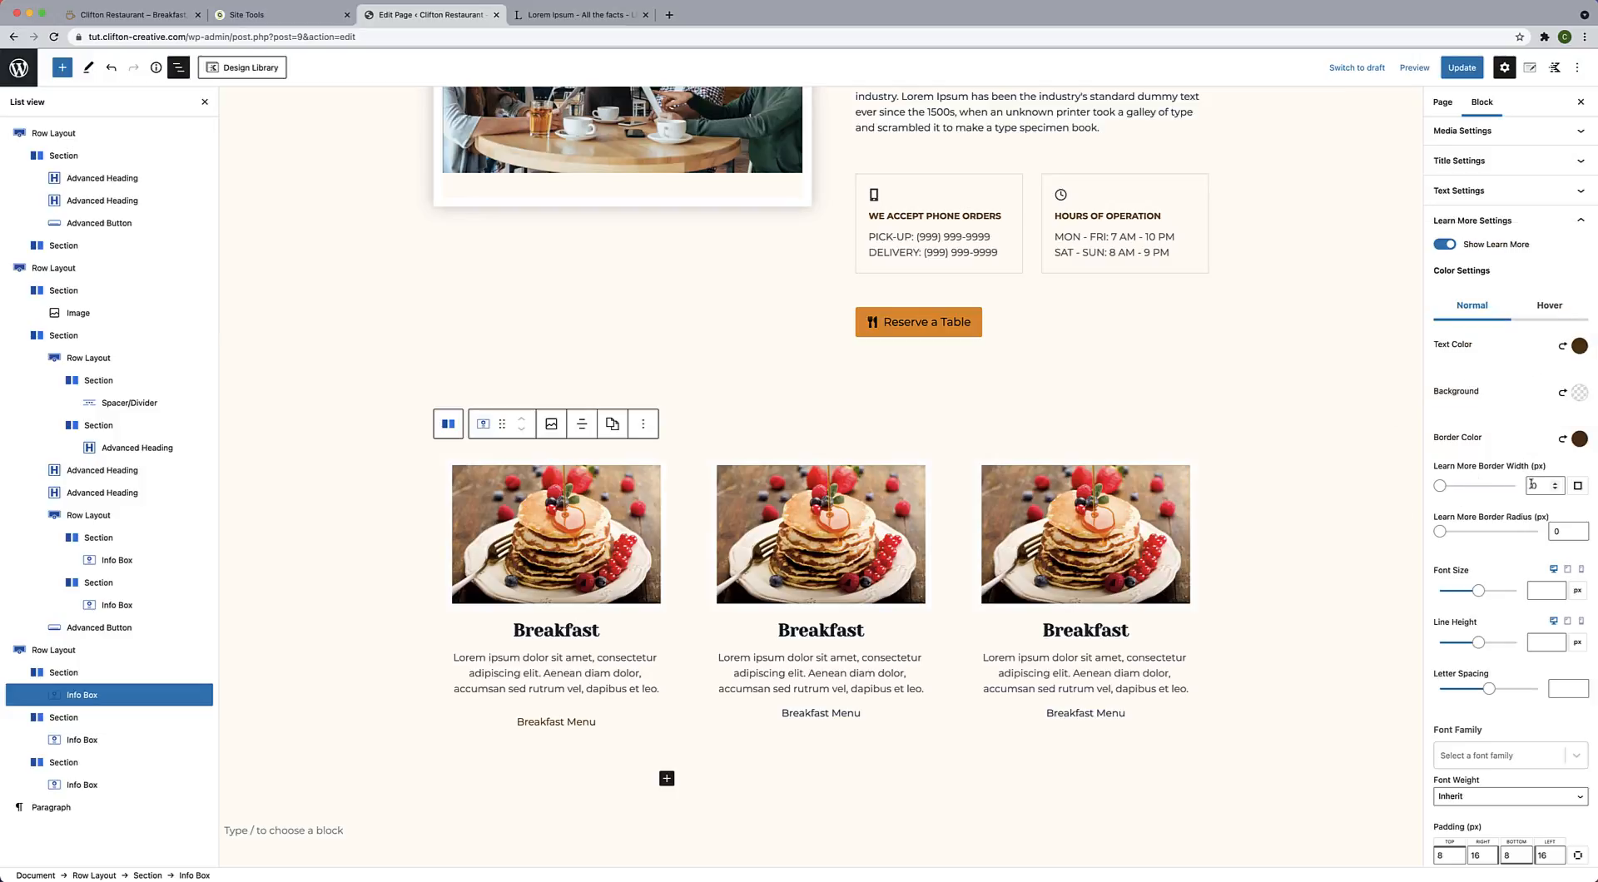
Set the Breakfast Menu link's border width to 1 px and copy the first info box's styles.
left_click(1531, 485)
type("1")
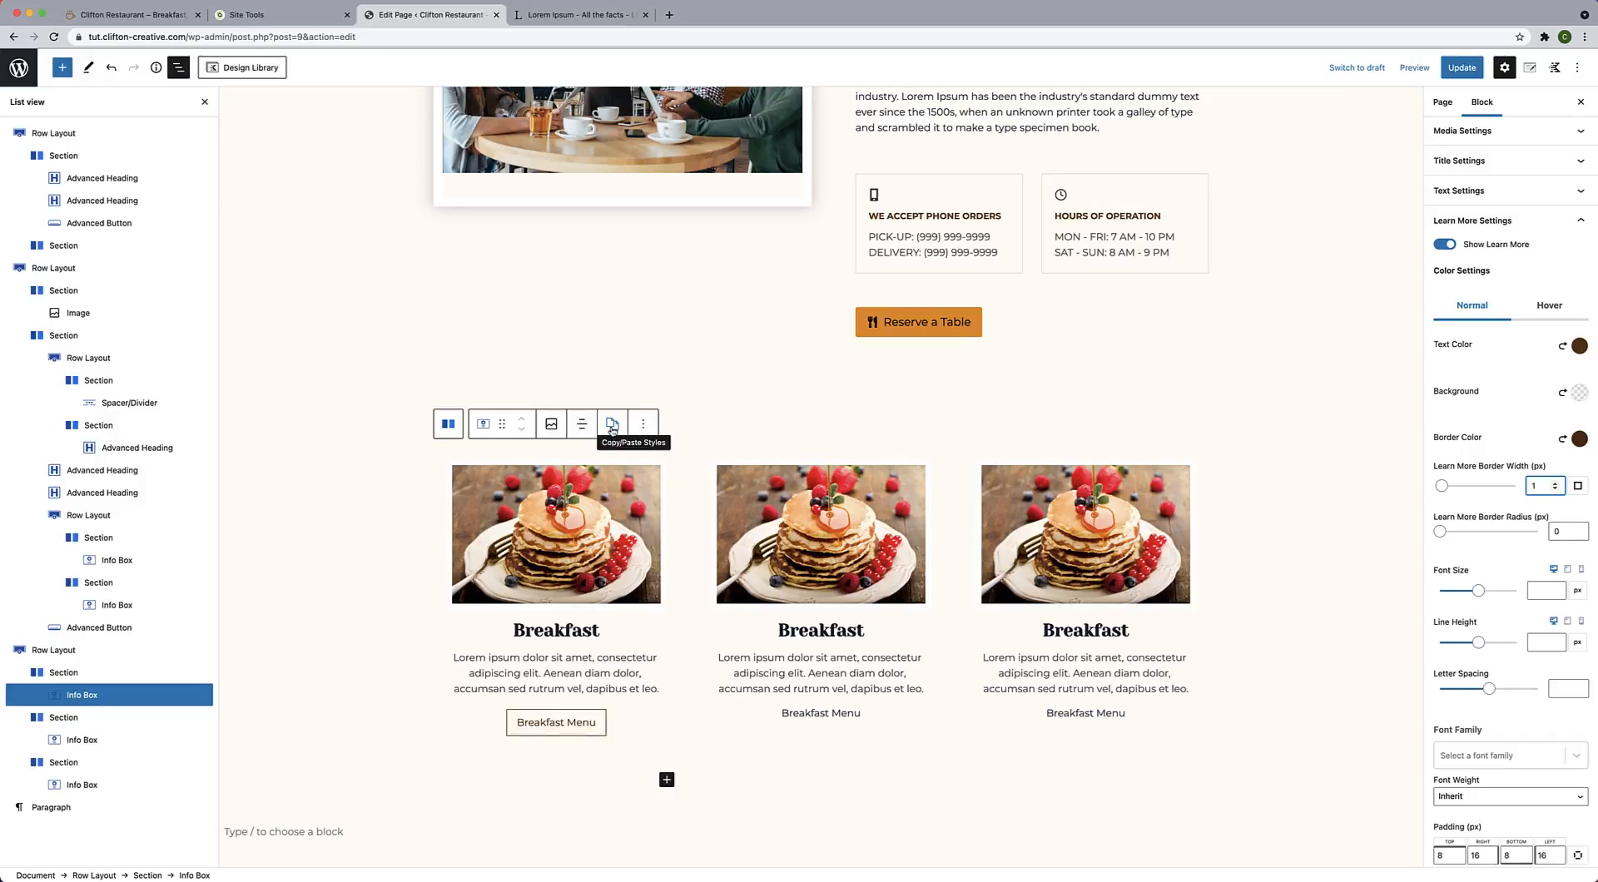
left_click(612, 427)
left_click(620, 463)
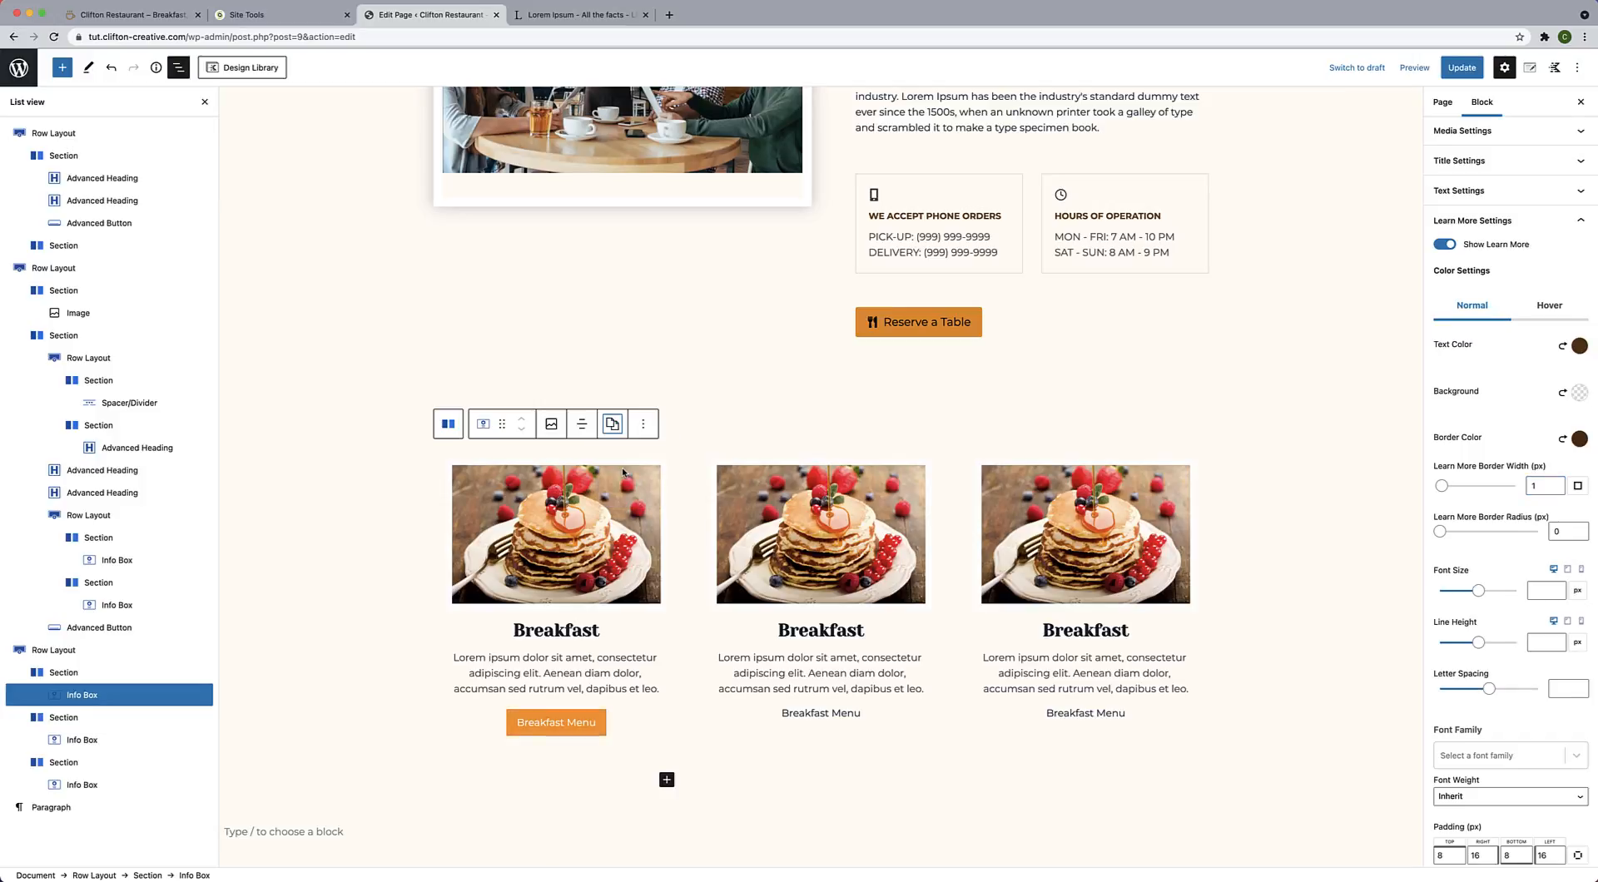
Paste the copied styles onto the second and third info boxes in the row.
left_click(815, 518)
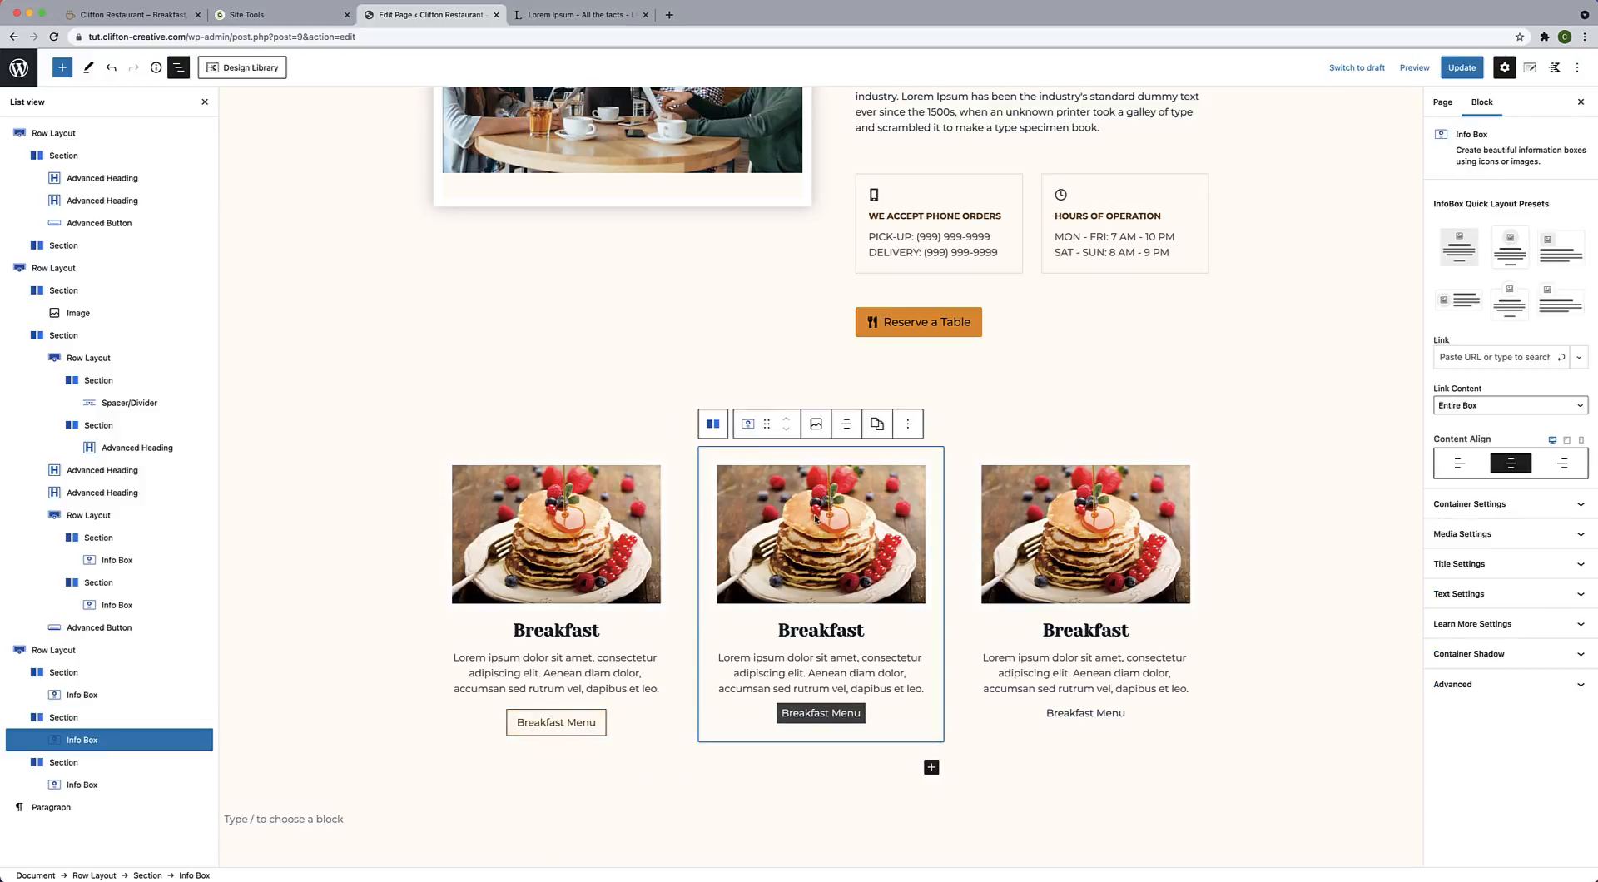
left_click(907, 427)
left_click(907, 427)
left_click(875, 428)
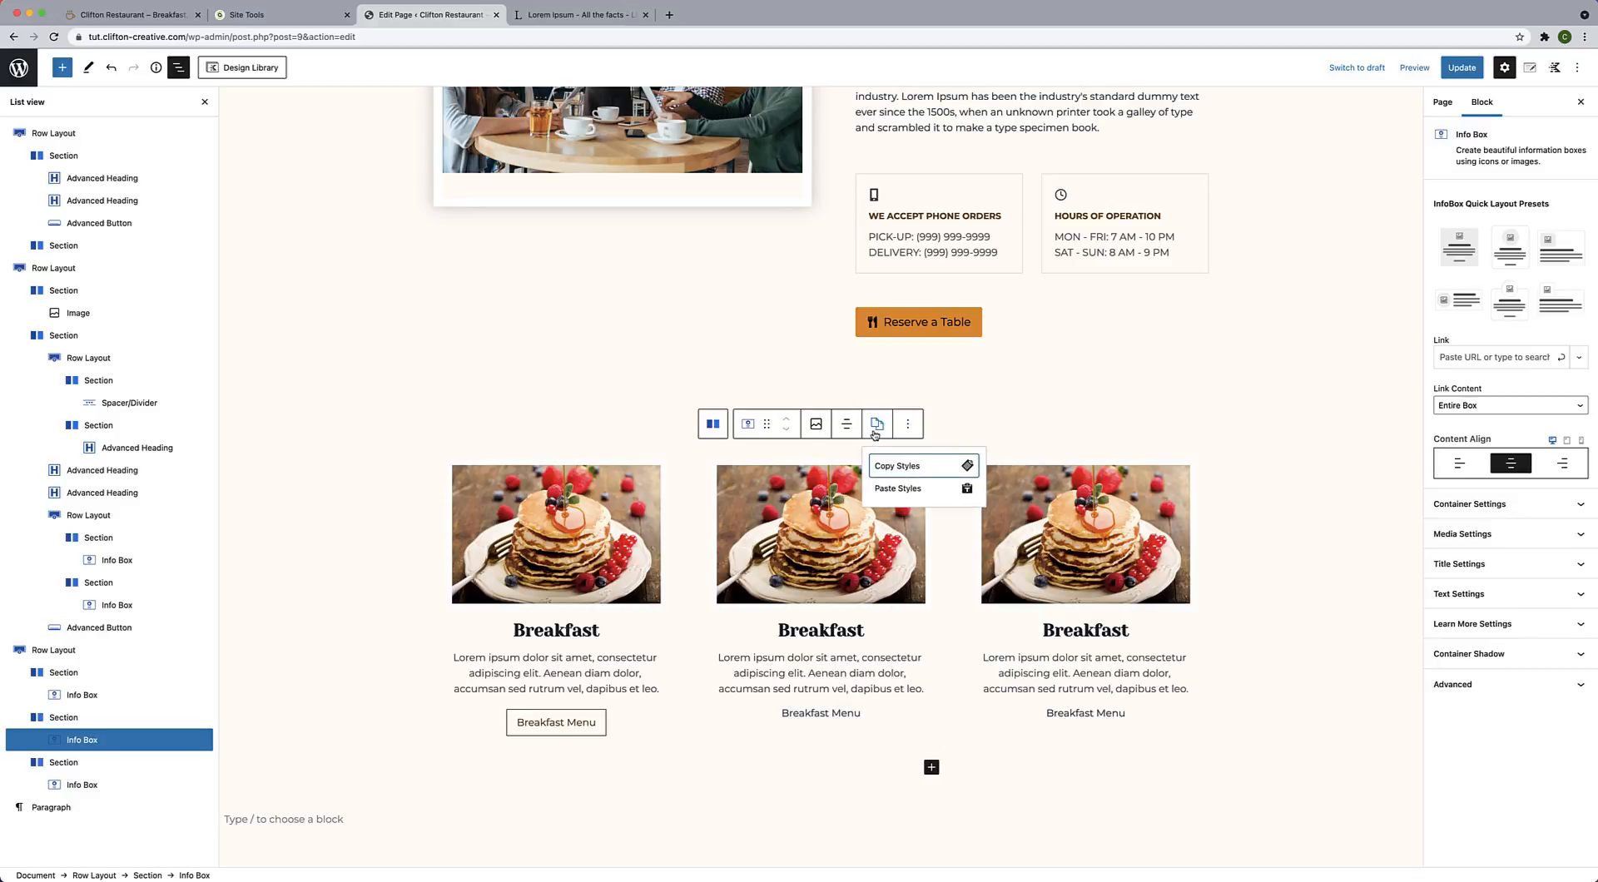
left_click(896, 488)
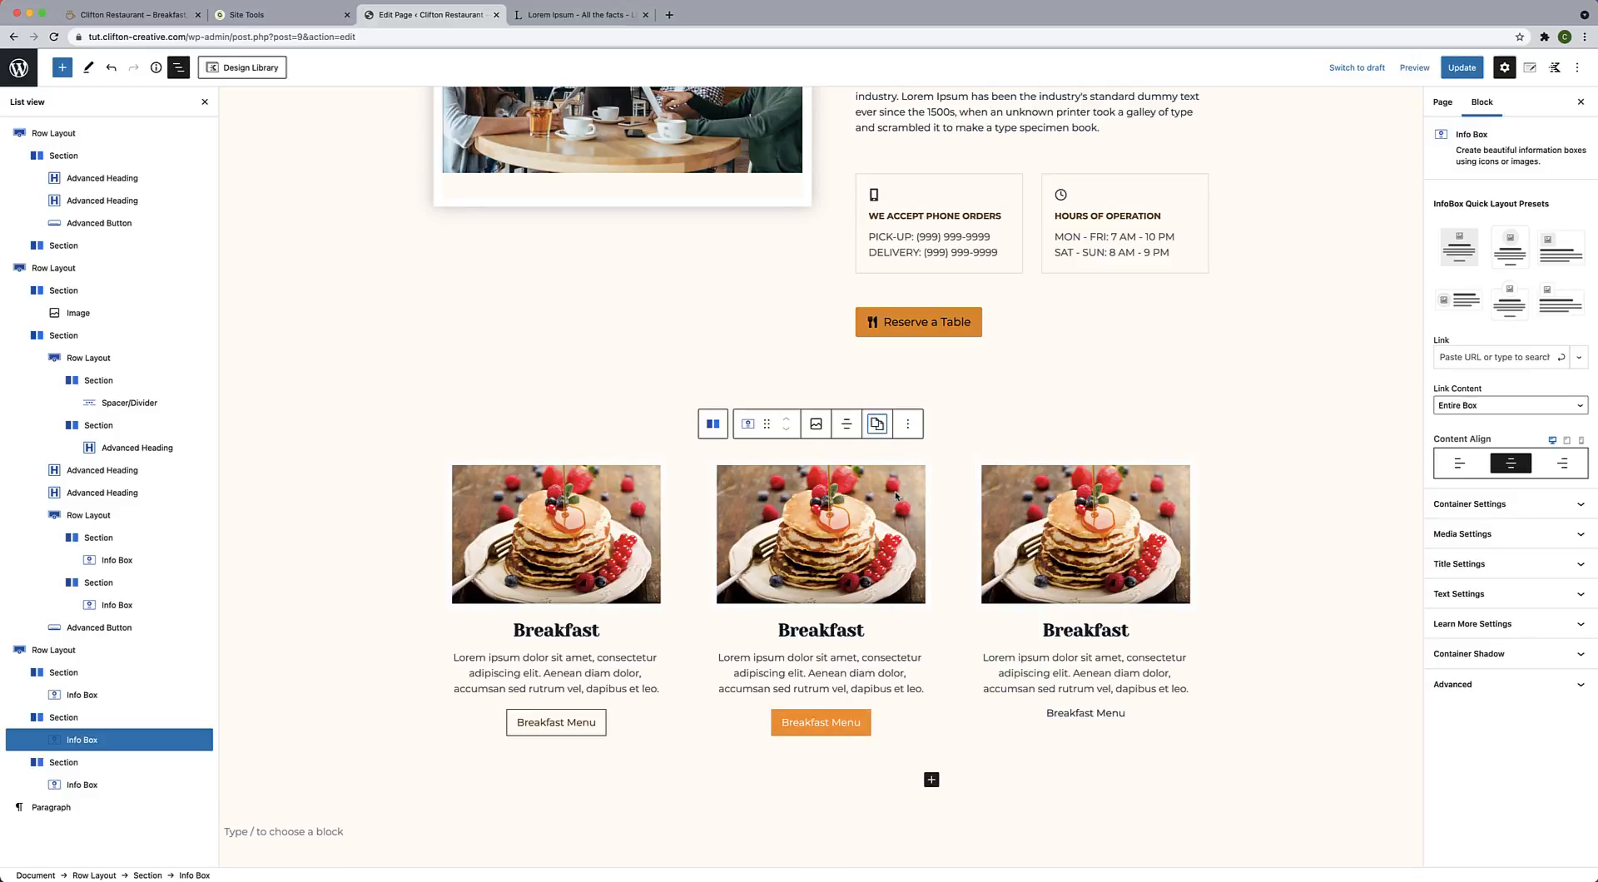
left_click(1095, 511)
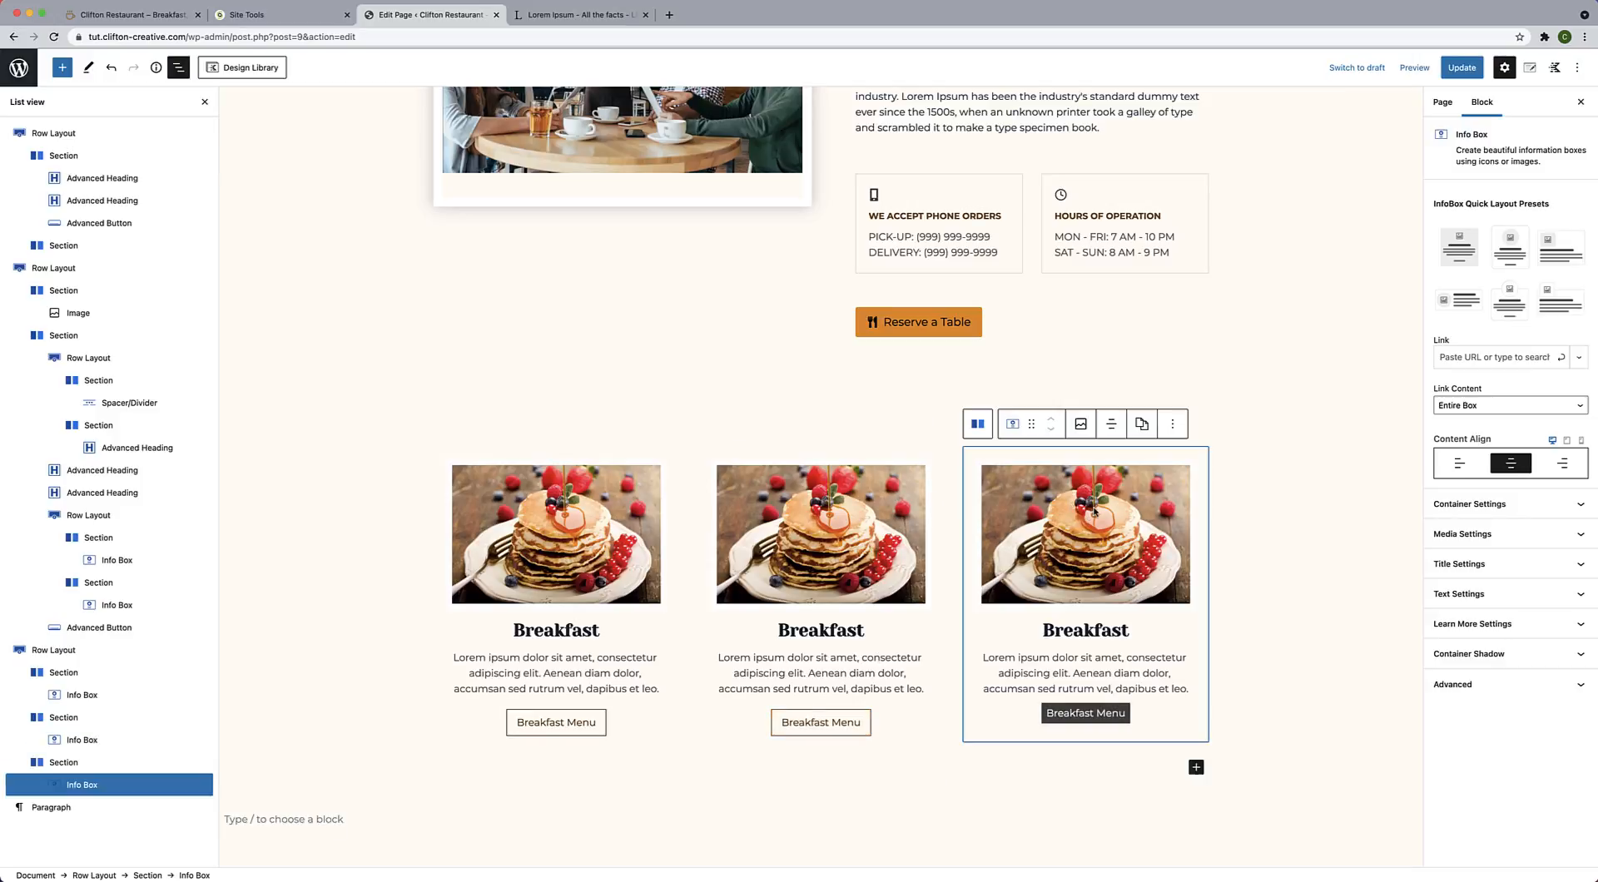
left_click(1142, 424)
left_click(1153, 487)
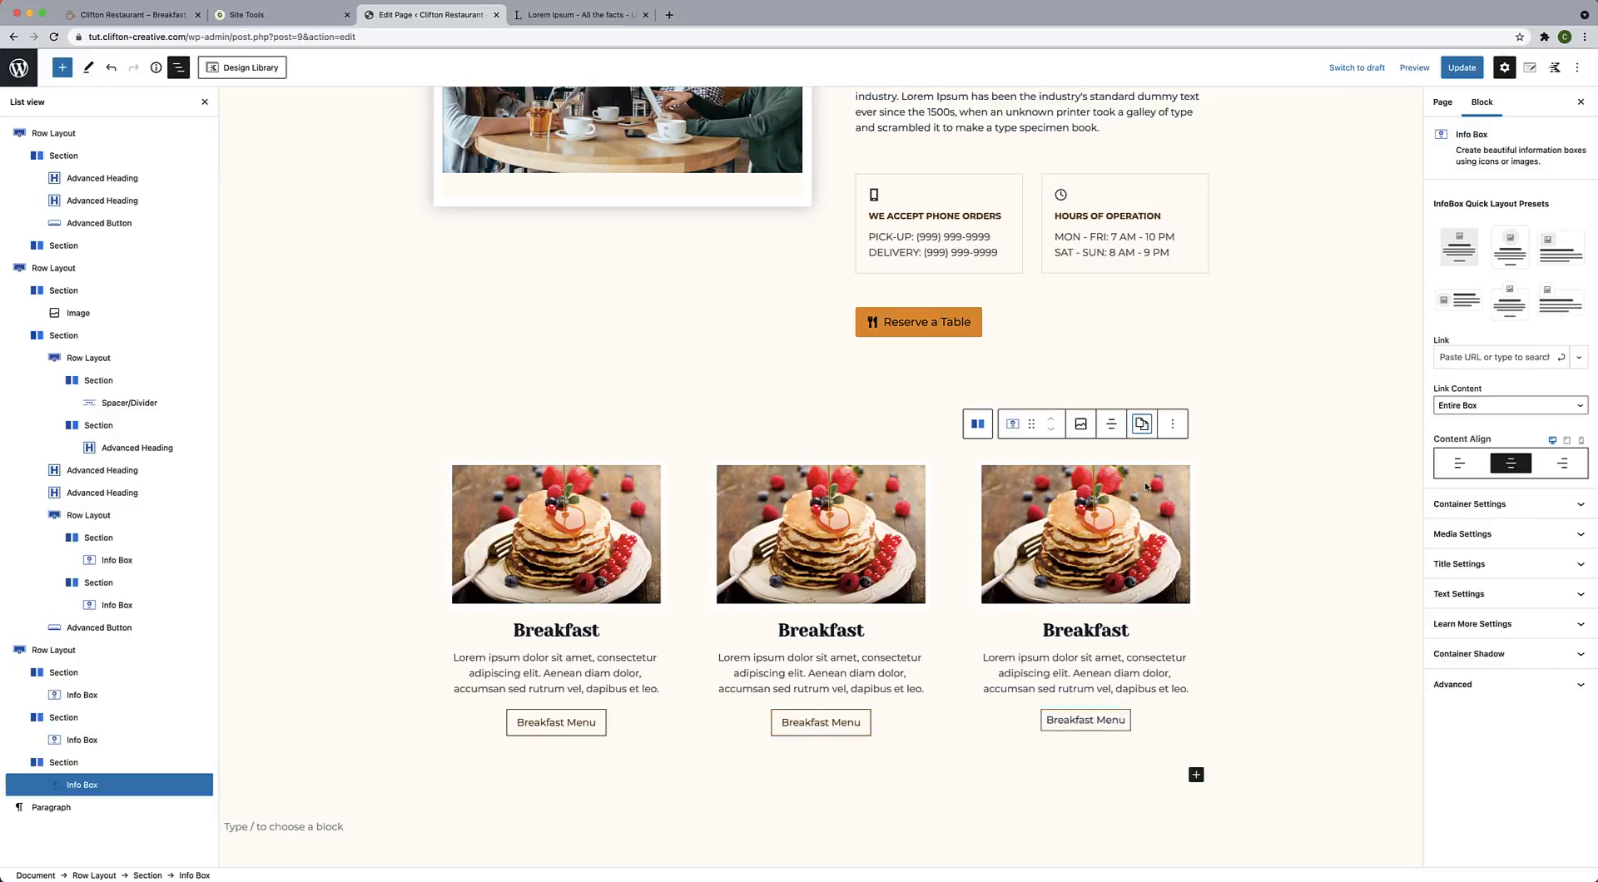
left_click(1244, 673)
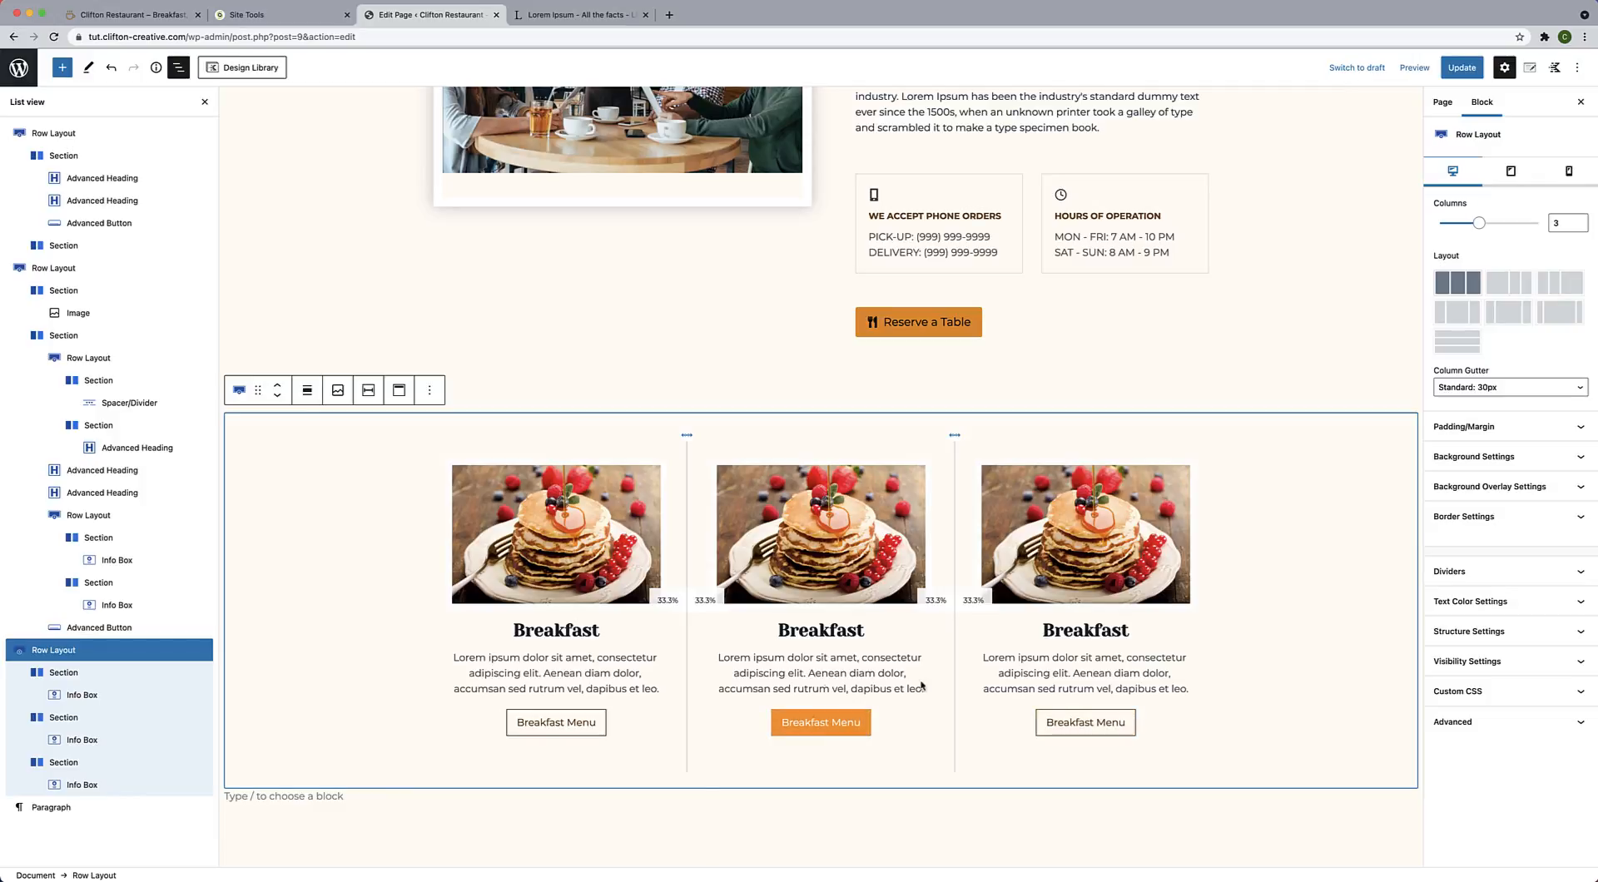
Retitle the second info box as Lunch and the third info box as Dessert.
double_click(790, 633)
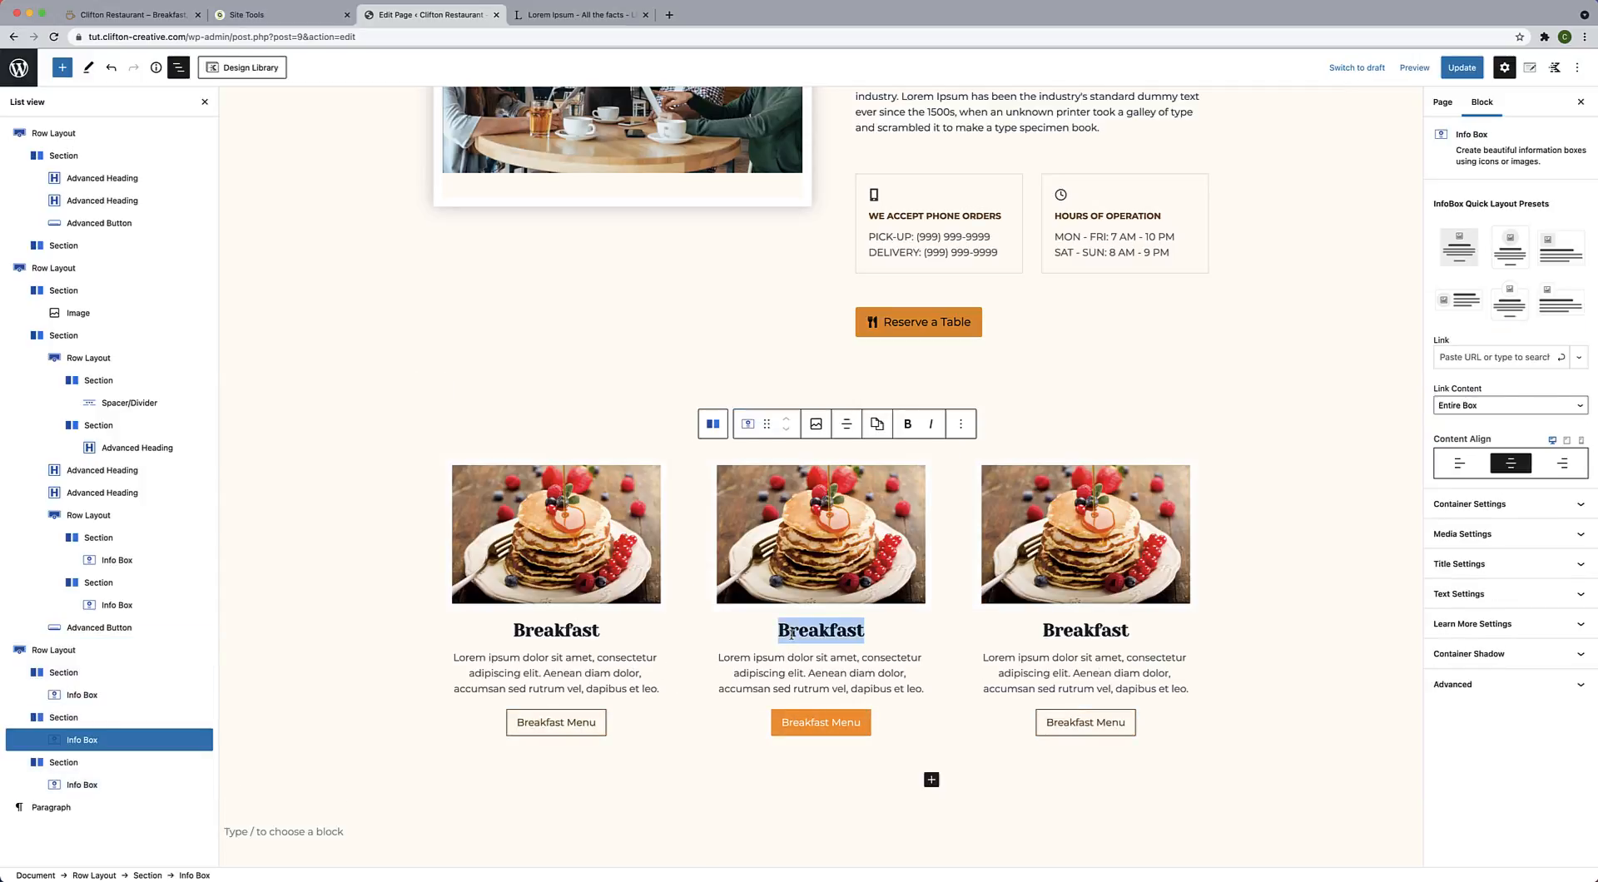
type("Lunch")
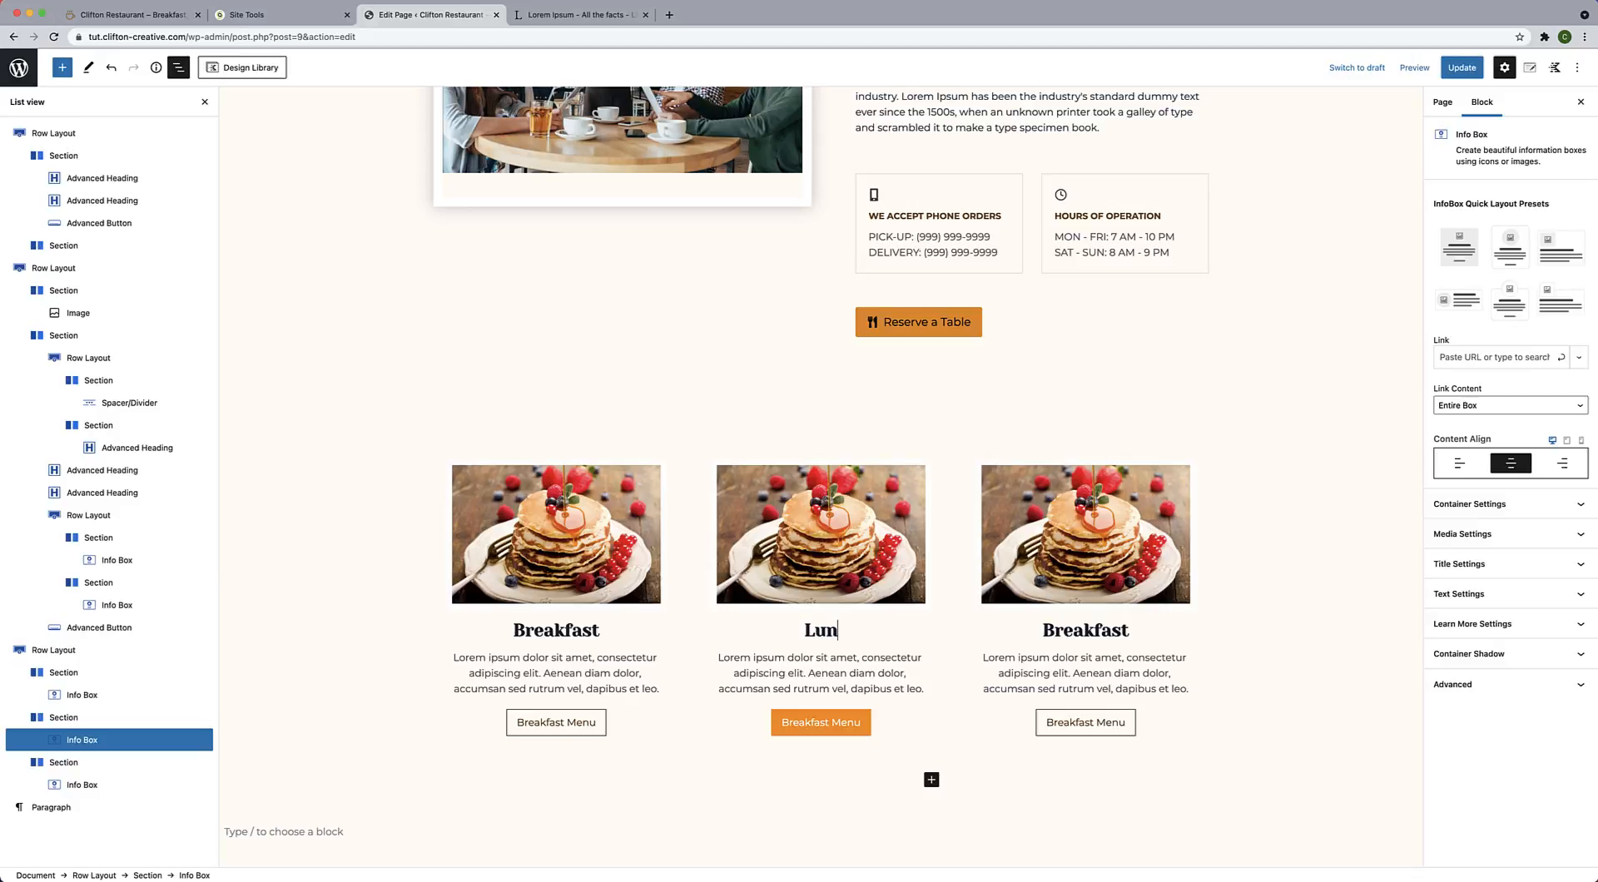
double_click(1062, 633)
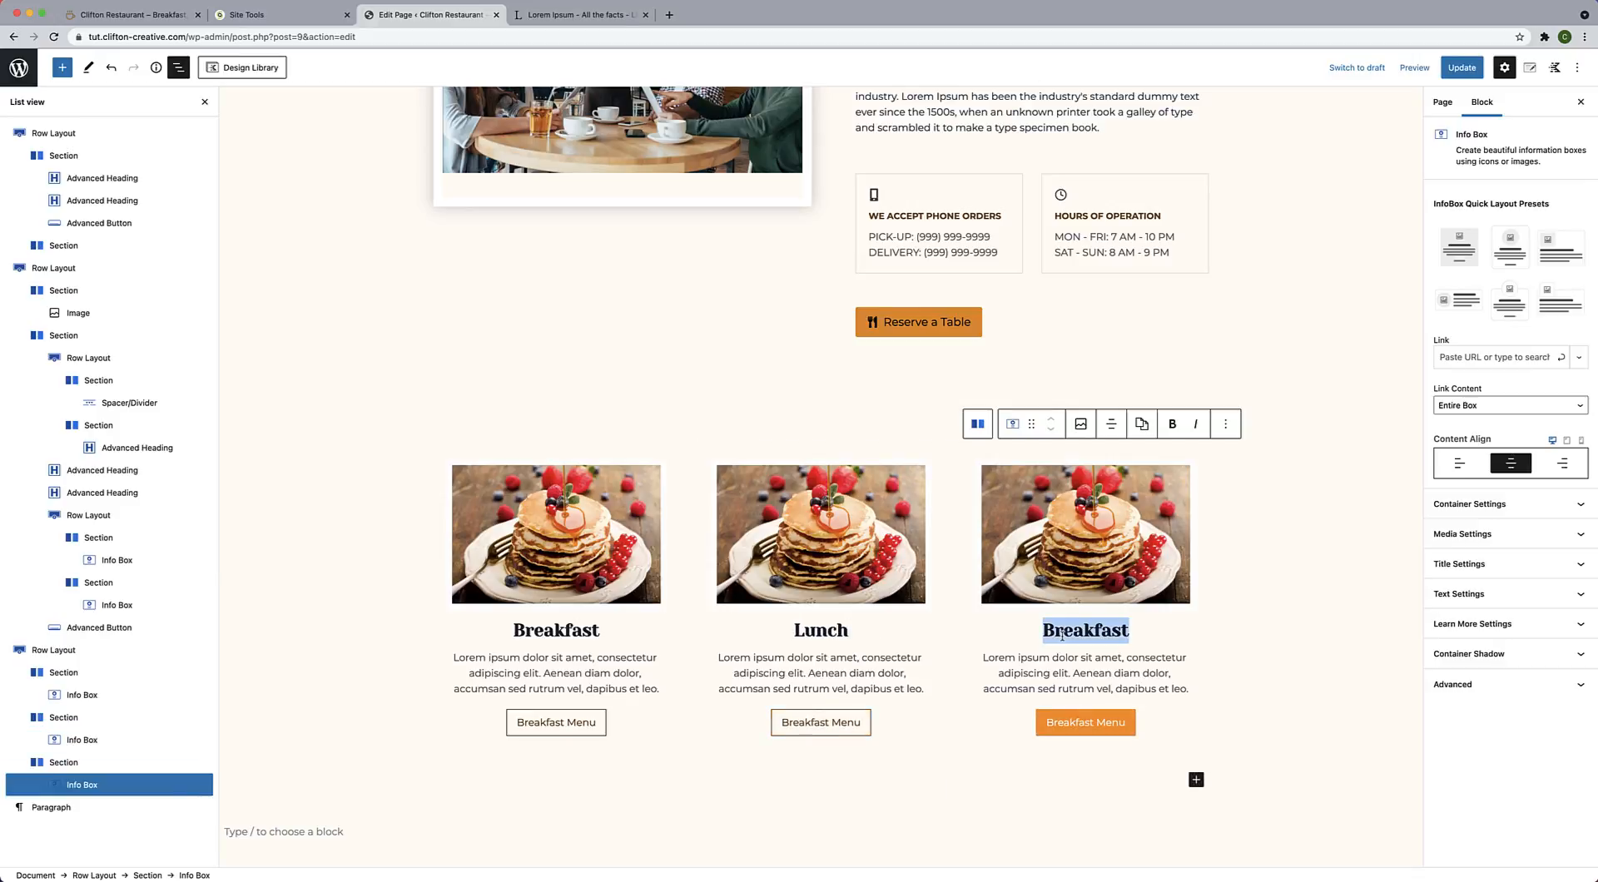
type("S")
key("BackSpace")
type("Des")
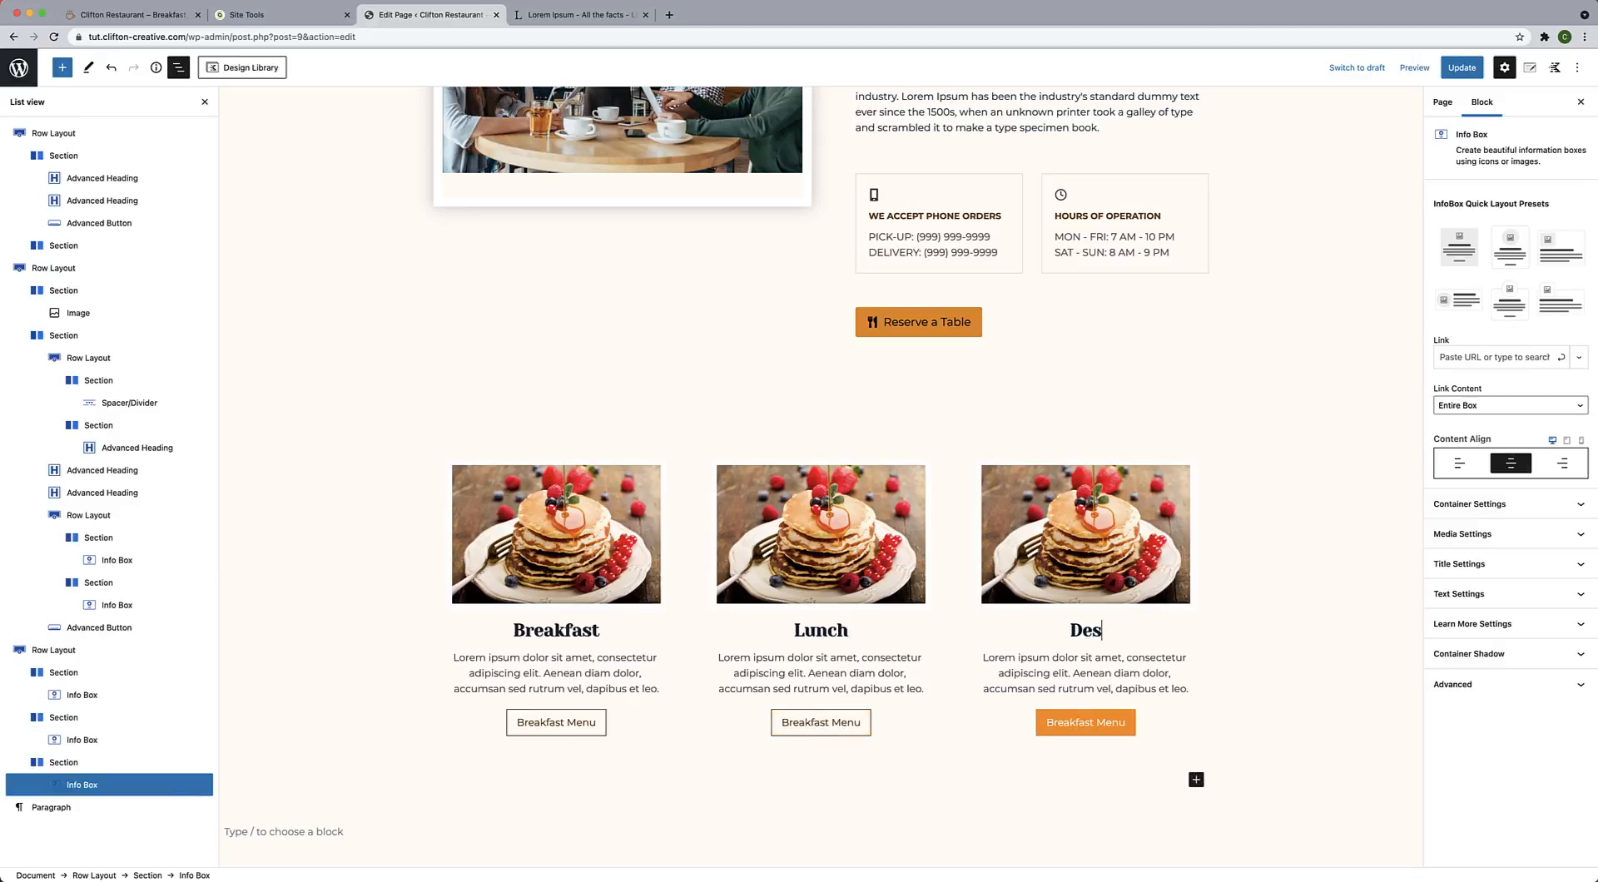
type("sert")
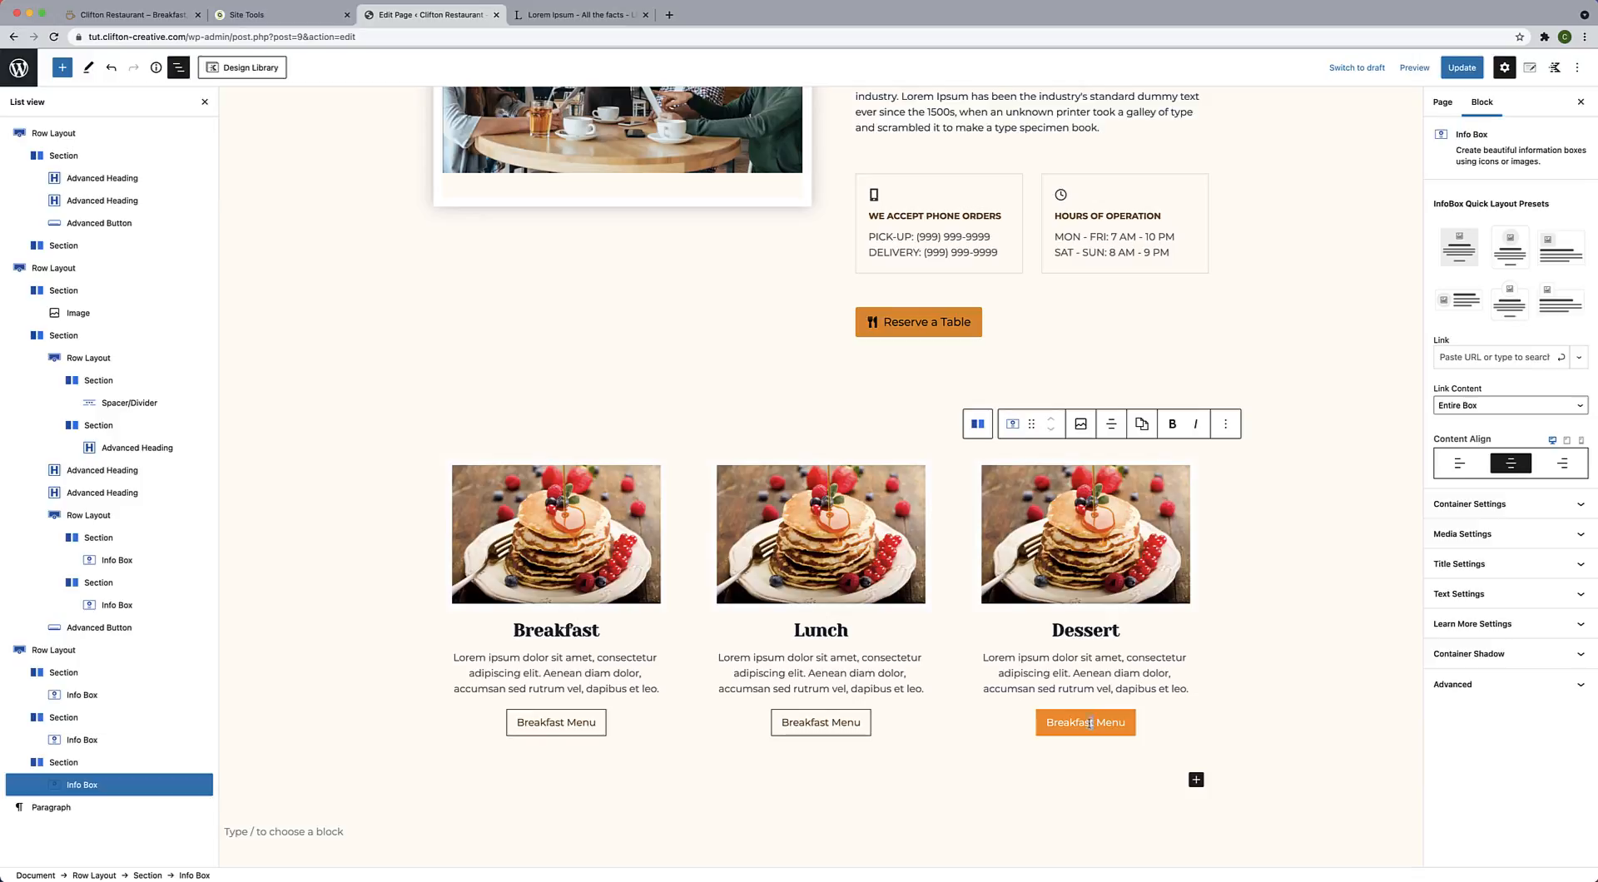
Change the link texts to Dessert Menu in the third info box and Lunch Menu in the second.
double_click(1090, 724)
type("Dessert")
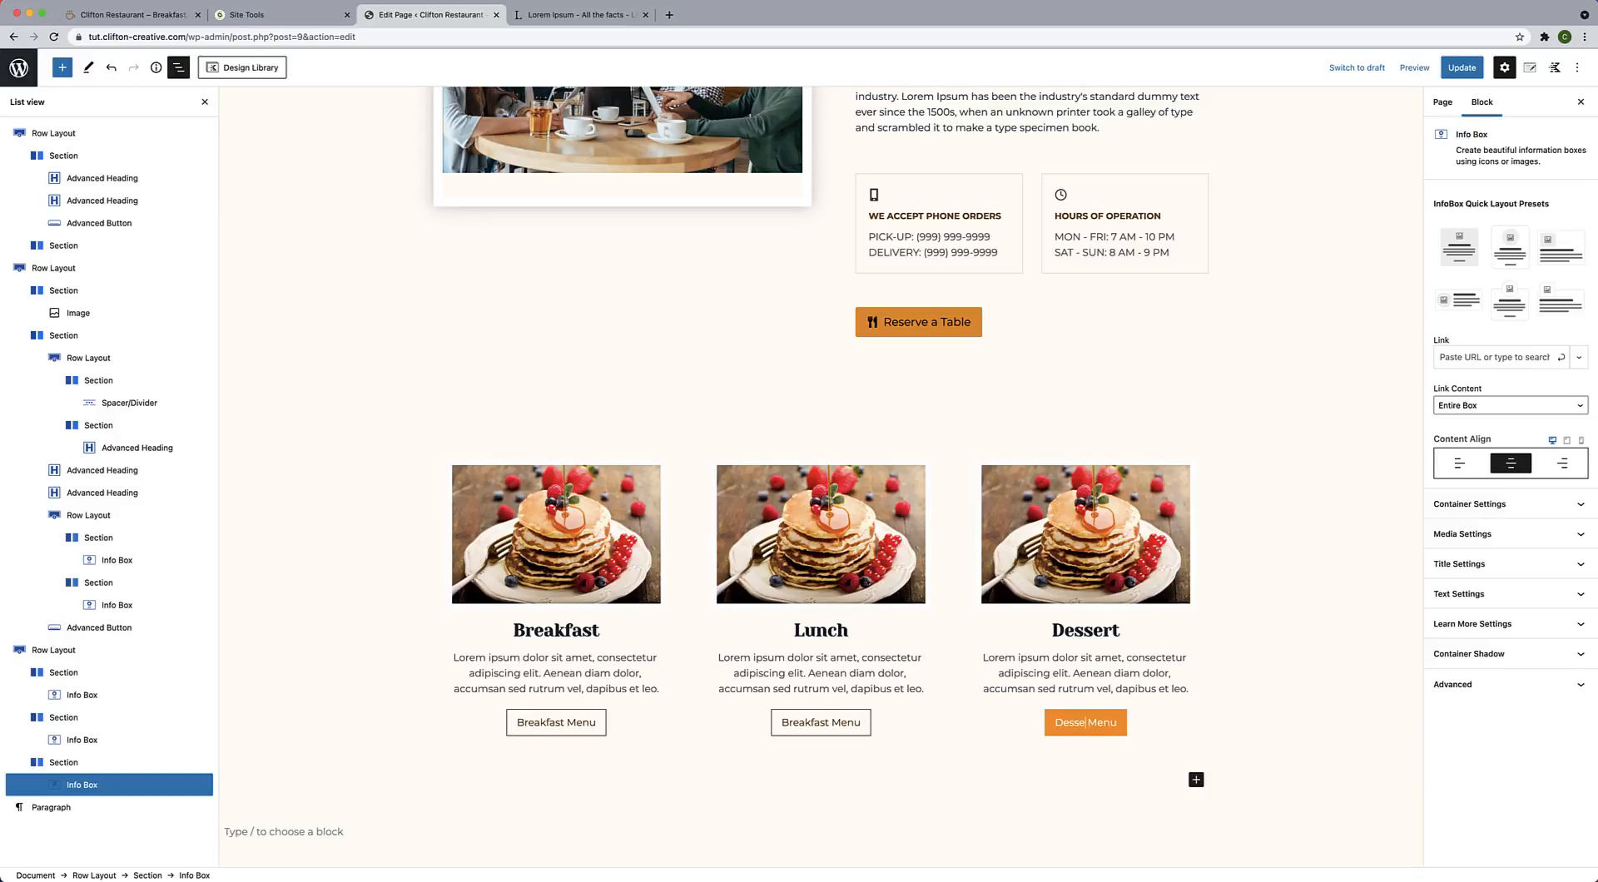
left_click(824, 724)
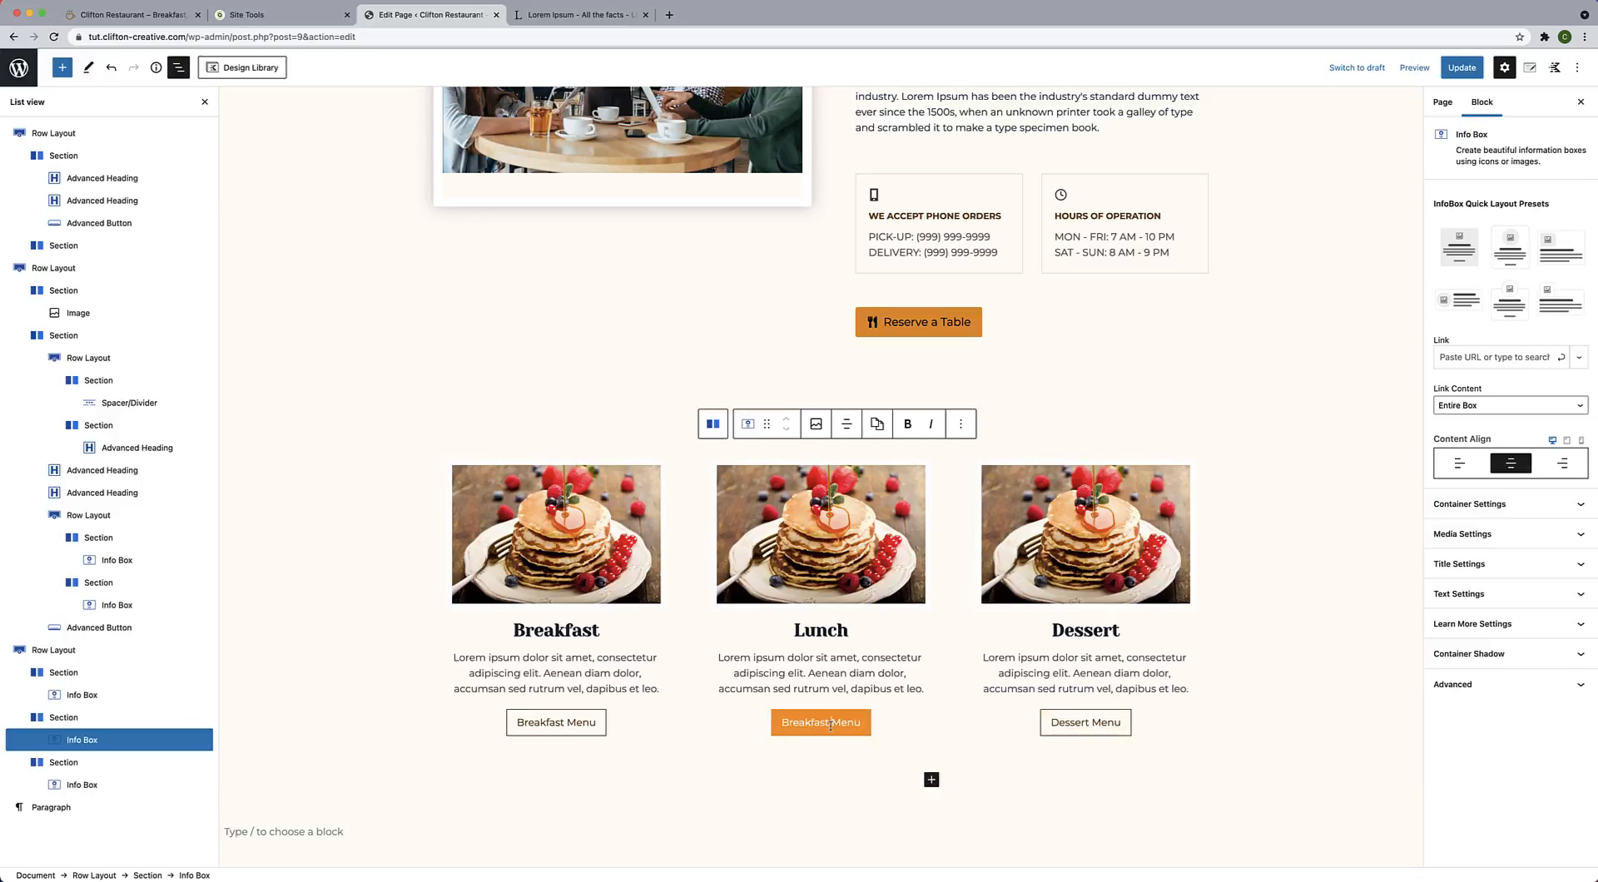
double_click(829, 723)
type("Lunch")
Replace the Lunch info box's image with lunch-food.jpeg from the media library.
left_click(854, 561)
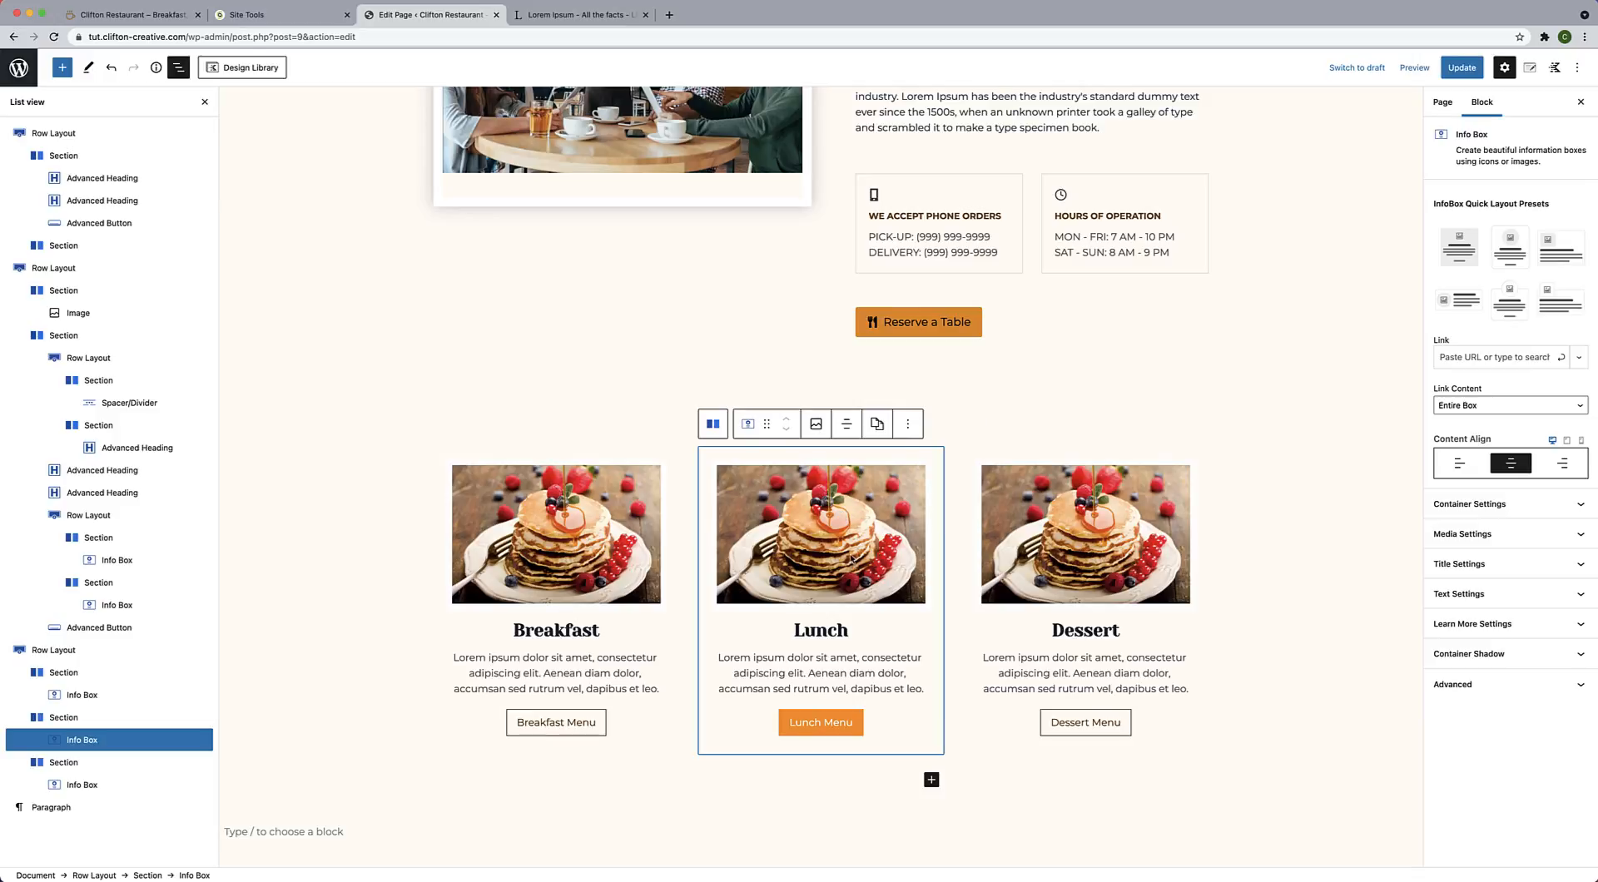
left_click(1452, 534)
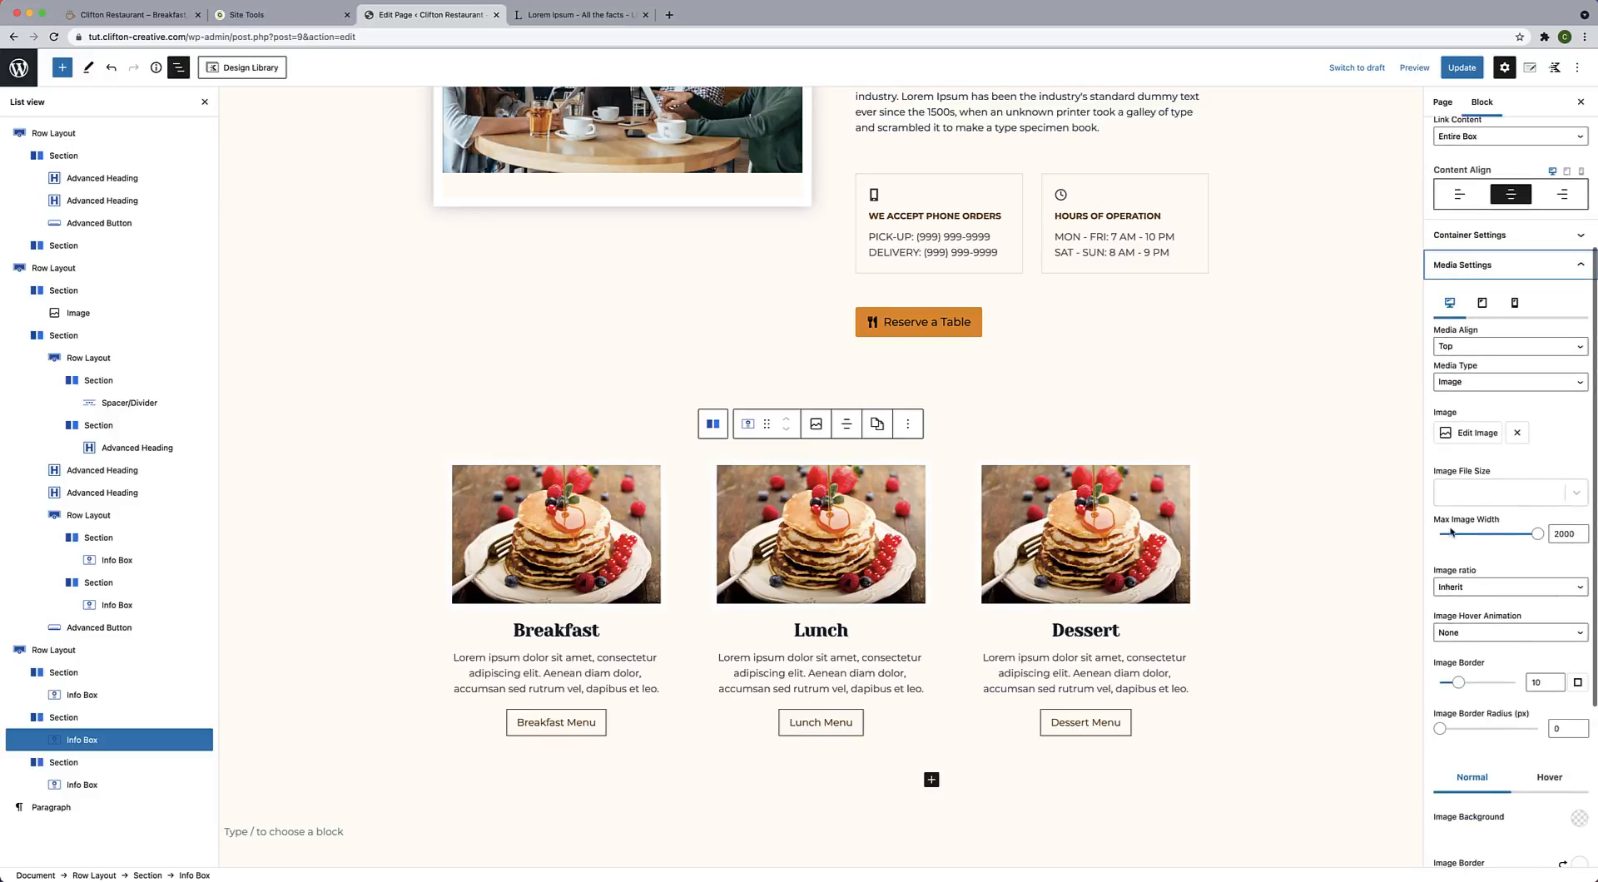
left_click(1473, 433)
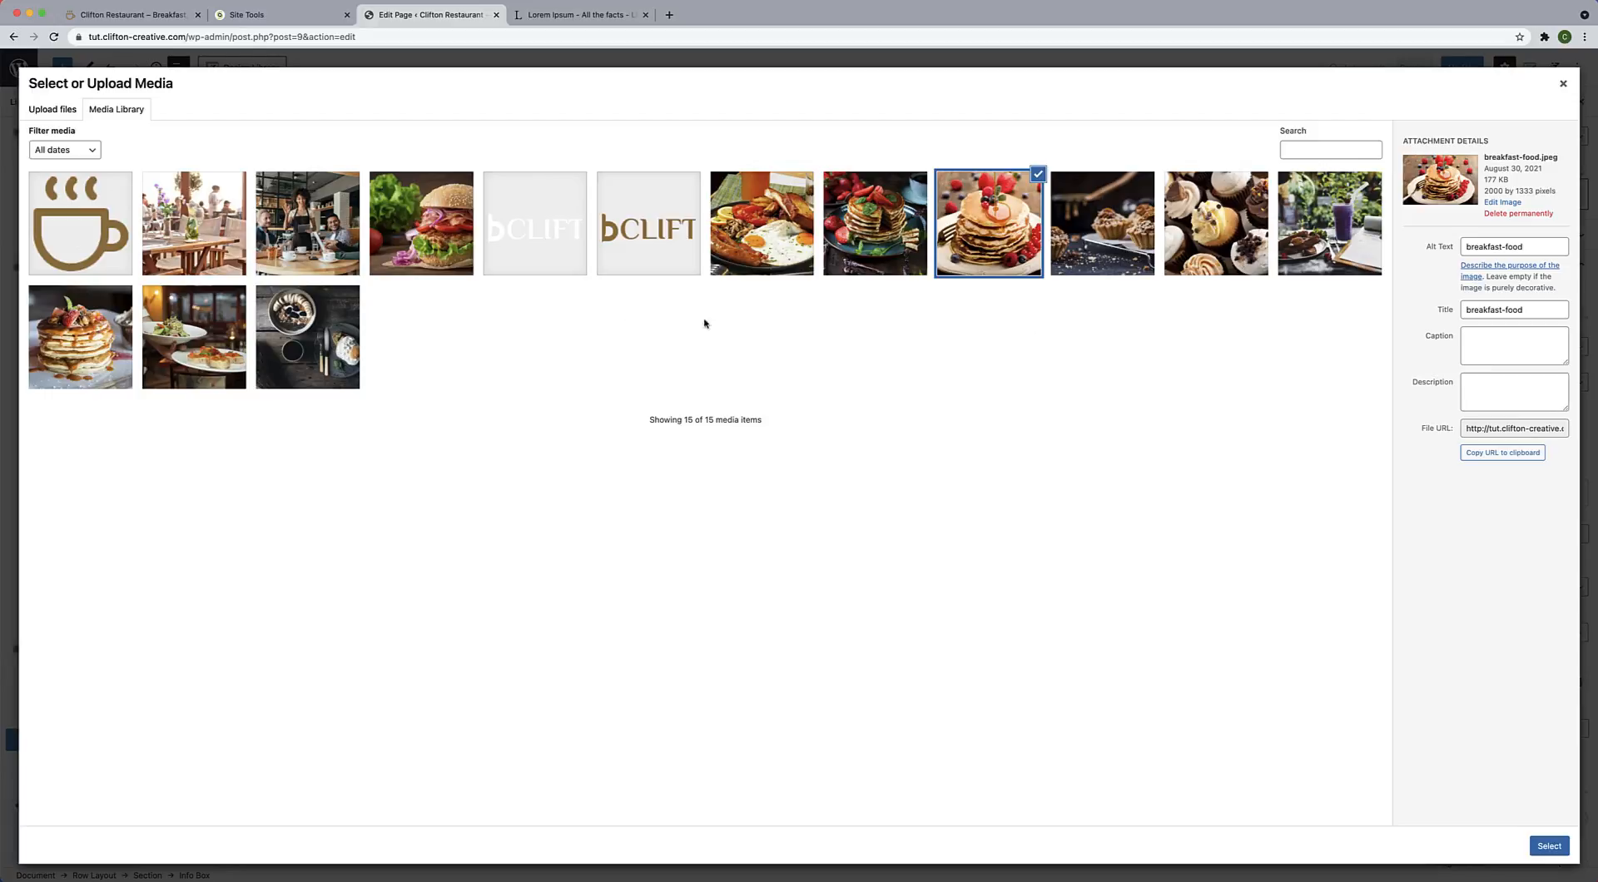
left_click(464, 260)
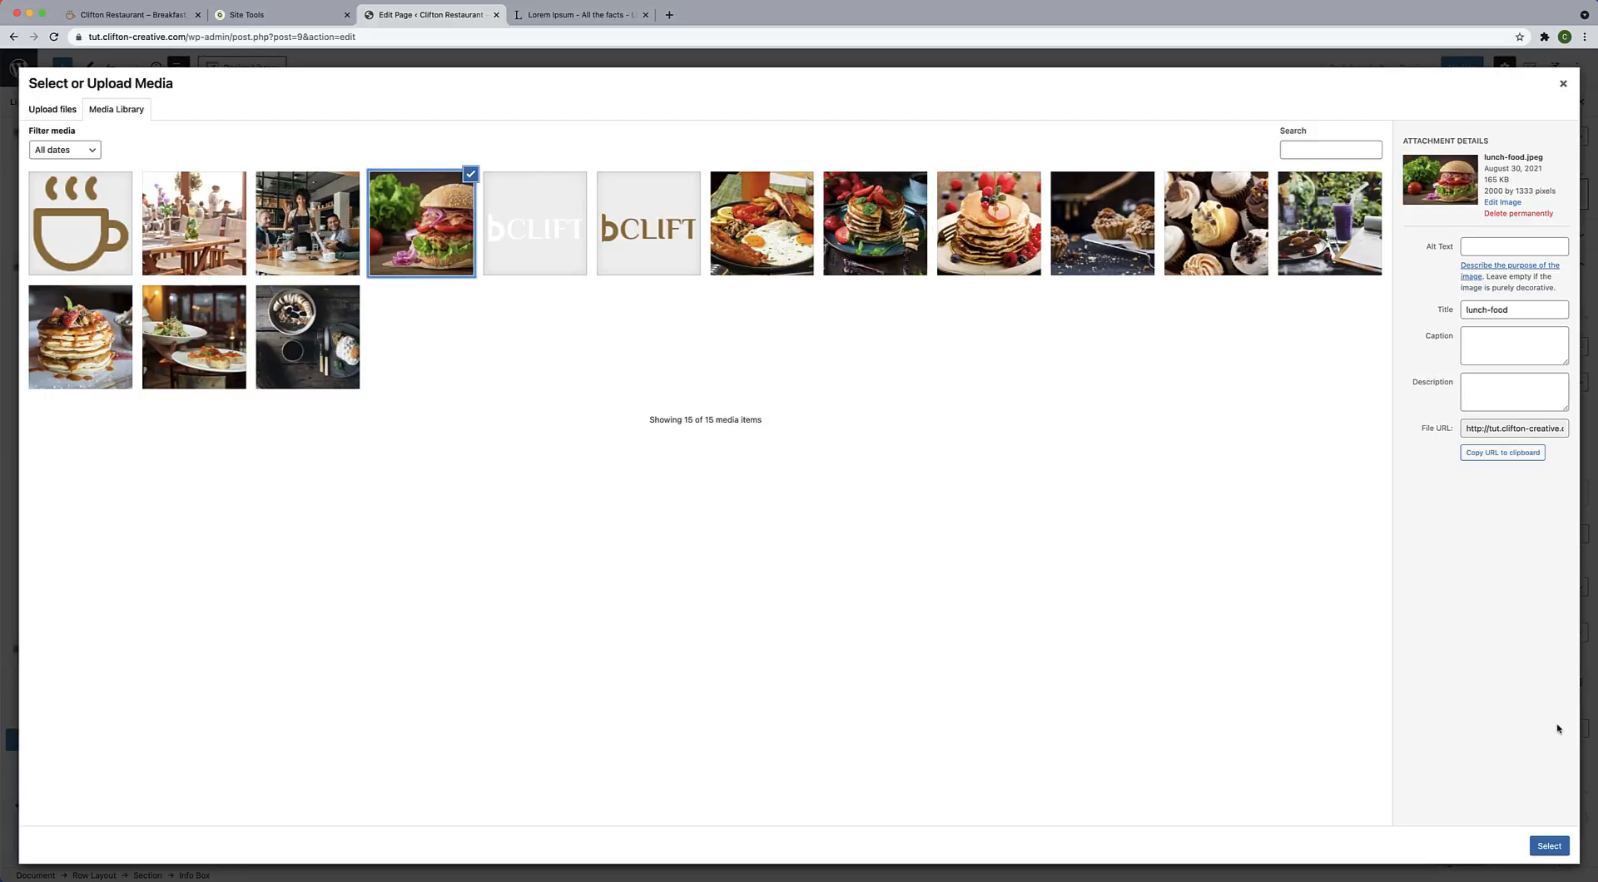
left_click(1549, 847)
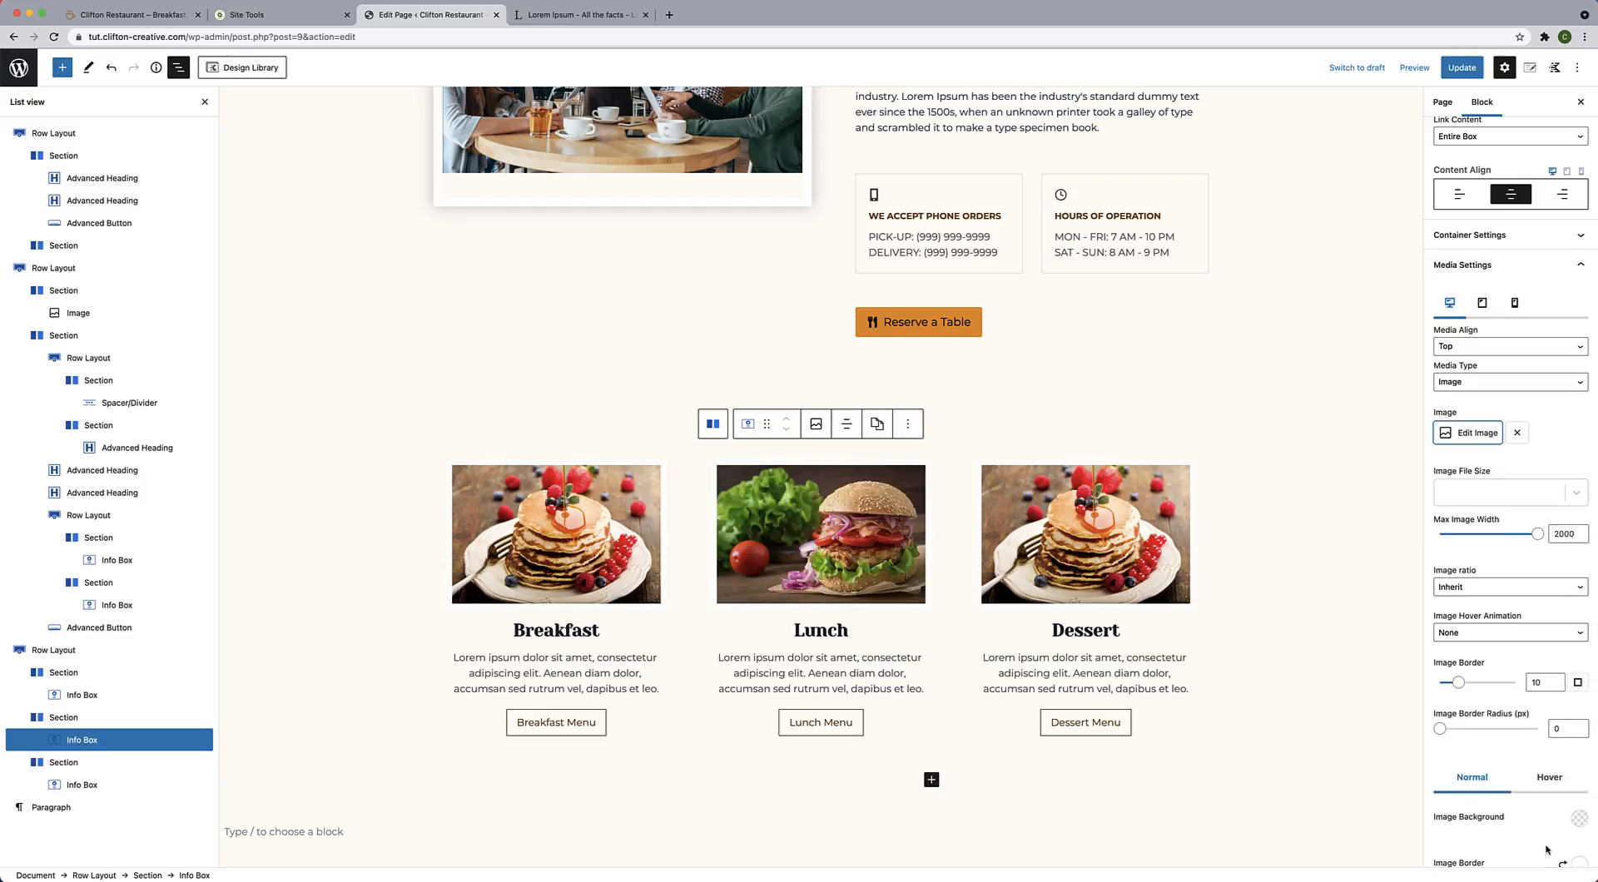
Replace the Dessert info box's image with the cupcake photo bakery-cafe.jpeg from the media library.
left_click(1156, 667)
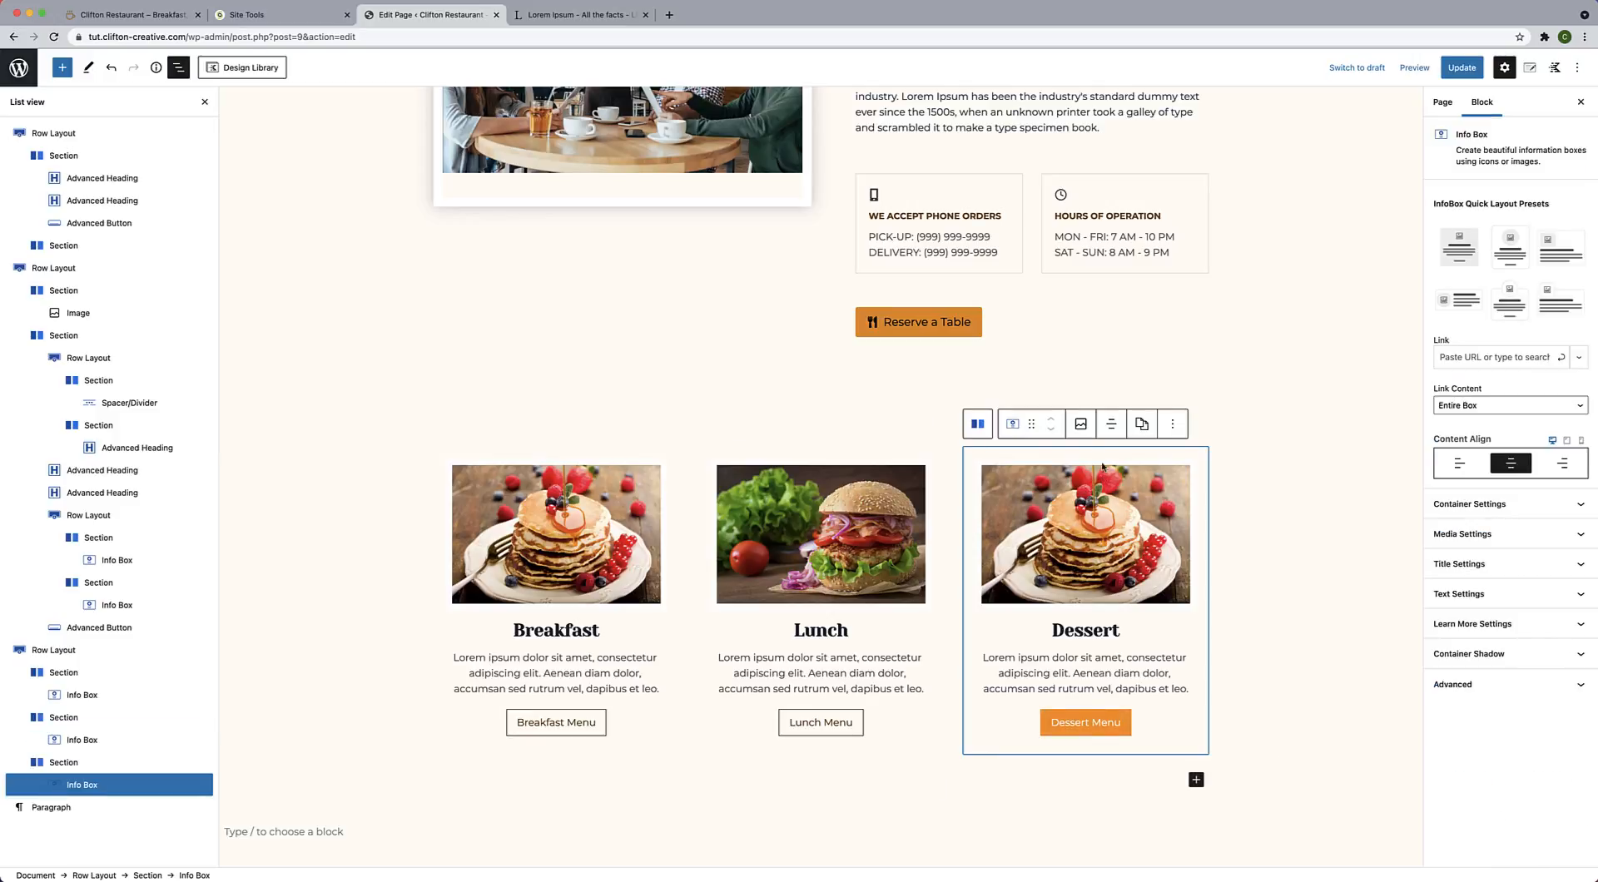
left_click(1567, 541)
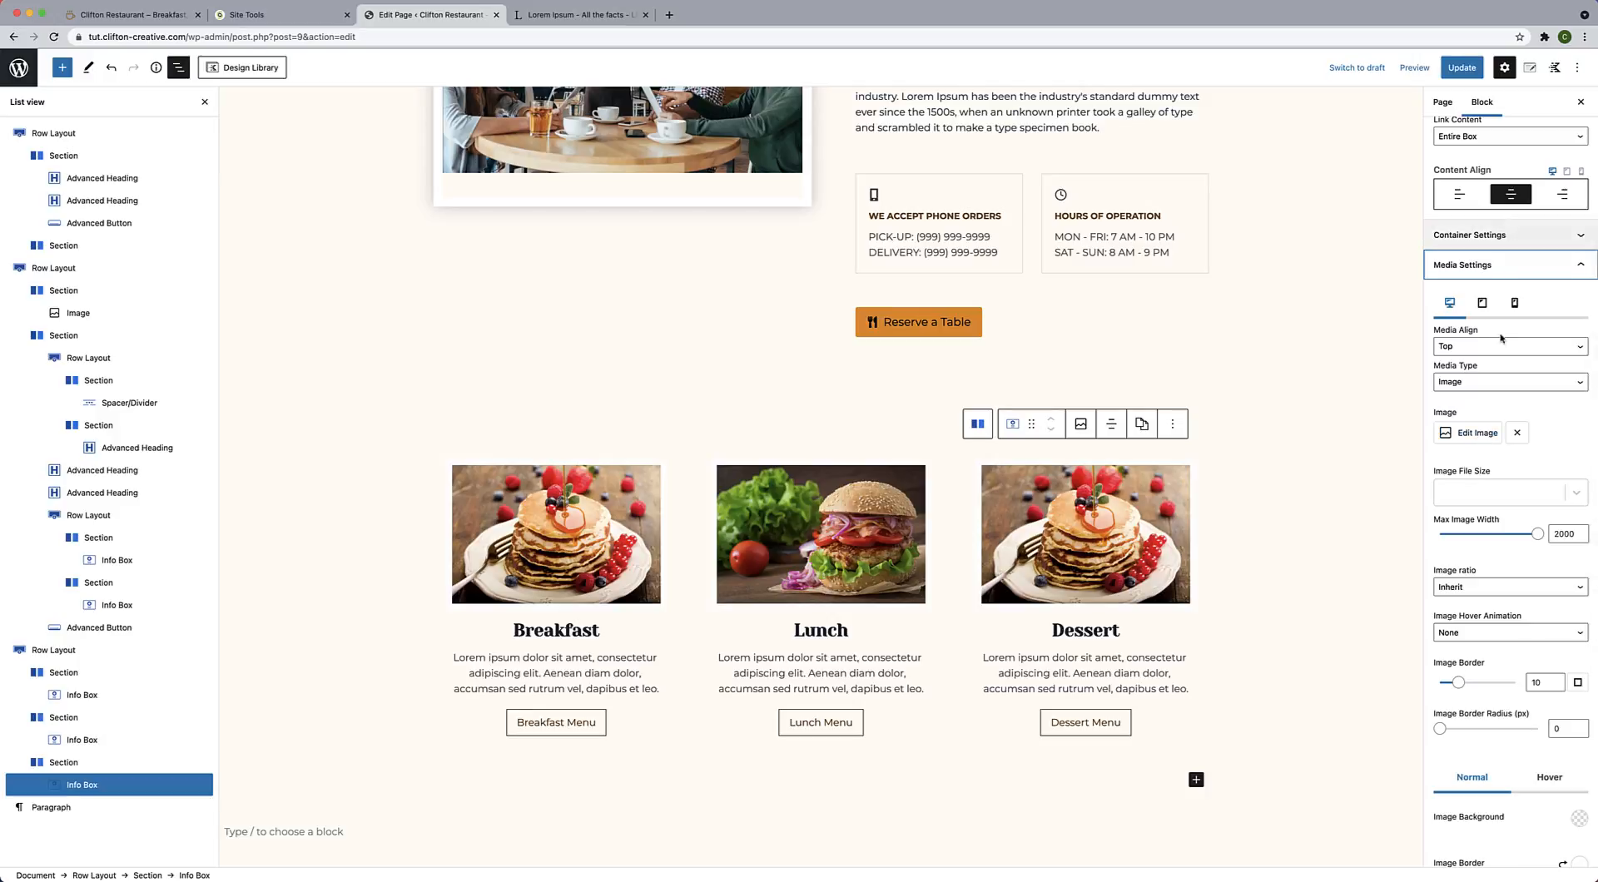
left_click(1083, 425)
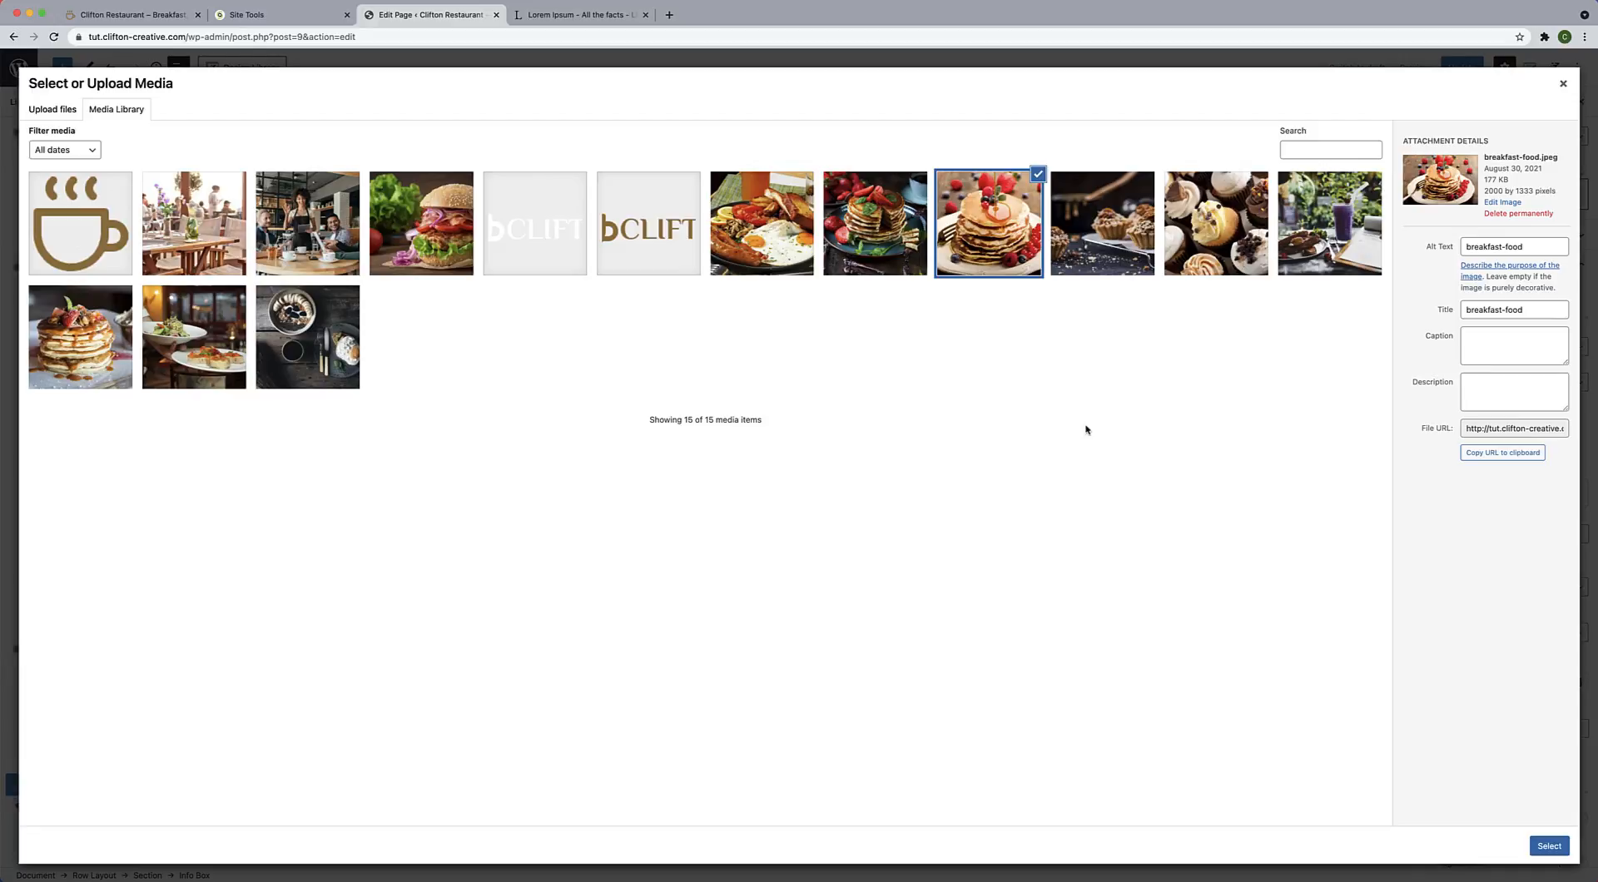
left_click(1218, 243)
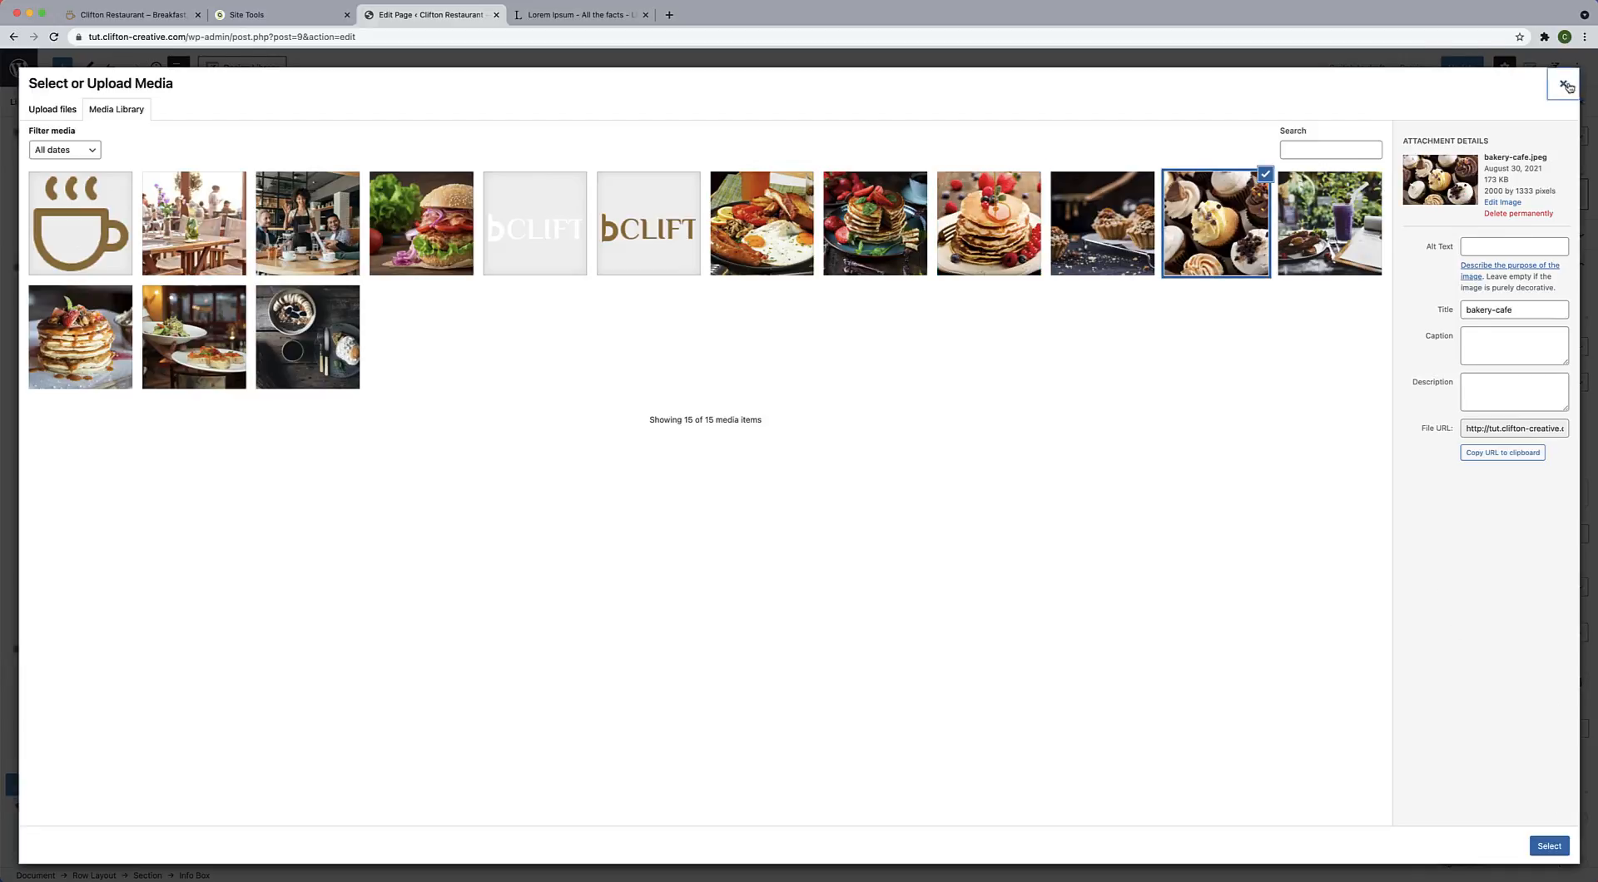
left_click(1549, 846)
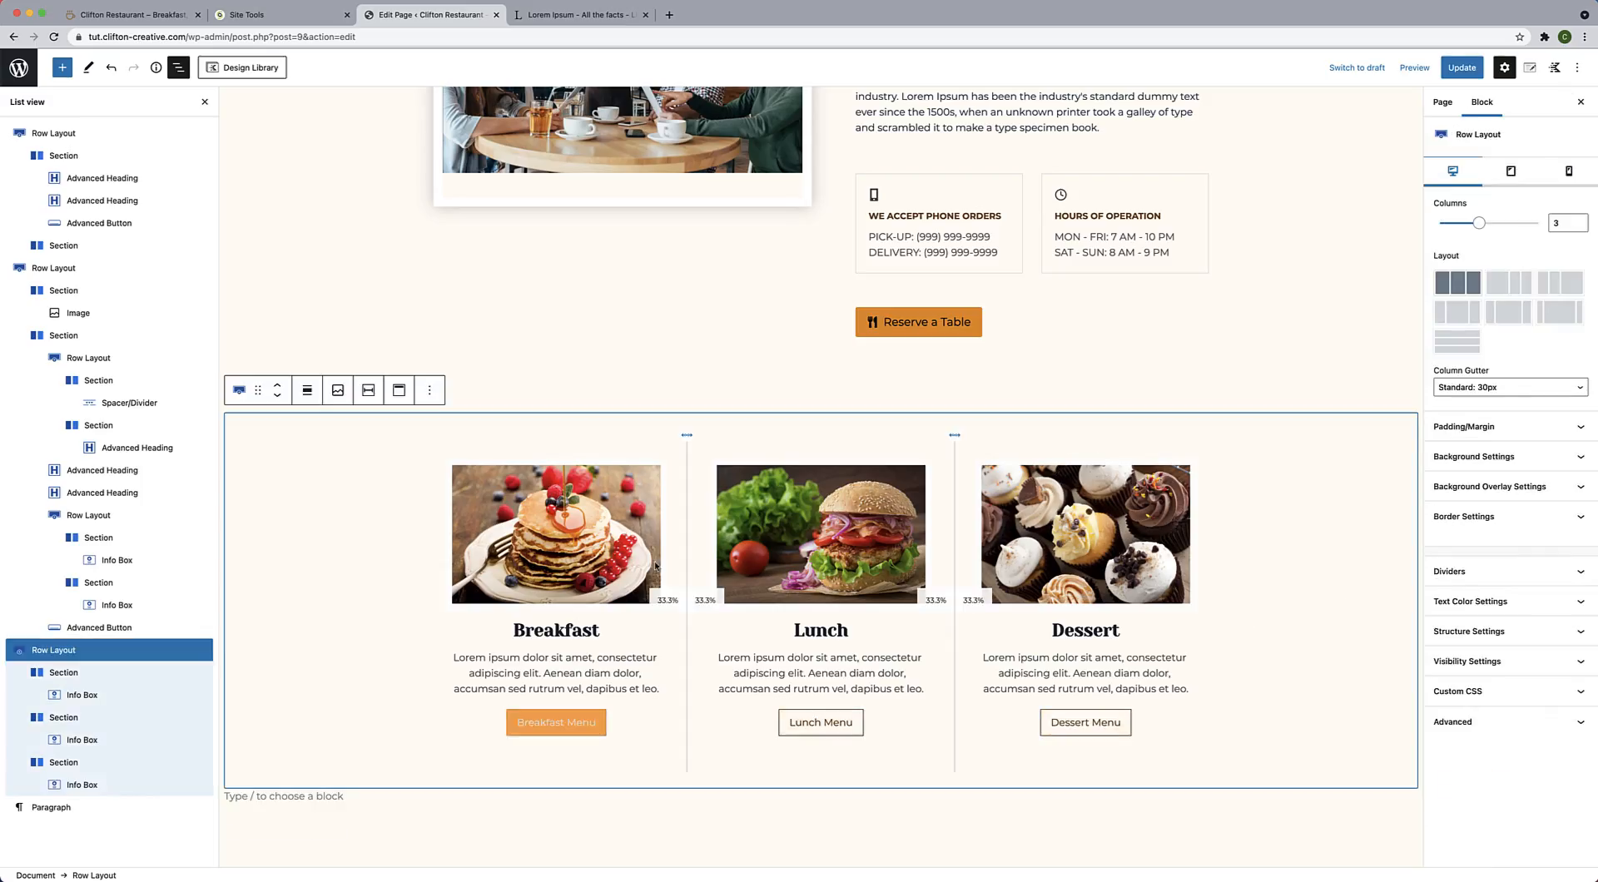
Update the page and view the live home page down to the Breakfast, Lunch and Dessert info boxes.
scroll(821, 514, "up", 1)
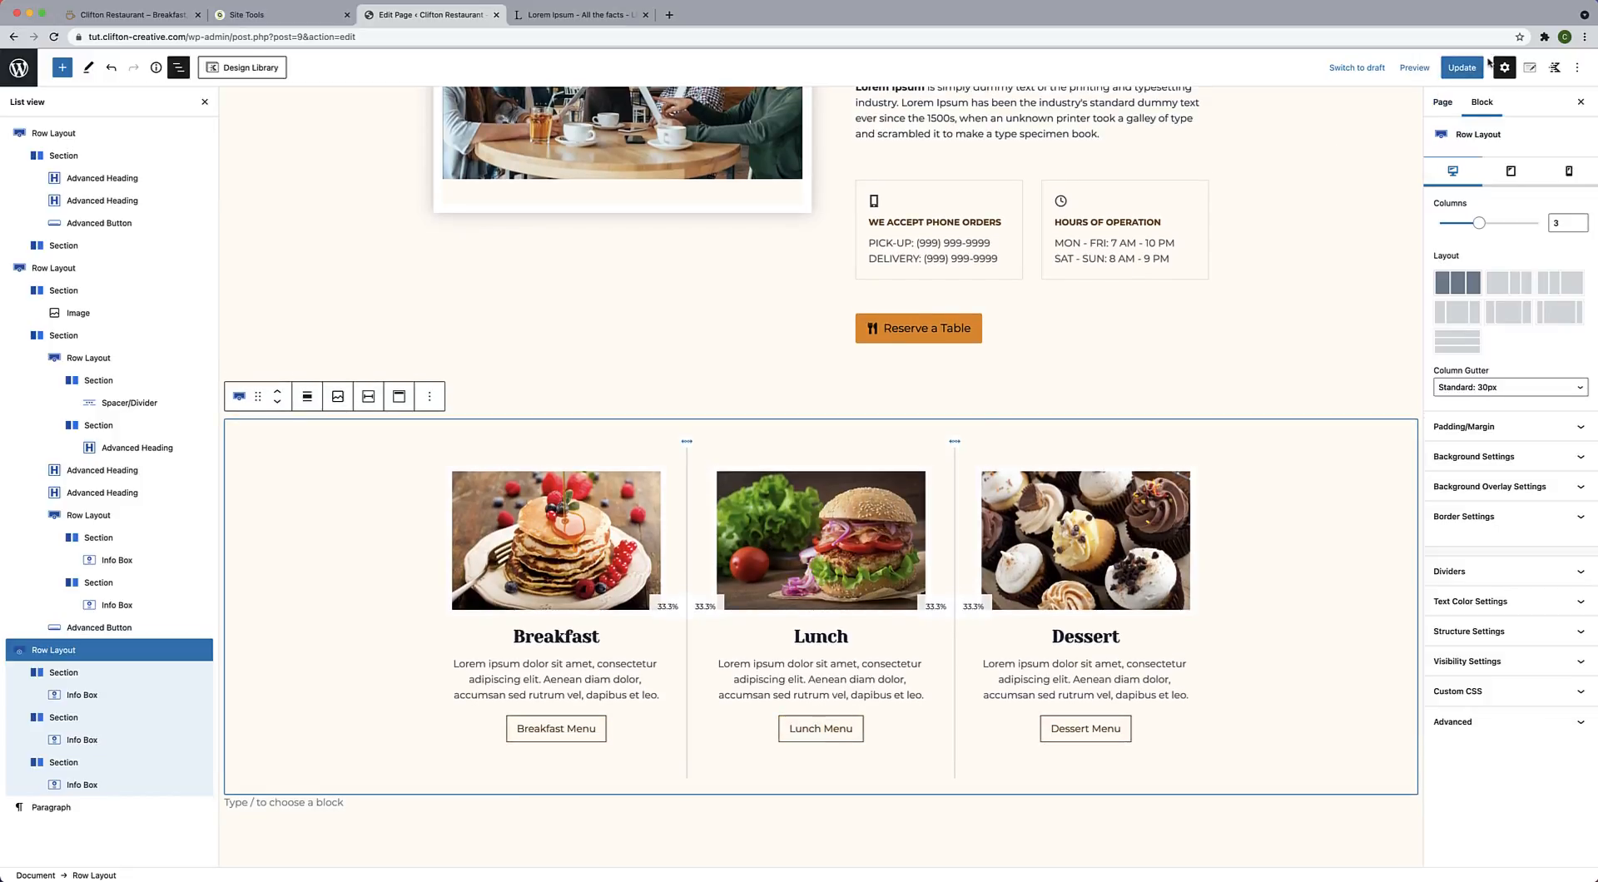
left_click(1463, 69)
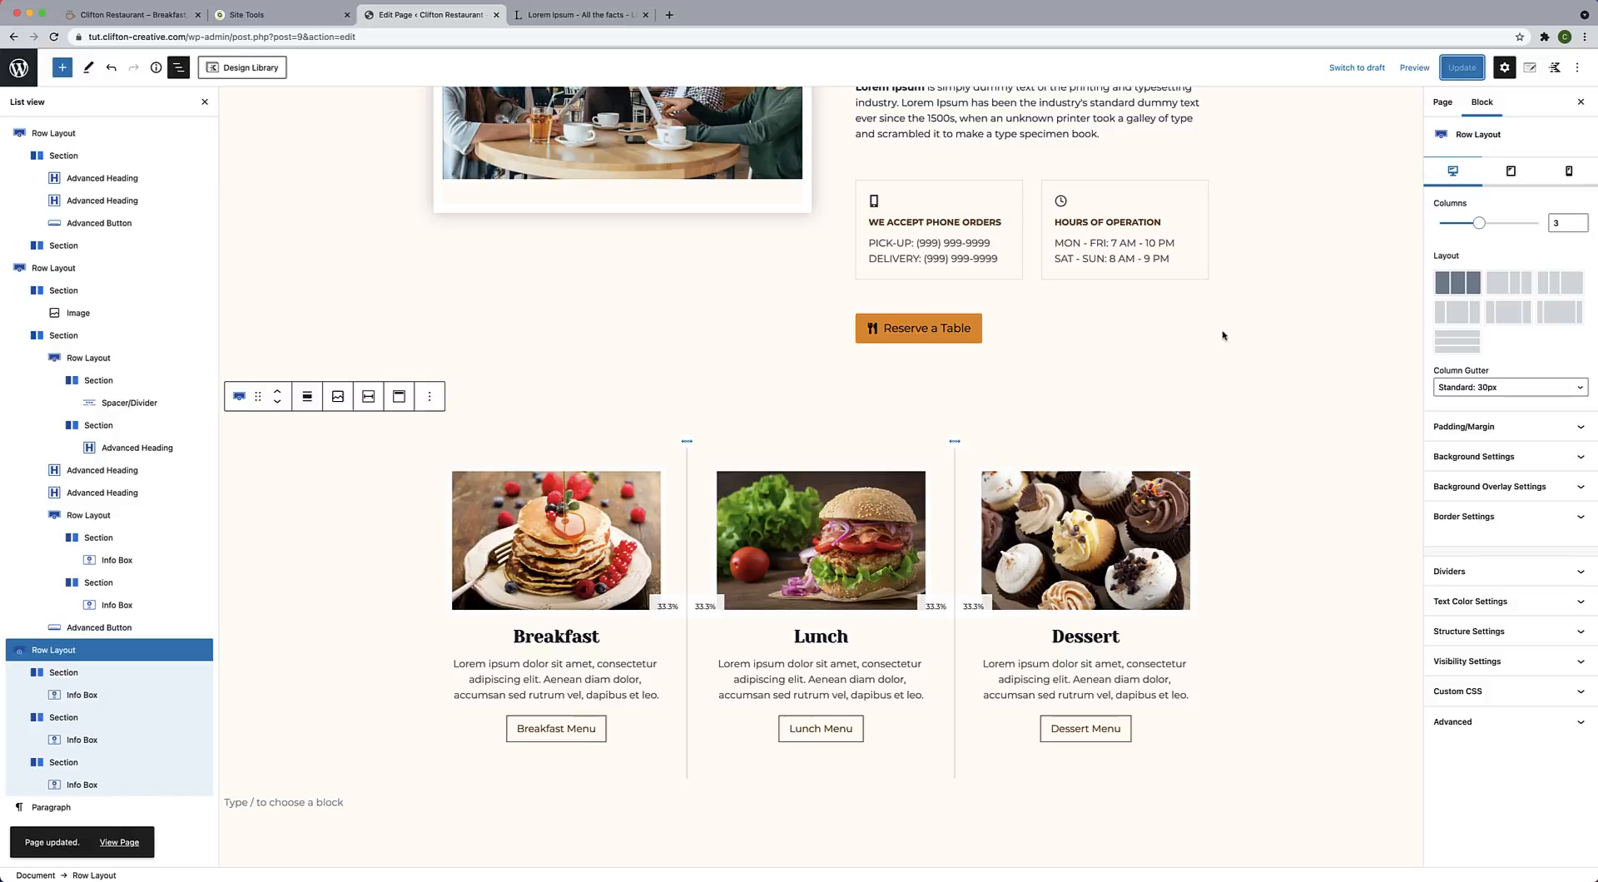
left_click(1254, 357)
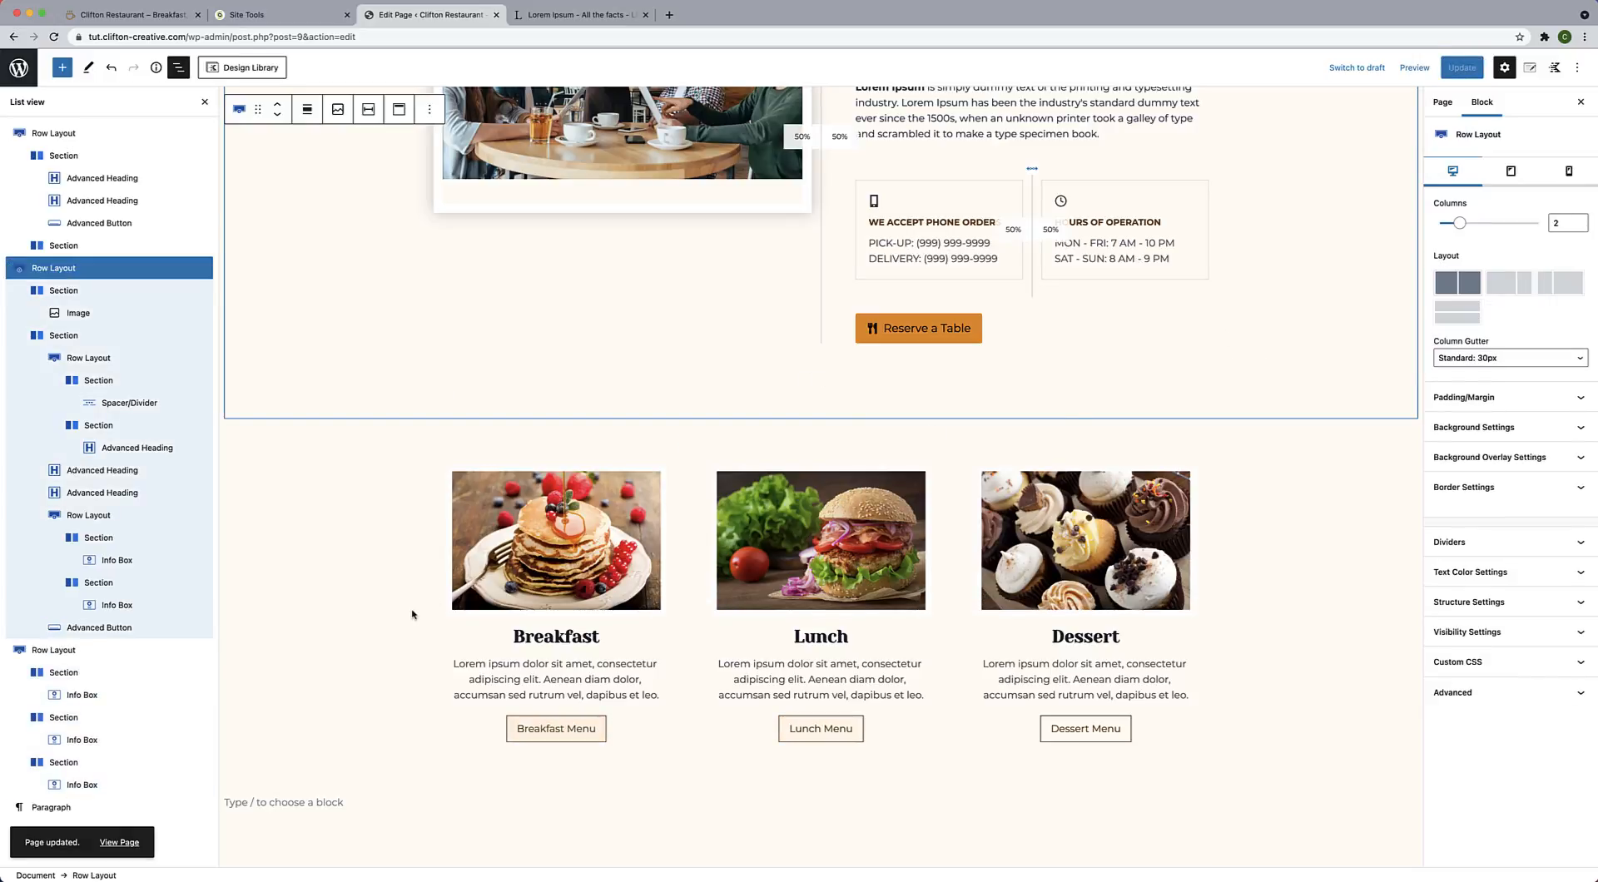
left_click(115, 842)
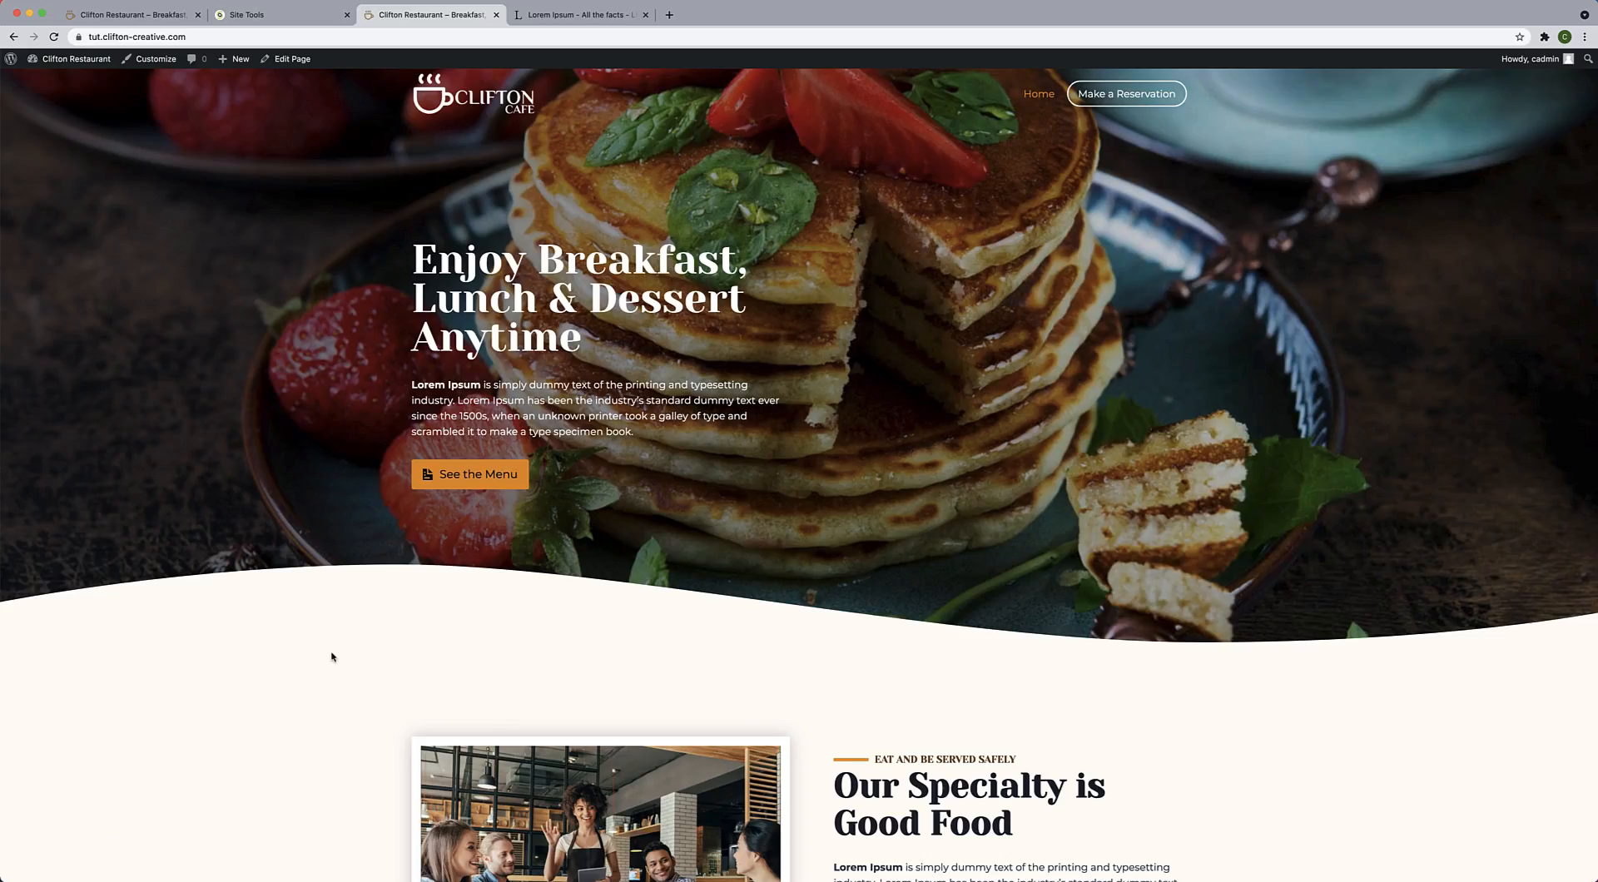
scroll(331, 653, "down", 10)
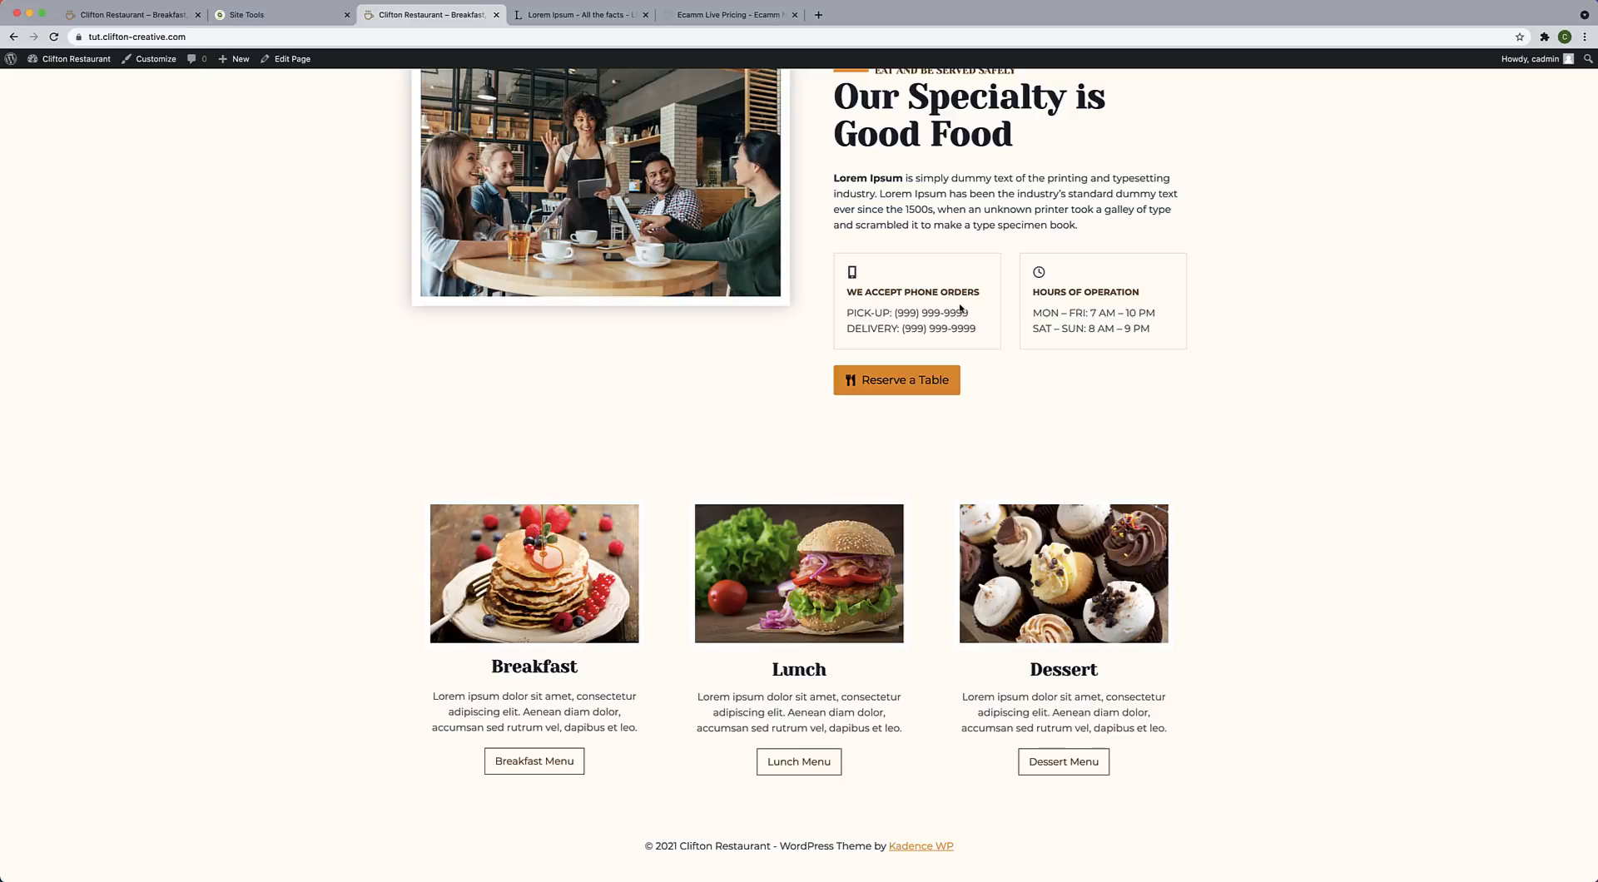
Reopen the home page for editing and insert a Row Layout block below the three info boxes.
left_click(295, 63)
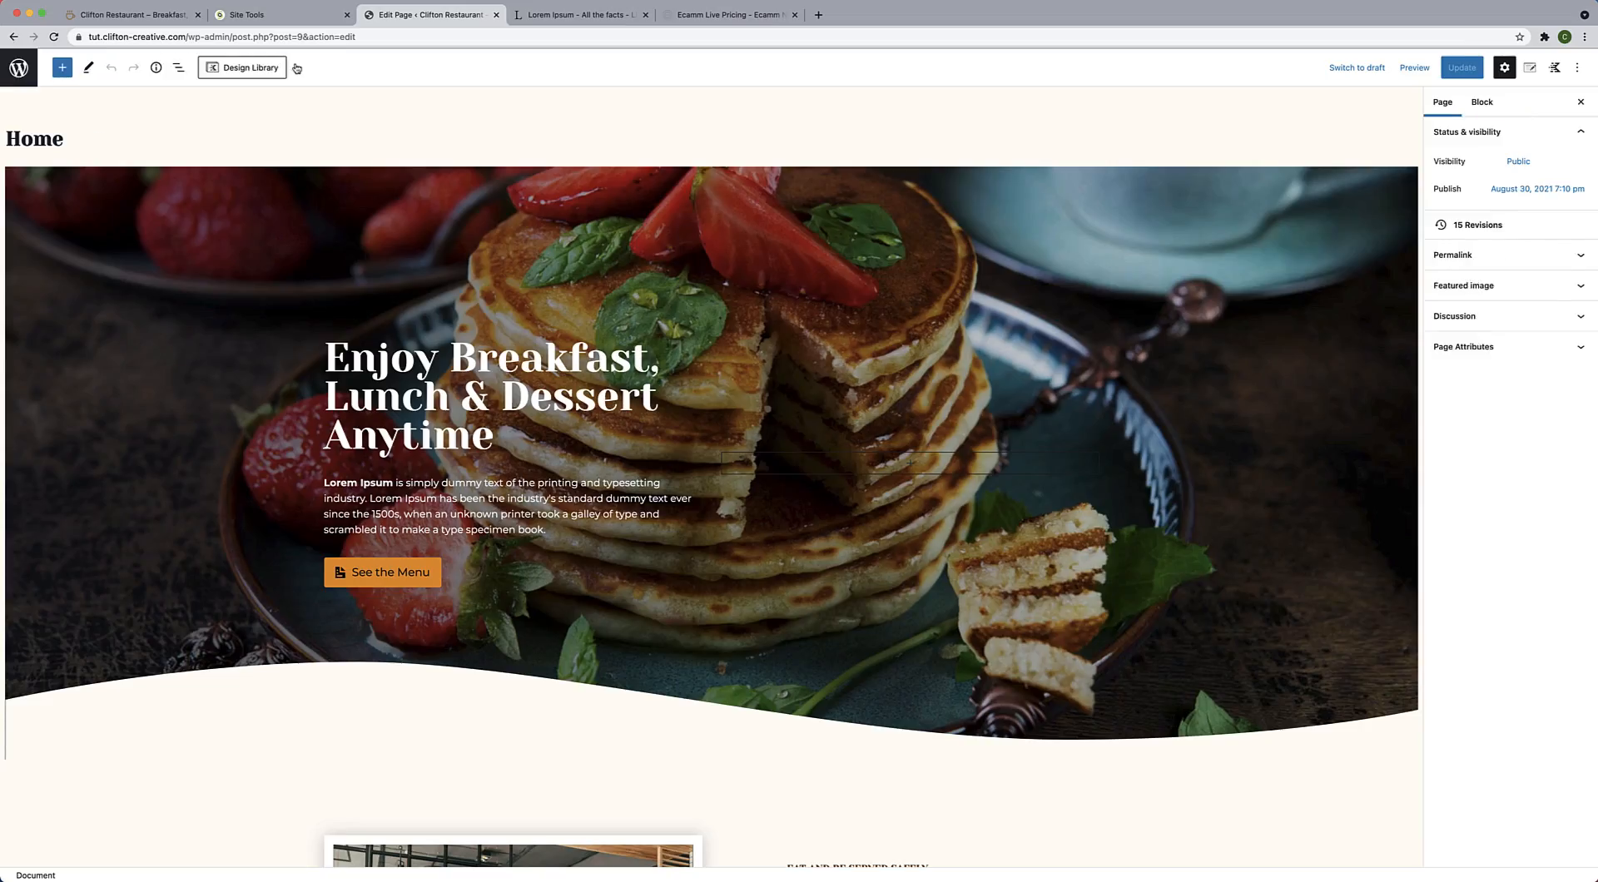
scroll(512, 378, "down", 10)
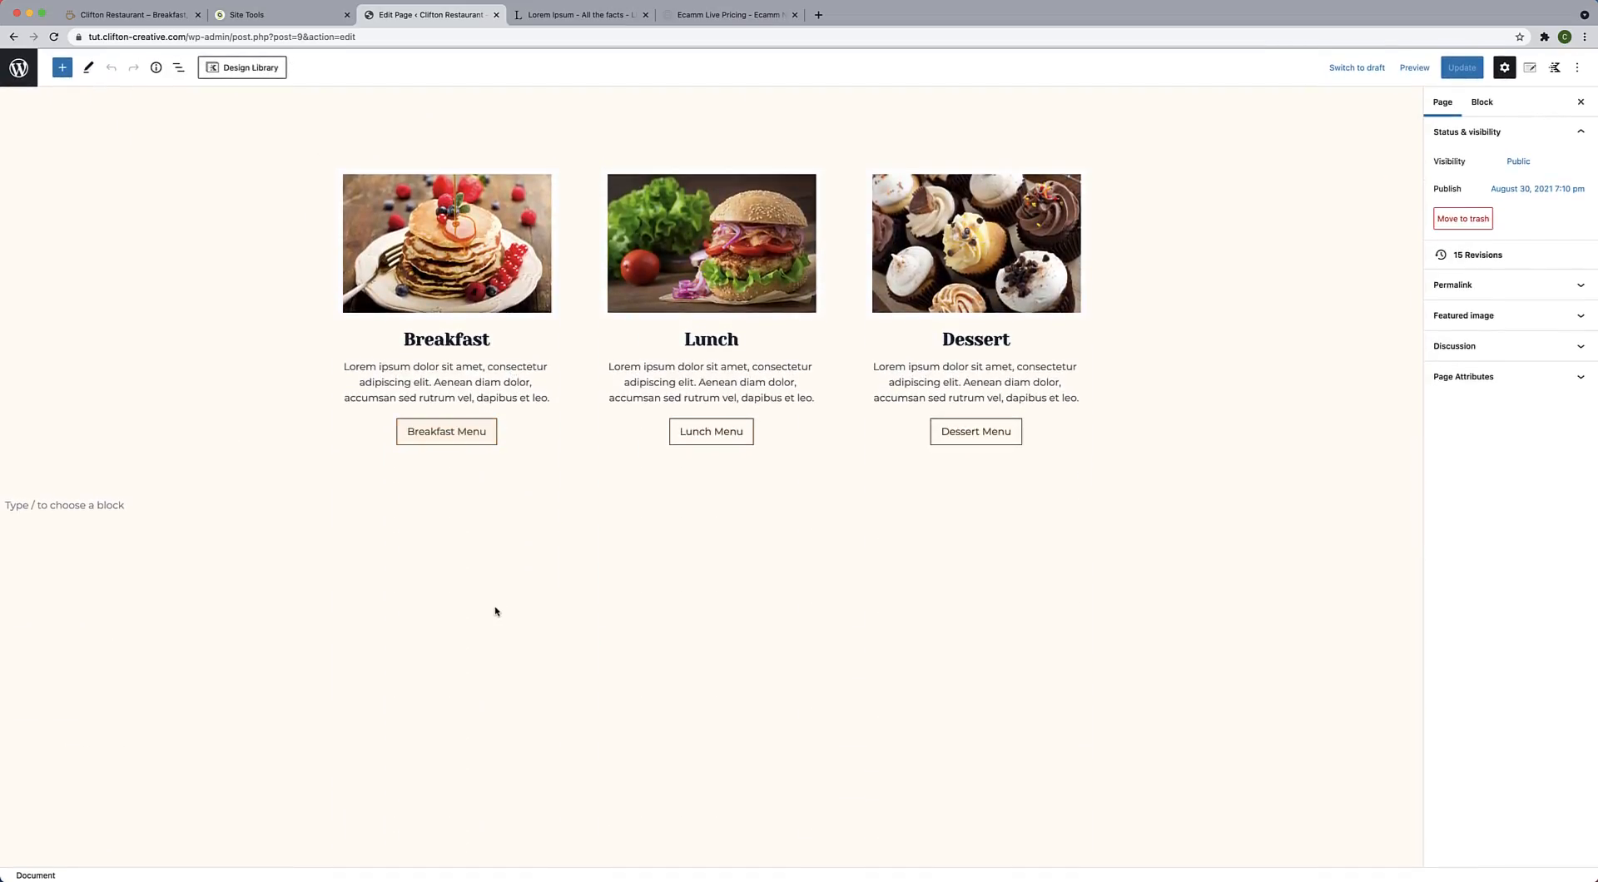
left_click(489, 558)
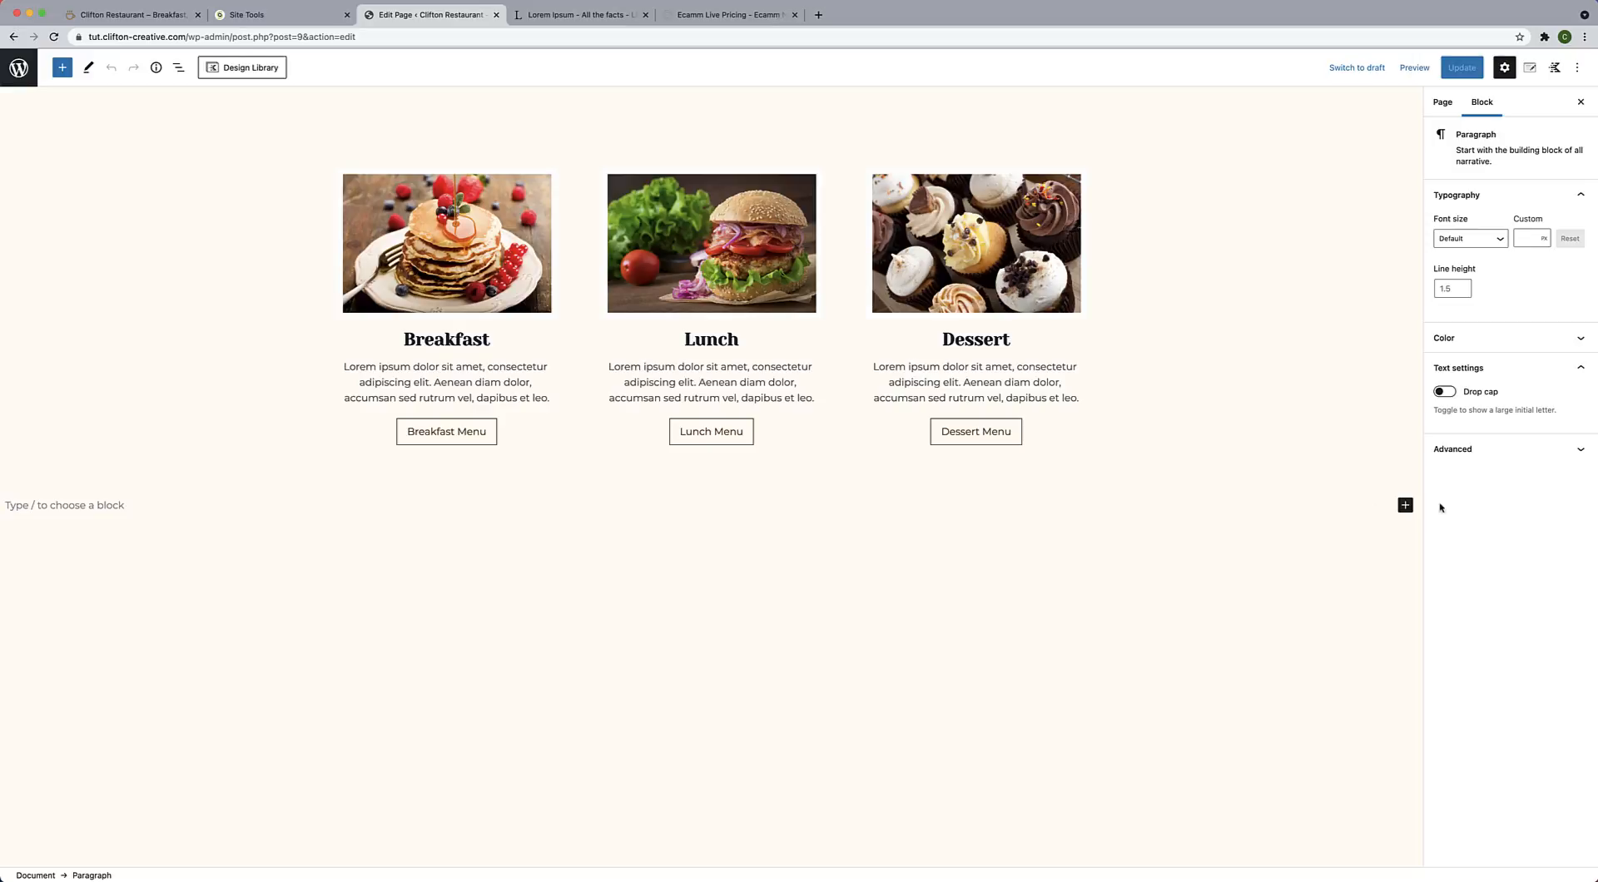
left_click(1405, 506)
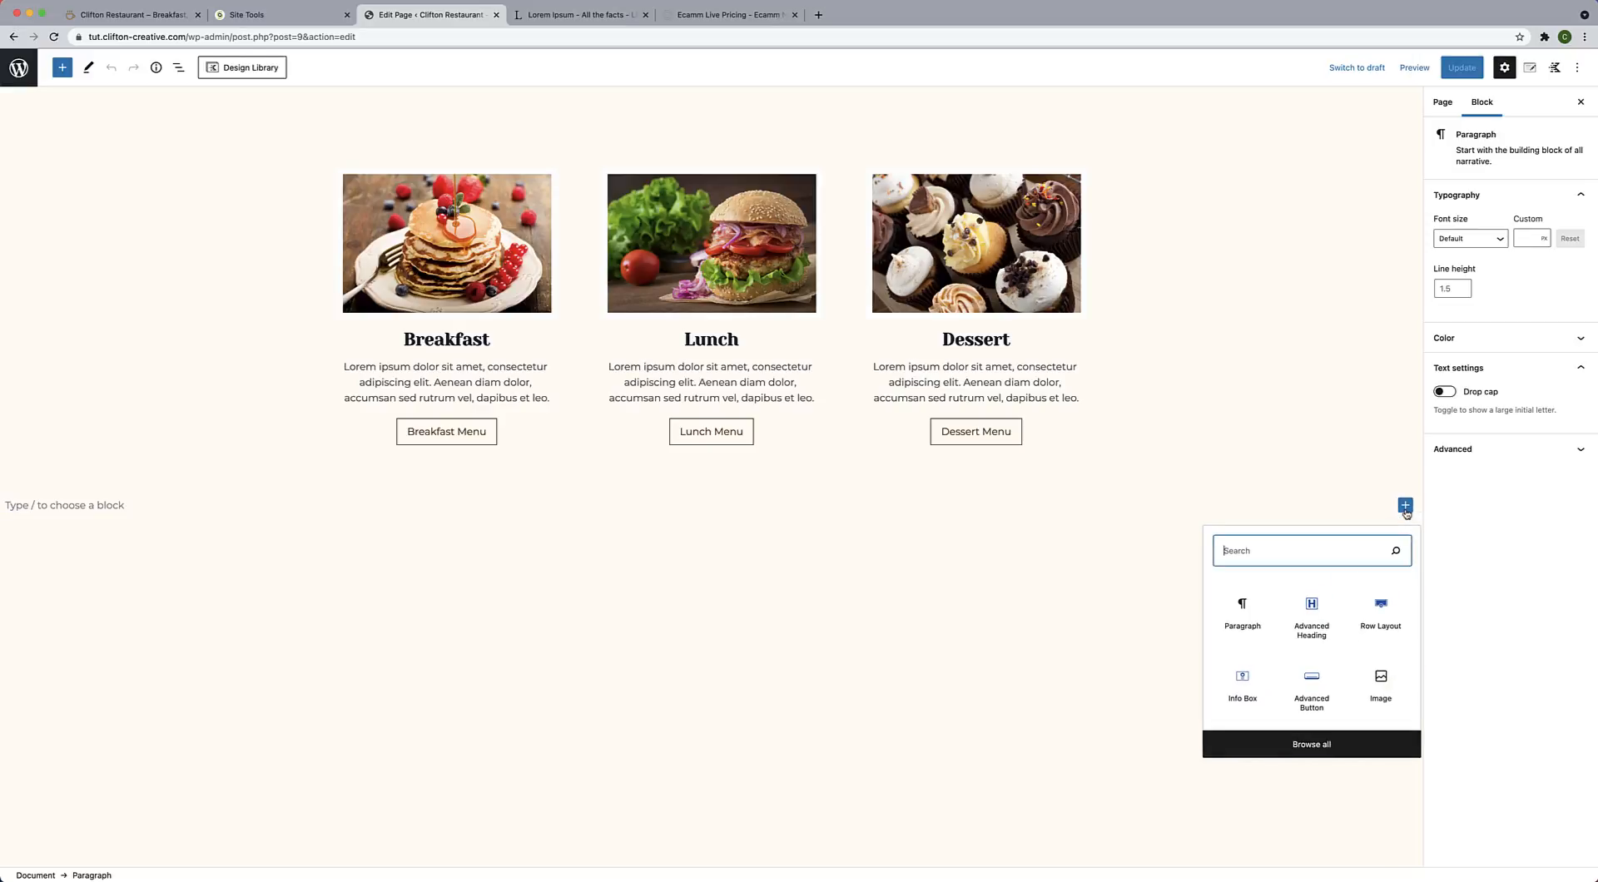
left_click(1382, 614)
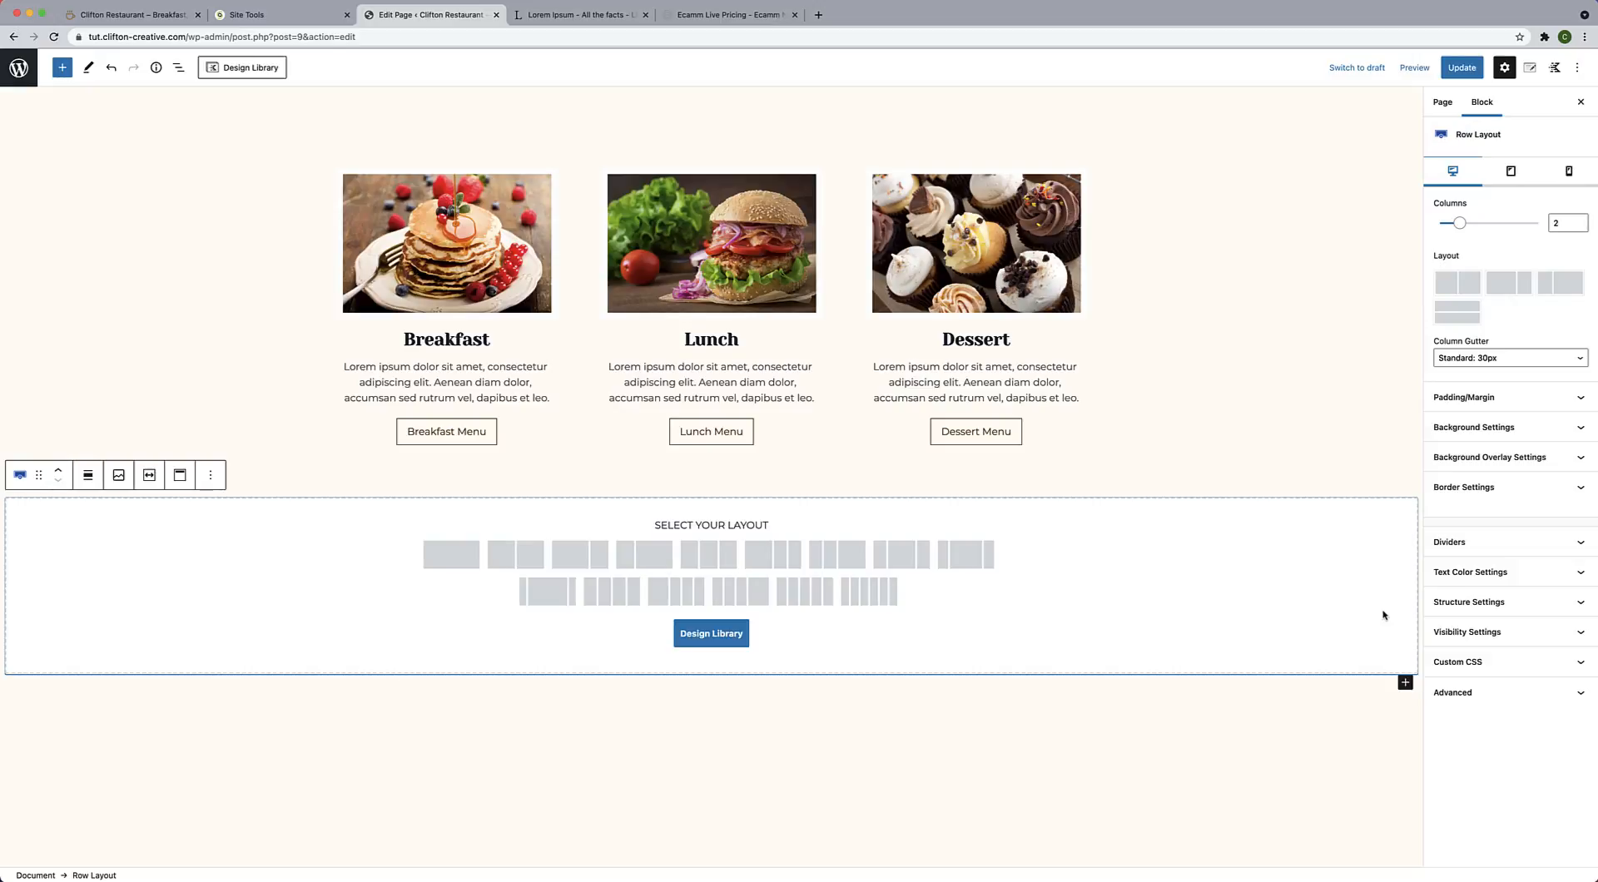
Give the new row below the info boxes a single-column layout and set its custom content max width to 700 px.
left_click(470, 566)
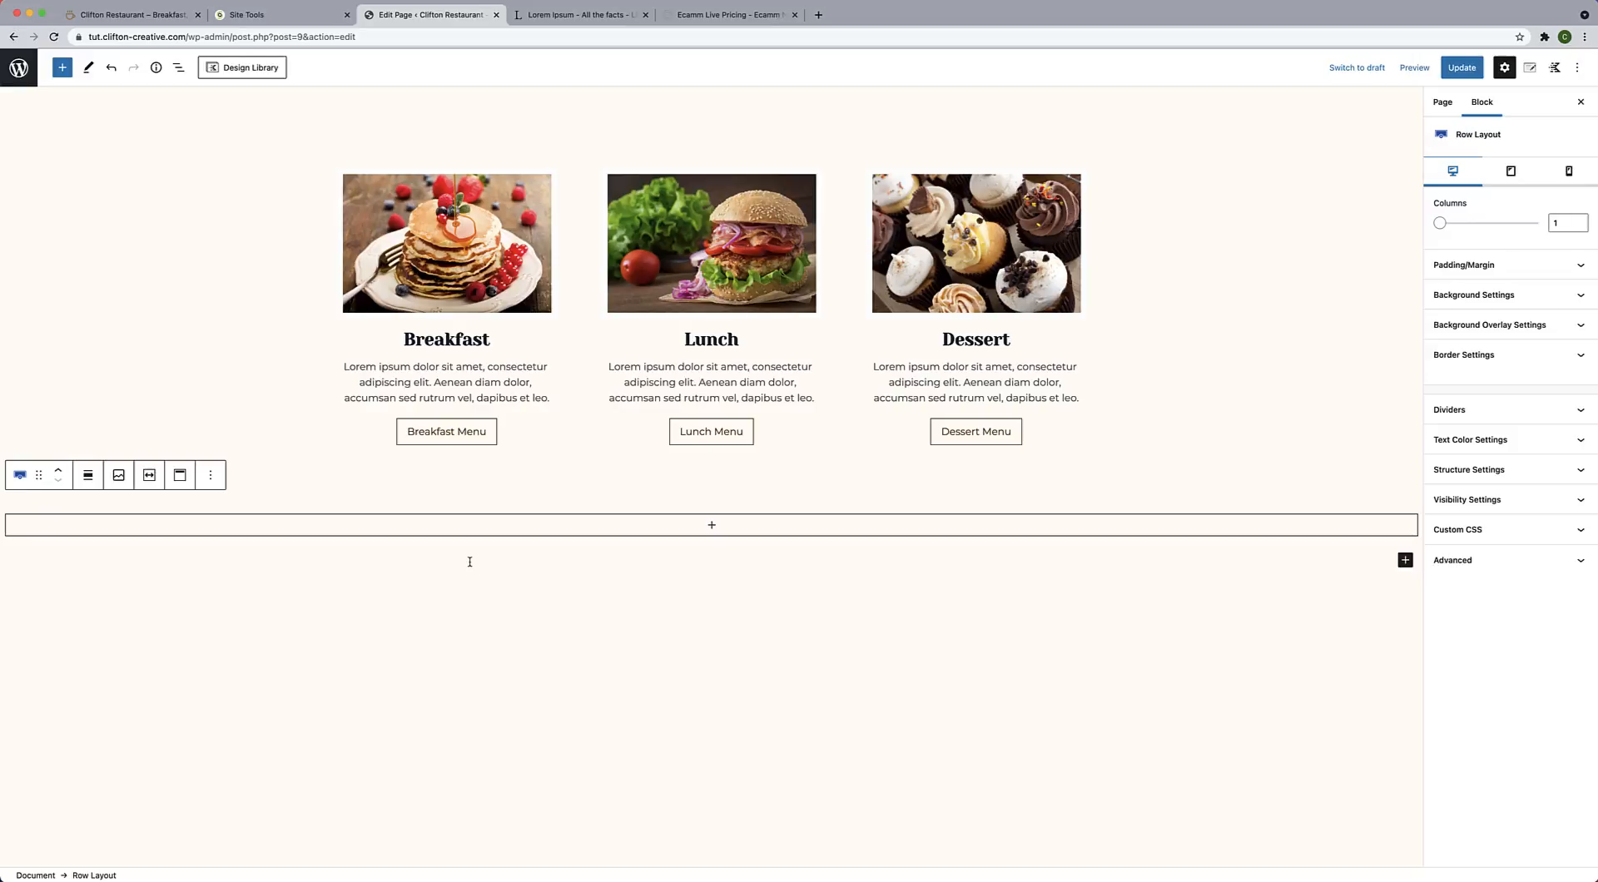
left_click(1509, 473)
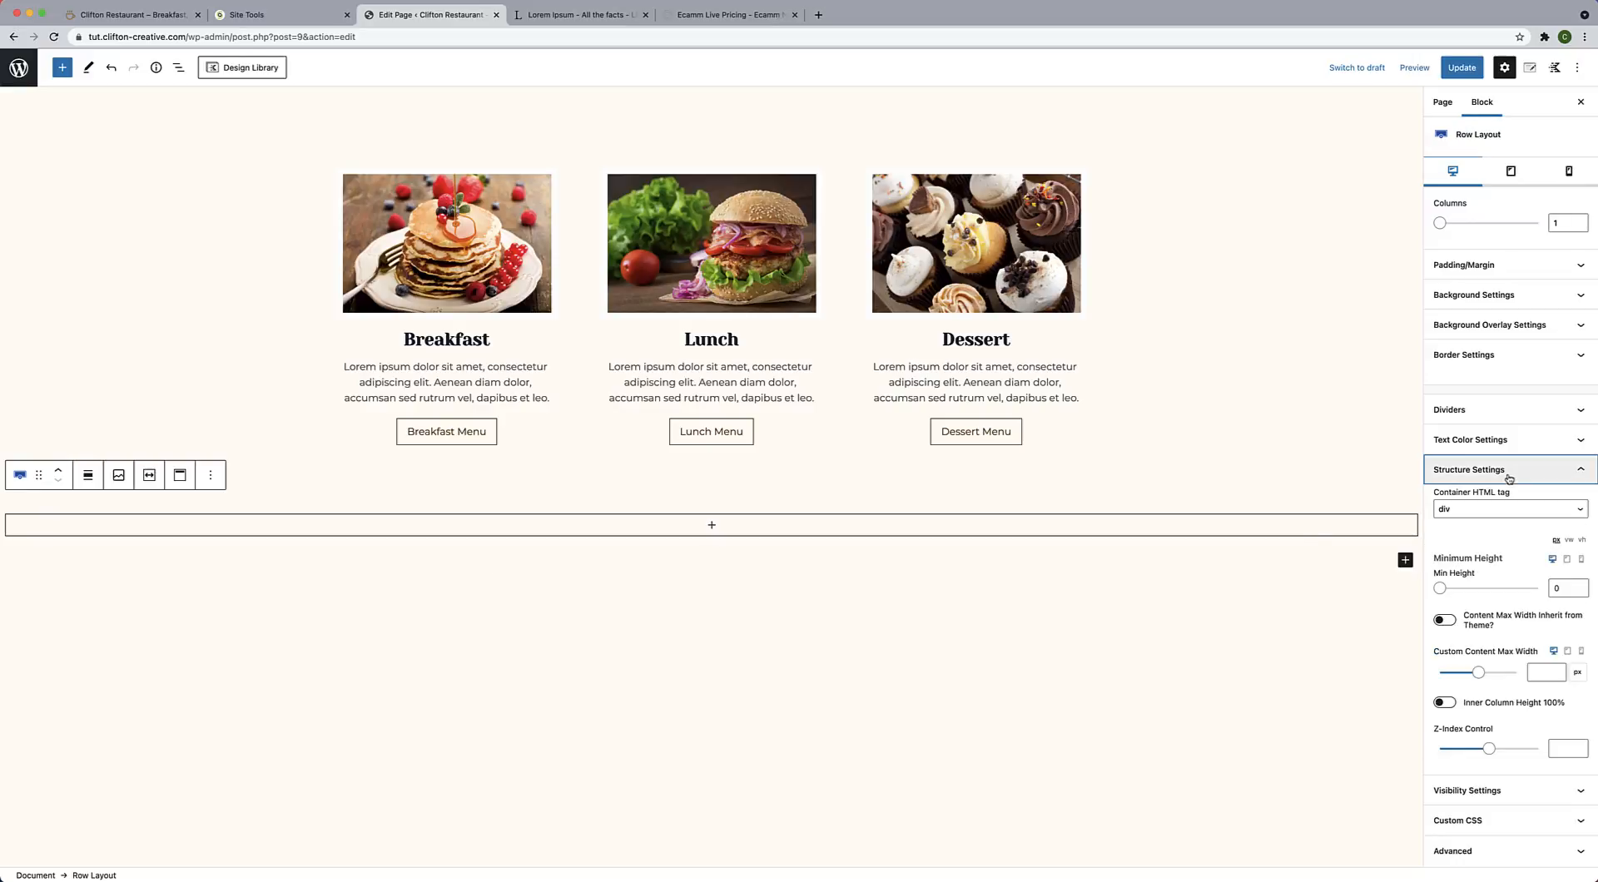
left_click(1532, 672)
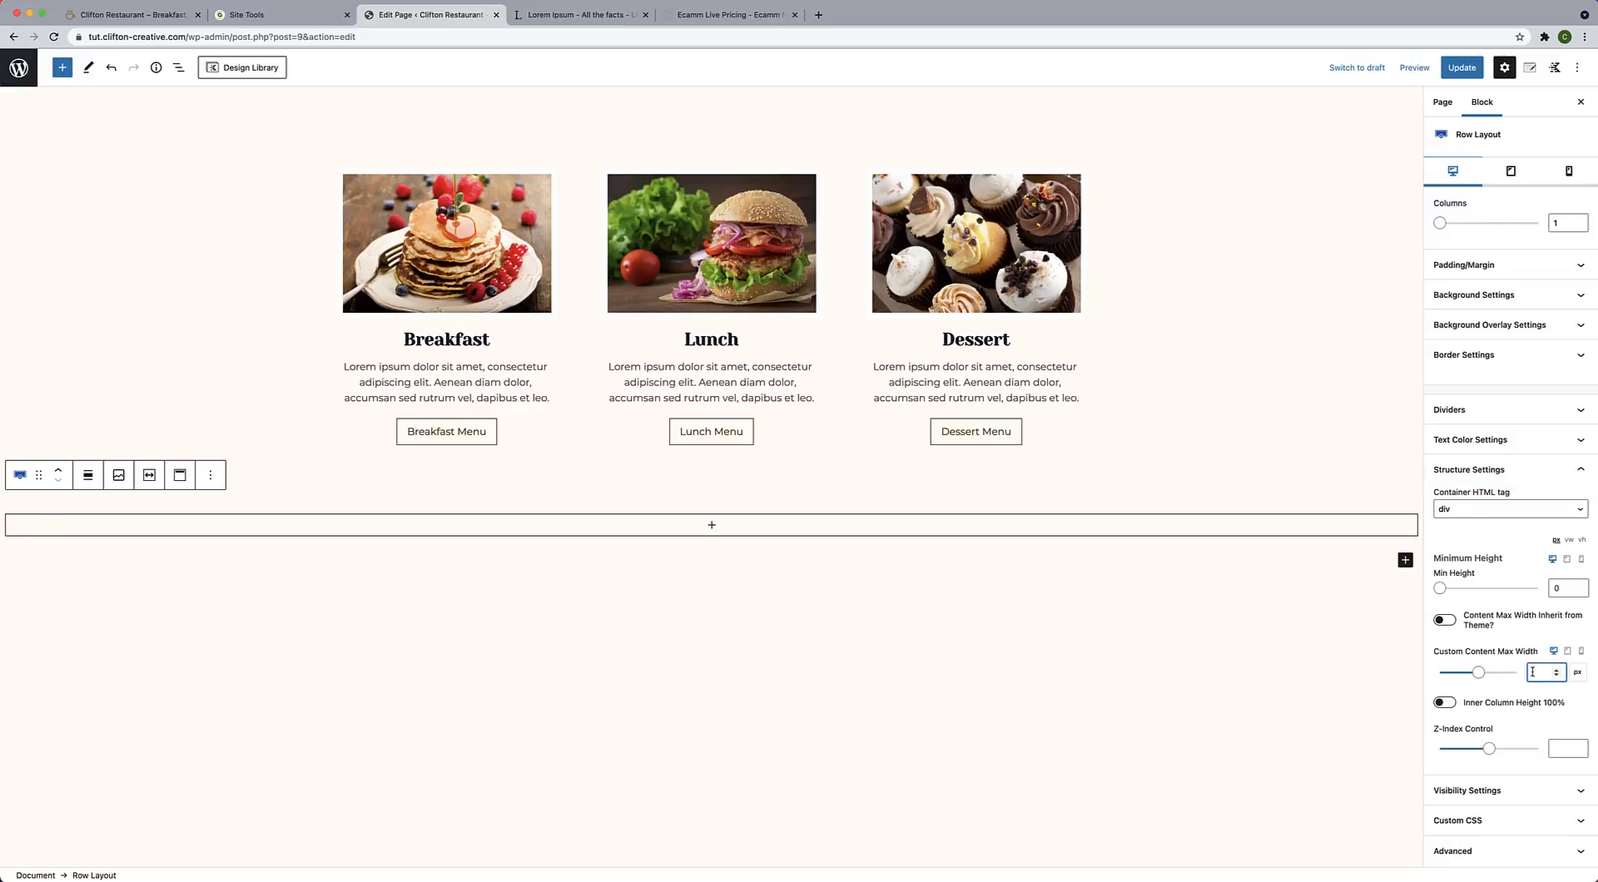
type("650")
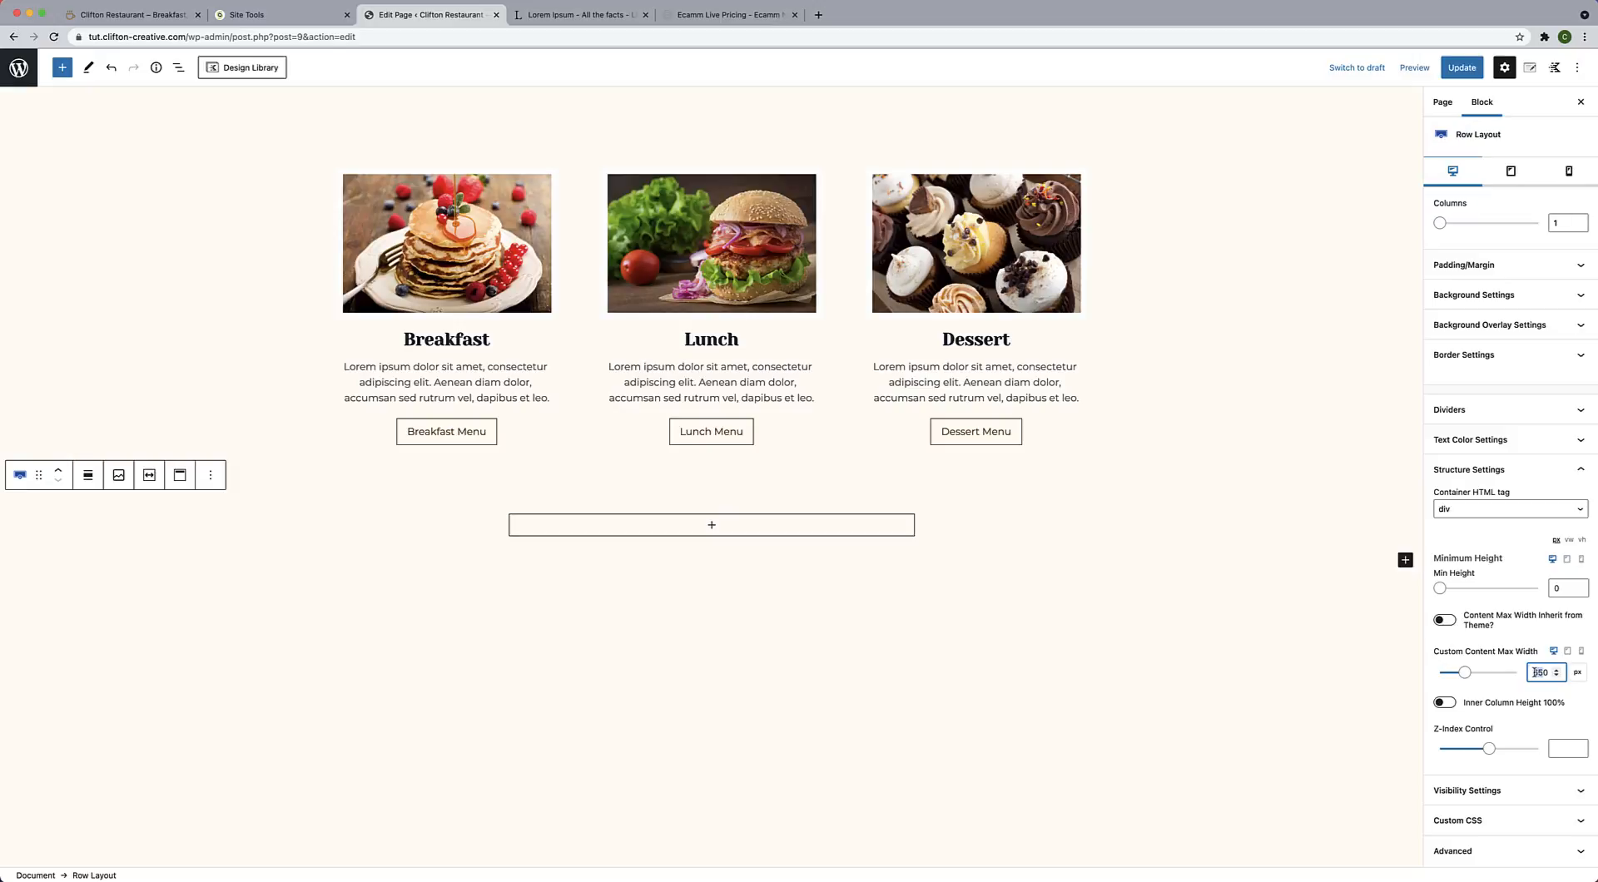
type("700")
left_click(1003, 538)
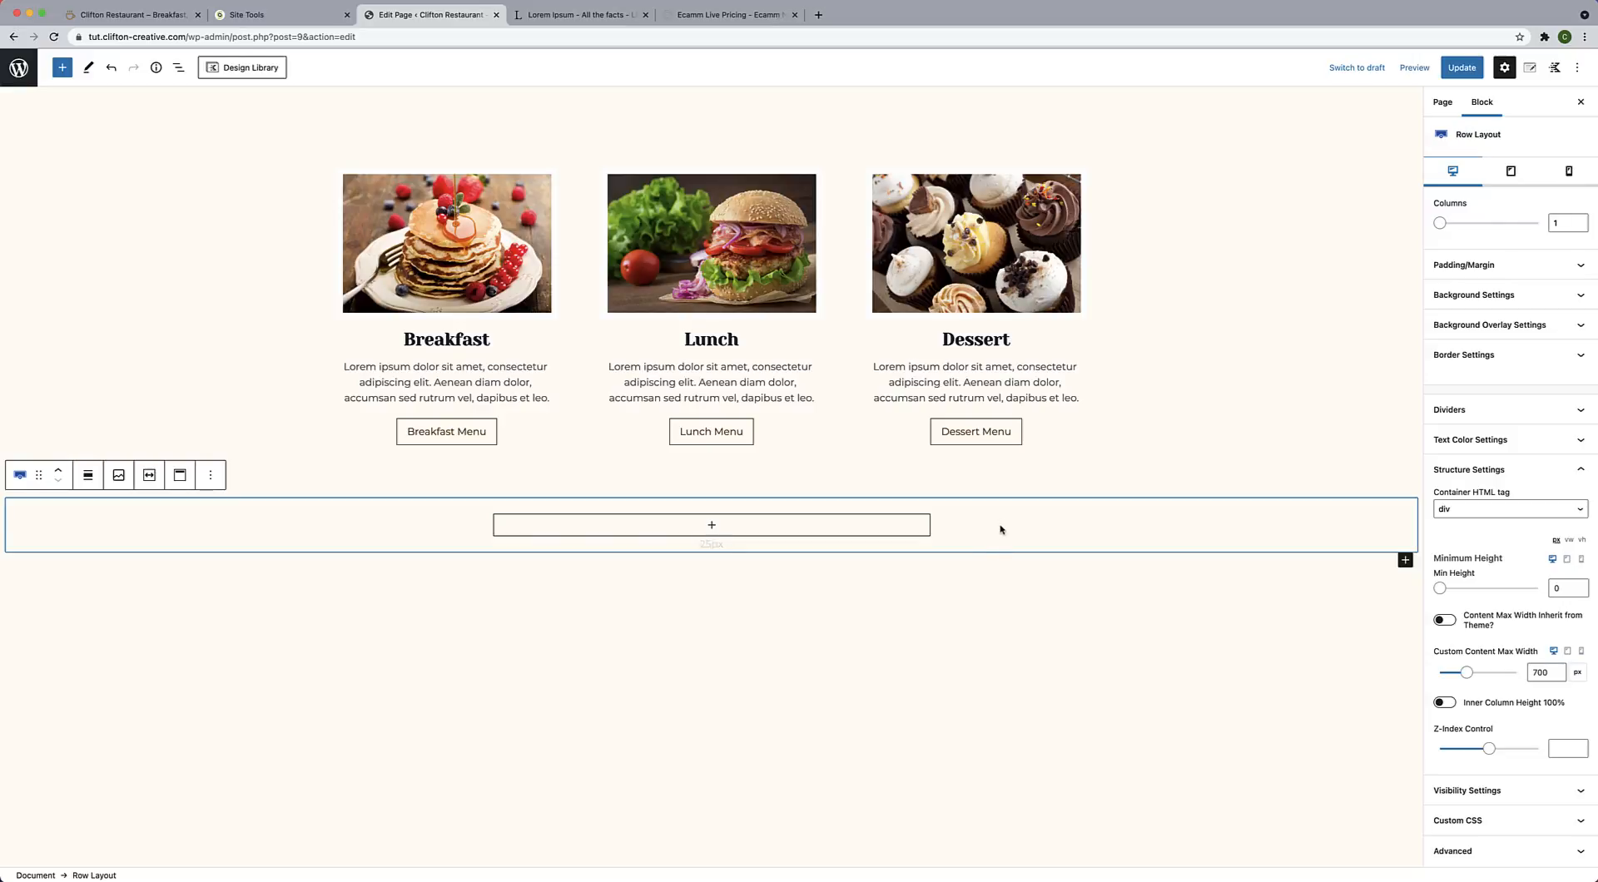
Set the new row's top and bottom padding to 80 px each.
left_click(1490, 266)
left_click_drag(1455, 313, 1431, 313)
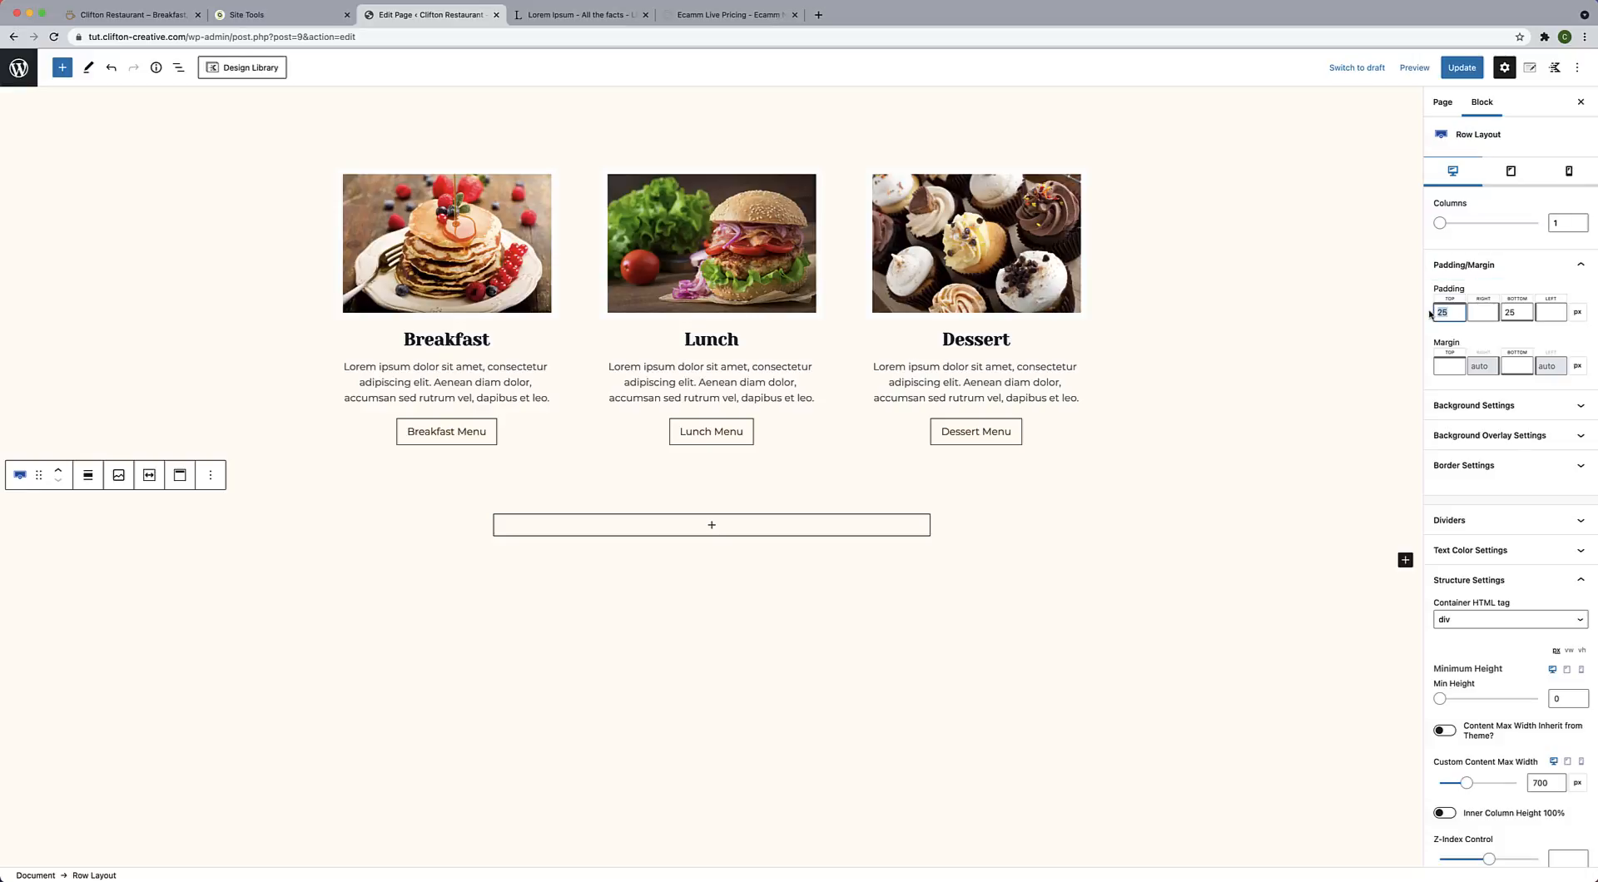
type("80")
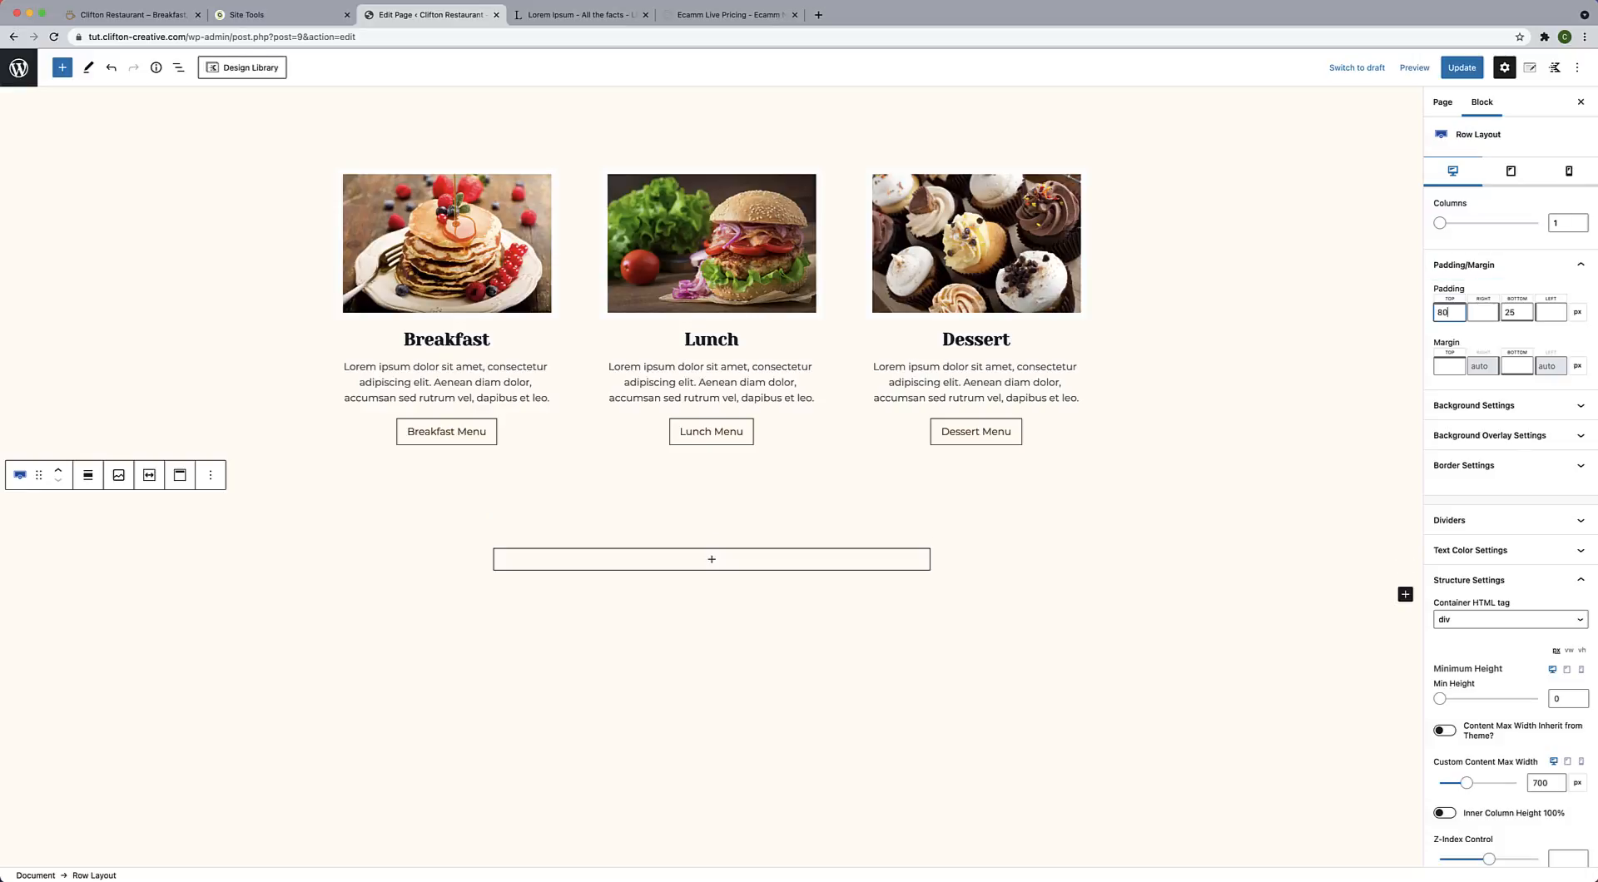
left_click_drag(1530, 312, 1484, 312)
type("80")
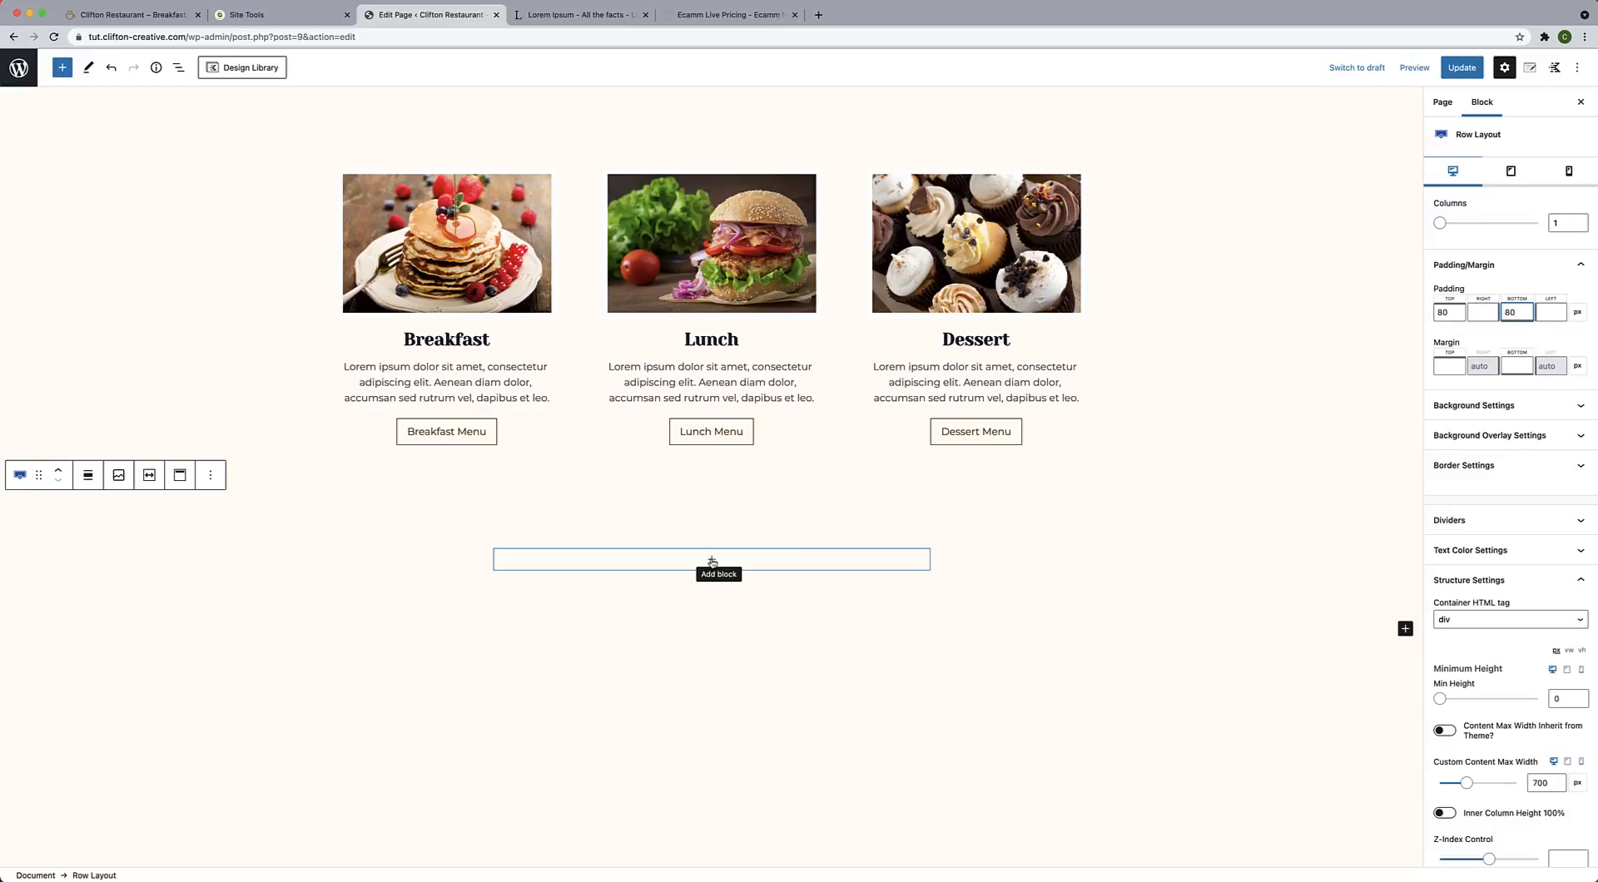
Add an Advanced Heading reading "Our Featured Specials" inside the new row and center-align it.
left_click(712, 562)
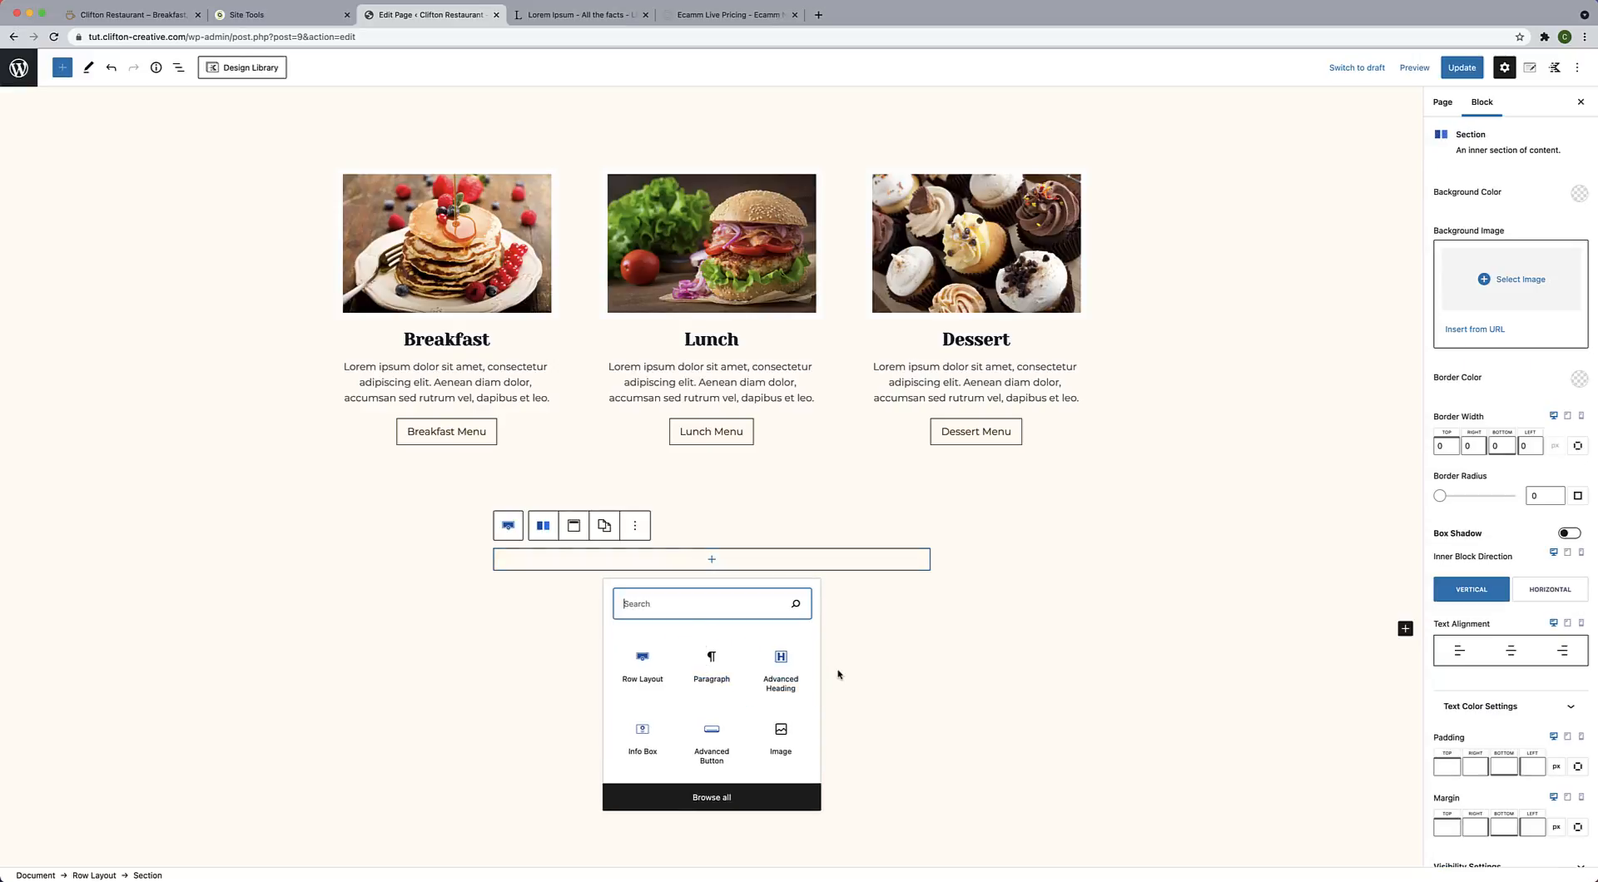
left_click(784, 671)
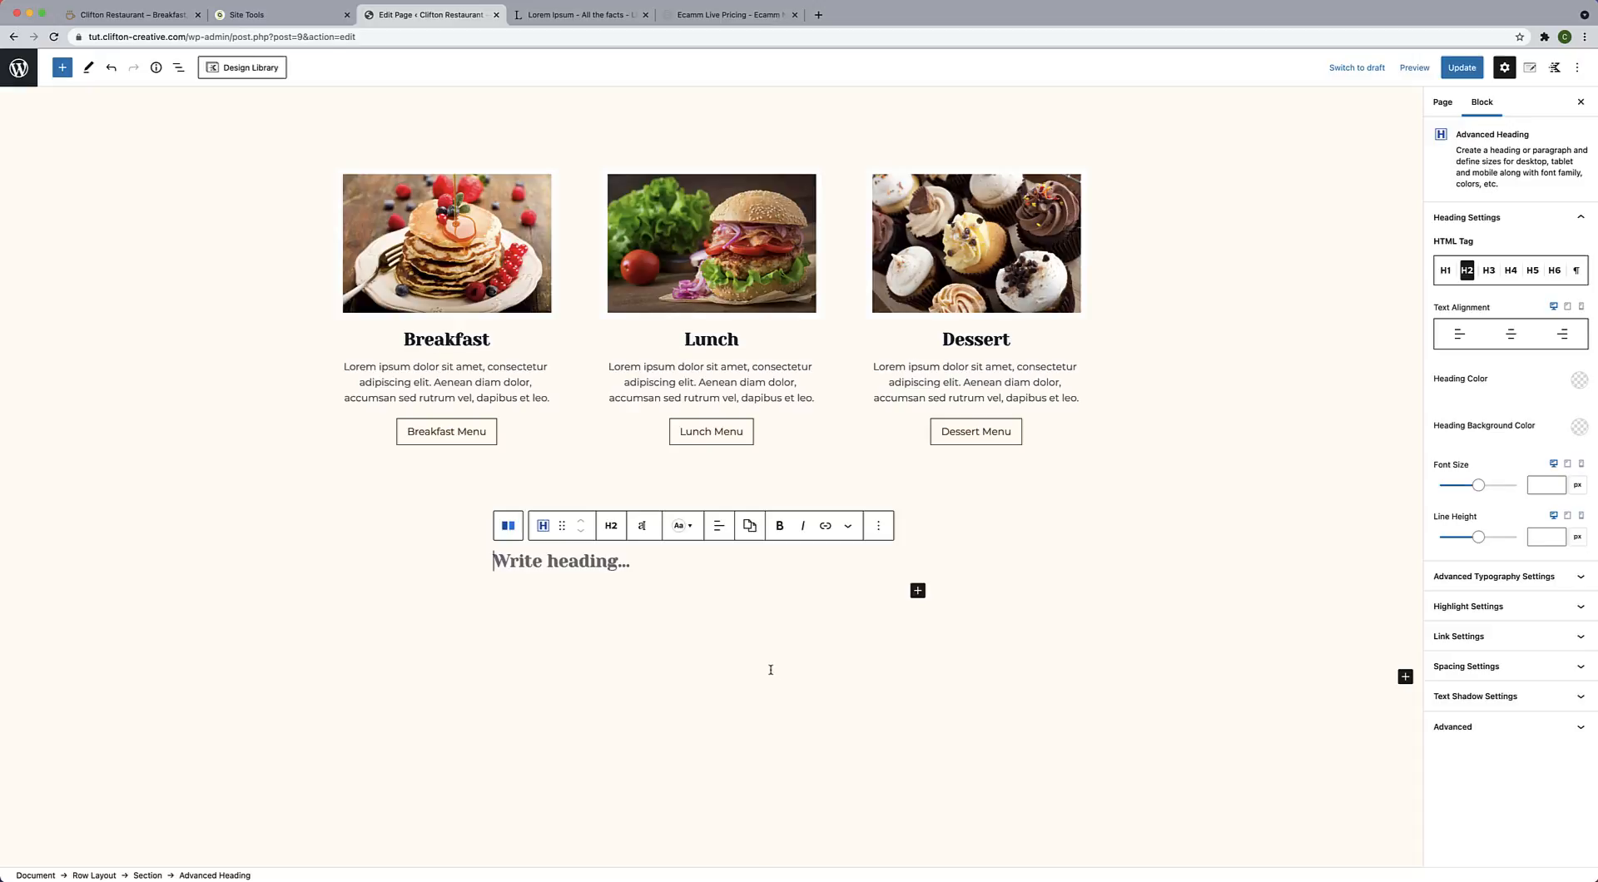
type("Our ")
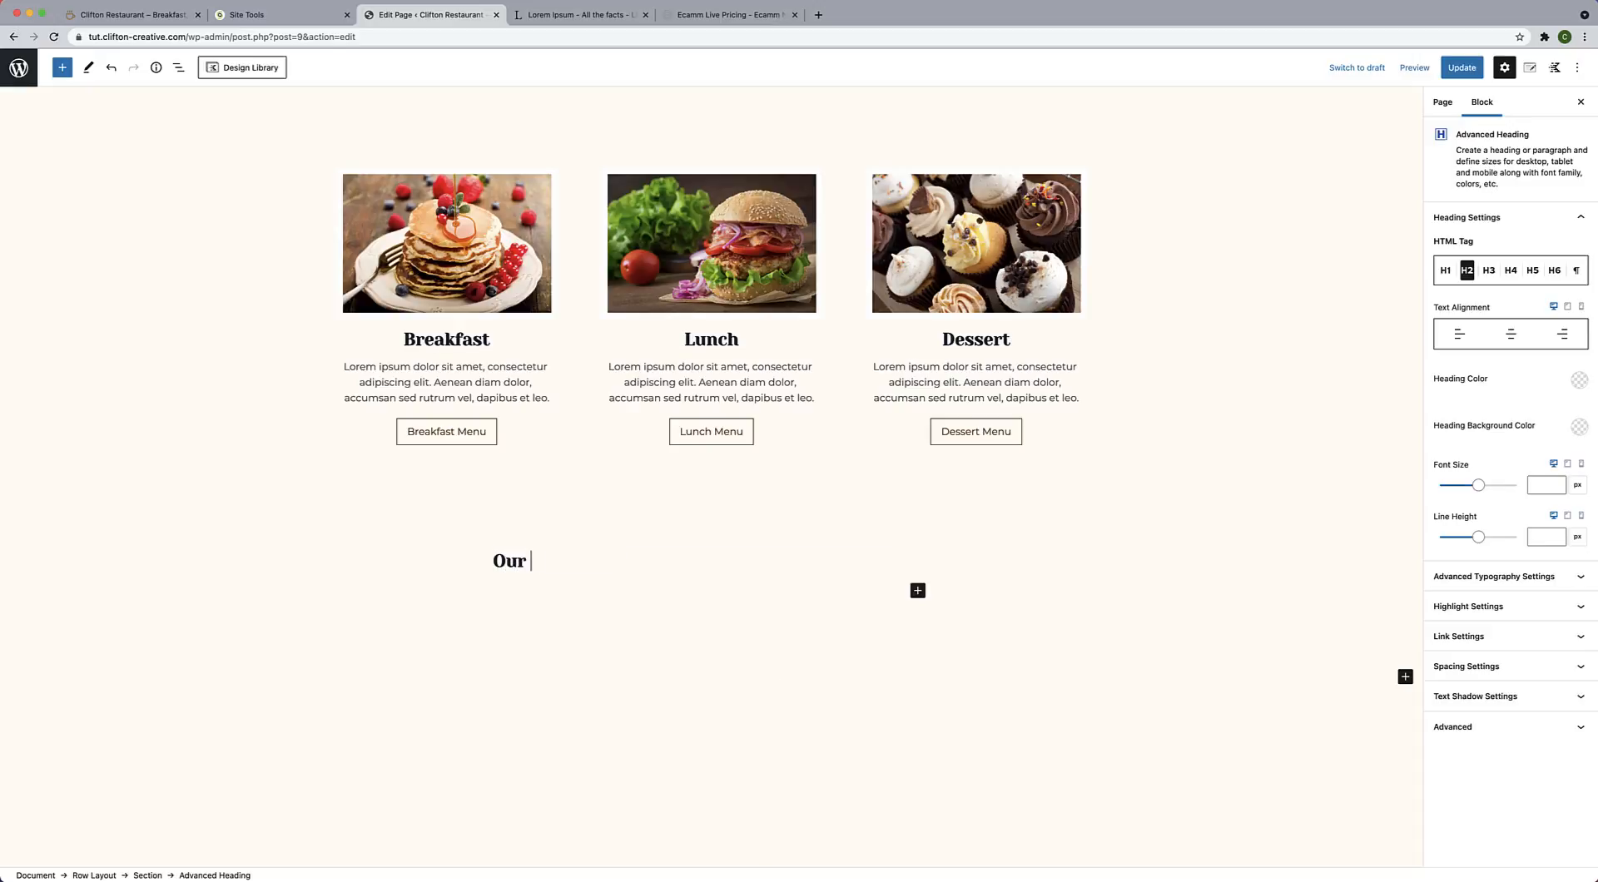
type("Featured Specials")
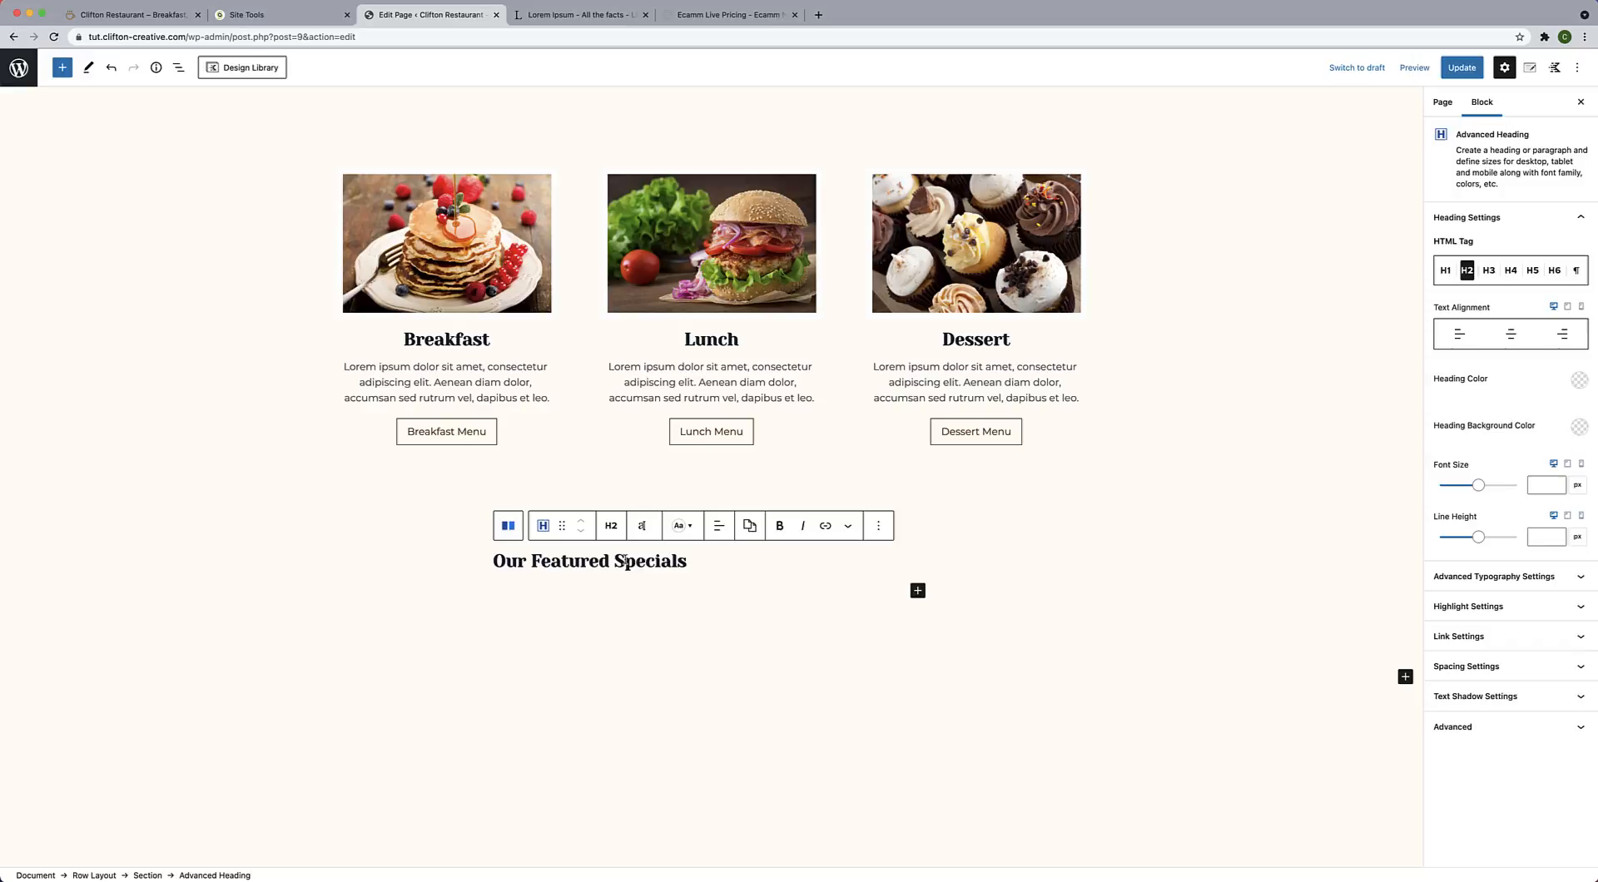
left_click(719, 525)
left_click(733, 592)
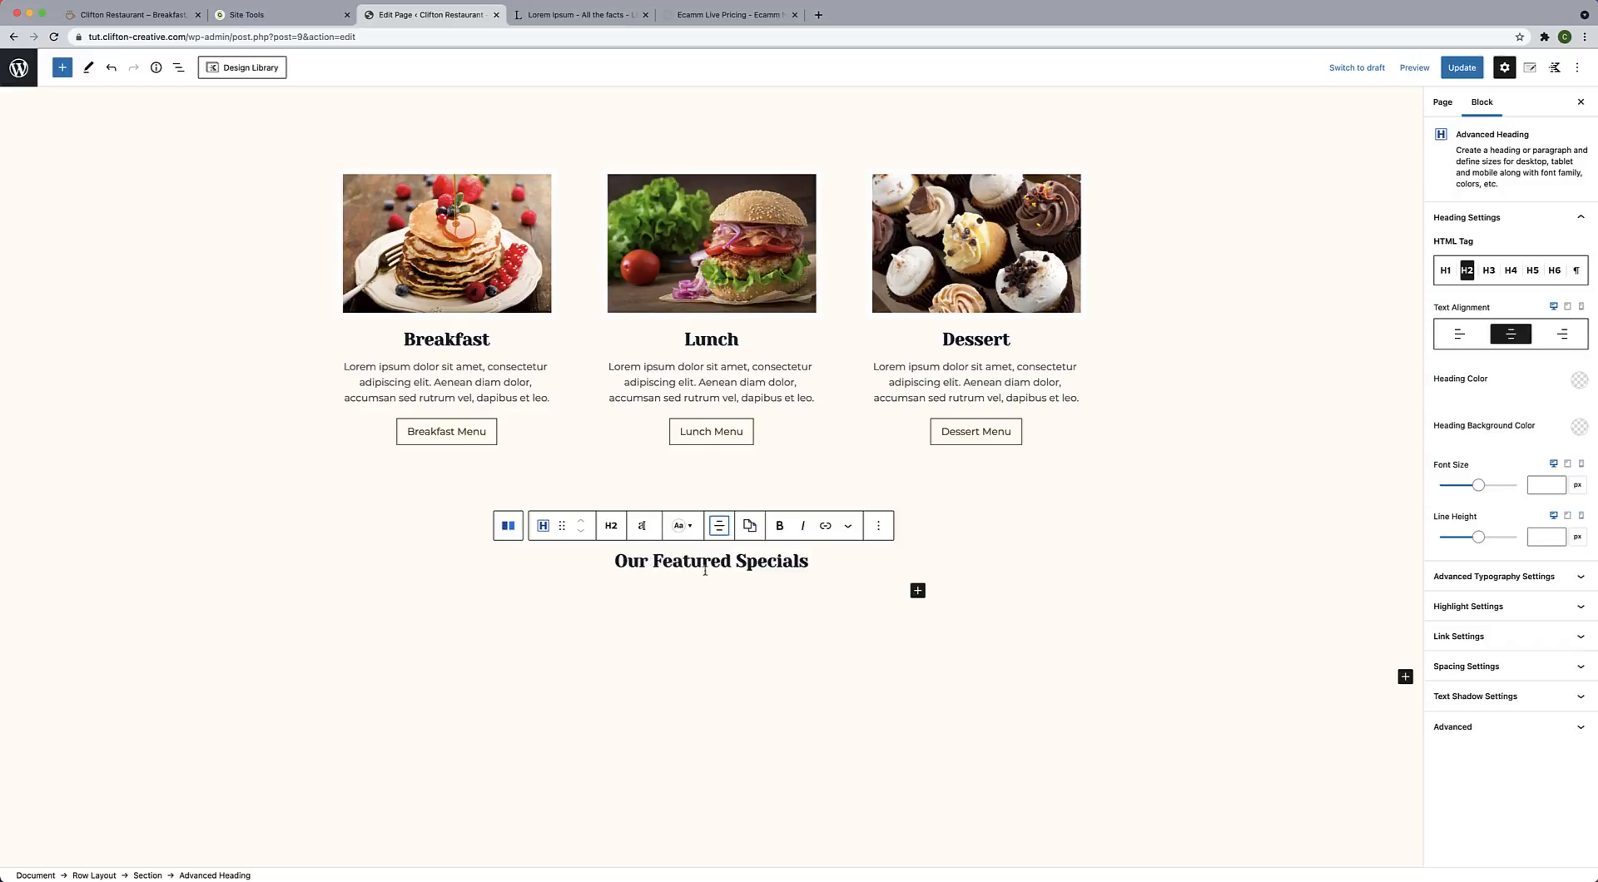
Set the "Our Featured Specials" heading's font size to 55 px and line height to 60 px.
left_click(644, 526)
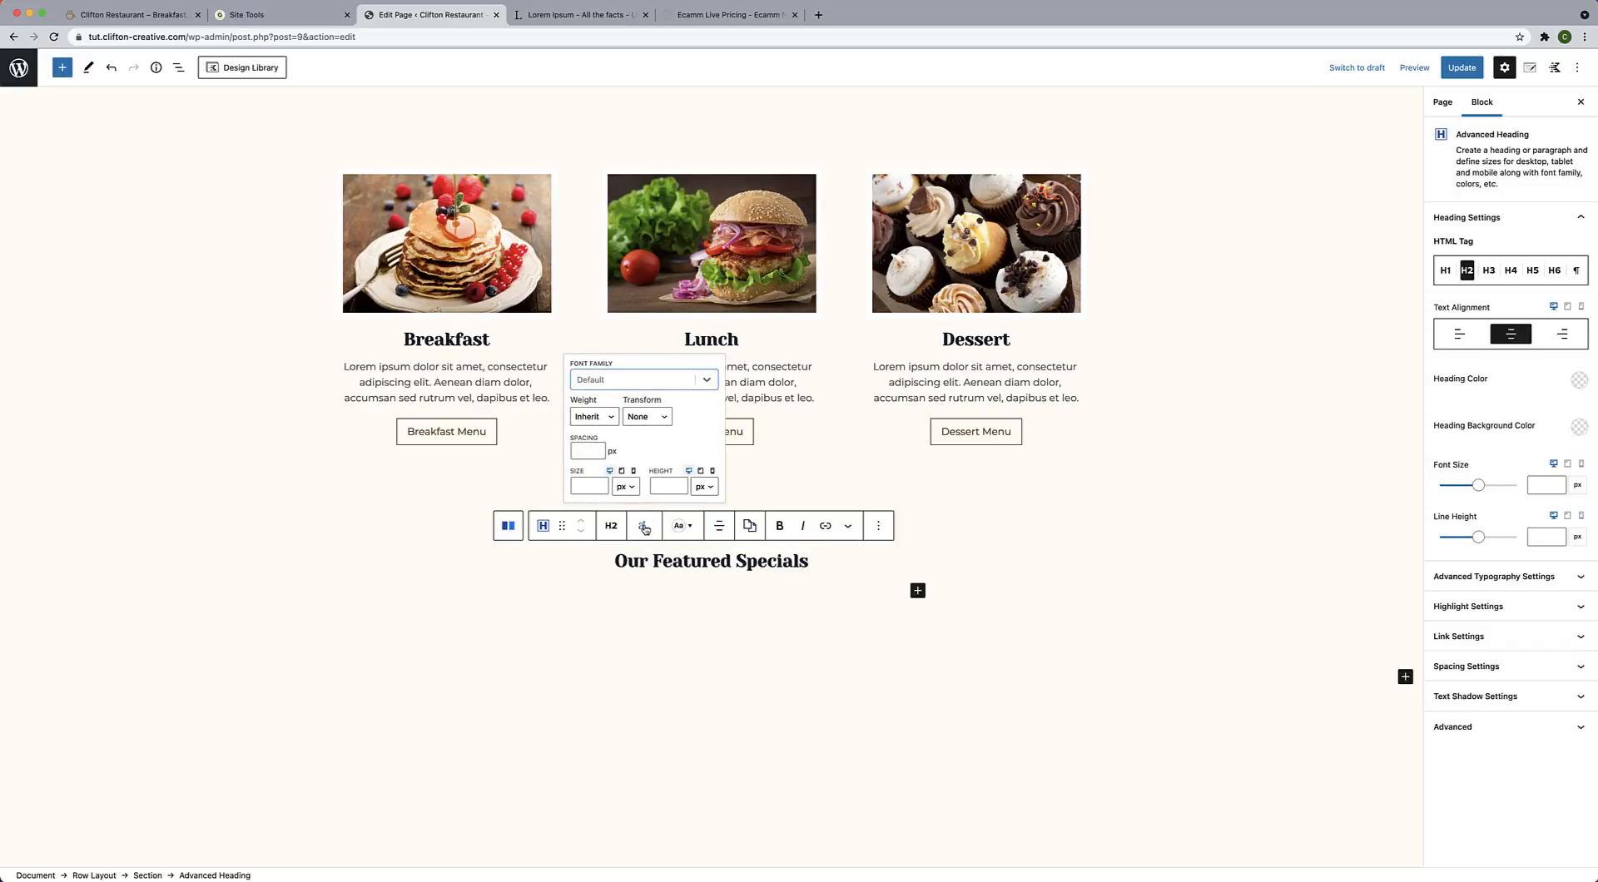
left_click(582, 484)
type("55")
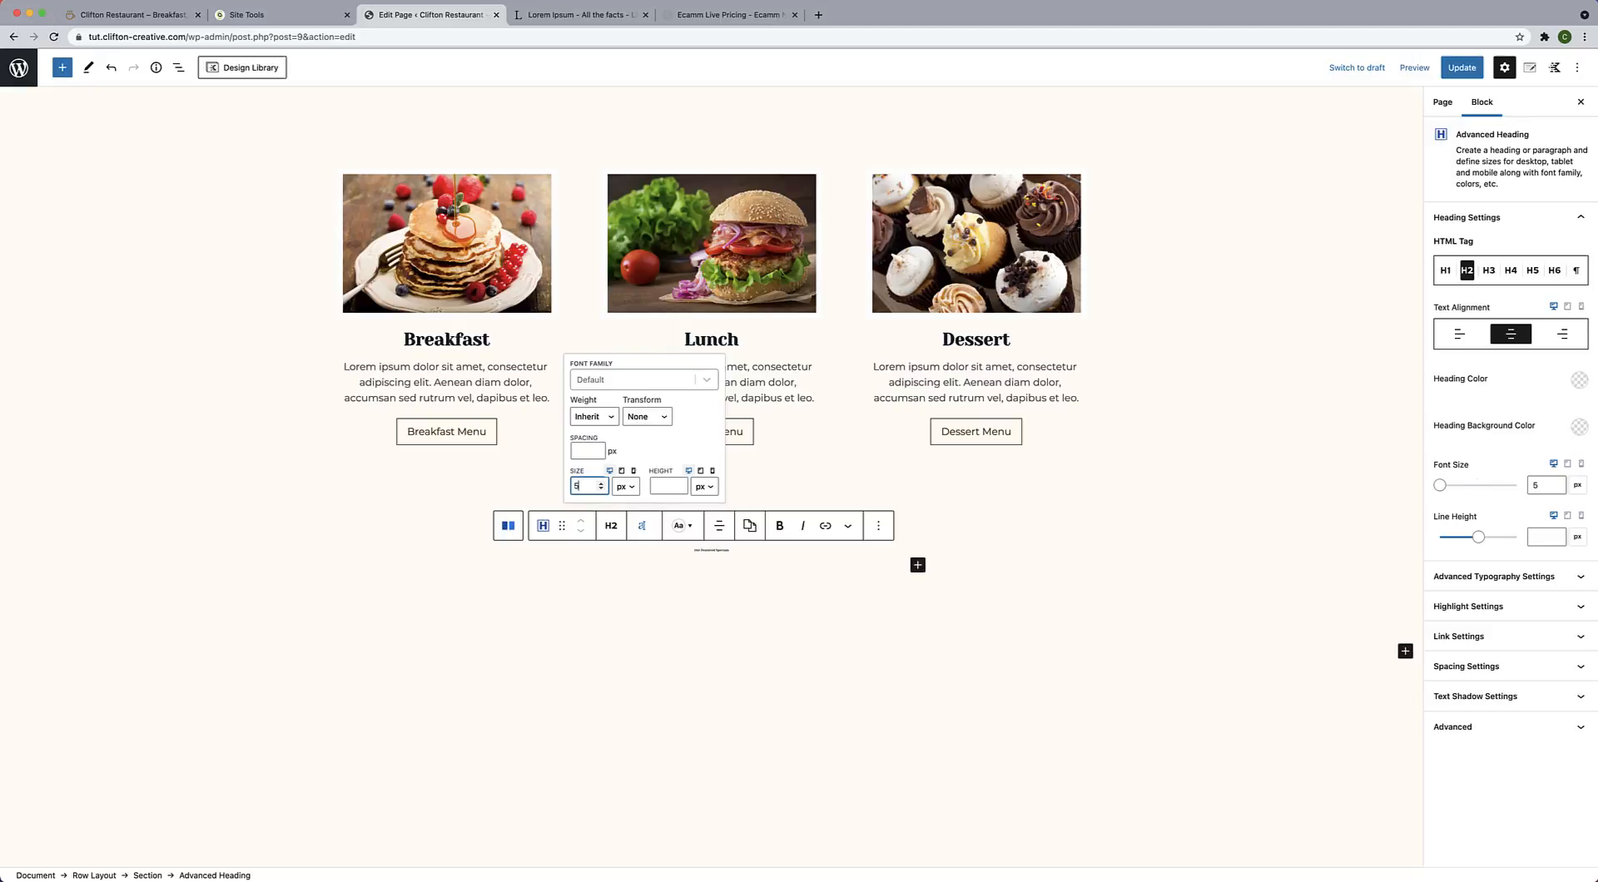
left_click(660, 487)
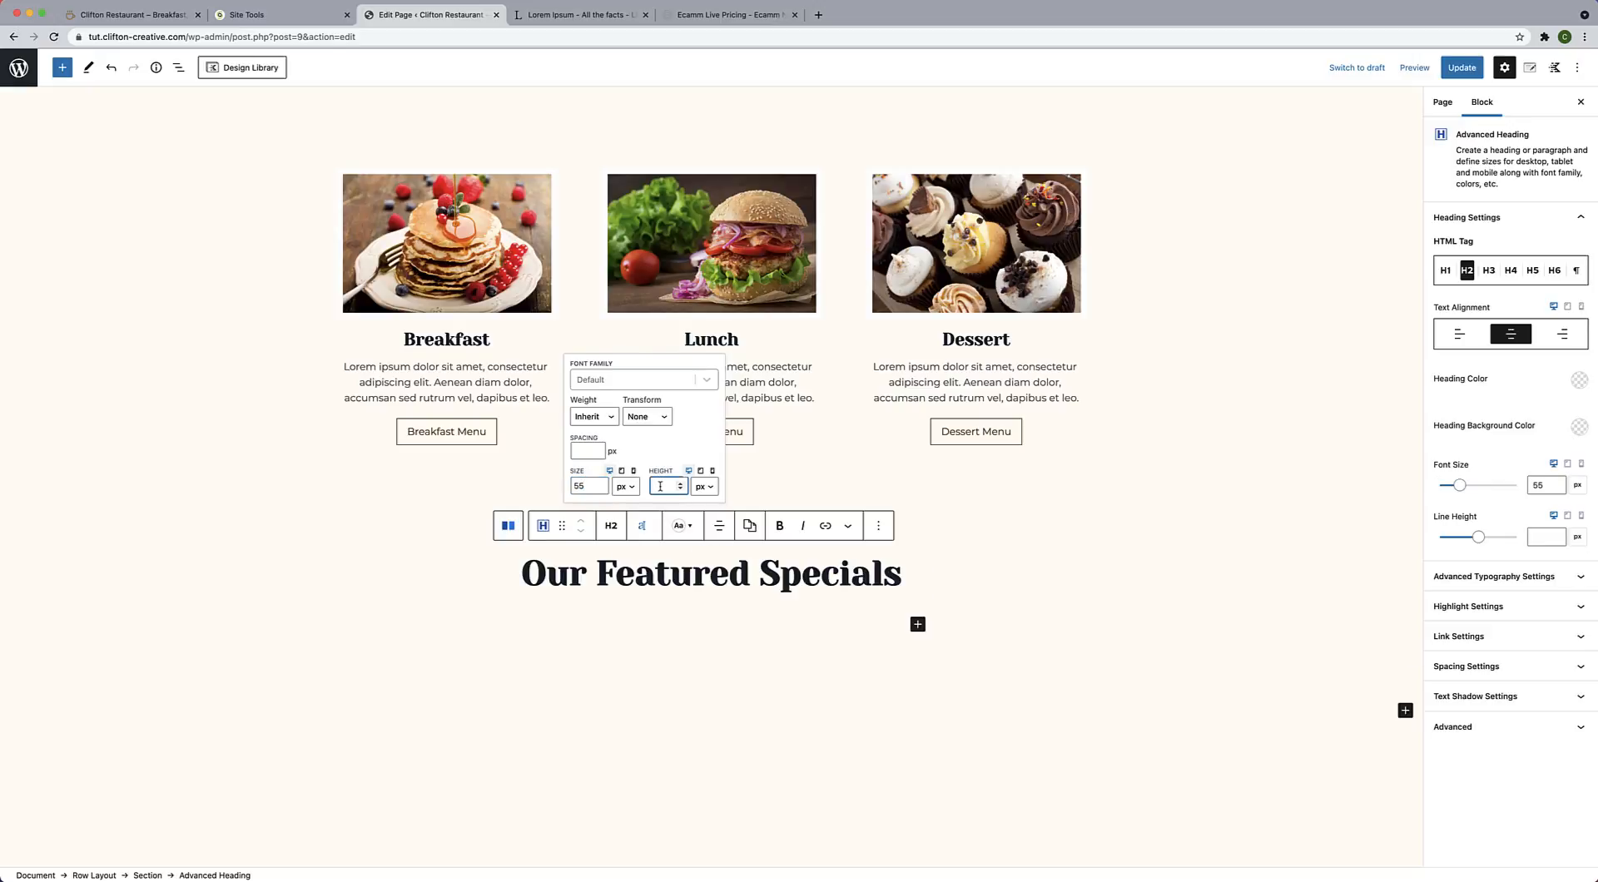
type("60")
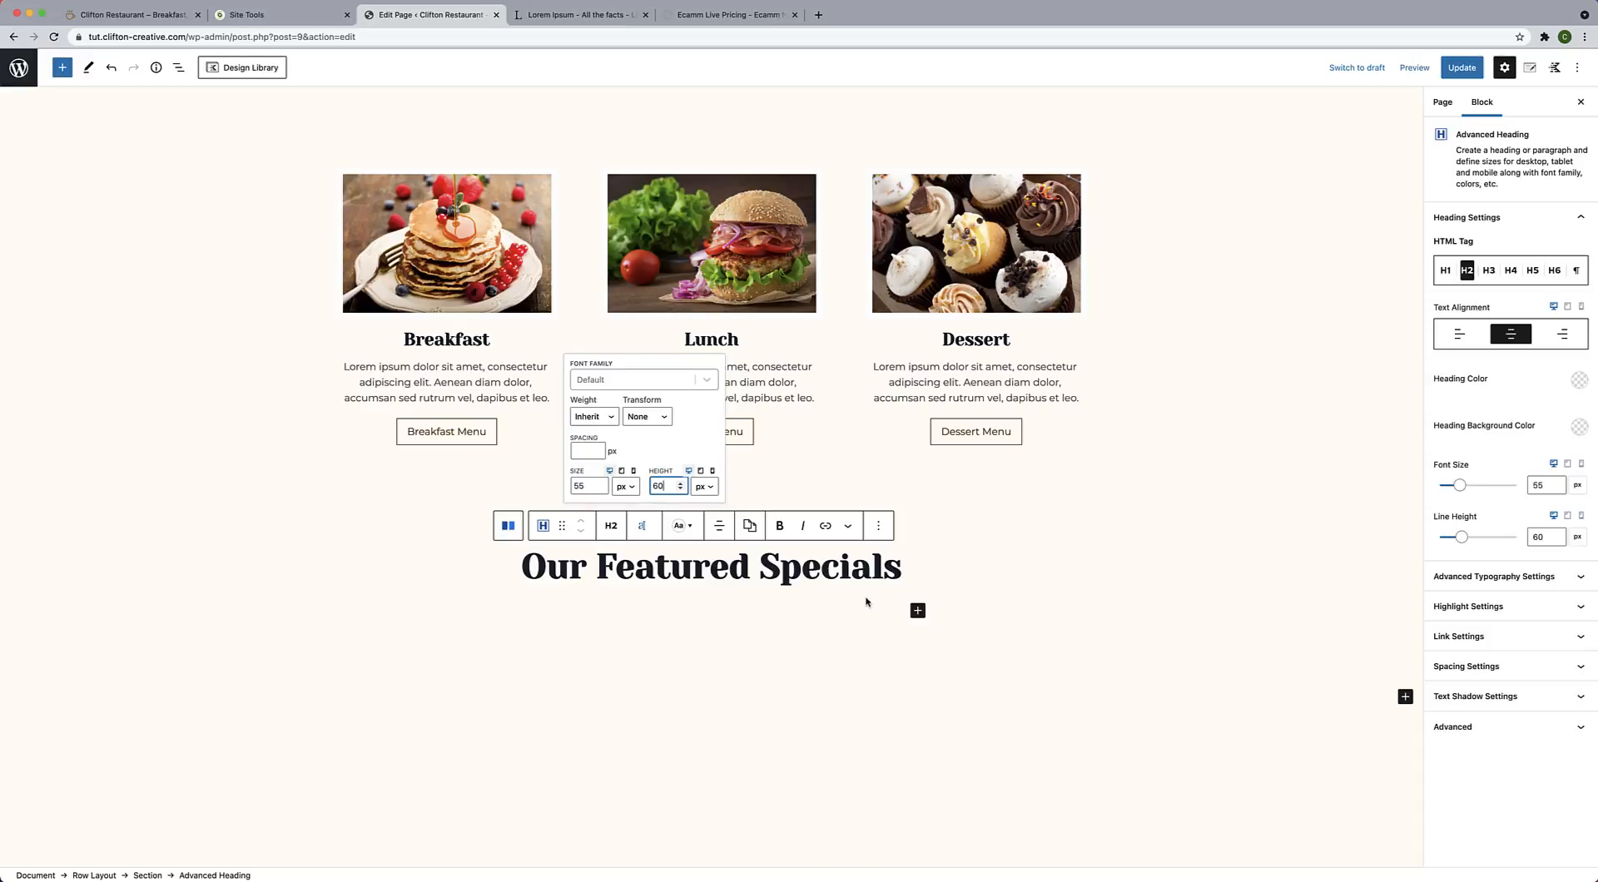
Insert another Advanced Heading block under "Our Featured Specials" and change its level to Paragraph.
left_click(903, 573)
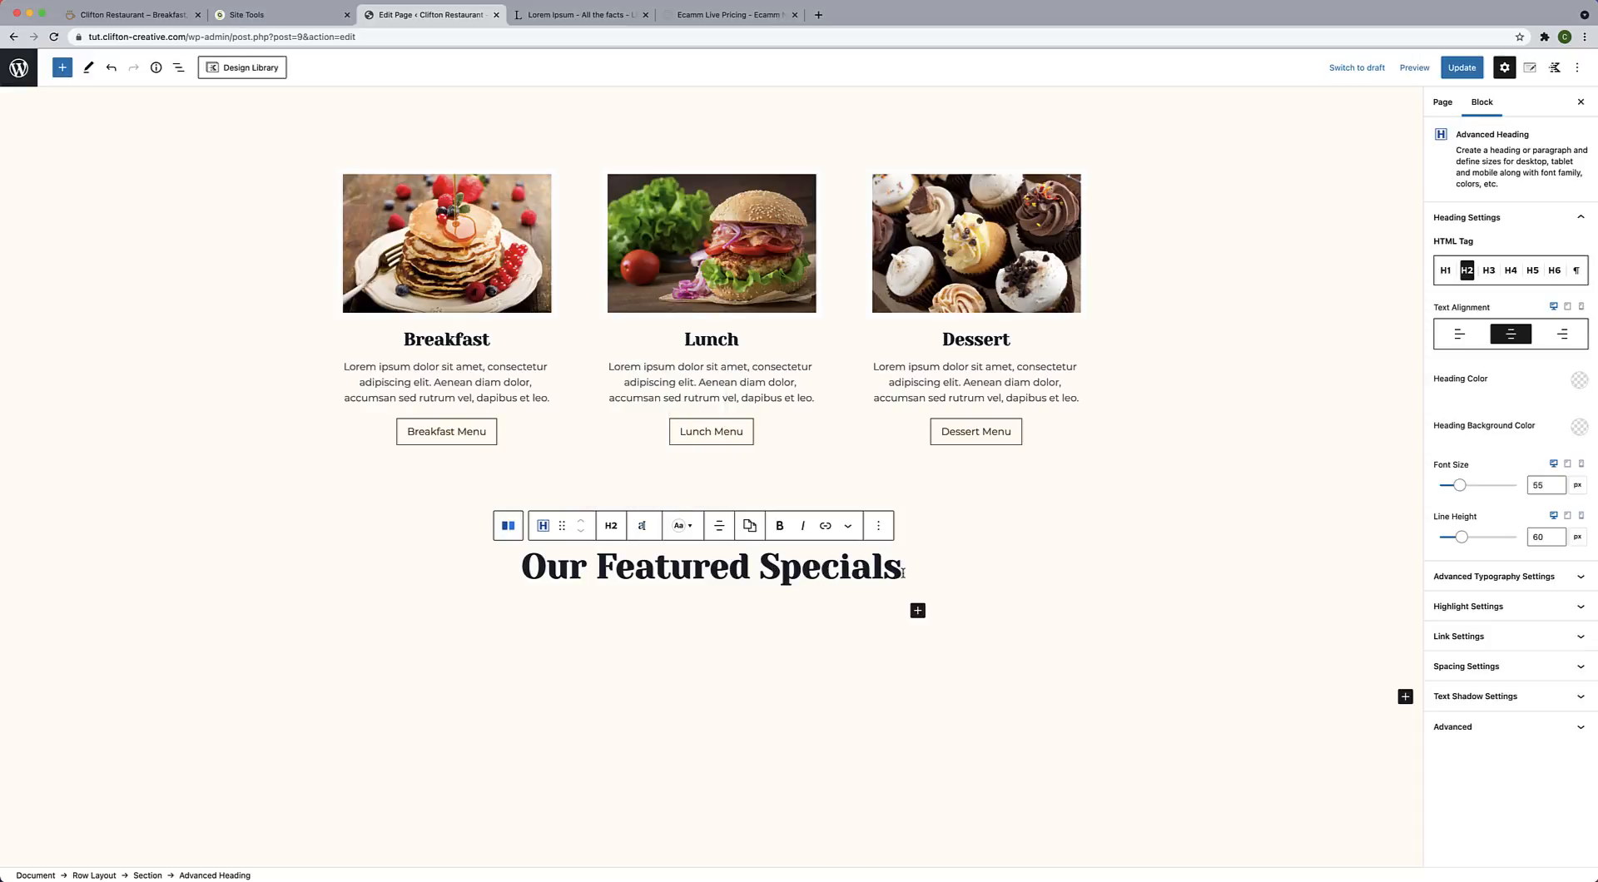
key("Return")
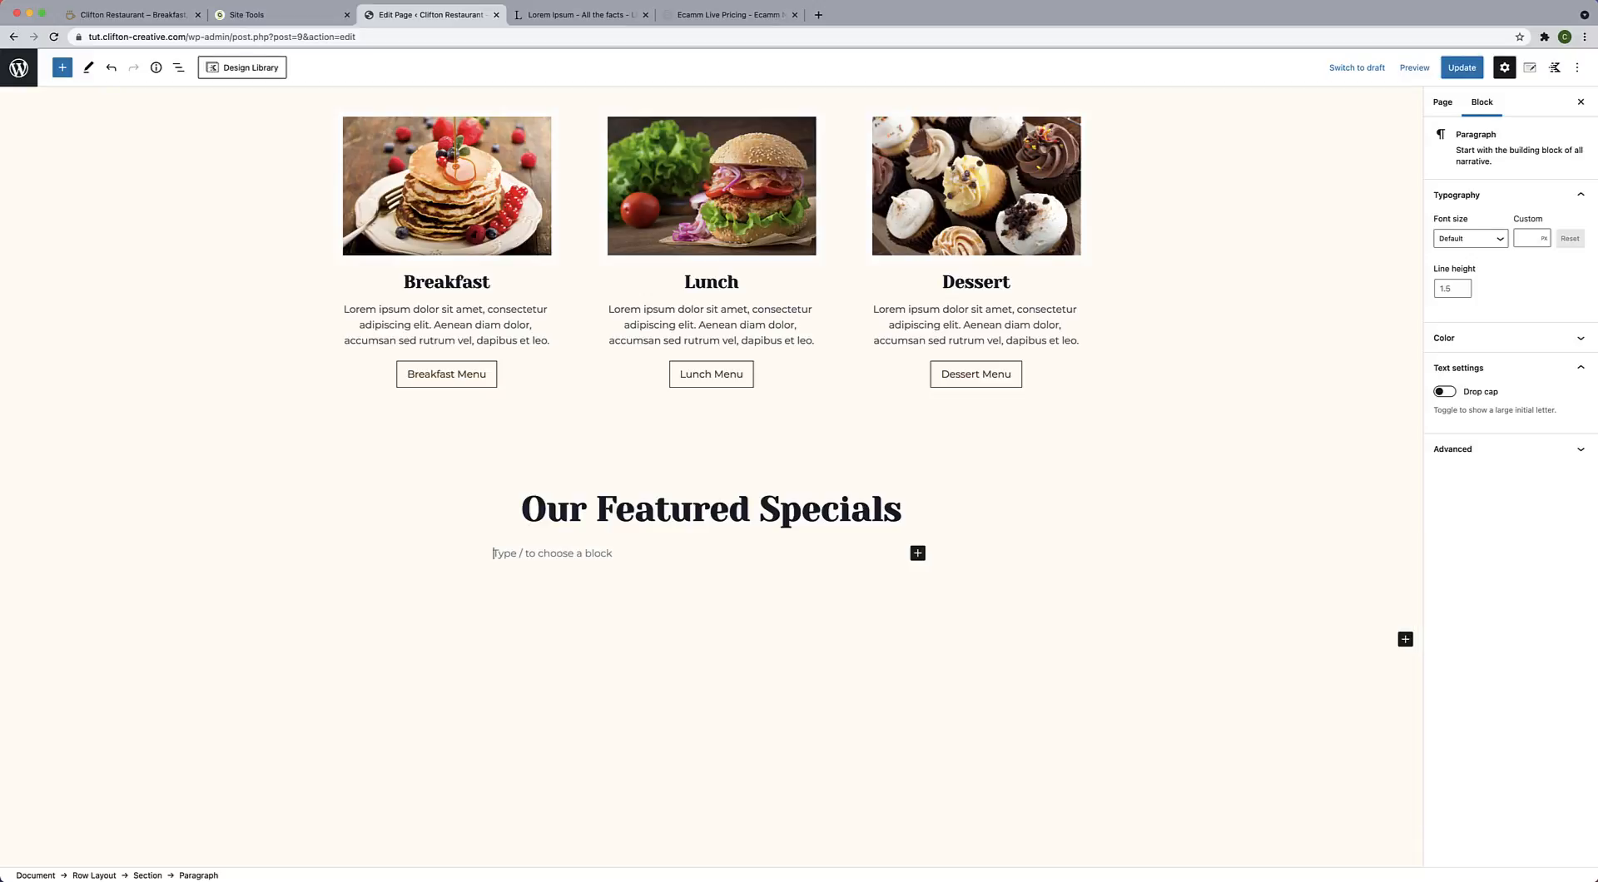
type("/")
key("BackSpace")
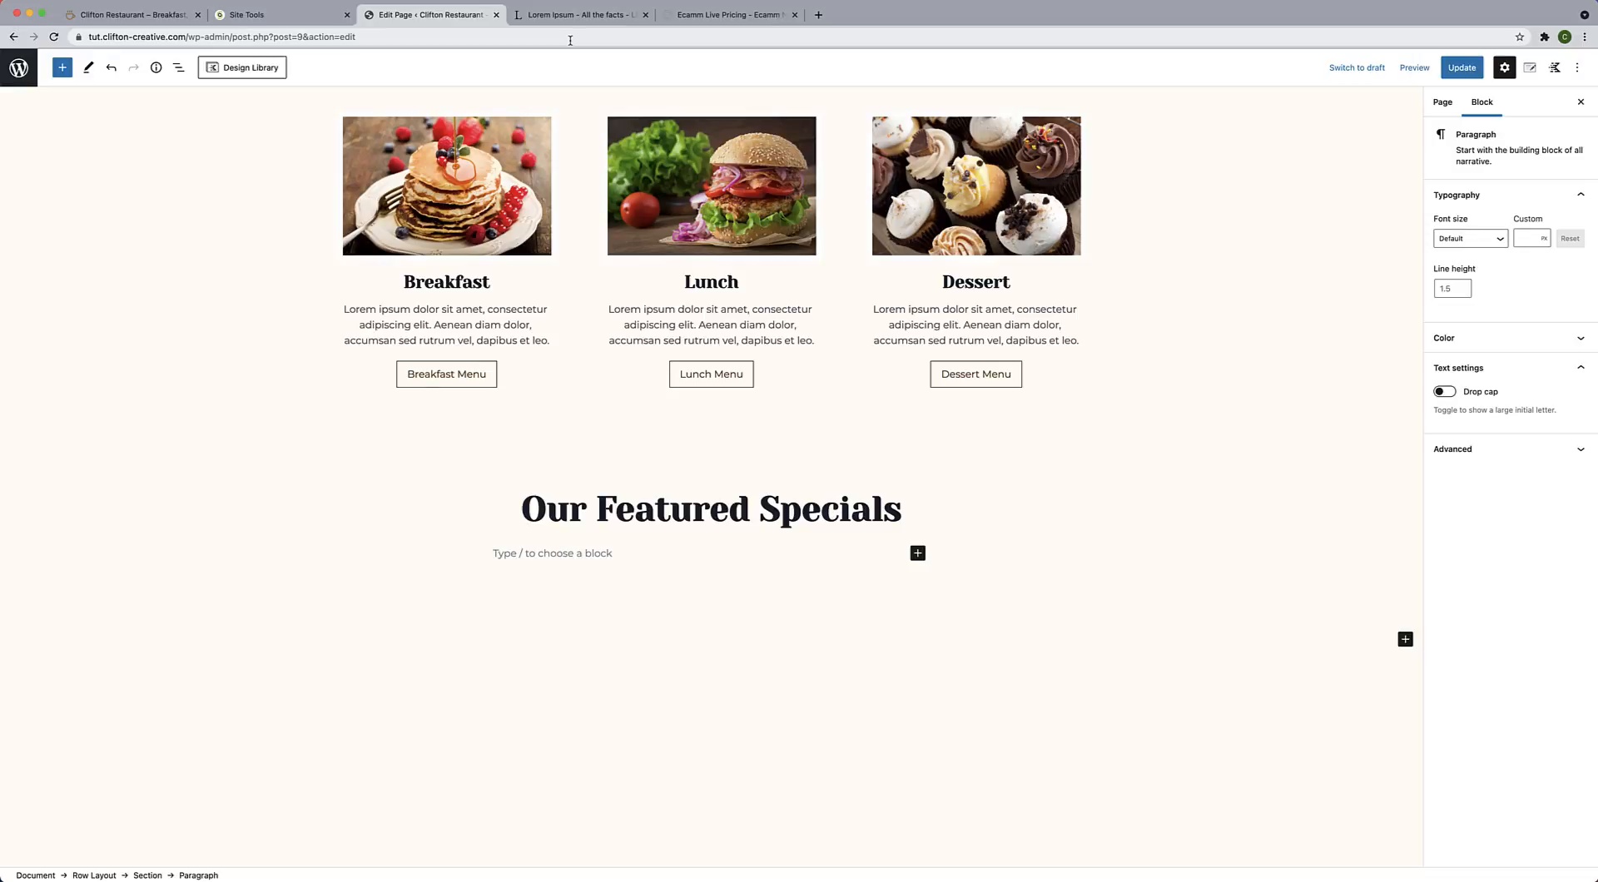
type("/")
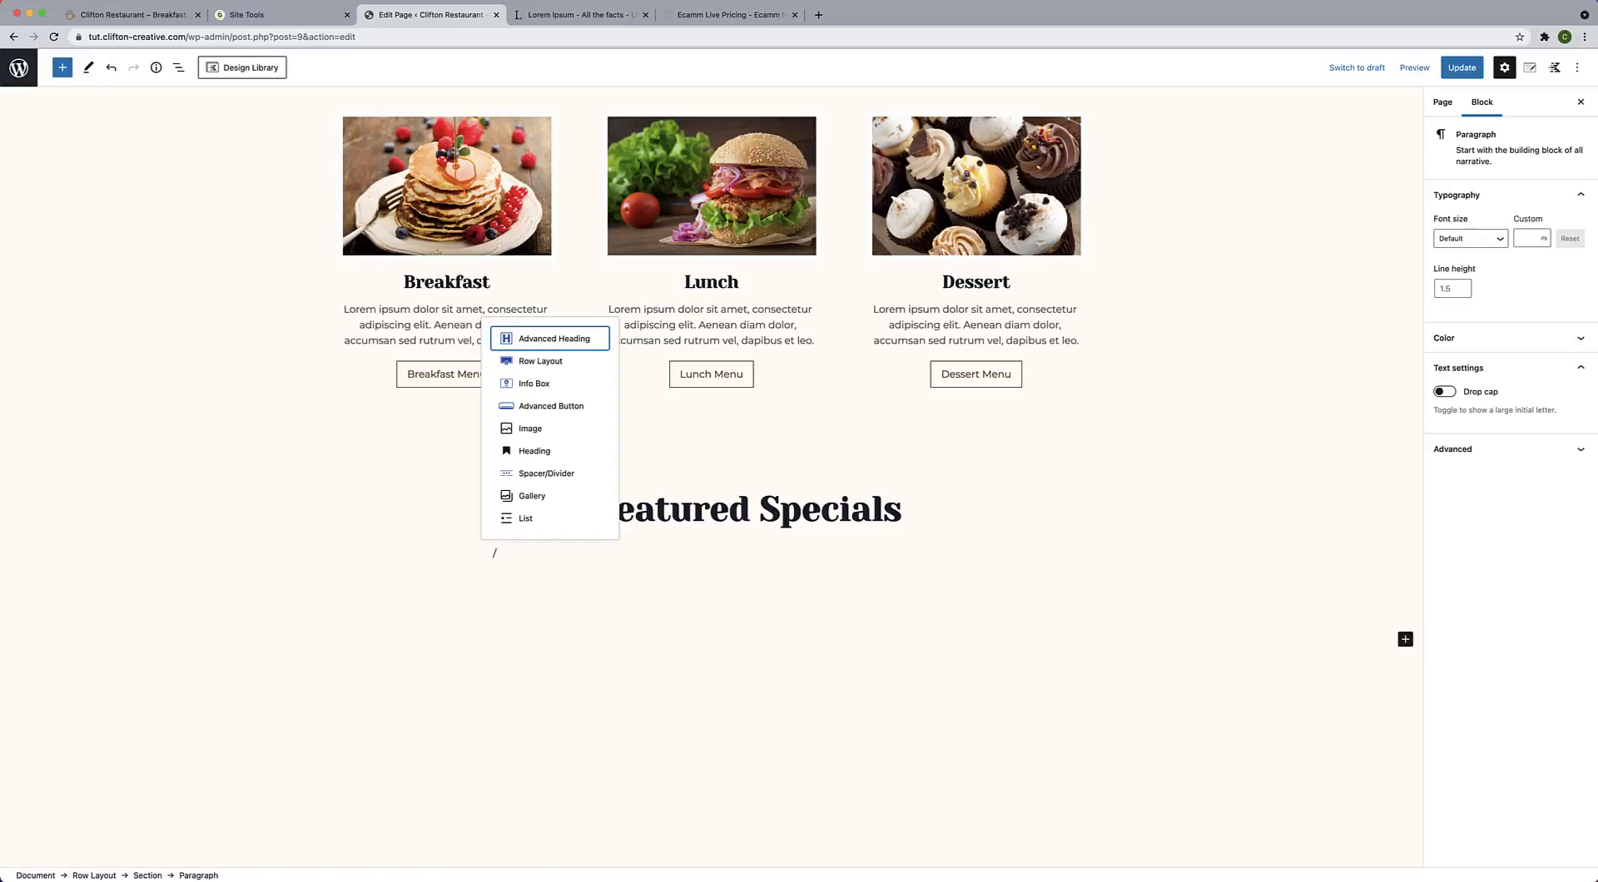
left_click(569, 339)
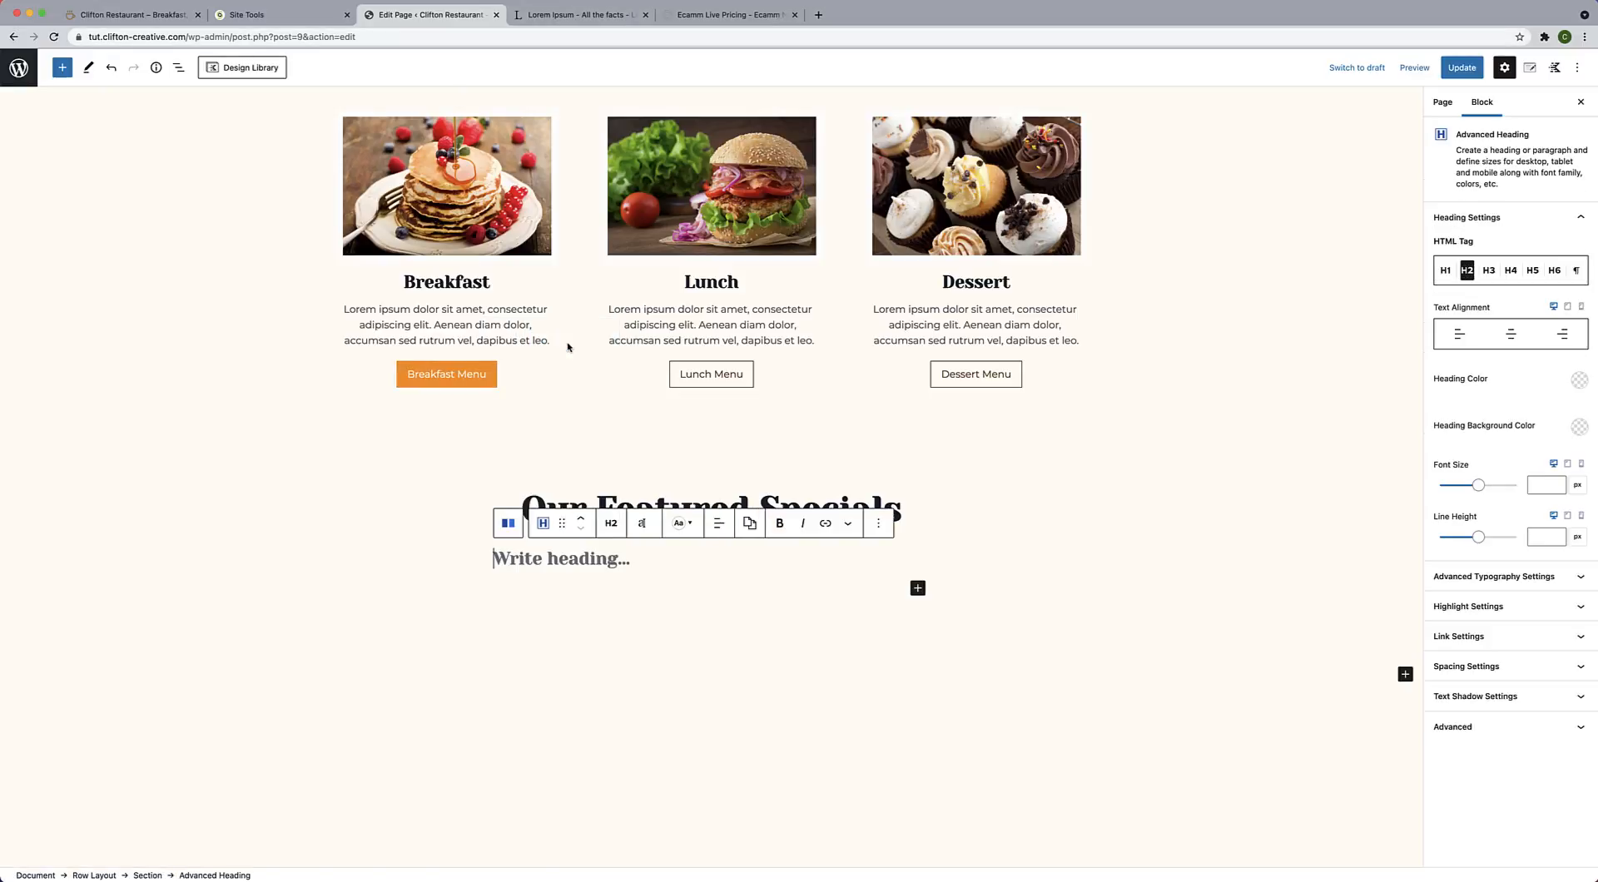
left_click(610, 525)
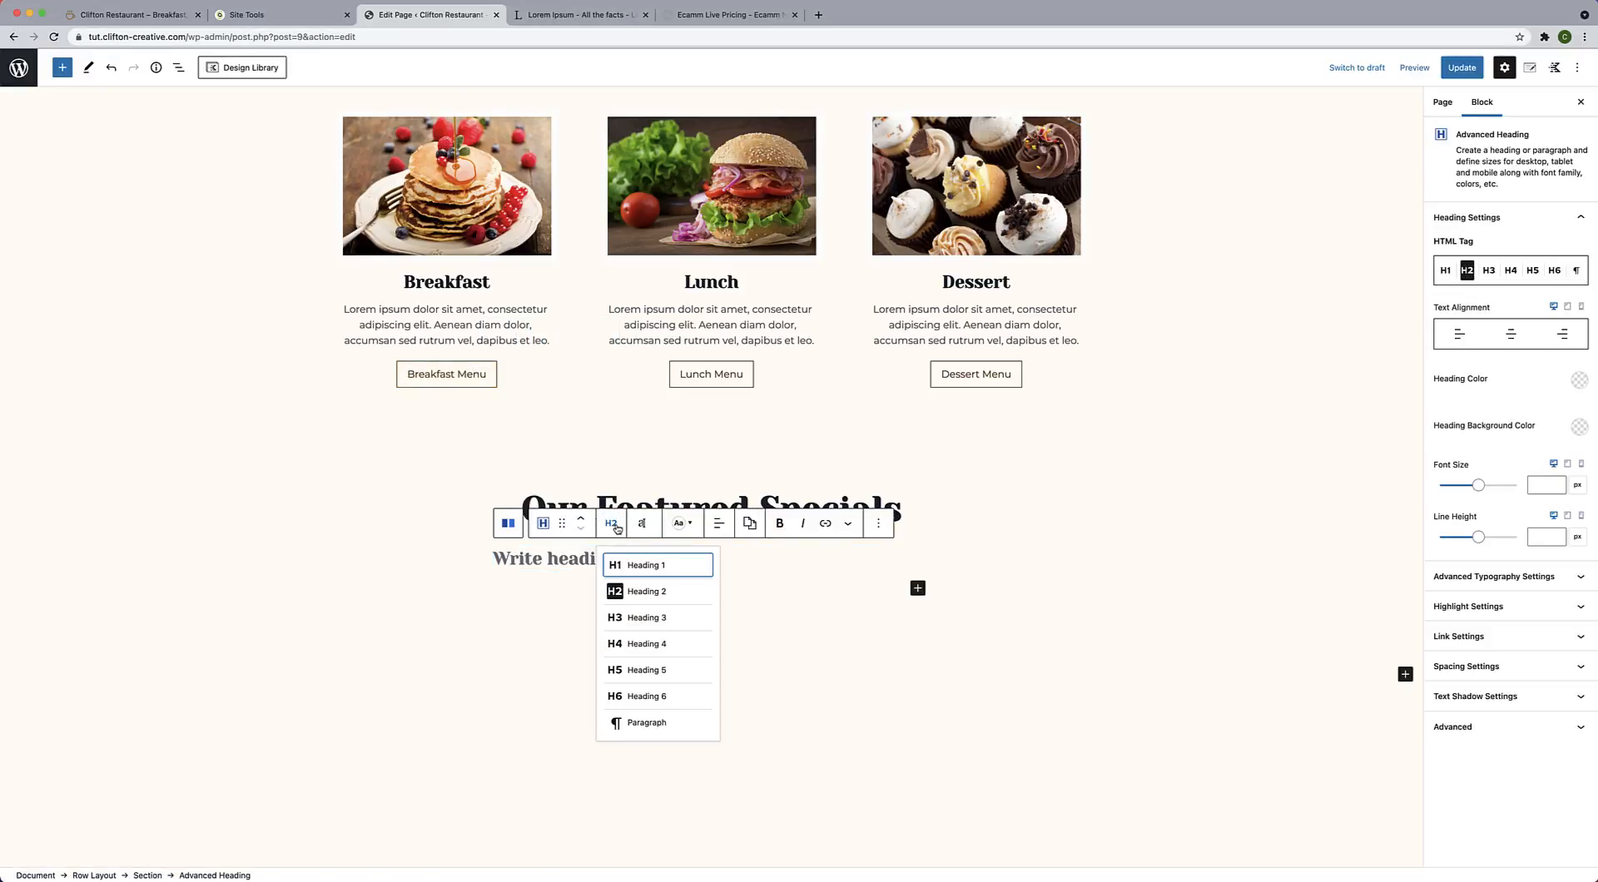
left_click(629, 724)
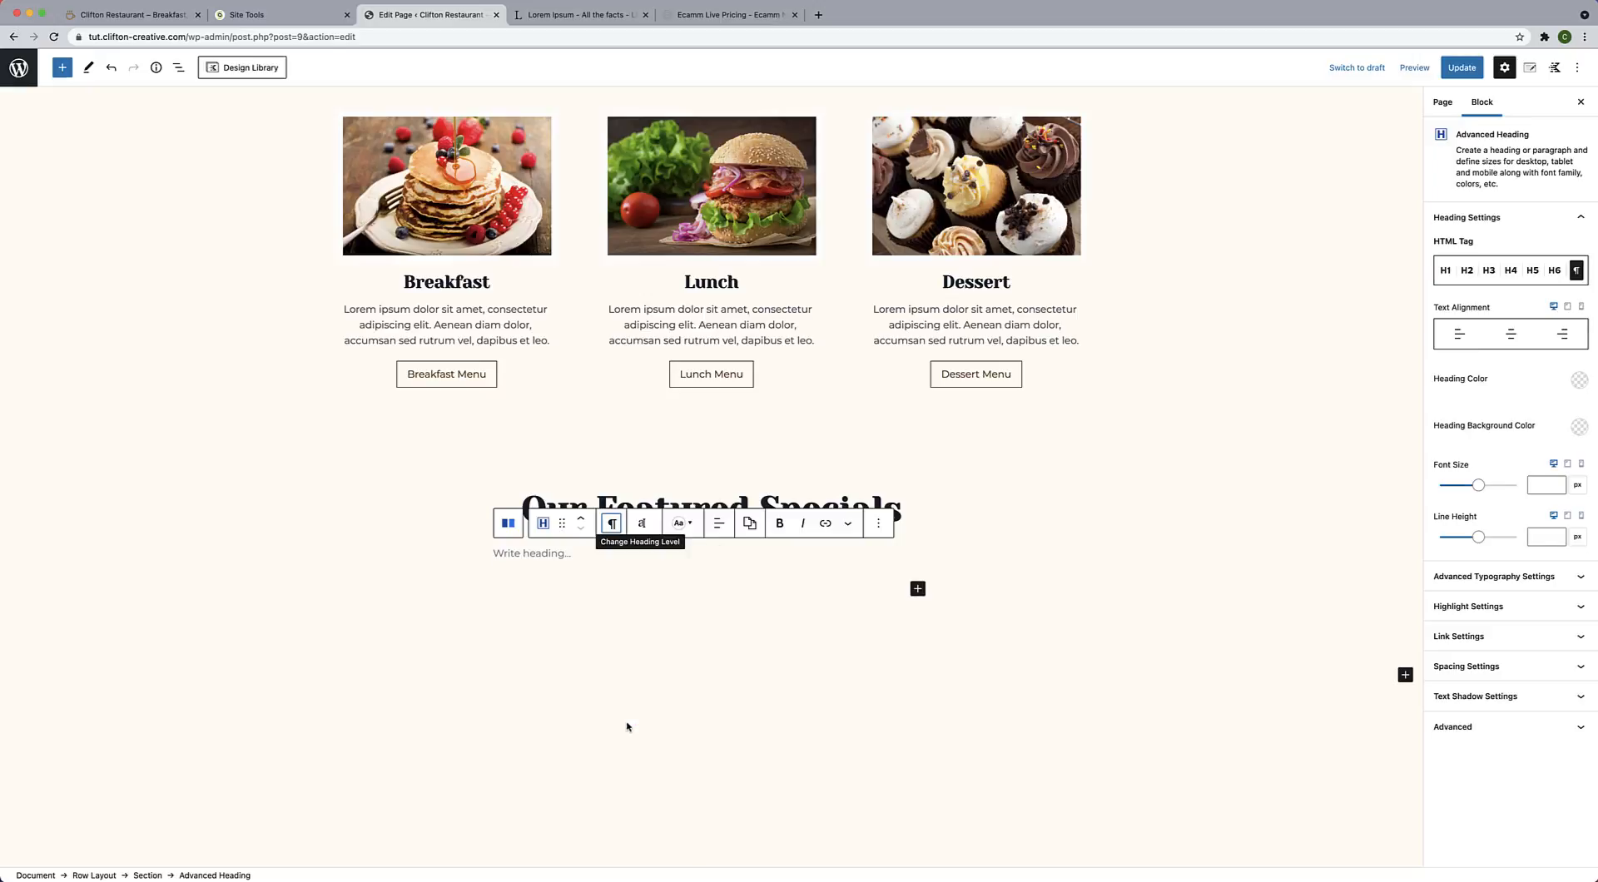
Check the lipsum.com tab, return to the page editor and paste the "Lorem Ipsum is simply dummy text" passage into the new paragraph.
left_click(580, 16)
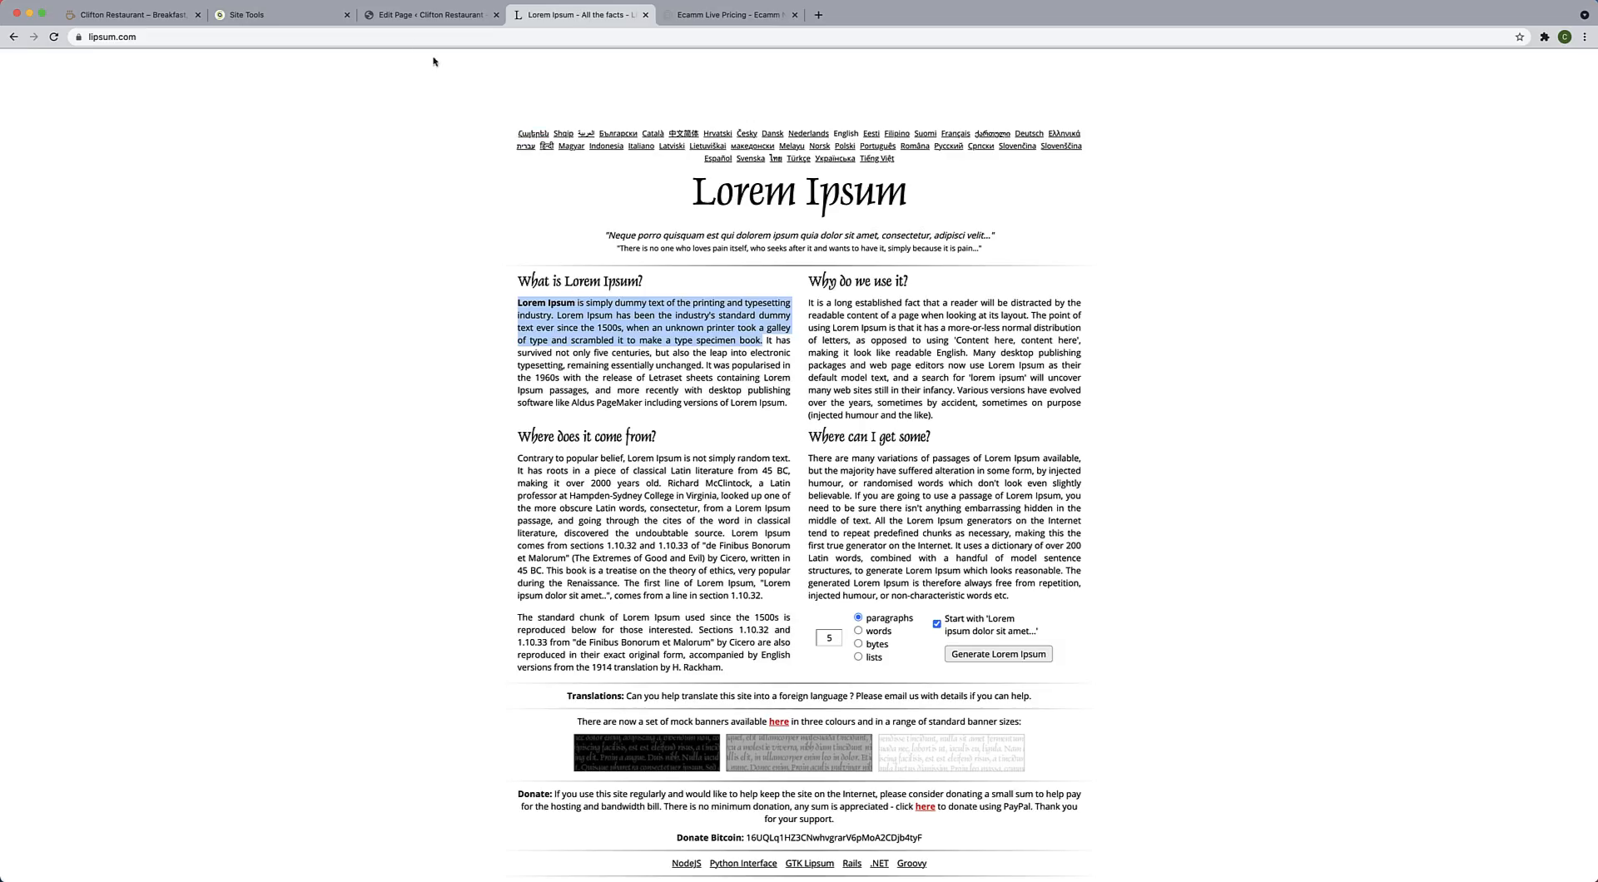
left_click(424, 15)
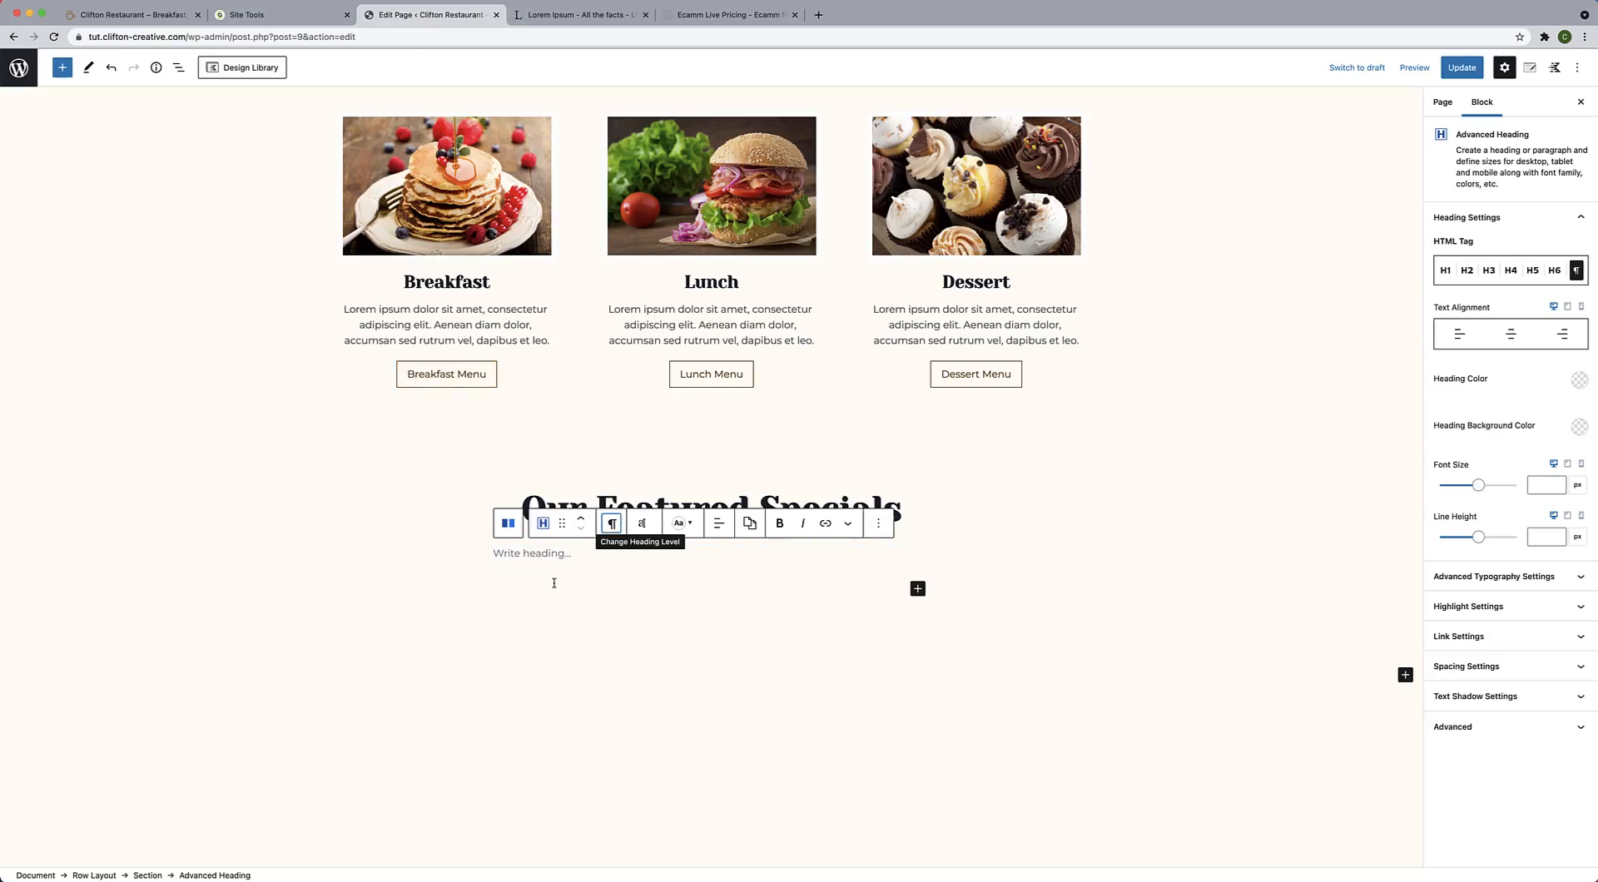
left_click(553, 554)
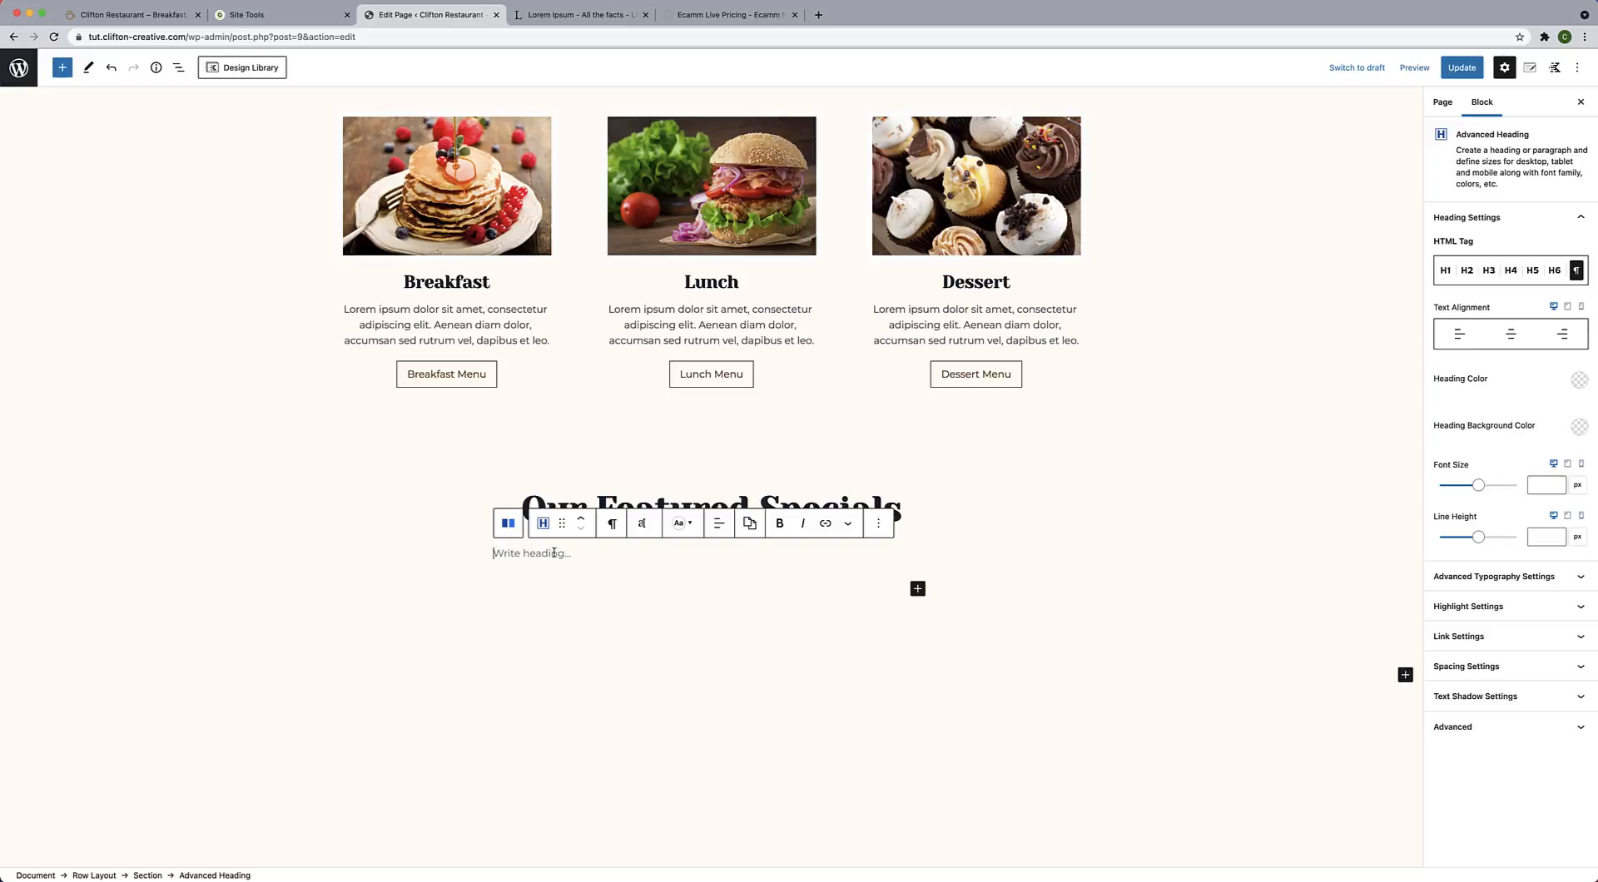
type("Lorem Ipsum is simply dummy text of the printing and typesetting industry. Lorem Ipsum has been the industry's standard dummy text ever since the 1500s, when an unknown printer took a galley of type and scrambled it to make a type specimen book.")
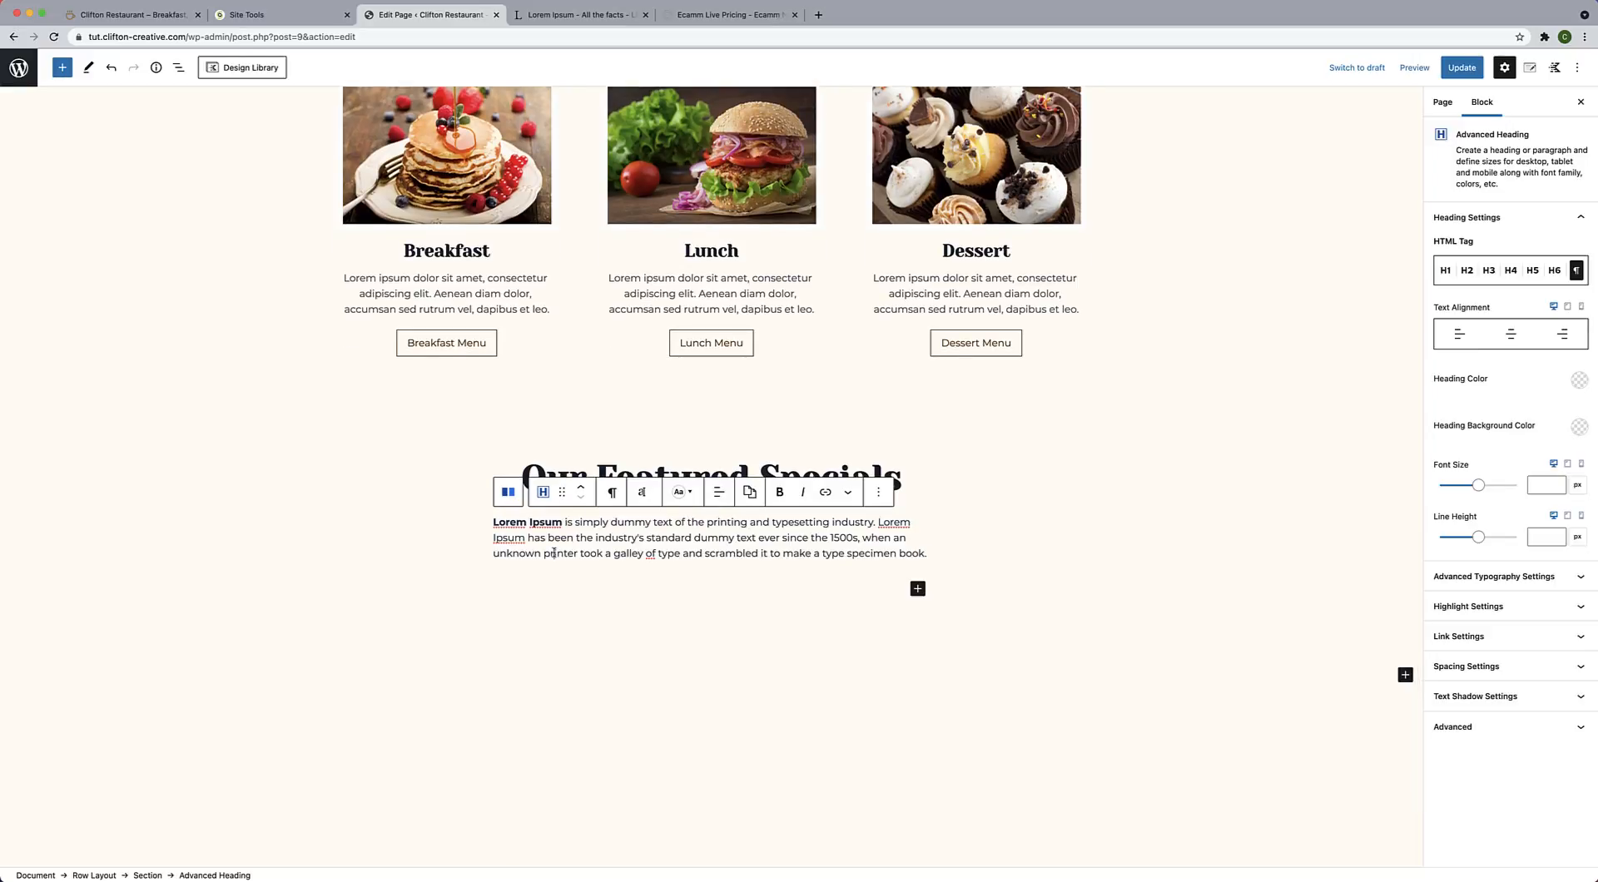
Center-align the Lorem Ipsum paragraph under the "Our Featured Specials" heading.
left_click(495, 522)
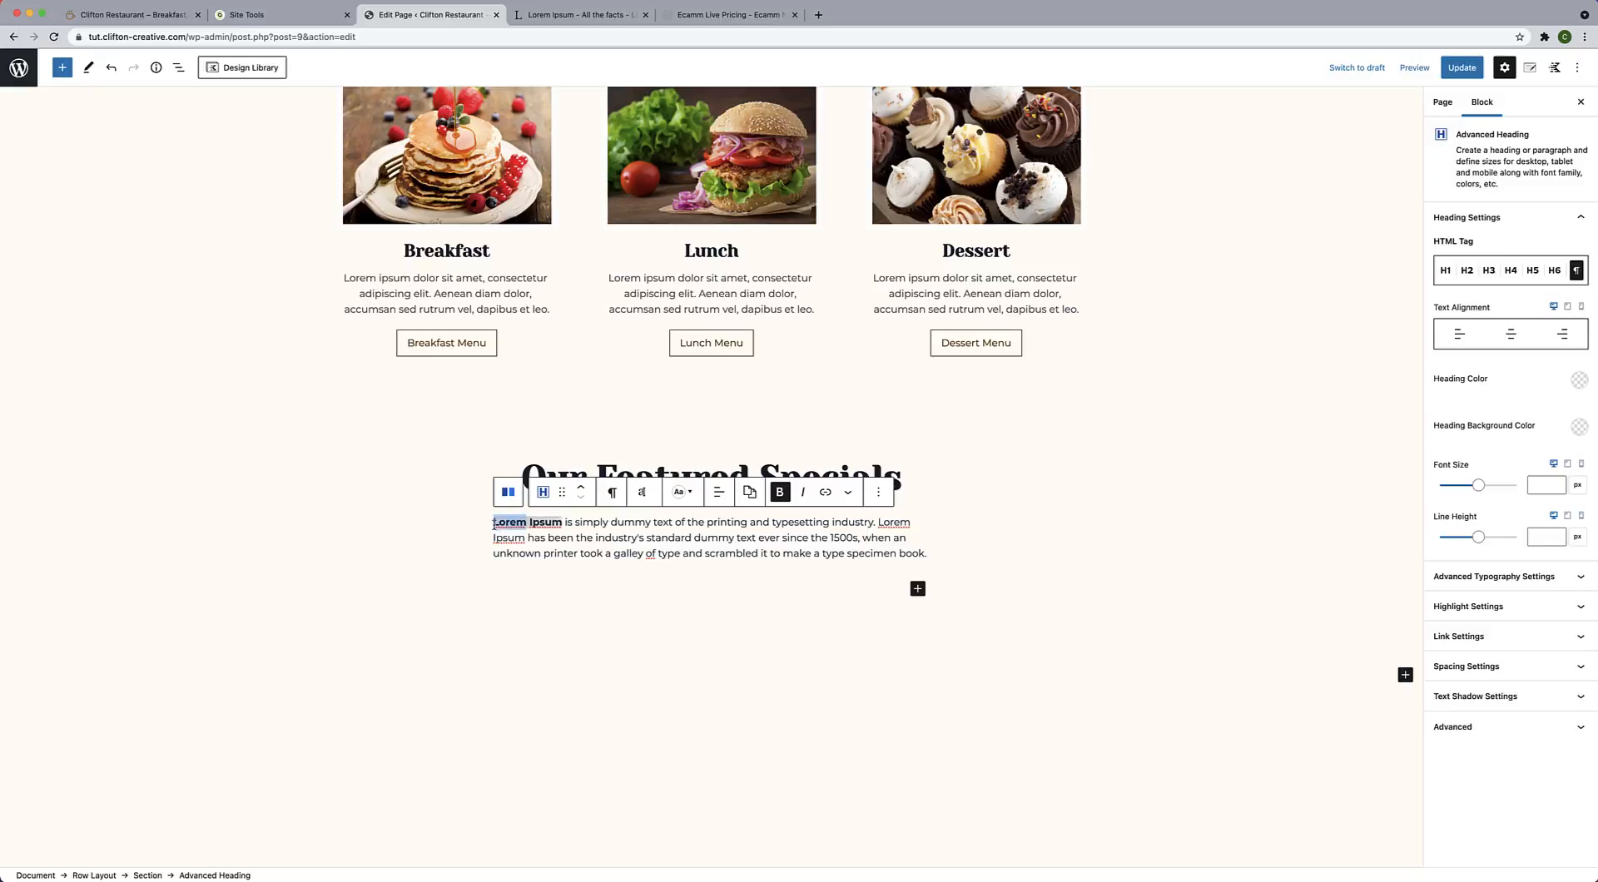
left_click_drag(494, 523, 927, 554)
left_click(720, 492)
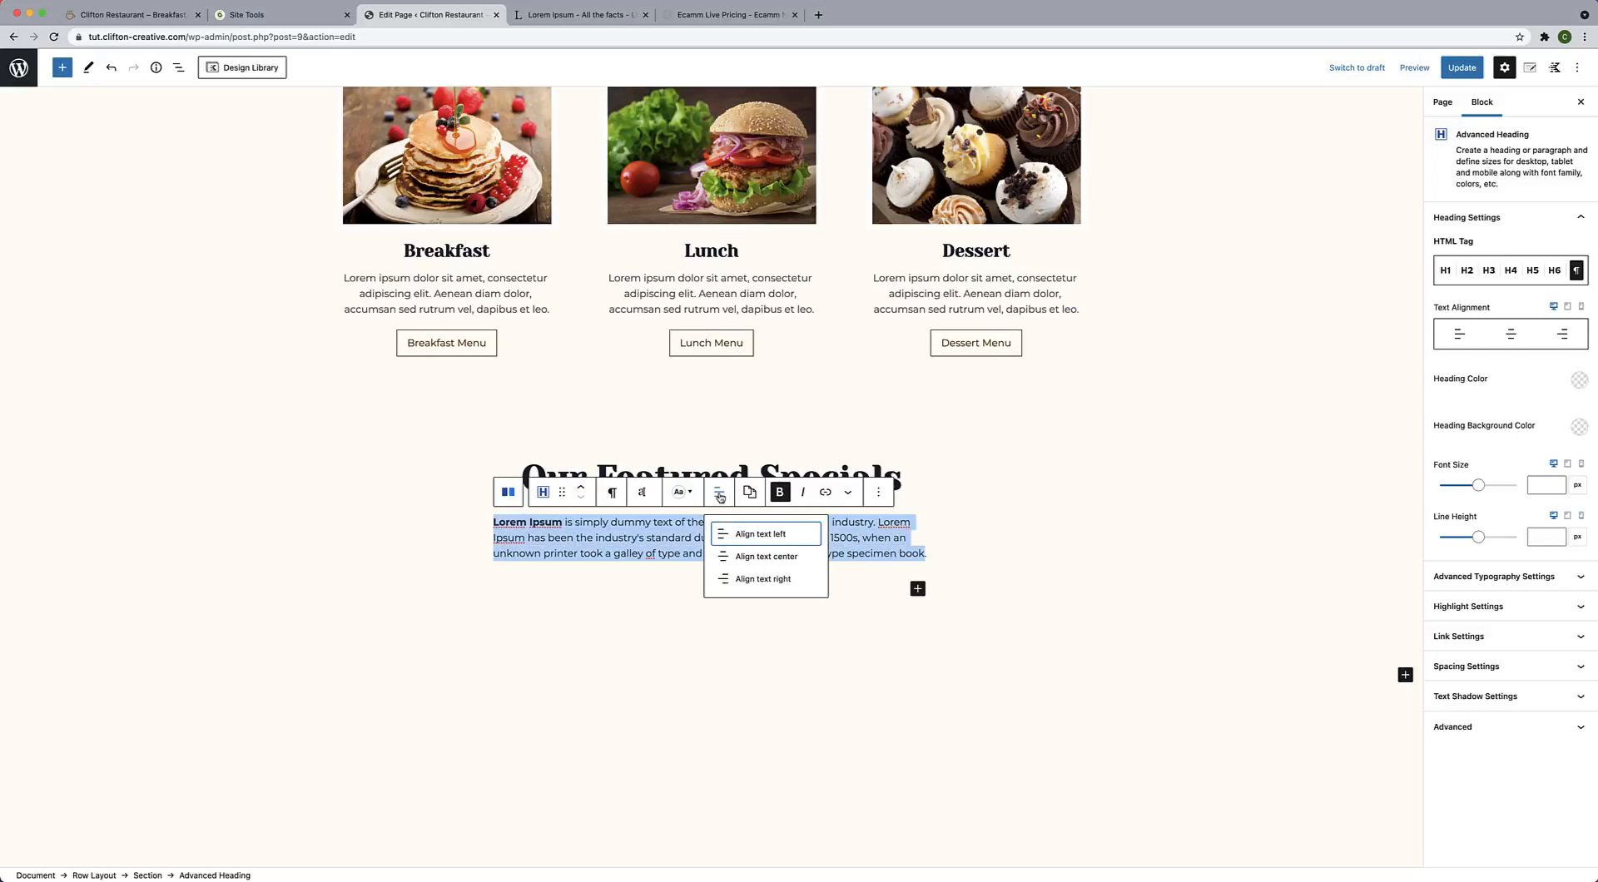
left_click(749, 558)
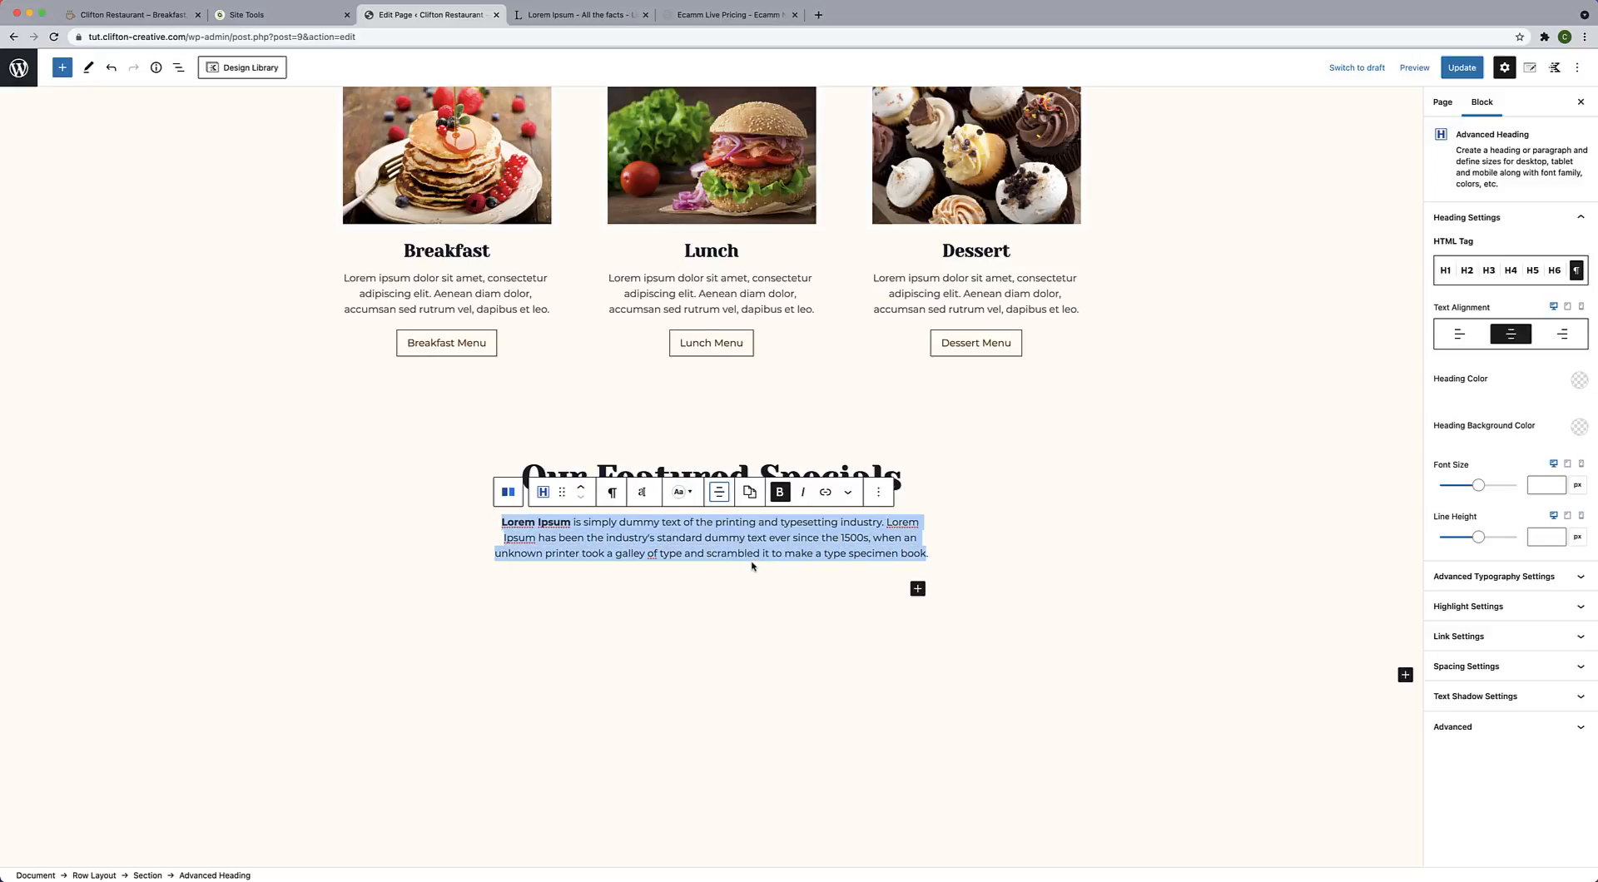
left_click(753, 555)
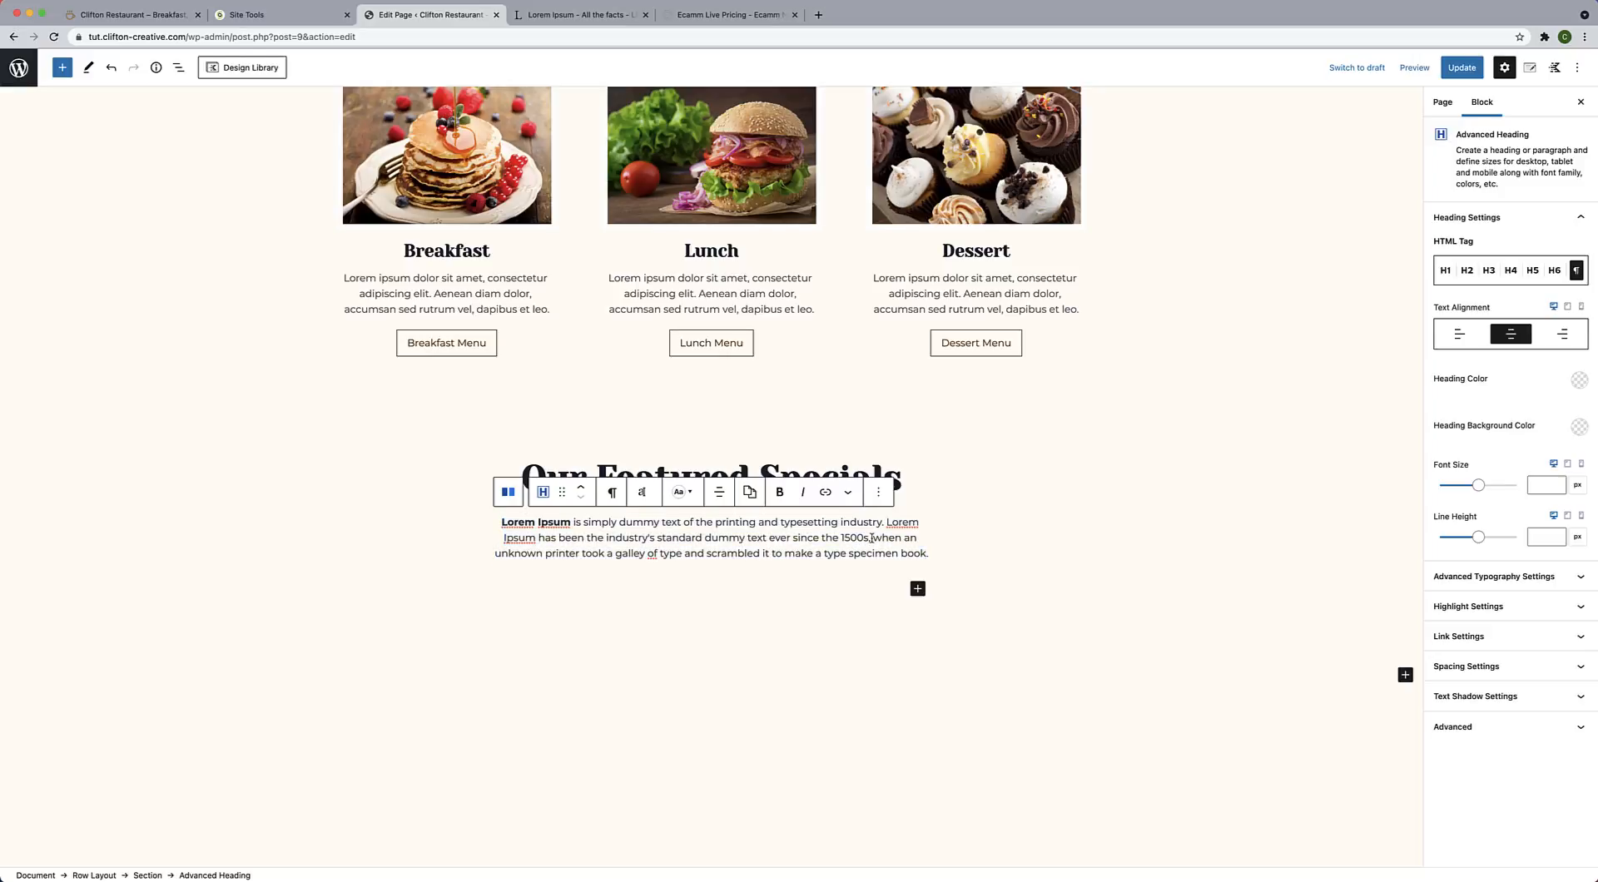
Delete the passage from the second "Lorem Ipsum" through "1500s" and start the remaining sentence with a period and capitalized "When".
left_click(930, 555)
left_click_drag(885, 522, 869, 542)
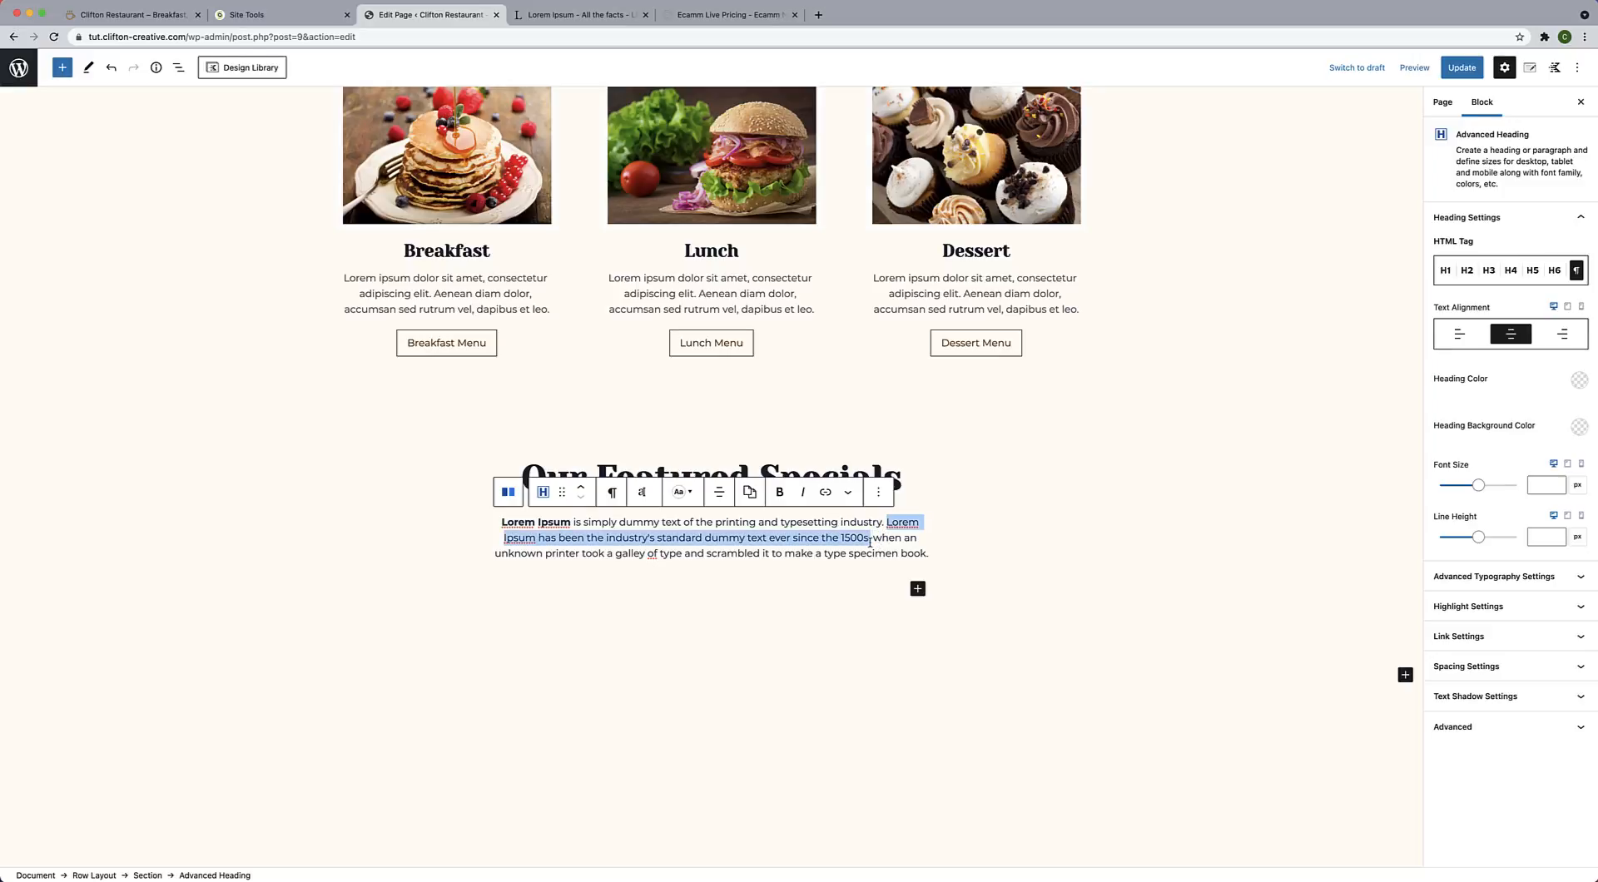
key("BackSpace")
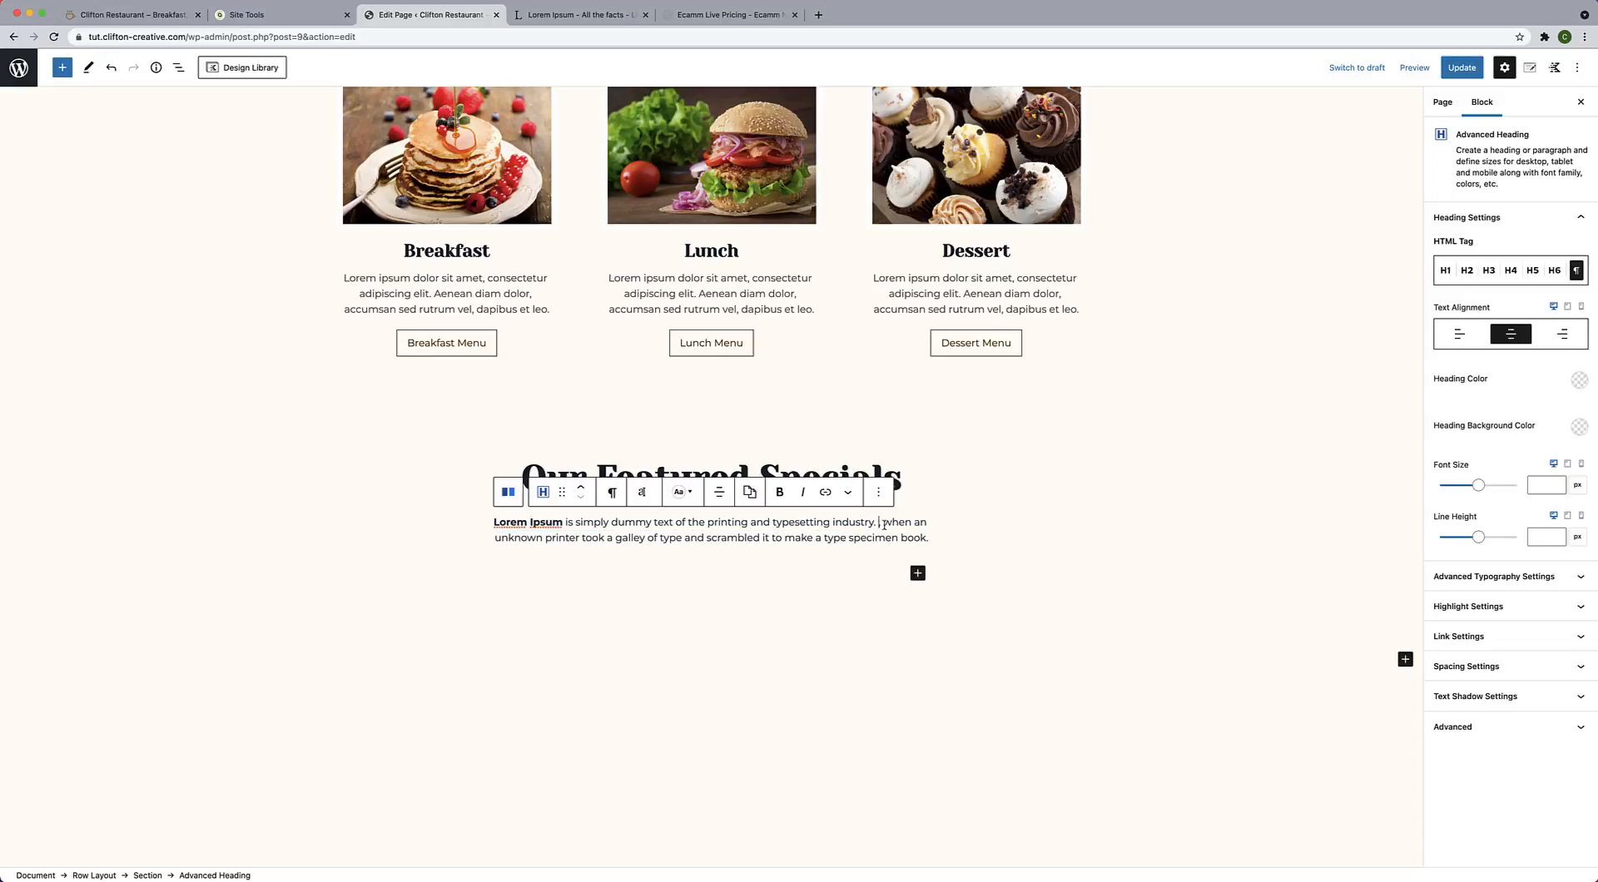
left_click_drag(876, 524, 888, 525)
type(". W")
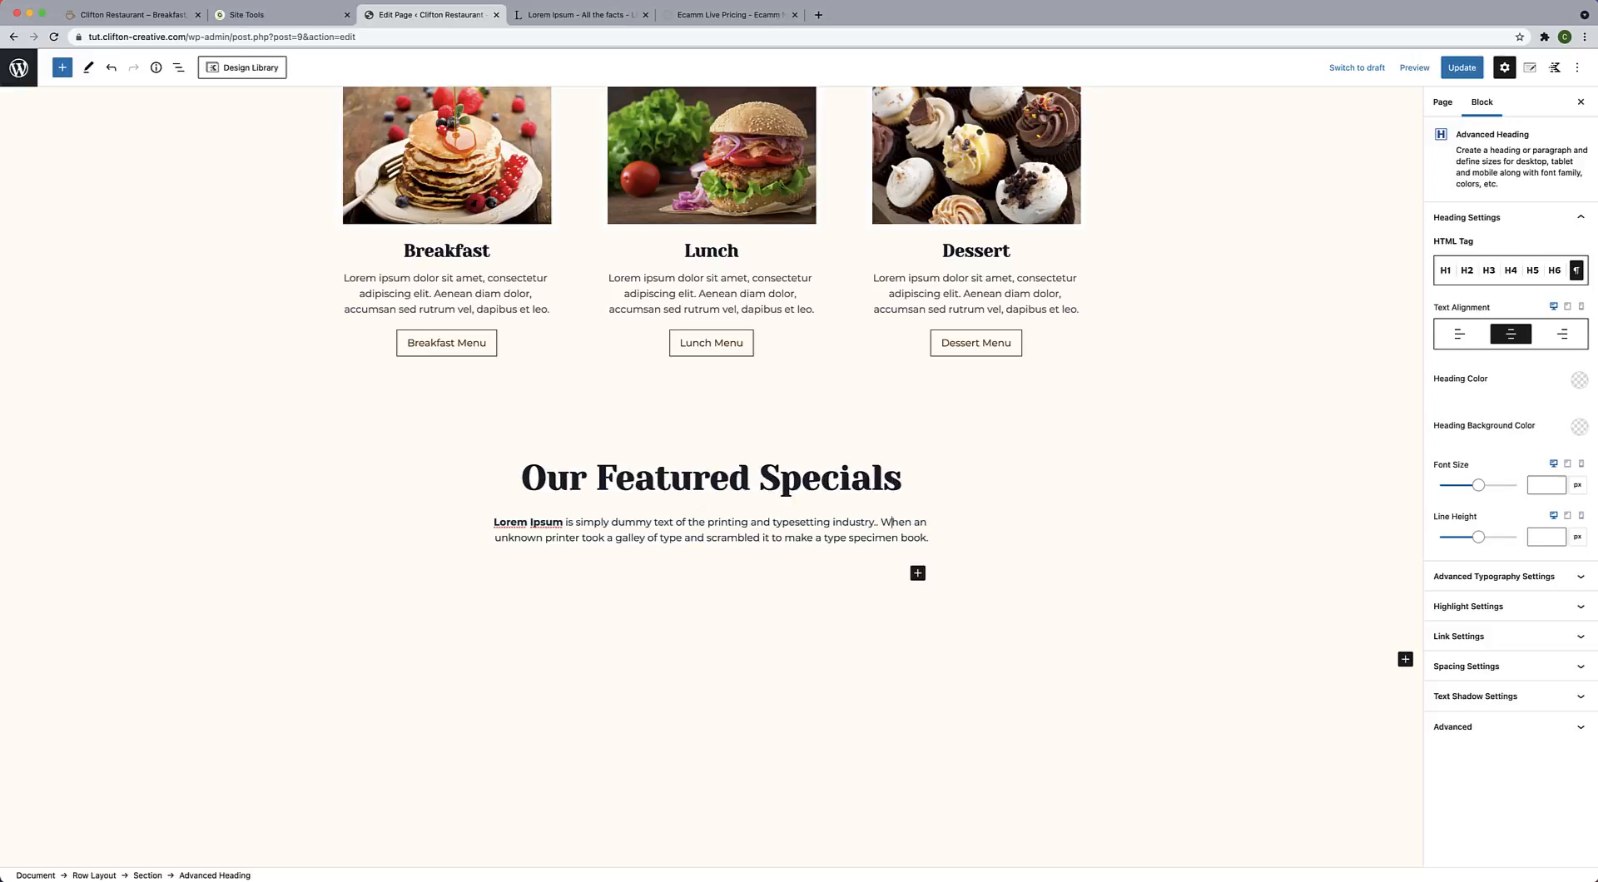
Break the Lorem Ipsum paragraph so that "When an unknown printer" starts on a new line.
key("Return")
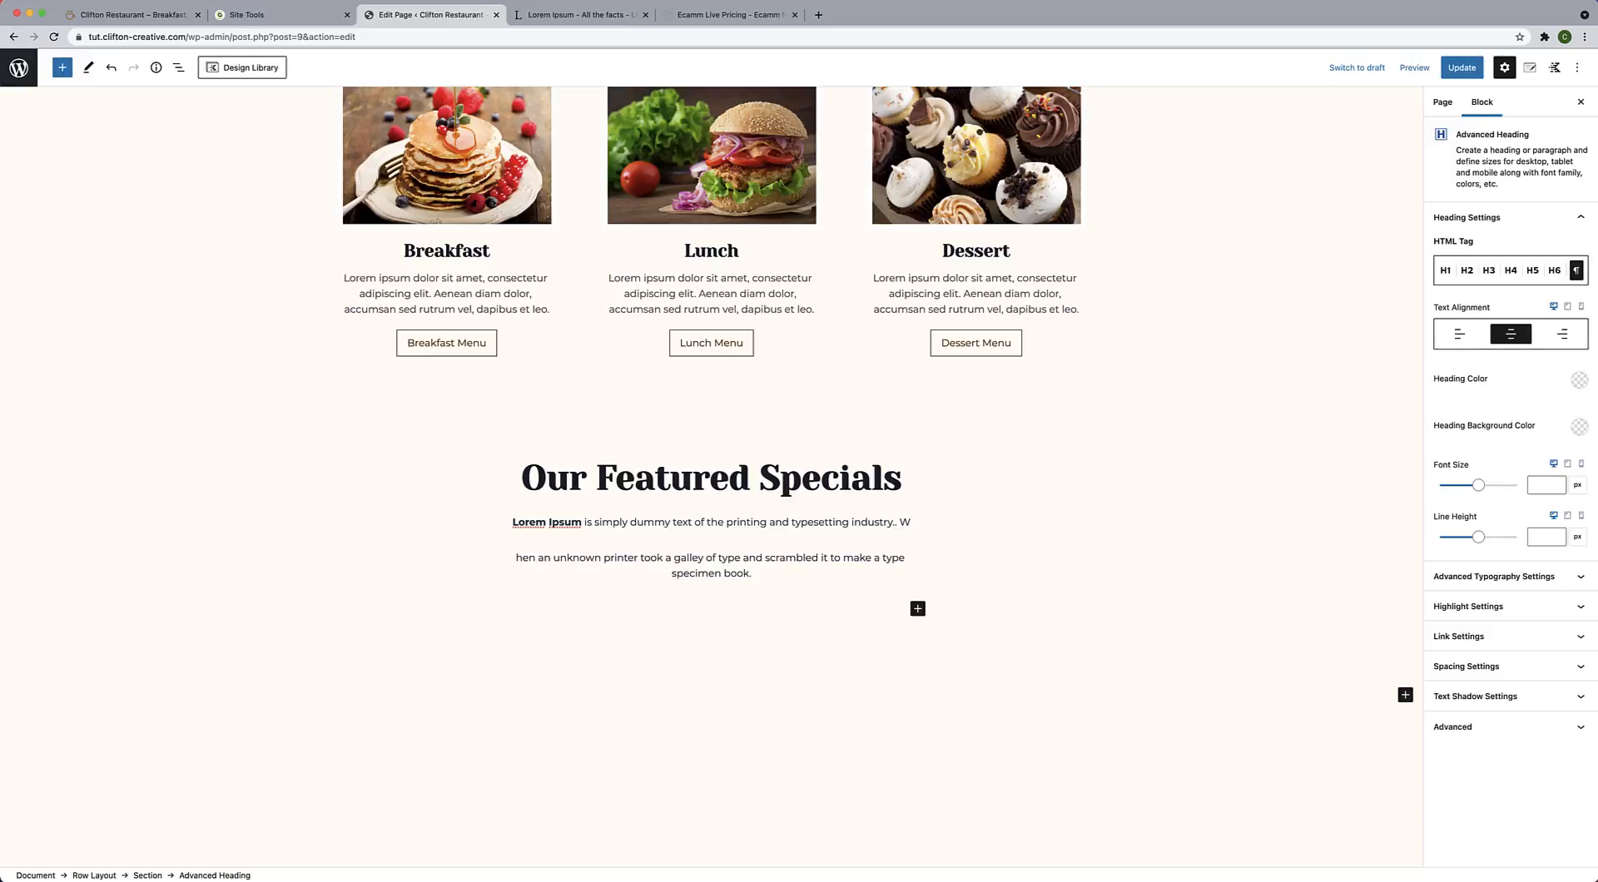
key("super+z")
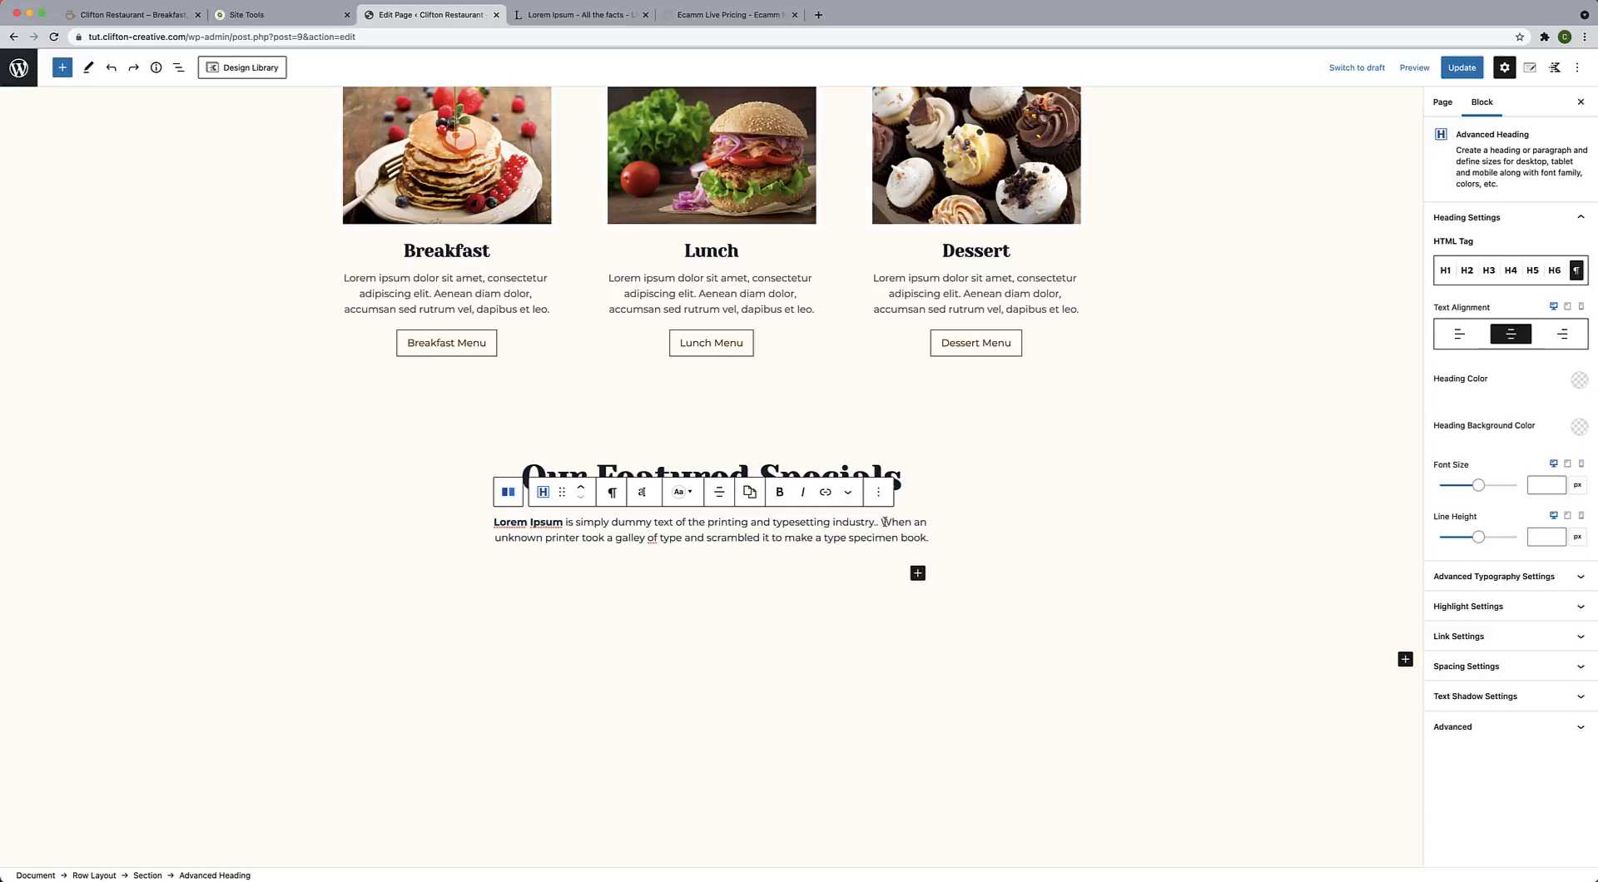
left_click(884, 522)
key("BackSpace")
key("shift+Return")
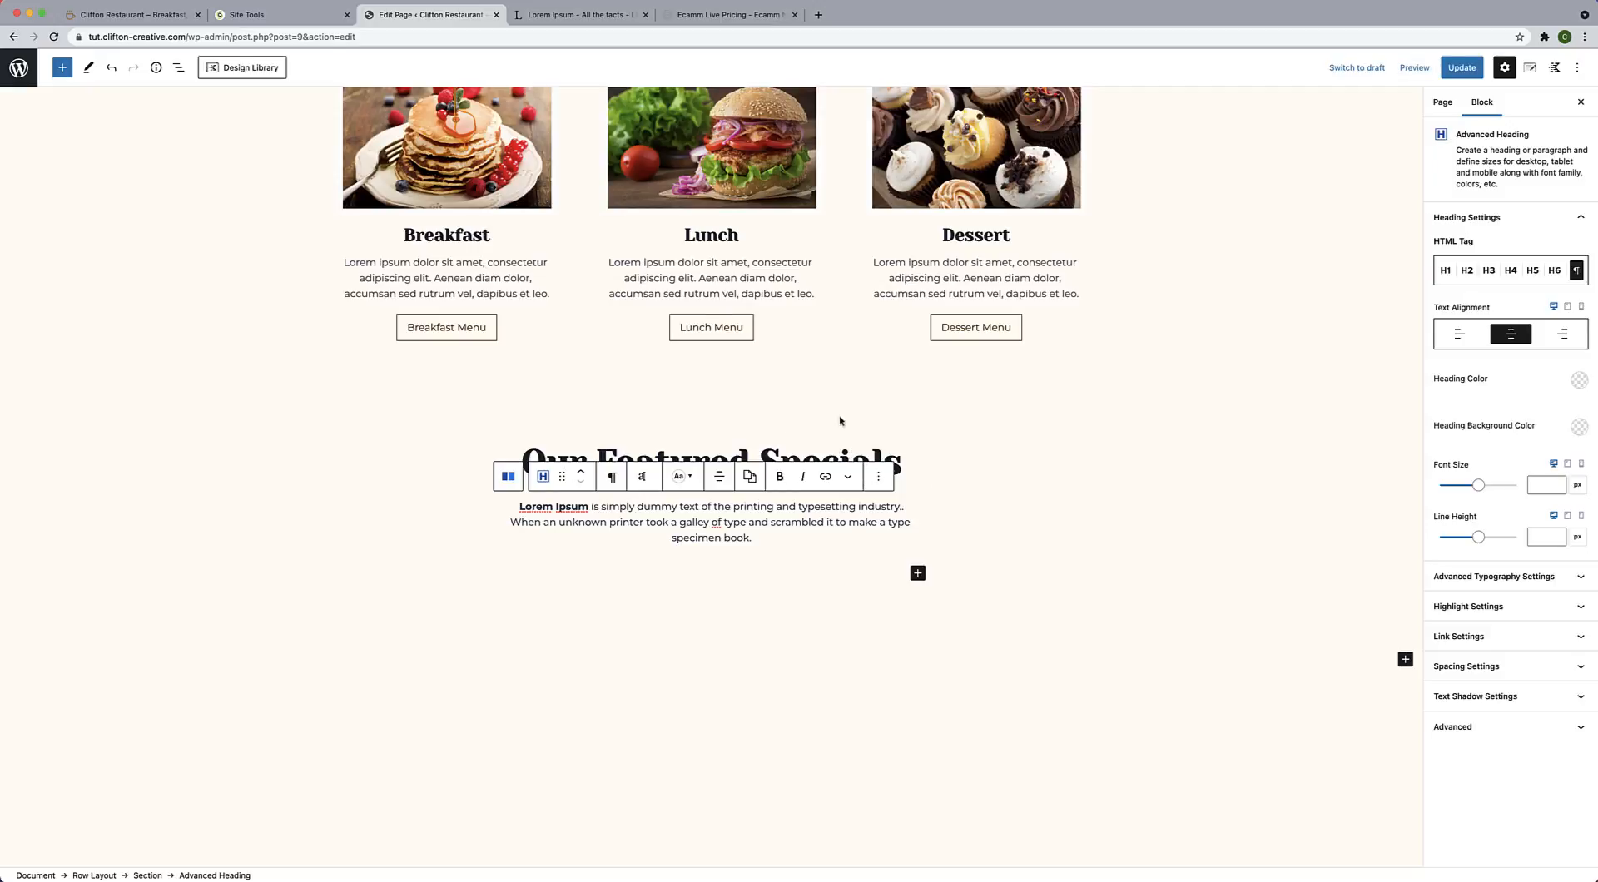
Duplicate the "Our Featured Specials" heading block.
left_click(773, 438)
left_click(717, 459)
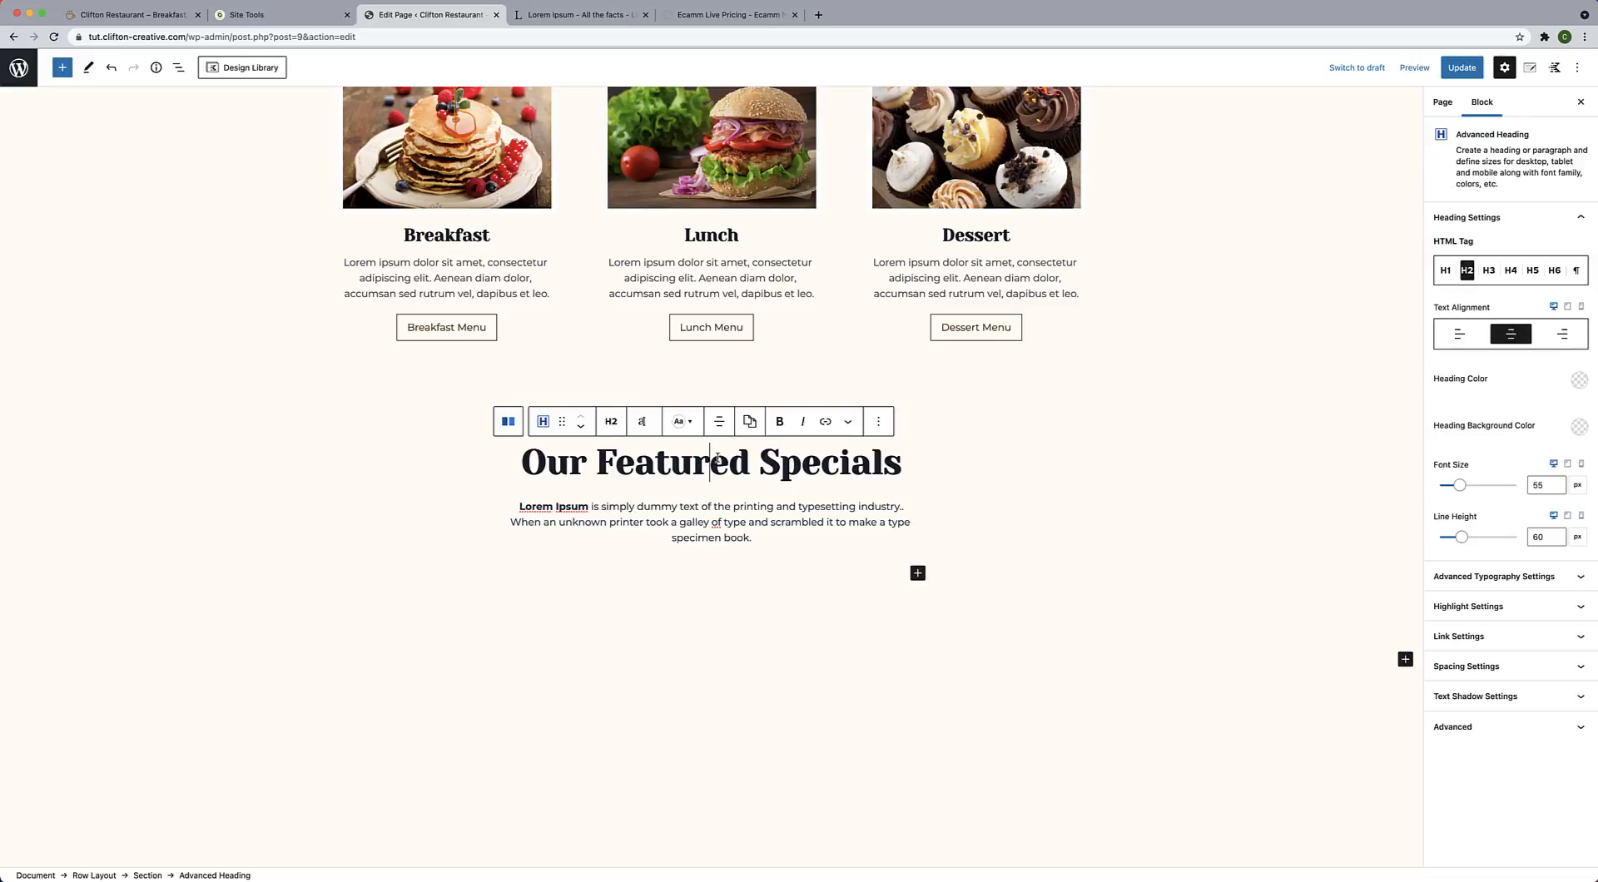
left_click(878, 422)
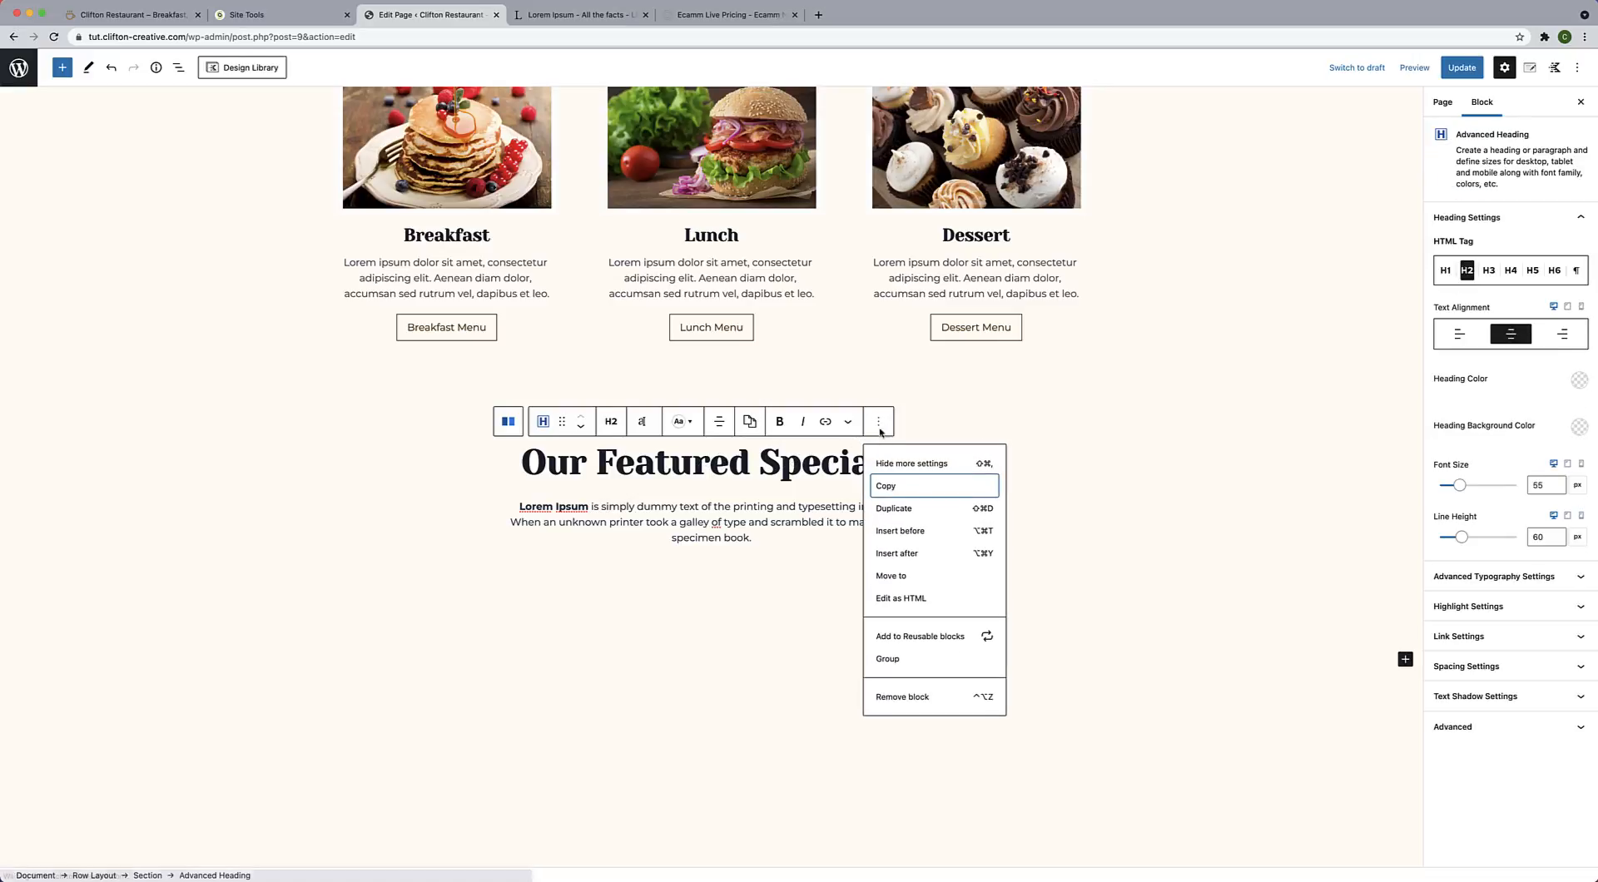
left_click(913, 509)
Replace the text of the upper "Our Featured Specials" heading with "Special Menu".
left_click(770, 457)
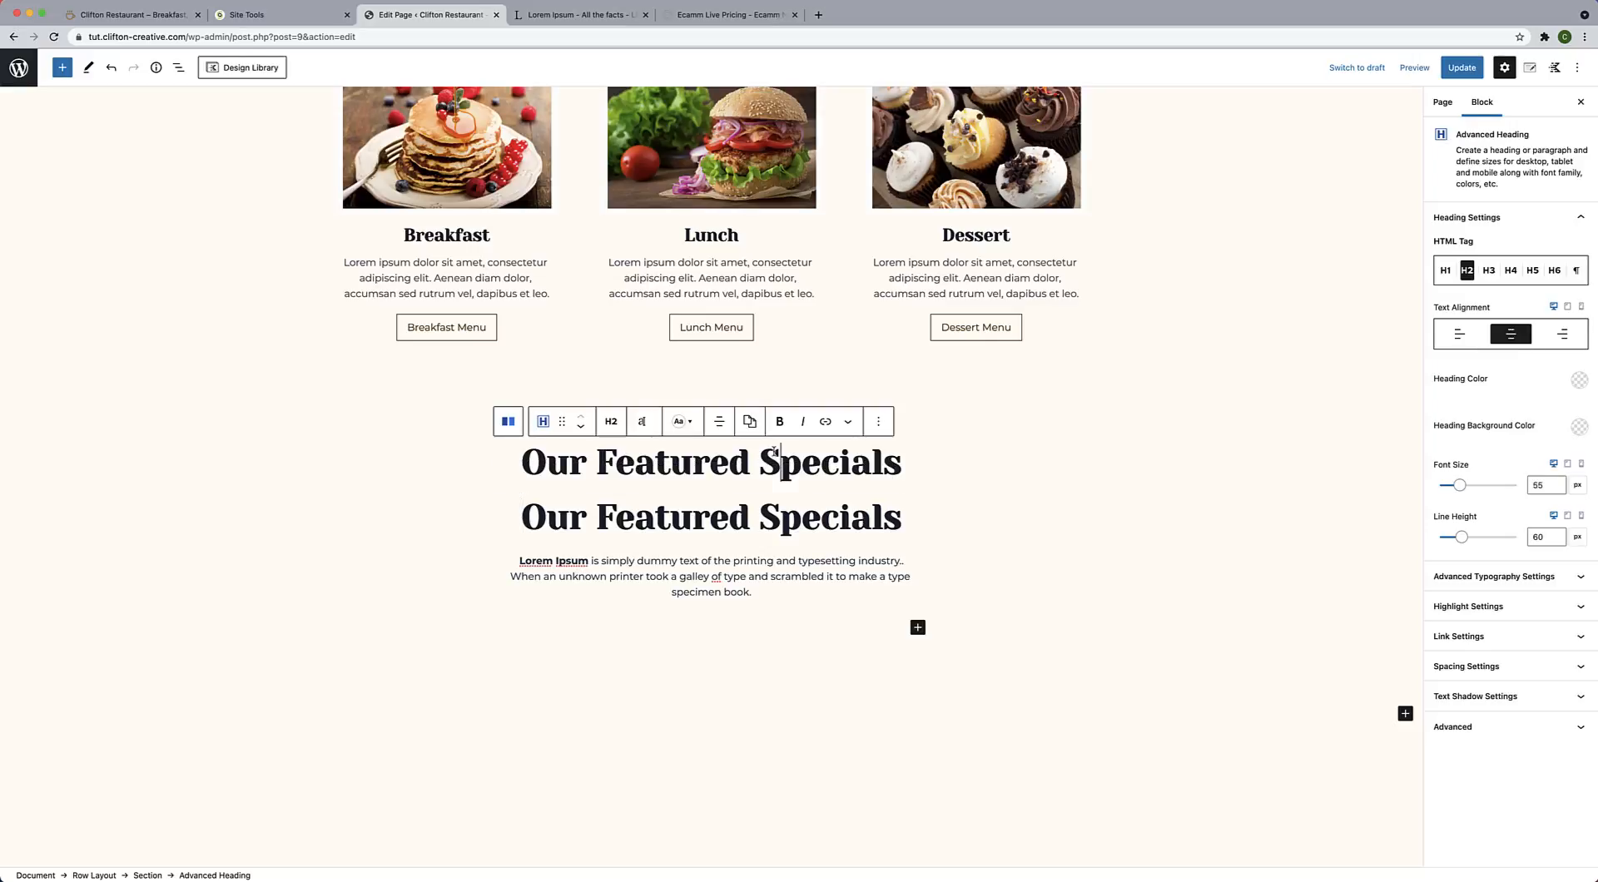
triple_click(770, 457)
type("S")
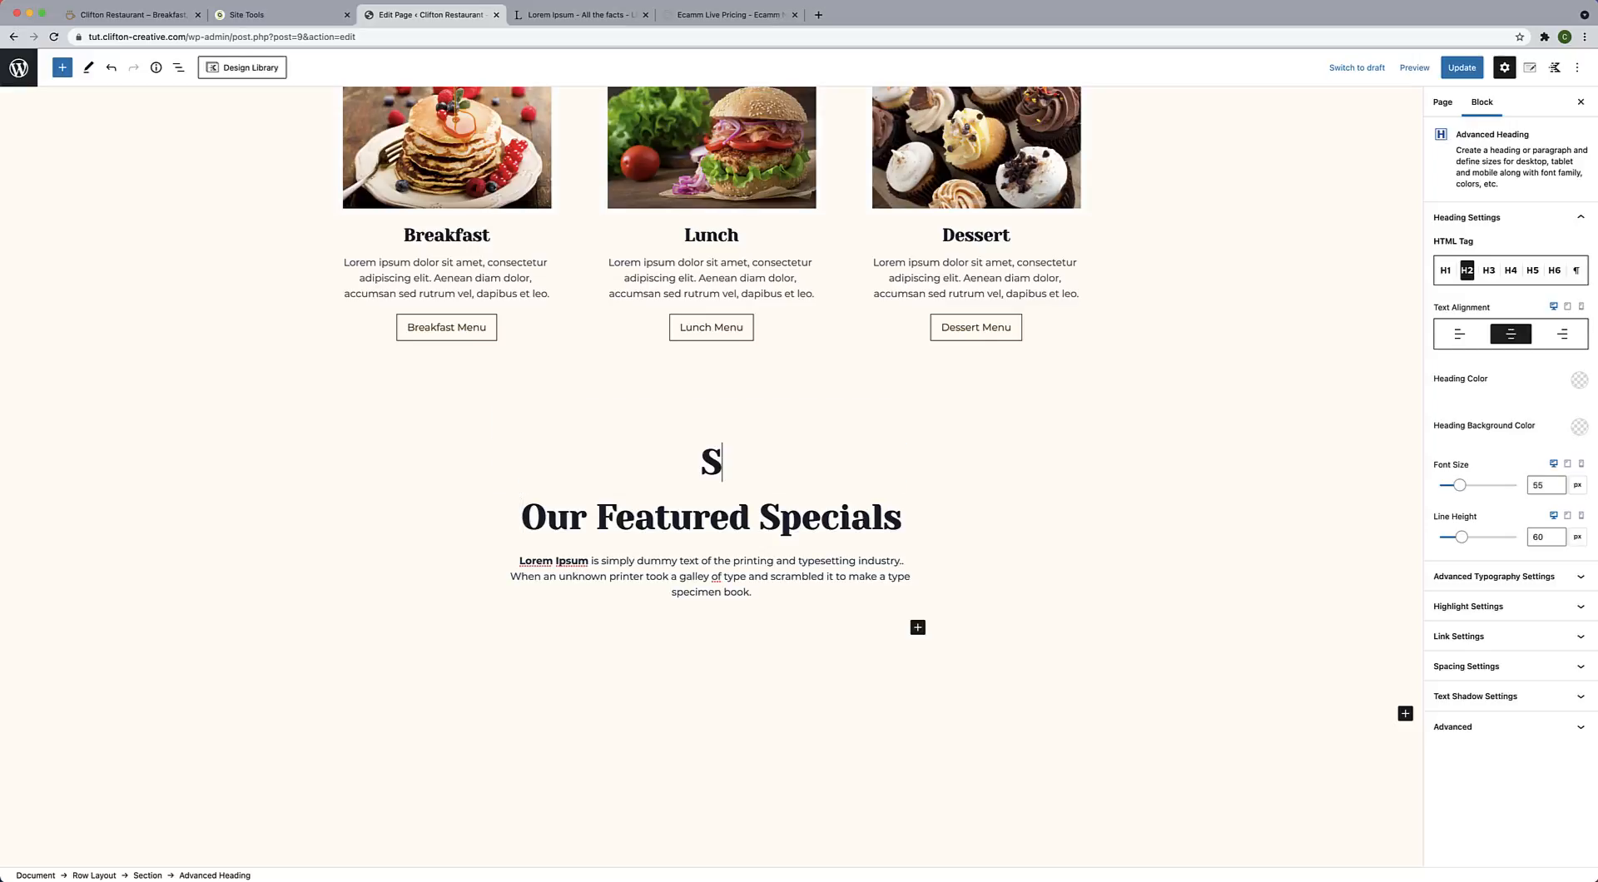
type("PE")
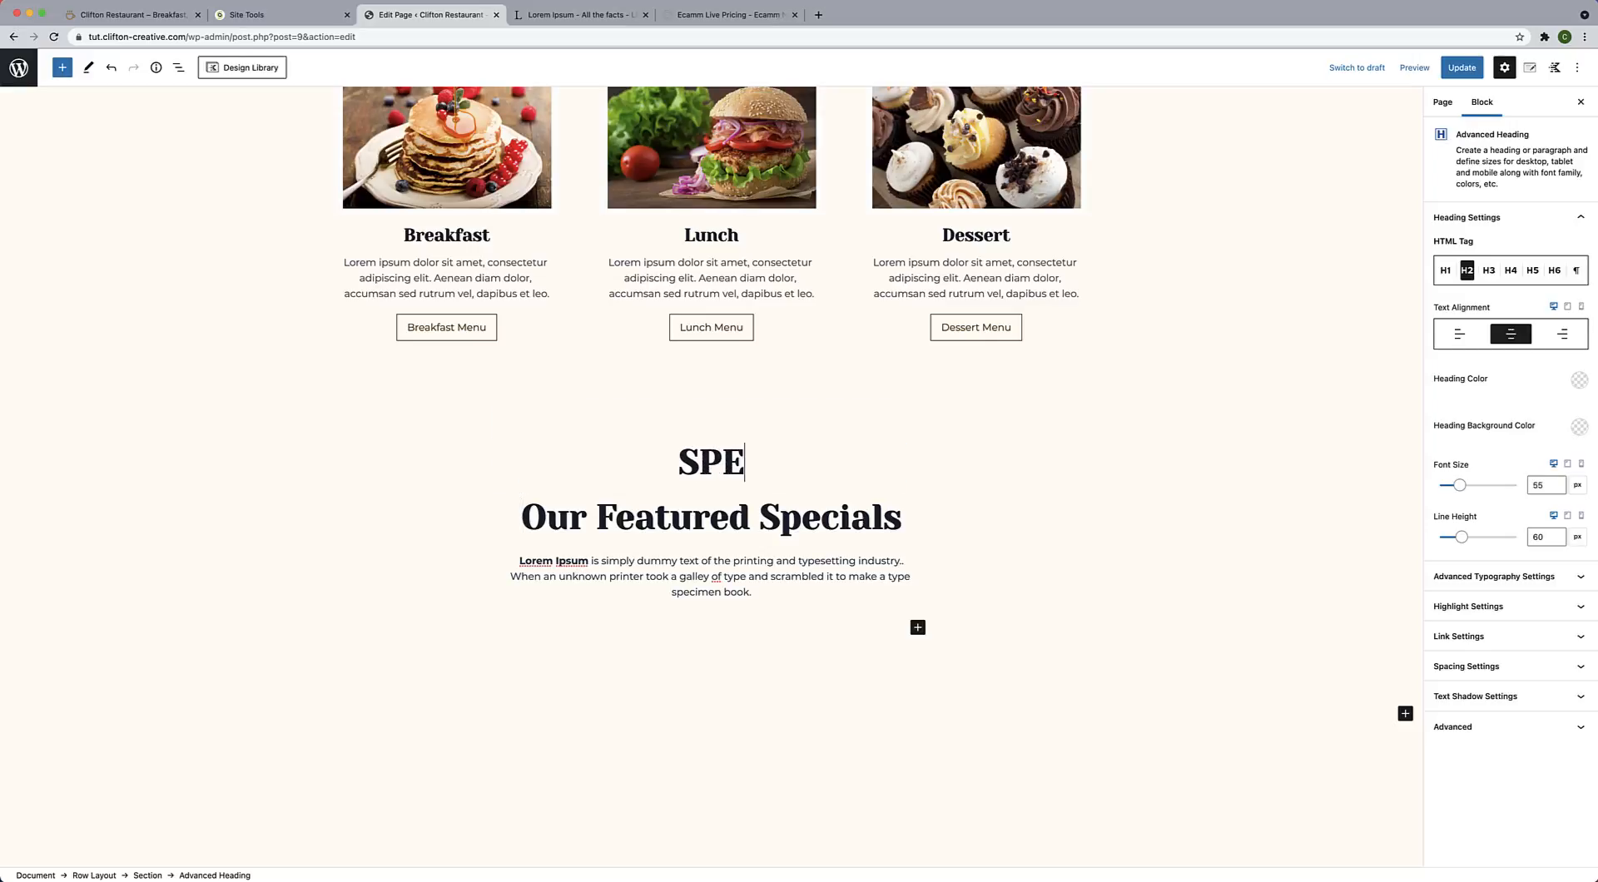
key("BackSpace")
key("BackSpace")
type("pecia M")
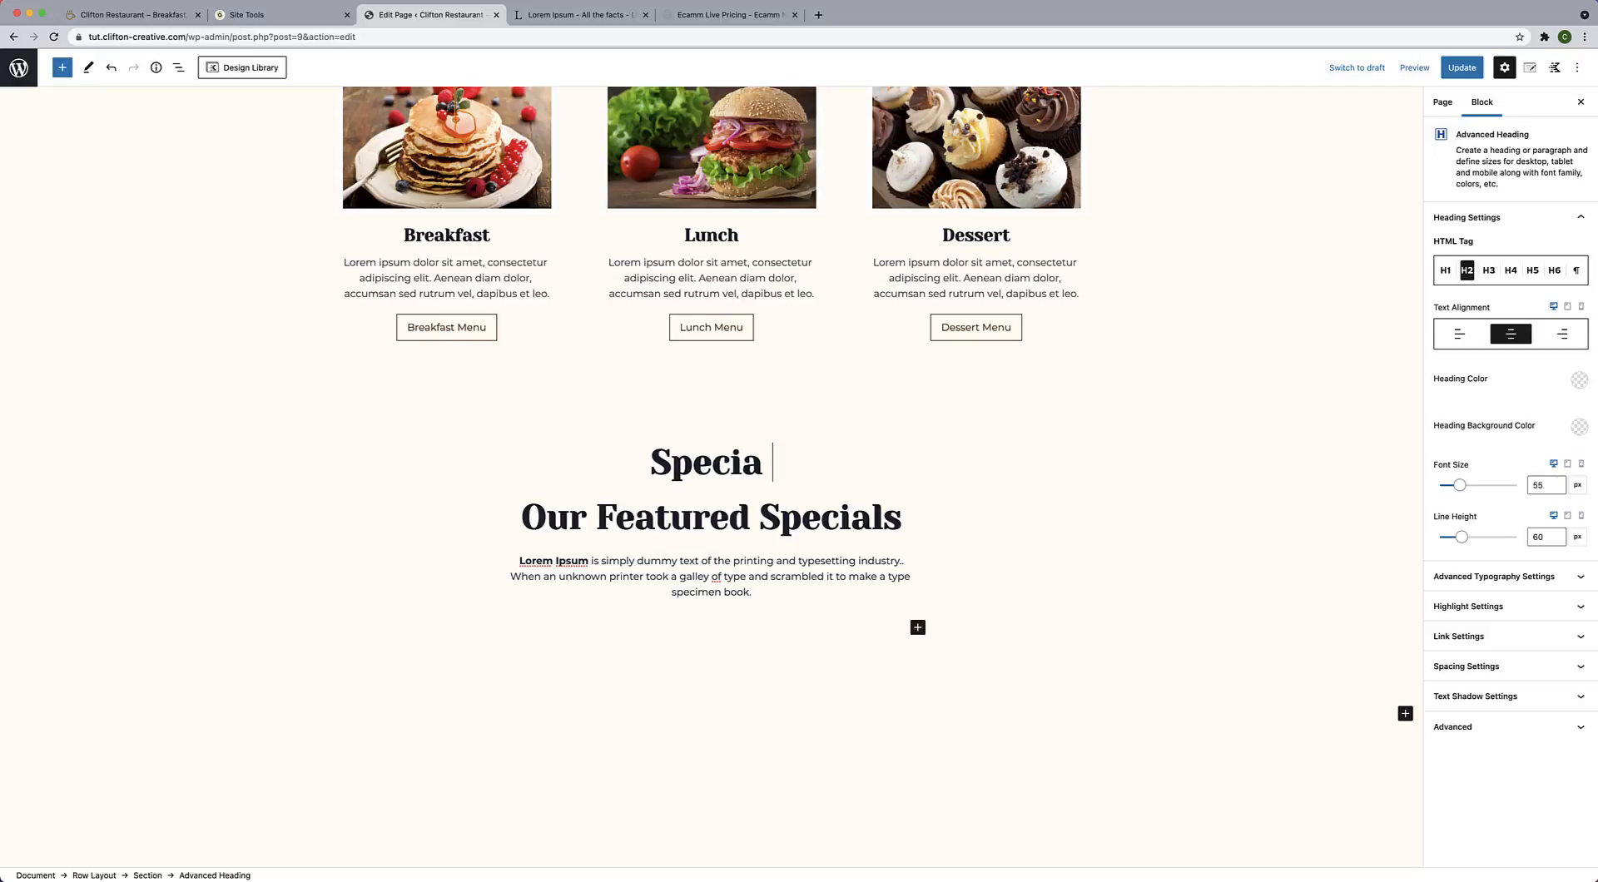
key("BackSpace")
key("BackSpace")
type("; Menu")
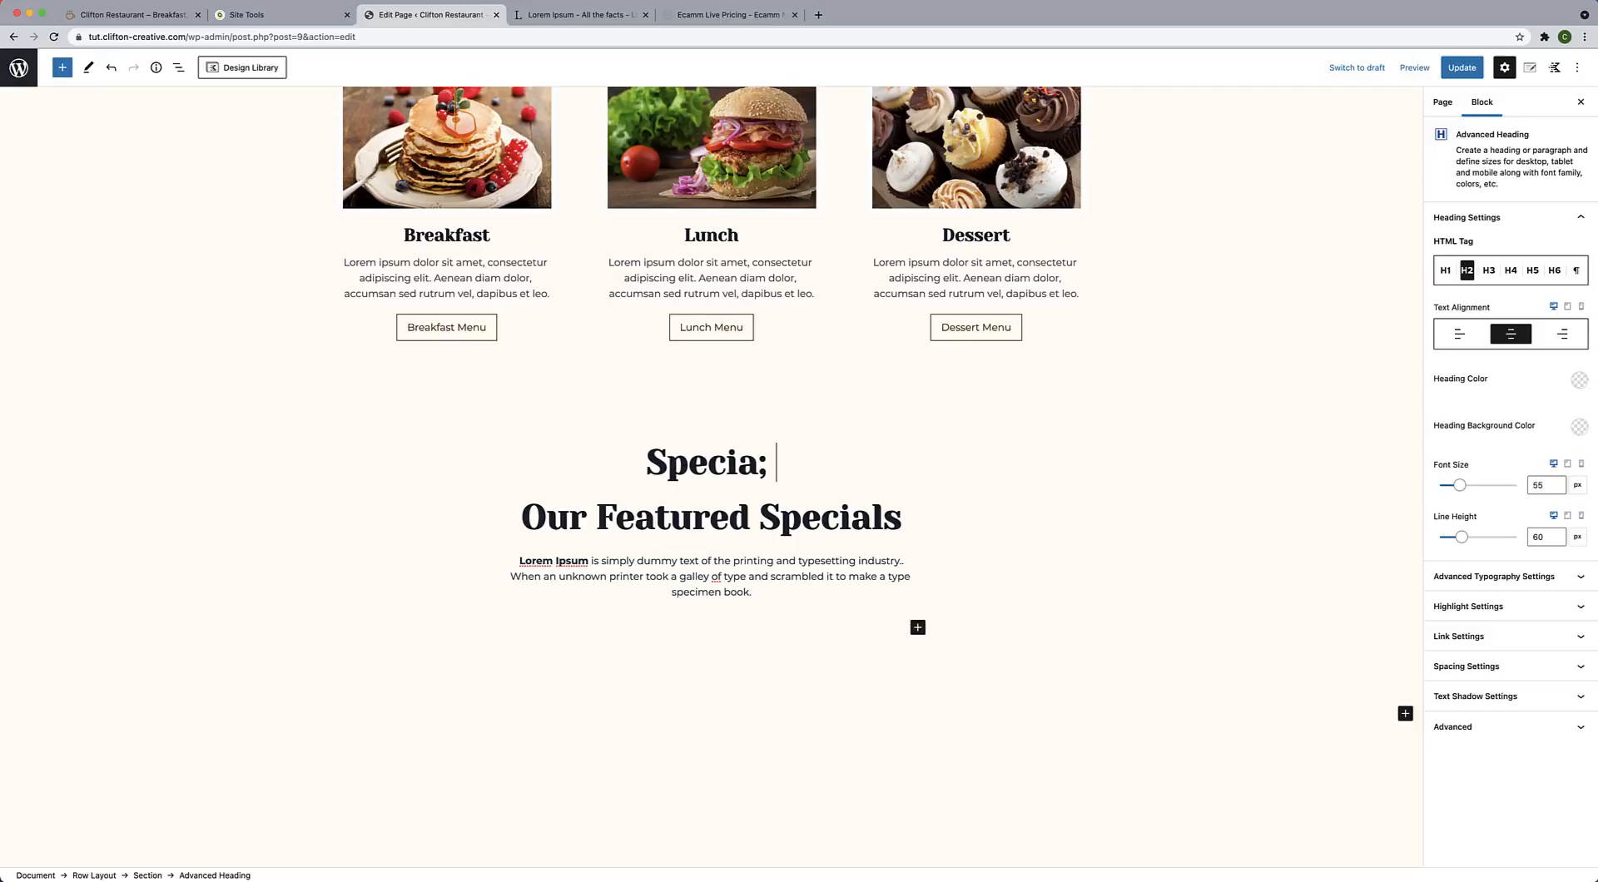
left_click(715, 462)
key("BackSpace")
type("l")
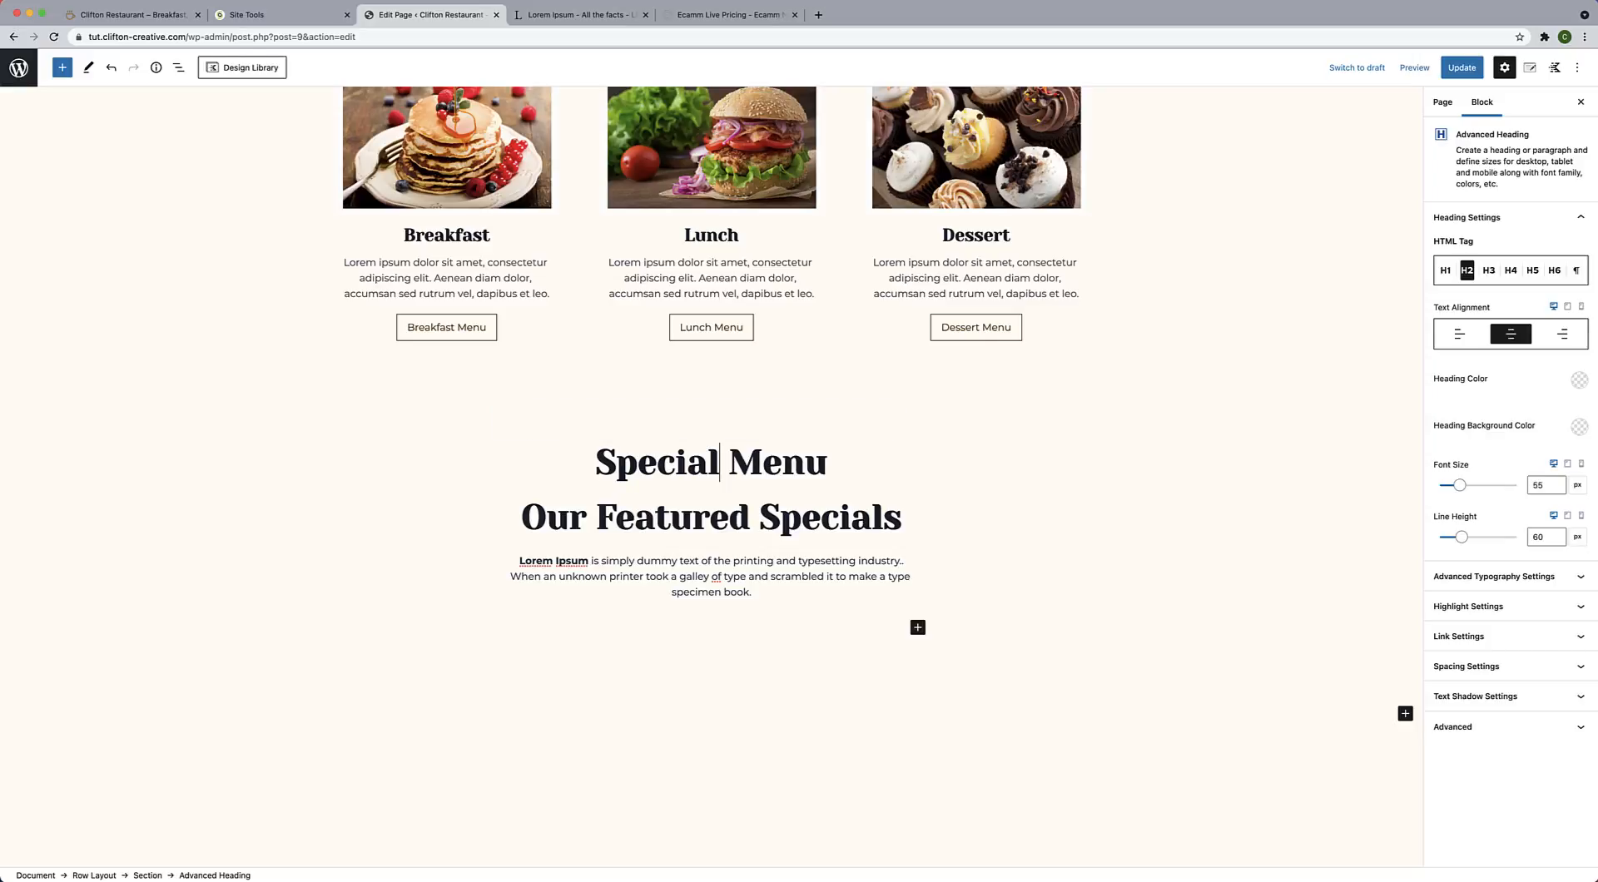
Set the "Special Menu" heading's font size to 15 px and its text transform to Uppercase.
left_click_drag(594, 463, 840, 466)
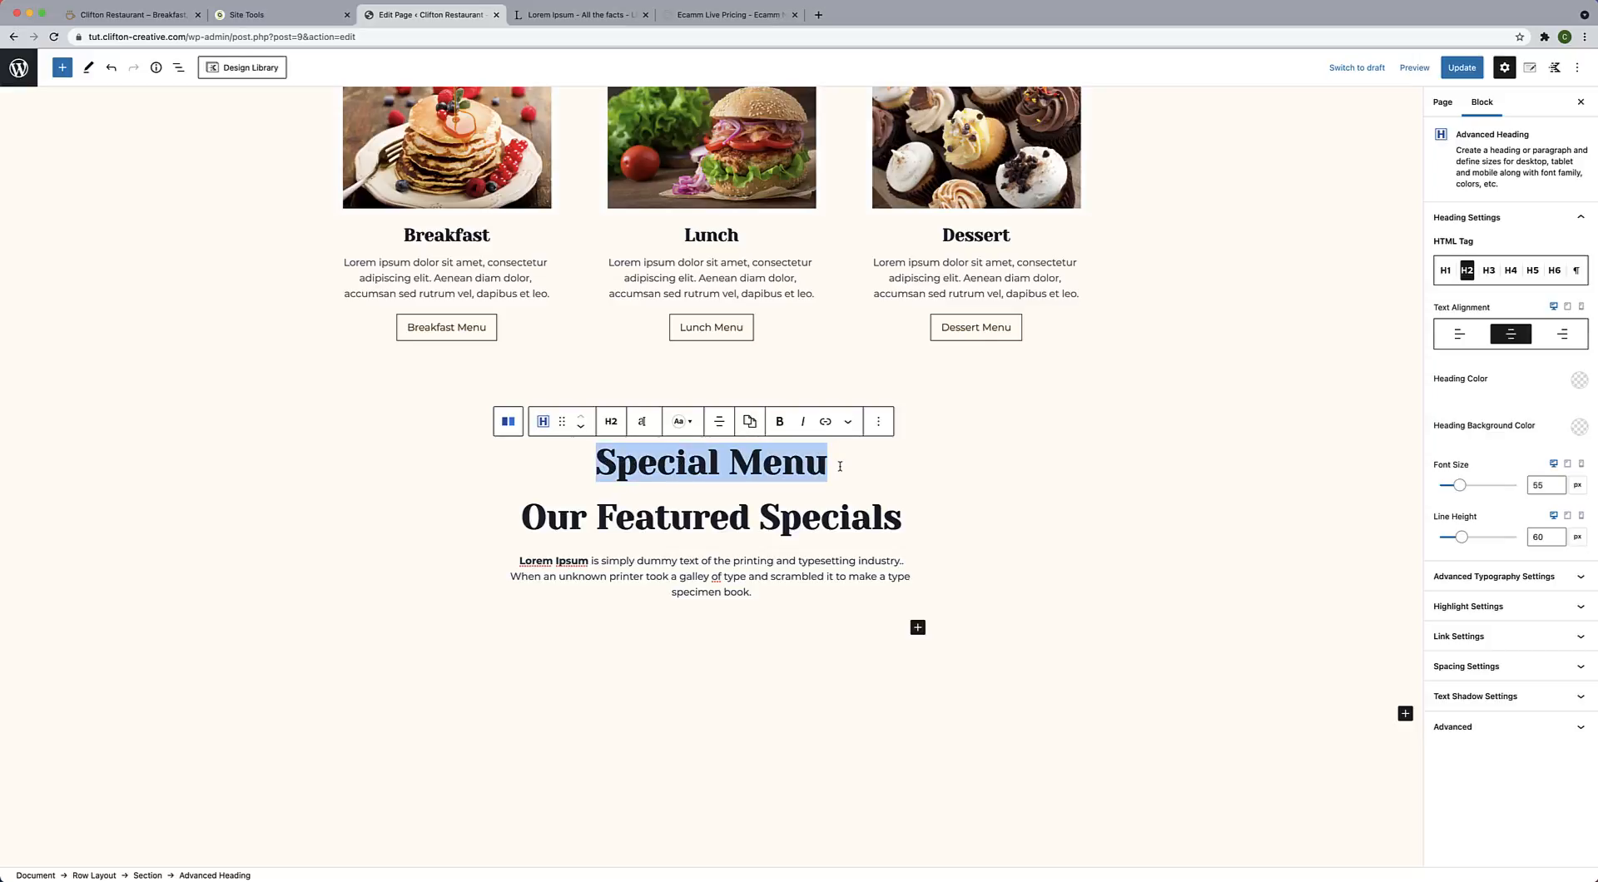
left_click(641, 422)
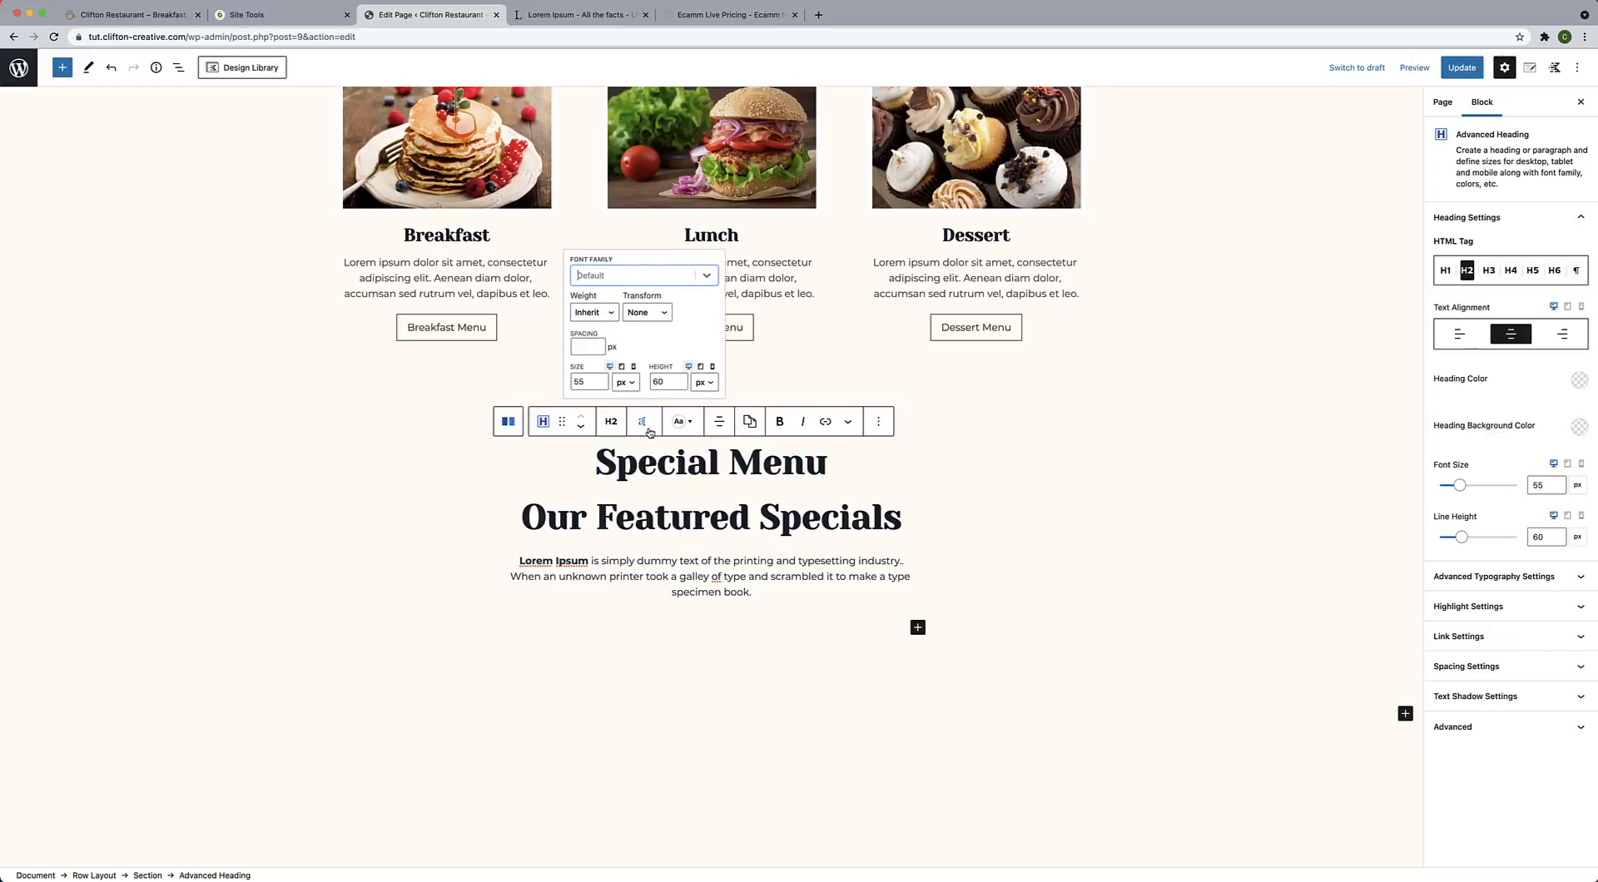
double_click(581, 382)
type("1")
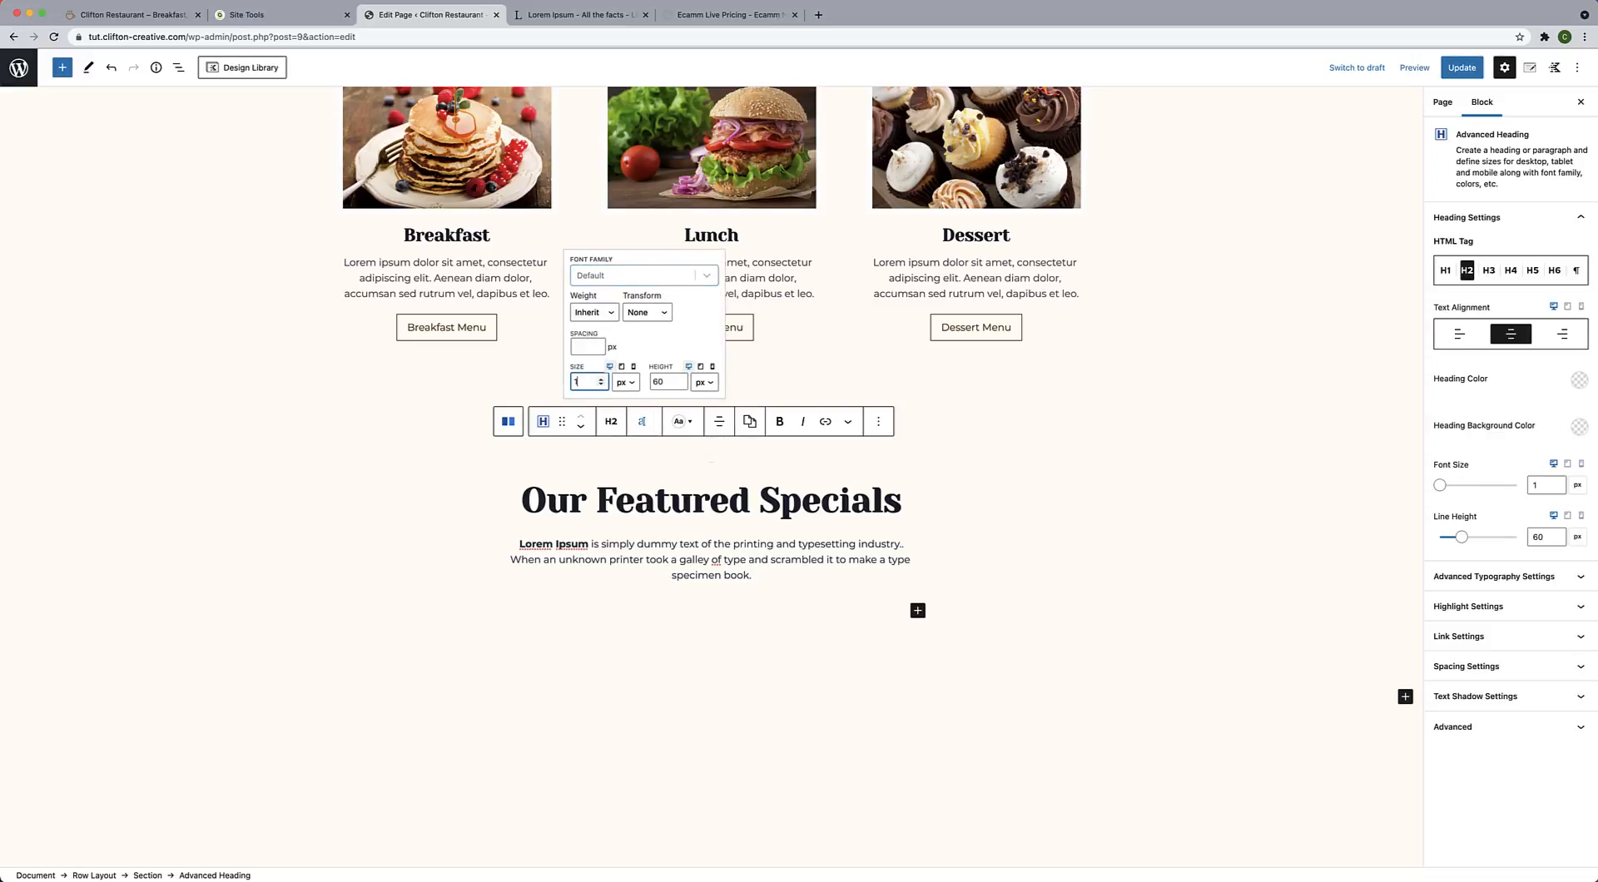
type("5")
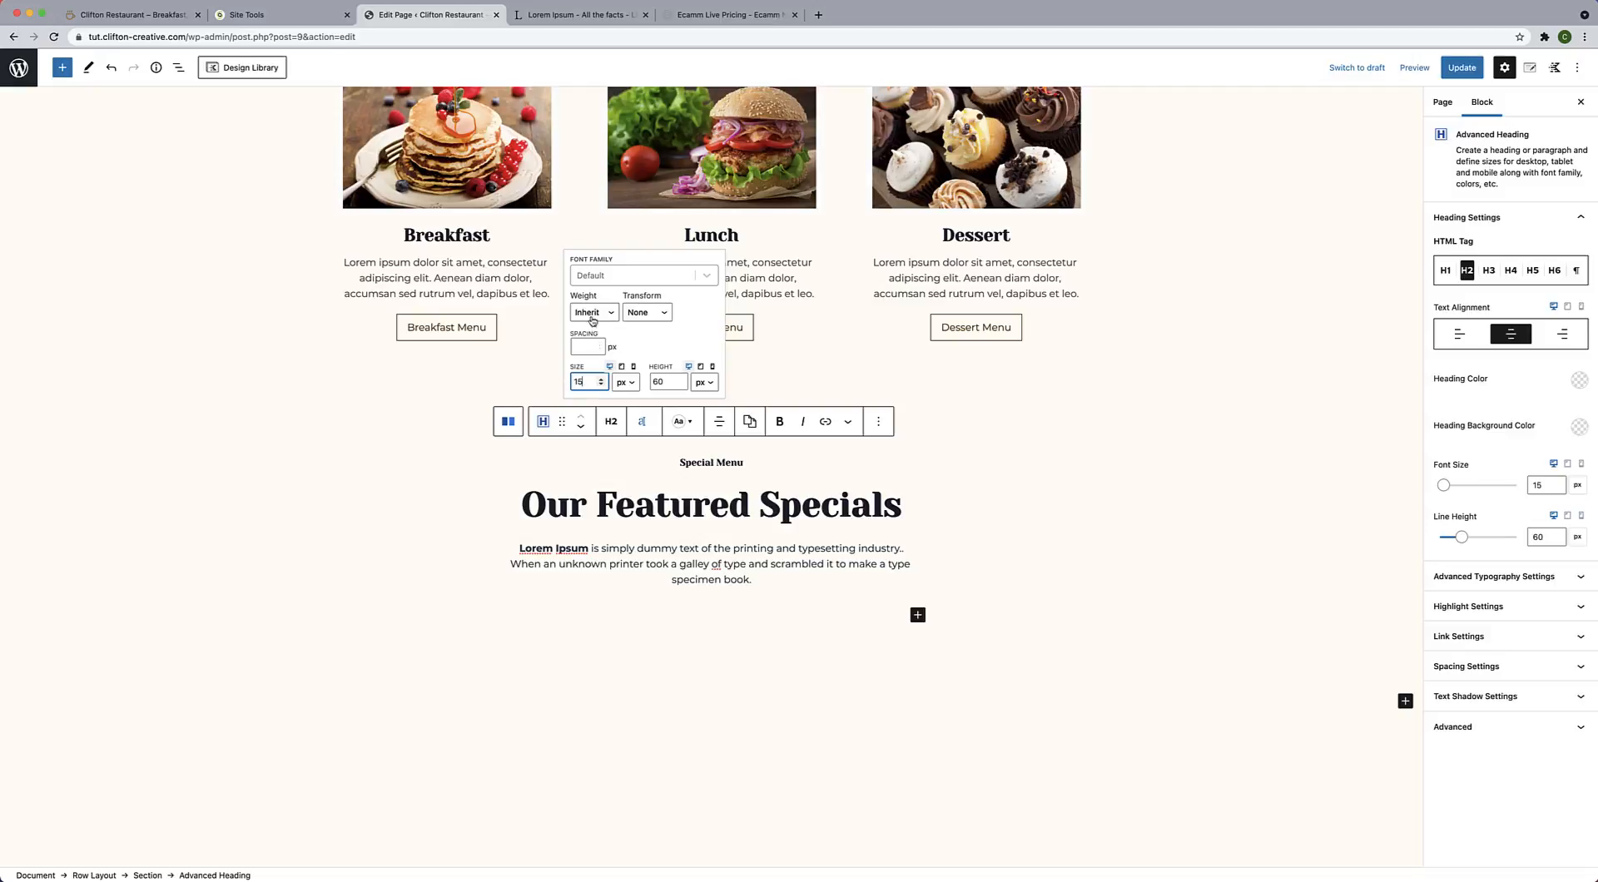
left_click(655, 320)
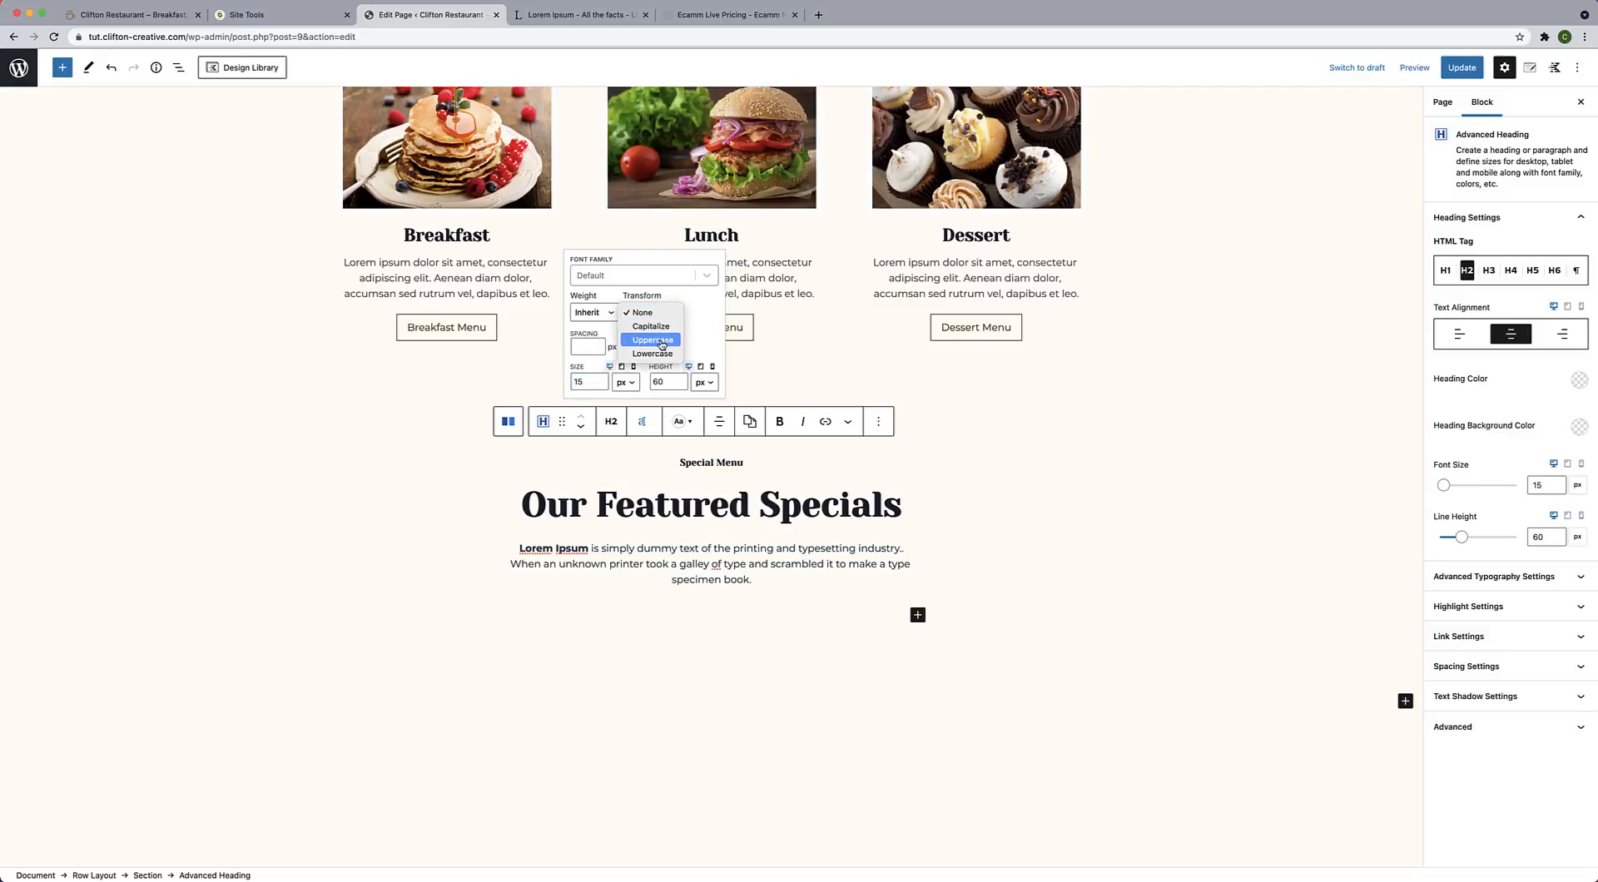
left_click(662, 340)
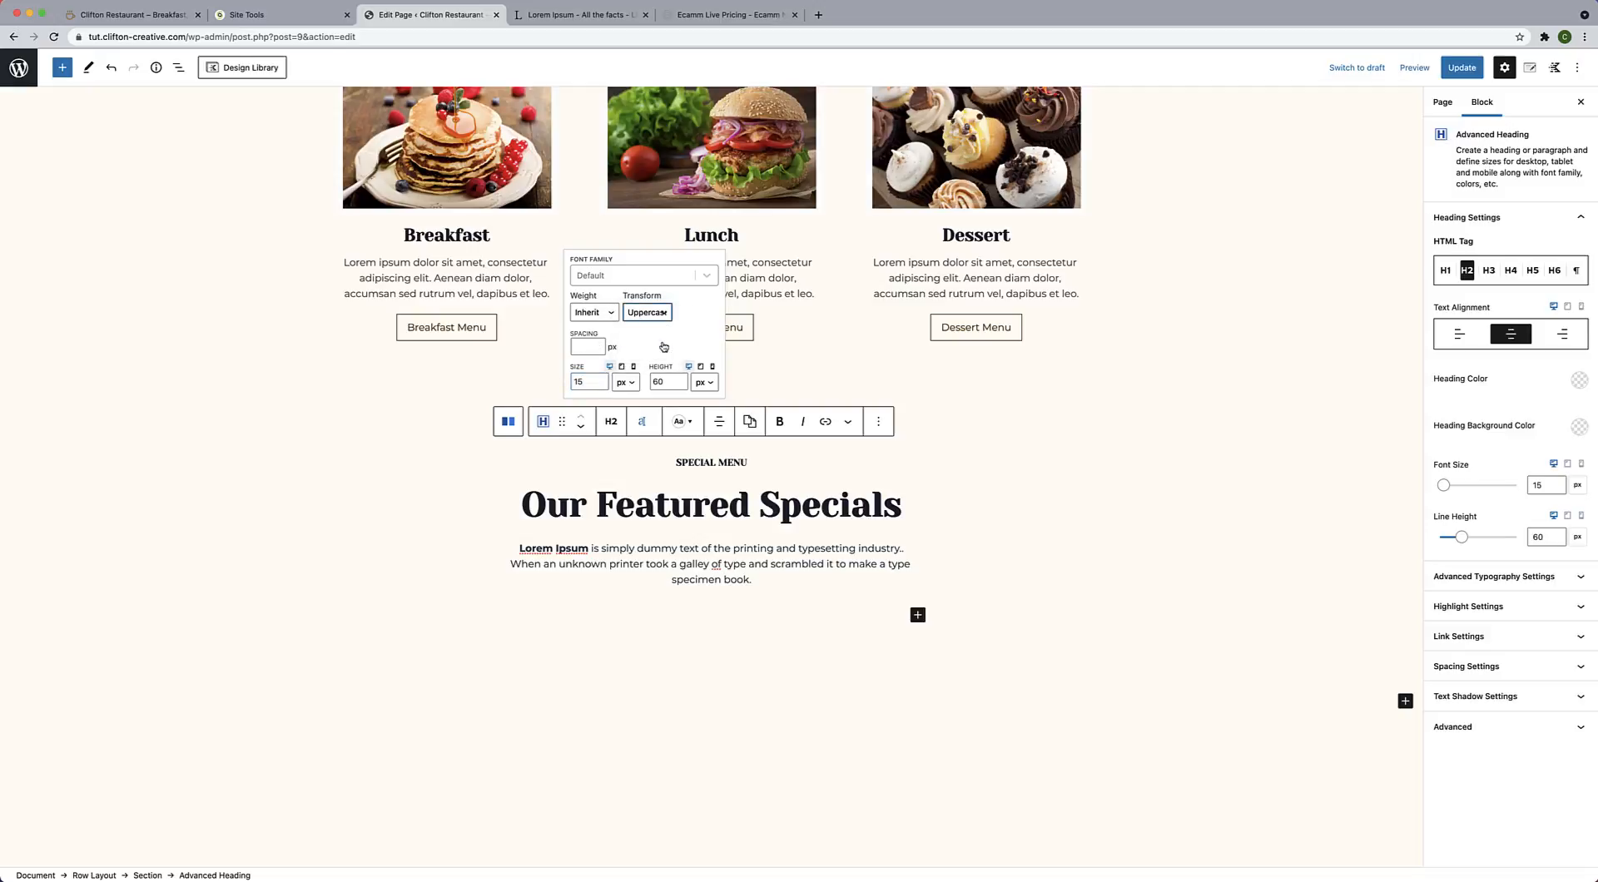
Color the "Special Menu" heading dark brown, hex 553304.
left_click(678, 428)
left_click(692, 373)
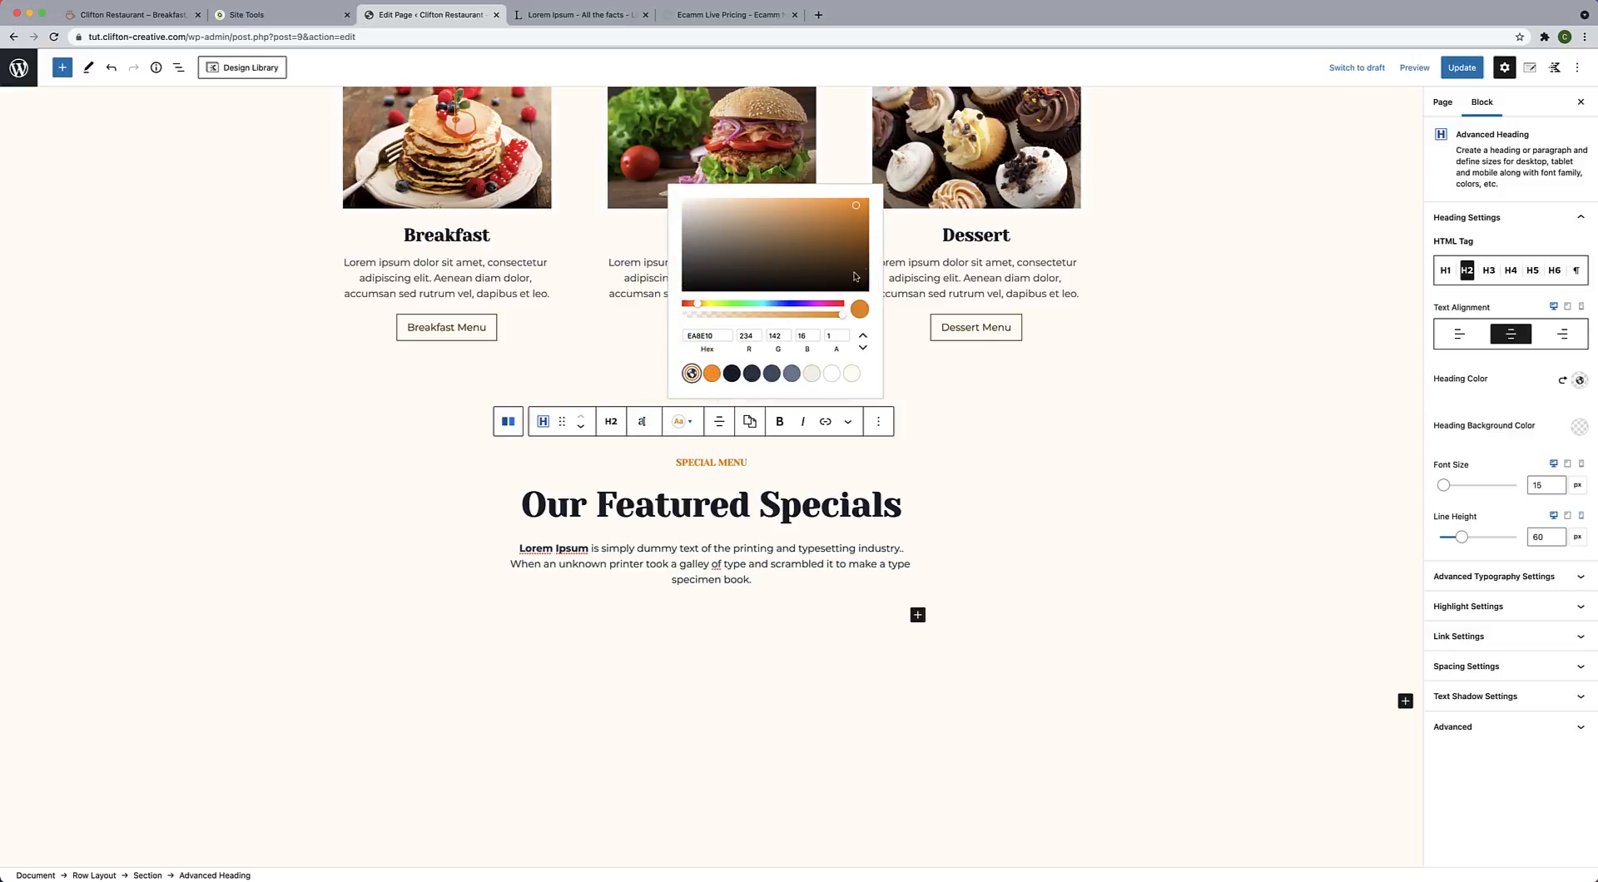
left_click(861, 263)
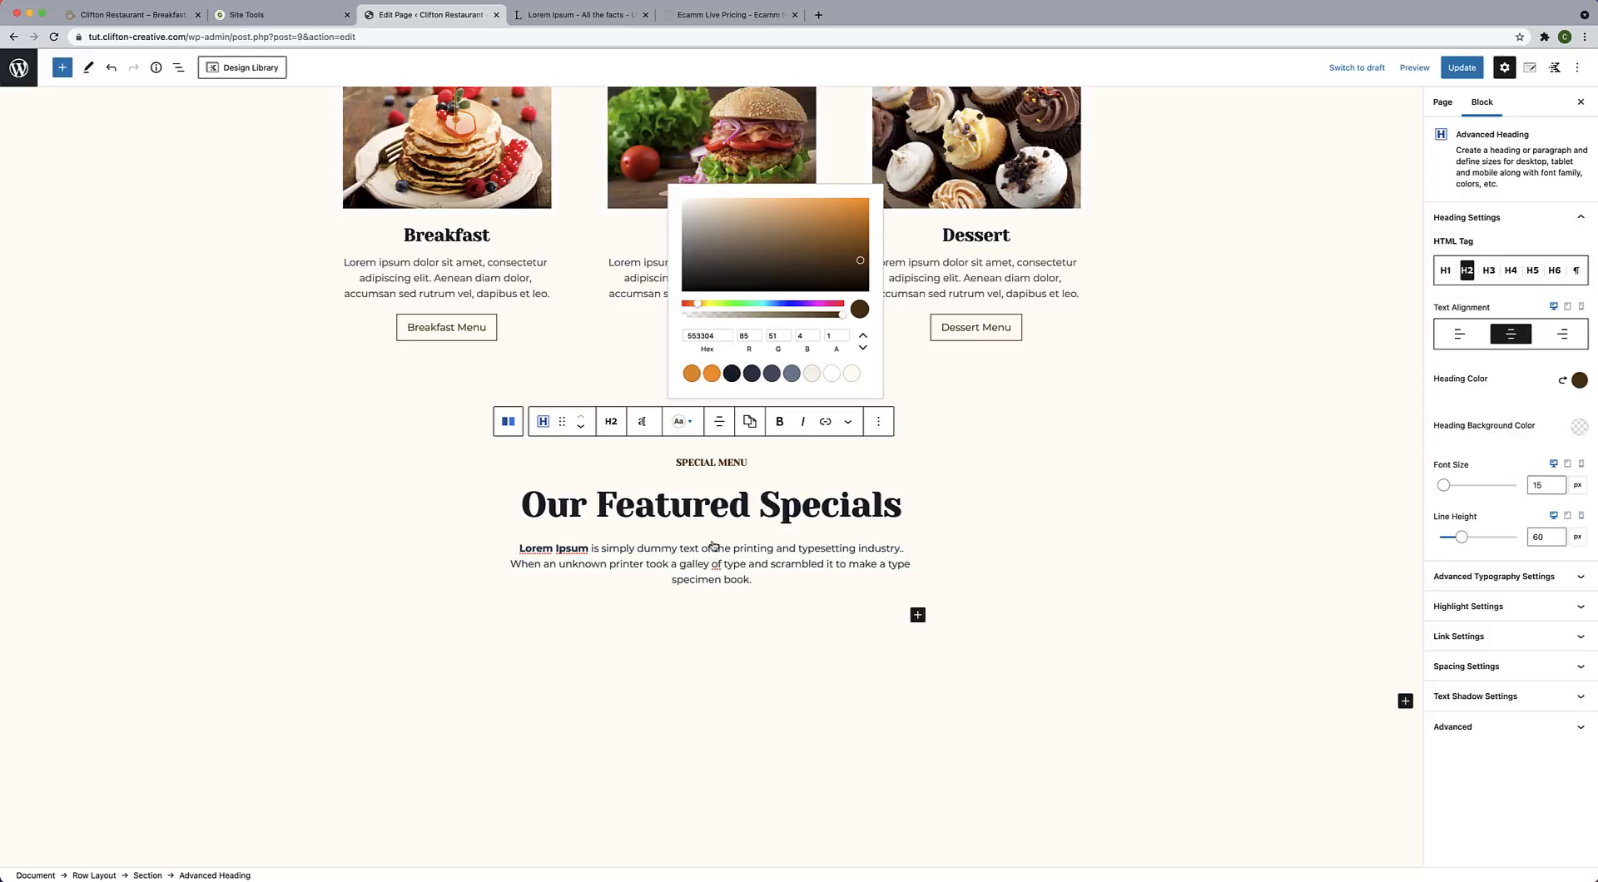
mouse_move(710, 537)
mouse_move(714, 489)
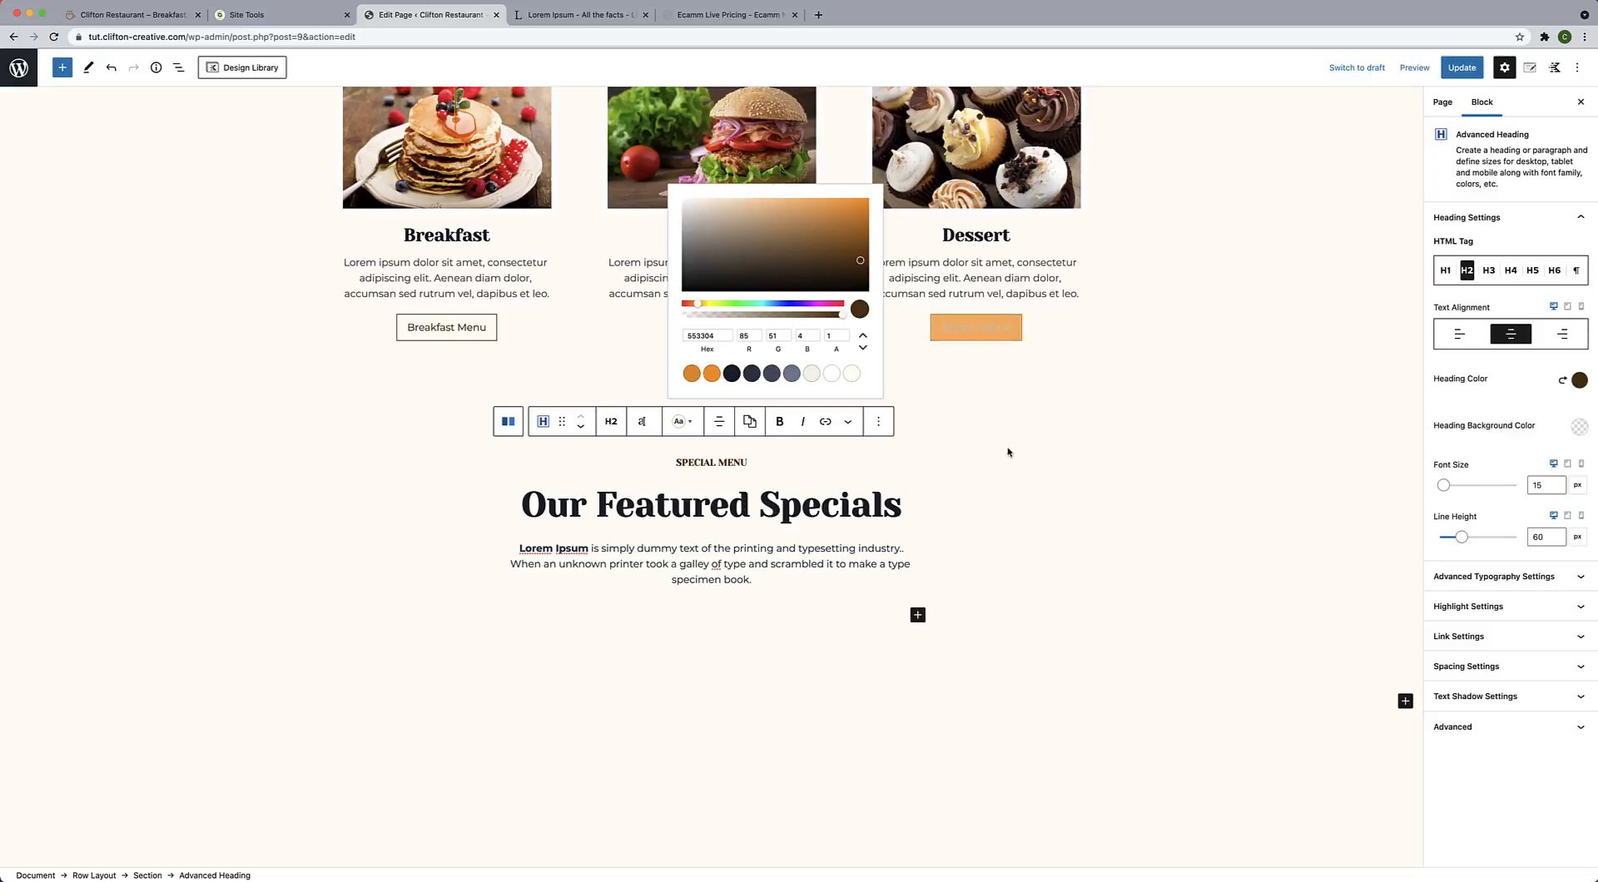
left_click(964, 513)
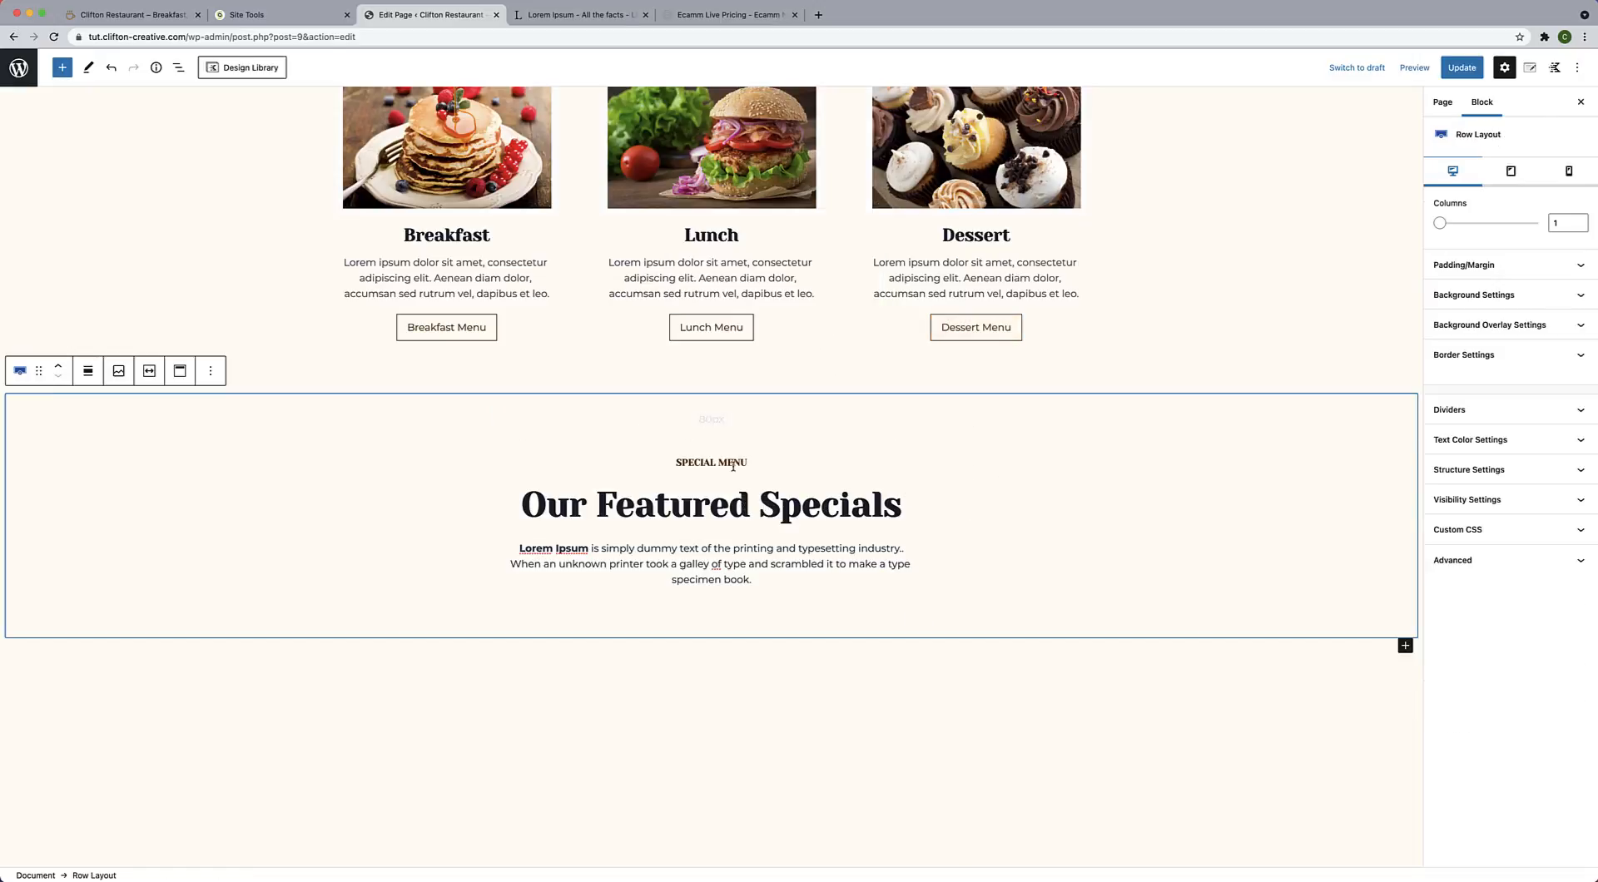
Insert a Spacer/Divider block between the "Special Menu" and "Our Featured Specials" headings.
left_click(711, 485)
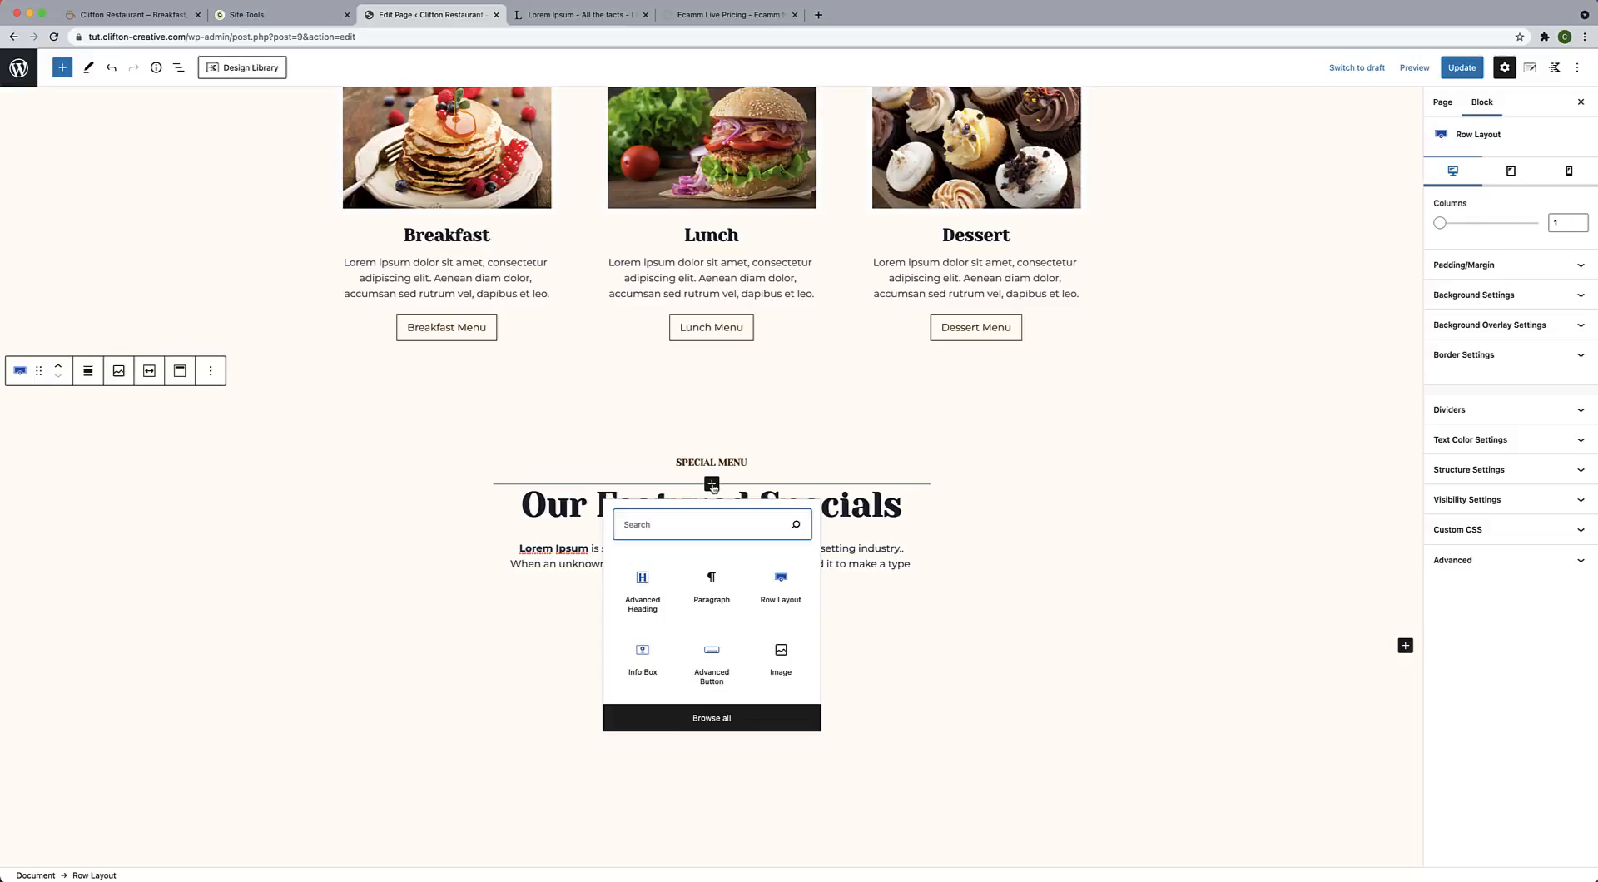
type("spacin")
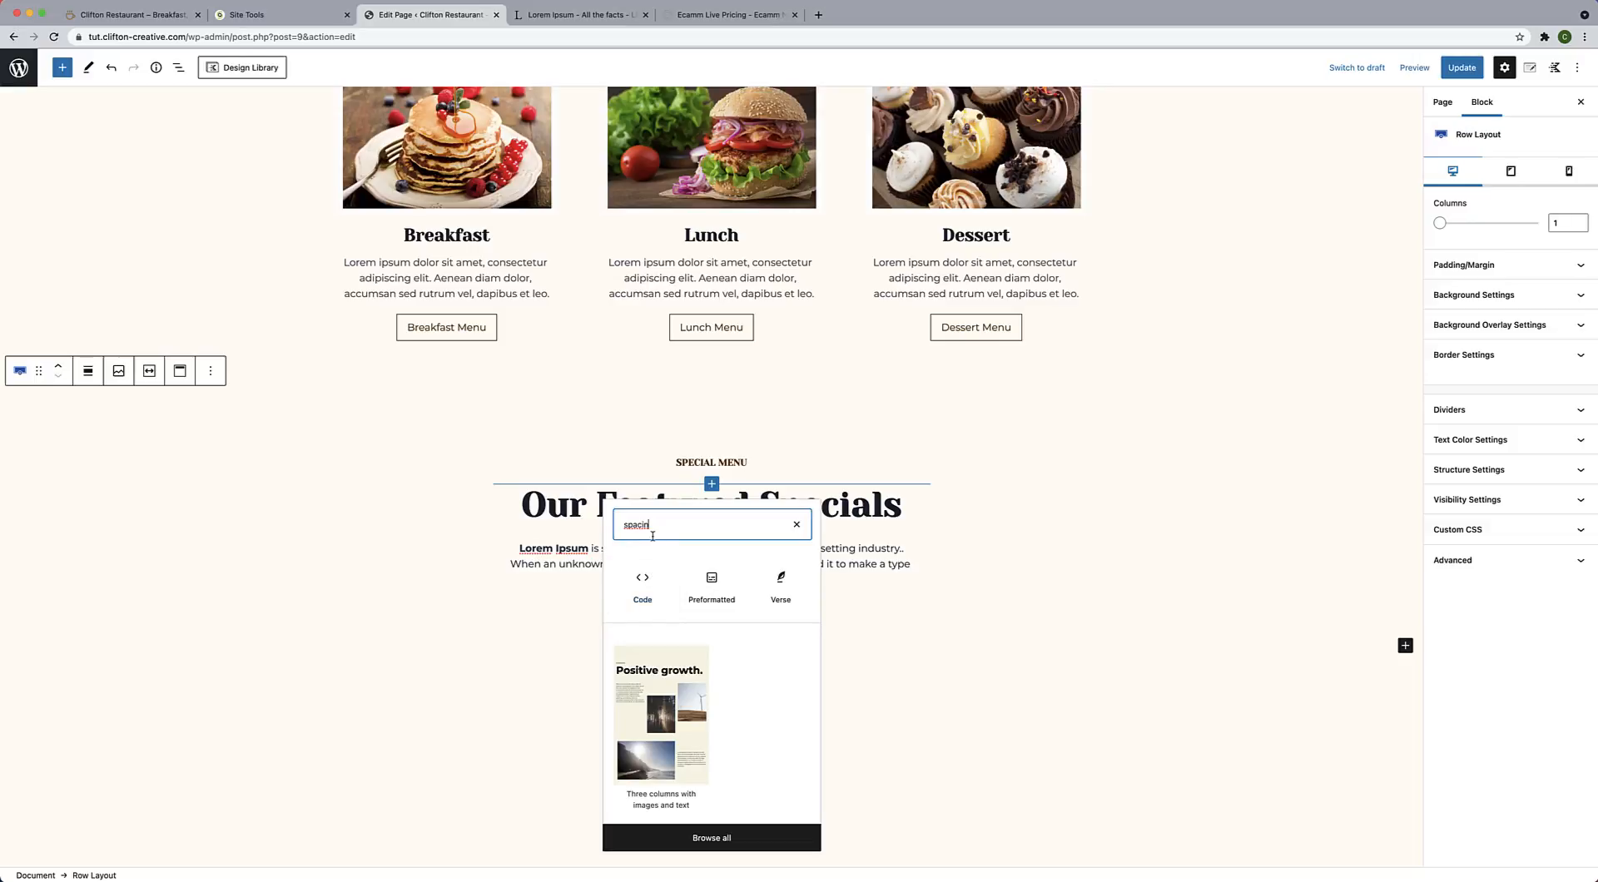
key("BackSpace")
type("e")
key("BackSpace")
key("BackSpace")
type("er")
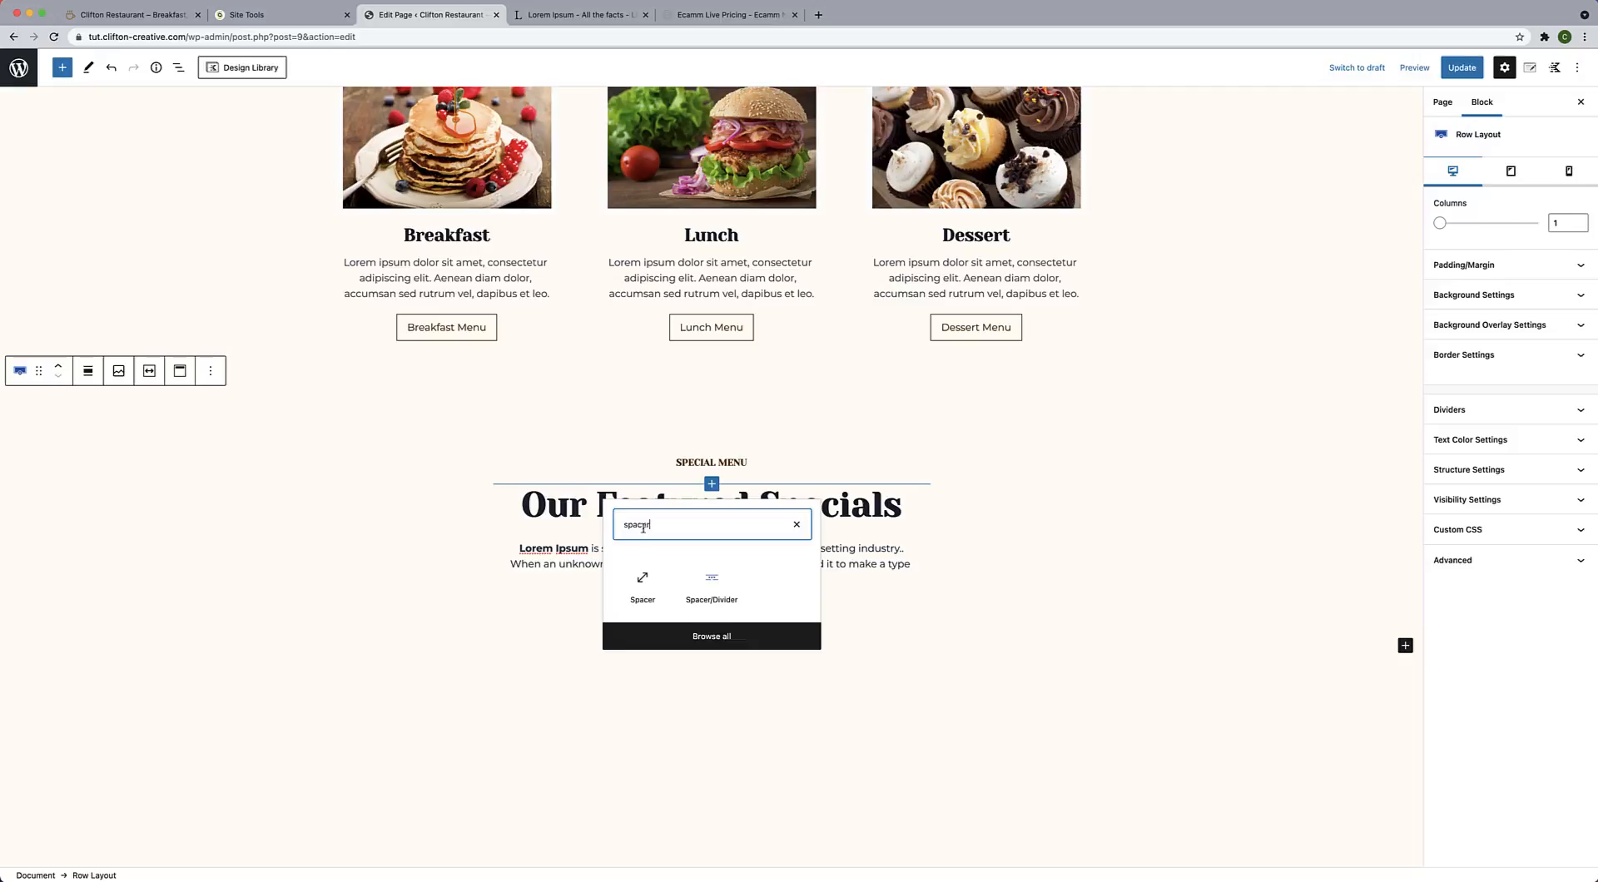
left_click(712, 583)
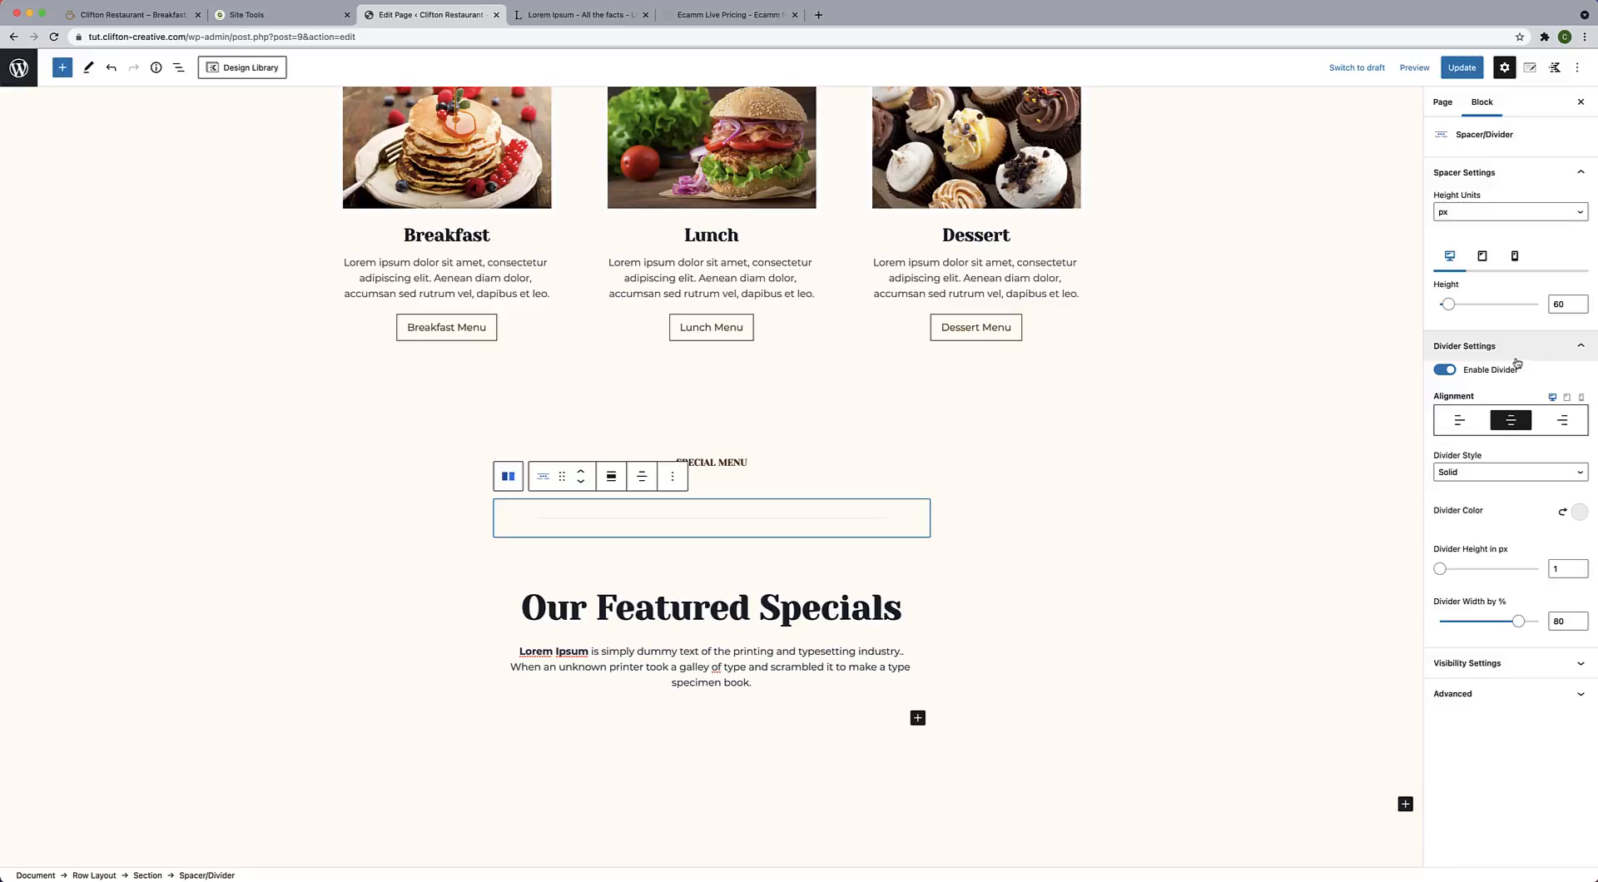
Color the divider orange FF9200 and set its line height to 5 px and width to 15%.
left_click(1579, 512)
left_click(1431, 477)
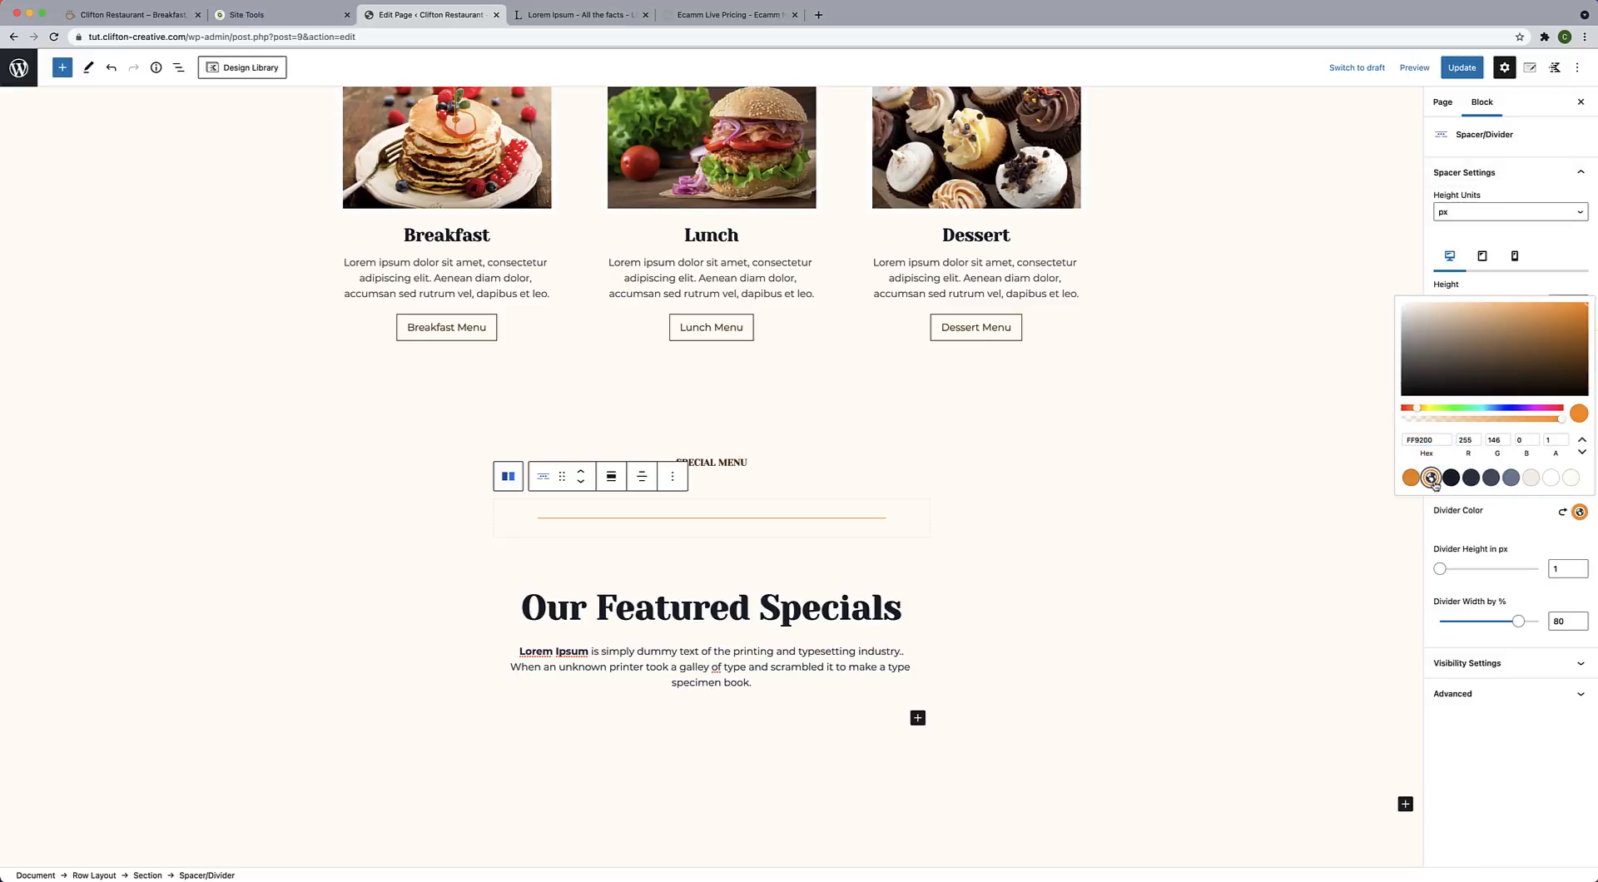
left_click(1474, 511)
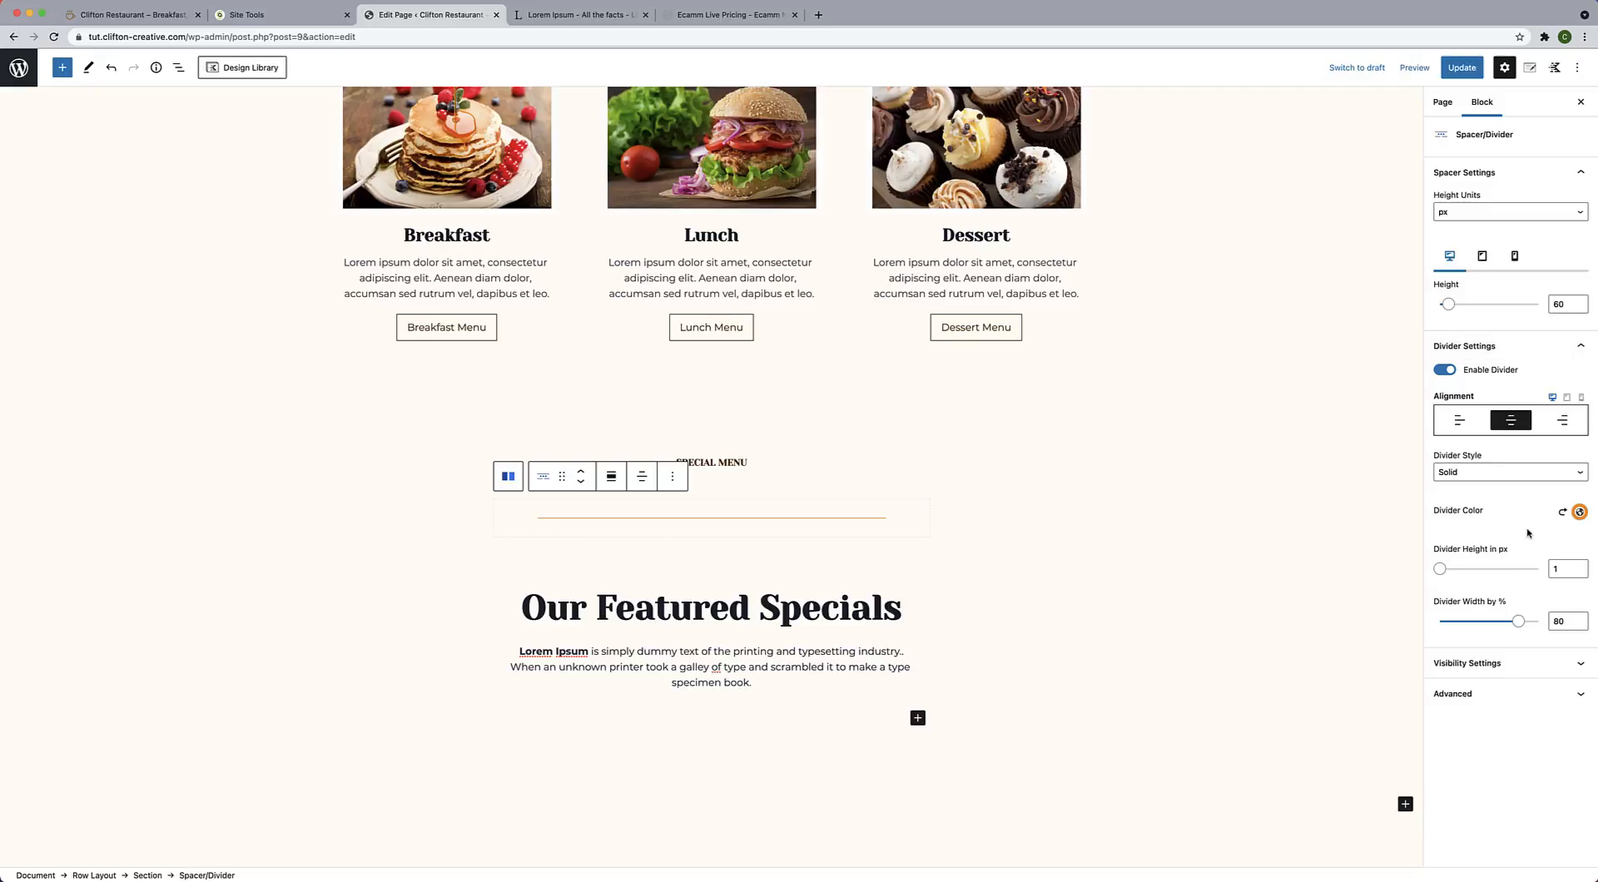
left_click(1561, 568)
key("BackSpace")
type("5")
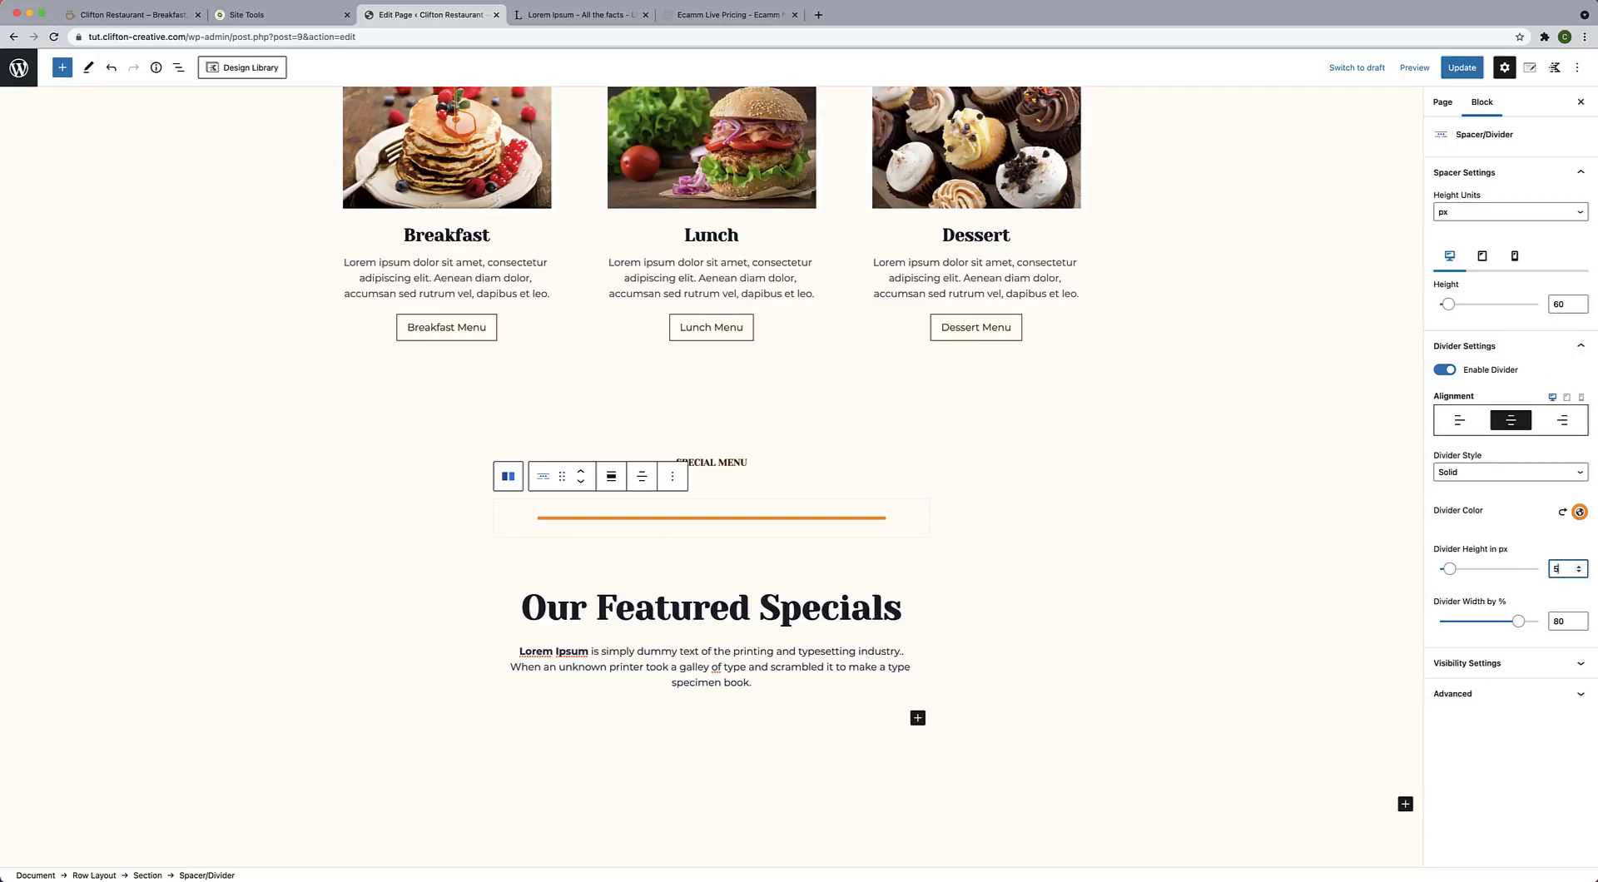
double_click(1561, 623)
type("15")
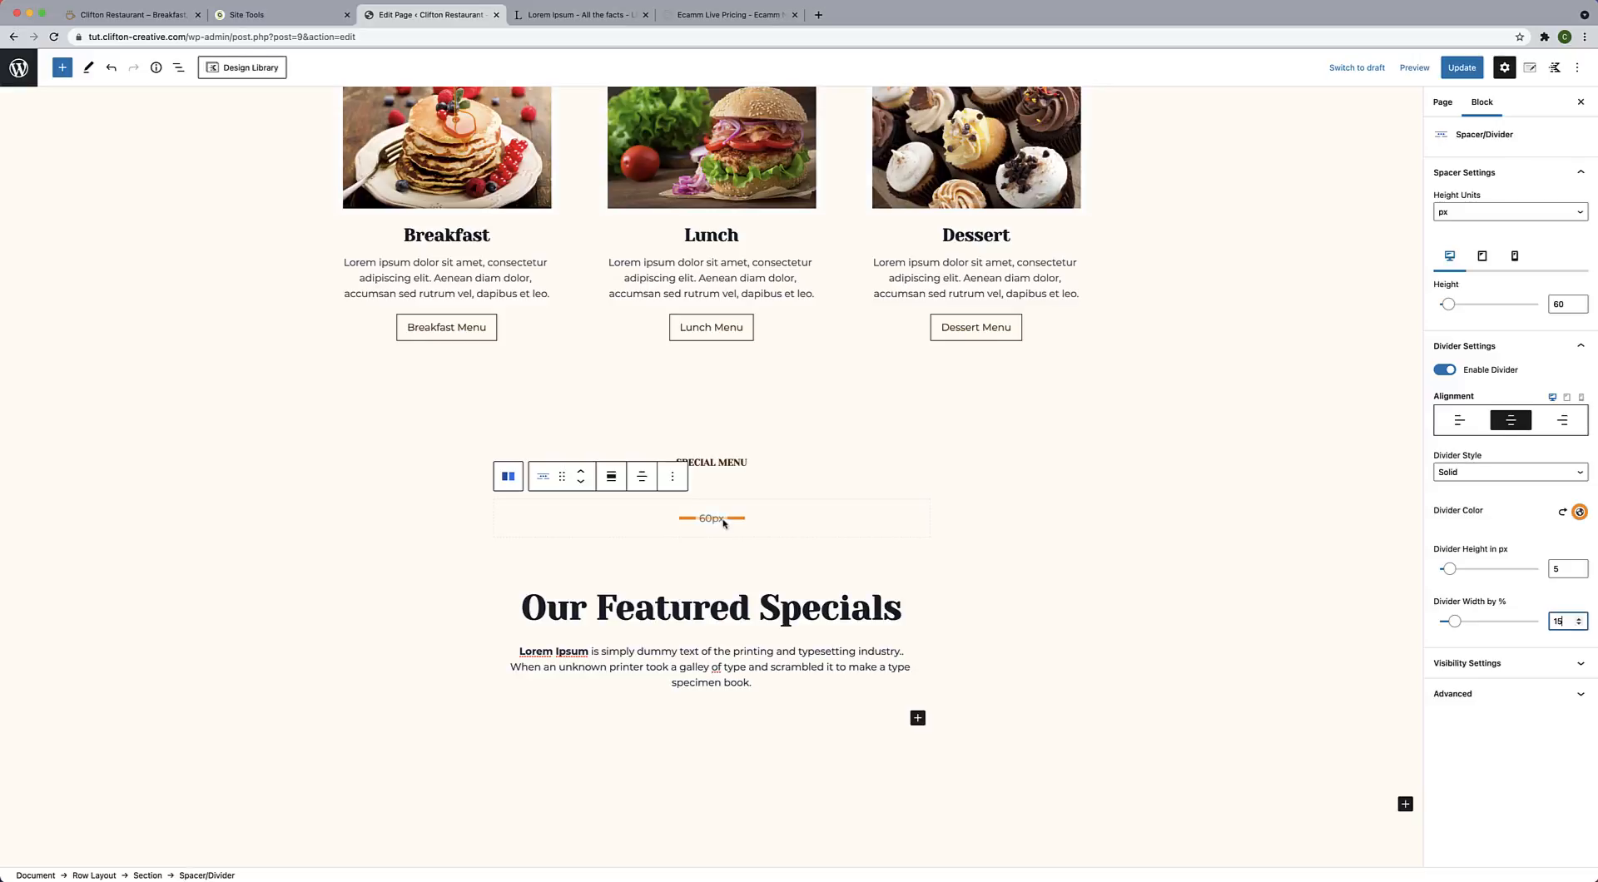
Move the divider above the "Special Menu" heading and set its spacer height to 10 px.
left_click_drag(562, 476, 586, 445)
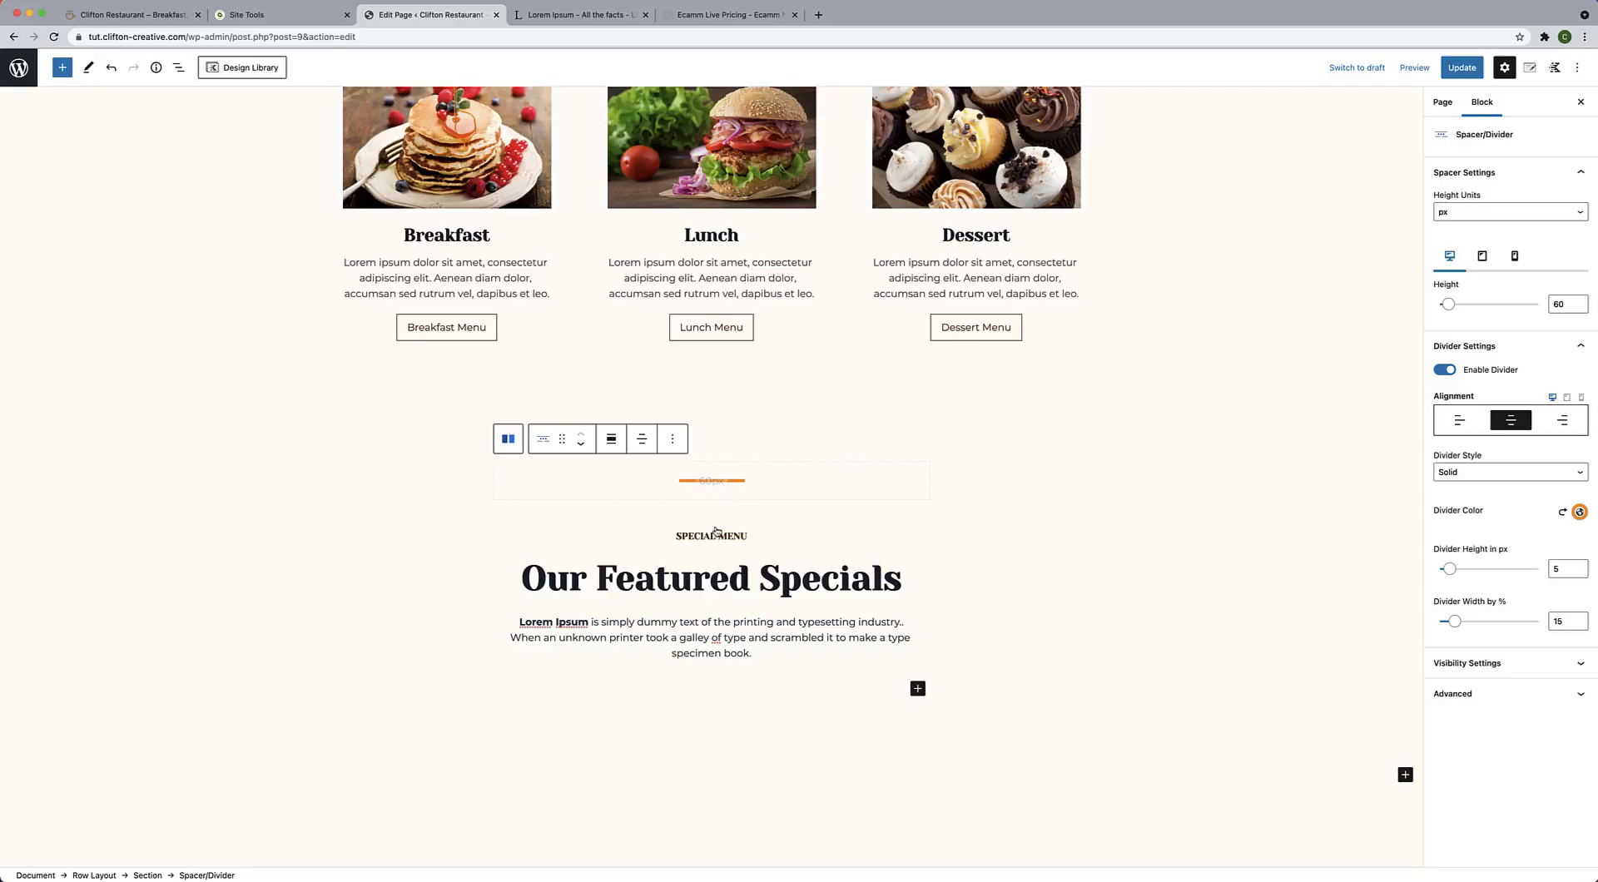
left_click(748, 500)
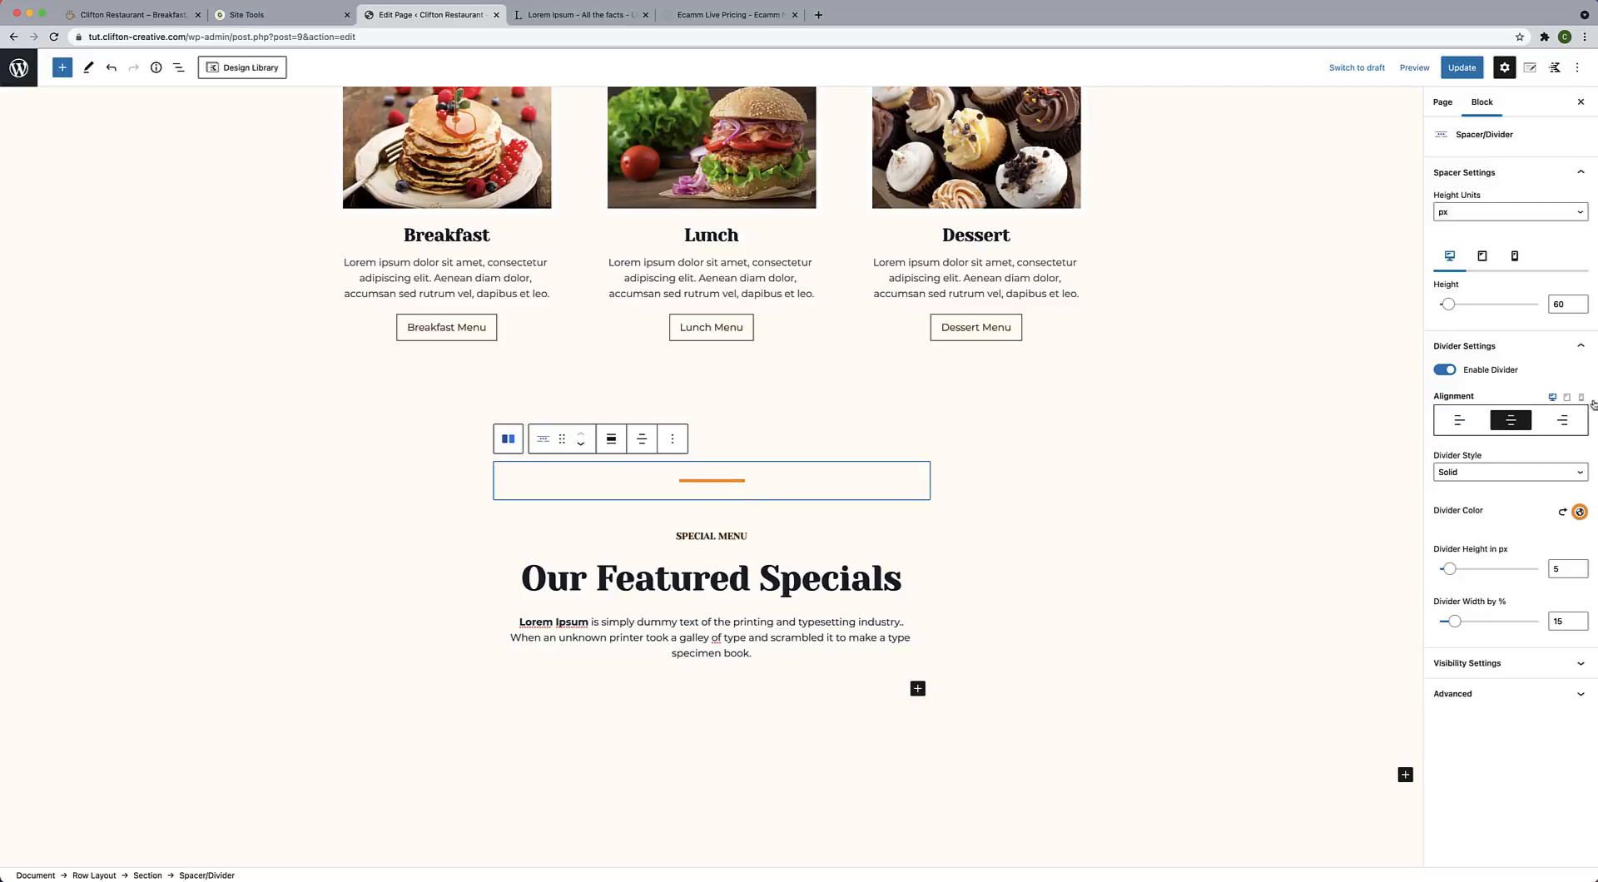
double_click(1568, 305)
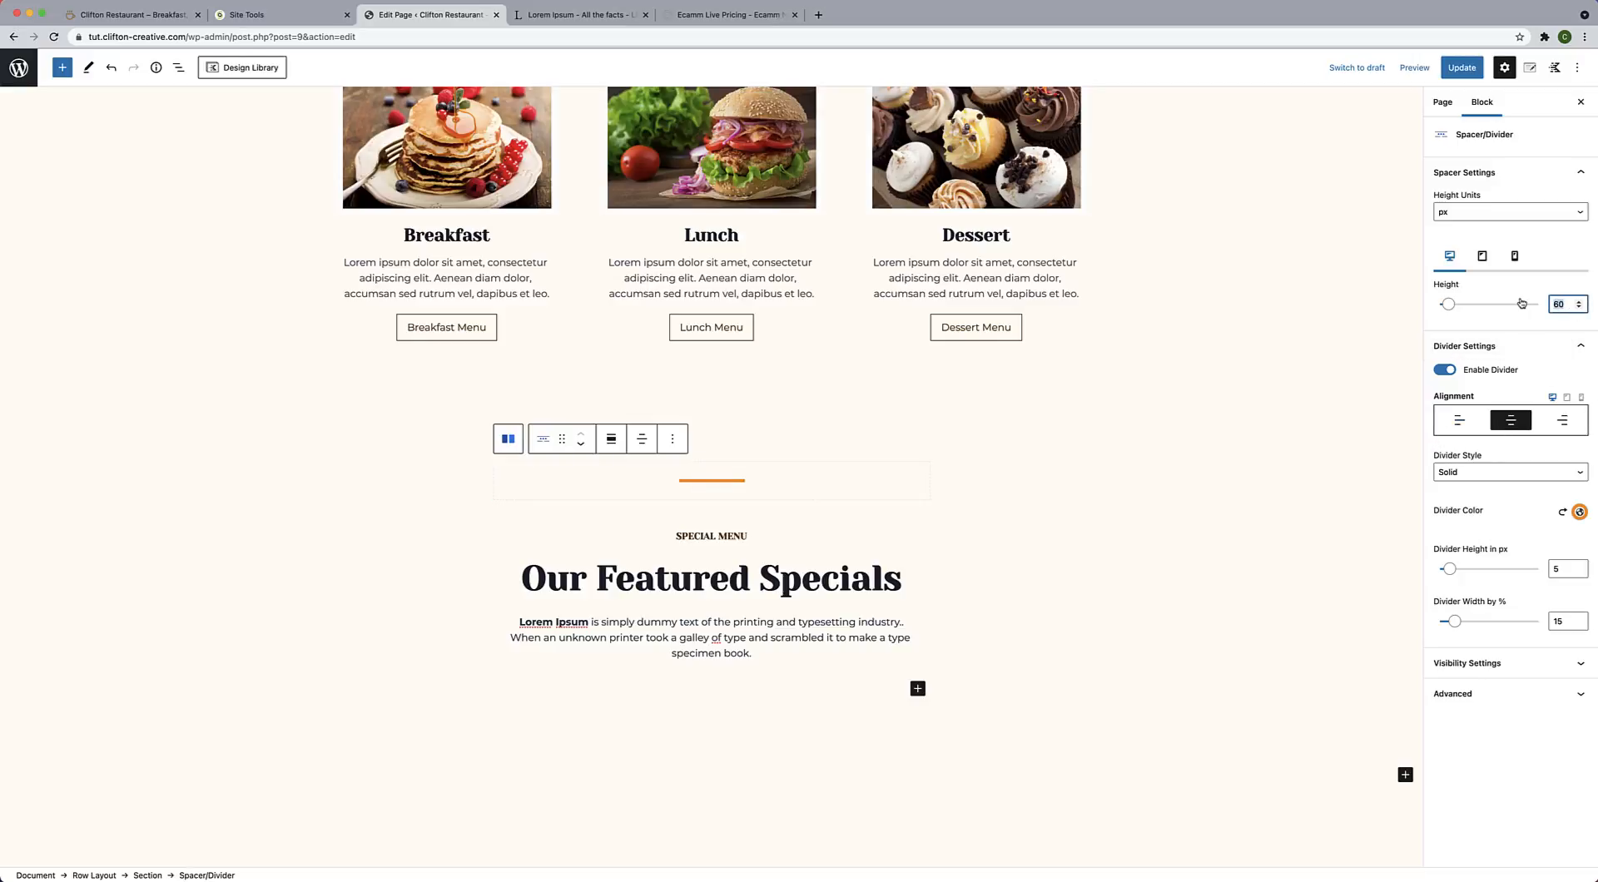
type("10")
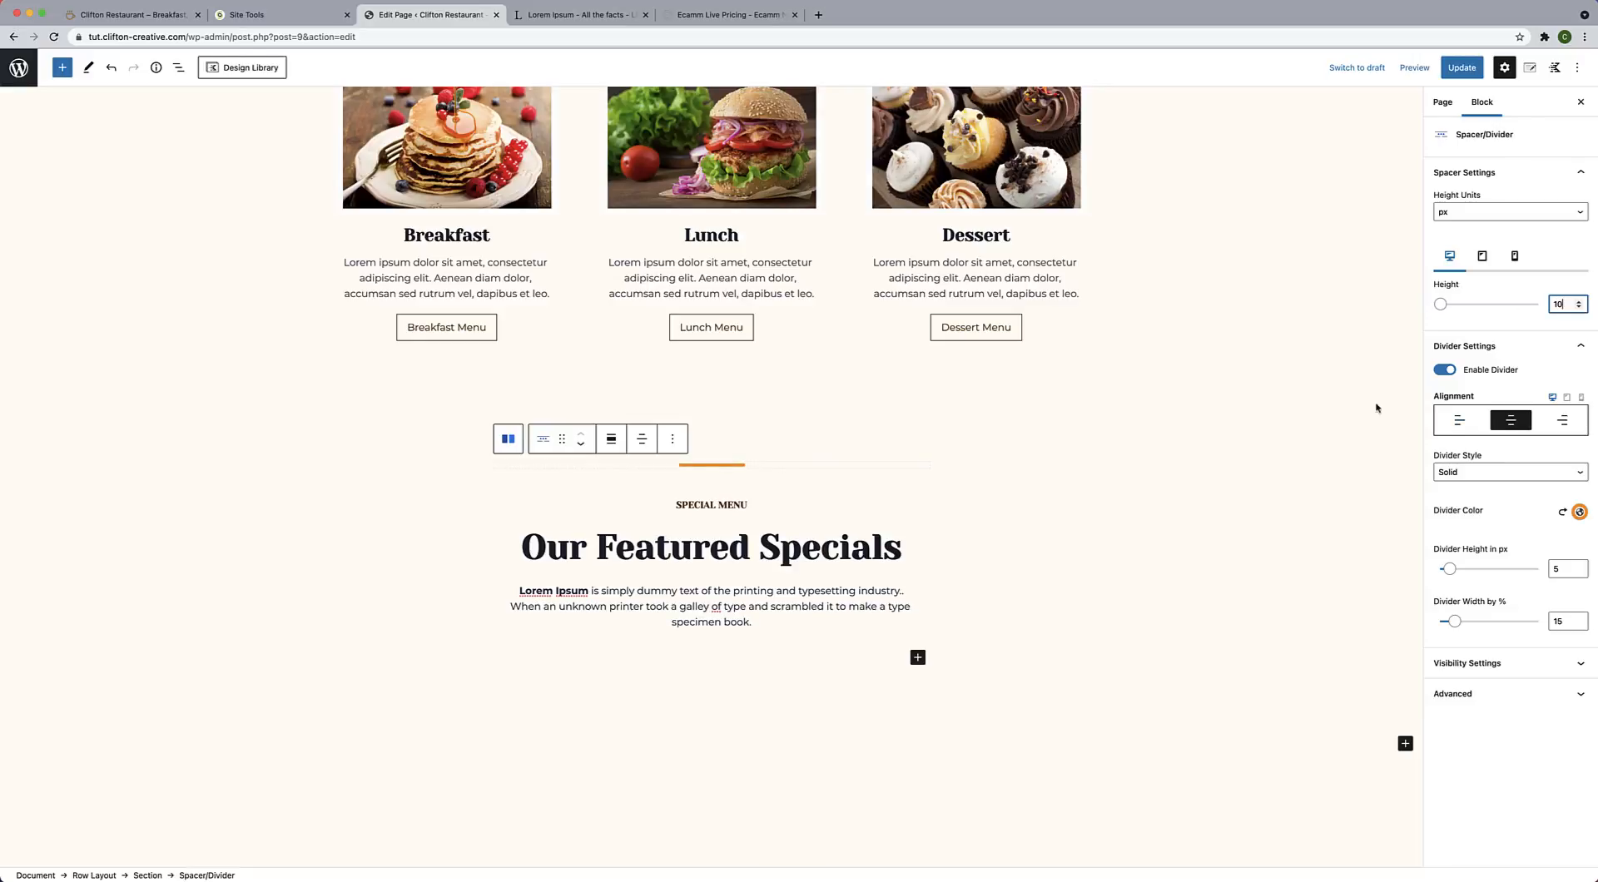
Set the "Special Menu" heading's line height to 15 px.
left_click(772, 489)
left_click(733, 505)
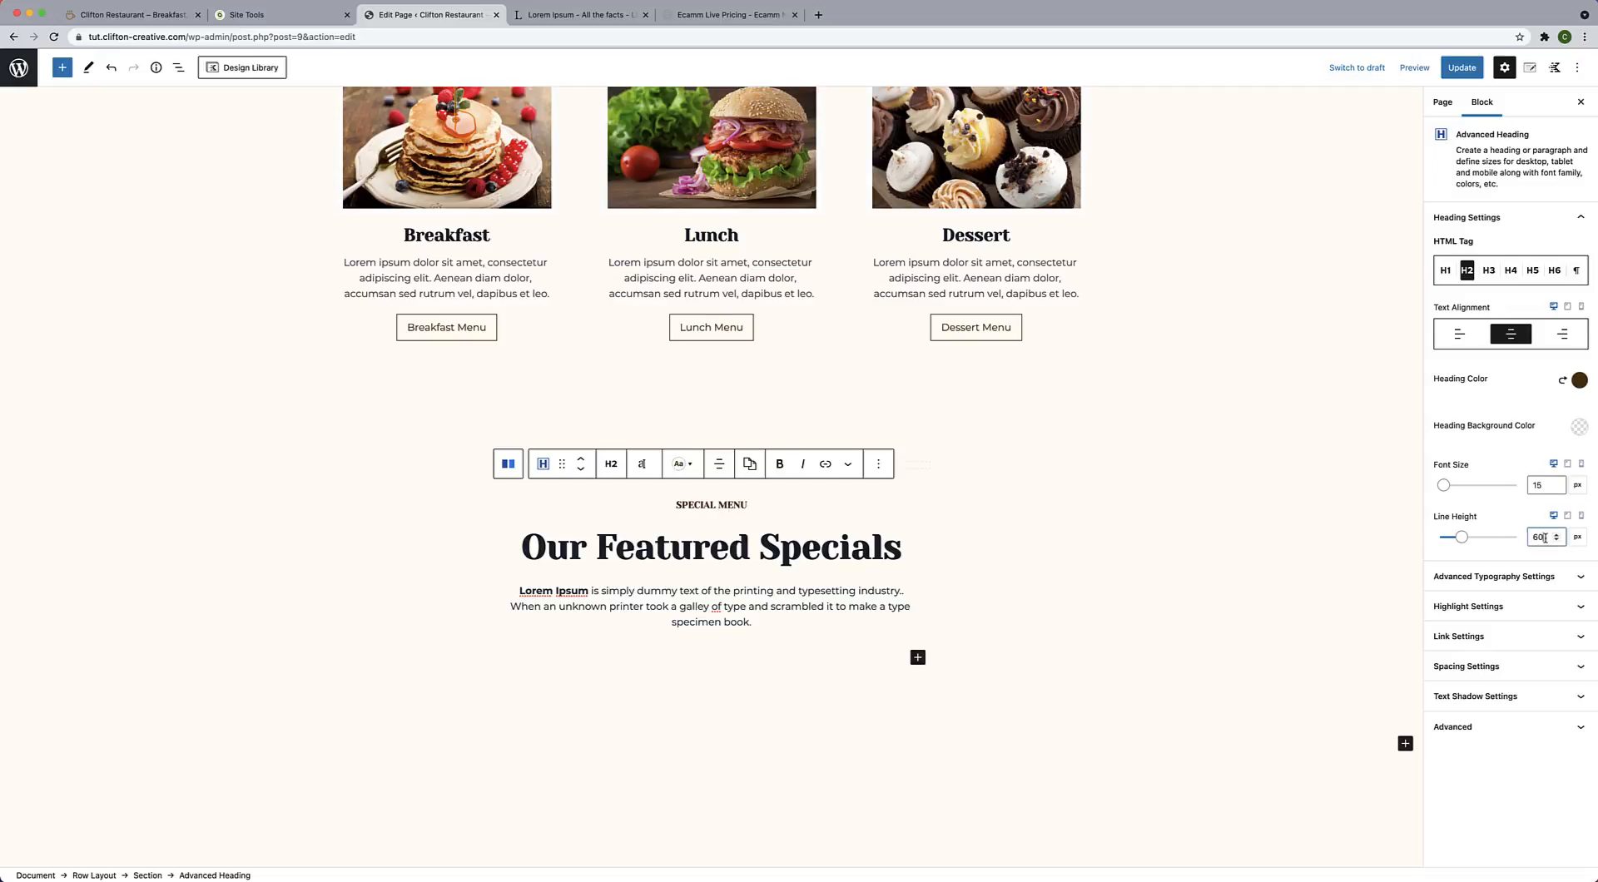
left_click_drag(1545, 538, 1533, 537)
type("15")
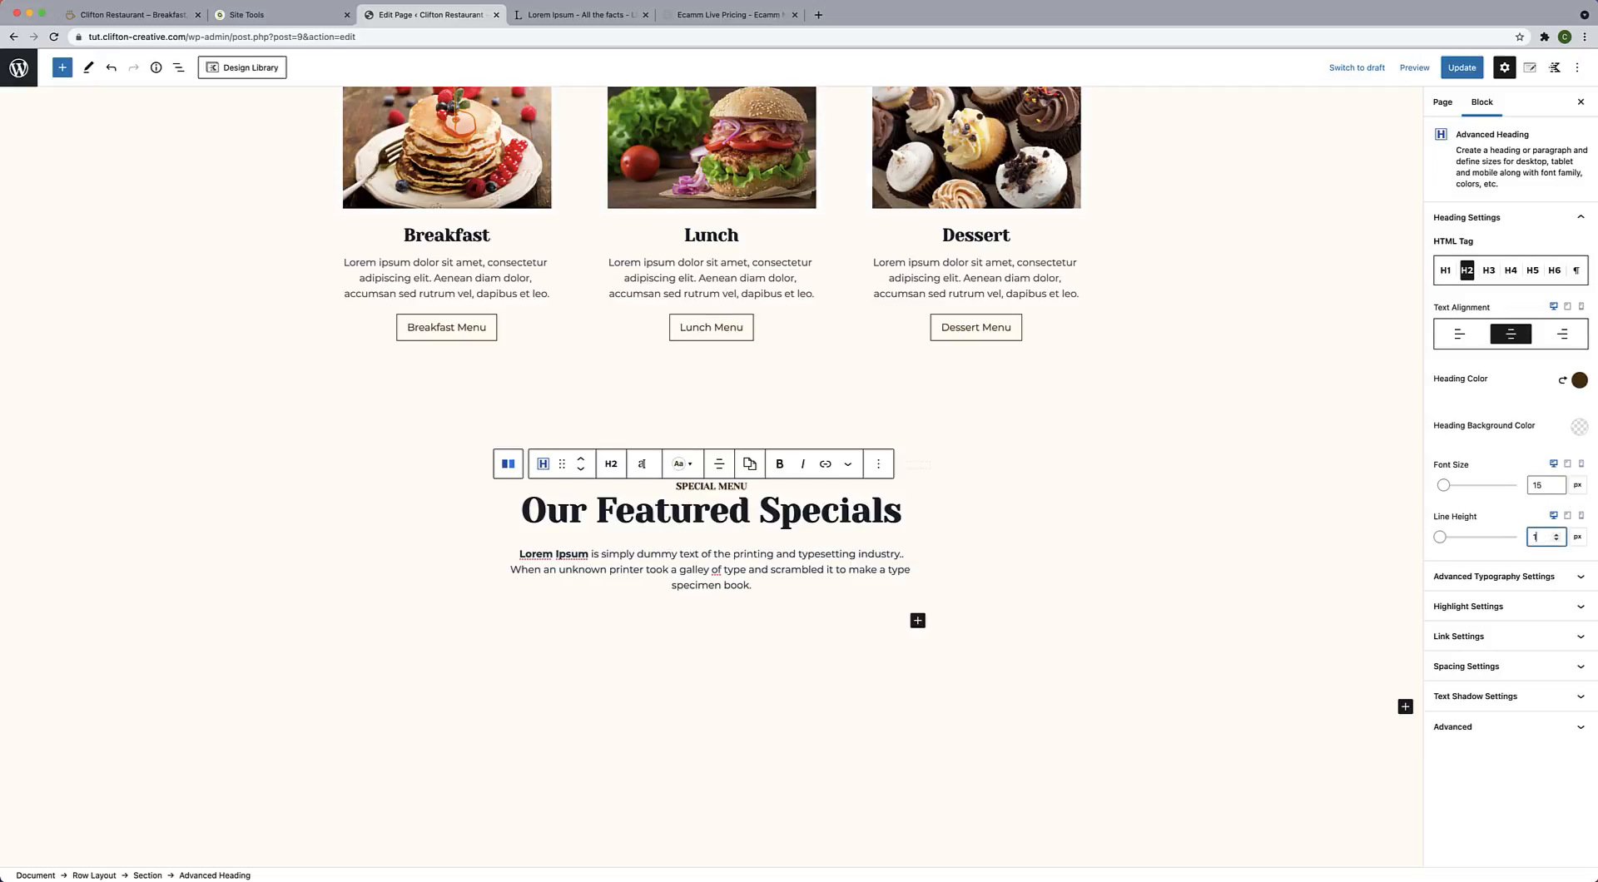
Set the width of the orange divider above the "Special Menu" heading to 10%.
left_click(1326, 557)
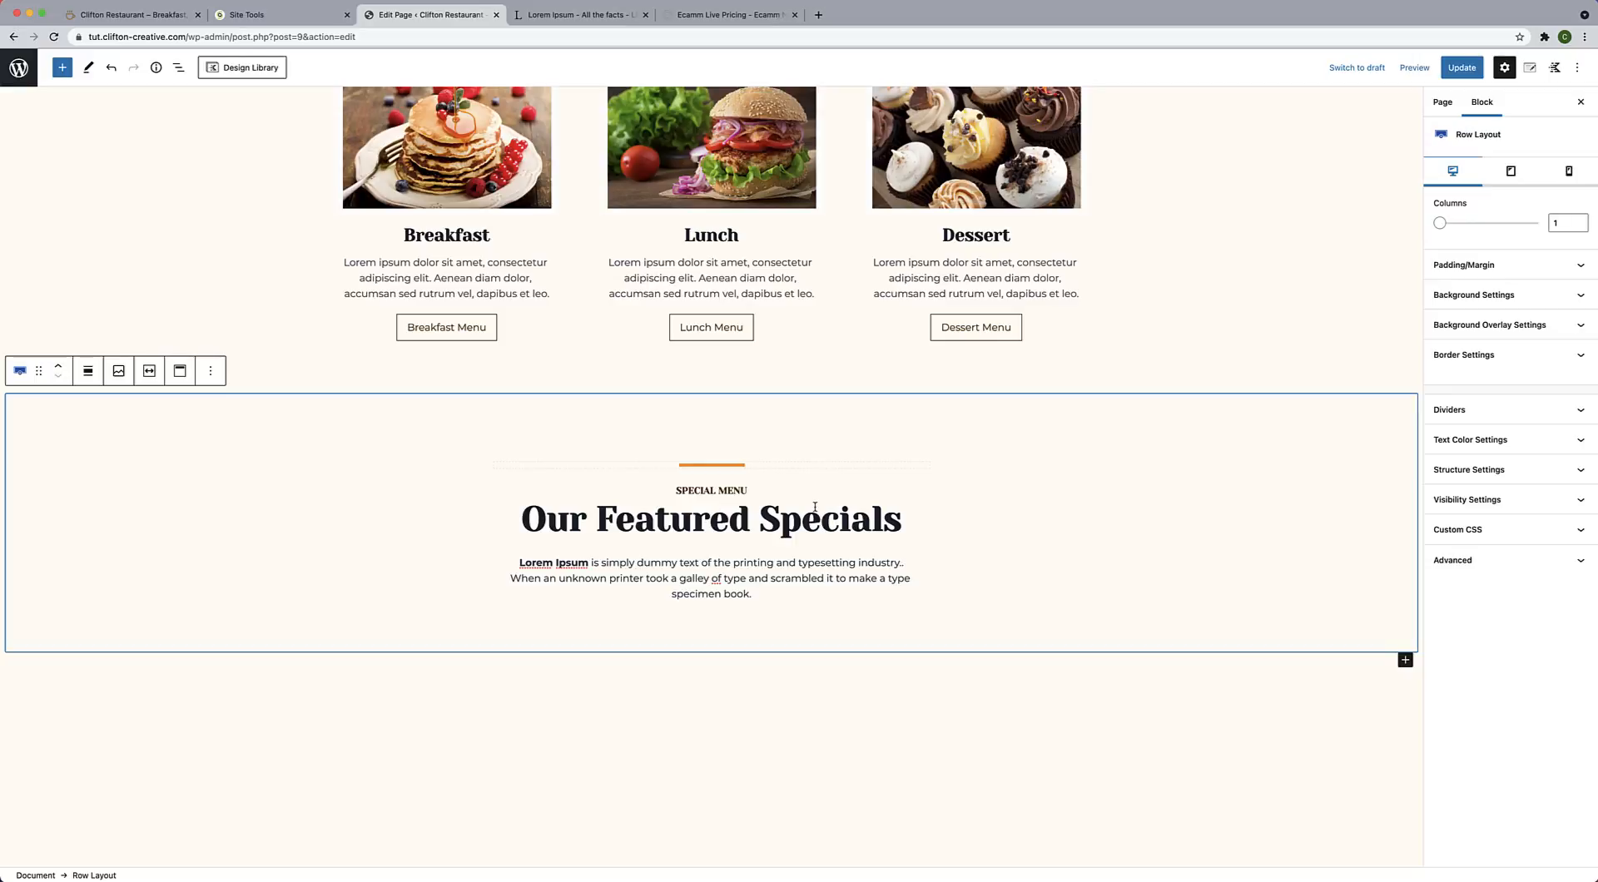
left_click(738, 469)
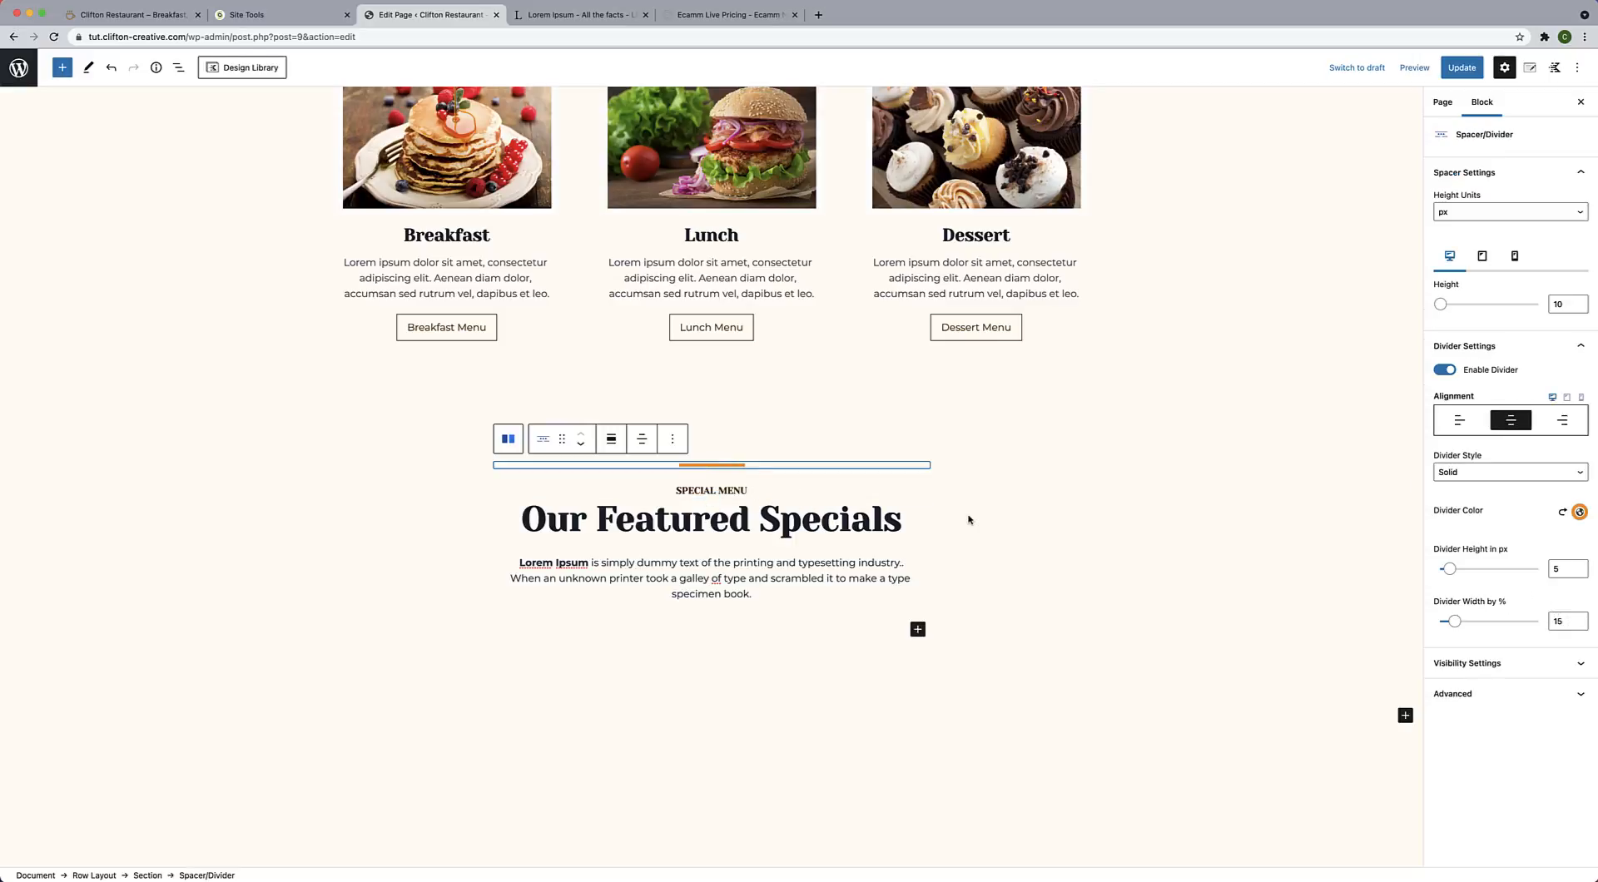
double_click(1559, 621)
type("10")
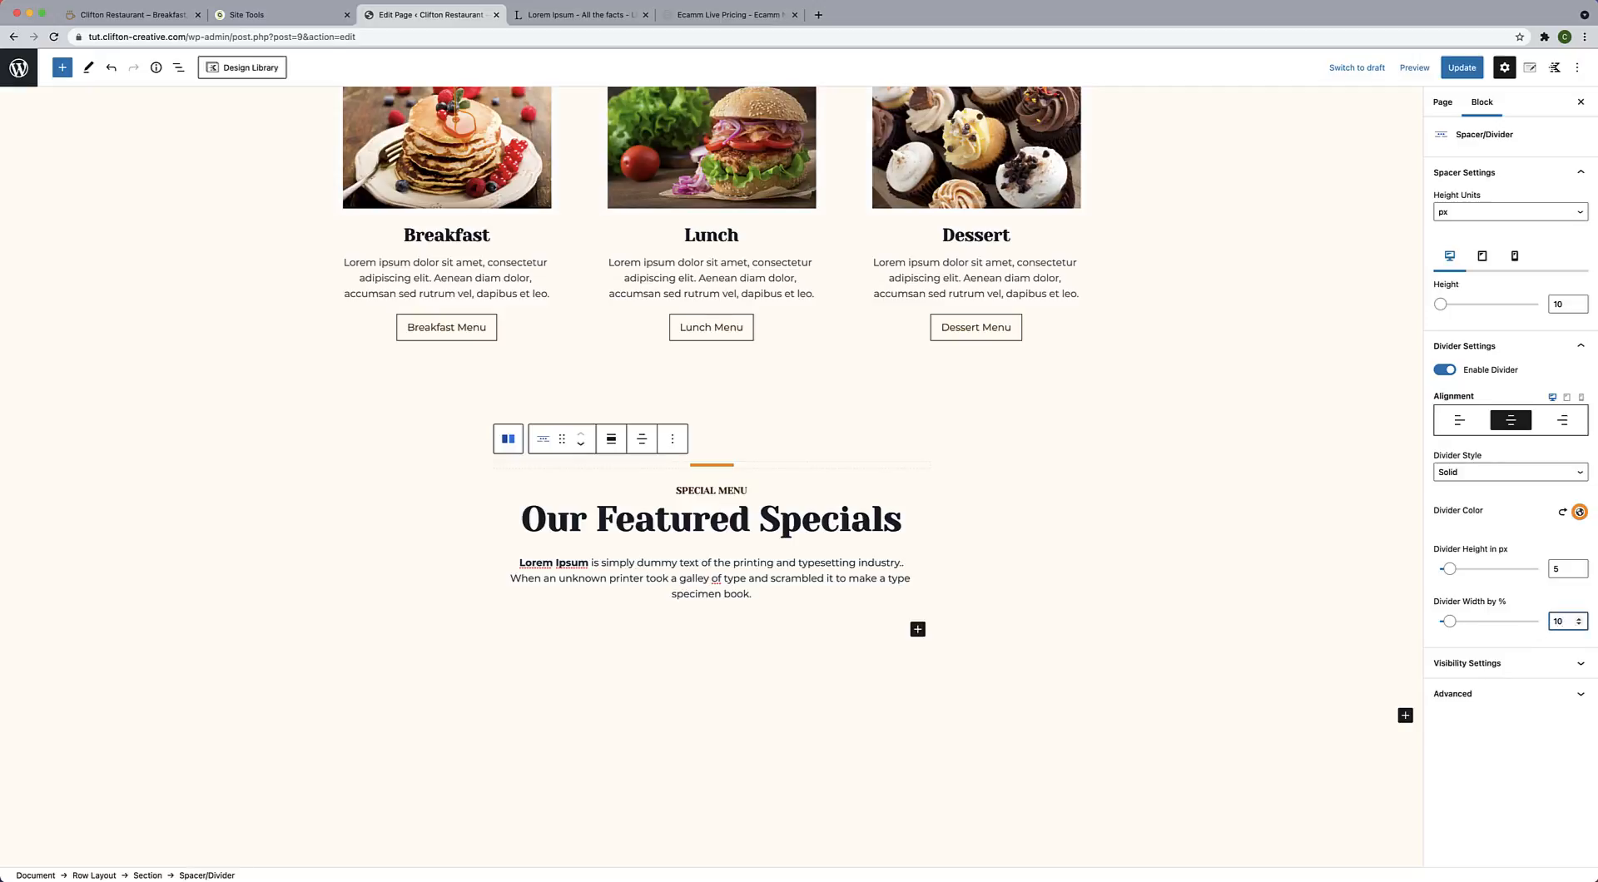
left_click(989, 574)
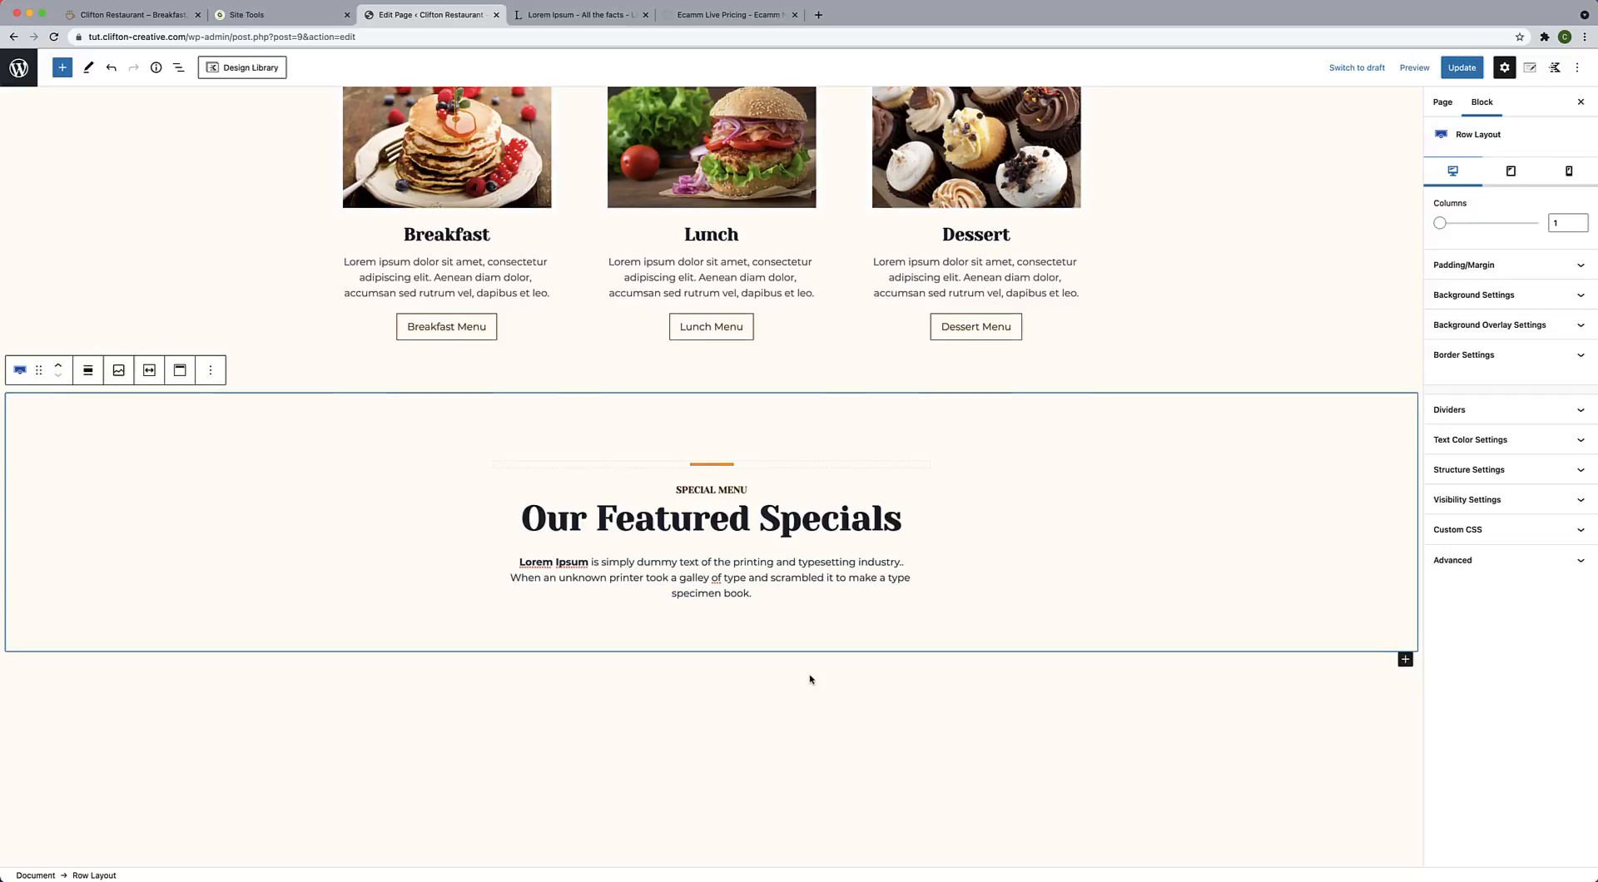
Add a single-column Row Layout below the featured specials row and make its content max width inherit from the theme.
scroll(810, 679, "down", 3)
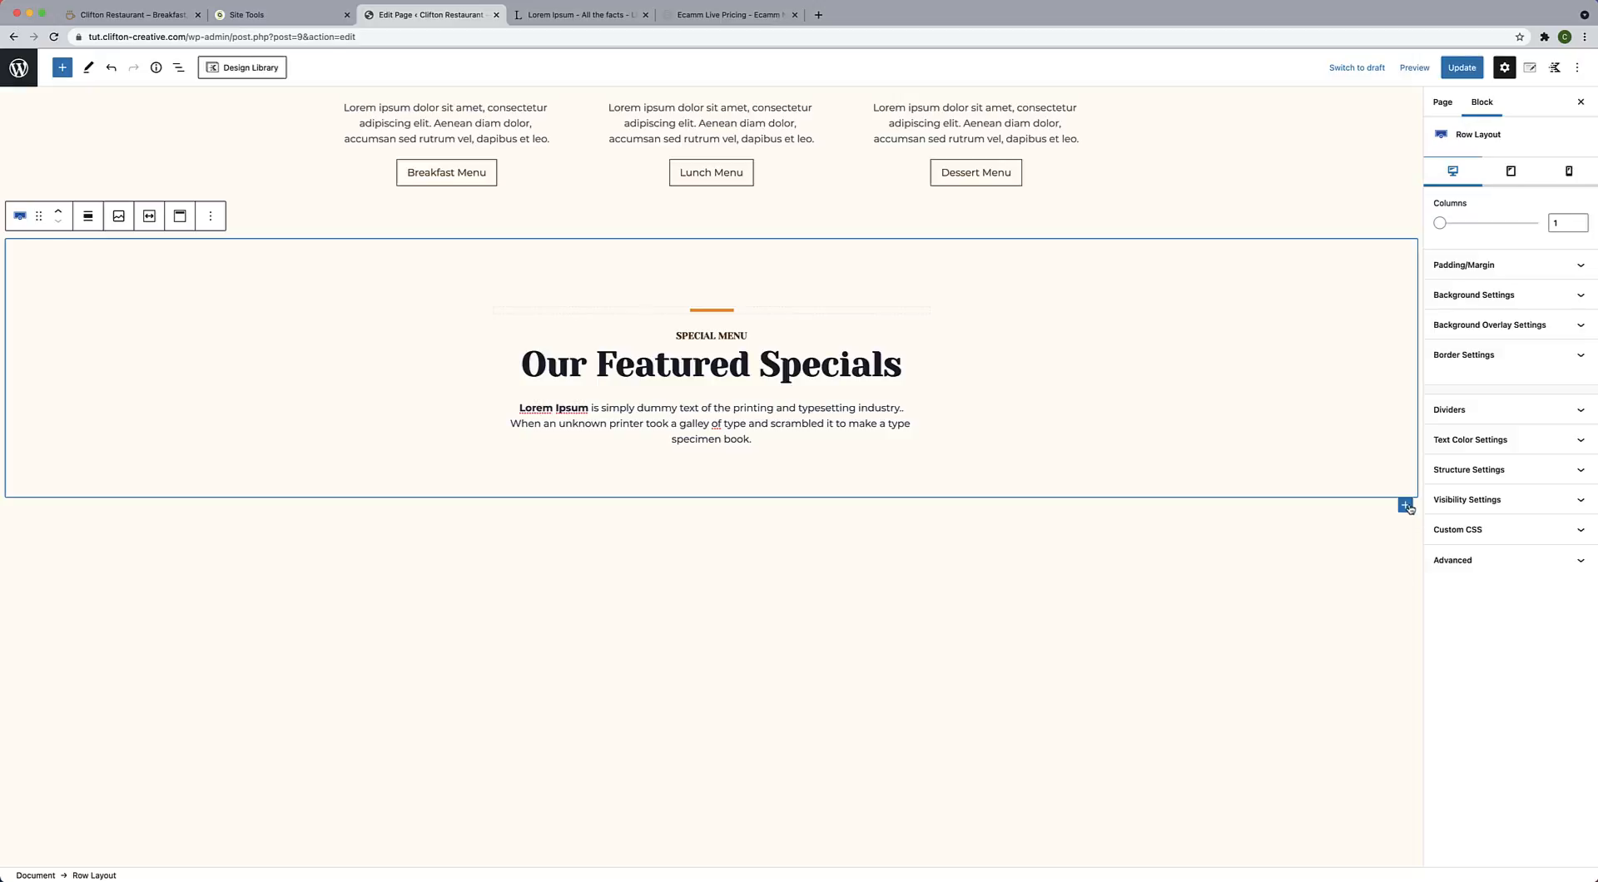
left_click(1406, 505)
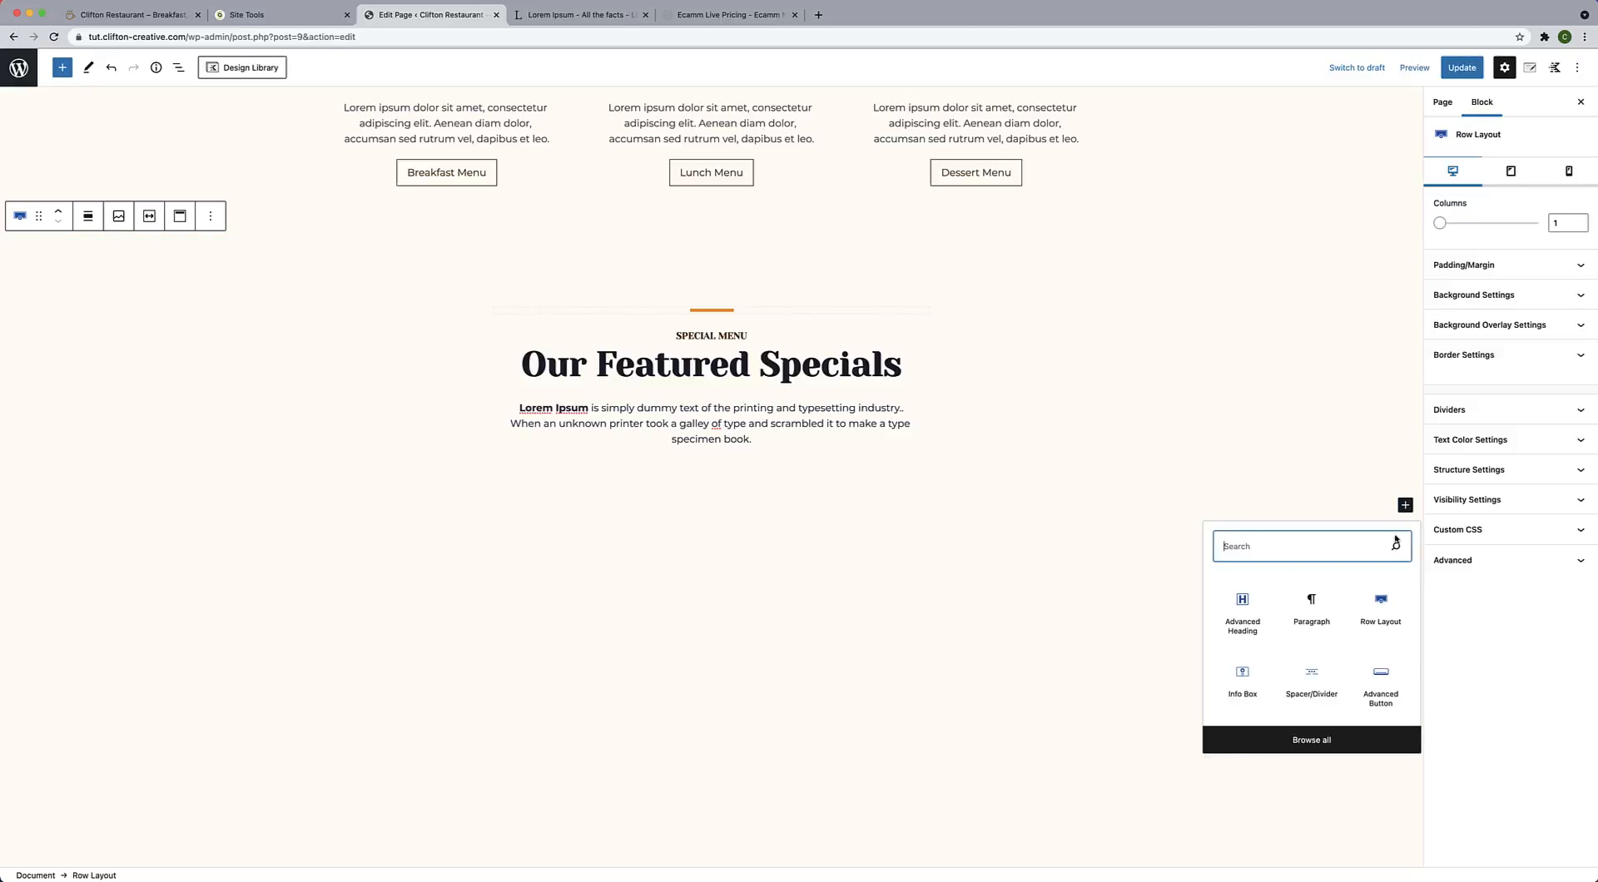
left_click(1380, 611)
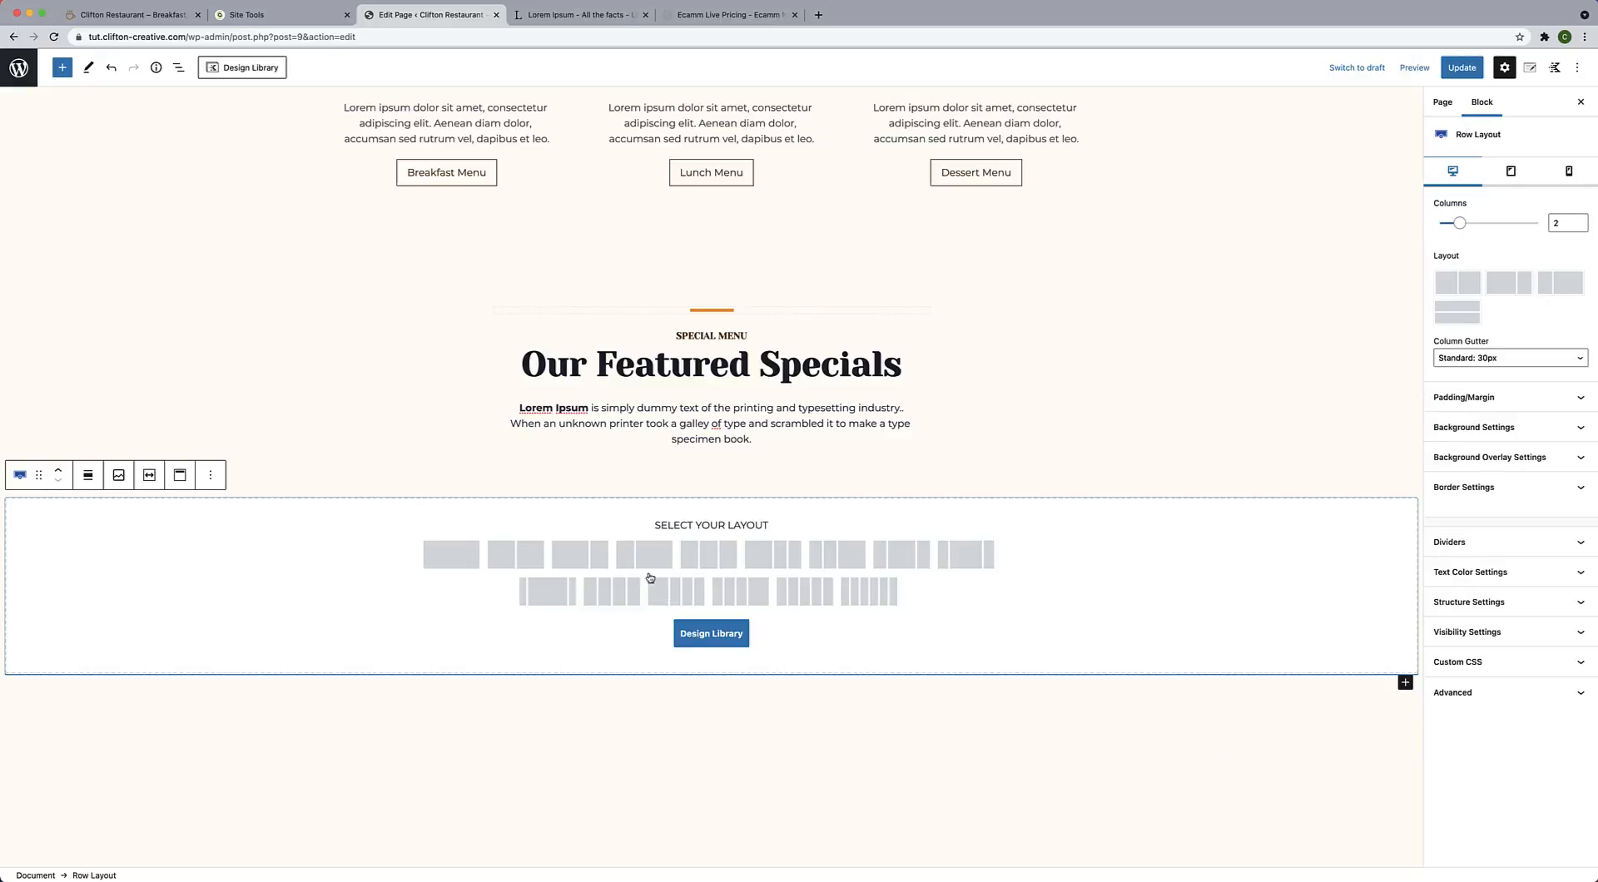
left_click(467, 551)
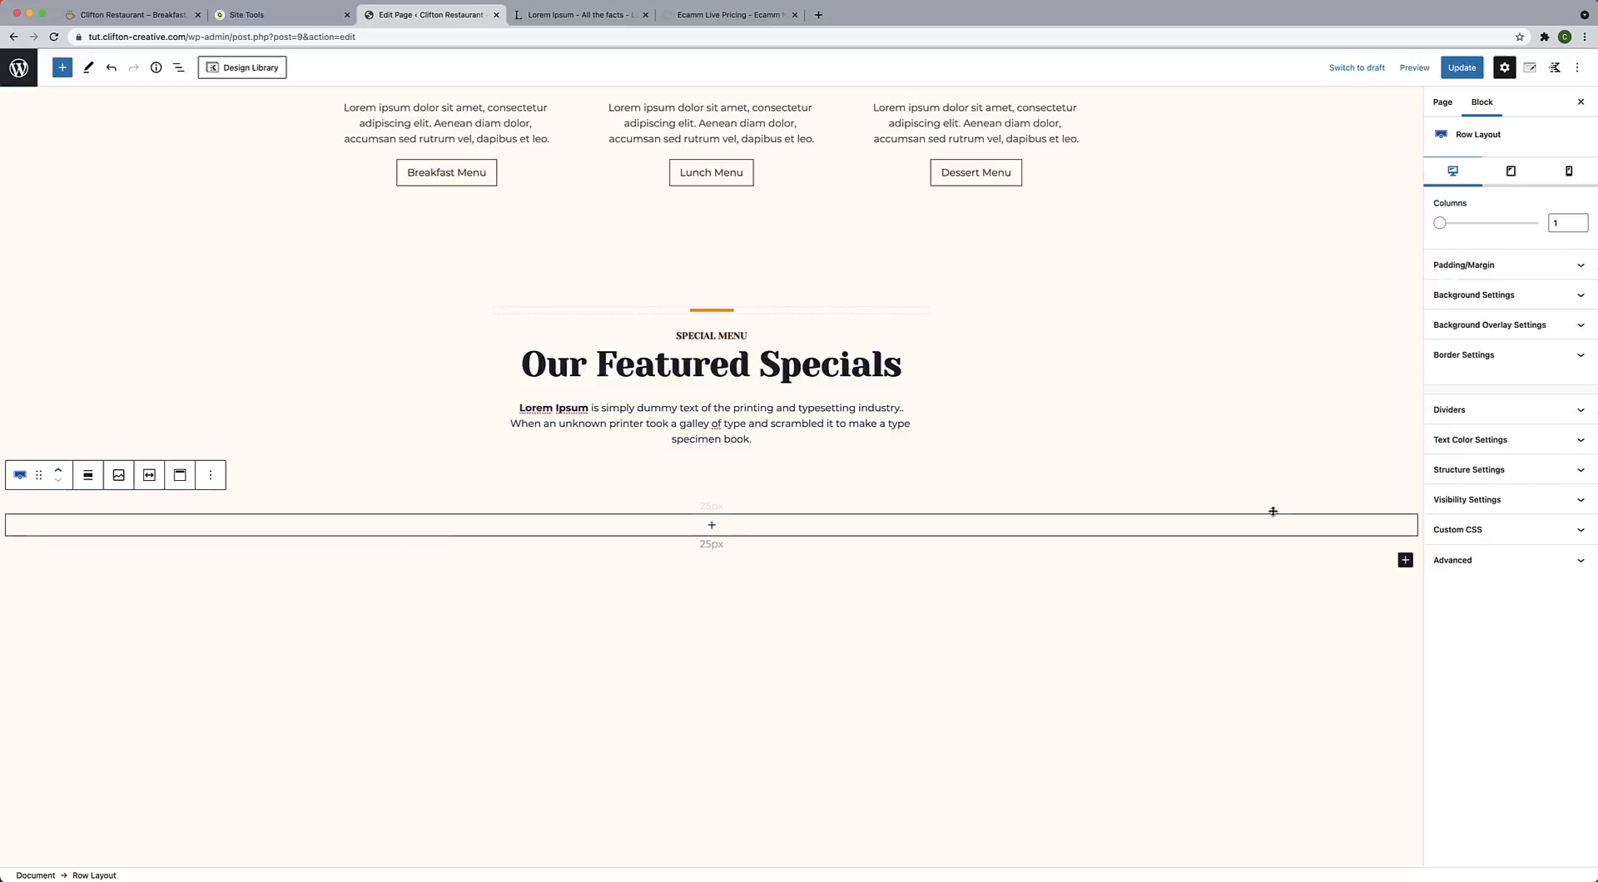
left_click(1541, 479)
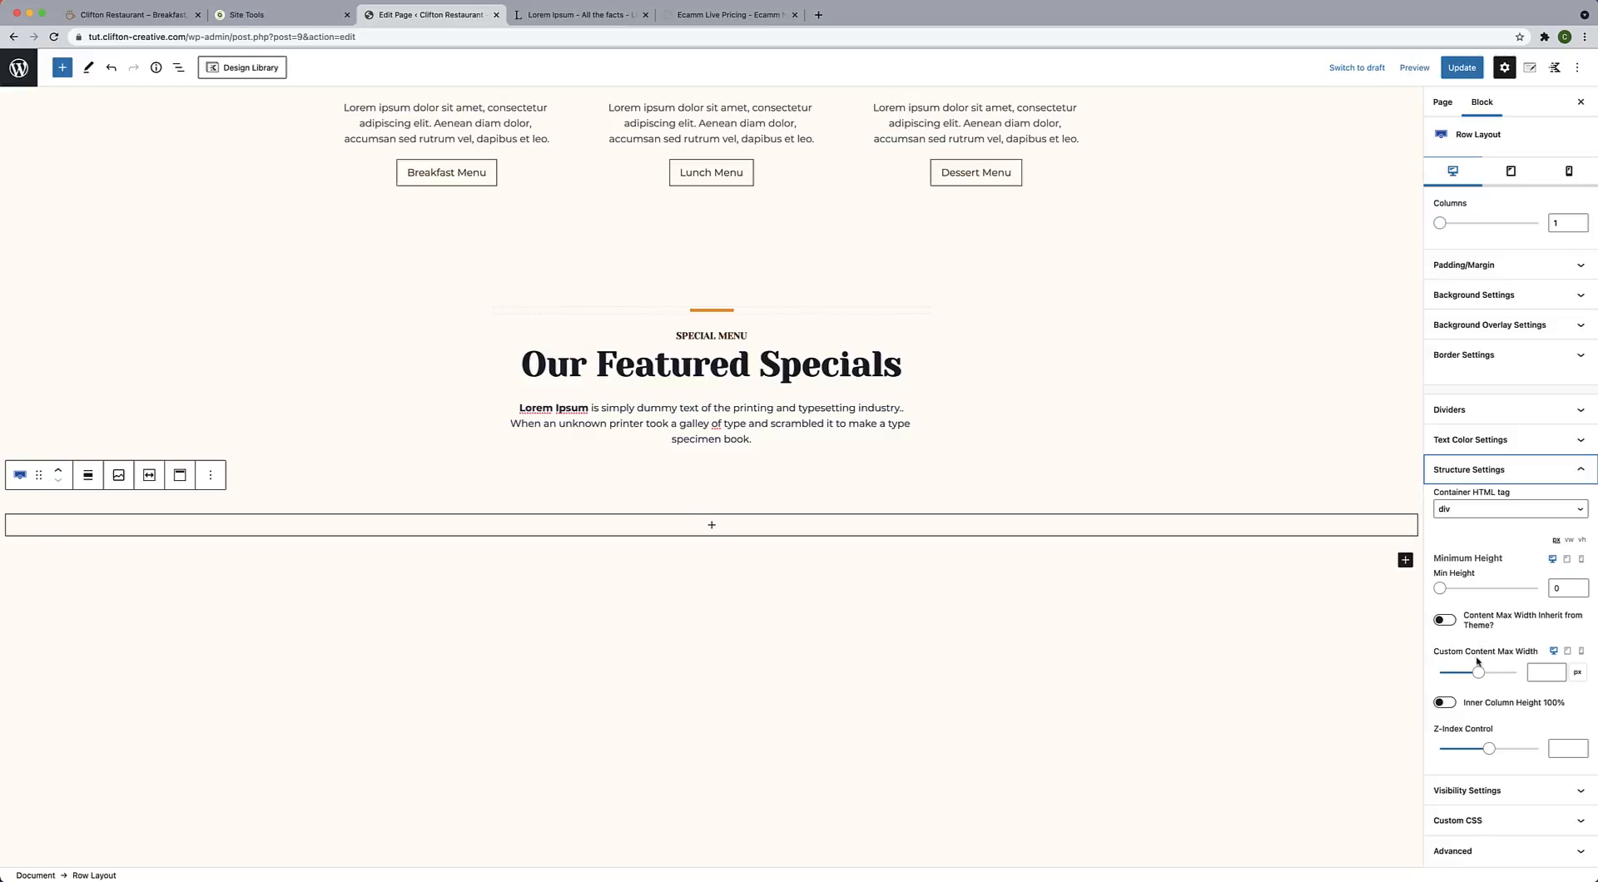
left_click(1446, 621)
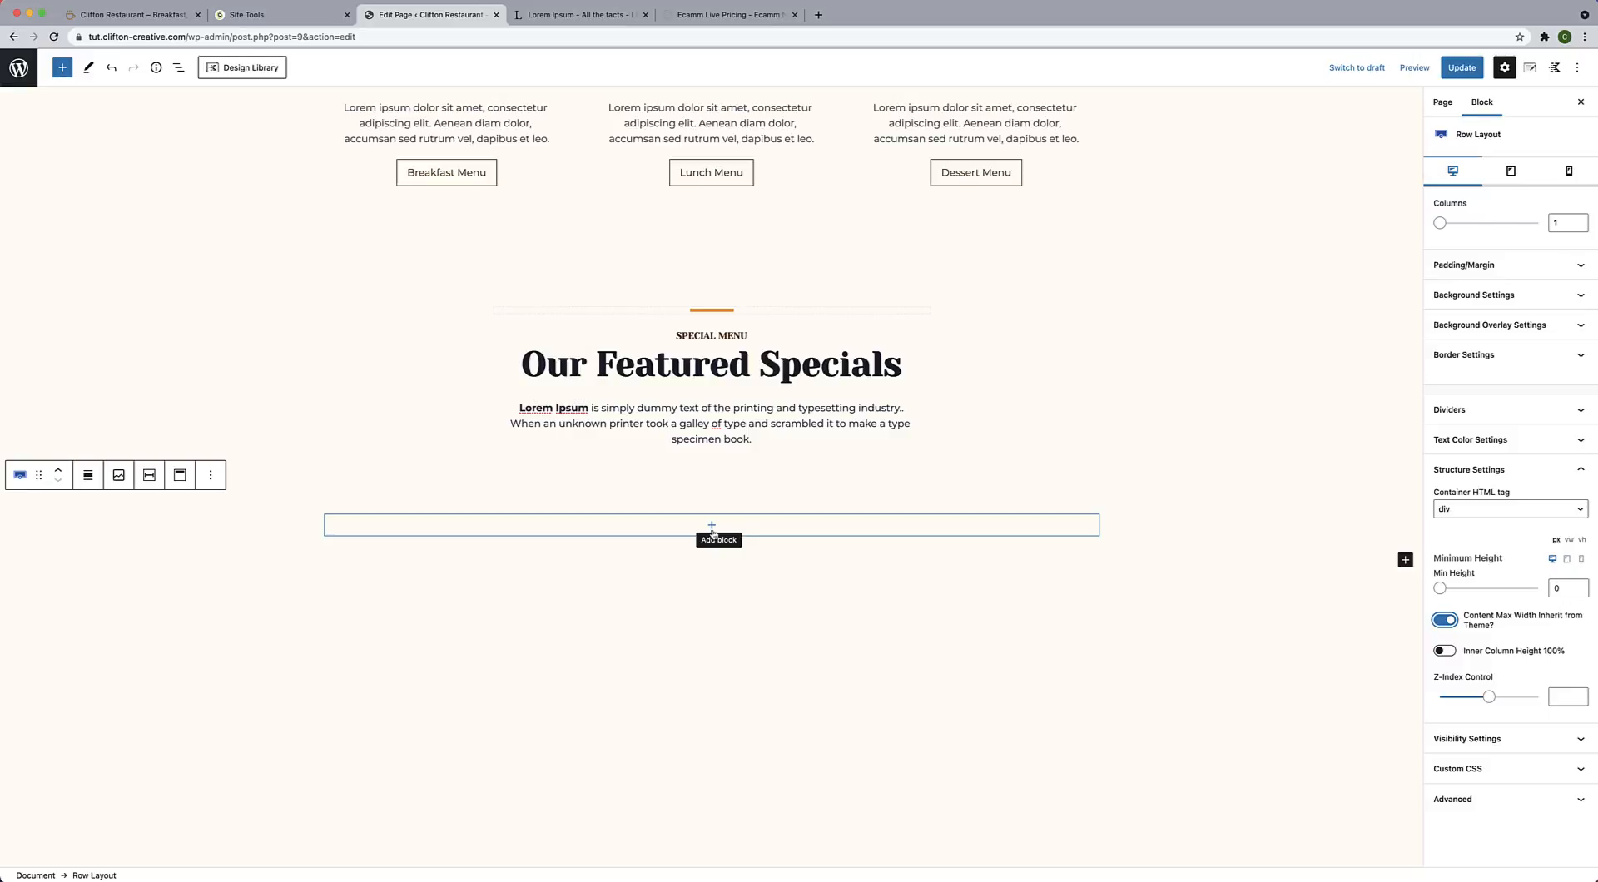
Insert a Tabs block in the new row, using the initial style with a filled active tab above a horizontal line.
left_click(712, 526)
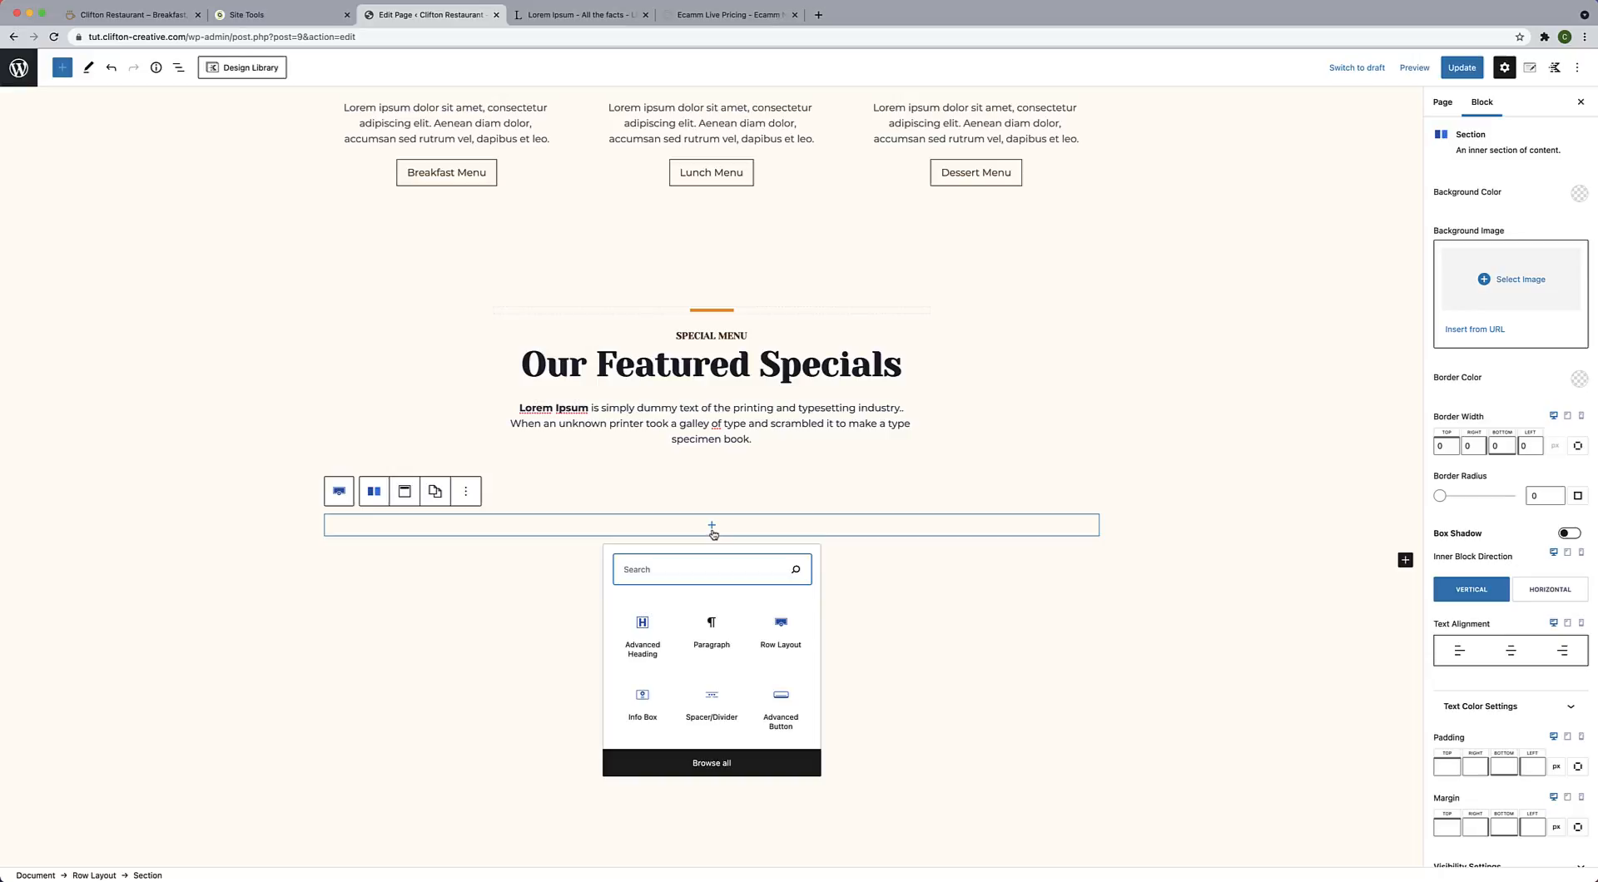
type("tabs")
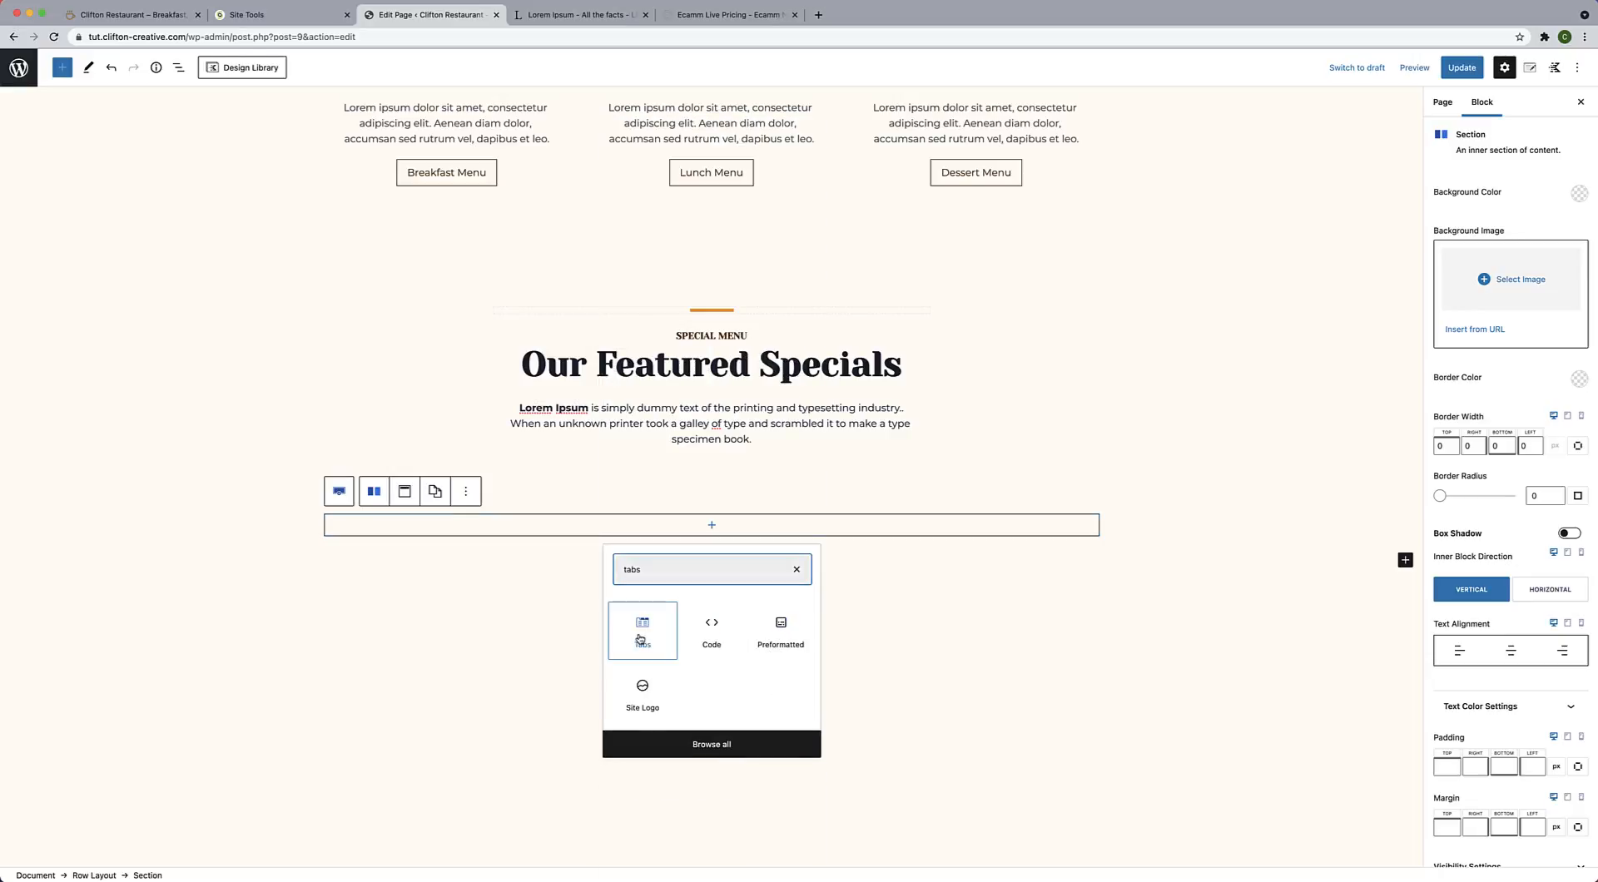
left_click(640, 639)
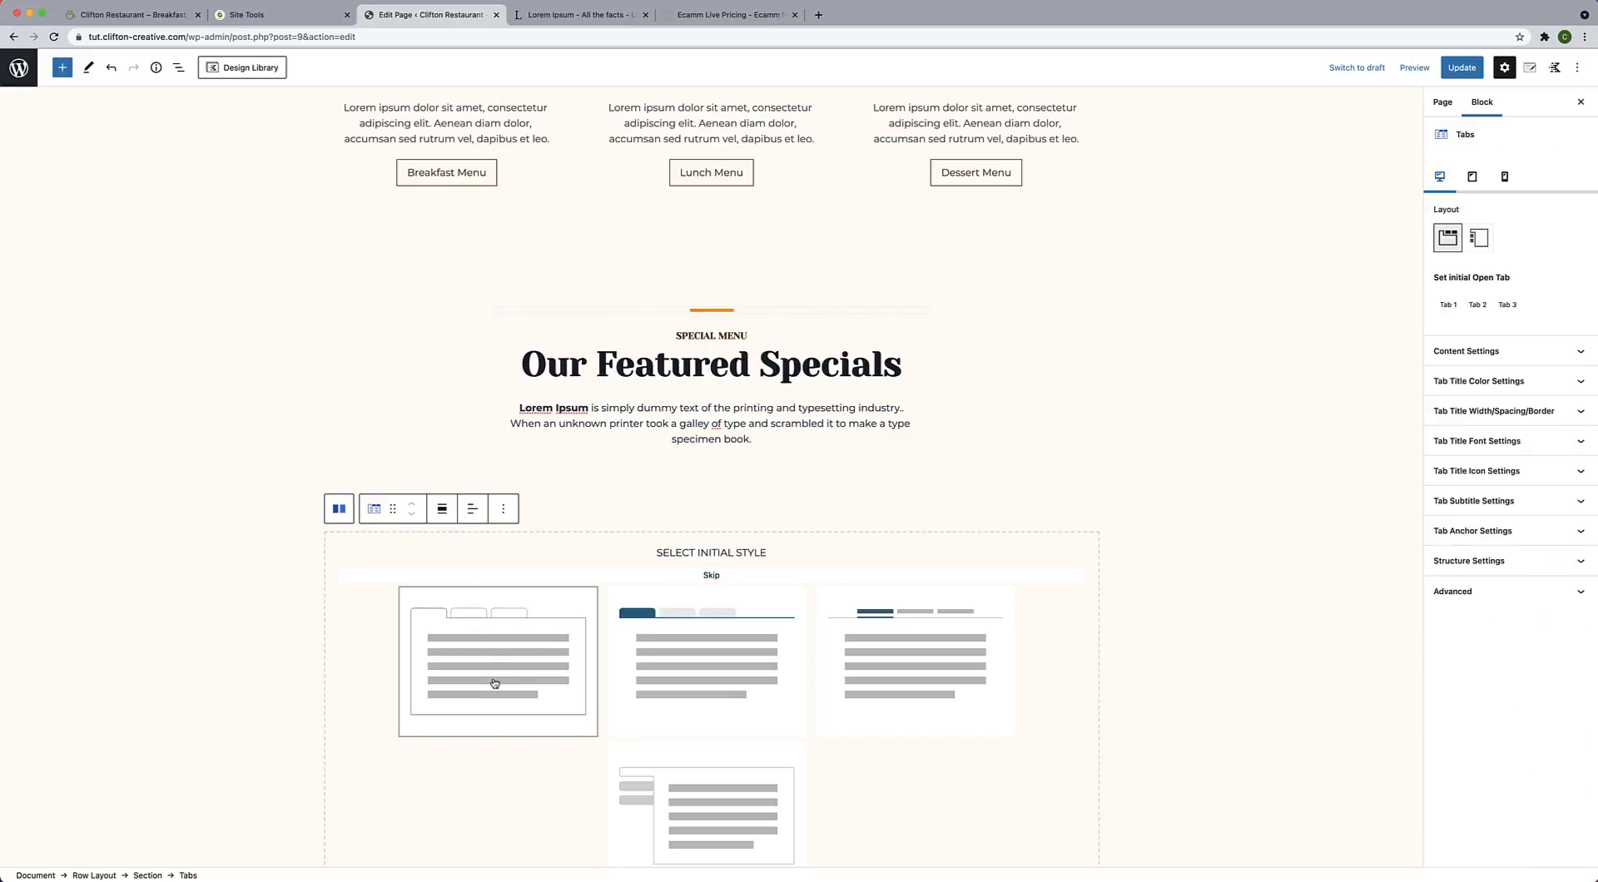
scroll(494, 687, "down", 1)
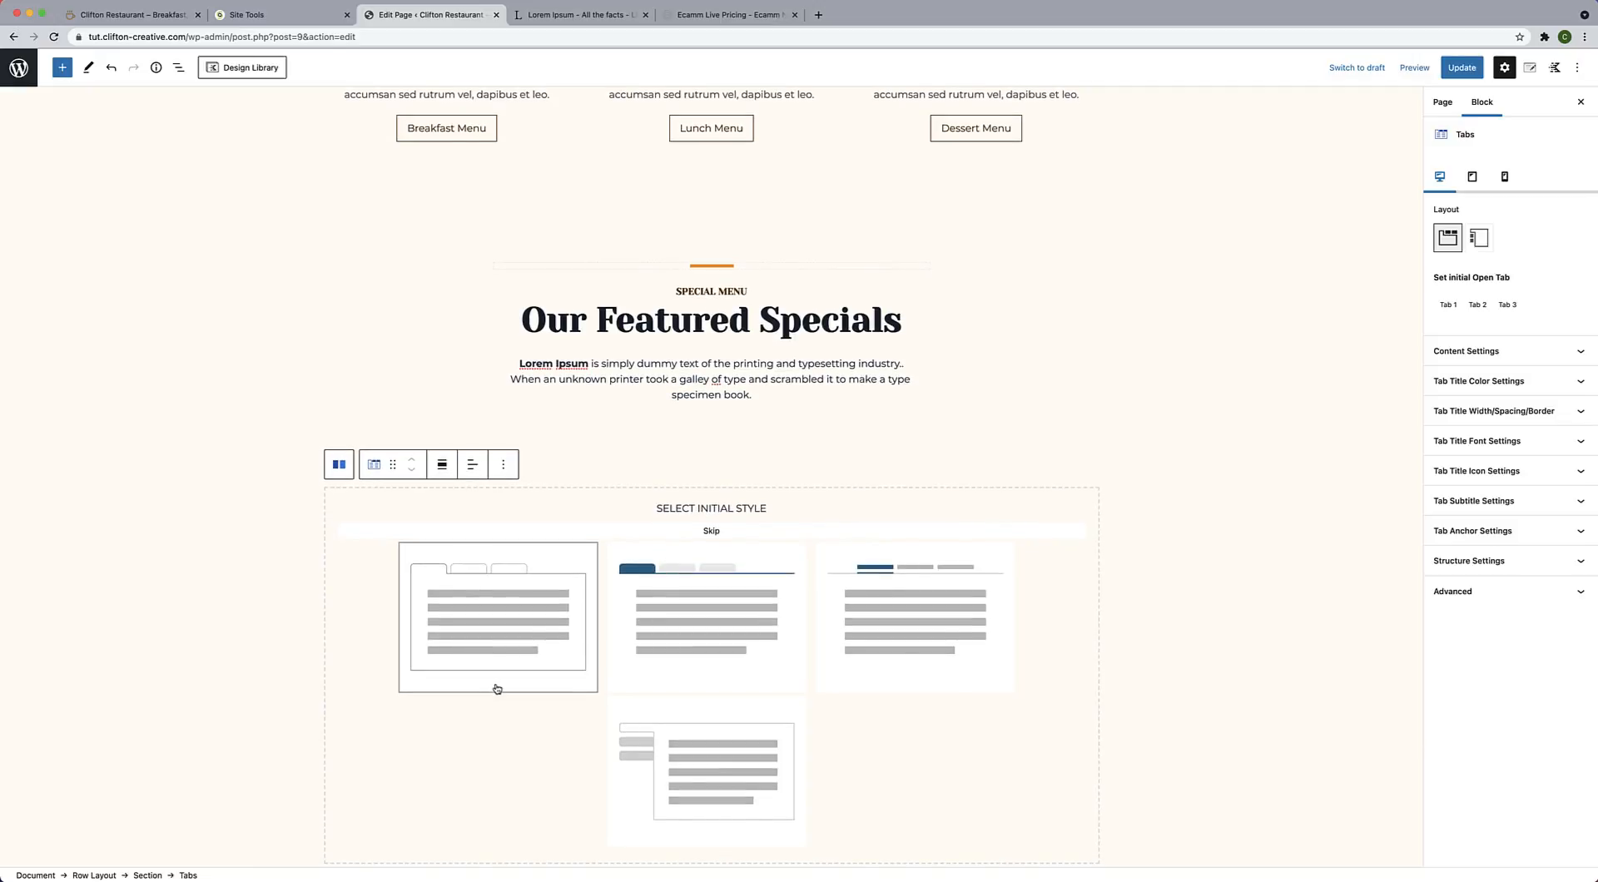
scroll(532, 678, "down", 1)
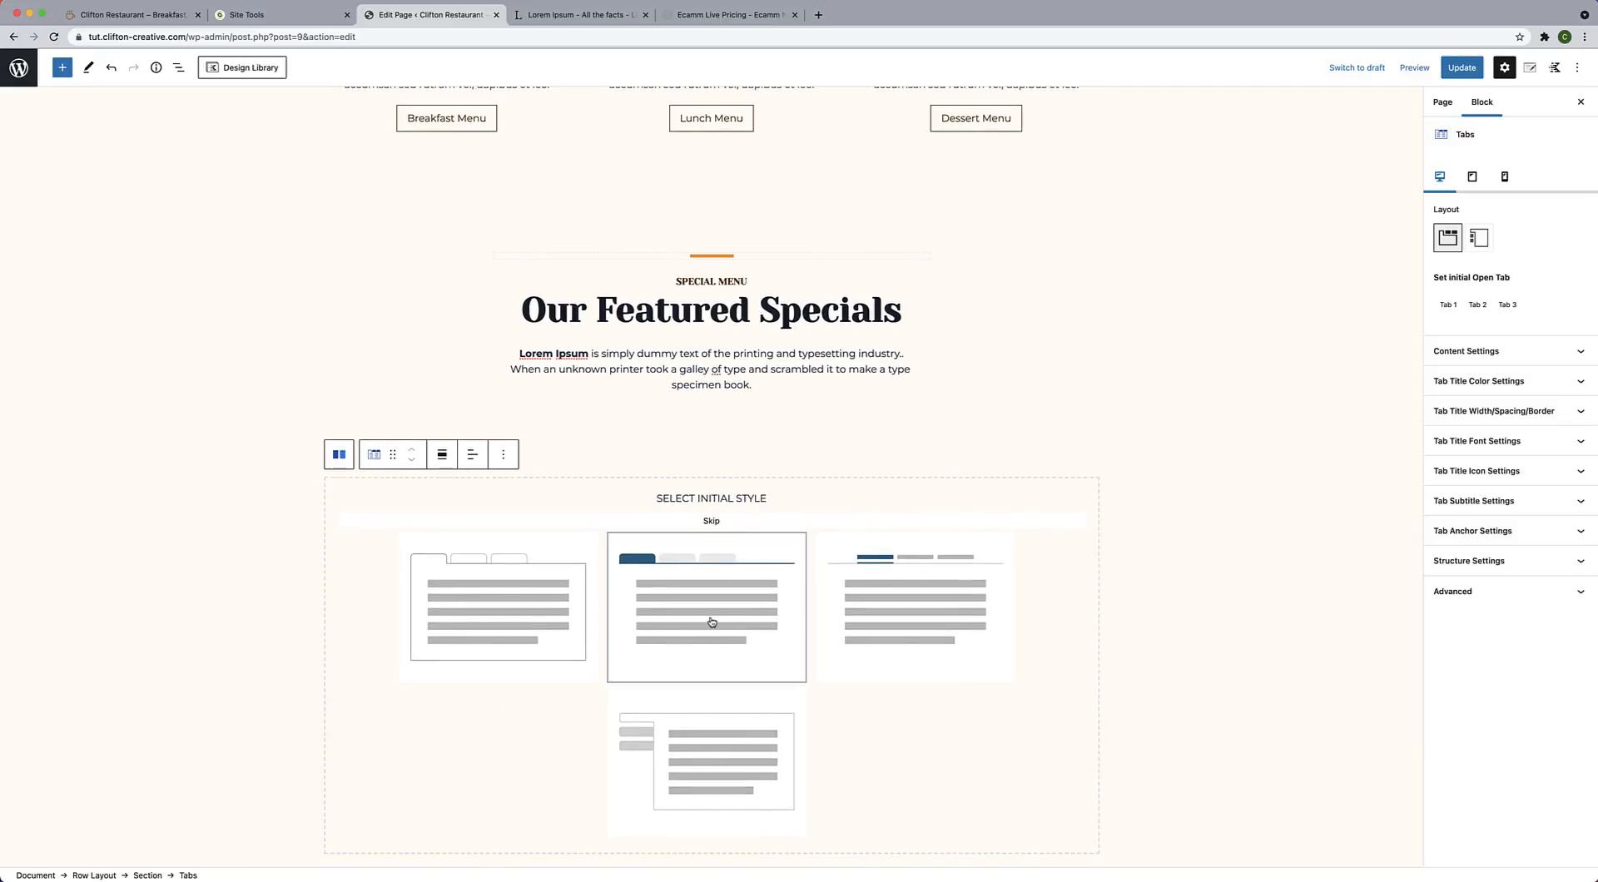
left_click(712, 622)
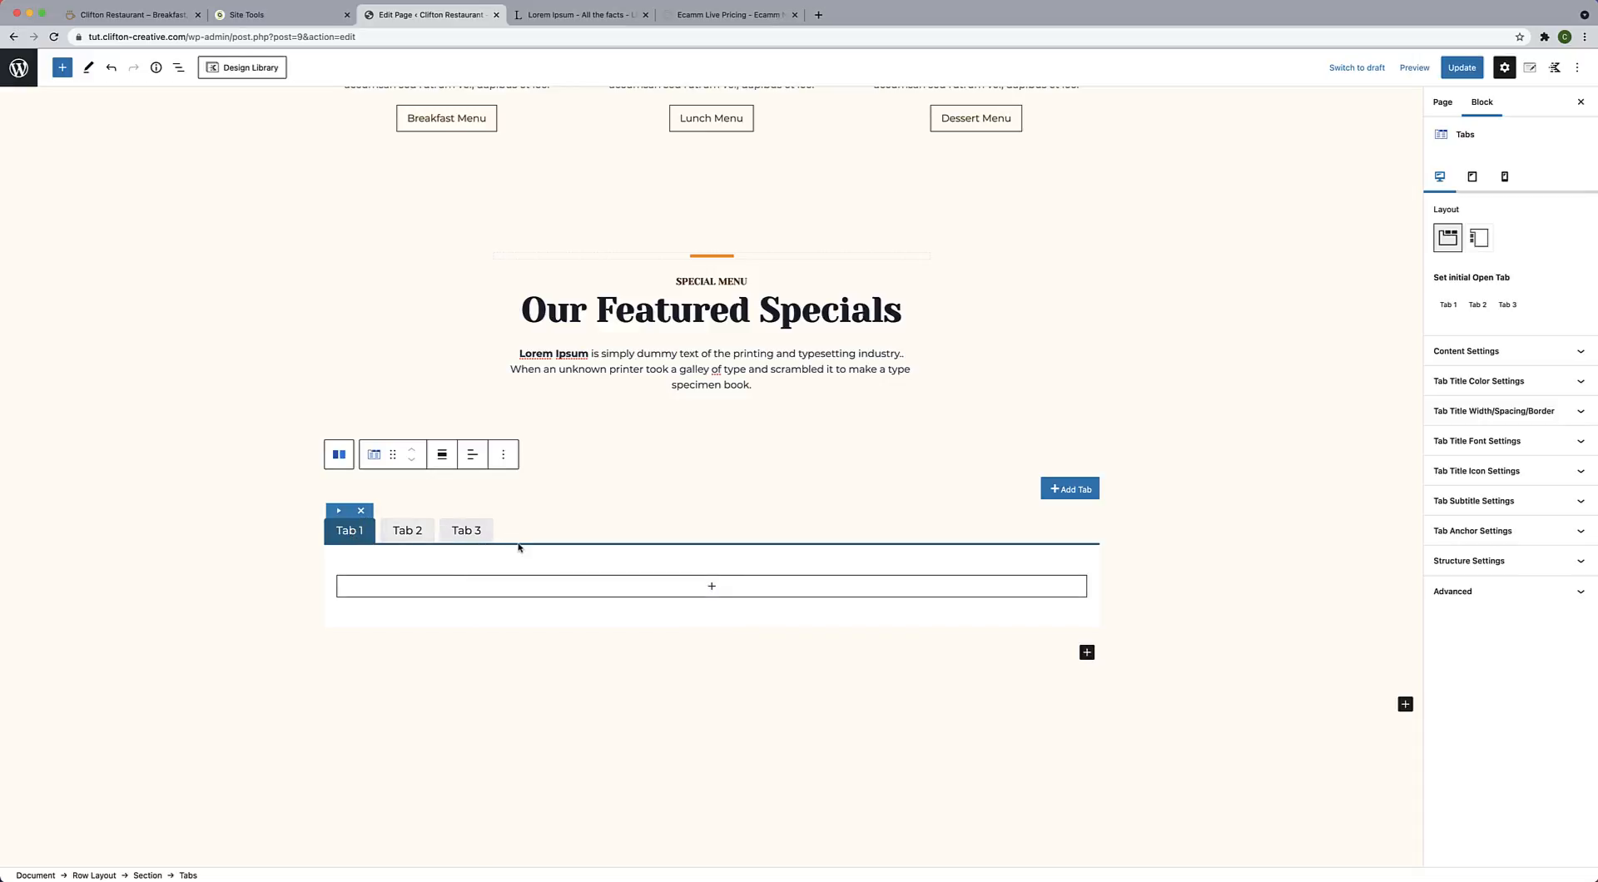
Rename the first tab "Breakfast" and the second tab "Lunch".
left_click(342, 536)
left_click_drag(337, 536, 363, 536)
type("Br")
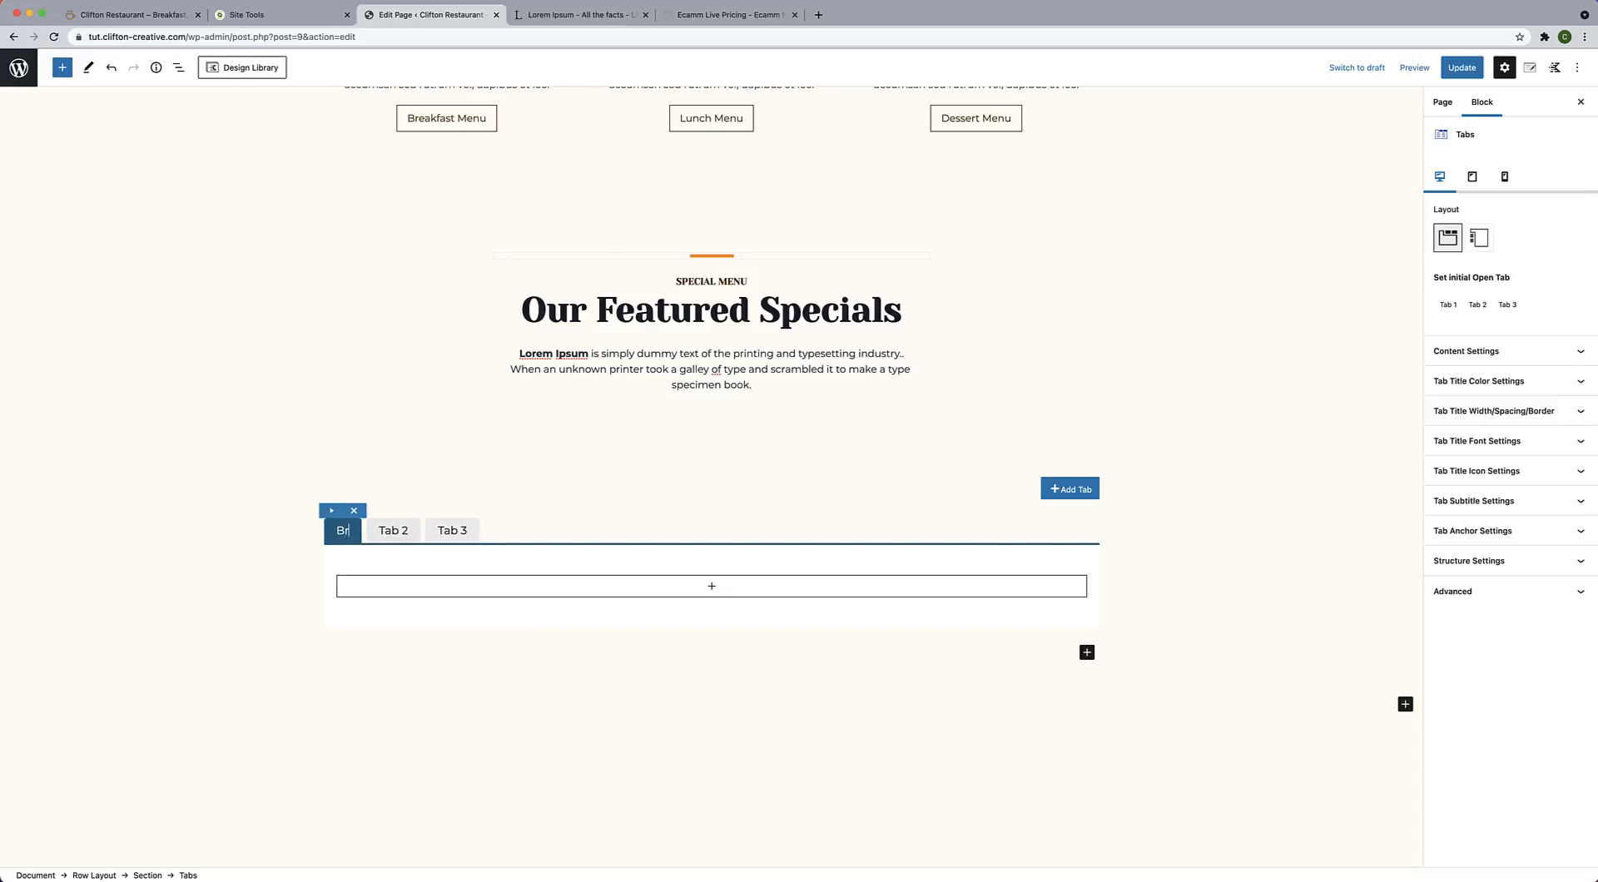
type("eakfas")
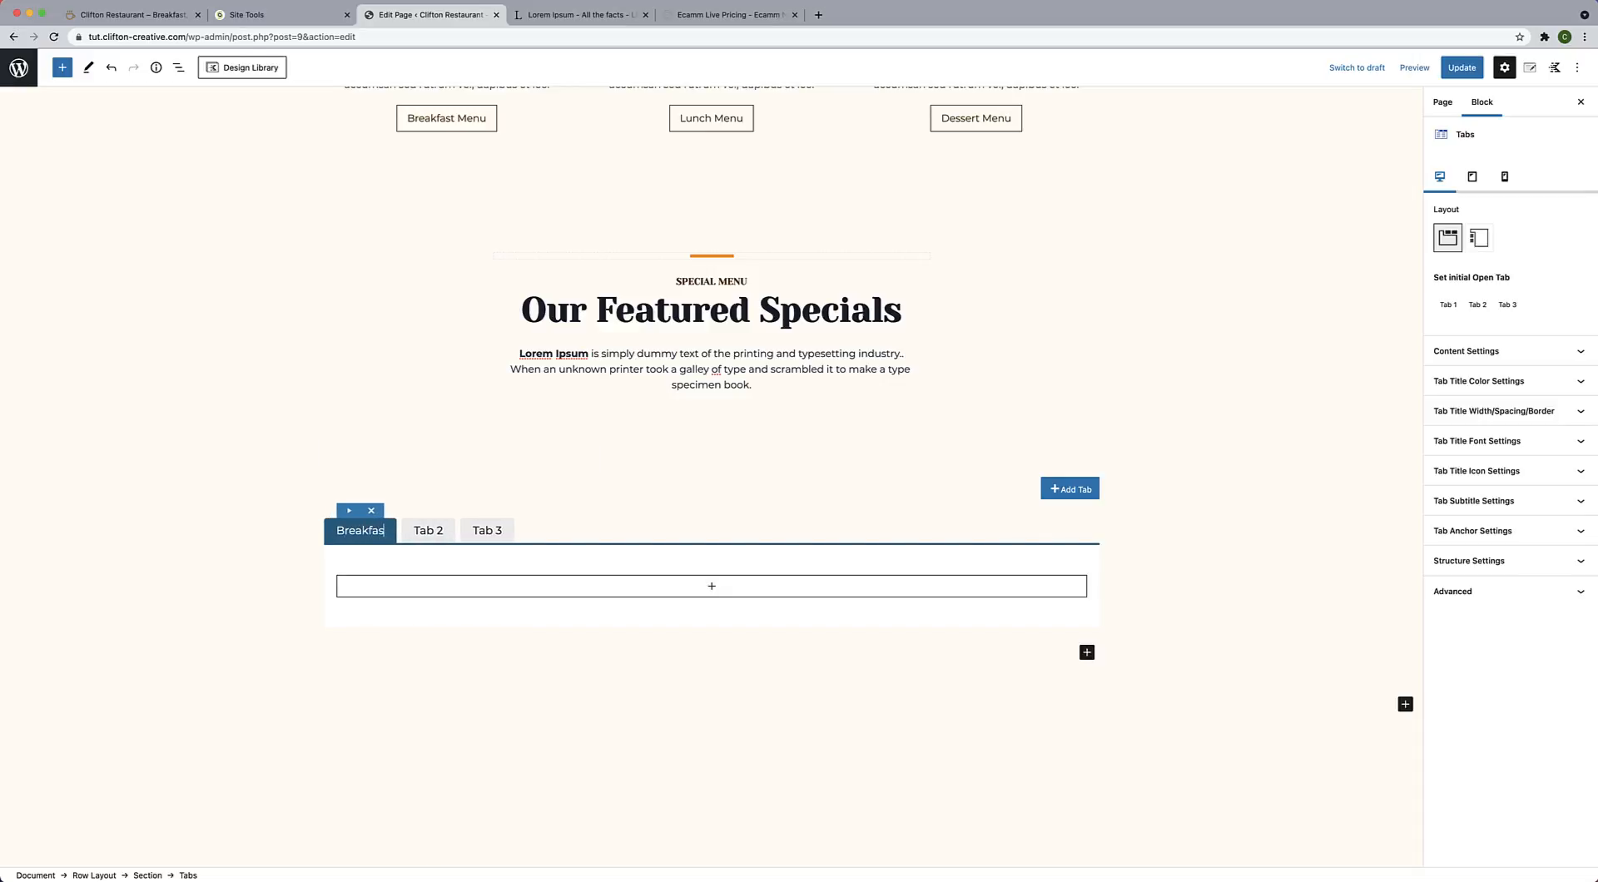
type("t")
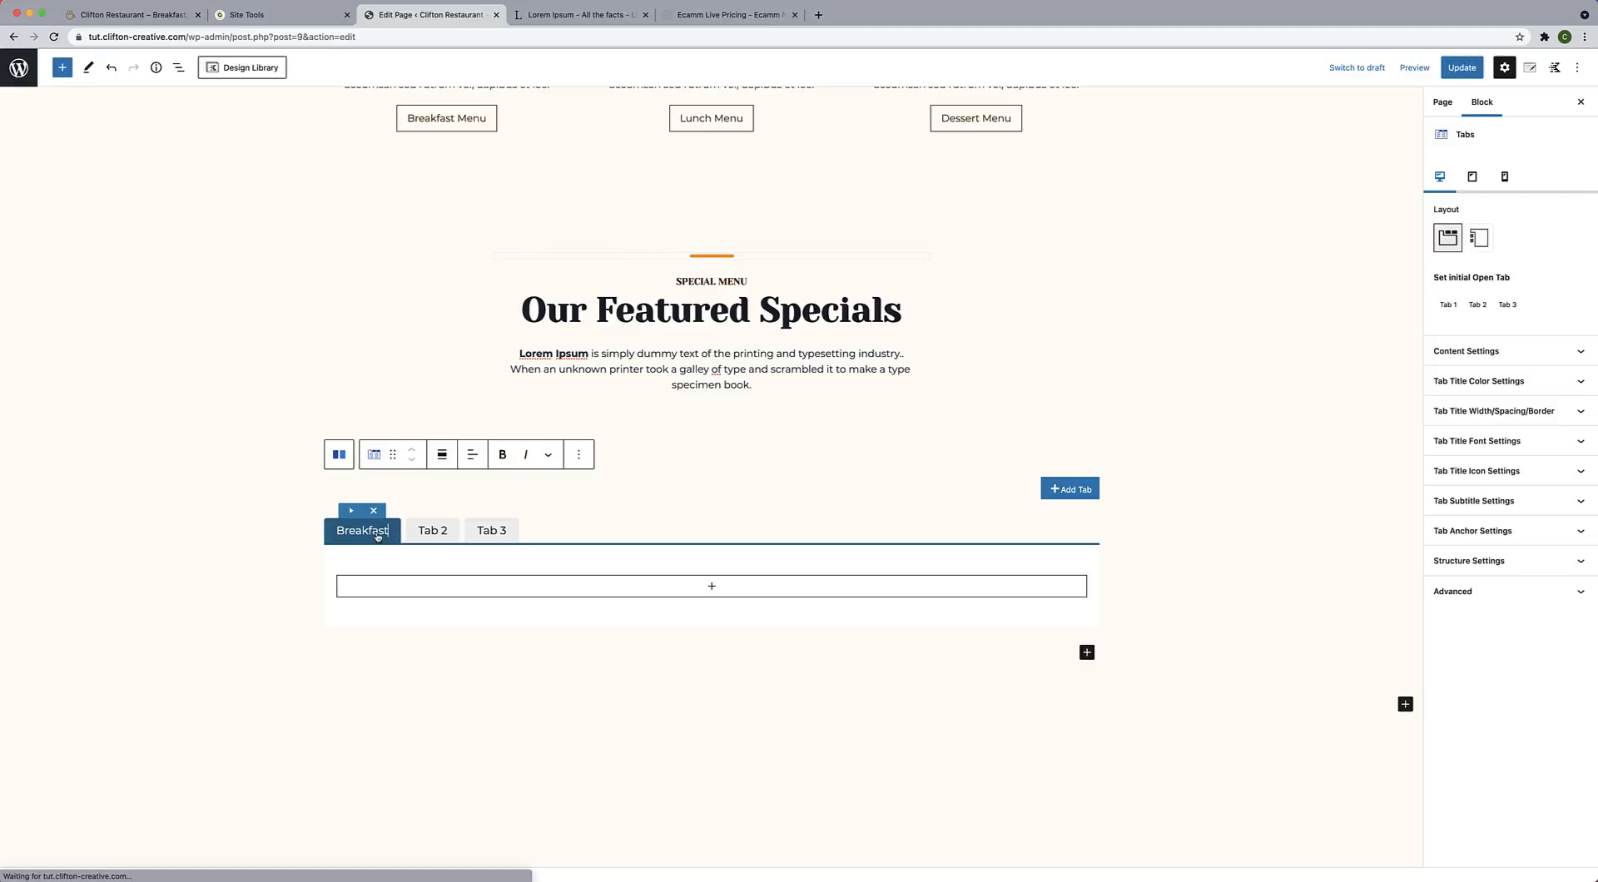
left_click(421, 536)
left_click_drag(447, 535, 420, 536)
type("Lunch")
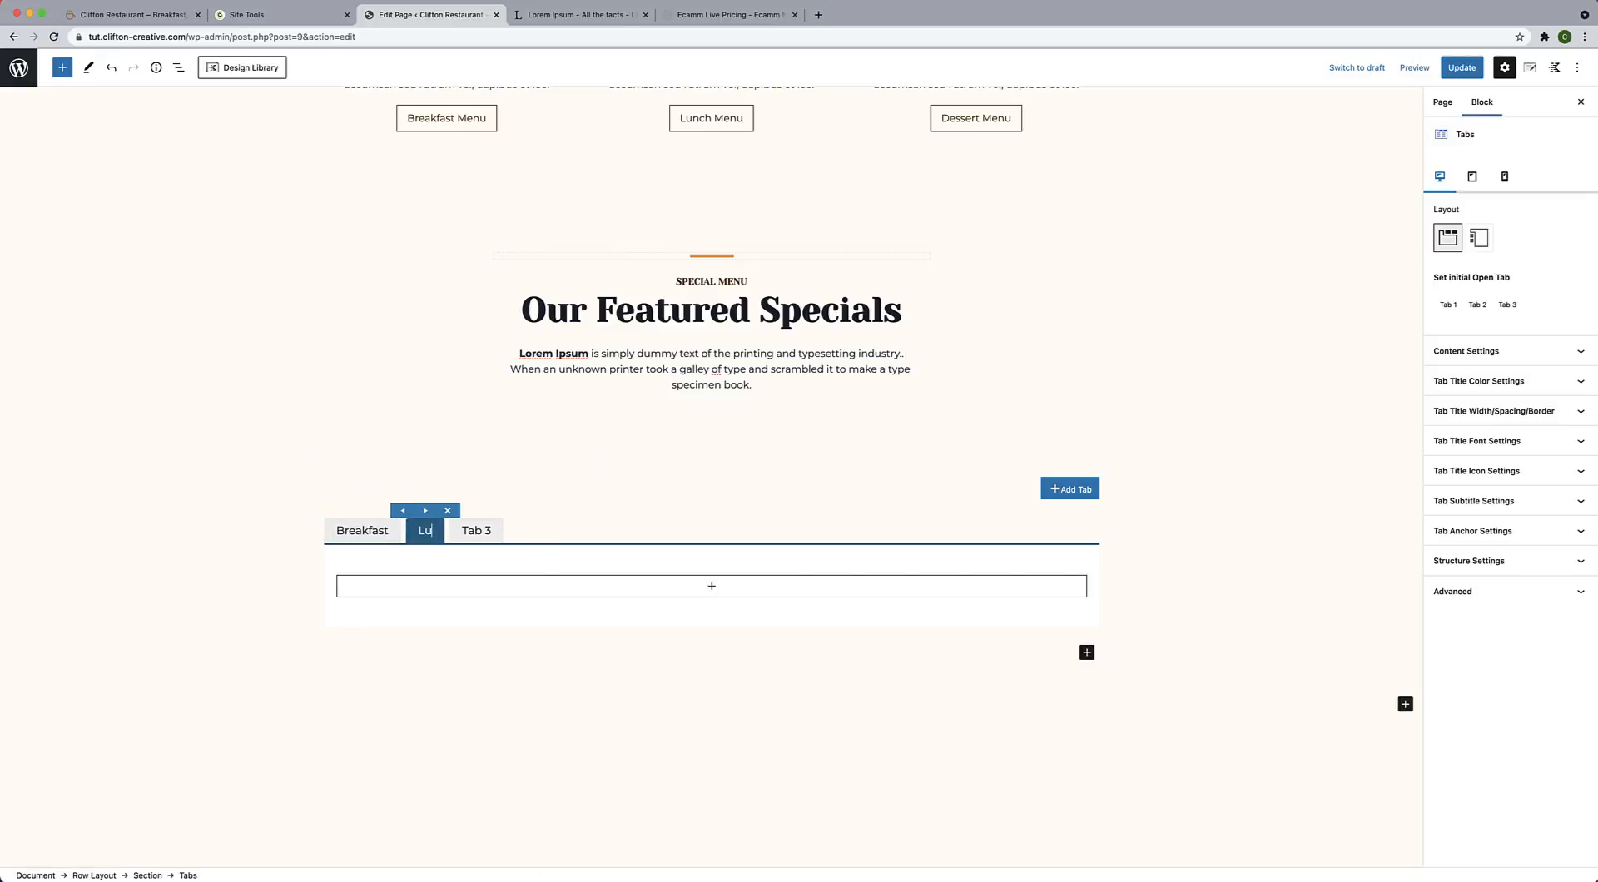
Rename the third tab "Desserts".
double_click(492, 533)
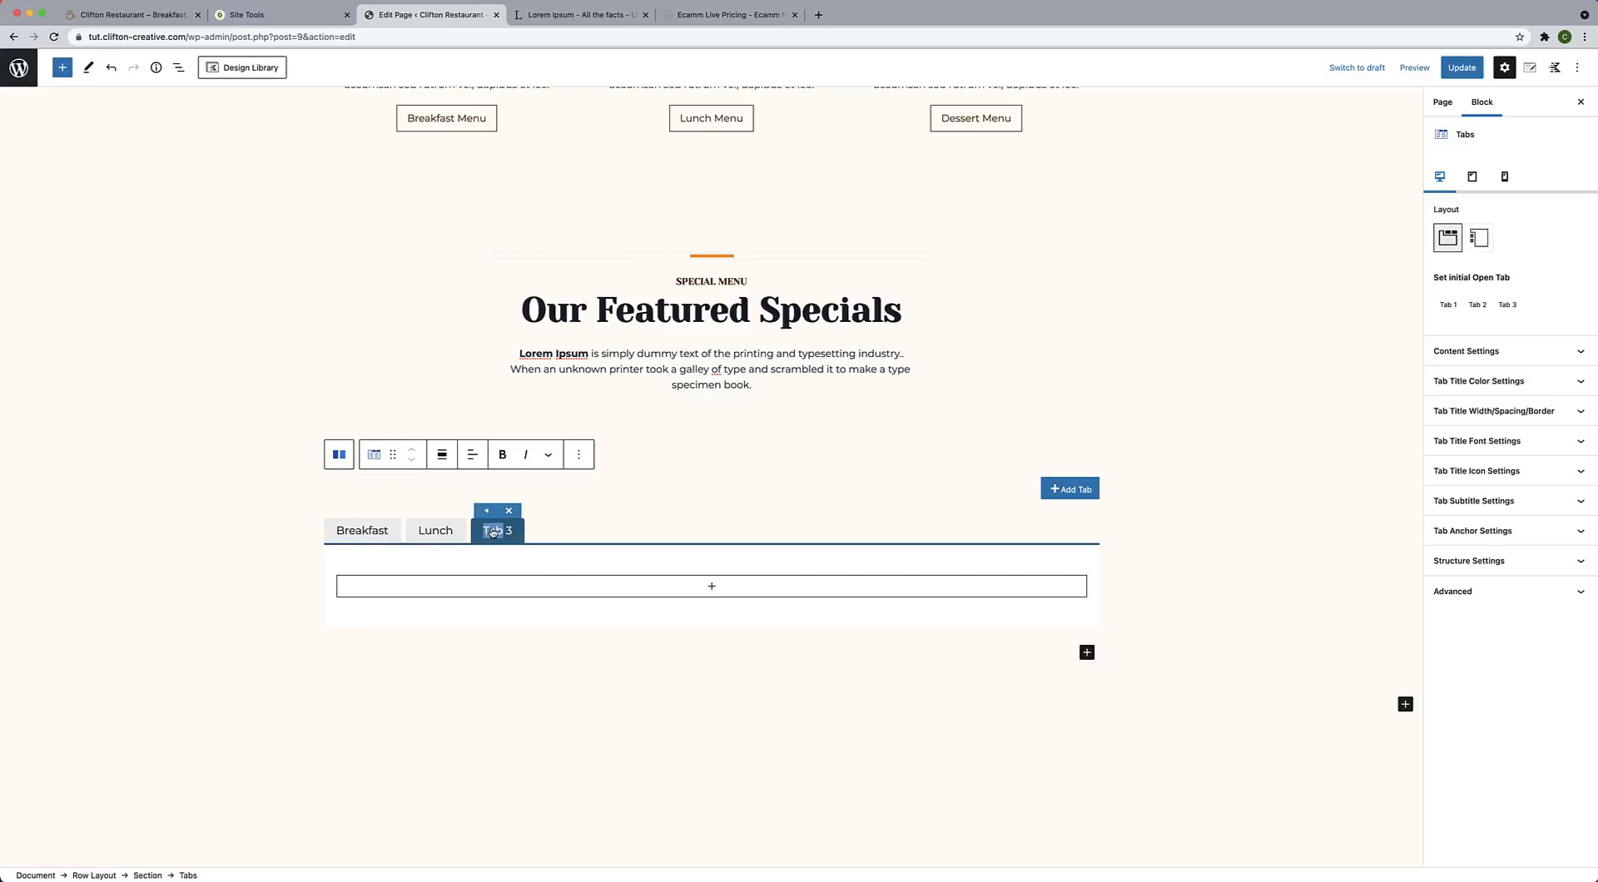
left_click(492, 533)
type("Dese")
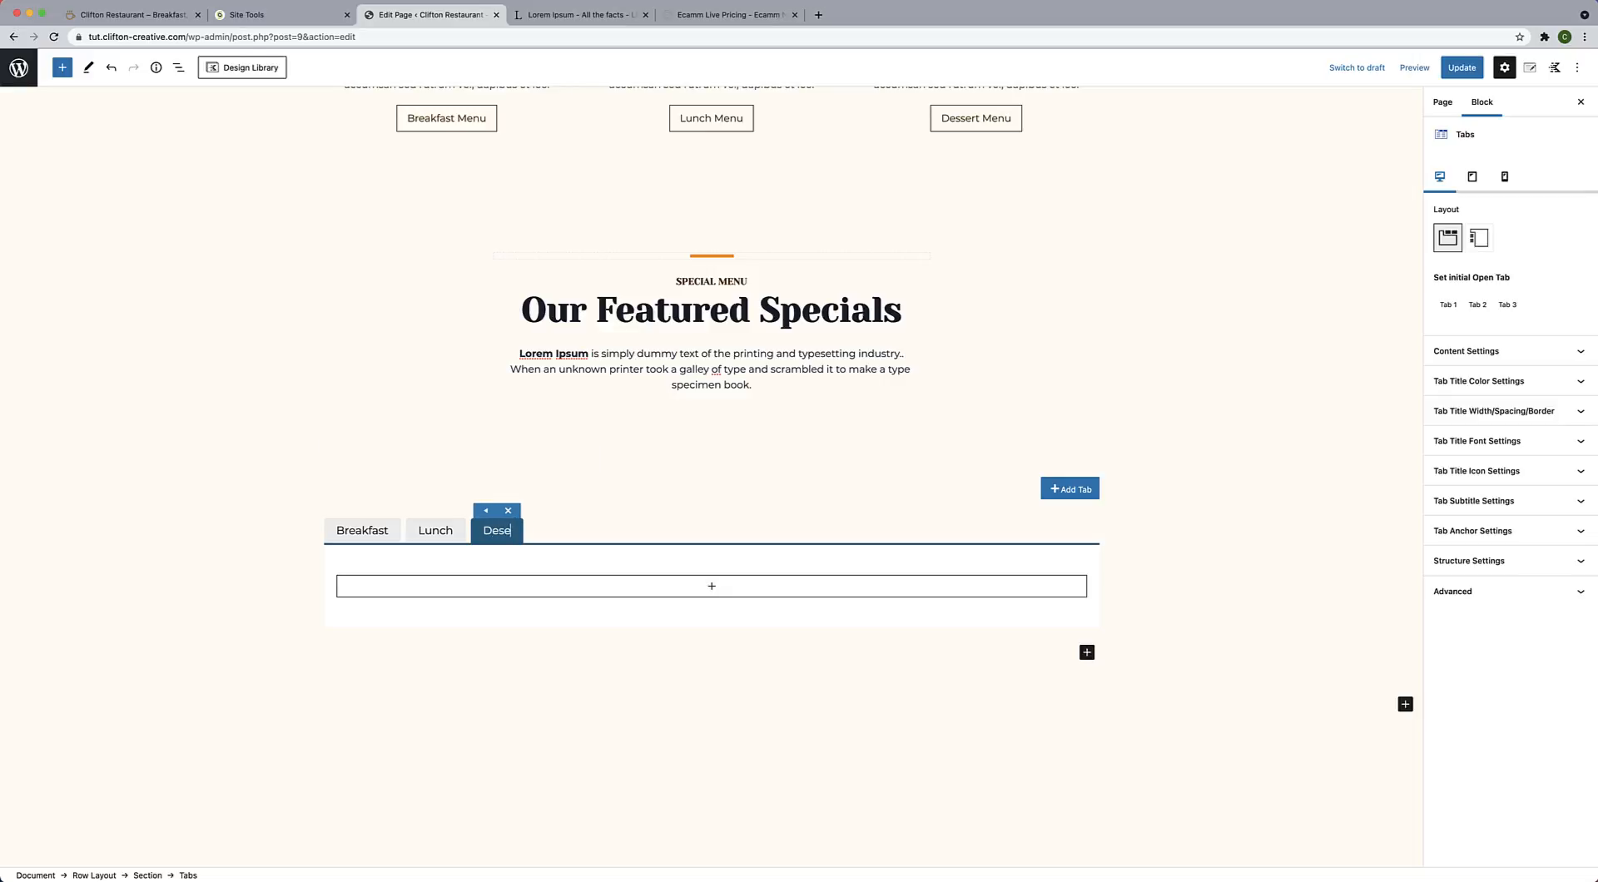
key("BackSpace")
type("serts")
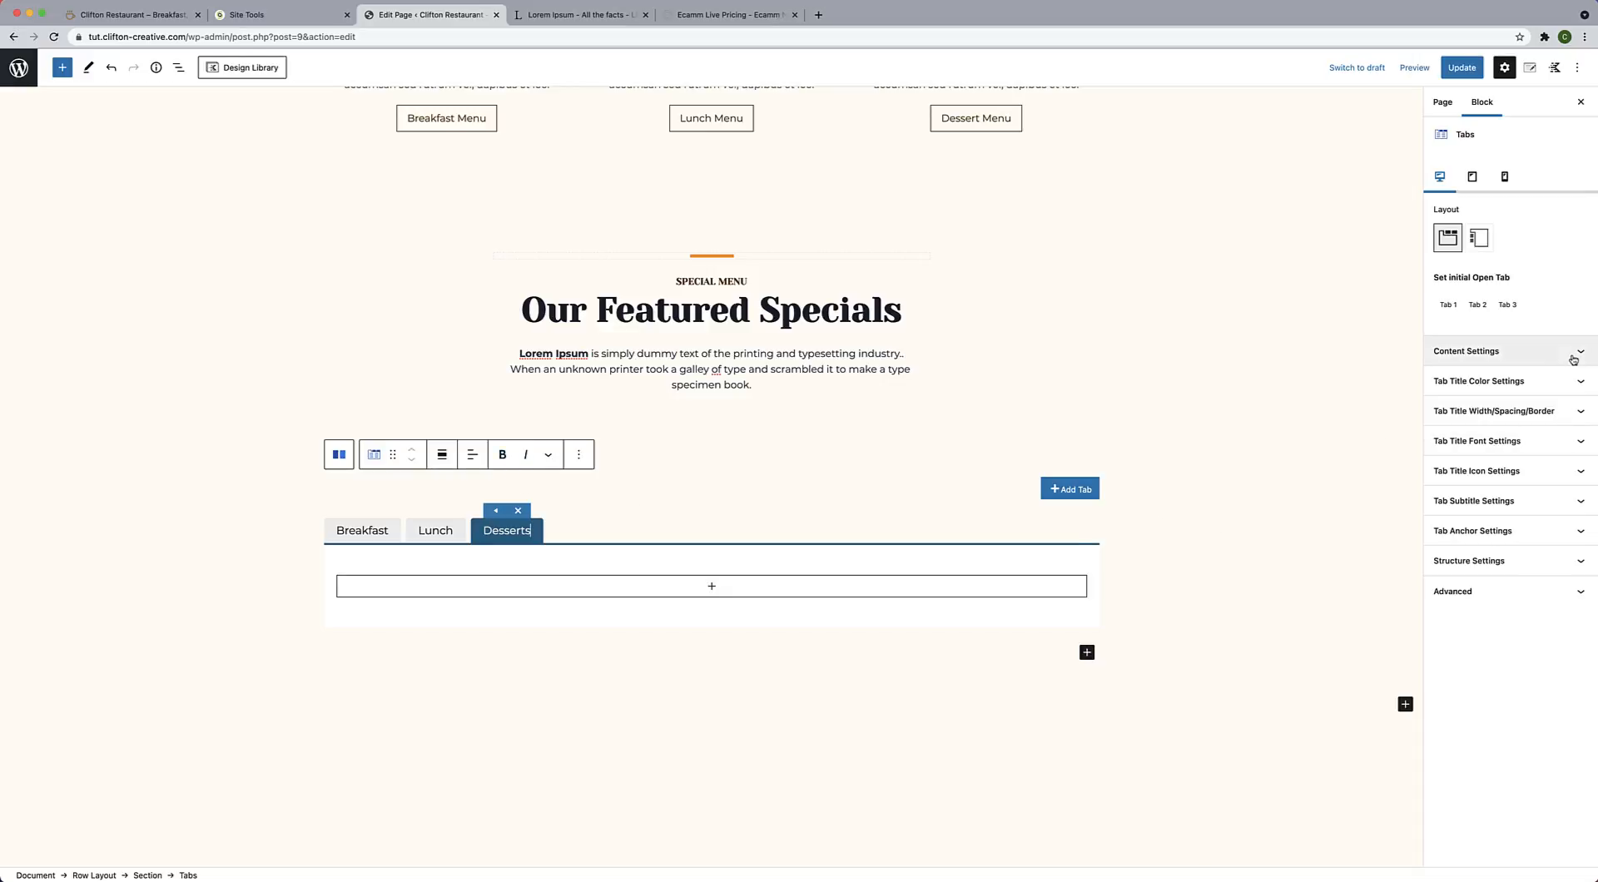
Make the tabs' content background transparent with an alpha of 0 and center-align the tab titles.
left_click(1546, 360)
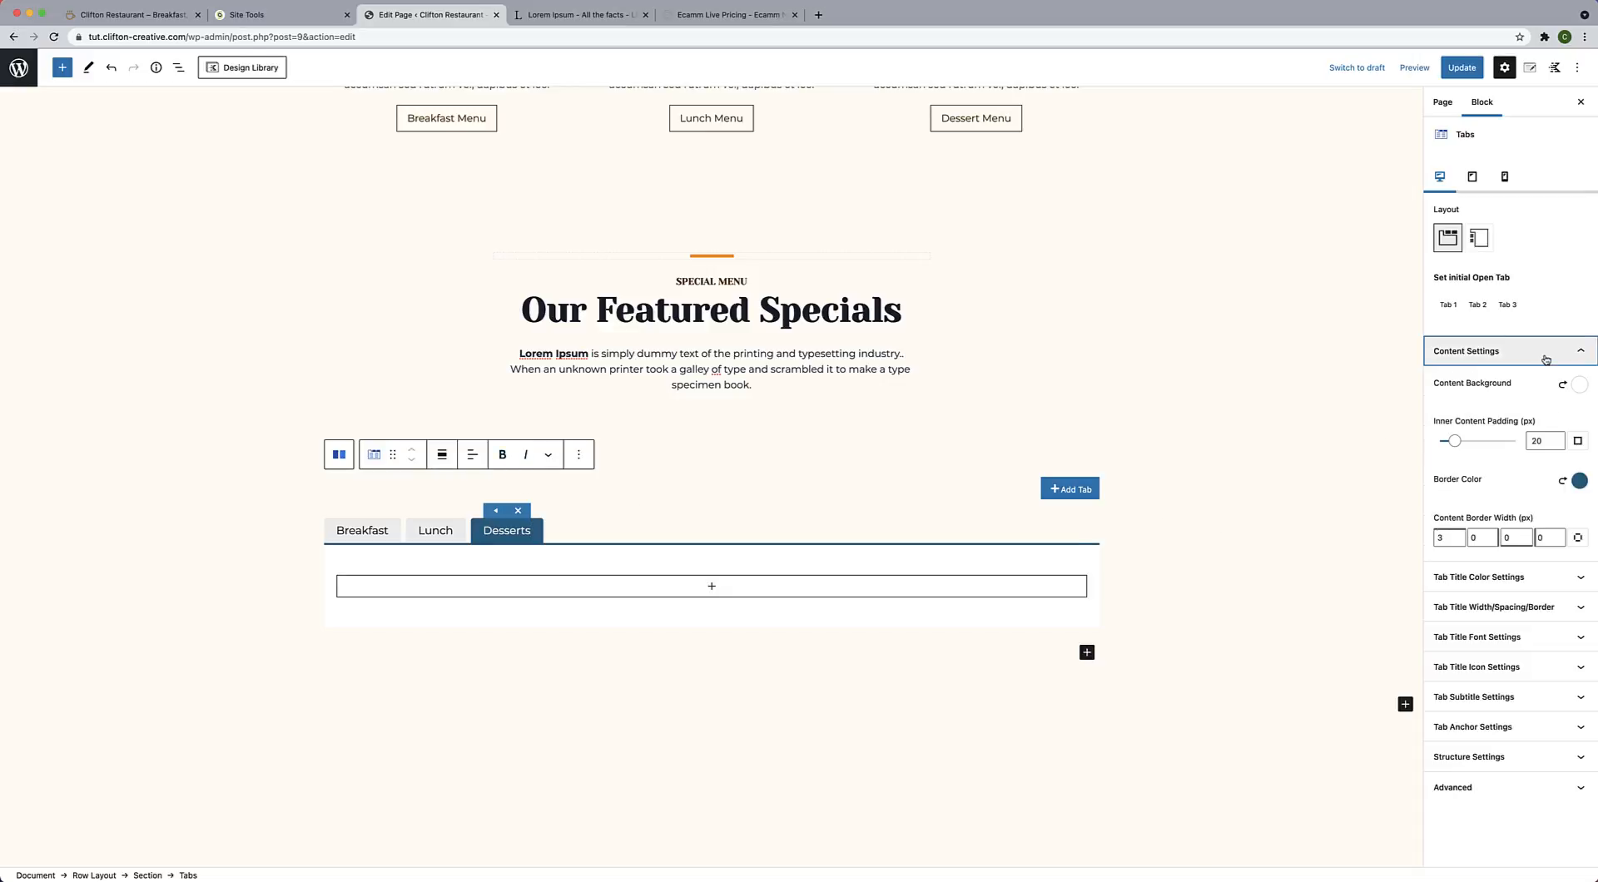
left_click(1546, 360)
left_click(1546, 359)
left_click(1581, 390)
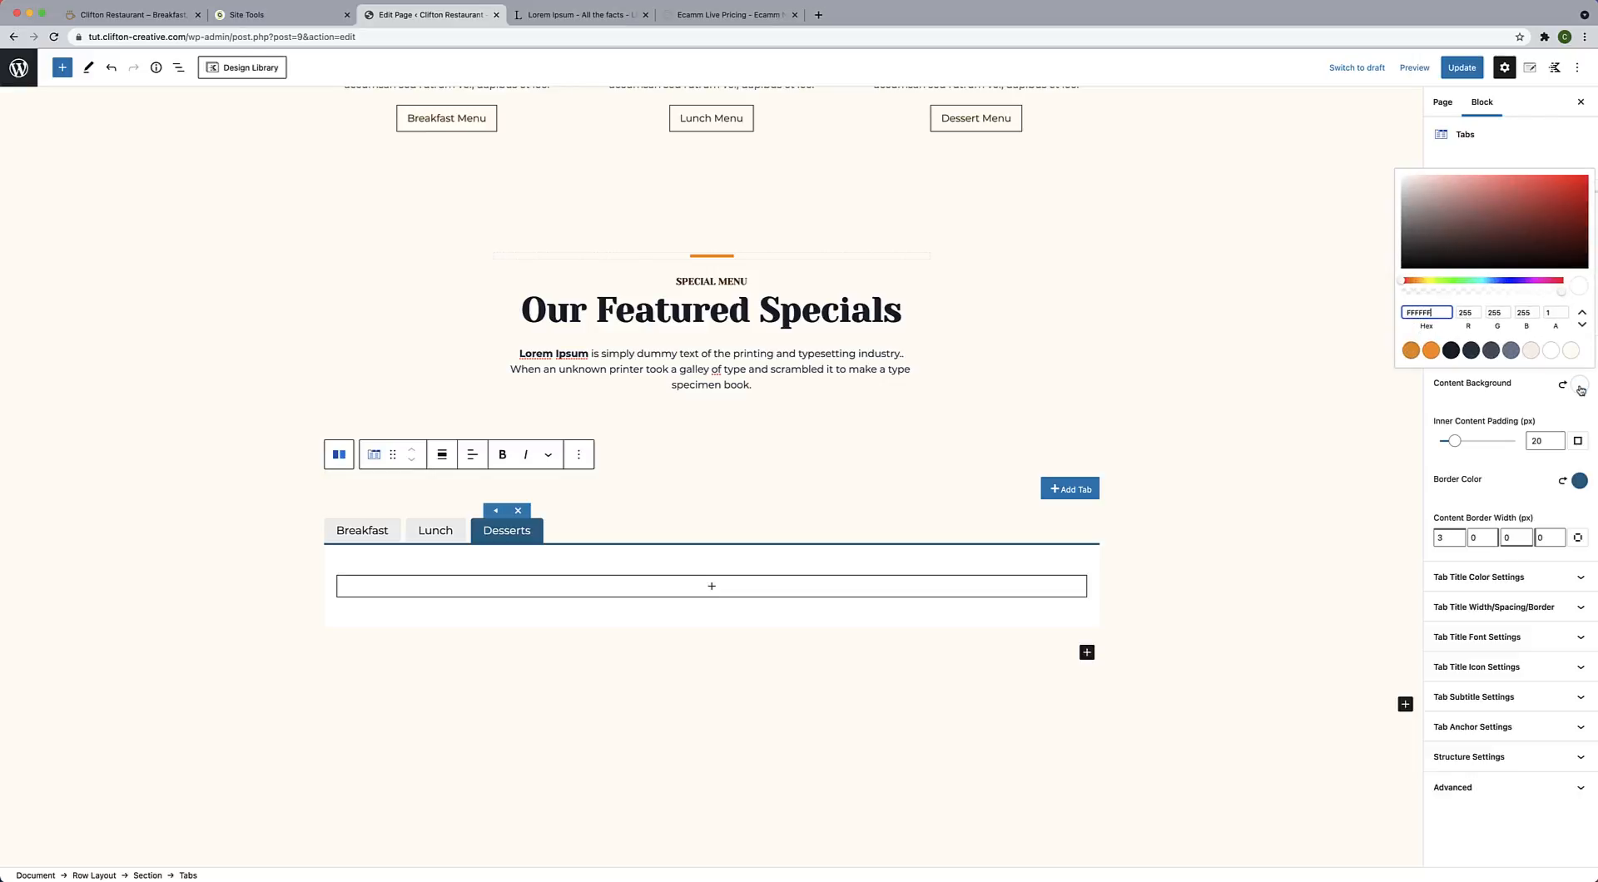
left_click(1549, 313)
key("BackSpace")
type("0")
left_click(474, 455)
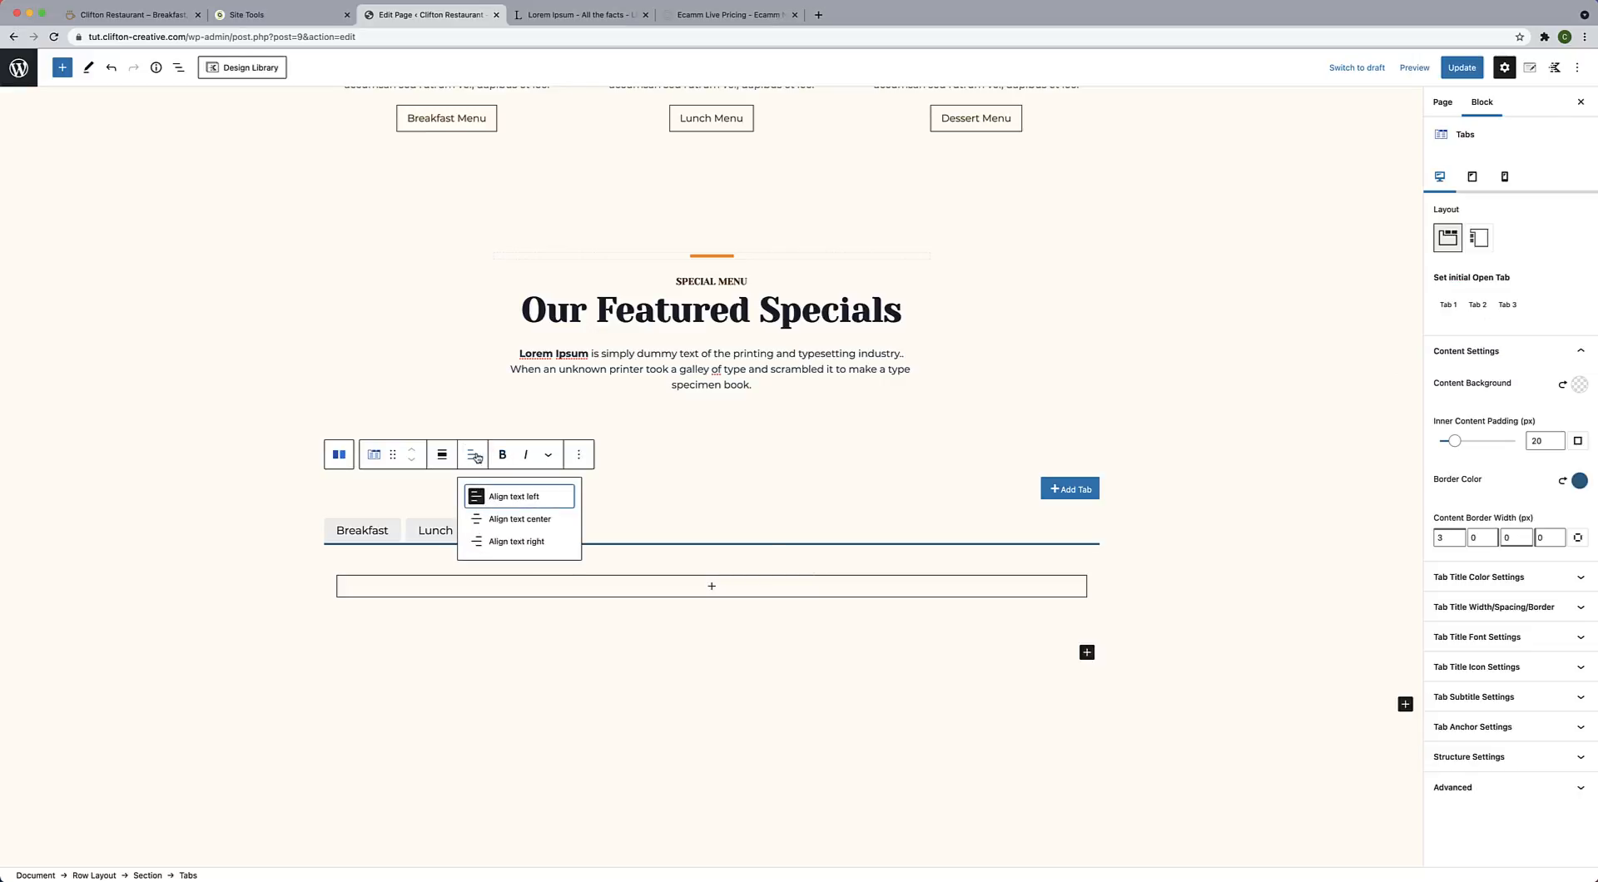
left_click(489, 519)
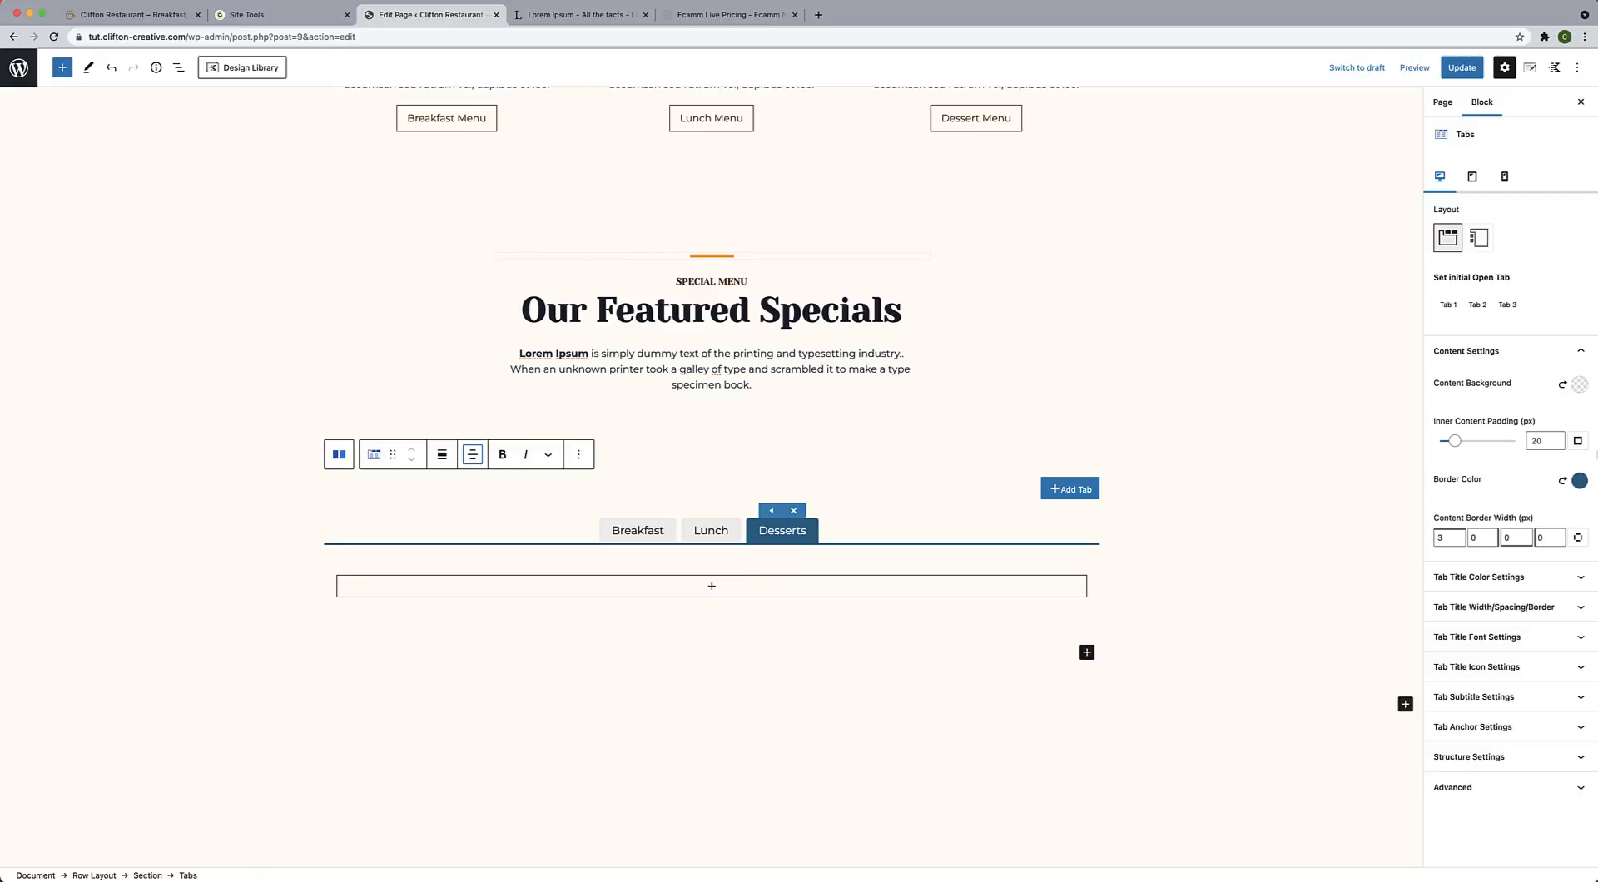
Set the border color of the tabs' content area to light gray DDD.
left_click(1579, 481)
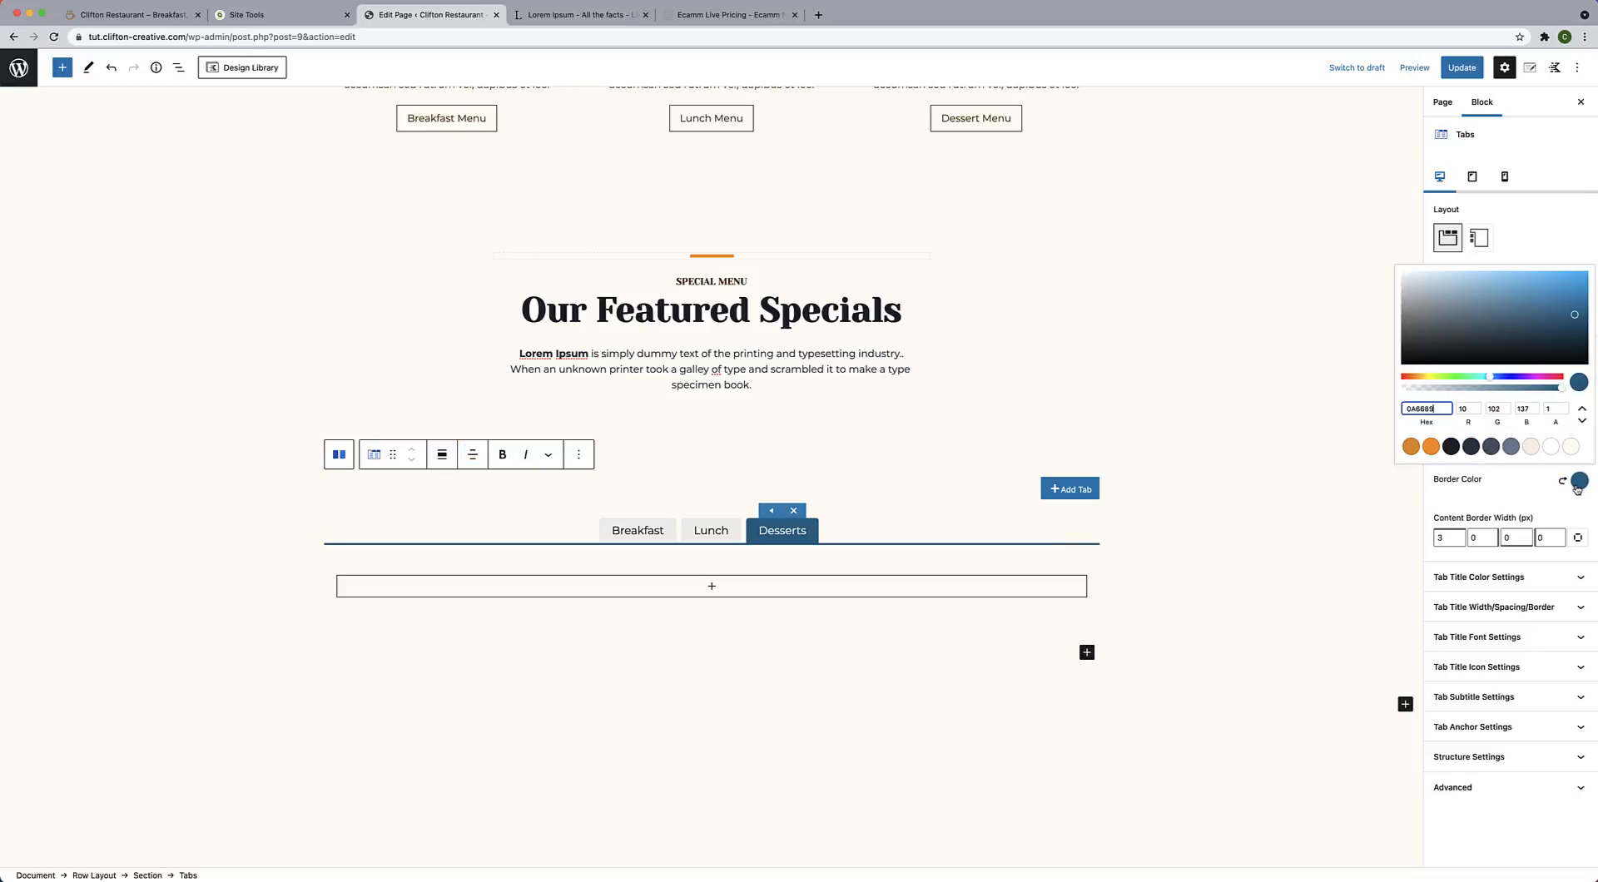
left_click(1551, 448)
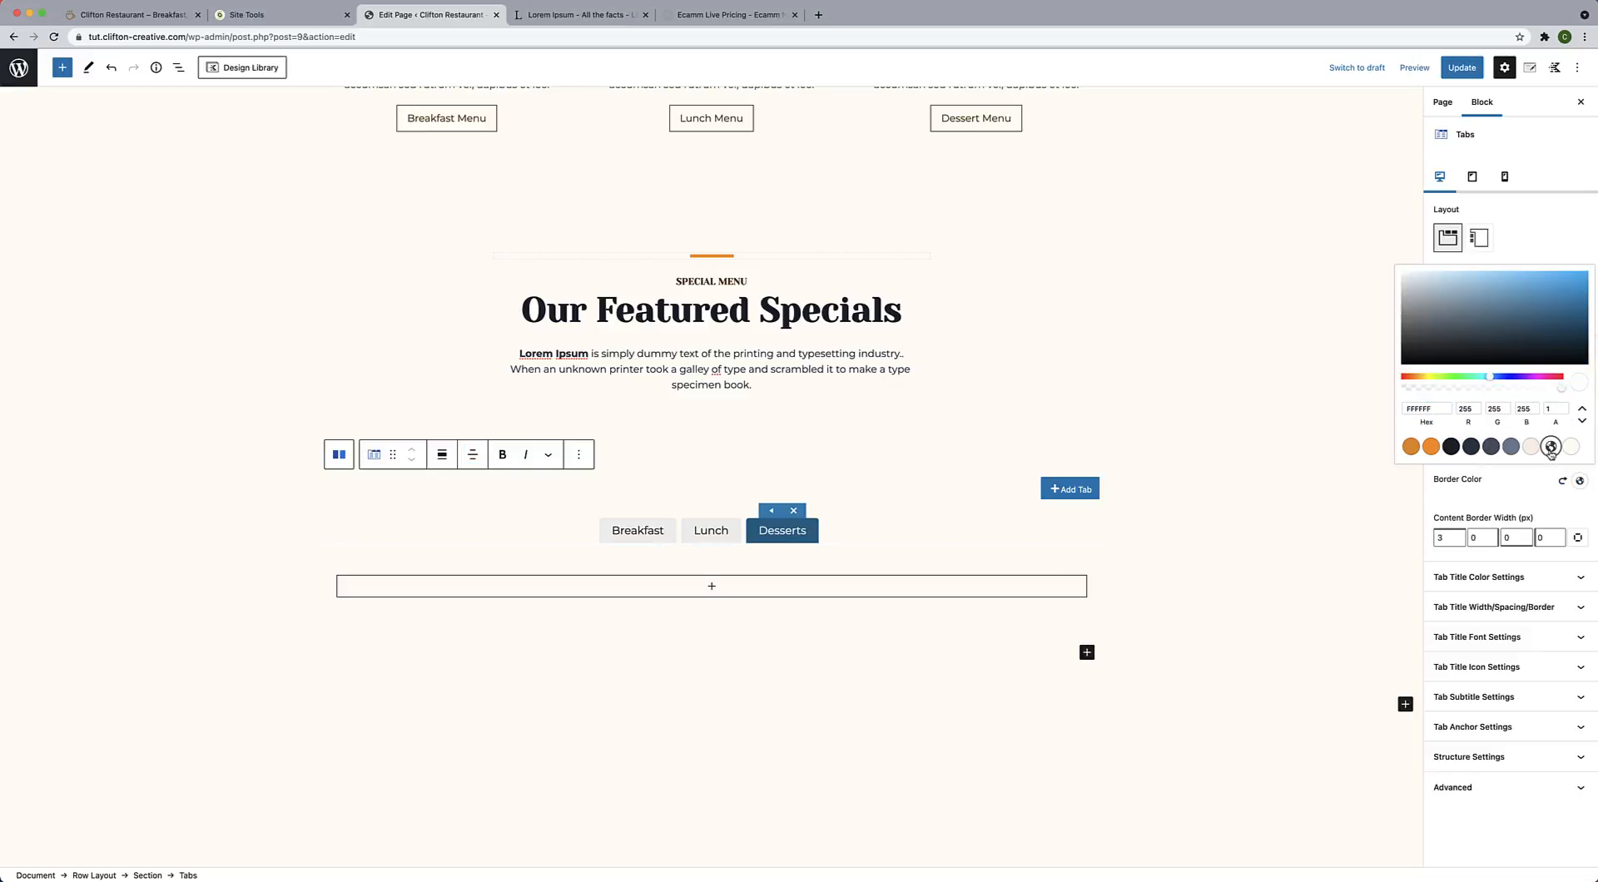
left_click(1511, 447)
left_click_drag(1424, 323, 1402, 284)
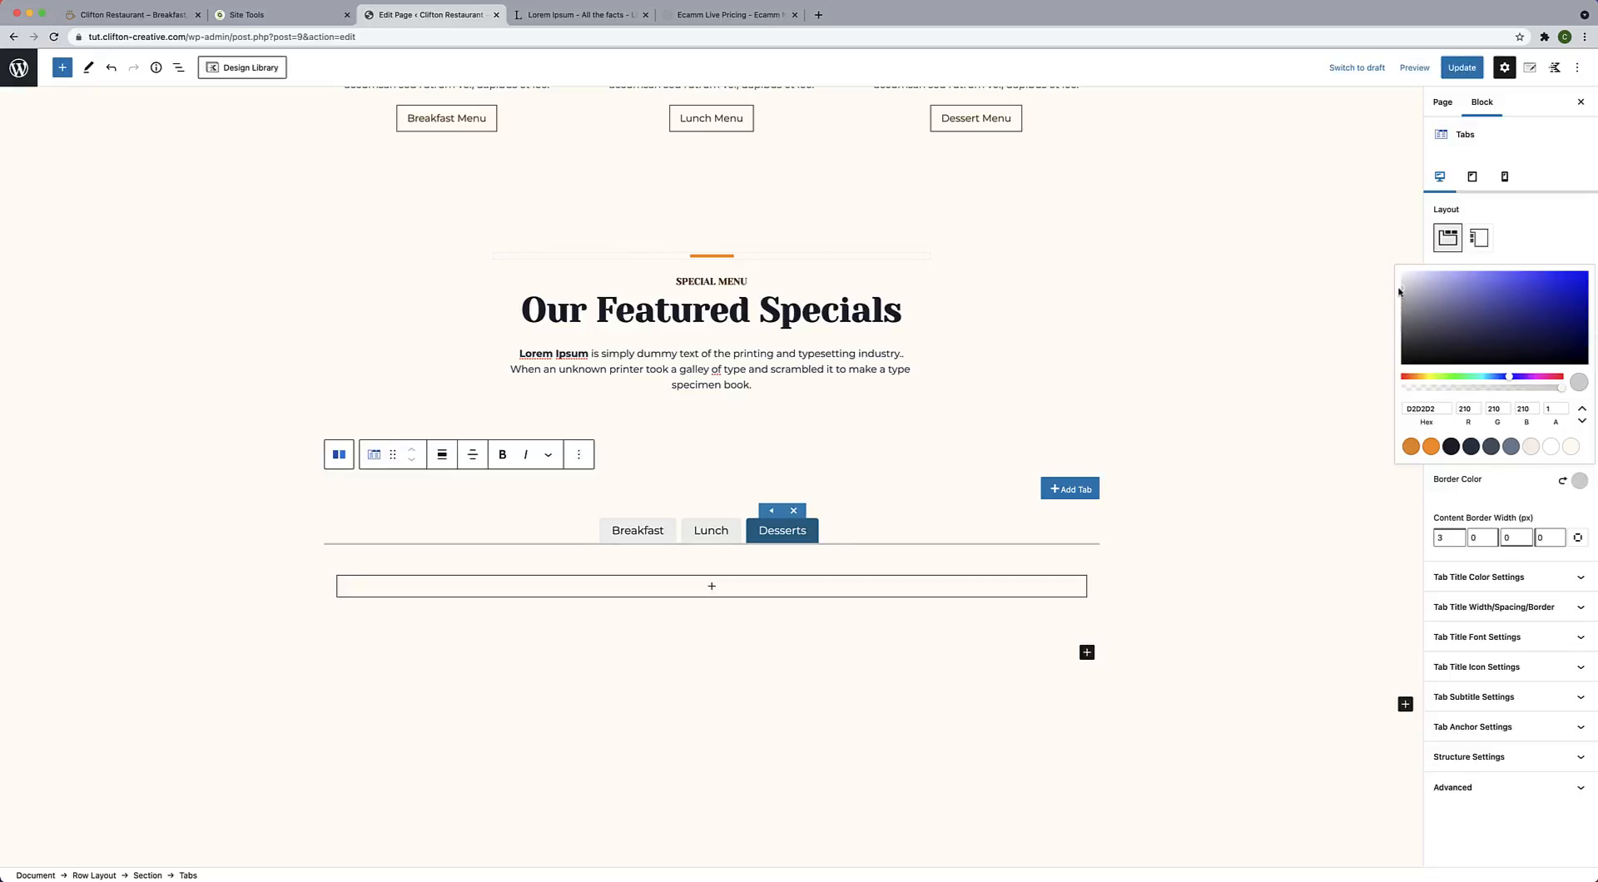
left_click(1444, 409)
left_click_drag(1443, 409, 1401, 403)
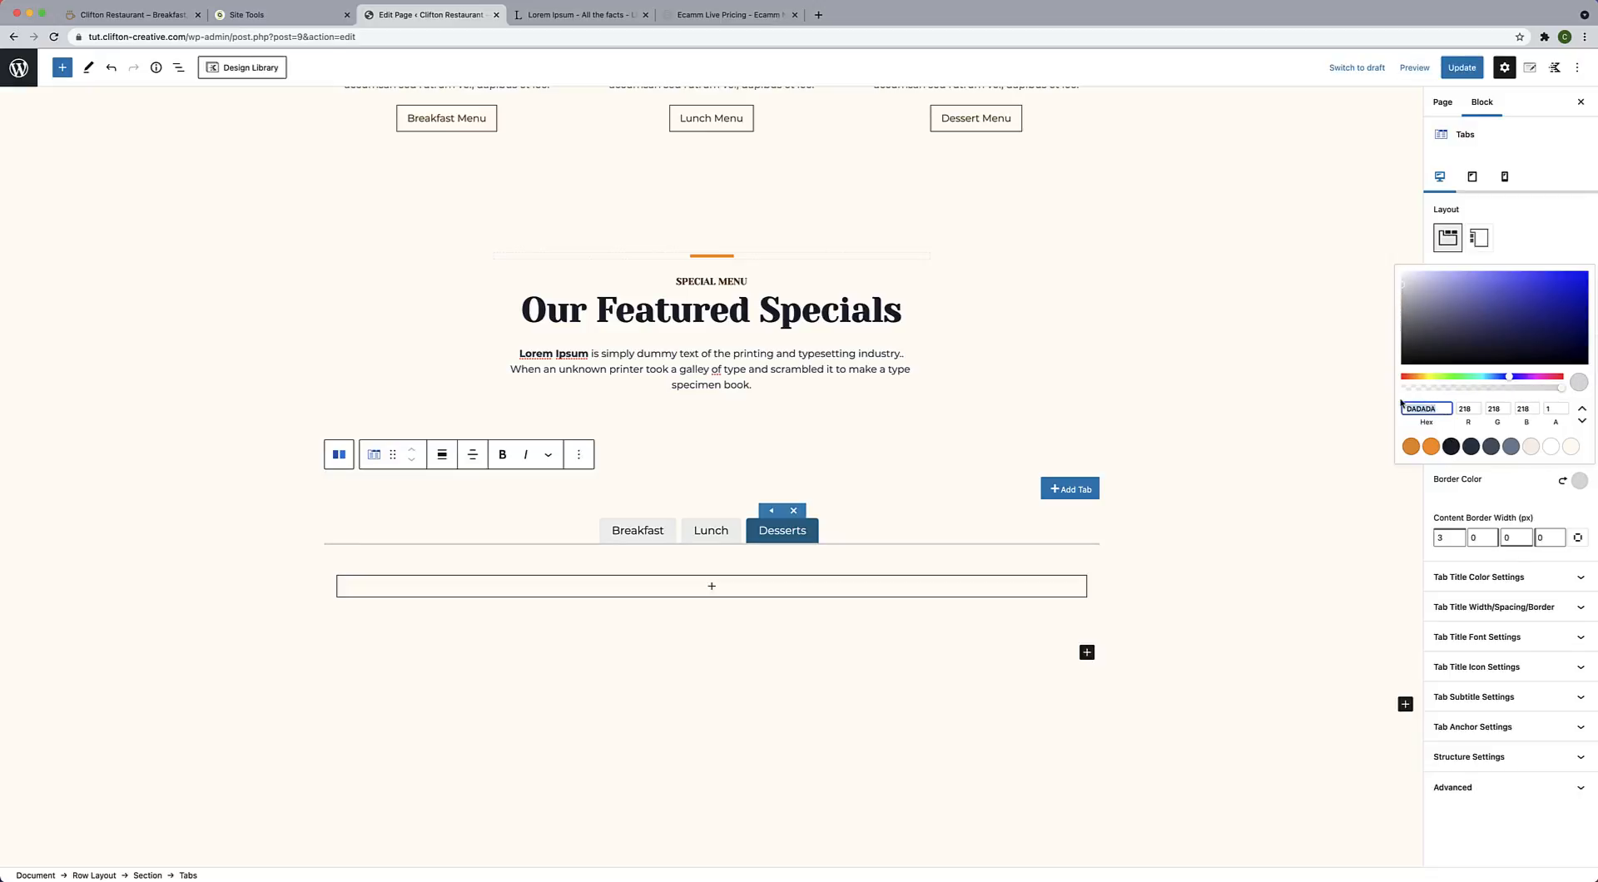
type("DDD")
left_click(1483, 481)
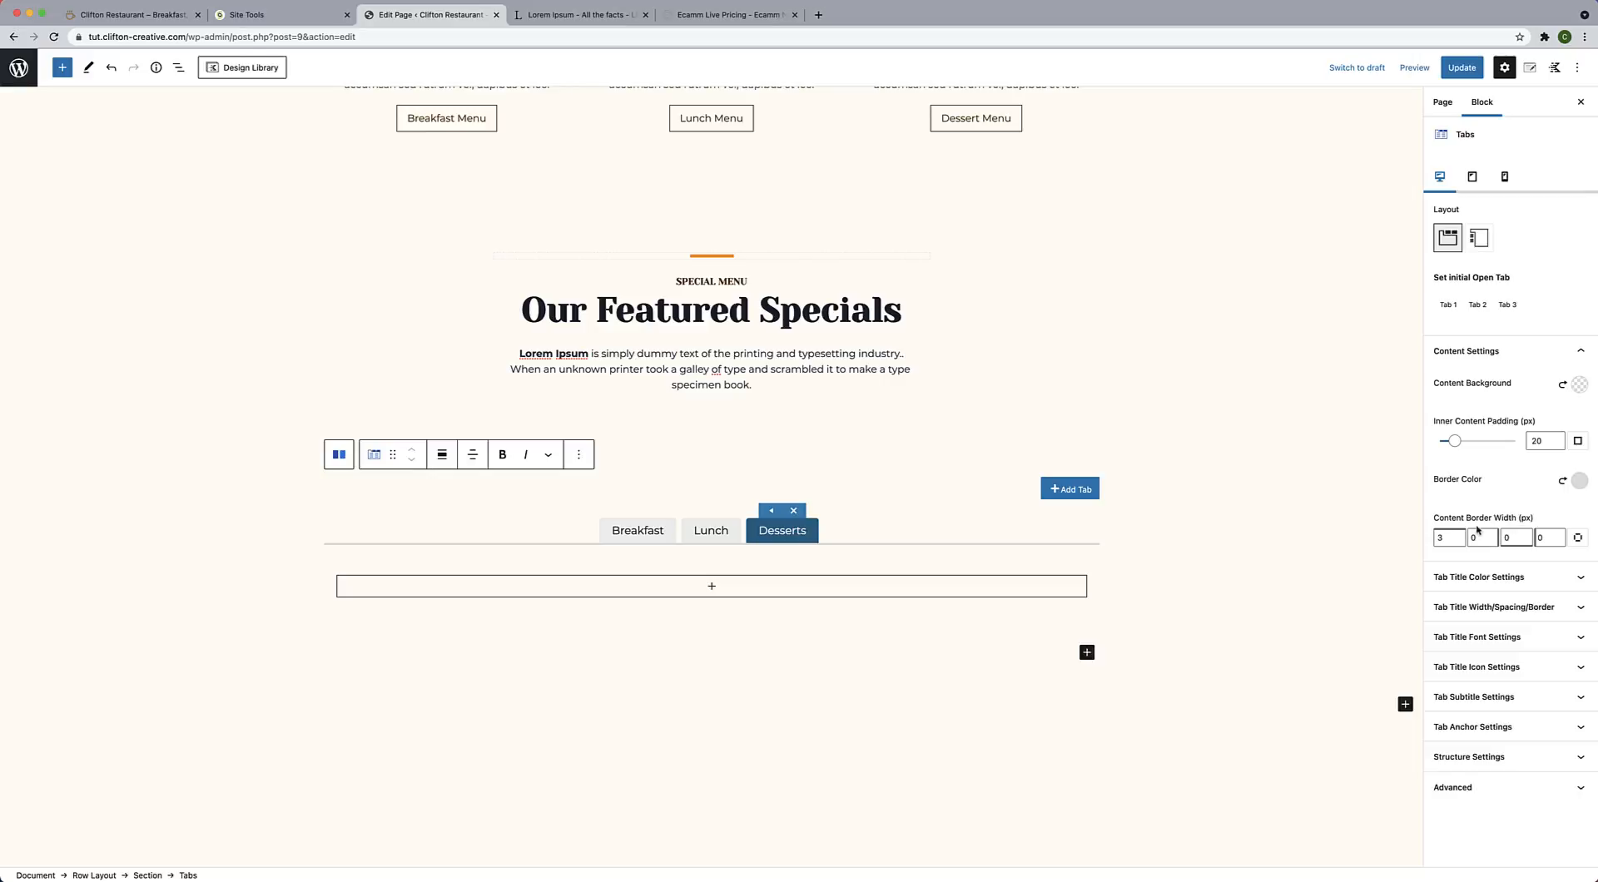
Set the top border width of the tabs' content area to 1 px.
left_click_drag(1445, 534, 1426, 540)
type("1")
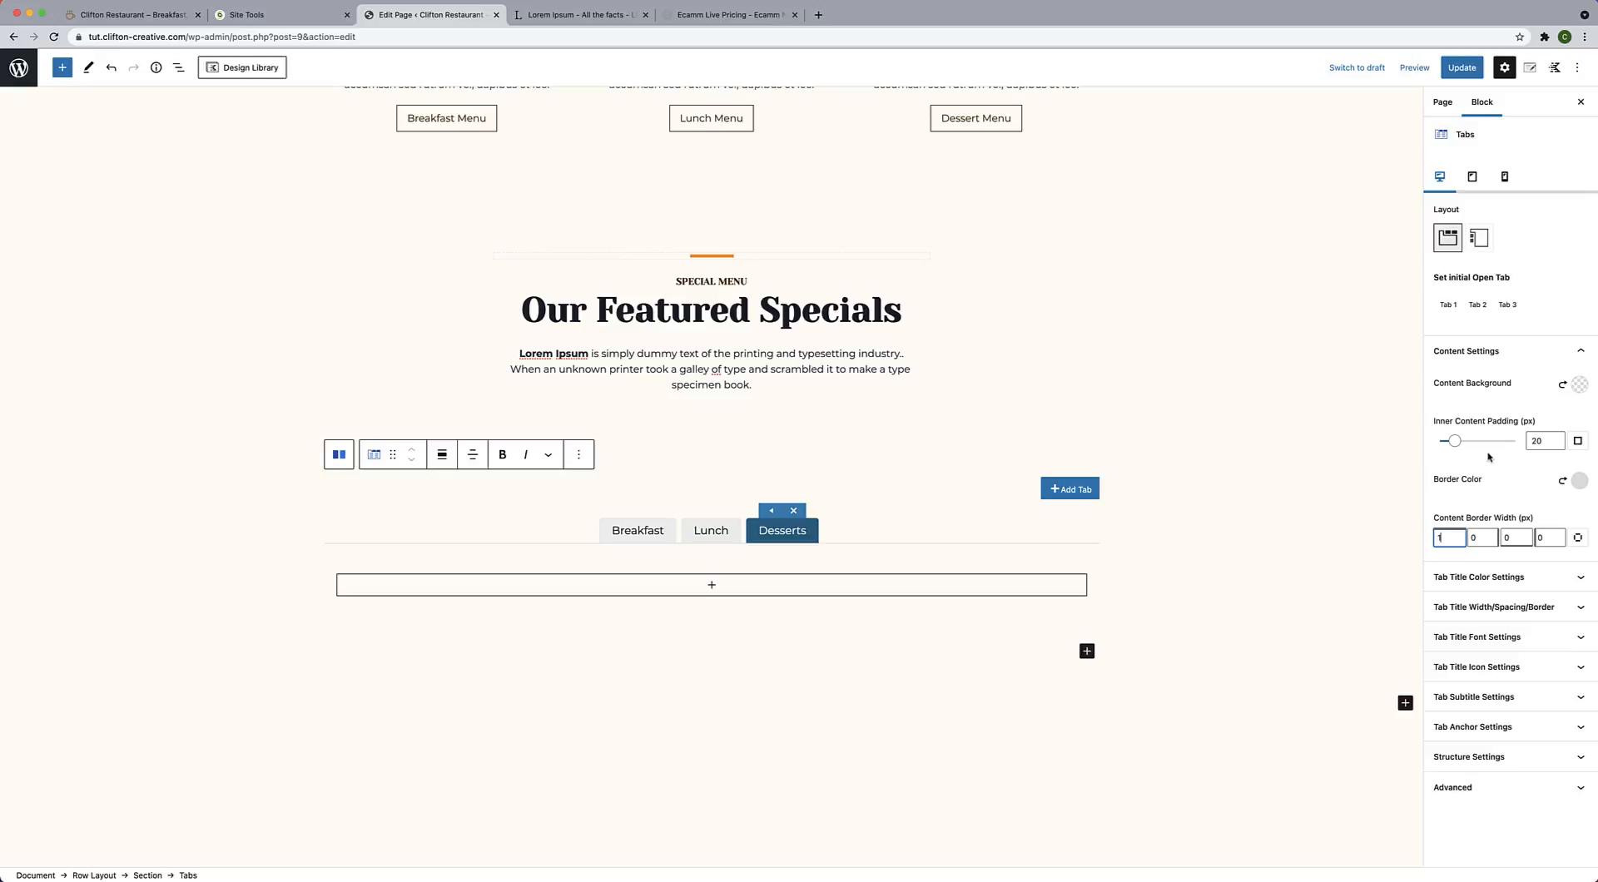
left_click(1581, 352)
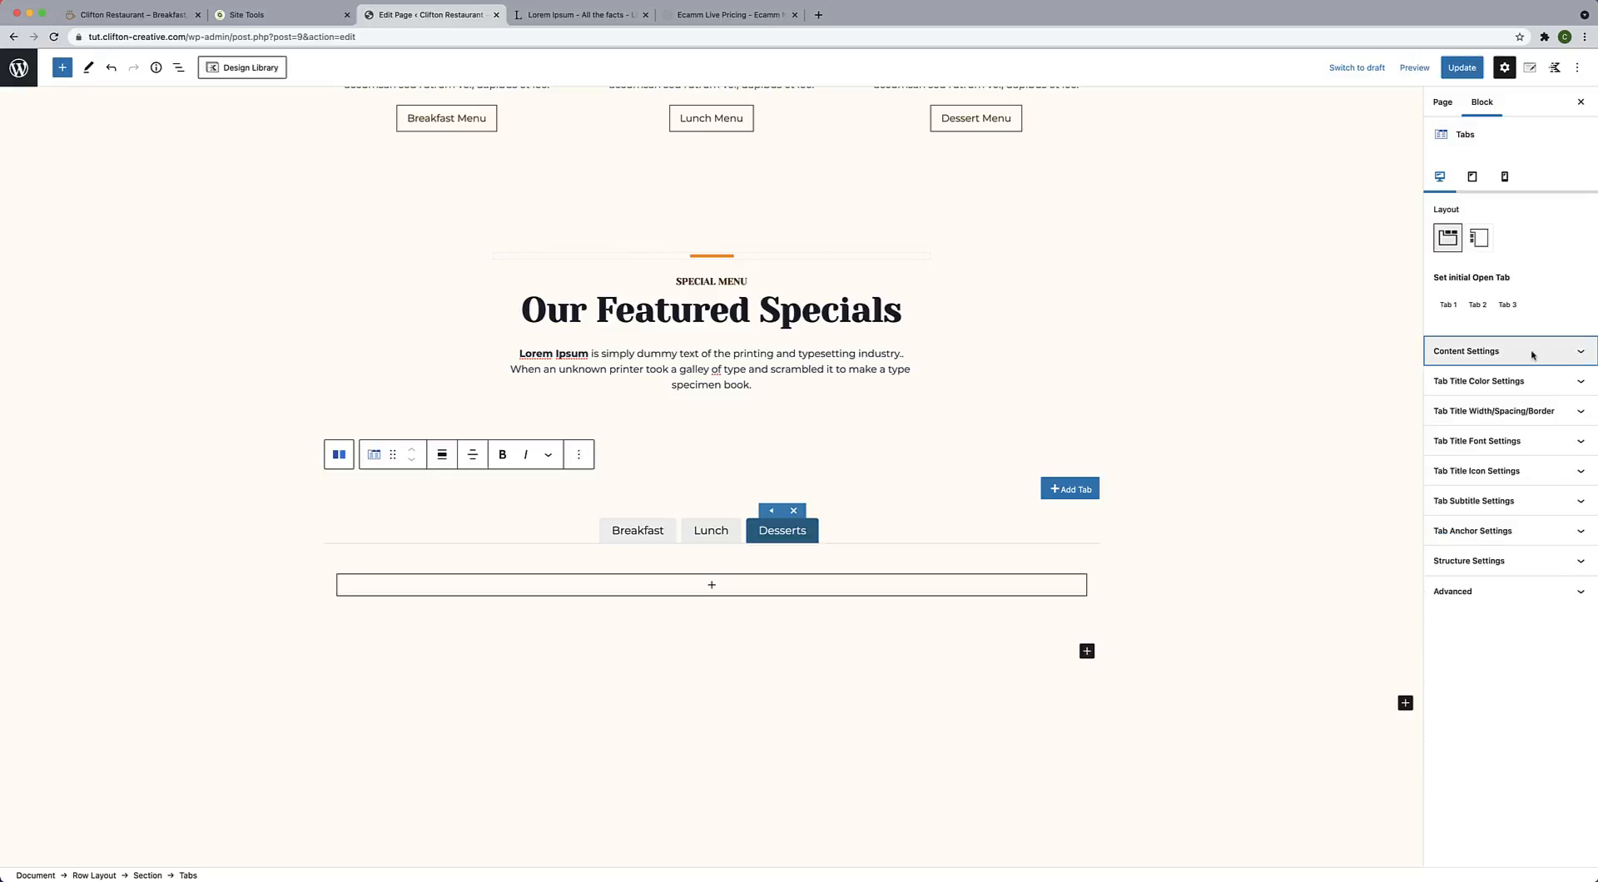
Set the normal-state background of the tab titles to the light beige palette color.
left_click(1542, 397)
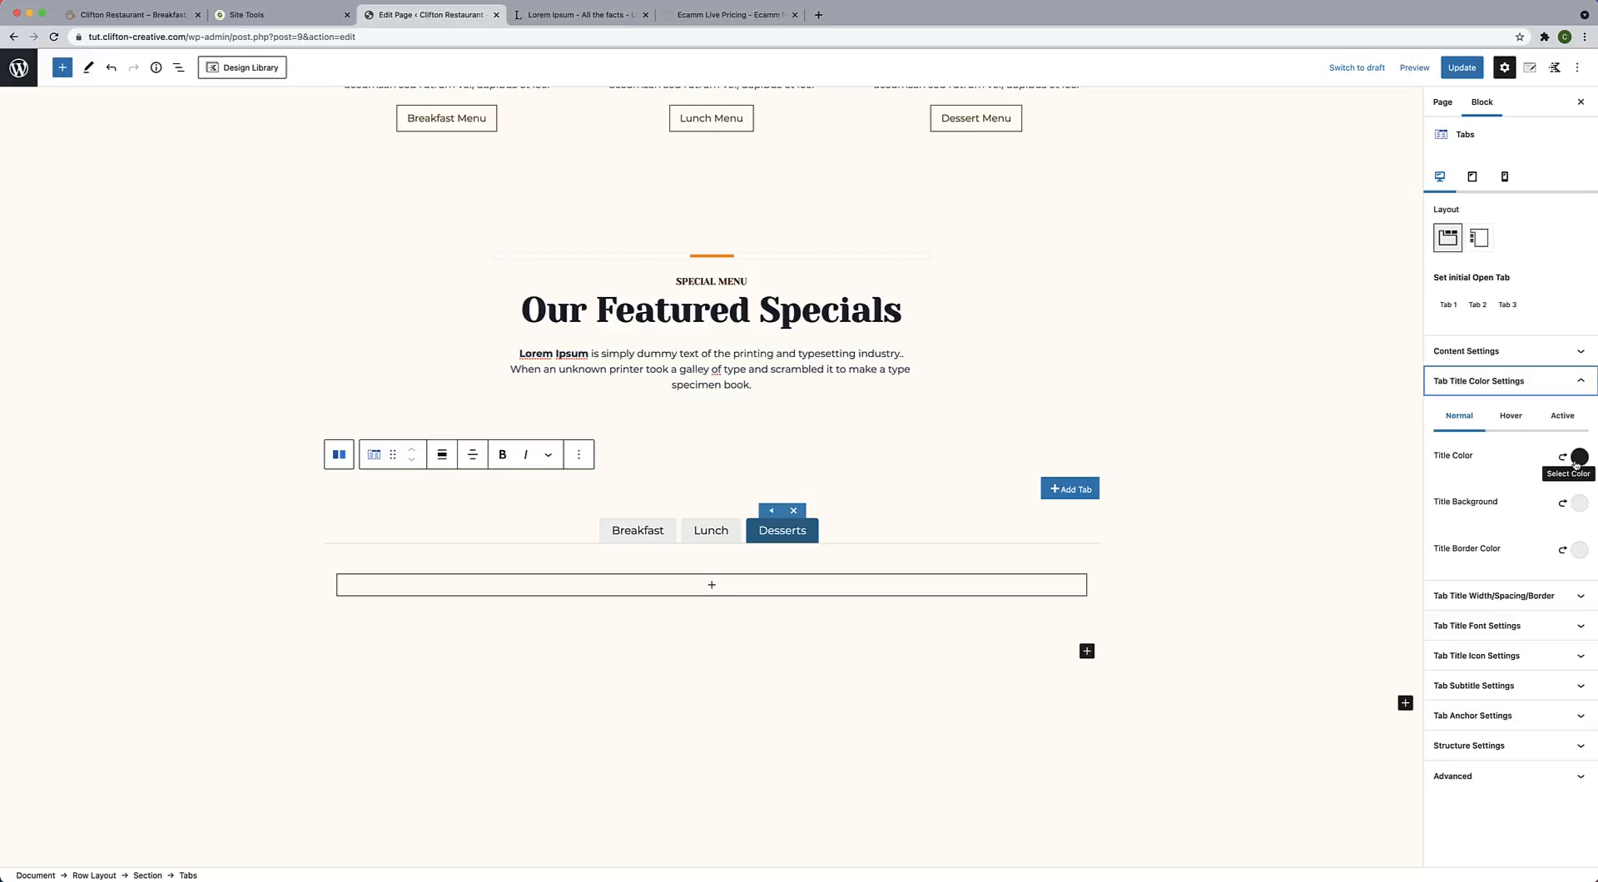
left_click(1577, 508)
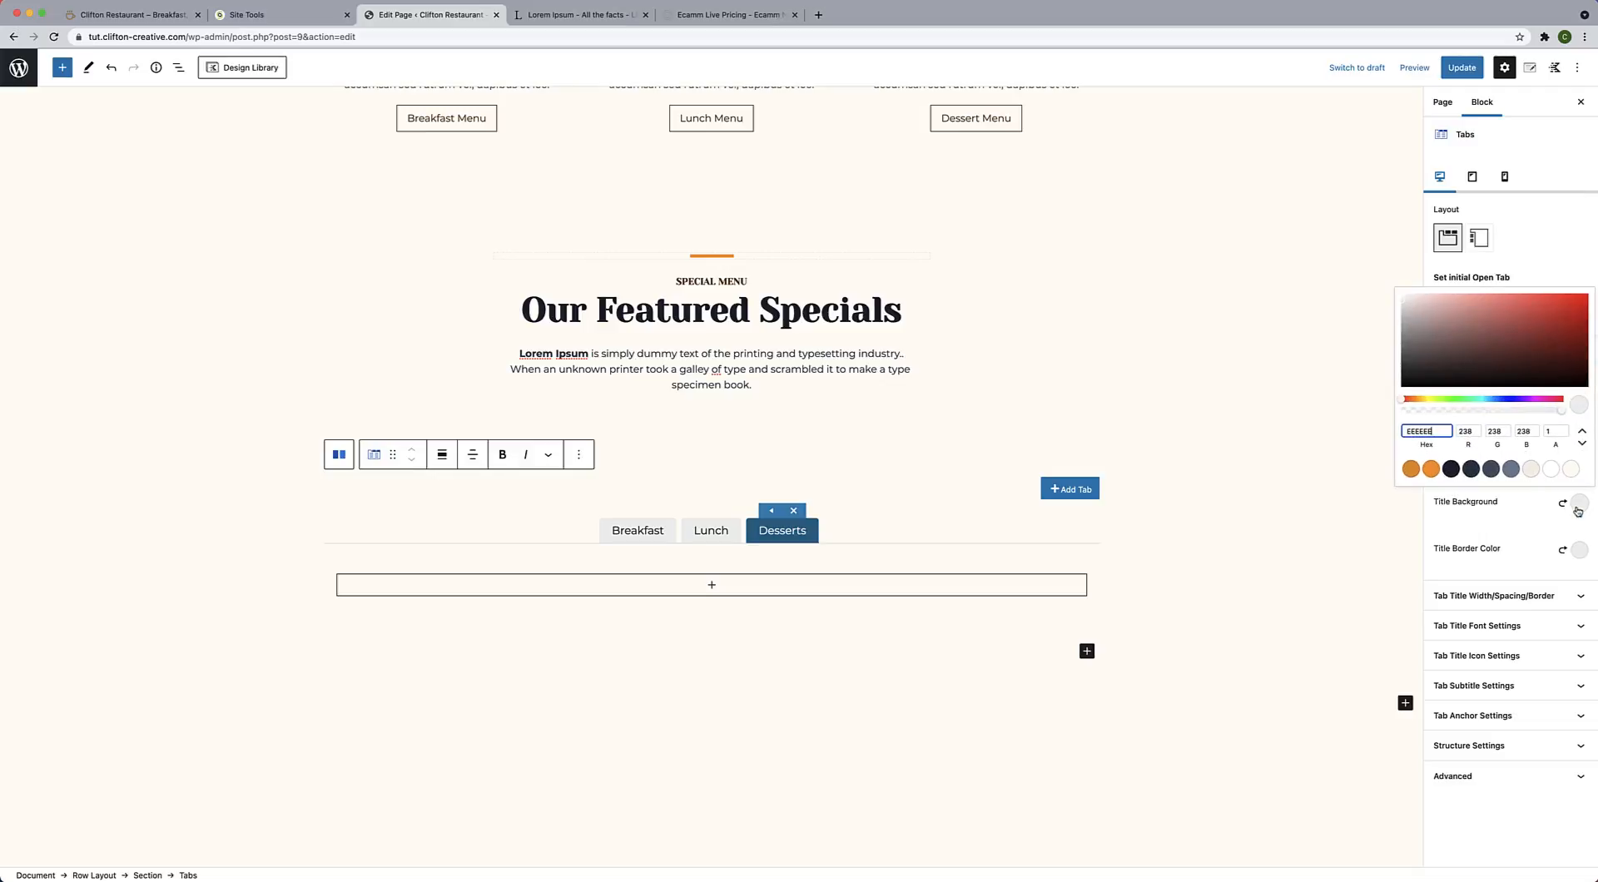
left_click(1531, 469)
left_click(1530, 536)
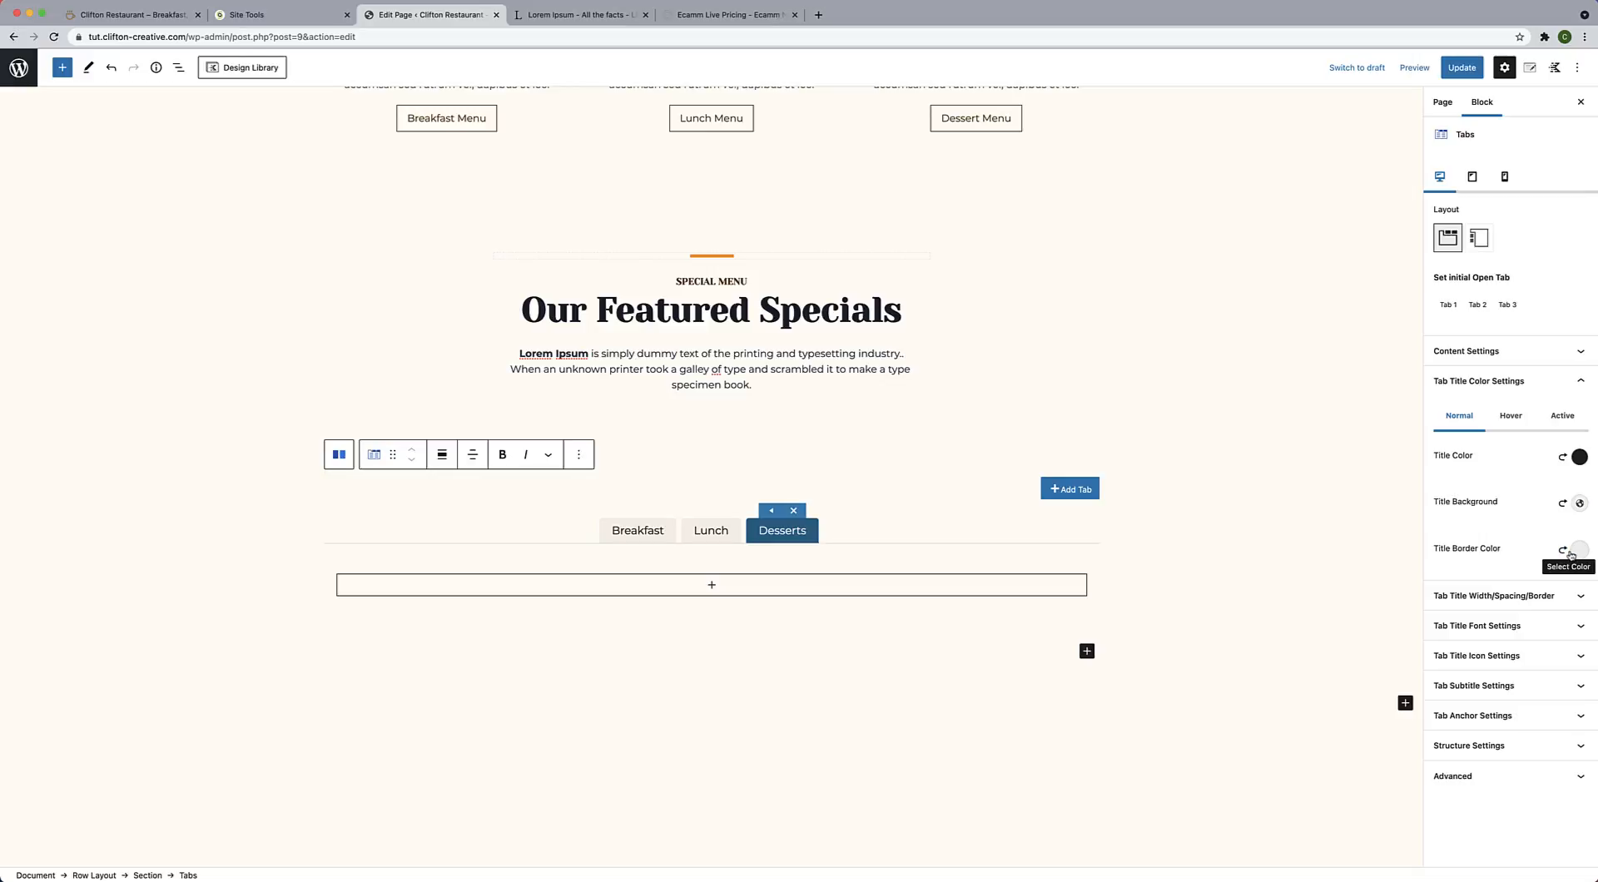
Set the hover background of the tab titles to the bright orange palette color FF9200.
left_click(1511, 417)
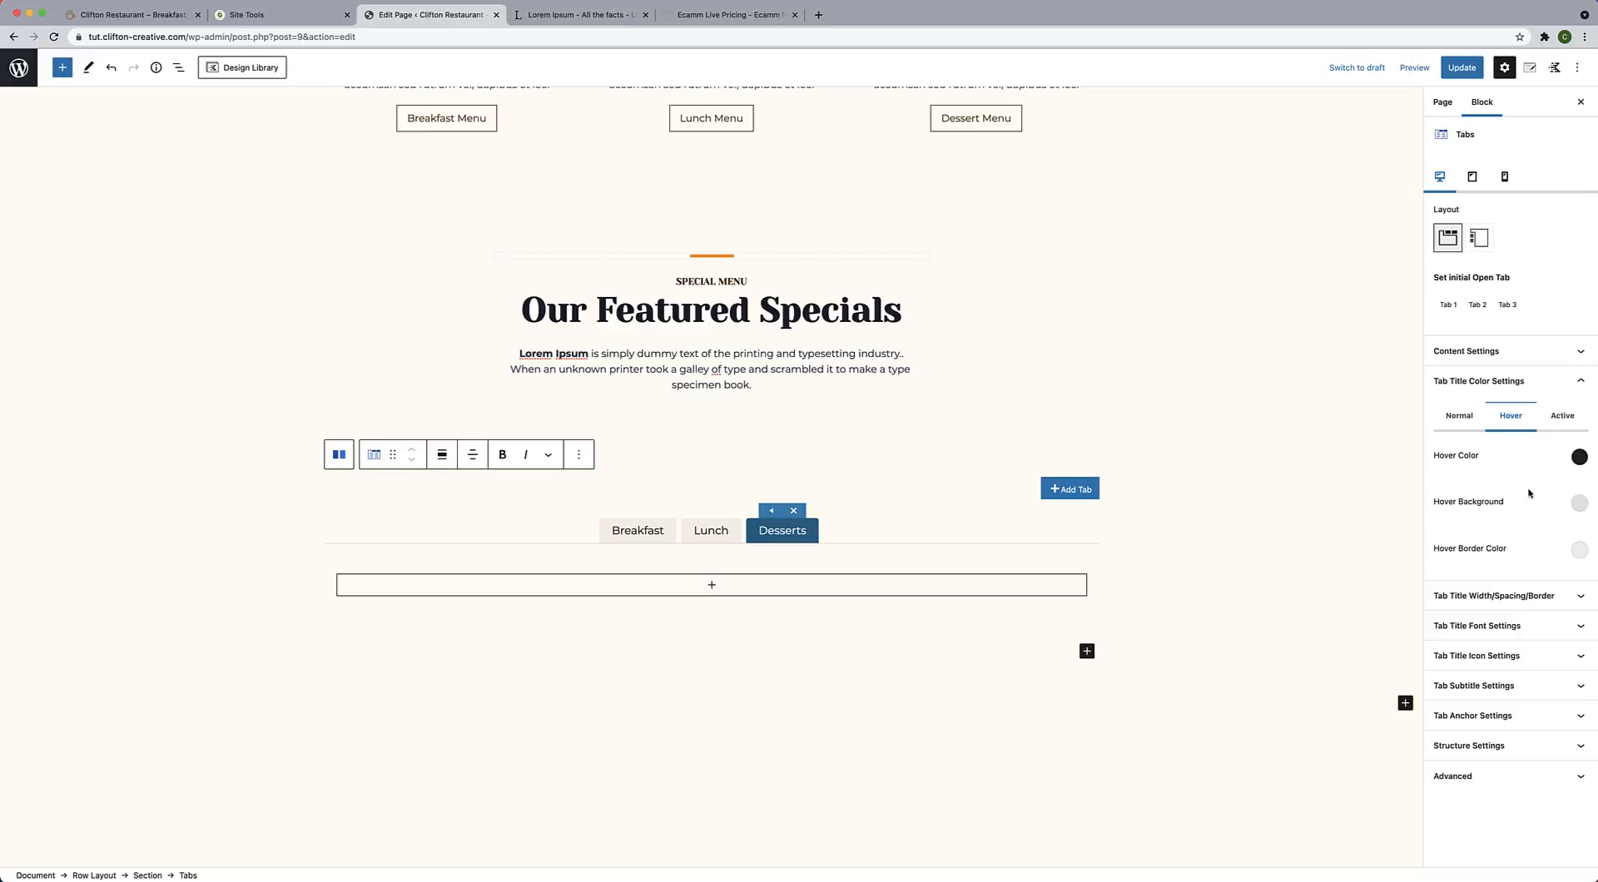
left_click(1579, 503)
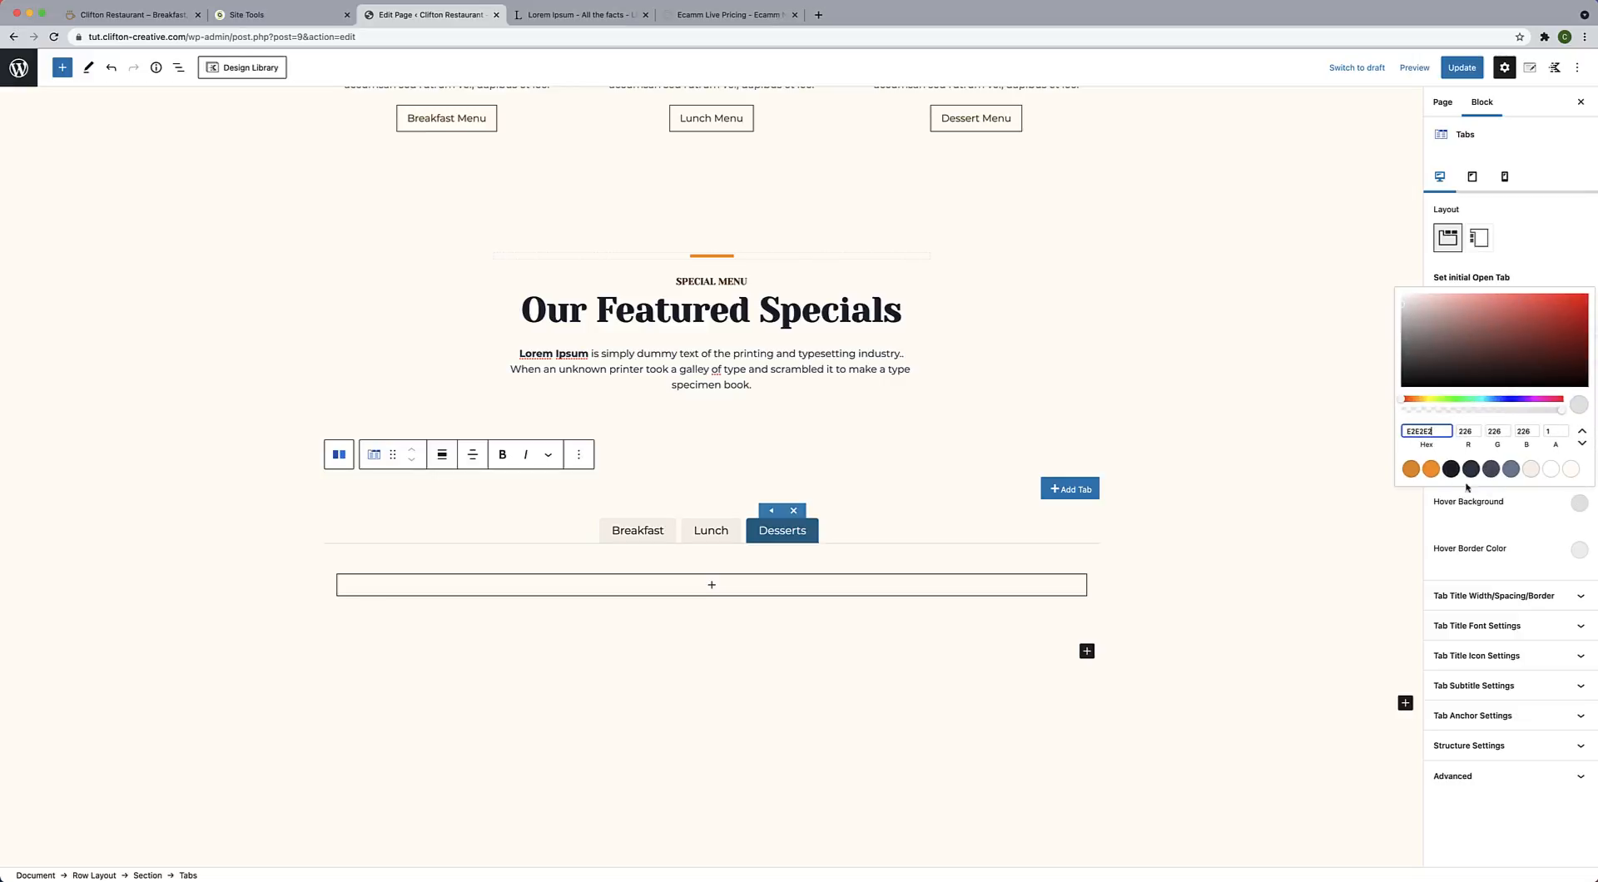
left_click(1431, 471)
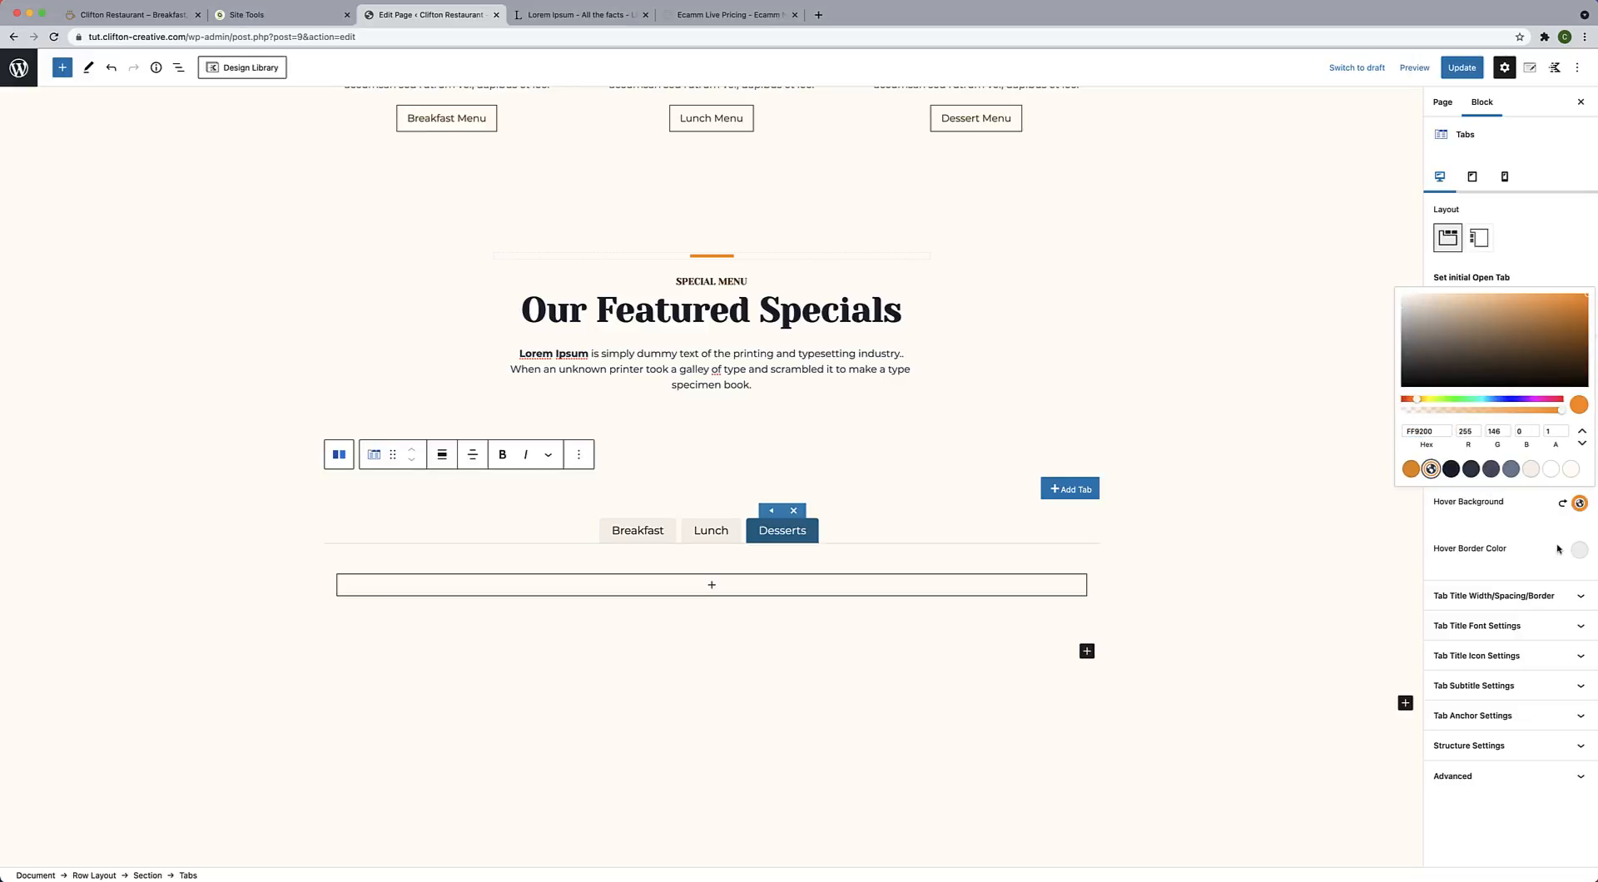
left_click(1518, 527)
Give the active tab title the bright orange palette background and black text.
left_click(1564, 419)
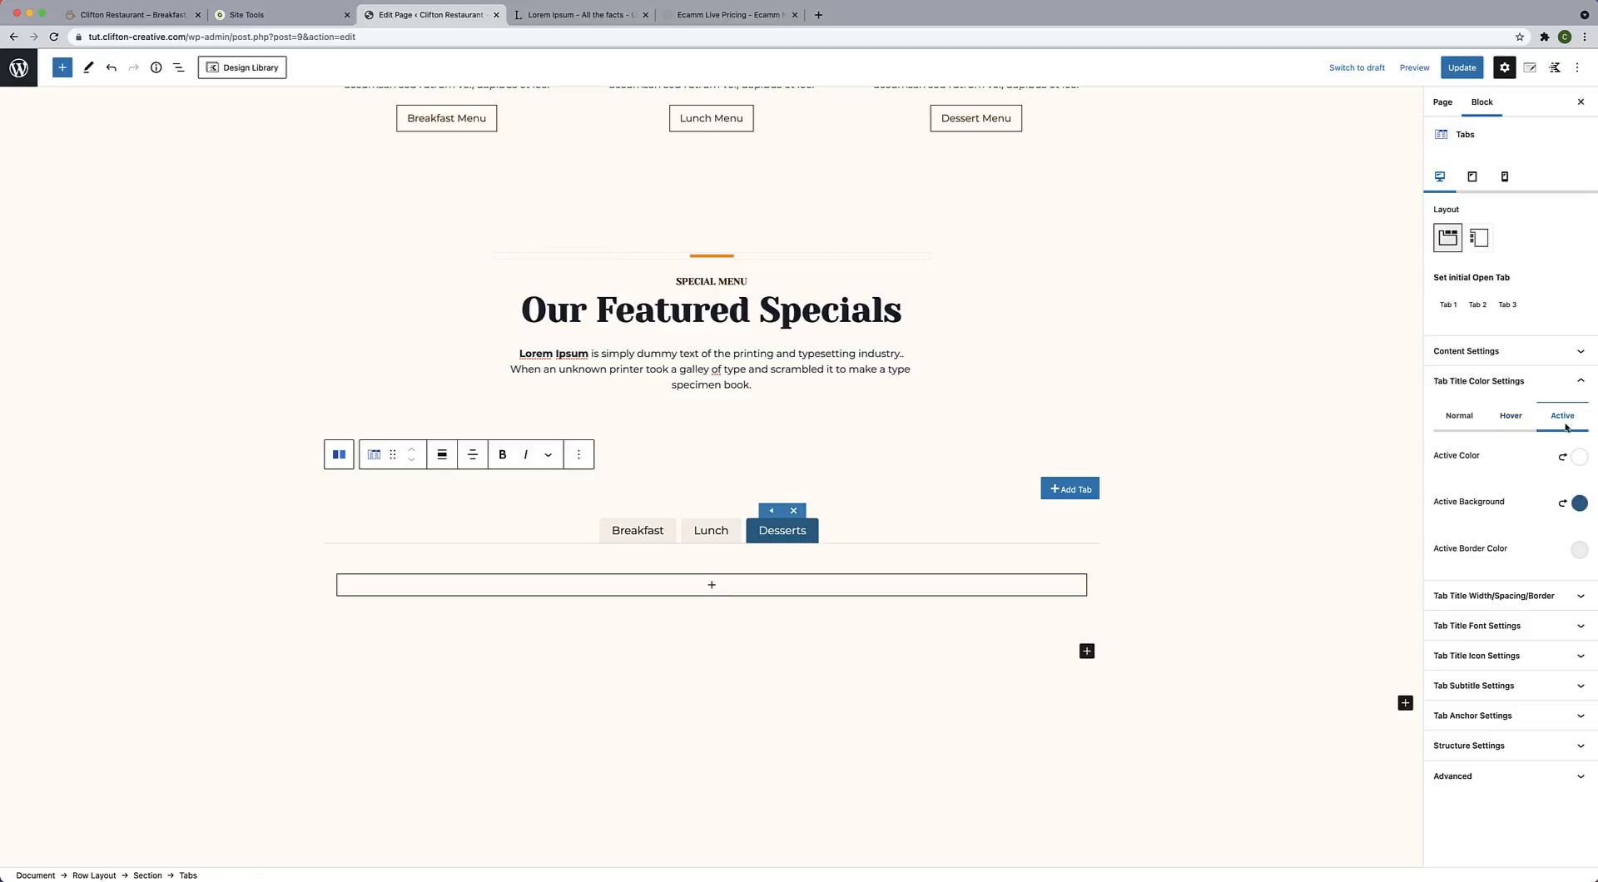
left_click(1577, 502)
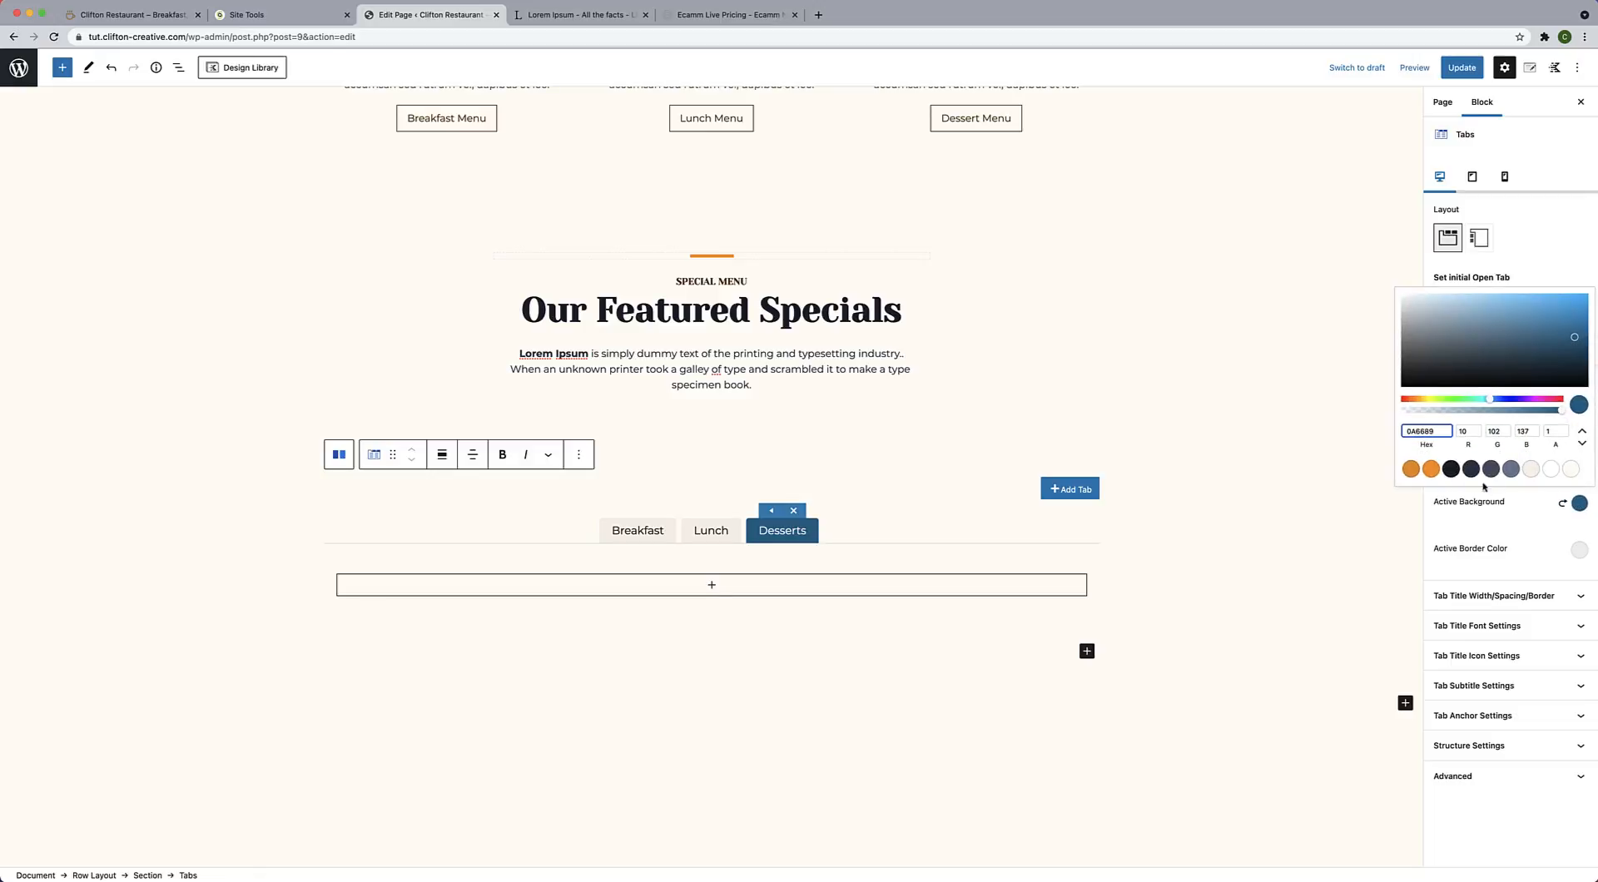
left_click(1431, 470)
left_click(1525, 519)
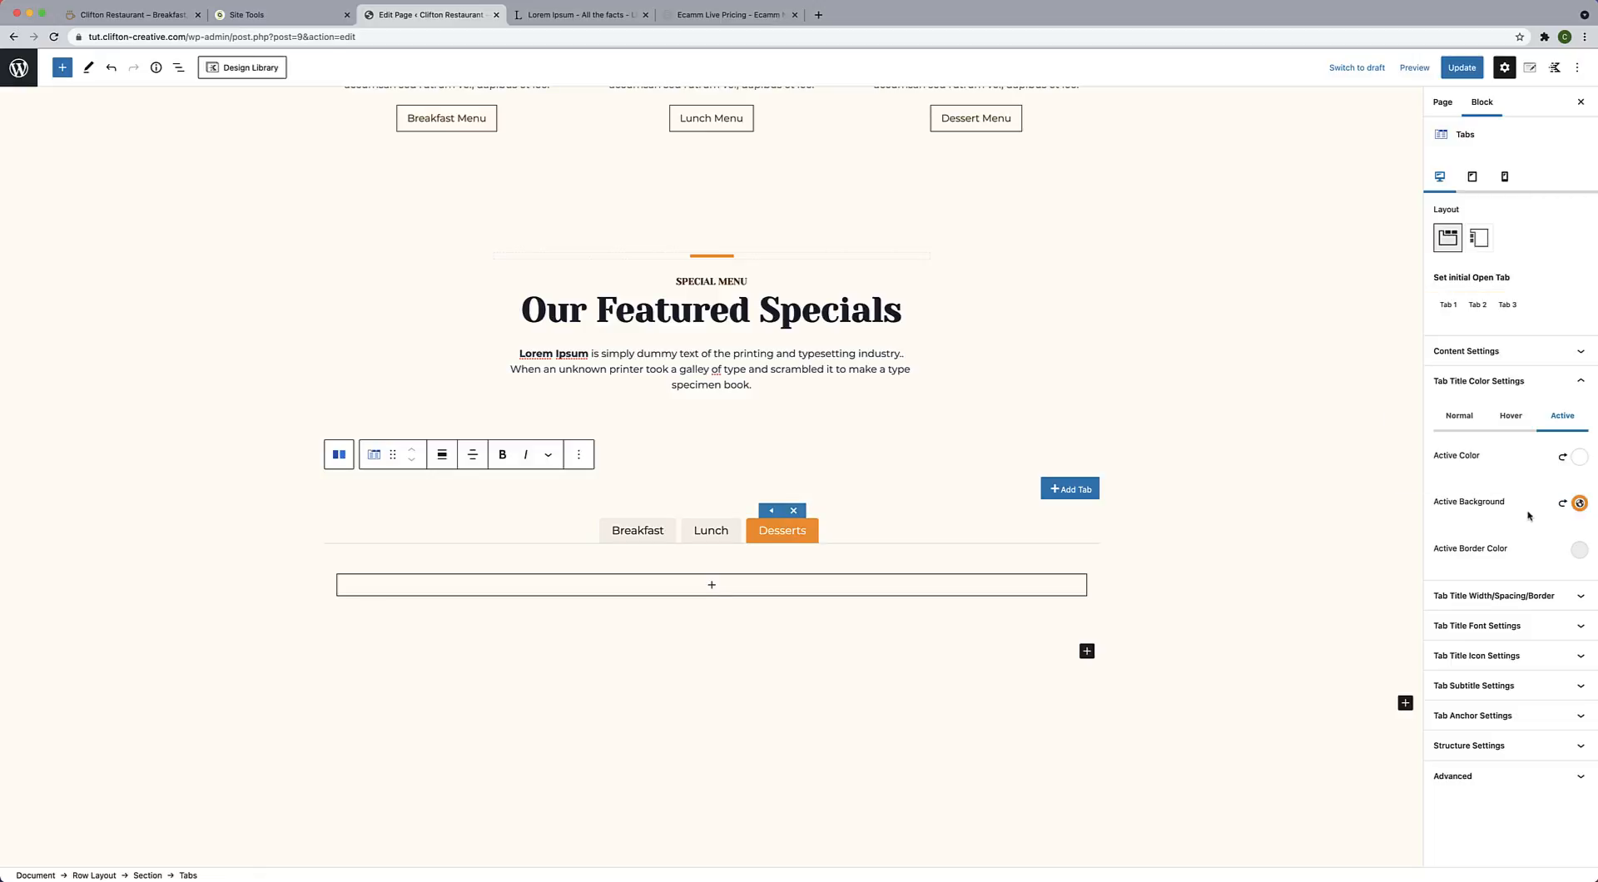
left_click(1579, 459)
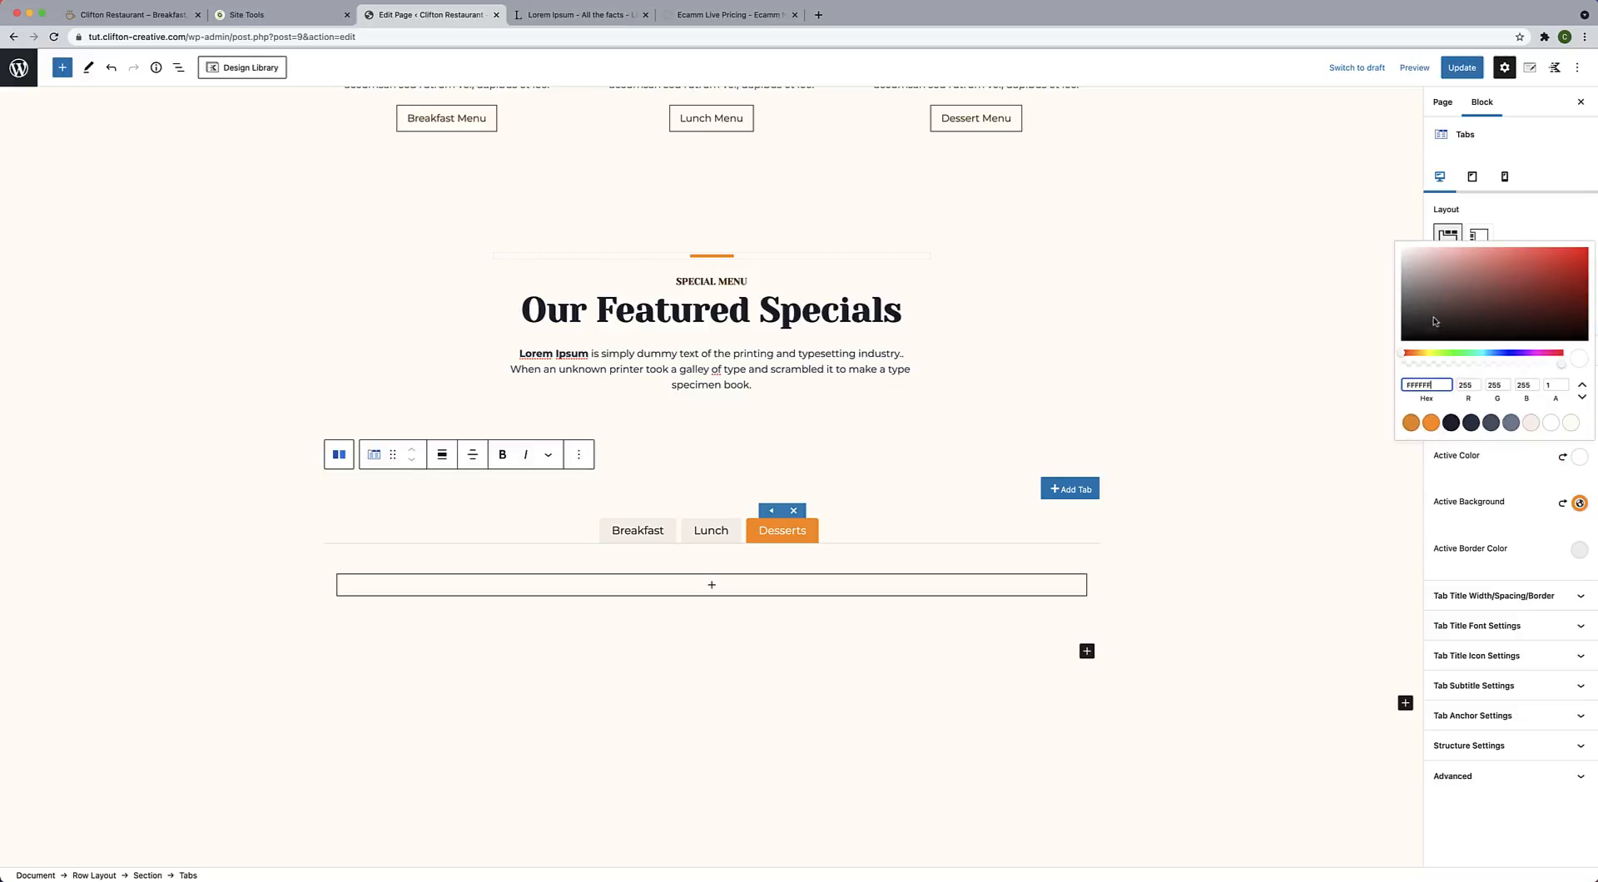
left_click(1403, 342)
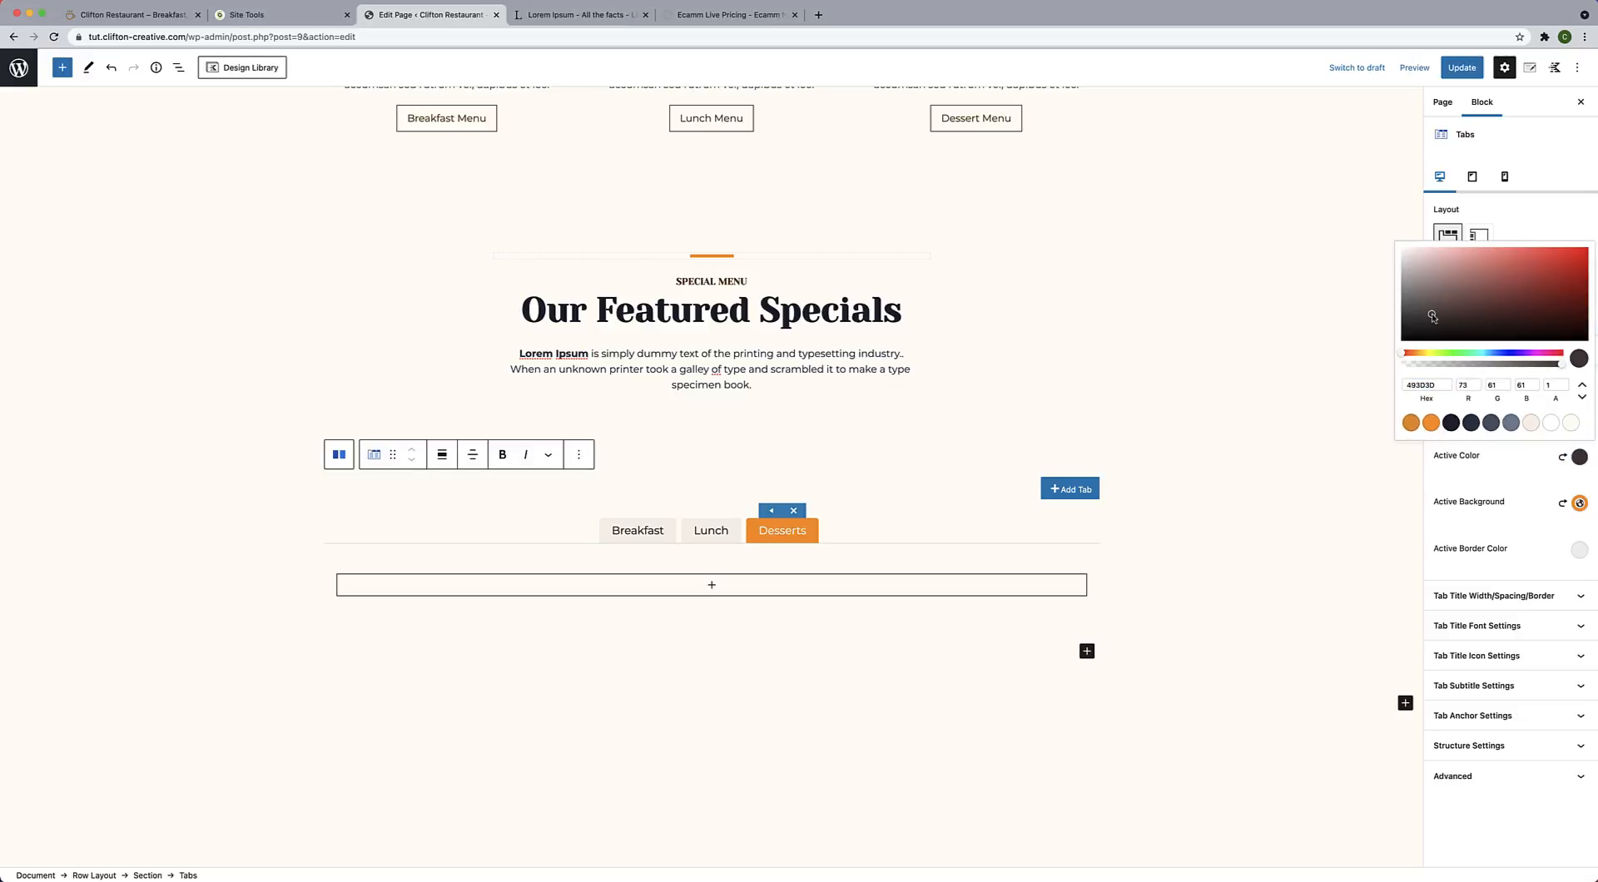
left_click(1509, 498)
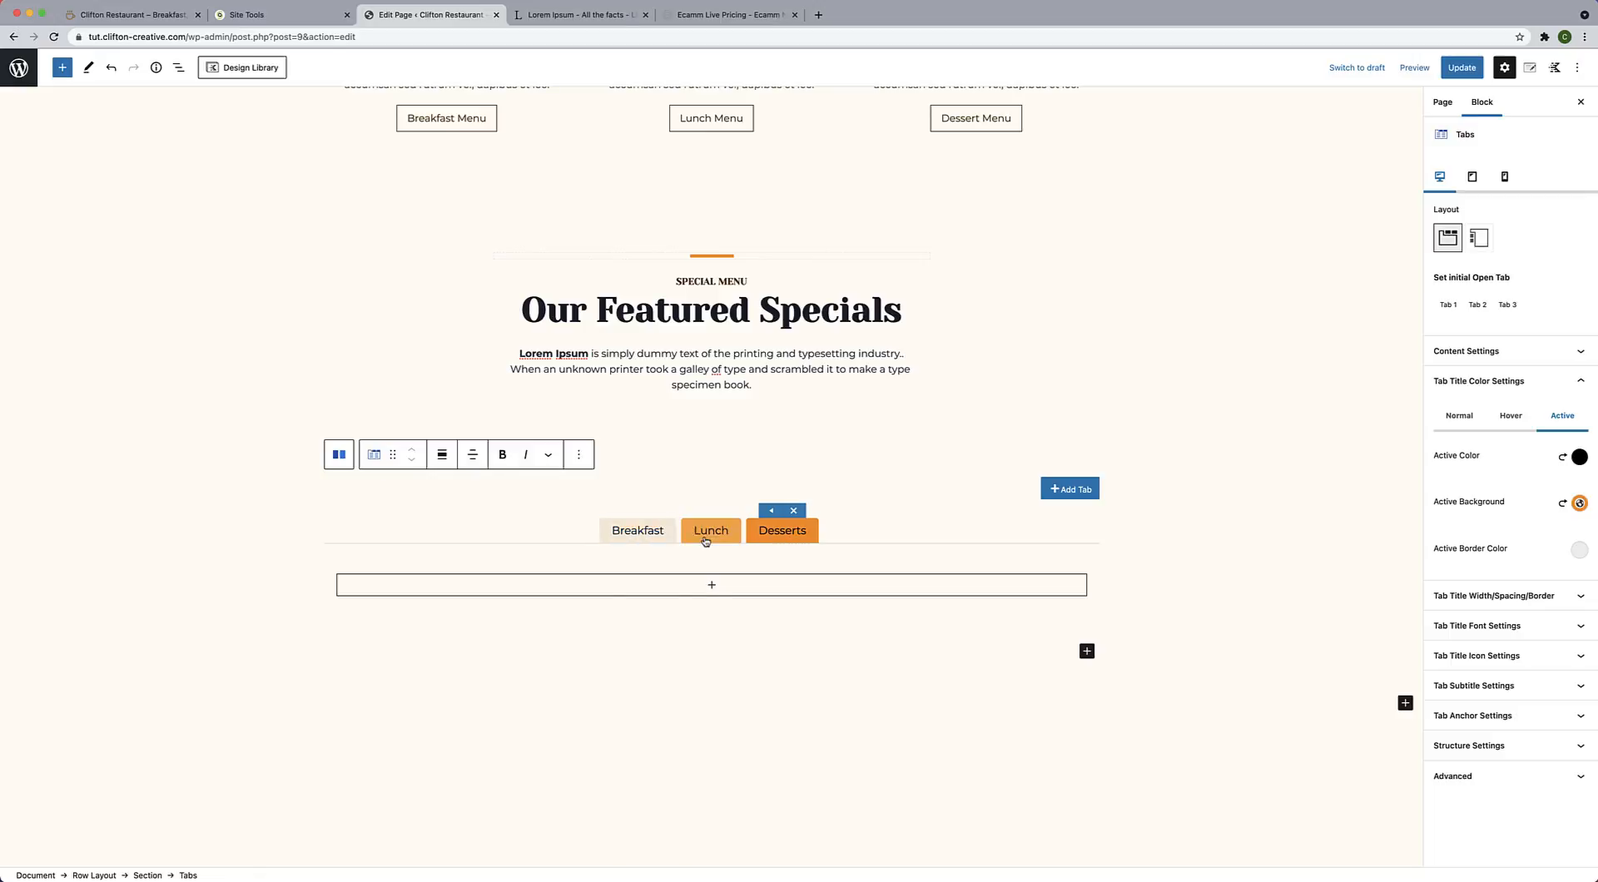
Set the normal-state border color of the tab titles to a dark brown shade of the darker orange palette color.
left_click(1463, 425)
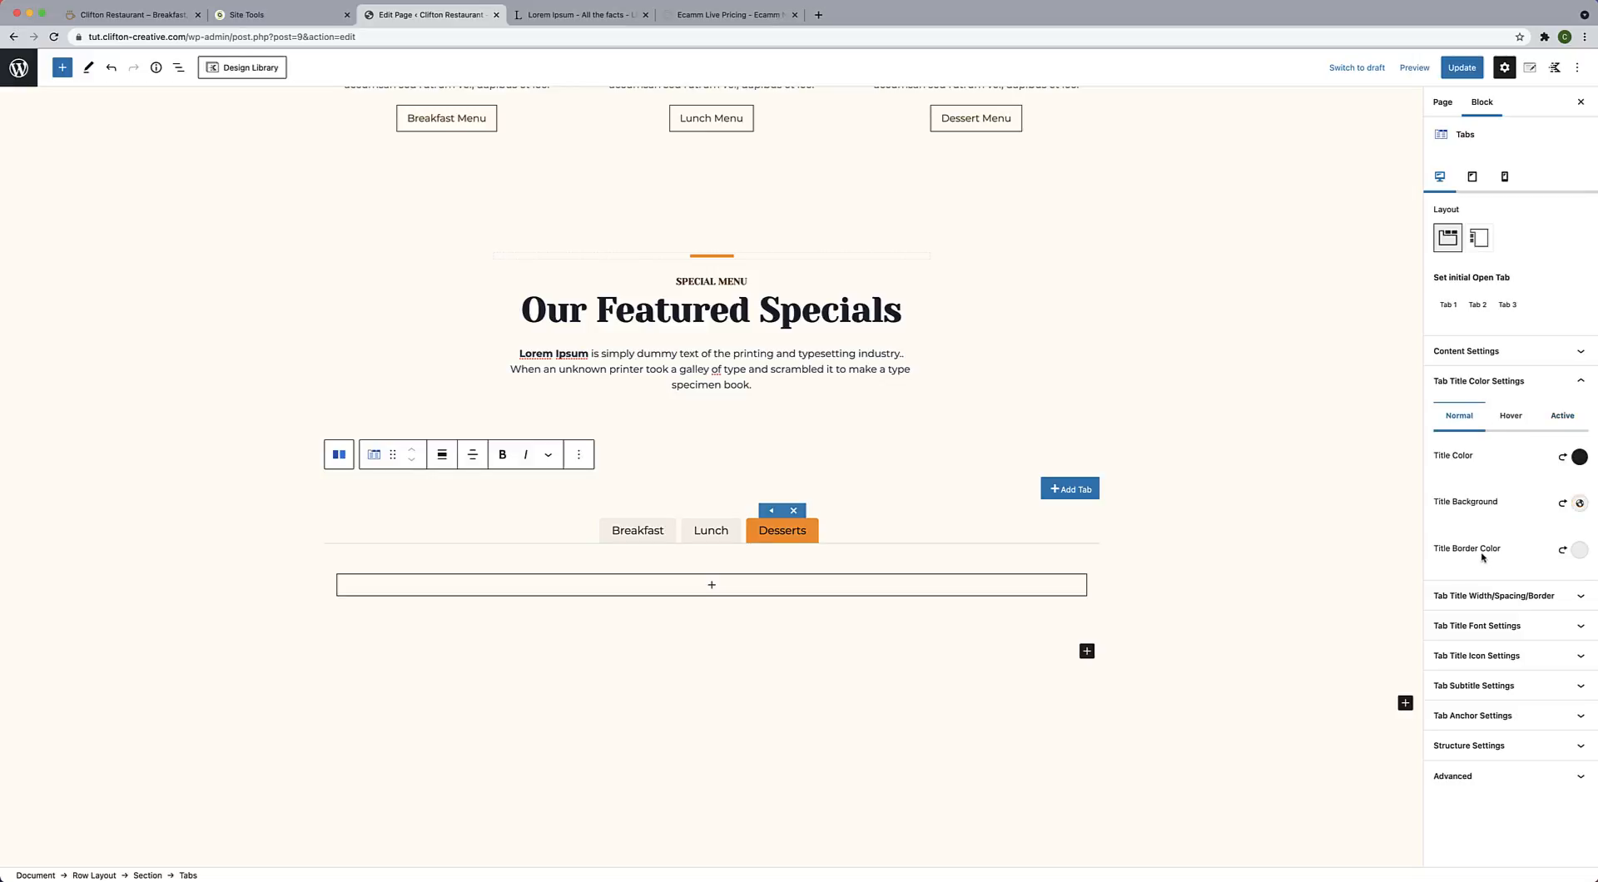
left_click(1579, 552)
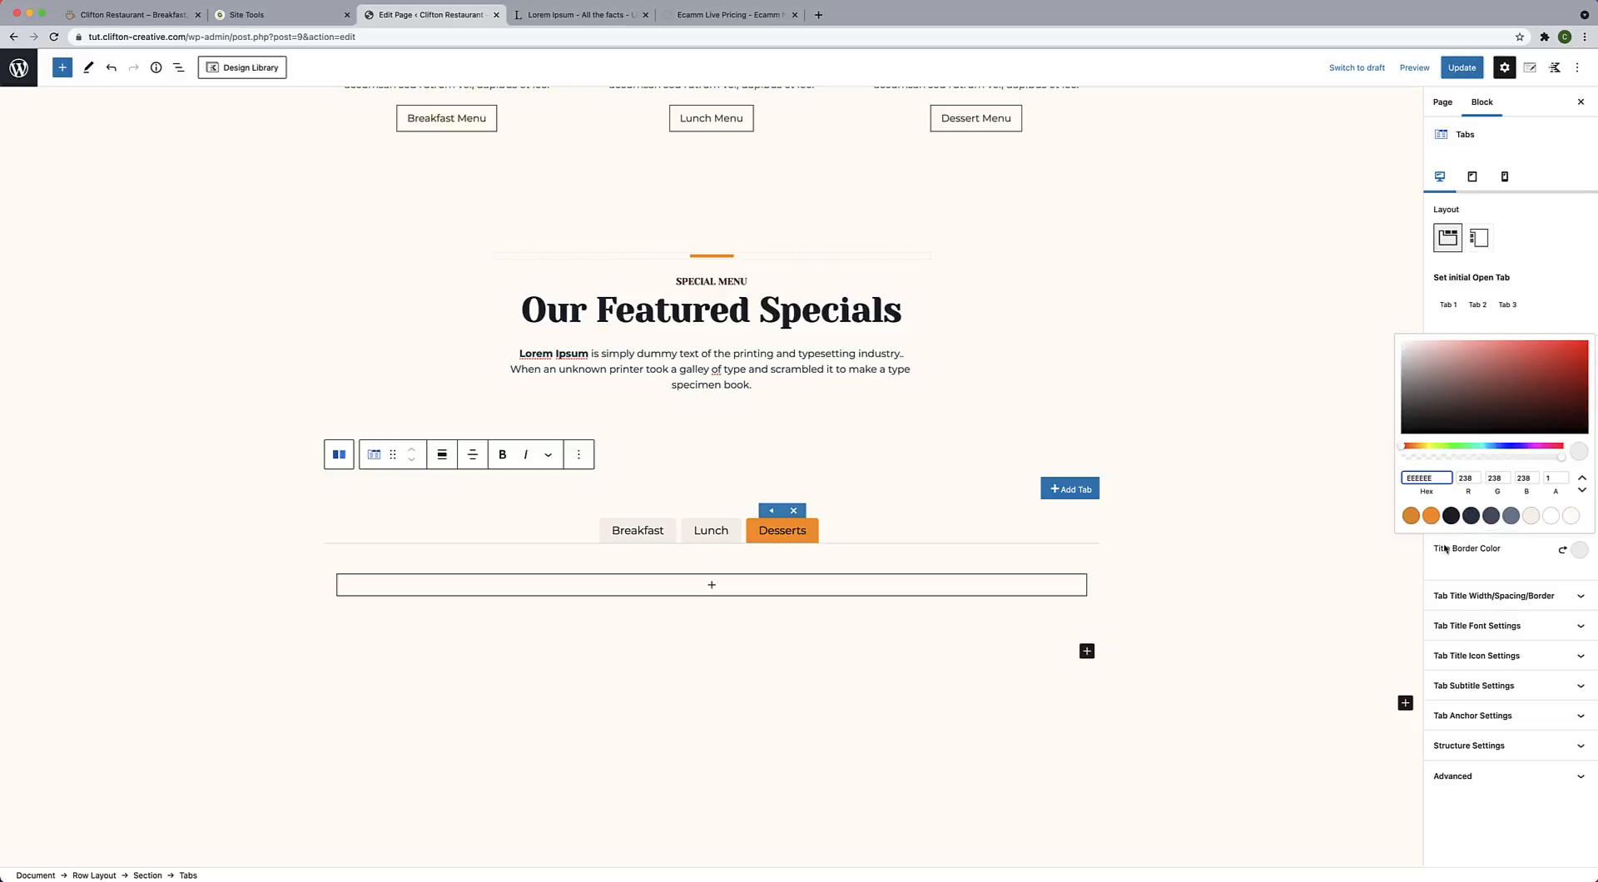
left_click(1411, 516)
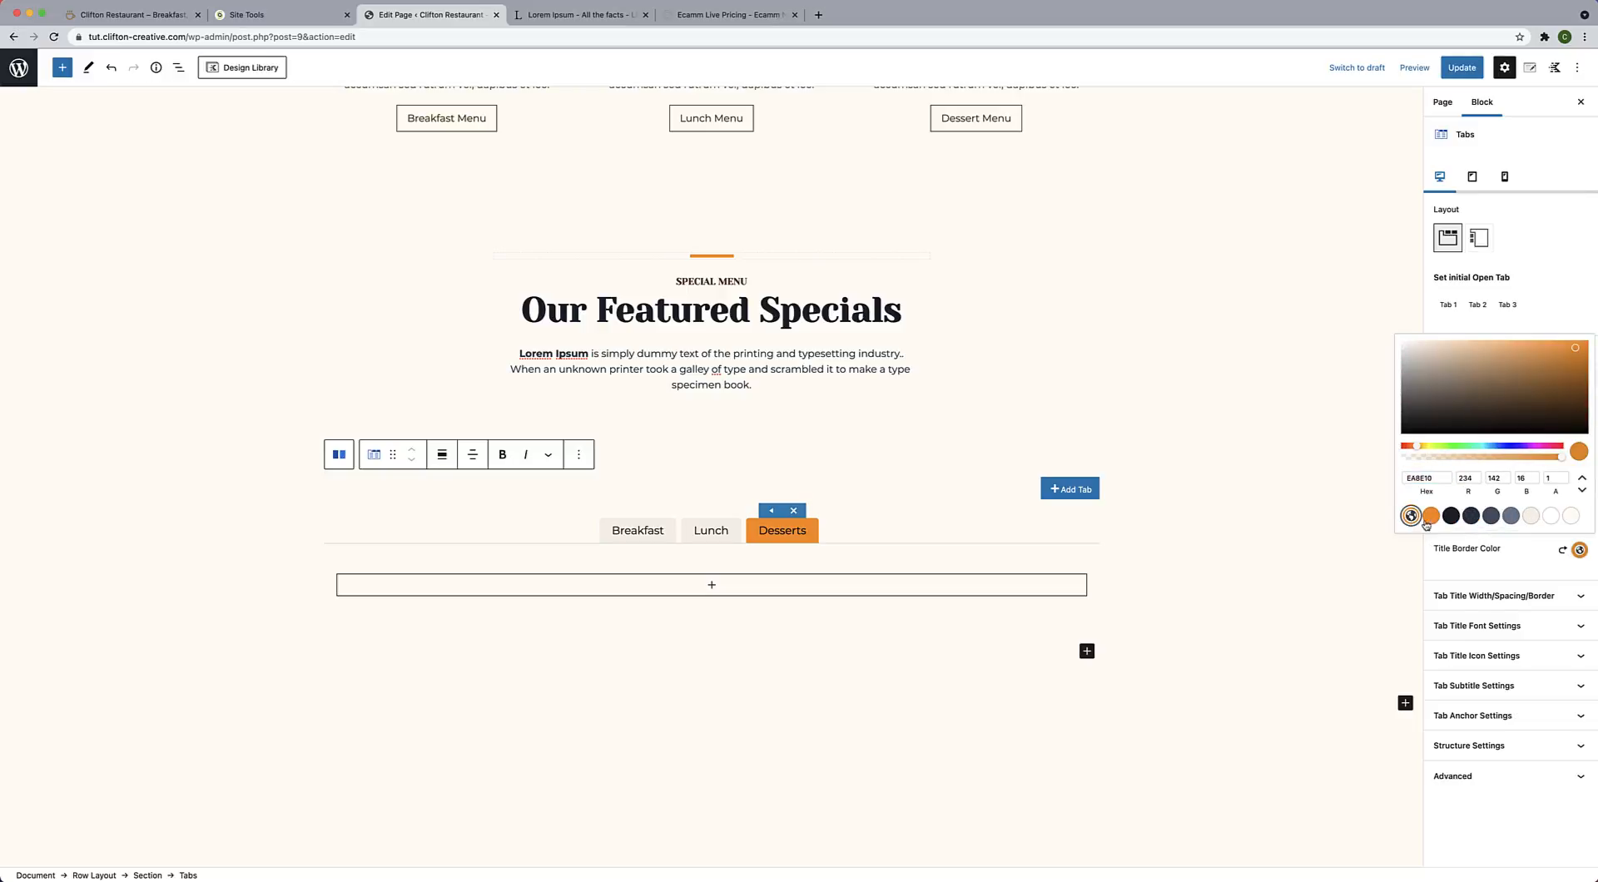
left_click(1572, 398)
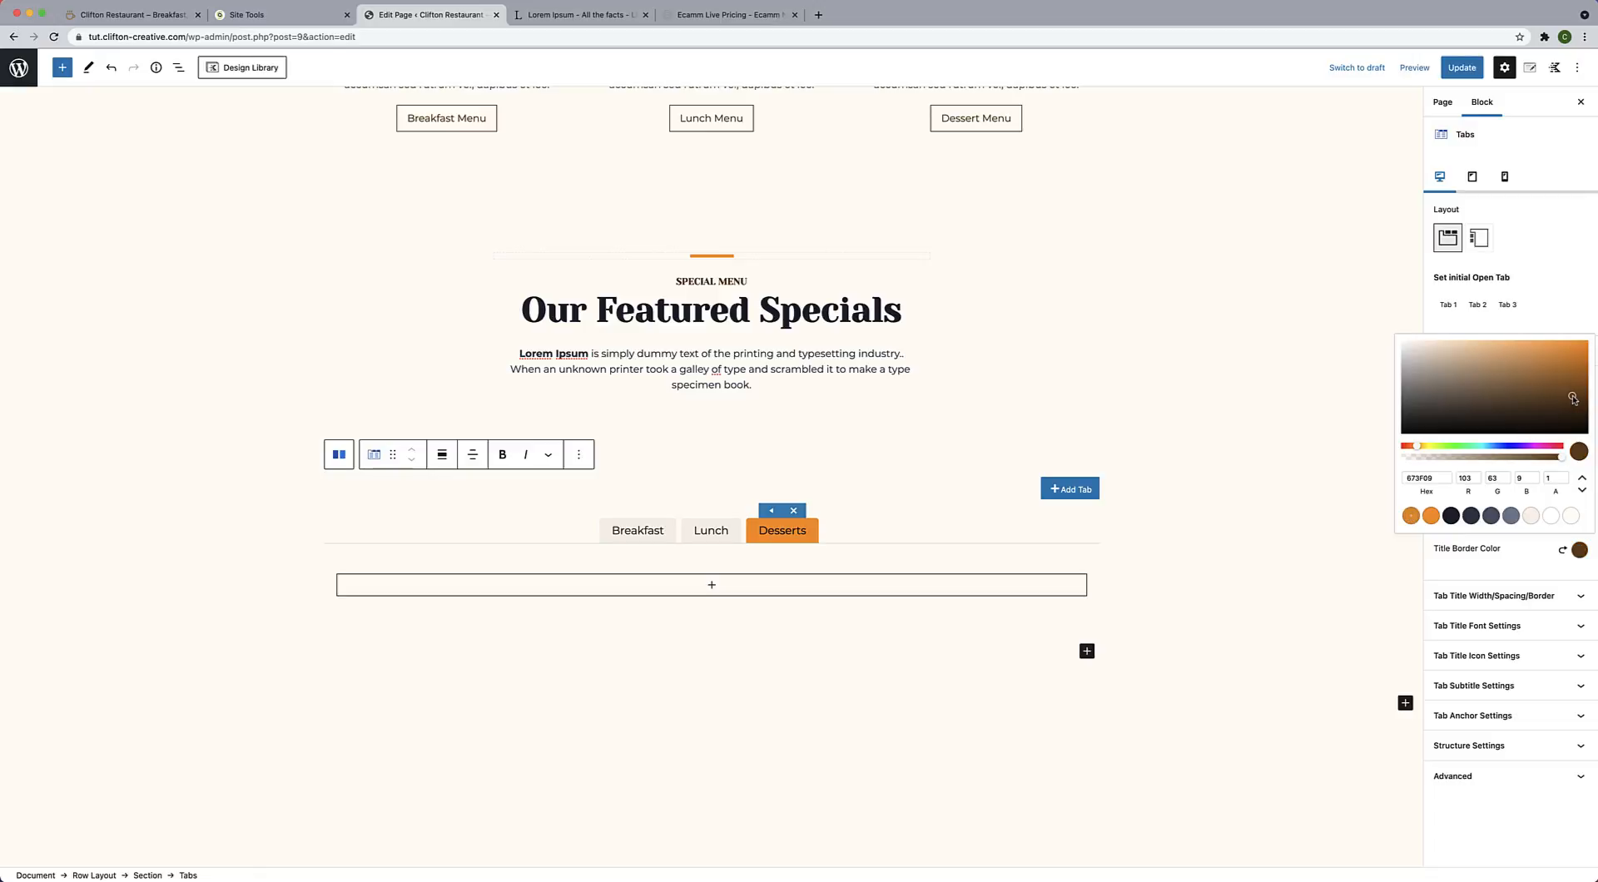
left_click(1524, 559)
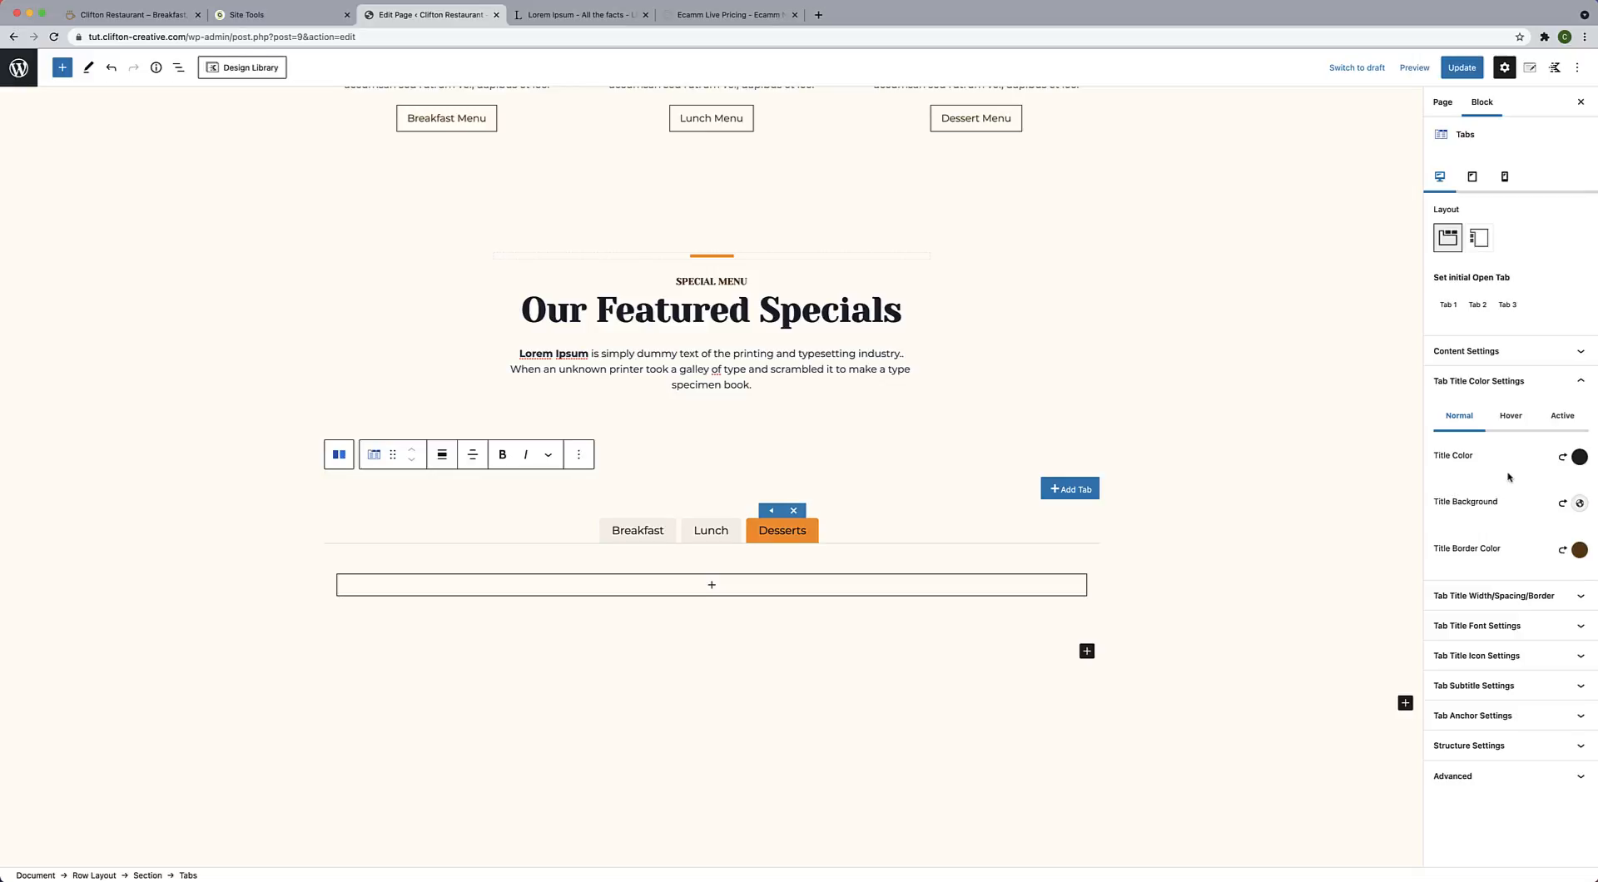
Set the hover border color of the tab titles to dark brown 472C06, based on the darker orange palette color.
left_click(1511, 416)
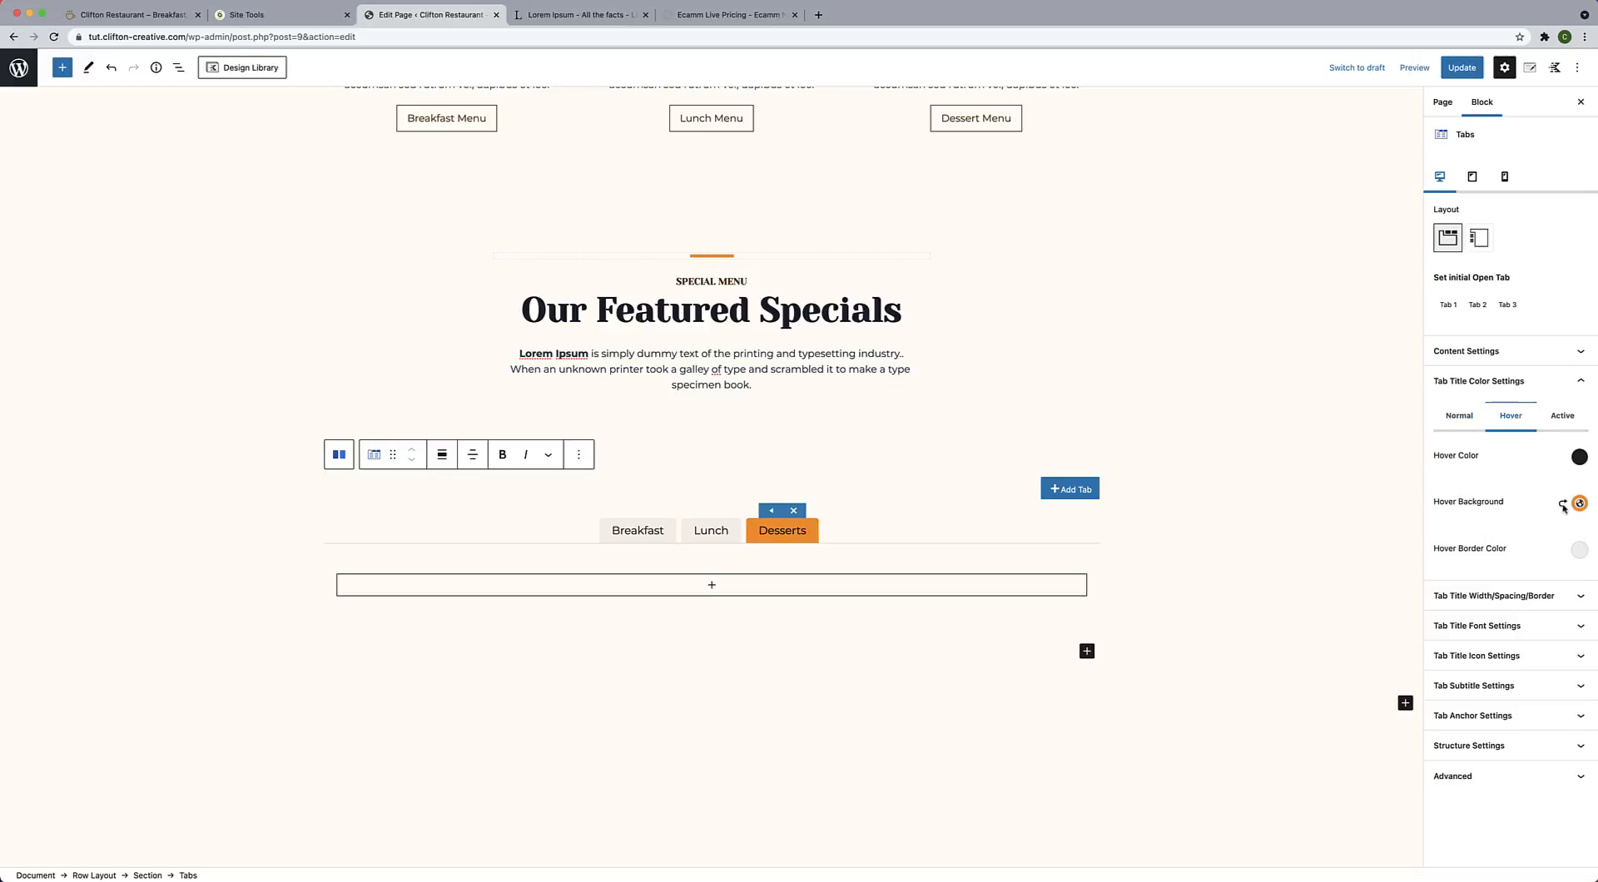
left_click(1579, 550)
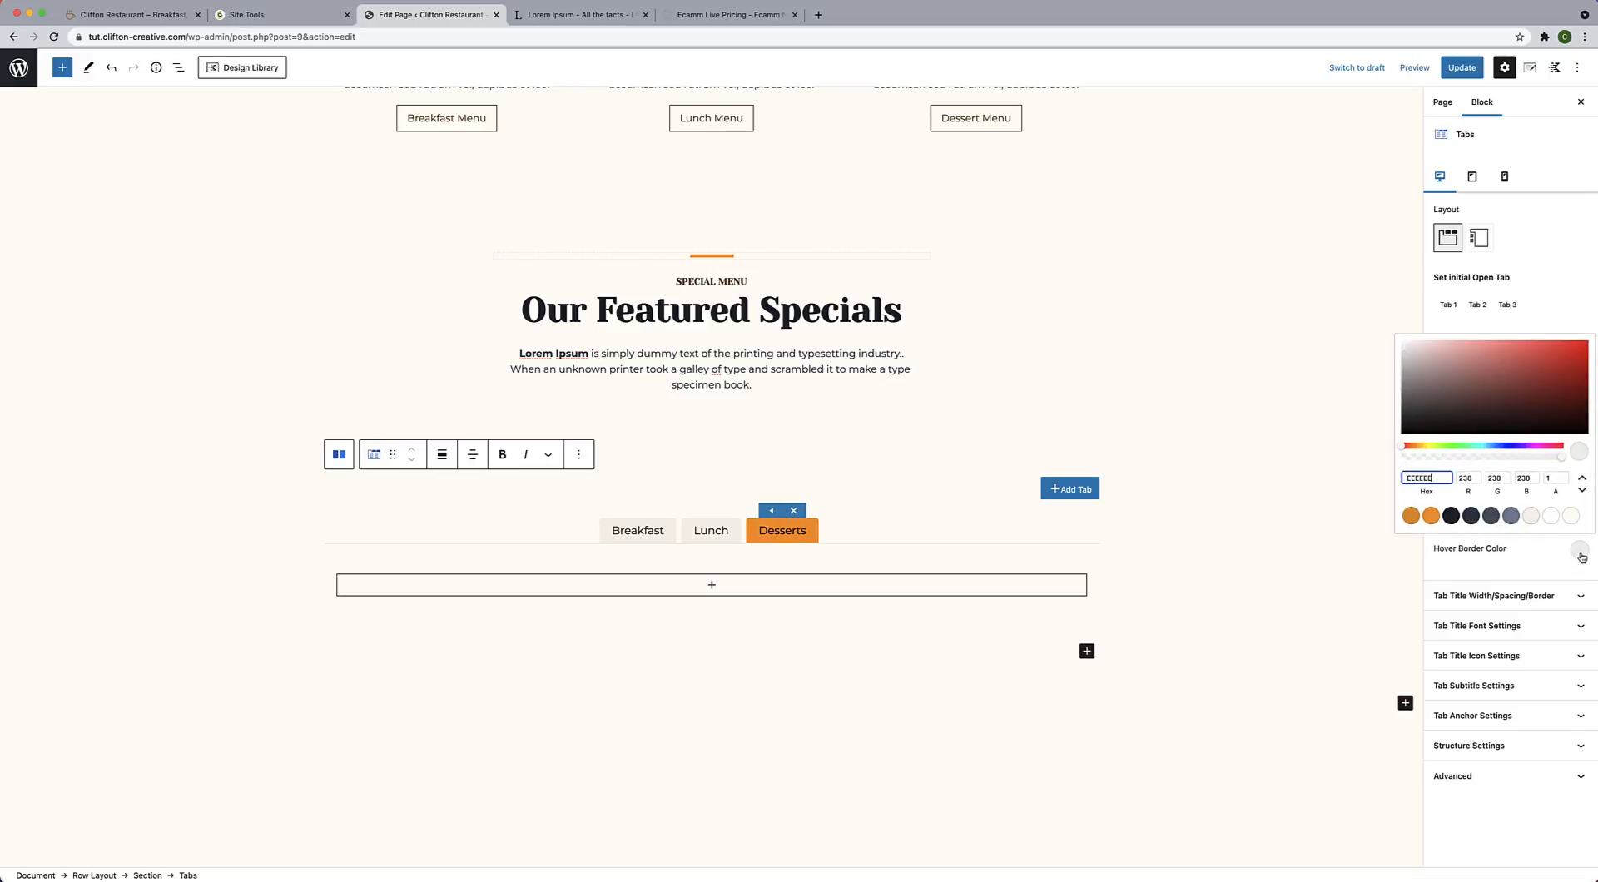
left_click(1411, 515)
left_click(1573, 410)
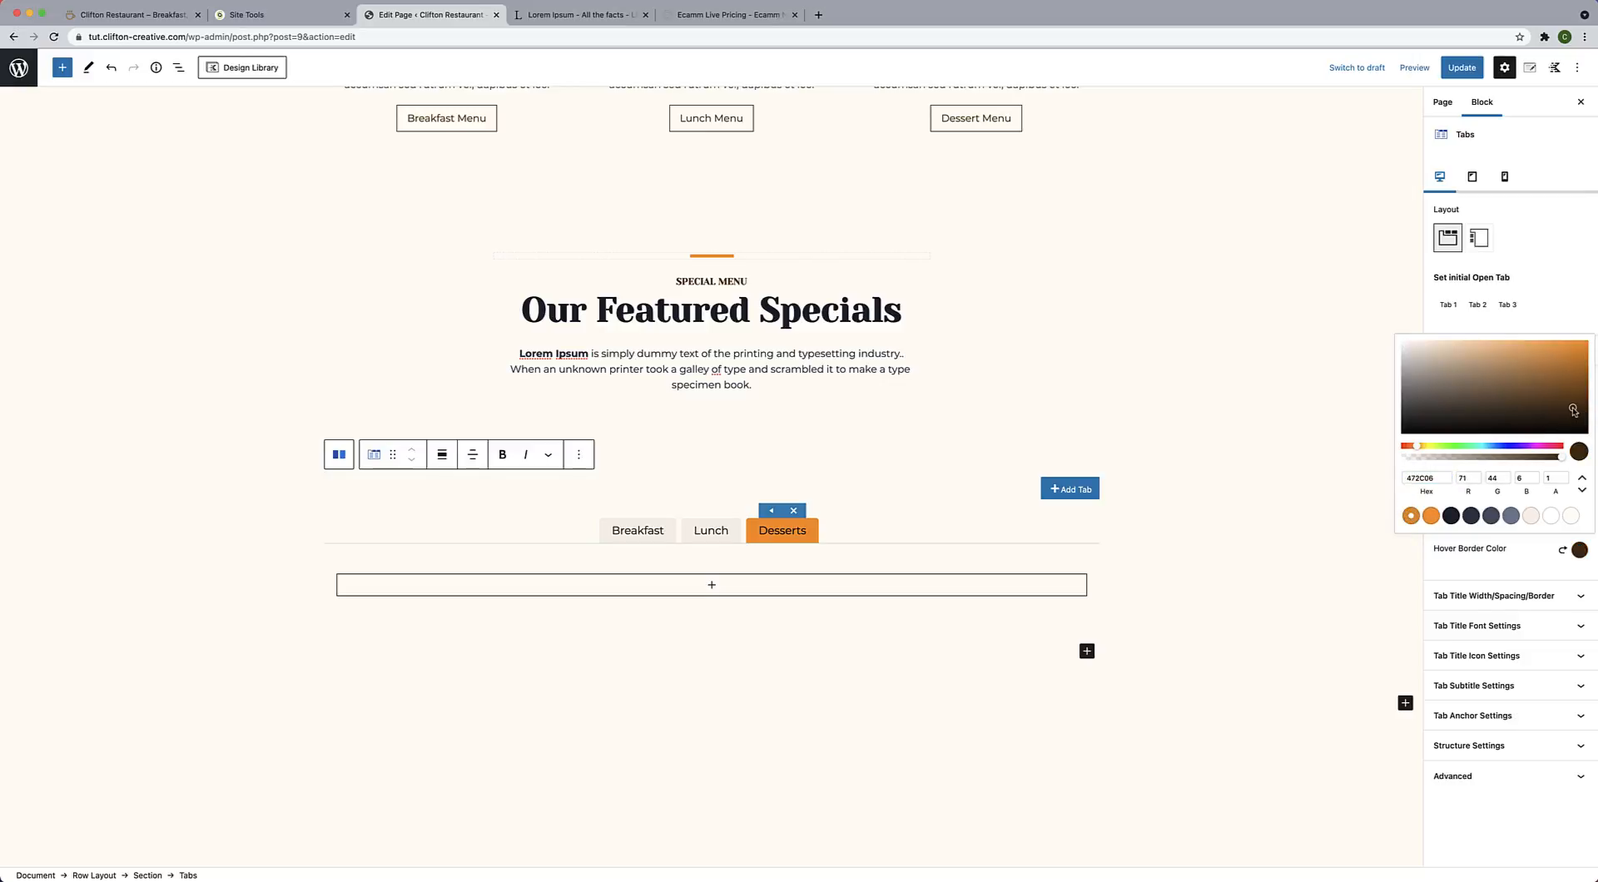
left_click(1535, 563)
Set the active tab title's border color to a very dark brown shade of the darker orange palette color.
left_click(1563, 415)
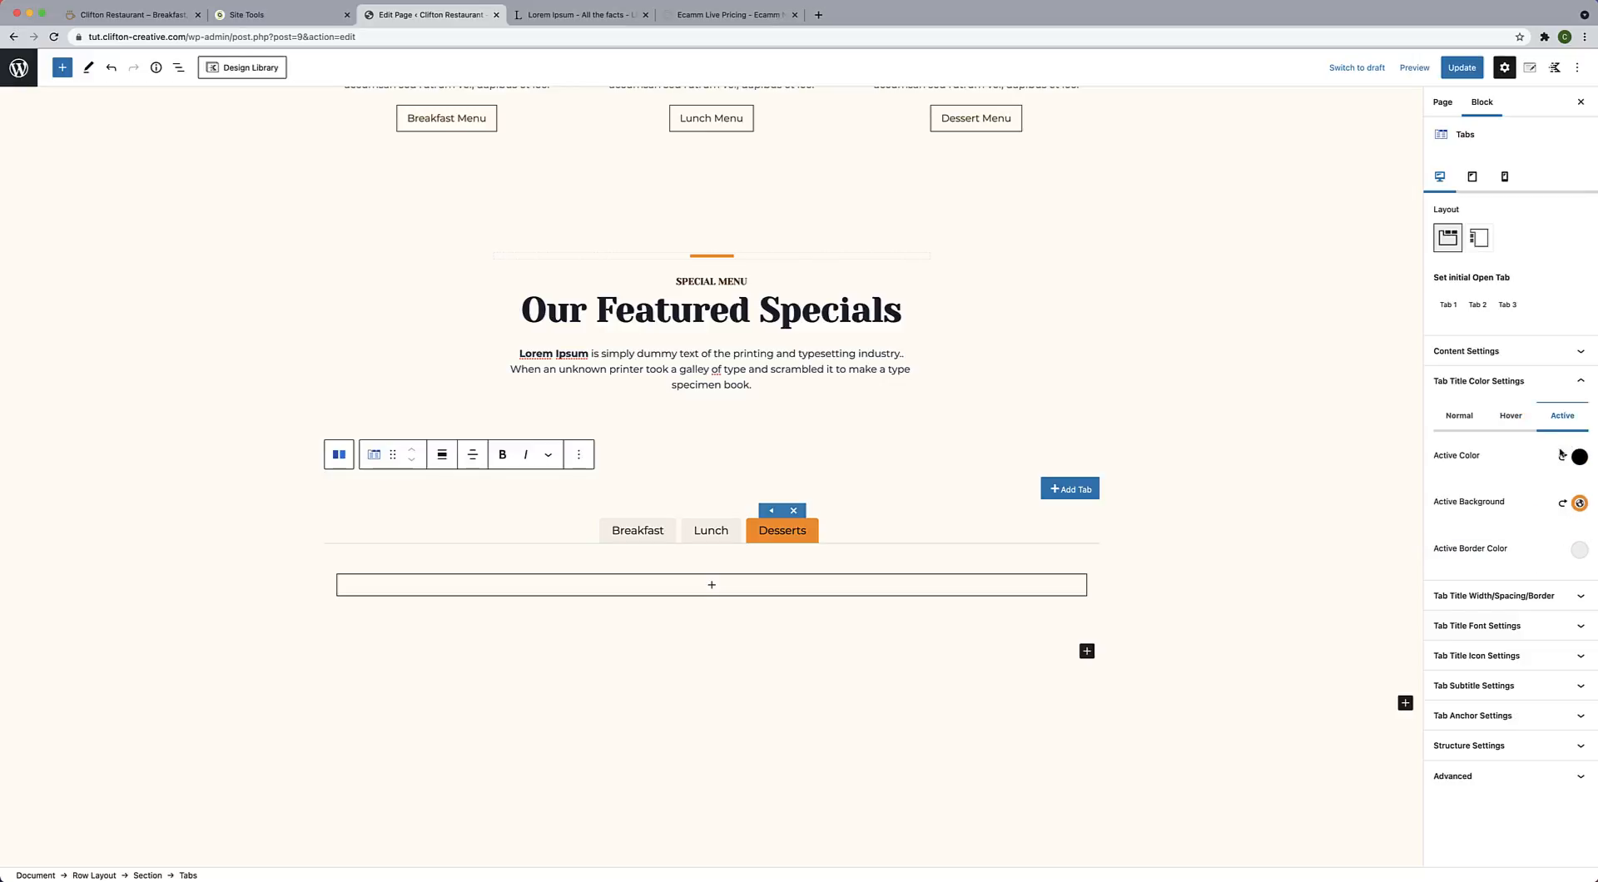
left_click(1579, 552)
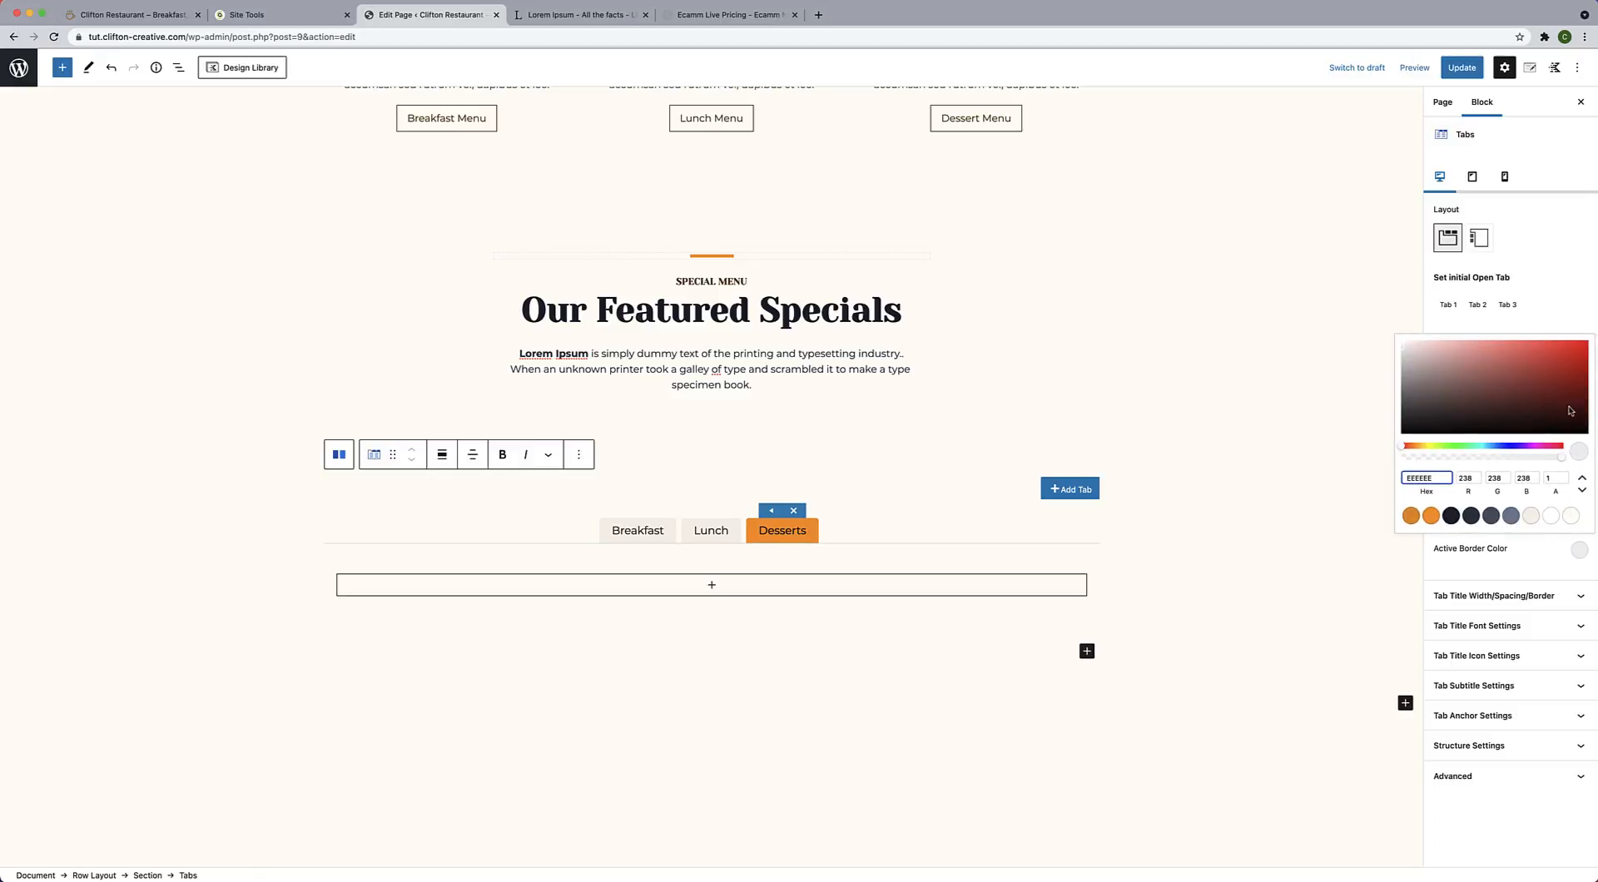
left_click(1411, 516)
left_click(1575, 415)
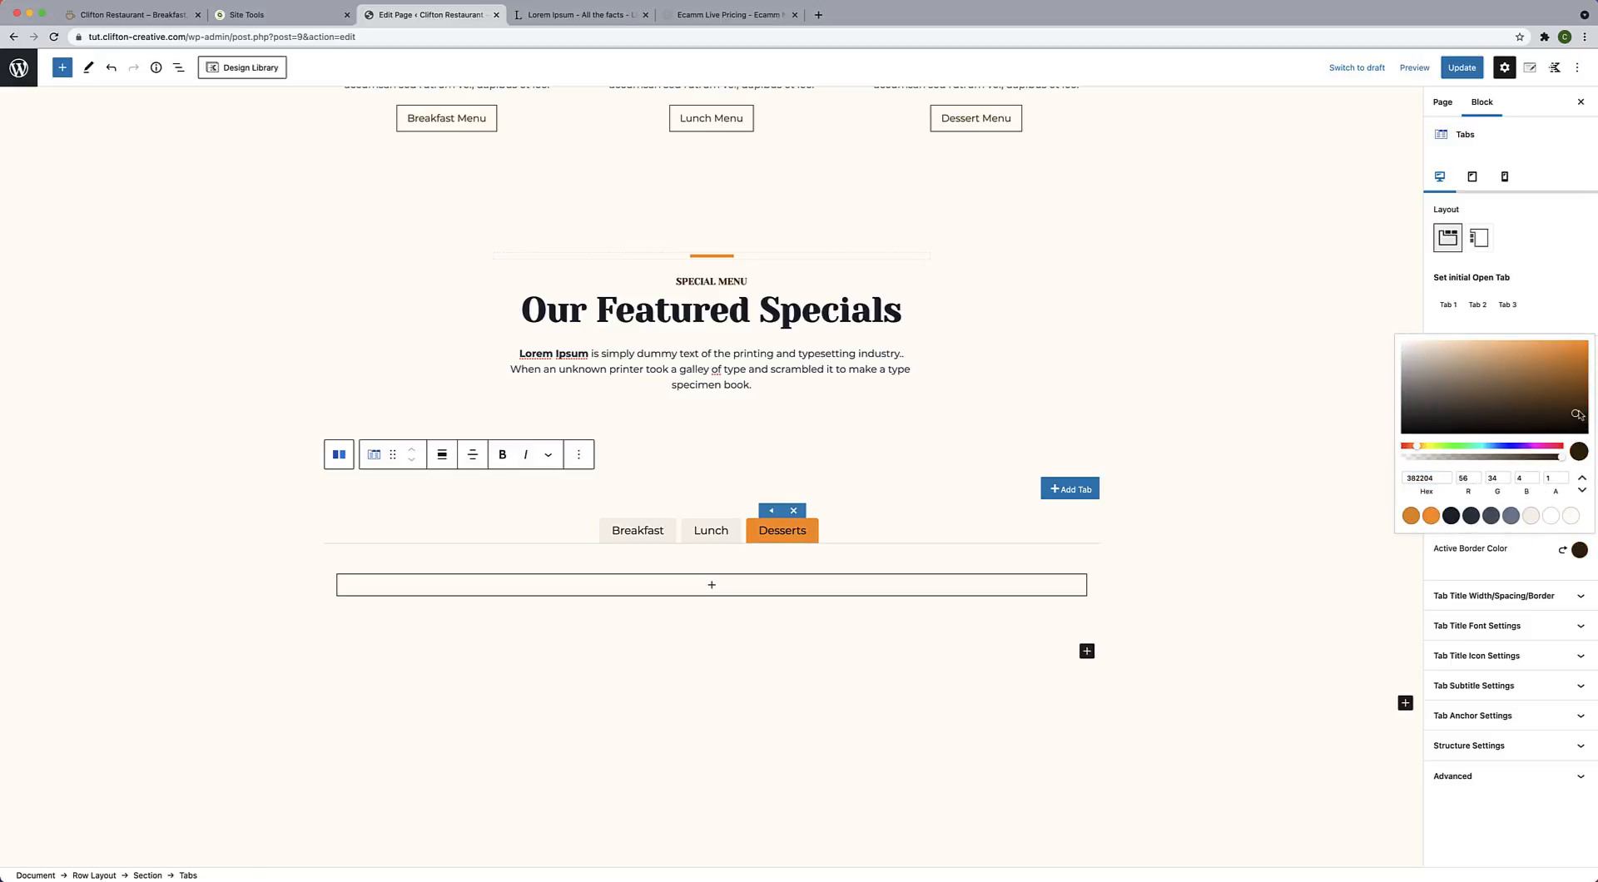
left_click_drag(1578, 415, 1578, 410)
left_click(1508, 571)
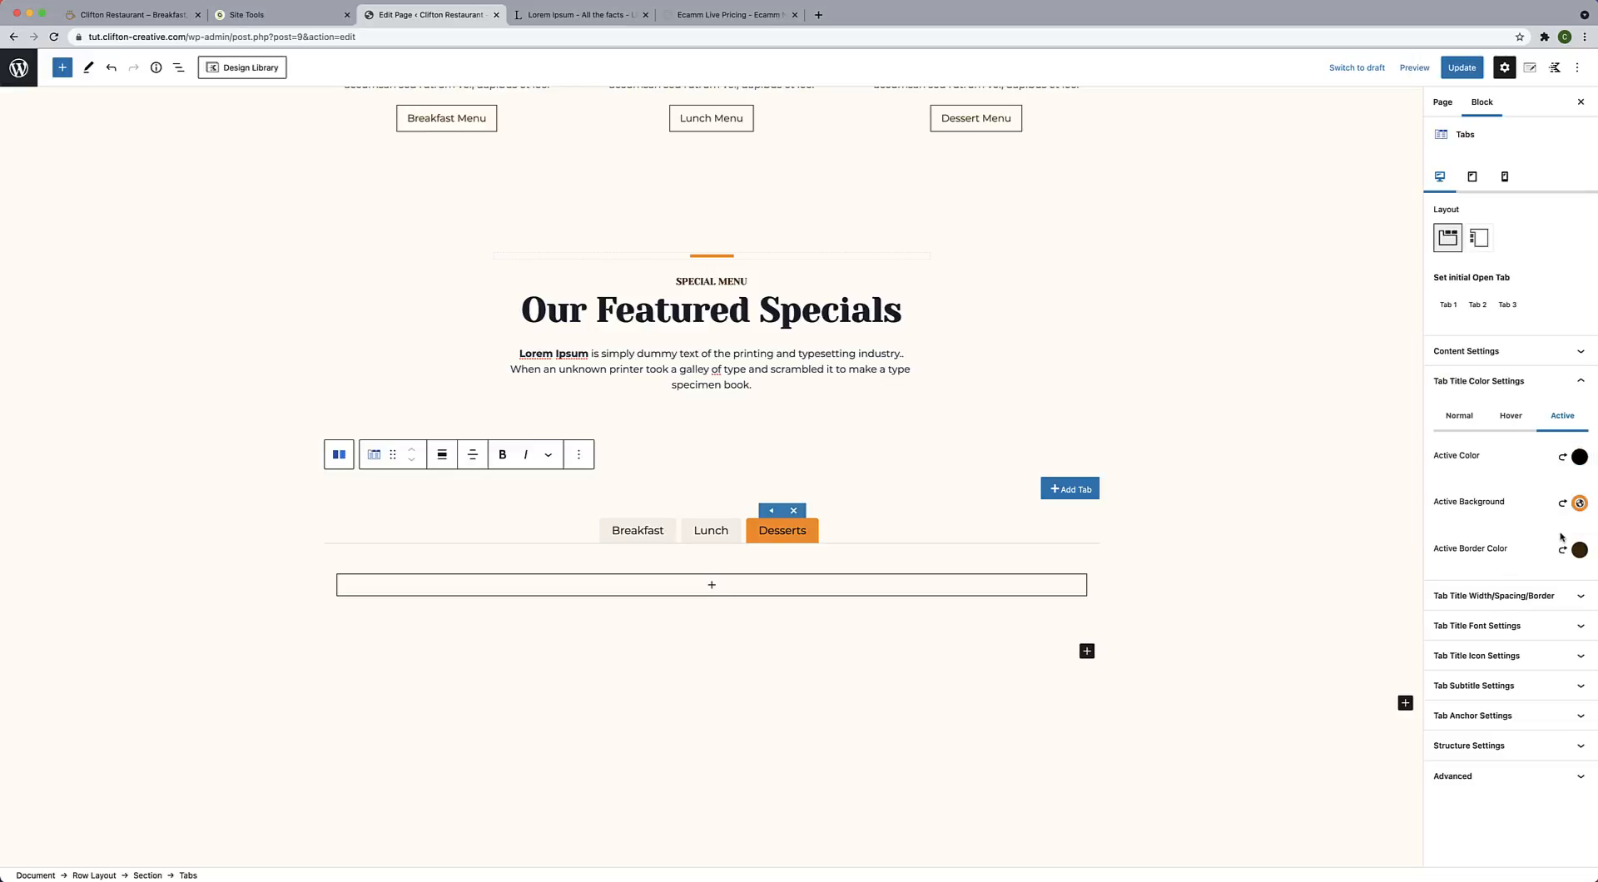
left_click(1579, 395)
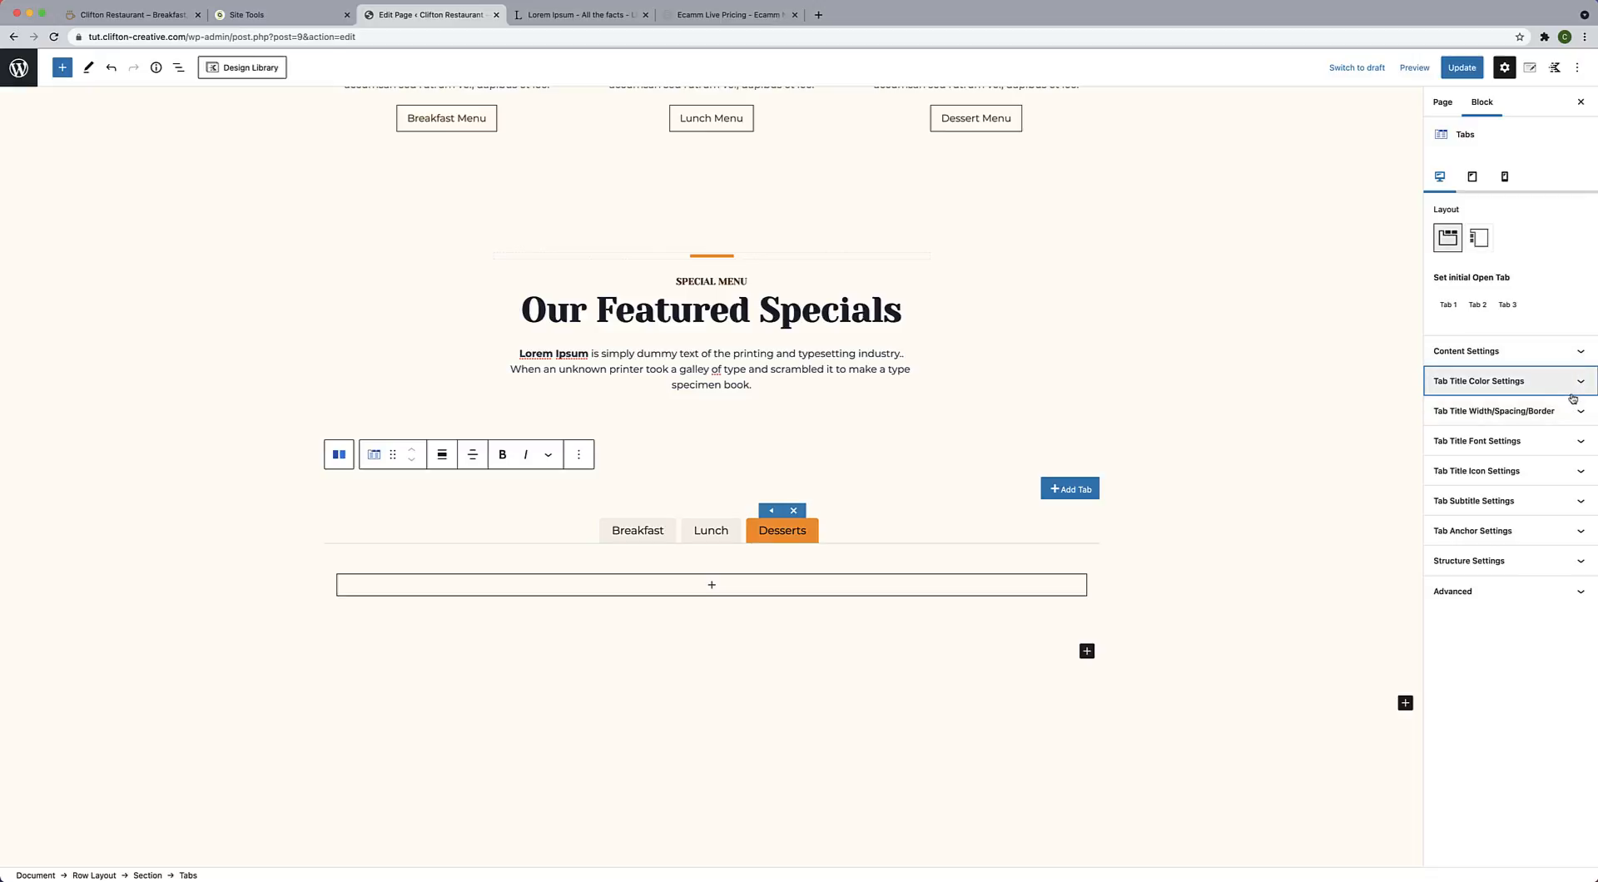
left_click(1575, 414)
left_click(1576, 414)
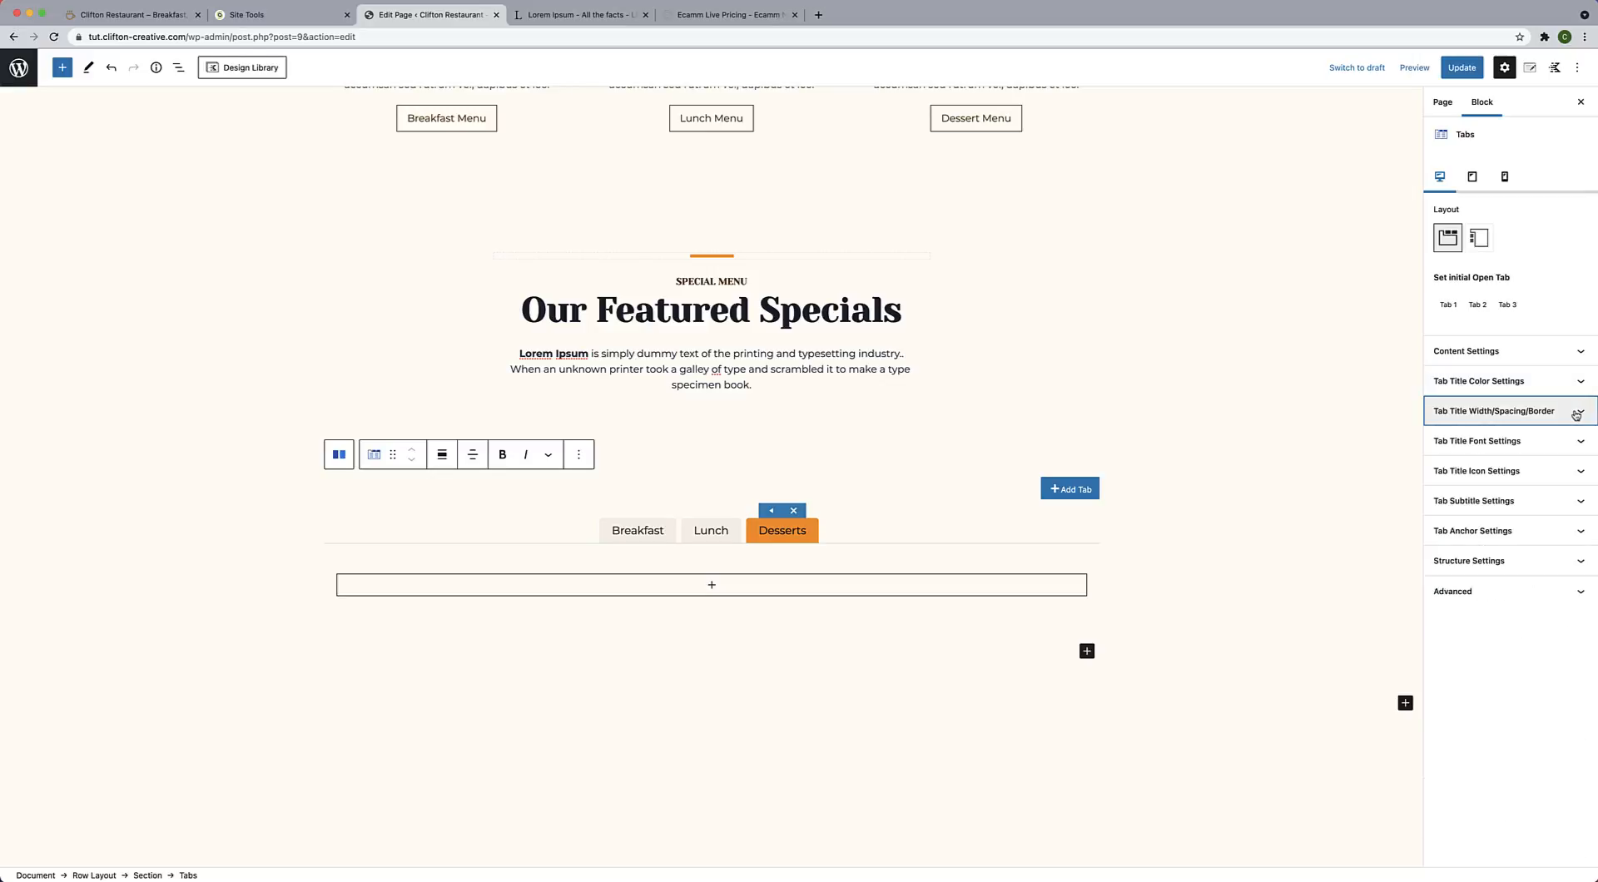
left_click(1576, 415)
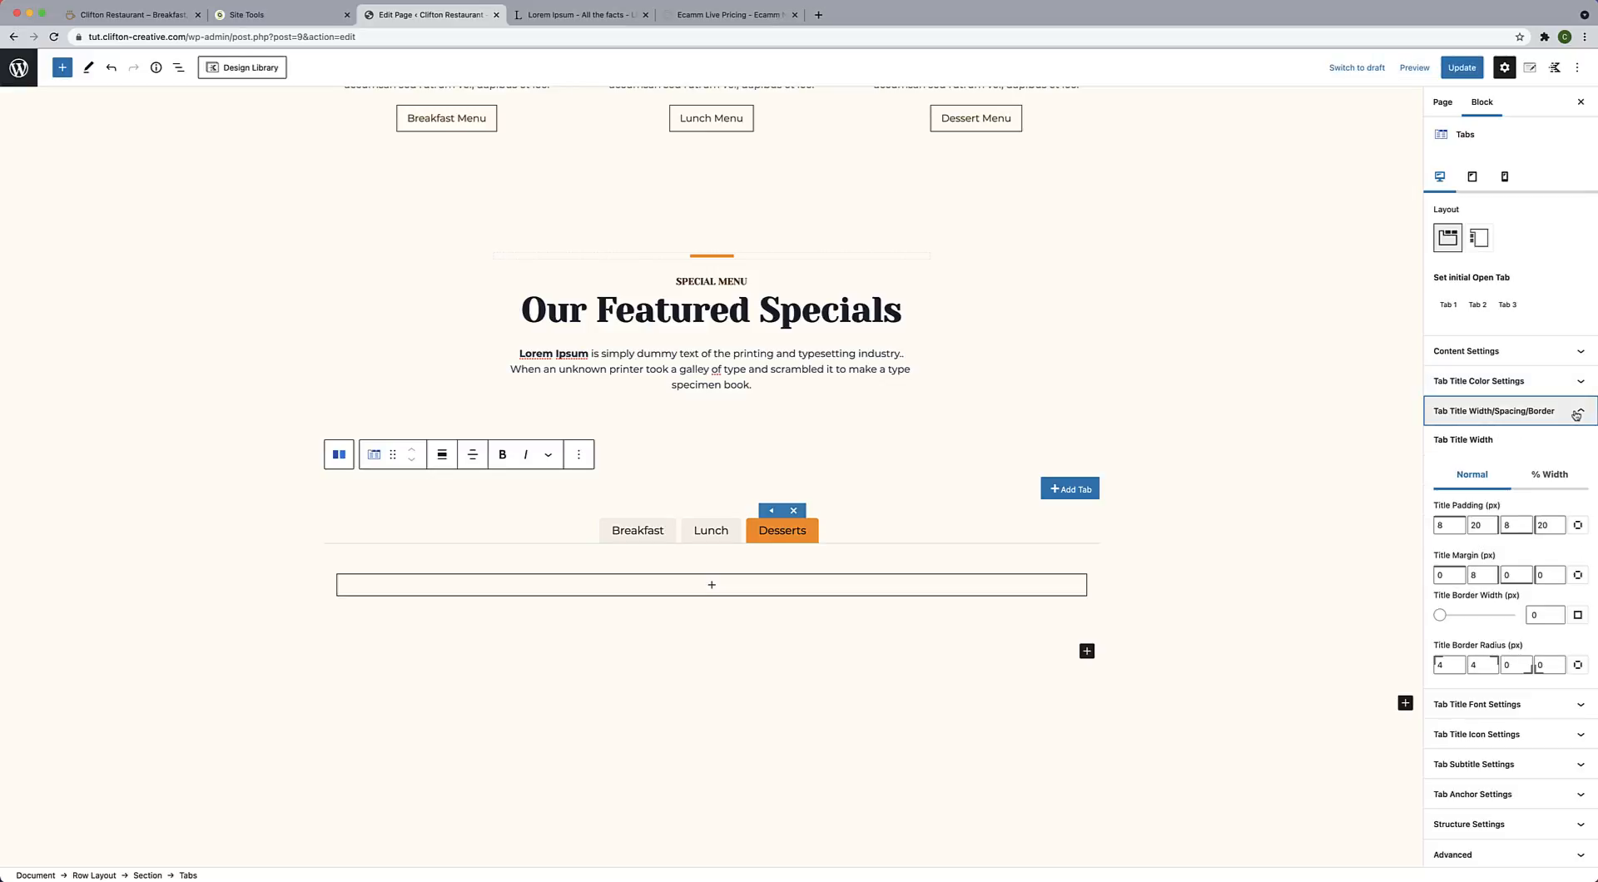
left_click(1576, 414)
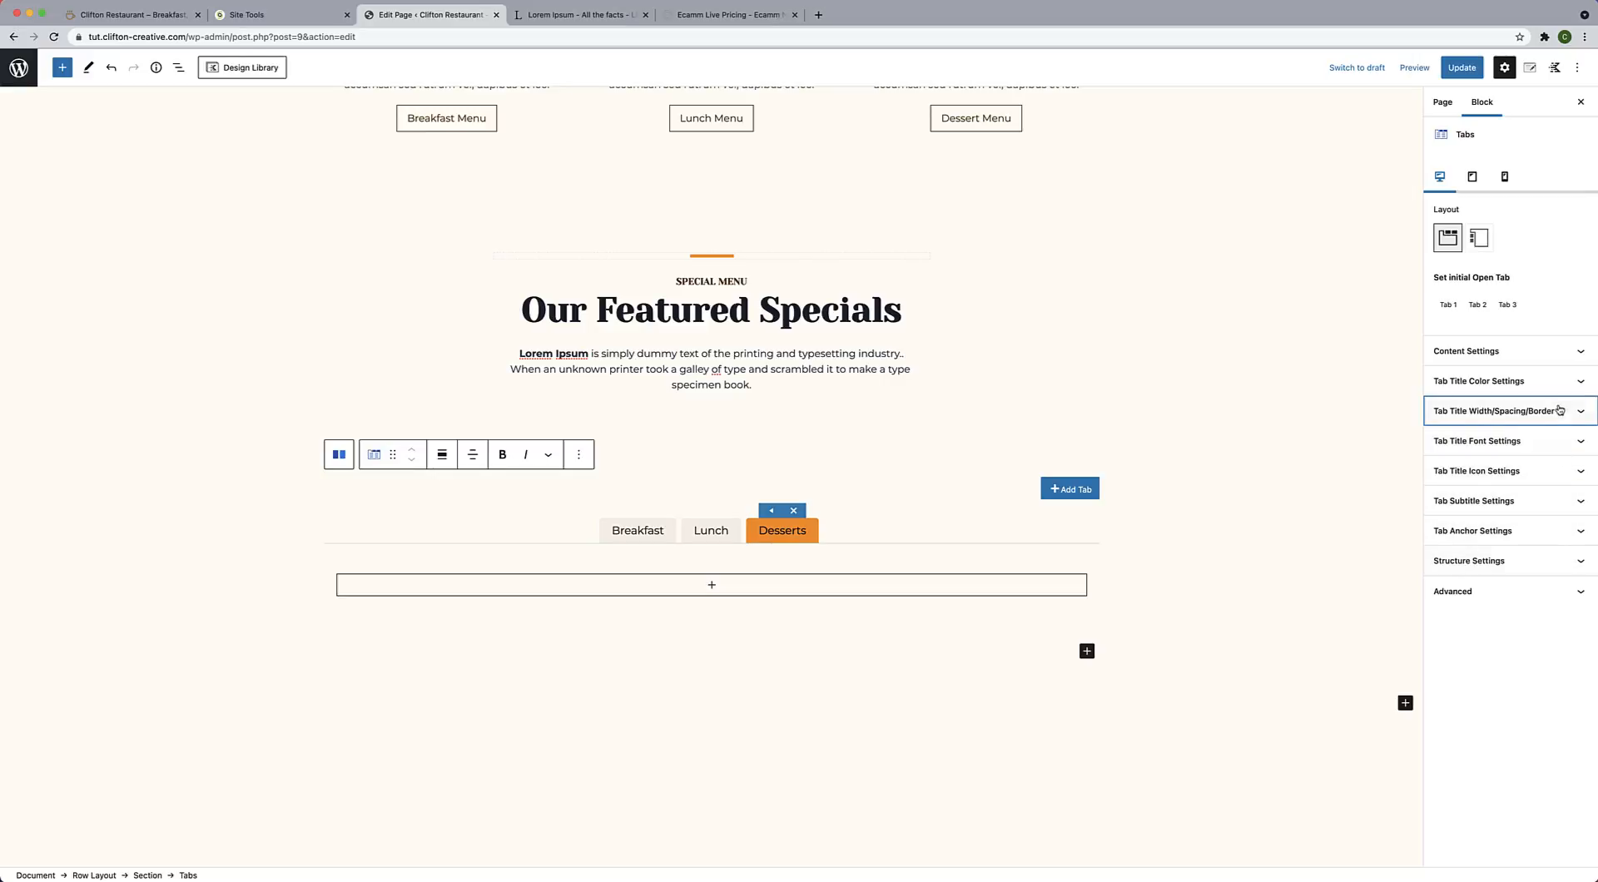
left_click(1577, 361)
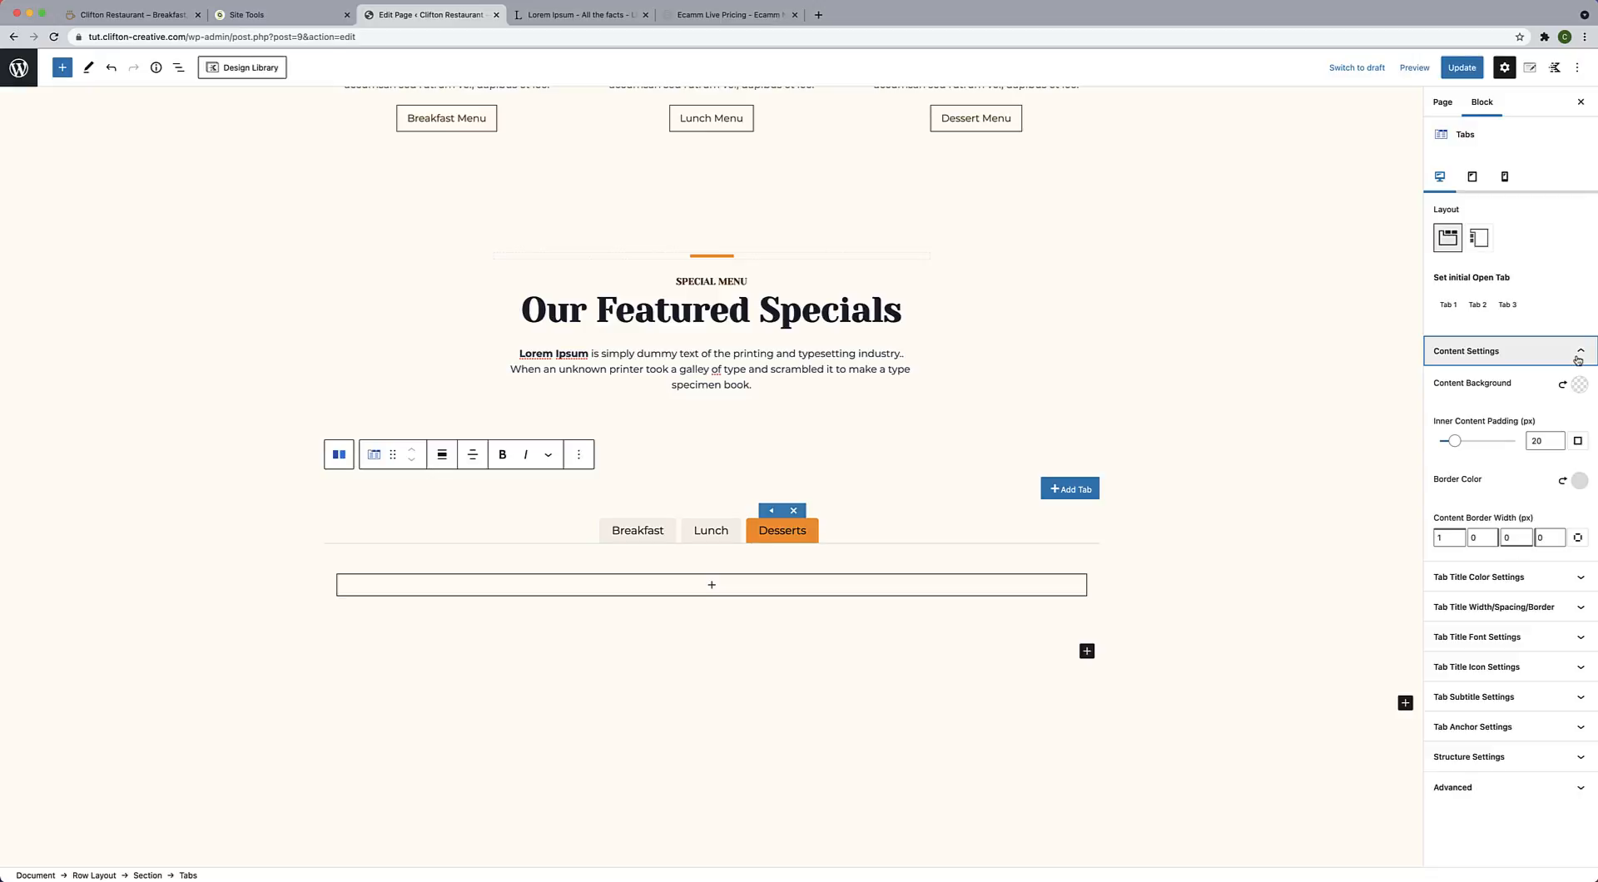
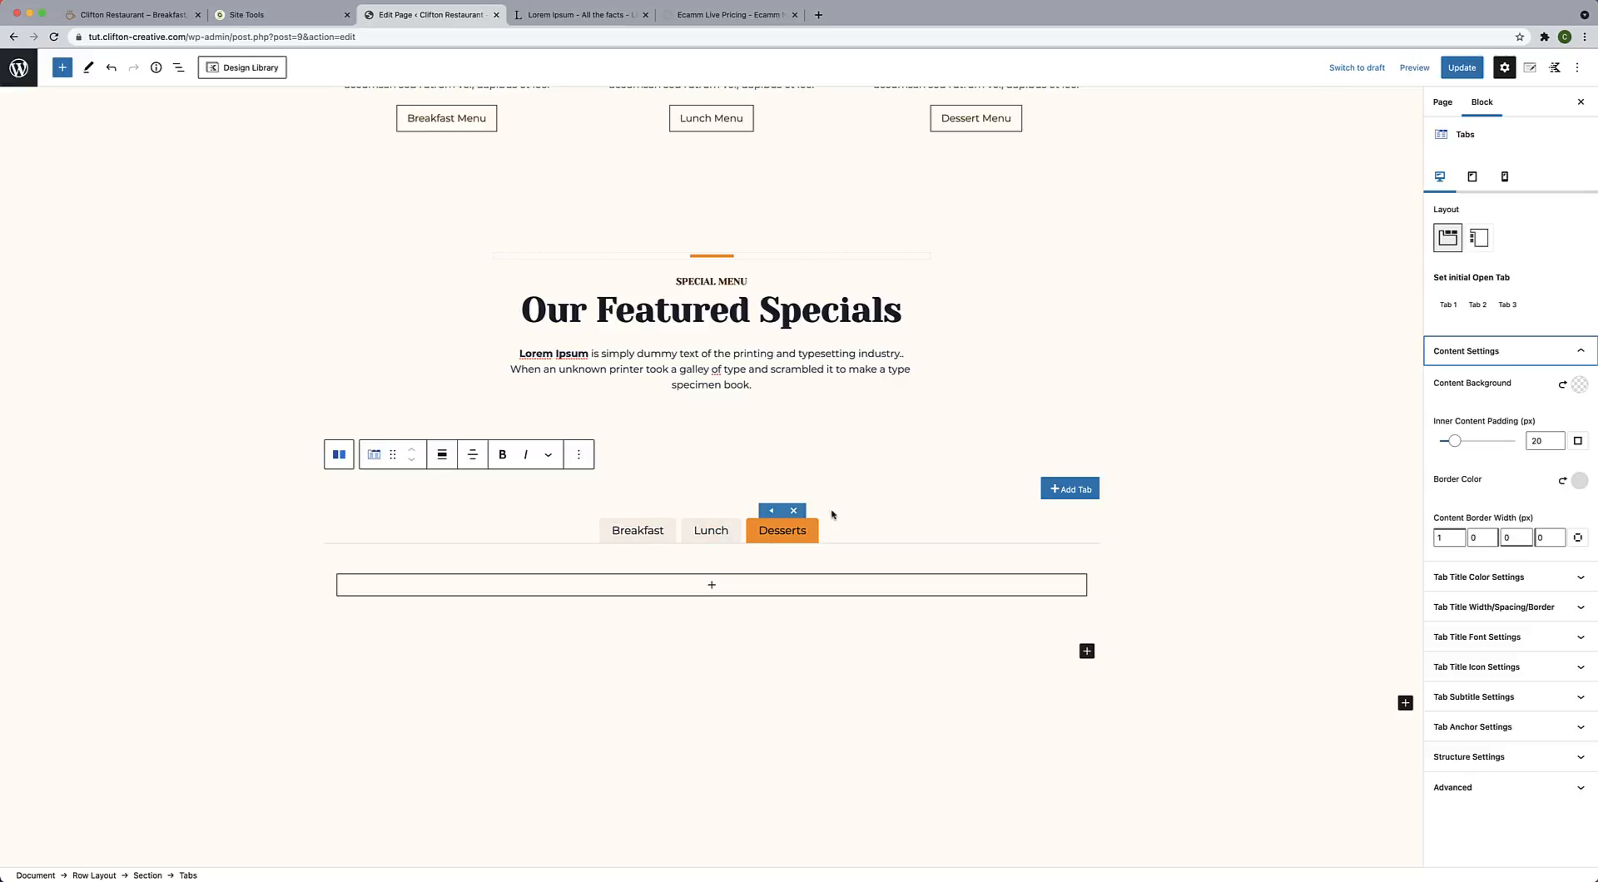
left_click(1332, 1)
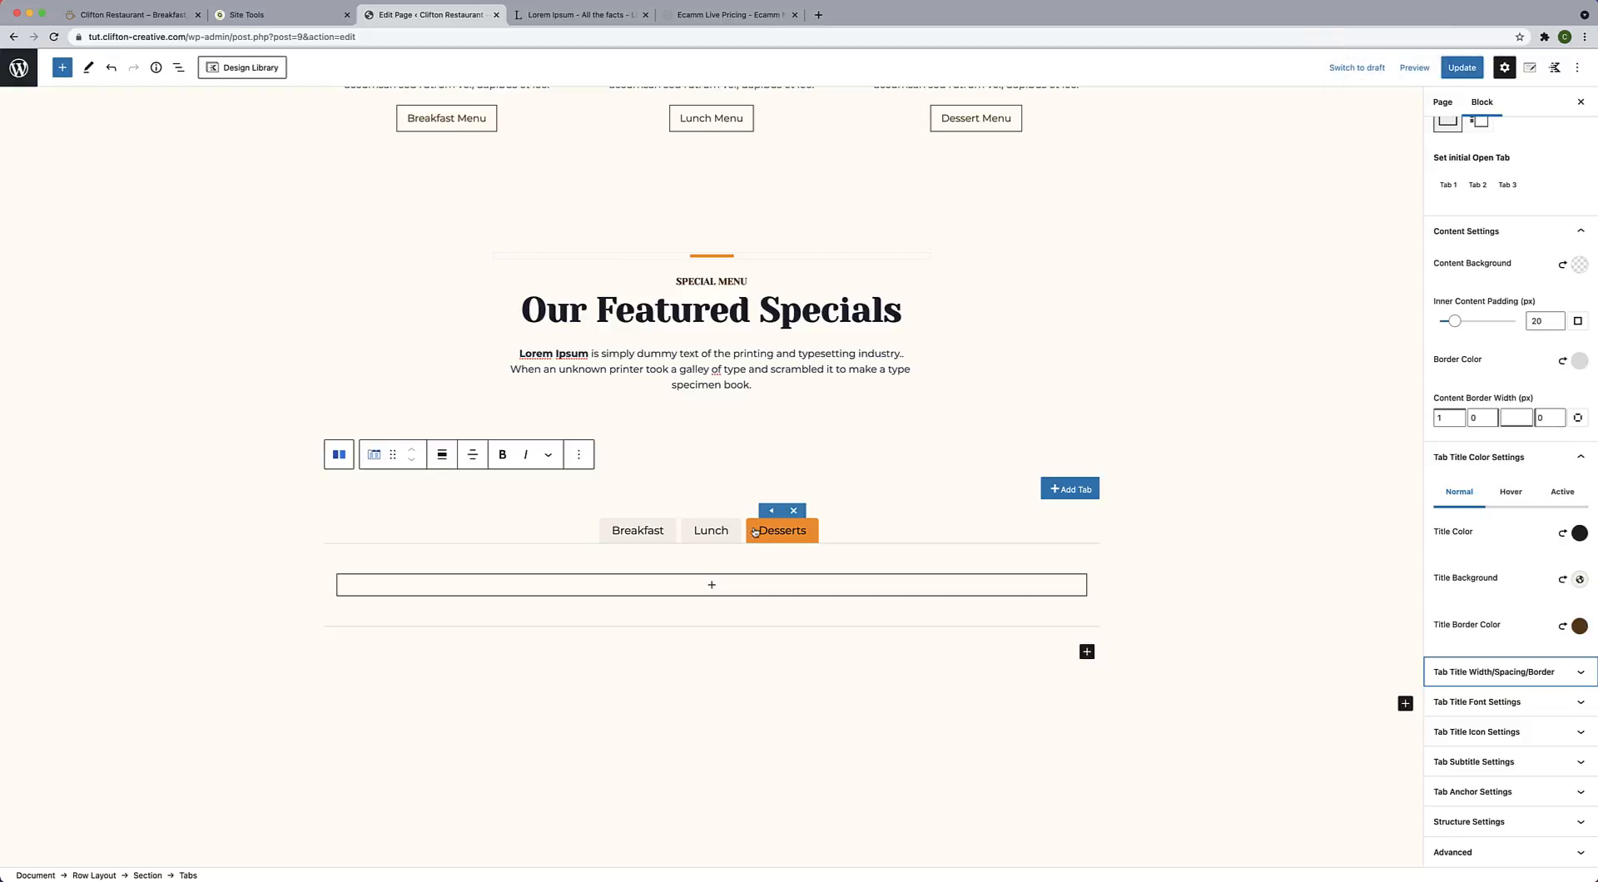
Set the border width of the tab titles to 3 px.
left_click(1528, 670)
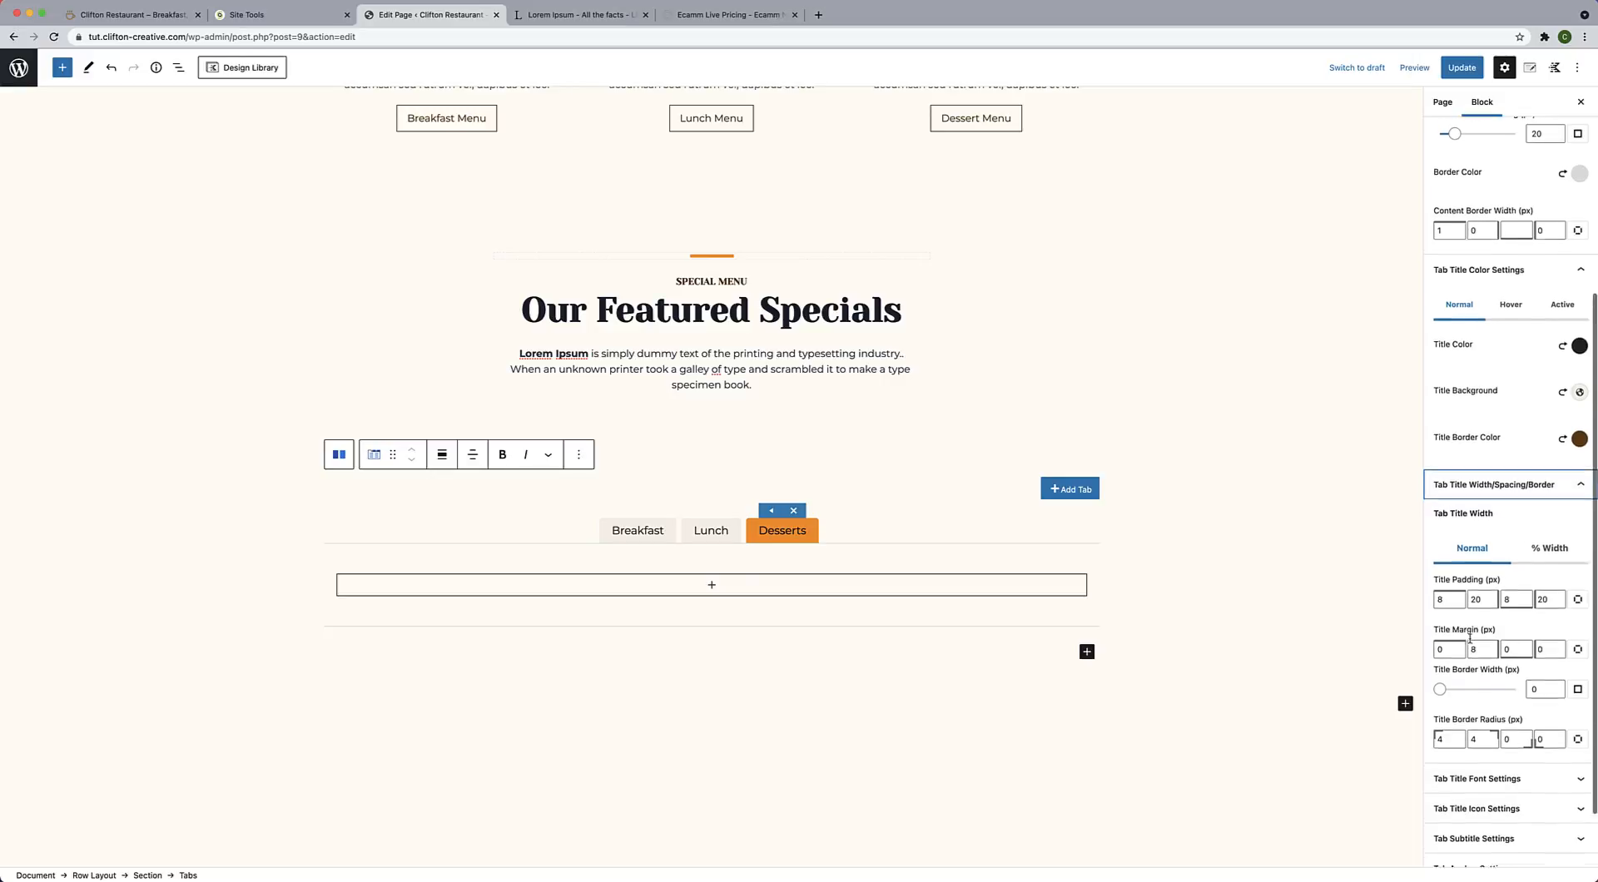
scroll(1457, 638, "down", 2)
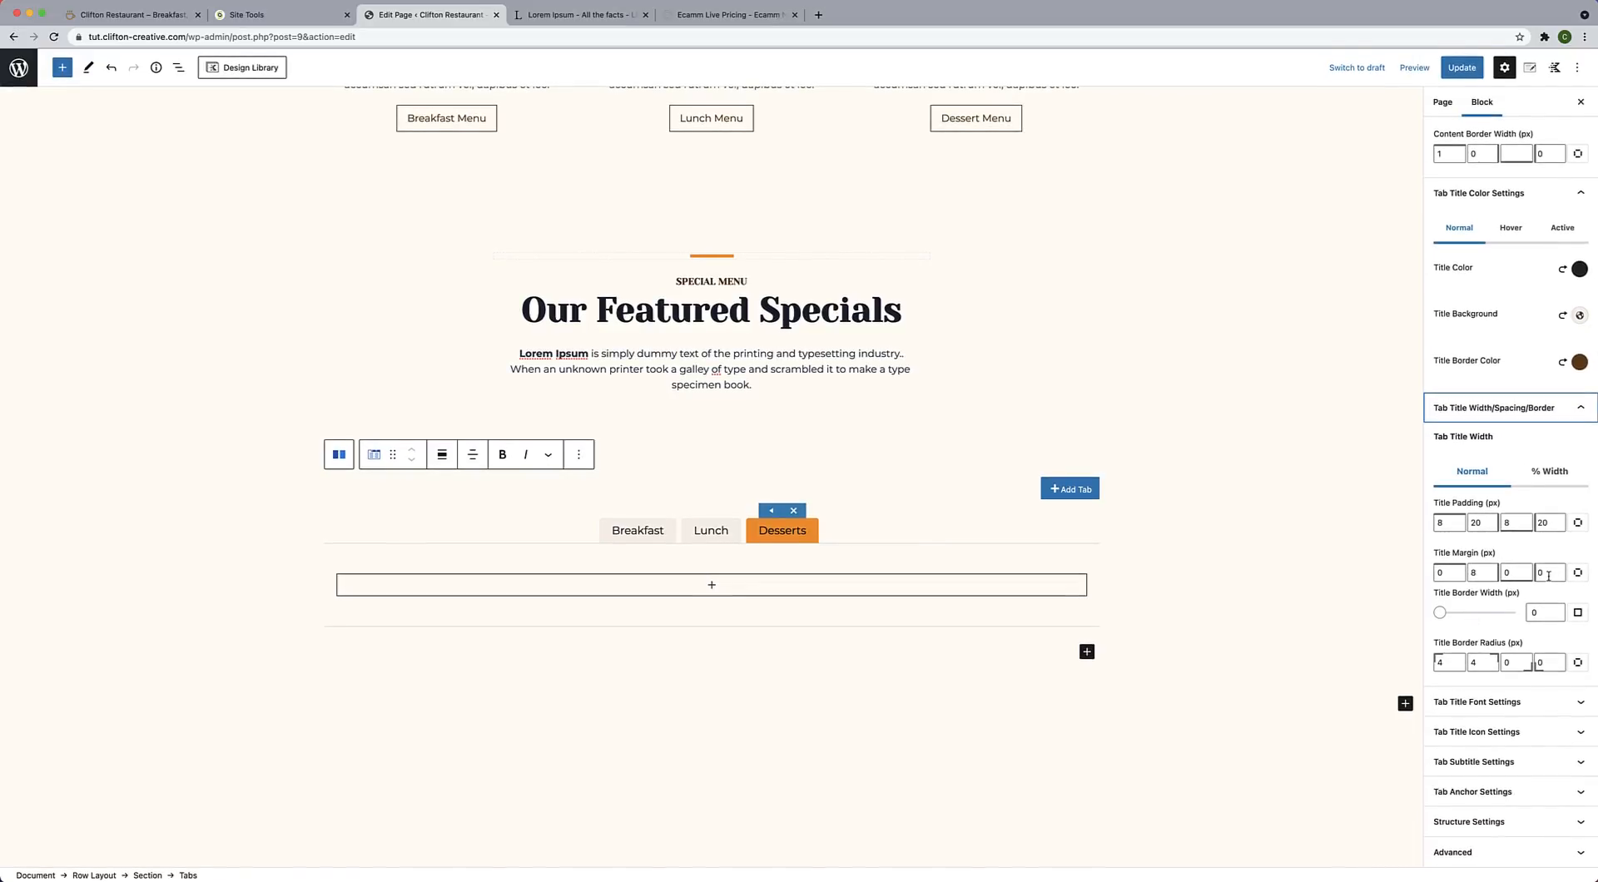
left_click(1528, 615)
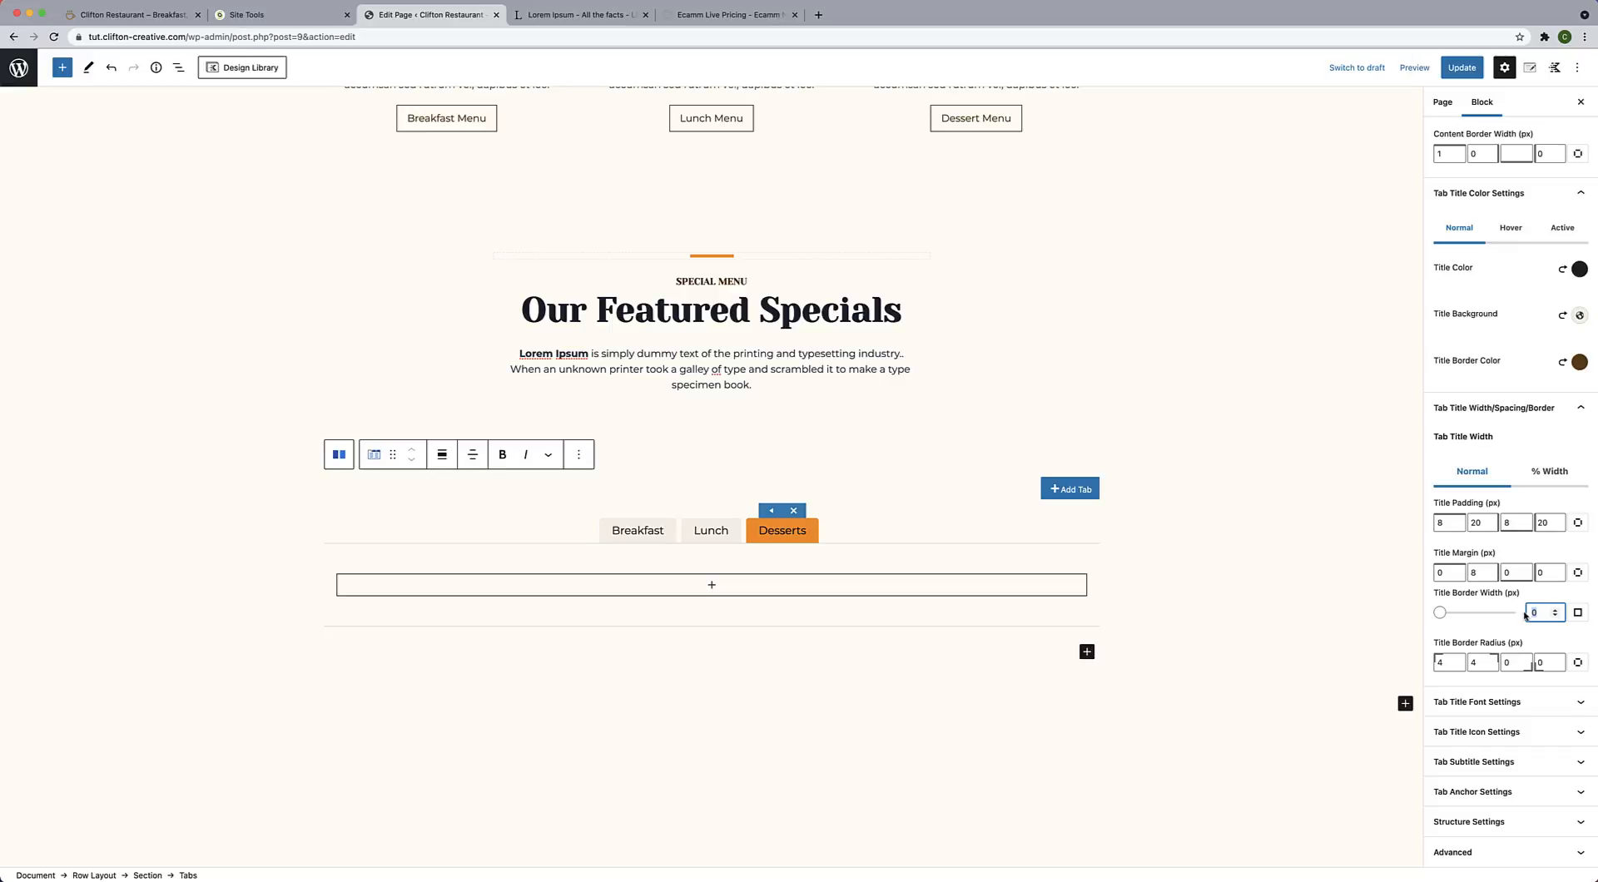
type("3")
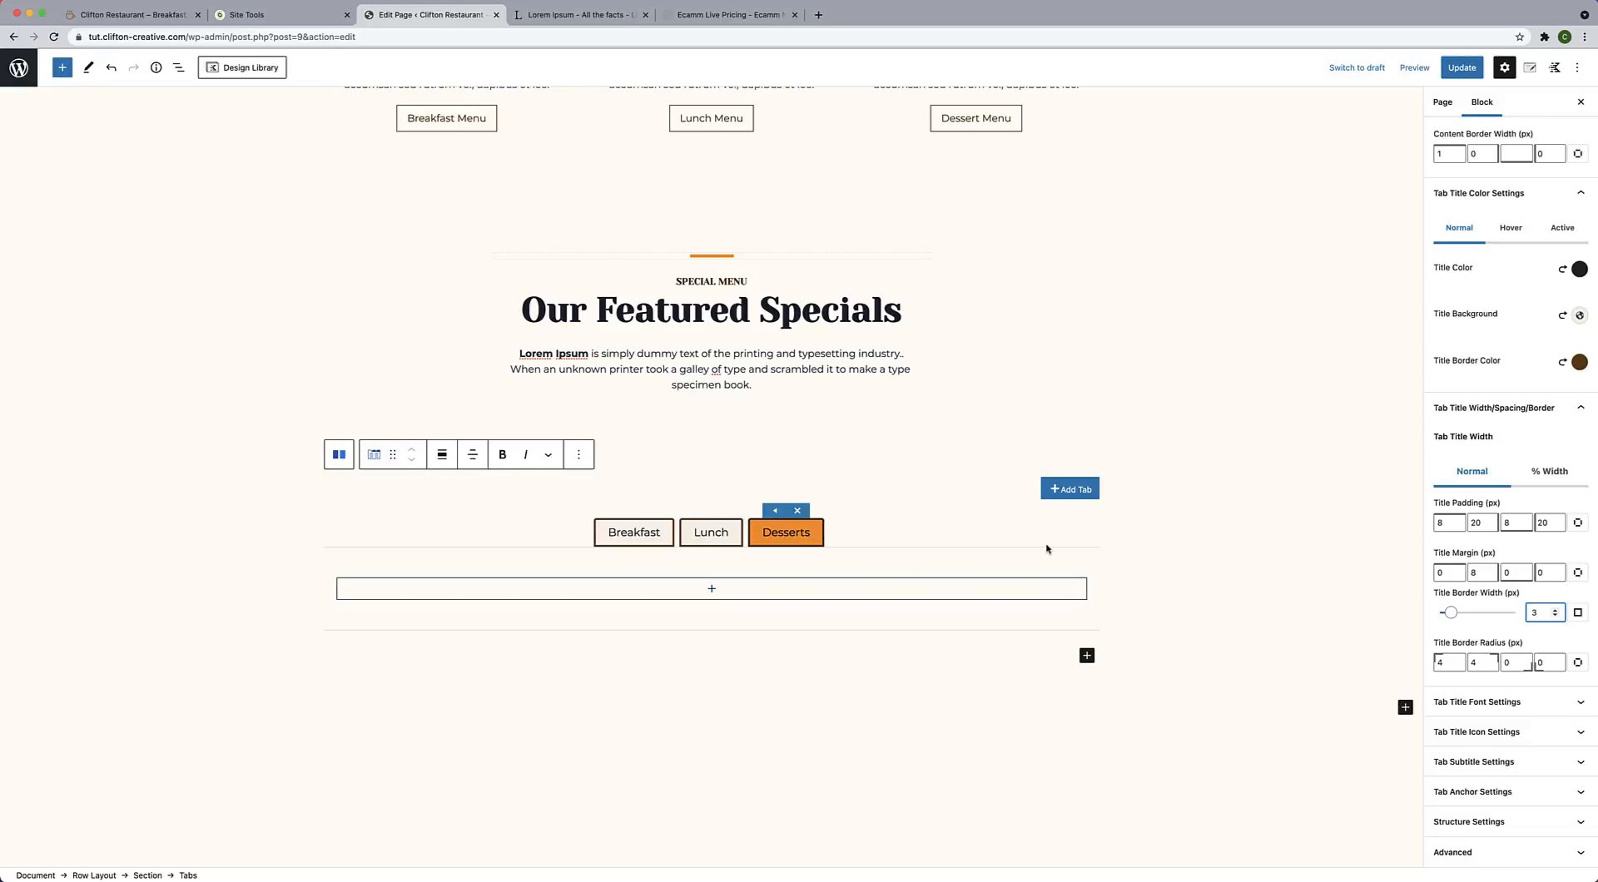
Give the tab titles individual border widths with 0 px on the top, right and left sides, and update the page.
left_click(1578, 616)
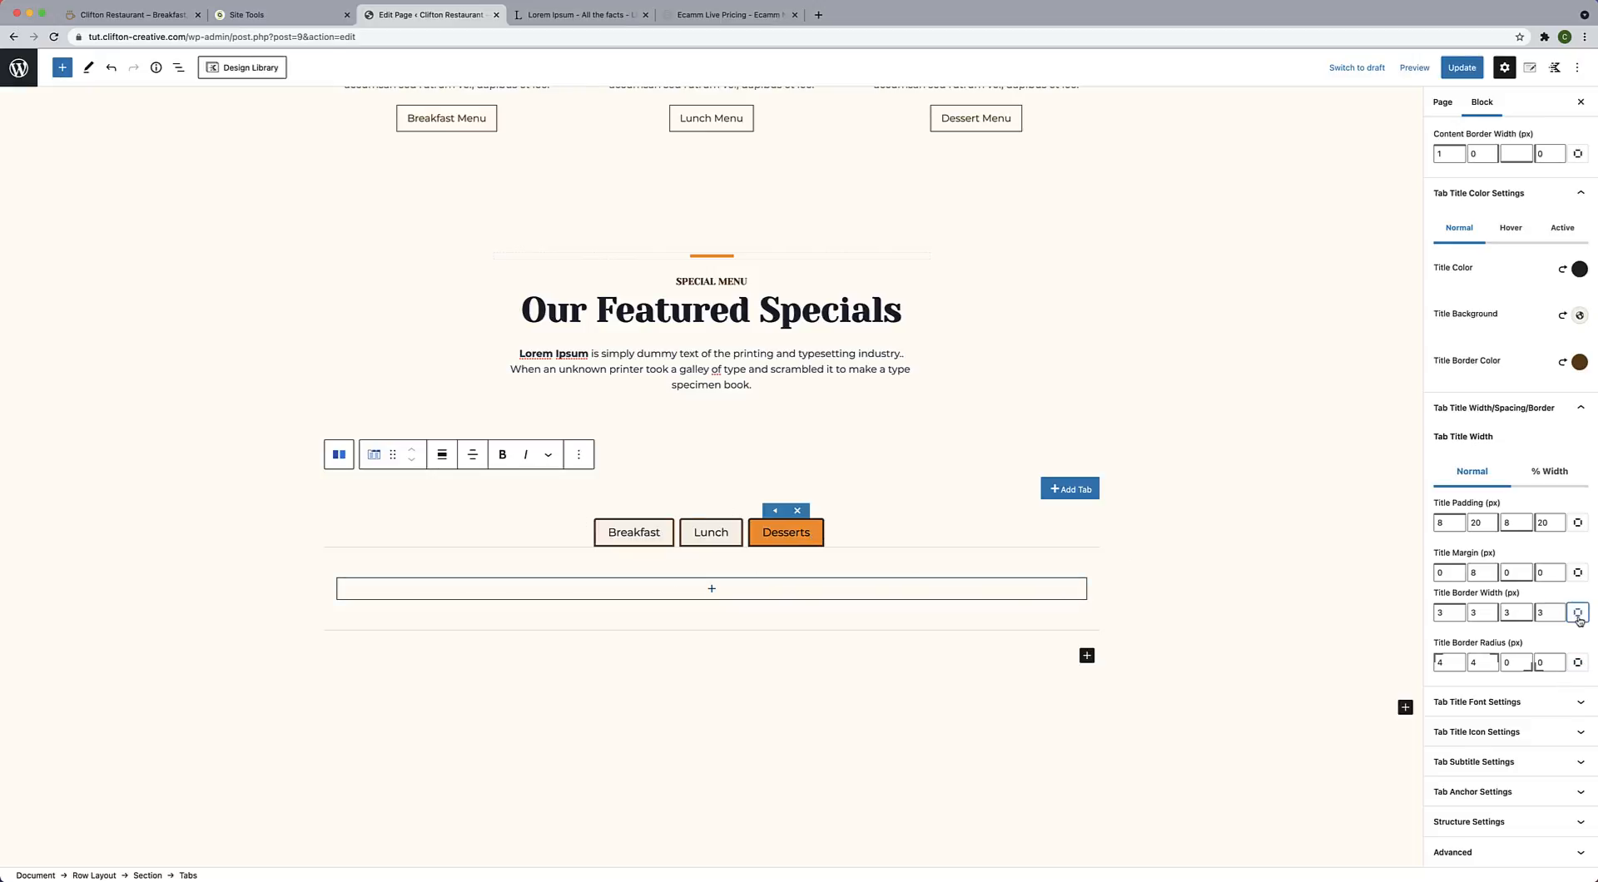
double_click(1448, 612)
type("0")
double_click(1474, 613)
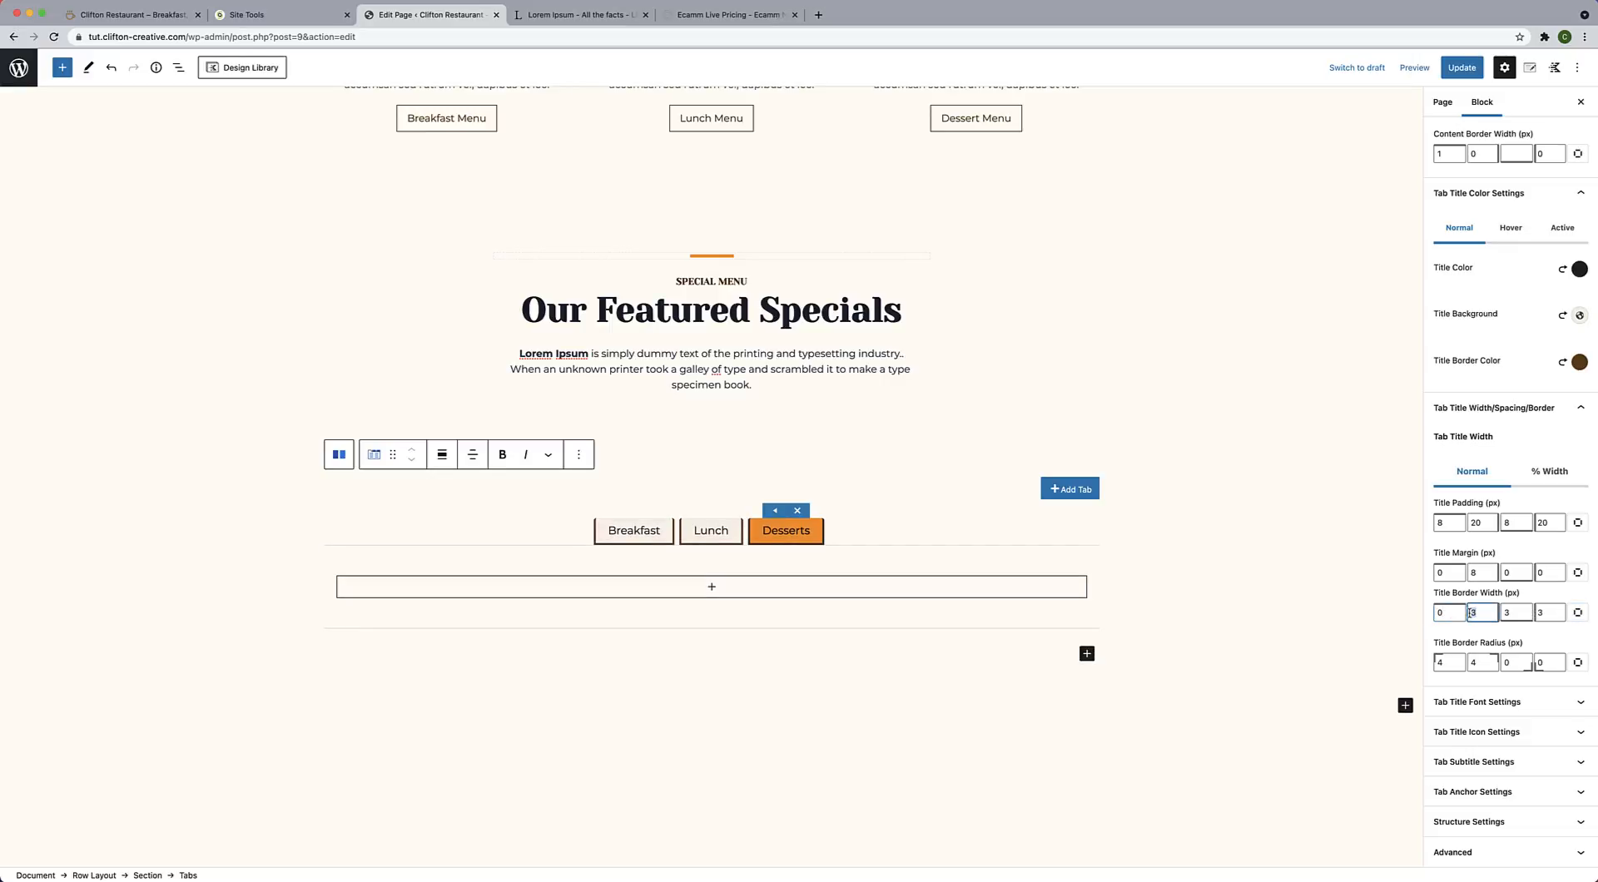
type("0")
double_click(1547, 614)
left_click_drag(1547, 614, 1534, 615)
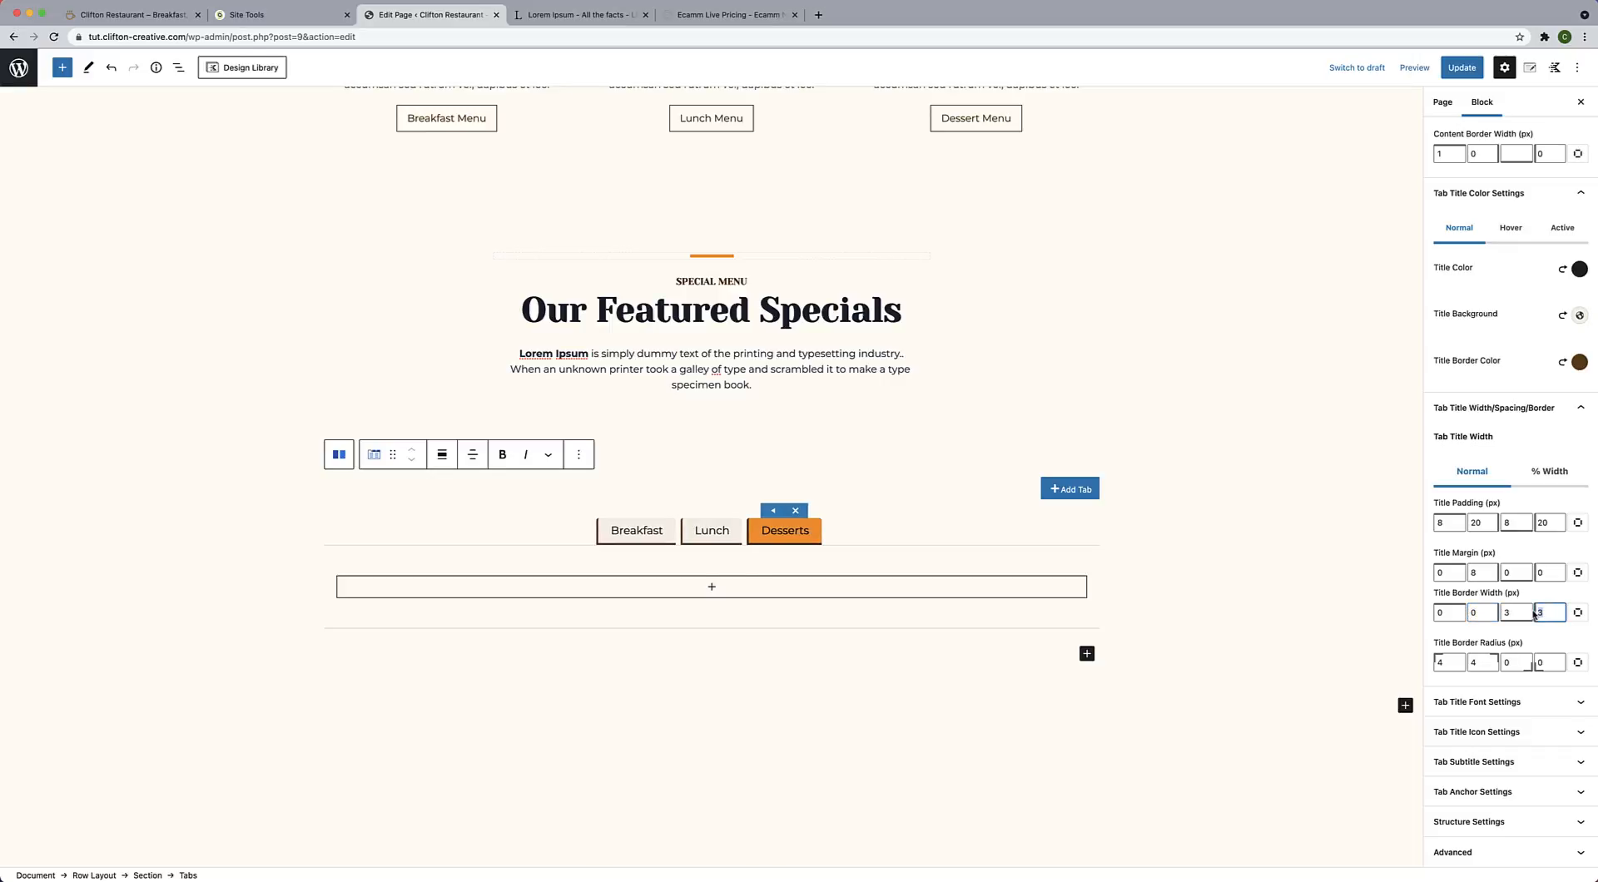
type("0")
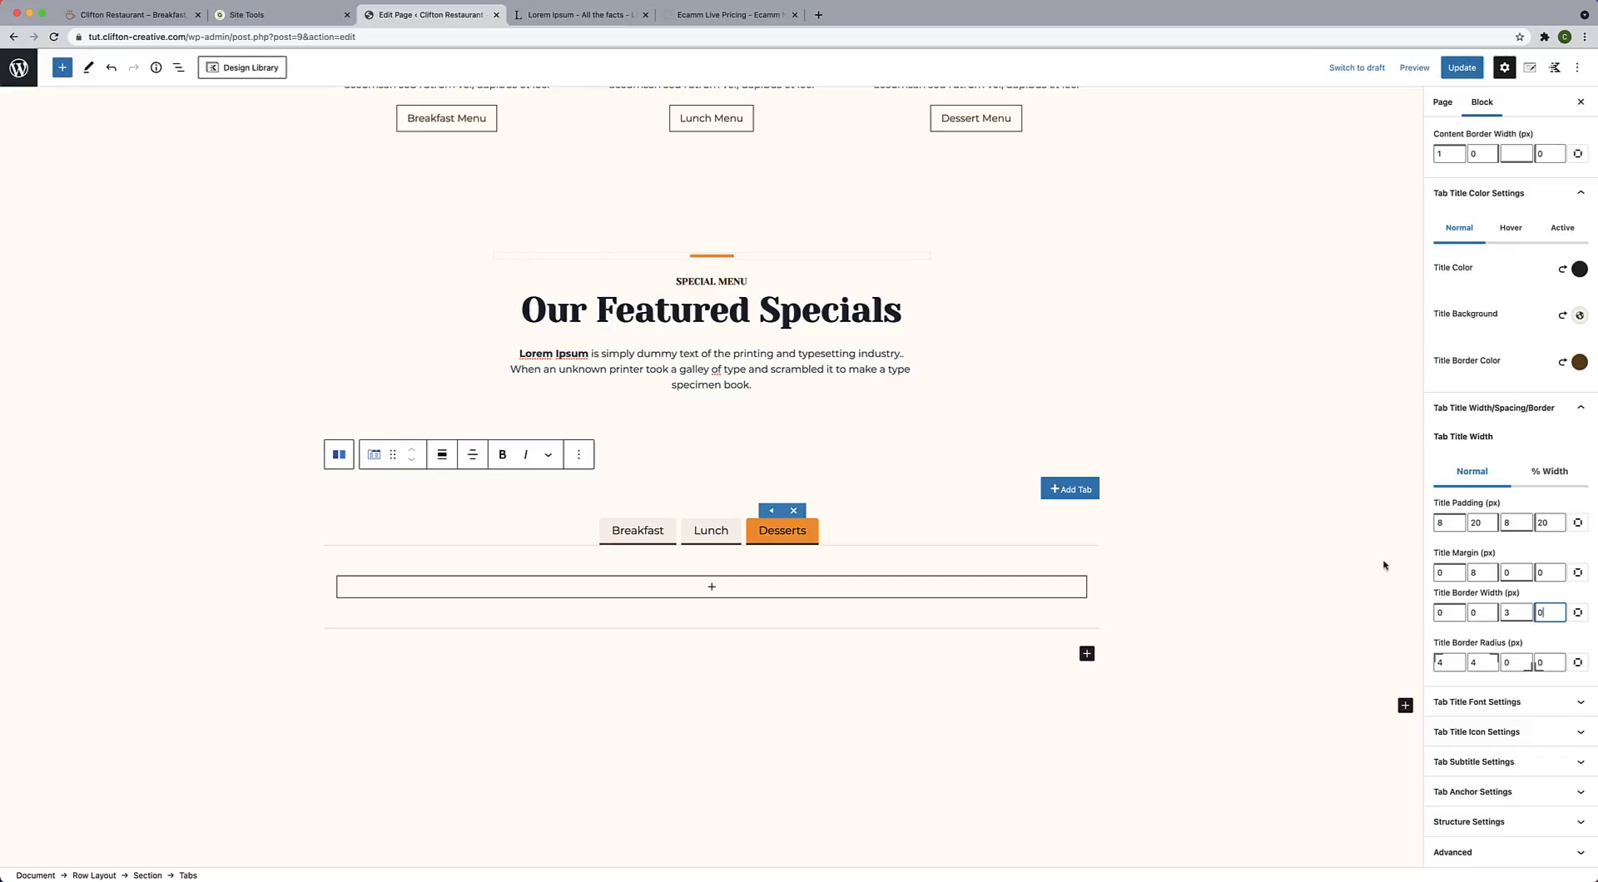
left_click(1462, 68)
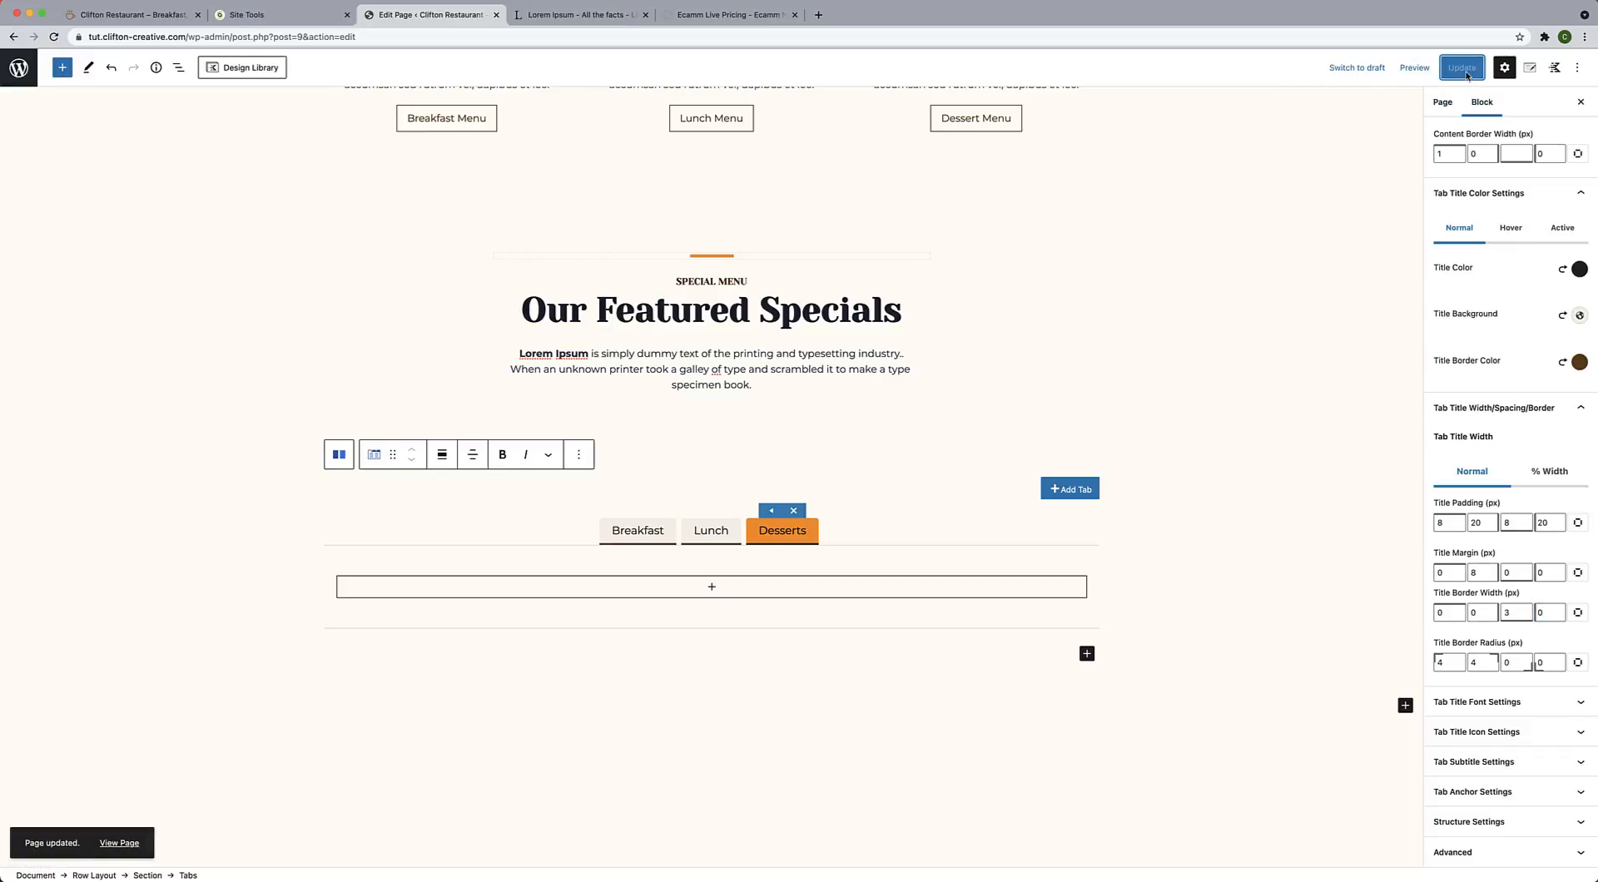
Switch between the Breakfast, Lunch and Desserts tabs to check their title styling, ending on Breakfast.
left_click(645, 539)
left_click(687, 539)
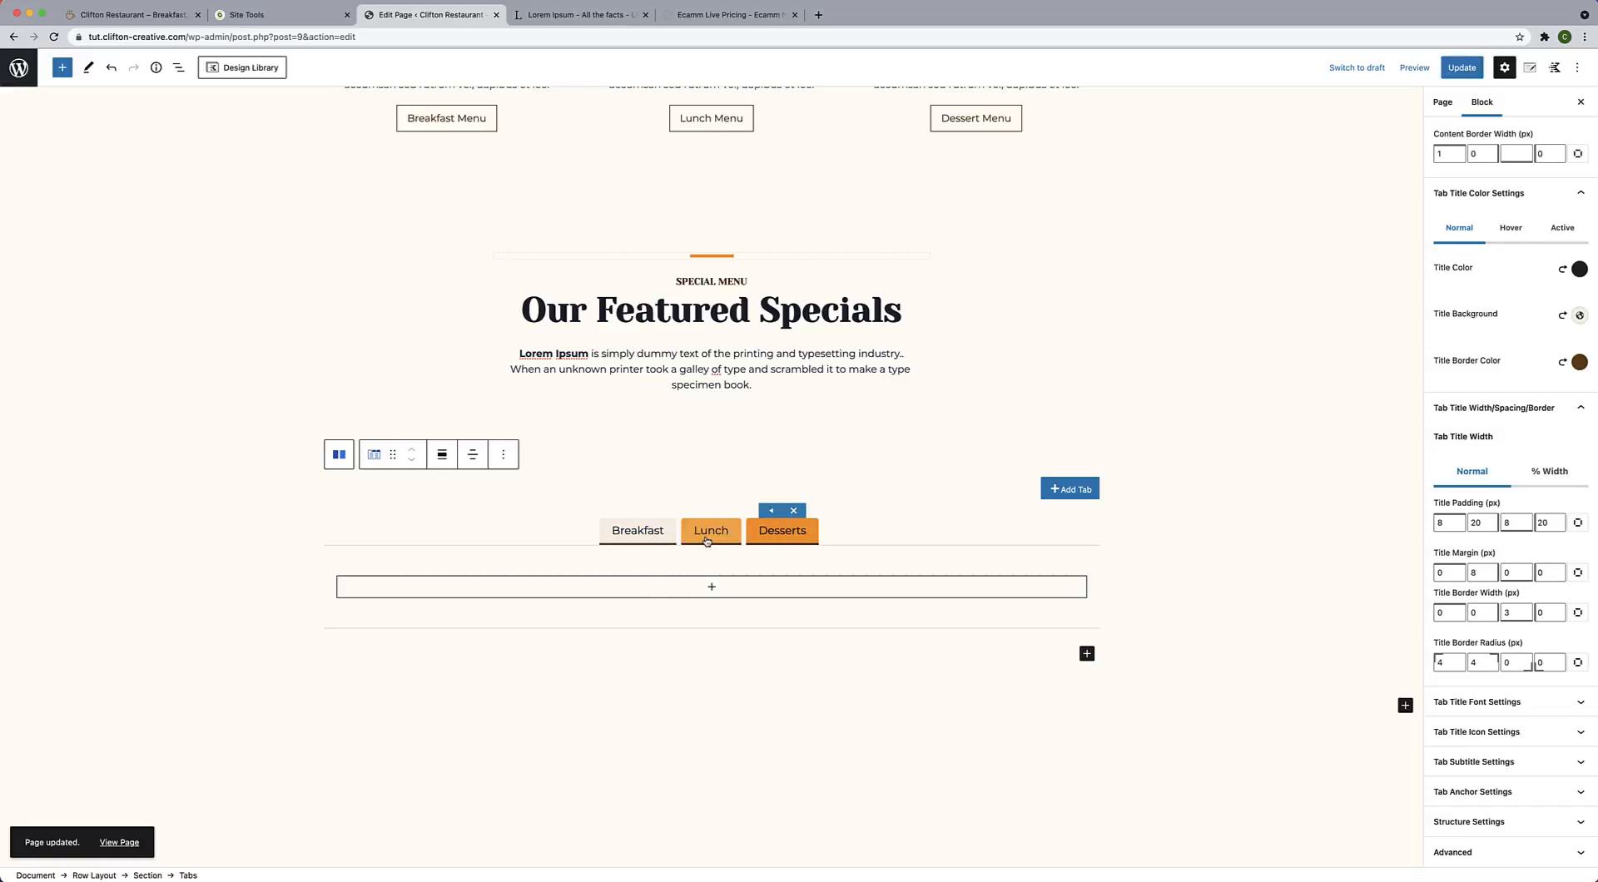
left_click(638, 532)
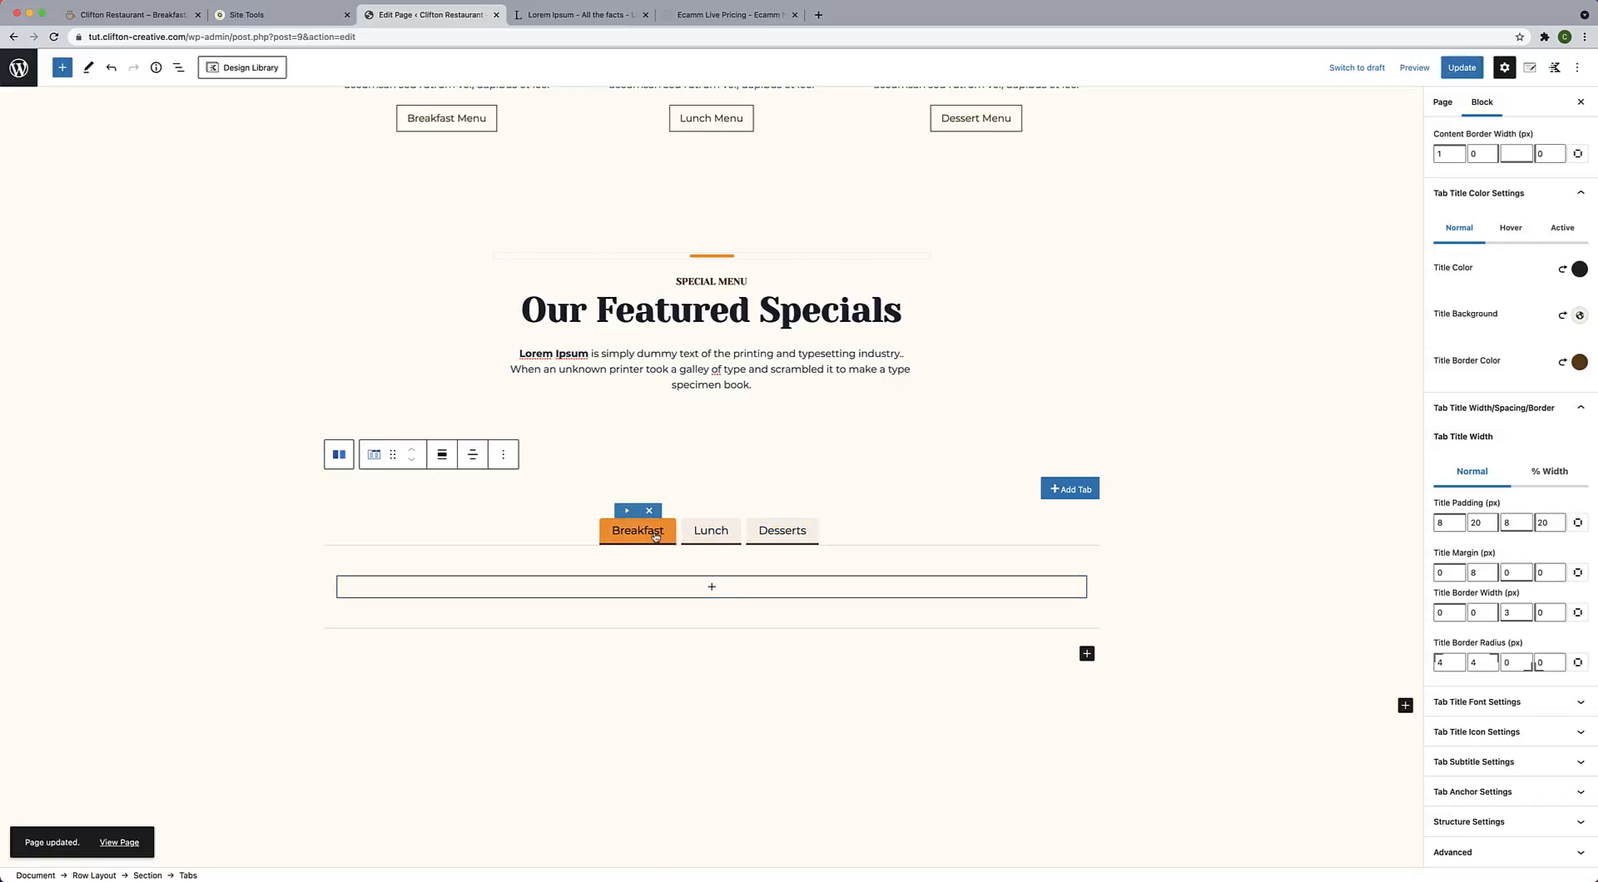
left_click(711, 533)
left_click(784, 531)
left_click(728, 535)
left_click(636, 533)
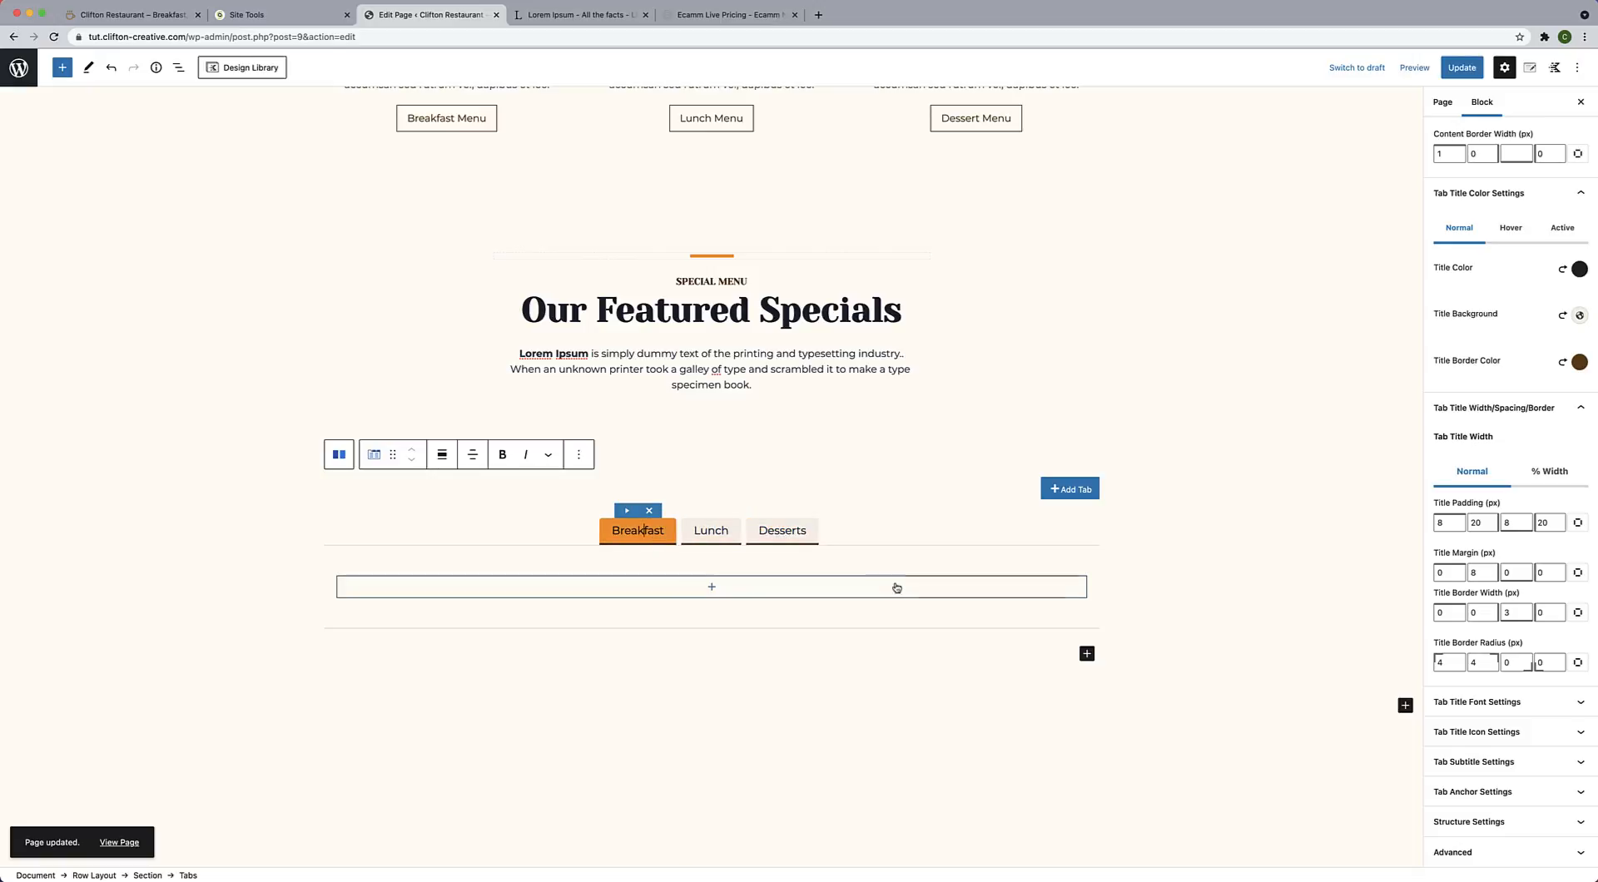
Add a Row Layout with two equal columns to the Breakfast tab's content.
left_click(712, 588)
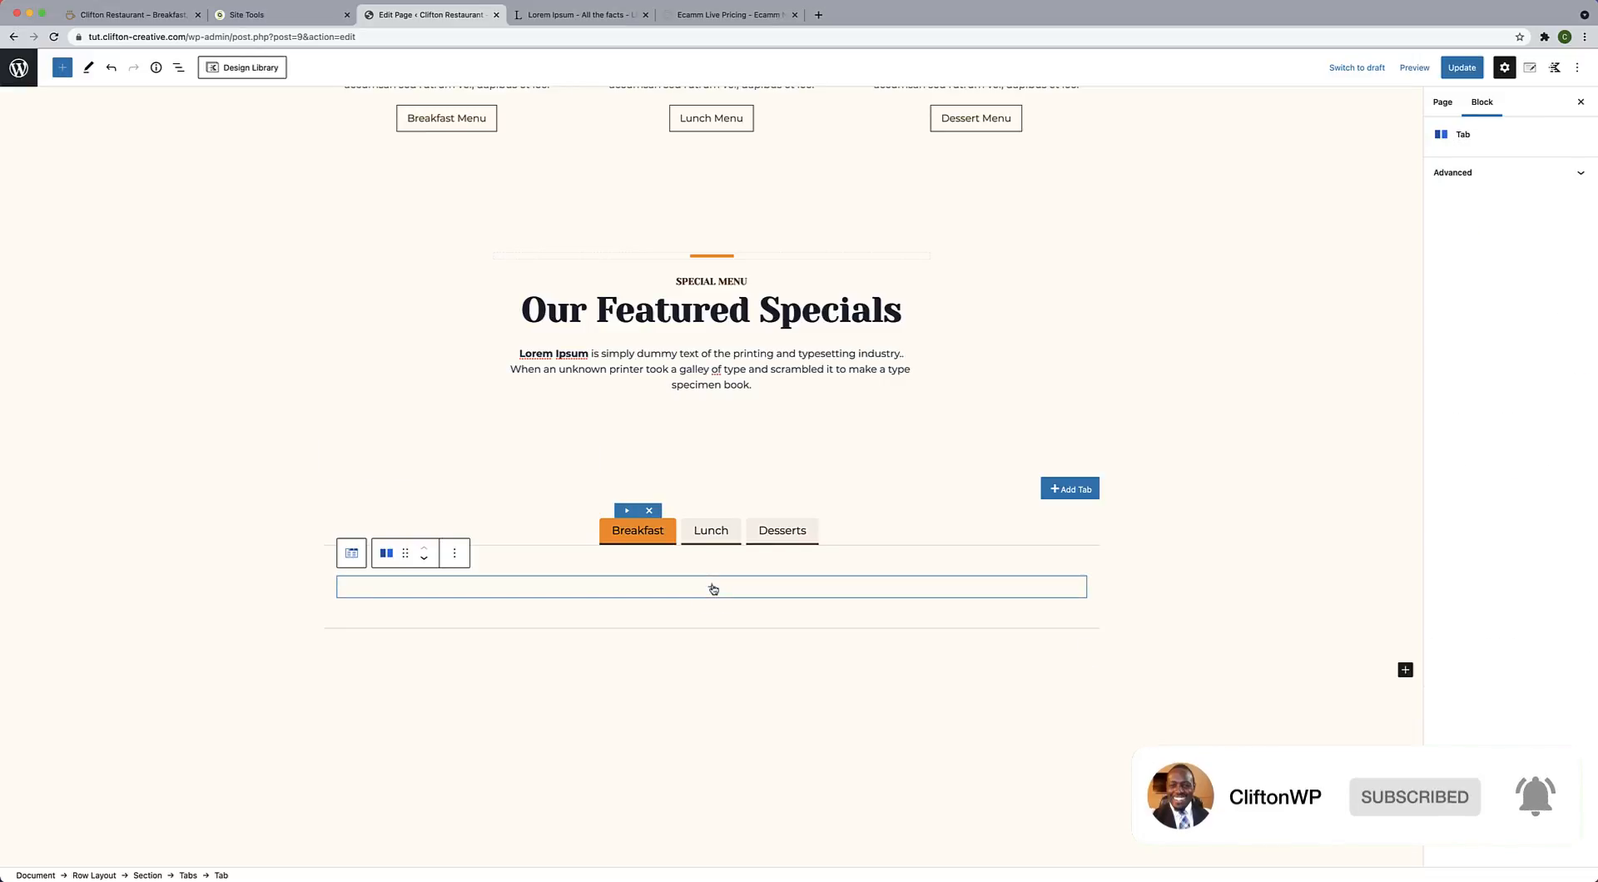
left_click(713, 589)
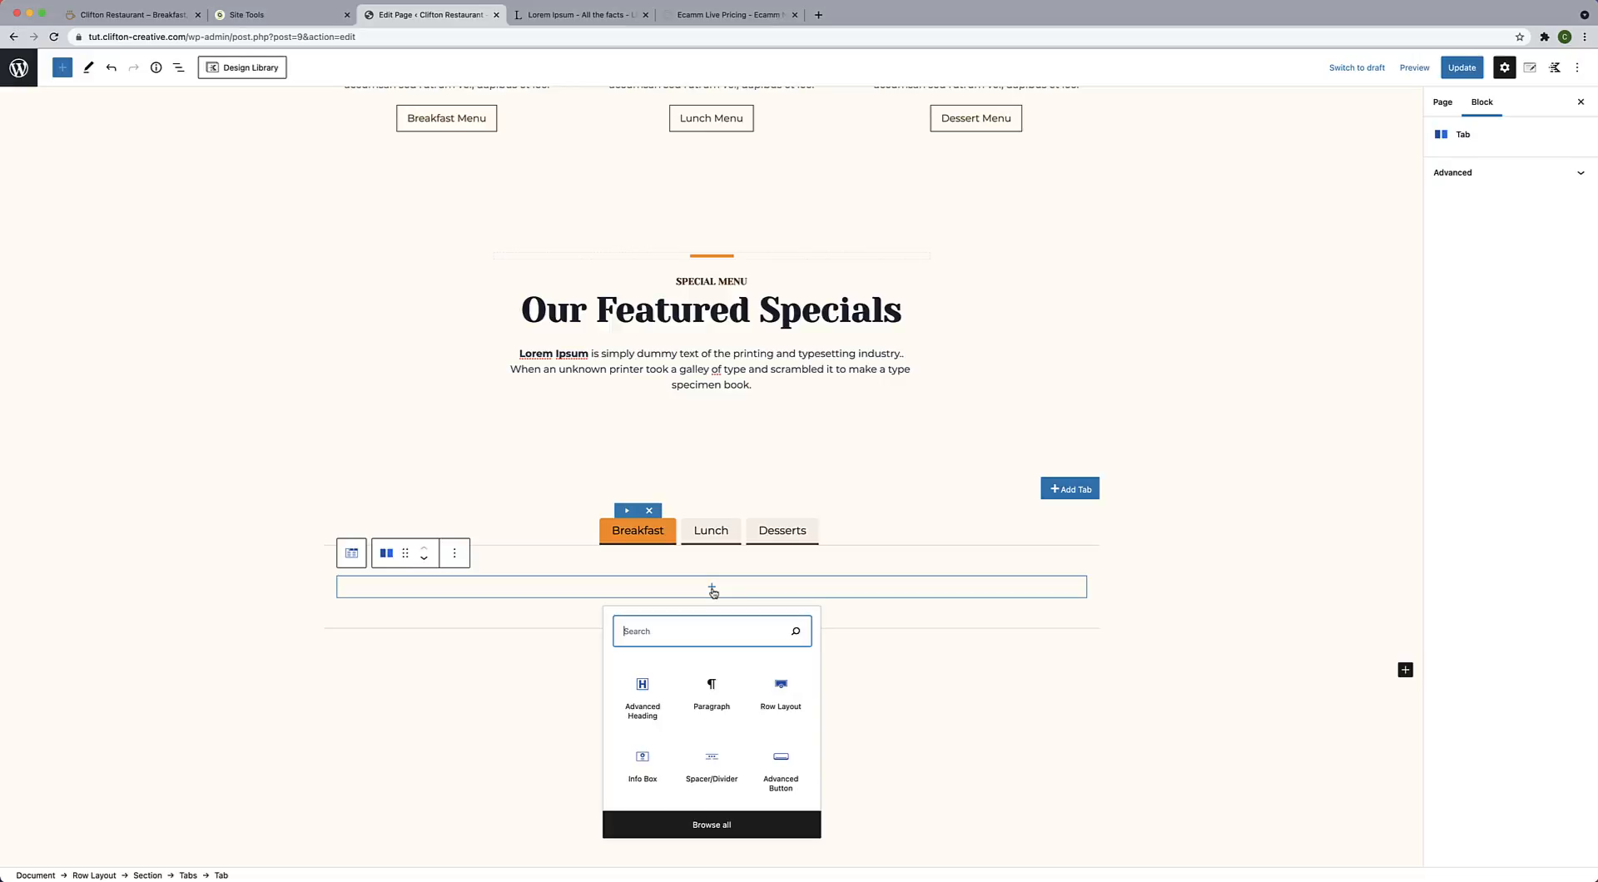
left_click(776, 706)
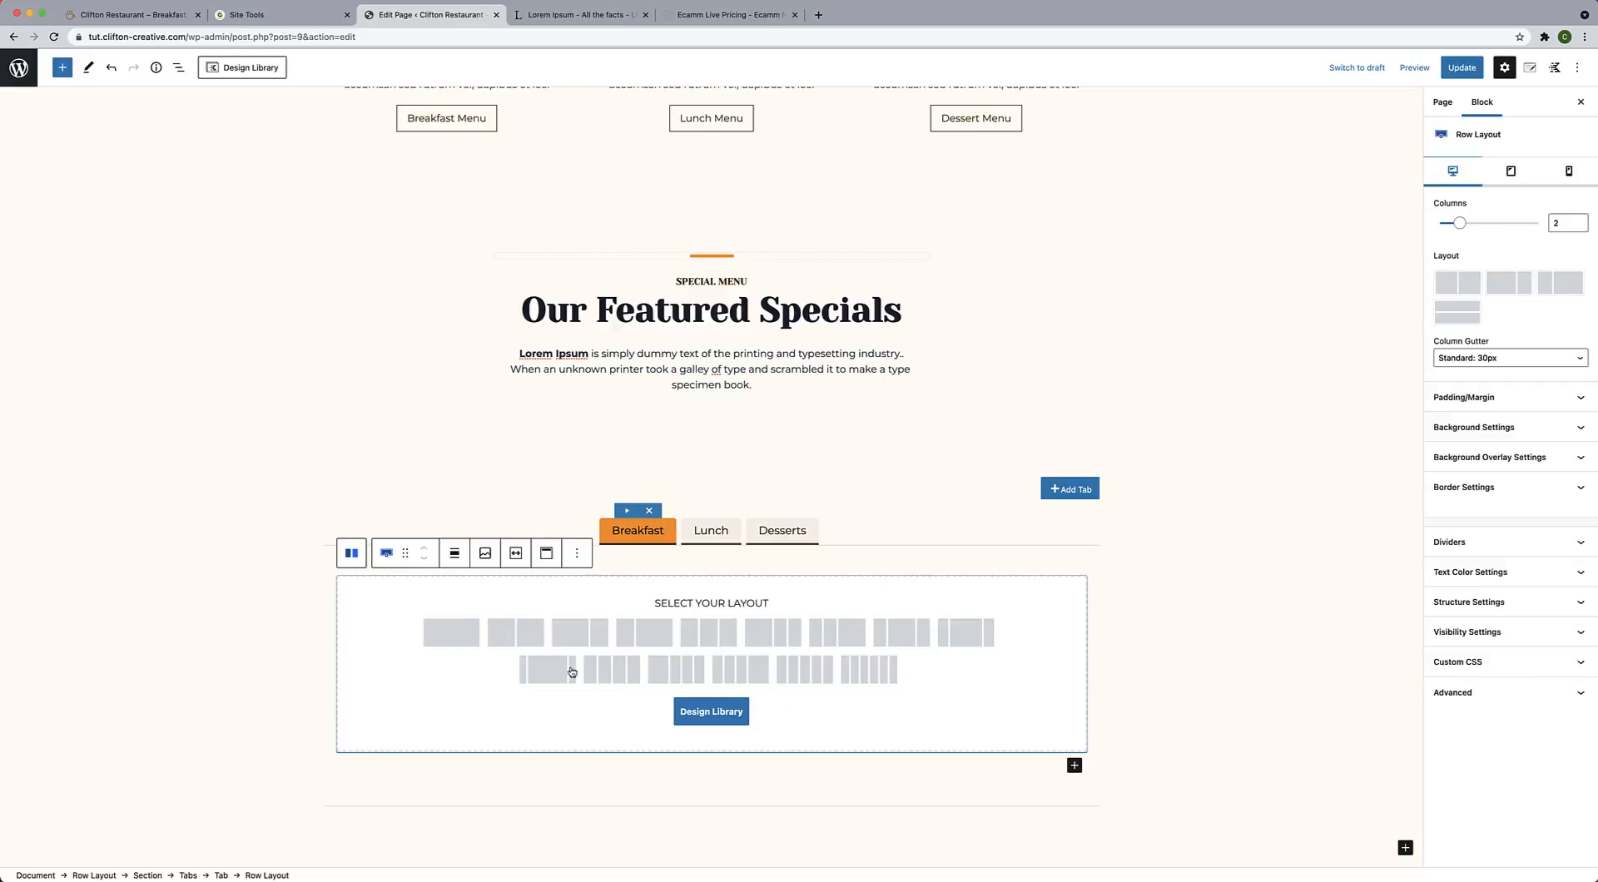
left_click(532, 642)
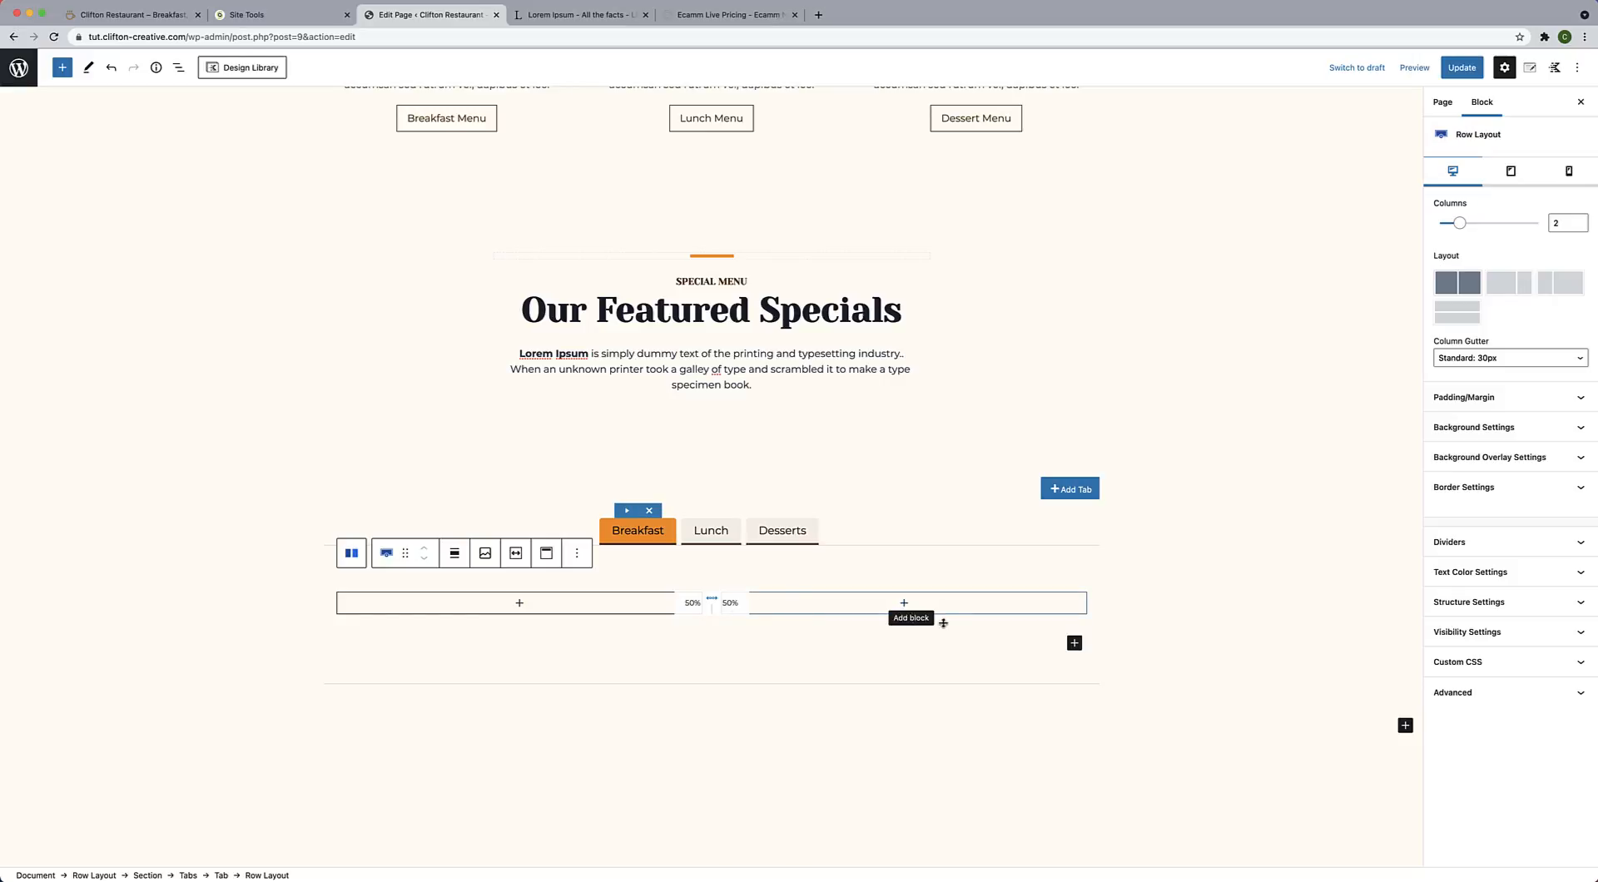
Insert an Info Box in the row's first column, using the left-aligned preset with a circular icon beside the text.
left_click(520, 604)
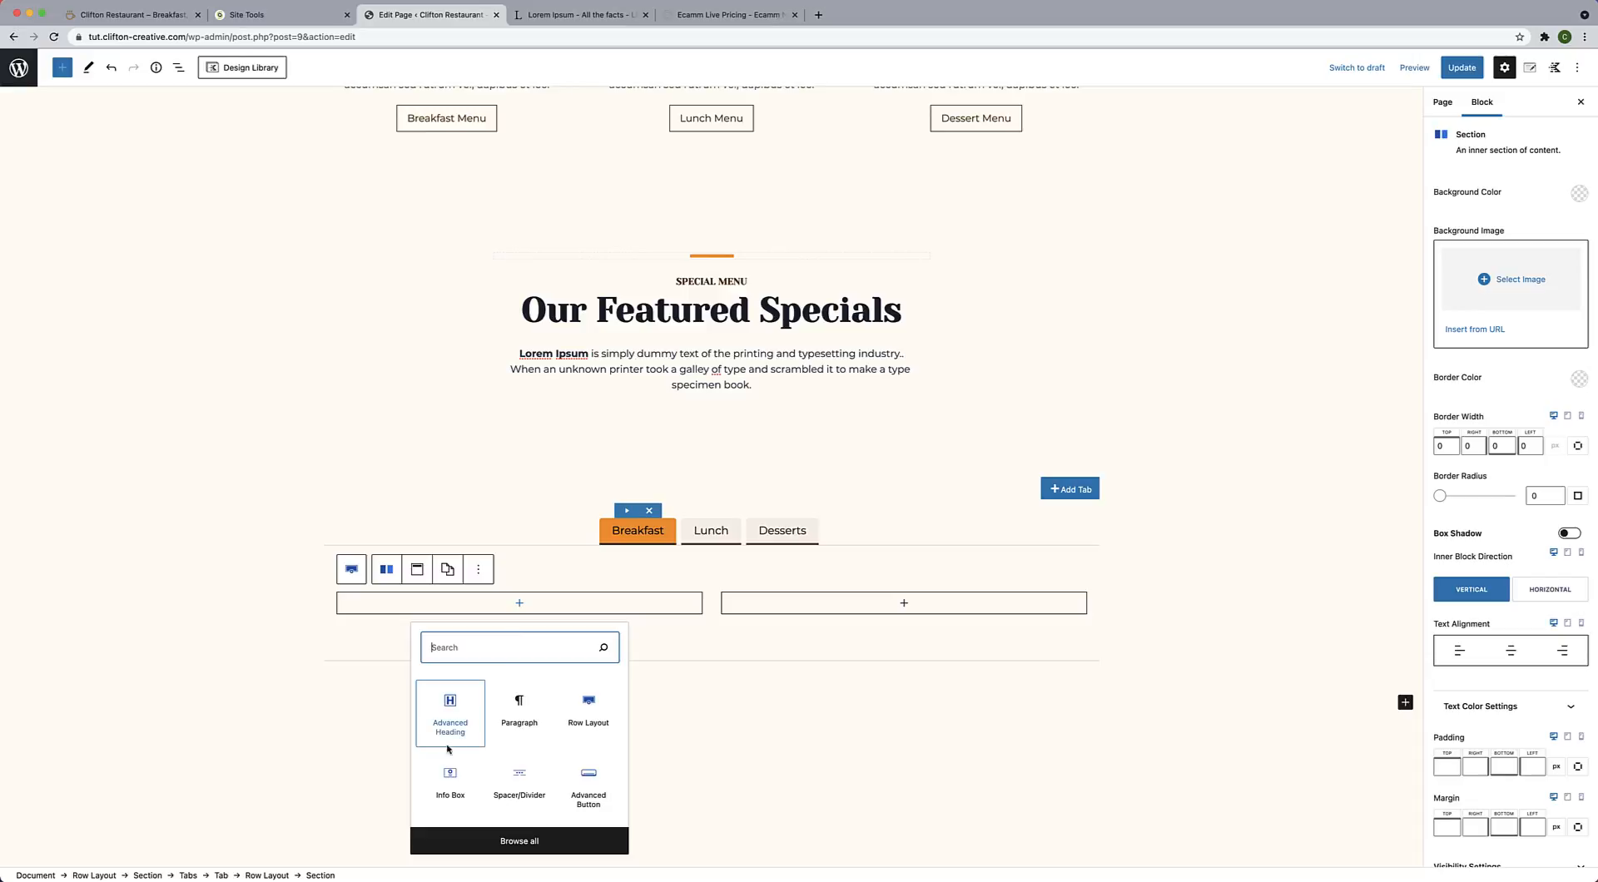
left_click(449, 774)
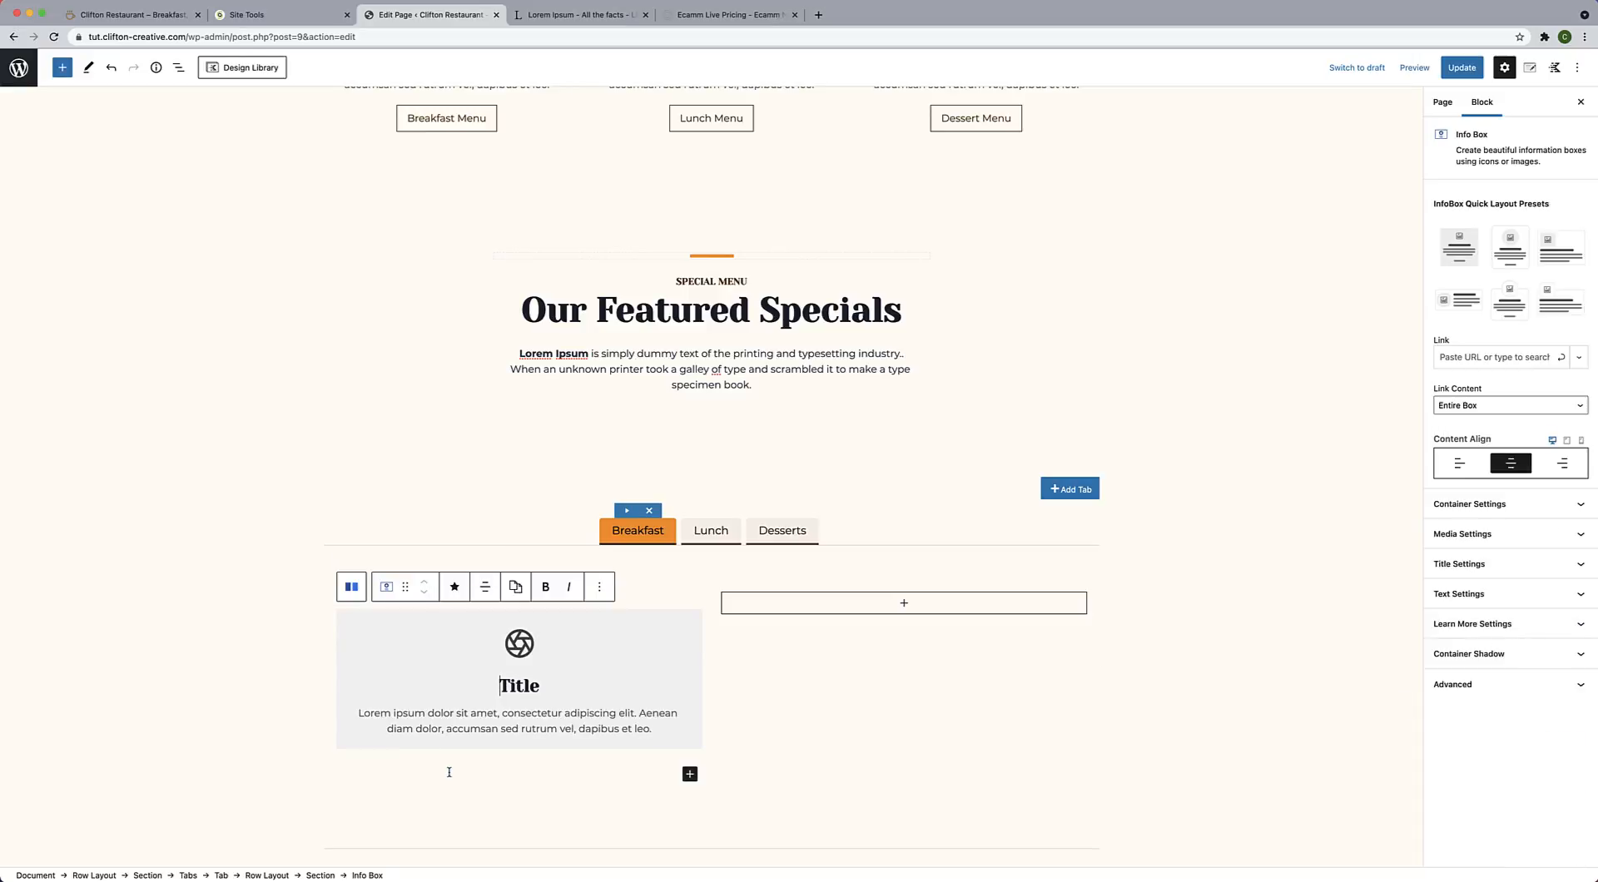
scroll(454, 764, "down", 4)
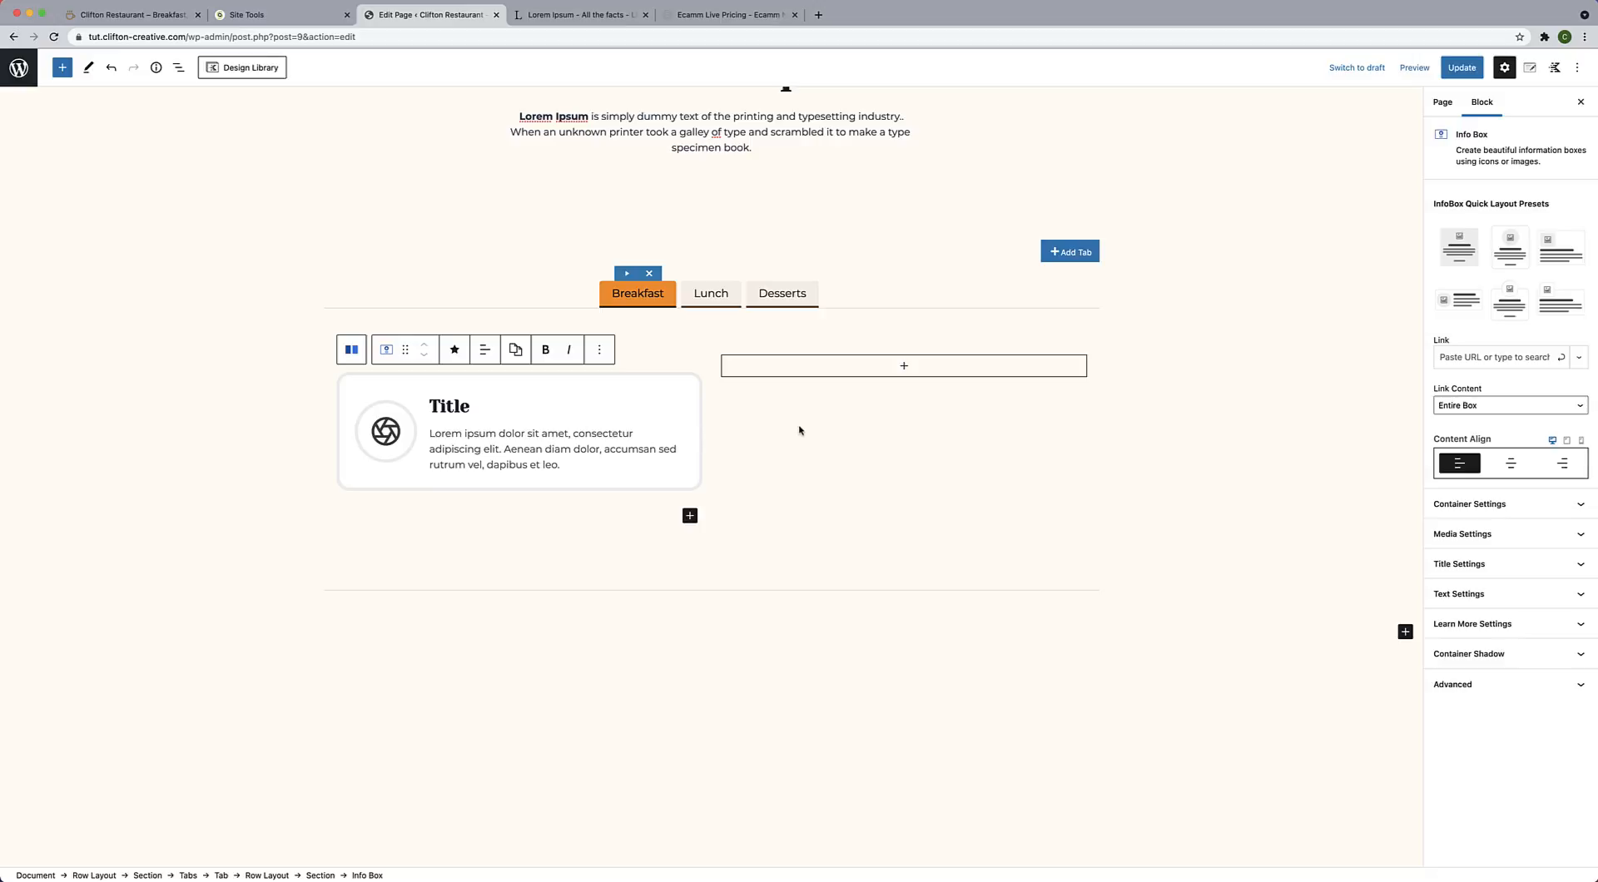
Set the Info Box's container border width and container border radius to 0 px.
left_click(1470, 503)
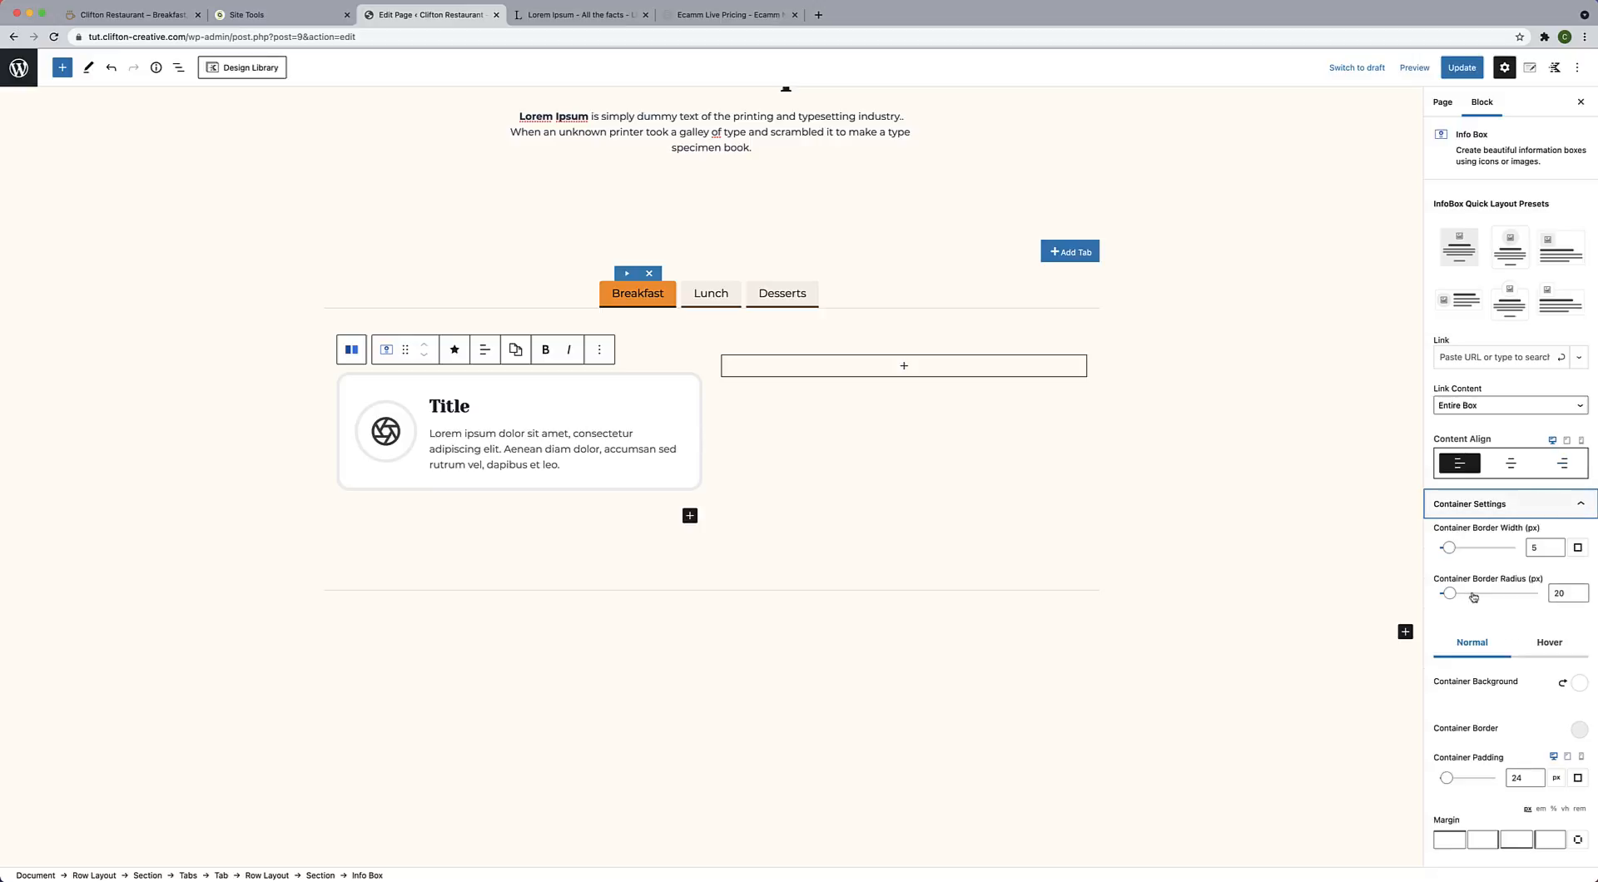
scroll(1467, 607, "down", 1)
scroll(1467, 607, "down", 1)
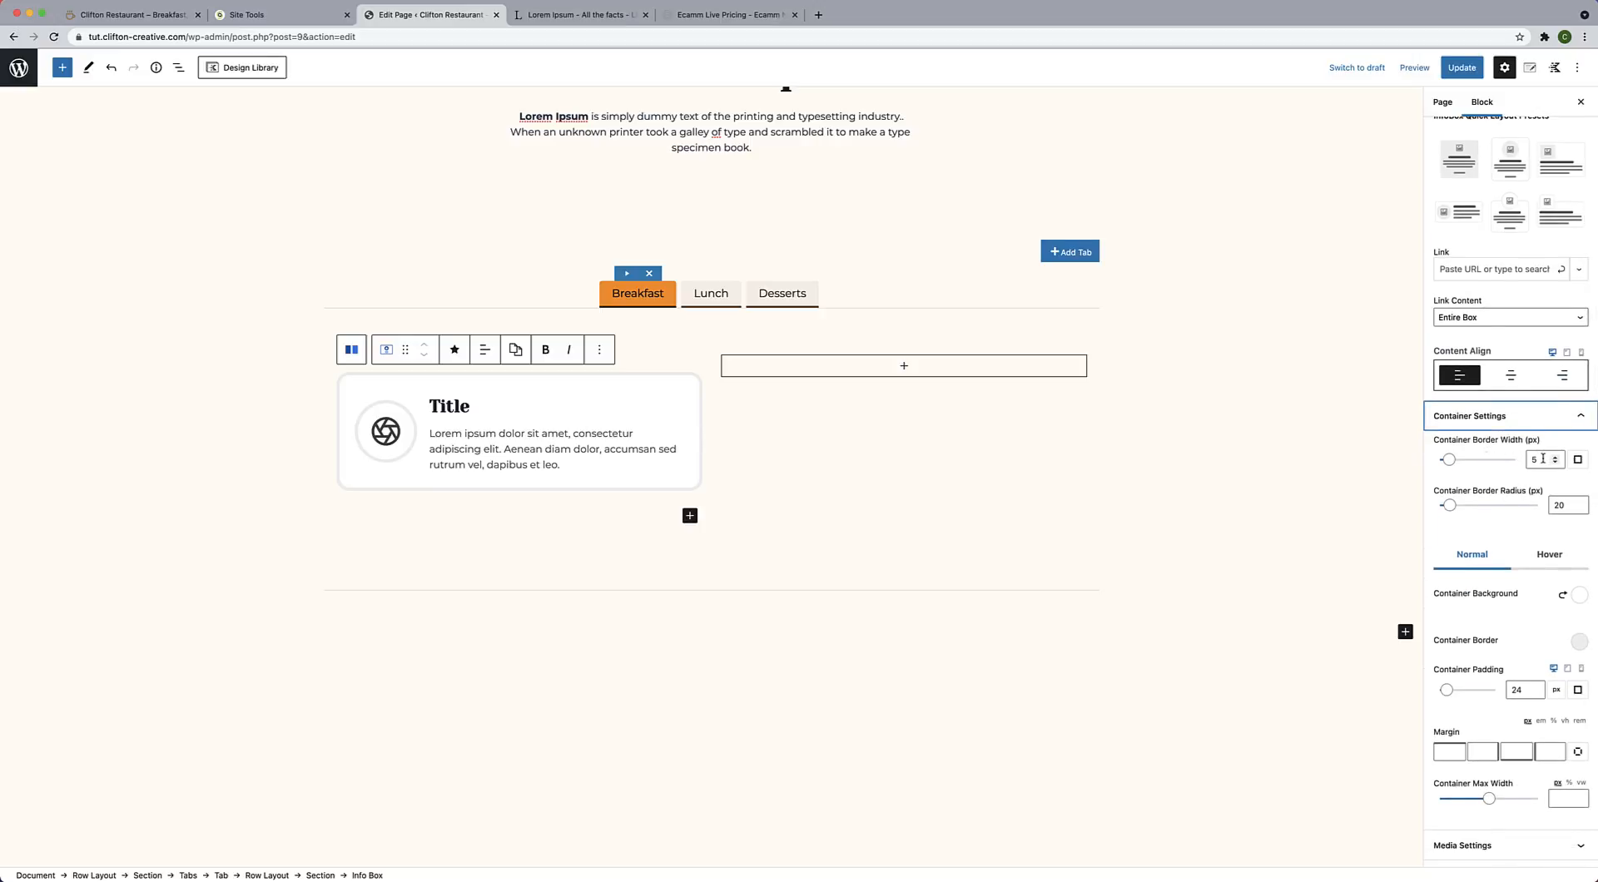
double_click(1536, 459)
type("0")
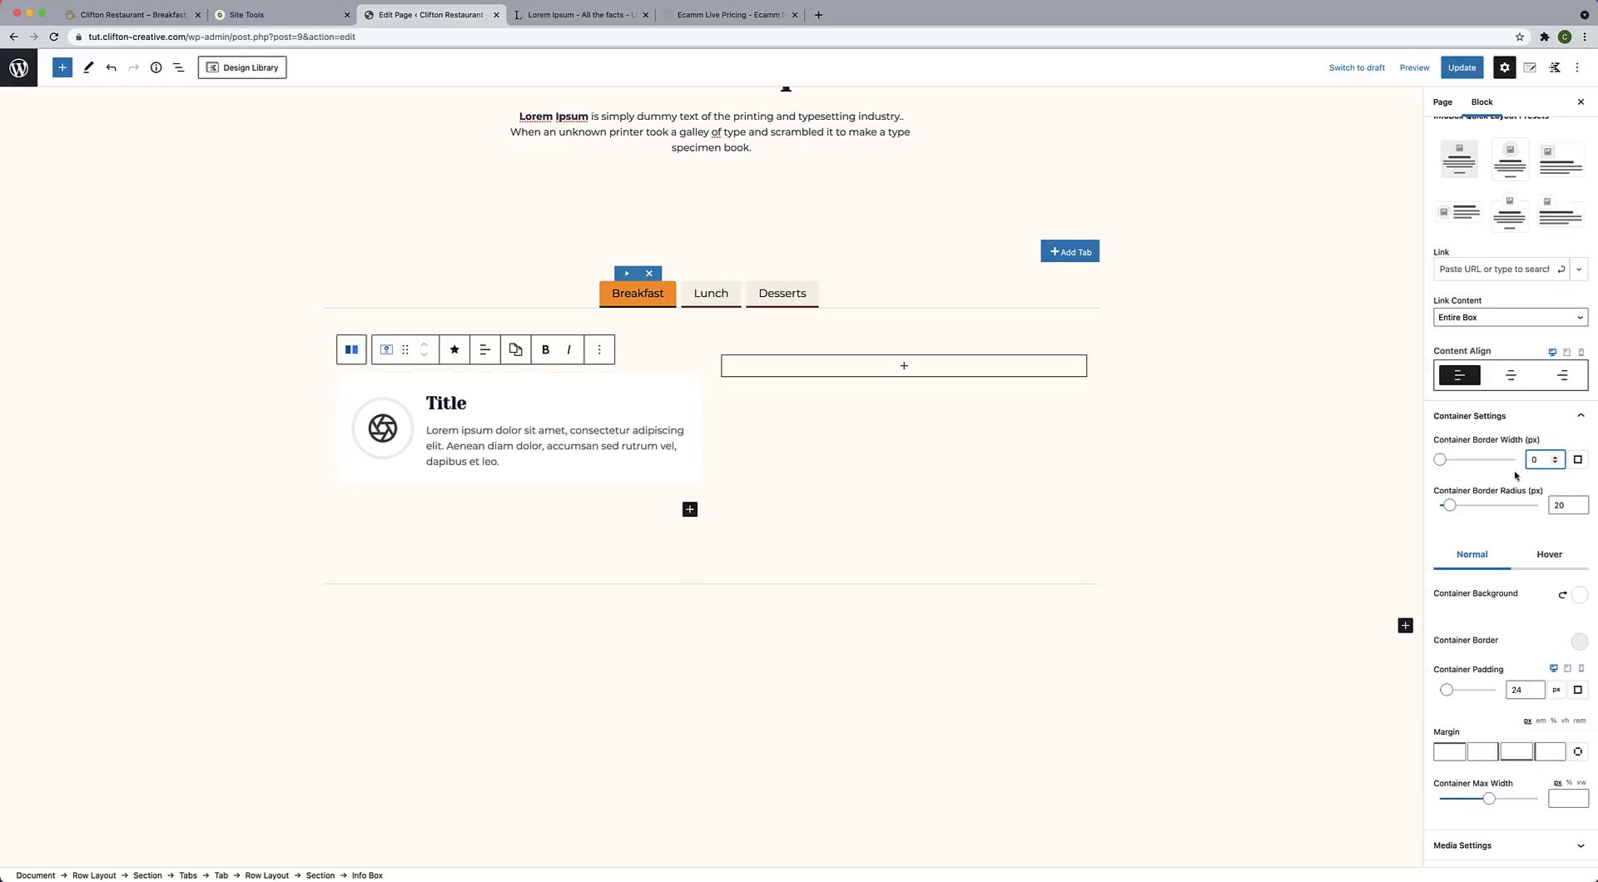
scroll(1548, 450, "down", 2)
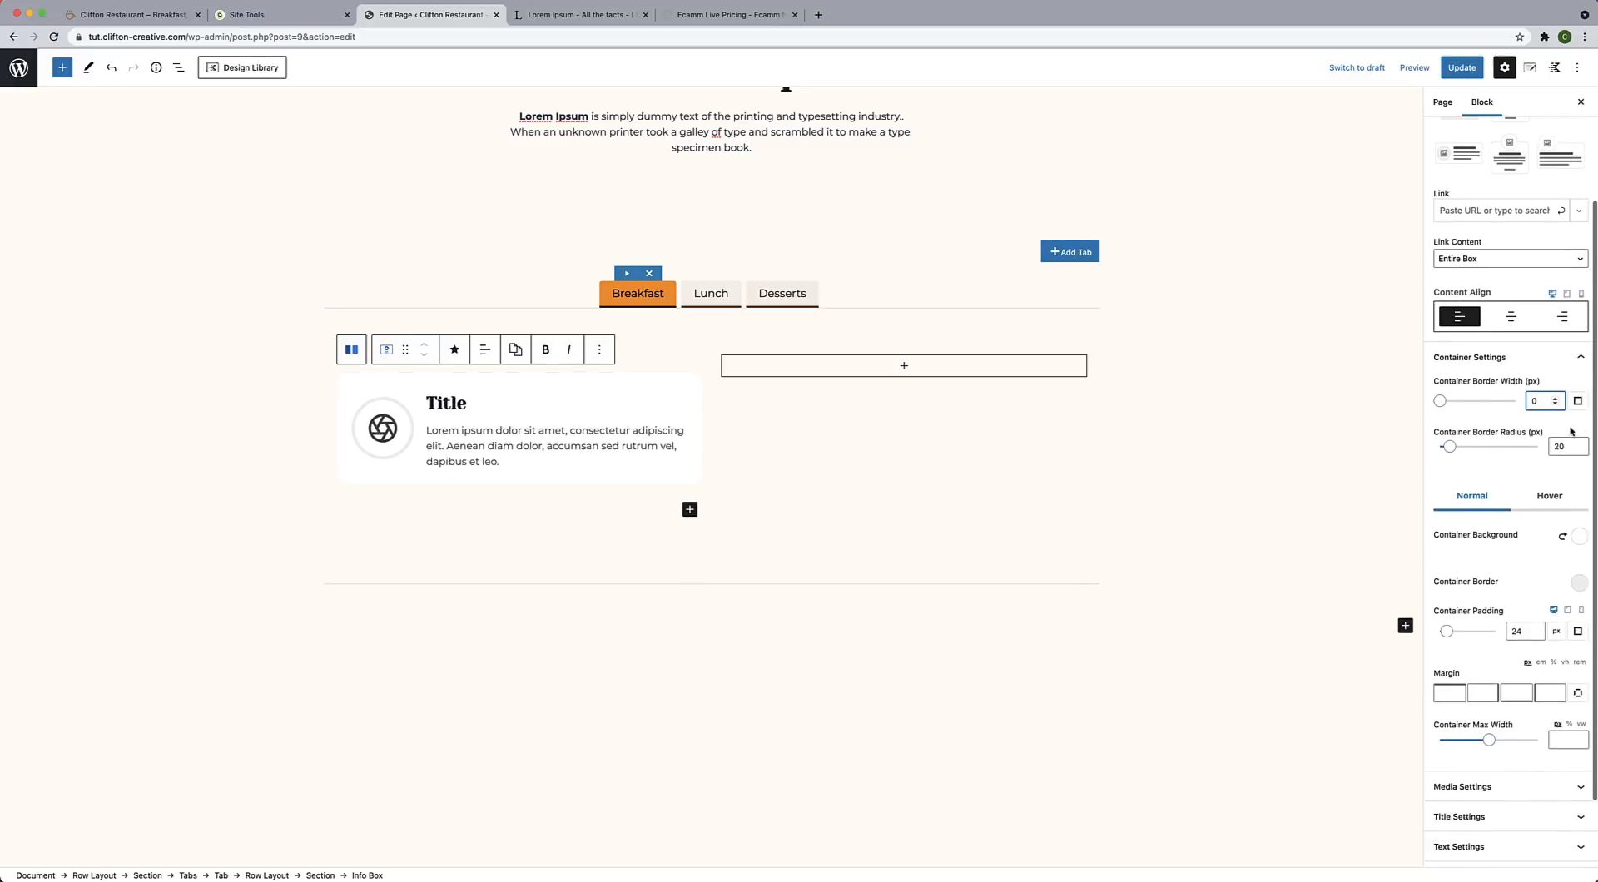
double_click(1565, 447)
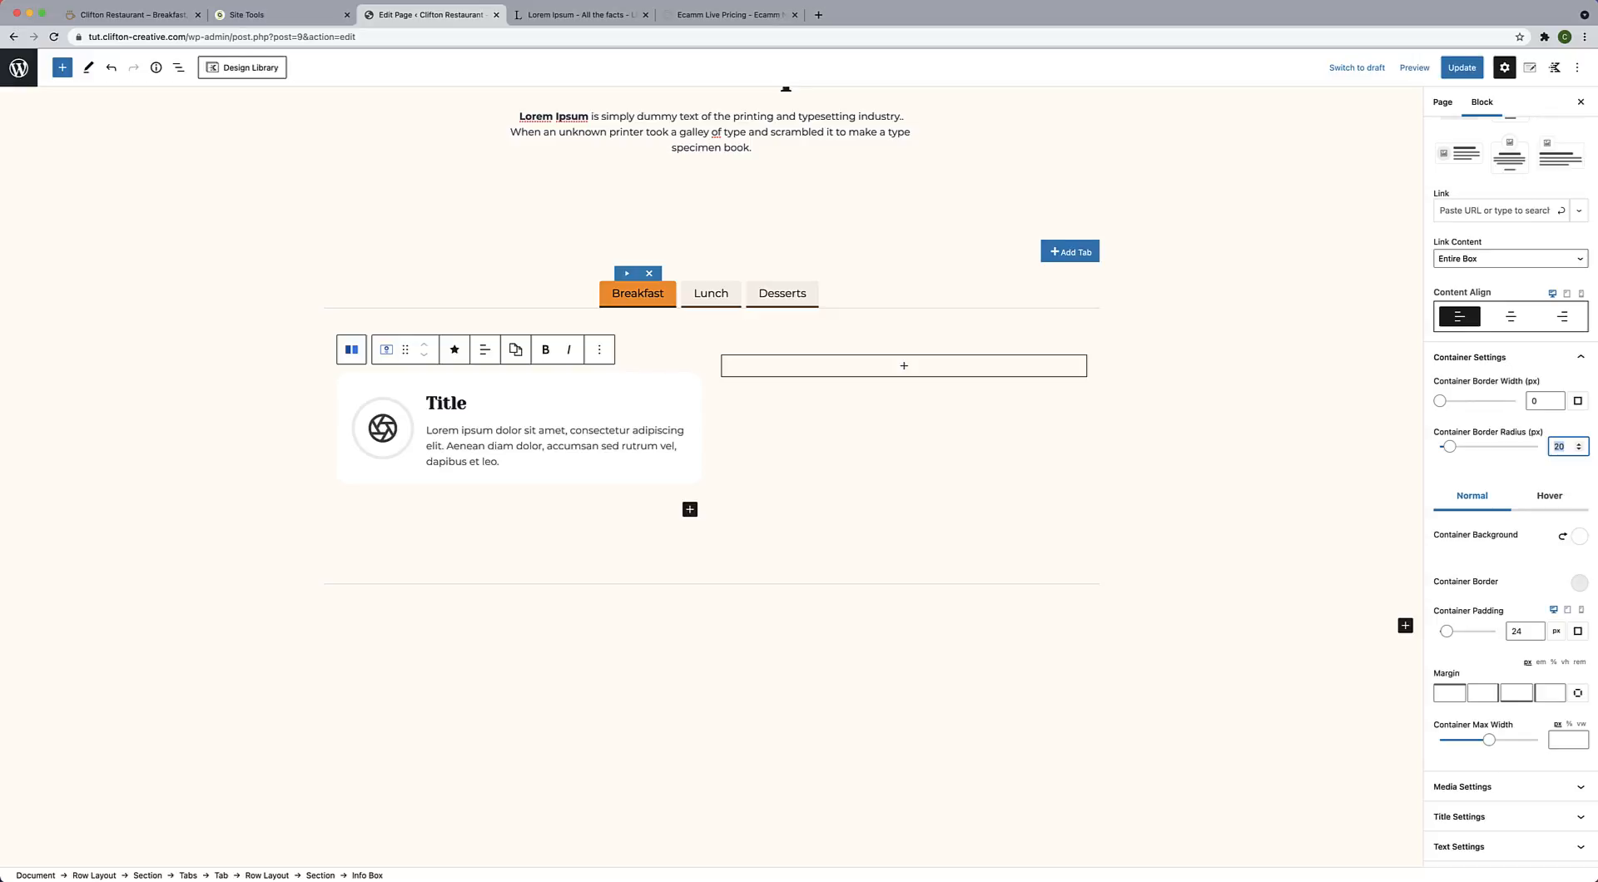
type("0")
Make the Info Box's normal container background fully transparent by setting its alpha to 0.
scroll(1471, 476, "down", 1)
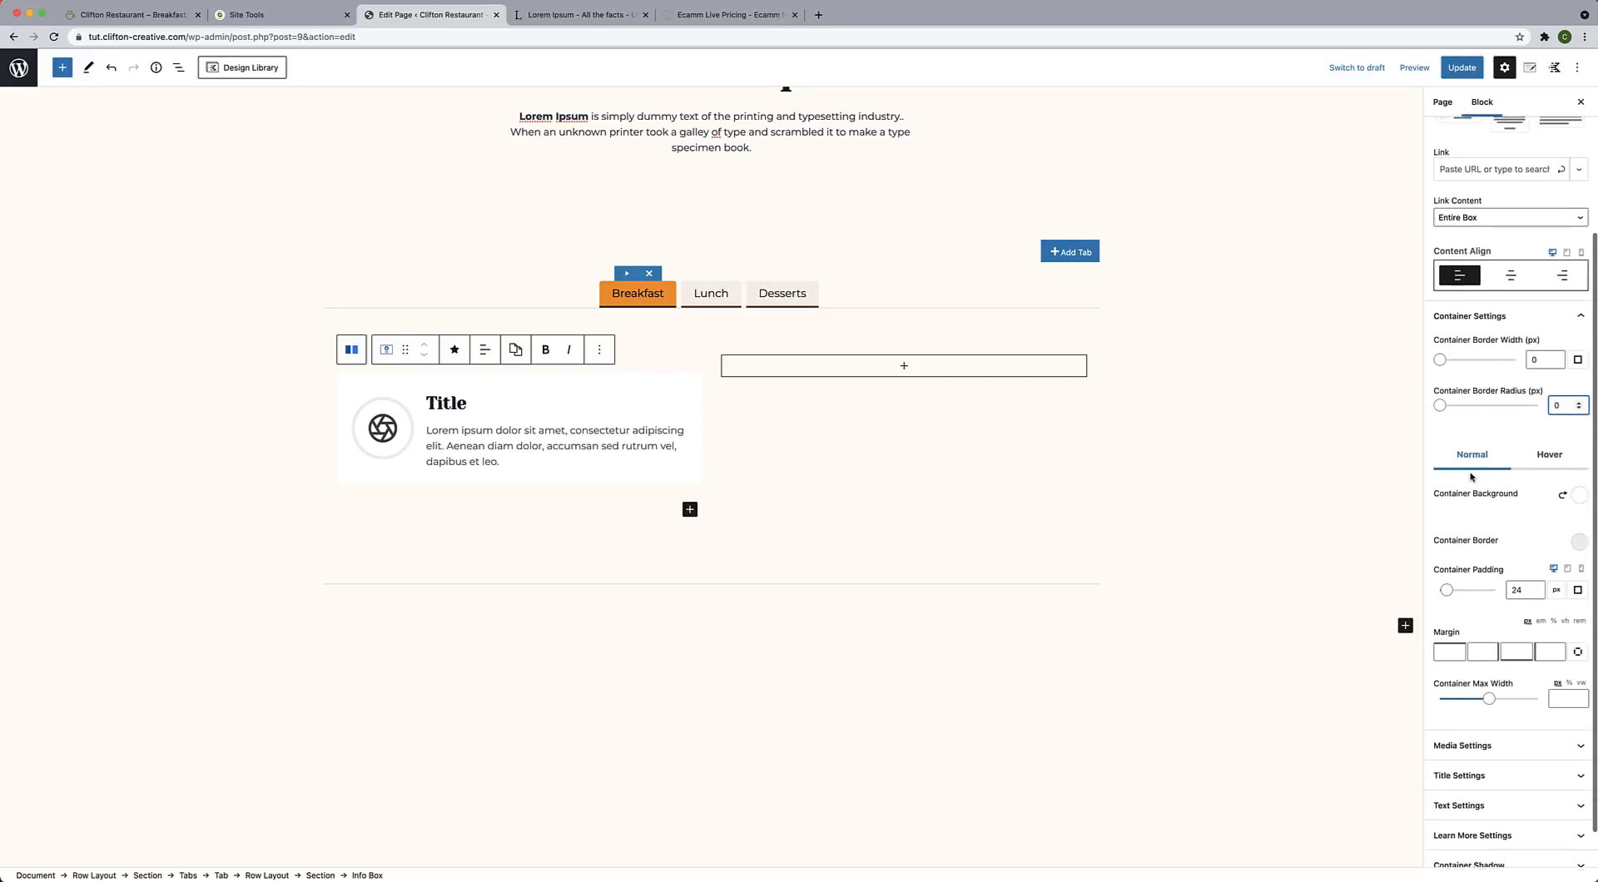
left_click(1579, 493)
left_click(1556, 420)
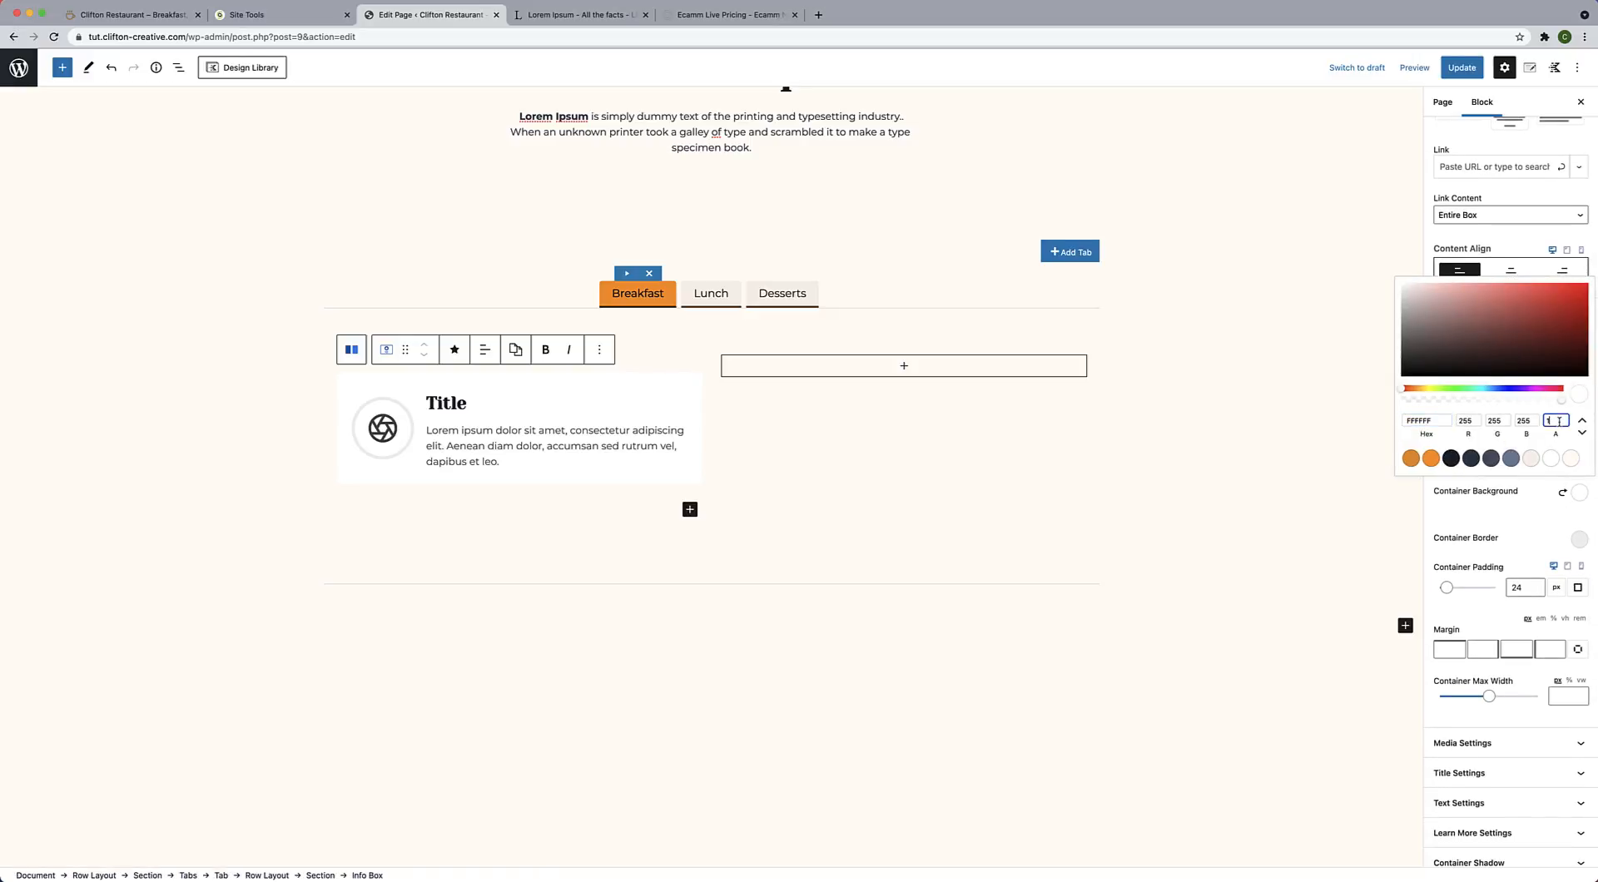
key("BackSpace")
type("0")
left_click(1541, 522)
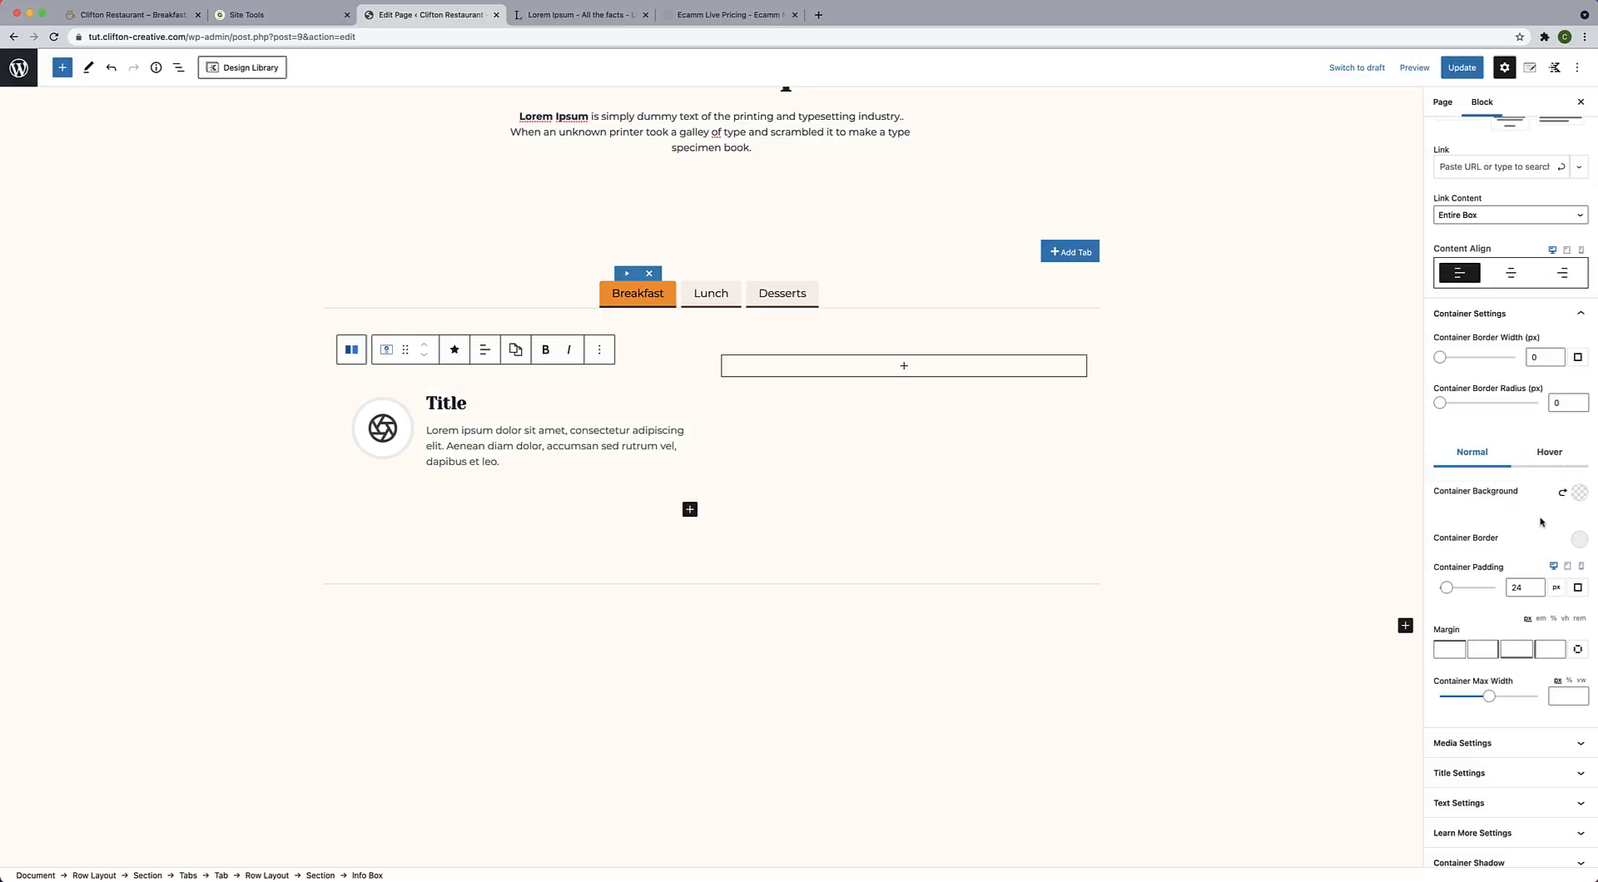
Make the info box's container border colour fully transparent for the normal state.
left_click(1578, 542)
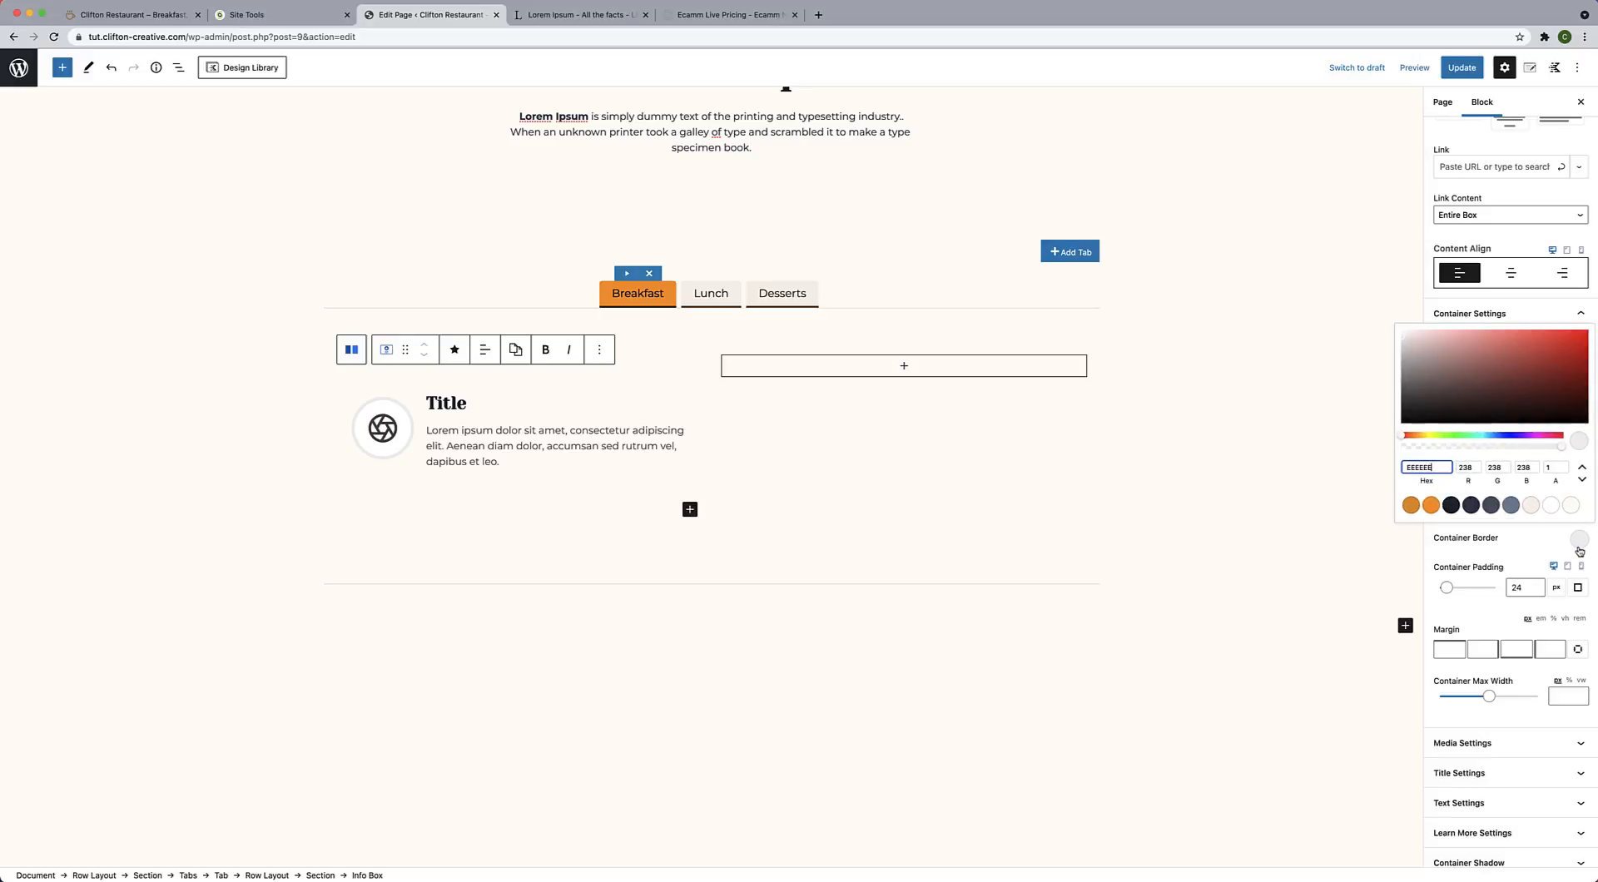
left_click(1559, 468)
left_click(1515, 552)
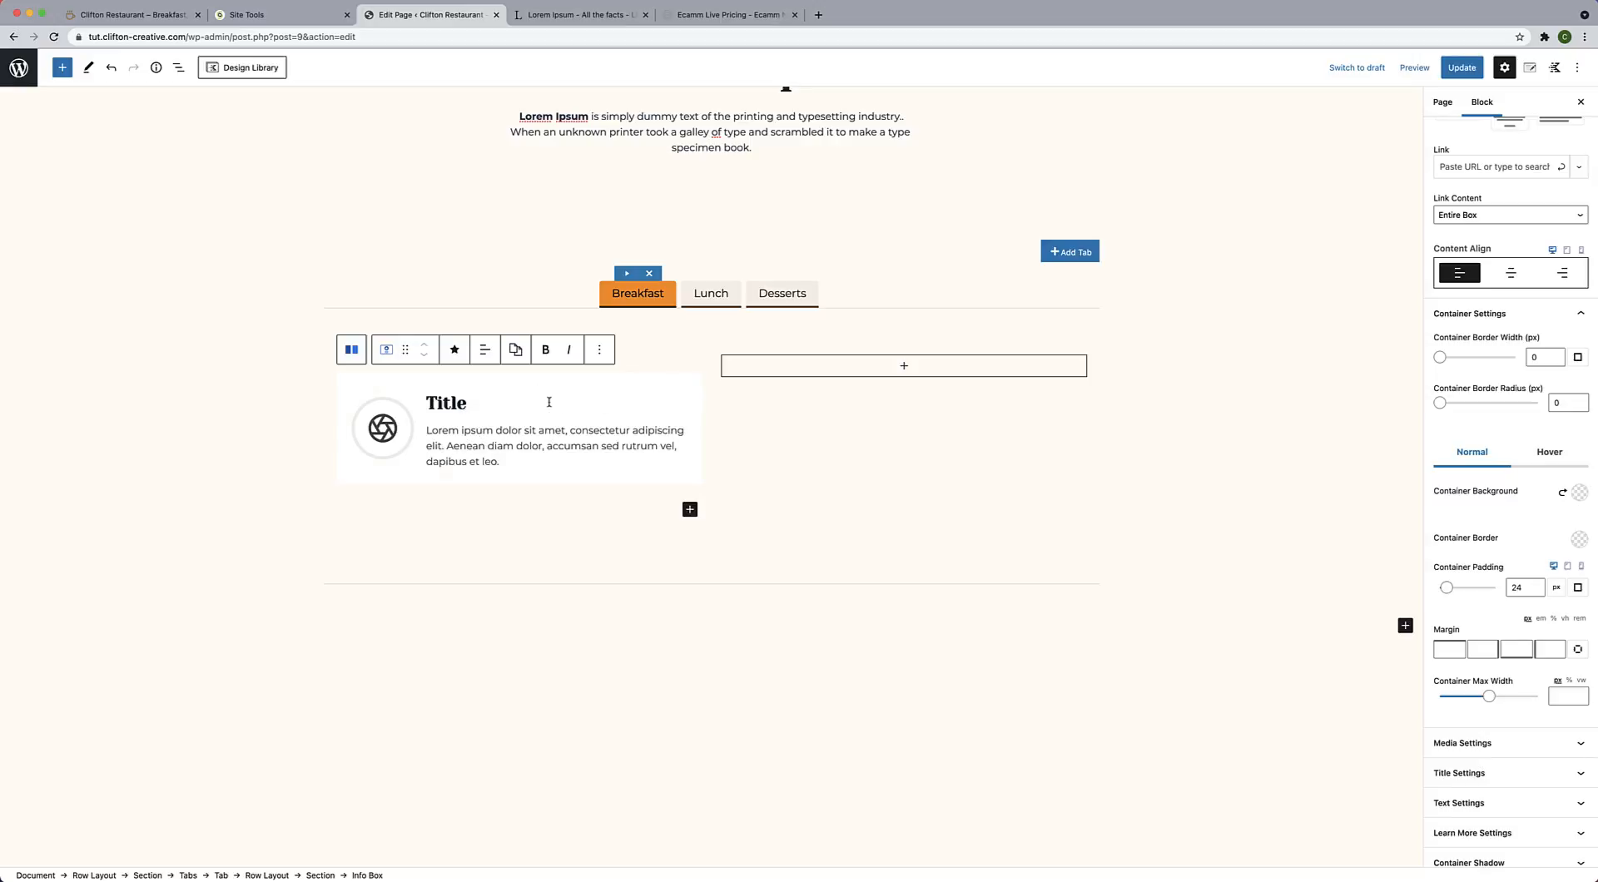
Make the info box's hover background transparent with an alpha of 0 and check the hover border colour.
left_click(1528, 462)
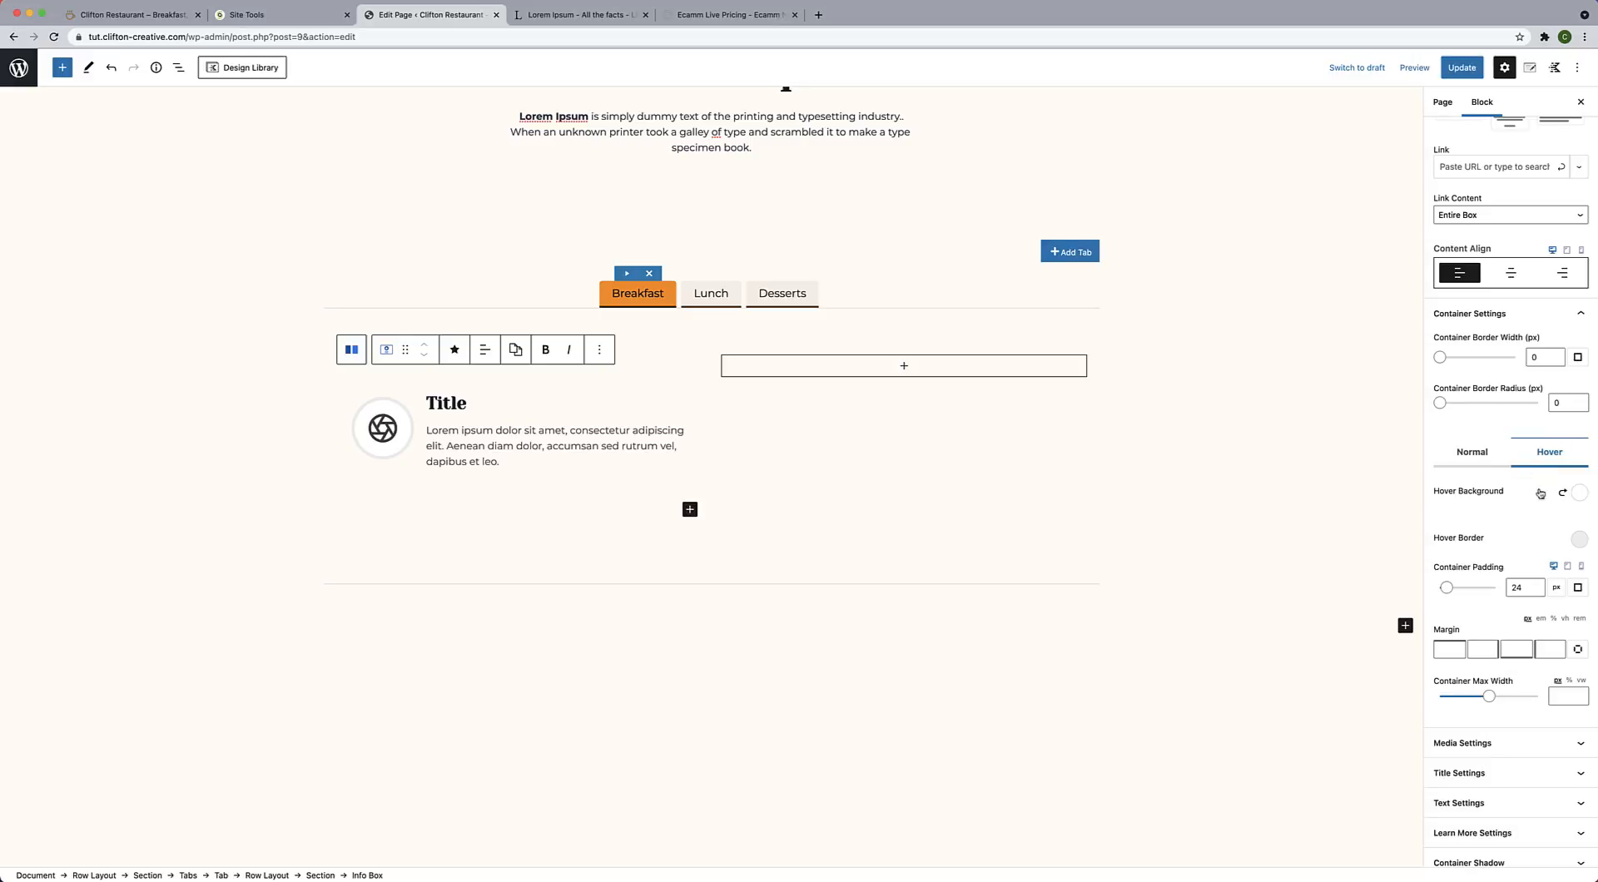
left_click(1579, 493)
left_click(1553, 422)
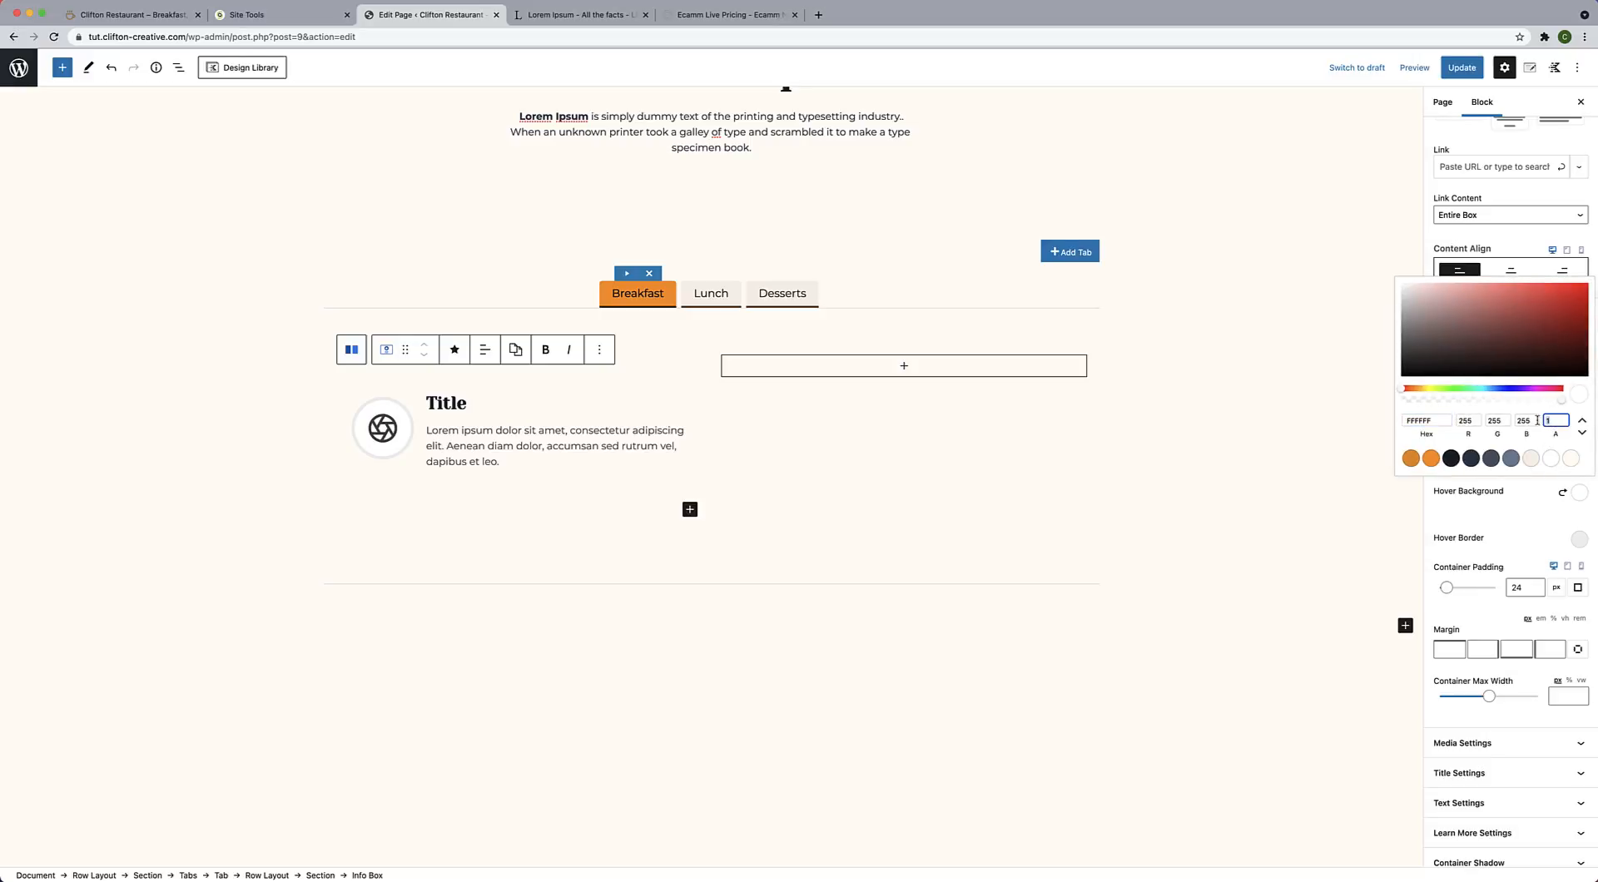
type("0")
left_click(1526, 522)
left_click(1579, 539)
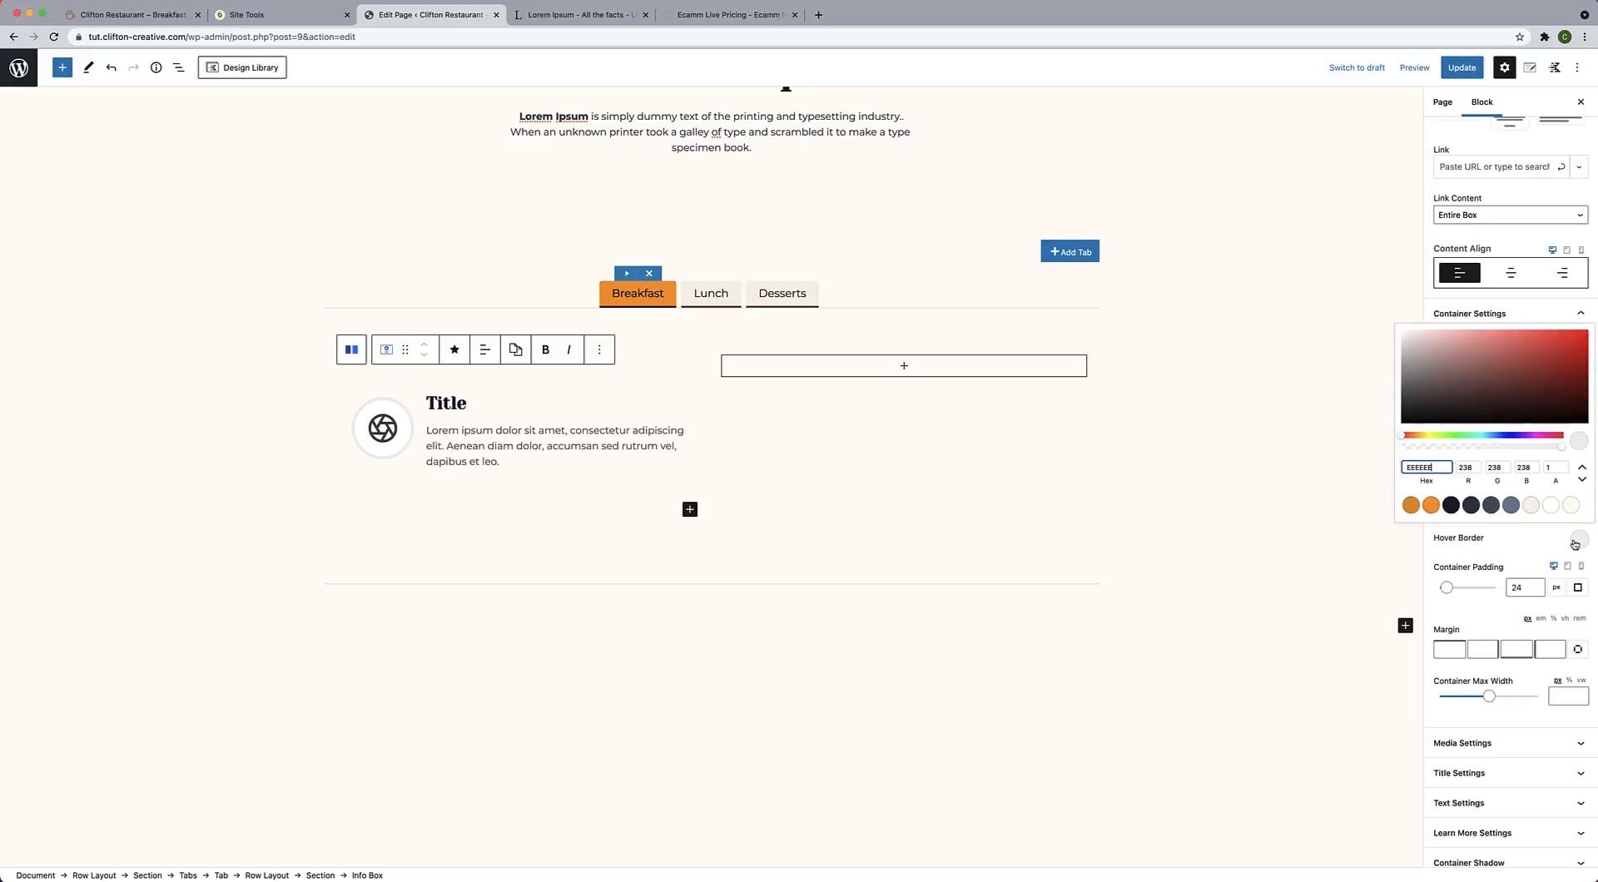
left_click(1536, 544)
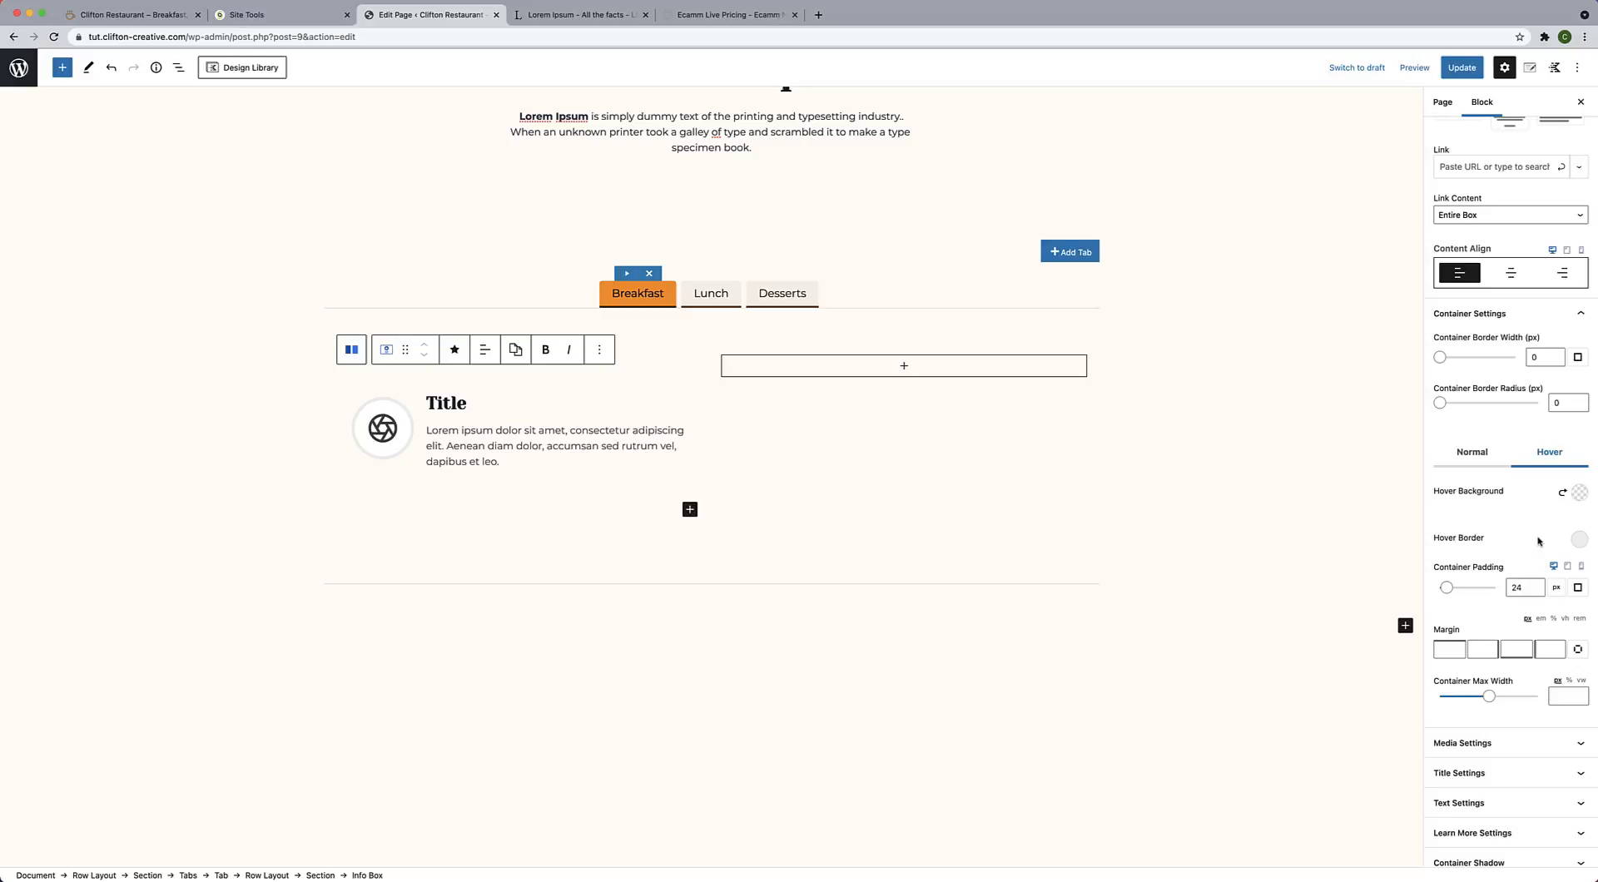
Set the info box's container border width to 1 px.
scroll(1539, 541, "down", 1)
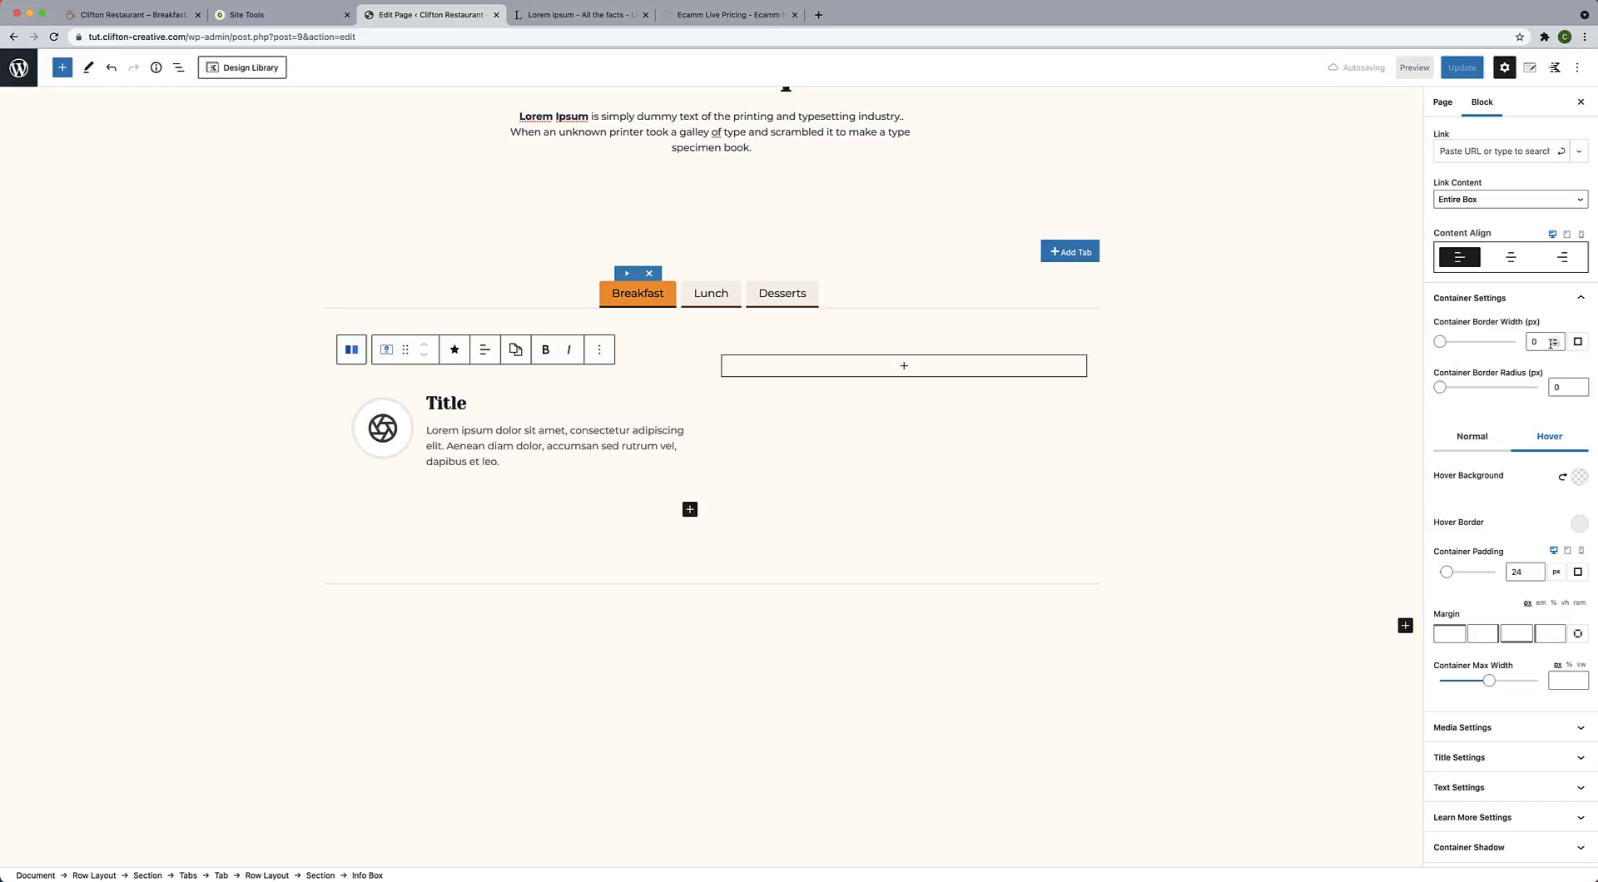
left_click_drag(1547, 342, 1517, 348)
type("1")
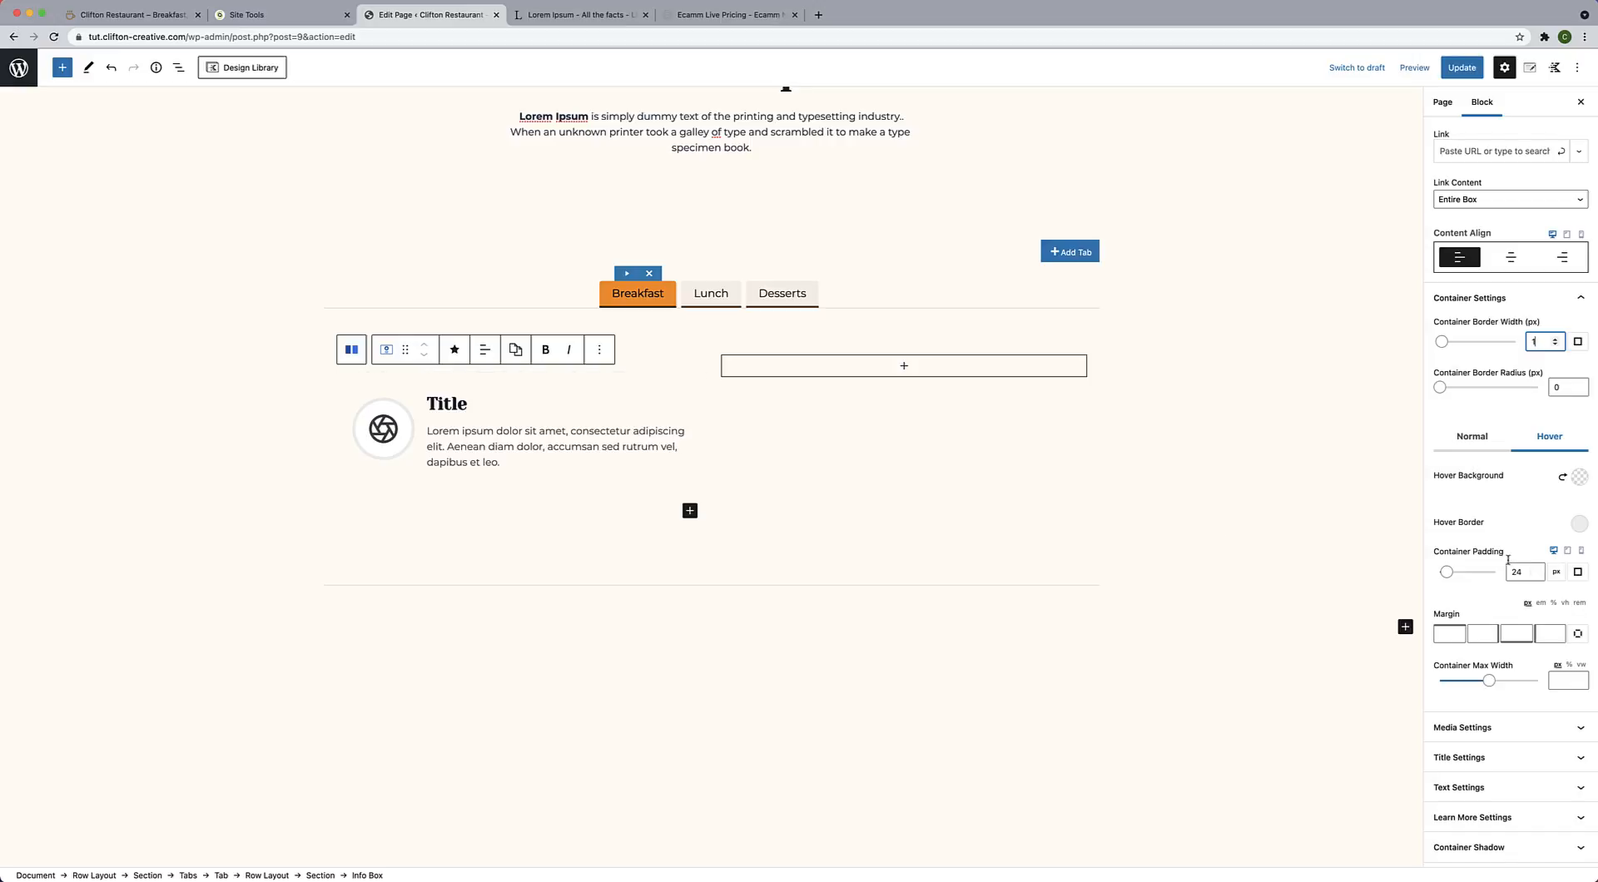
Change the info box's media type from icon to Image.
scroll(1508, 559, "down", 1)
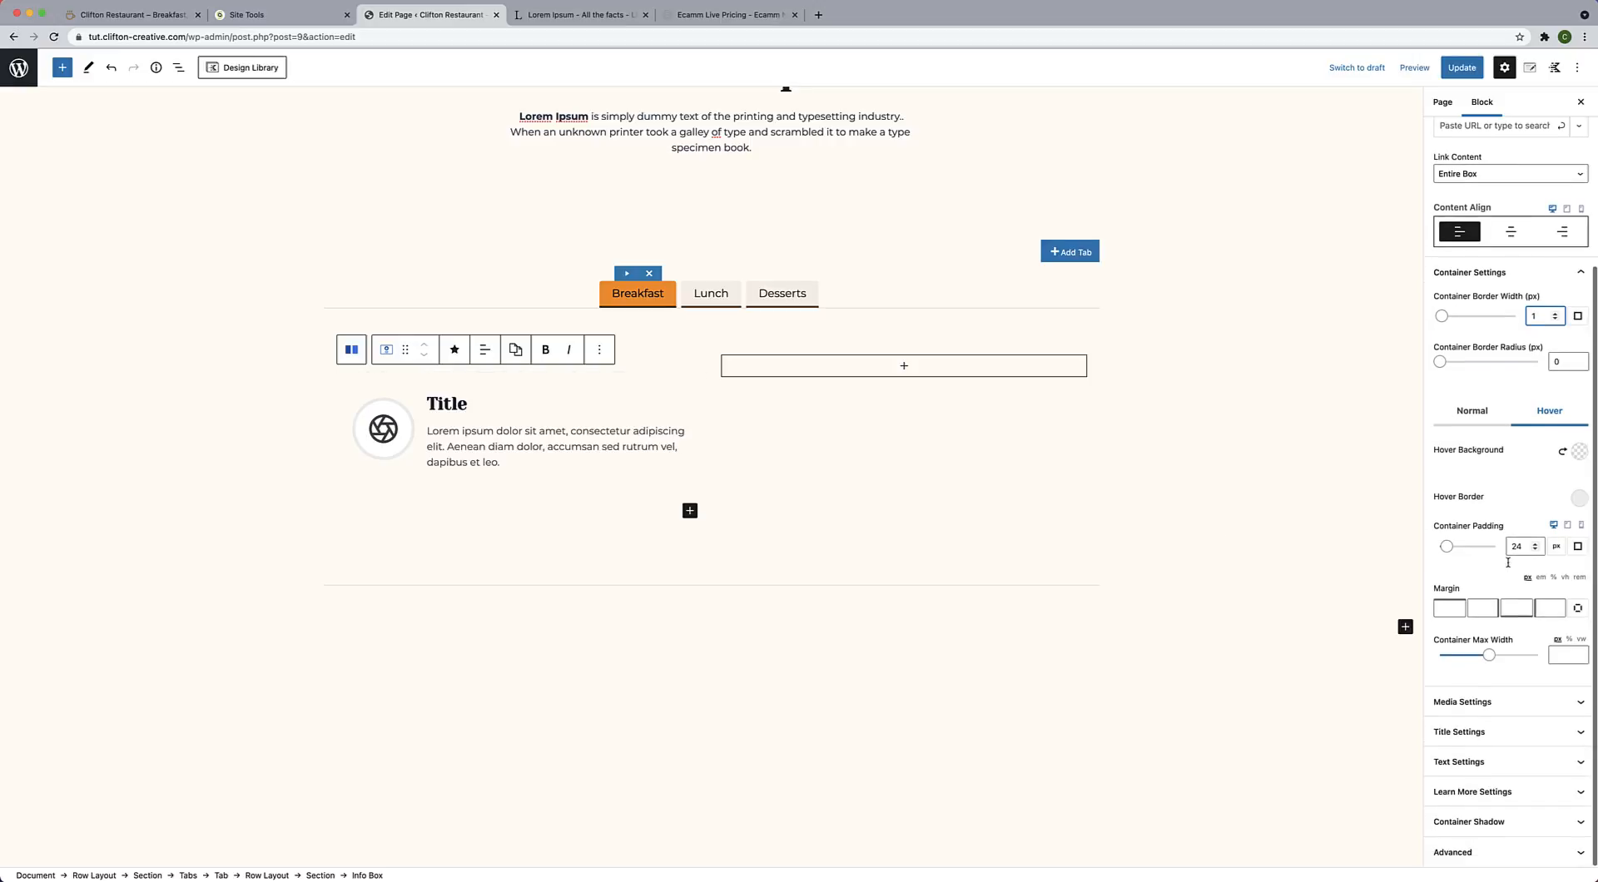
left_click(1509, 709)
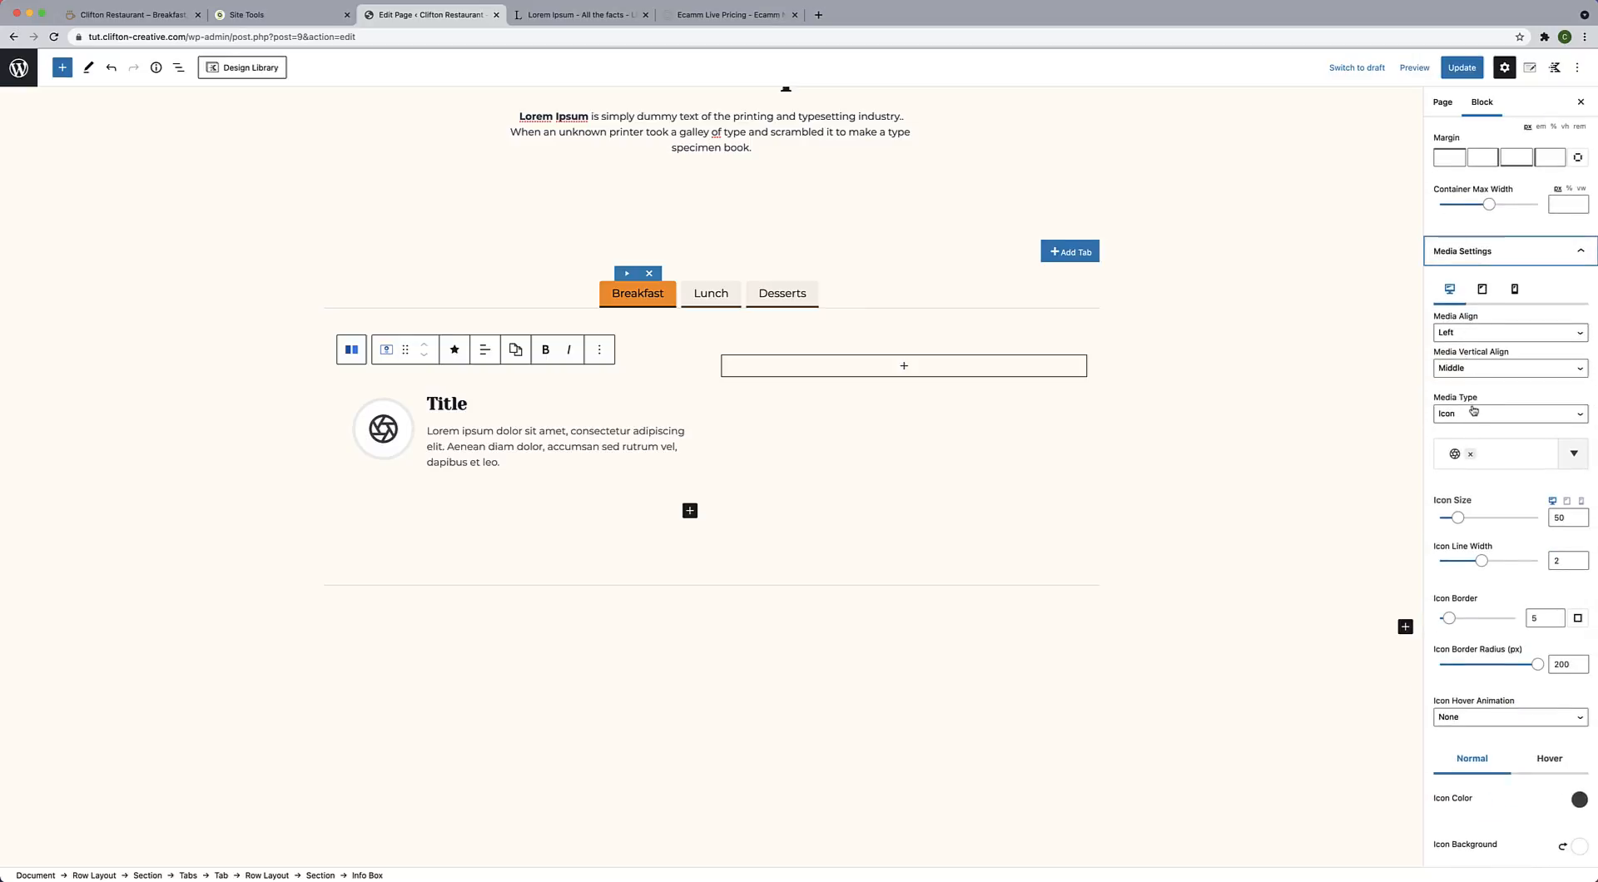
left_click(1473, 411)
left_click(1472, 433)
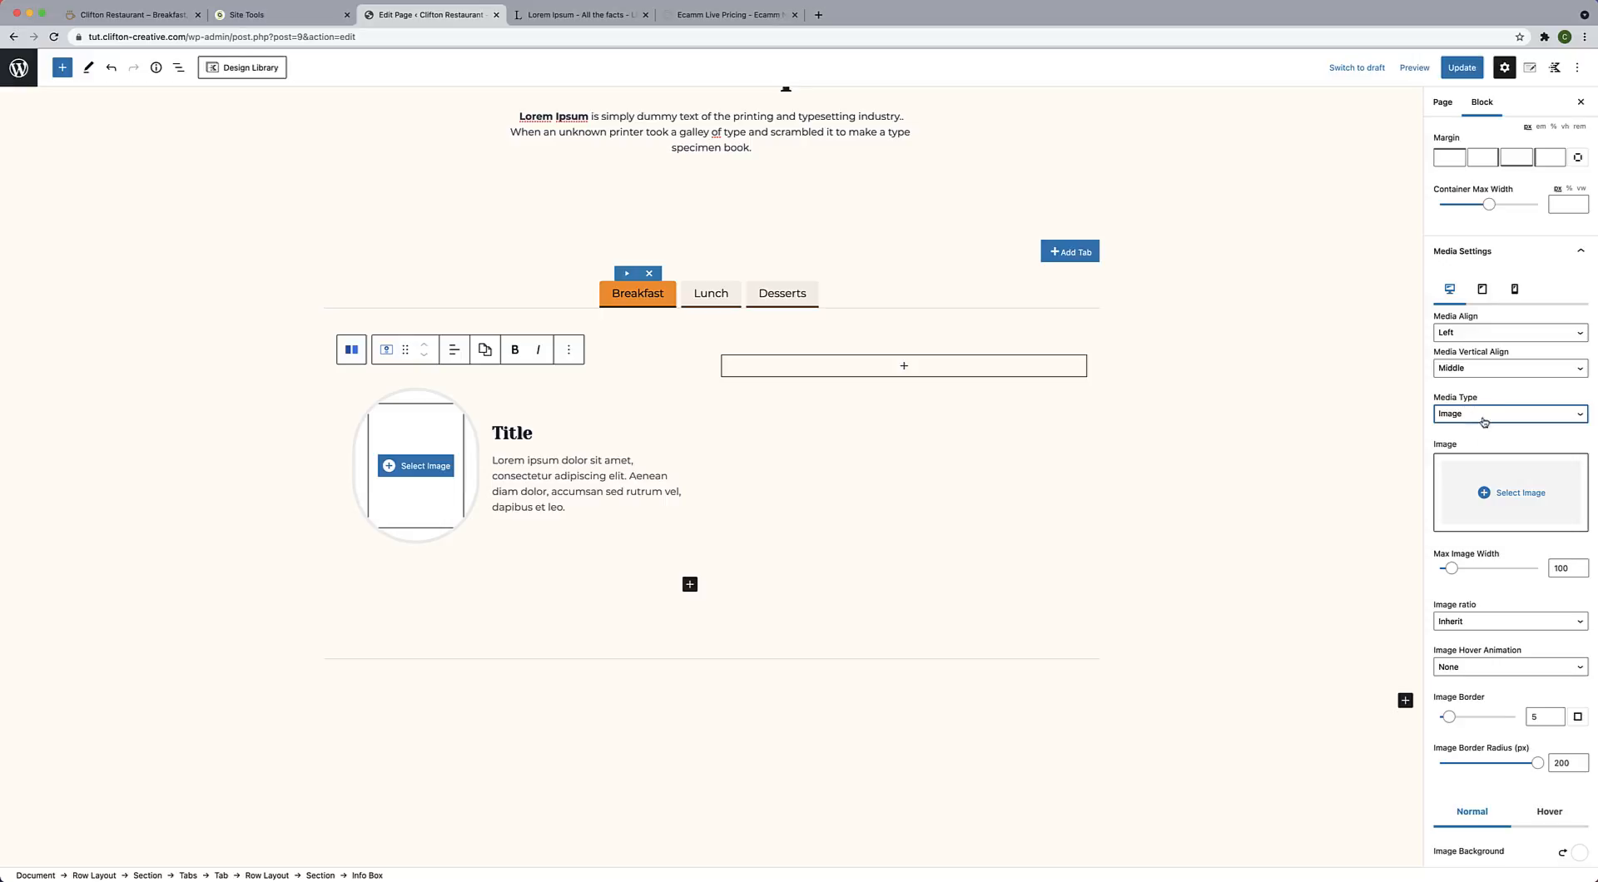
Insert breakfast.jpeg from the media library as the info box image, using its title "breakfast" as alt text.
left_click(1501, 485)
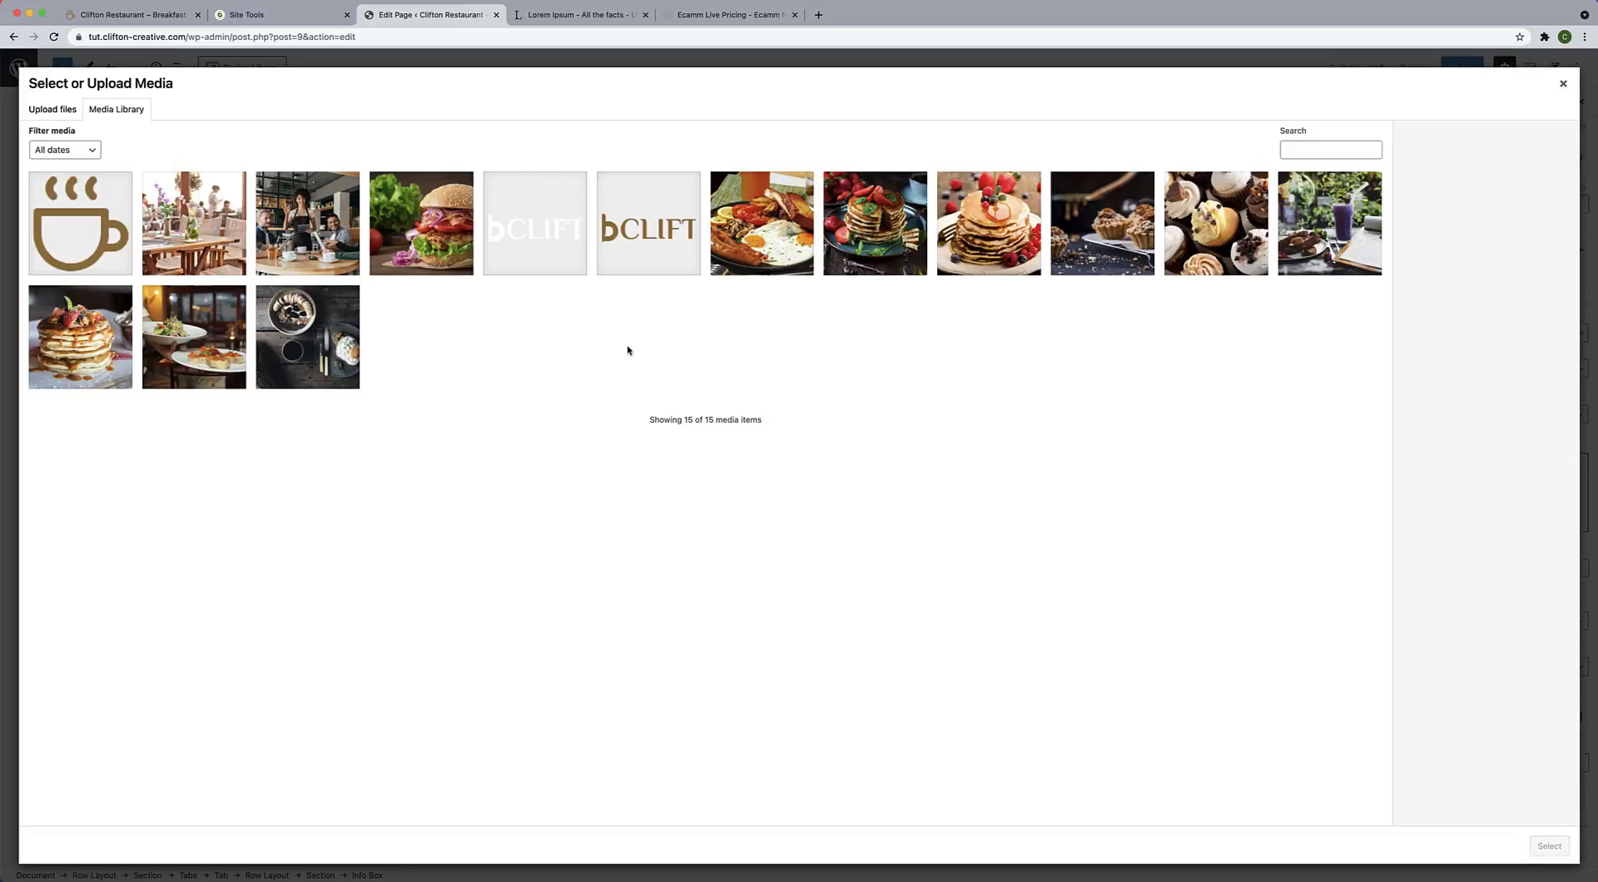
left_click(726, 196)
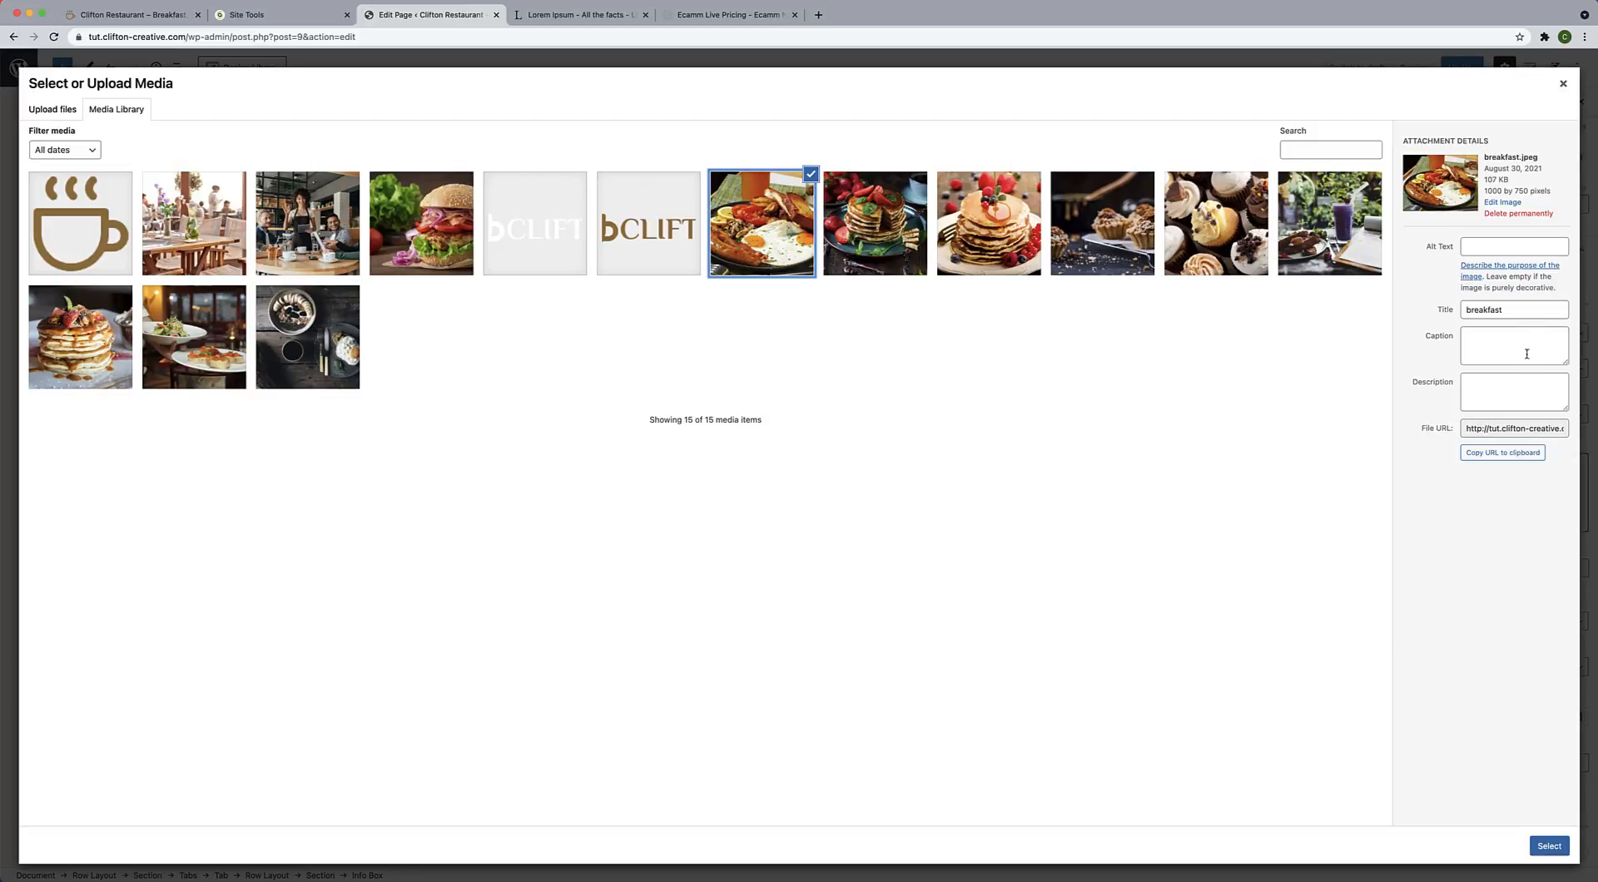
left_click_drag(1520, 309, 1426, 319)
key("ctrl+c")
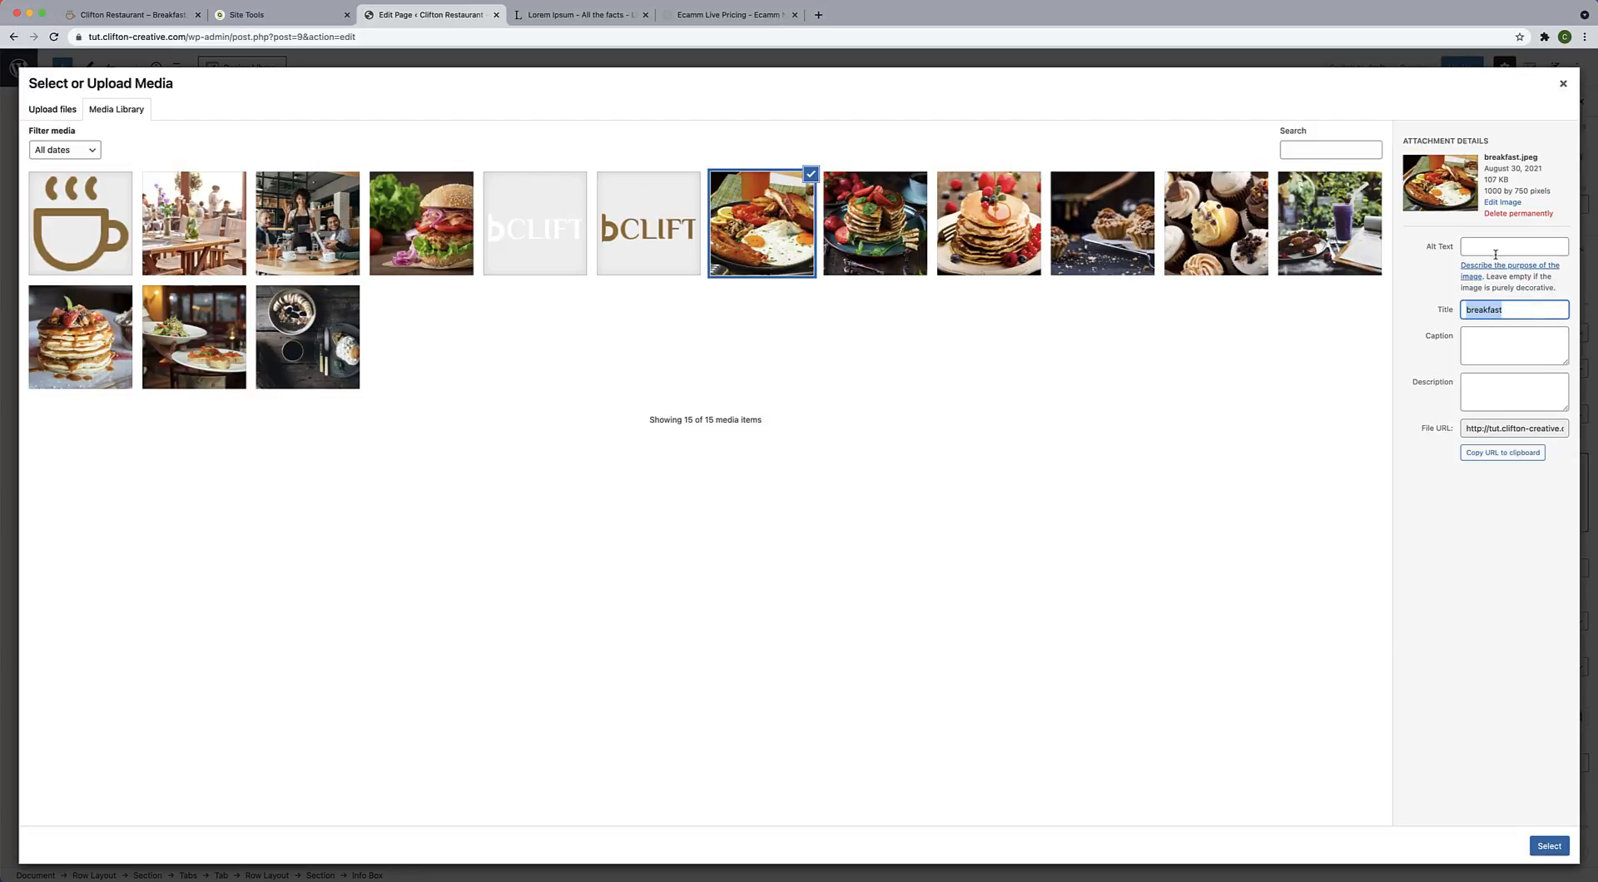
left_click(1514, 246)
key("ctrl+v")
left_click(1549, 846)
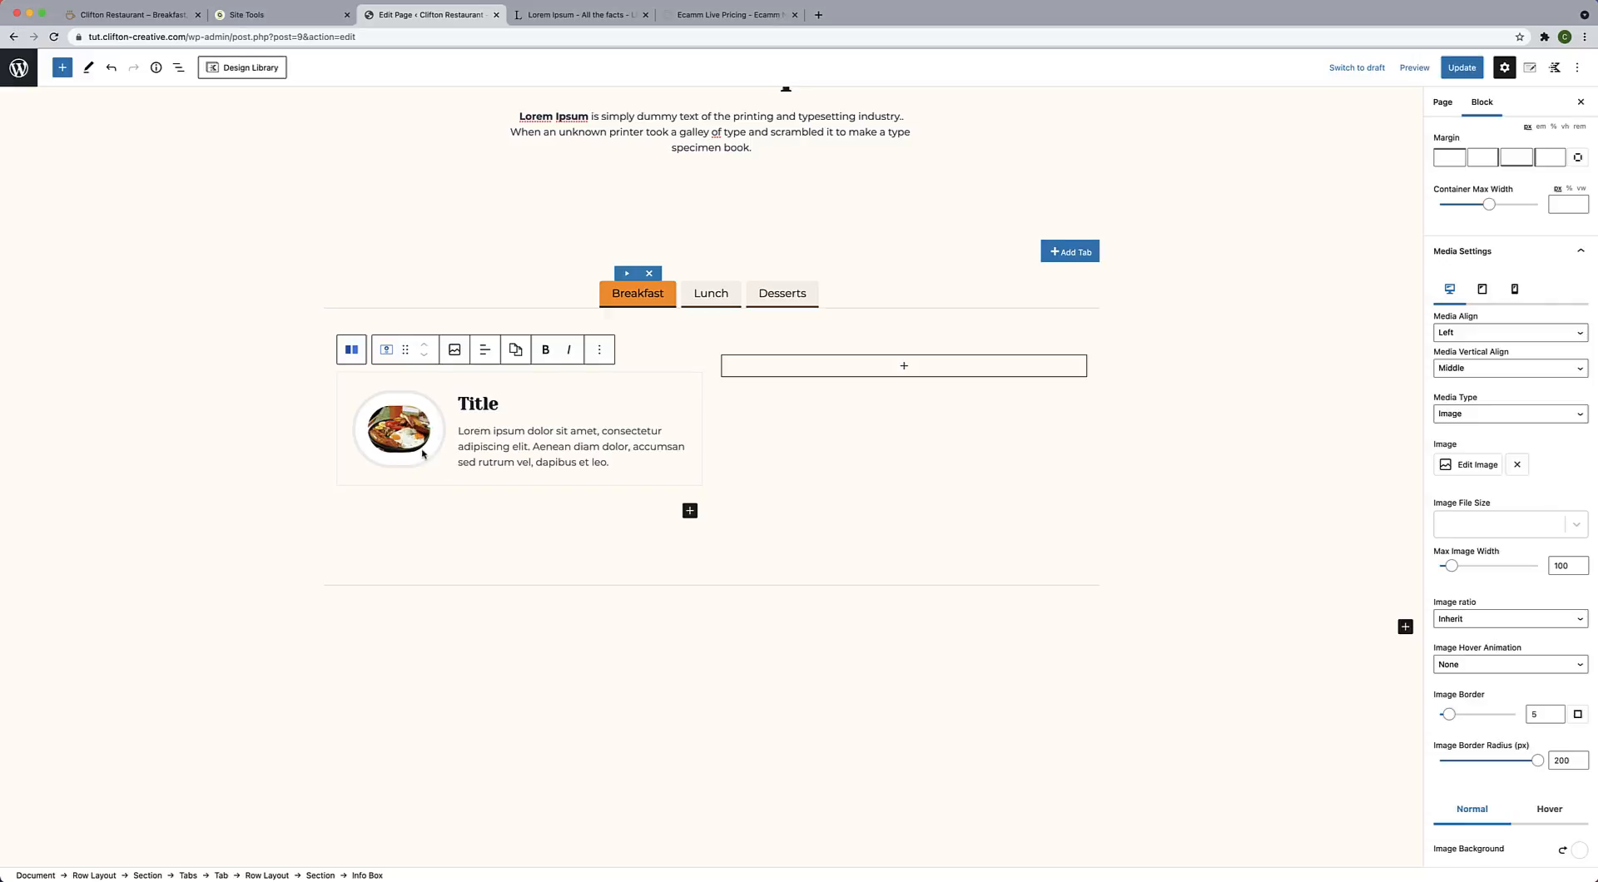
Set the info box image's border to 0 and its border radius to 0 px.
scroll(1503, 637, "down", 1)
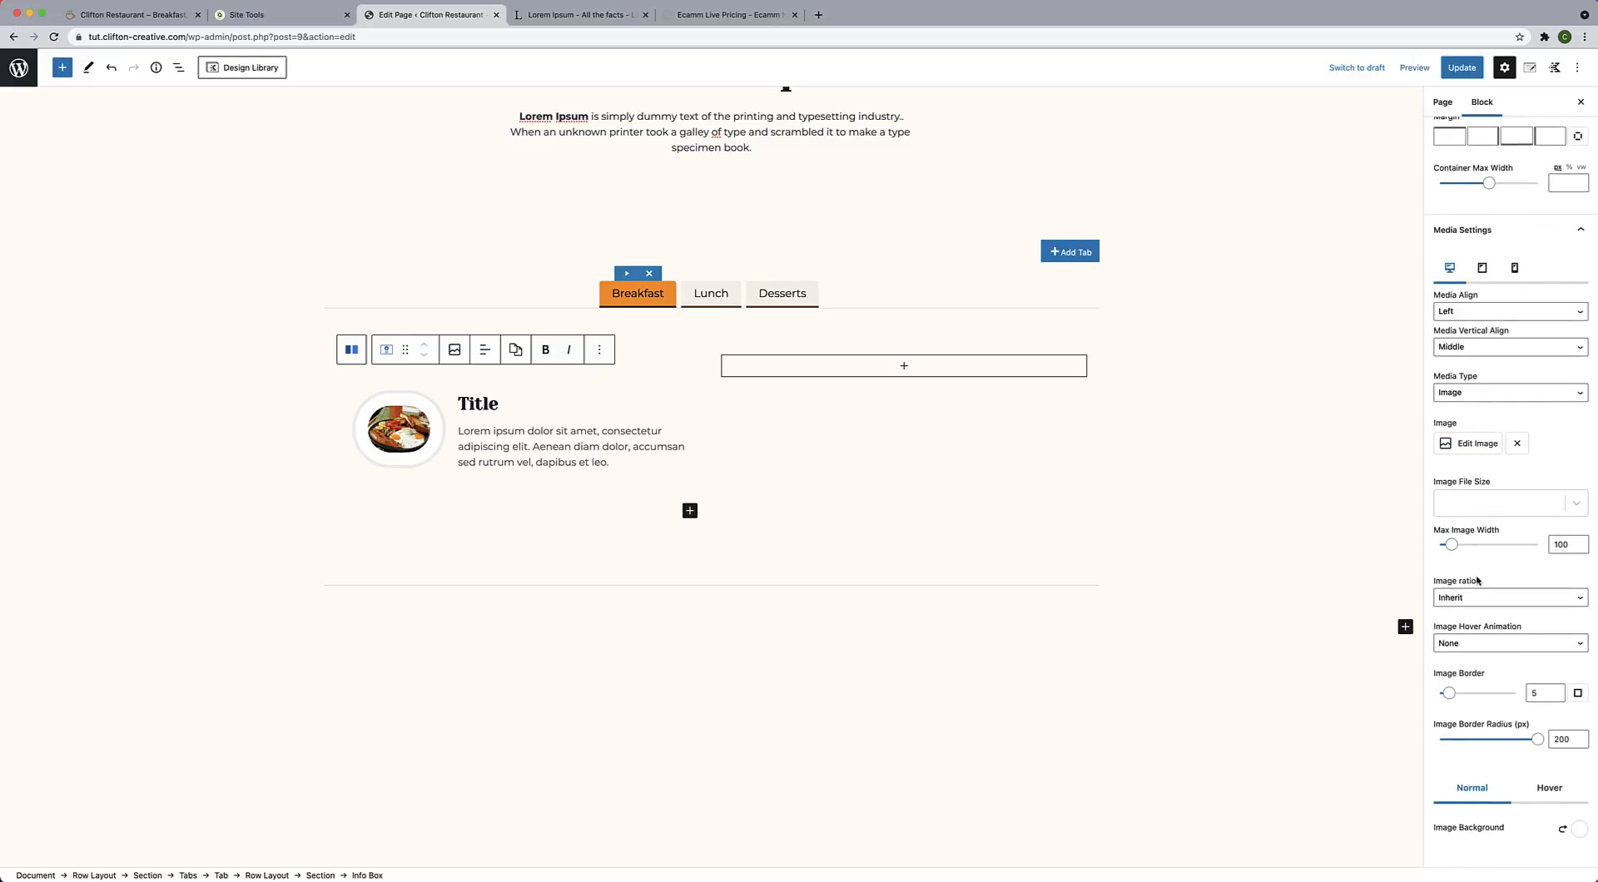
scroll(1477, 580, "down", 4)
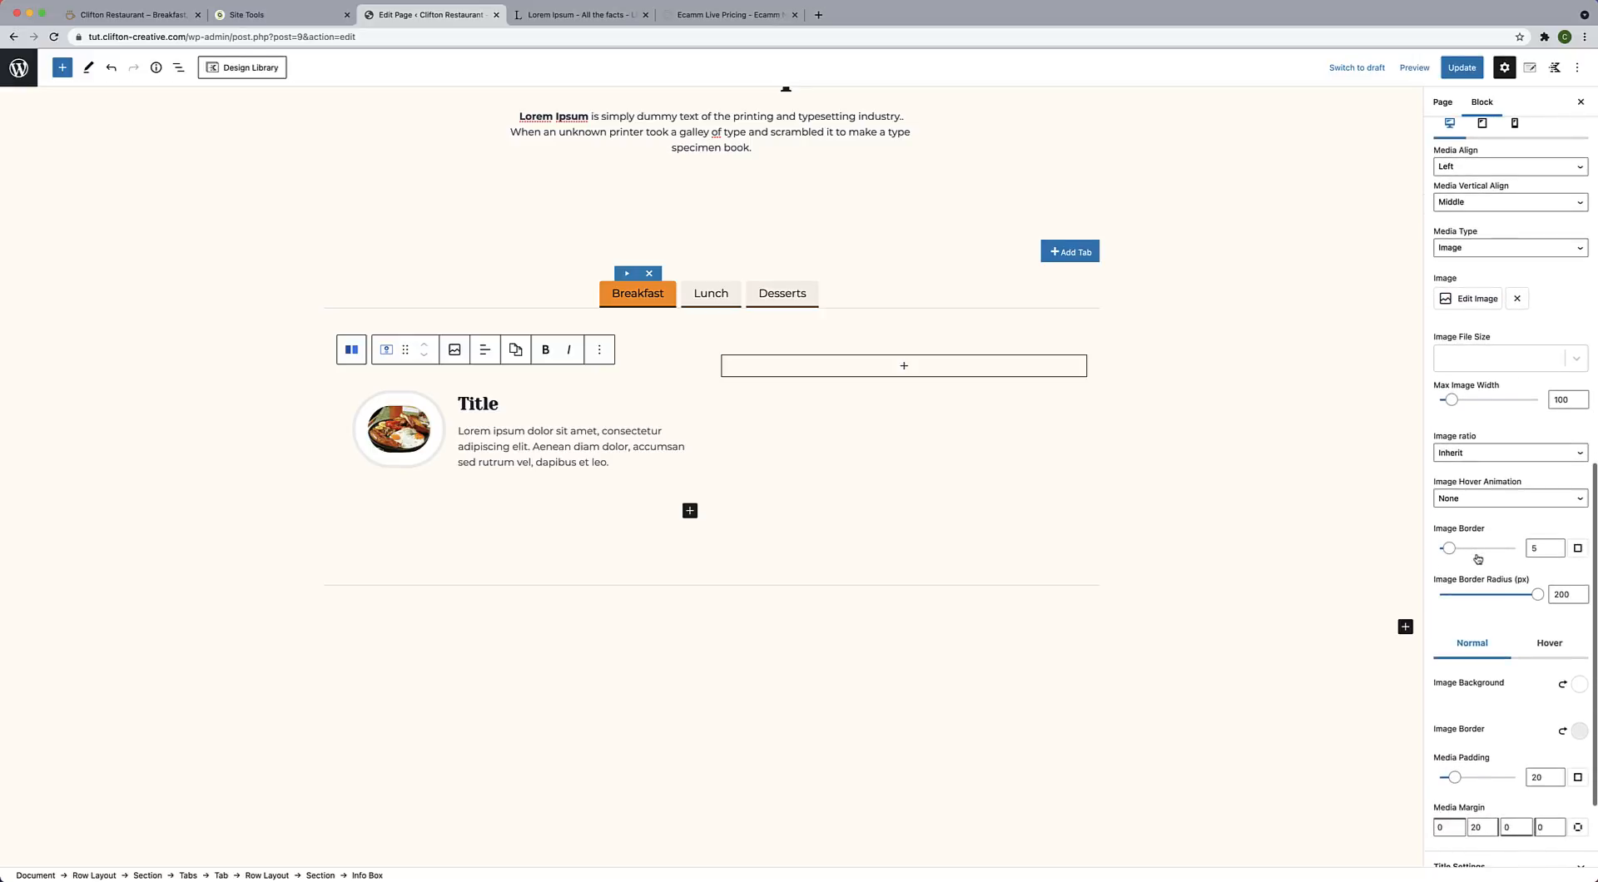
left_click_drag(1550, 549, 1513, 543)
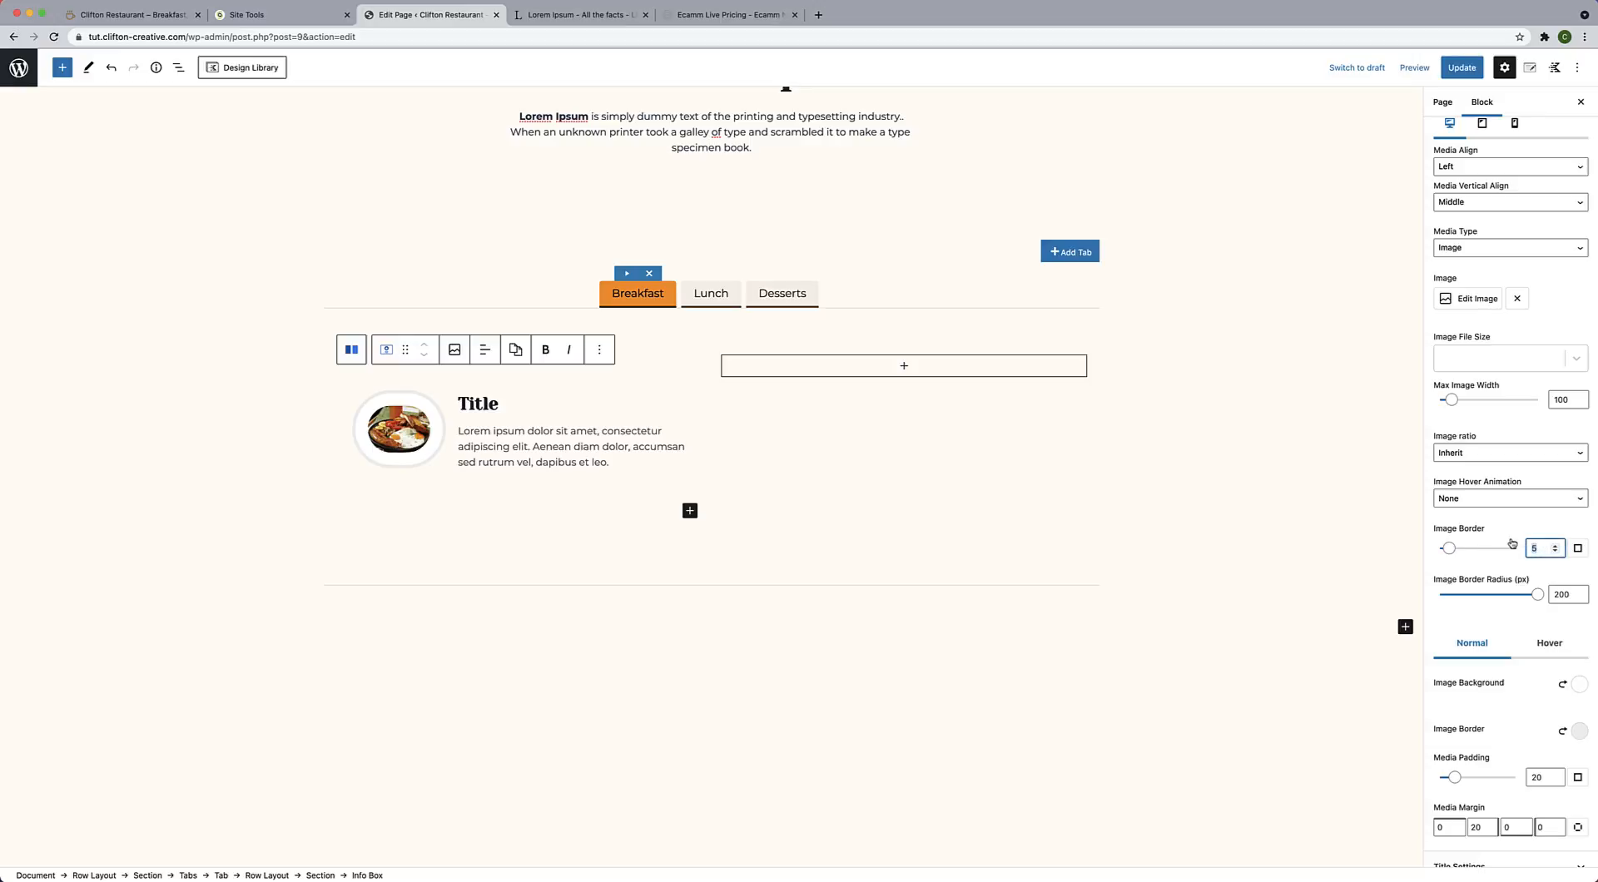
type("0")
scroll(1498, 586, "down", 1)
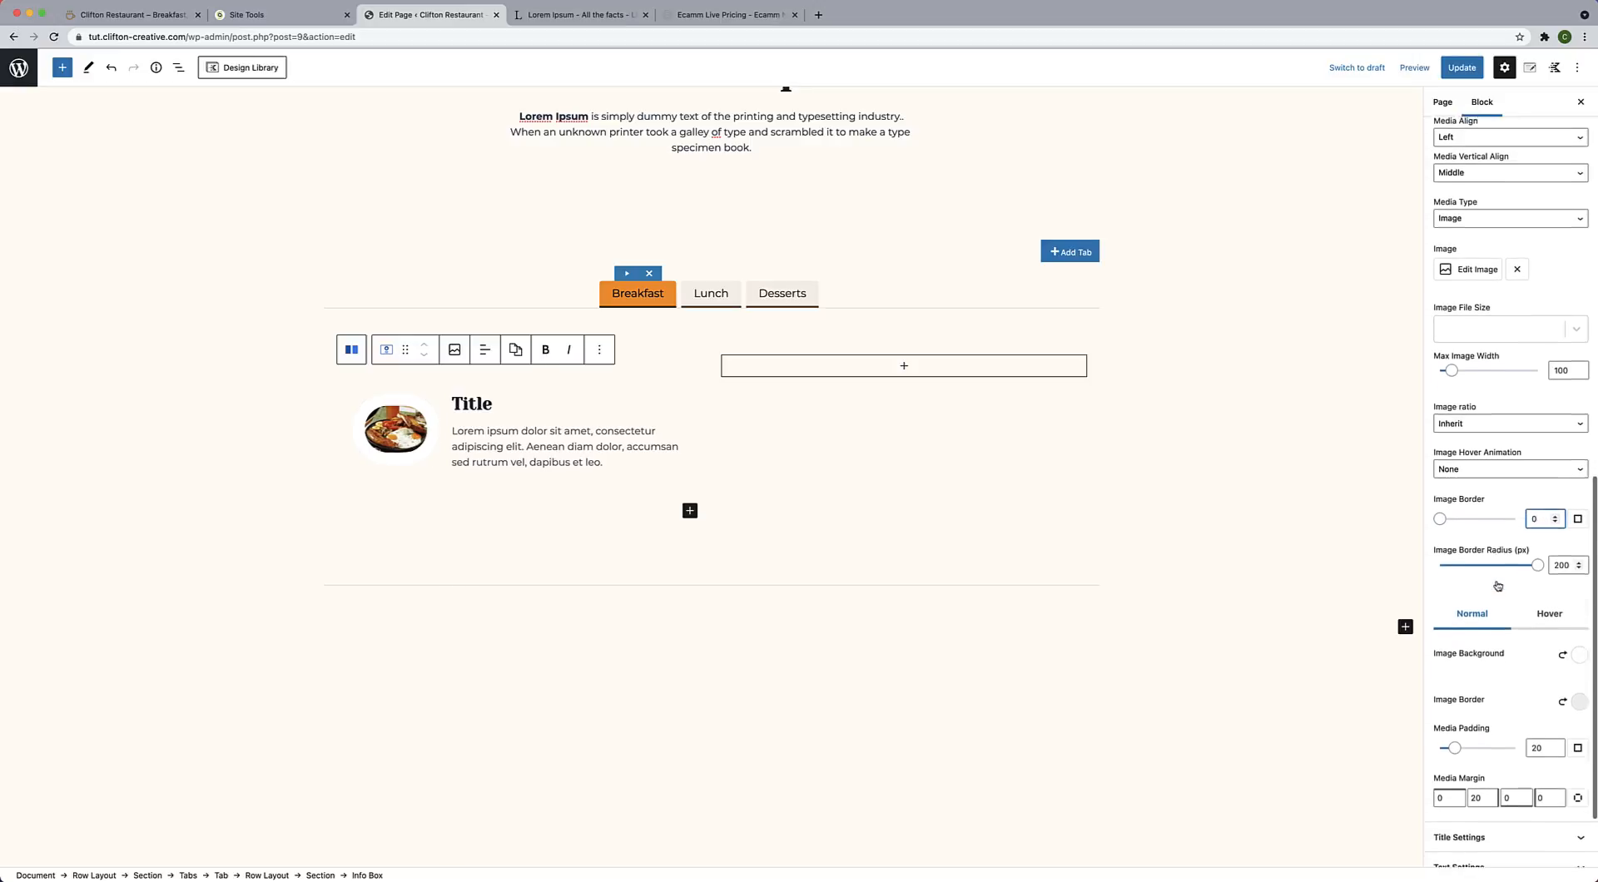
scroll(1499, 586, "down", 1)
left_click_drag(1570, 533, 1543, 537)
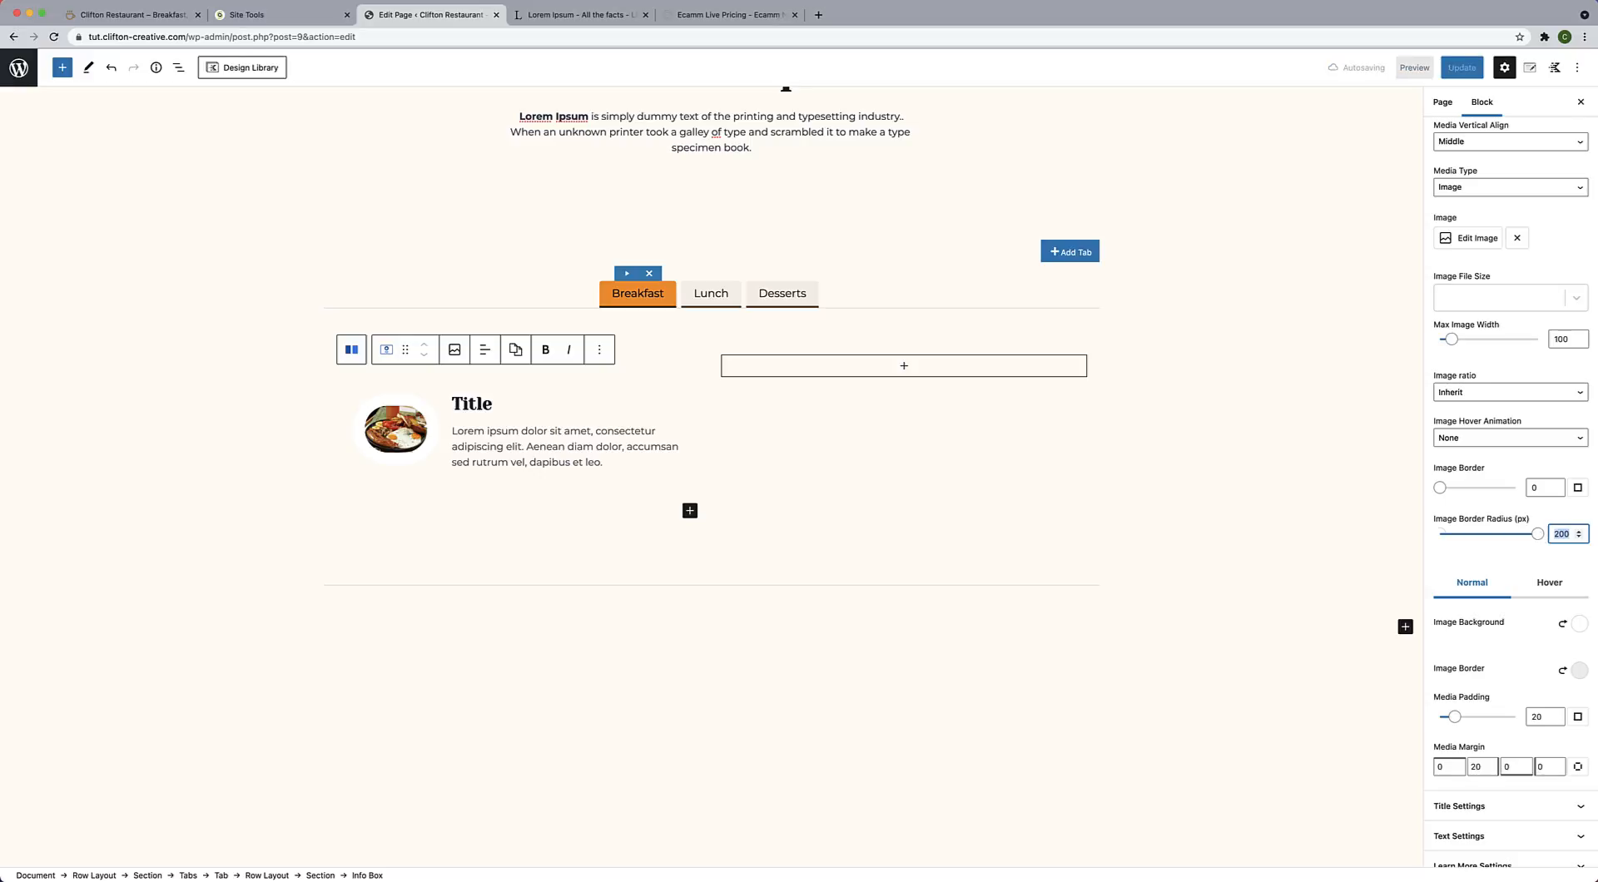
type("0")
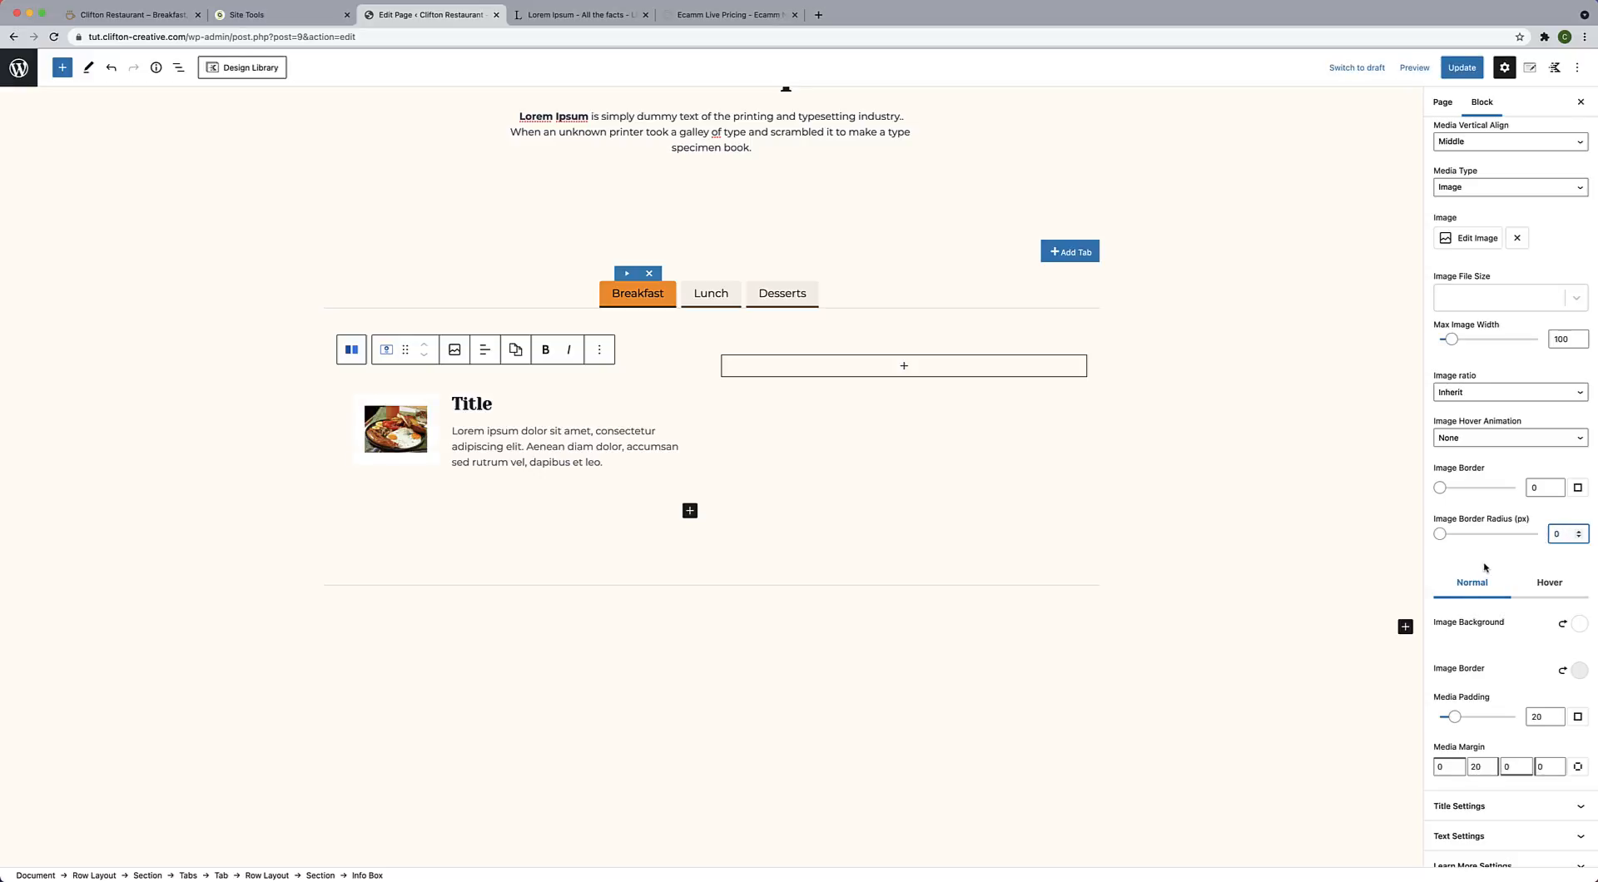
Set the media padding around the info box image to 0.
scroll(1485, 568, "down", 1)
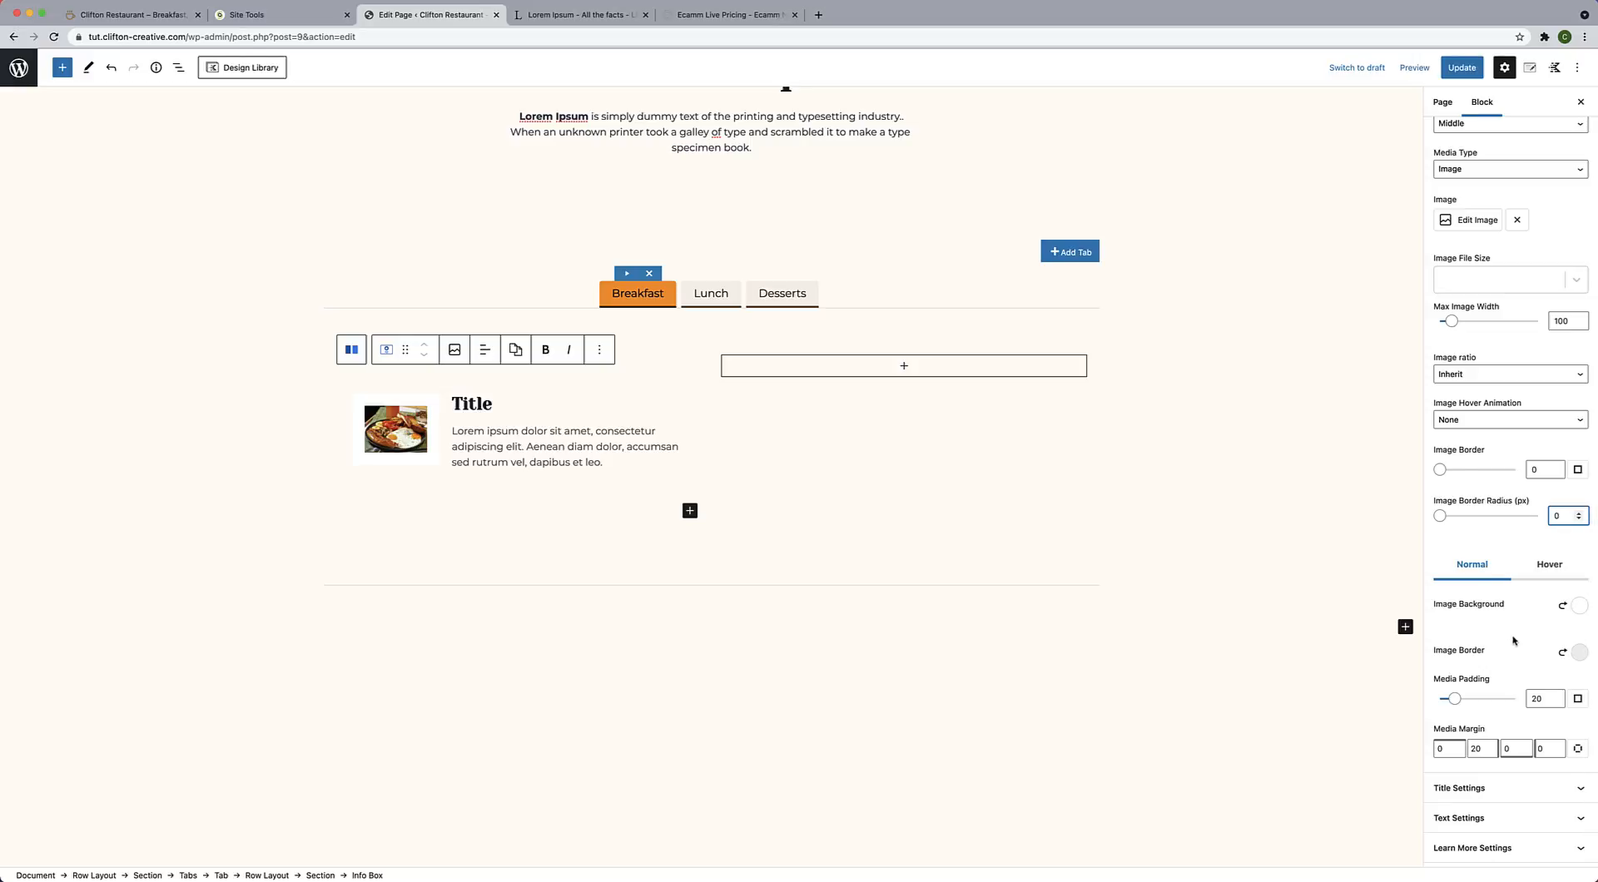
double_click(1543, 699)
type("0")
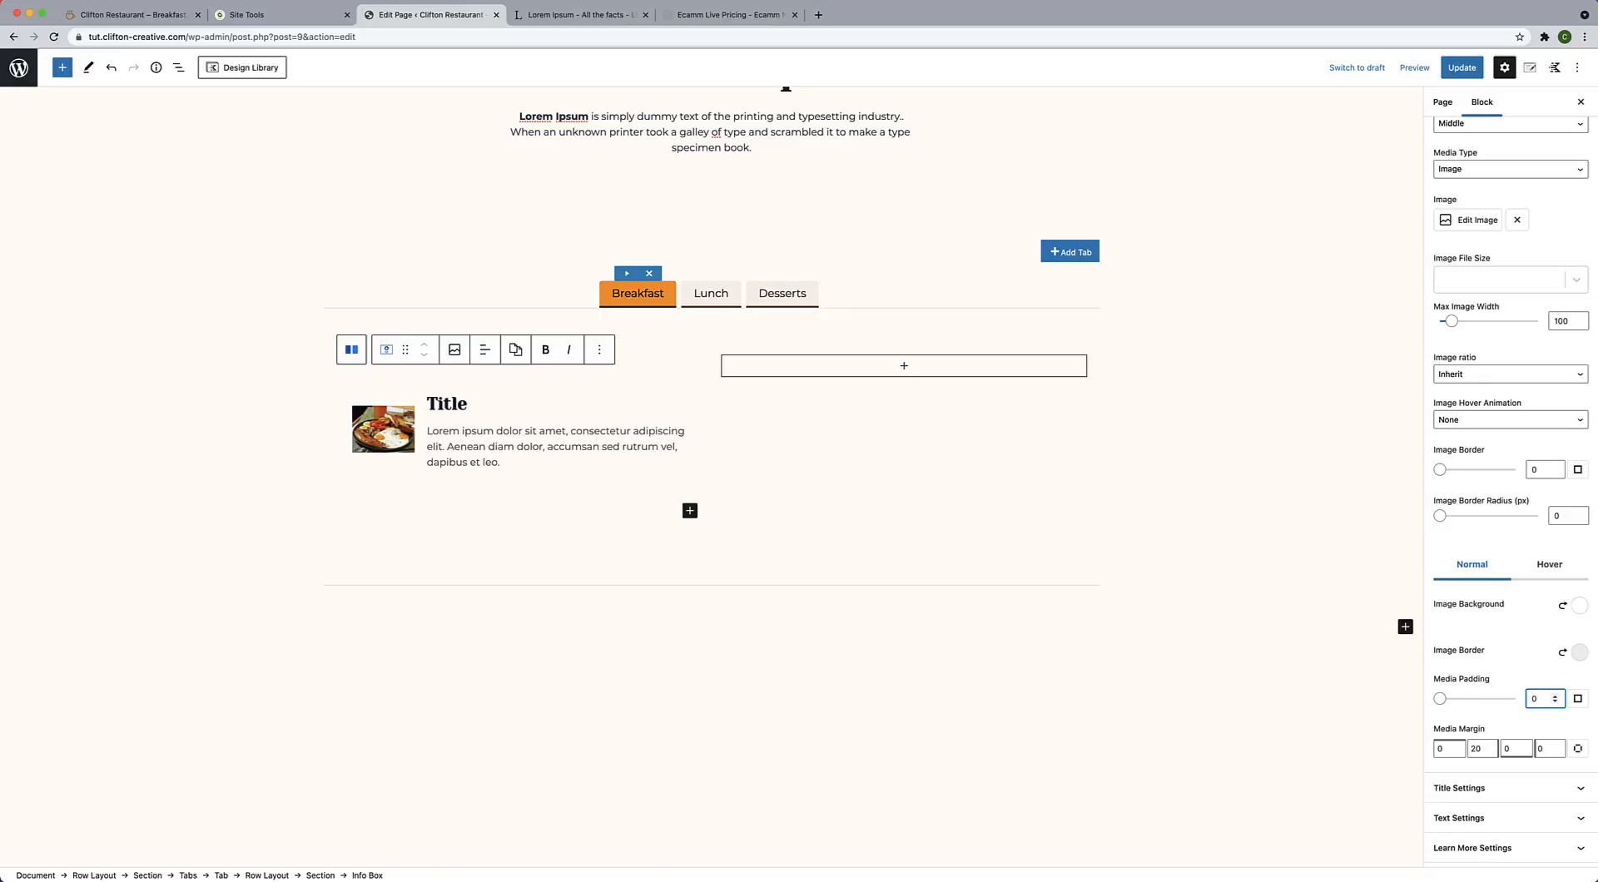
left_click(1496, 657)
scroll(1496, 657, "down", 1)
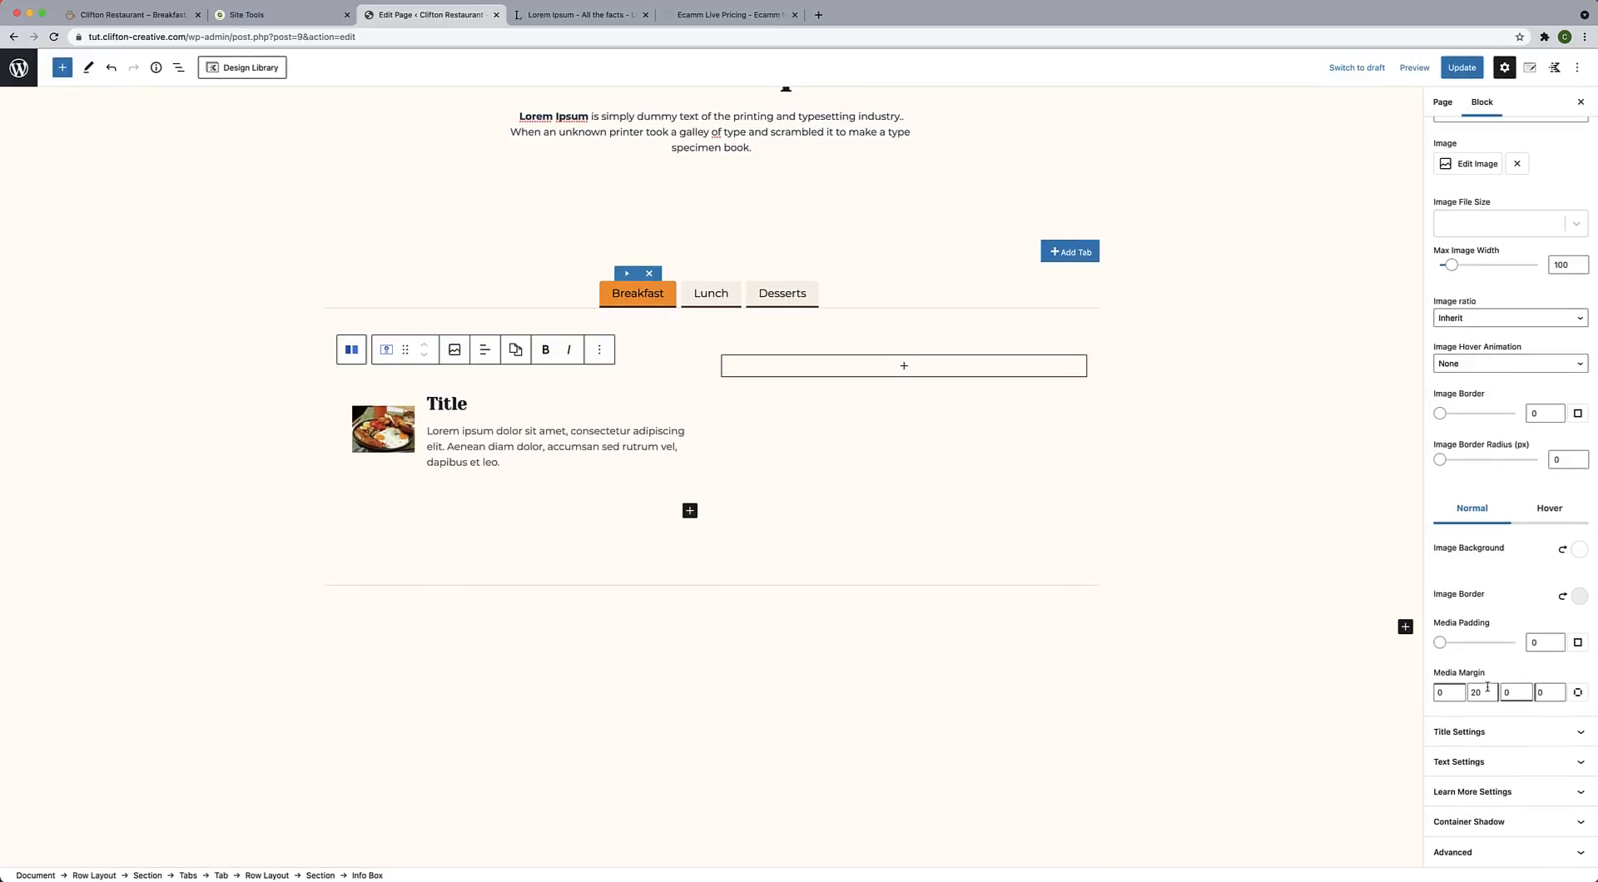
Compare the medium and medium_large file sizes for the info box image and choose medium (300x225).
scroll(1487, 692, "up", 3)
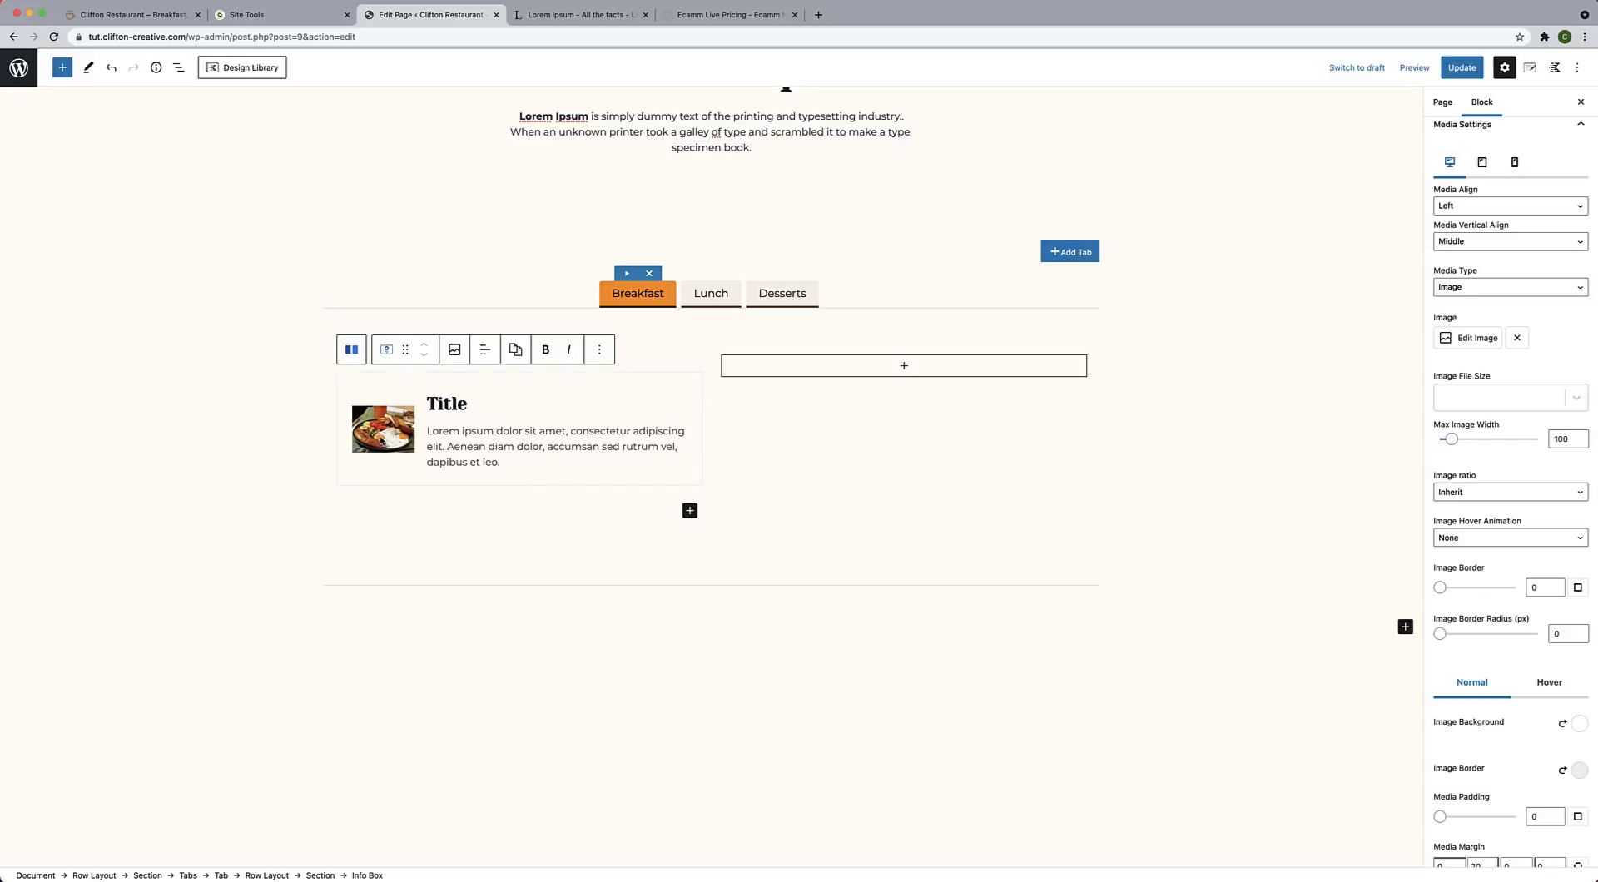
left_click(1578, 404)
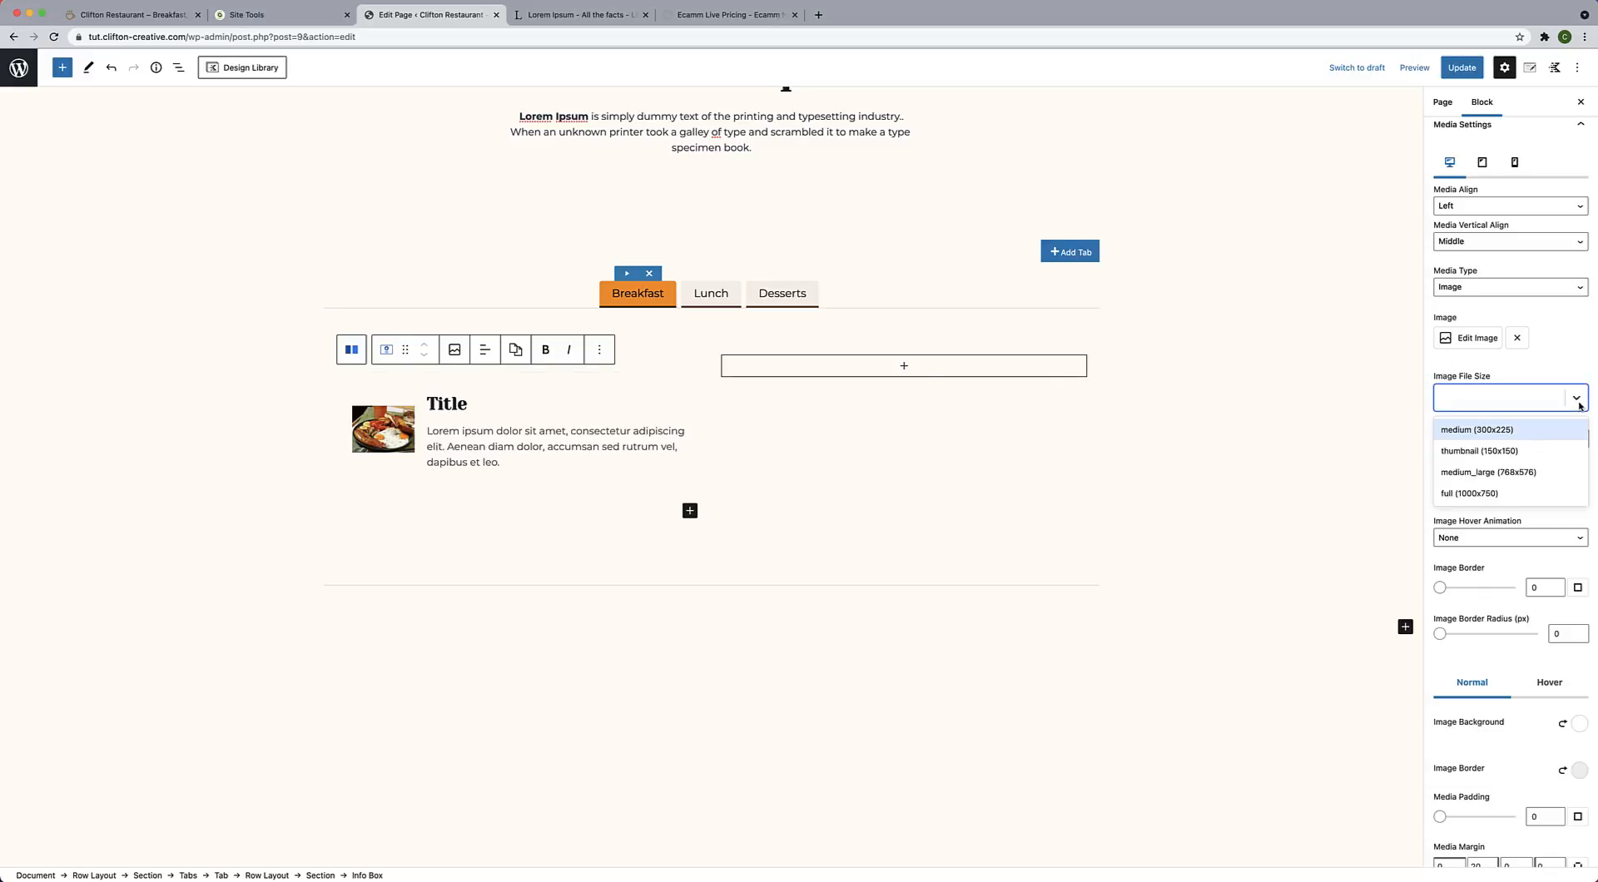
left_click(1492, 436)
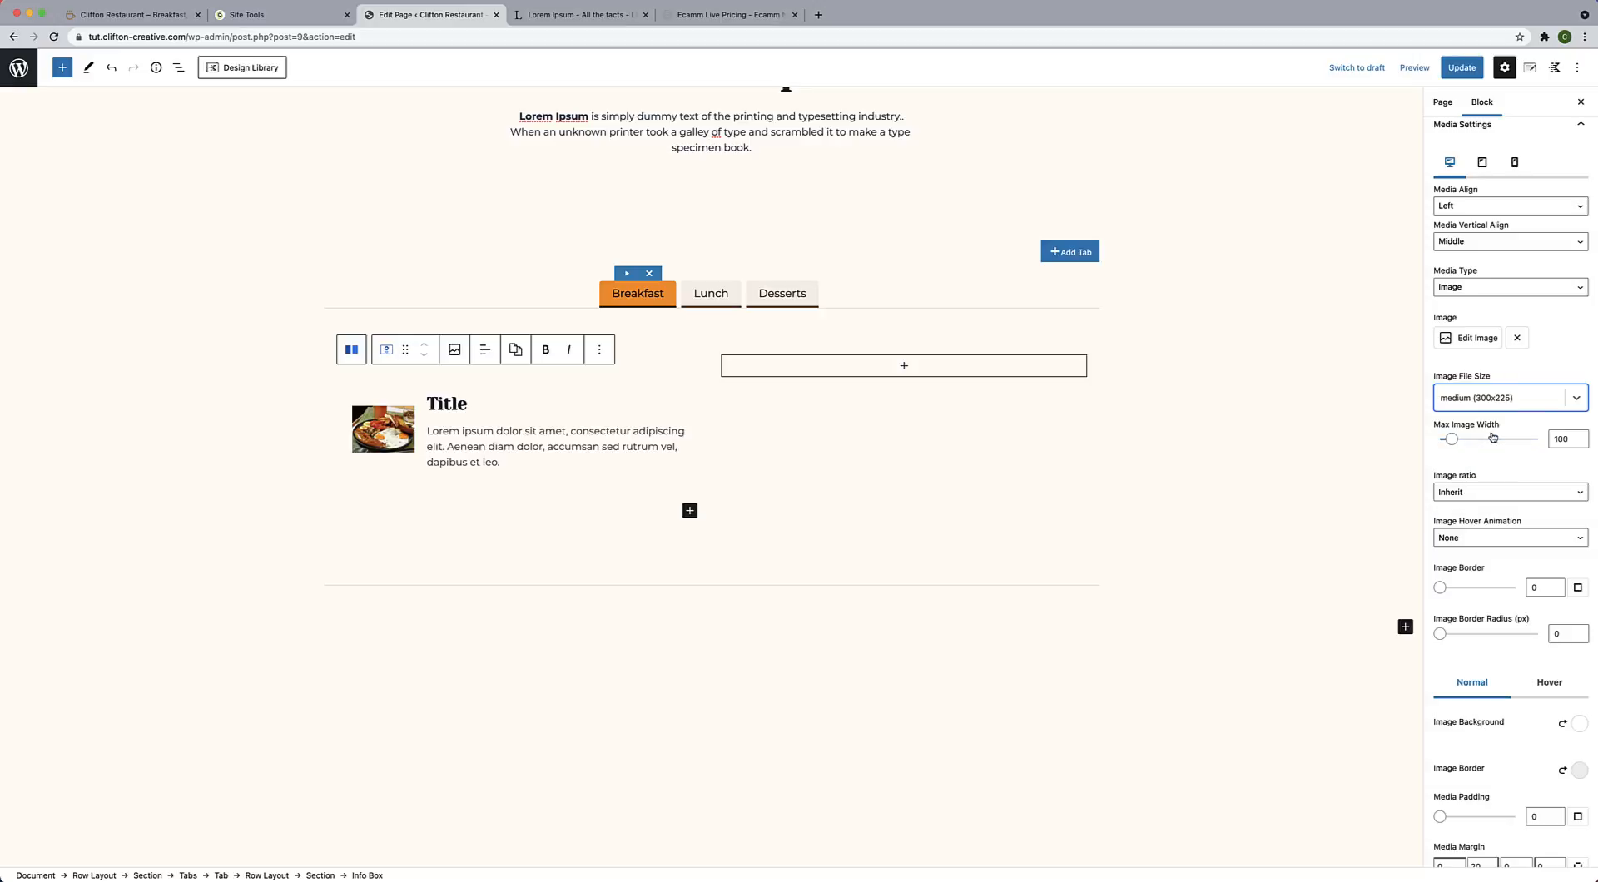
left_click(1572, 405)
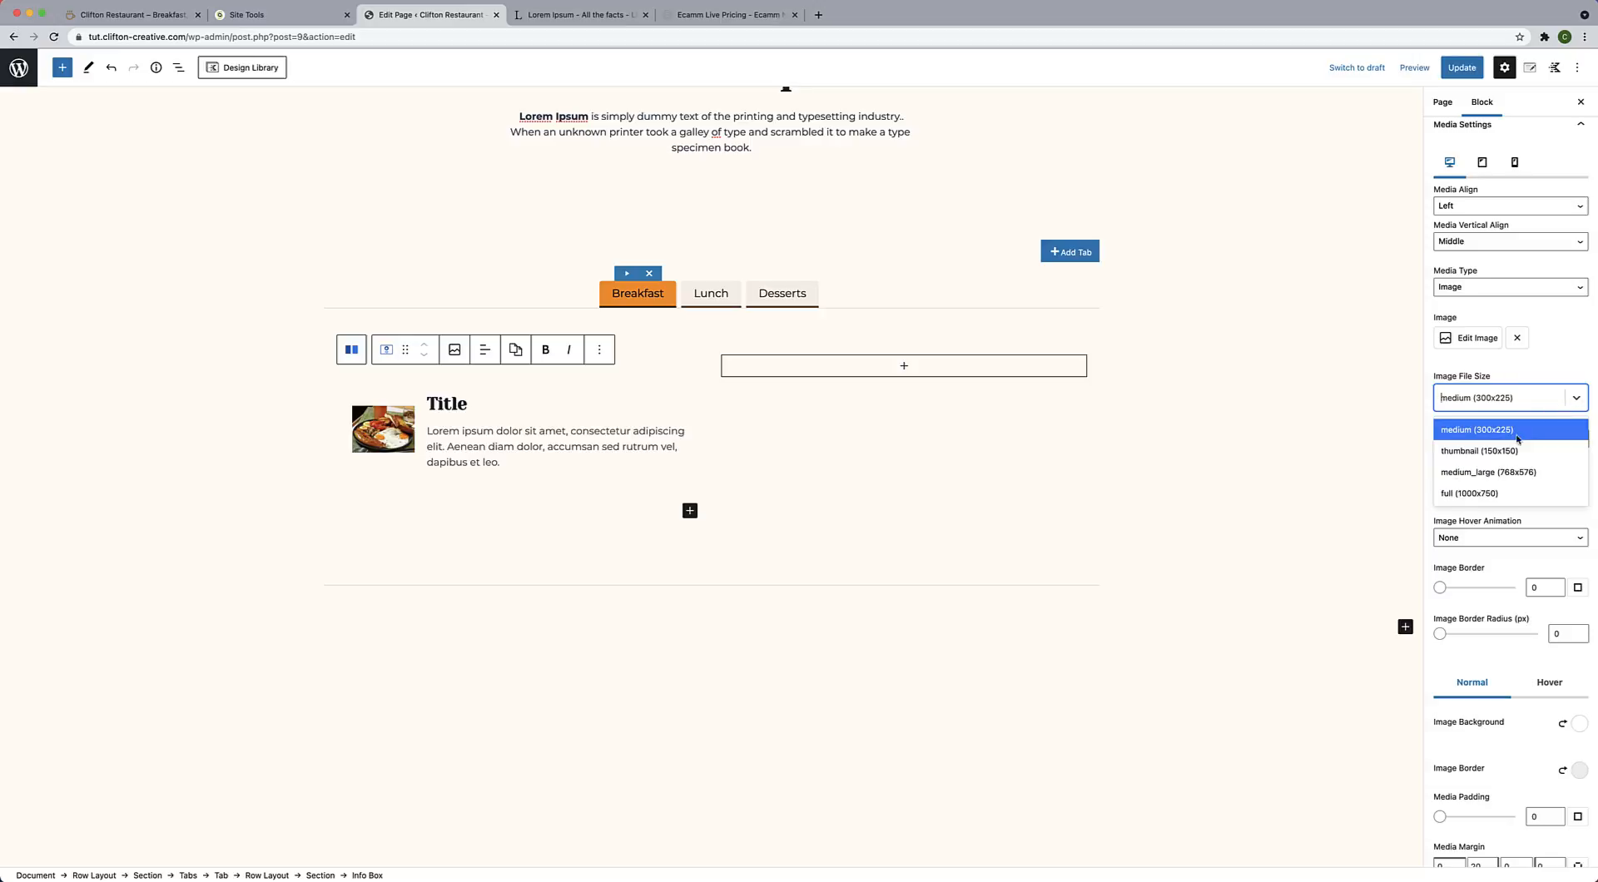
left_click(1485, 471)
left_click(1571, 406)
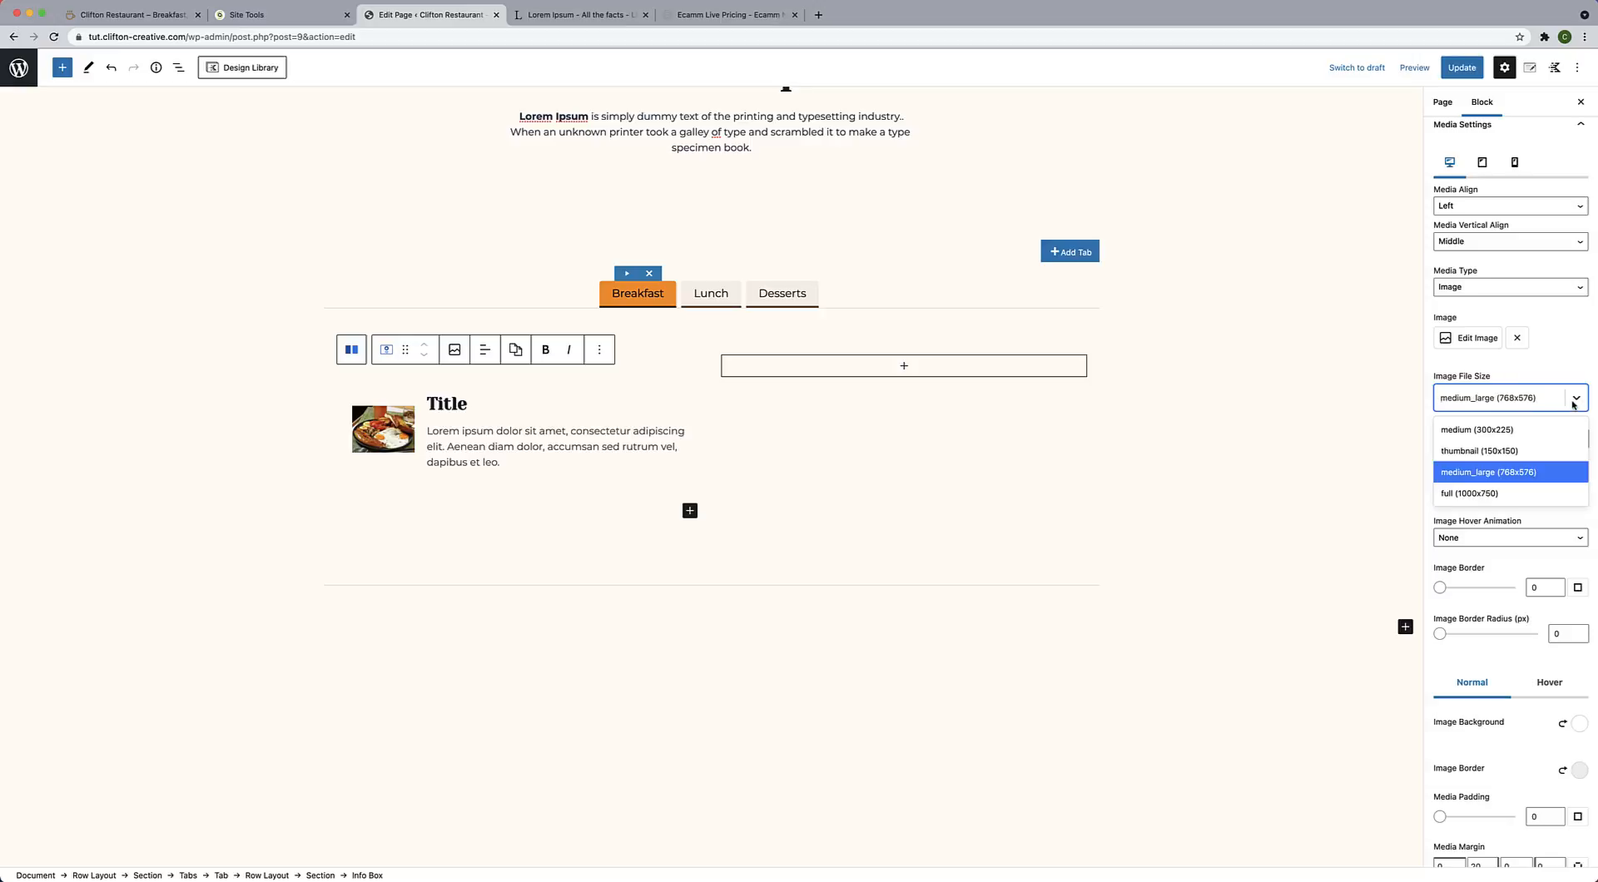
left_click(1490, 436)
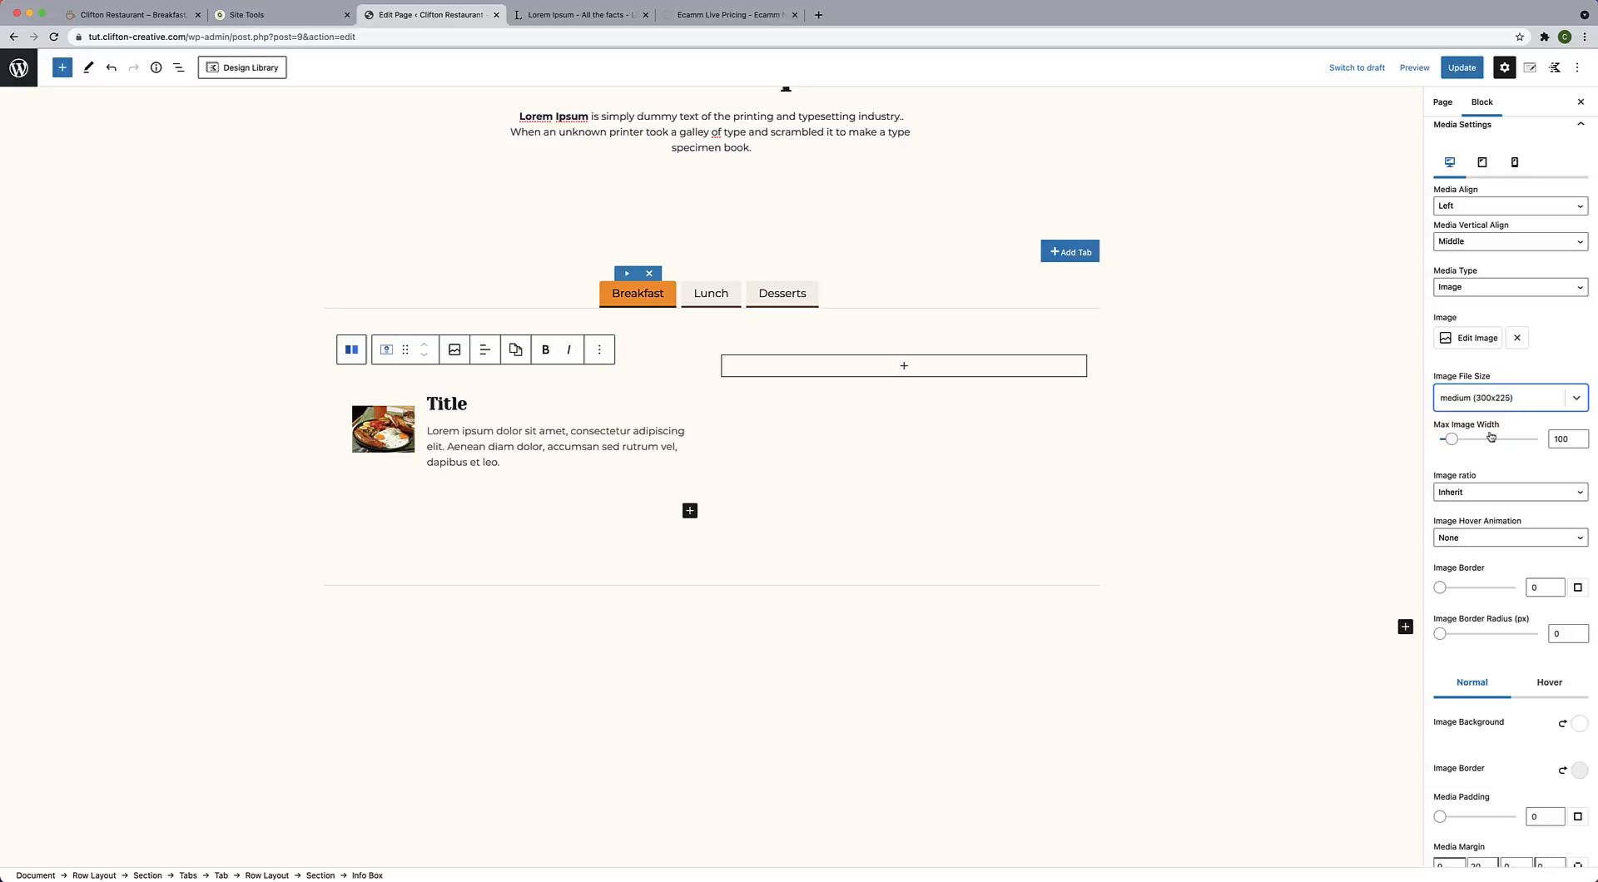
Try maximum image widths of 180 and 150 for the breakfast image.
left_click(1561, 439)
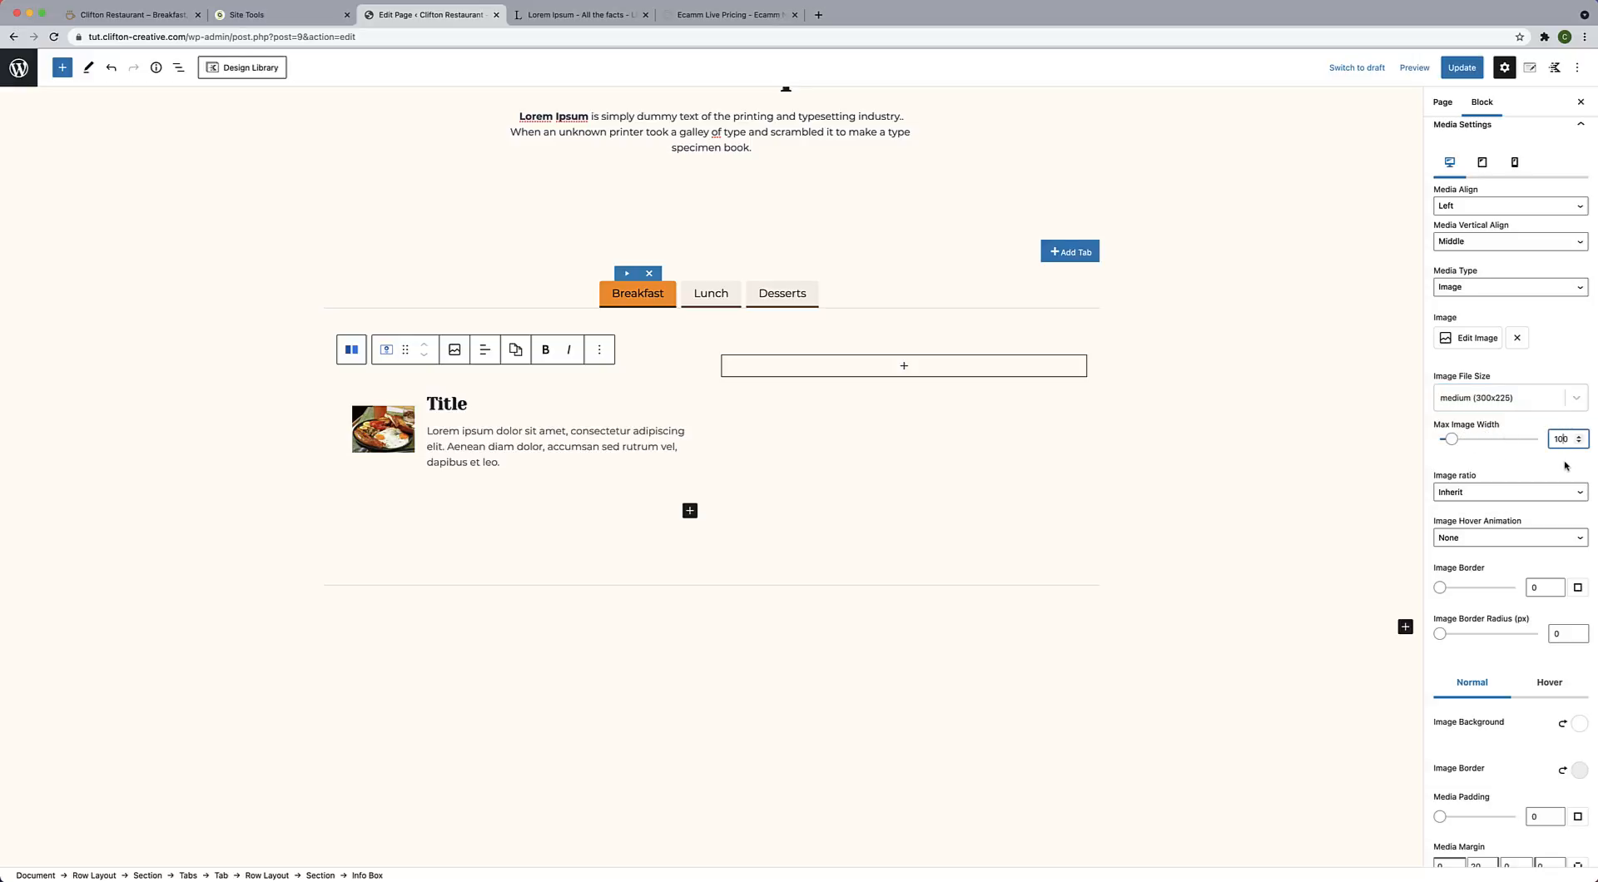
key("BackSpace")
key("BackSpace")
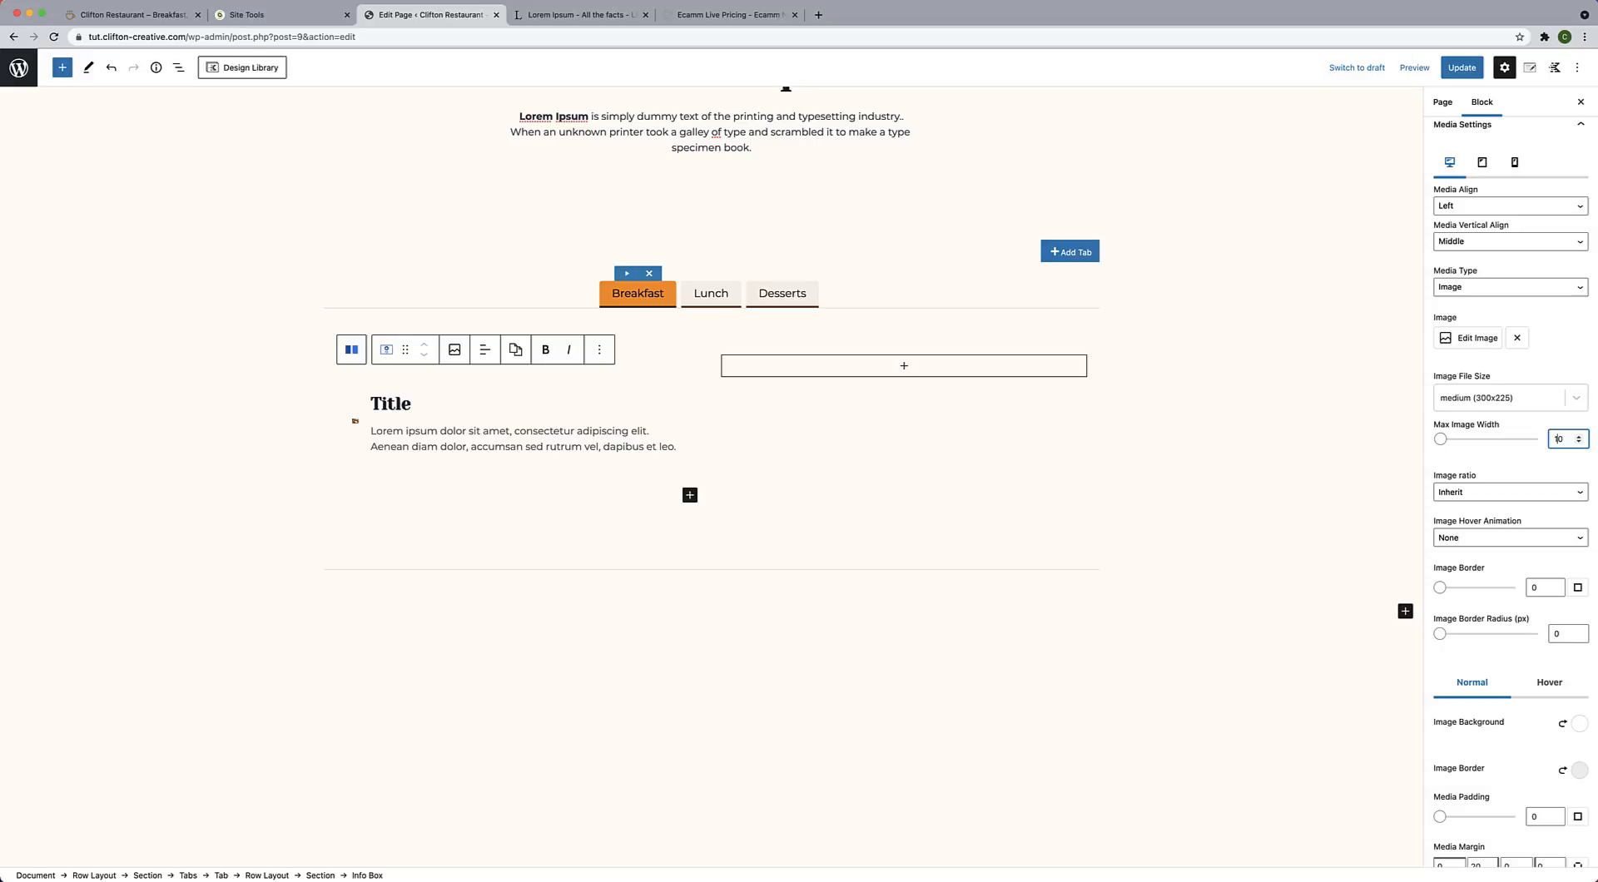
type("18")
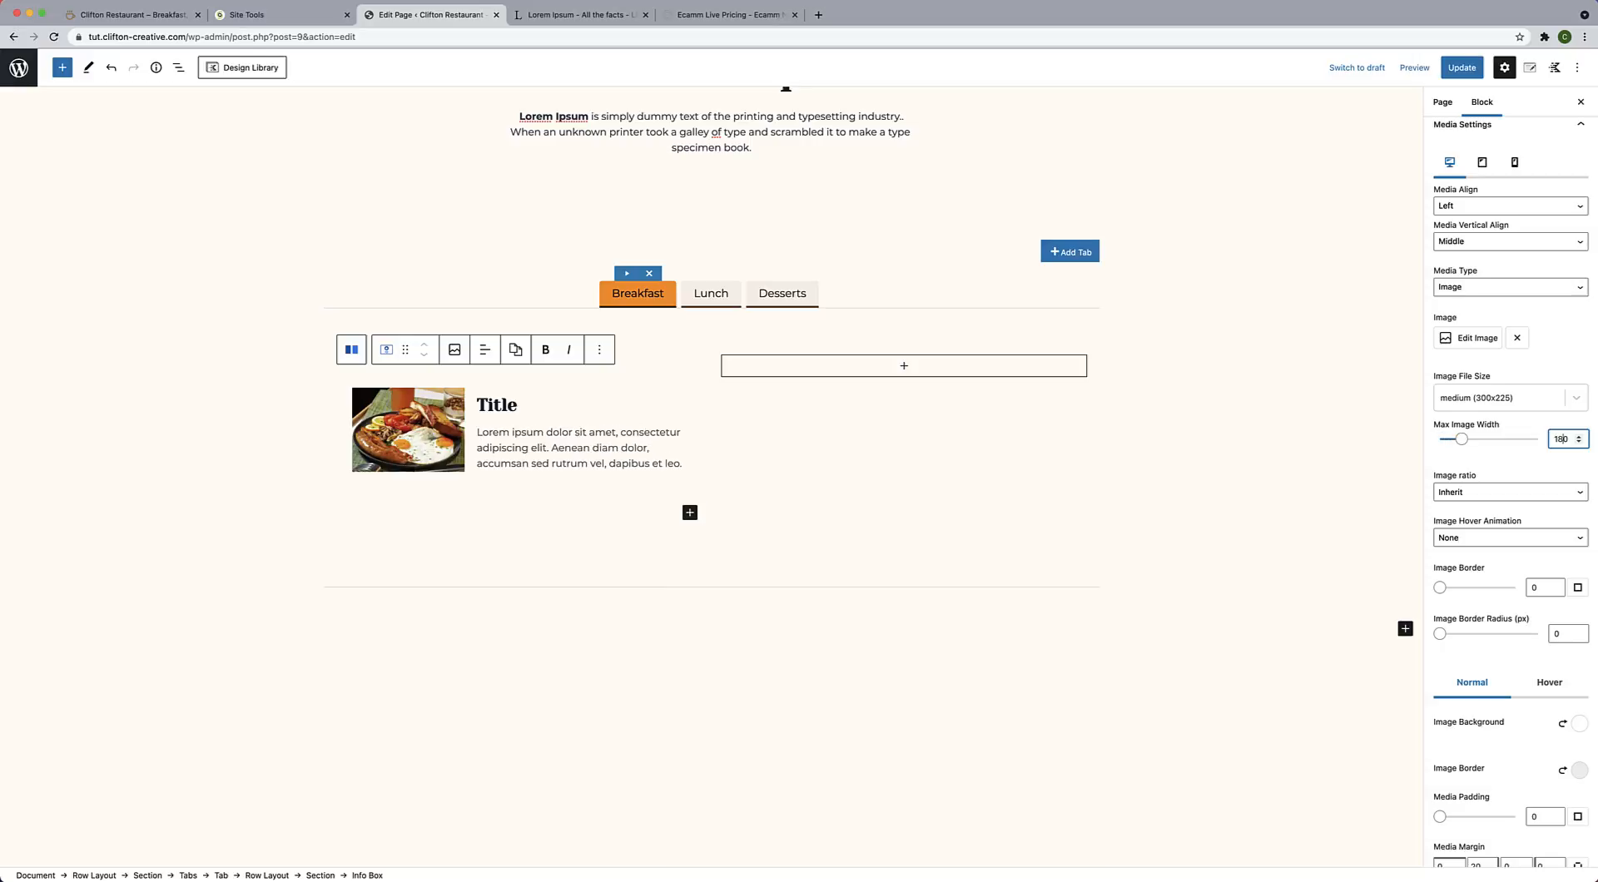
key("BackSpace")
key("BackSpace")
type("15")
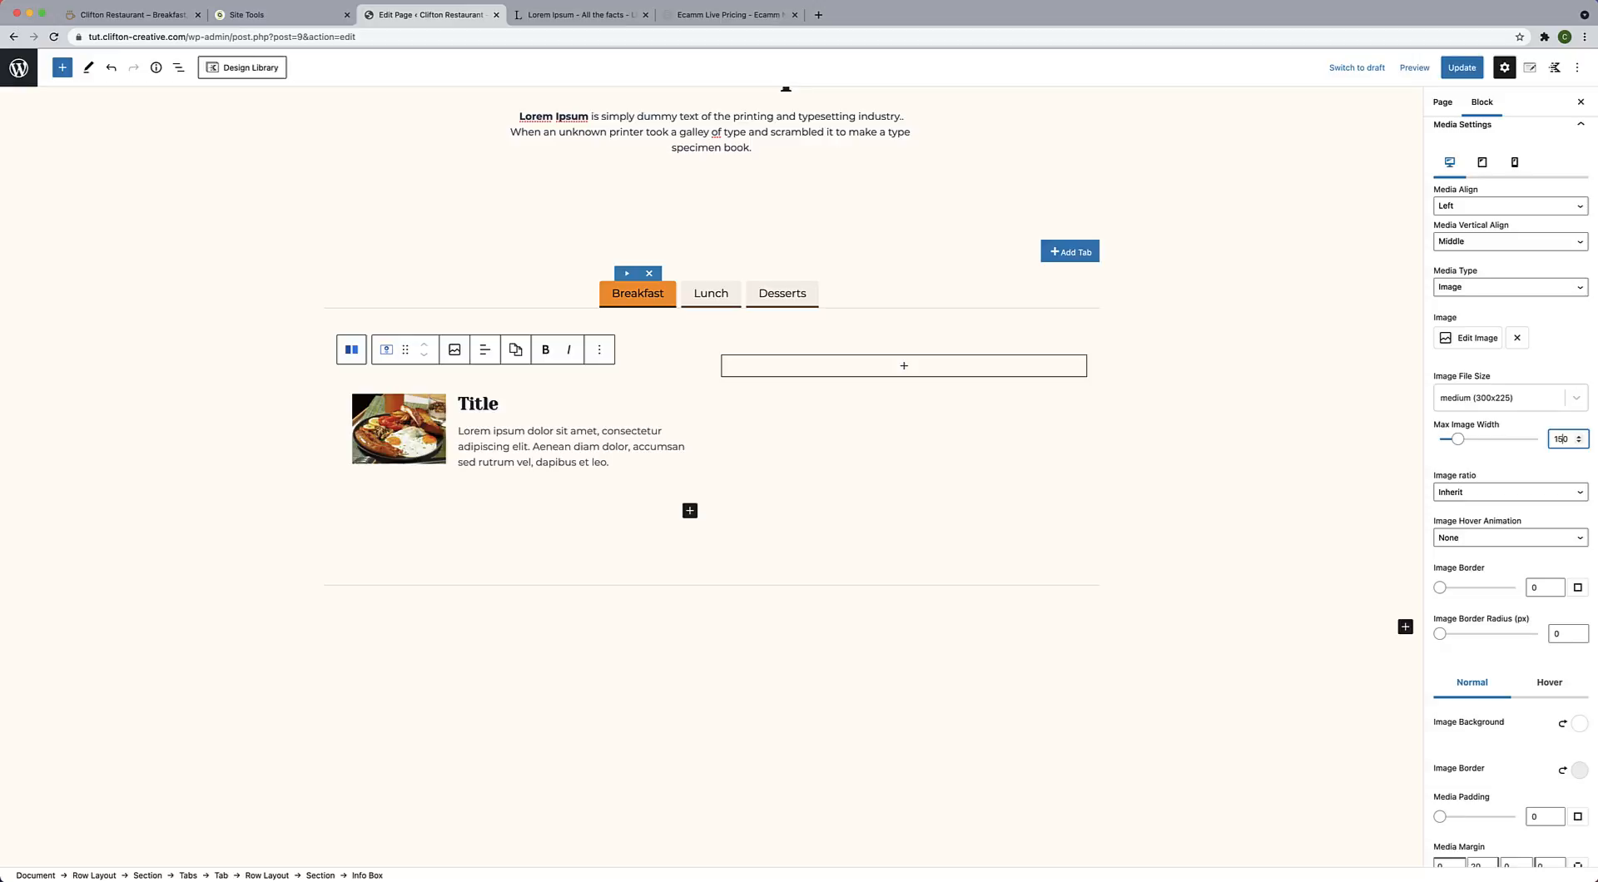
Set the breakfast image's maximum width to 80.
key("BackSpace")
type("4")
key("BackSpace")
key("BackSpace")
type("80")
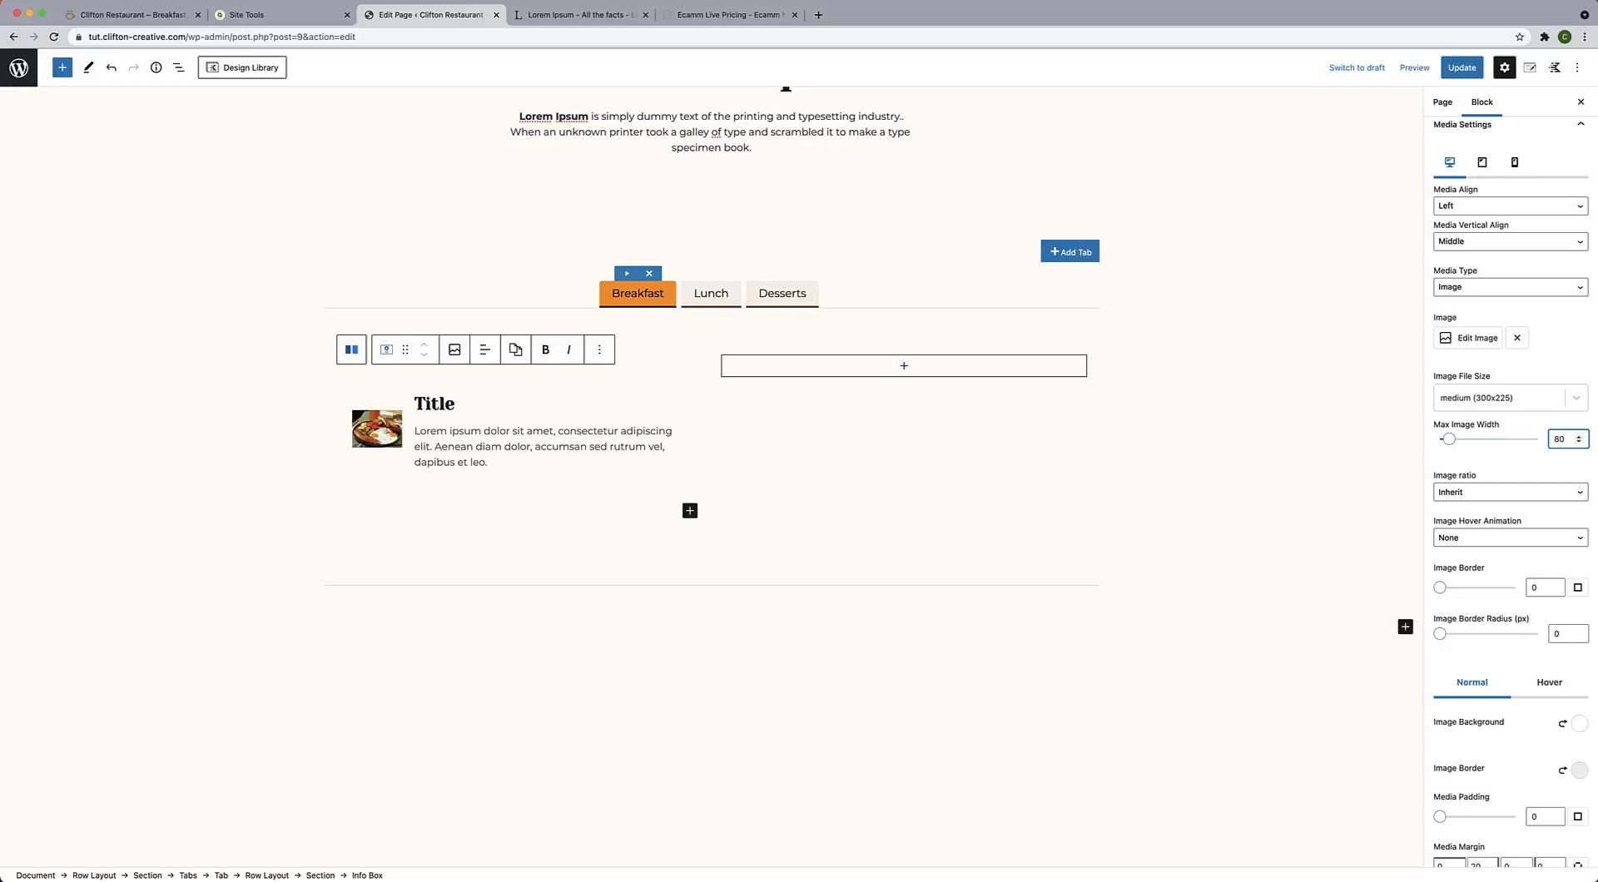
Set the breakfast image's maximum width to 145.
key("BackSpace")
key("BackSpace")
type("145")
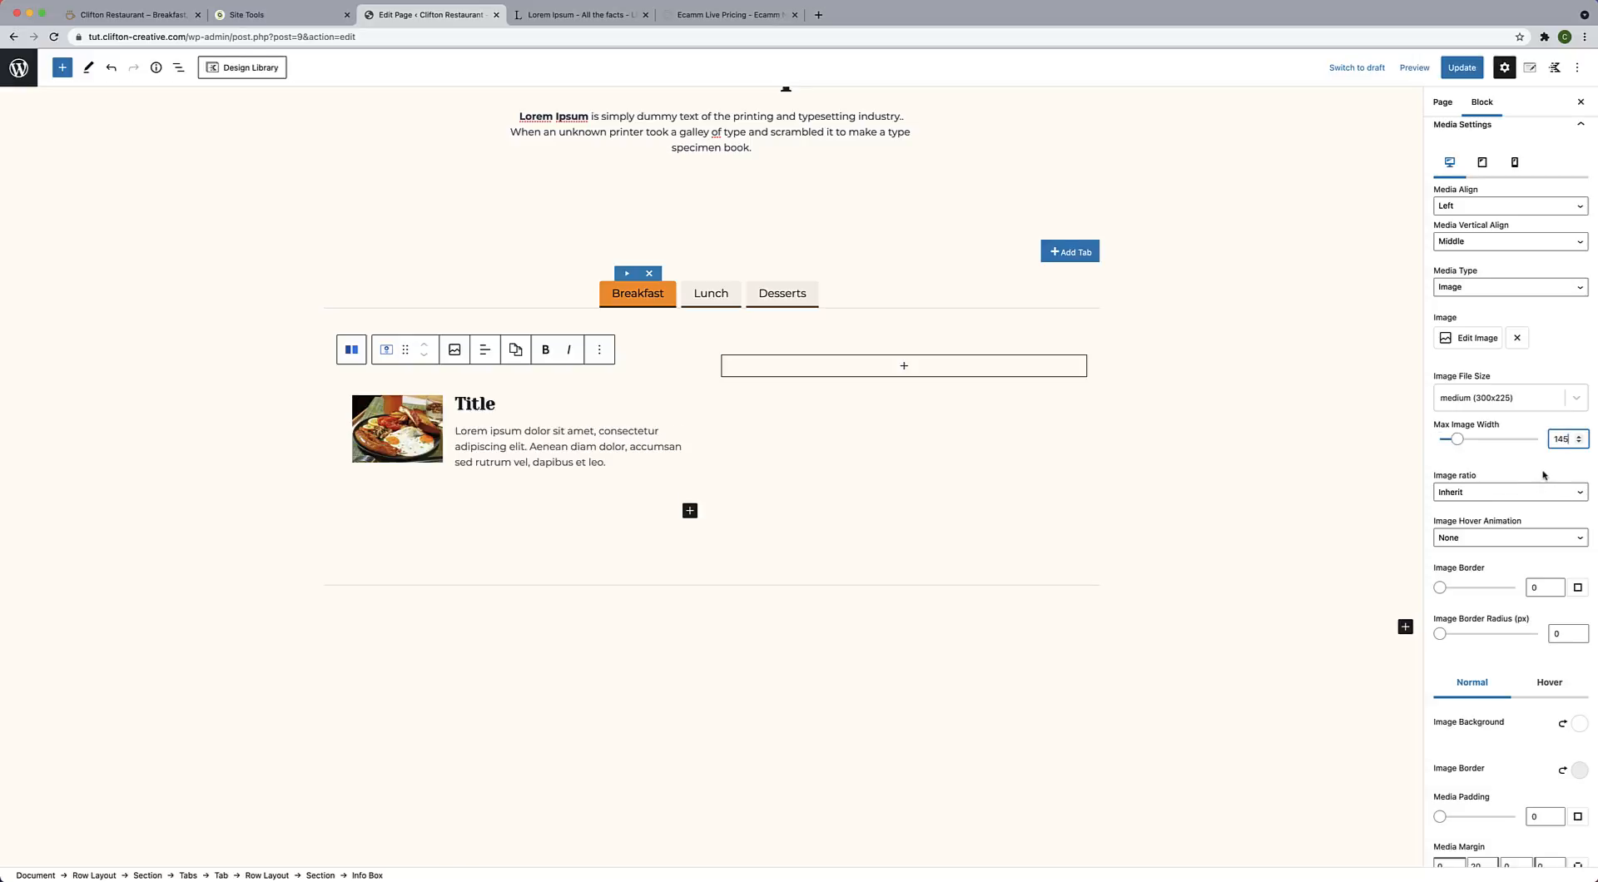
Try an image border of 8 around the breakfast image and reset it to 0.
left_click(1536, 588)
type("8")
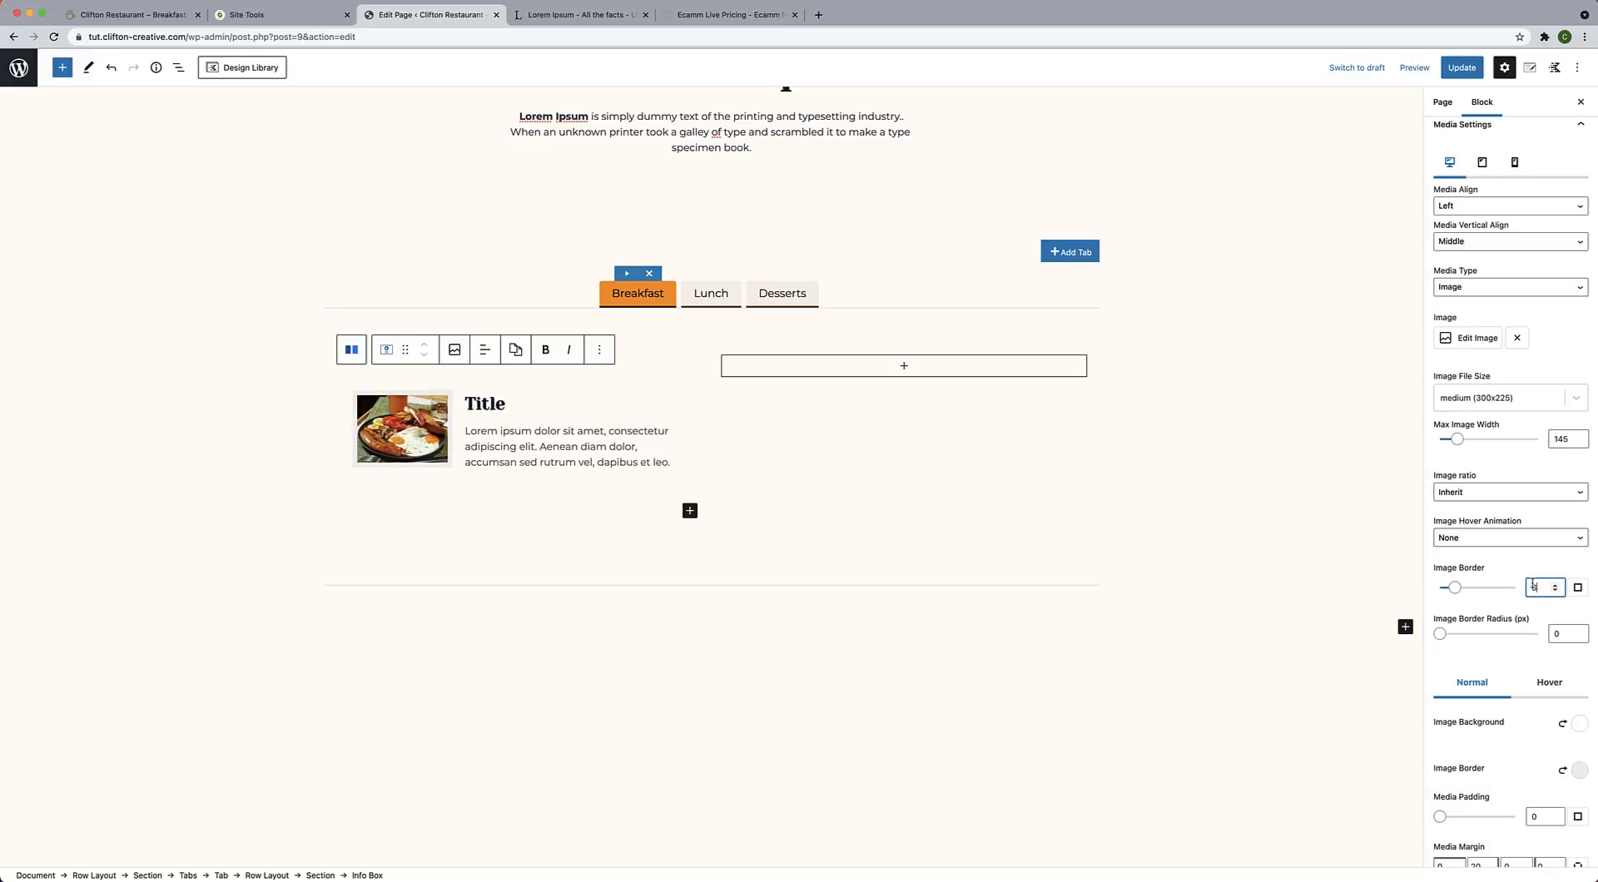
left_click_drag(1536, 586, 1519, 590)
key("BackSpace")
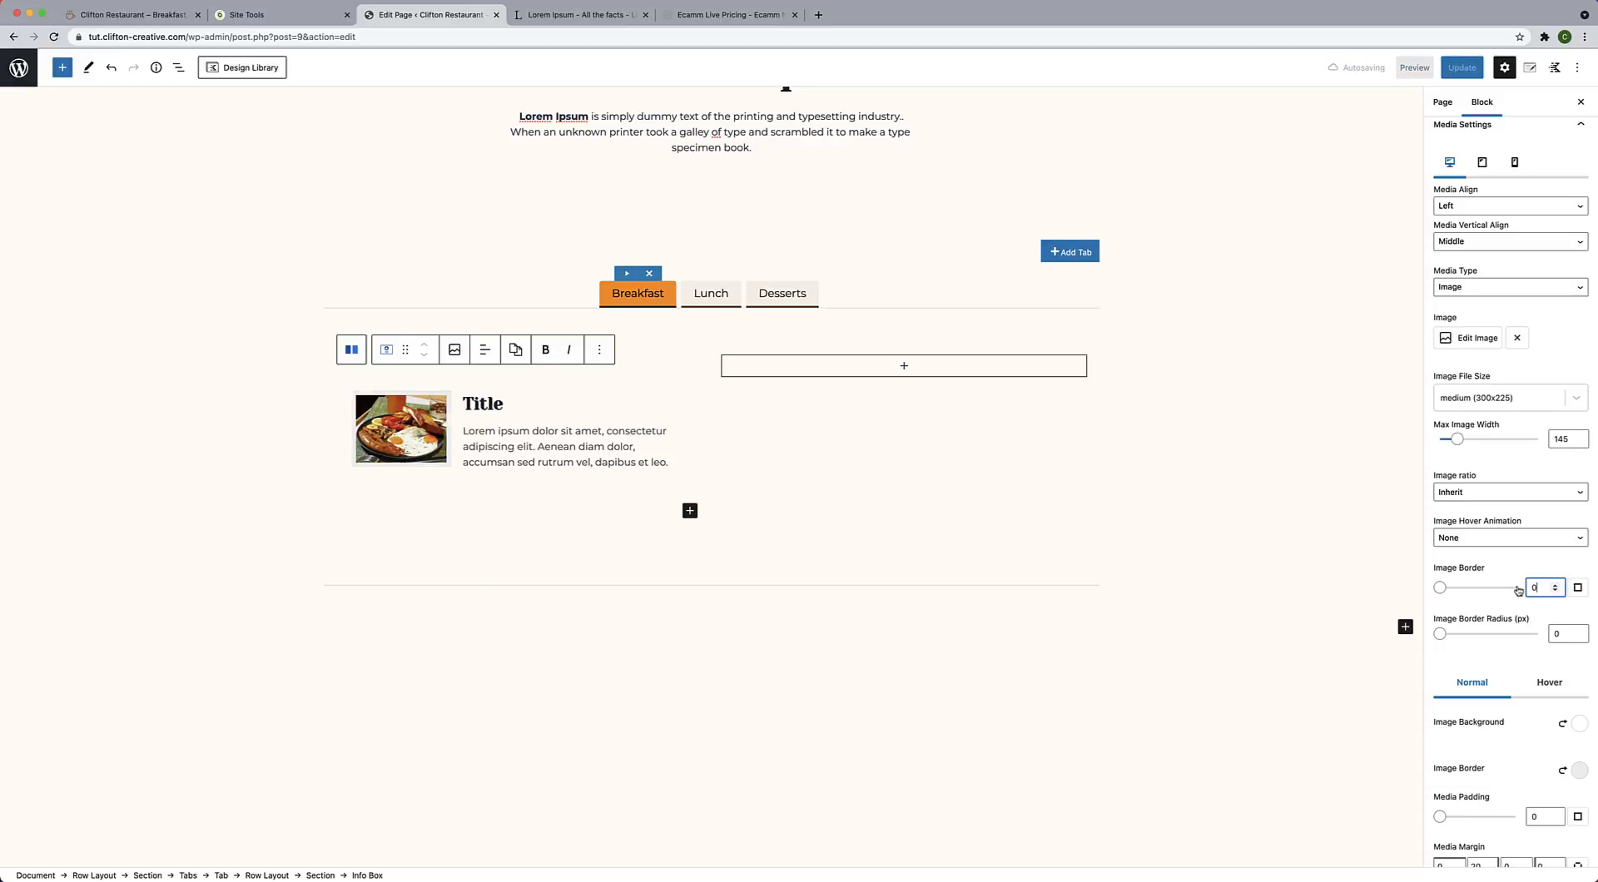
Round the breakfast image's corners with an image border radius of 8 px.
left_click_drag(1558, 634, 1528, 629)
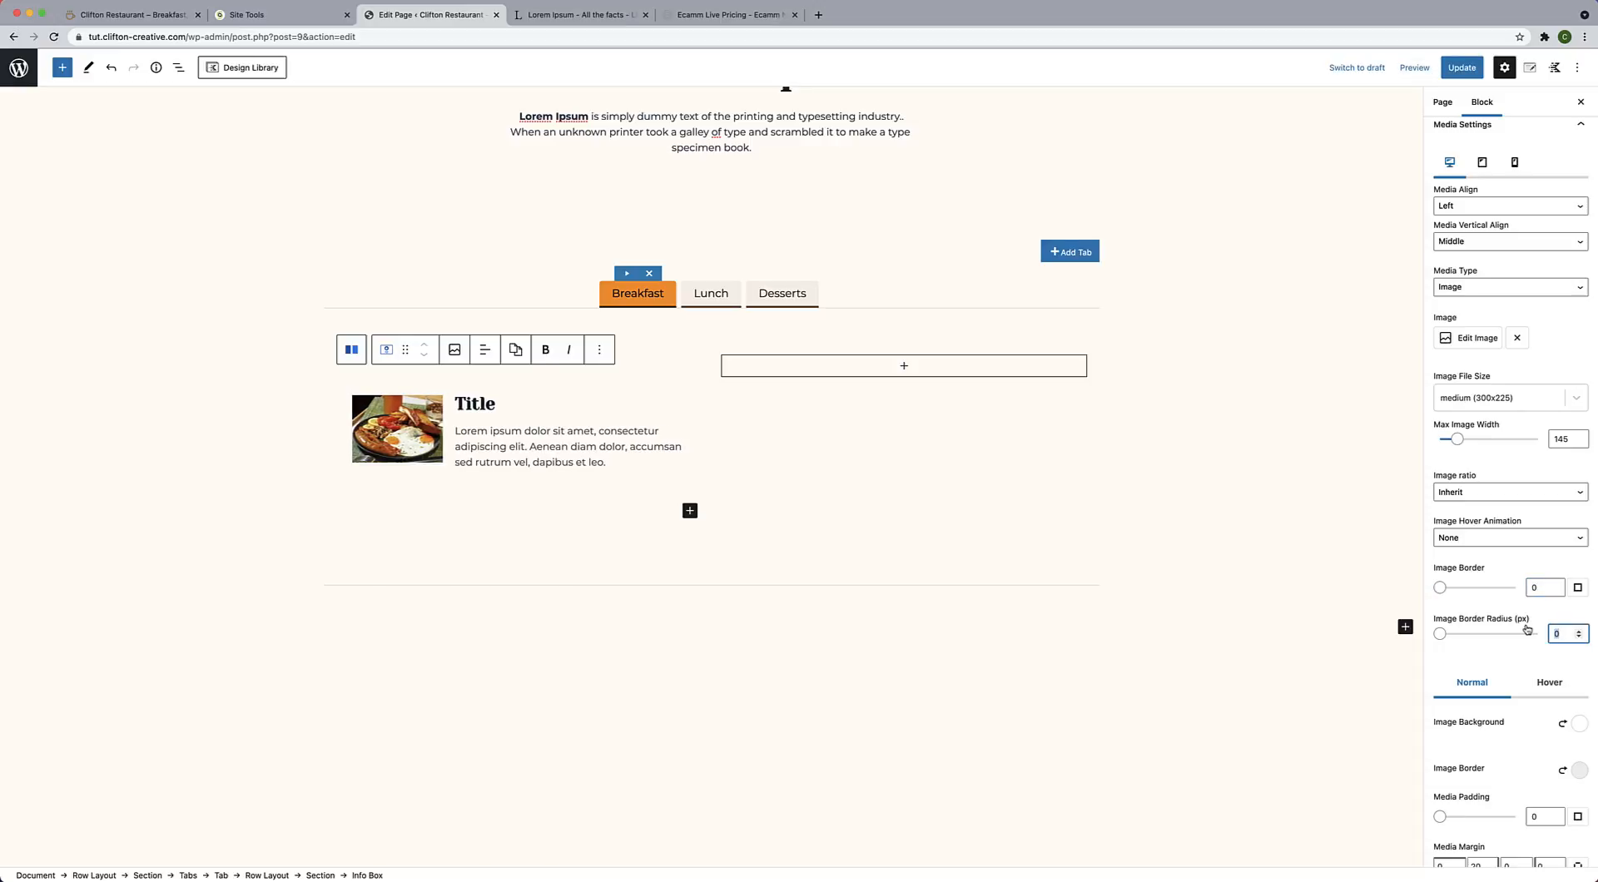
type("8")
left_click(702, 421)
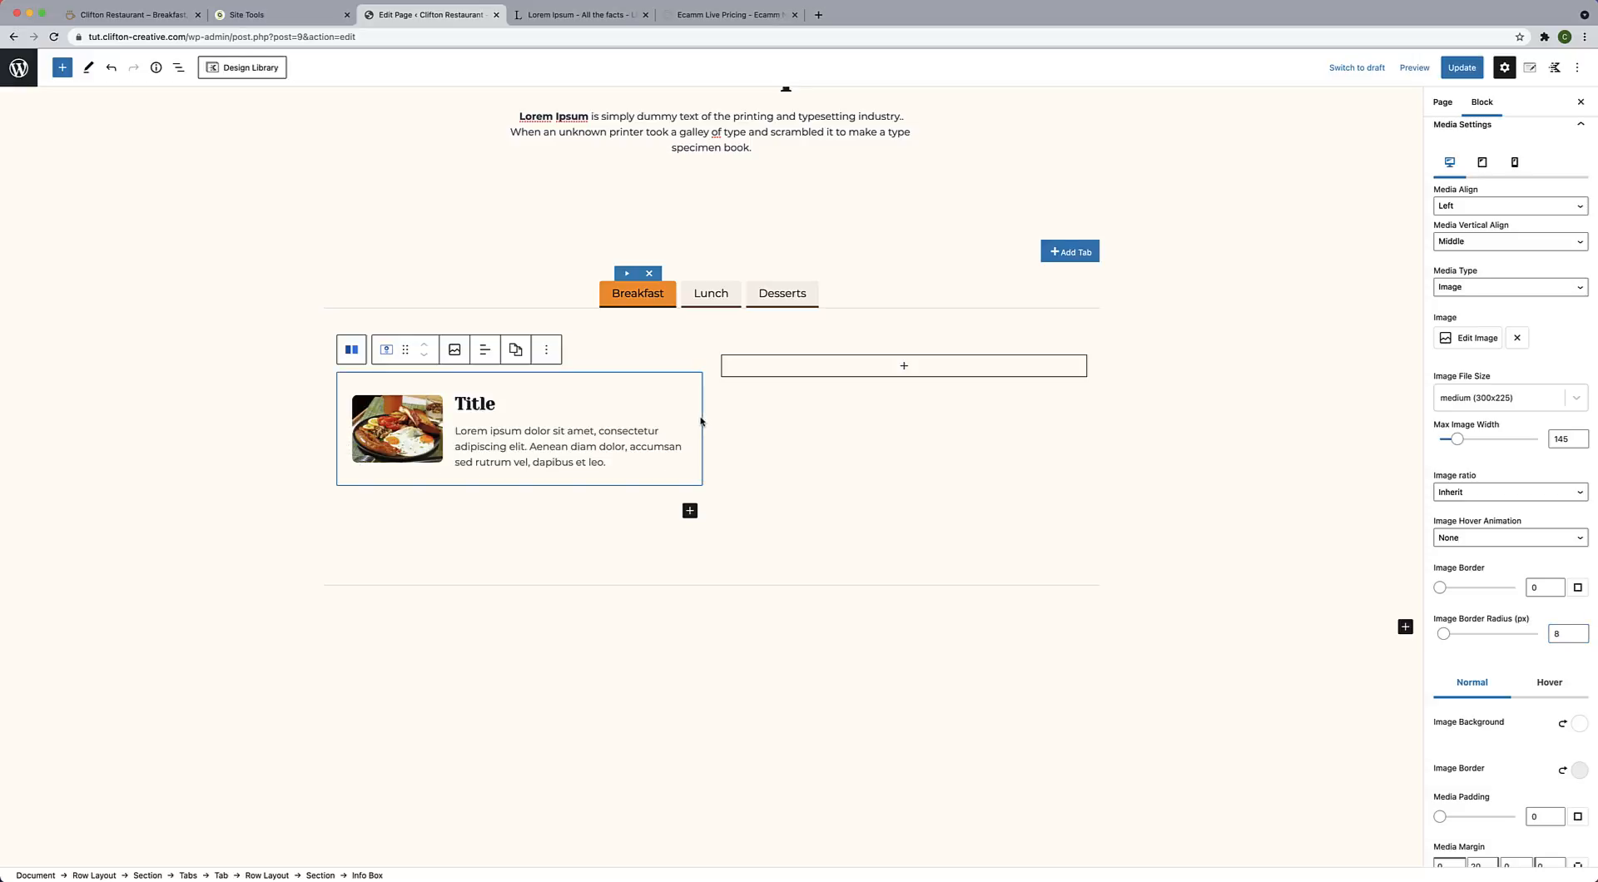
Set the info box's container padding to 4 px.
scroll(1546, 338, "up", 10)
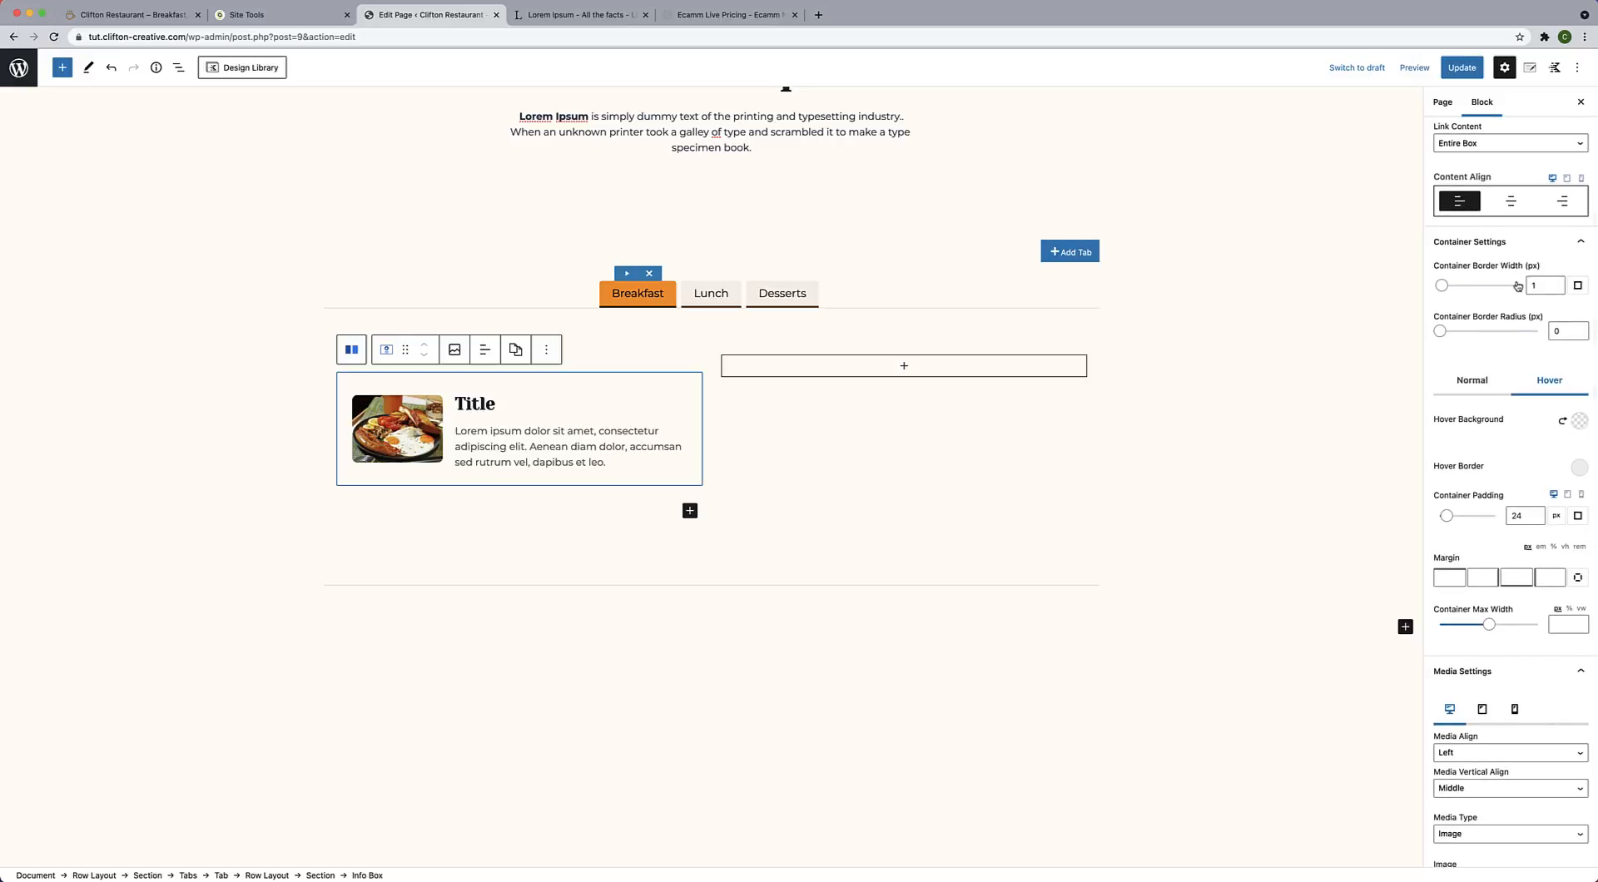
double_click(1516, 515)
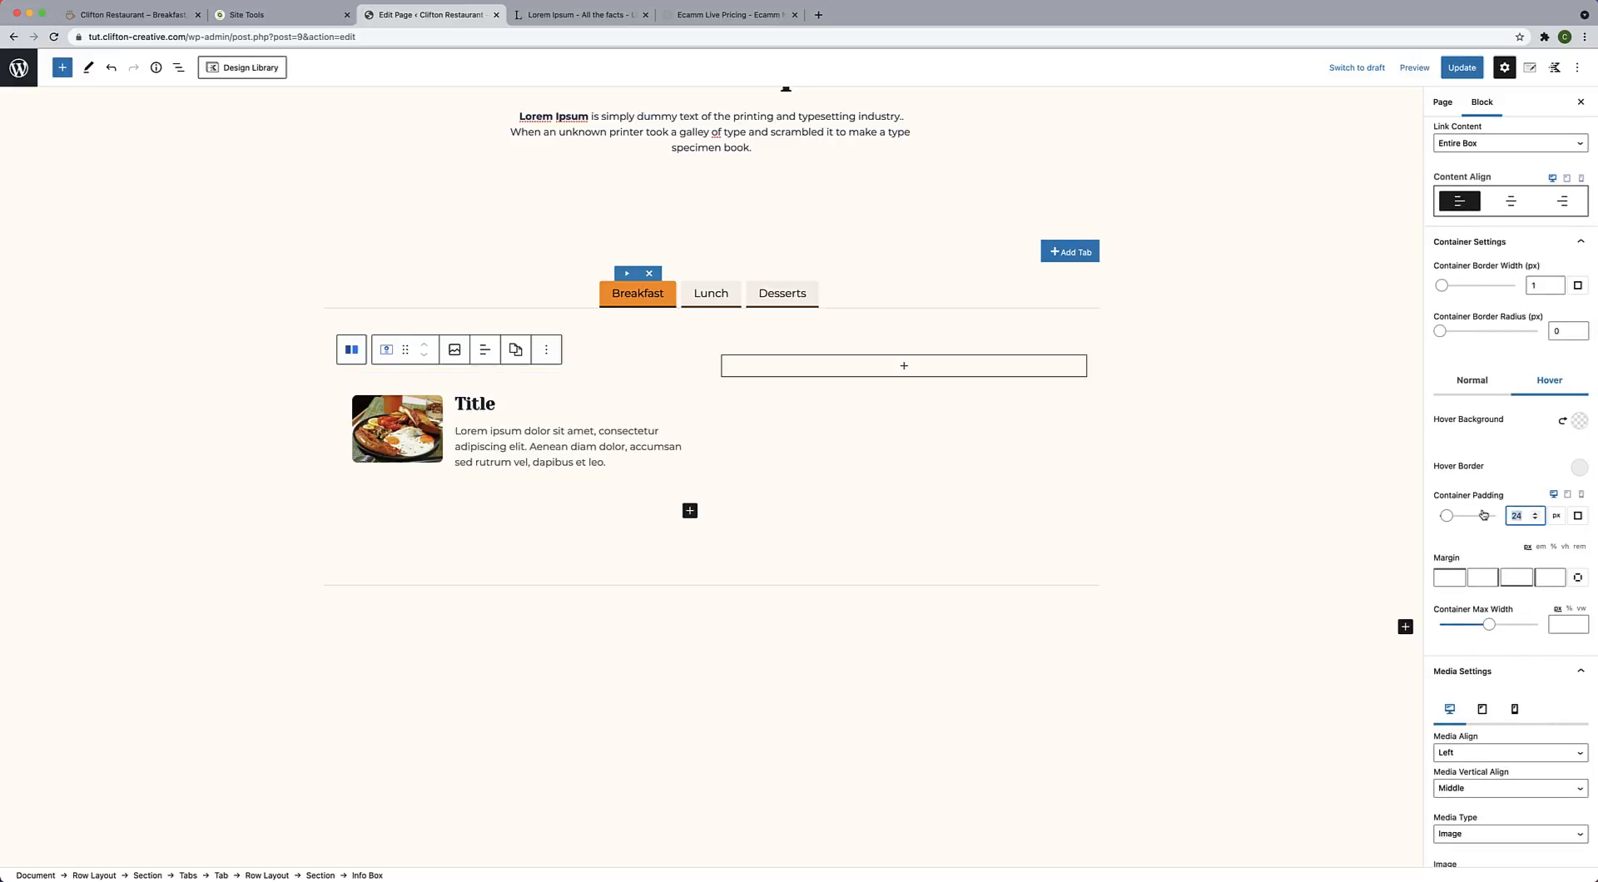
type("4")
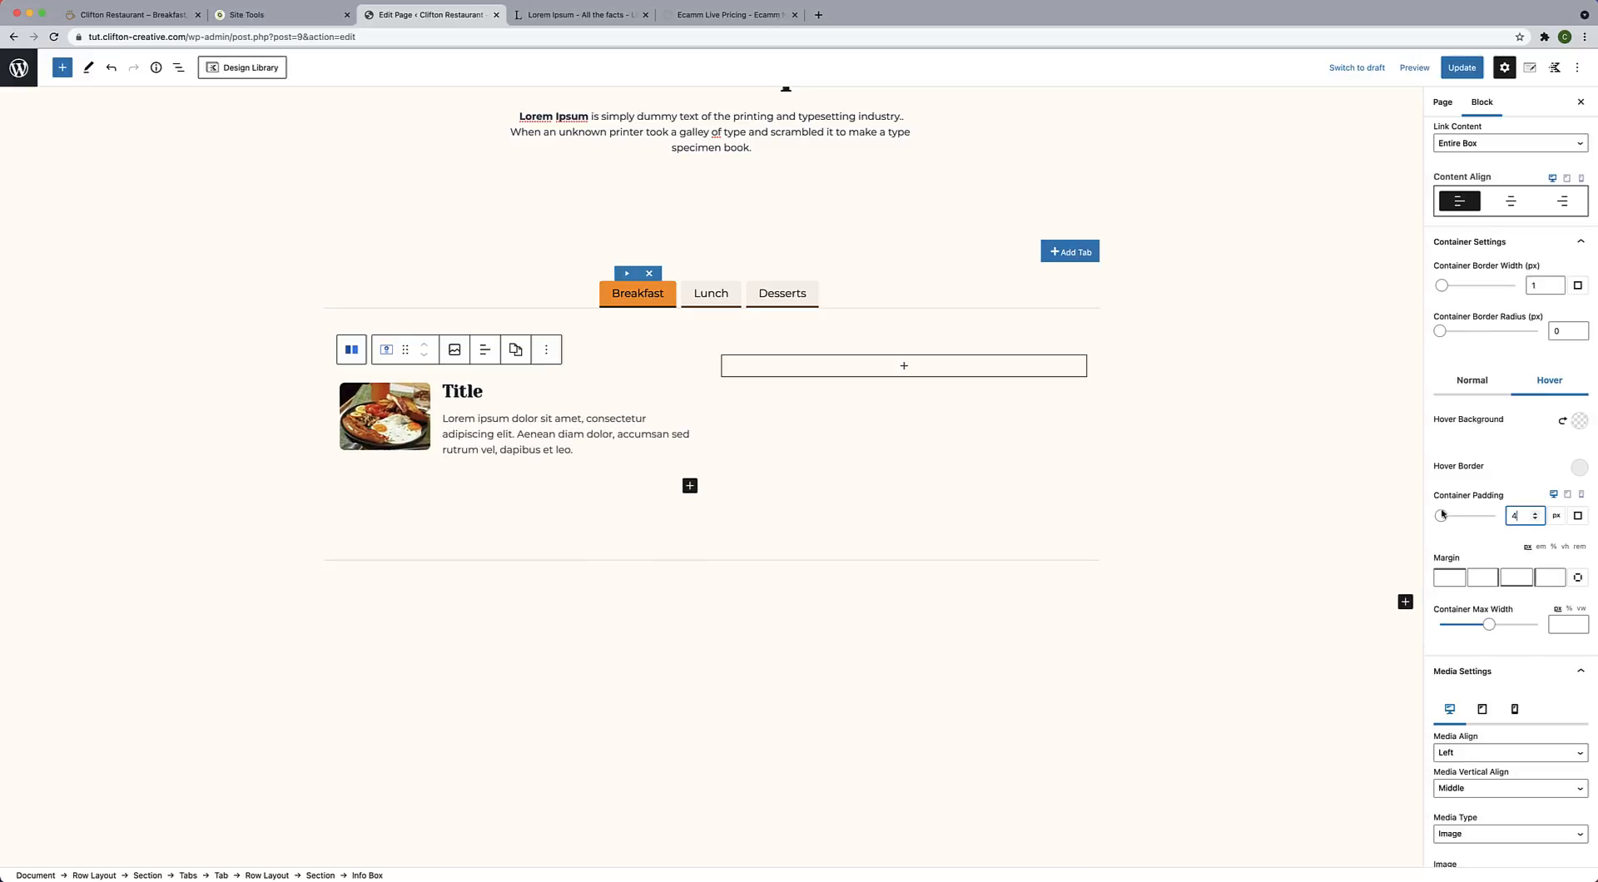
Replace the info box's placeholder title with "Champions Breakfast......$14.99".
double_click(447, 391)
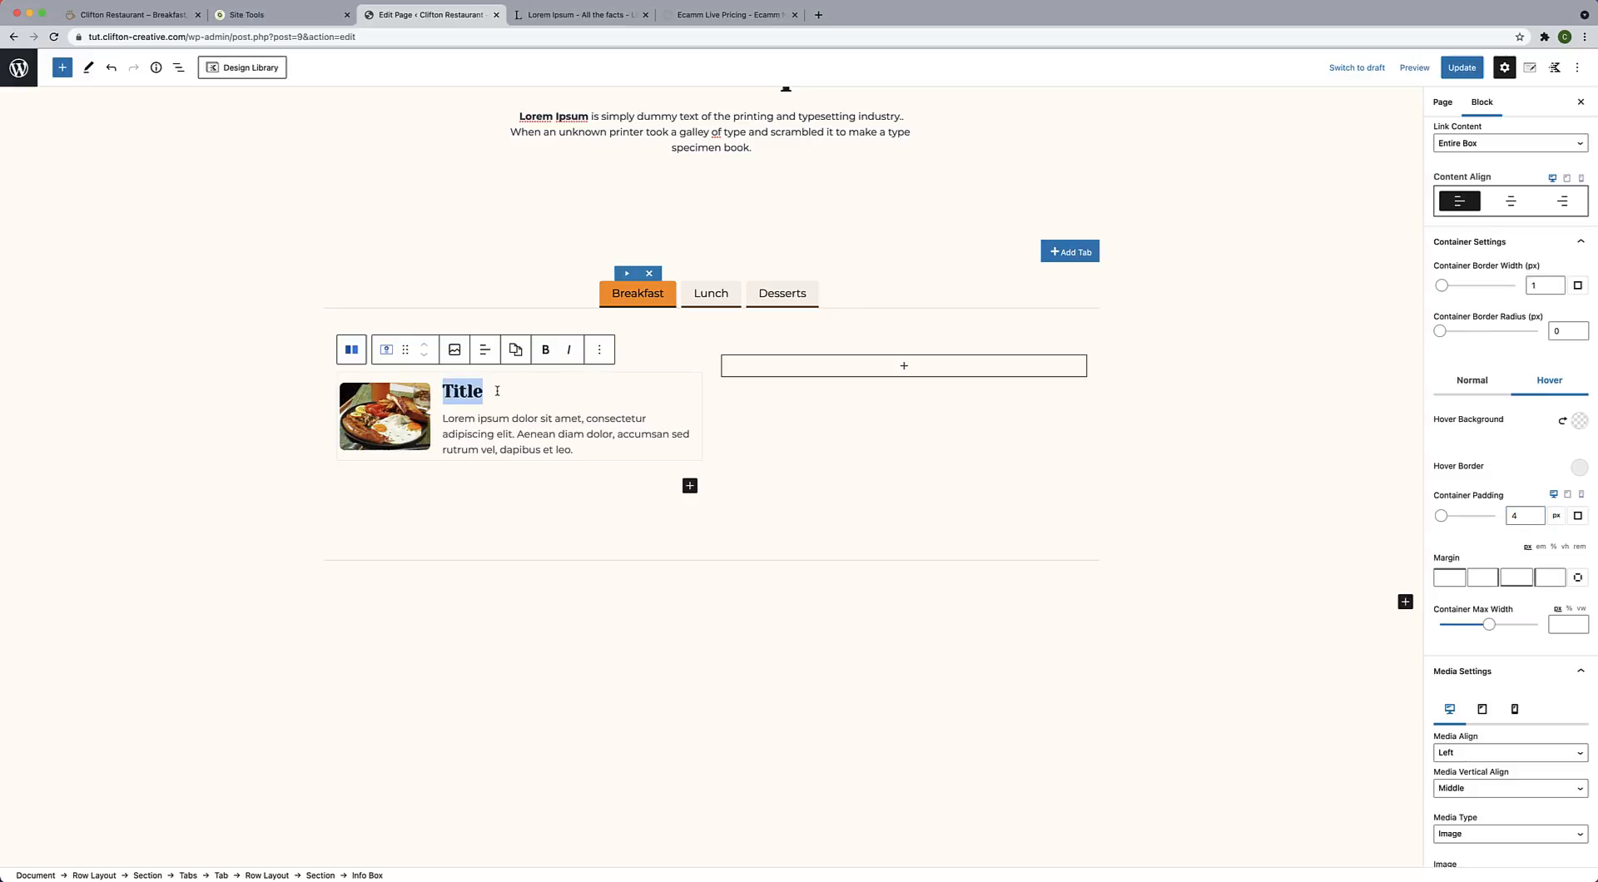
type("Champi")
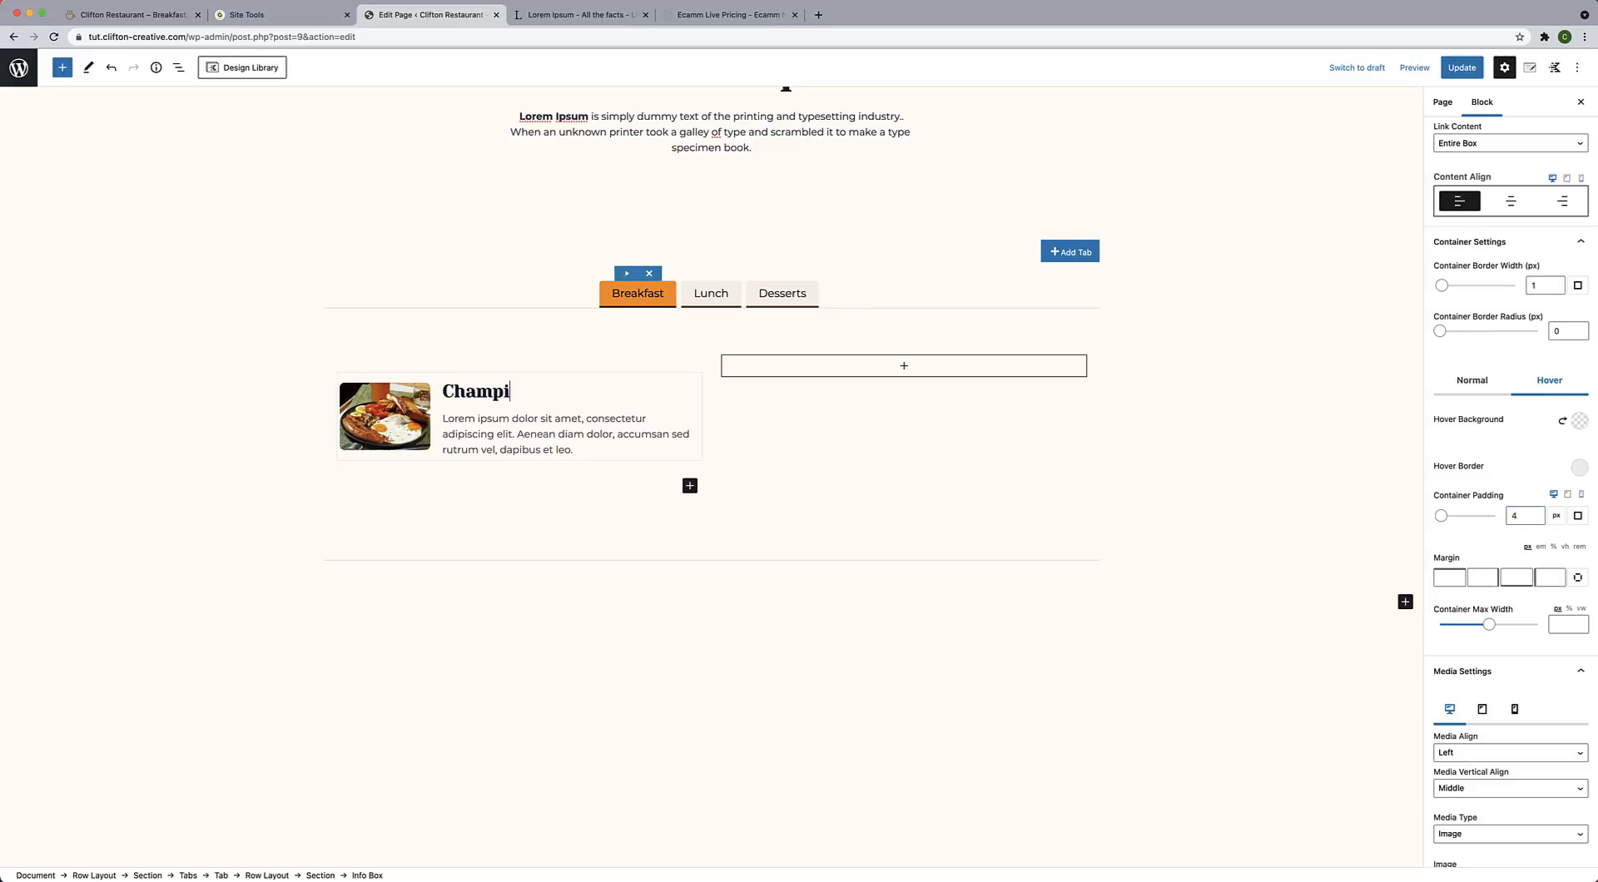
type("ons Breakfast")
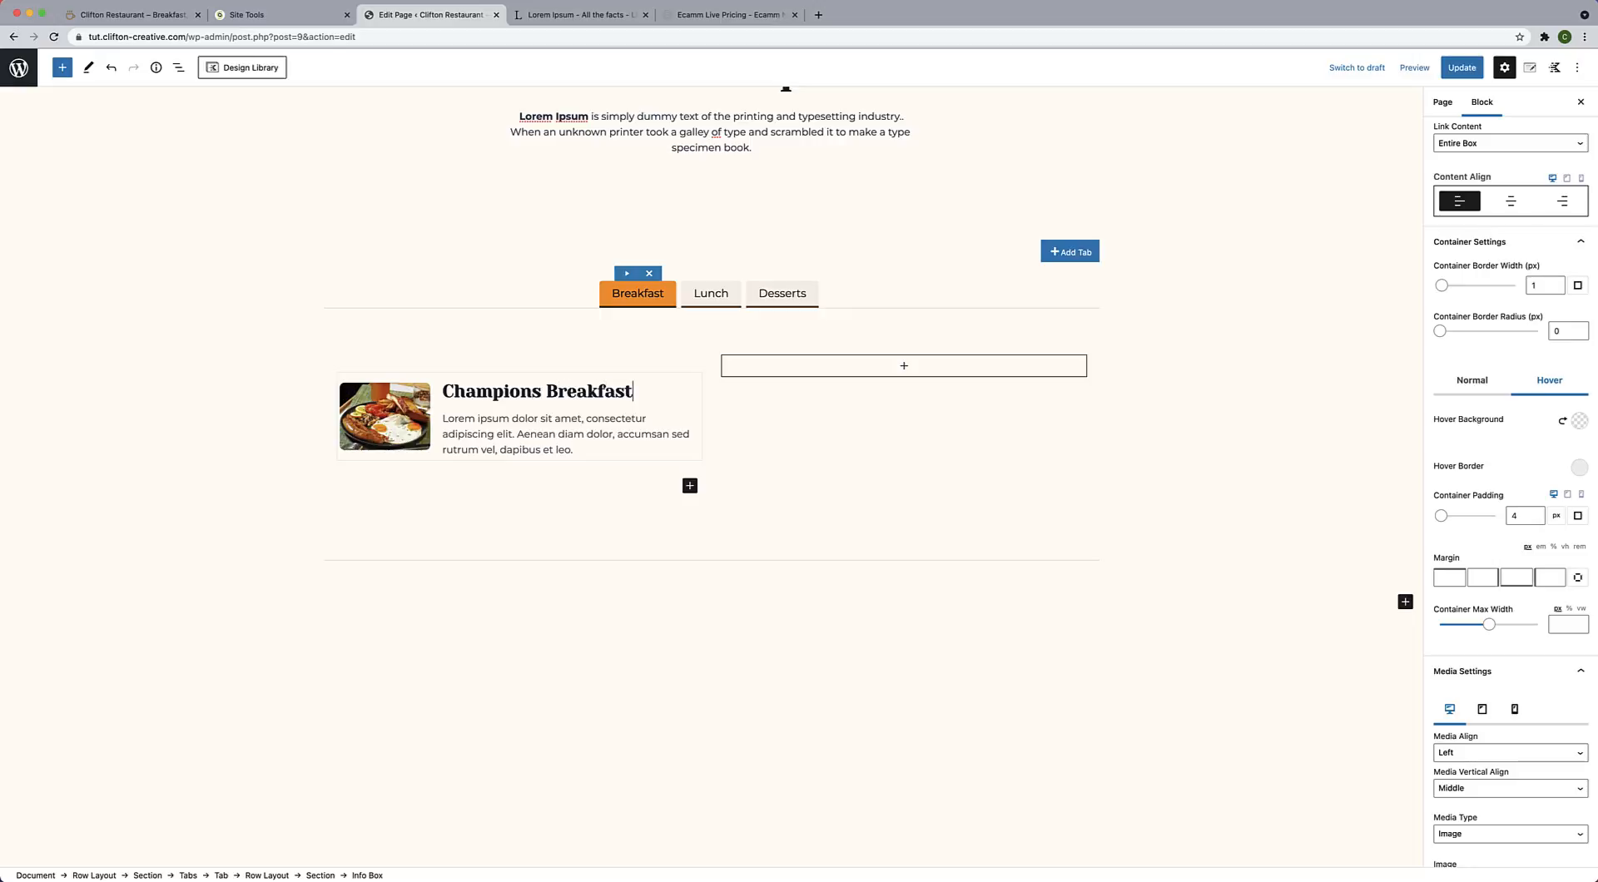
type("......$14.99")
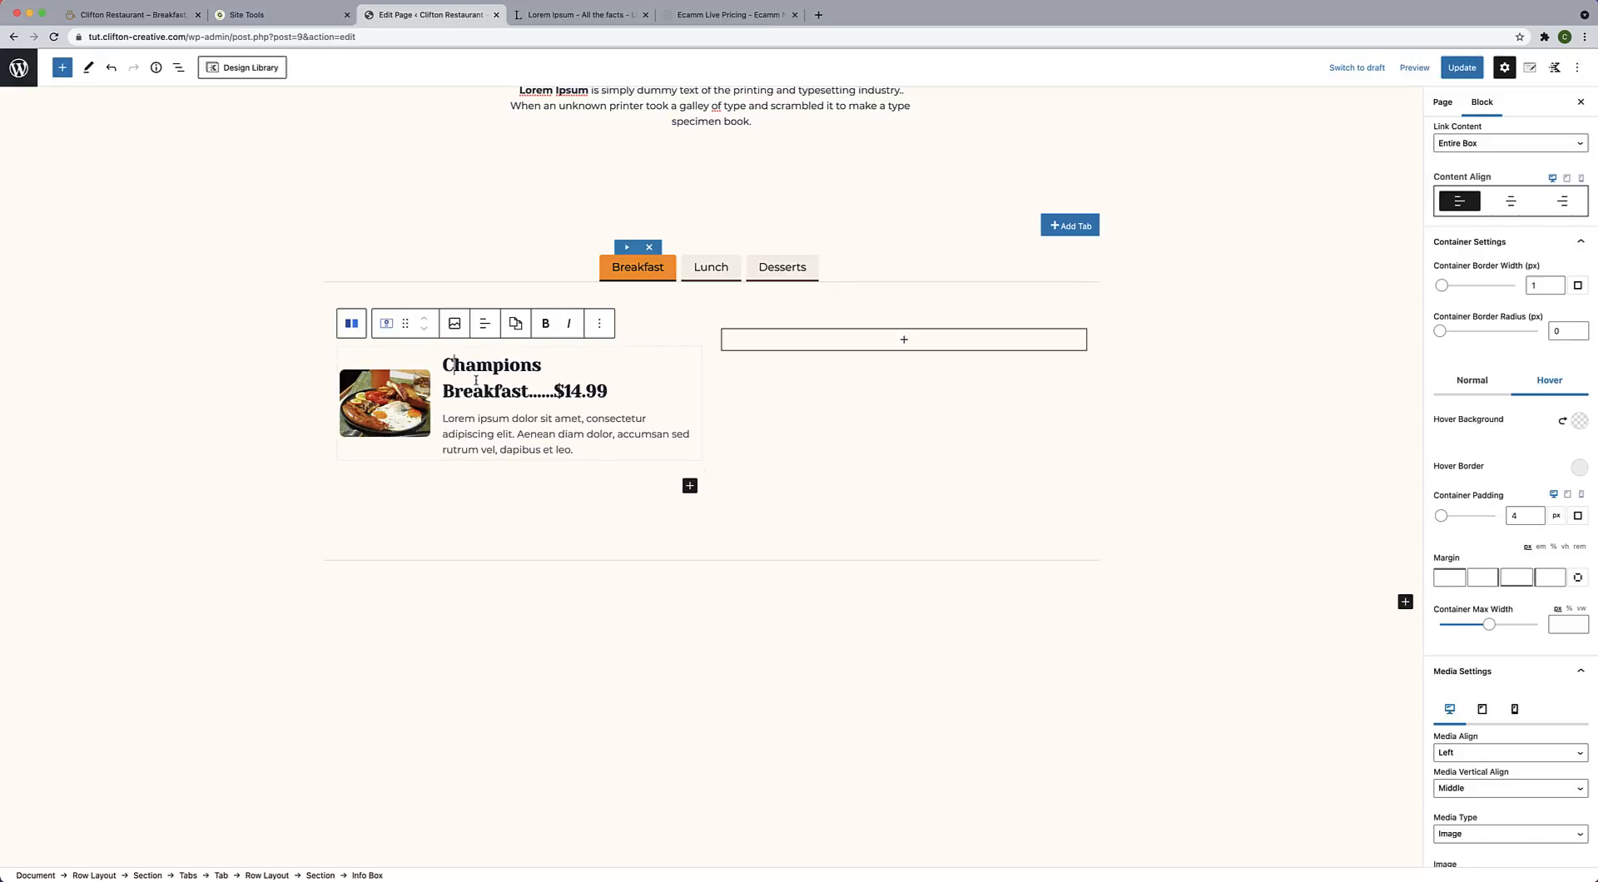
Collapse the info box's media and container settings and set its title font size to 20 px.
scroll(1498, 675, "down", 3)
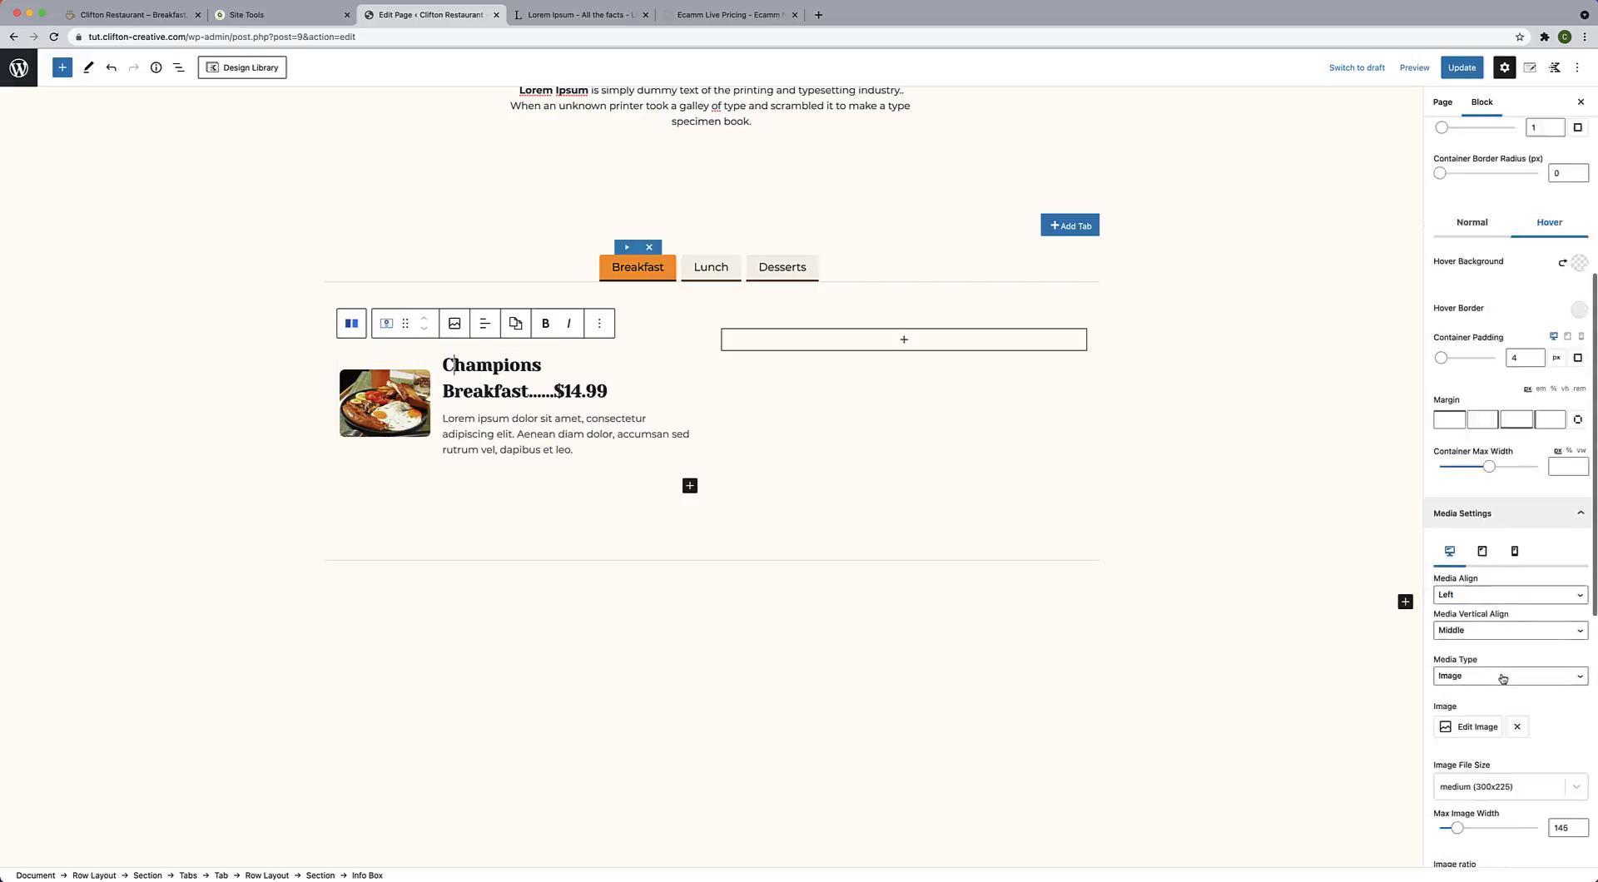
scroll(1502, 679, "down", 4)
scroll(1503, 678, "up", 9)
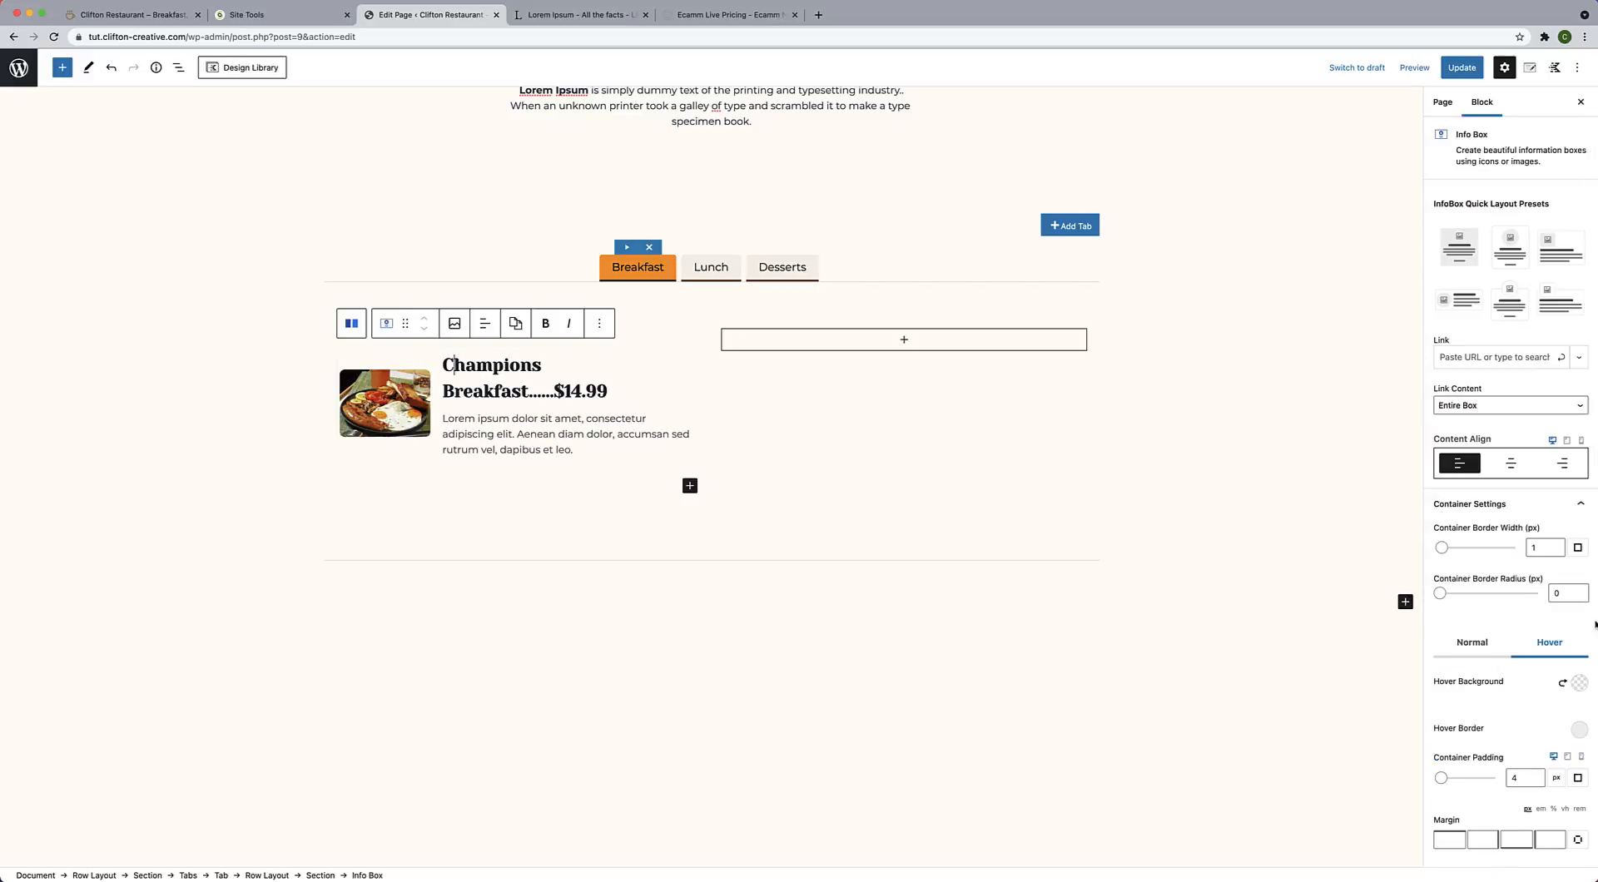
scroll(1549, 433, "down", 3)
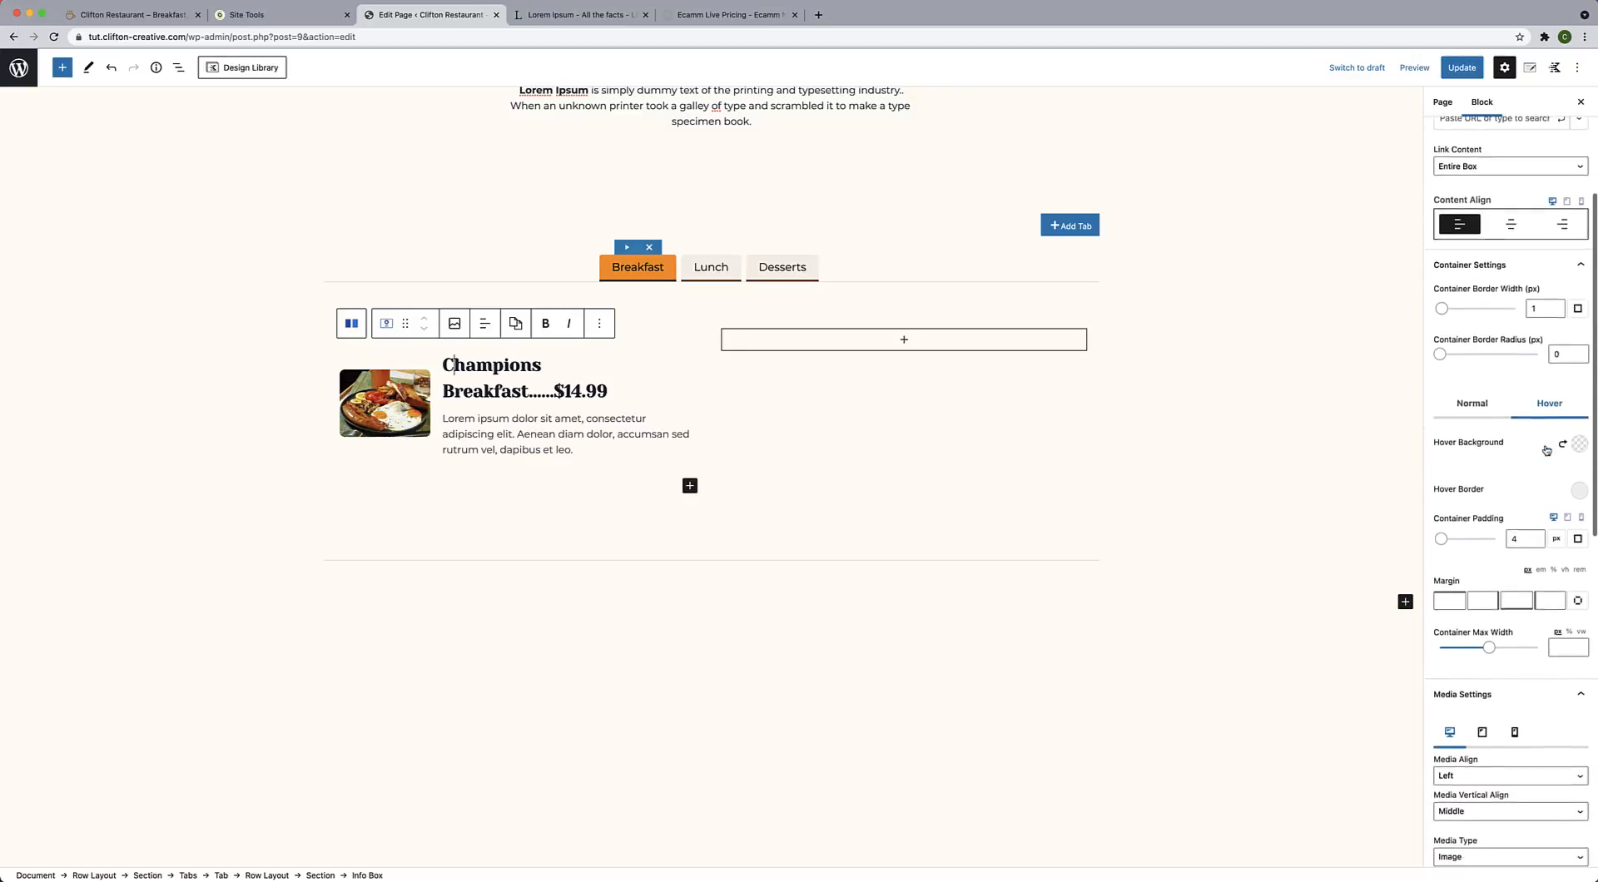
scroll(1548, 453, "down", 3)
left_click(1575, 458)
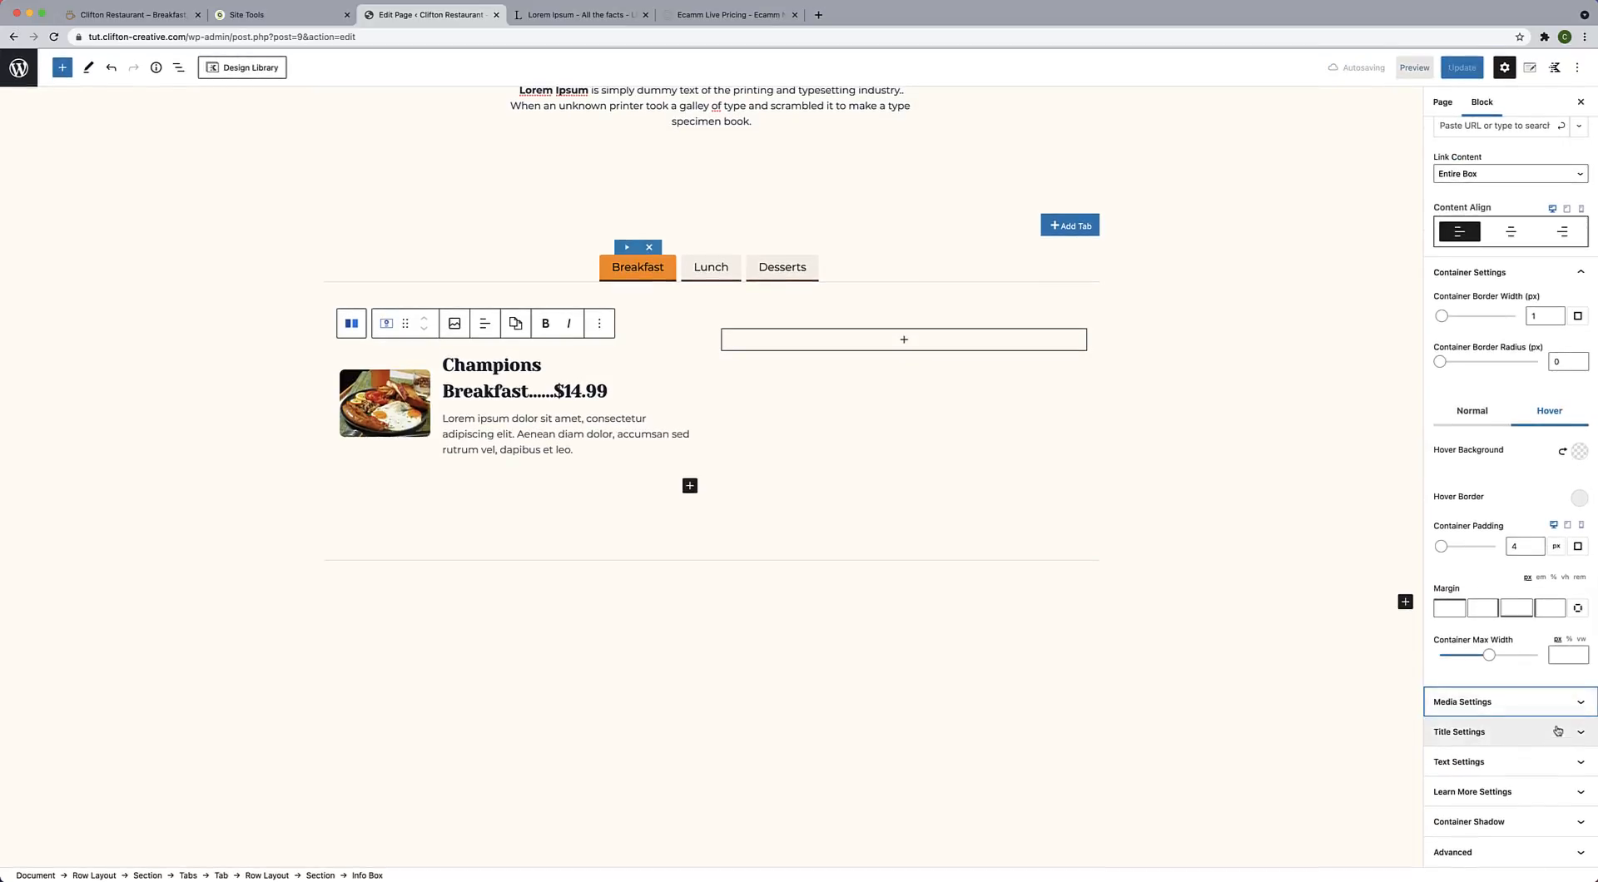
left_click(1580, 275)
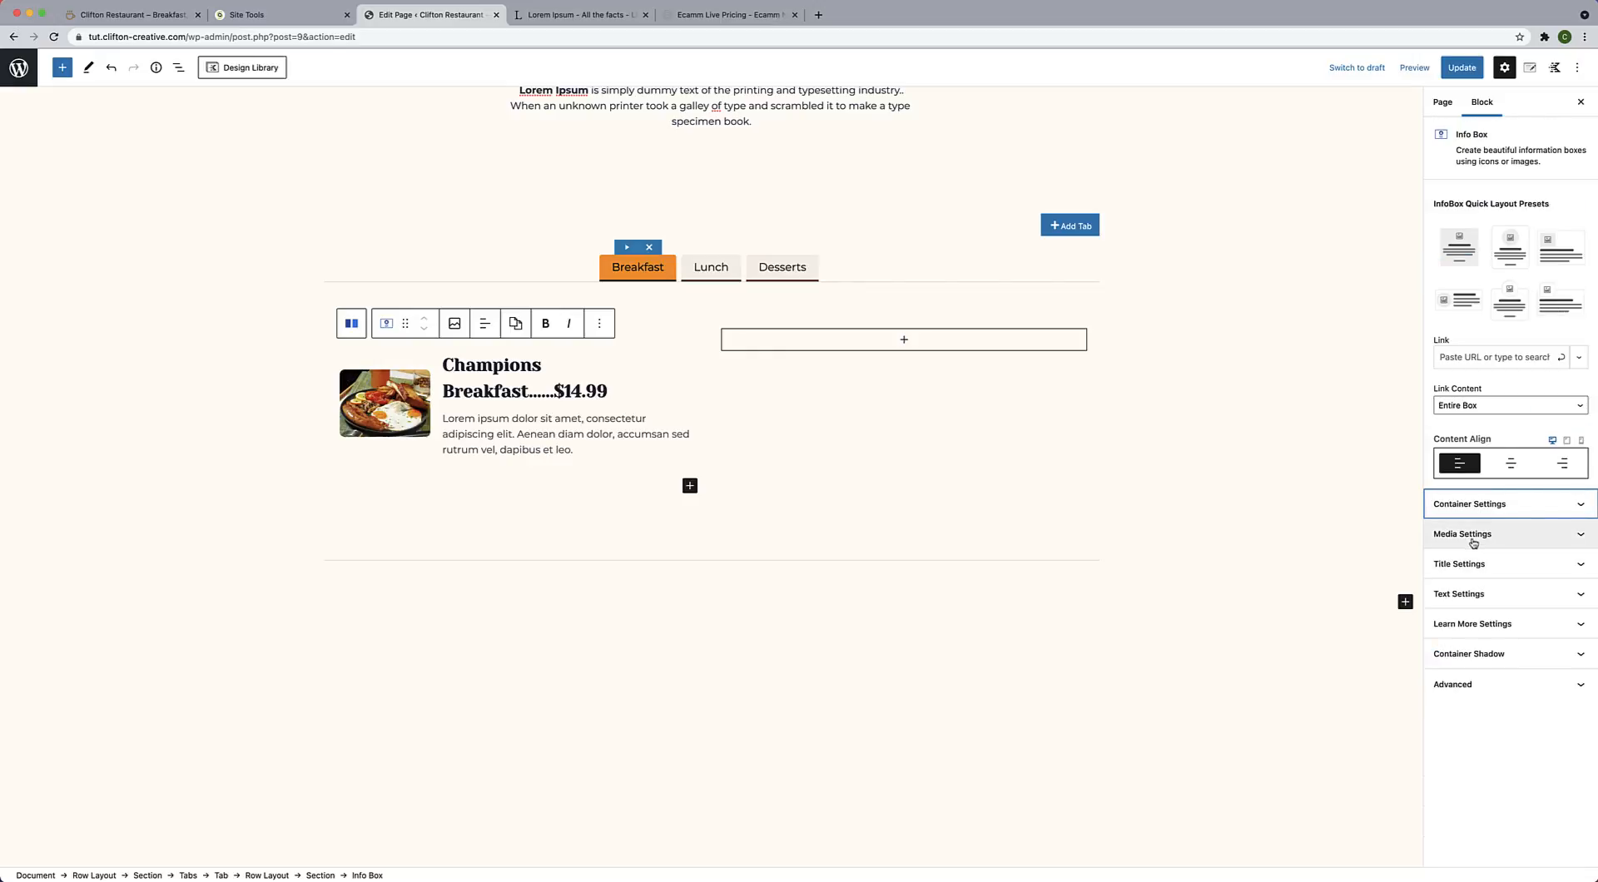
left_click(1465, 564)
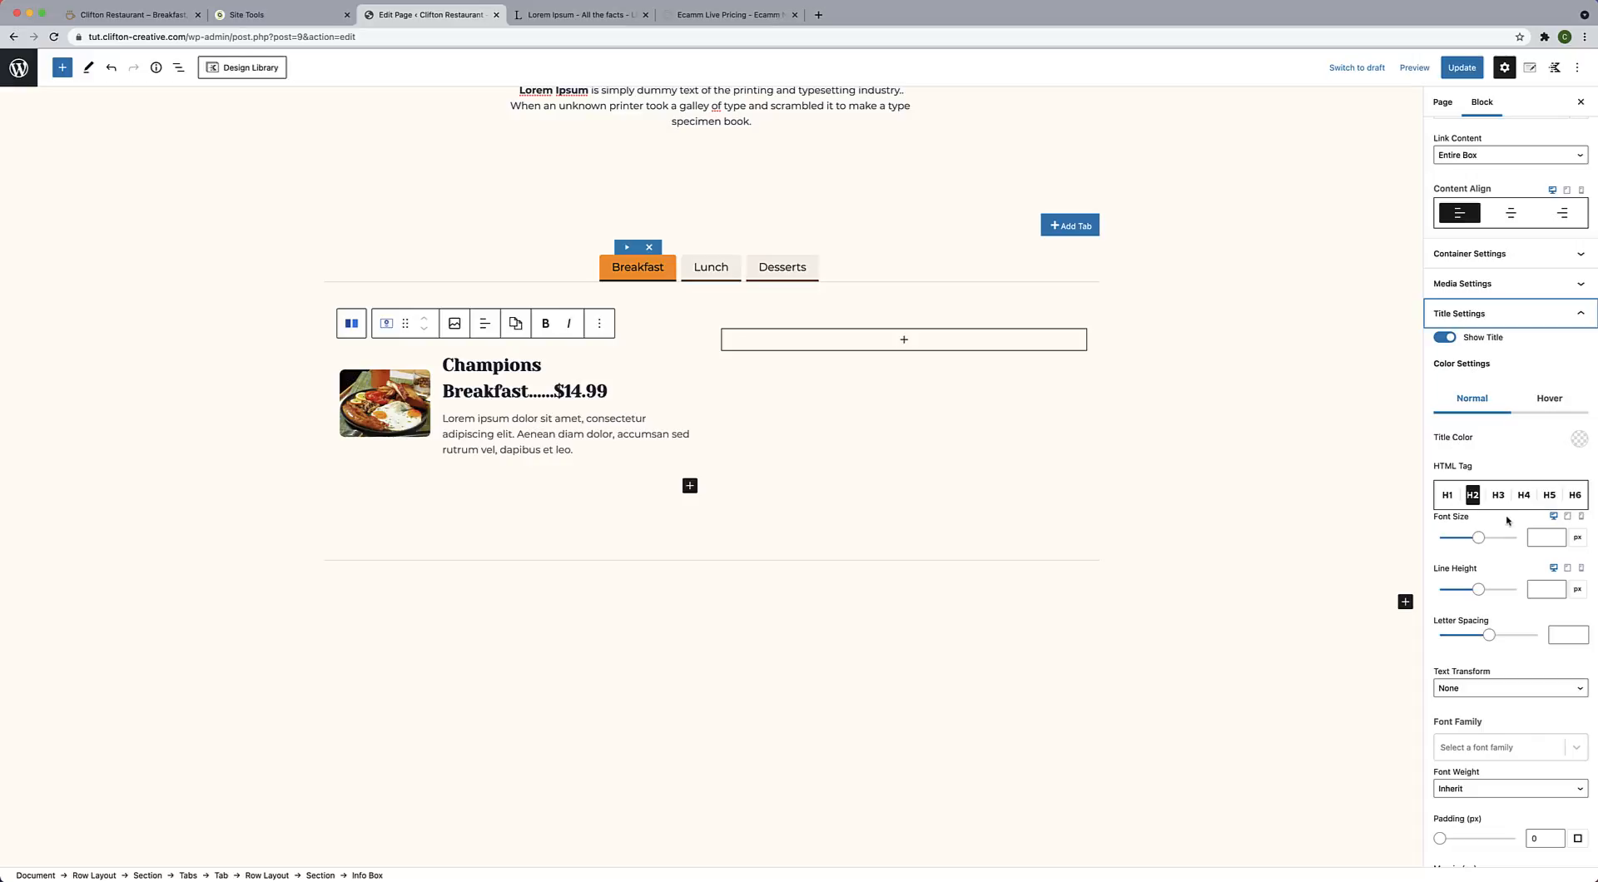
left_click(1536, 537)
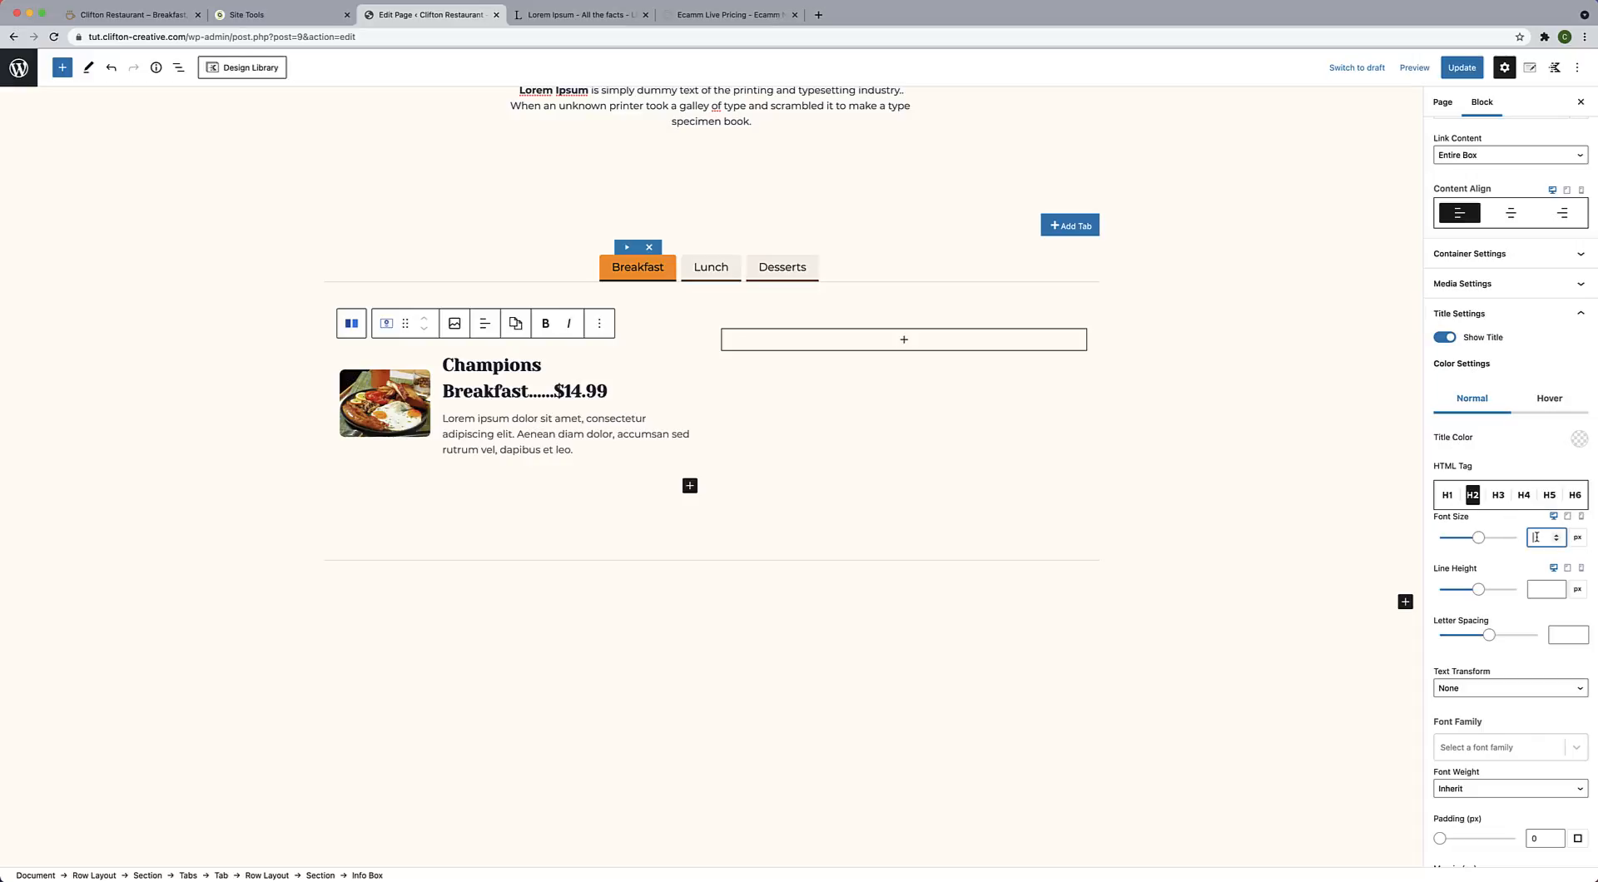
type("20")
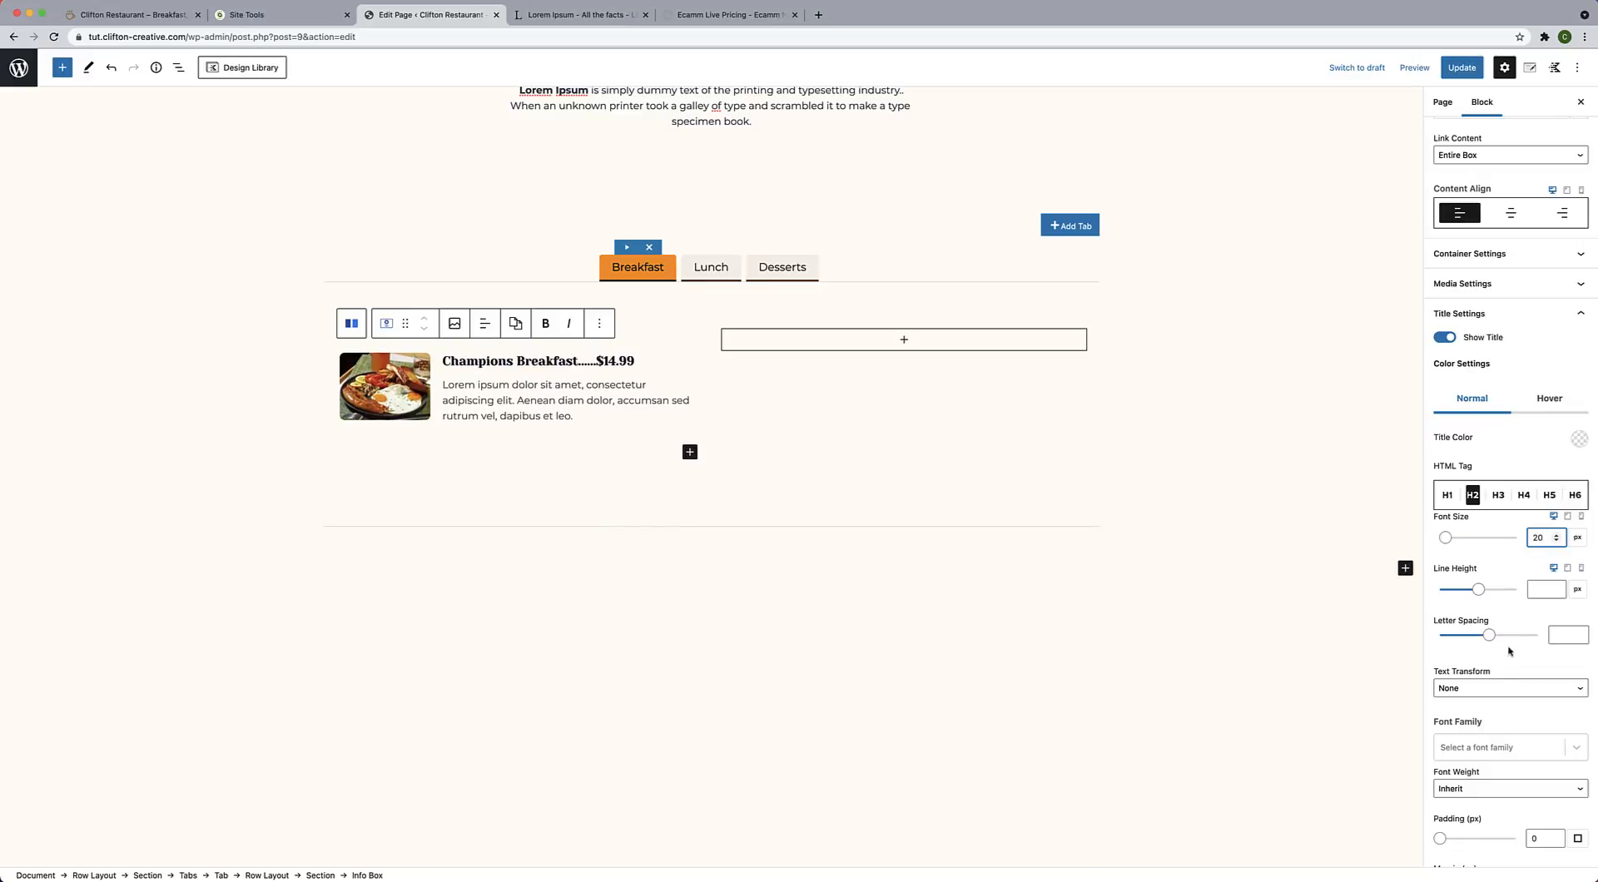
Color the info box title dark brown (633D07), starting from the first orange palette color.
scroll(1498, 676, "down", 1)
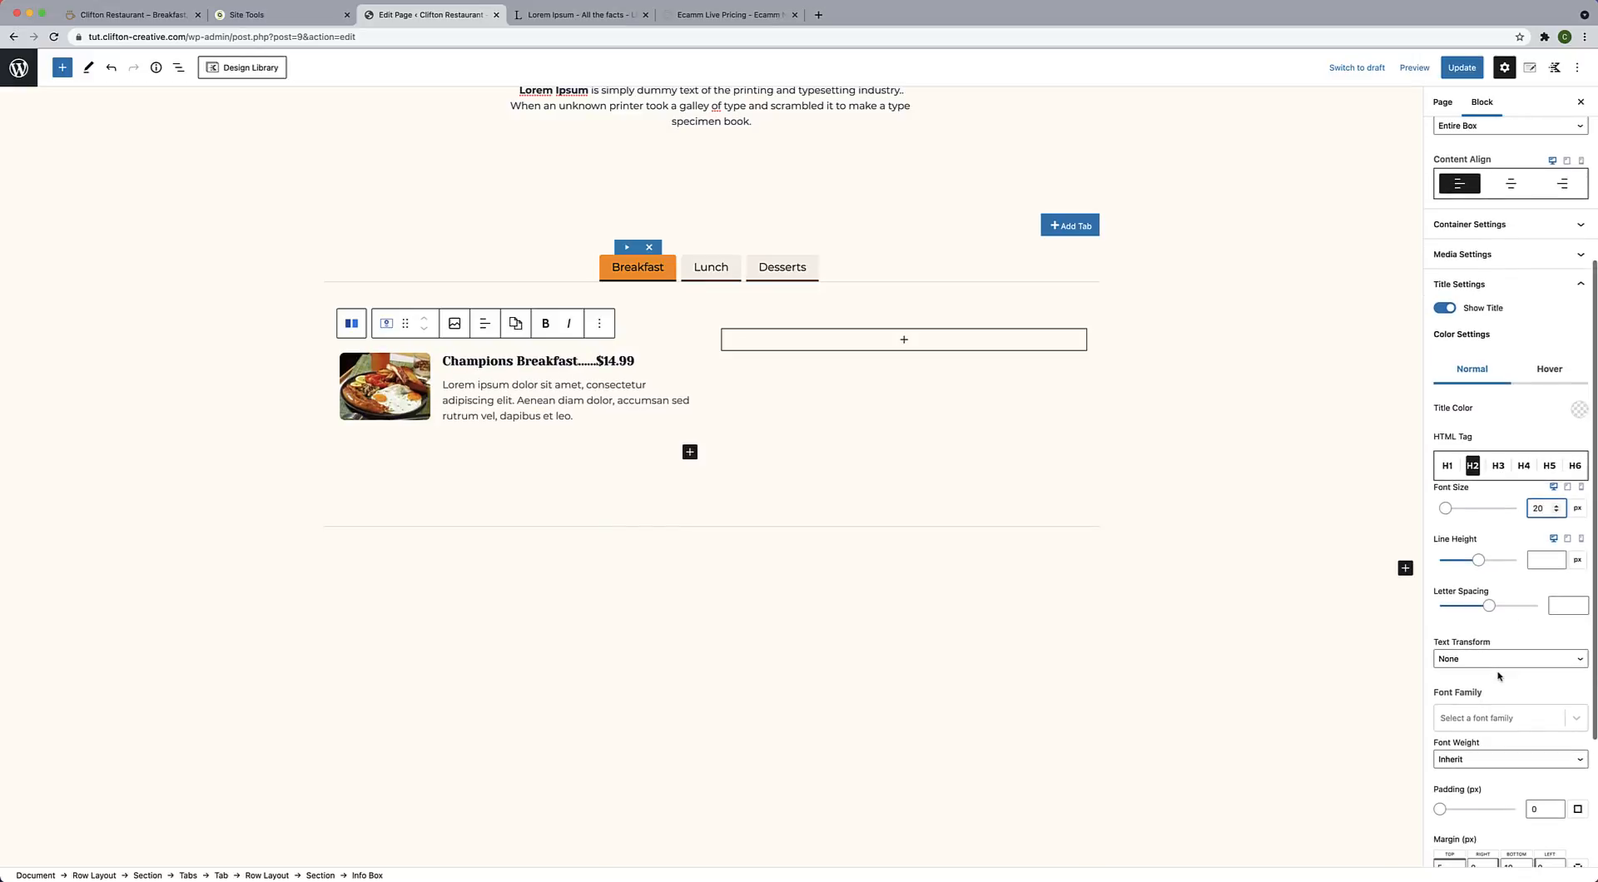
left_click(1581, 412)
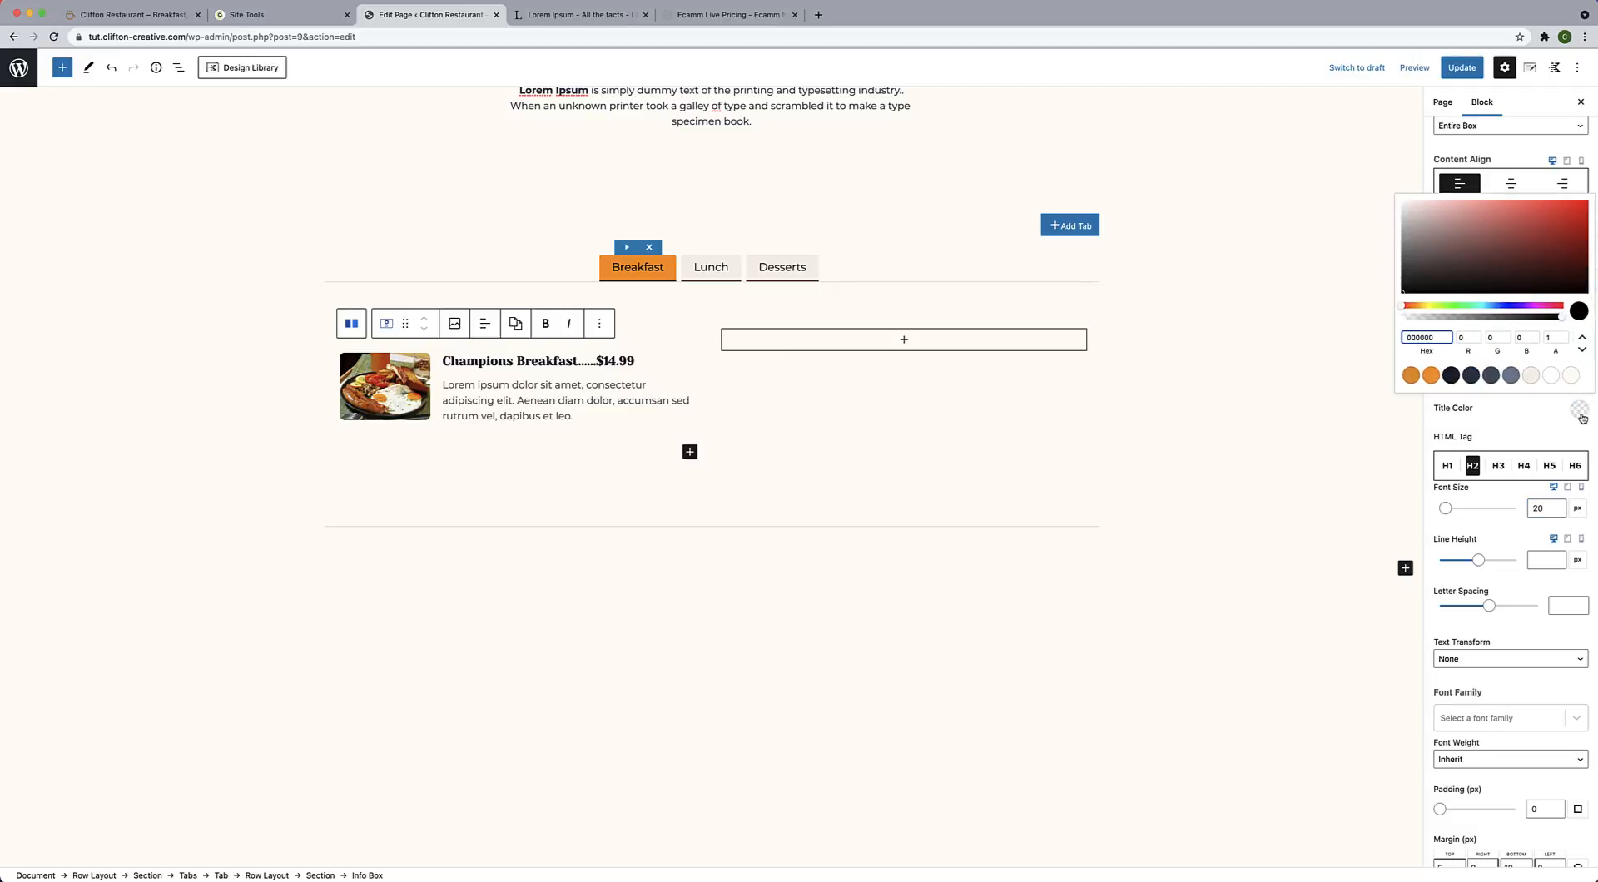
left_click(1410, 375)
left_click(1574, 252)
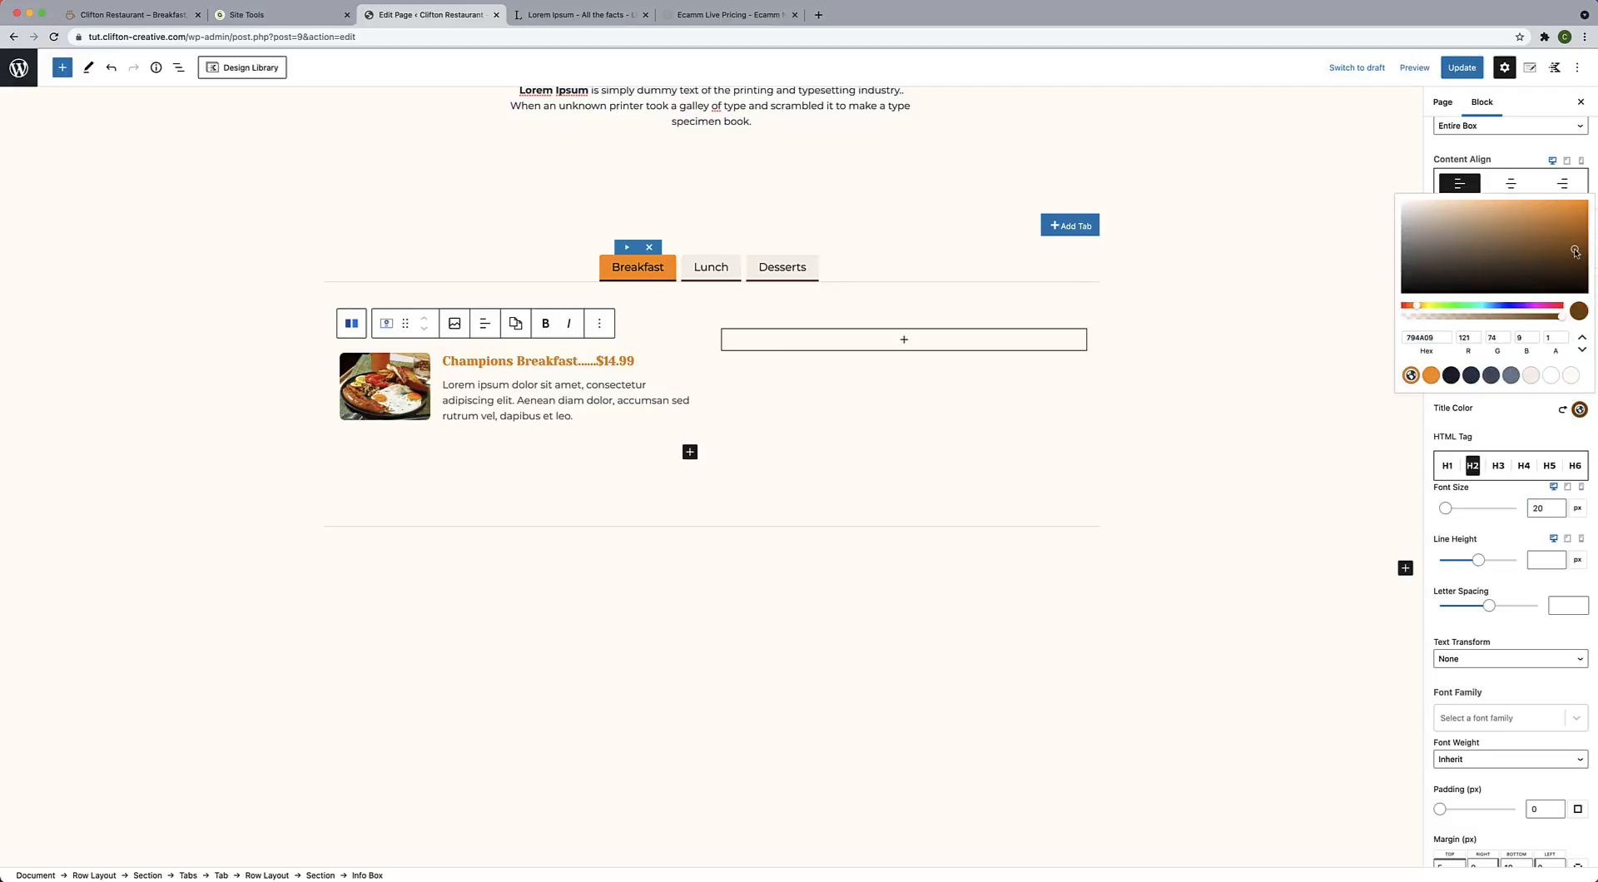
left_click_drag(1576, 255, 1576, 260)
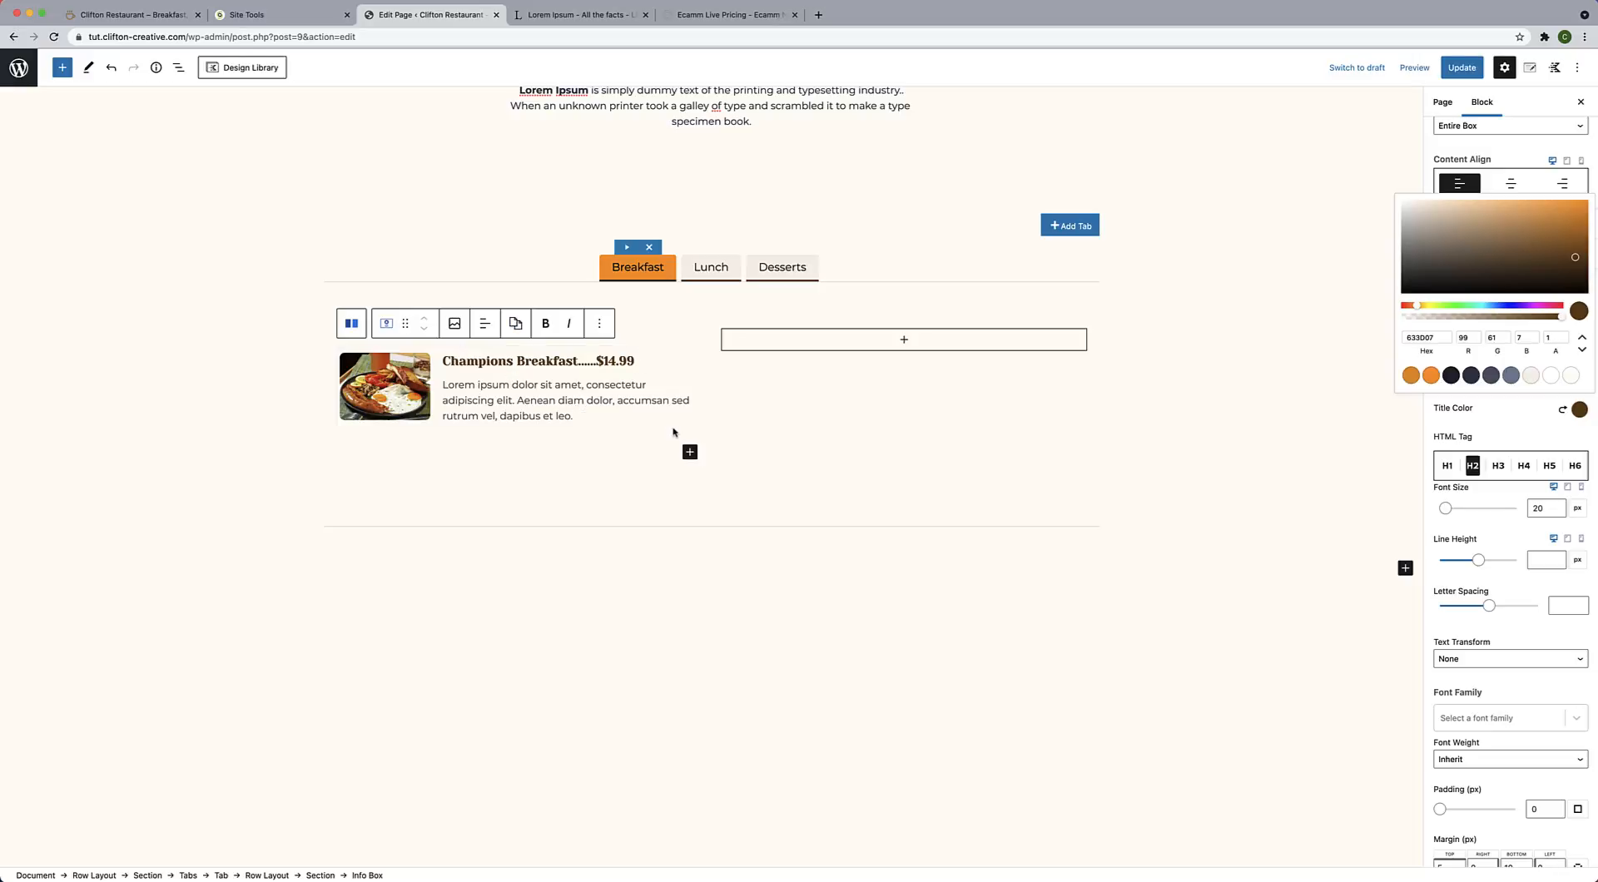
left_click(1397, 492)
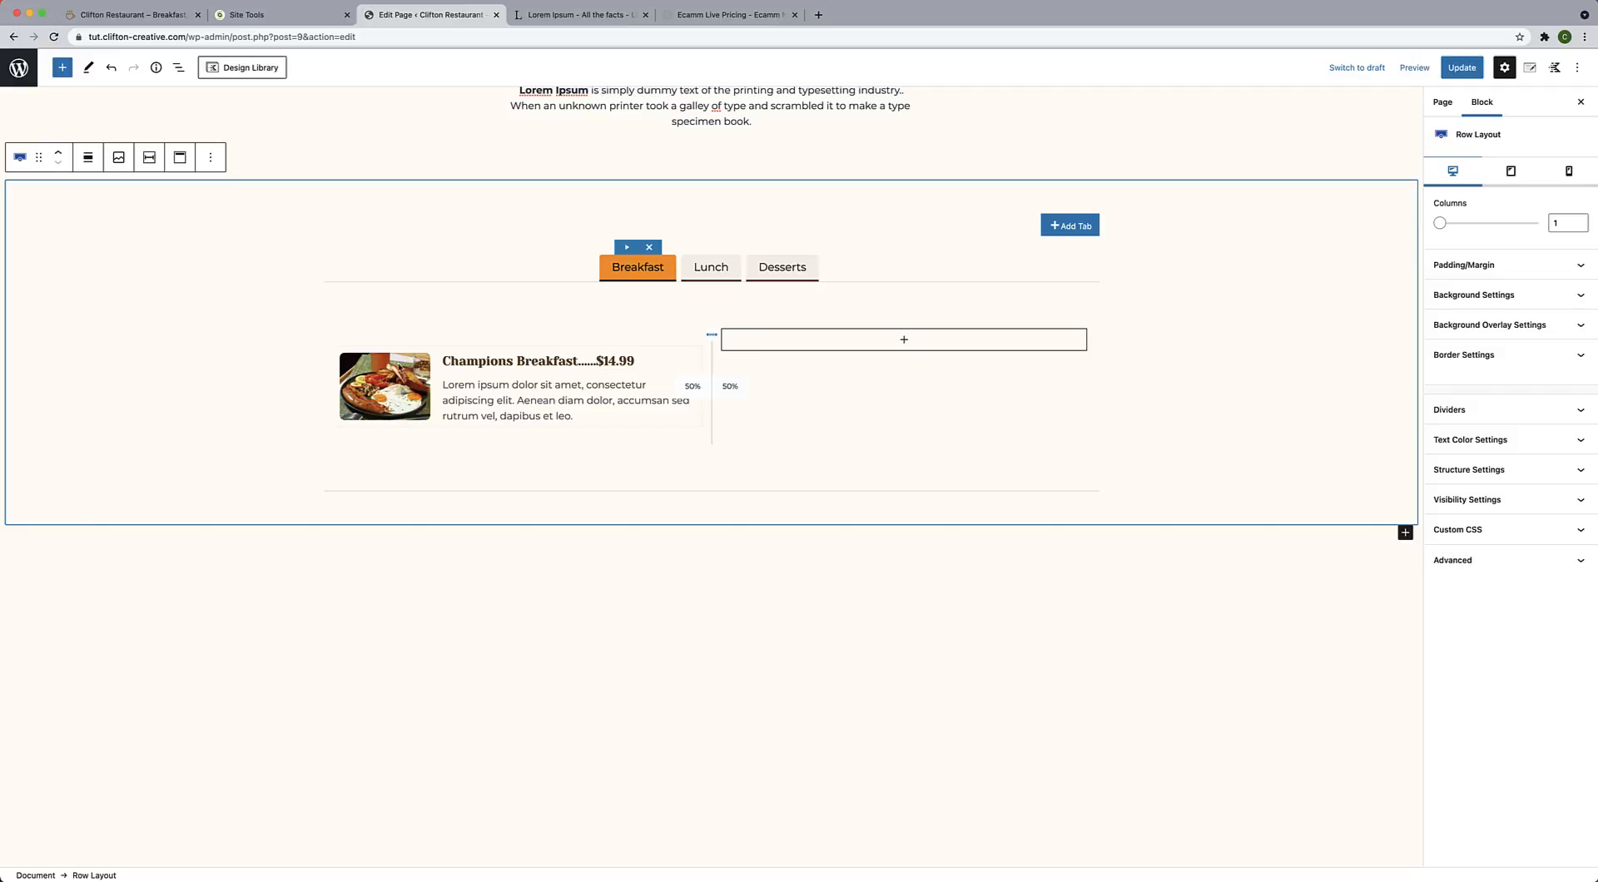
Duplicate the Champions Breakfast info box twice so the first column holds three stacked boxes.
left_click(526, 405)
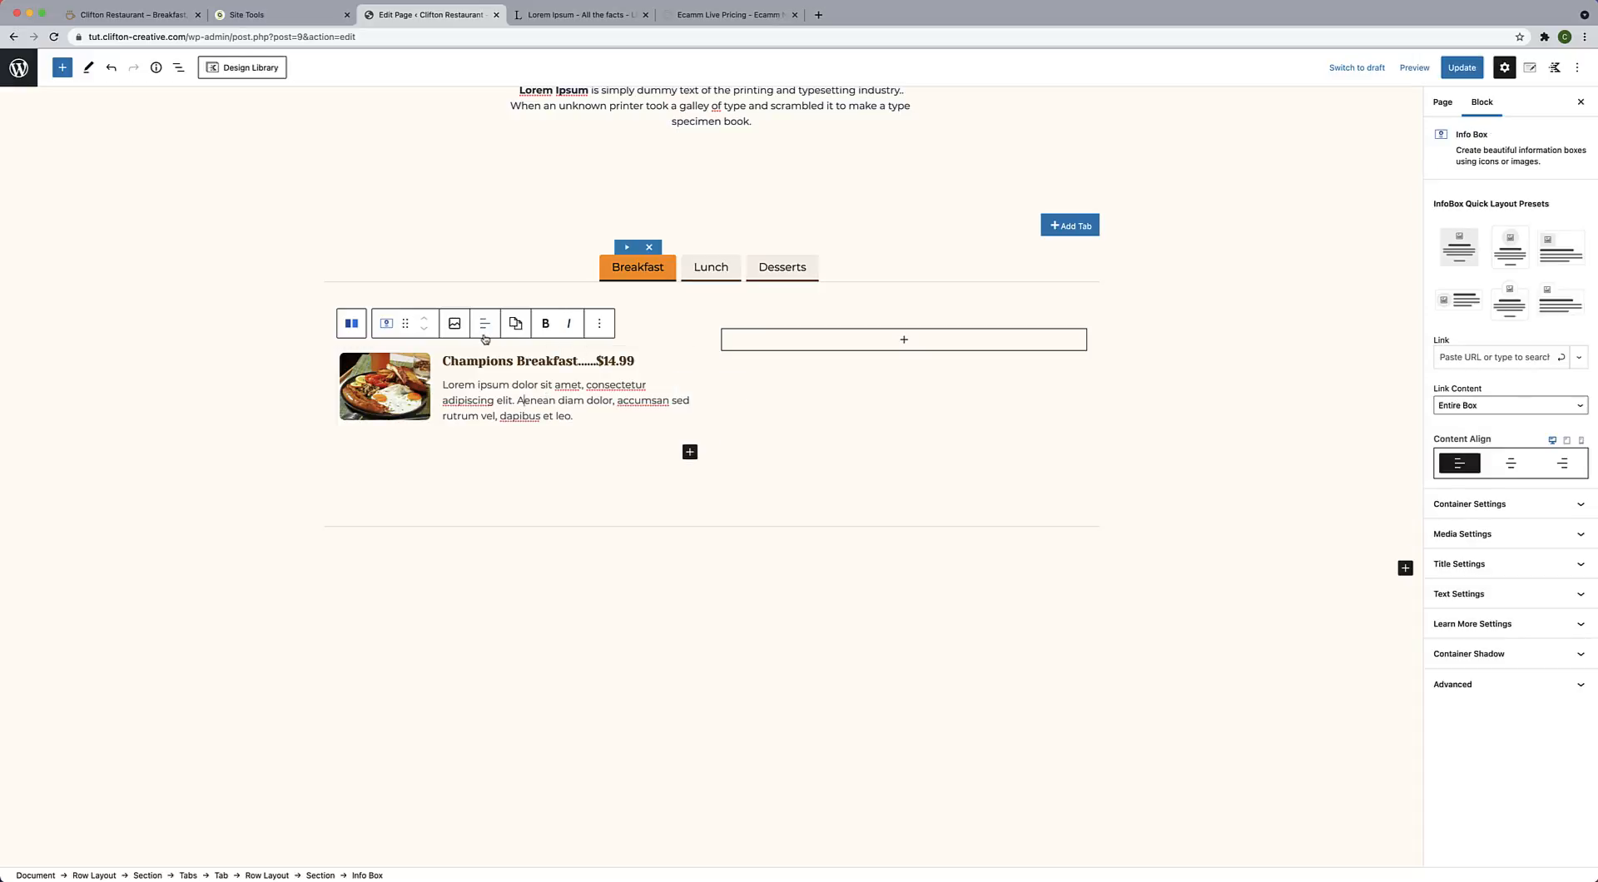
left_click(599, 324)
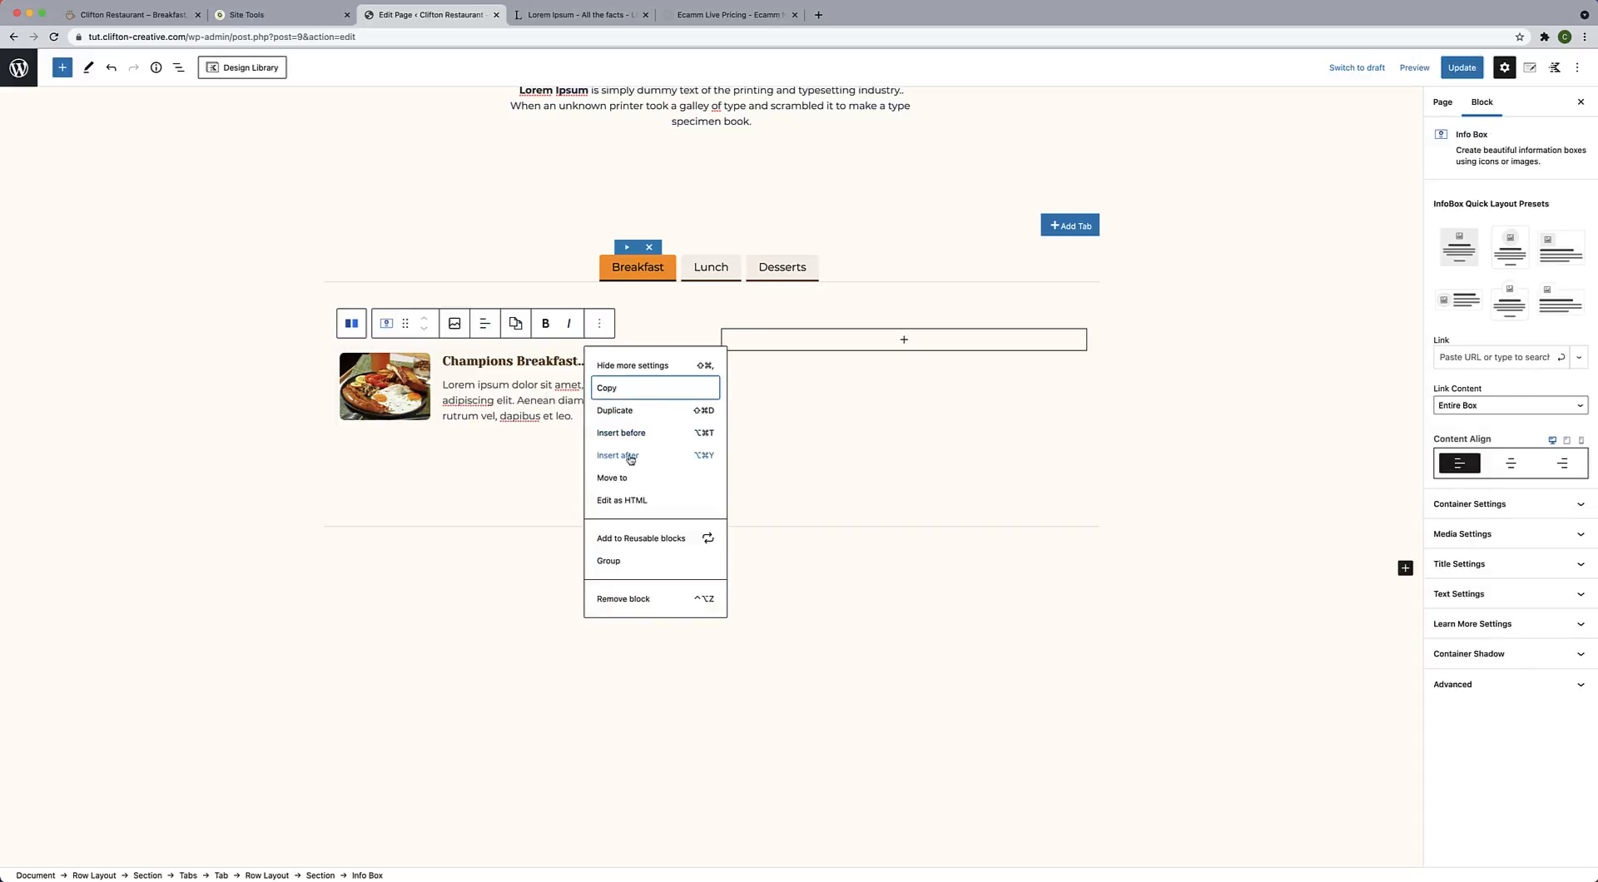
left_click(616, 410)
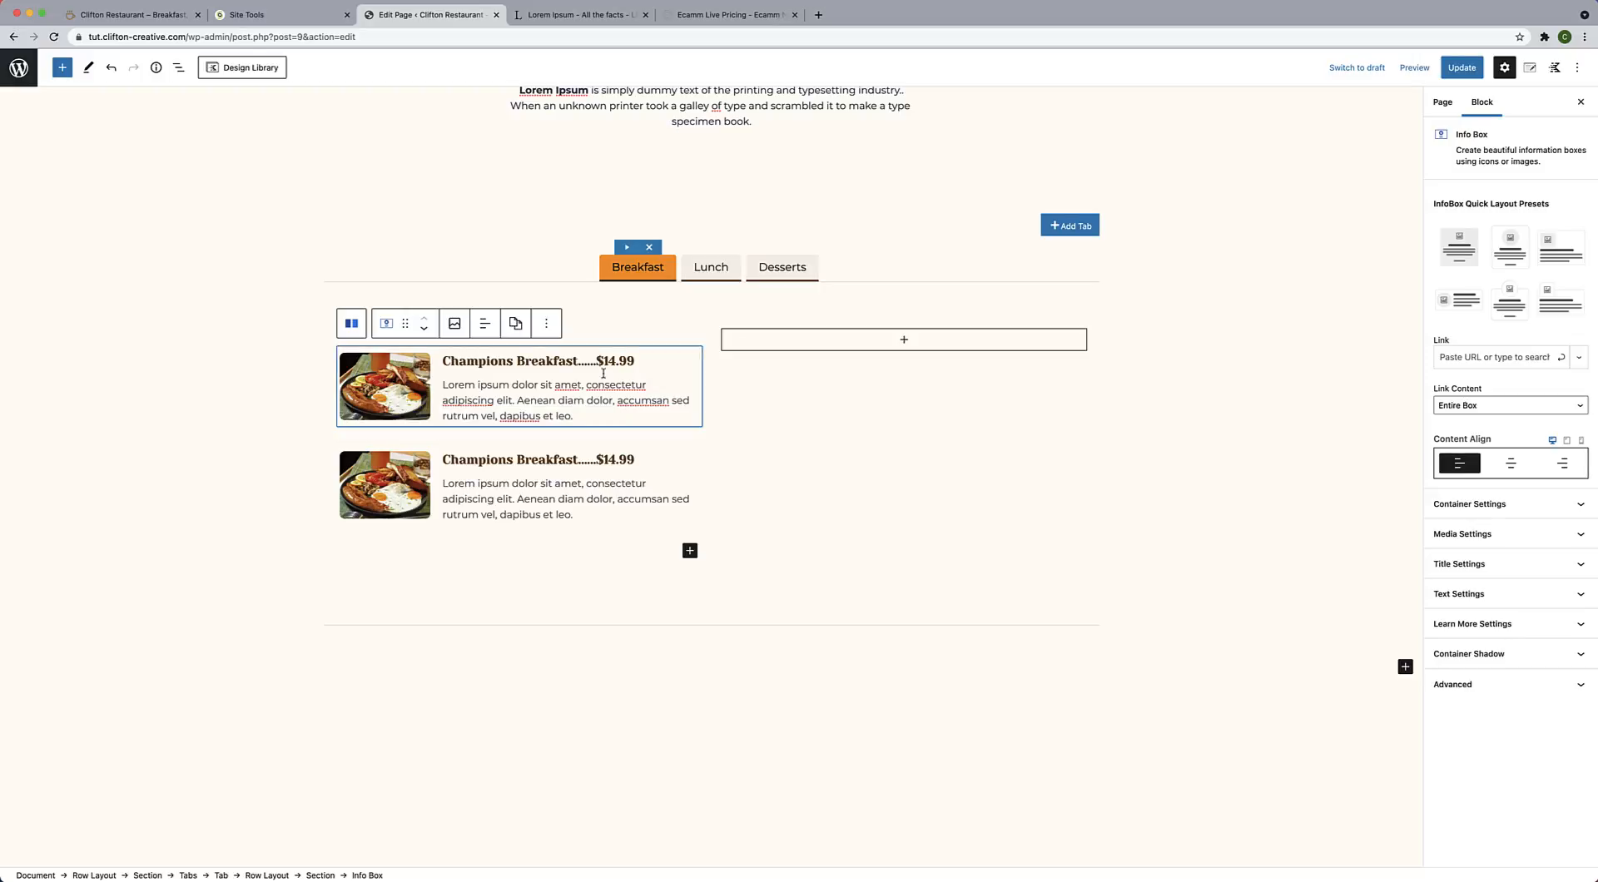
left_click(546, 323)
left_click(603, 410)
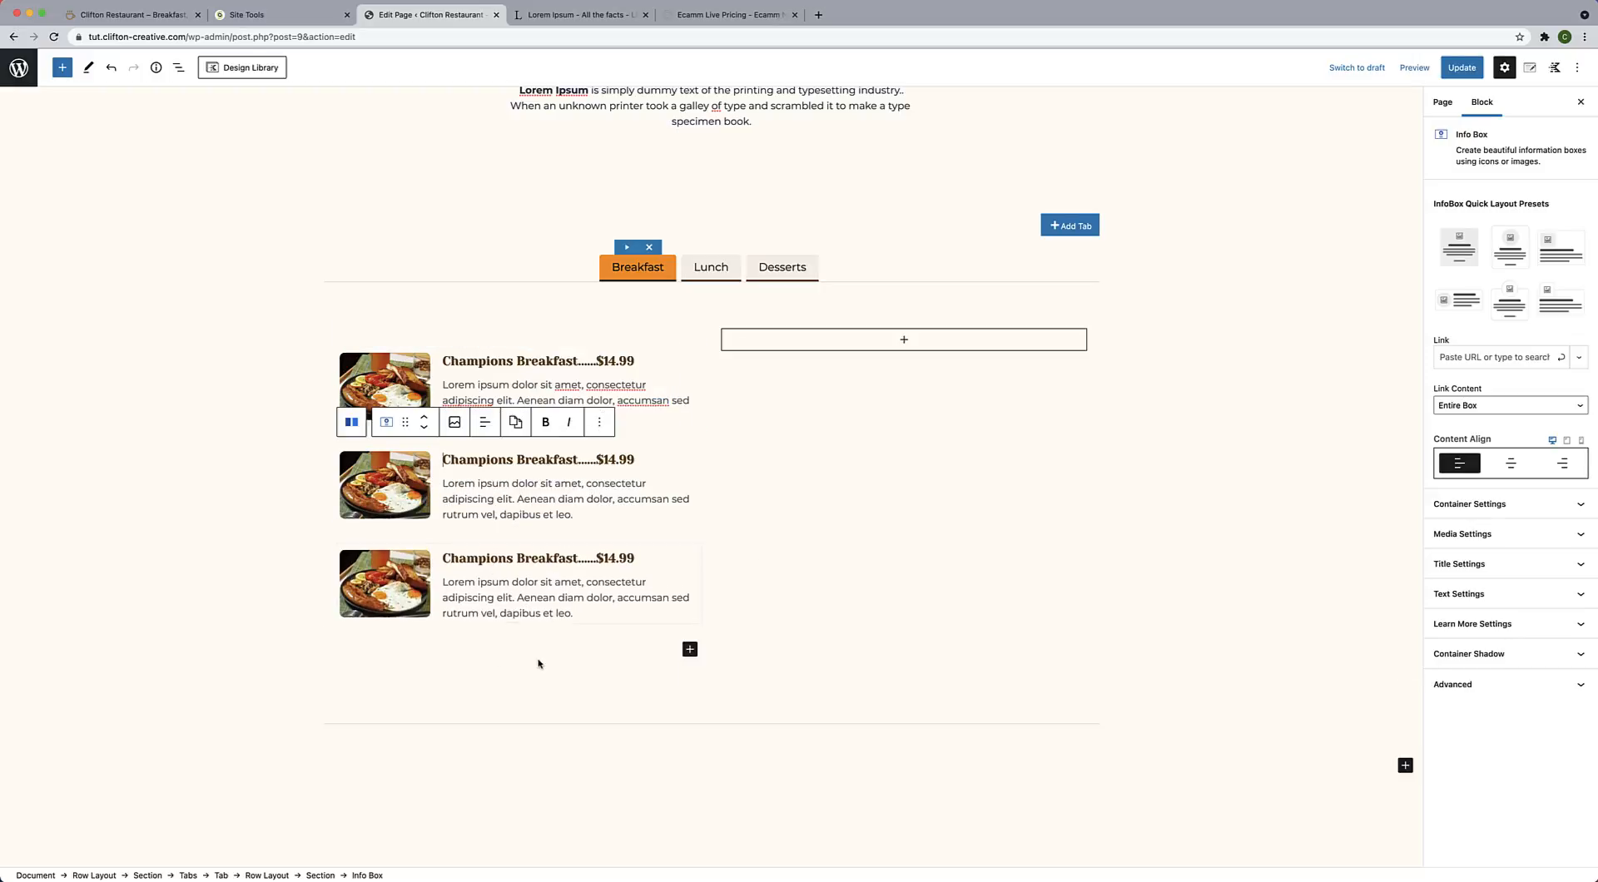
Duplicate the third Champions Breakfast info box and move a box into the empty second column of the row.
left_click(546, 689)
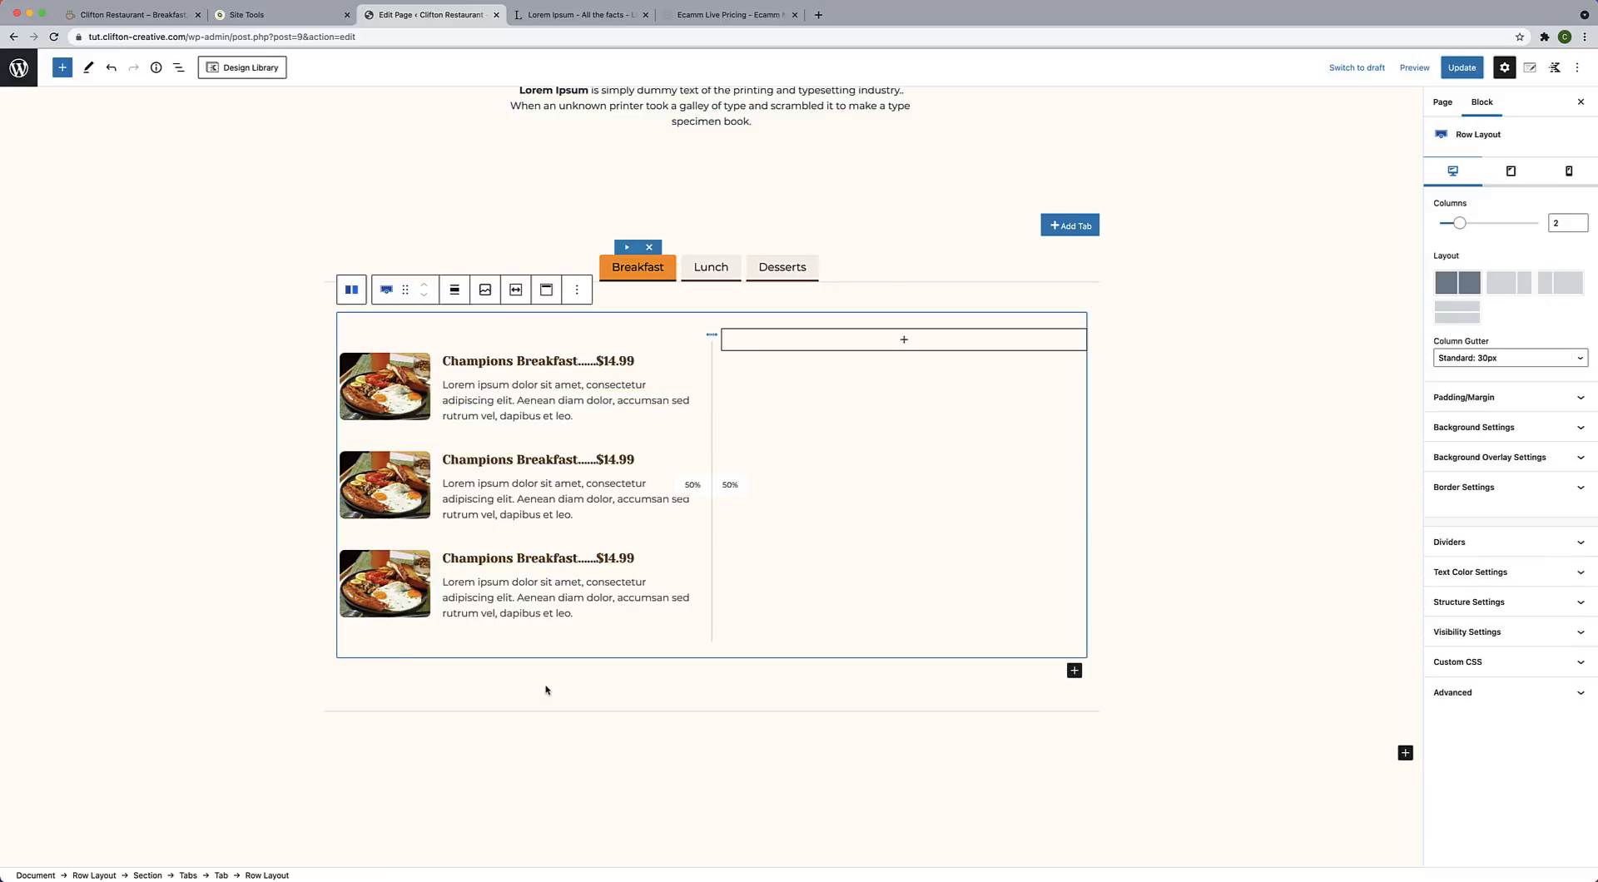
left_click(511, 594)
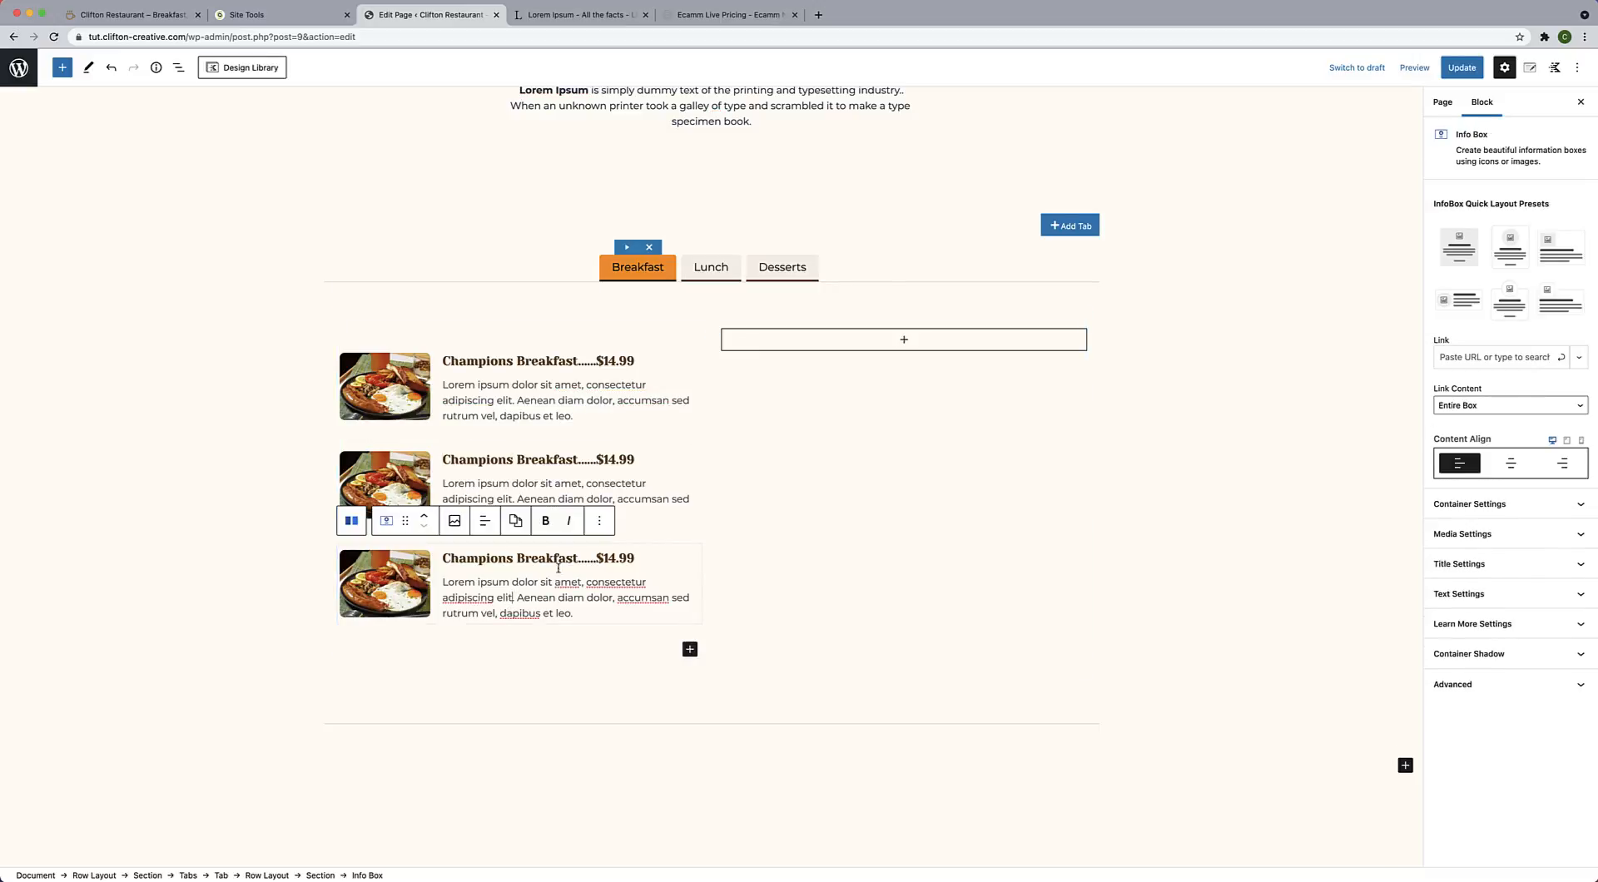
left_click(600, 520)
left_click(620, 608)
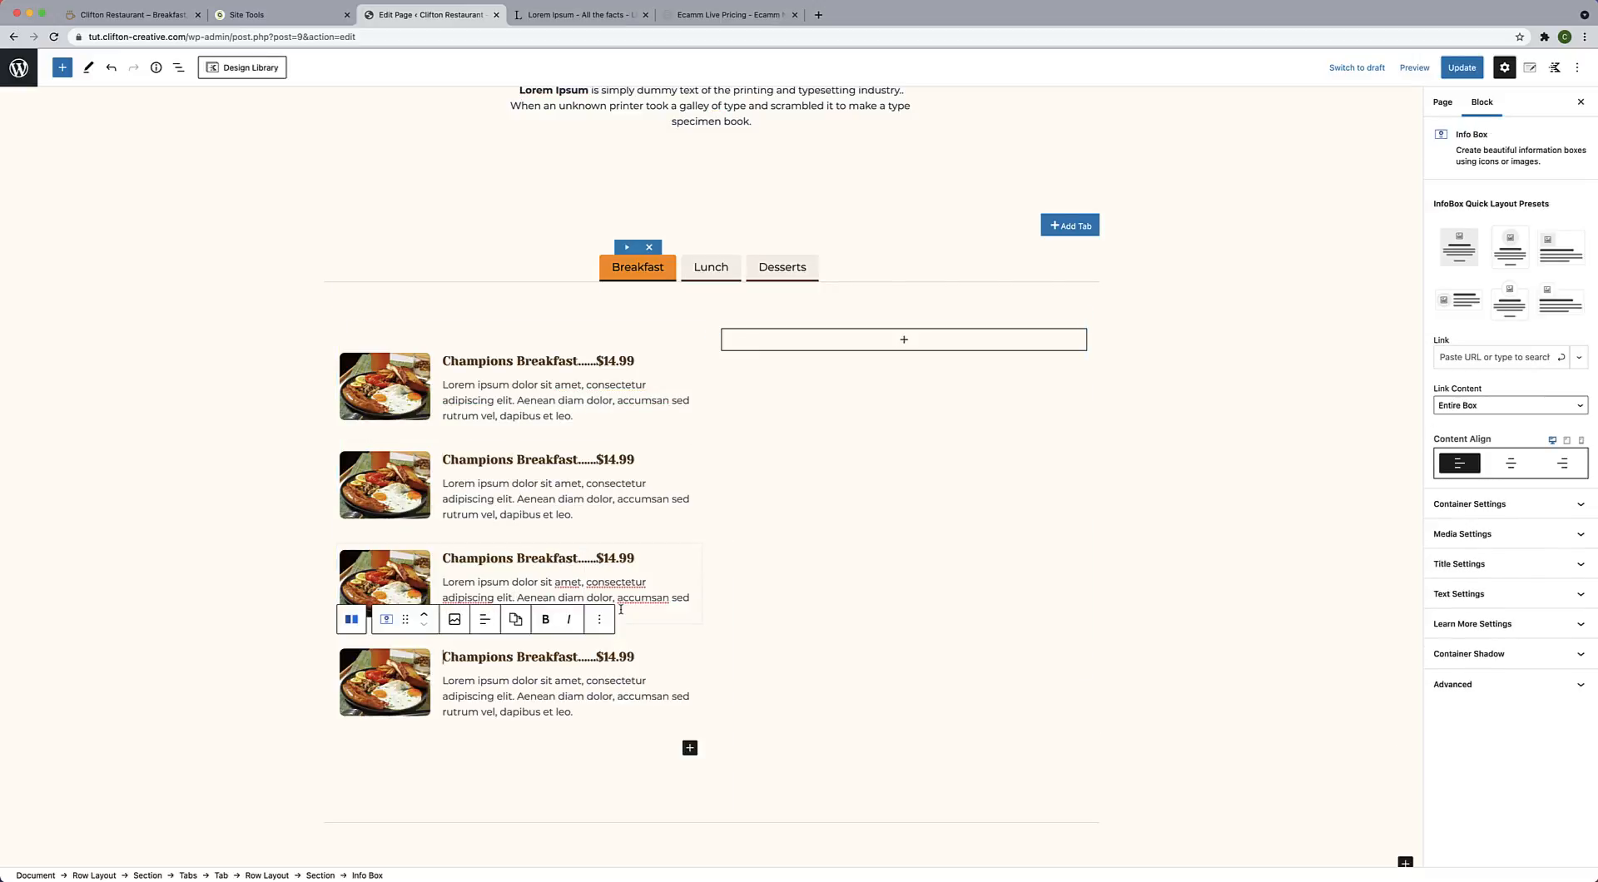
left_click_drag(405, 617, 851, 585)
Duplicate the third Champions Breakfast info box in the first column and move the copy beneath the box in the second column.
scroll(676, 662, "down", 4)
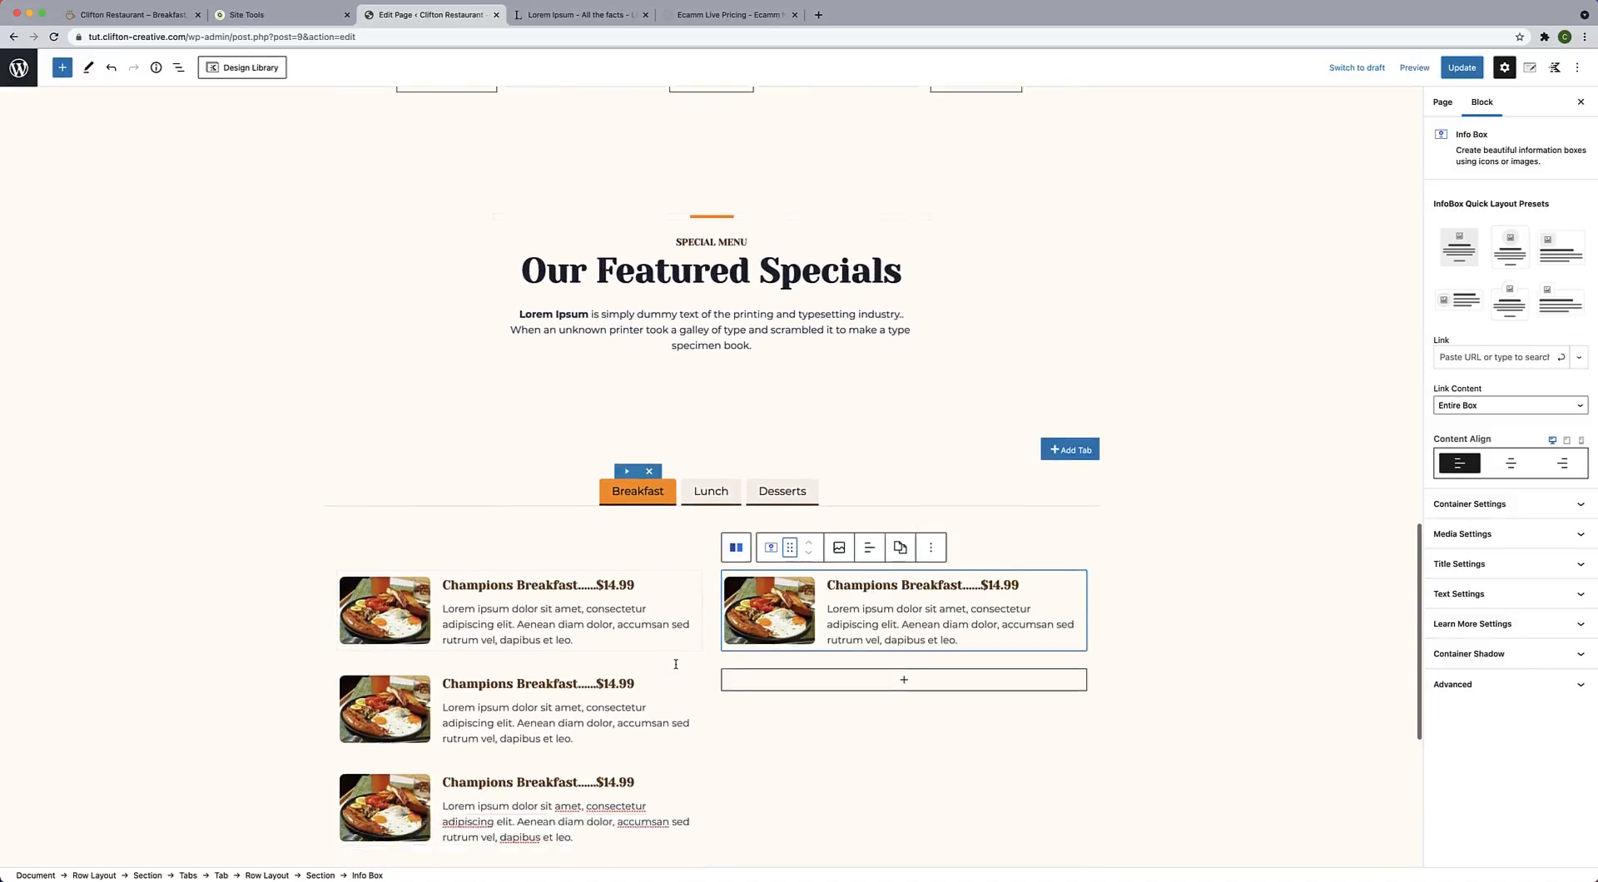
left_click(461, 536)
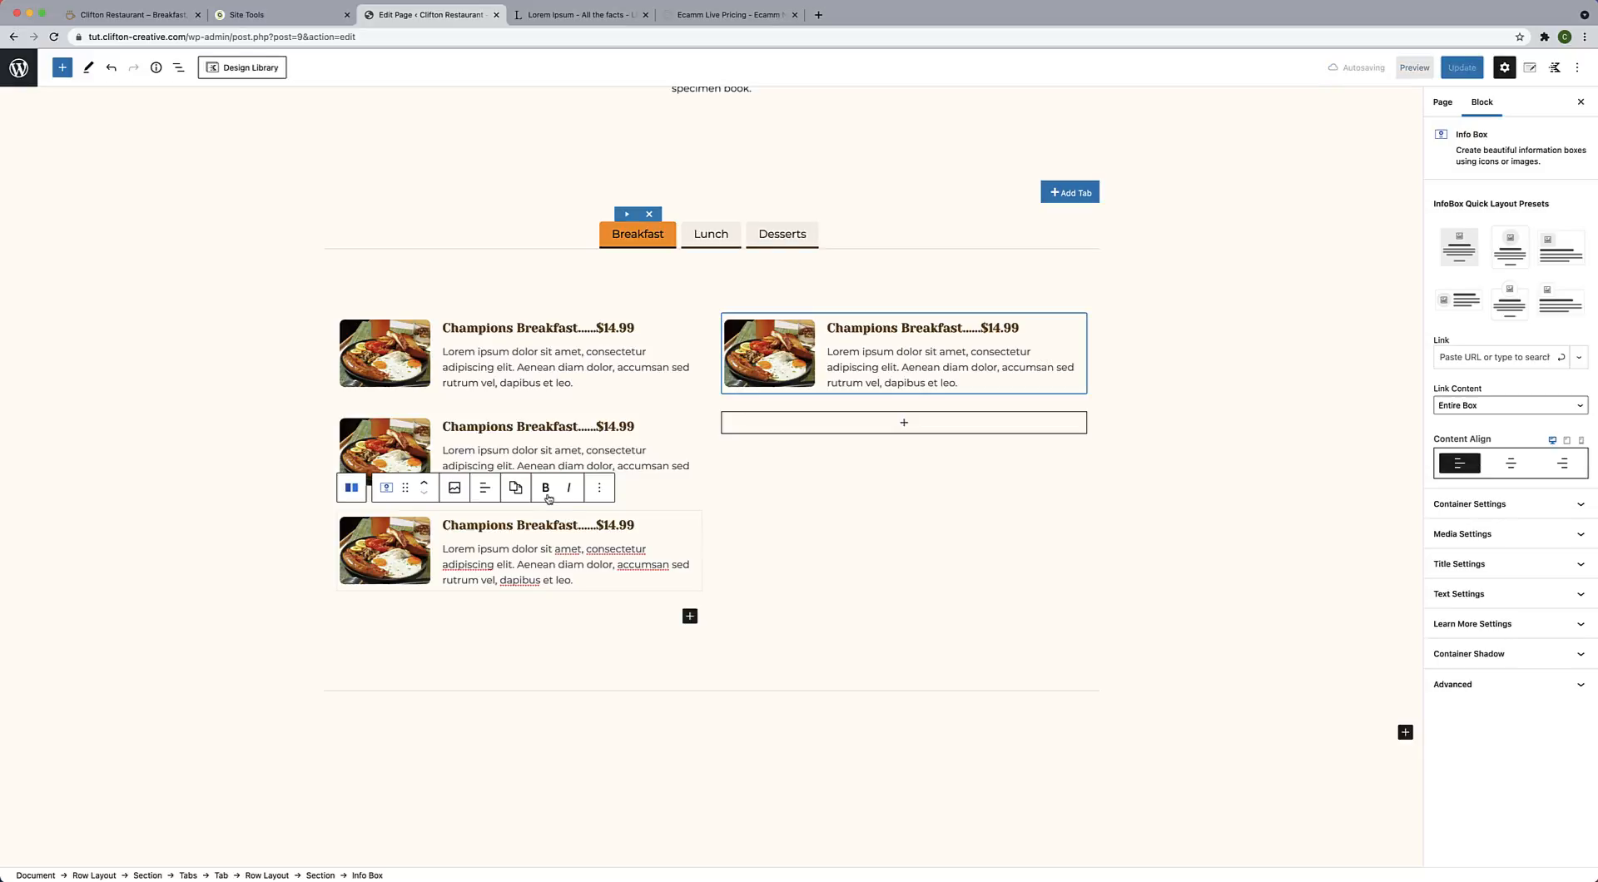
left_click(518, 489)
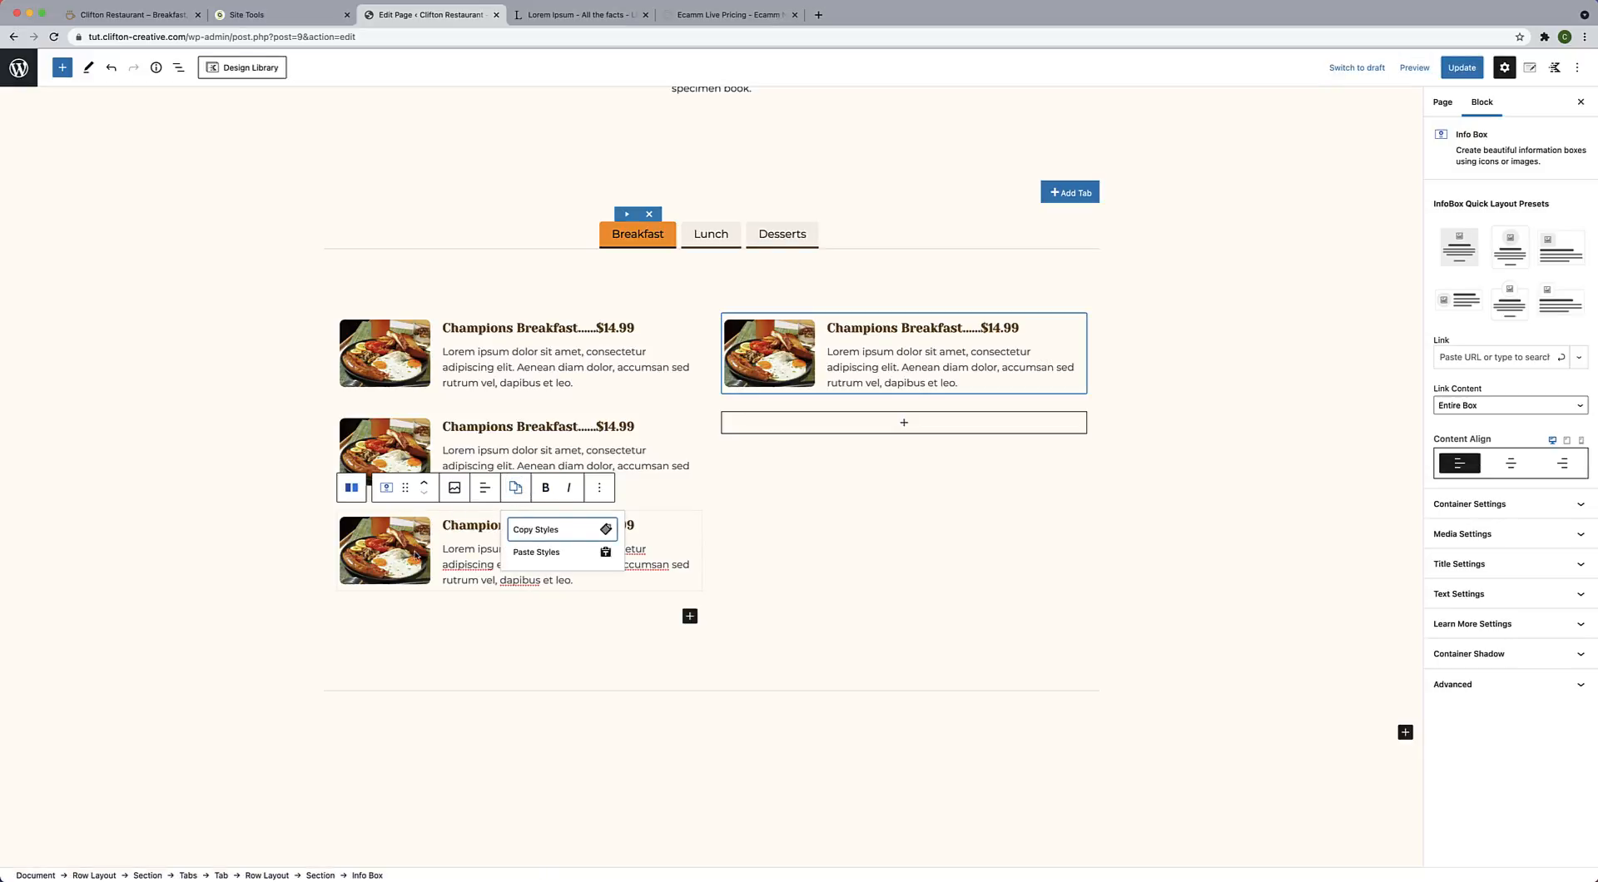
left_click(599, 489)
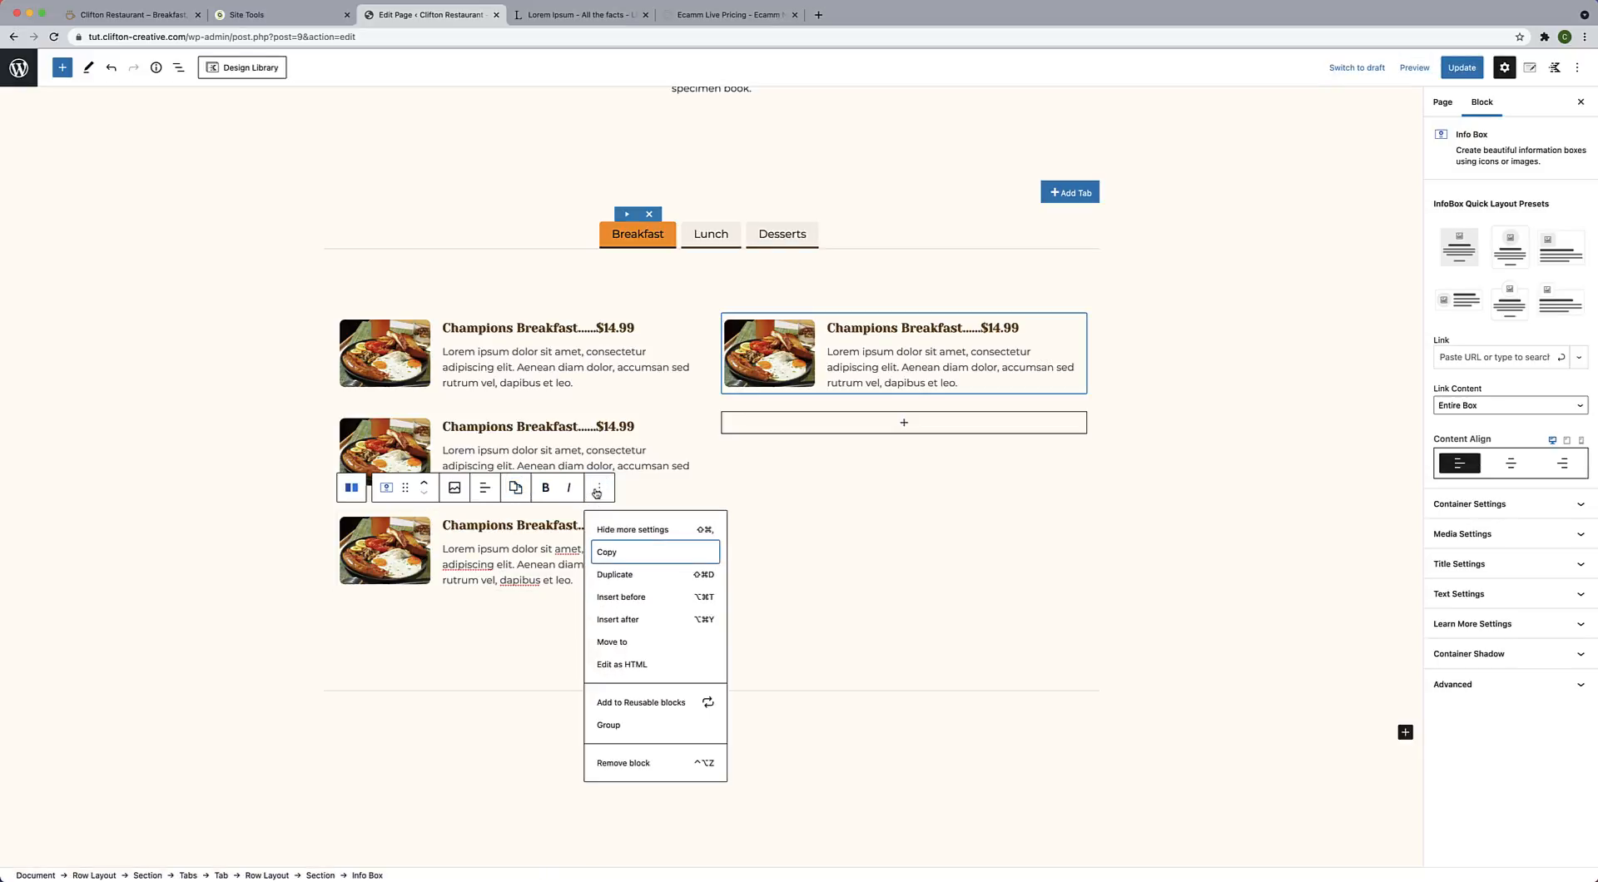
left_click(615, 575)
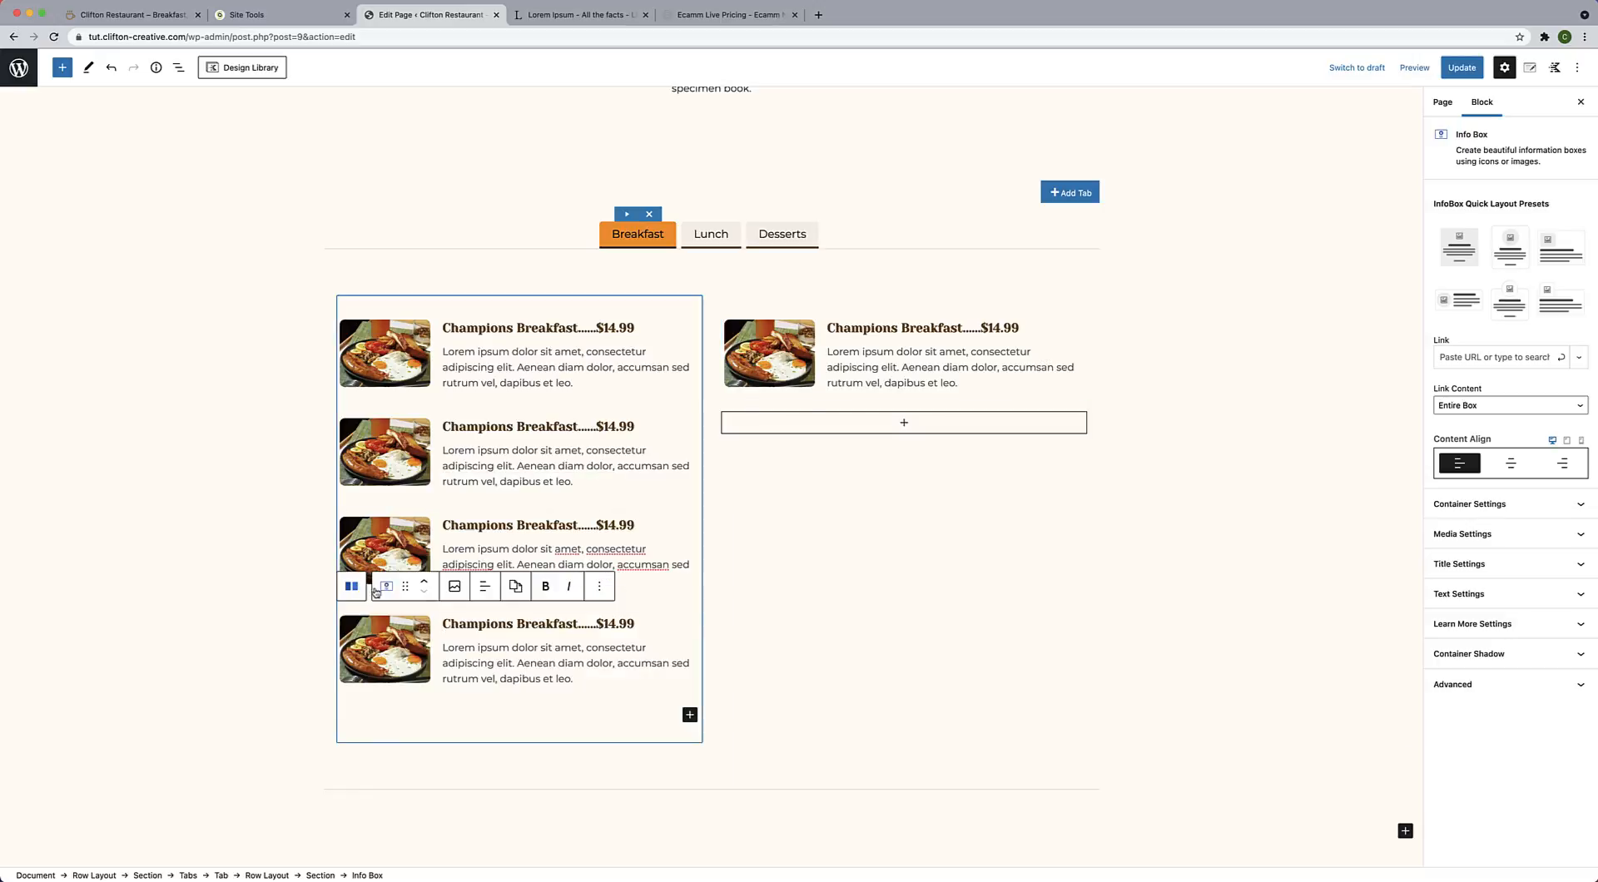
left_click_drag(386, 588, 791, 550)
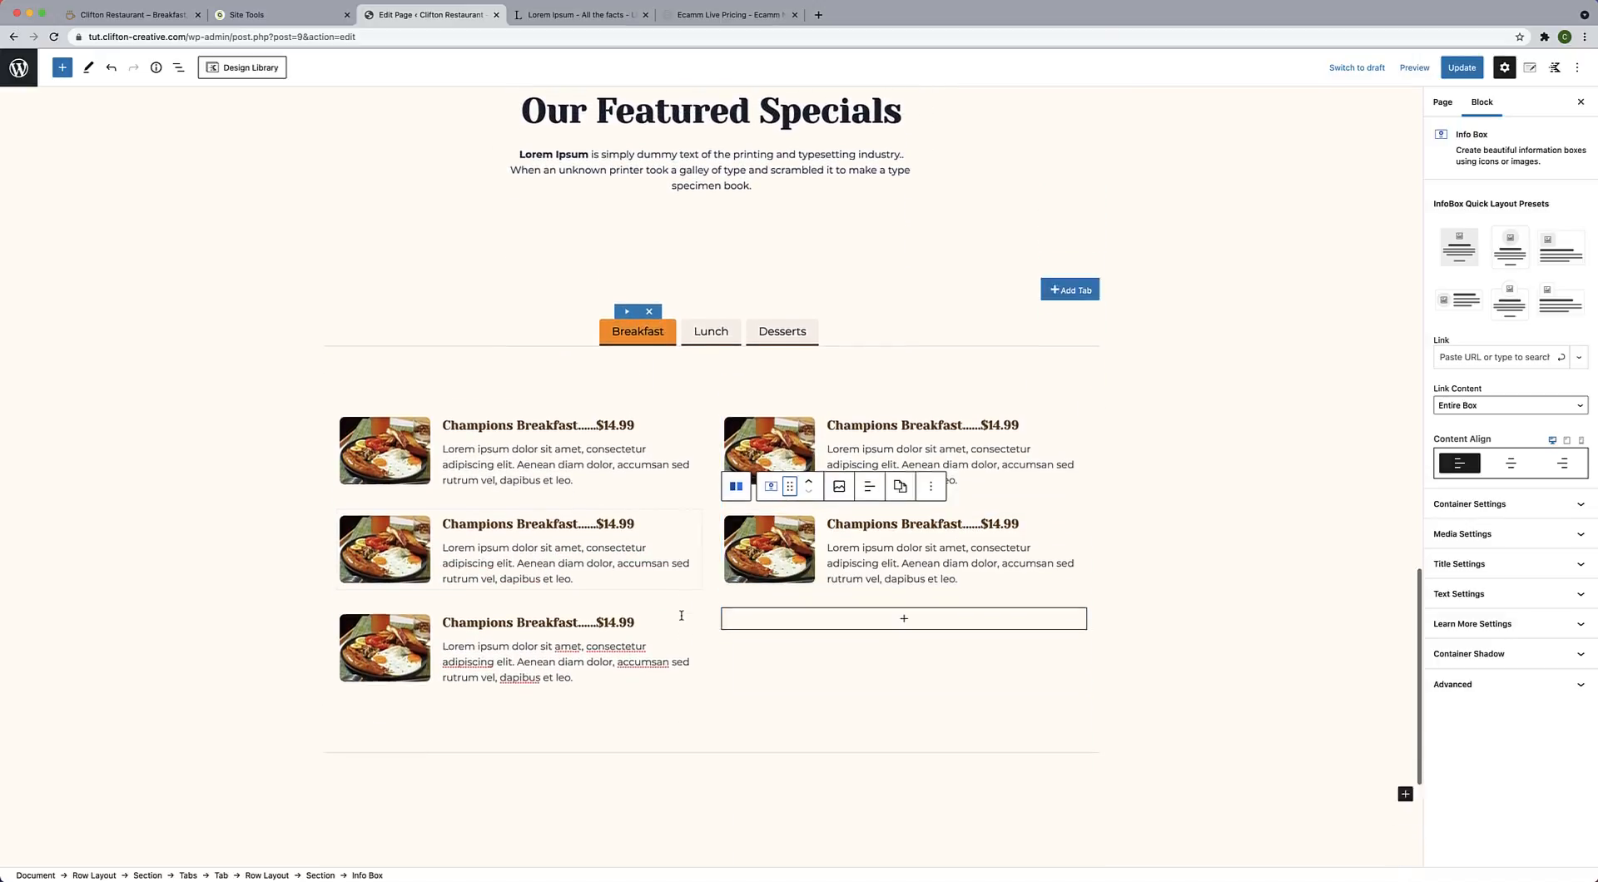
Duplicate the second column's lower Champions Breakfast info box so that column holds three boxes, and deselect it.
scroll(681, 615, "down", 5)
left_click(931, 198)
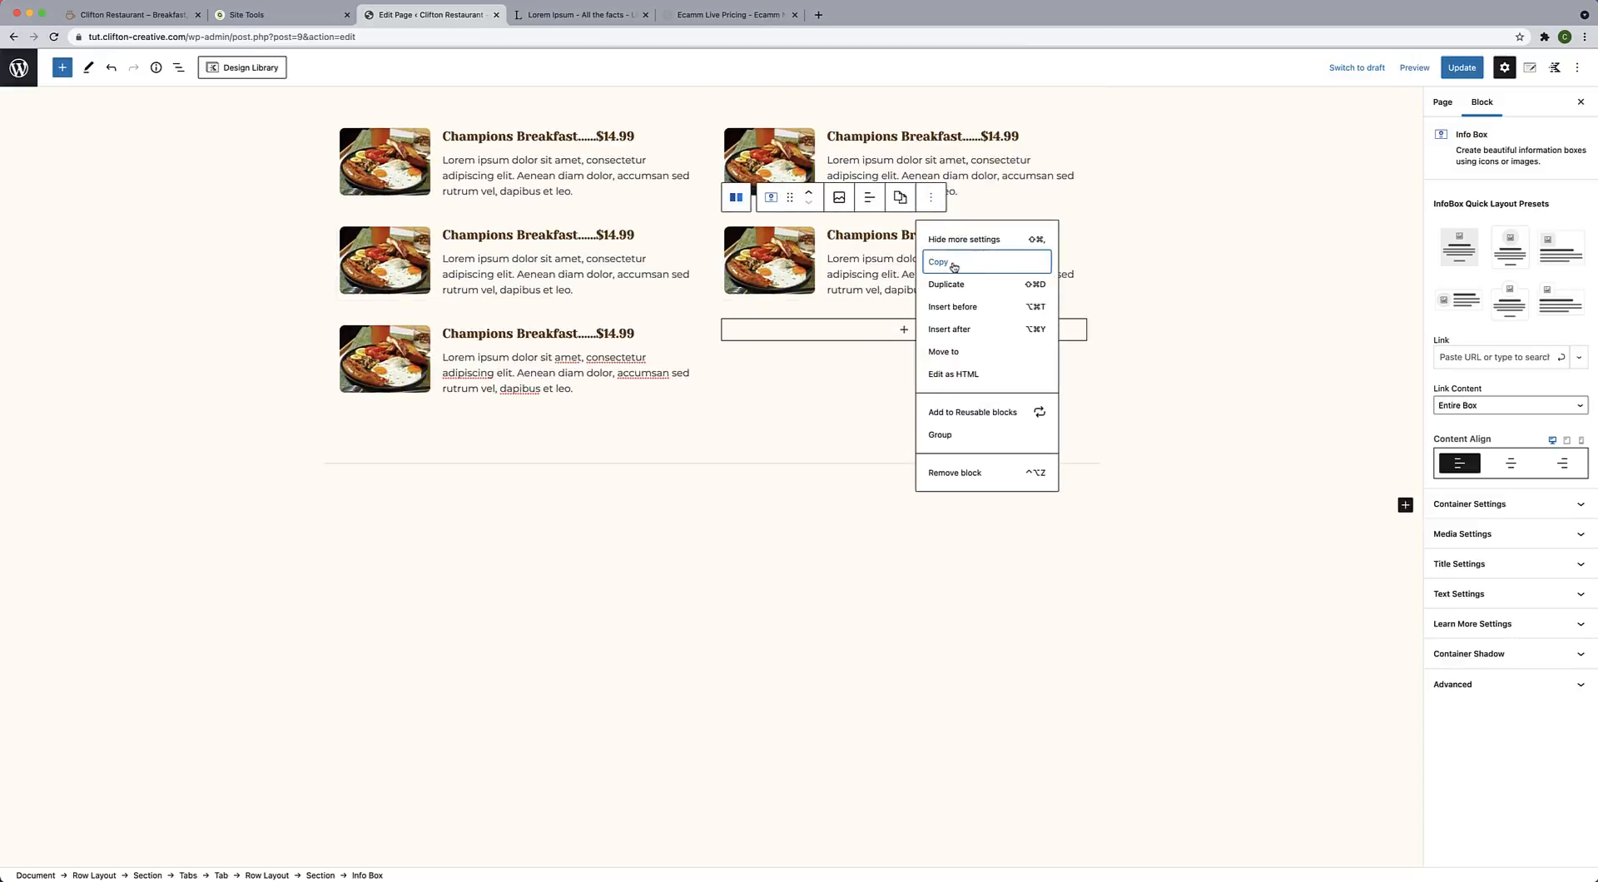
left_click(947, 285)
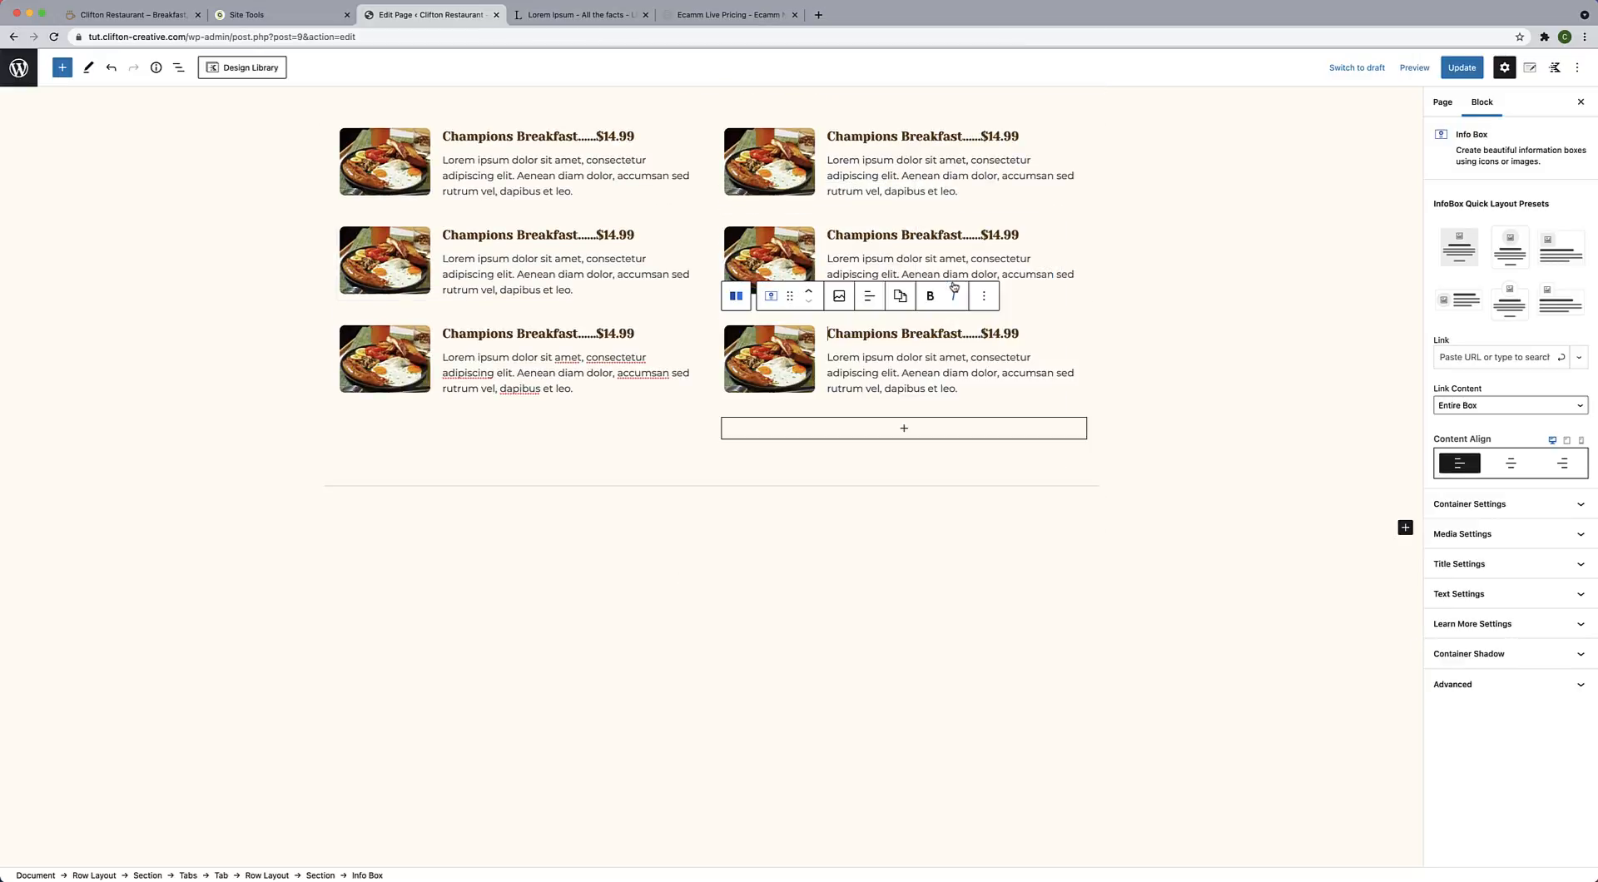
left_click(955, 518)
scroll(952, 483, "up", 3)
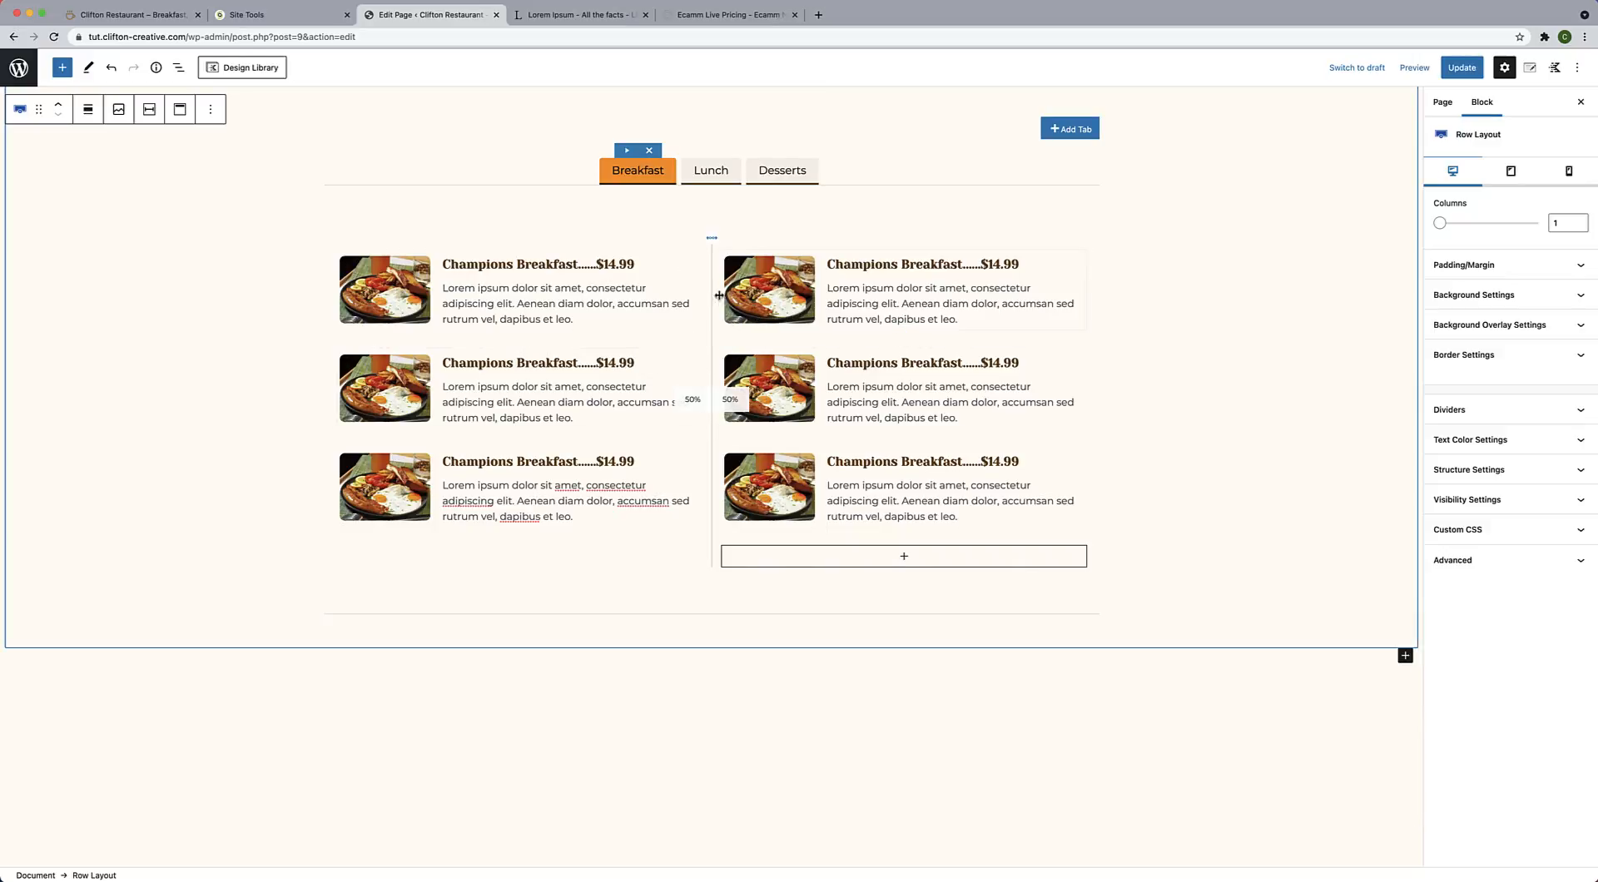
left_click(710, 180)
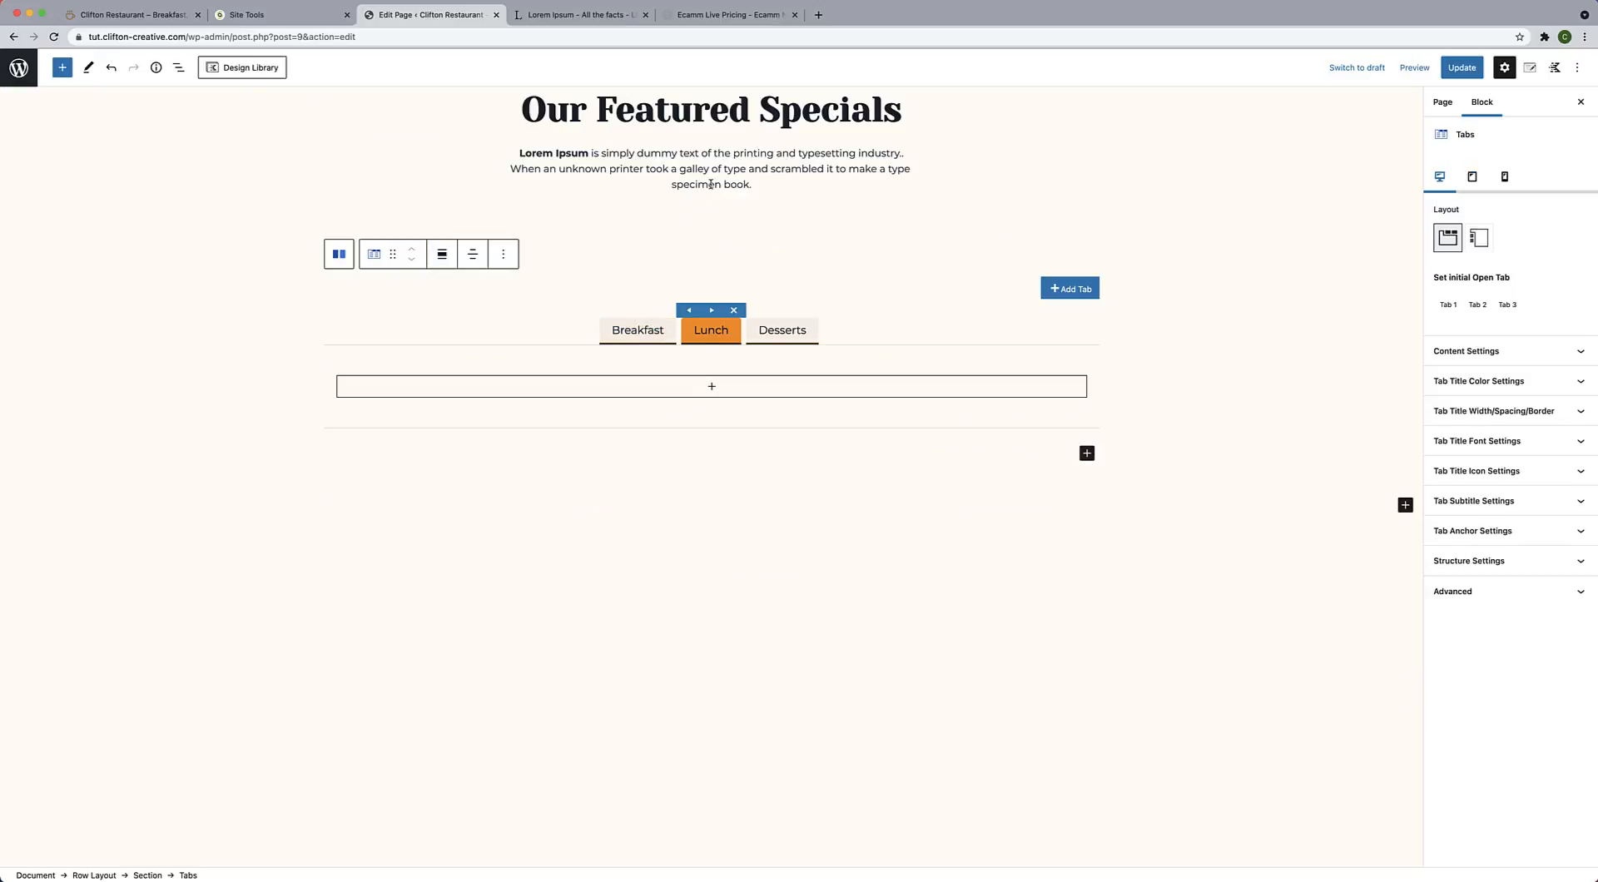
left_click(778, 331)
left_click(658, 332)
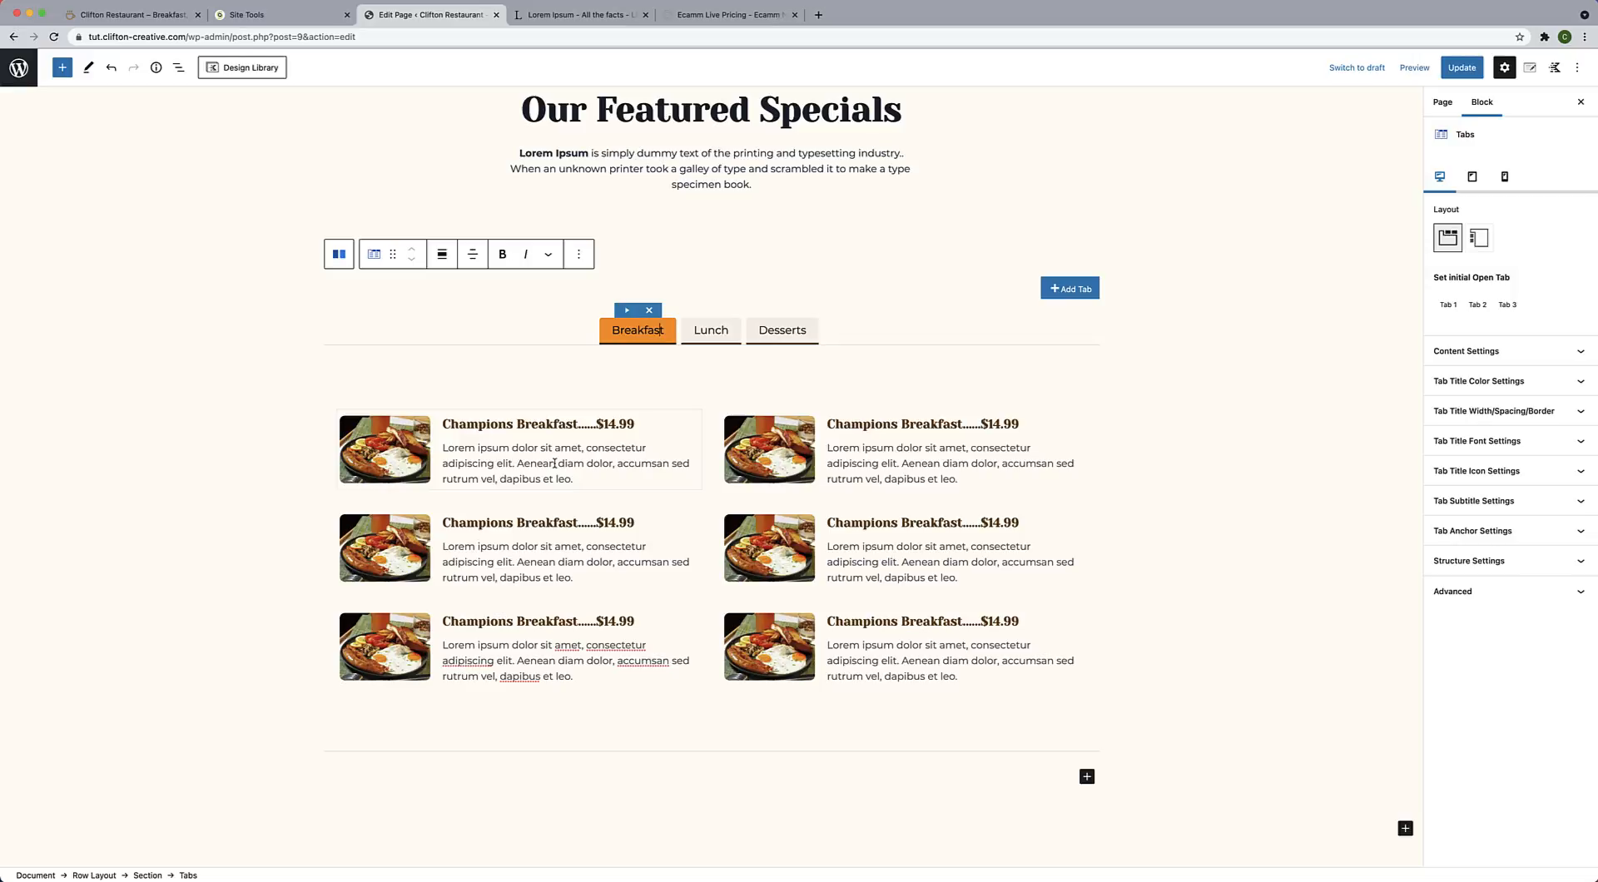
Replace the image of the second info box in the first column with lunch-menu-item.jpg from the media library.
left_click(492, 532)
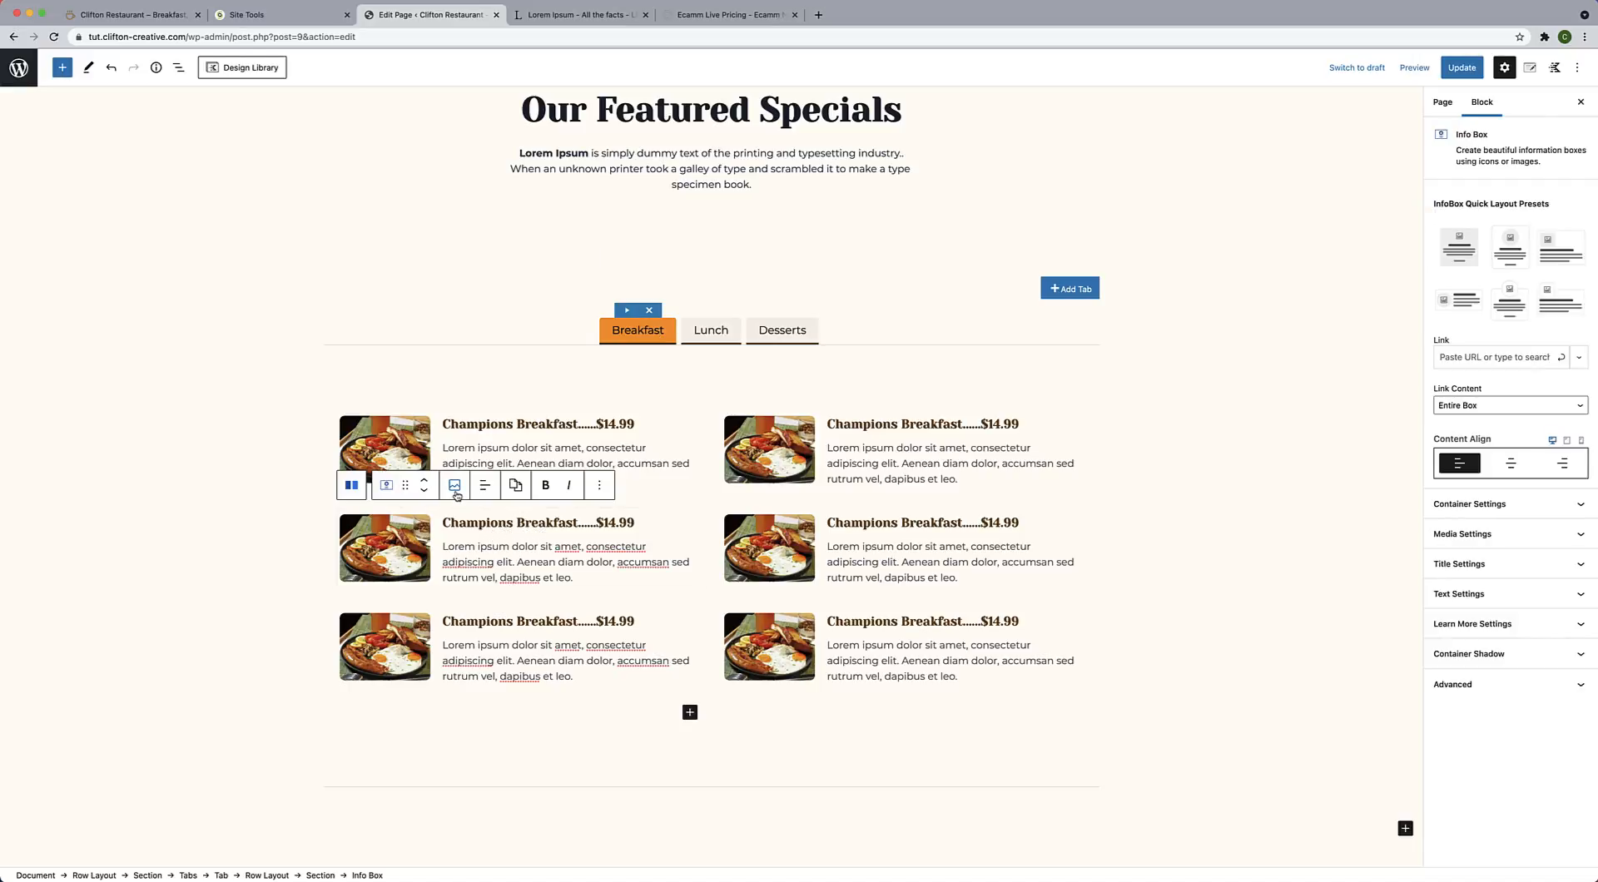
left_click(455, 487)
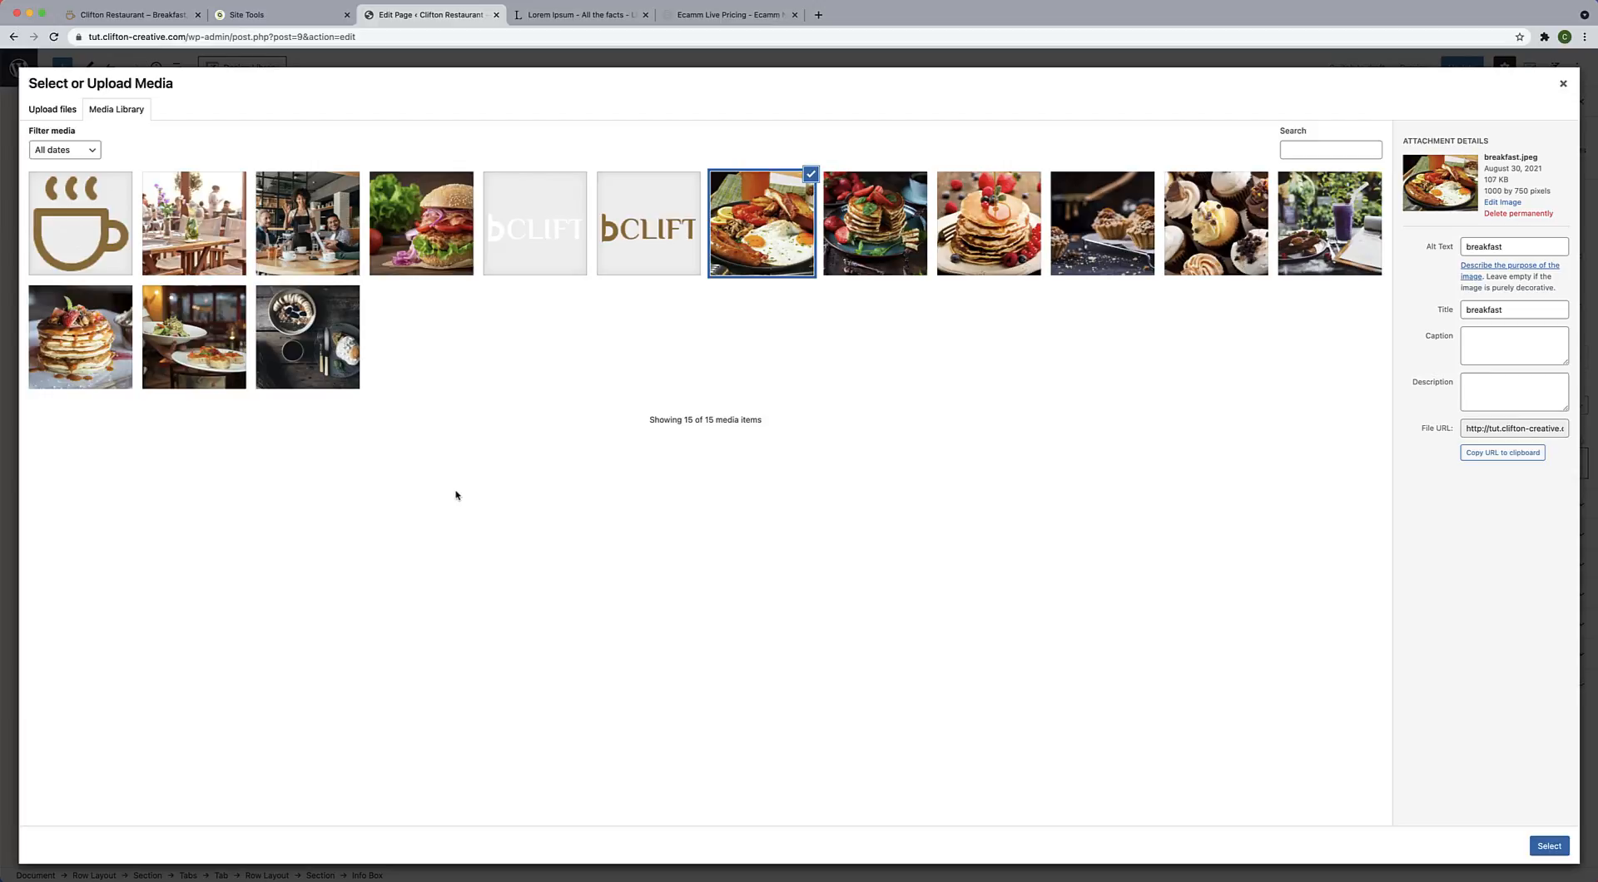
left_click(851, 272)
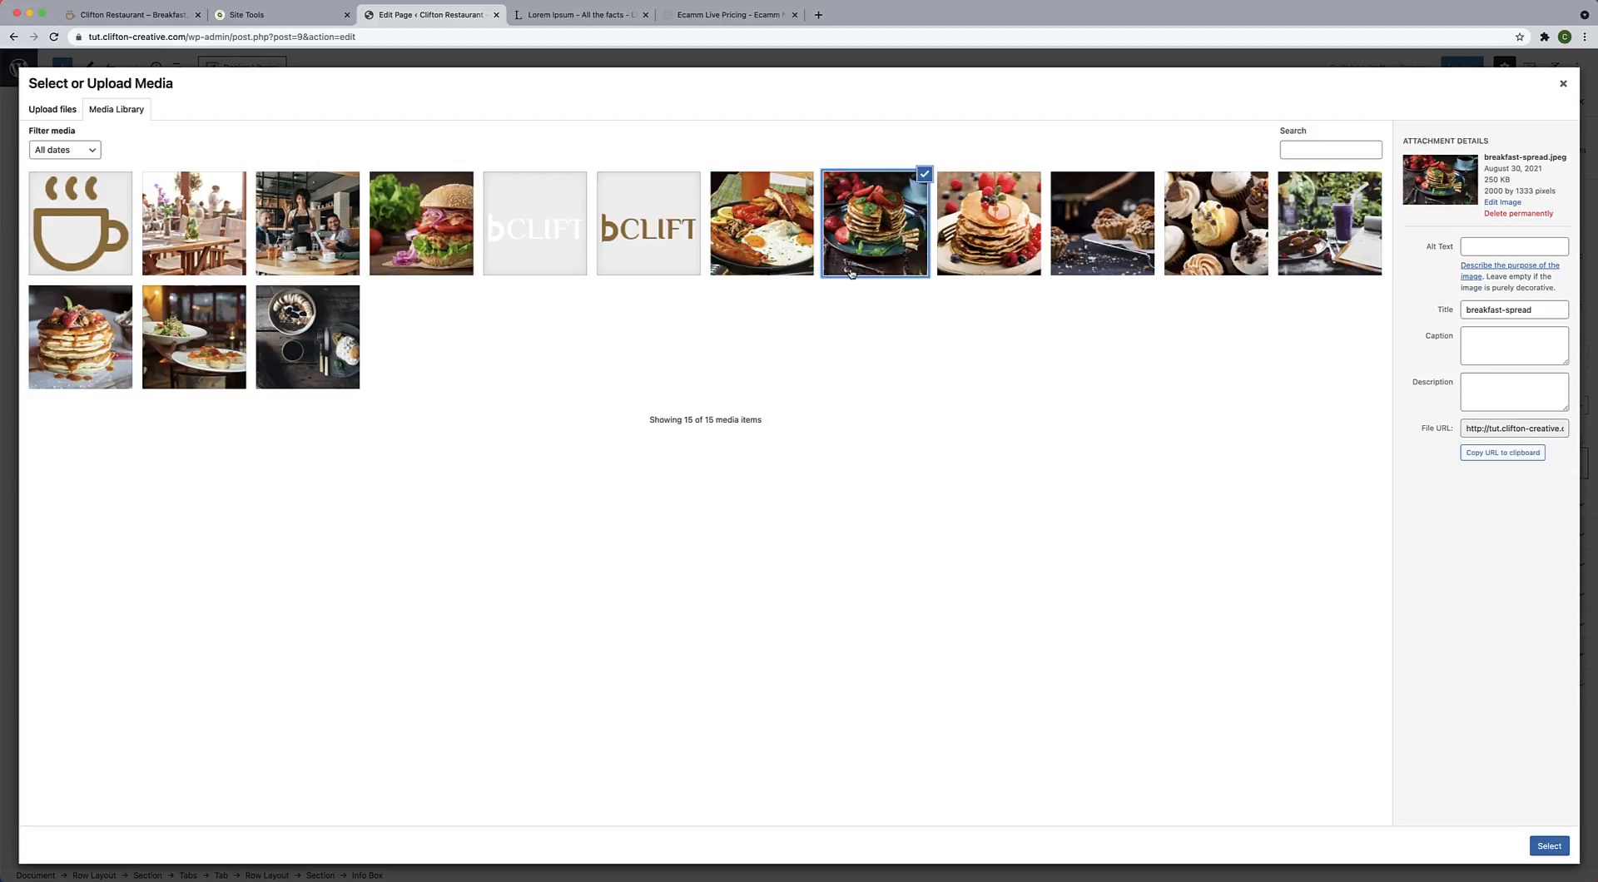
left_click(1016, 231)
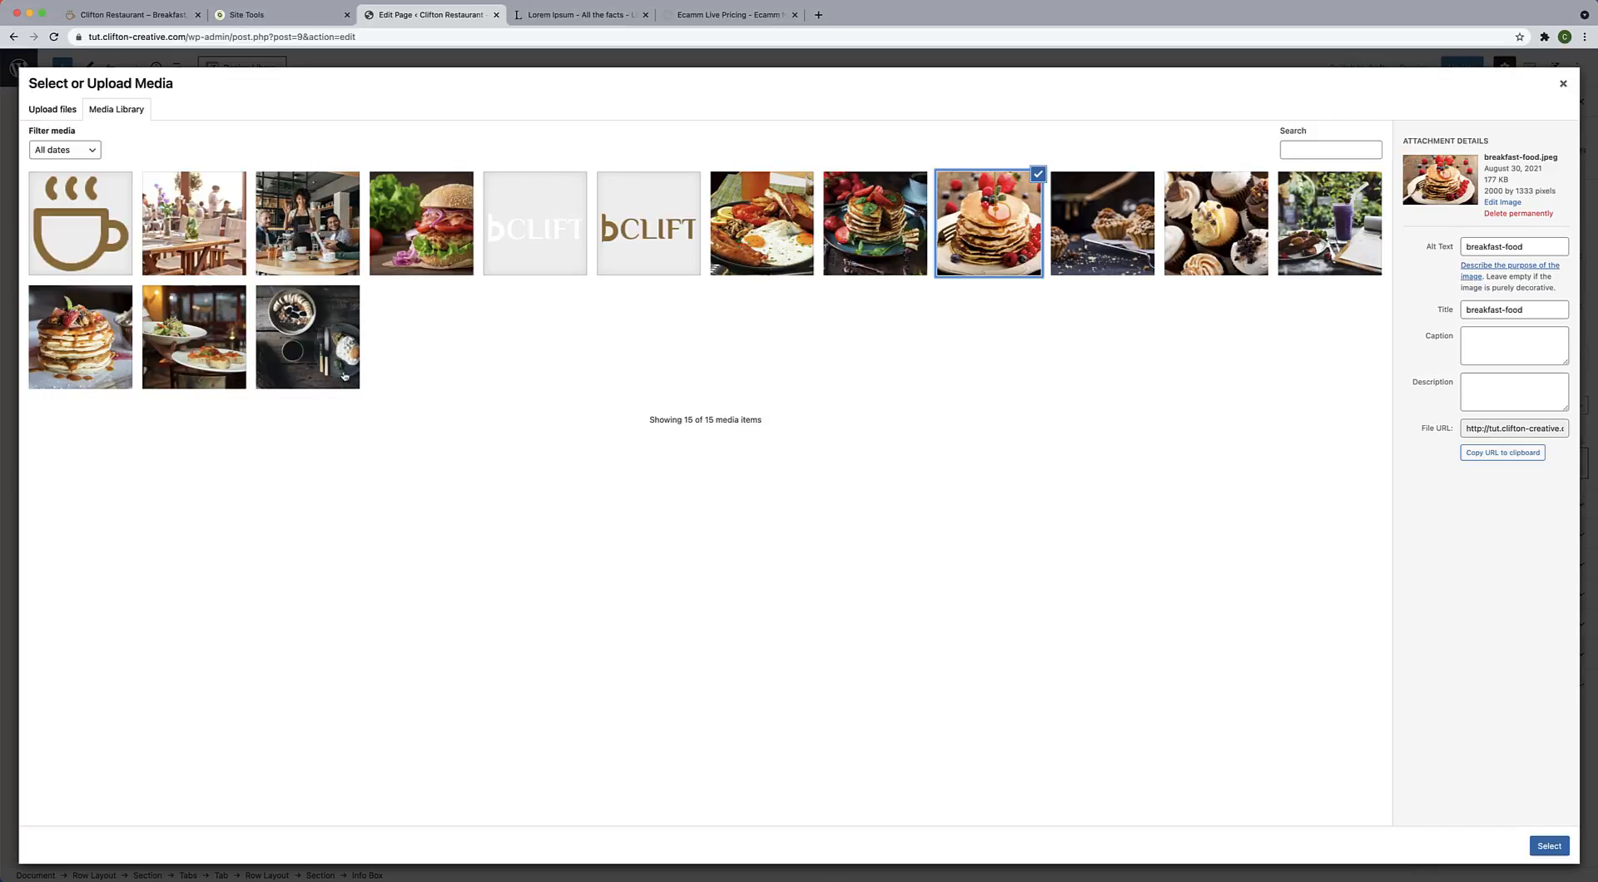
left_click(298, 368)
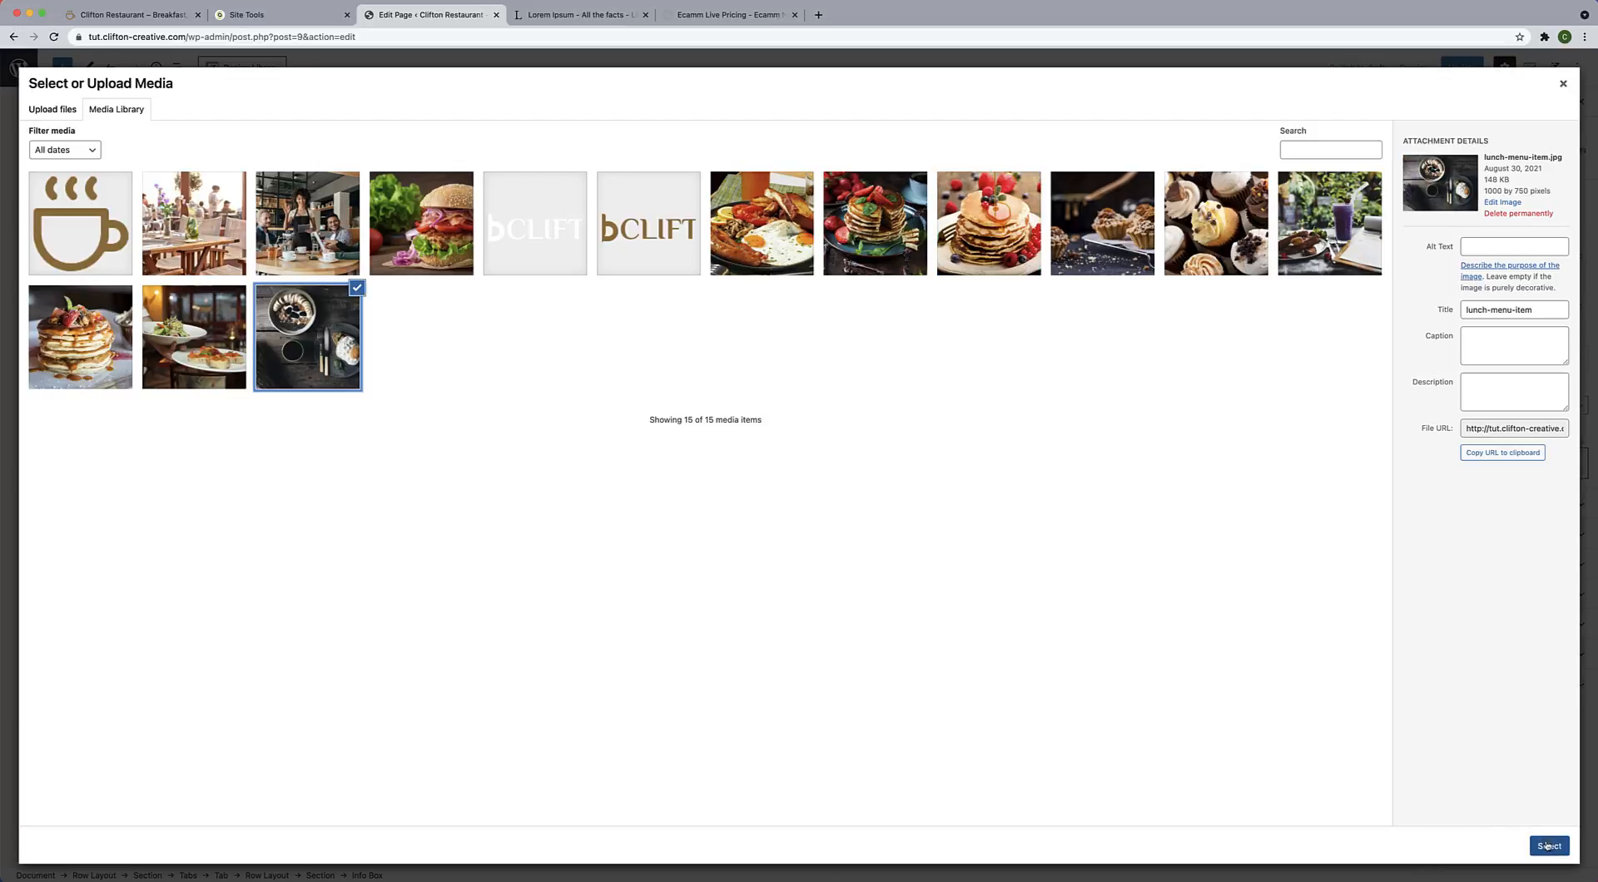
left_click(1549, 846)
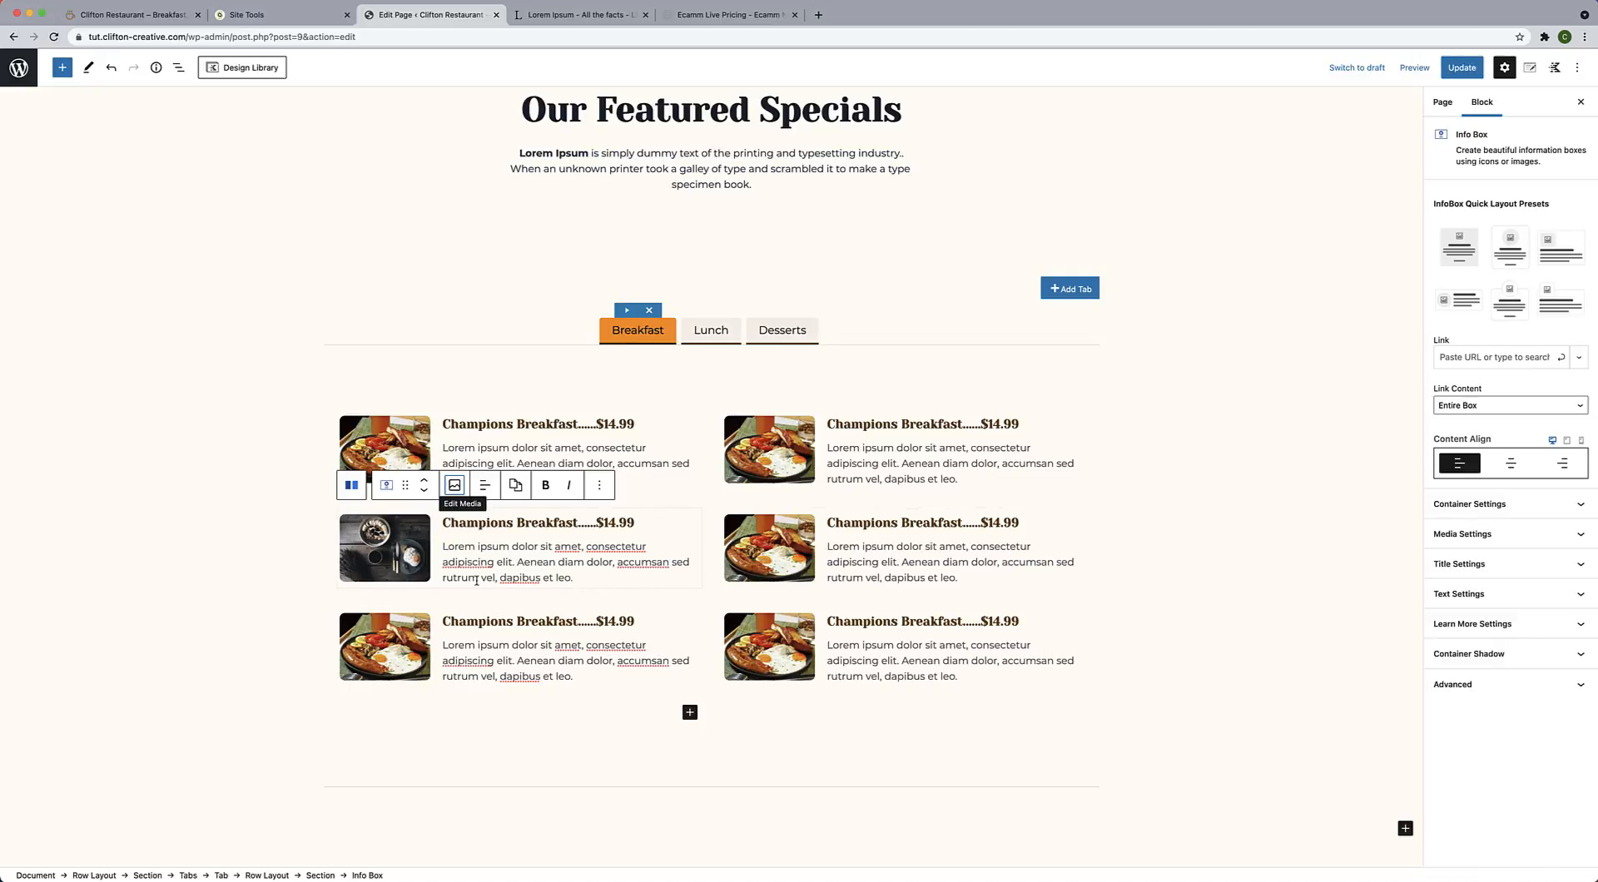
Change "Champions" to "Eggs" in the second info box's title and select the Pancake Breakfast box below it.
left_click_drag(443, 525, 514, 526)
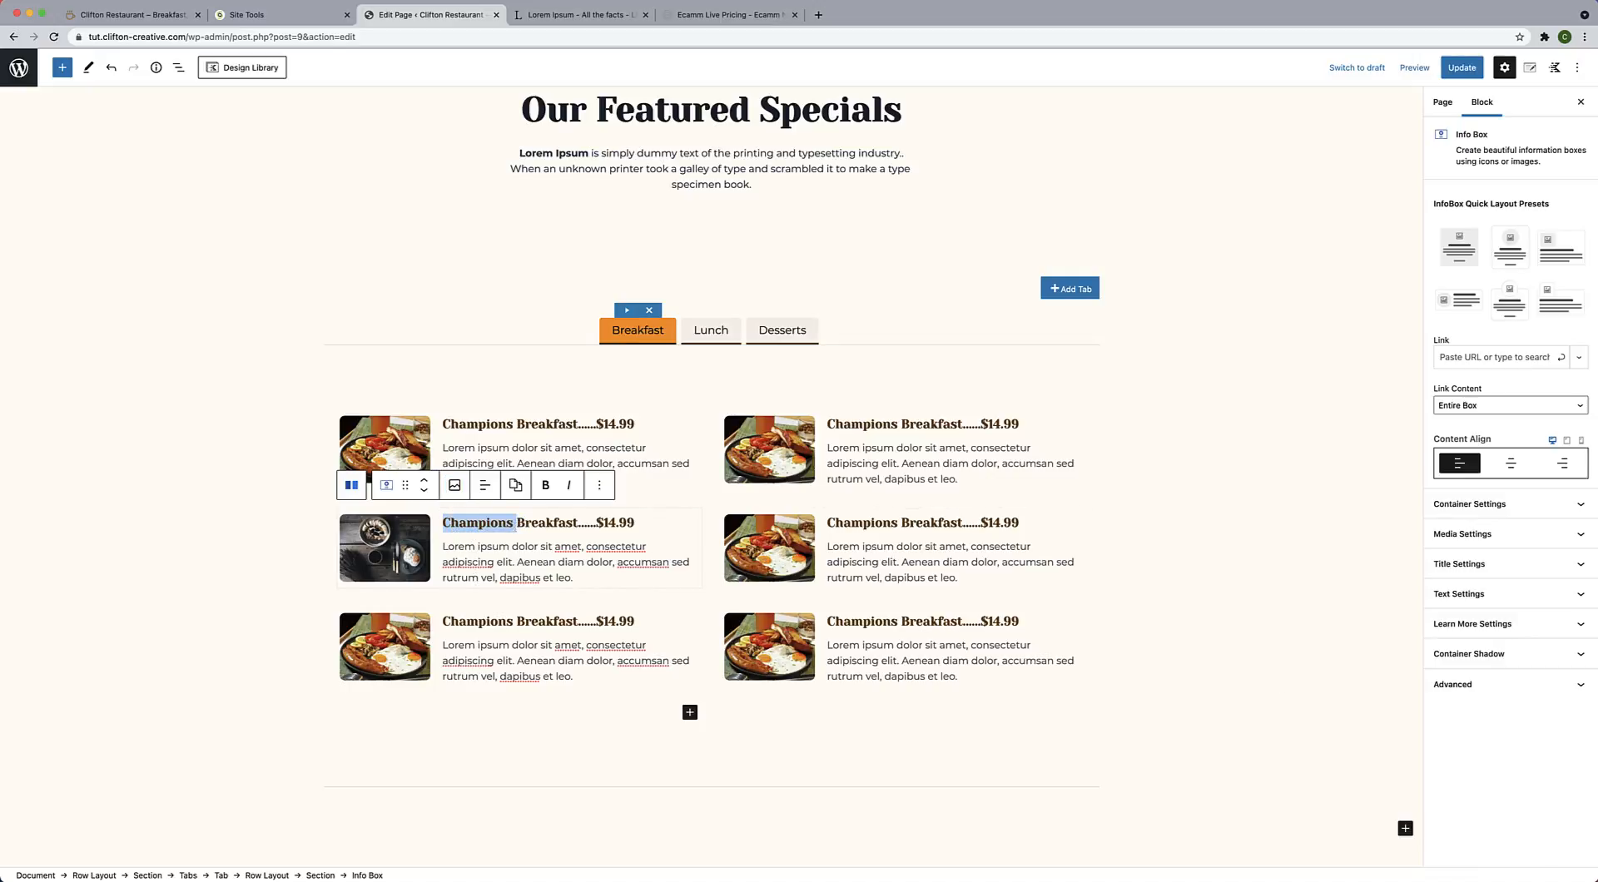
type("Eggs")
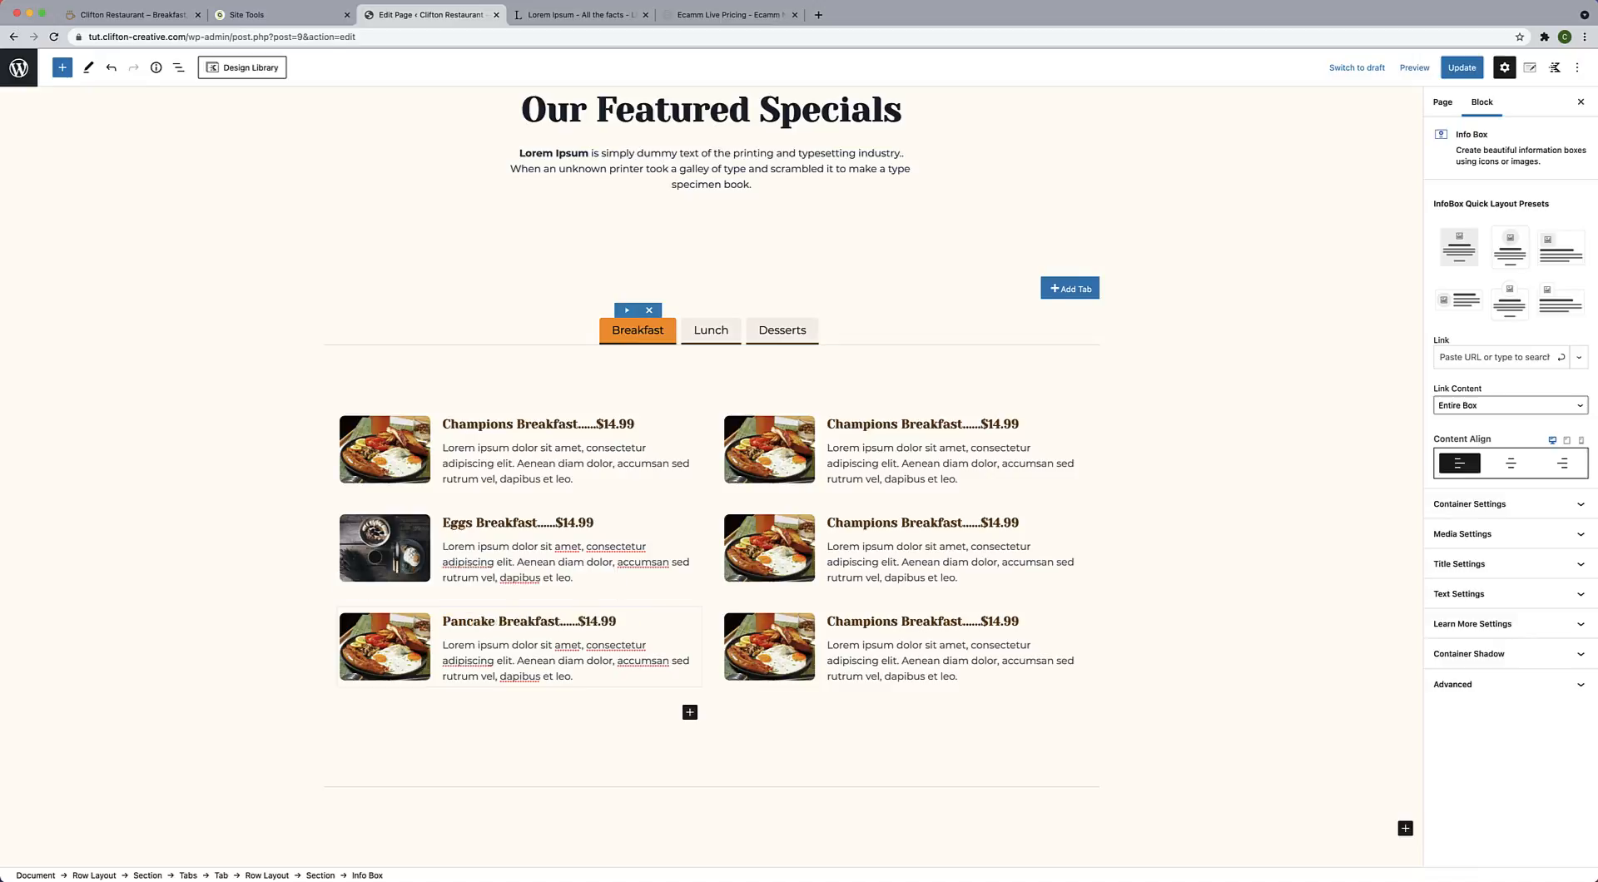
left_click(385, 647)
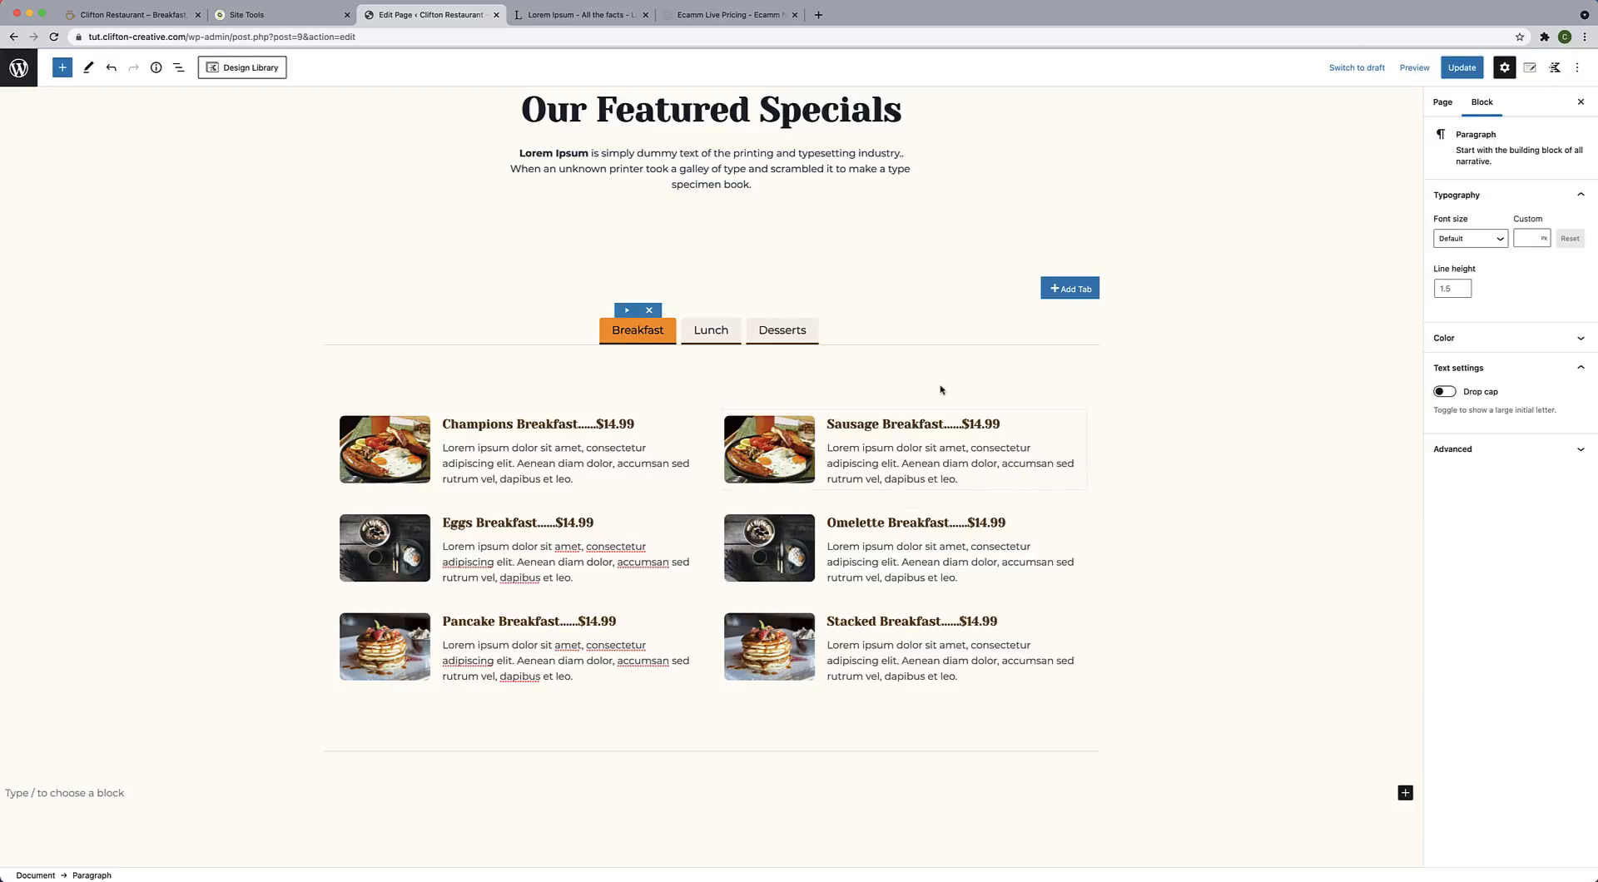
Switch among the Breakfast, Lunch and Desserts tabs to examine their contents and active tab styling.
left_click(721, 354)
scroll(743, 343, "up", 4)
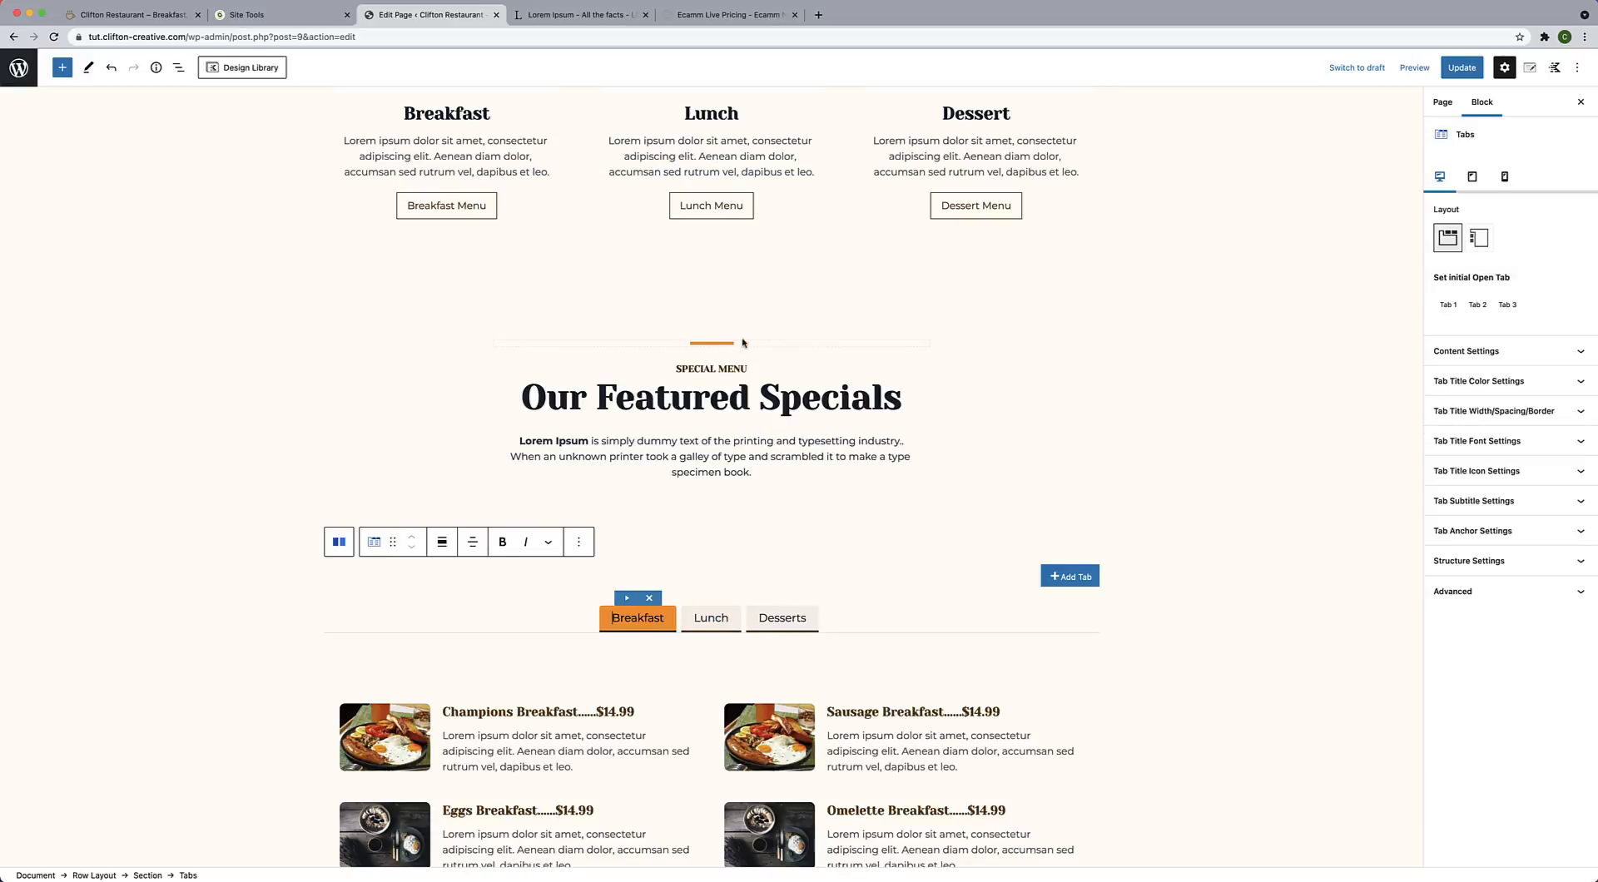
left_click(776, 626)
scroll(777, 626, "down", 5)
left_click(712, 390)
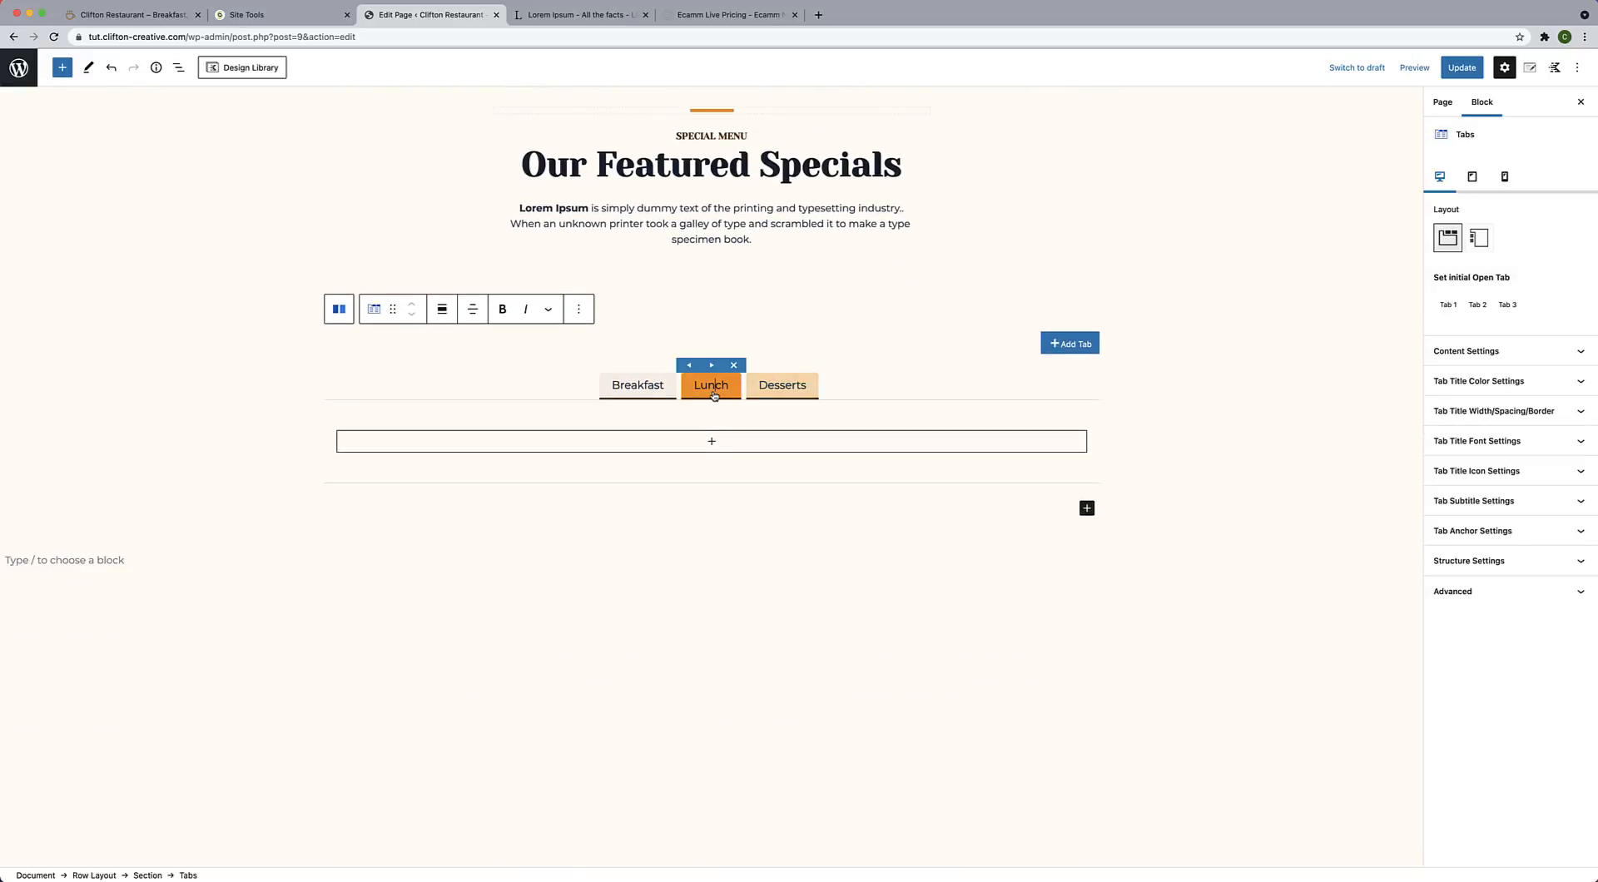
left_click(801, 391)
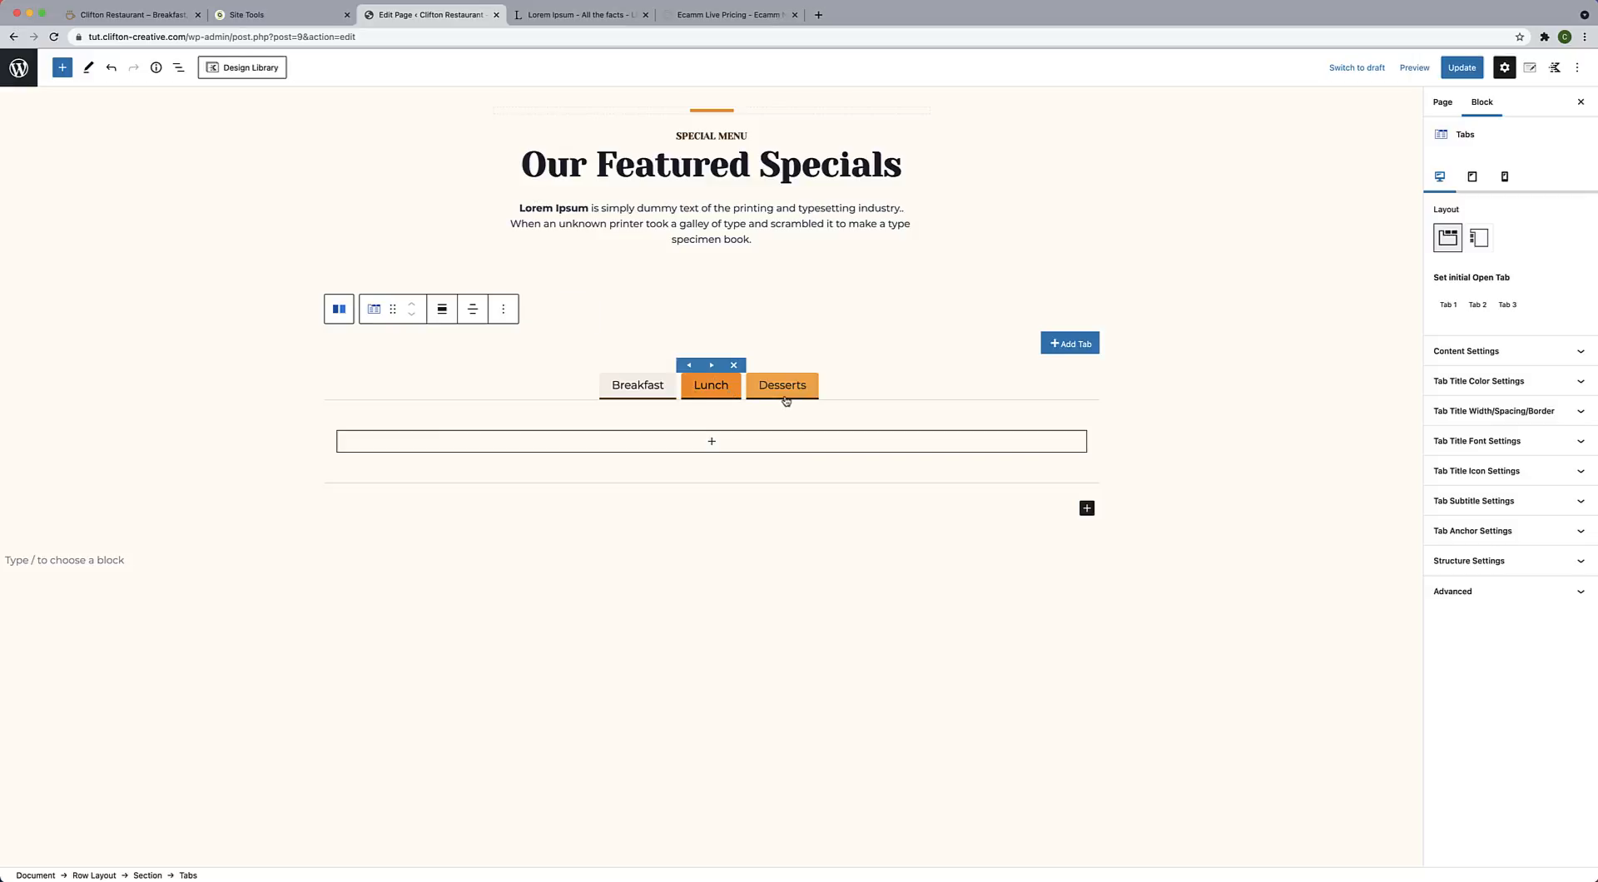
left_click(653, 403)
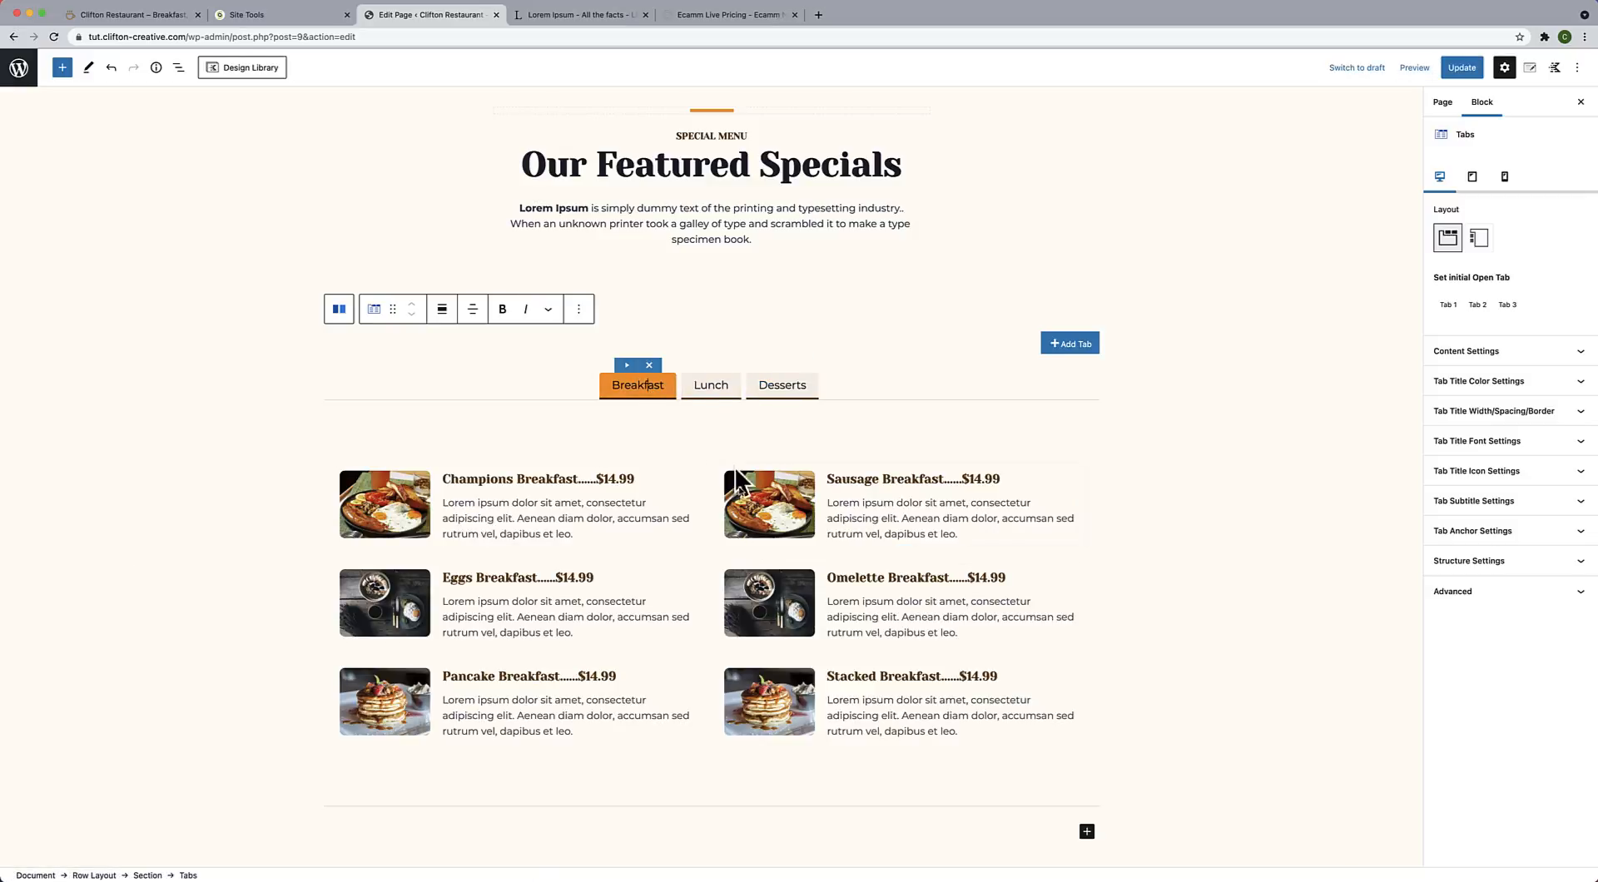
left_click(710, 387)
left_click(659, 392)
left_click(723, 397)
left_click(782, 387)
left_click(712, 387)
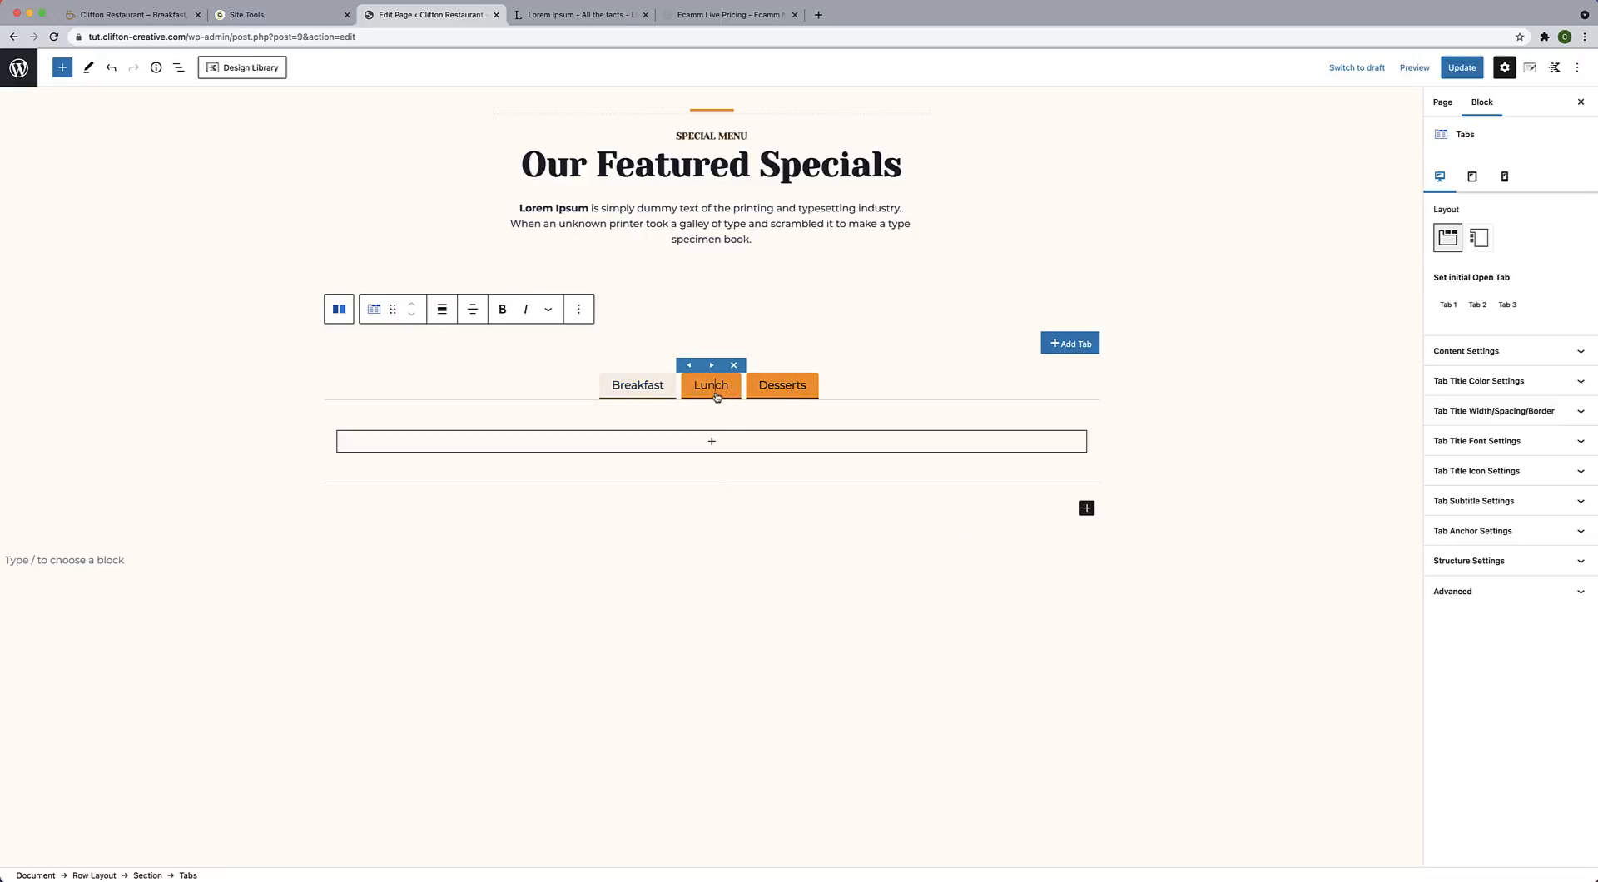
left_click(654, 392)
scroll(648, 497, "down", 3)
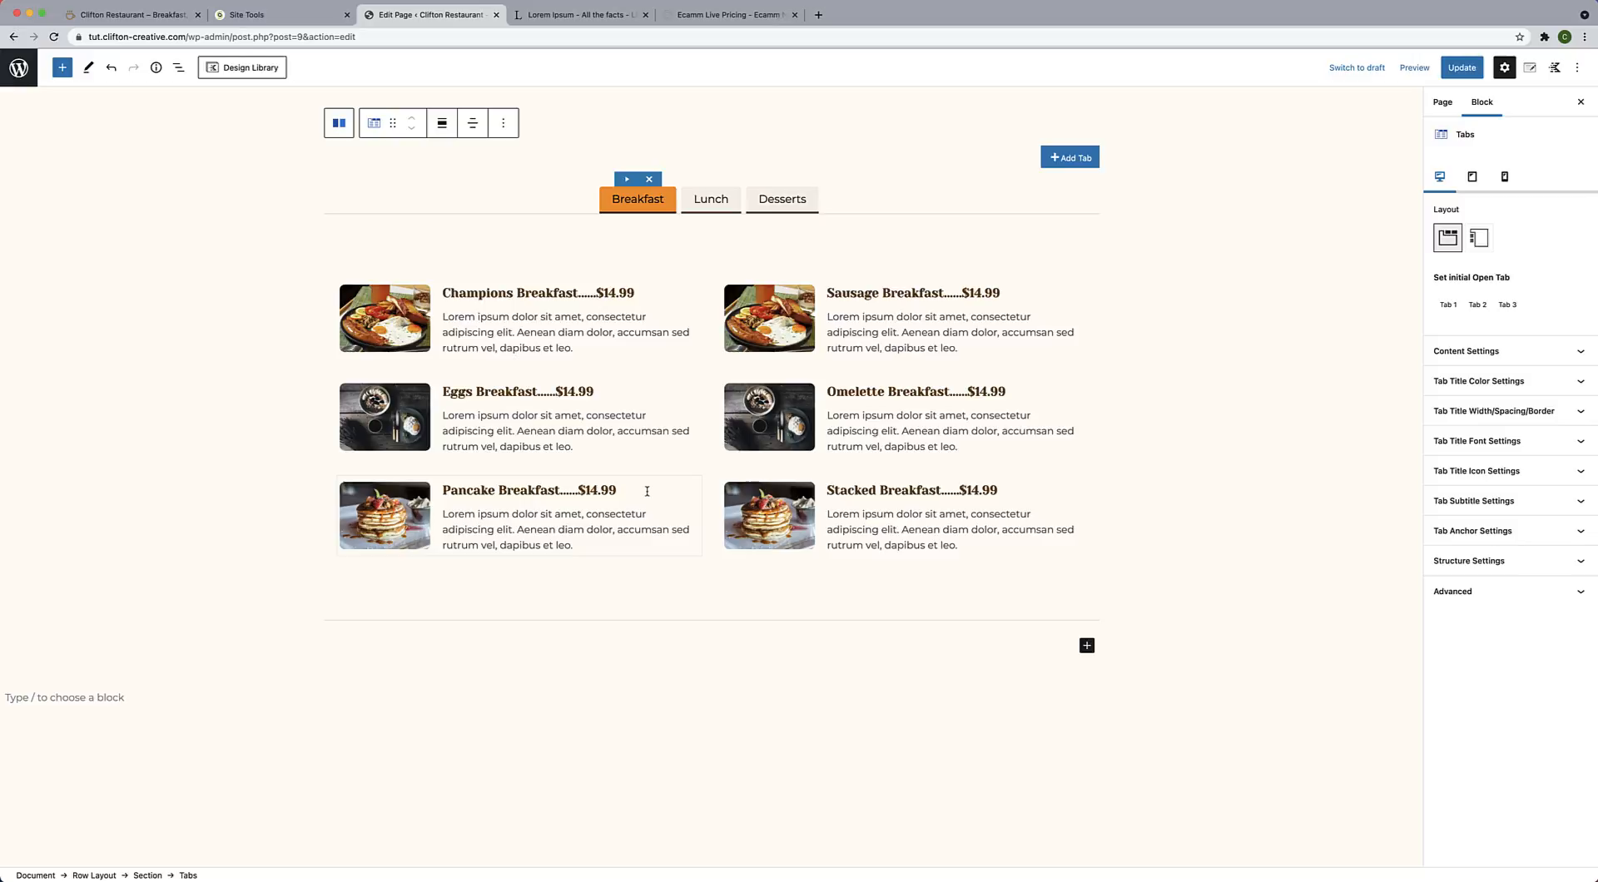
left_click(714, 199)
left_click(638, 330)
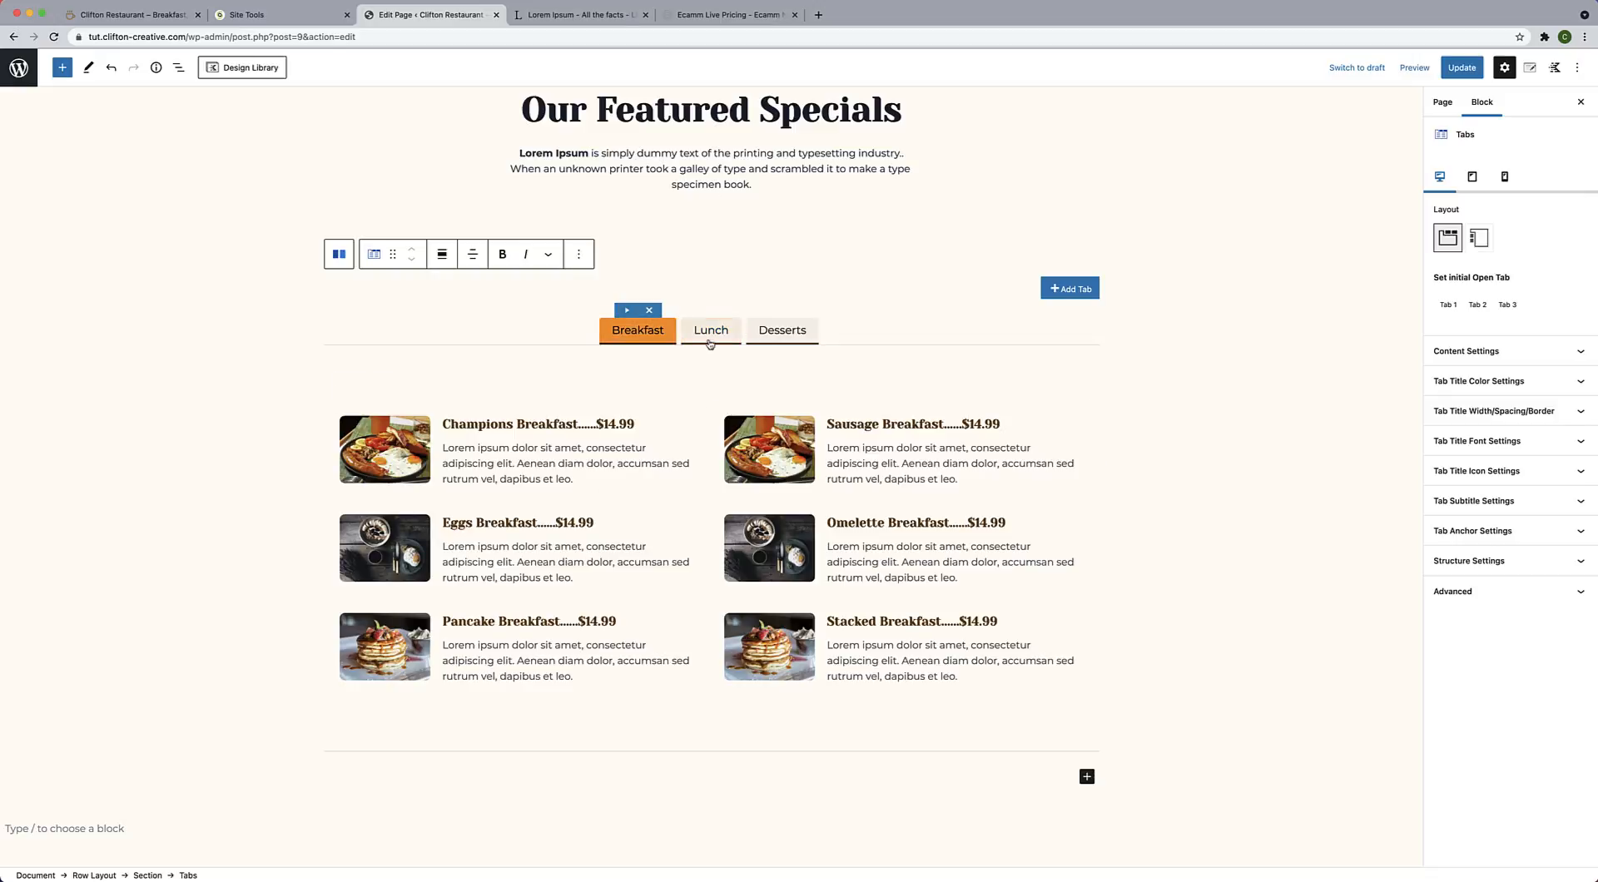
Insert a Row Layout block with two equal columns in the empty Lunch tab.
left_click(711, 337)
left_click(714, 390)
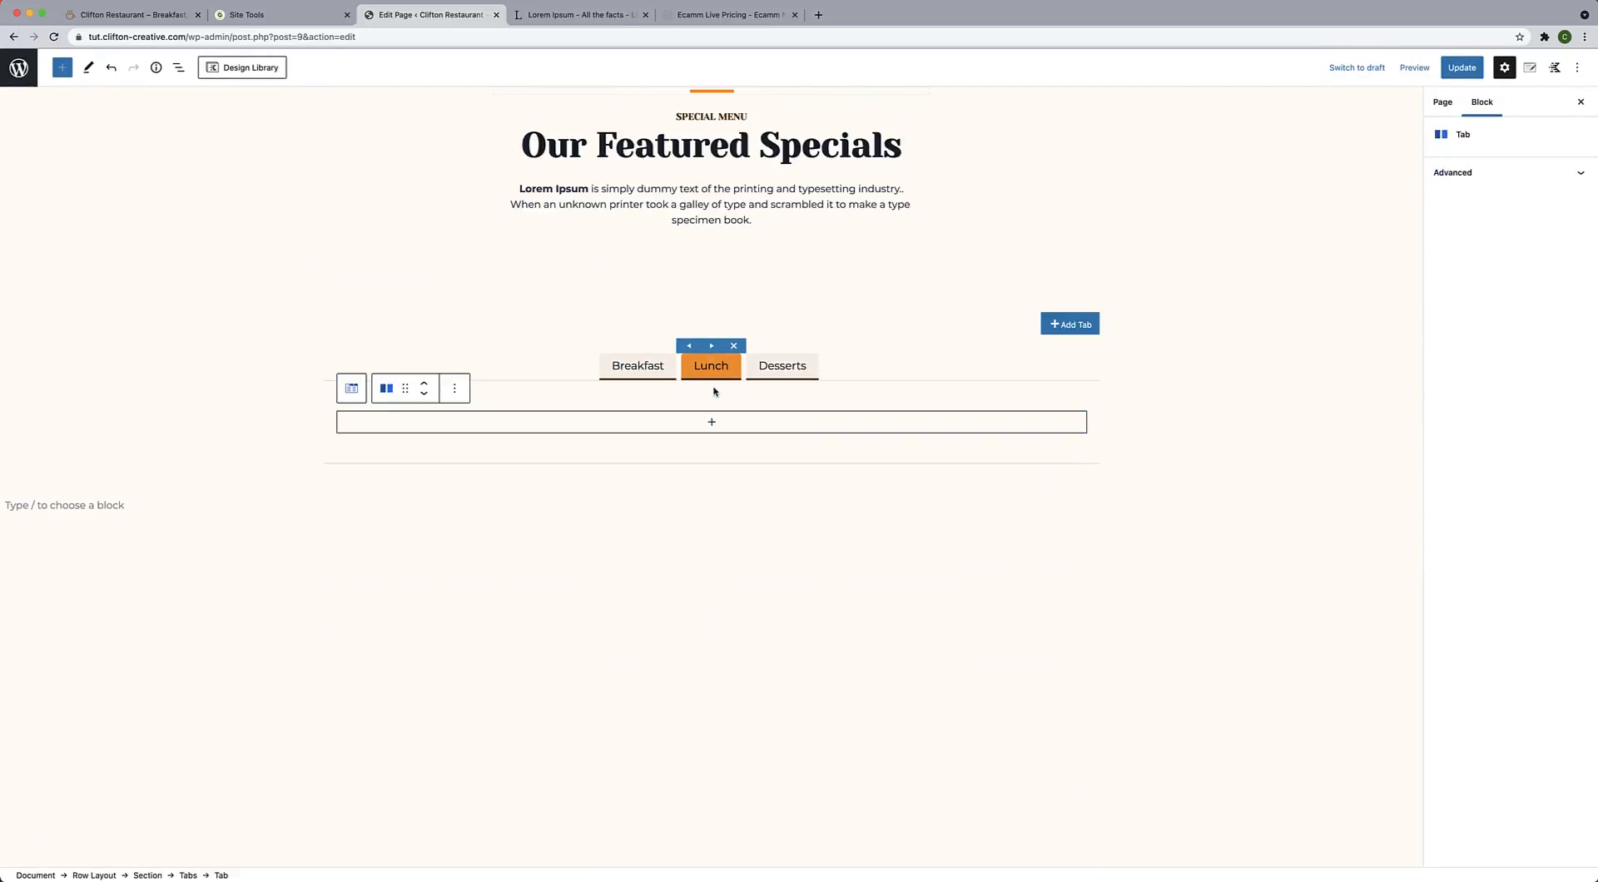
left_click(712, 422)
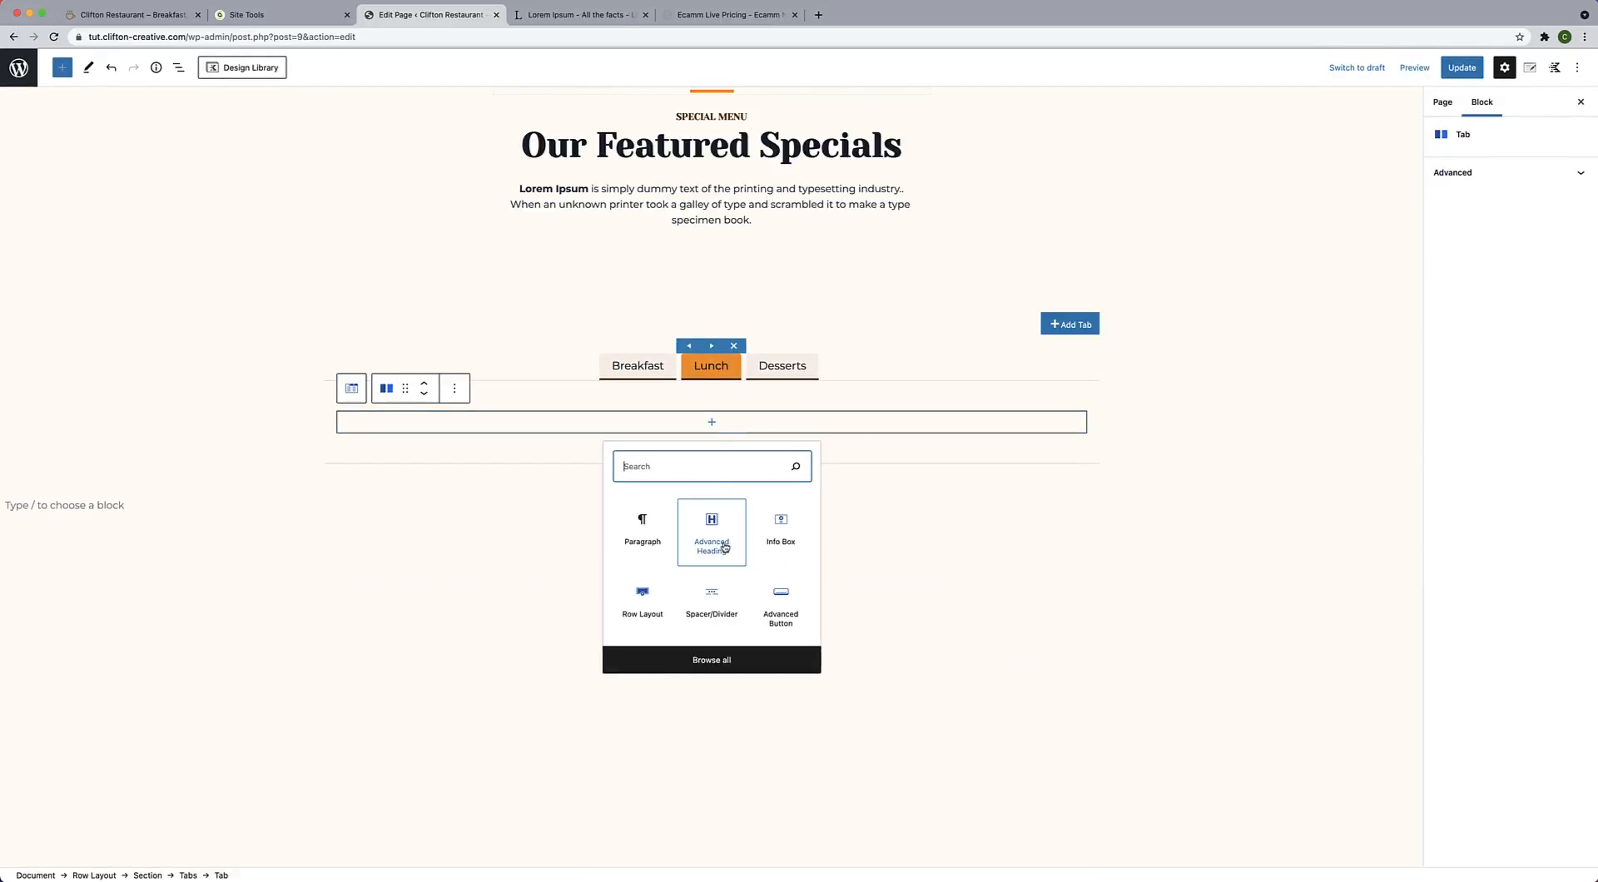
left_click(663, 631)
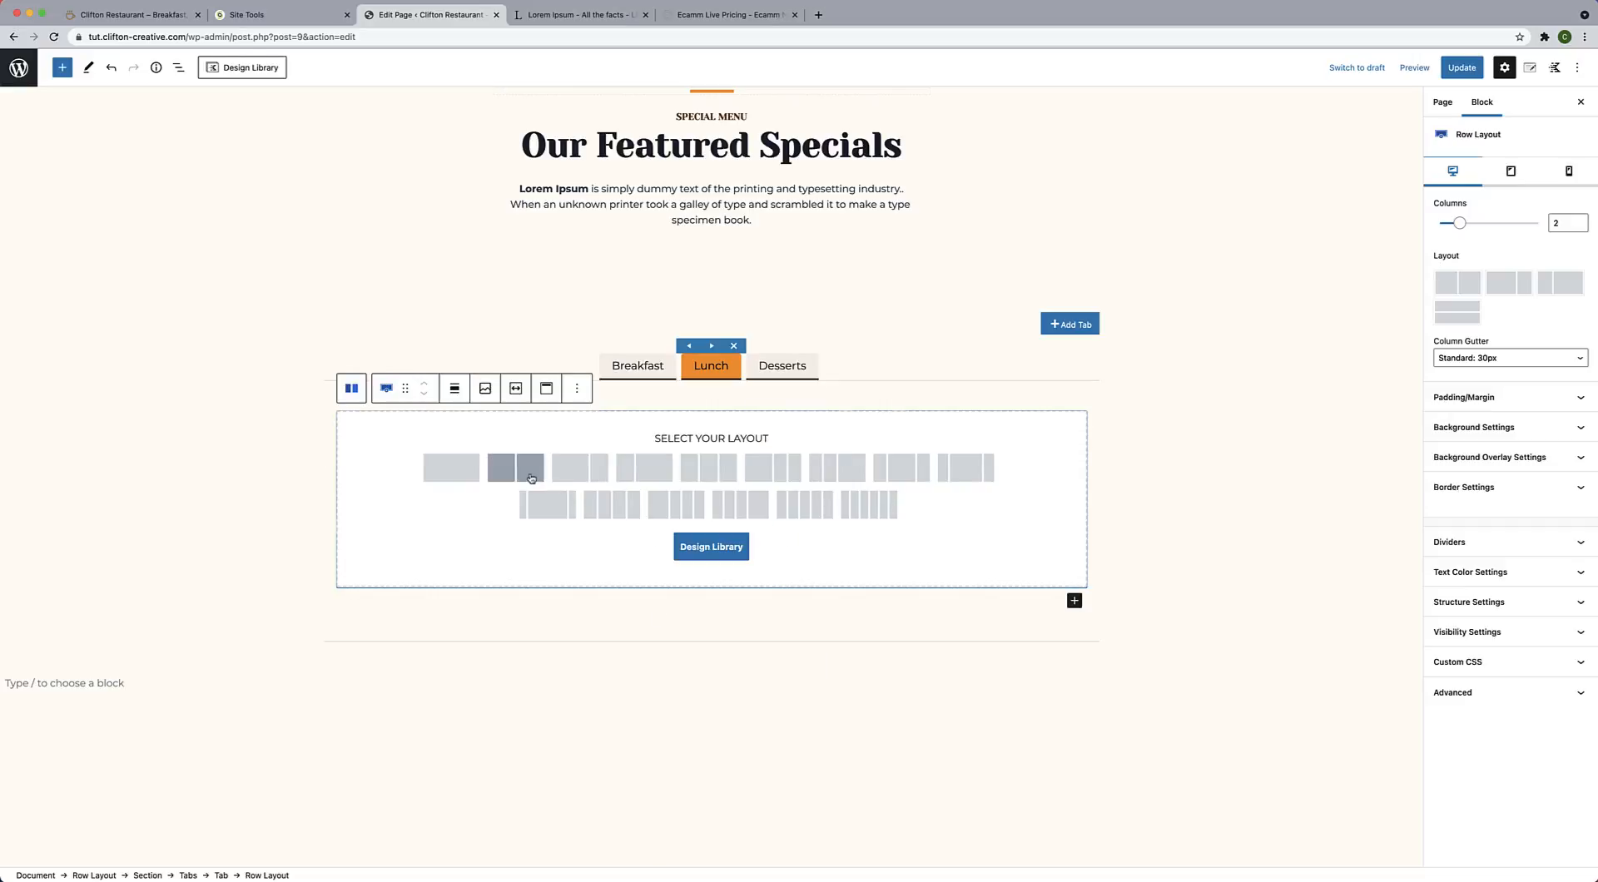
left_click(525, 470)
Insert a Row Layout block with two equal columns in the empty Desserts tab, and return to the Breakfast tab's menu items.
left_click(783, 366)
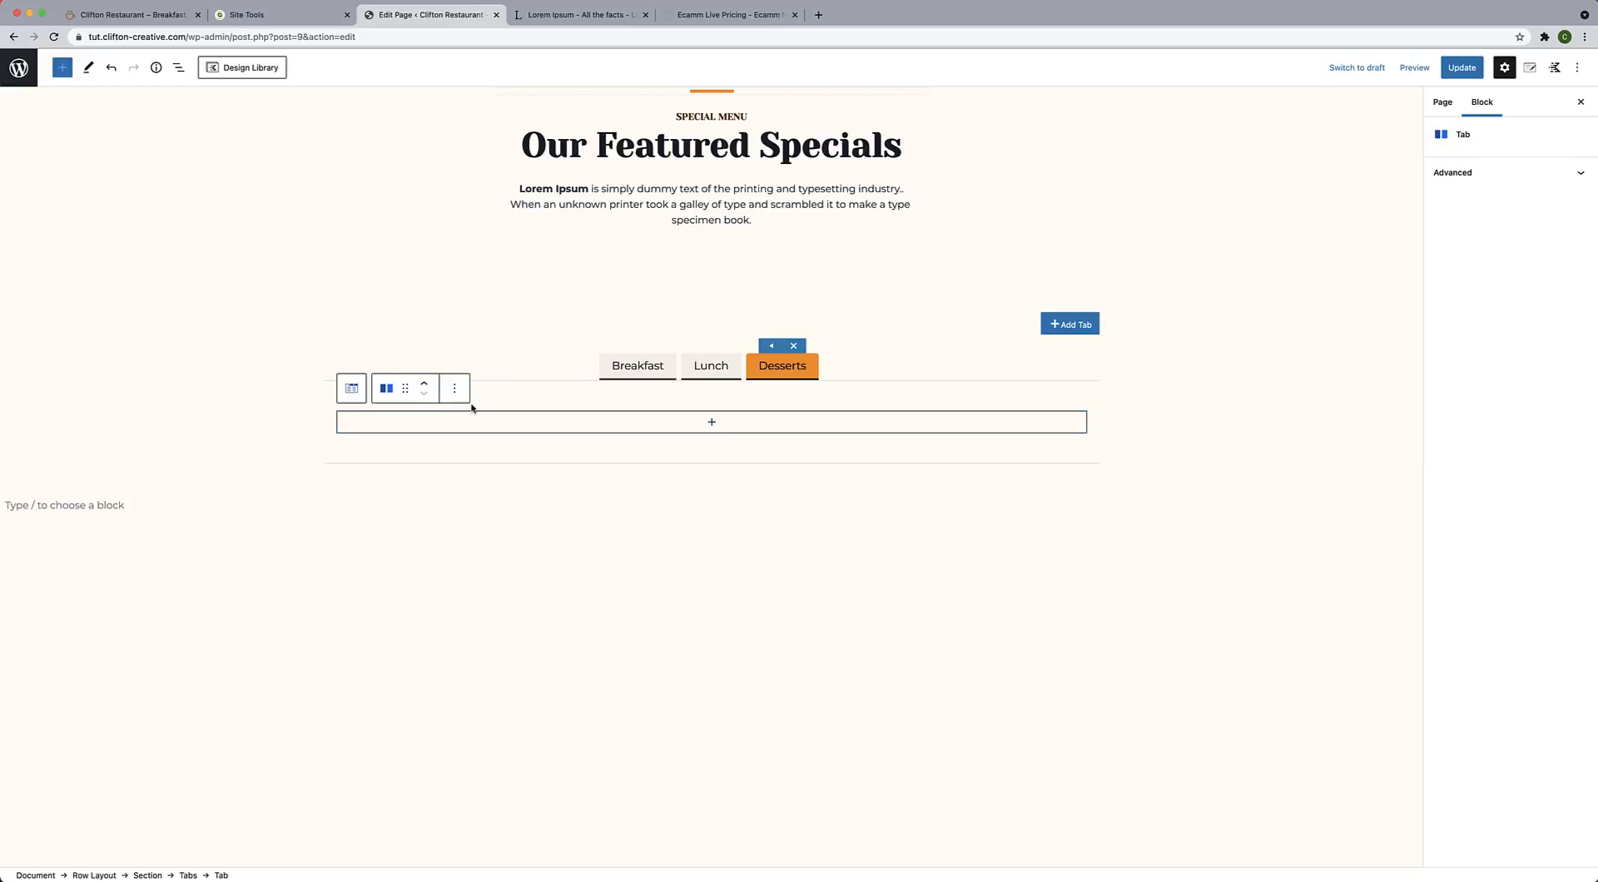
left_click(710, 425)
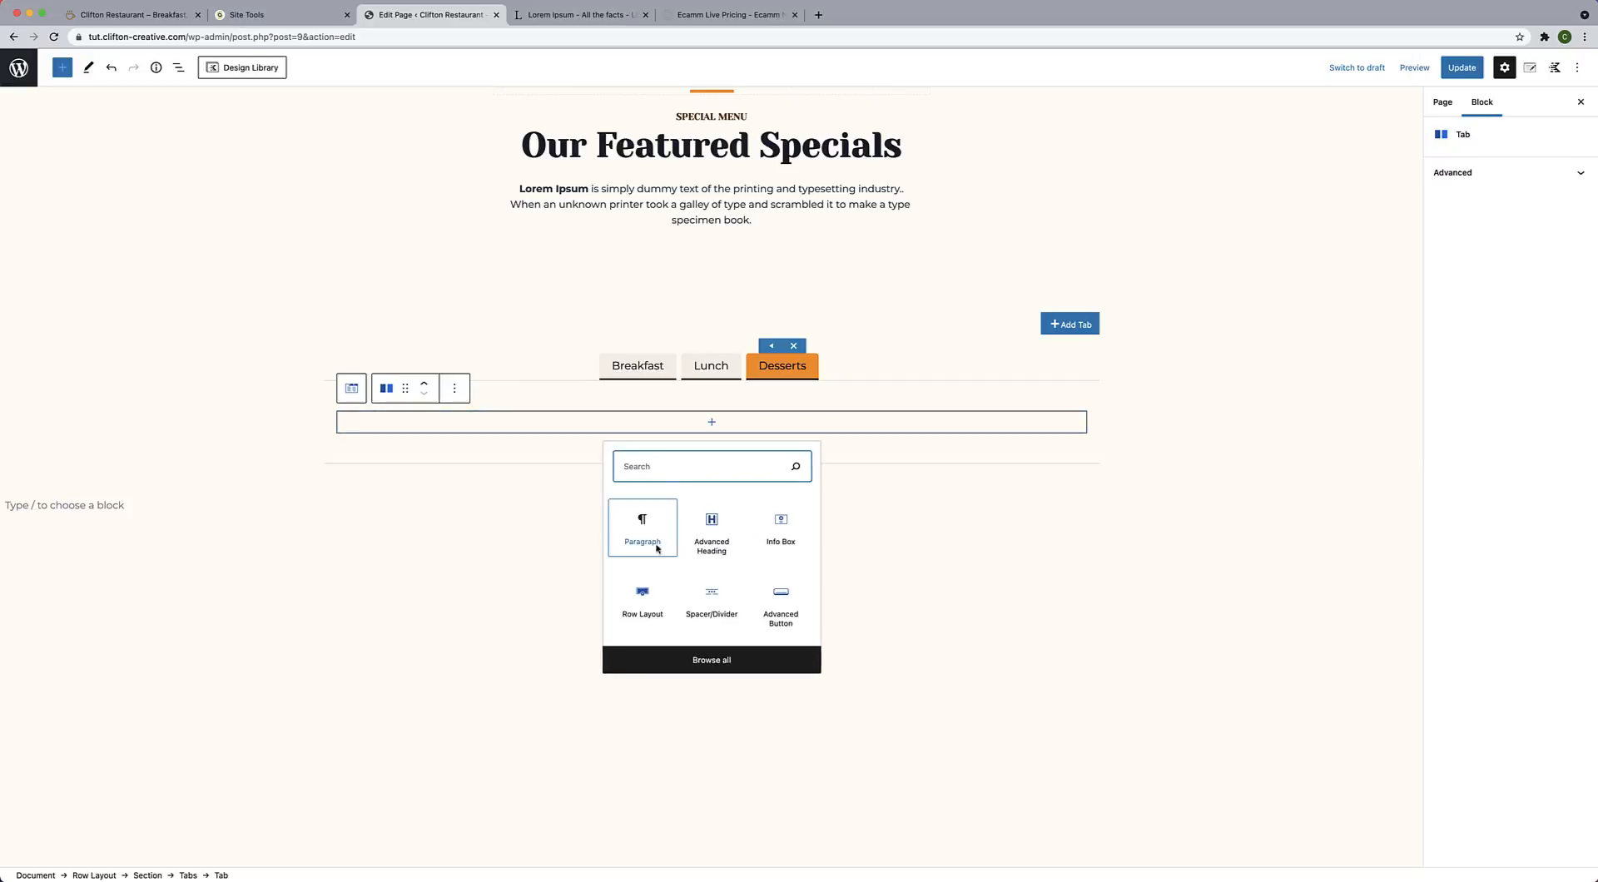
left_click(659, 608)
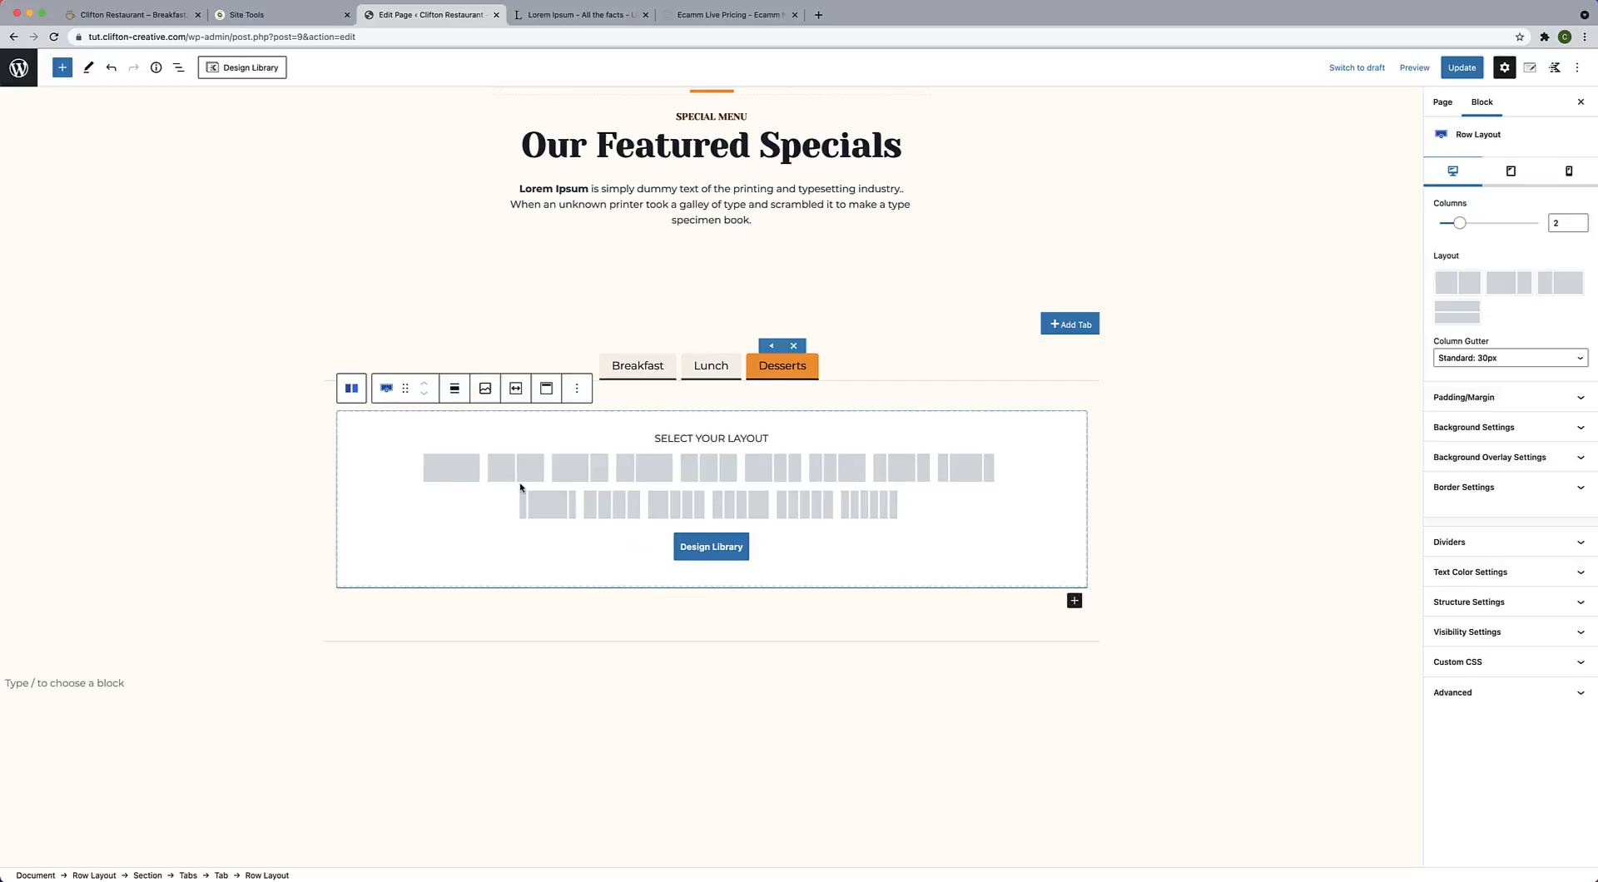
left_click(516, 468)
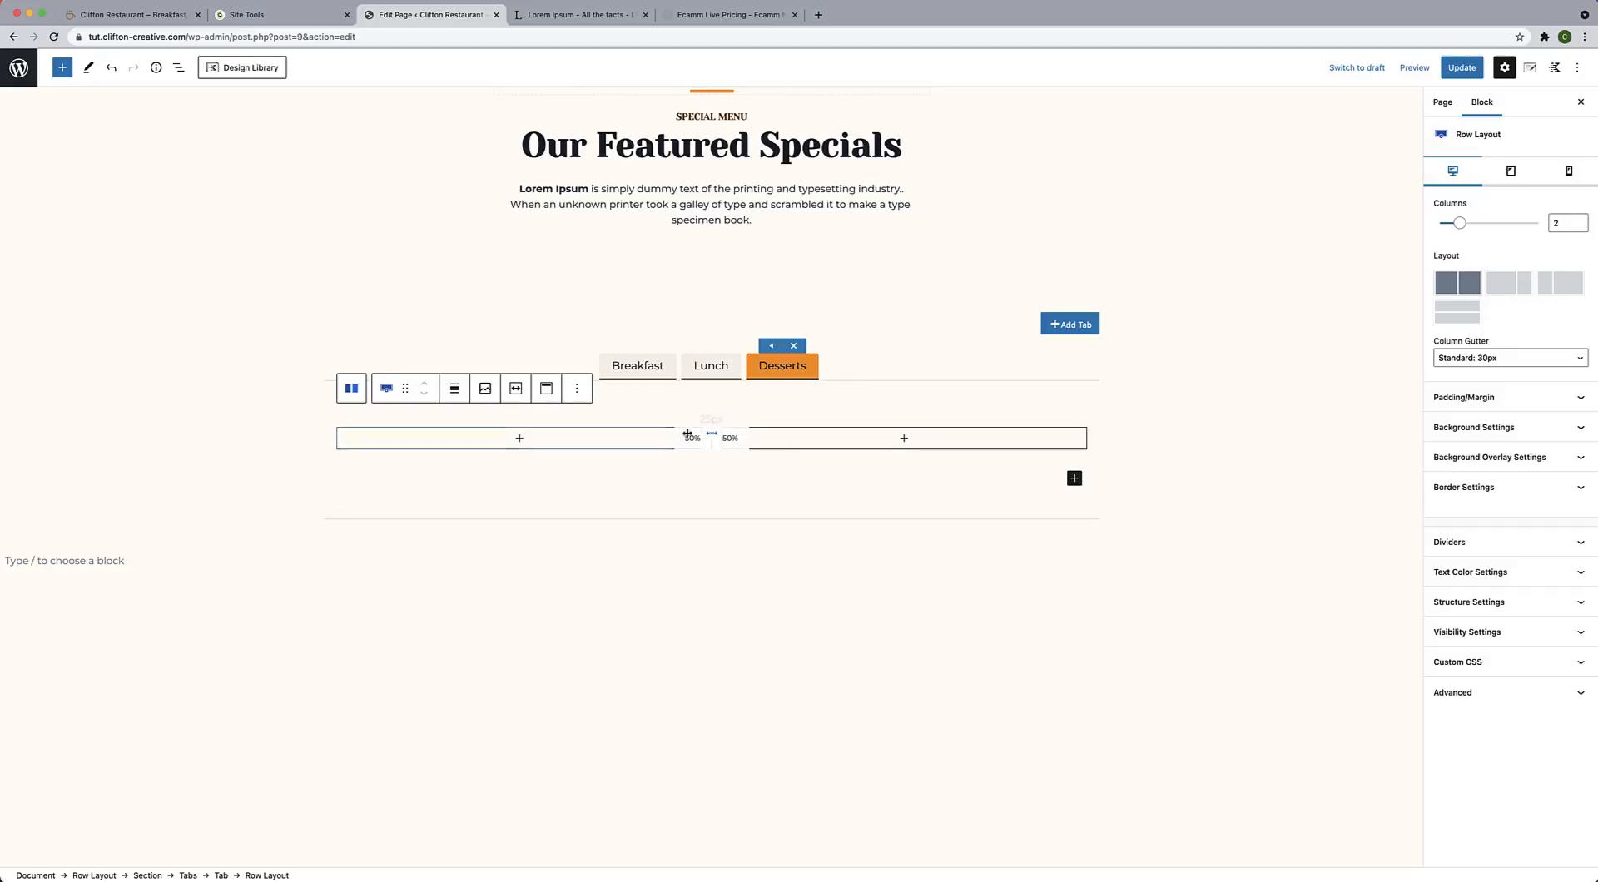
left_click(638, 365)
scroll(659, 540, "down", 3)
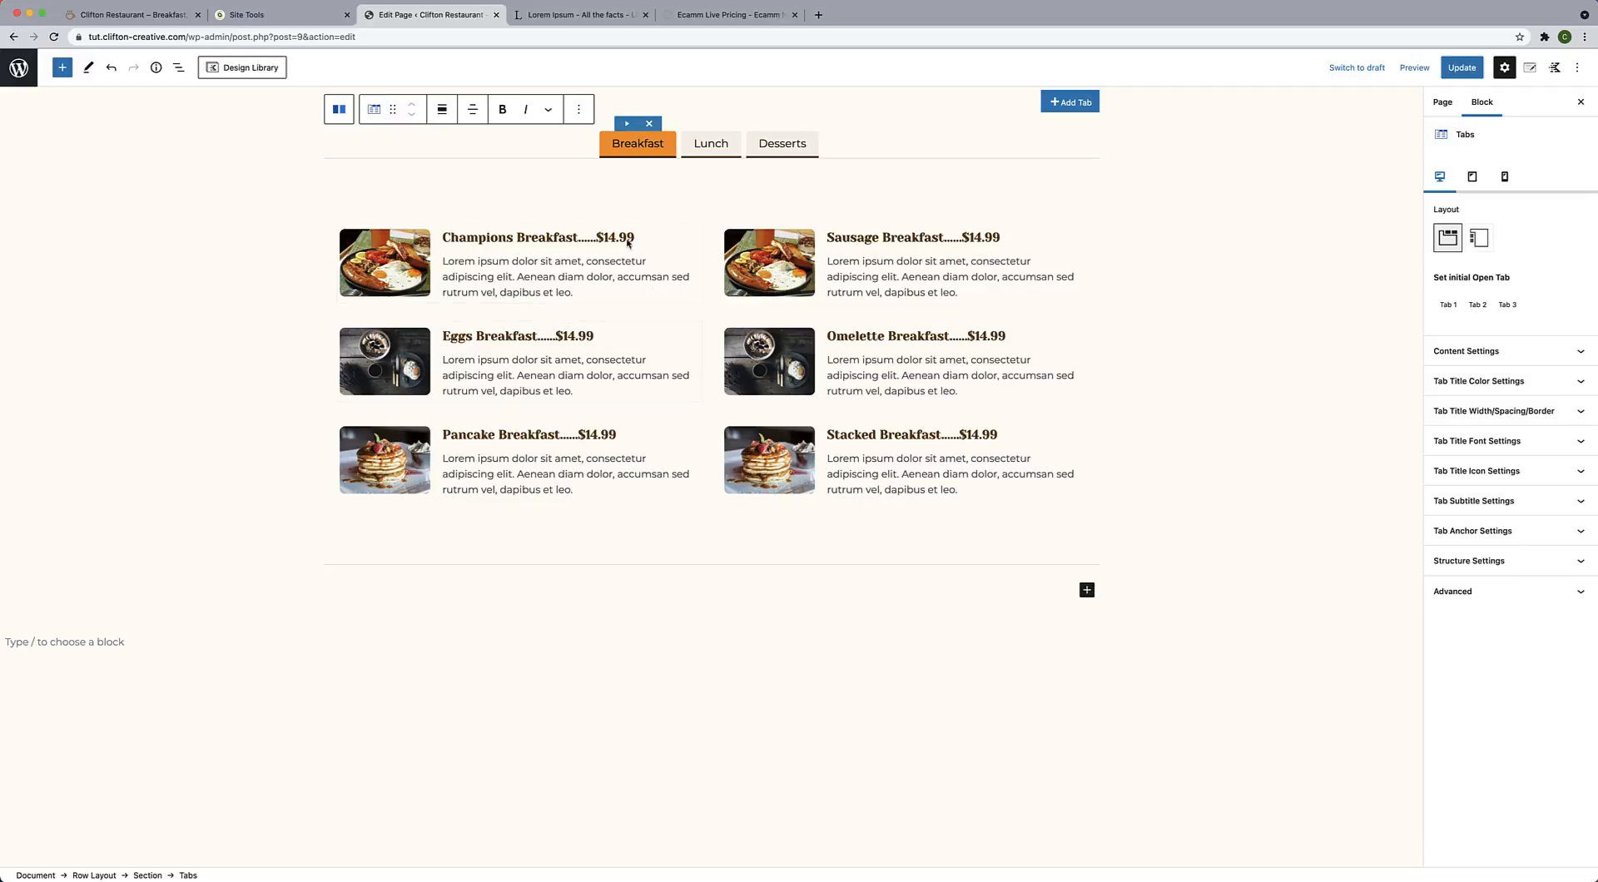
Group the Champions, Eggs and Pancake Breakfast info boxes in the Breakfast tab's first column.
left_click(688, 147)
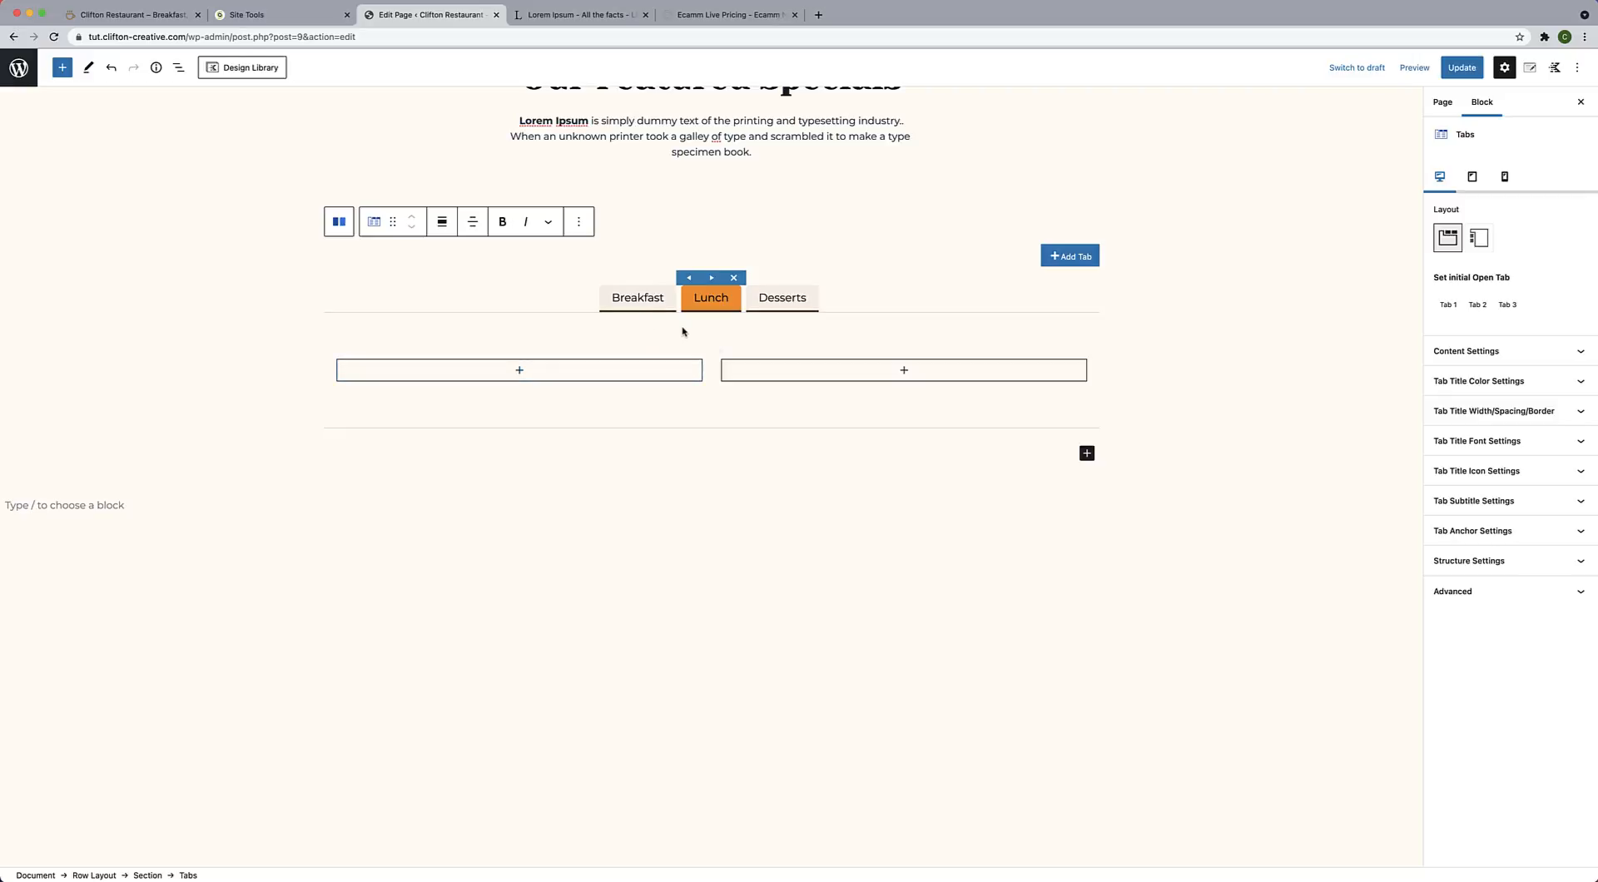
left_click(653, 302)
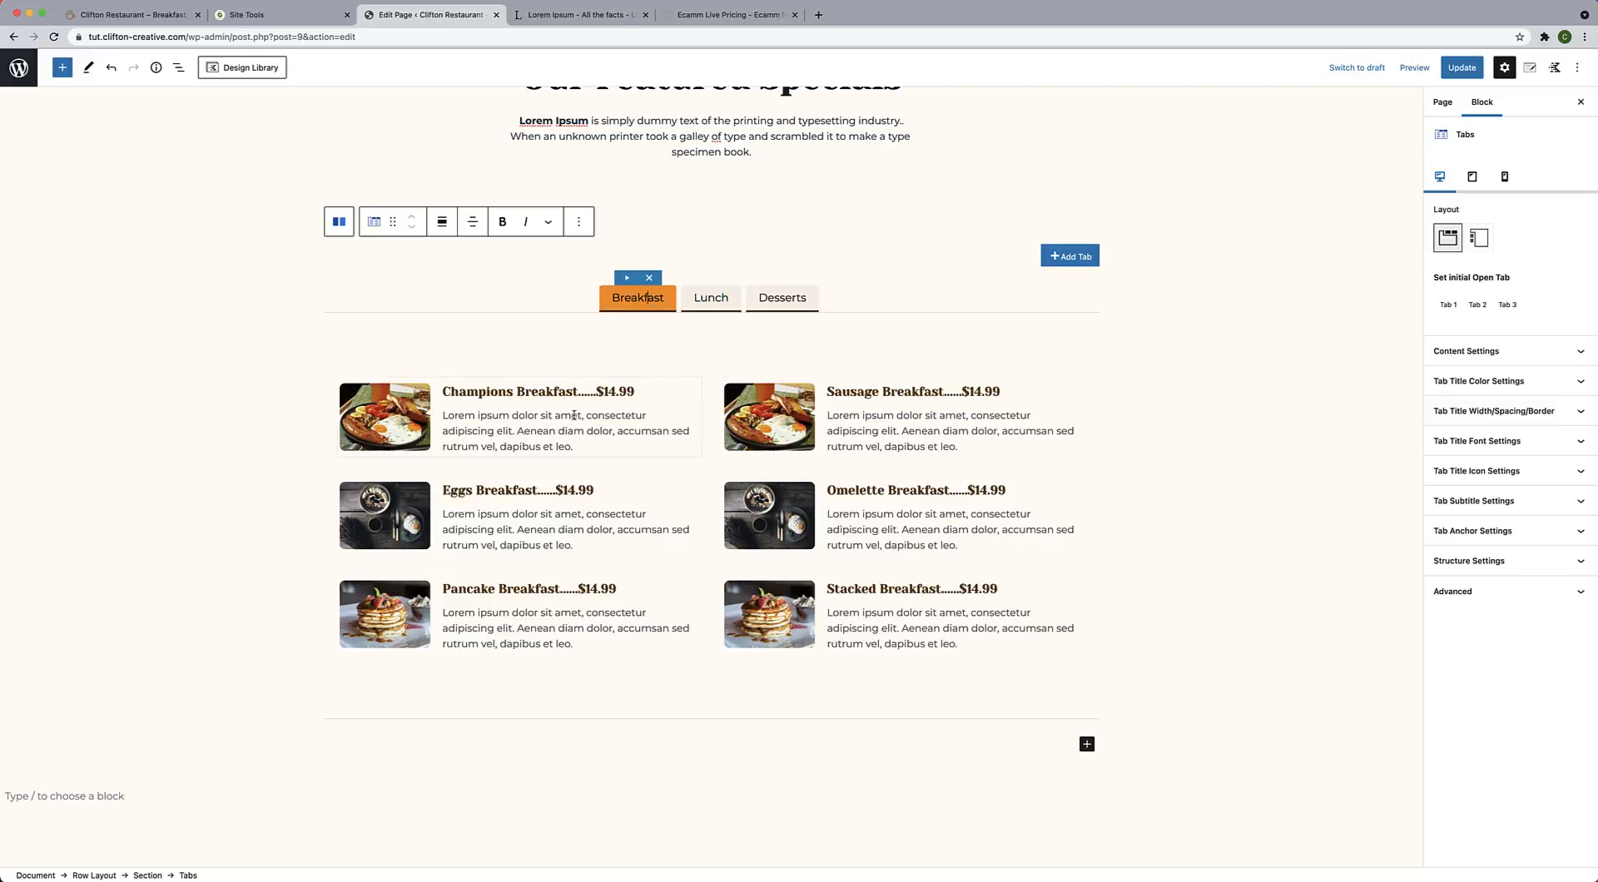
left_click(405, 419)
scroll(406, 419, "down", 3)
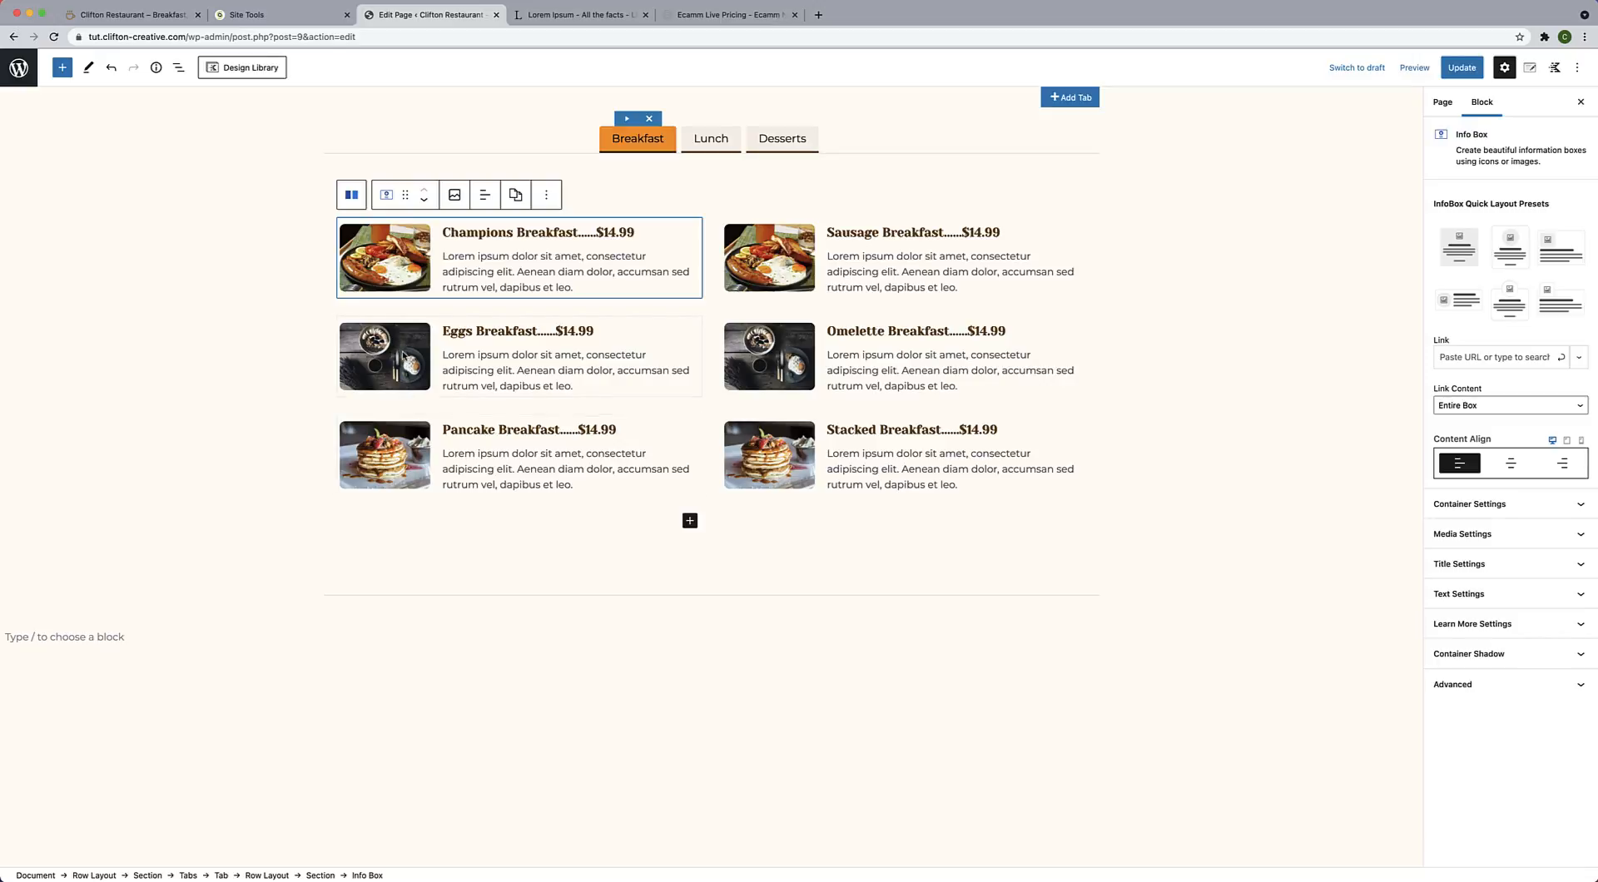
left_click(406, 353)
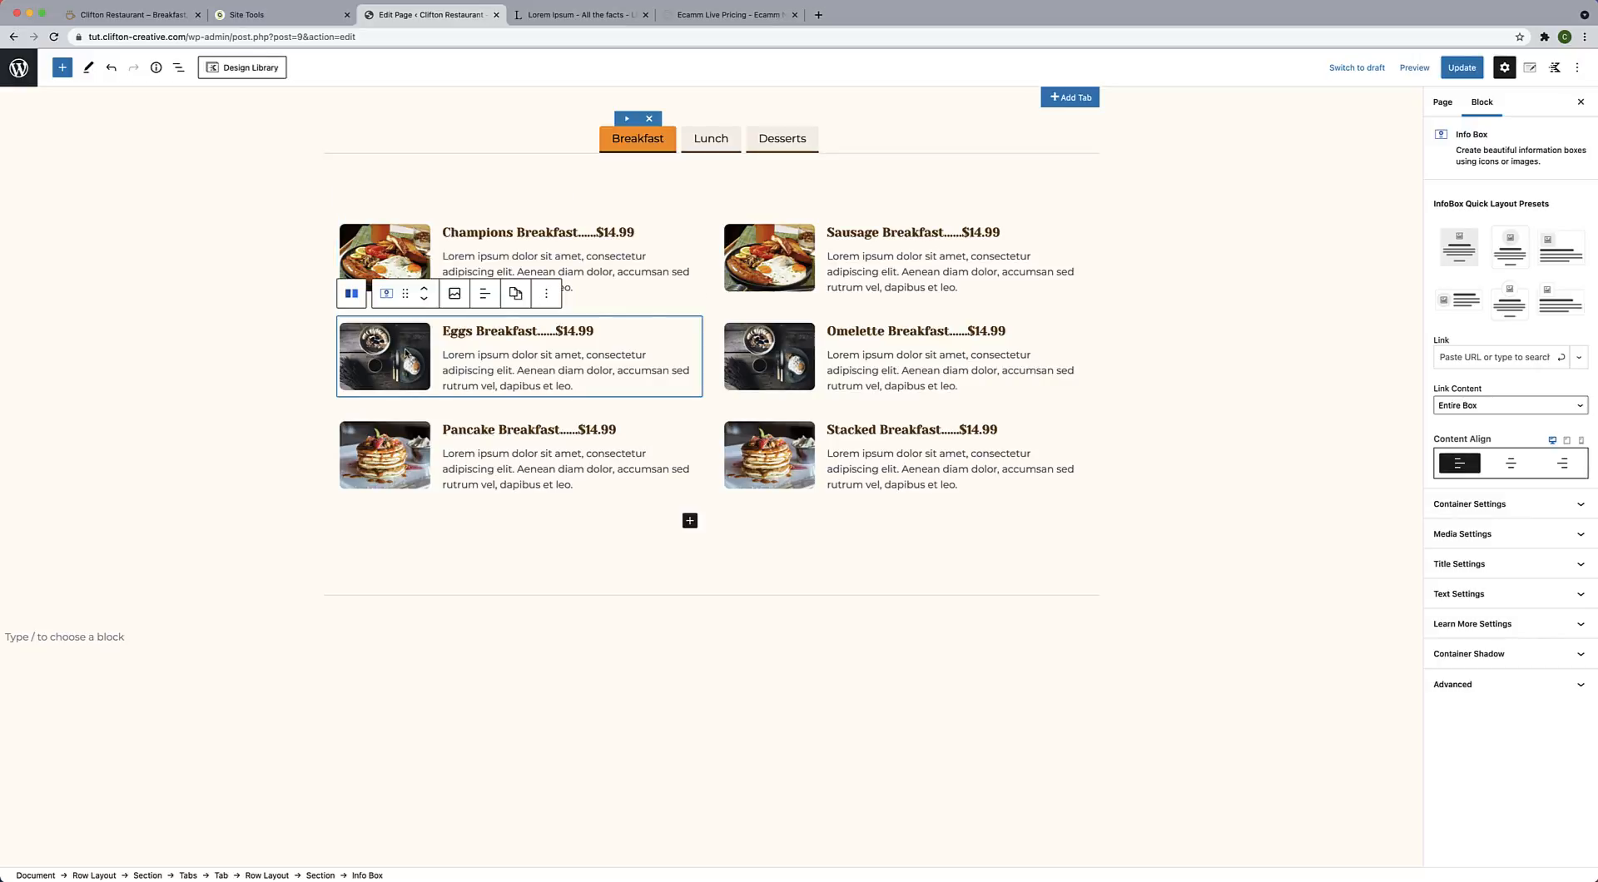
left_click(405, 264)
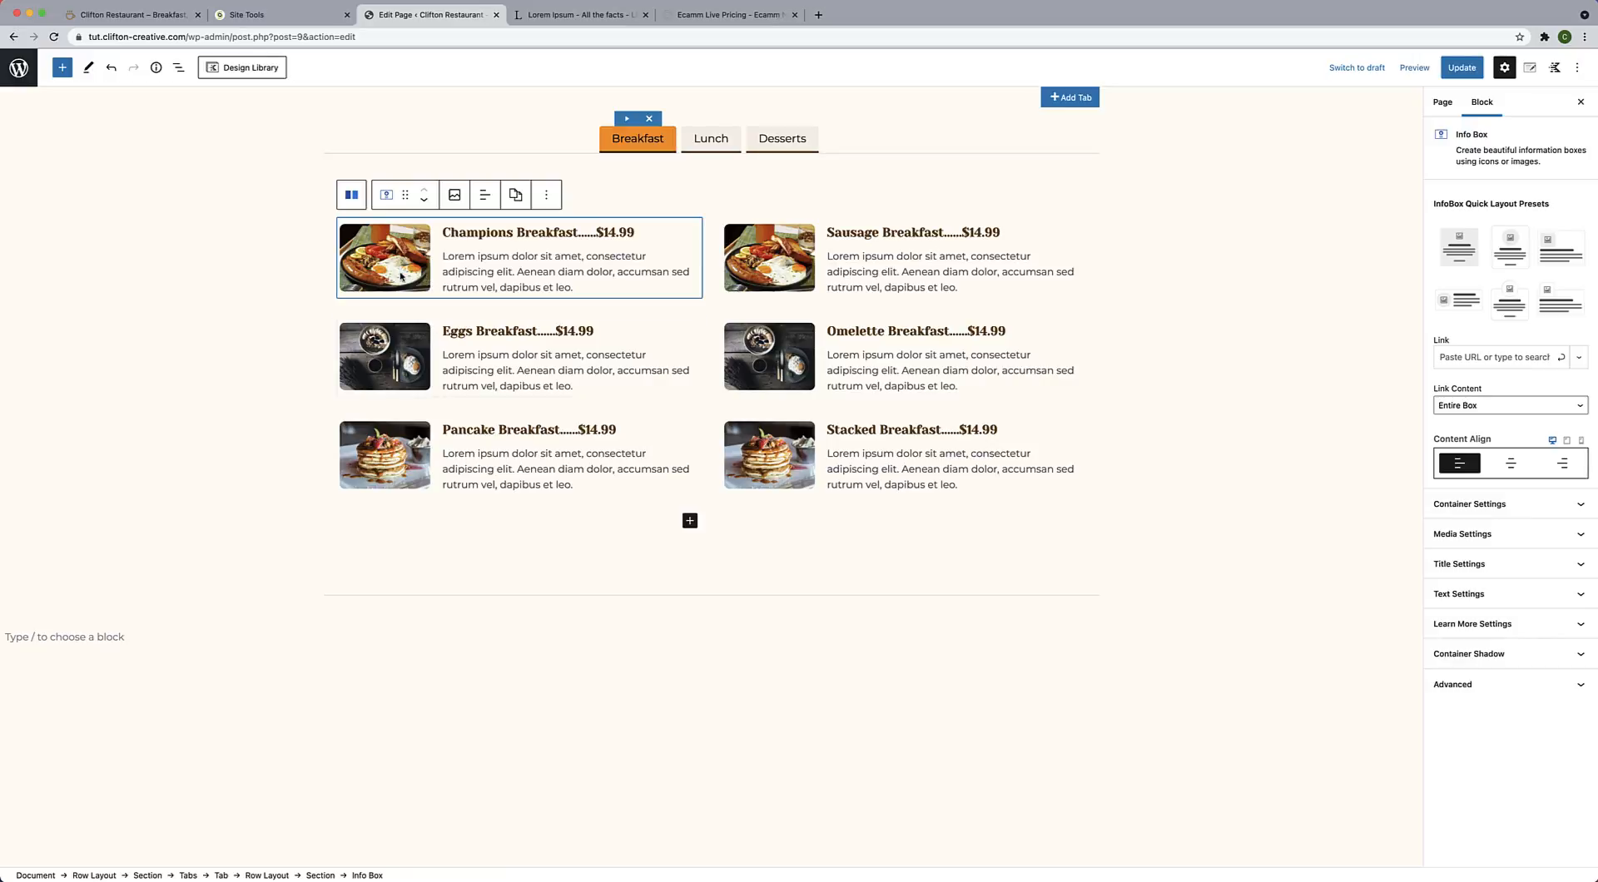
left_click(398, 450, "shift")
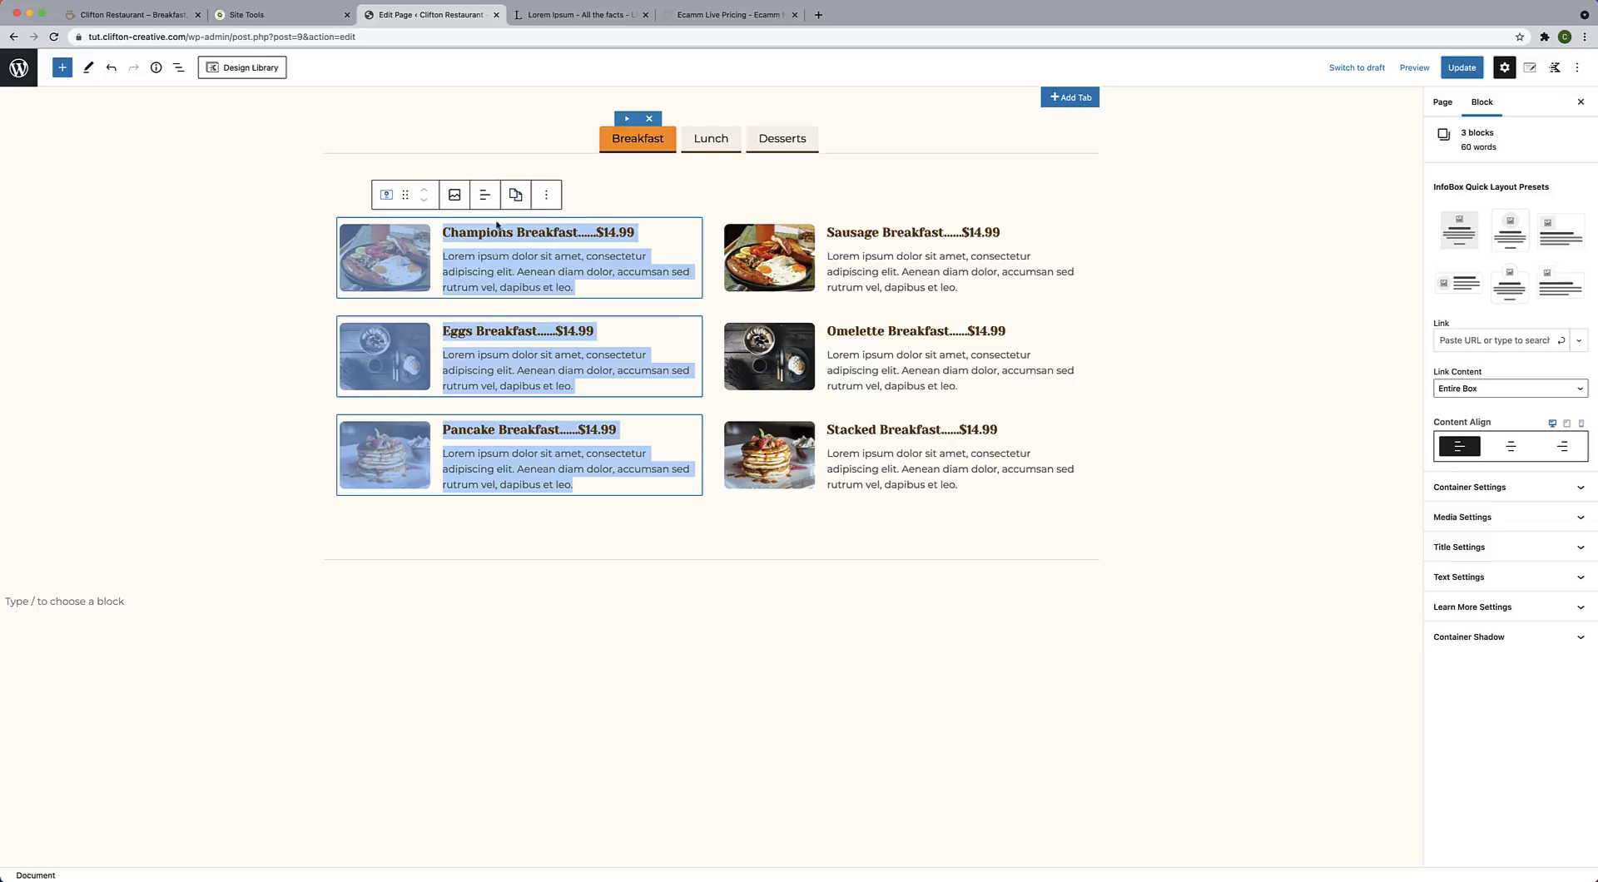
left_click(547, 197)
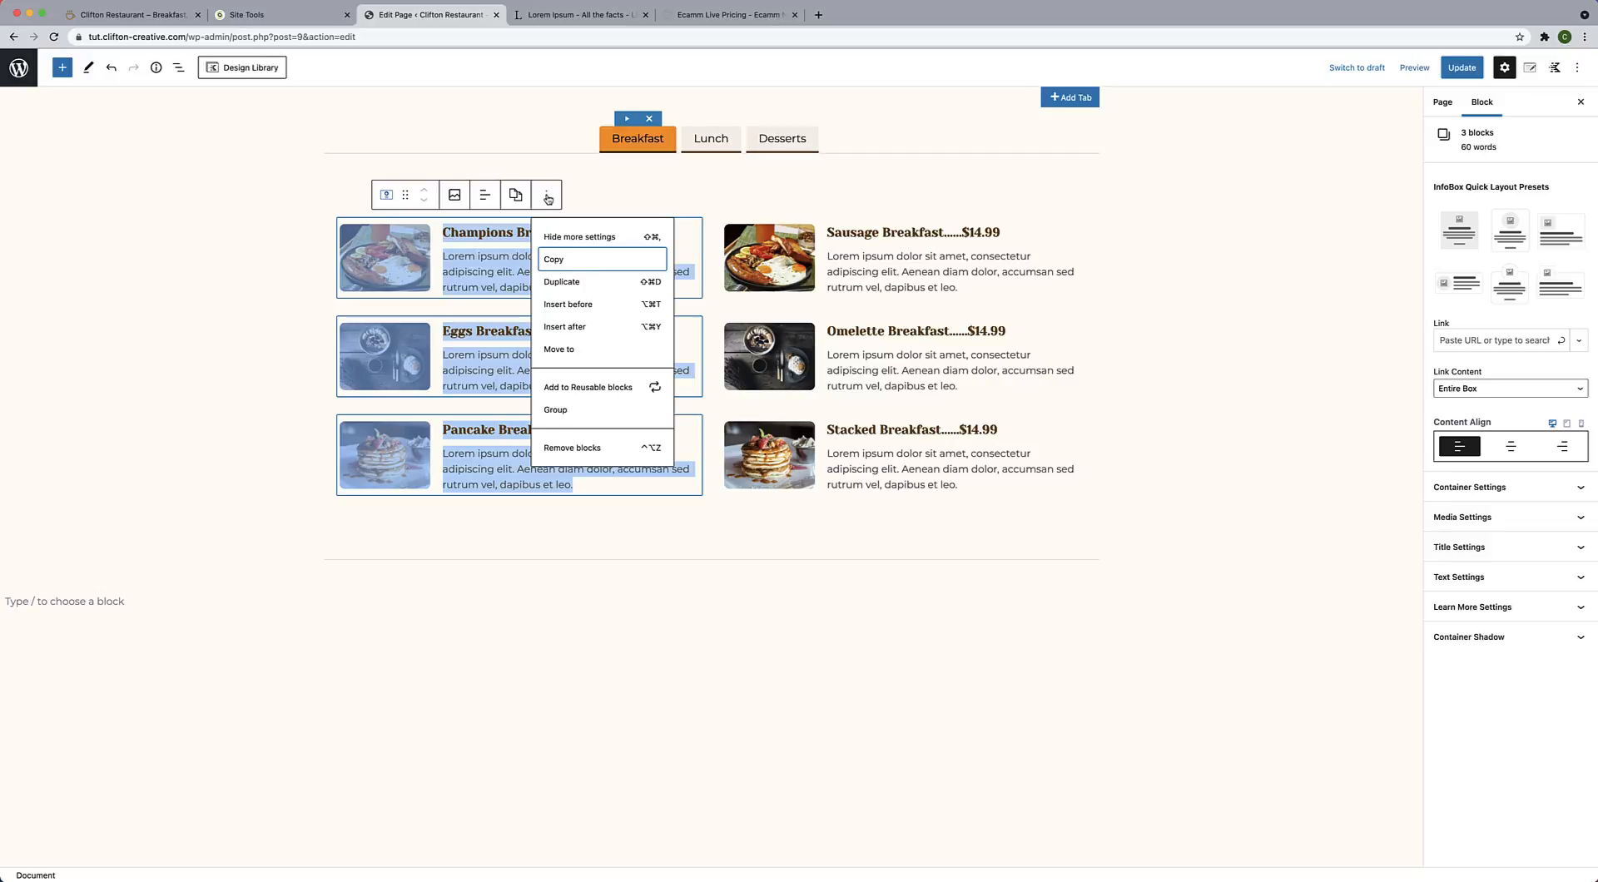
left_click(556, 410)
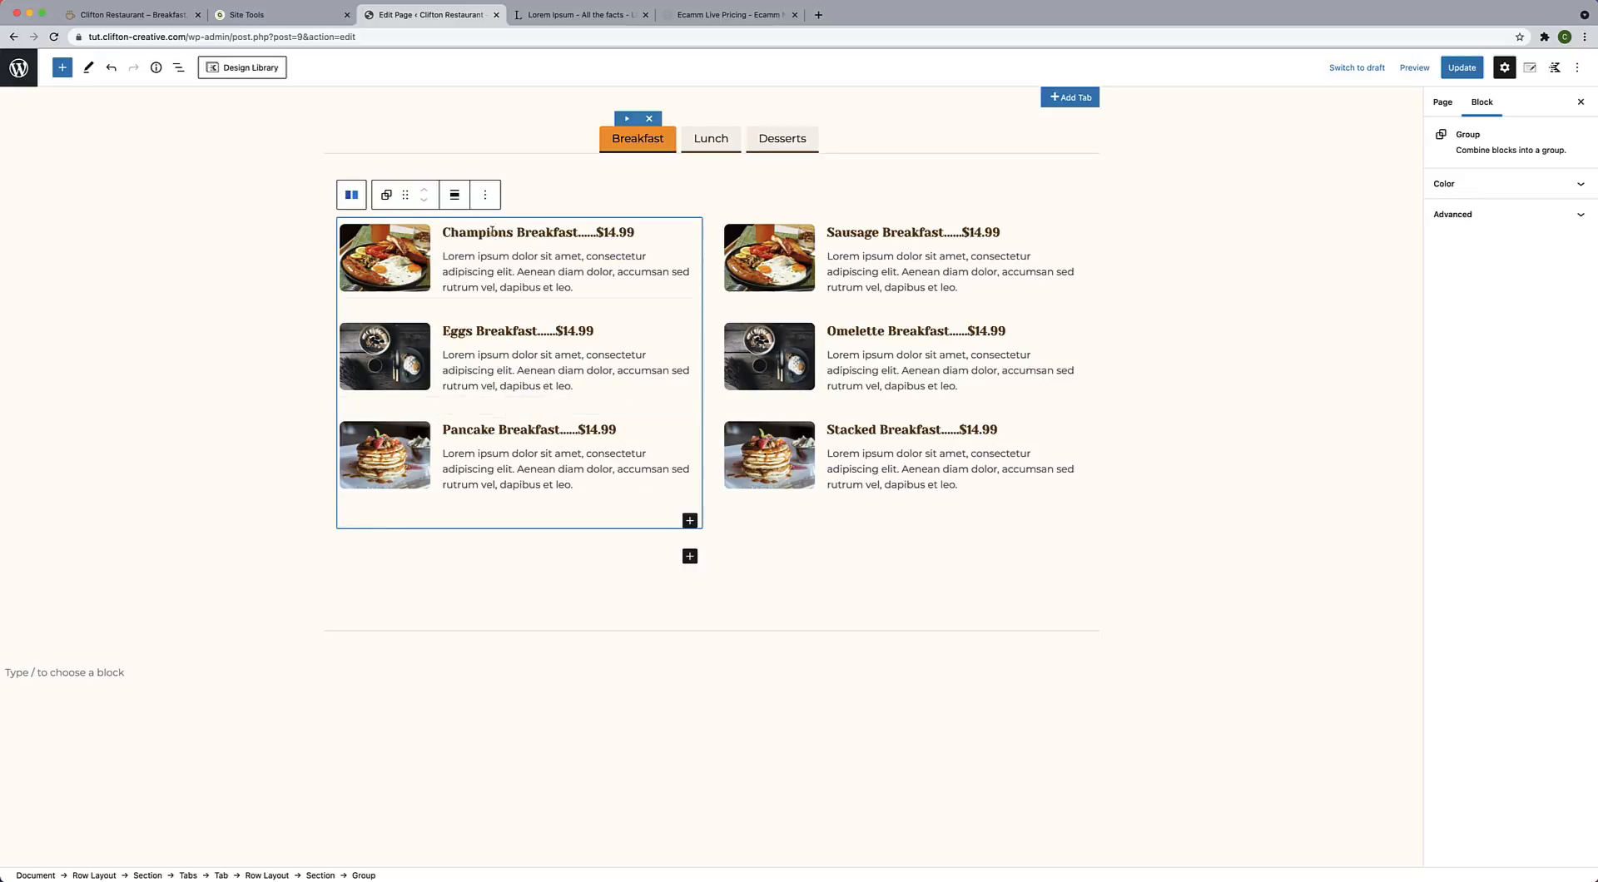
Copy the grouped breakfast info boxes and paste them through a new Paragraph block into the Lunch tab's first column.
left_click(485, 196)
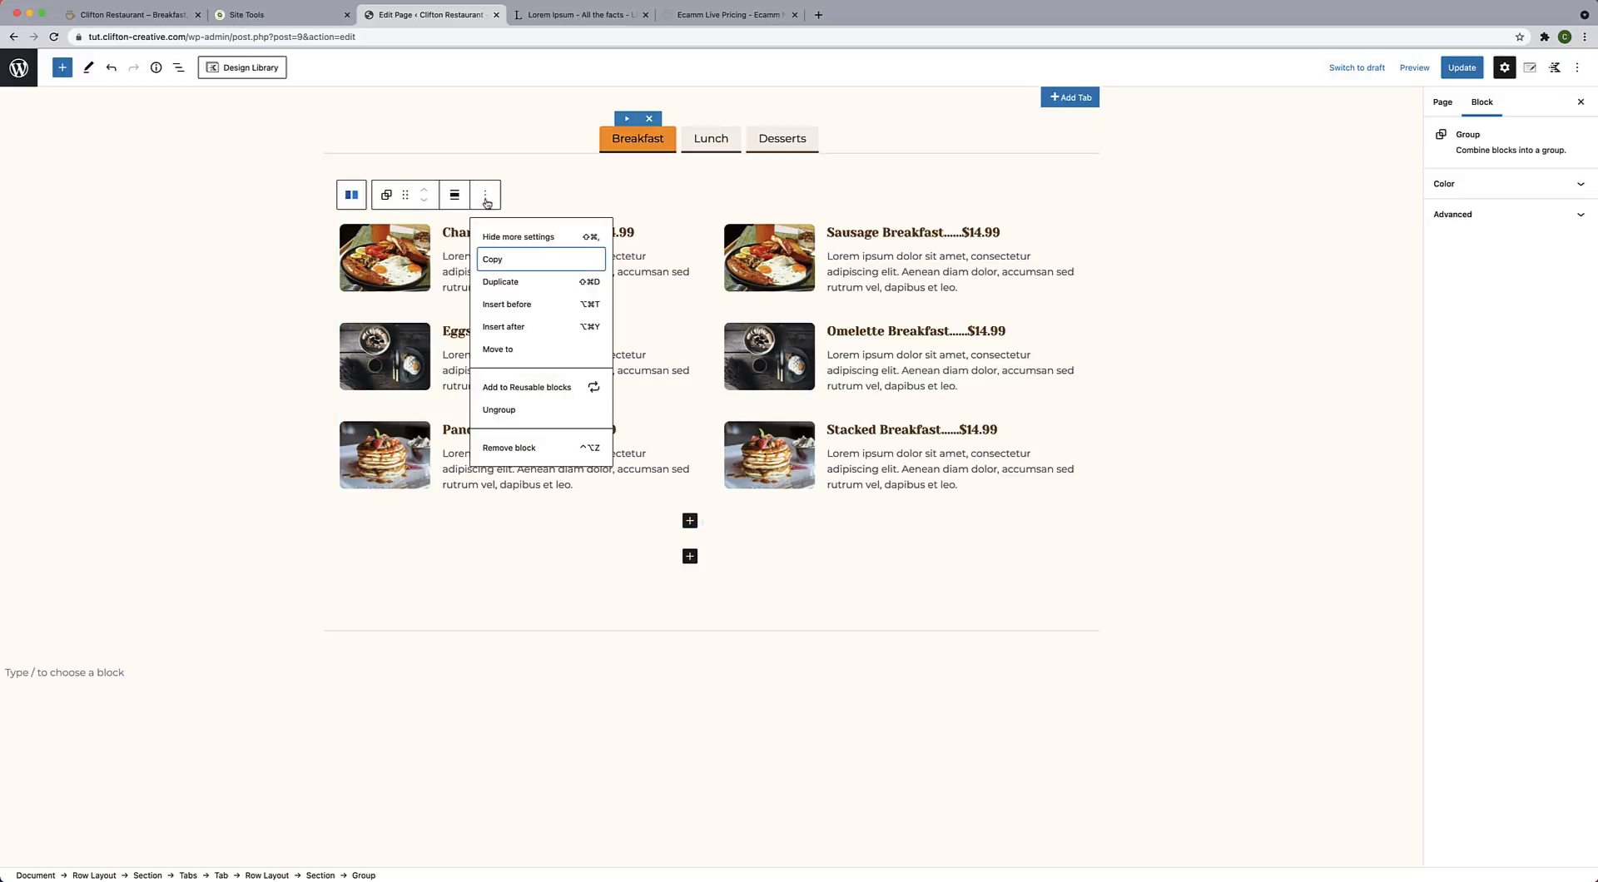
left_click(504, 265)
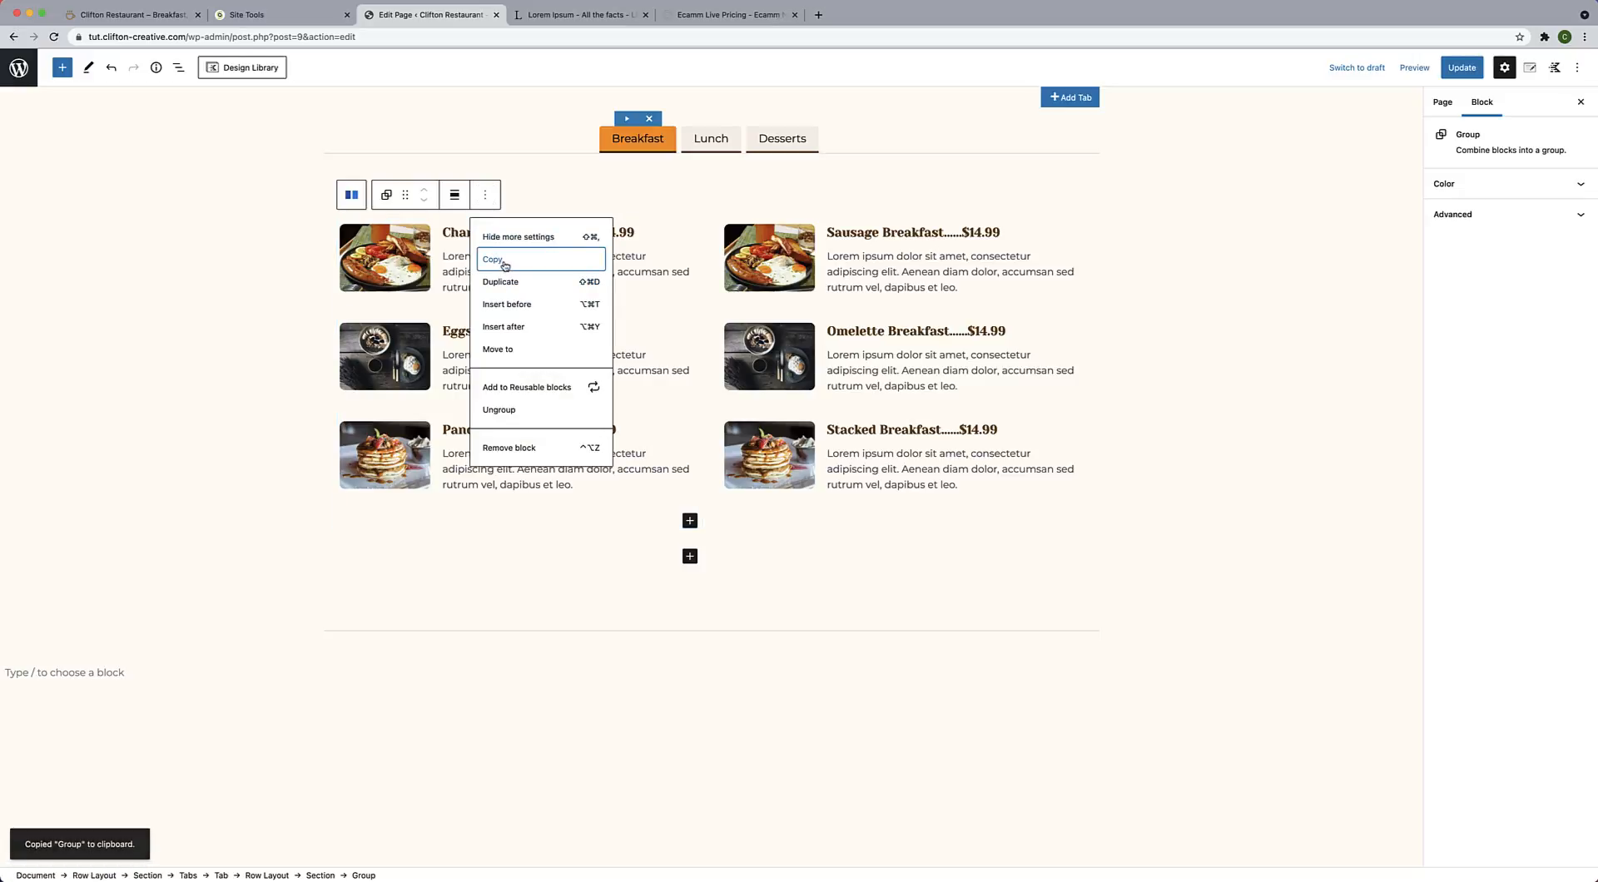
left_click(703, 140)
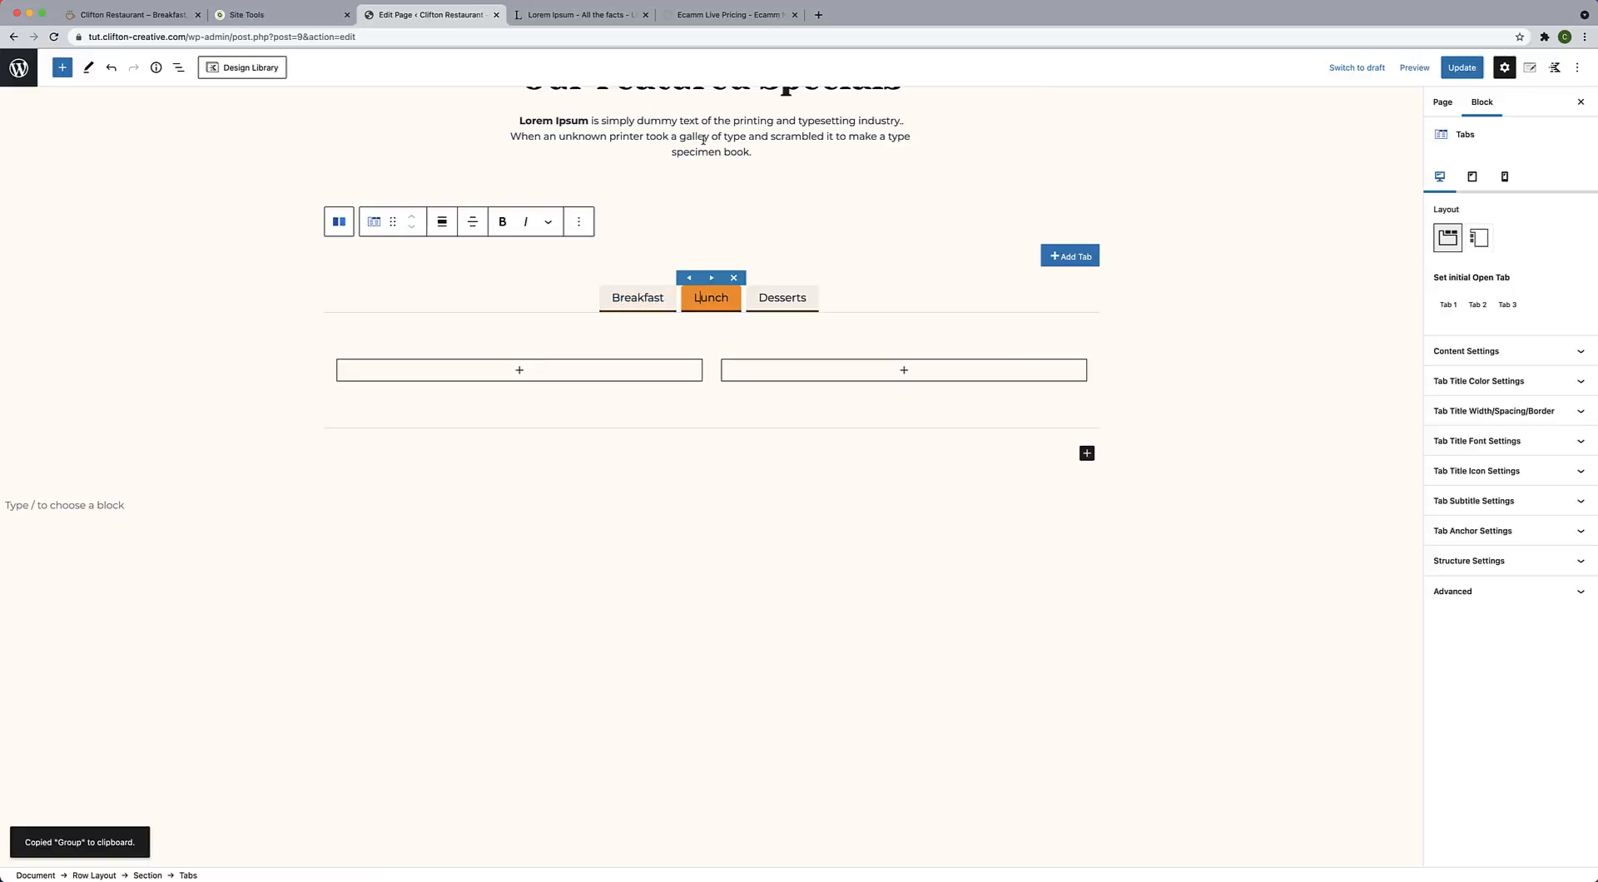
left_click(518, 375)
left_click(519, 405)
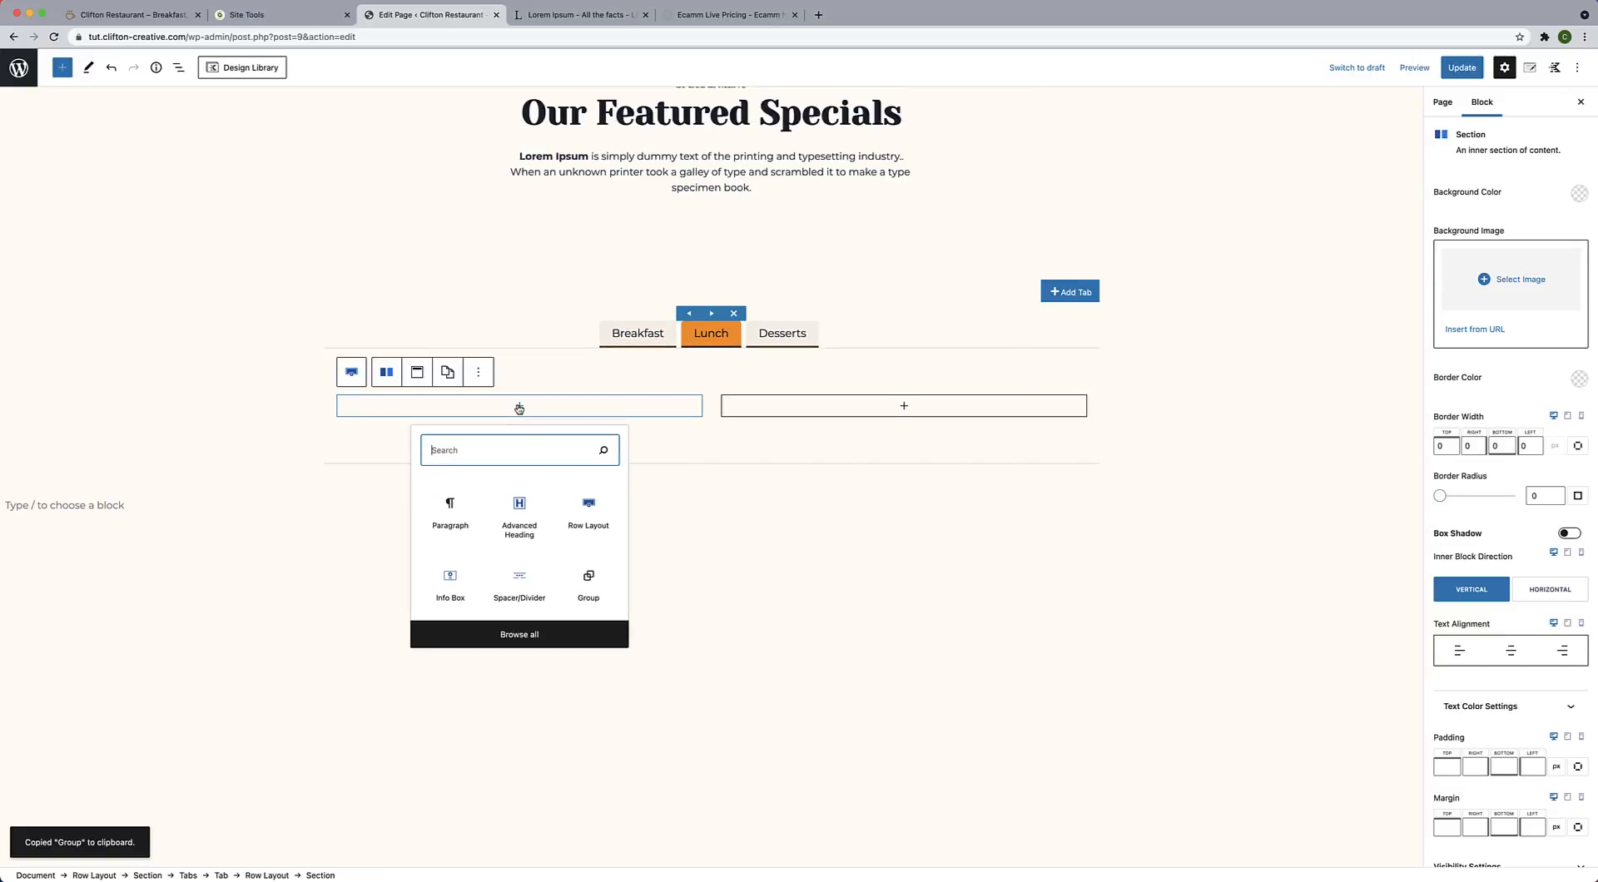
left_click(445, 522)
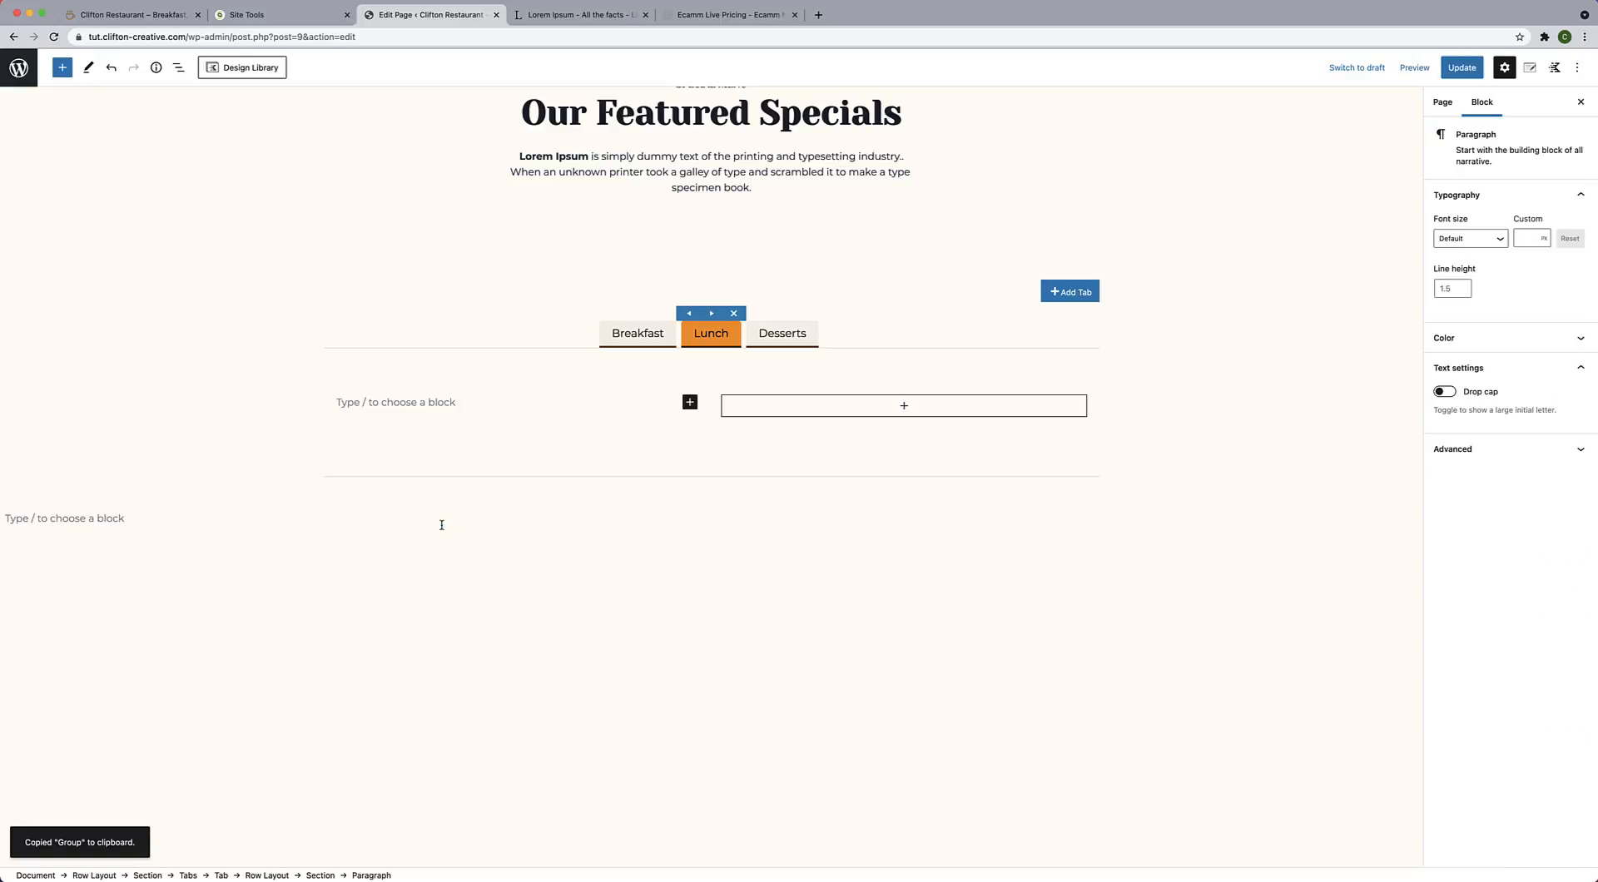
key("super+v")
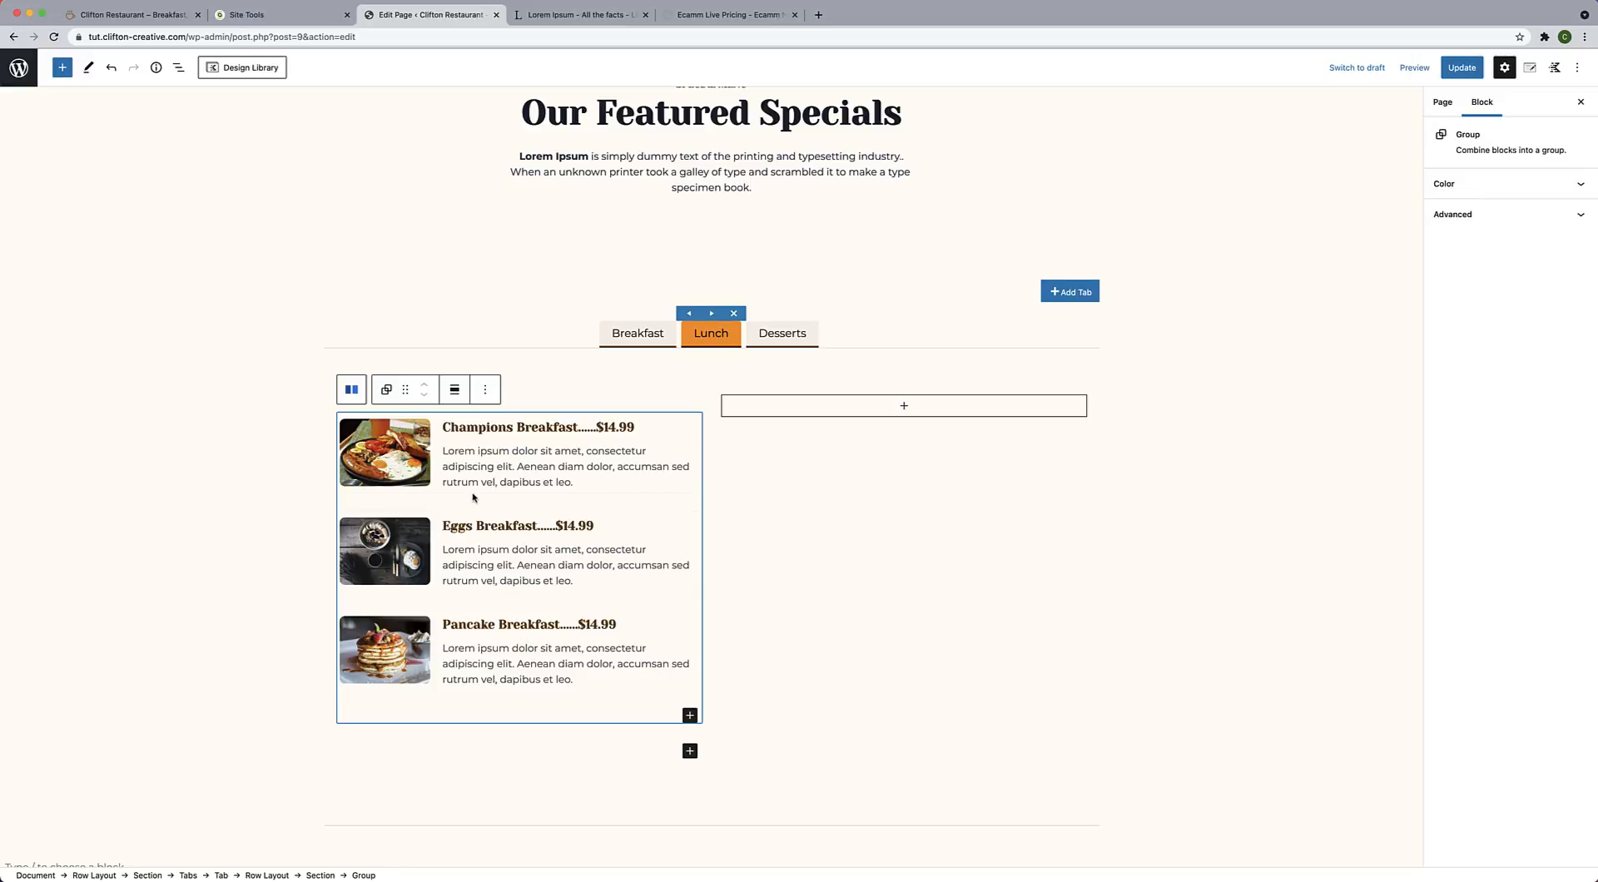
Paste the copied info box group through a new Paragraph block into the Lunch tab's second column.
mouse_move(473, 498)
left_click(715, 438)
left_click(906, 407)
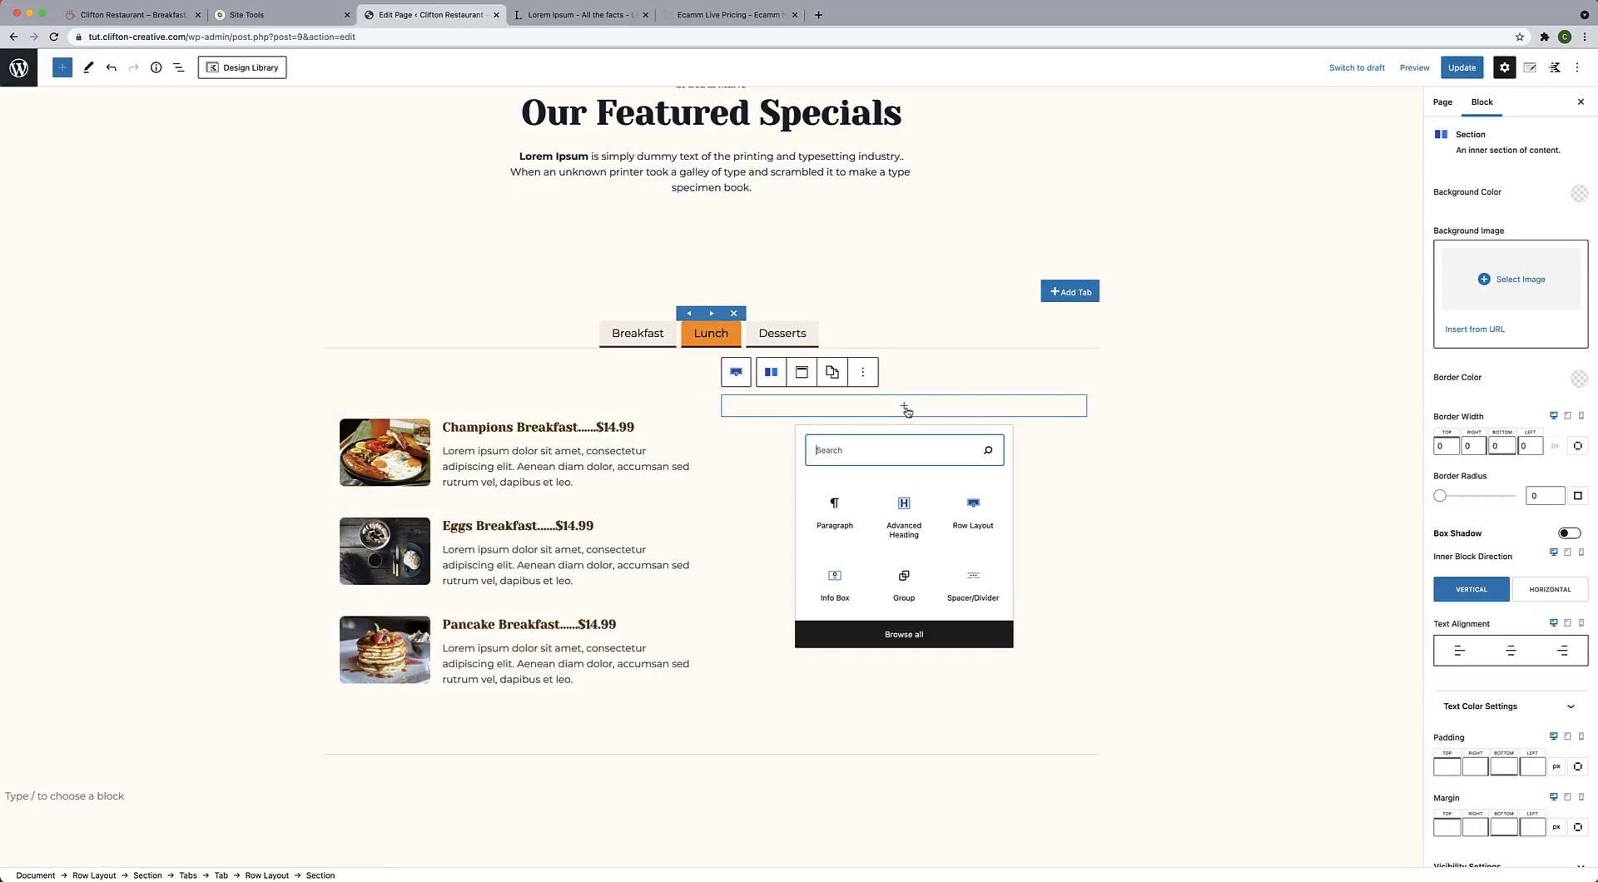
left_click(841, 508)
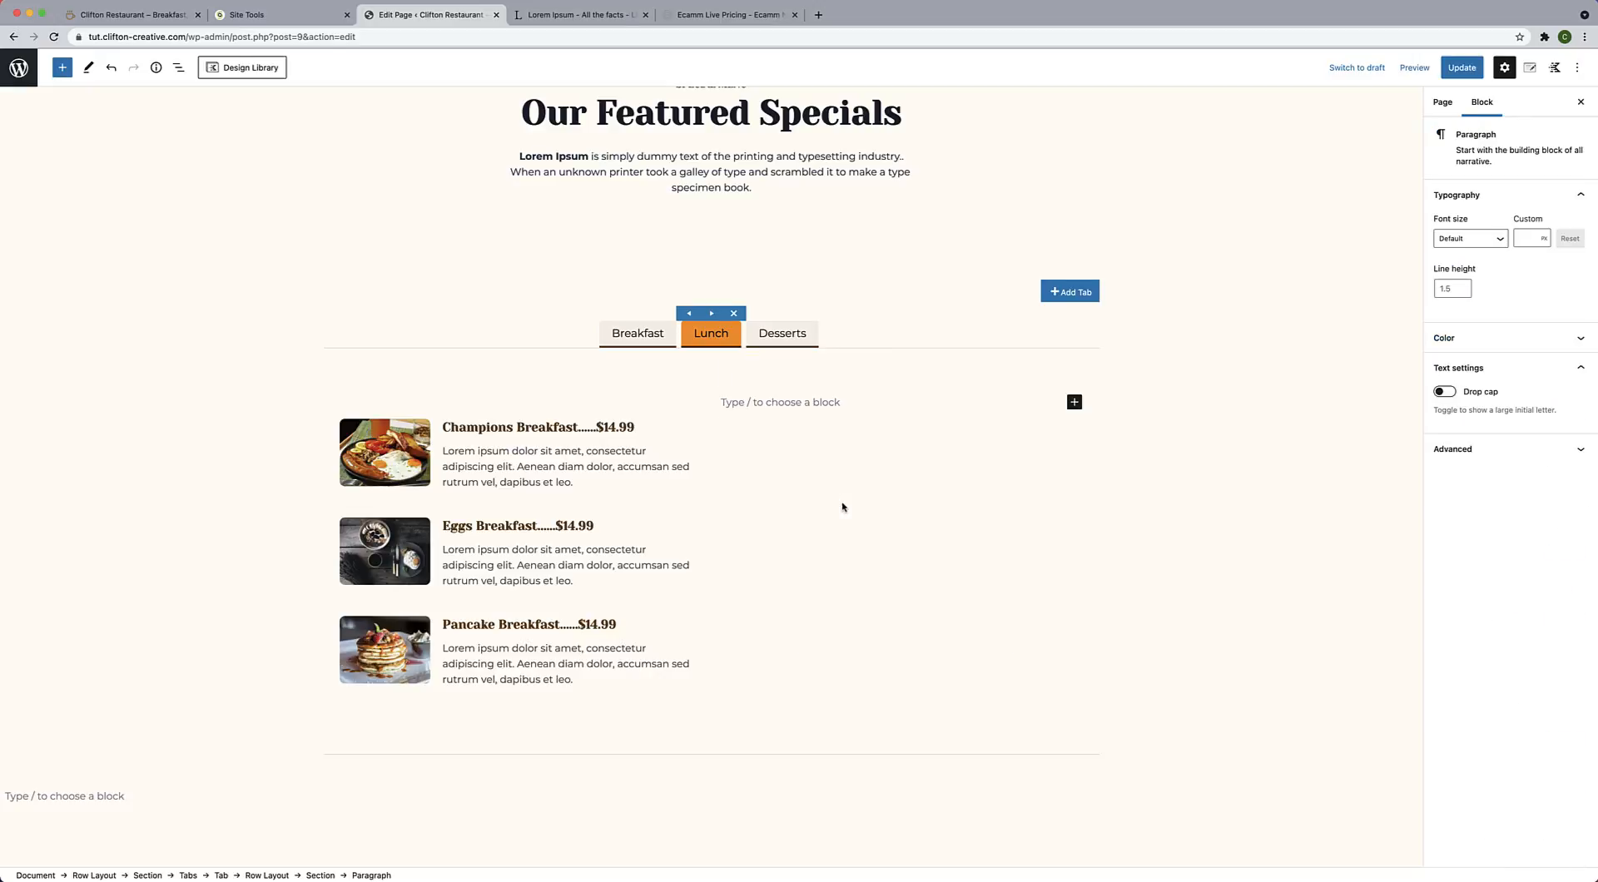
key("super+v")
left_click(1194, 409)
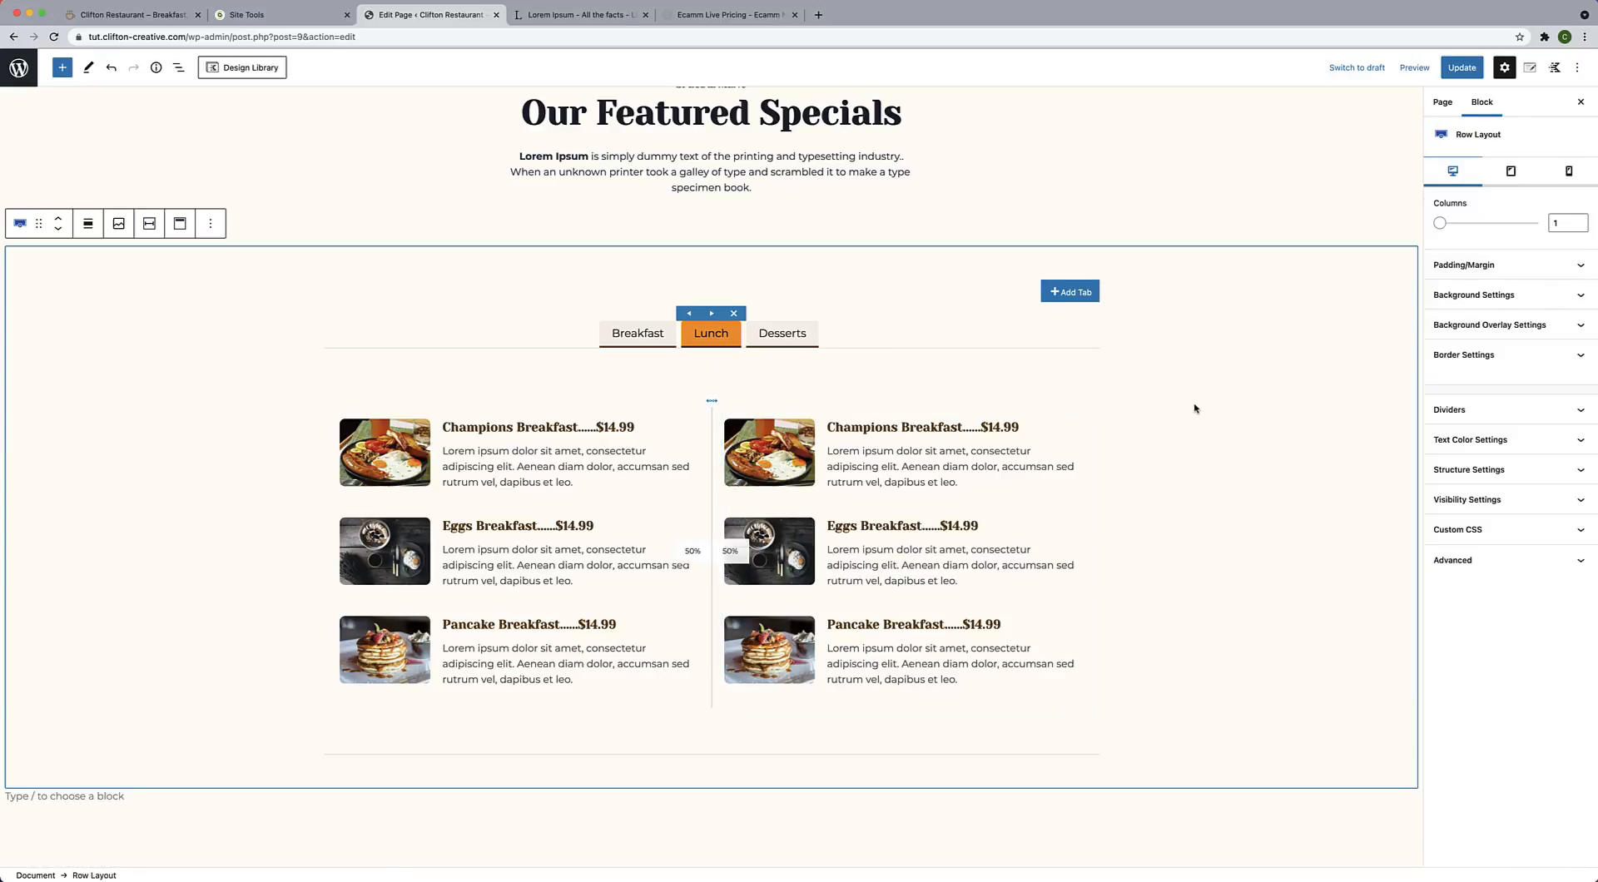
Paste the copied info box group through a new Paragraph block into the Desserts tab's first column.
left_click(786, 336)
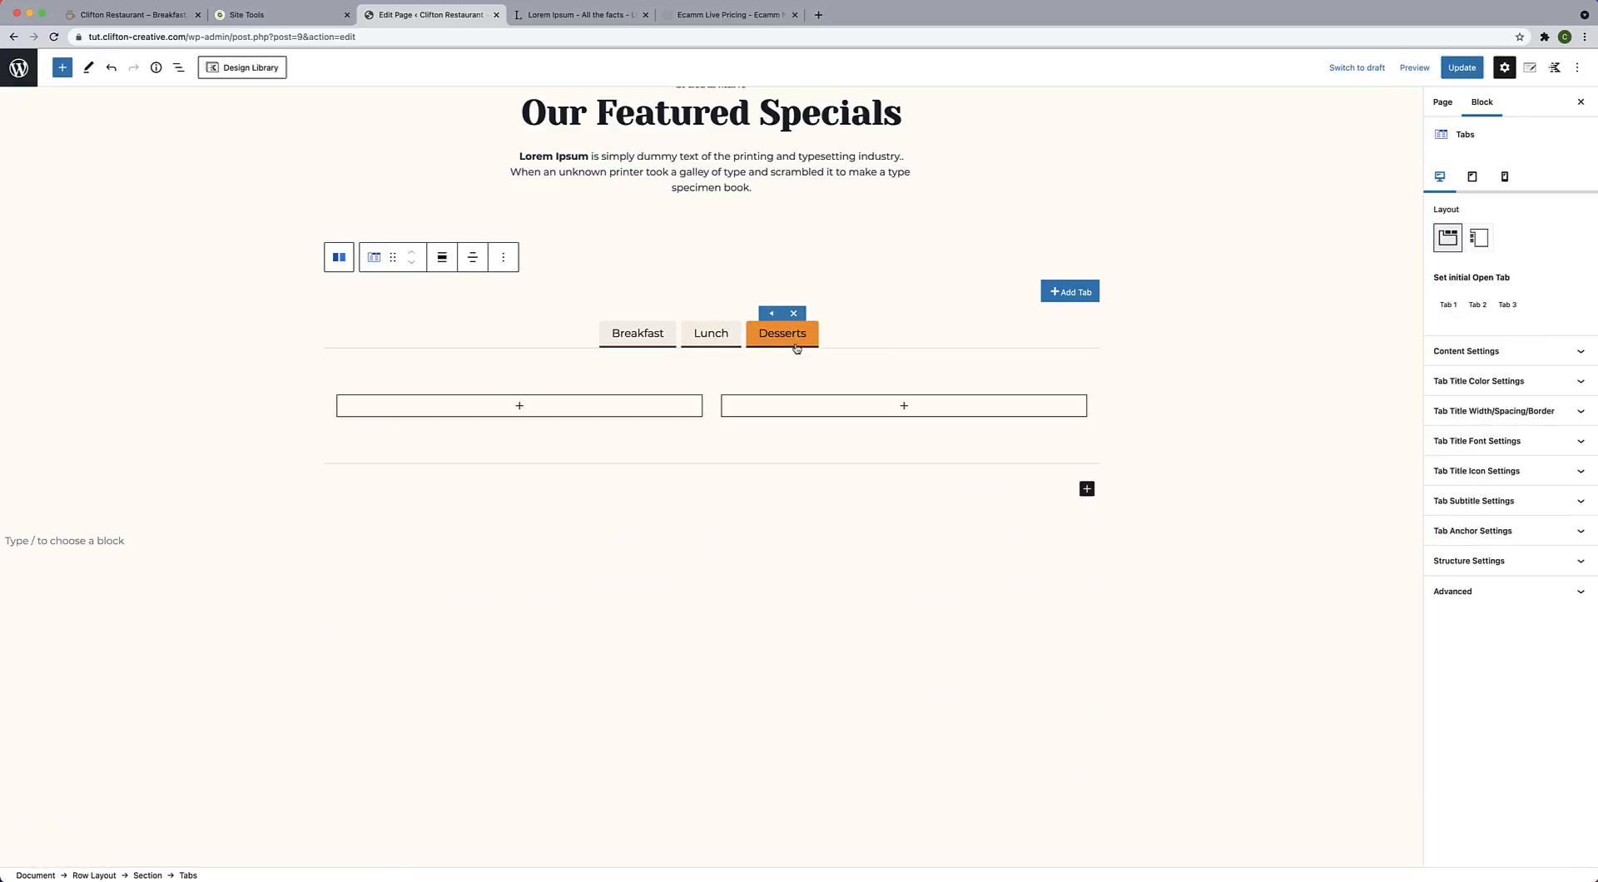
left_click(520, 407)
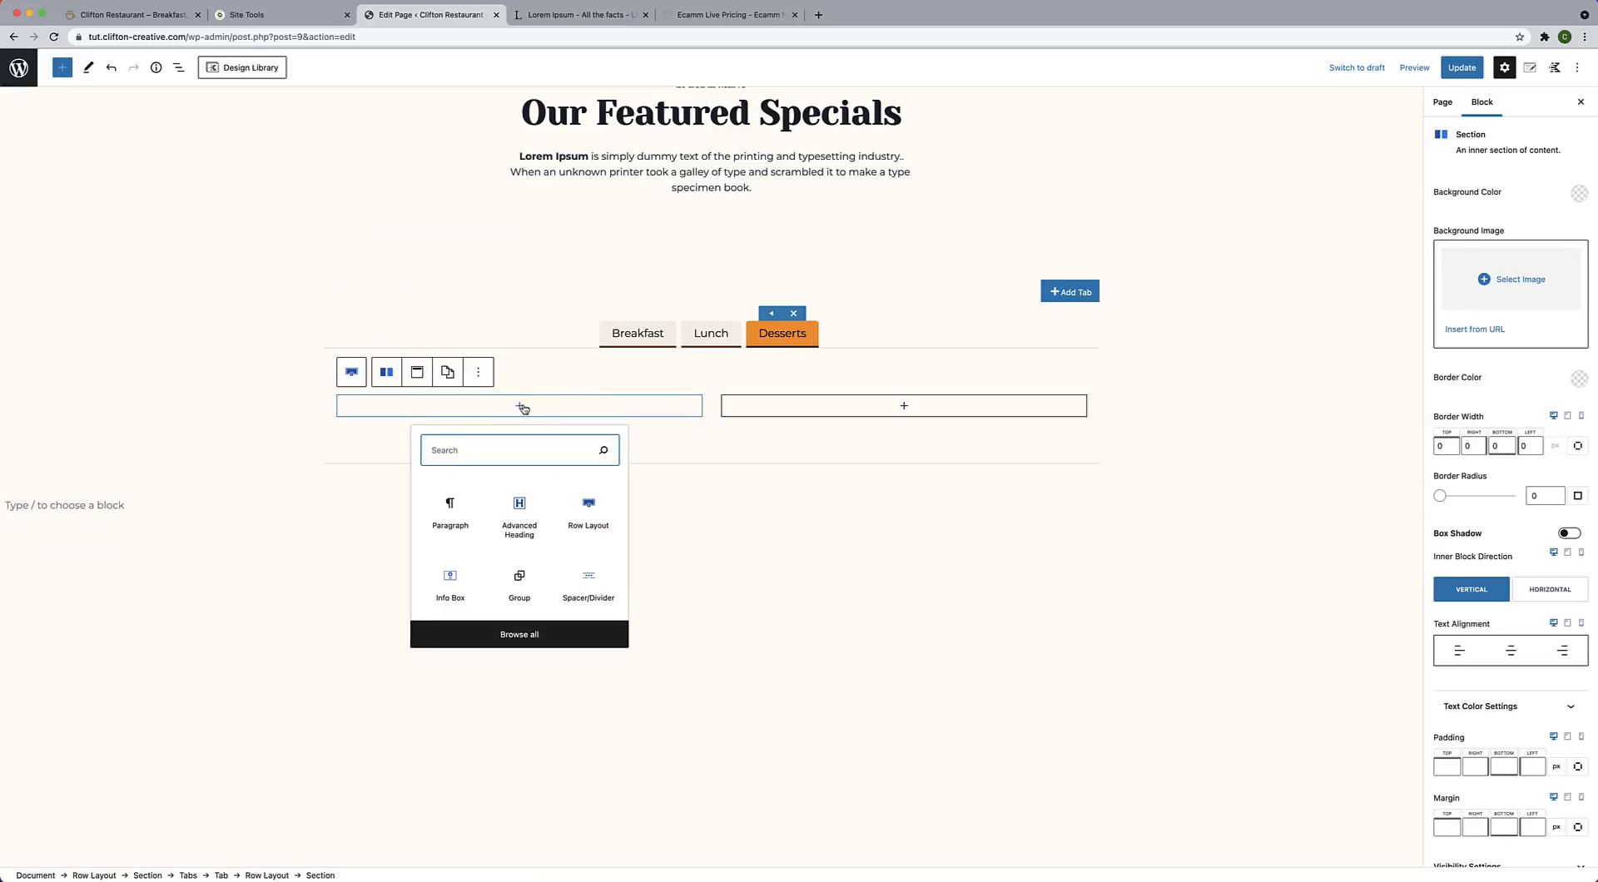
left_click(519, 407)
left_click(520, 408)
left_click(457, 511)
key("super+v")
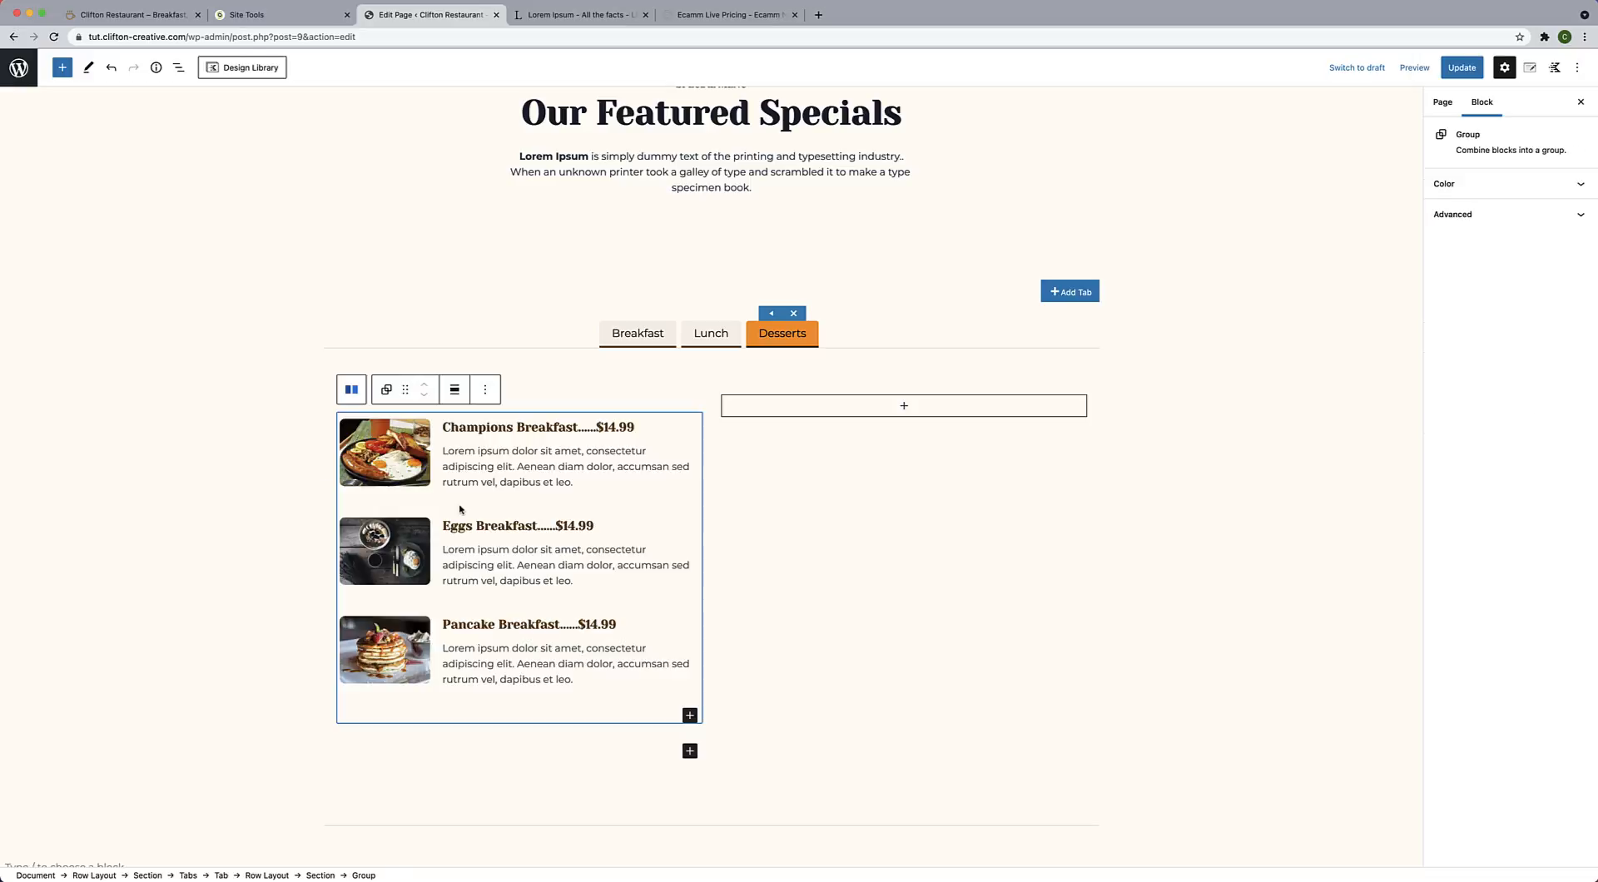
Paste the copied info box group through a new Paragraph block into the Desserts tab's second column.
left_click(903, 406)
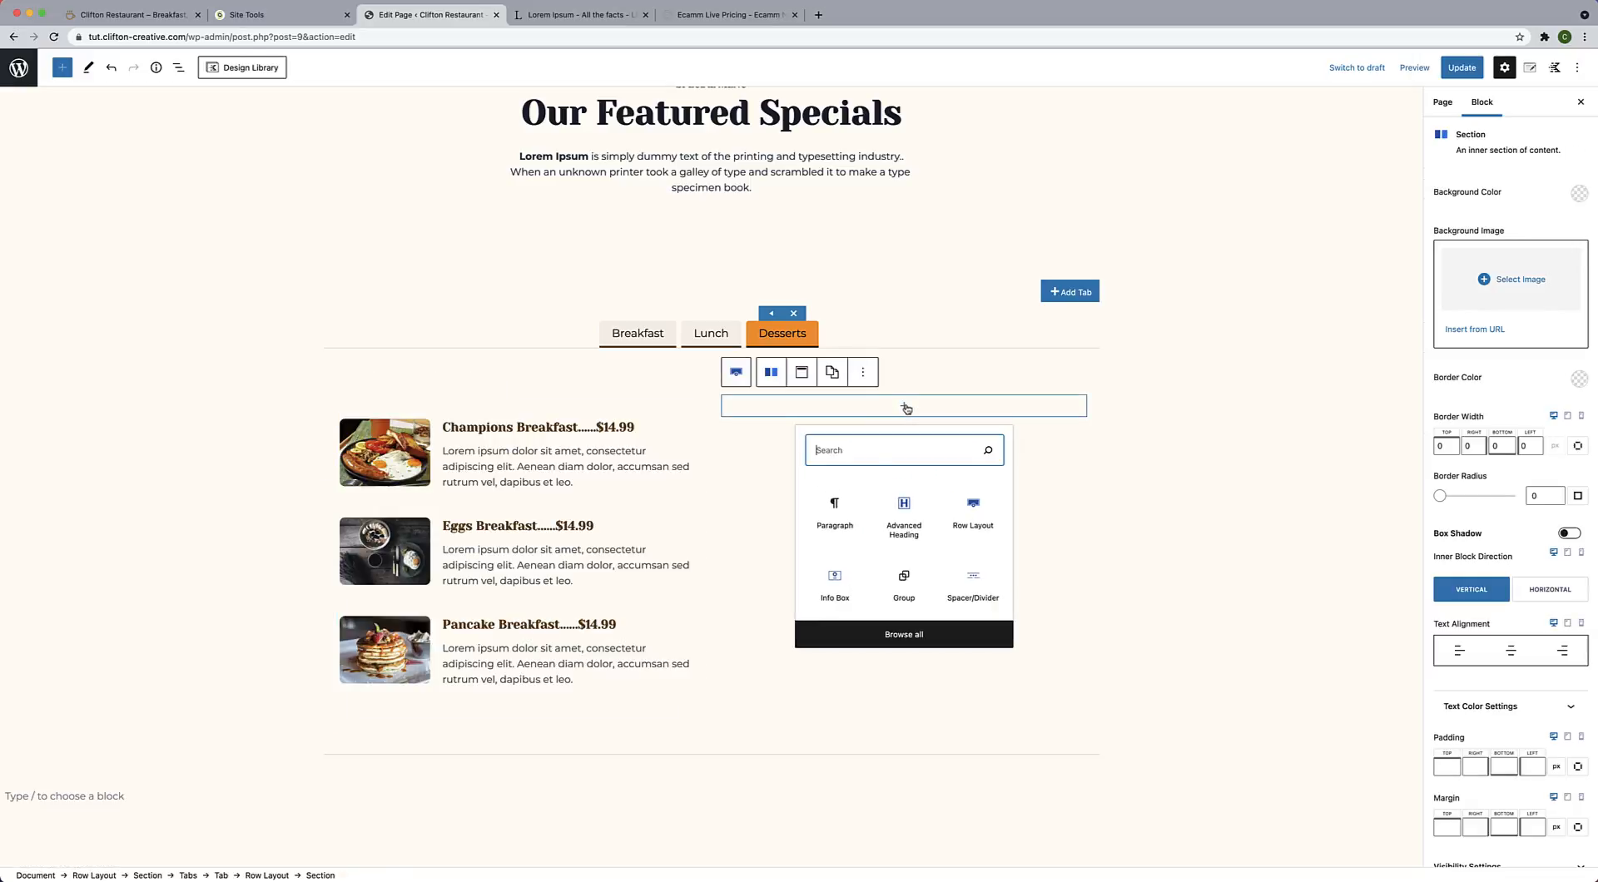
left_click(842, 508)
key("super+v")
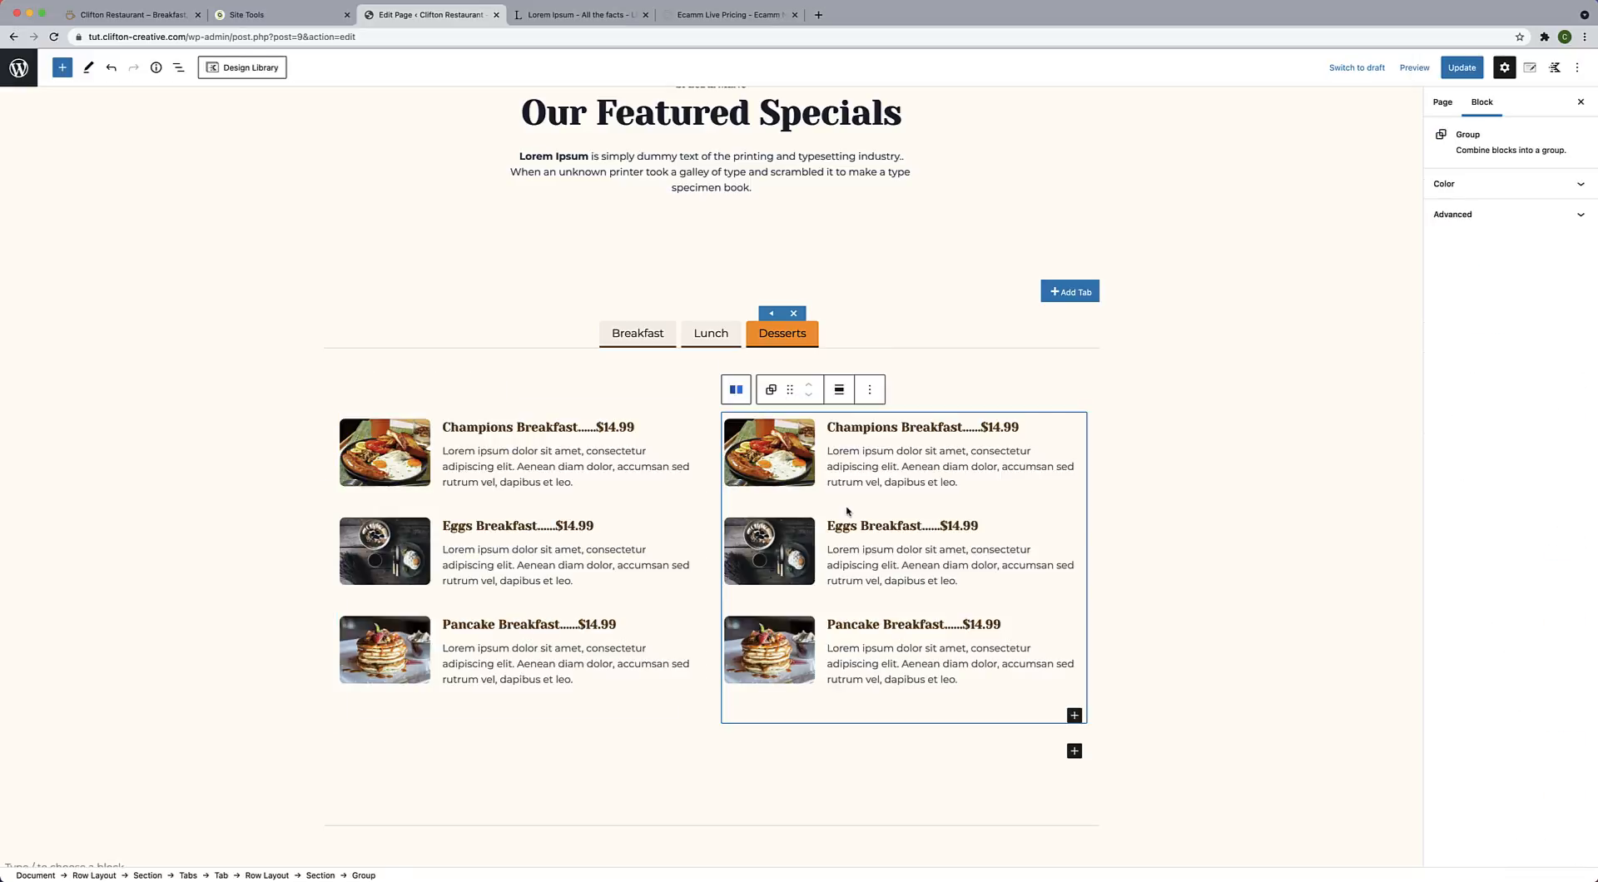
left_click(1111, 382)
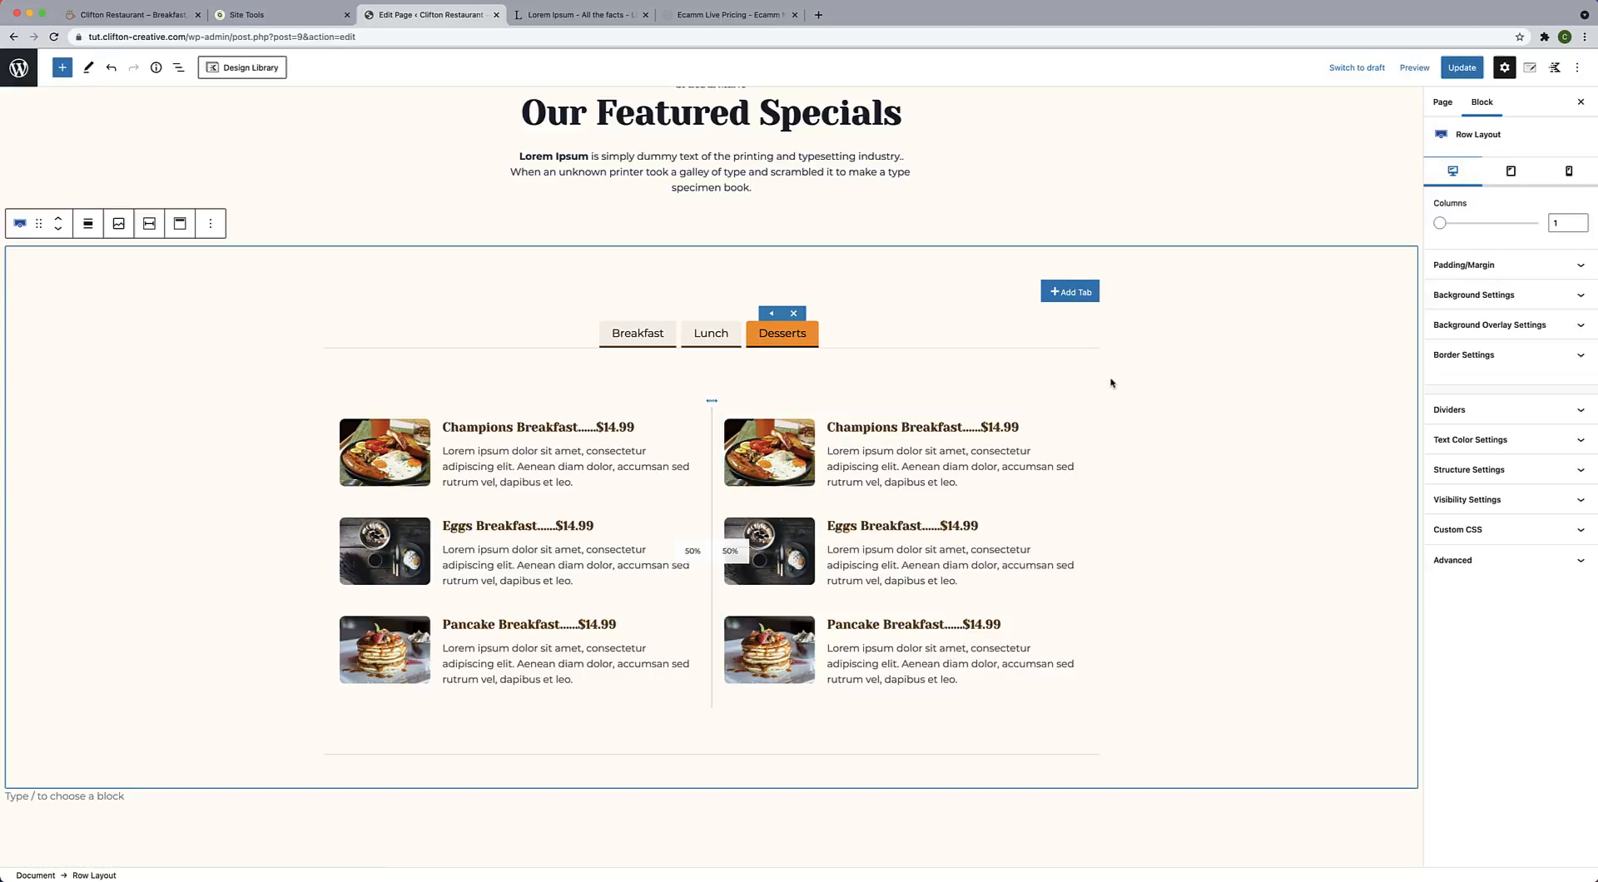
Switch among the Breakfast, Lunch and Desserts tabs to check the two-column info boxes in each.
left_click(706, 341)
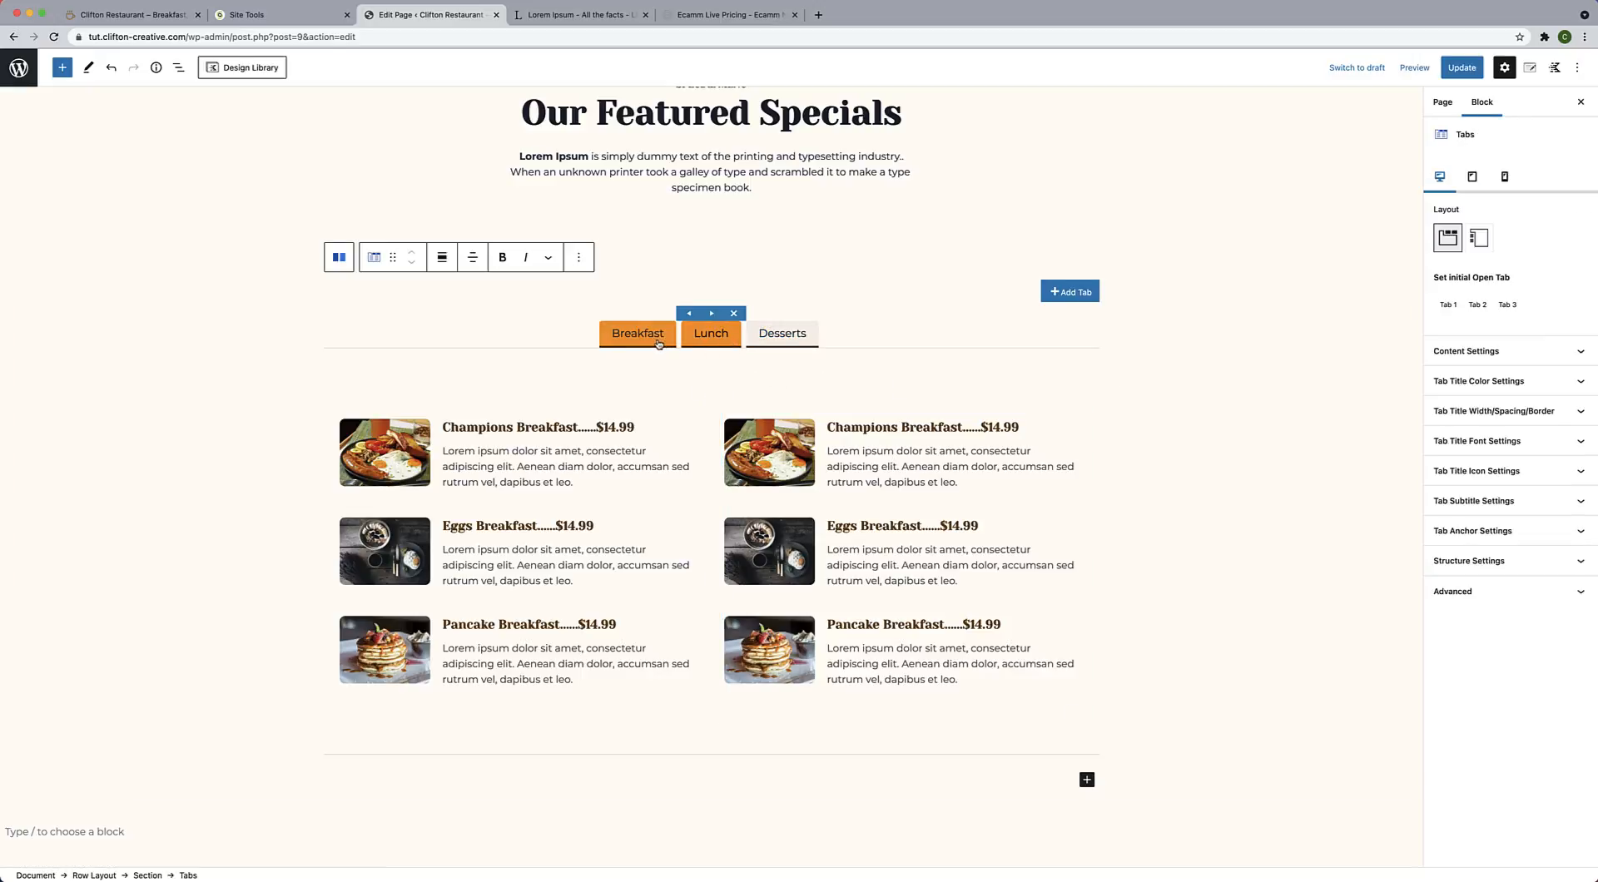
left_click(700, 343)
left_click(783, 337)
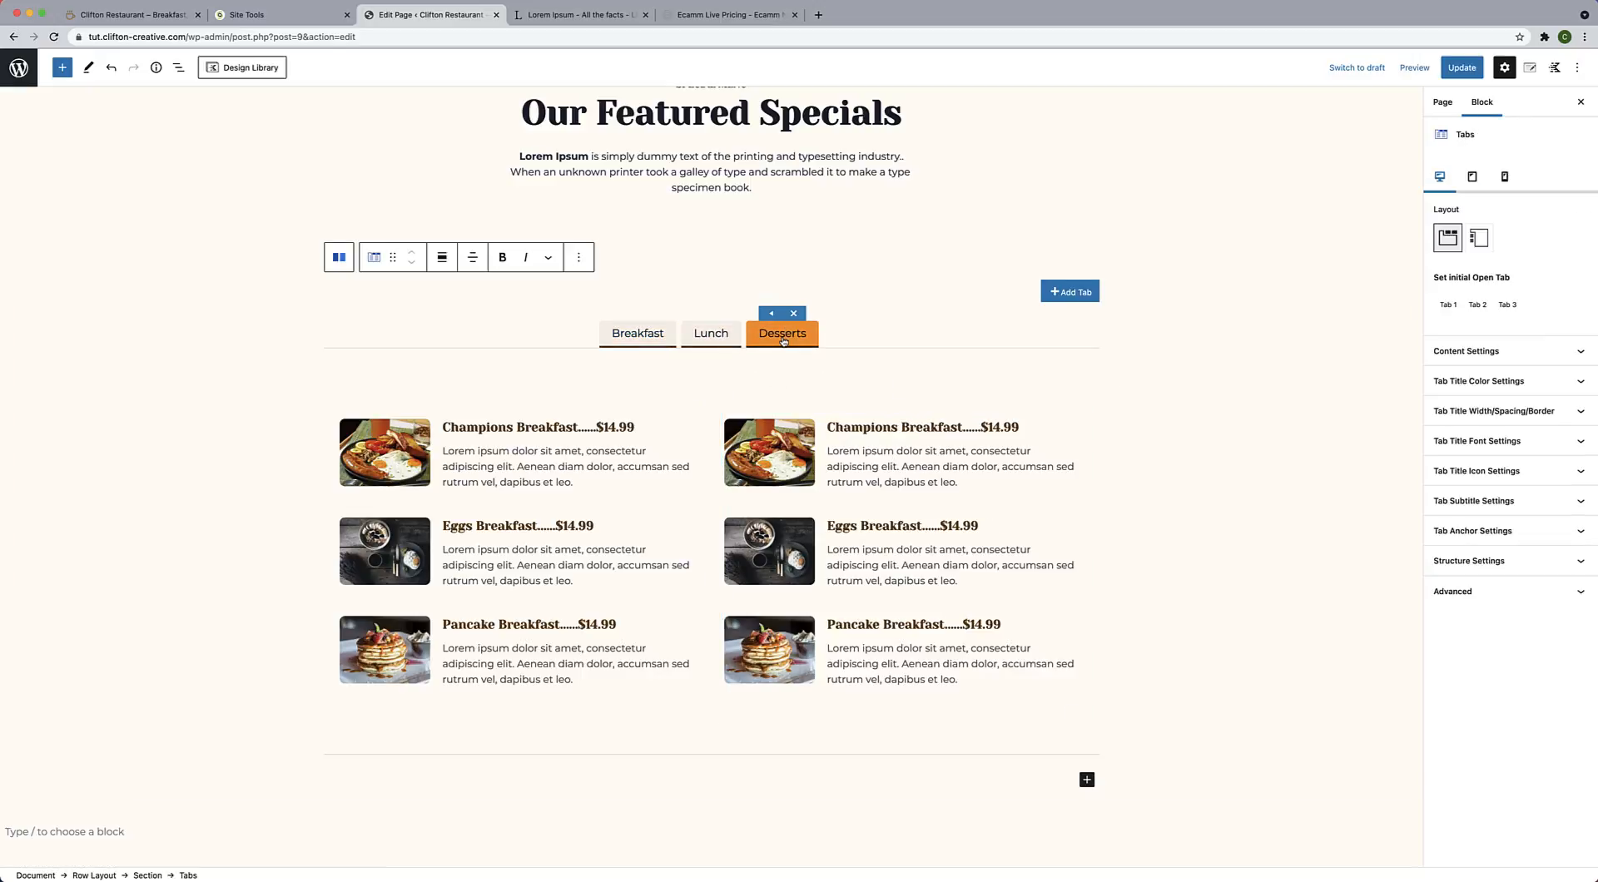
left_click(711, 338)
left_click(638, 337)
left_click(767, 341)
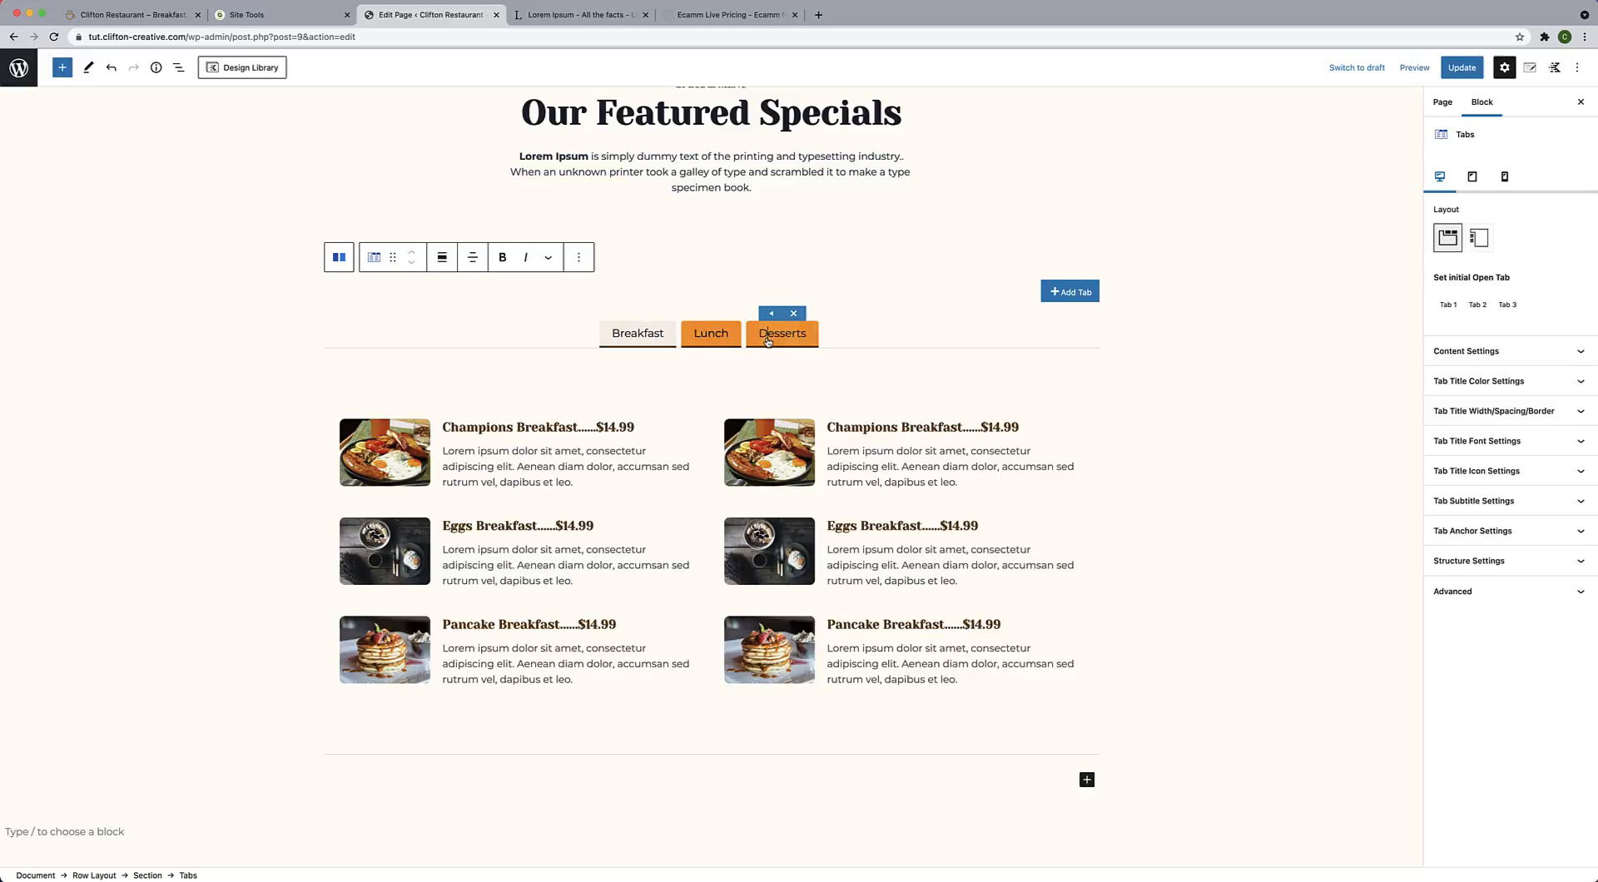
left_click(637, 337)
left_click(711, 340)
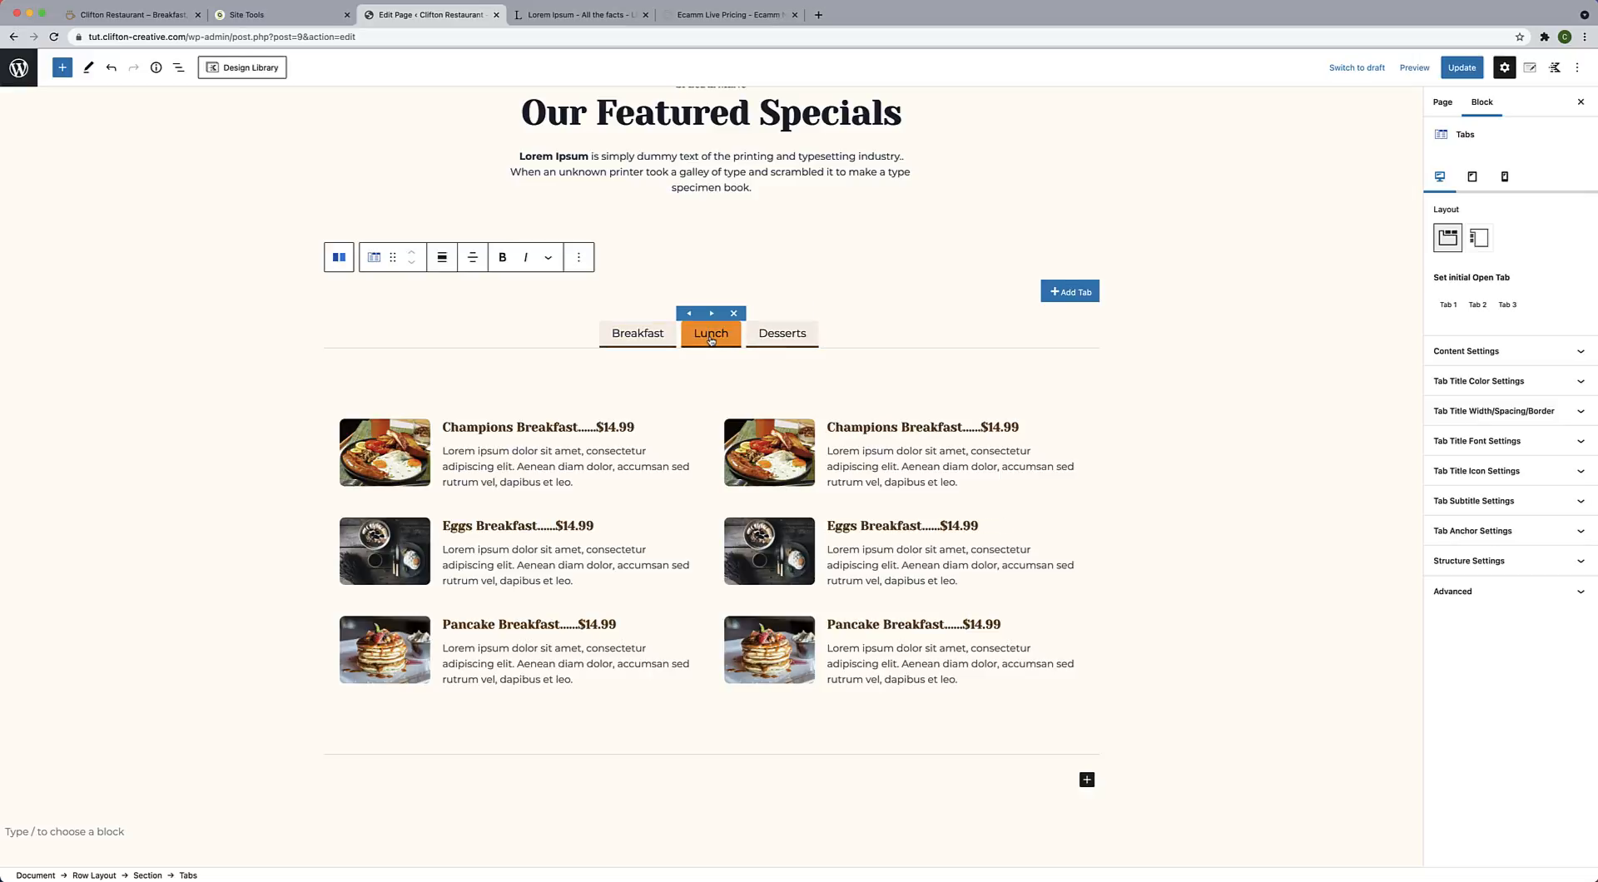
left_click(775, 338)
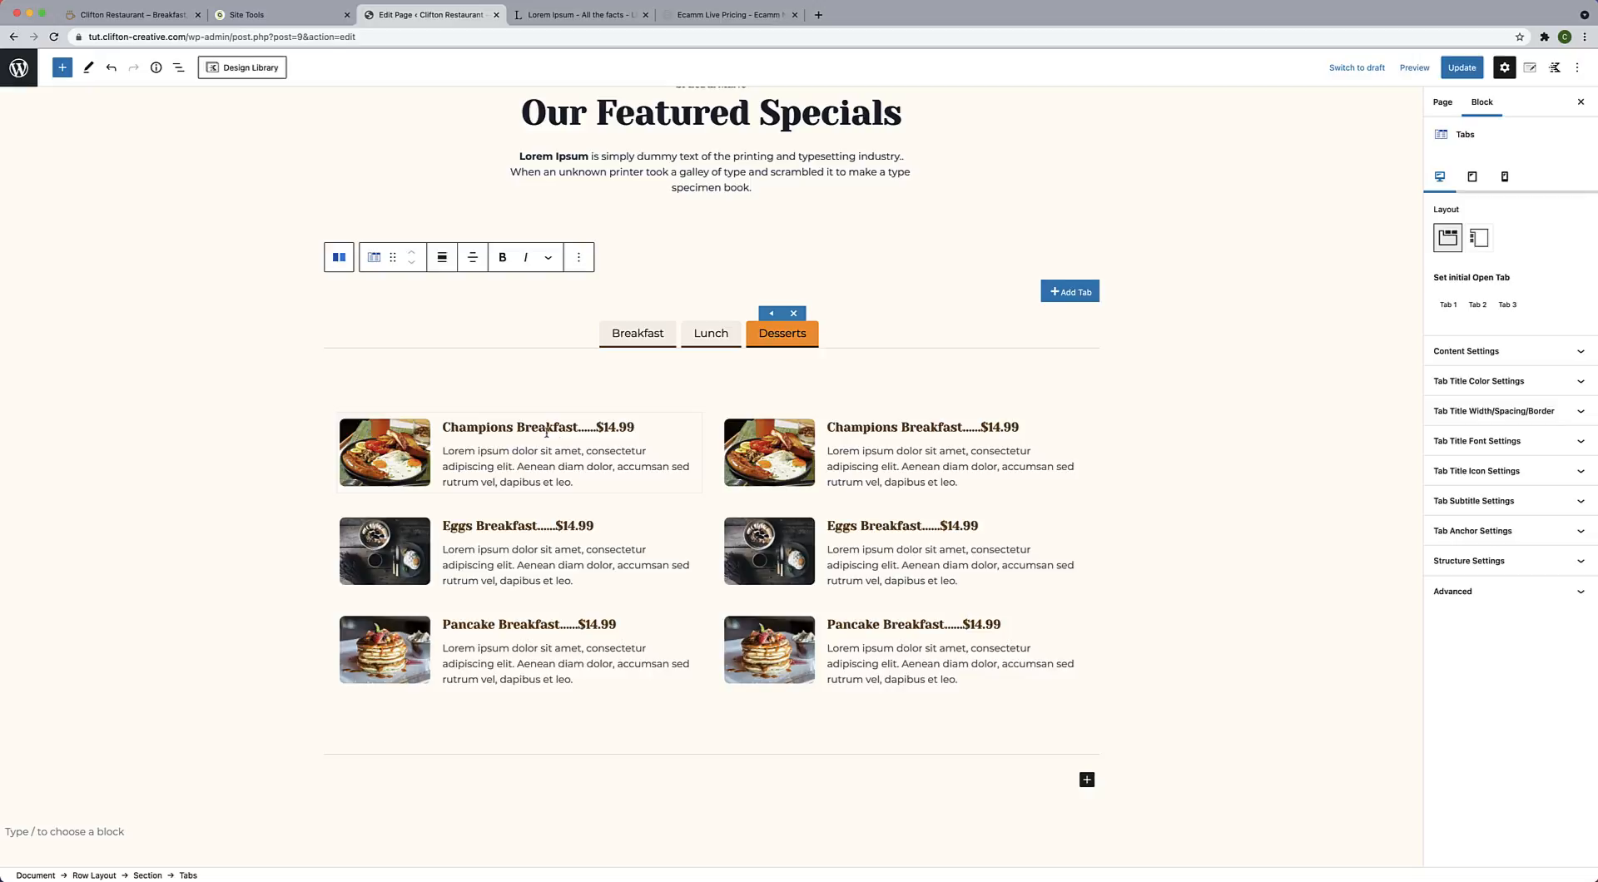
left_click(709, 337)
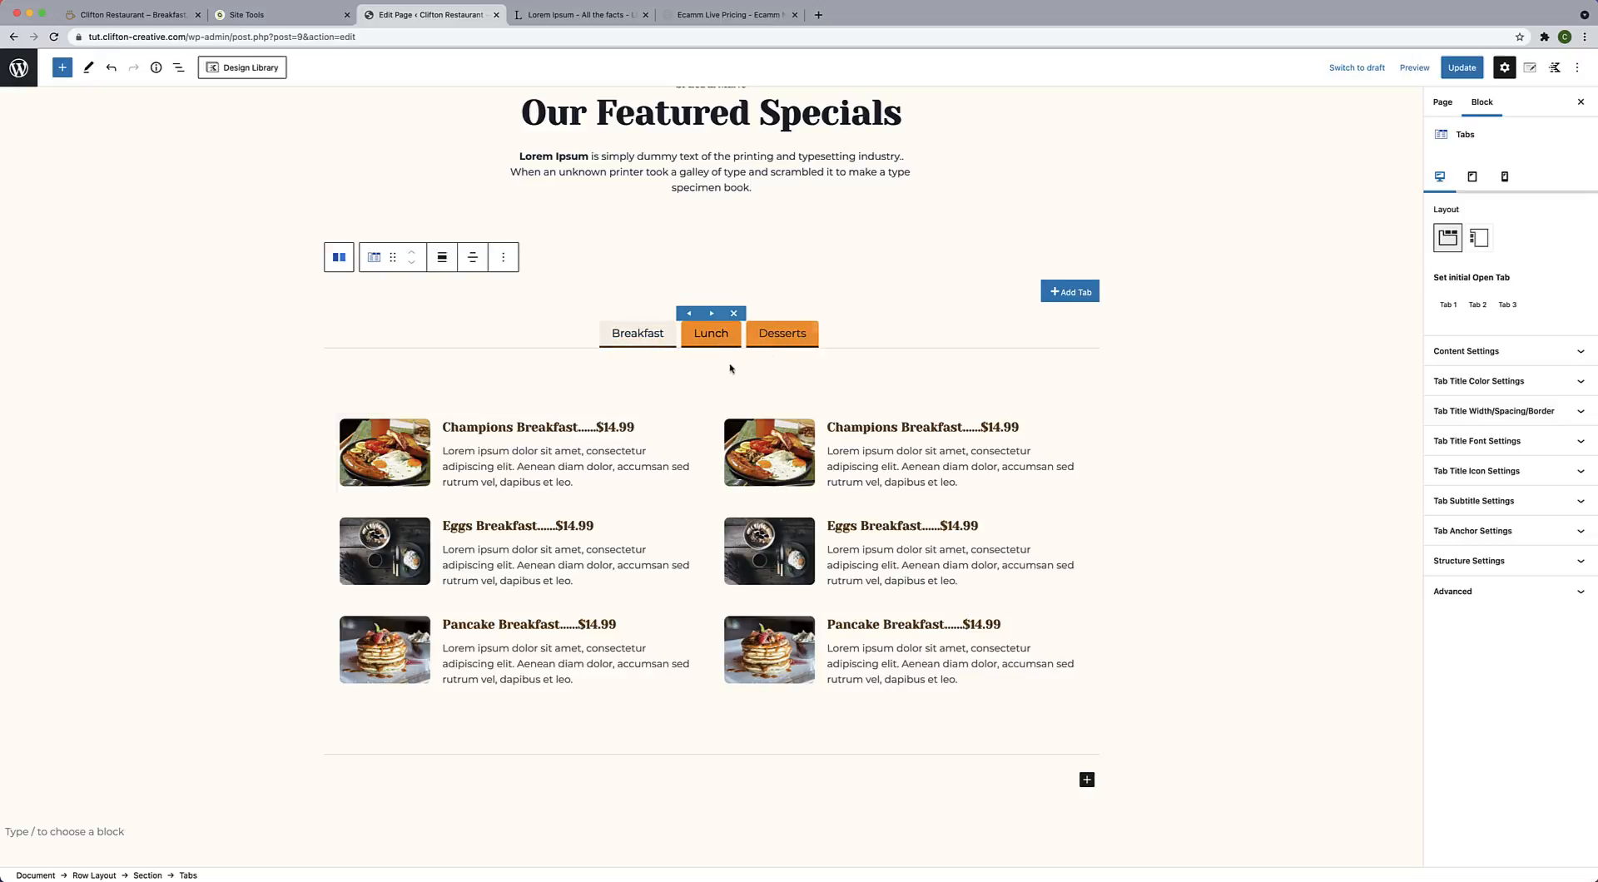
Customize the Desserts info boxes with dessert photos and the titles Almond Cakes, Mini Apple Pies, Strawberry Cakes, Champions Cakes, Pancakes & Ice Cream and Chocolate Cupcakes.
left_click(385, 452)
left_click(799, 396)
left_click_drag(537, 526, 448, 529)
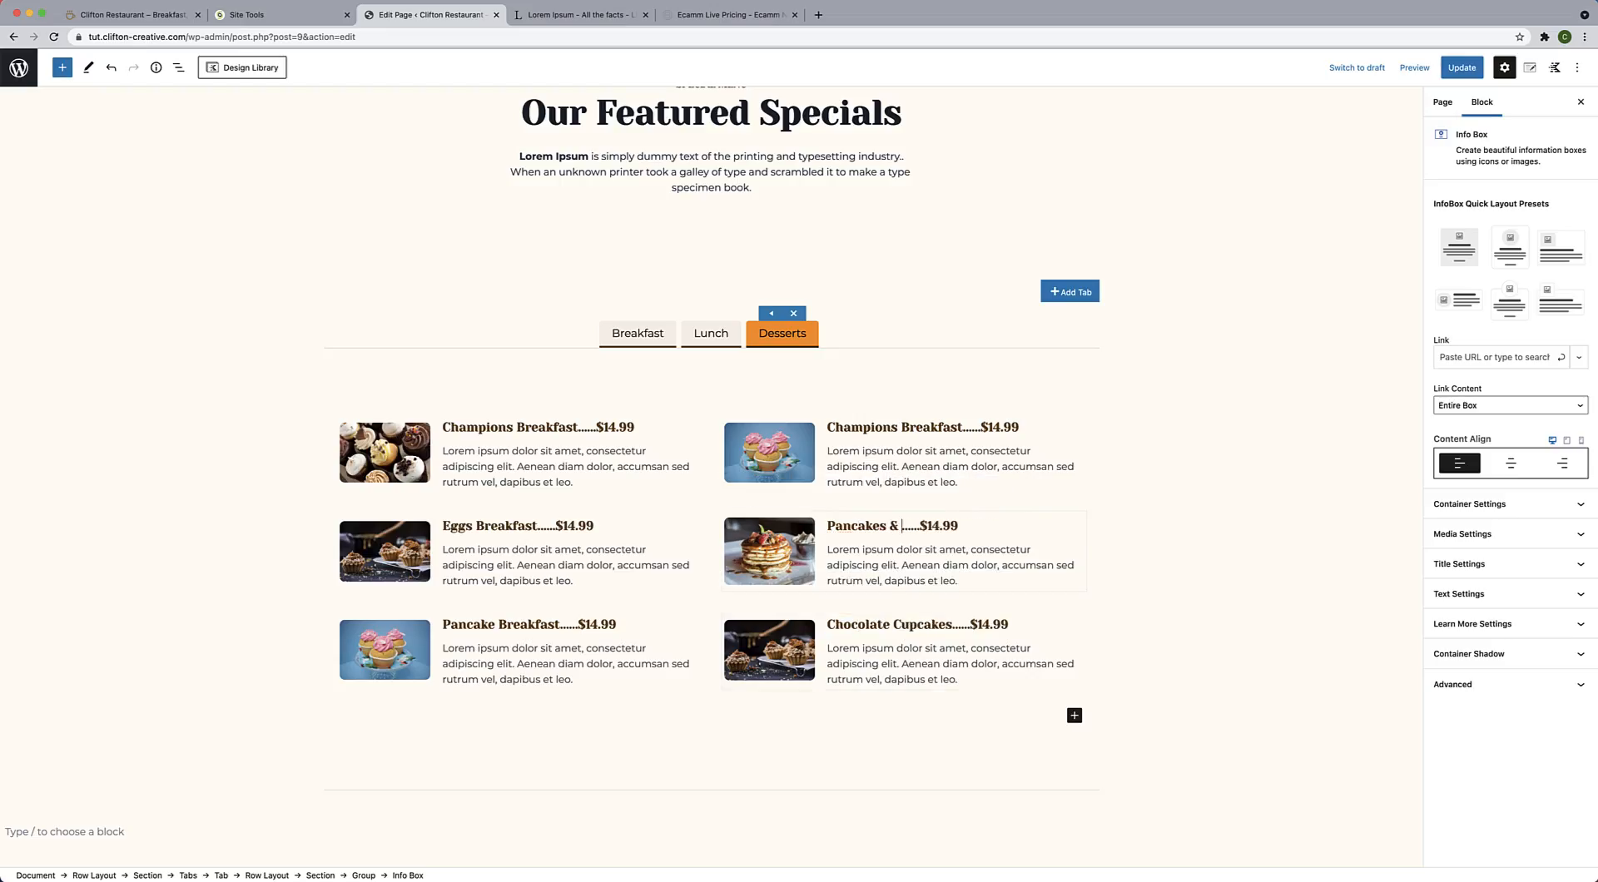
left_click(851, 356)
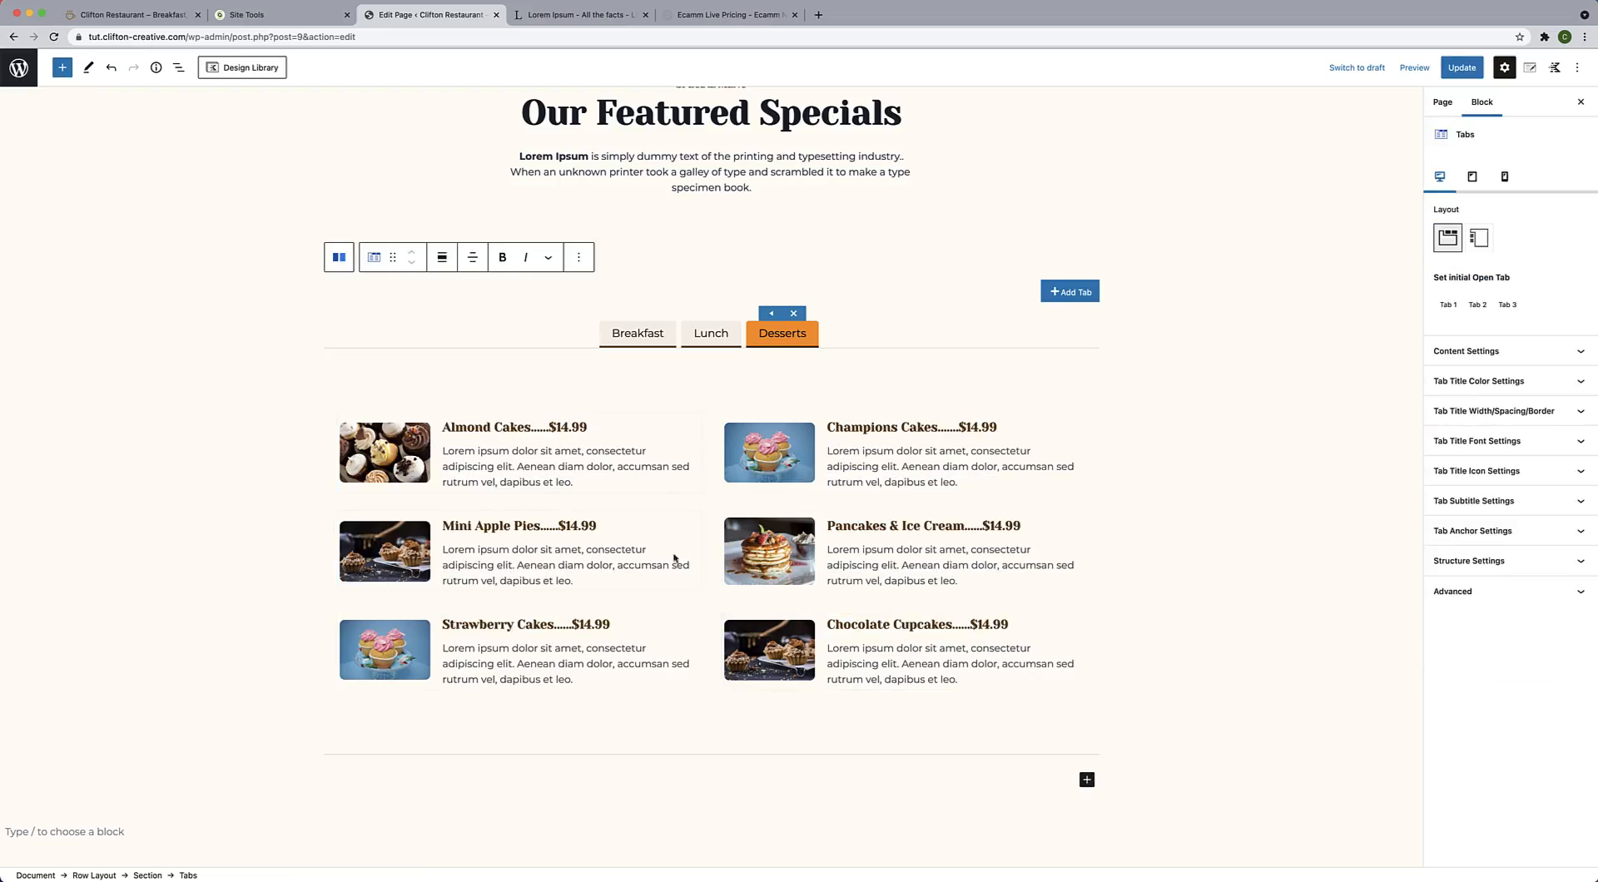
Review the Breakfast, Lunch and Desserts tabs and the featured specials section, and select the row containing the tabs.
left_click(638, 332)
left_click(721, 335)
left_click(747, 339)
scroll(743, 340, "up", 5)
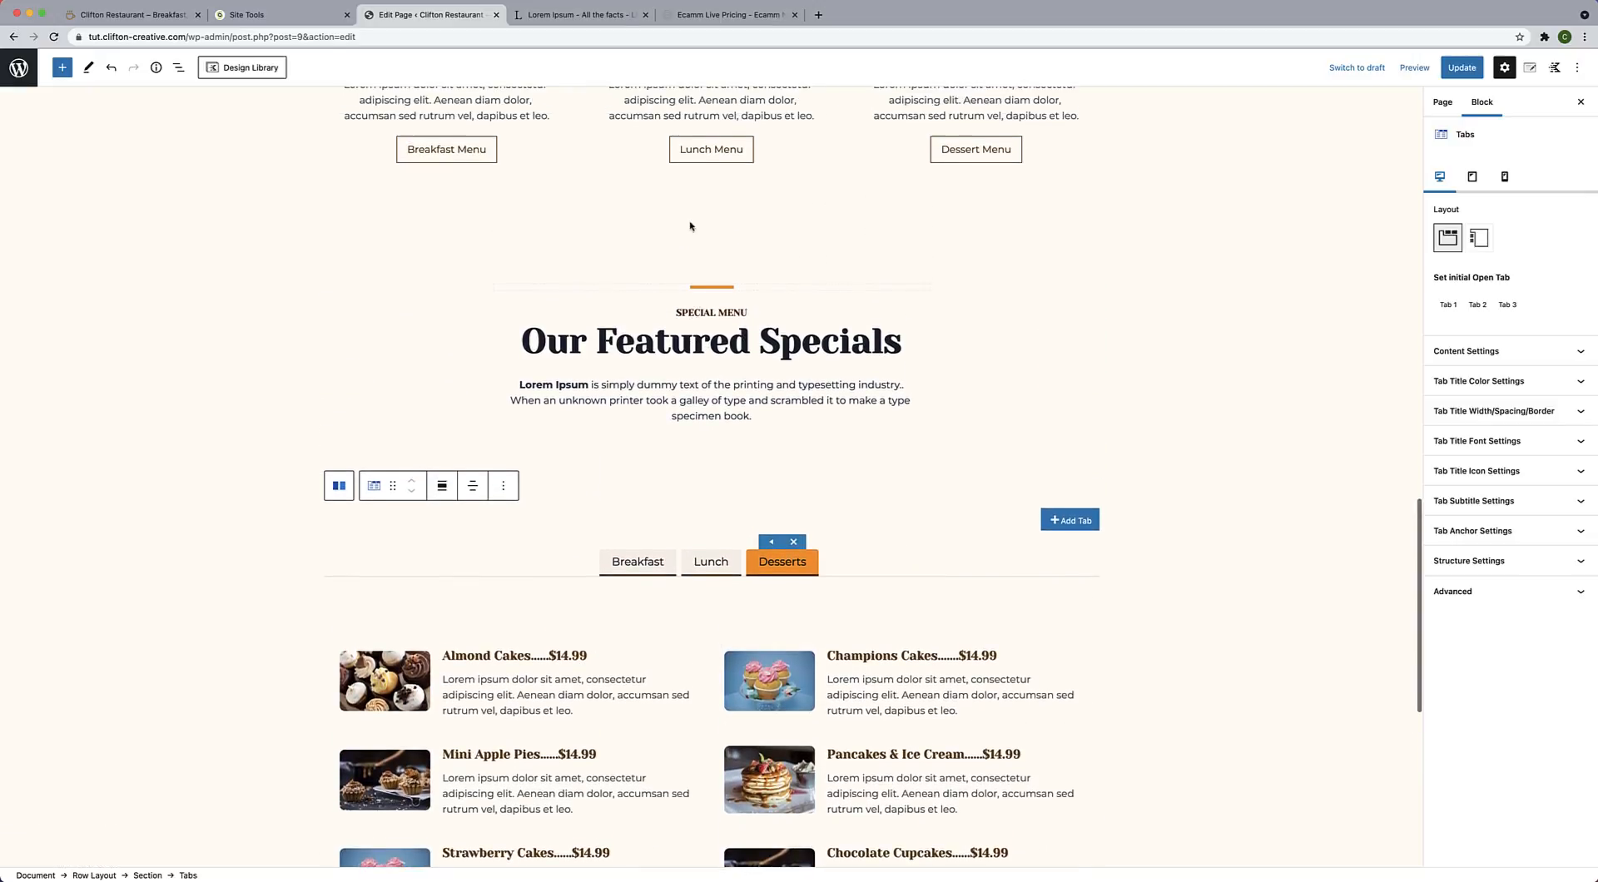
left_click(707, 504)
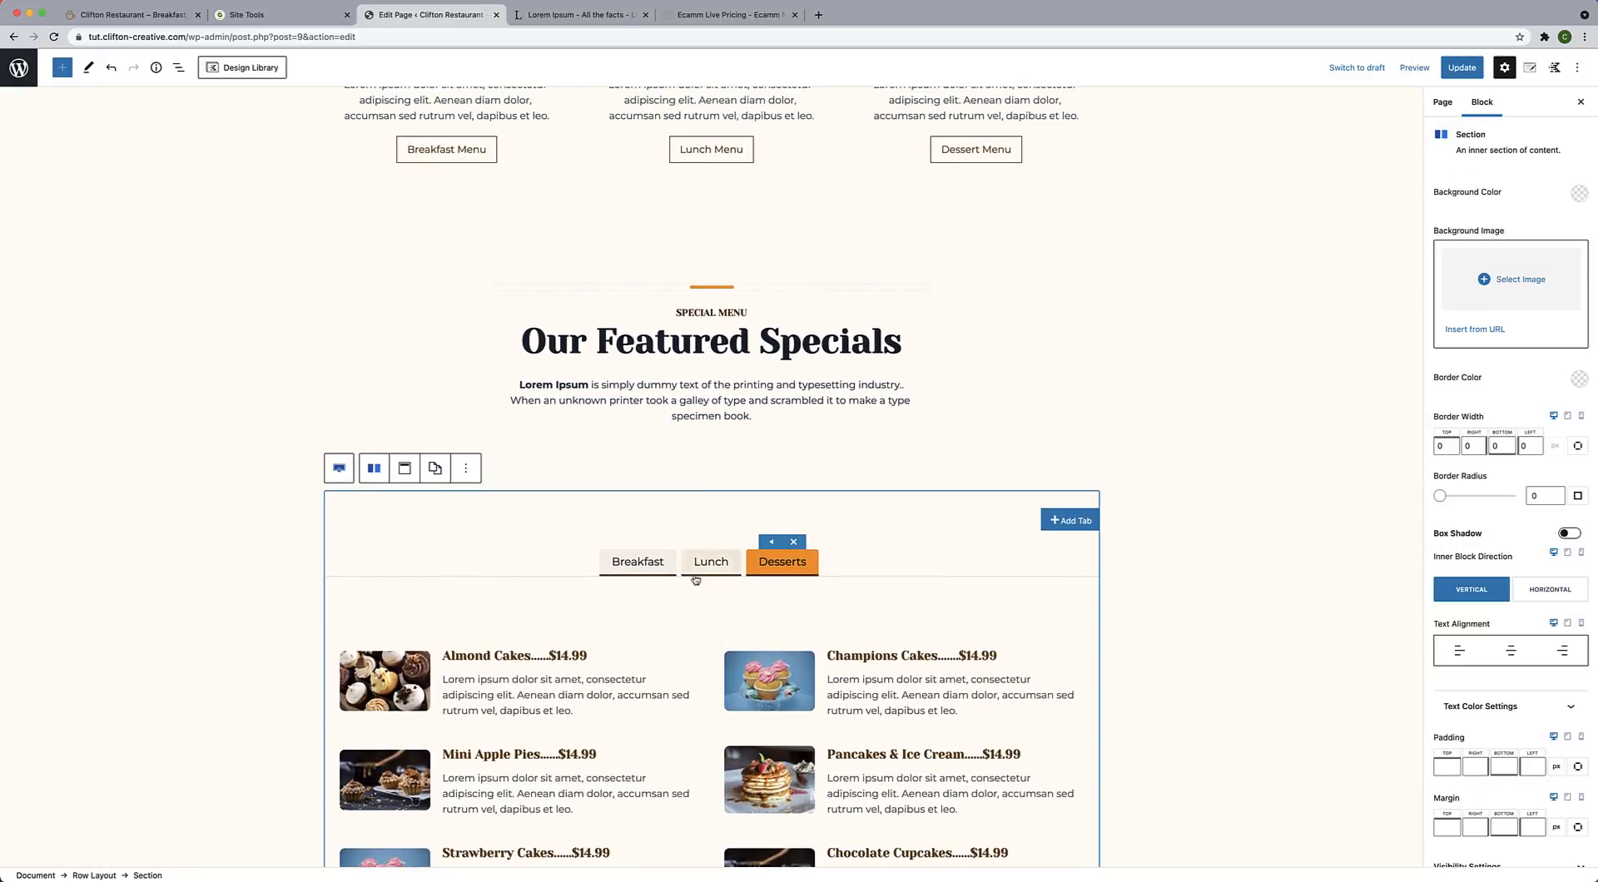
scroll(726, 583, "down", 2)
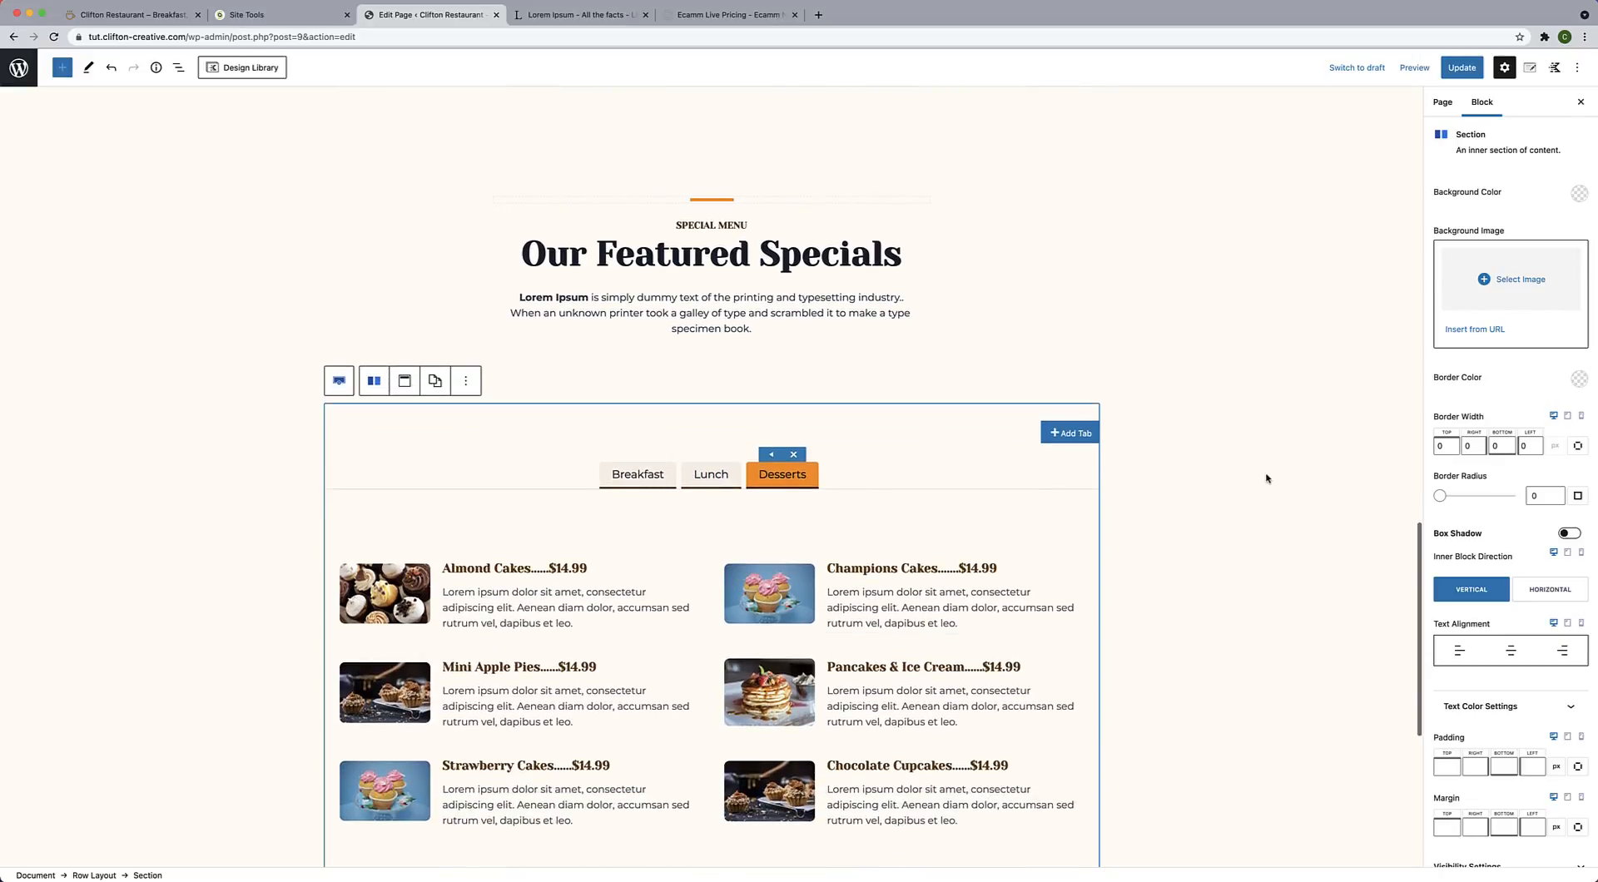
left_click(1178, 329)
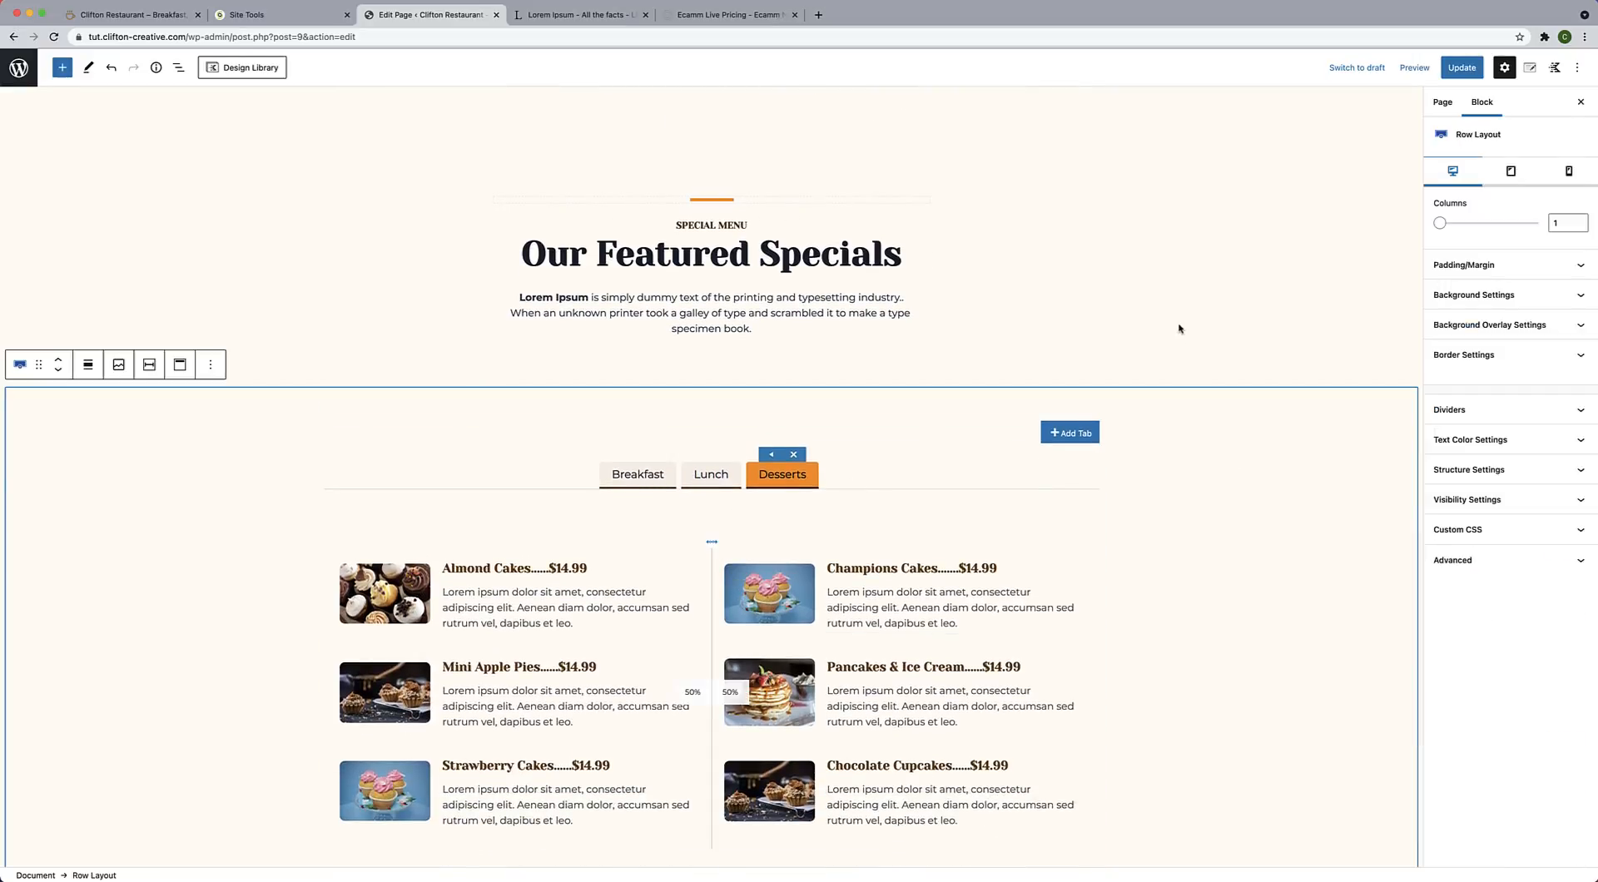
Reduce the top padding of the row containing the tabs and update the page.
left_click_drag(707, 384, 706, 346)
left_click(707, 387)
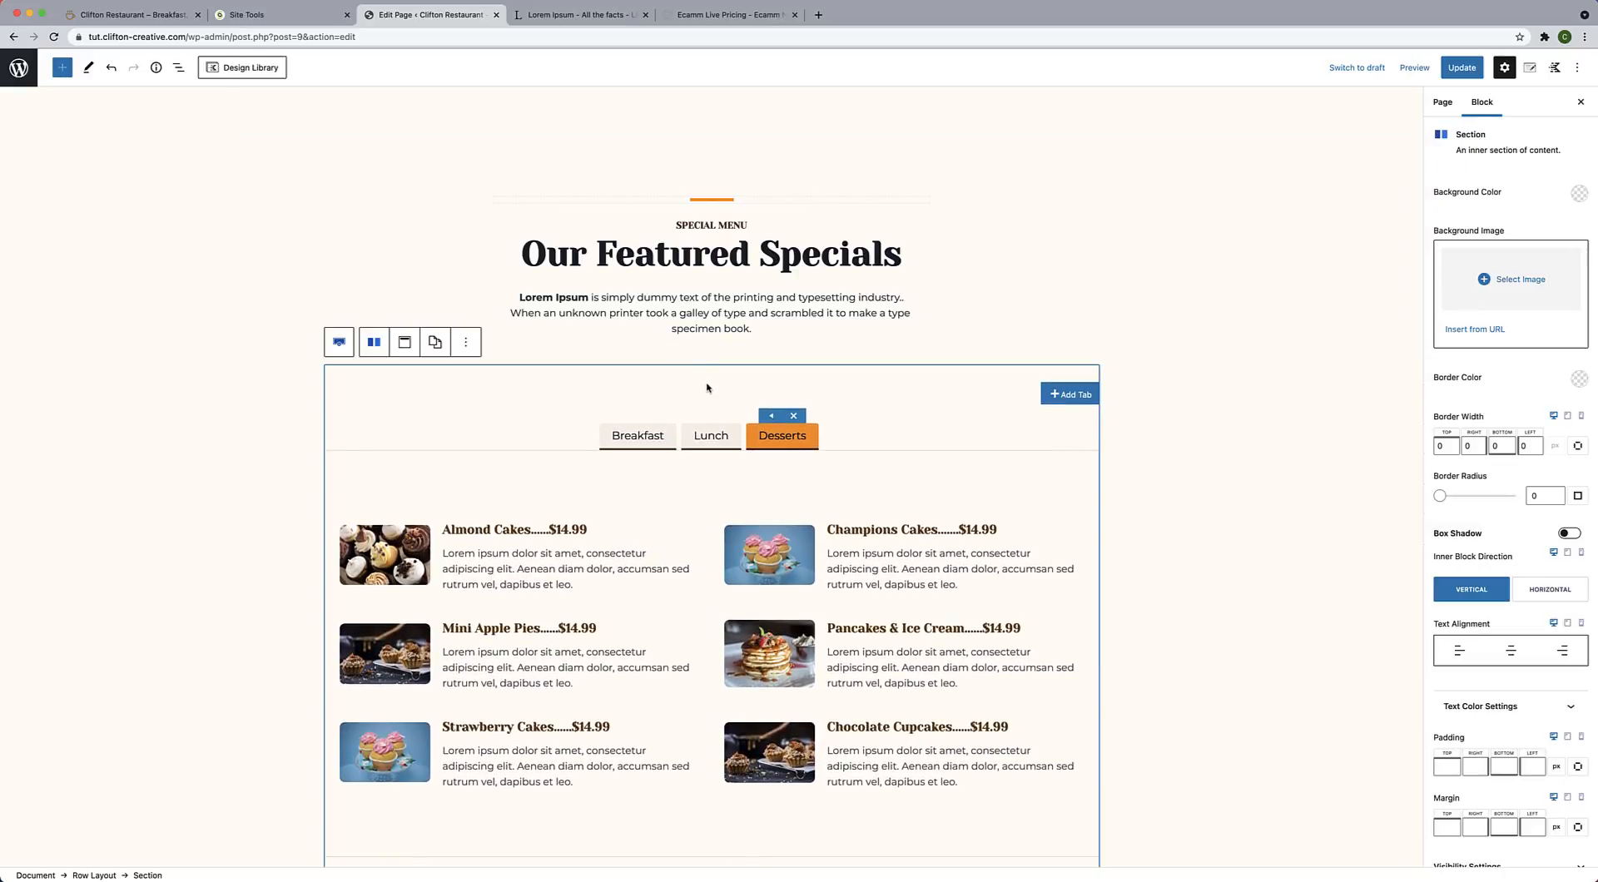
left_click(707, 352)
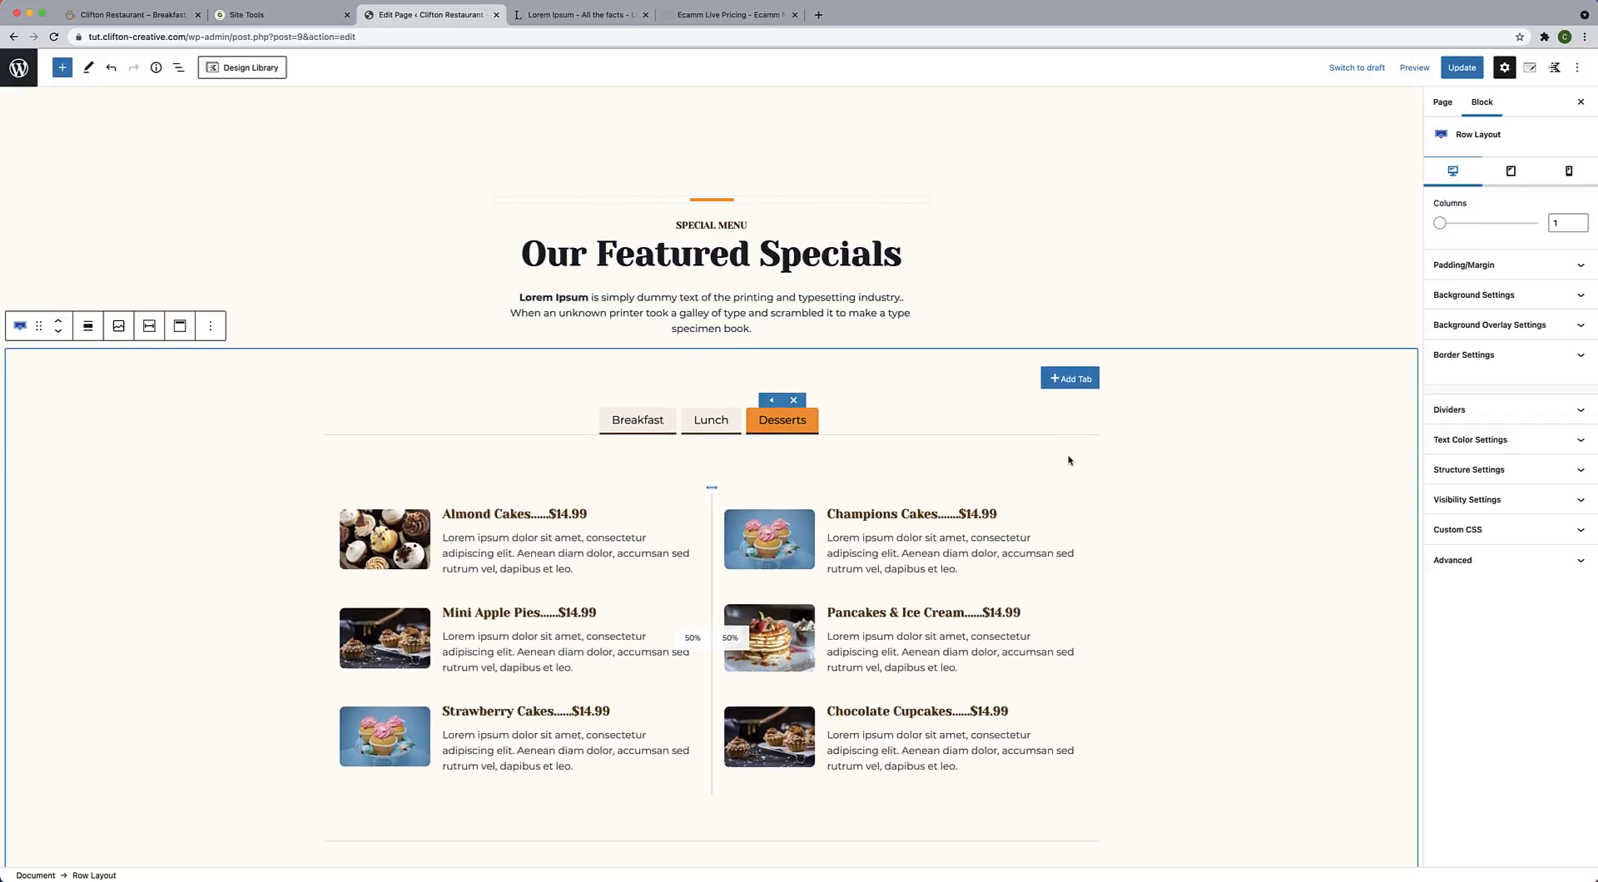
scroll(970, 499, "down", 5)
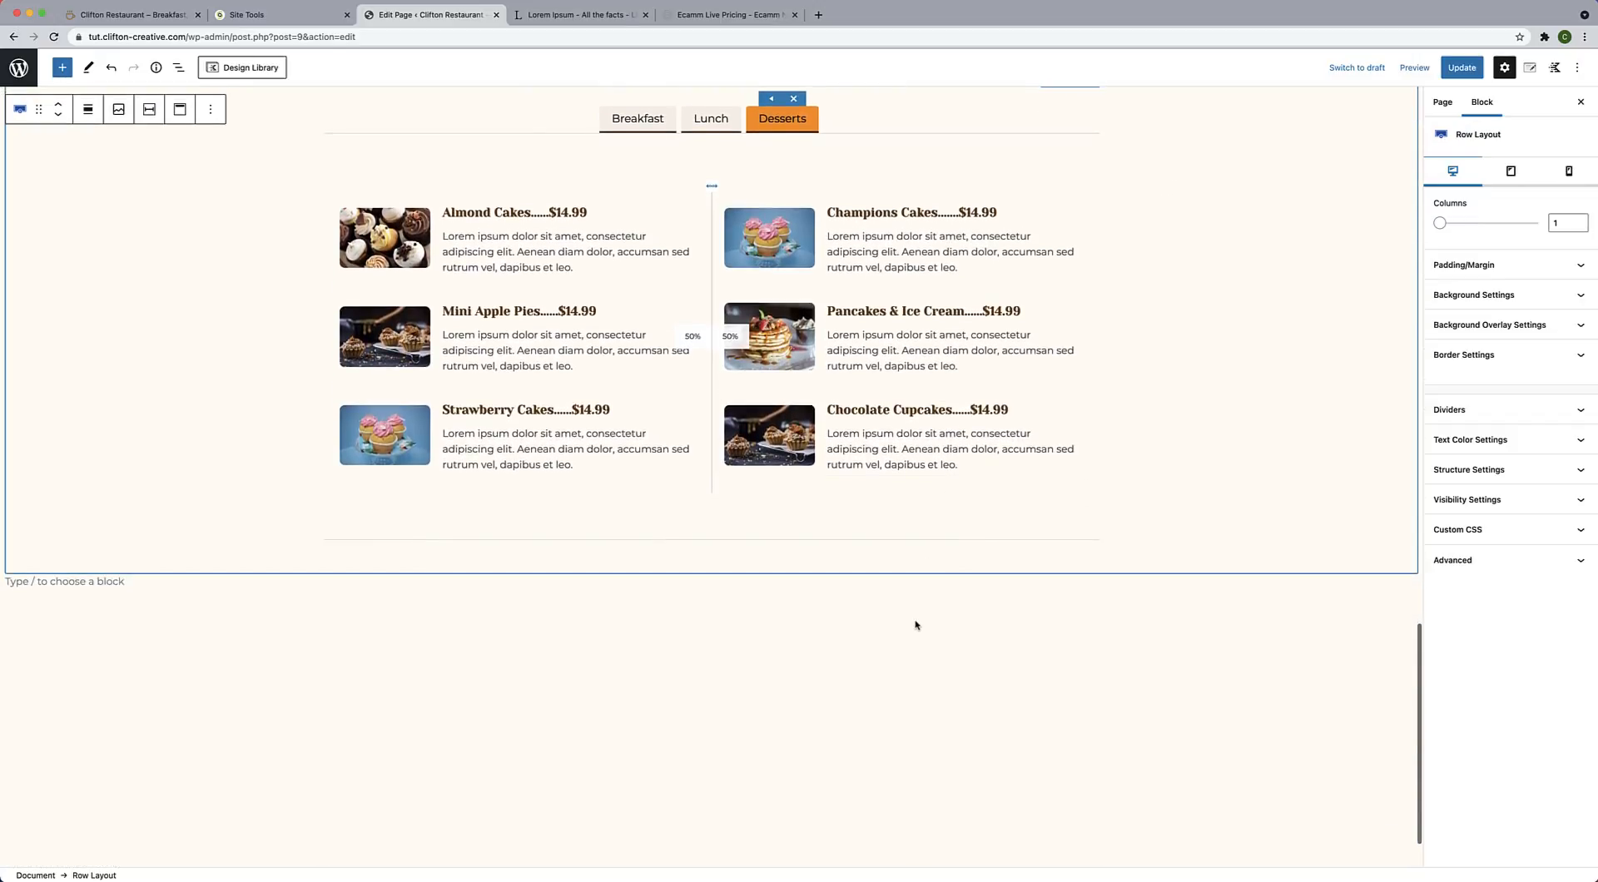
left_click(916, 625)
scroll(916, 625, "up", 5)
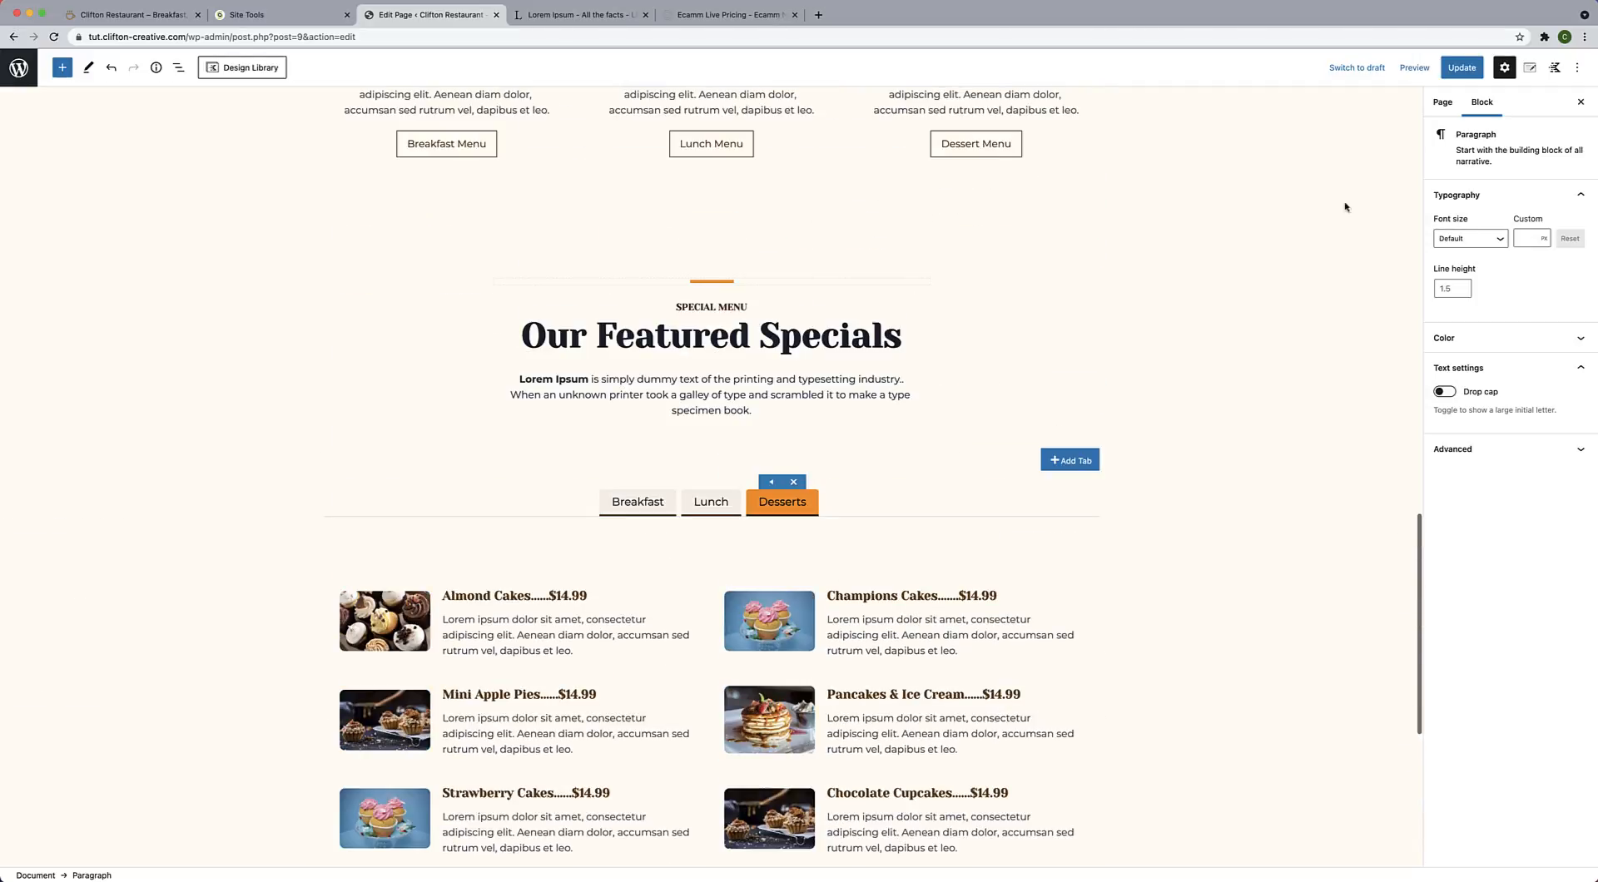
left_click(1463, 74)
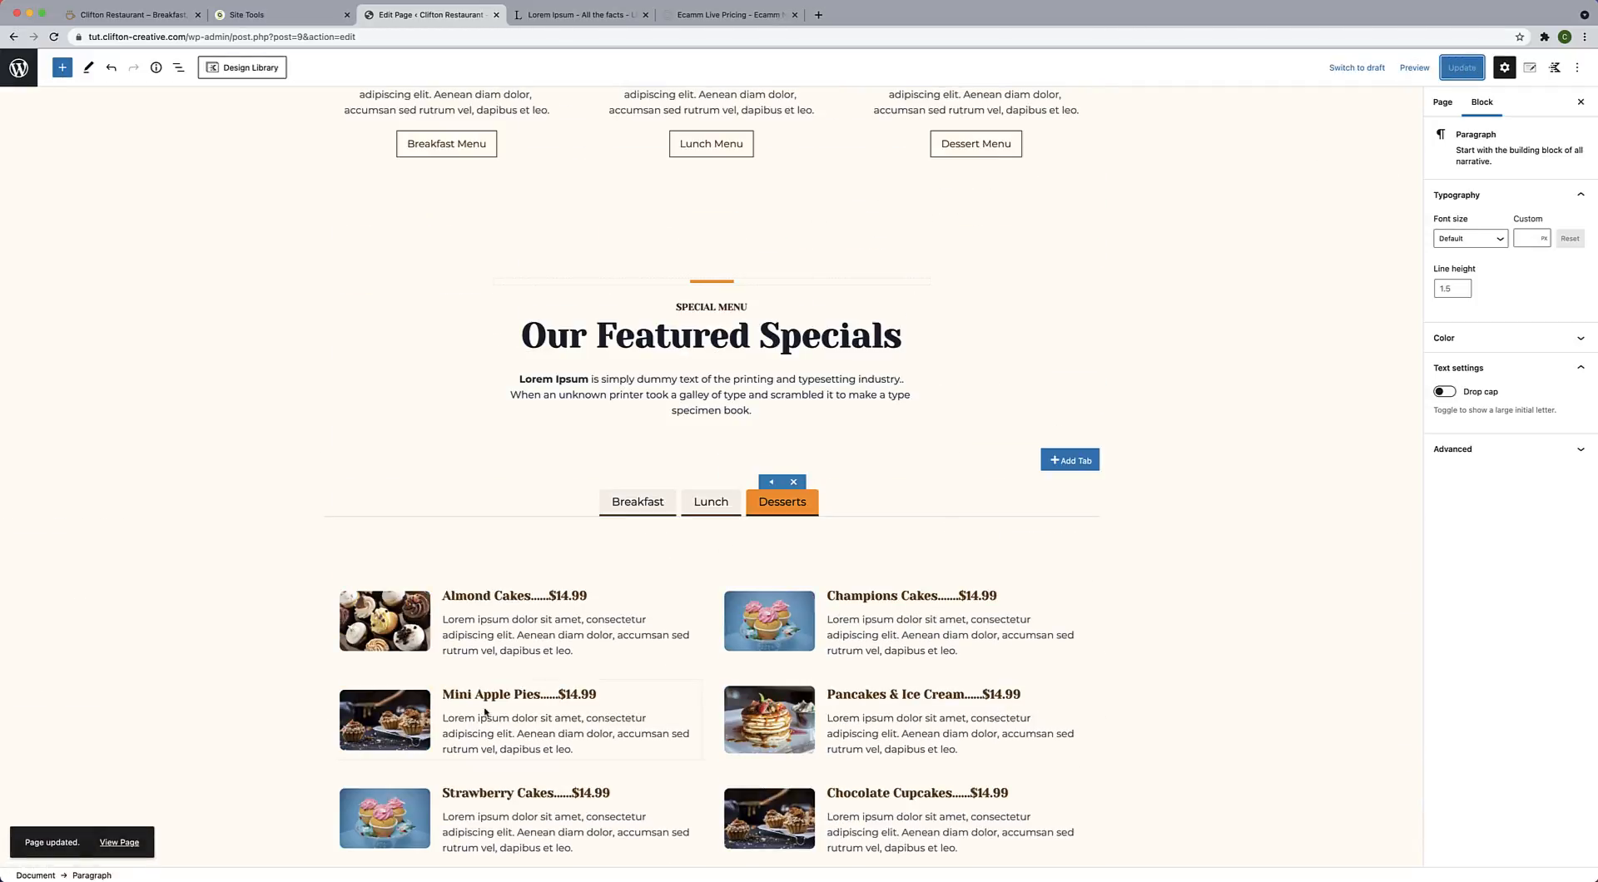
View the published page and review its layout from the hero section down to the featured specials tabs.
left_click(121, 843)
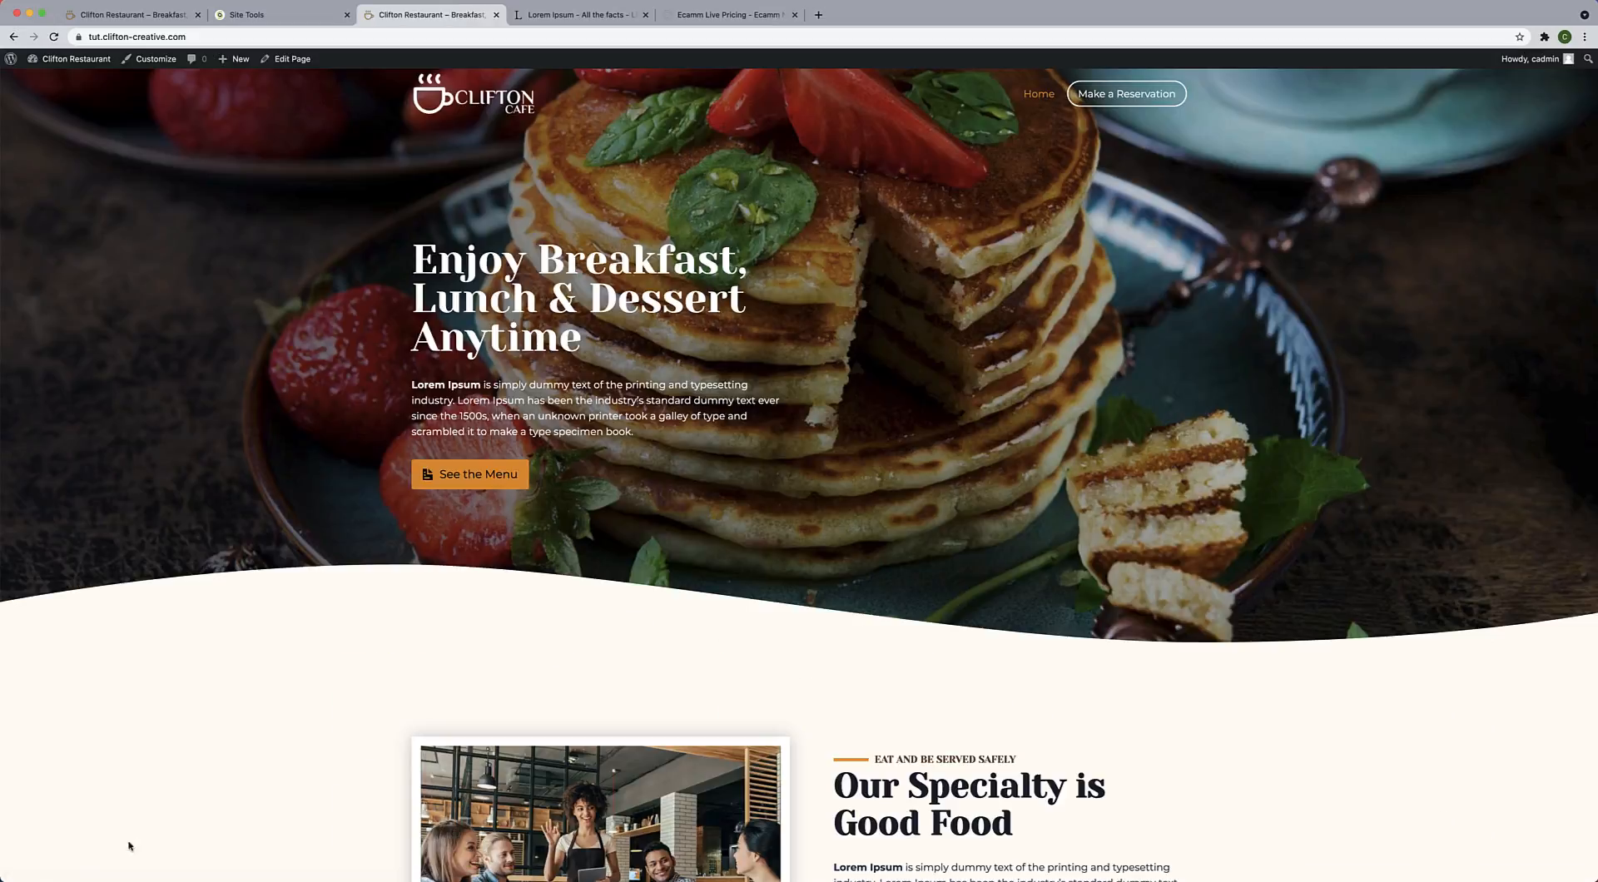
scroll(610, 679, "down", 10)
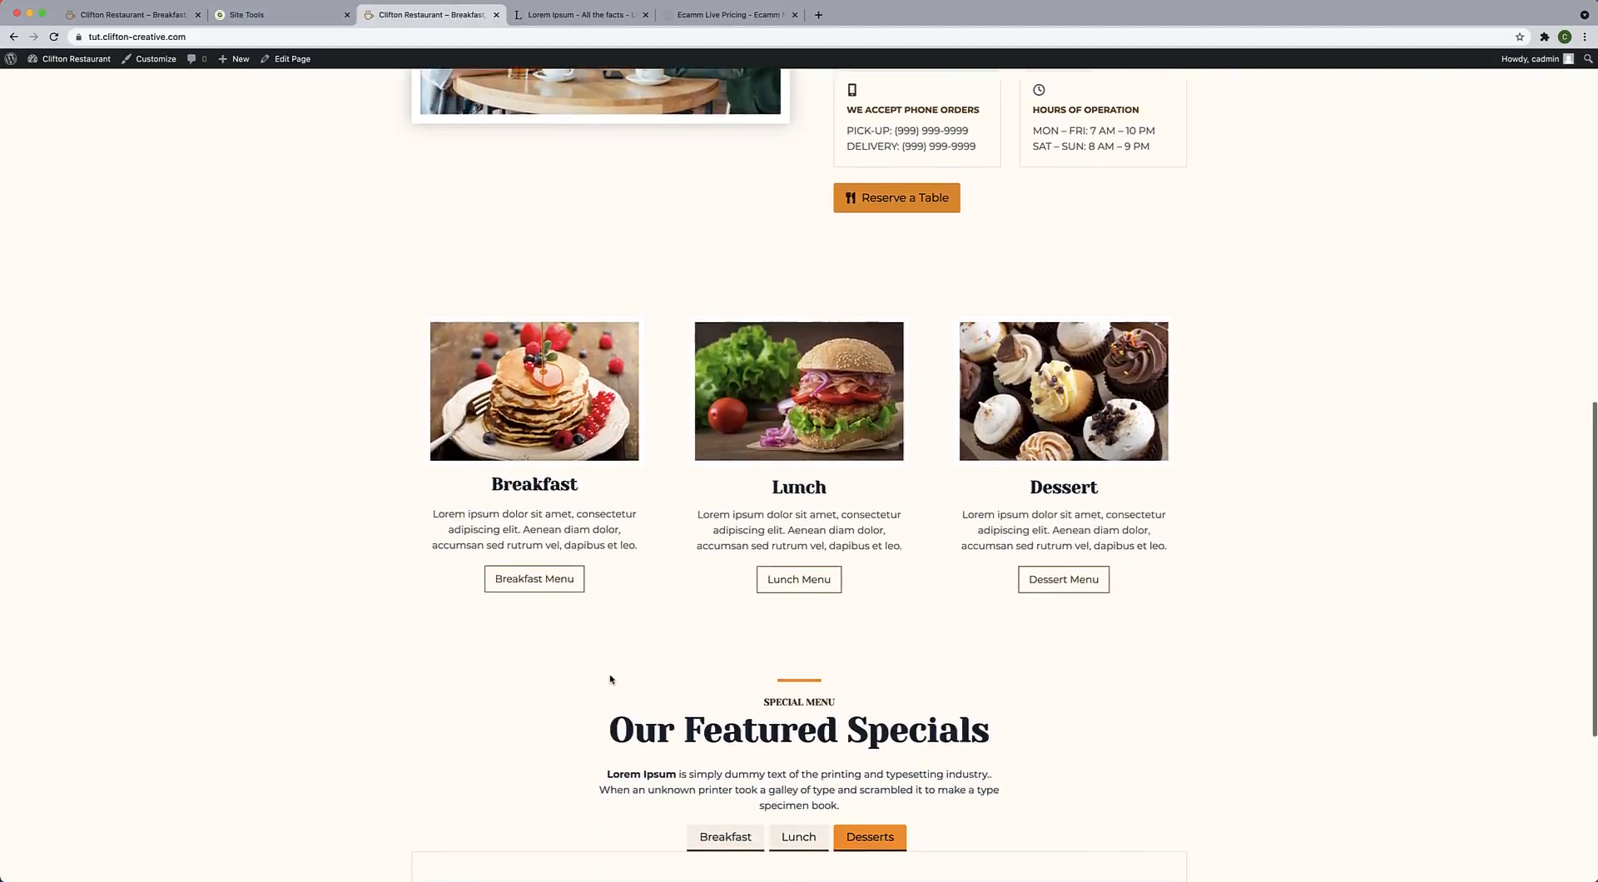
scroll(610, 676, "down", 3)
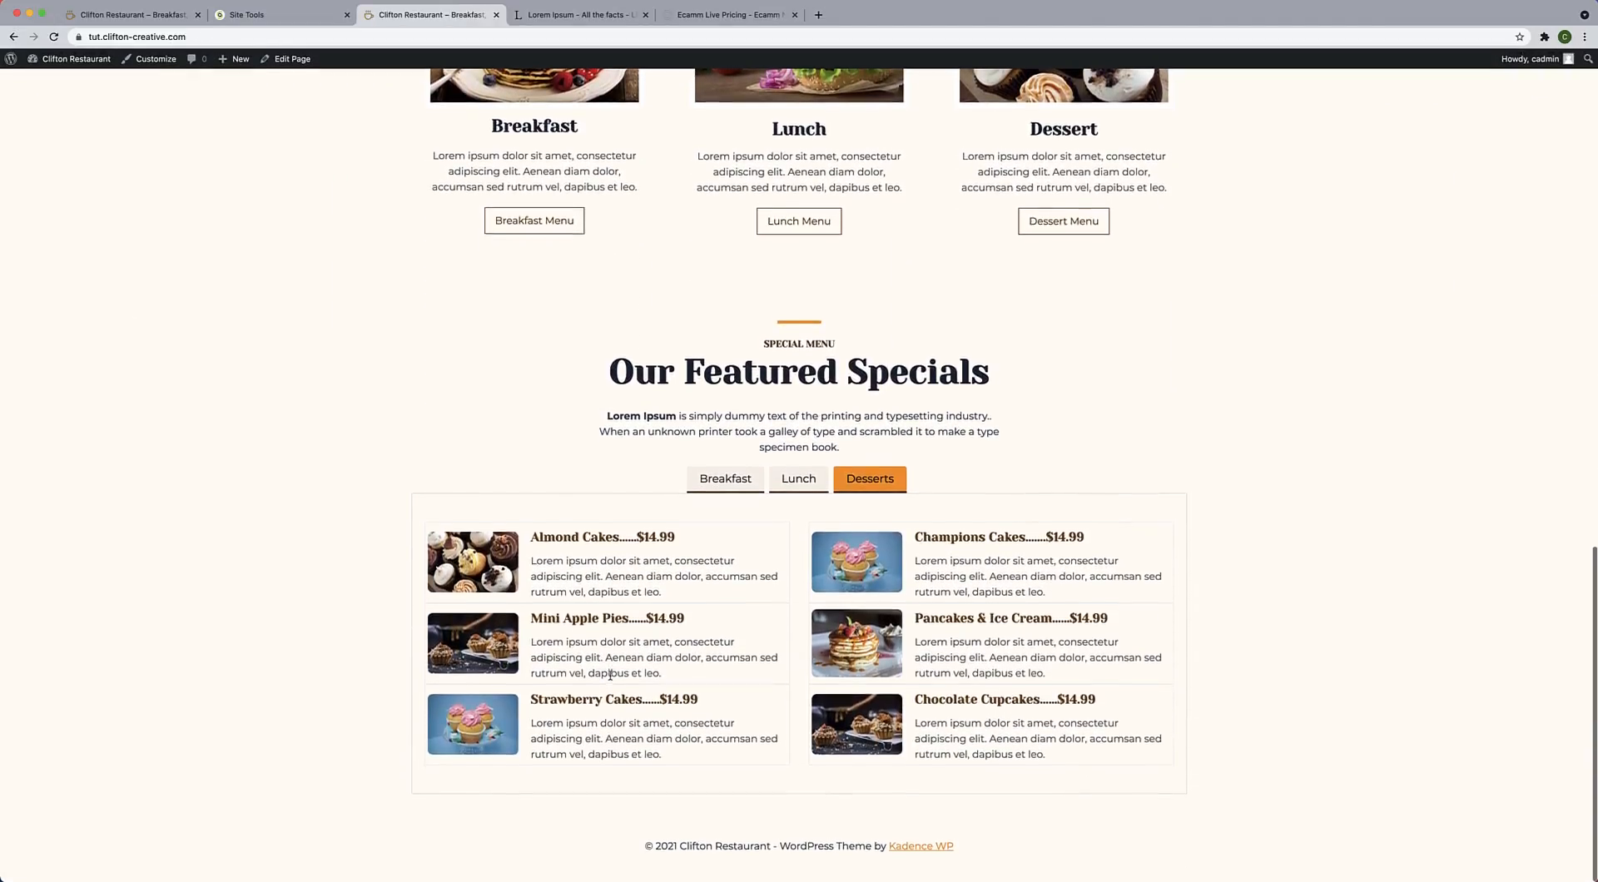
scroll(610, 676, "up", 6)
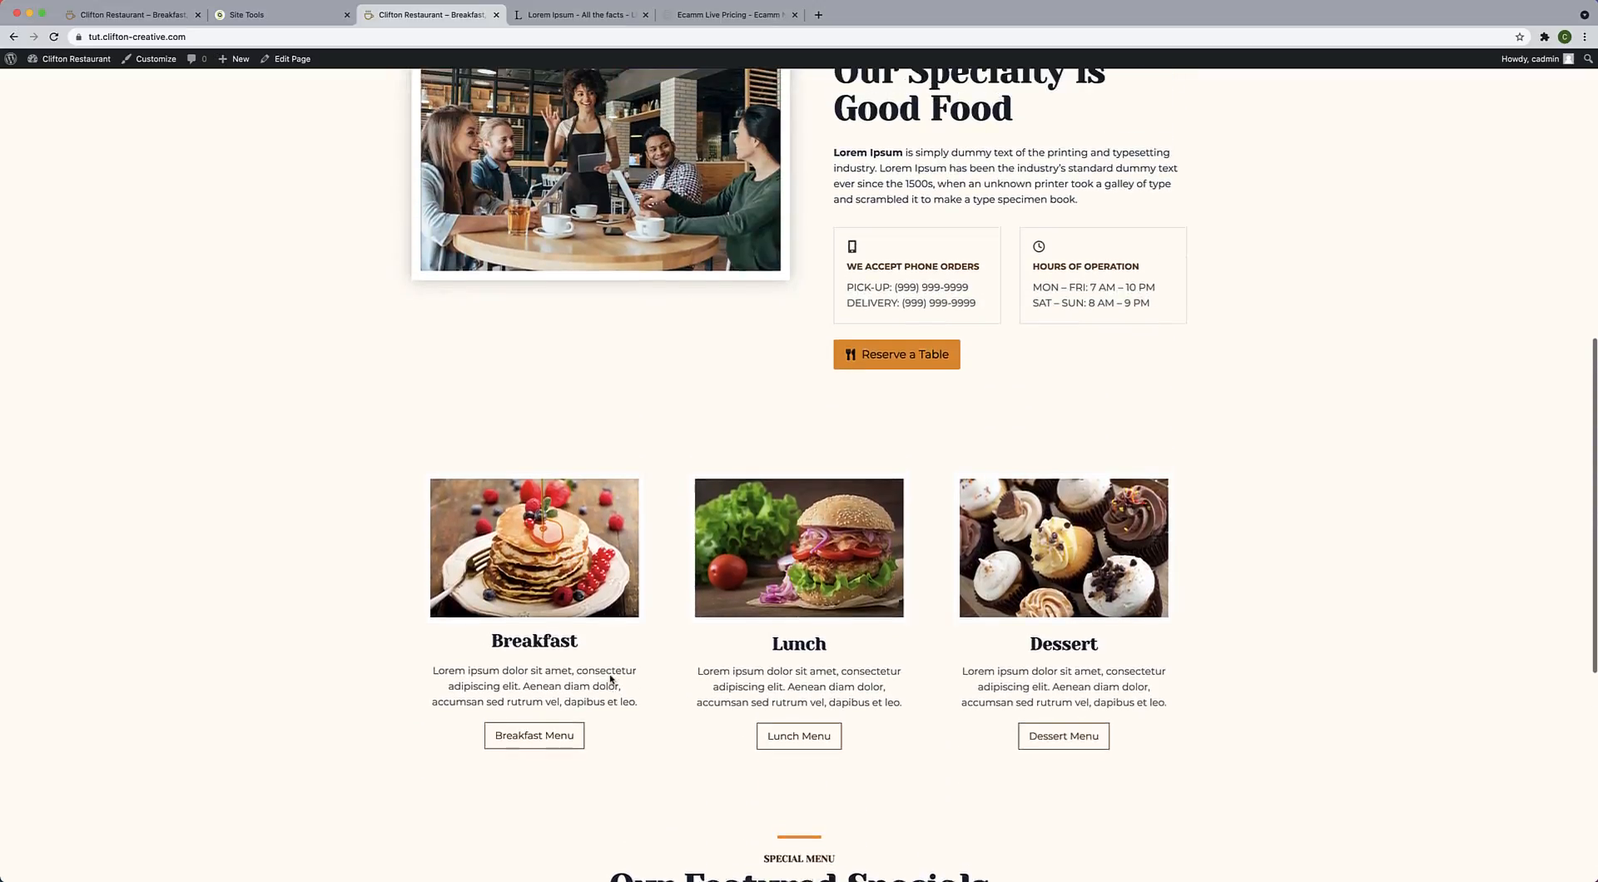
scroll(760, 524, "up", 1)
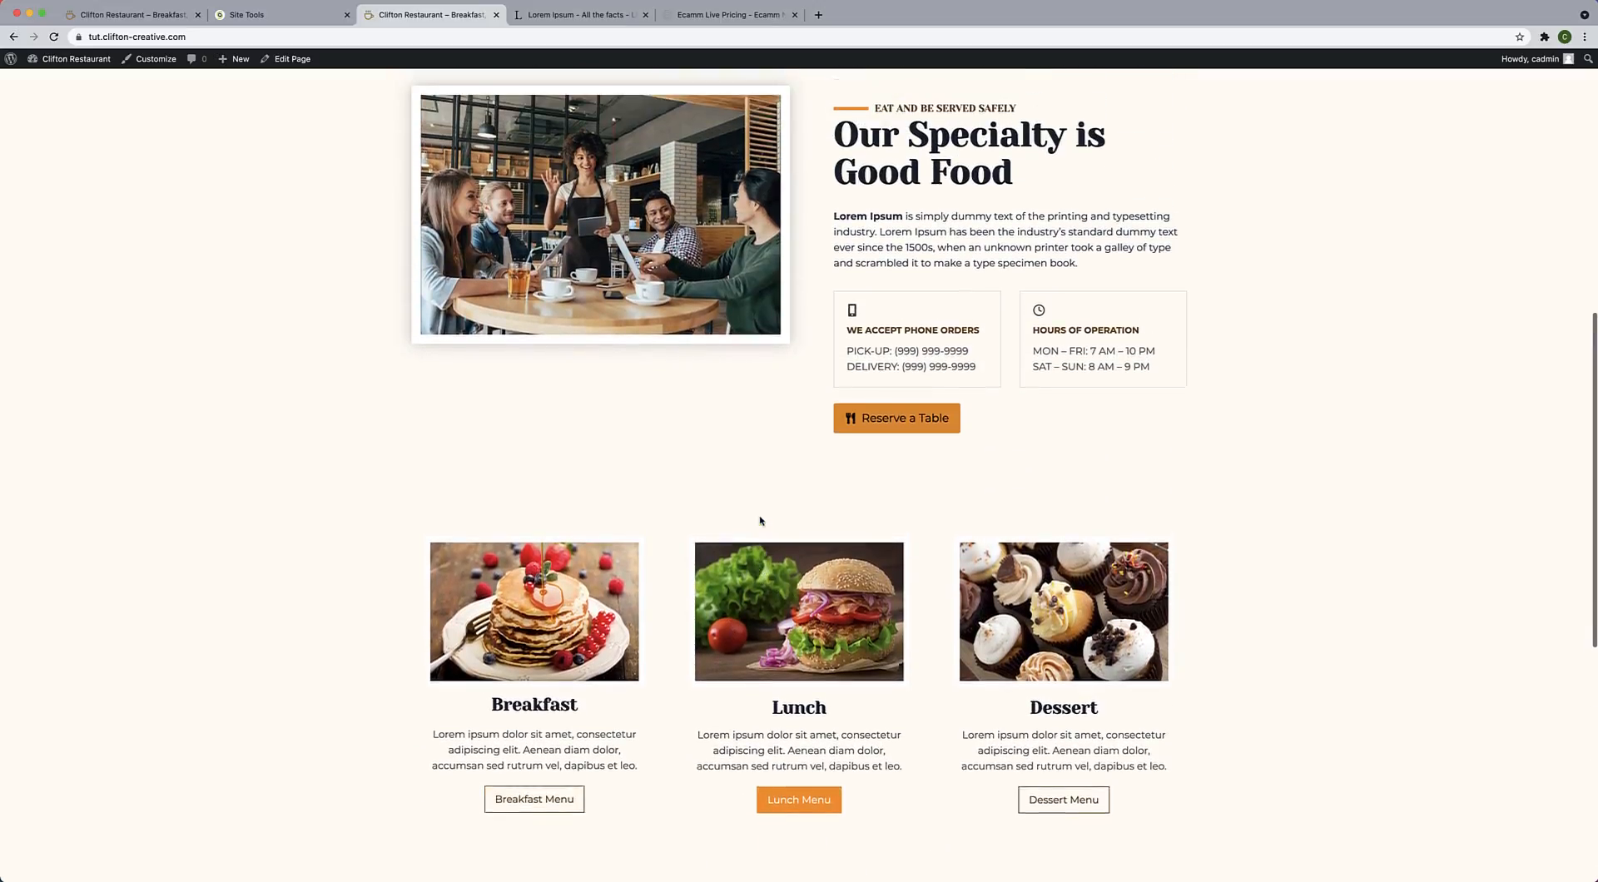
scroll(935, 286, "up", 2)
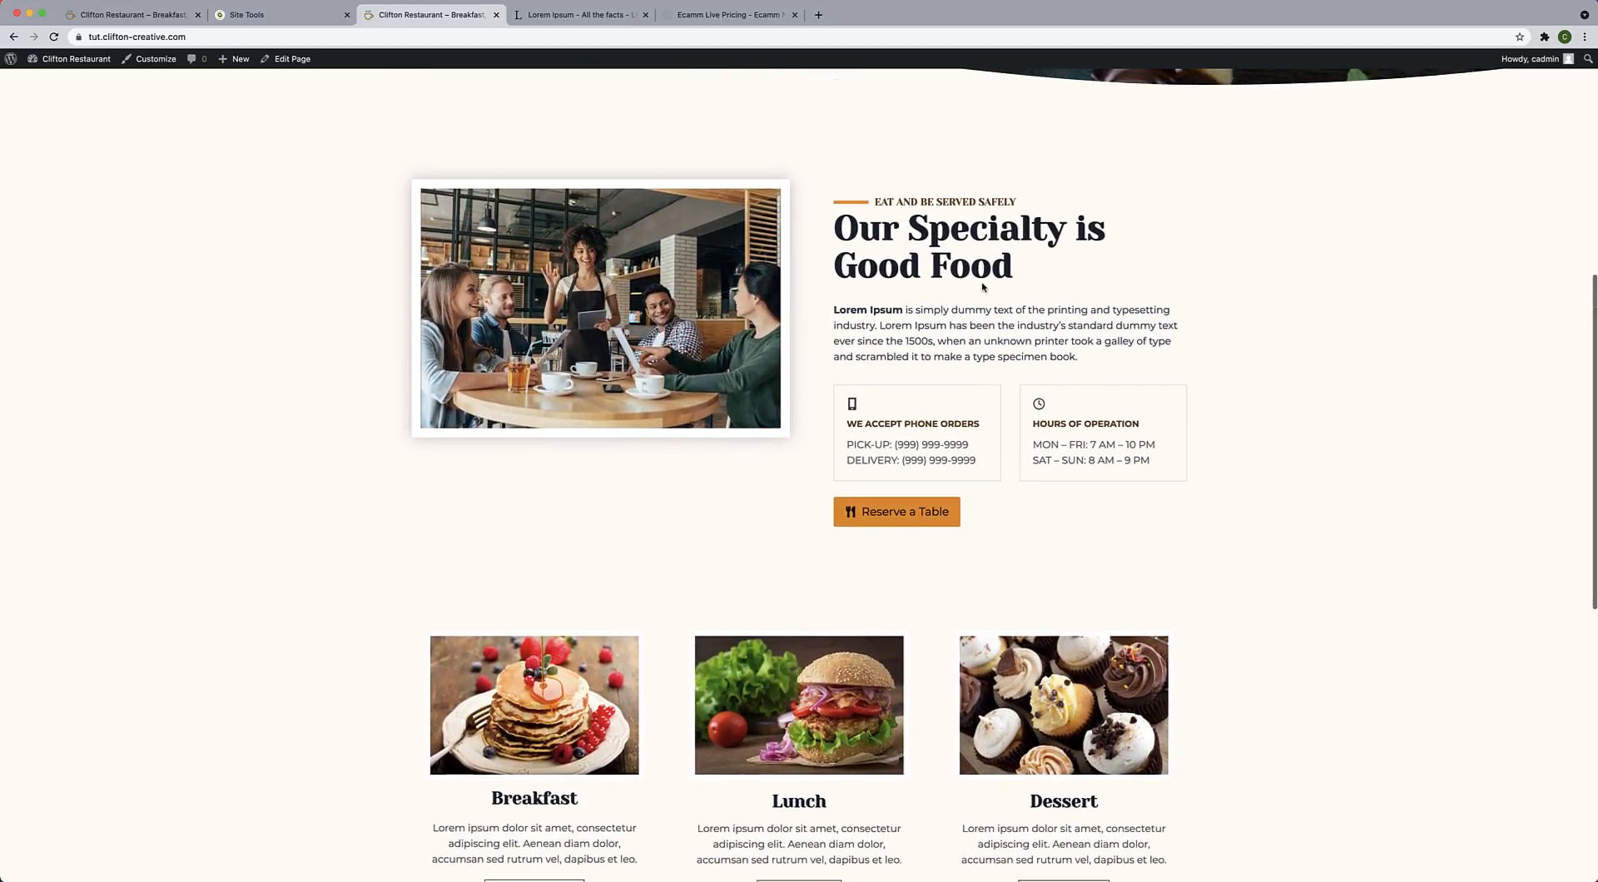
scroll(950, 309, "up", 6)
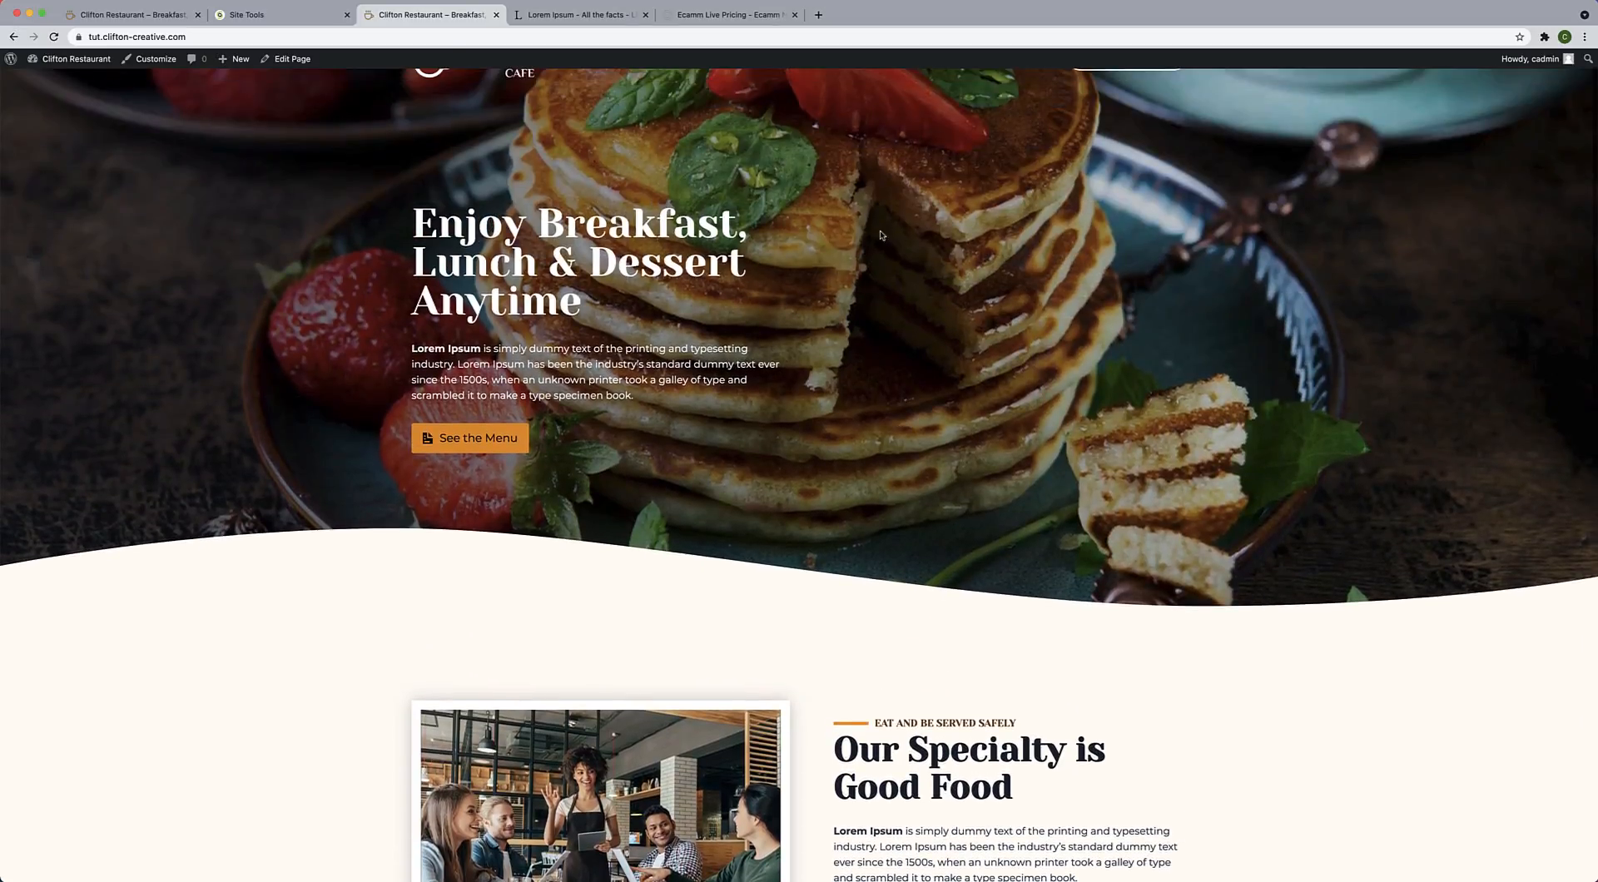
scroll(860, 380, "down", 4)
scroll(860, 381, "down", 15)
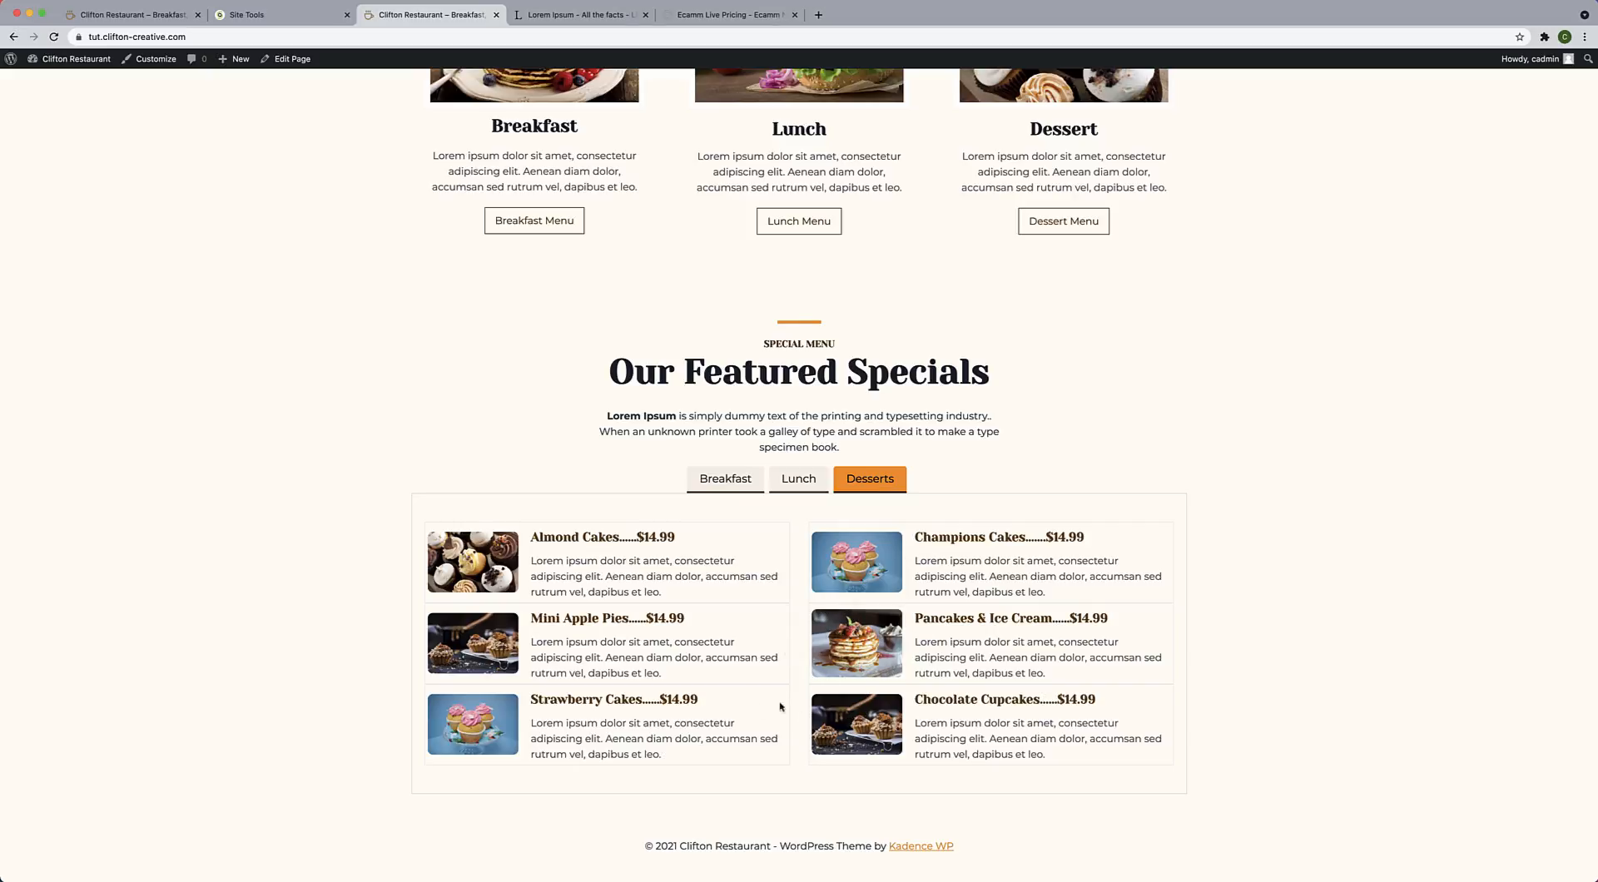
Reopen the page in the editor and set the bottom margin of the Desserts tab's Almond Cakes info box to 20 px.
left_click(302, 58)
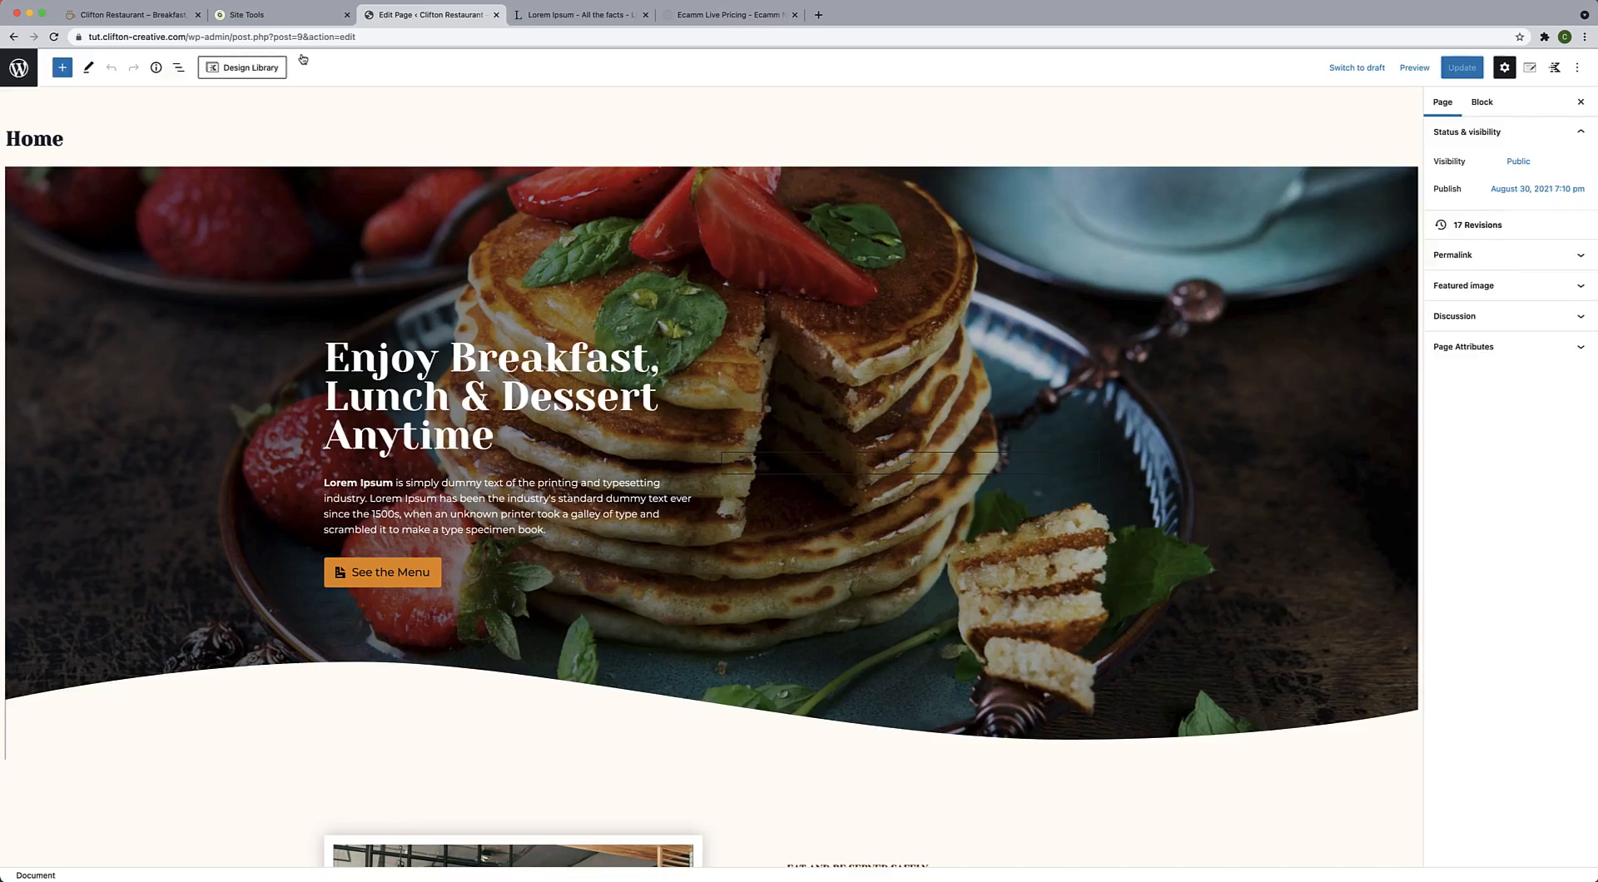
scroll(617, 327, "down", 20)
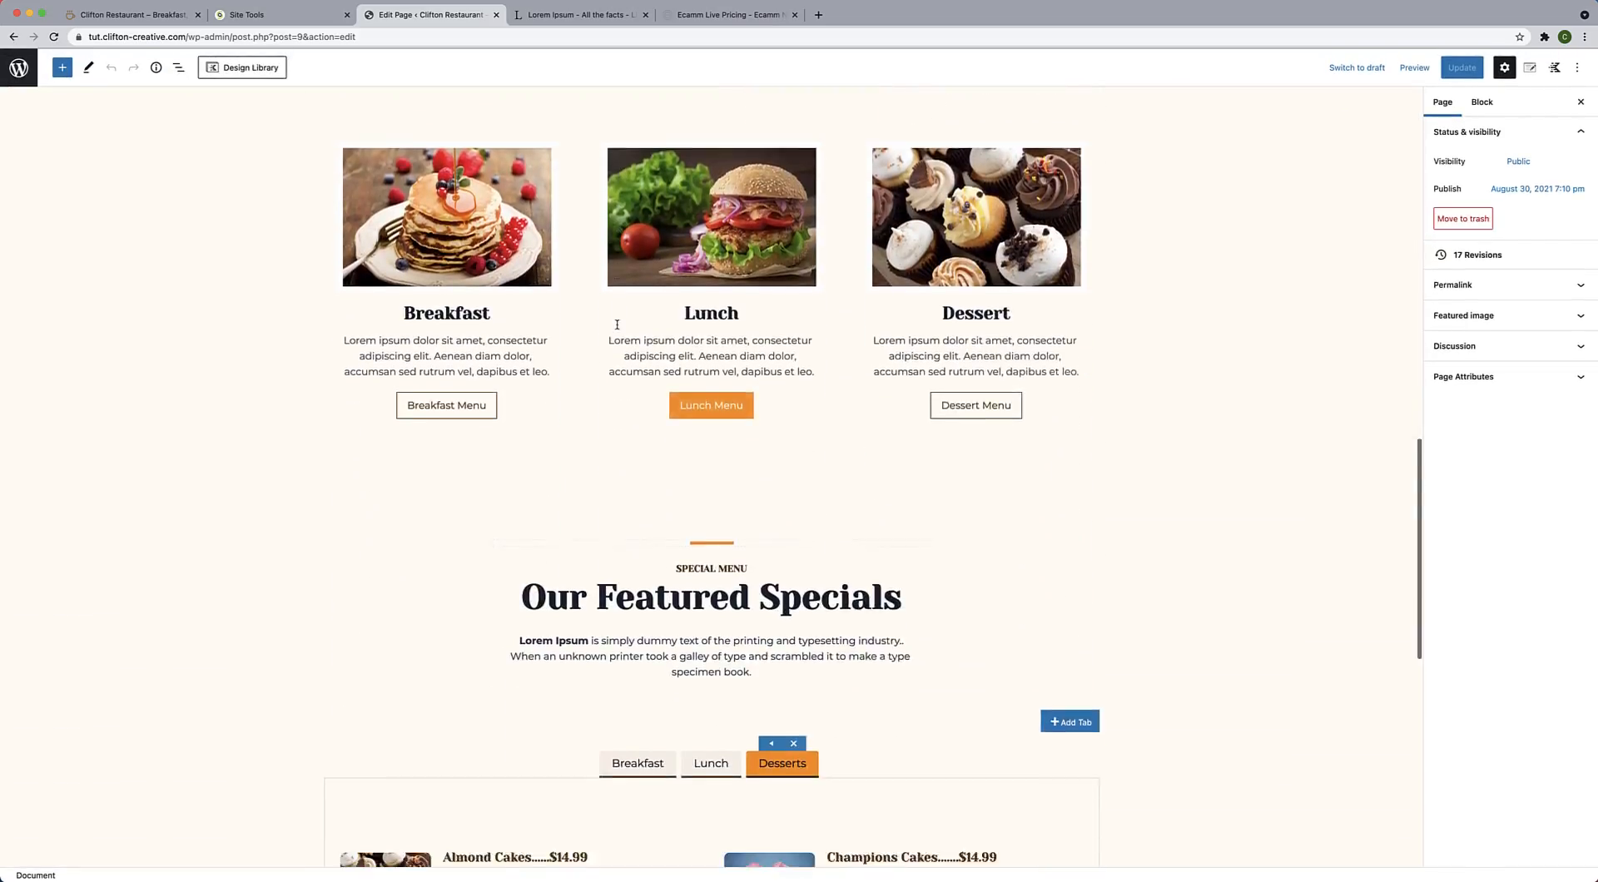
left_click(617, 328)
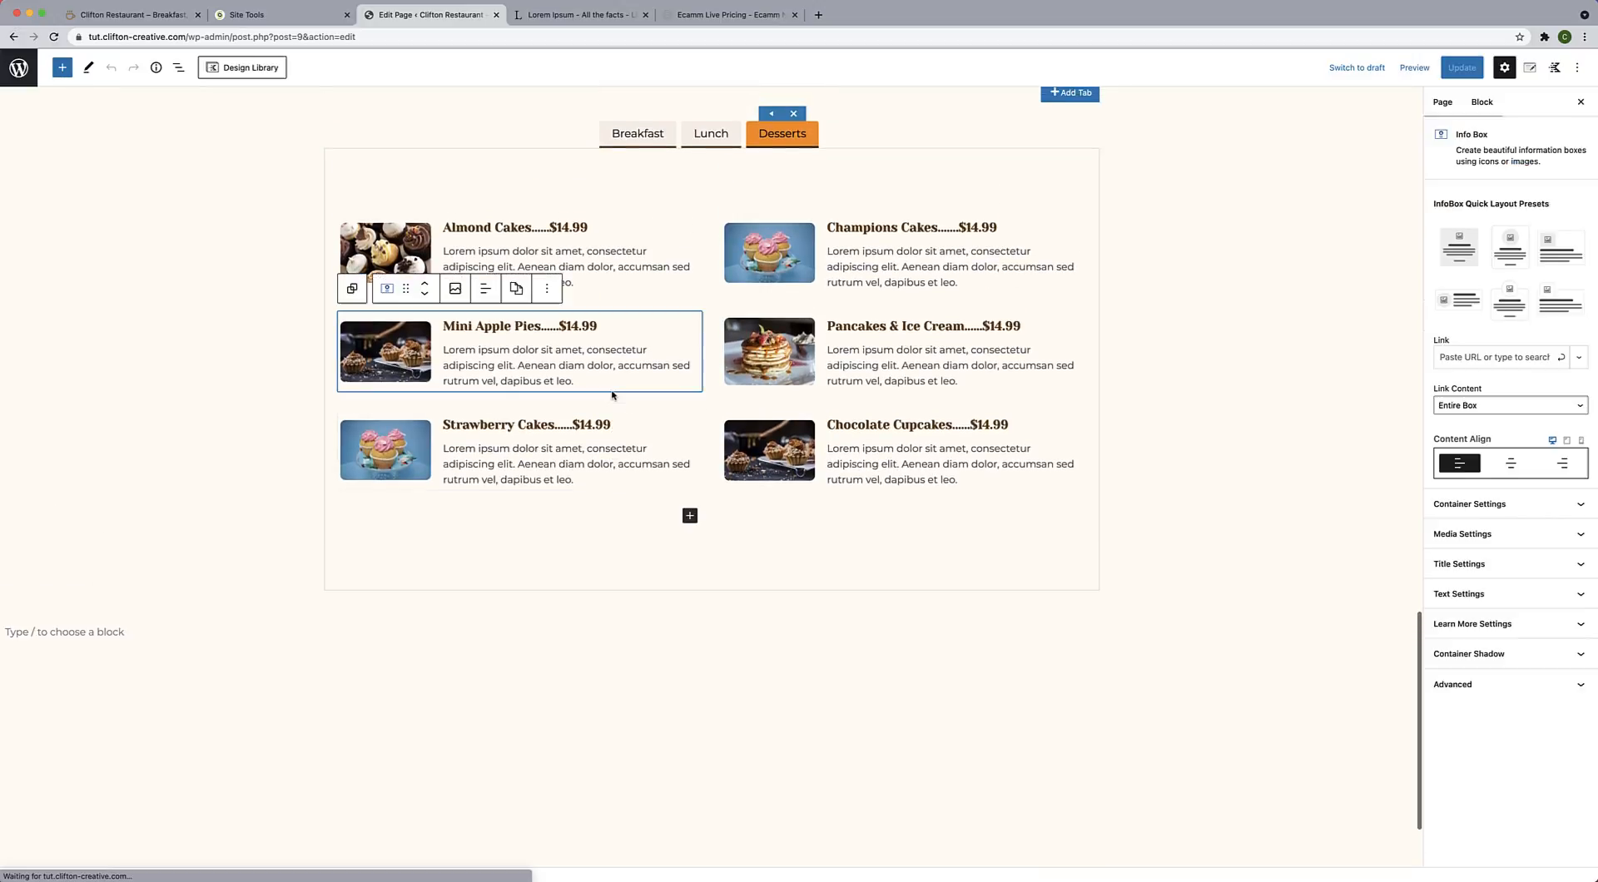
left_click(601, 266)
left_click(705, 230)
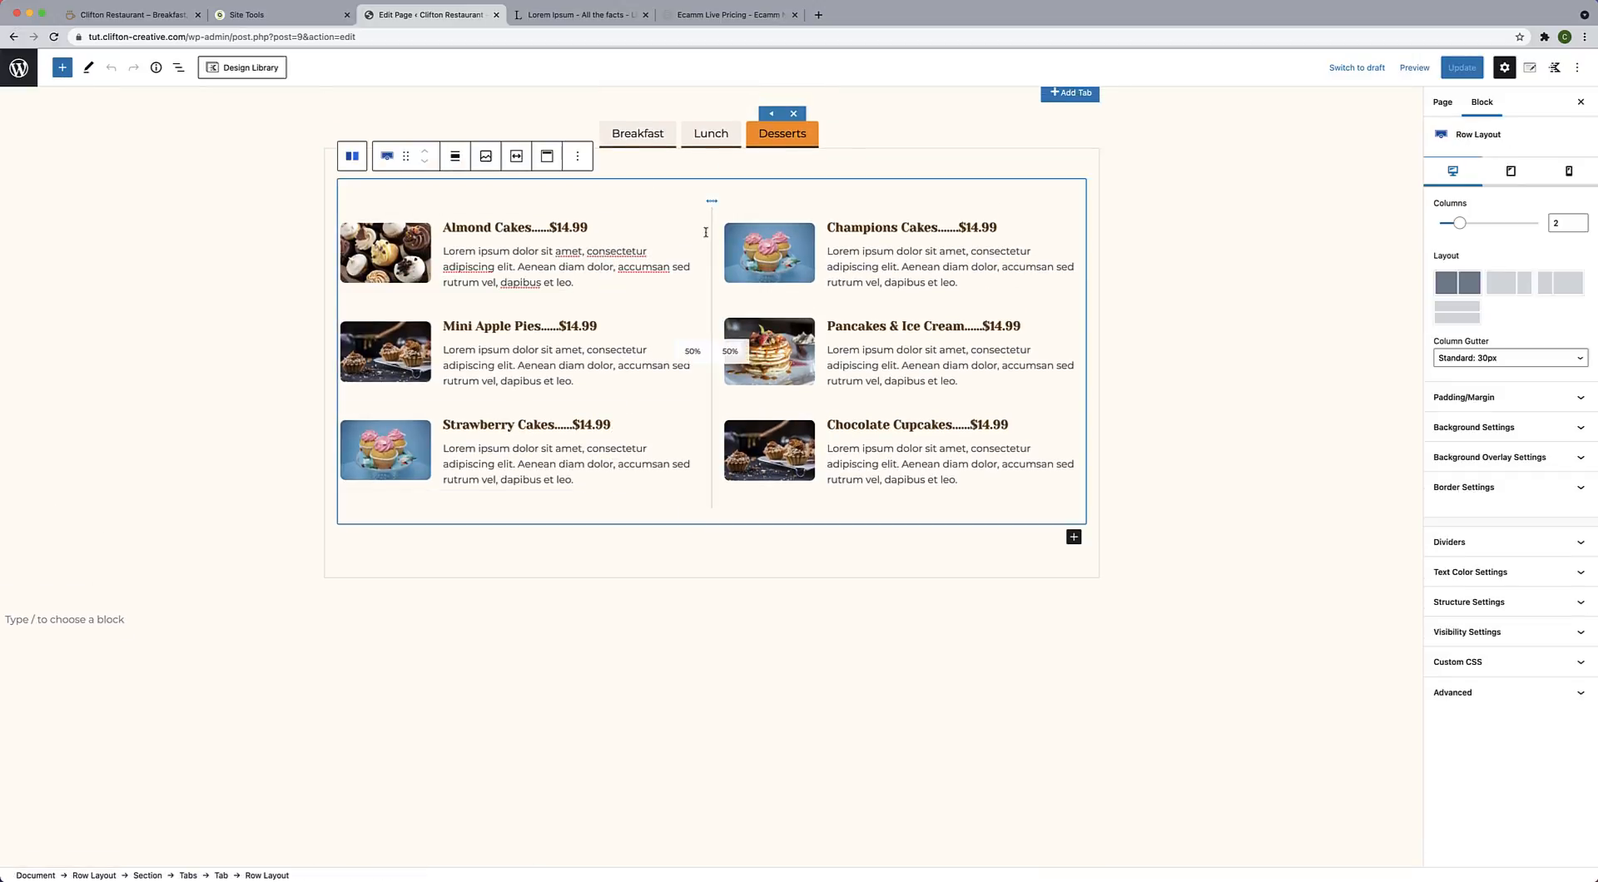
left_click(664, 263)
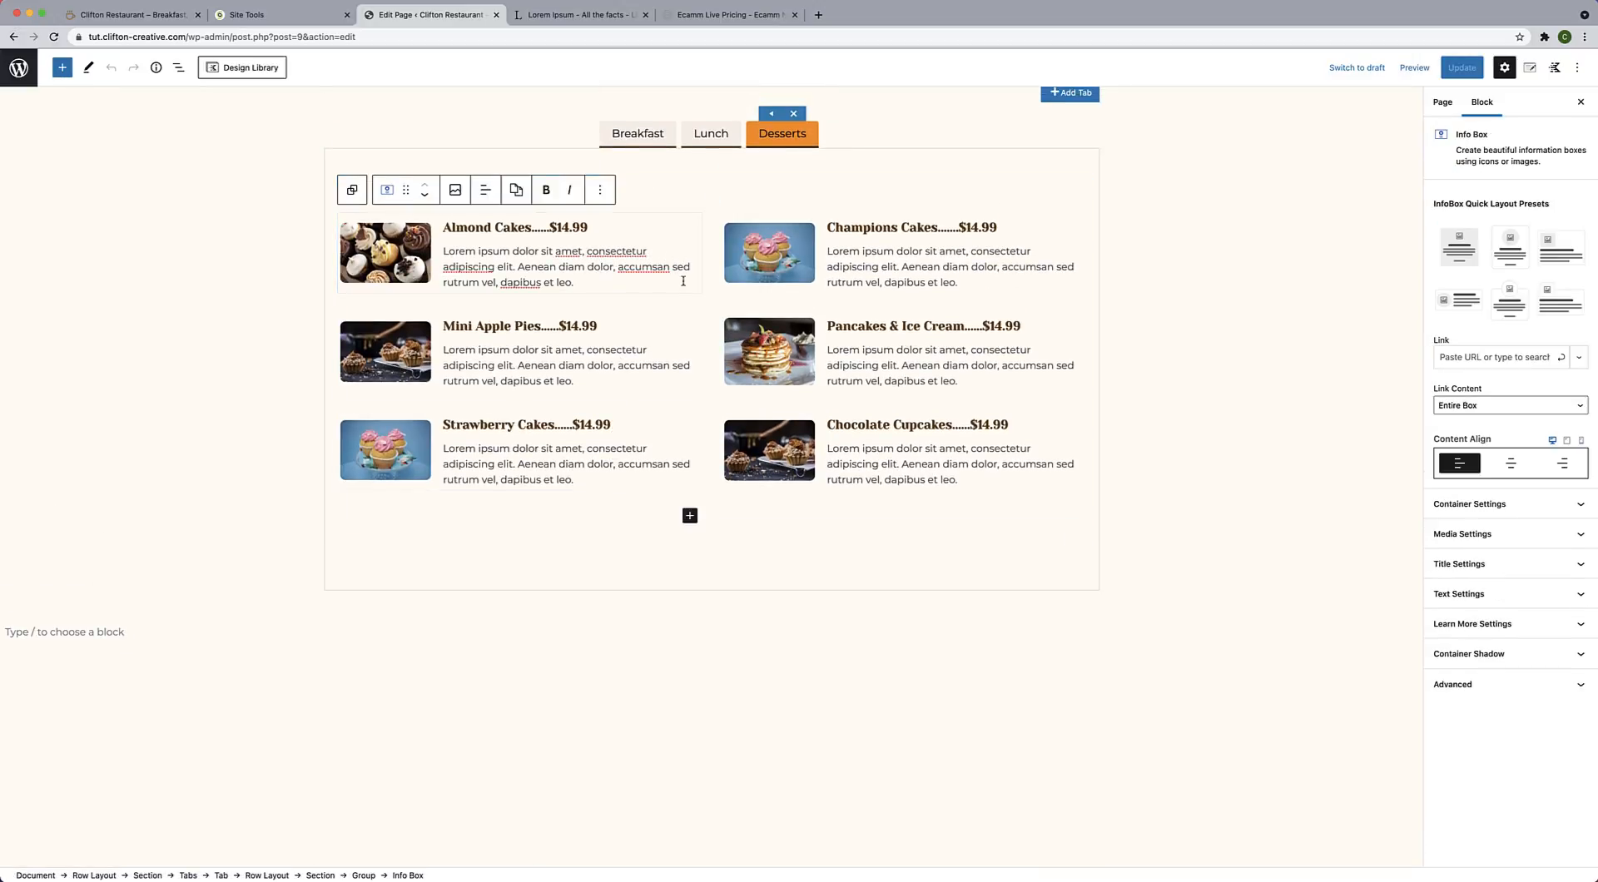
left_click(375, 266)
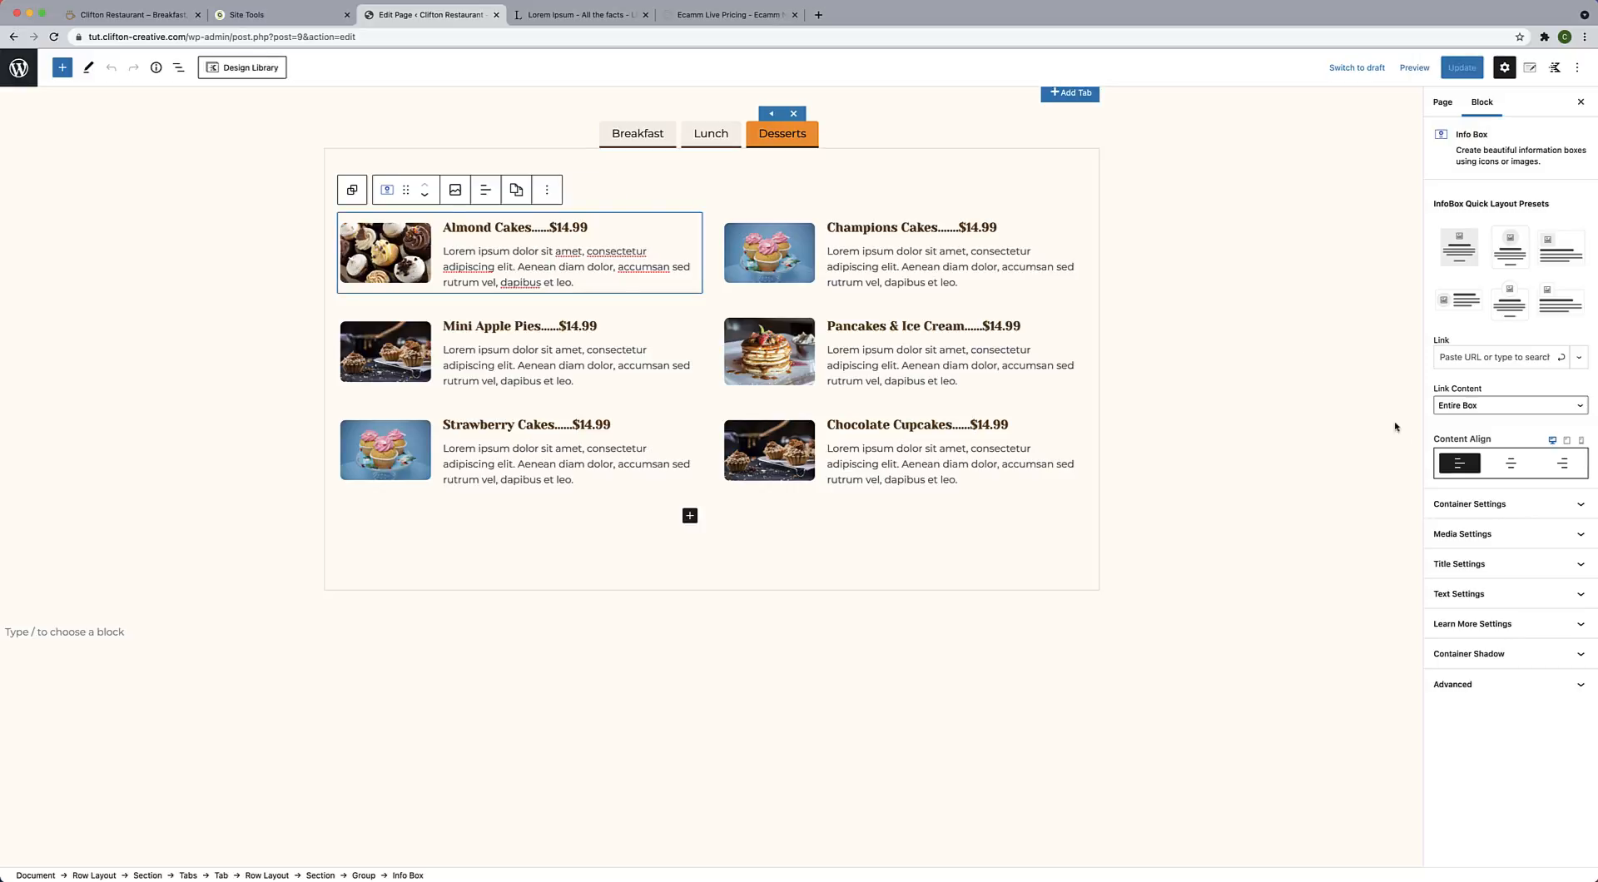
left_click(1512, 505)
scroll(1511, 706, "down", 3)
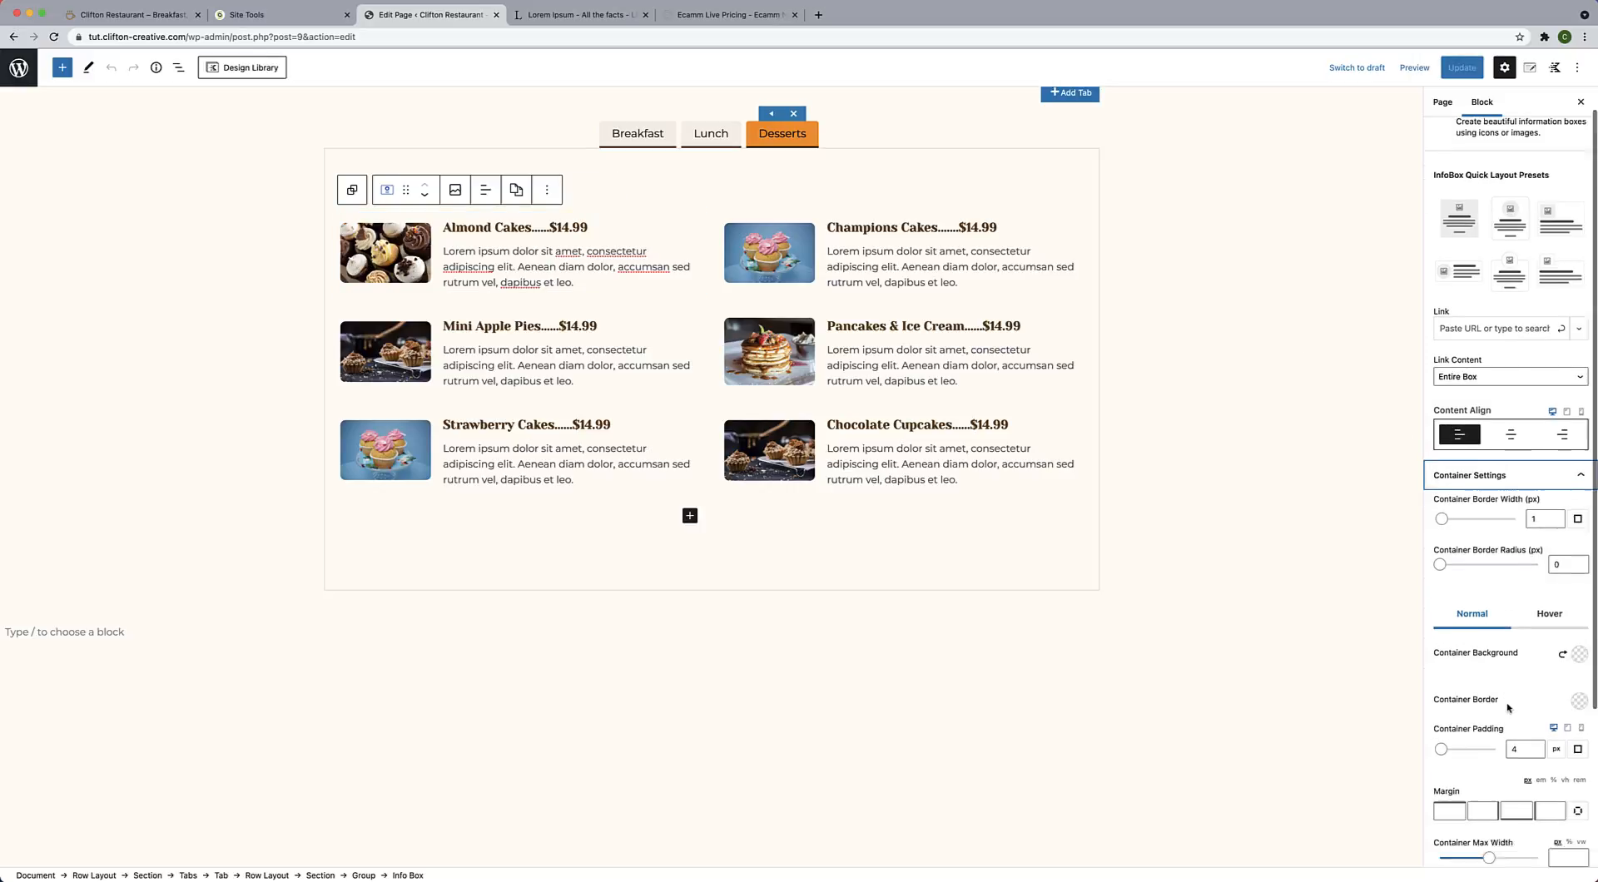
left_click(1511, 698)
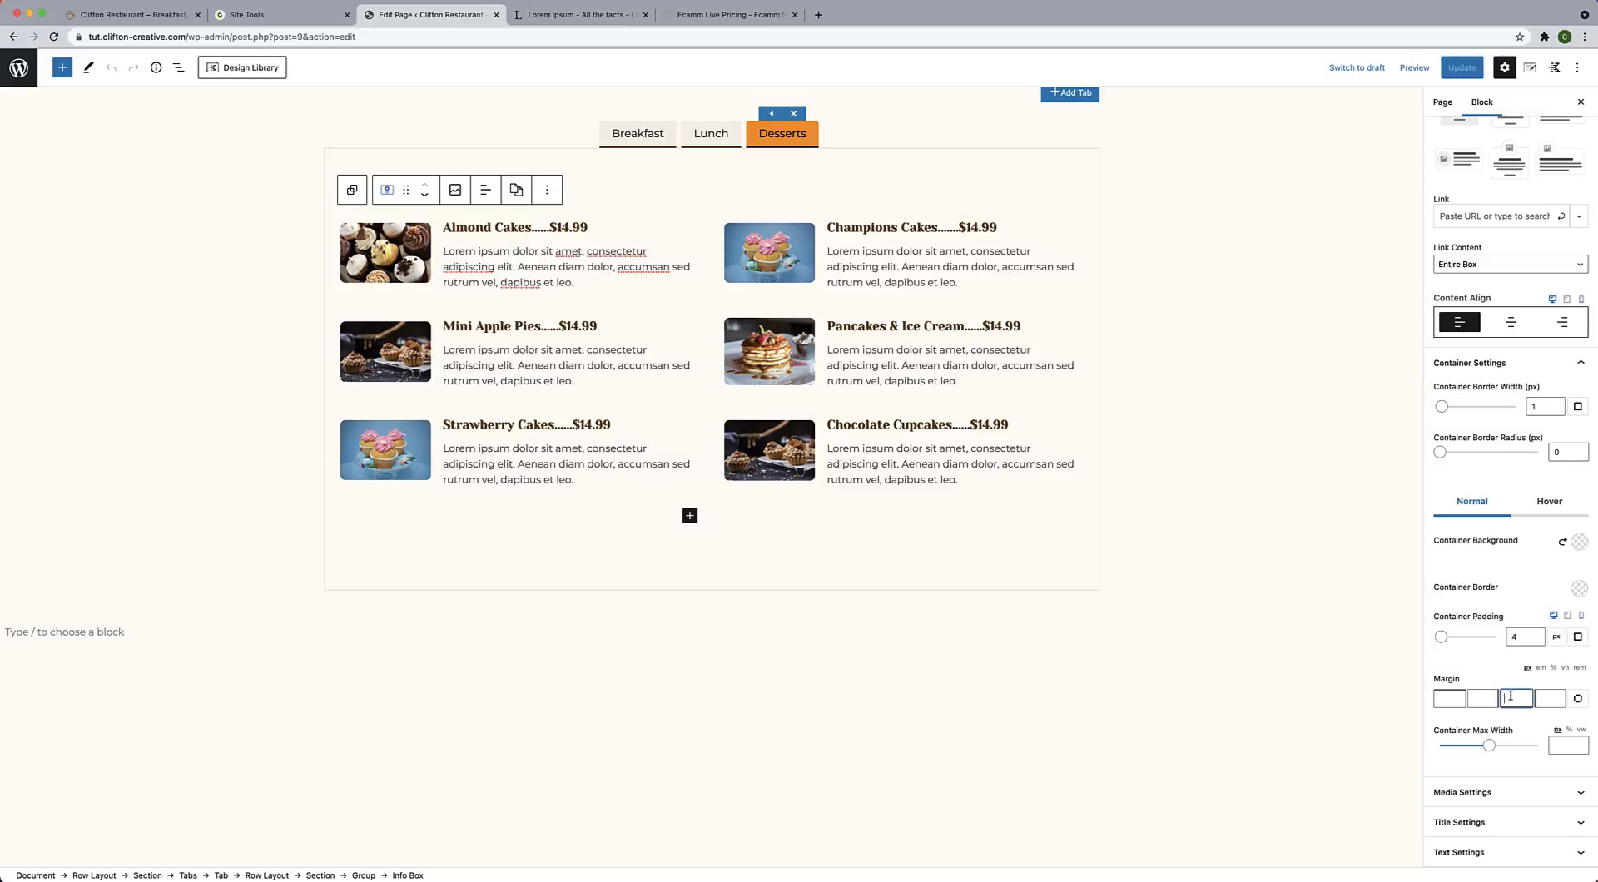
type("20")
left_click(1517, 718)
Open the bottom margin setting of the Mini Apple Pies info box's container for editing.
left_click(403, 364)
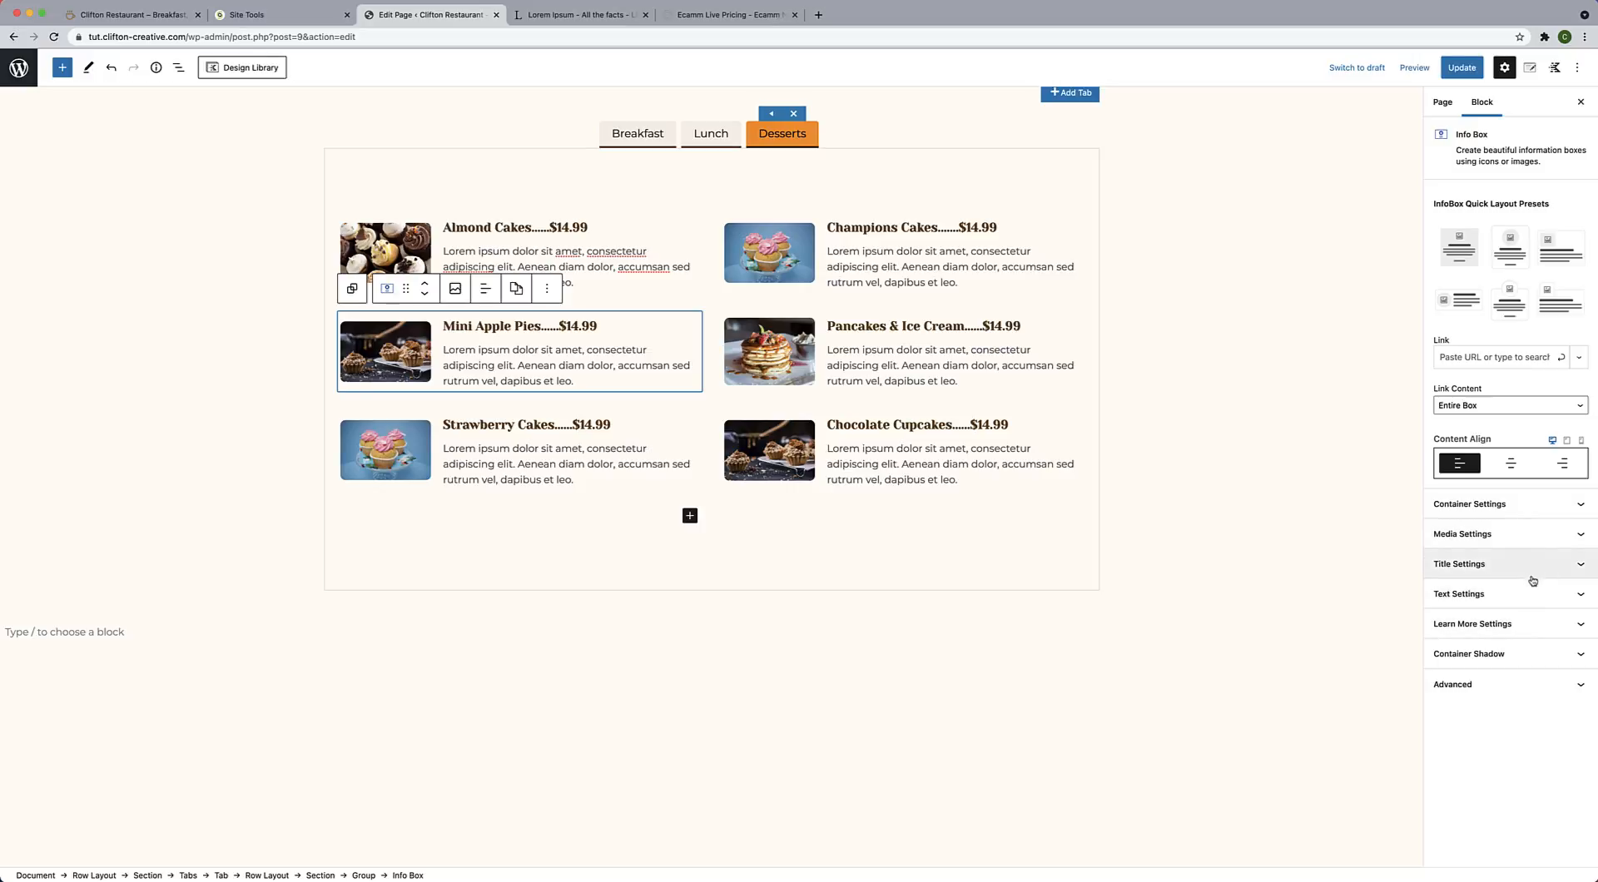
left_click(1529, 505)
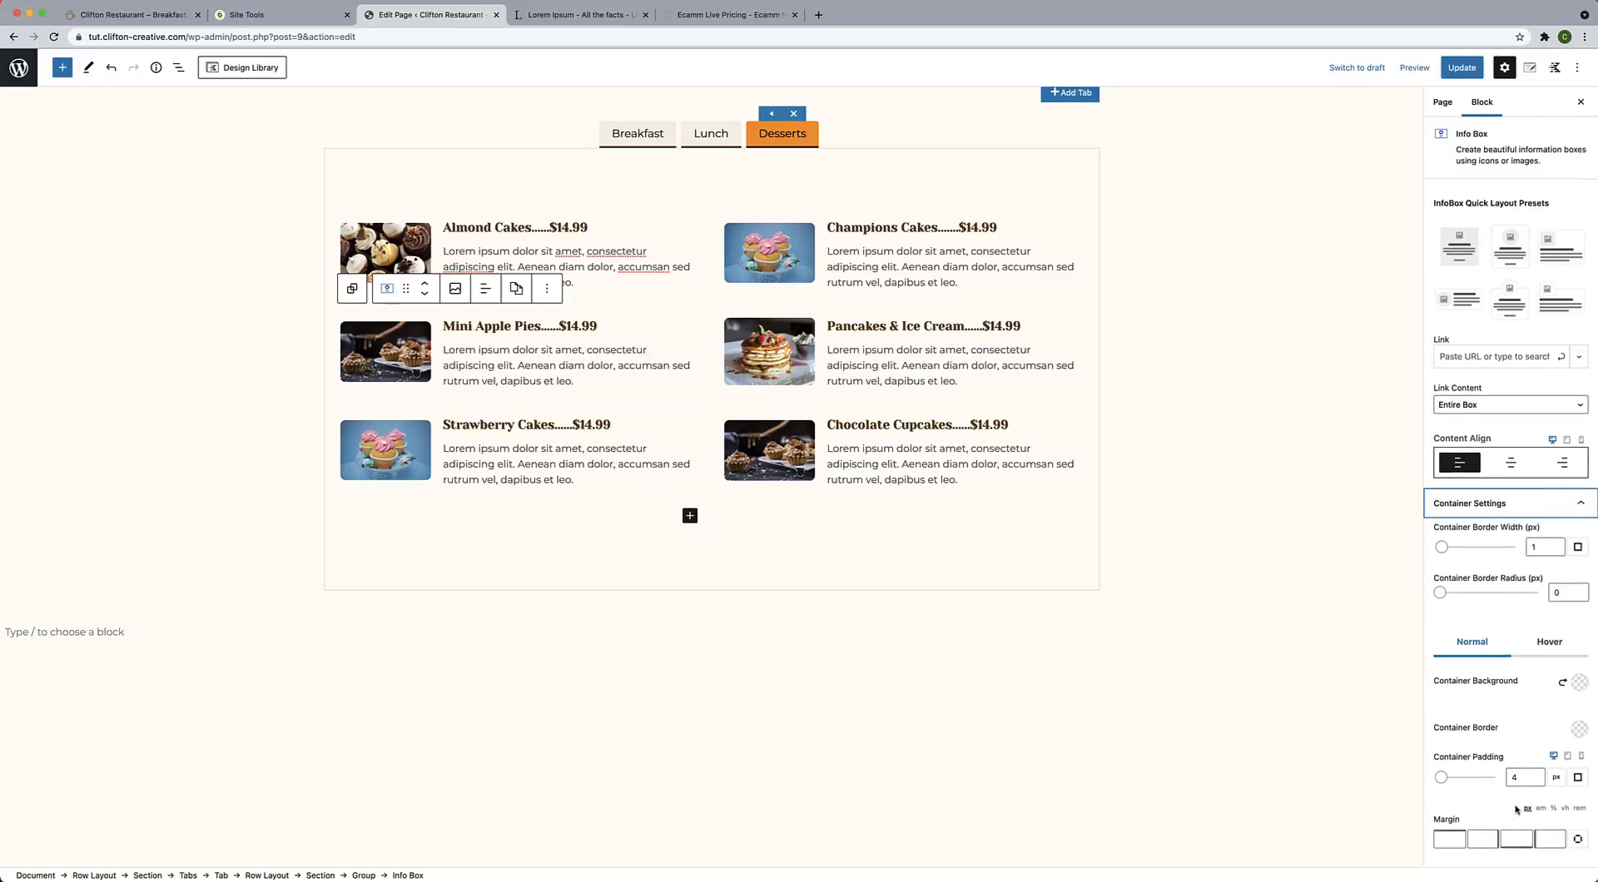
scroll(1516, 809, "down", 2)
left_click(1523, 767)
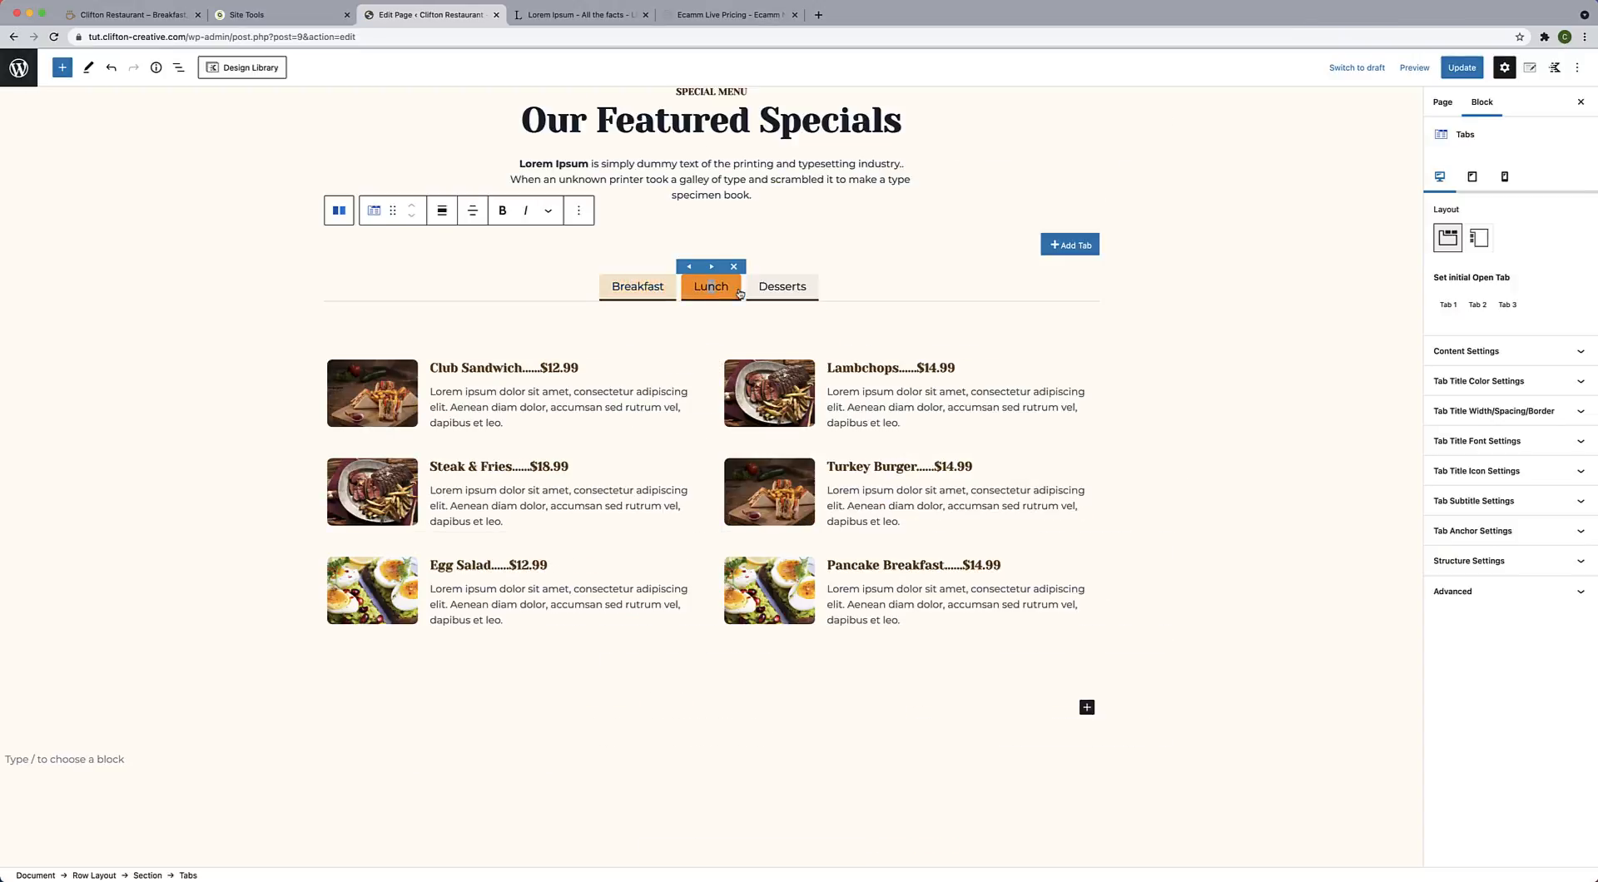
Show the Desserts tab of the specials menu and update the page.
left_click(753, 288)
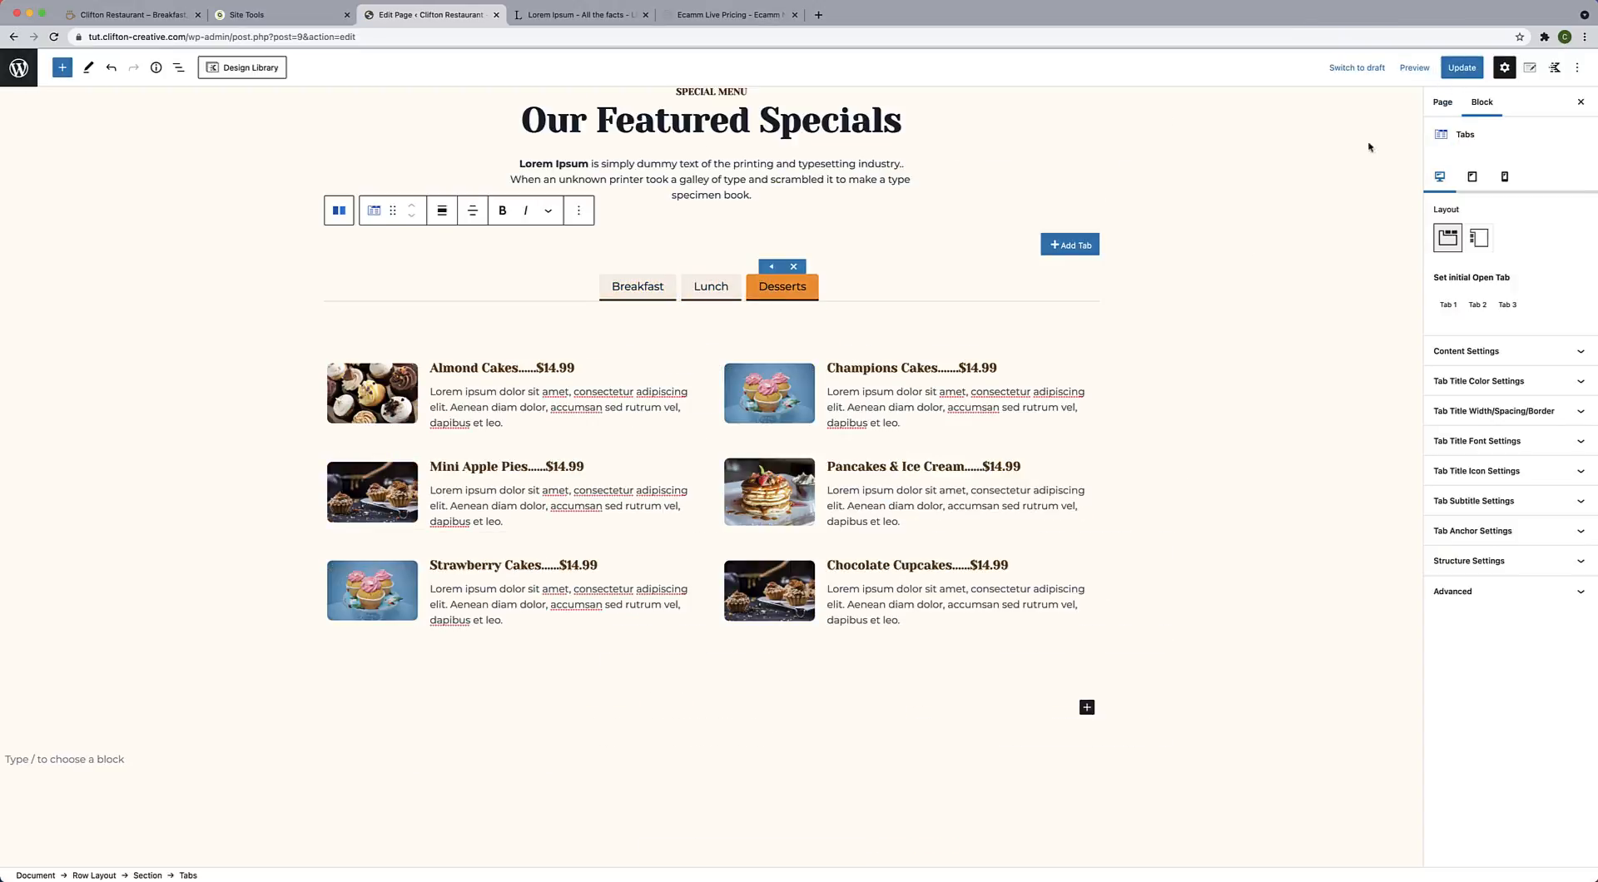
left_click(1470, 69)
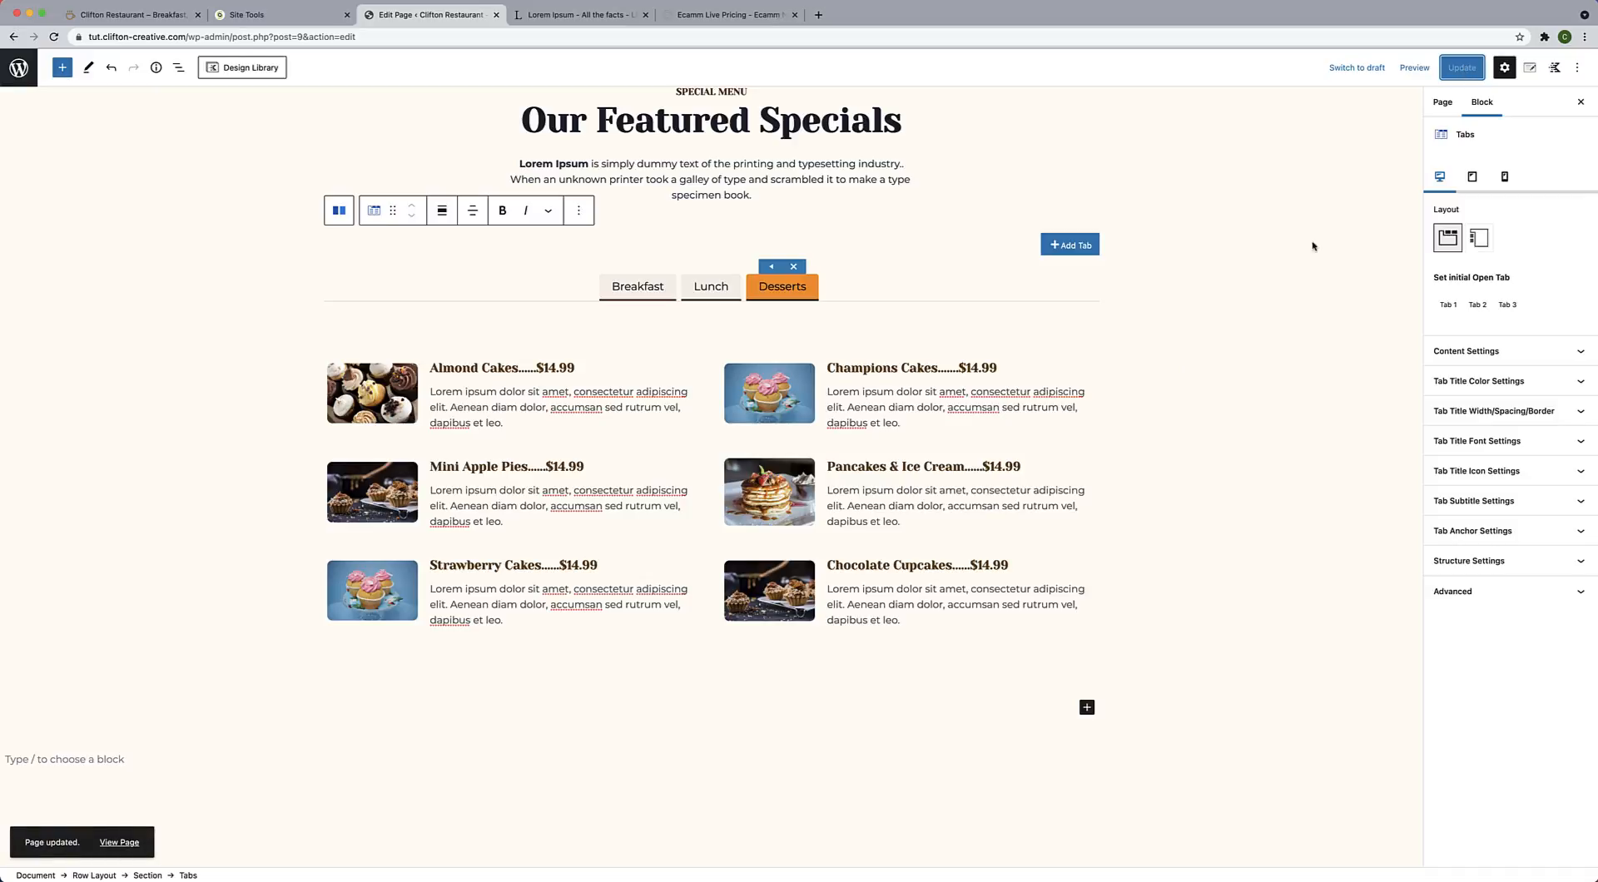
Set the top padding of the Our Featured Specials heading row to 120 px and check the spacing against the neighbouring sections.
scroll(1186, 381, "up", 5)
scroll(1186, 381, "down", 1)
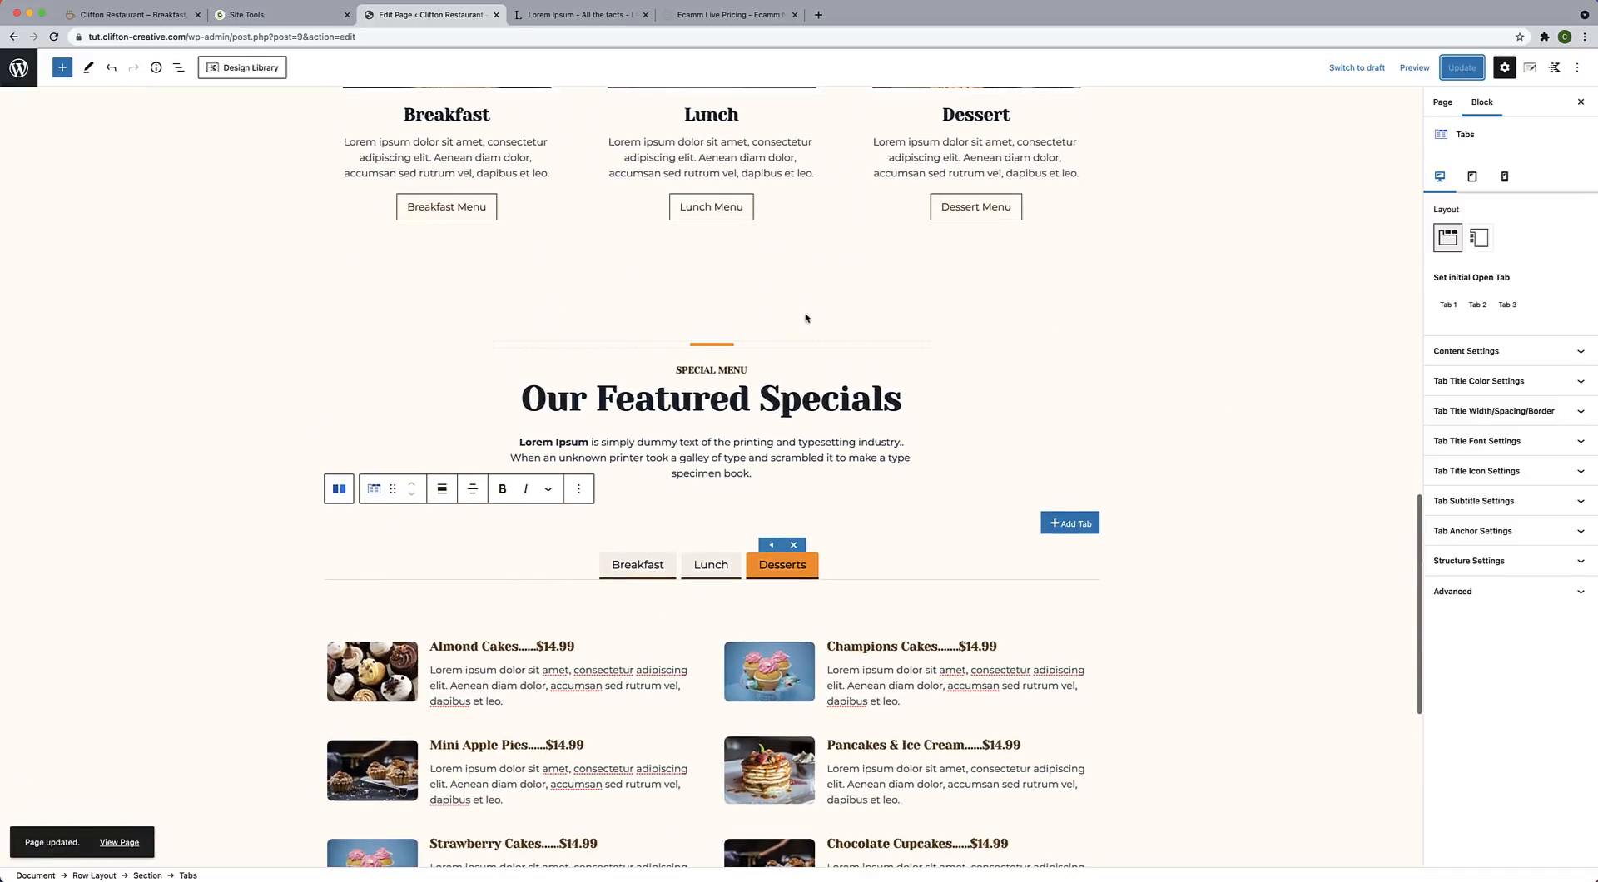
left_click(724, 498)
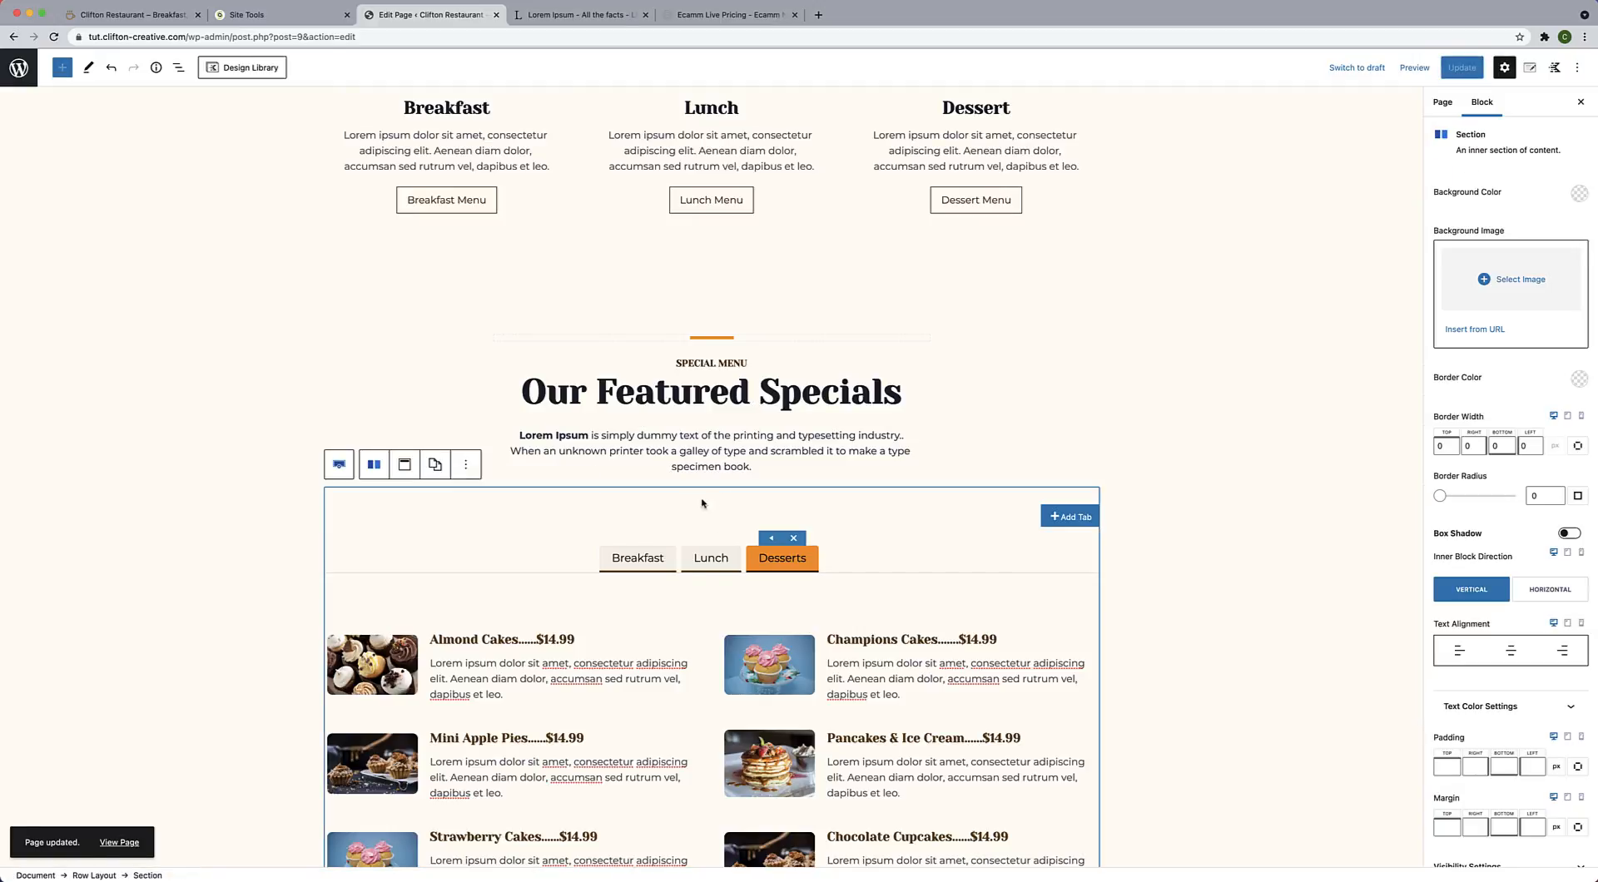
left_click(708, 490)
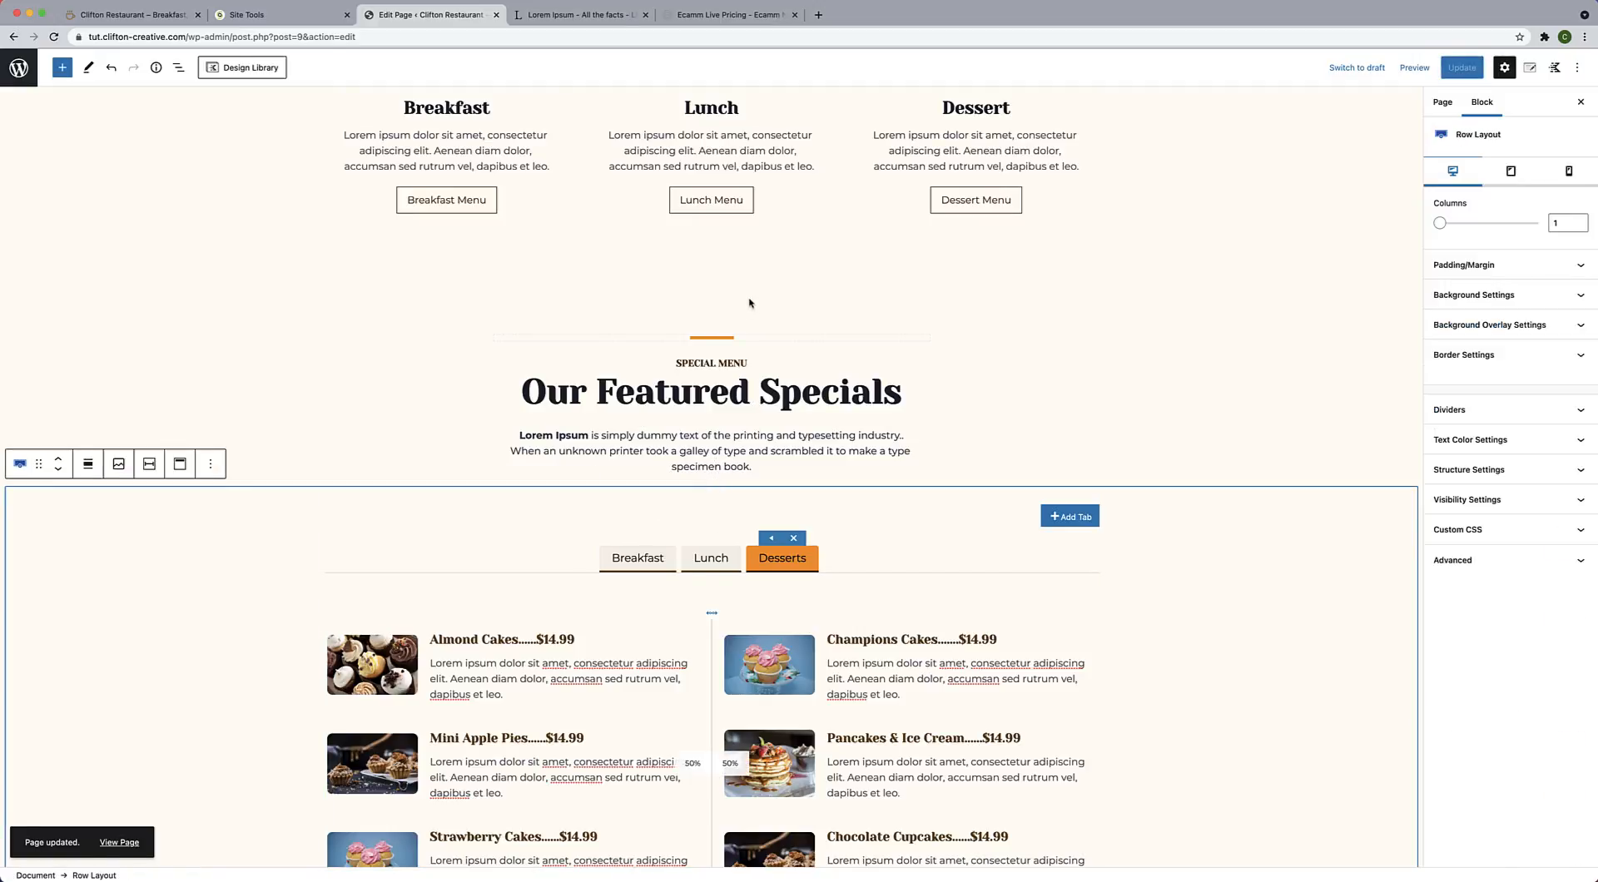
left_click(712, 291)
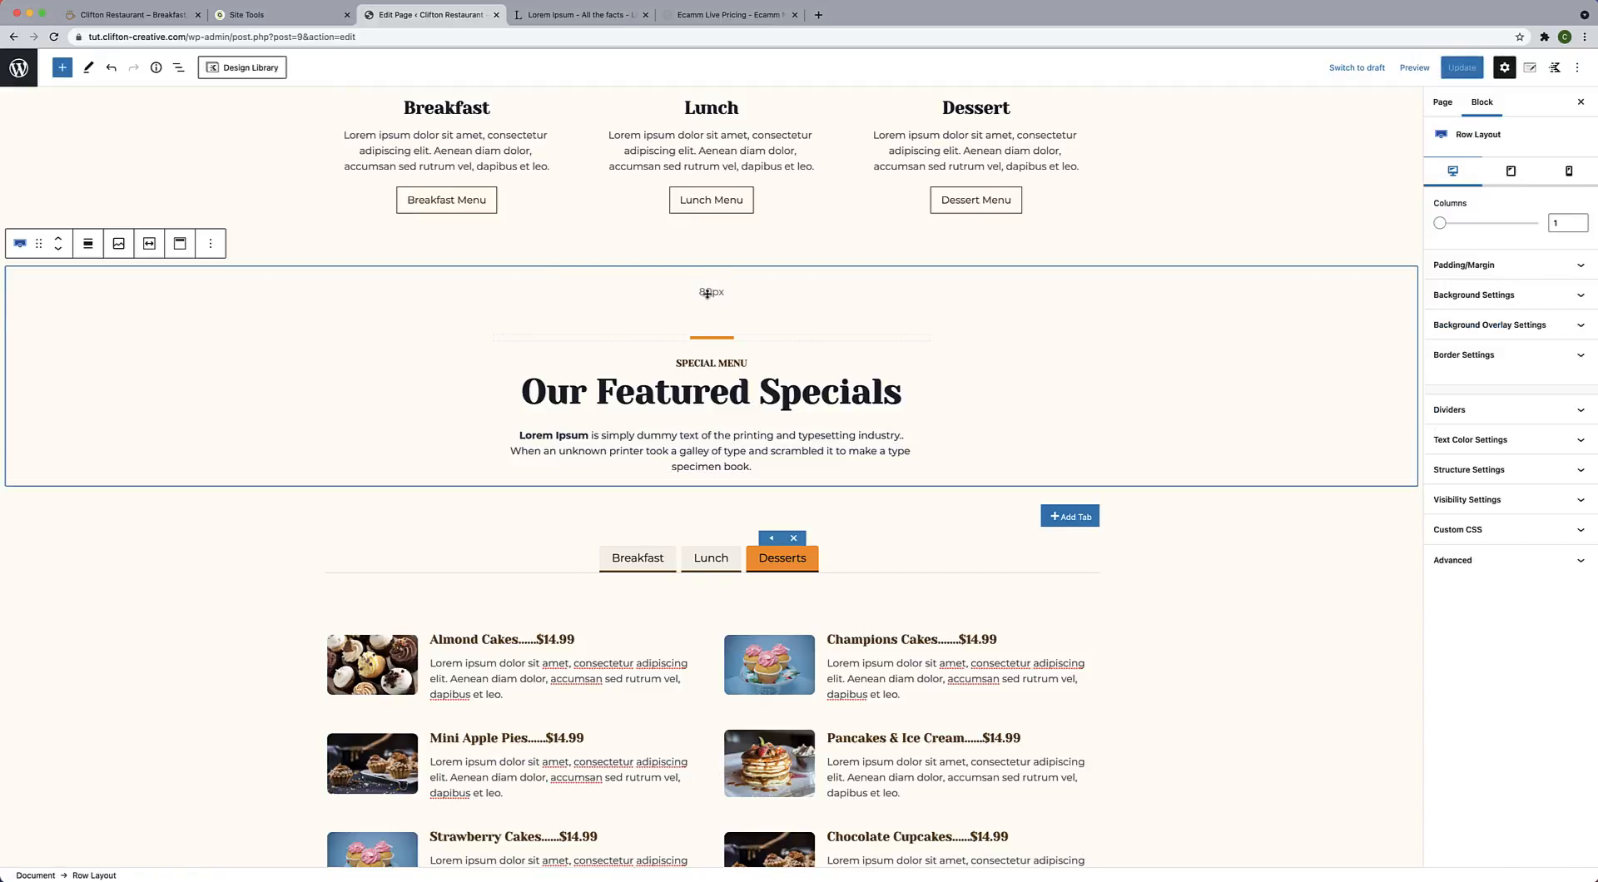
left_click_drag(707, 293, 707, 254)
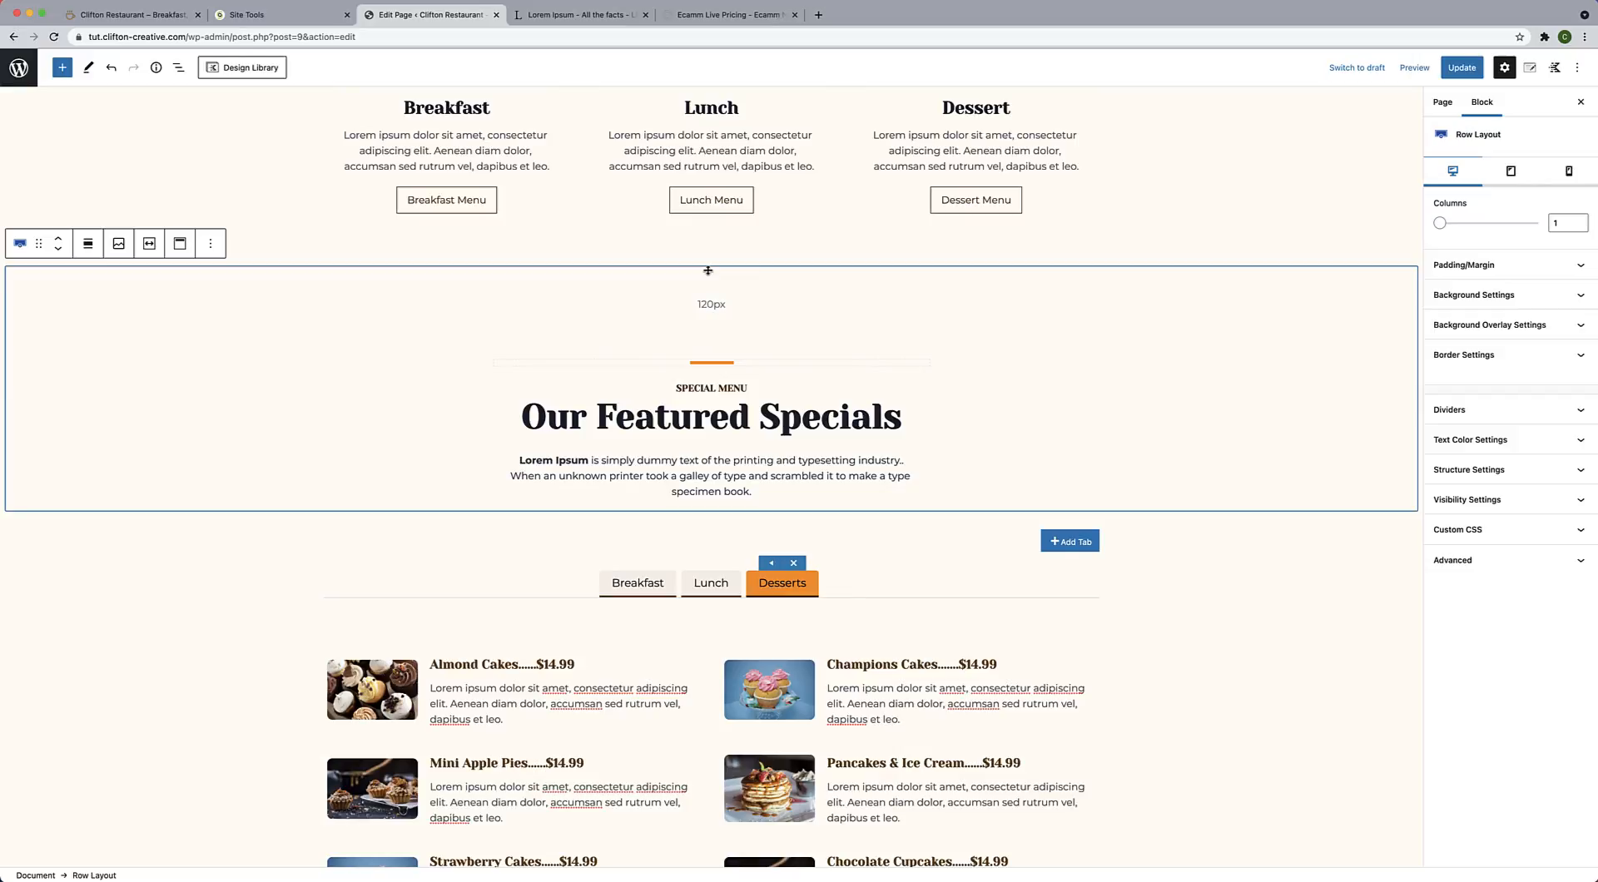
scroll(691, 484, "down", 3)
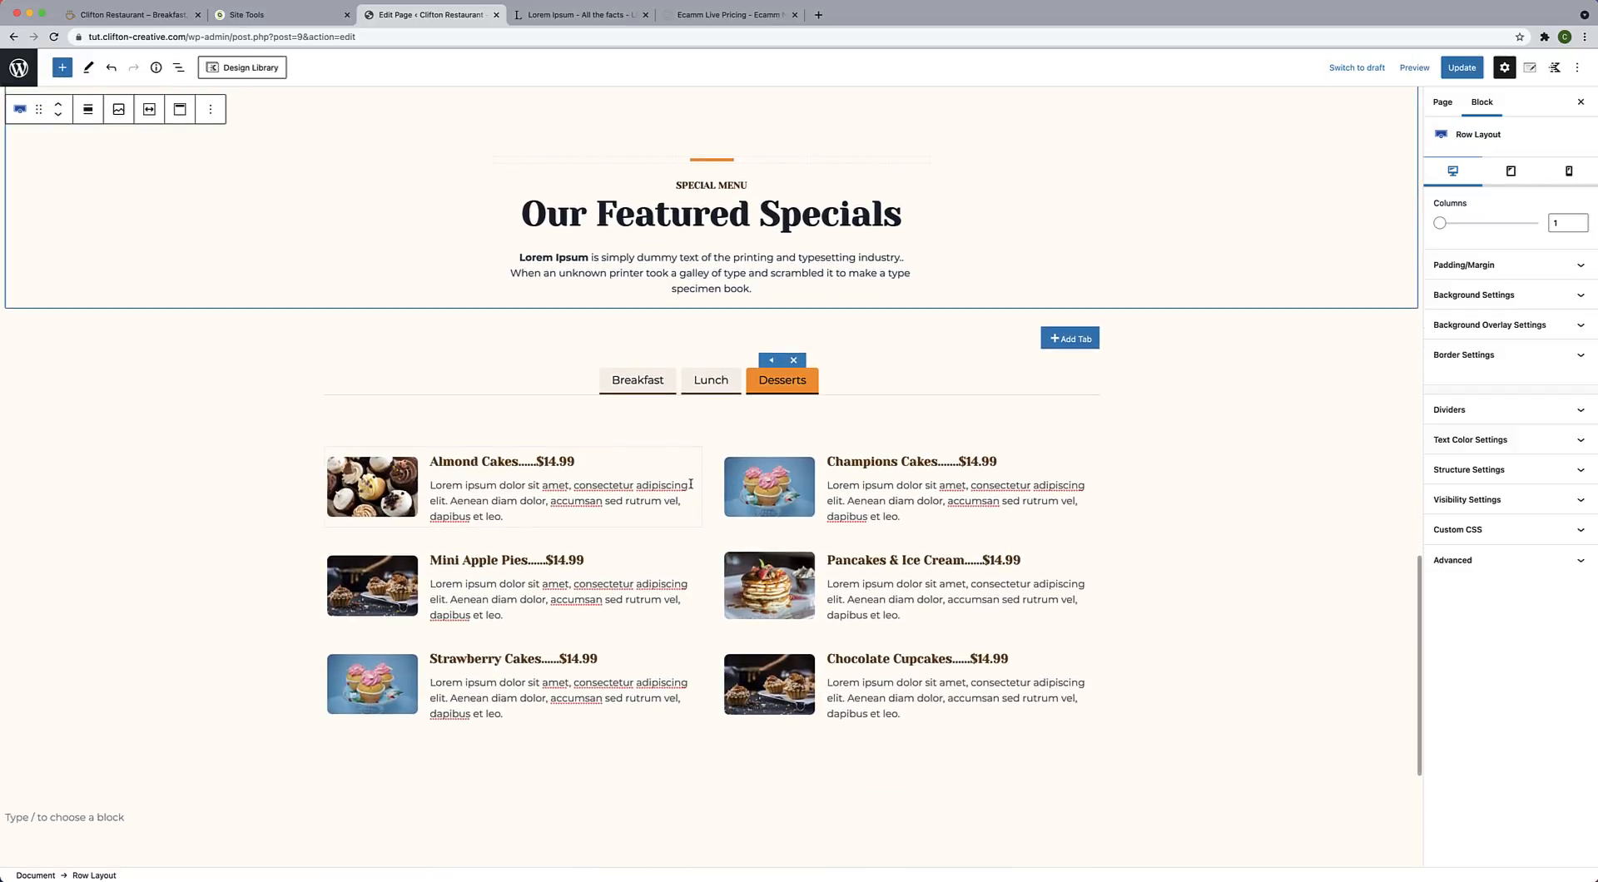
scroll(691, 484, "up", 8)
scroll(627, 367, "up", 3)
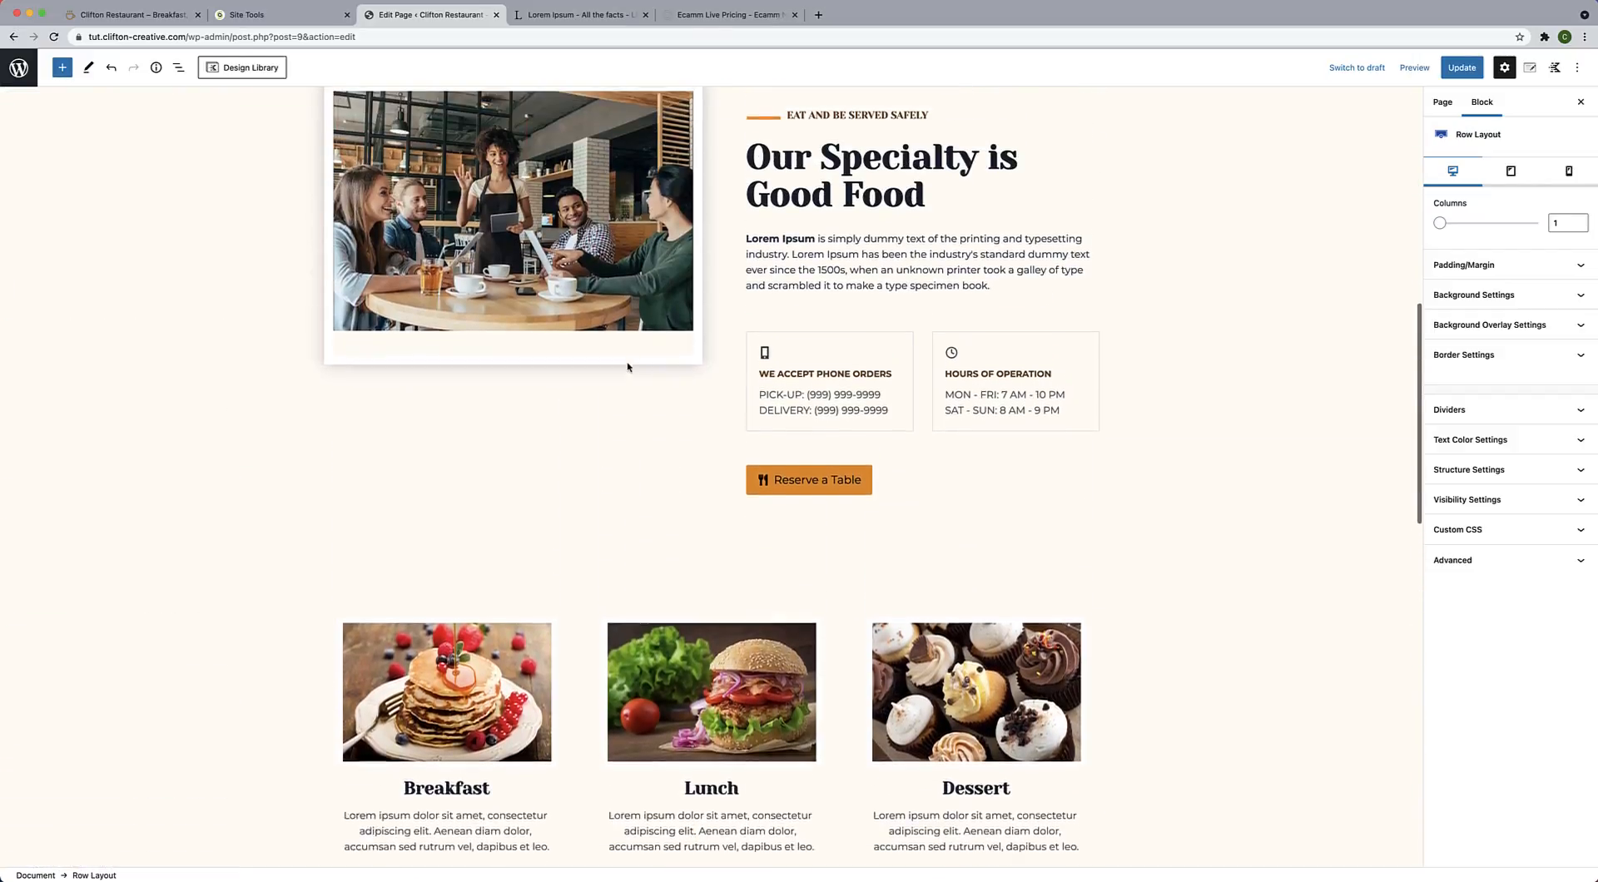
scroll(627, 368, "down", 10)
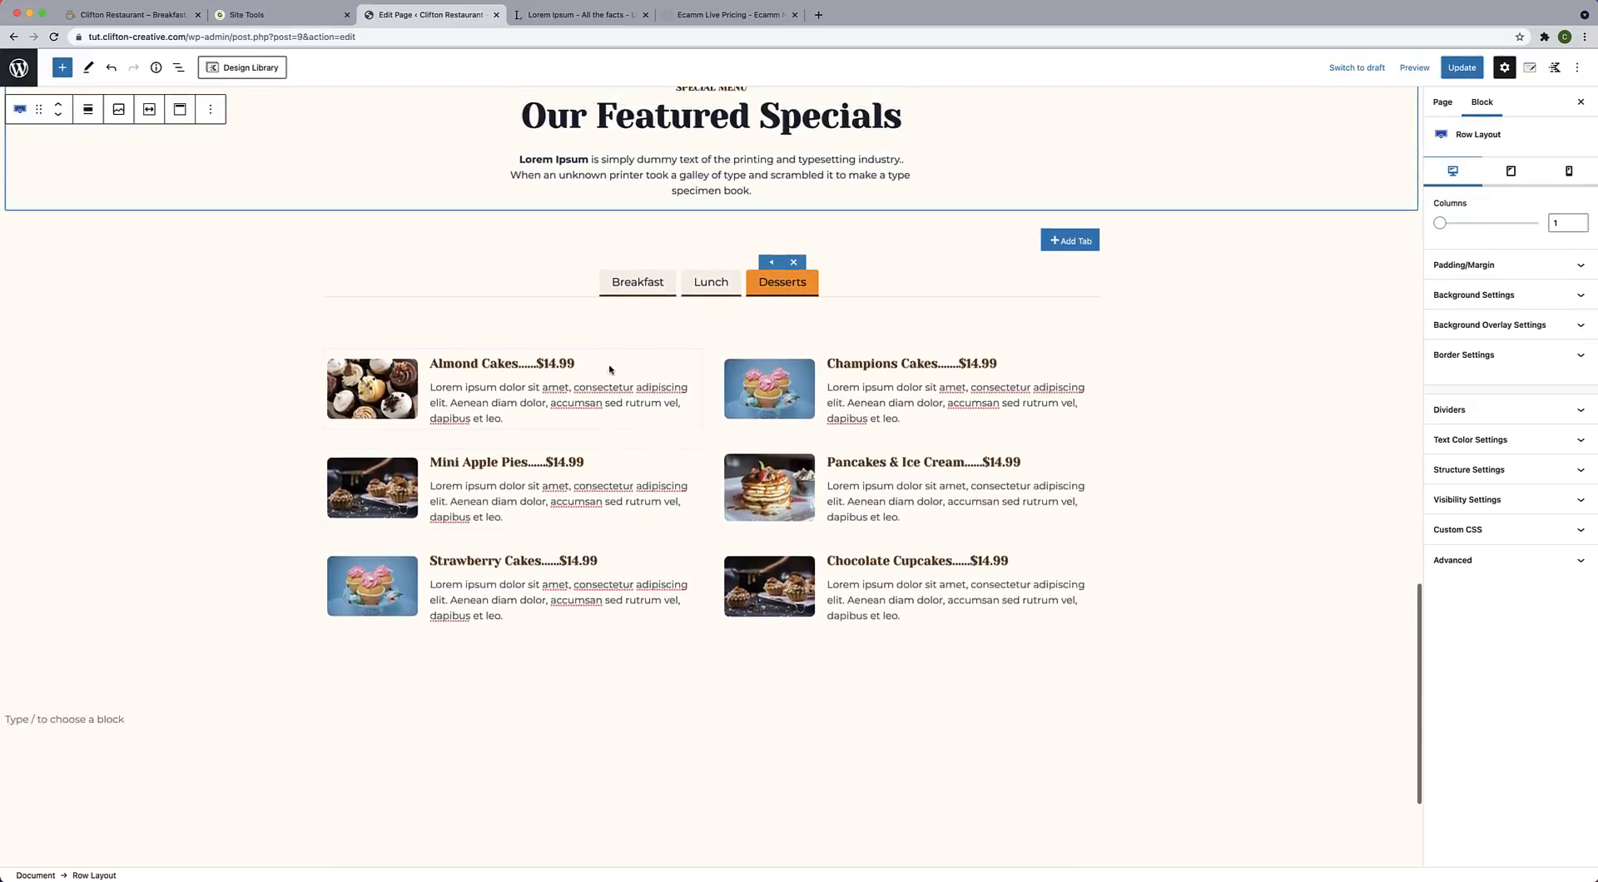
scroll(610, 367, "up", 2)
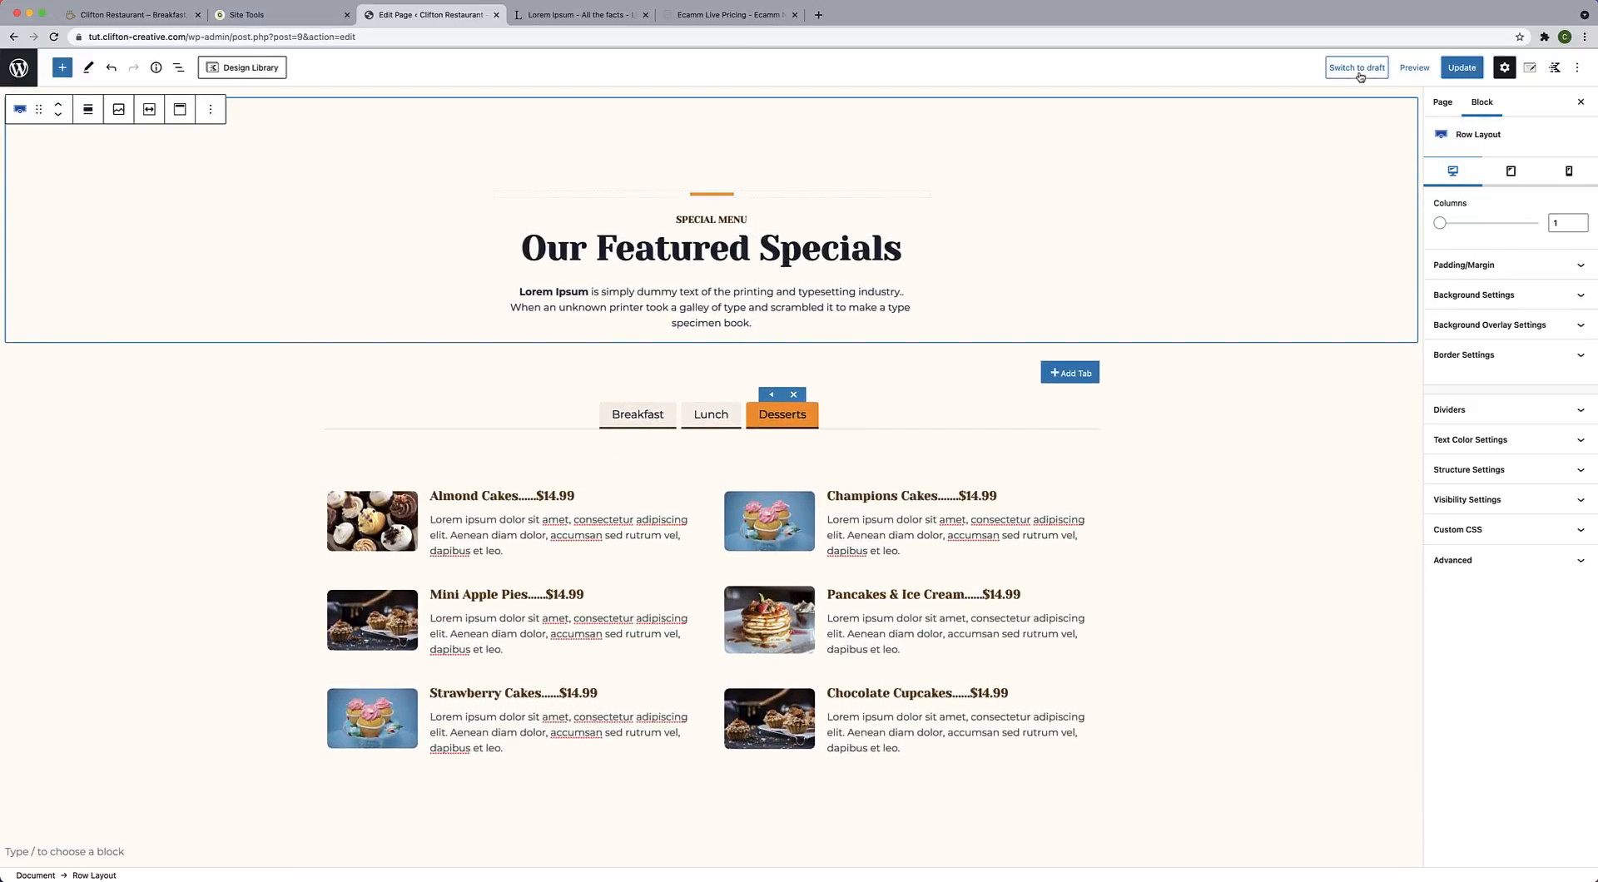
Update the page and view the published version down to the Our Featured Specials section.
left_click(1462, 68)
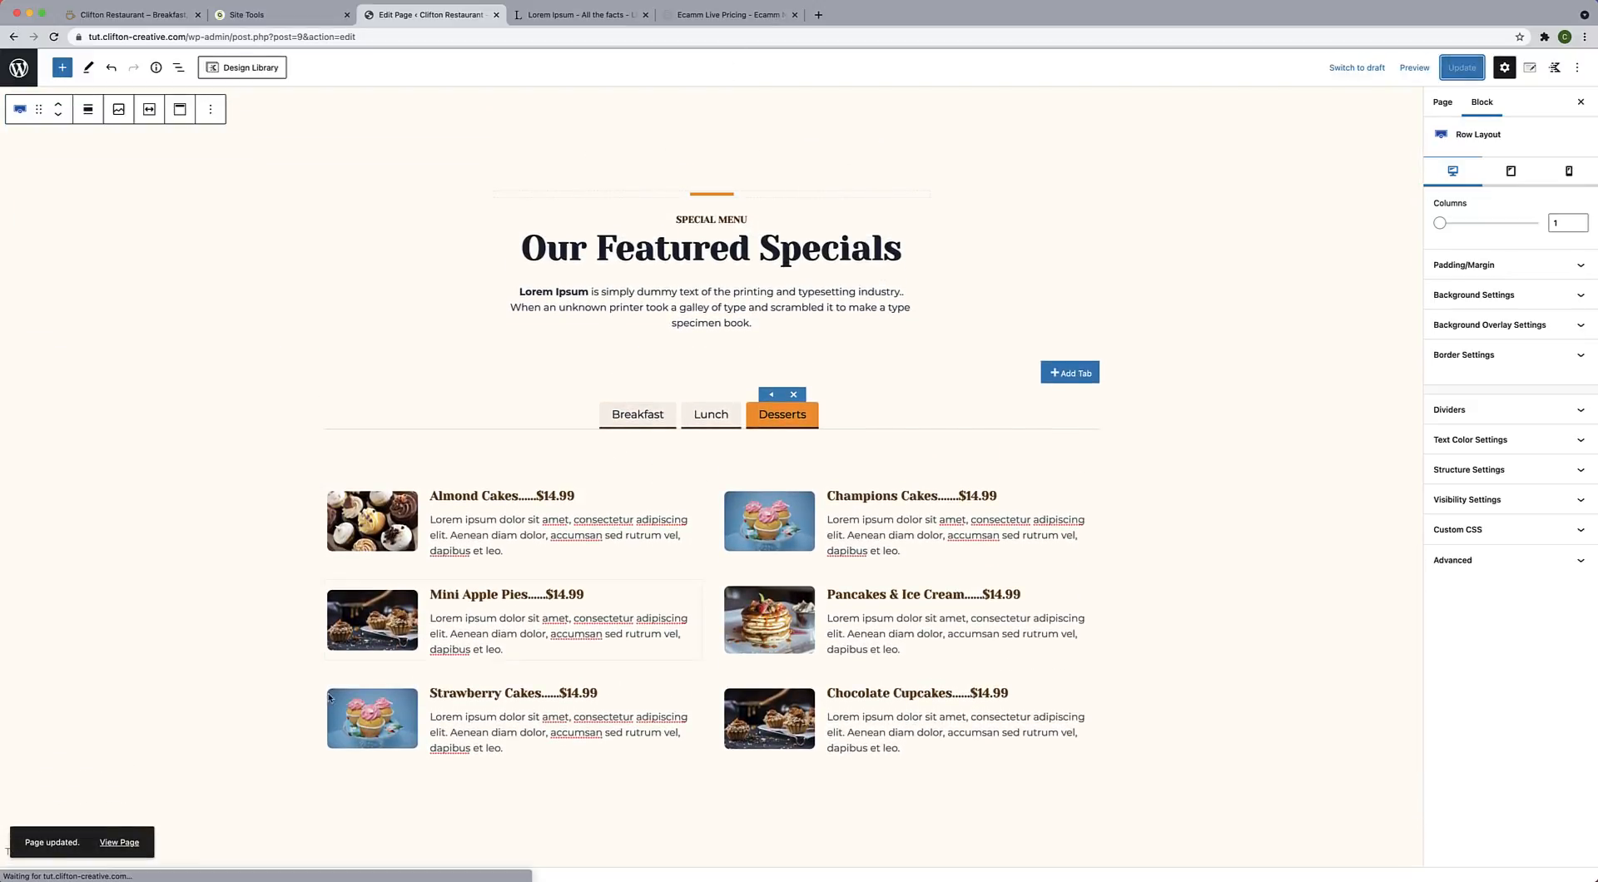
left_click(119, 842)
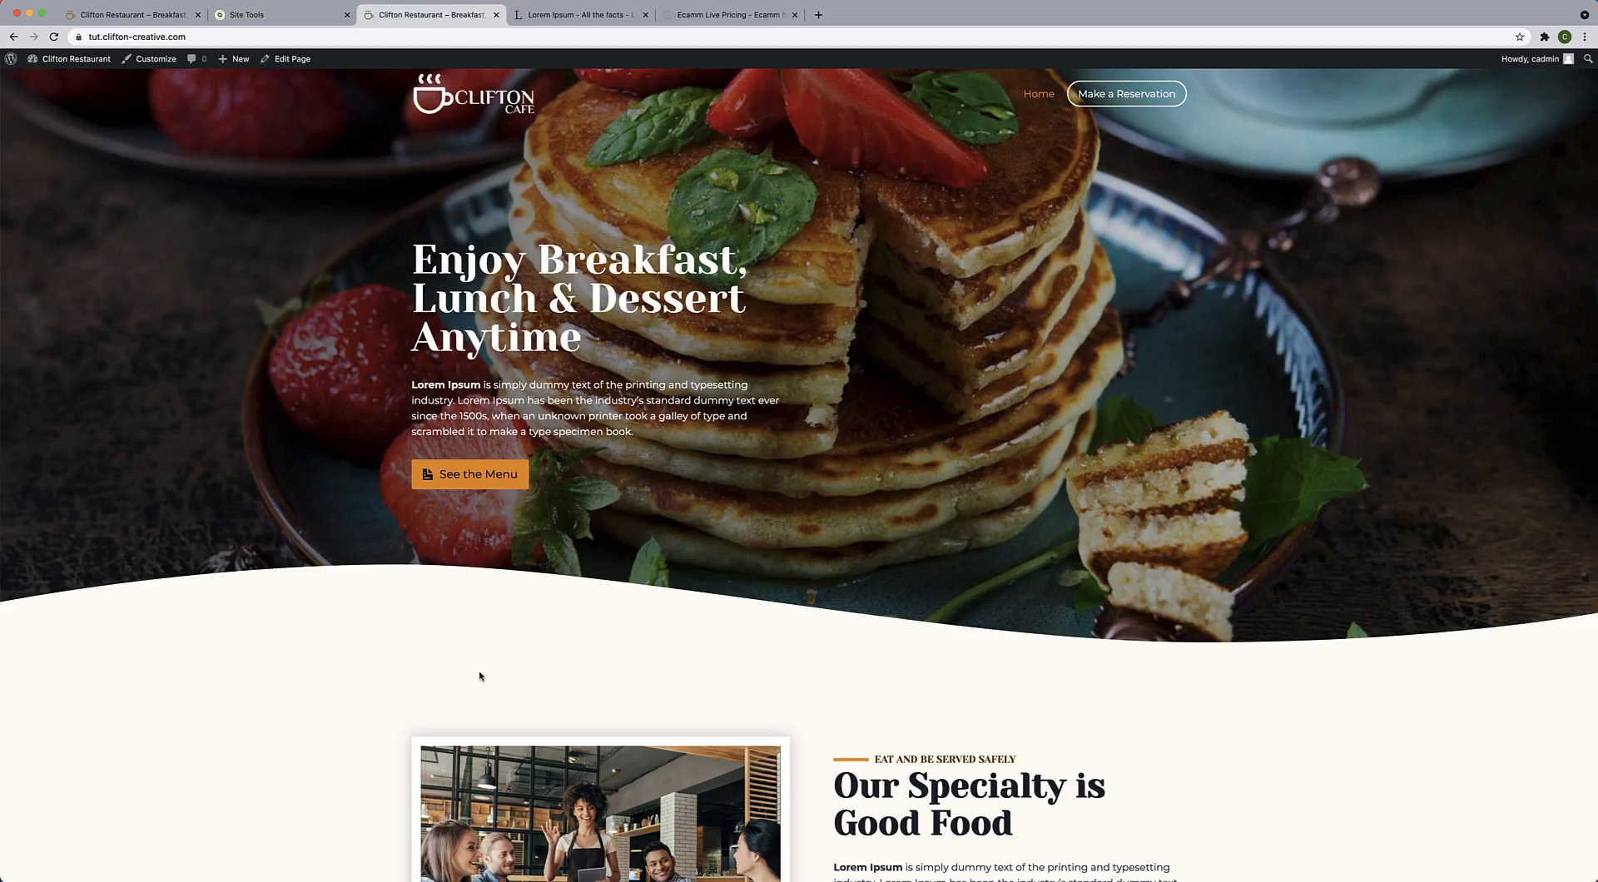
scroll(480, 677, "down", 12)
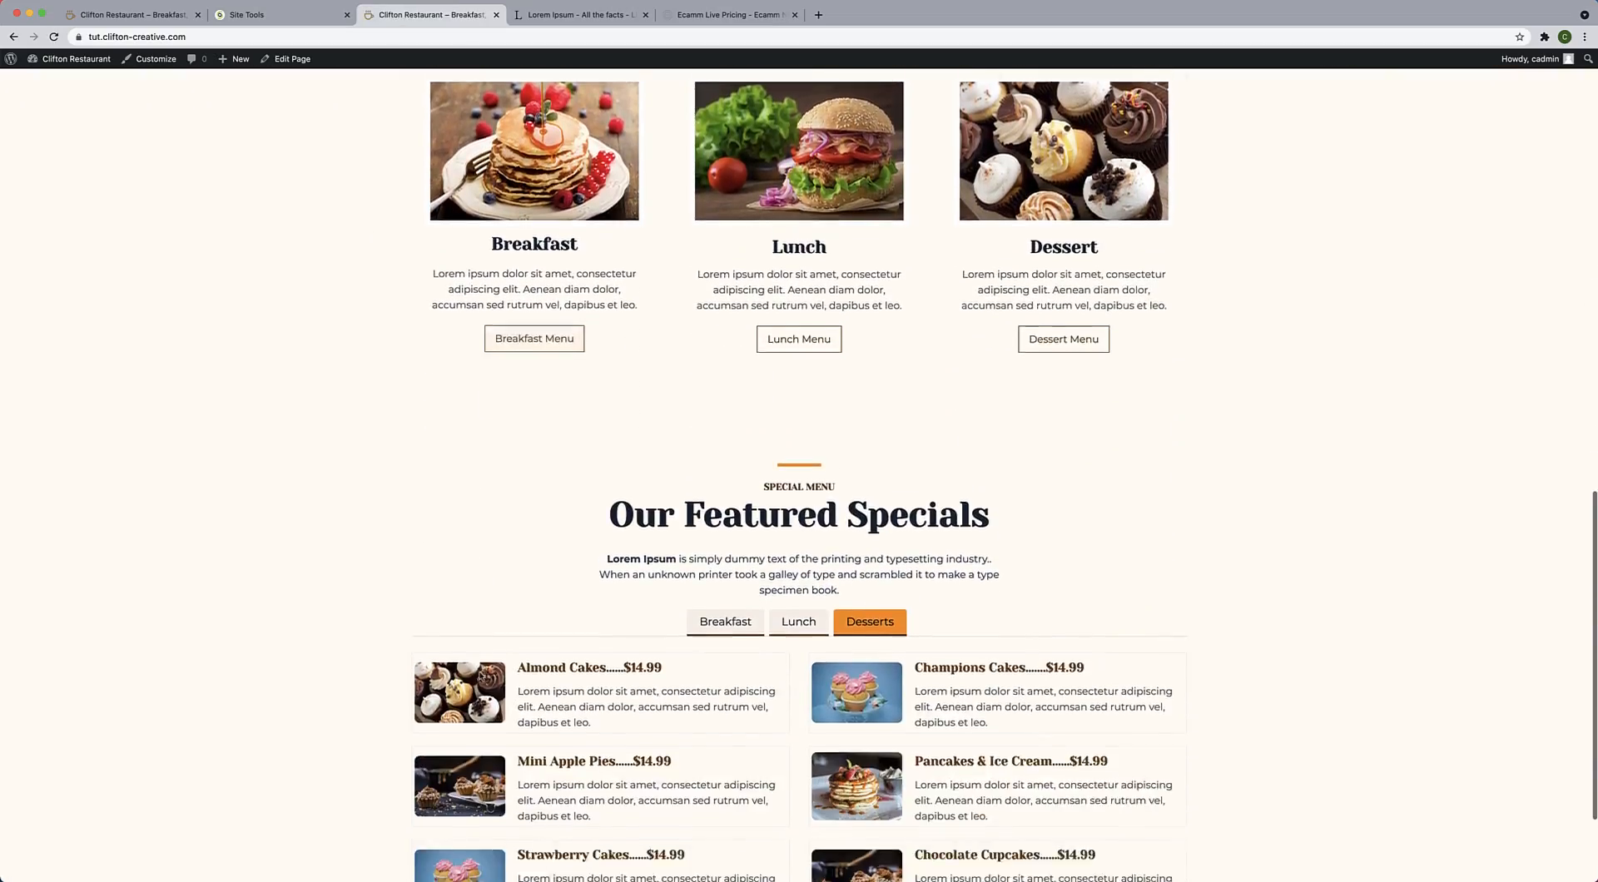
scroll(481, 662, "down", 3)
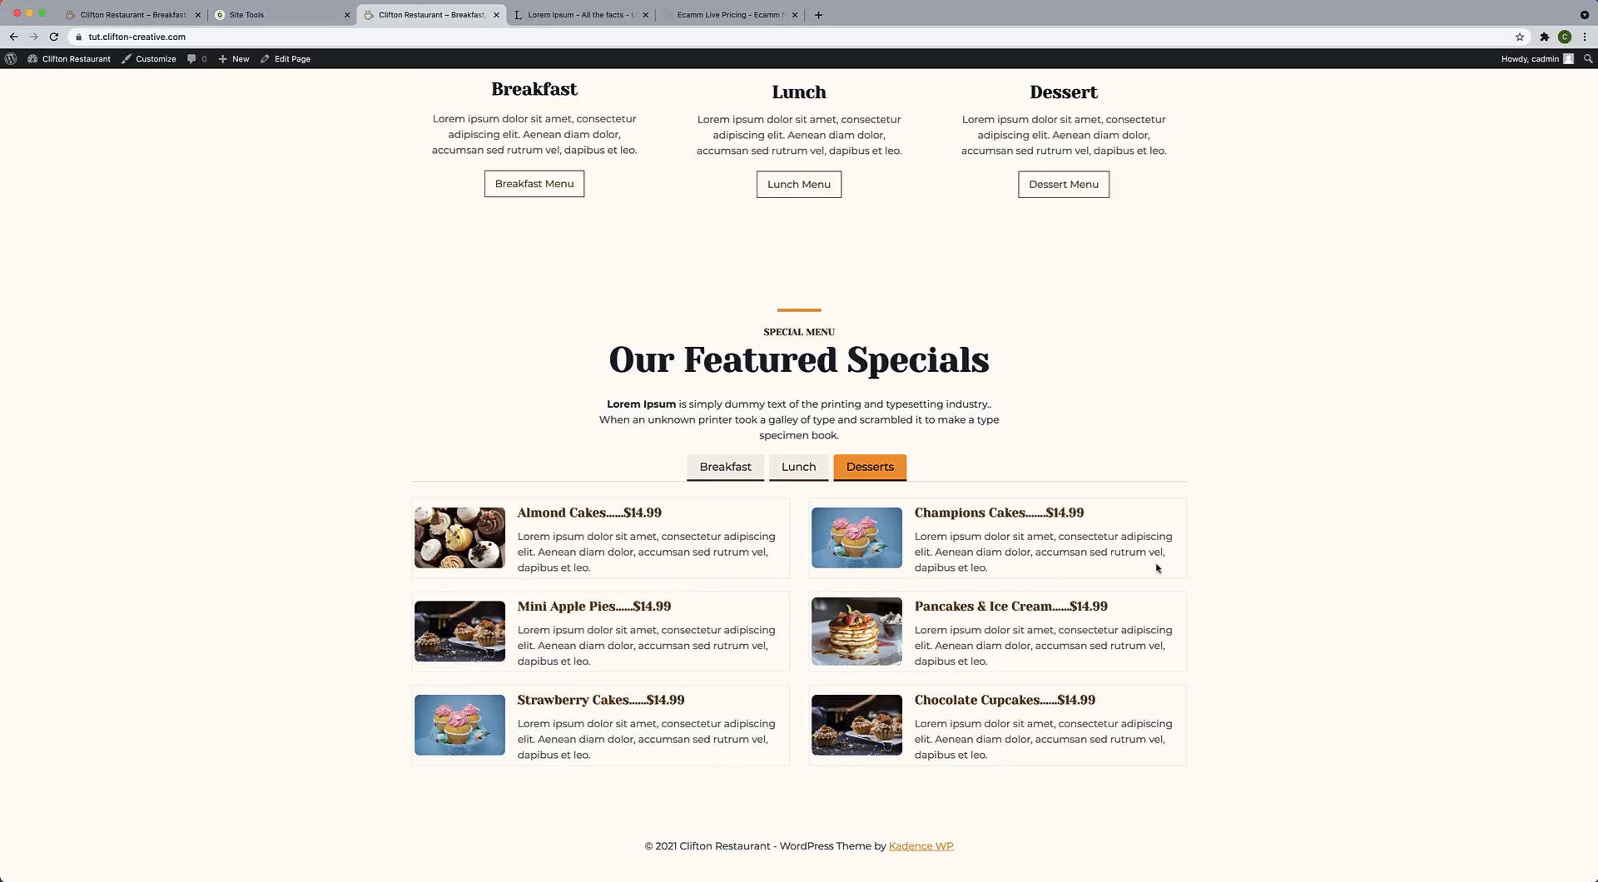
scroll(1263, 757, "down", 1)
Check the Lunch, Breakfast and Desserts tabs of the specials menu on the published page.
left_click(793, 468)
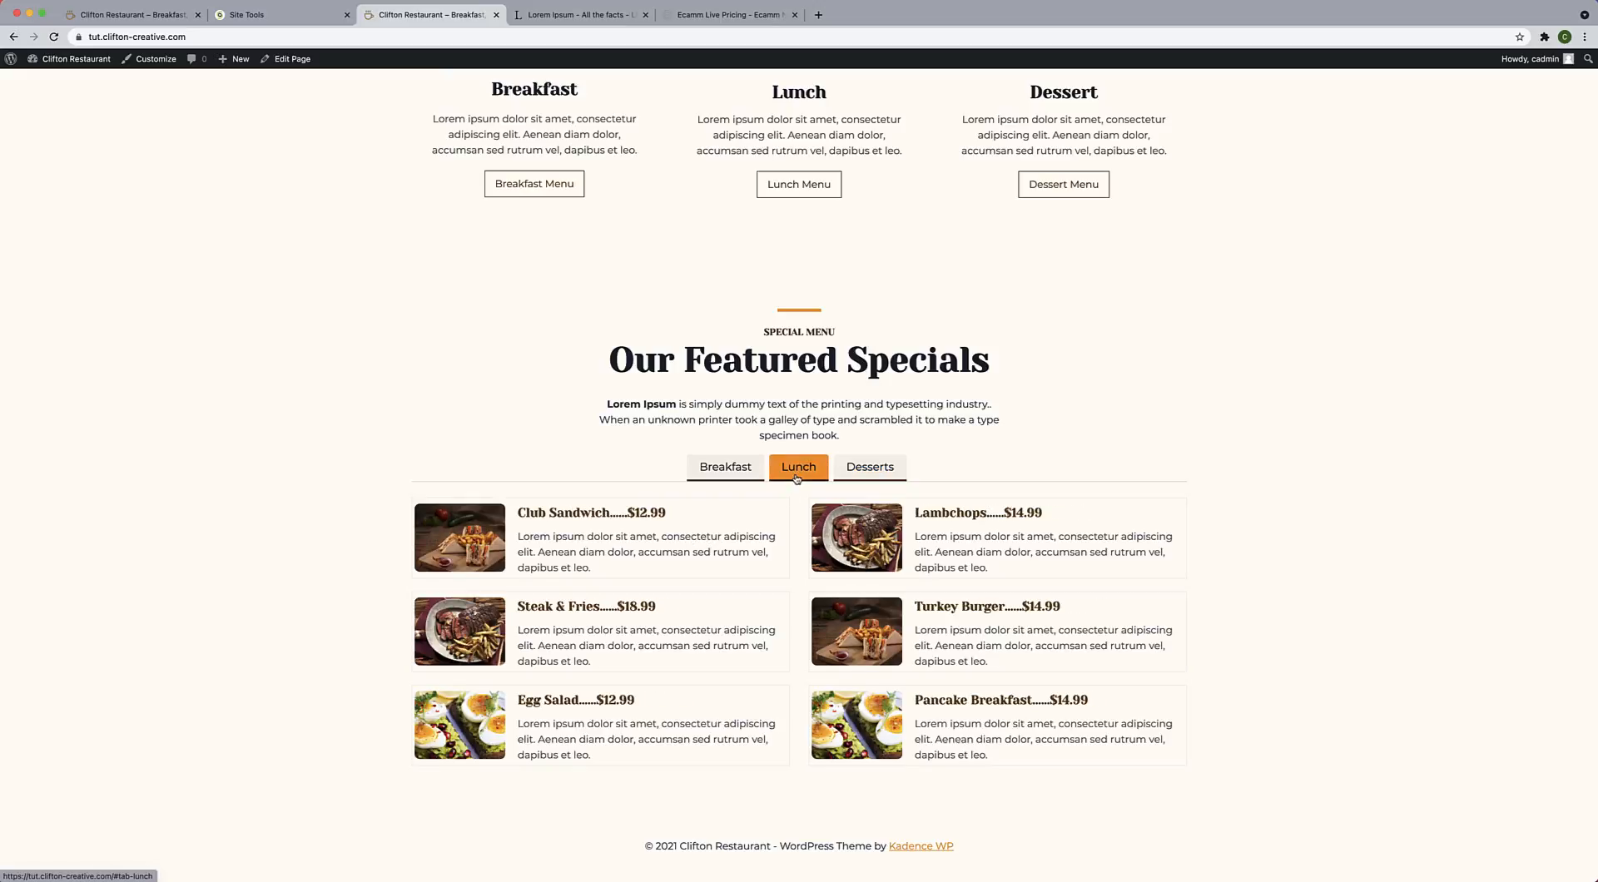
left_click(737, 477)
left_click(795, 499)
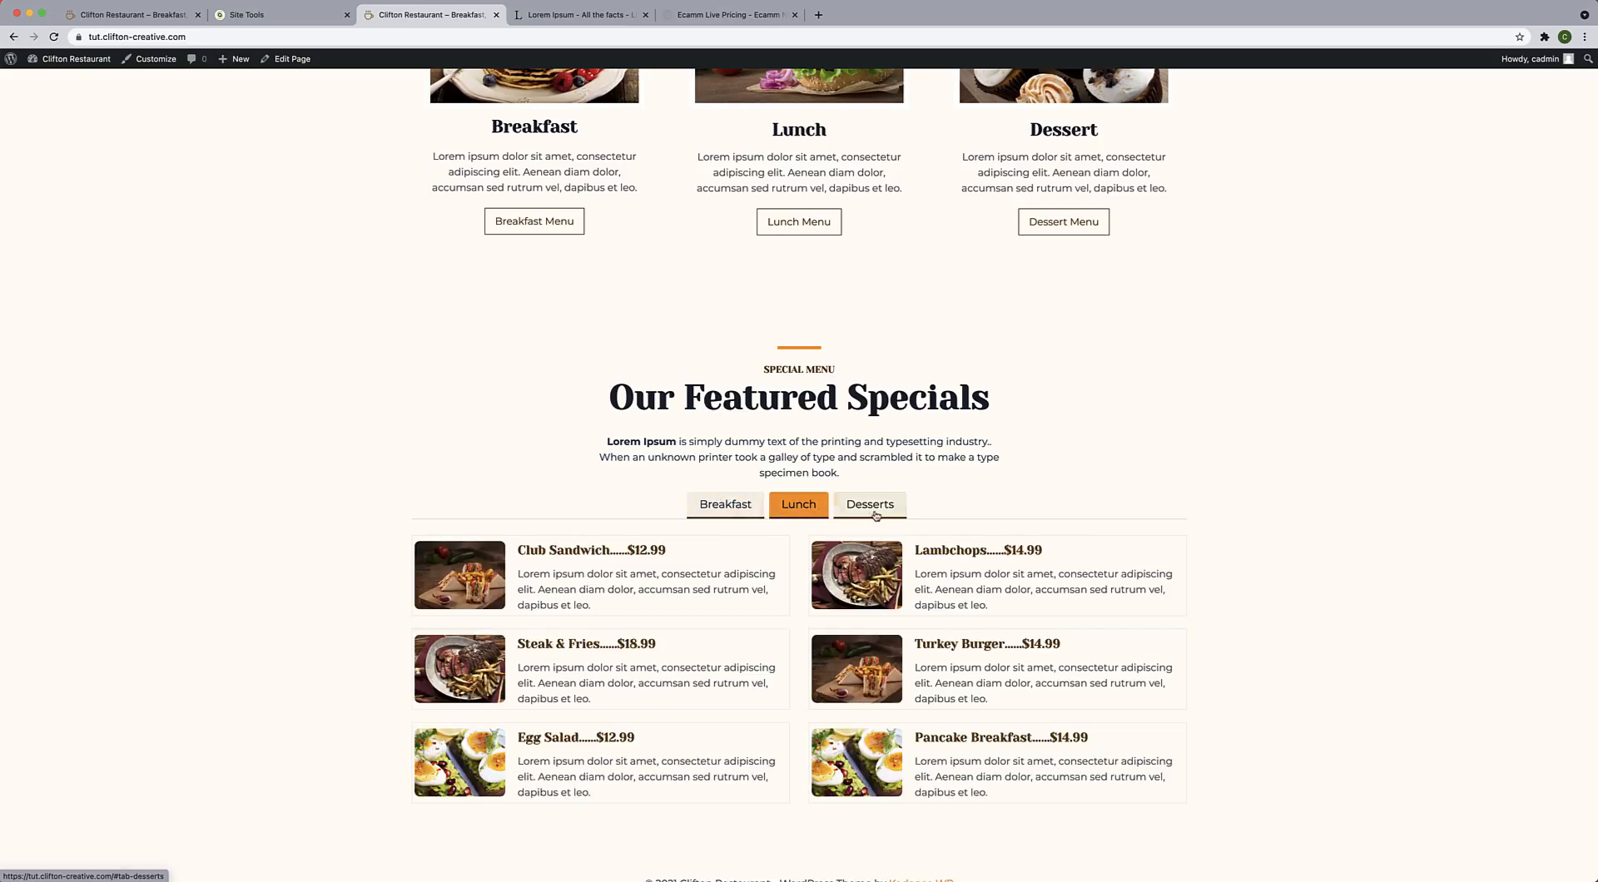
left_click(884, 514)
scroll(999, 216, "down", 1)
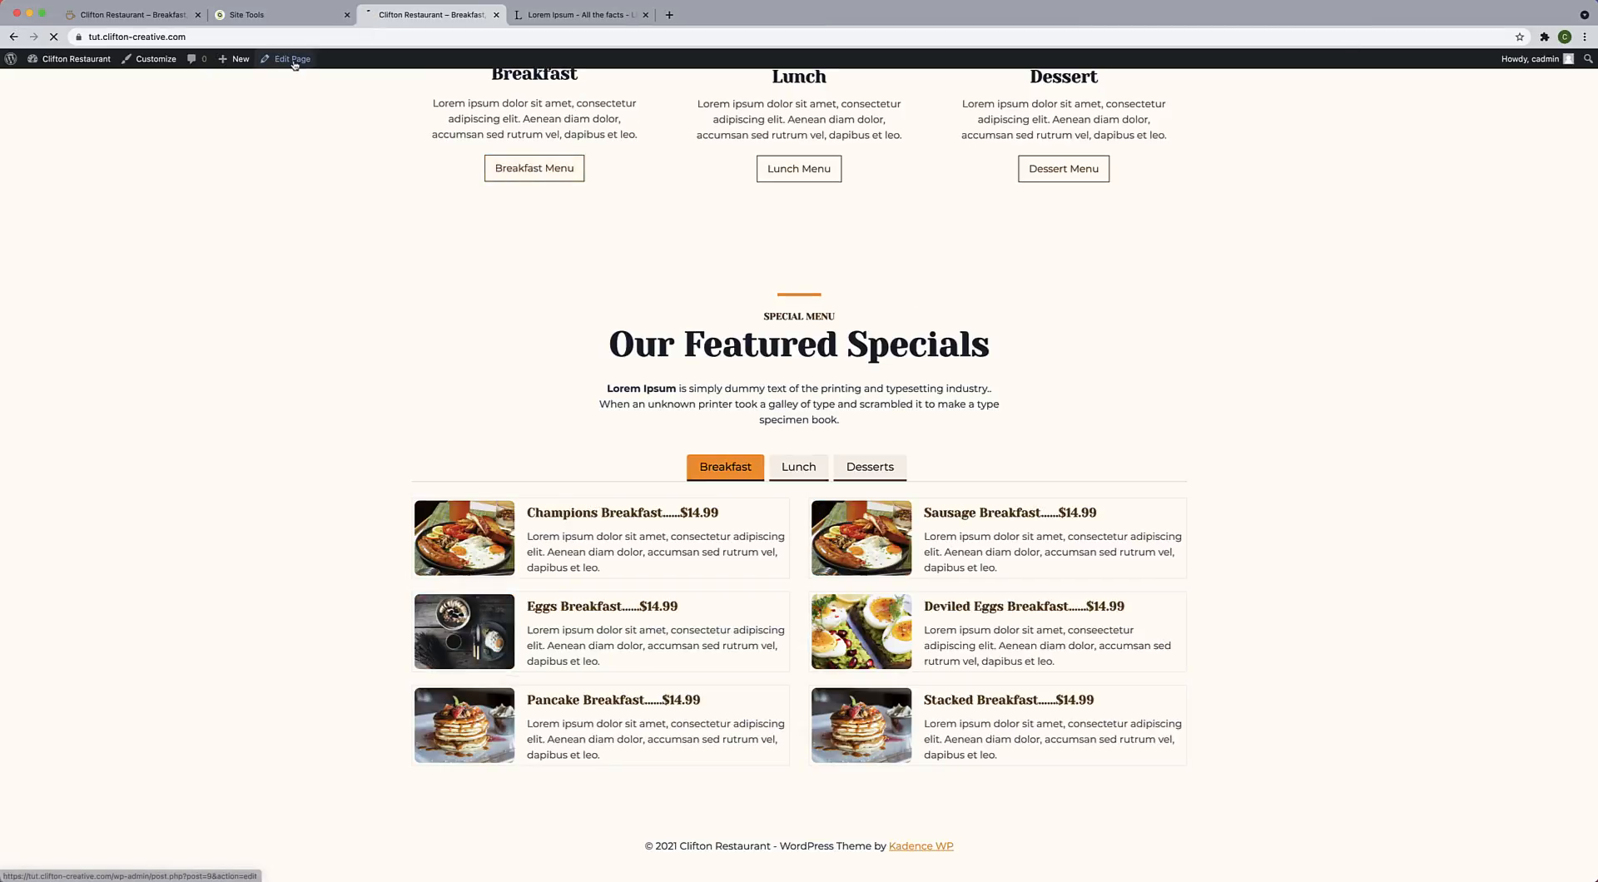
Reopen the page in the editor and add a Row Layout with two equal columns below the specials tabs.
left_click(293, 63)
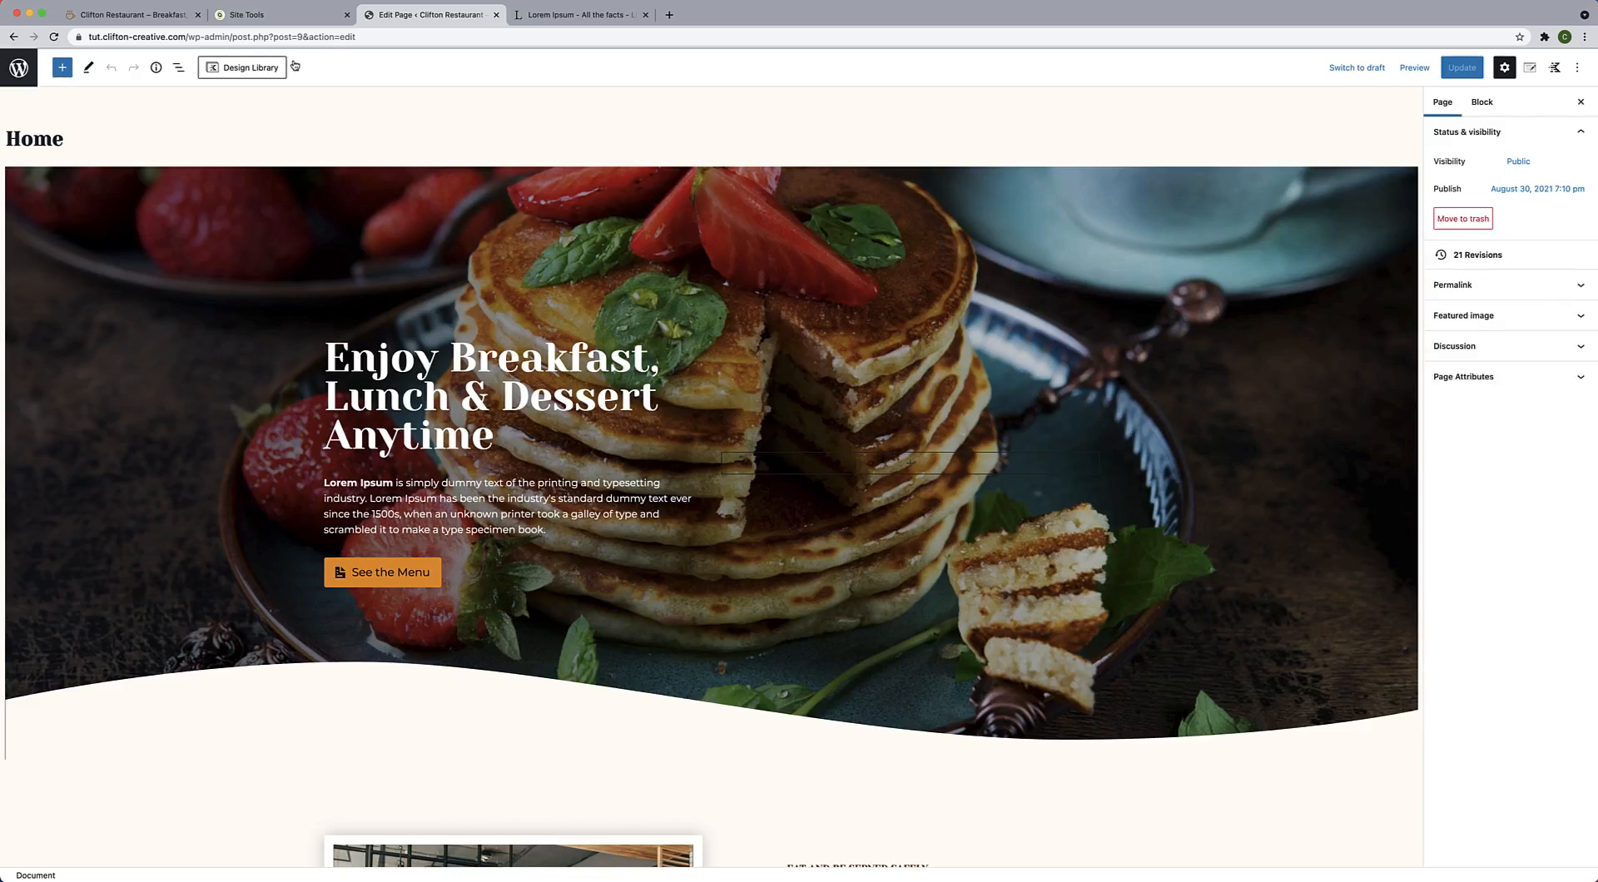
scroll(397, 324, "down", 10)
scroll(396, 324, "down", 8)
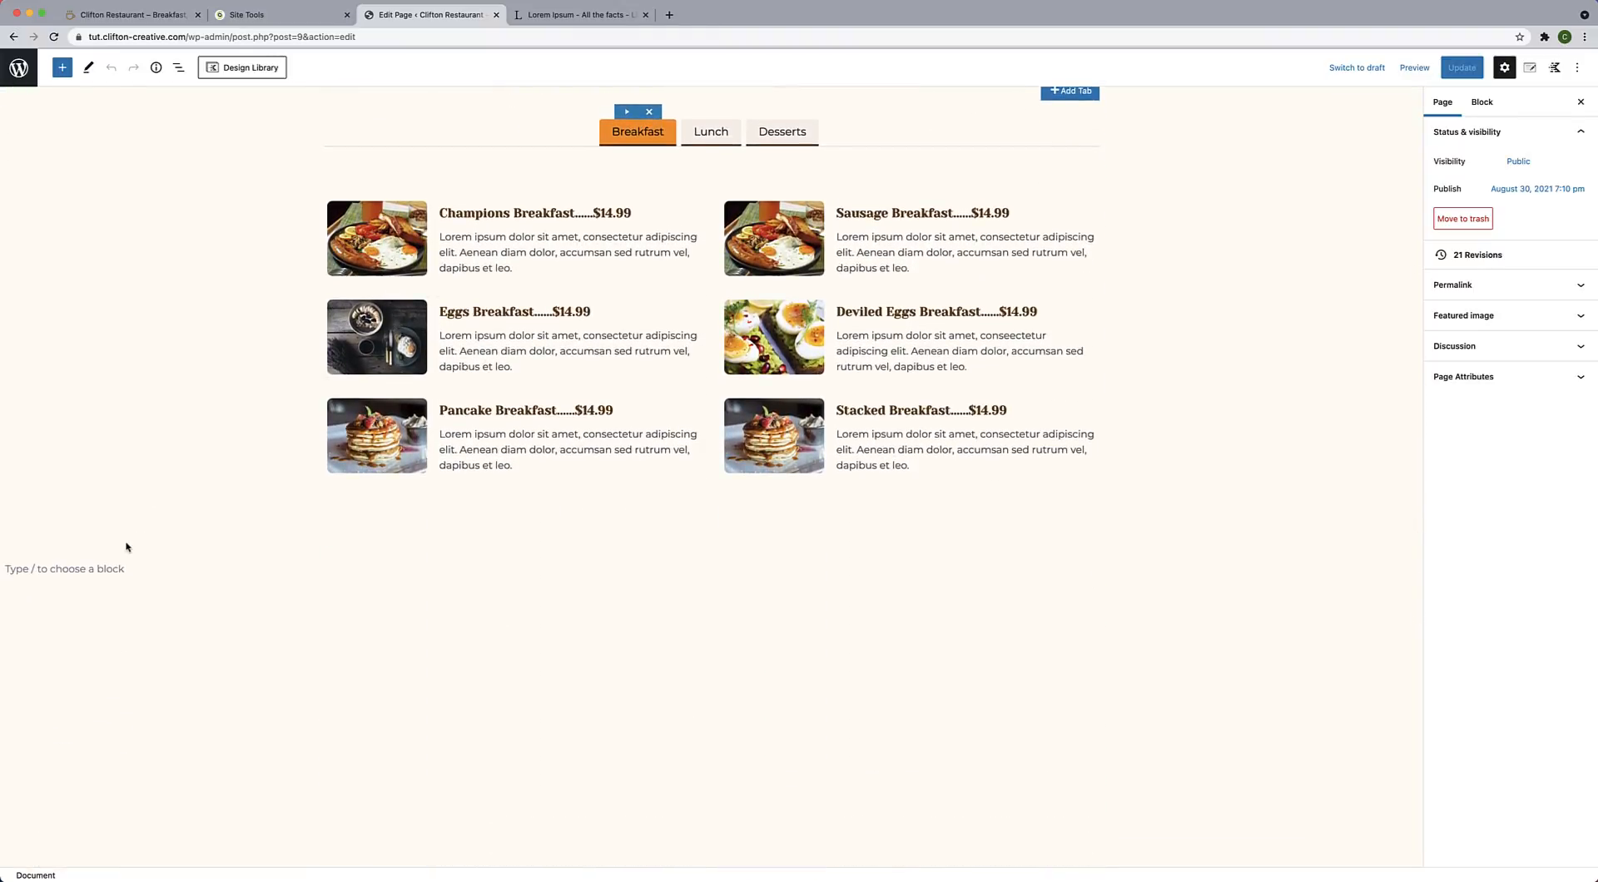
left_click(115, 569)
left_click(1405, 568)
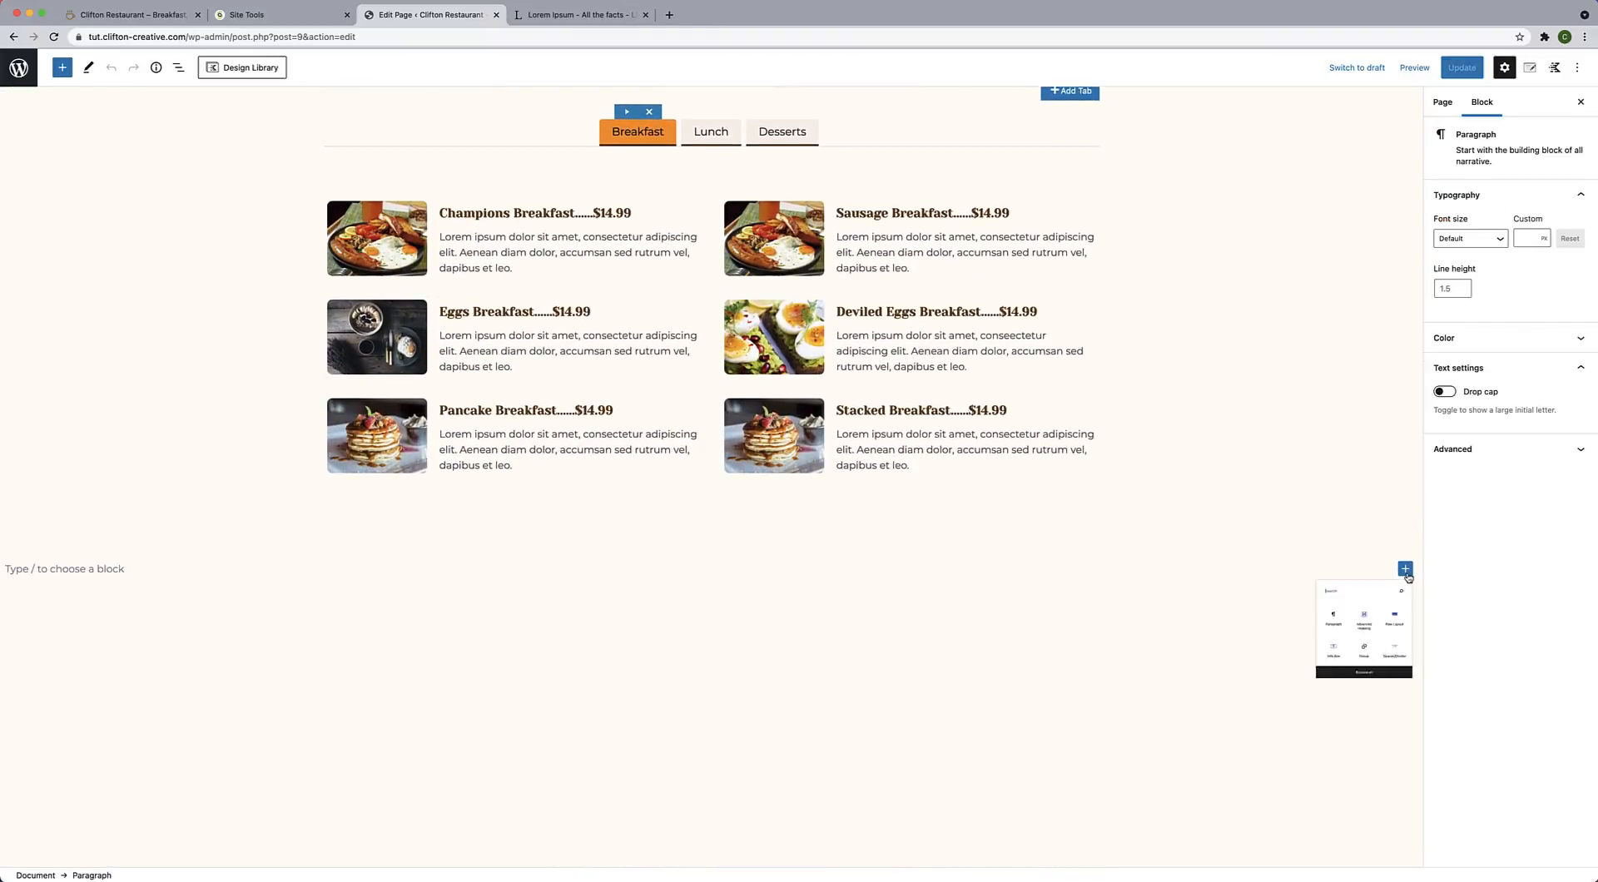
left_click(1320, 666)
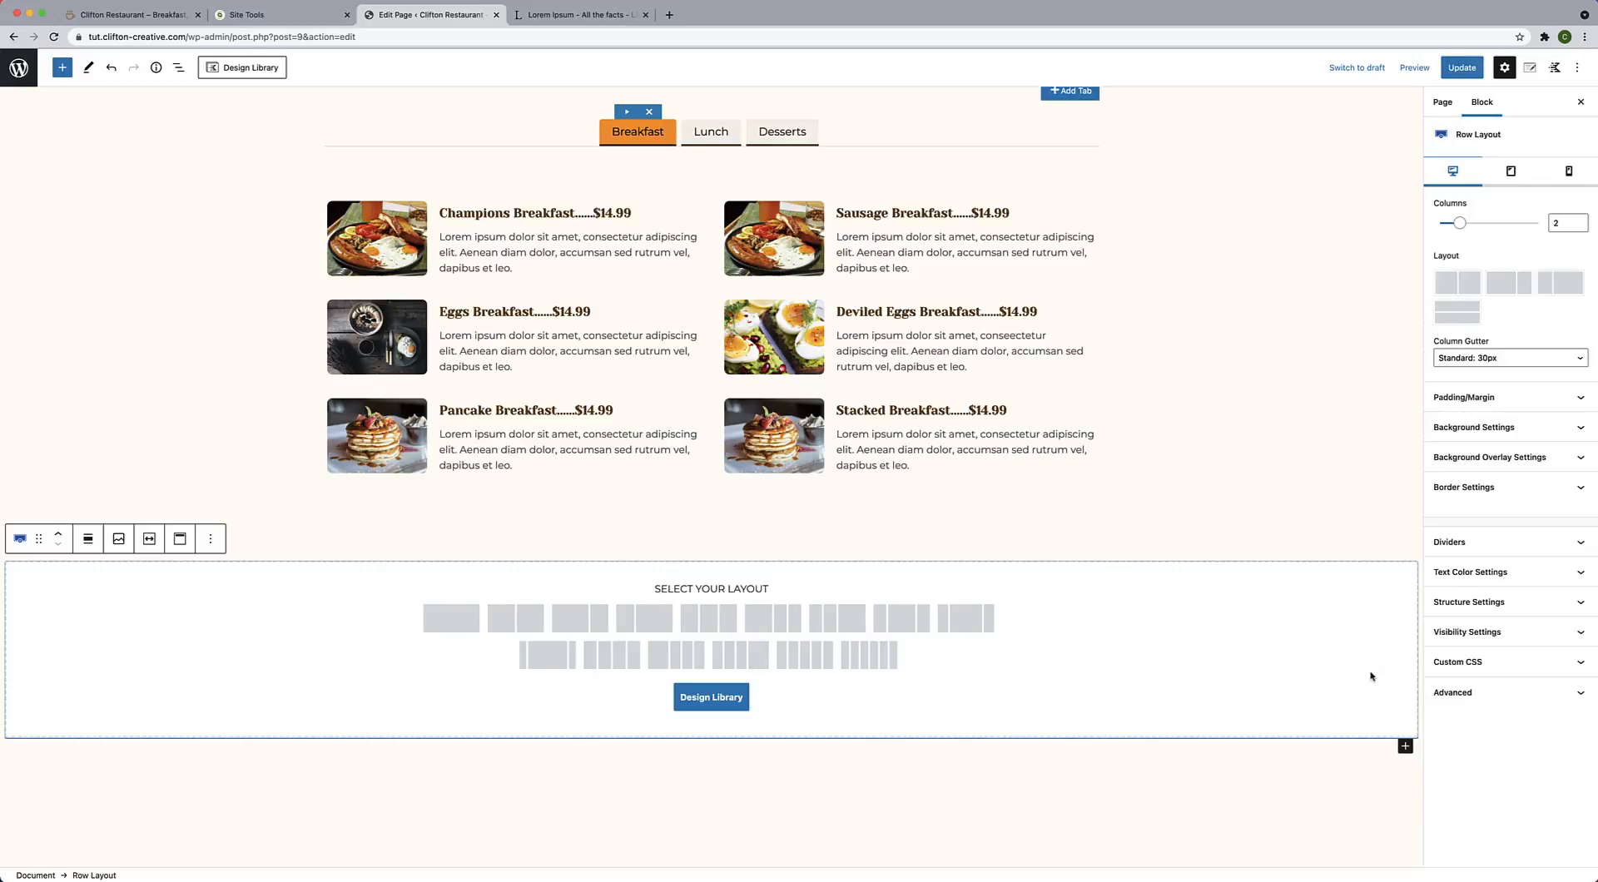
left_click(516, 620)
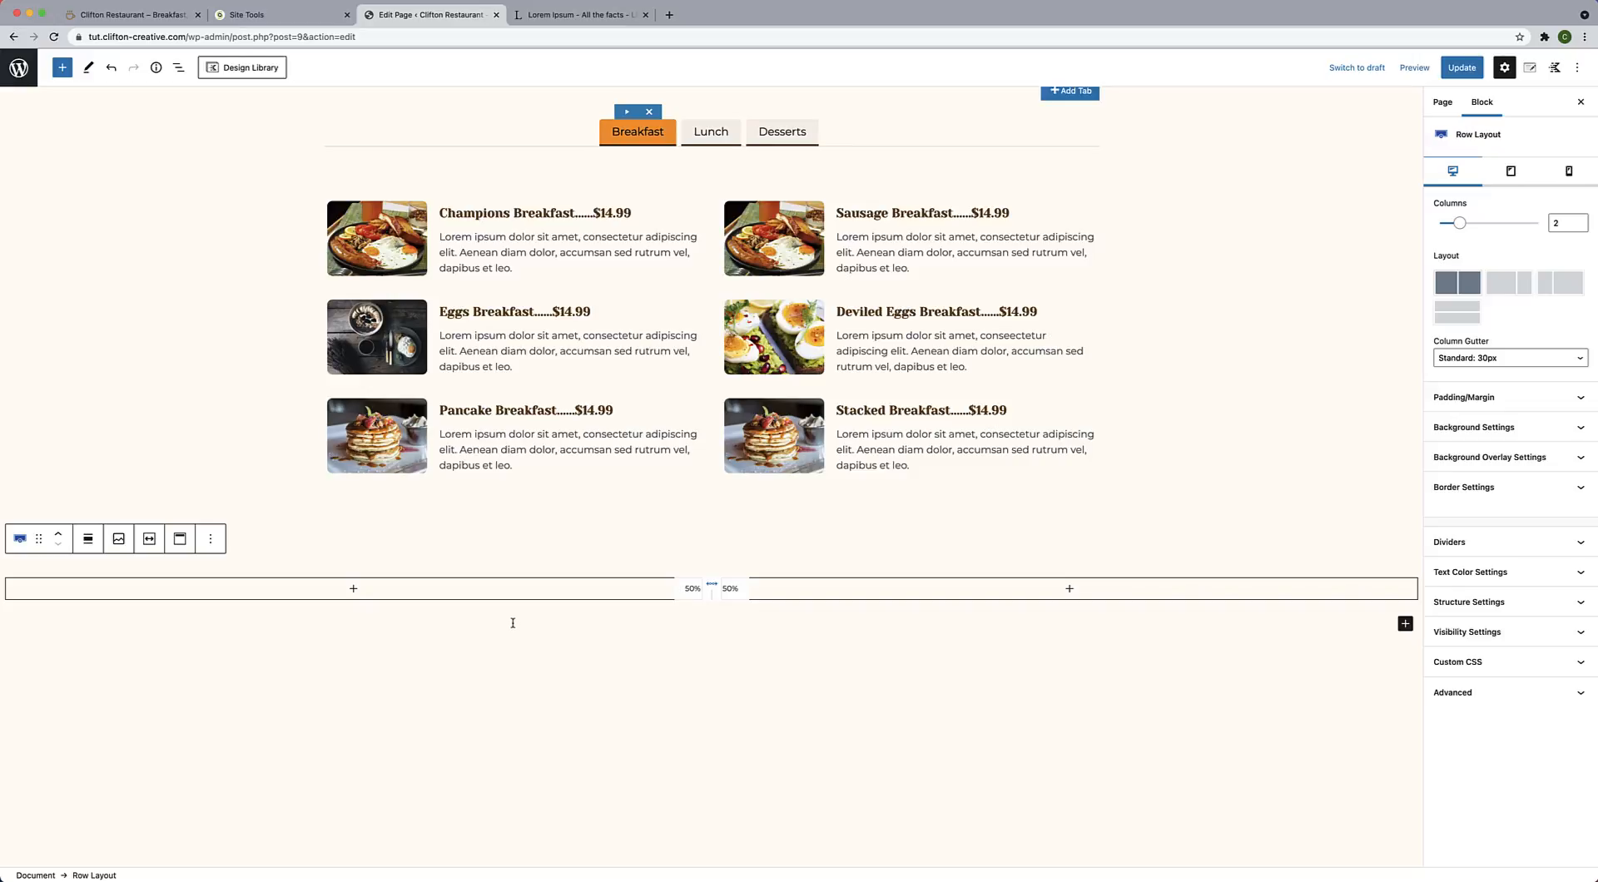
Make the new row's content inherit its maximum width from the theme and set the row's minimum height to 750 px.
left_click(1533, 605)
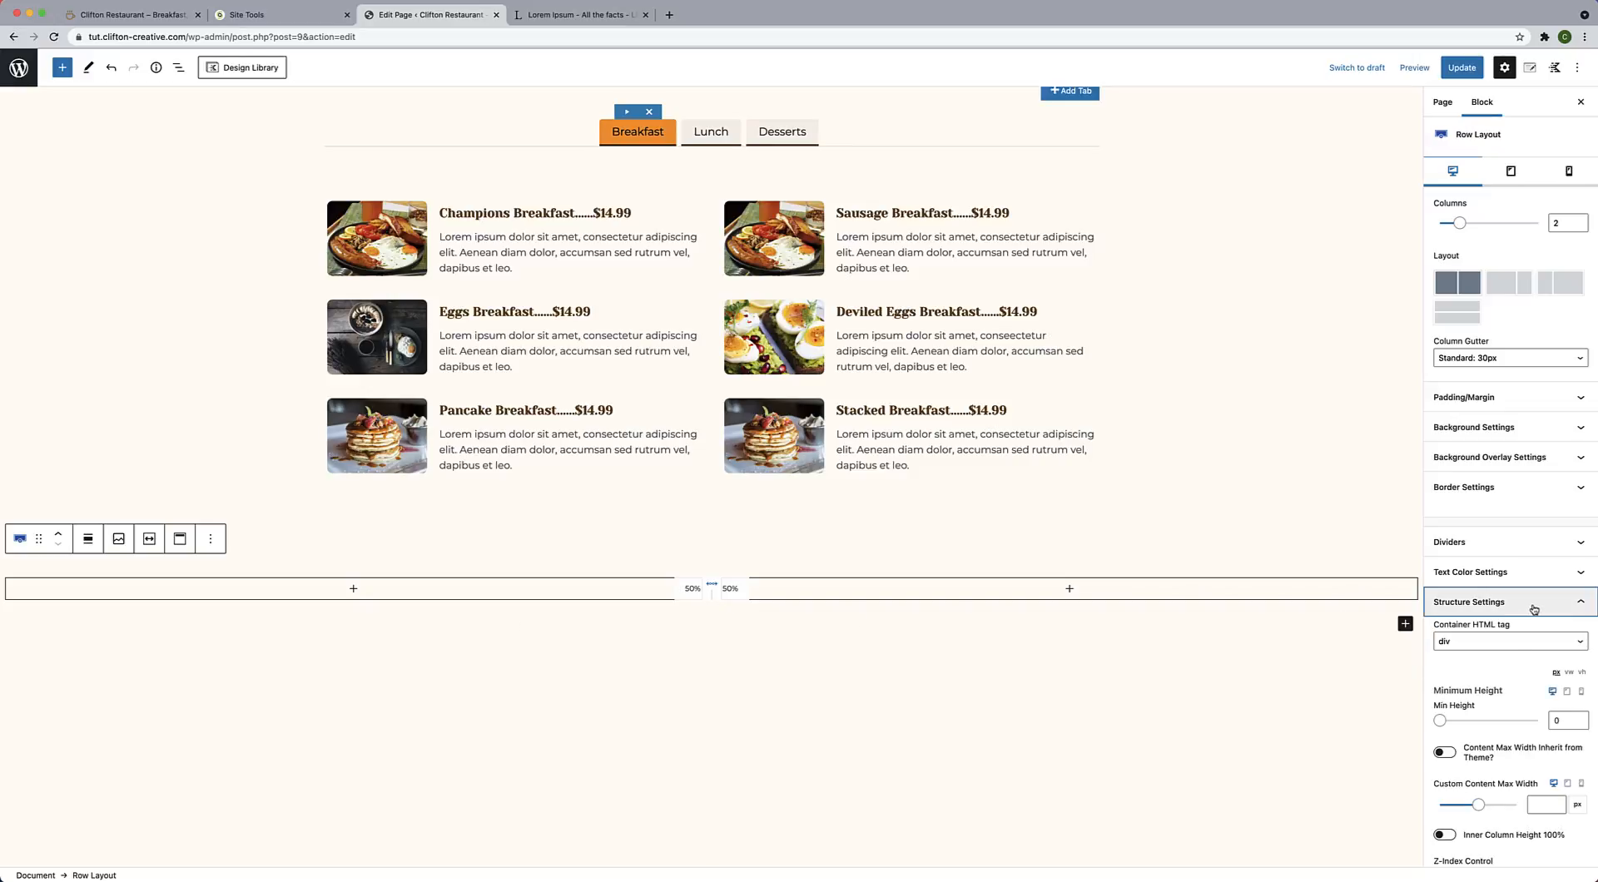
left_click(1447, 755)
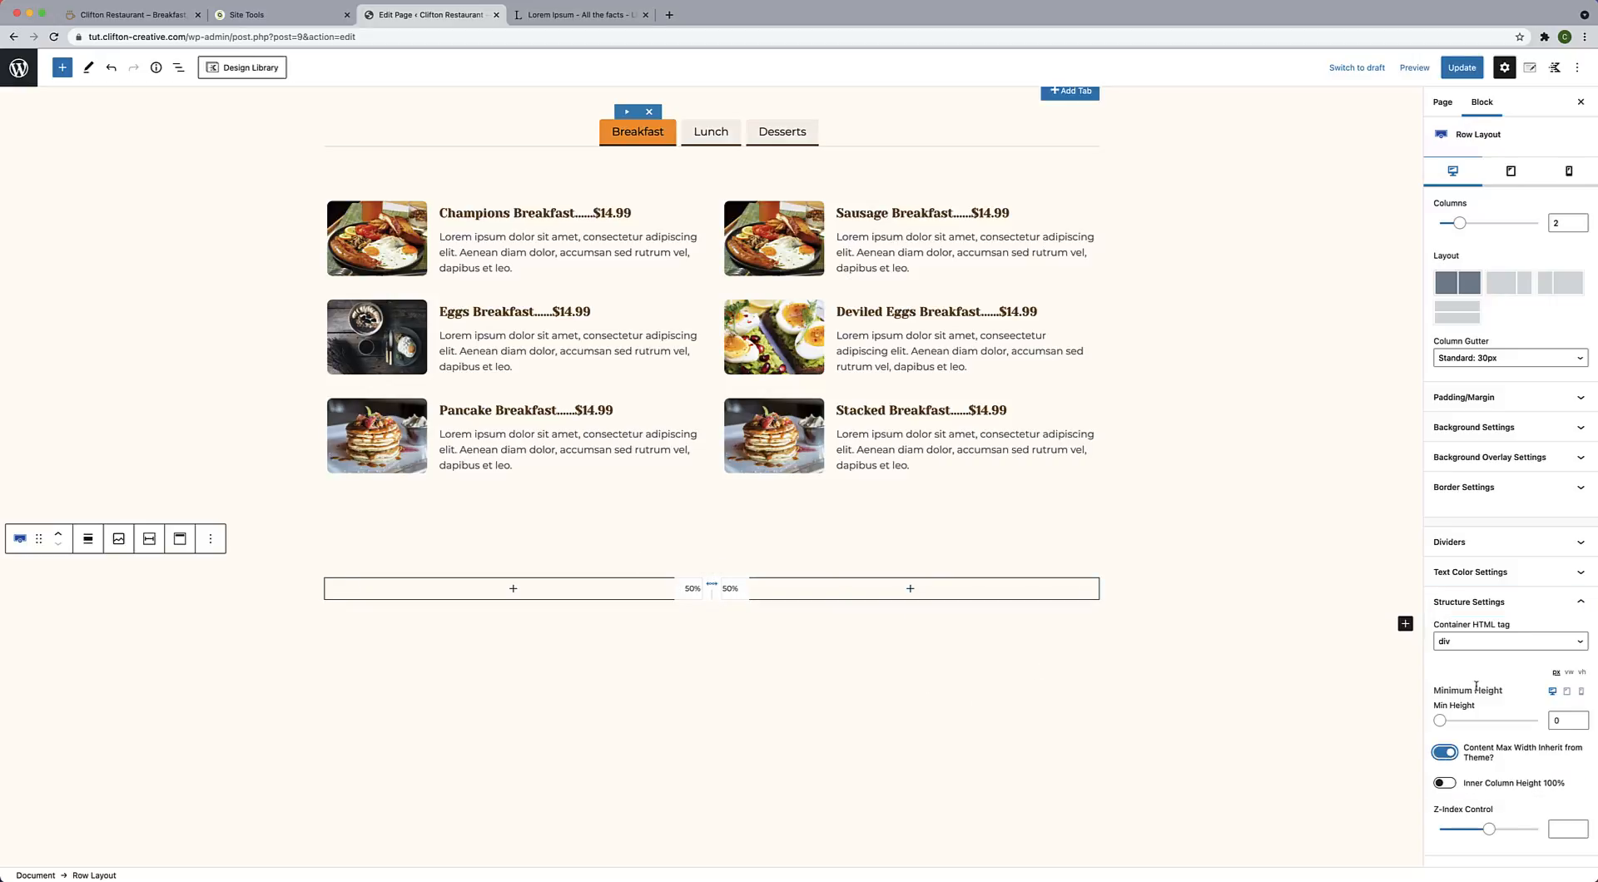
scroll(1476, 738, "down", 1)
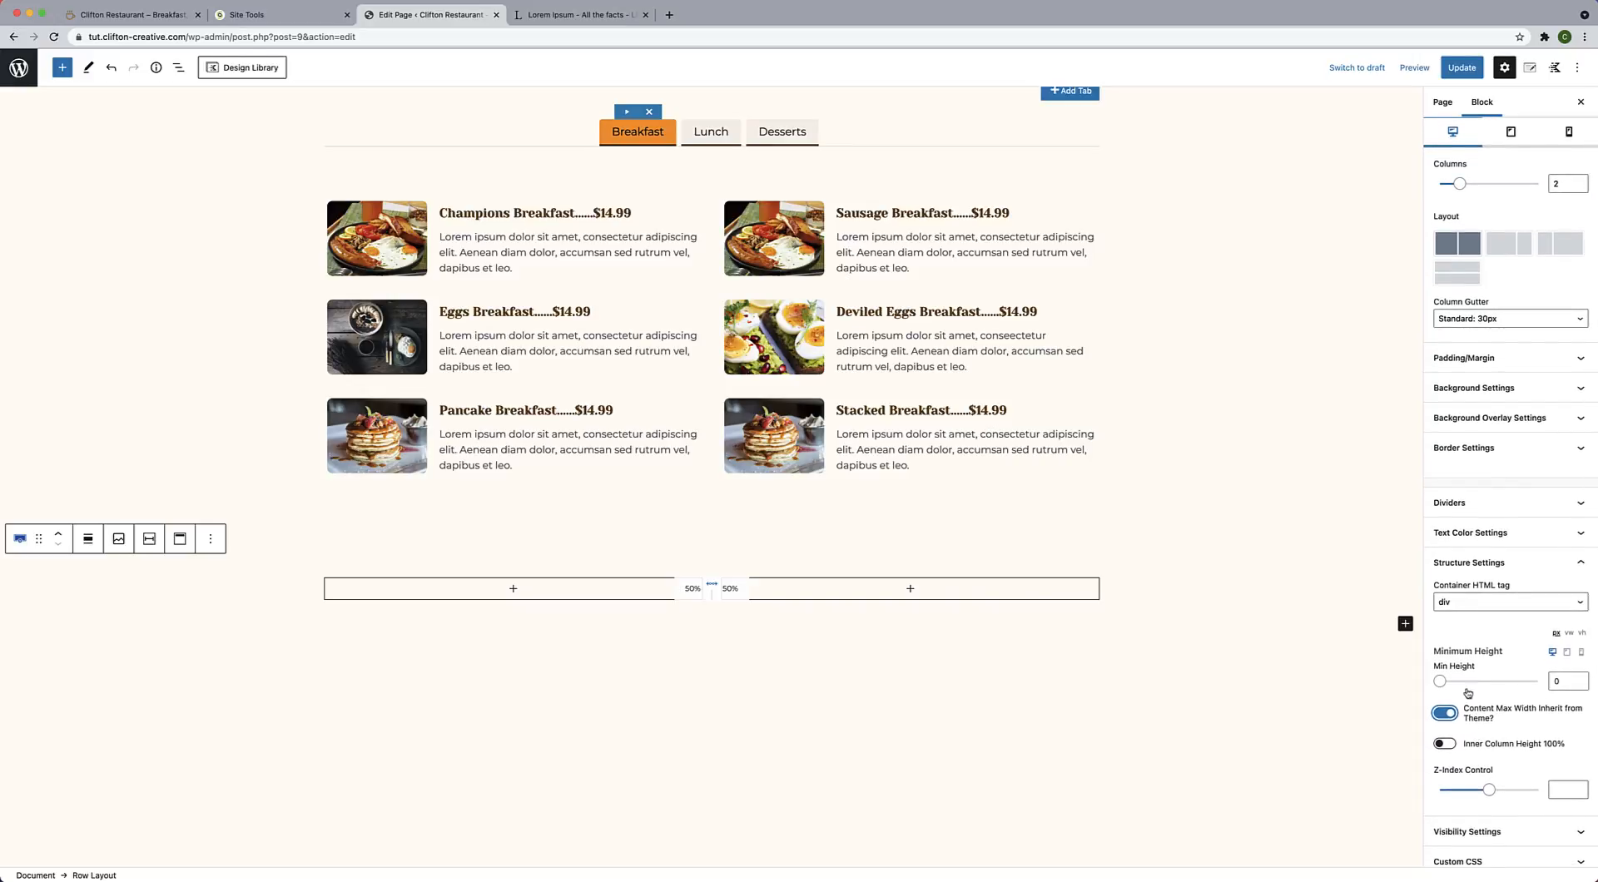
left_click_drag(1560, 681, 1551, 682)
type("750")
left_click(702, 655)
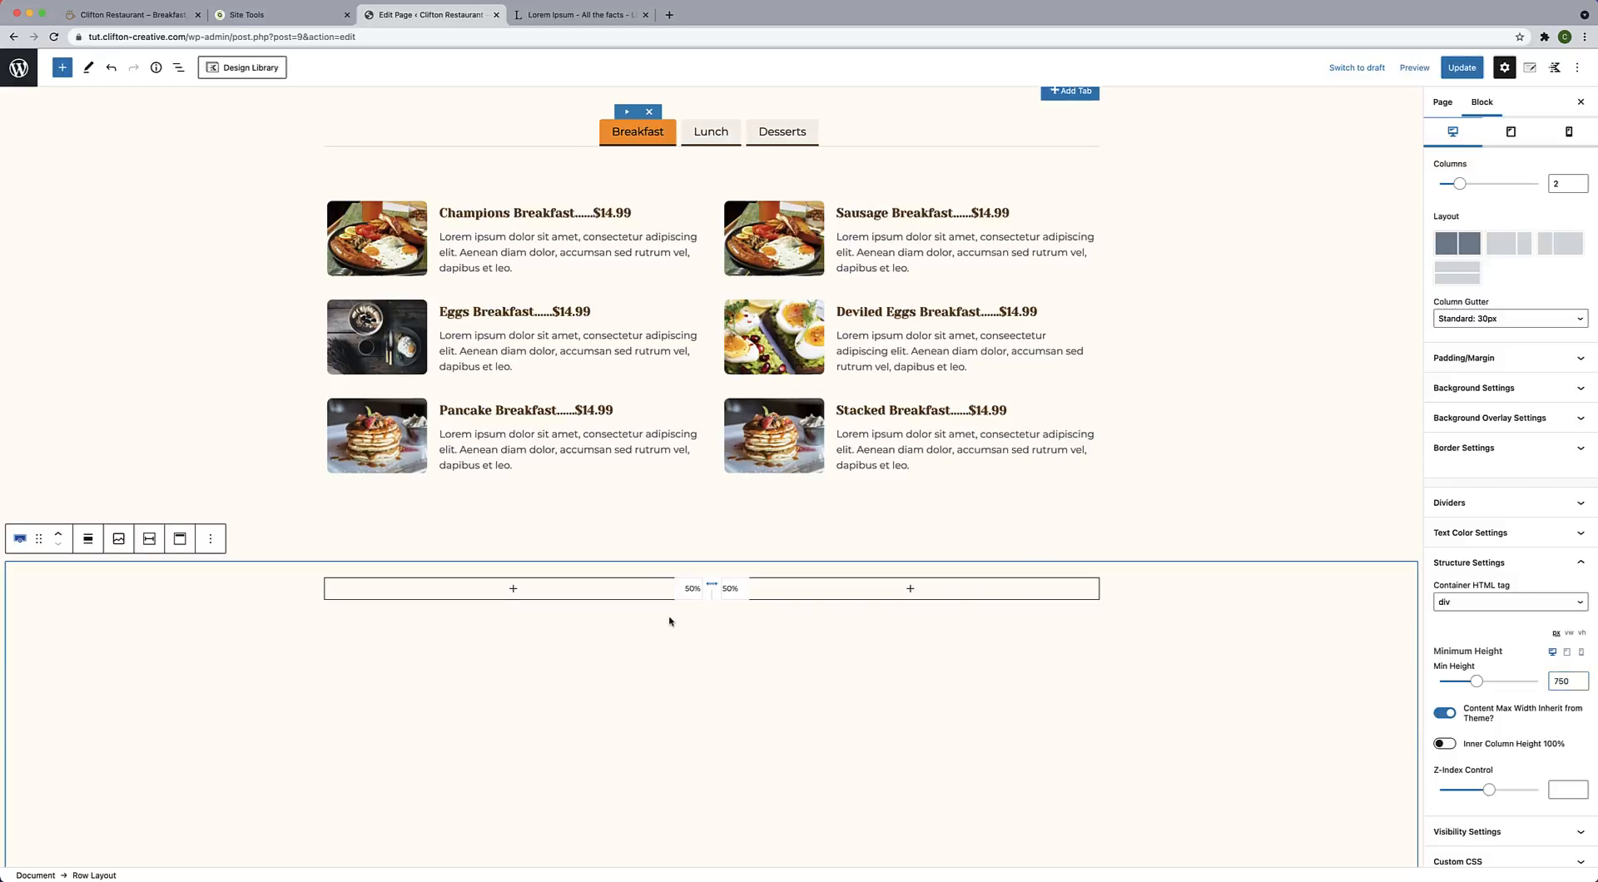
Align the new row's columns vertically to the middle of the row.
scroll(670, 621, "down", 5)
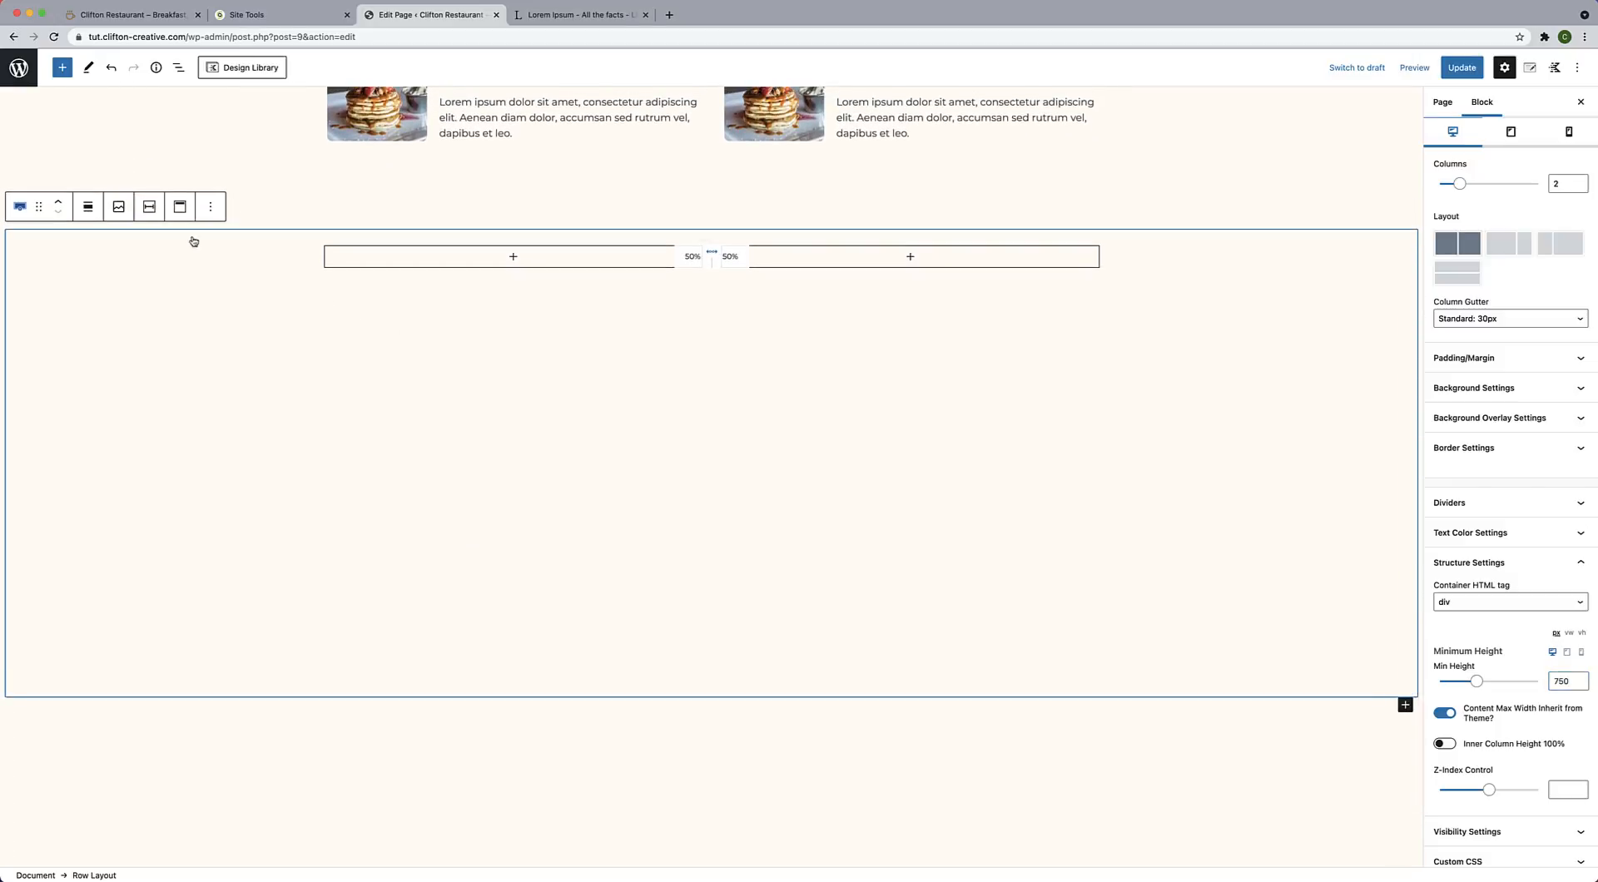
left_click(180, 207)
left_click(216, 281)
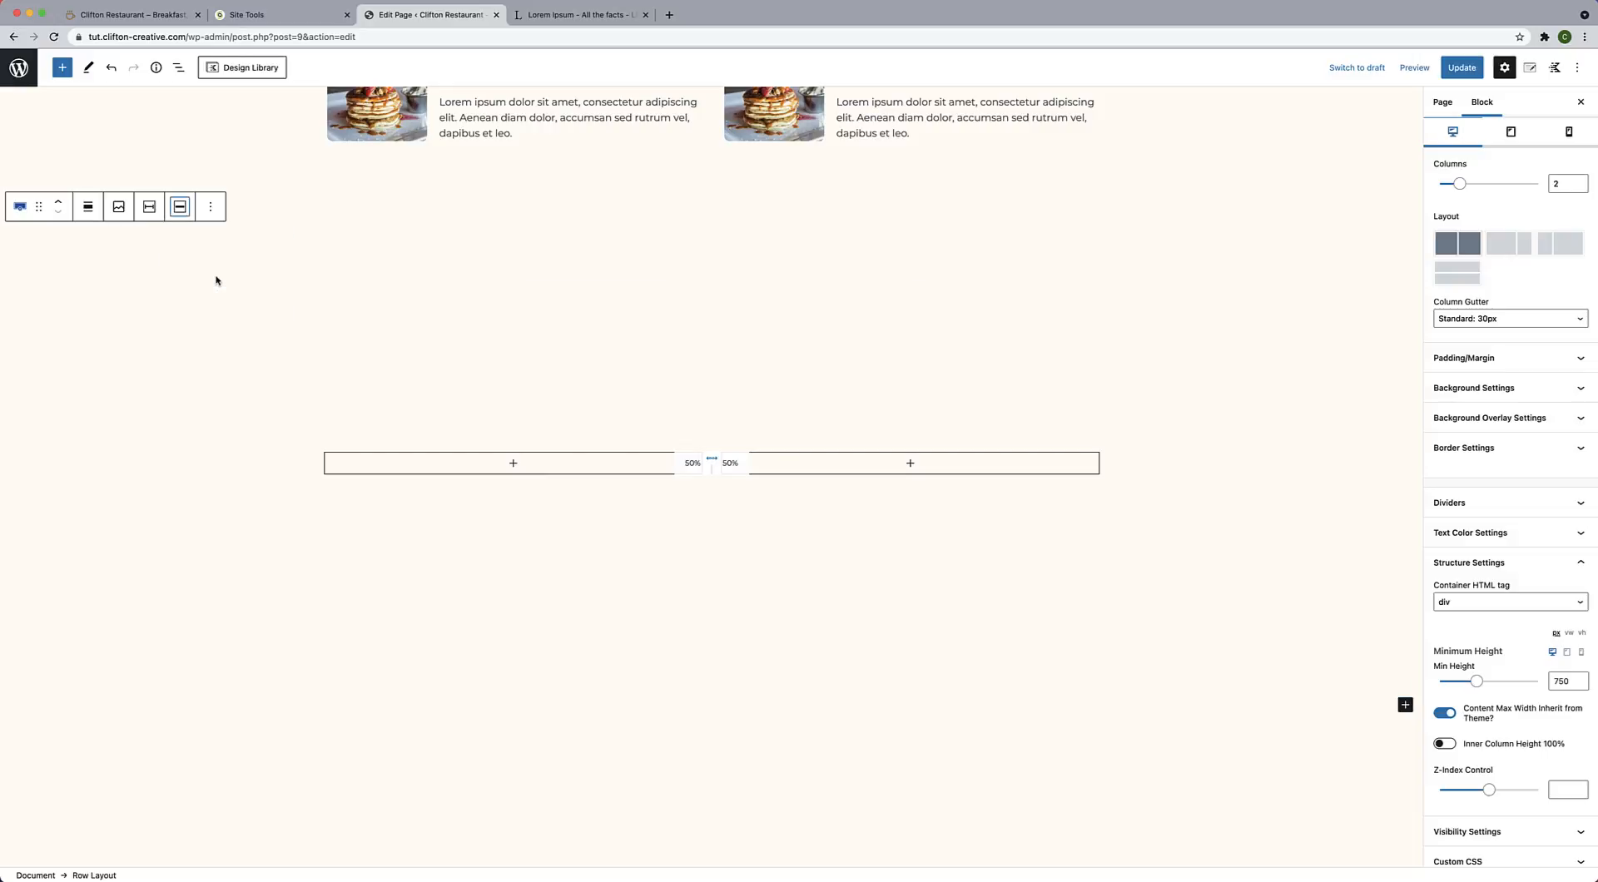
left_click(462, 374)
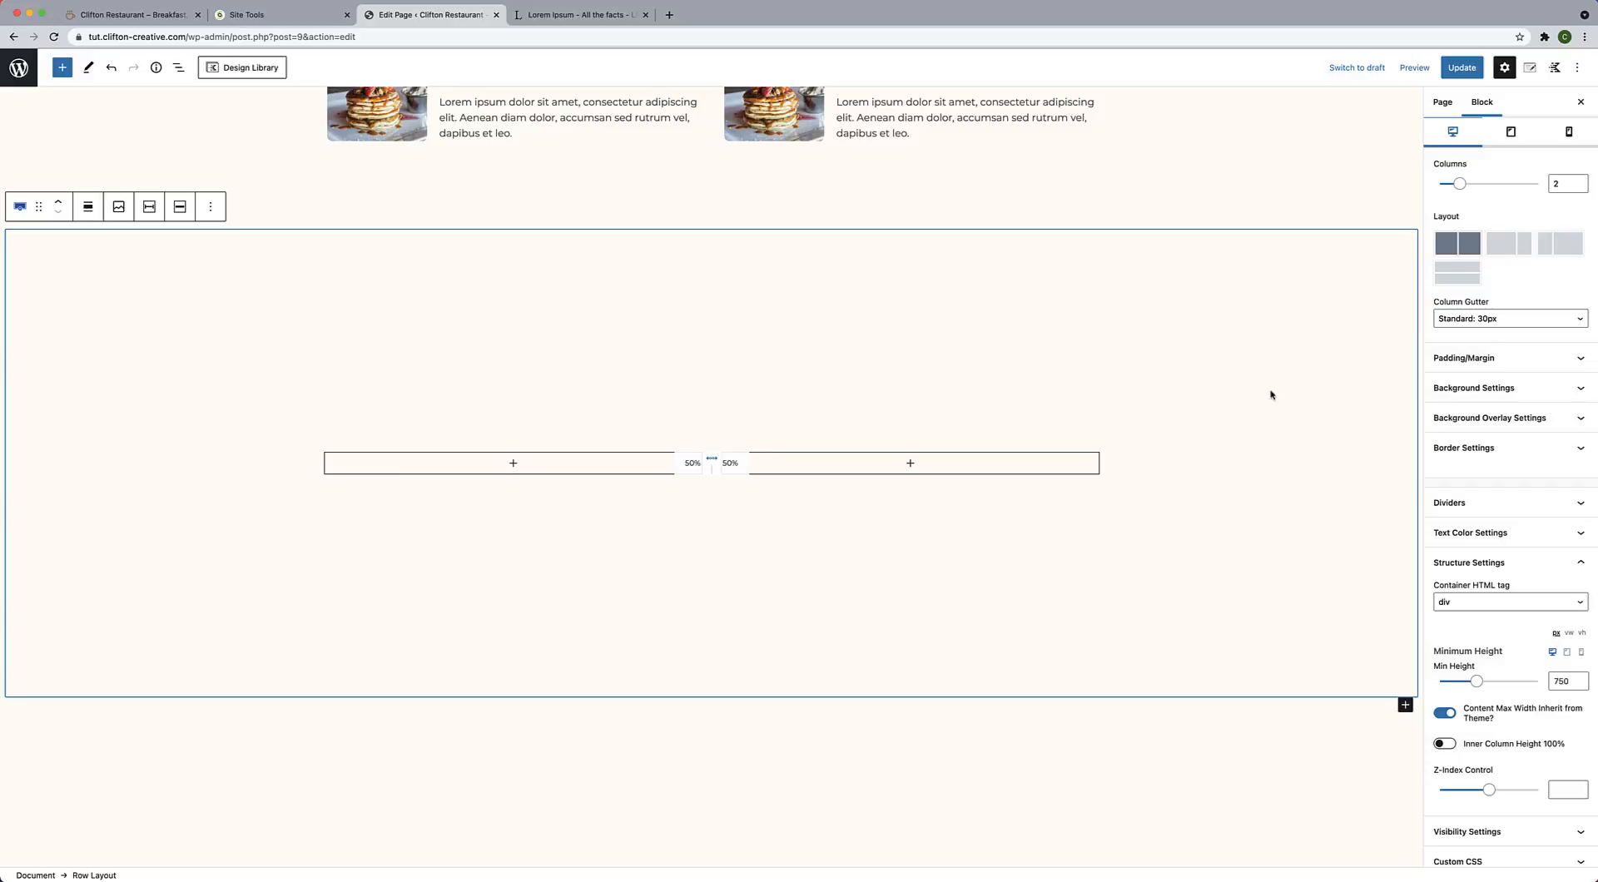
Set bakery.jpeg from the media library as the new row's background image.
left_click(1512, 390)
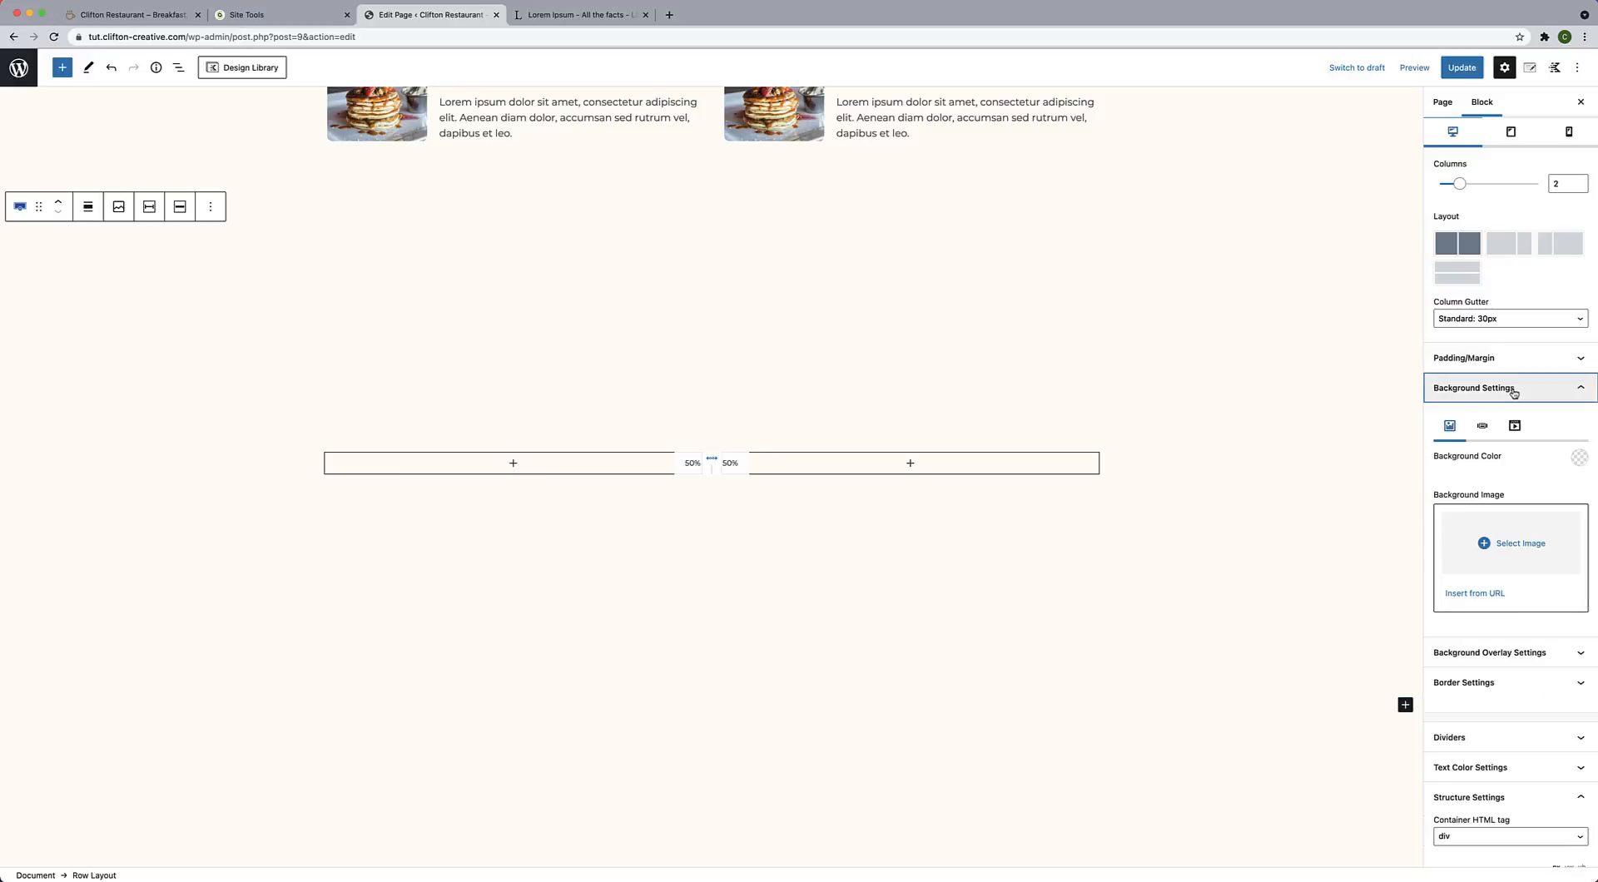
left_click(1515, 572)
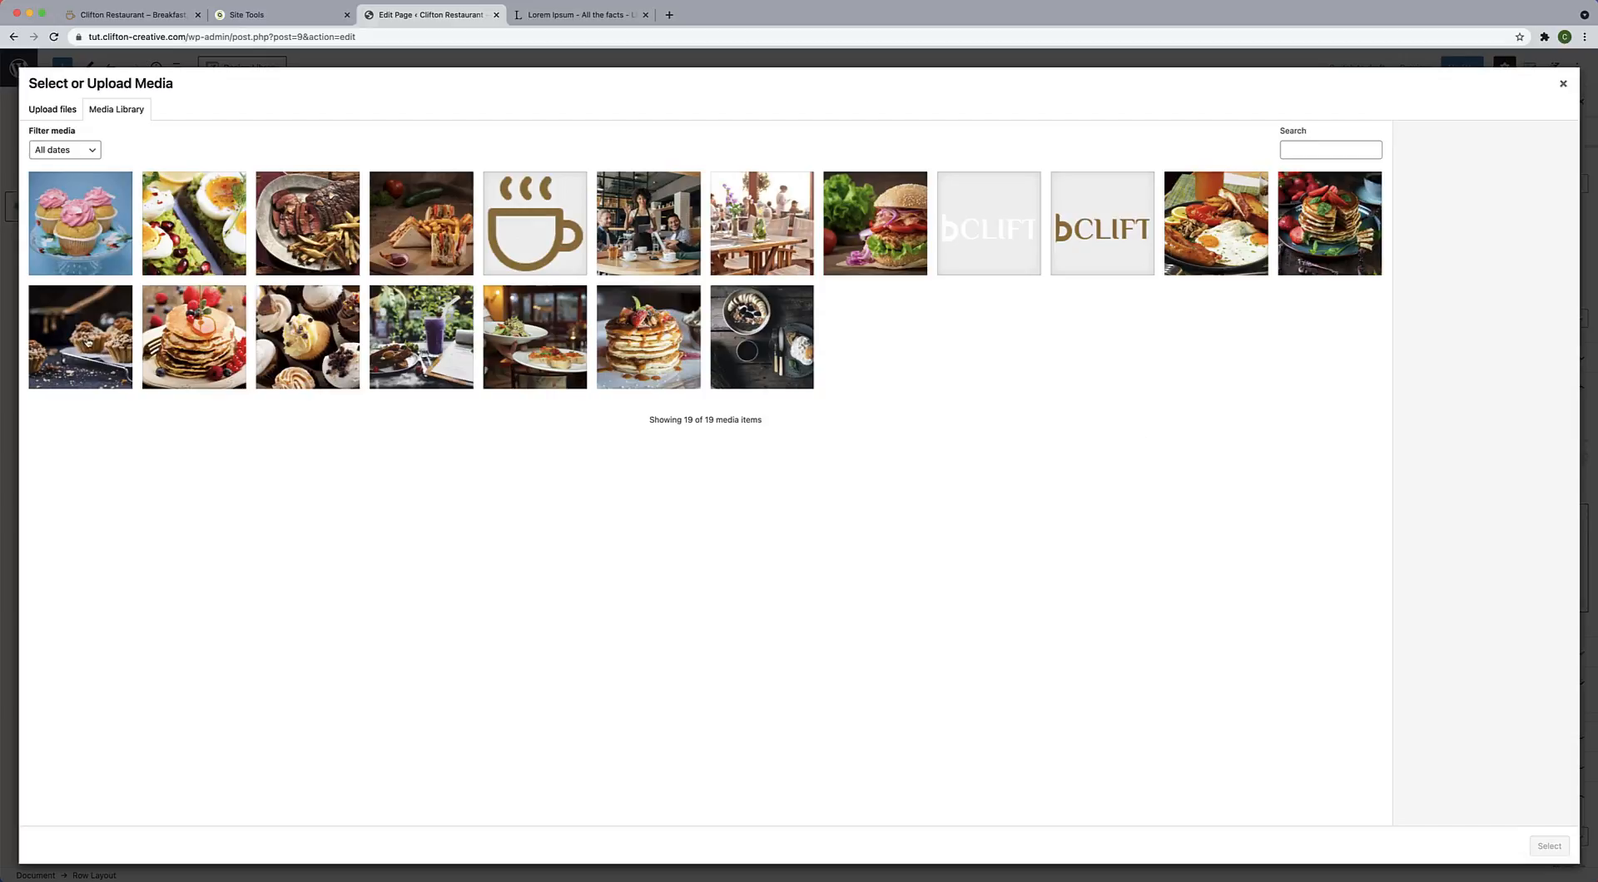
left_click(79, 341)
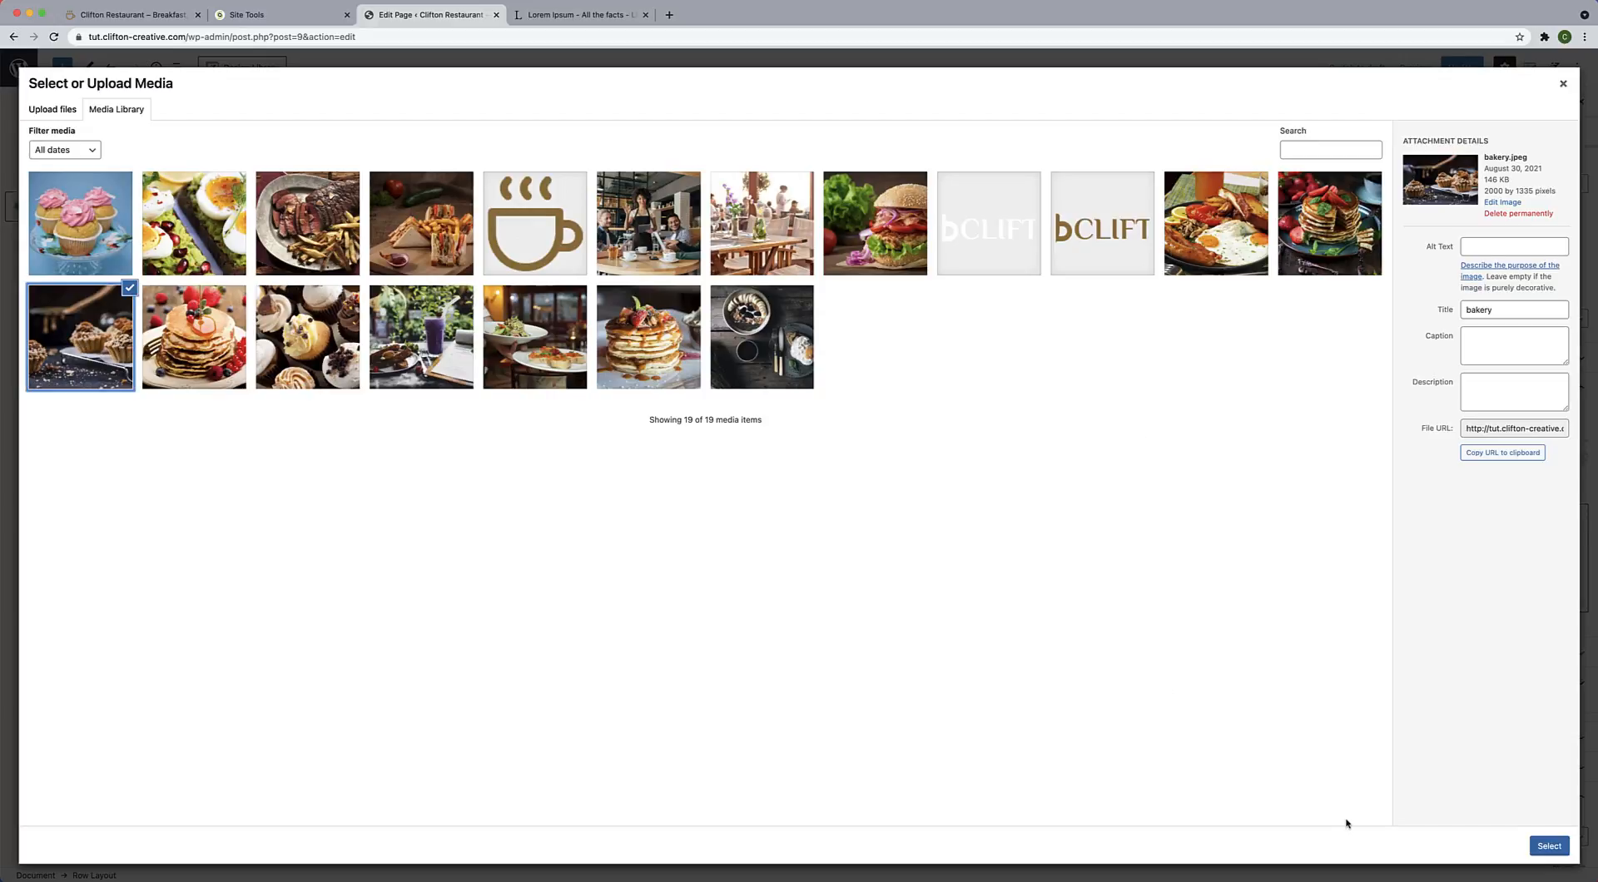
left_click(1553, 847)
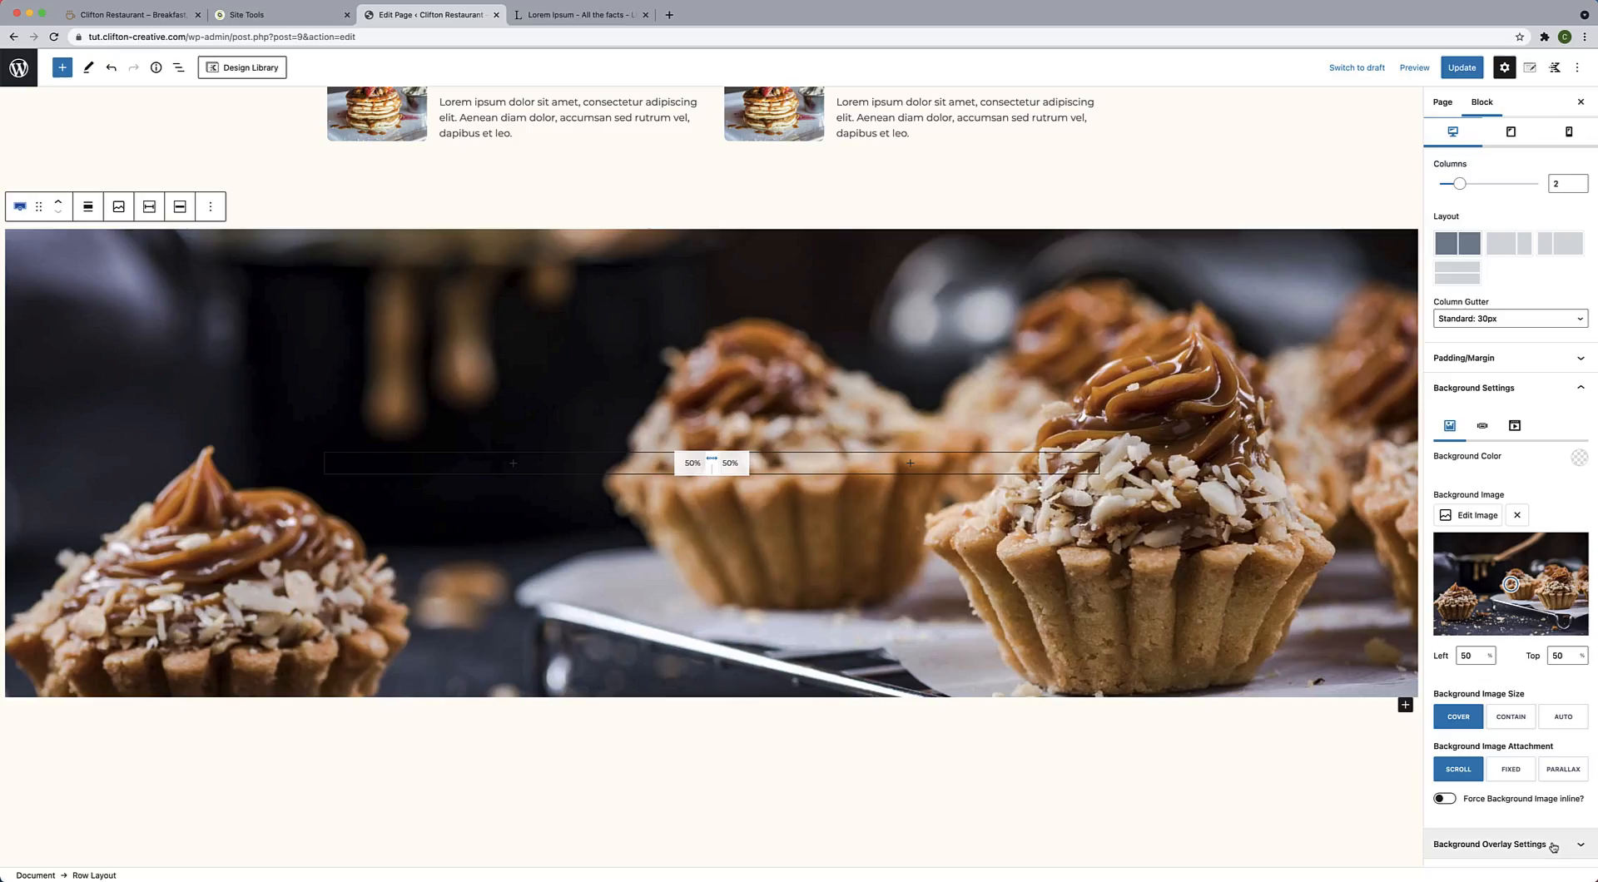
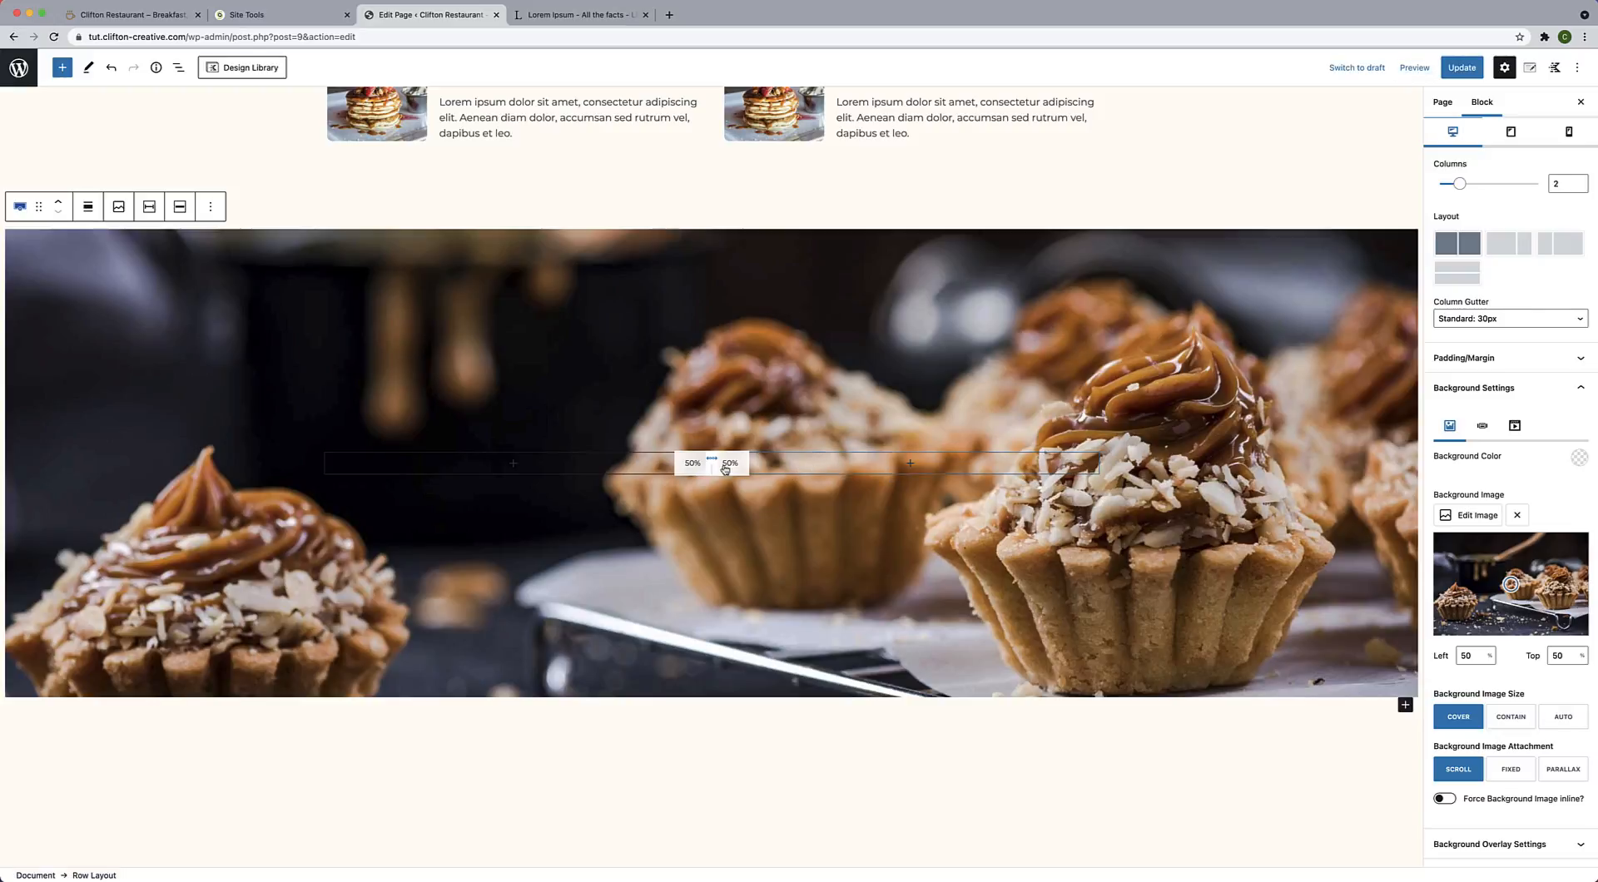
Add an Advanced Heading reading "Join the Clifton Cafe Club" to the row's left column.
left_click(513, 465)
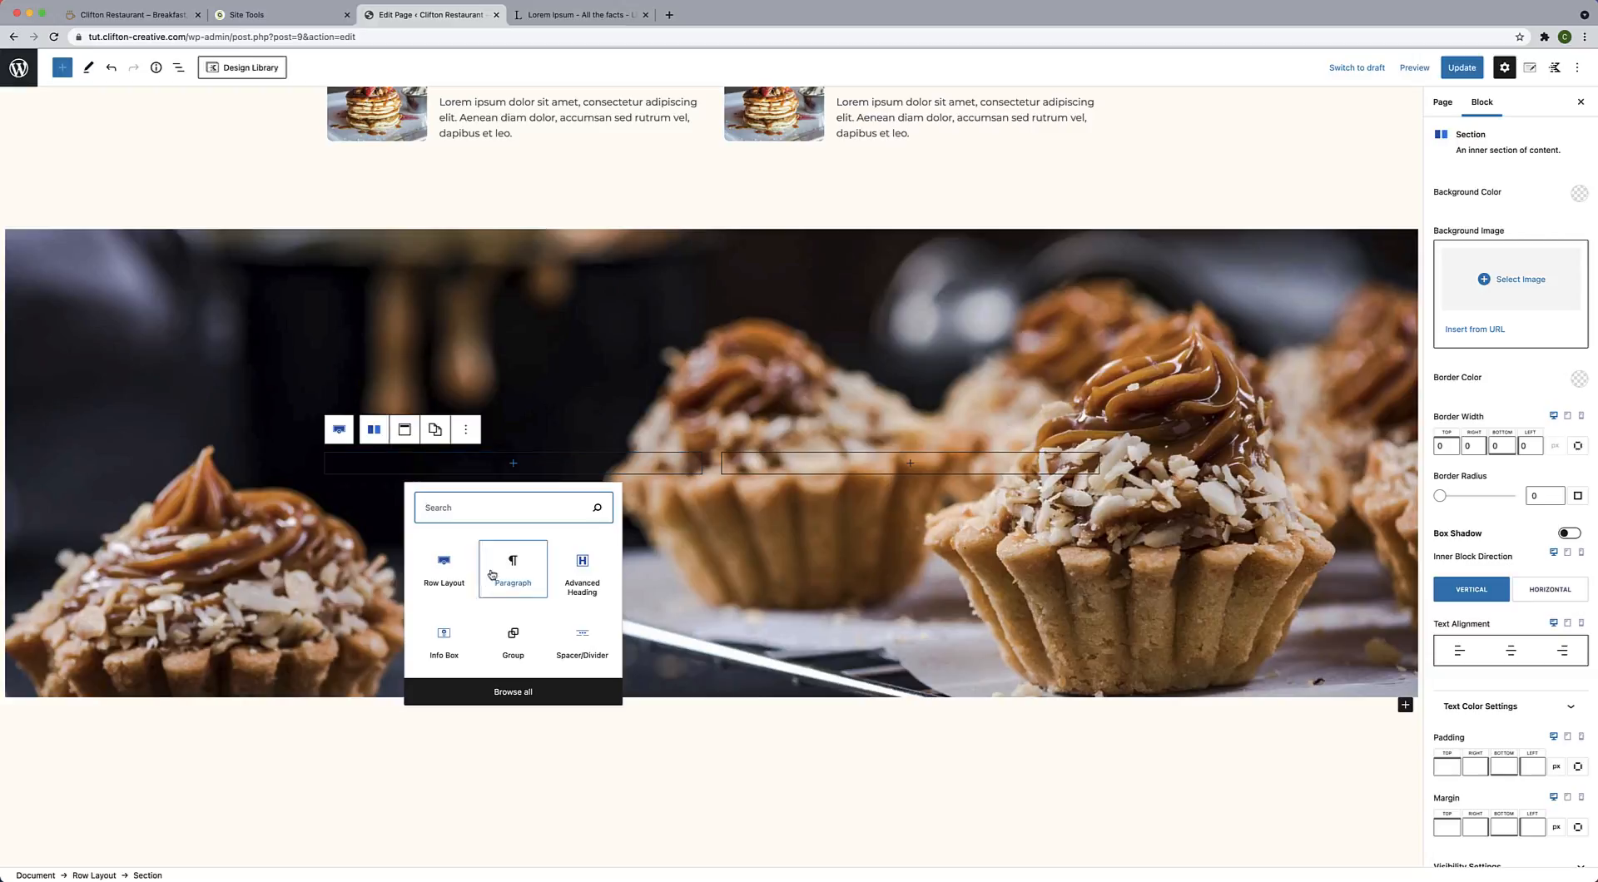
left_click(583, 573)
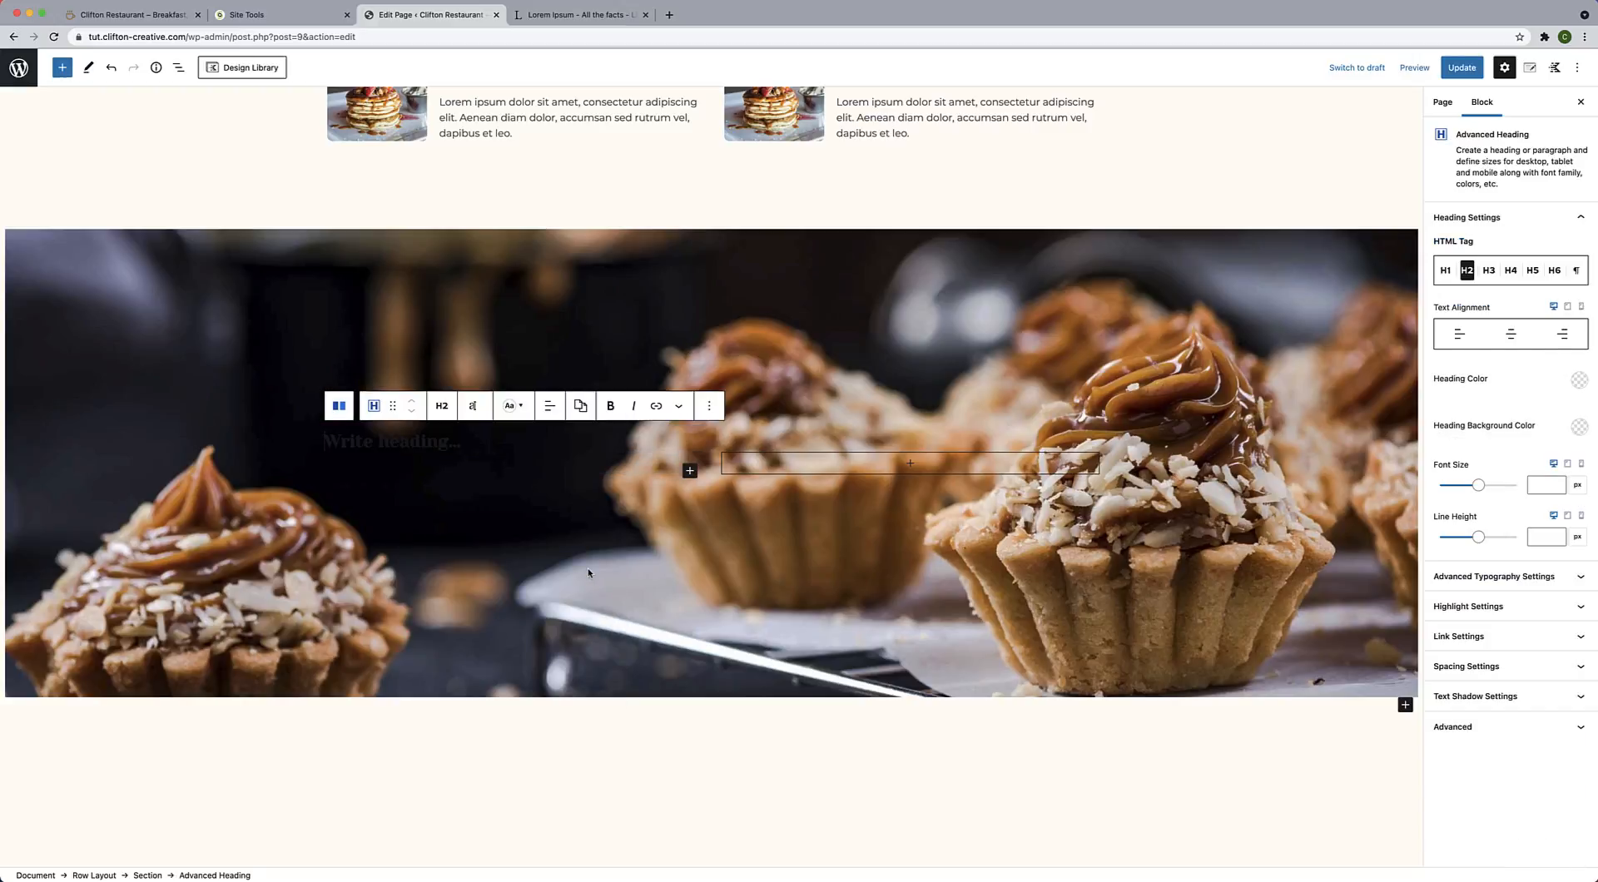
type("Join the")
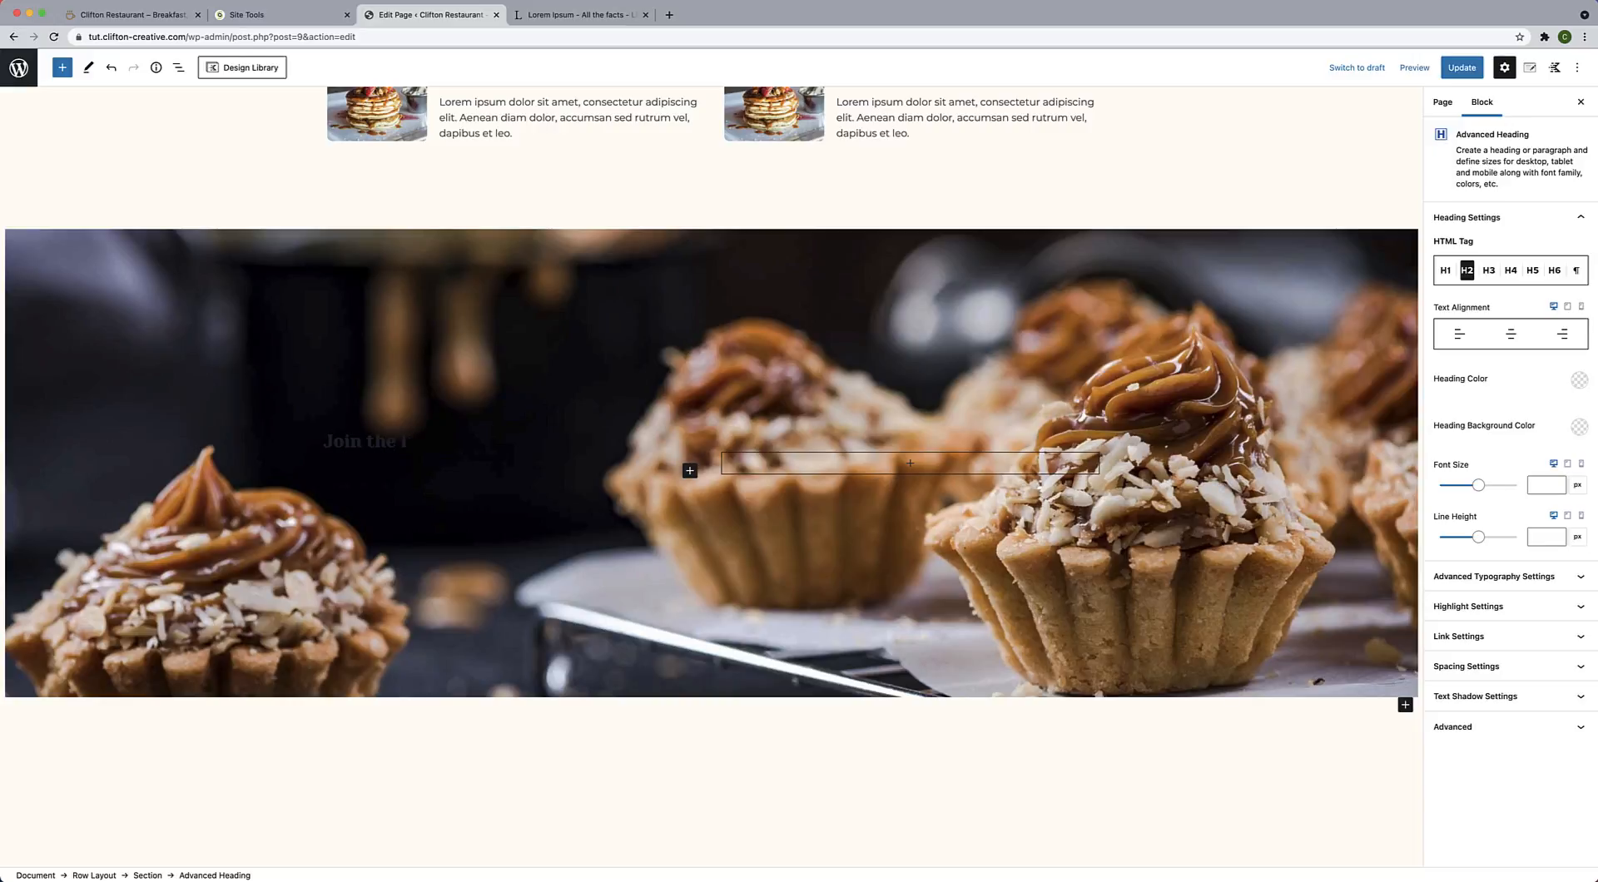
type(" Clifton Cafe")
key("BackSpace")
key("BackSpace")
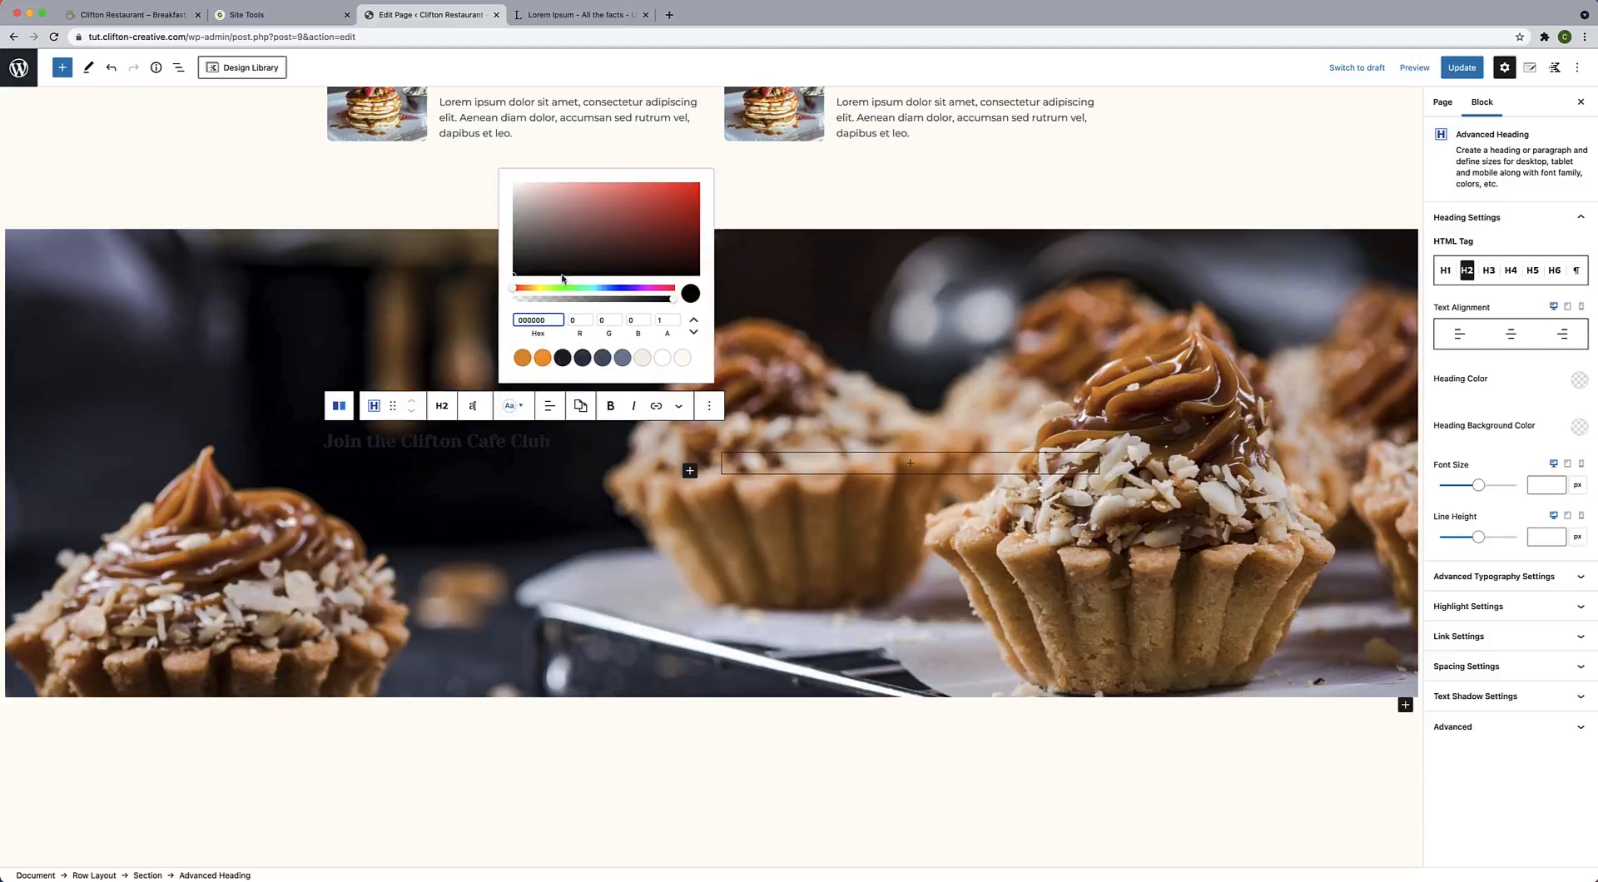
Format the Join the Clifton Cafe Club heading in white (FFFFFF) with uppercase letters and an 18 px font size.
left_click(513, 181)
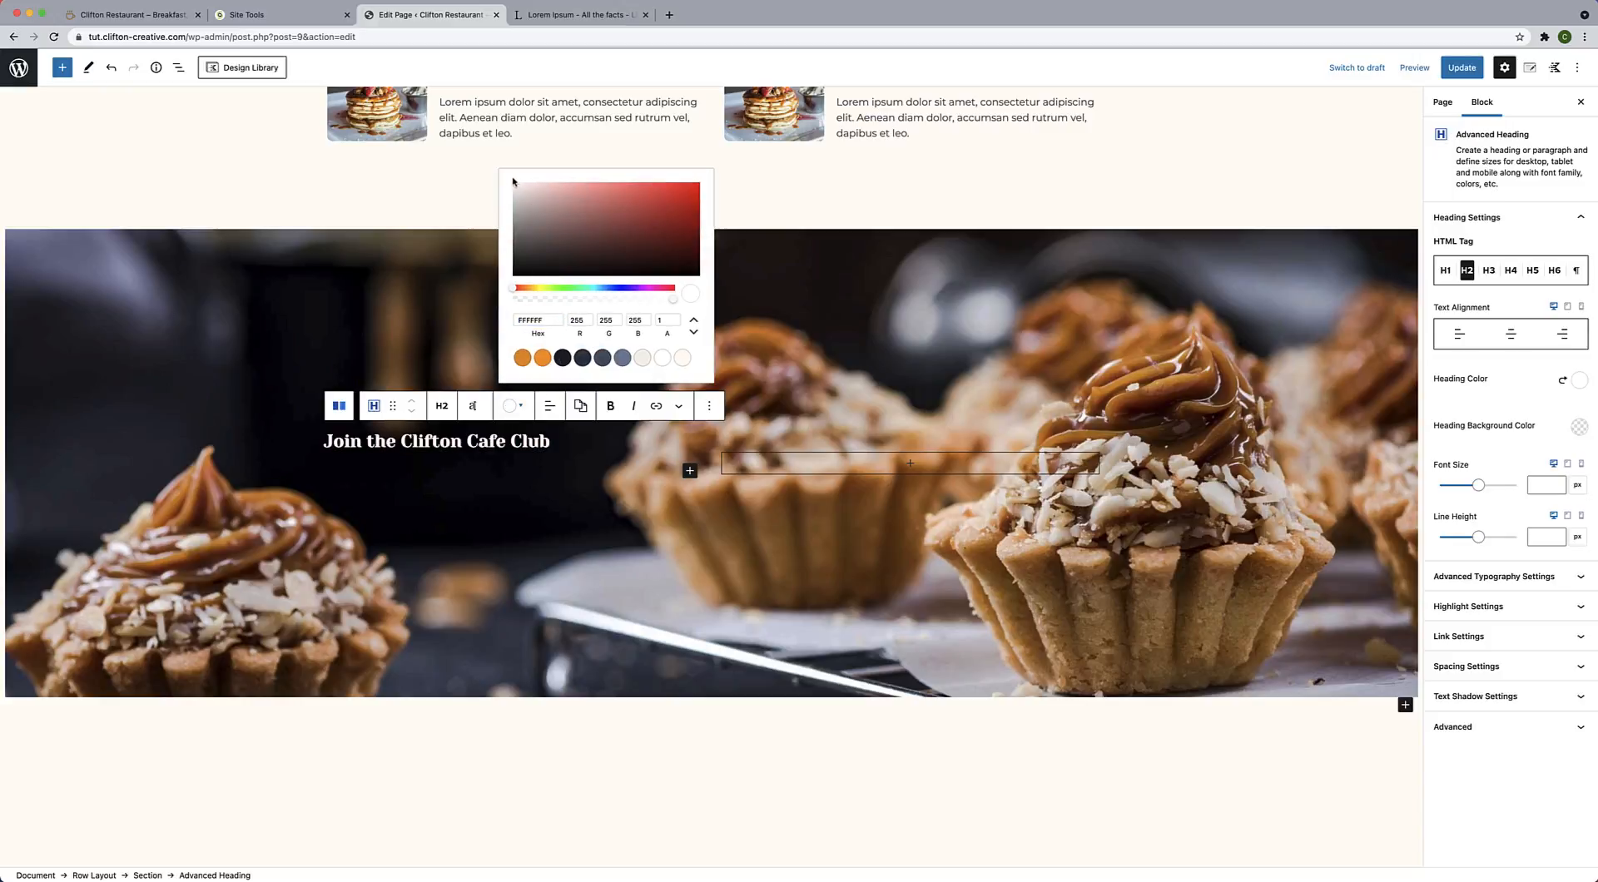
left_click(473, 408)
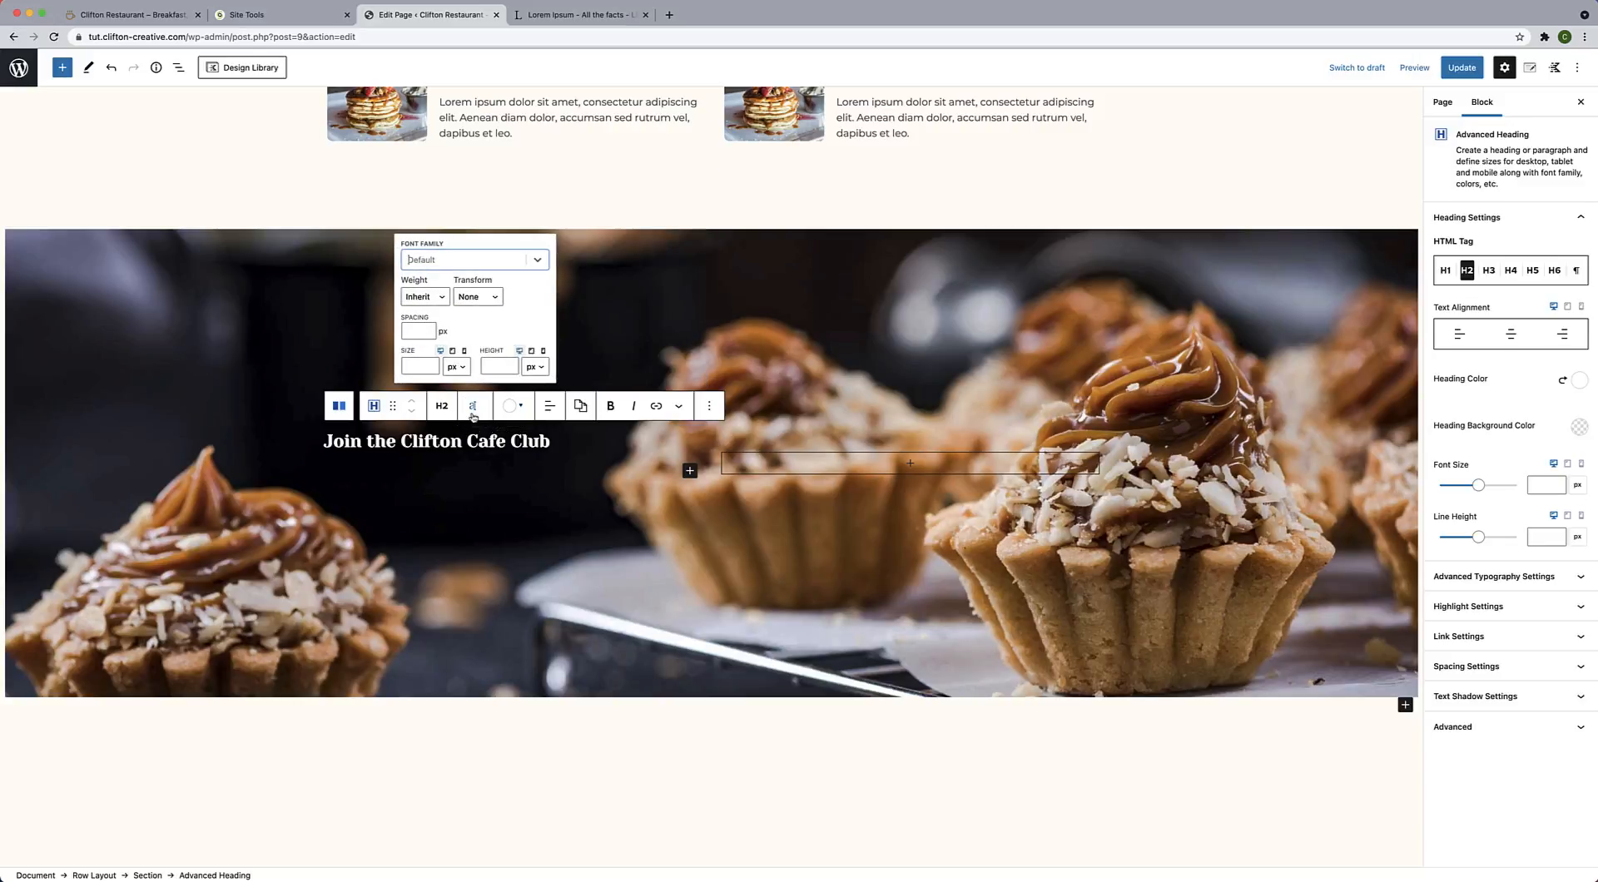
left_click(476, 297)
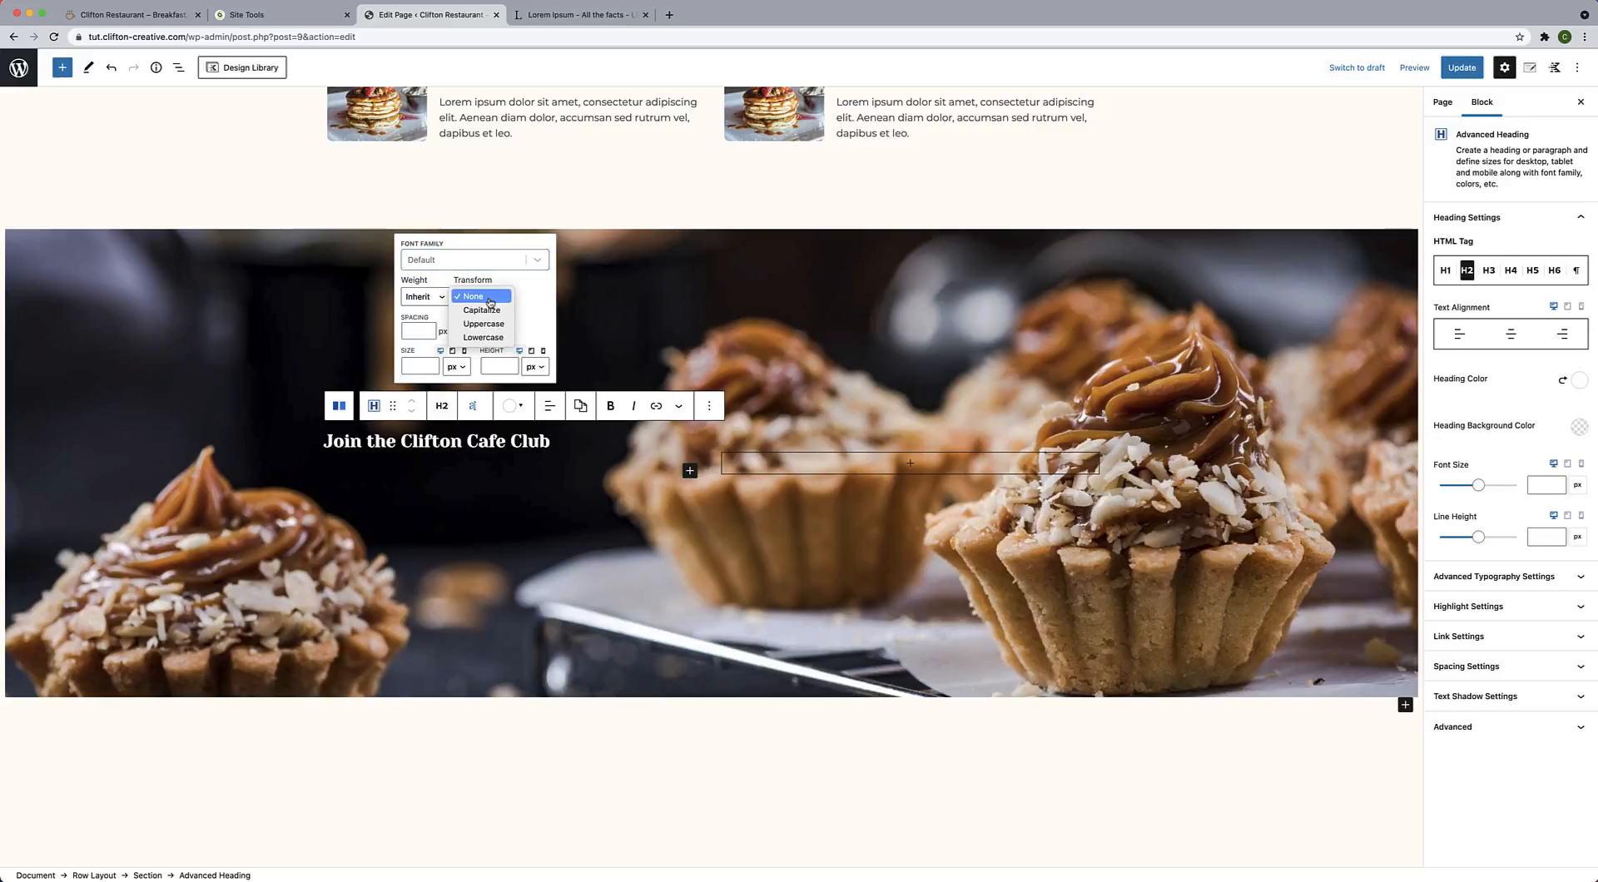
left_click(488, 325)
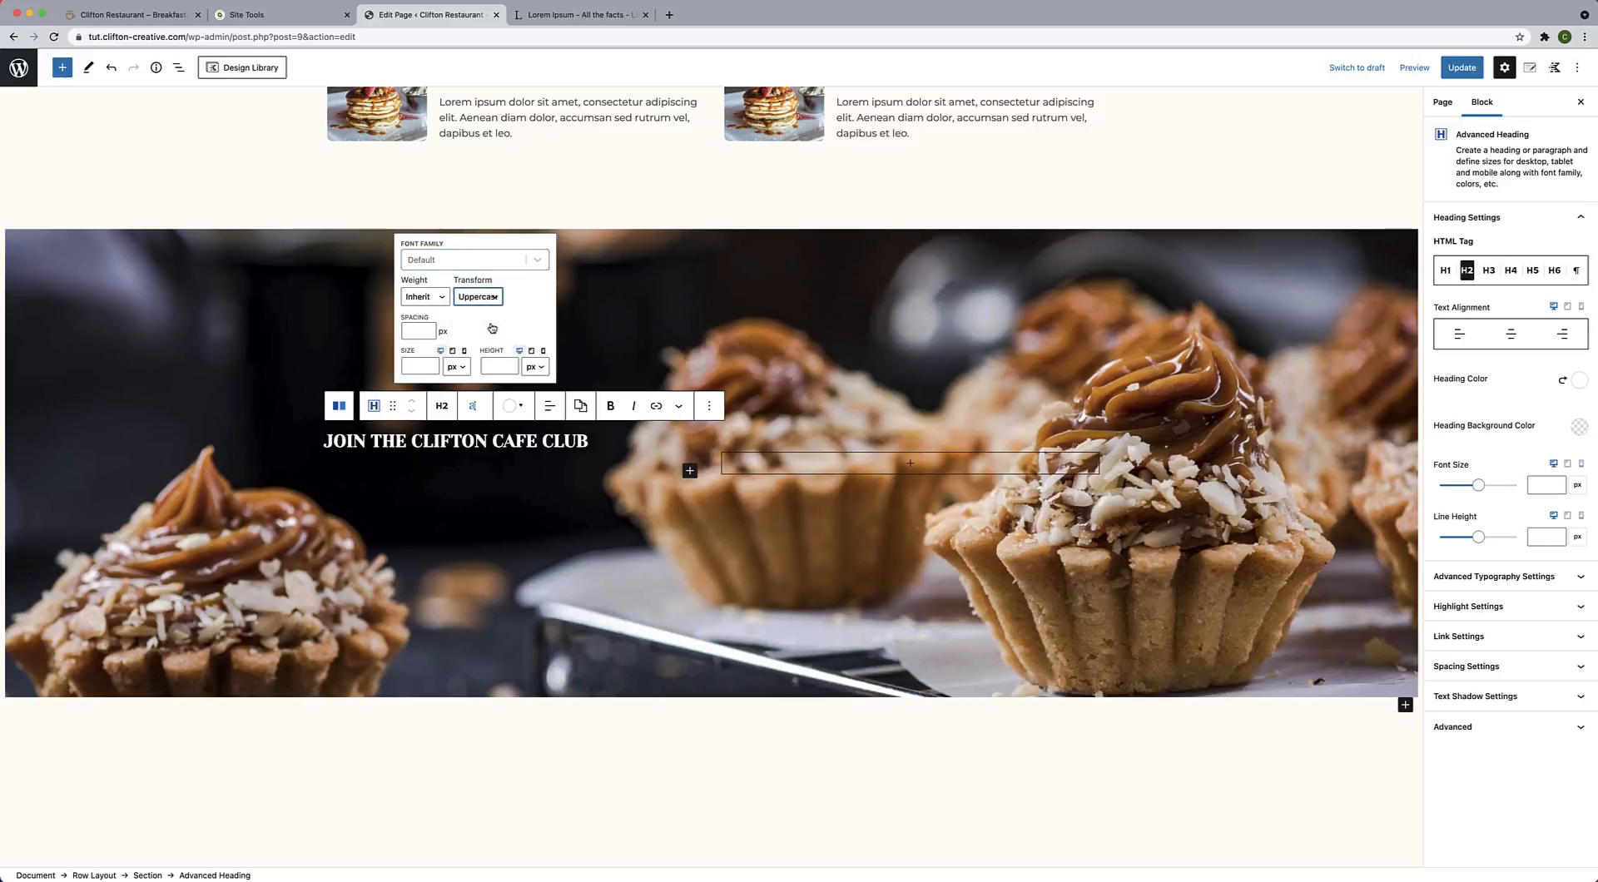
left_click(424, 369)
type("18")
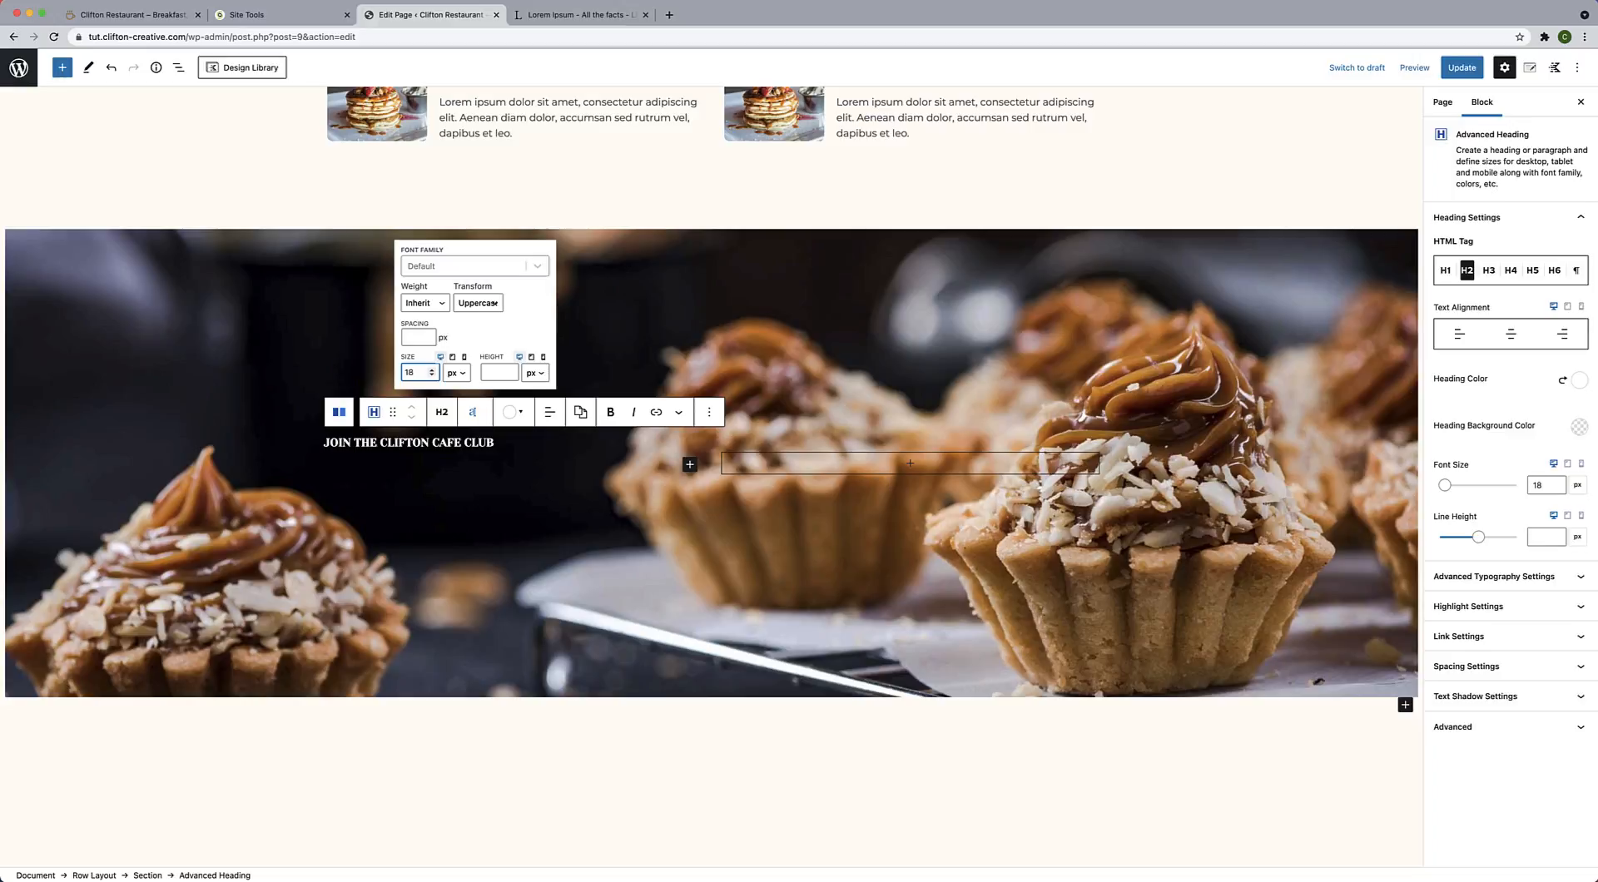
left_click(522, 523)
left_click(517, 453)
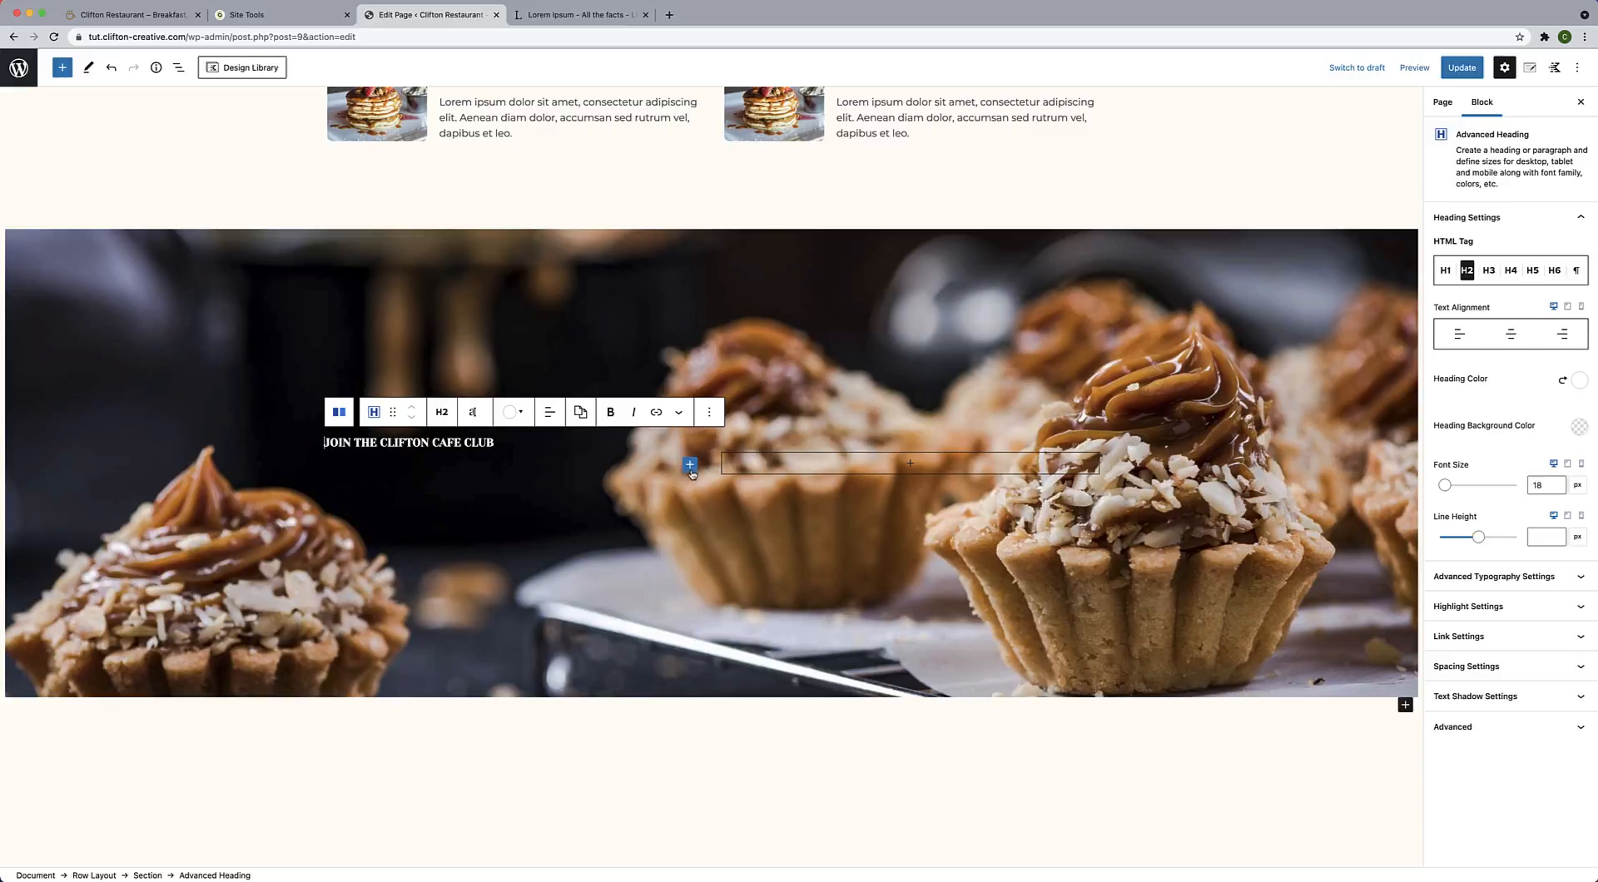
Add an Advanced Heading reading "Get 20% OFF your Next Meal & one Free Desert each month!" beneath the Join the Clifton Cafe Club heading.
left_click(690, 466)
left_click(714, 572)
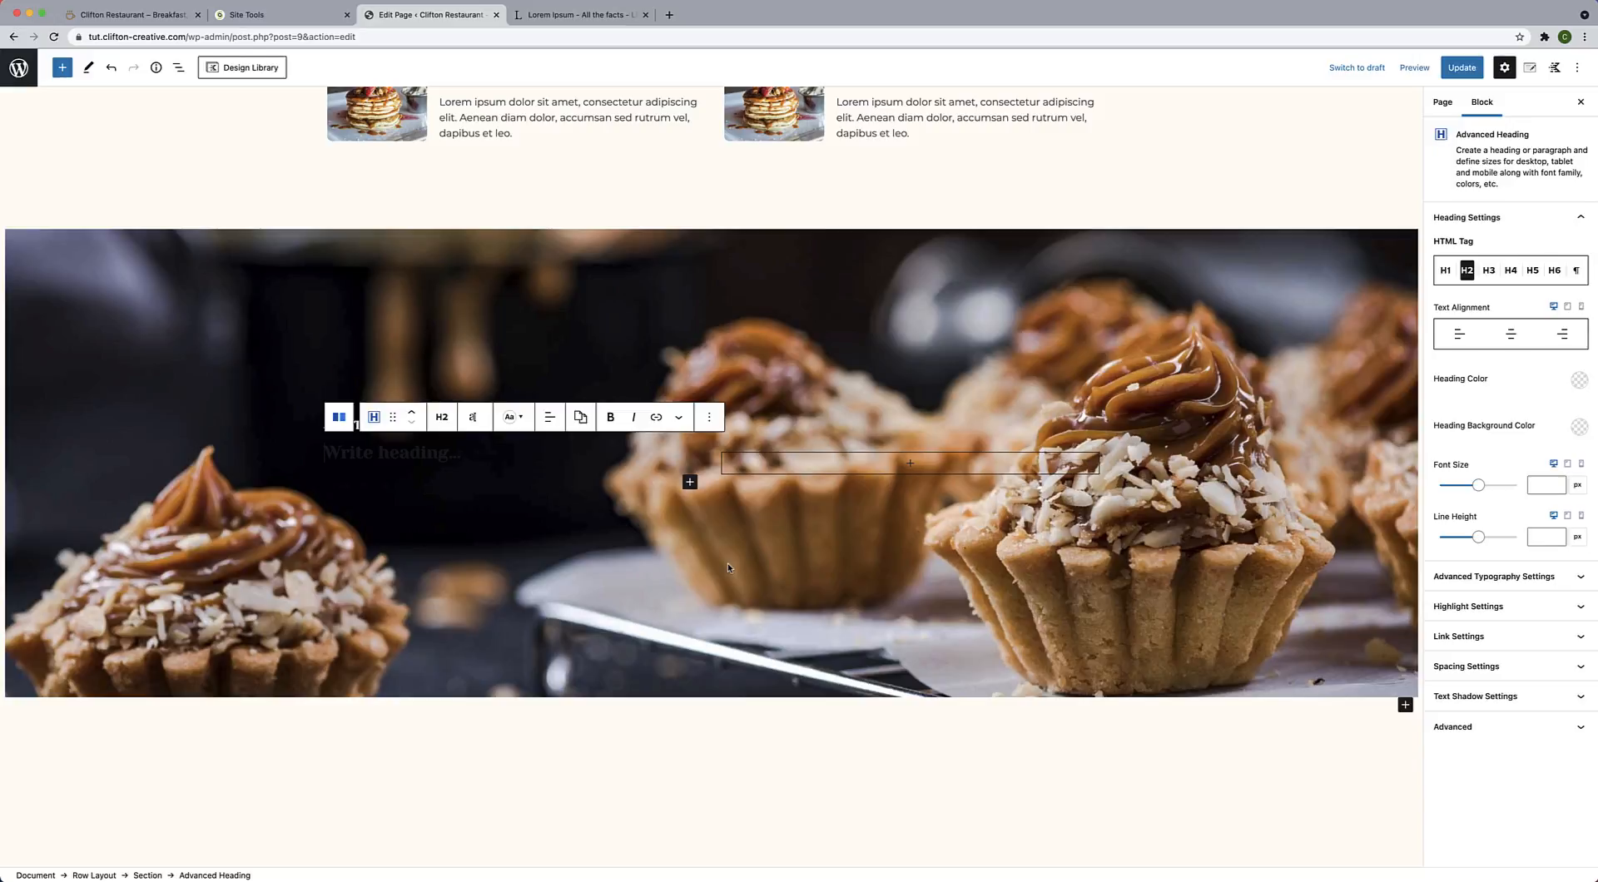
type("Get ")
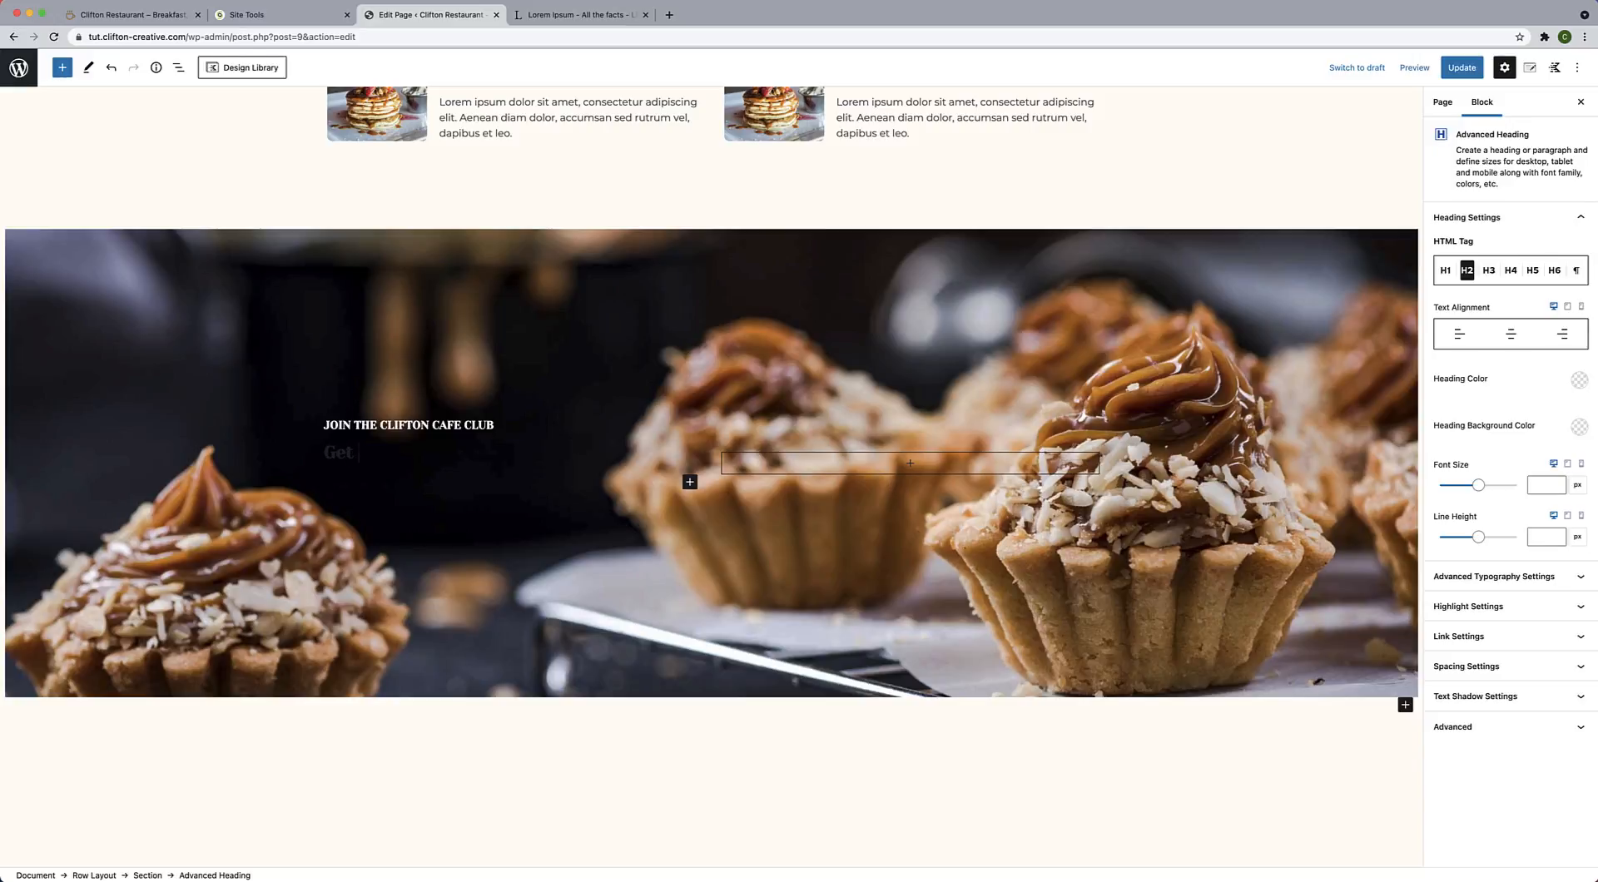
type("20% OFF yur Next Meal")
left_click(449, 454)
type("o")
type("& one Free Desert")
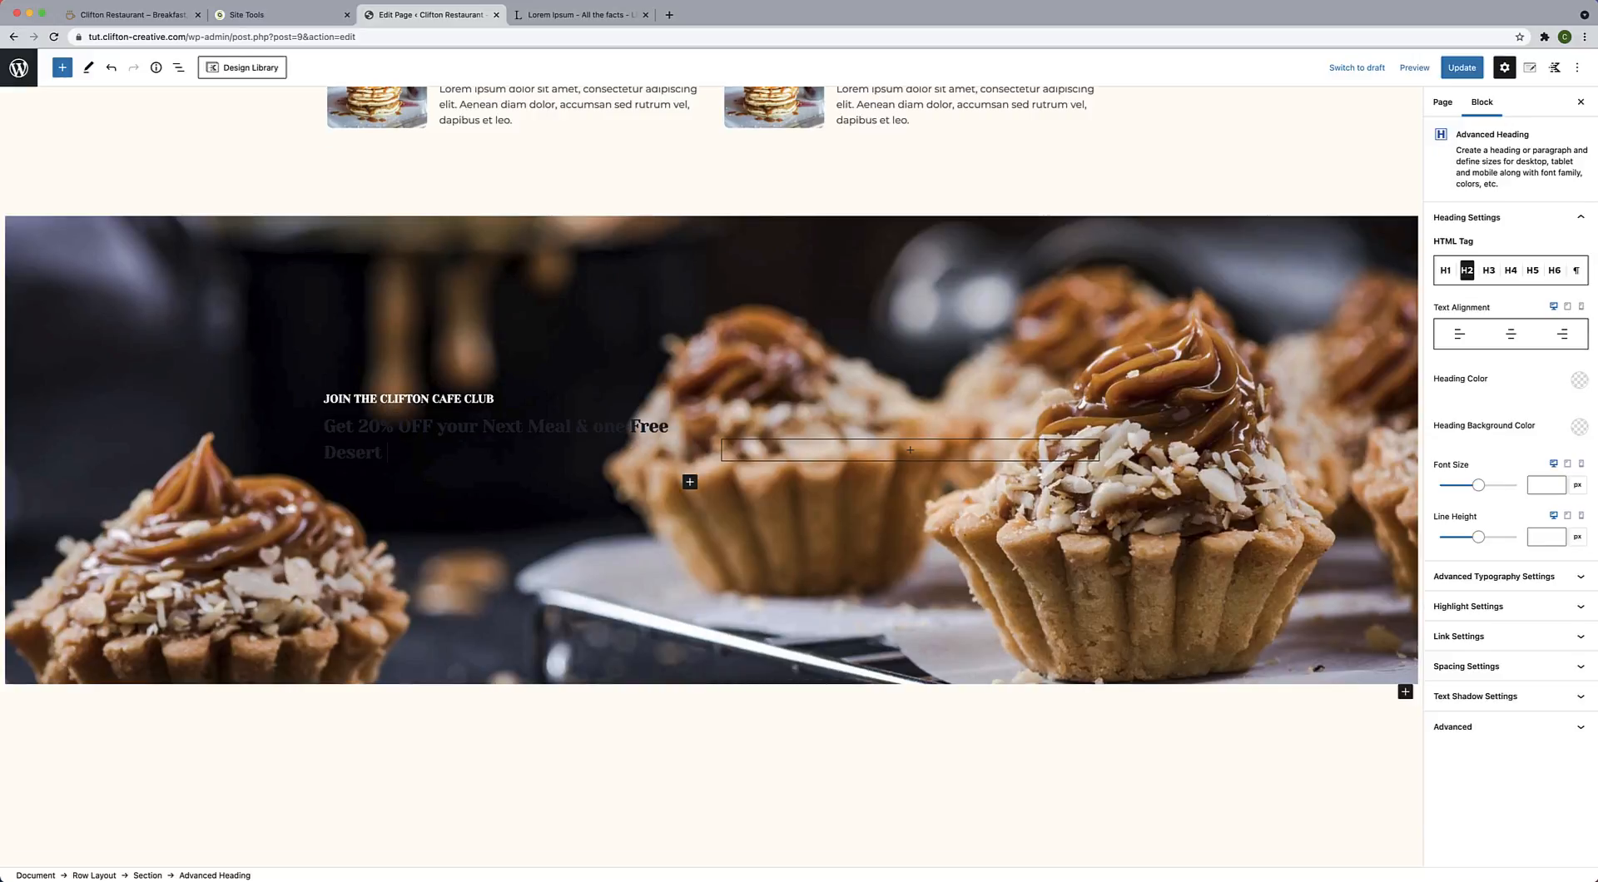
type(" each month!")
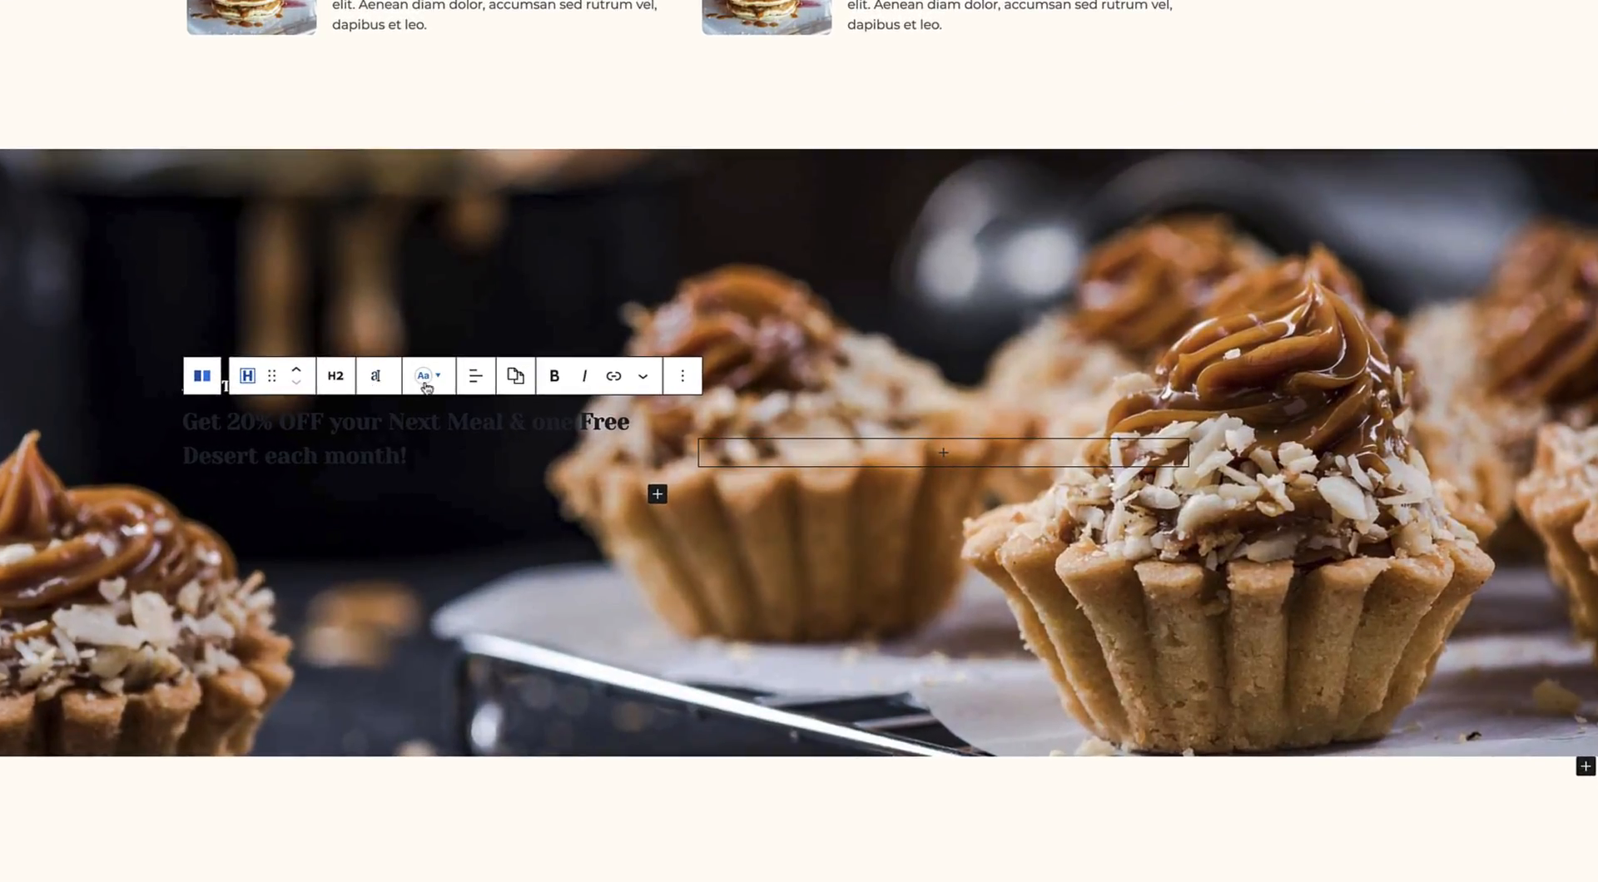
Format the Get 20% OFF heading in white with a 55 px font size and a 60 px line height.
left_click(426, 376)
left_click_drag(465, 130, 414, 78)
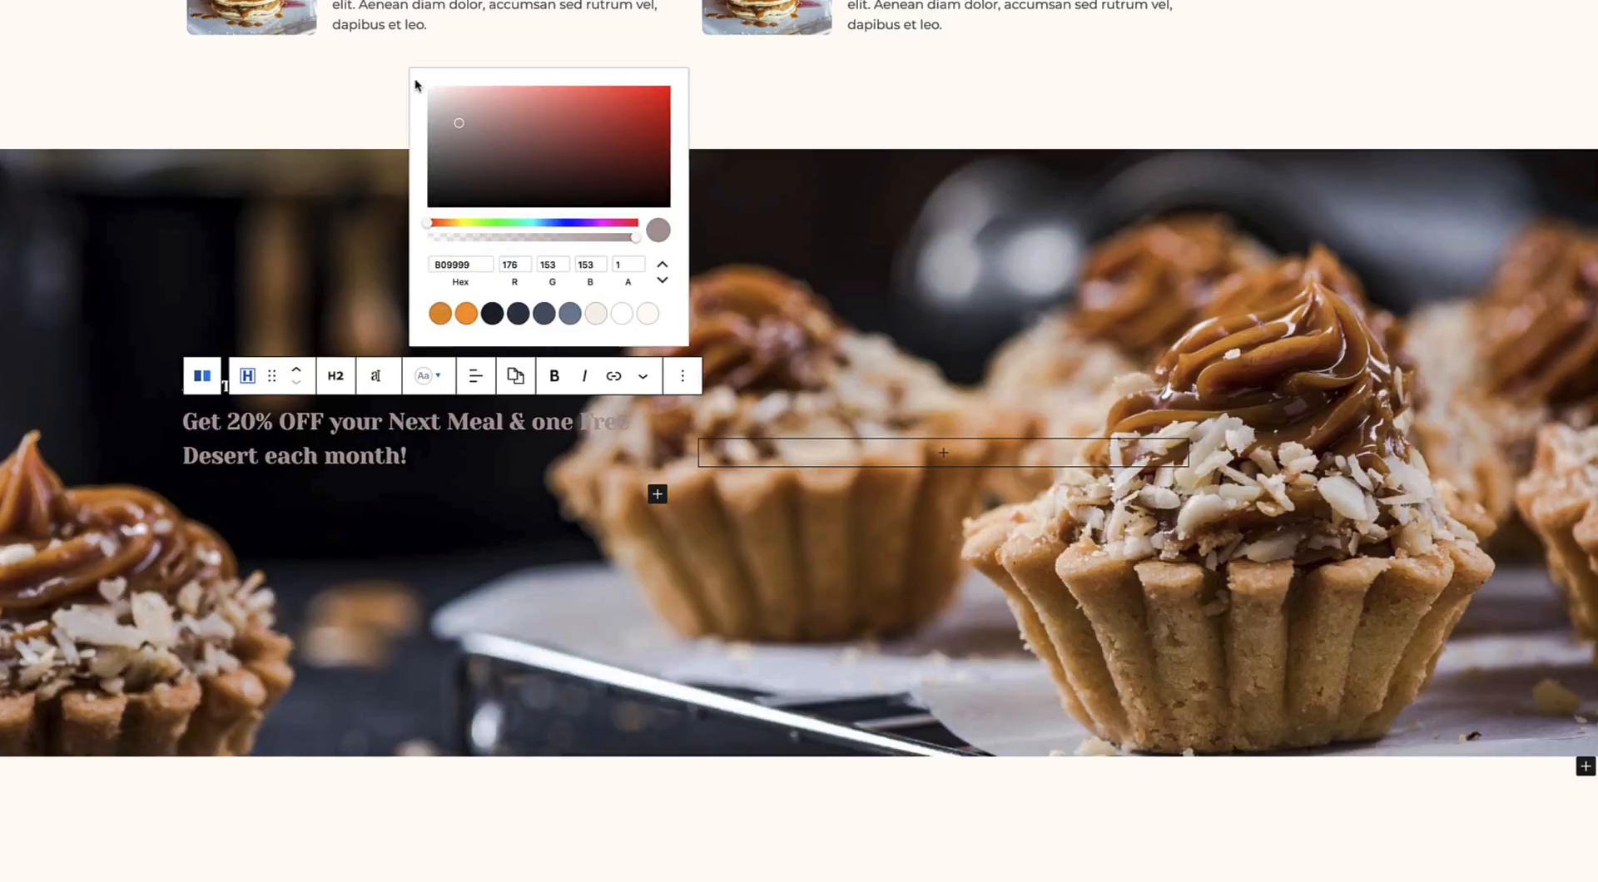
left_click(374, 380)
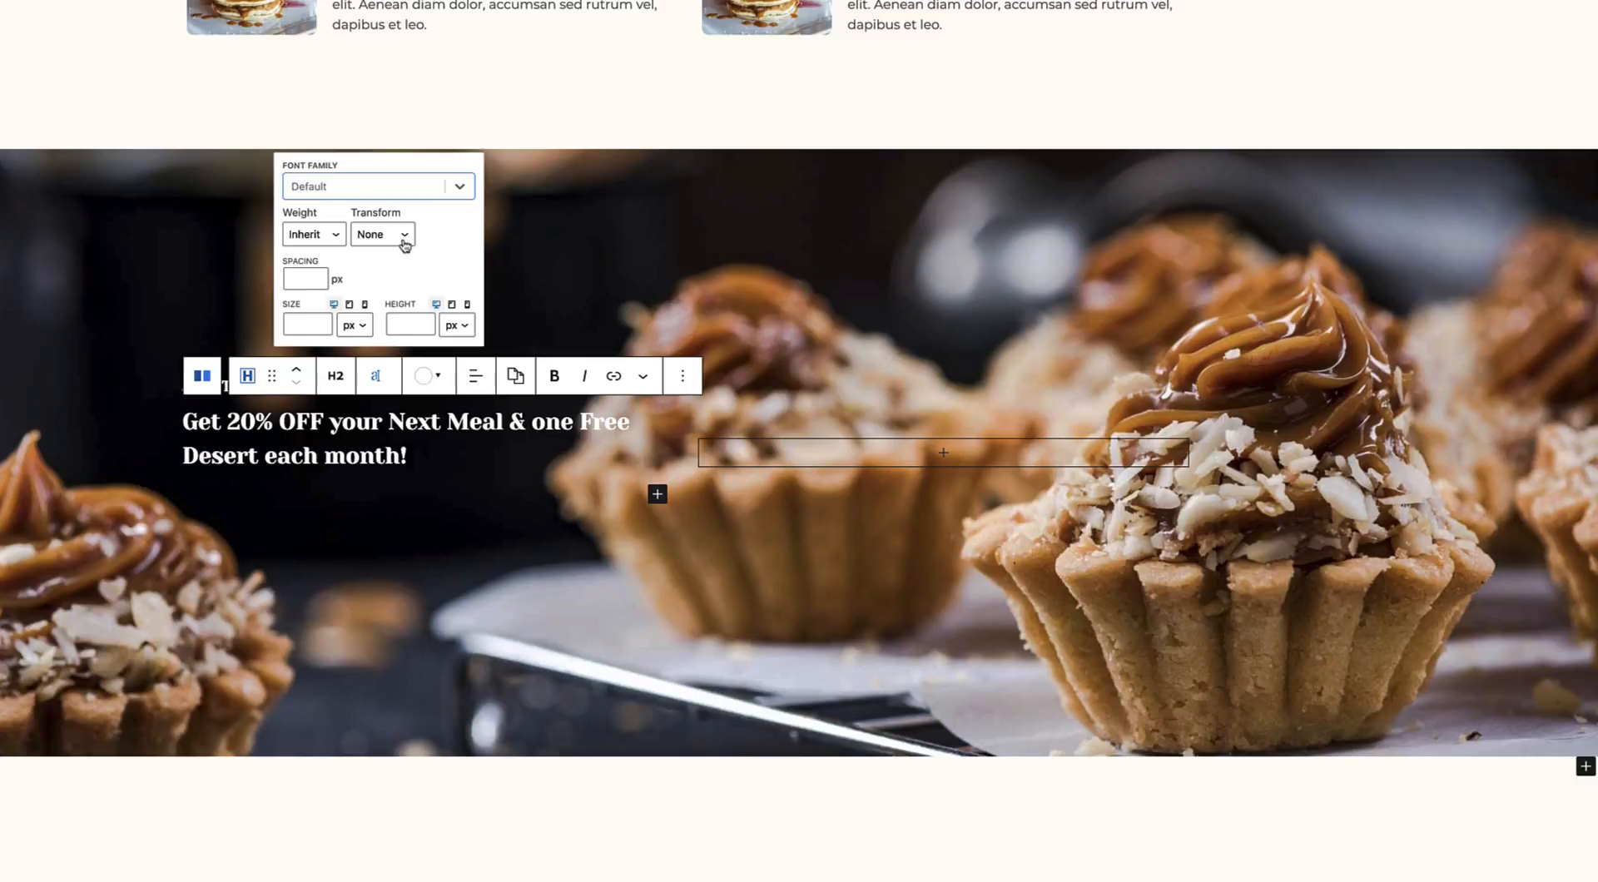
left_click(307, 326)
type("55")
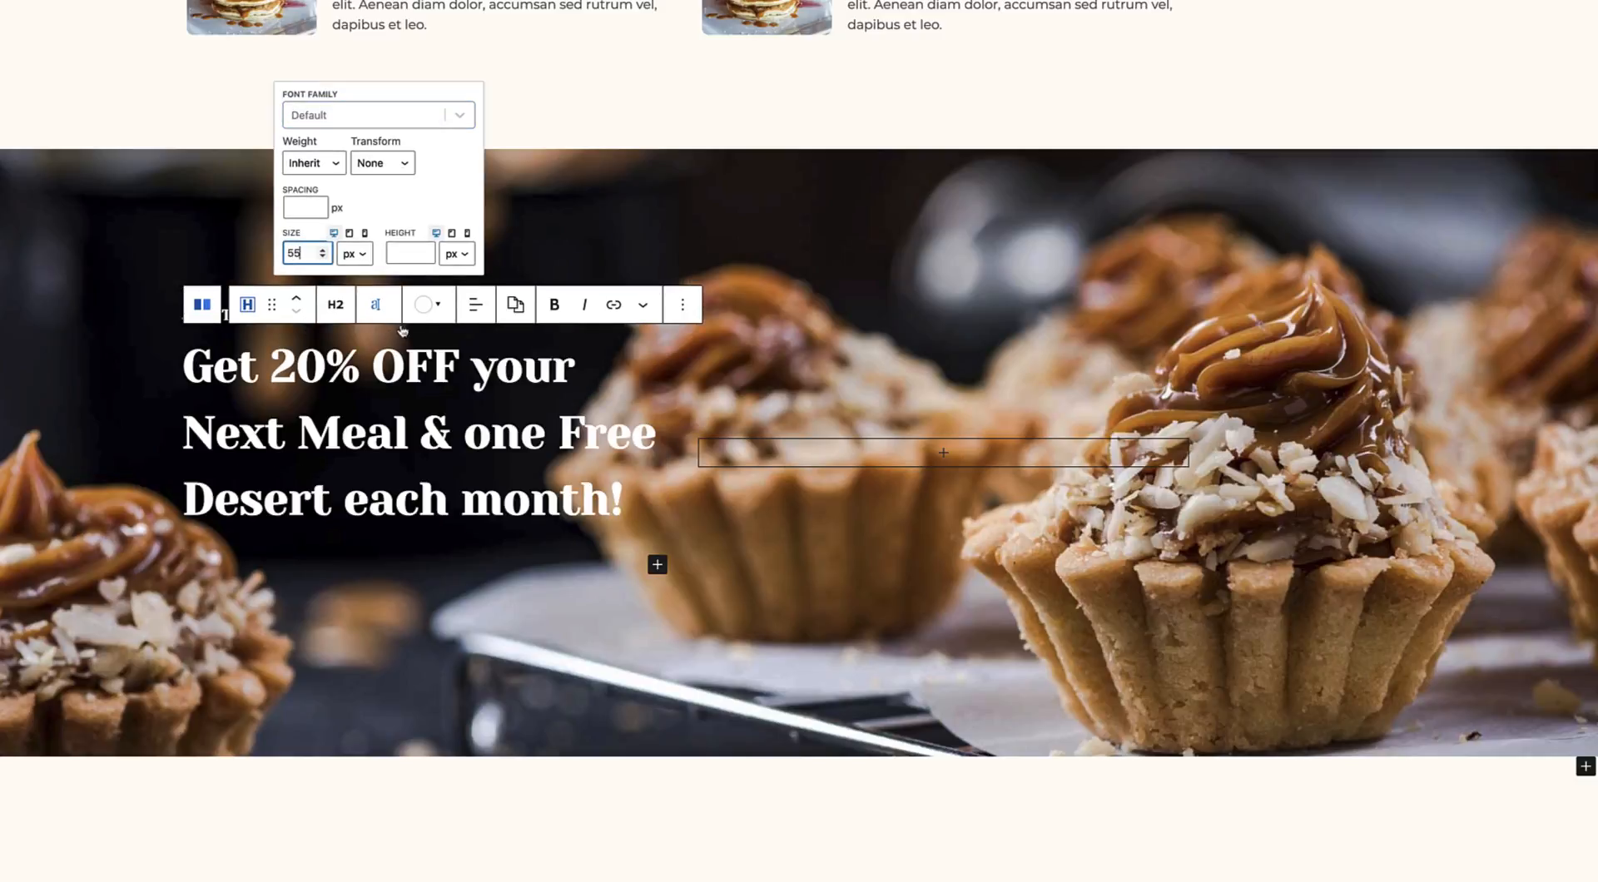
left_click(402, 255)
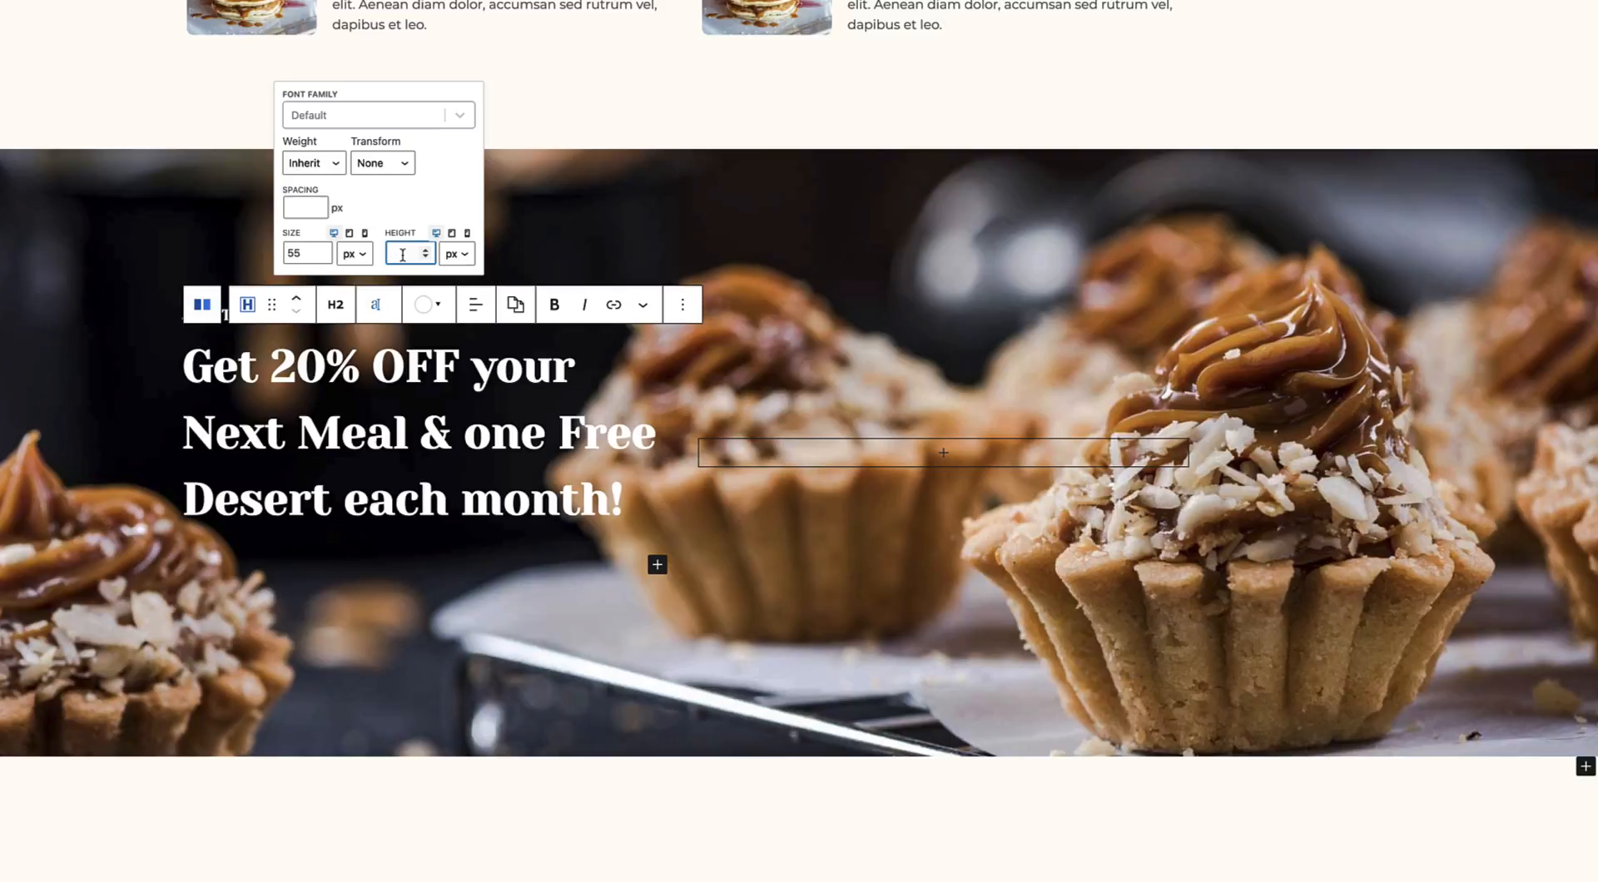
type("60")
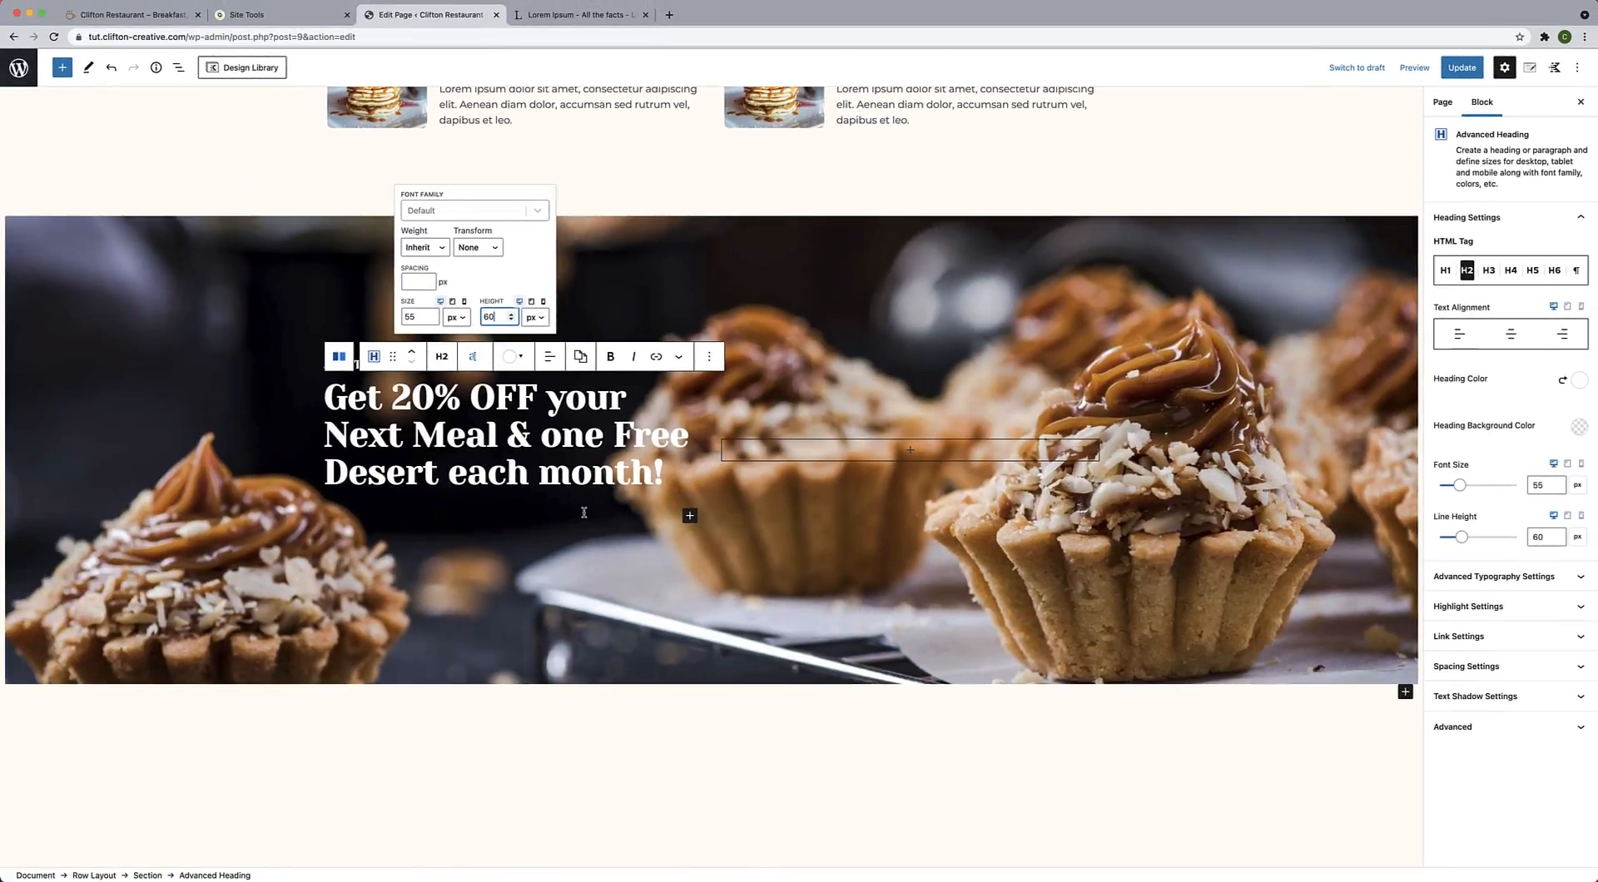
left_click(584, 513)
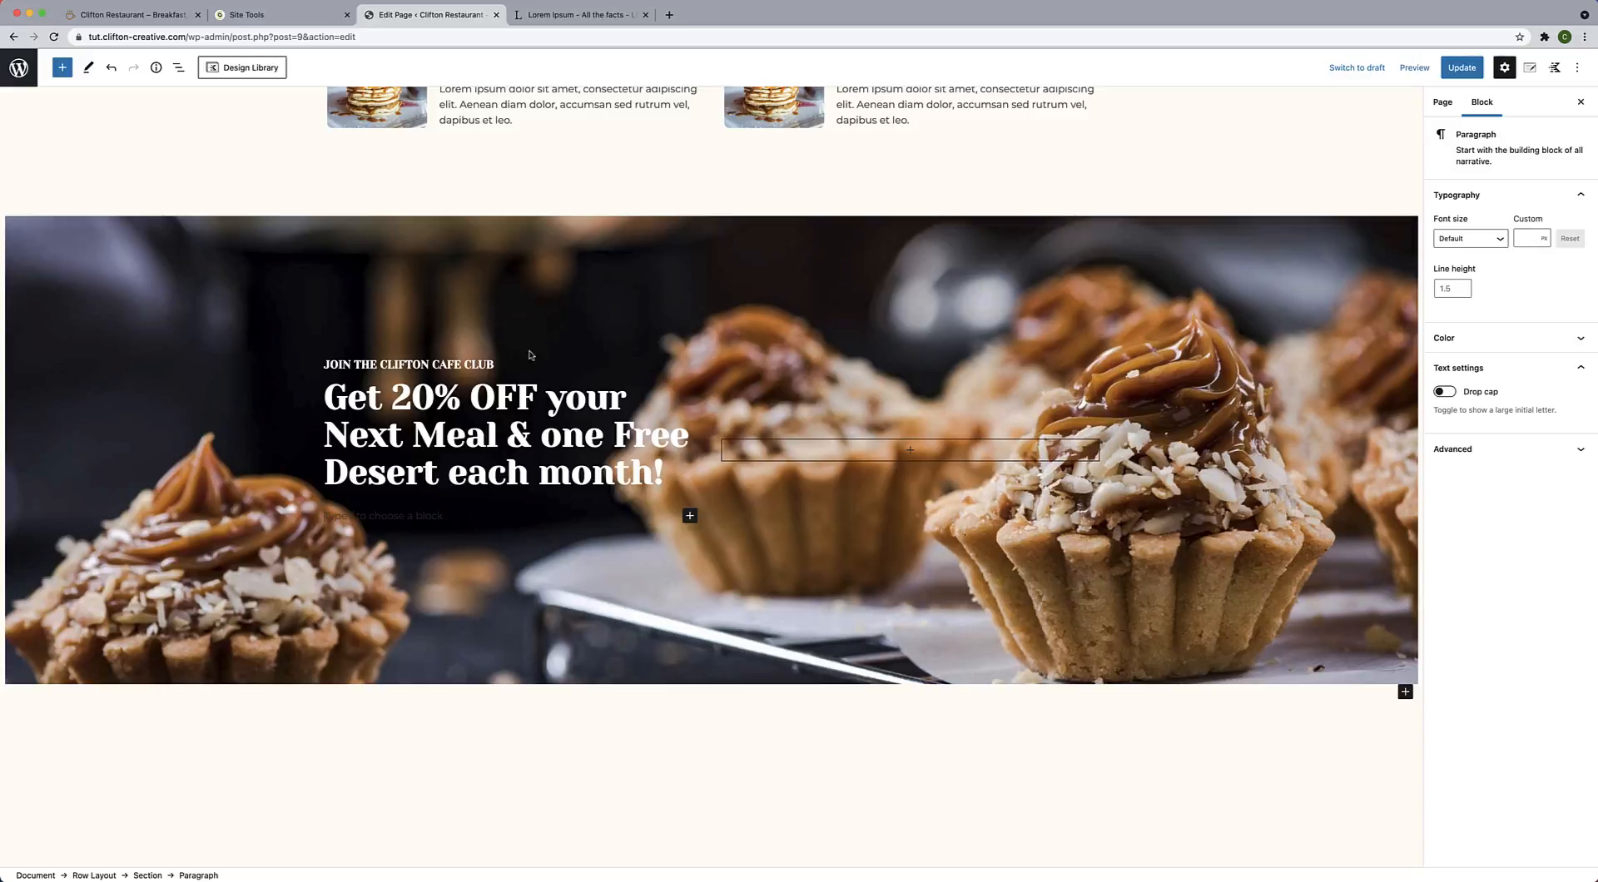
Set the right padding of the Section holding the cafe club headings to 40 px.
left_click(178, 68)
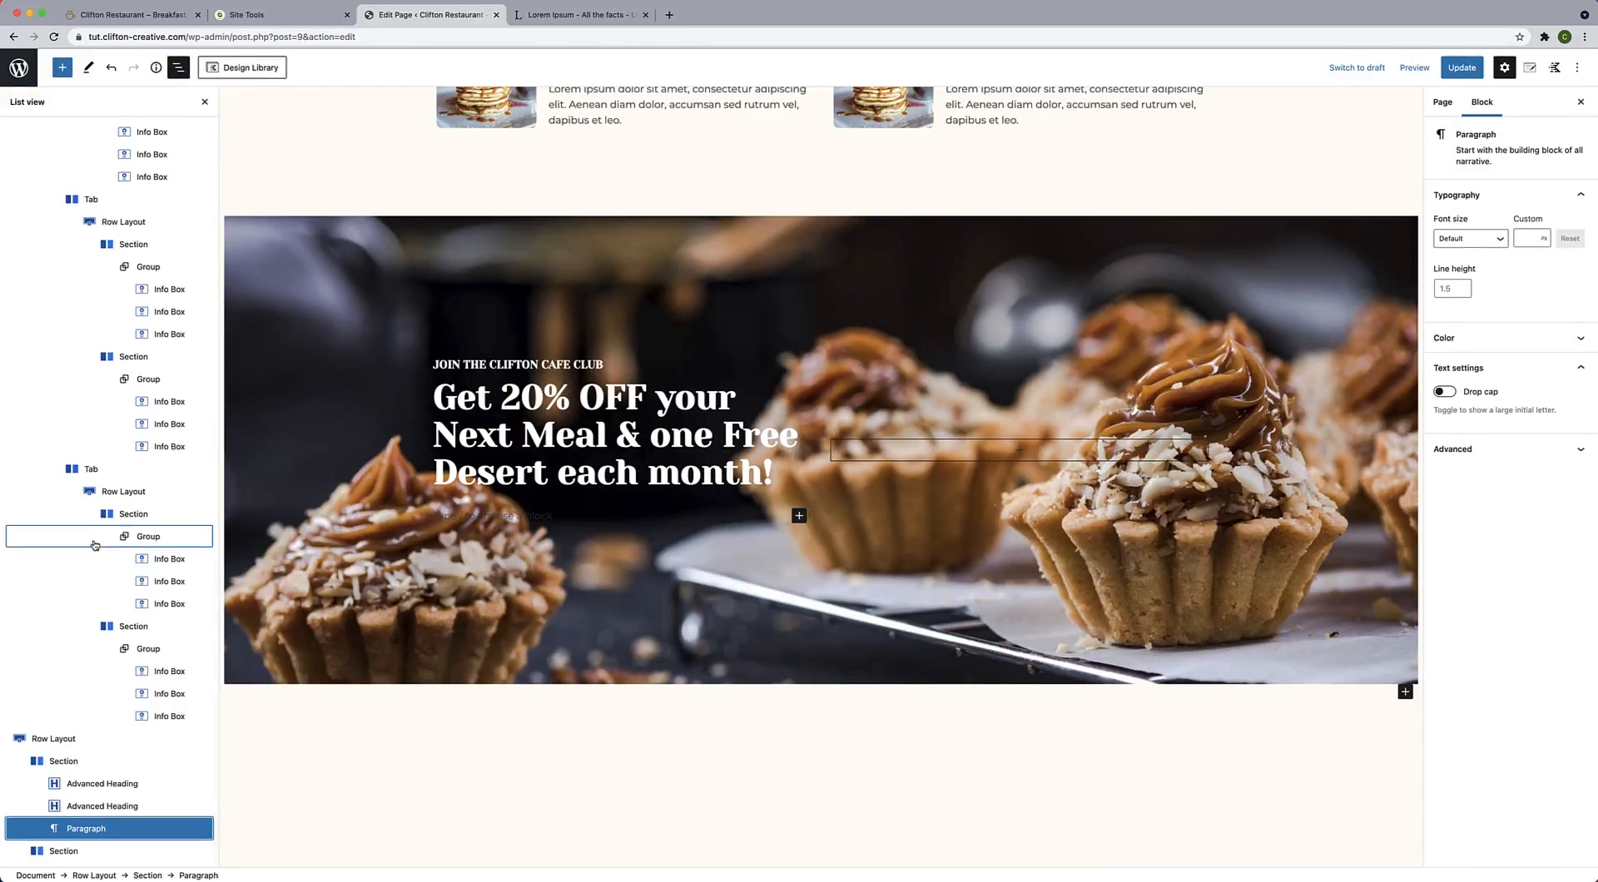
left_click(71, 769)
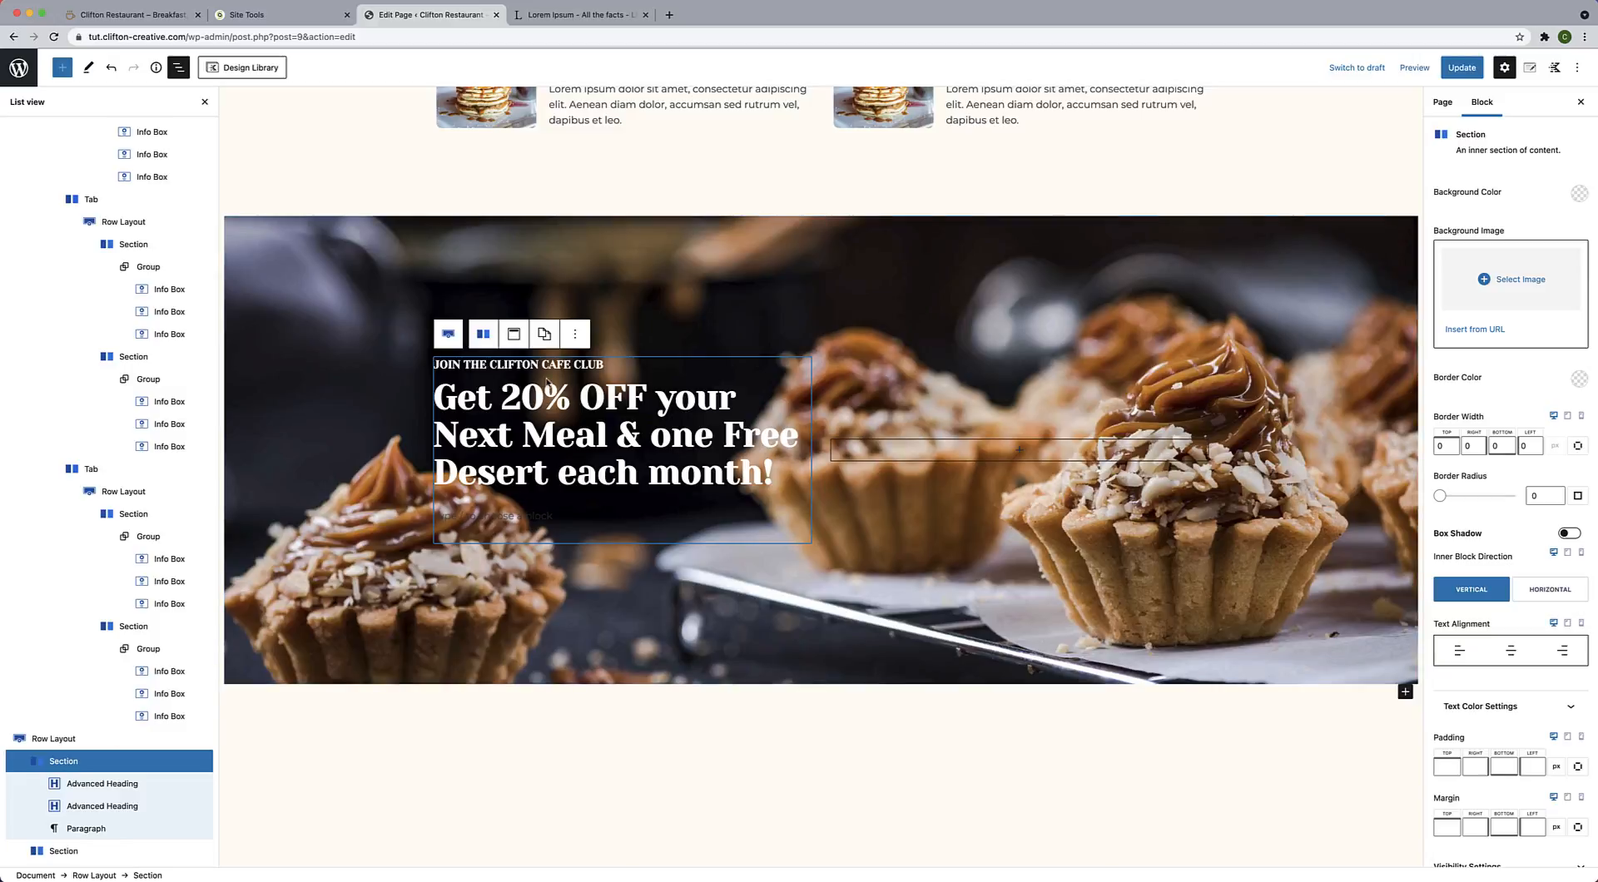
scroll(1496, 429, "down", 3)
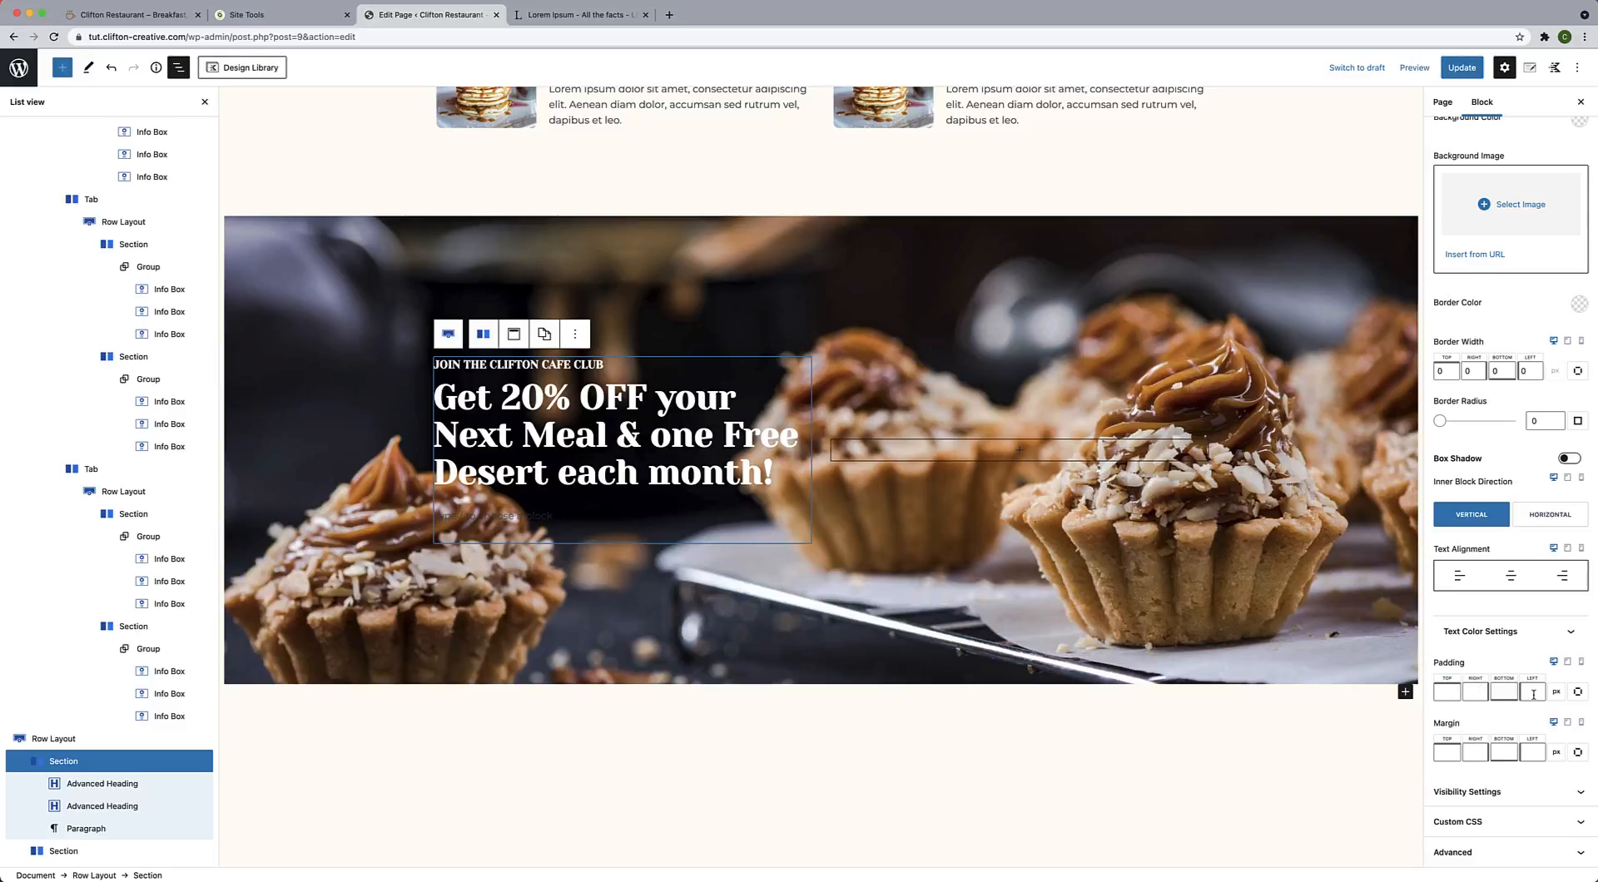
left_click(1472, 692)
type("40")
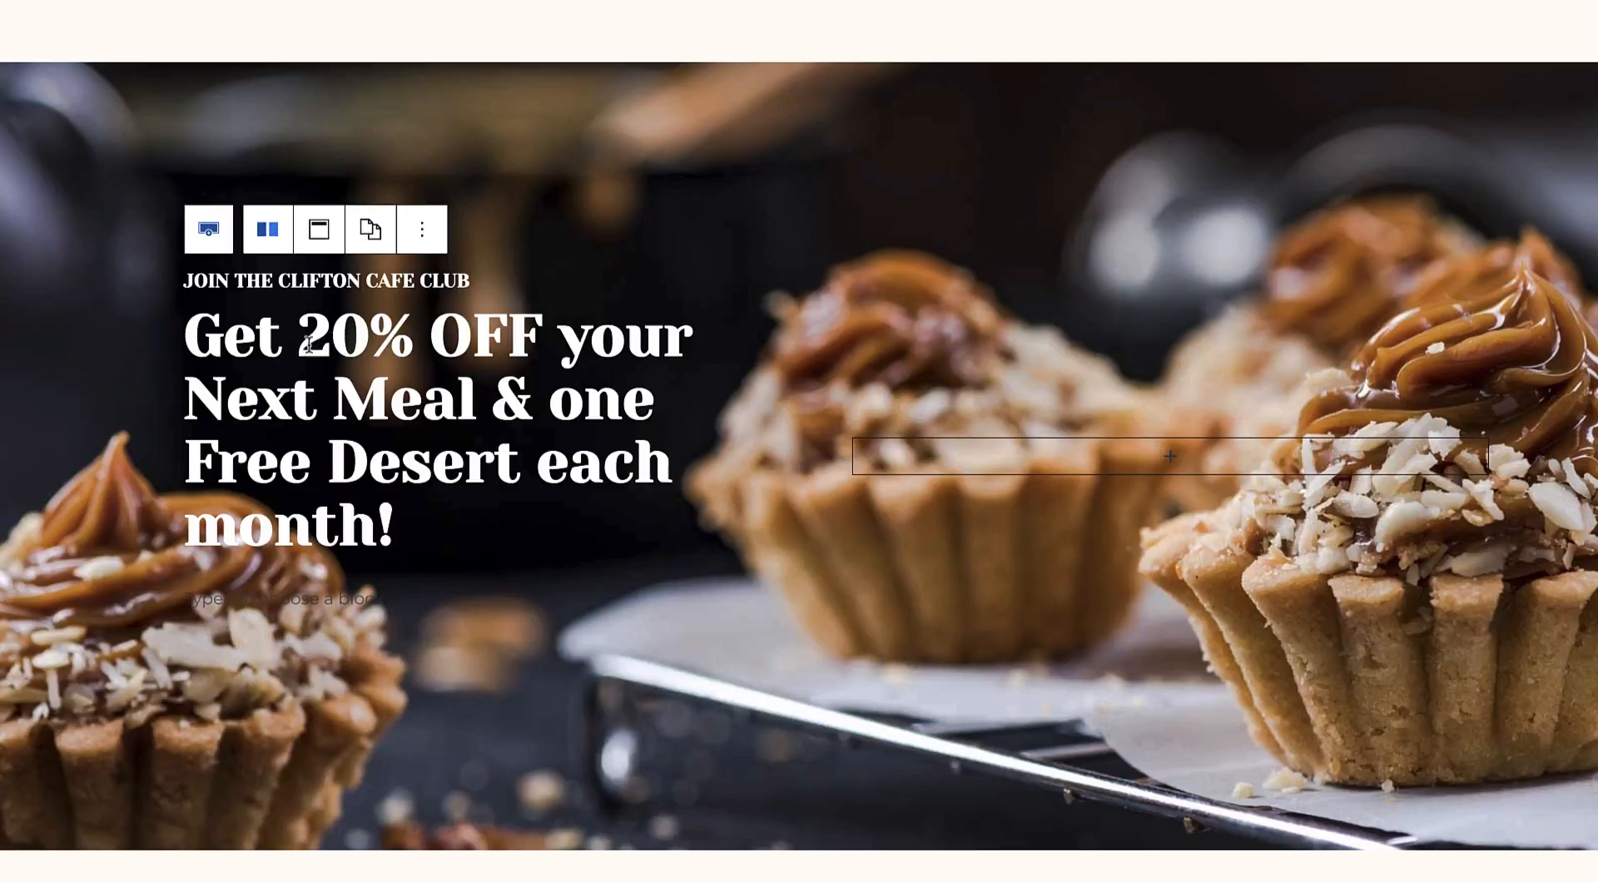
Apply the Highlight format to the words "20% OFF" and "Free Desert" in the offer heading.
left_click_drag(298, 338, 537, 335)
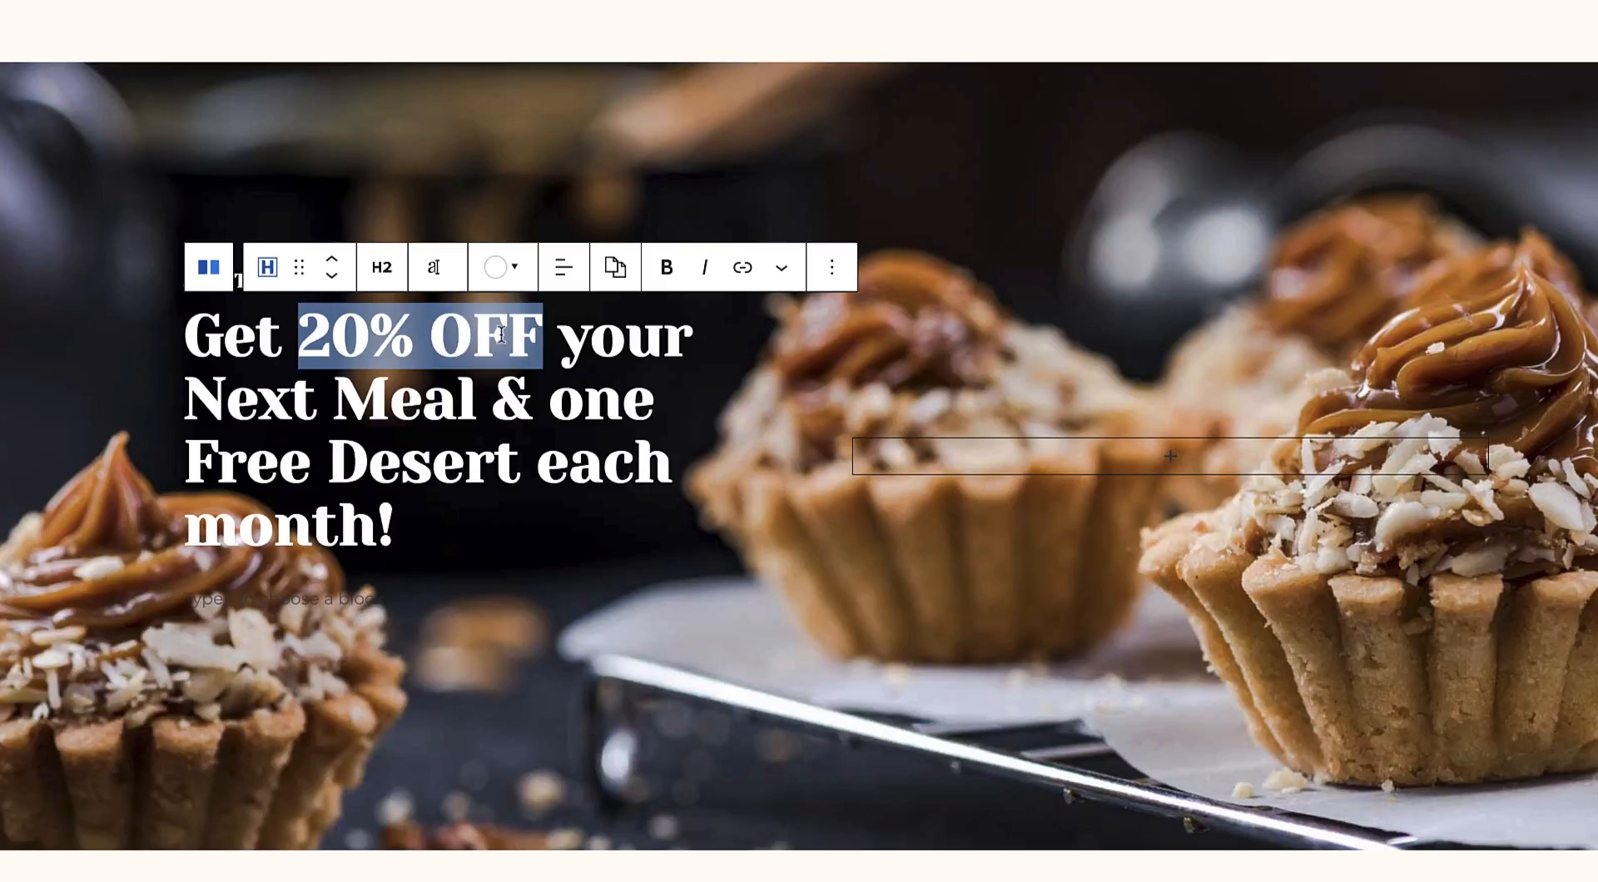
left_click(782, 268)
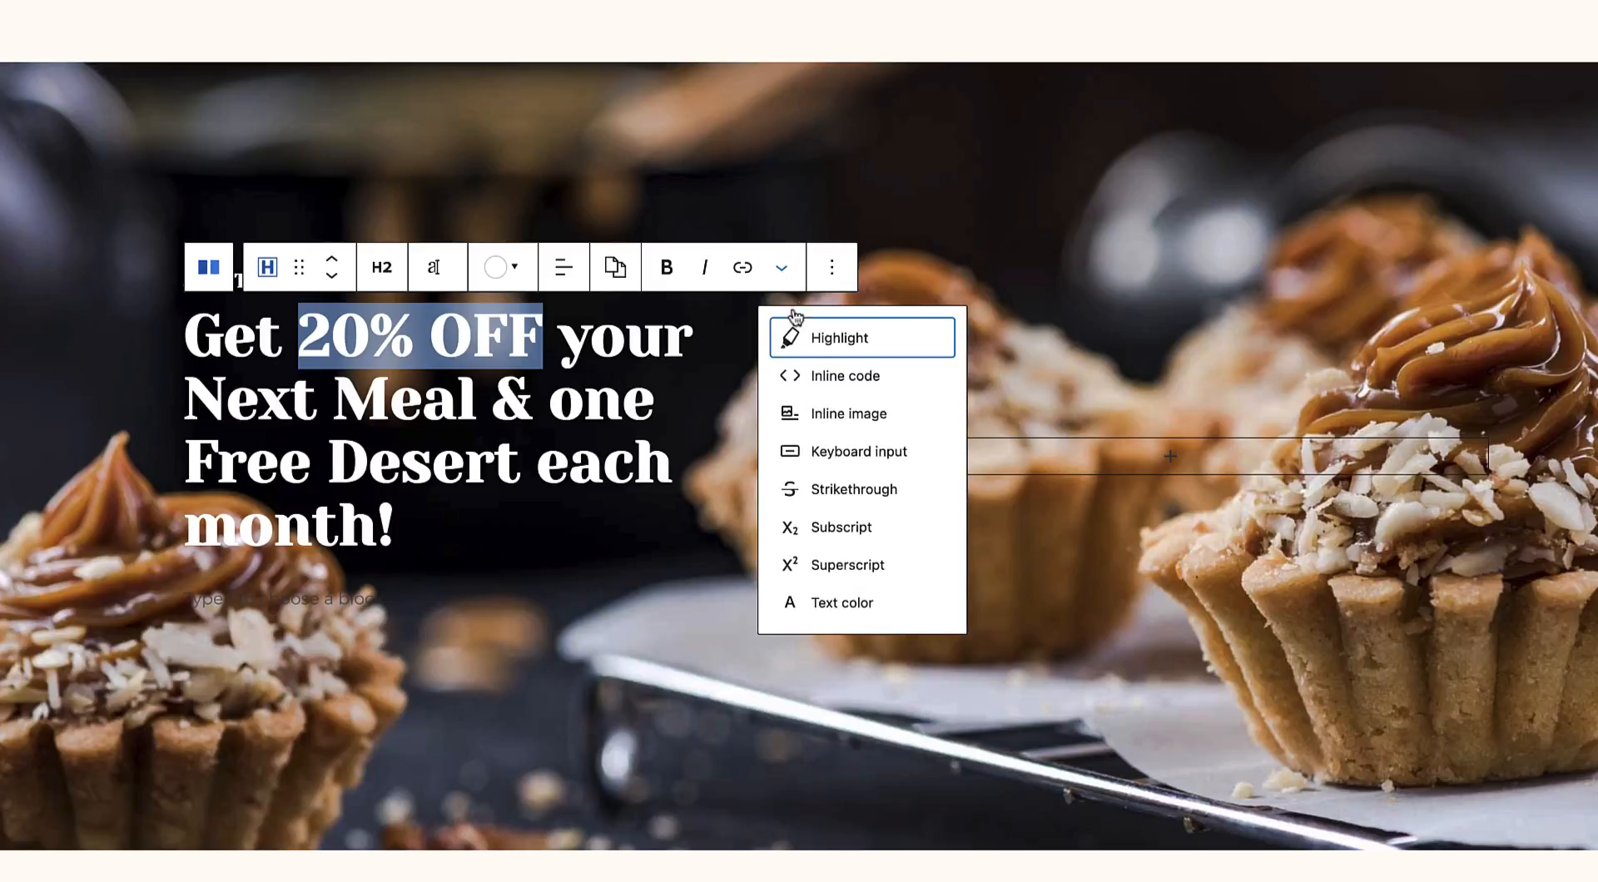
left_click(814, 350)
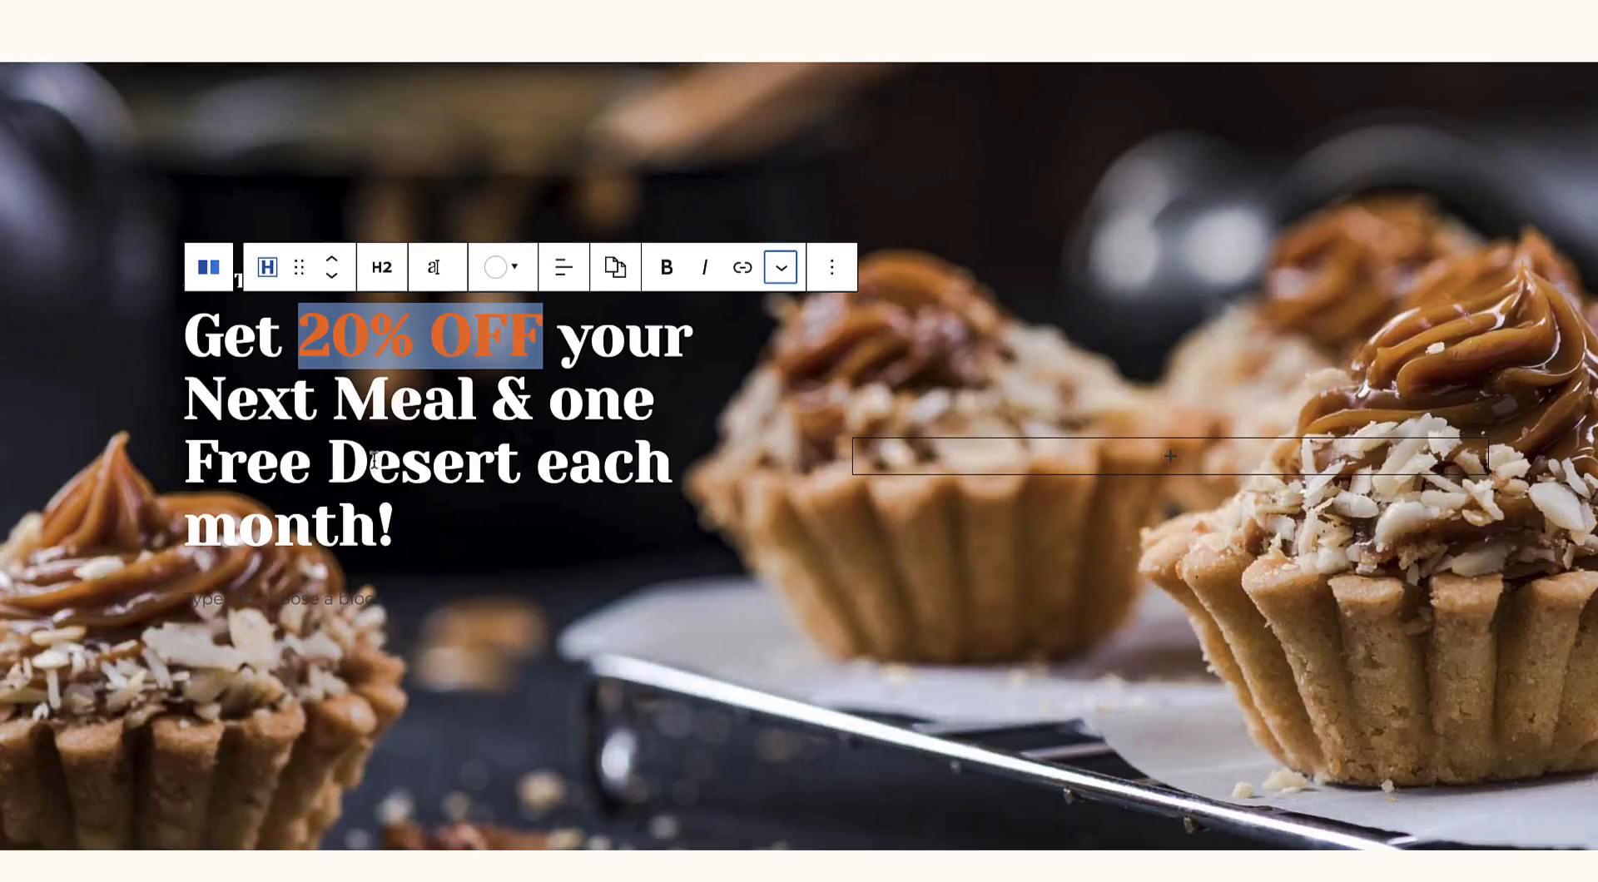
left_click(462, 428)
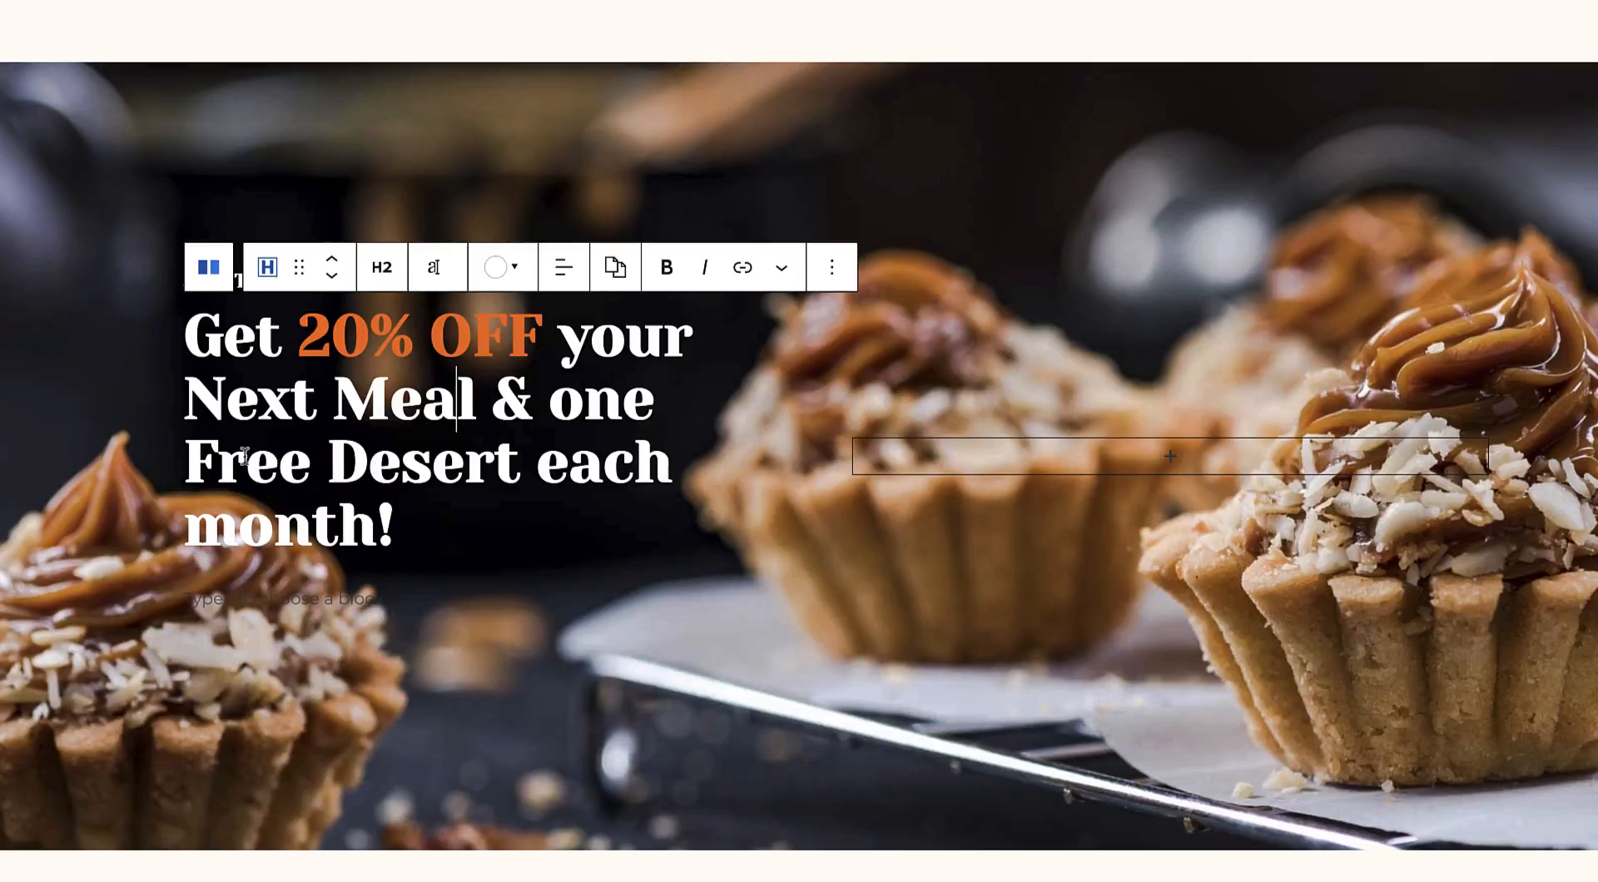
left_click_drag(185, 458, 516, 456)
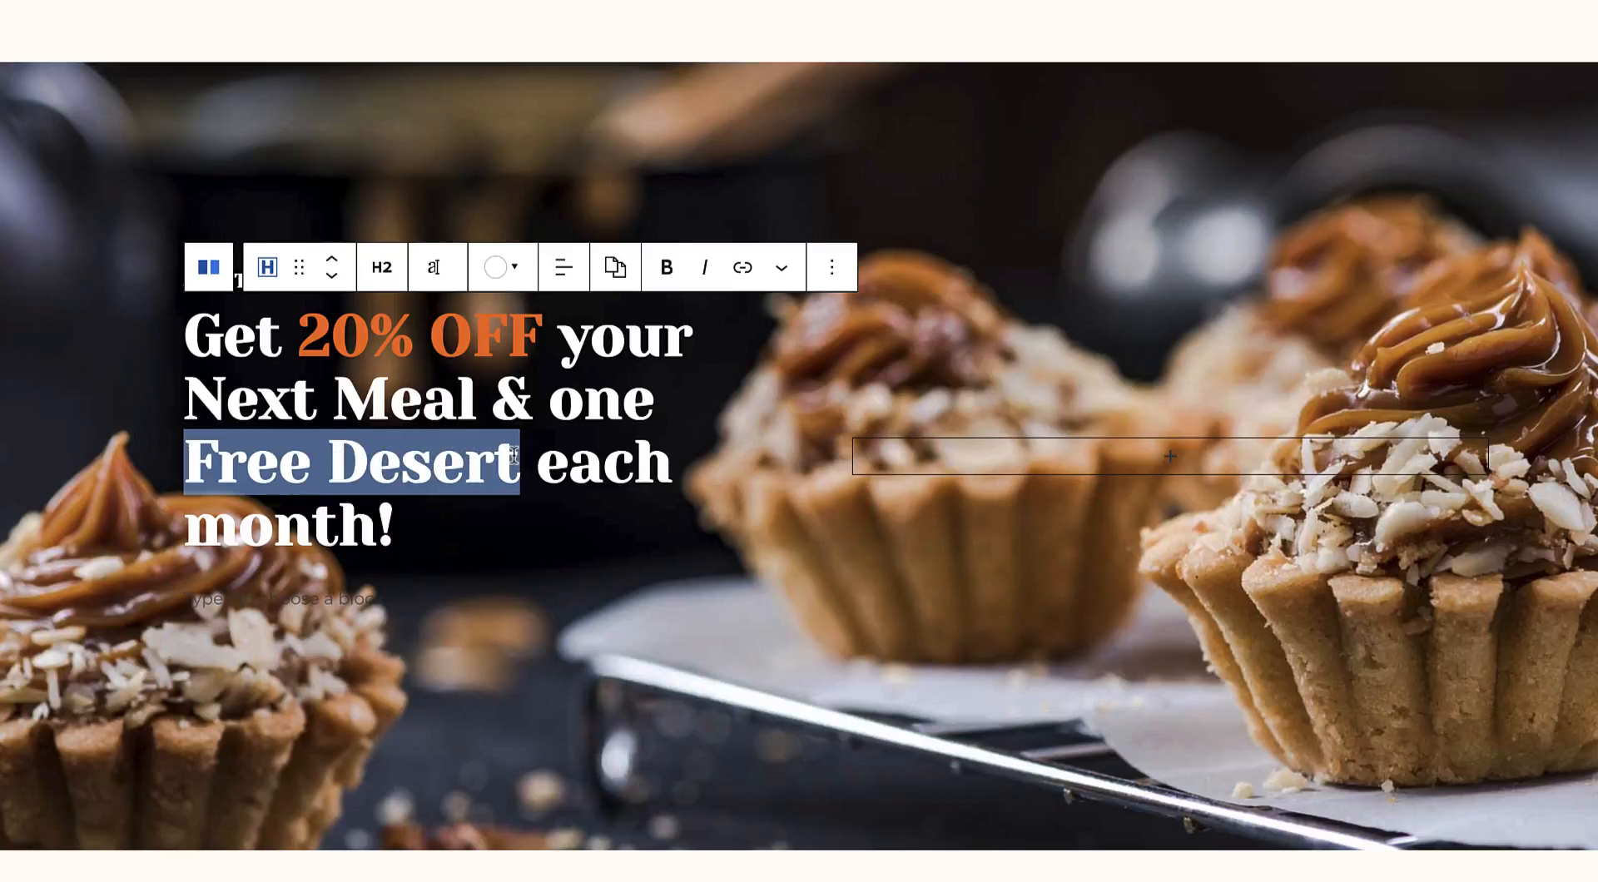
left_click(783, 267)
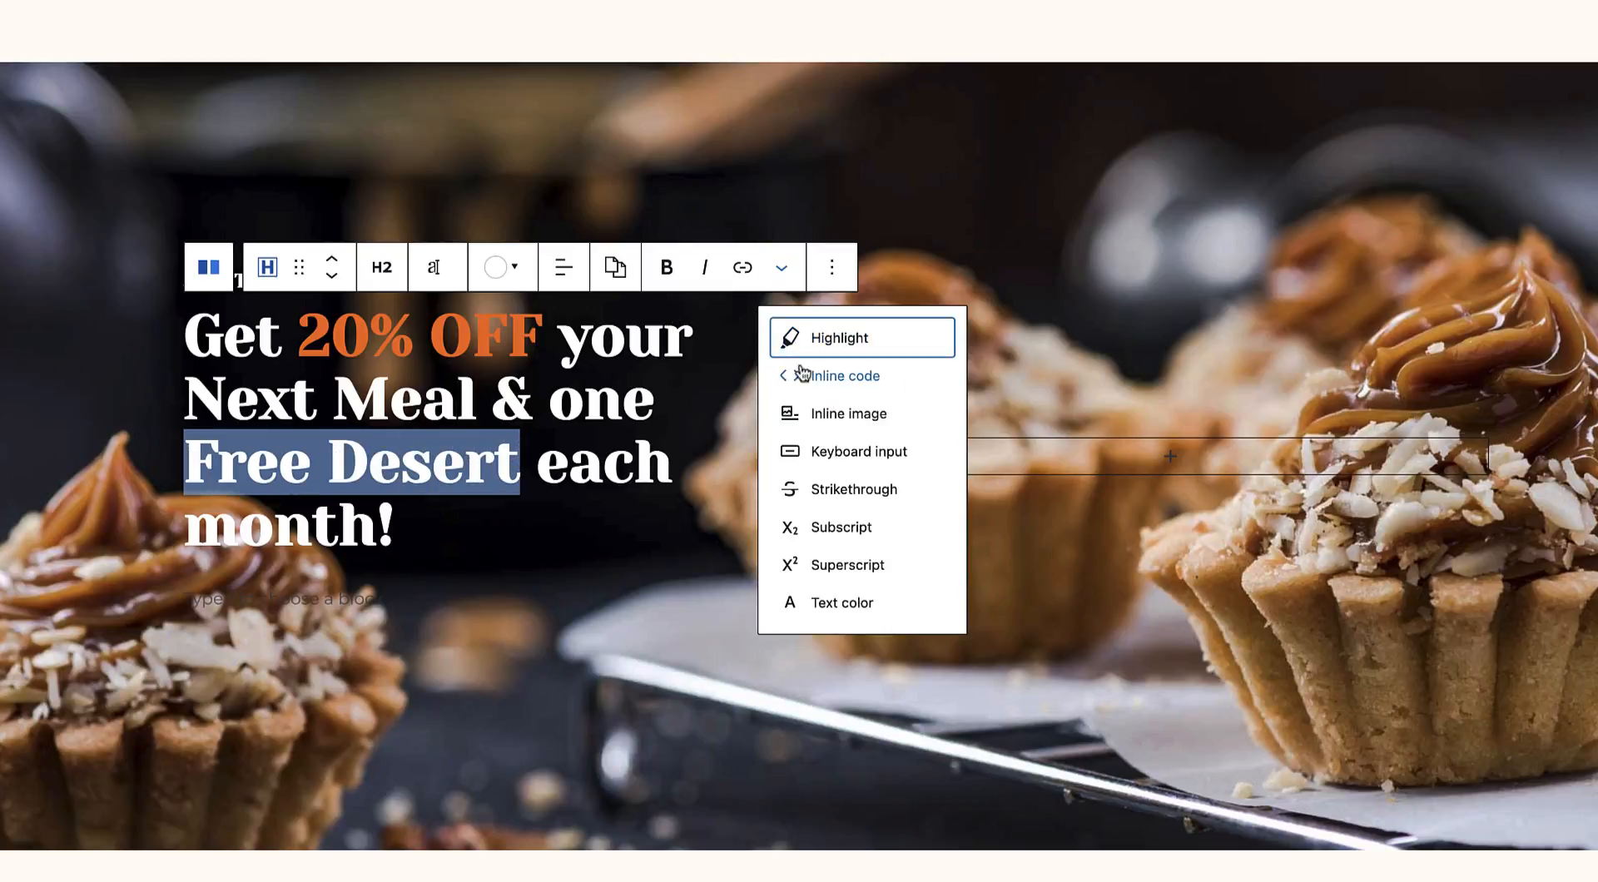
left_click(827, 342)
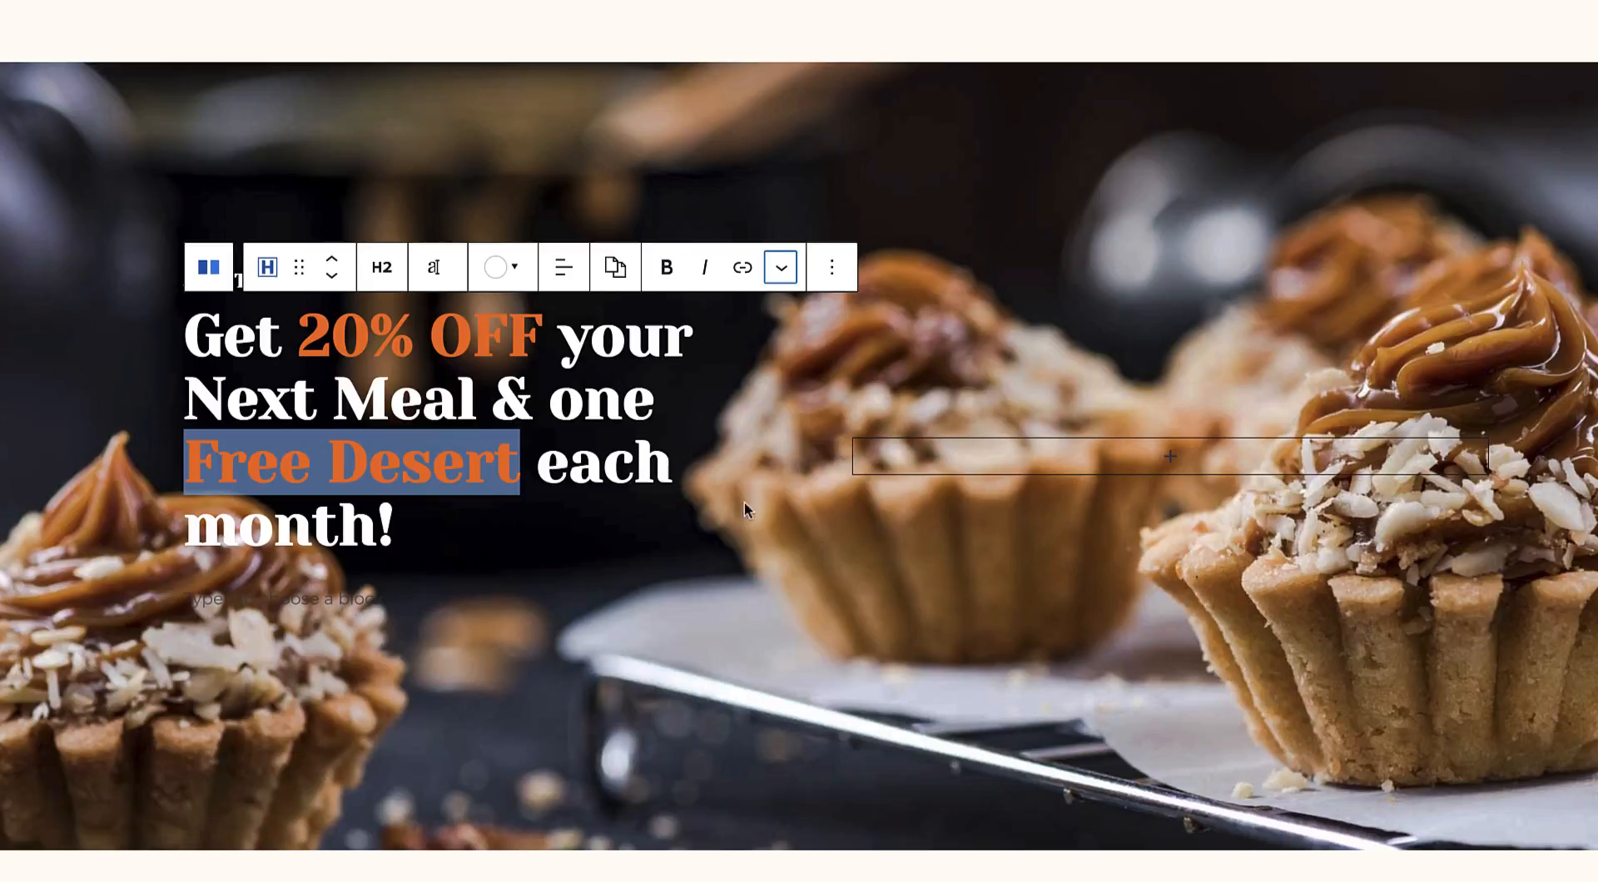
left_click(732, 672)
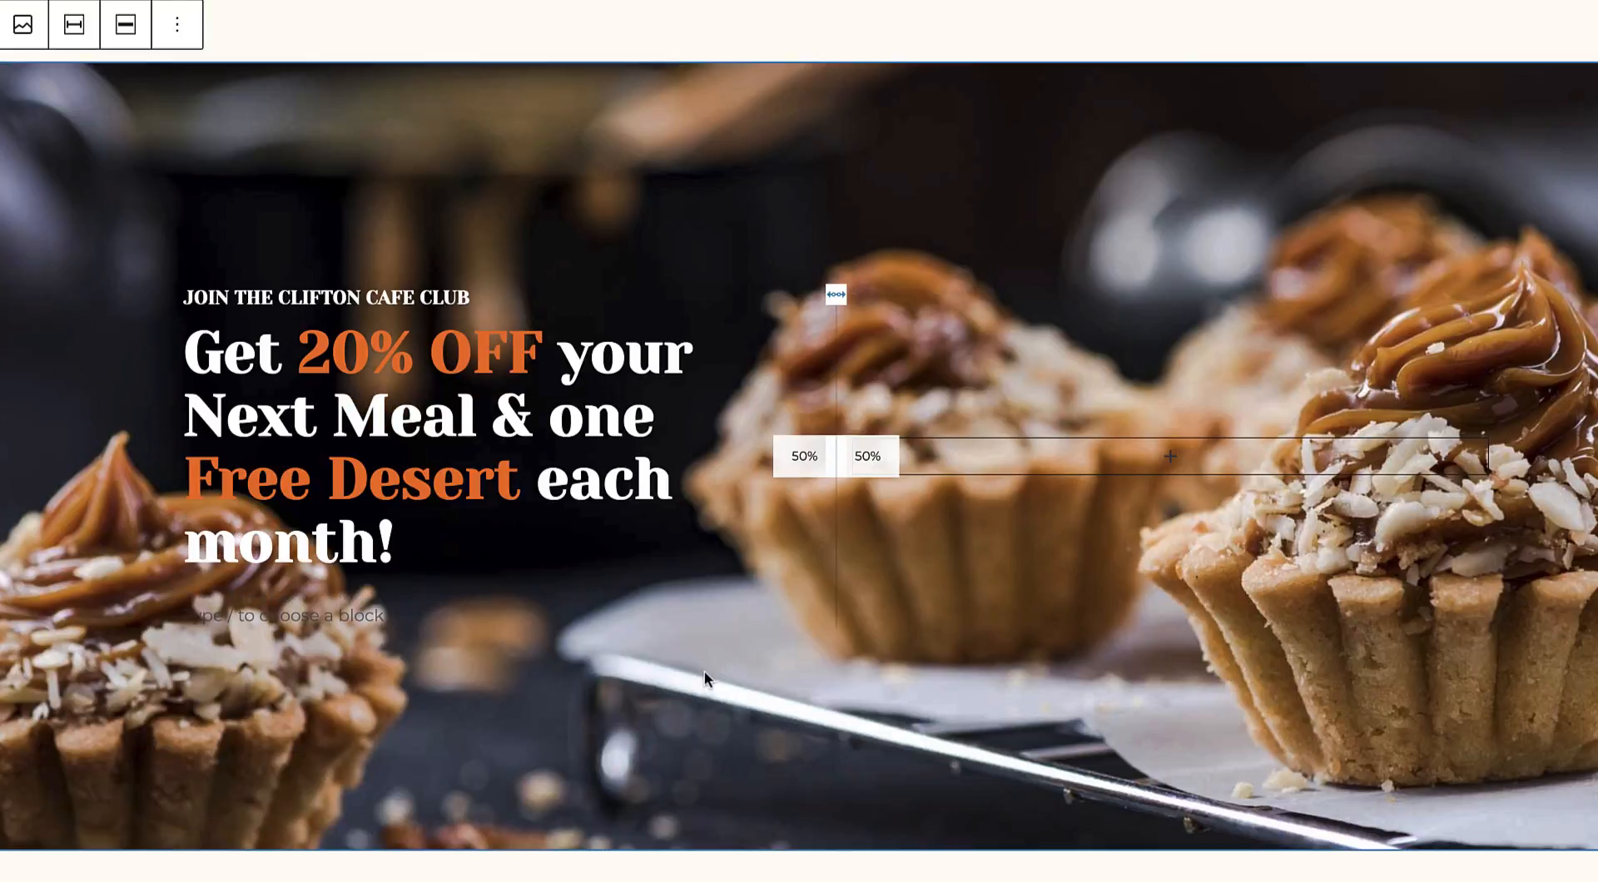
Set the offer heading's highlight color to the light orange palette color FF9200.
left_click(465, 360)
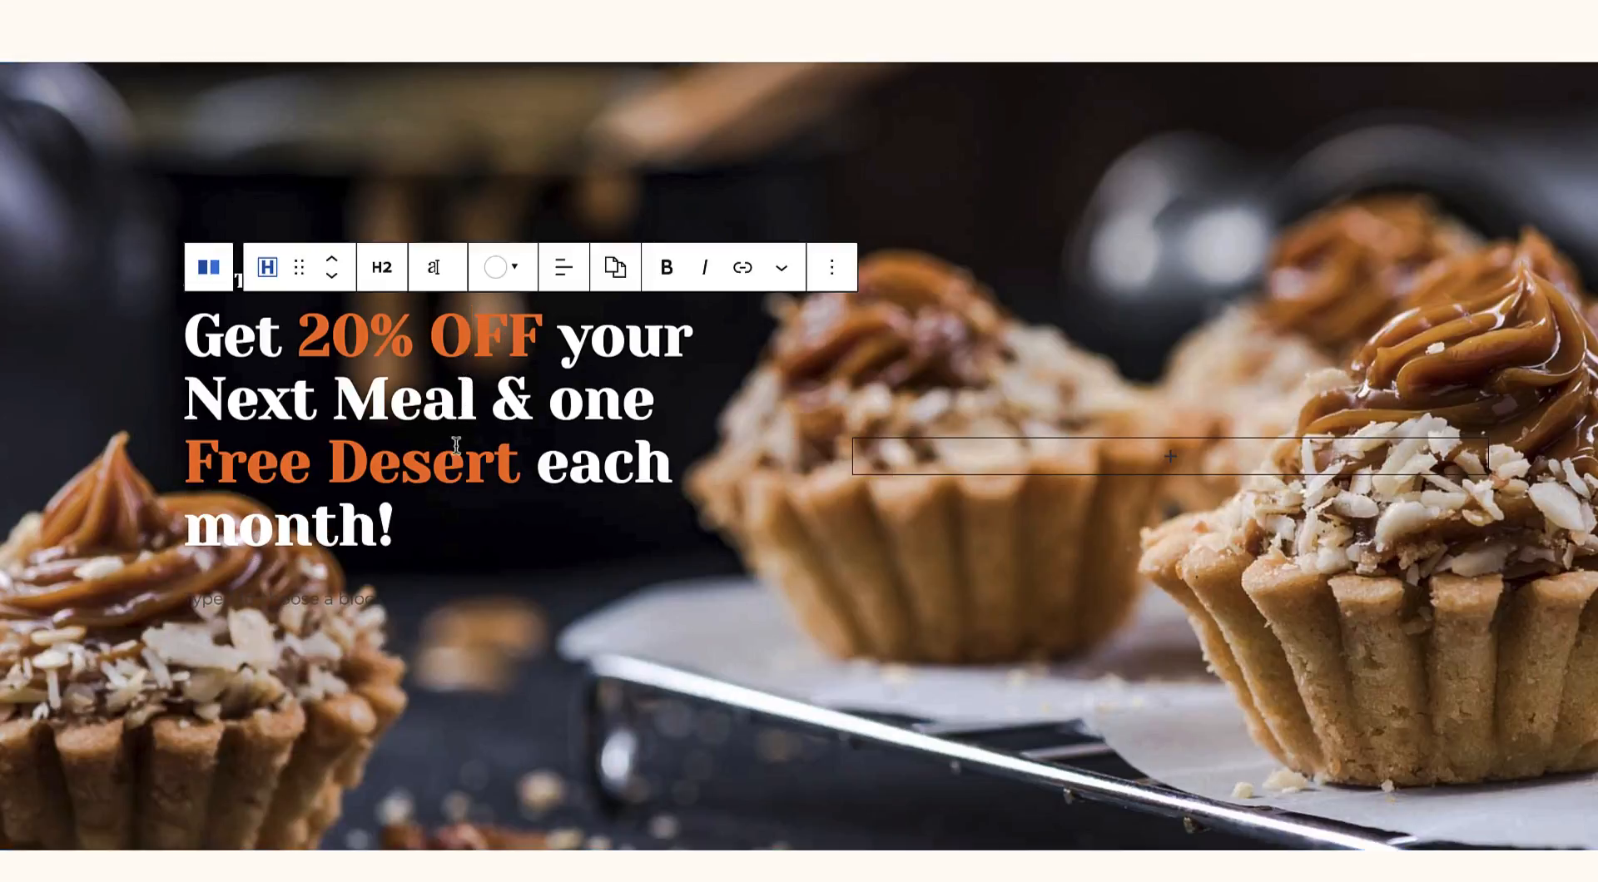
left_click(456, 448)
left_click_drag(299, 337, 533, 337)
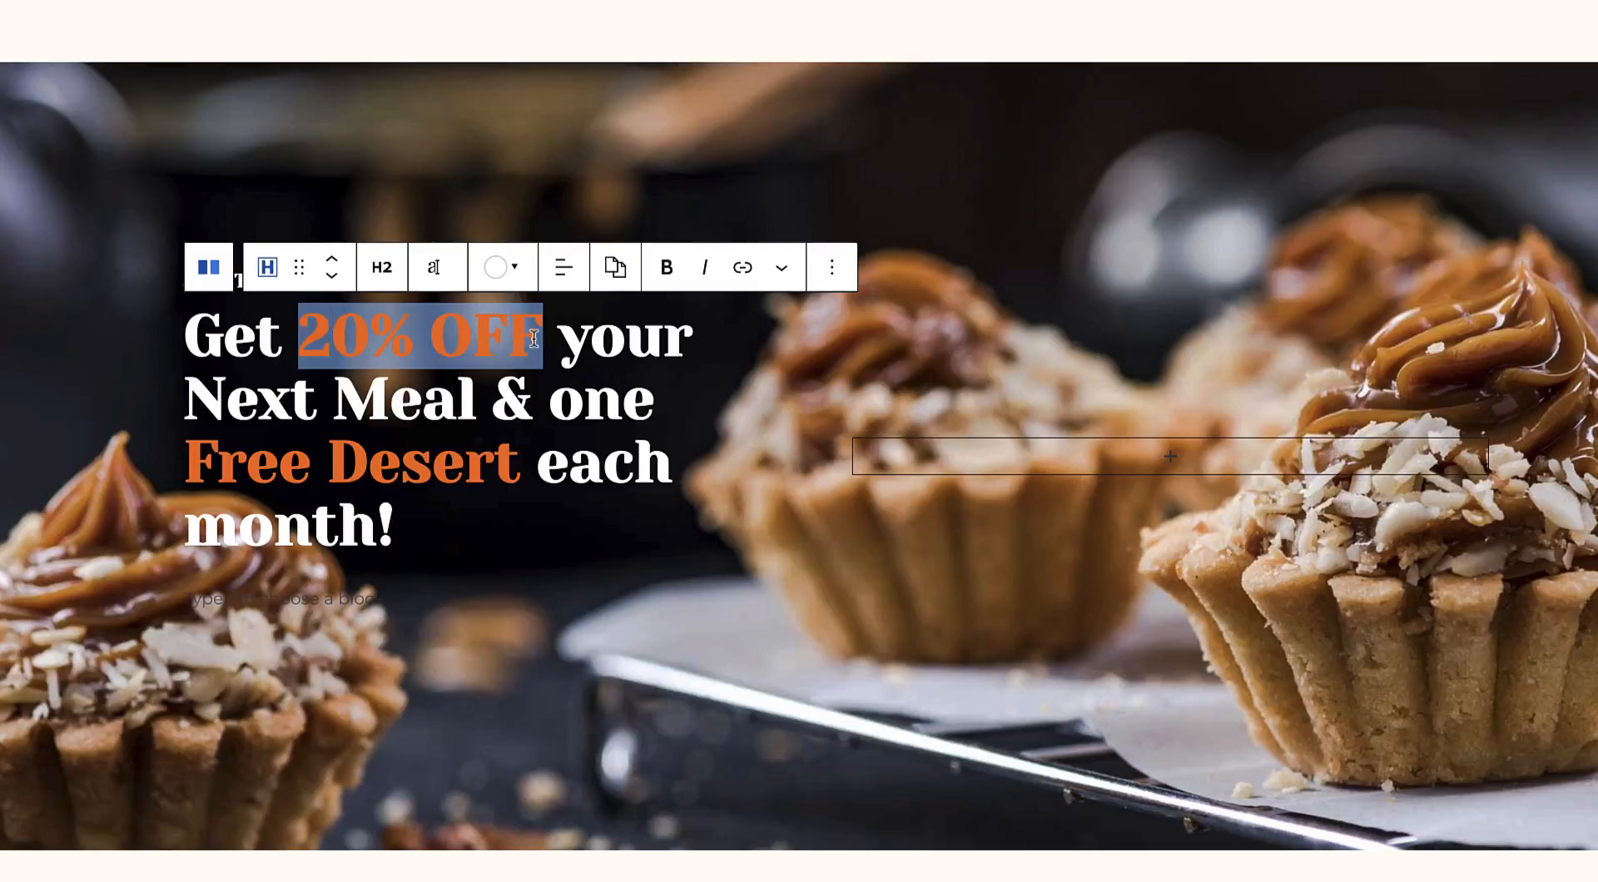
left_click(531, 337)
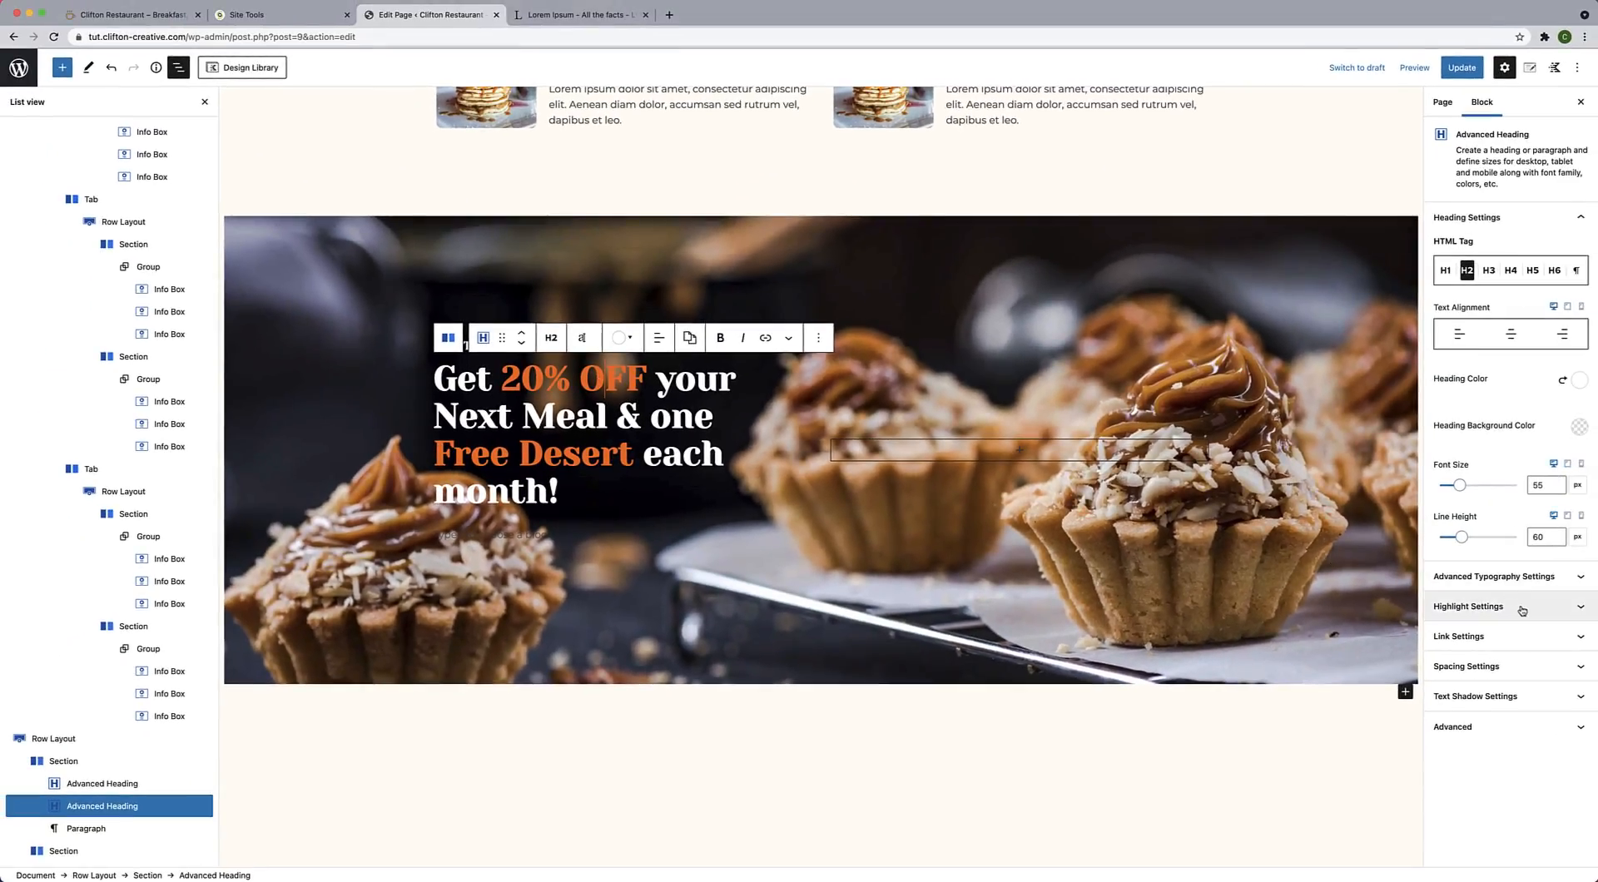
left_click(1574, 619)
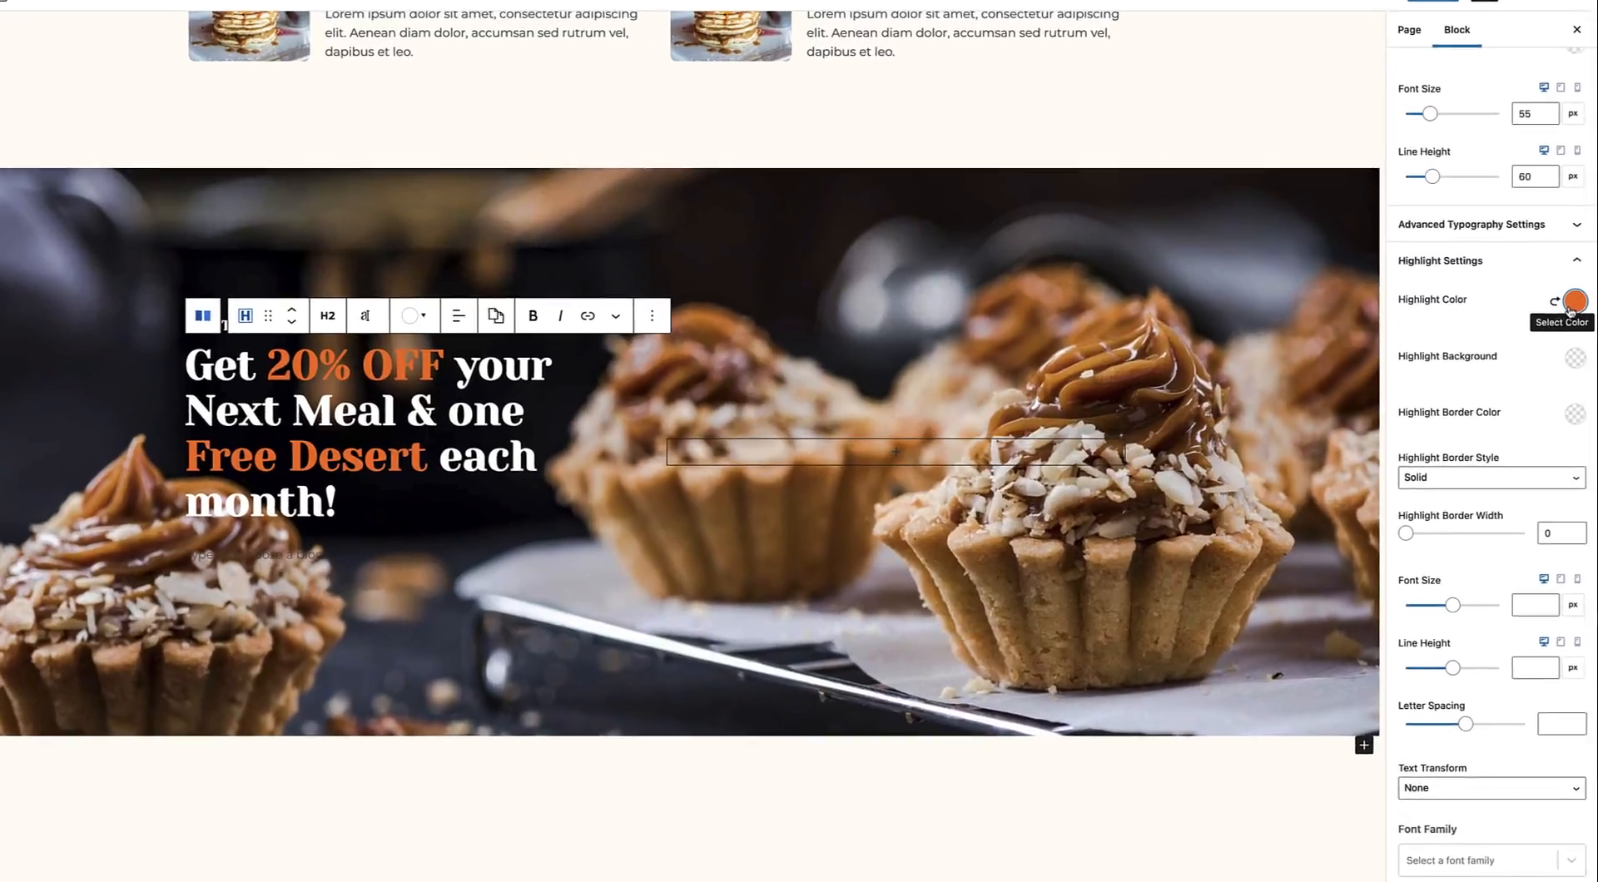
left_click(1580, 325)
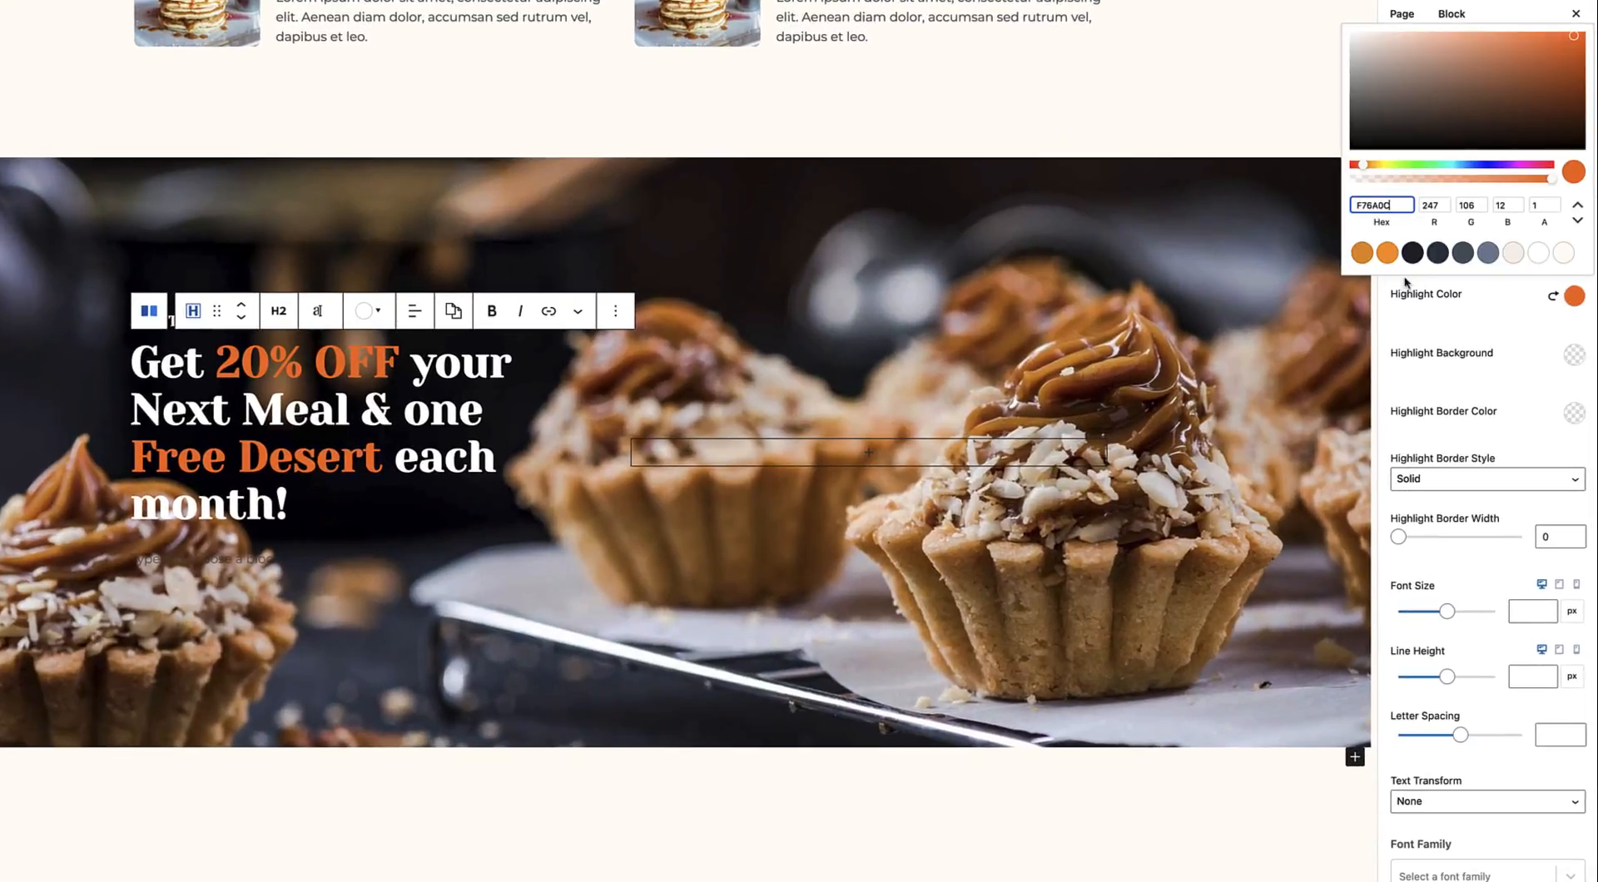
left_click(1386, 252)
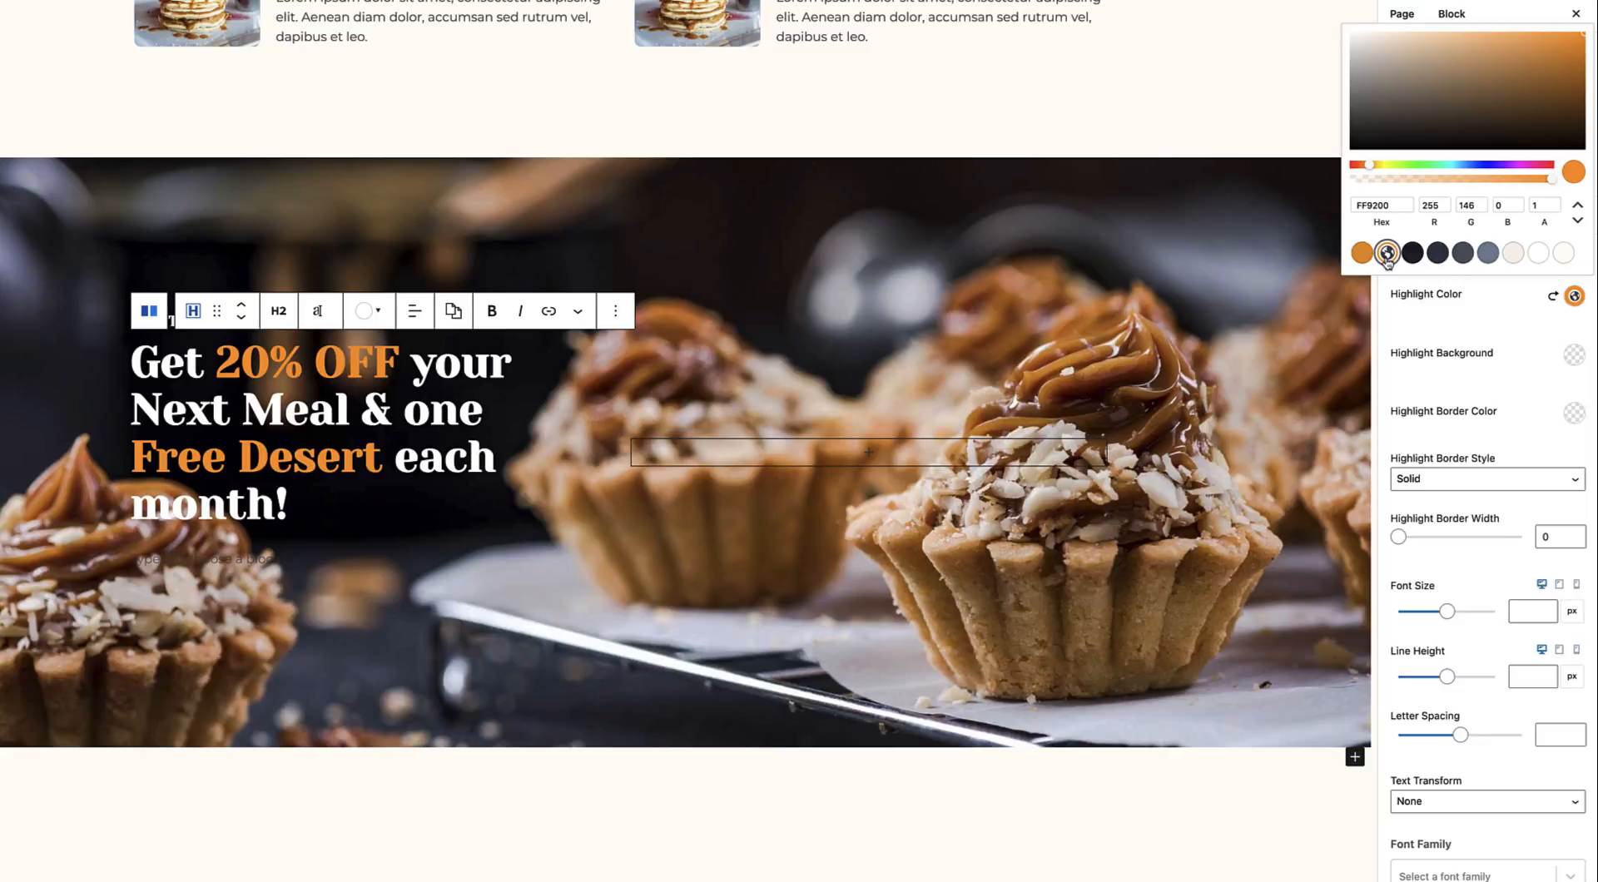
left_click(302, 507)
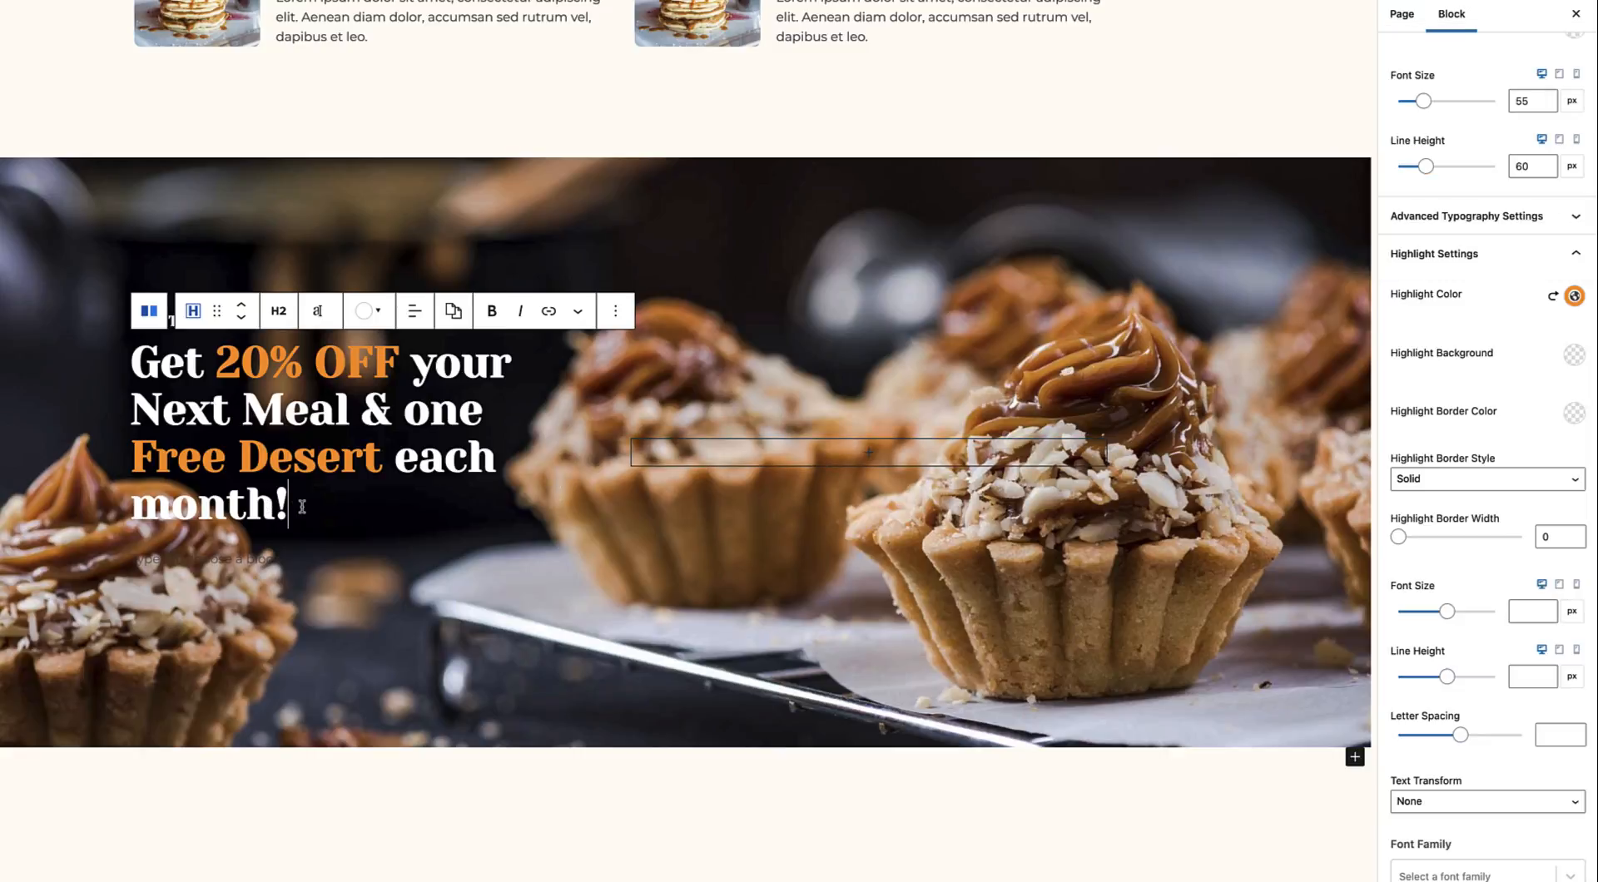
Add an Advanced Heading reading "*Terms & Condition Apply" below the offer heading.
key("Return")
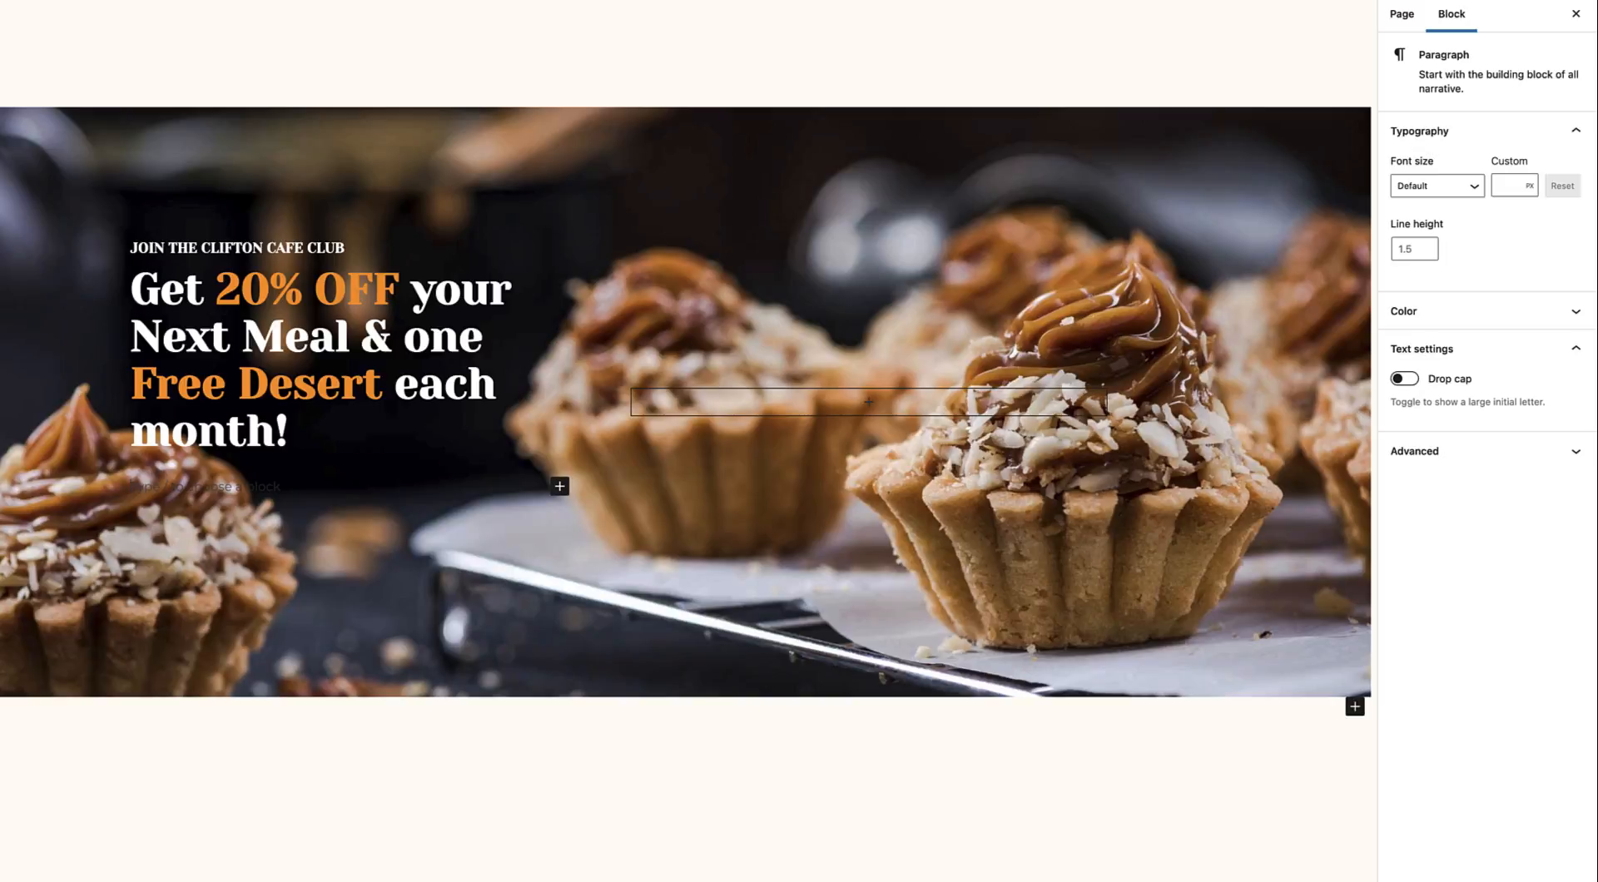
type("/")
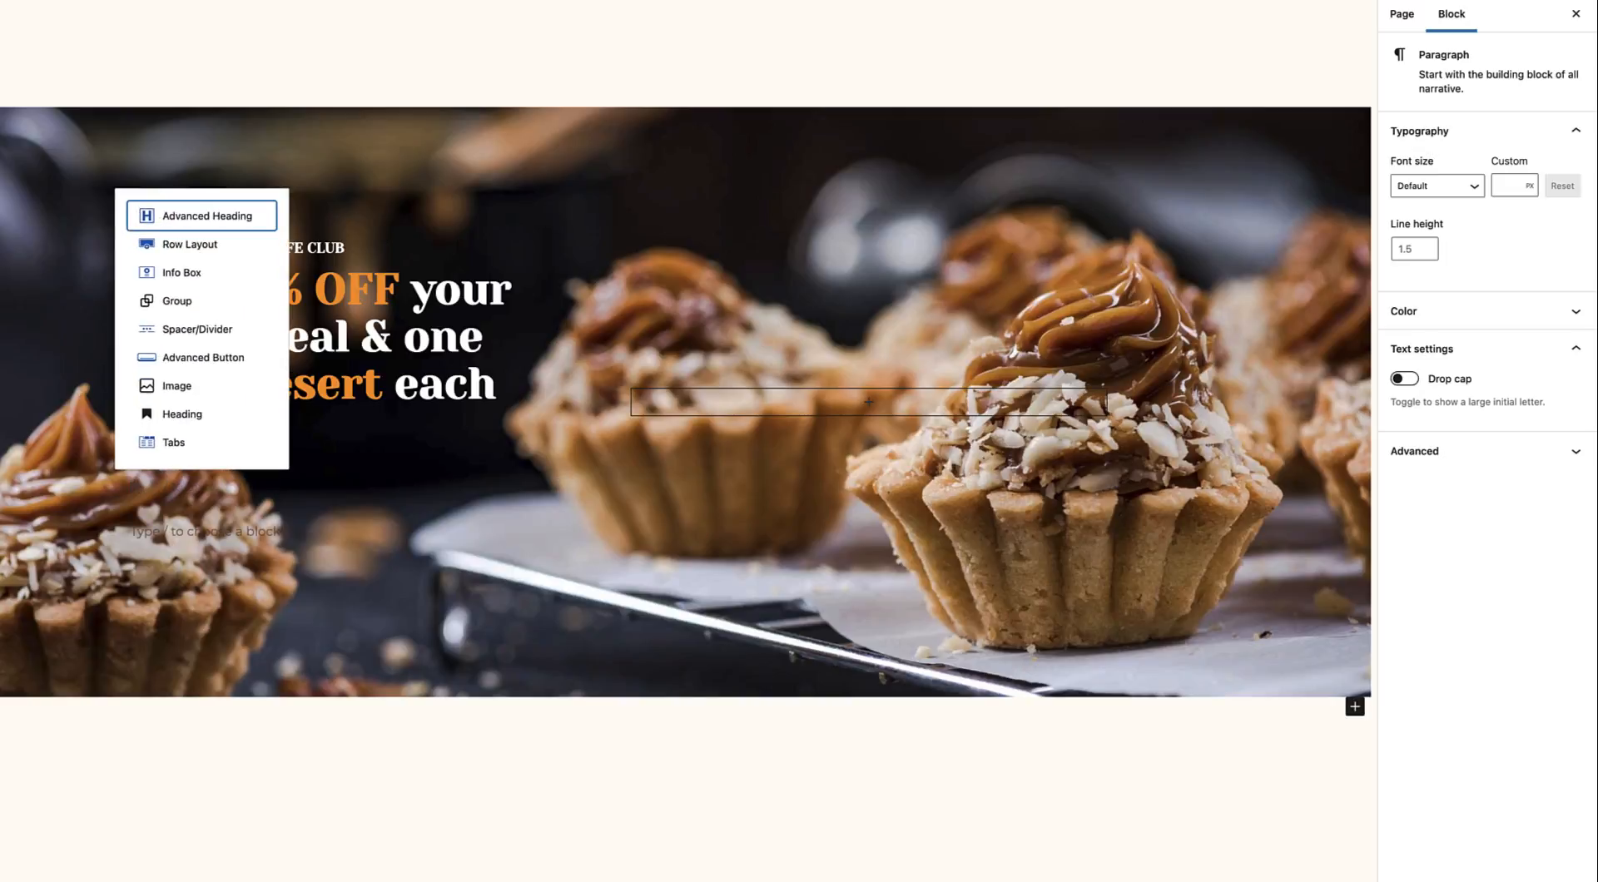
left_click(243, 224)
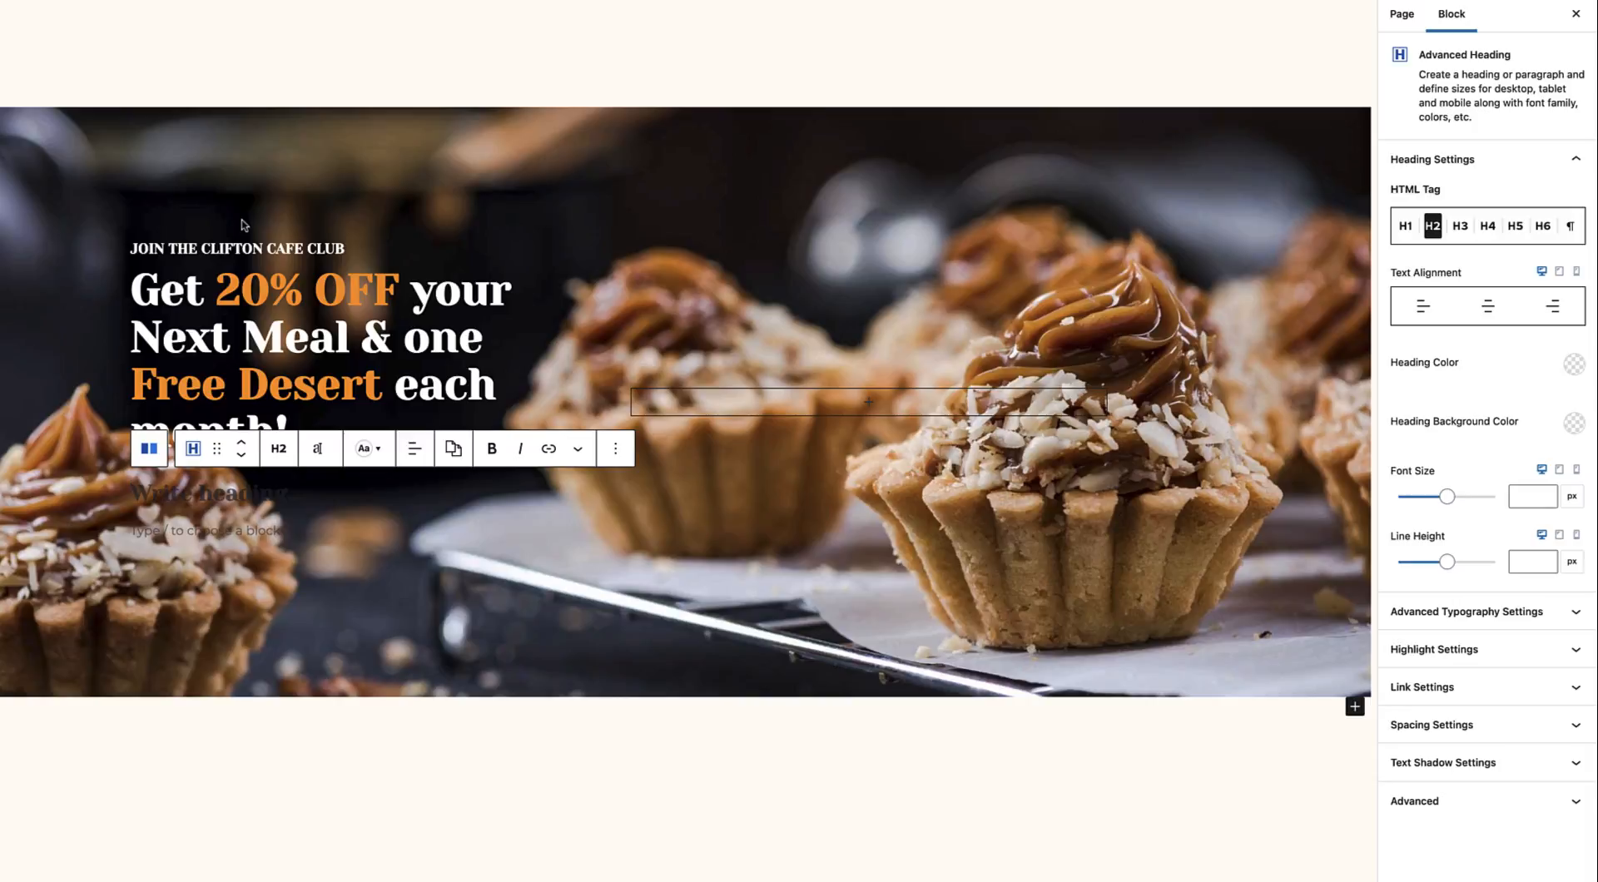
type("*Term")
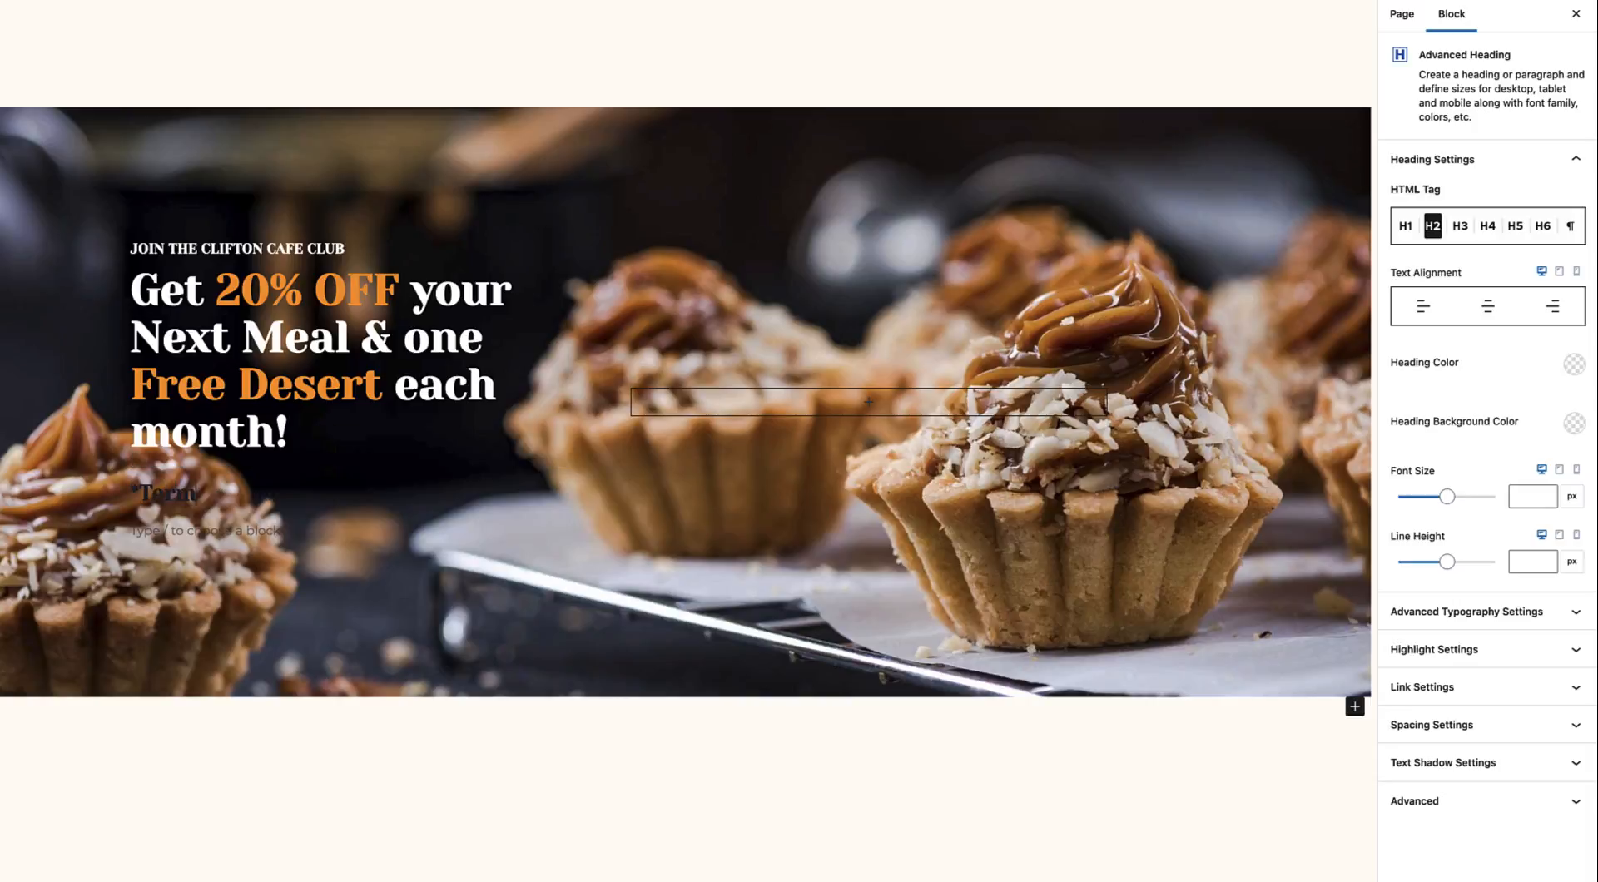
type("s & Condition Apply")
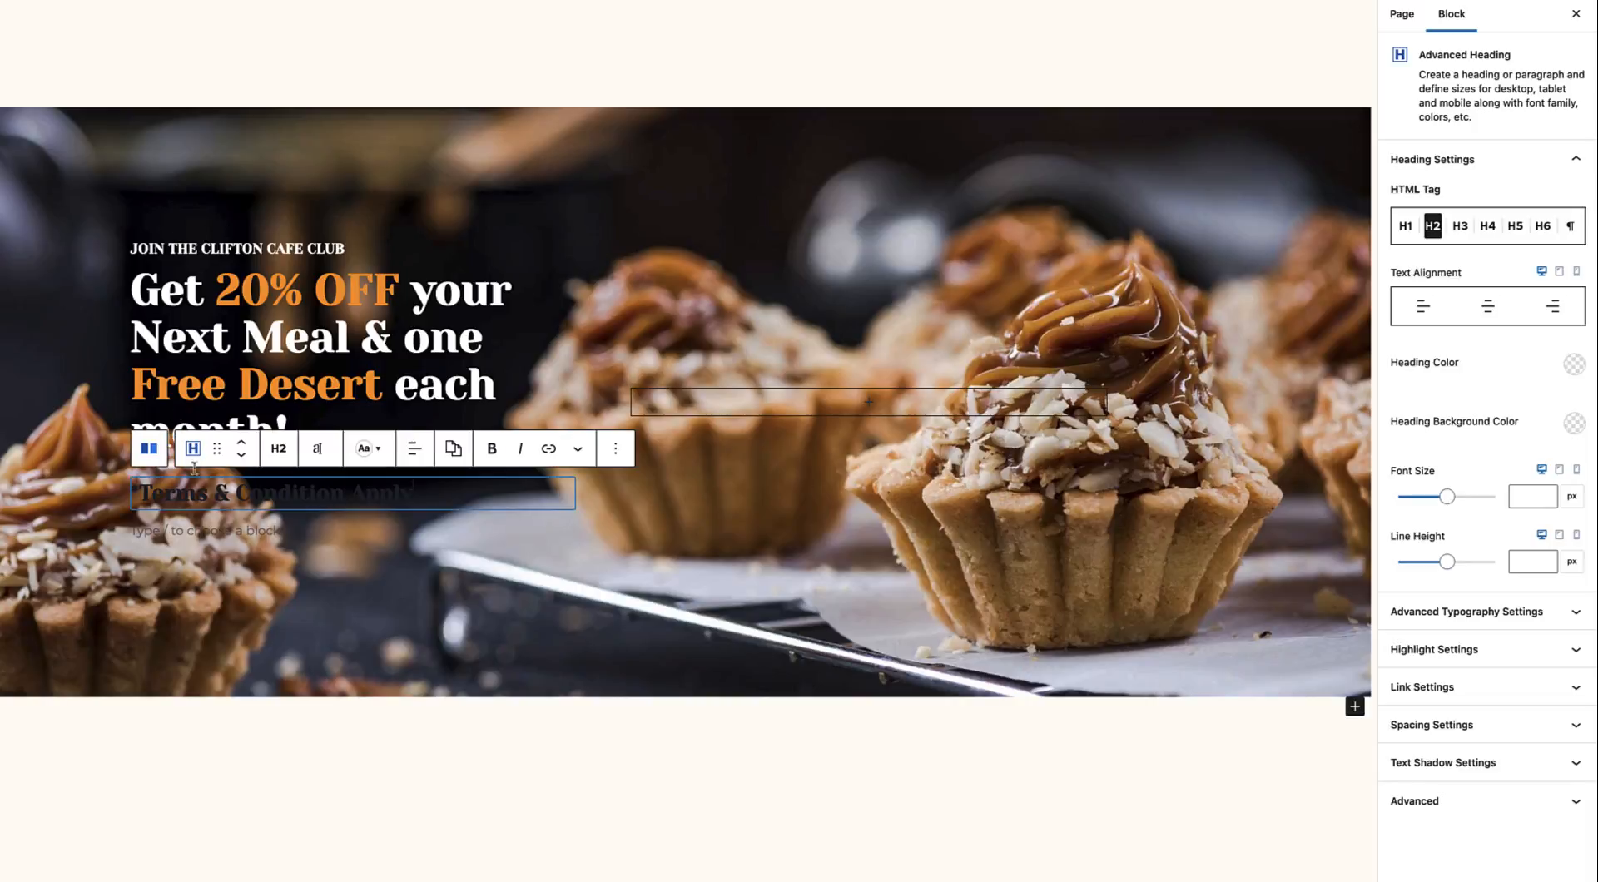
Color the "*Terms & Condition Apply" heading white (FFFFFF) and set its font size to 14 px.
left_click(372, 454)
left_click_drag(420, 213, 356, 160)
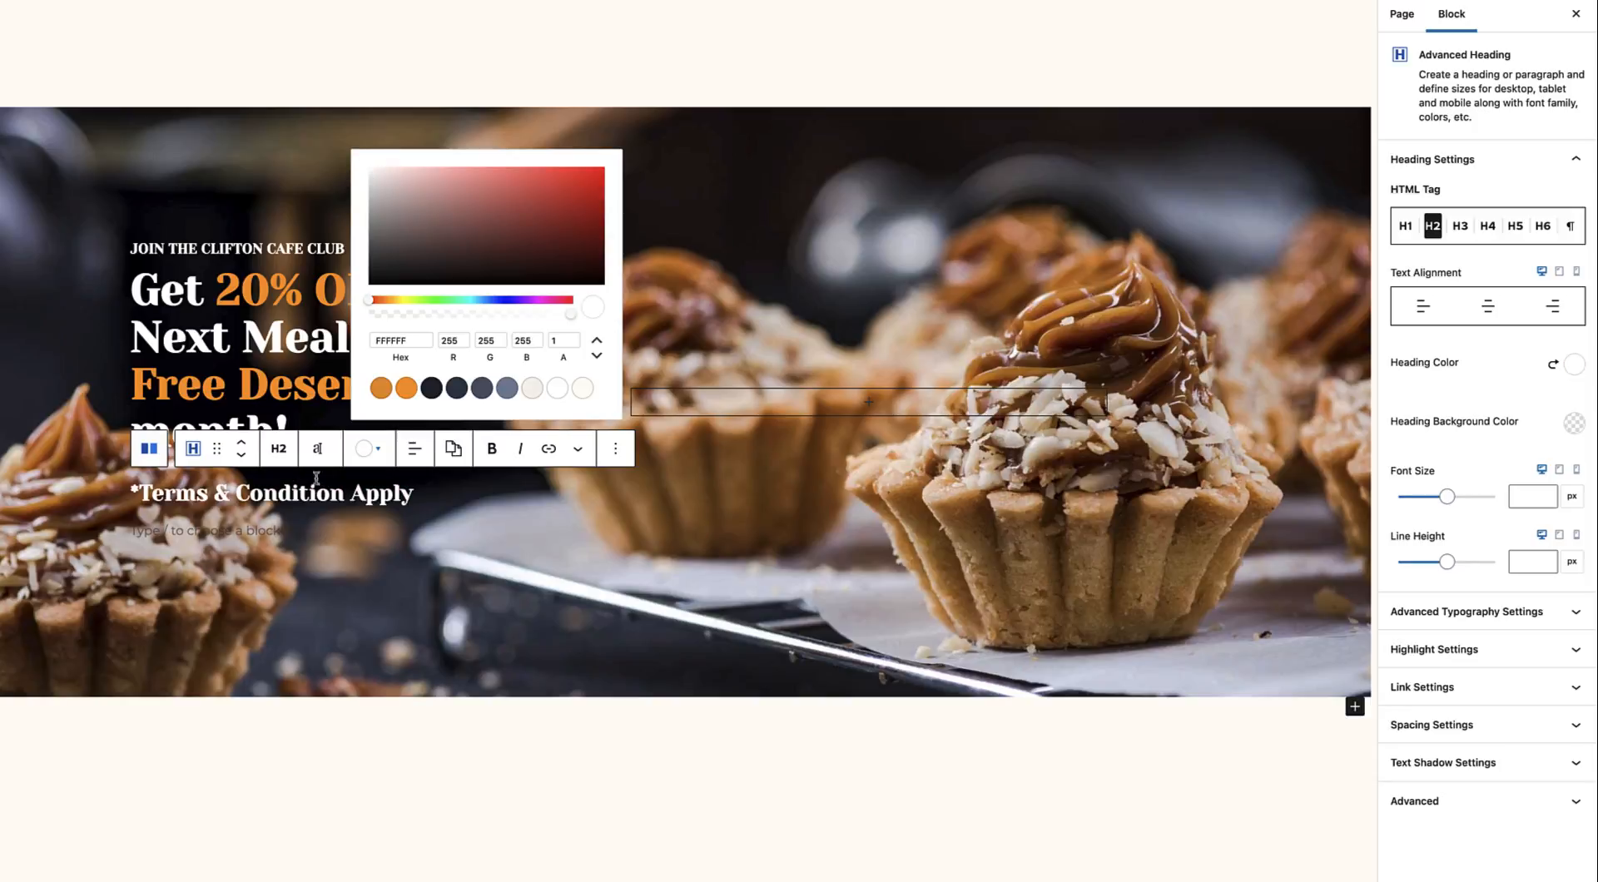
left_click(317, 449)
left_click(250, 396)
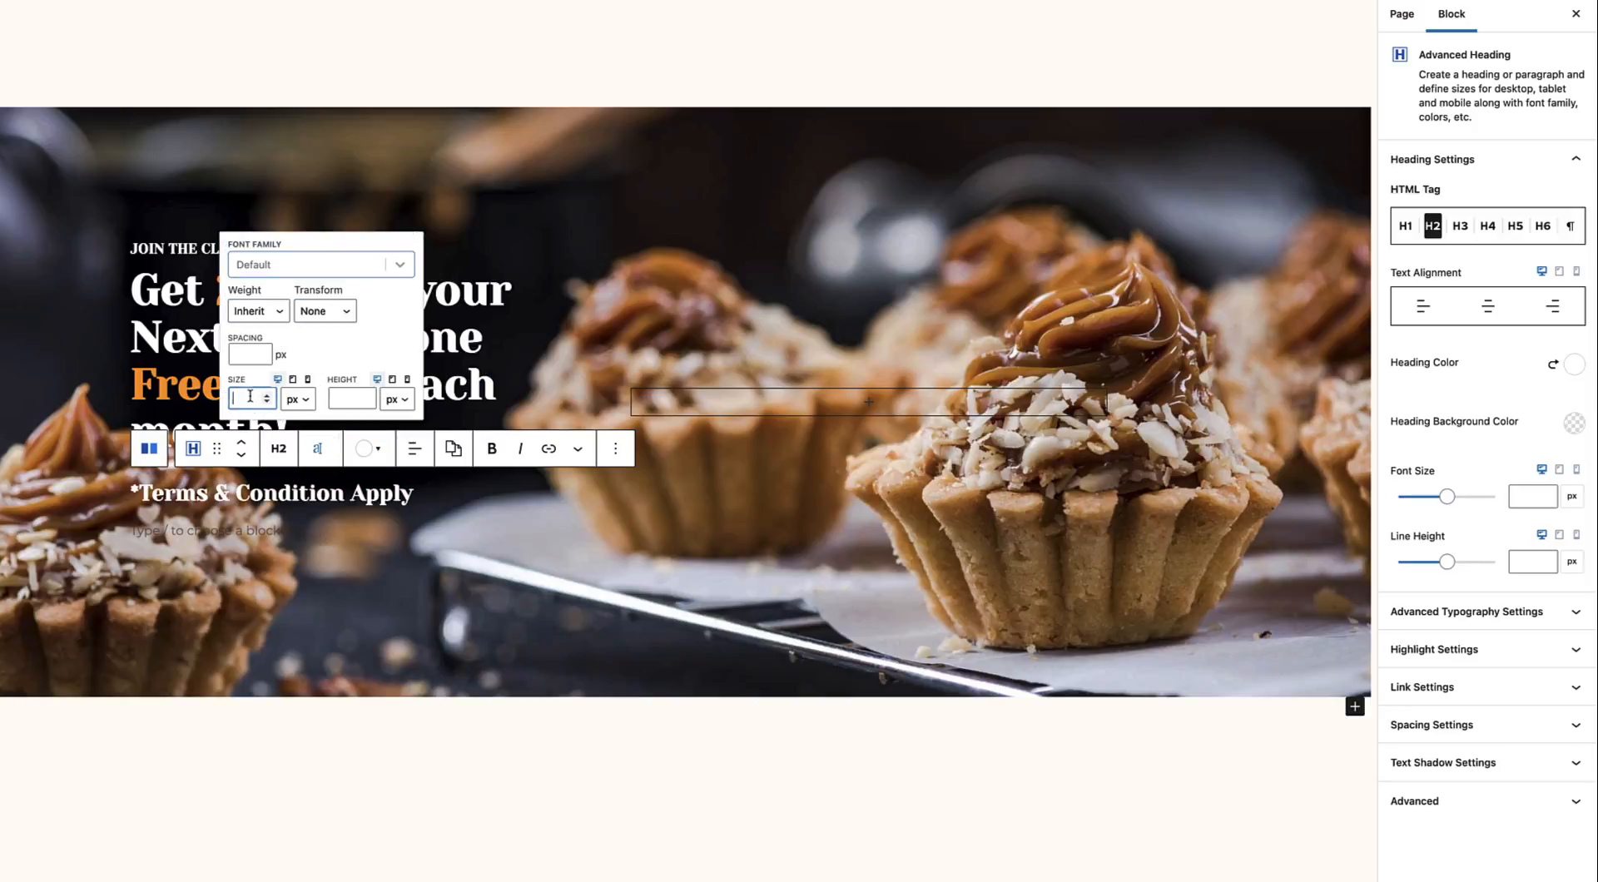
type("14")
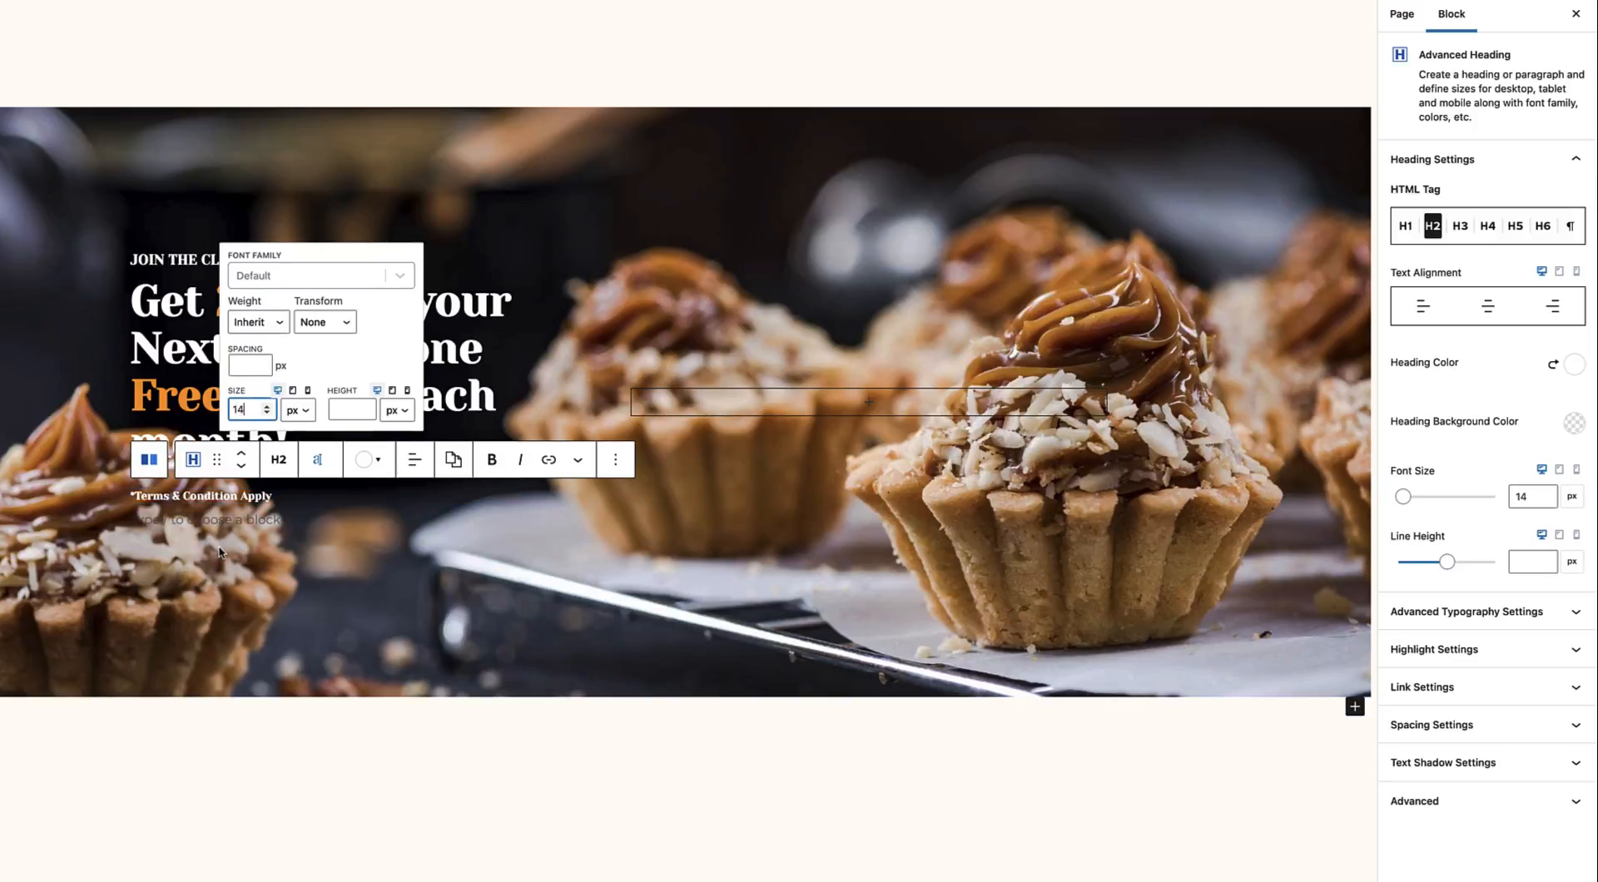
left_click(286, 556)
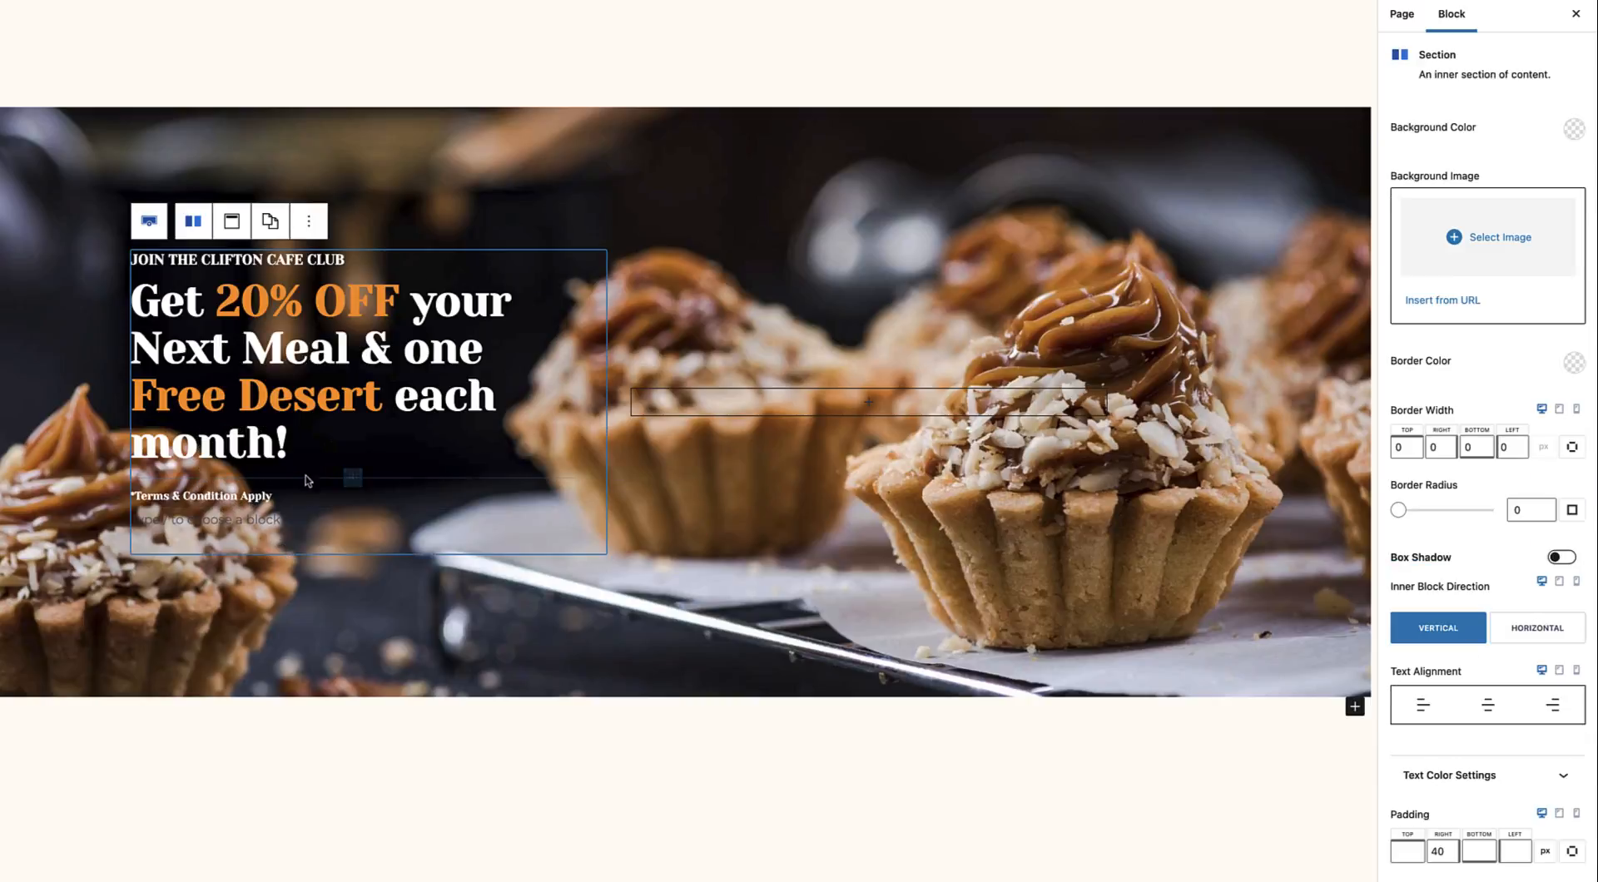
Set the bottom padding and bottom margin of the "Get 20% OFF" offer heading to 0 px.
left_click(241, 447)
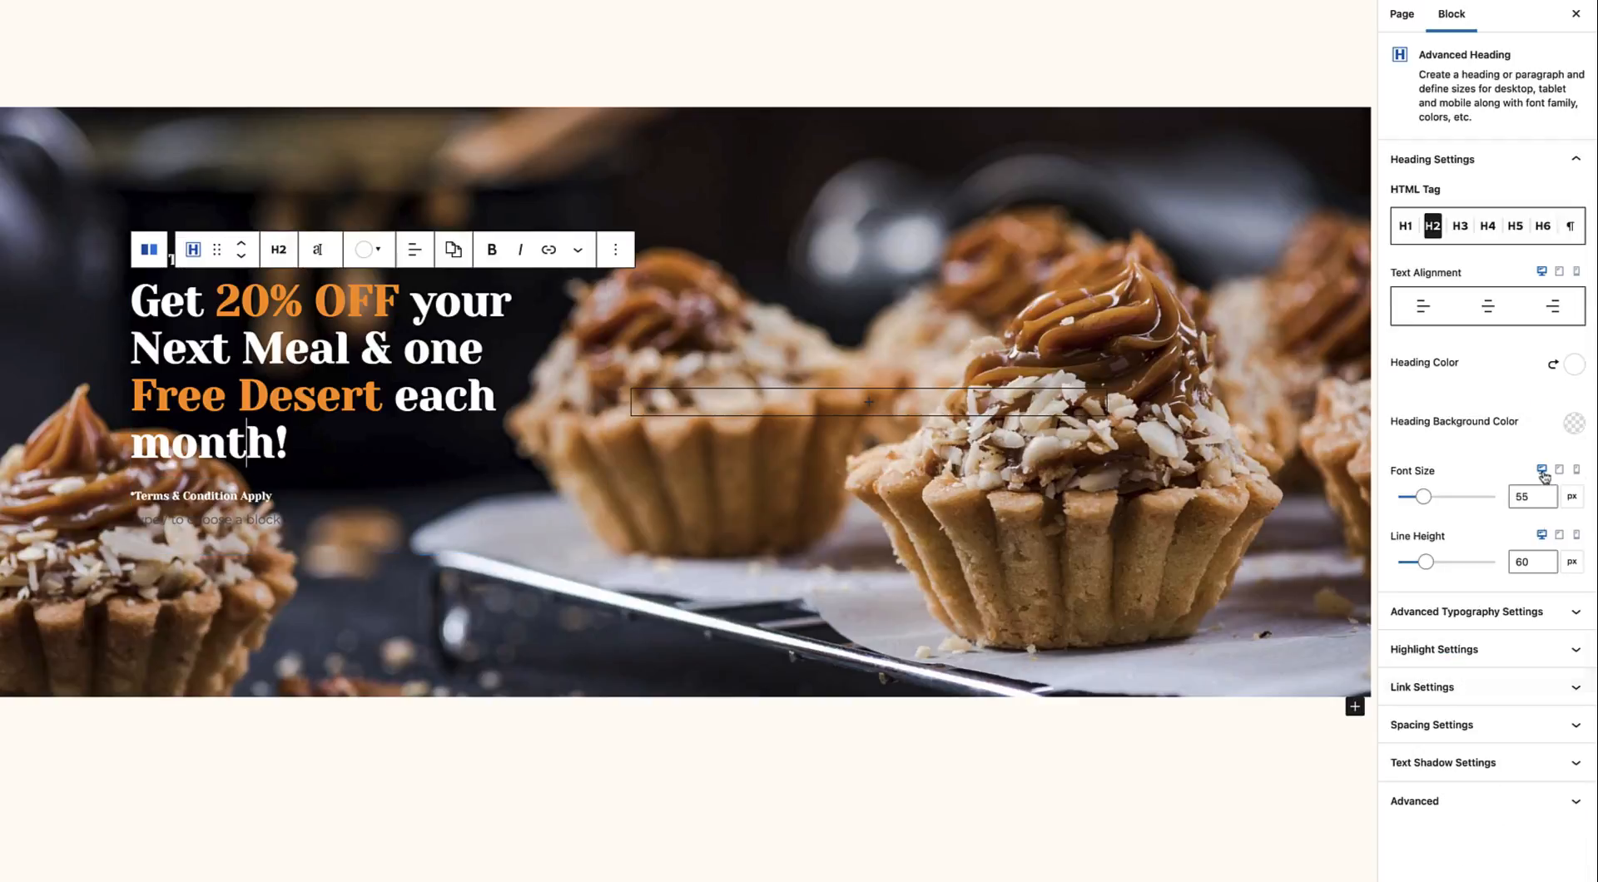
left_click(1475, 724)
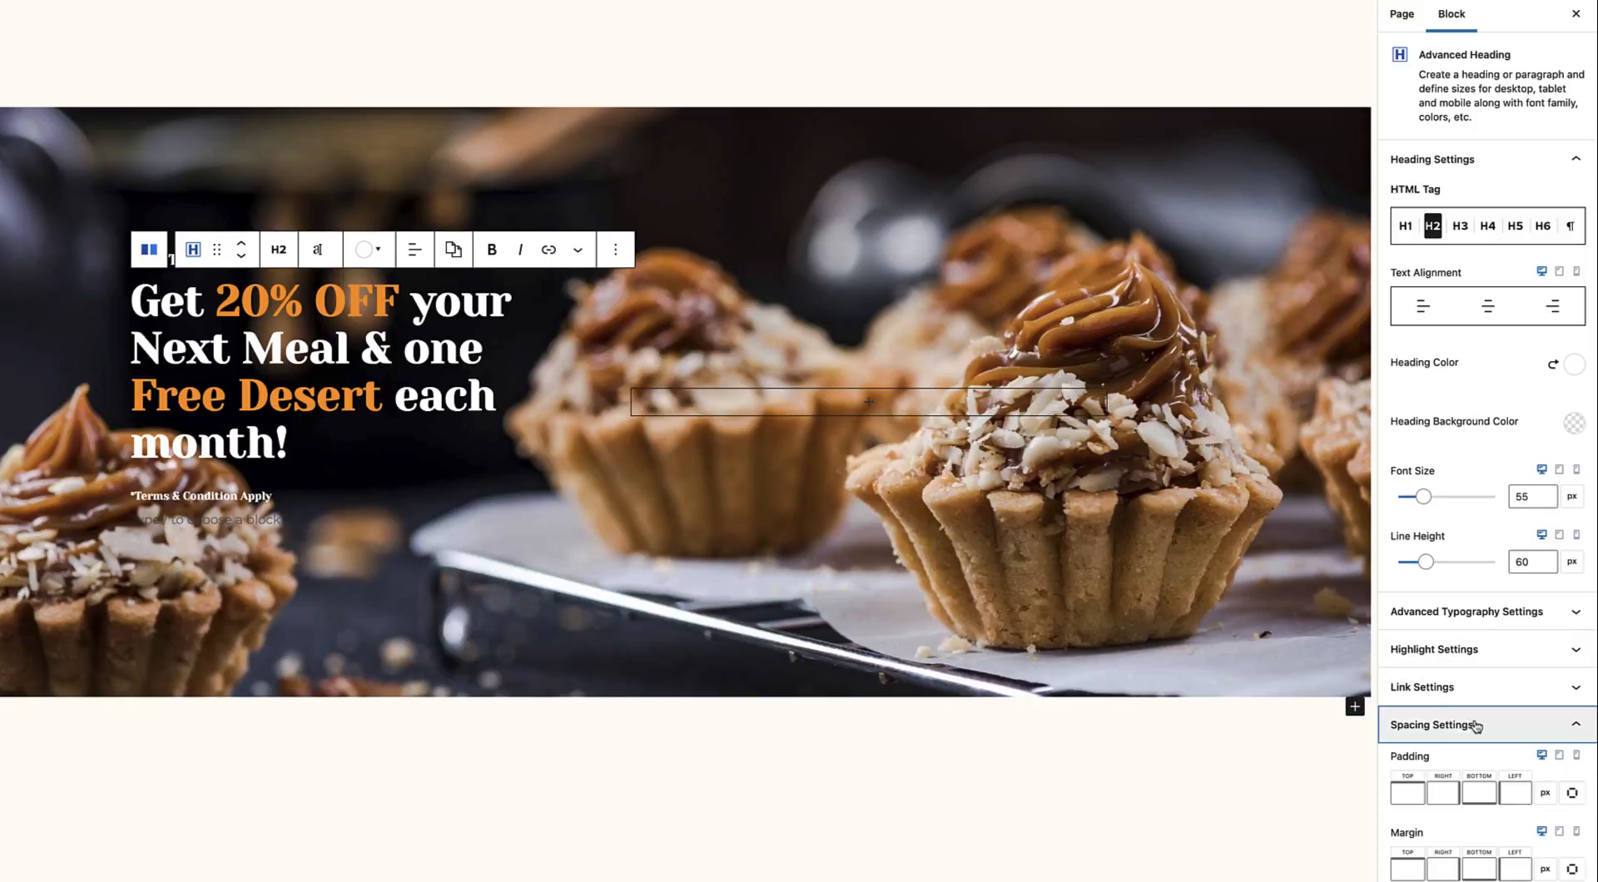
left_click(1476, 797)
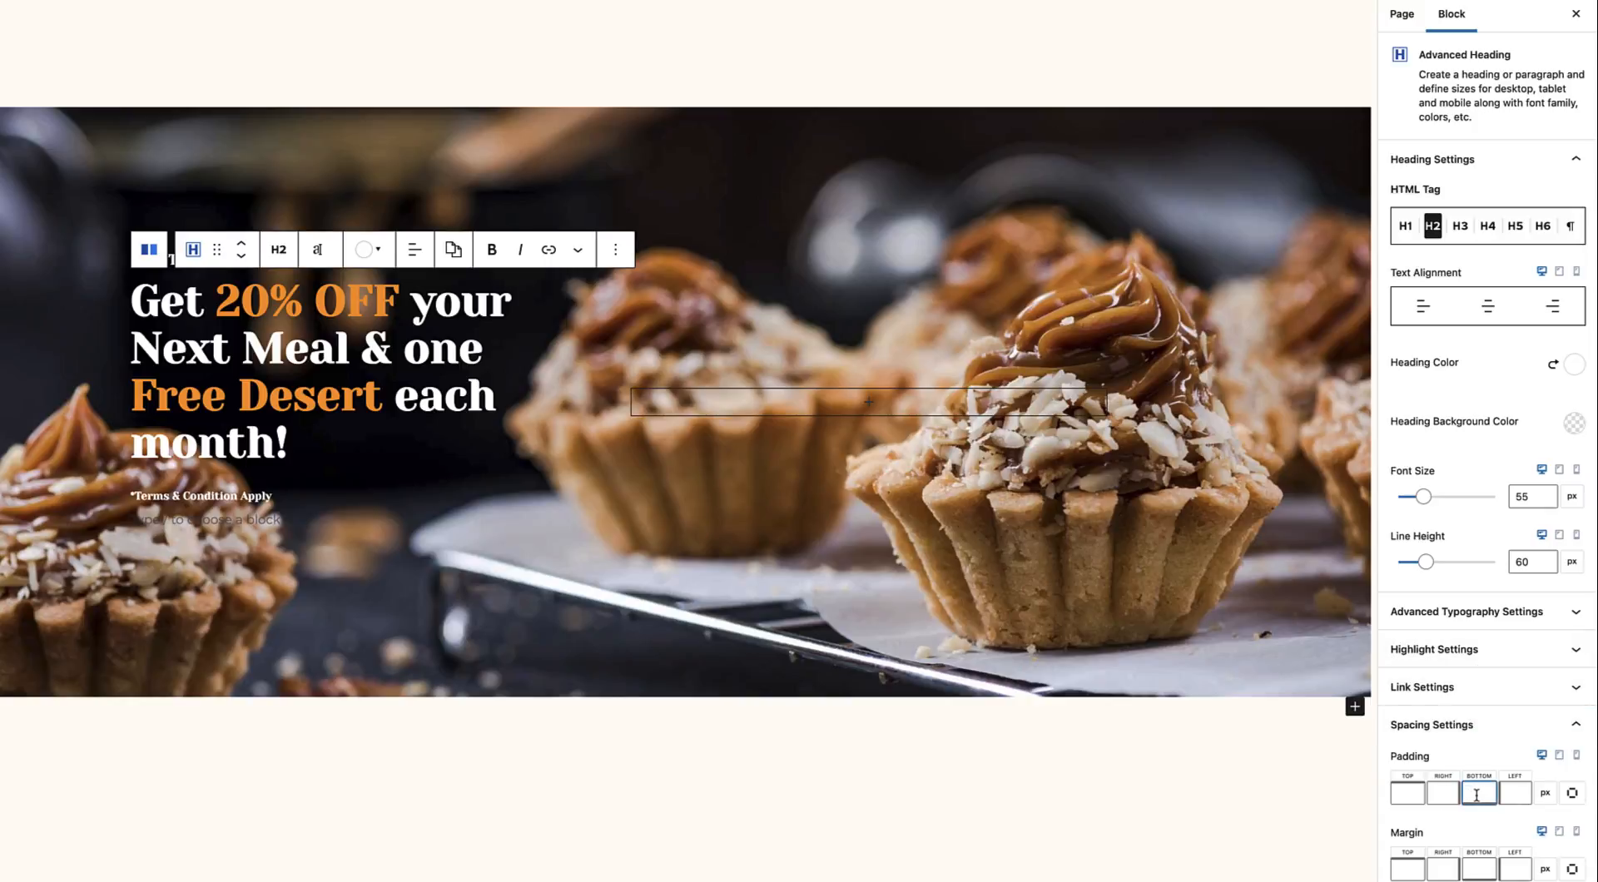
type("0")
left_click(1484, 870)
type("0")
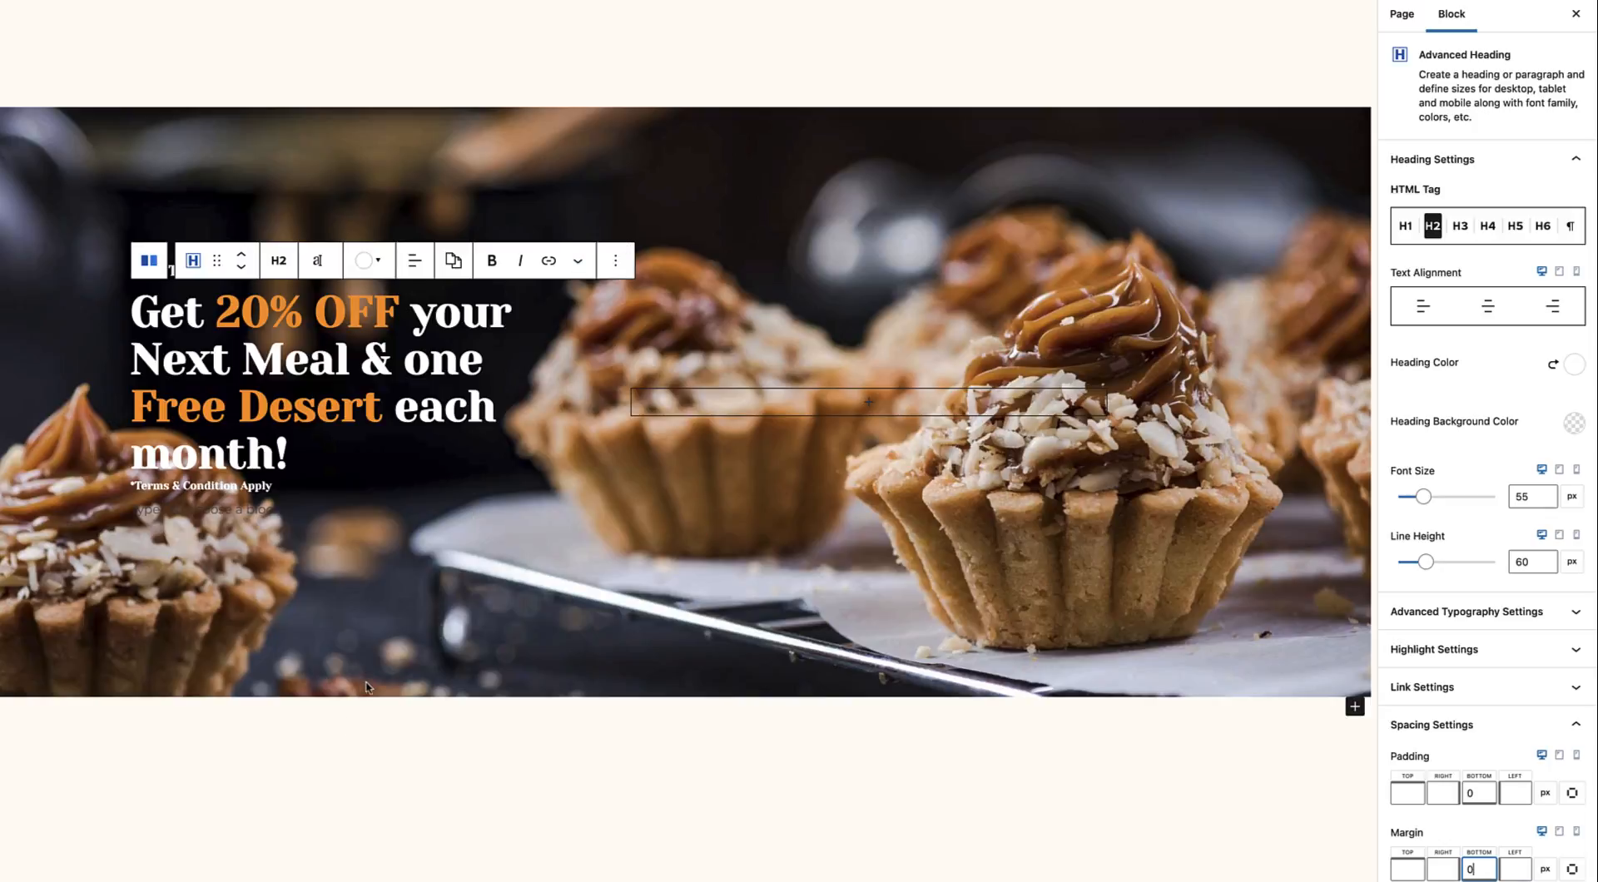
Give the cafe club row a gradient background overlay with both colors black (000000) and an overlay opacity of 59.
left_click(35, 197)
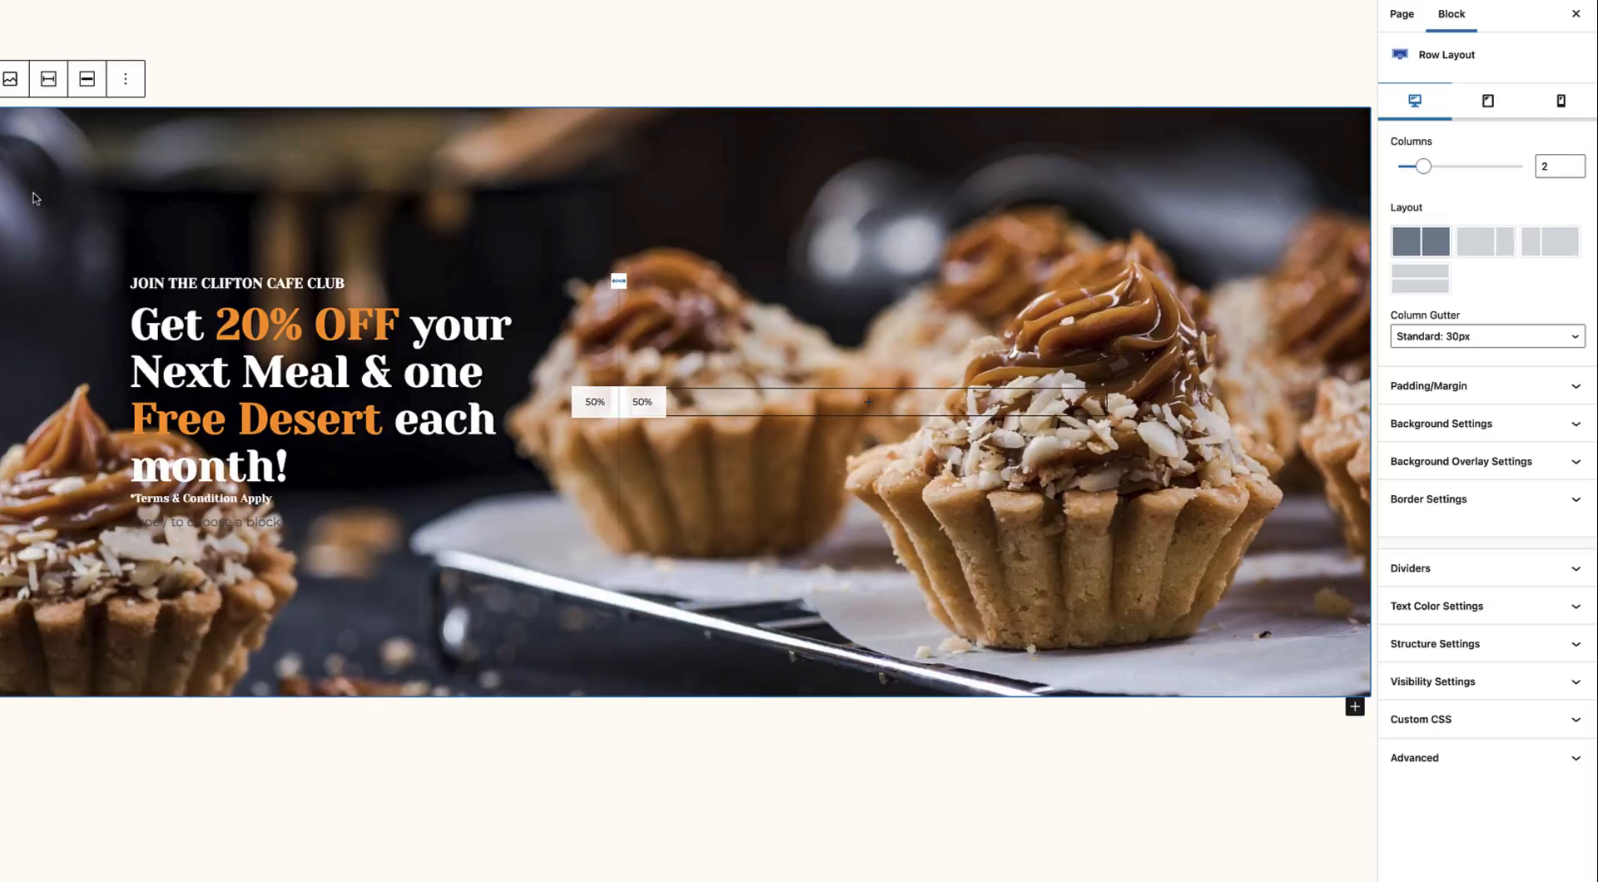
left_click(1532, 463)
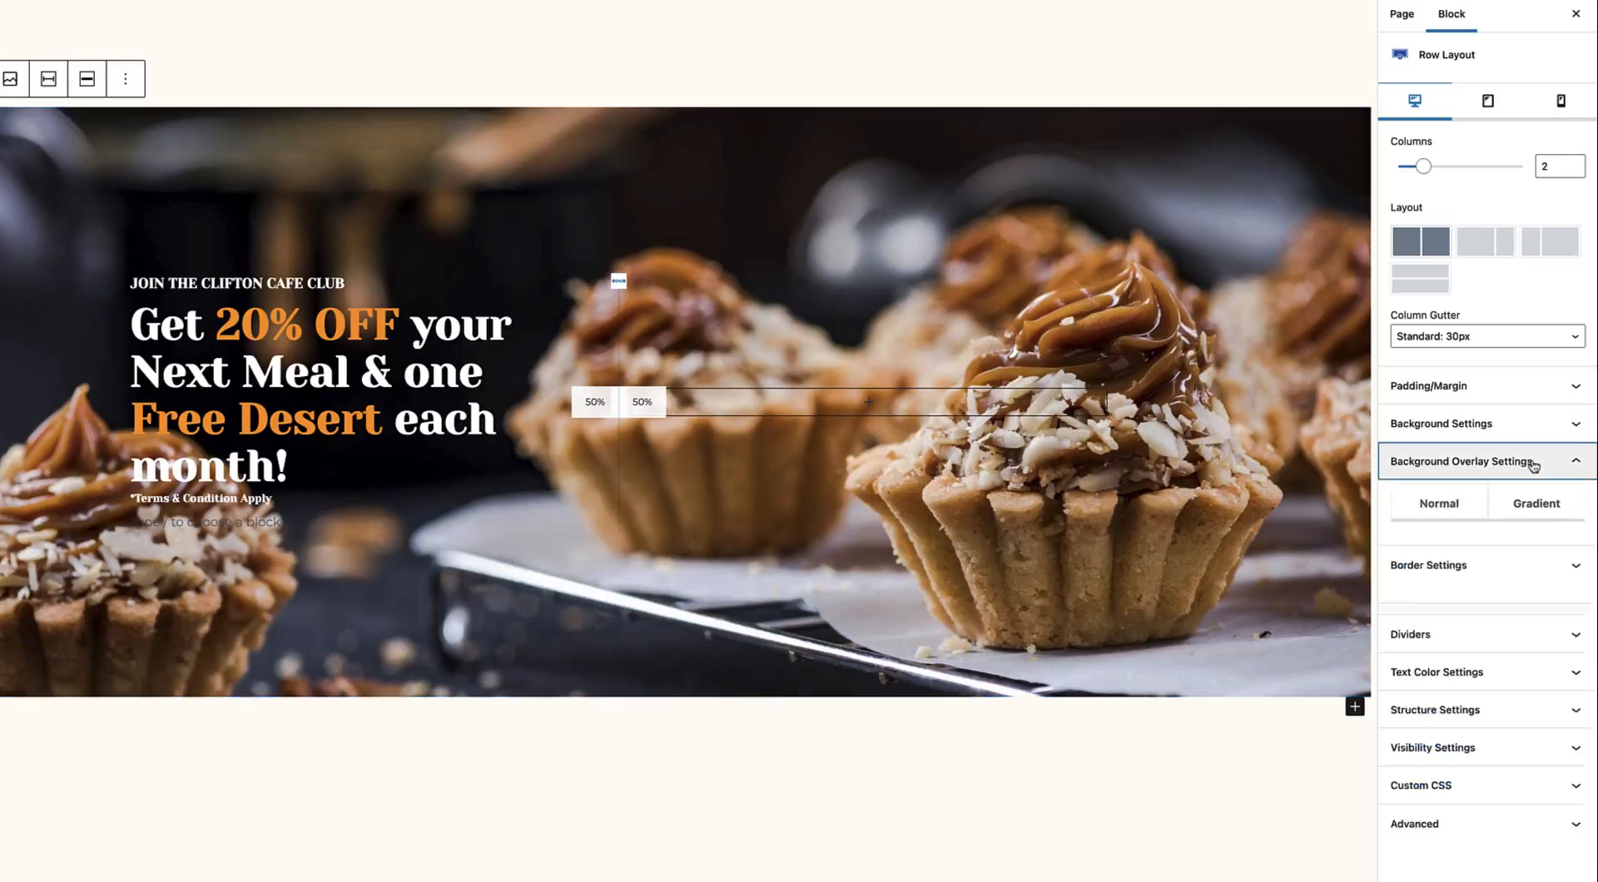
scroll(1427, 591, "down", 2)
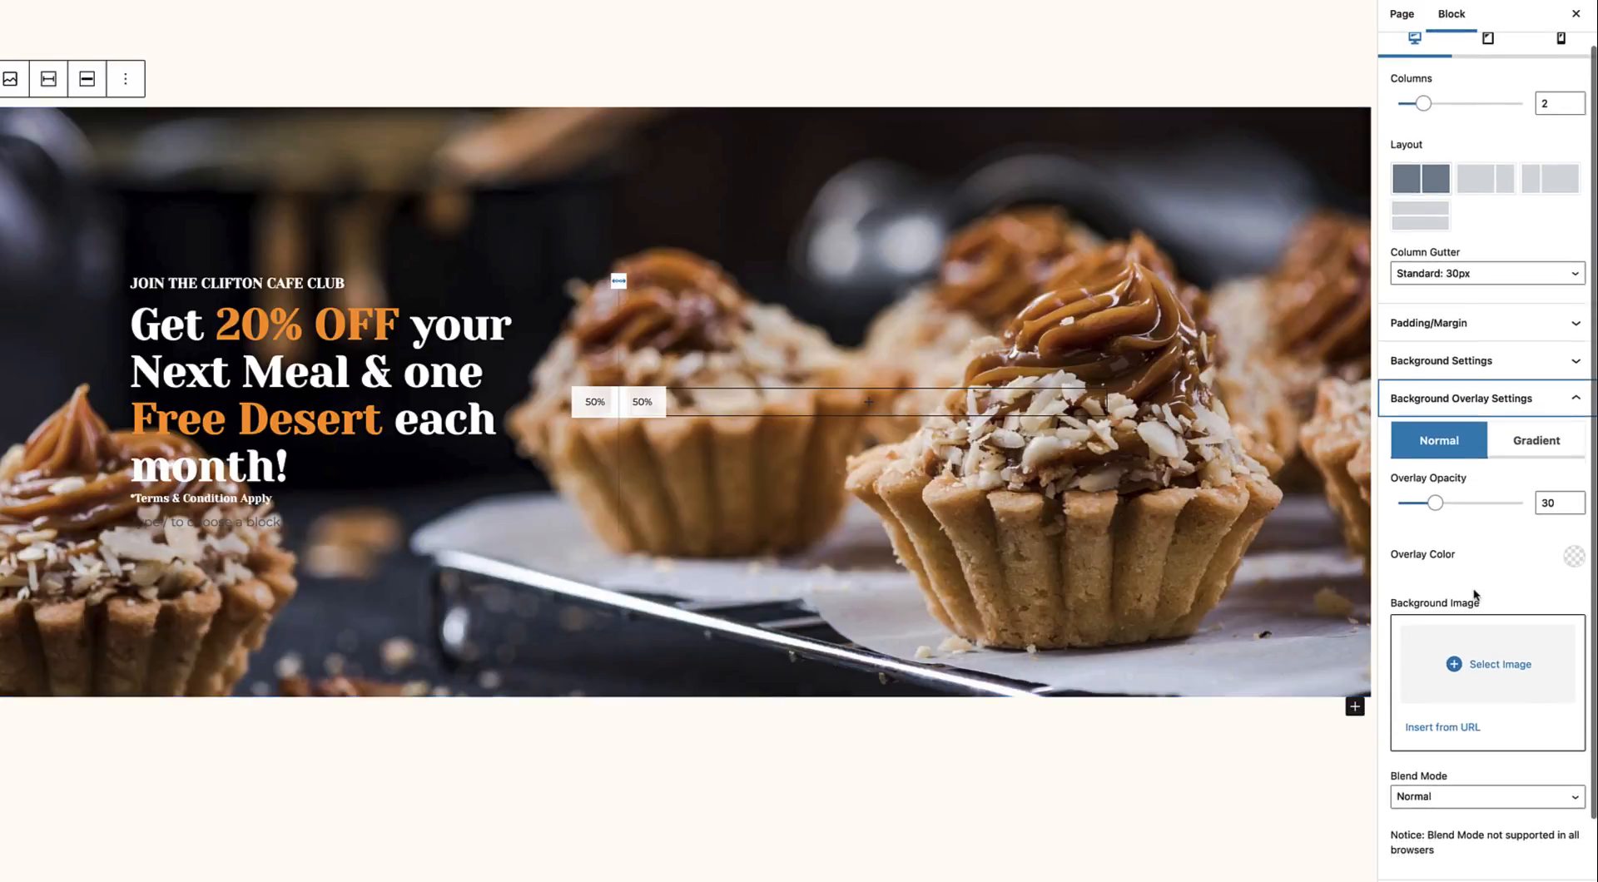
left_click(1525, 448)
scroll(1475, 573, "down", 4)
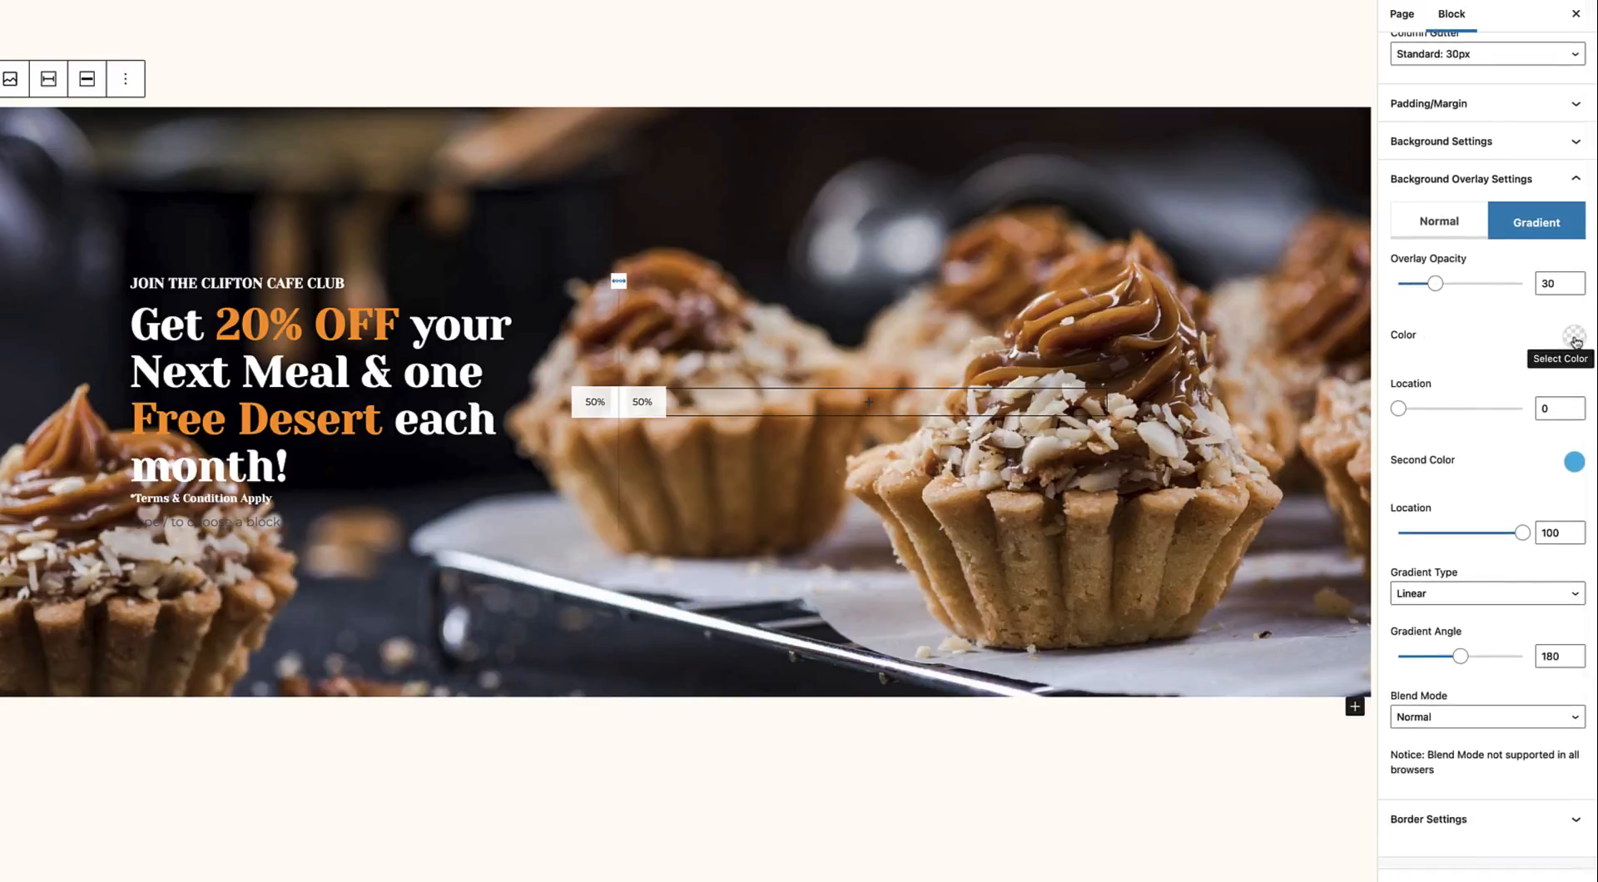
left_click(1573, 463)
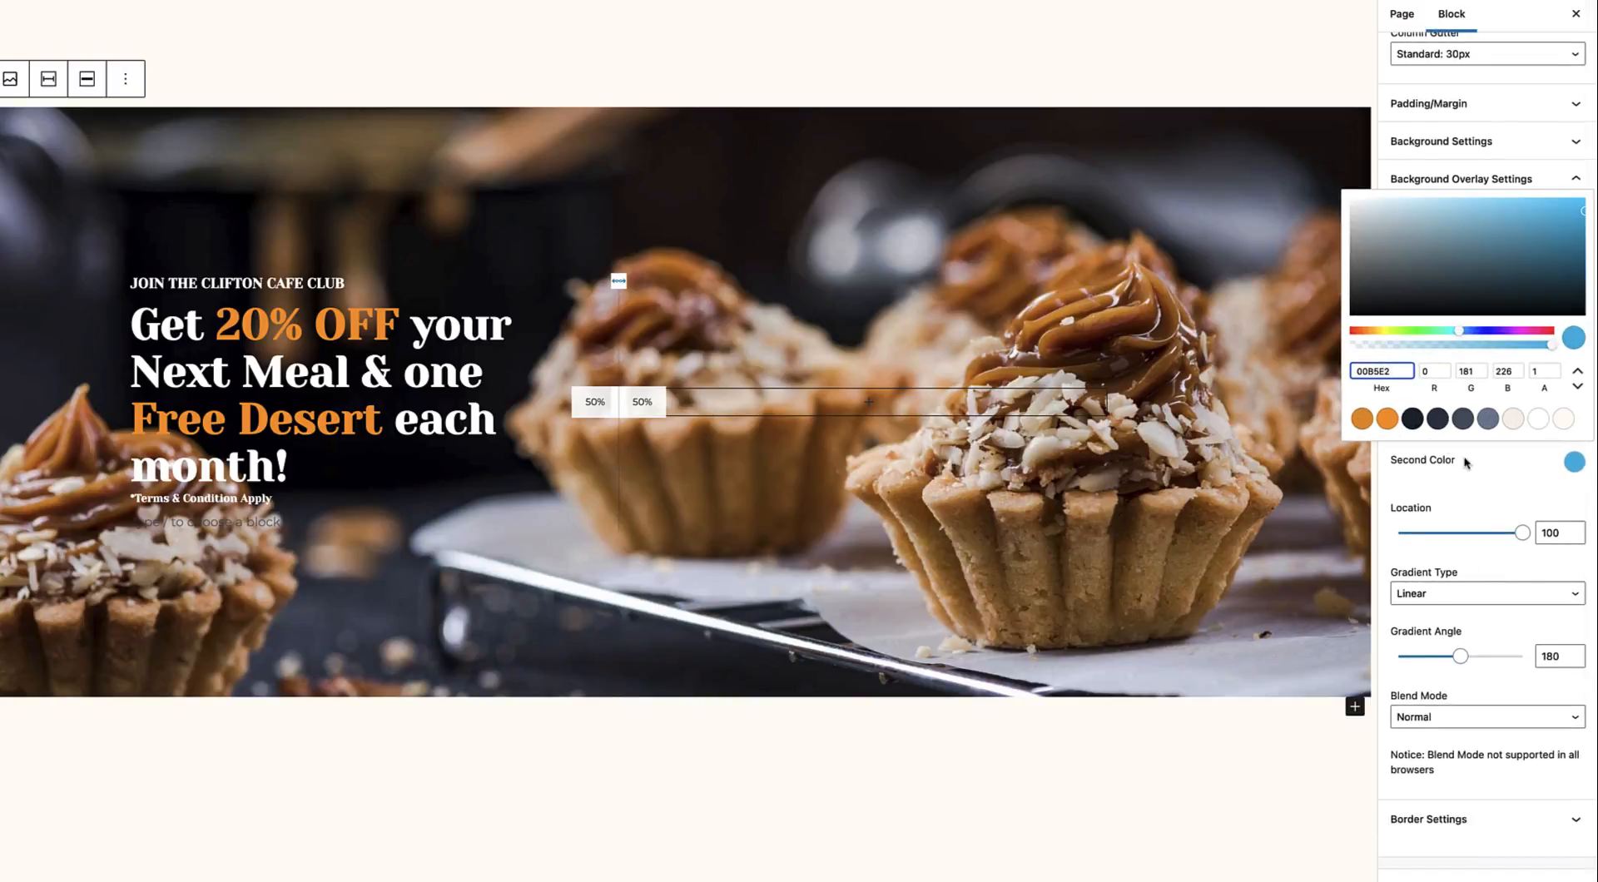
left_click_drag(1420, 300, 1345, 333)
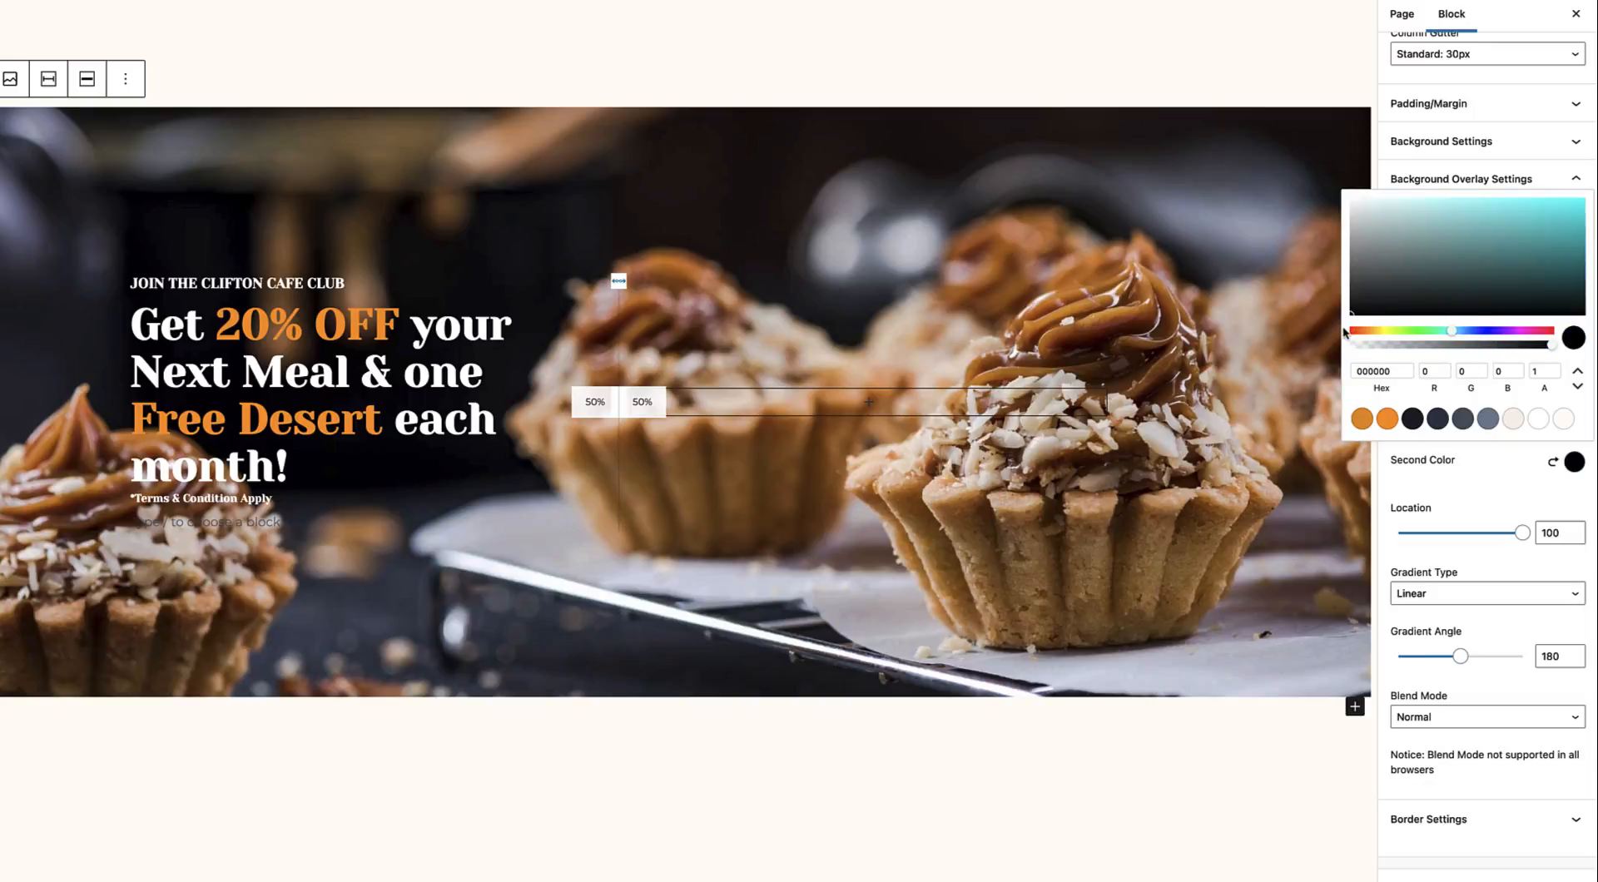
left_click(1465, 500)
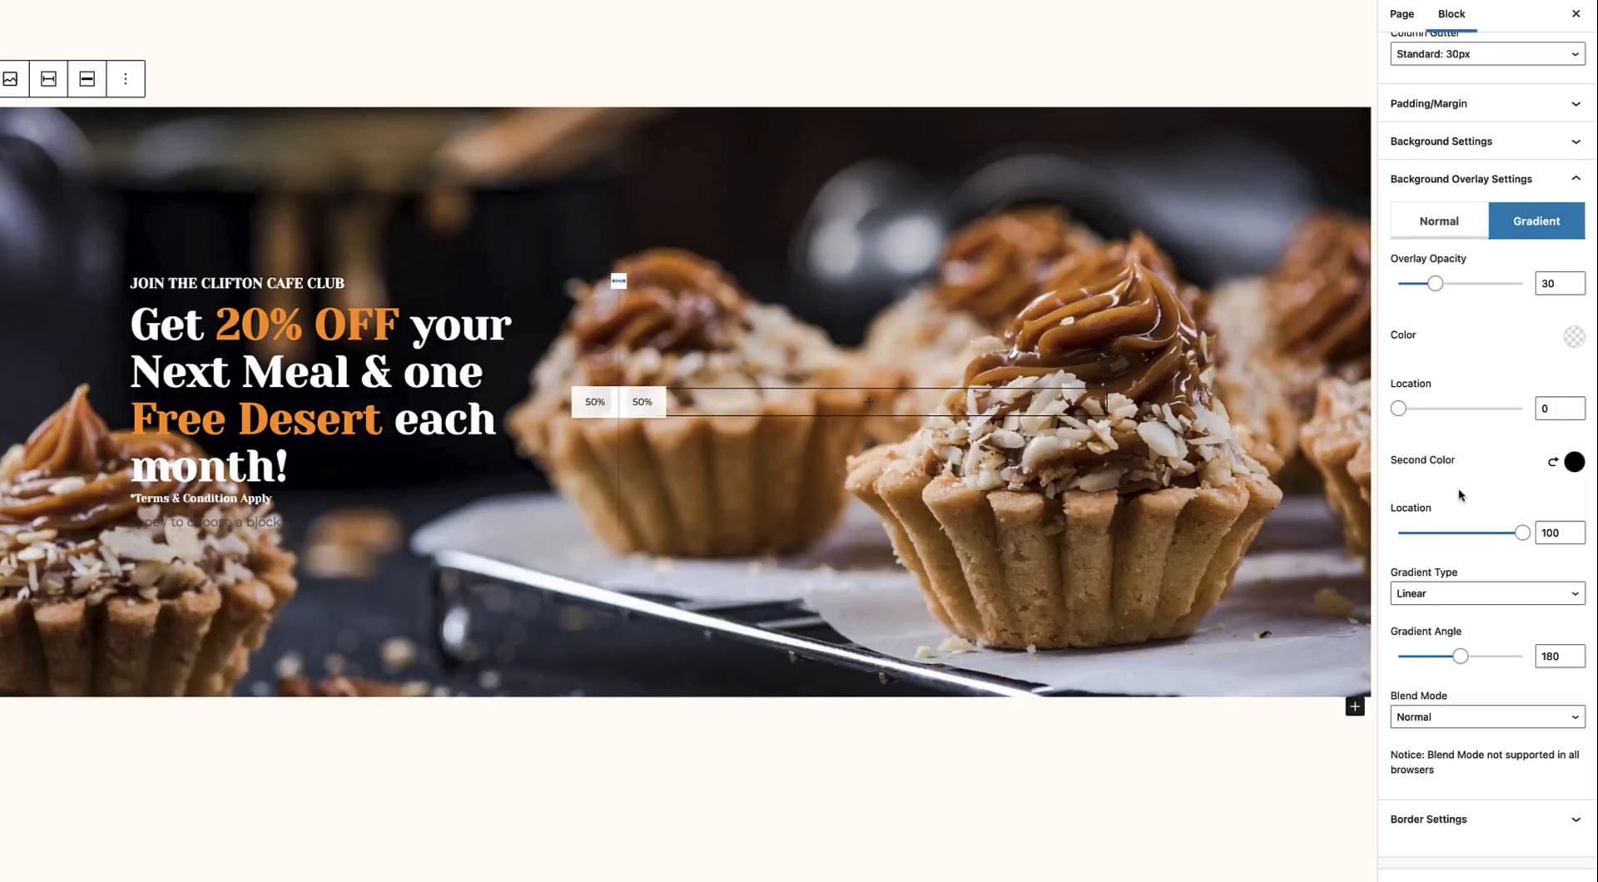
scroll(1459, 488, "up", 1)
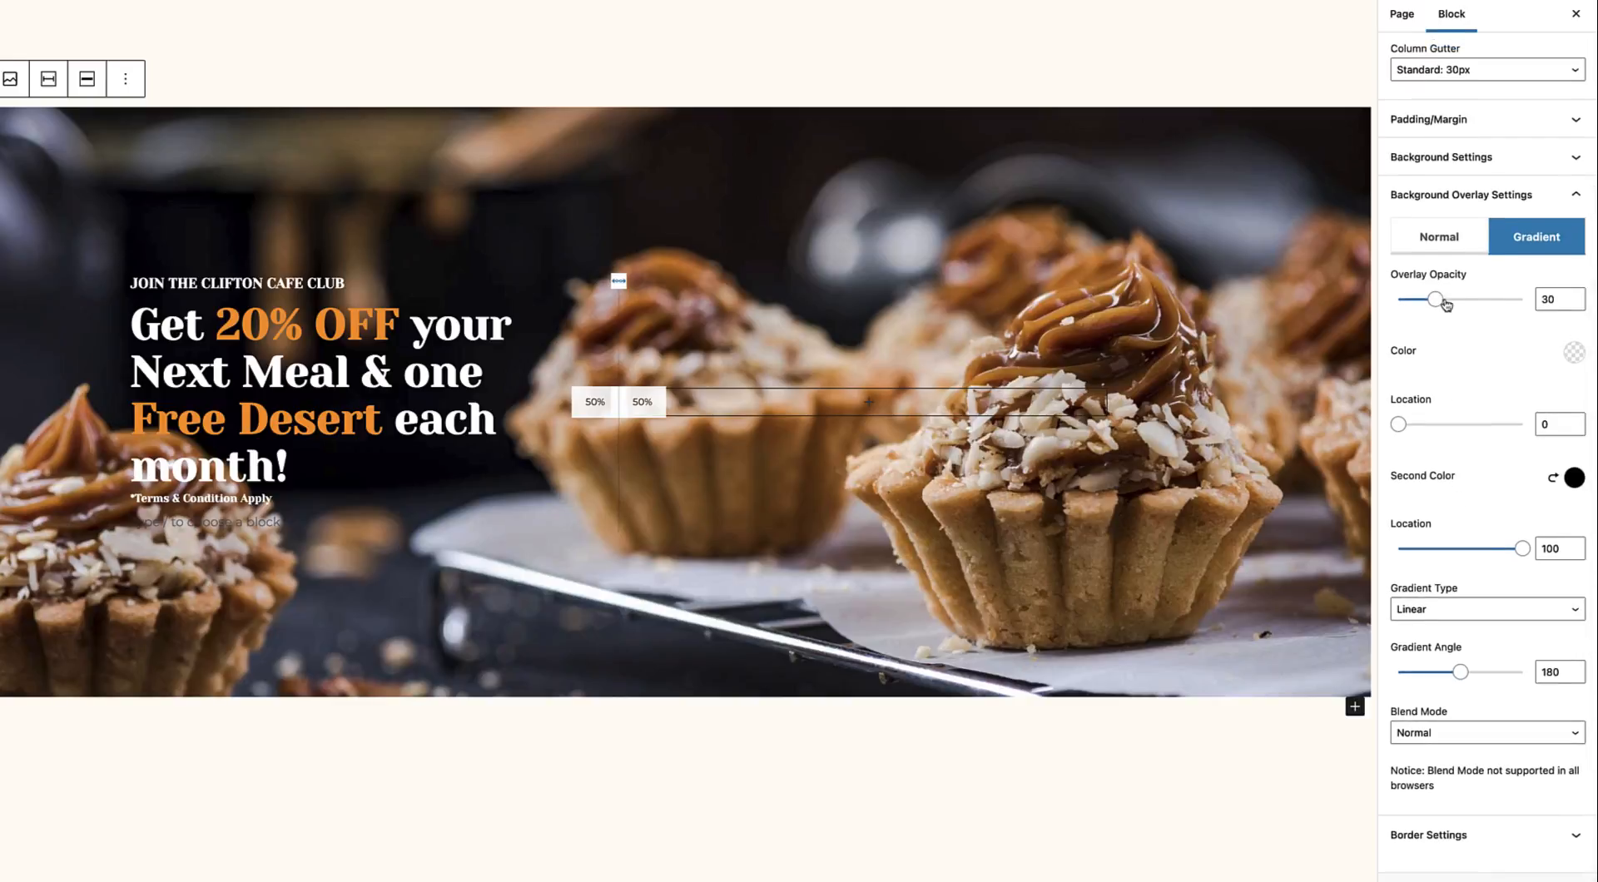
left_click_drag(1436, 300, 1486, 302)
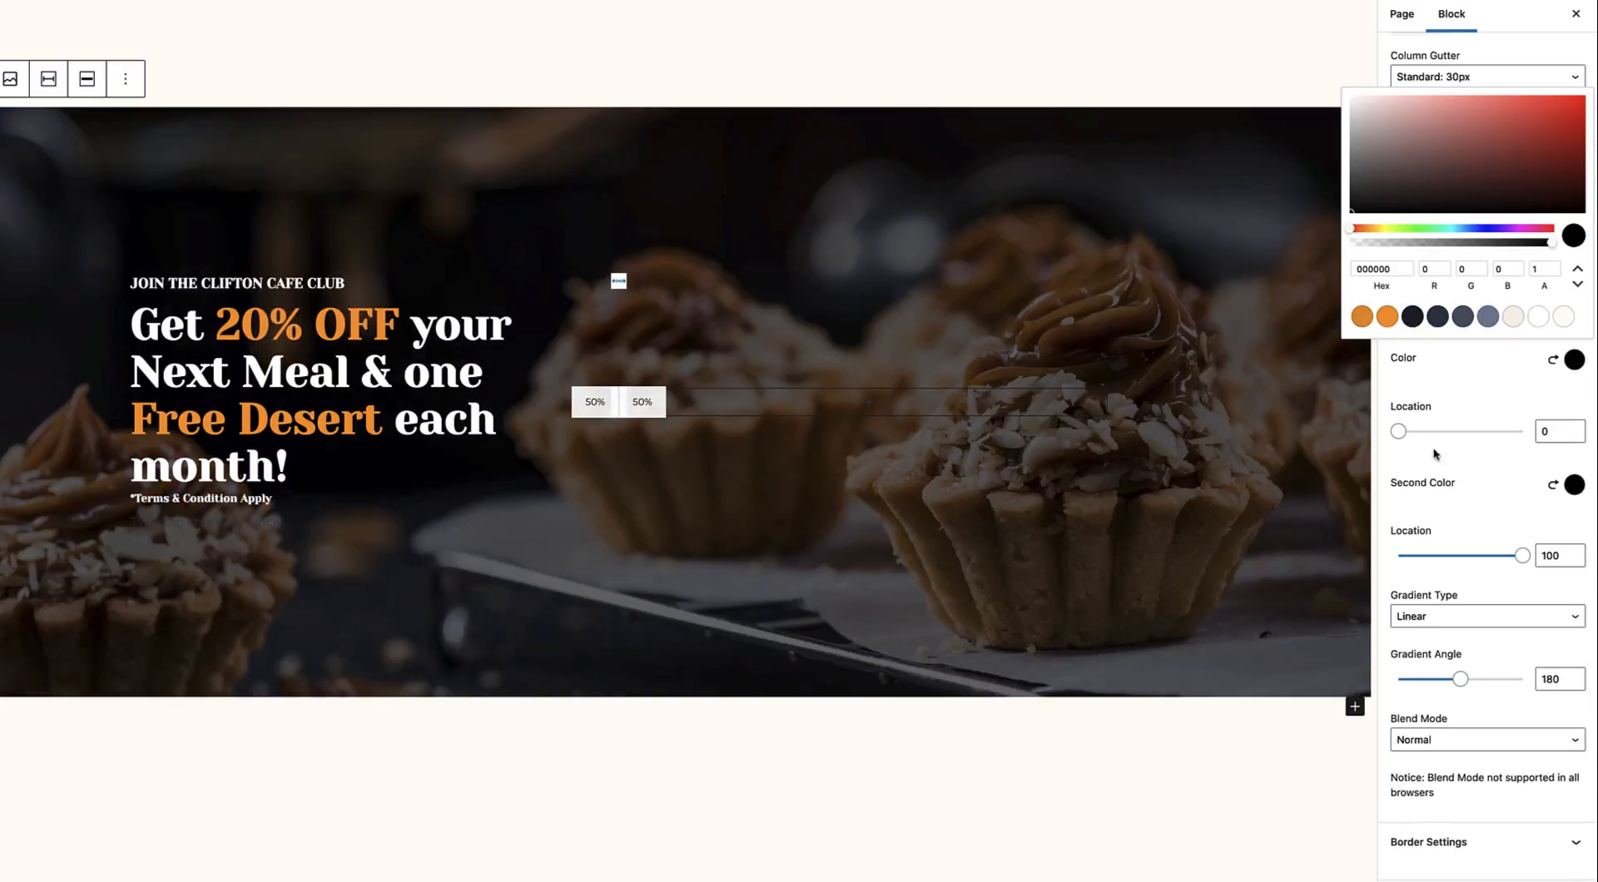
Set the overlay gradient's second color to white (FFFFFF) with an alpha of 0.
left_click(1575, 487)
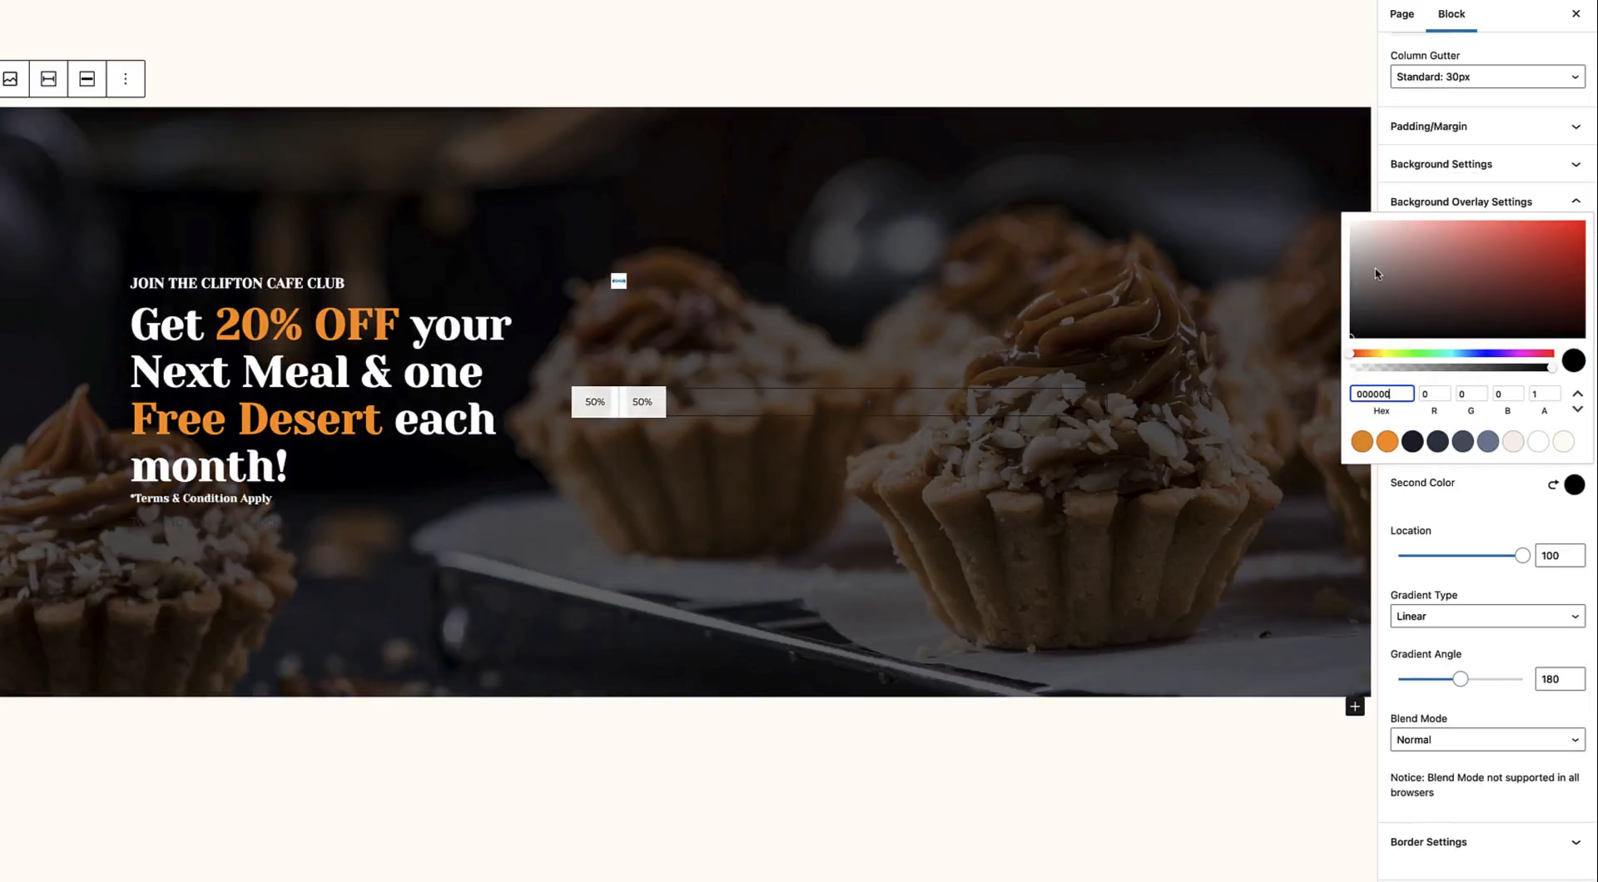
left_click(1350, 244)
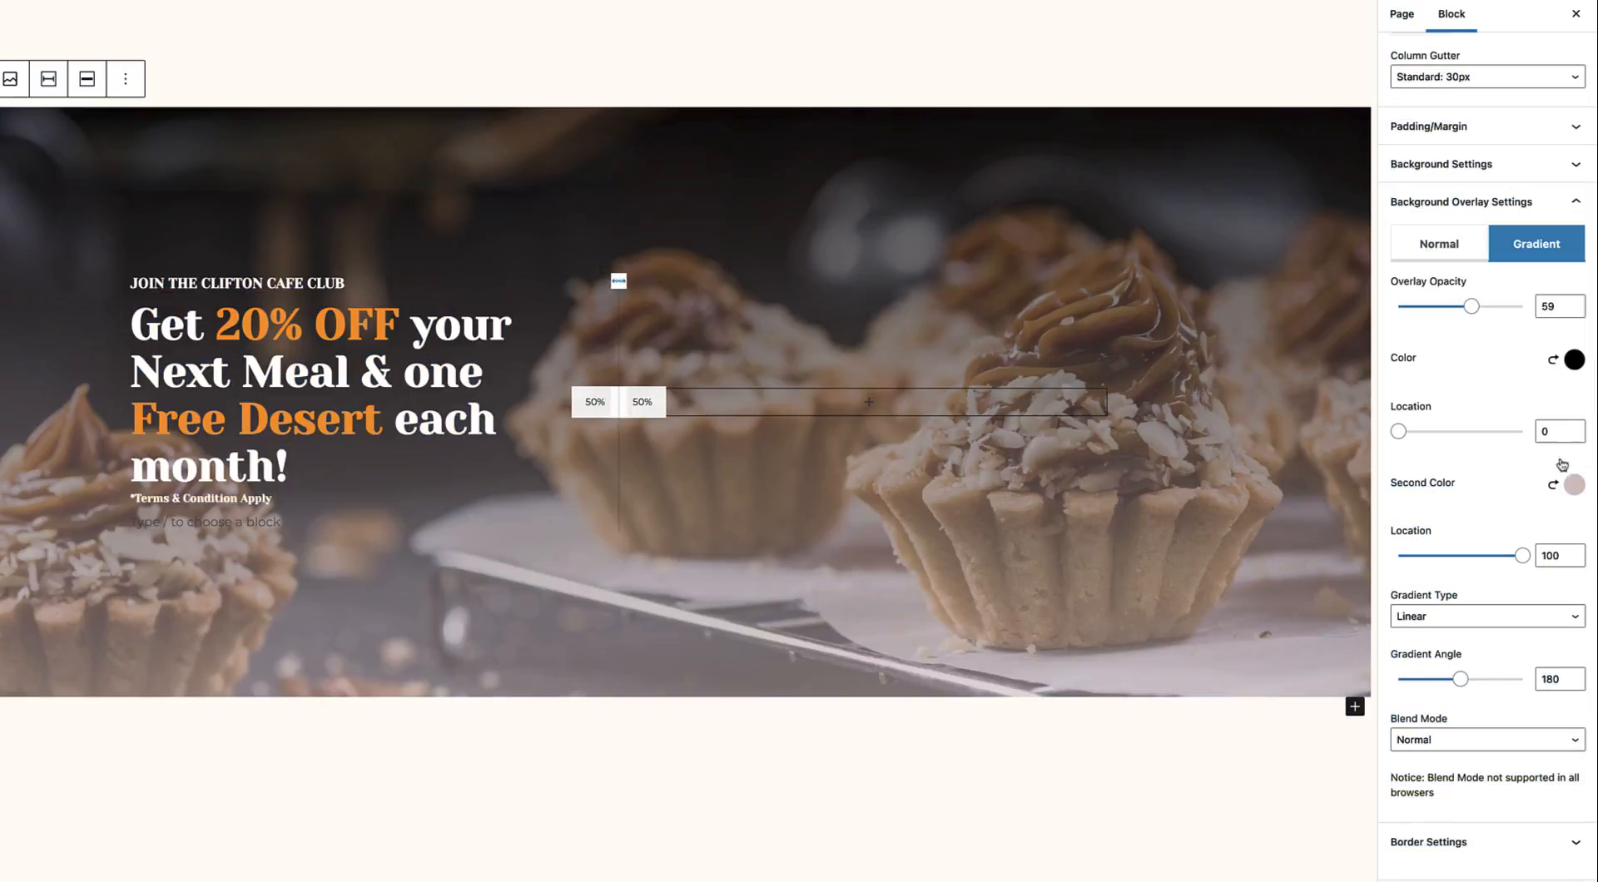
left_click(1574, 485)
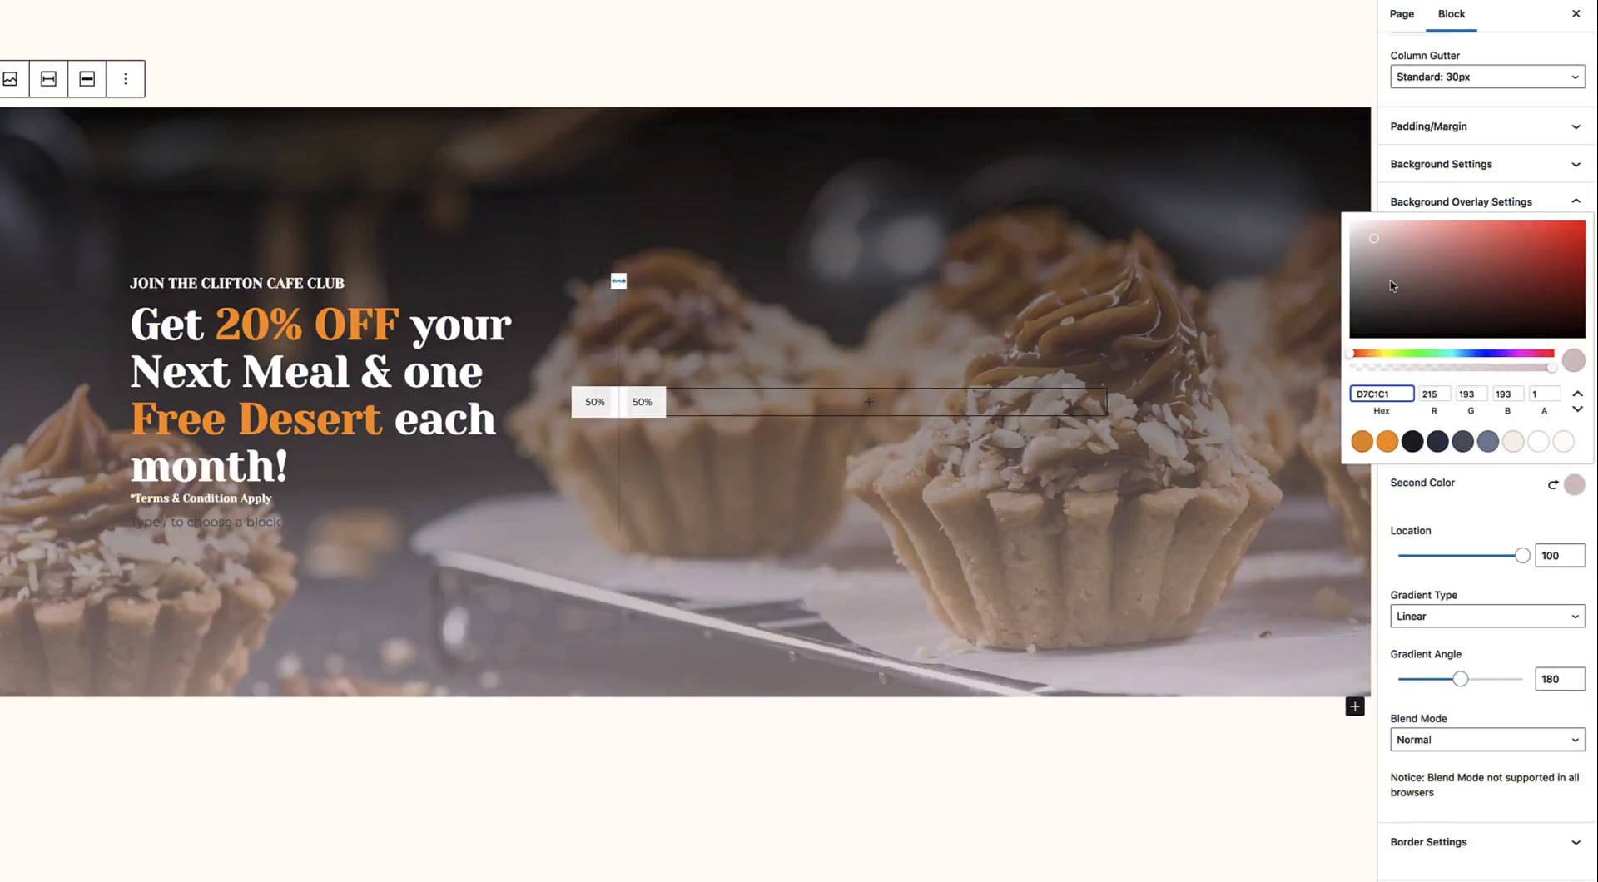
left_click(1343, 219)
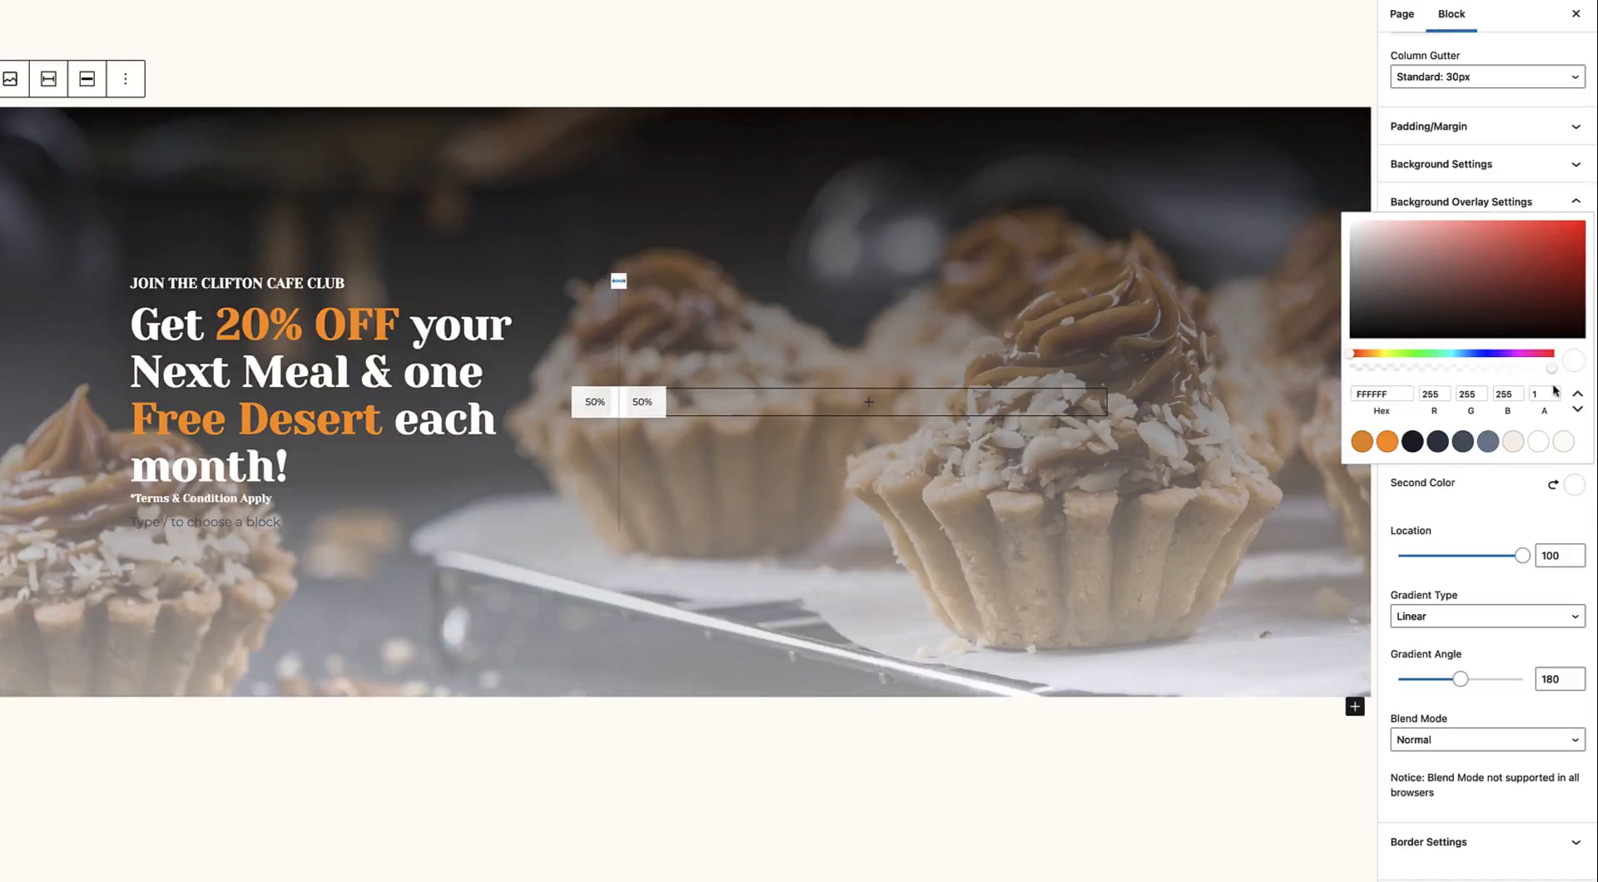
double_click(1541, 395)
type("0")
left_click(1499, 513)
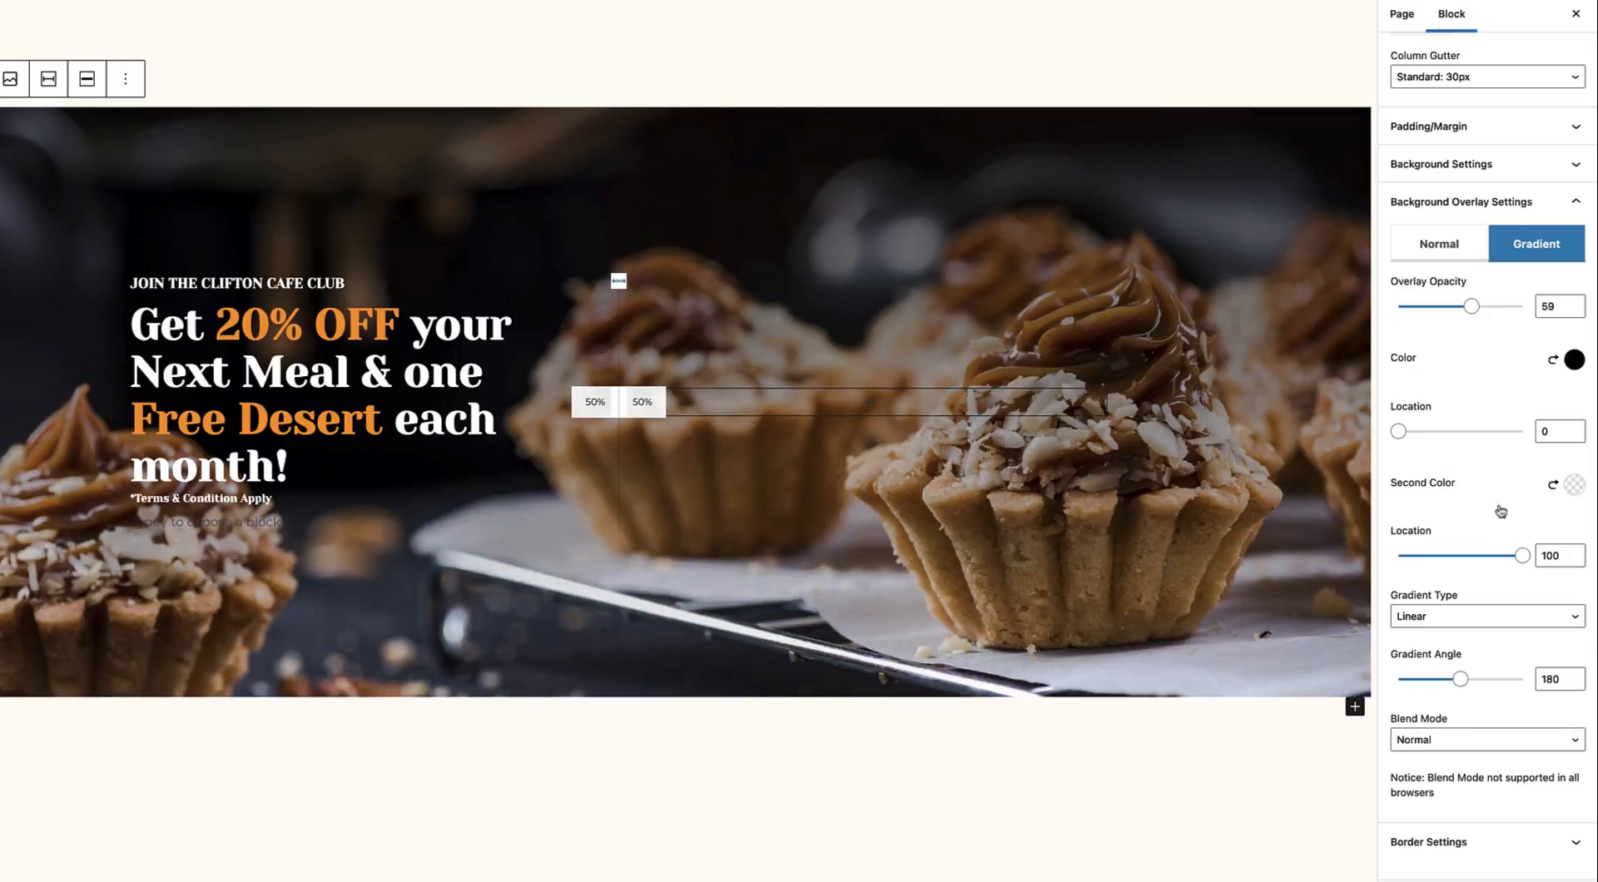
Set the row's overlay opacity to 100 and the gradient angle to 90.
left_click_drag(1468, 307, 1545, 307)
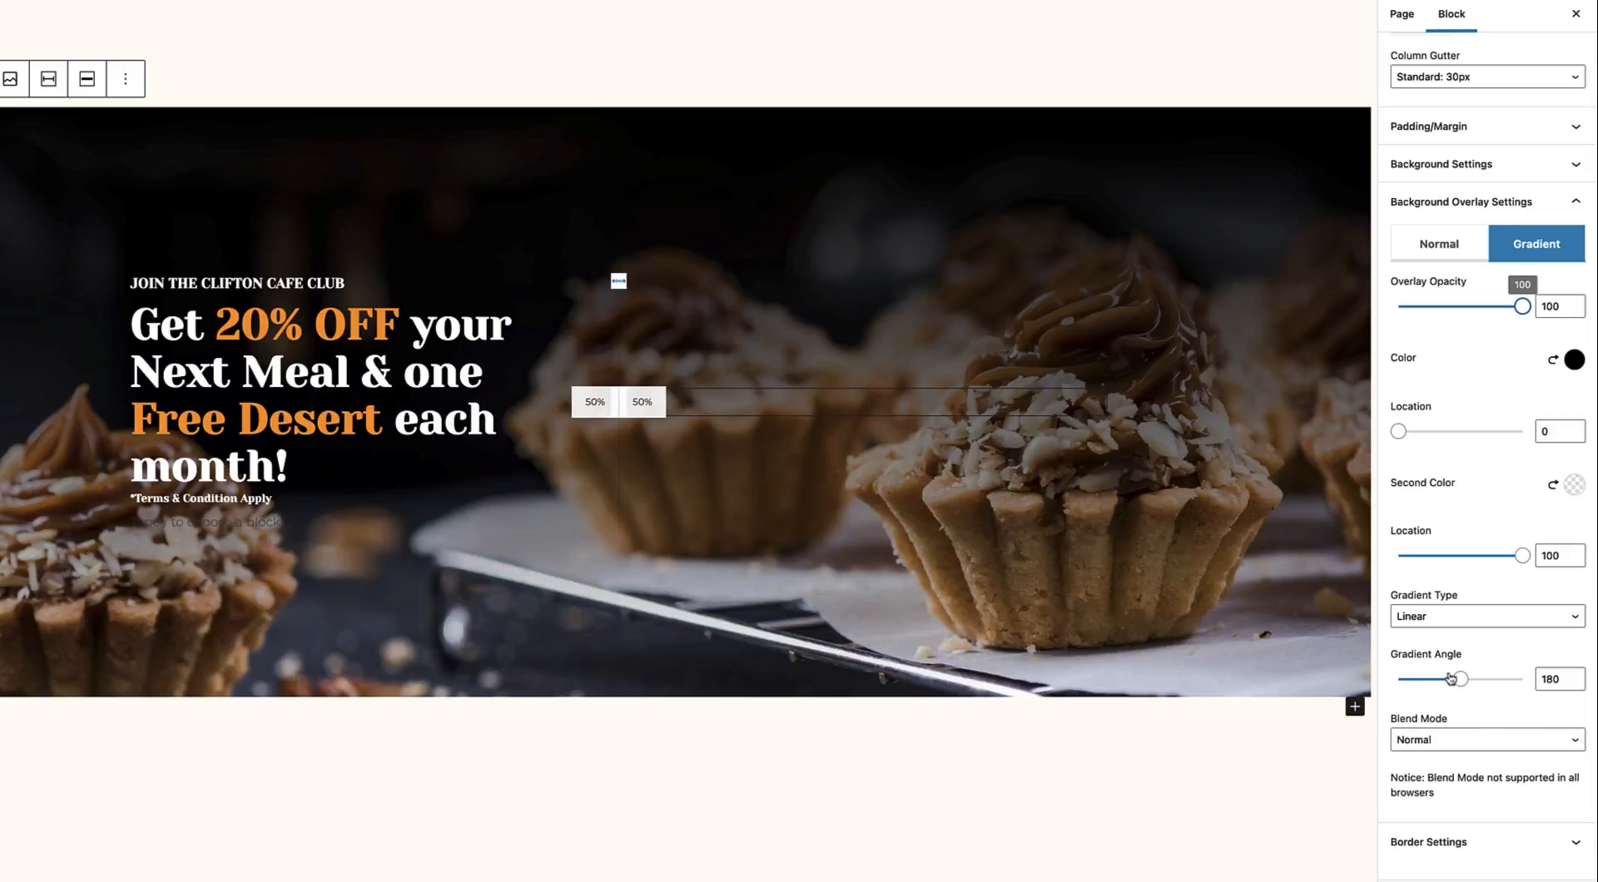
left_click_drag(1557, 679, 1518, 680)
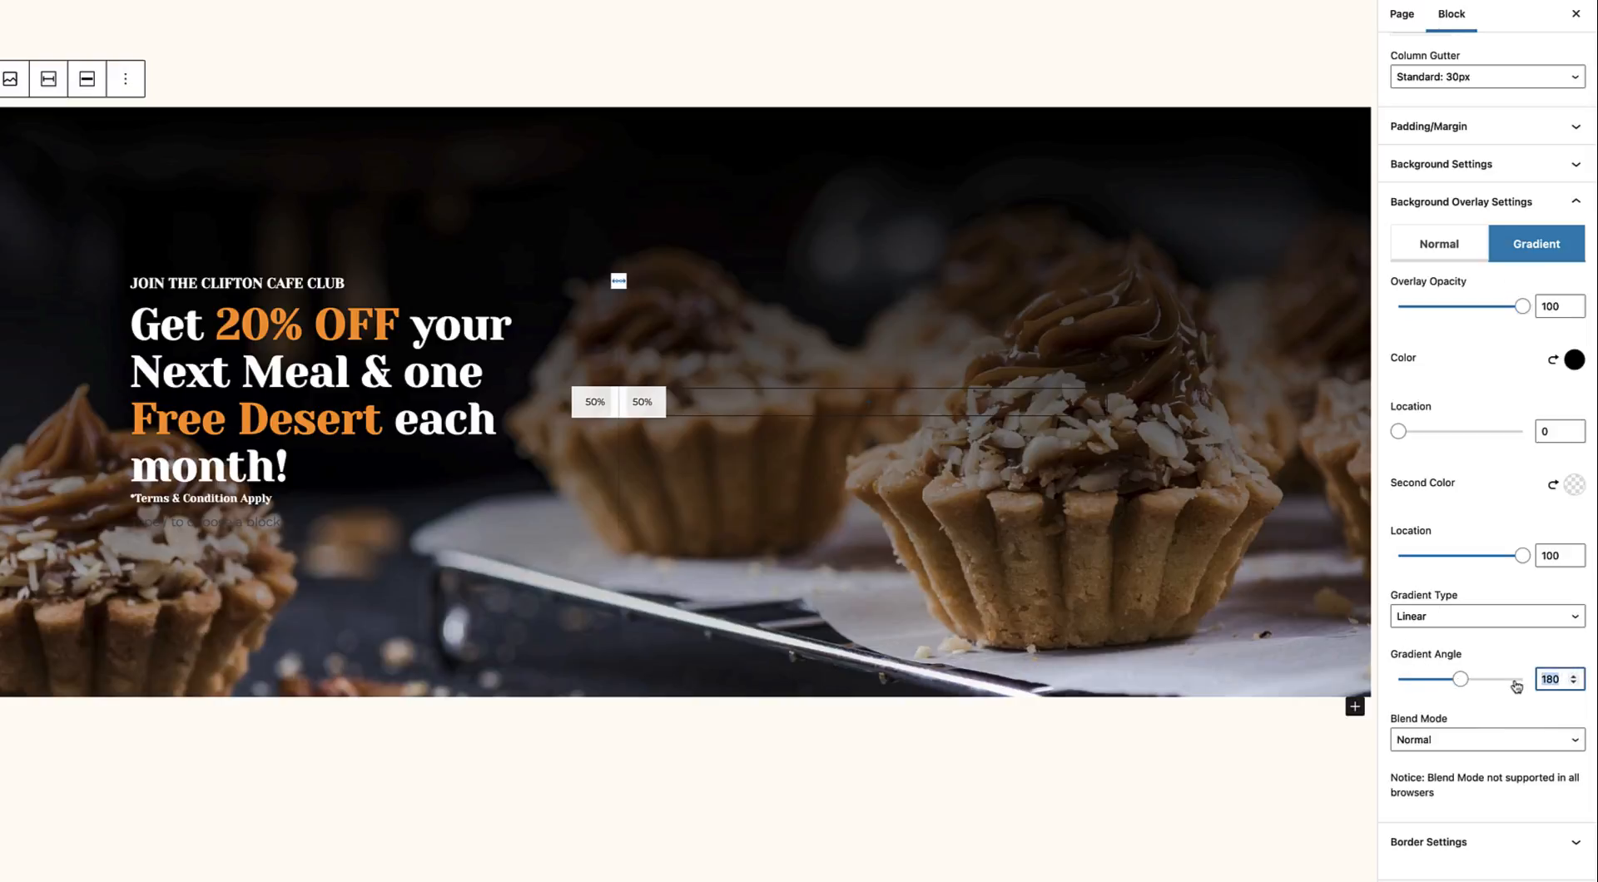
type("90")
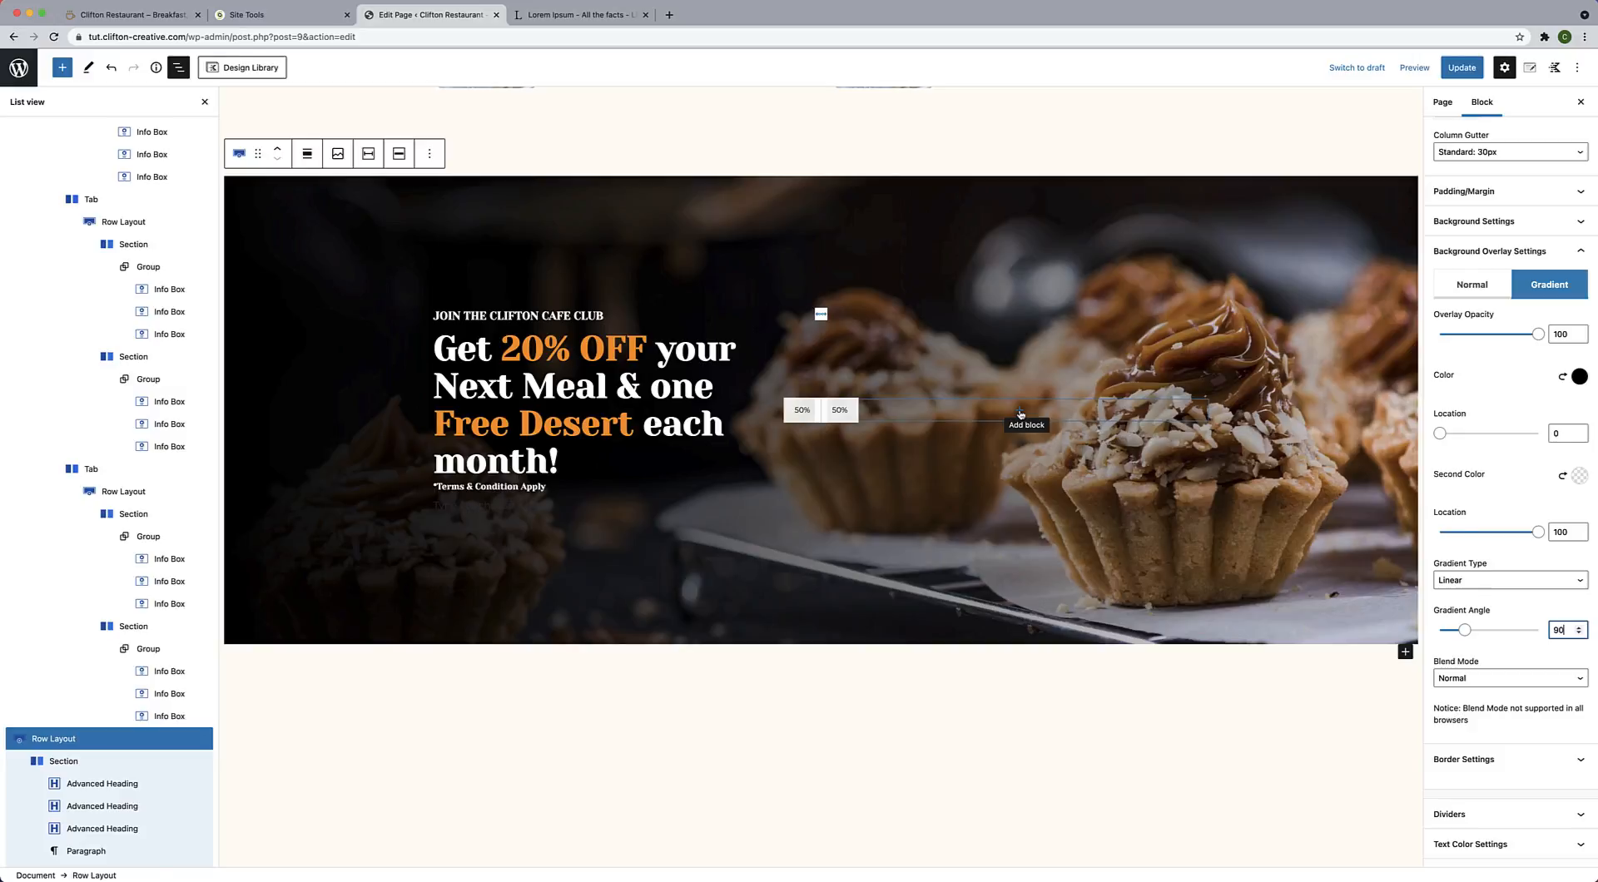
Add a white paragraph Advanced Heading in the empty column: "Enter your name and email below to join the club. Get instant access to your coupon and dessert.".
left_click(1021, 413)
left_click(1019, 515)
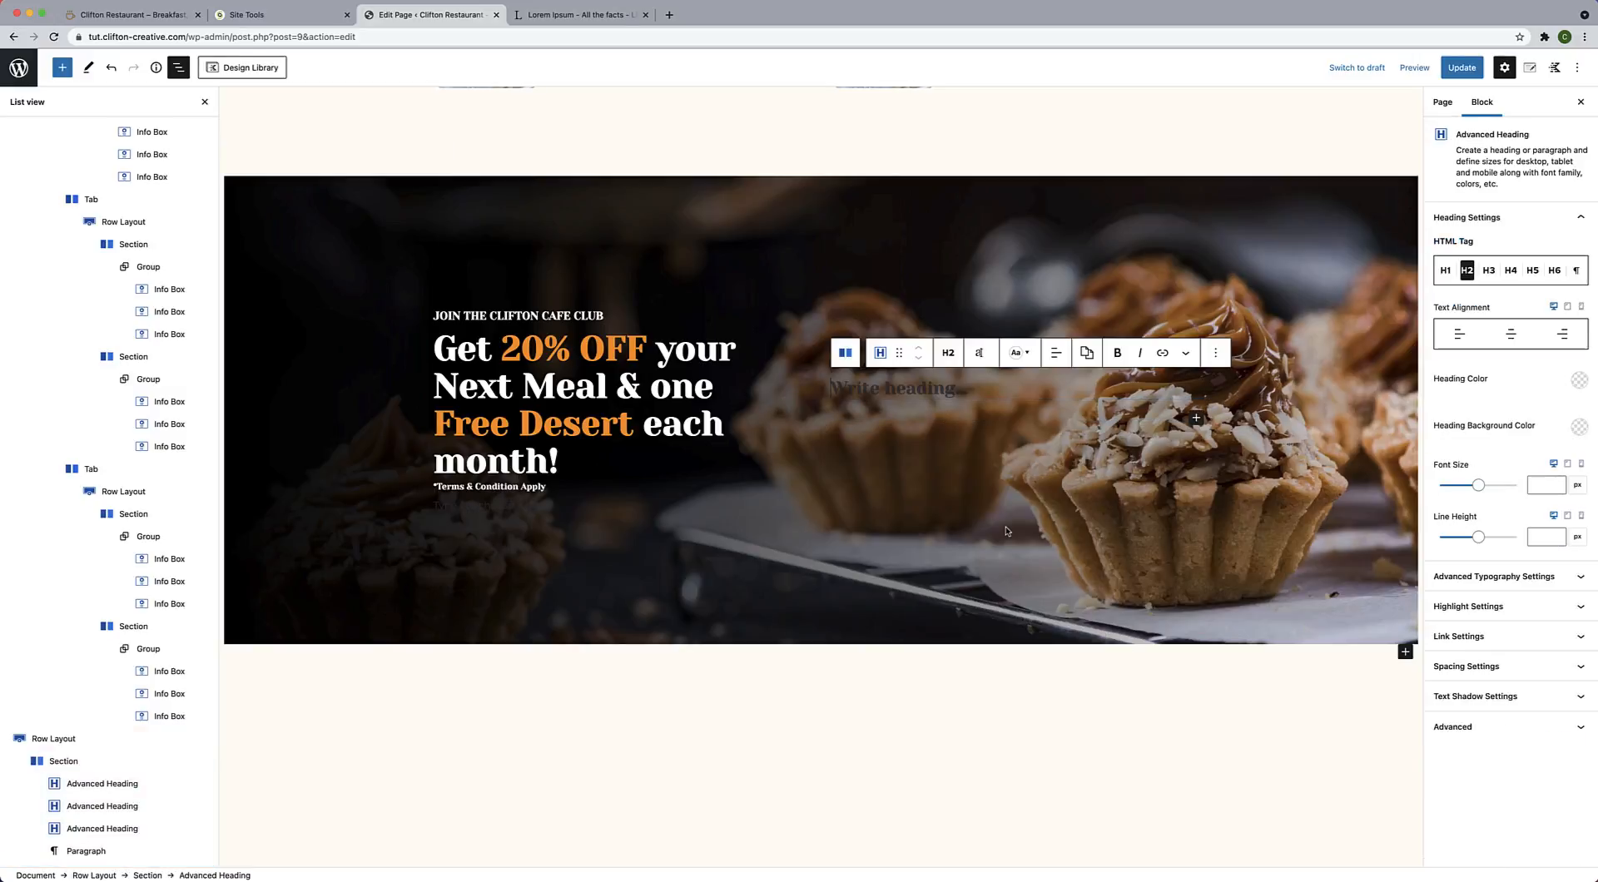
left_click(956, 355)
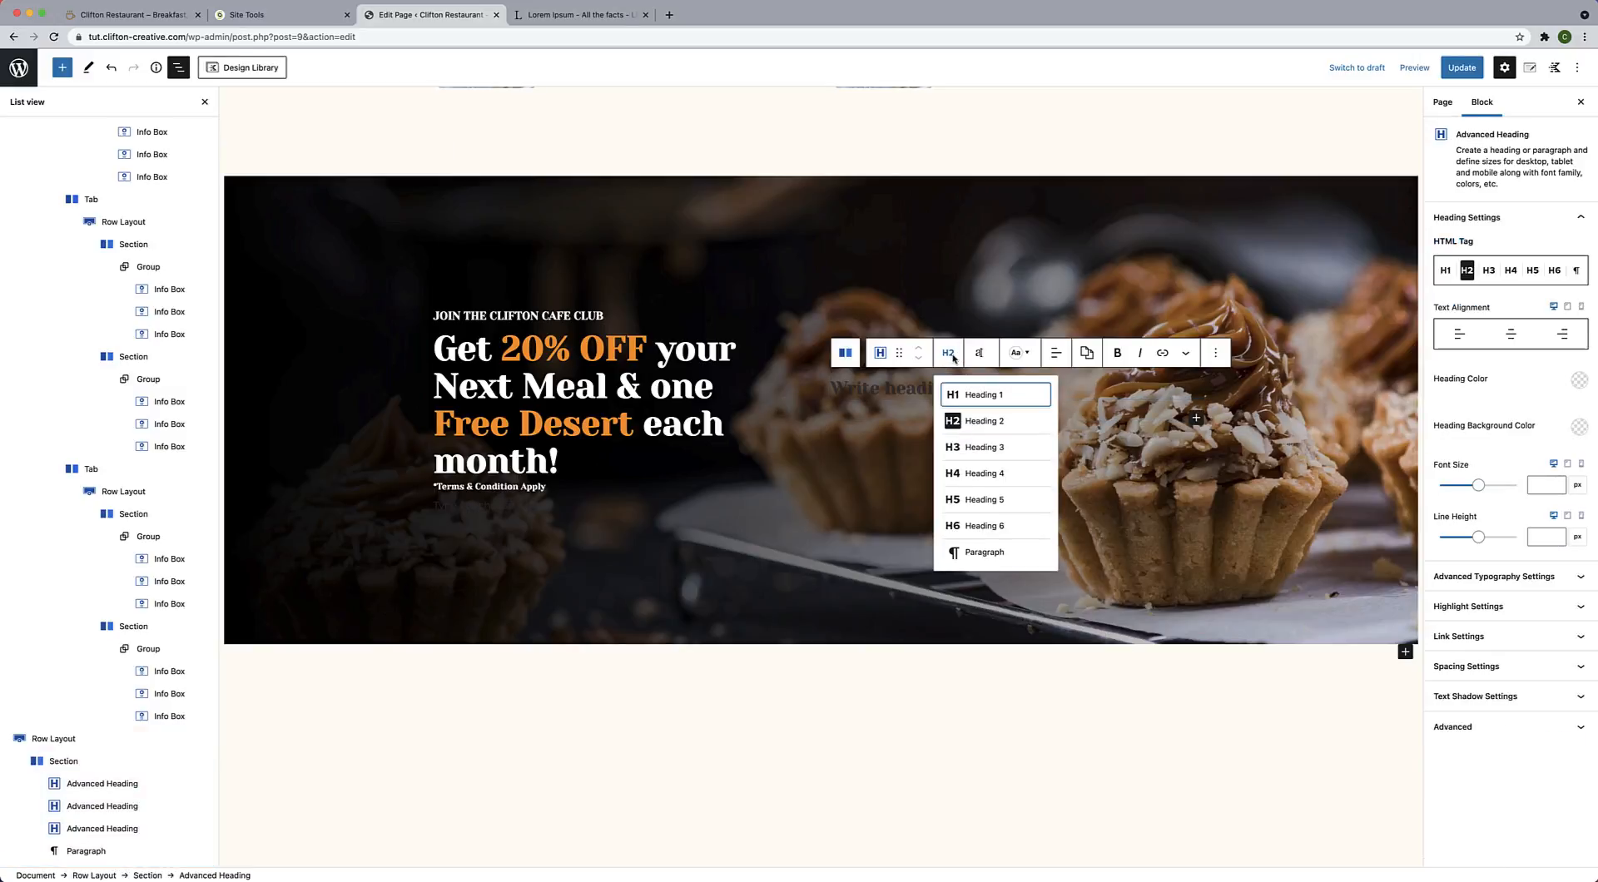
left_click(972, 553)
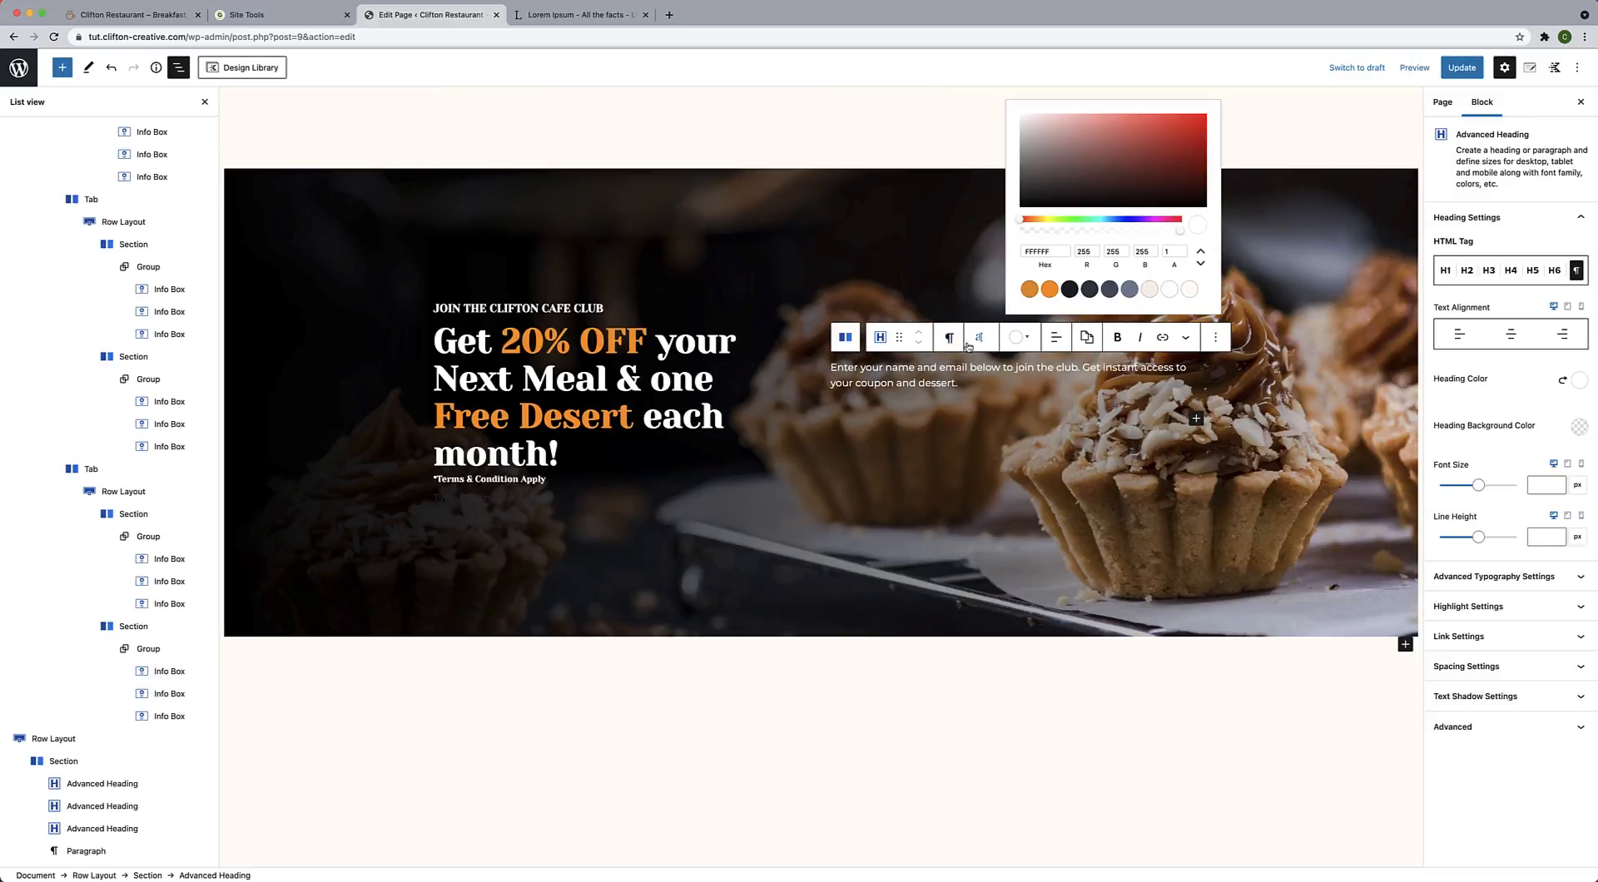
Set the font of the club sign-up text in the second column to Montserrat with weight 800.
left_click(980, 343)
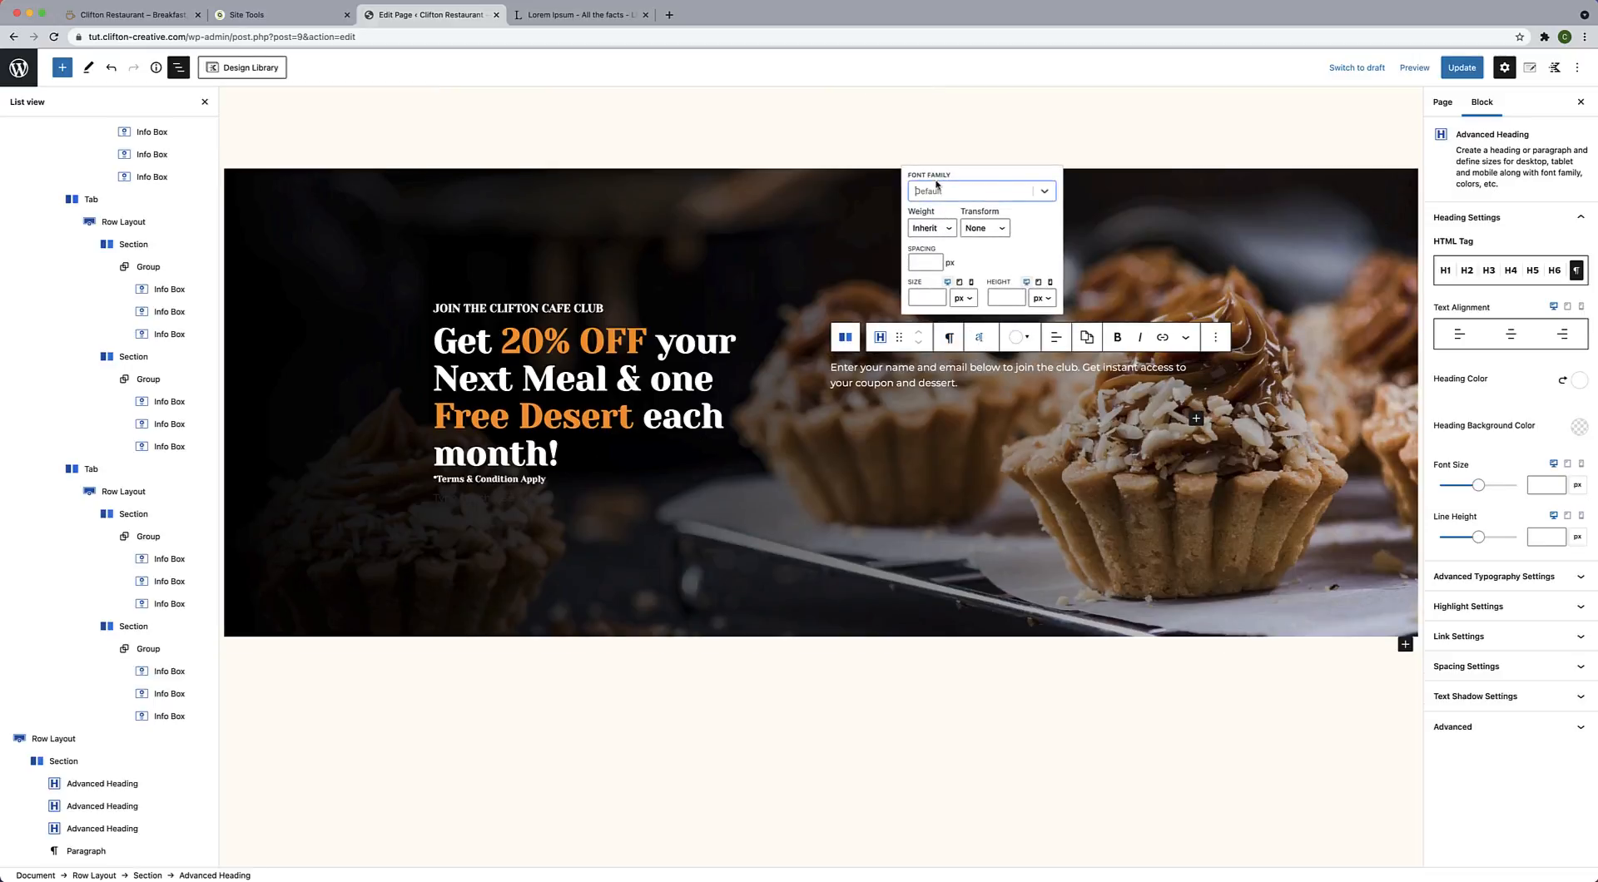
left_click(947, 229)
left_click(948, 230)
left_click(953, 196)
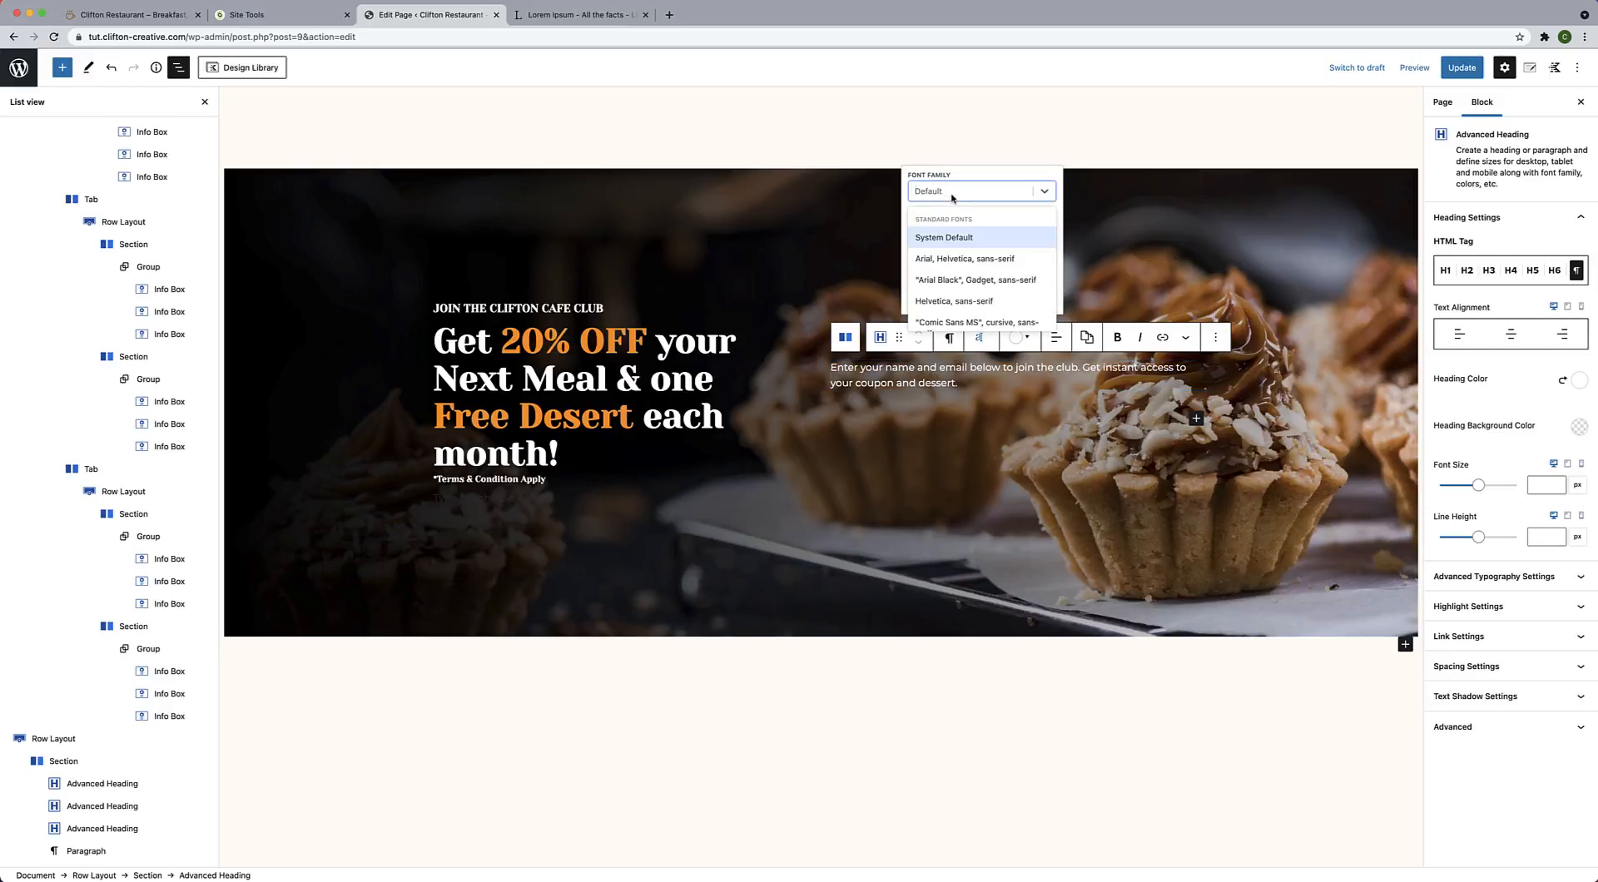
type("mont")
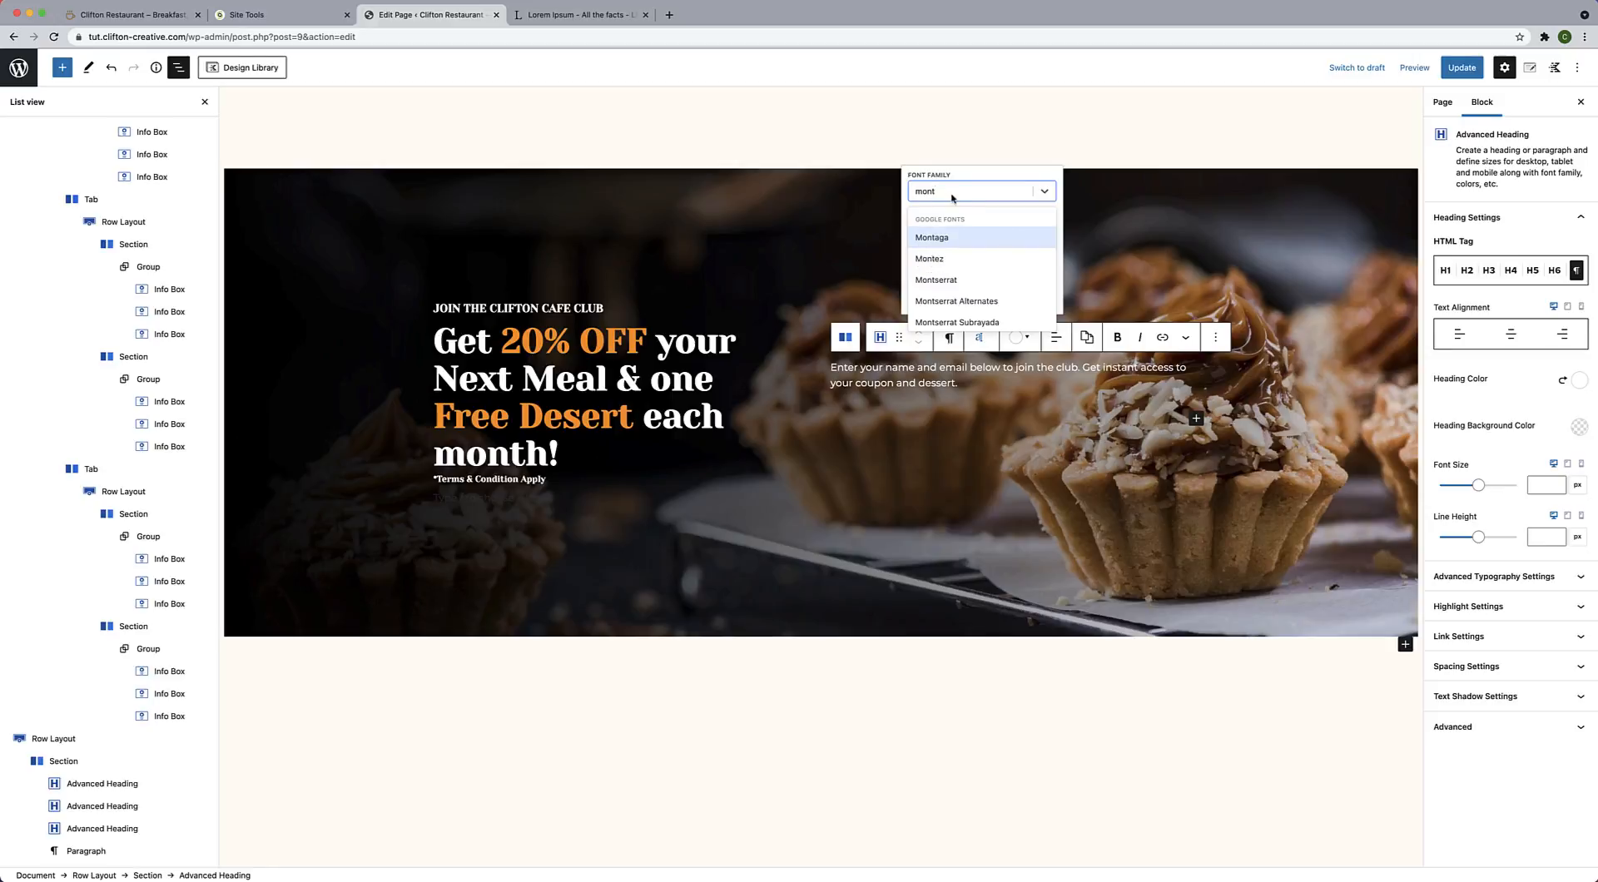
left_click(951, 283)
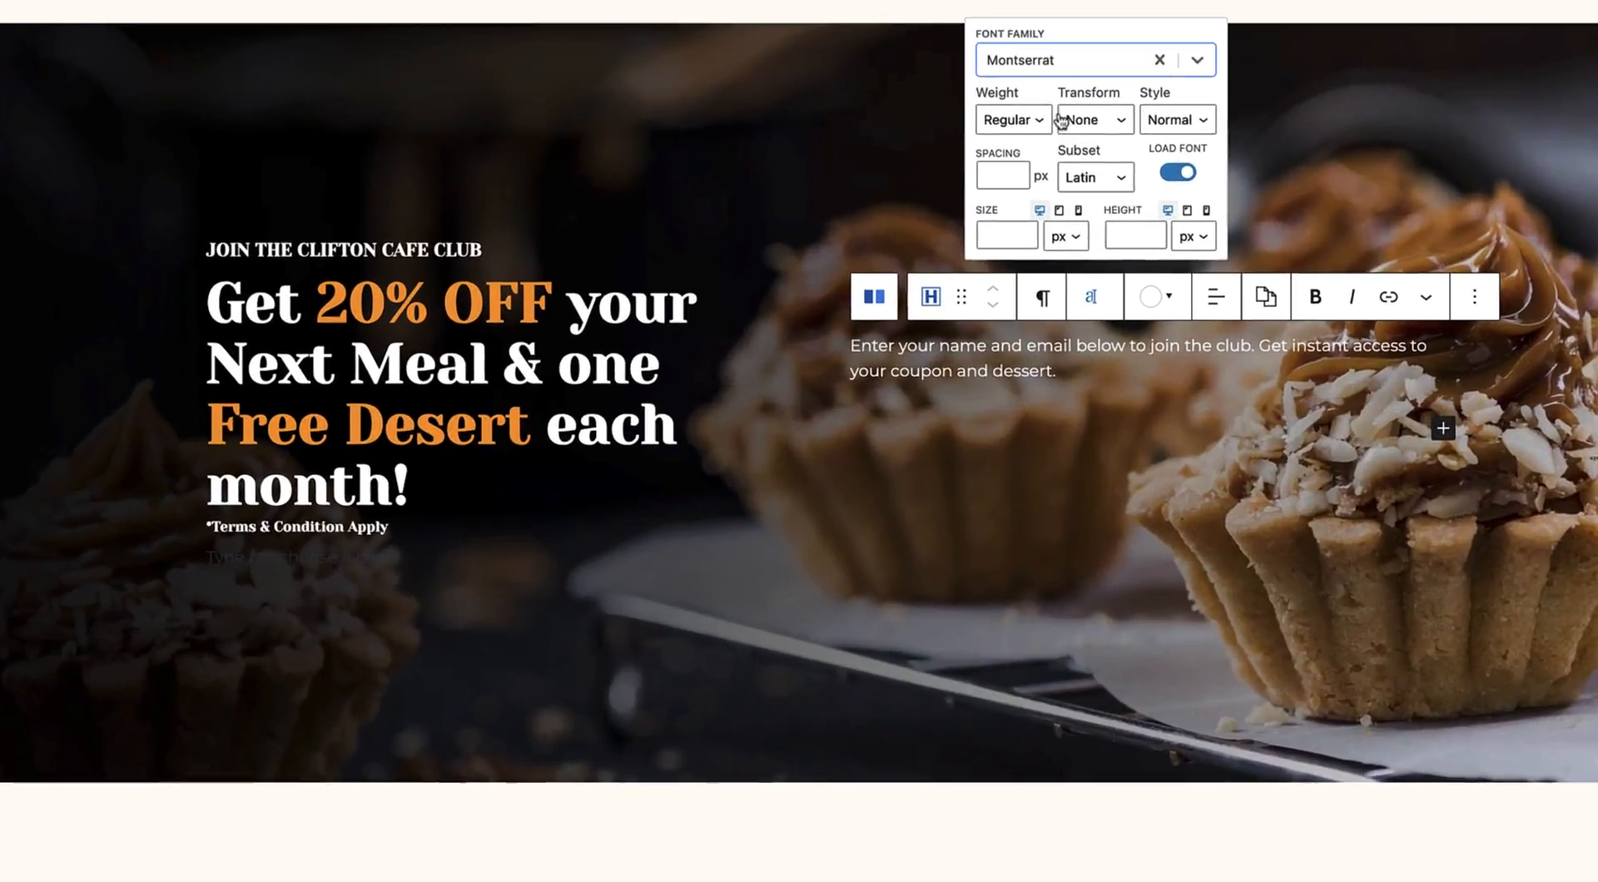
left_click(1036, 119)
left_click(1039, 208)
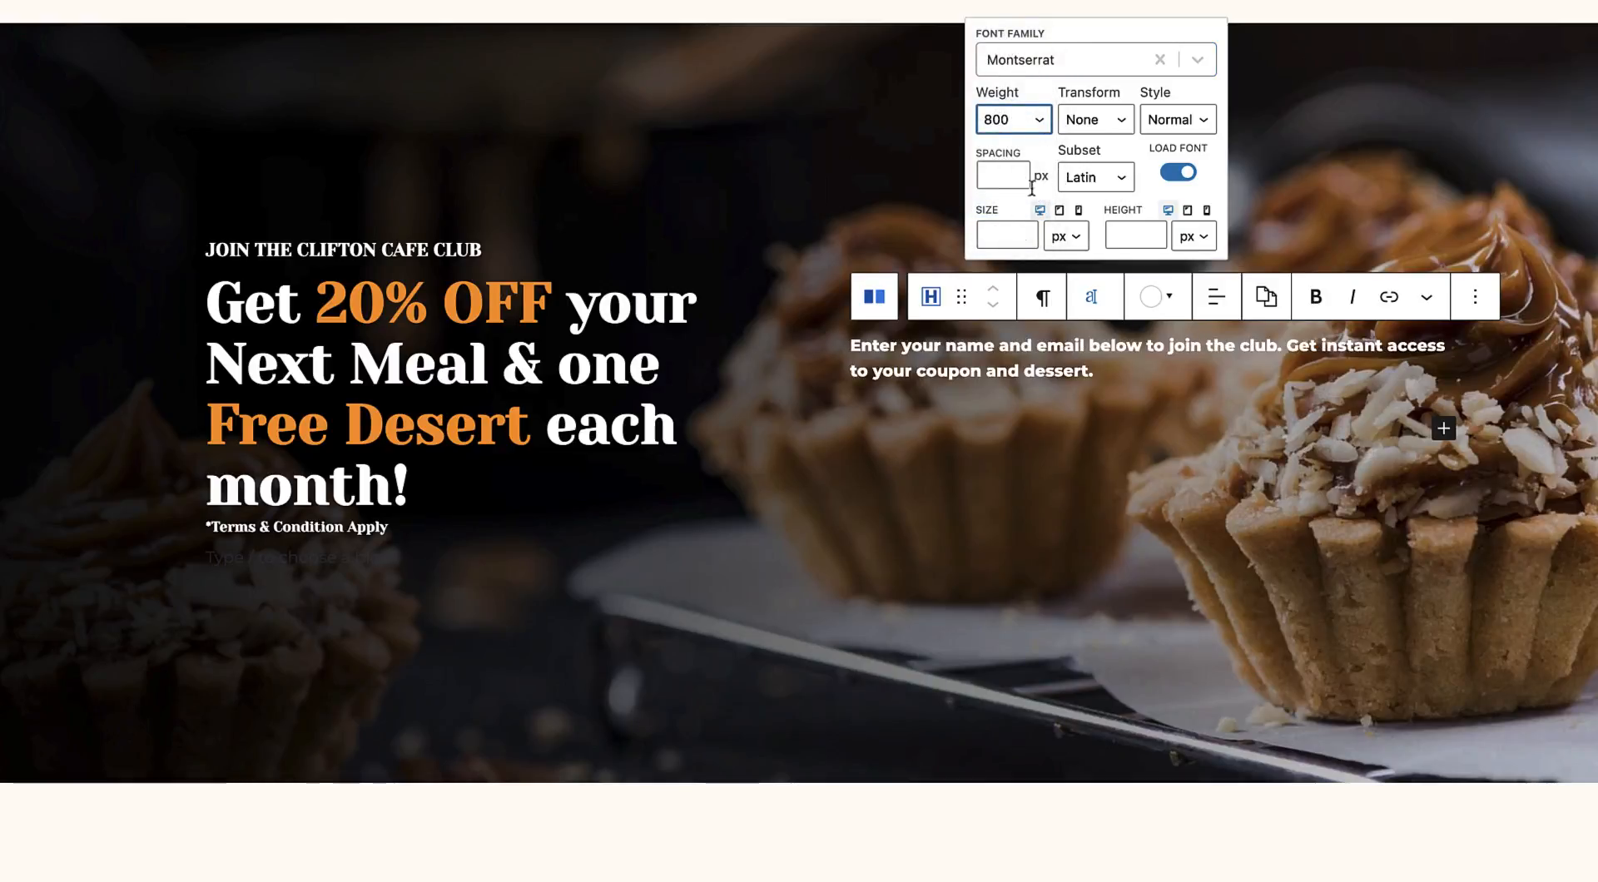
left_click(1147, 575)
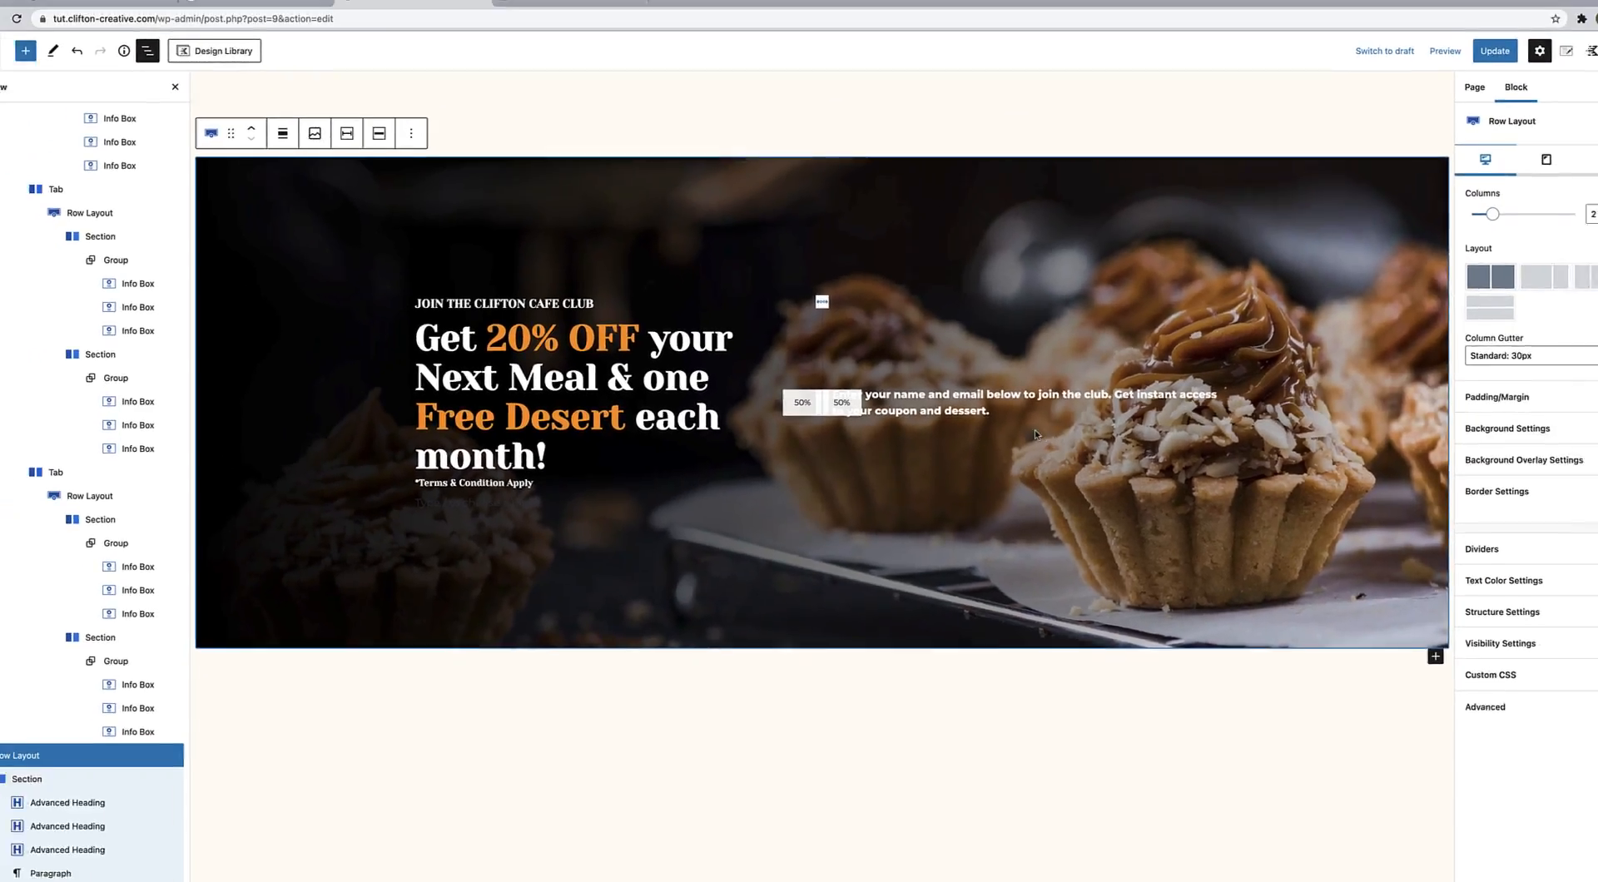
left_click(1037, 433)
left_click(1007, 410)
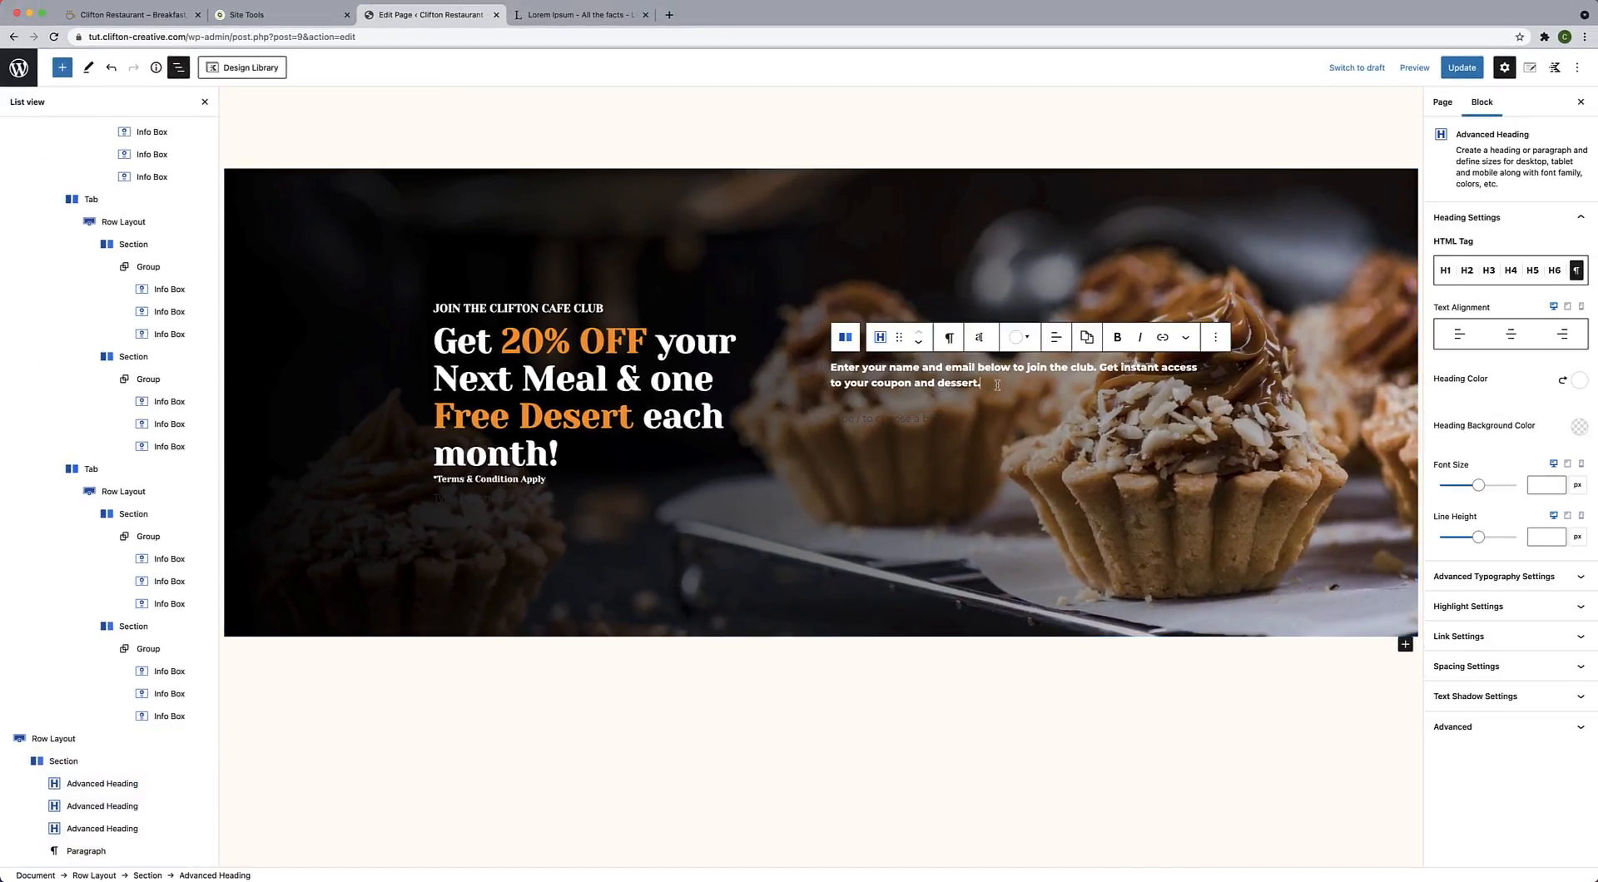
Add a Form block below the club sign-up text and remove its Message field.
key("Down")
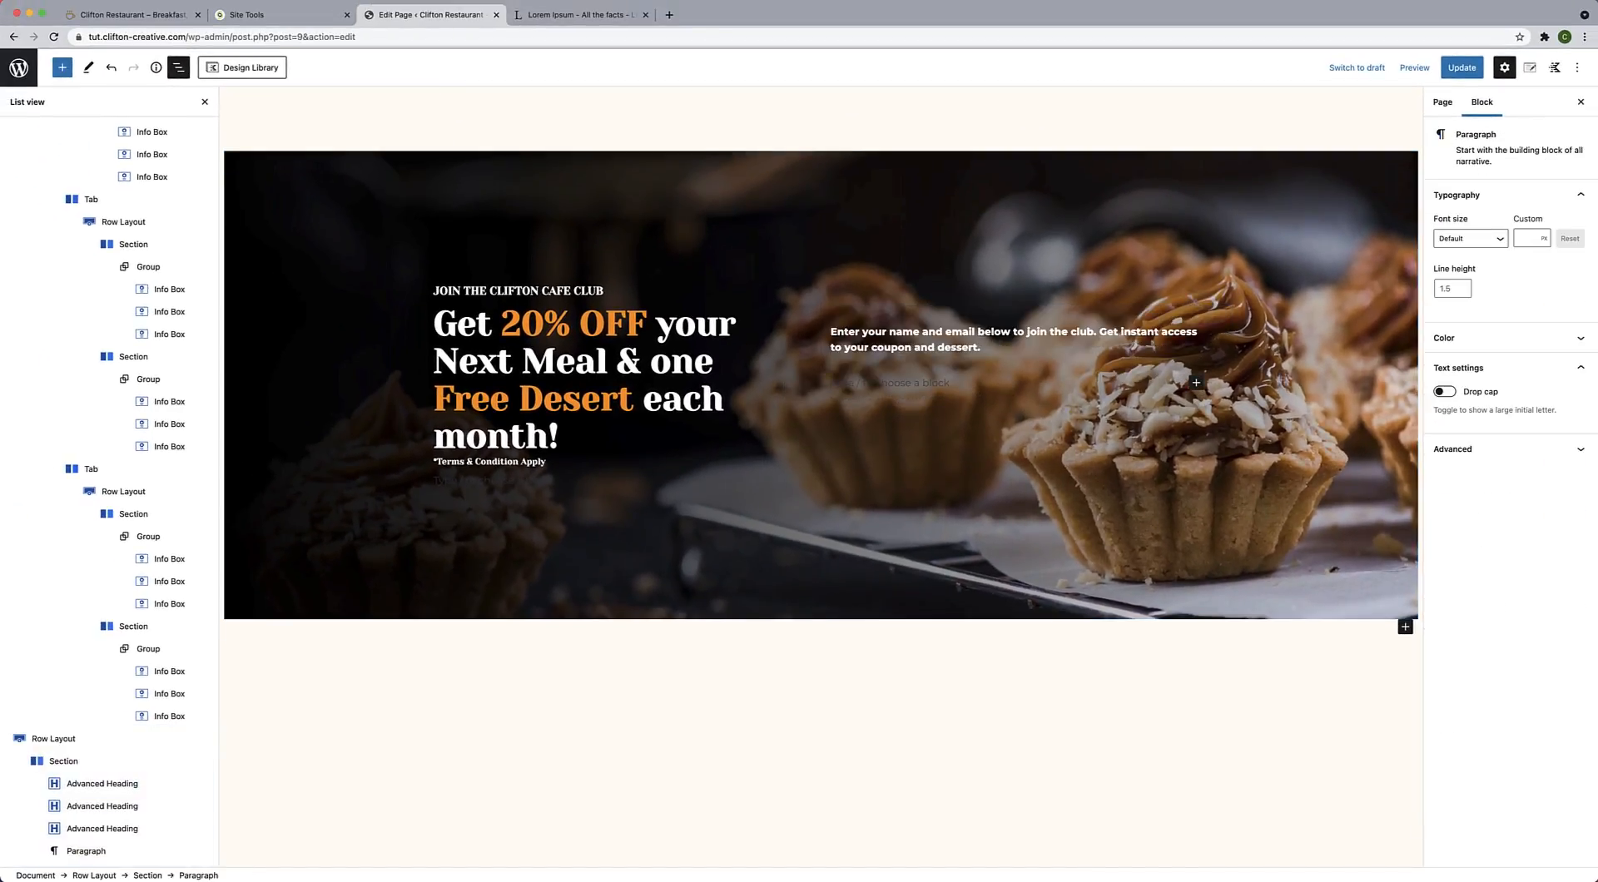
left_click(1197, 383)
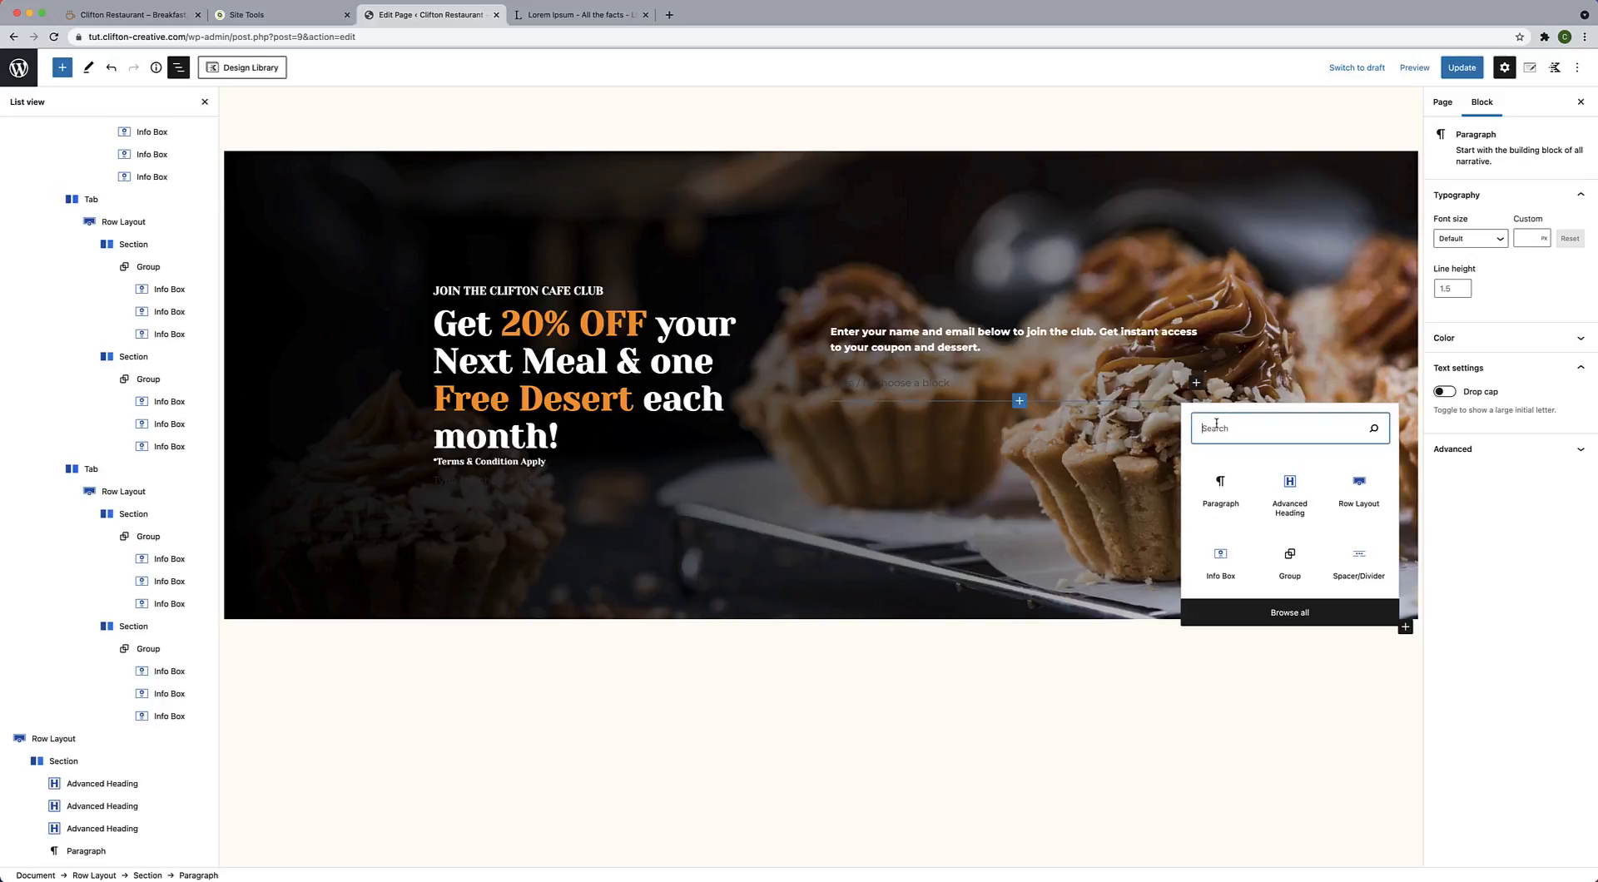
type("form")
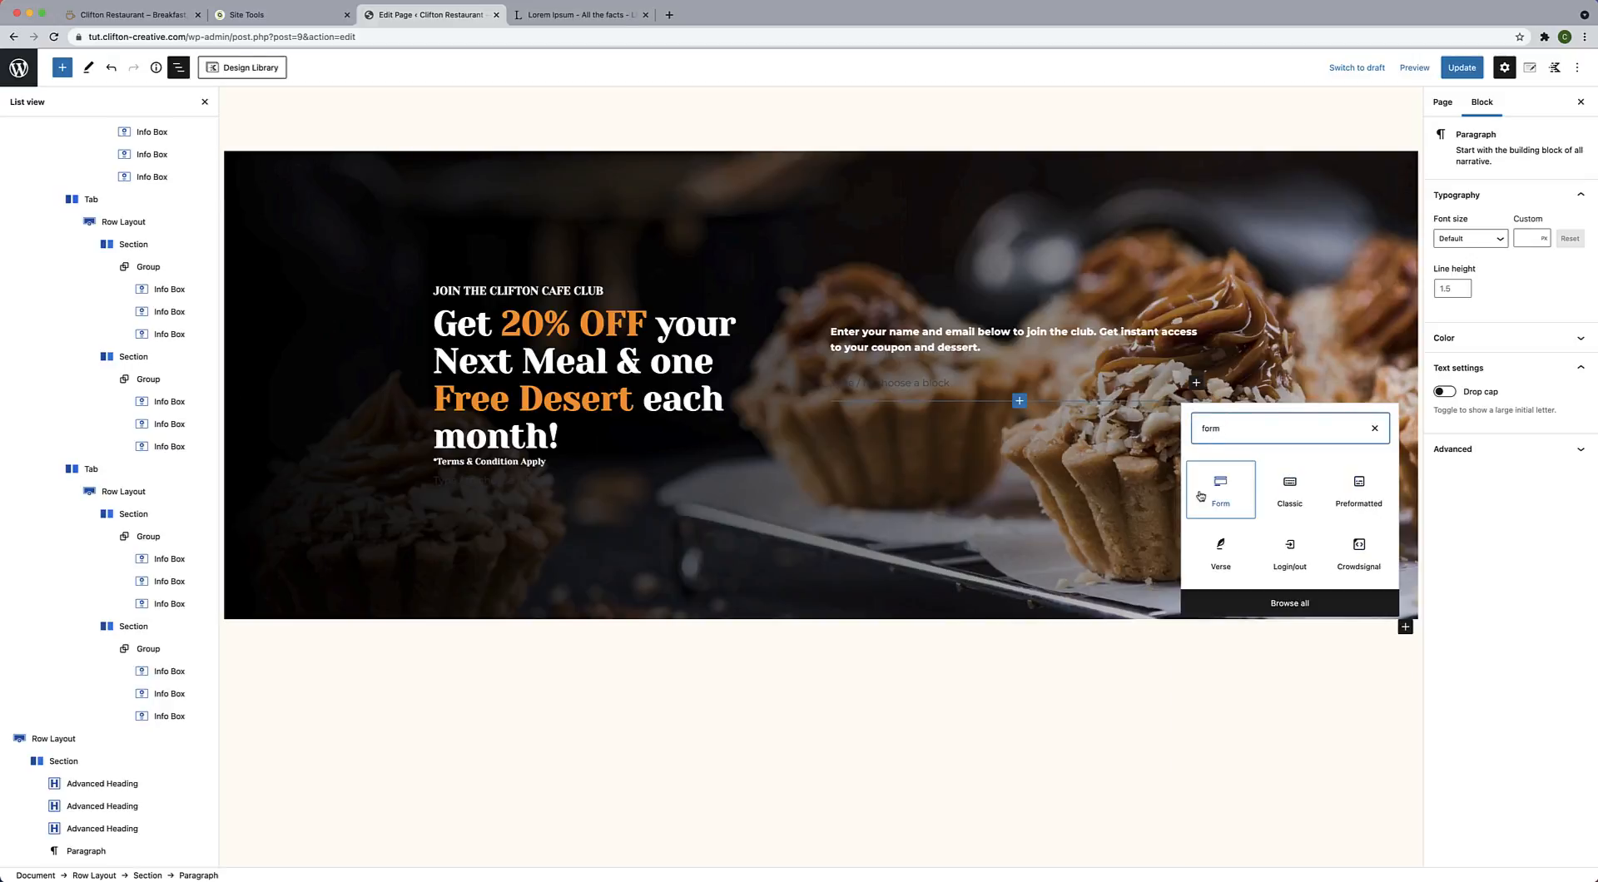
left_click(1214, 502)
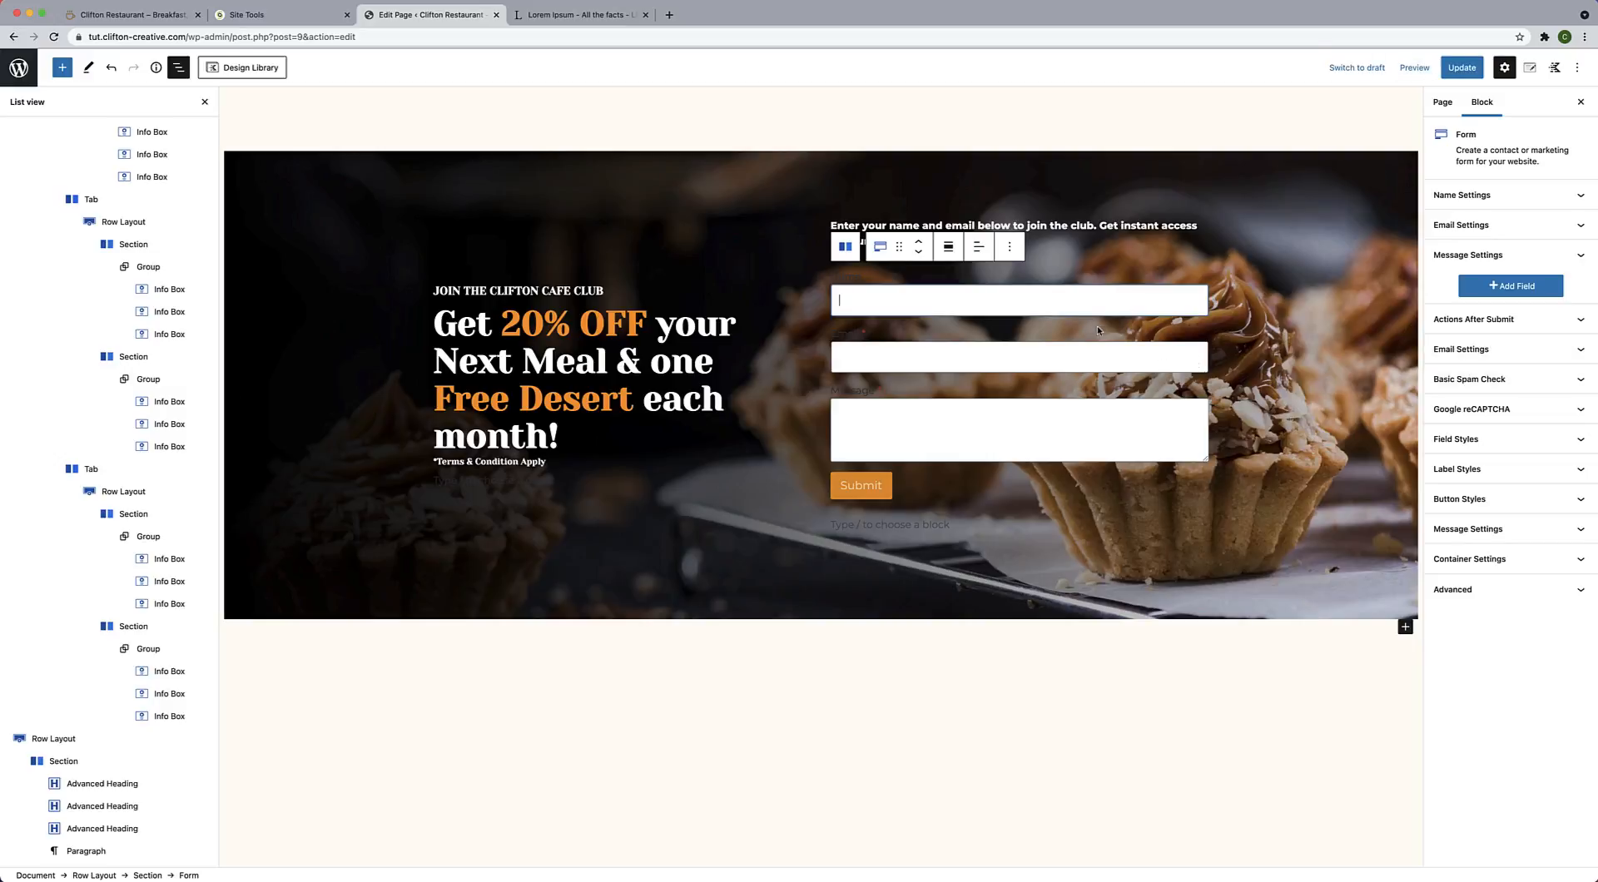
left_click(1189, 455)
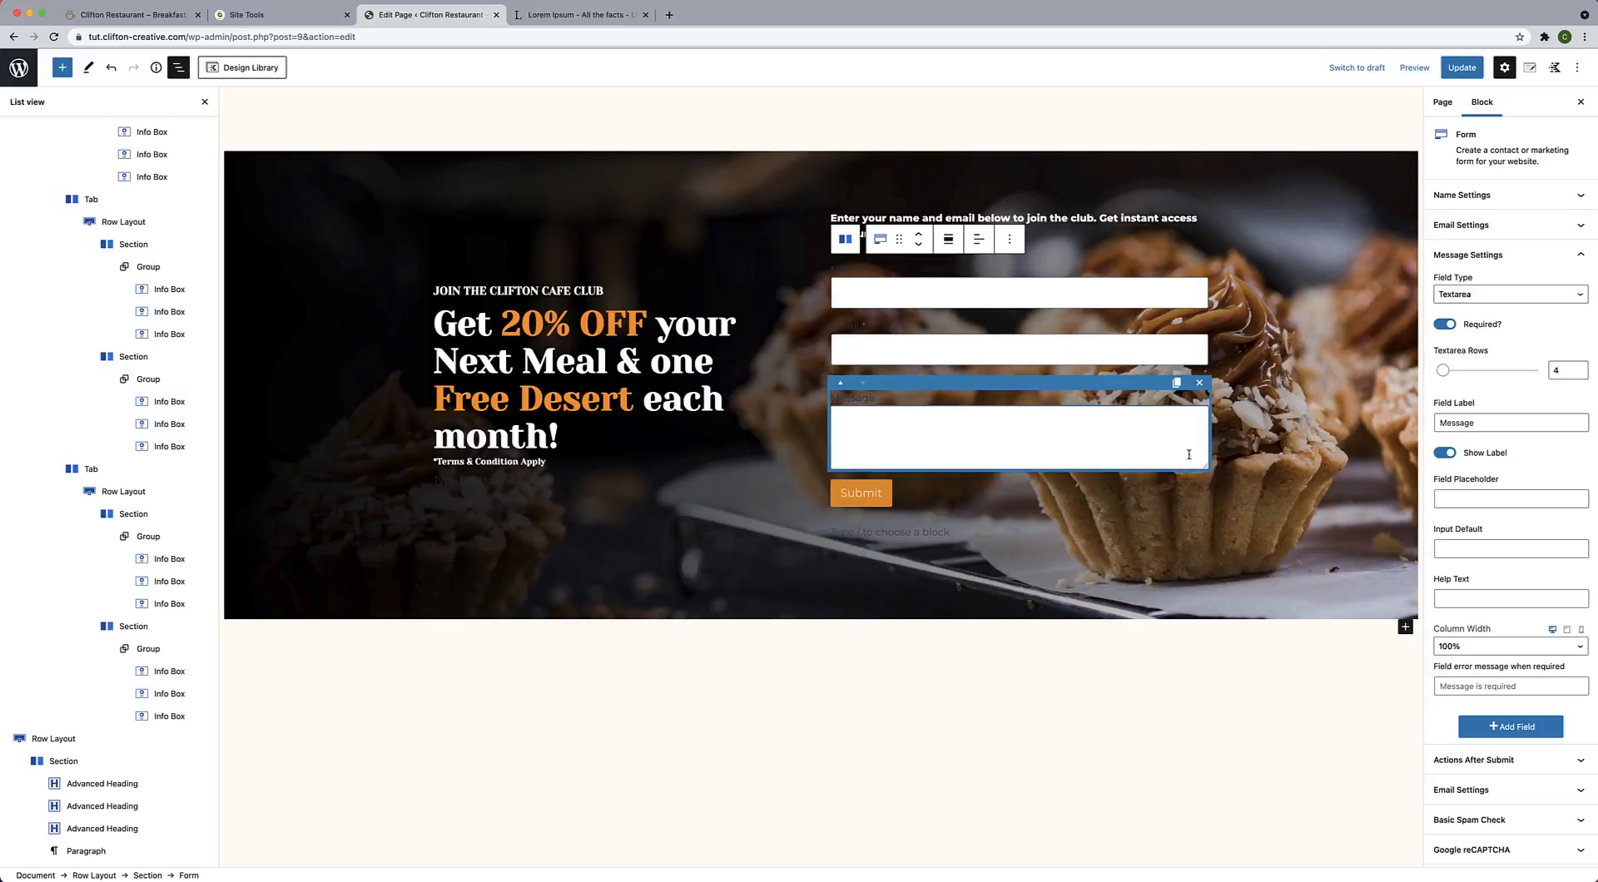
left_click(1200, 383)
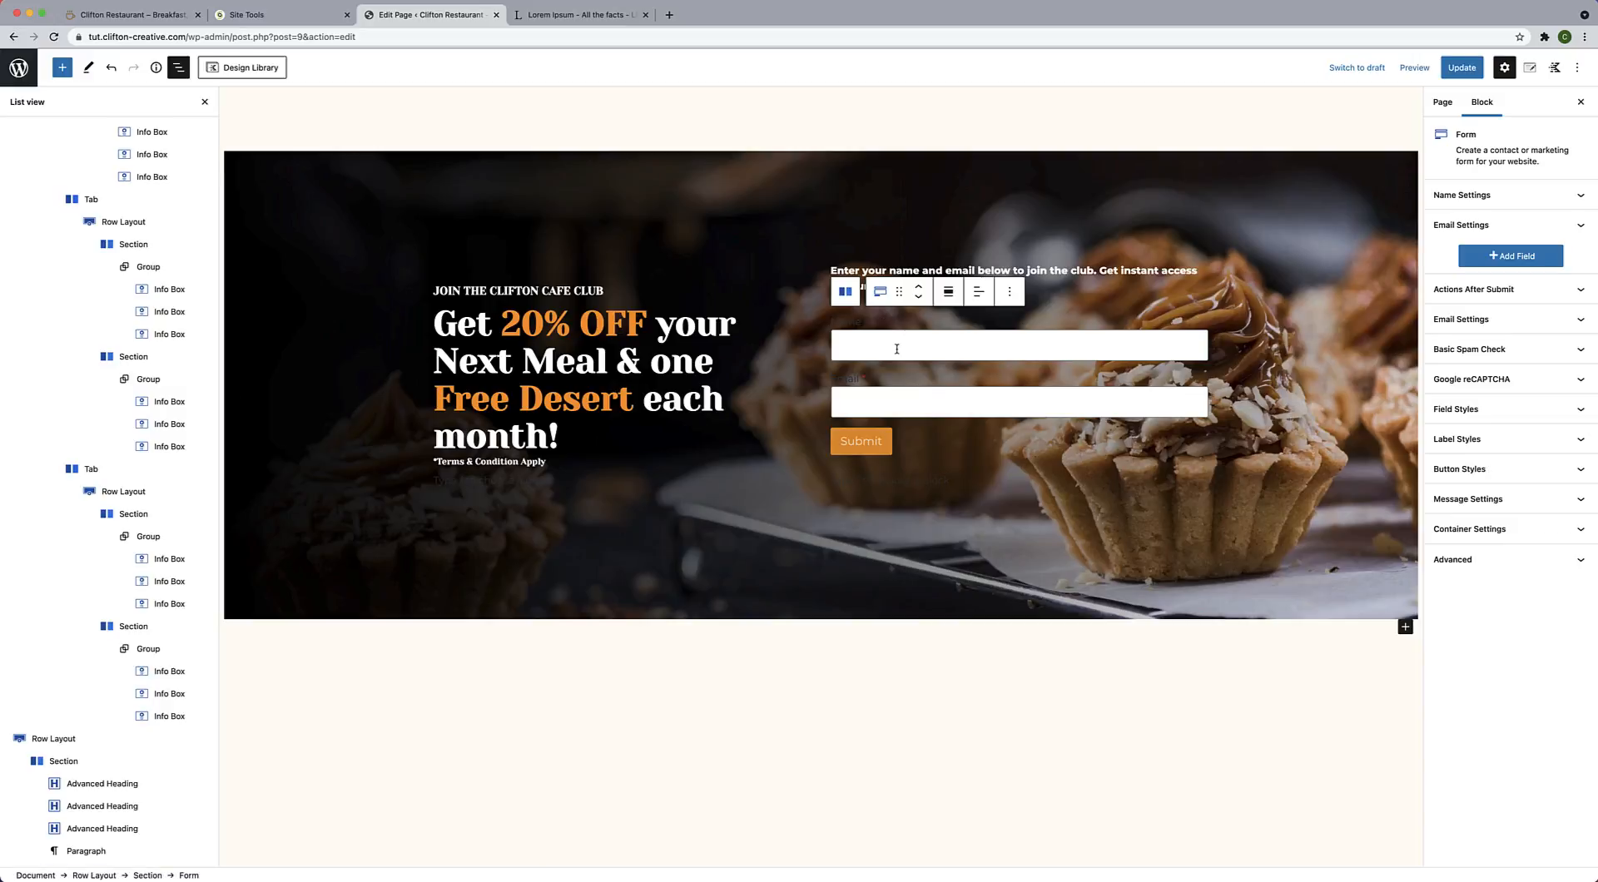
Give the form's Name field the placeholder "Enter your name" and a column width of 50%.
left_click(860, 339)
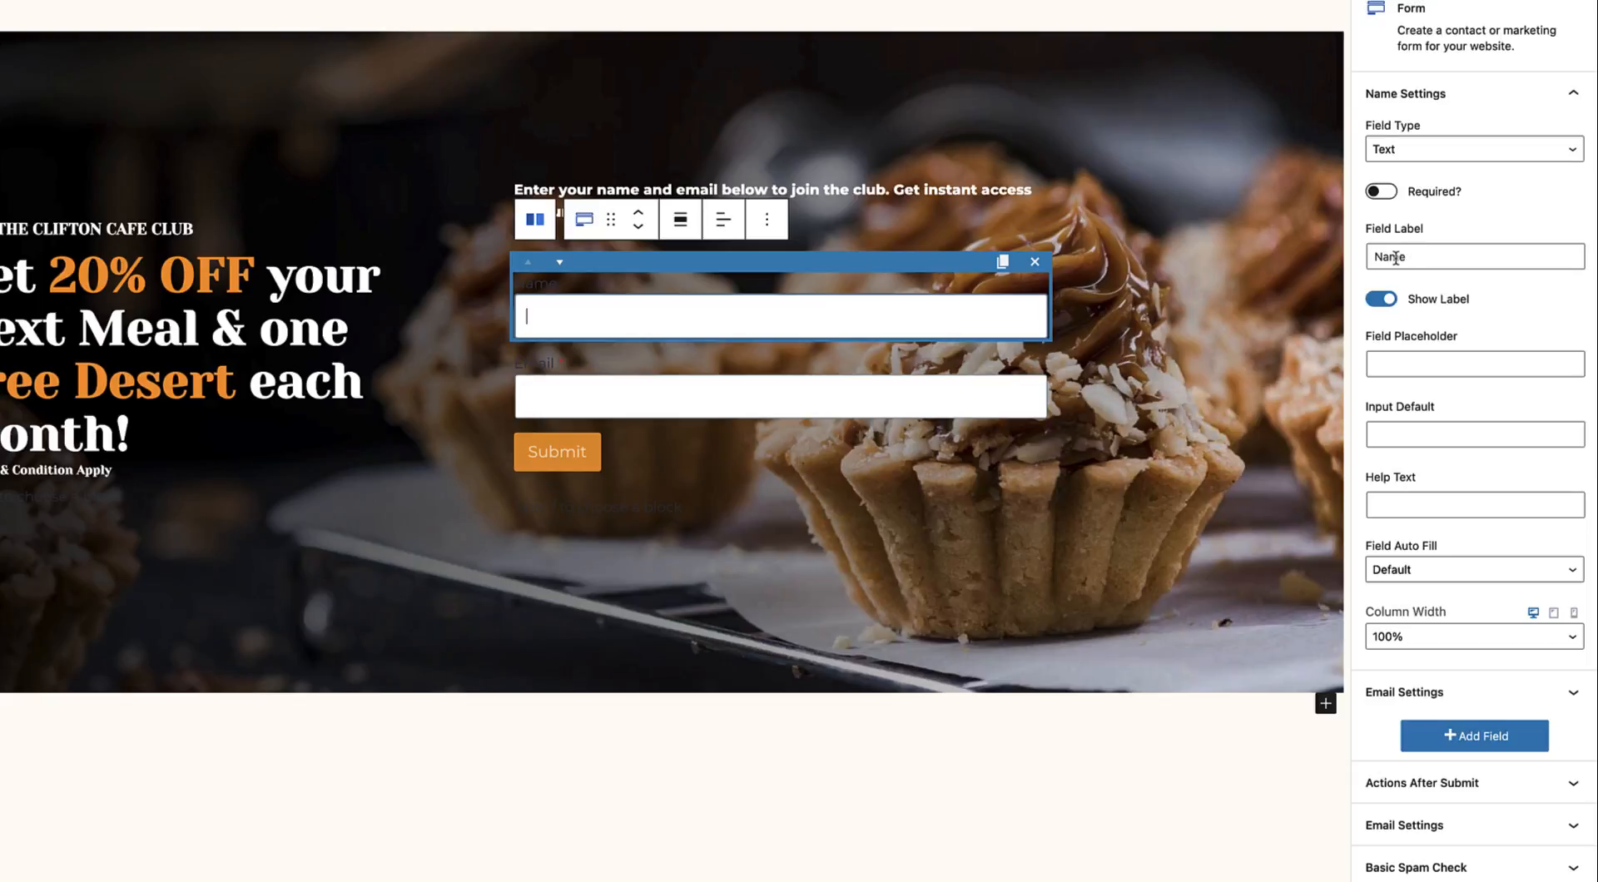
left_click(1400, 361)
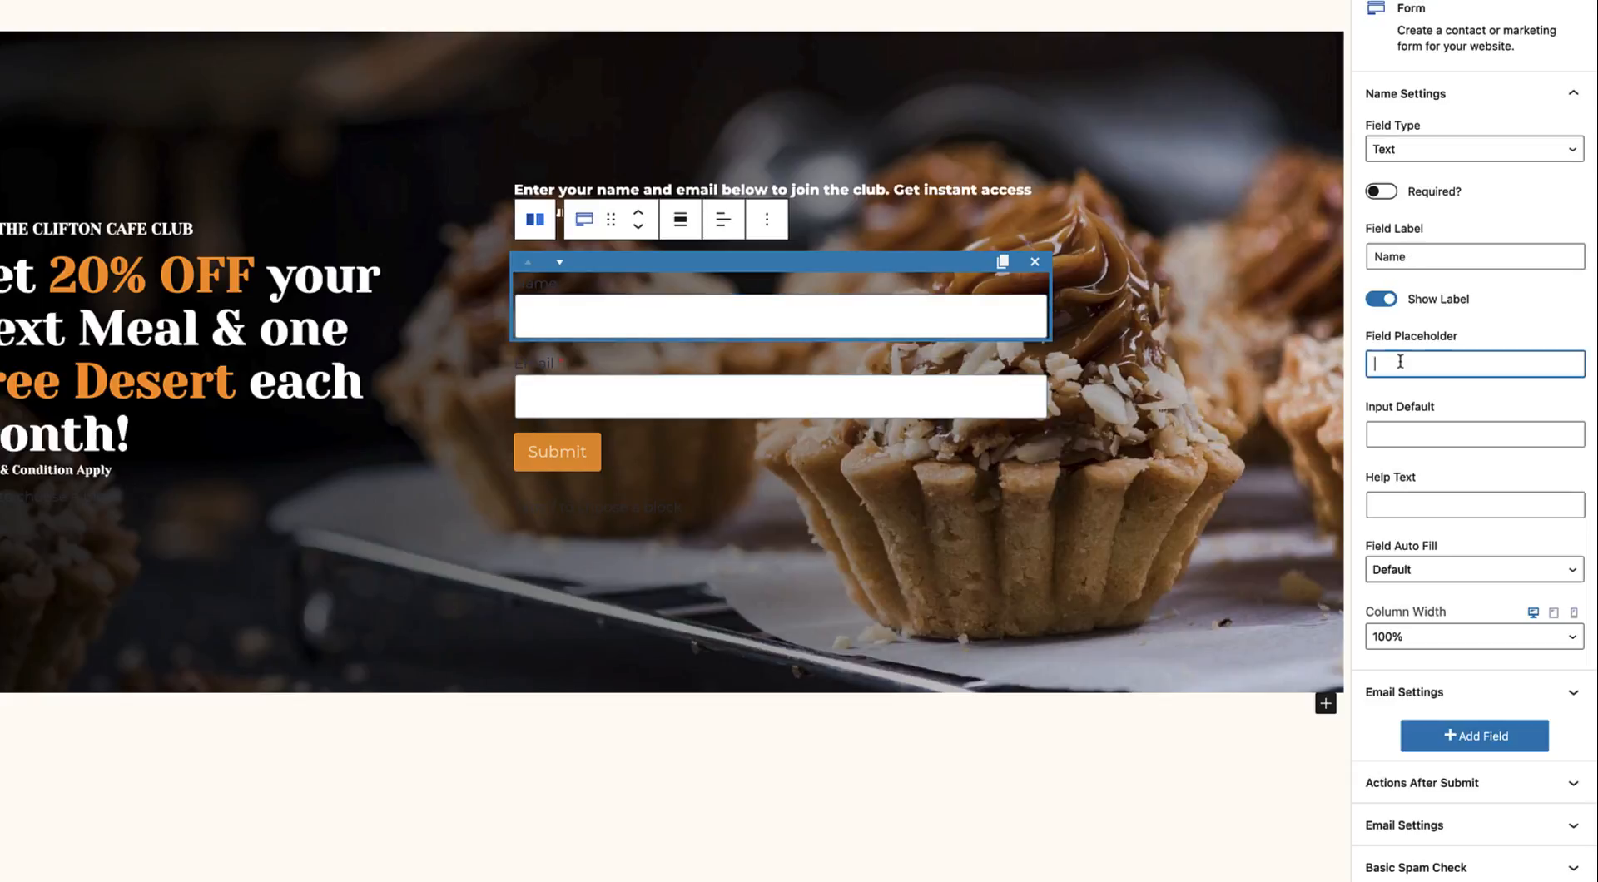
type("Enter your name")
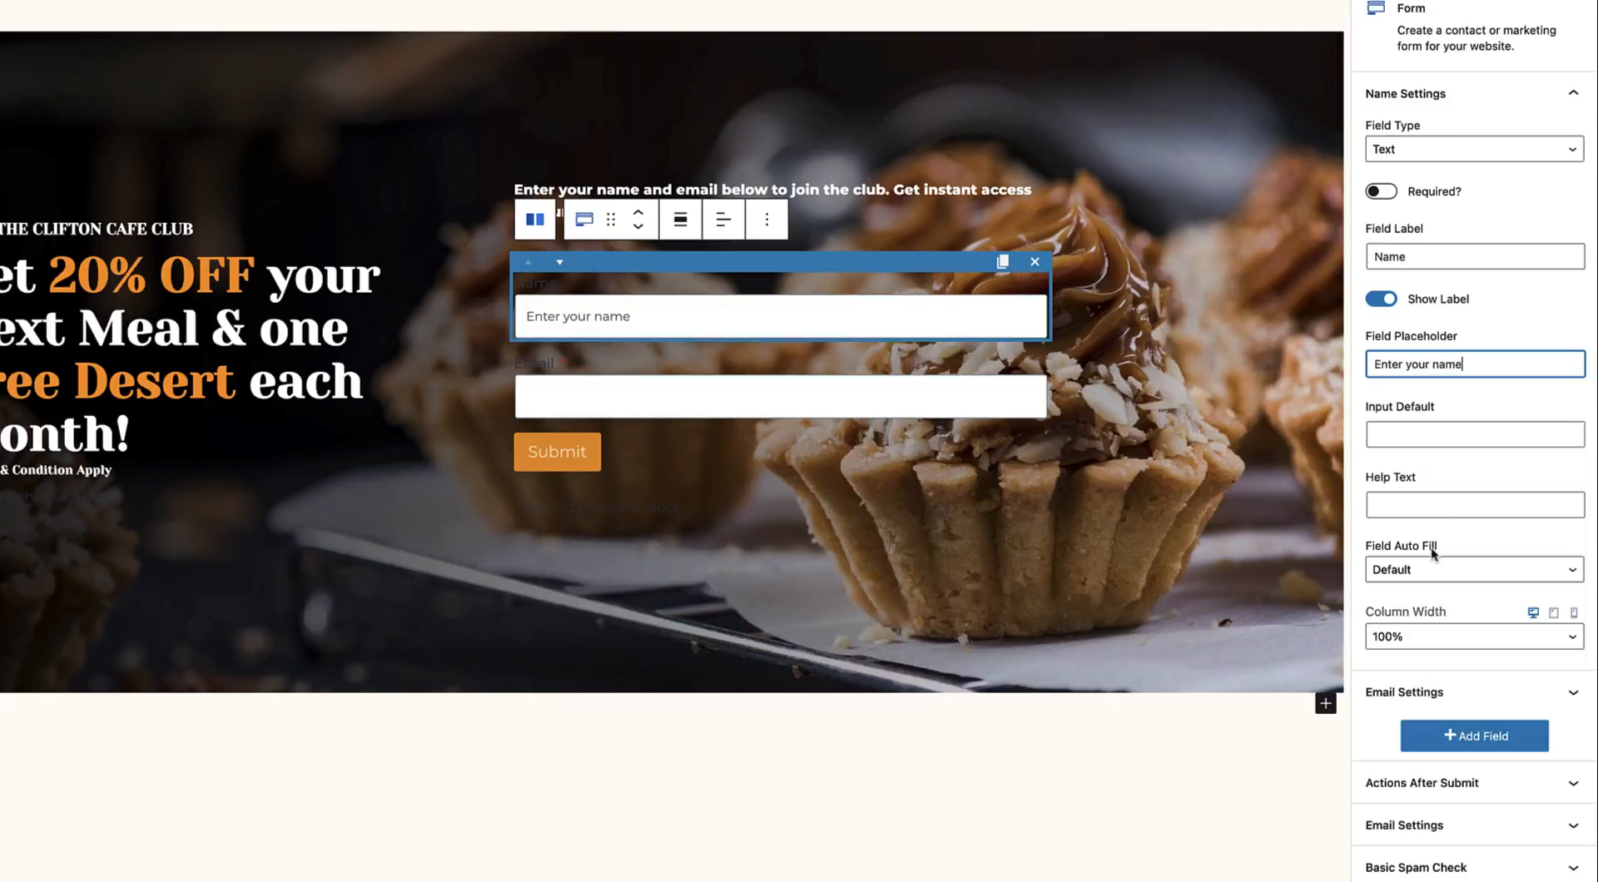
left_click(1385, 639)
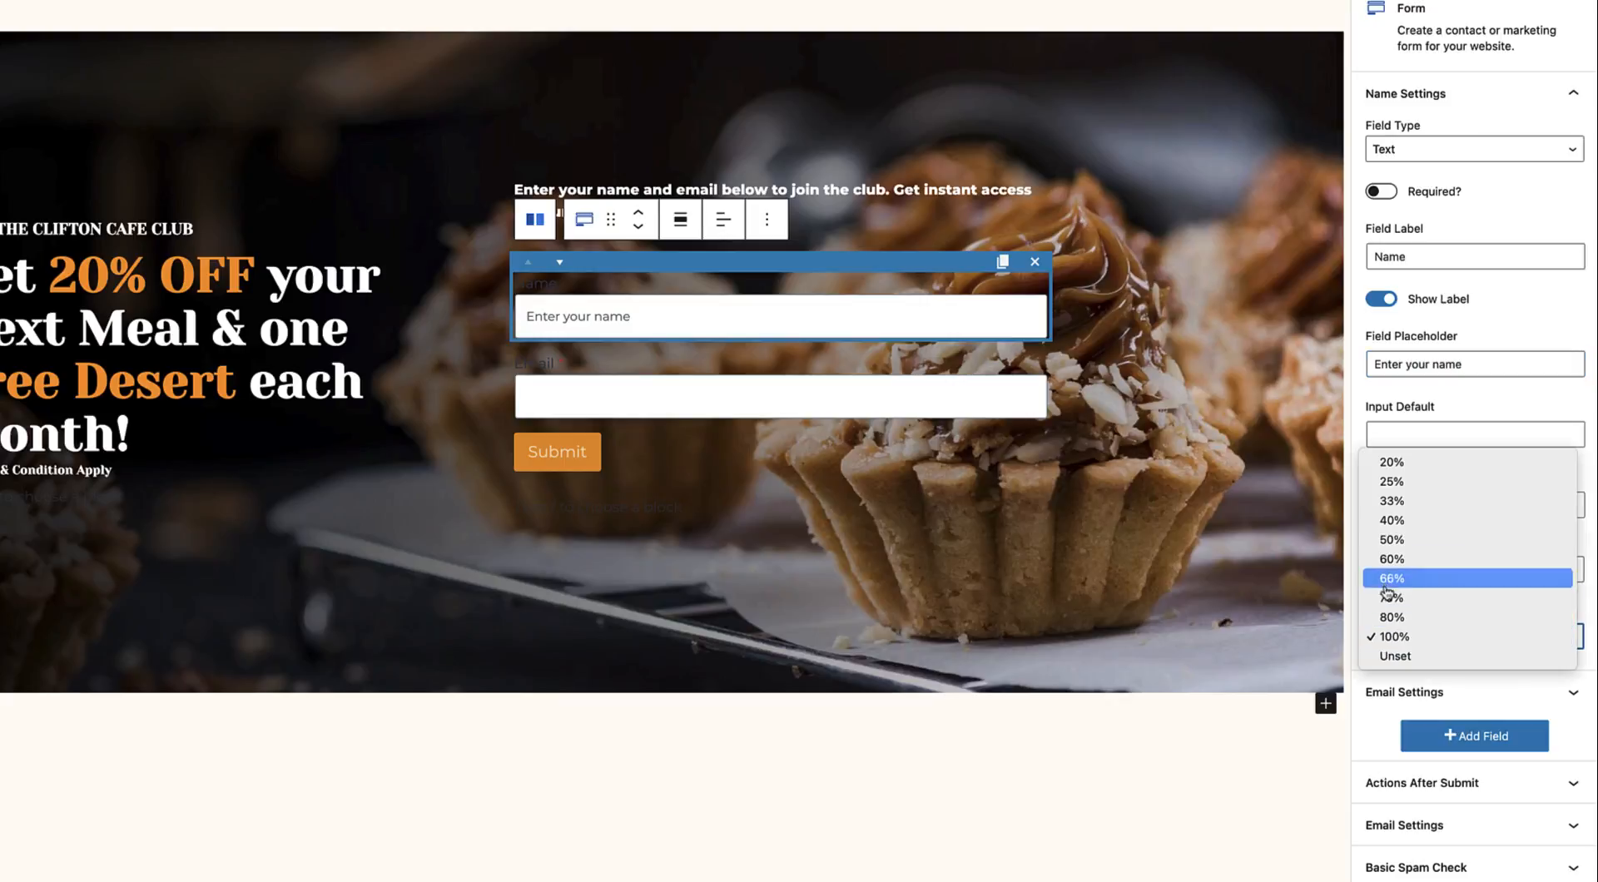
left_click(1391, 539)
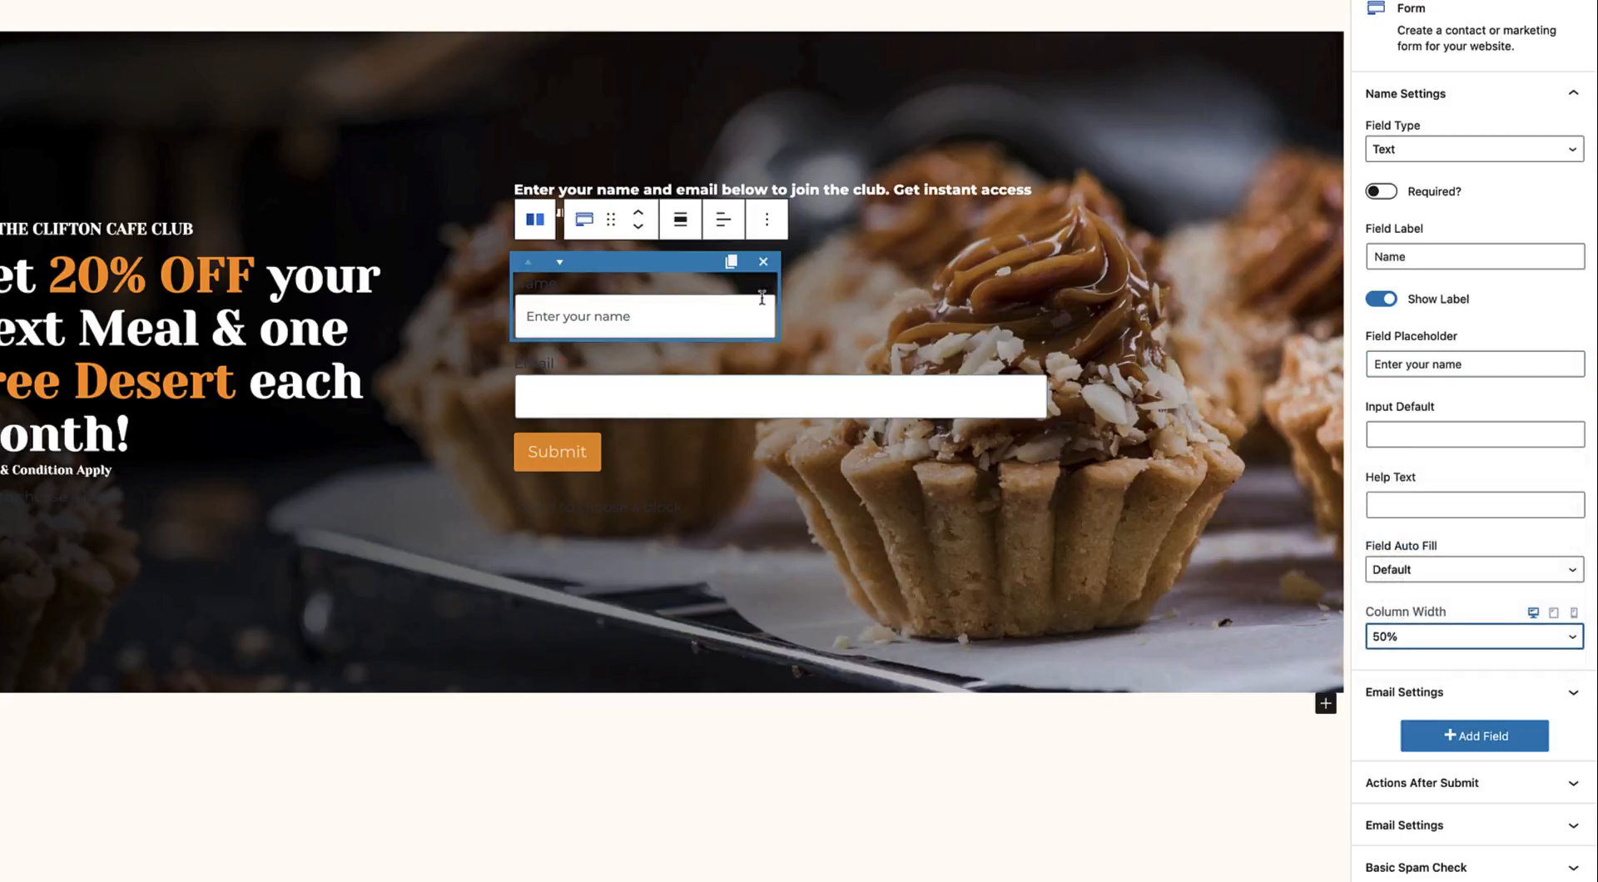
Give the form's Email field the placeholder "Enter your email" and a column width of 50%.
left_click(857, 375)
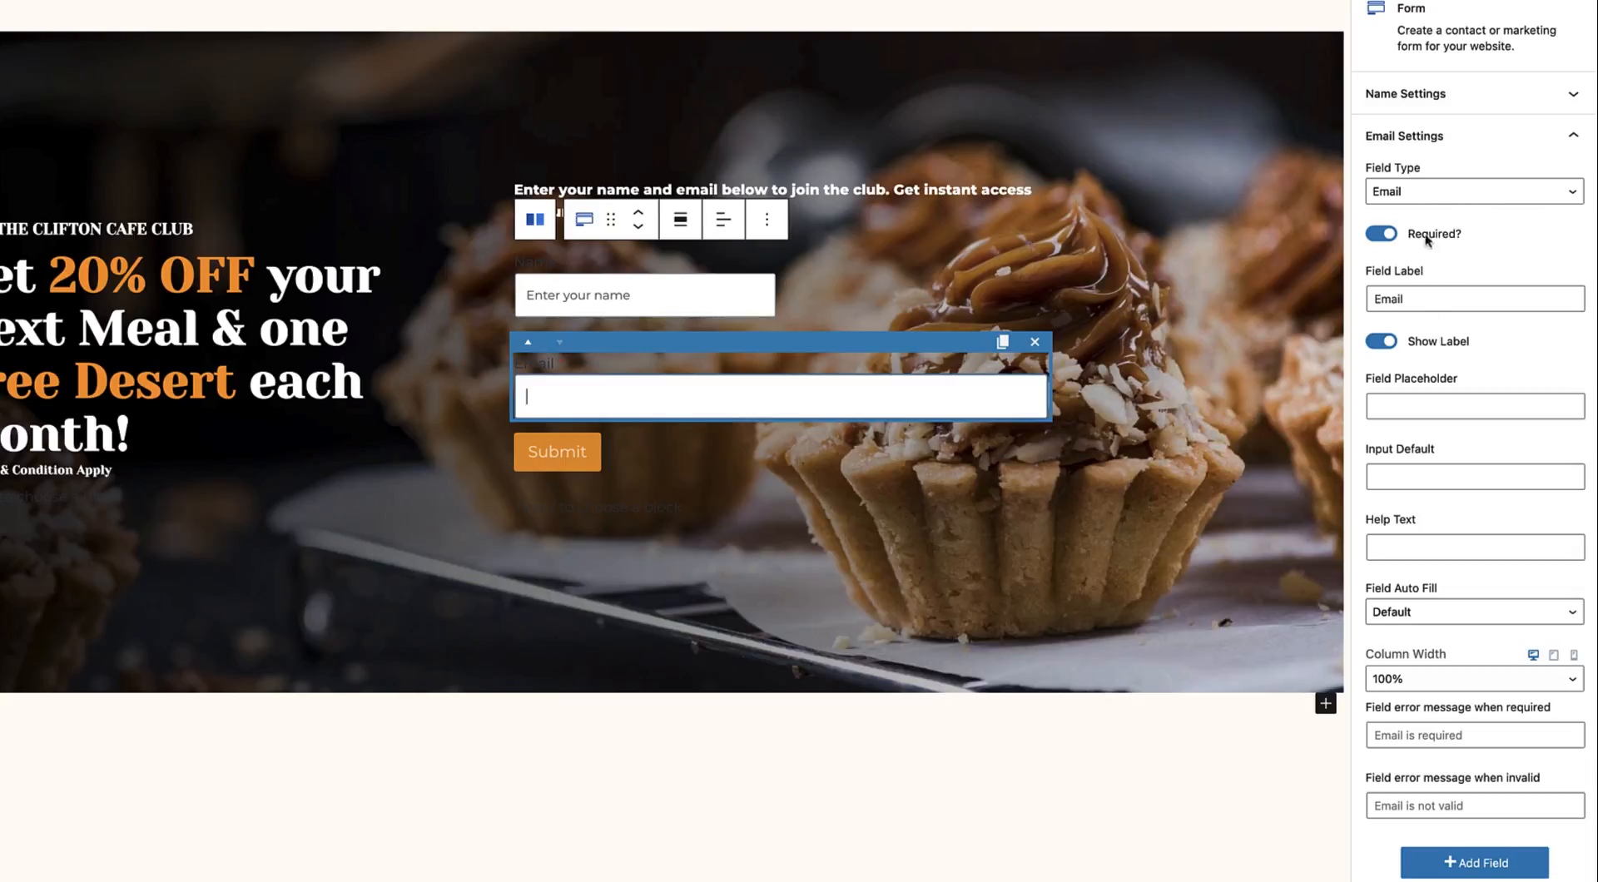
left_click(1410, 398)
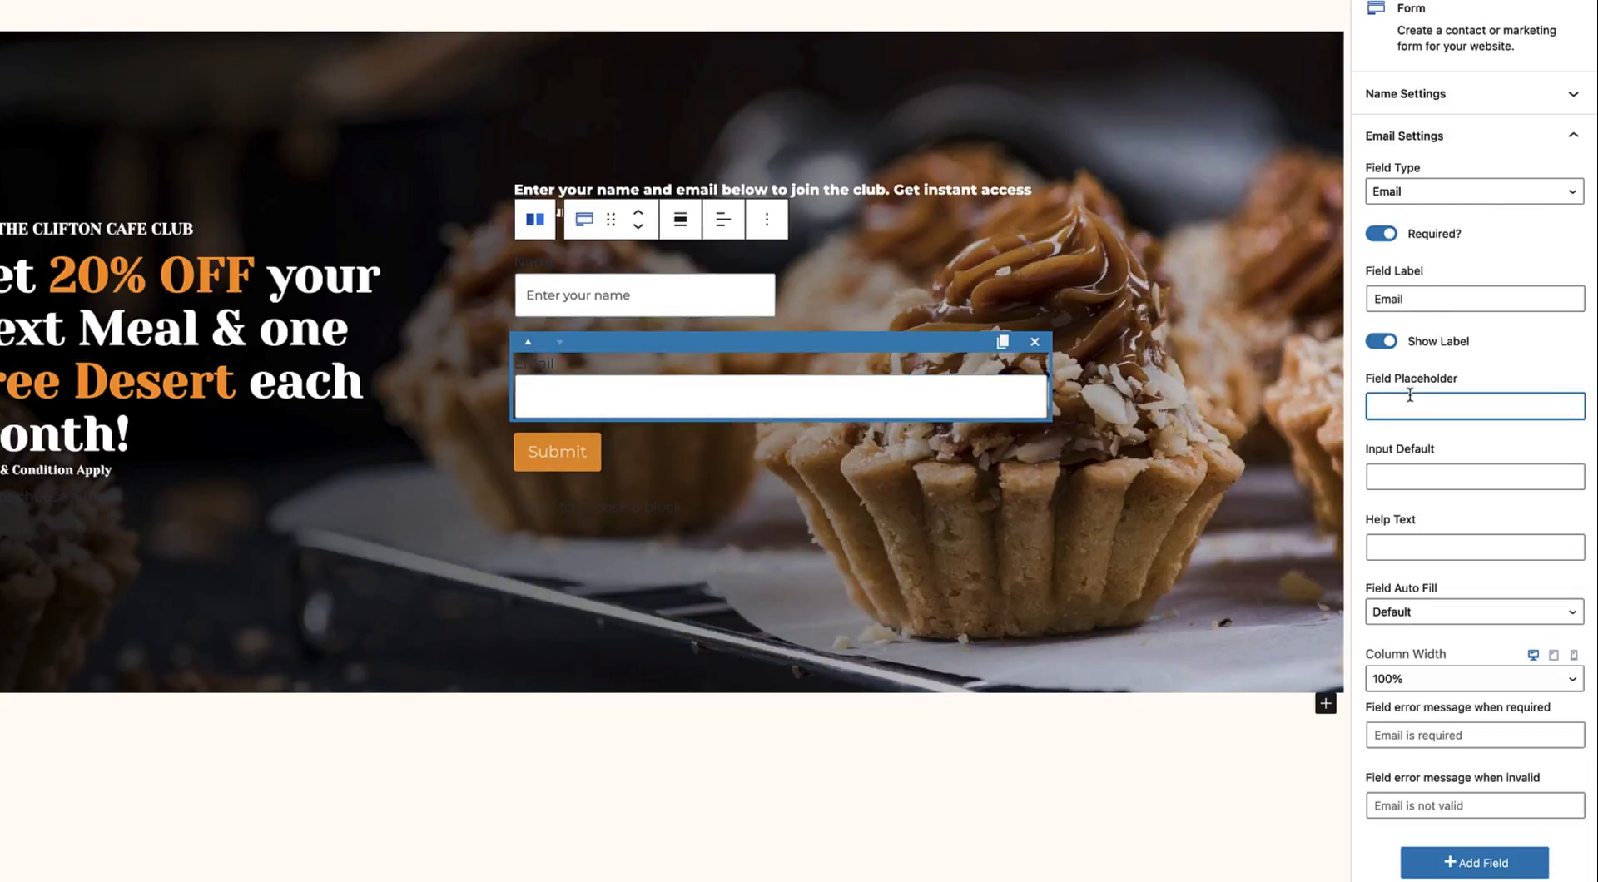
type("Enter your email")
left_click(1448, 678)
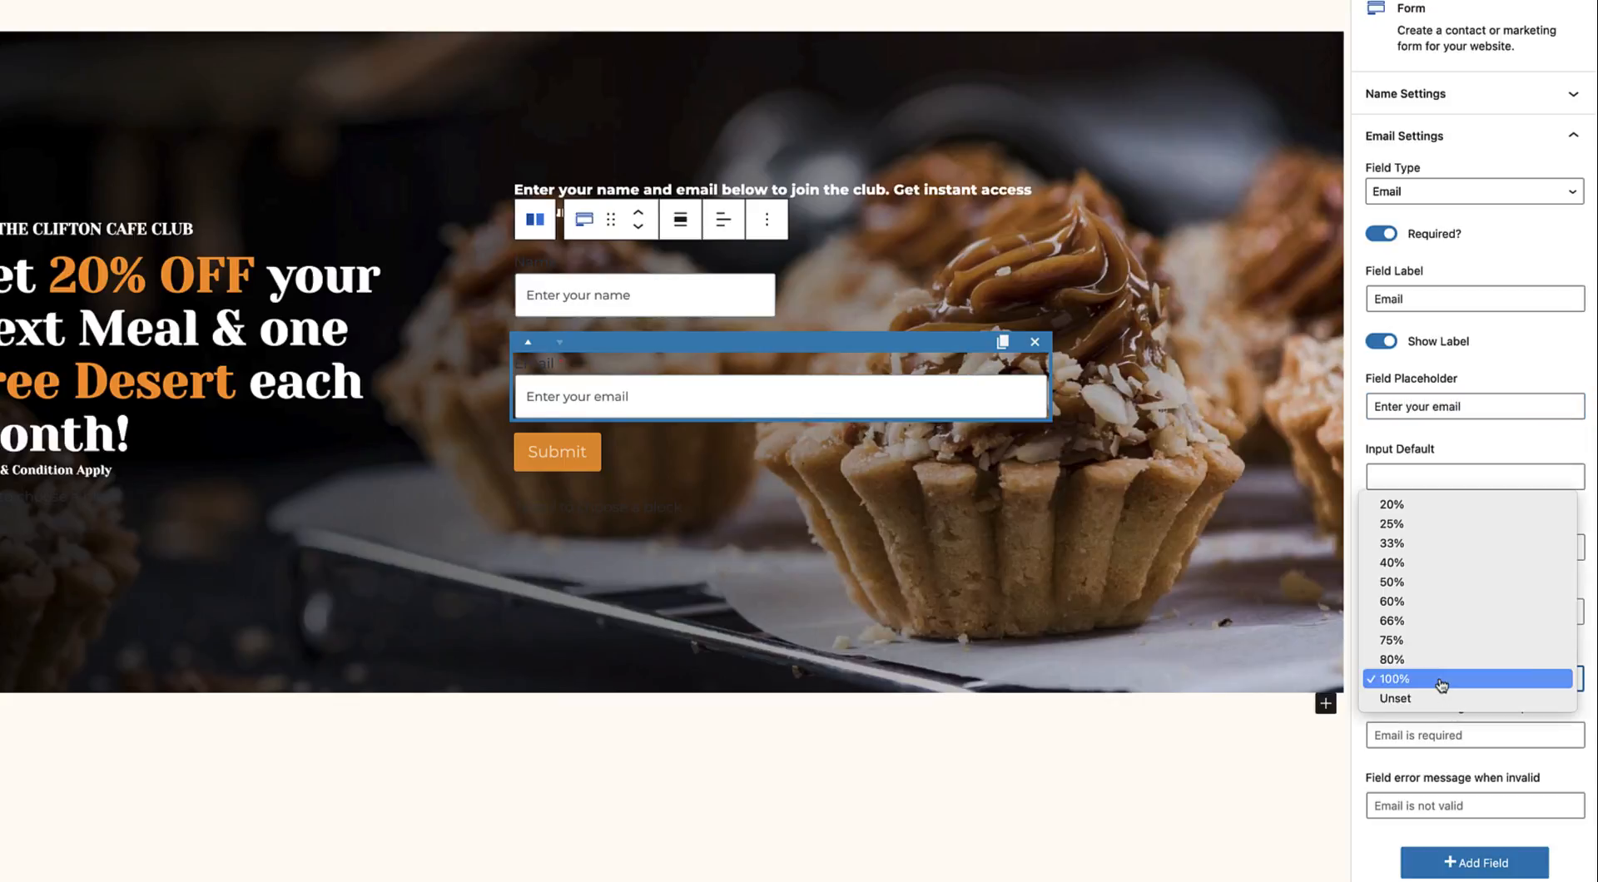
left_click(1430, 583)
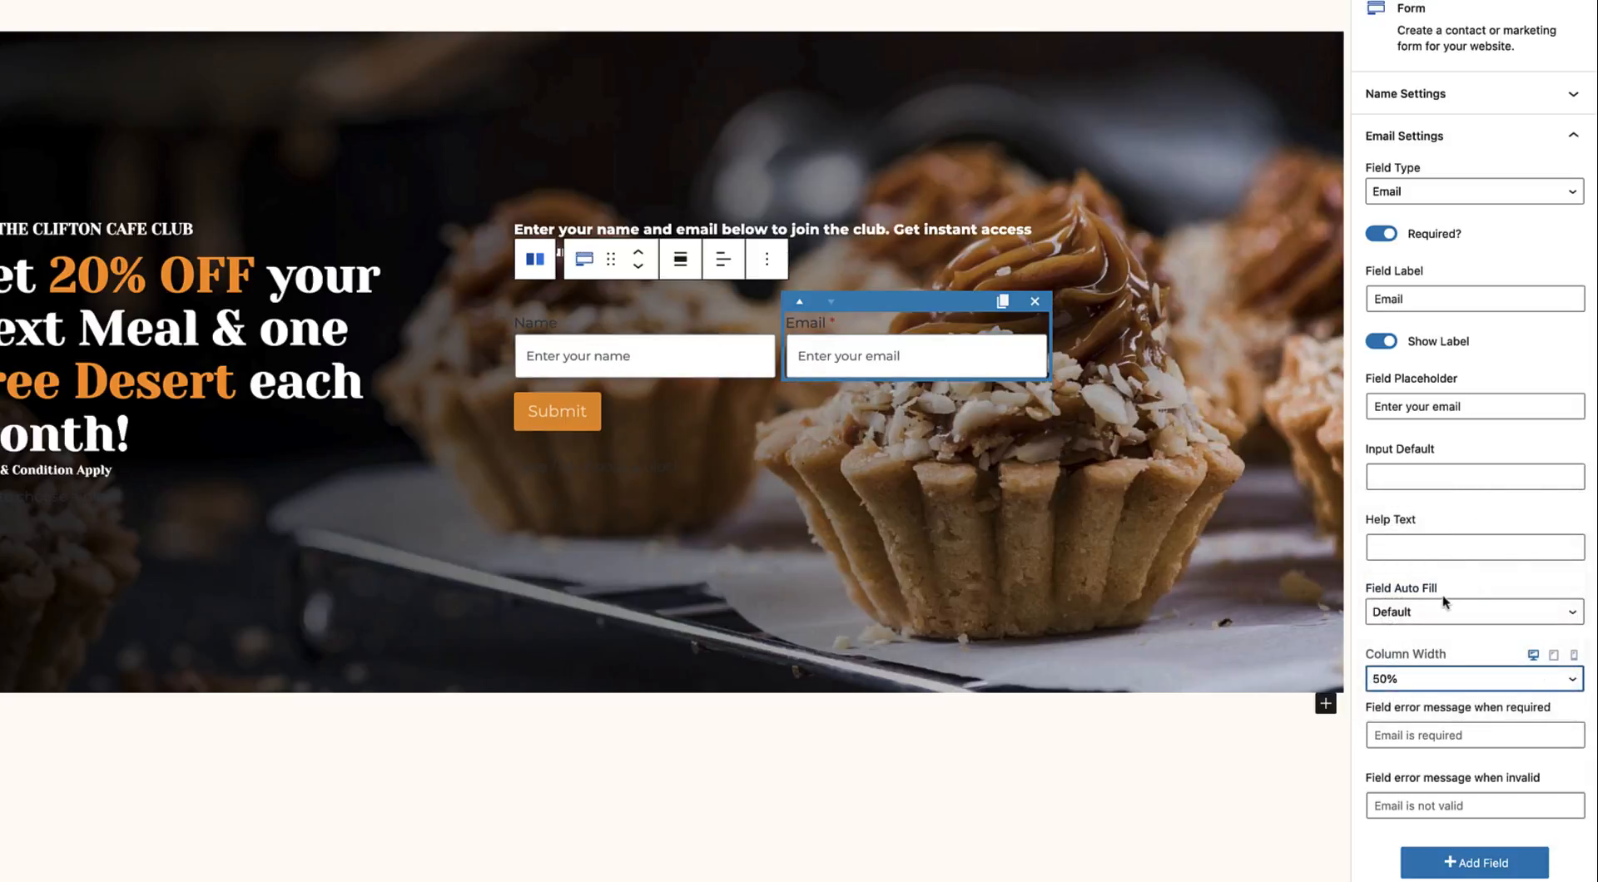
Set the label color of the sign-up form's fields to white.
scroll(1442, 596, "down", 3)
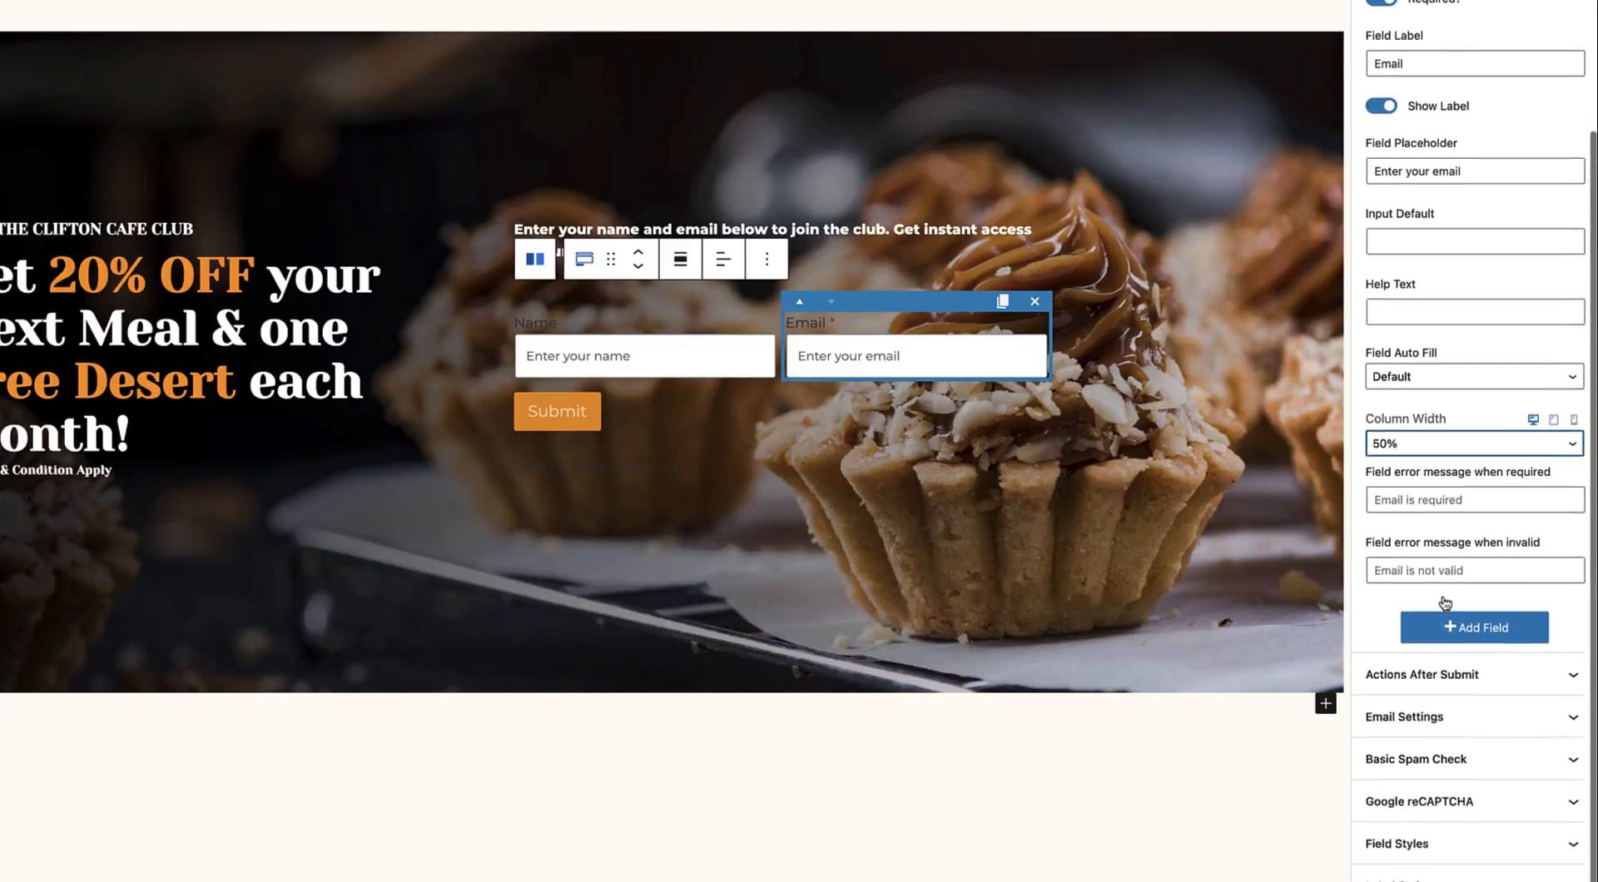
scroll(1445, 602, "down", 1)
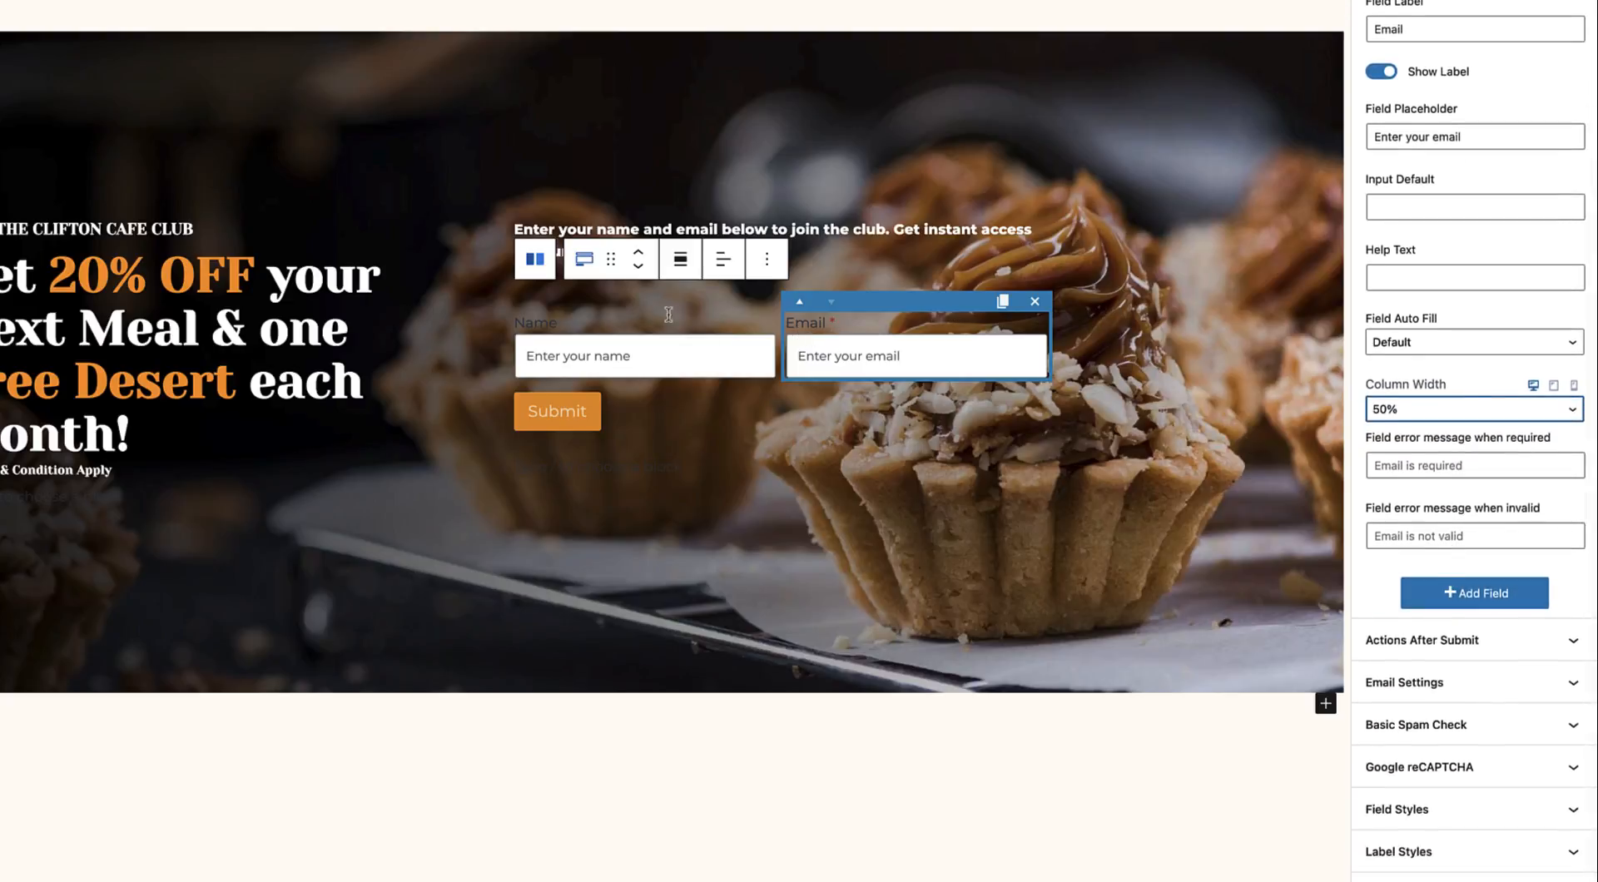
left_click(1421, 855)
scroll(1424, 853, "down", 3)
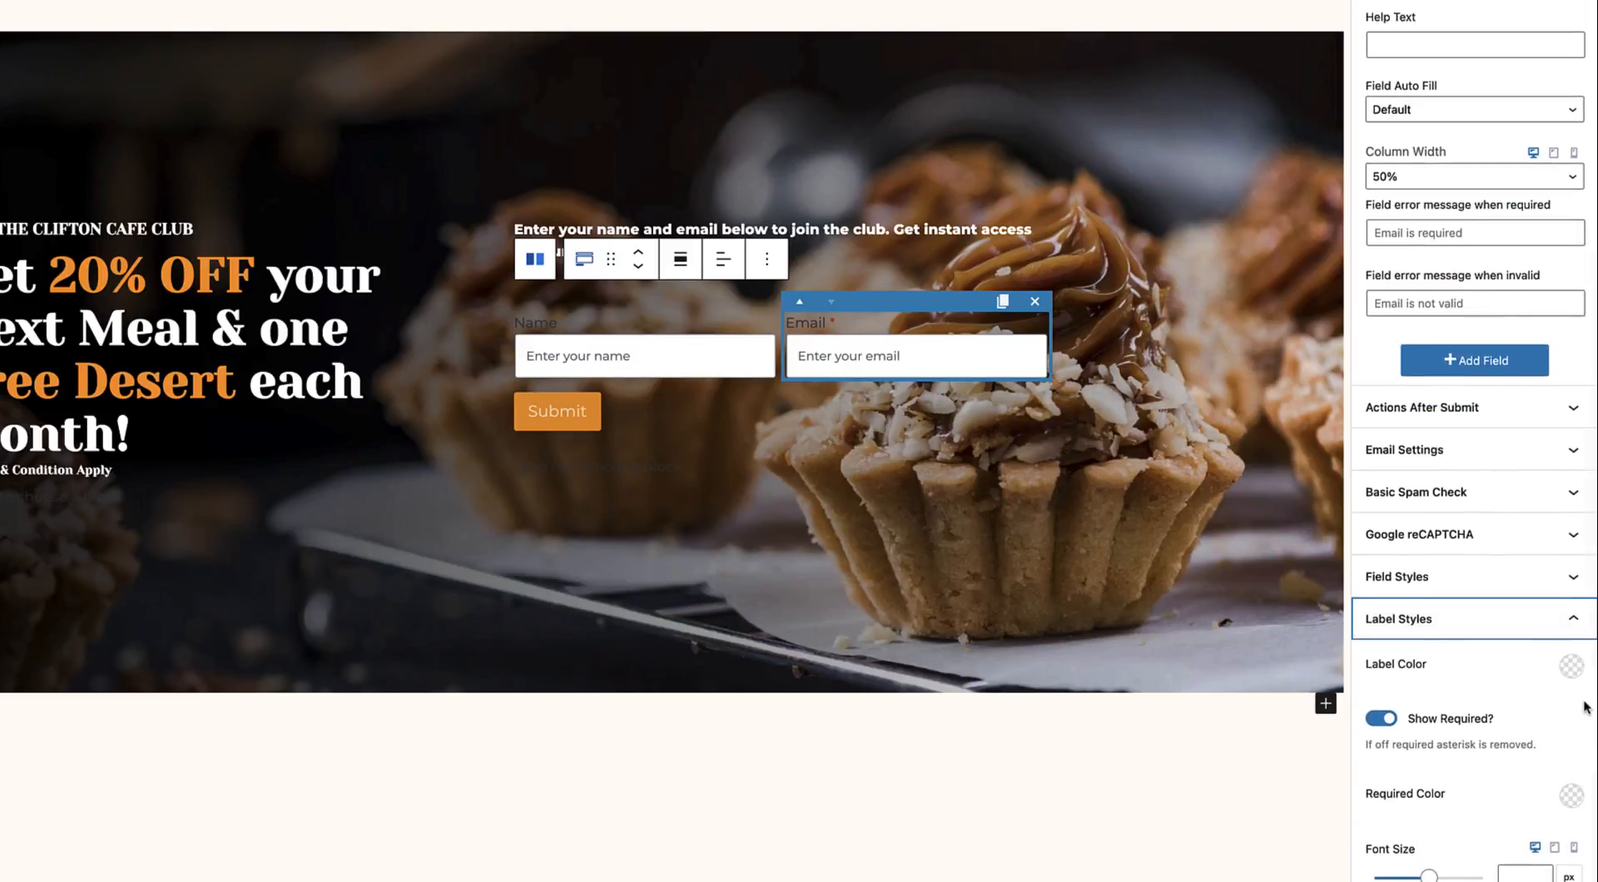
left_click(1571, 666)
left_click(1398, 449)
left_click(1325, 371)
scroll(1496, 704, "down", 2)
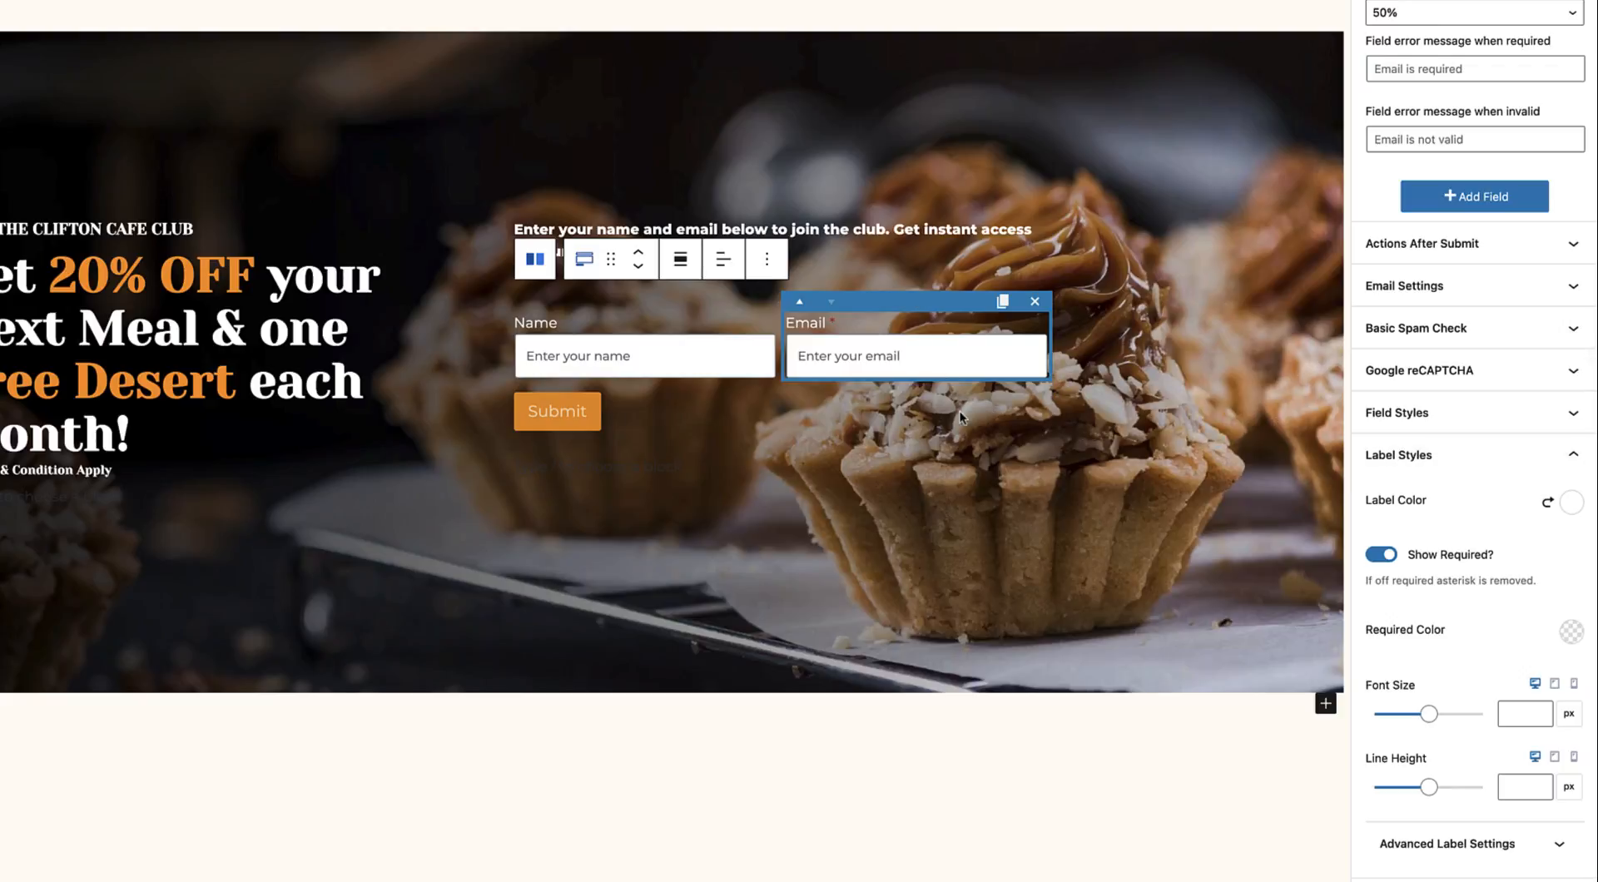
left_click(593, 435)
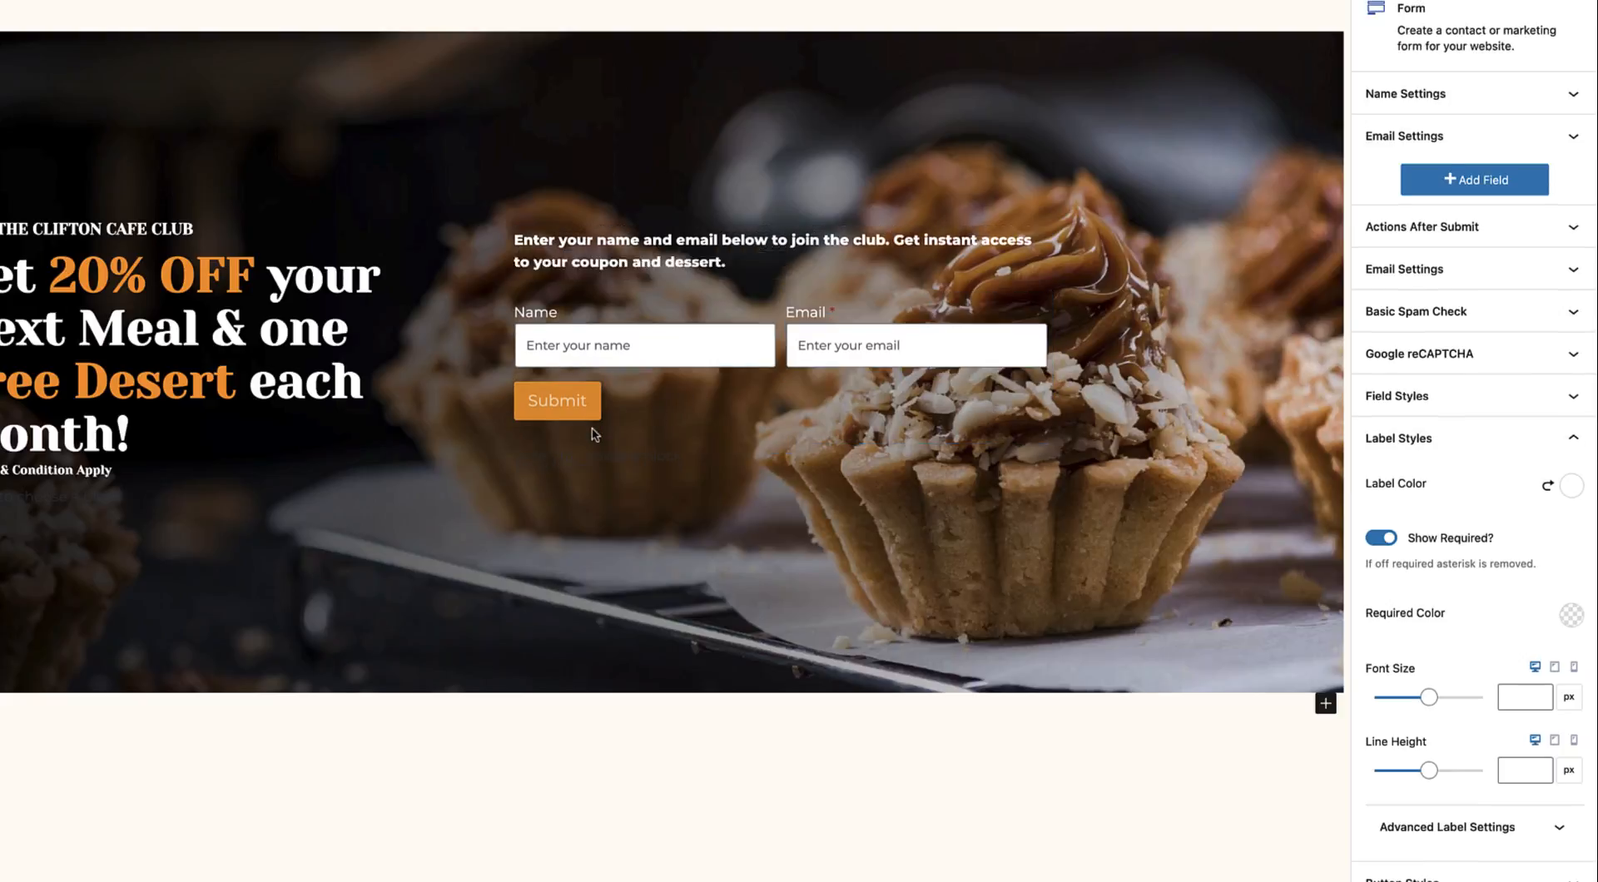
Set the width of the form's Submit button to Full.
left_click(593, 414)
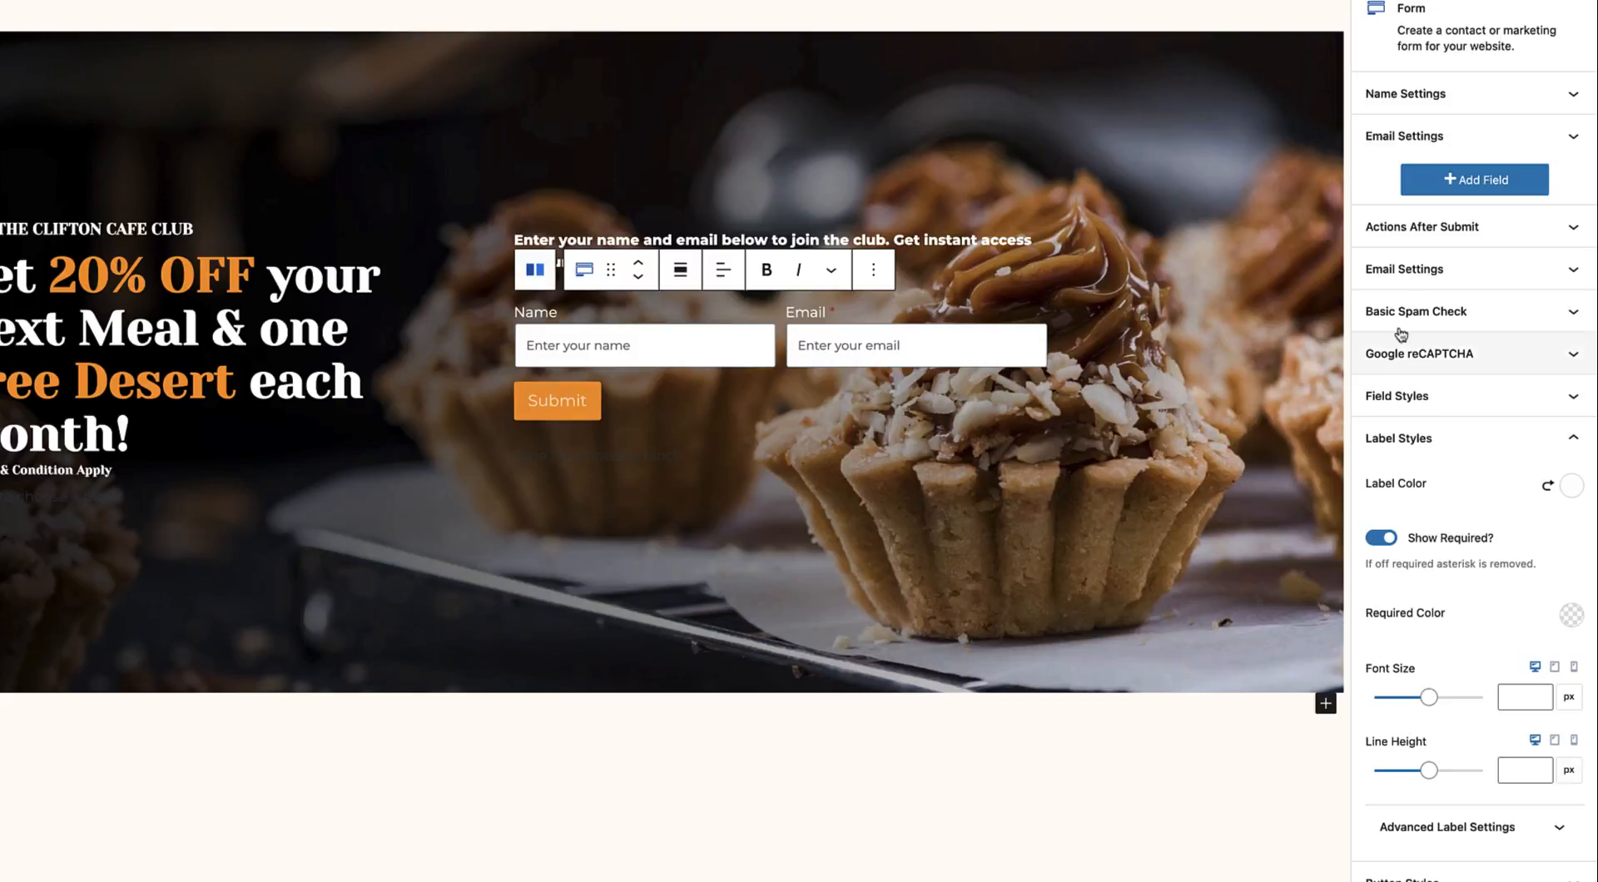
left_click(1577, 135)
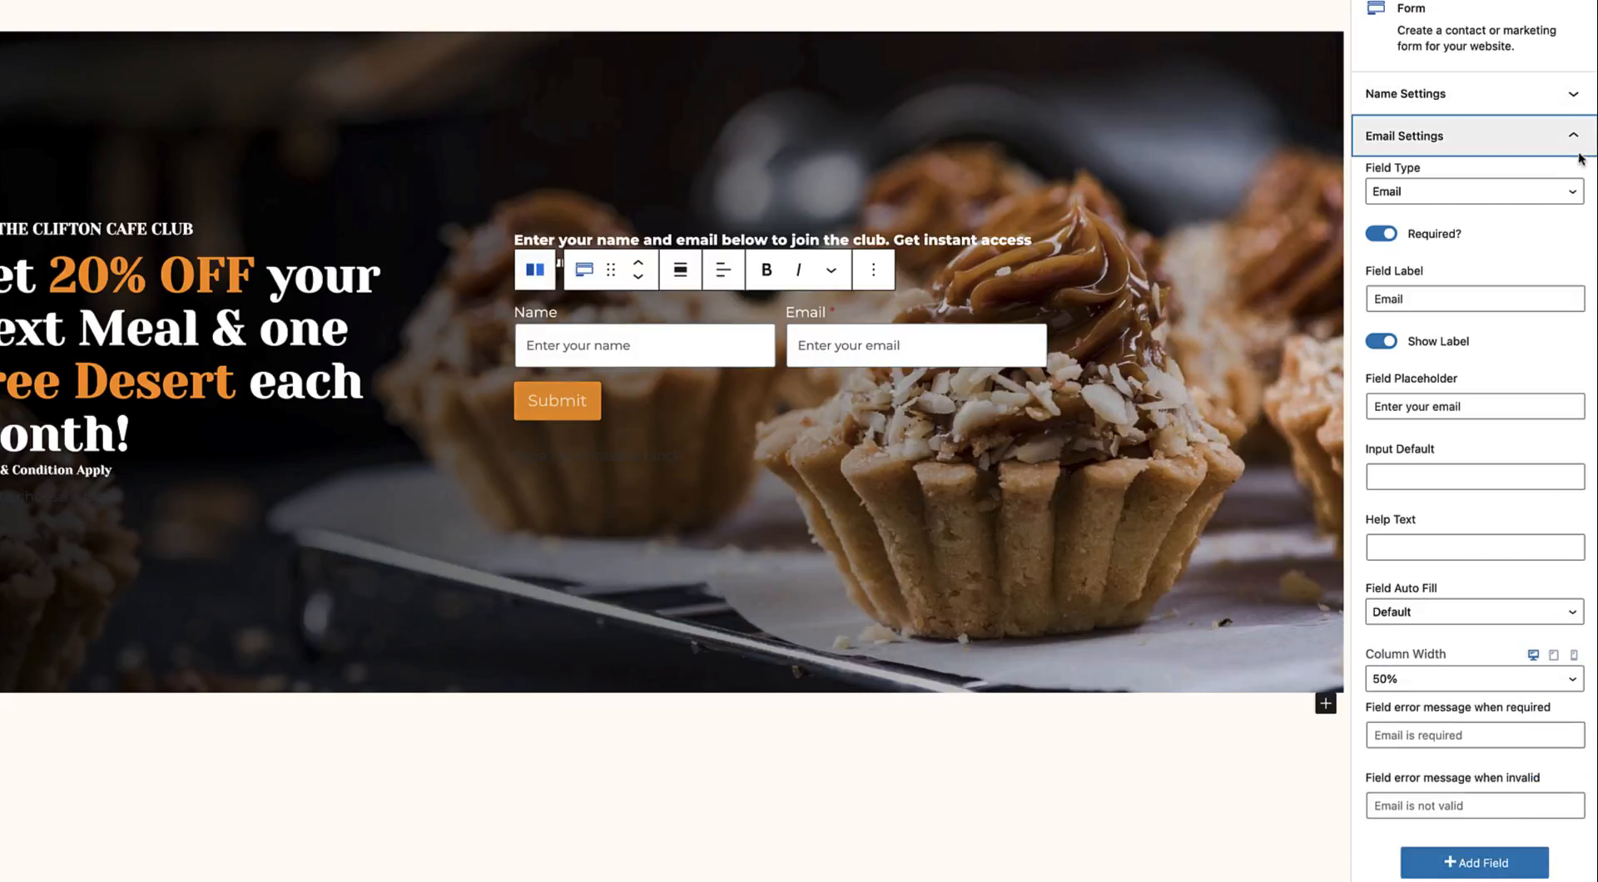
left_click(1579, 139)
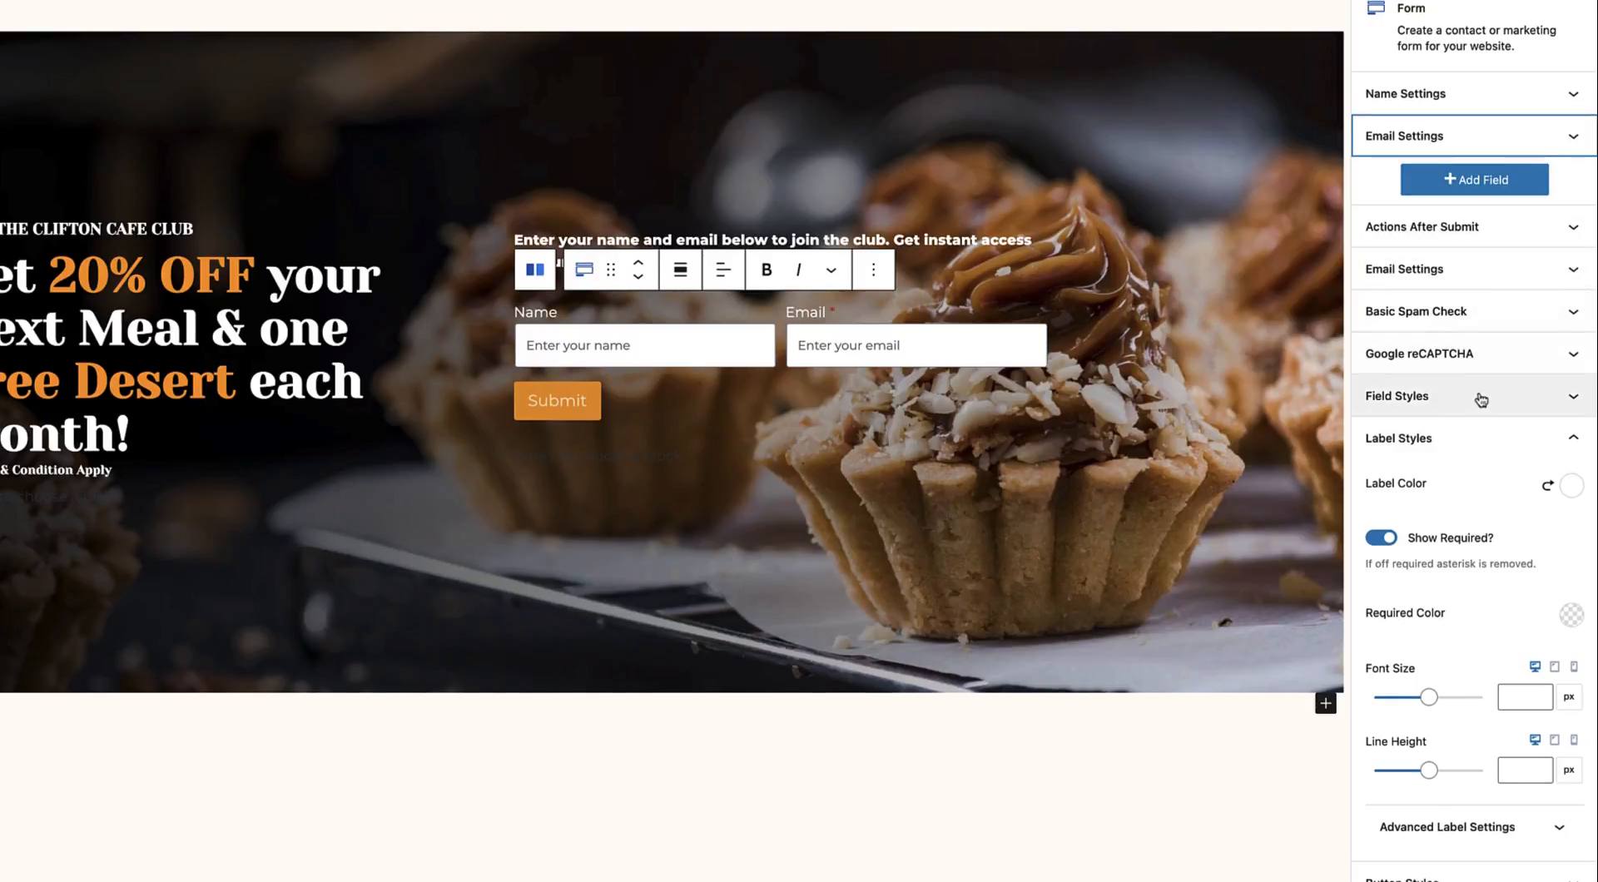
left_click(1572, 437)
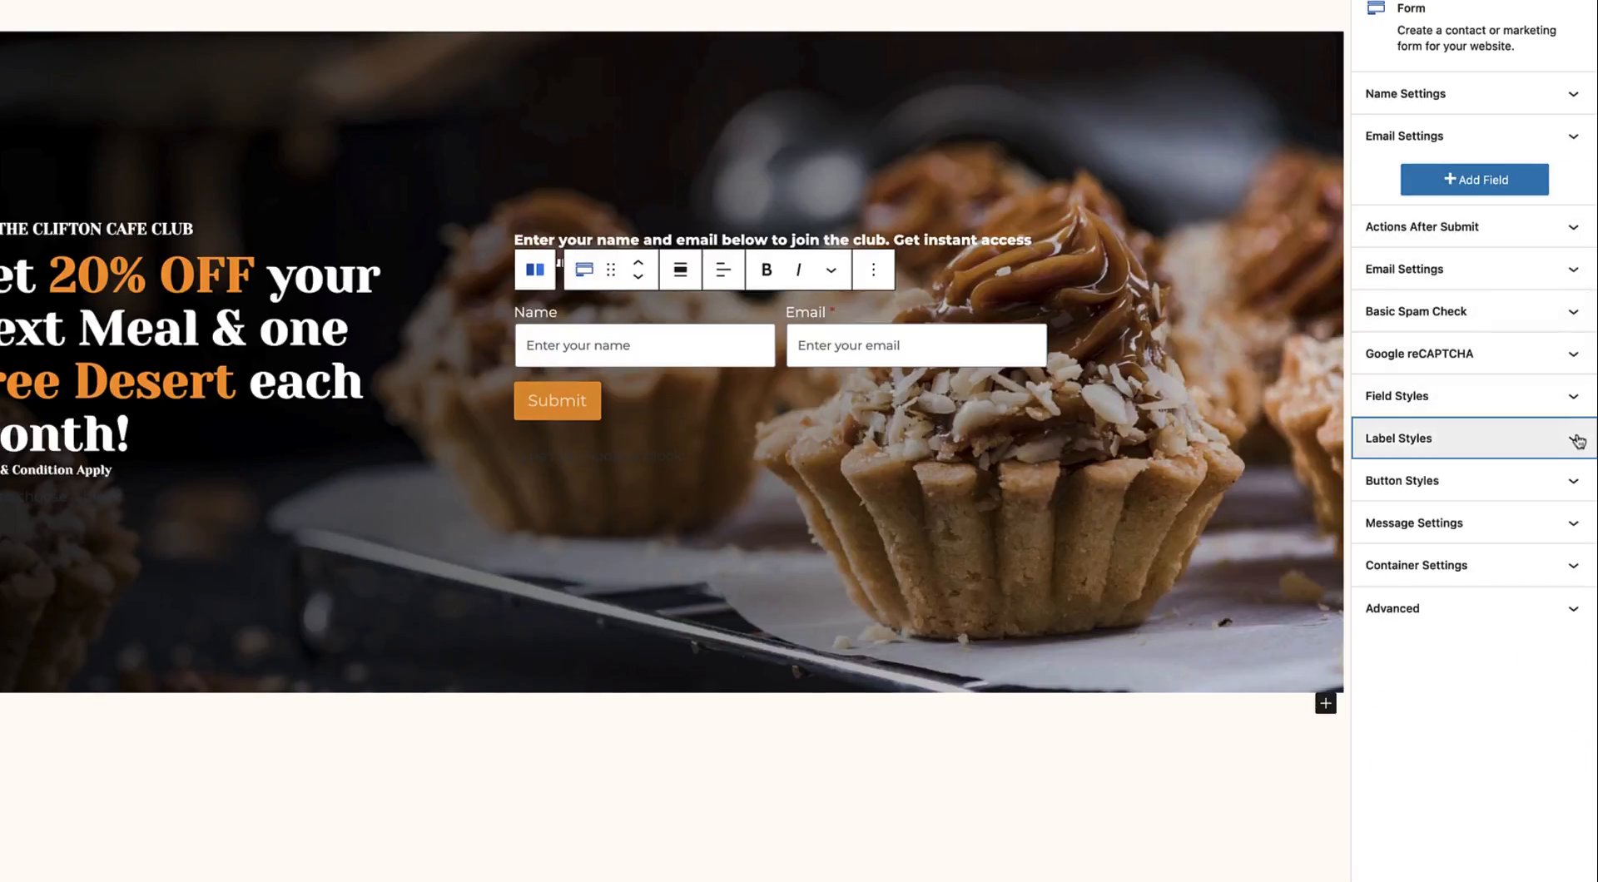
left_click(1436, 484)
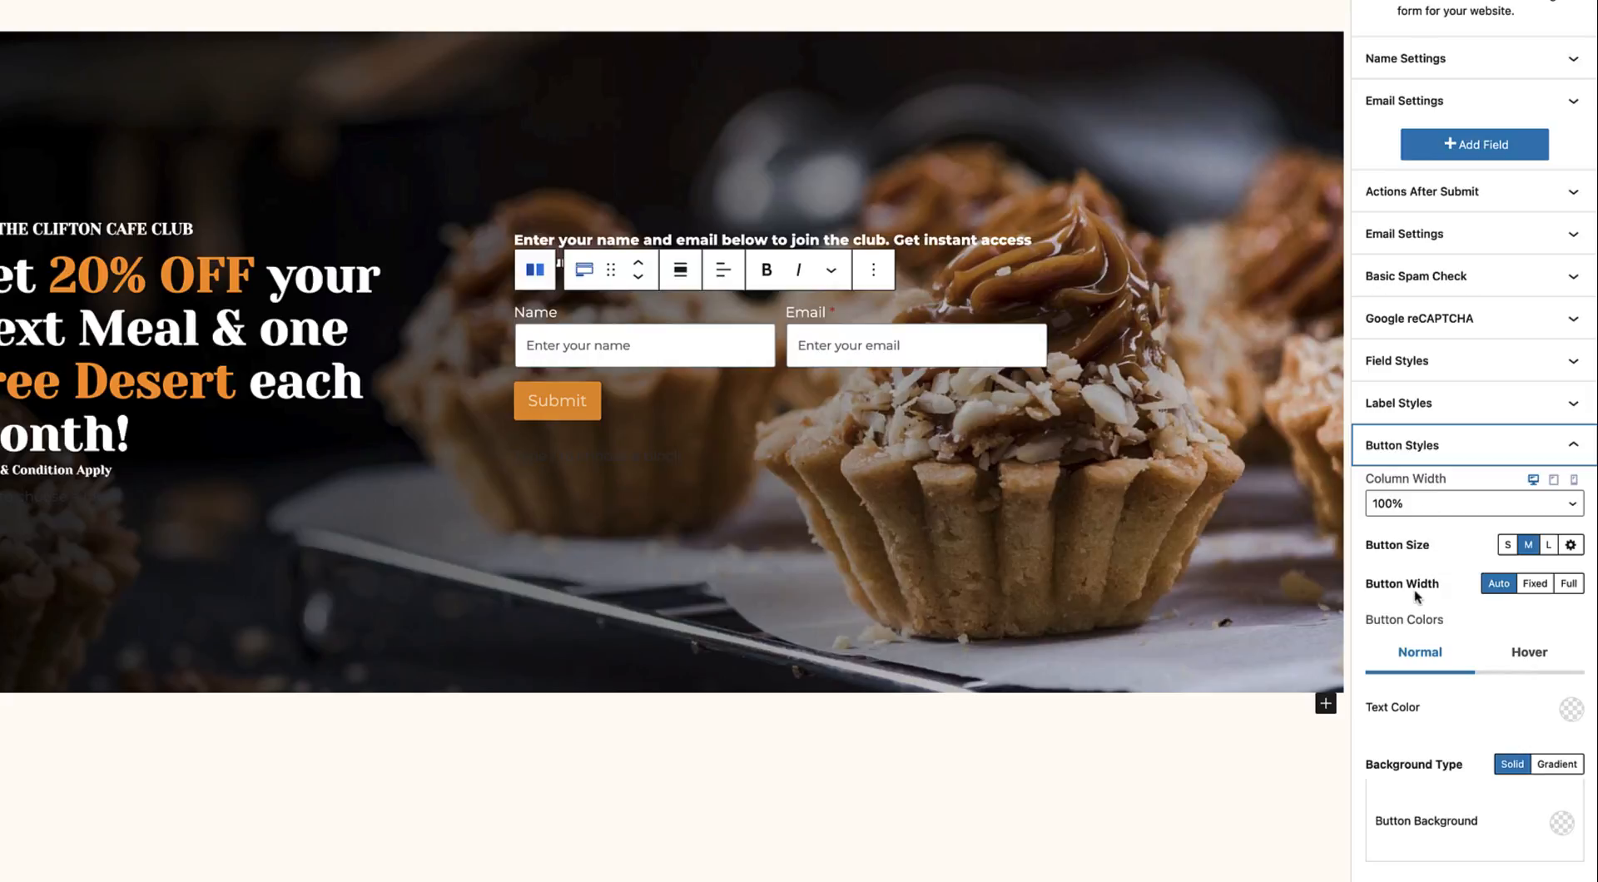
left_click(1568, 585)
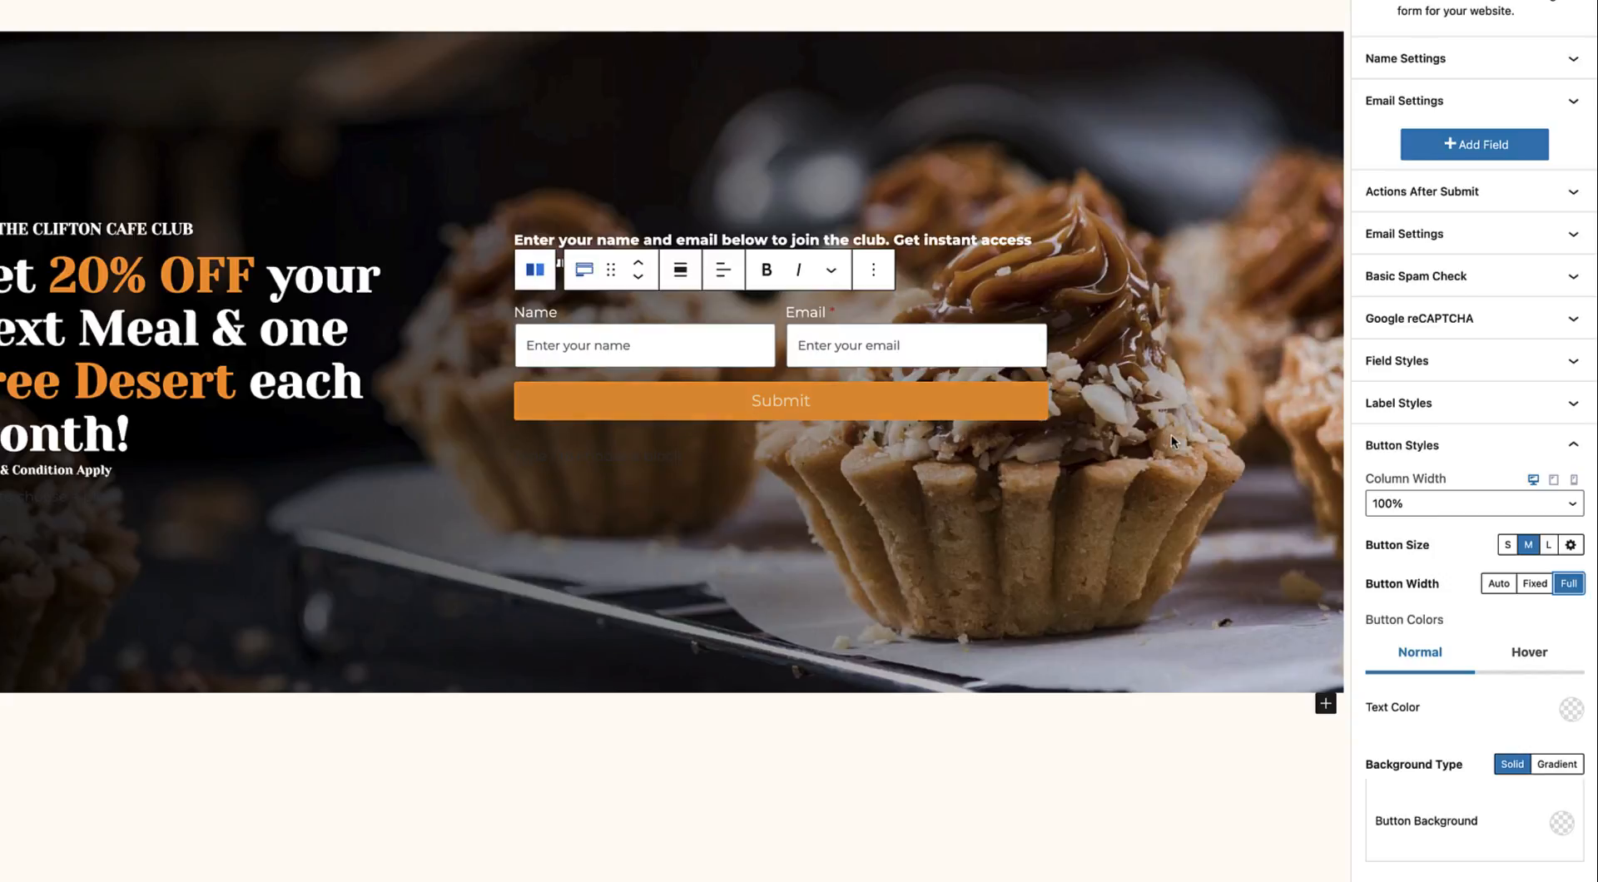
Set the normal text color of the form's submit button to near-black (090909).
scroll(1458, 679, "down", 1)
left_click(1571, 685)
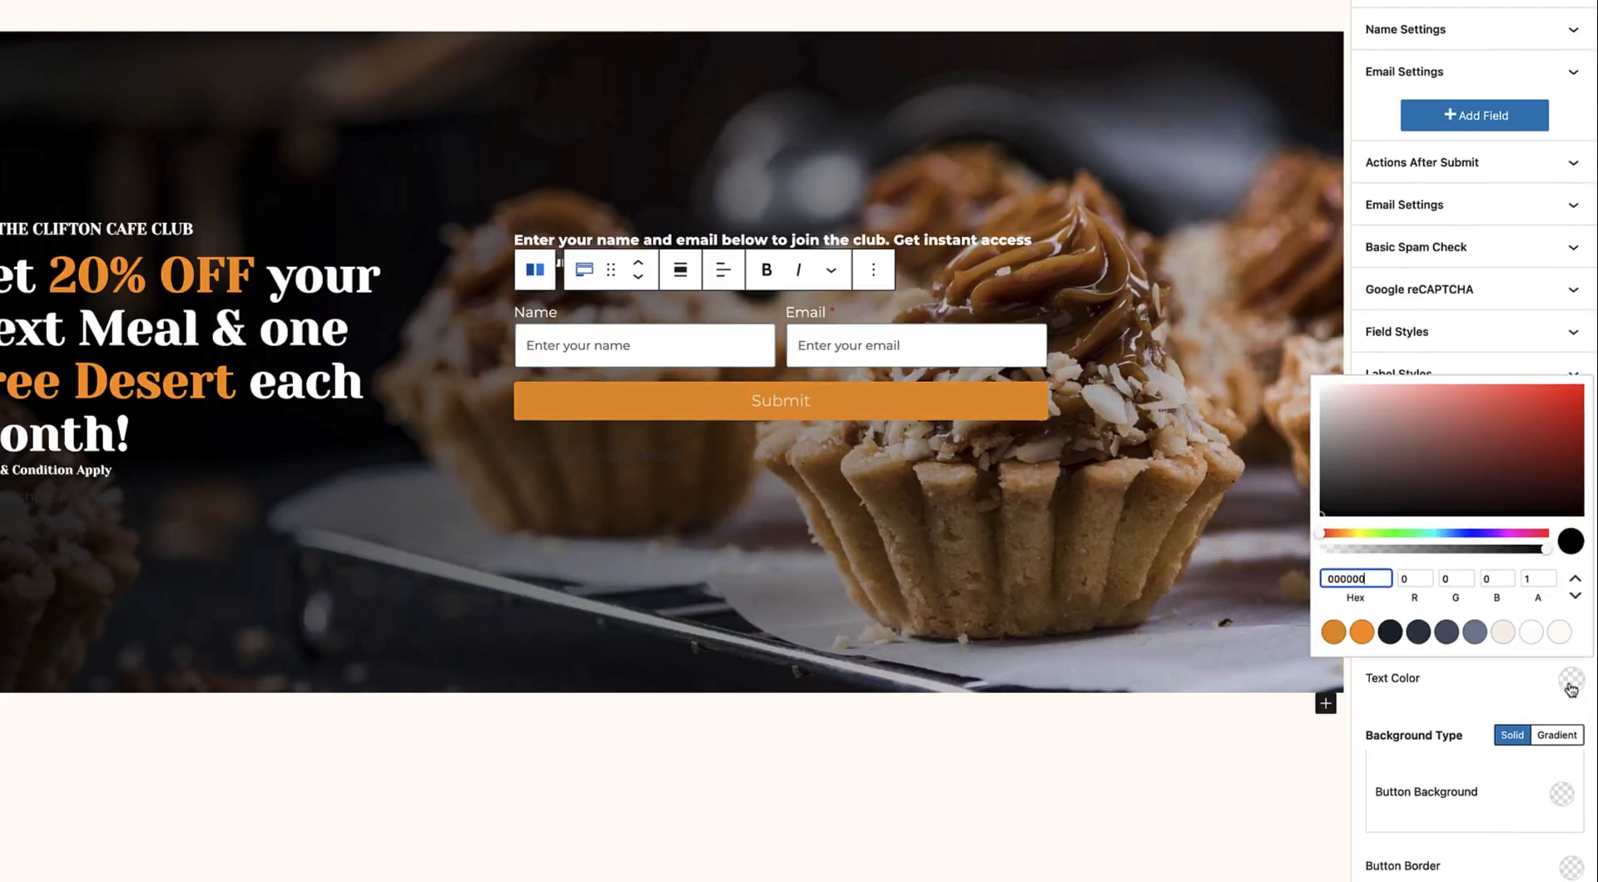
left_click(1322, 513)
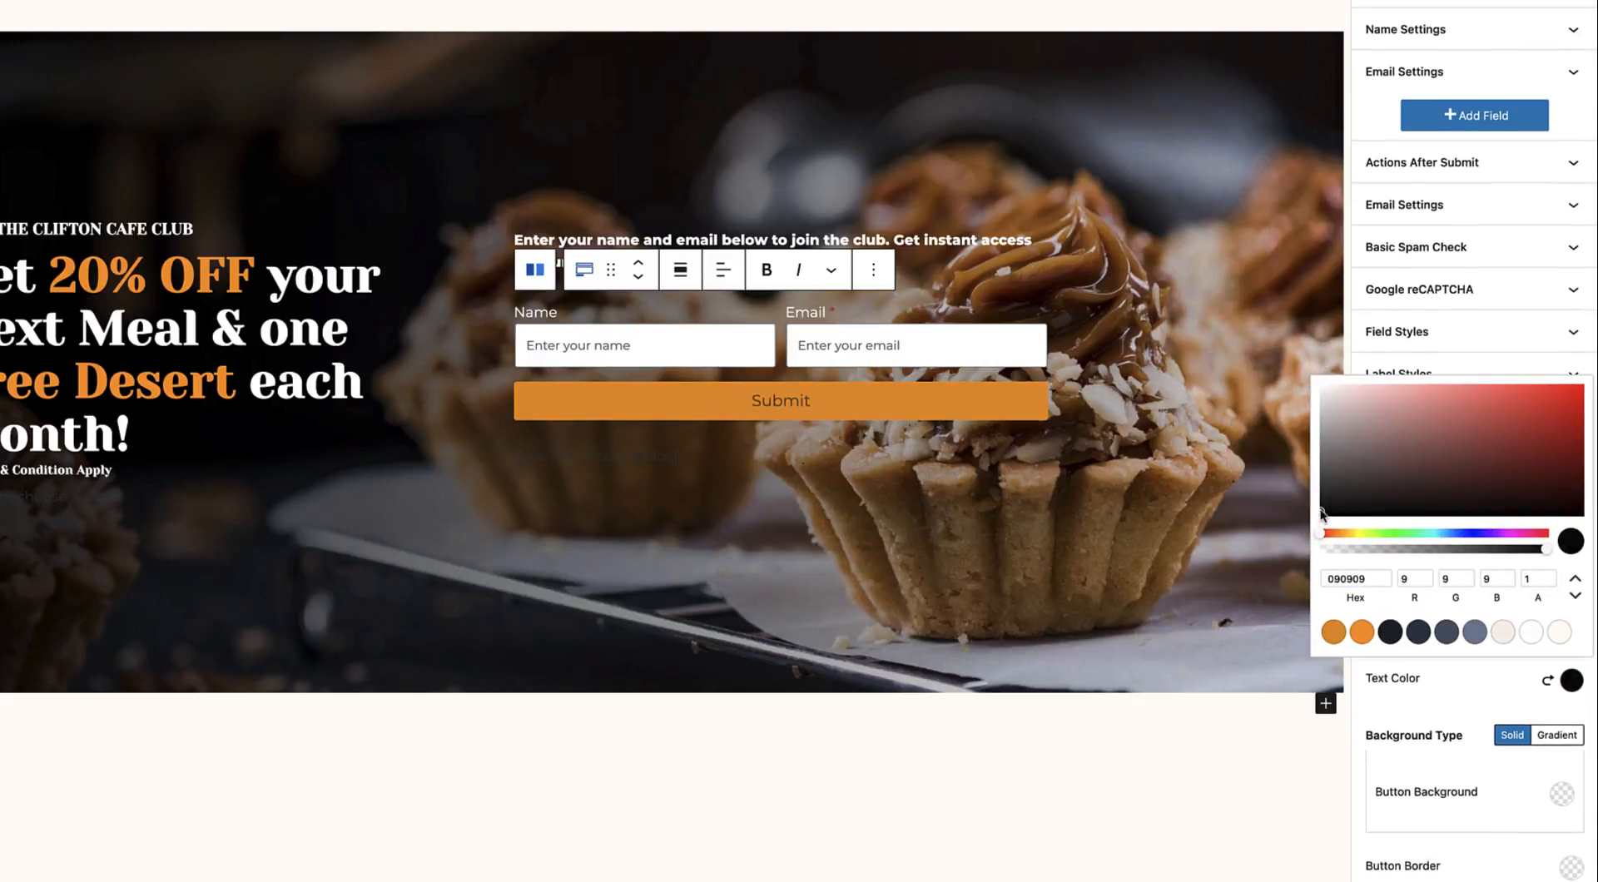
Replace the submit button's text with "JOIN NOW!" and make it bold.
scroll(1445, 760, "down", 2)
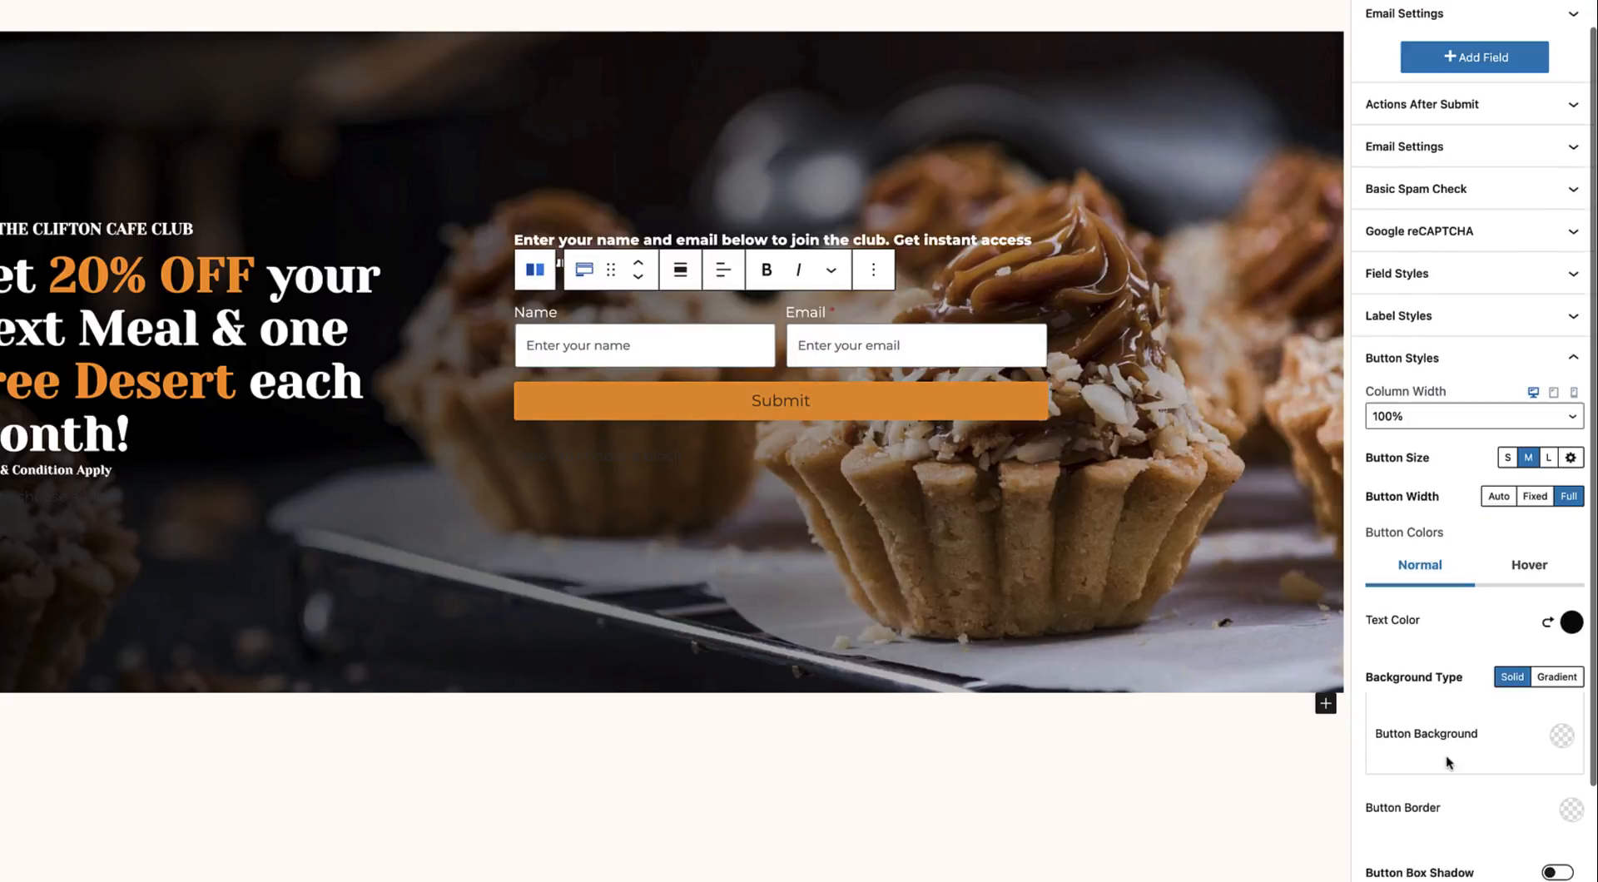
double_click(752, 400)
type("Joi")
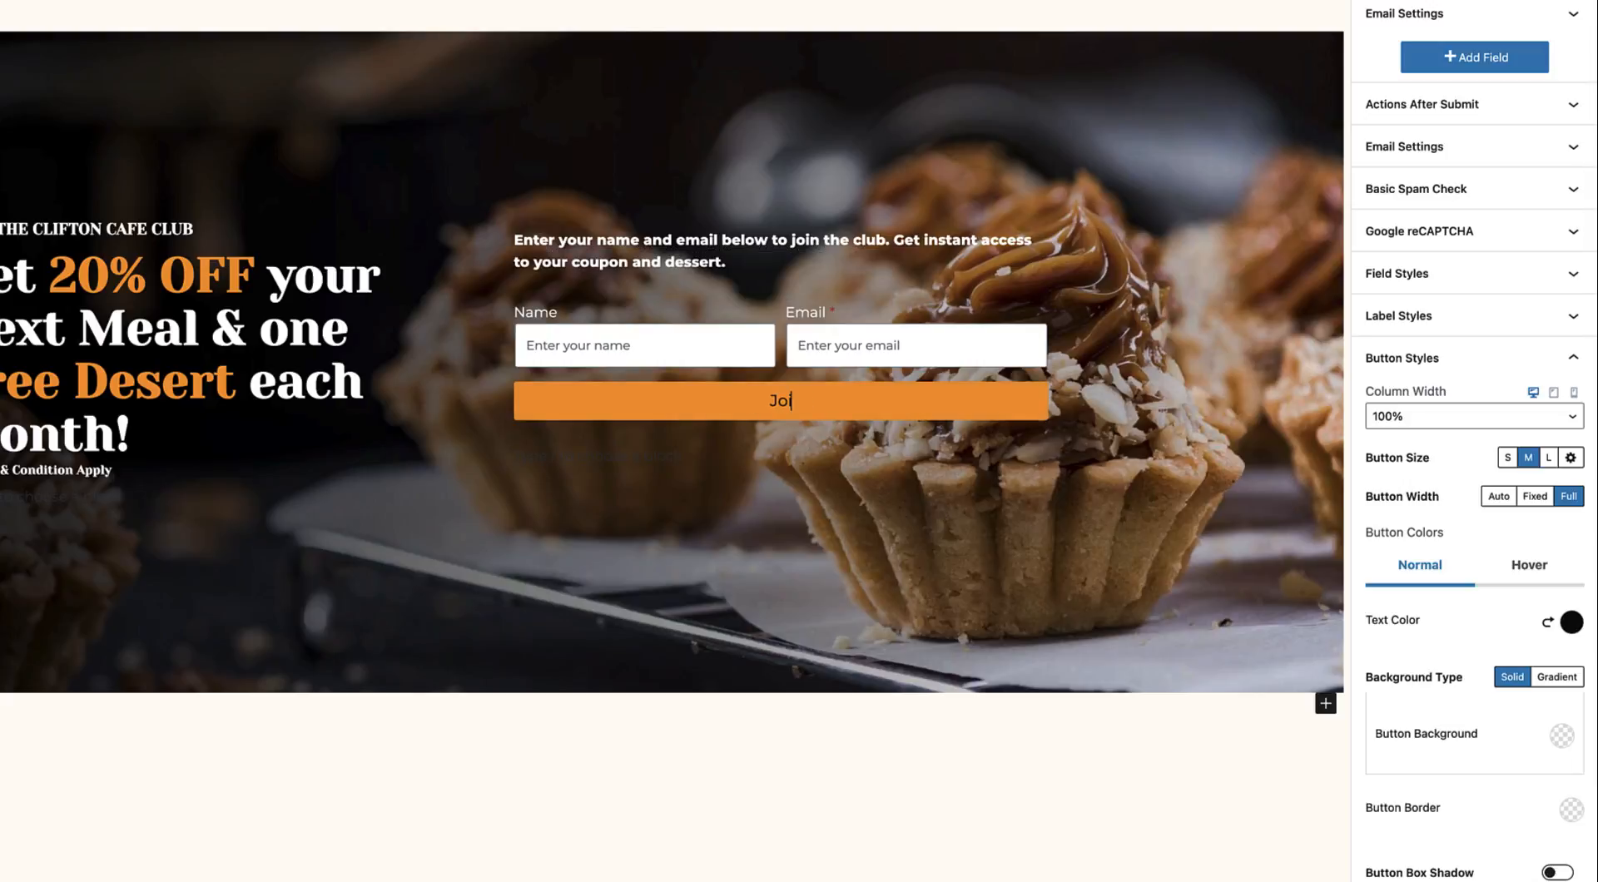
type("OIN NOW!")
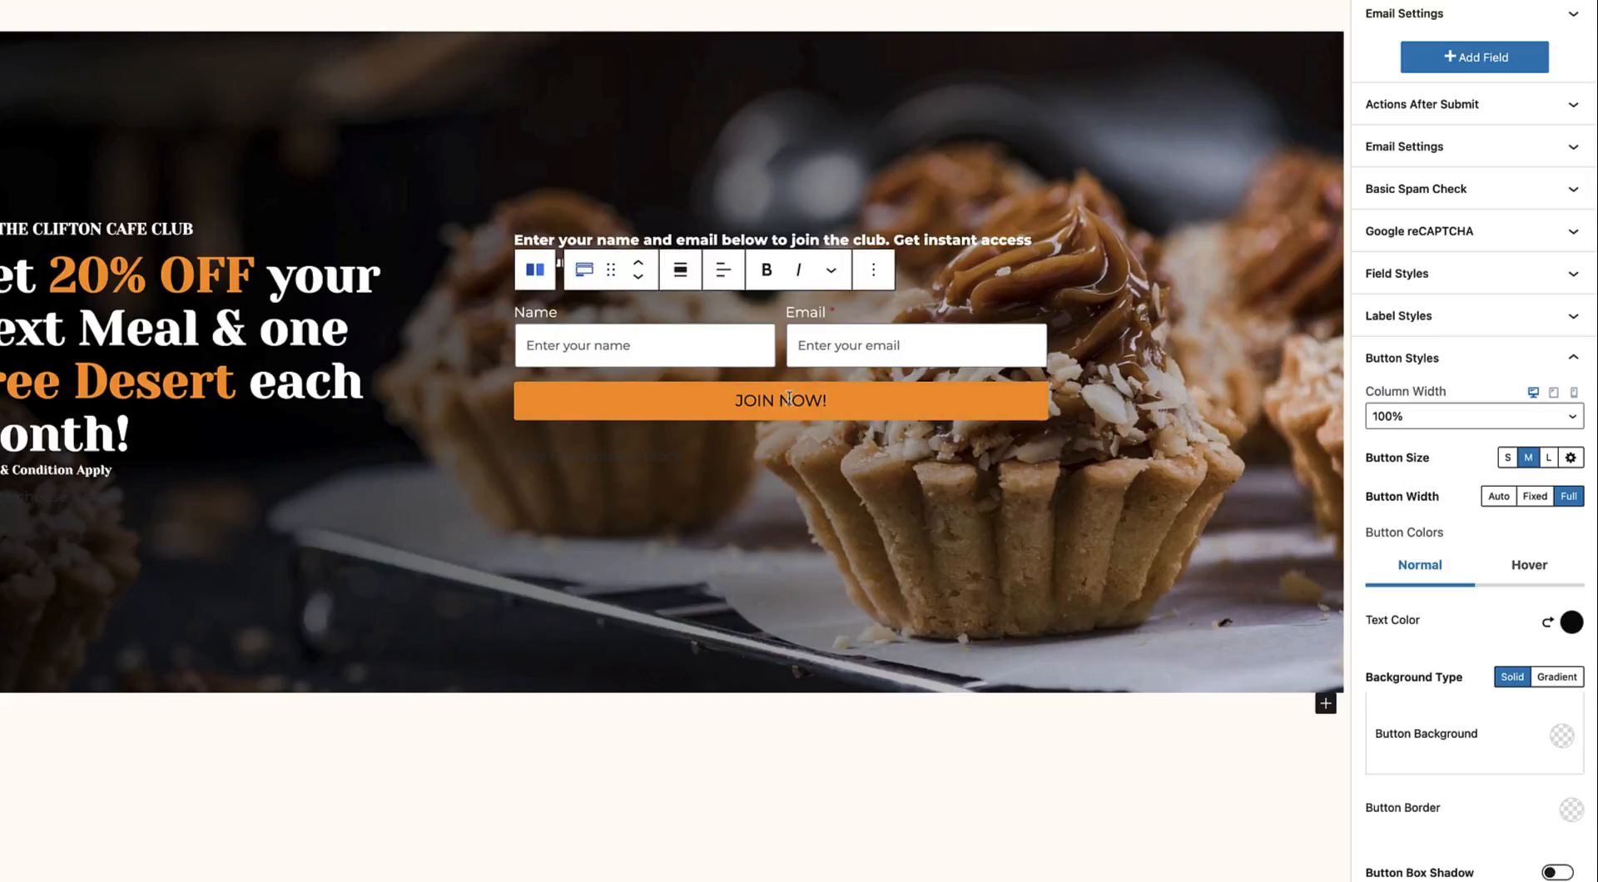
triple_click(789, 400)
left_click(767, 268)
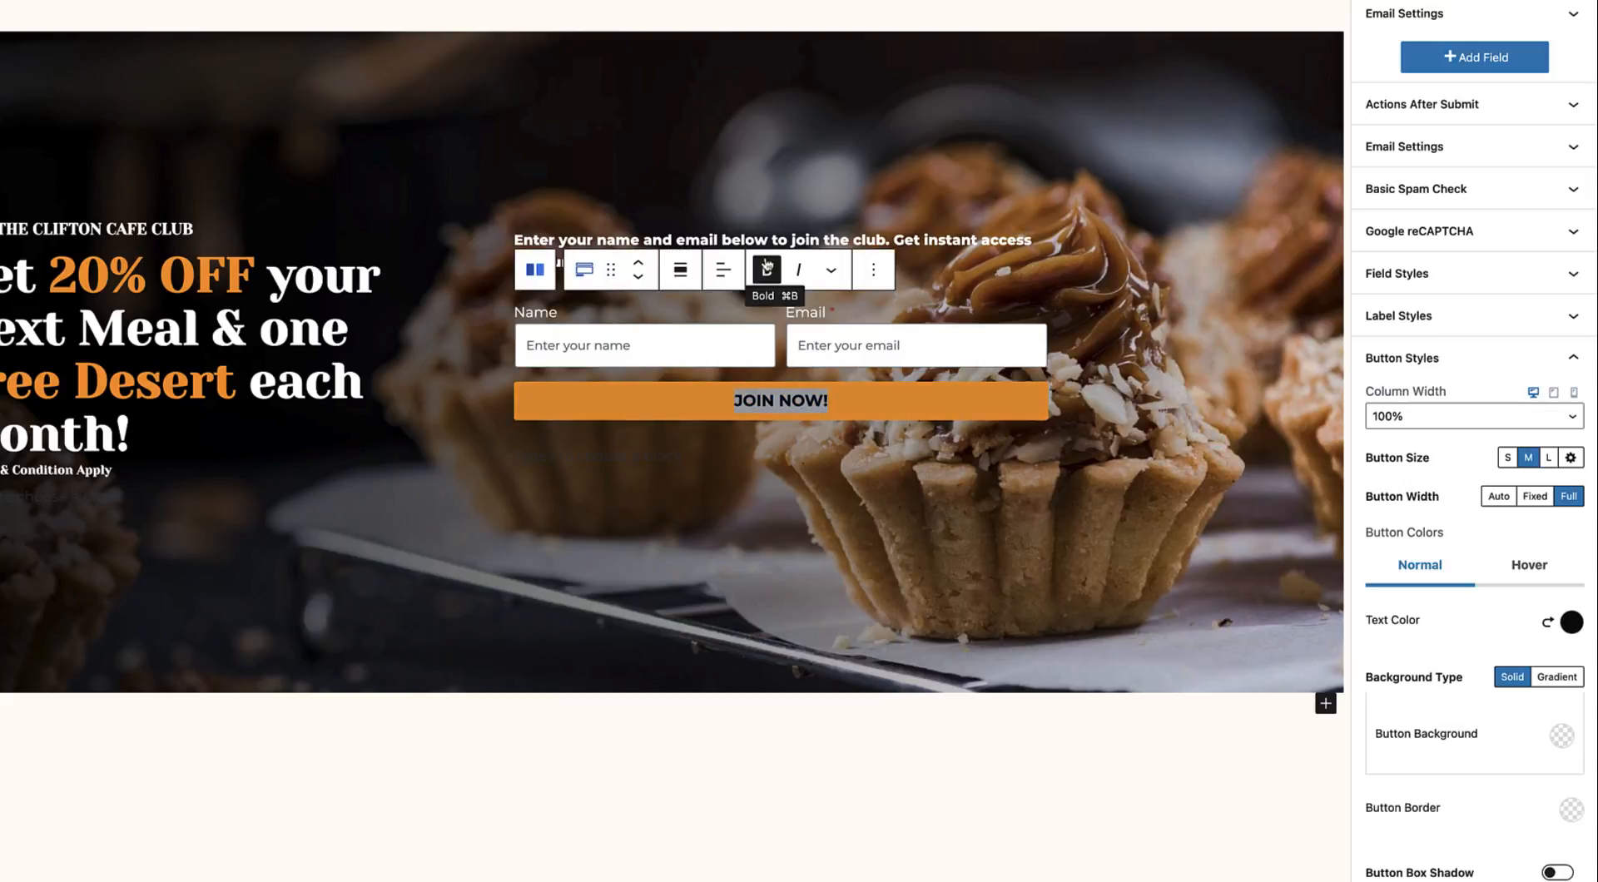
left_click(743, 508)
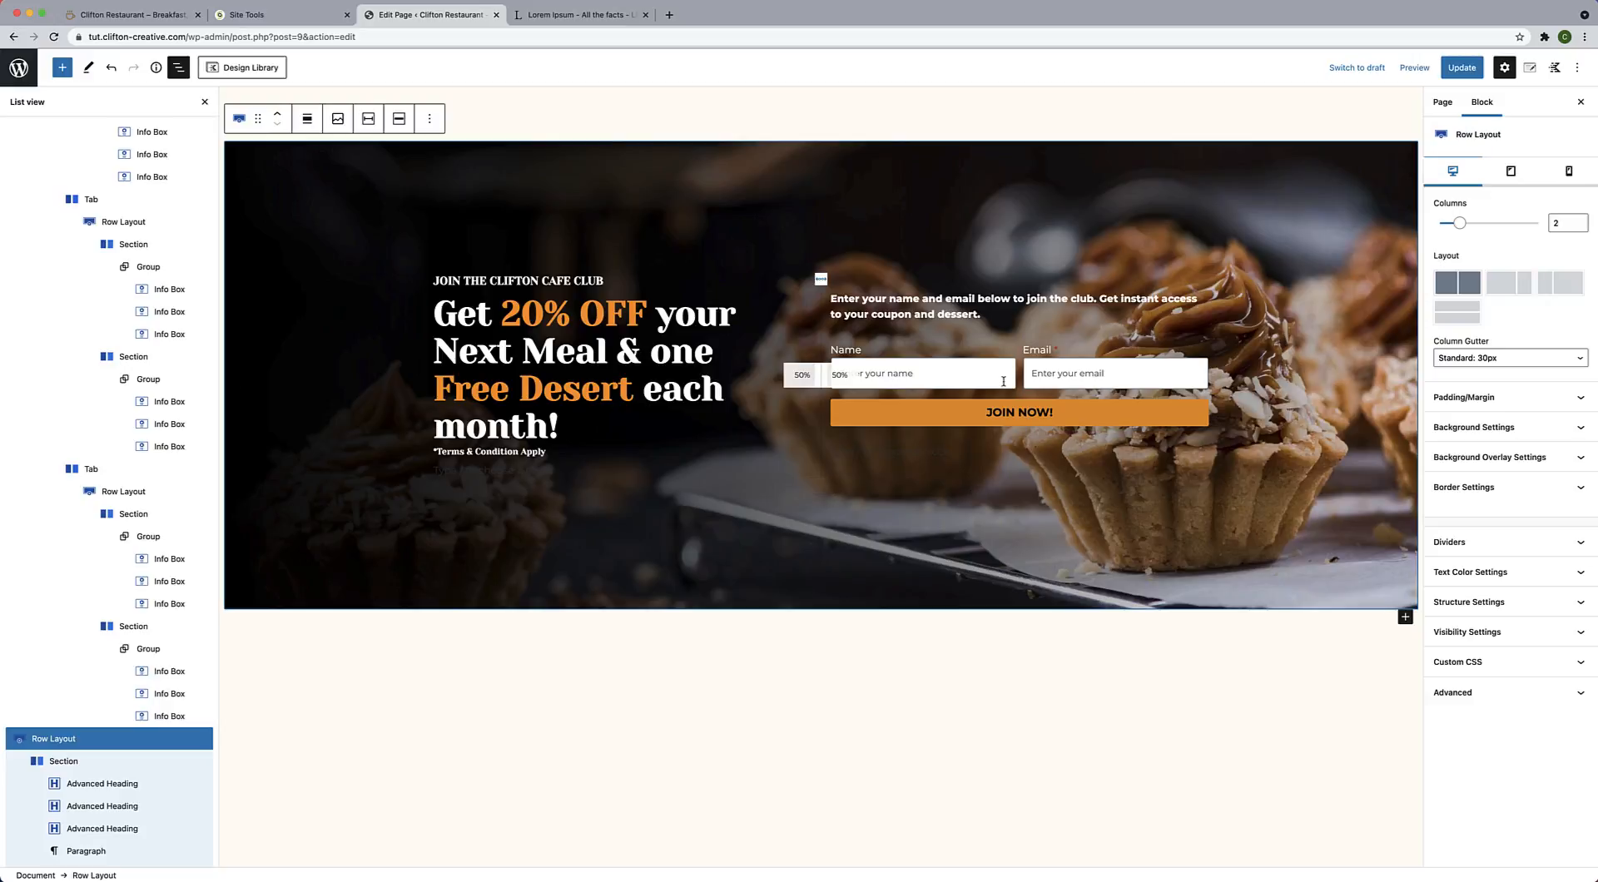
scroll(987, 422, "up", 1)
scroll(987, 422, "up", 5)
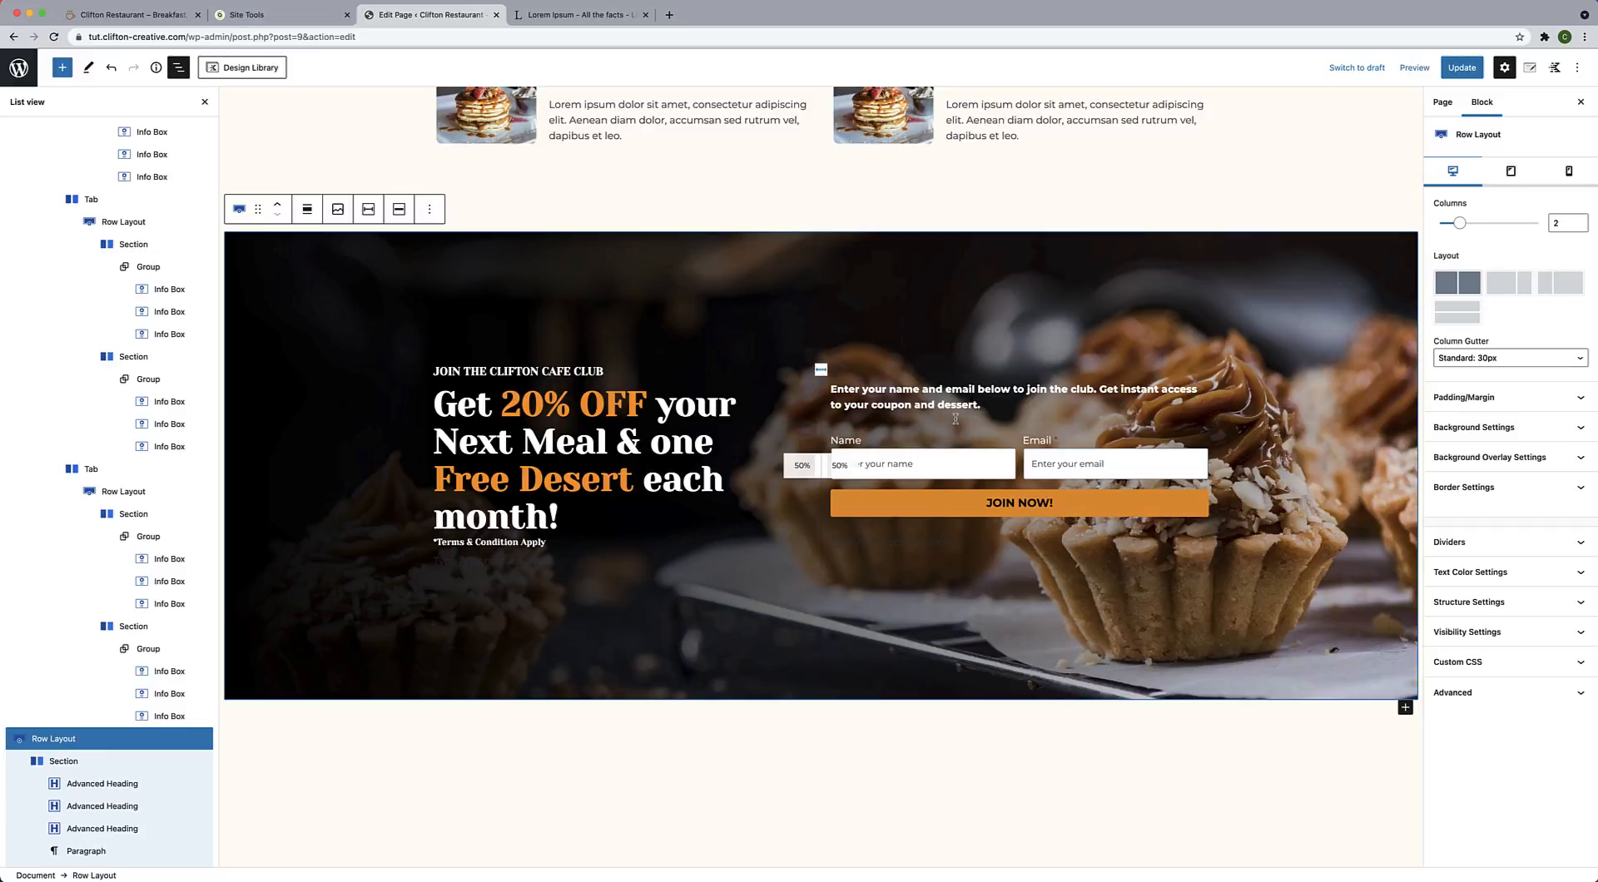
scroll(995, 404, "up", 10)
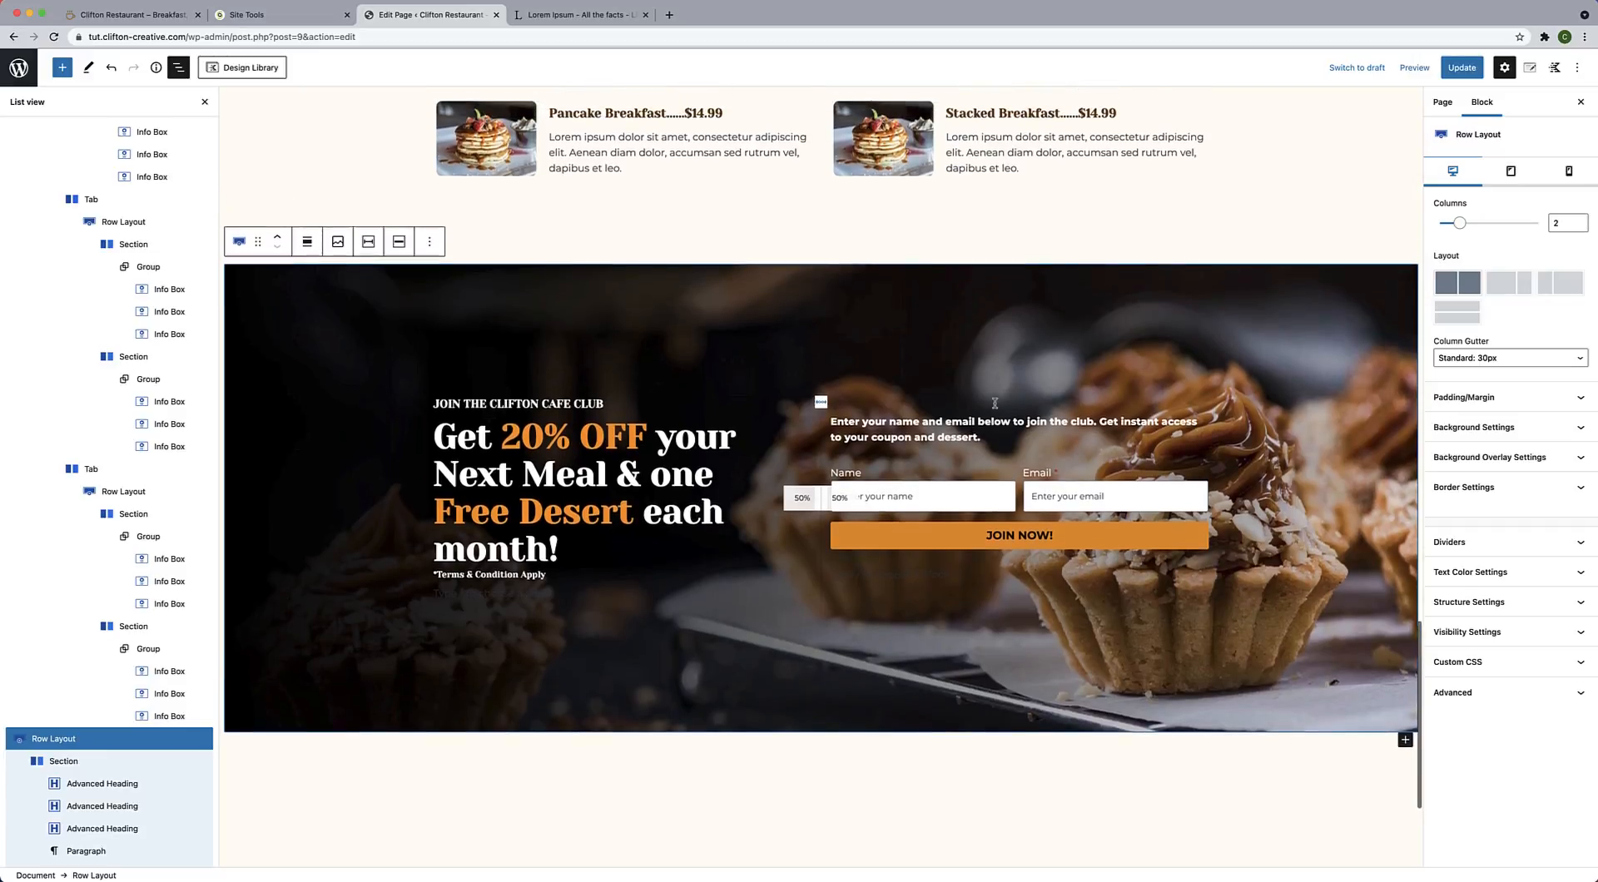
Add a bottom divider with a smooth wave rising toward the right to the Clifton Cafe Club row.
scroll(995, 404, "up", 15)
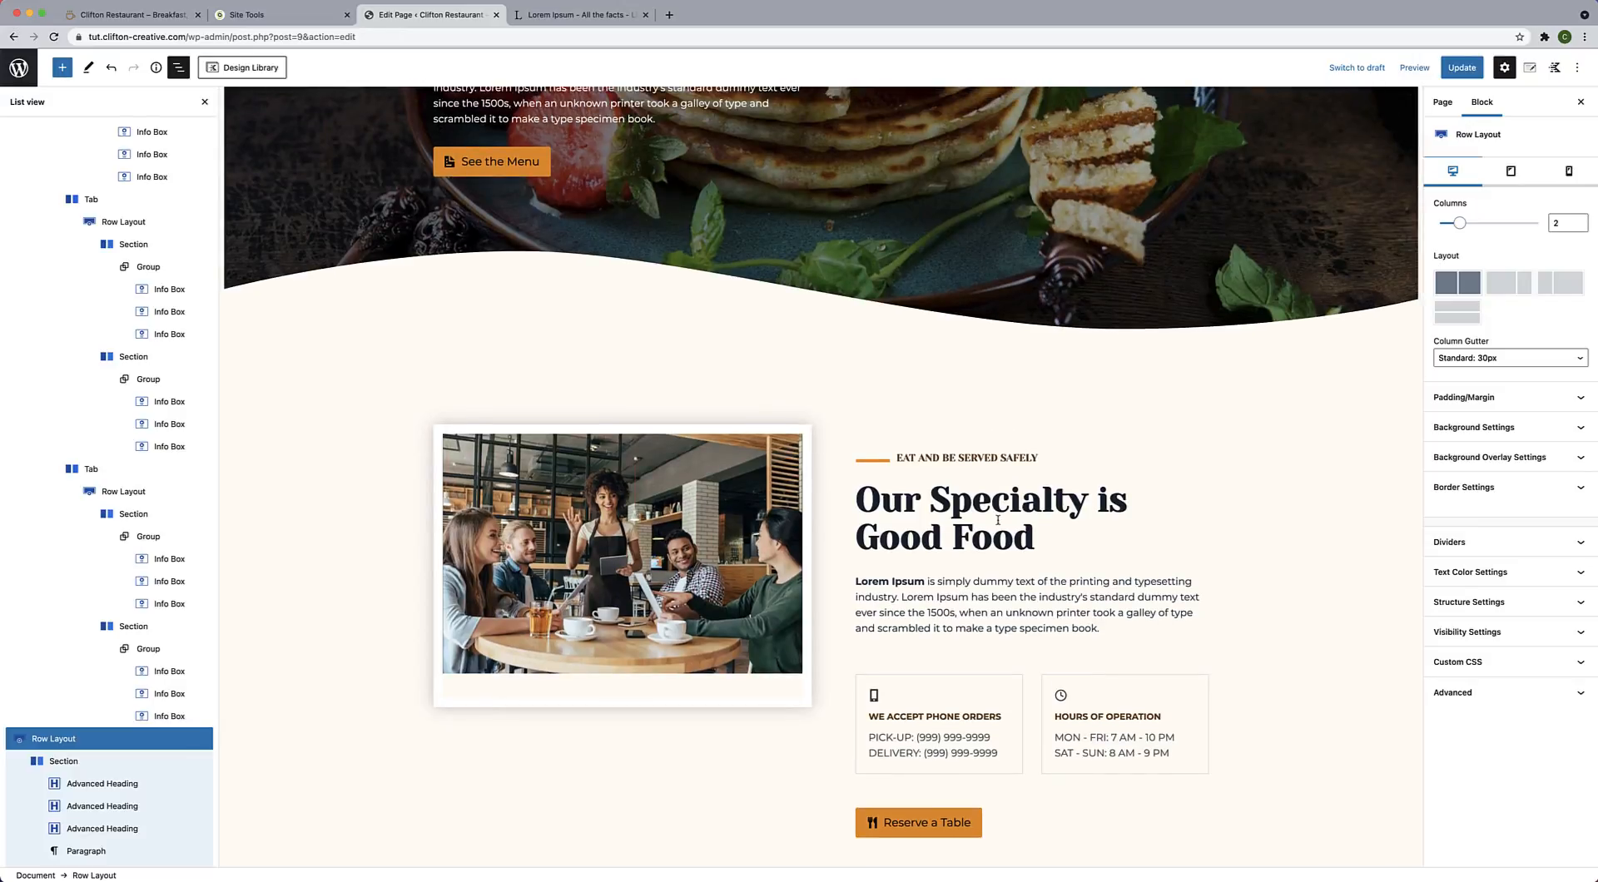
scroll(998, 520, "down", 20)
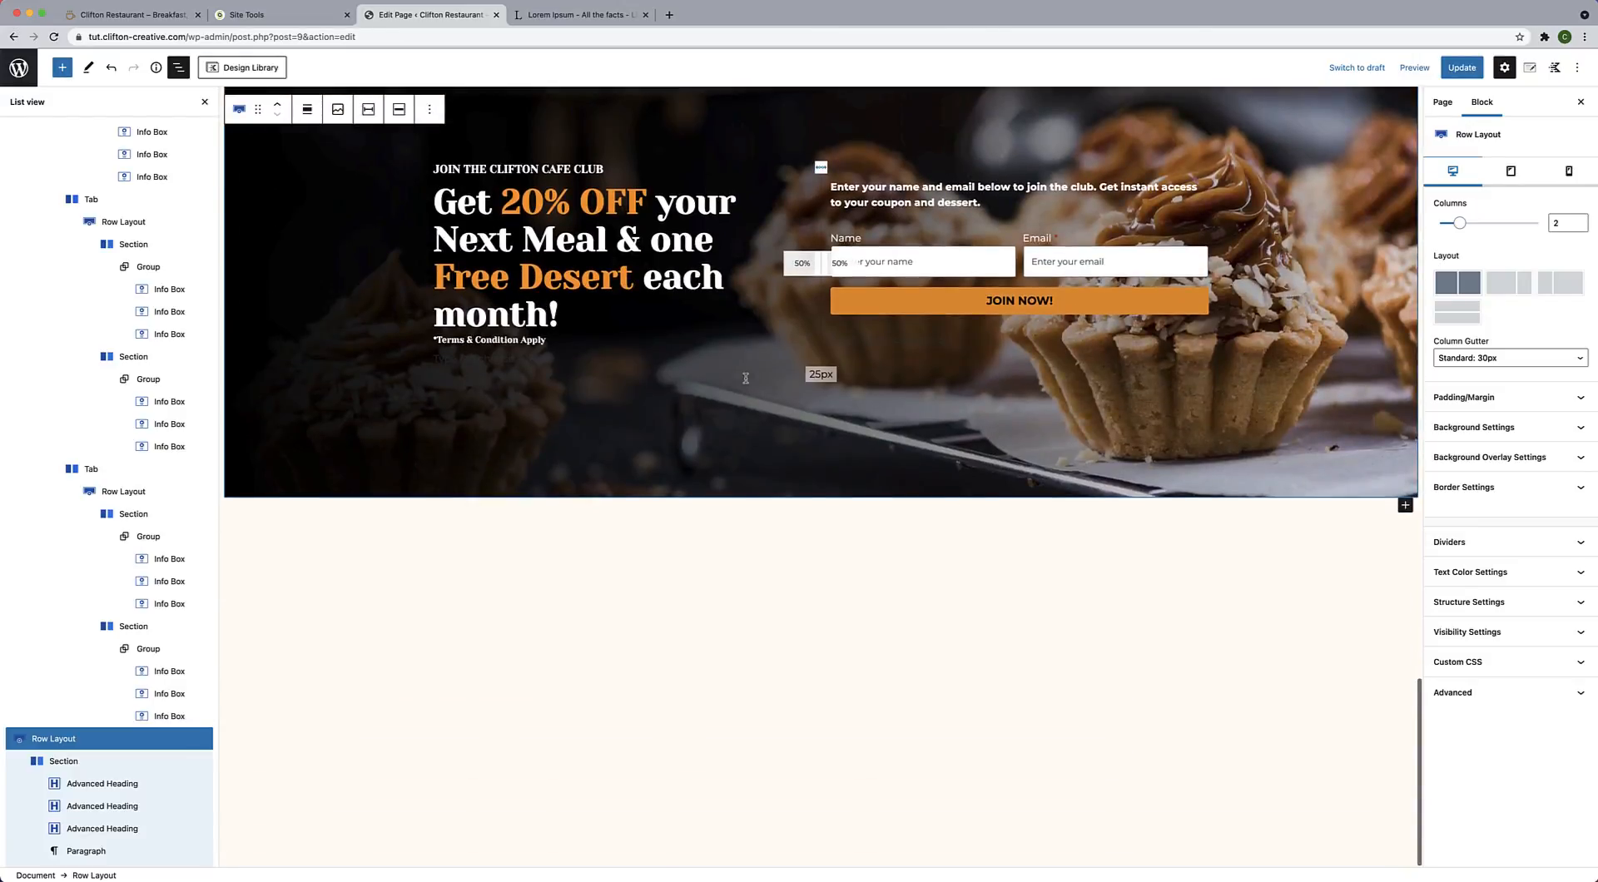
scroll(750, 325, "up", 3)
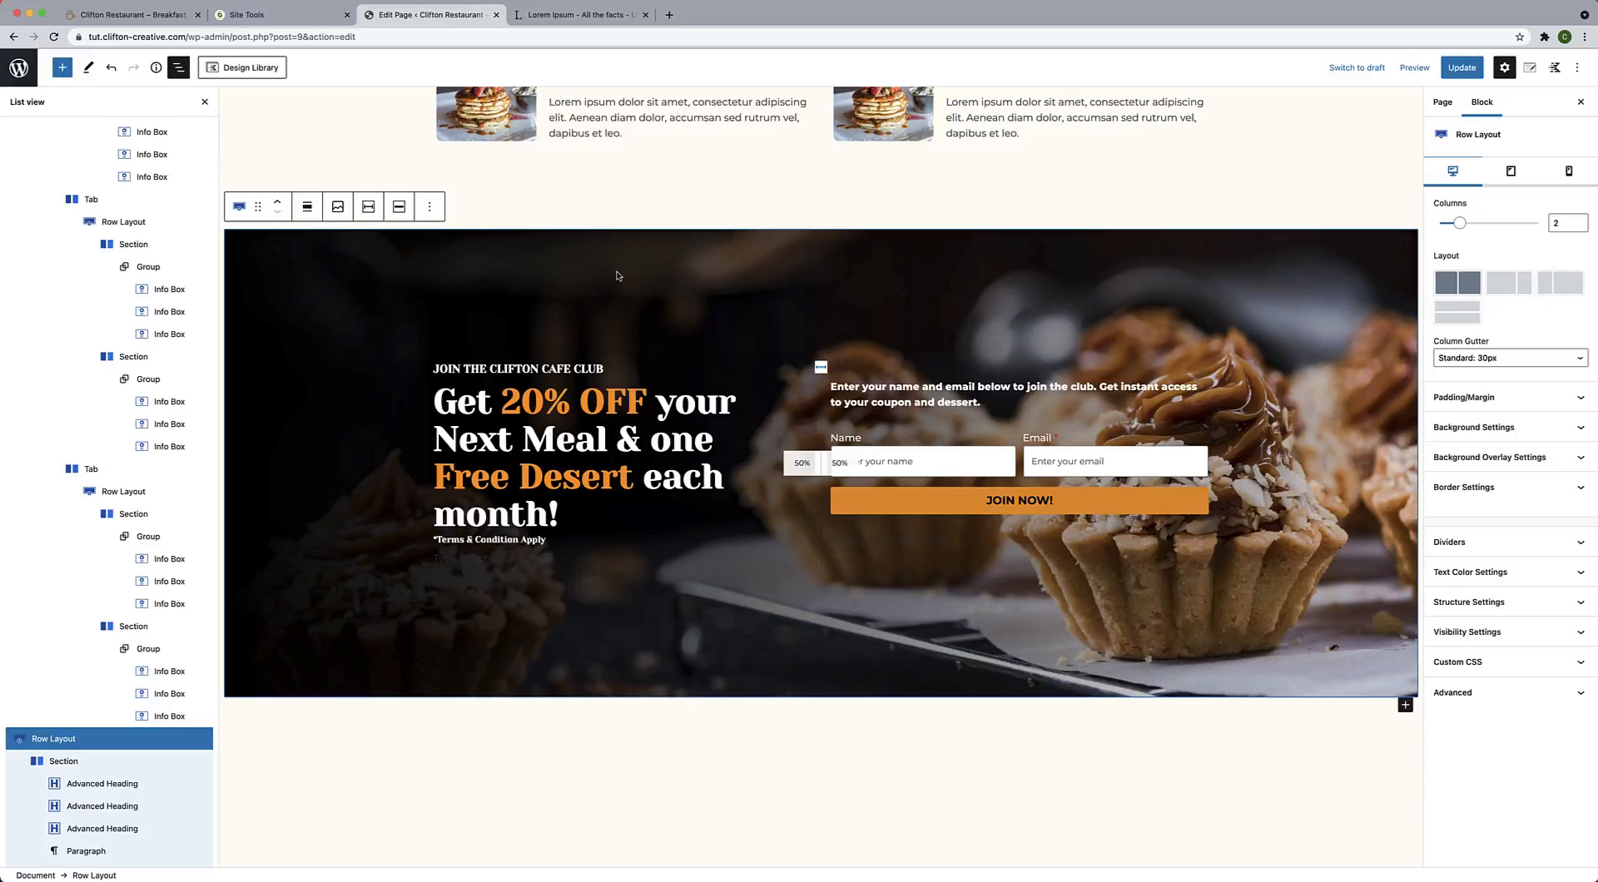
left_click(1482, 548)
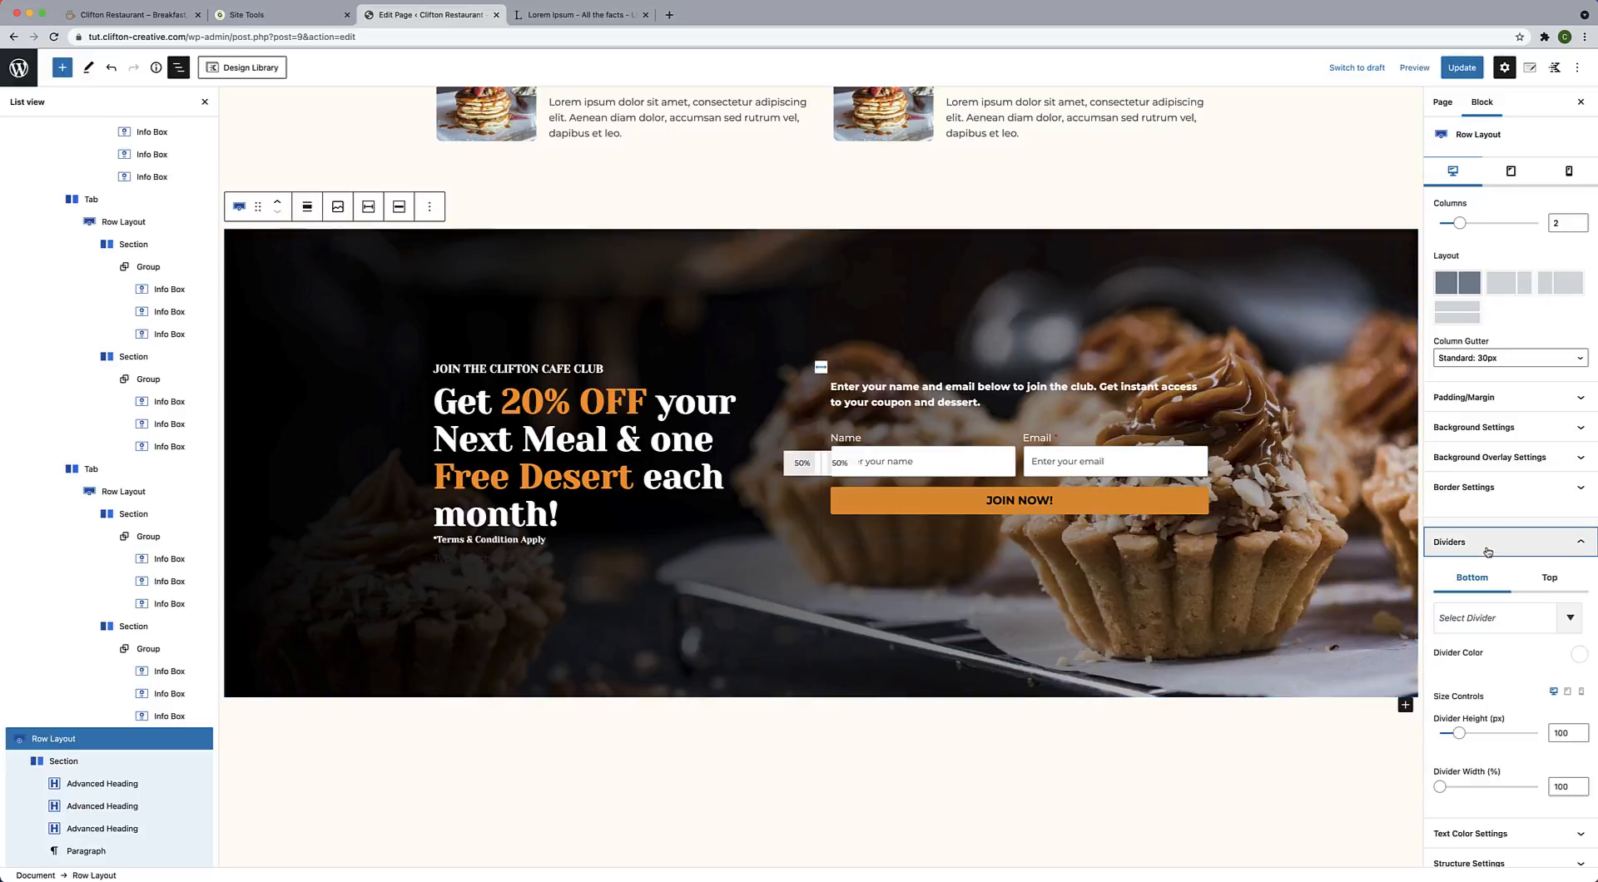
scroll(1478, 627, "down", 1)
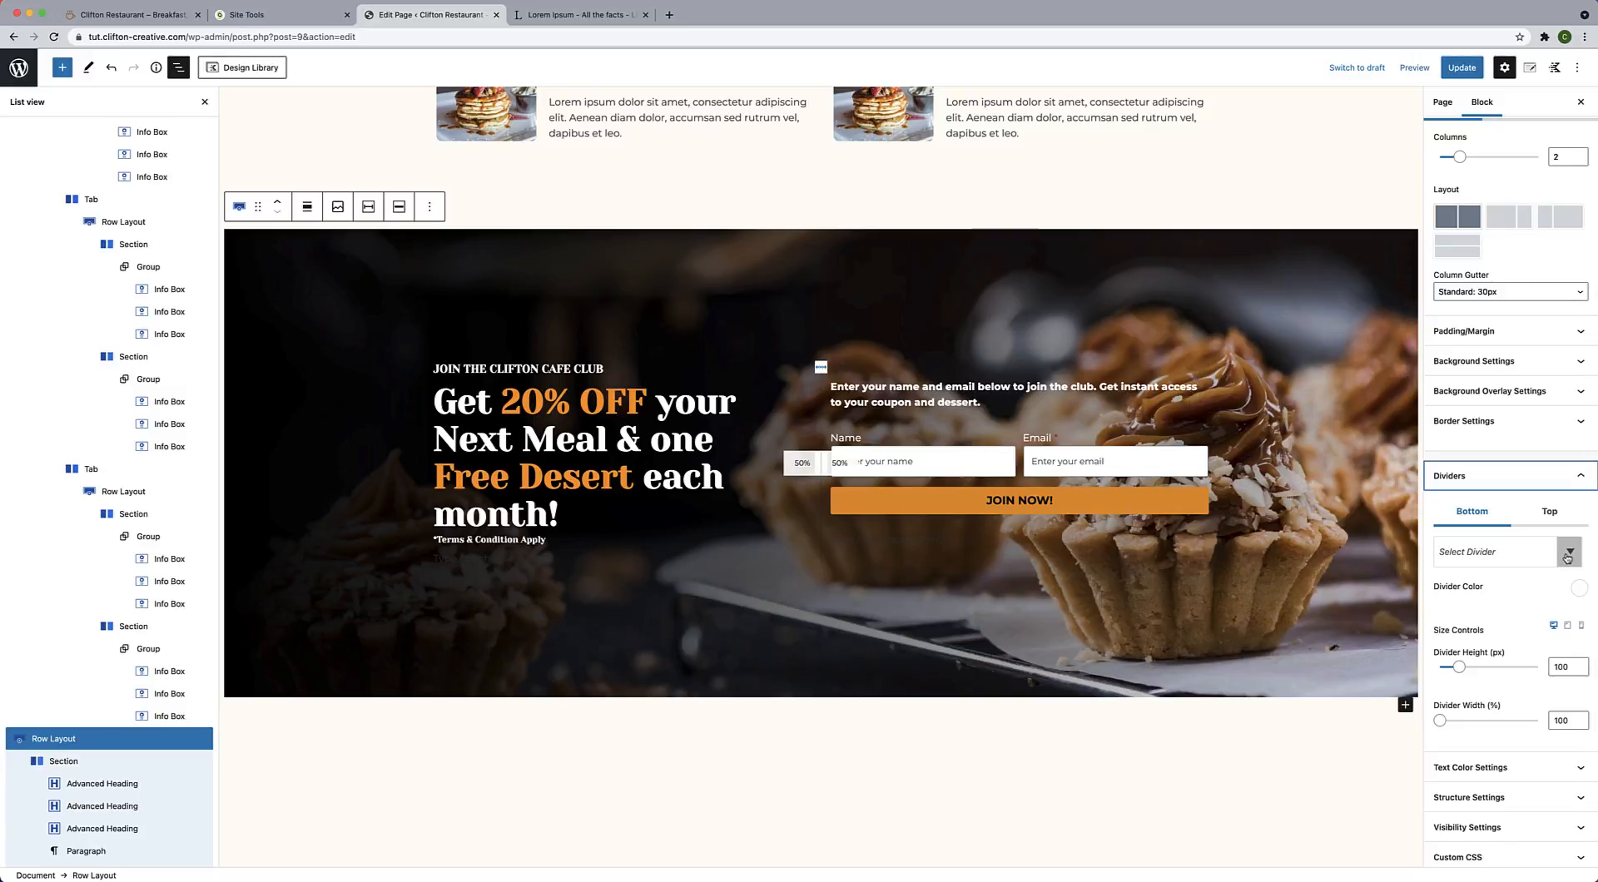
left_click(1567, 554)
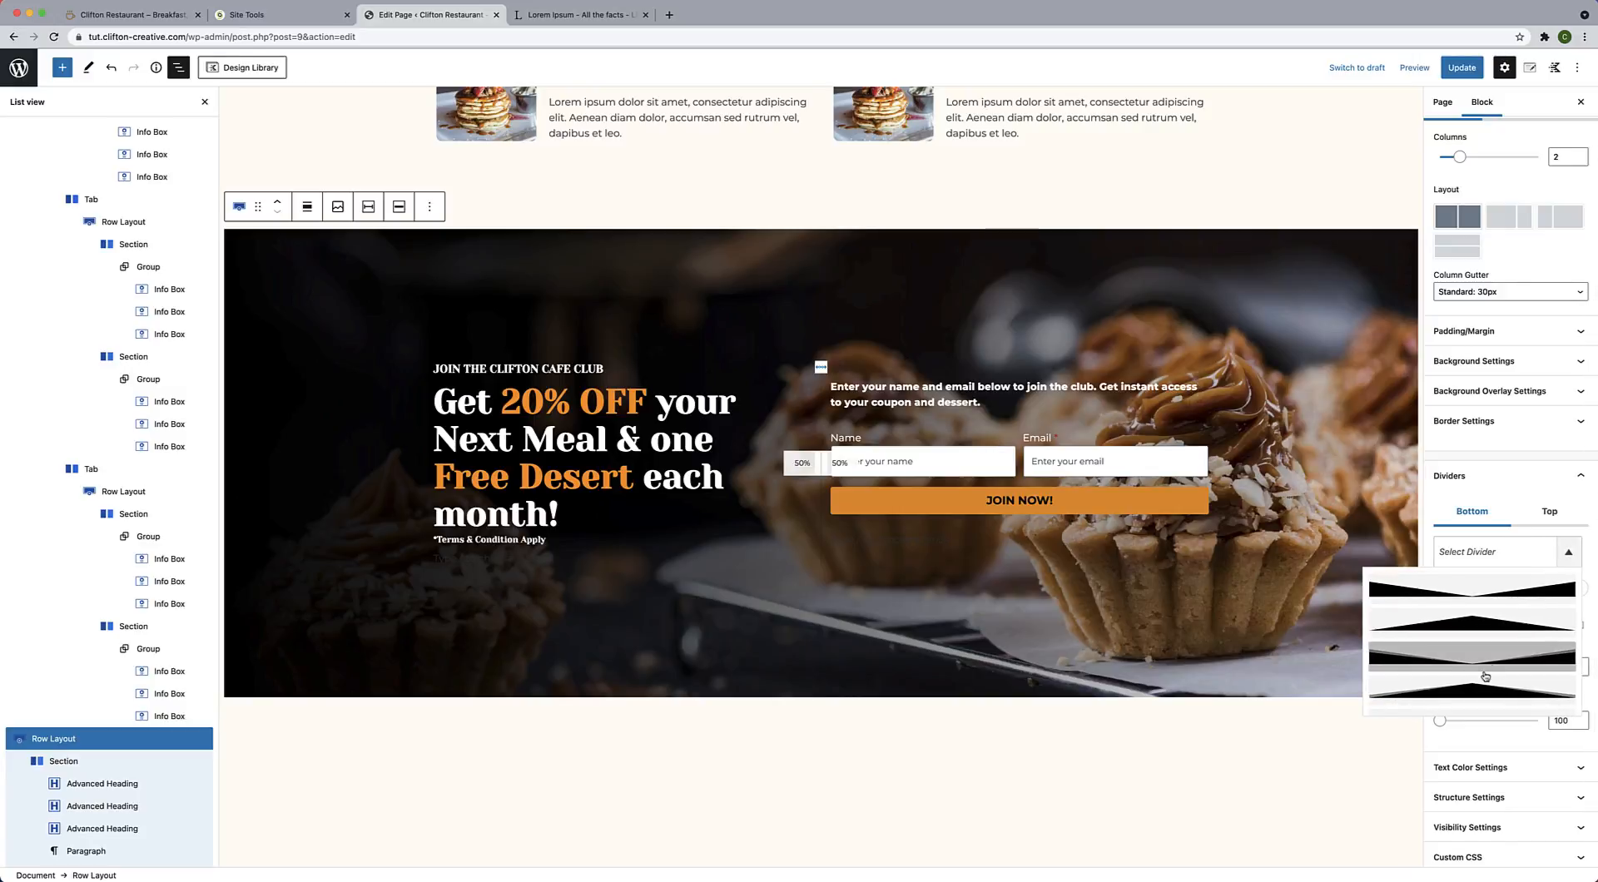
scroll(1486, 666, "down", 2)
scroll(1486, 676, "down", 4)
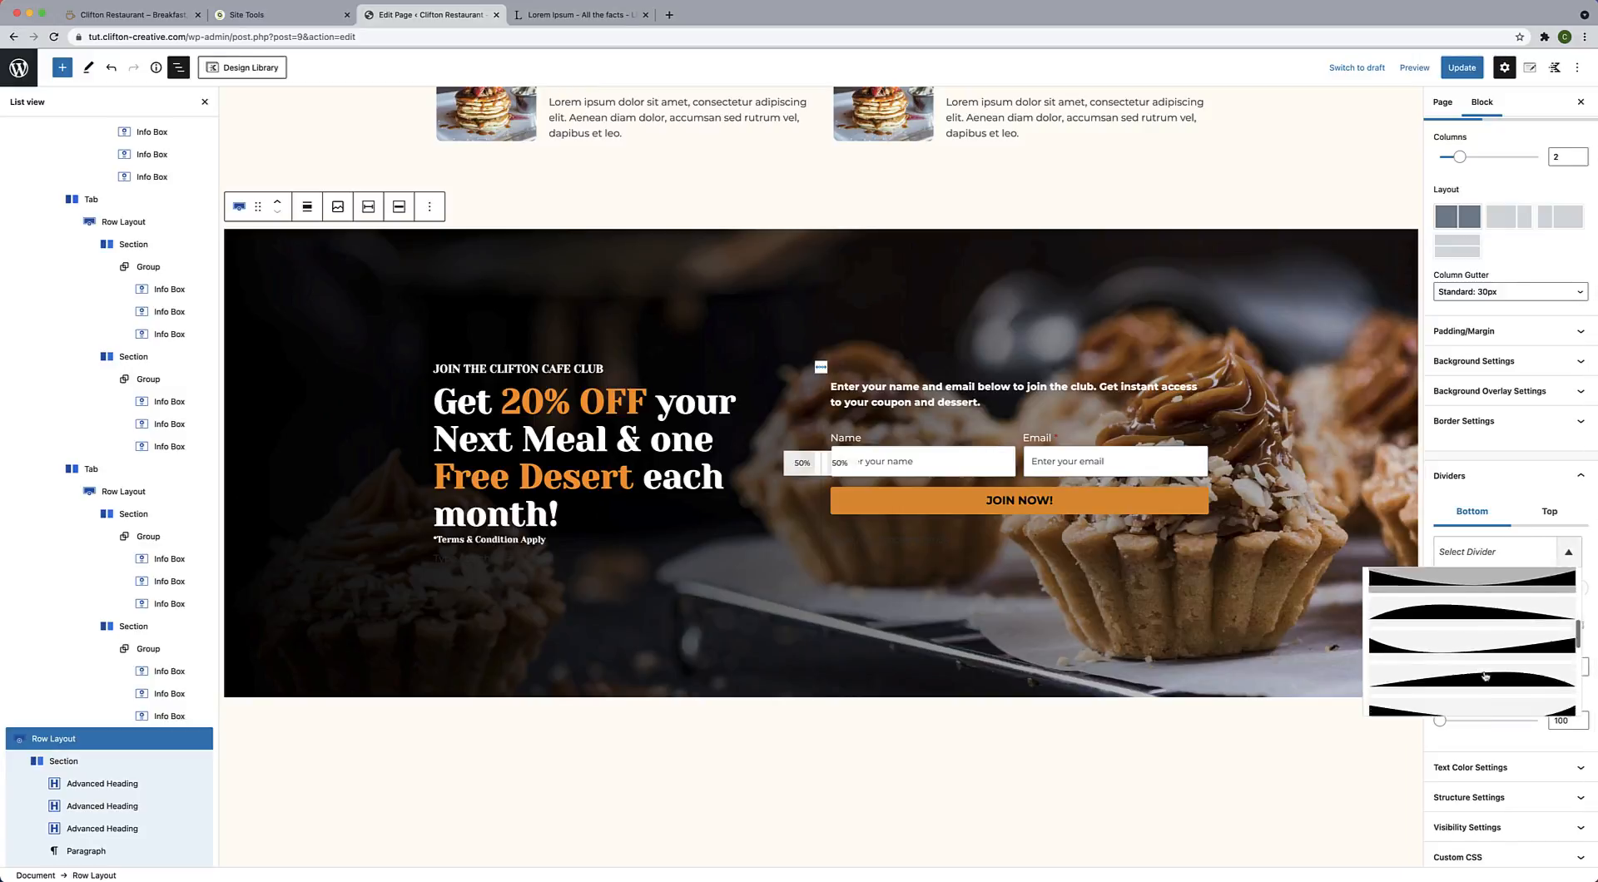
scroll(1486, 676, "down", 4)
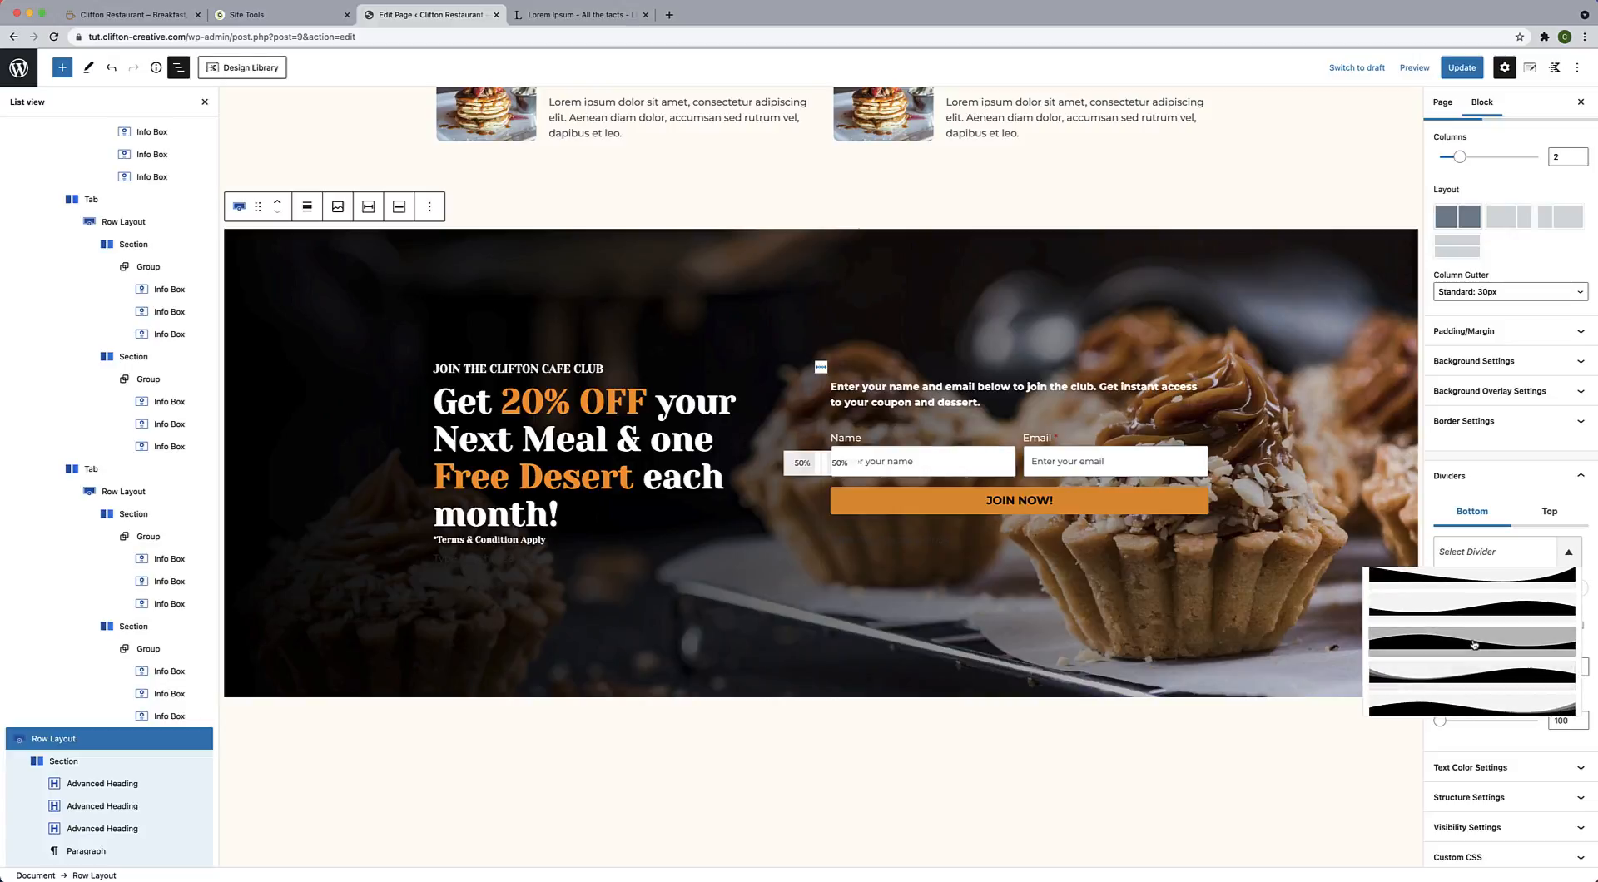
left_click(1473, 643)
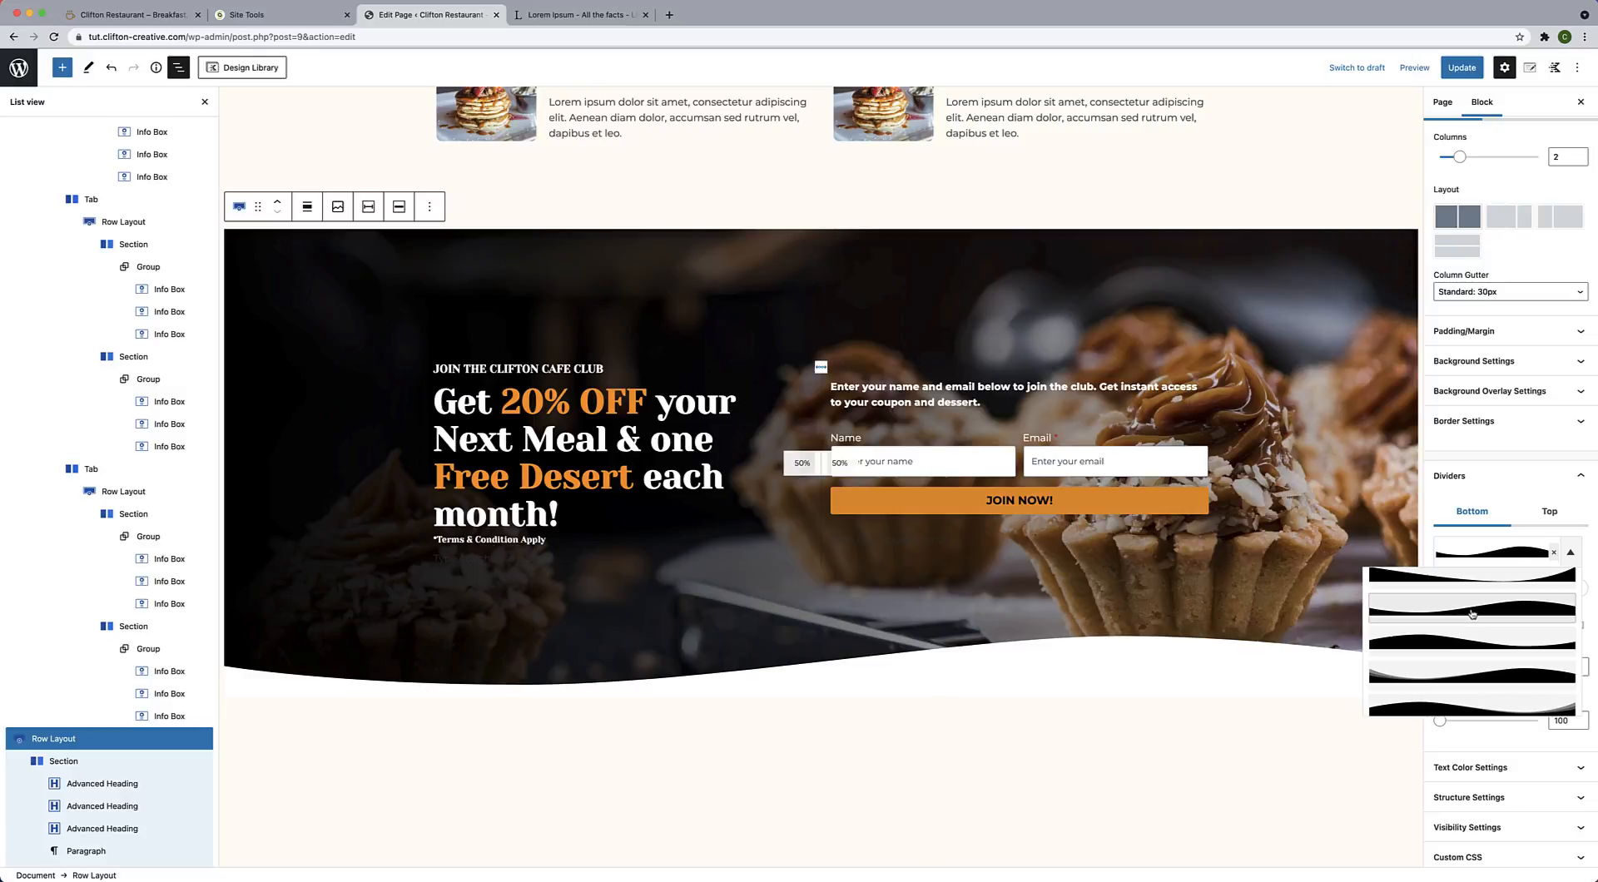
Add a top divider to the Cafe Club row, using a smooth wave that dips toward the right.
left_click(1550, 513)
left_click(1516, 564)
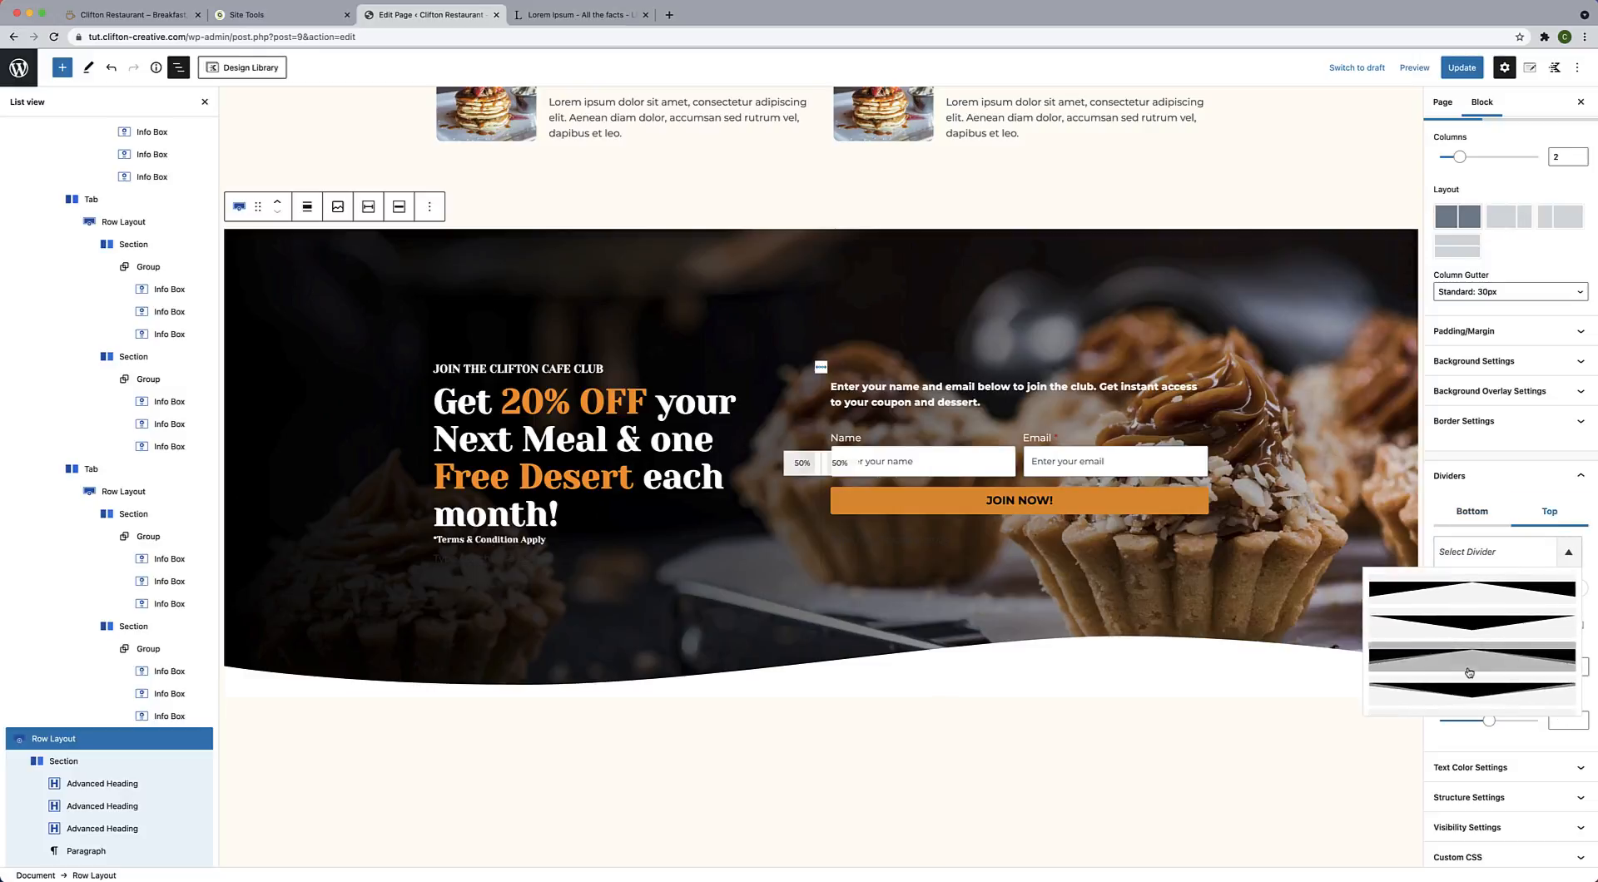
scroll(1469, 672, "down", 3)
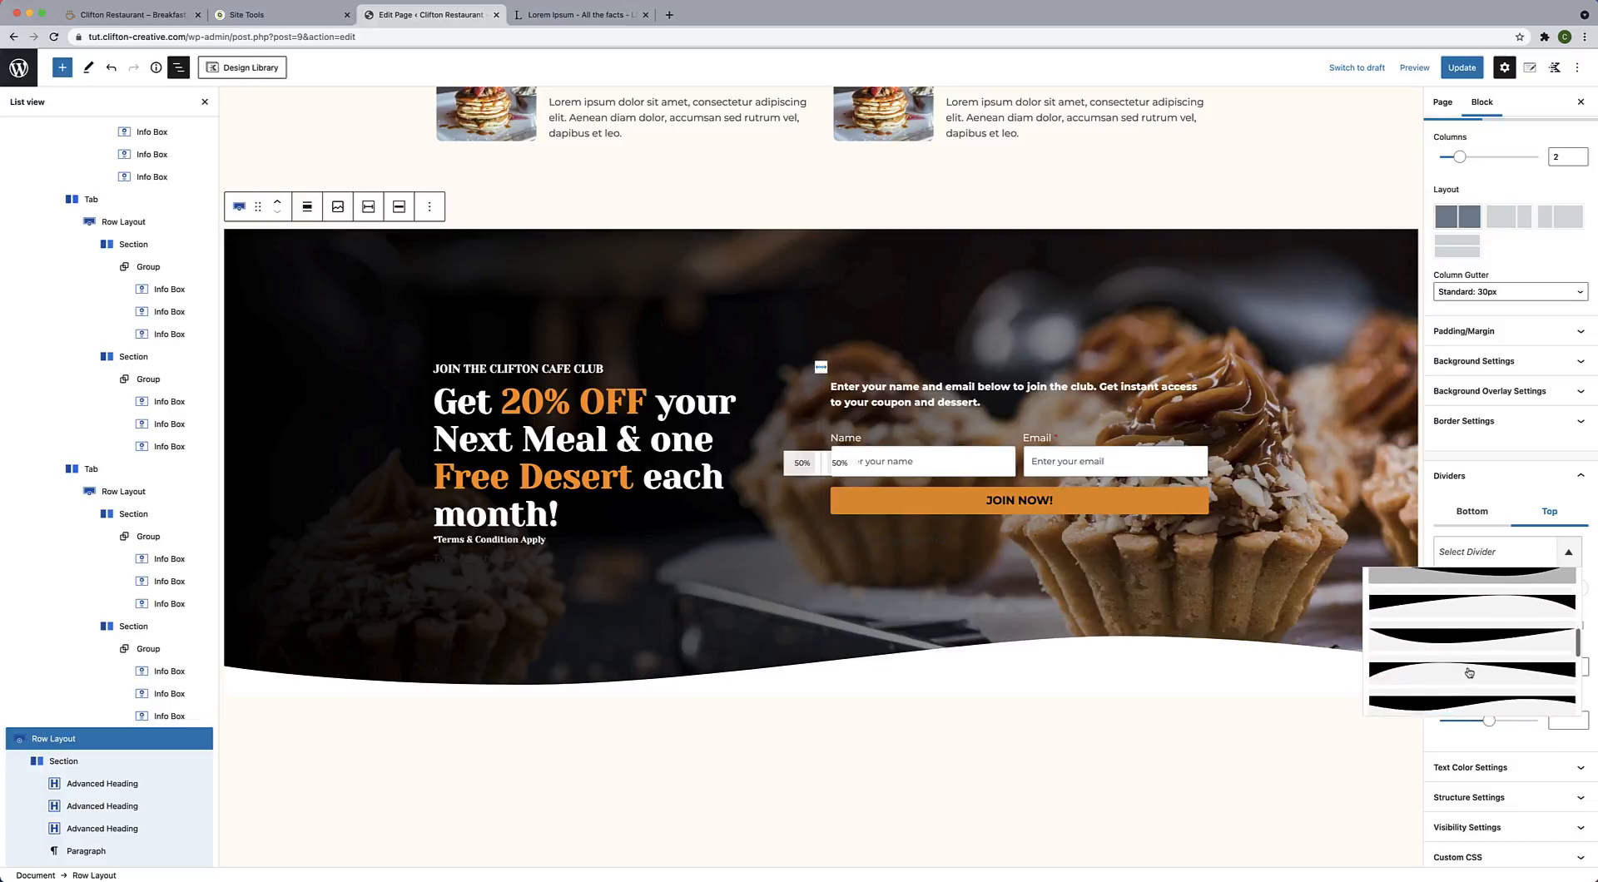
scroll(1469, 672, "down", 5)
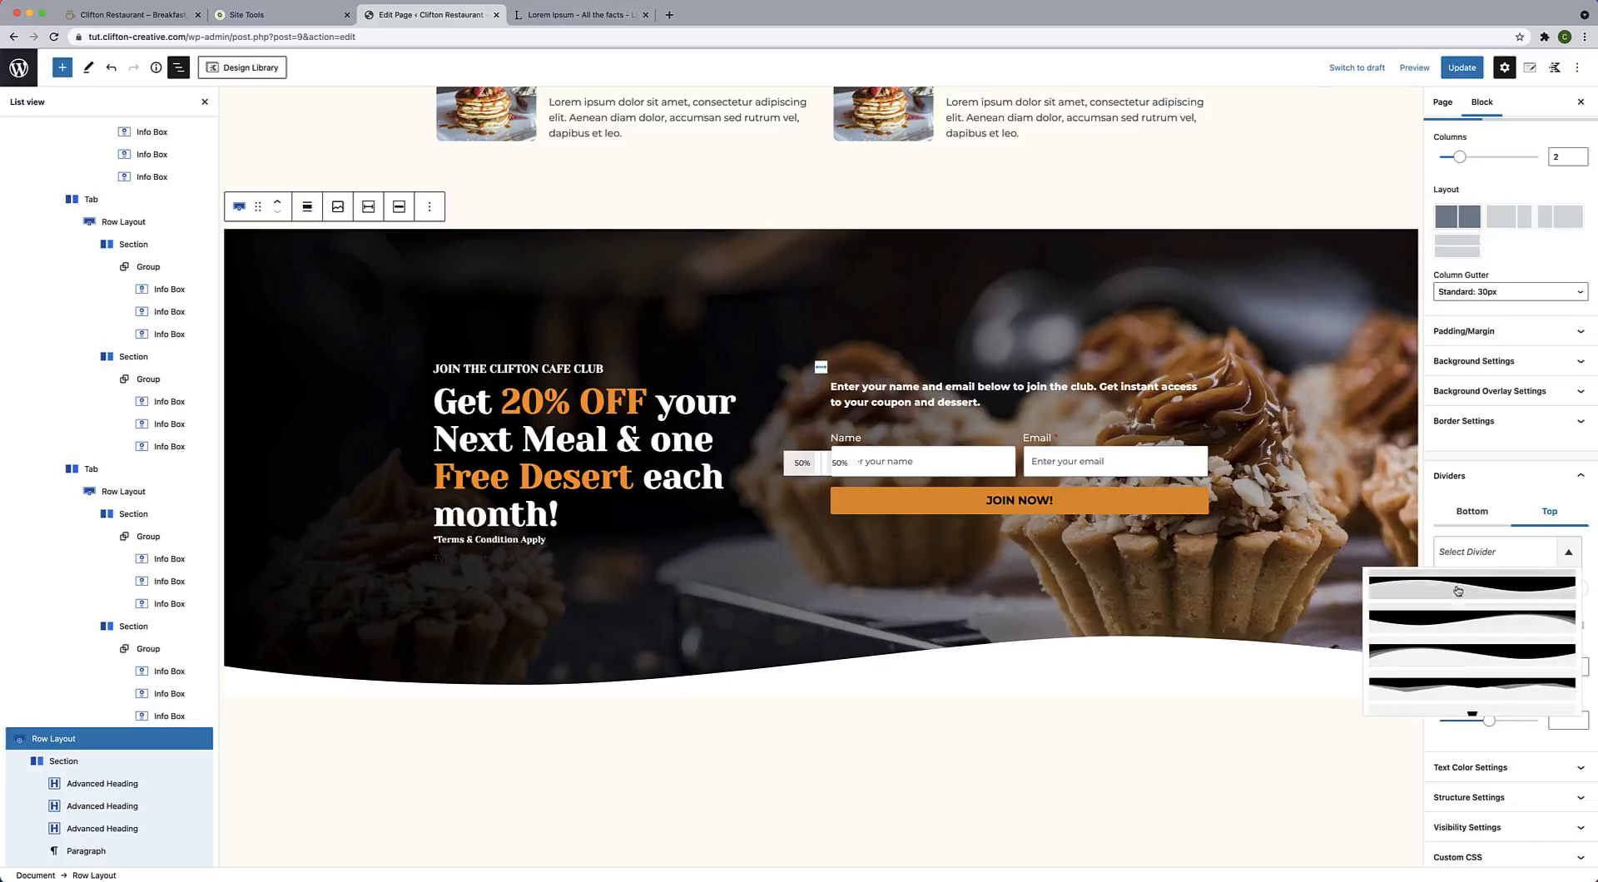
left_click(1458, 589)
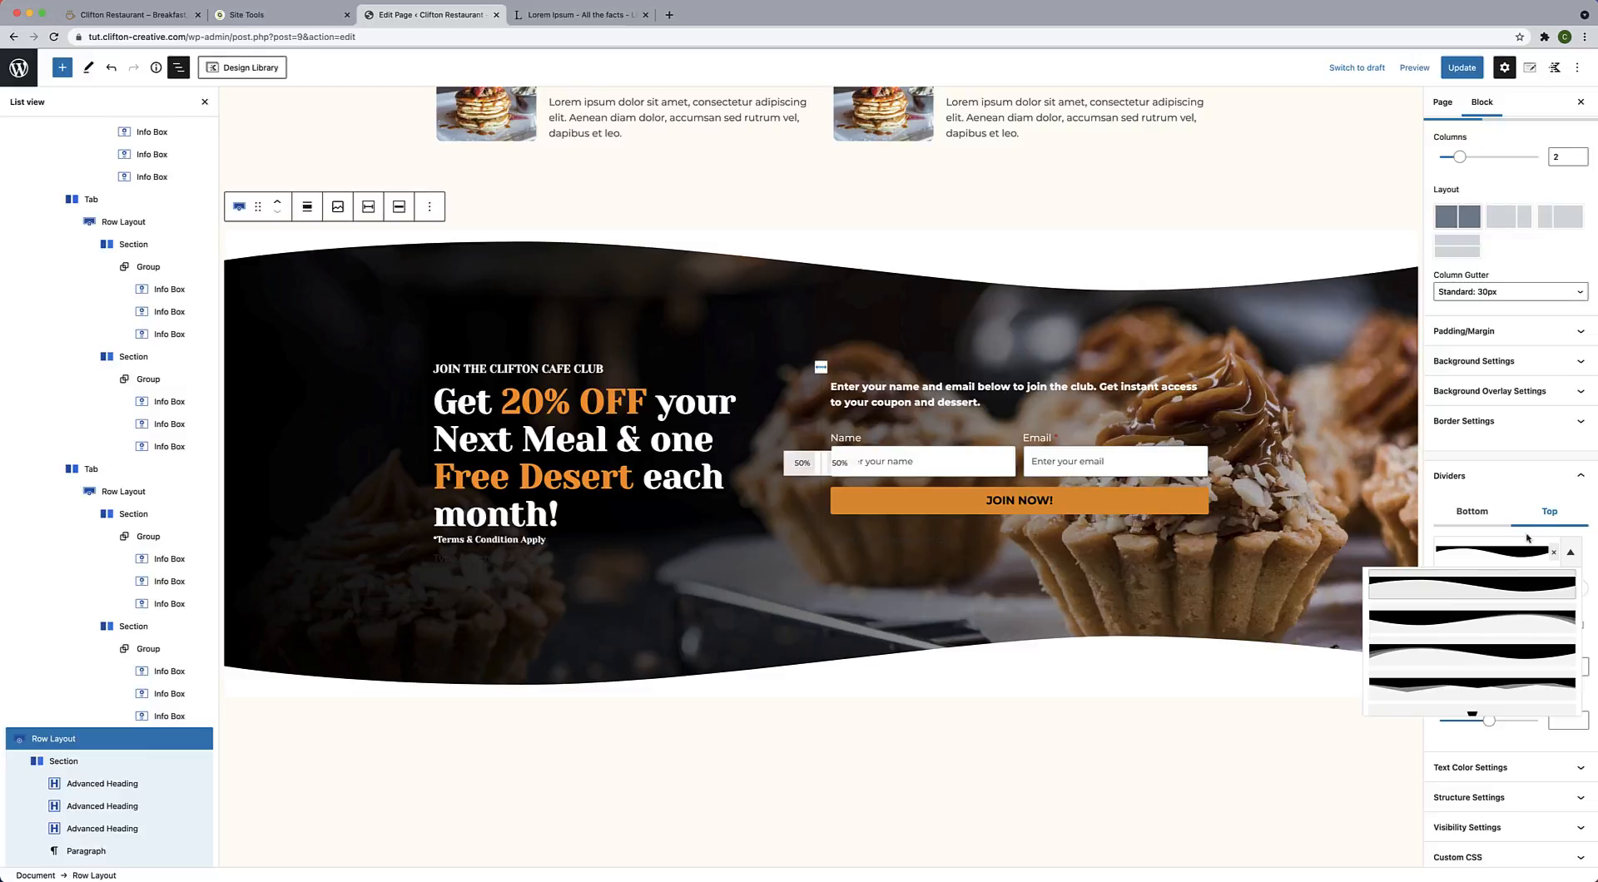
left_click(1517, 497)
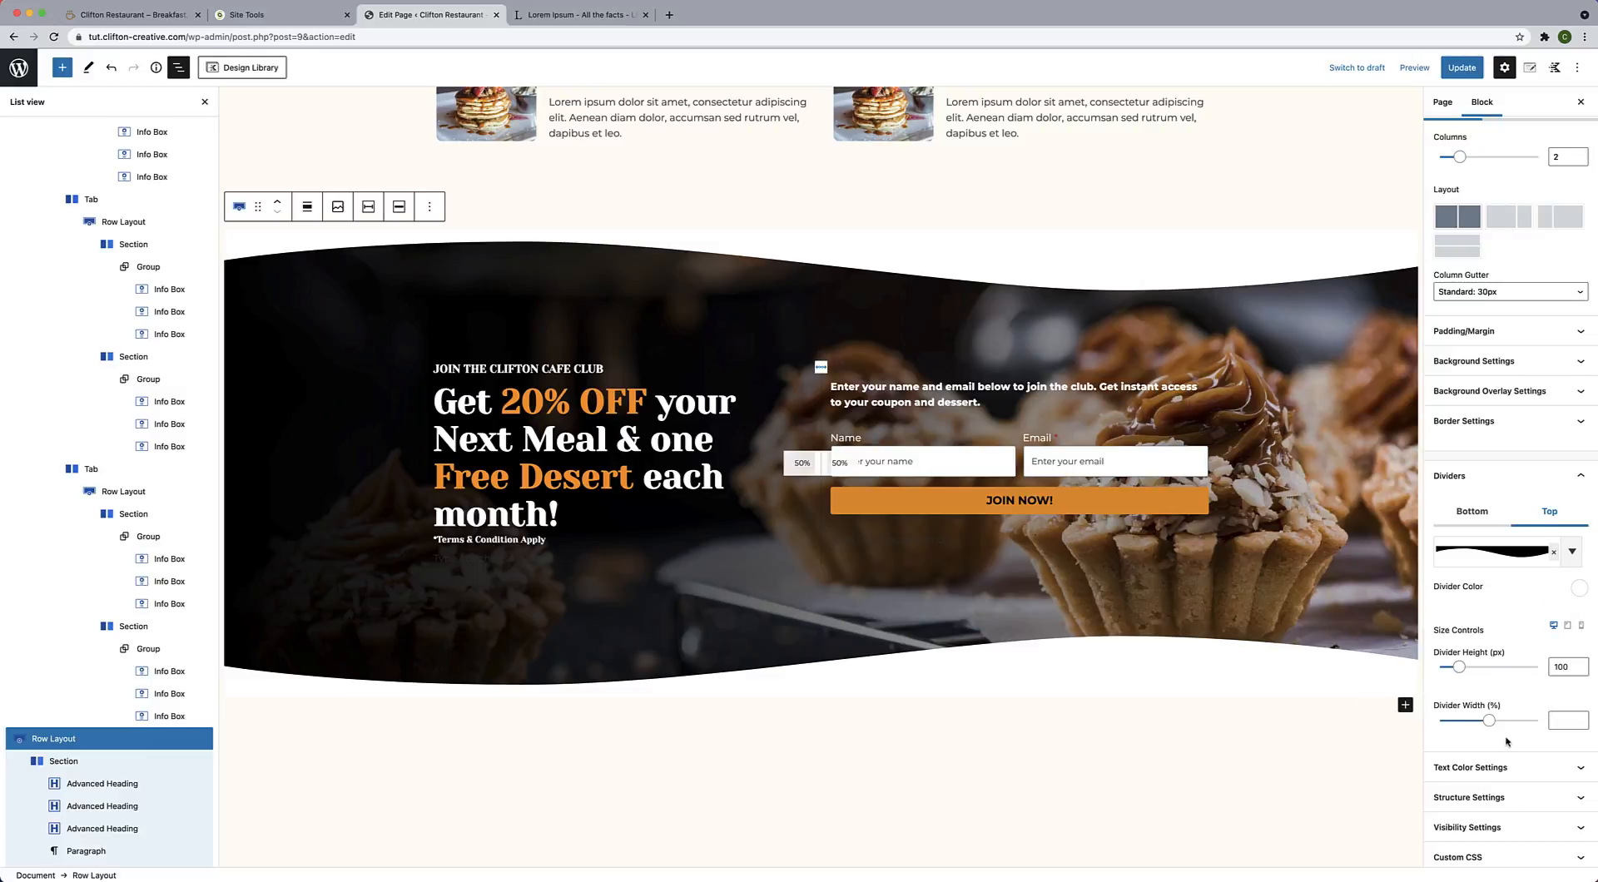
Set the color of the row's top and bottom dividers to the cream palette color FFFBF6.
scroll(1505, 745, "down", 2)
left_click(1580, 569)
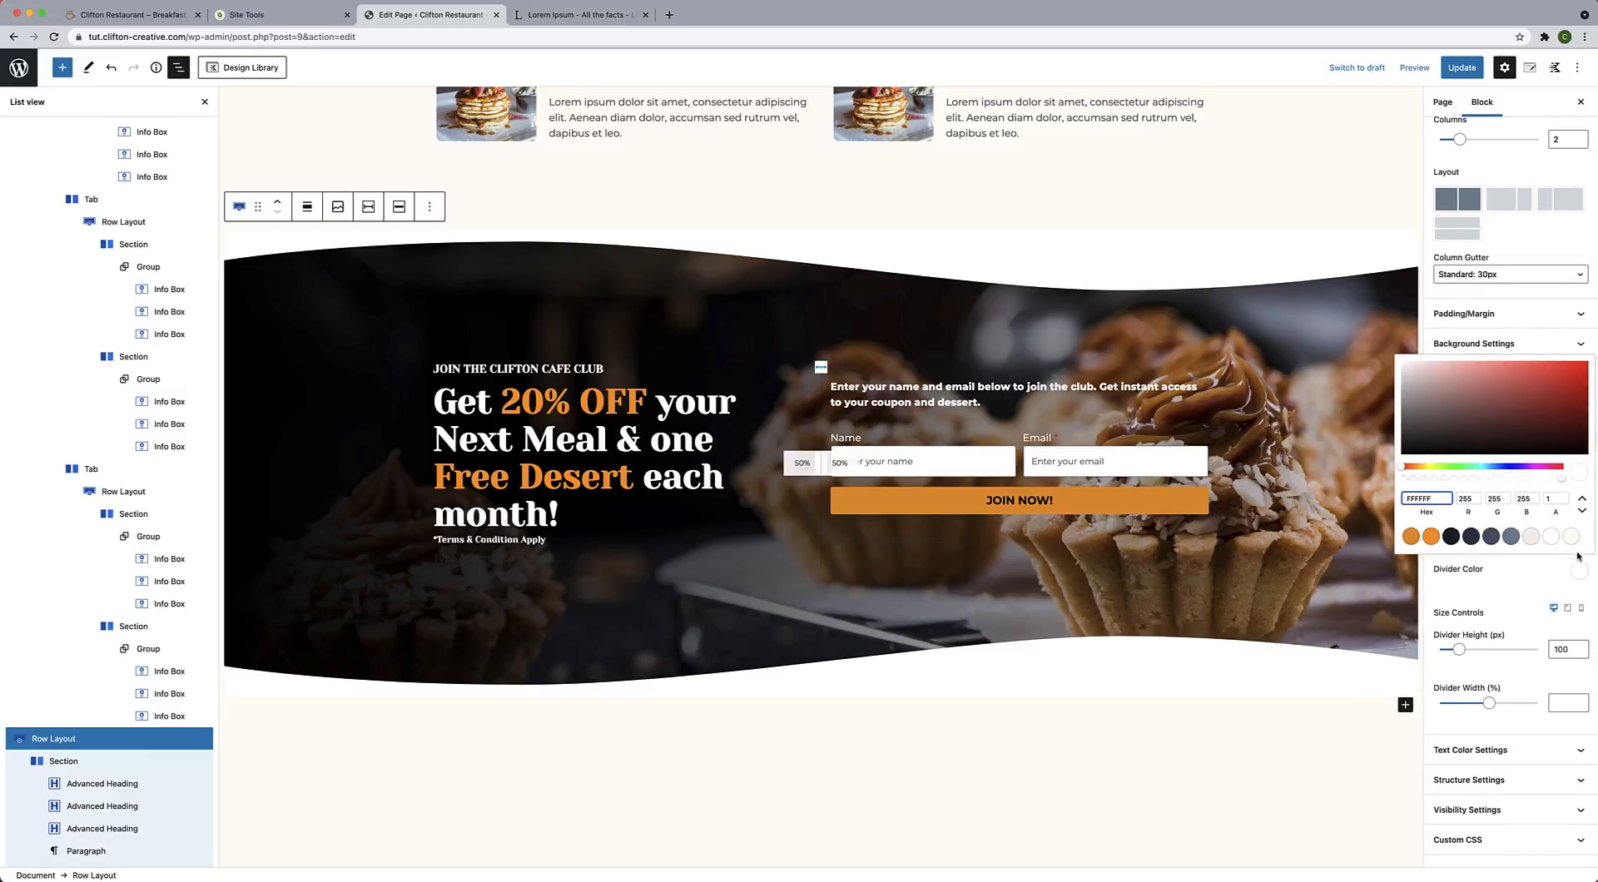
left_click(1570, 537)
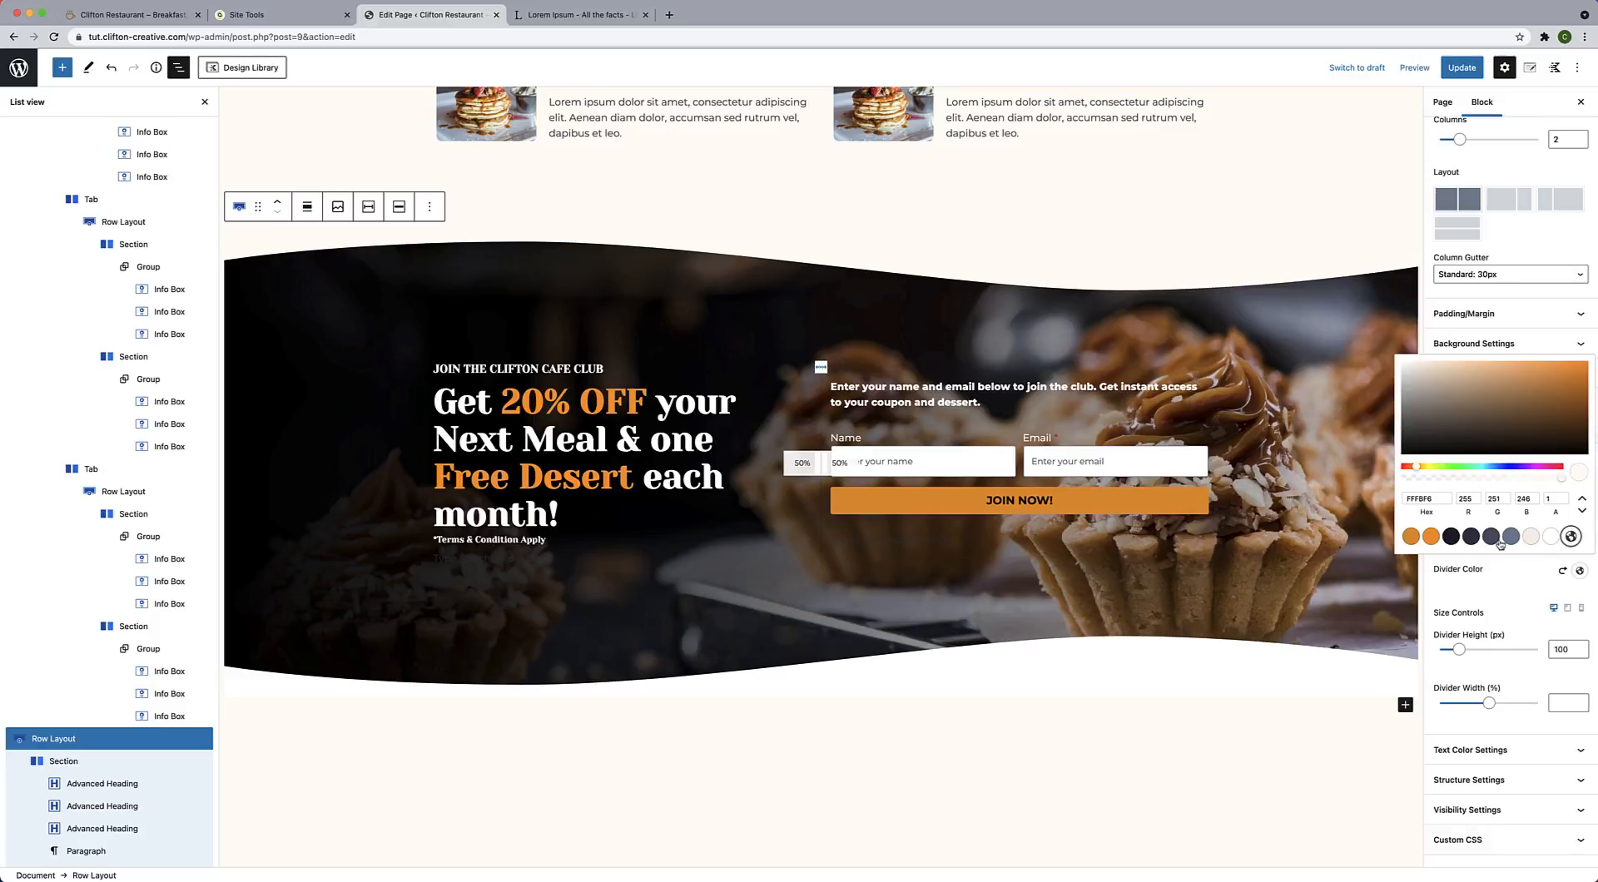
left_click(1515, 603)
left_click(1471, 494)
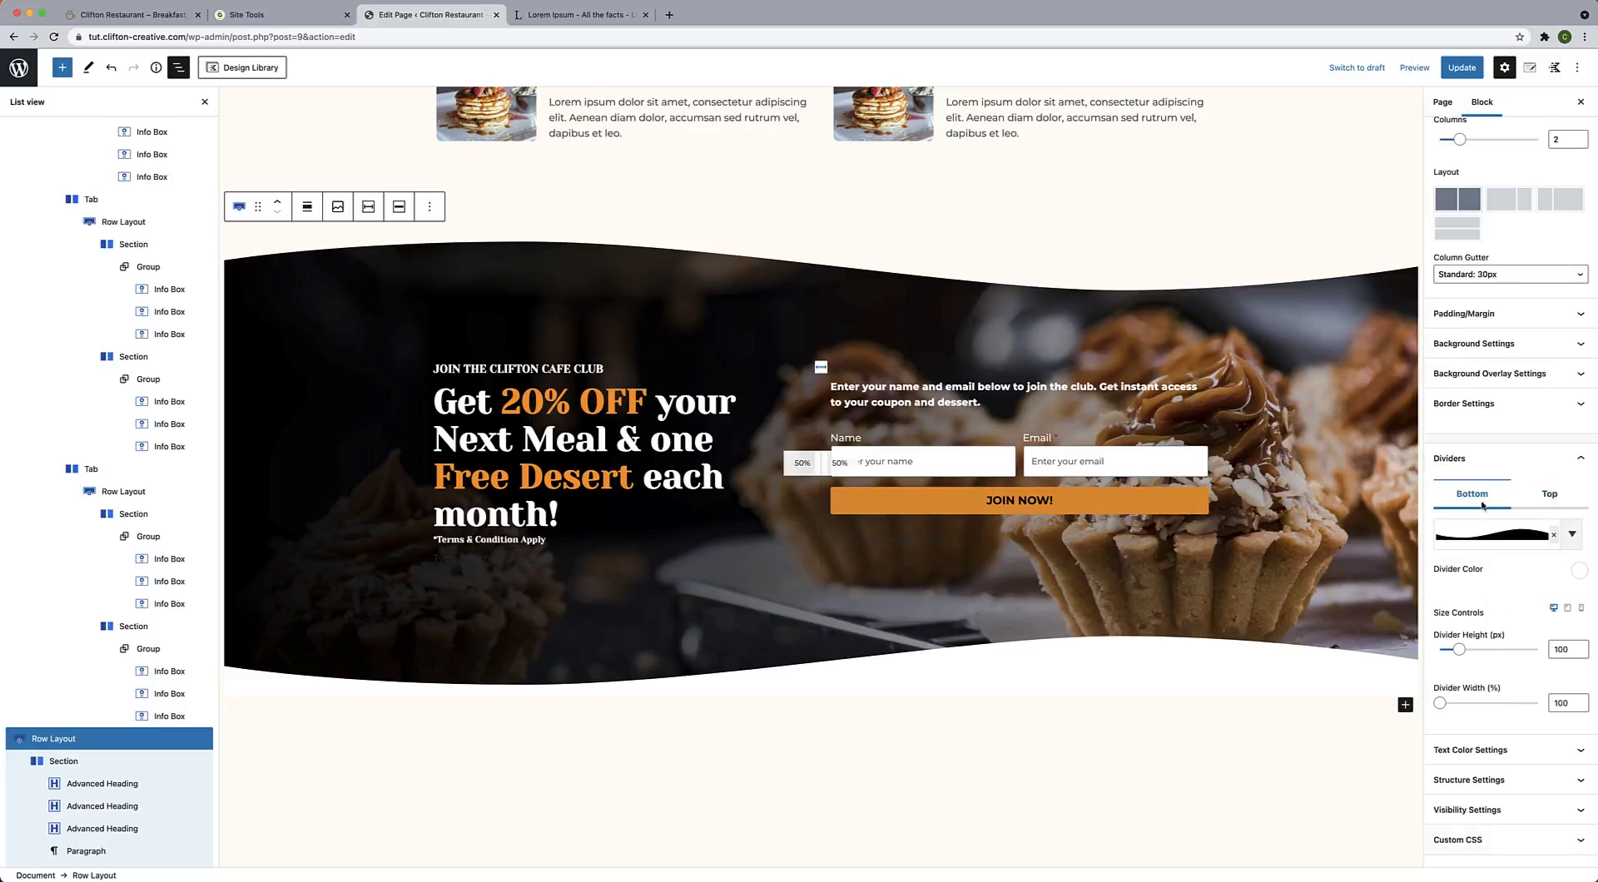
left_click(1578, 573)
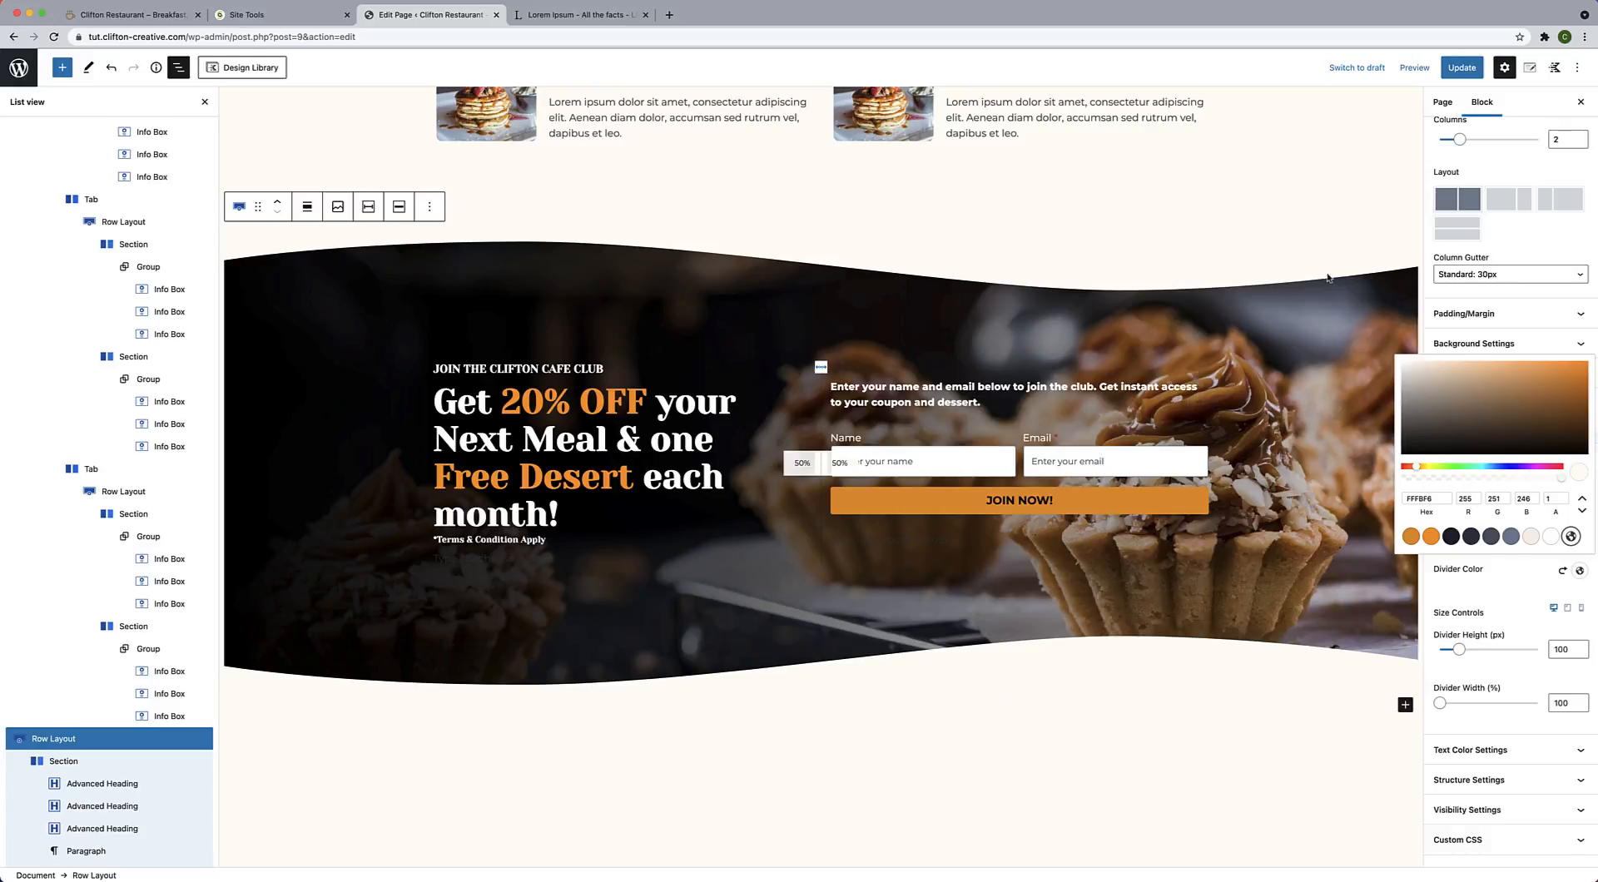
Save the page changes and view the Cafe Club section with its wavy dividers on the live page.
left_click(1465, 70)
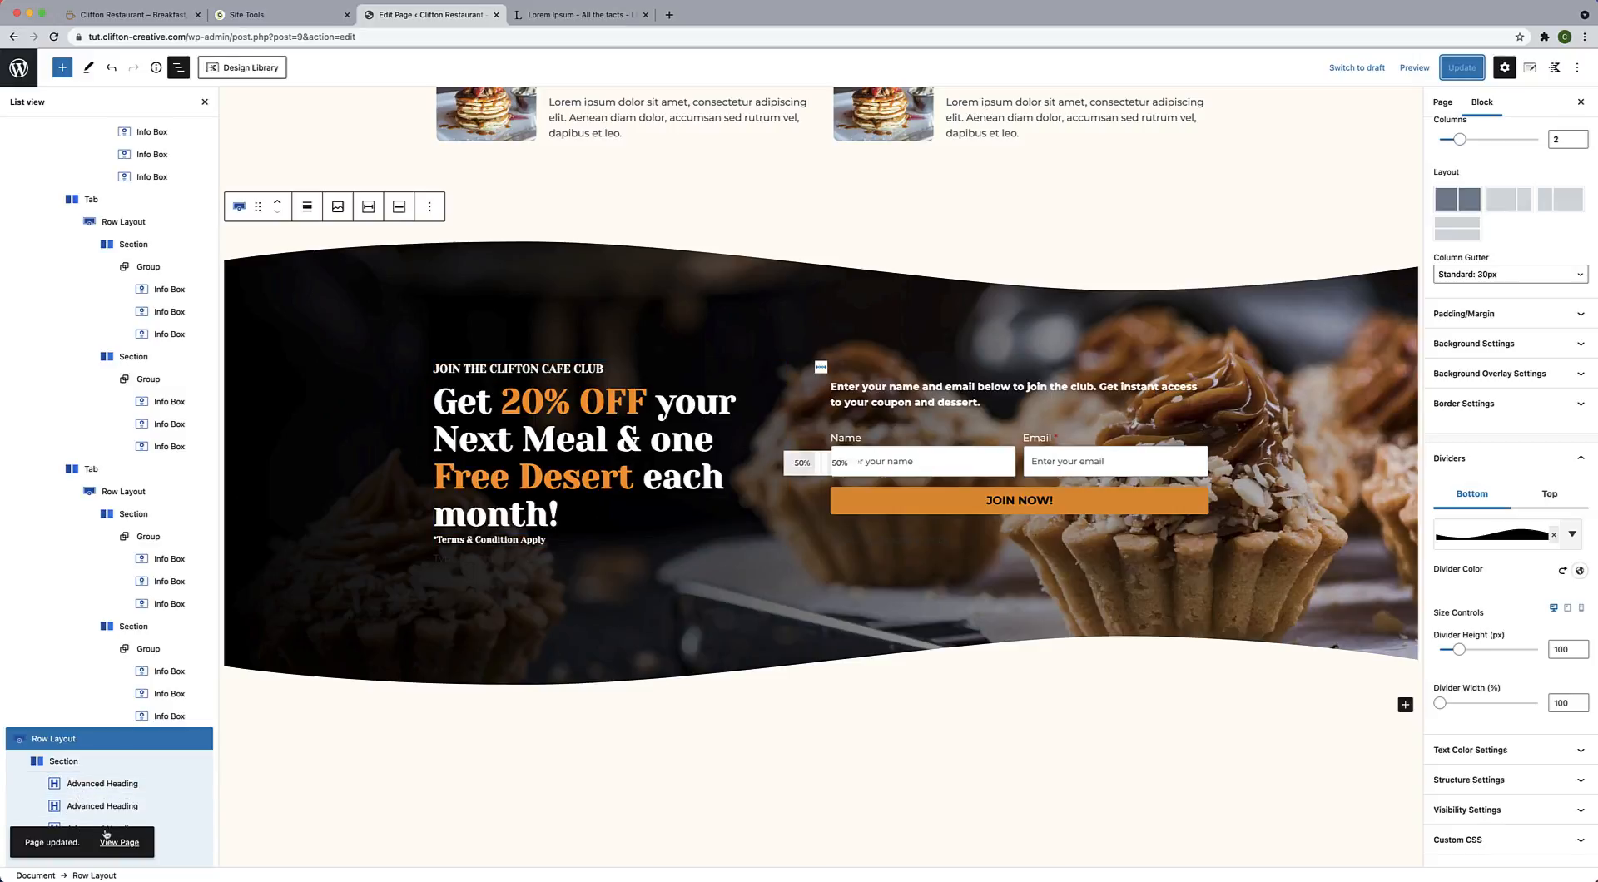
left_click(115, 843)
scroll(480, 687, "down", 6)
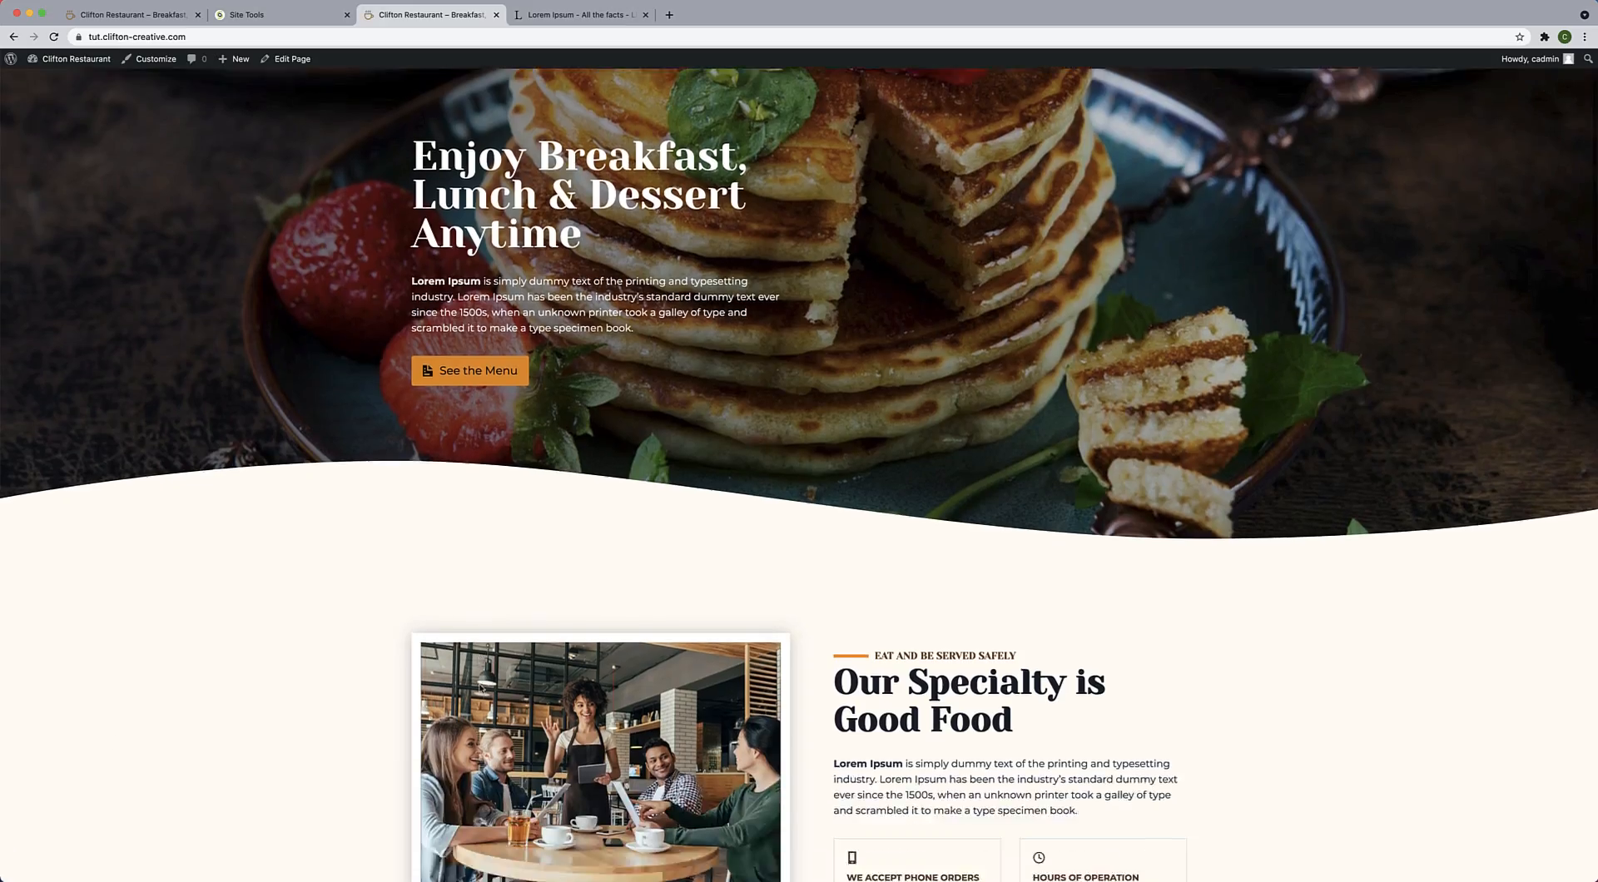
scroll(480, 687, "down", 13)
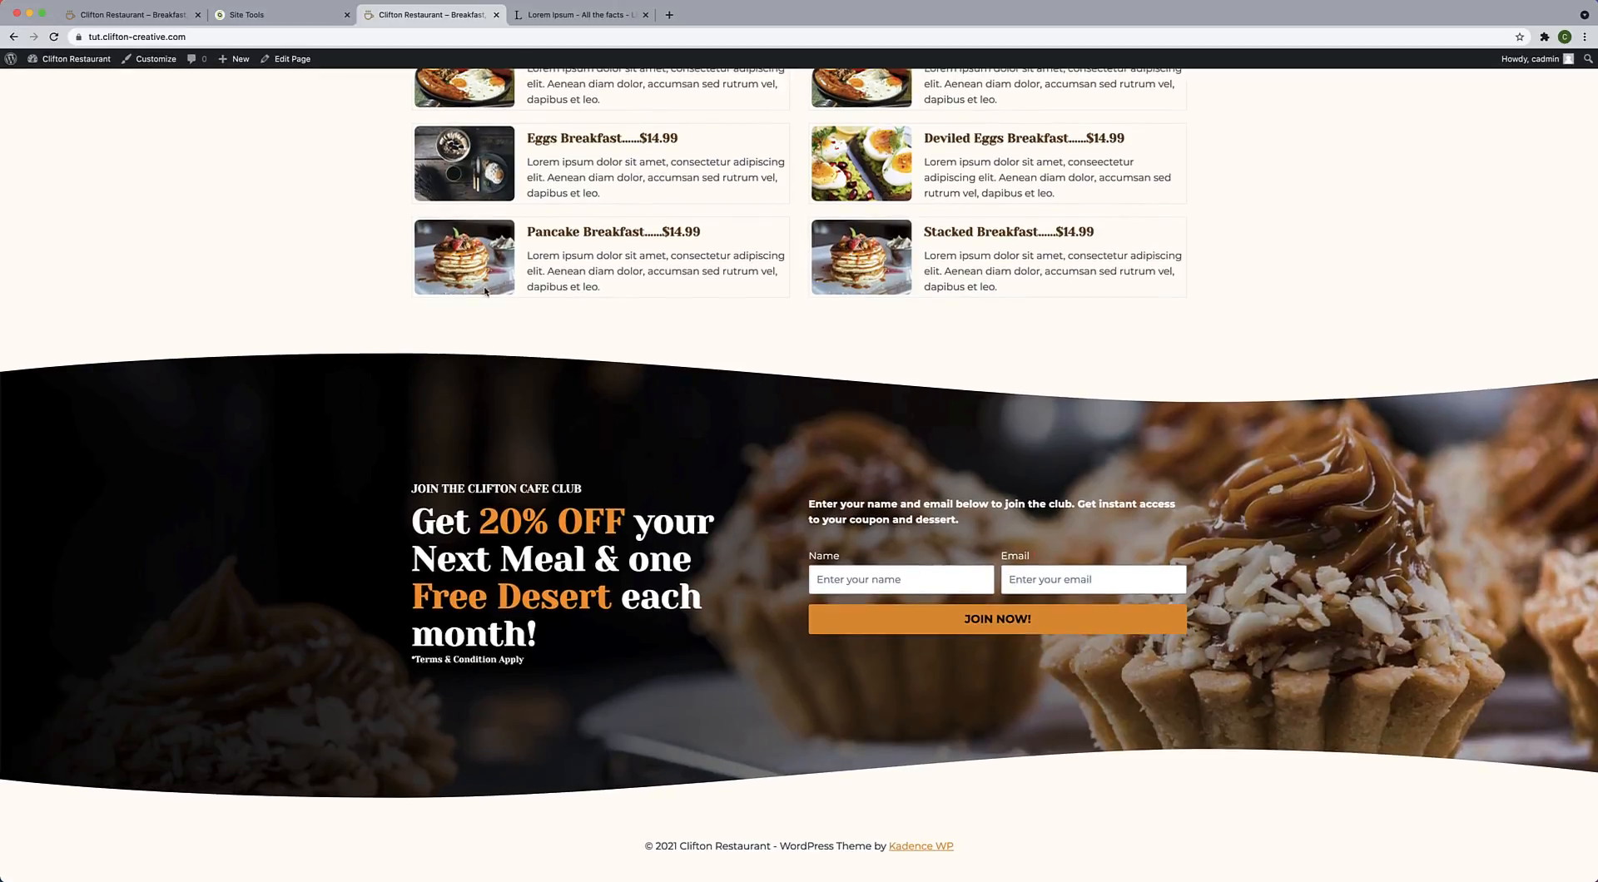
Reopen the home page for editing and add an empty paragraph block below the Cafe Club row.
left_click(313, 58)
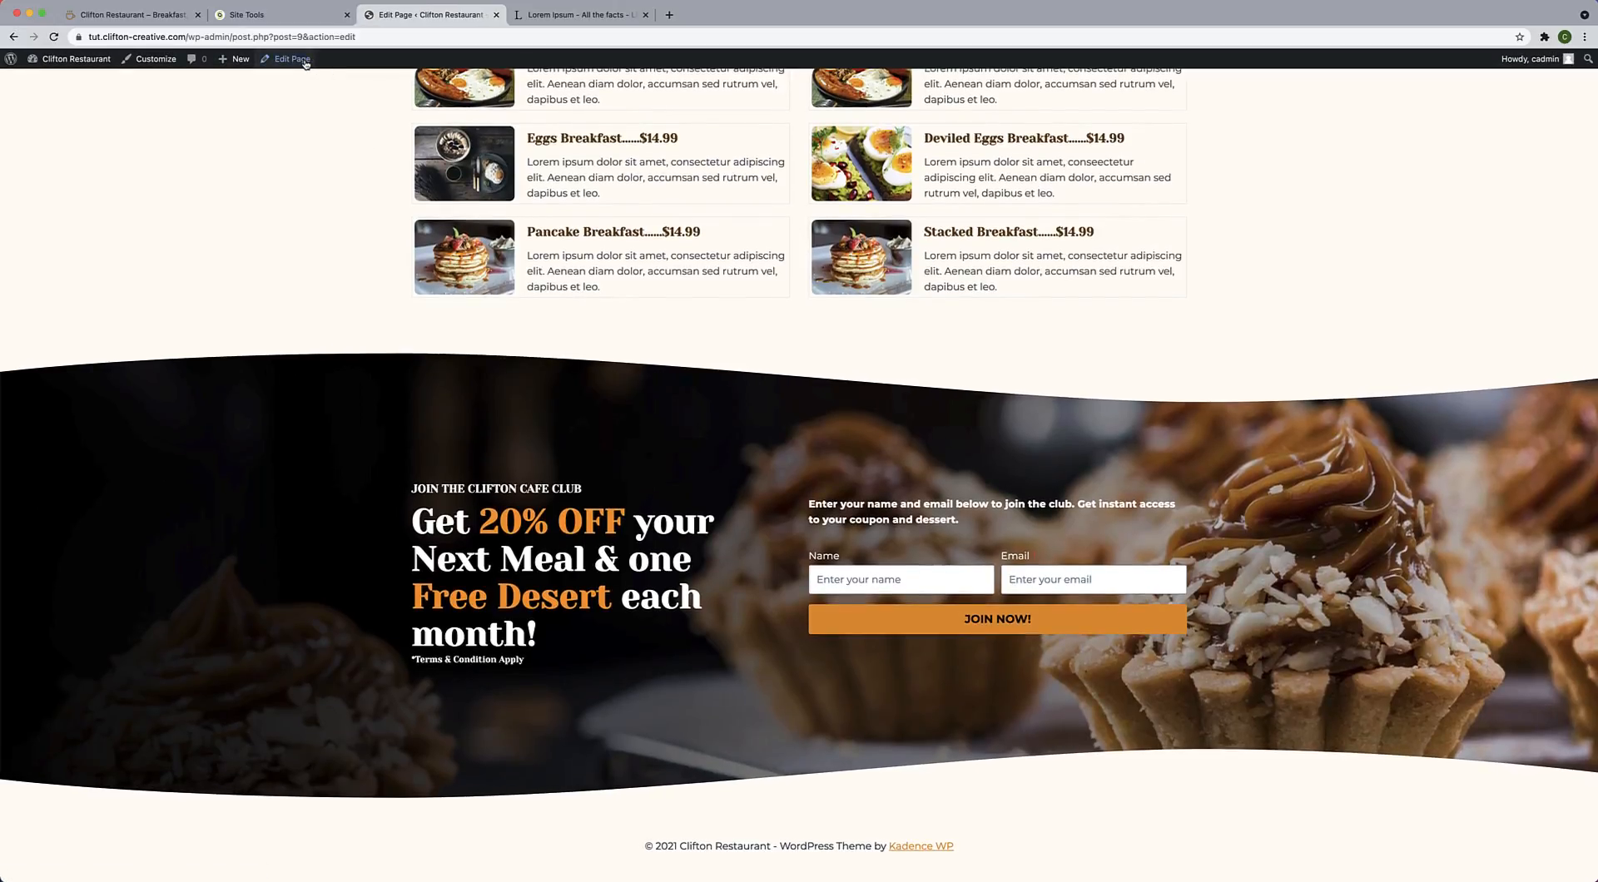
scroll(1192, 528, "down", 20)
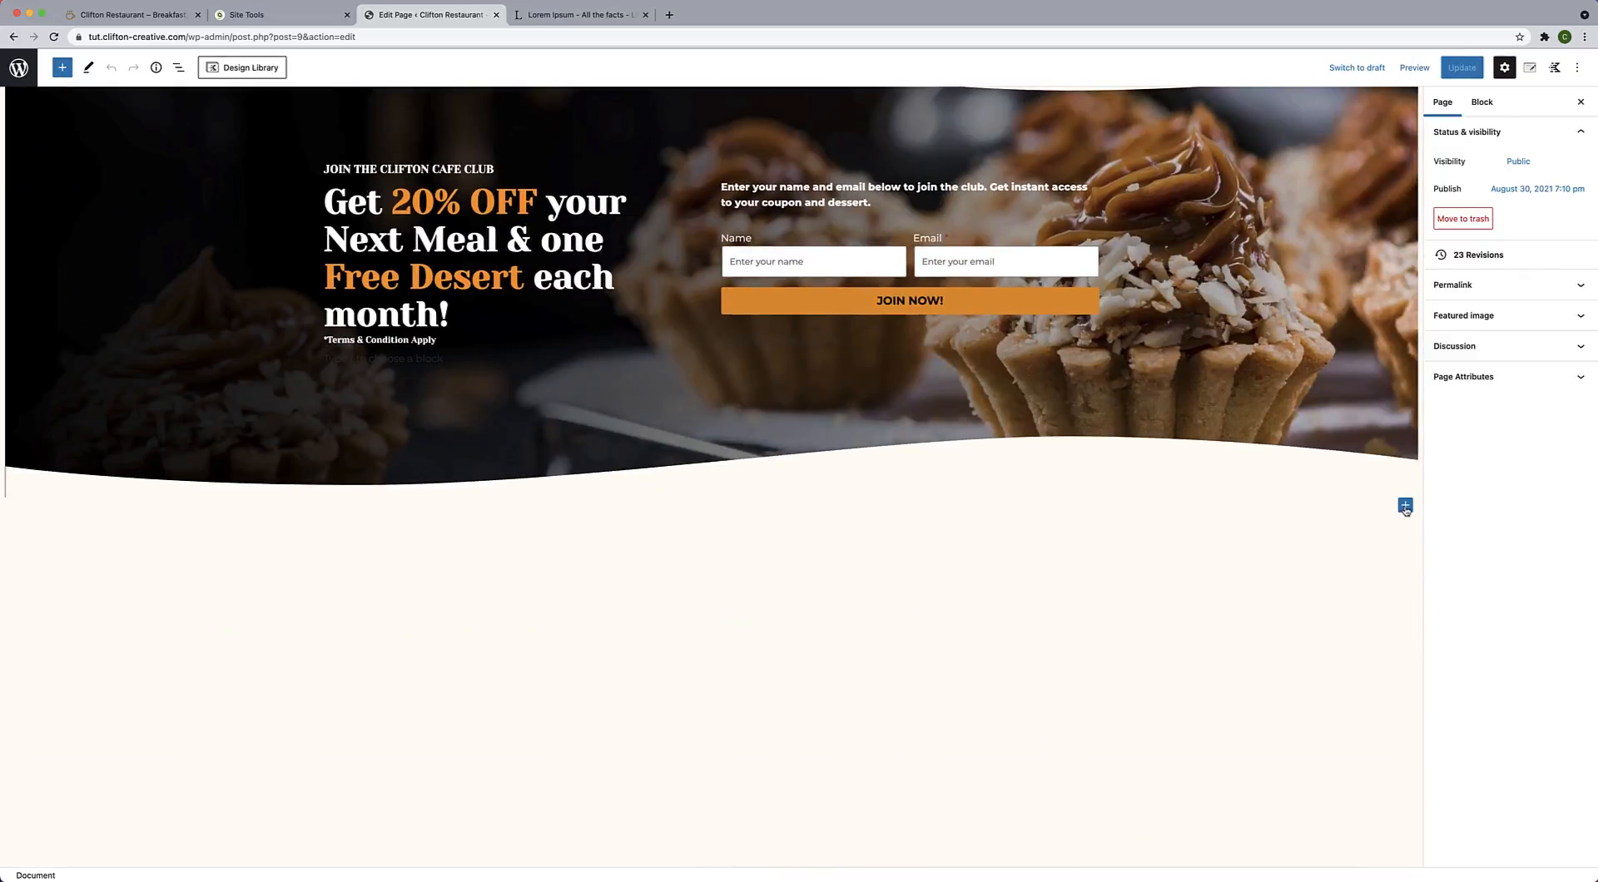
left_click(1405, 507)
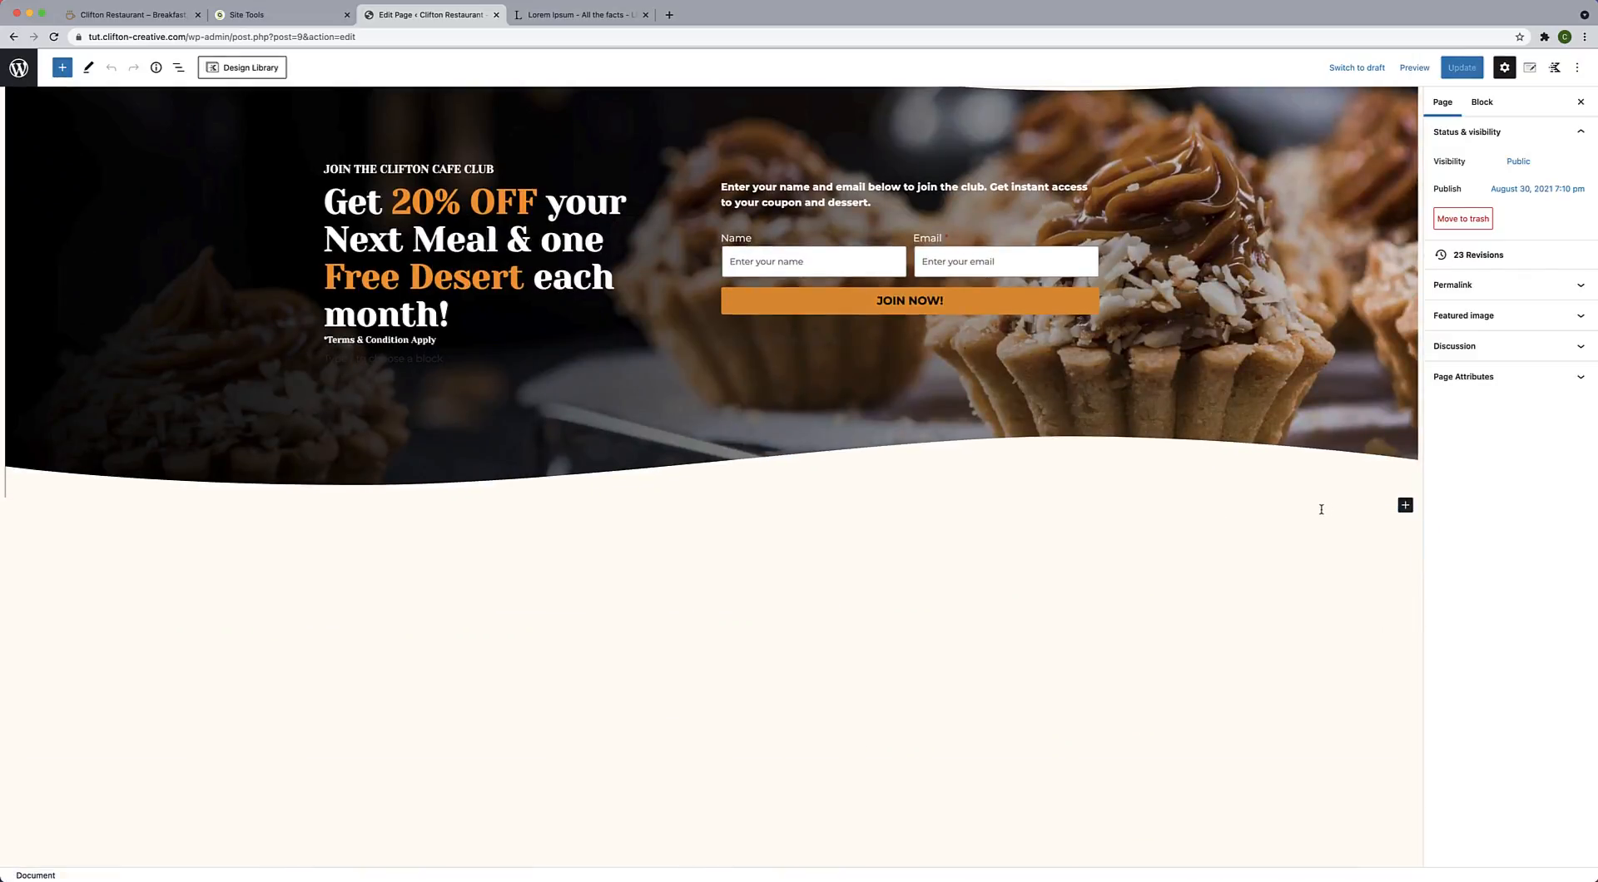
left_click(1405, 506)
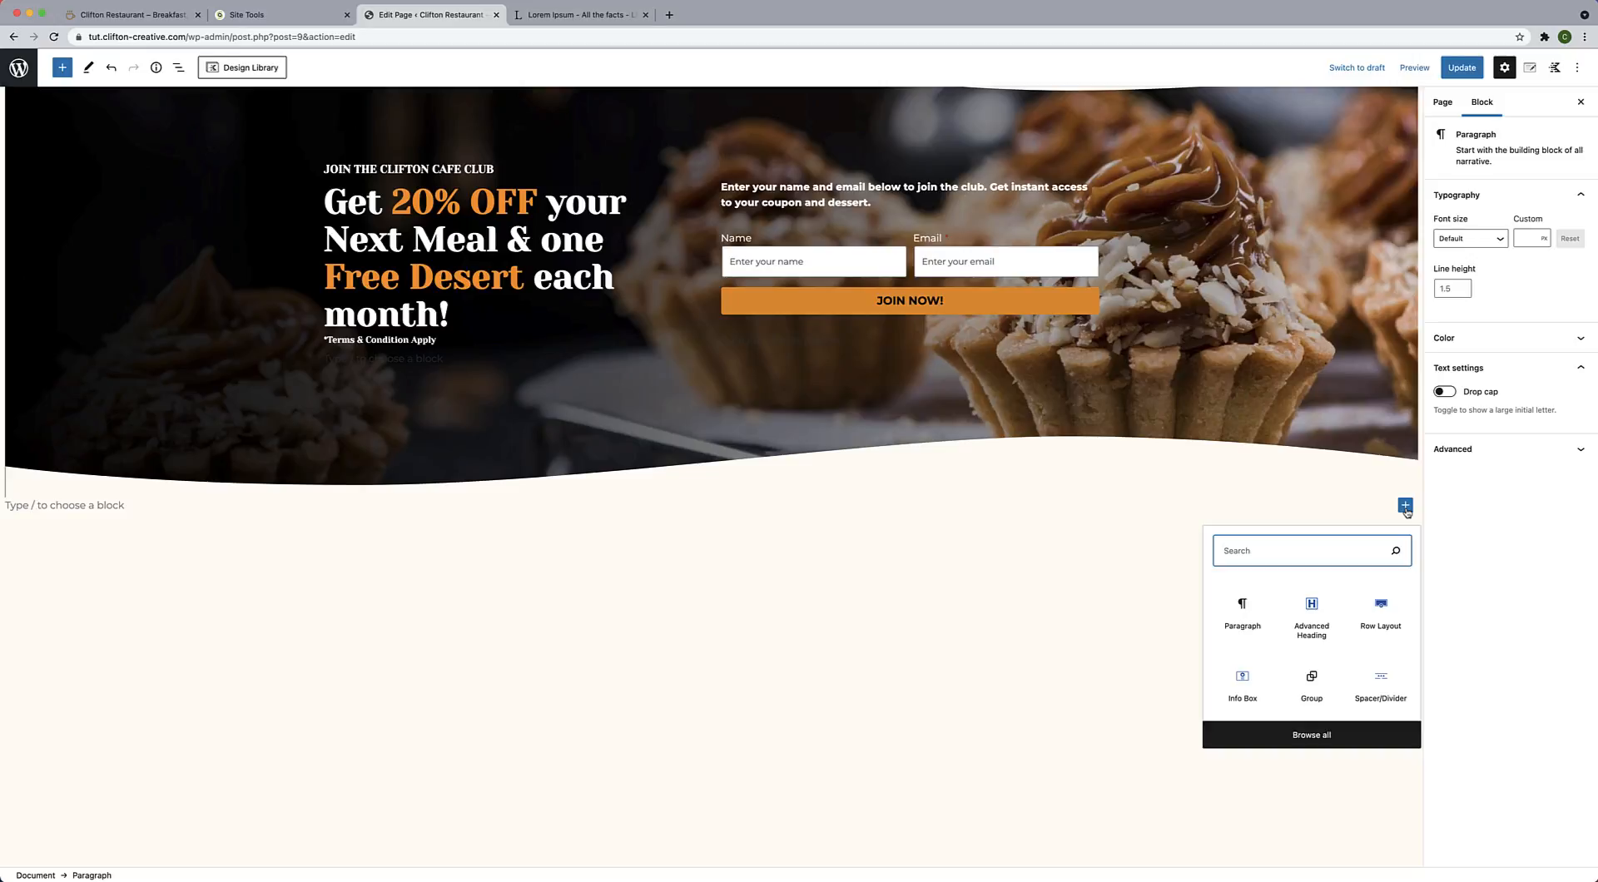
left_click(1099, 809)
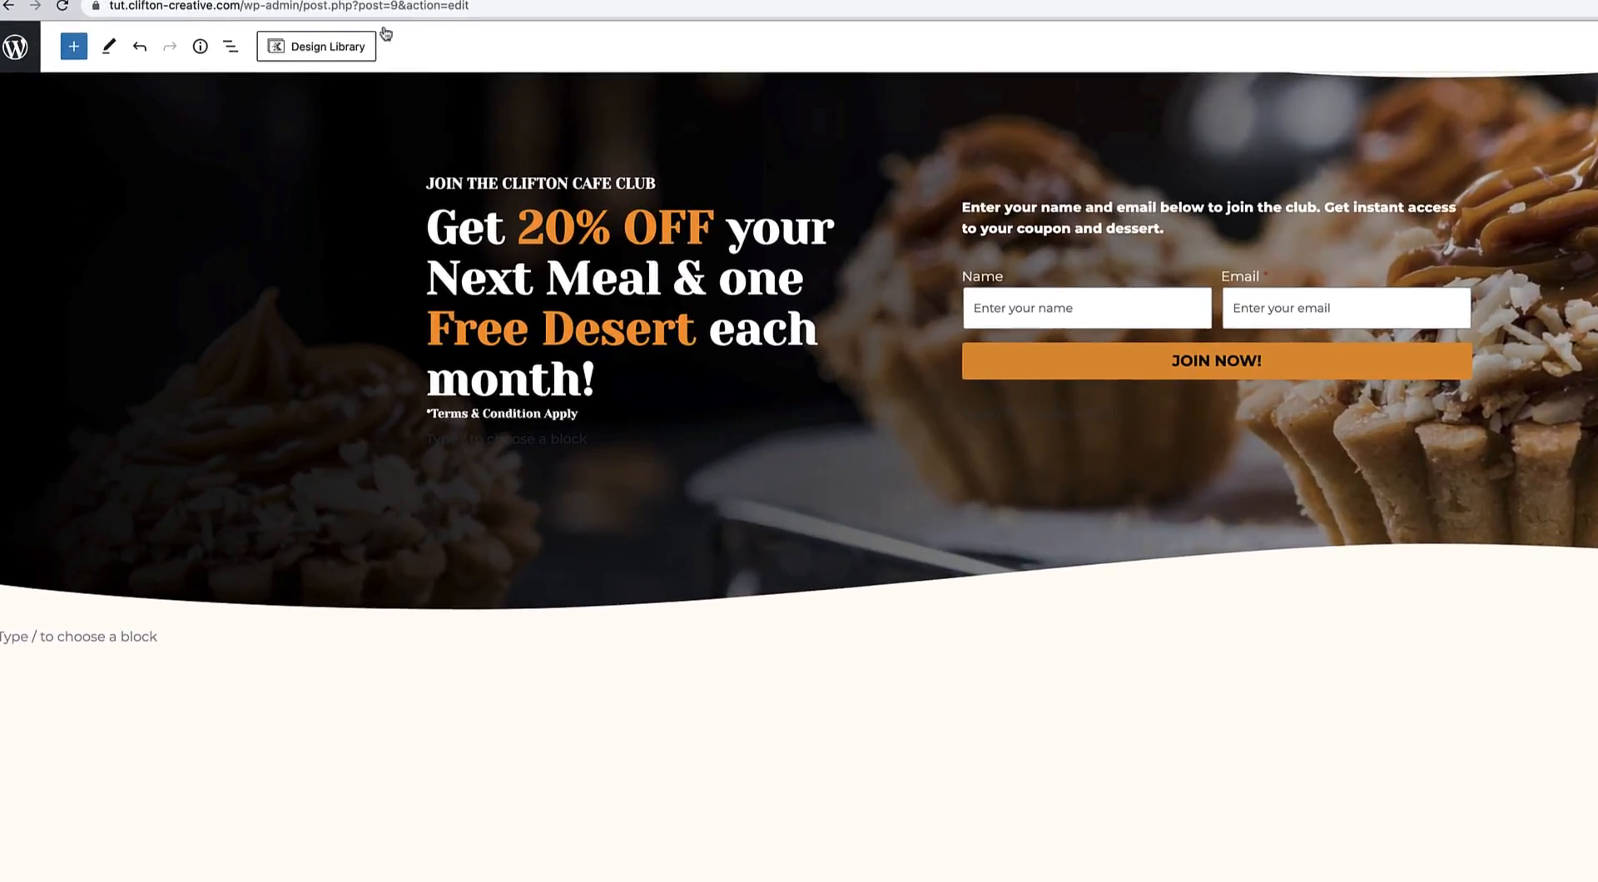
Insert the two-column "What People are Saying" section from the Testimonials category of the design library.
left_click(338, 47)
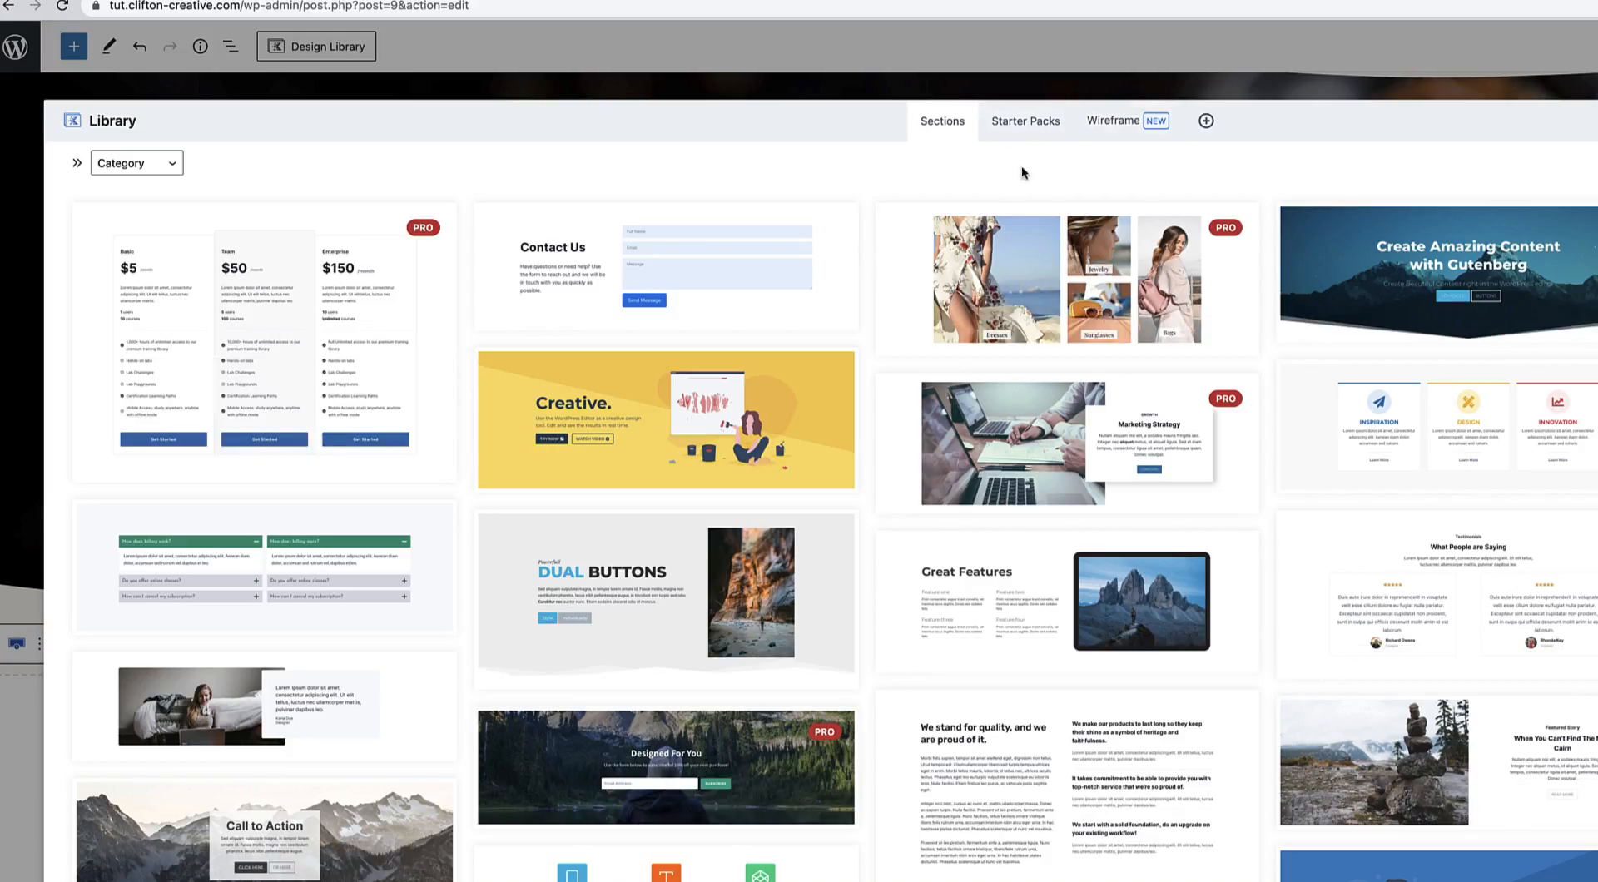
mouse_move(943, 341)
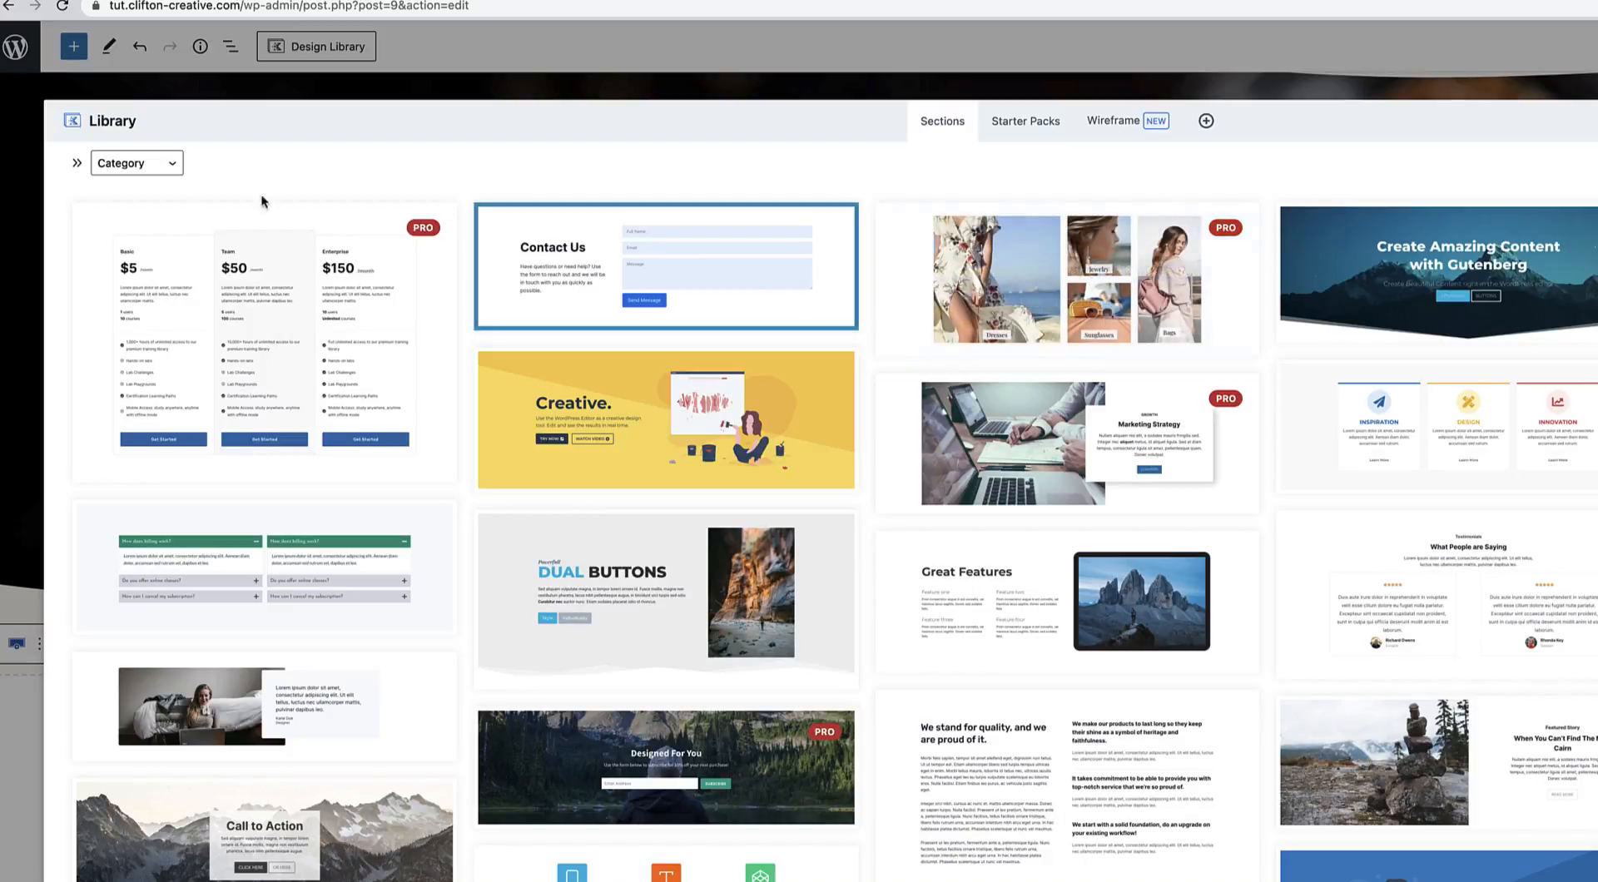
left_click(135, 165)
left_click(136, 329)
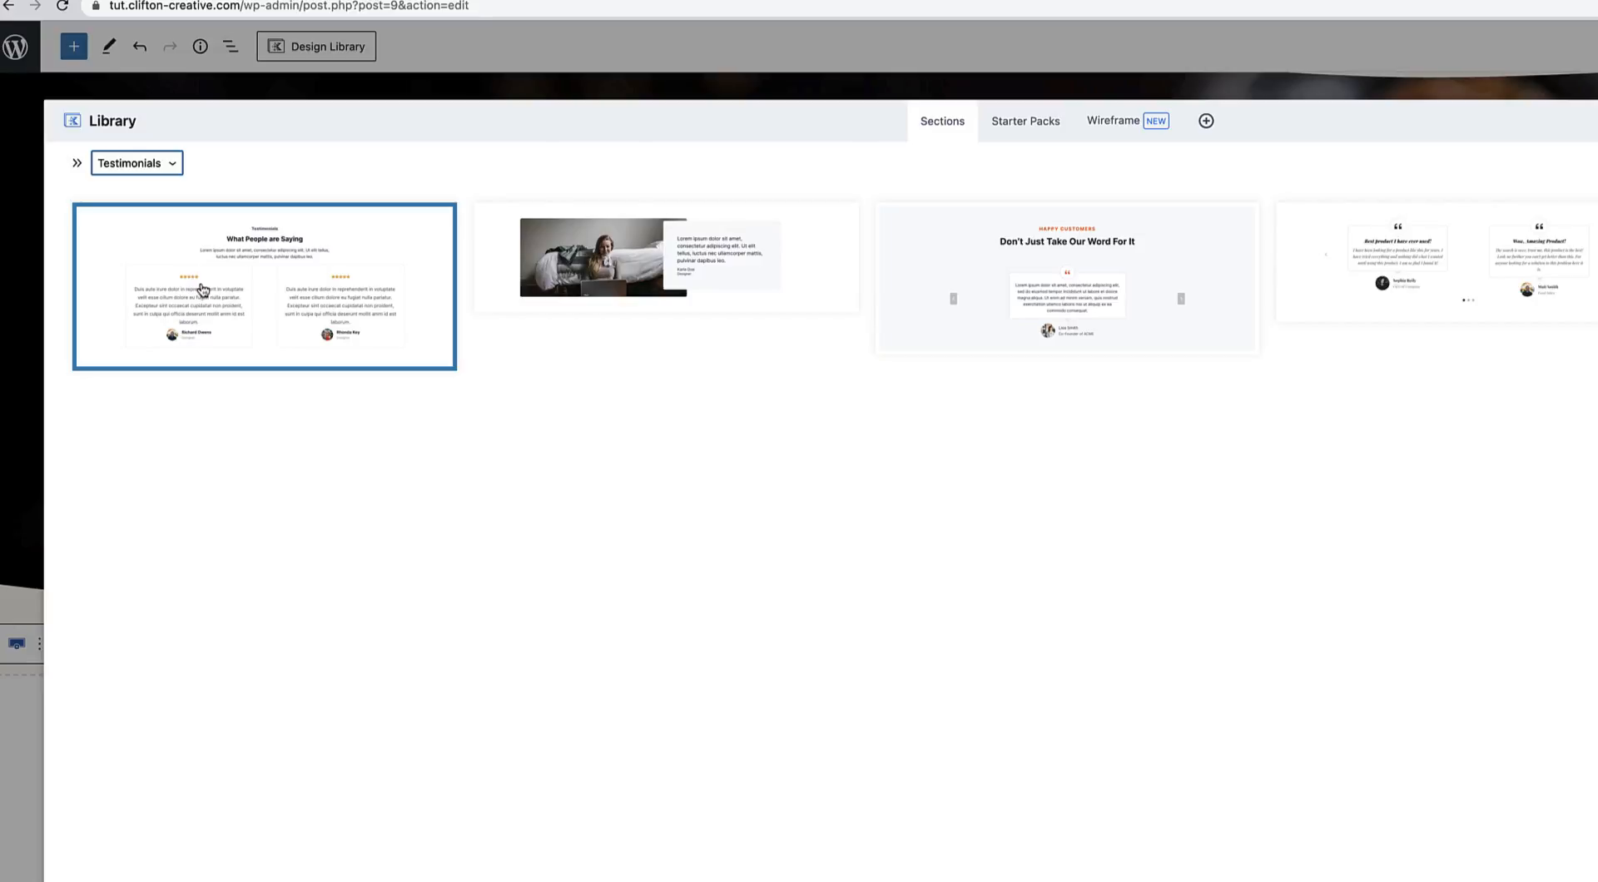
left_click(277, 293)
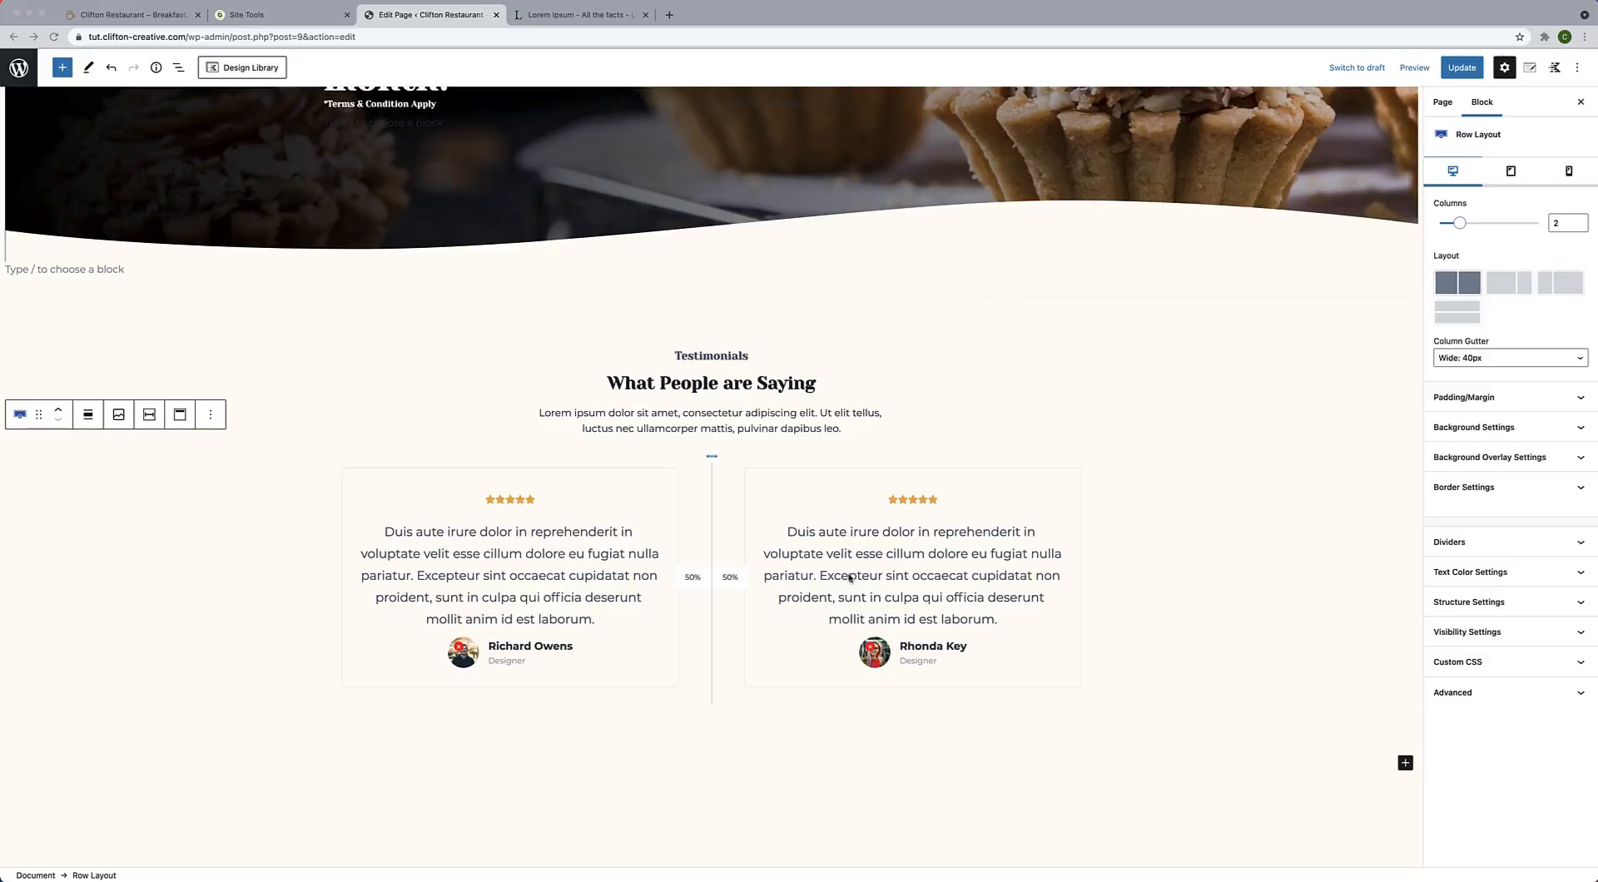
Replace the section's small heading with "Kind Words" and its main heading with "Testimonials".
left_click(708, 356)
double_click(707, 356)
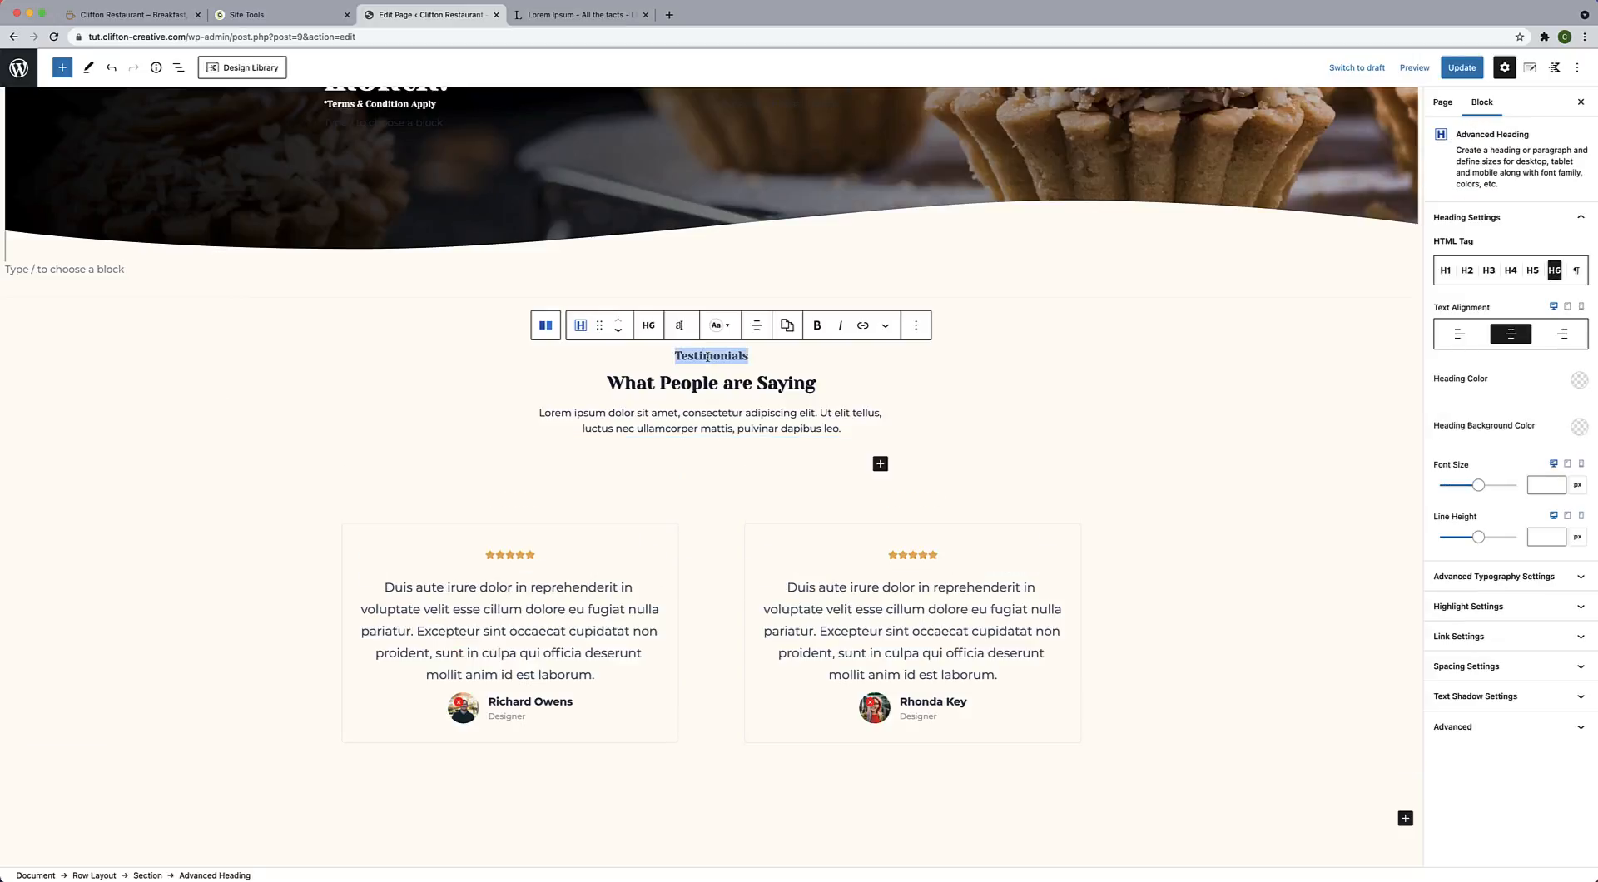
type("Kind")
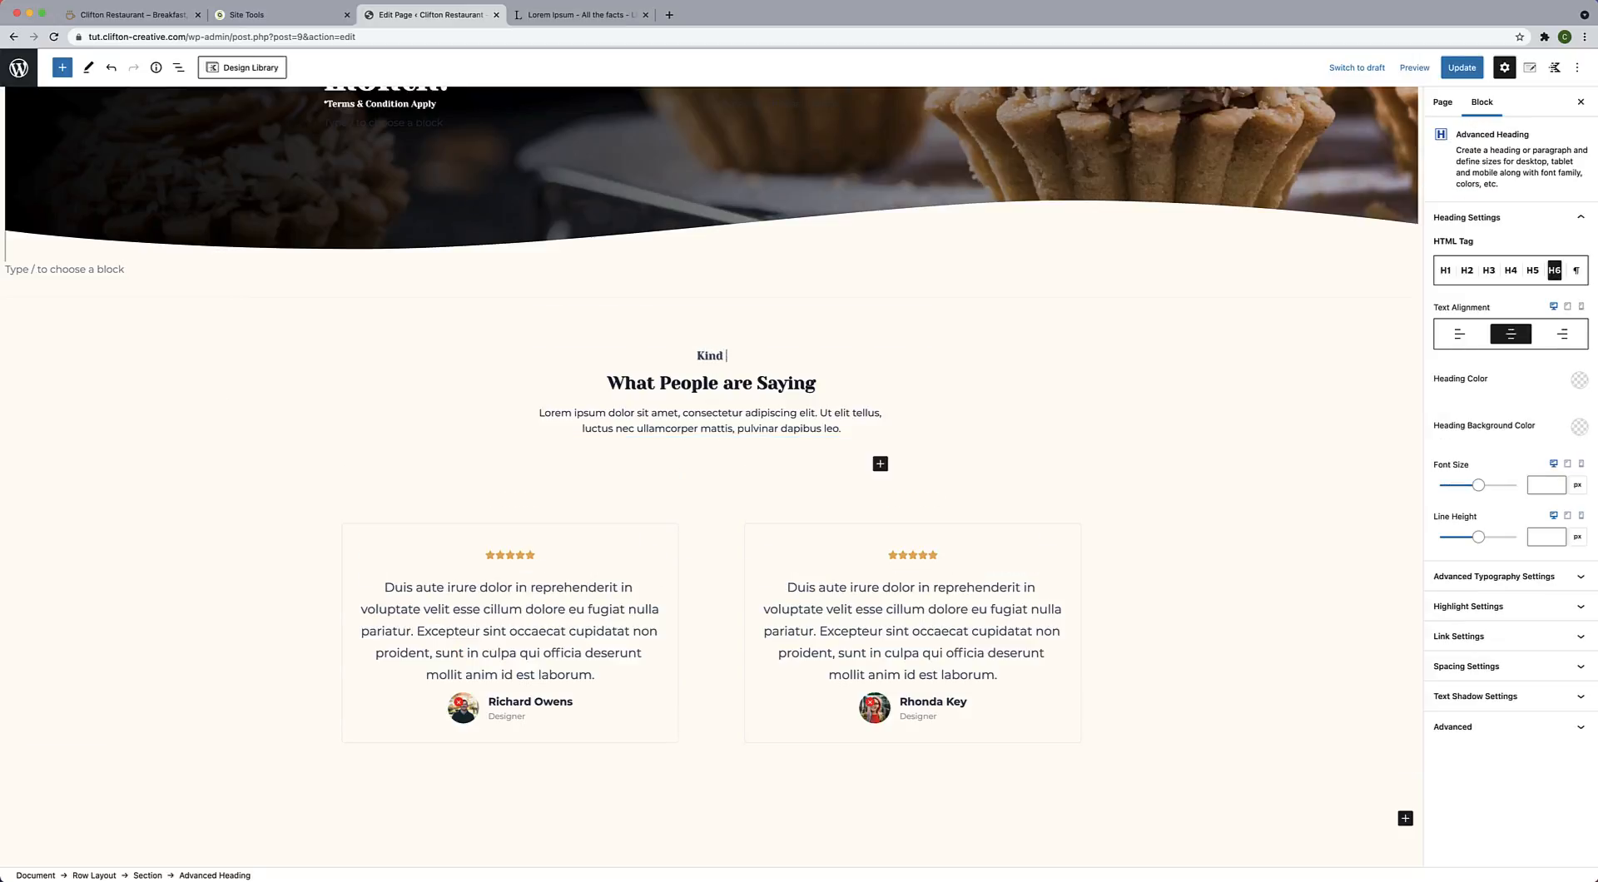
type(" Words")
double_click(676, 382)
triple_click(676, 382)
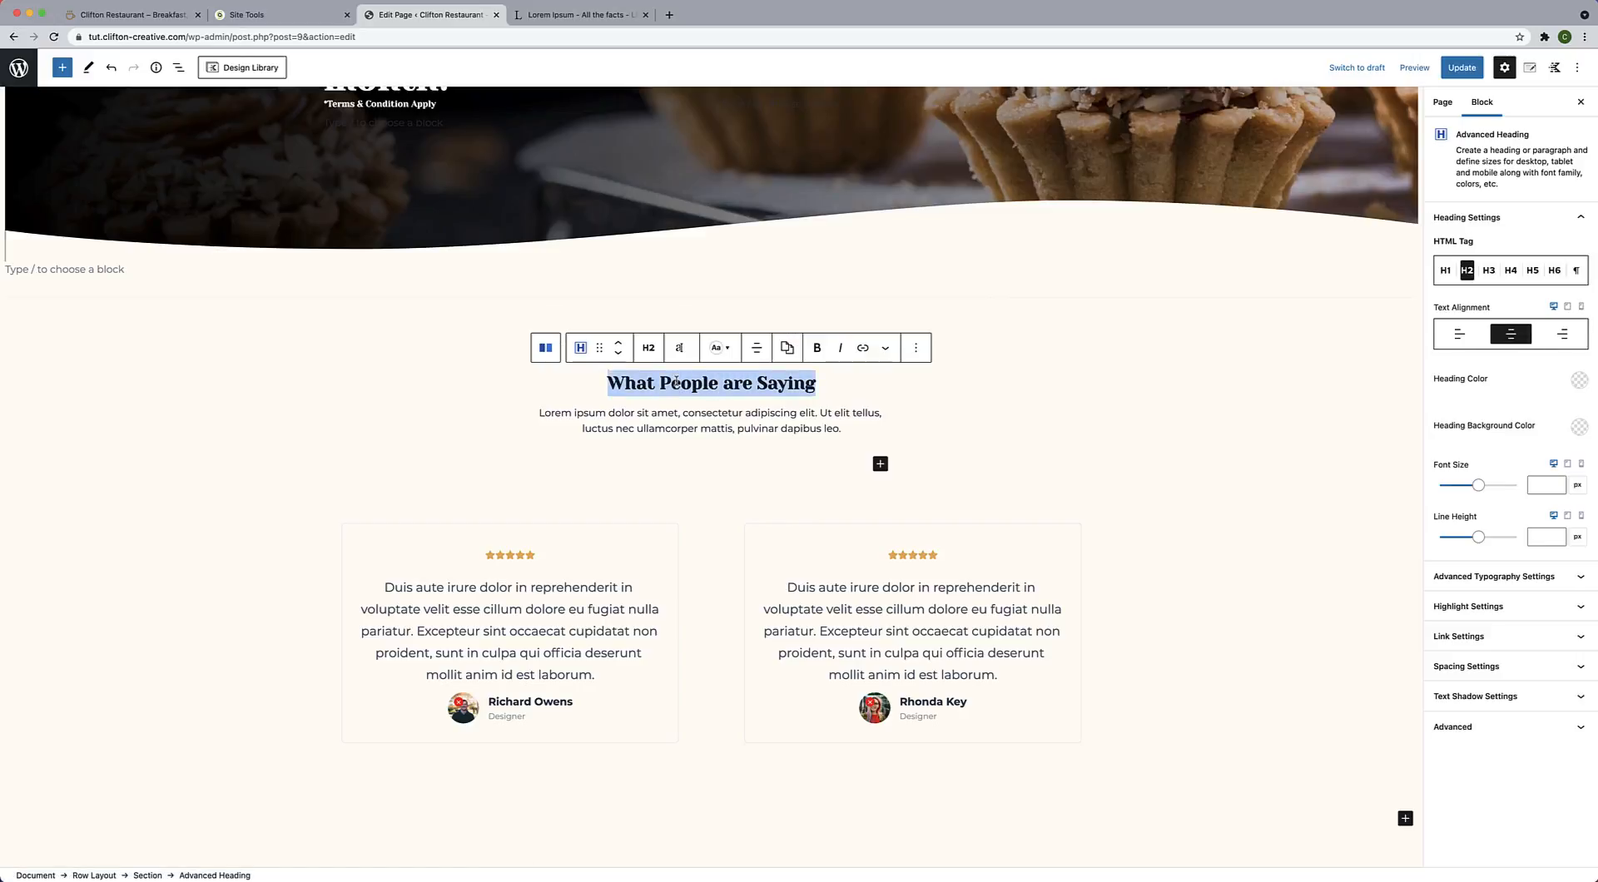
type("Testimonia")
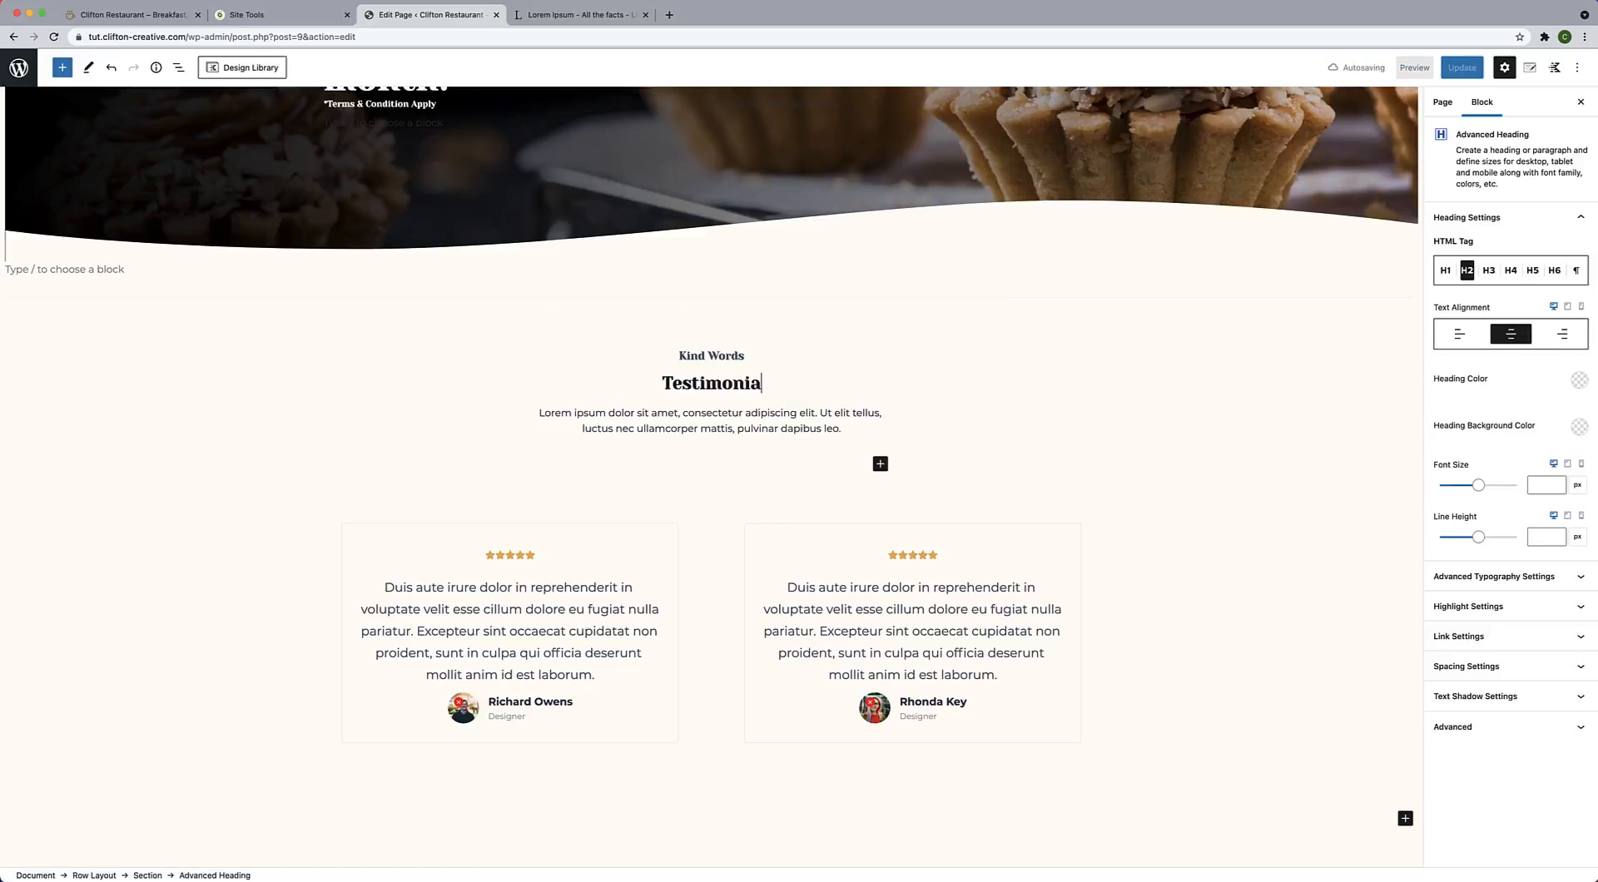
type("ls")
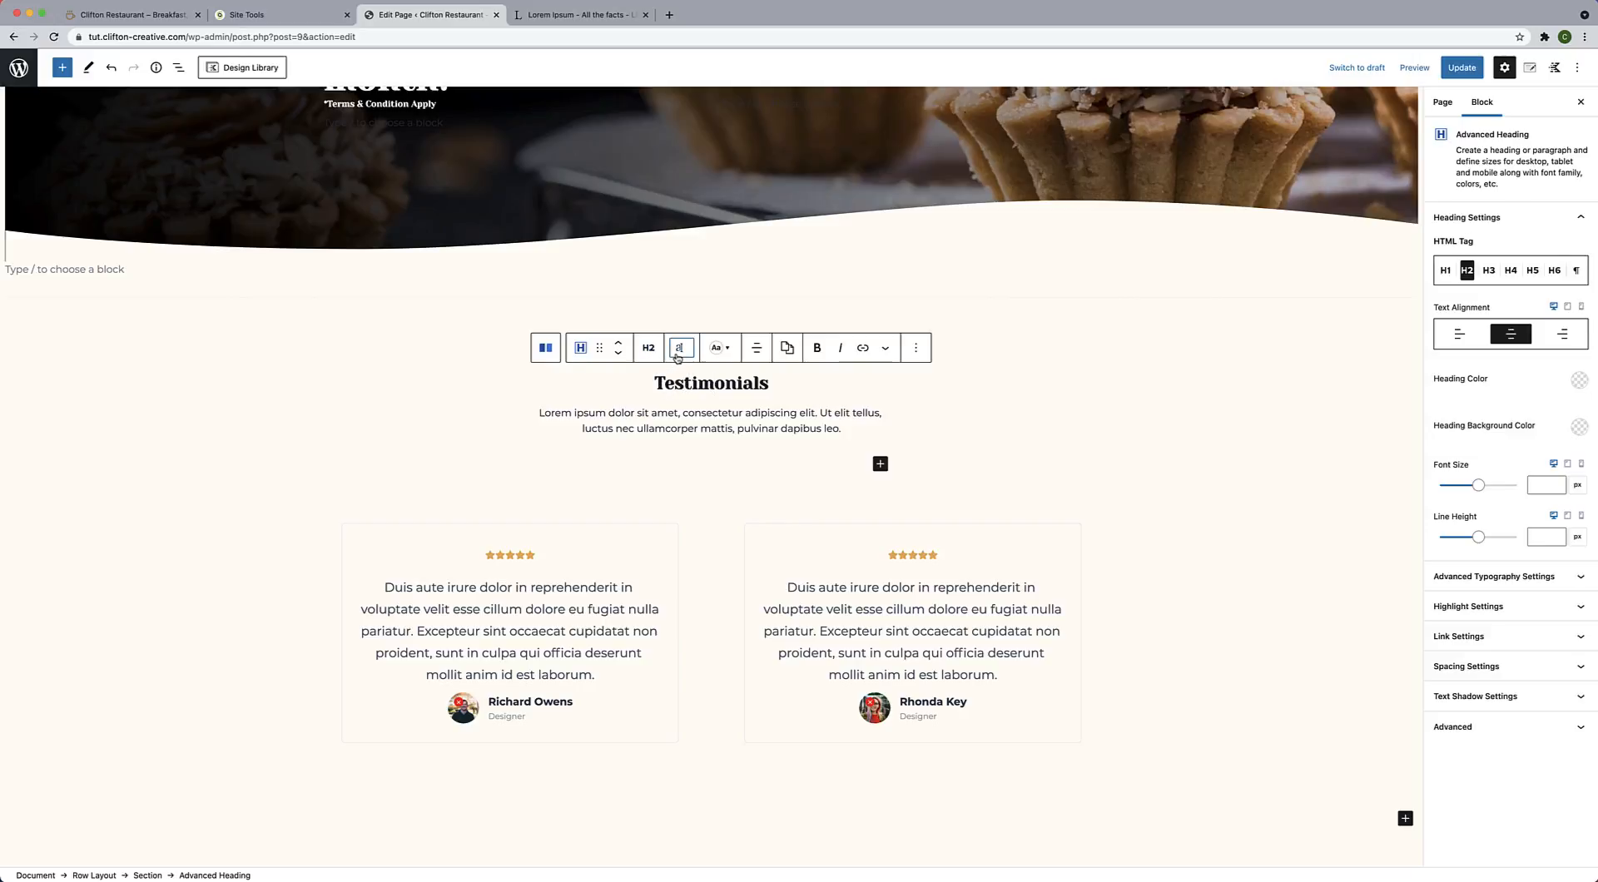
Set the Testimonials heading's font size to 55 px and its line height to 60 px.
left_click(678, 349)
left_click(629, 311)
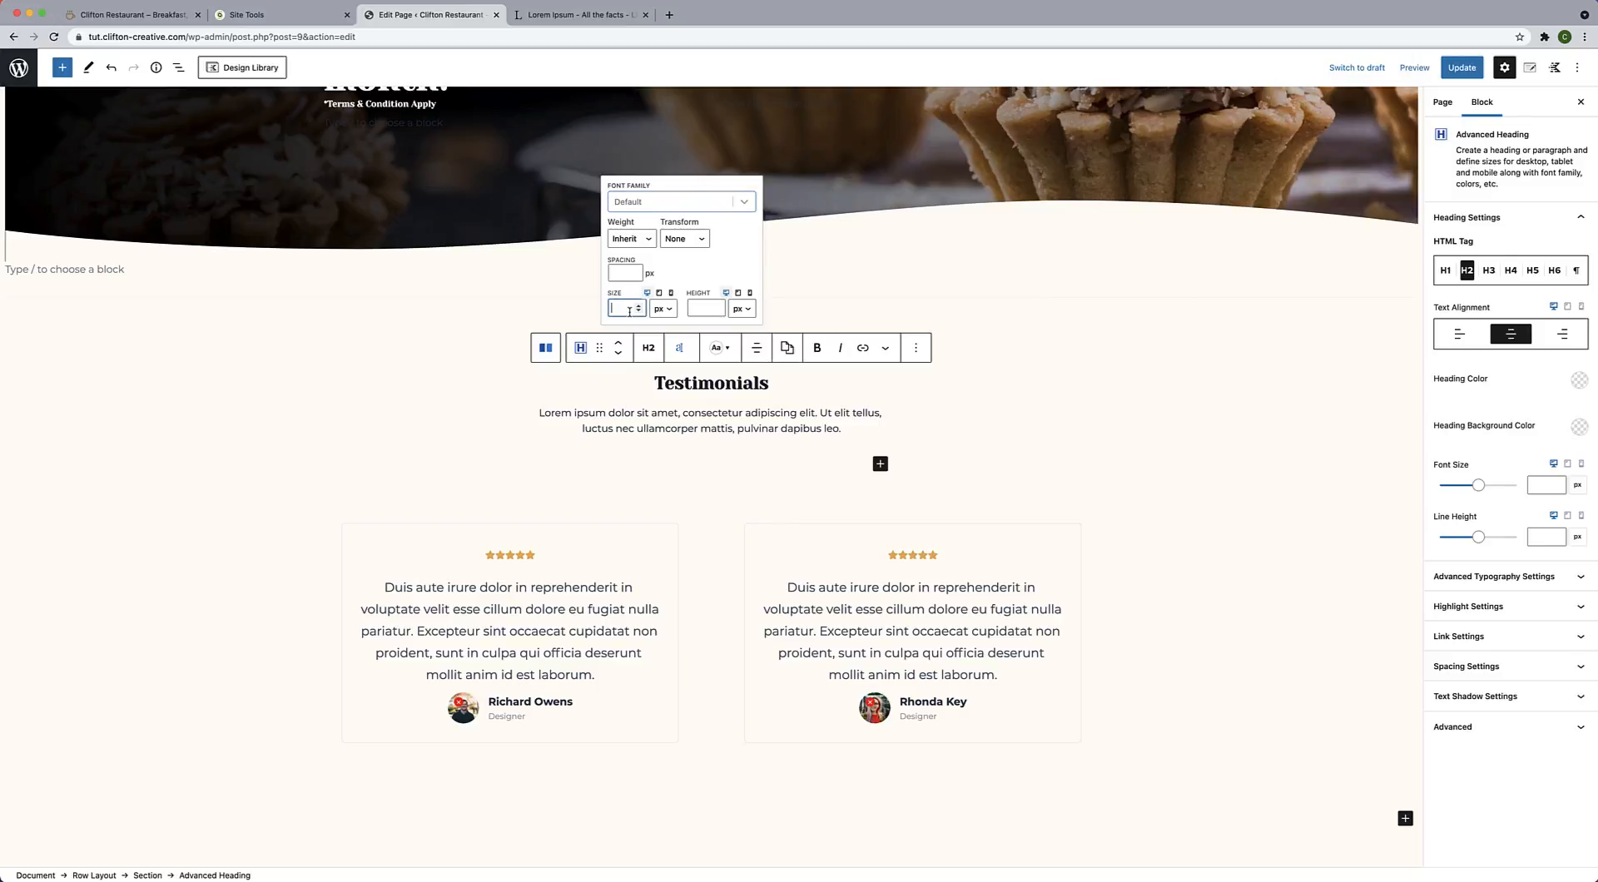
type("55")
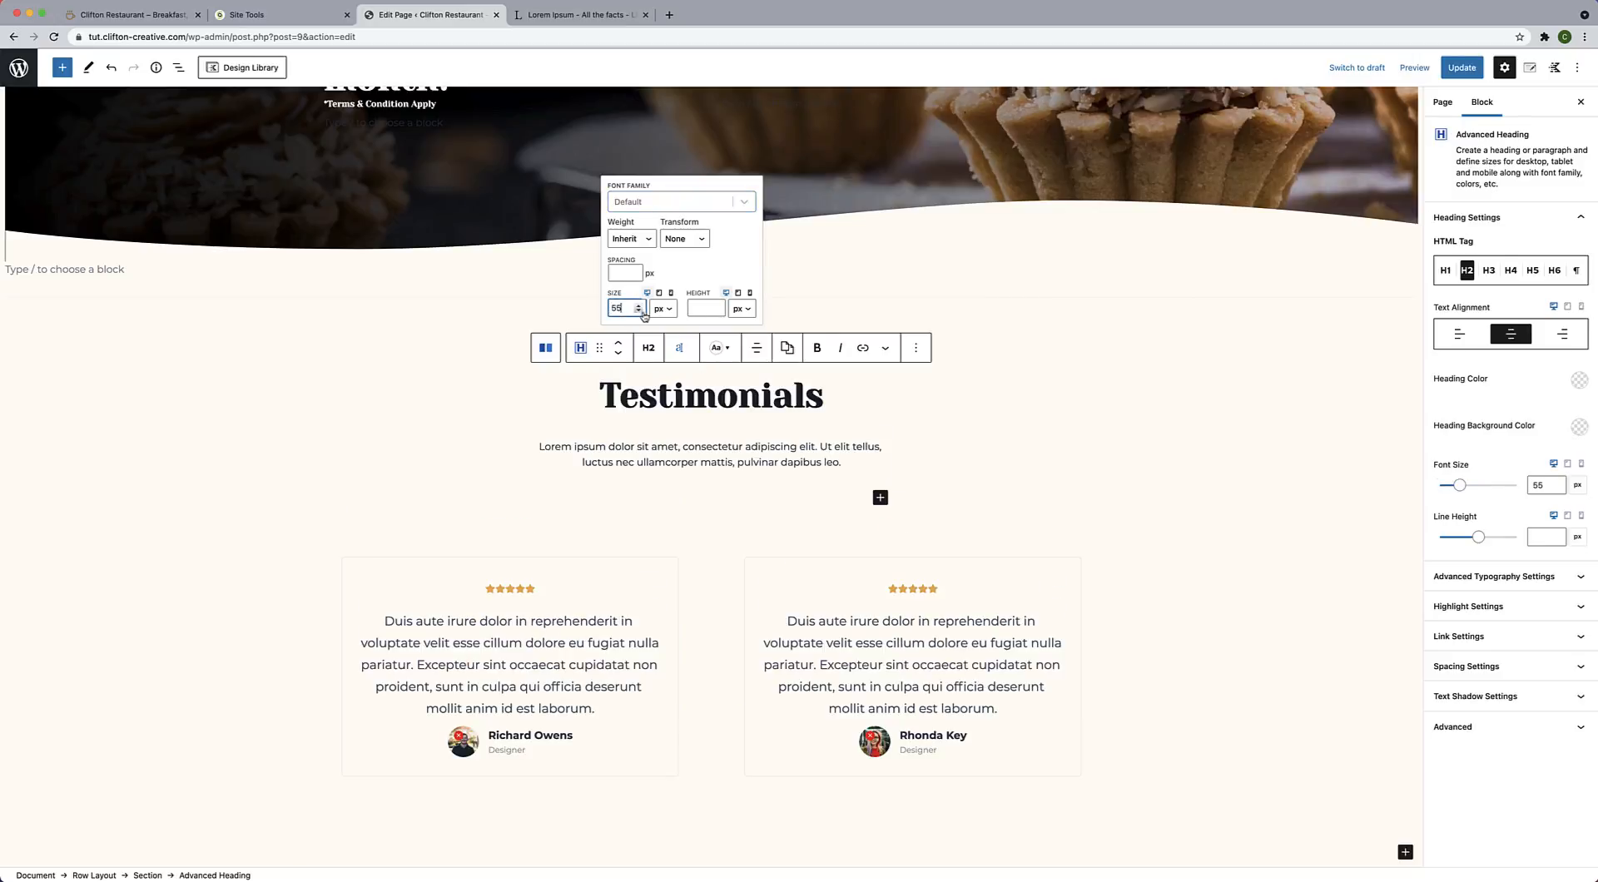
left_click(701, 309)
type("67")
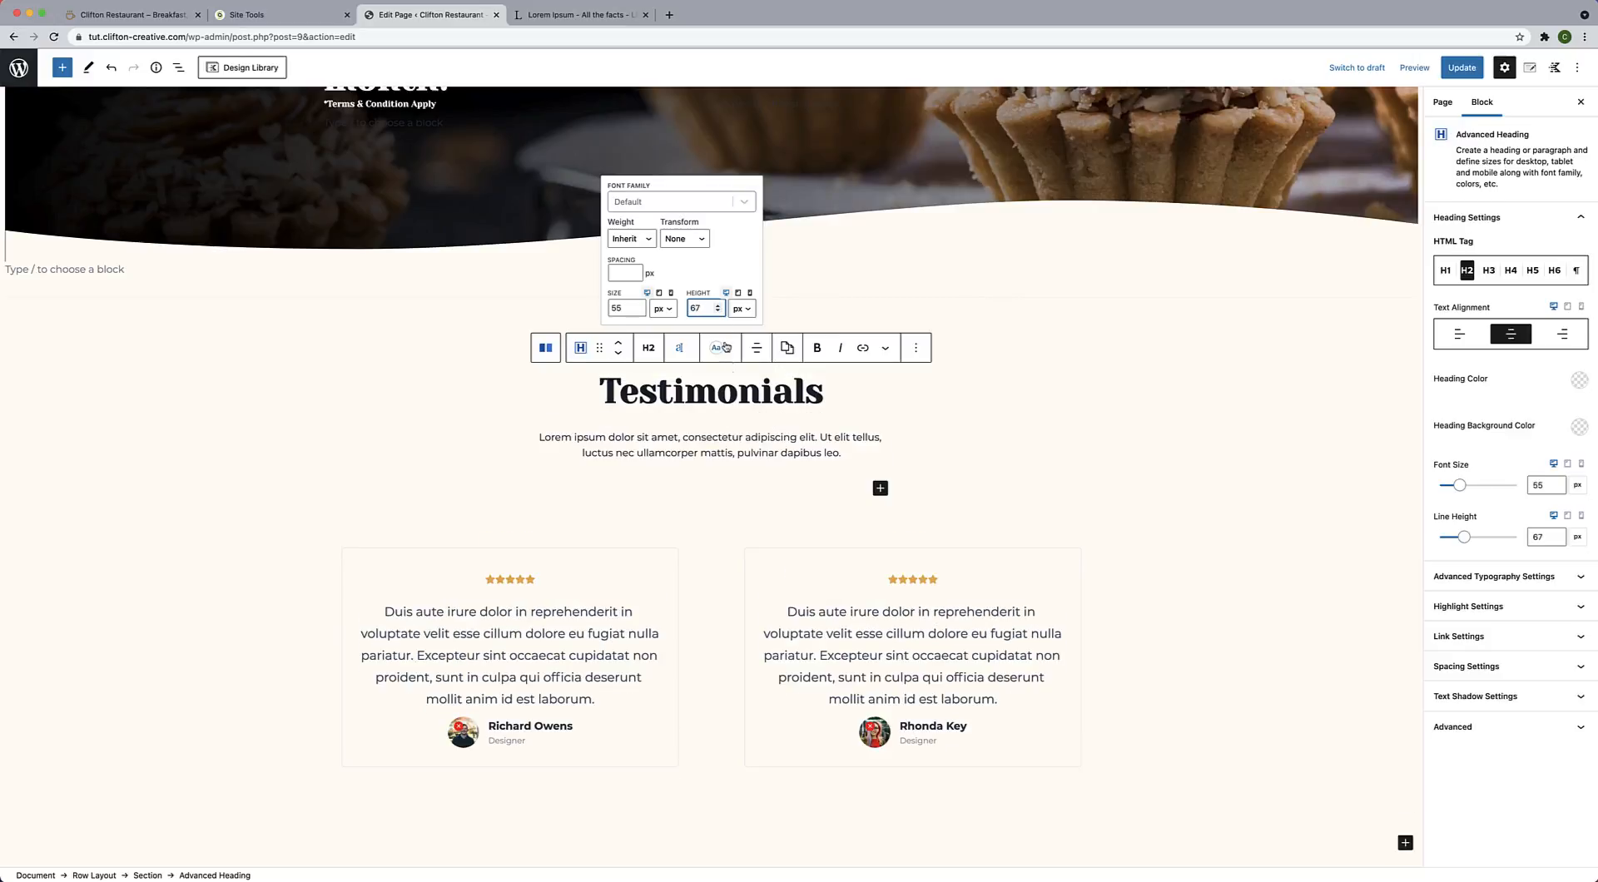
left_click(886, 381)
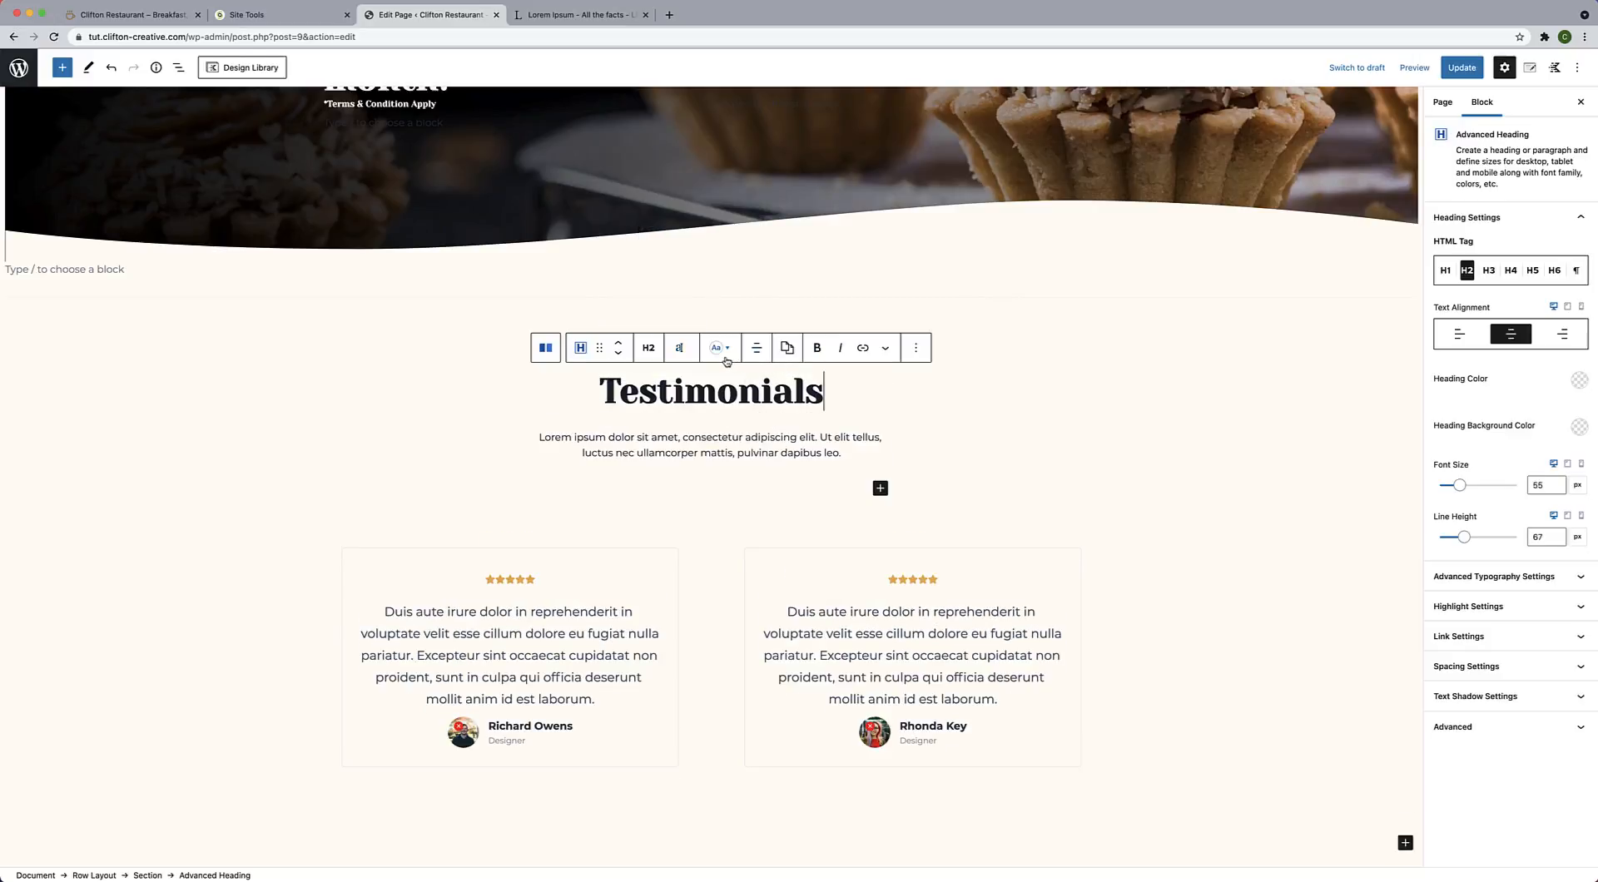
double_click(703, 308)
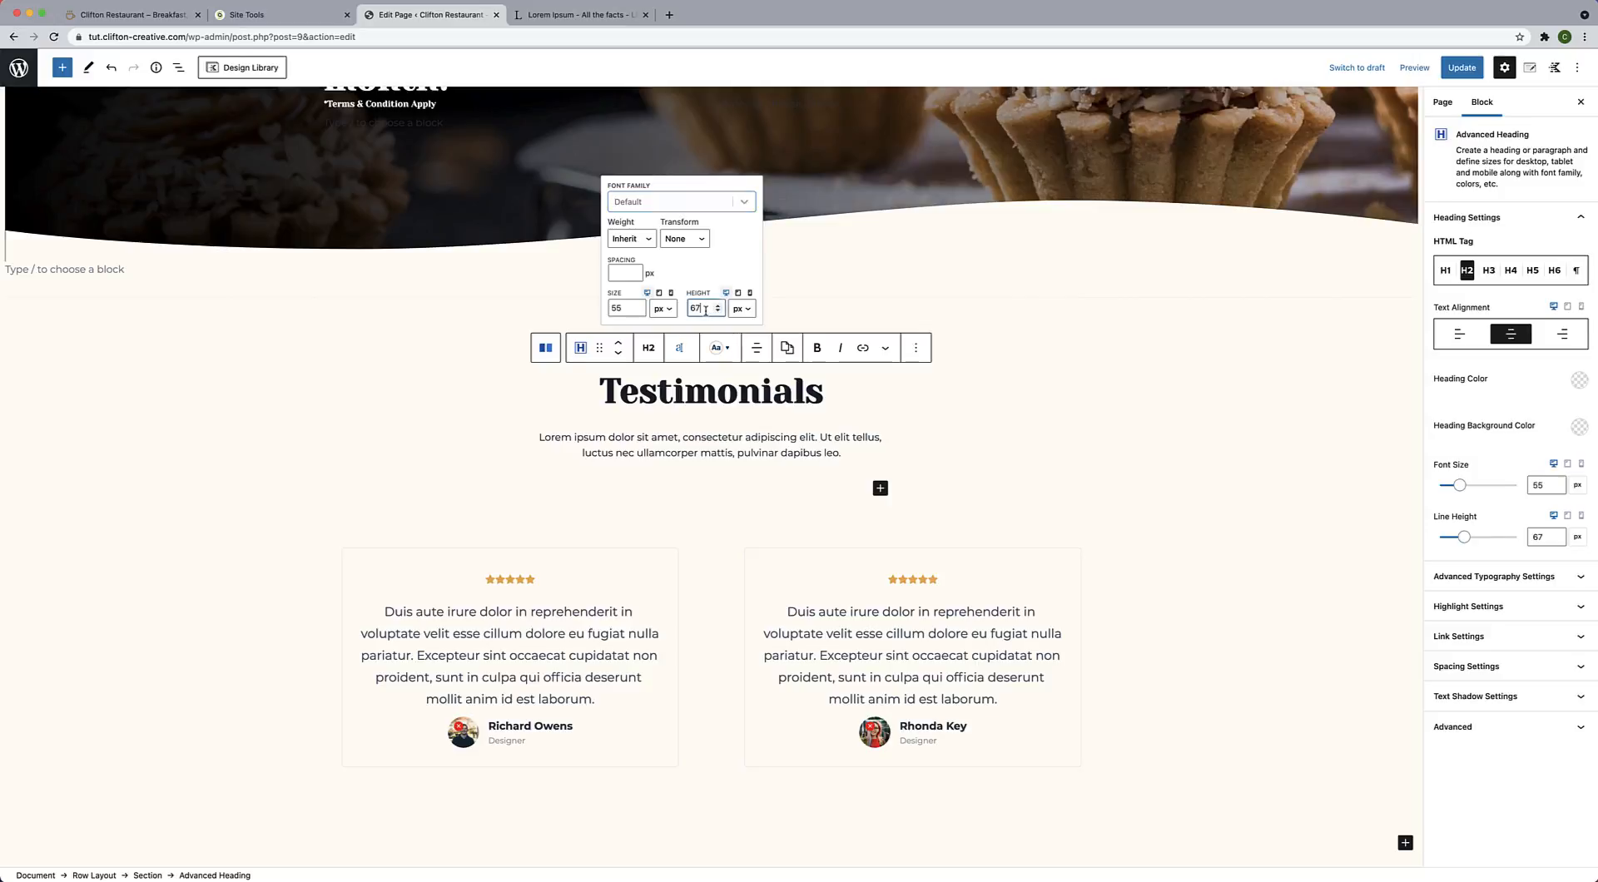
type("60")
Change the "Kind Words" heading color to dark brown, about 633C07.
left_click(697, 357)
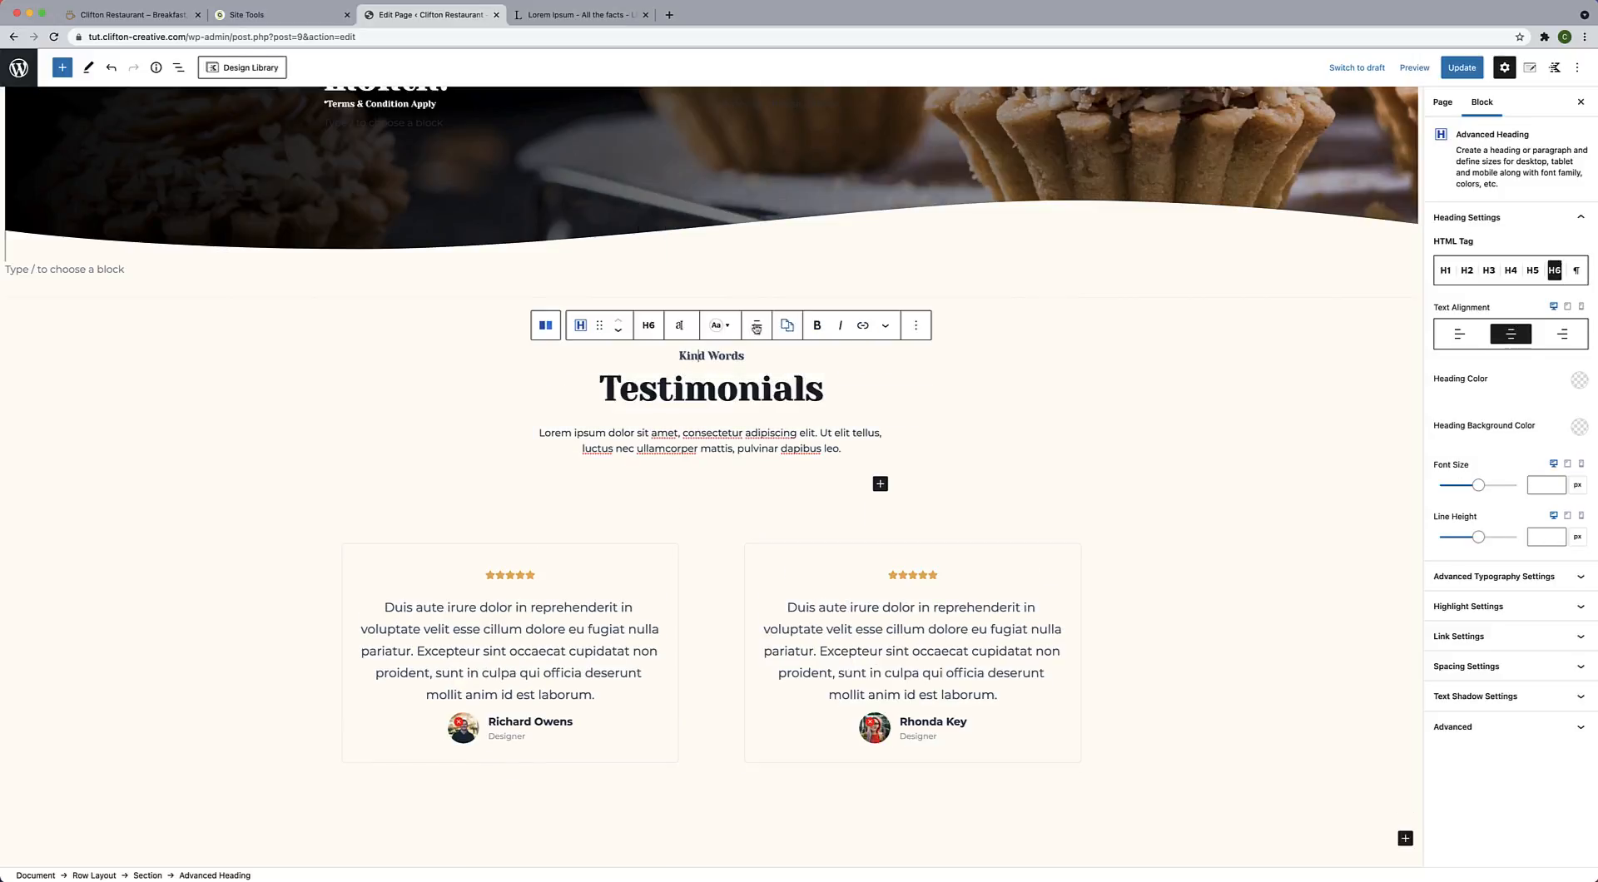
left_click(723, 327)
left_click(731, 276)
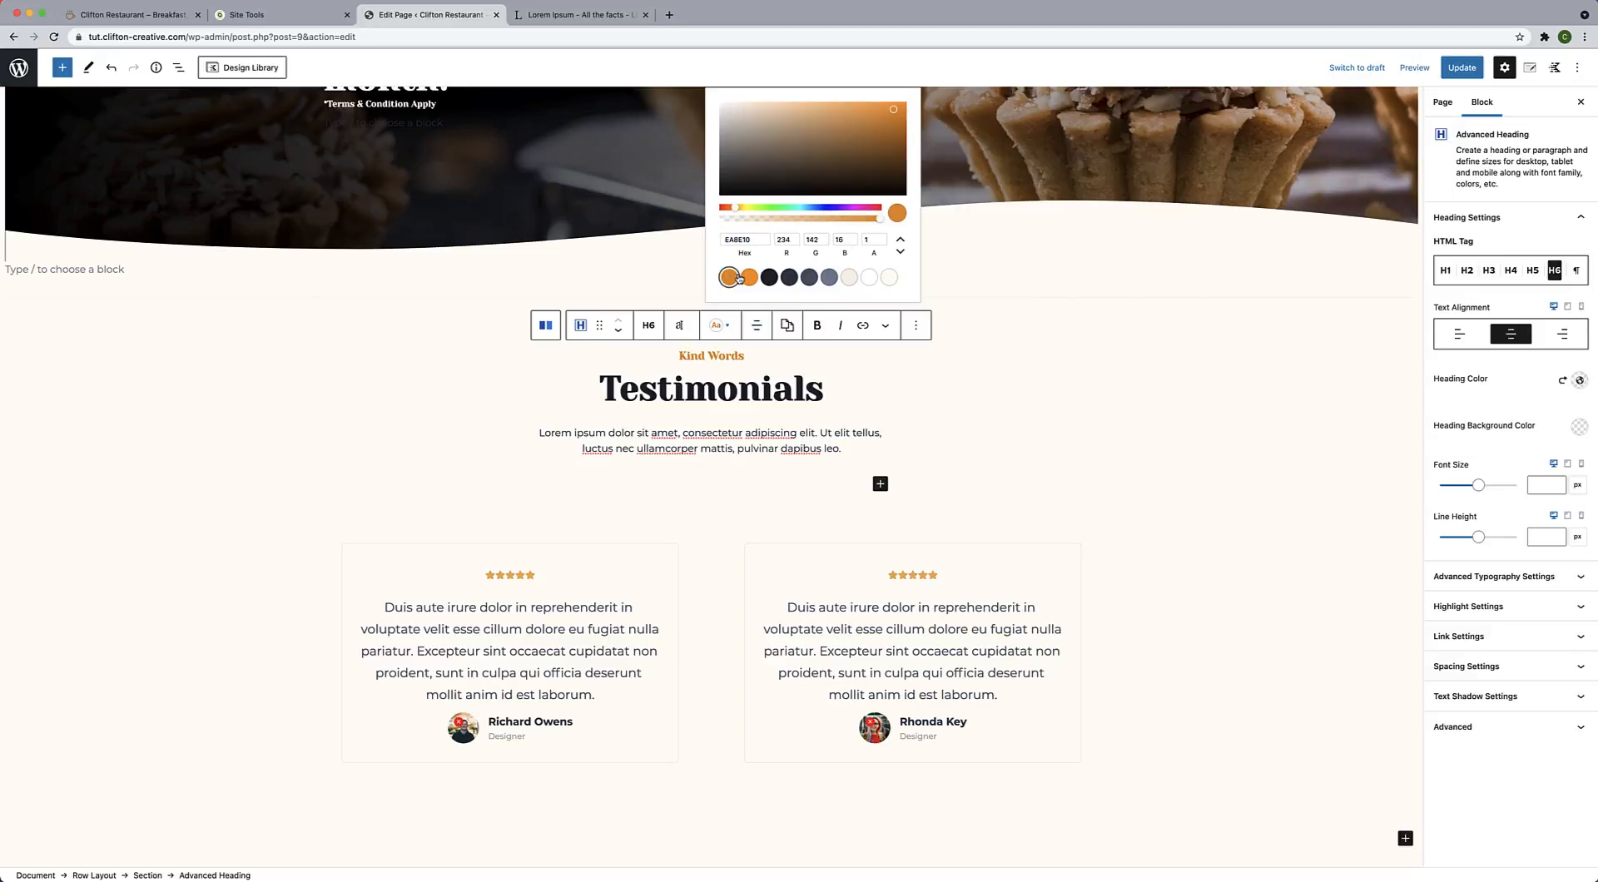
left_click(897, 170)
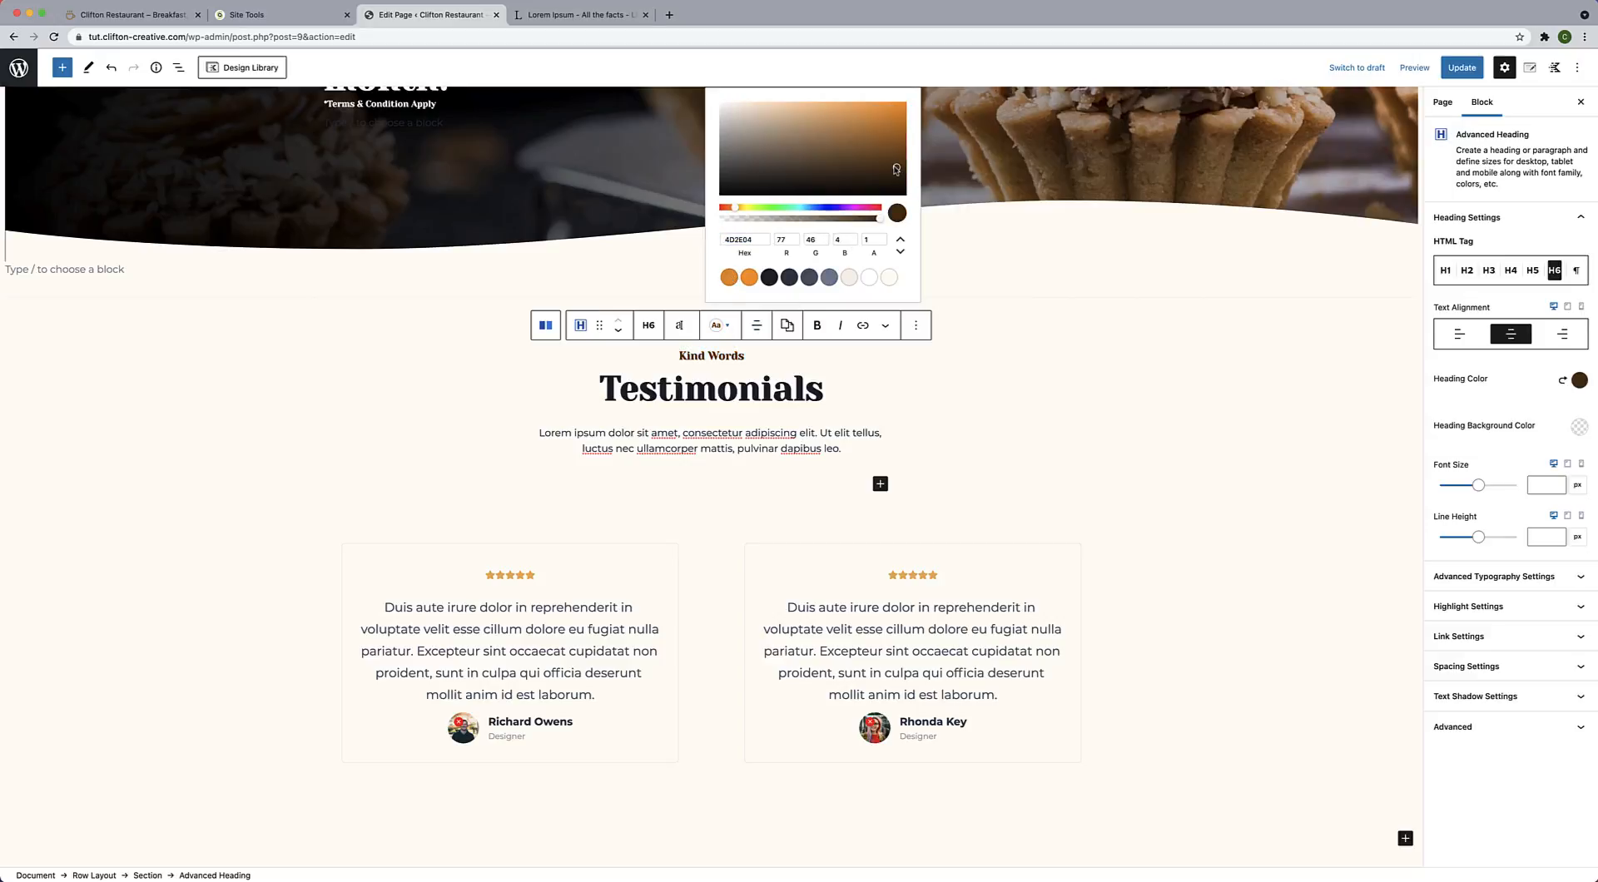
left_click_drag(896, 169, 894, 161)
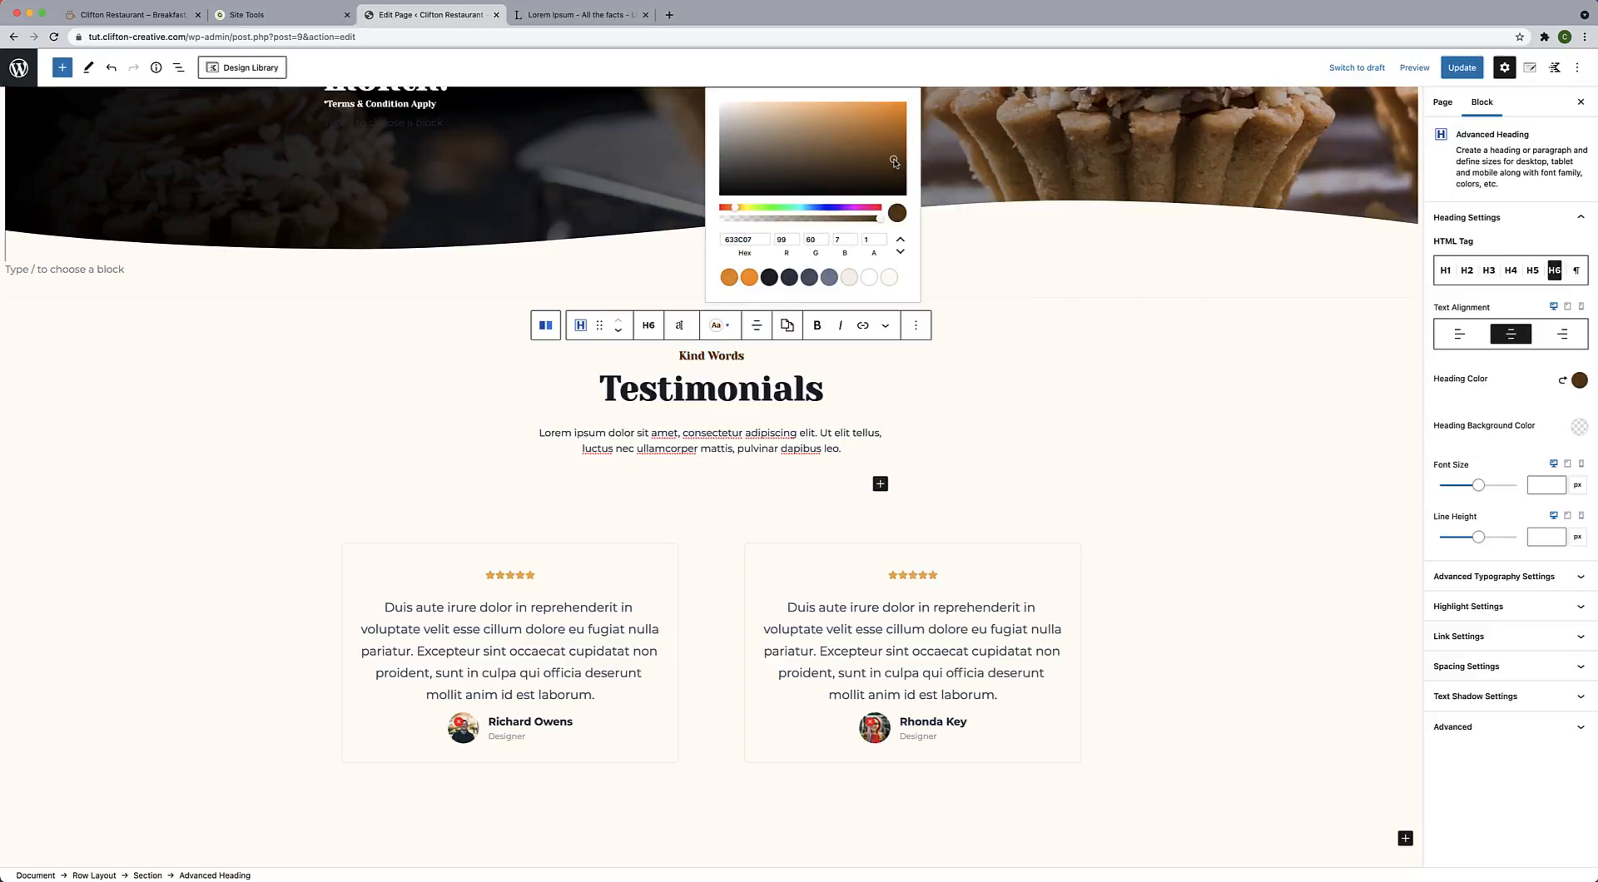
left_click(851, 428)
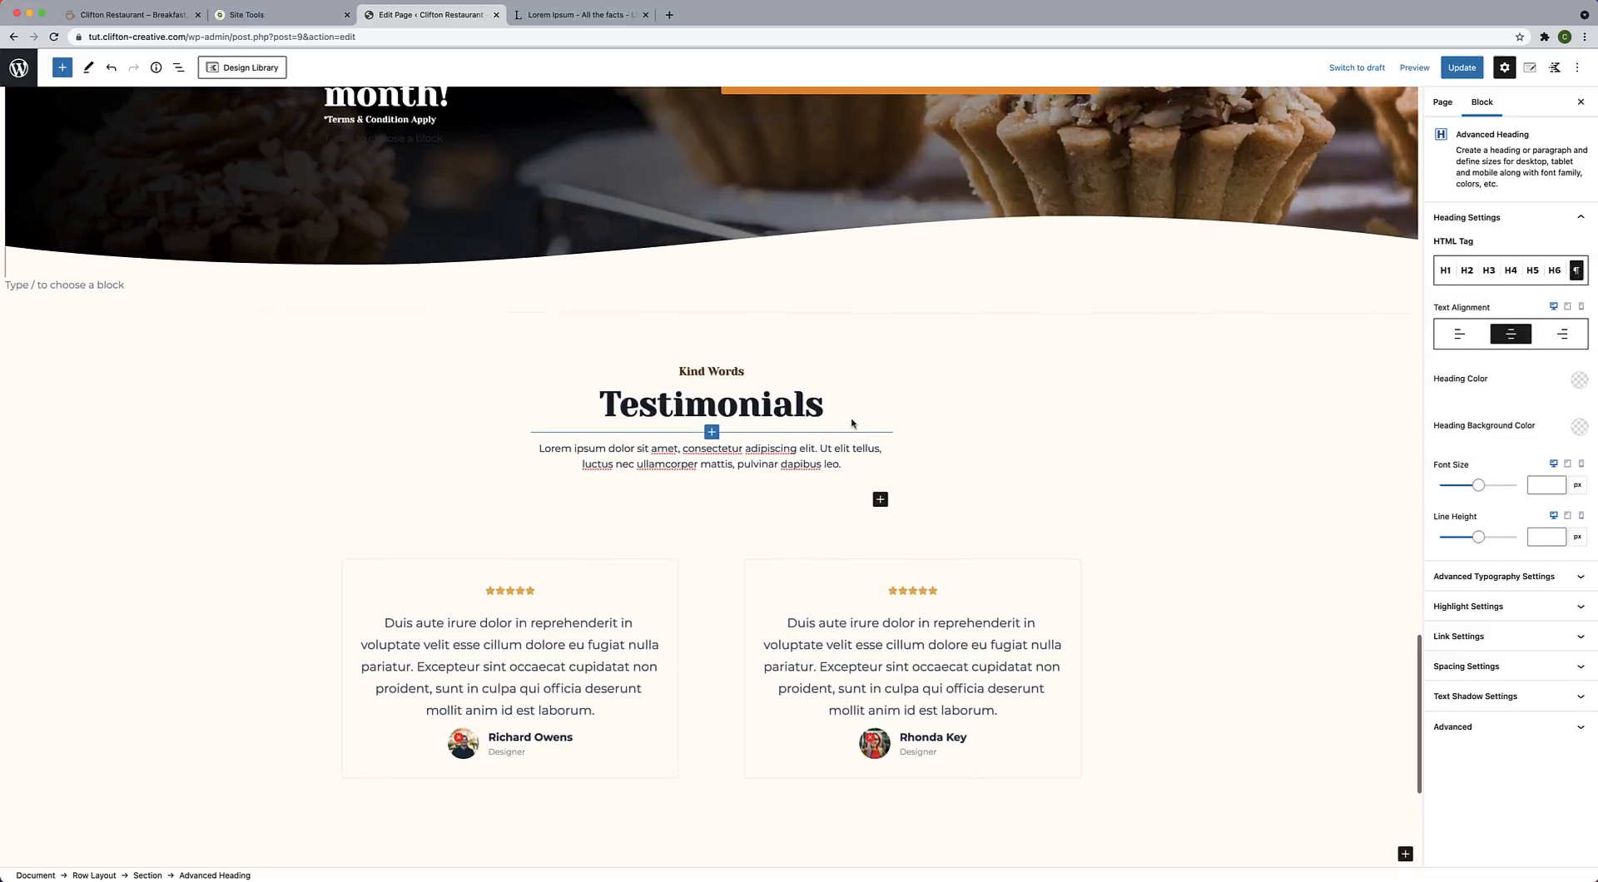
Copy the orange Spacer/Divider block above the "Special Menu" heading of the Our Featured Specials section.
left_click(723, 358)
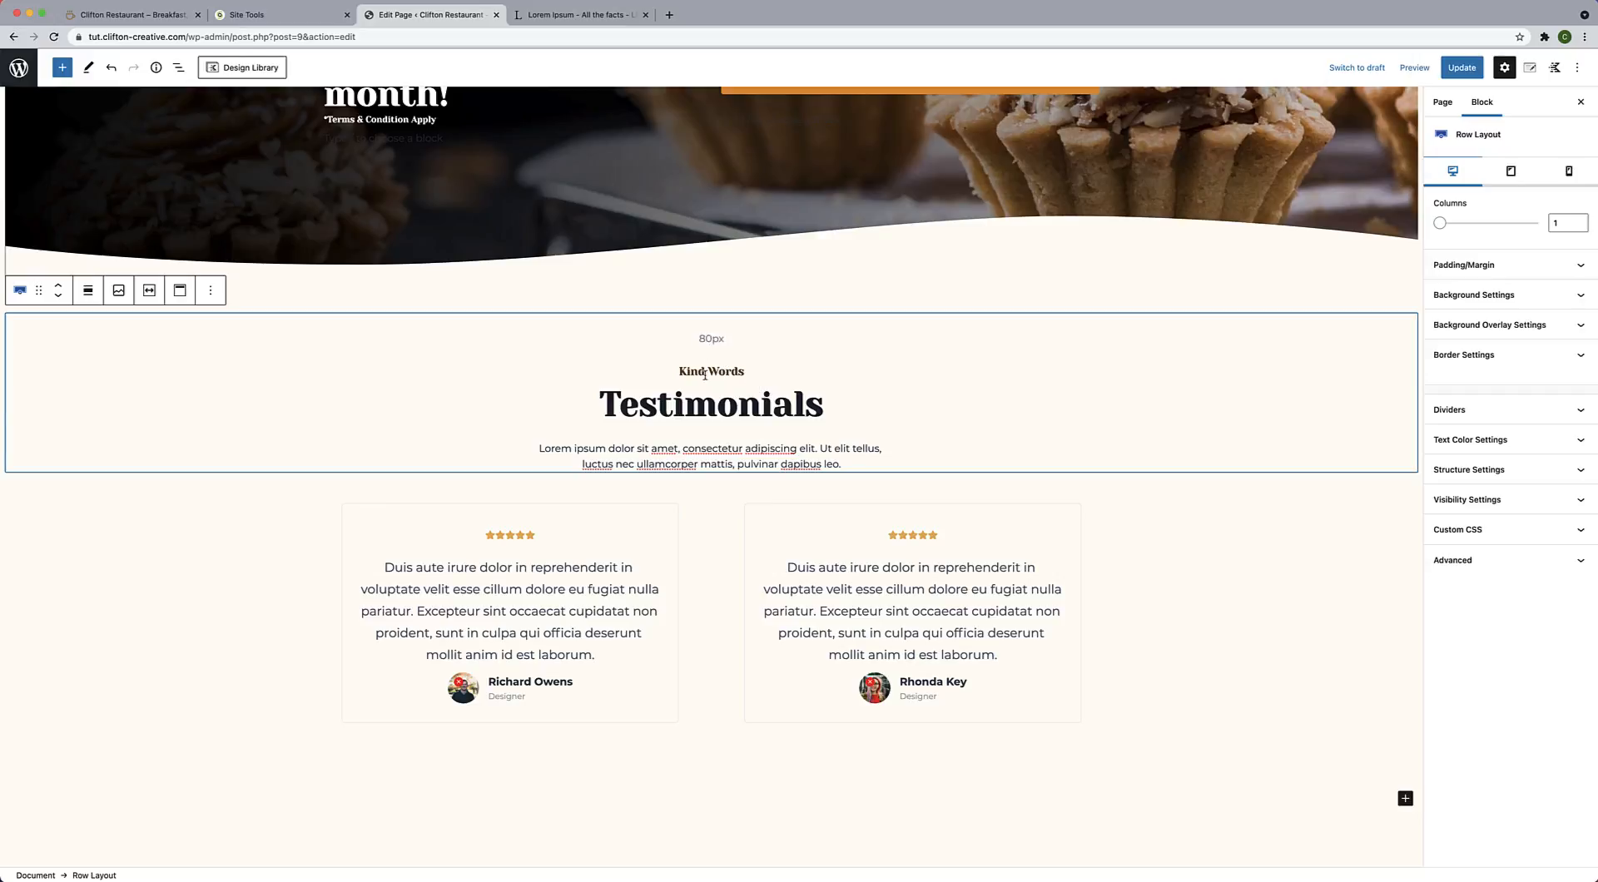
scroll(758, 387, "up", 10)
scroll(718, 301, "up", 5)
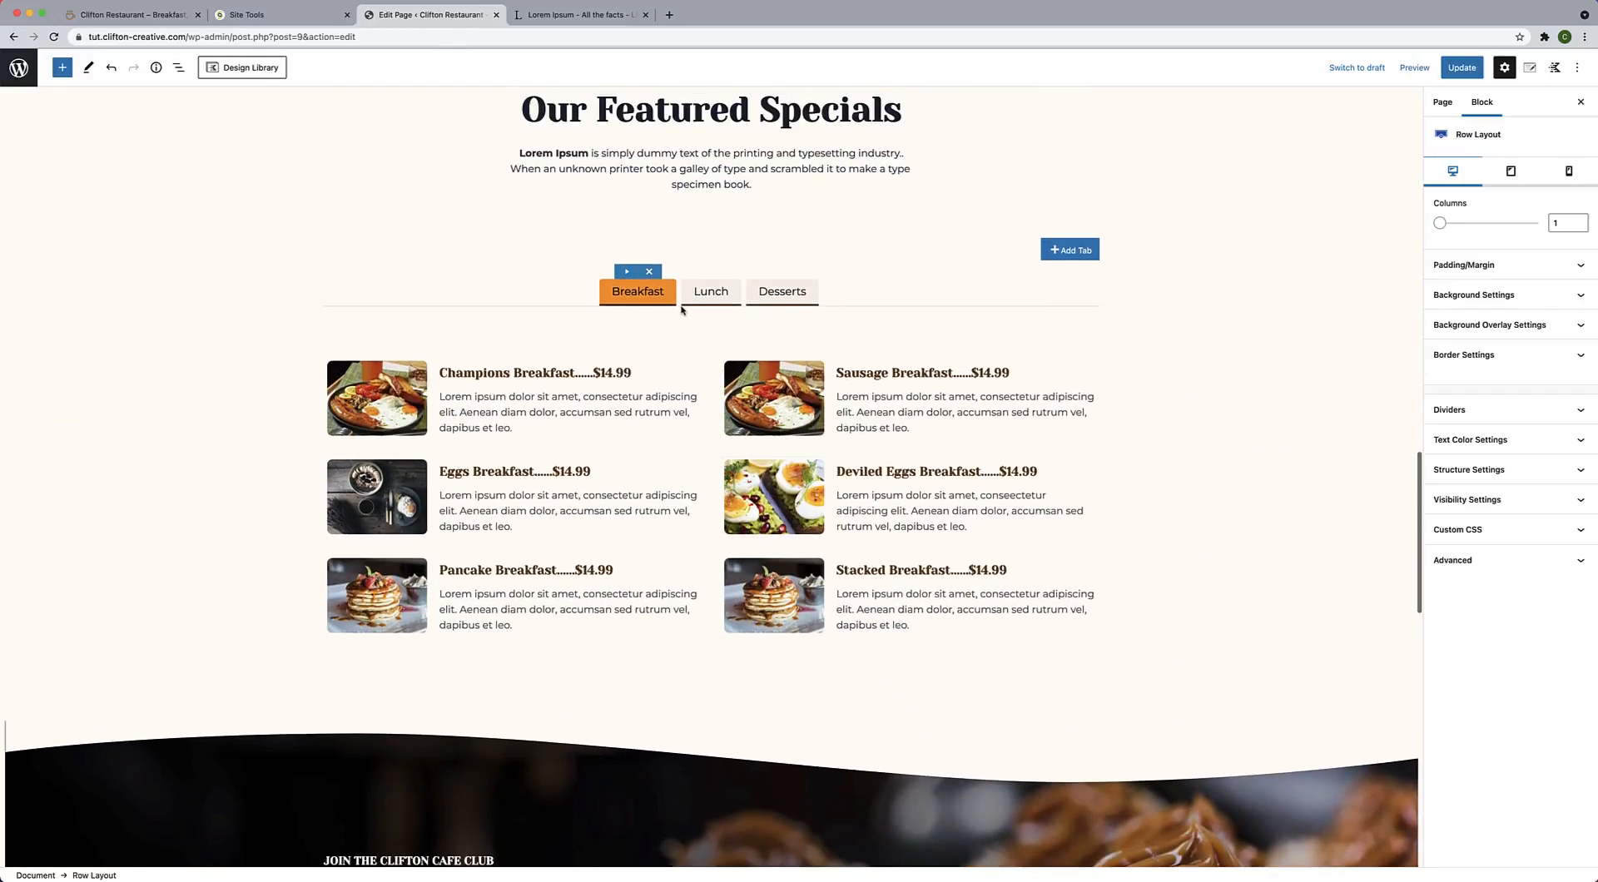
left_click(717, 300)
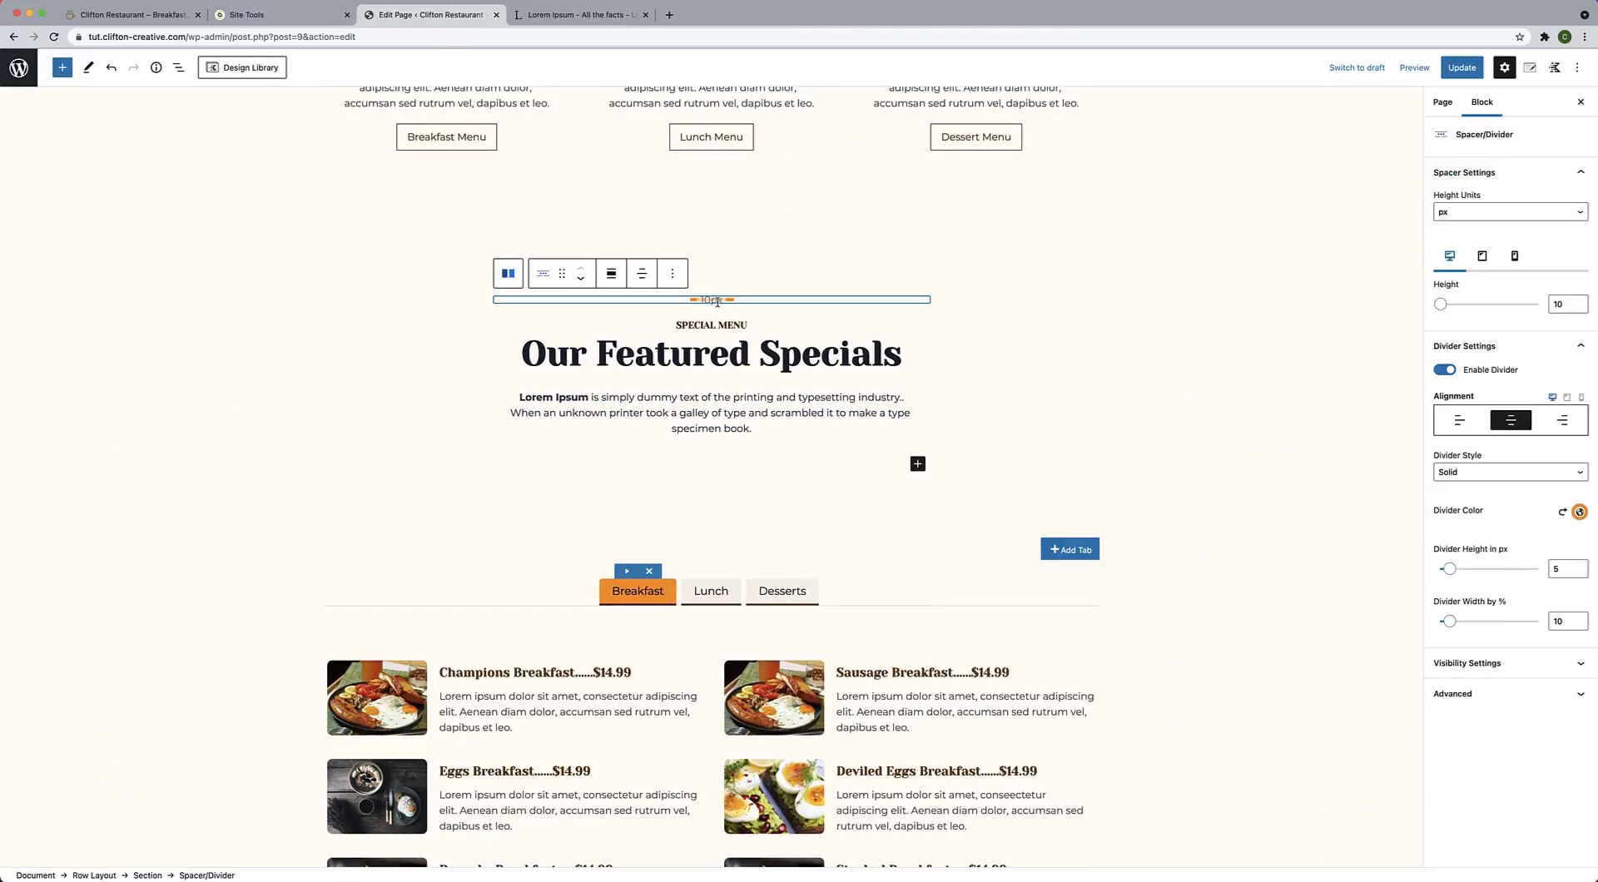
left_click(674, 274)
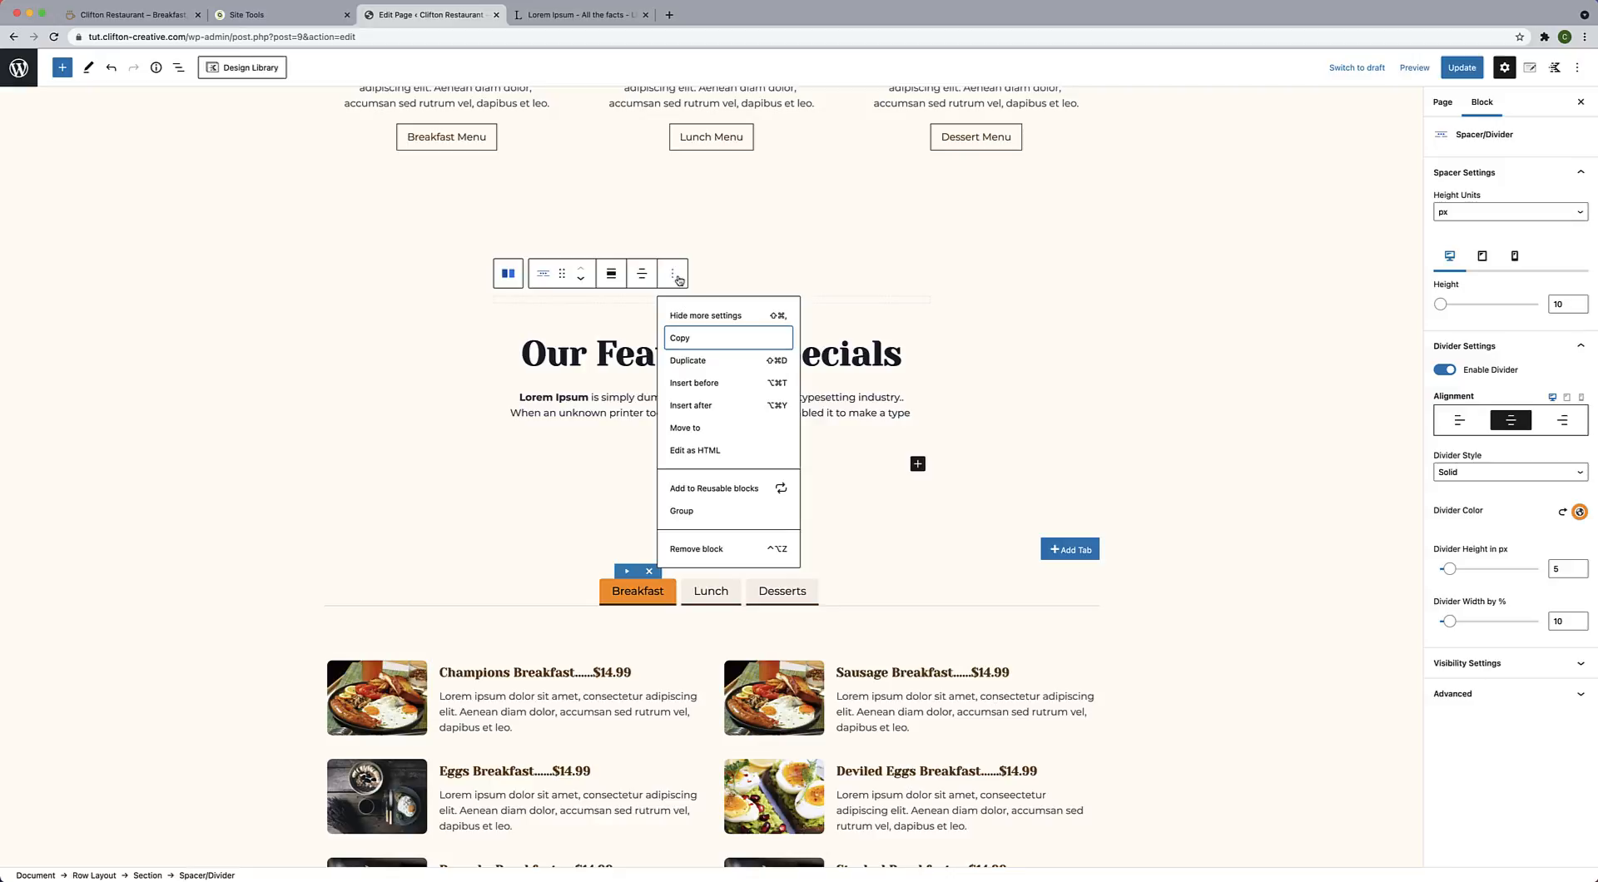
left_click(680, 338)
Paste the copied divider into the testimonials section and move it above the "Kind Words" heading.
scroll(692, 697, "down", 15)
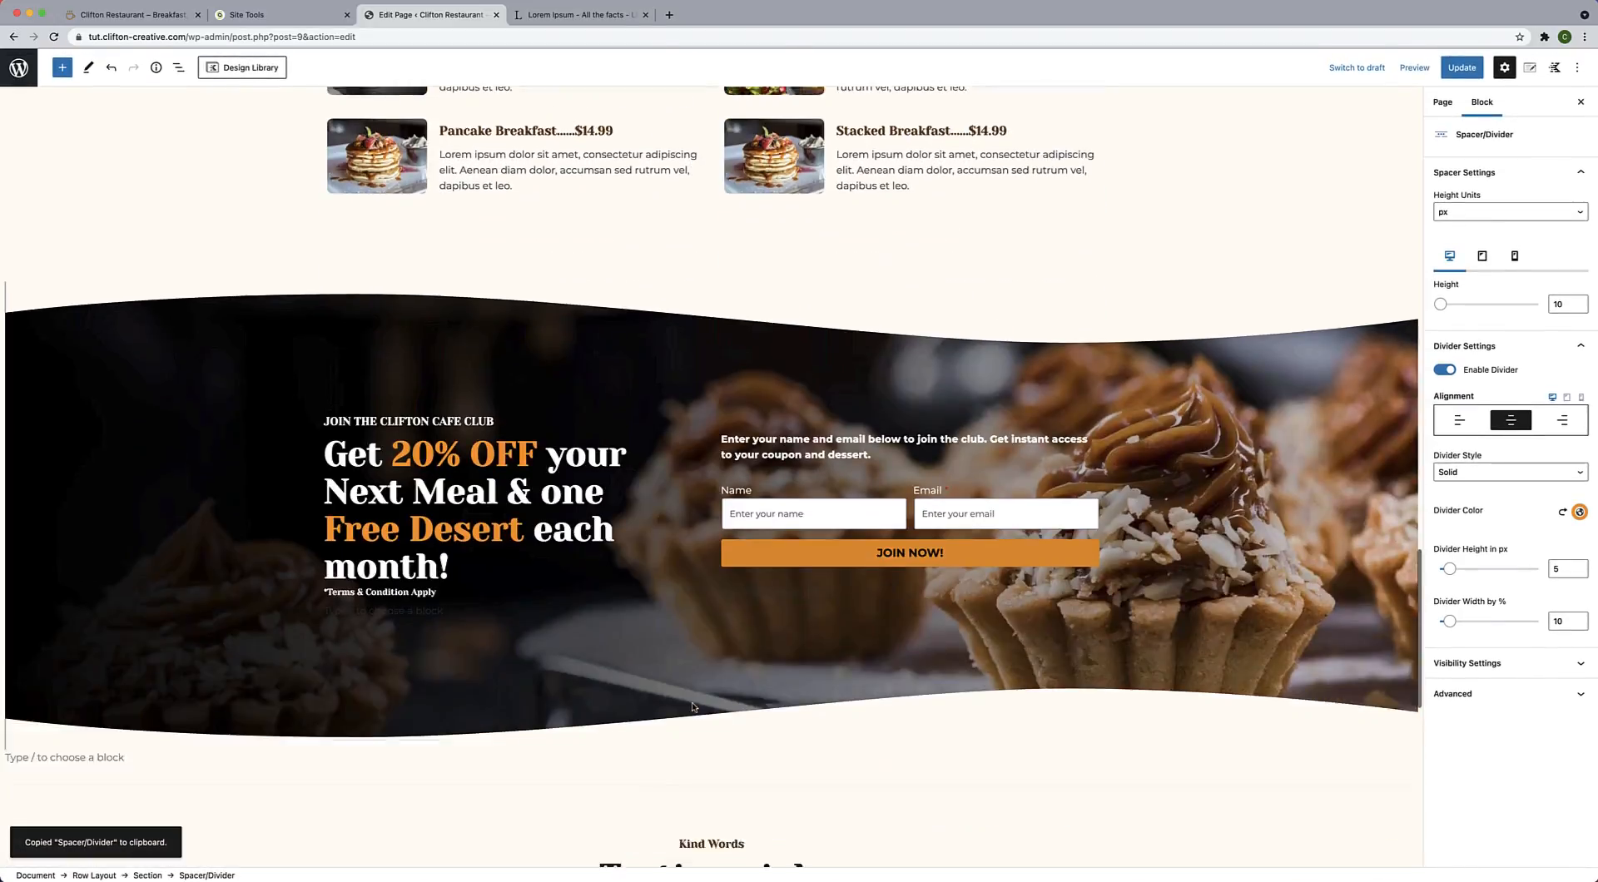
left_click(716, 344)
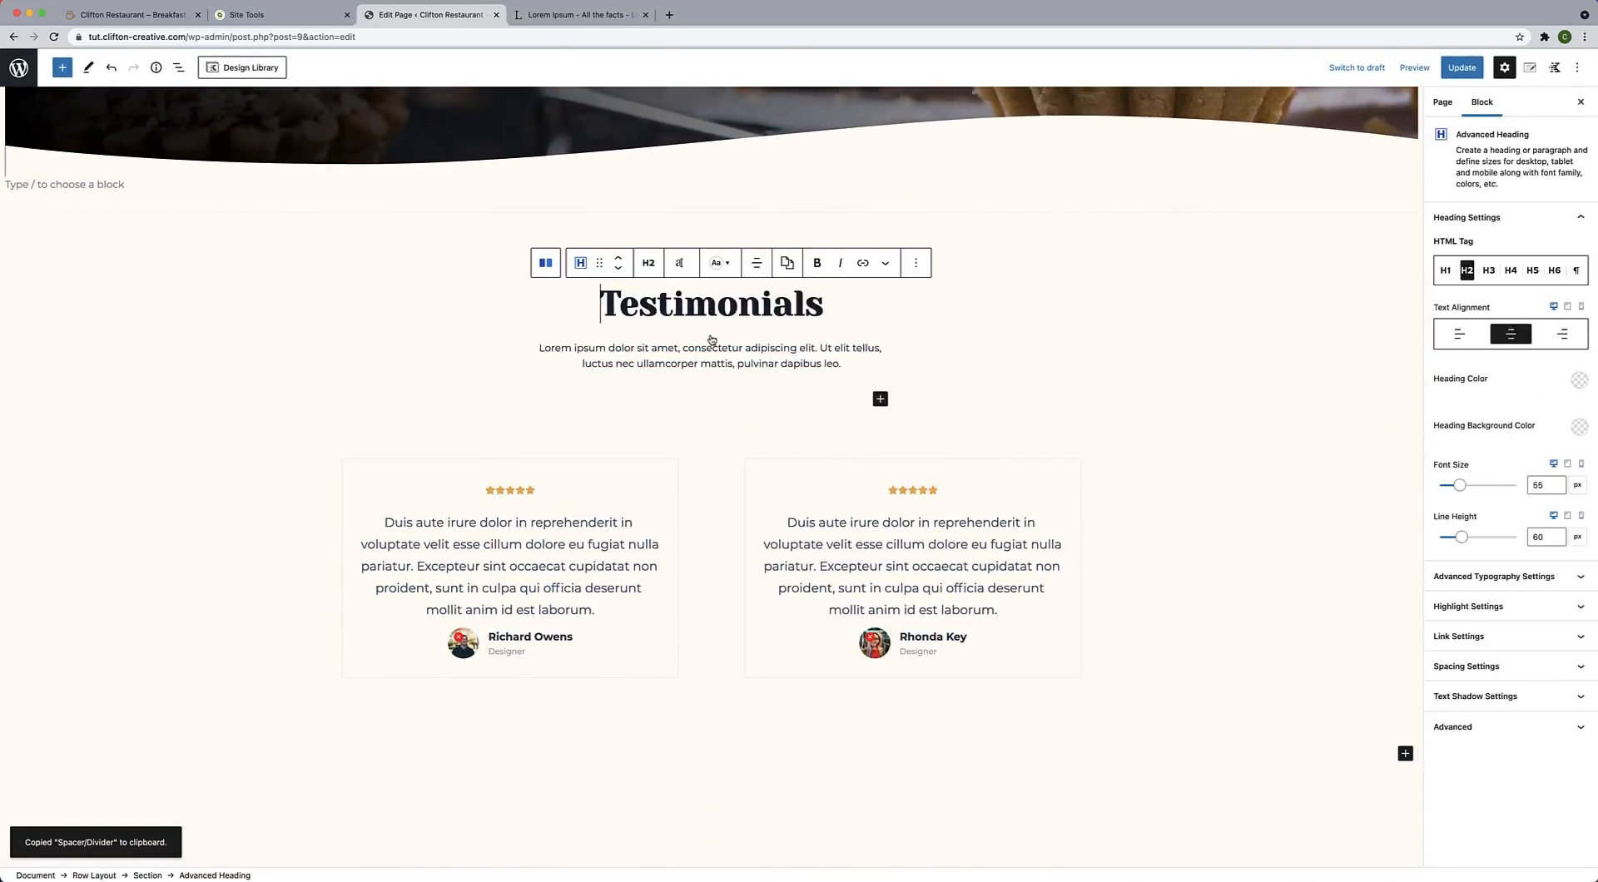
scroll(766, 339, "up", 2)
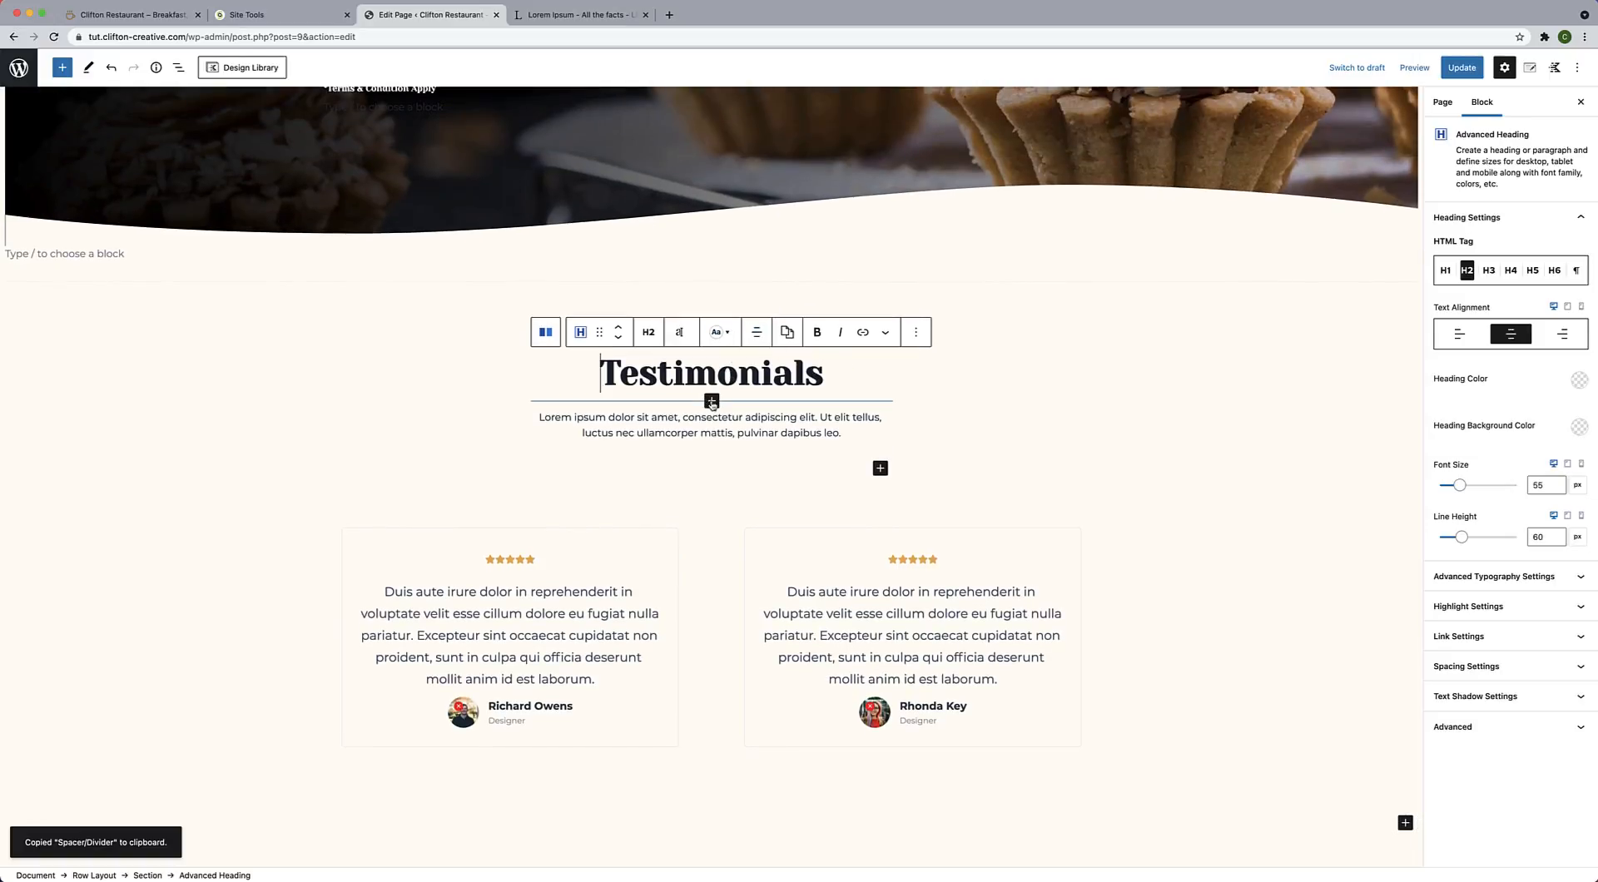
left_click(712, 400)
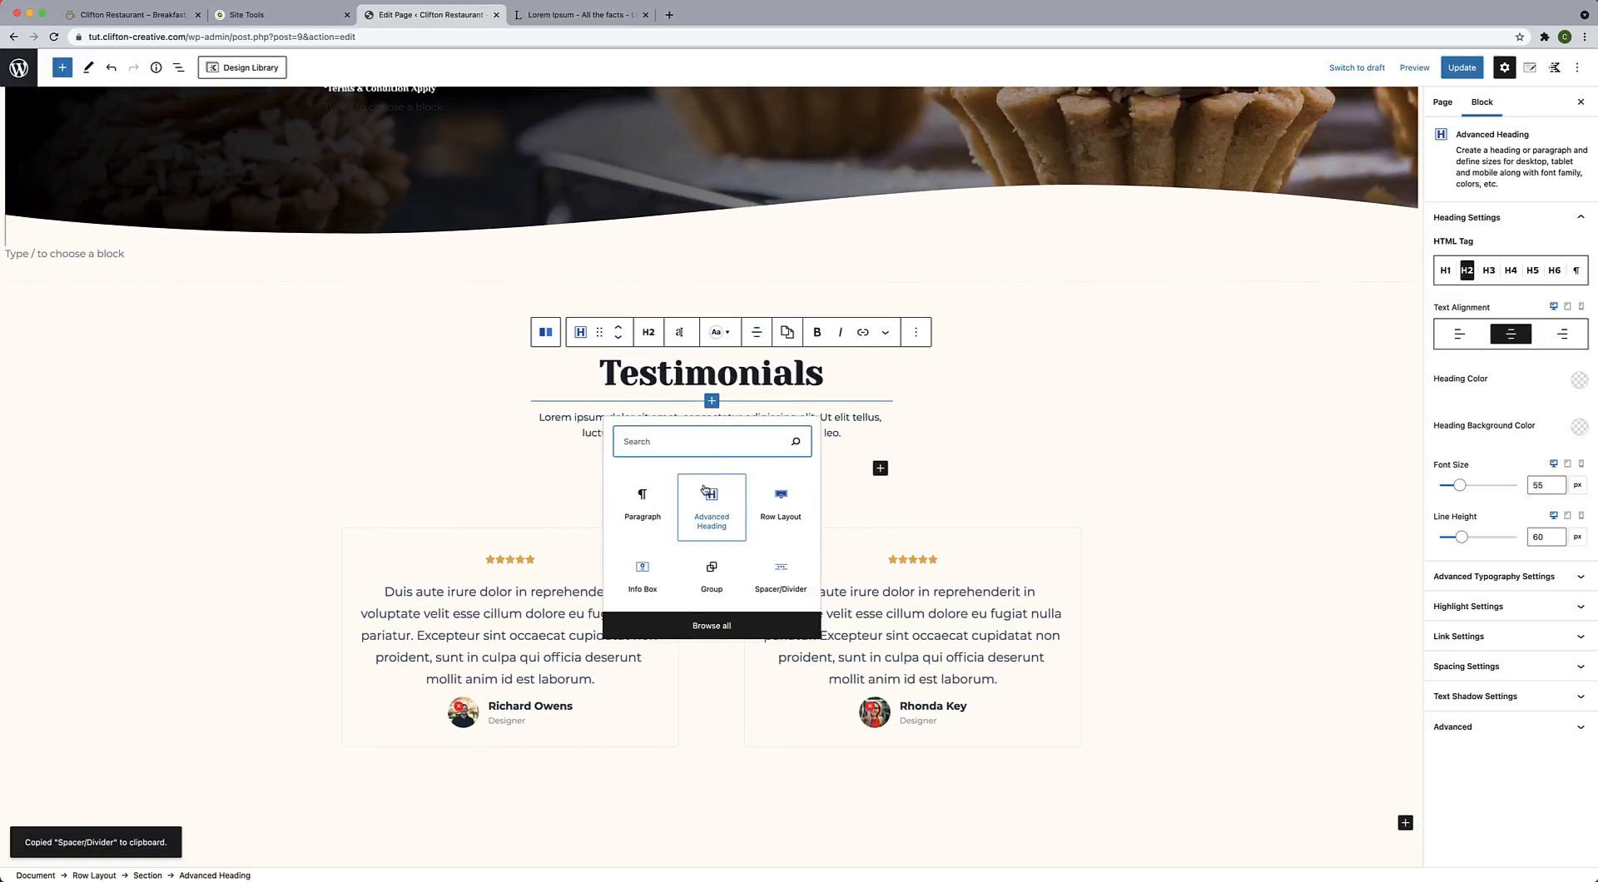
left_click(646, 499)
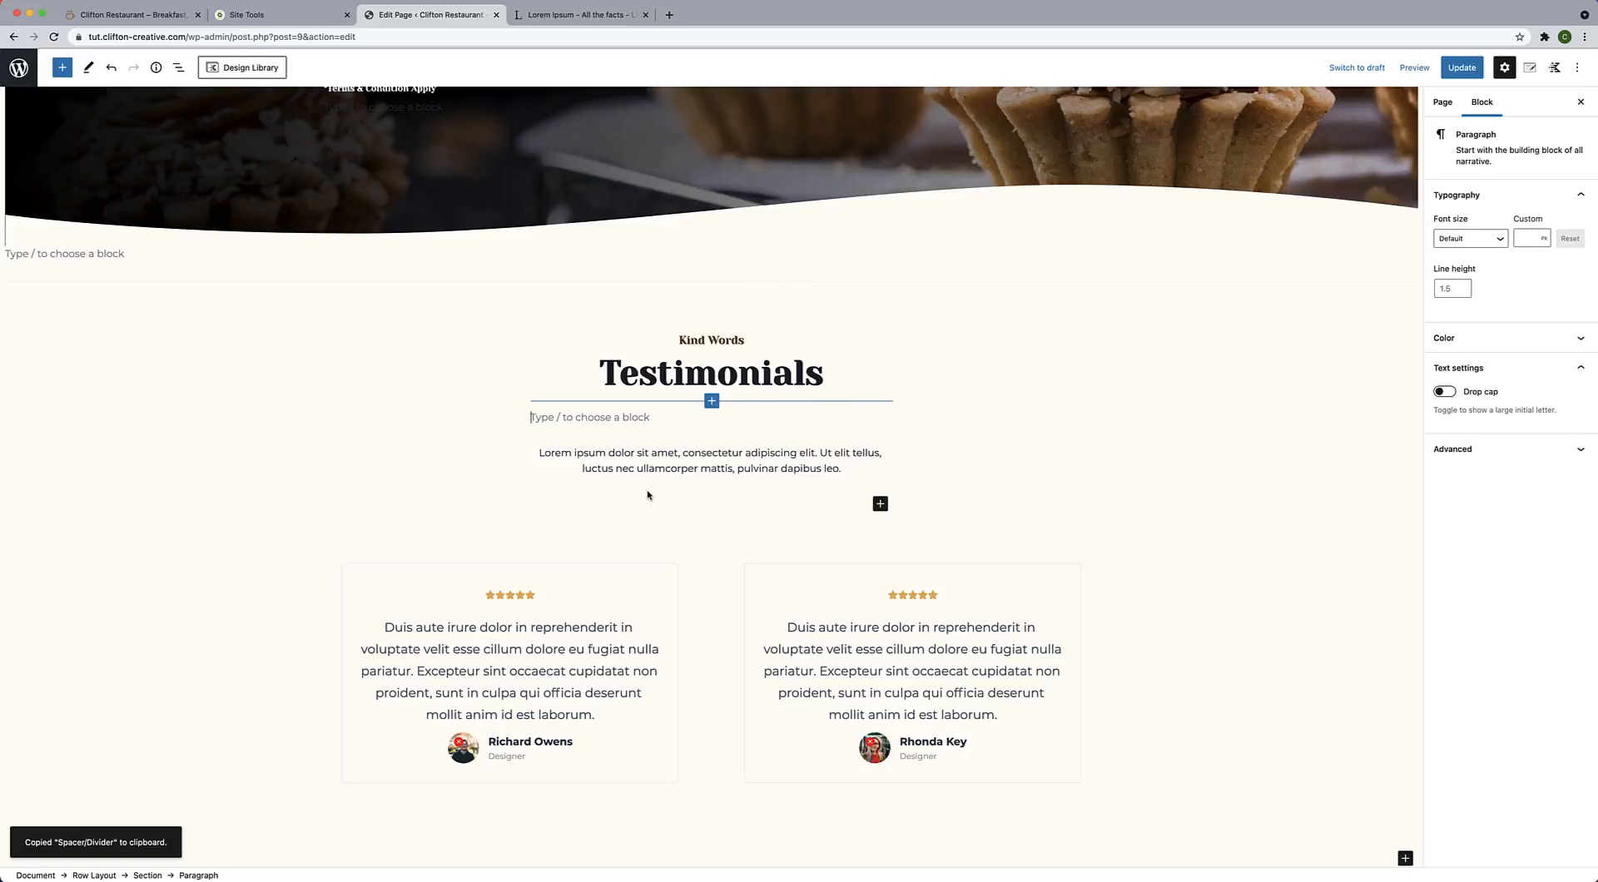
scroll(647, 495, "down", 1)
key("super+v")
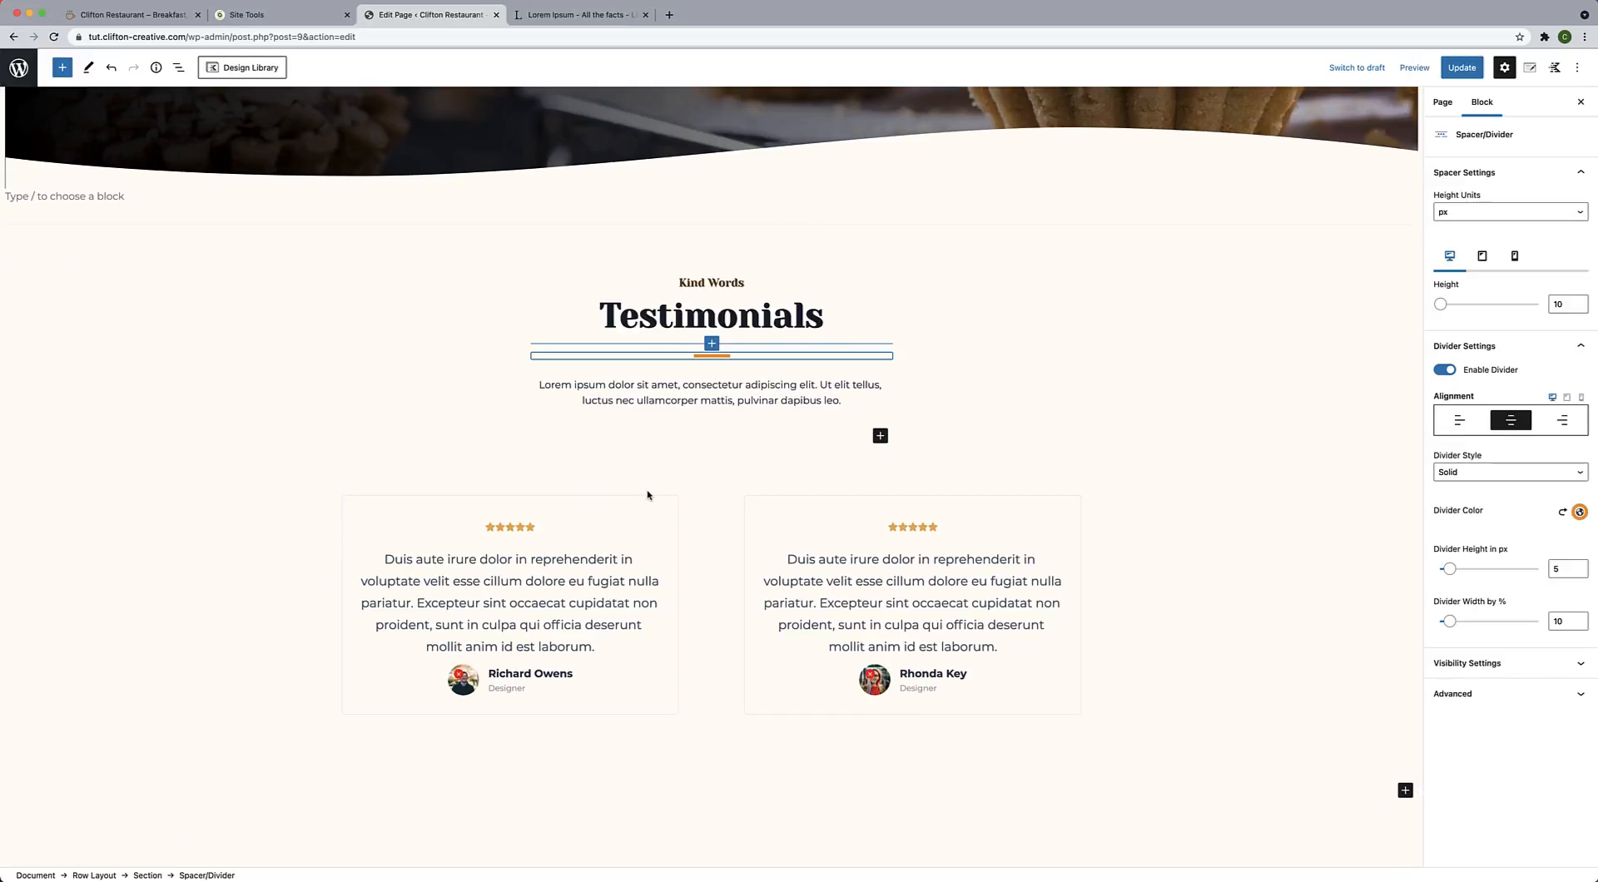
left_click(619, 325)
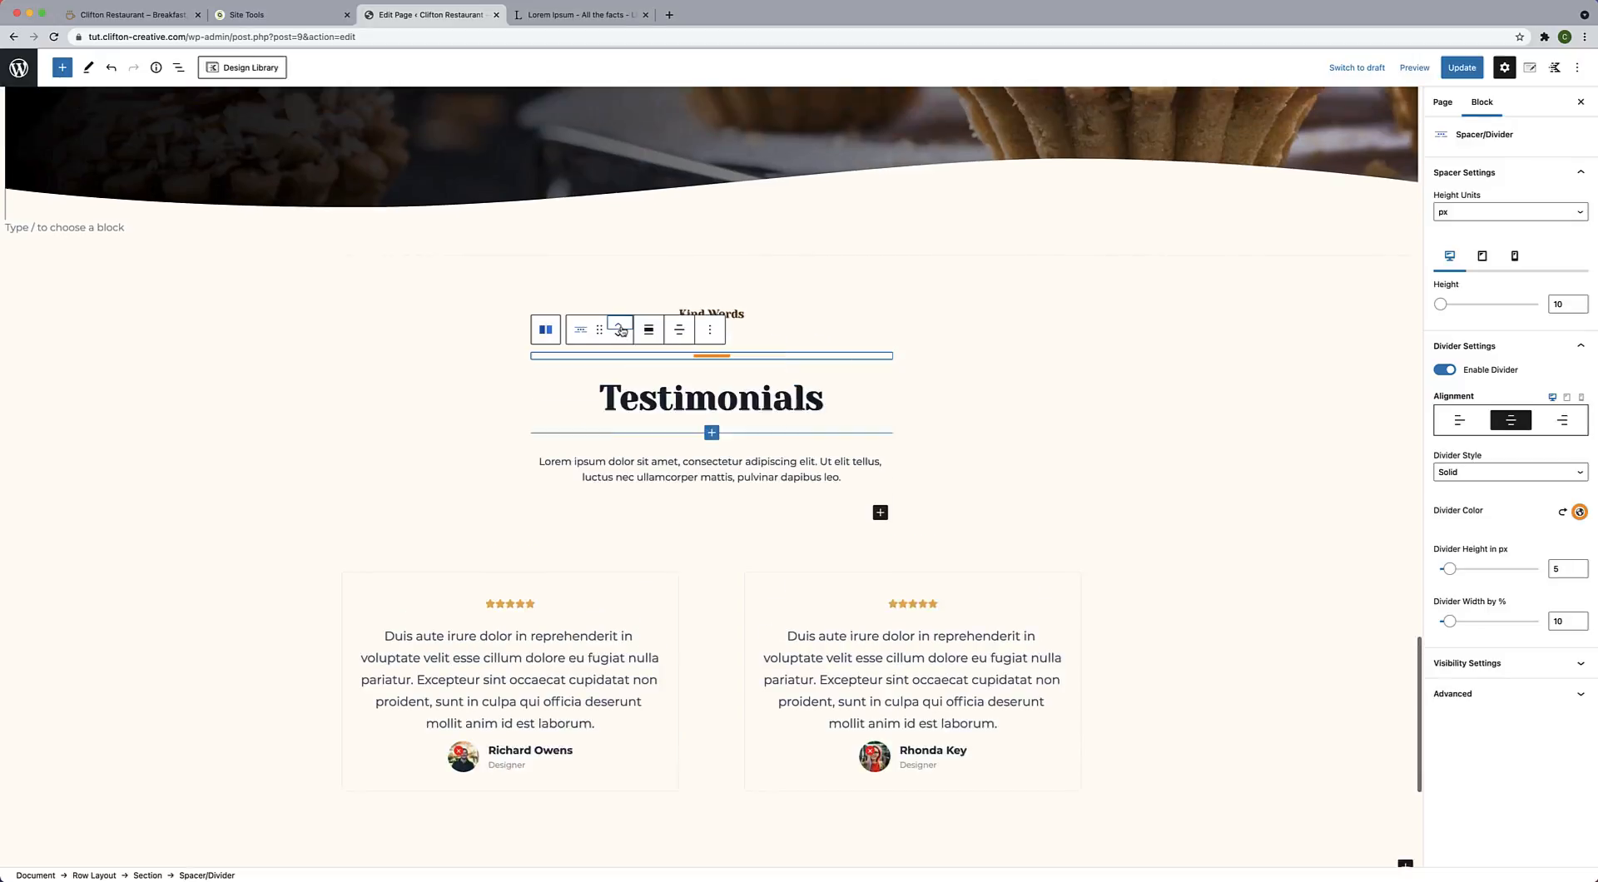
left_click(908, 416)
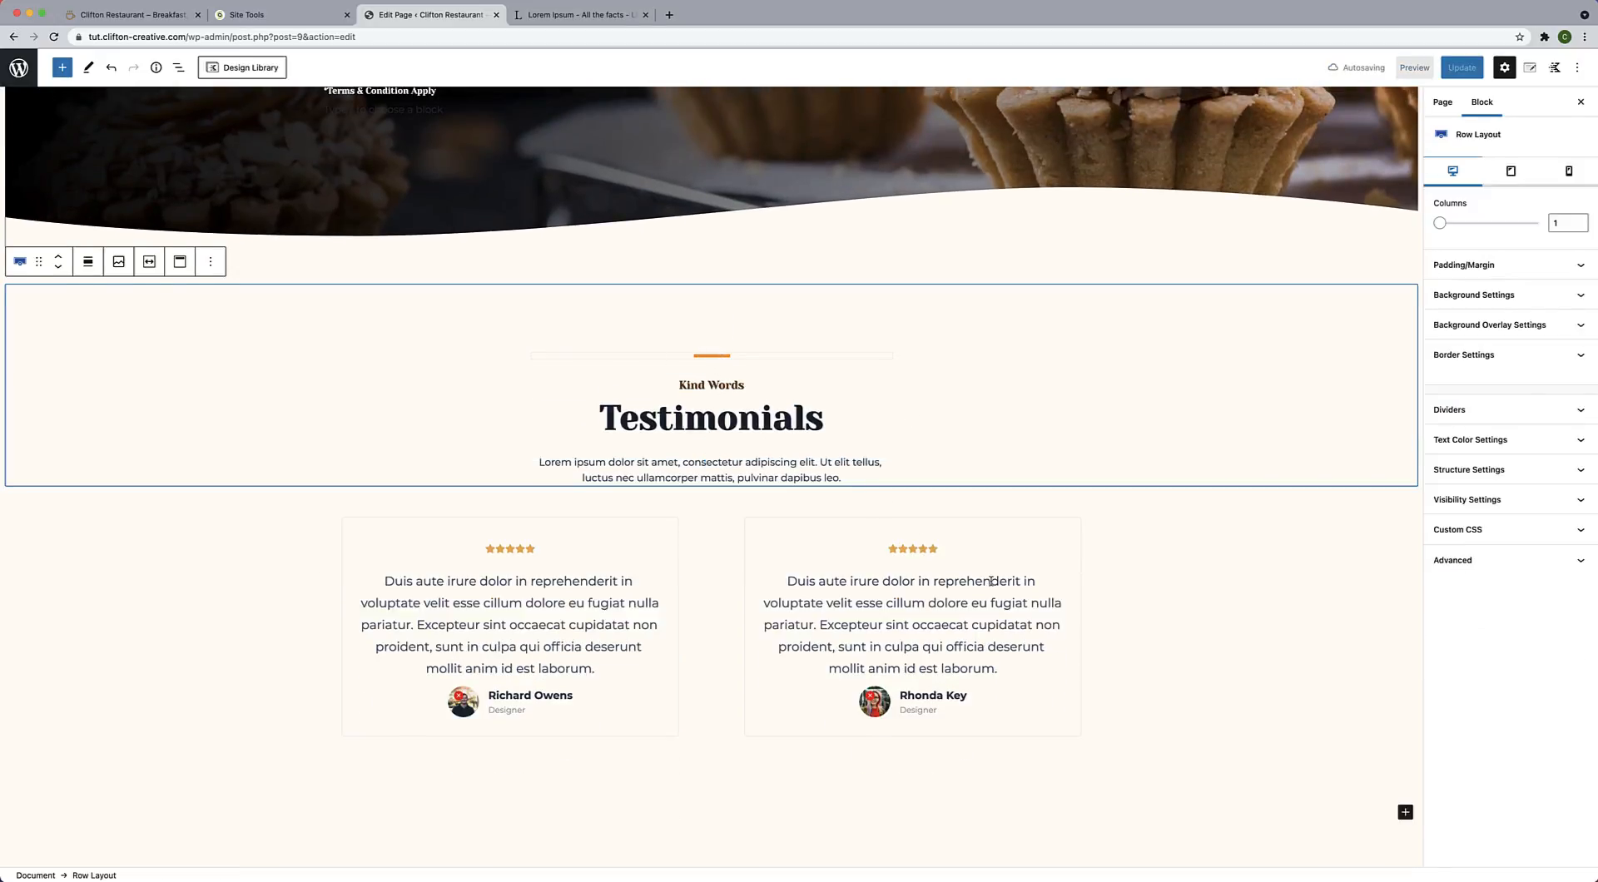
Change the occupation from Designer to "Diner" in both testimonials.
scroll(990, 581, "down", 3)
left_click(908, 596)
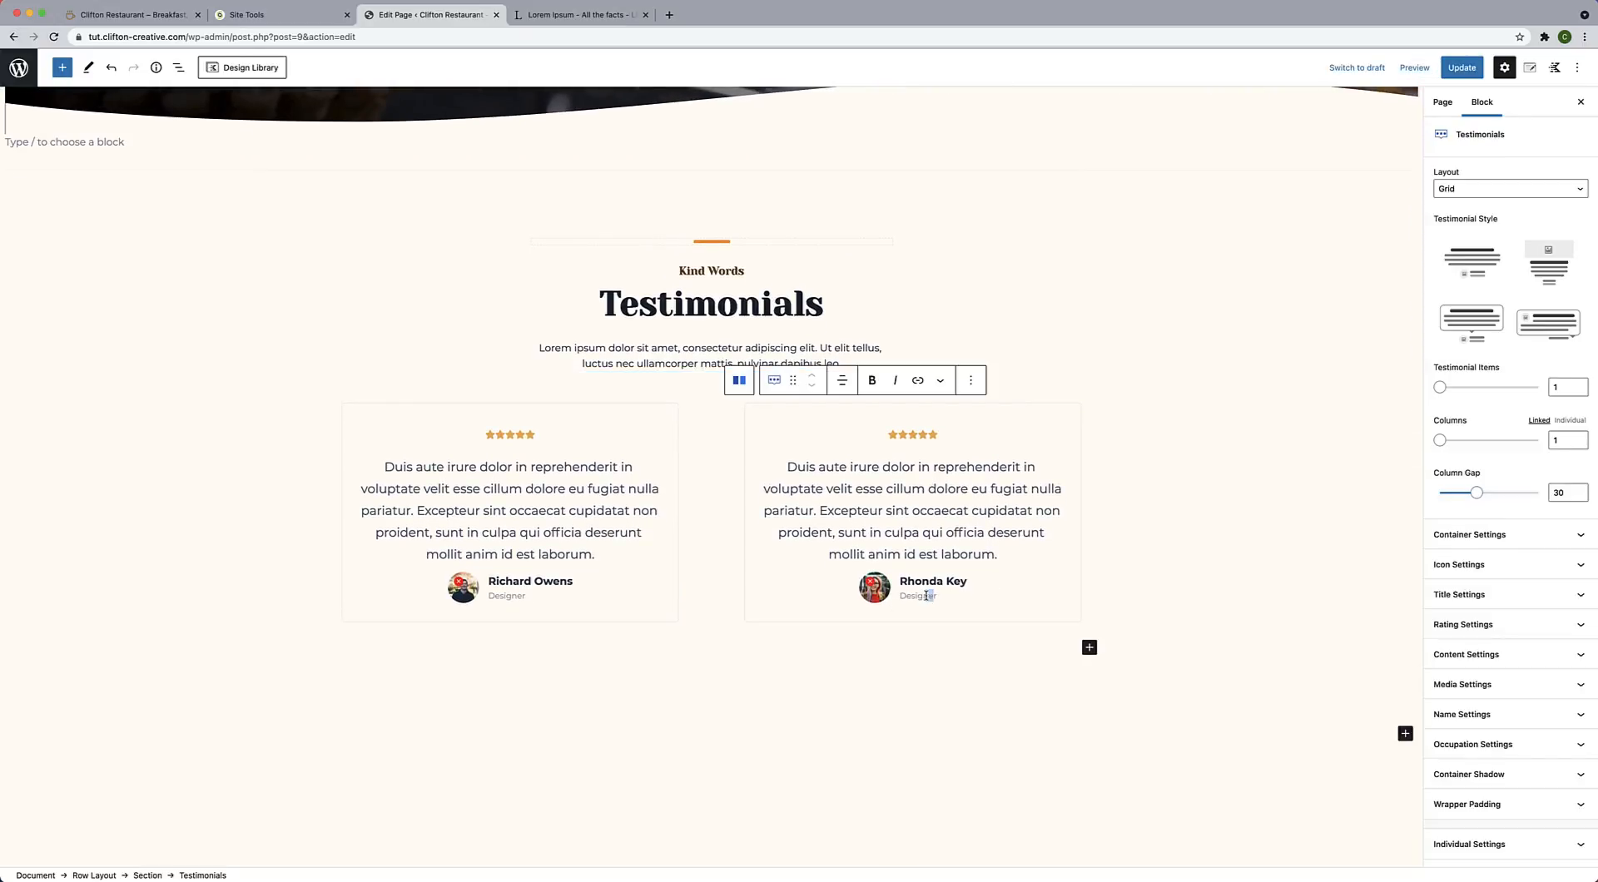
left_click_drag(928, 596, 908, 596)
type("ir")
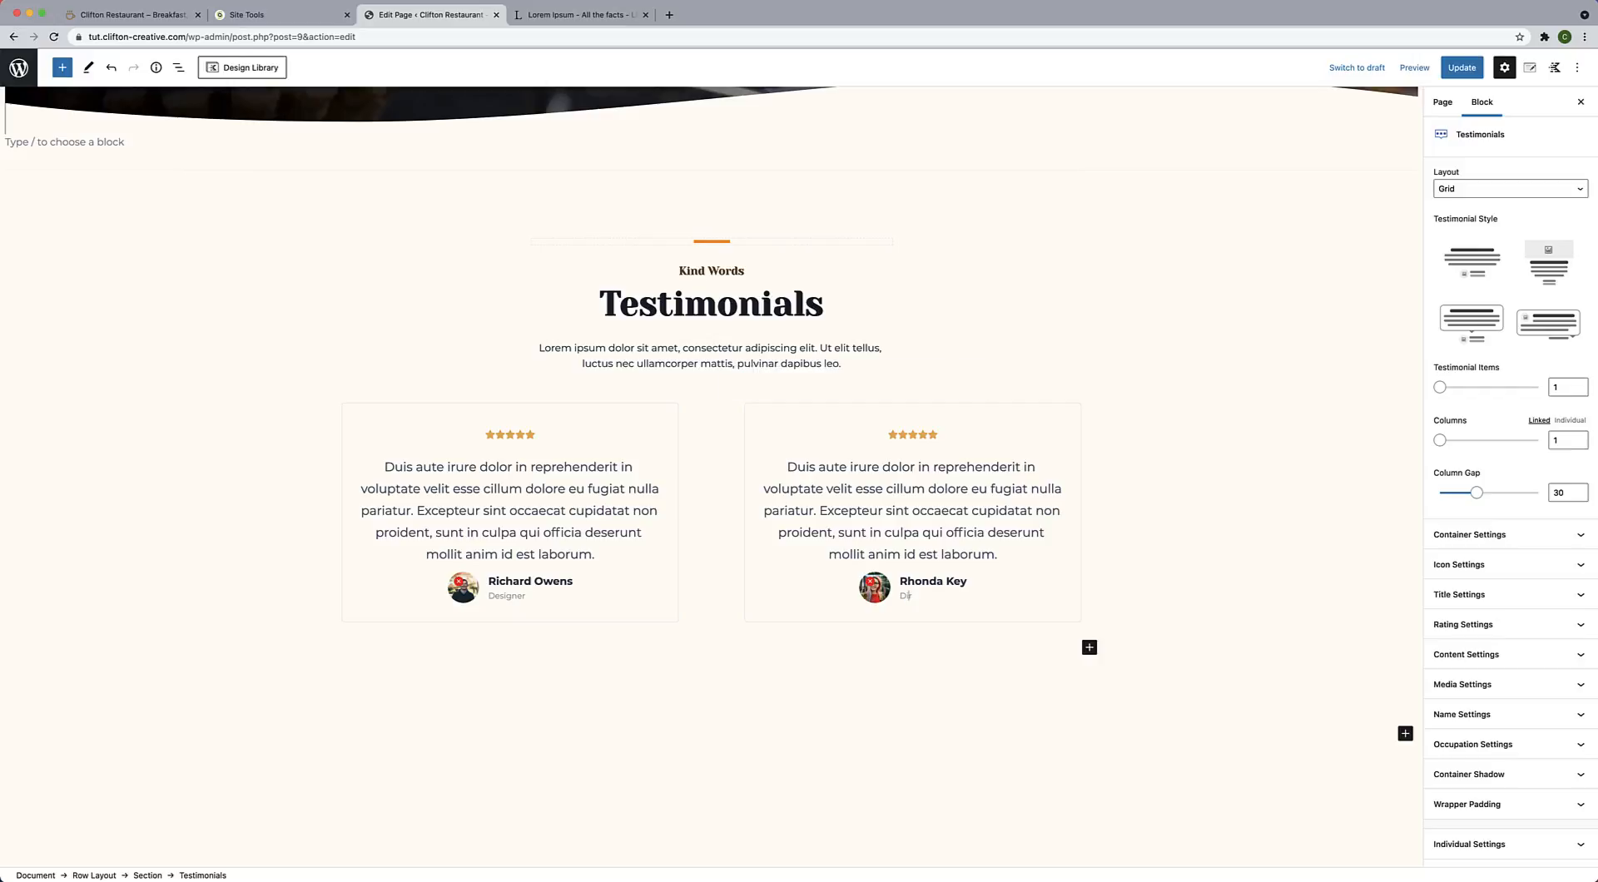
left_click(502, 596)
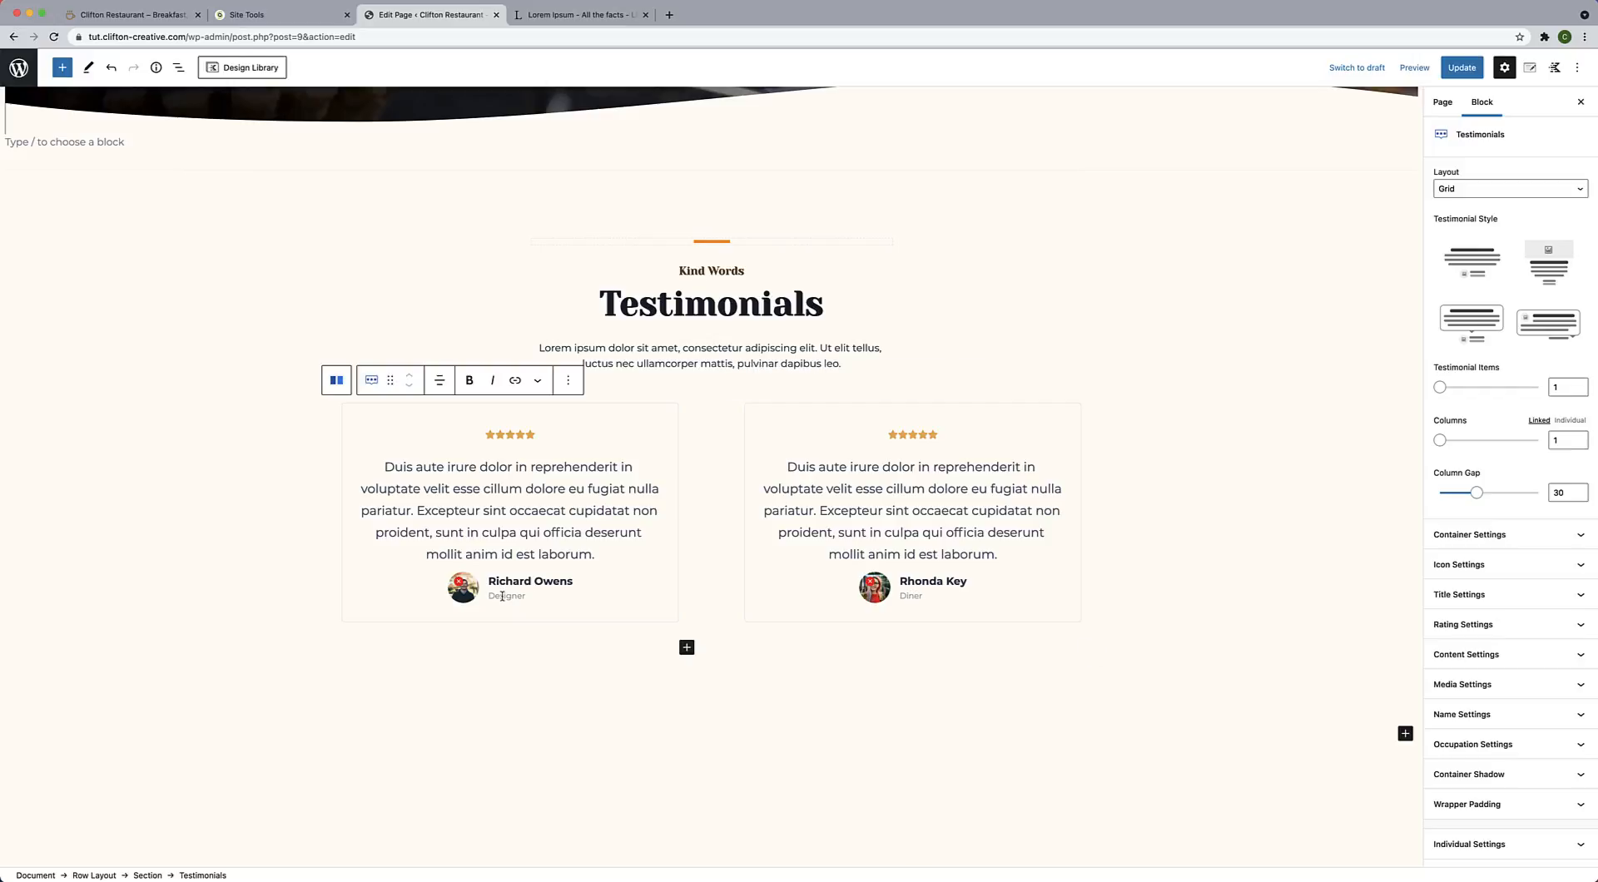
left_click_drag(504, 596, 527, 596)
key("BackSpace")
left_click(1069, 596)
scroll(1172, 595, "down", 3)
scroll(1172, 595, "up", 20)
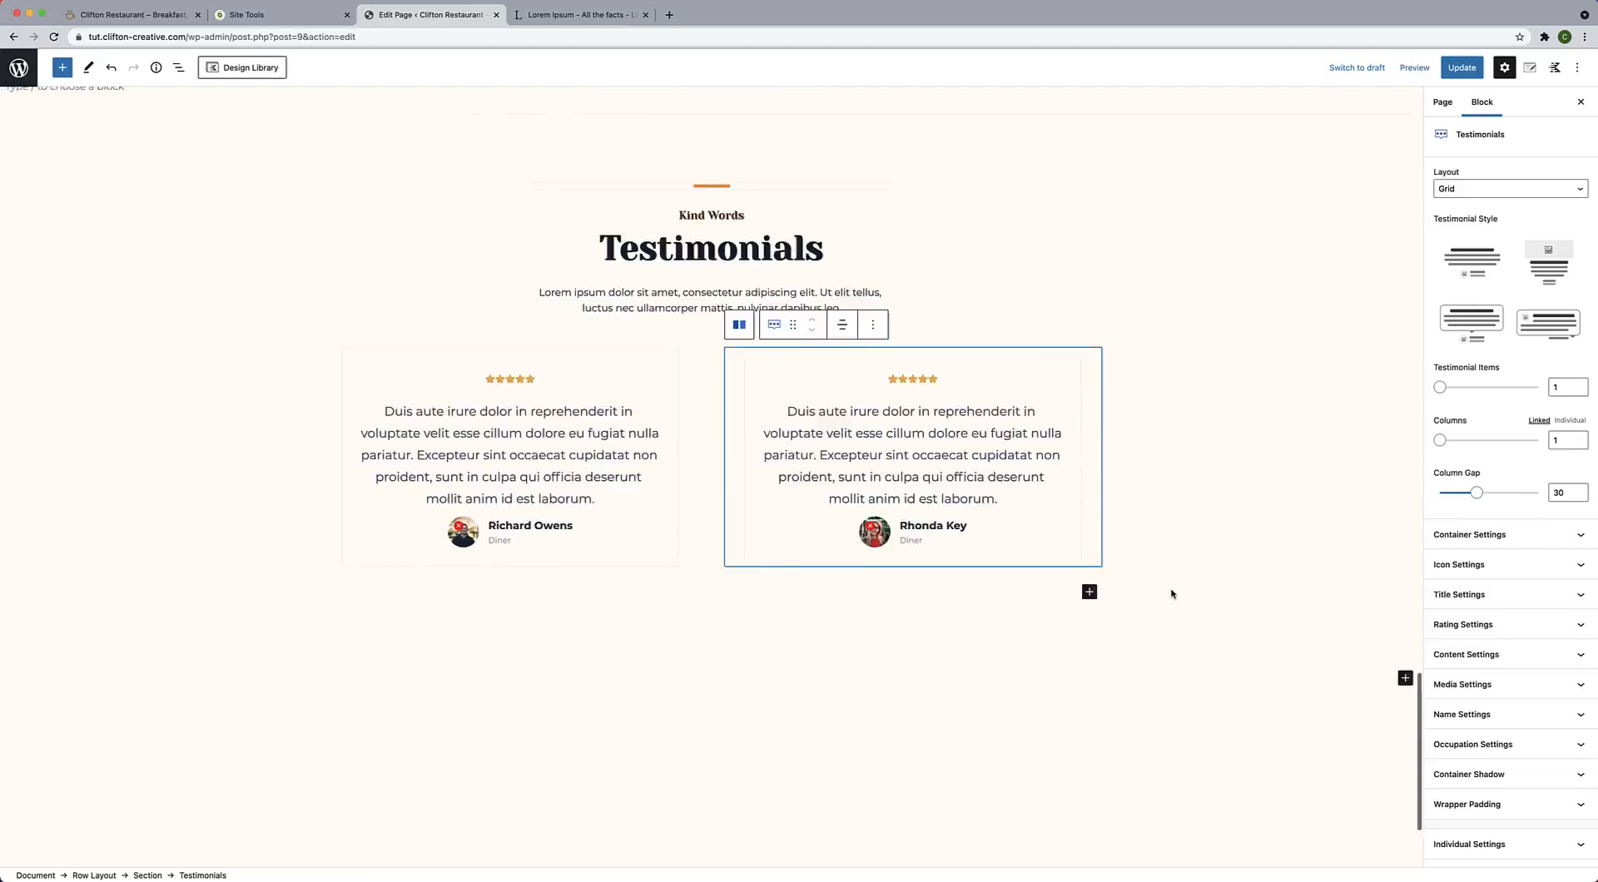
Review the home page from the hero down to the testimonials section and save the page changes.
scroll(1172, 594, "up", 8)
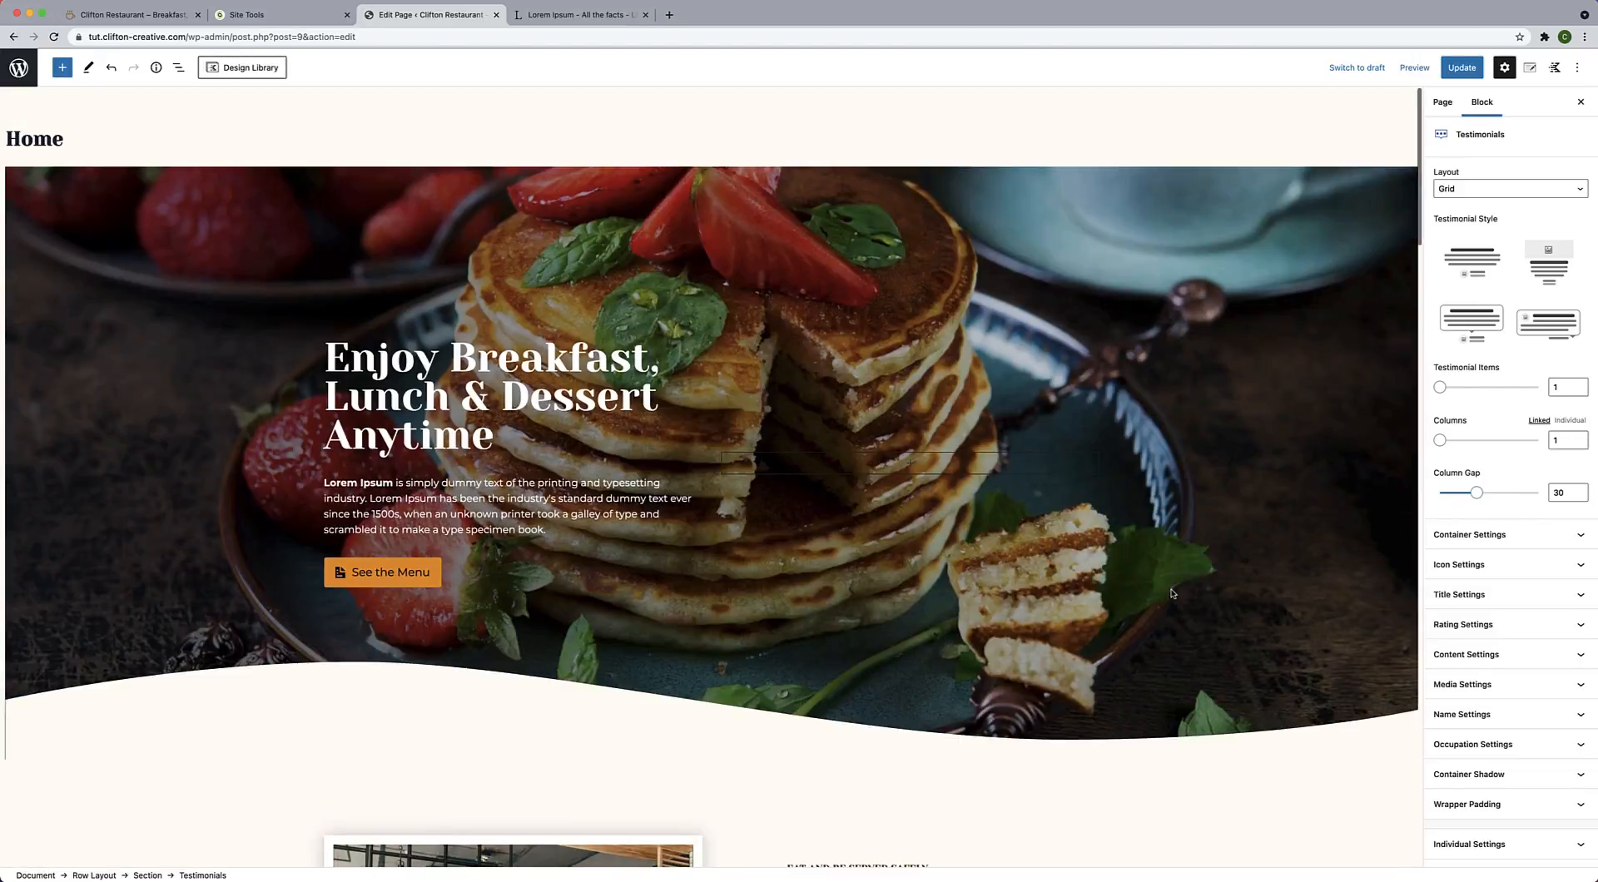
scroll(1172, 594, "down", 20)
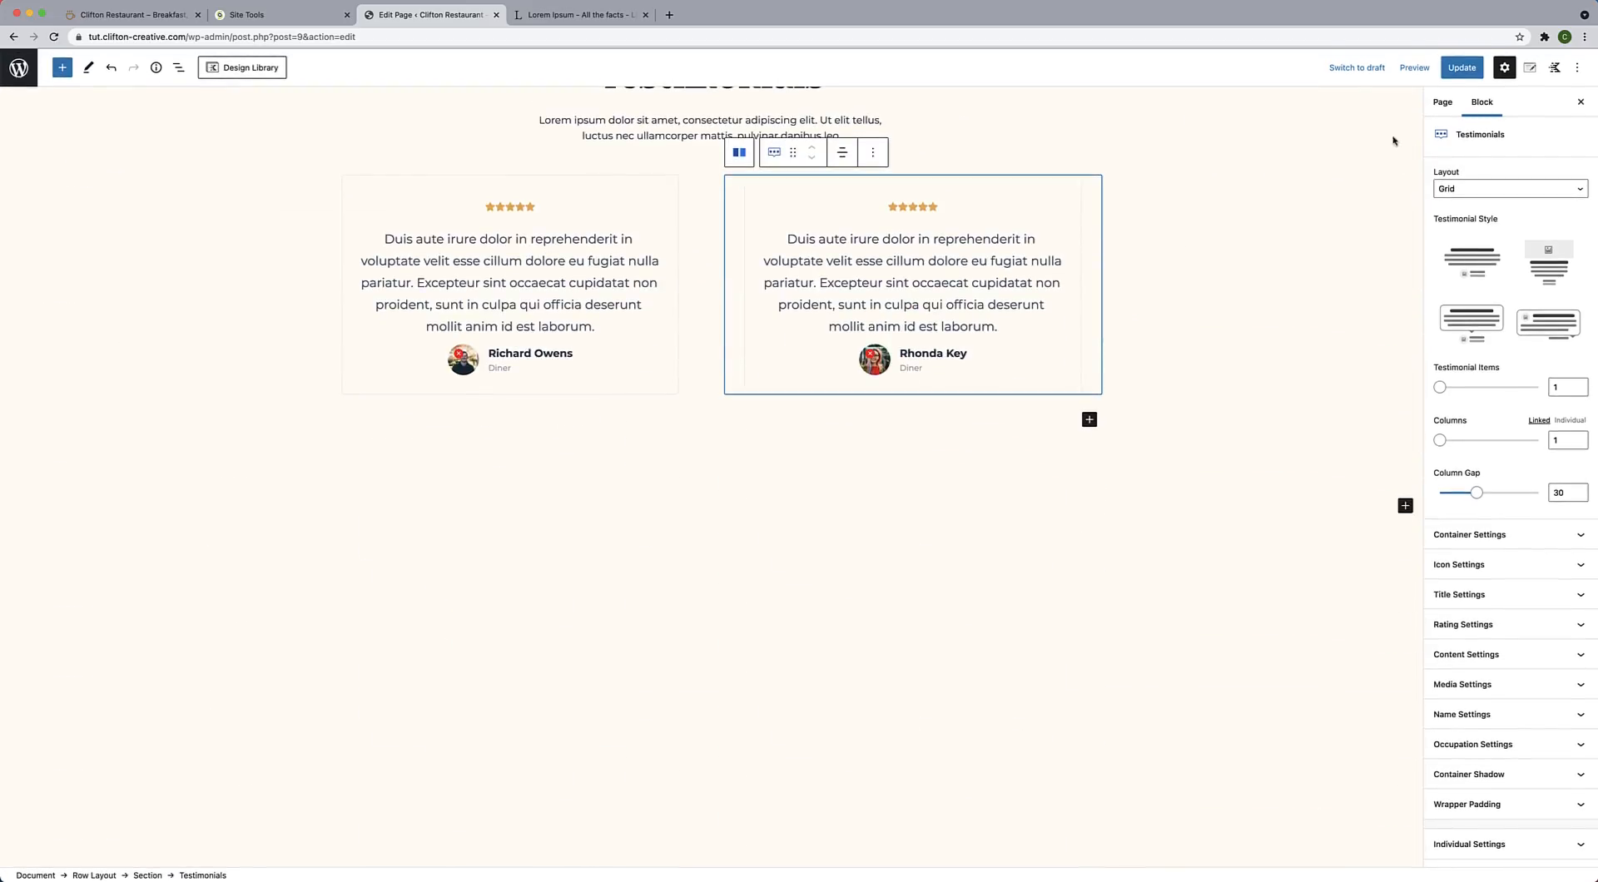
left_click(1462, 70)
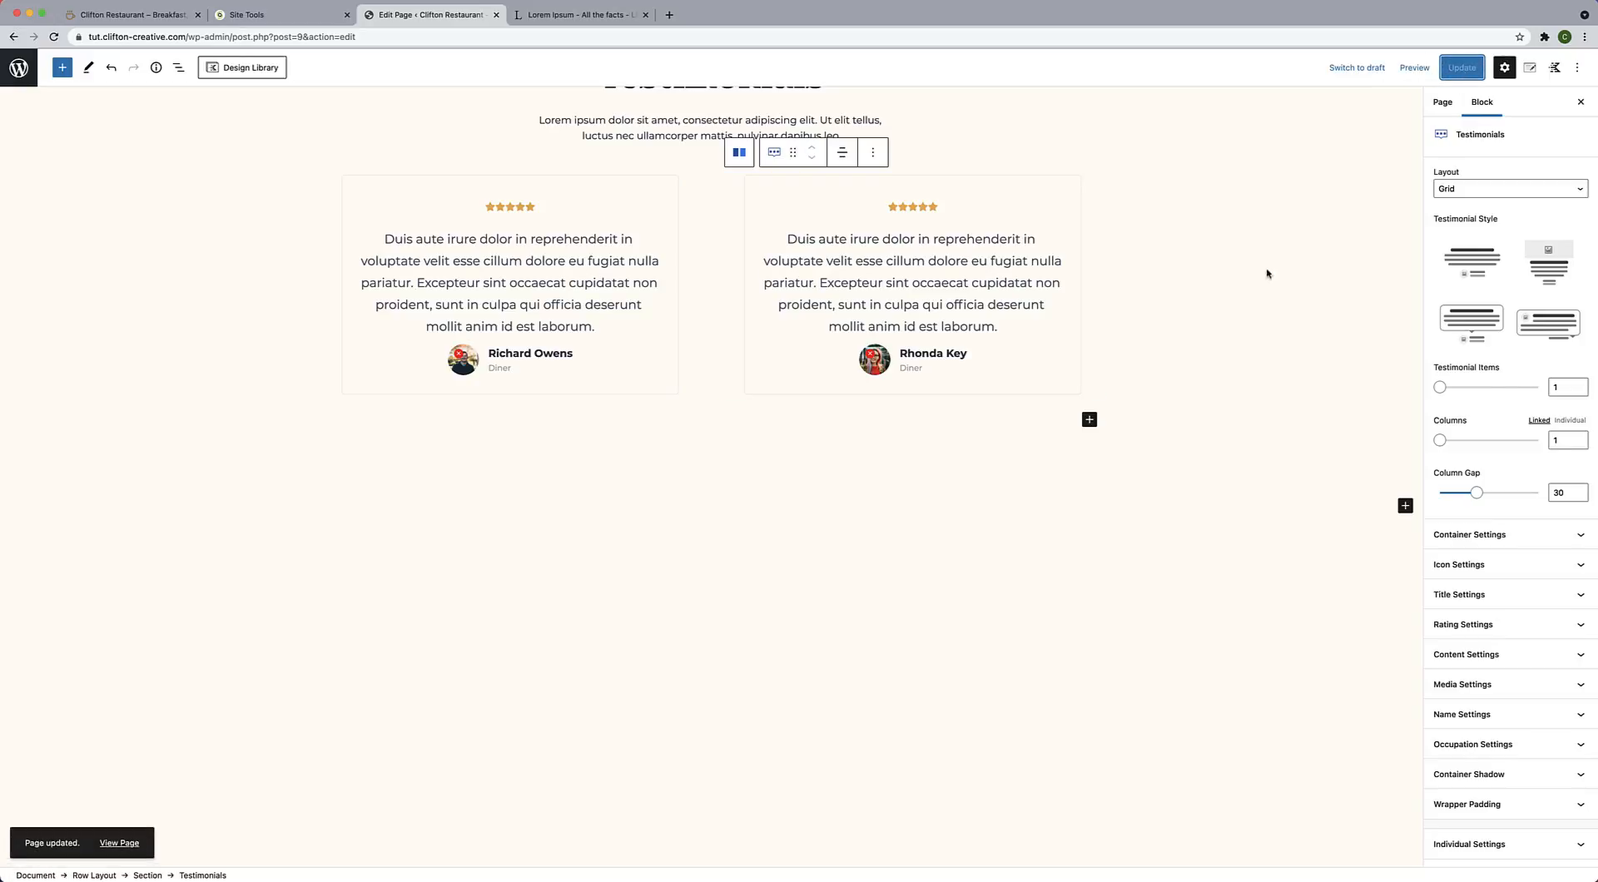
scroll(1248, 293, "up", 4)
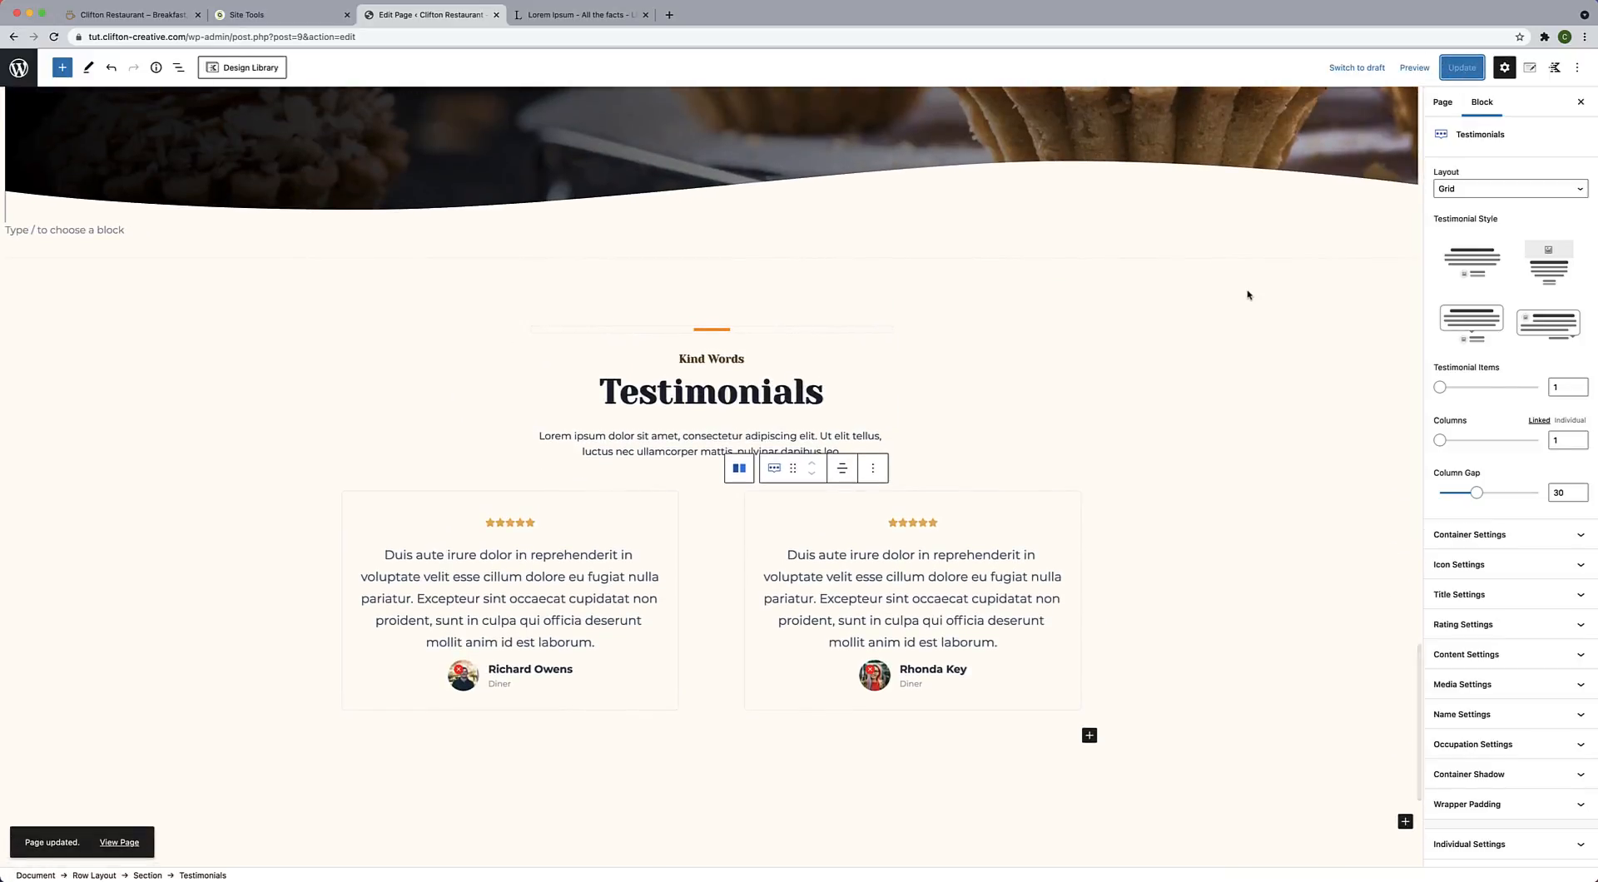
scroll(1248, 295, "down", 3)
scroll(1241, 279, "up", 2)
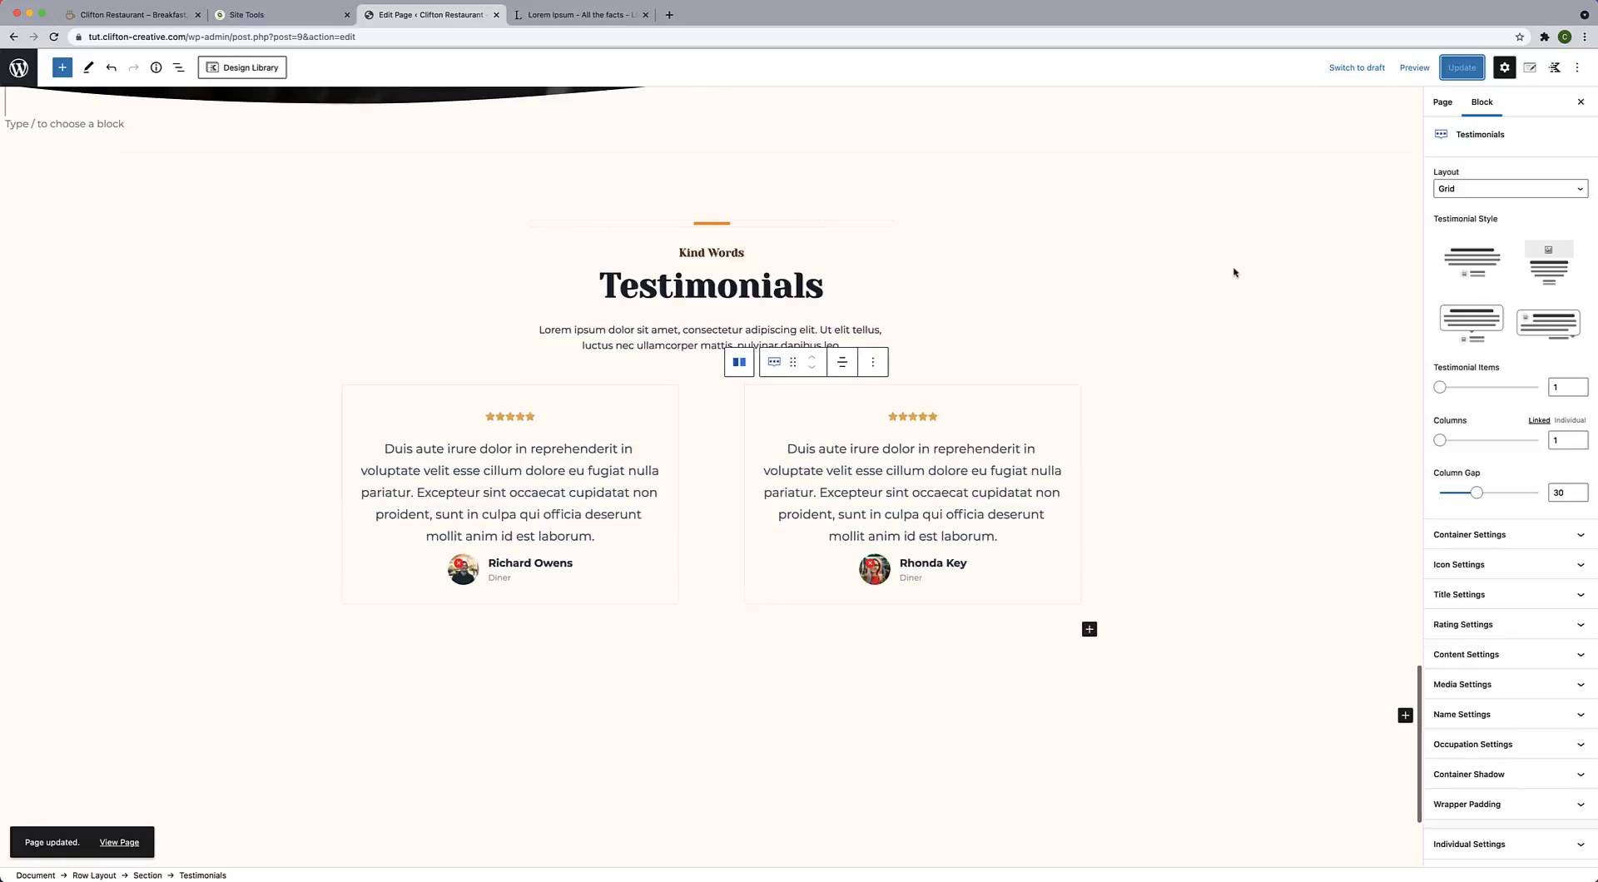
scroll(1102, 588, "up", 1)
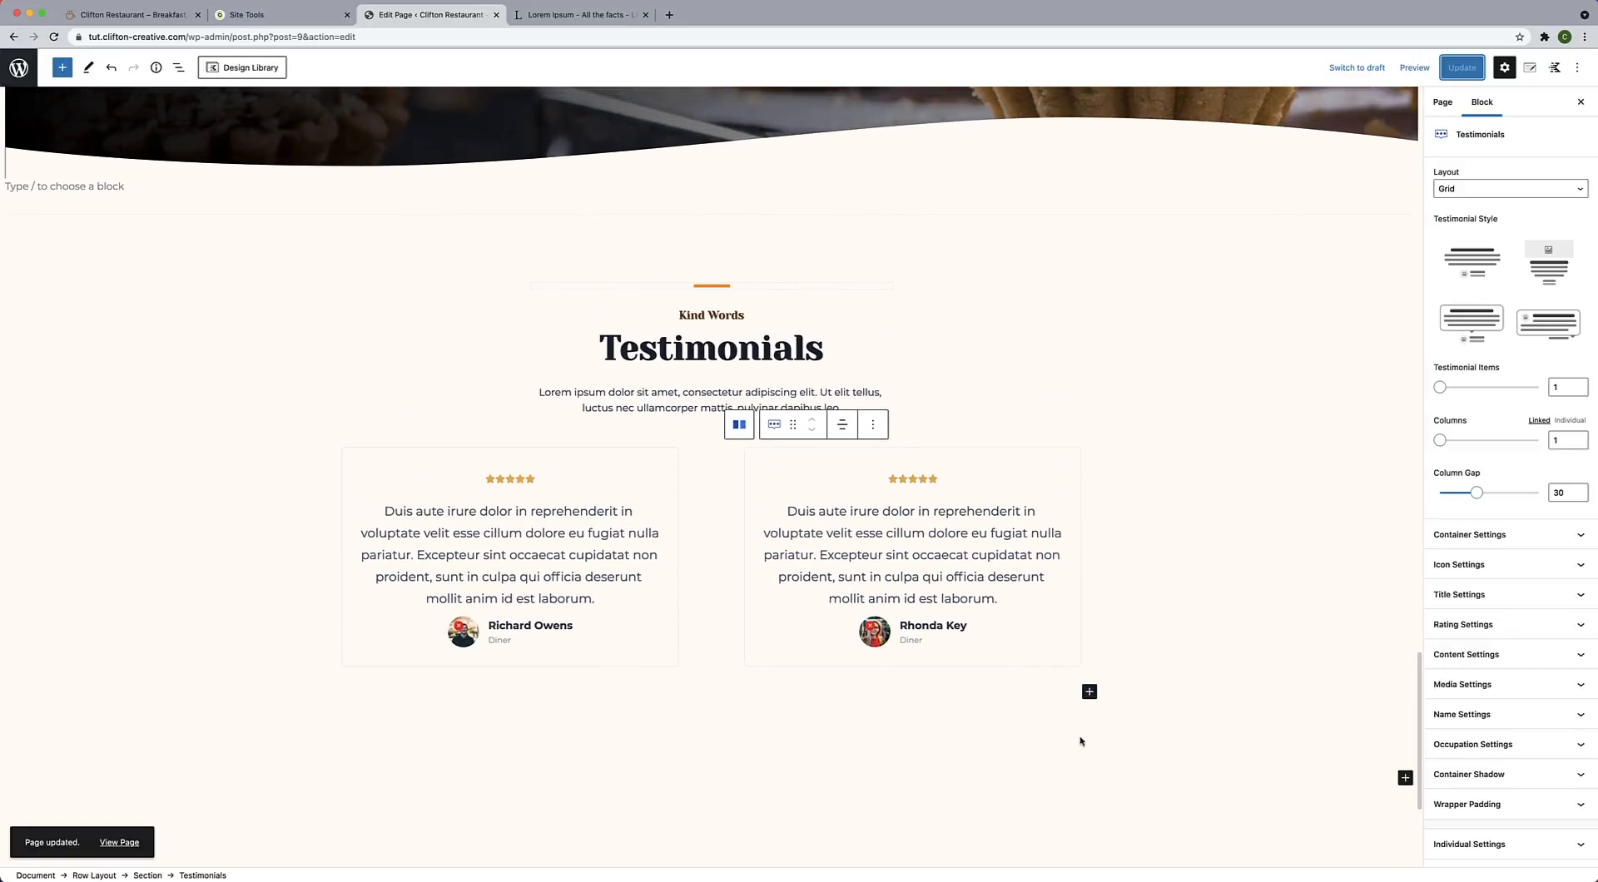
left_click(1206, 396)
left_click(1197, 466)
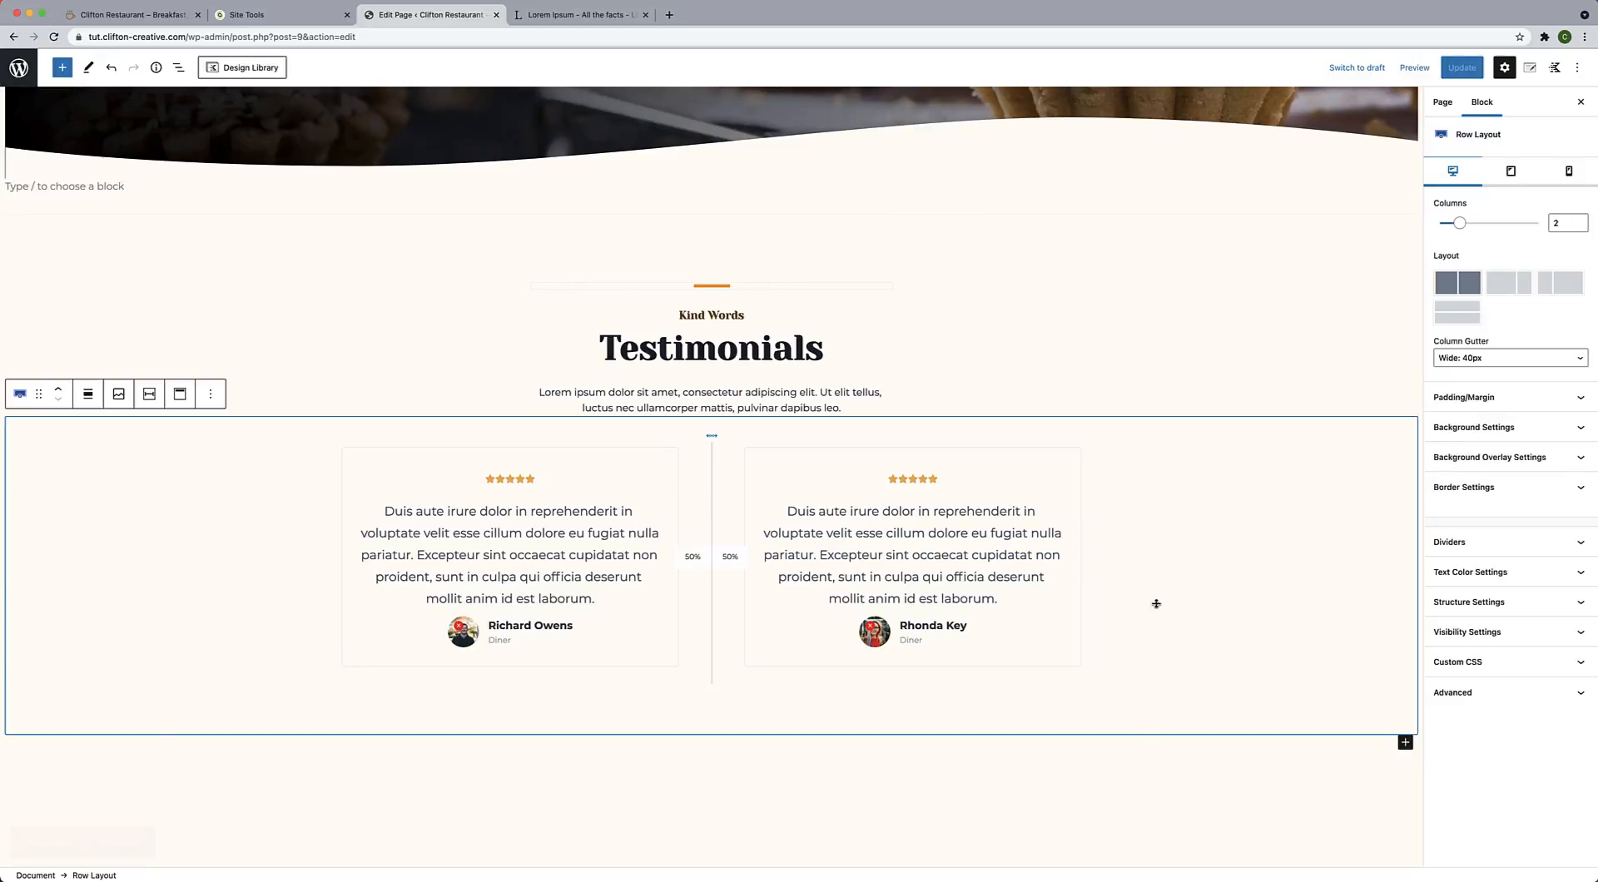
scroll(1139, 763, "down", 3)
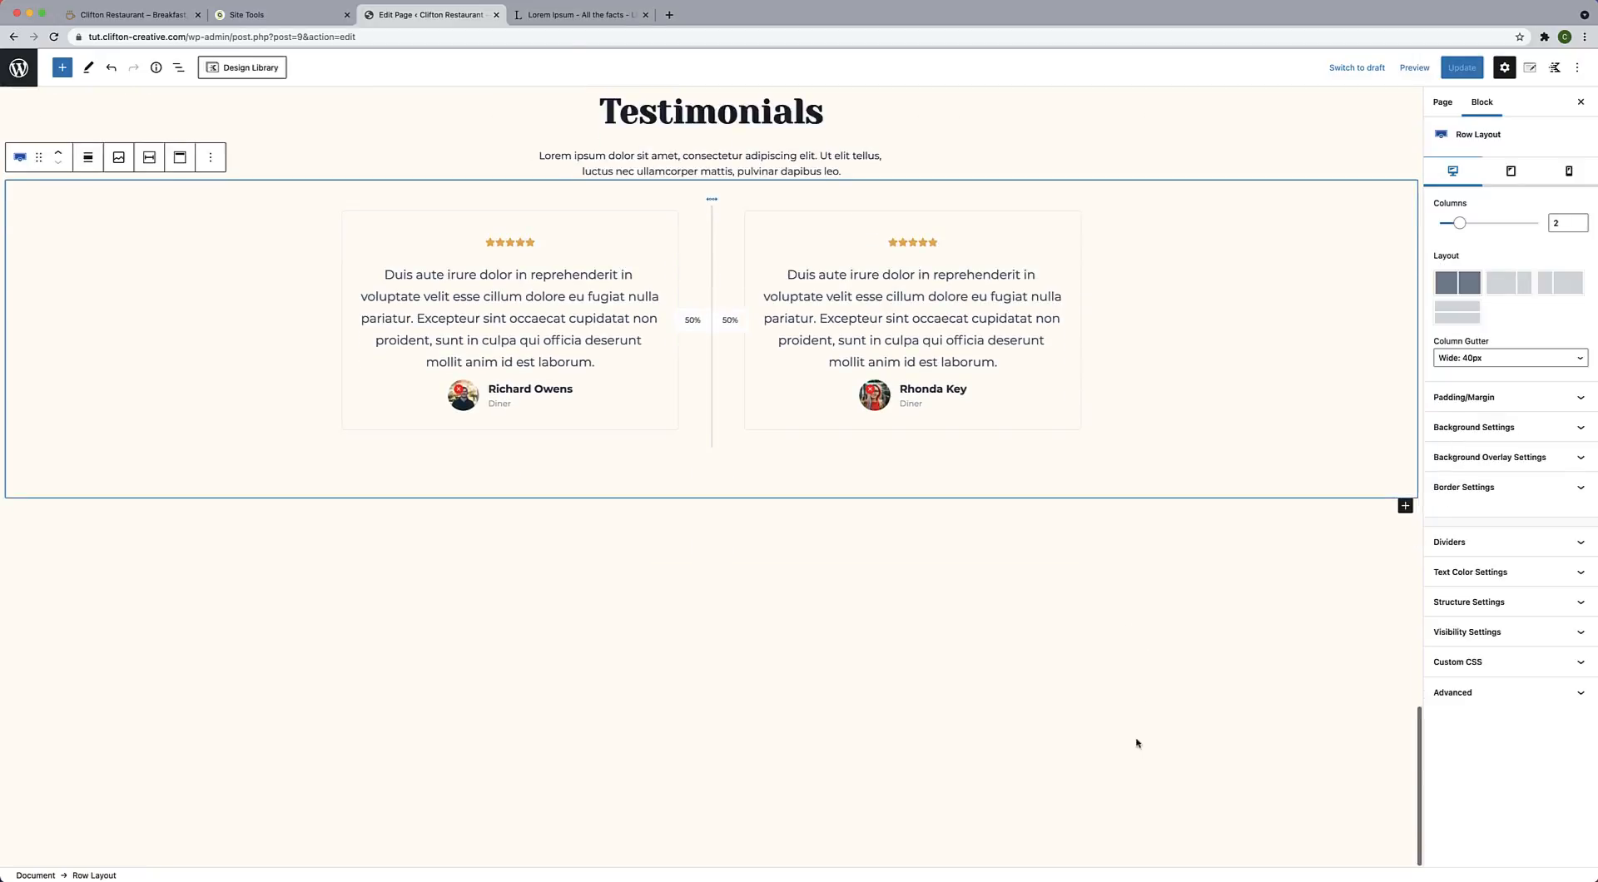
left_click(1141, 543)
left_click(1225, 421)
scroll(1216, 327, "up", 2)
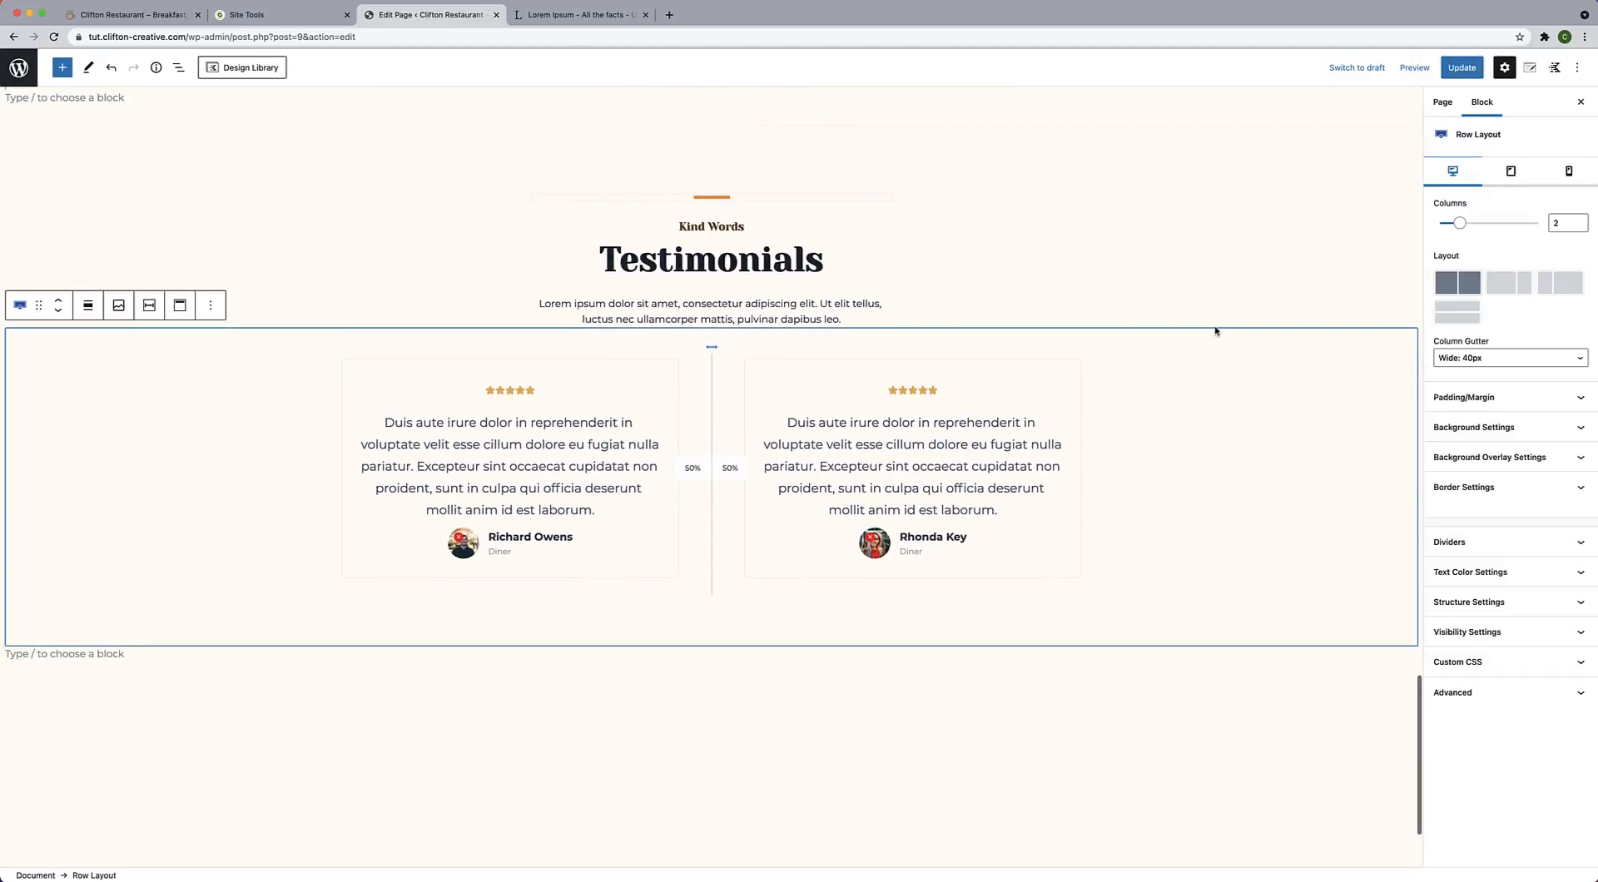
left_click(1220, 300)
scroll(1216, 299, "up", 1)
left_click(1163, 241)
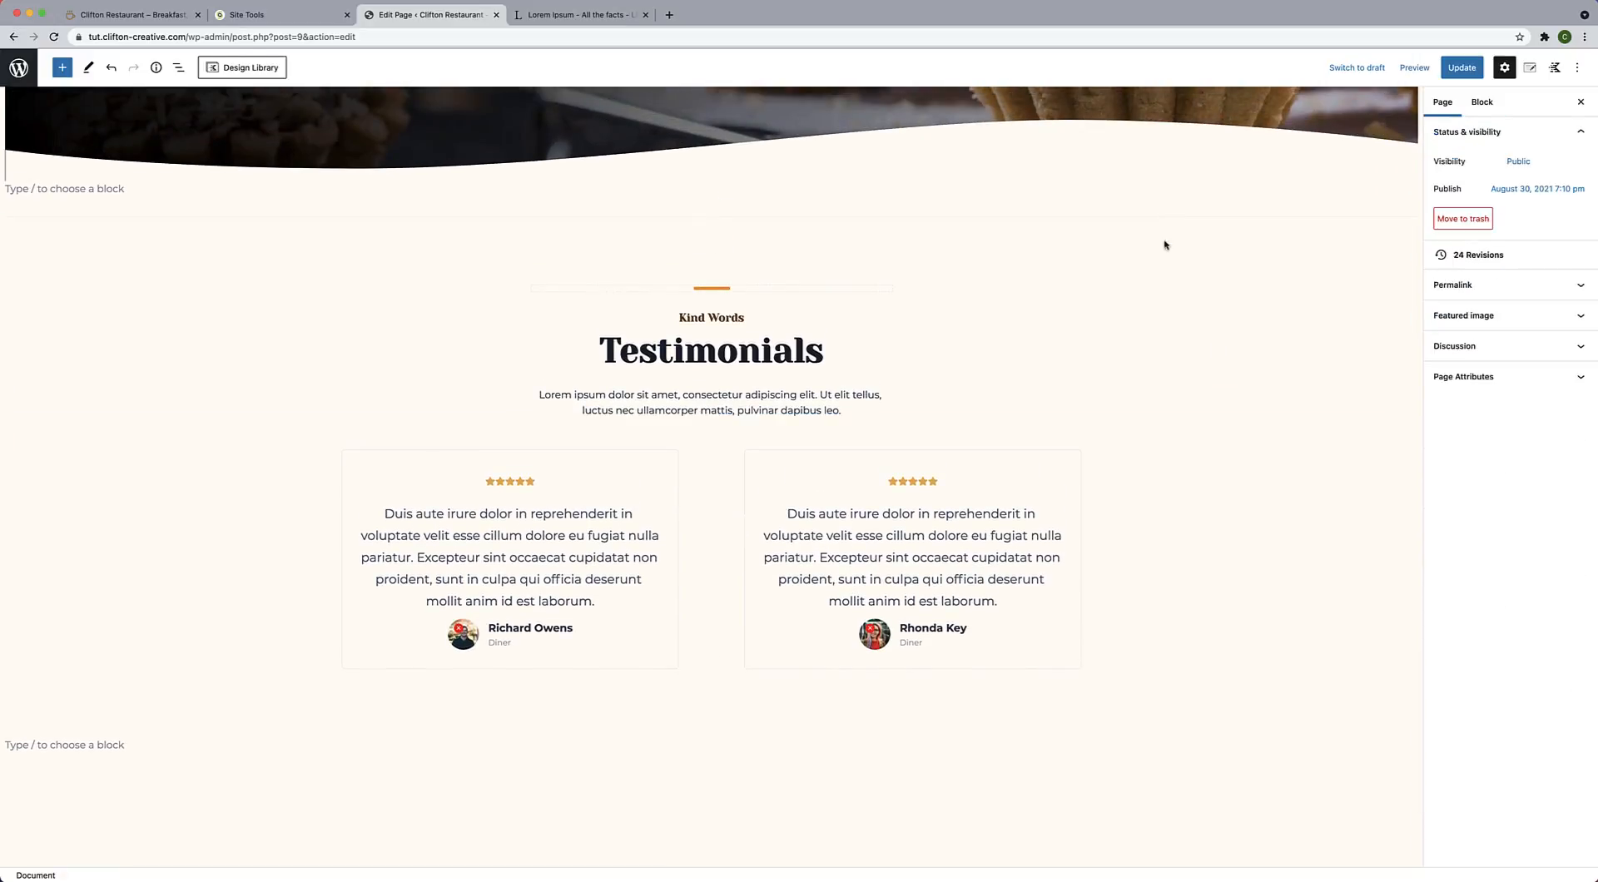
Increase the bottom padding of the two-column testimonials row to 240 px.
left_click(1174, 324)
left_click(1172, 522)
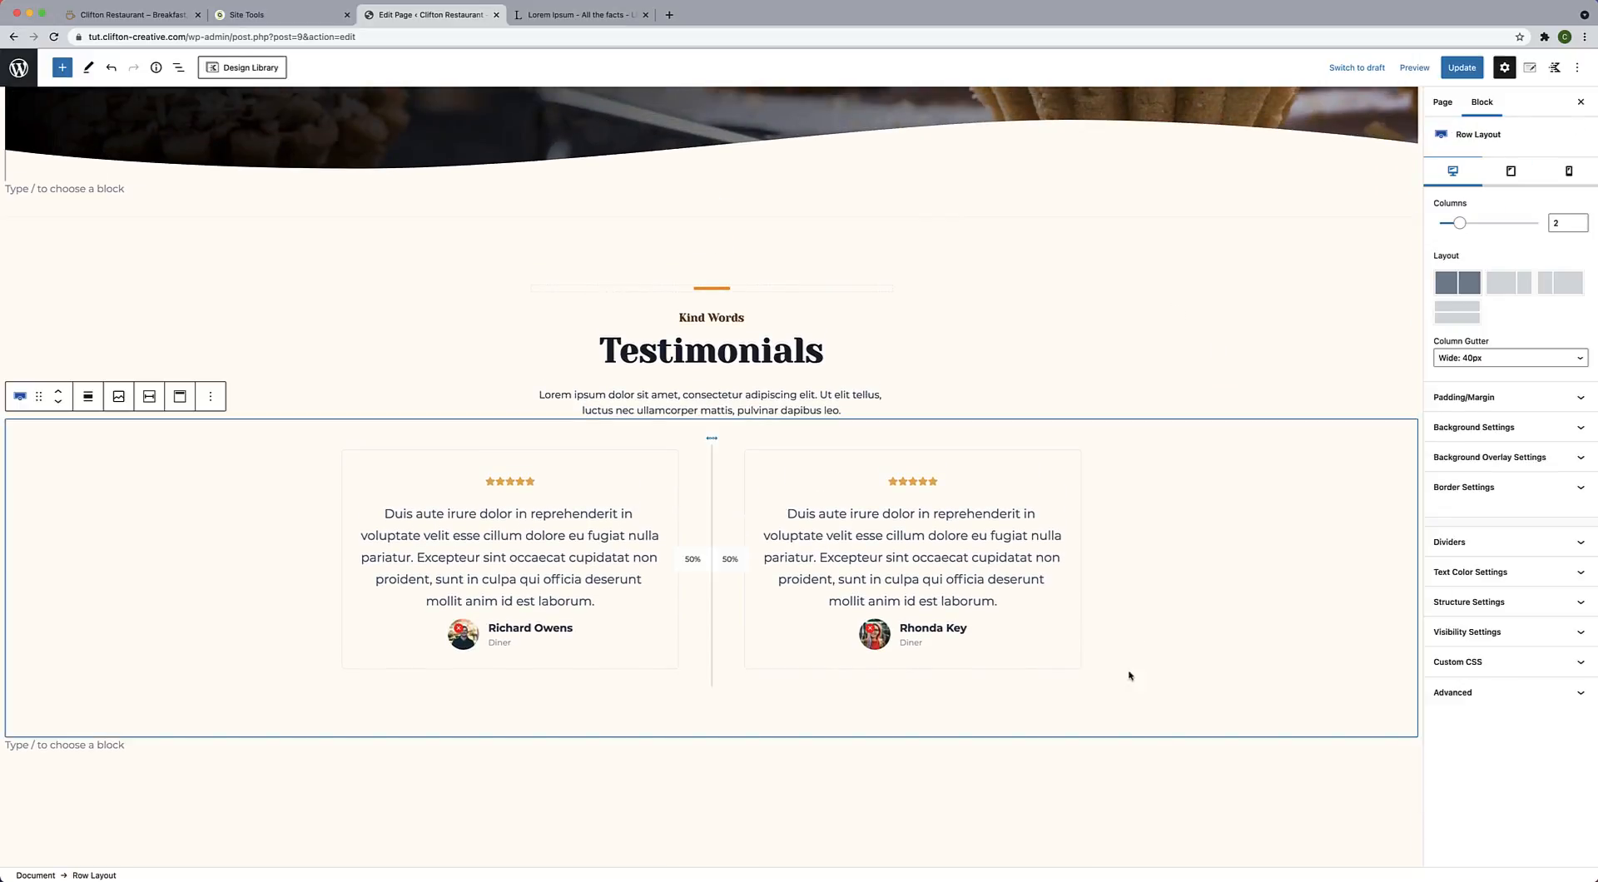
left_click(704, 736)
left_click(706, 714)
left_click_drag(709, 730, 708, 829)
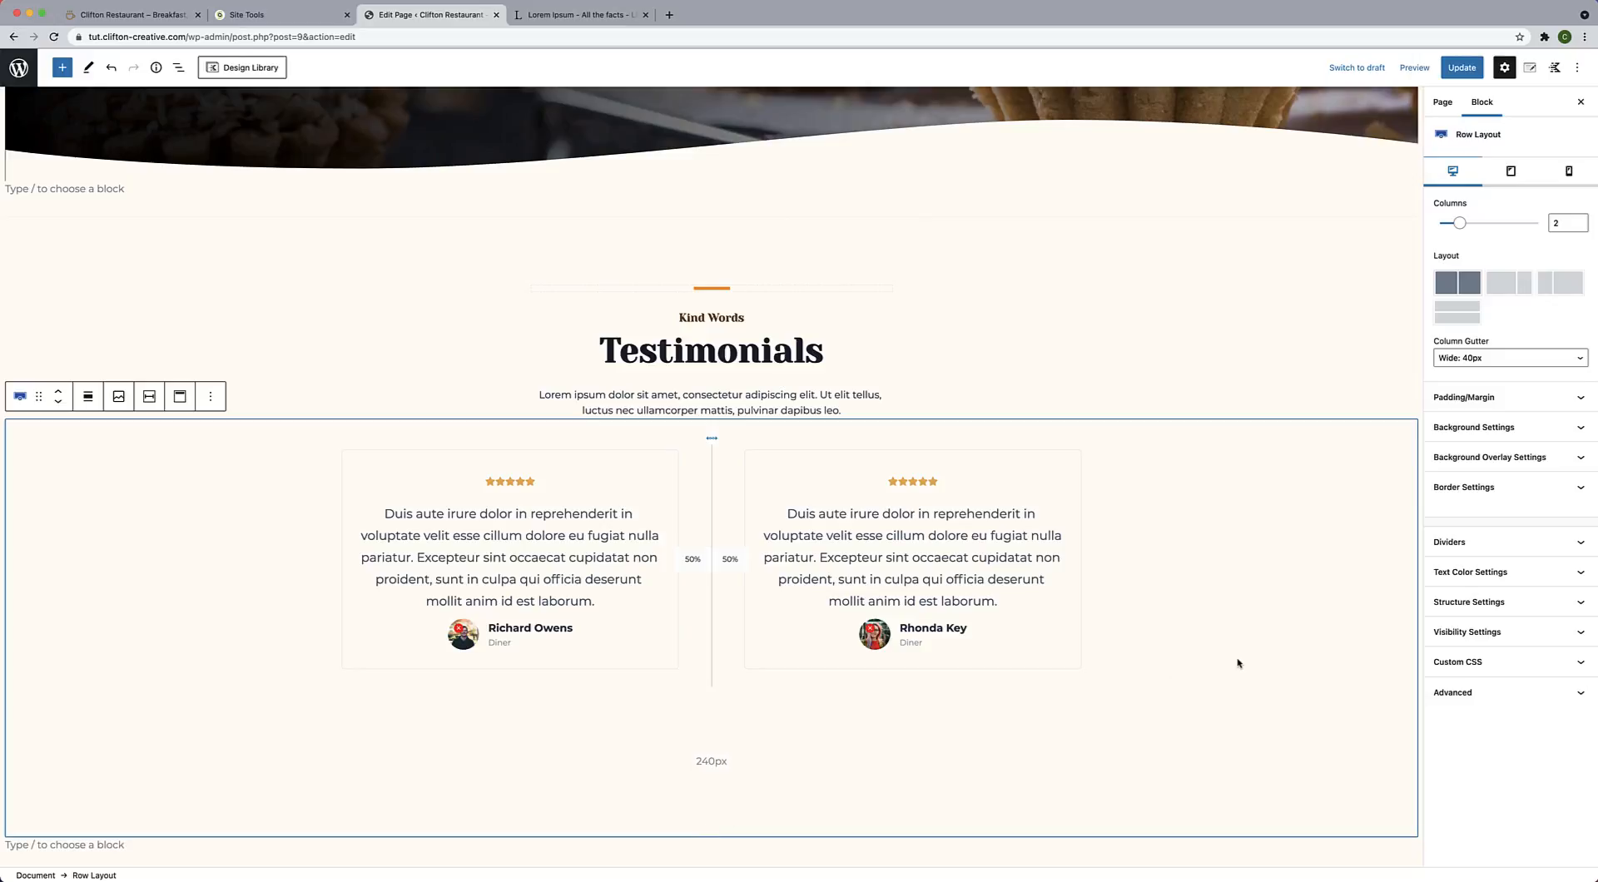
Add a bottom divider to the testimonials row, using the single solid wave shape that rises toward the right.
left_click(1485, 550)
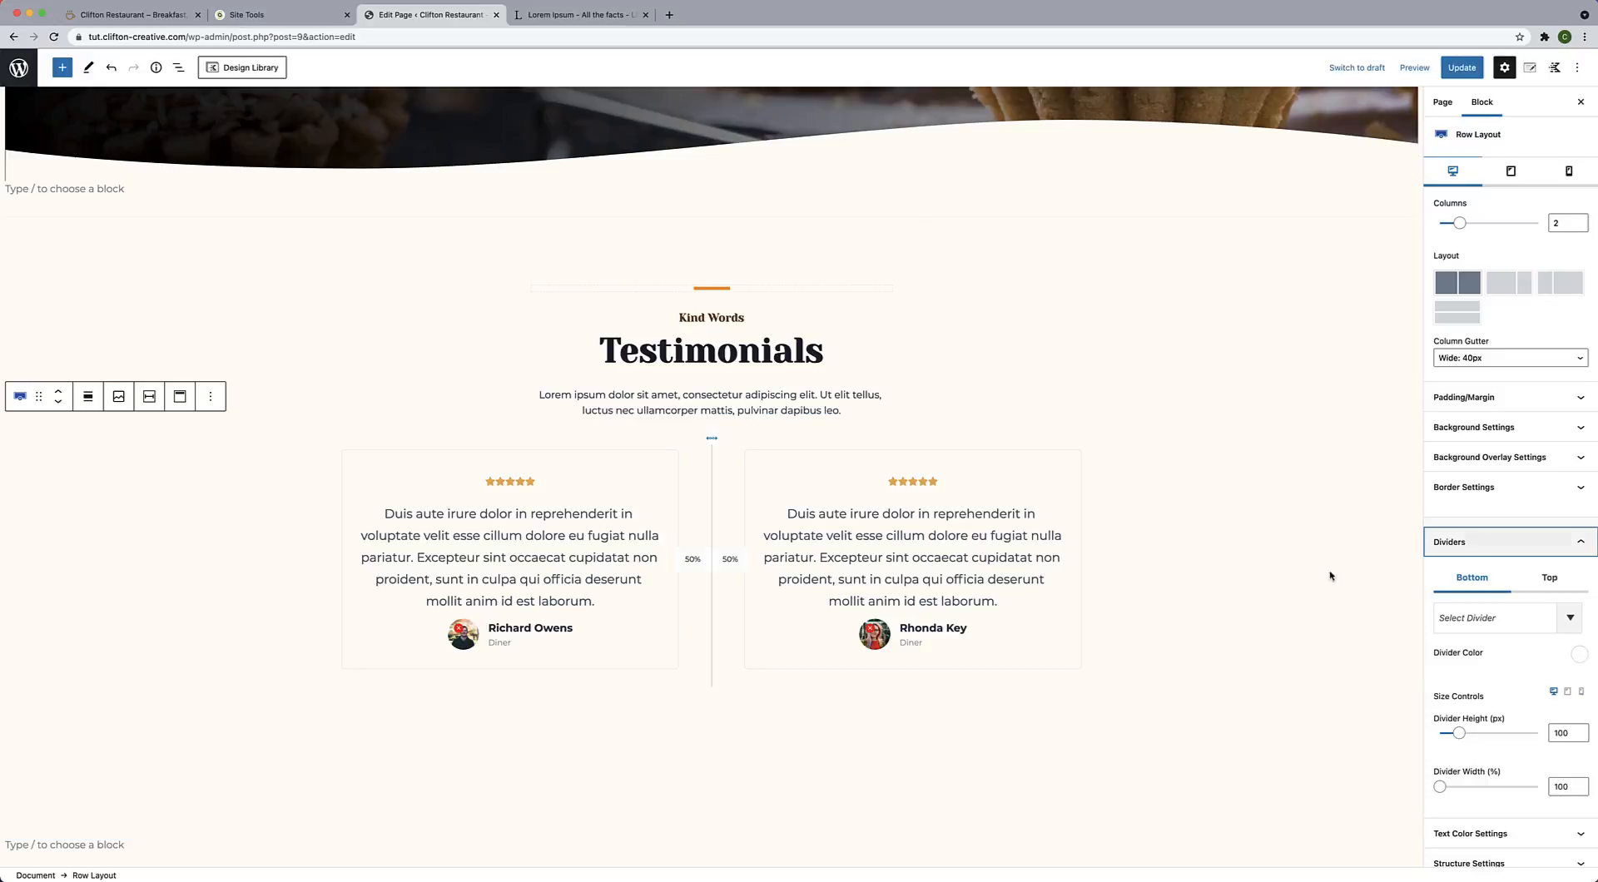
left_click(1546, 620)
scroll(1490, 716, "down", 10)
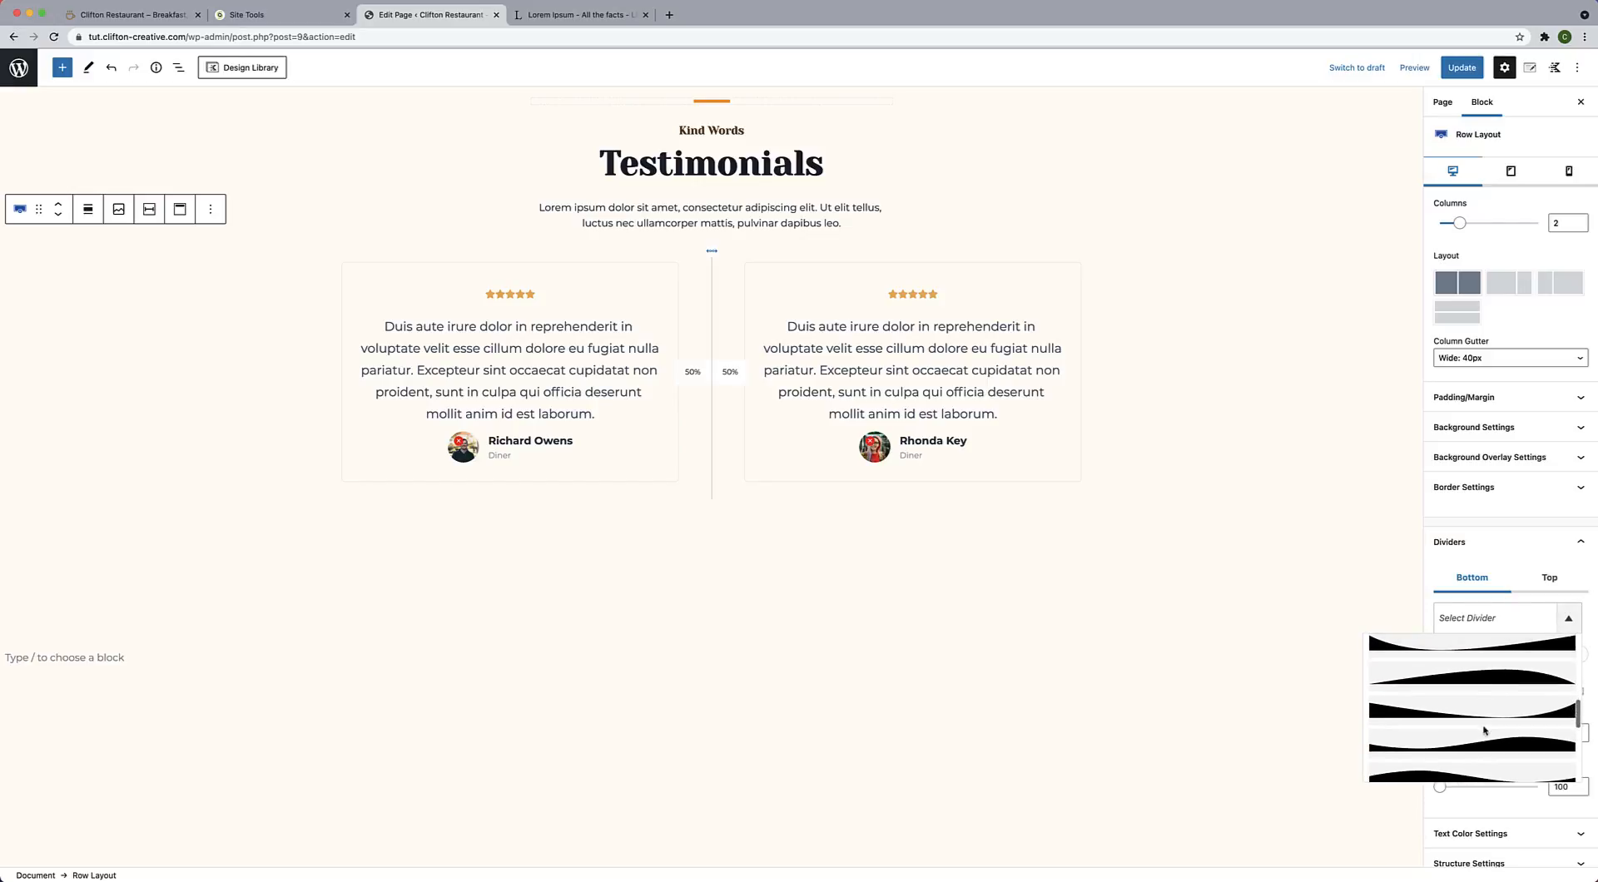
scroll(1483, 731, "down", 2)
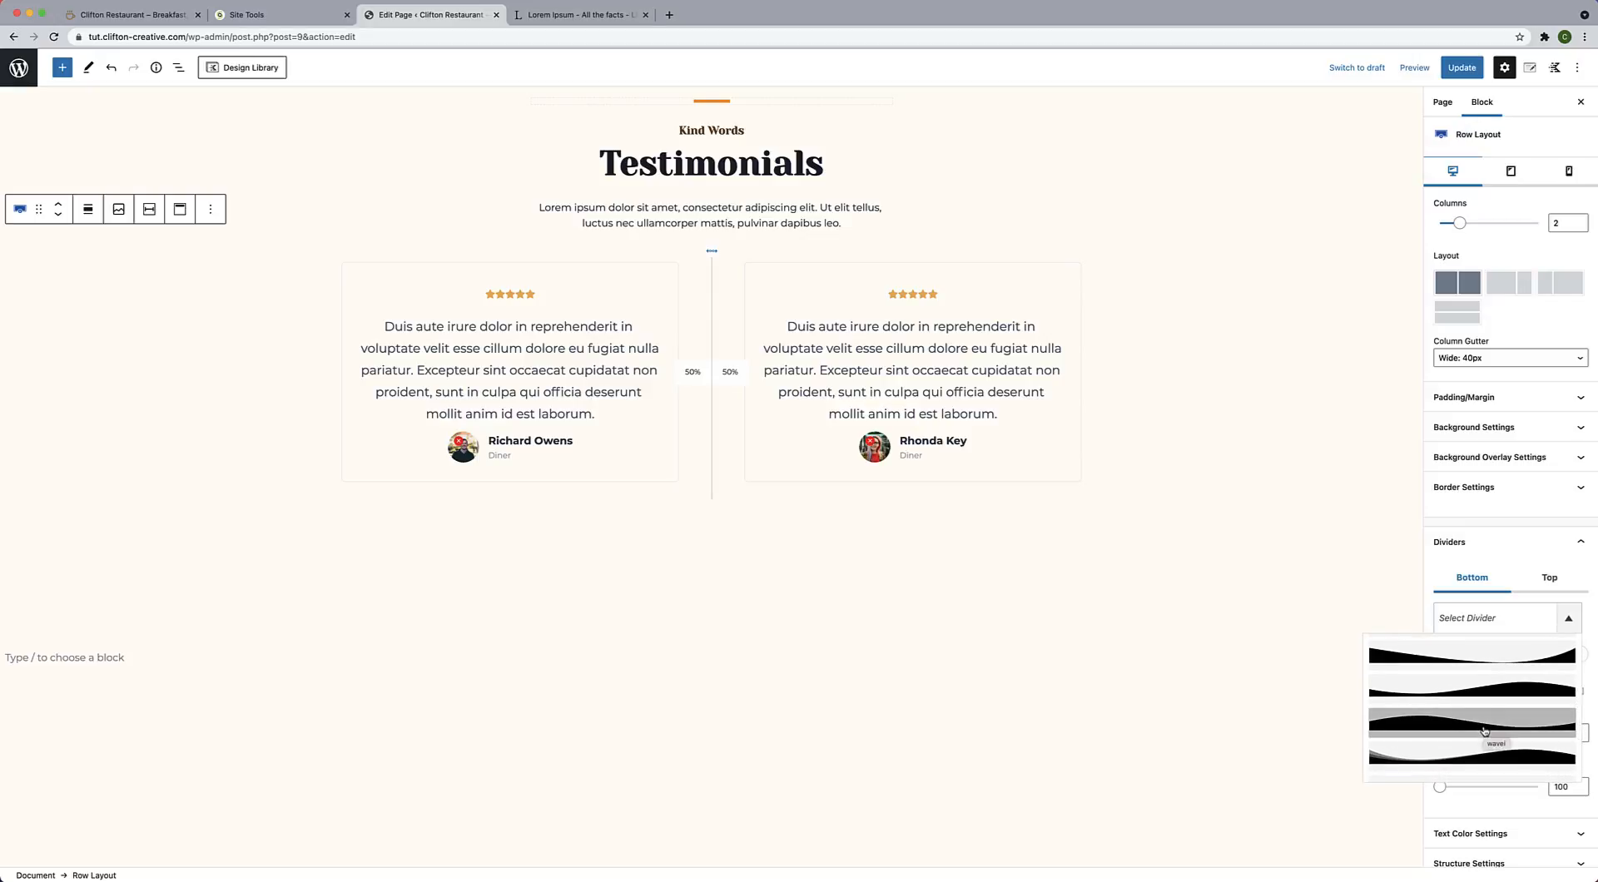
scroll(1485, 731, "down", 3)
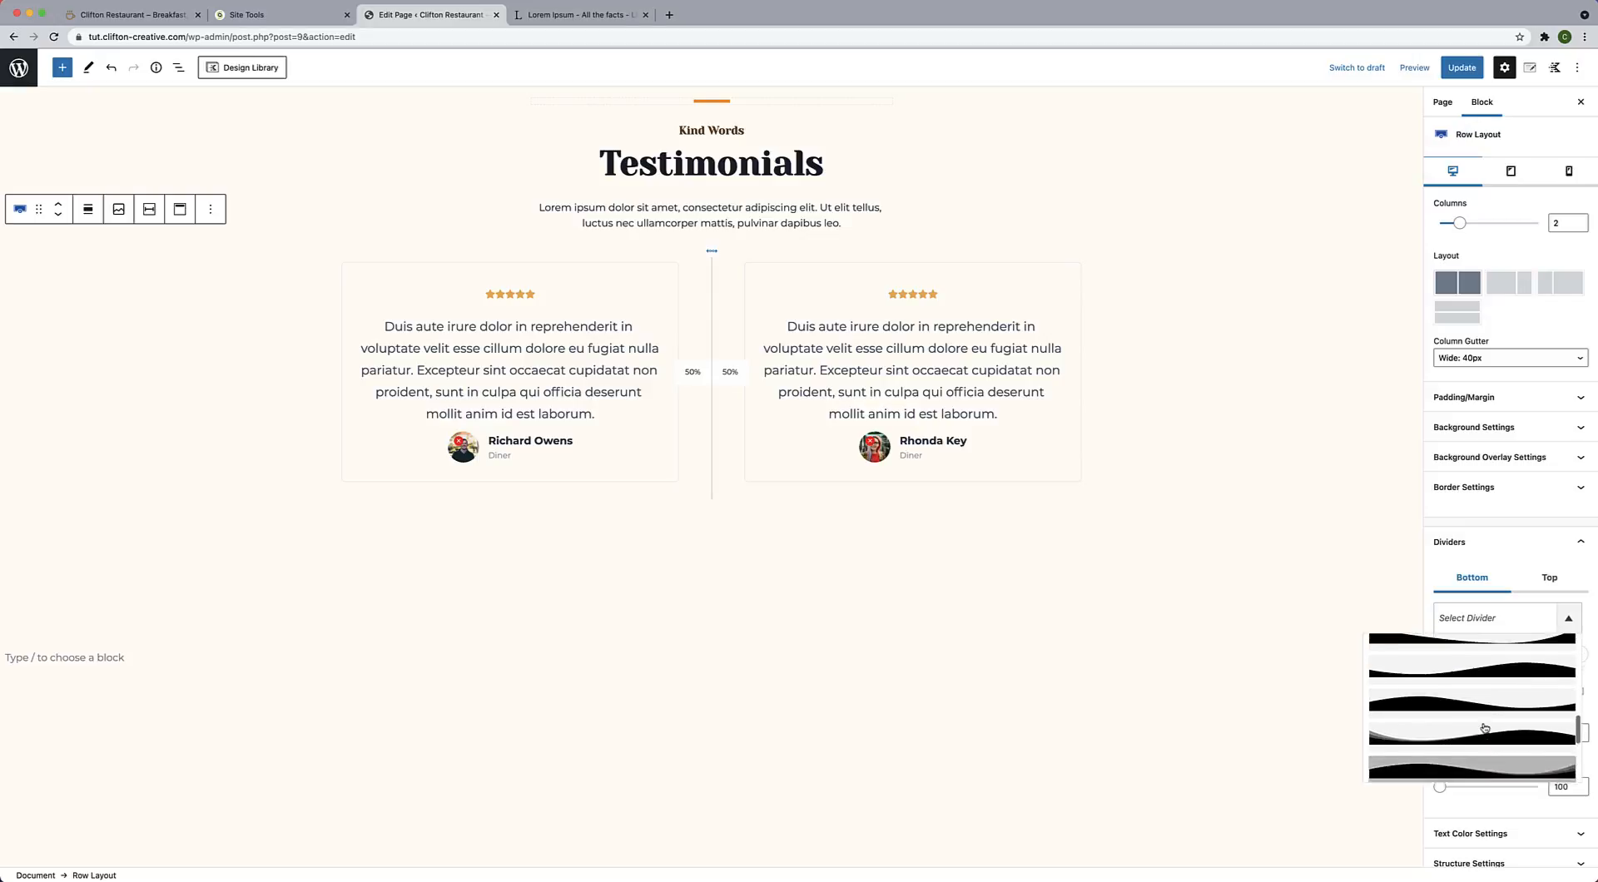
scroll(1485, 728, "up", 2)
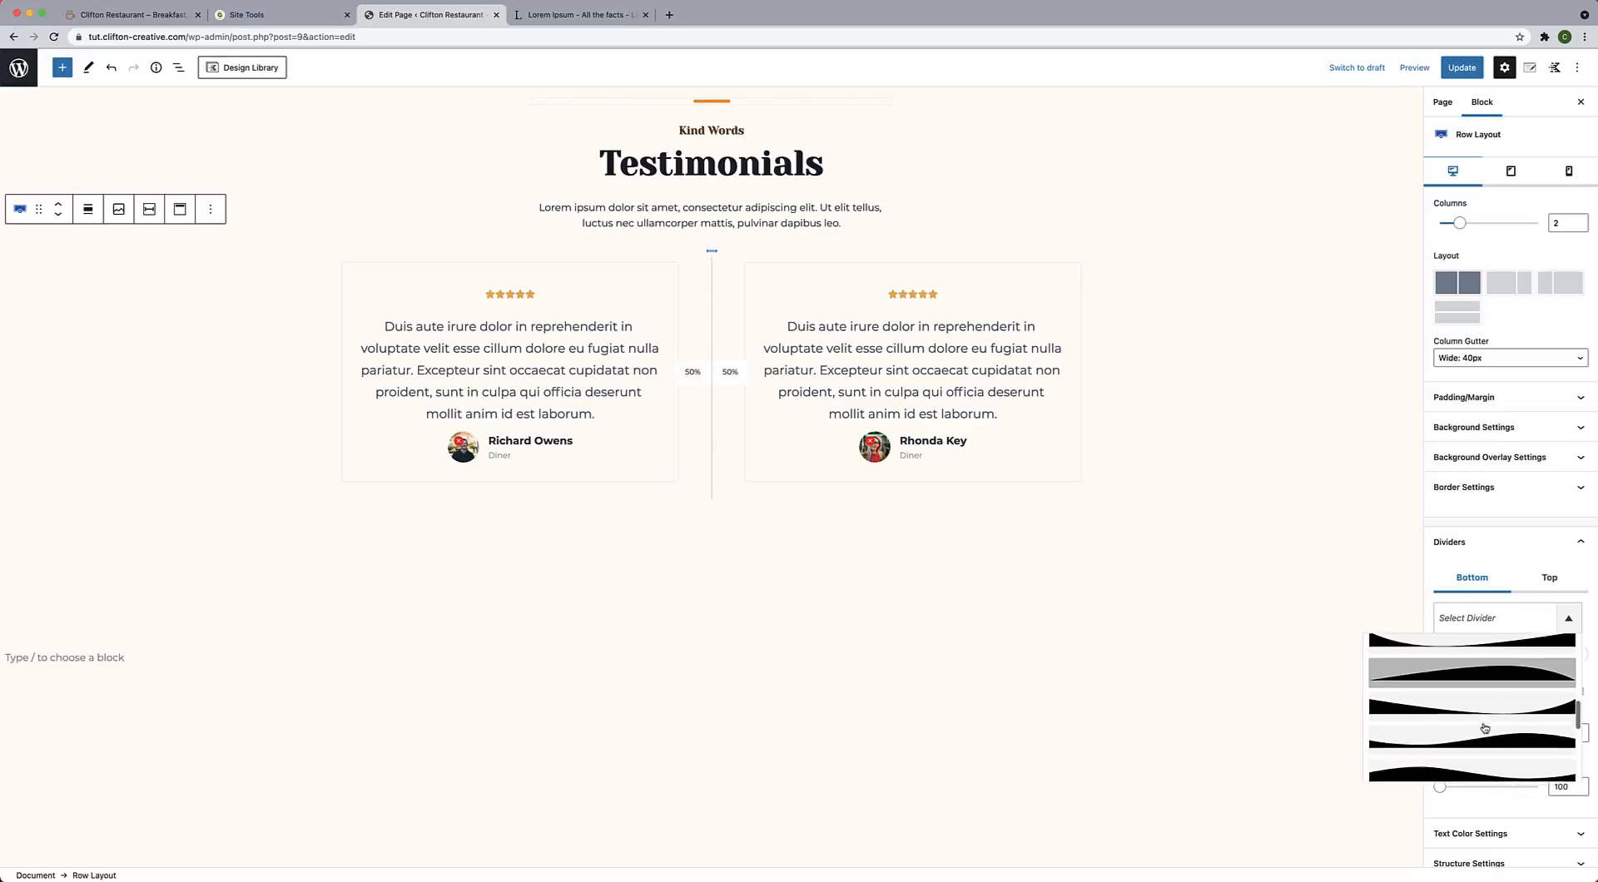
left_click(1485, 728)
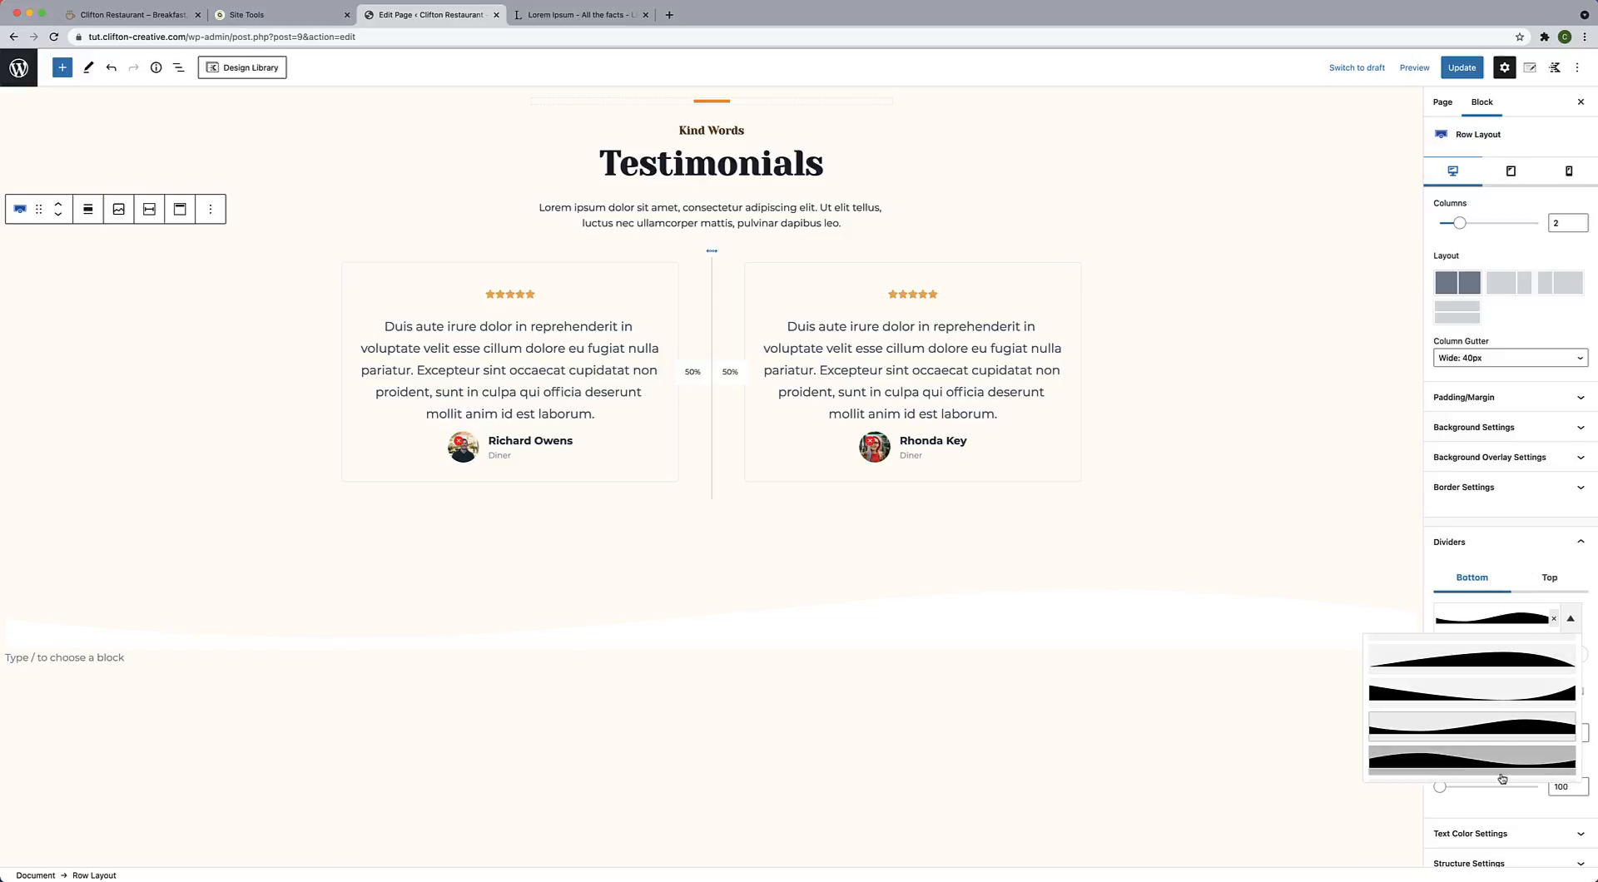
left_click(1528, 780)
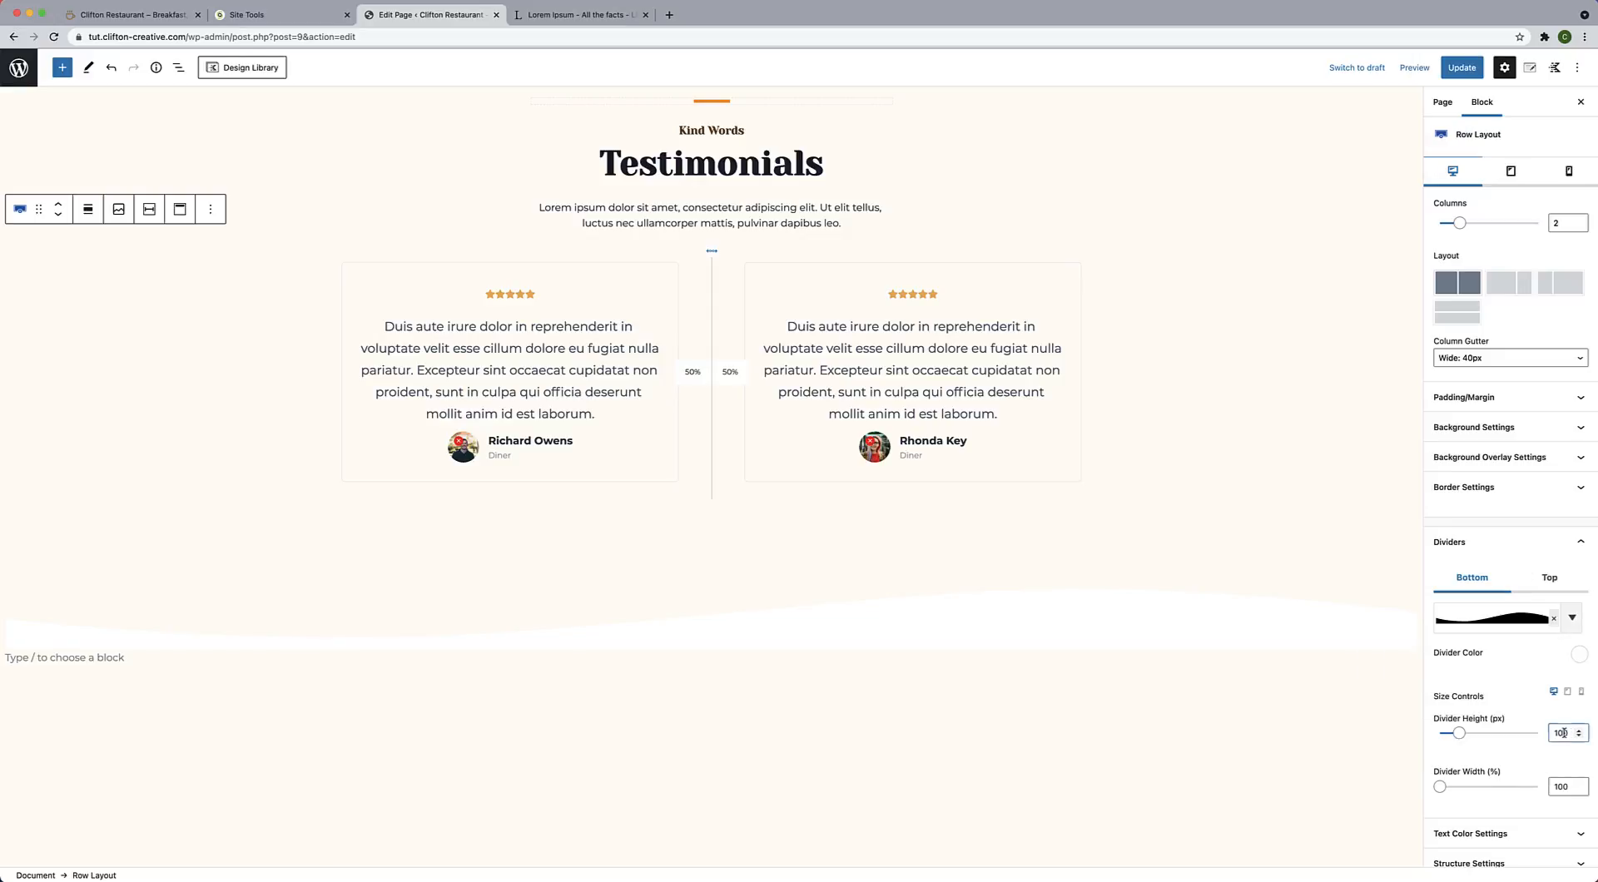
Set the bottom divider's height to 160 px and its color to the dark palette color 2D3748.
left_click(1563, 733)
key("BackSpace")
type("6")
left_click(1579, 655)
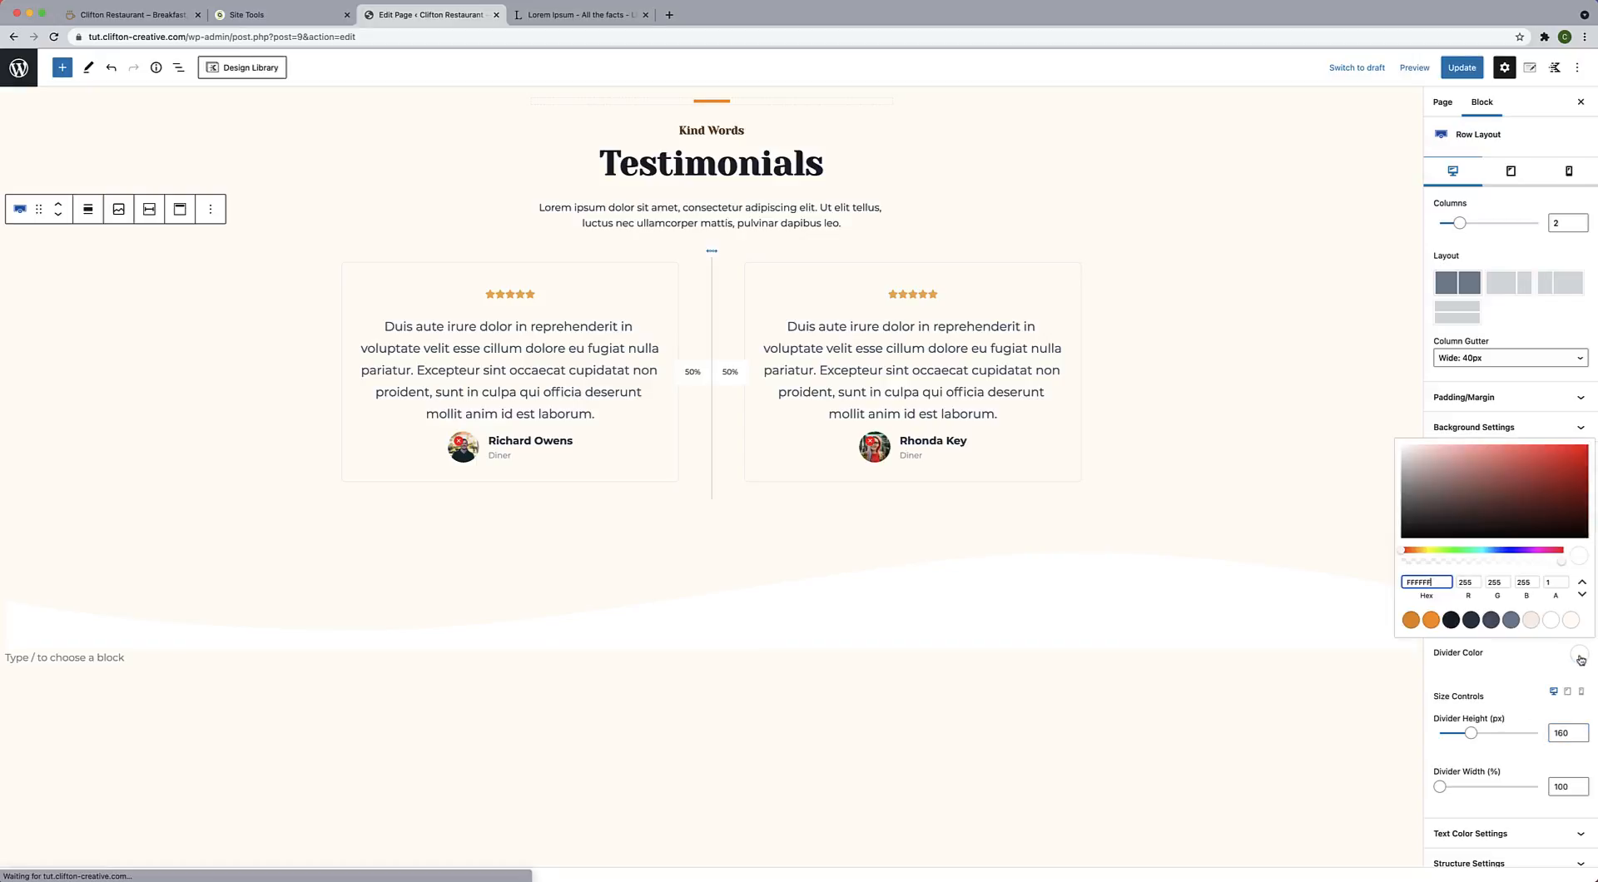
left_click(1471, 620)
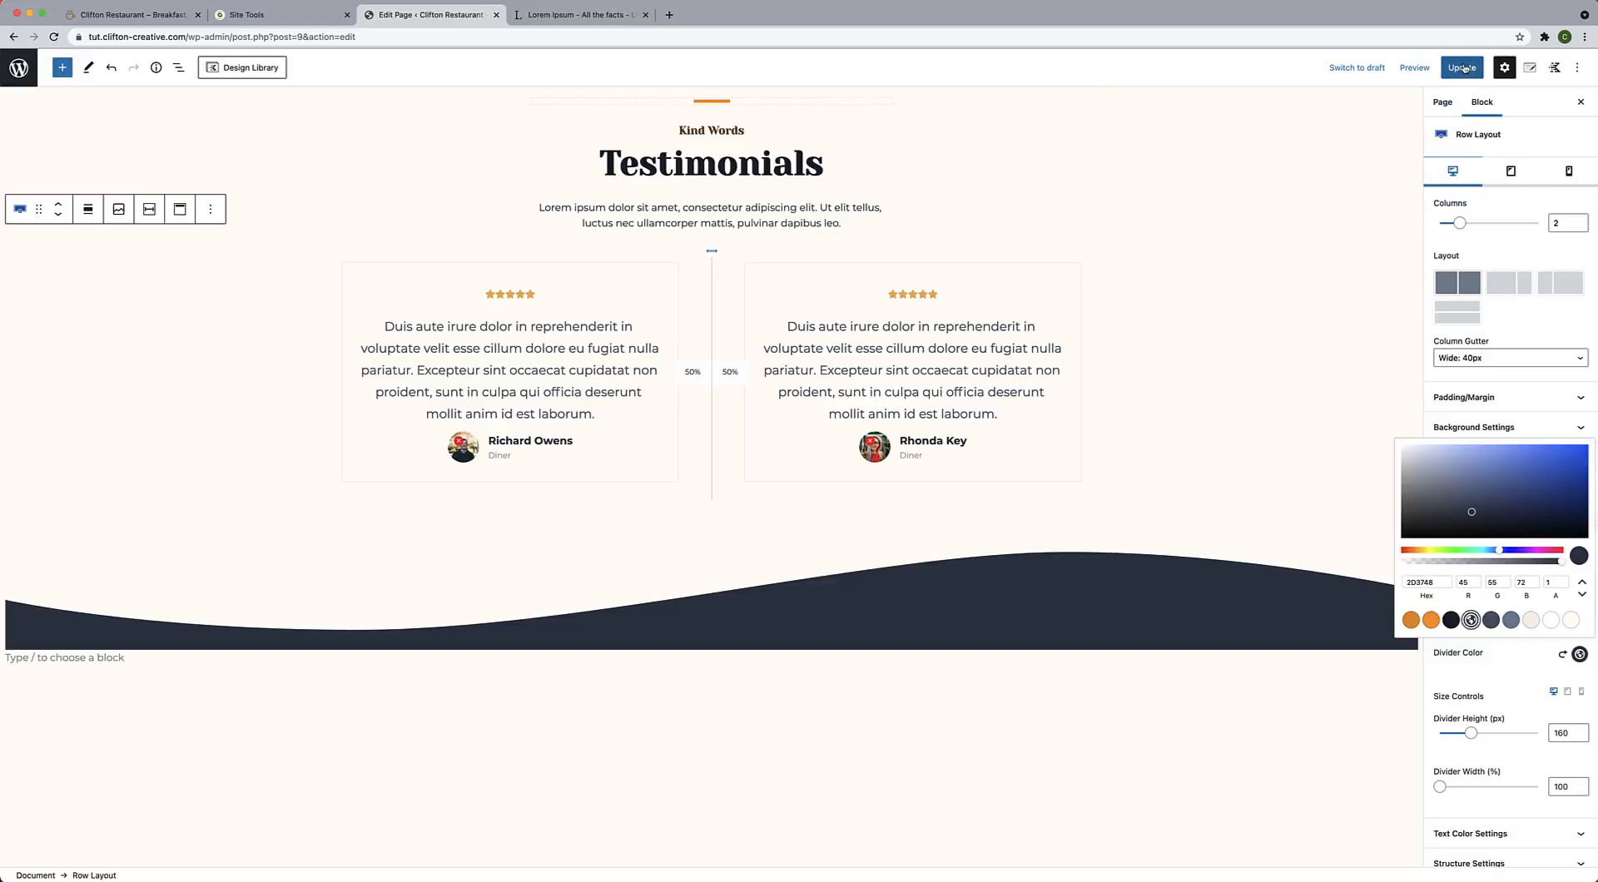
Update the page and view the published home page down to the footer.
left_click(1464, 70)
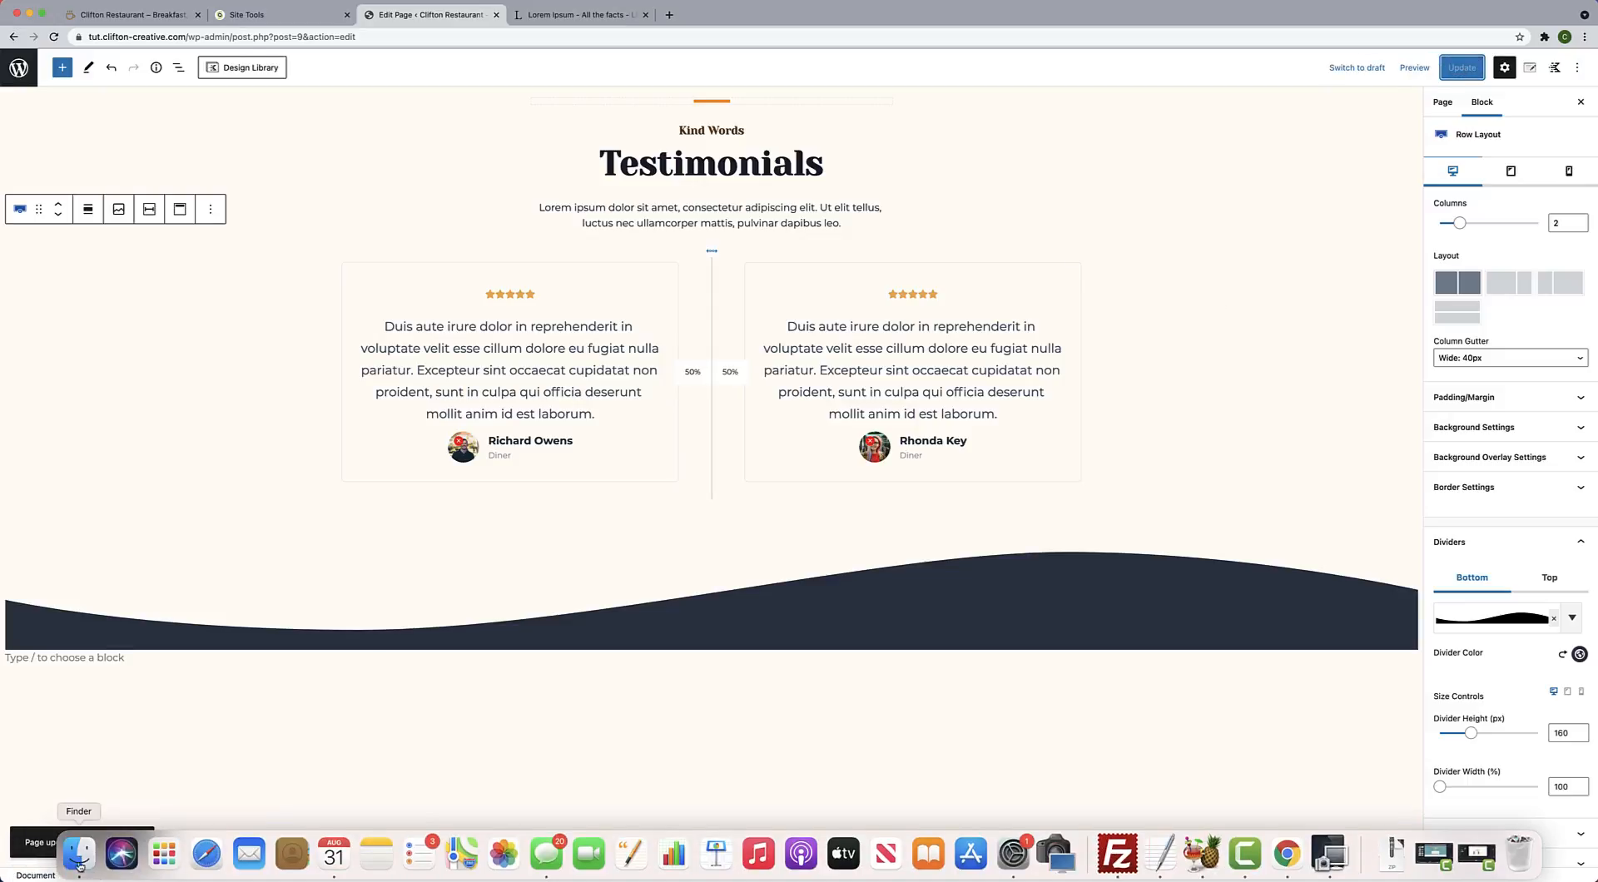
left_click(115, 843)
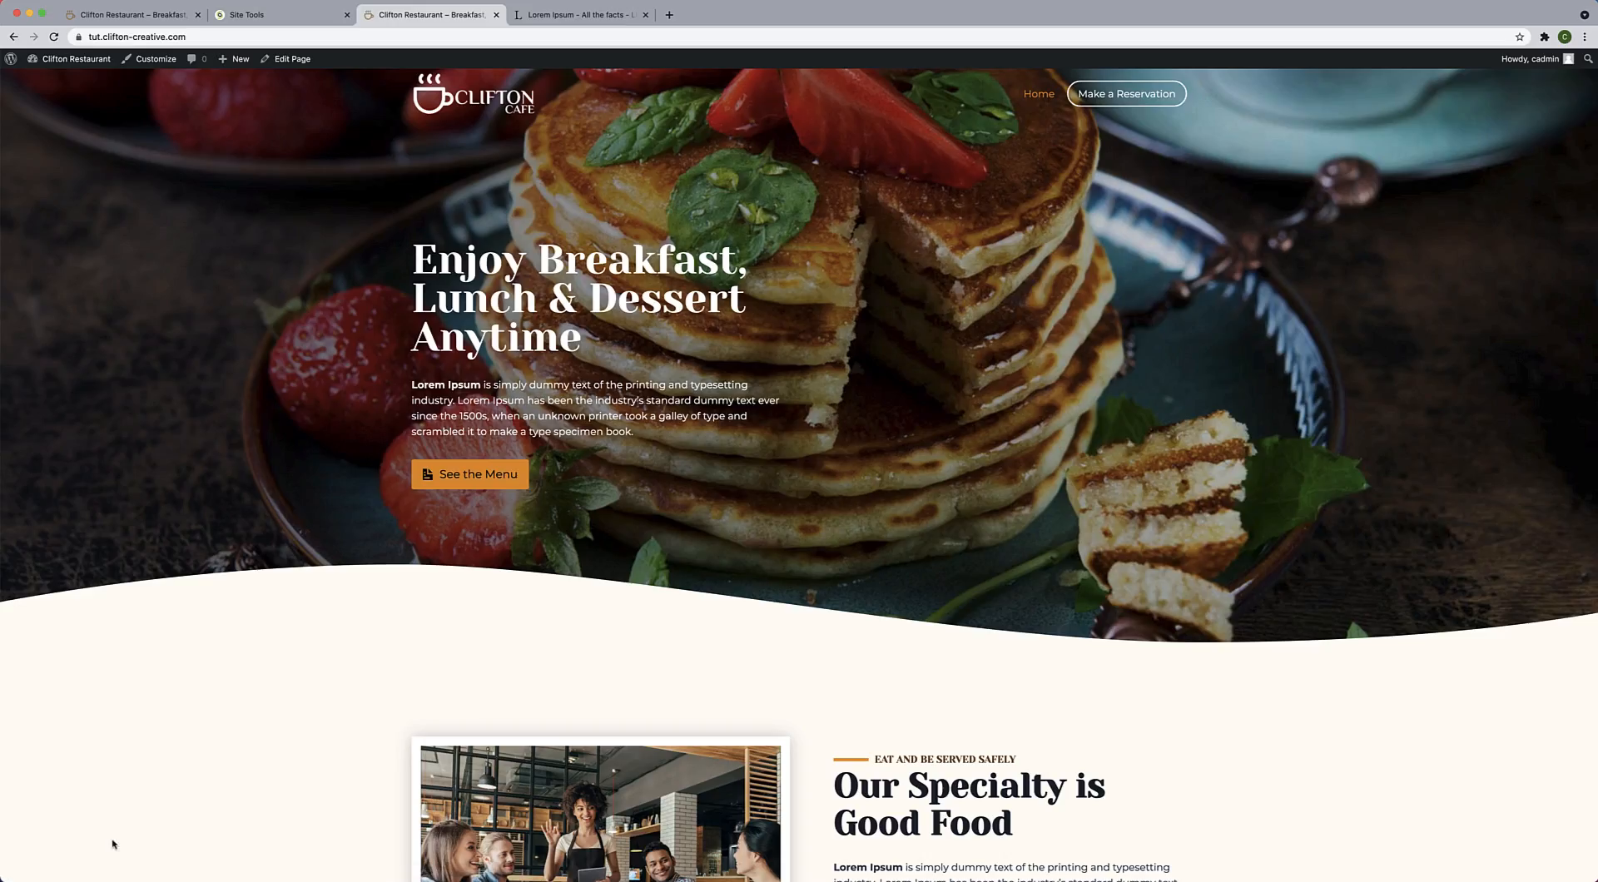
scroll(421, 714, "down", 15)
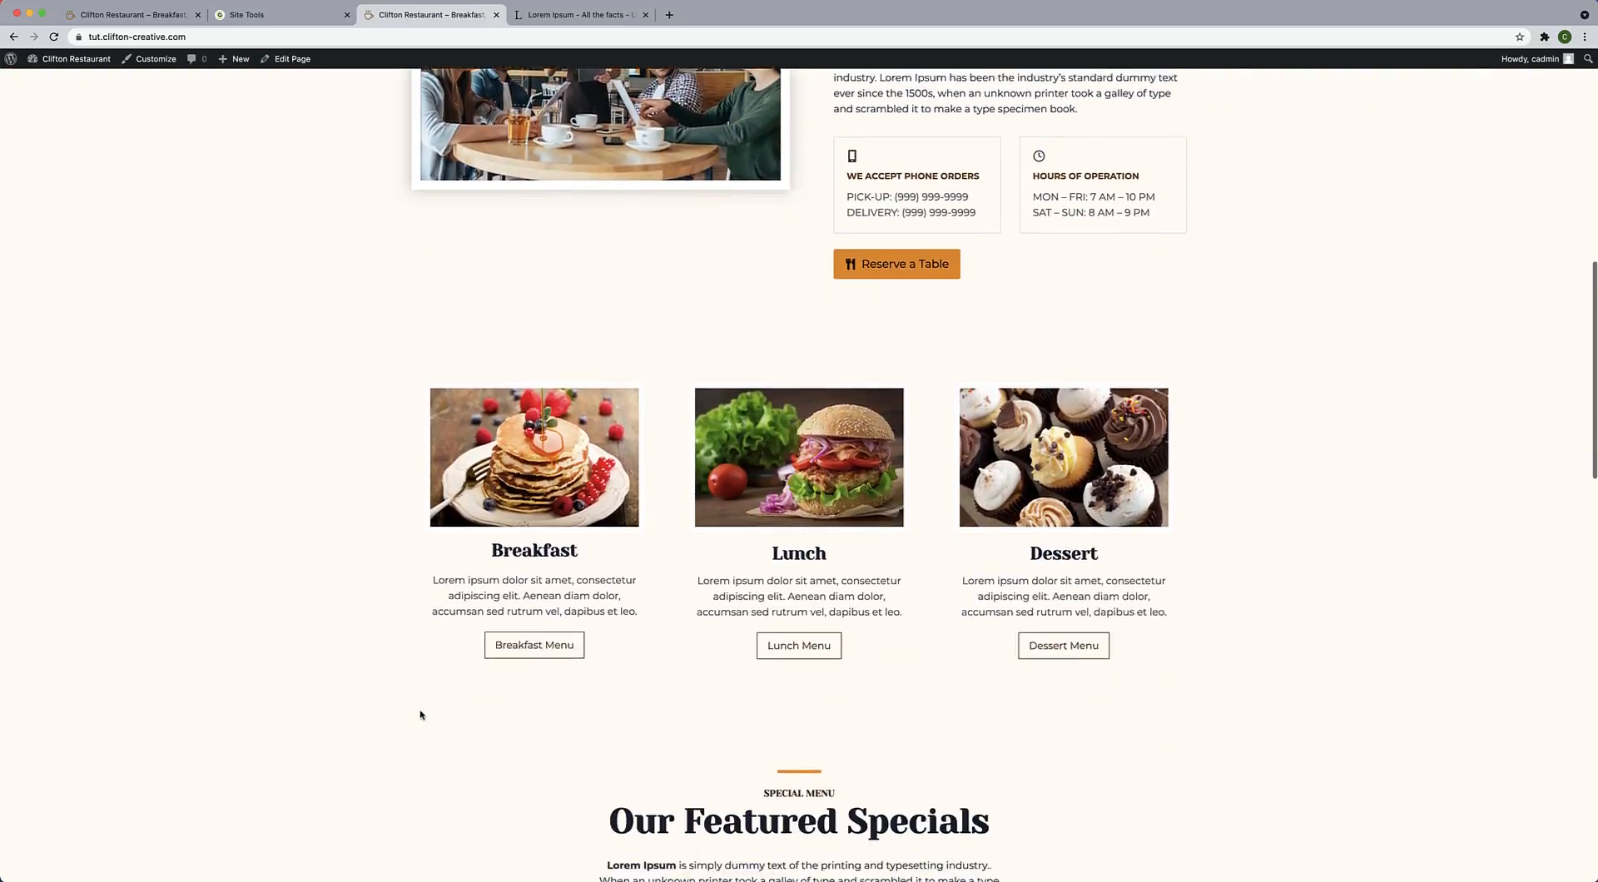
scroll(420, 715, "down", 12)
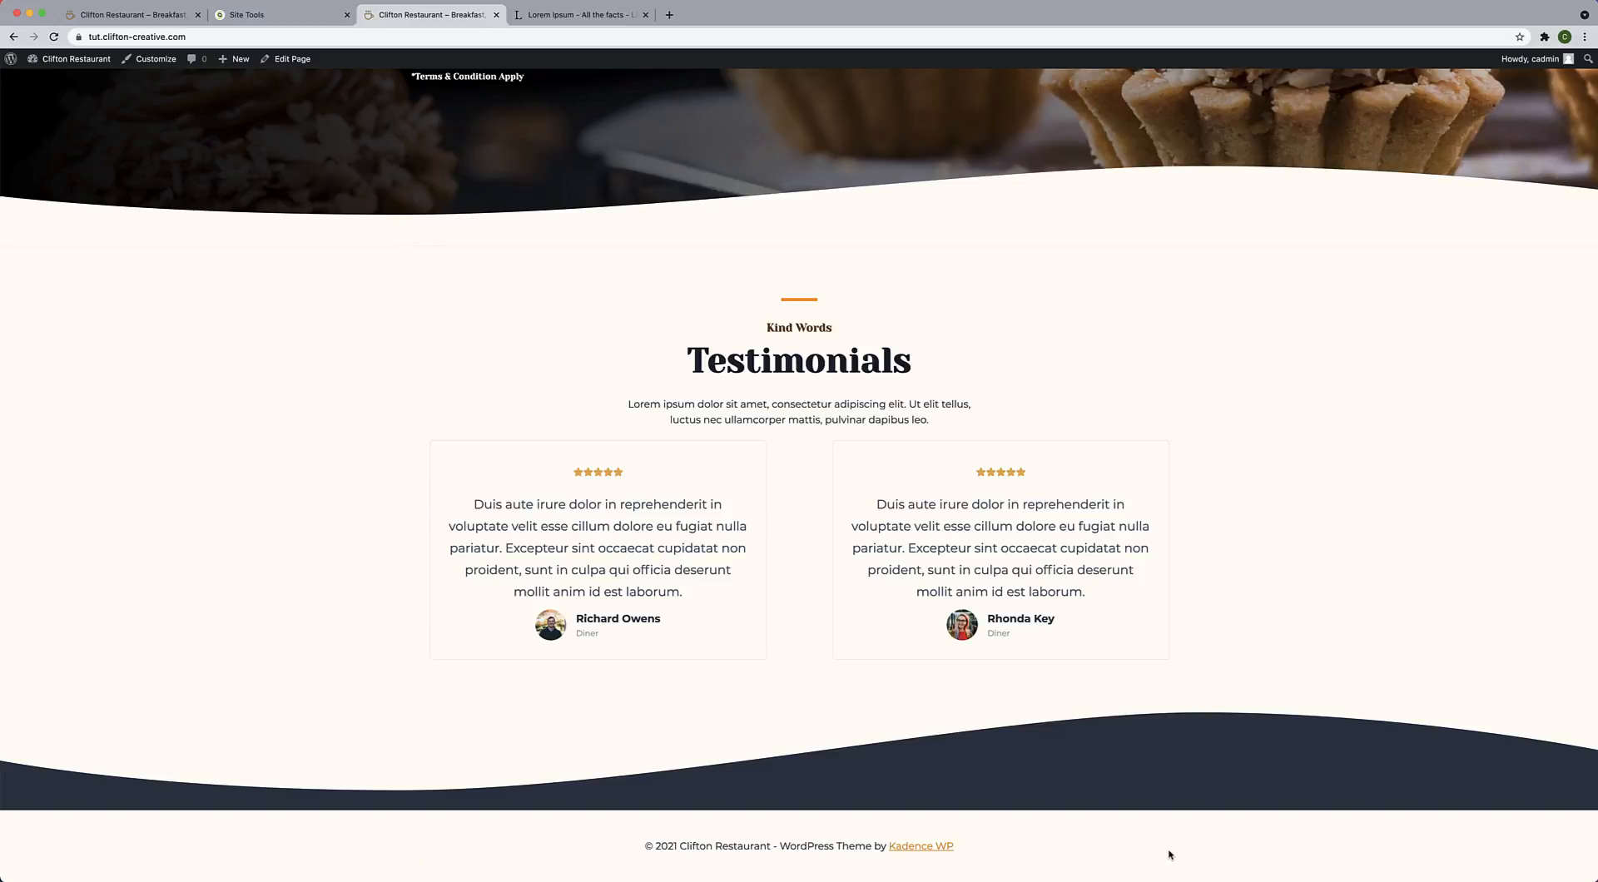
Customize the site's footer copyright text by removing the {theme-credit} placeholder, and check the footer in the preview.
left_click(155, 58)
left_click(111, 263)
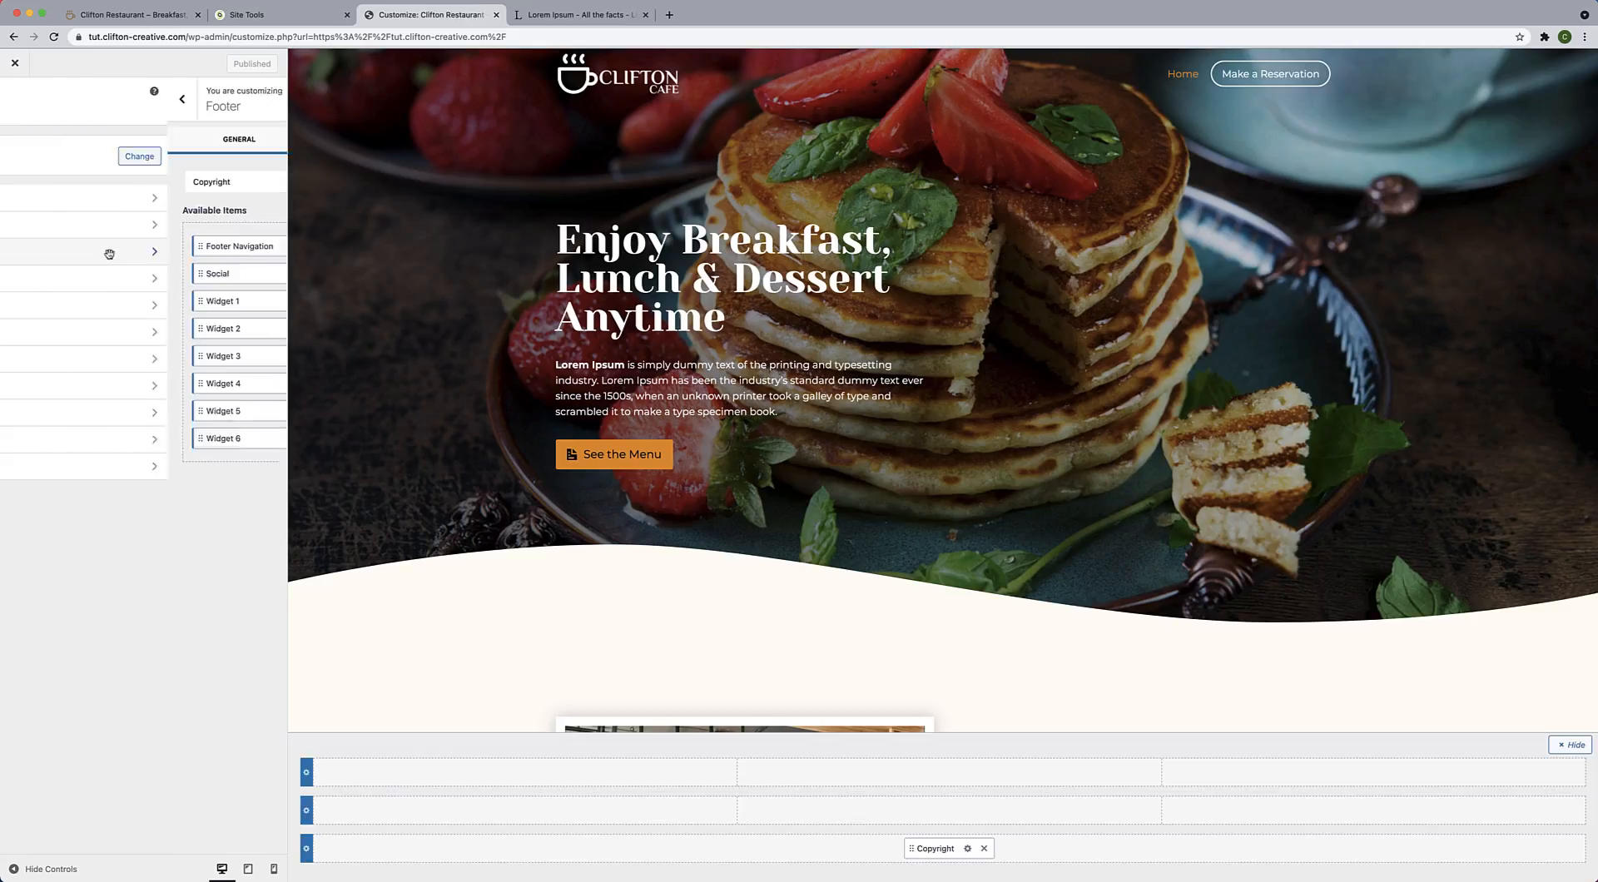
left_click(182, 183)
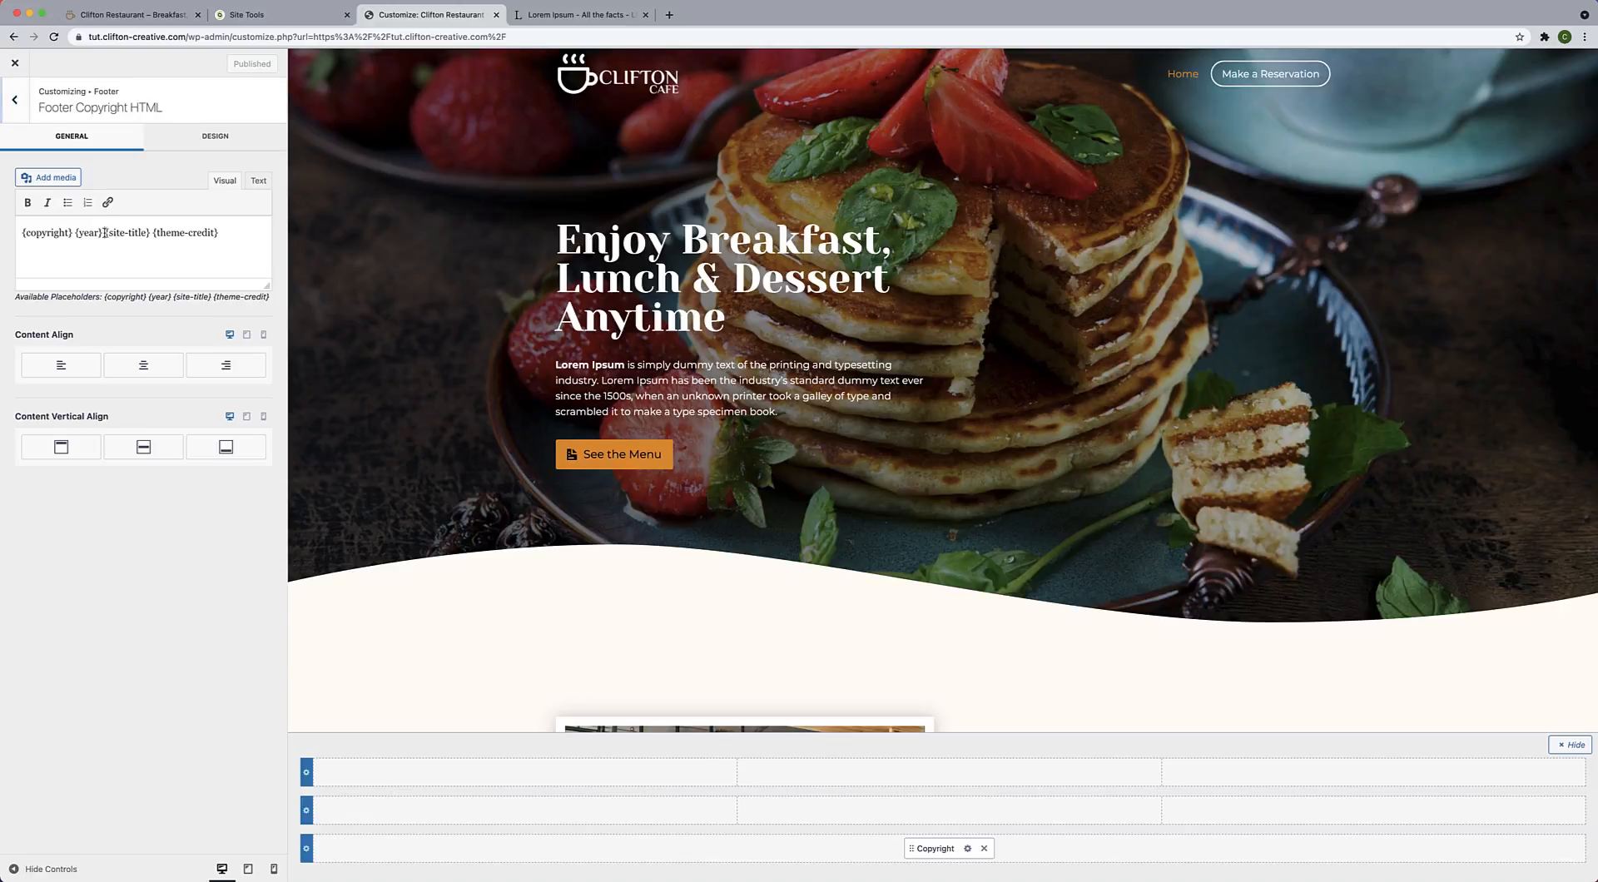
left_click_drag(154, 234, 226, 234)
key("BackSpace")
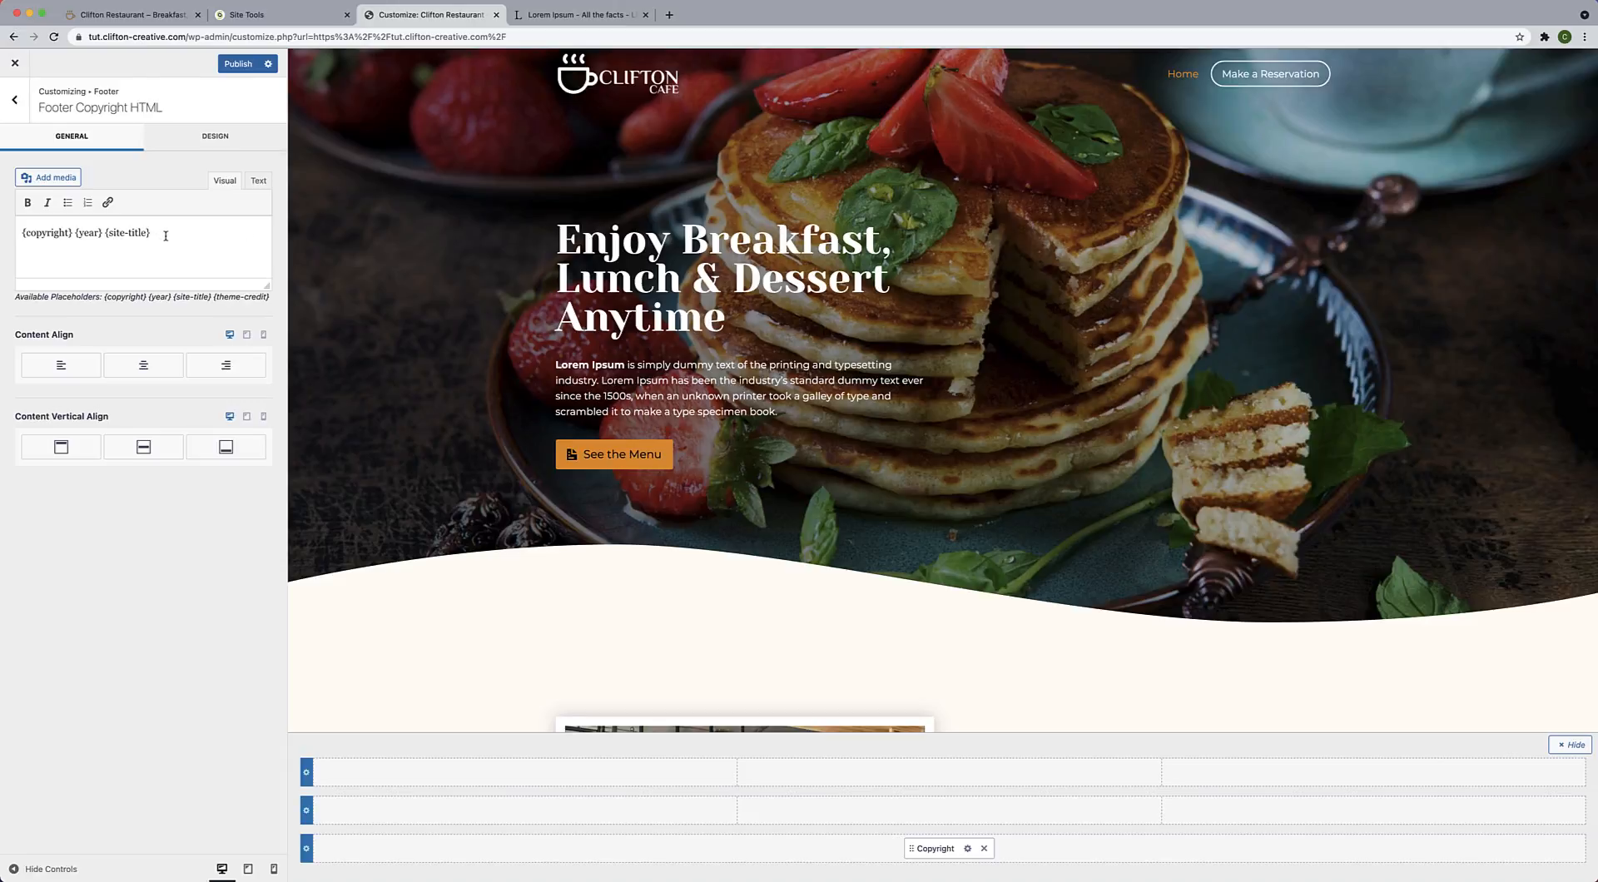
scroll(455, 319, "down", 20)
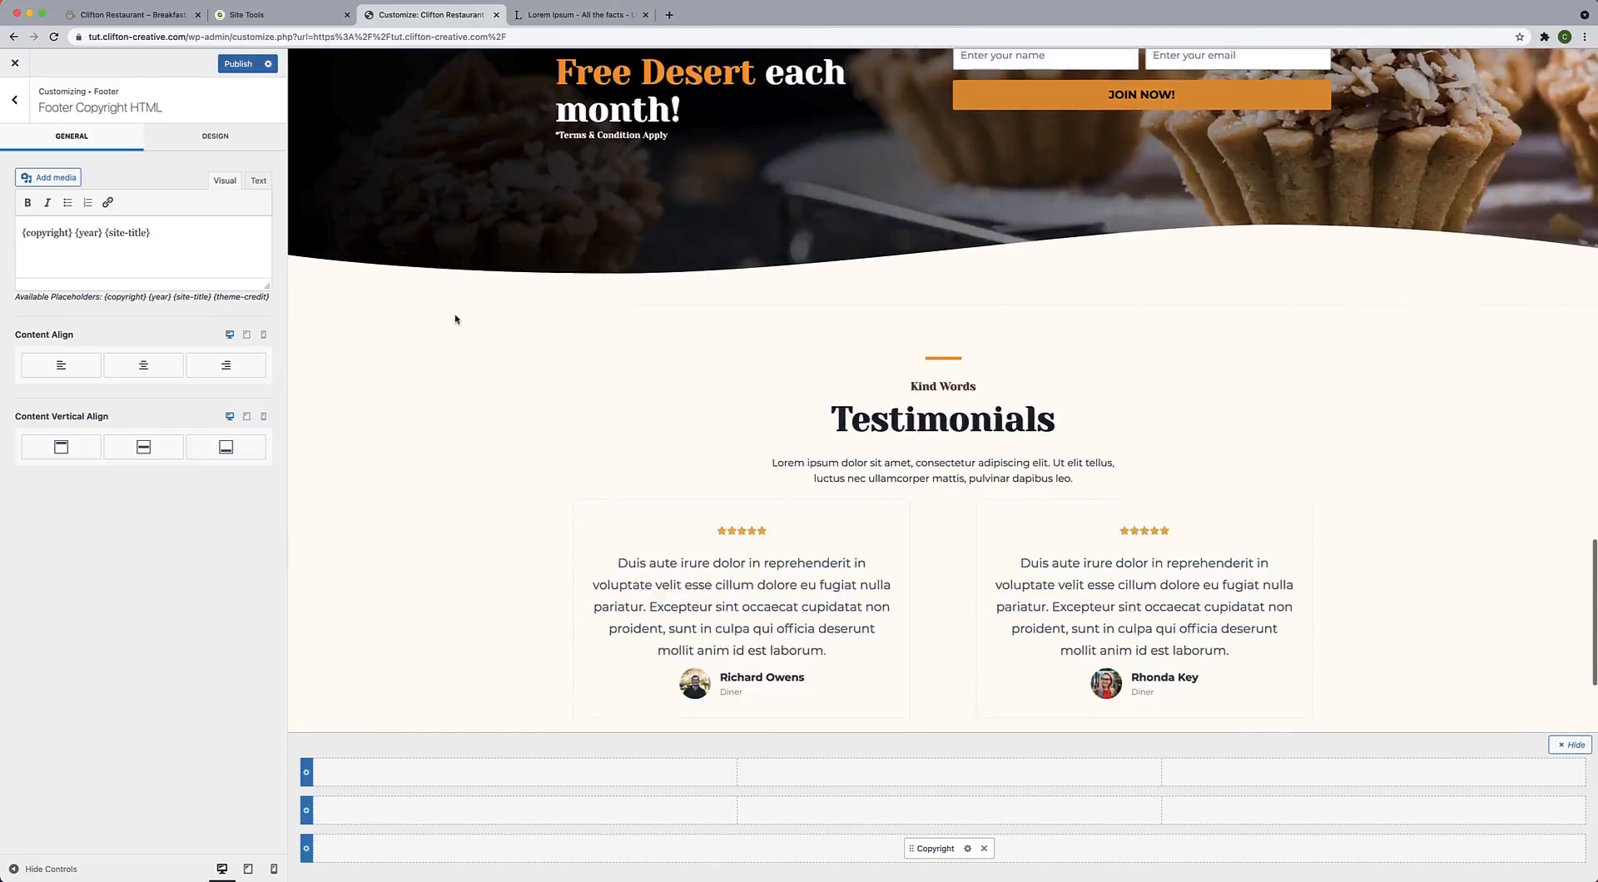
scroll(455, 319, "down", 3)
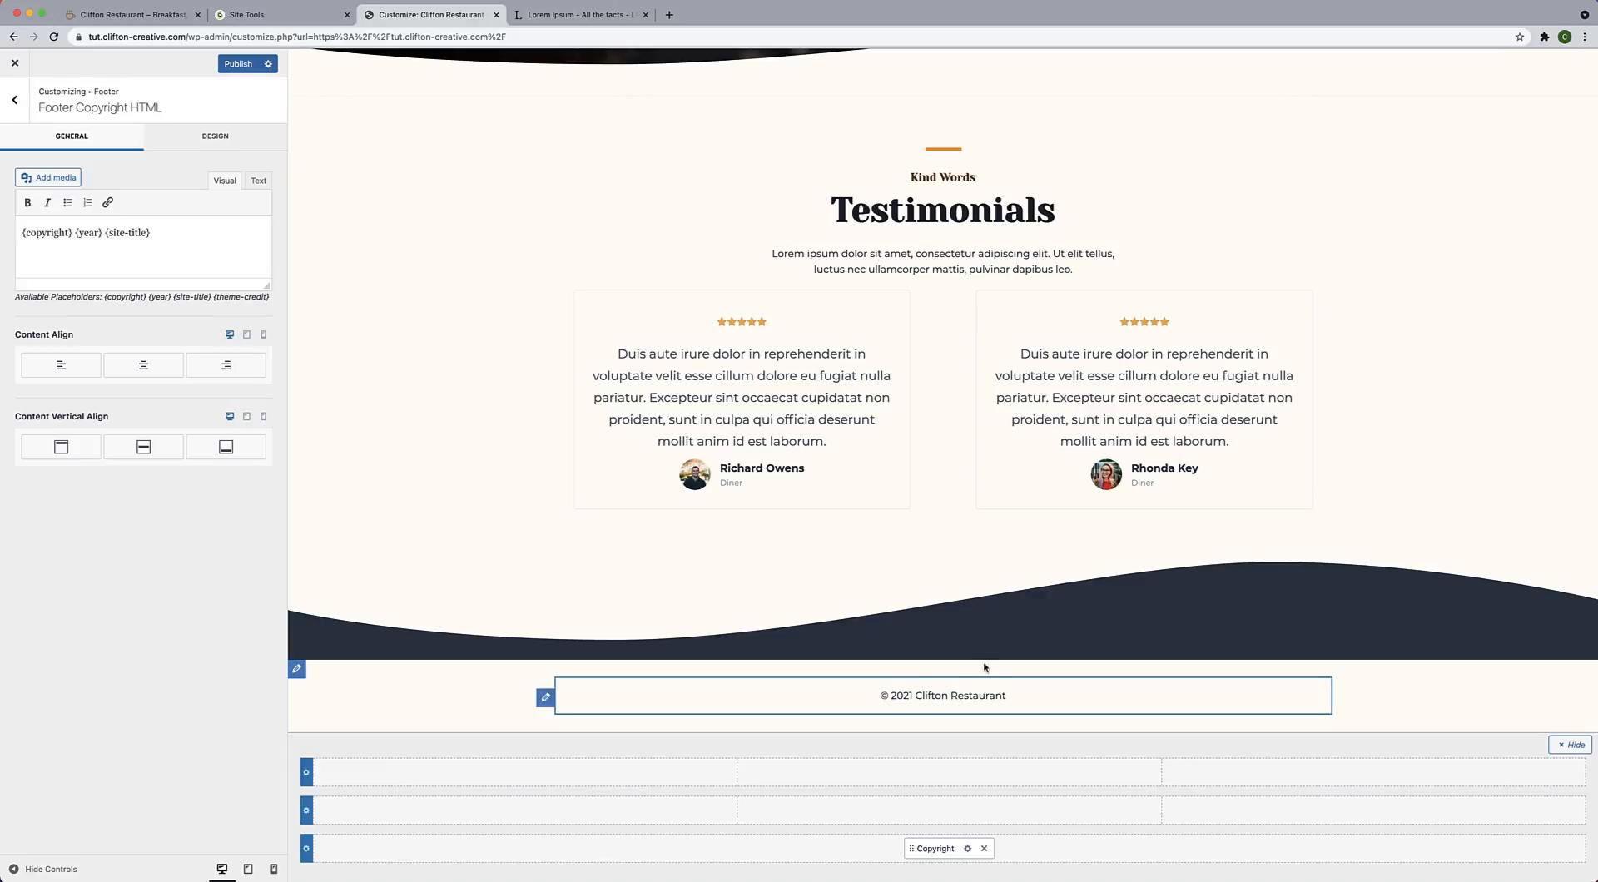
Set the footer copyright font color to the off-white palette color FFFBF6.
left_click(220, 149)
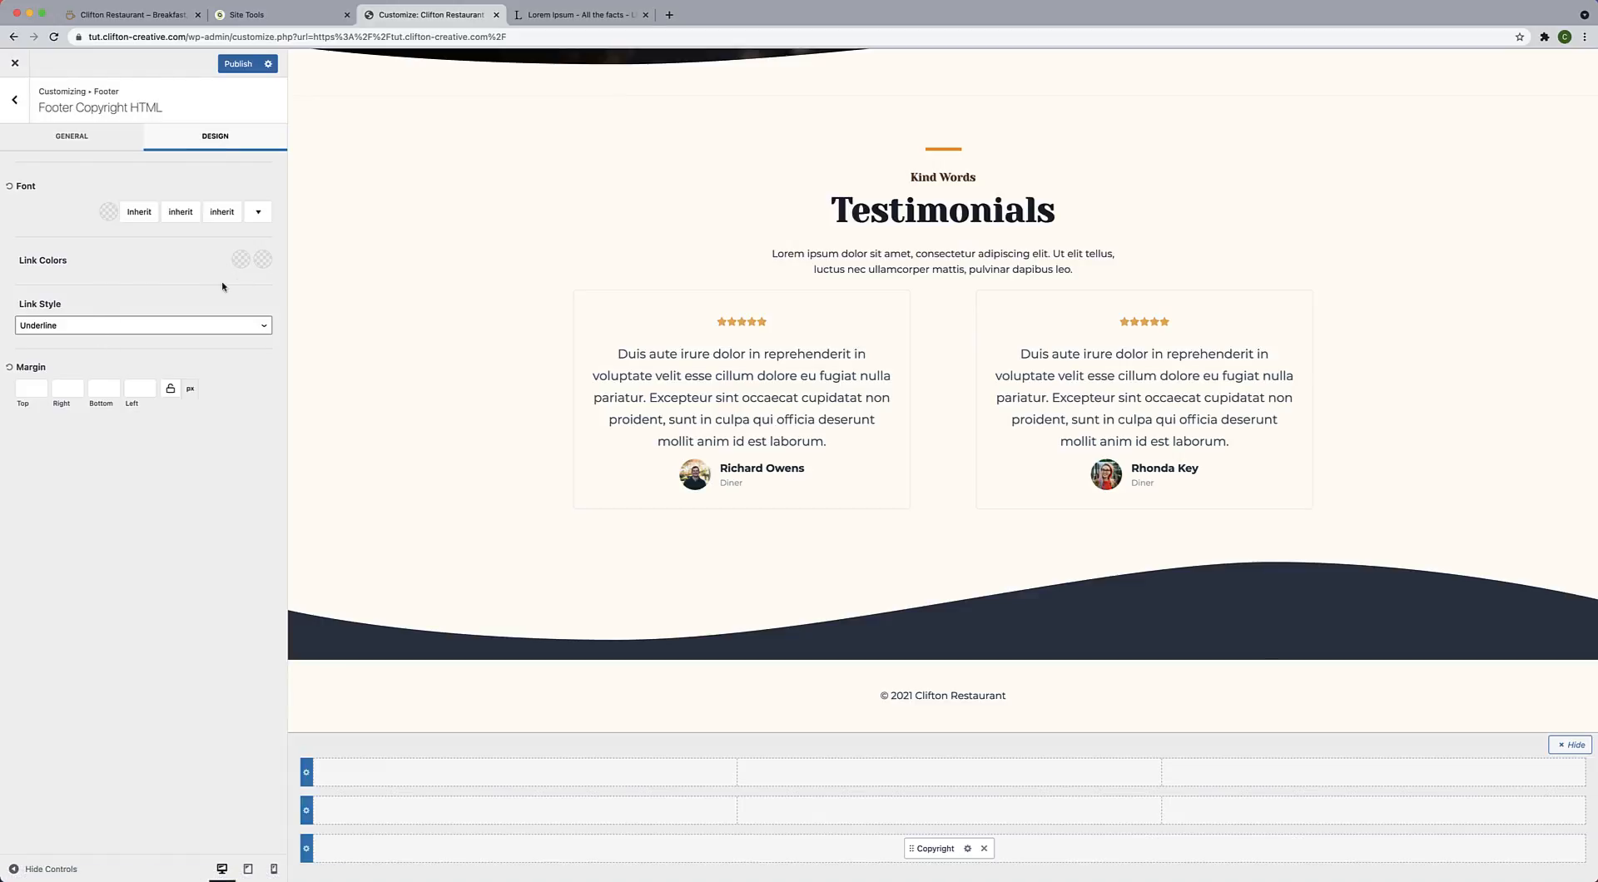
left_click(109, 212)
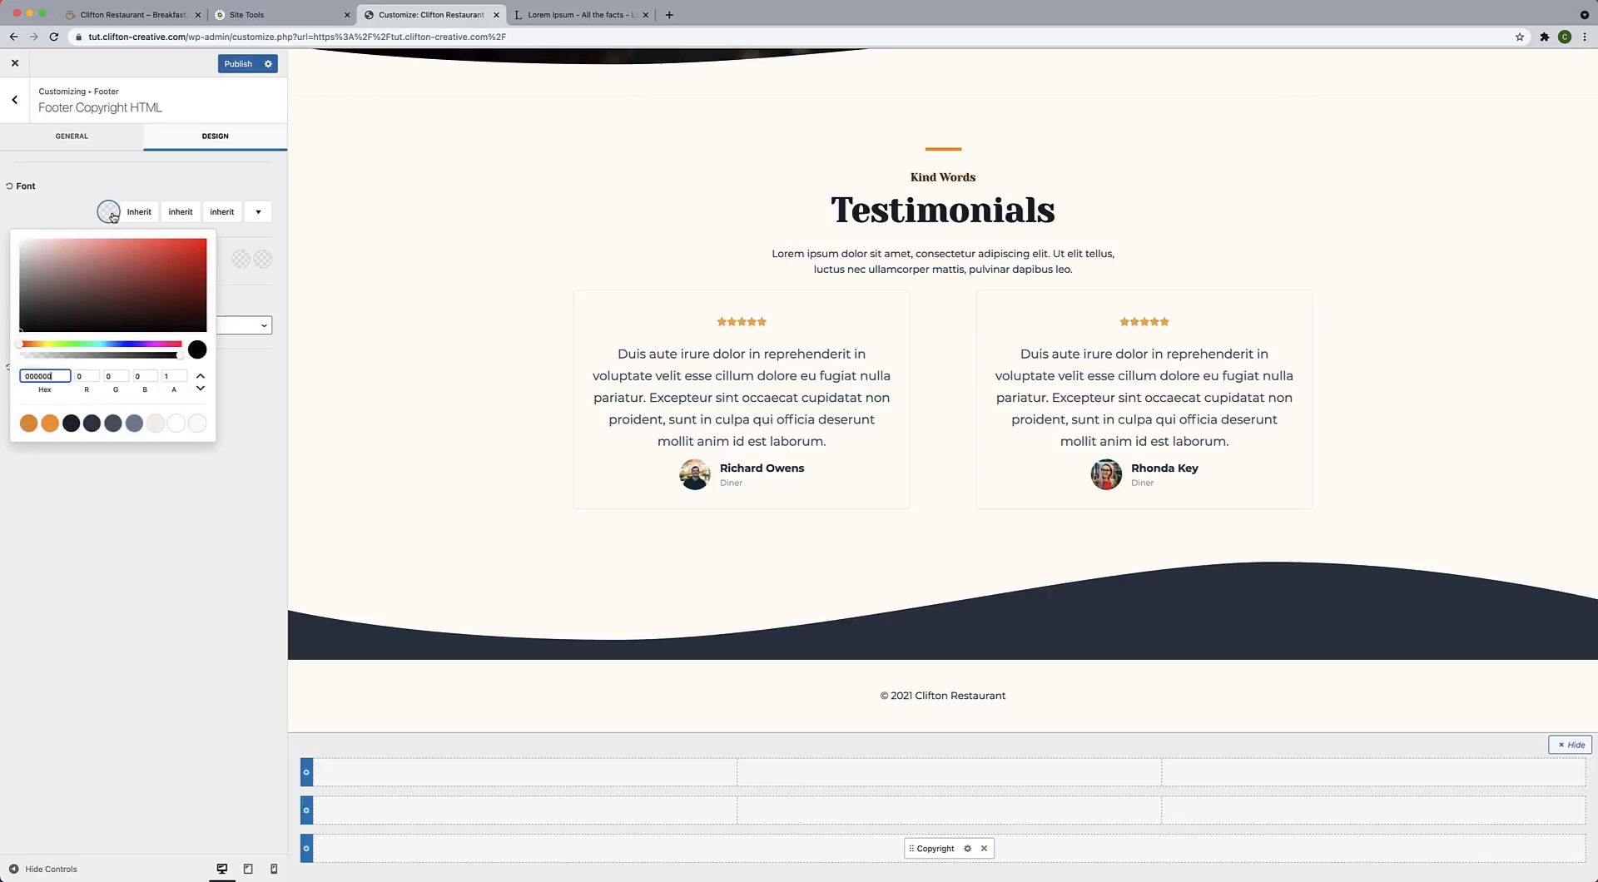
left_click(197, 423)
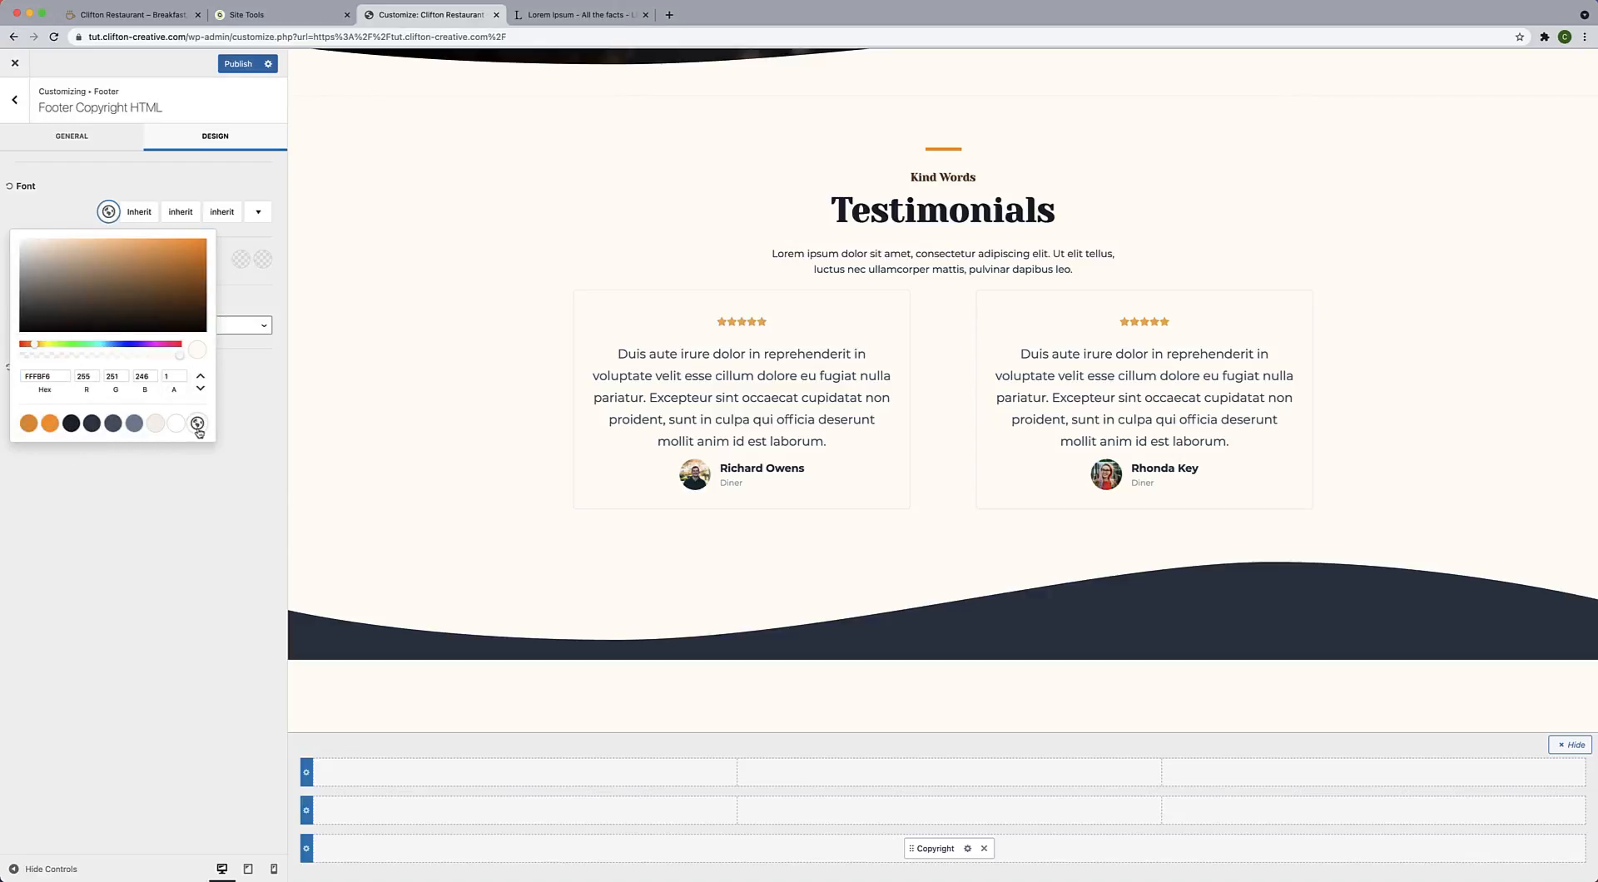
left_click(193, 486)
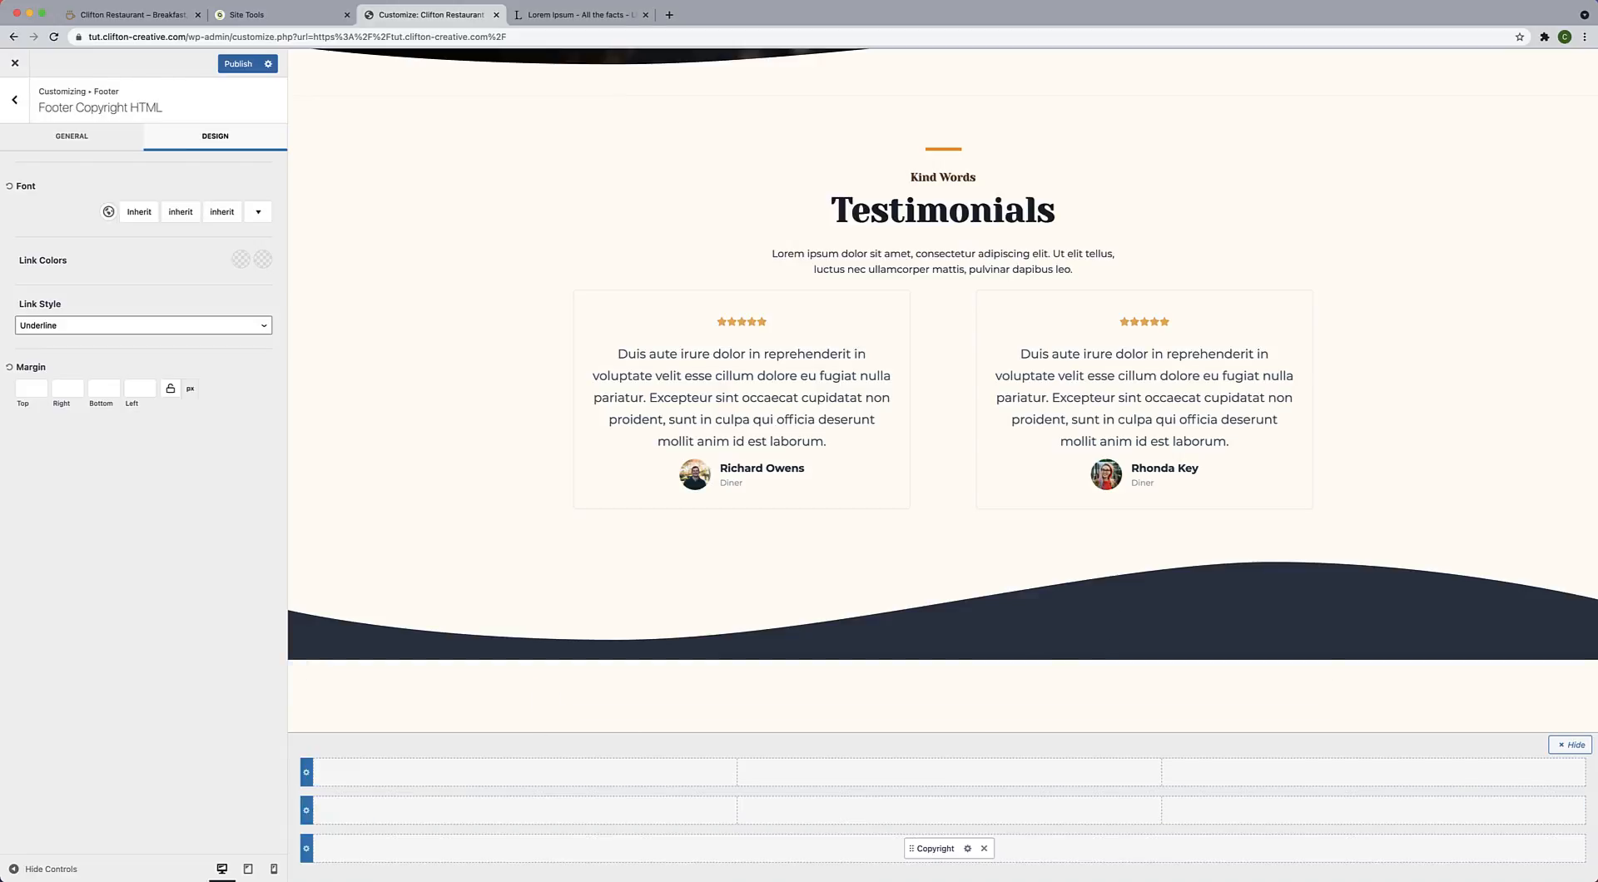
Set the footer bottom row's background to the dark palette color 2D3748.
left_click(306, 850)
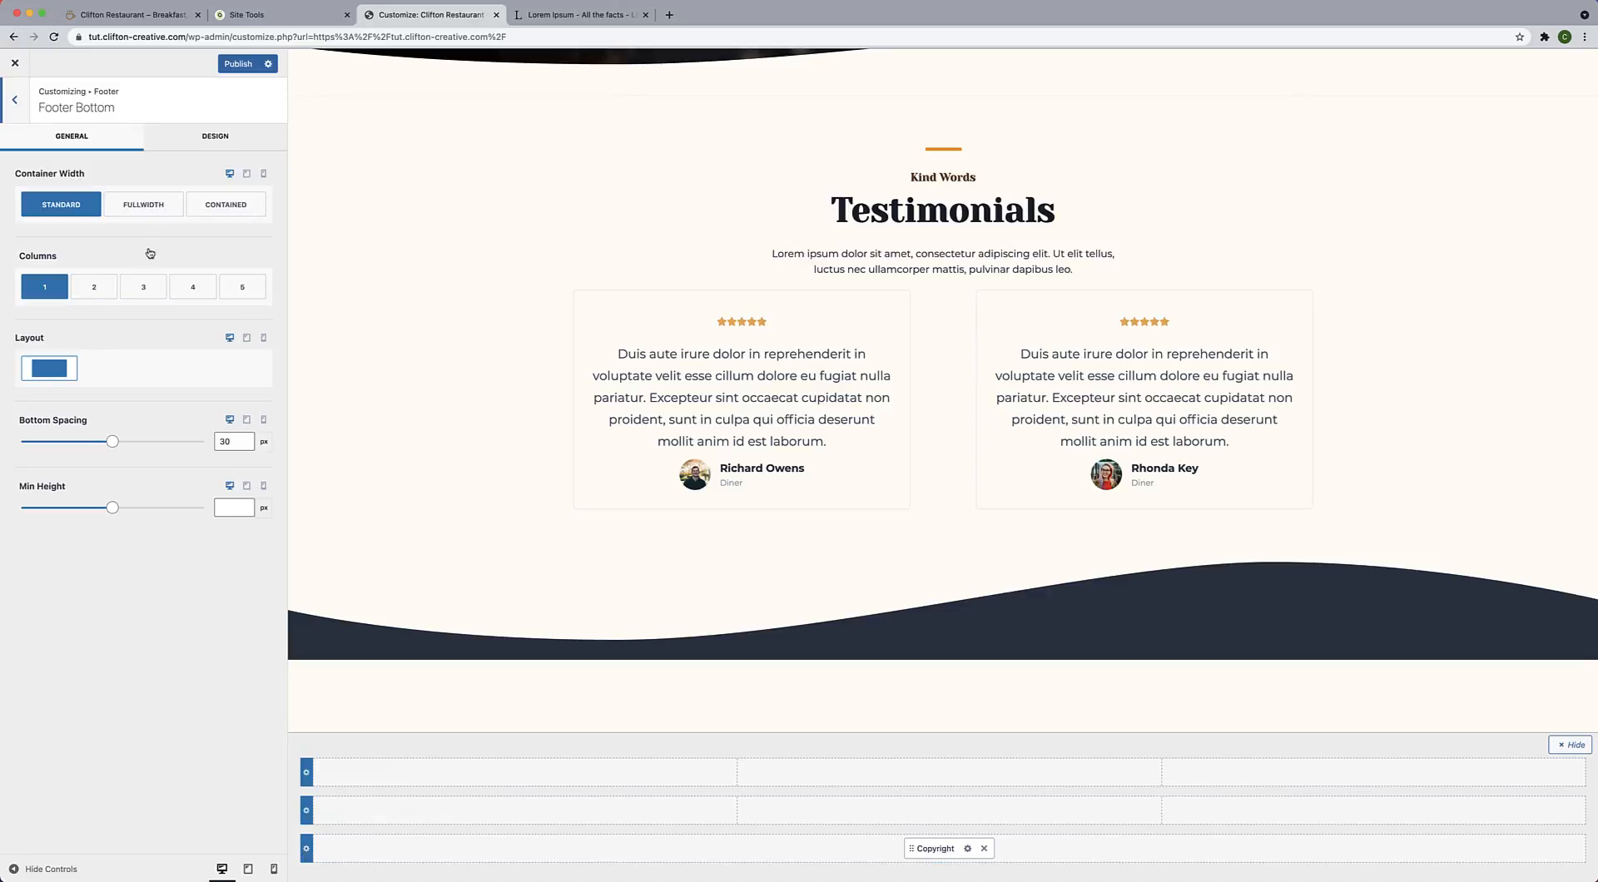
left_click(224, 148)
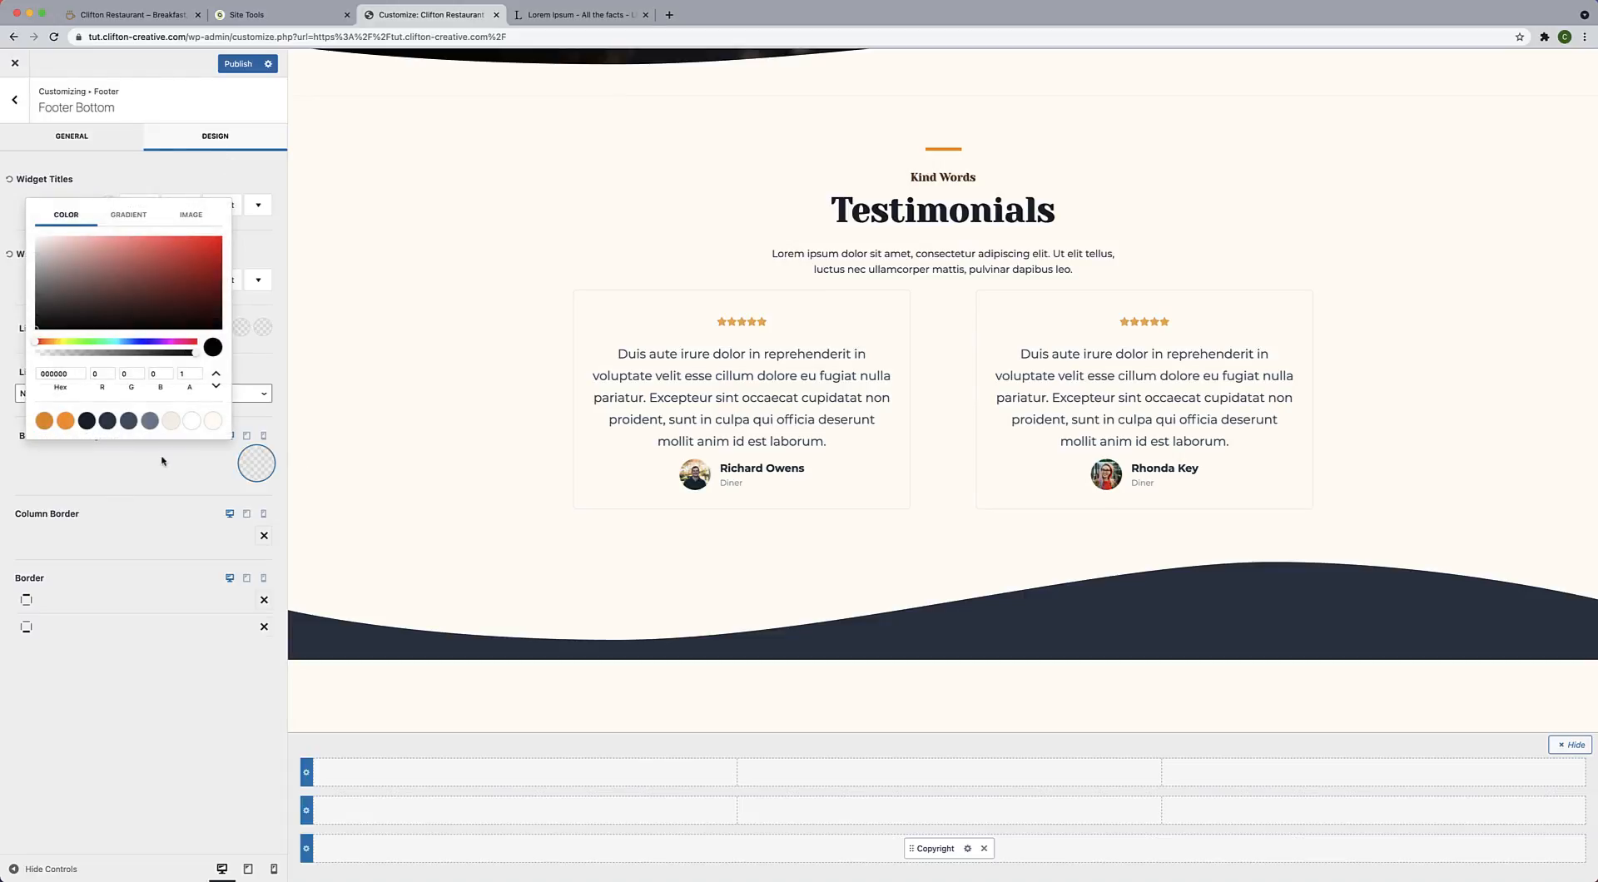
left_click(107, 420)
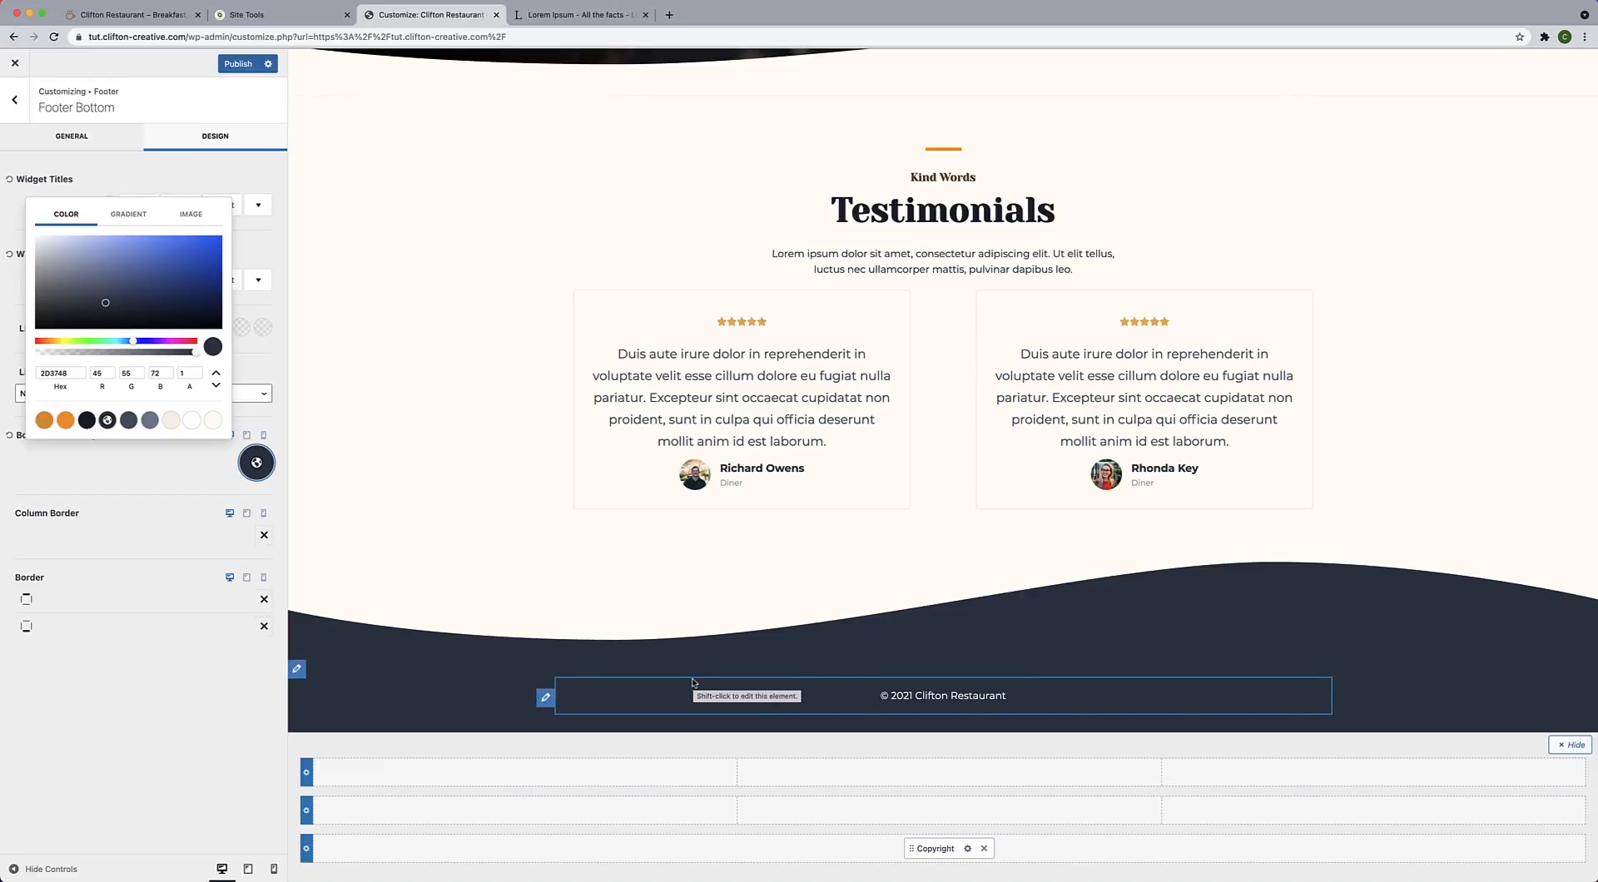
left_click(108, 196)
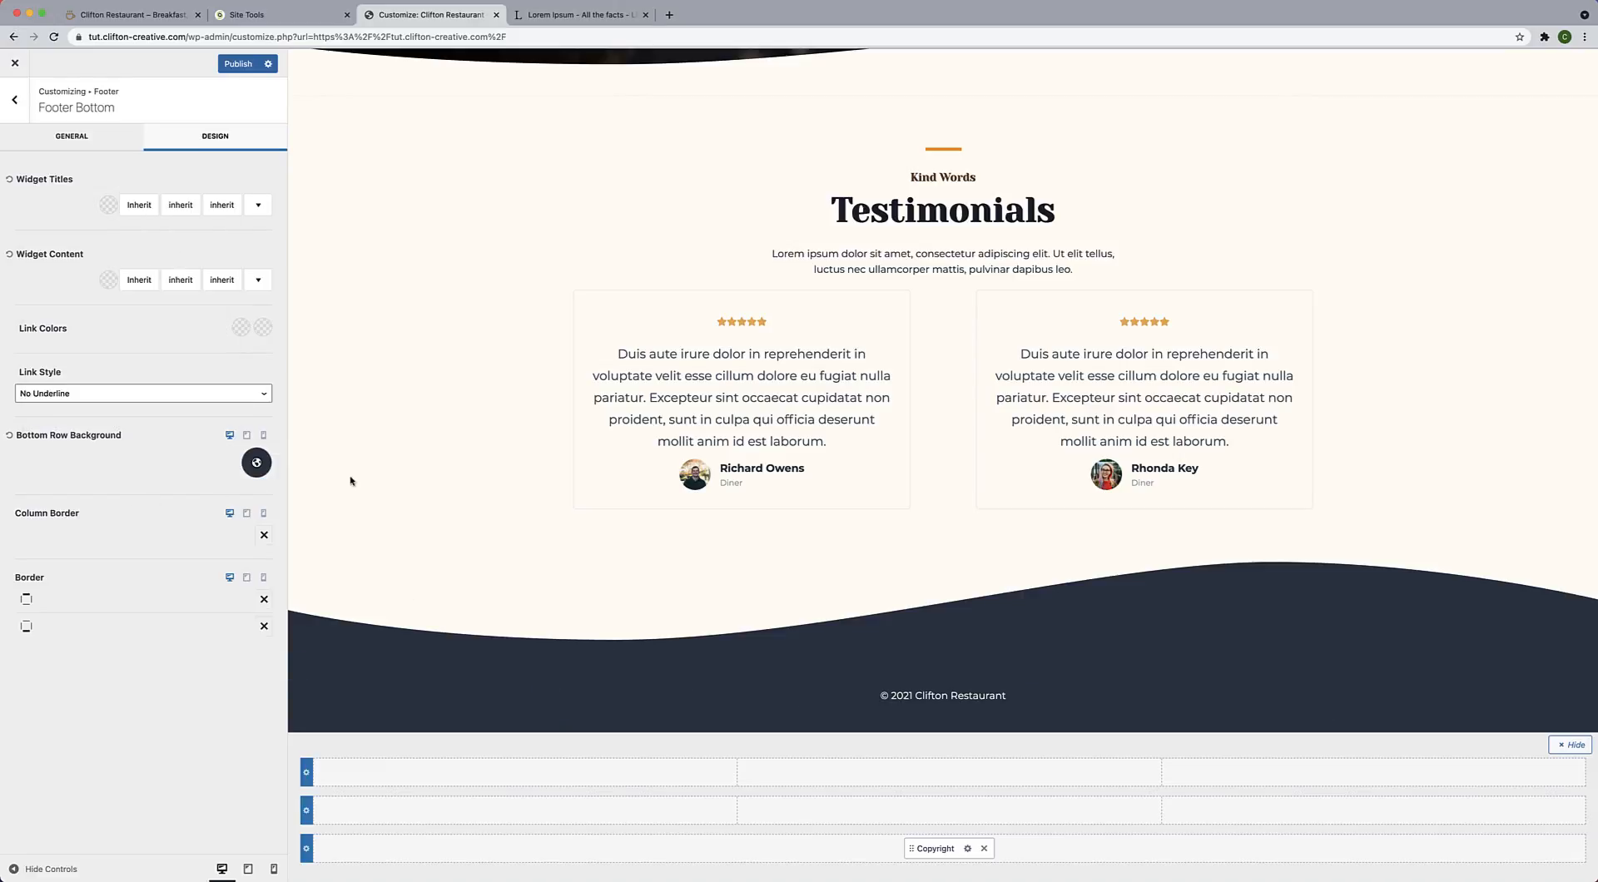
Append "| Site by Clifton WP" after the {site-title} placeholder in the footer copyright text.
left_click(968, 850)
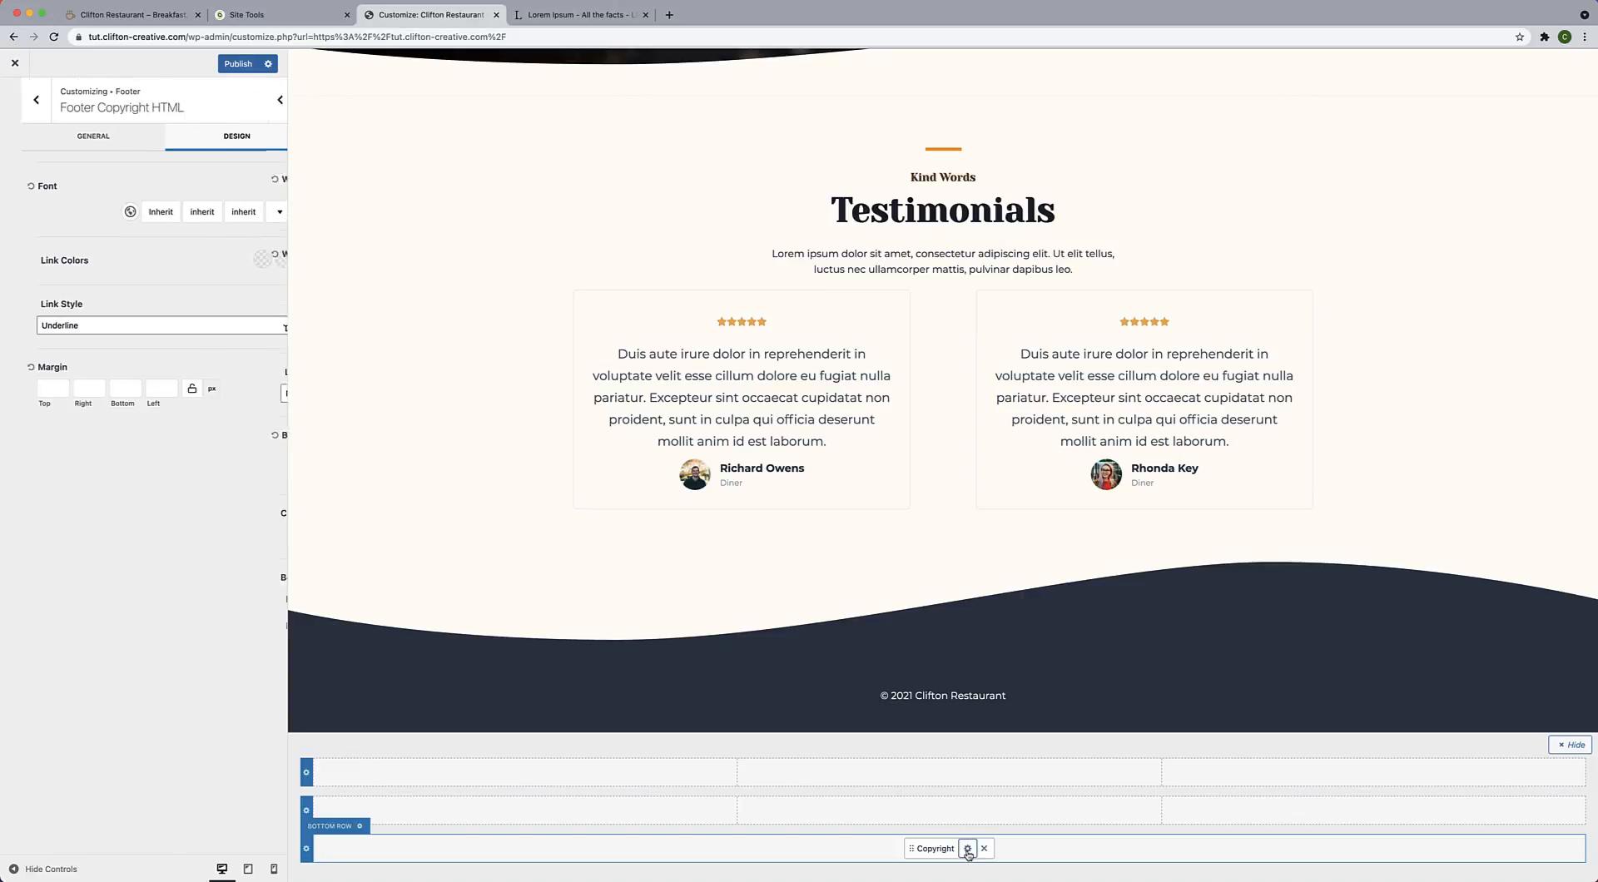
left_click(112, 145)
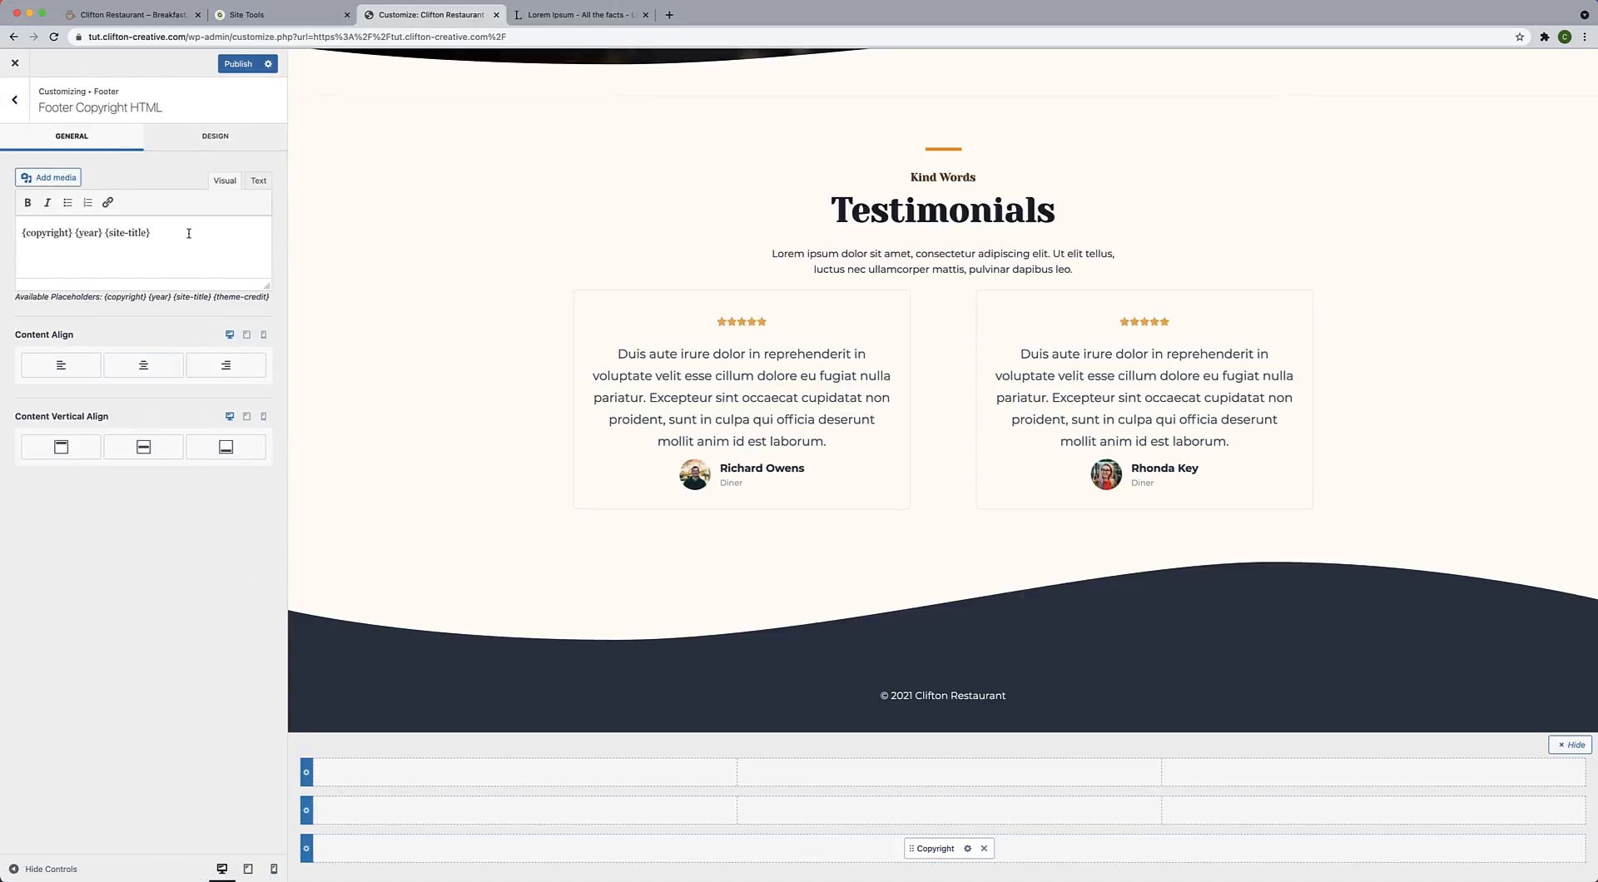
type("| Clifton WP")
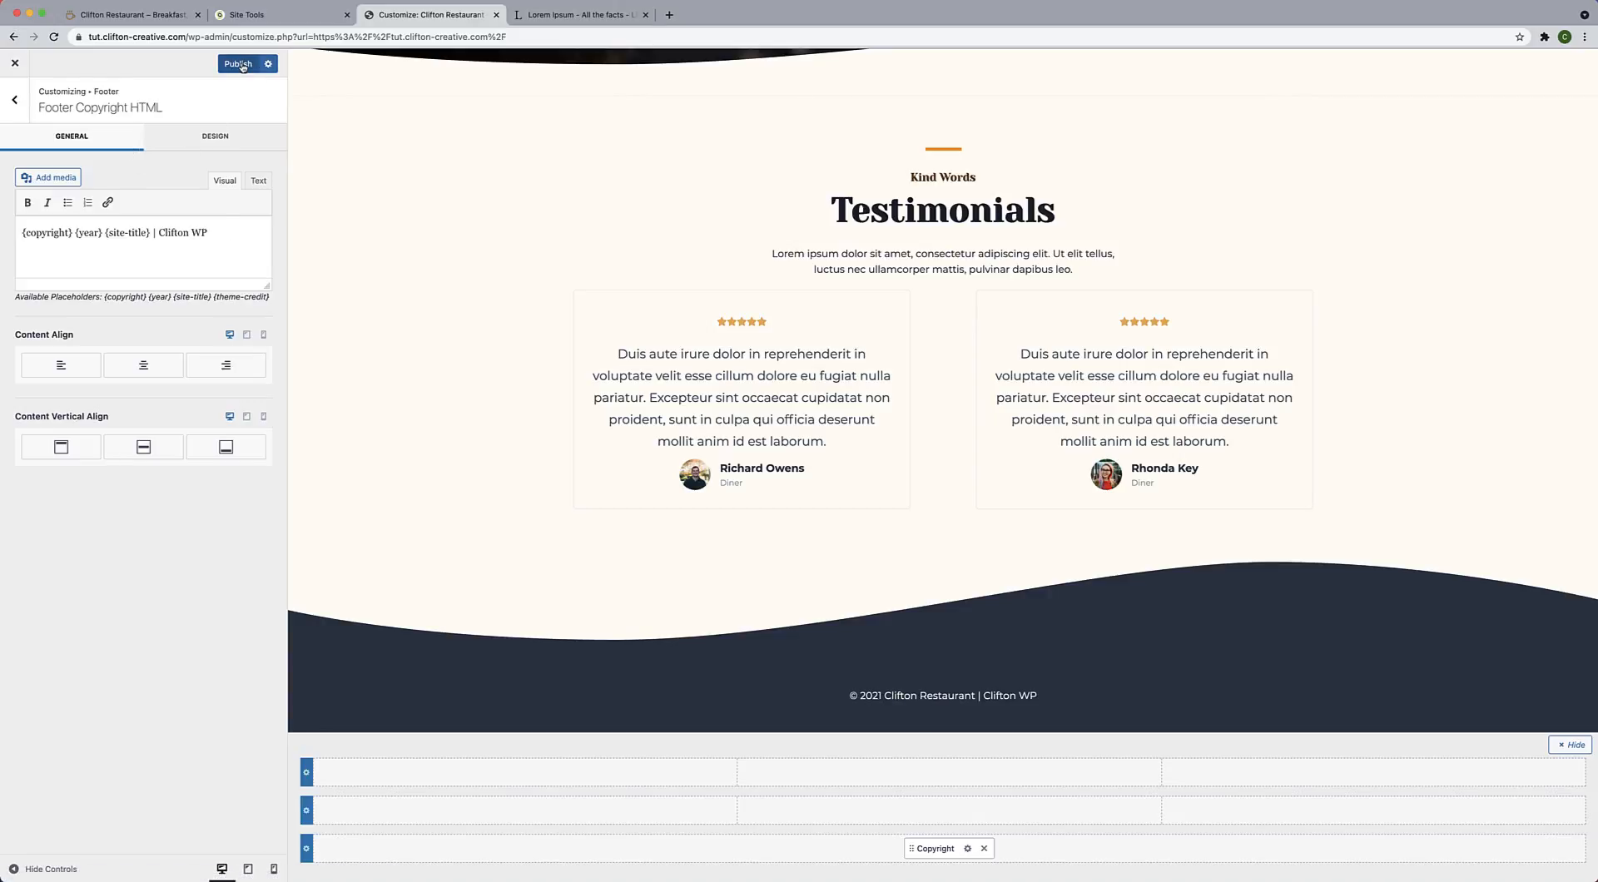
left_click(158, 234)
type("Site by")
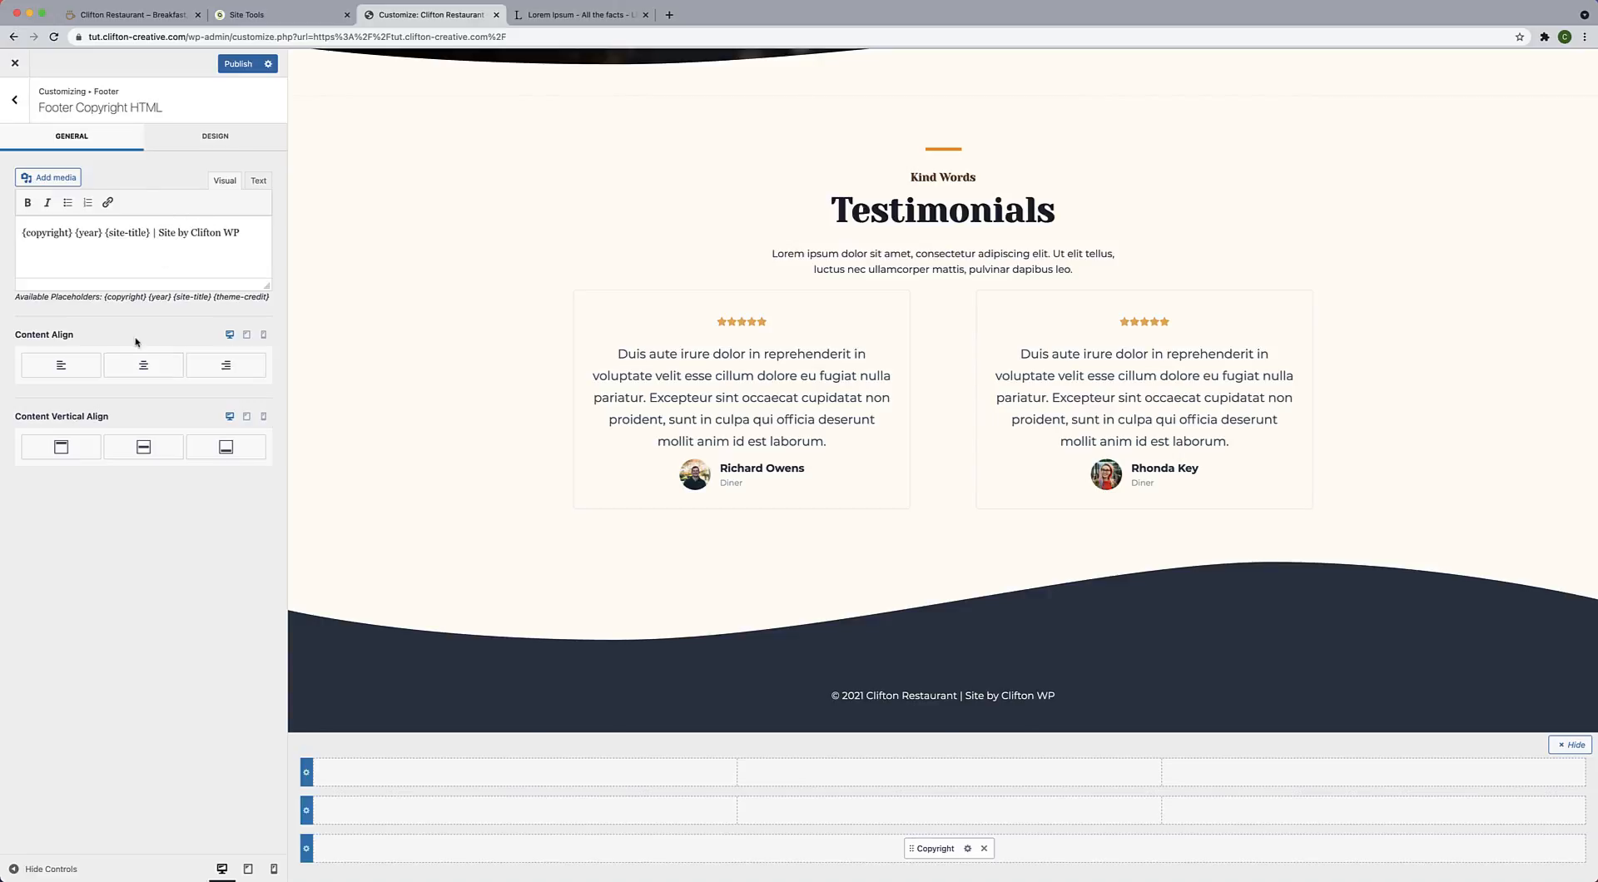
Publish the footer customizations and review the live home page from the hero down to the footer.
left_click(237, 65)
left_click(15, 64)
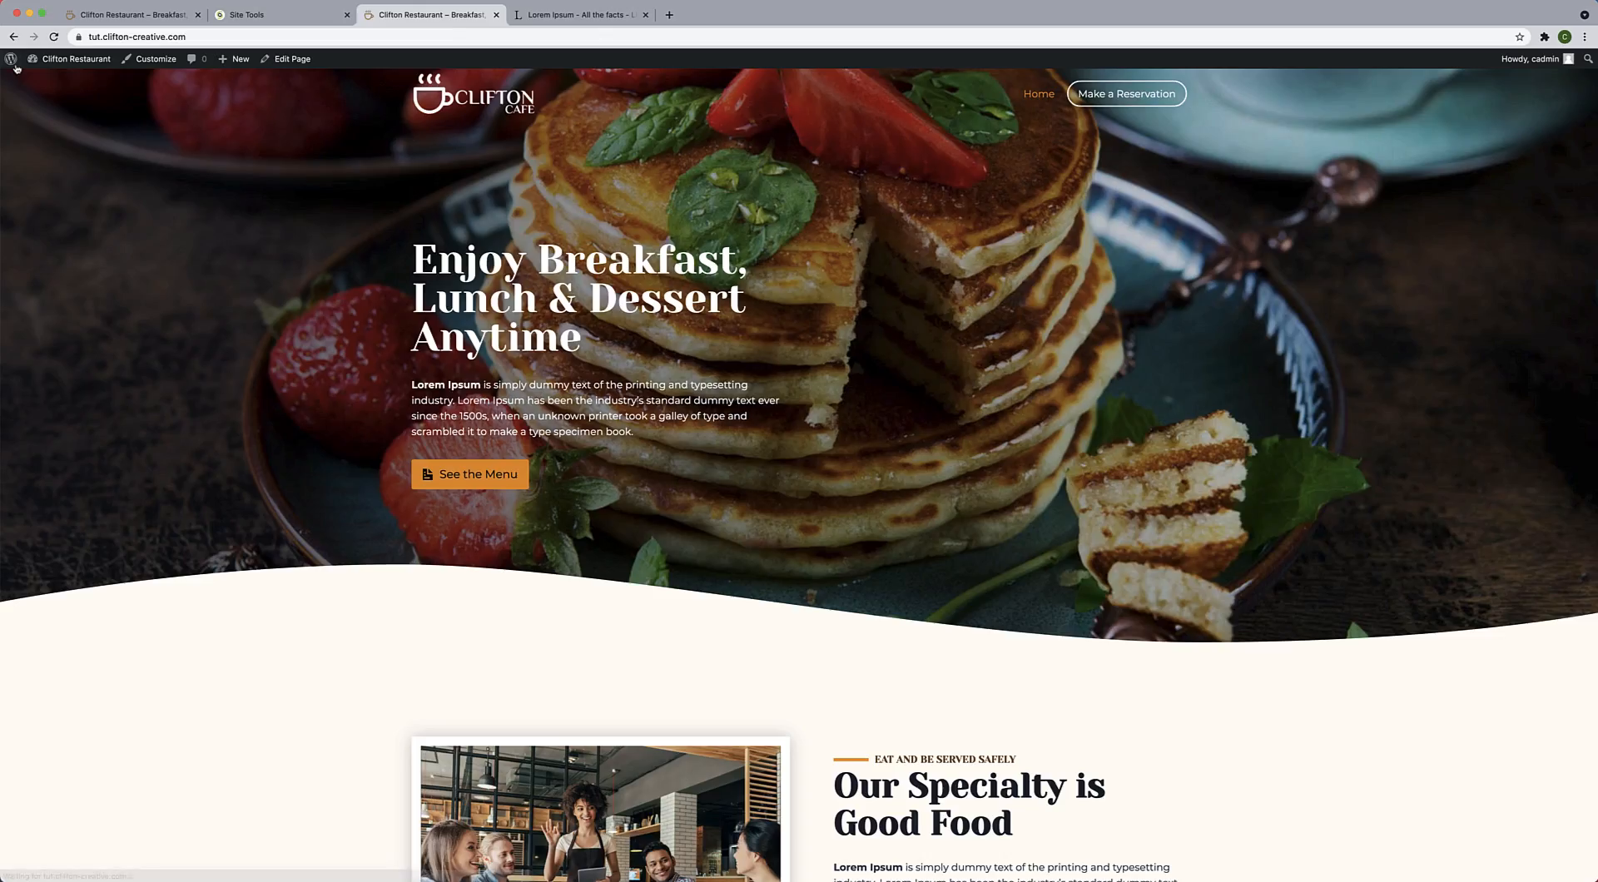
scroll(503, 414, "down", 15)
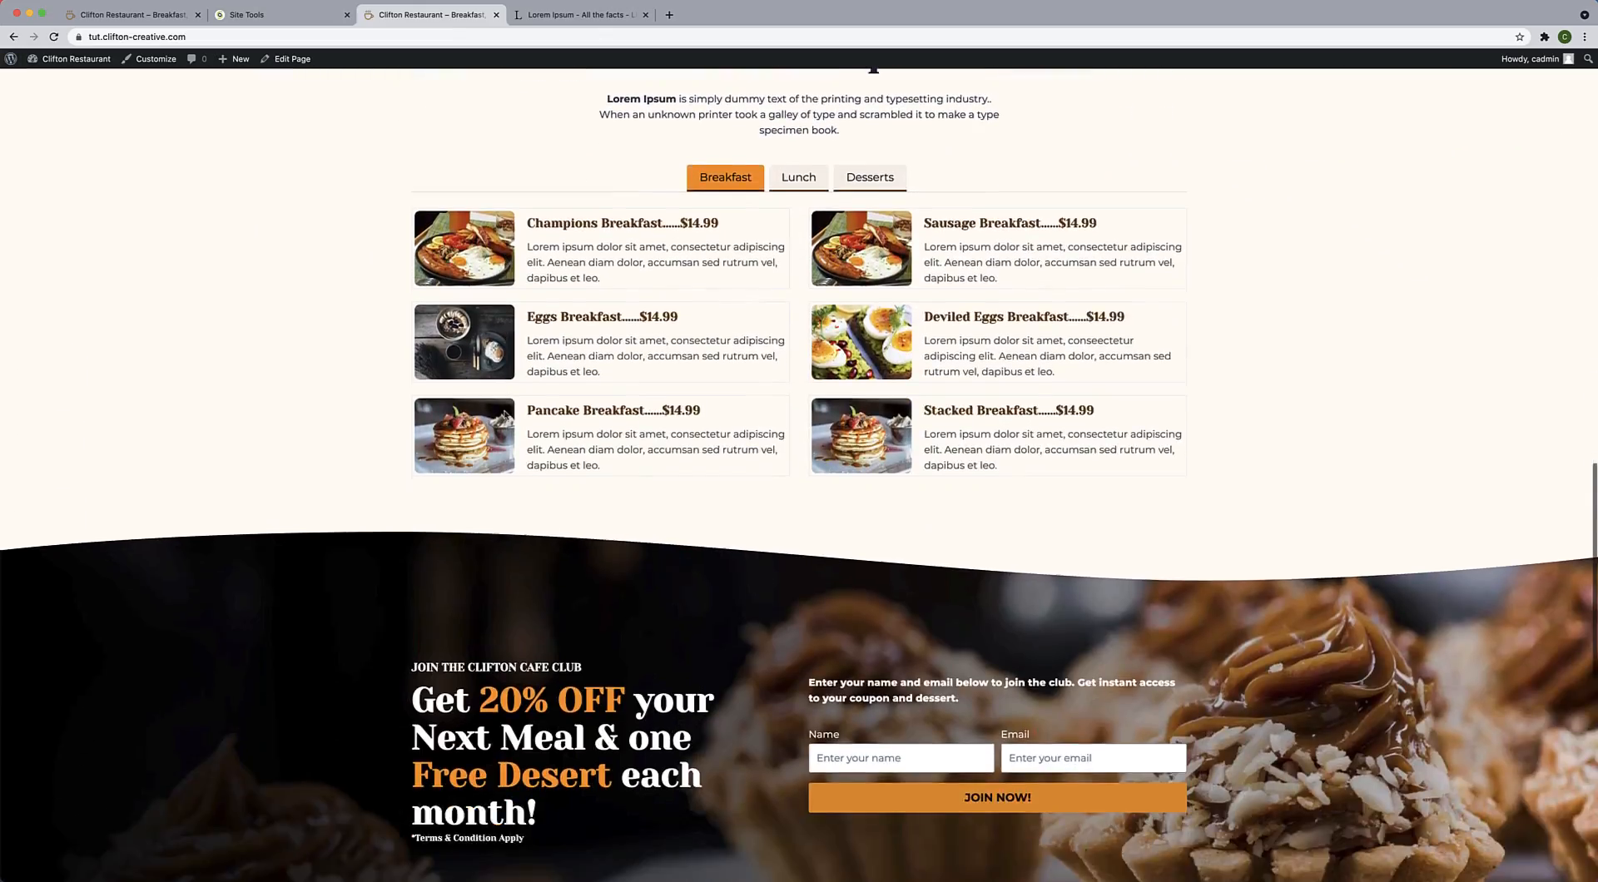
scroll(503, 413, "down", 10)
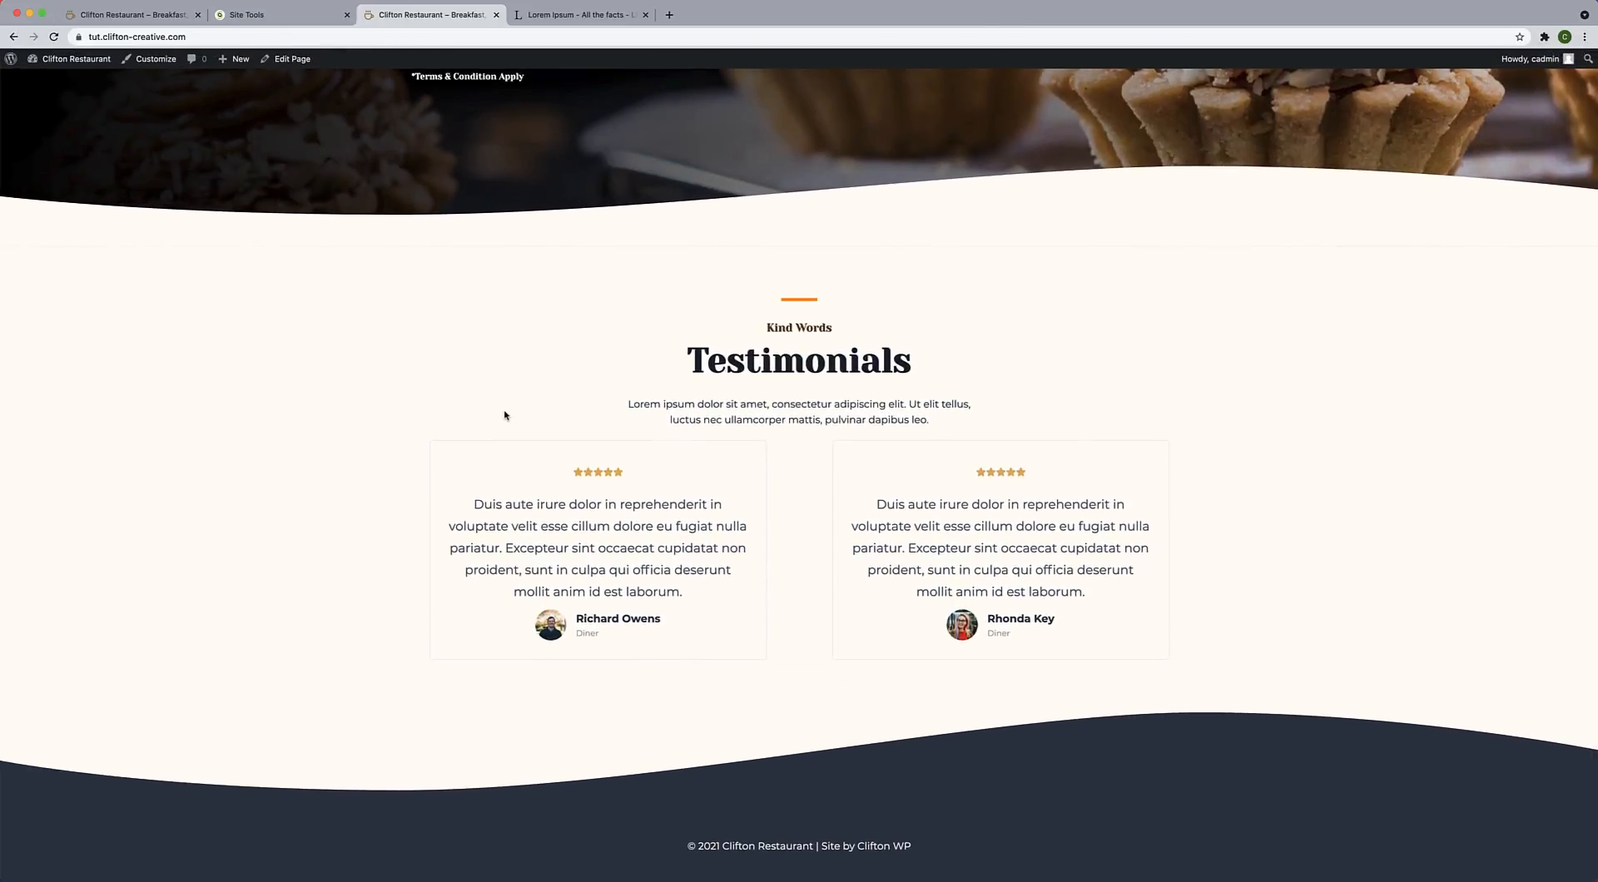
scroll(505, 415, "up", 20)
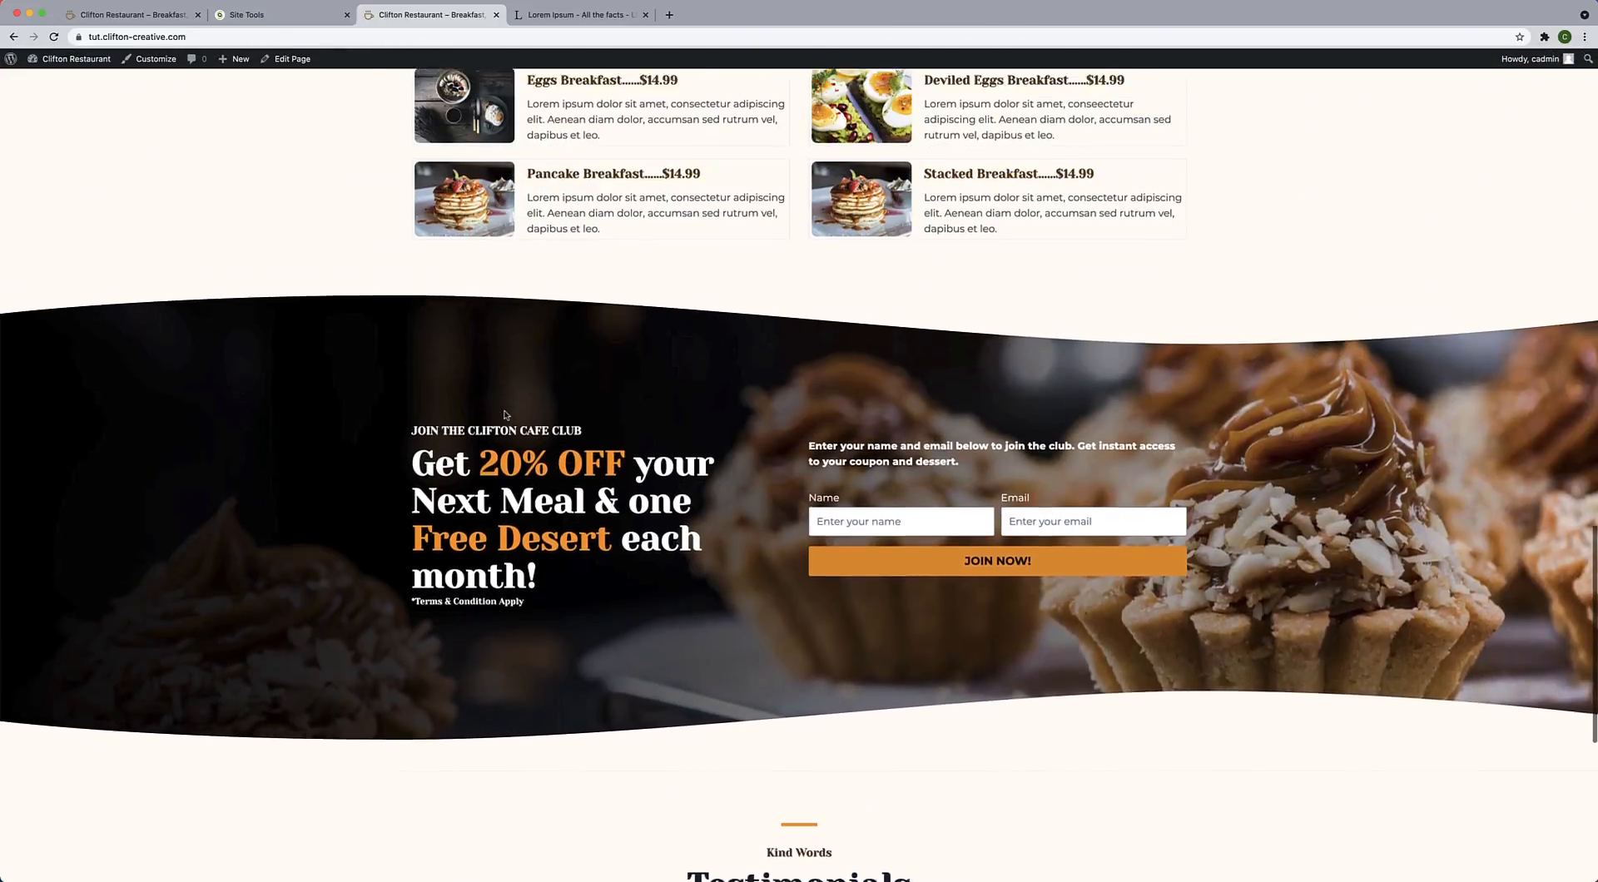
scroll(502, 414, "up", 6)
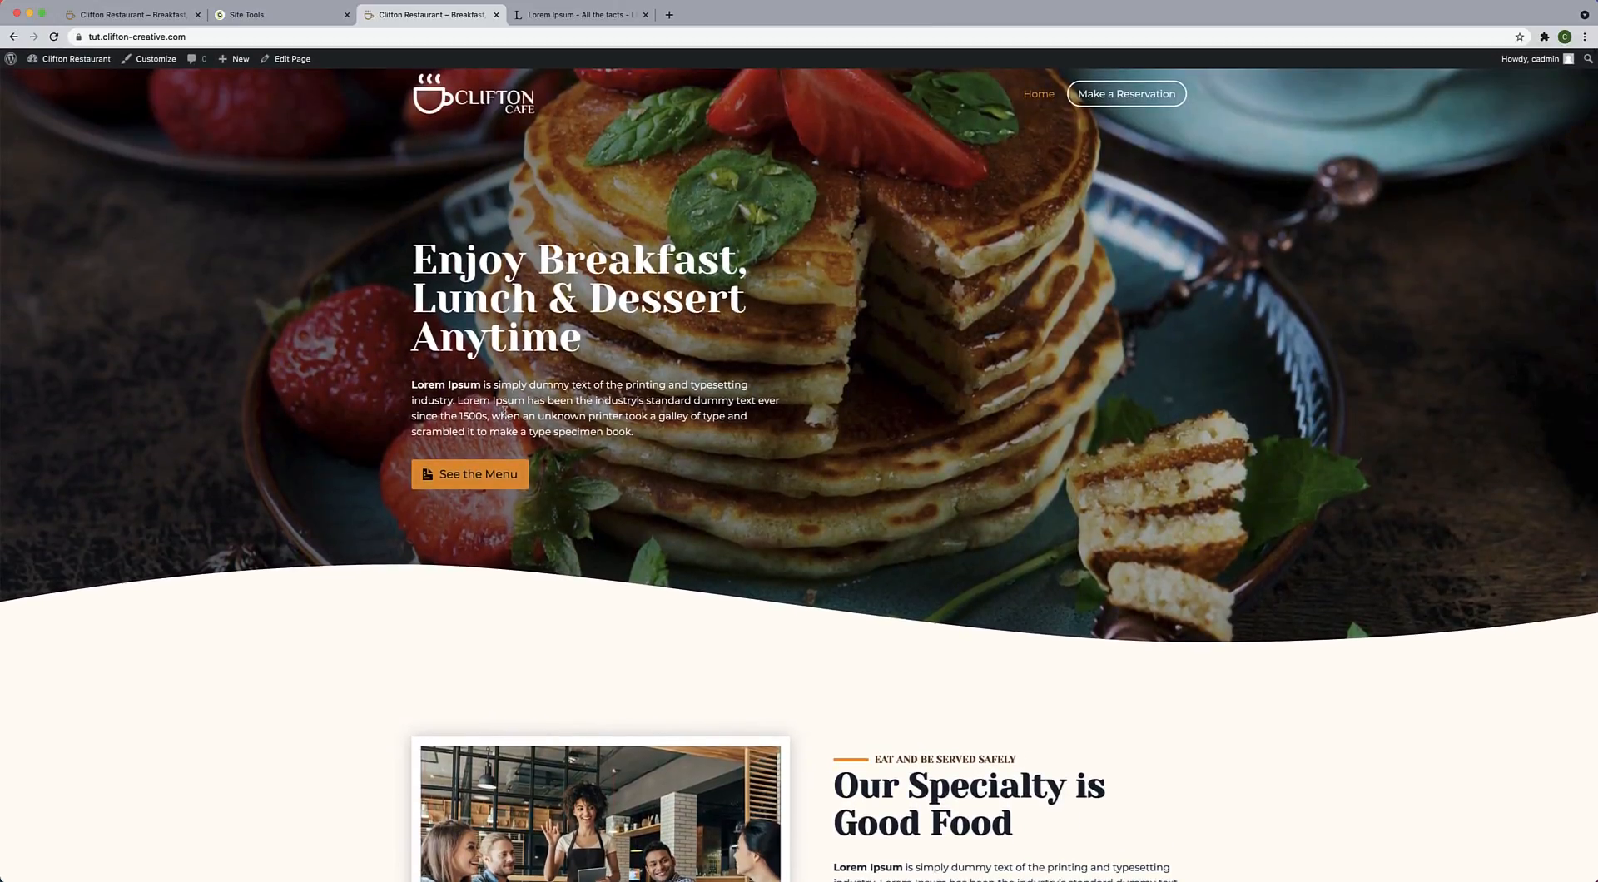
scroll(504, 411, "down", 10)
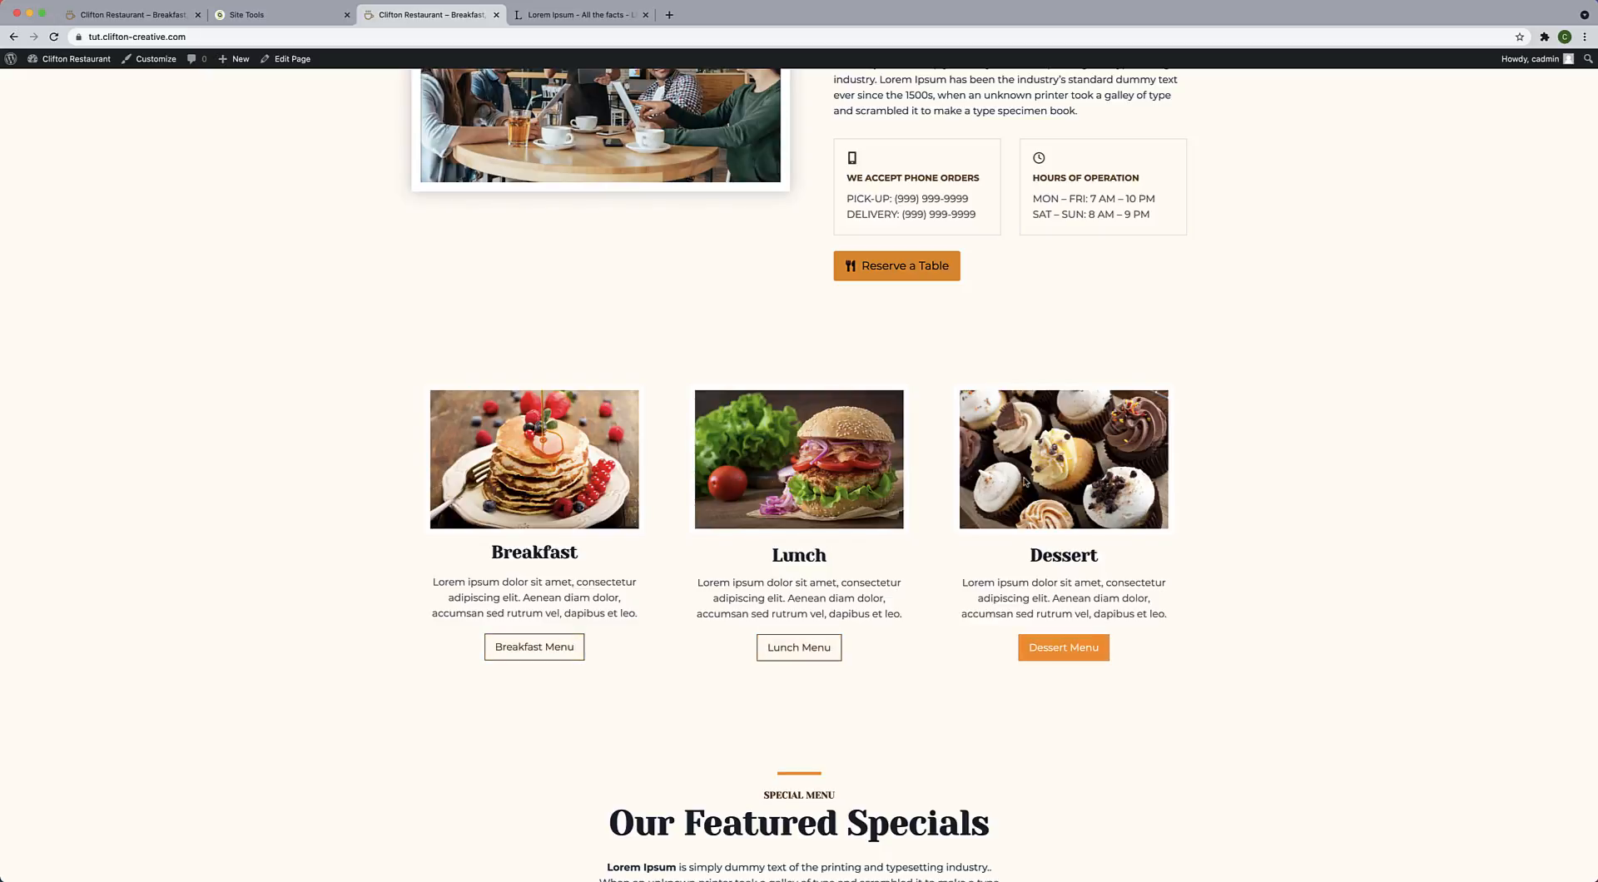
scroll(1025, 481, "up", 10)
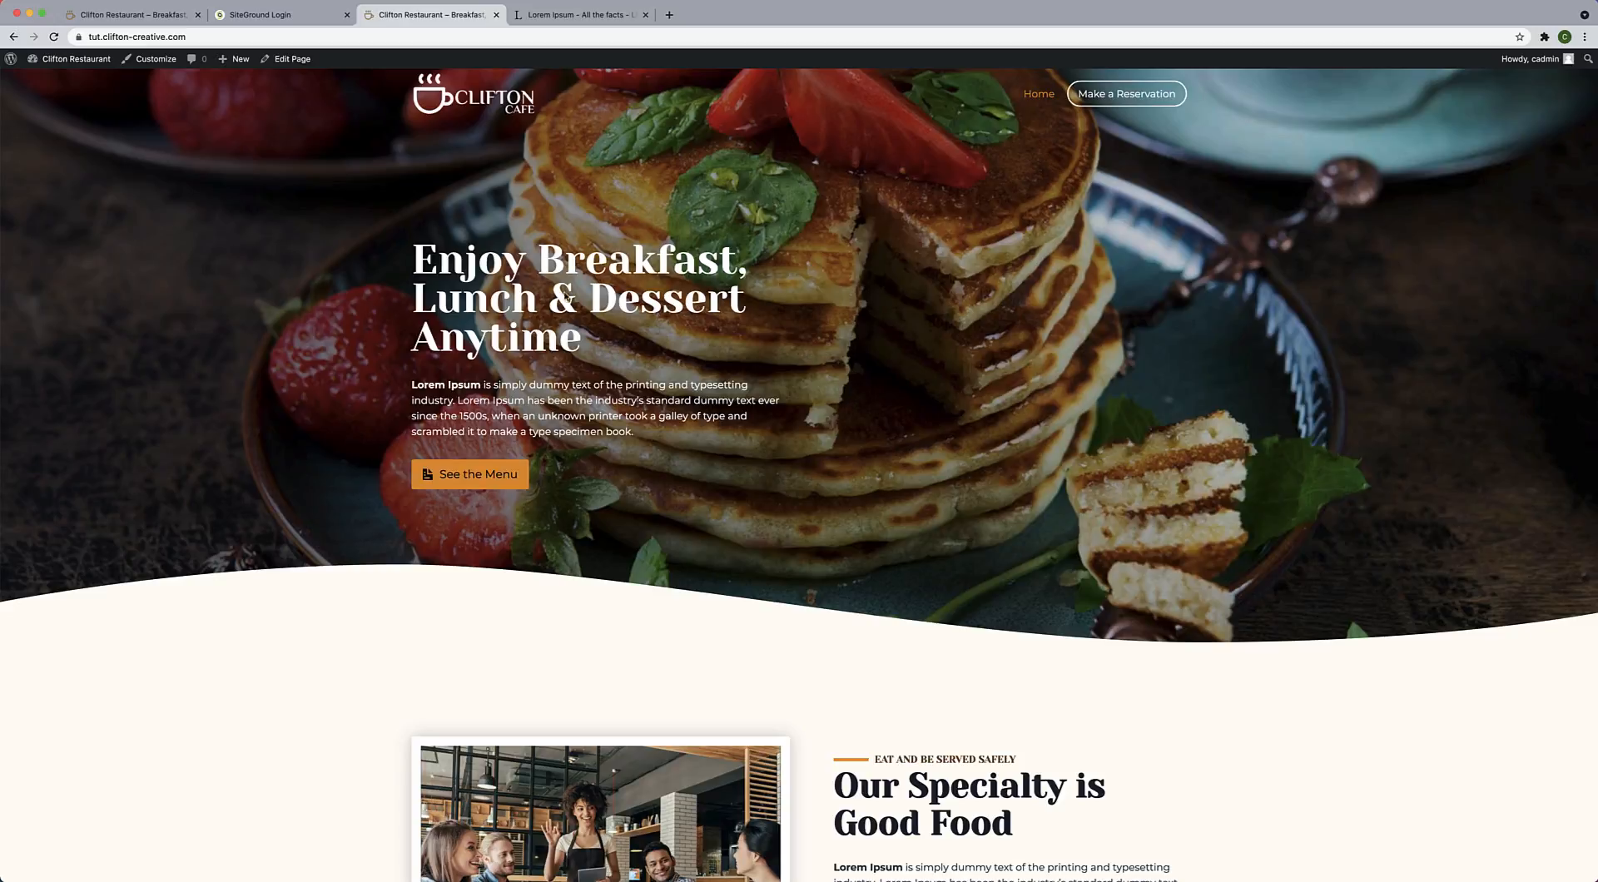
Open the home page for editing and save its hero row layout as a reusable block named "Page Hero Area".
left_click(292, 66)
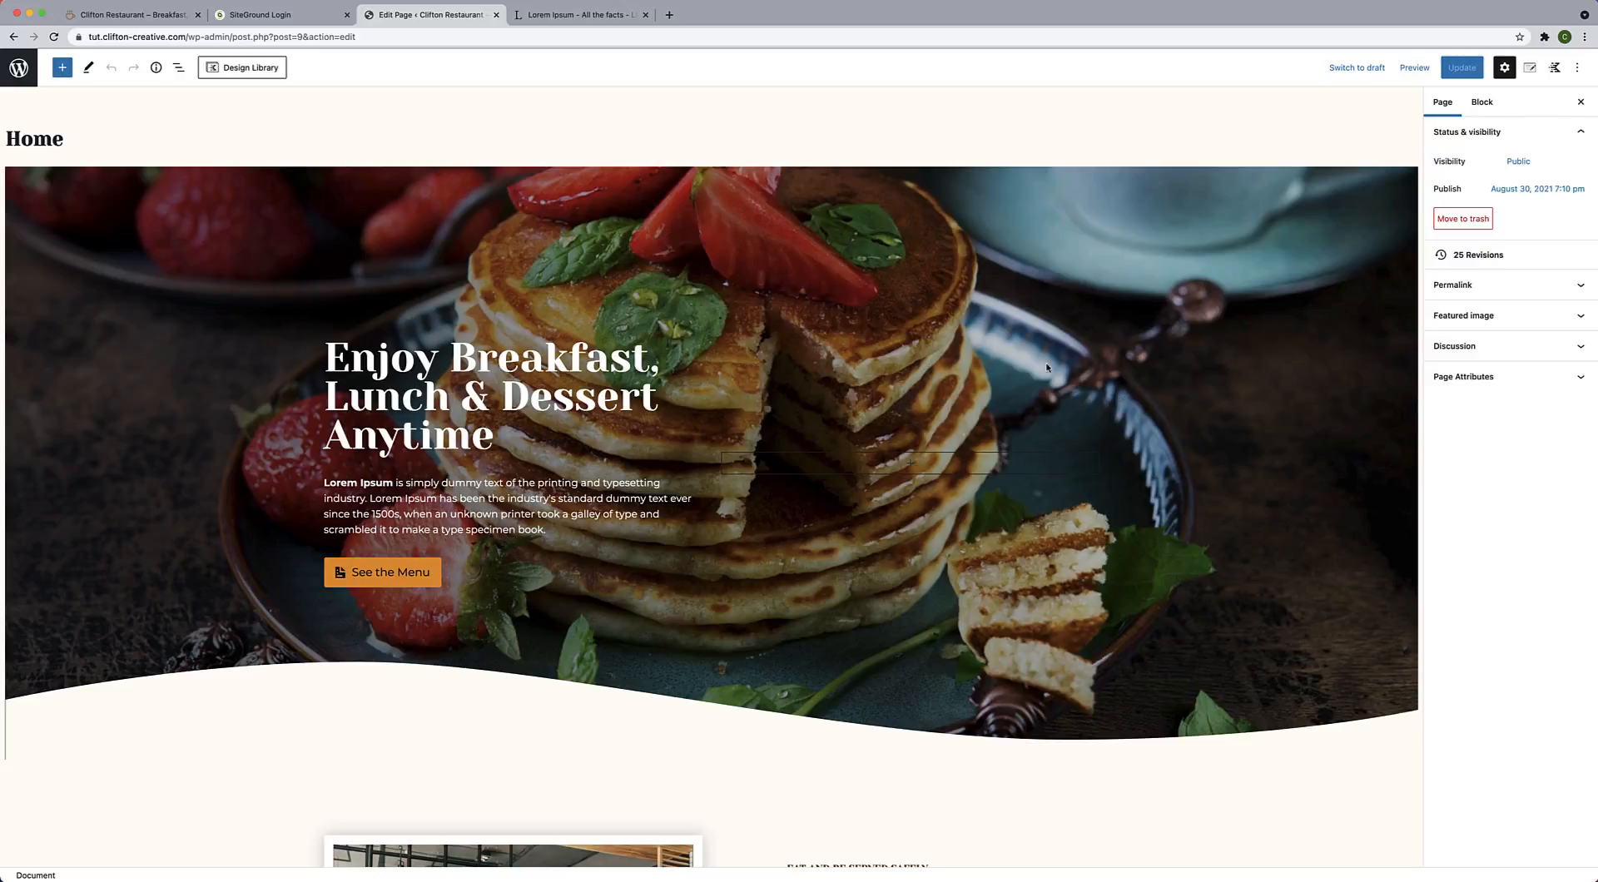
left_click(250, 200)
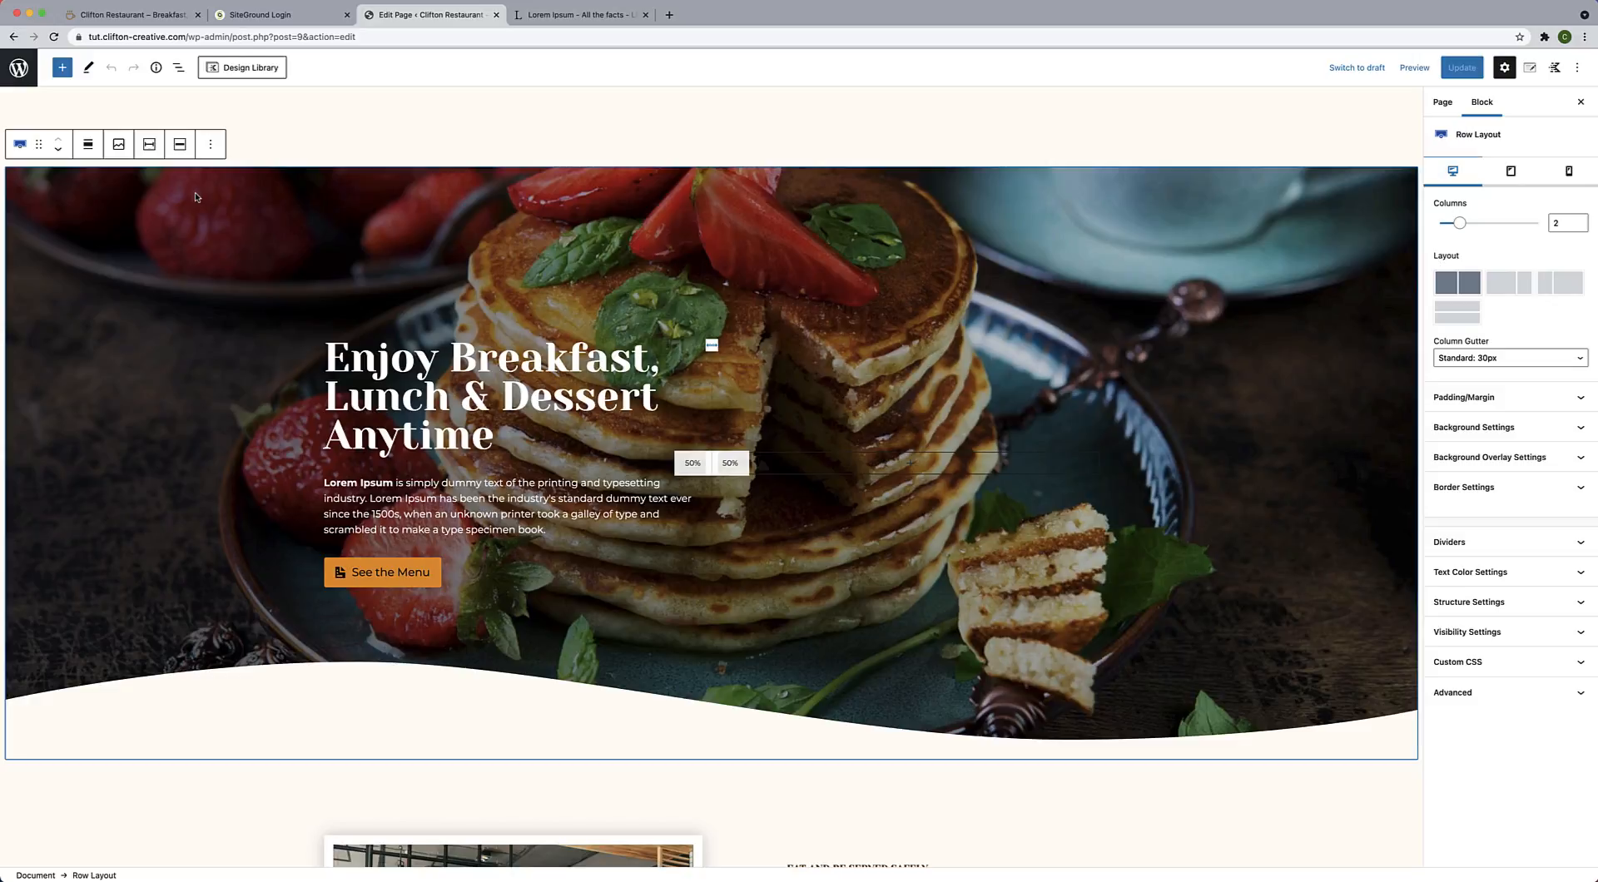
left_click(213, 146)
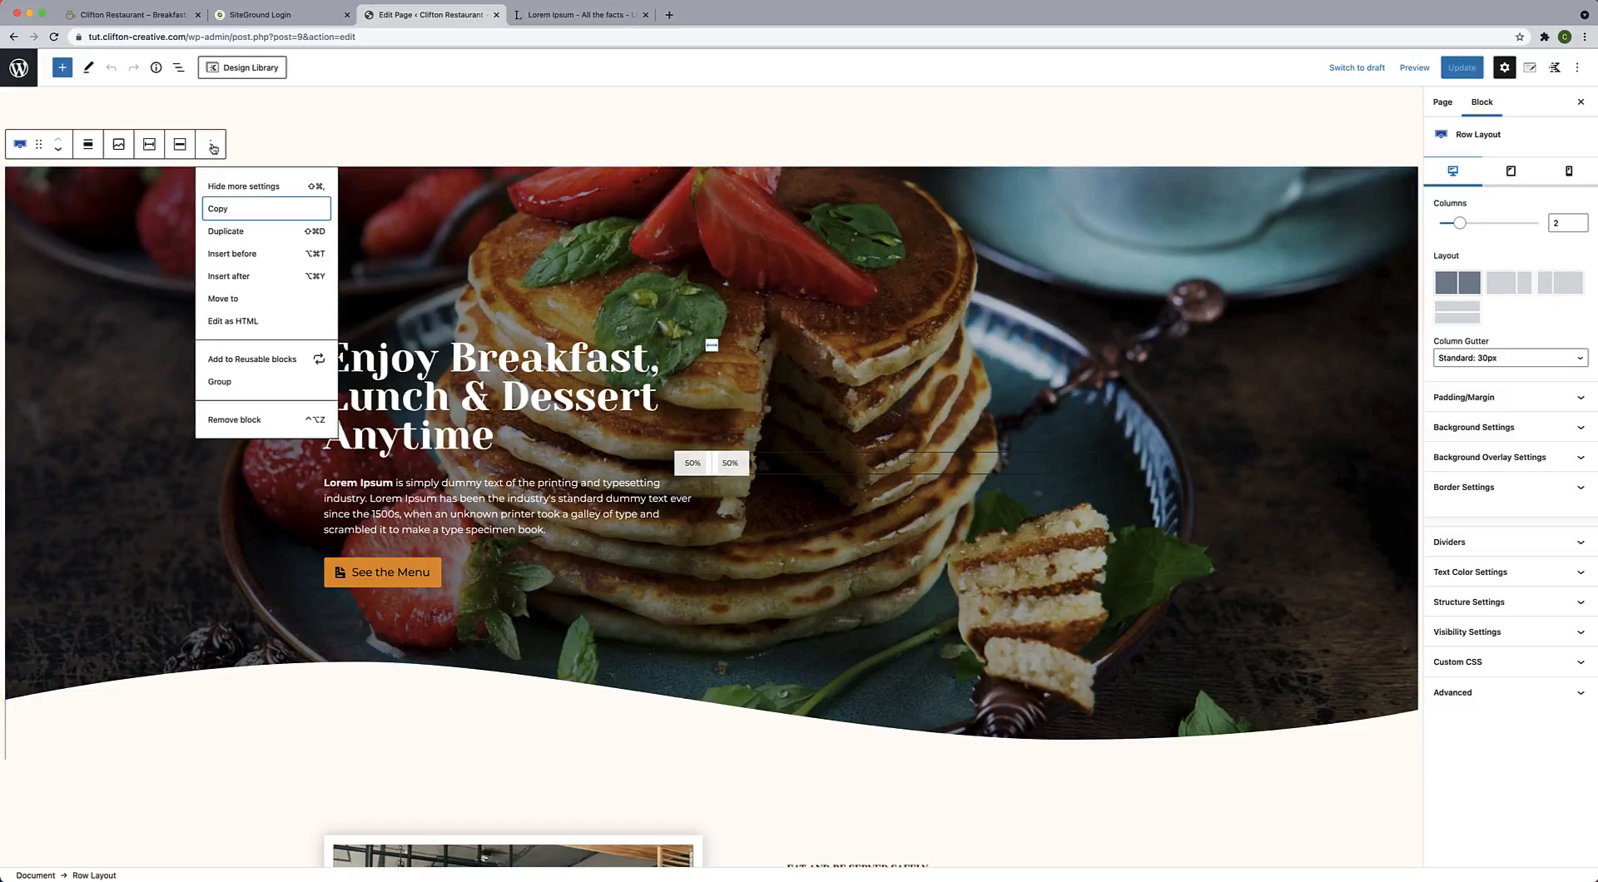
left_click(227, 364)
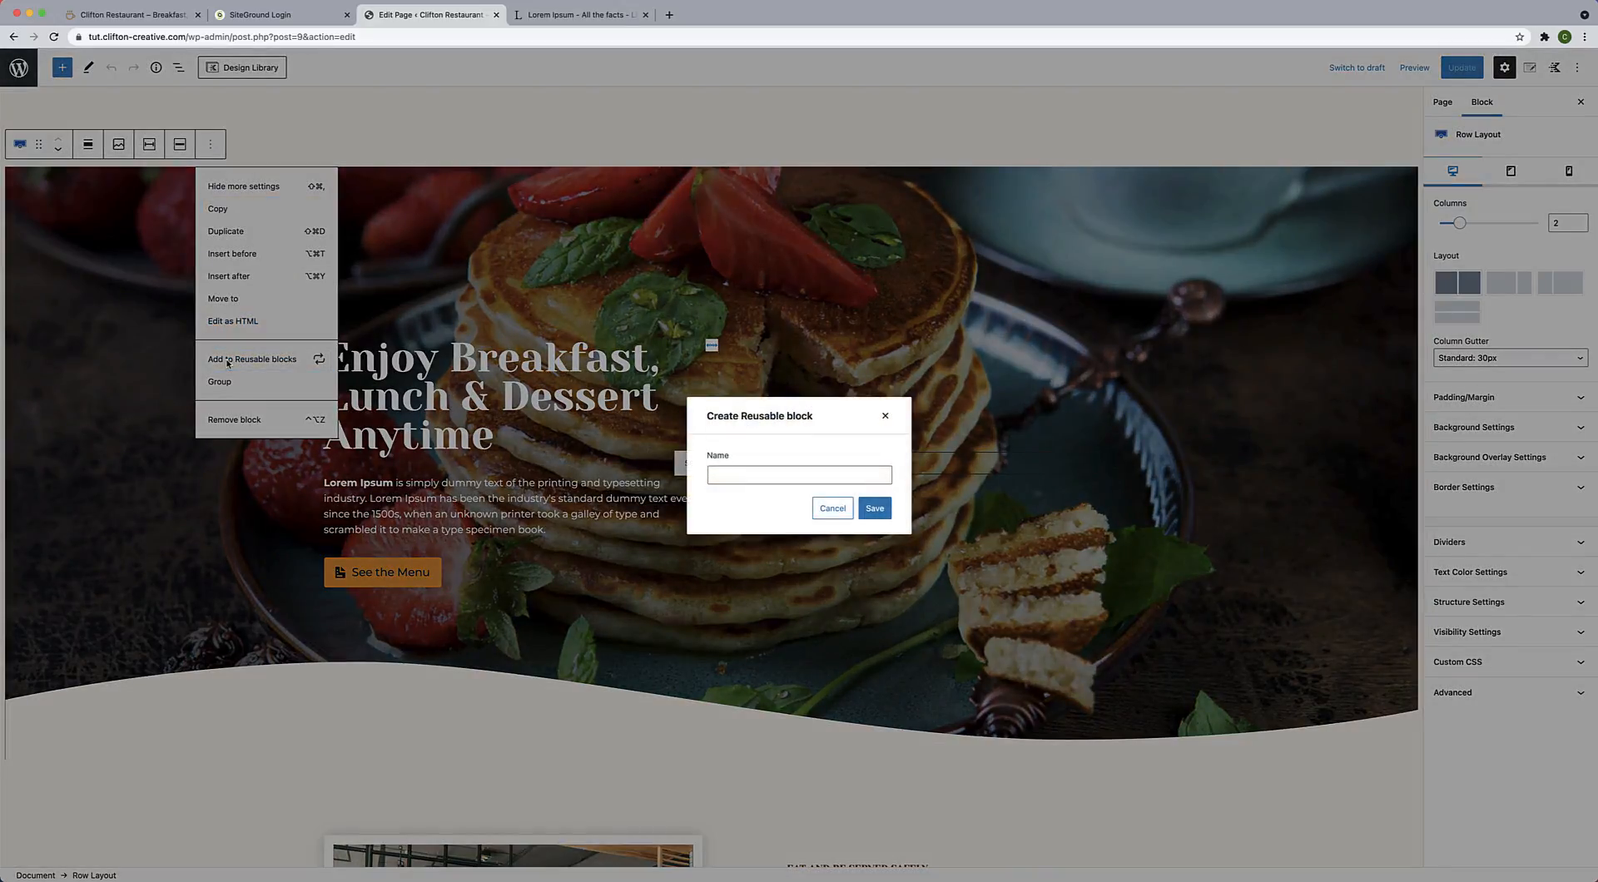
left_click(725, 478)
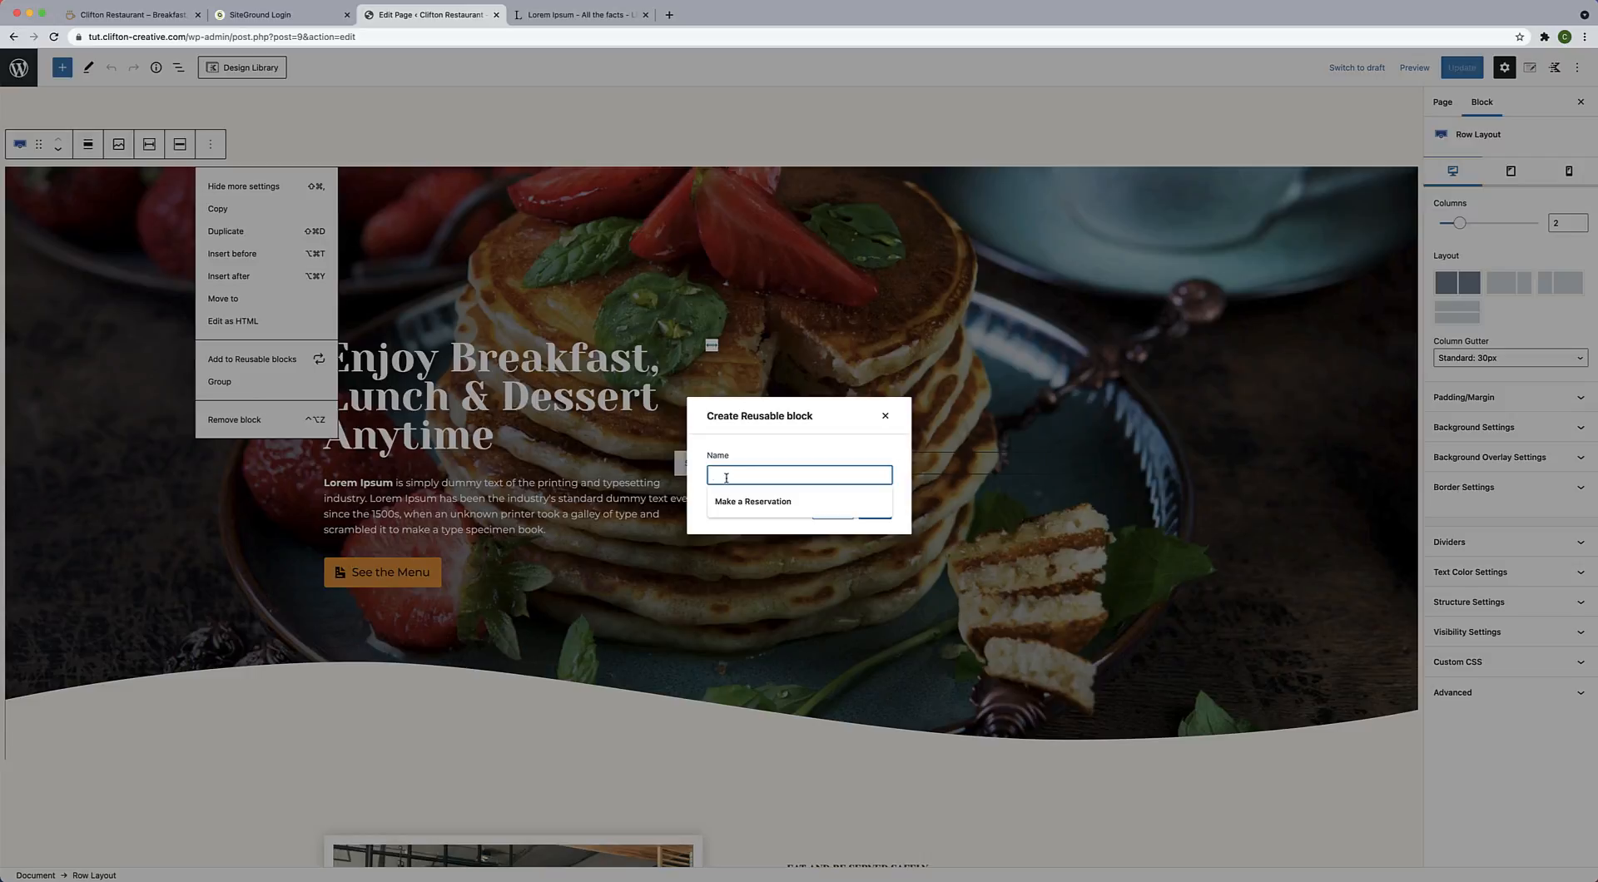
type("Pa")
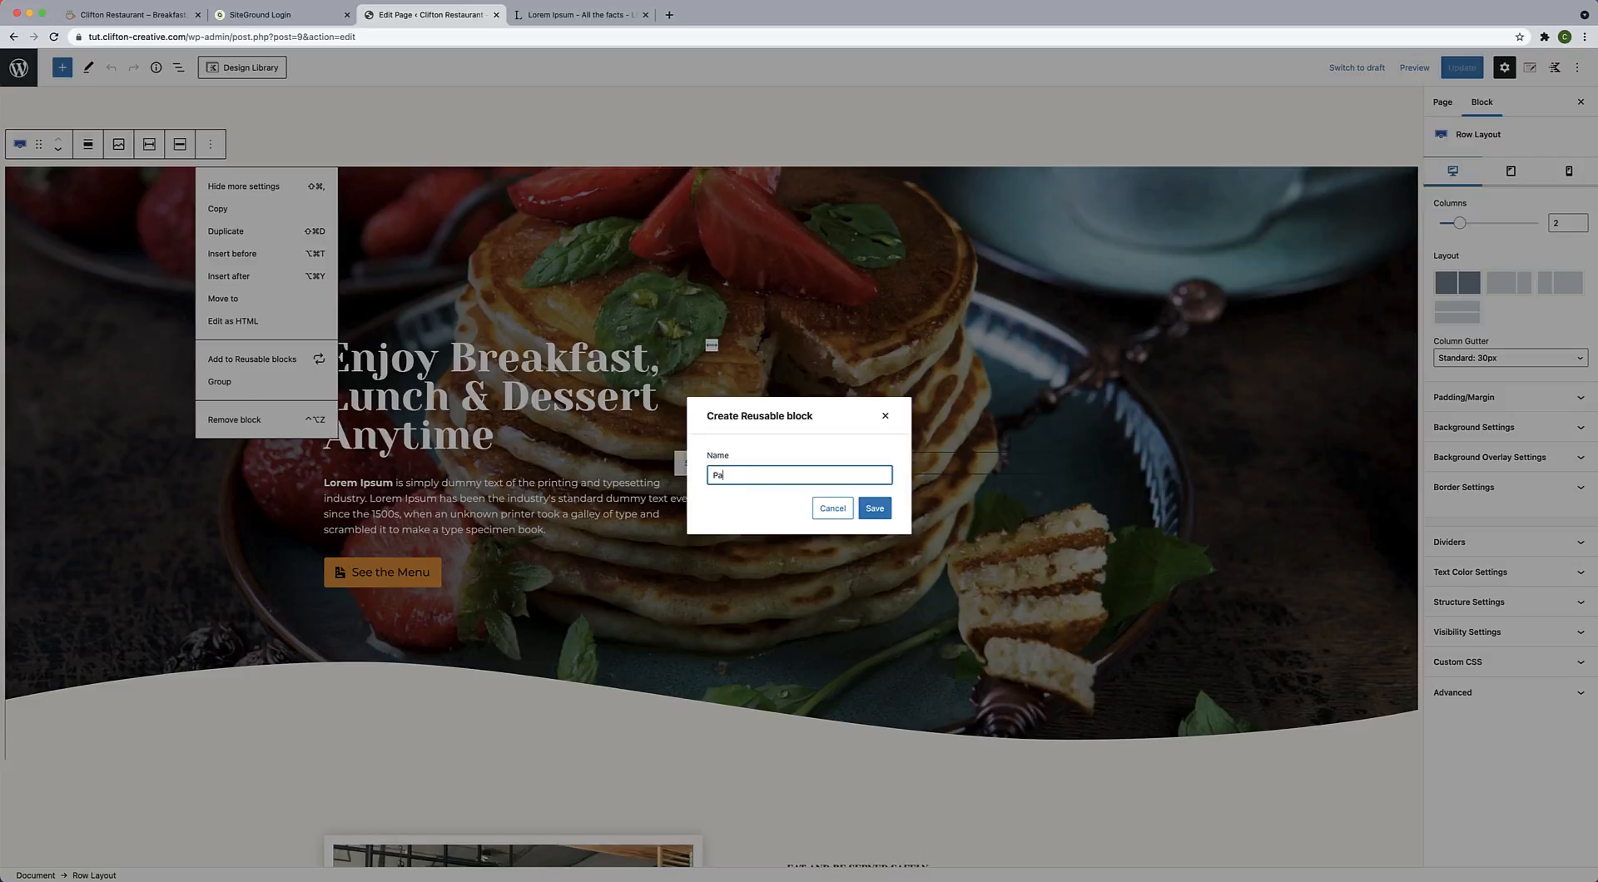
type("ge Hero Area")
left_click(874, 509)
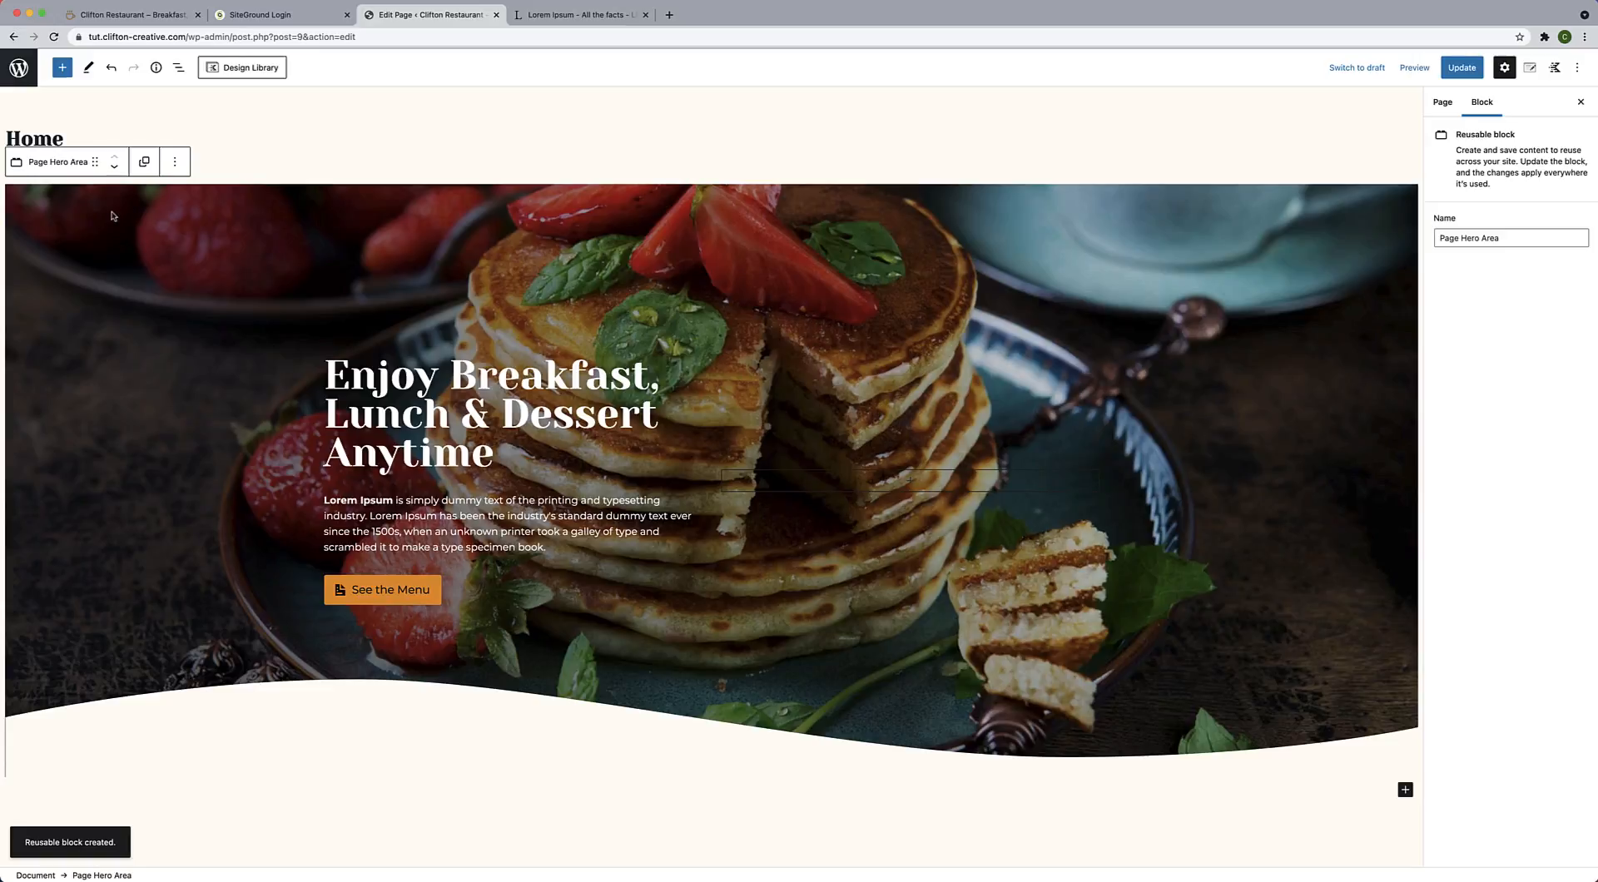
Save the row layout holding the Breakfast, Lunch and Desserts tabs as a reusable block named "Food Menu Row".
scroll(799, 525, "down", 5)
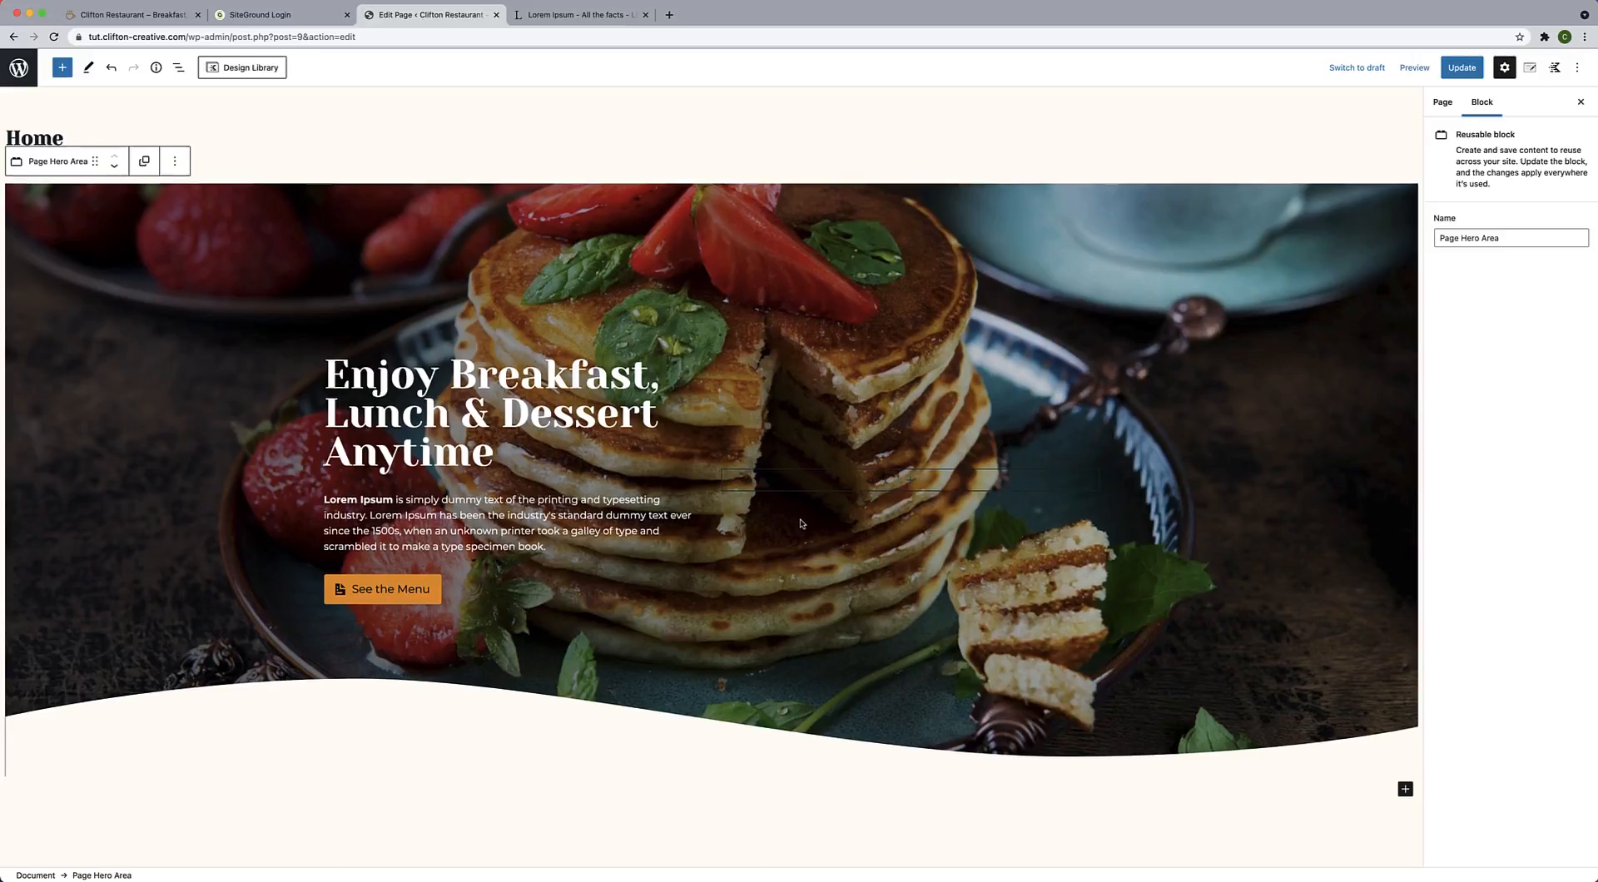
scroll(801, 524, "down", 4)
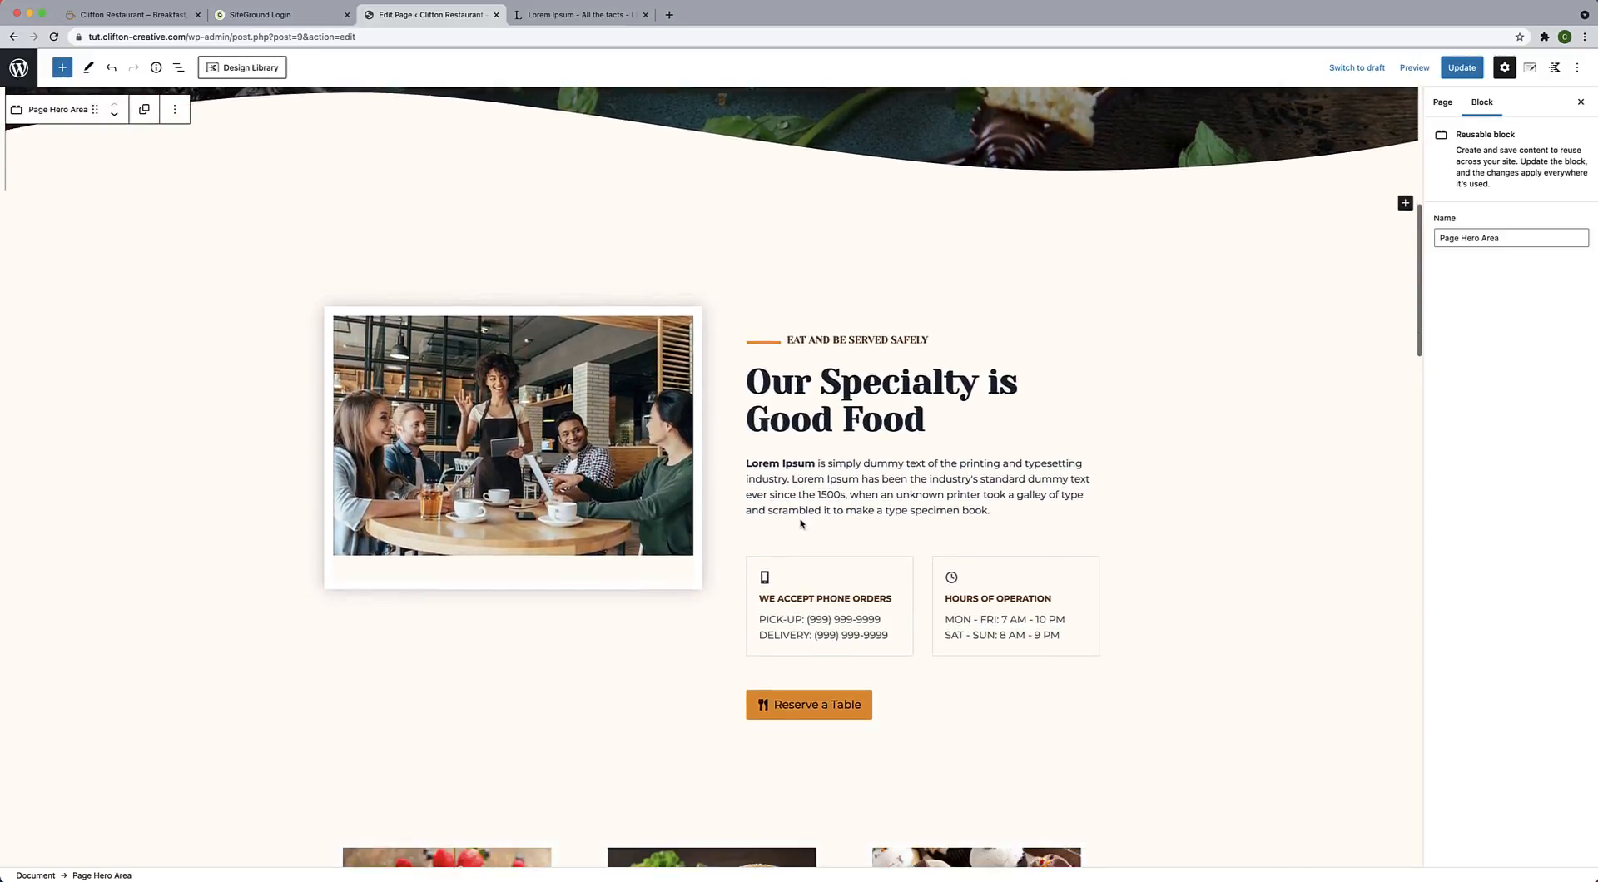
scroll(801, 523, "down", 10)
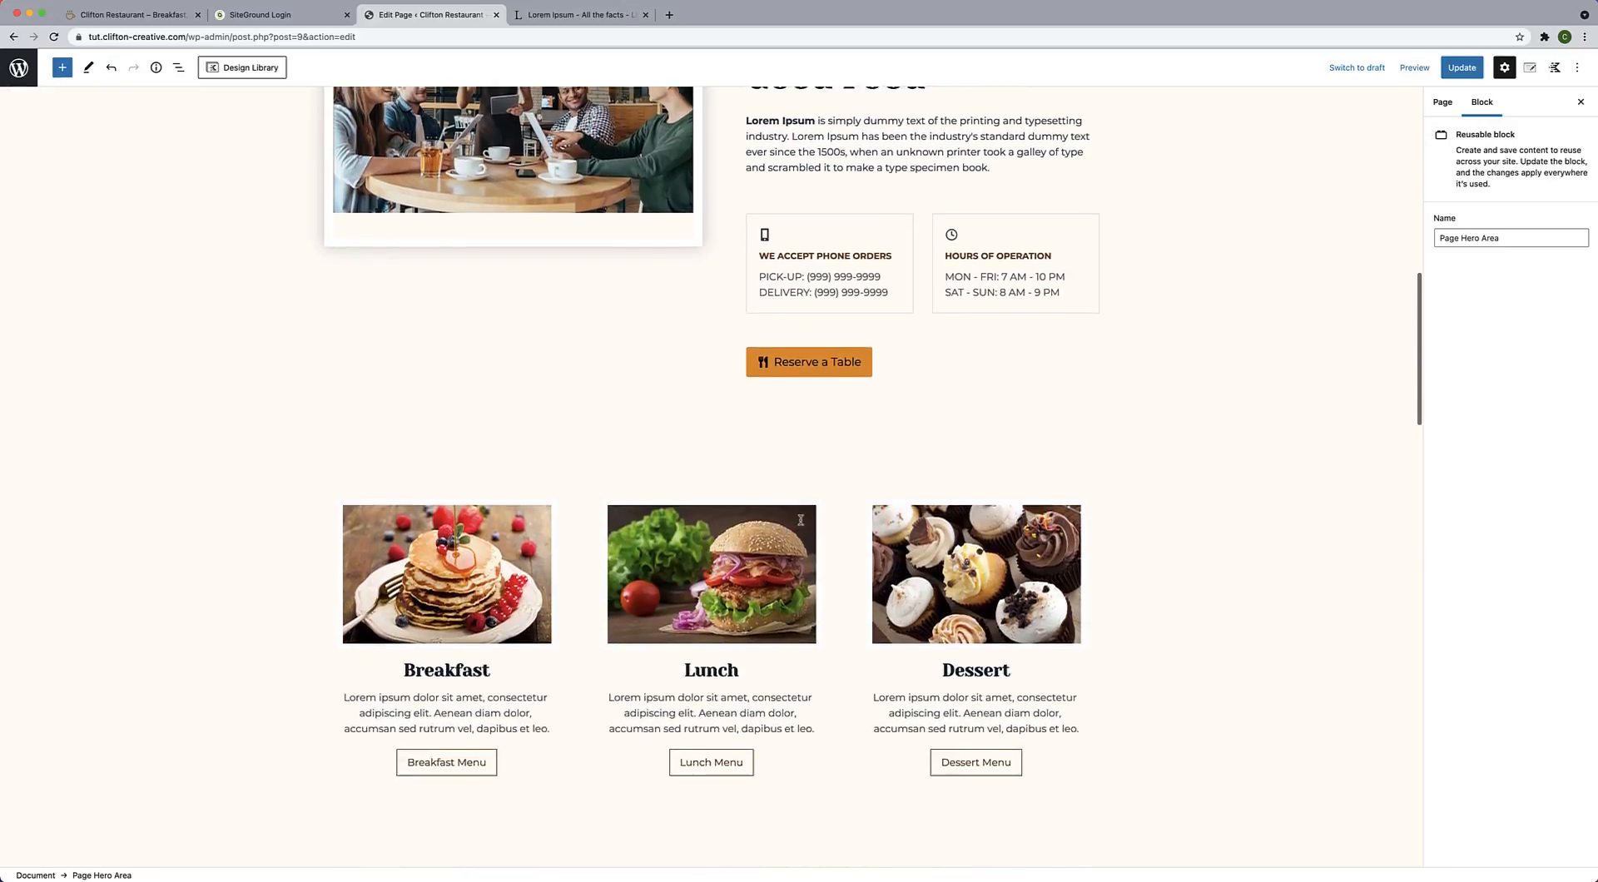
scroll(801, 524, "down", 3)
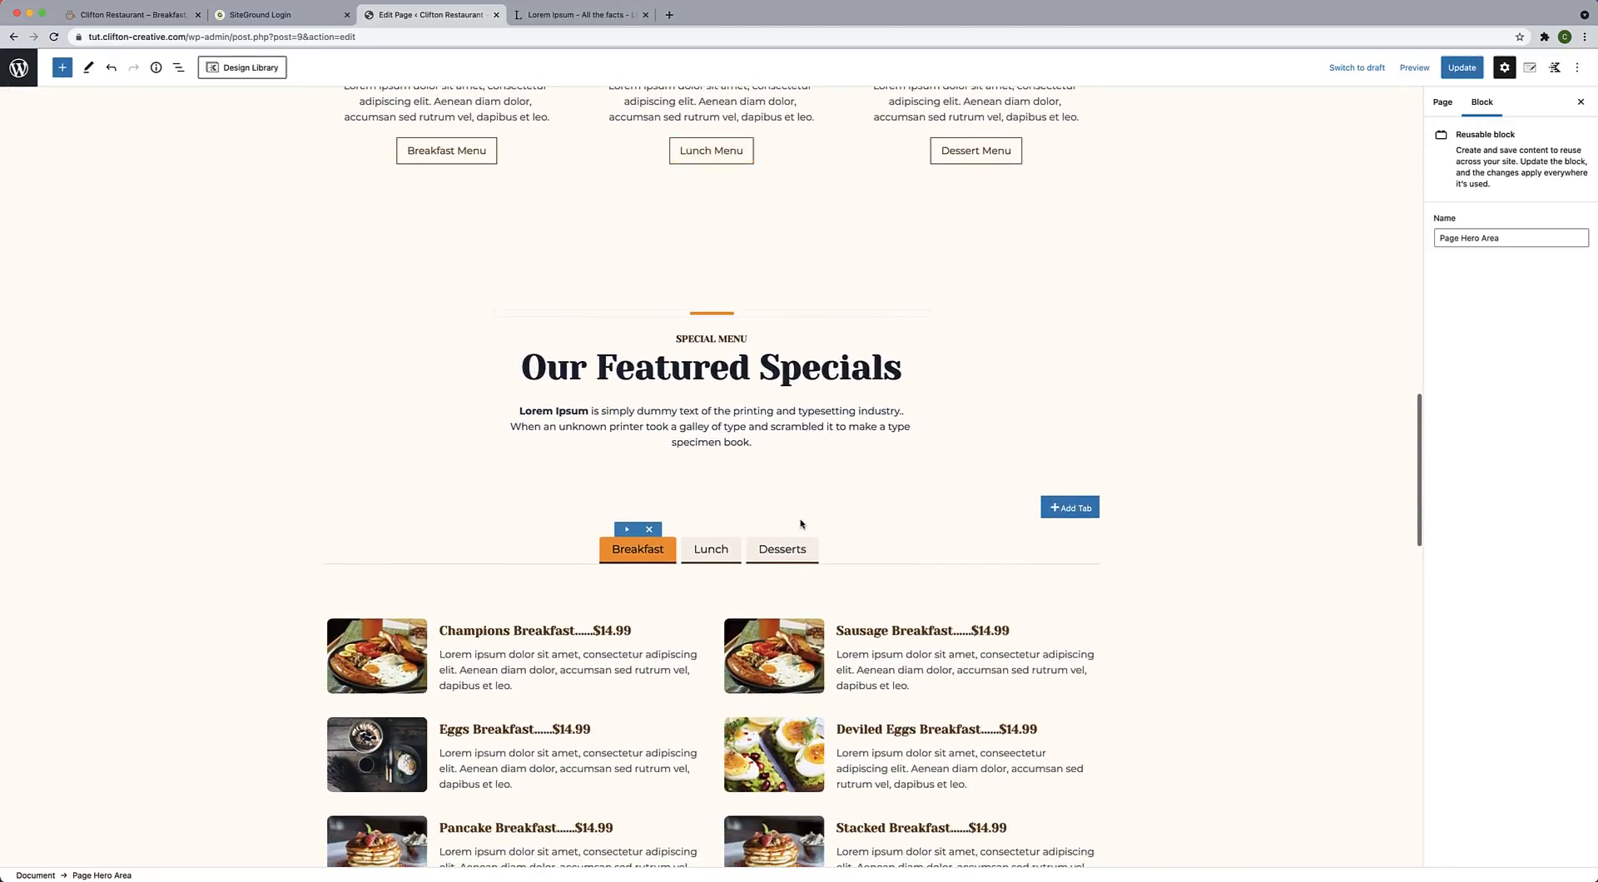
scroll(801, 523, "down", 2)
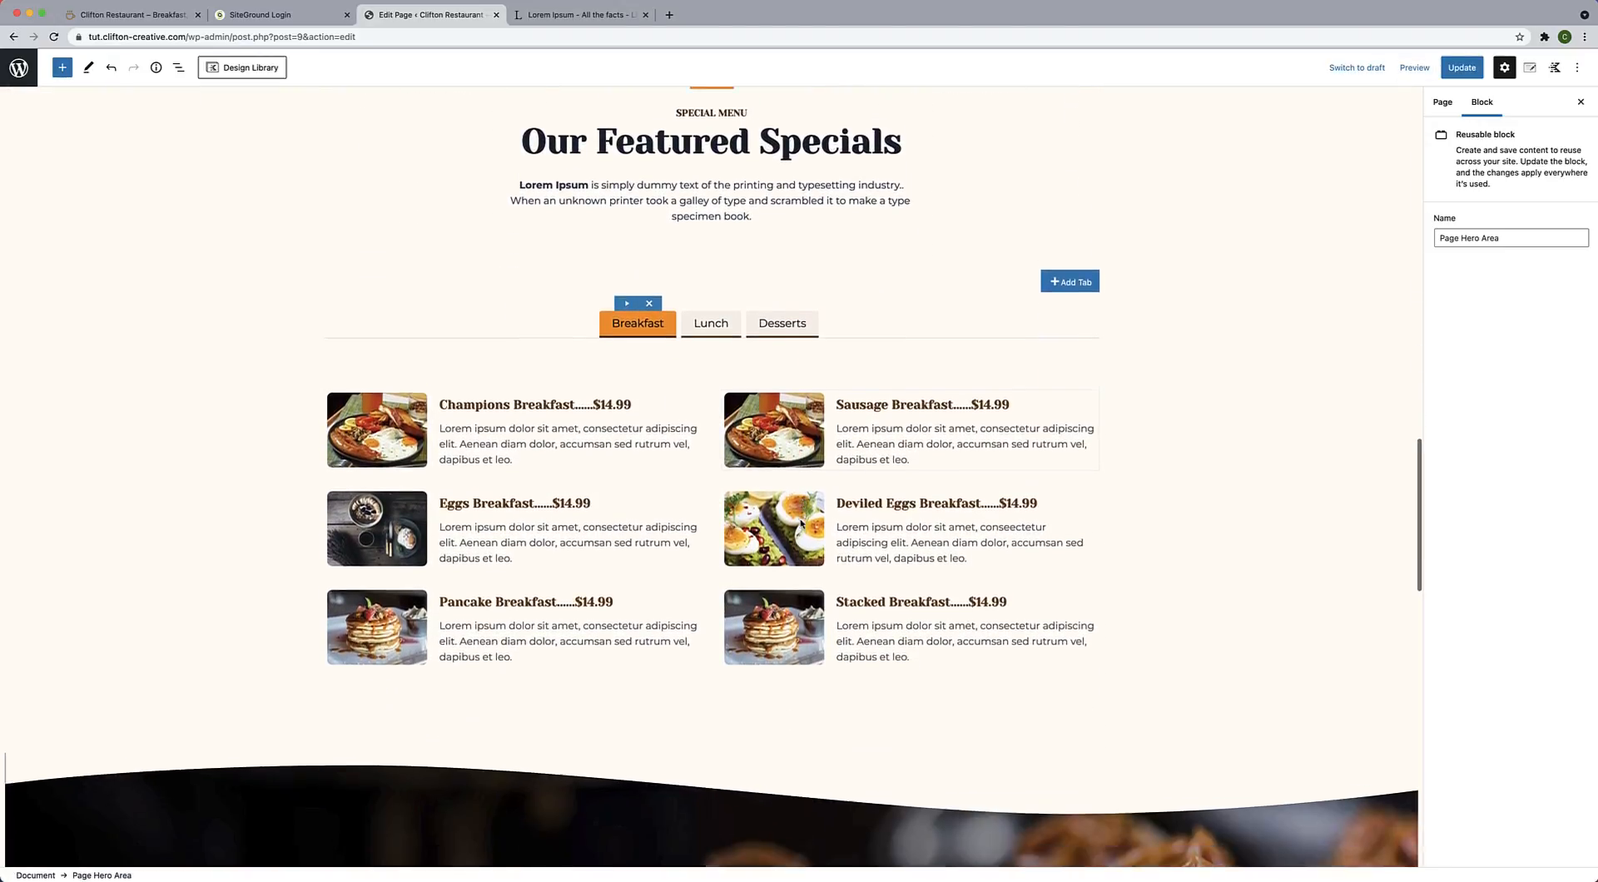
left_click(864, 664)
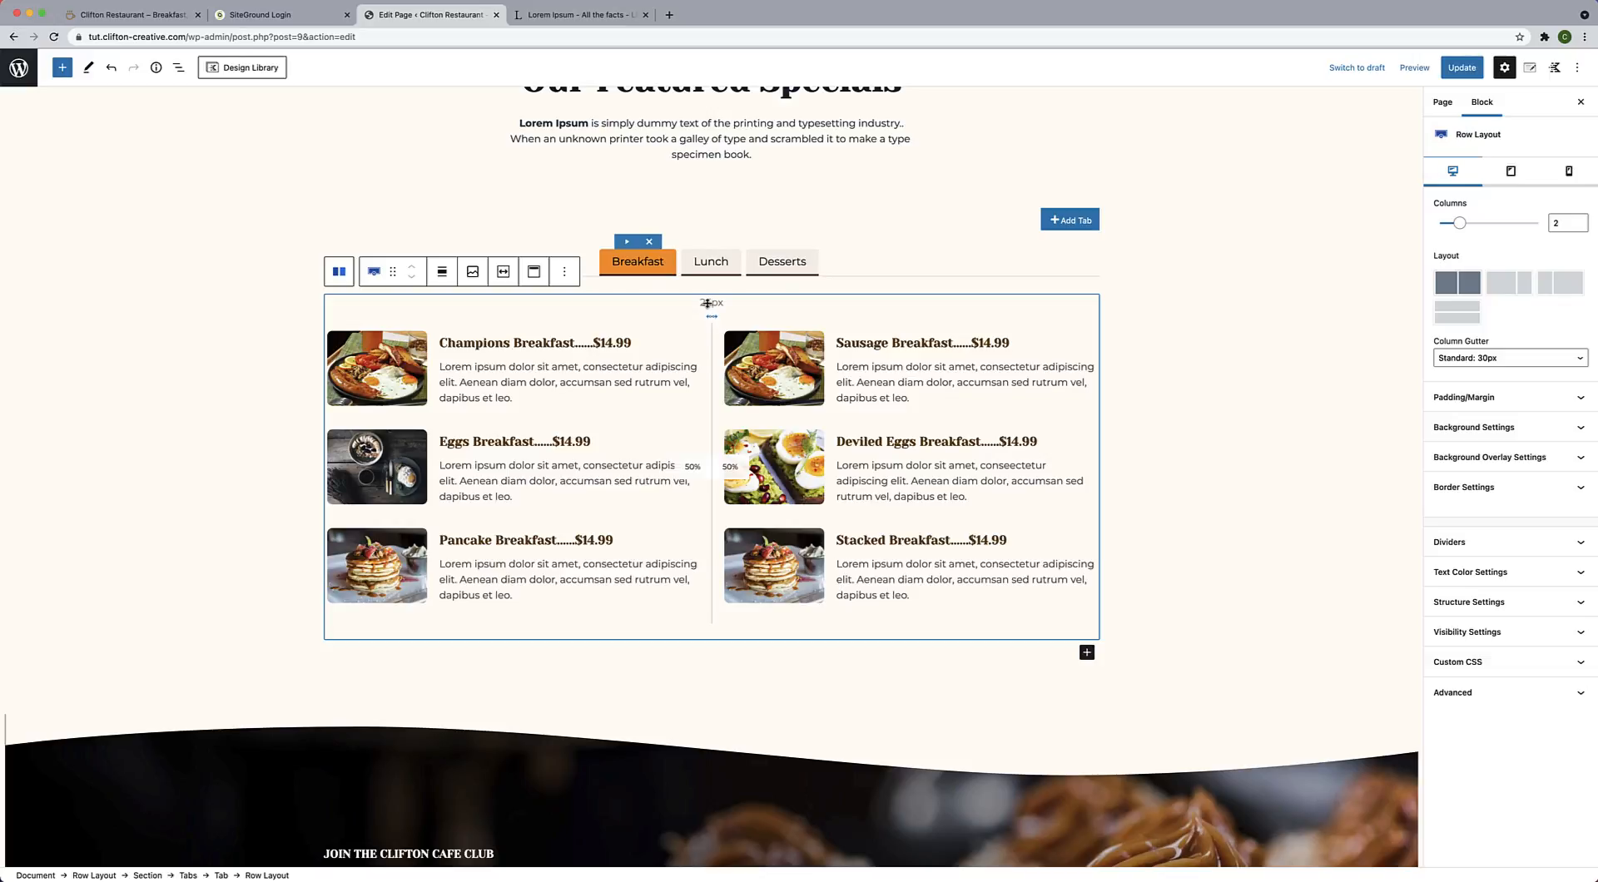
left_click(304, 299)
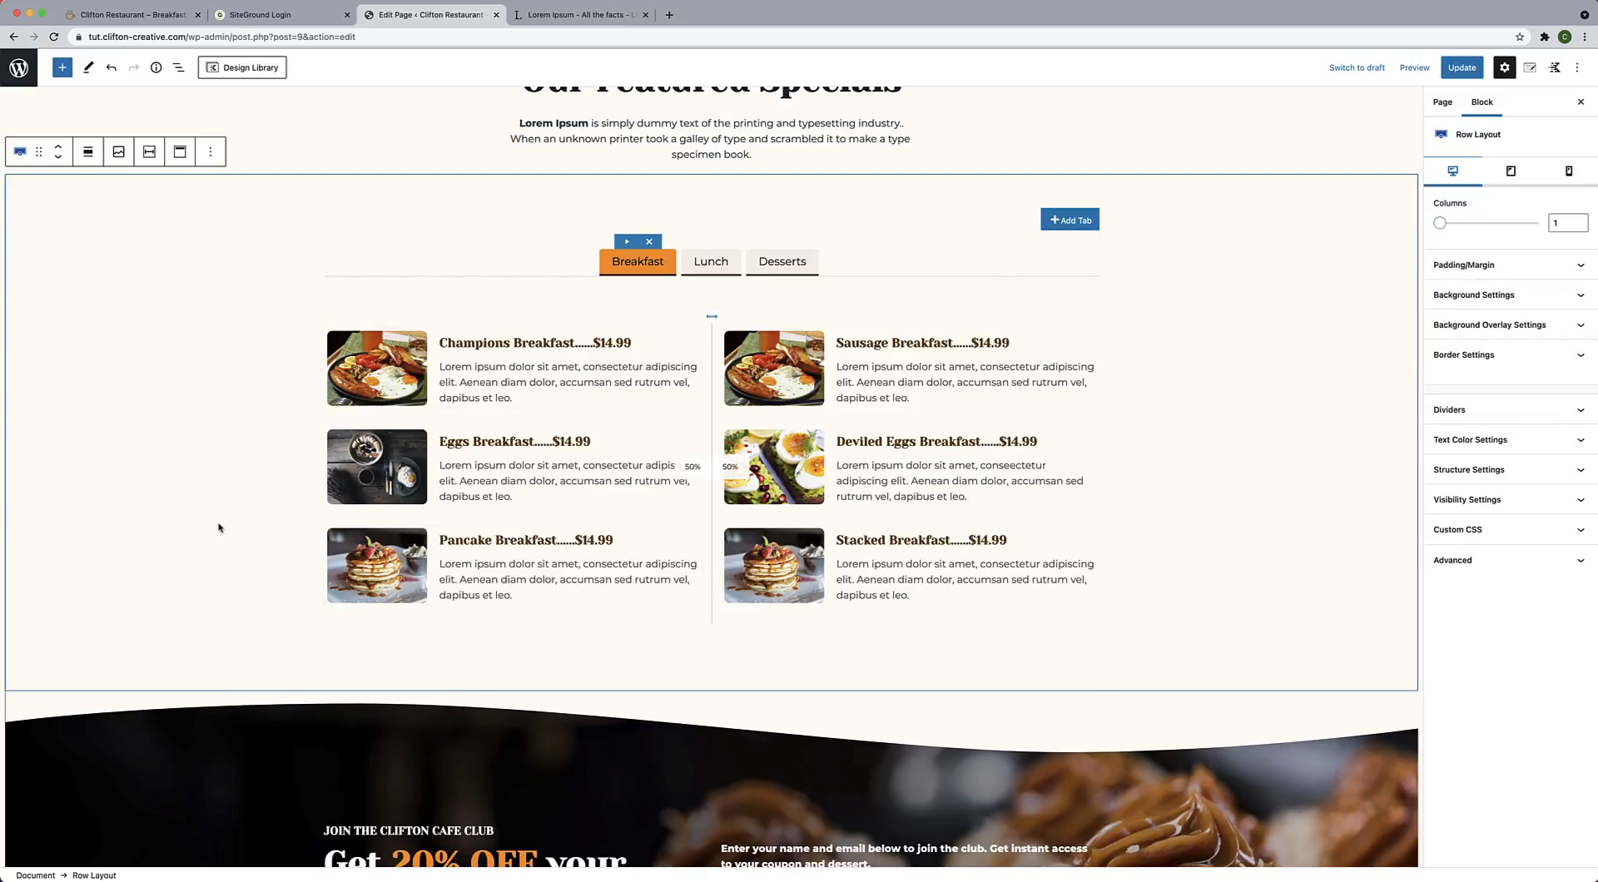
left_click(210, 158)
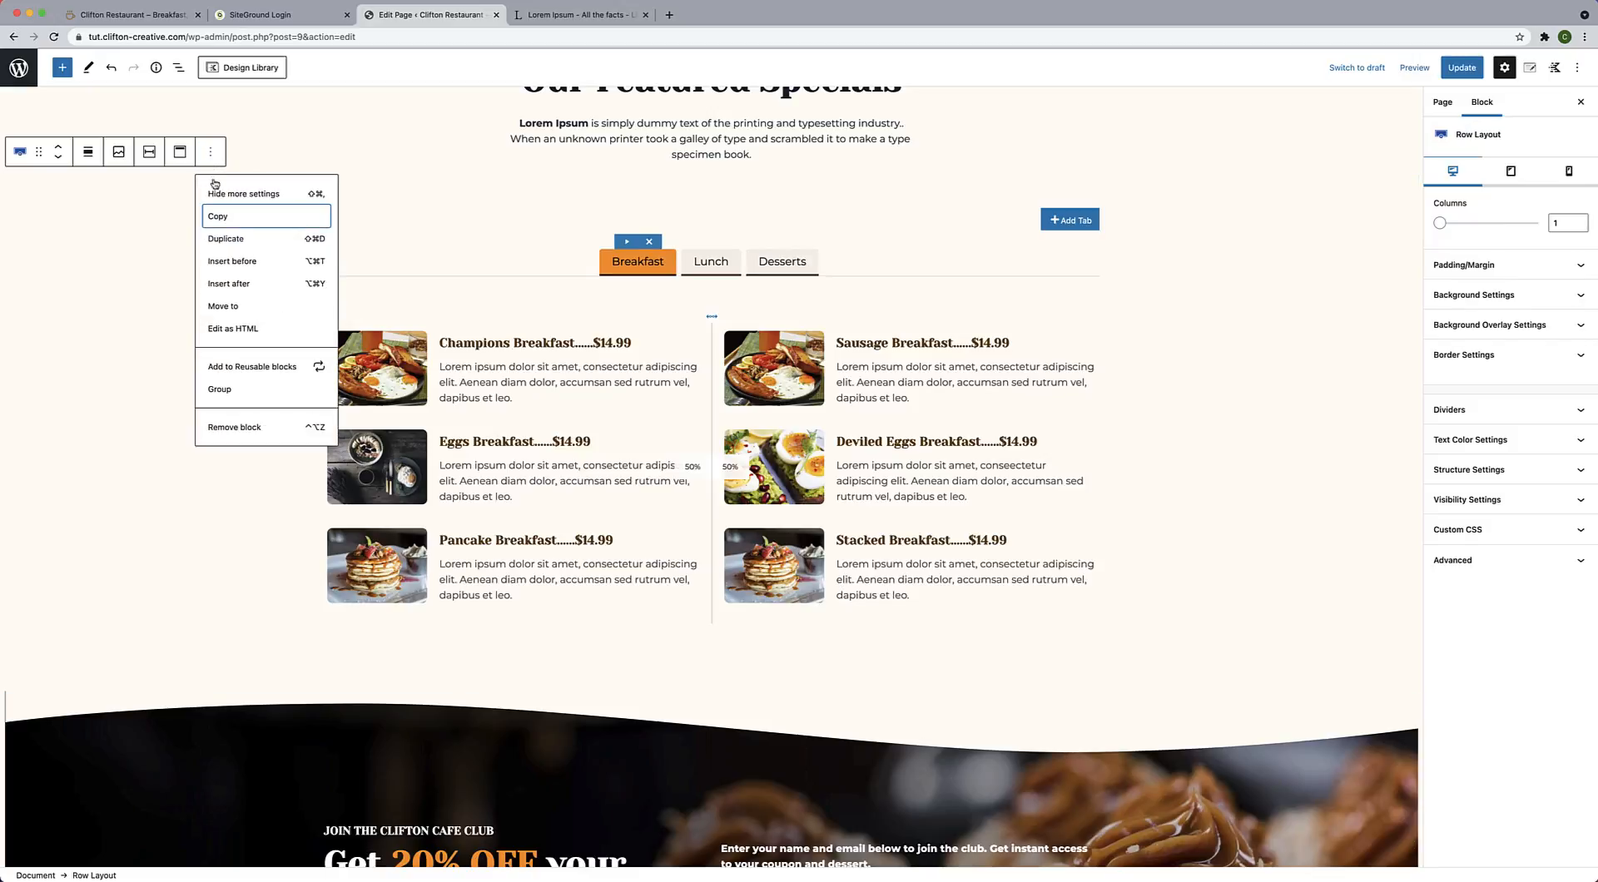
left_click(240, 367)
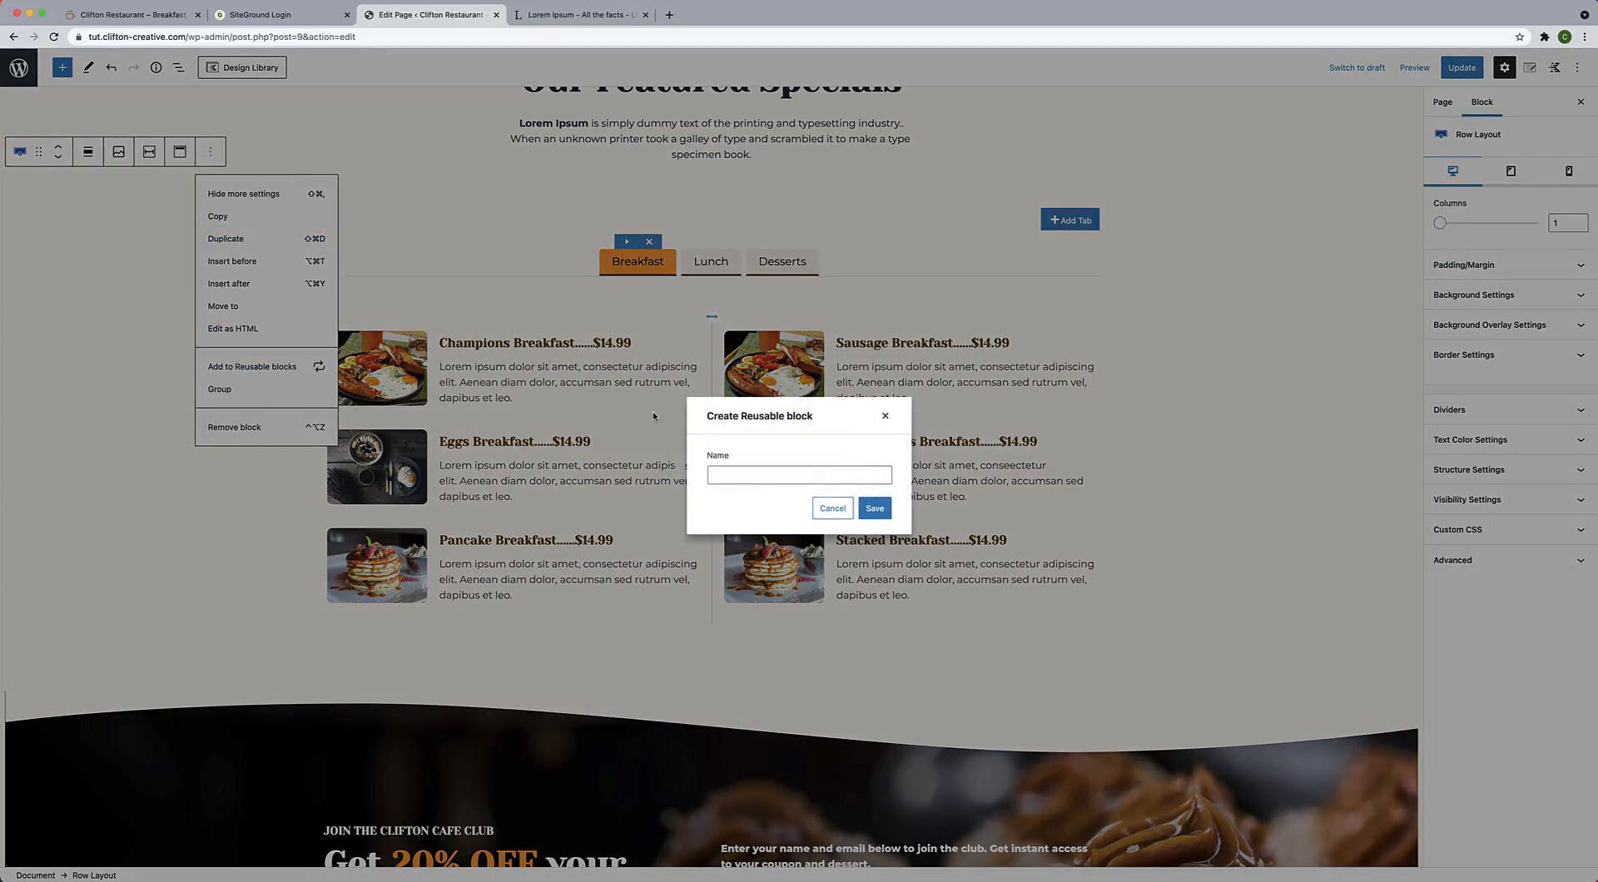
left_click(721, 478)
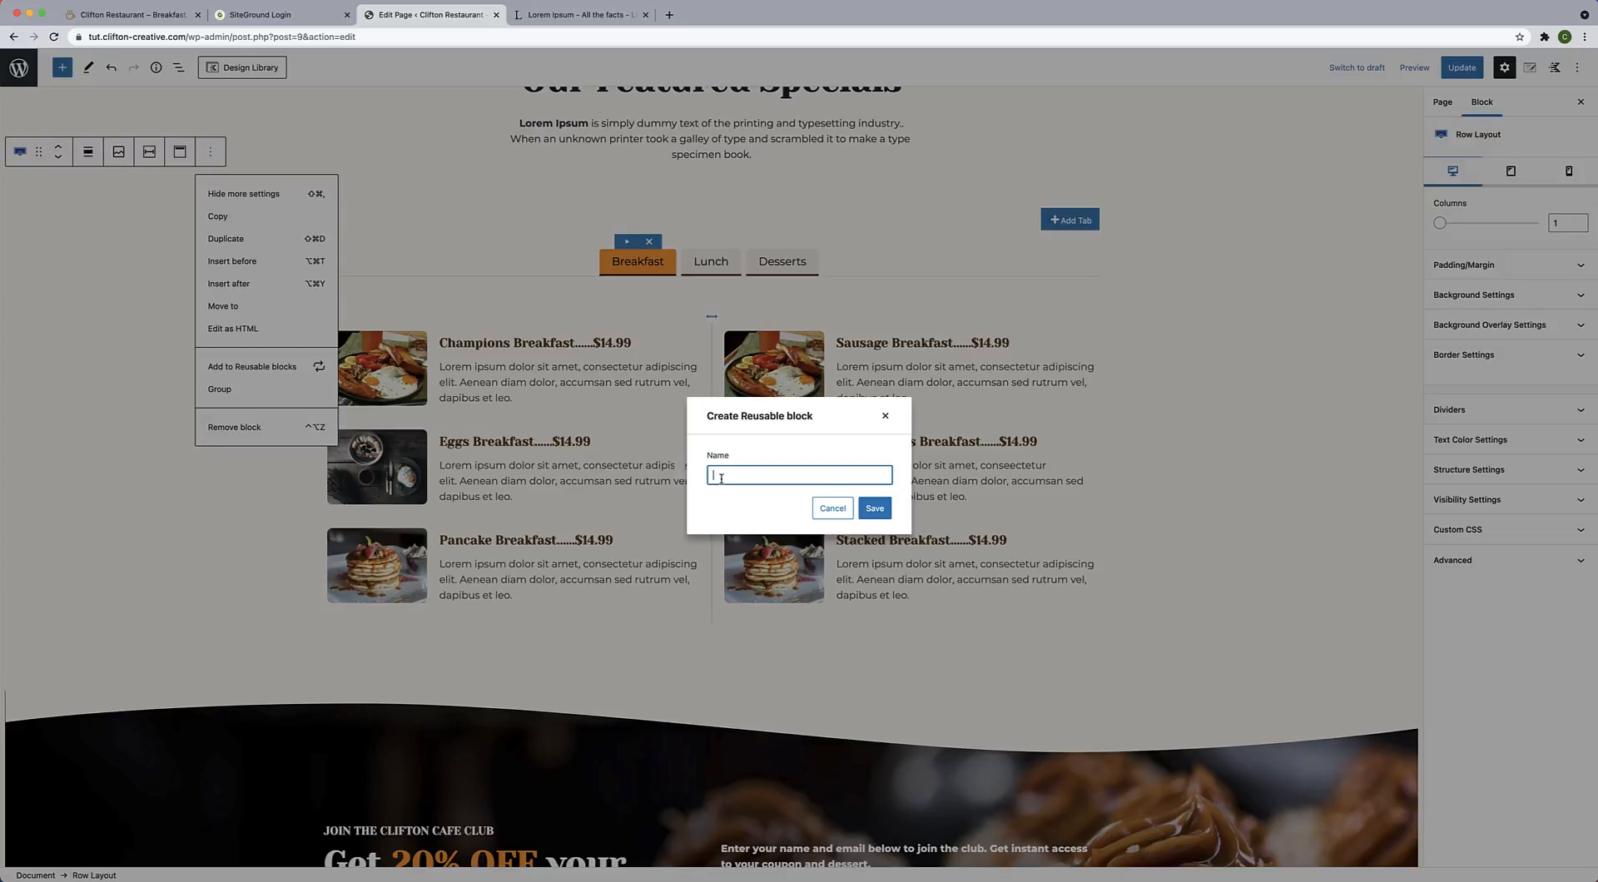
type("Menu")
key("BackSpace")
key("BackSpace")
key("BackSpace")
type("Food Menu")
left_click(875, 509)
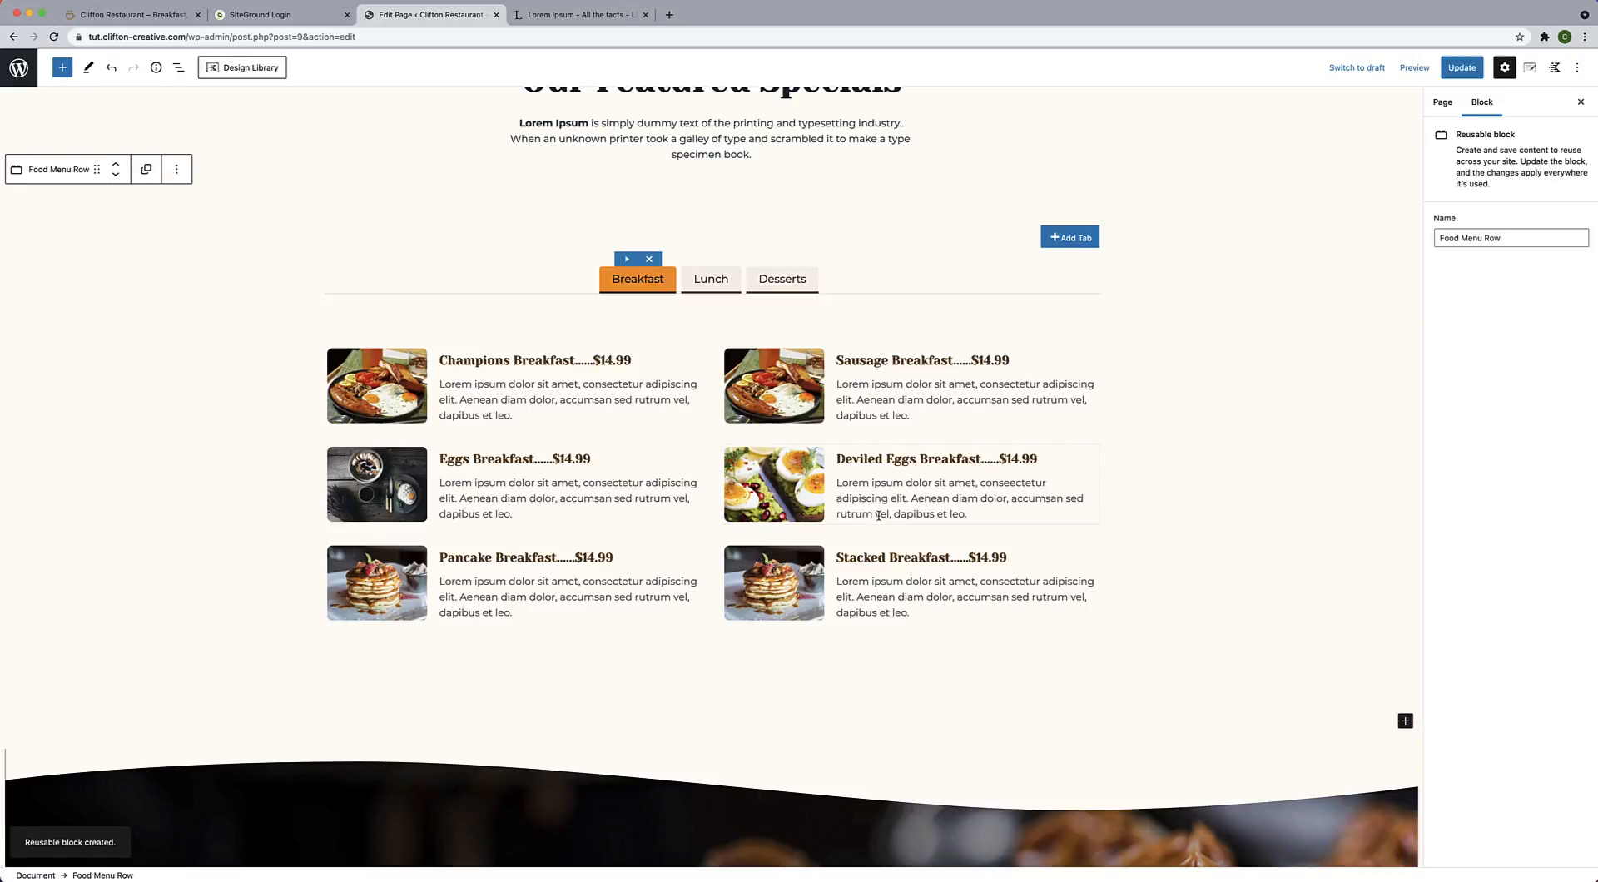
Update the home page with the new reusable blocks and return to its hero area.
left_click(1463, 75)
scroll(1153, 421, "down", 6)
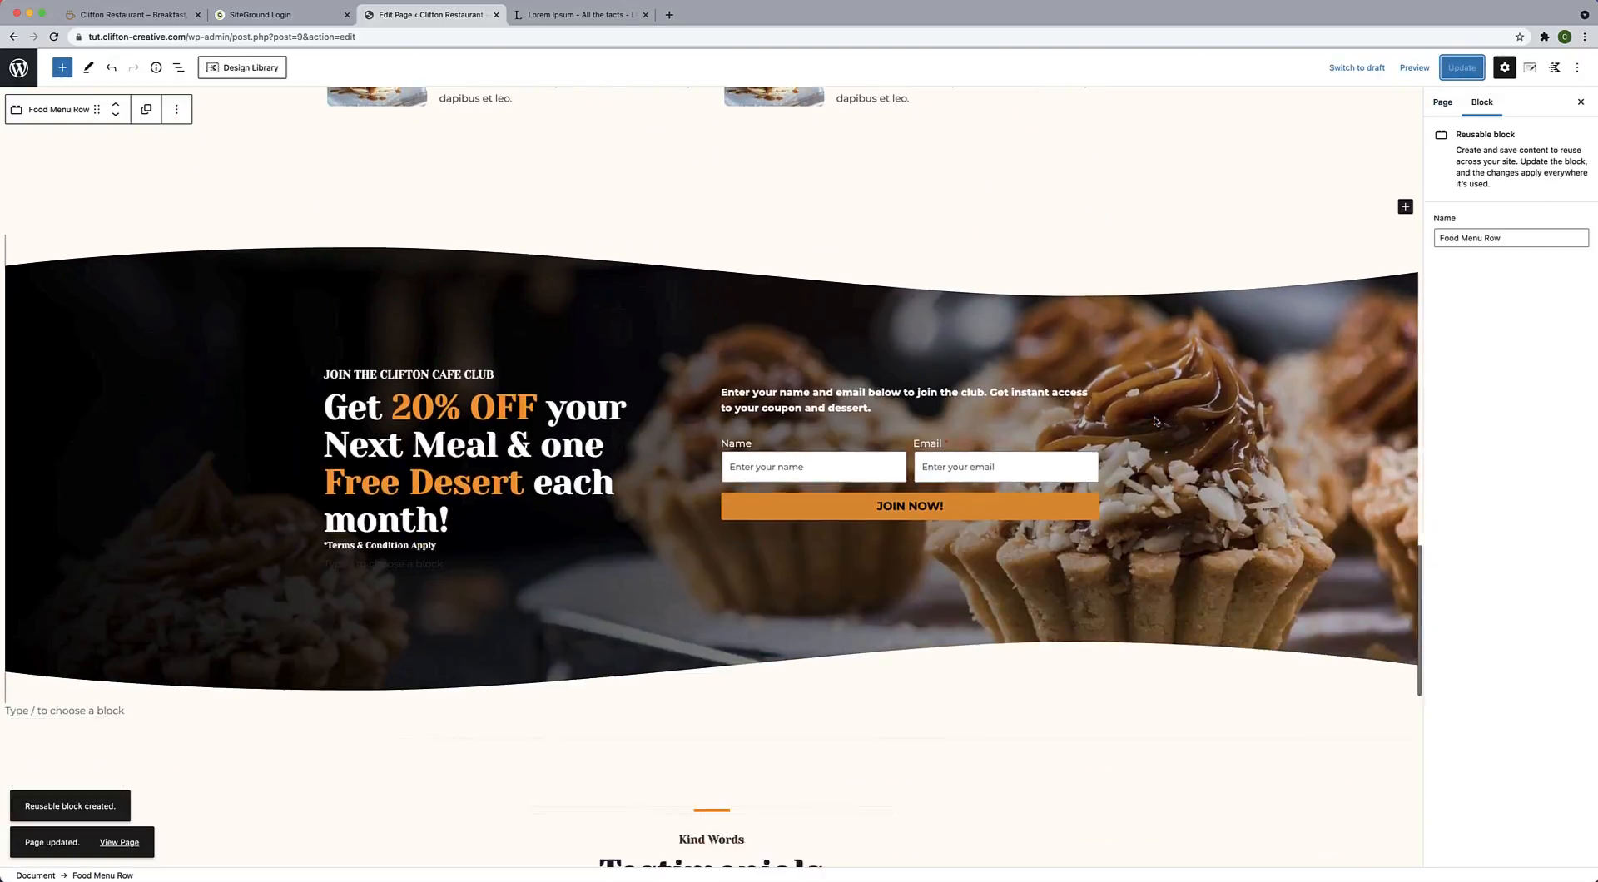
scroll(1155, 421, "up", 20)
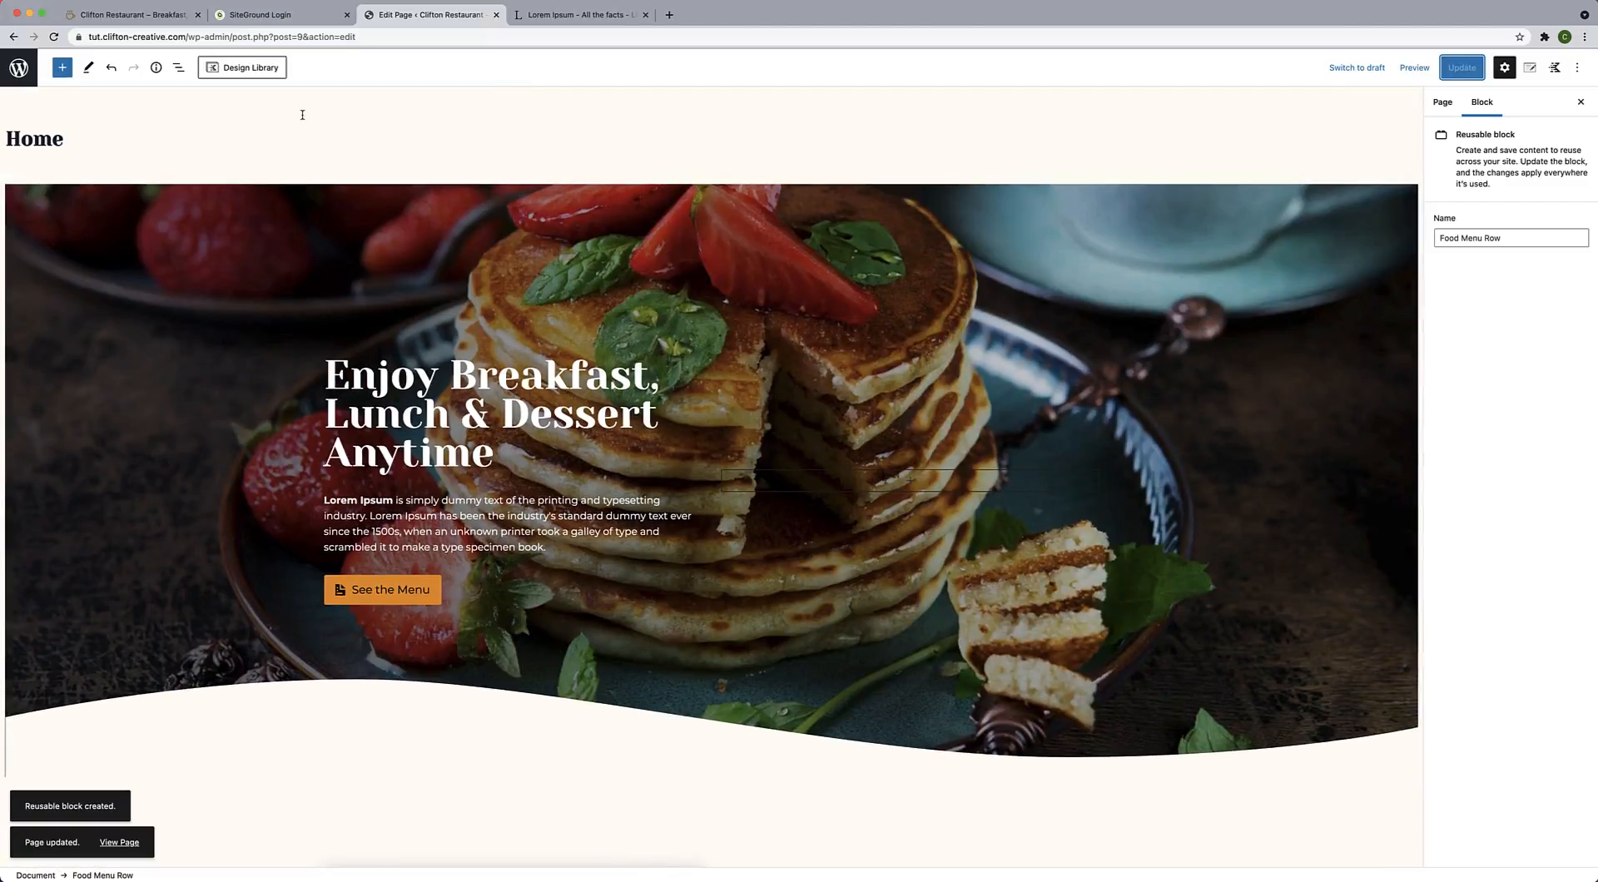
Leave the home page editor and create a new page titled "Menu".
left_click(18, 67)
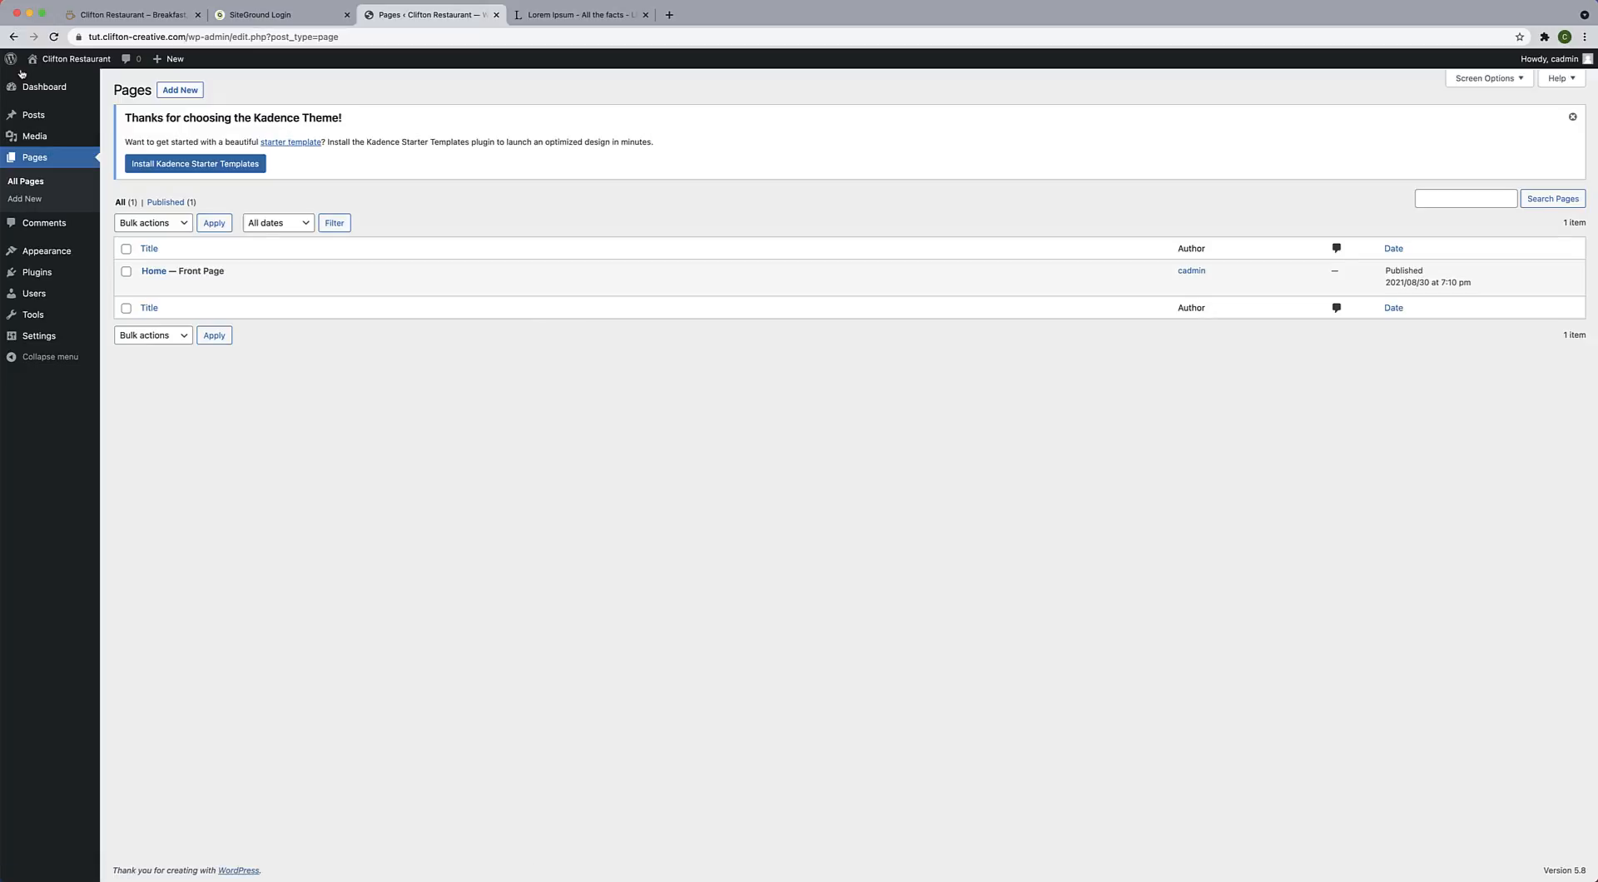
left_click(176, 89)
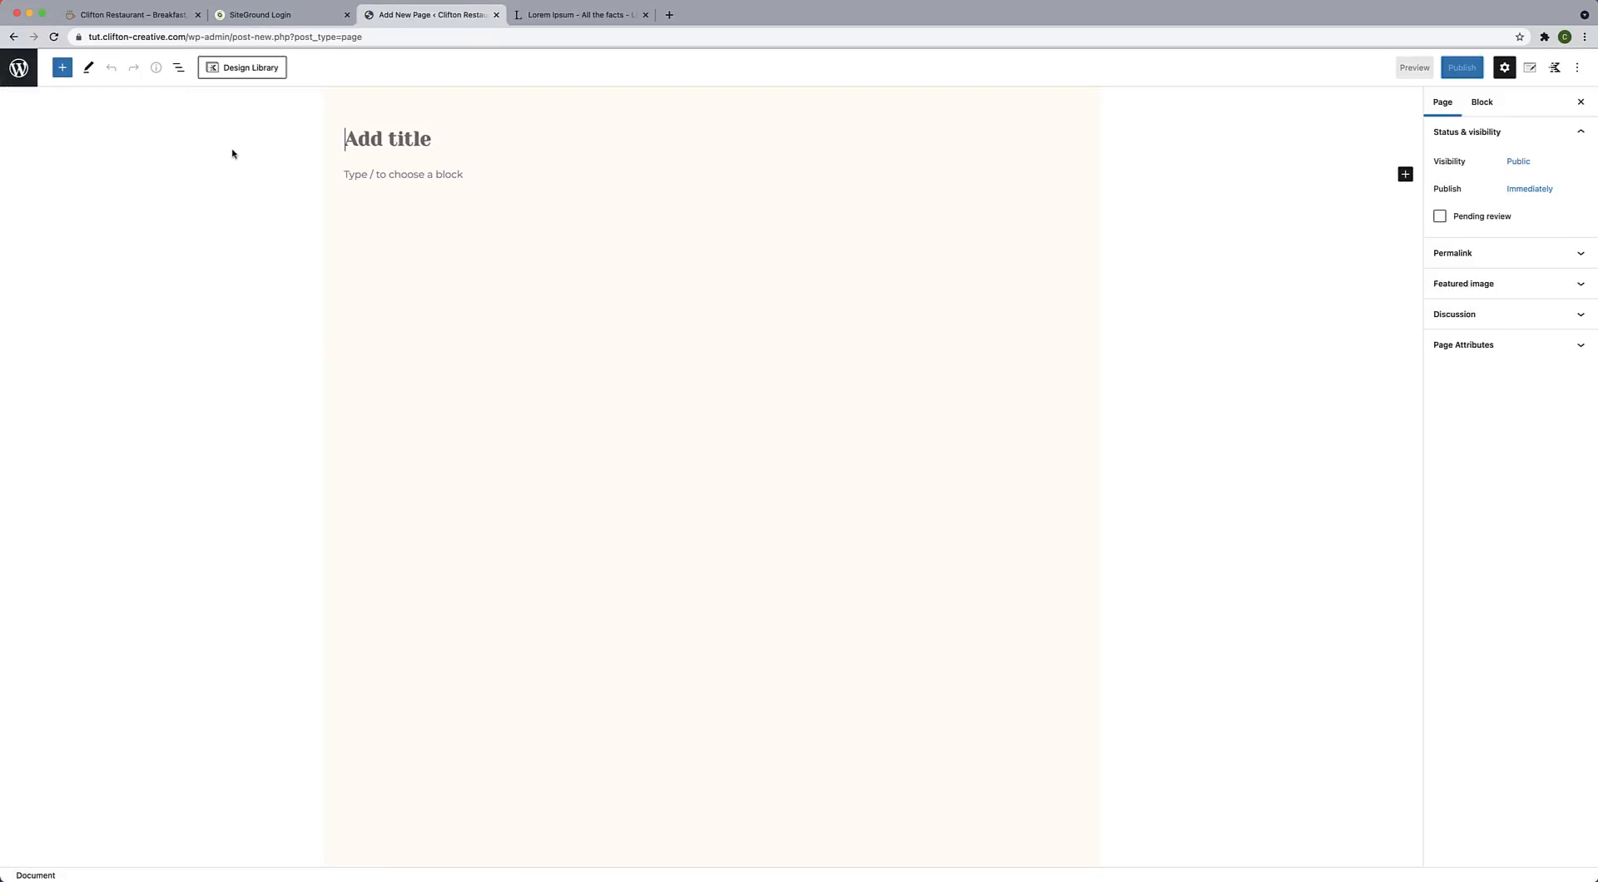
type("Menu")
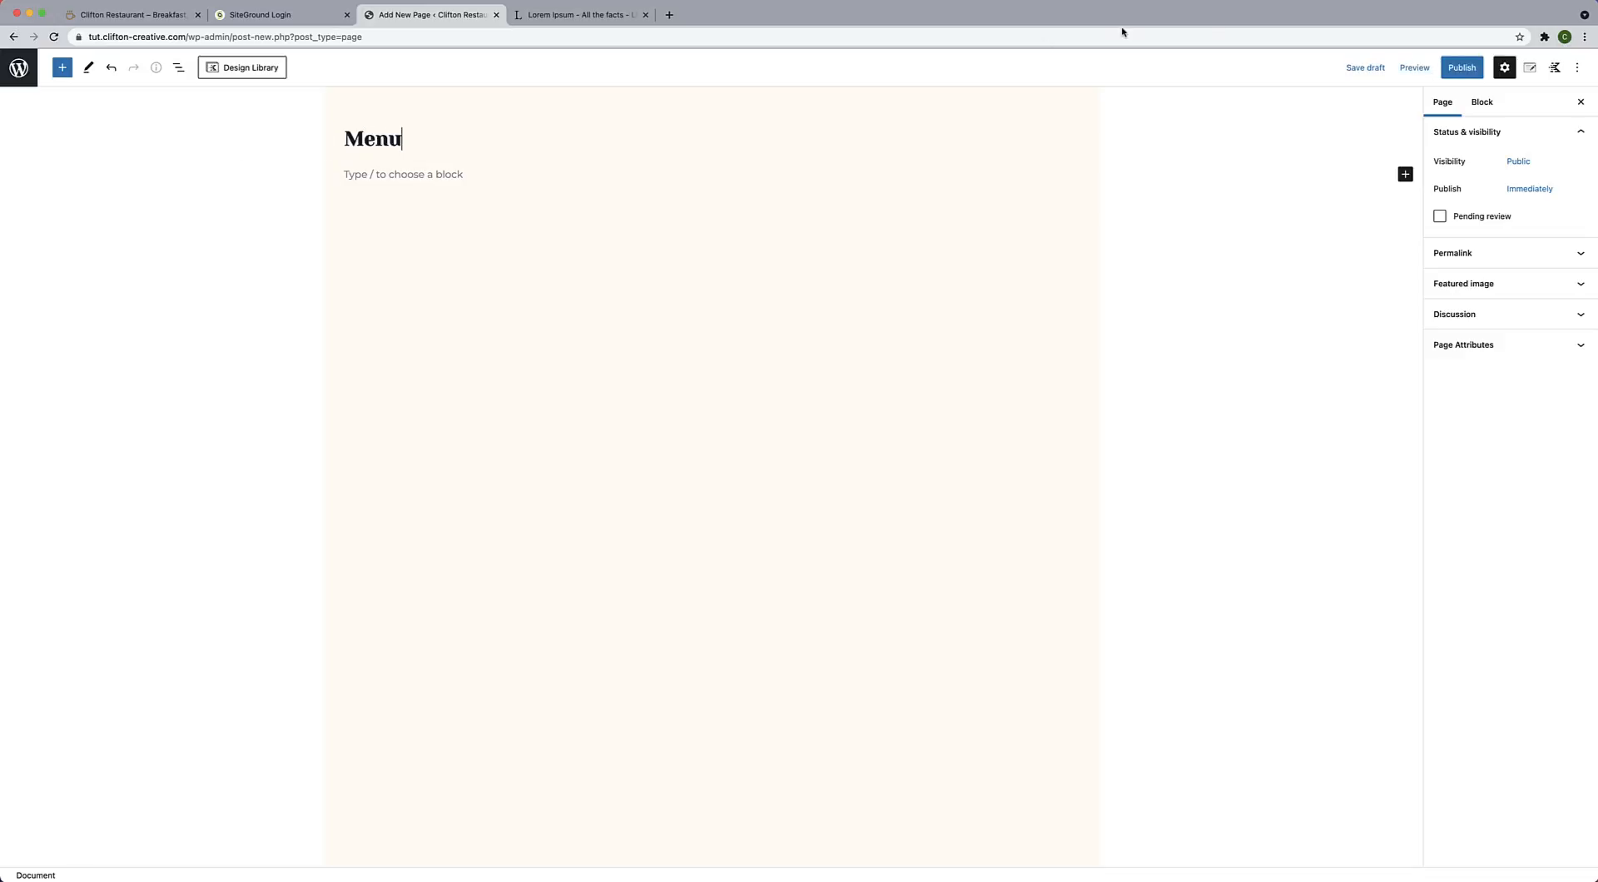
Disable the Menu page's title and vertical padding, and set its layout to fullwidth with unboxed content style.
left_click(1533, 70)
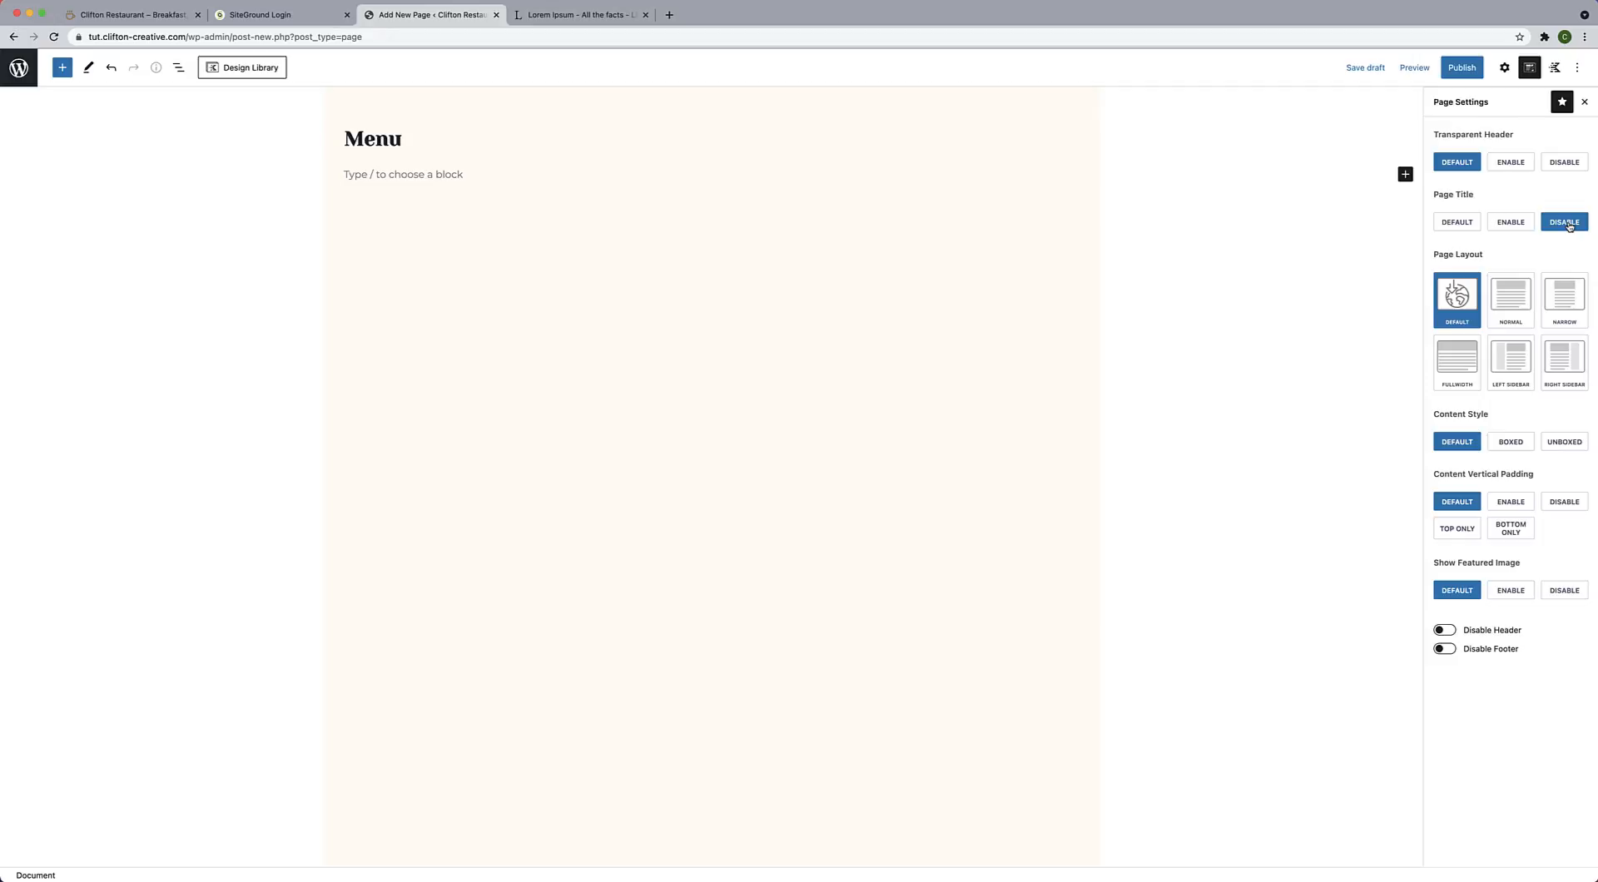
left_click(1462, 384)
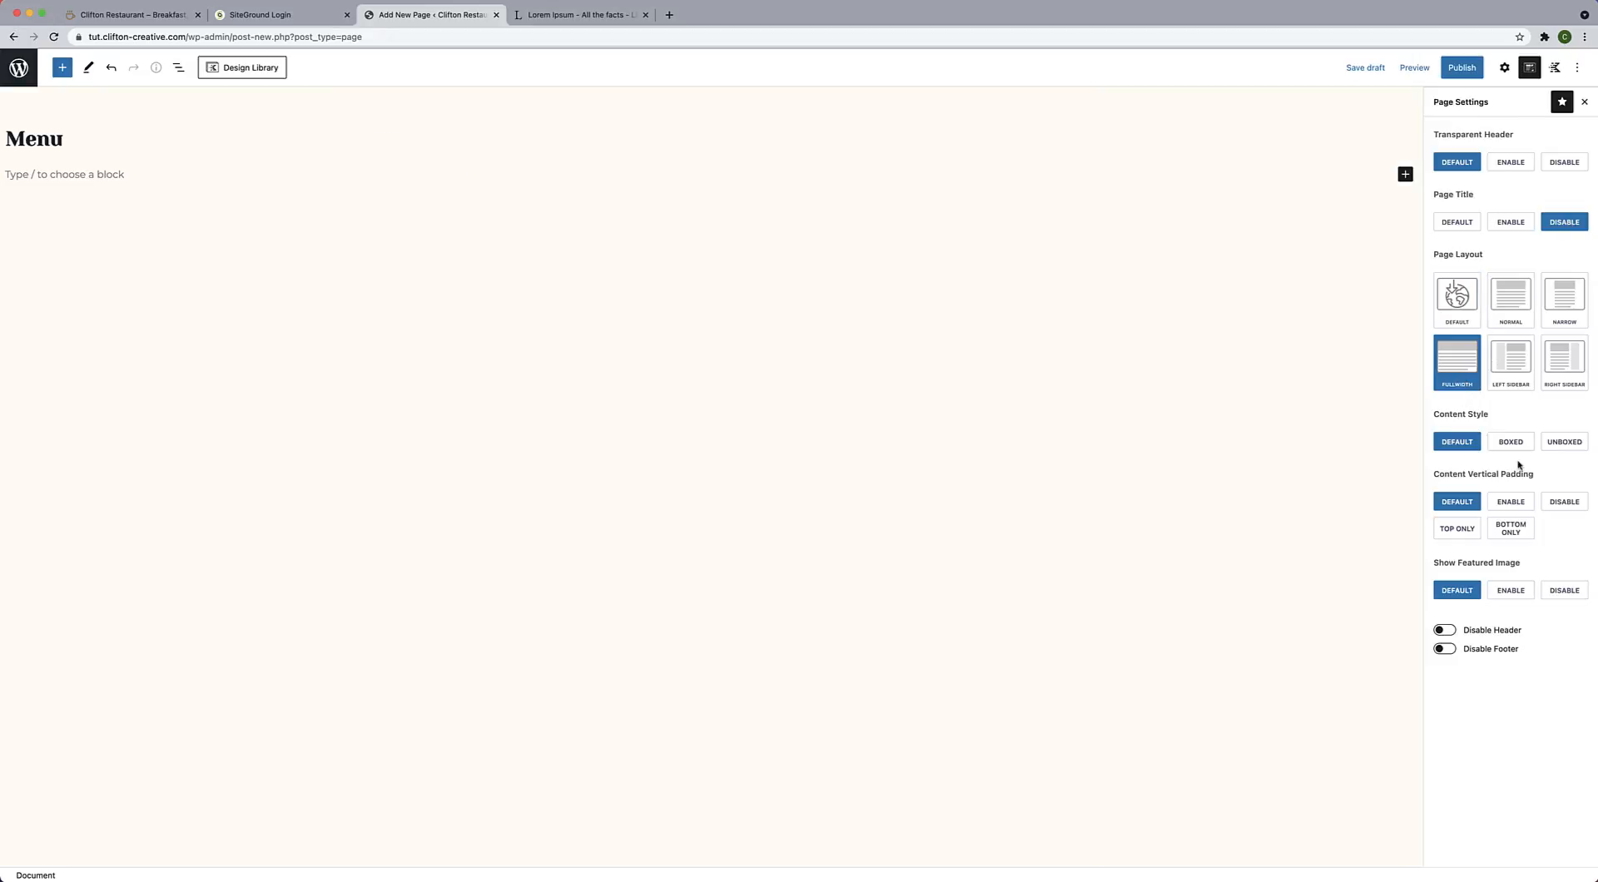
left_click(1568, 447)
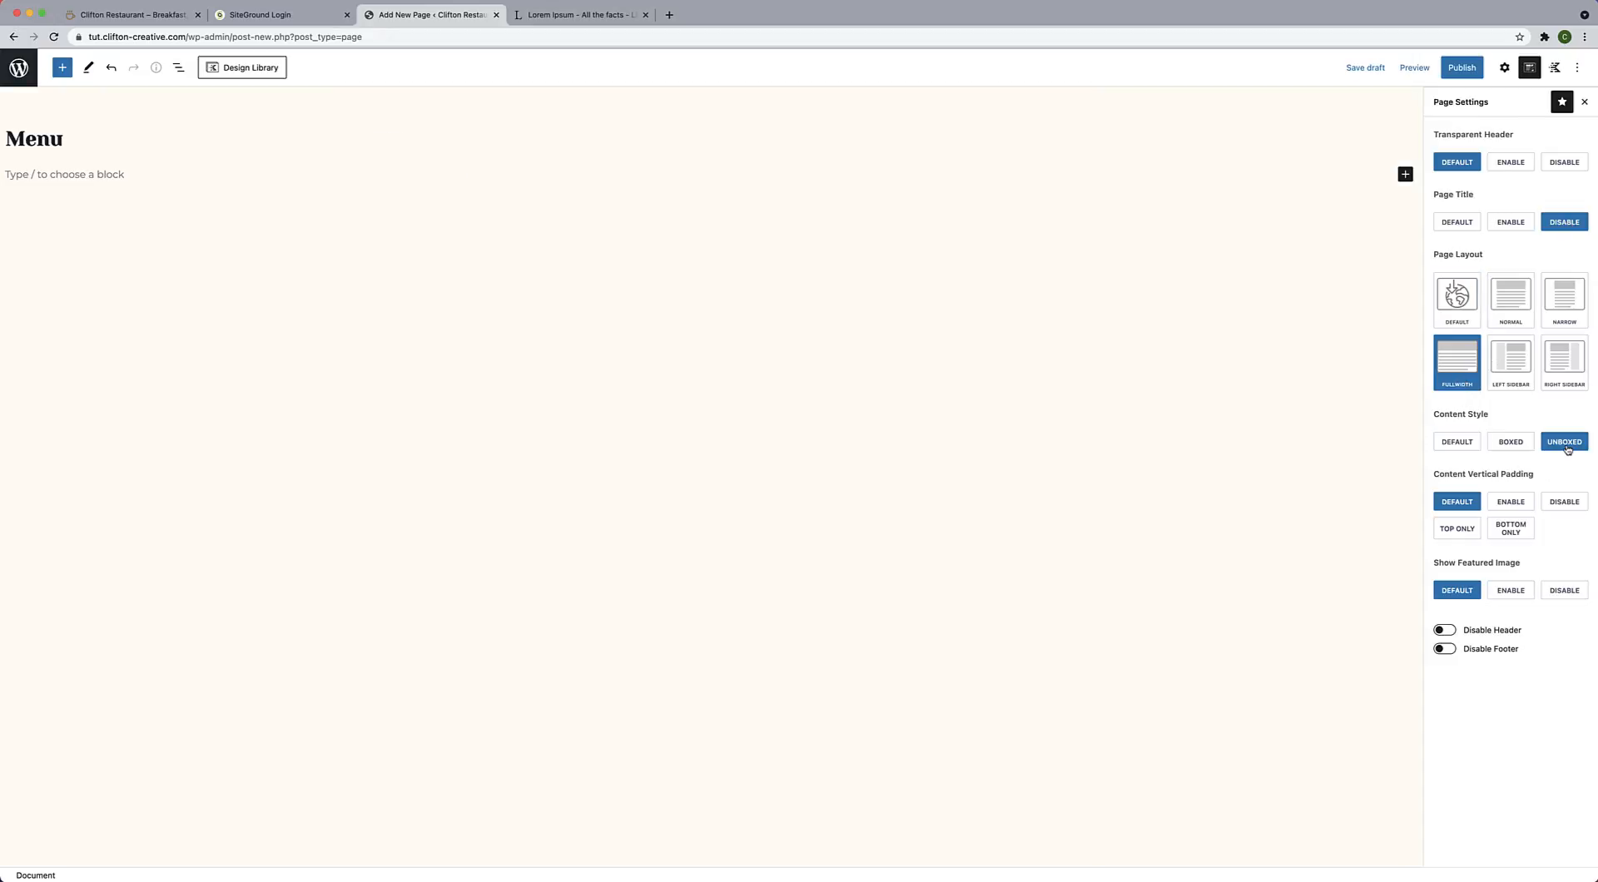
left_click(1563, 506)
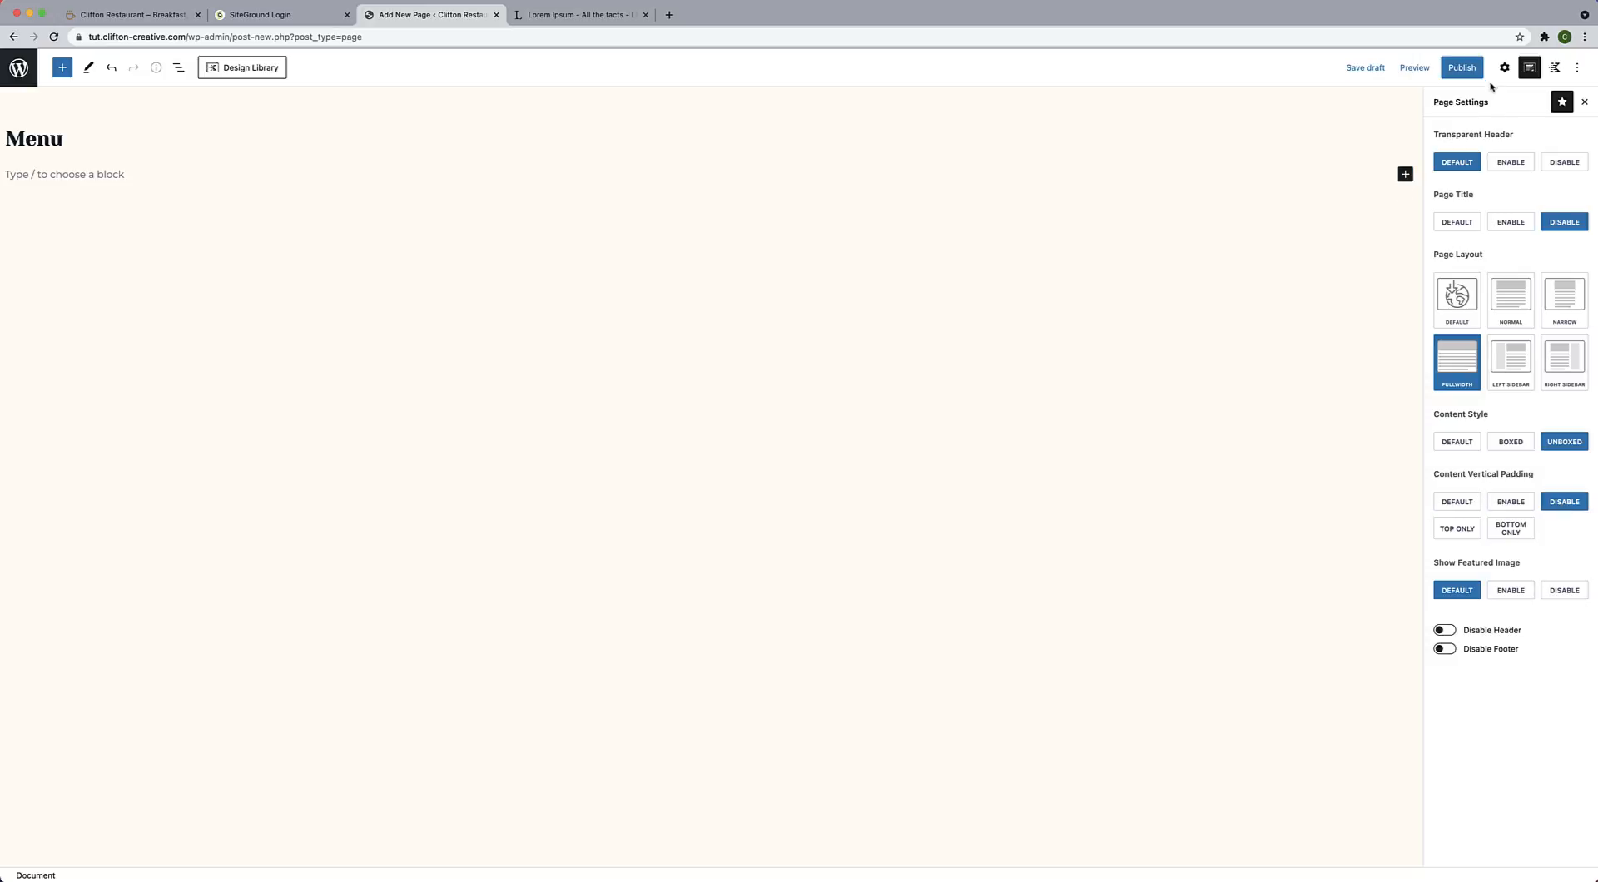
Publish the Menu page and return to editing it.
left_click(1465, 70)
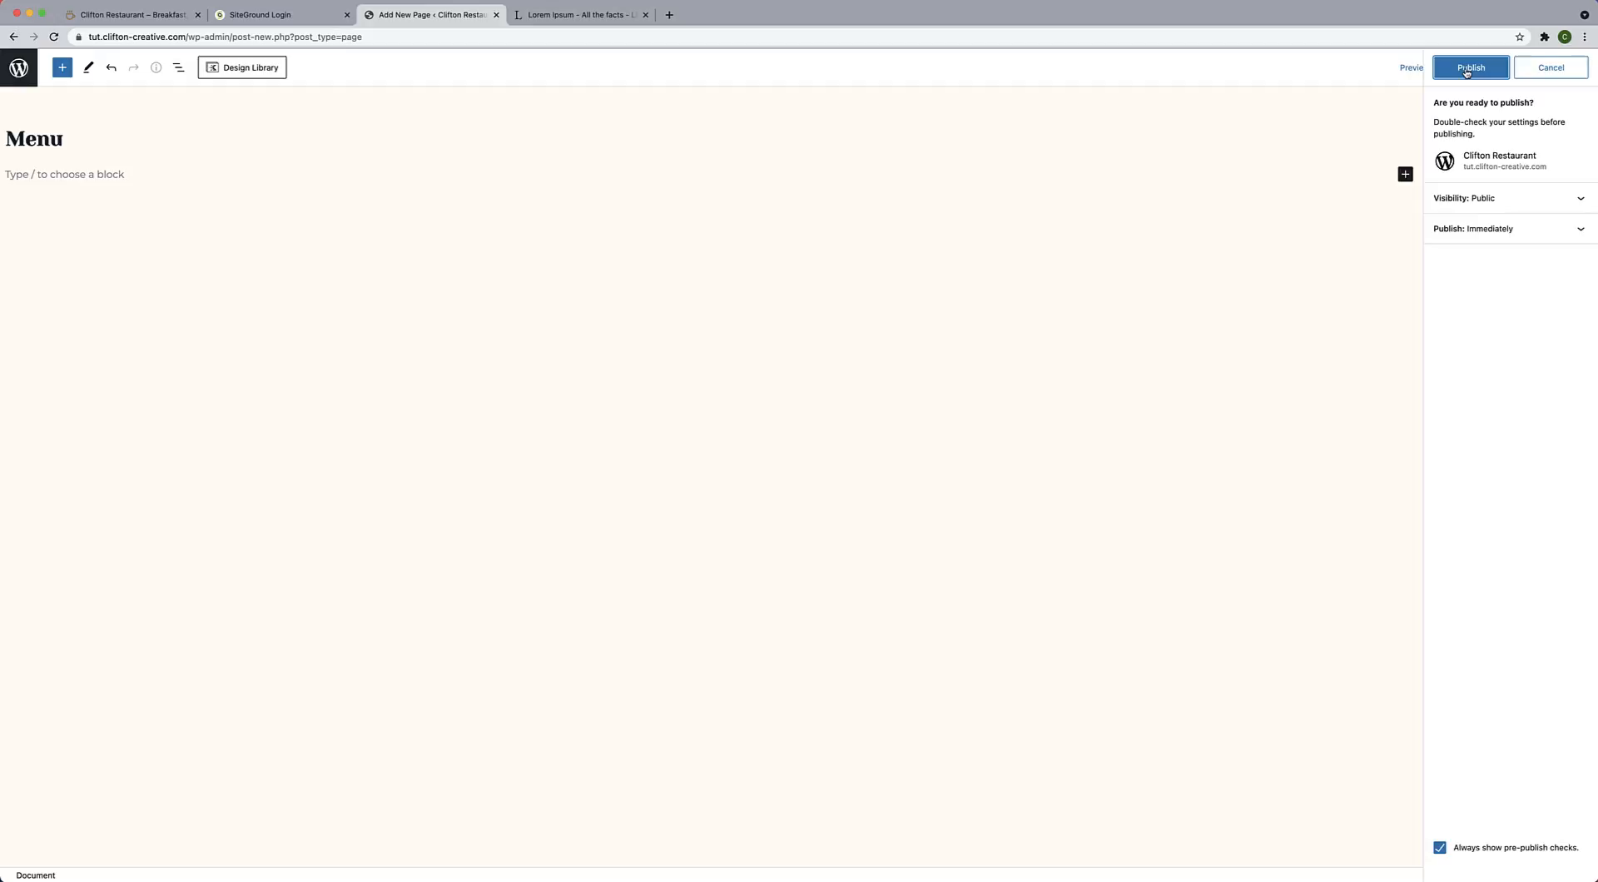
left_click(1467, 72)
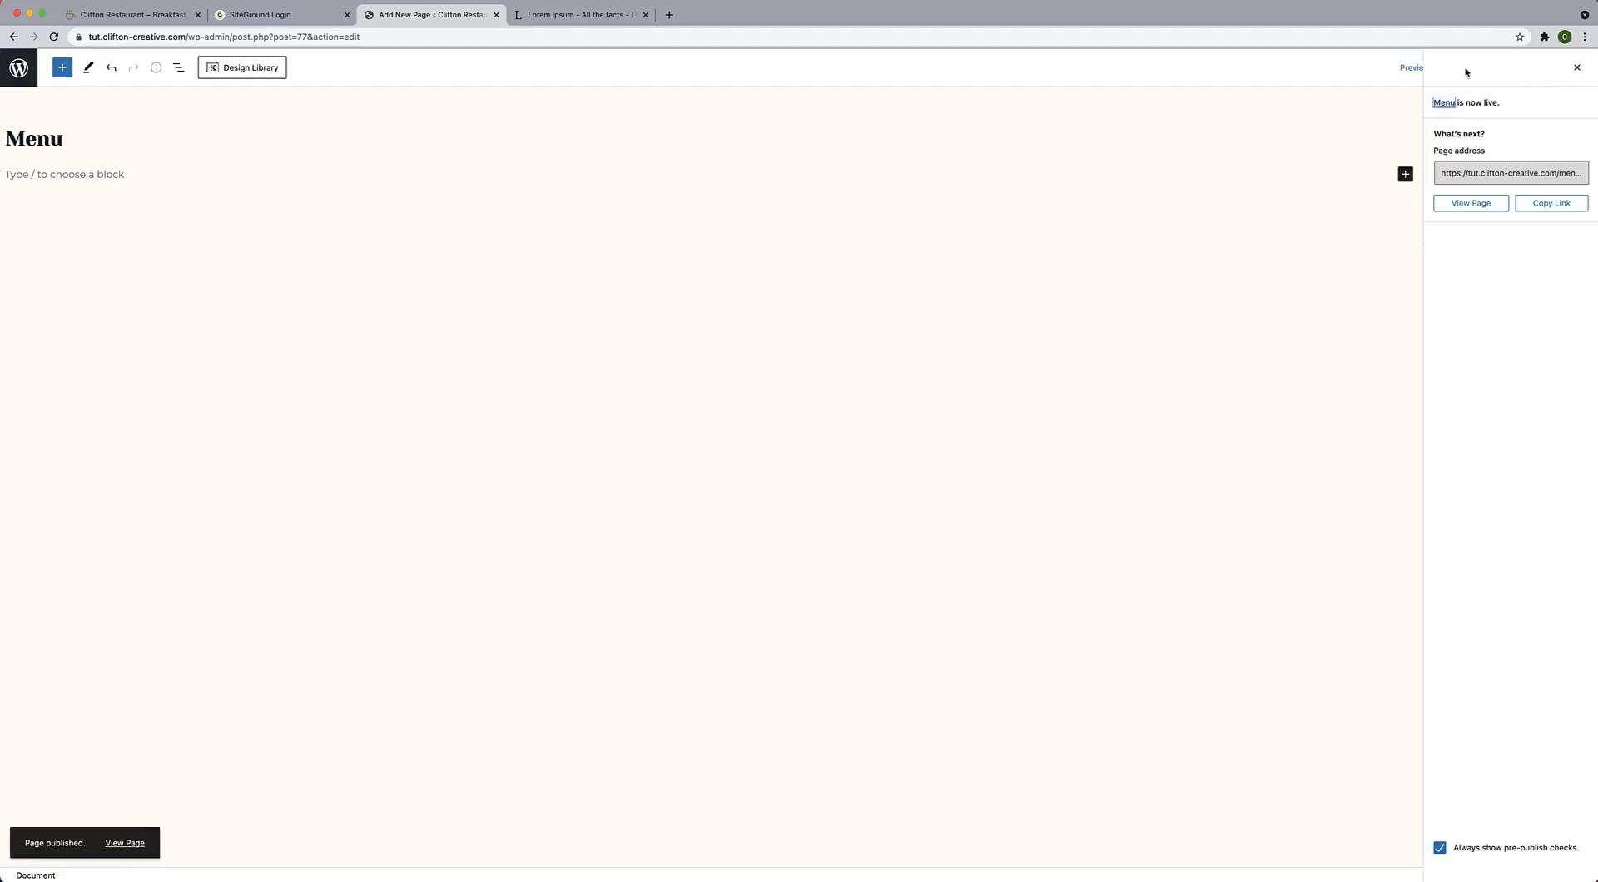
left_click(1578, 70)
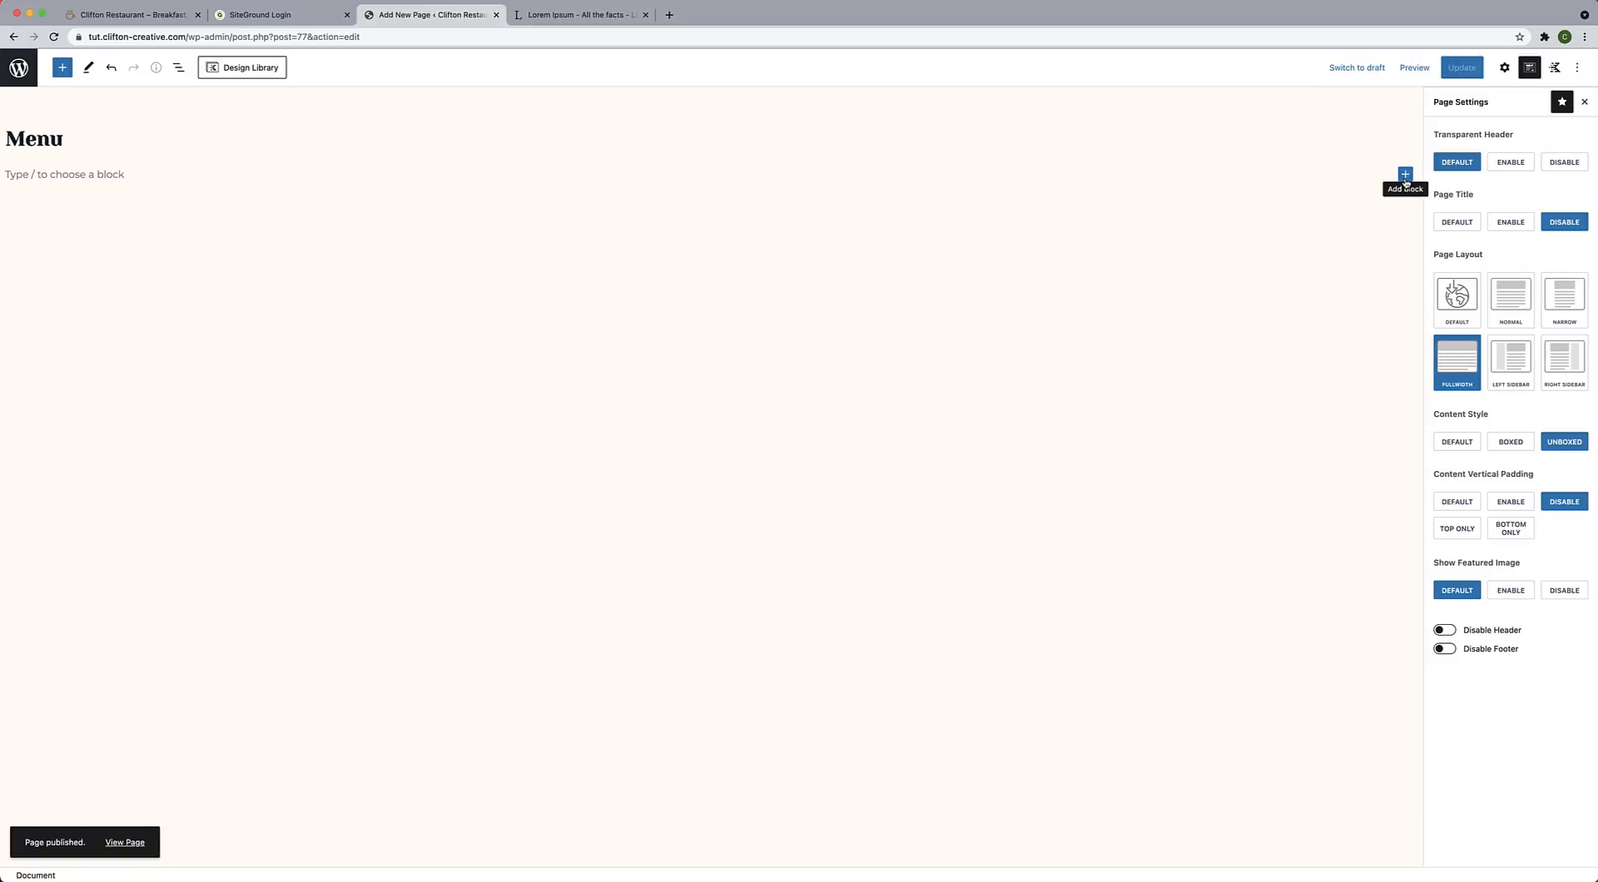
Insert the "Page Hero Area" reusable block into the Menu page.
left_click(61, 70)
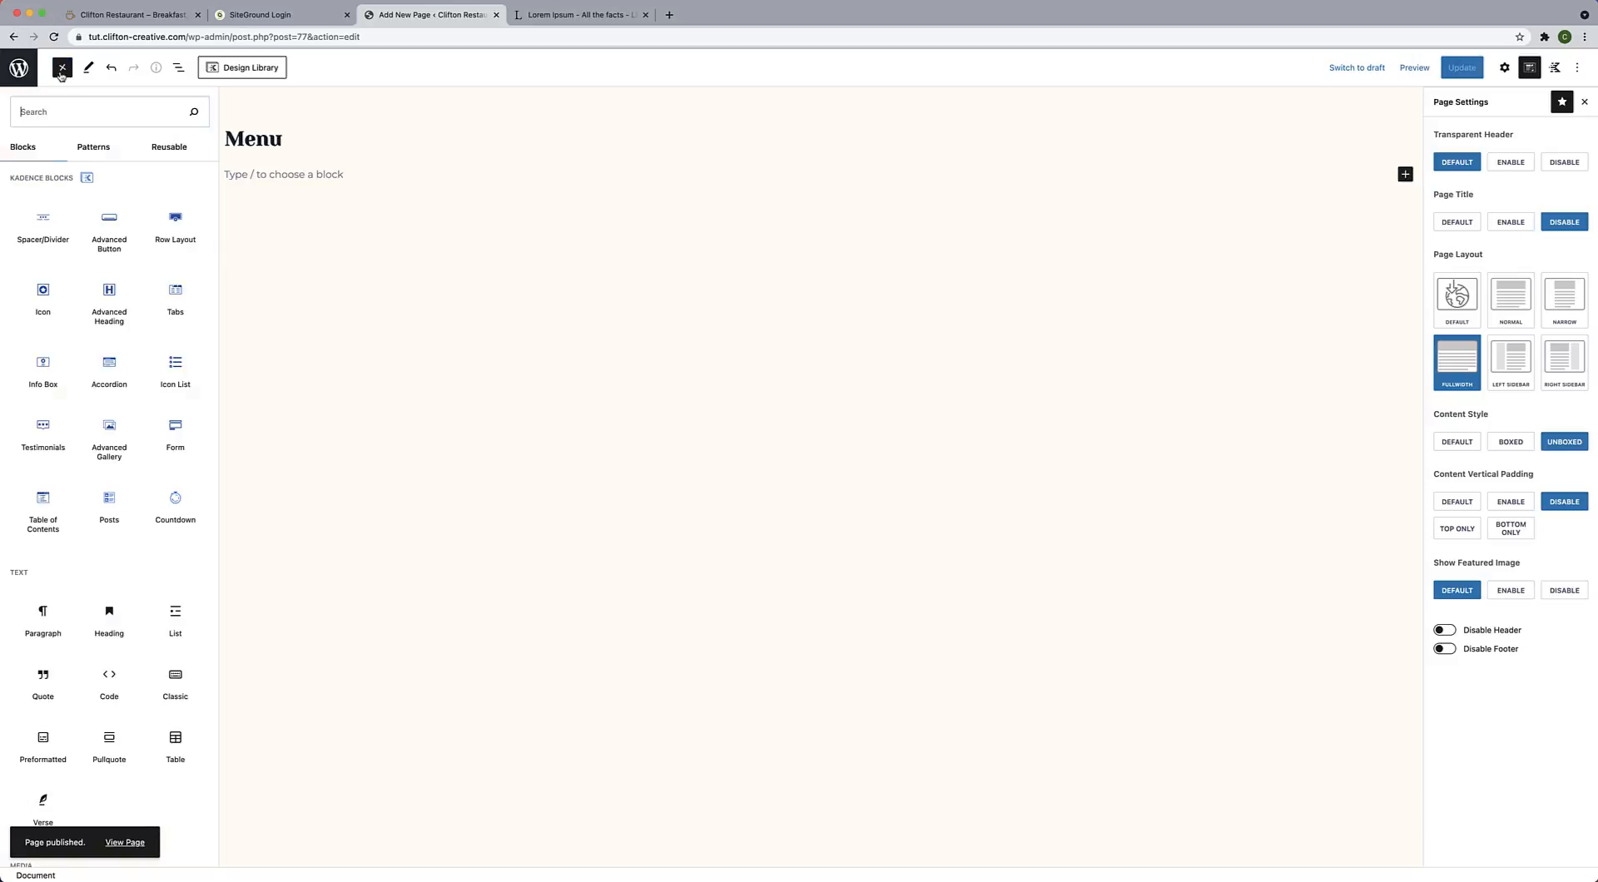
left_click(180, 149)
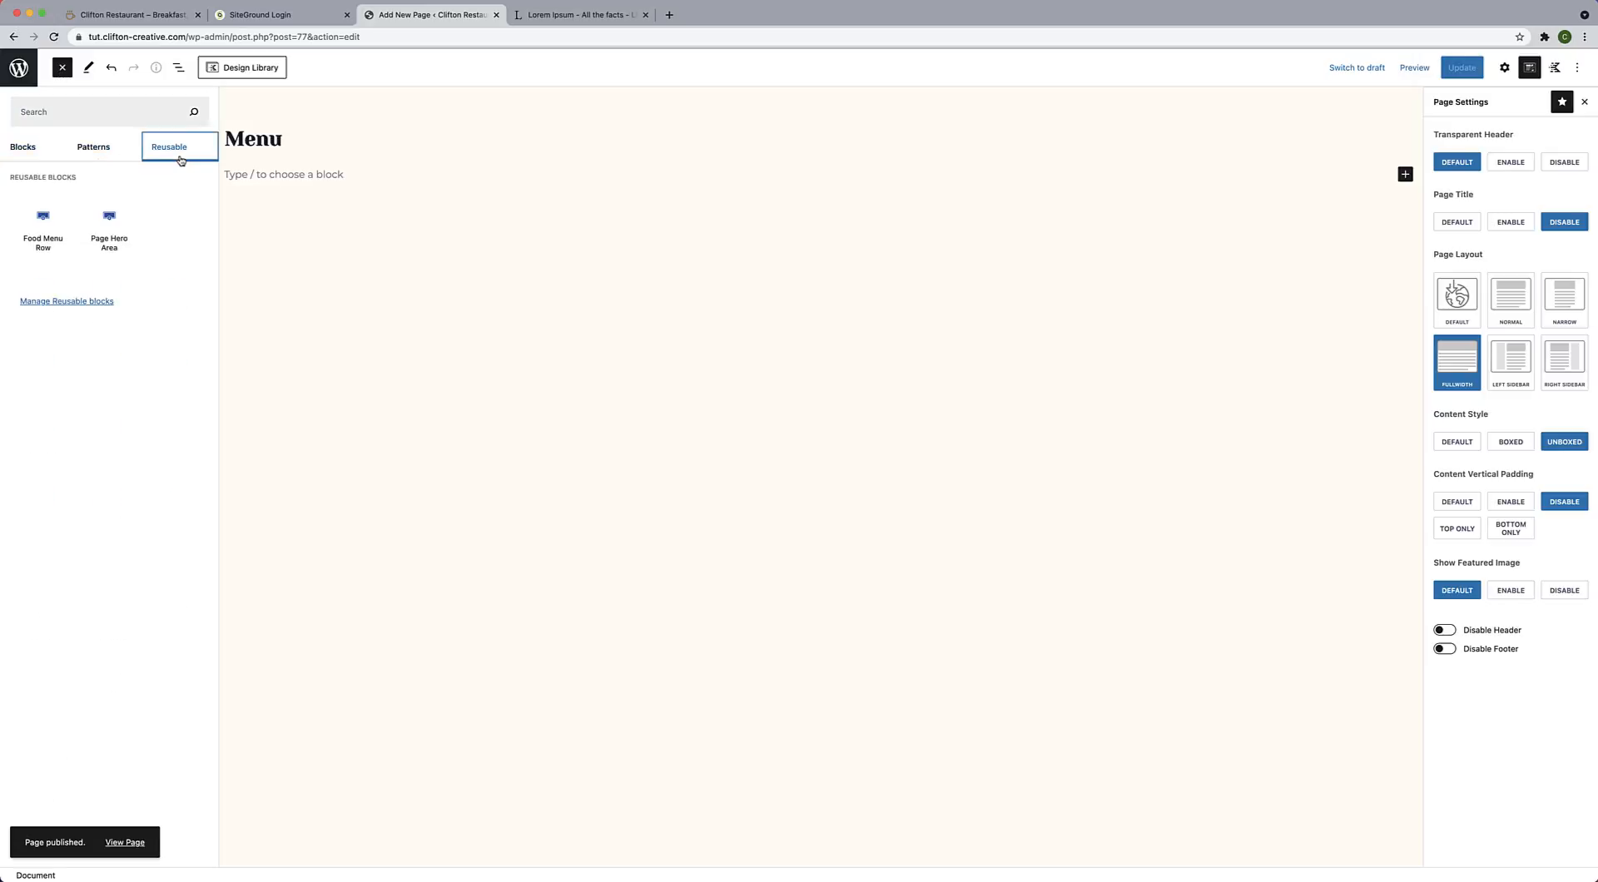
mouse_move(42, 233)
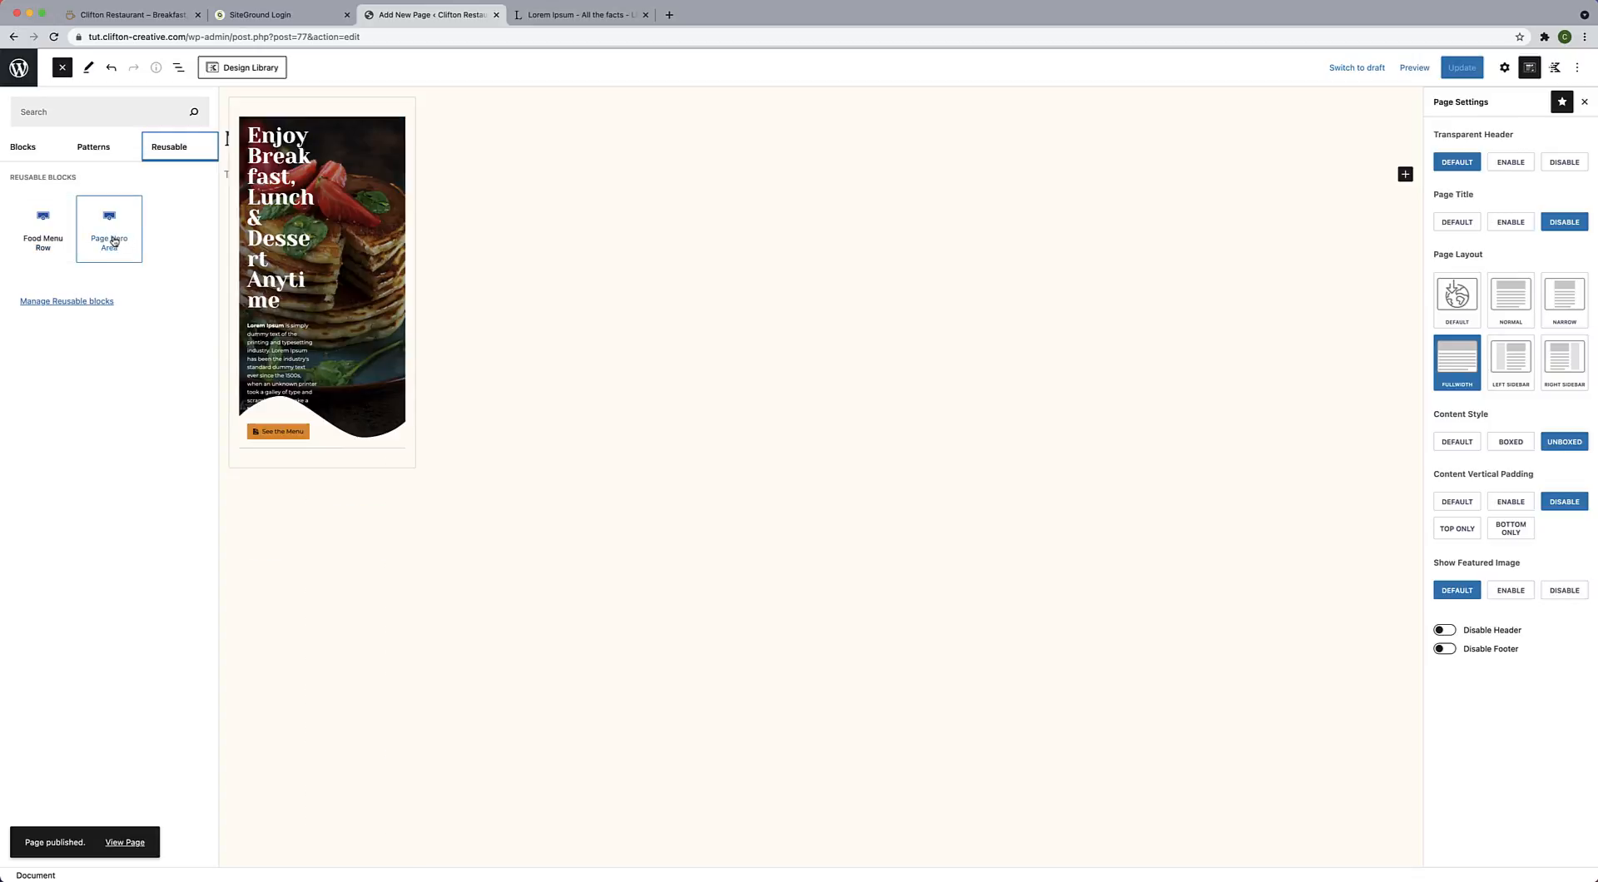
left_click(115, 242)
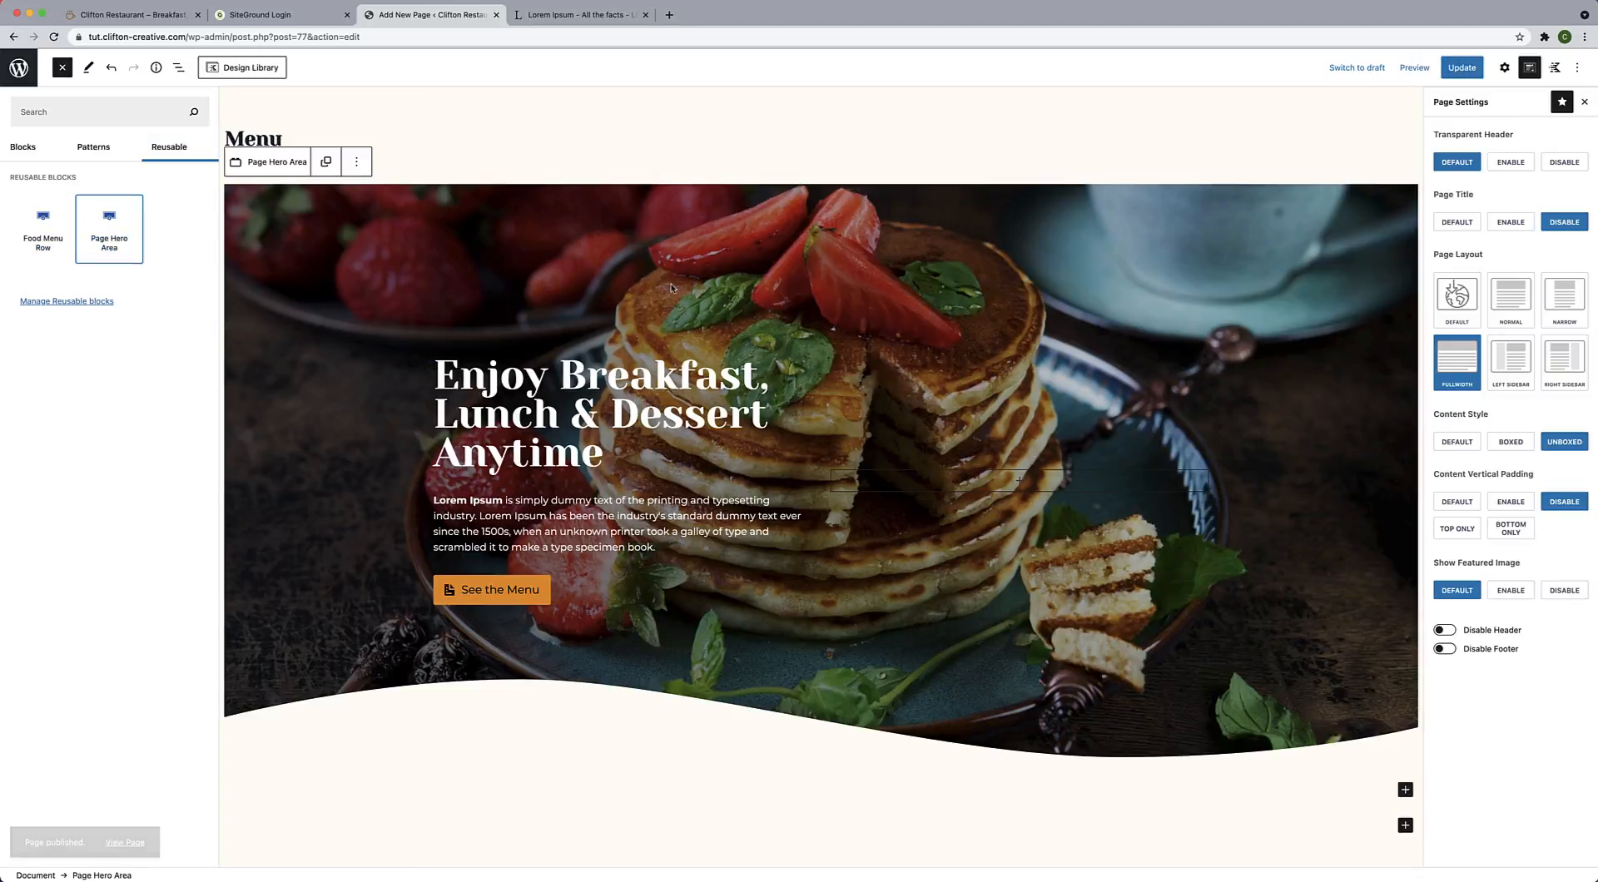
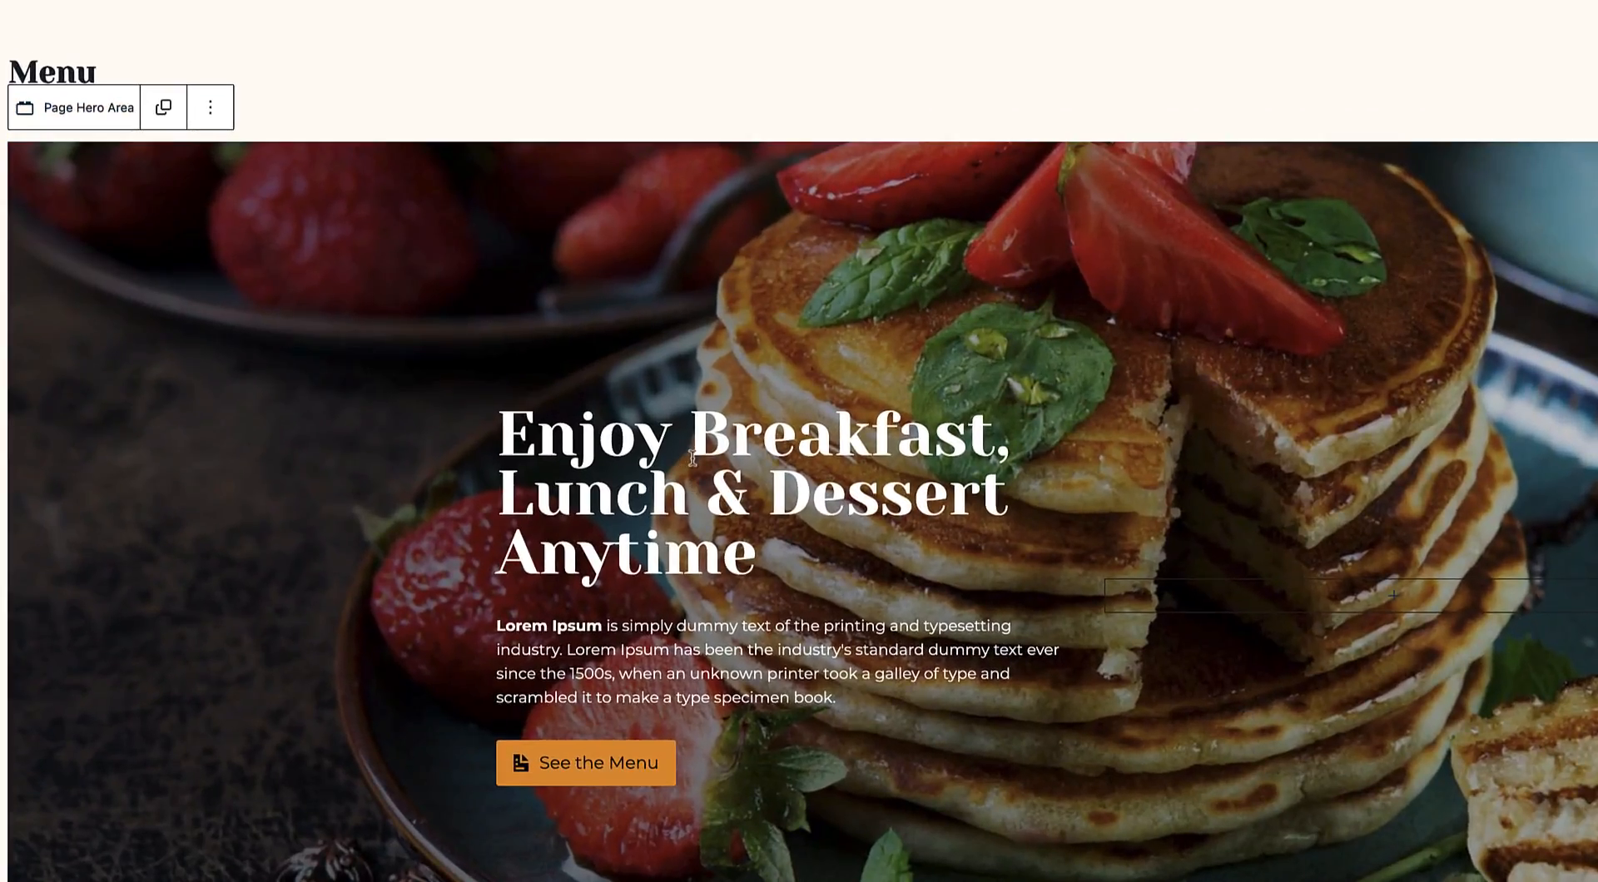
Convert the inserted Page Hero Area into regular blocks so it can be edited independently of the home page.
left_click(692, 457)
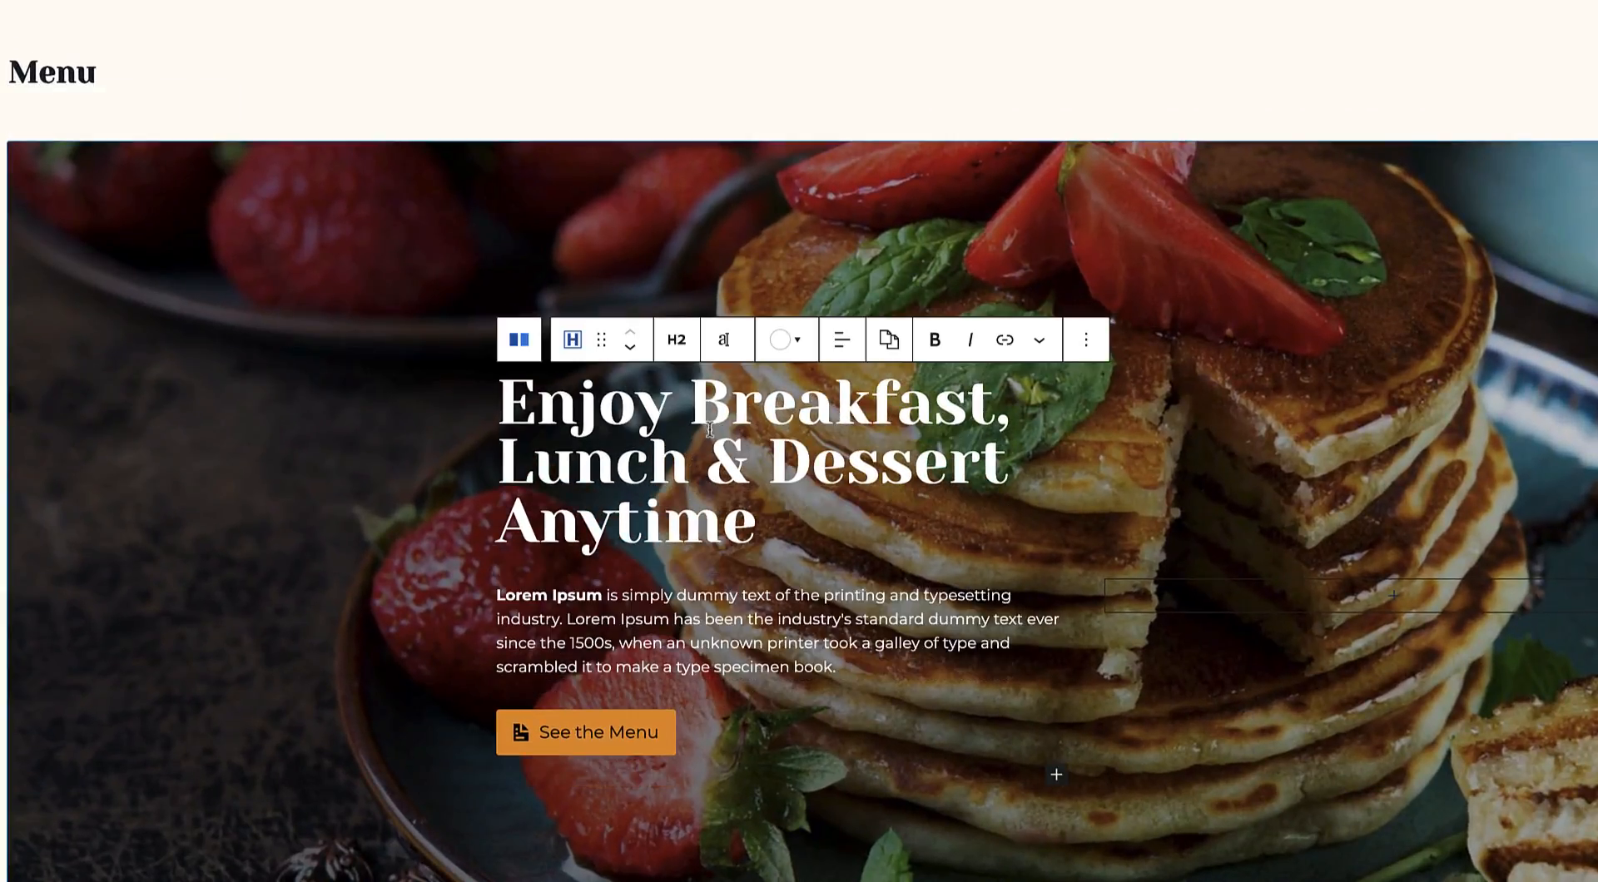
left_click(766, 407)
left_click(933, 410)
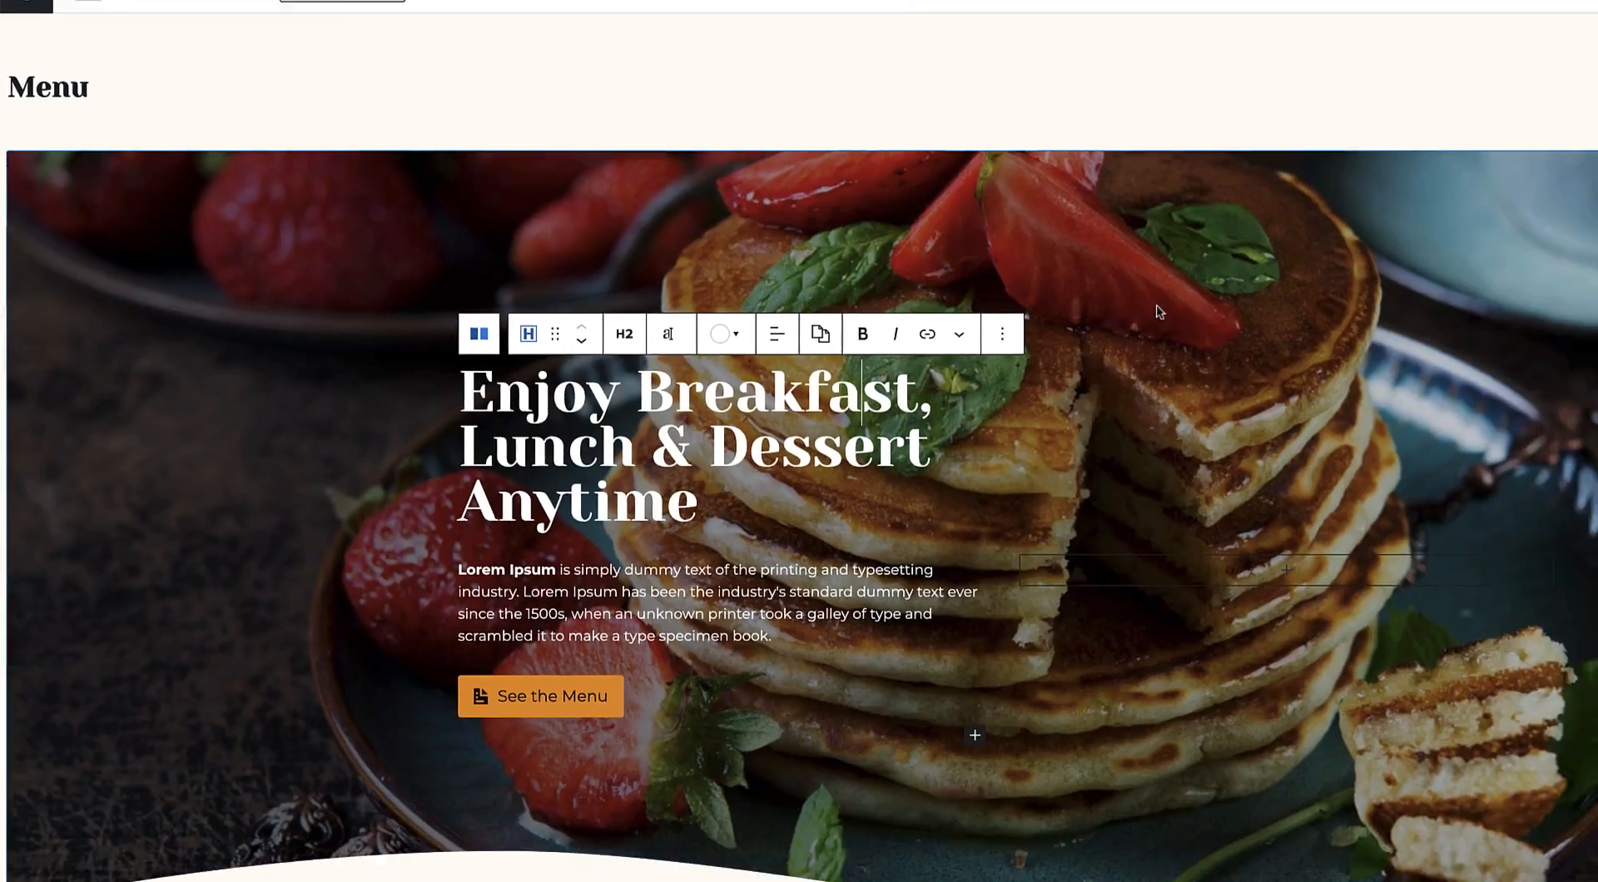
left_click(1160, 312)
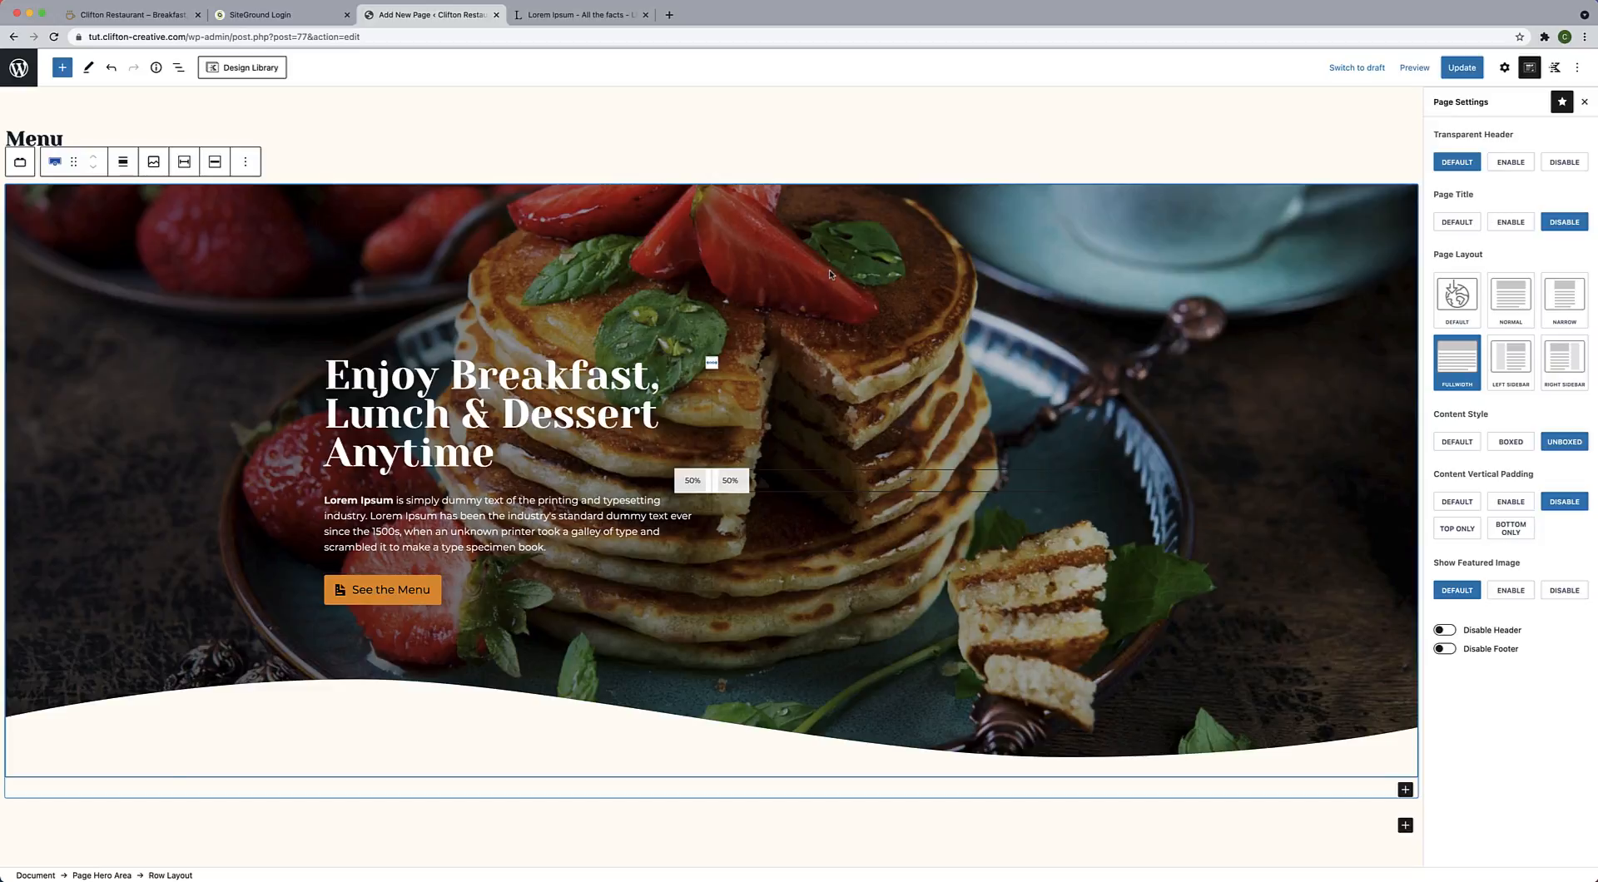
left_click(95, 875)
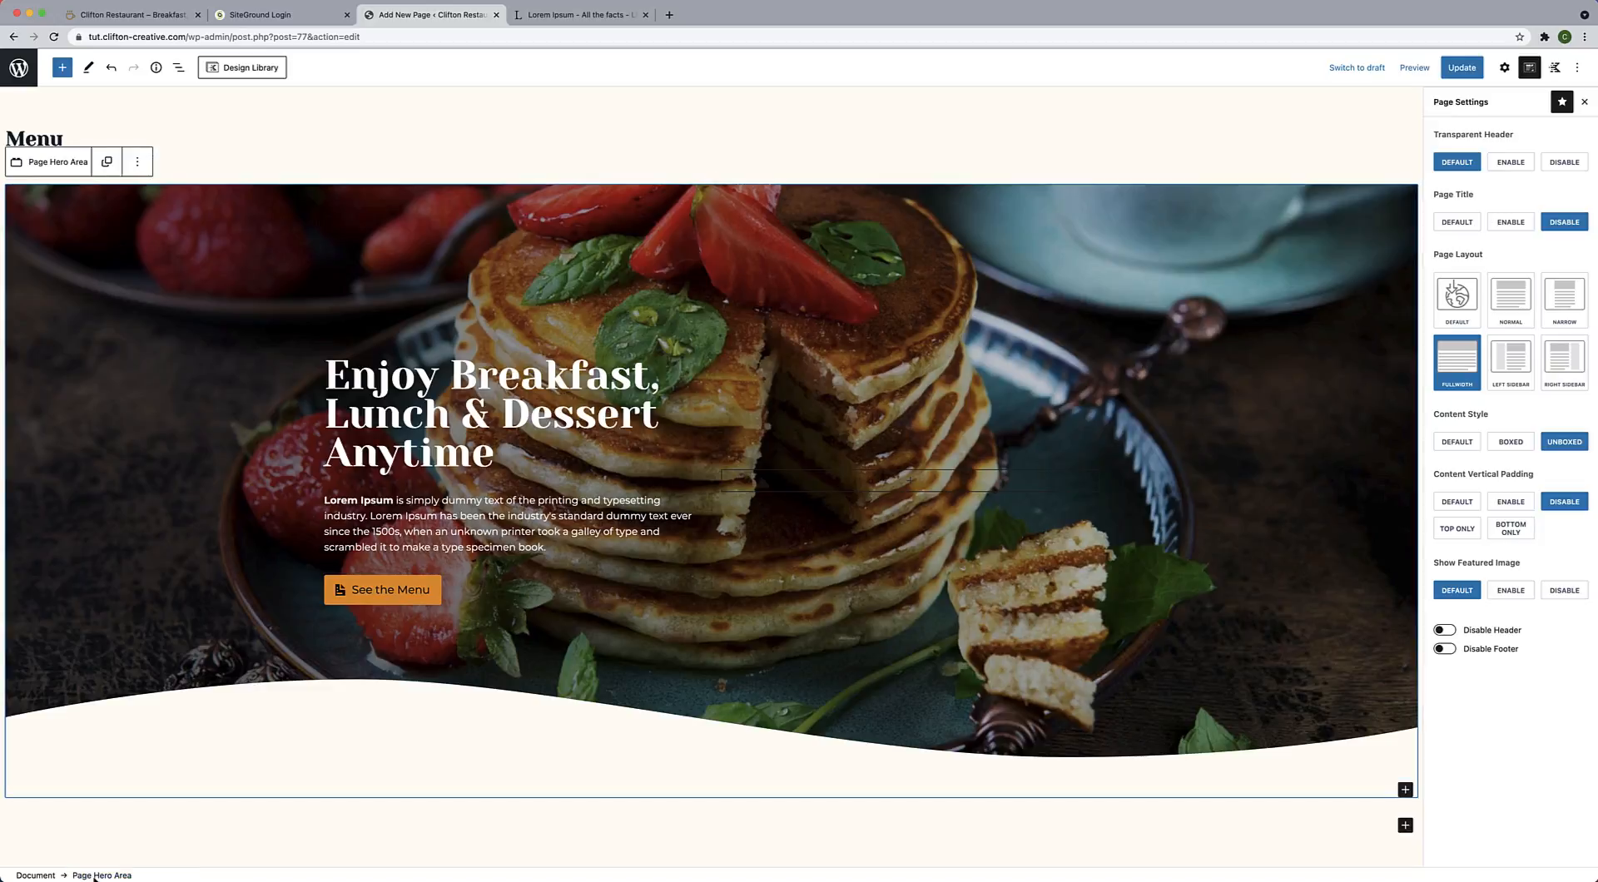
left_click(106, 162)
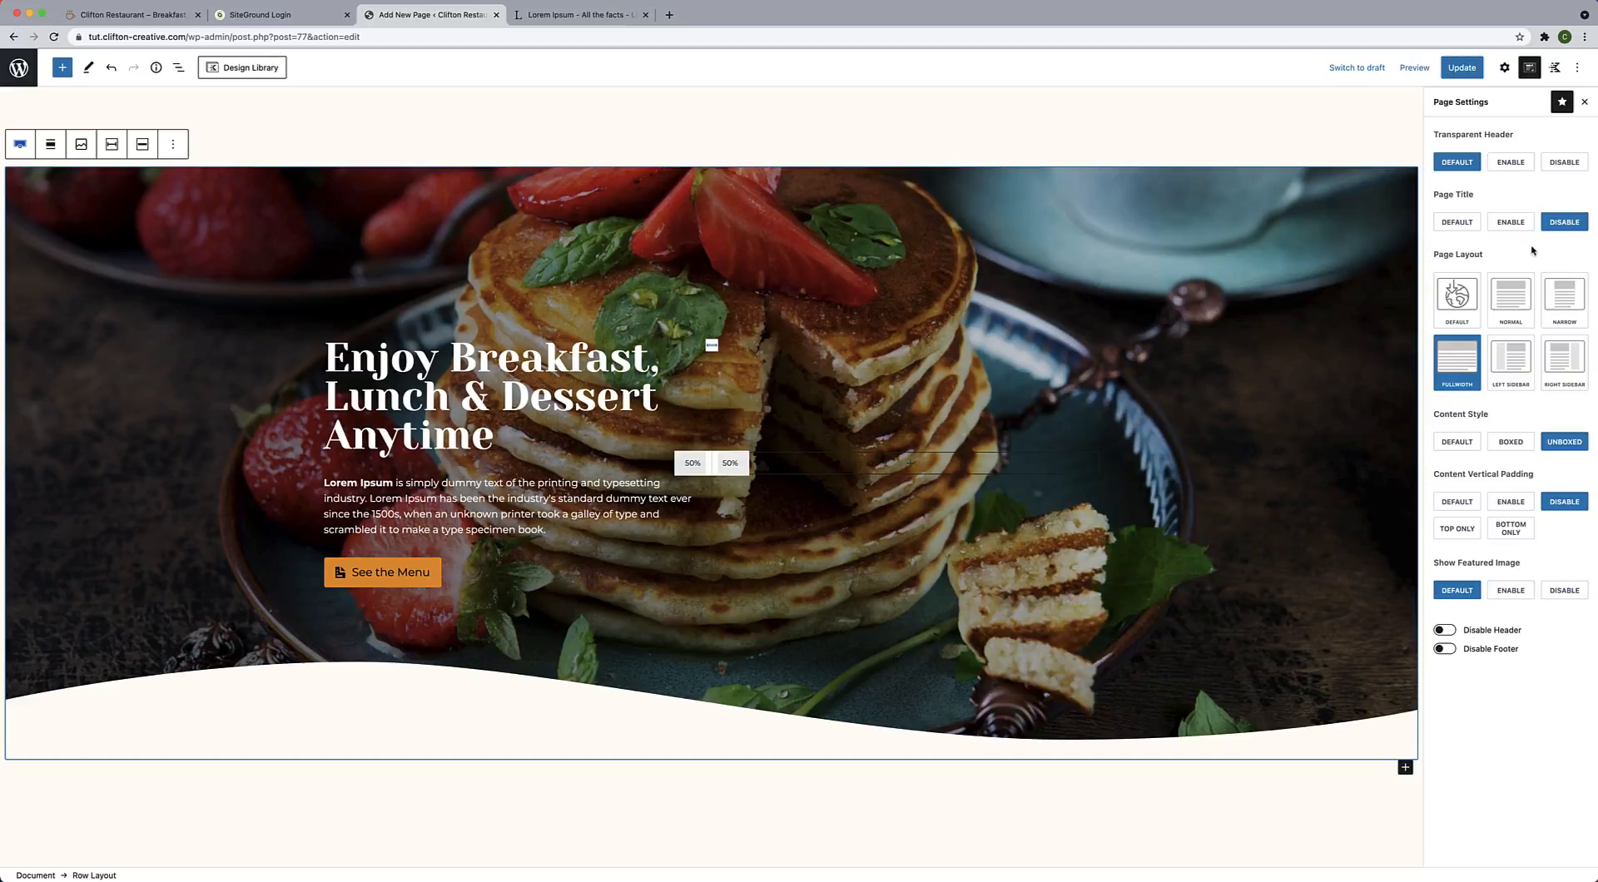
Replace the hero row's background image with menu-page-header.jpg from the media library.
left_click(1506, 72)
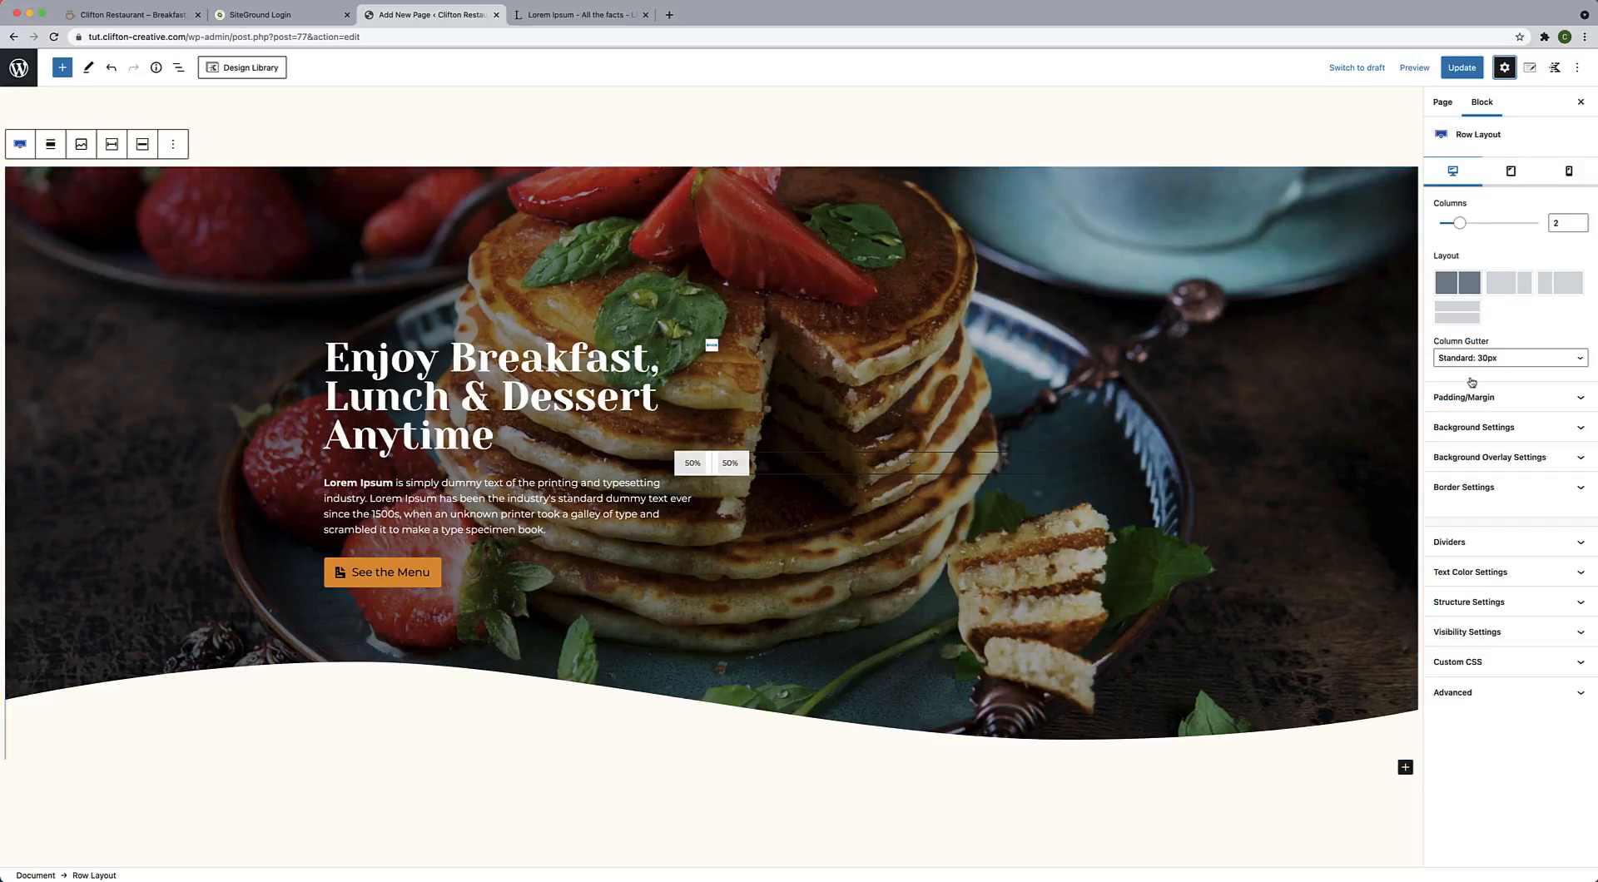
left_click(1502, 432)
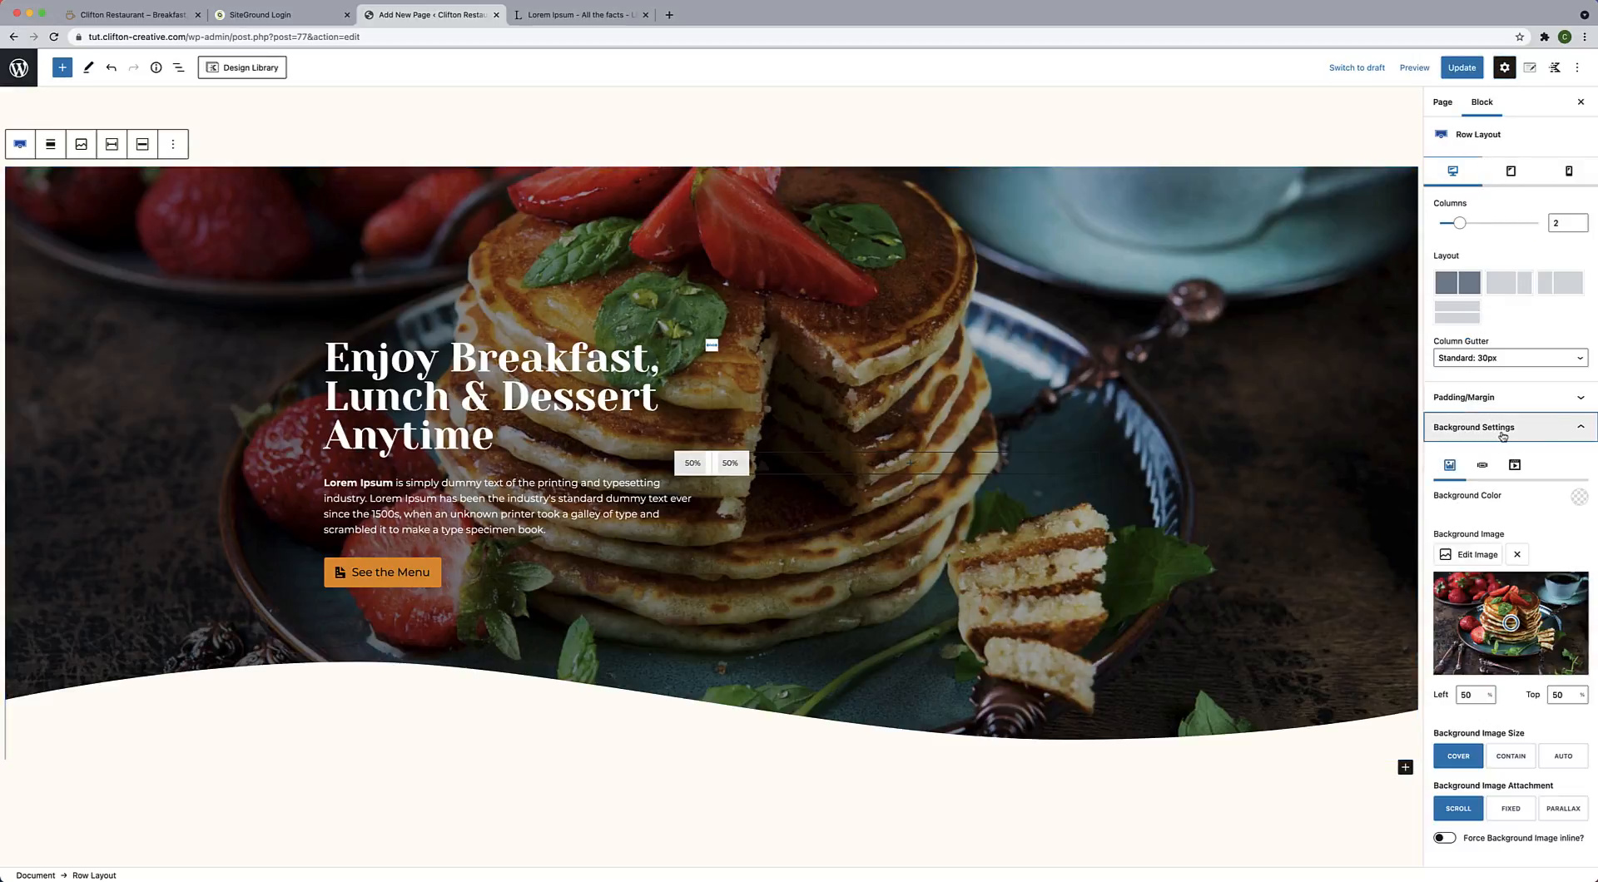
left_click(1474, 554)
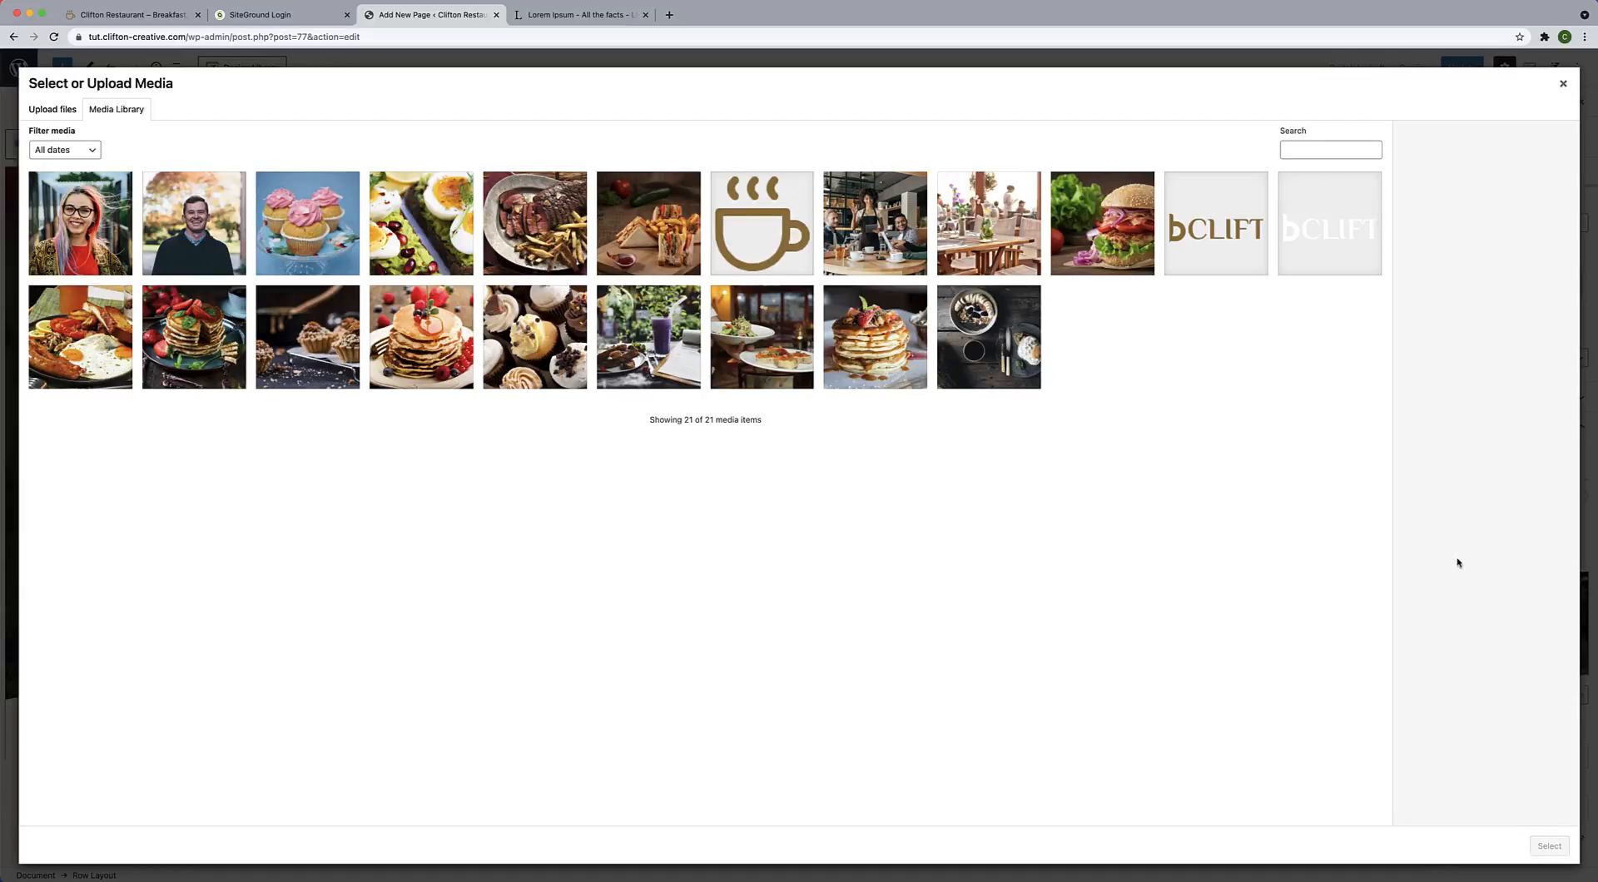
left_click(790, 383)
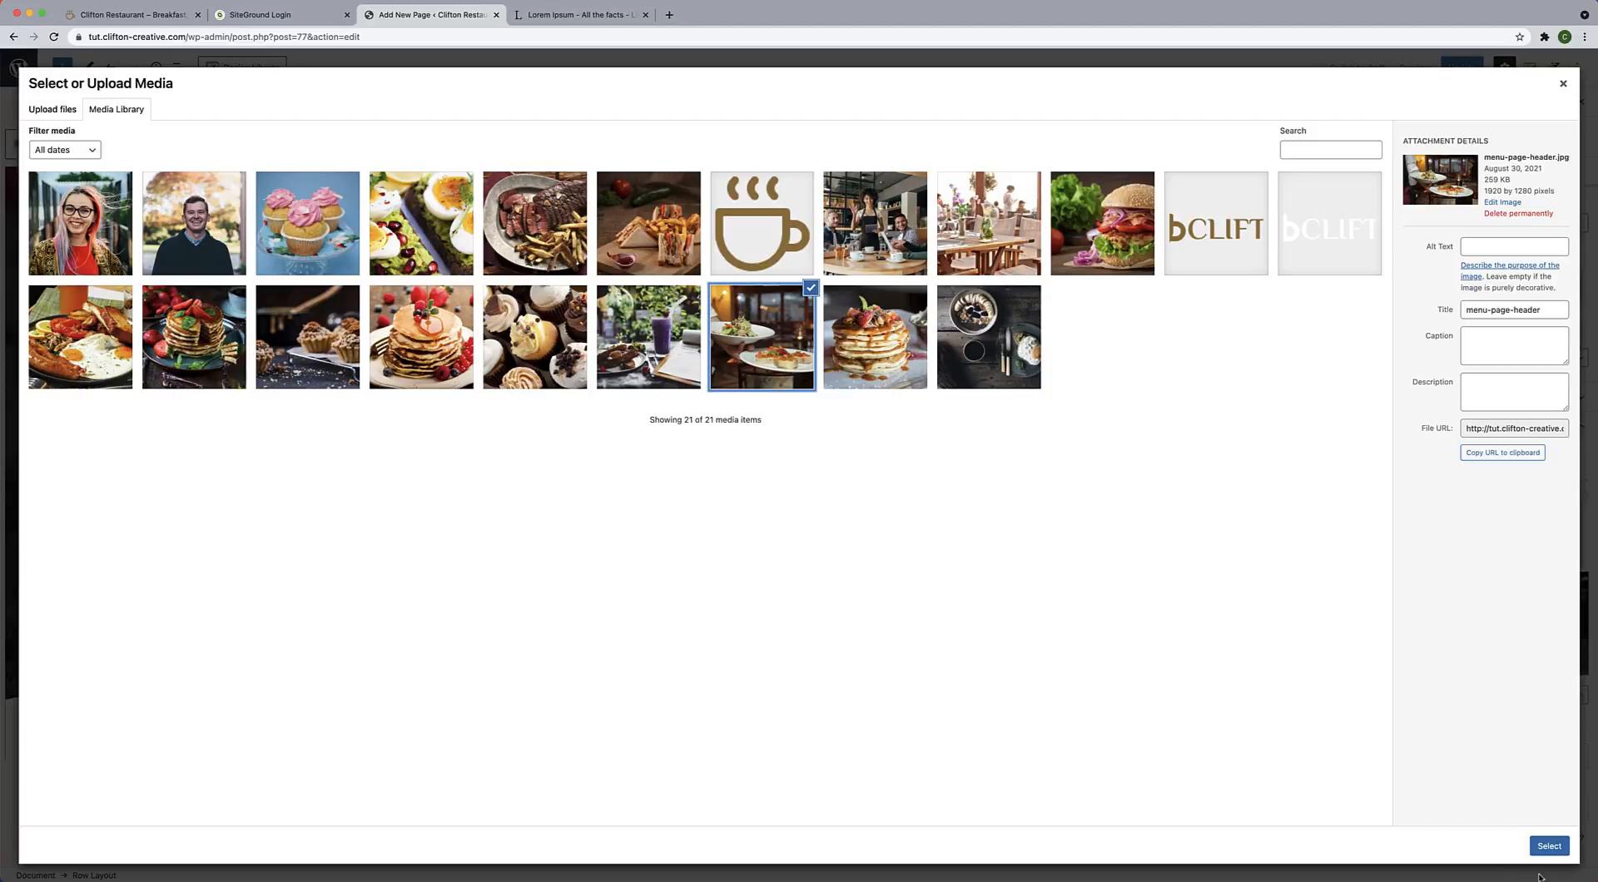
left_click(1549, 846)
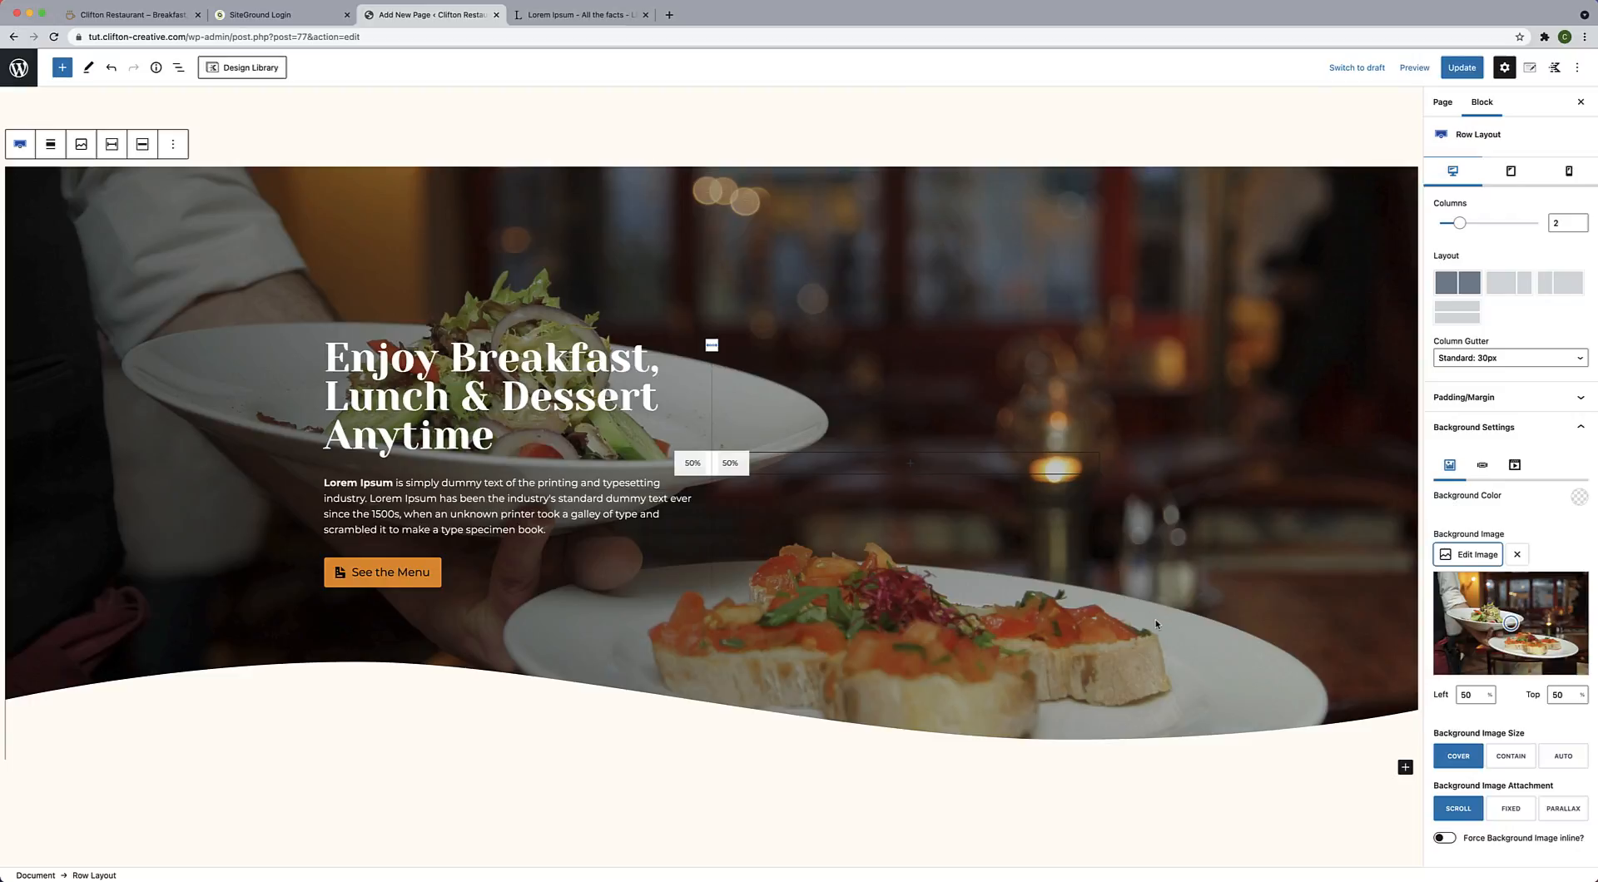
Replace the hero heading text with "Menu".
scroll(1155, 623, "down", 1)
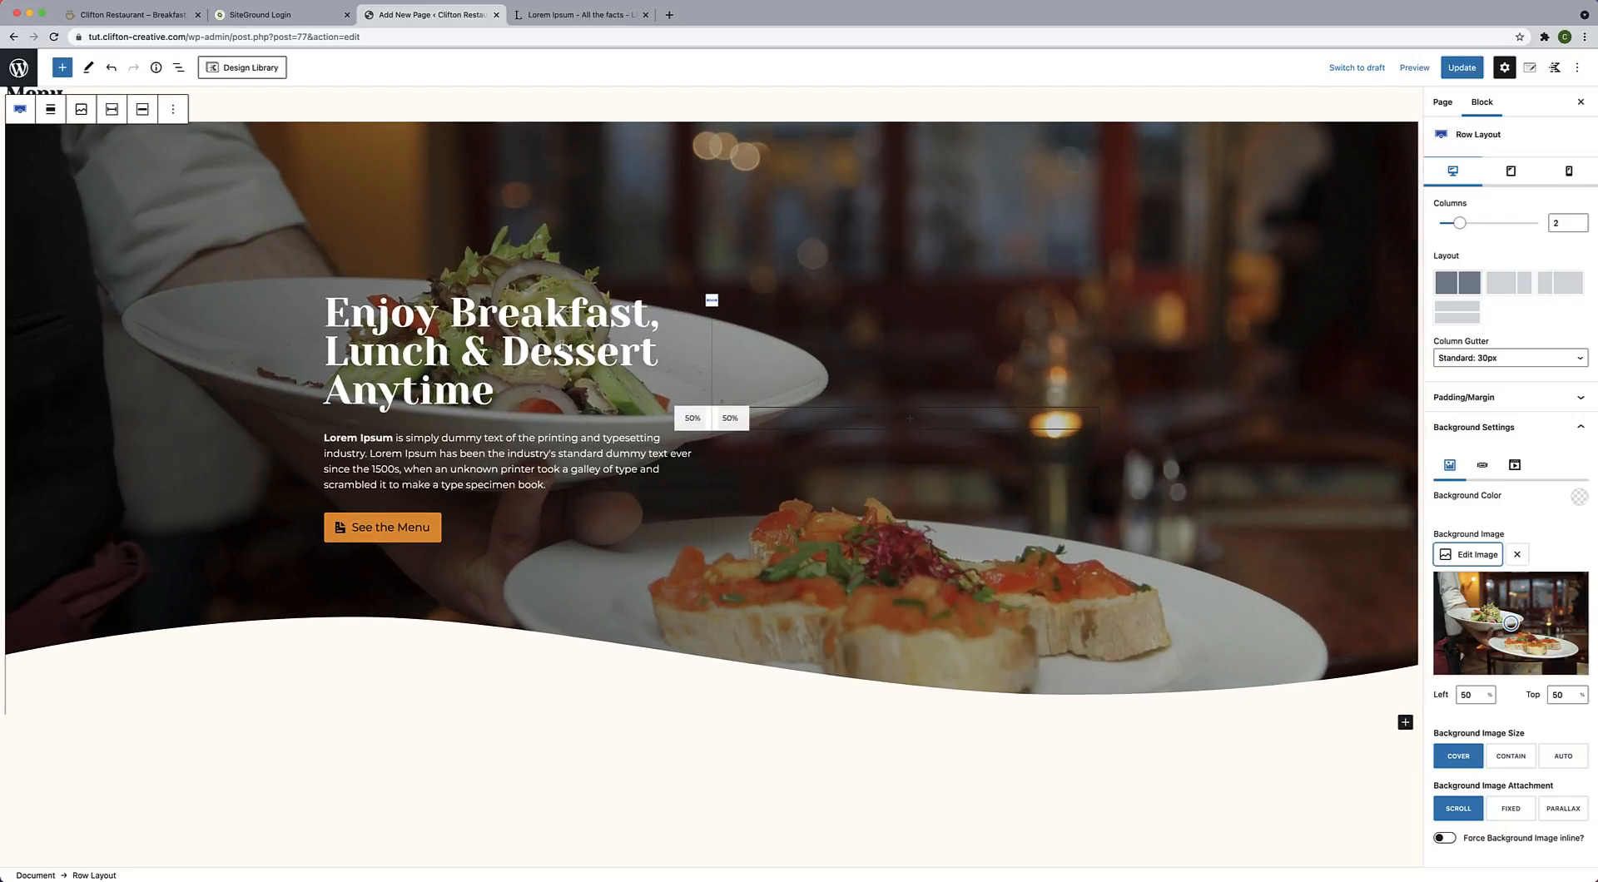
left_click(484, 391)
left_click_drag(493, 372, 329, 297)
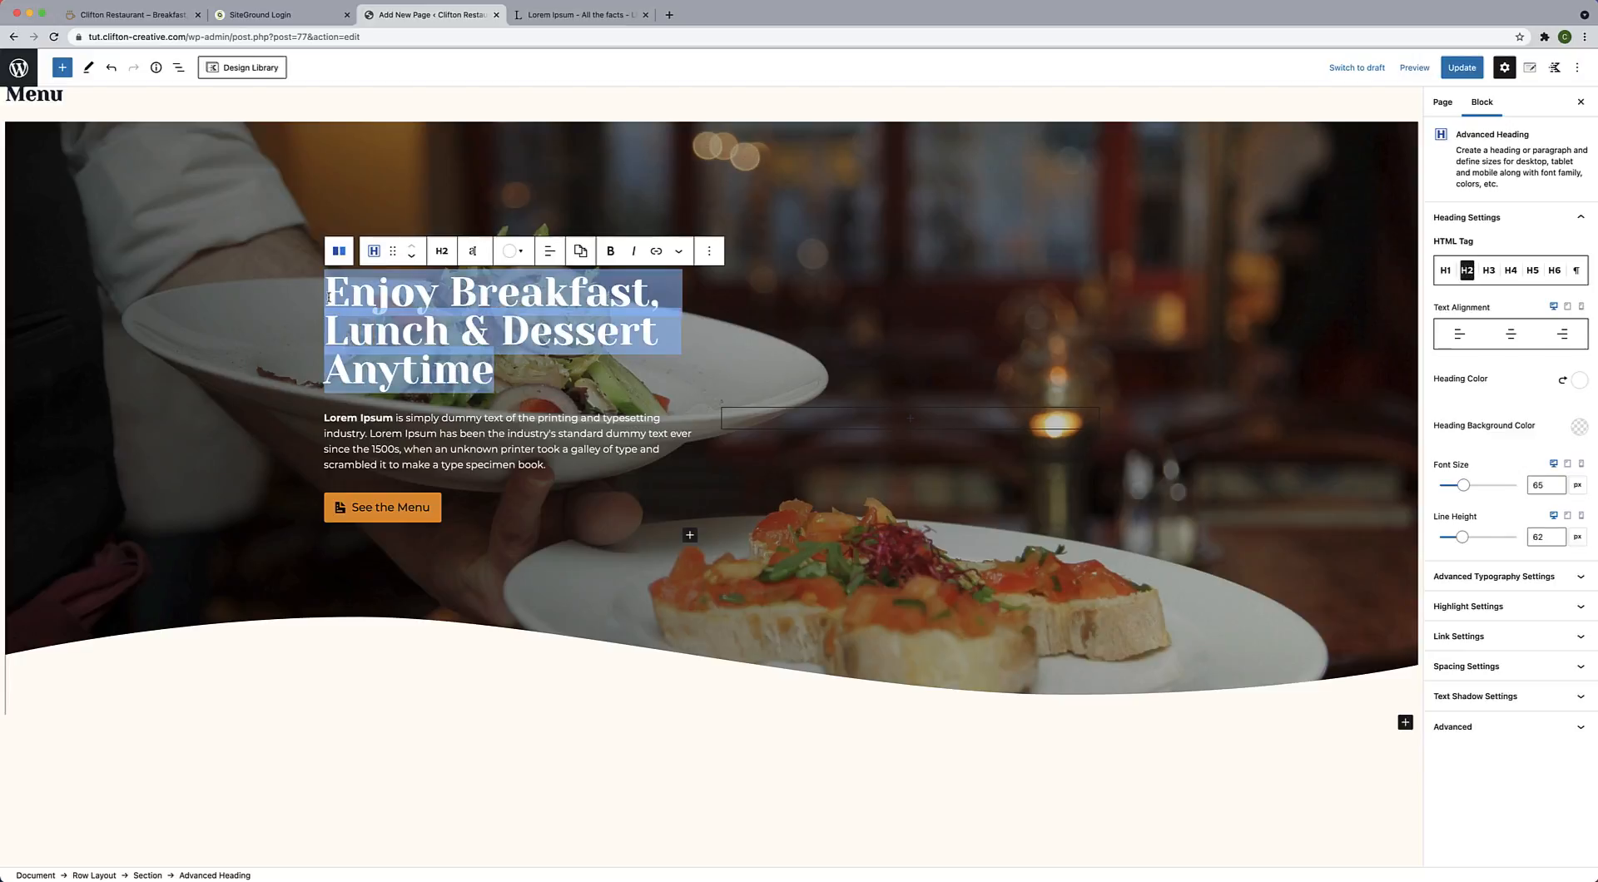
type("Menu")
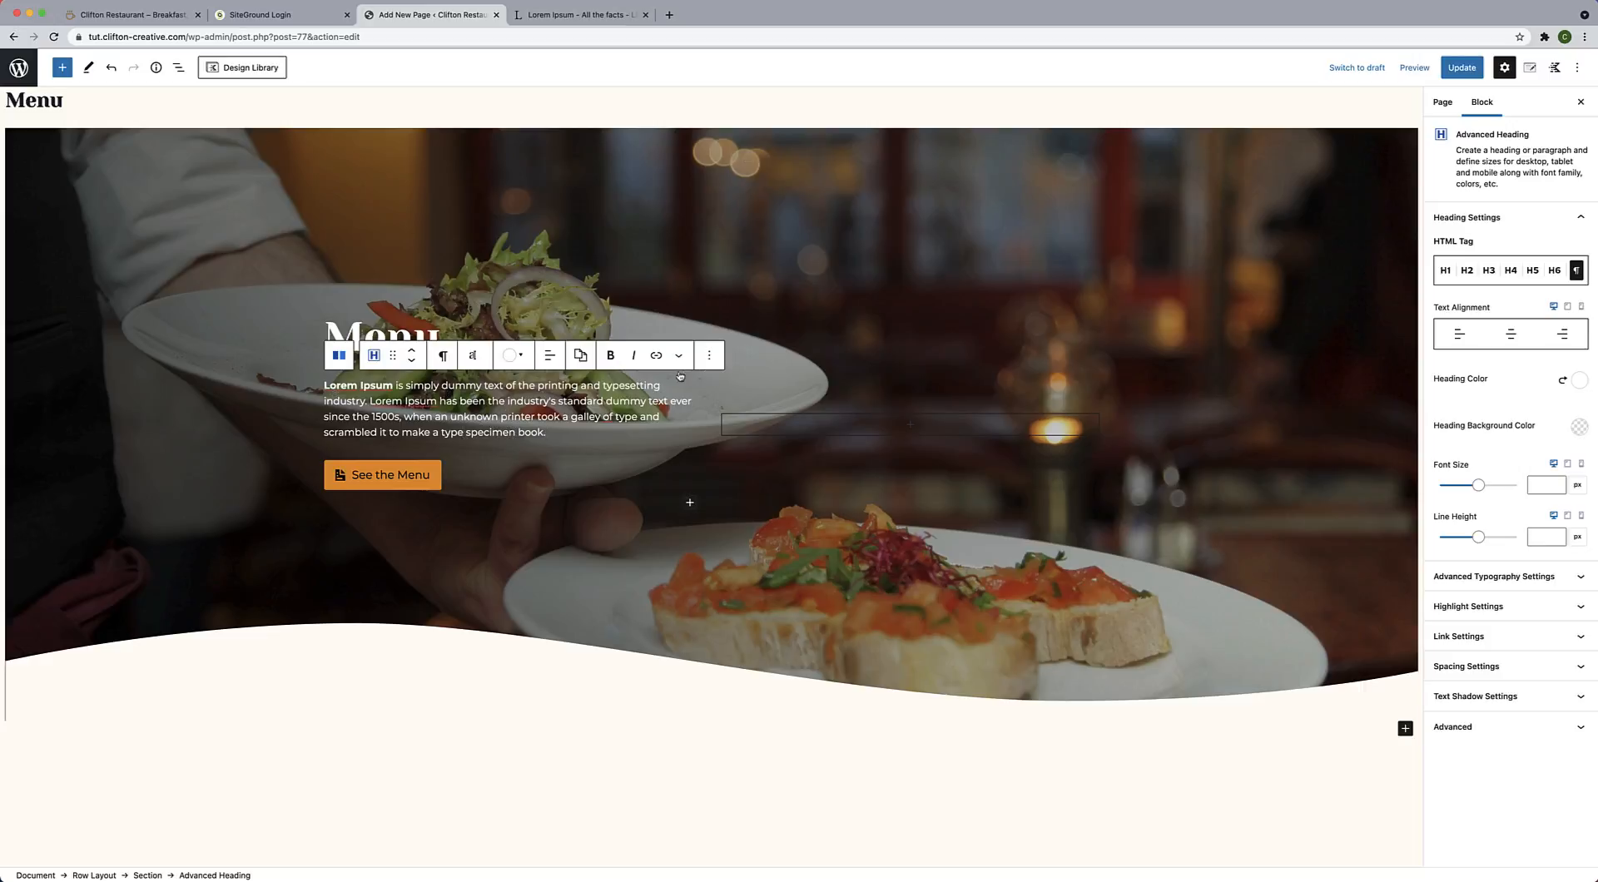
Remove the Lorem Ipsum paragraph and the "See the Menu" button from the hero row.
left_click(709, 355)
left_click(732, 630)
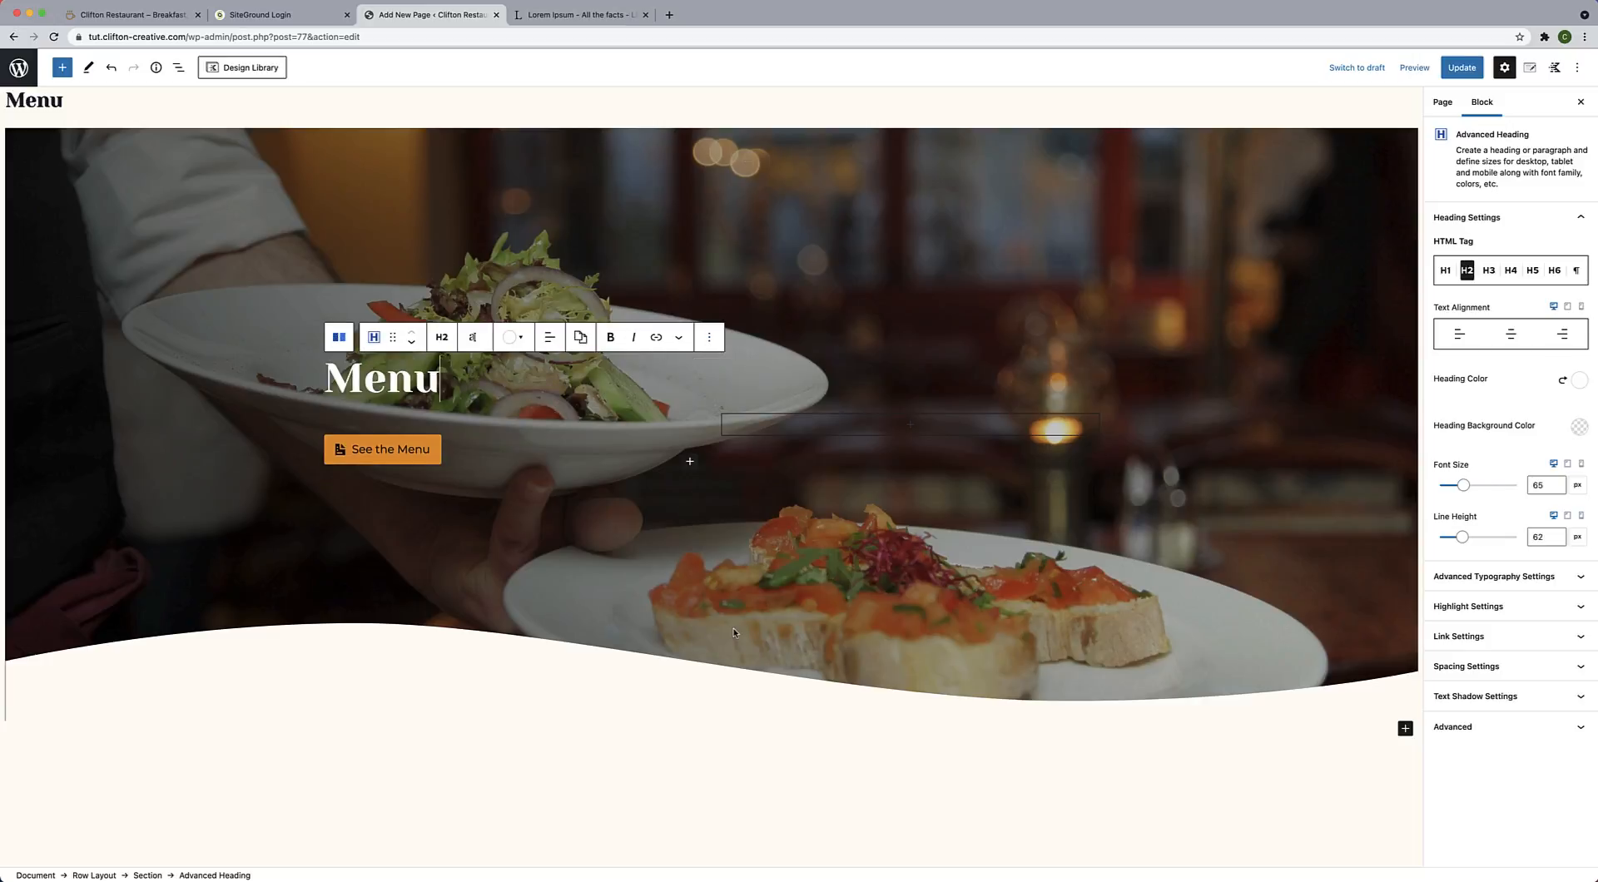
left_click(453, 434)
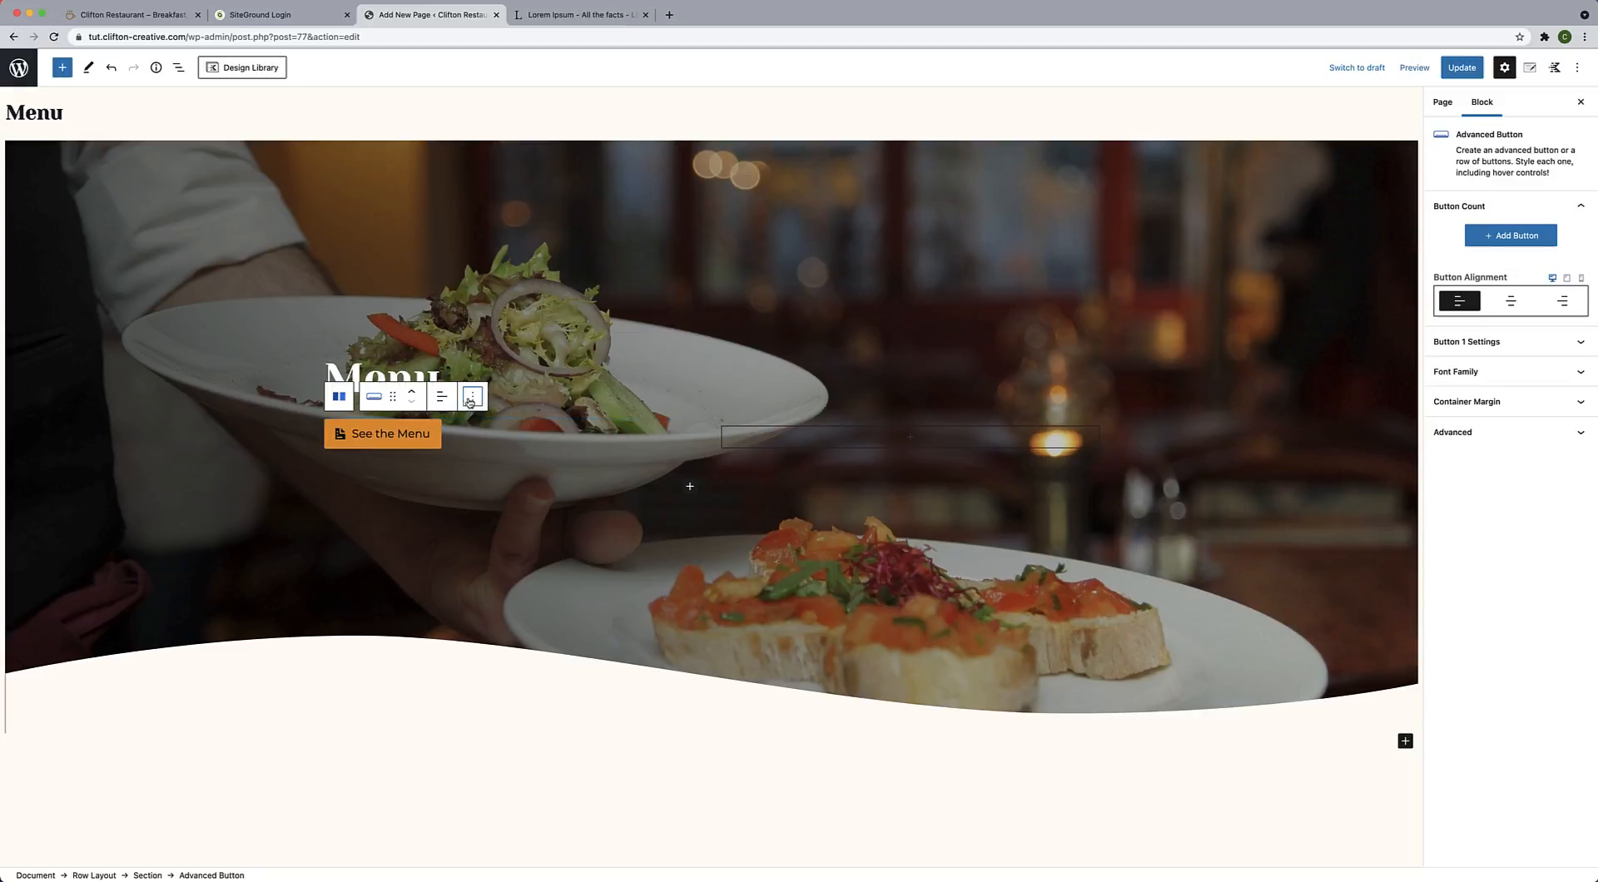
left_click(472, 396)
left_click(520, 670)
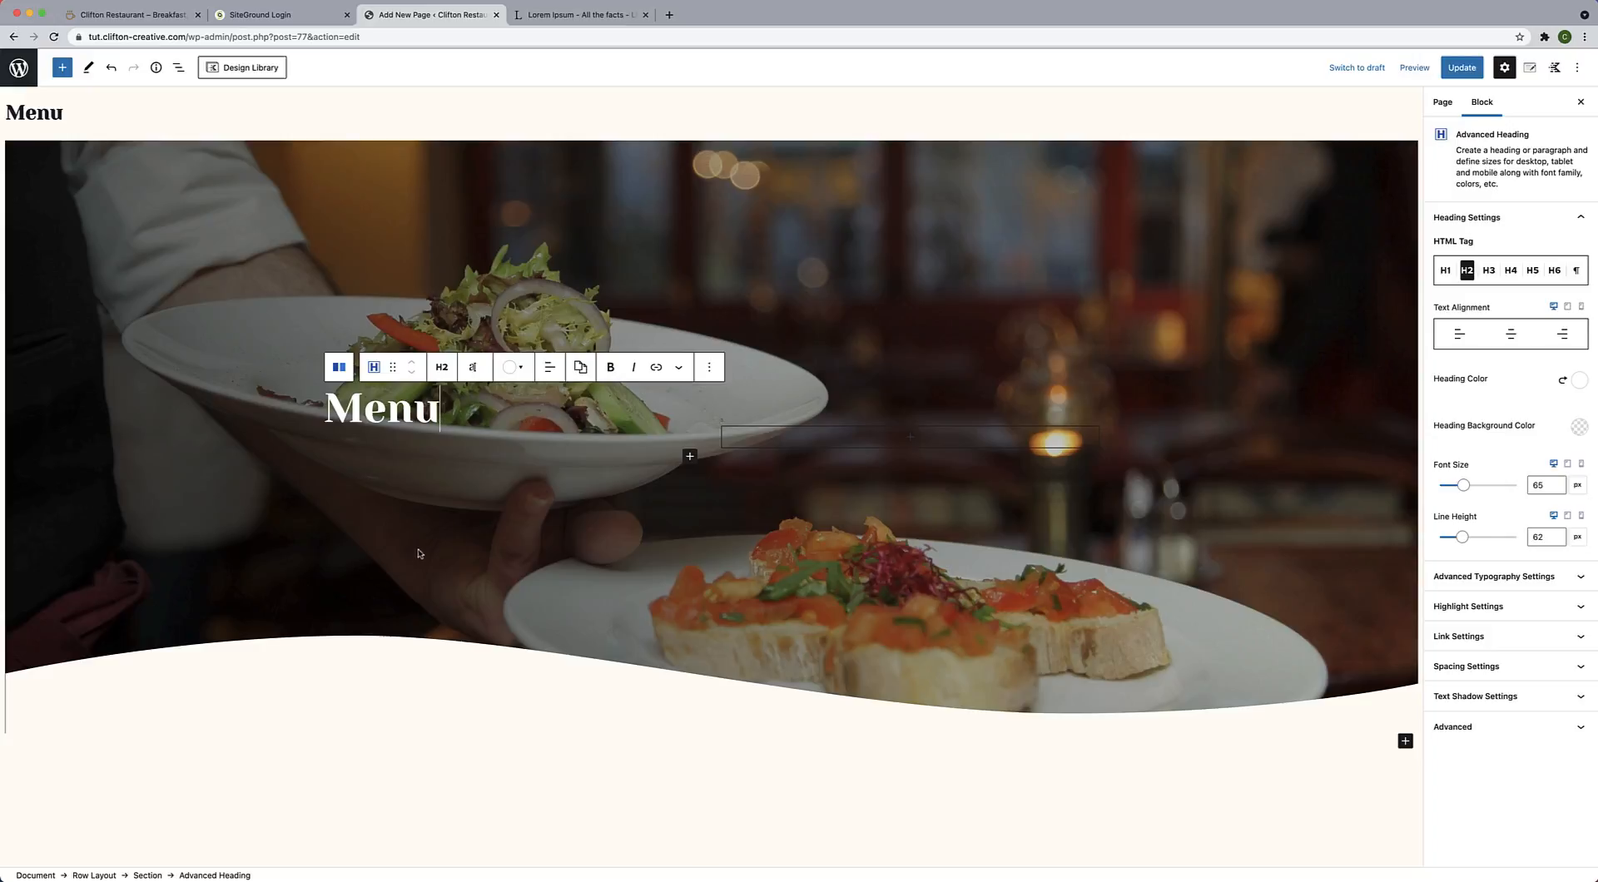
Test minimum heights of 250, 650, 450 and 550 for the hero row and settle on 750 px.
left_click(1158, 172)
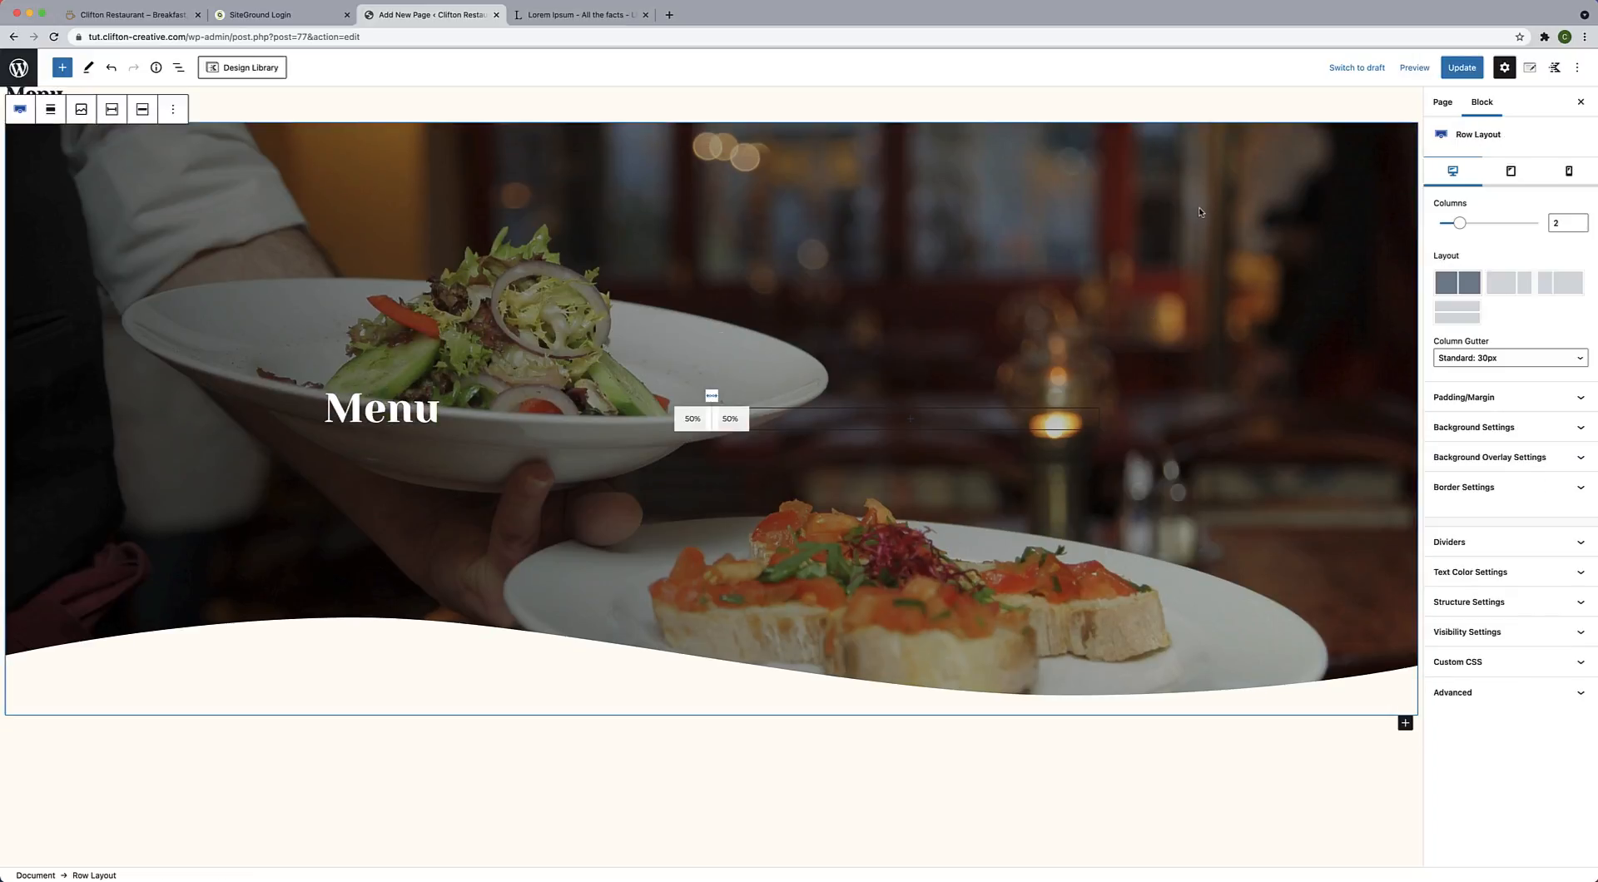
left_click(1468, 633)
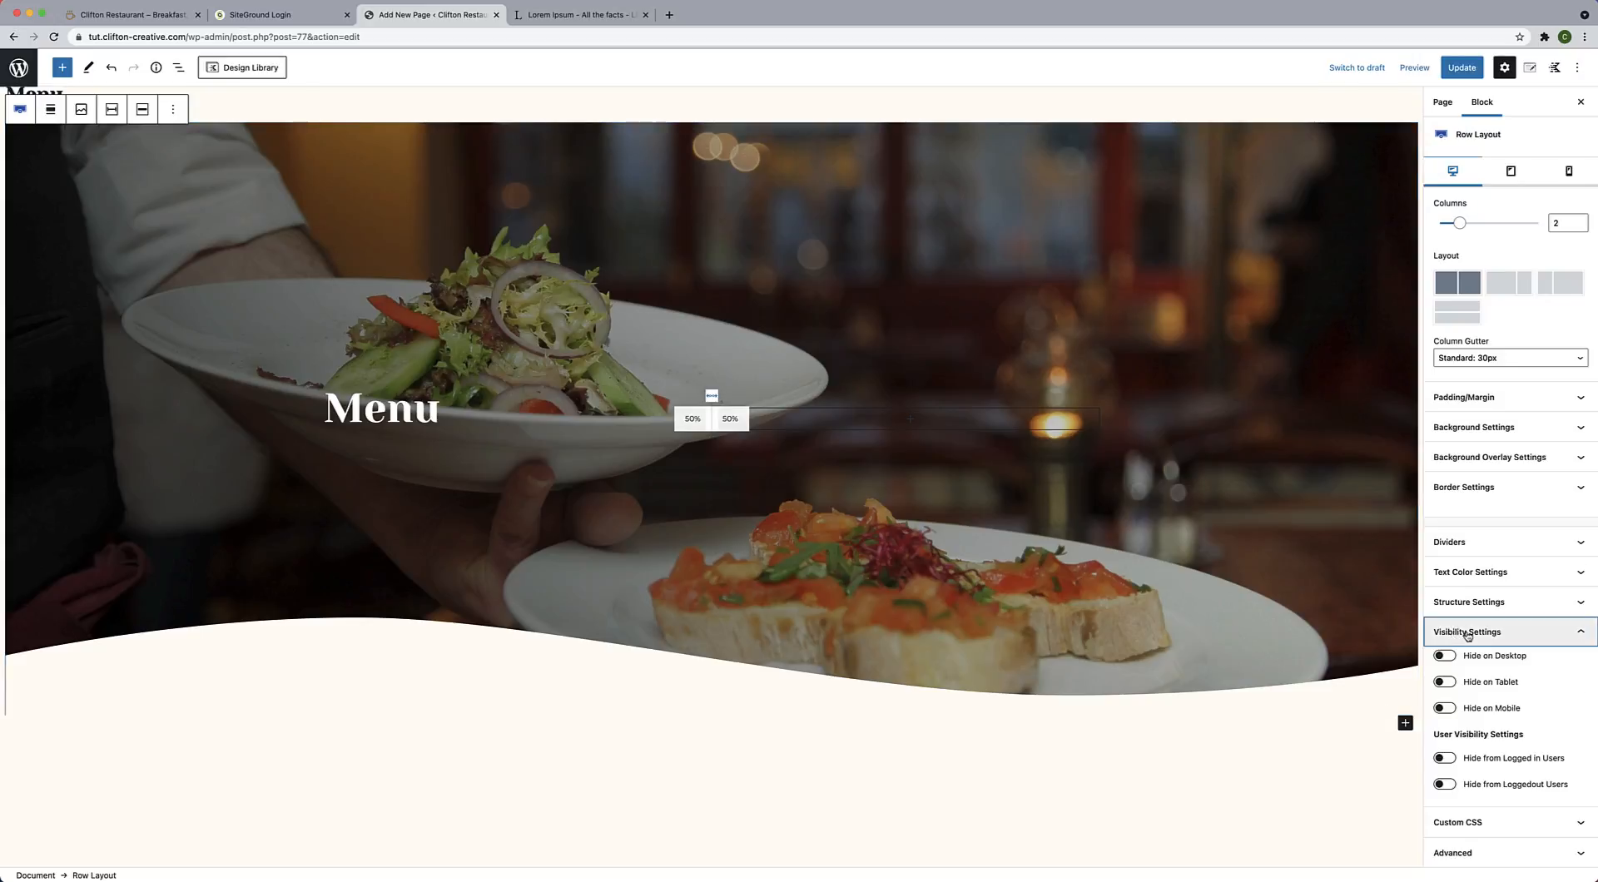
left_click(1579, 603)
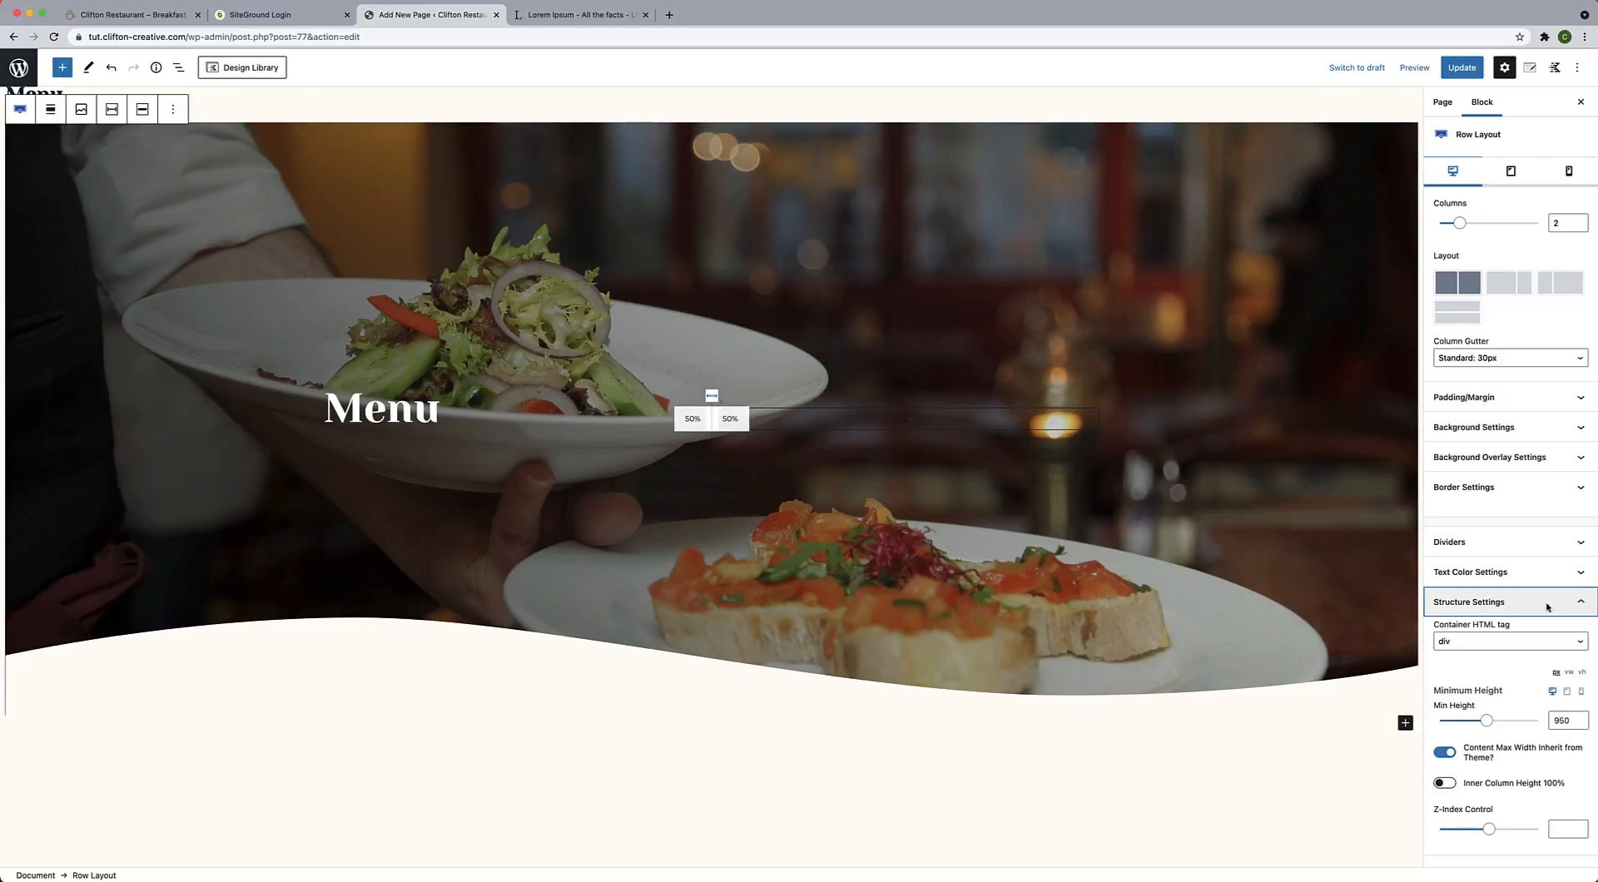
left_click(1495, 603)
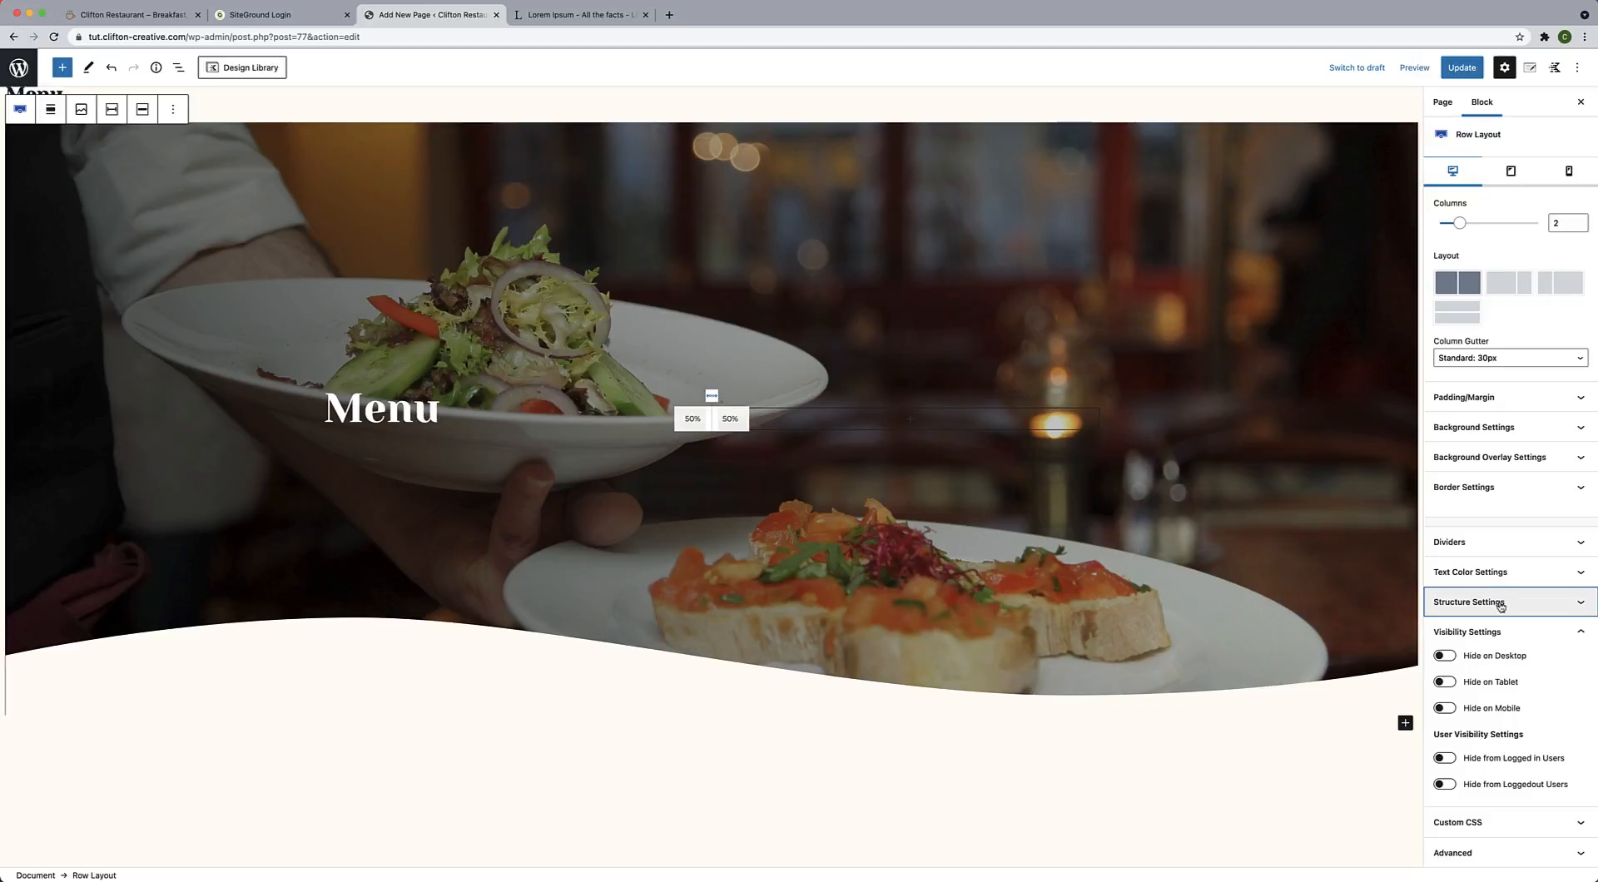
left_click(1499, 605)
left_click(1498, 605)
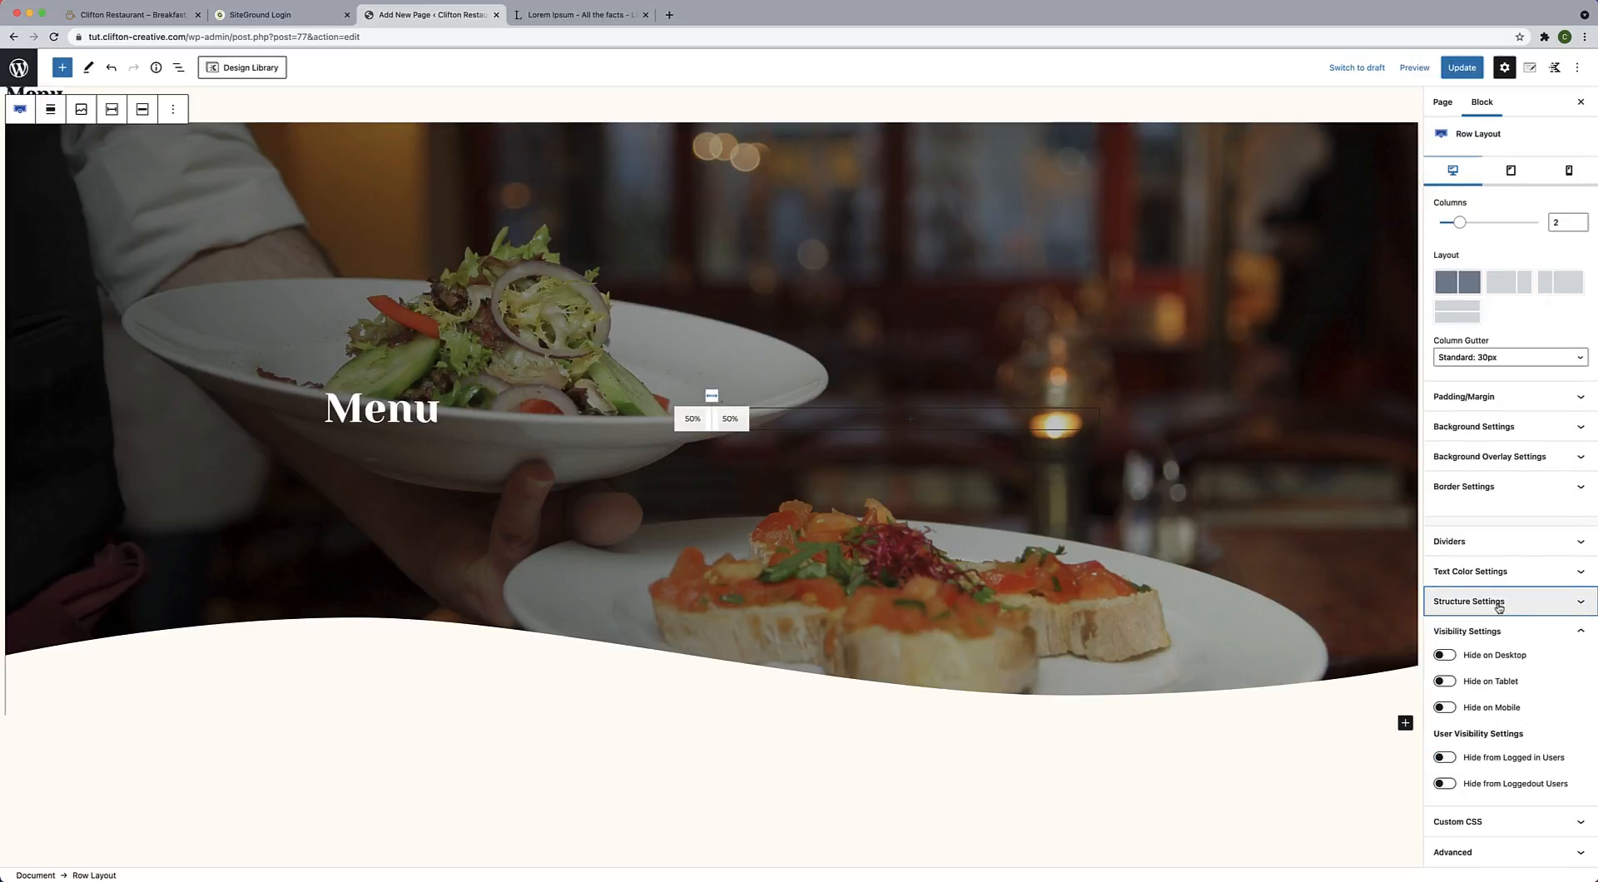
left_click(1499, 605)
scroll(1498, 605, "down", 1)
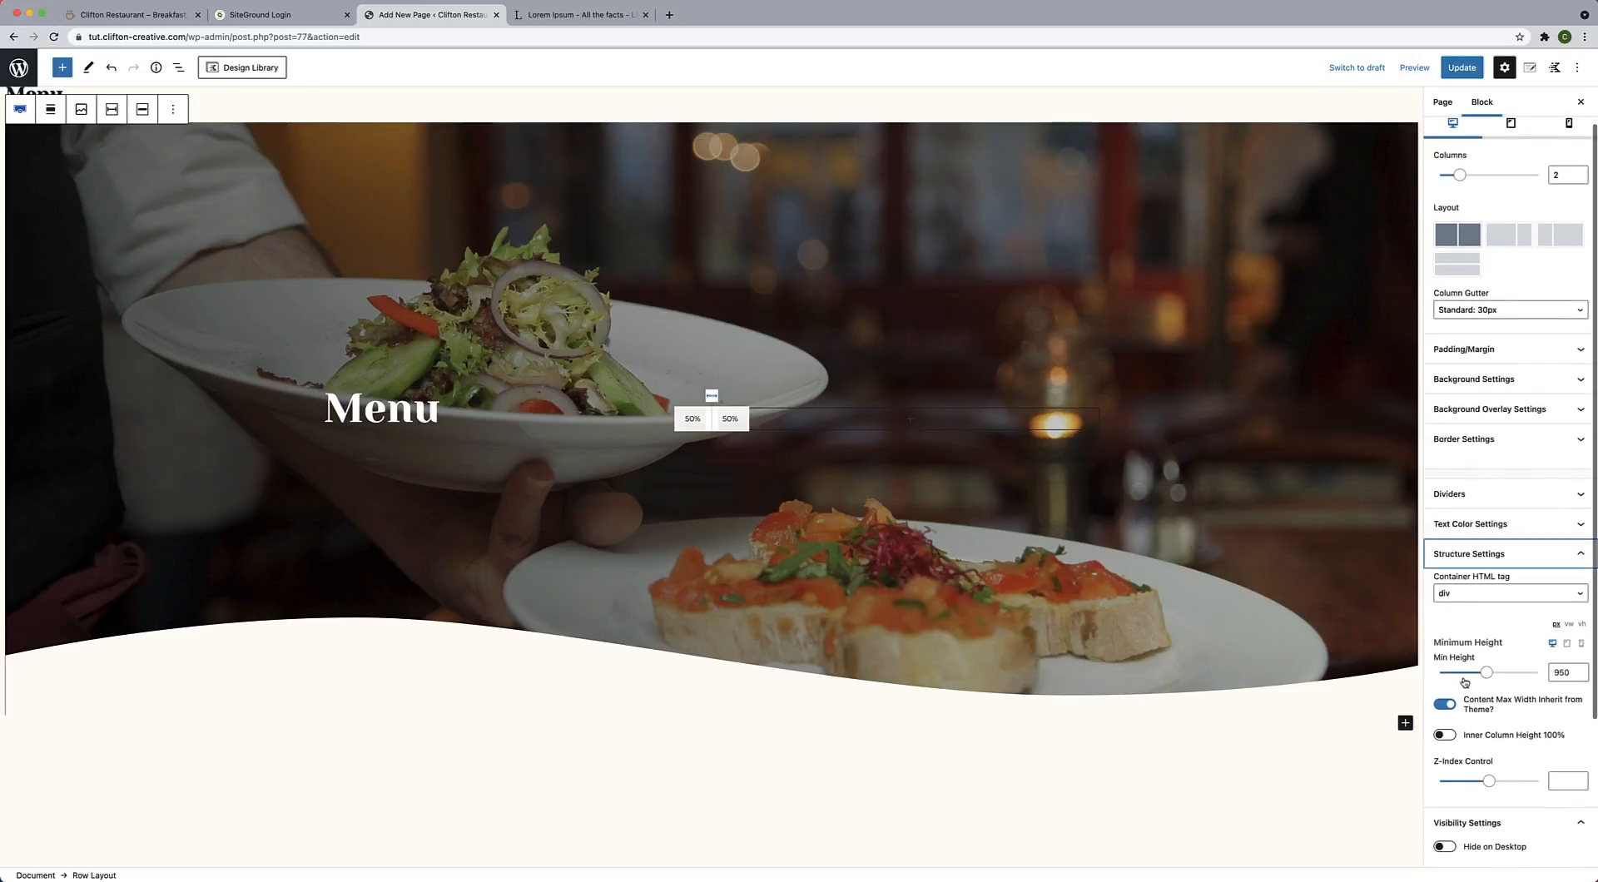
left_click(1559, 673)
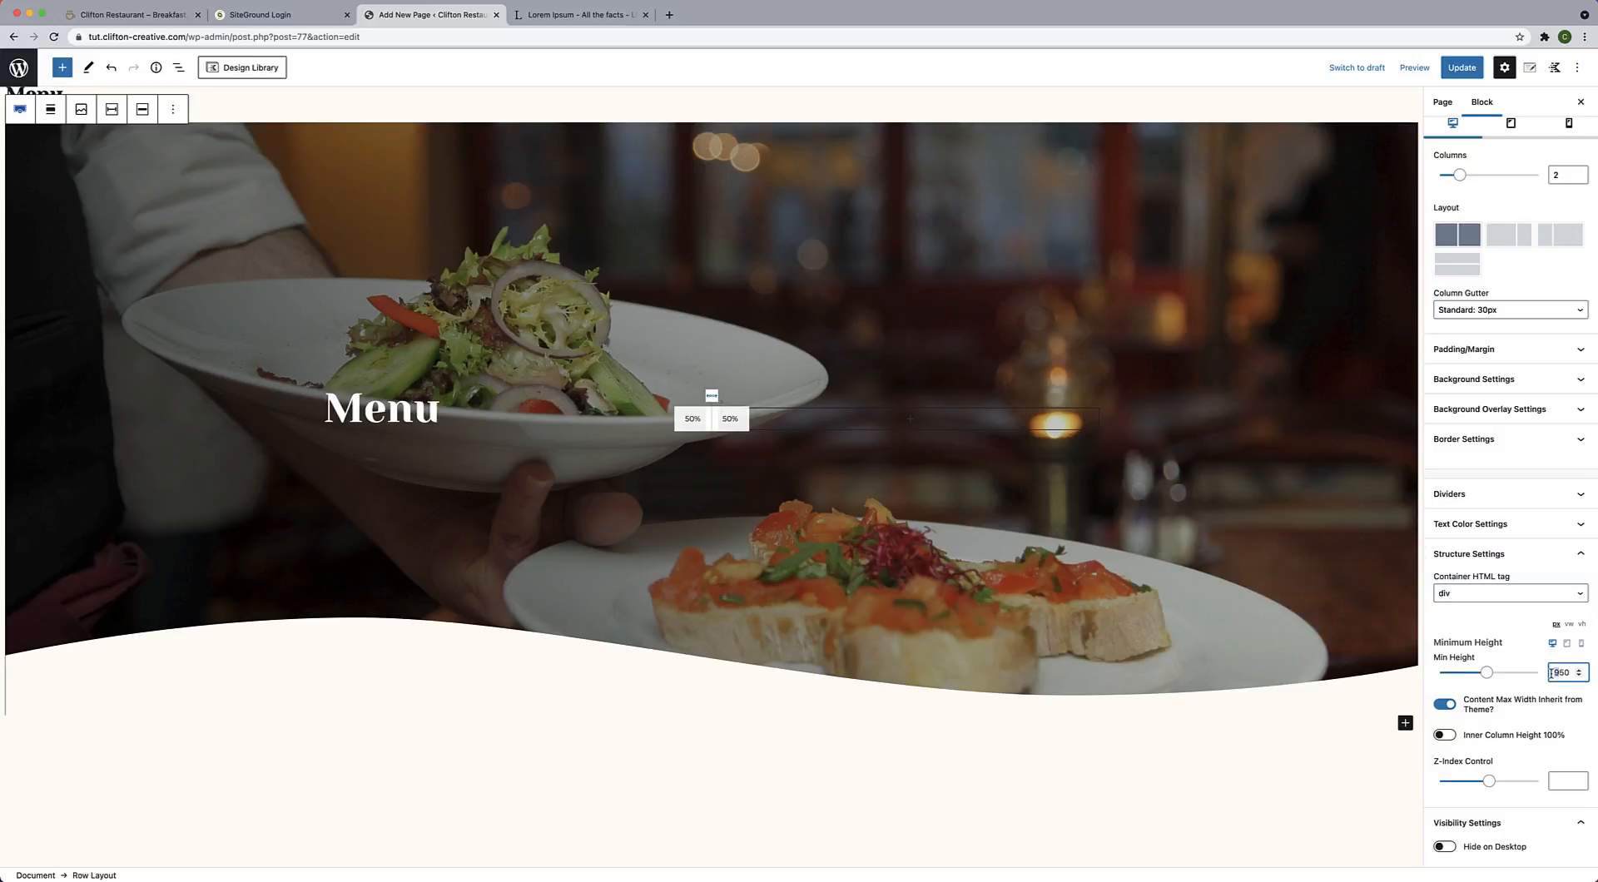
key("BackSpace")
type("2")
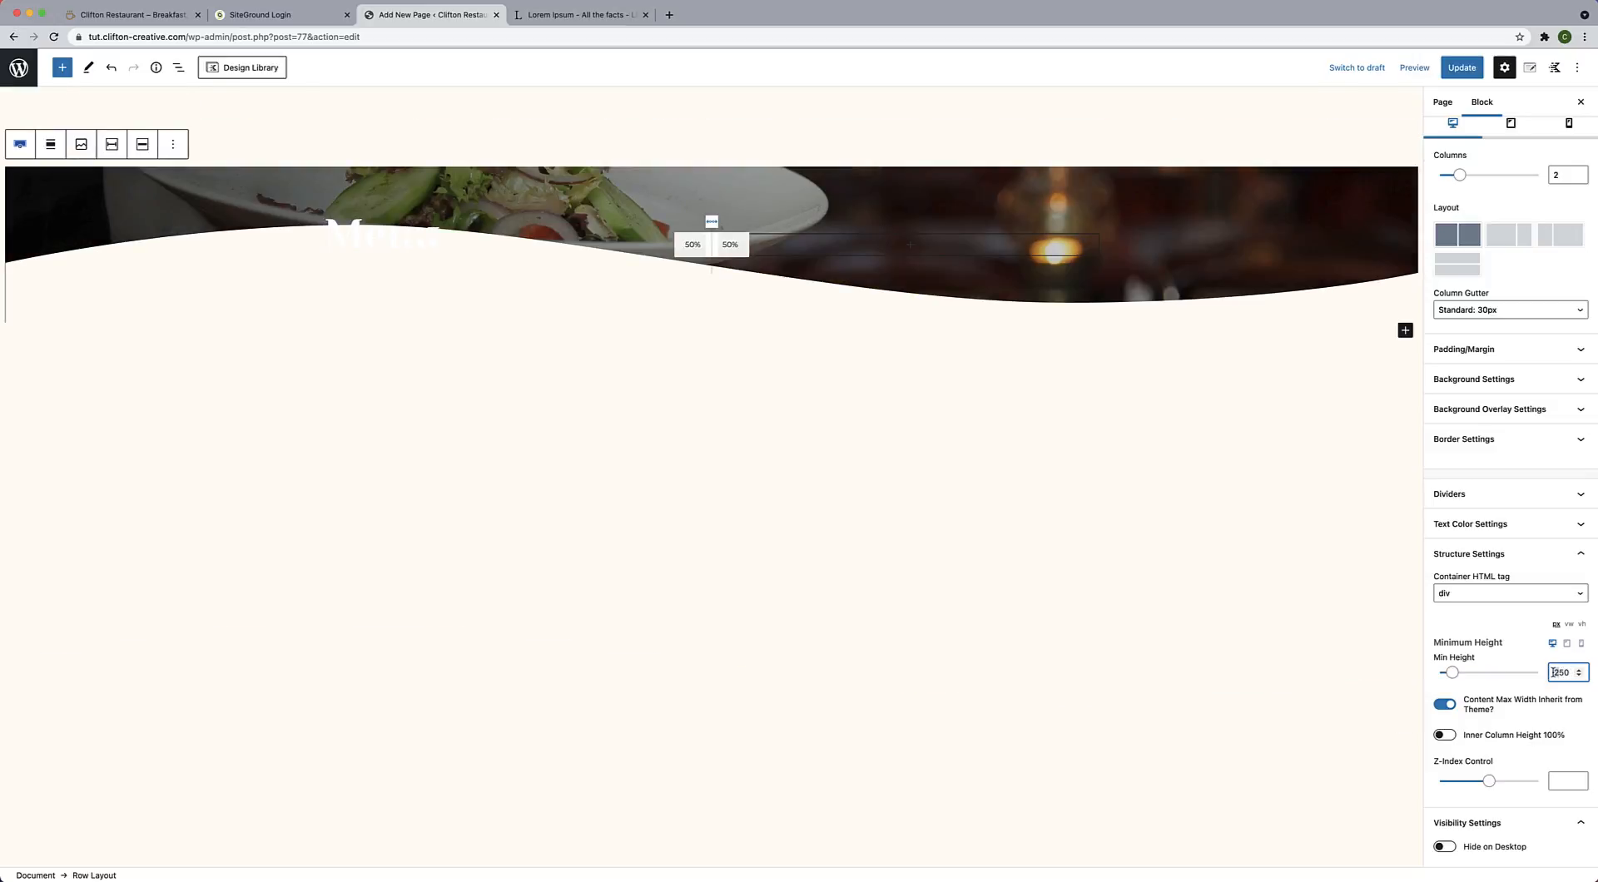
key("BackSpace")
type("6")
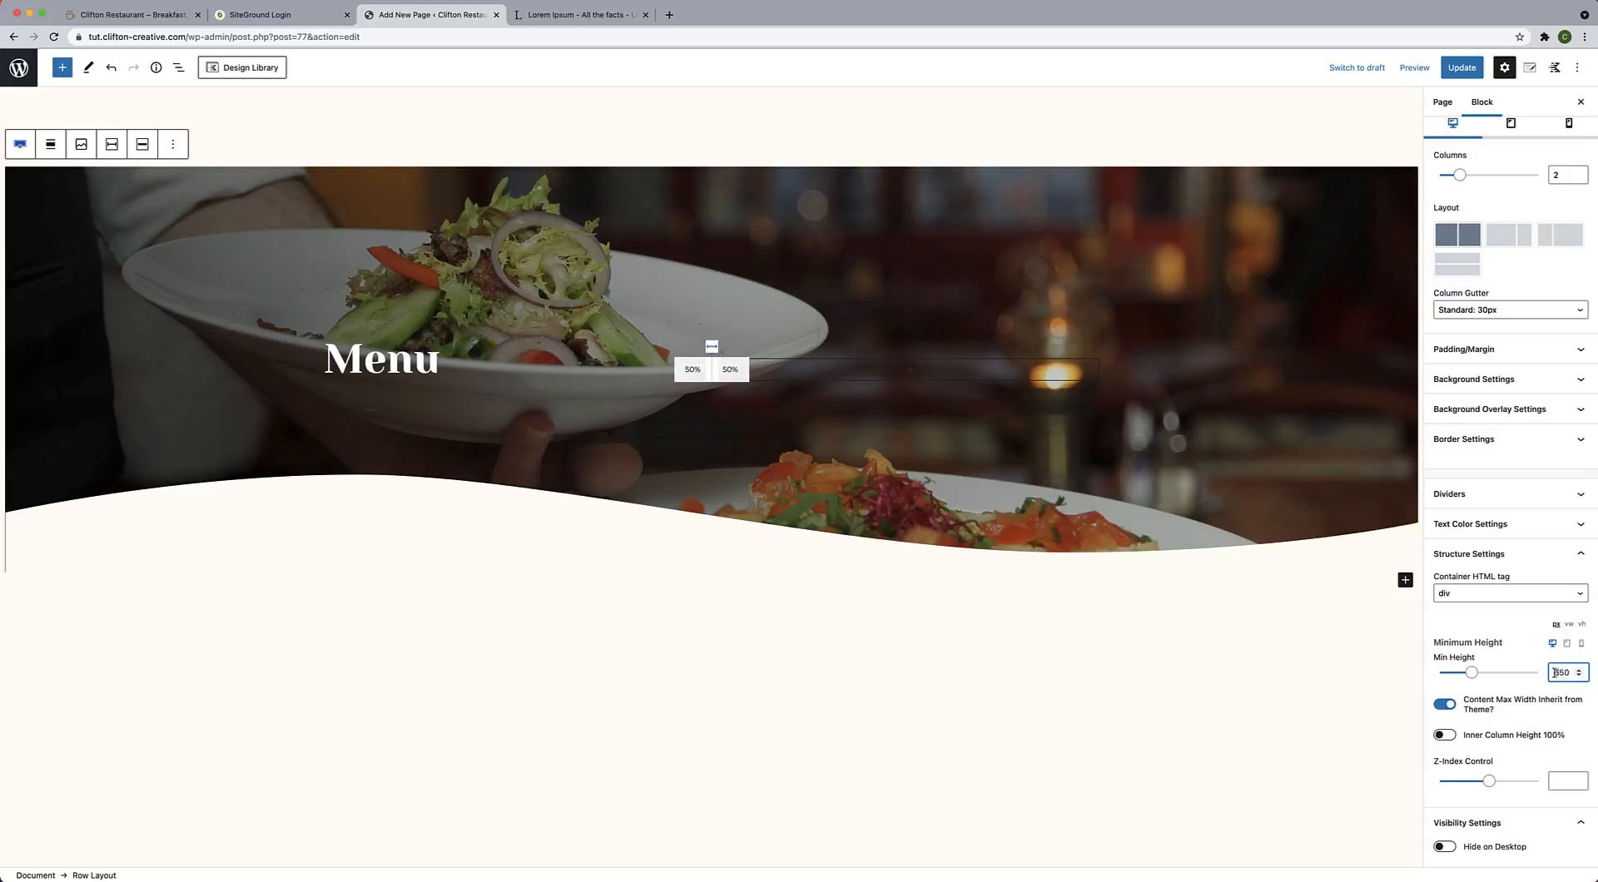
key("BackSpace")
type("4")
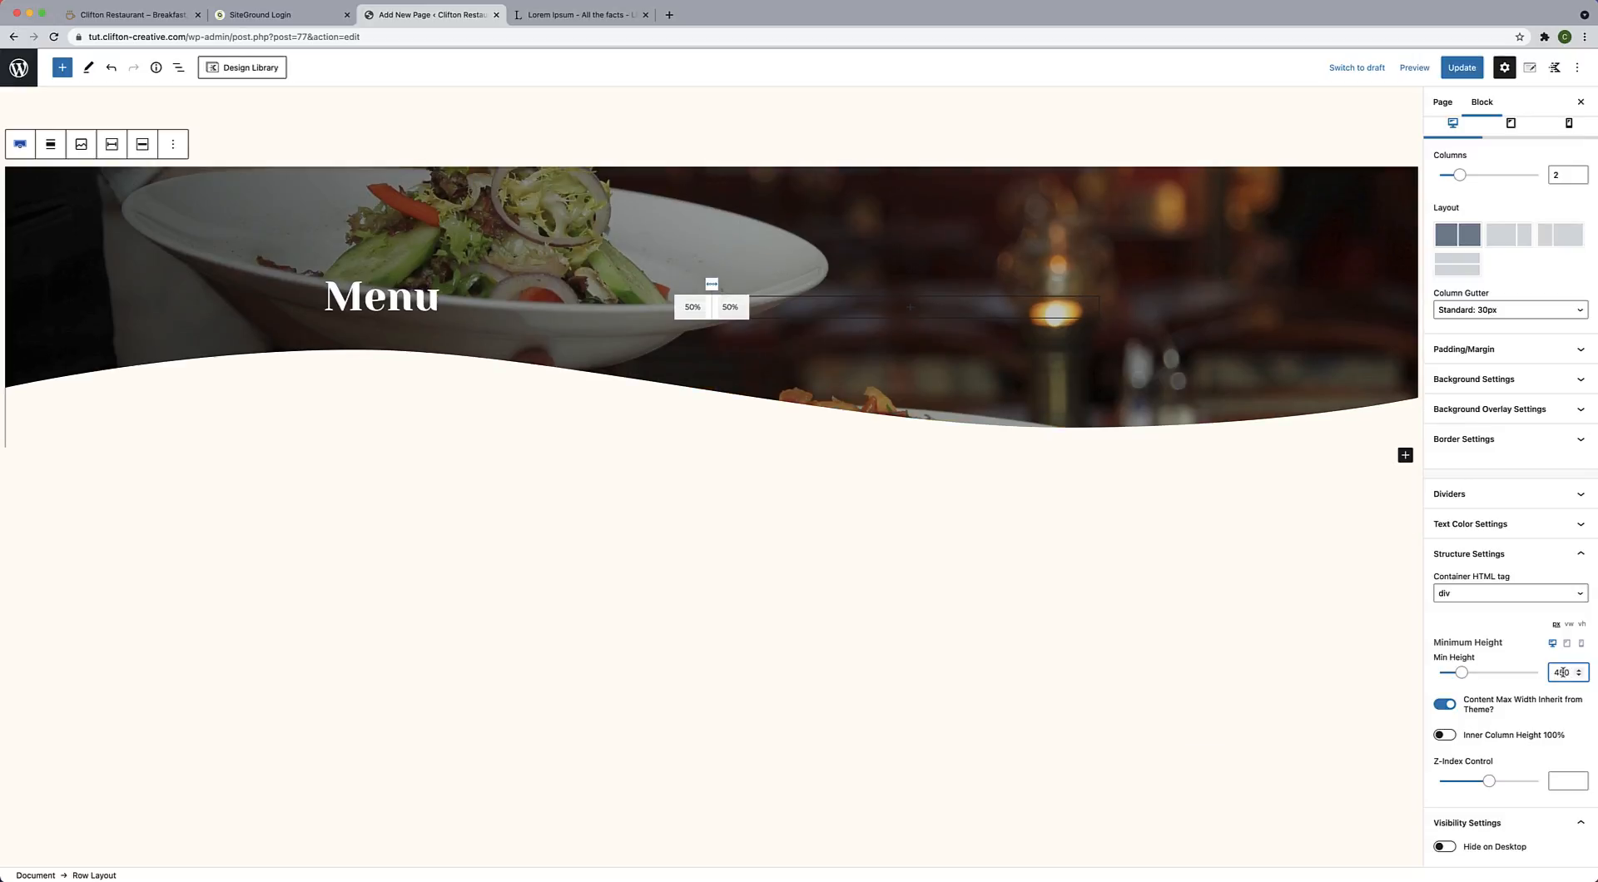
key("BackSpace")
type("5")
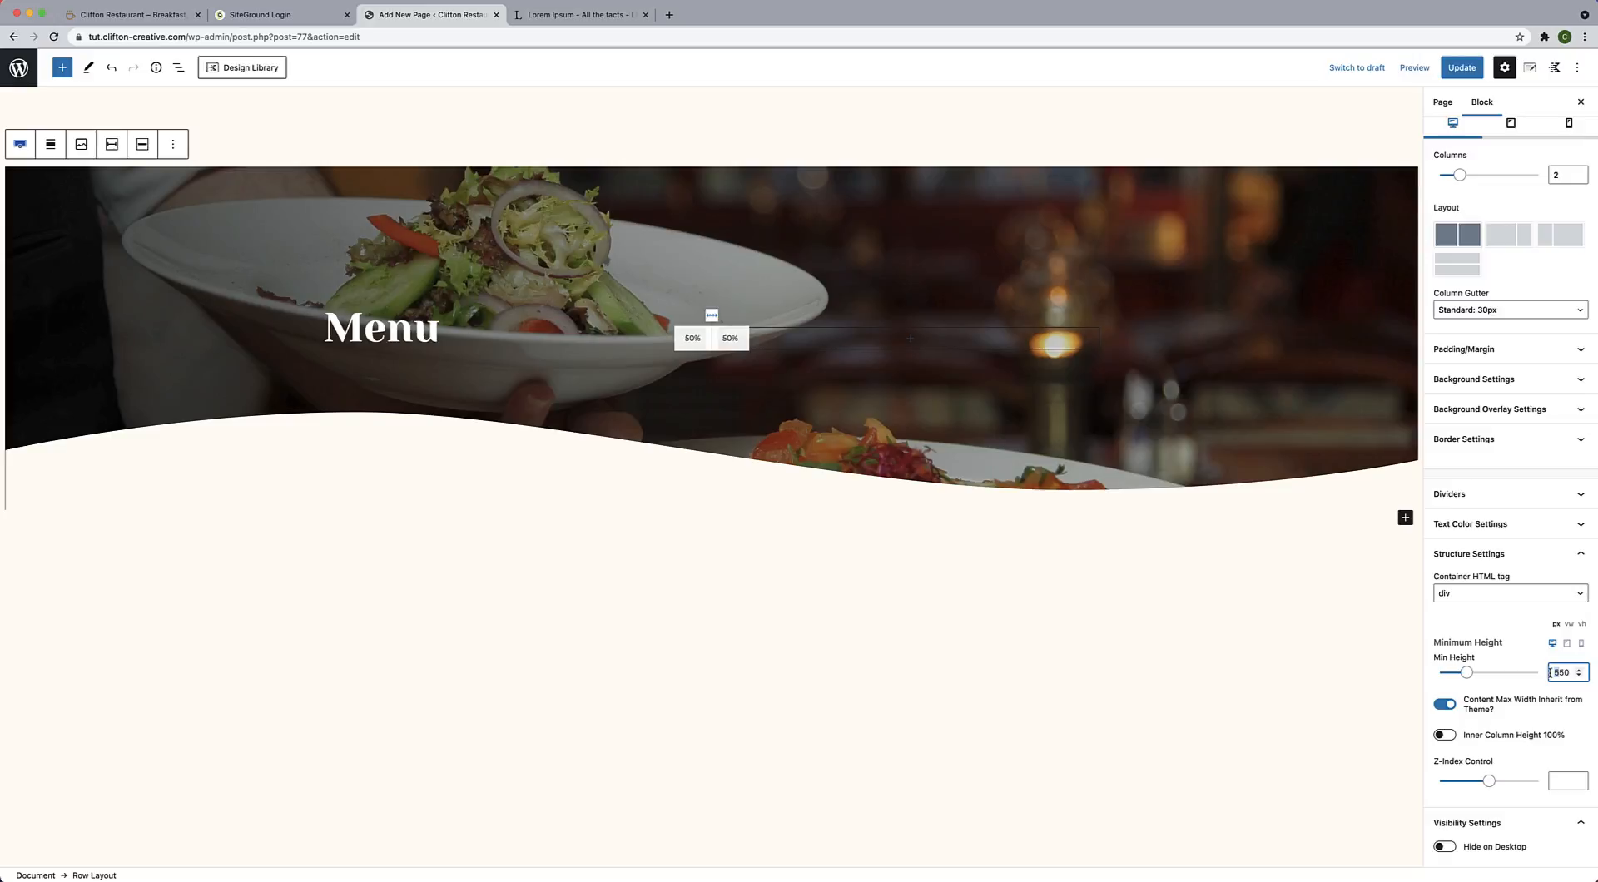
type("7")
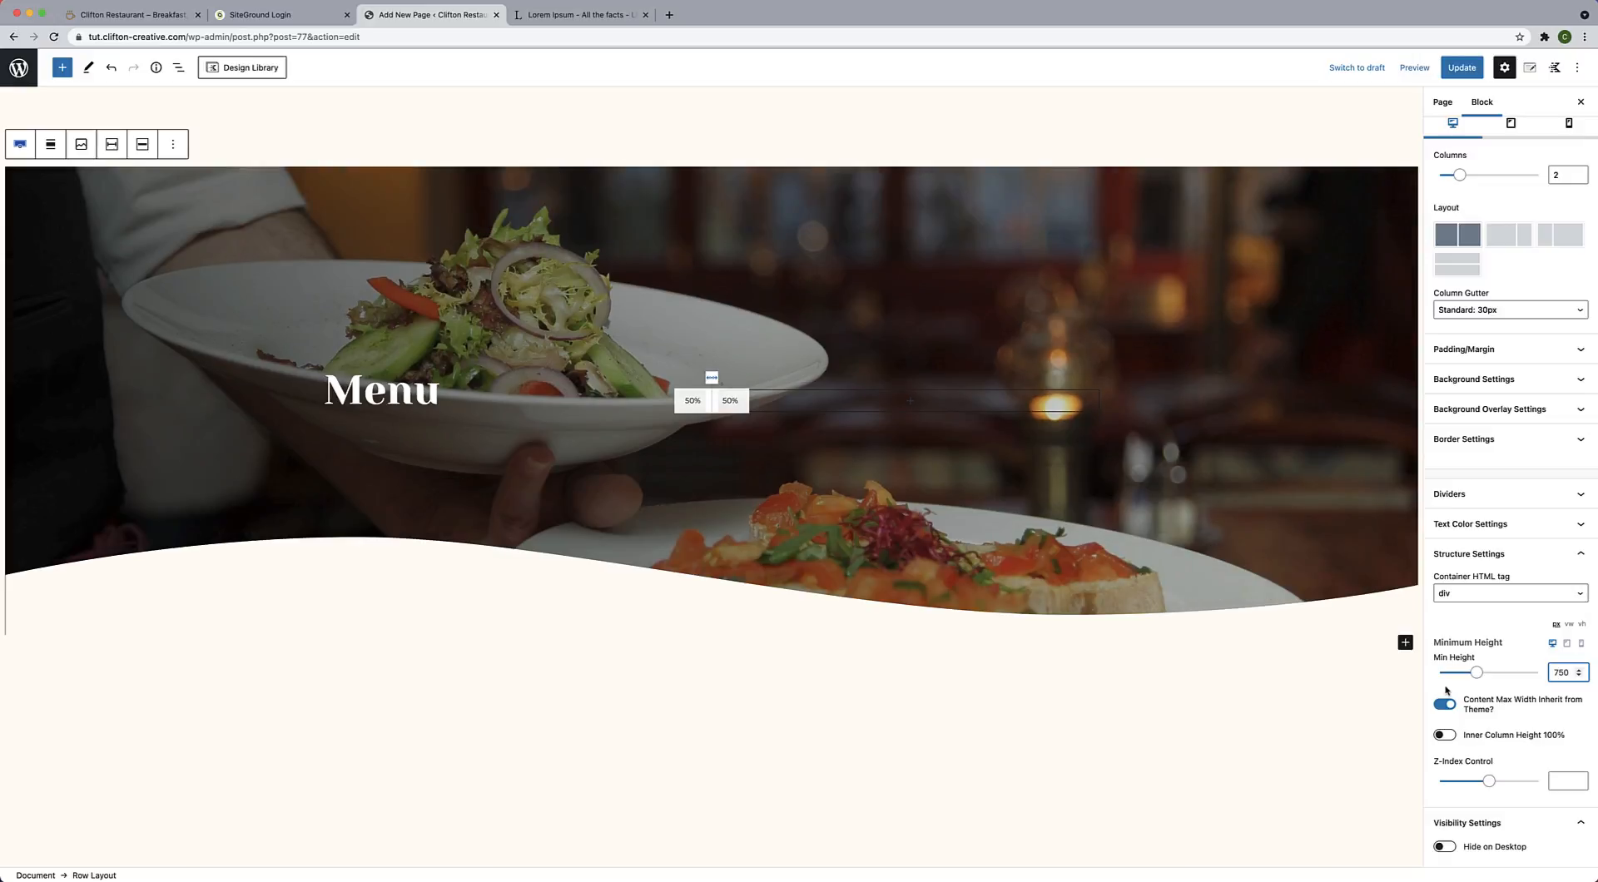
Add a single-column row layout below the hero row and set its custom content max width to 600 px.
scroll(1144, 650, "down", 3)
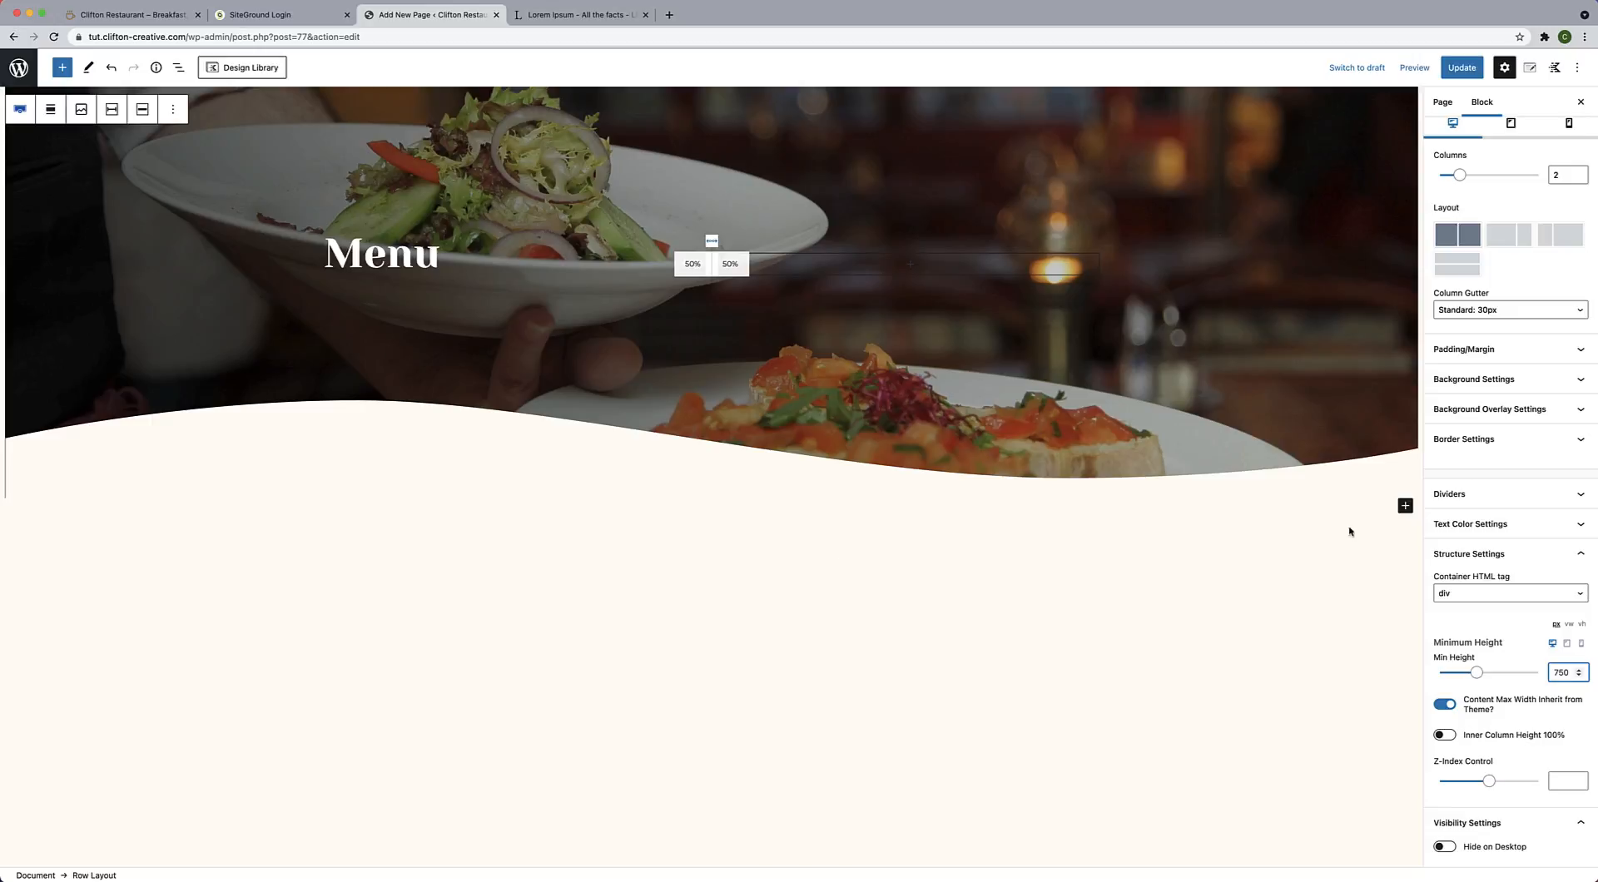
left_click(1405, 505)
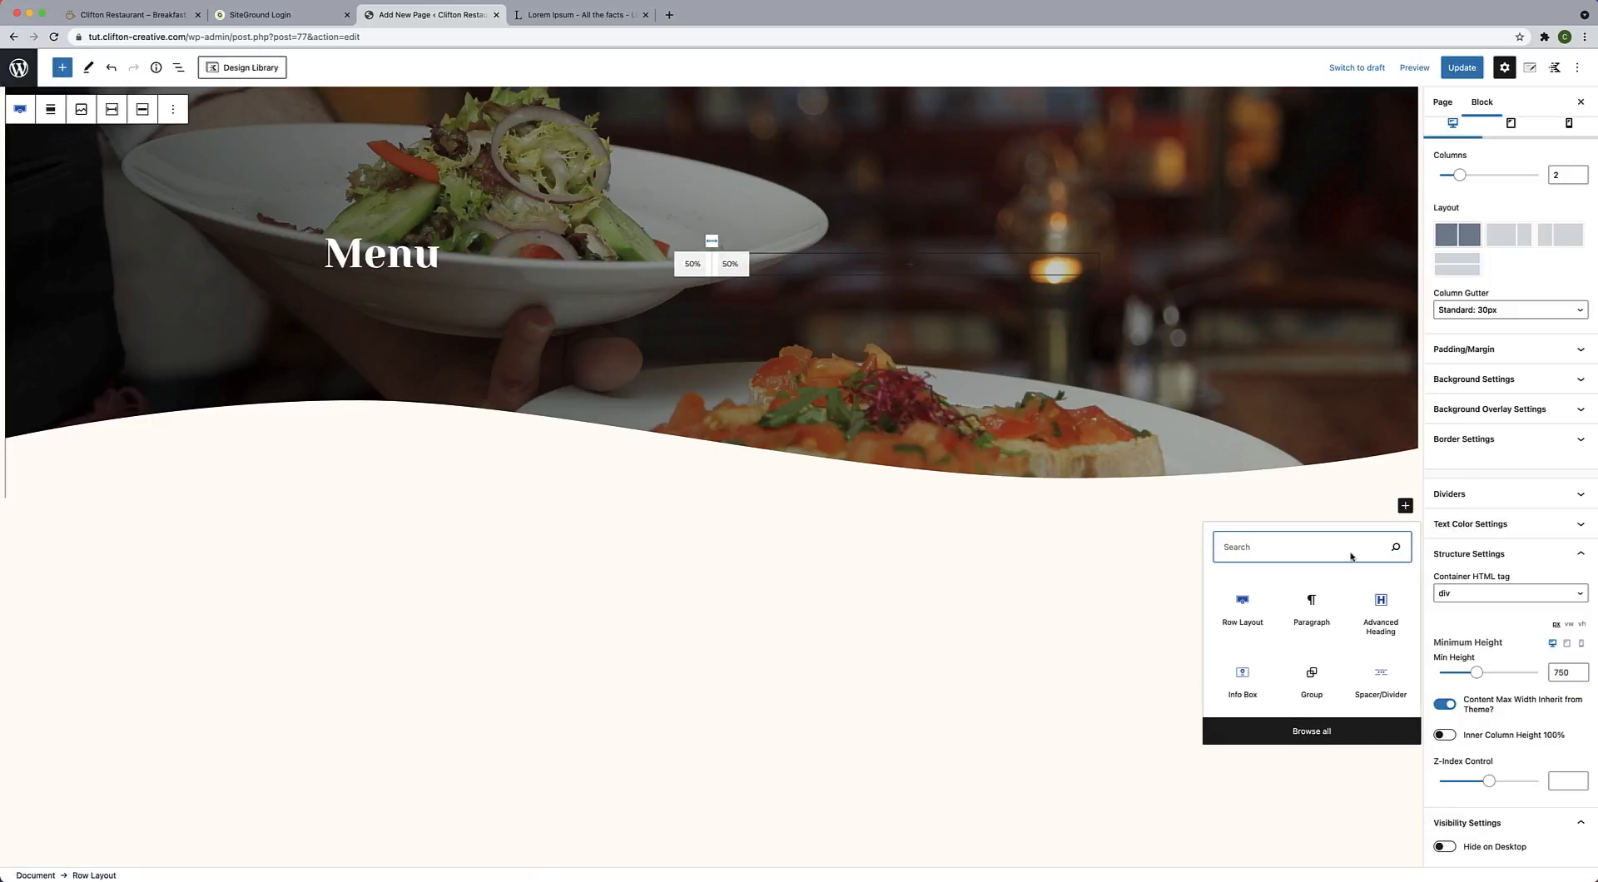
left_click(1260, 606)
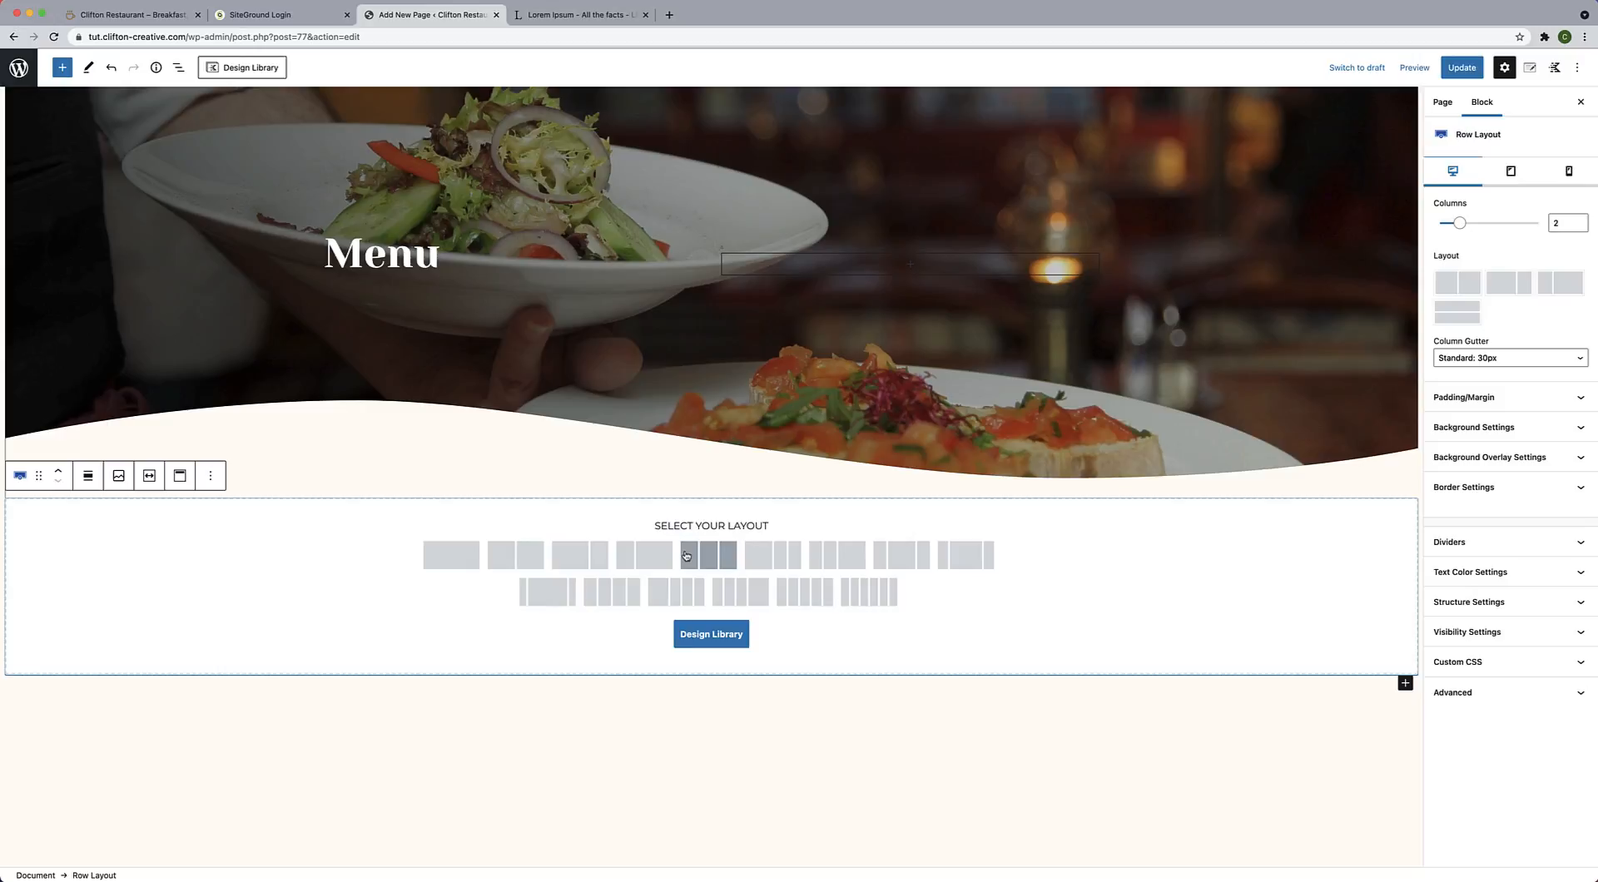
left_click(444, 562)
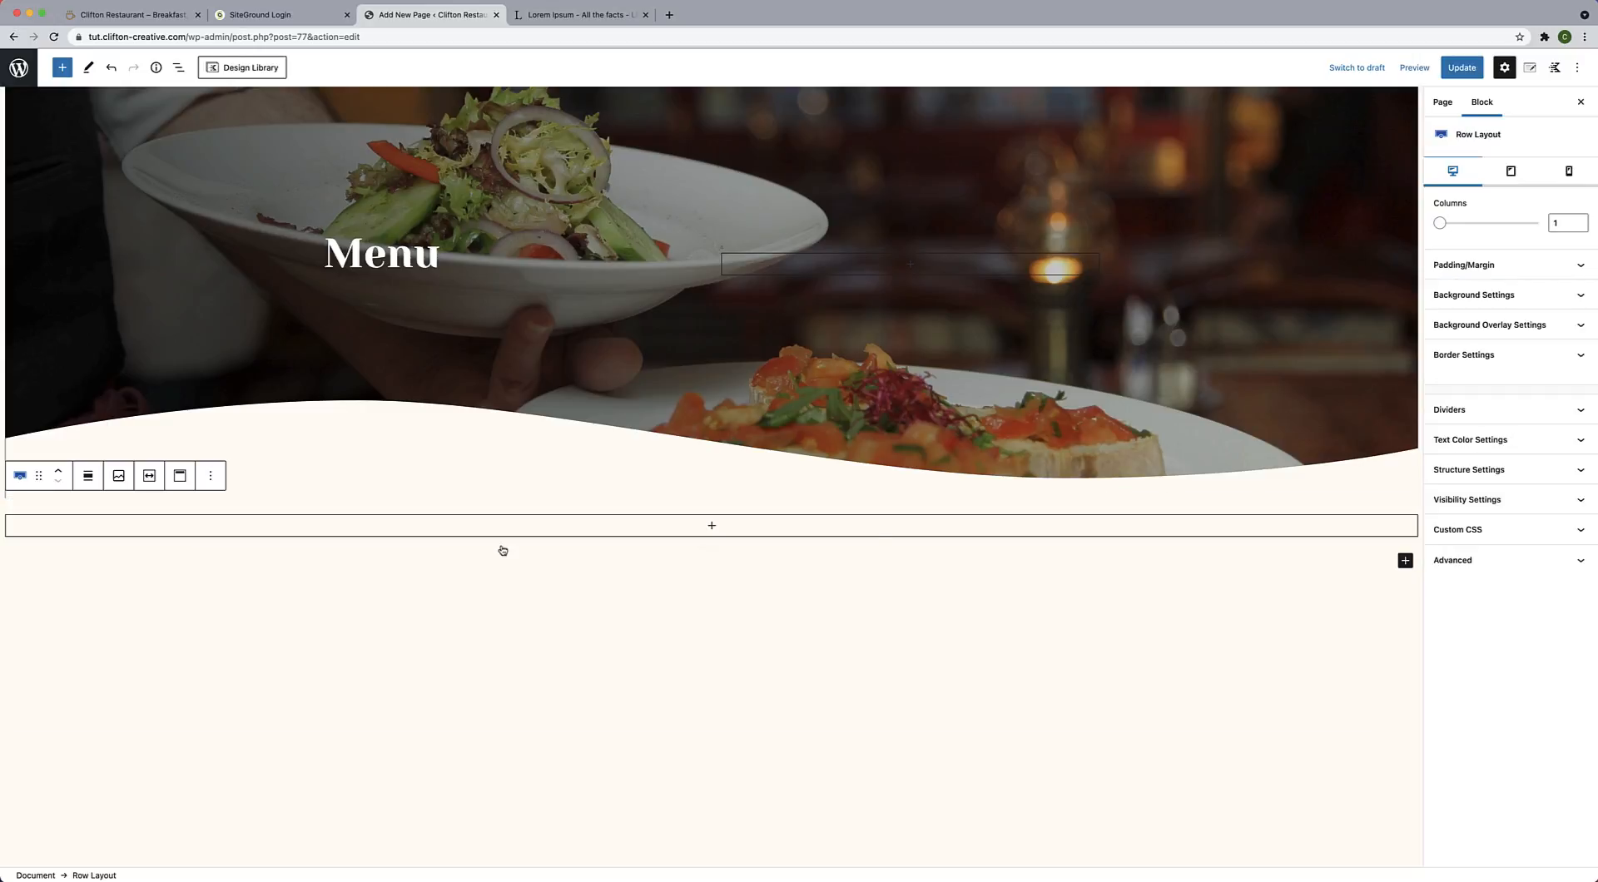
left_click(1542, 472)
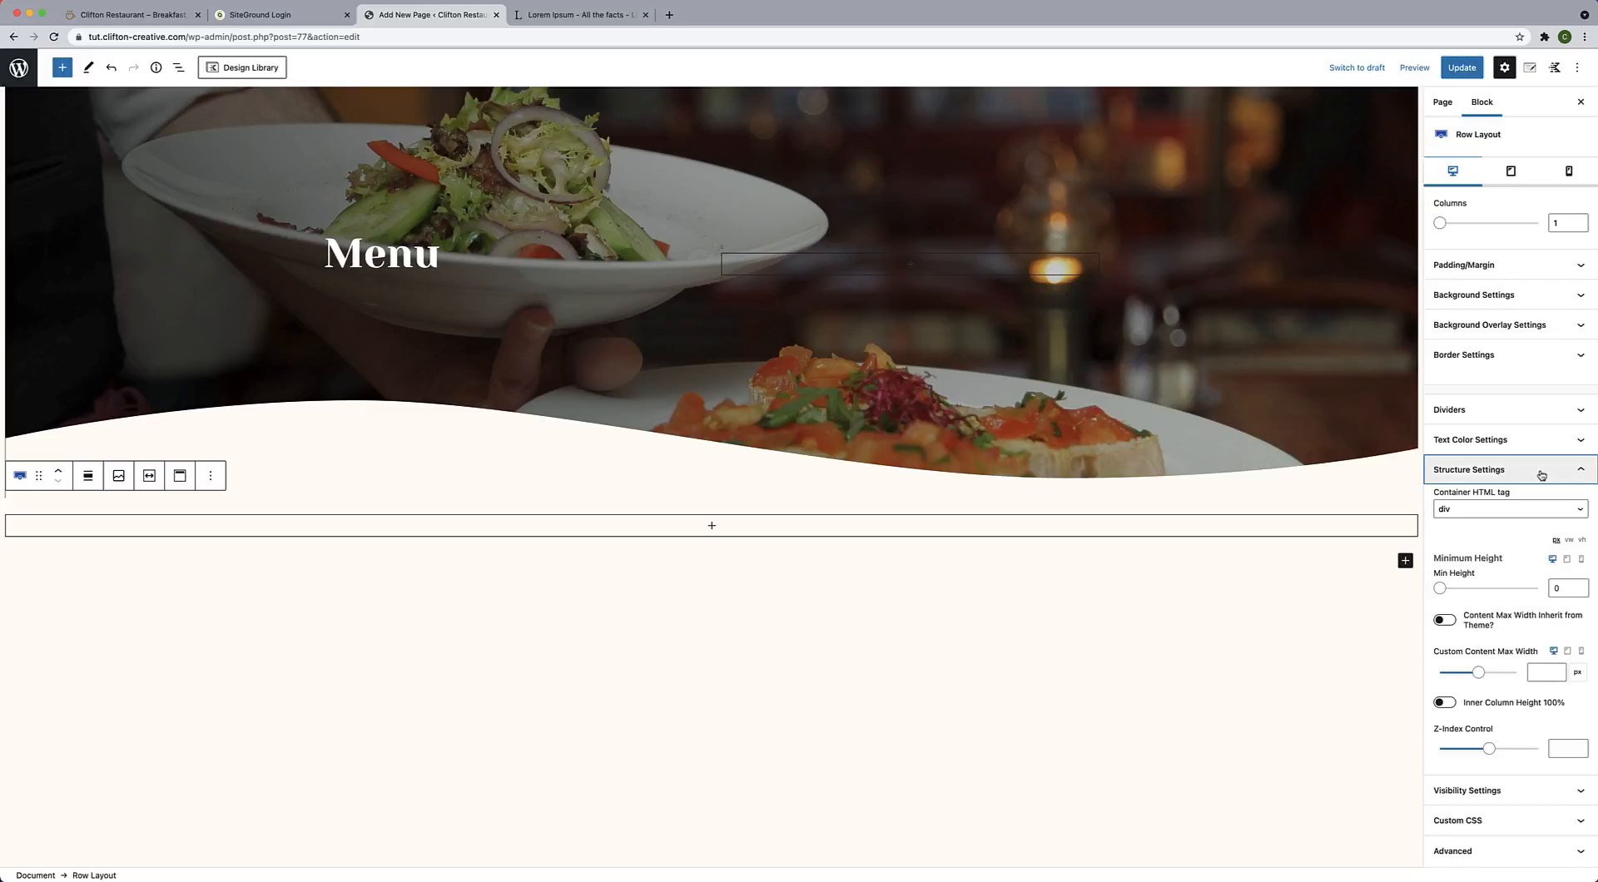
left_click(1536, 672)
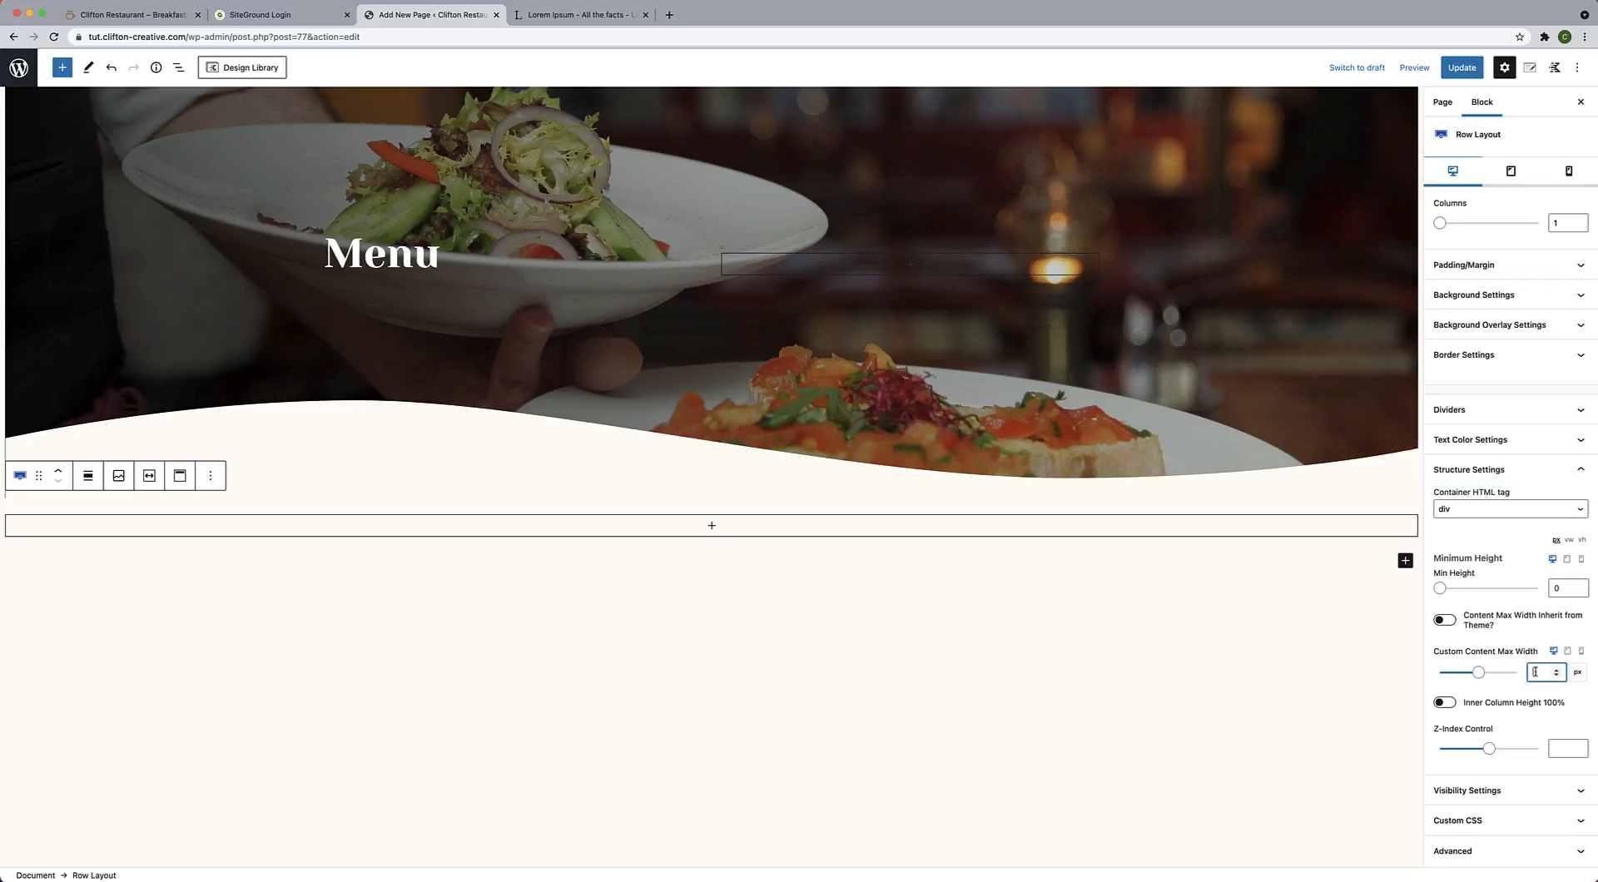
type("600")
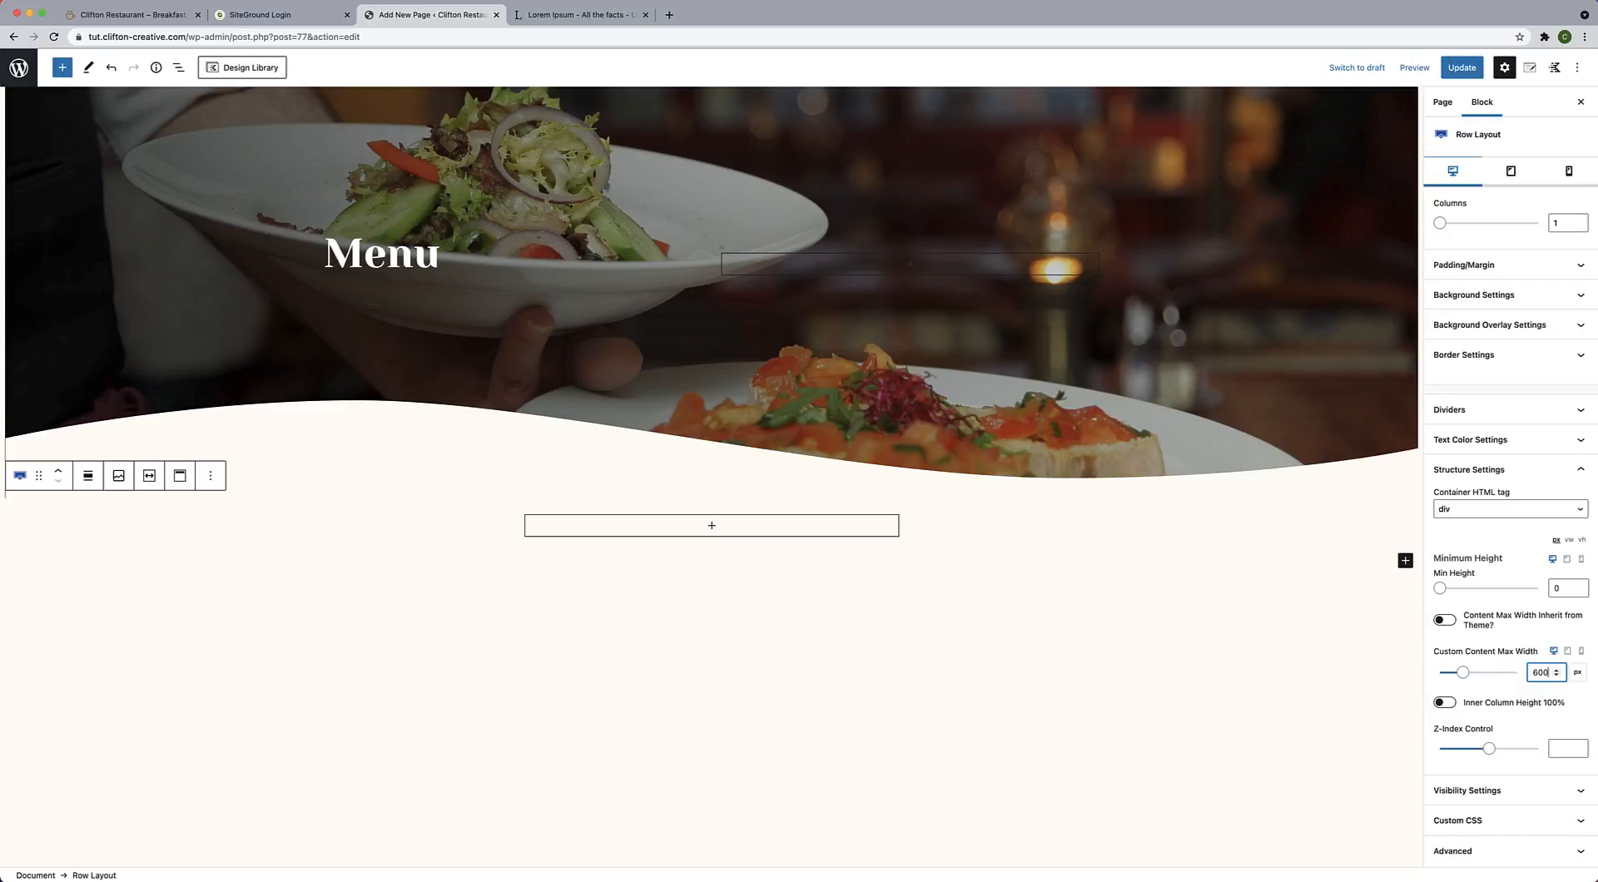
Insert an Advanced Heading reading "Breakfast" in the new row and center its text.
left_click(712, 526)
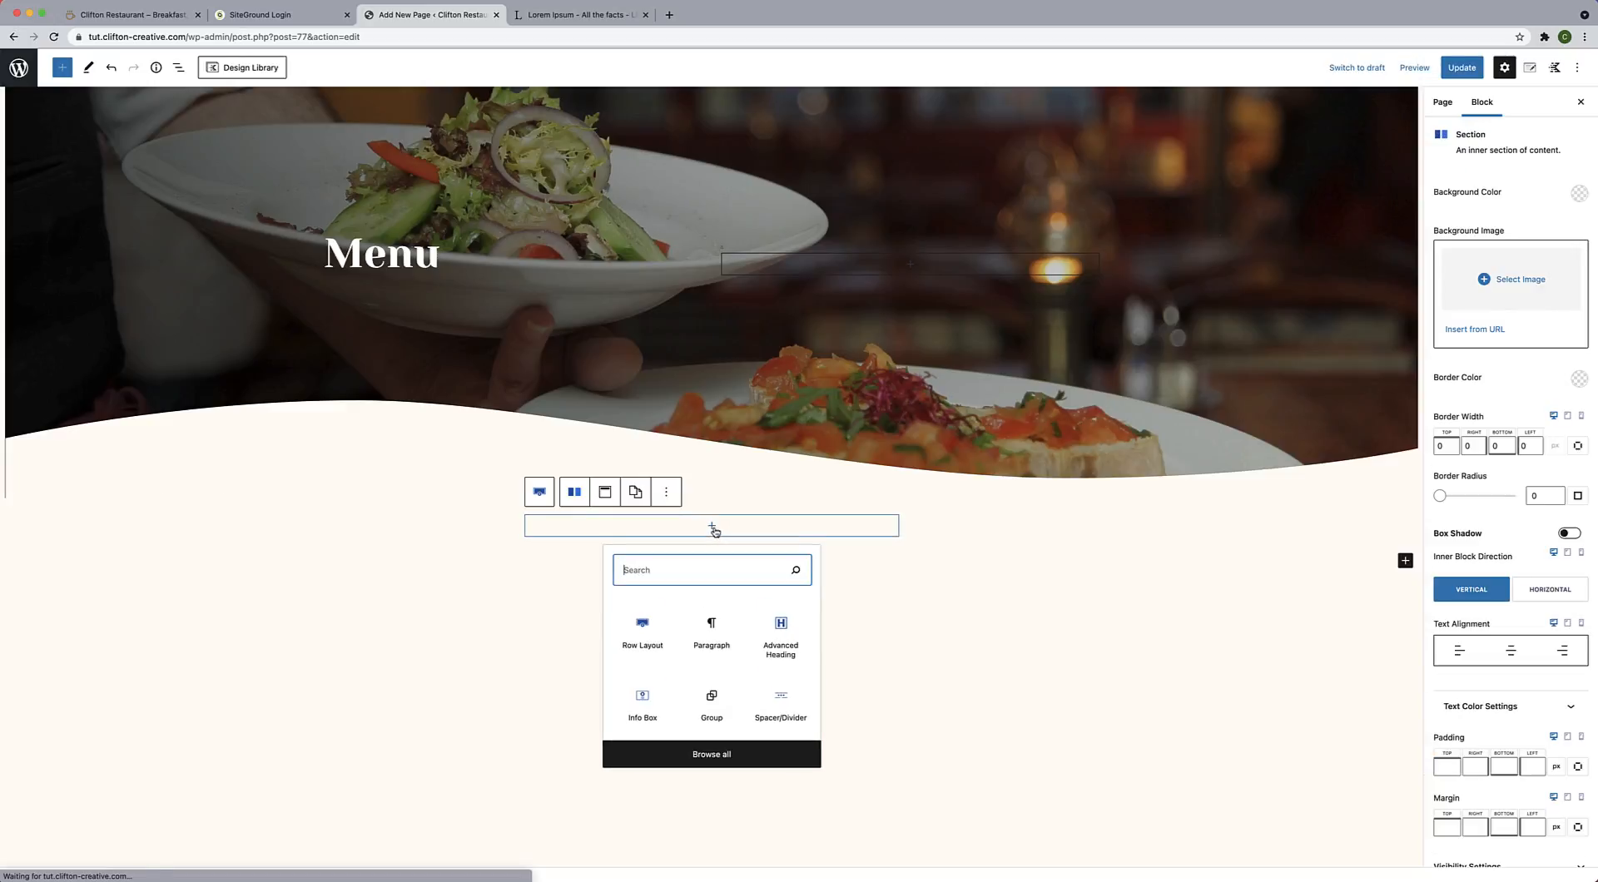
left_click(779, 634)
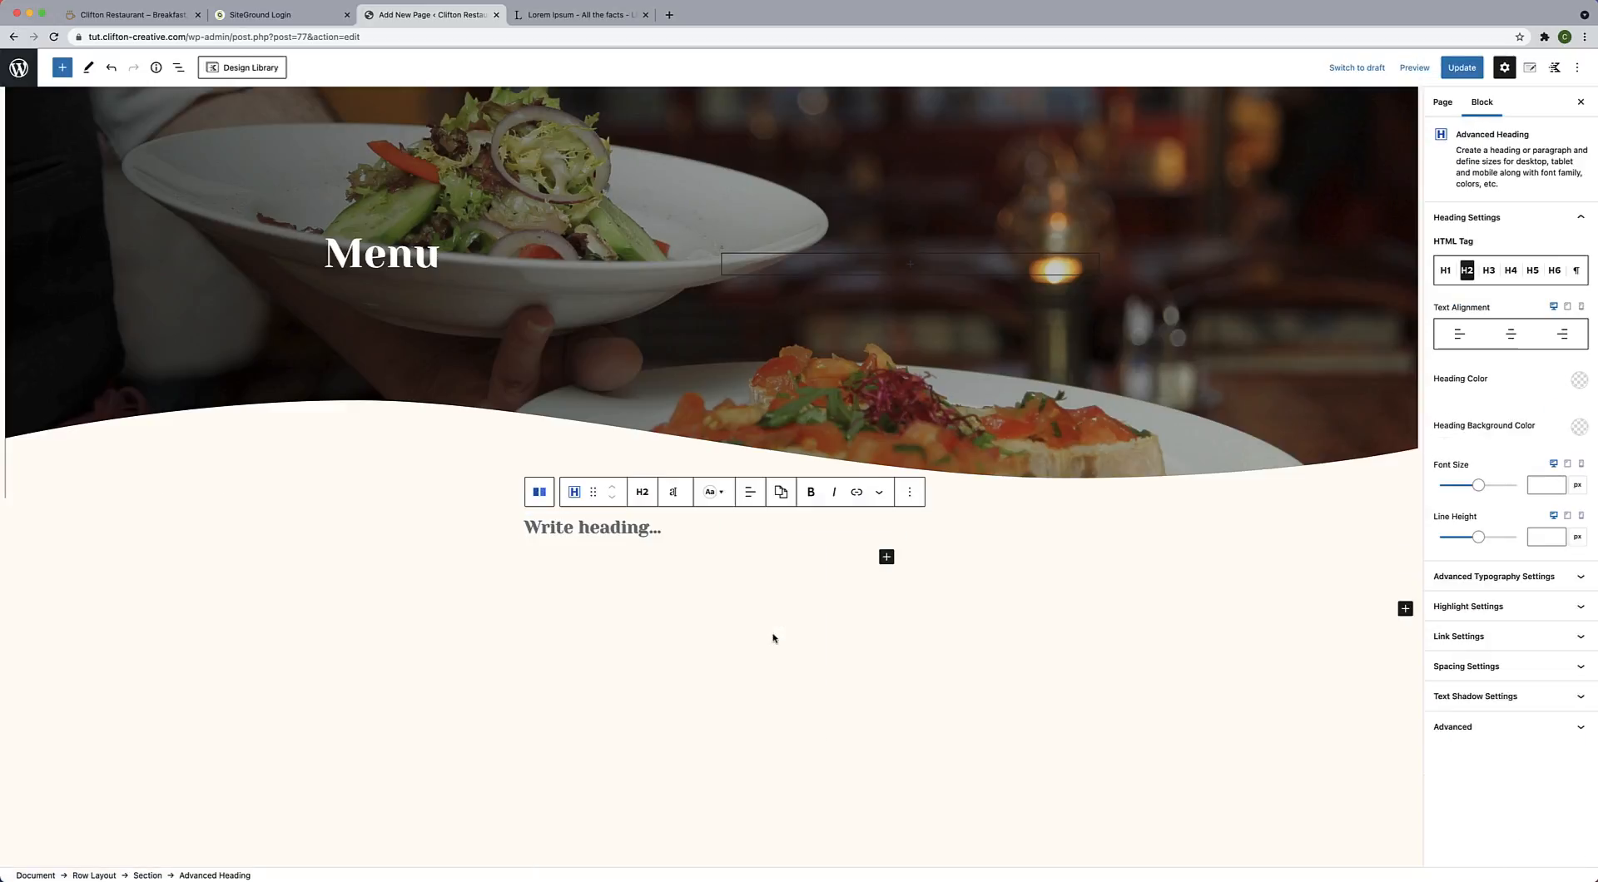
scroll(773, 638, "down", 2)
type("Breakfast")
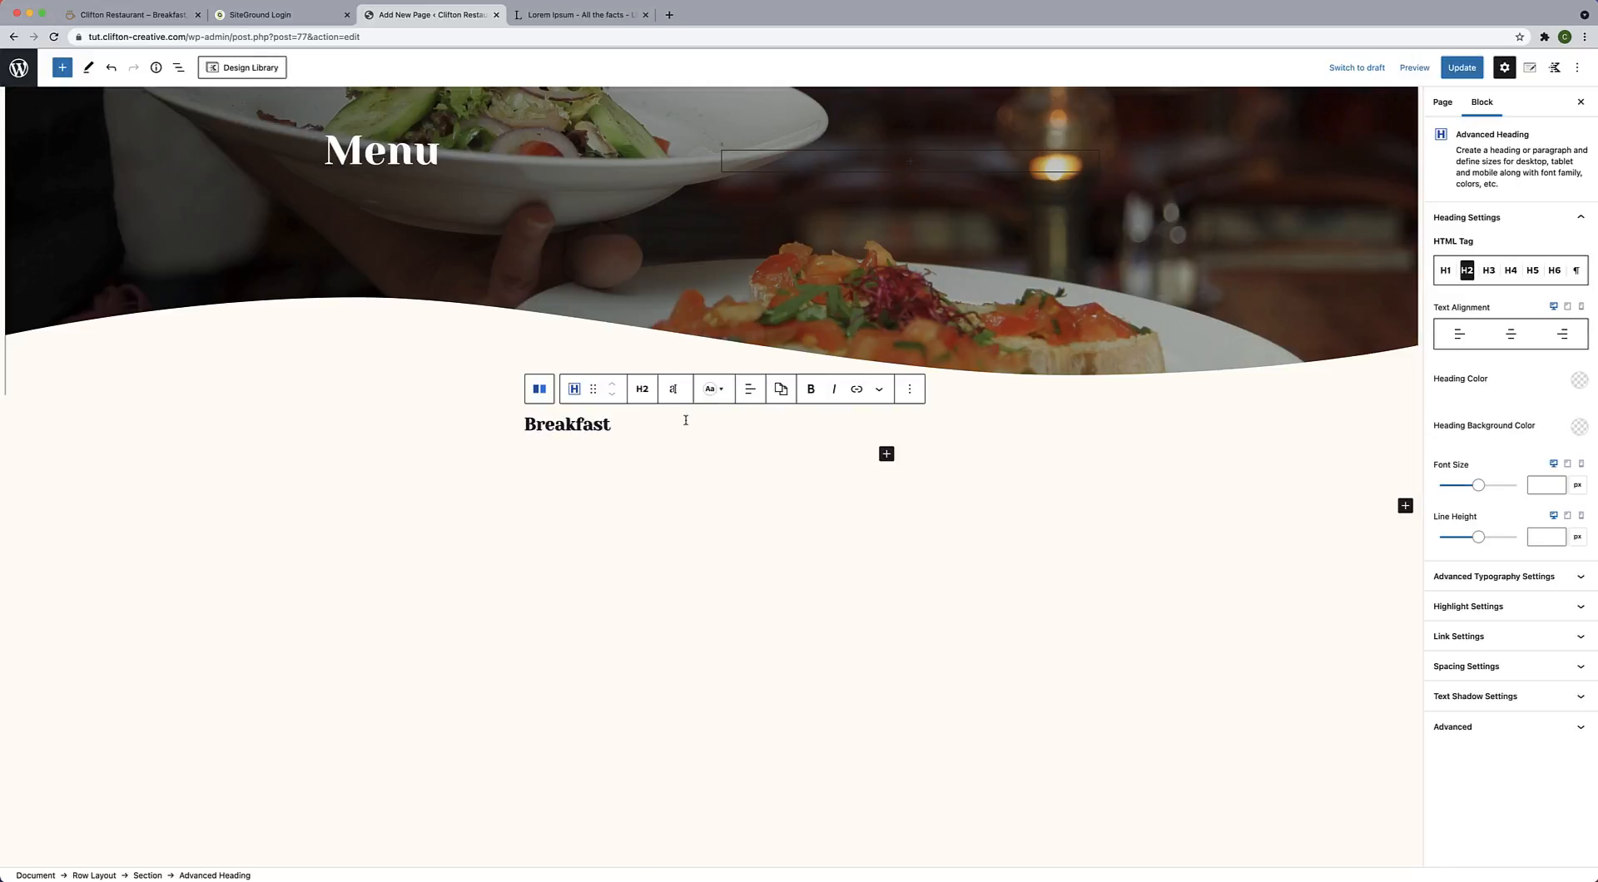
left_click(750, 389)
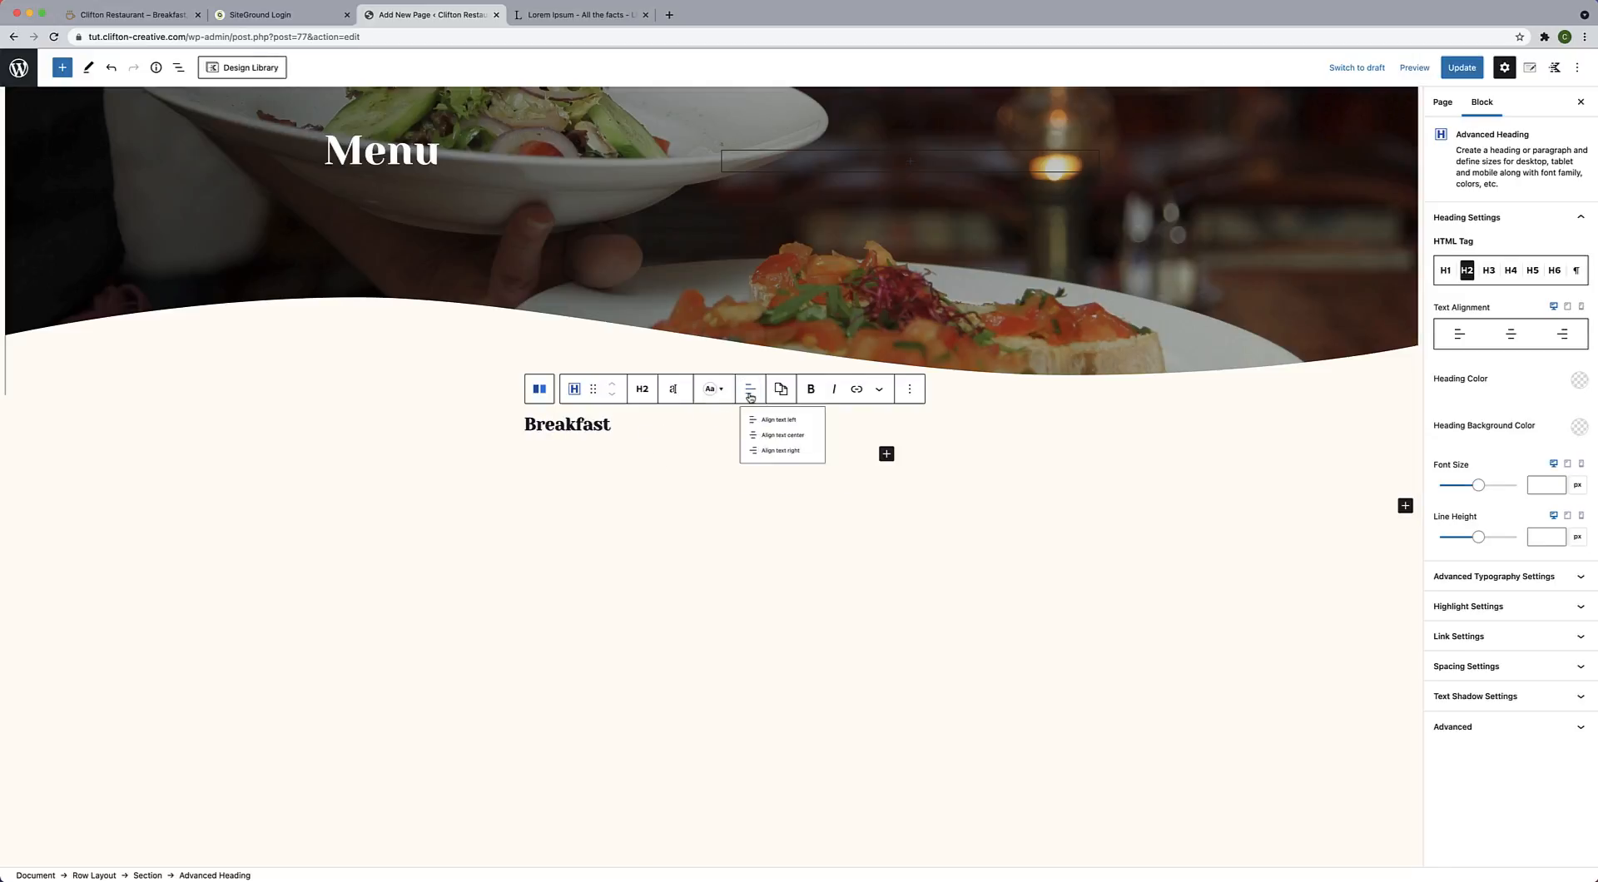
left_click(786, 453)
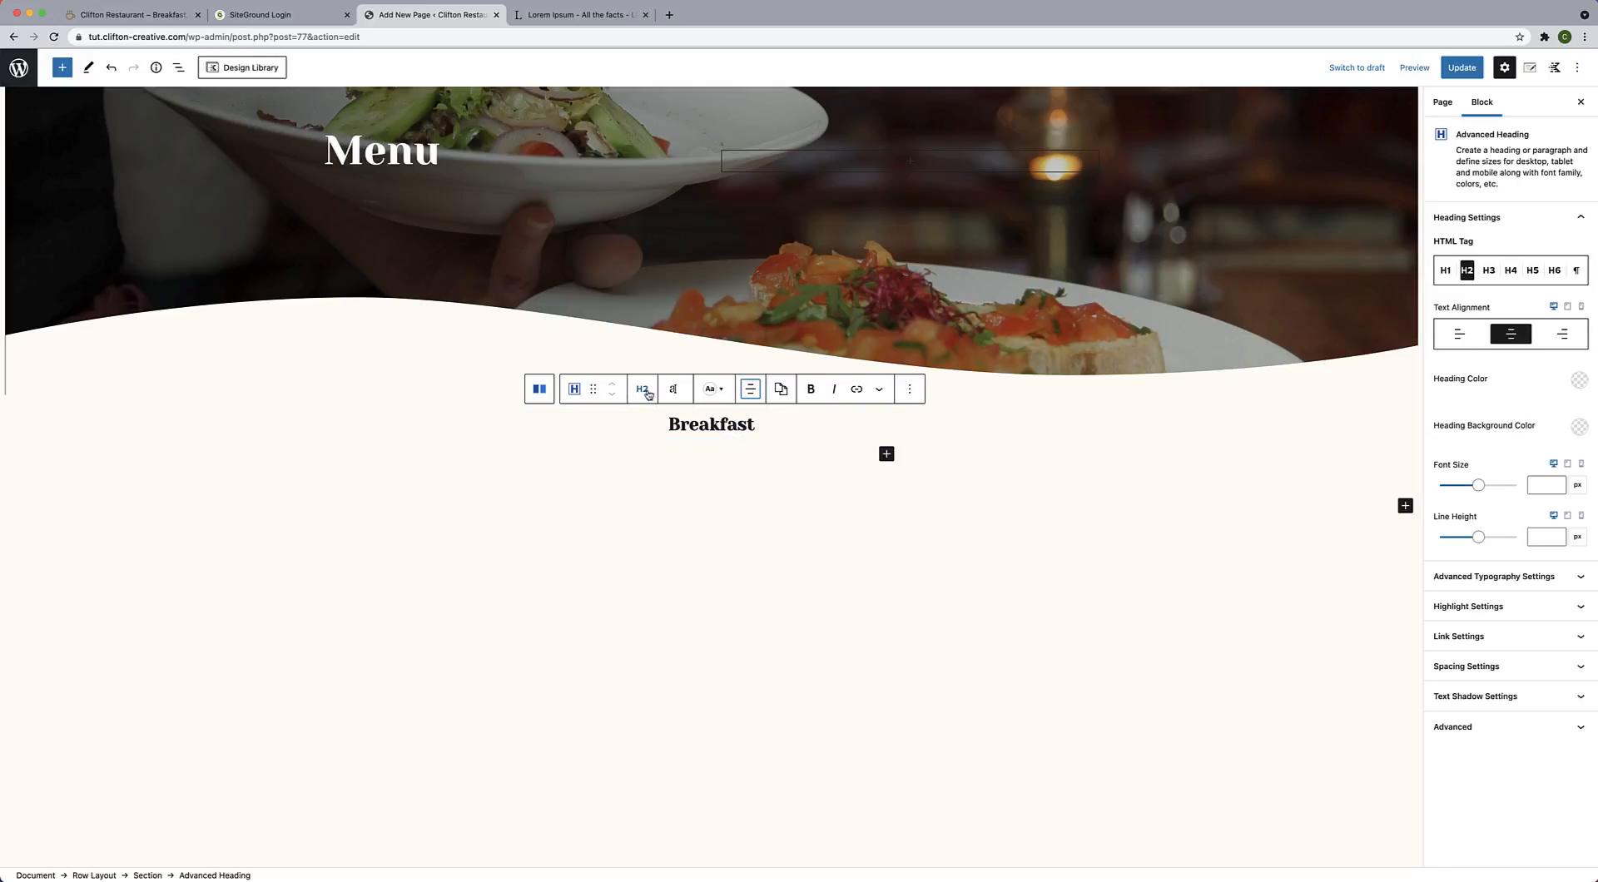
Set the Breakfast heading's font size to 55 px and its line height to 60 px.
left_click(643, 393)
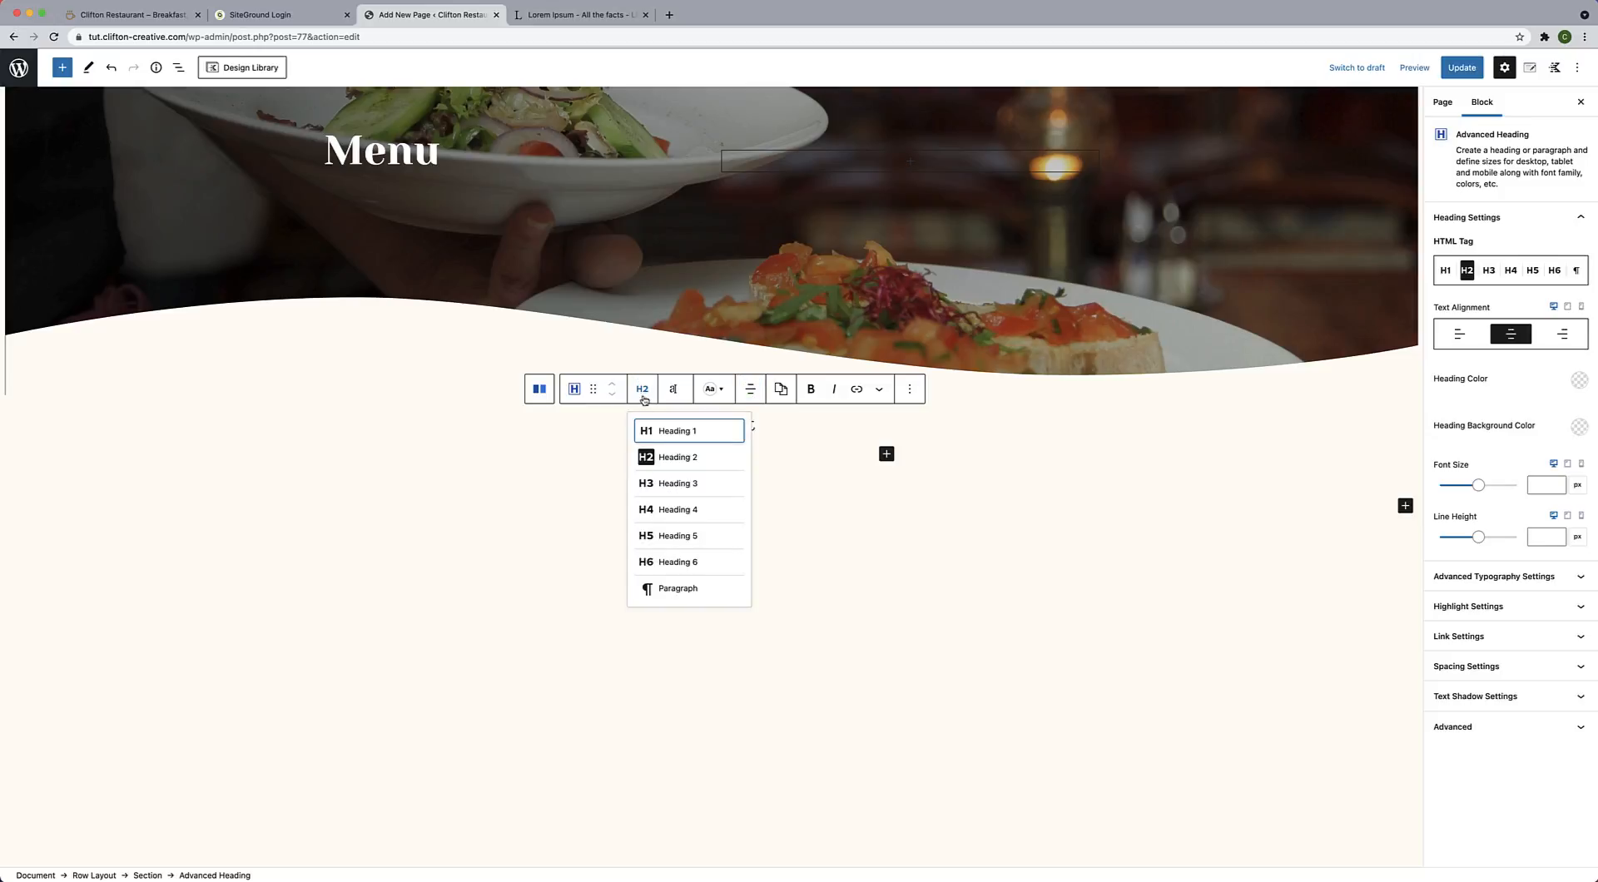
left_click(666, 391)
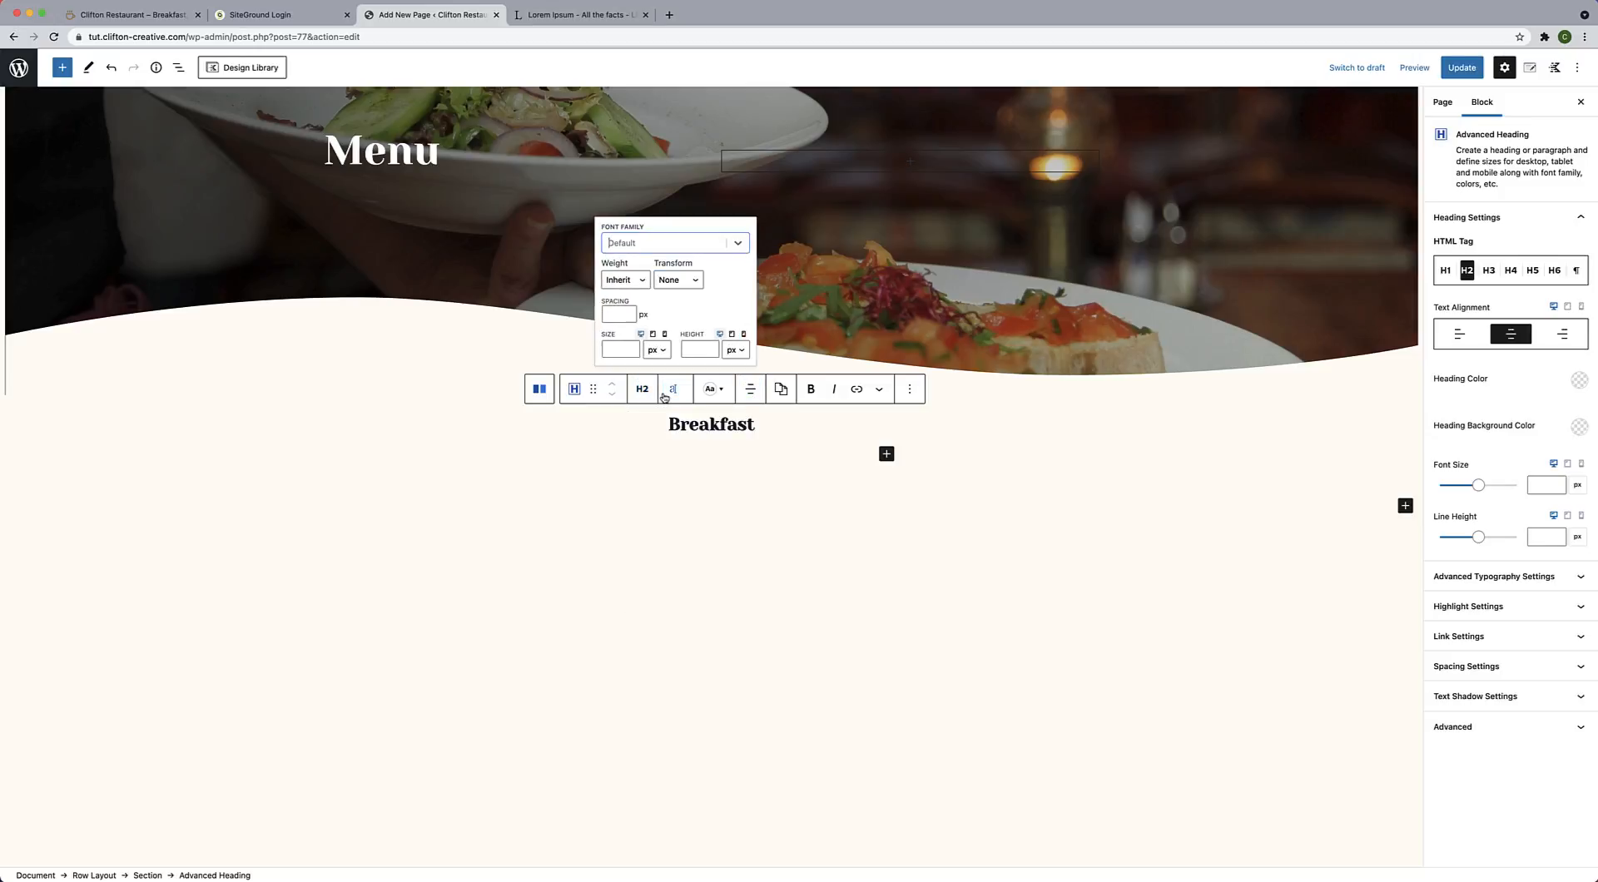
left_click(621, 349)
type("5")
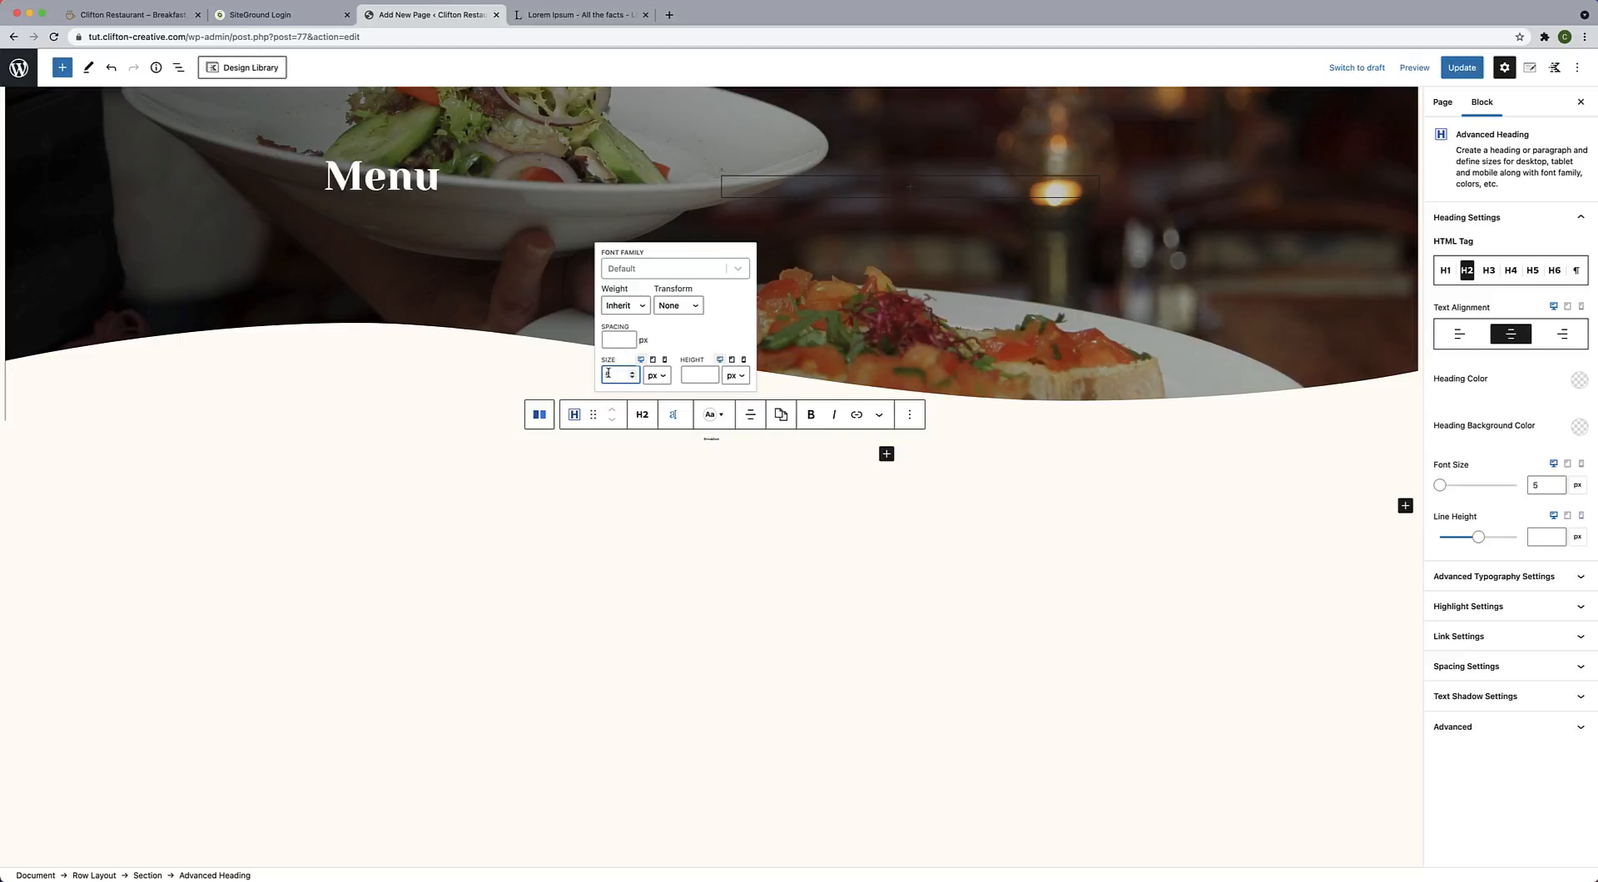
type("5")
left_click(696, 352)
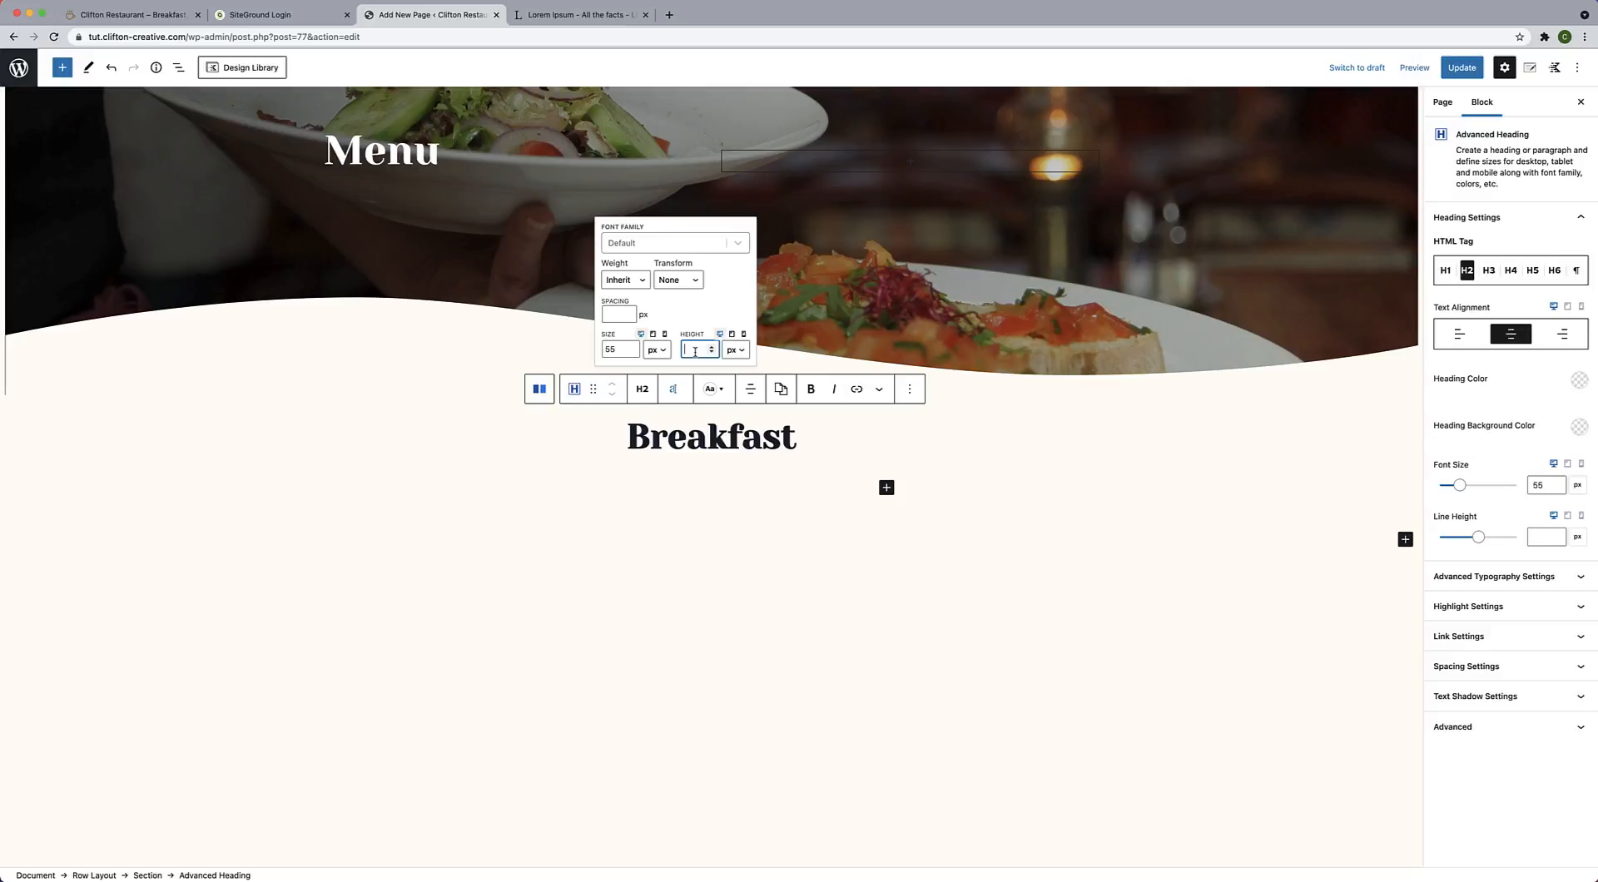
type("60")
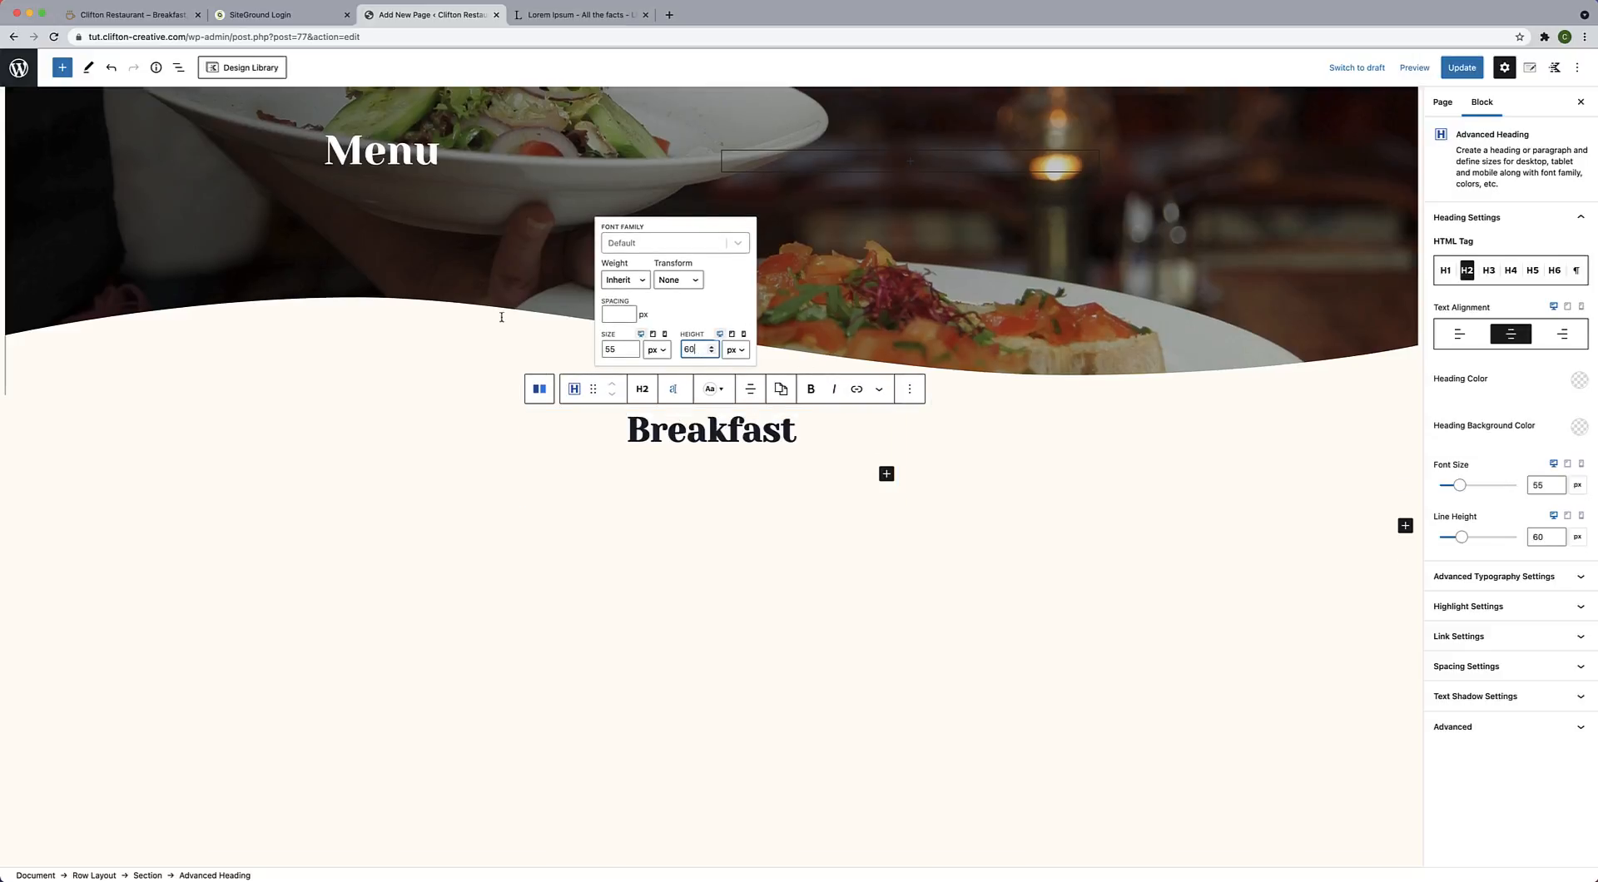
Reduce the Breakfast heading's font size to 44 px.
left_click(606, 349)
type("4")
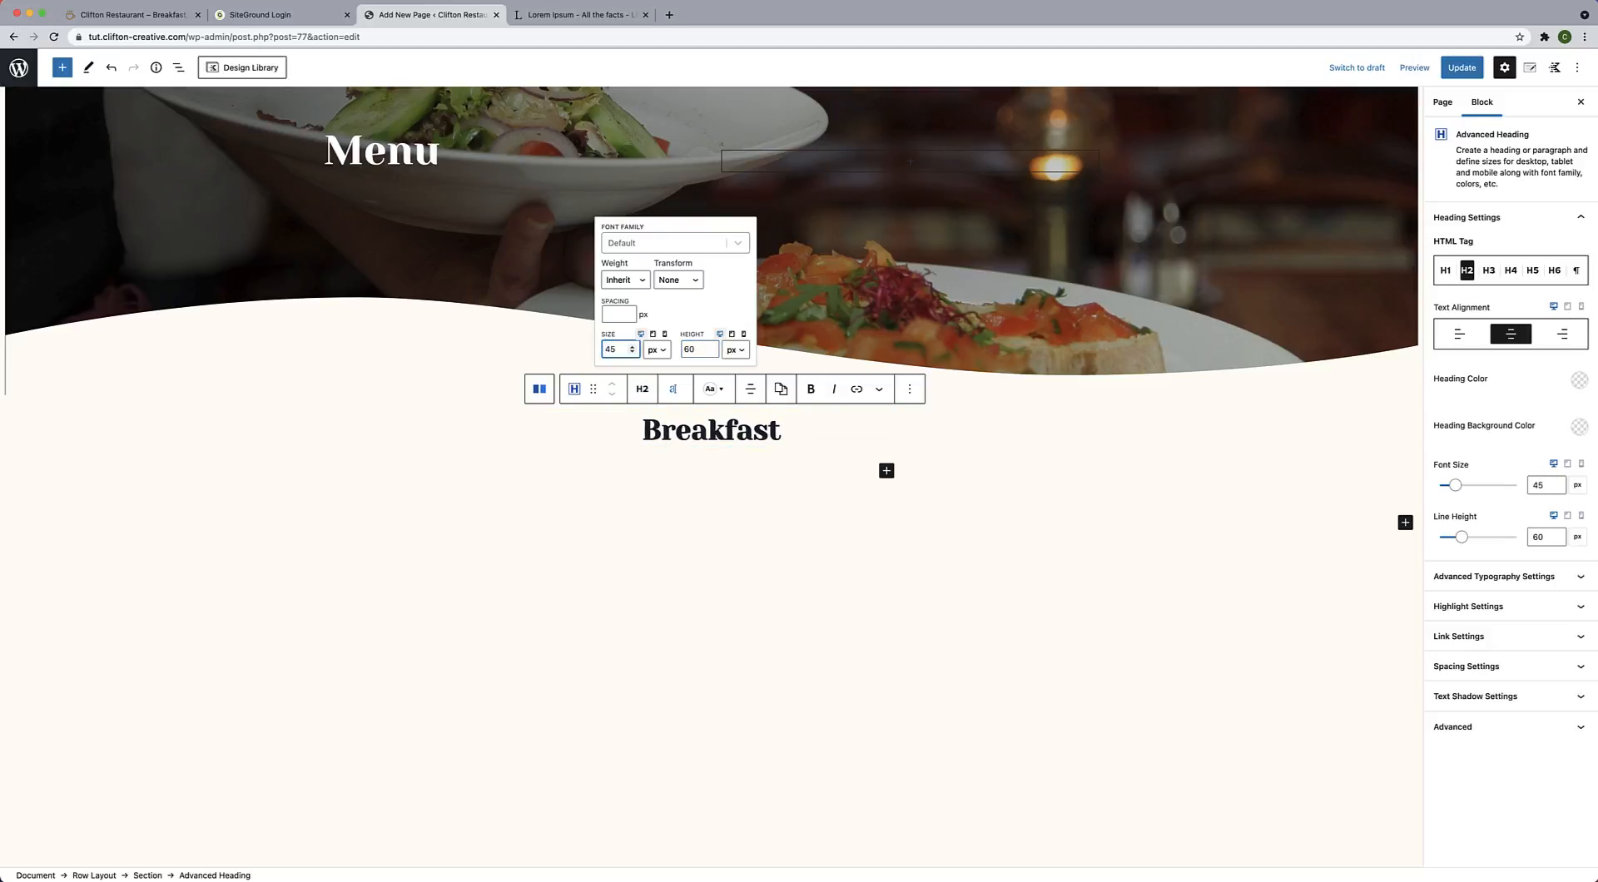
key("Down")
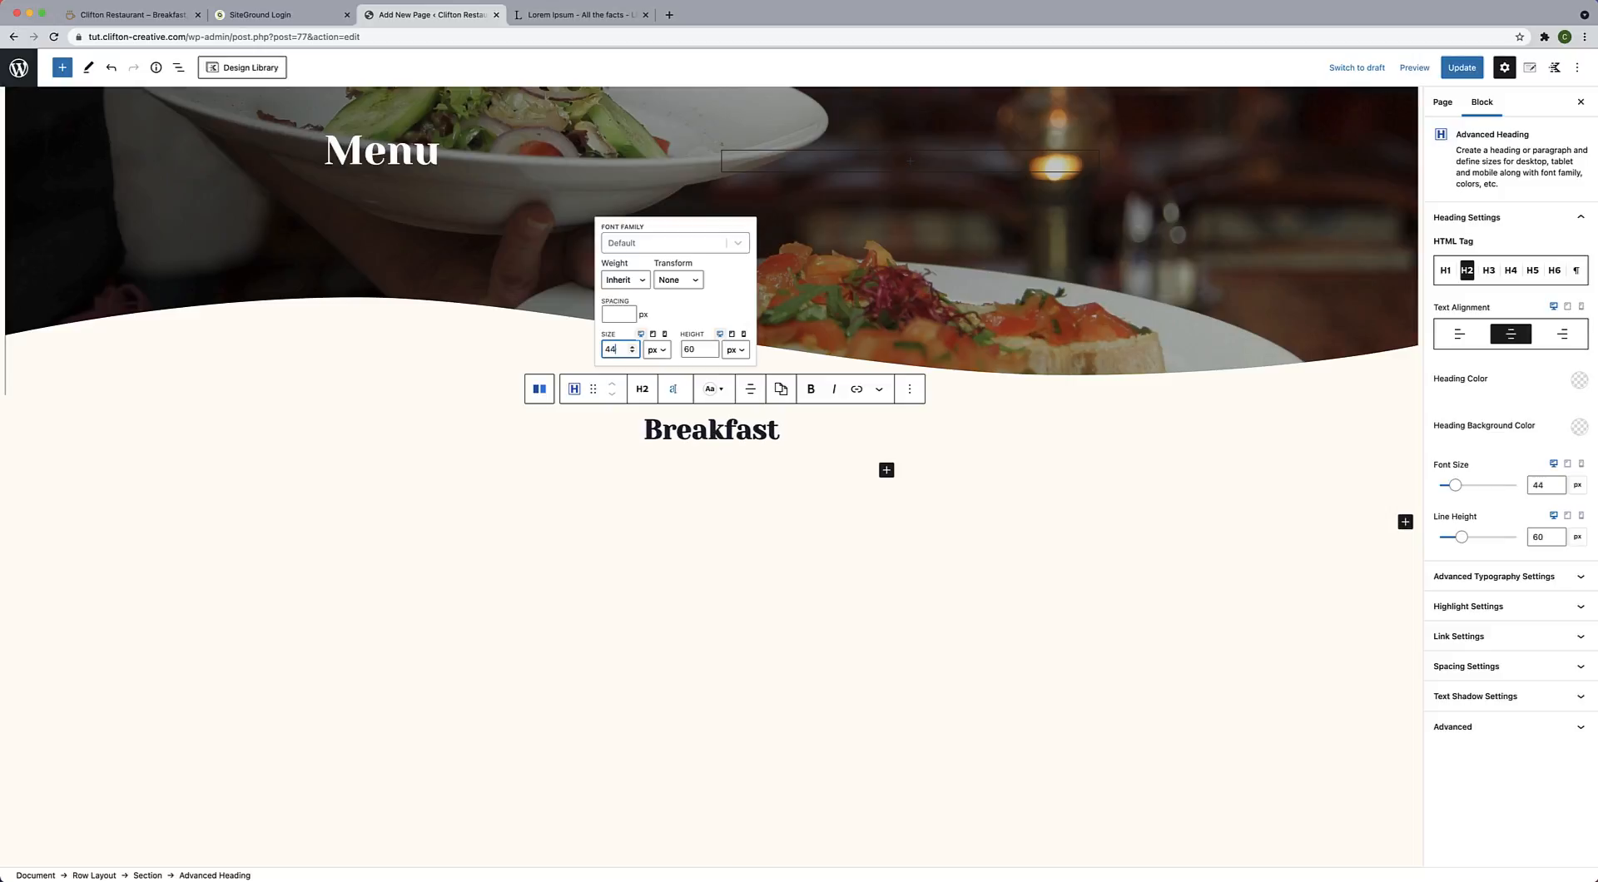
left_click(1078, 468)
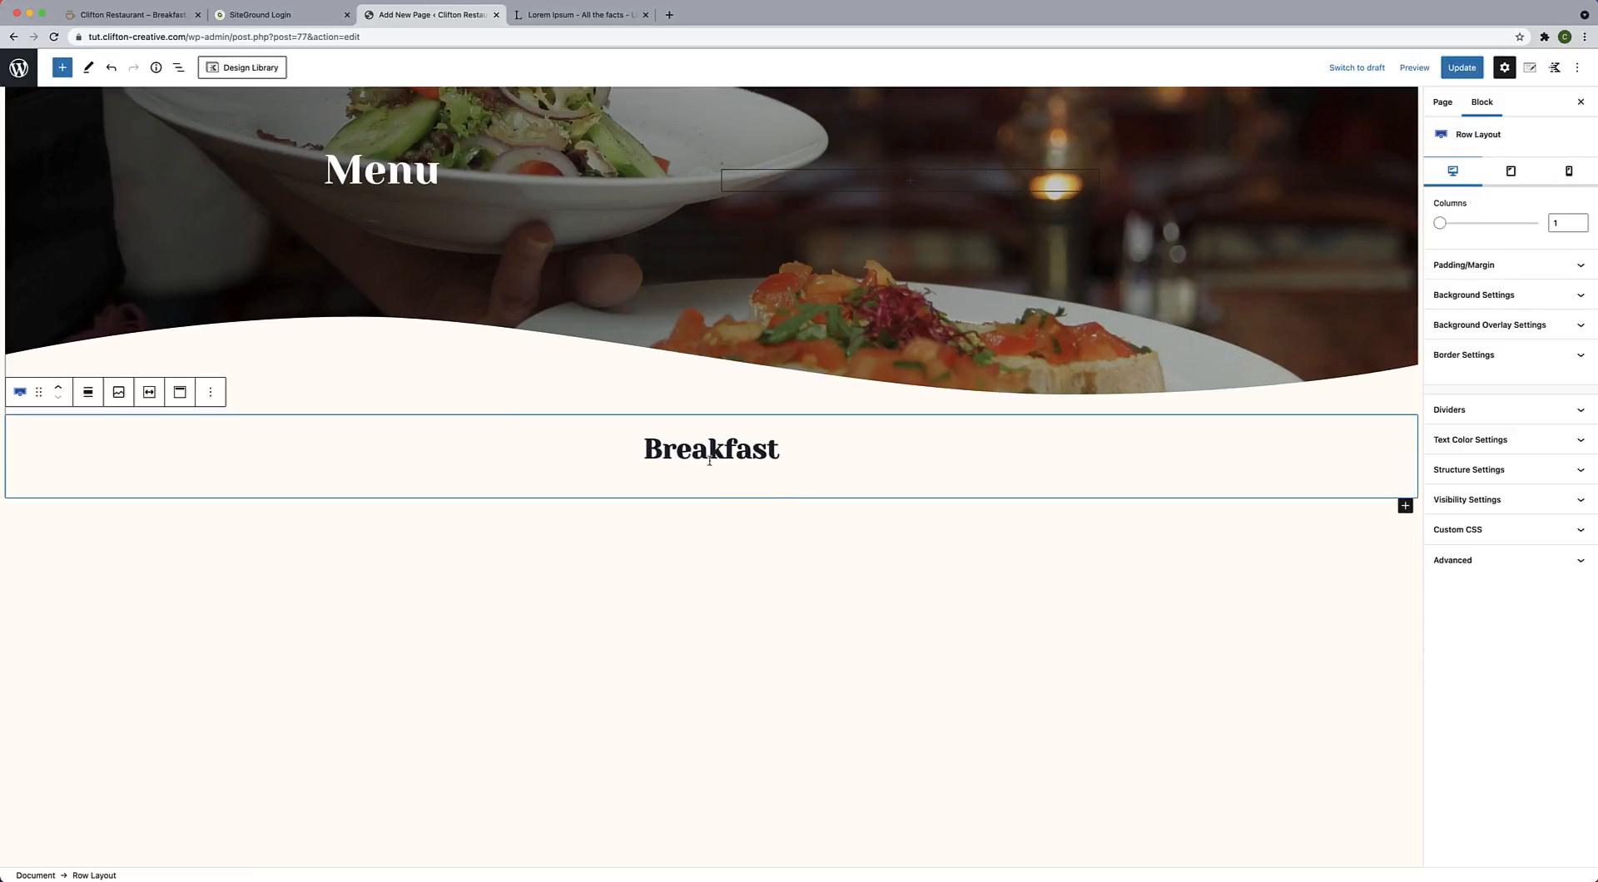
Insert the reusable Food Menu Row block below the Breakfast heading row.
left_click(852, 577)
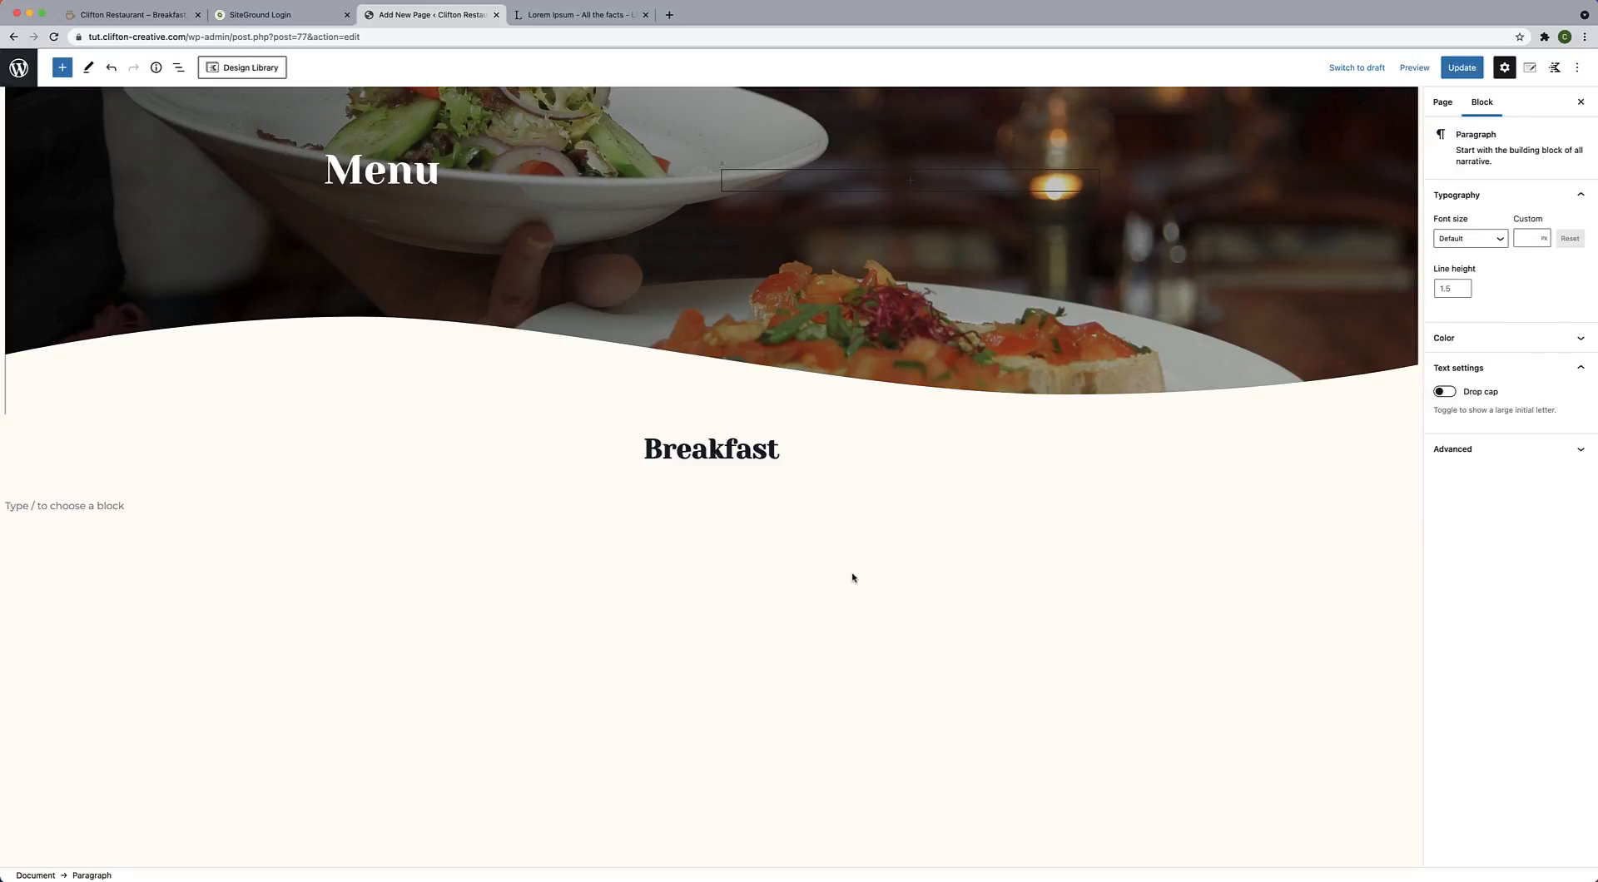
left_click(62, 67)
left_click(169, 146)
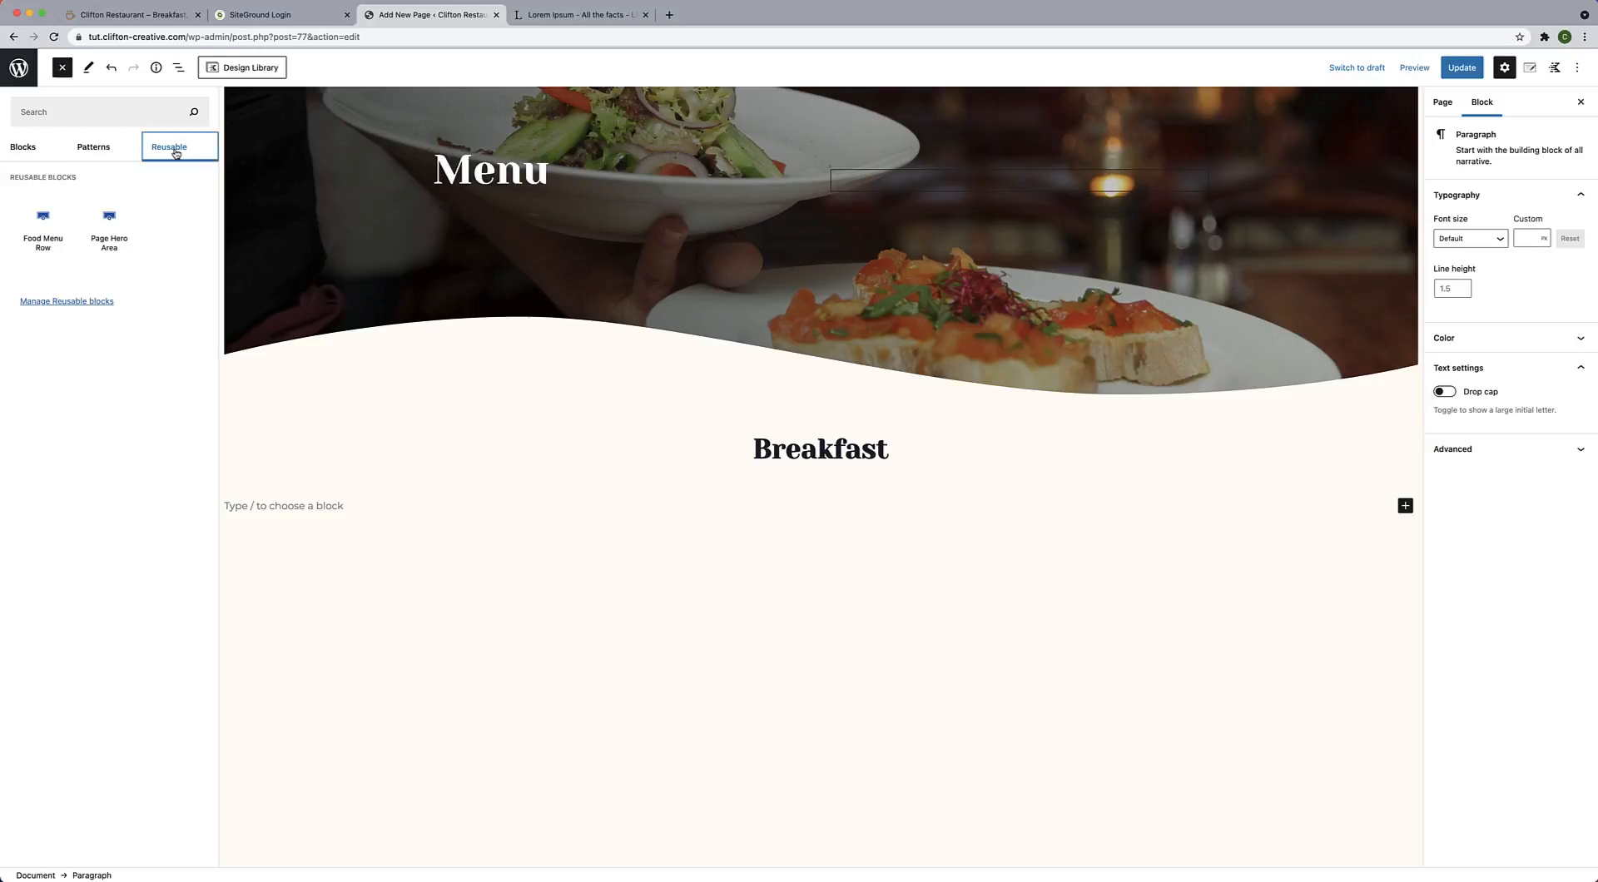
mouse_move(29, 227)
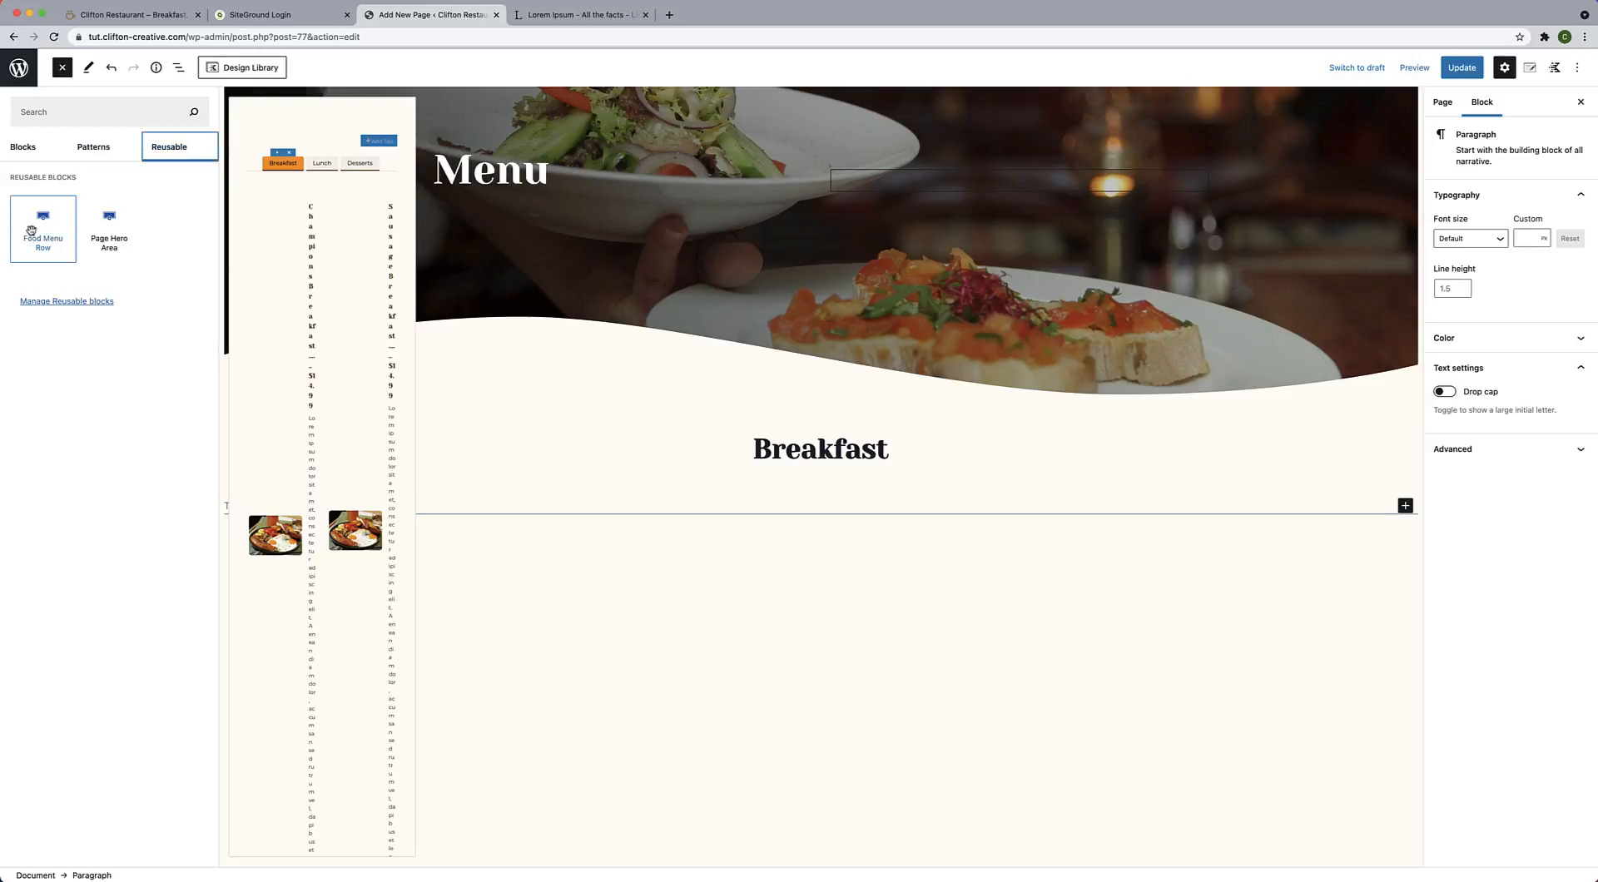
left_click(31, 230)
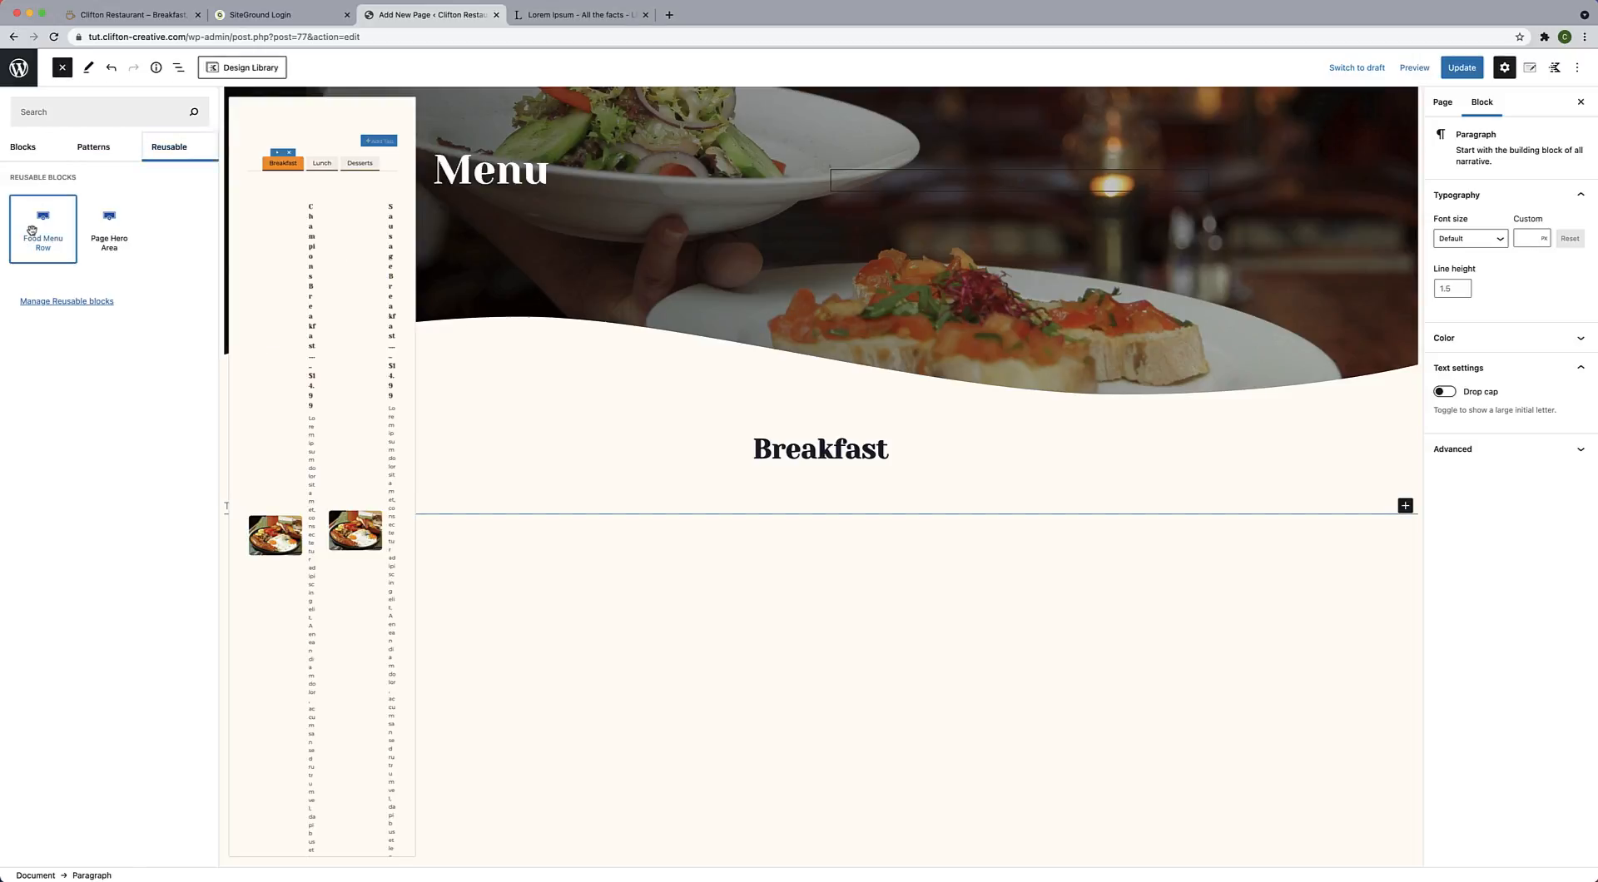
Convert the inserted Food Menu Row reusable block to regular blocks.
scroll(745, 598, "down", 4)
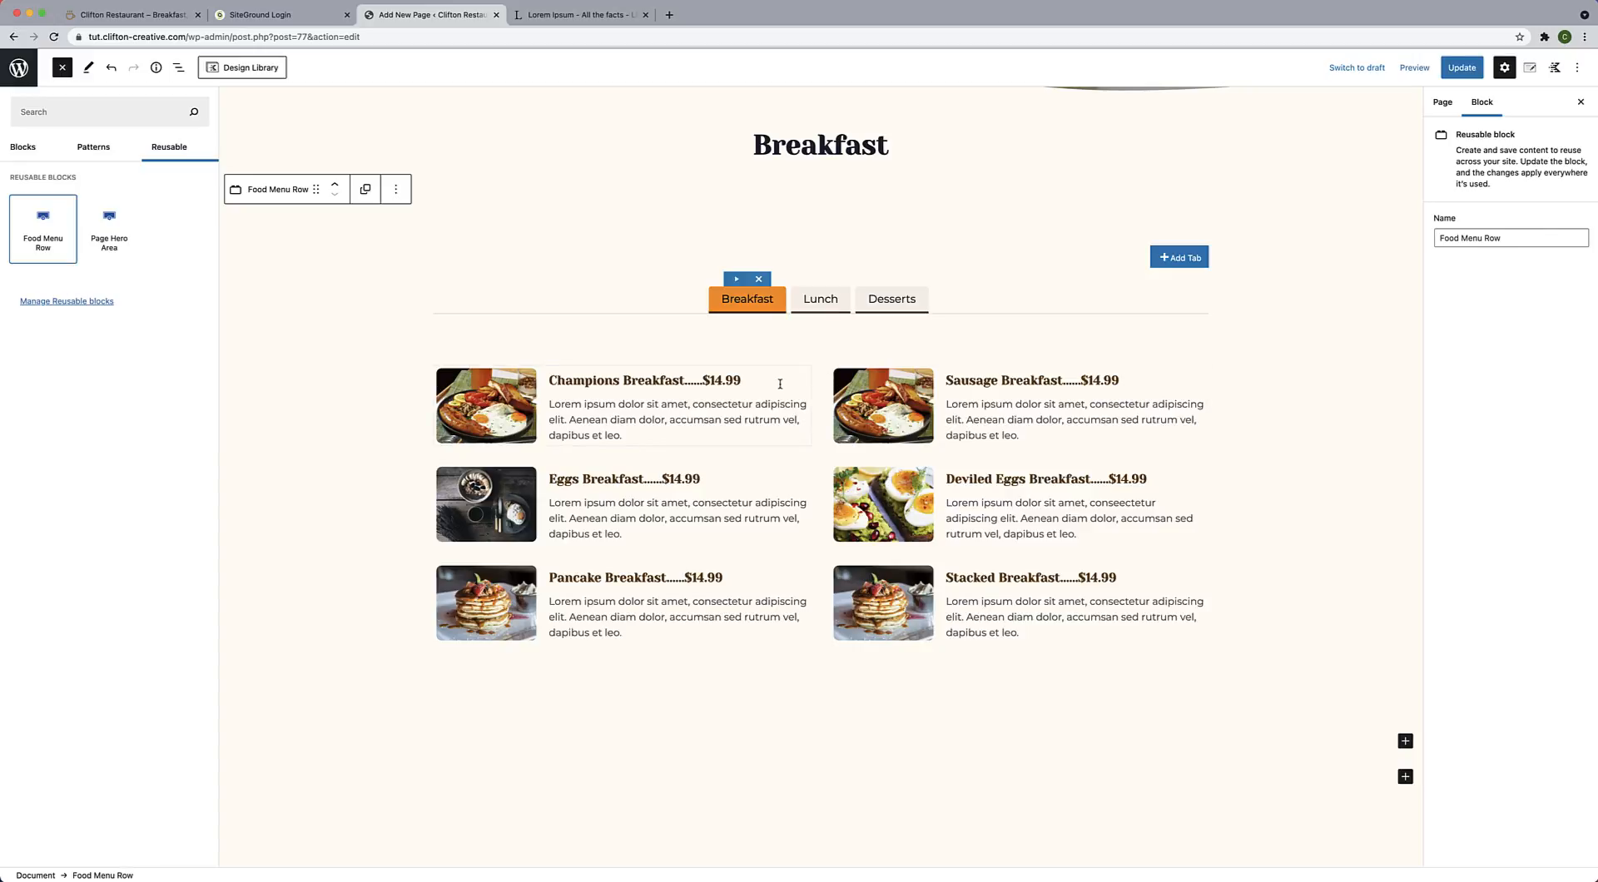
left_click(366, 194)
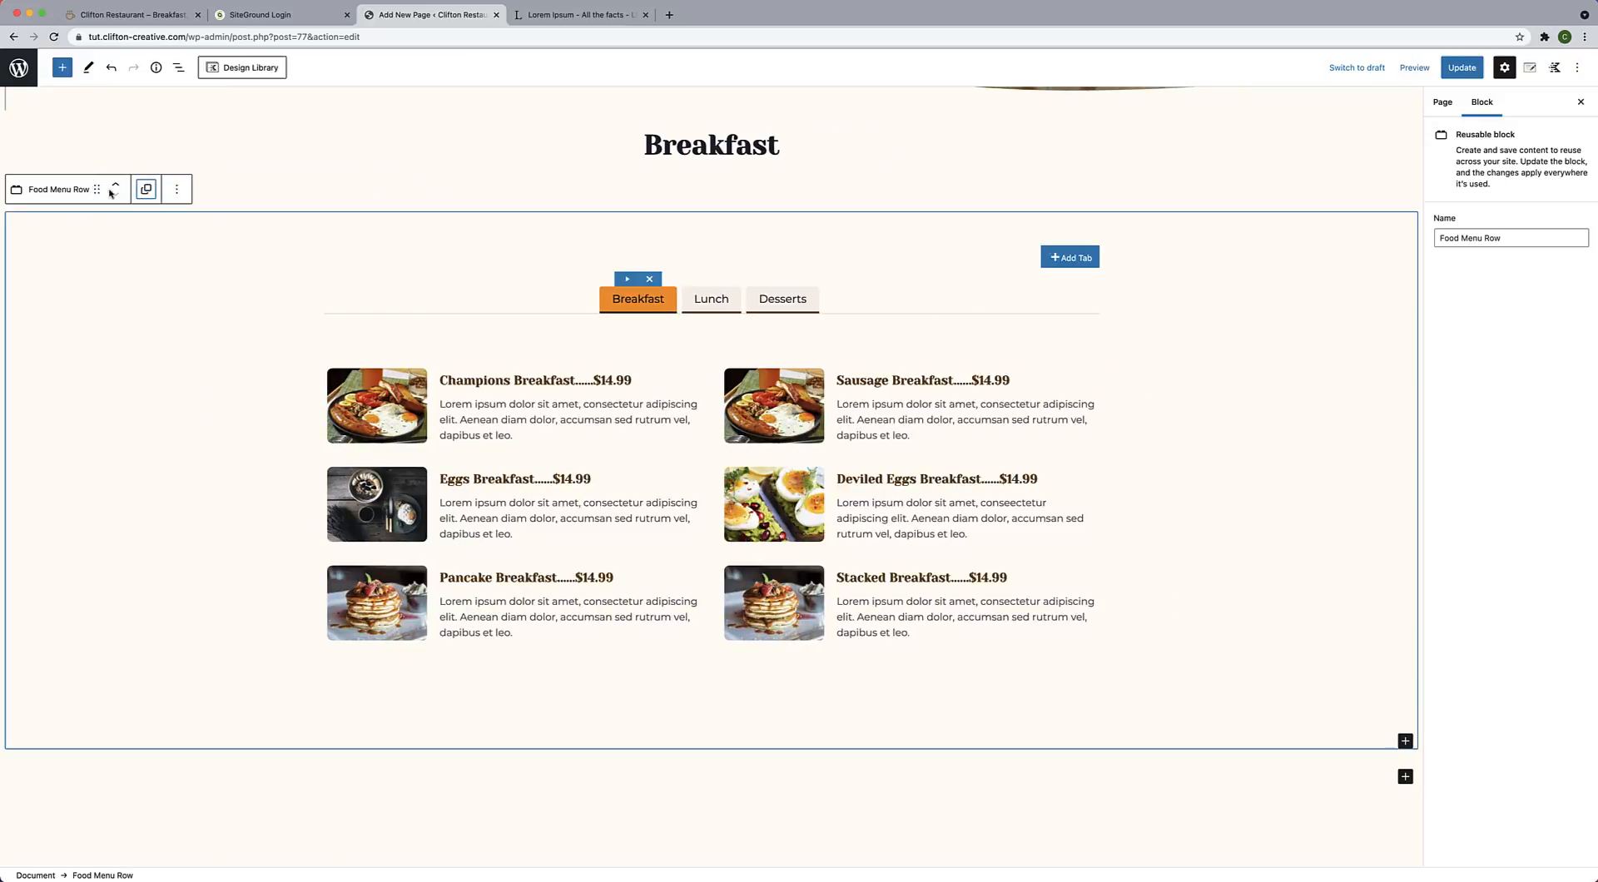
left_click(143, 194)
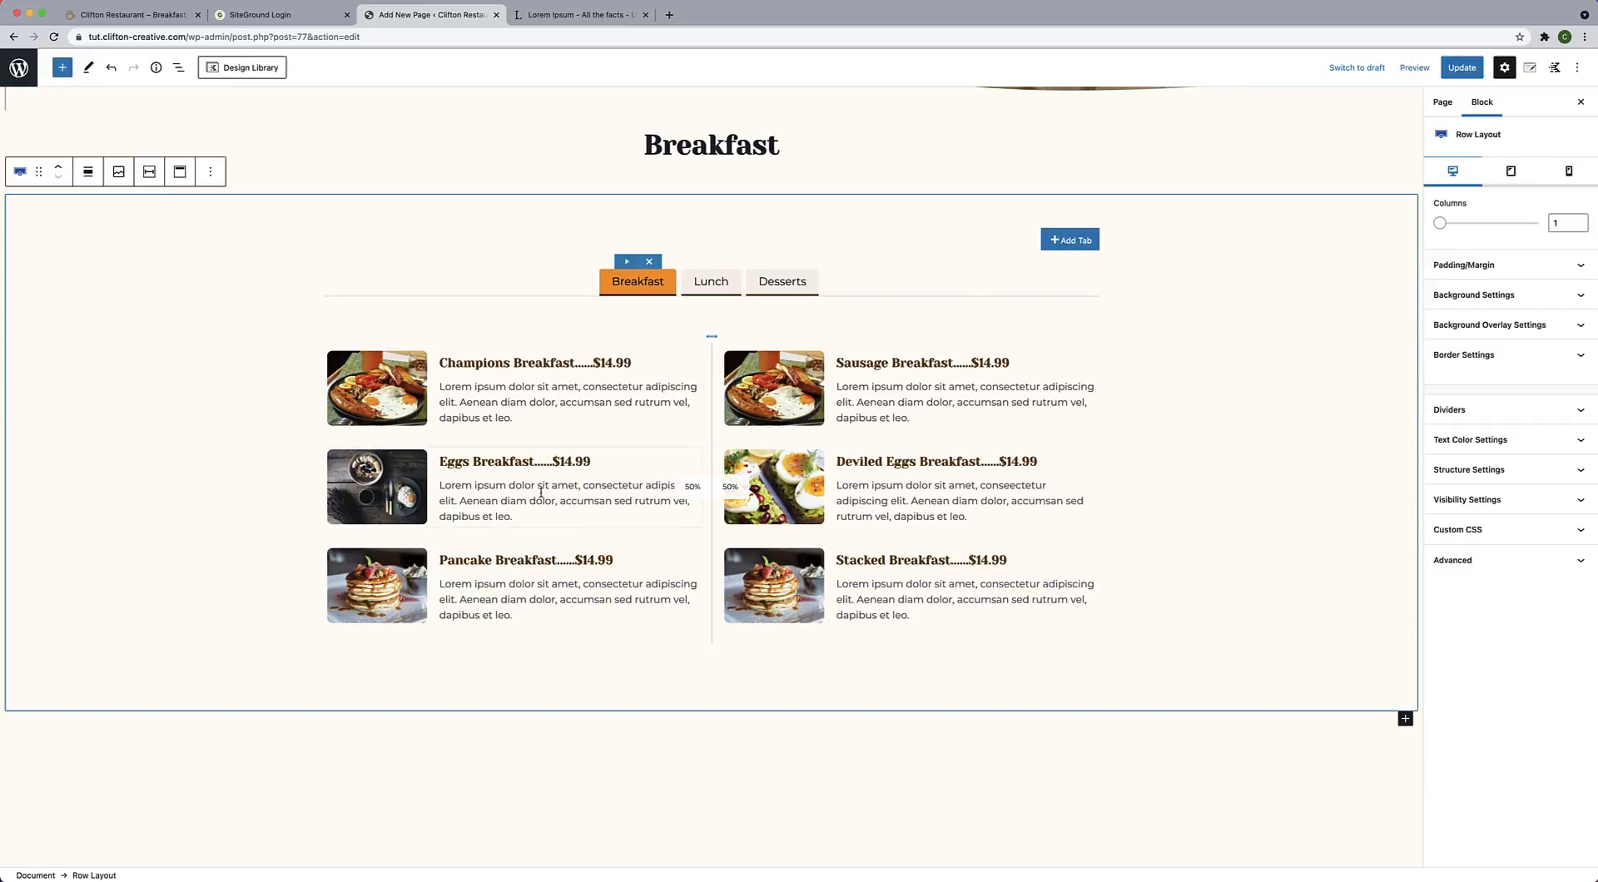
Duplicate the Breakfast heading row and move the copy below the food menu row.
scroll(541, 492, "down", 1)
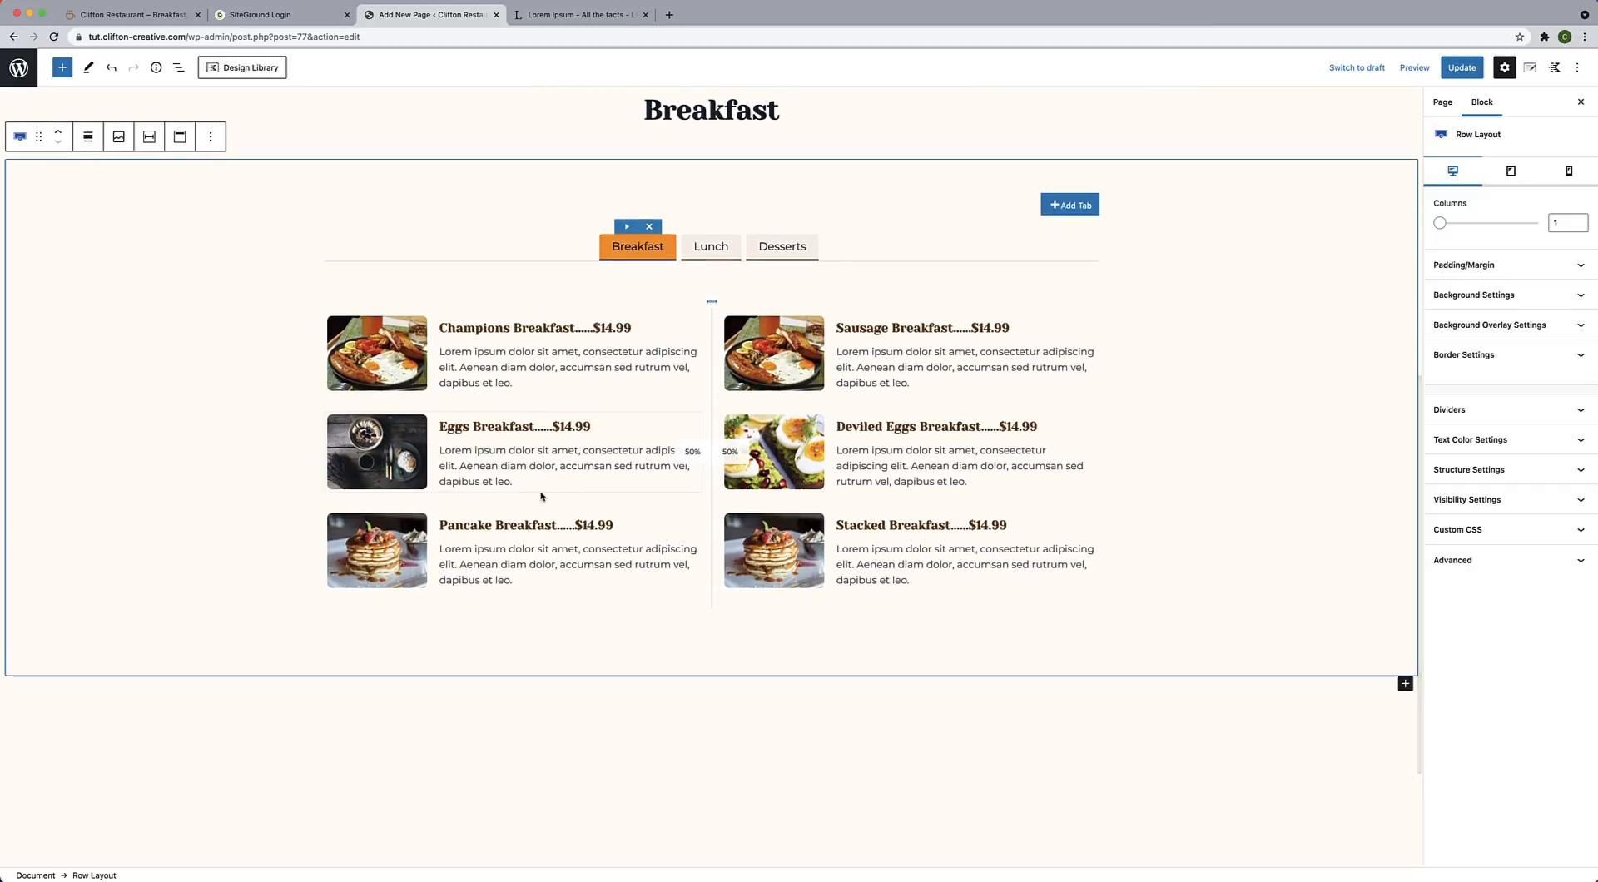
scroll(541, 497, "up", 2)
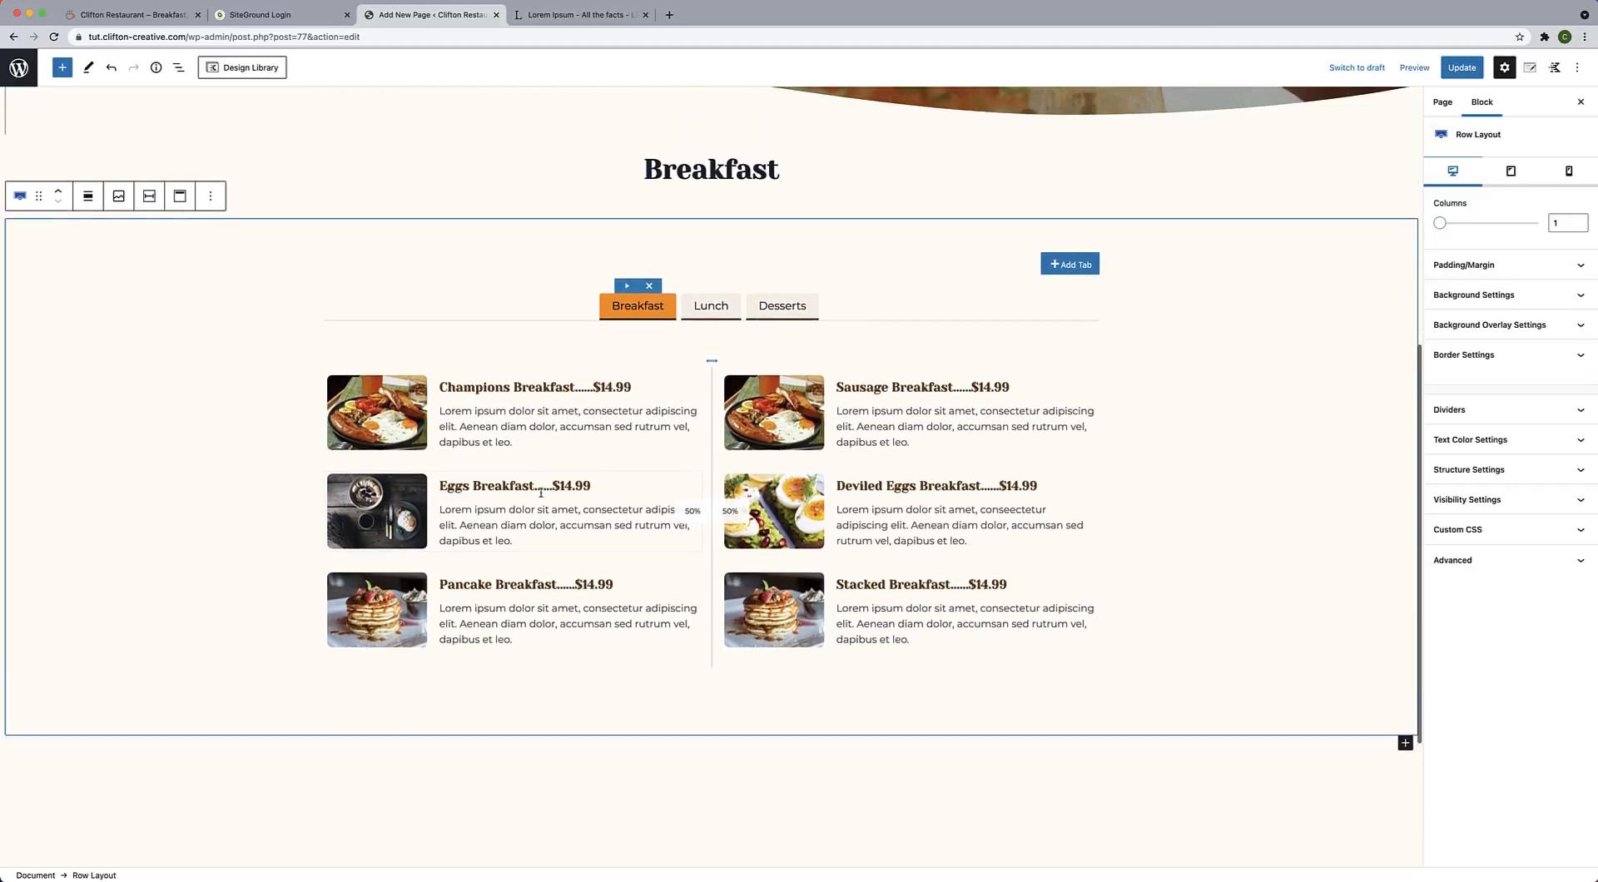
left_click(504, 212)
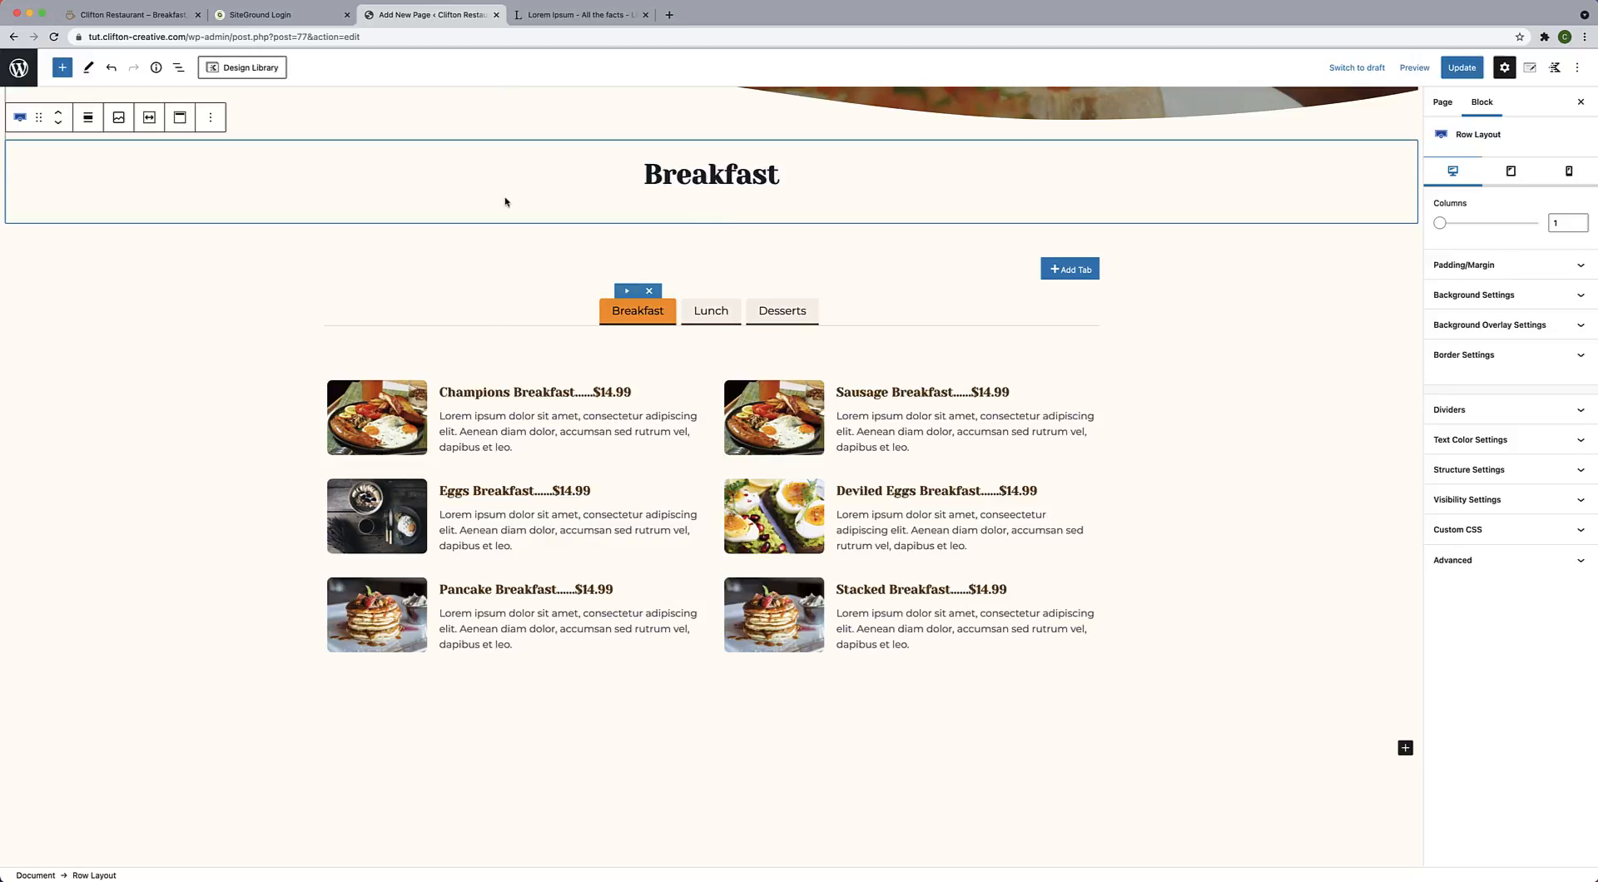
left_click(212, 121)
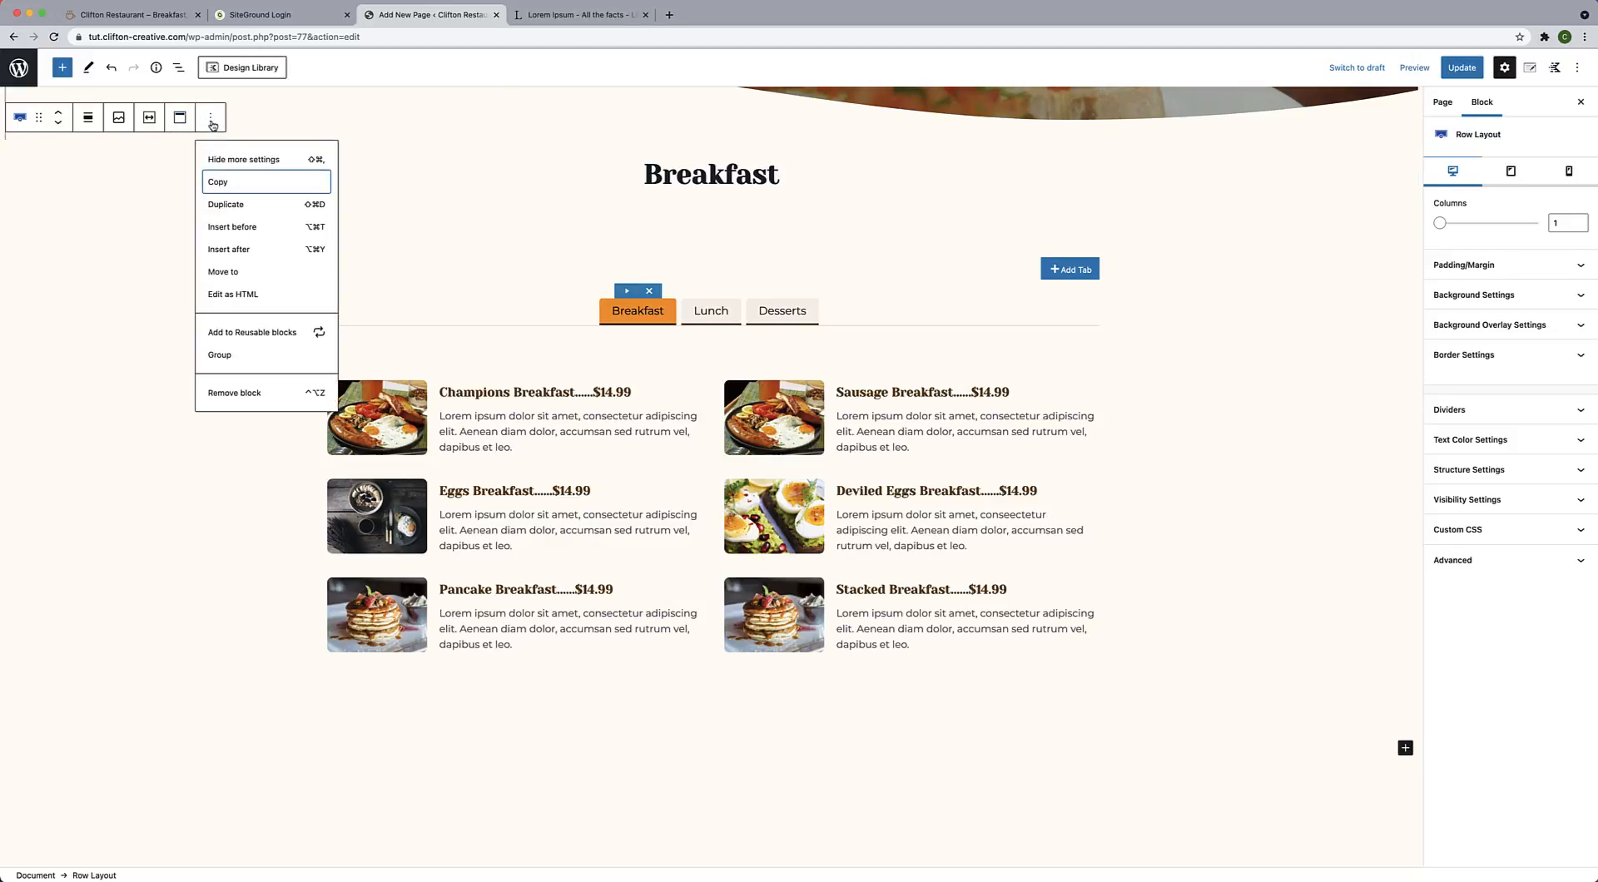
left_click(242, 205)
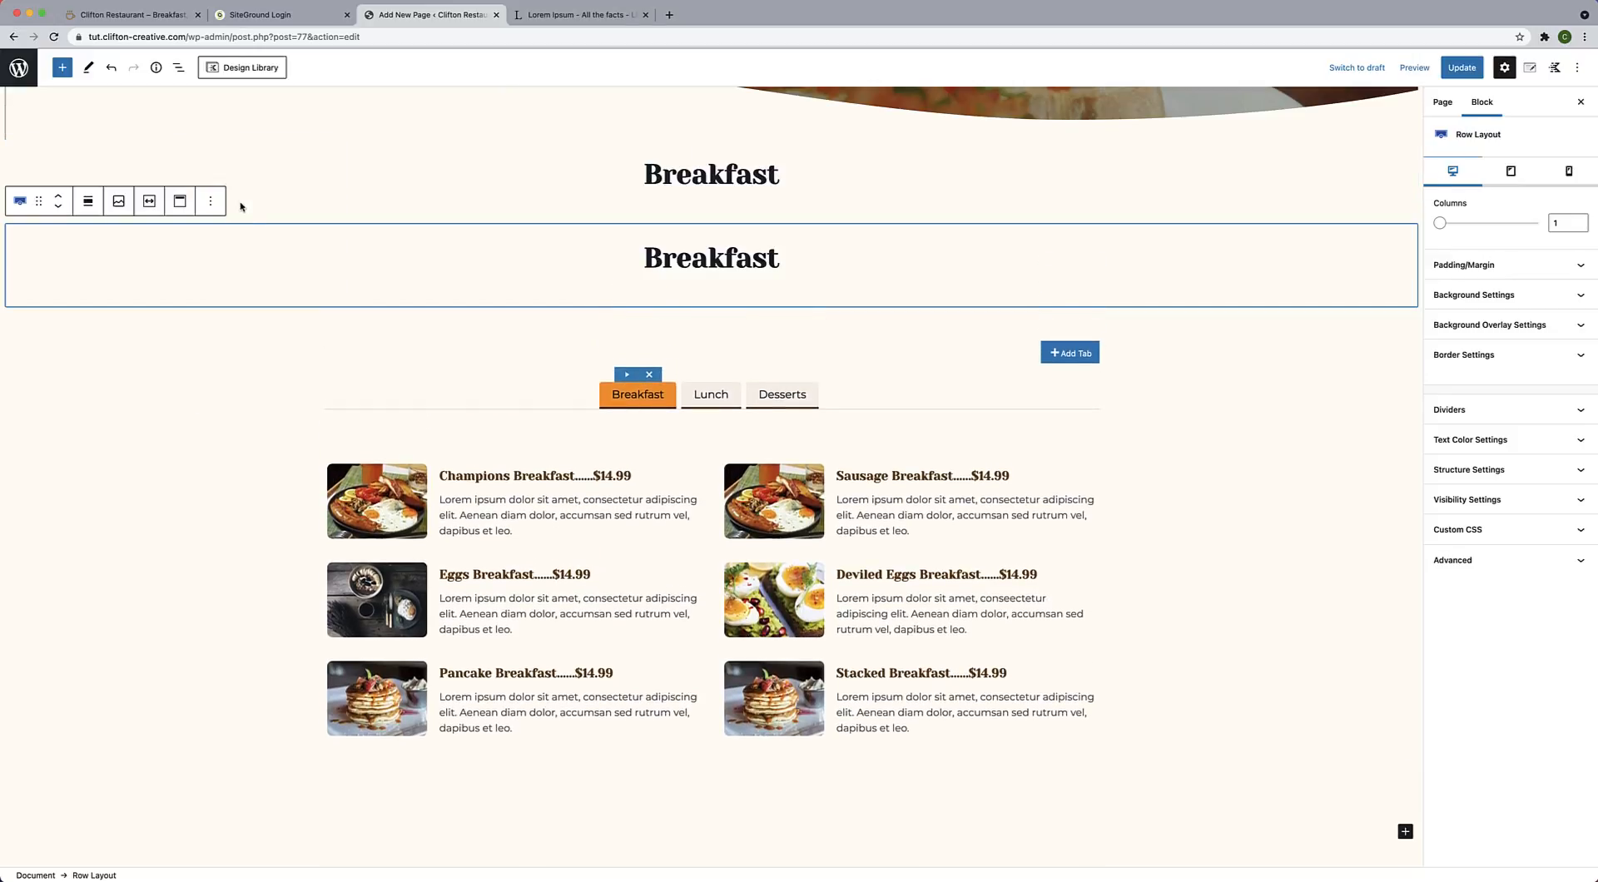
left_click(58, 206)
scroll(173, 200, "up", 1)
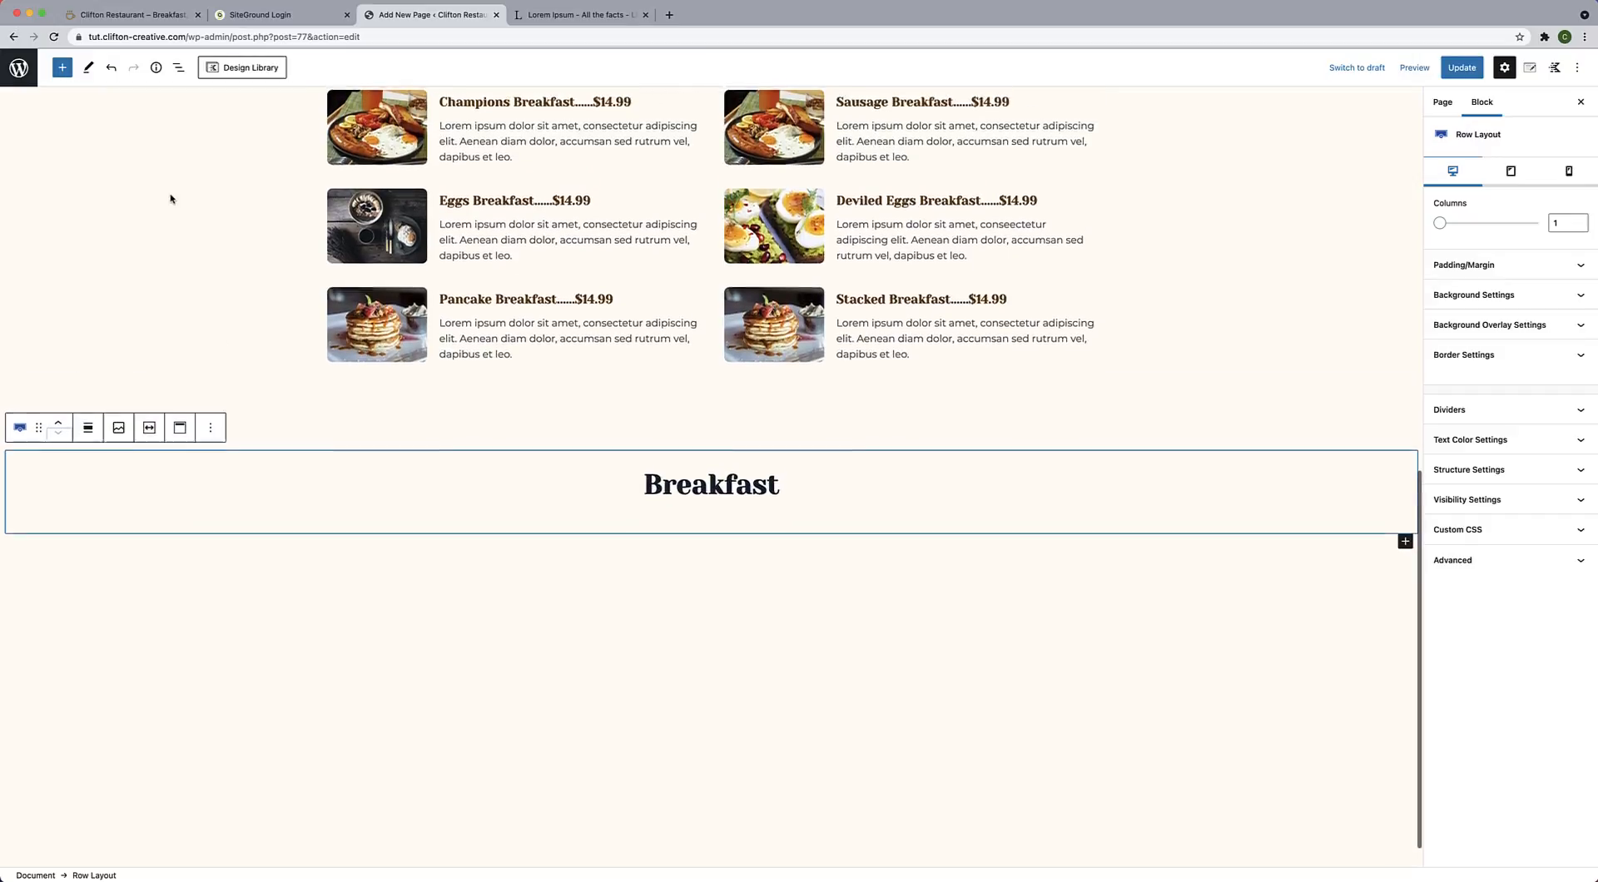
Duplicate the food menu row and move the copy below the second Breakfast heading.
scroll(225, 426, "up", 3)
left_click(233, 426)
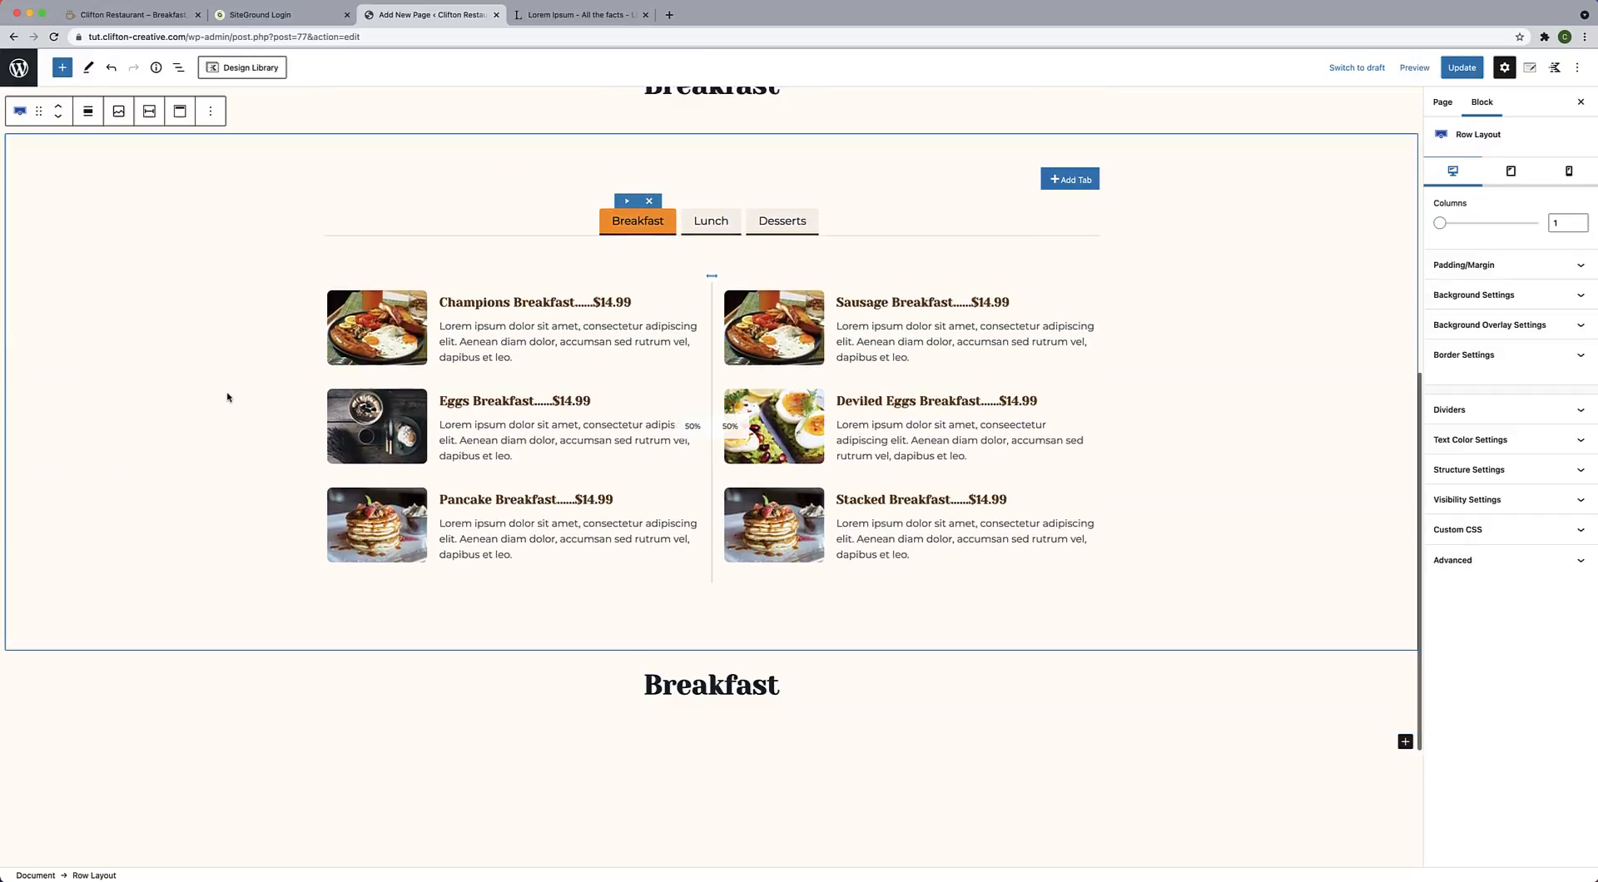
left_click(212, 113)
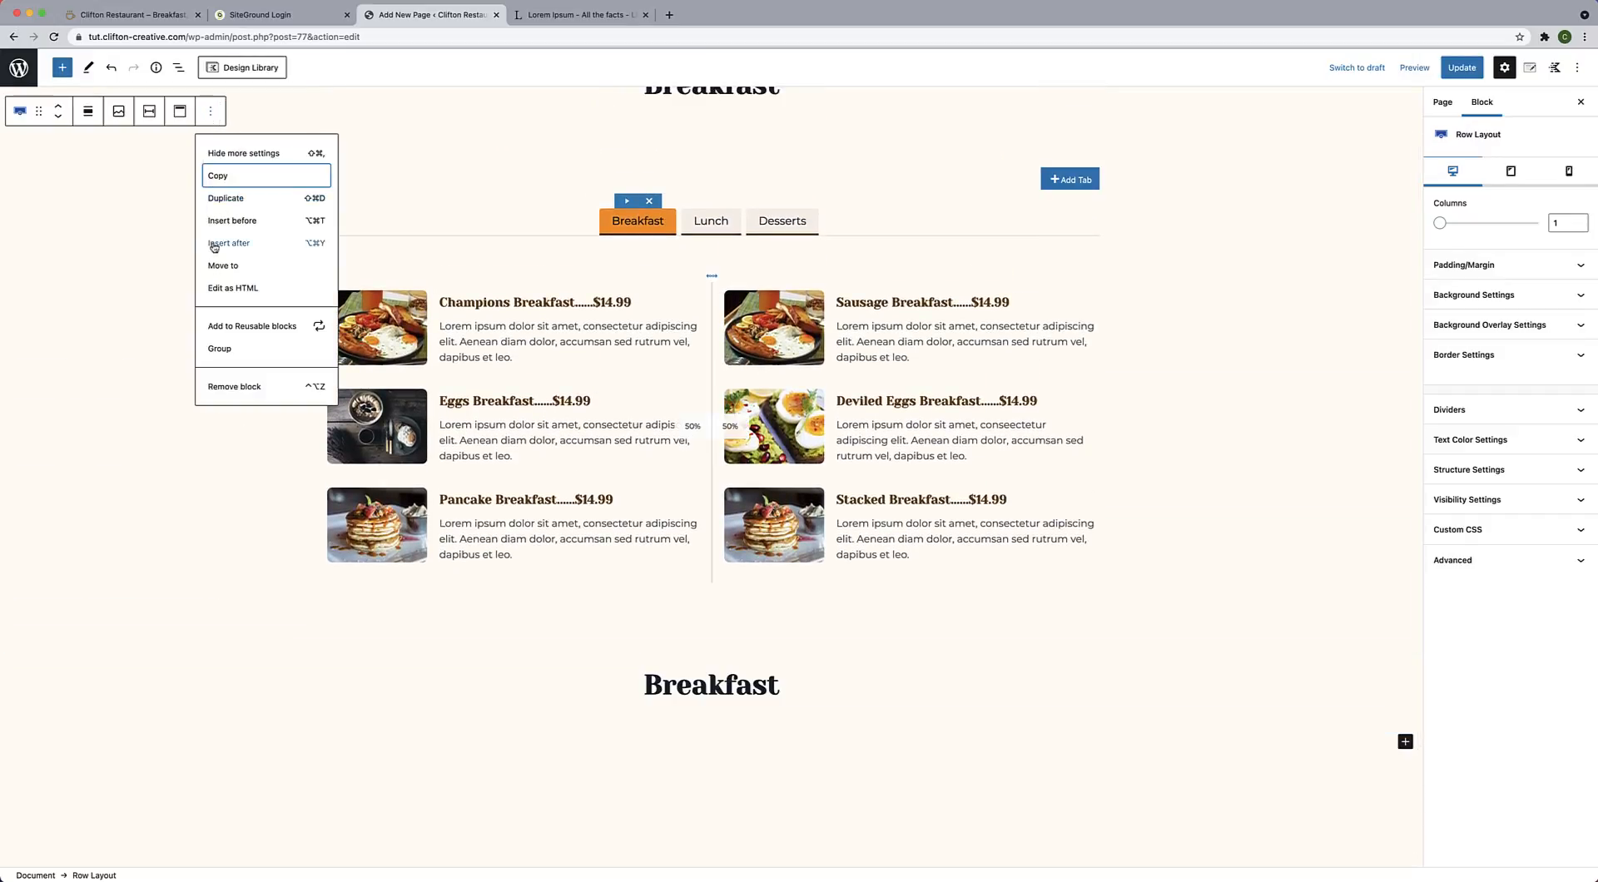
left_click(226, 198)
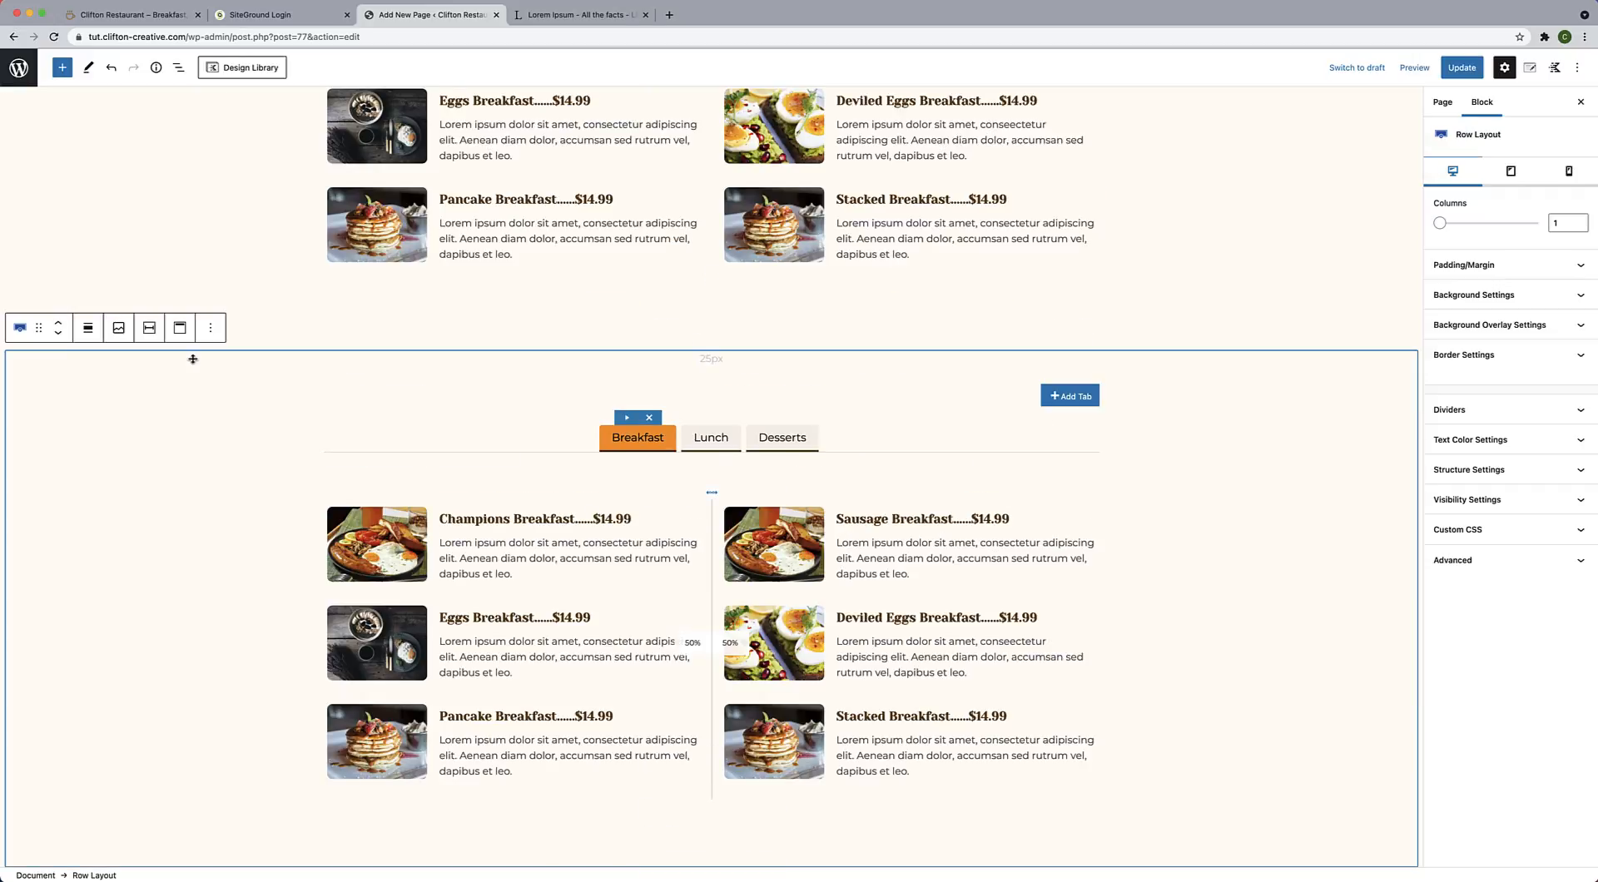
scroll(217, 450, "down", 2)
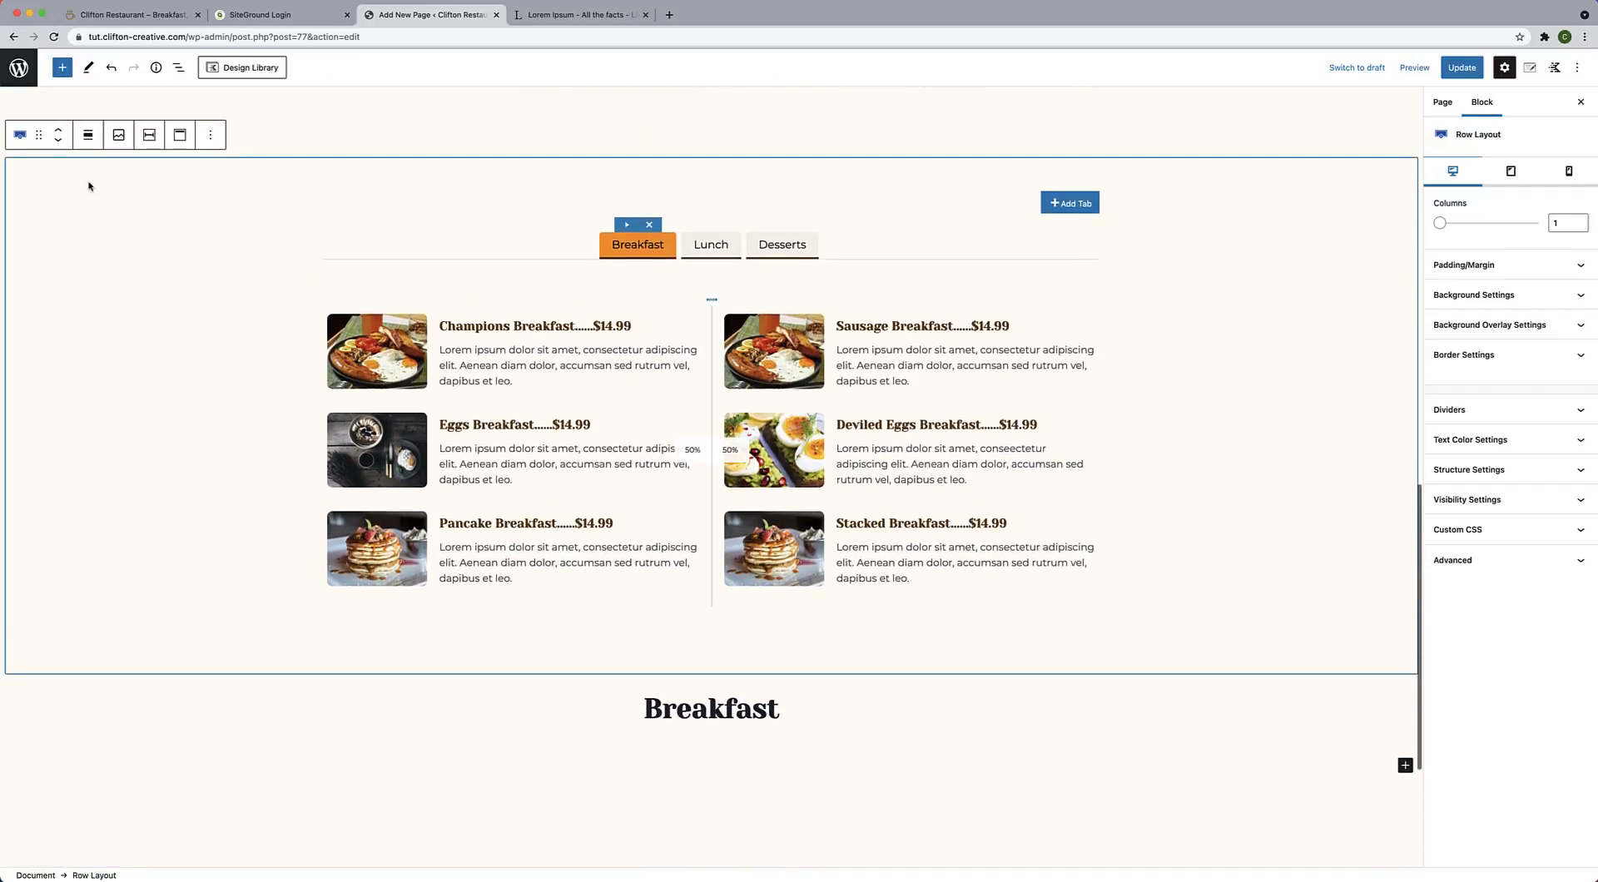
left_click(58, 130)
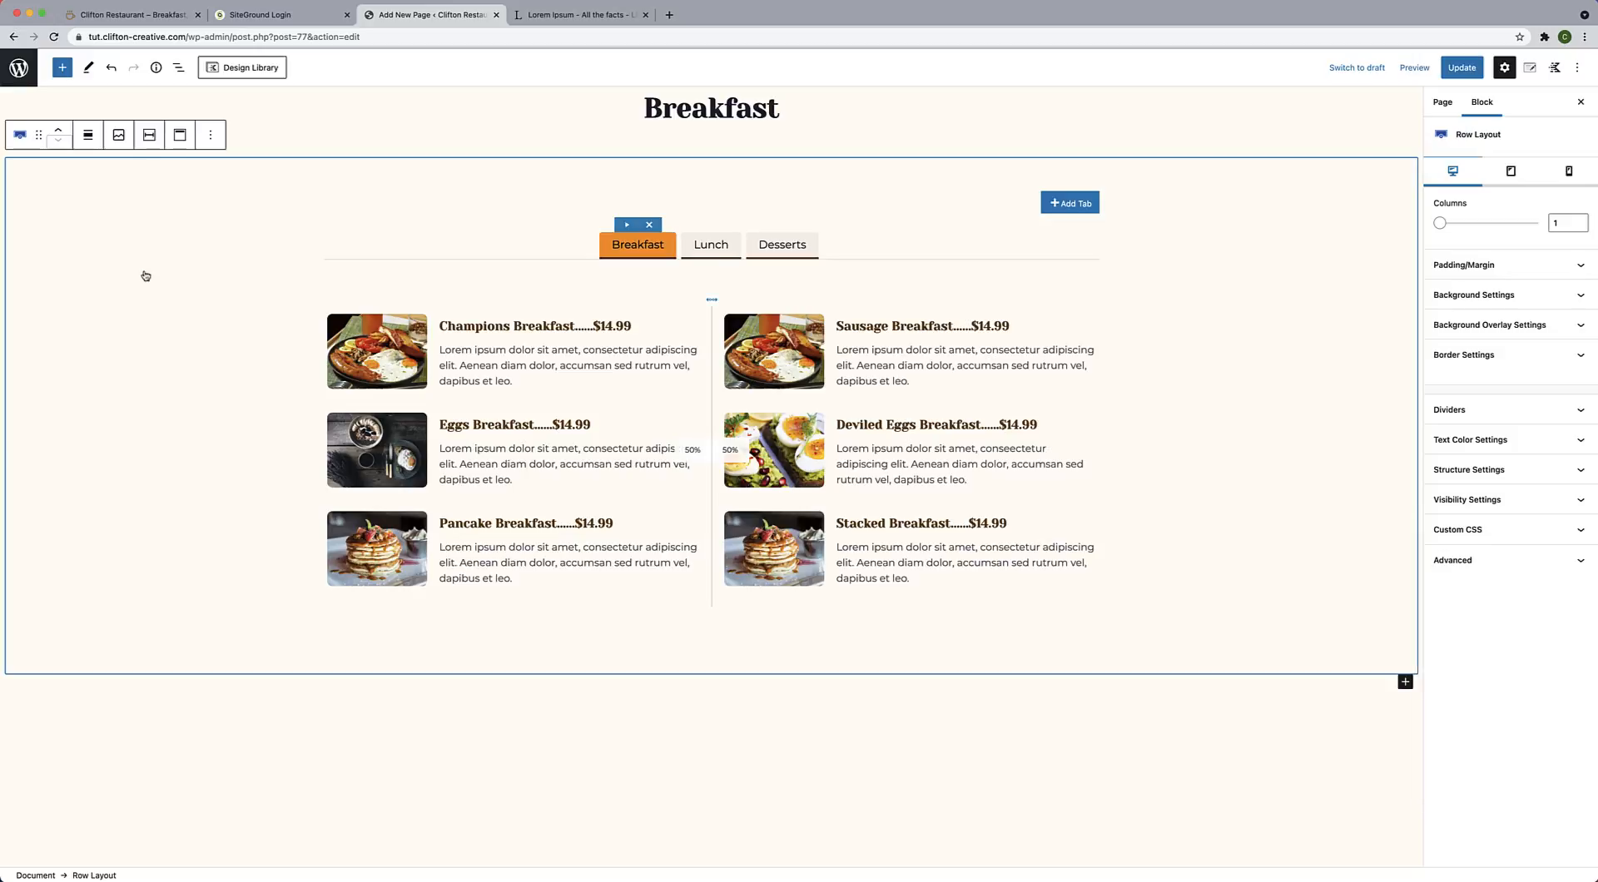
Duplicate the second Breakfast heading row and move the copy below the second food menu row.
left_click(213, 147)
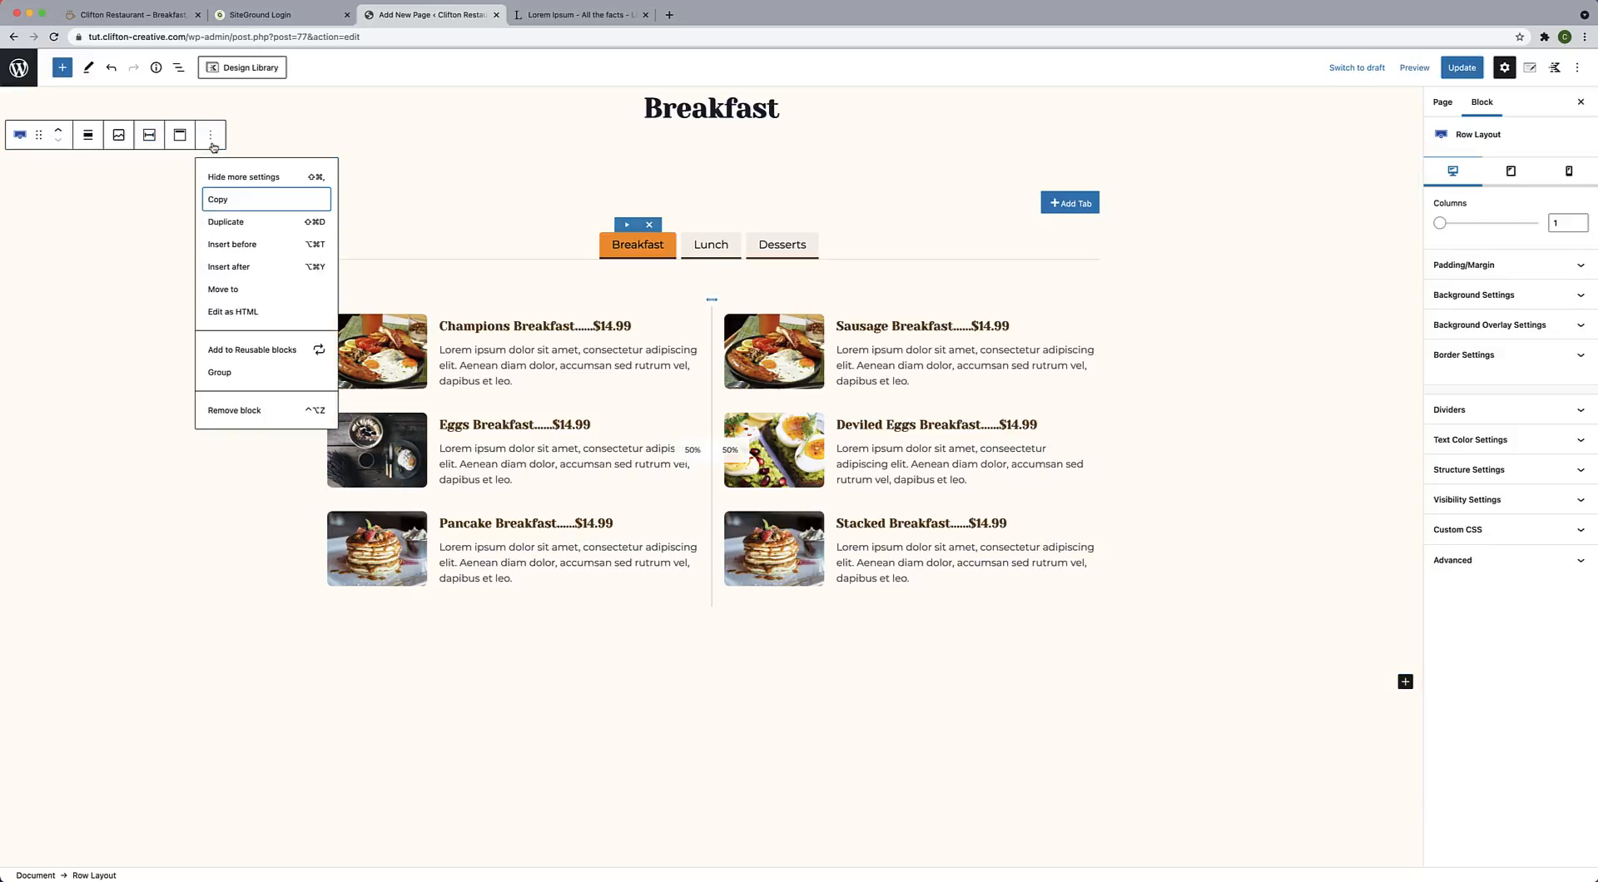
left_click(413, 135)
left_click(213, 117)
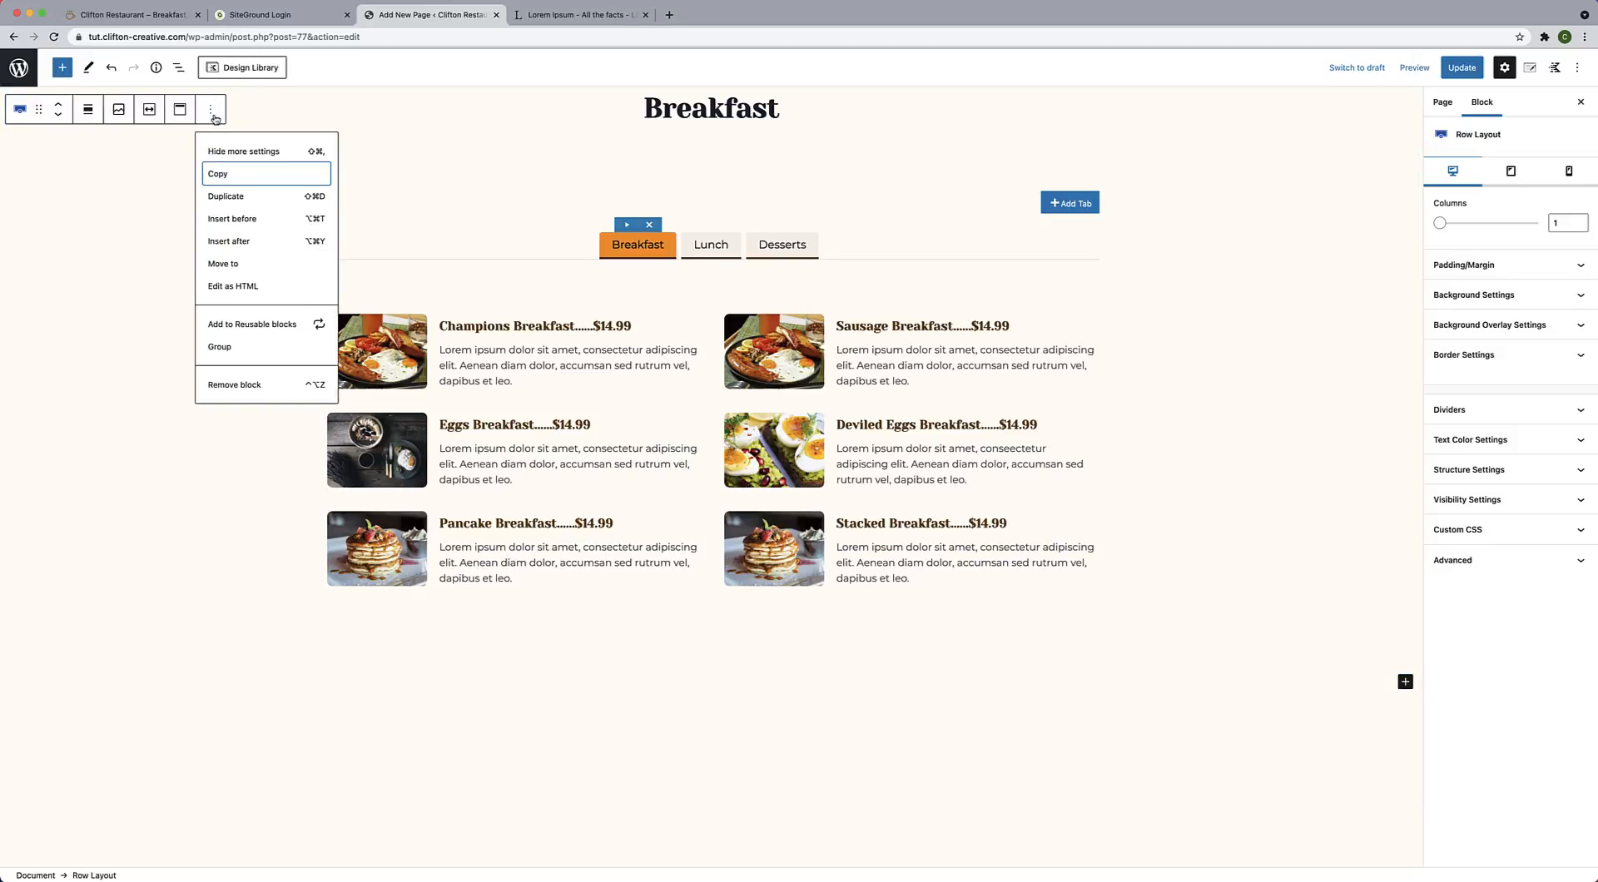
left_click(237, 199)
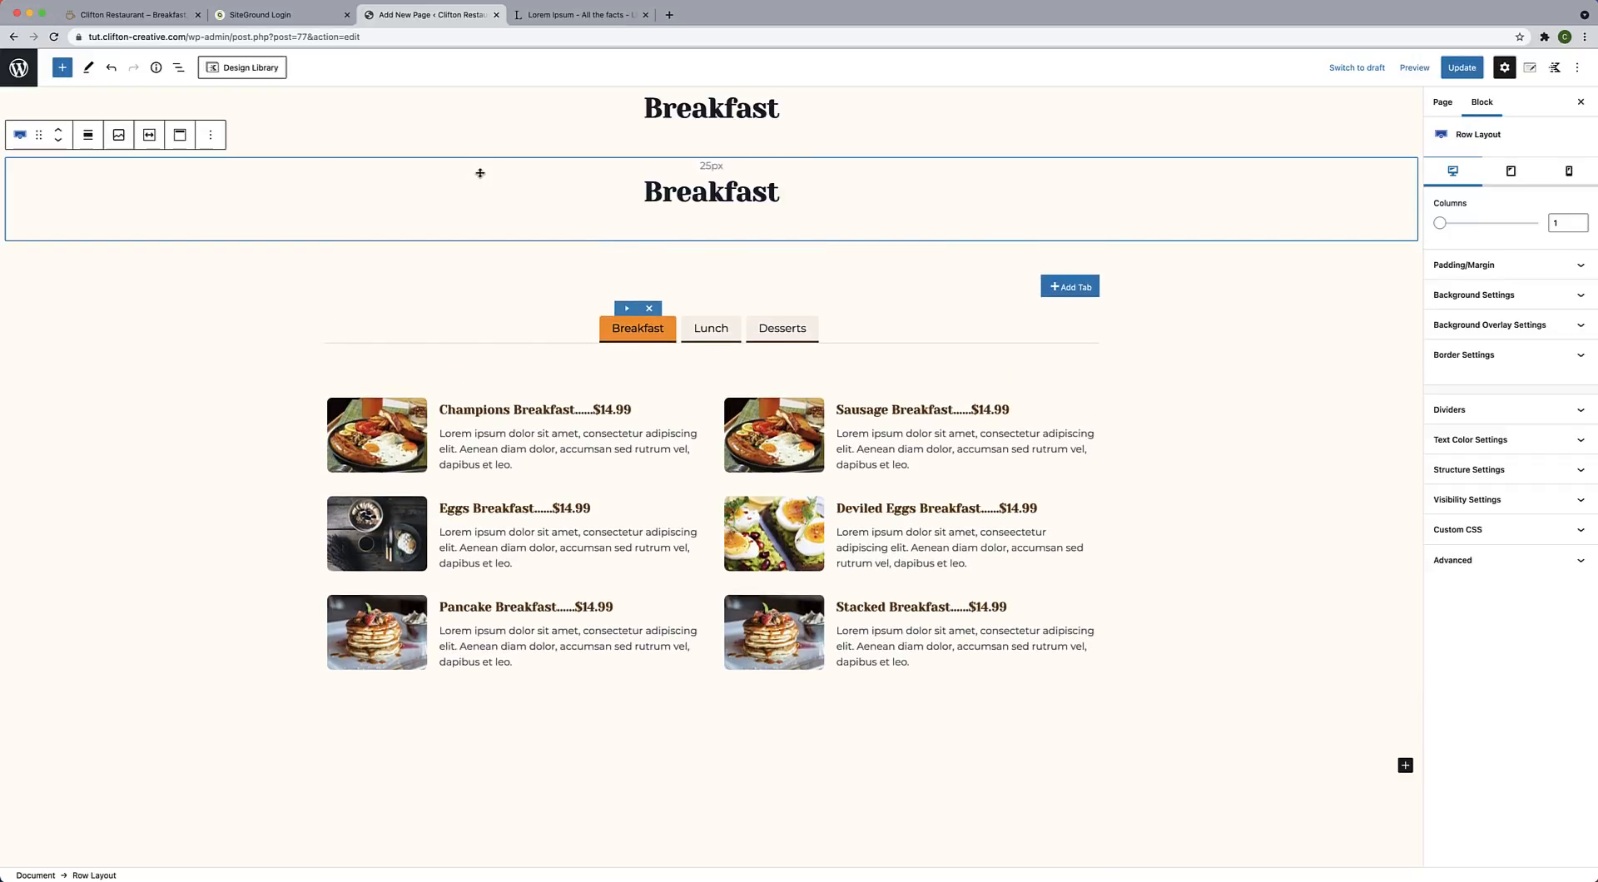
left_click(60, 147)
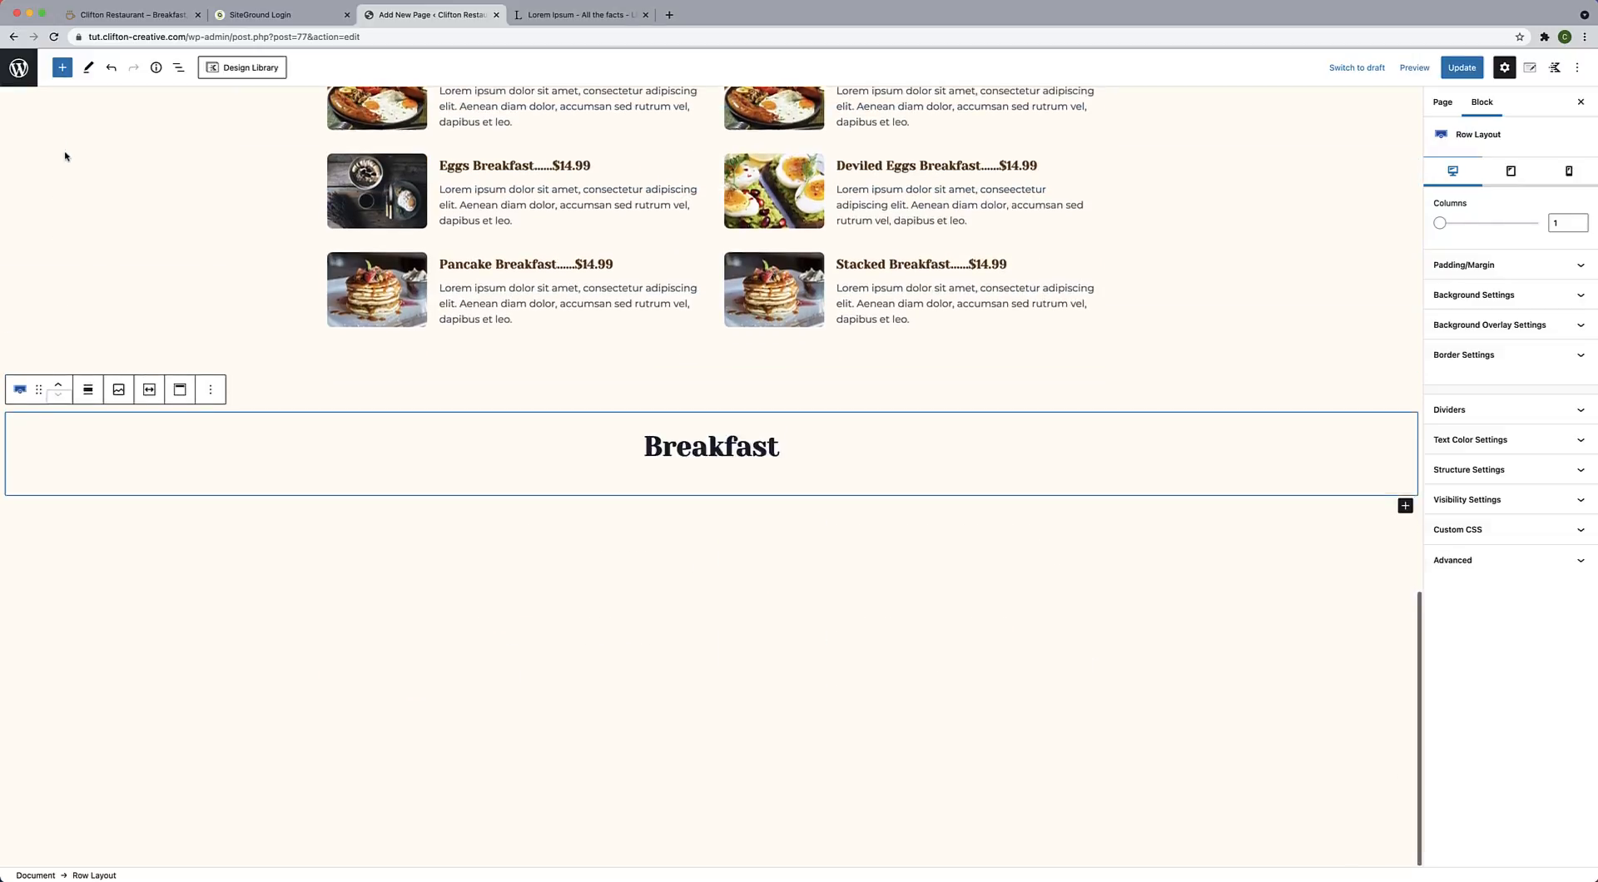
Duplicate the second food menu row and place the copy below the third Breakfast heading.
scroll(139, 240, "up", 5)
left_click(161, 432)
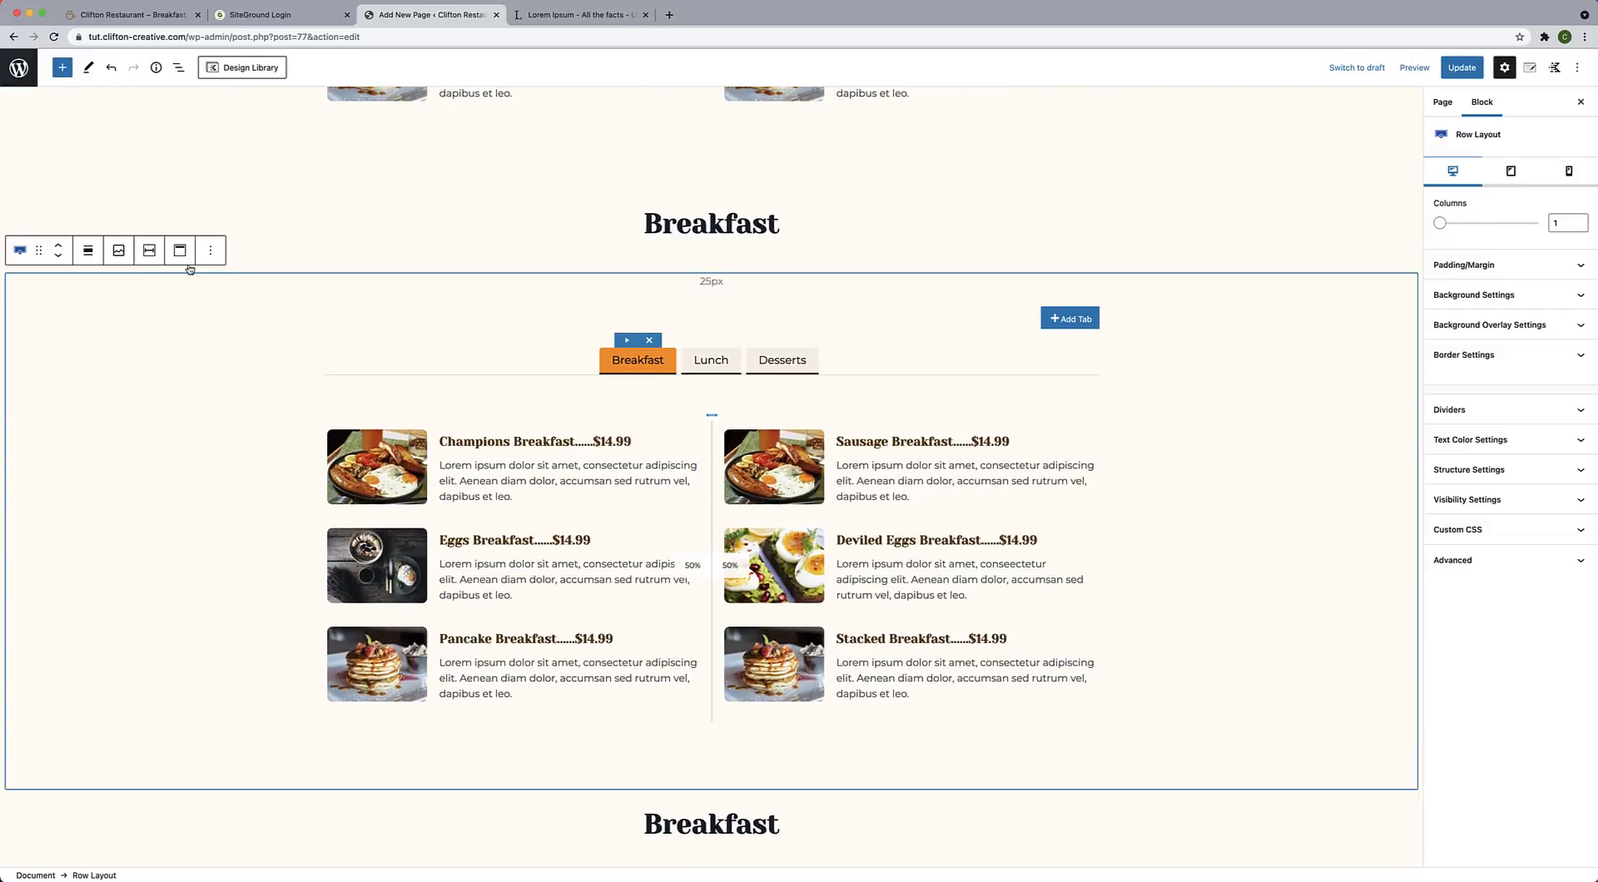
left_click(211, 252)
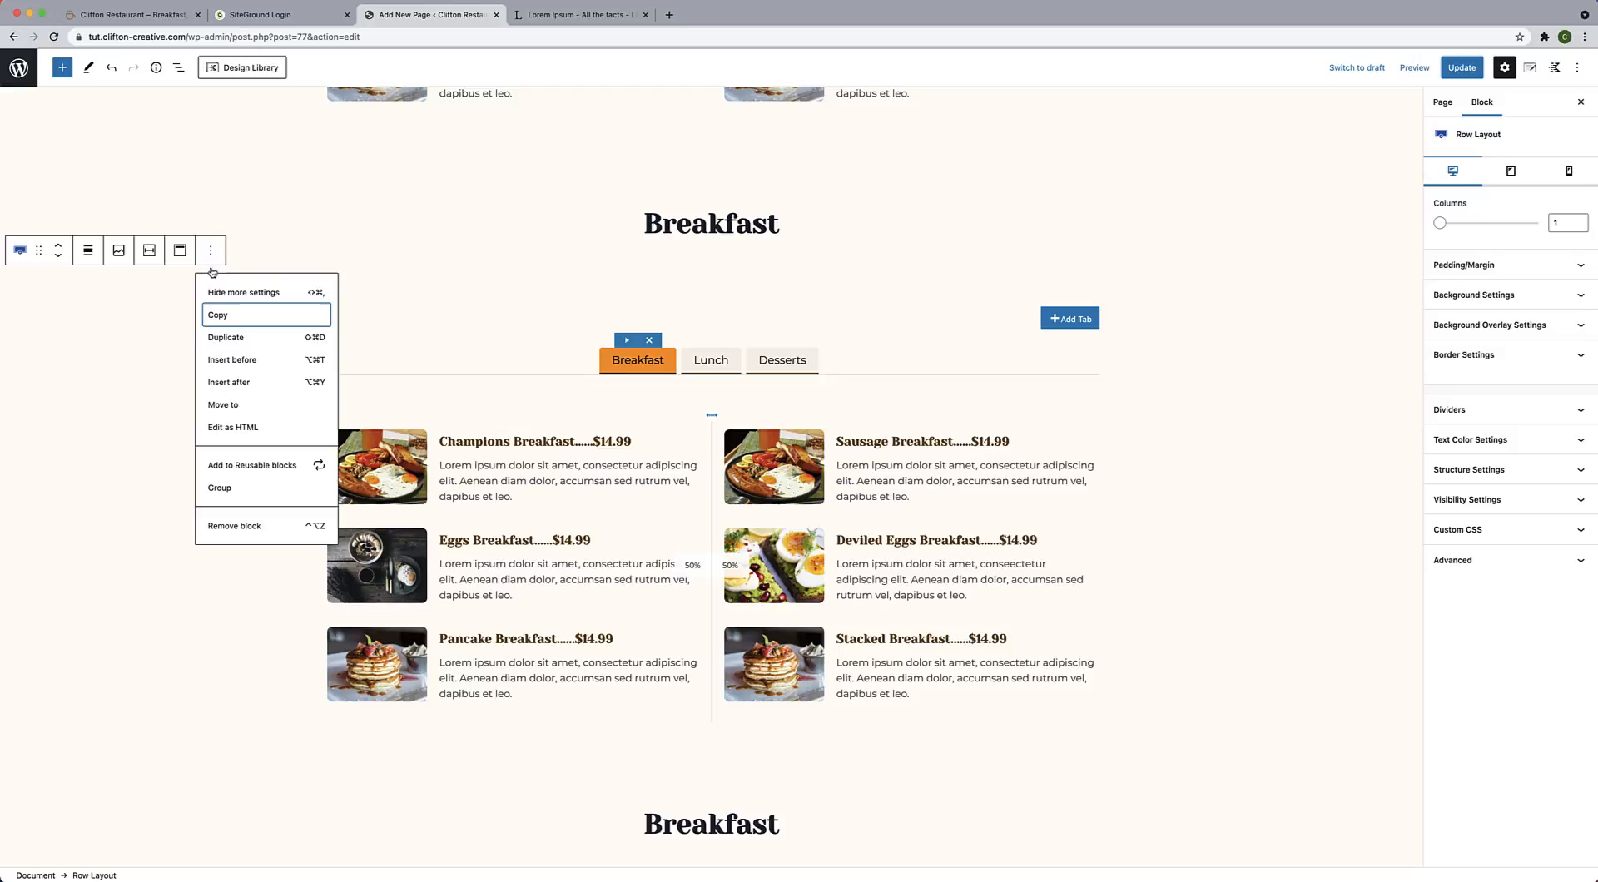
left_click(223, 347)
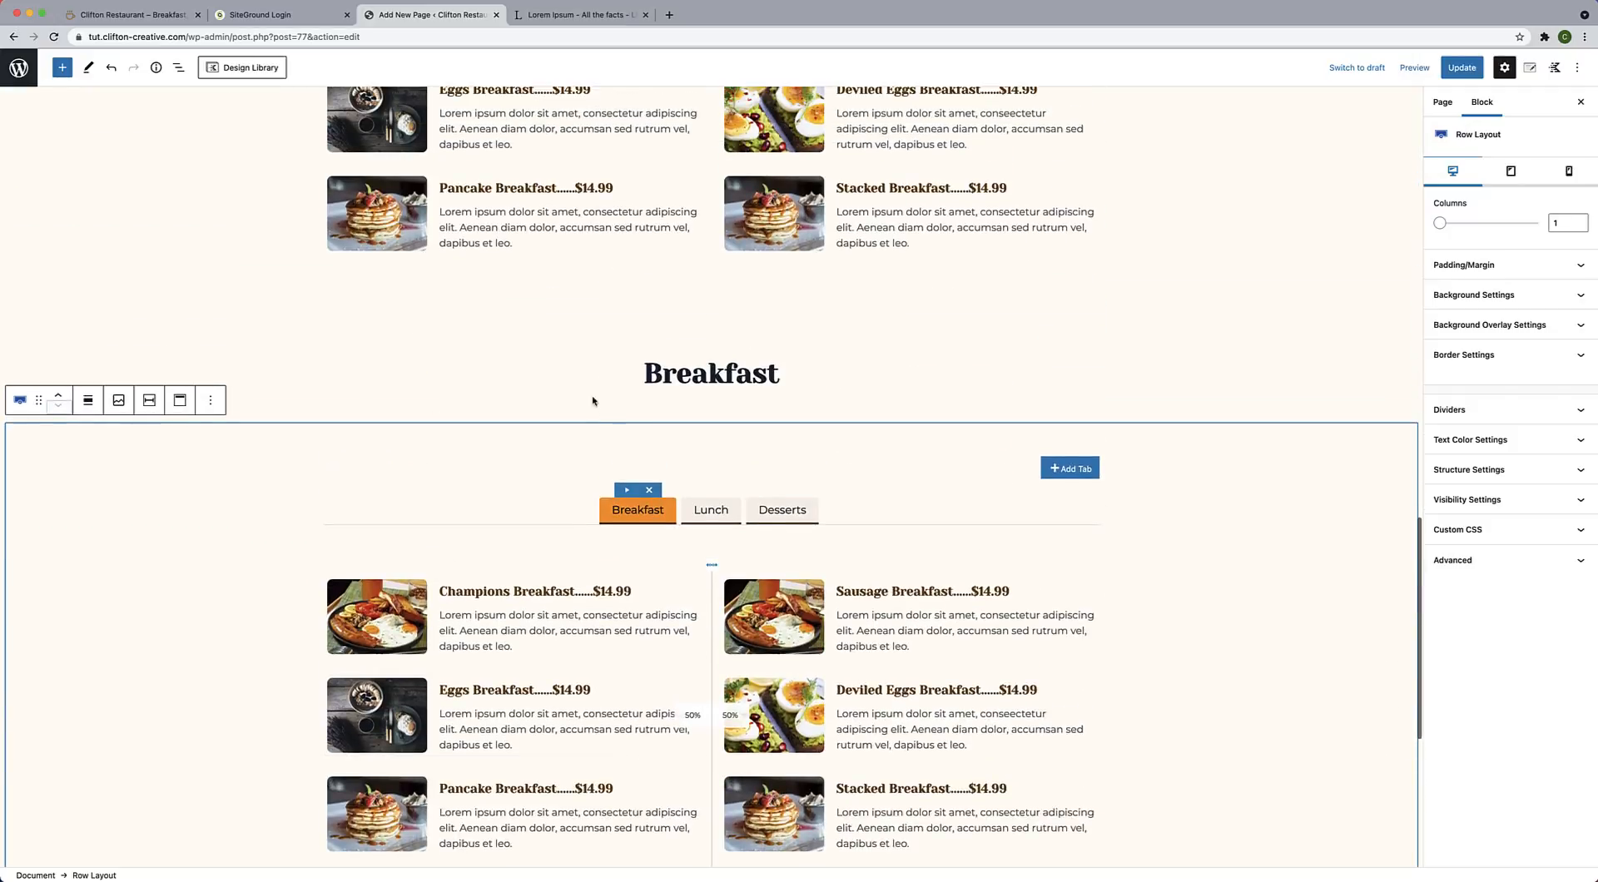
Review the stacked heading and menu sections, and check the first menu's Desserts and Breakfast tab contents.
scroll(594, 401, "up", 6)
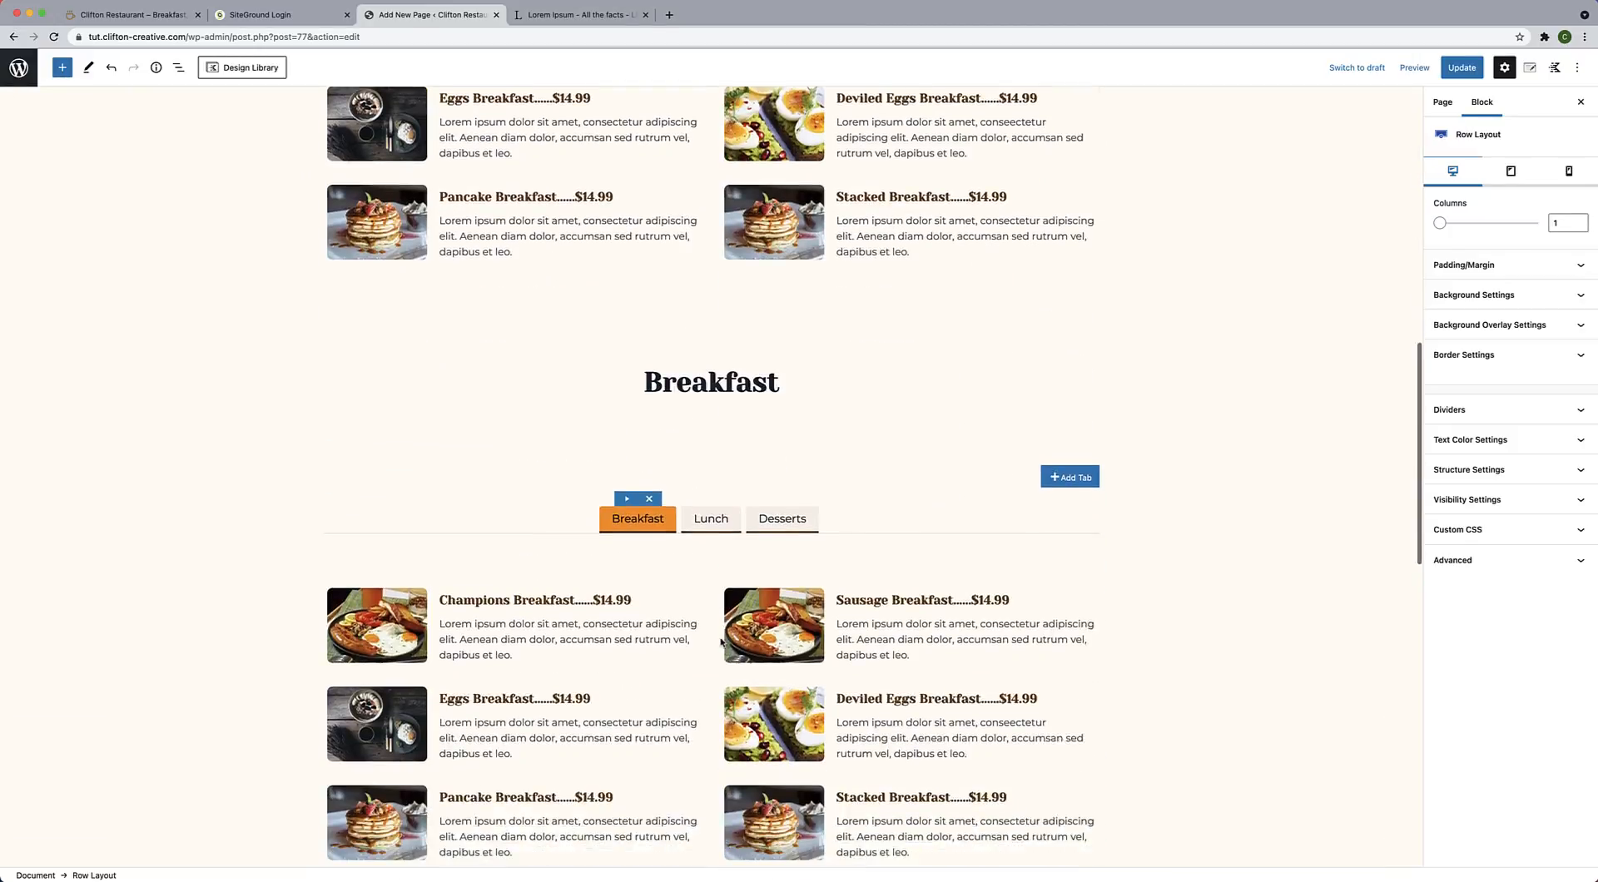
scroll(721, 641, "down", 10)
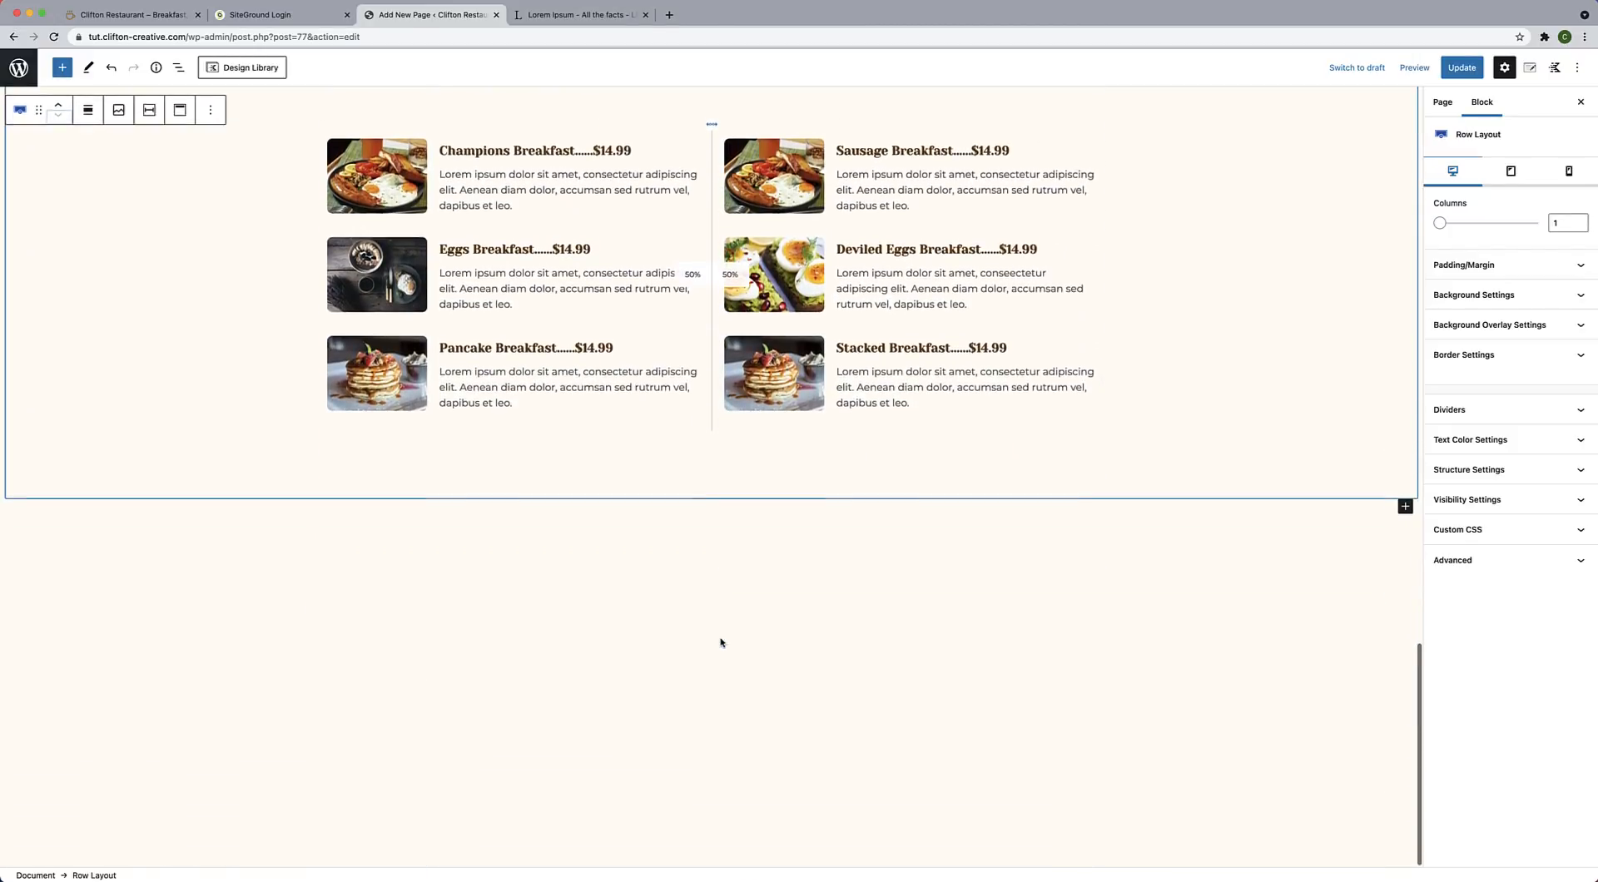
scroll(721, 641, "up", 6)
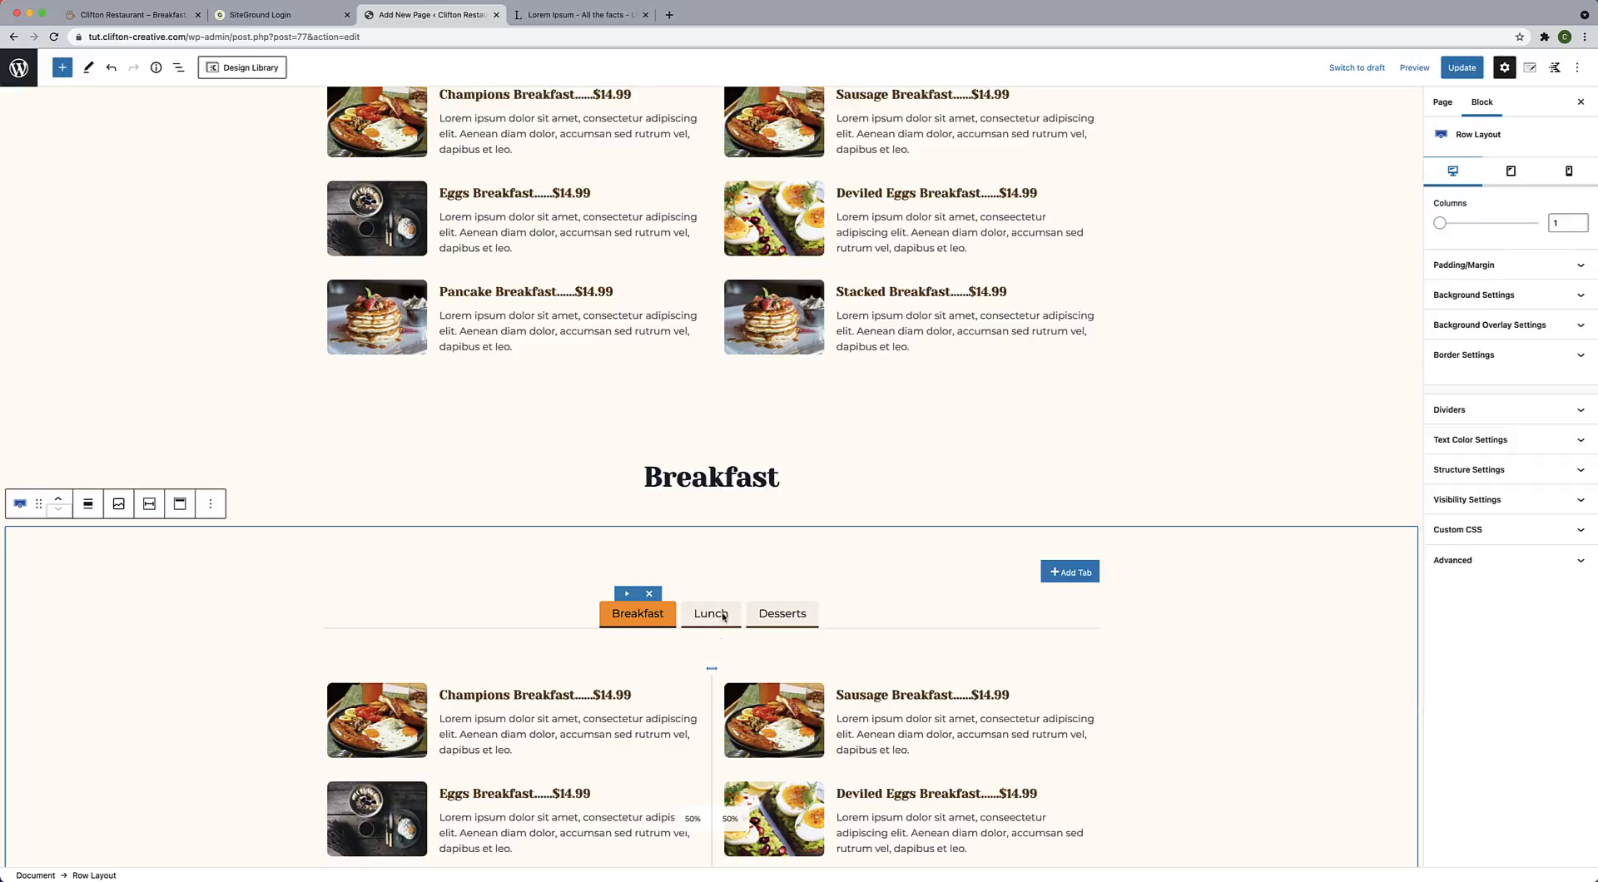
scroll(731, 537, "up", 8)
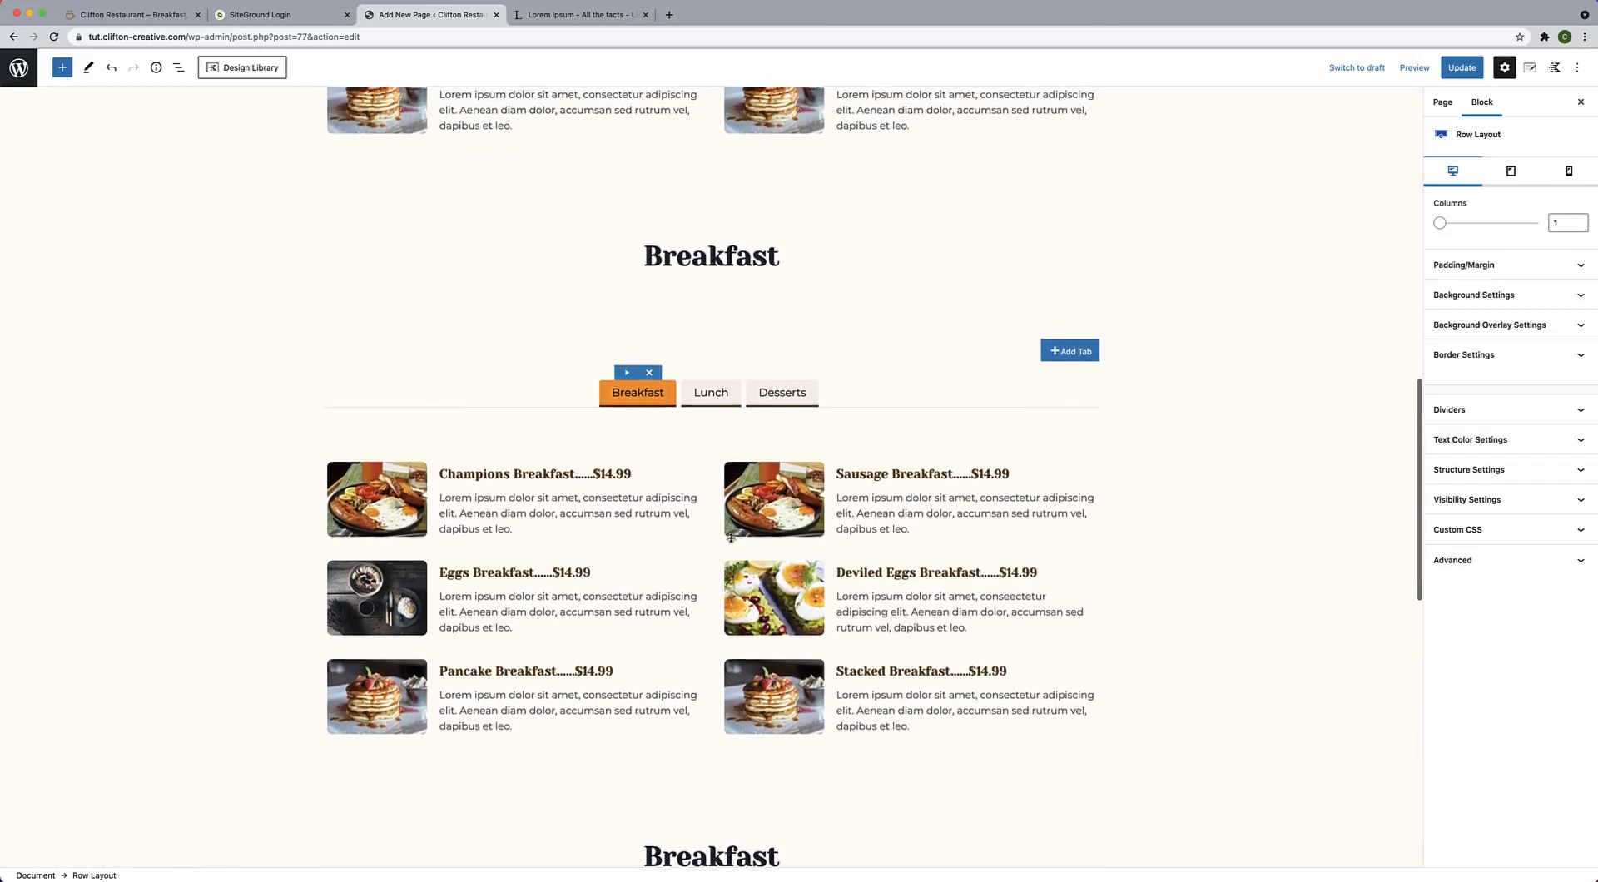
scroll(730, 538, "up", 4)
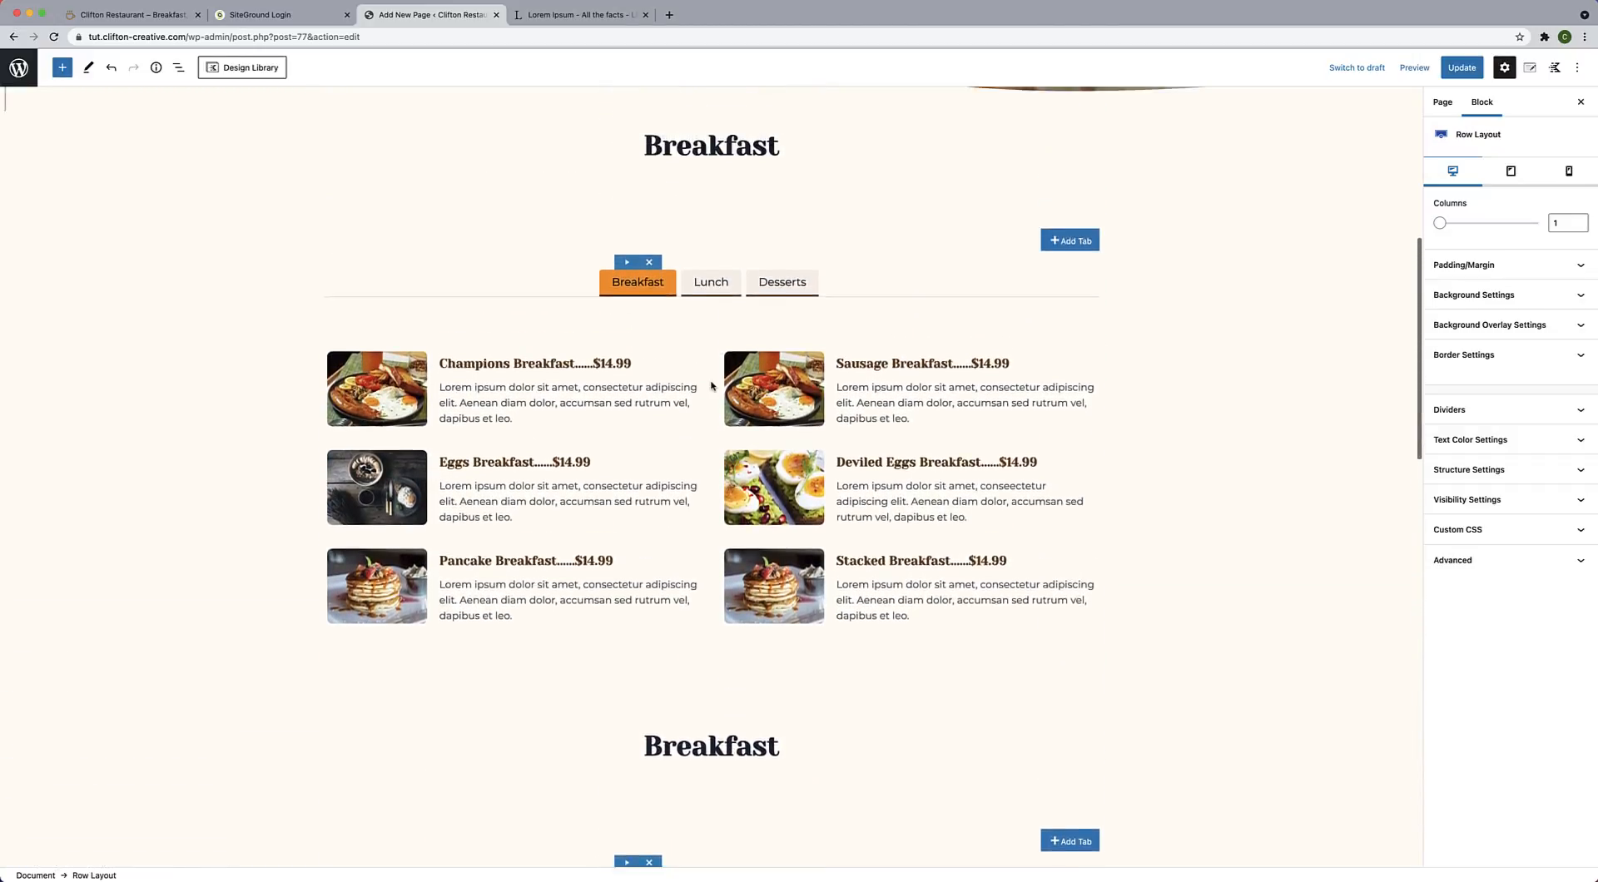
left_click(699, 428)
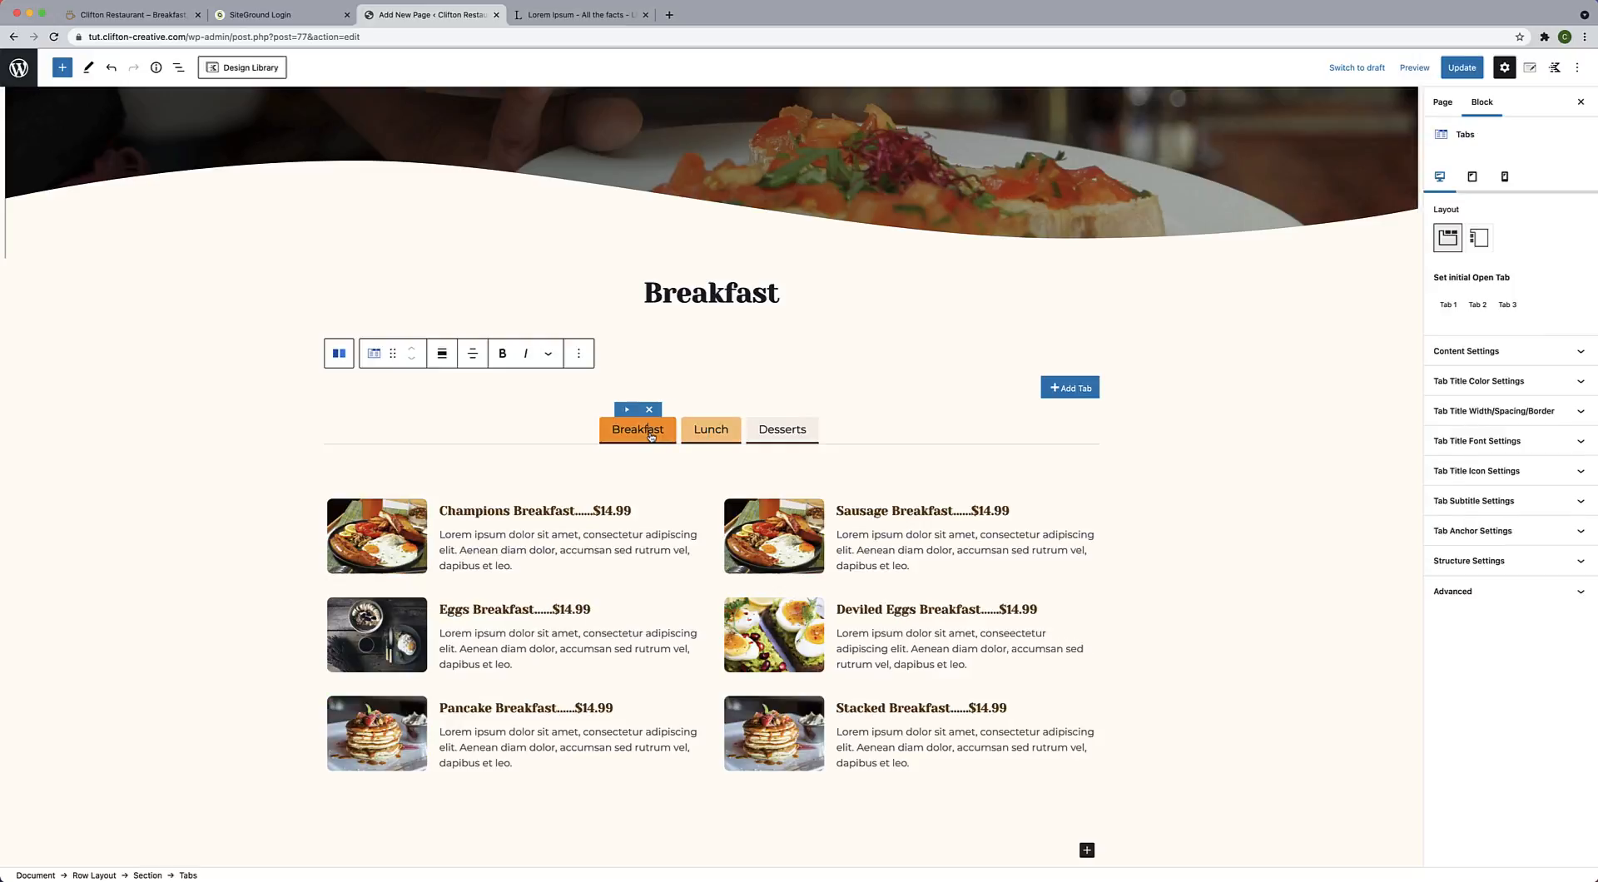
left_click(783, 439)
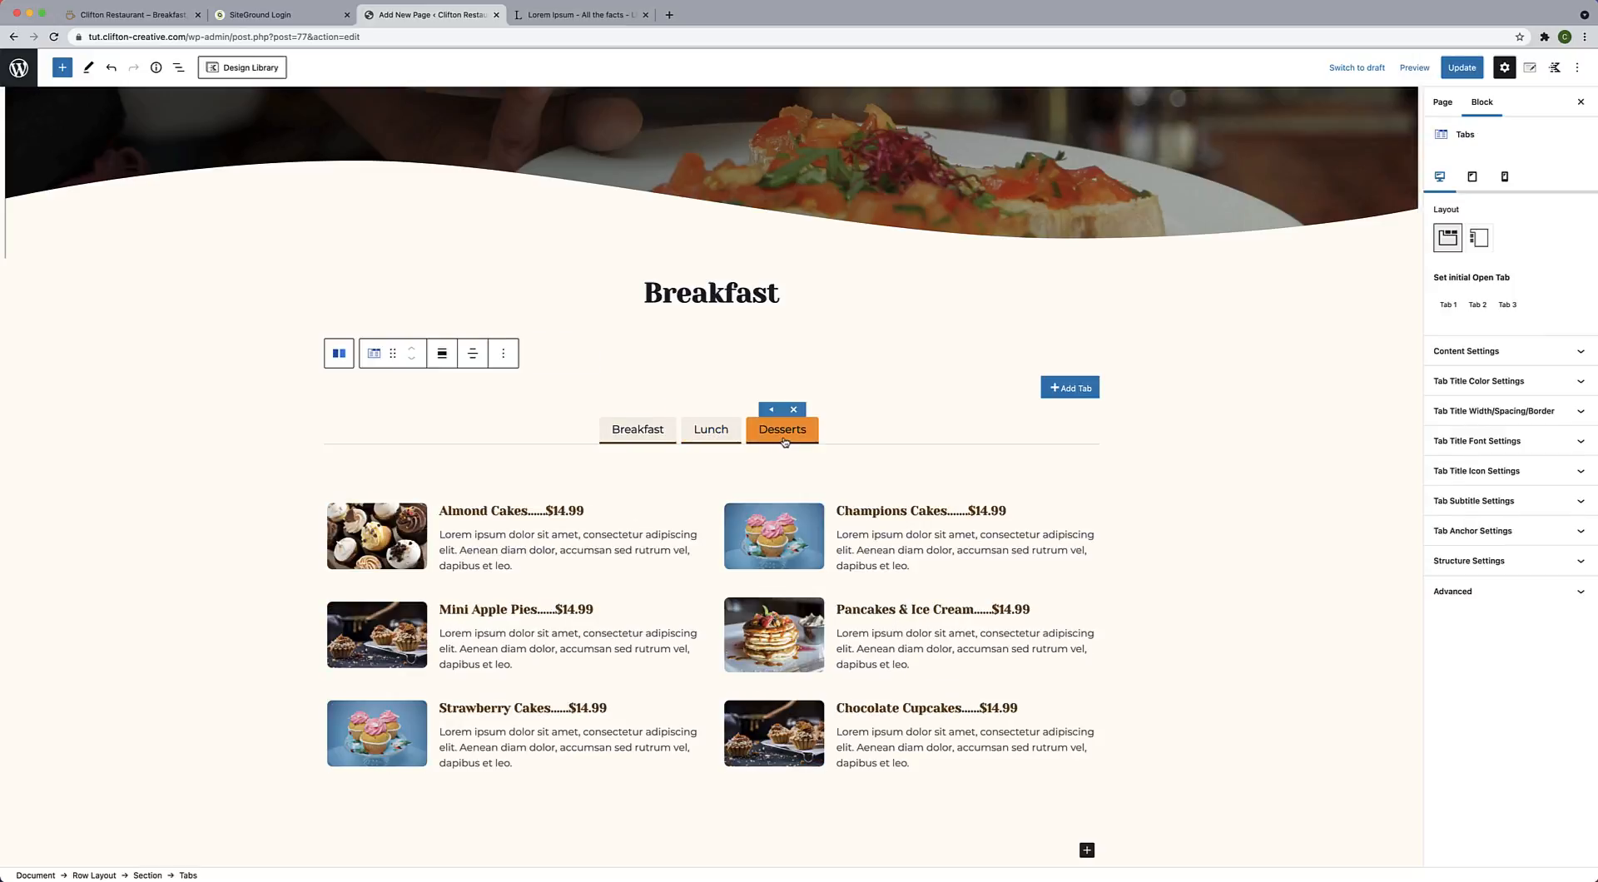
left_click(653, 442)
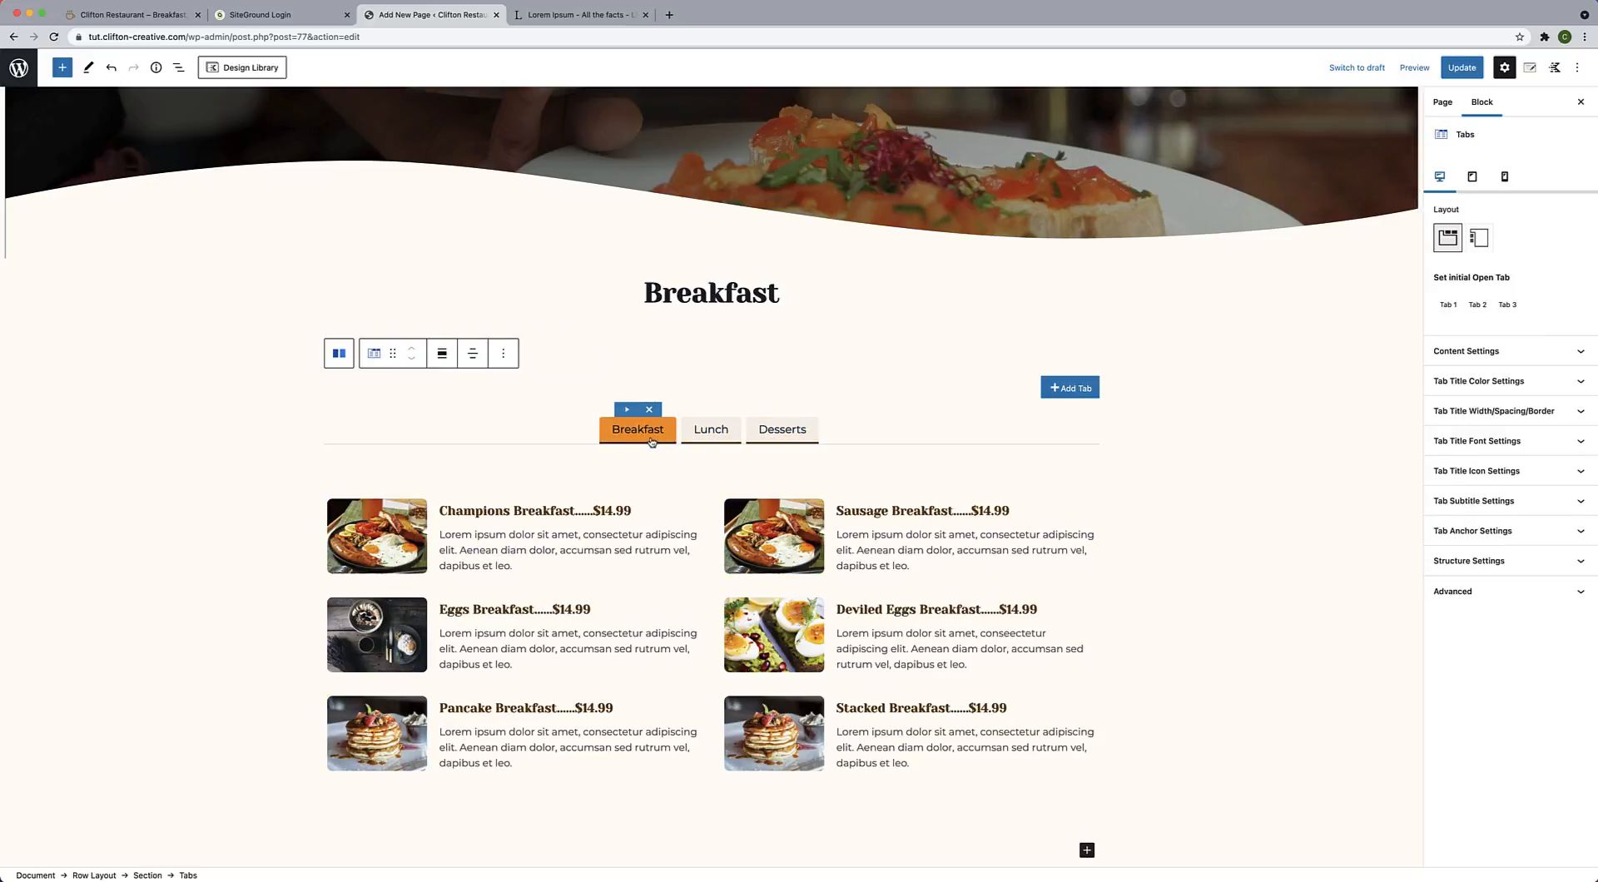
scroll(714, 645, "down", 9)
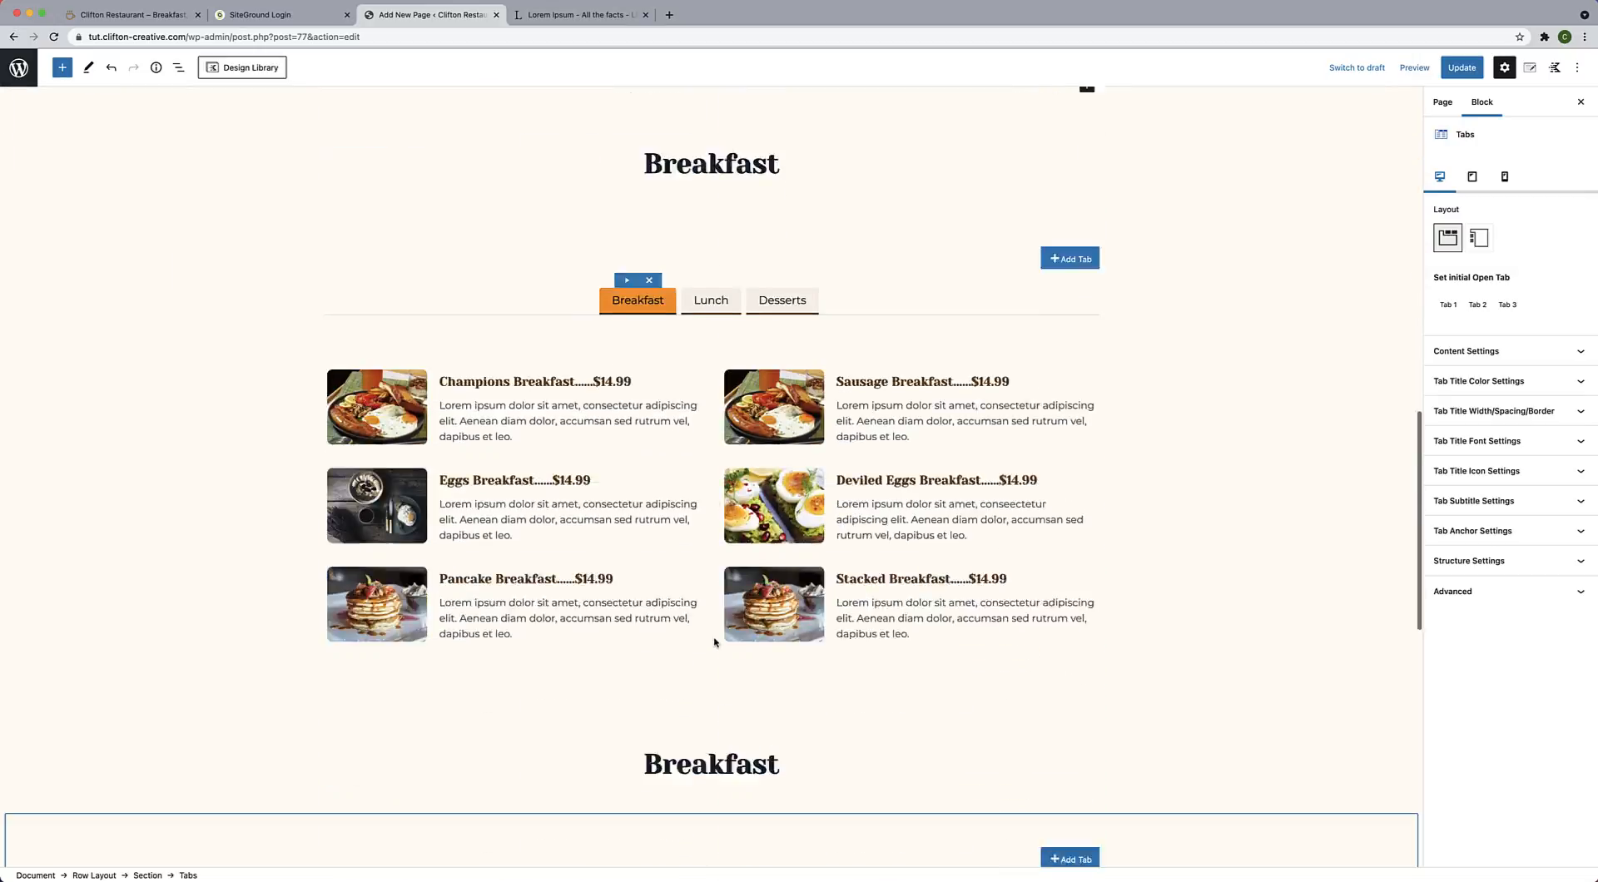
scroll(714, 642, "down", 10)
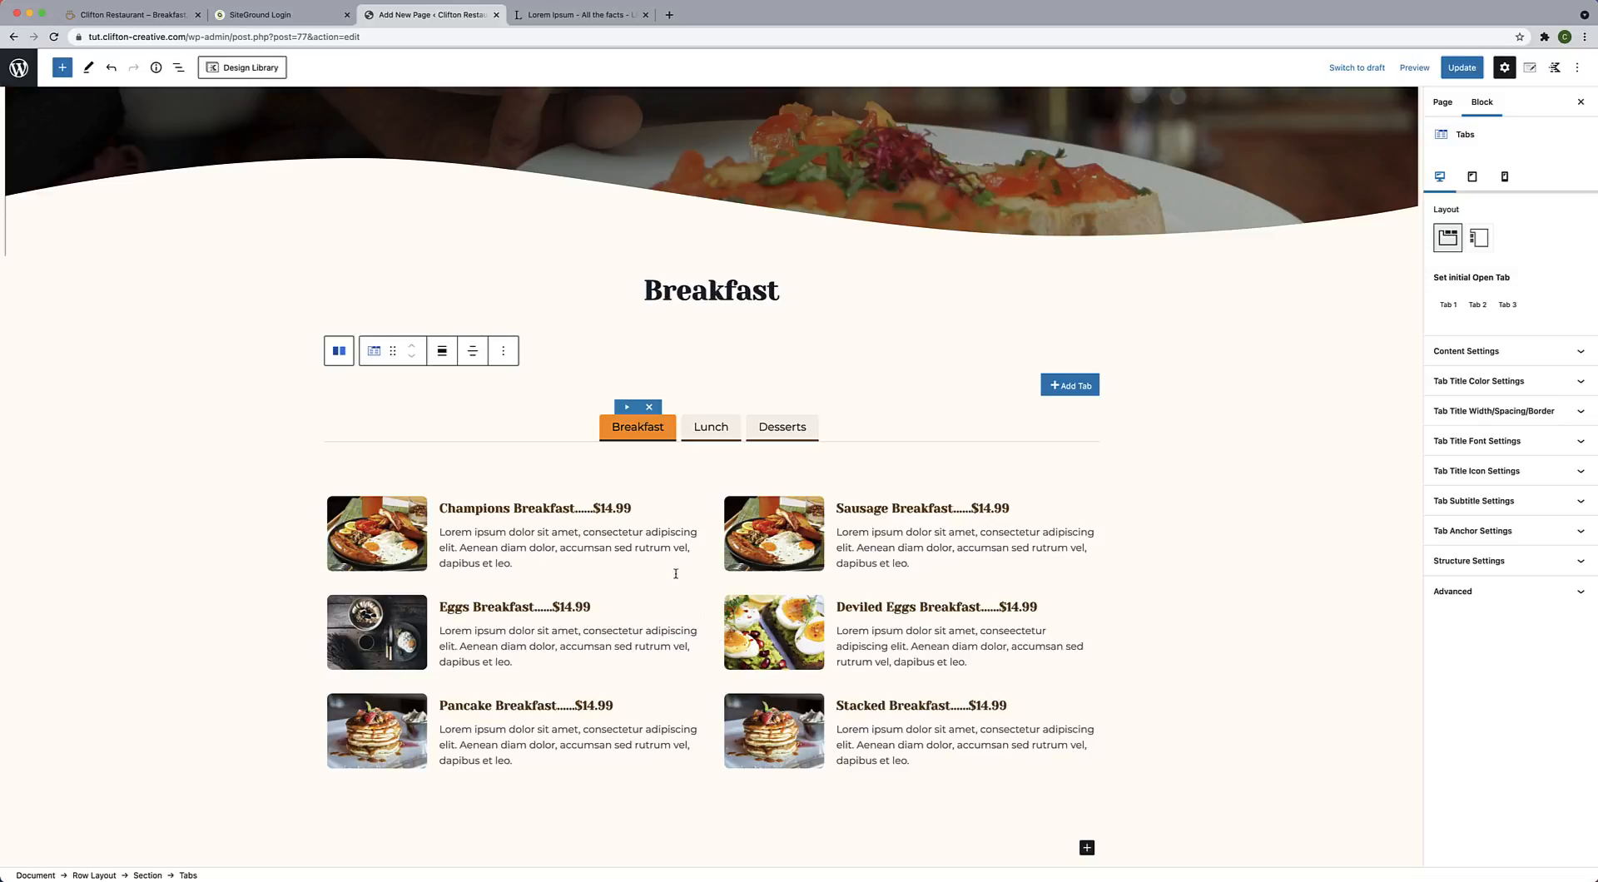
Move the two-column breakfast items row out of the first menu's Breakfast tab to directly above the tabs block.
left_click(643, 432)
left_click(631, 489)
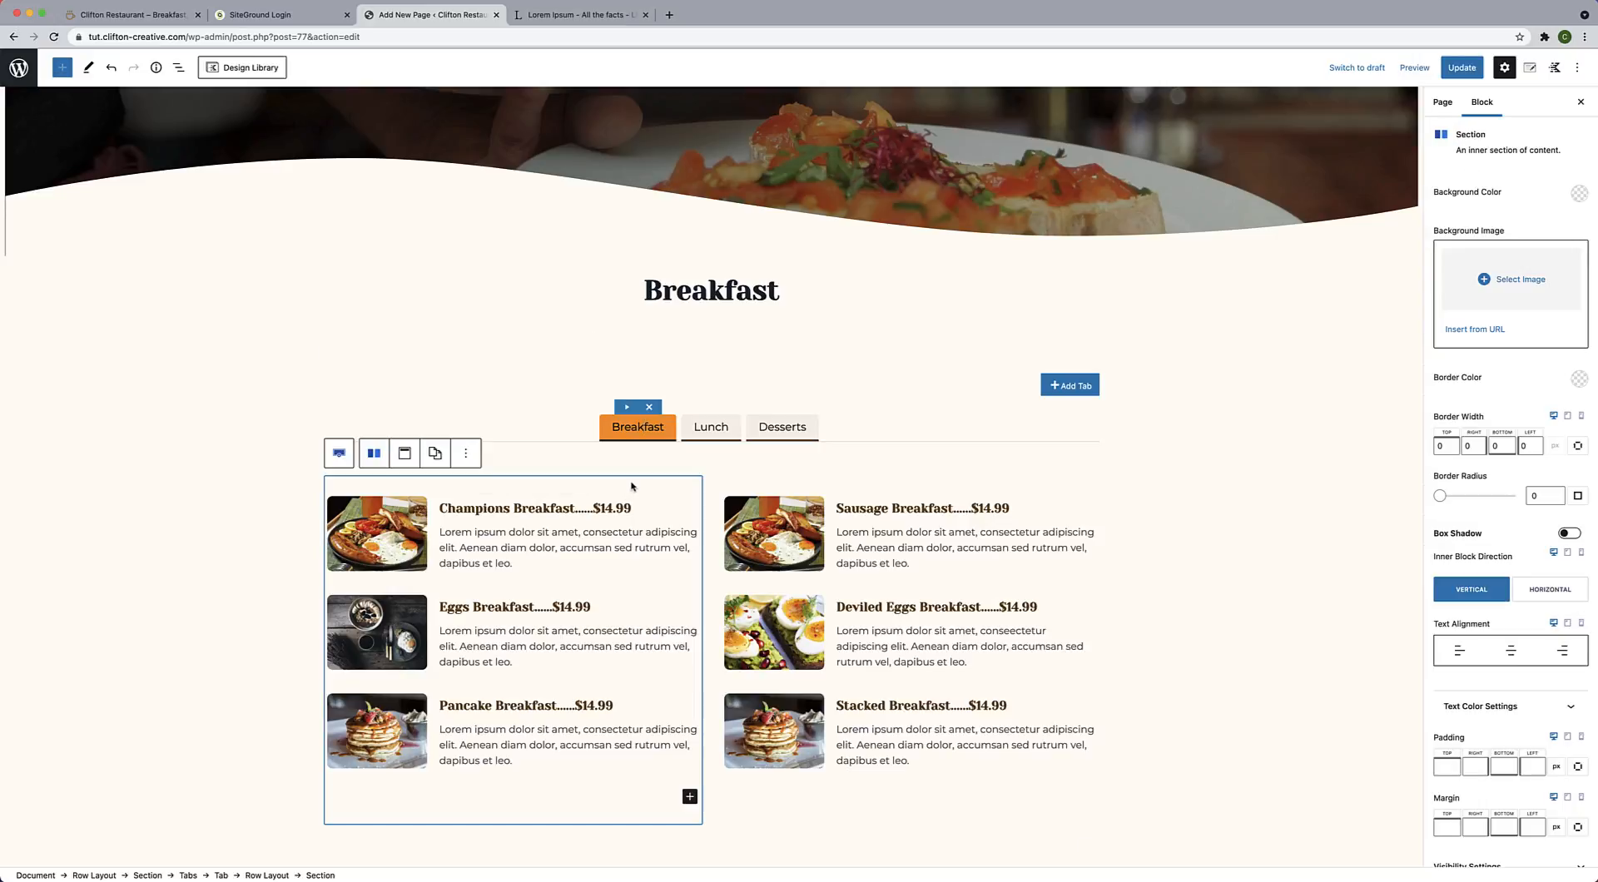
left_click(697, 471)
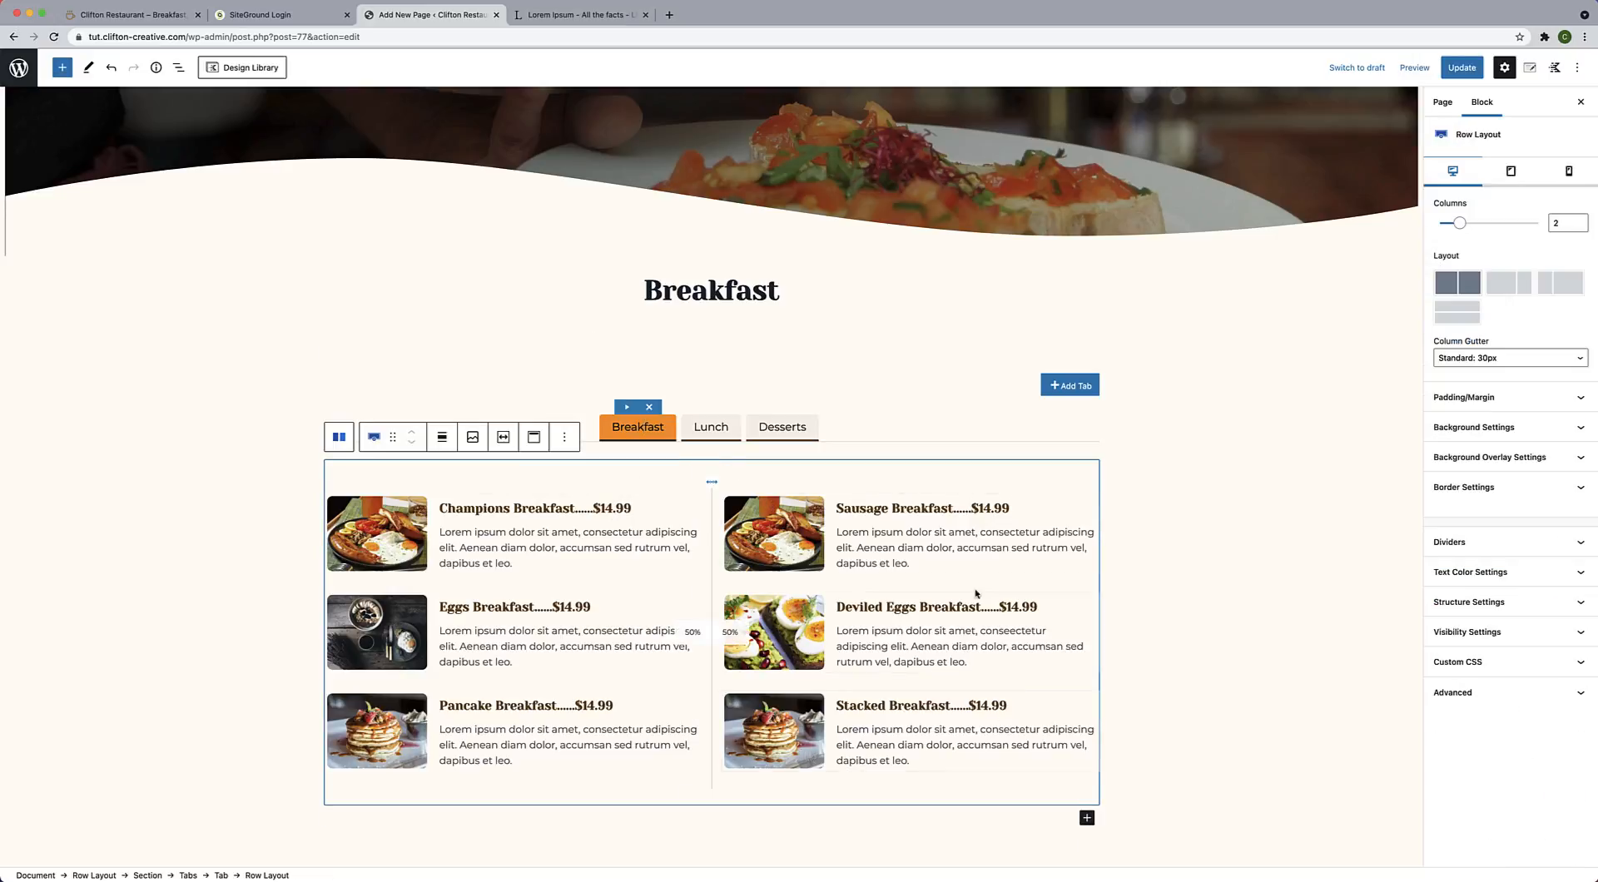
left_click(529, 526)
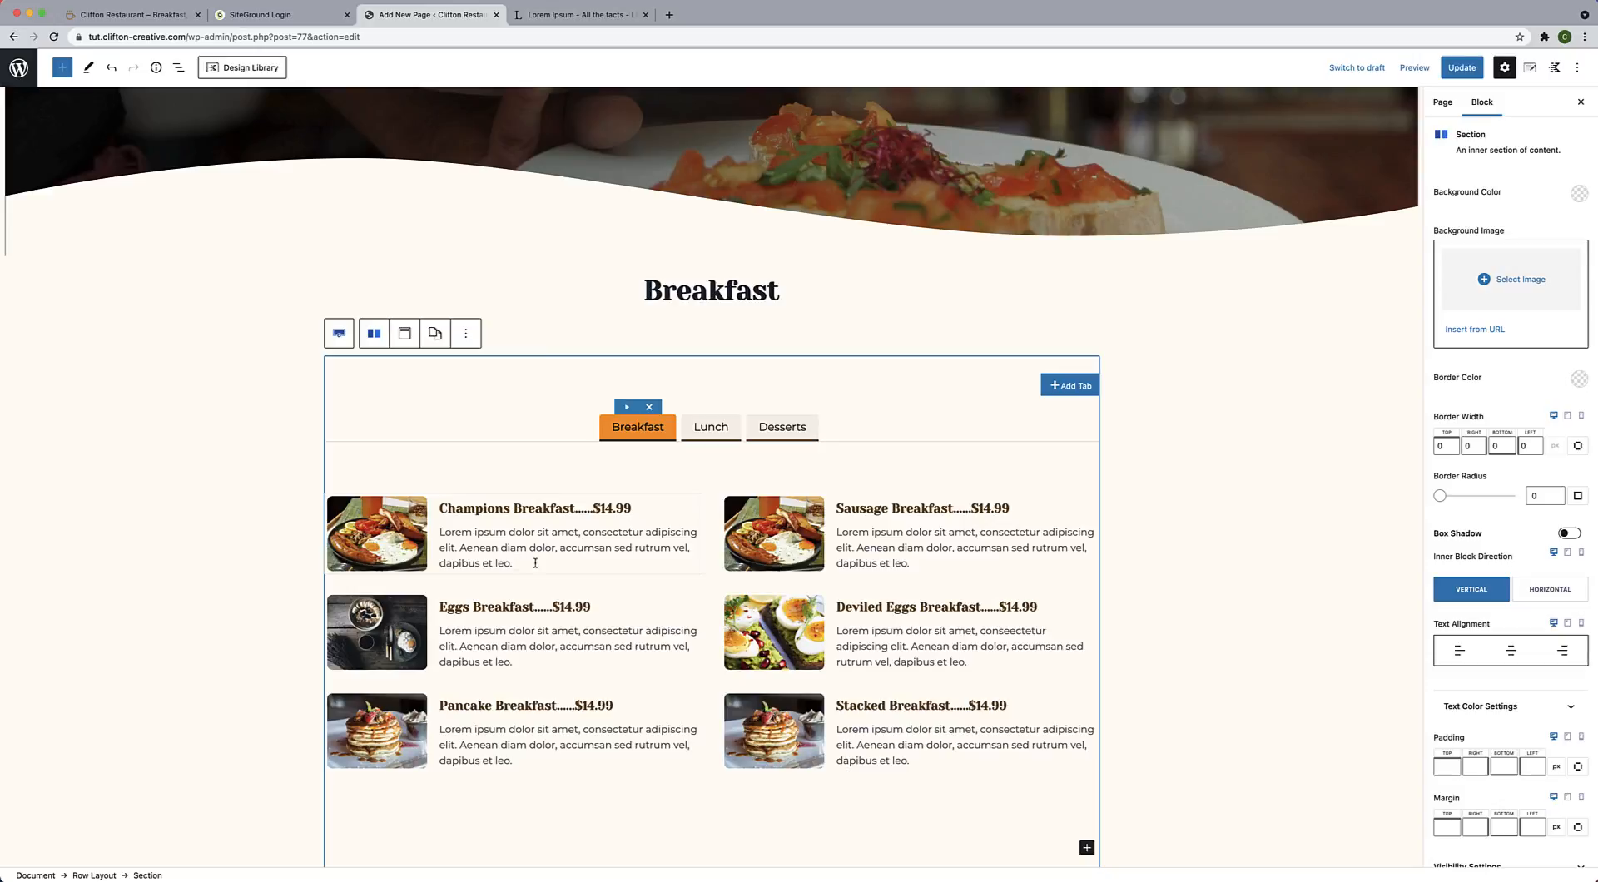
left_click(623, 490)
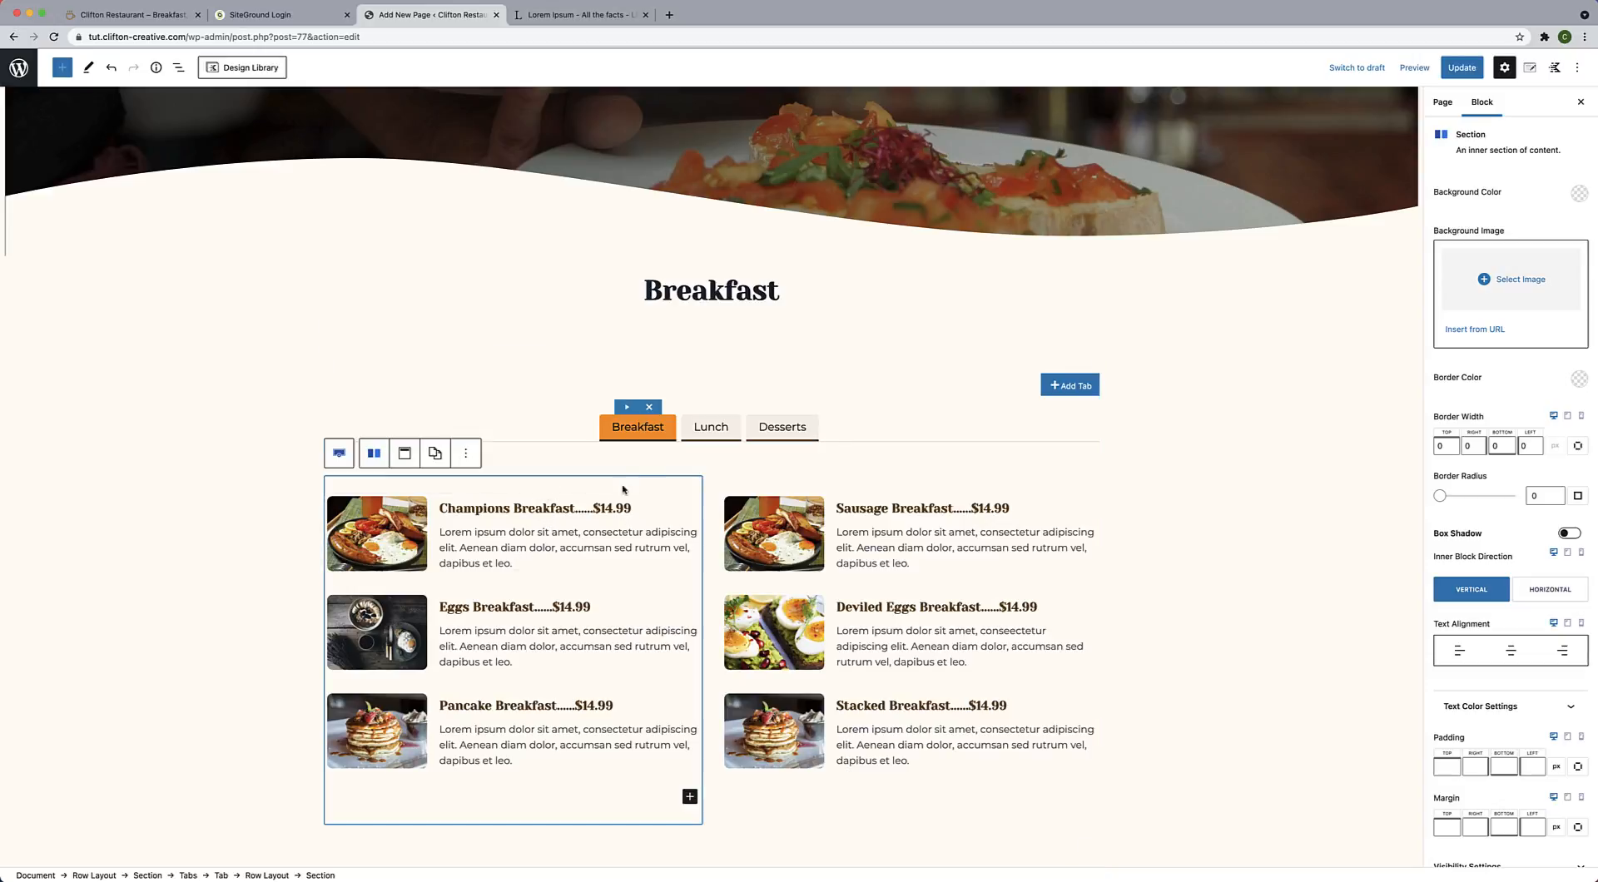
left_click(631, 472)
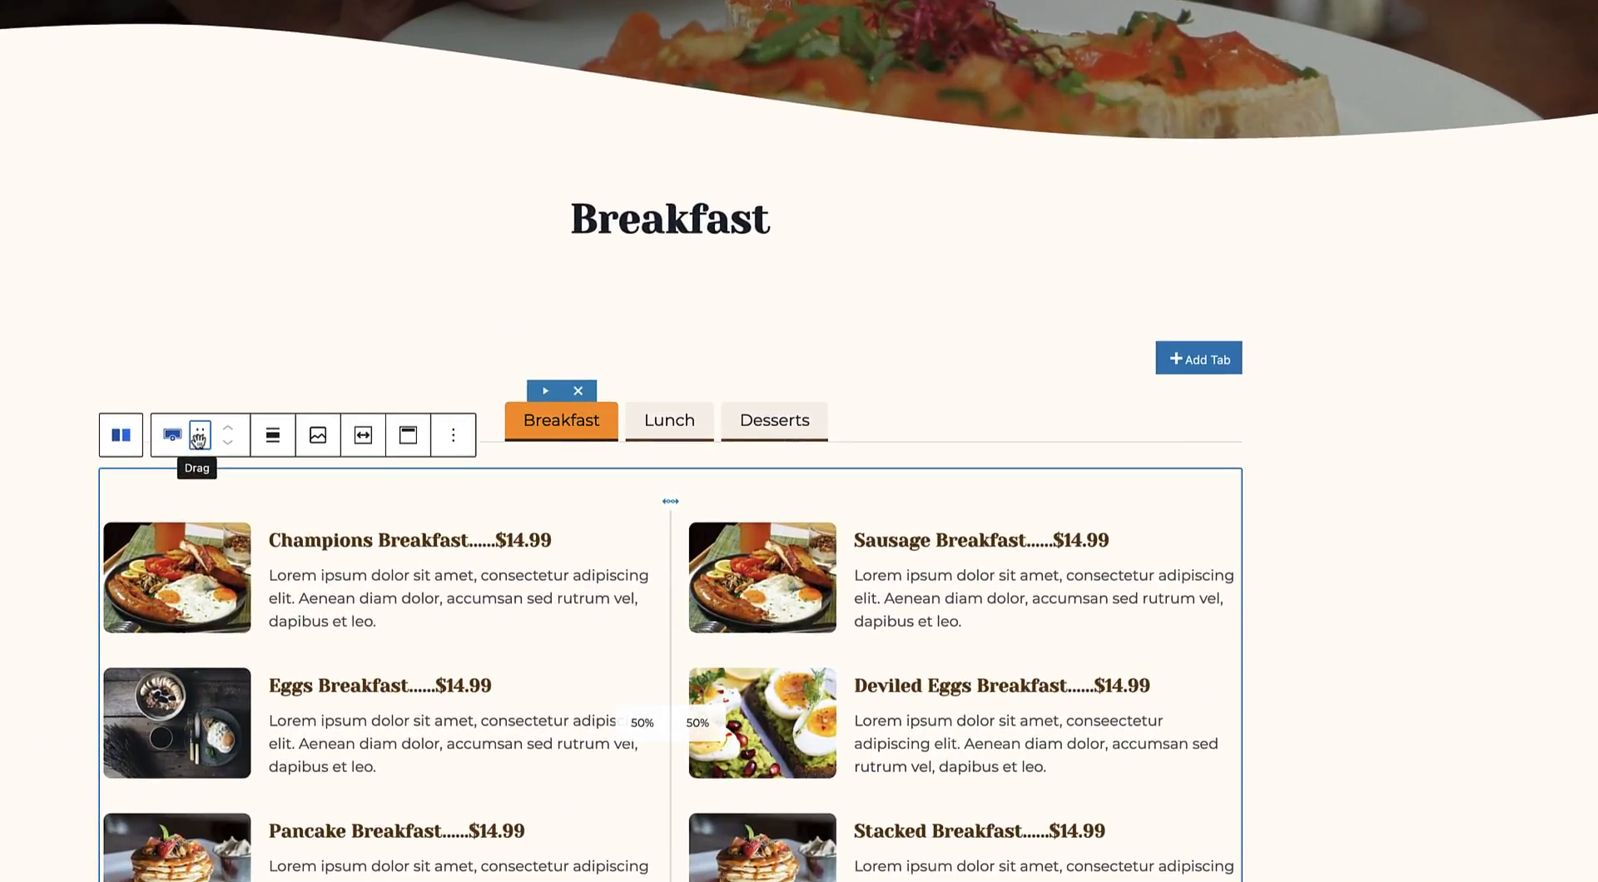
left_click_drag(387, 439, 388, 428)
left_click_drag(198, 422, 198, 417)
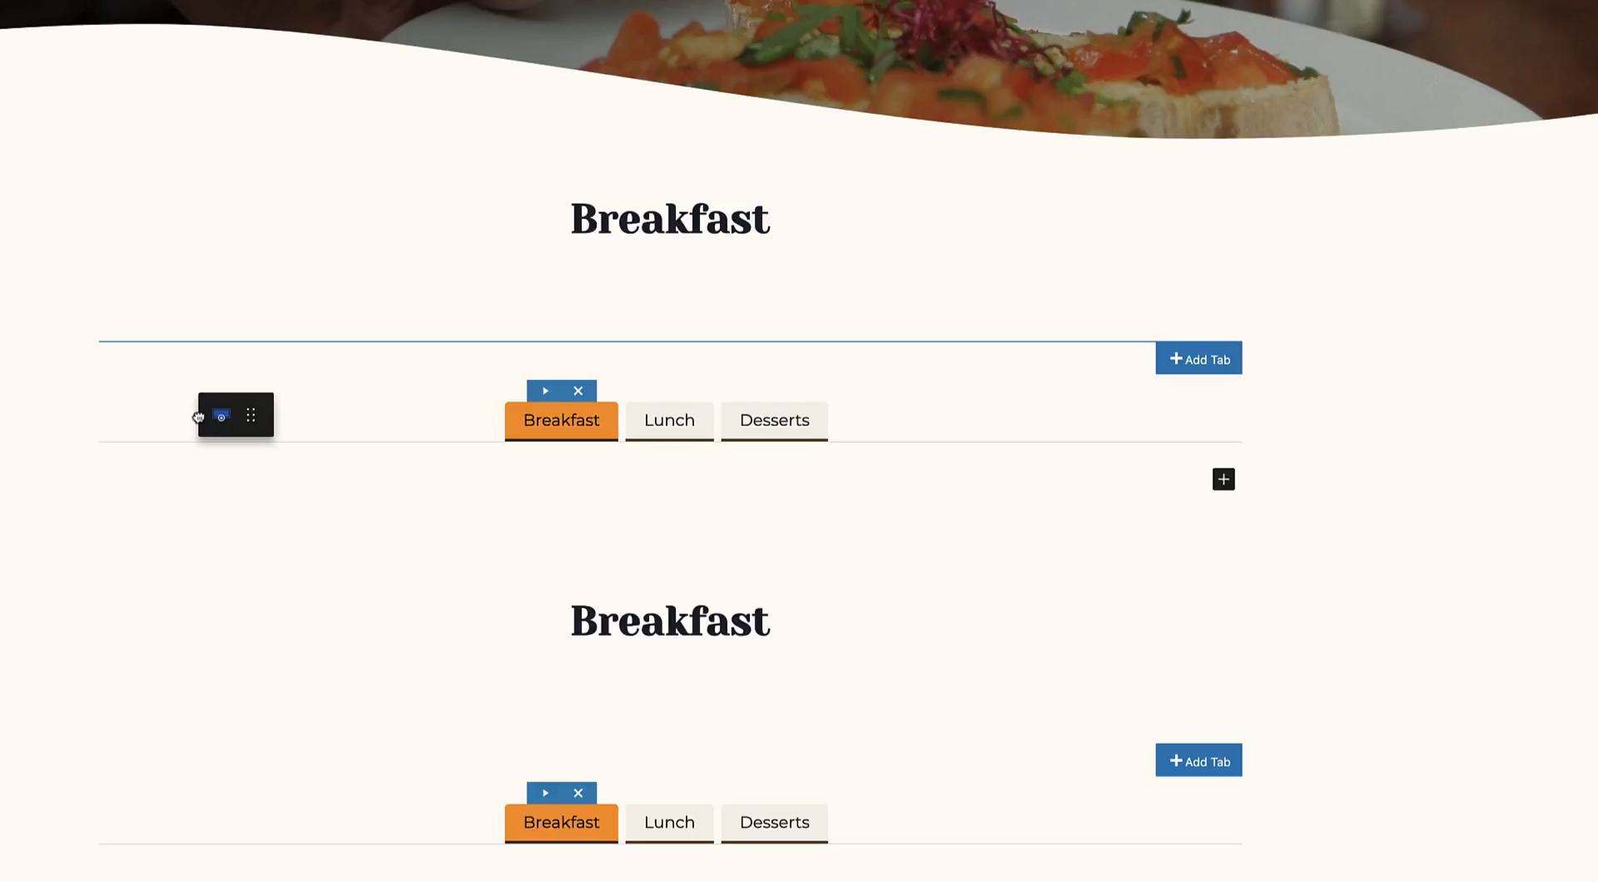
left_click_drag(198, 417, 198, 419)
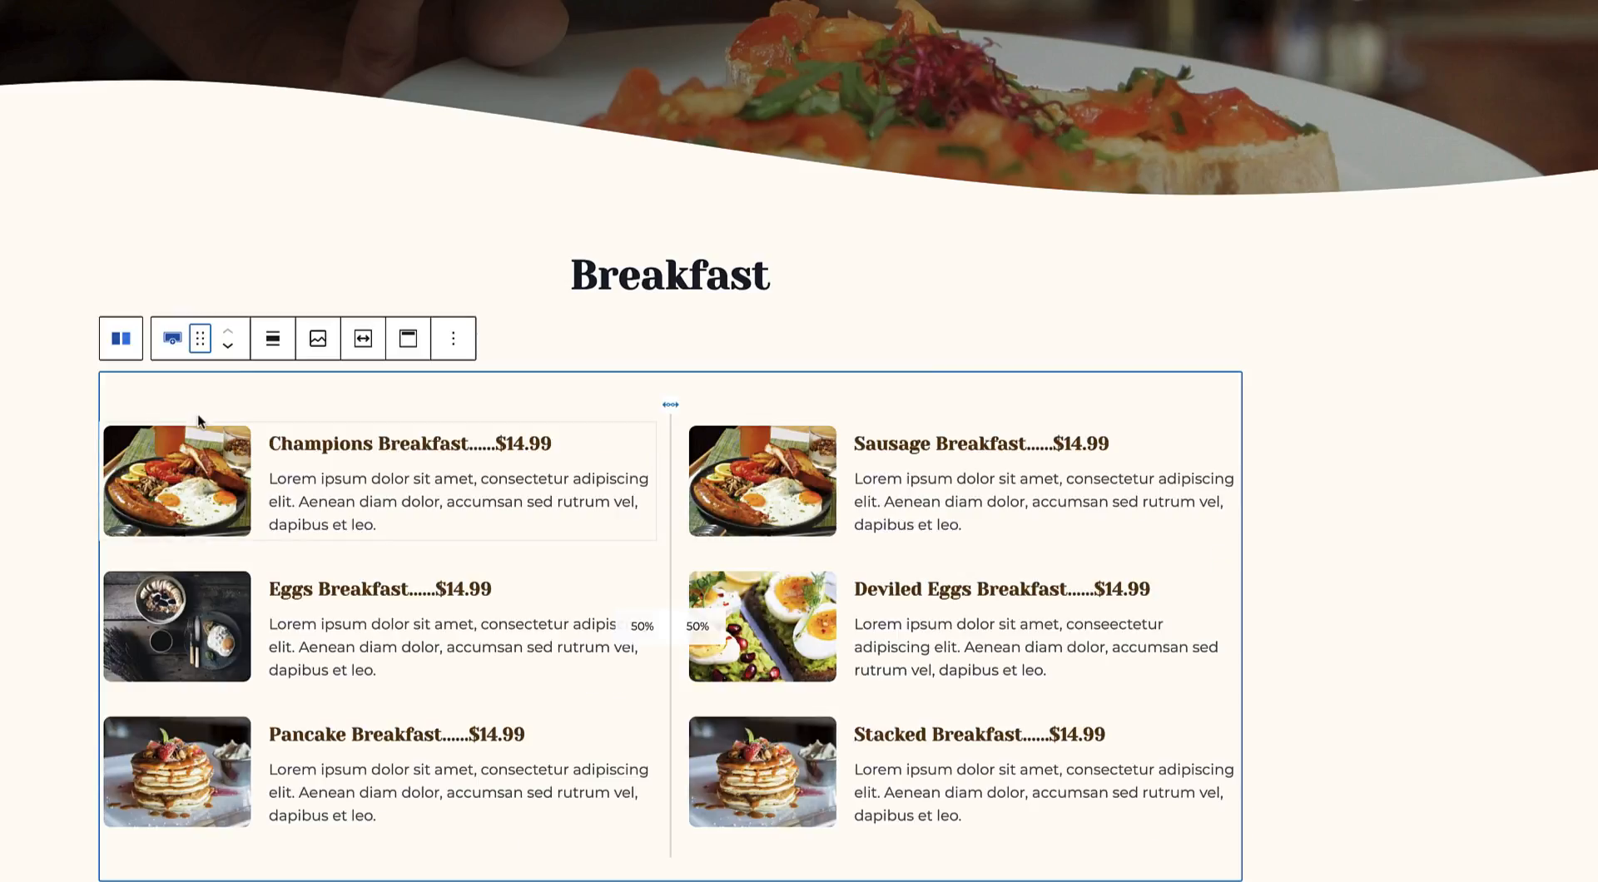
Remove the emptied tabs block below the breakfast items in the first menu section.
scroll(286, 646, "down", 3)
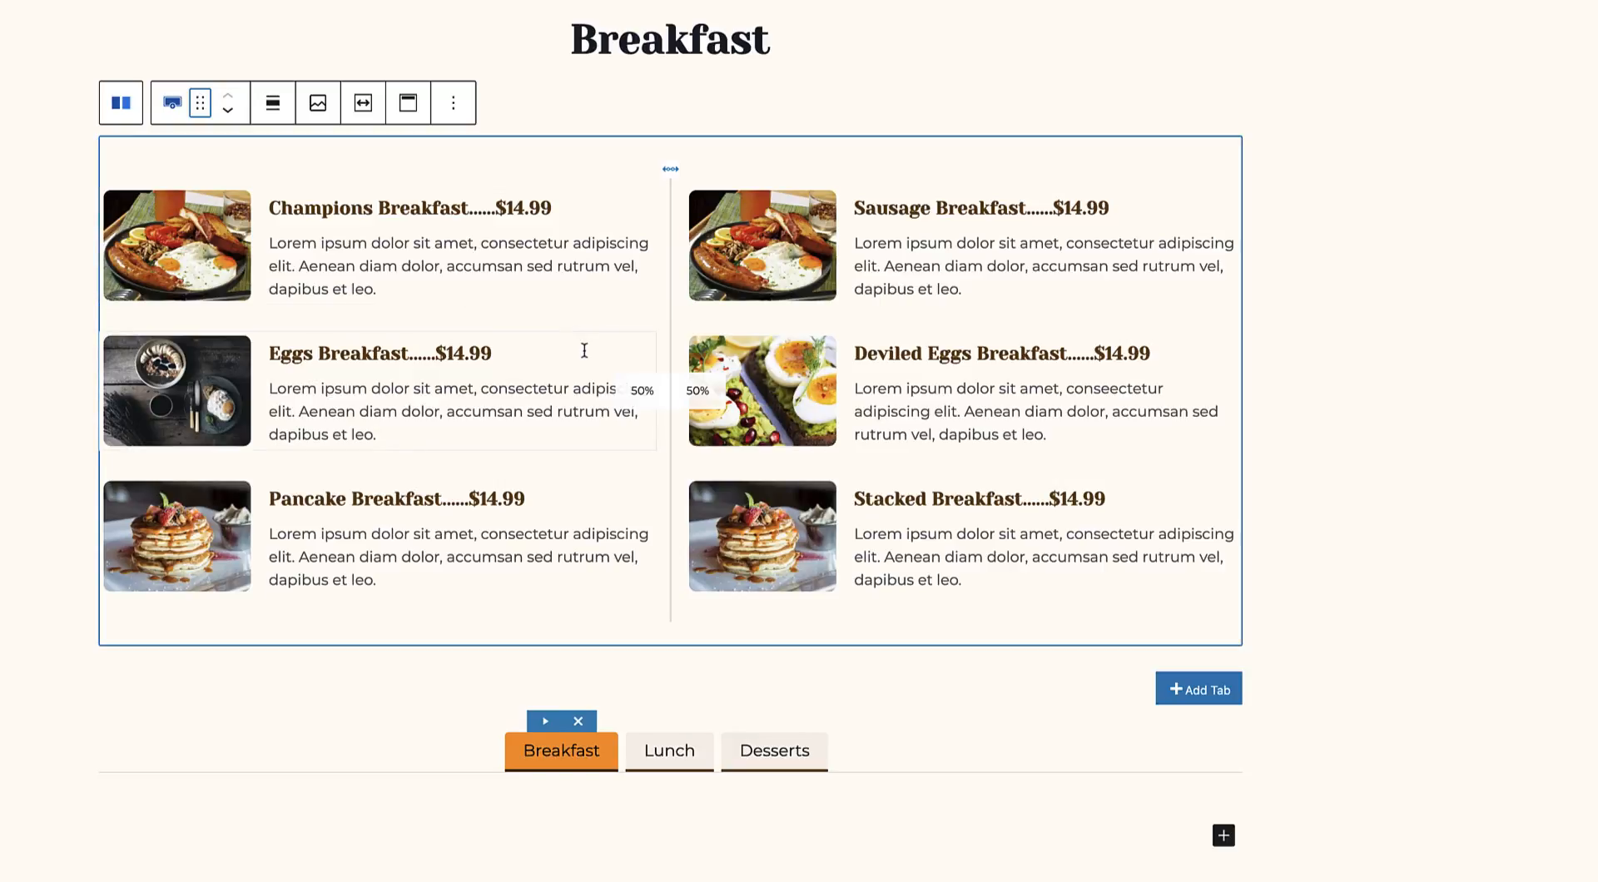
scroll(446, 789, "down", 5)
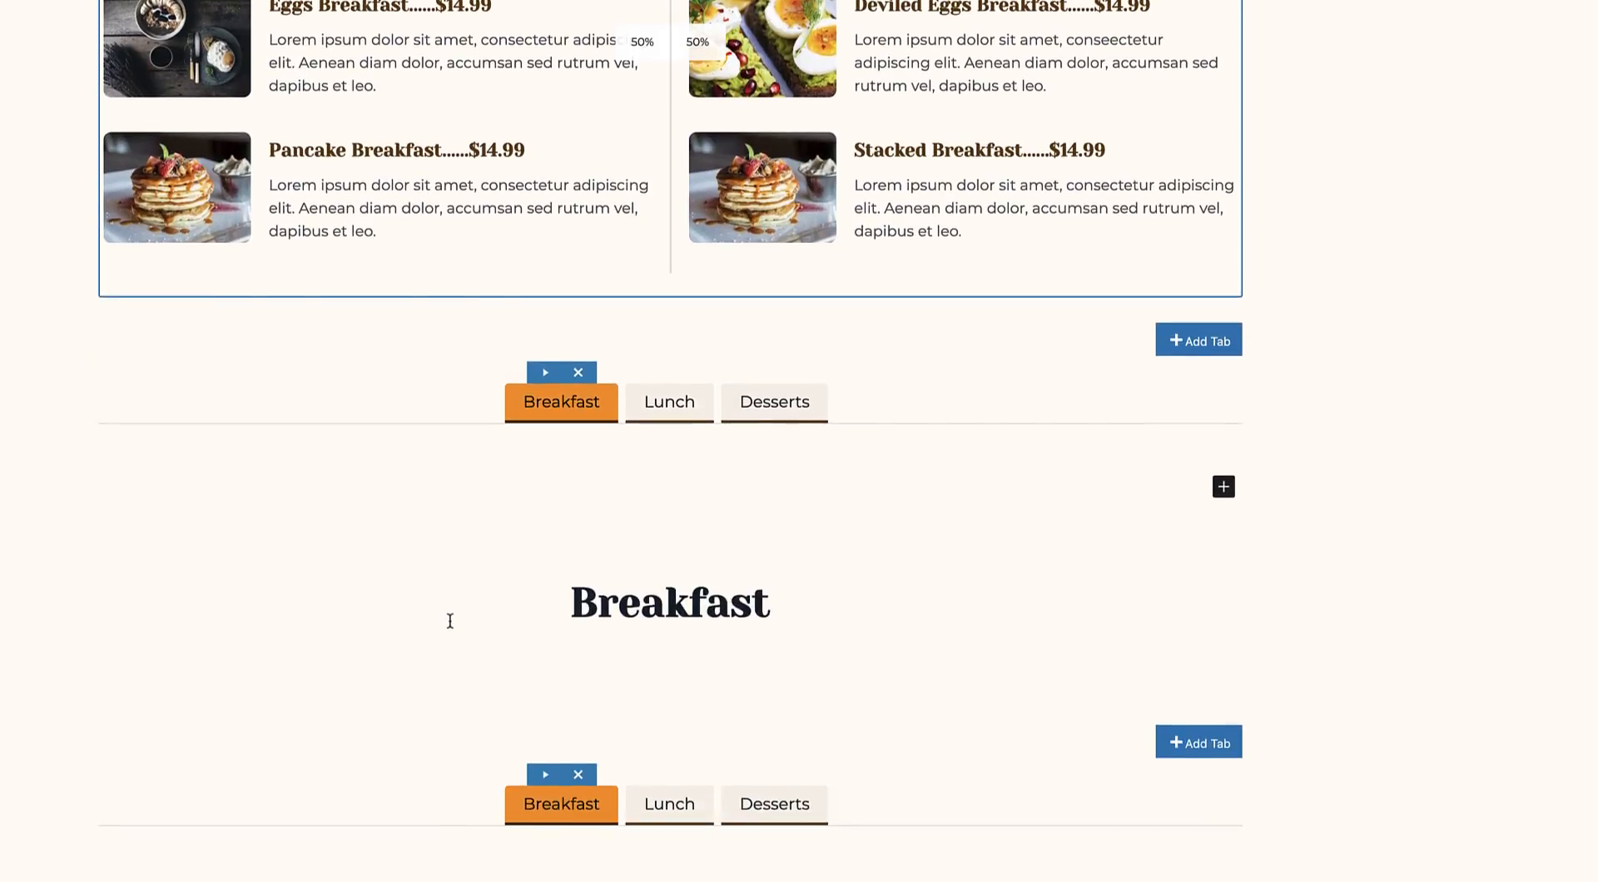
left_click(449, 621)
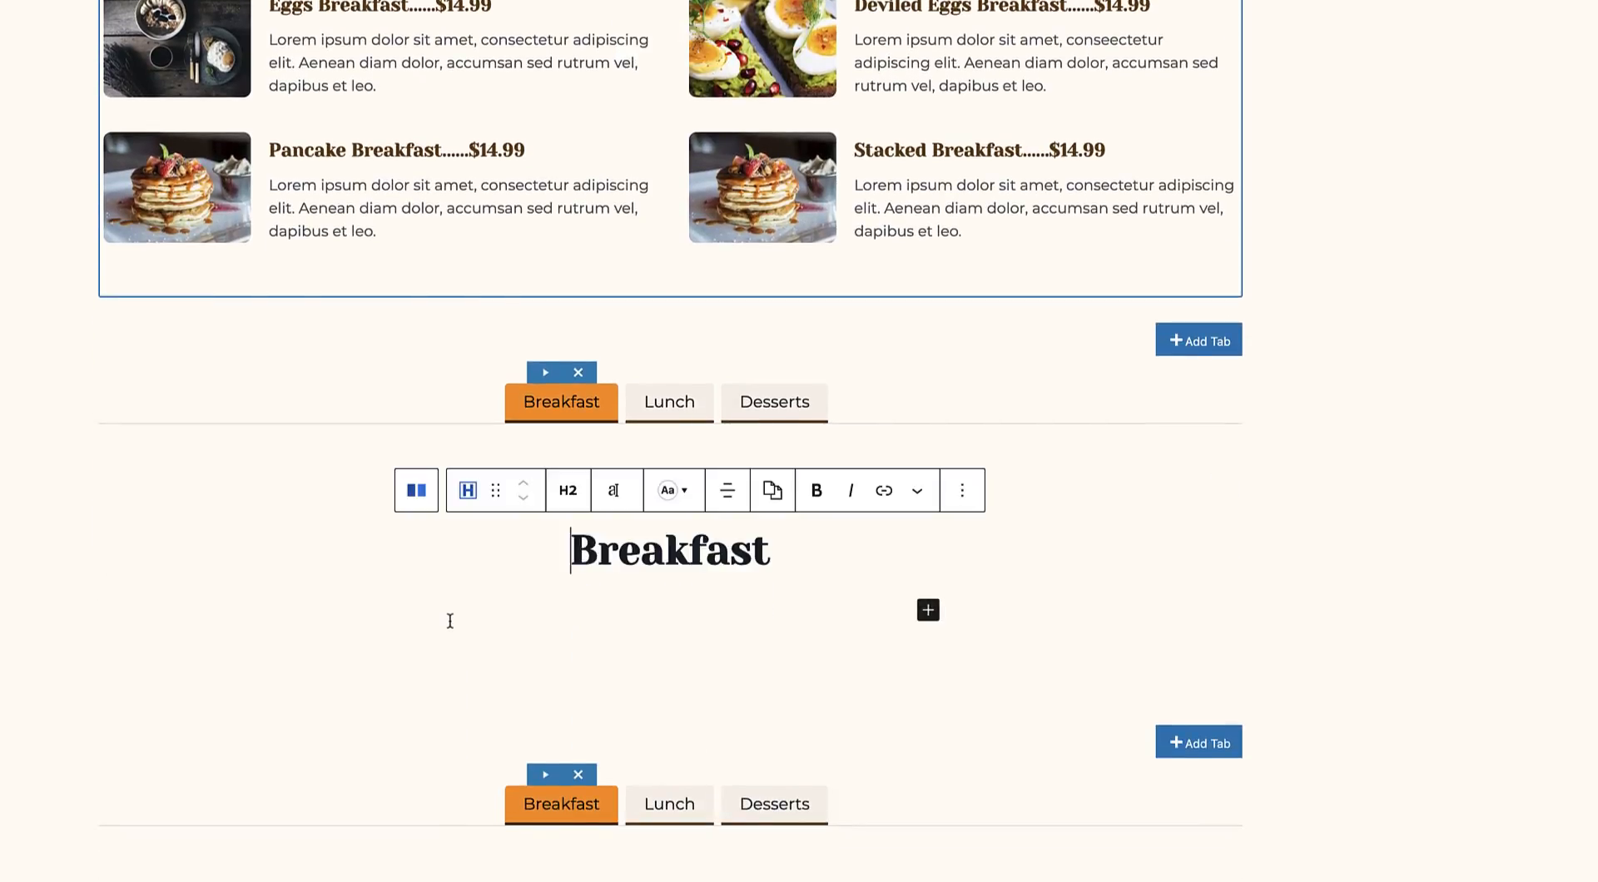
left_click(358, 454)
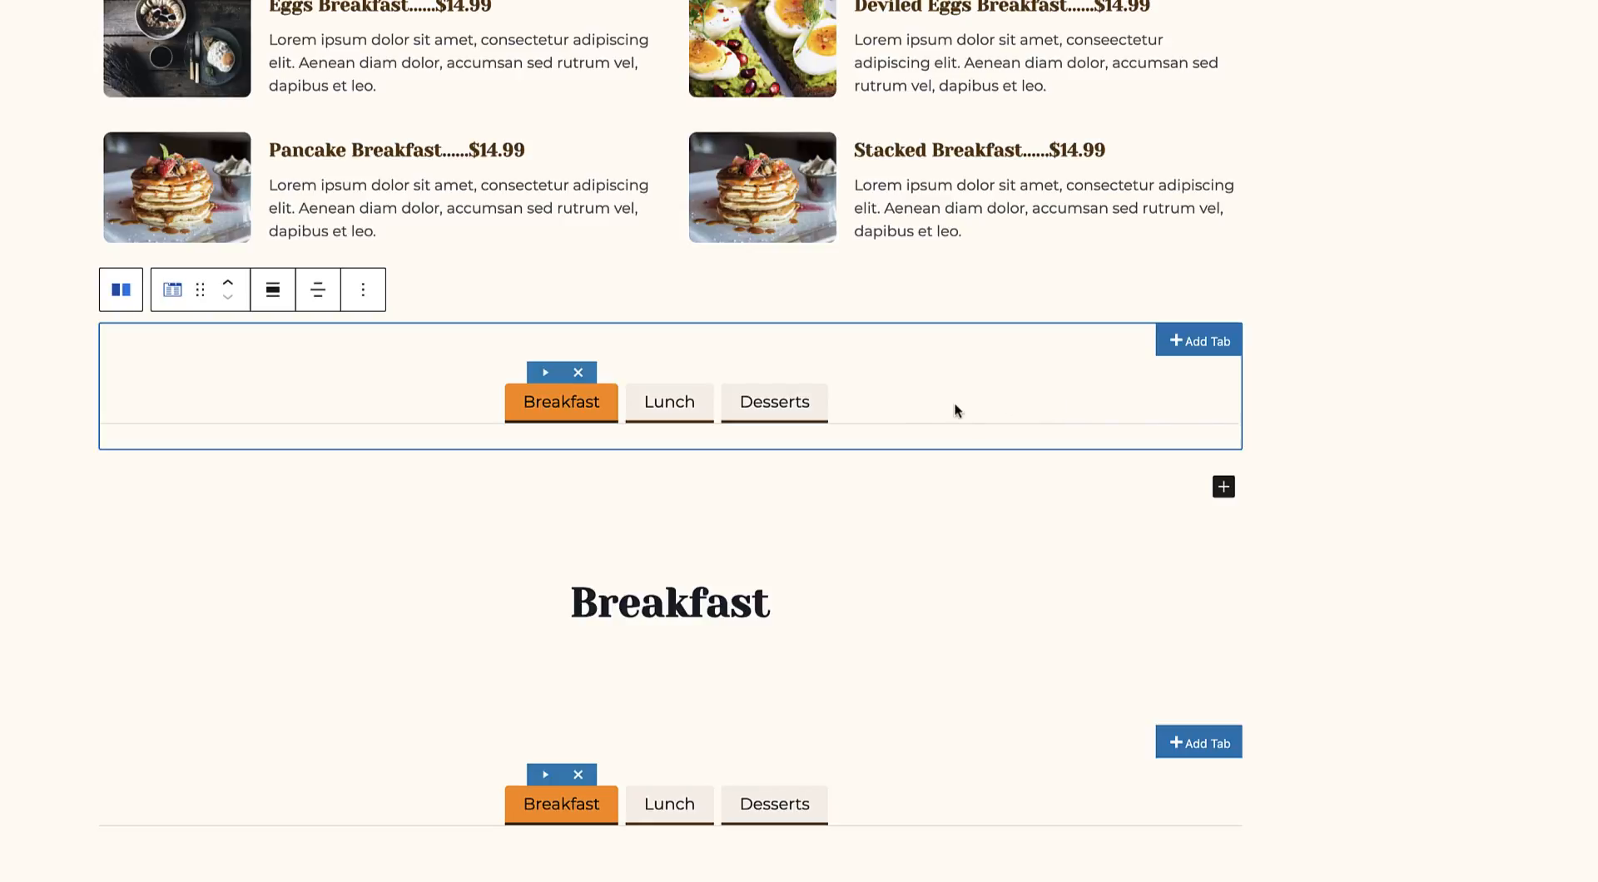
left_click(363, 291)
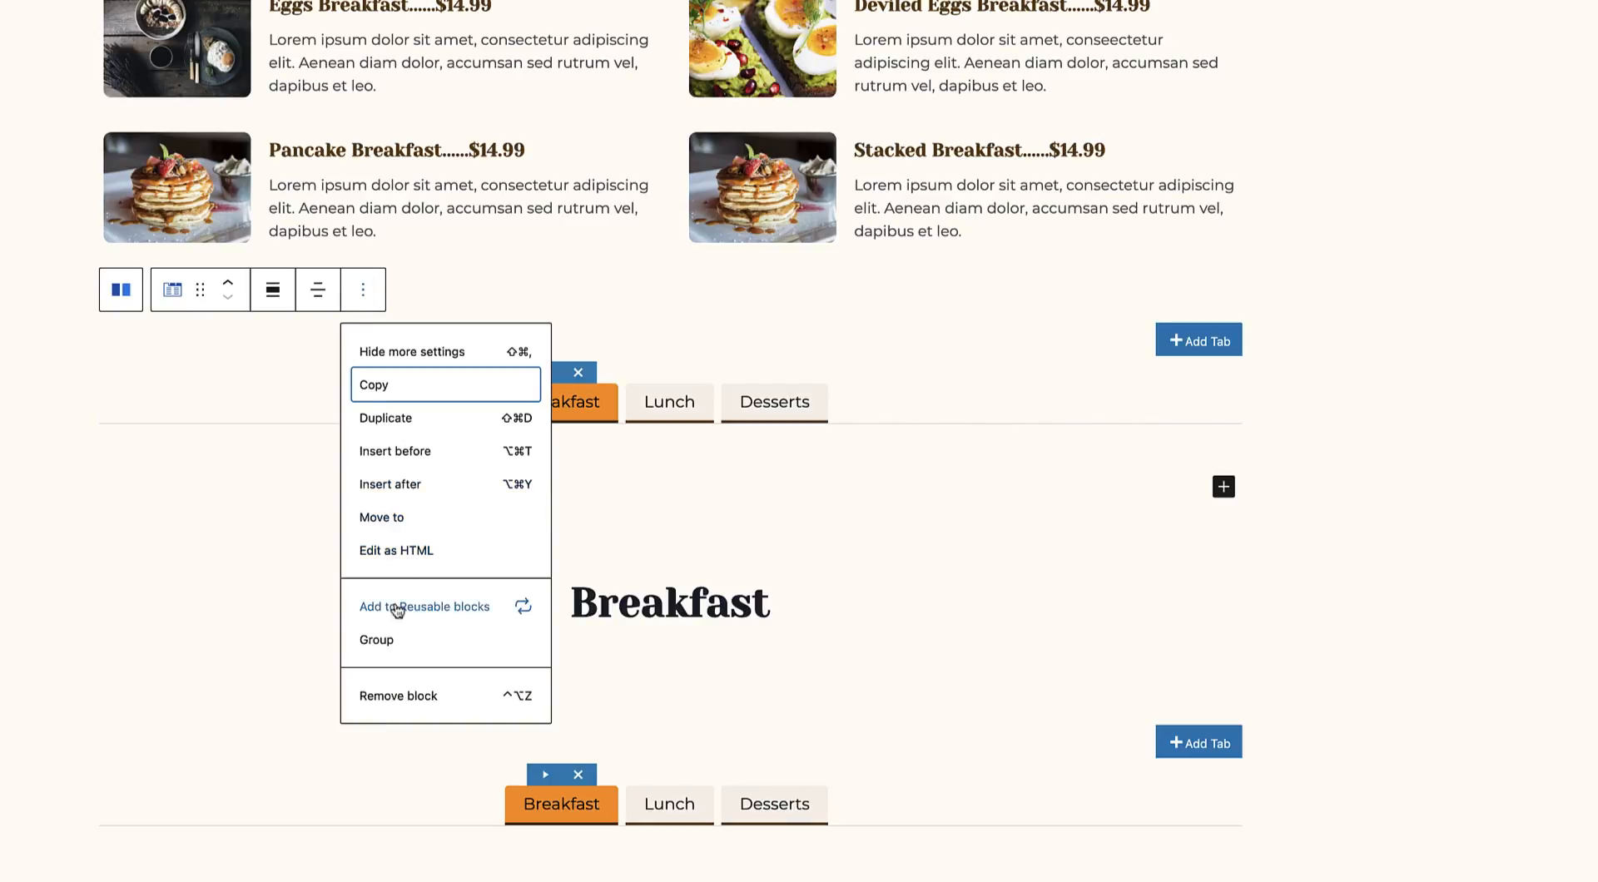
left_click(398, 696)
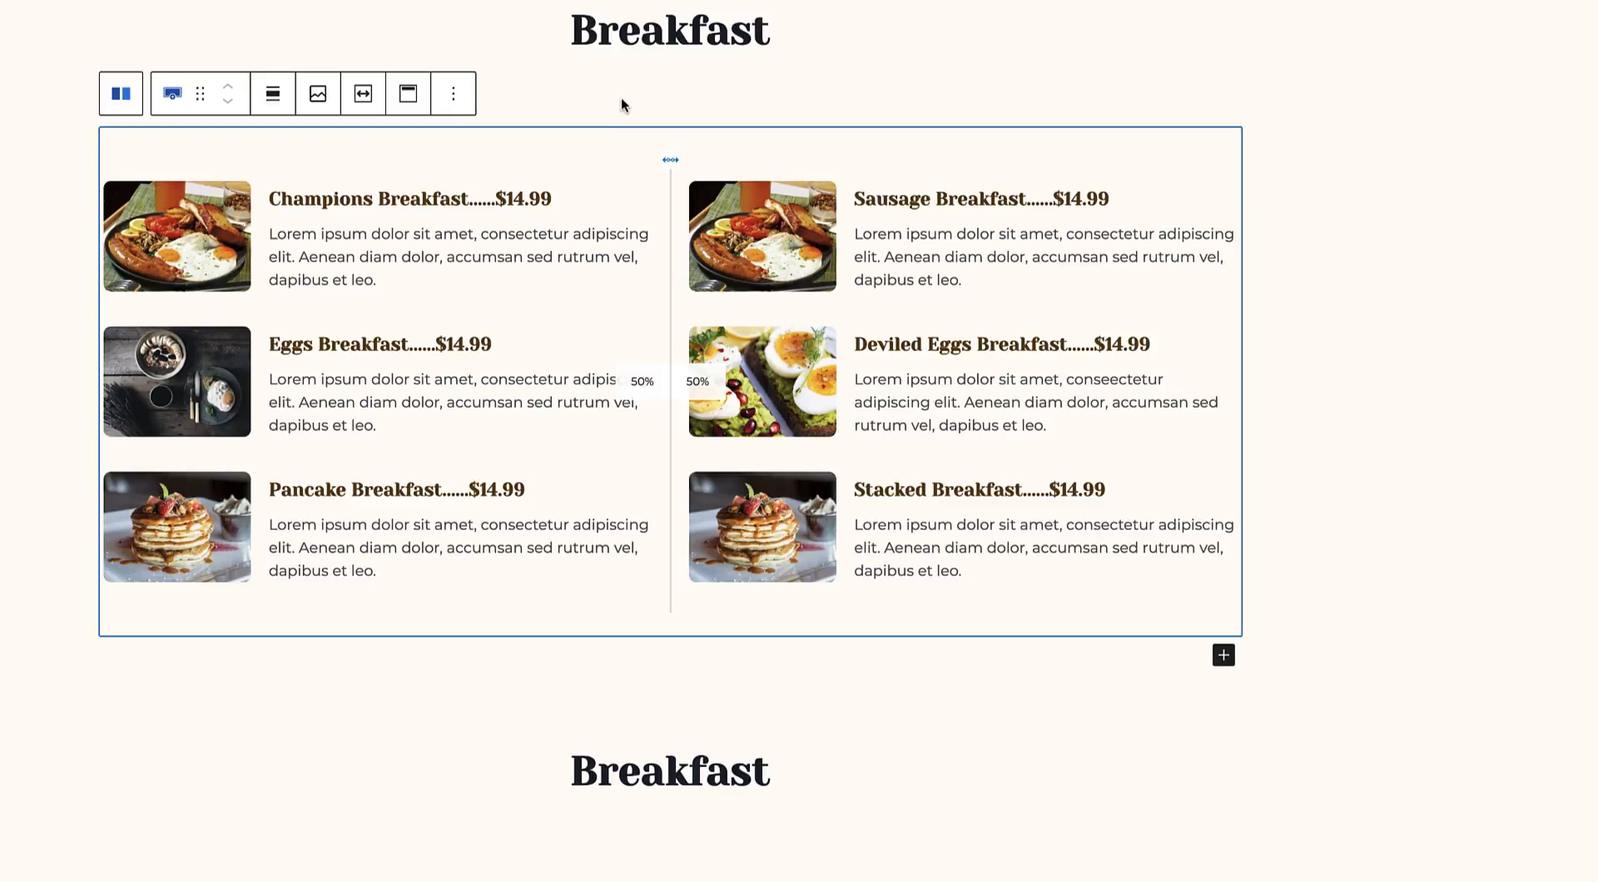
Change the second section's Breakfast heading to "Lunch".
scroll(565, 503, "down", 5)
scroll(564, 506, "down", 2)
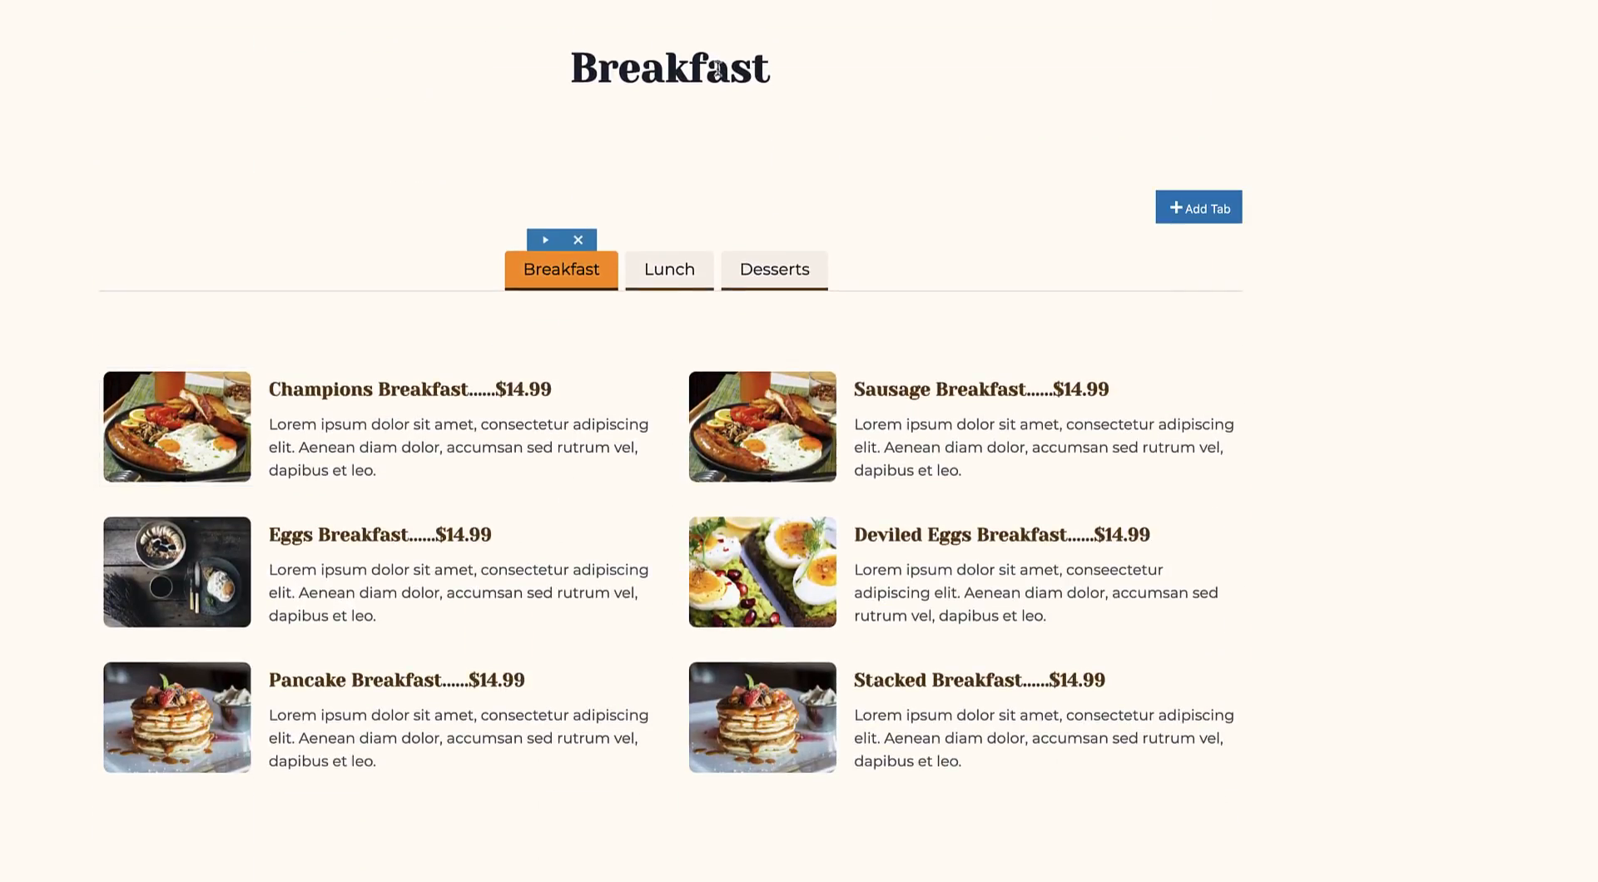
left_click(709, 73)
double_click(709, 73)
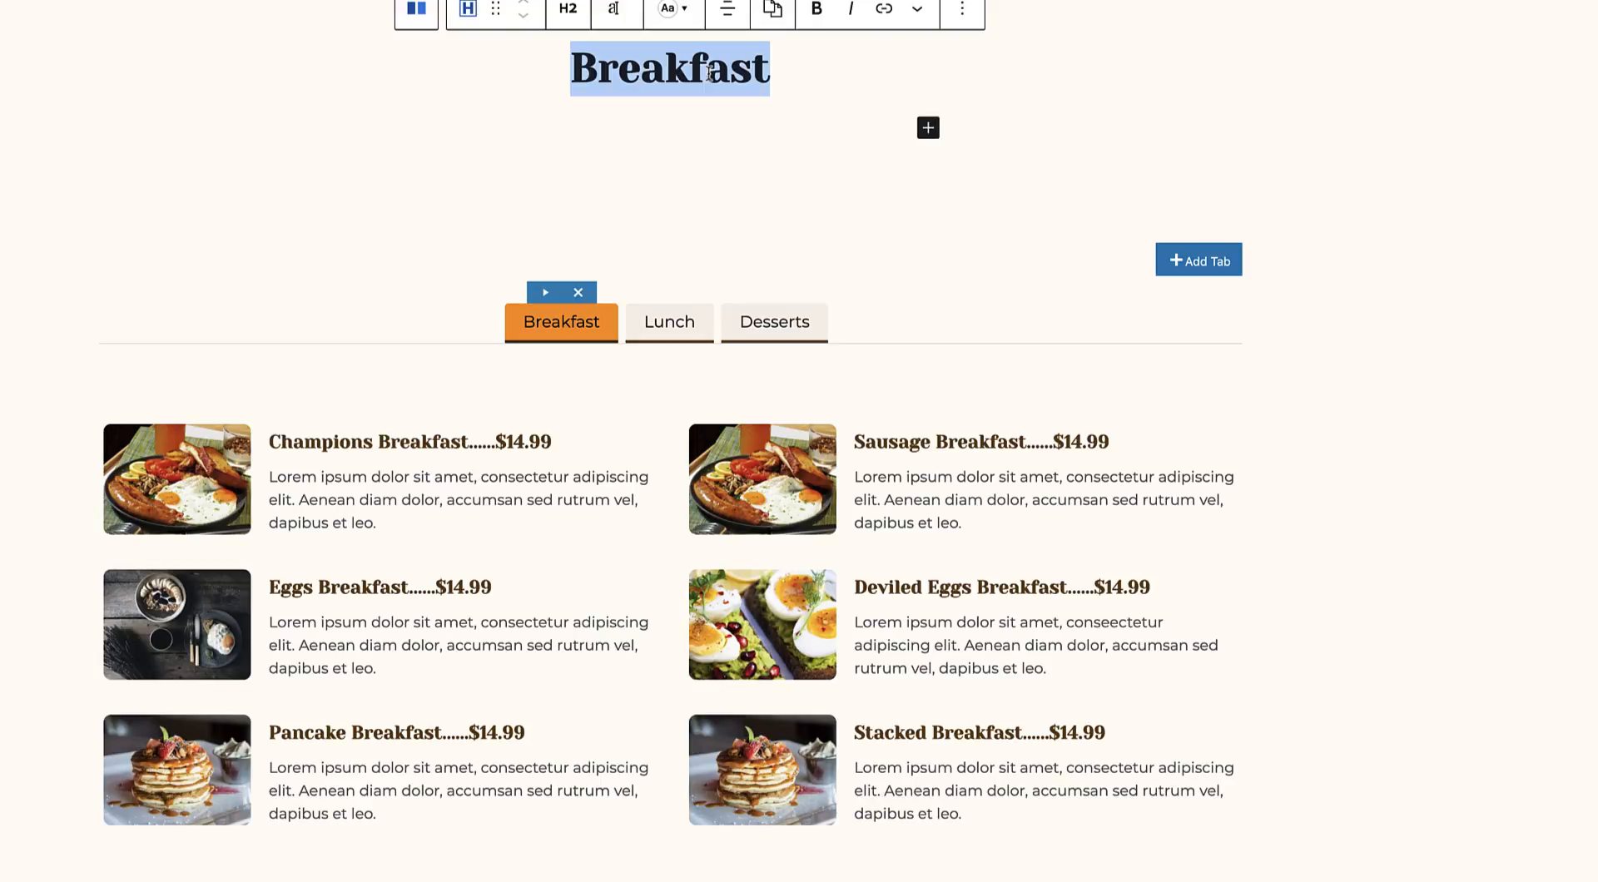
type("Lunch")
Move the two-column lunch items row out of the second menu's Lunch tab to directly above its tabs block.
scroll(688, 300, "down", 1)
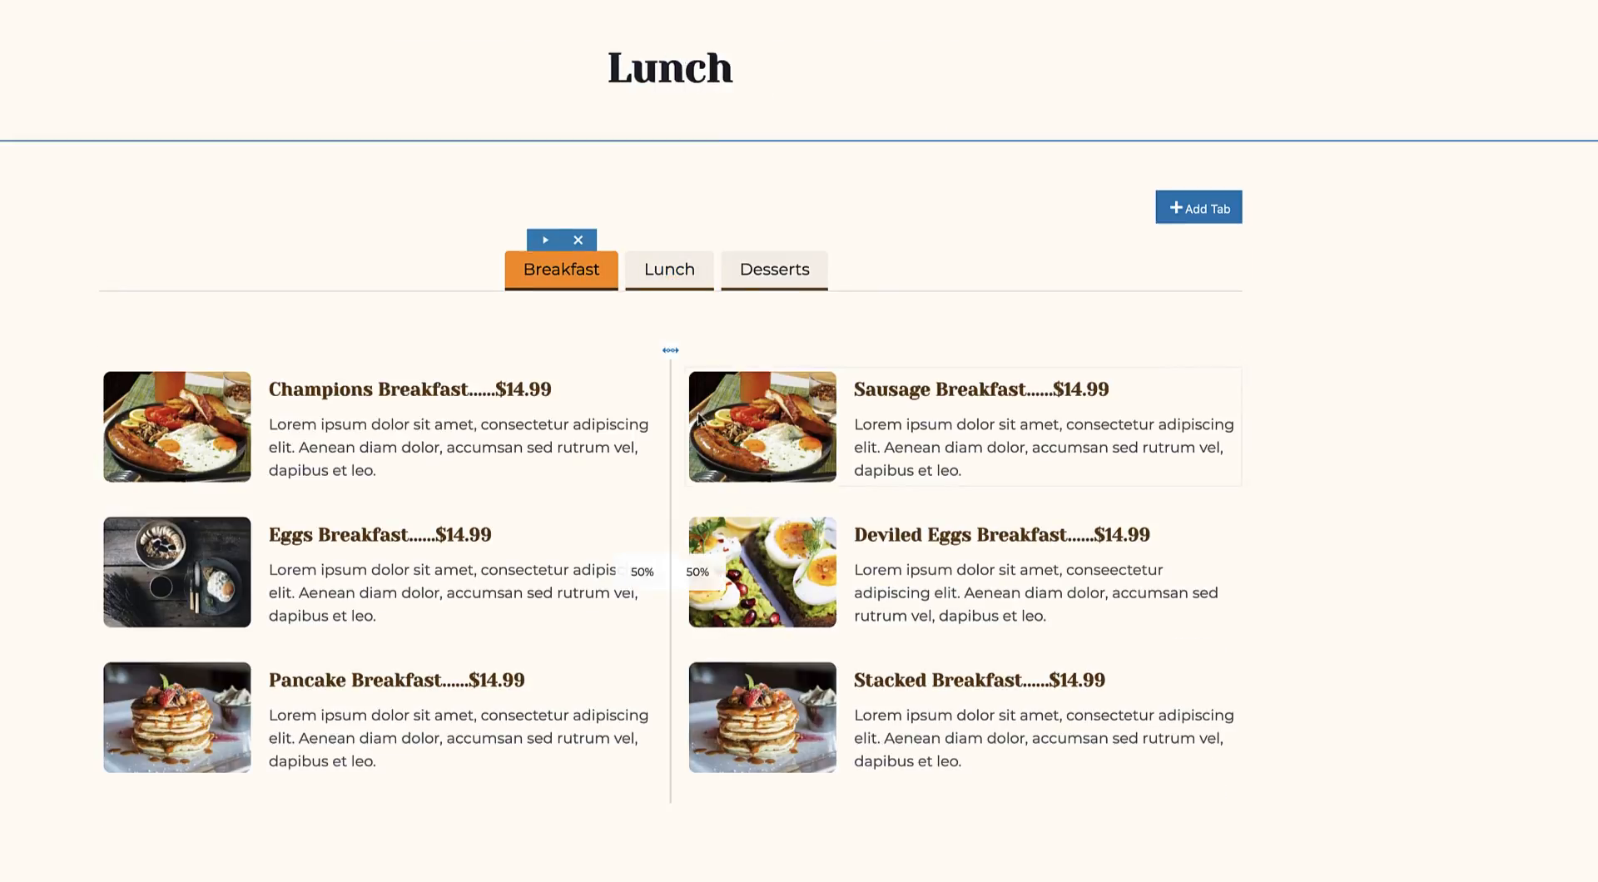
left_click(666, 281)
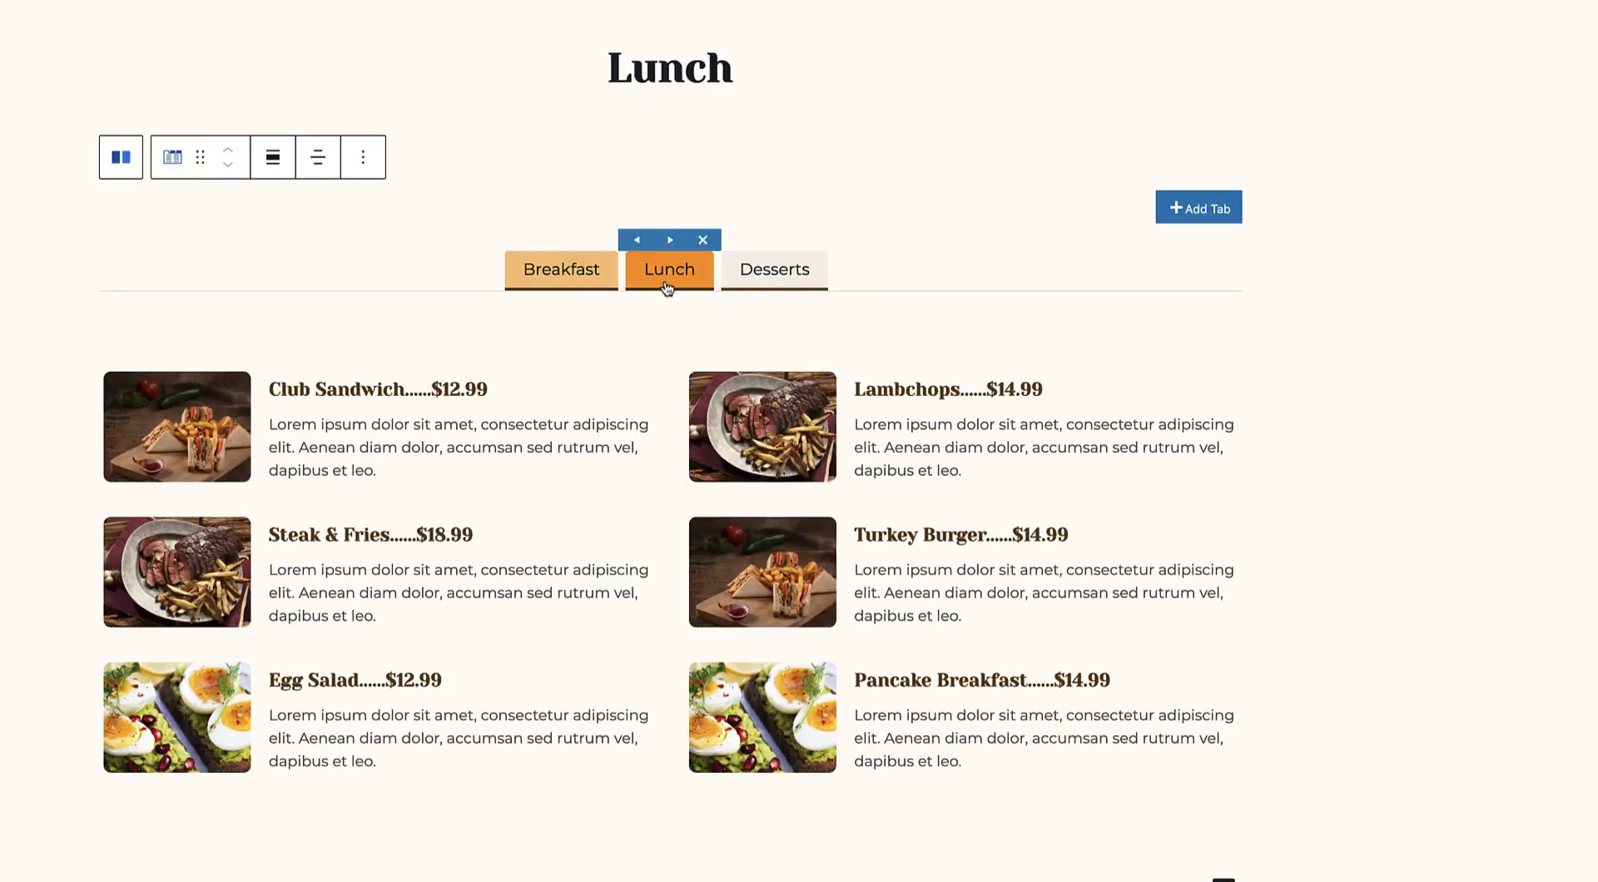
left_click(653, 348)
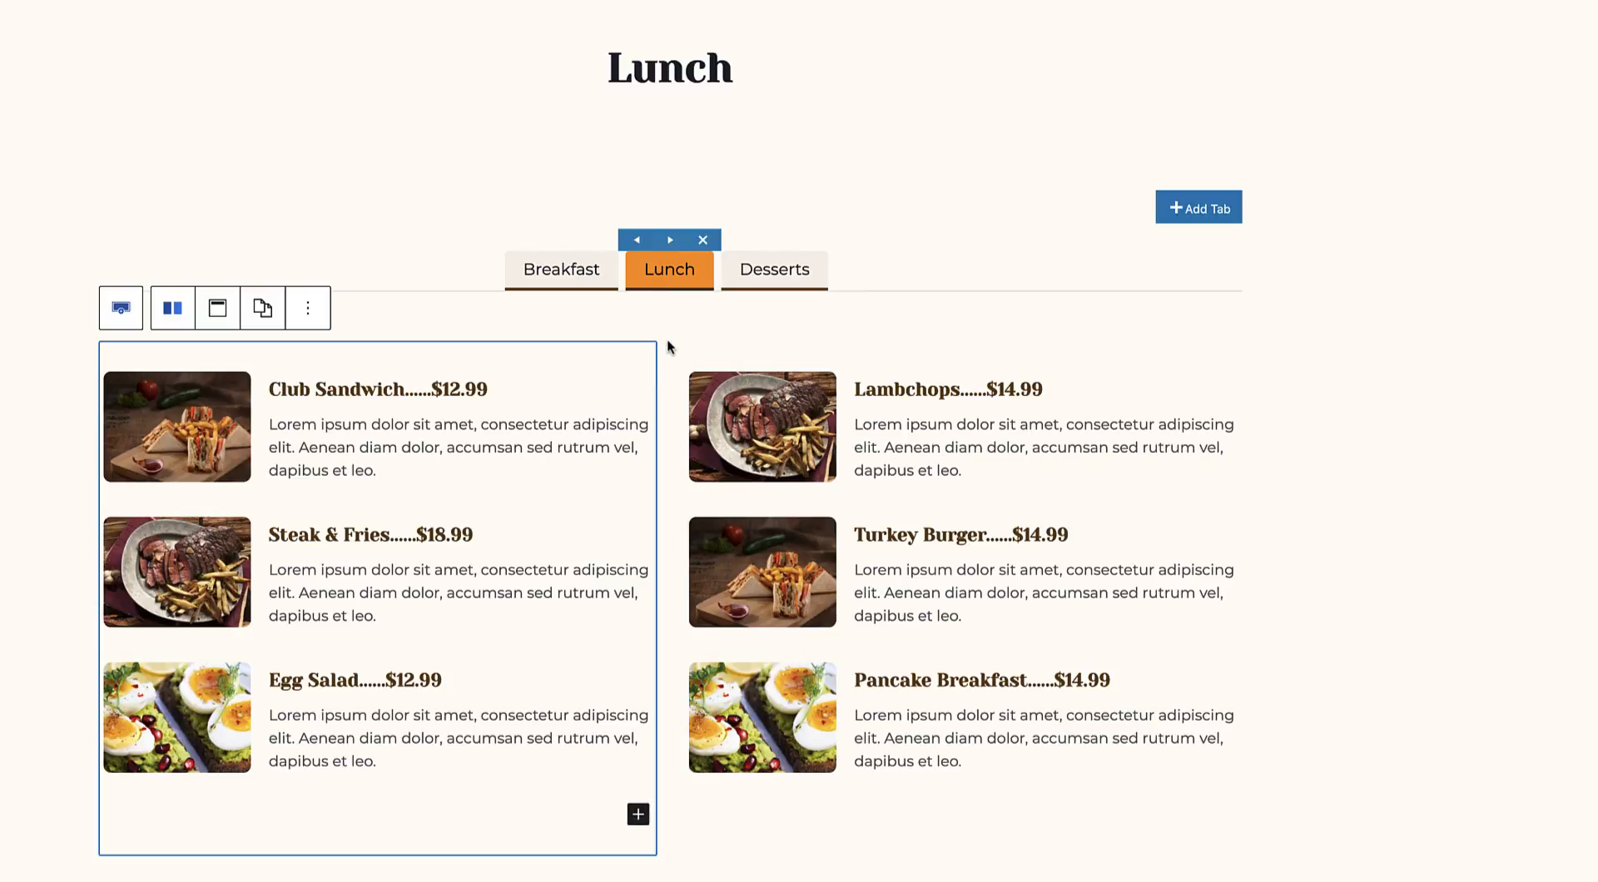
left_click(667, 342)
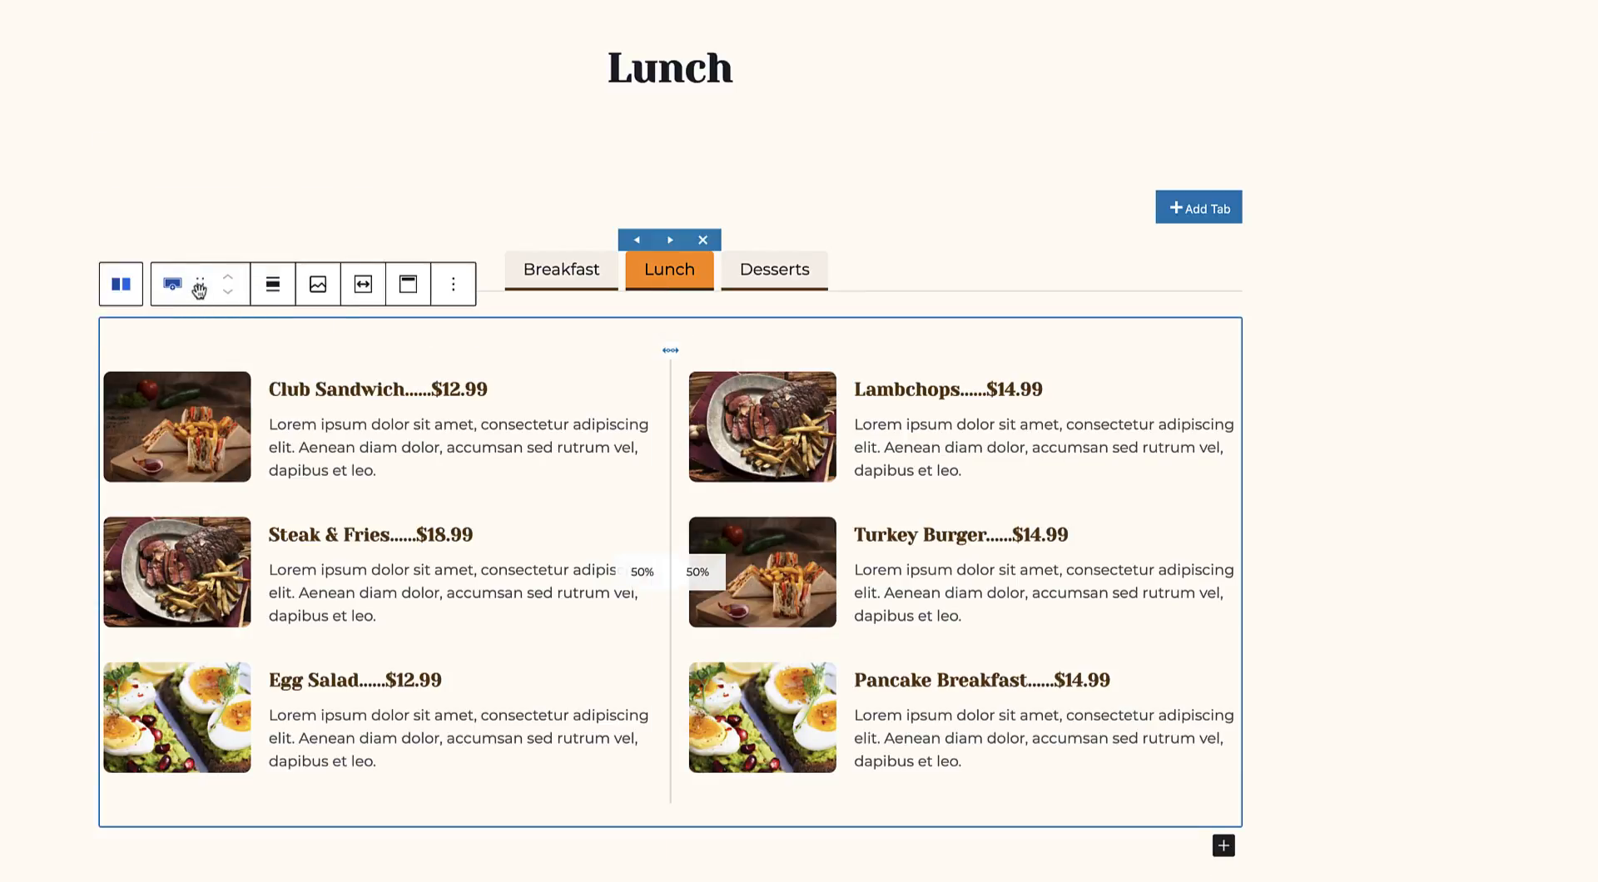
left_click_drag(201, 284, 200, 242)
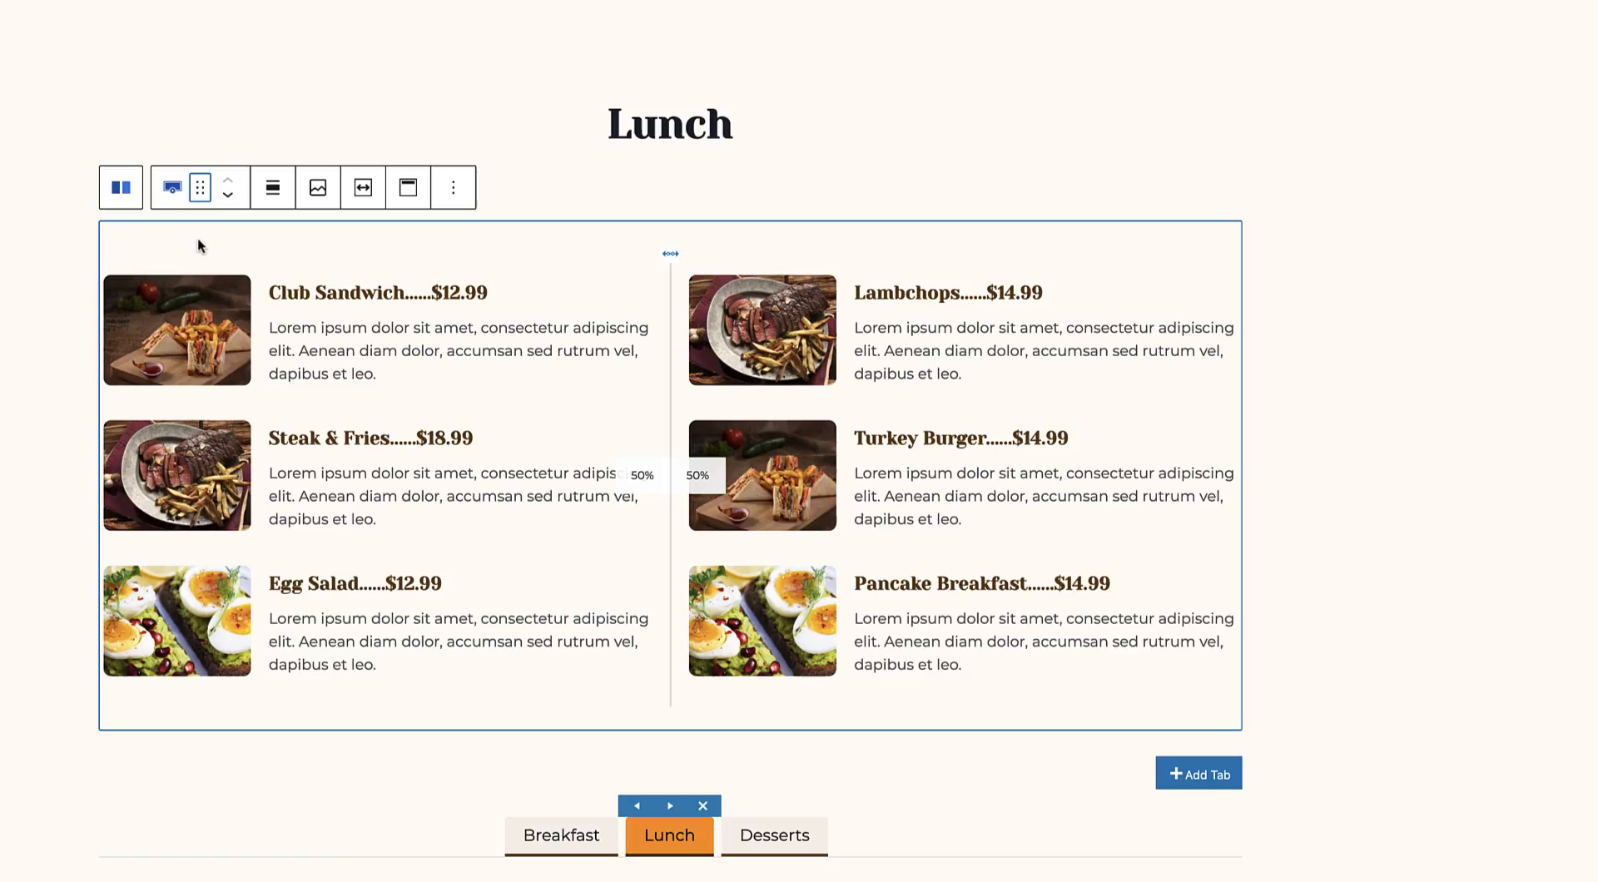
Remove the leftover tabs block below the lunch items in the second menu section.
scroll(350, 647, "down", 1)
scroll(350, 647, "down", 4)
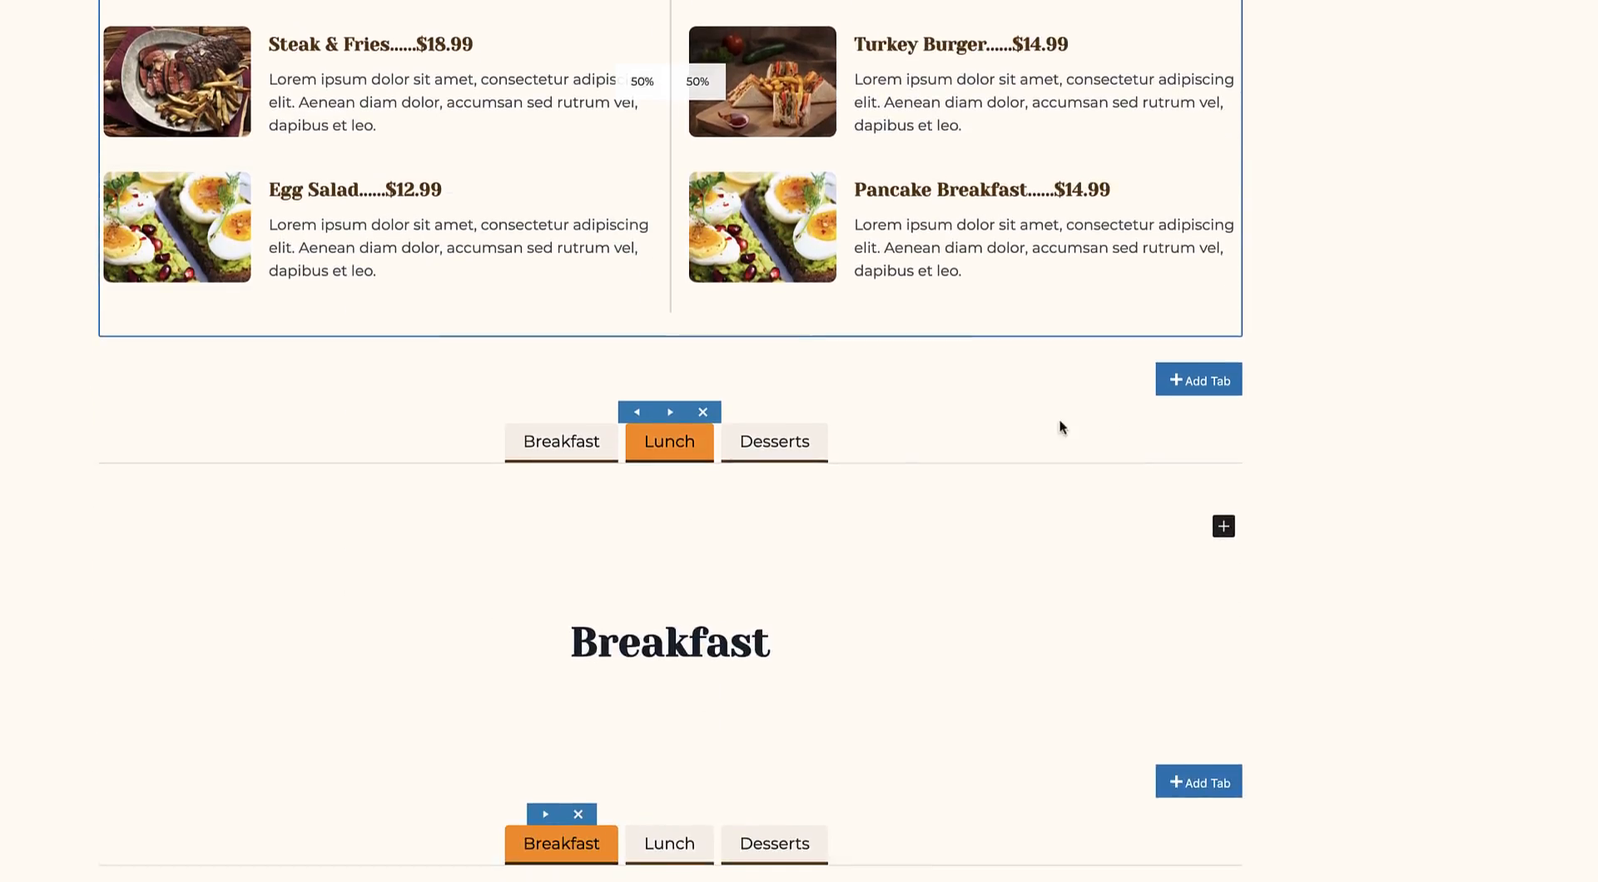
left_click(986, 483)
left_click(364, 328)
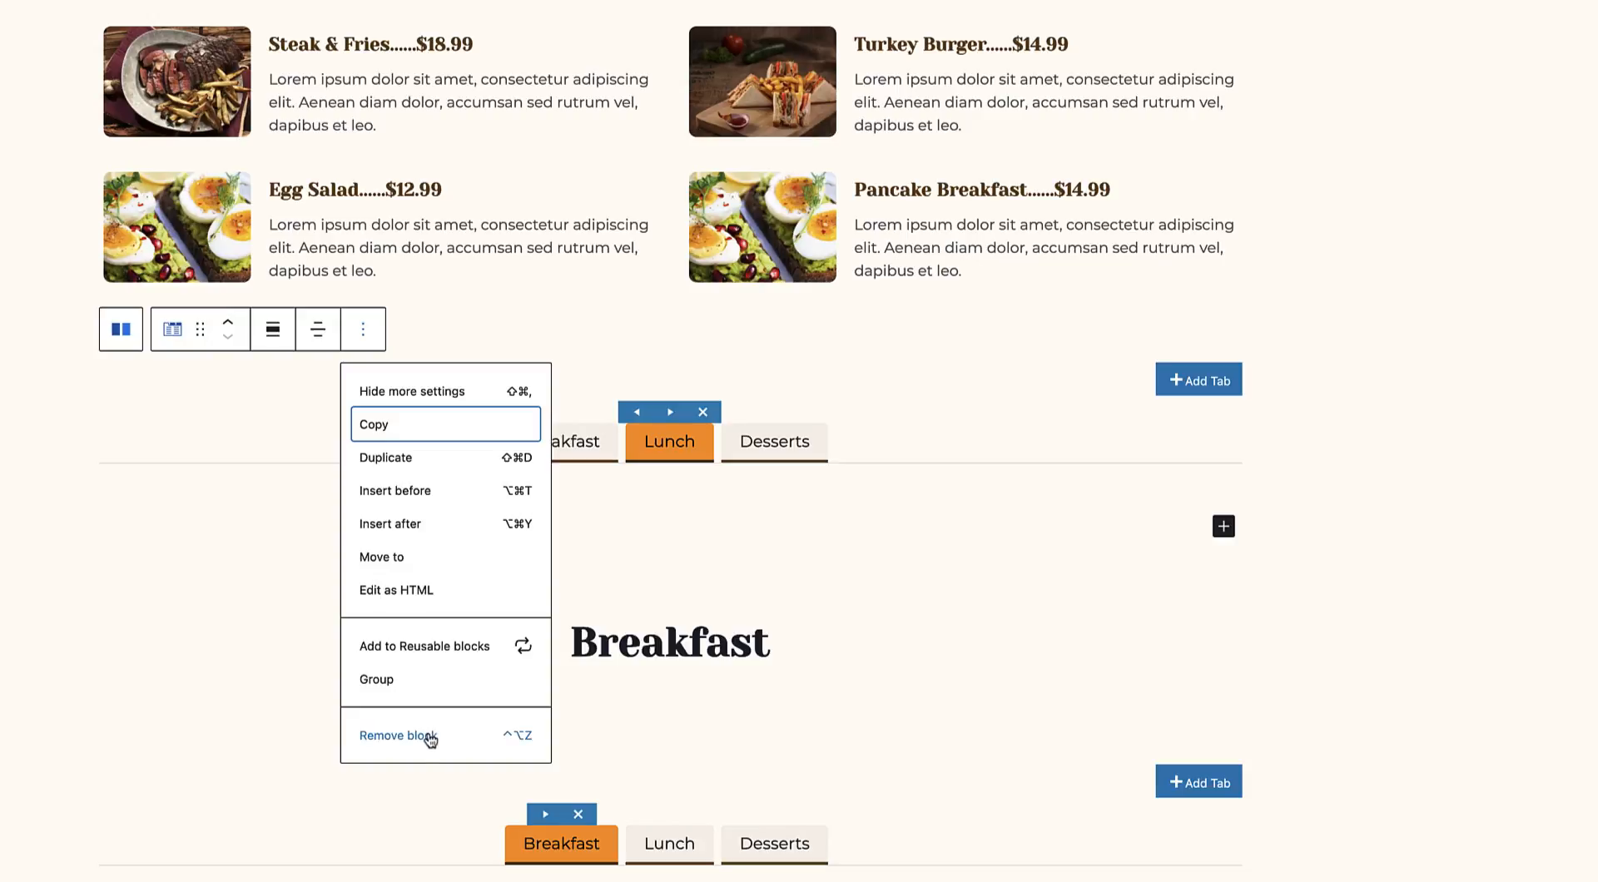
left_click(430, 739)
Change the third section's Breakfast heading to "Dessert" and delete the extra empty paragraph below it.
scroll(428, 733, "down", 3)
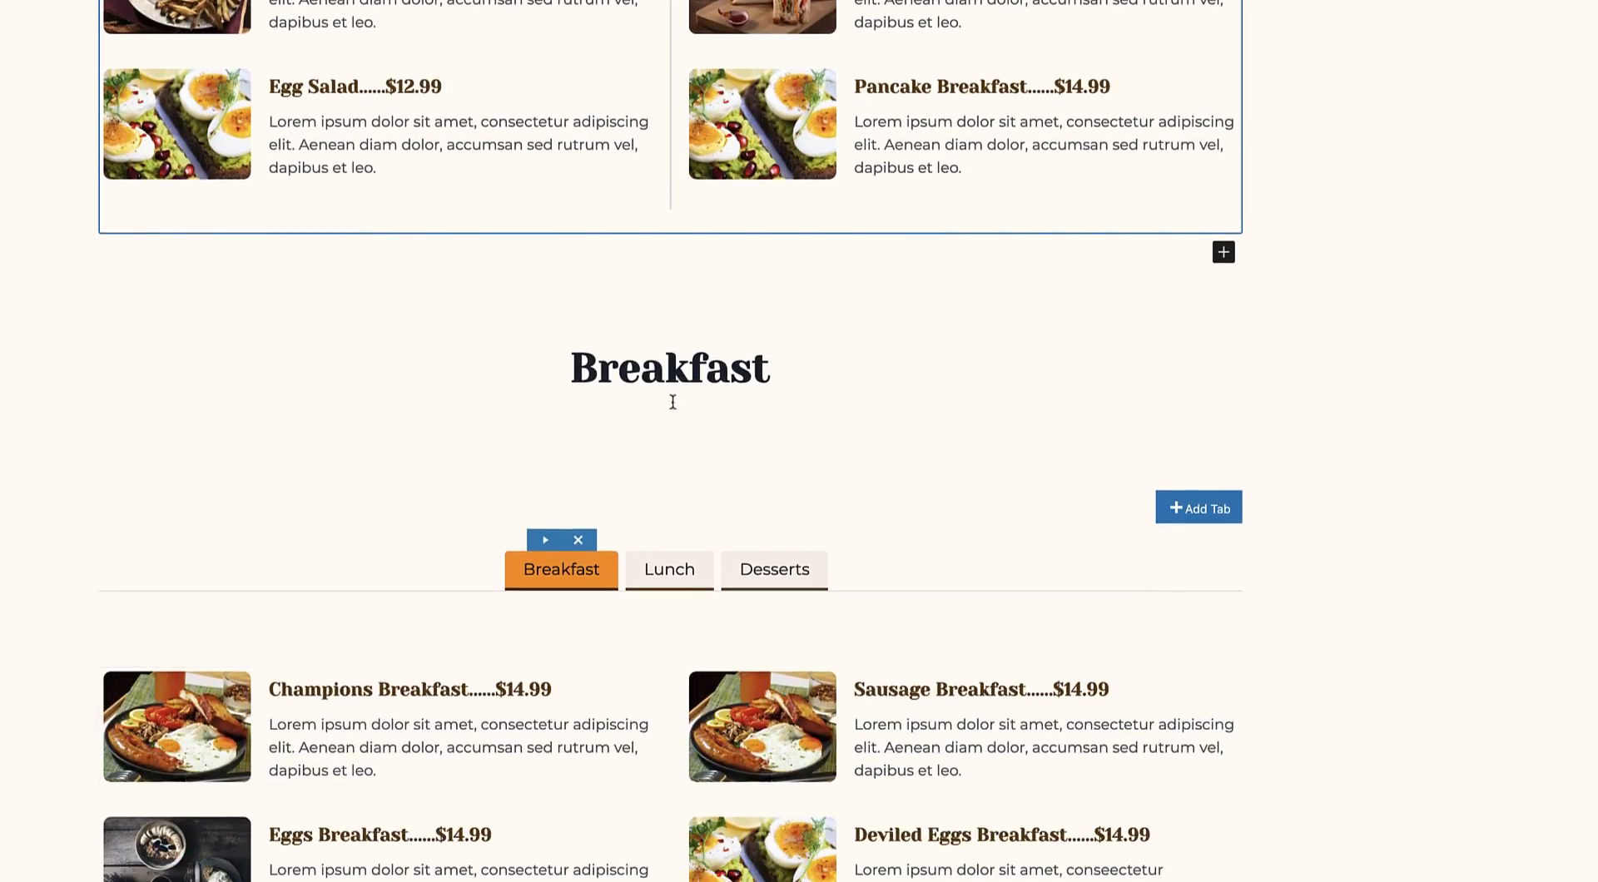
left_click(673, 402)
double_click(670, 320)
type("Dessert")
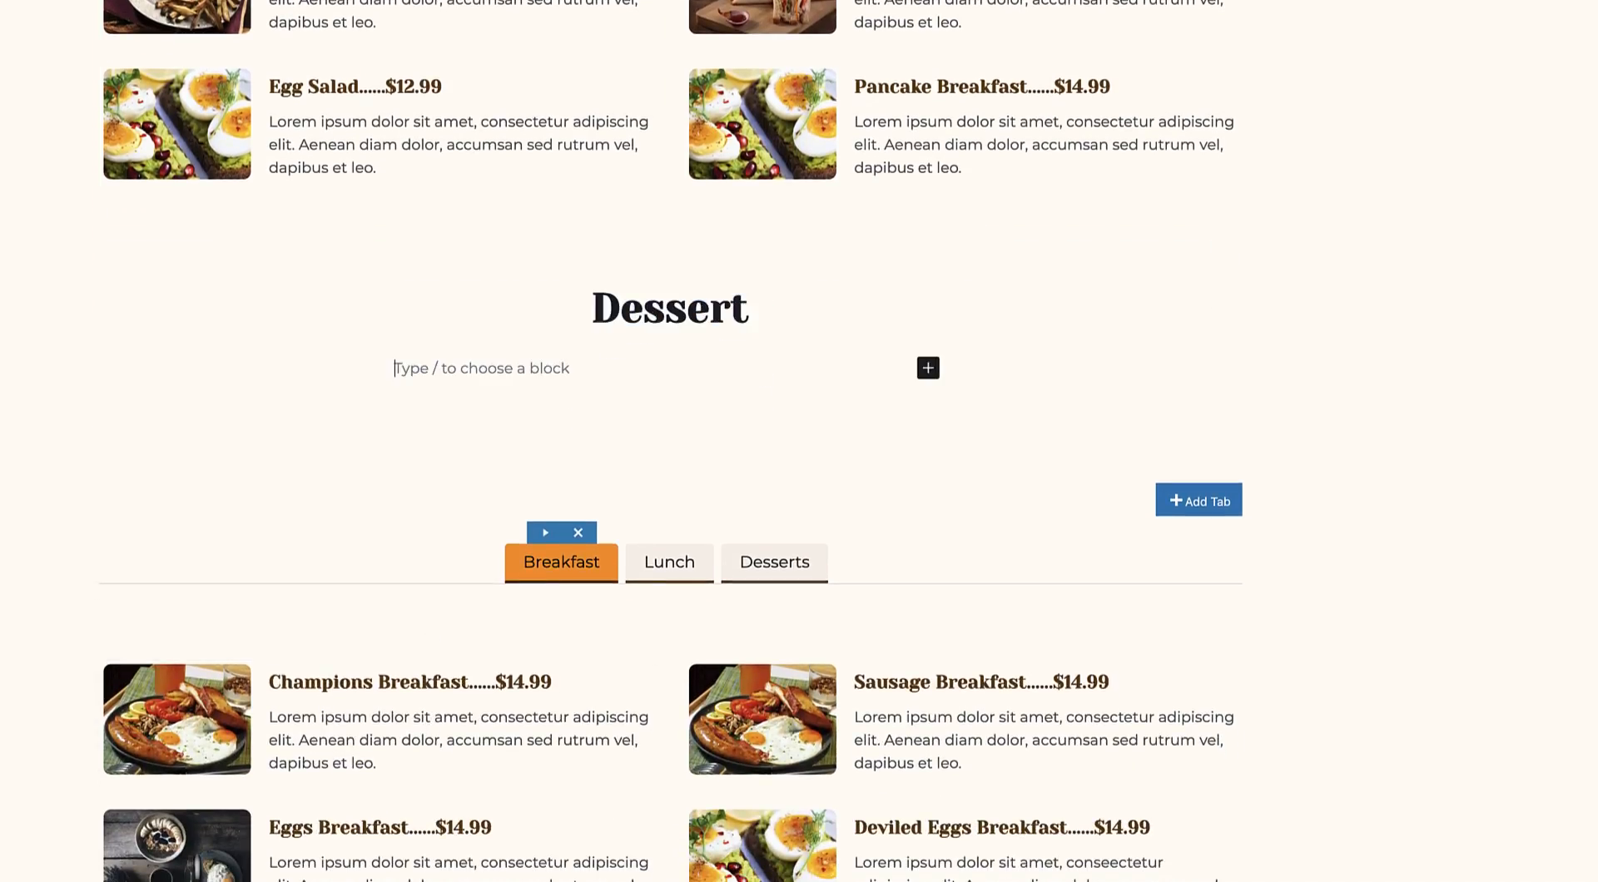
key("BackSpace")
Move the two-column dessert items row out of the third menu's Desserts tab to directly above its tabs block.
scroll(660, 666, "down", 4)
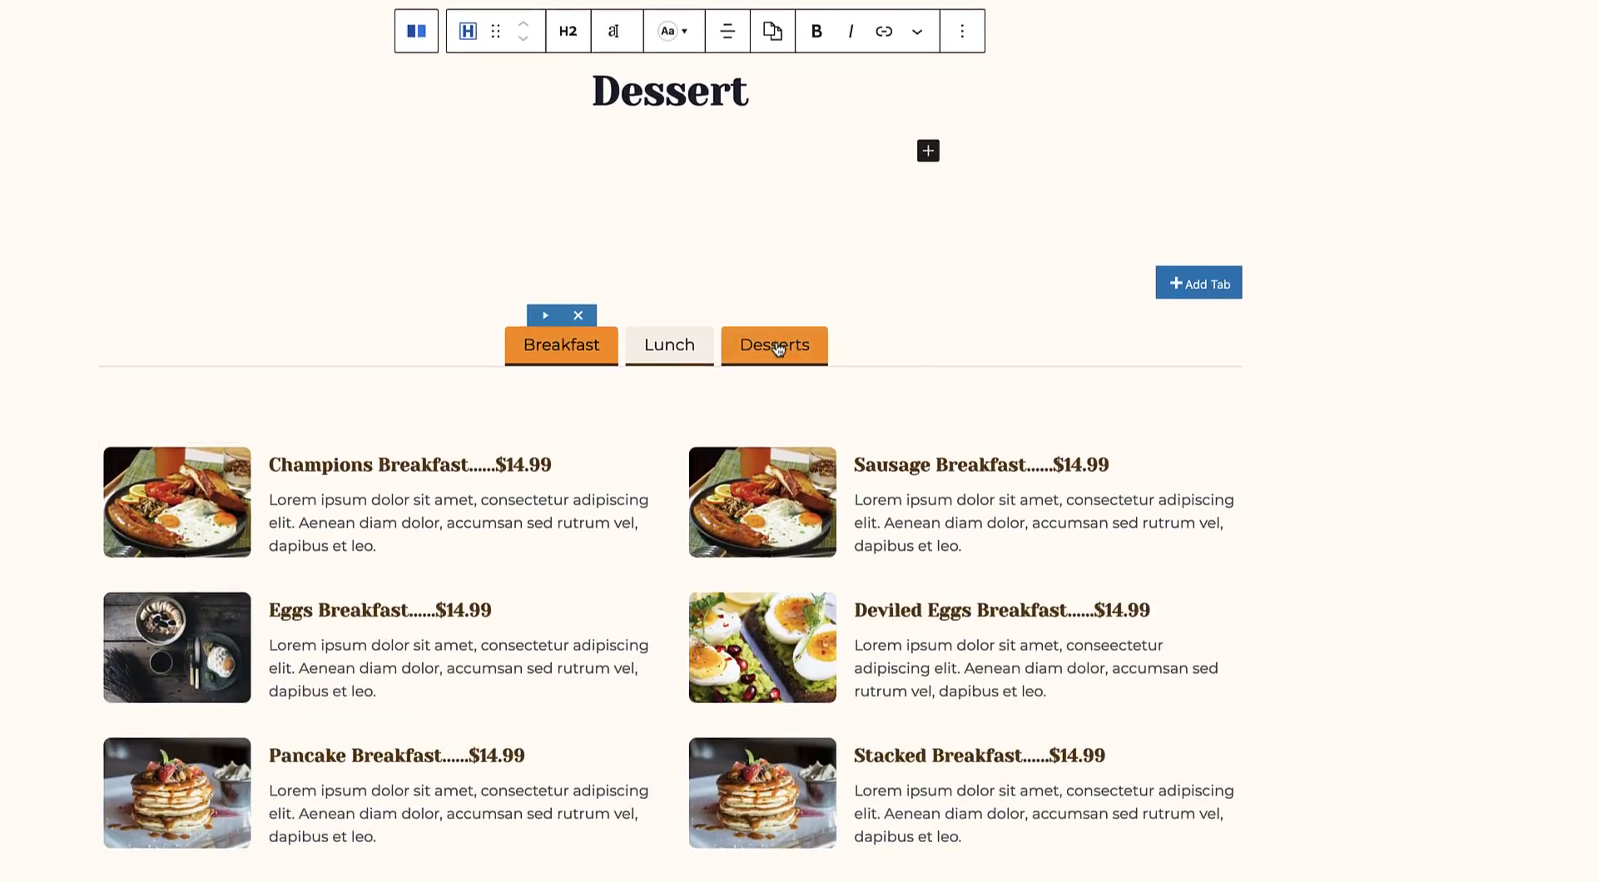
left_click(778, 348)
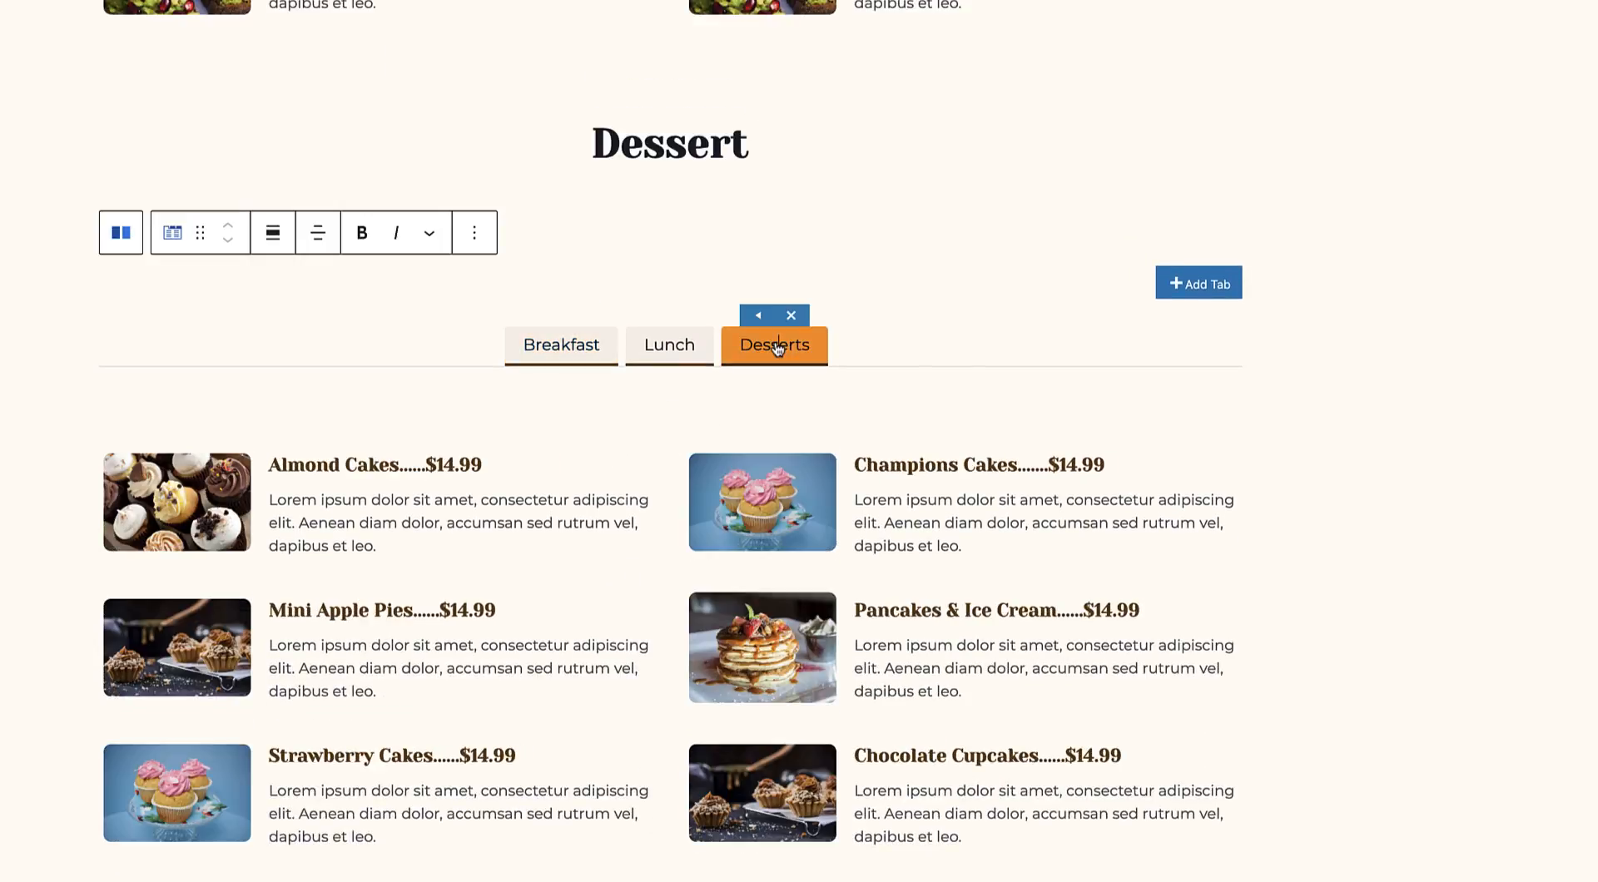
left_click(667, 435)
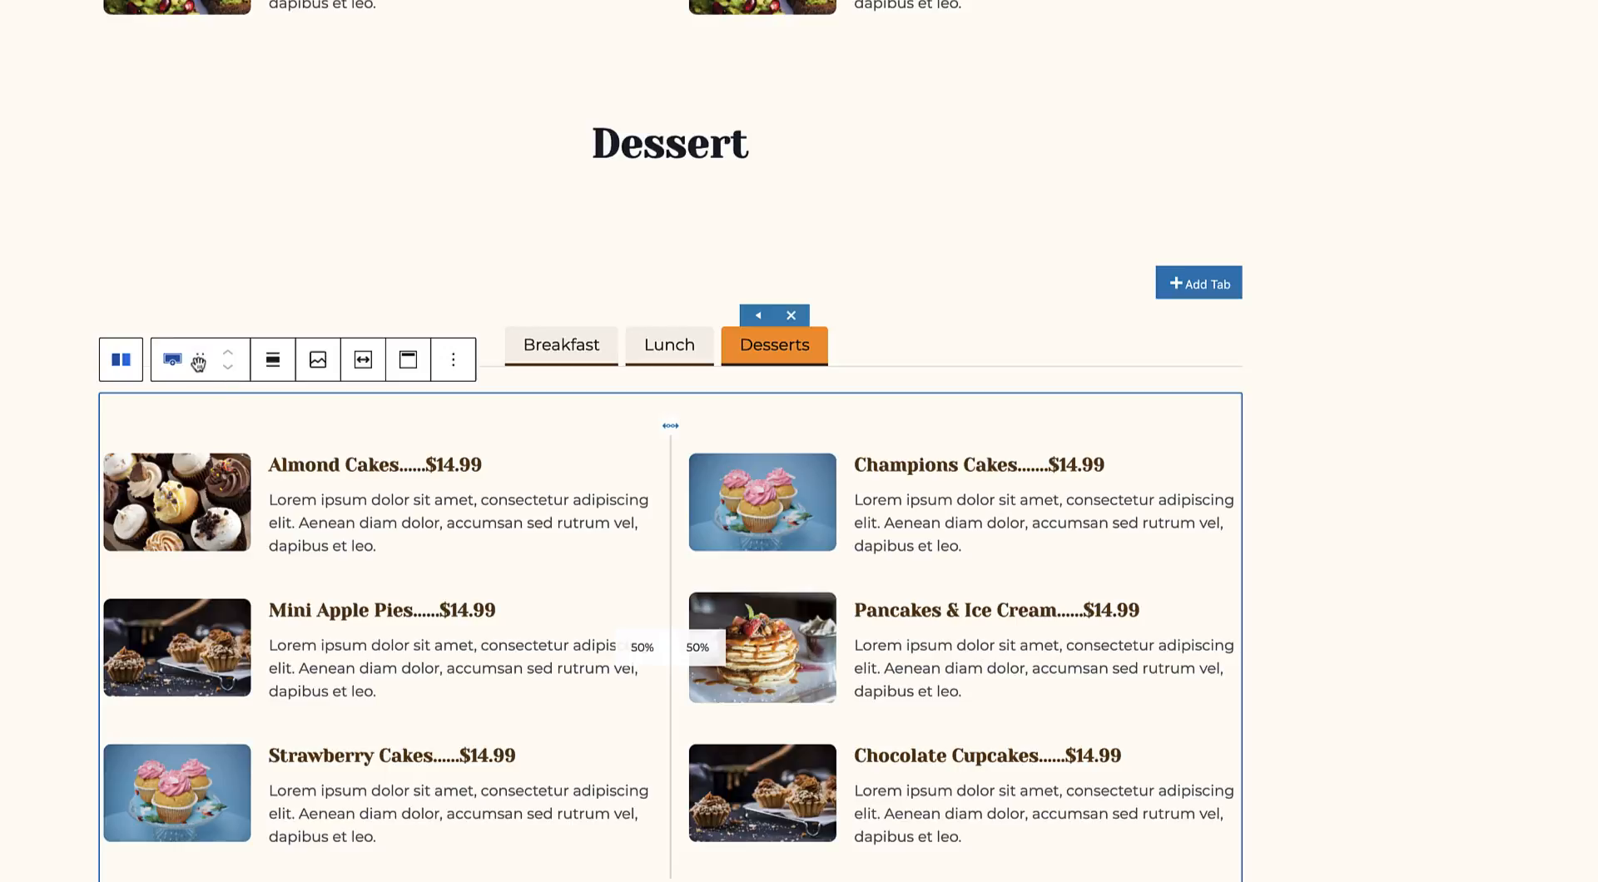
left_click_drag(199, 360, 198, 315)
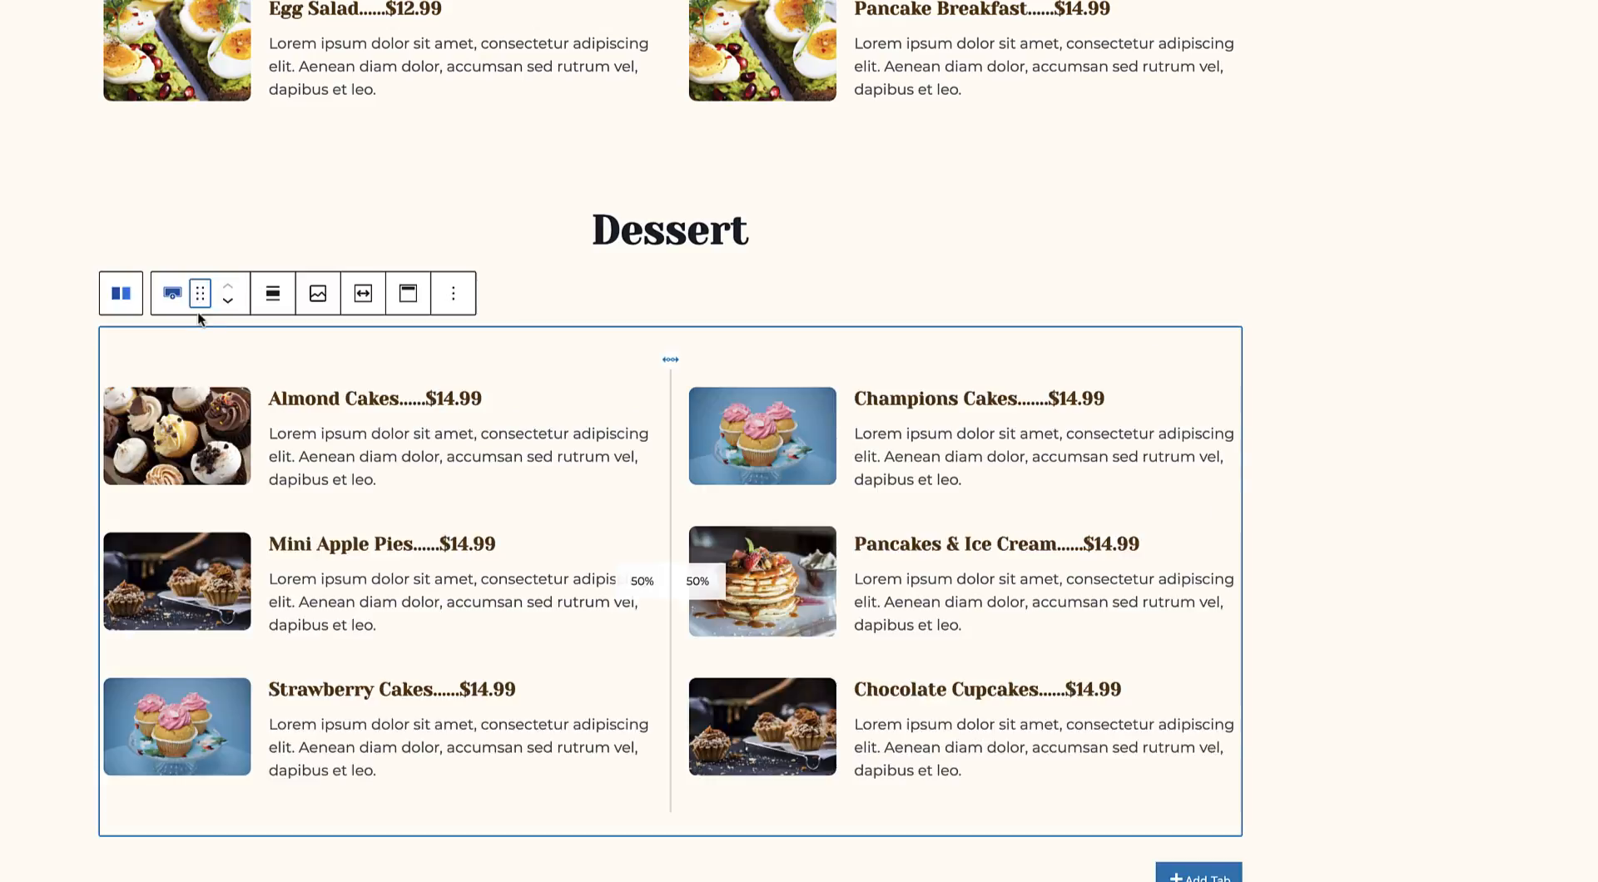
Remove the leftover tabs block below the dessert items in the third menu section.
scroll(255, 636, "down", 3)
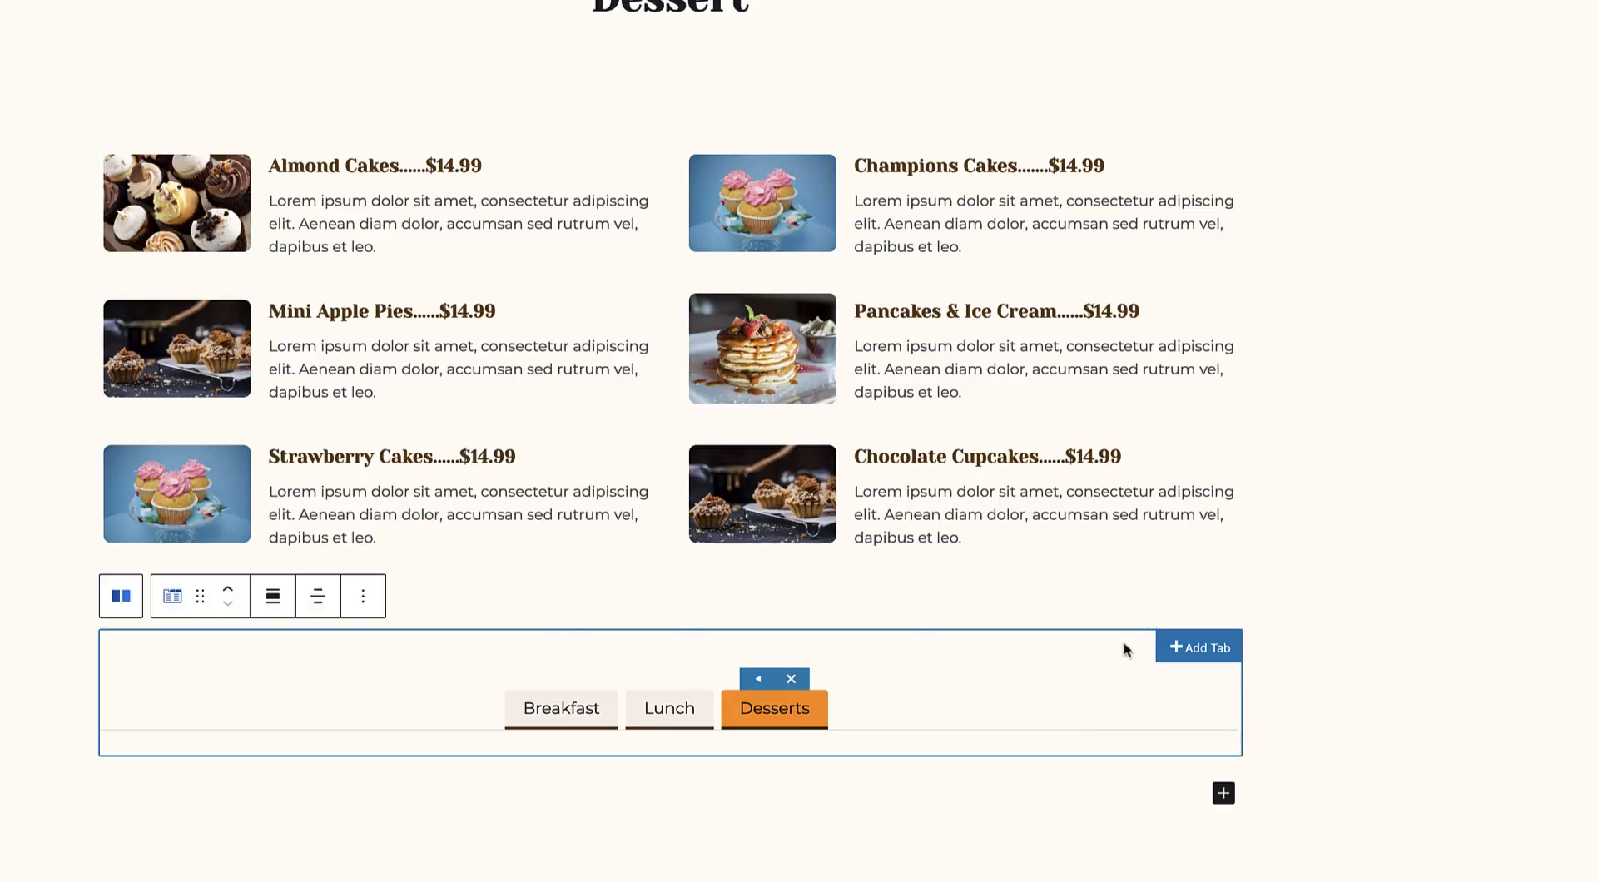
left_click(363, 599)
left_click(445, 881)
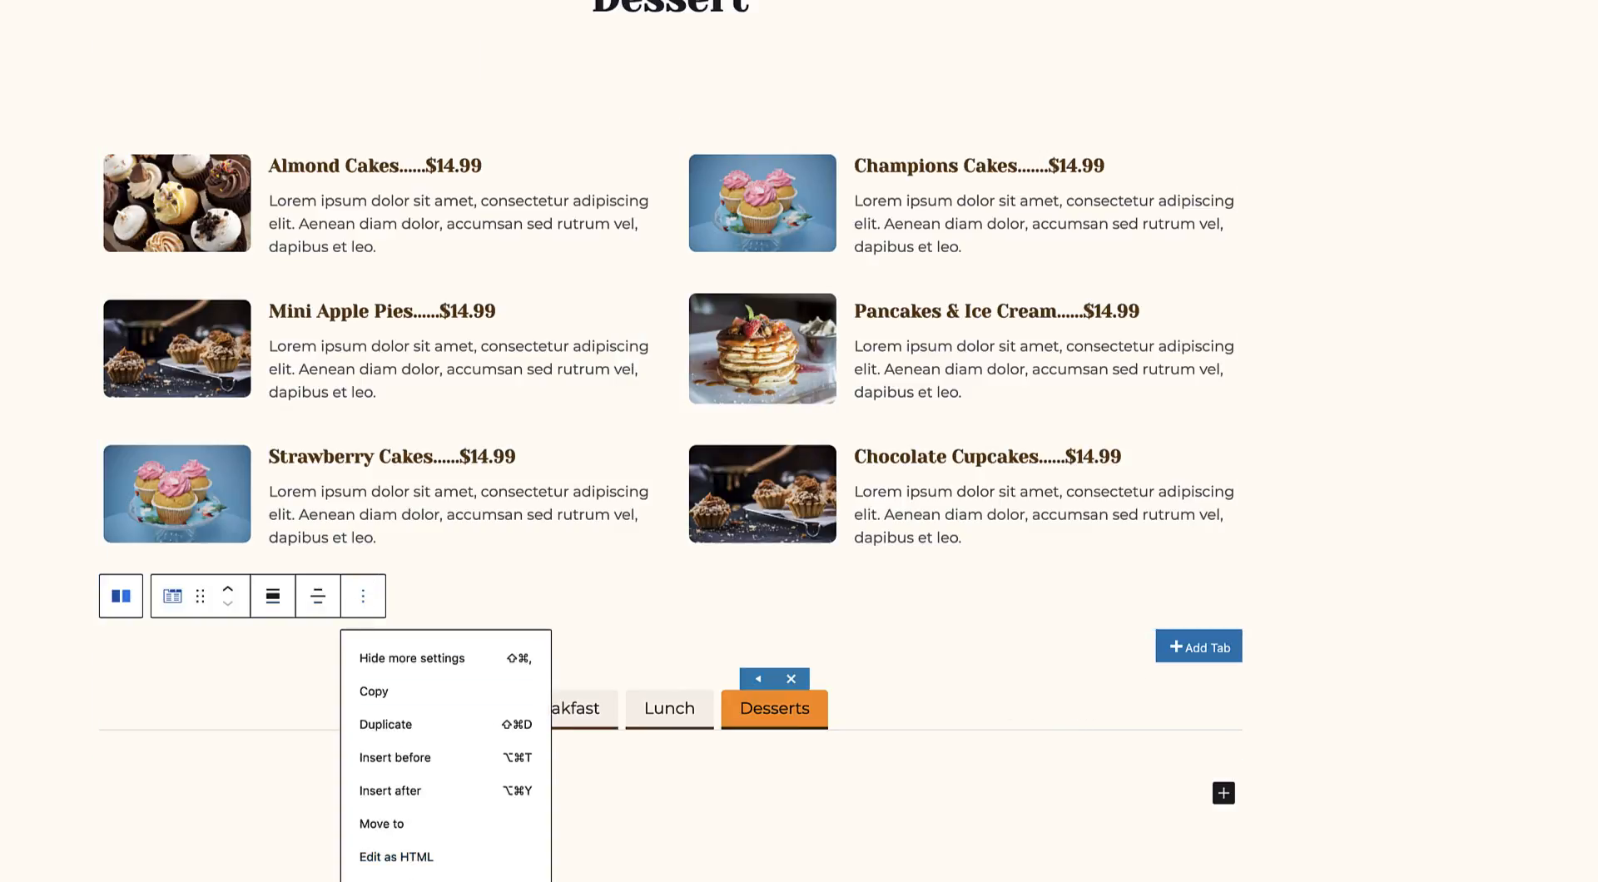
Increase the top padding of the Dessert heading row to 120px.
scroll(499, 831, "up", 20)
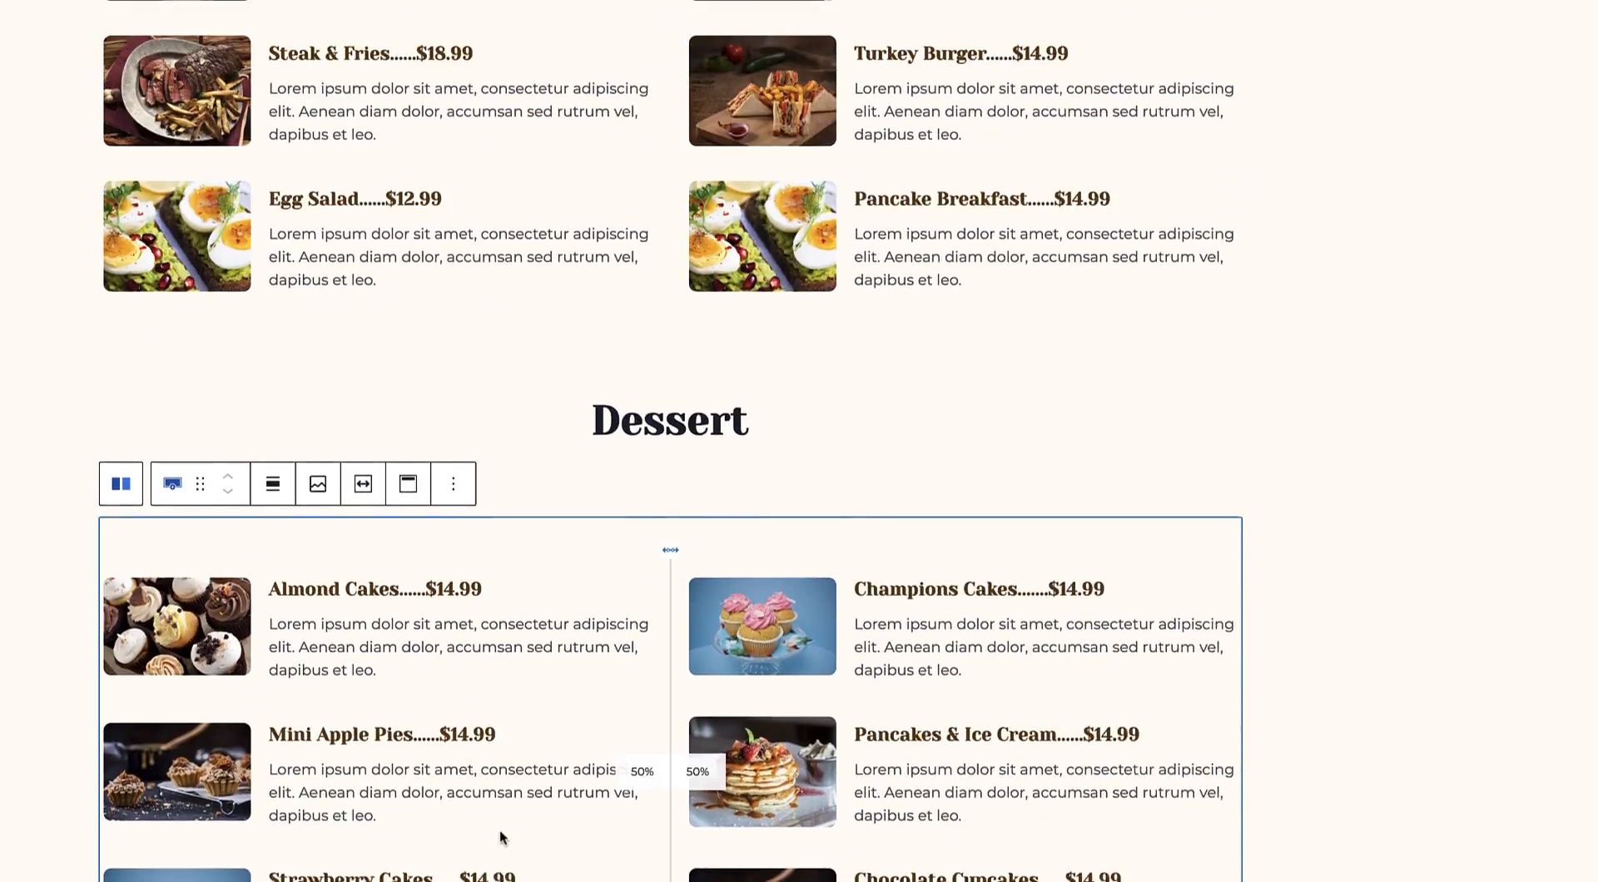
scroll(500, 831, "down", 20)
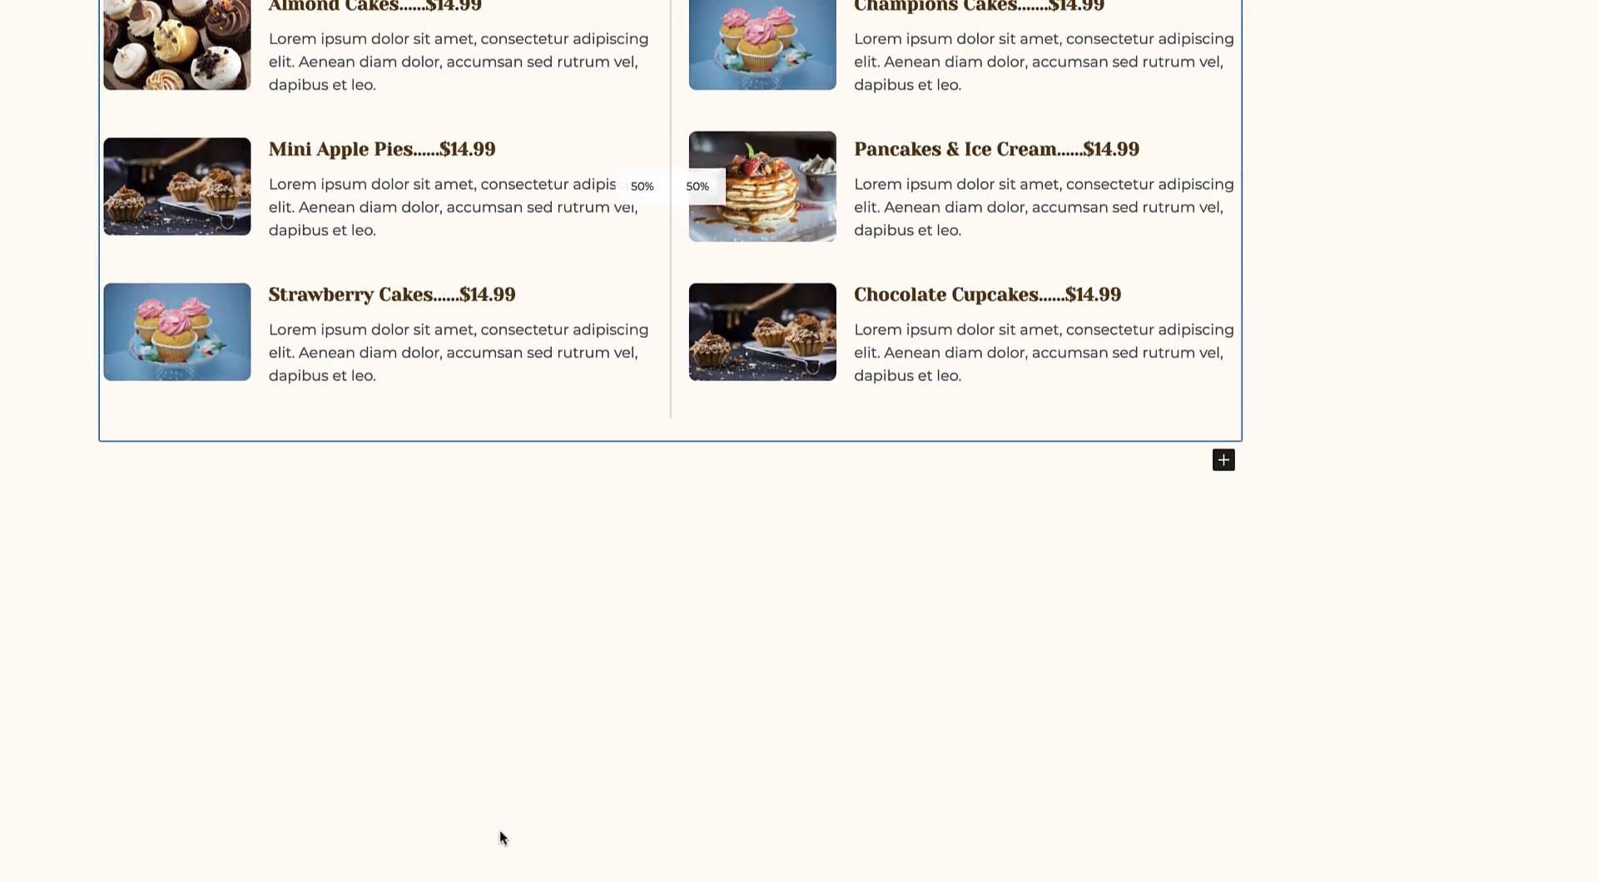
scroll(500, 830, "up", 6)
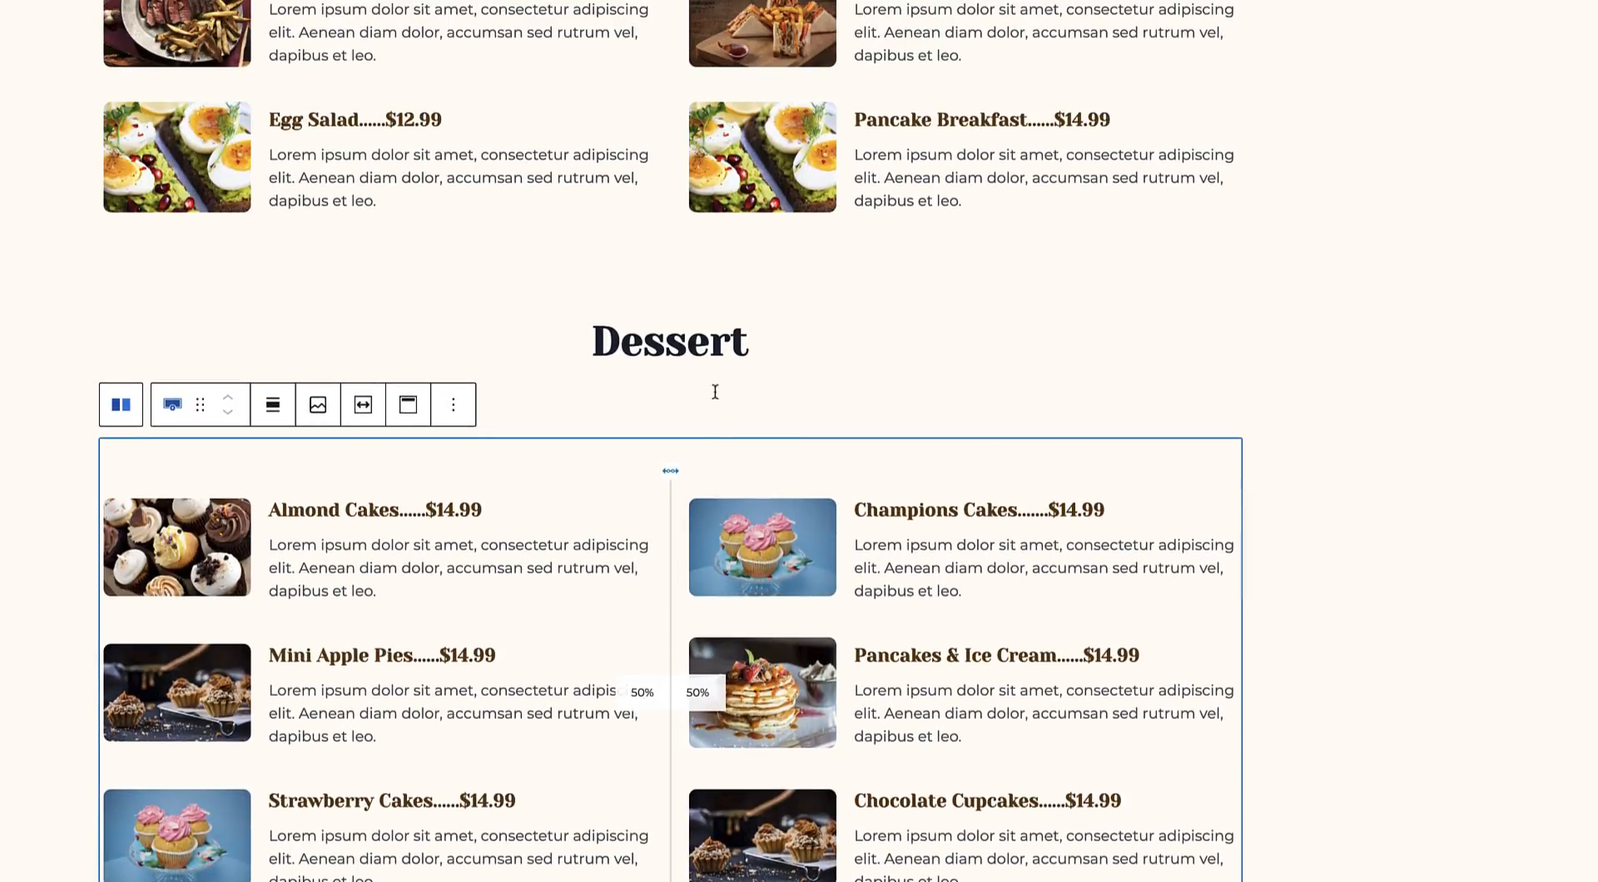
left_click(824, 339)
left_click(333, 373)
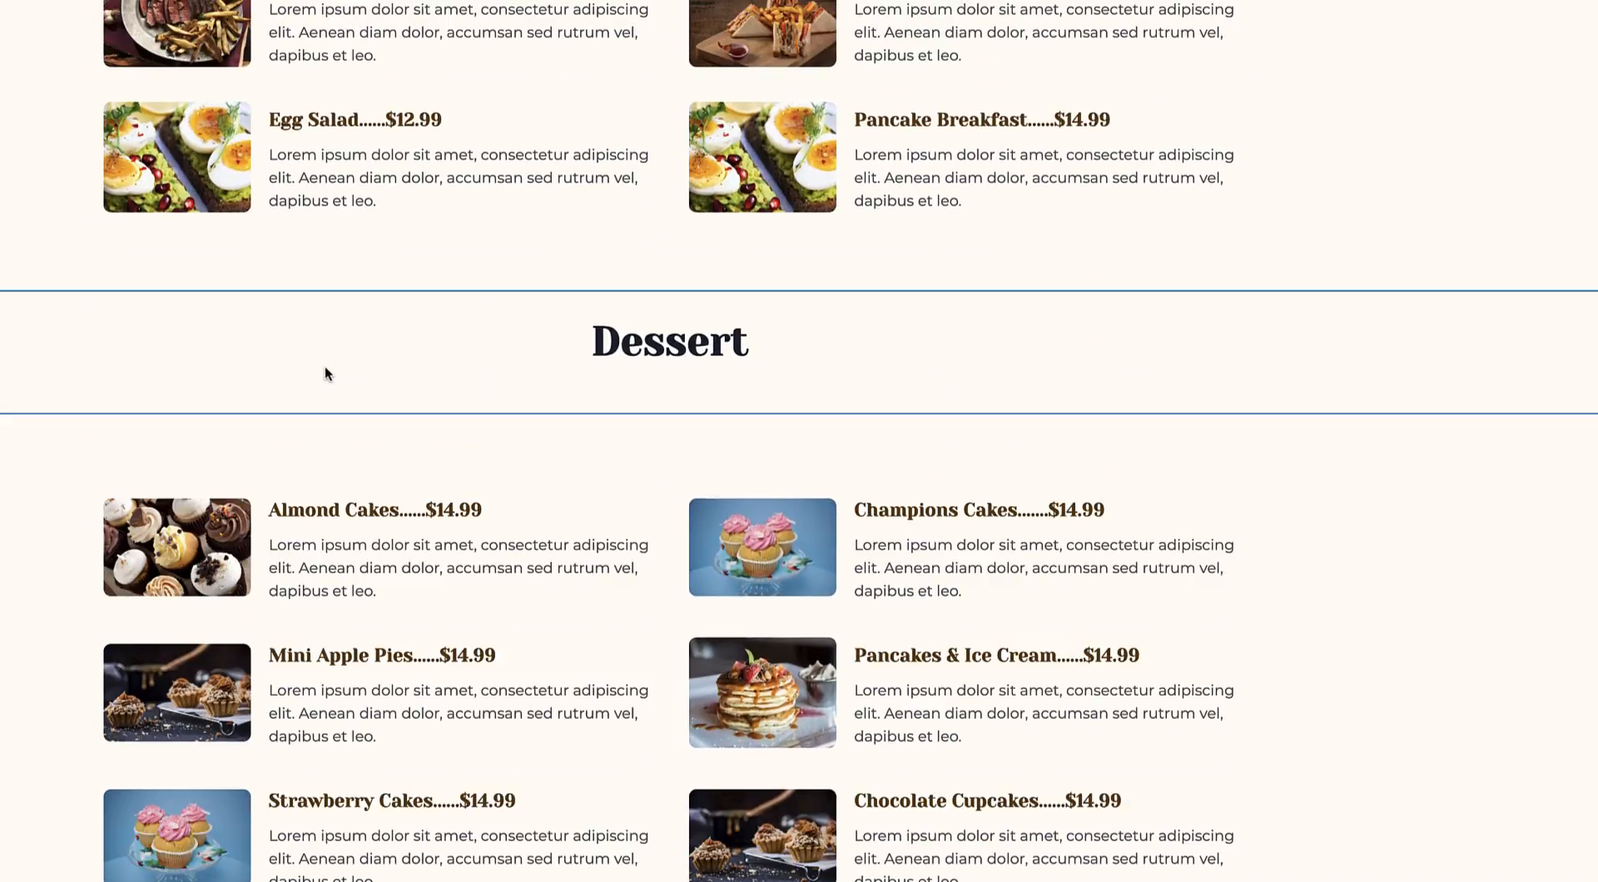
left_click_drag(667, 300, 668, 207)
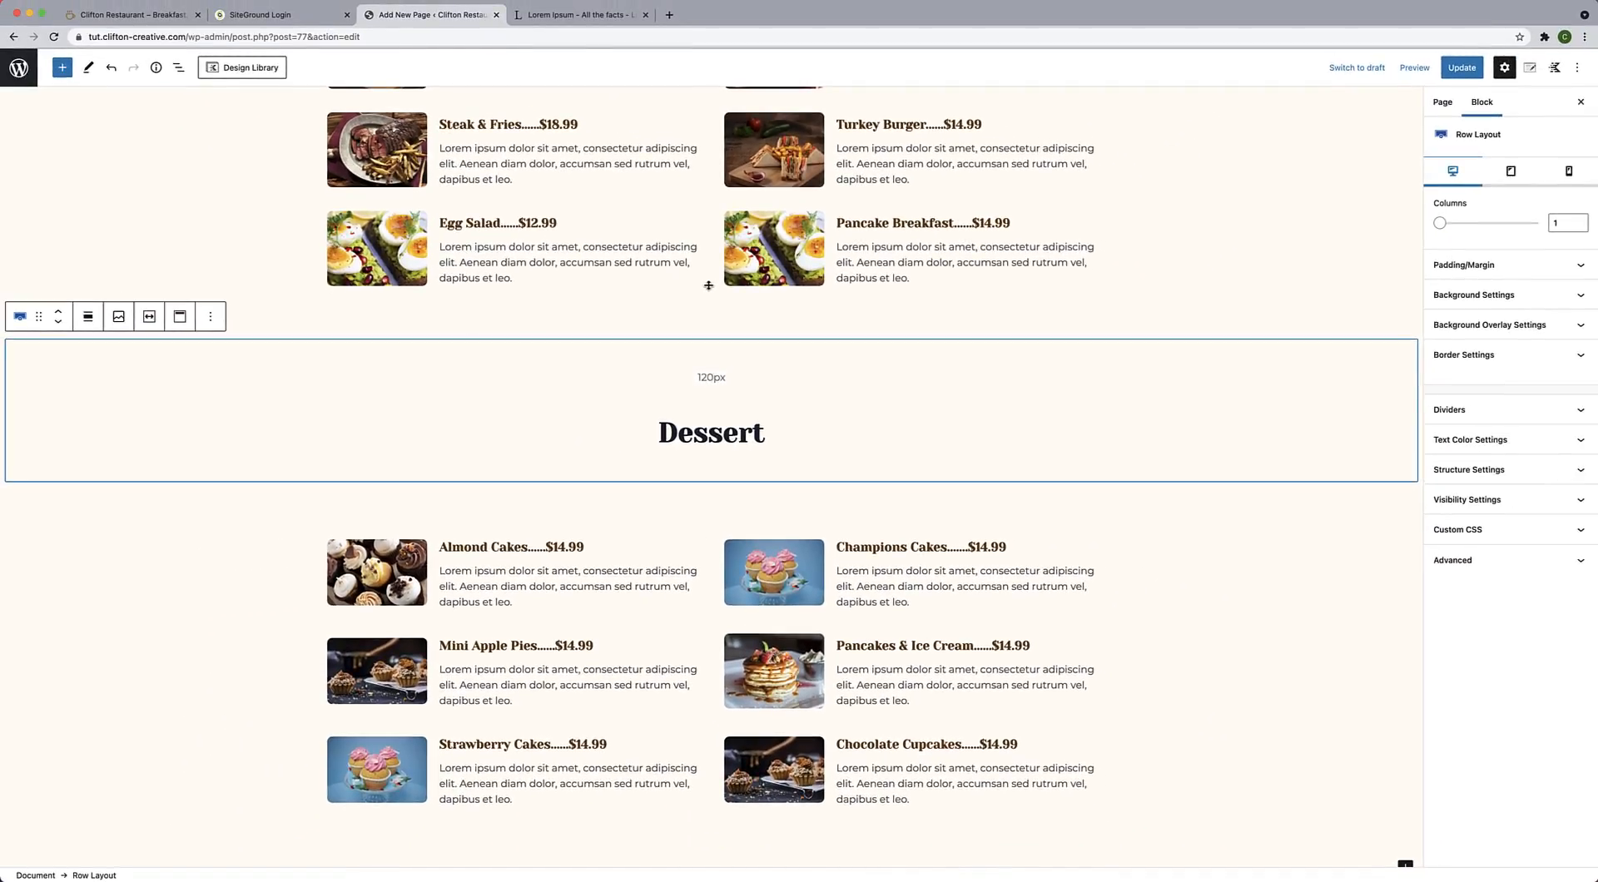
Increase the top padding of the Lunch heading row to 125px.
scroll(341, 465, "up", 6)
left_click(352, 427)
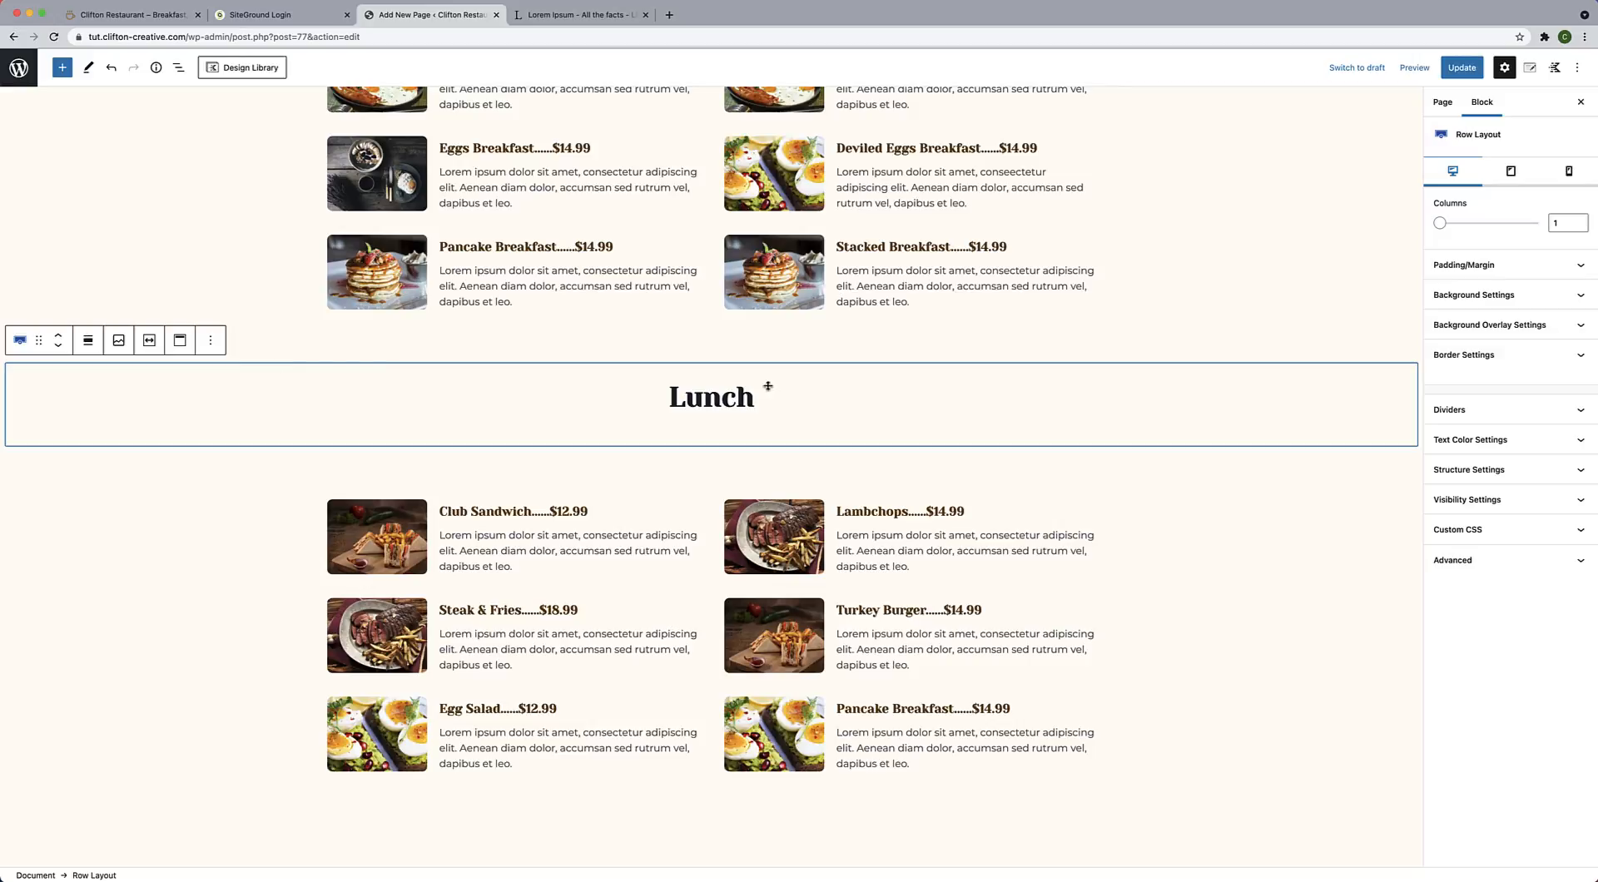
left_click_drag(713, 371, 708, 311)
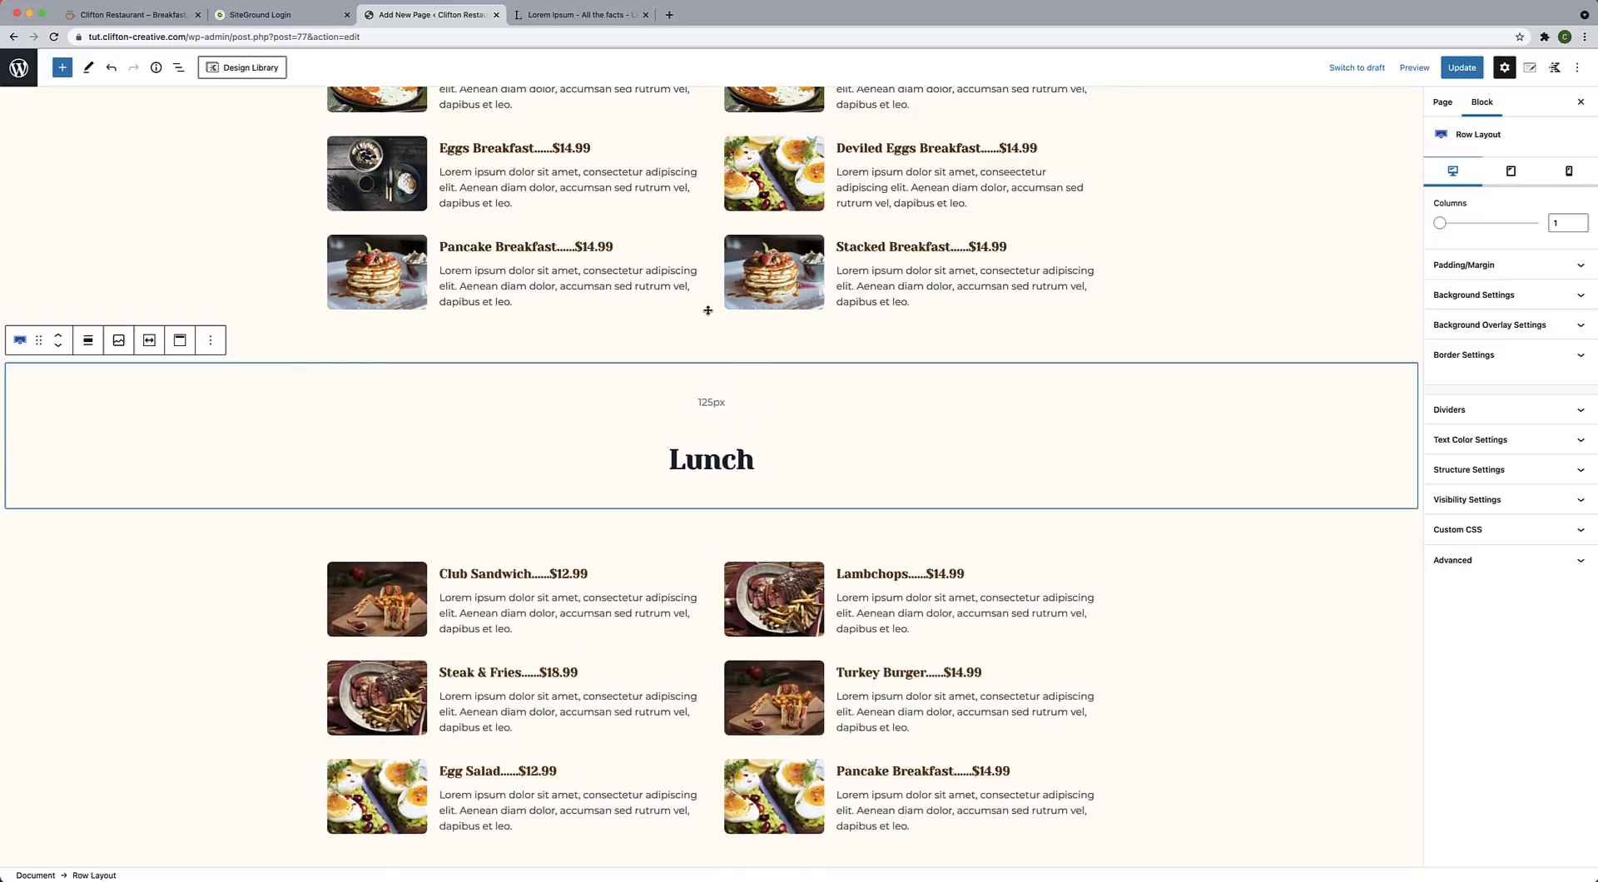
Examine the spacing between the Breakfast, Lunch and Dessert sections of the Menu page in the editor.
scroll(709, 313, "up", 7)
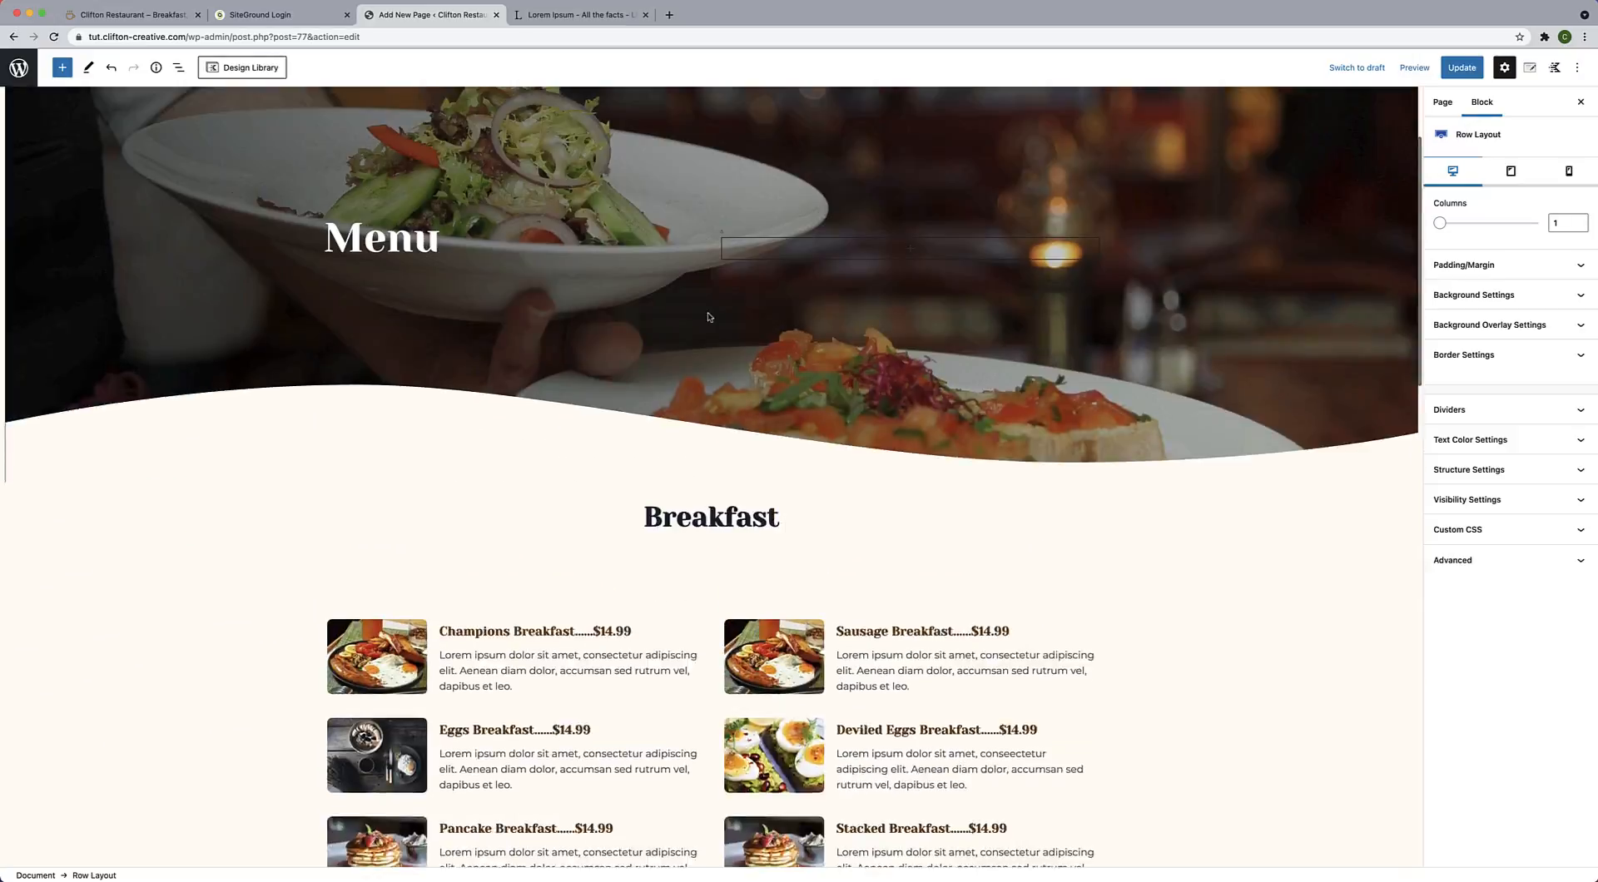
scroll(709, 316, "up", 2)
scroll(682, 510, "down", 5)
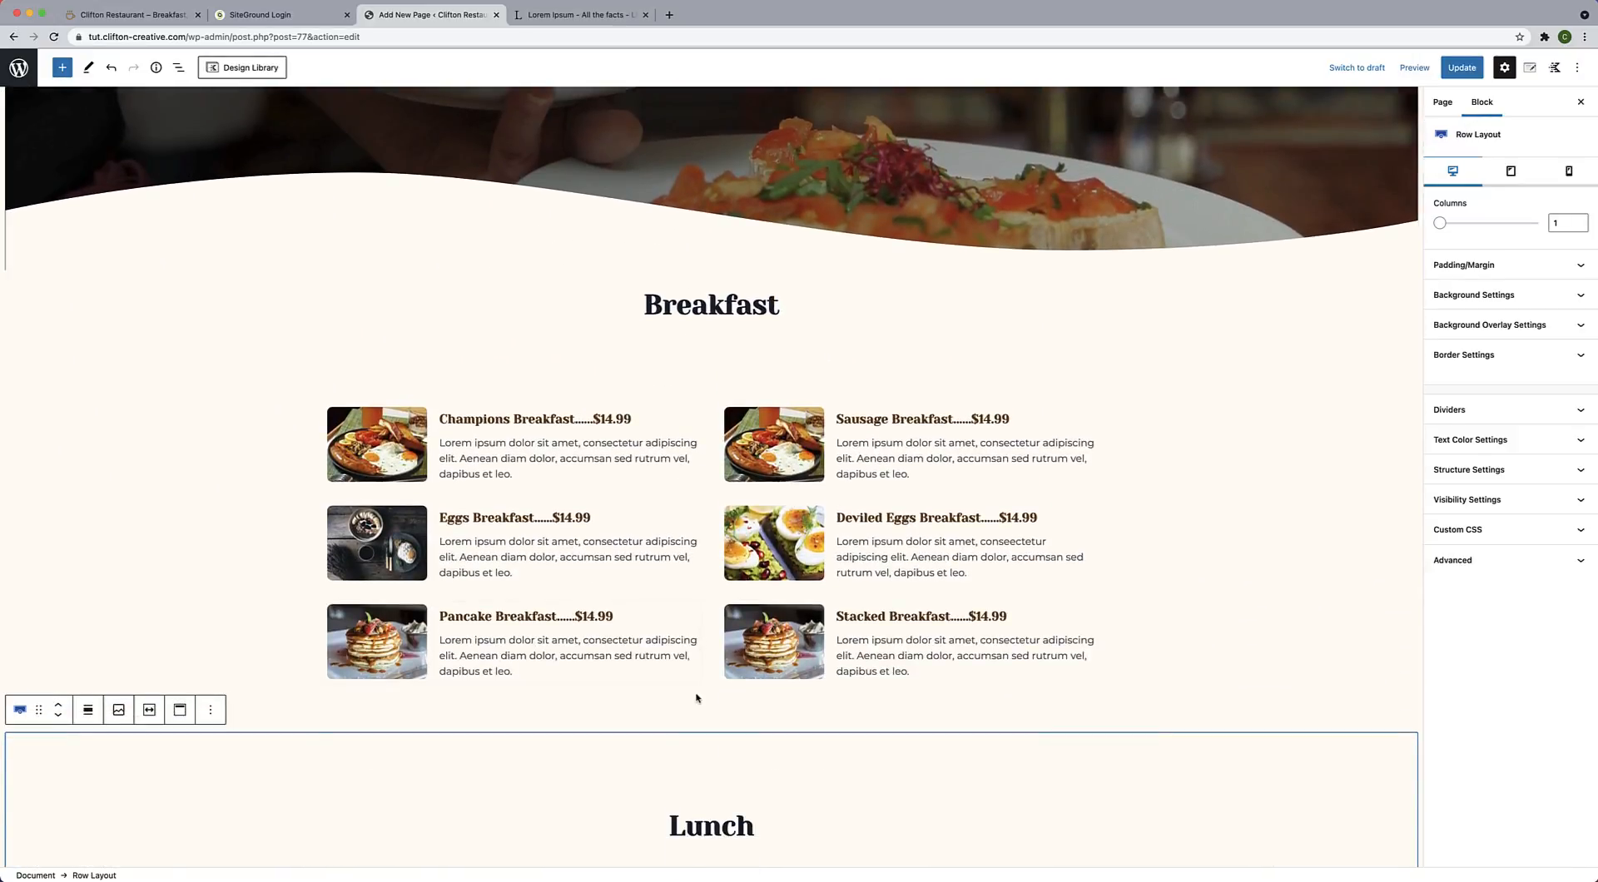
left_click(696, 698)
scroll(696, 697, "down", 5)
scroll(715, 532, "up", 5)
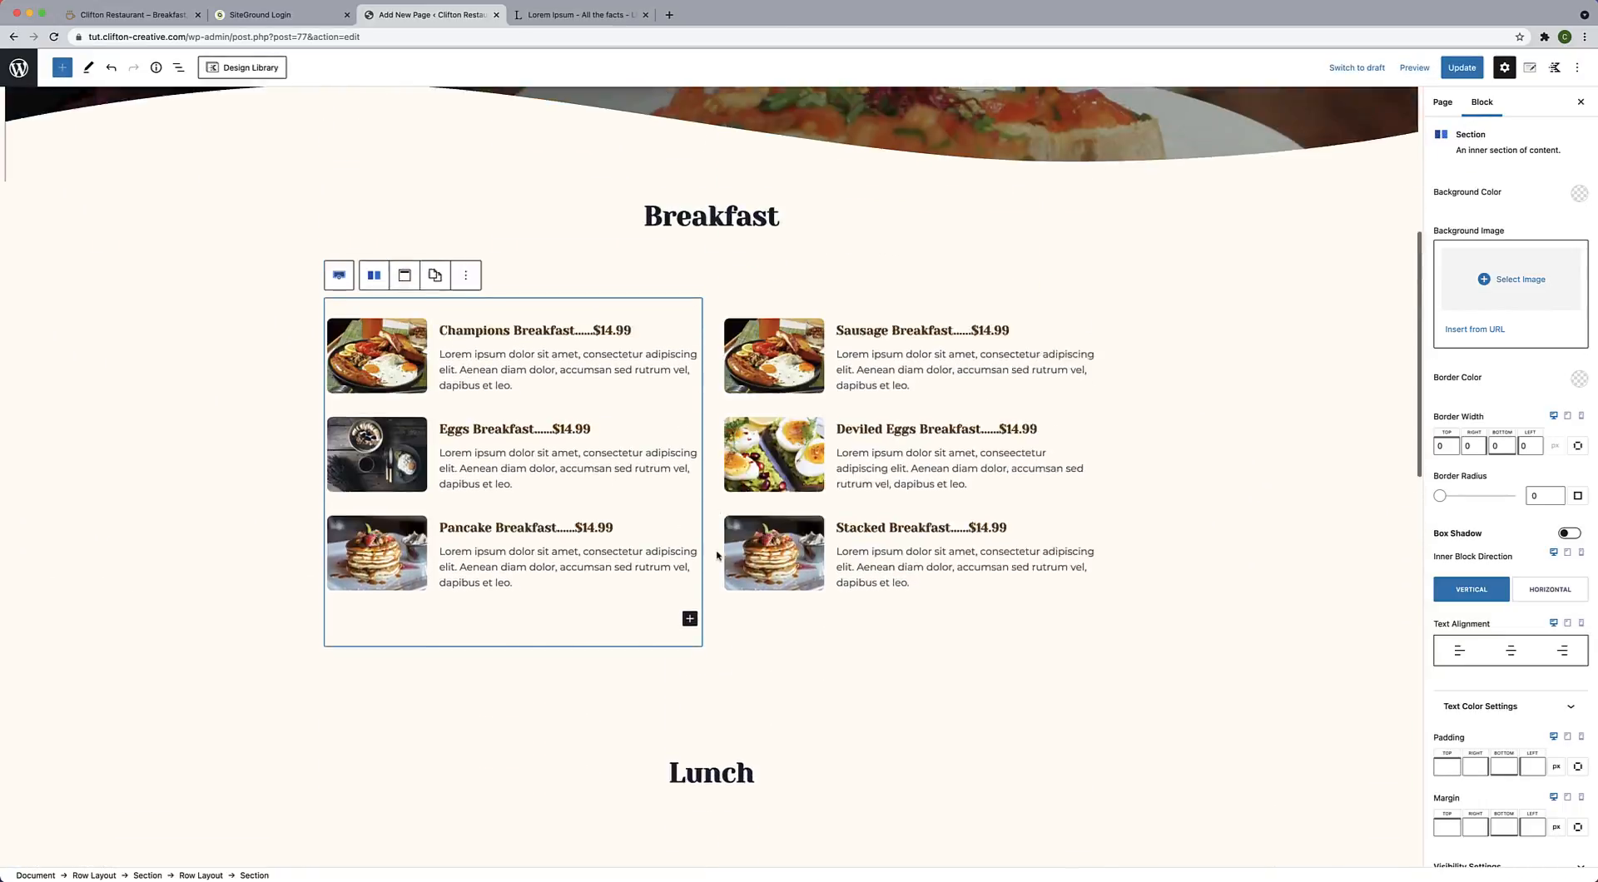
scroll(742, 762, "down", 20)
scroll(742, 769, "down", 2)
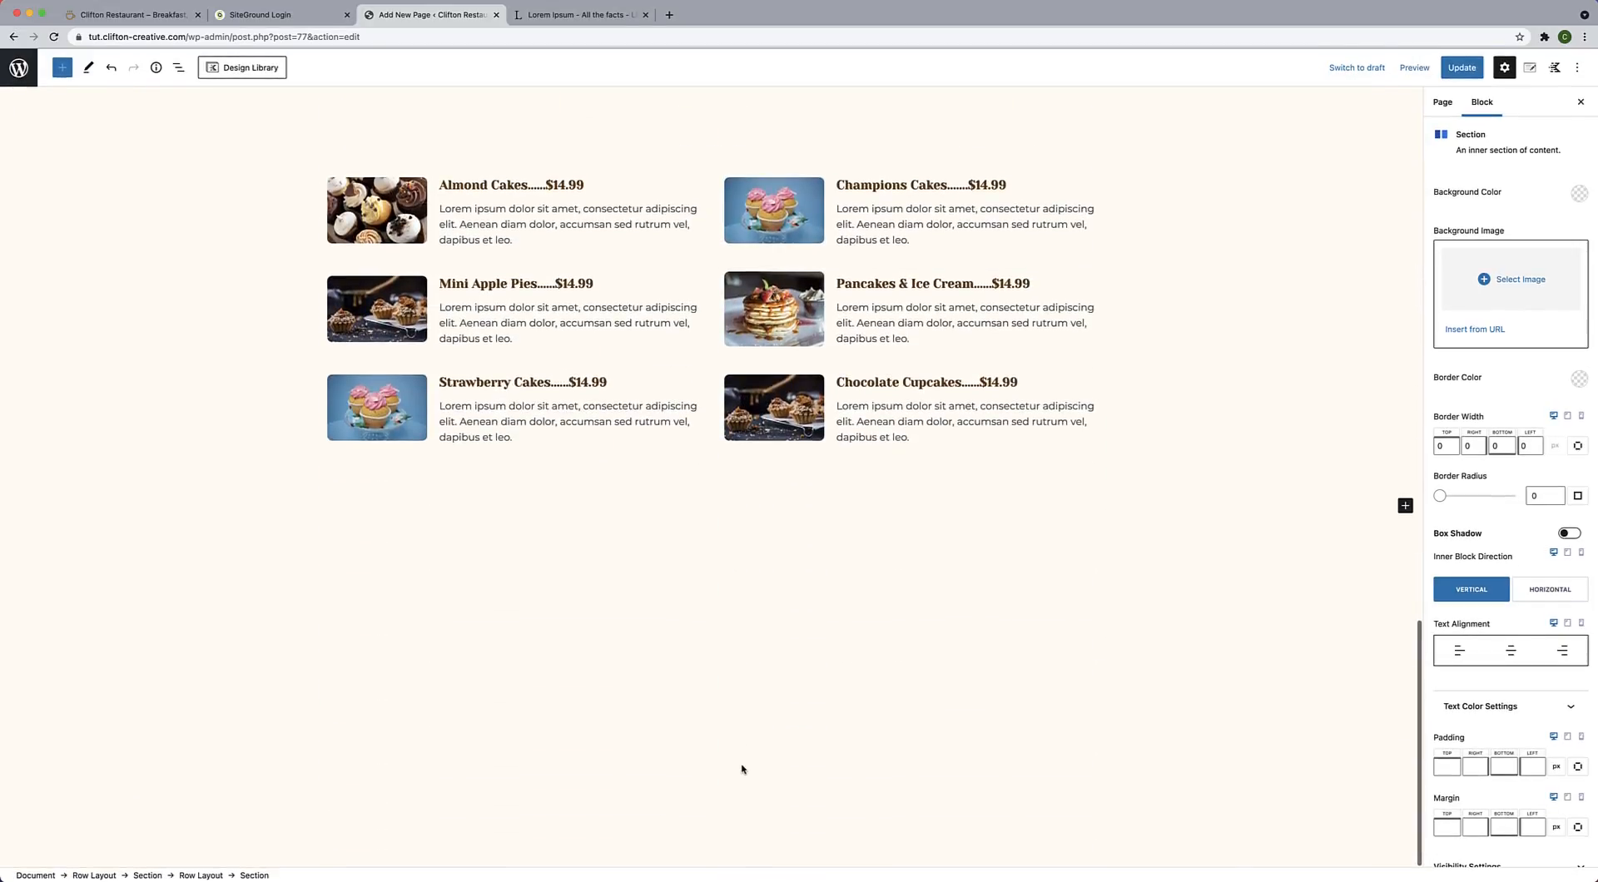
Update the Menu page and review its Breakfast, Lunch and Dessert sections on the live site.
left_click(735, 646)
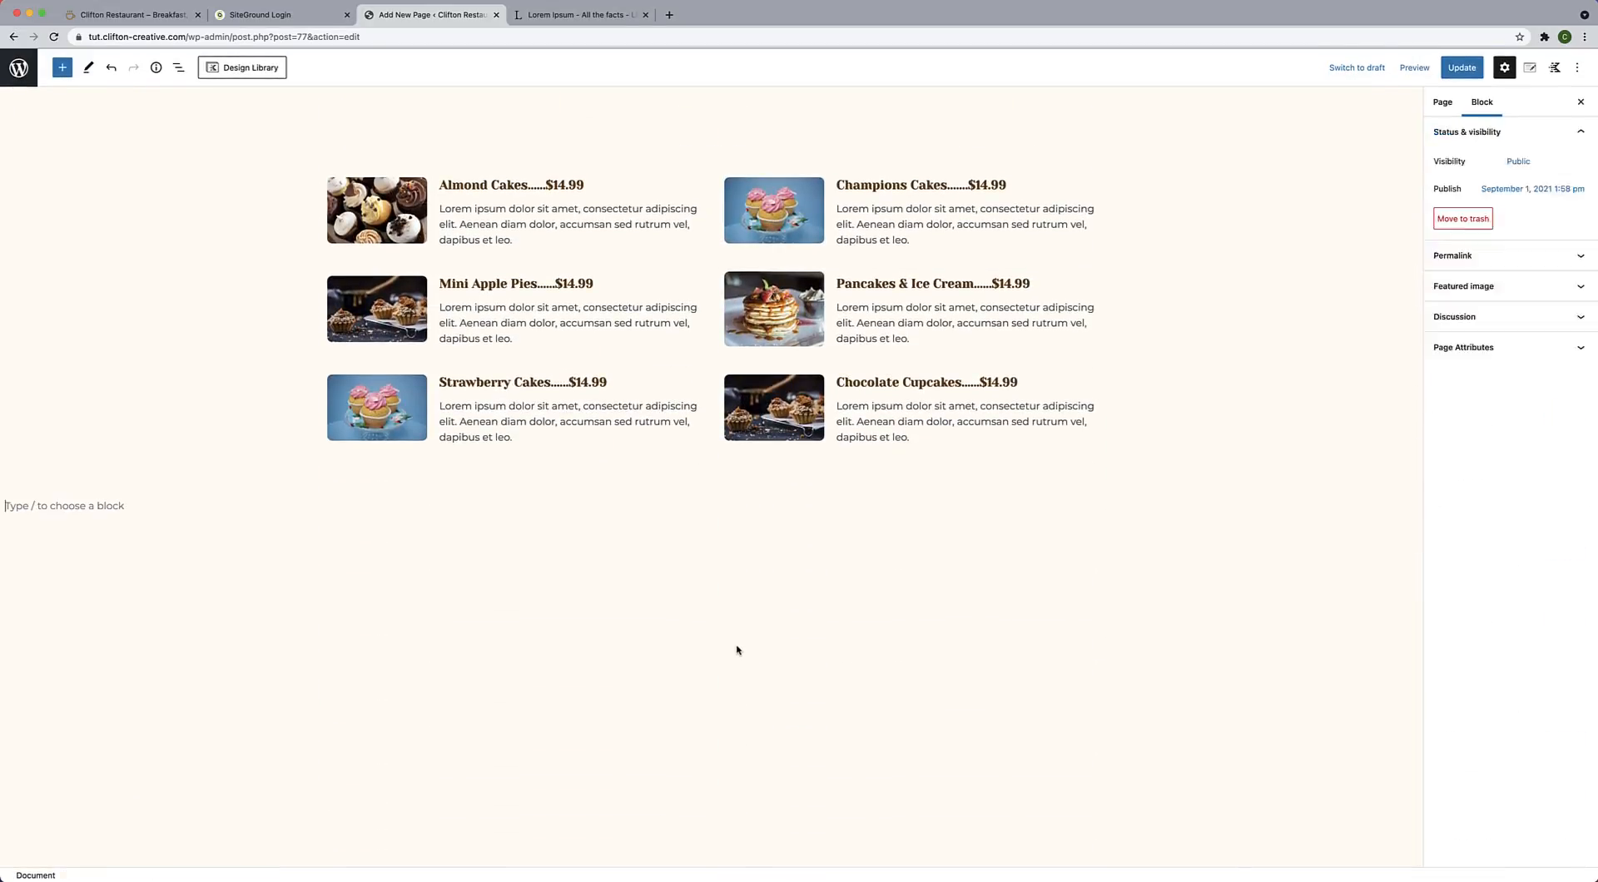
left_click(1462, 67)
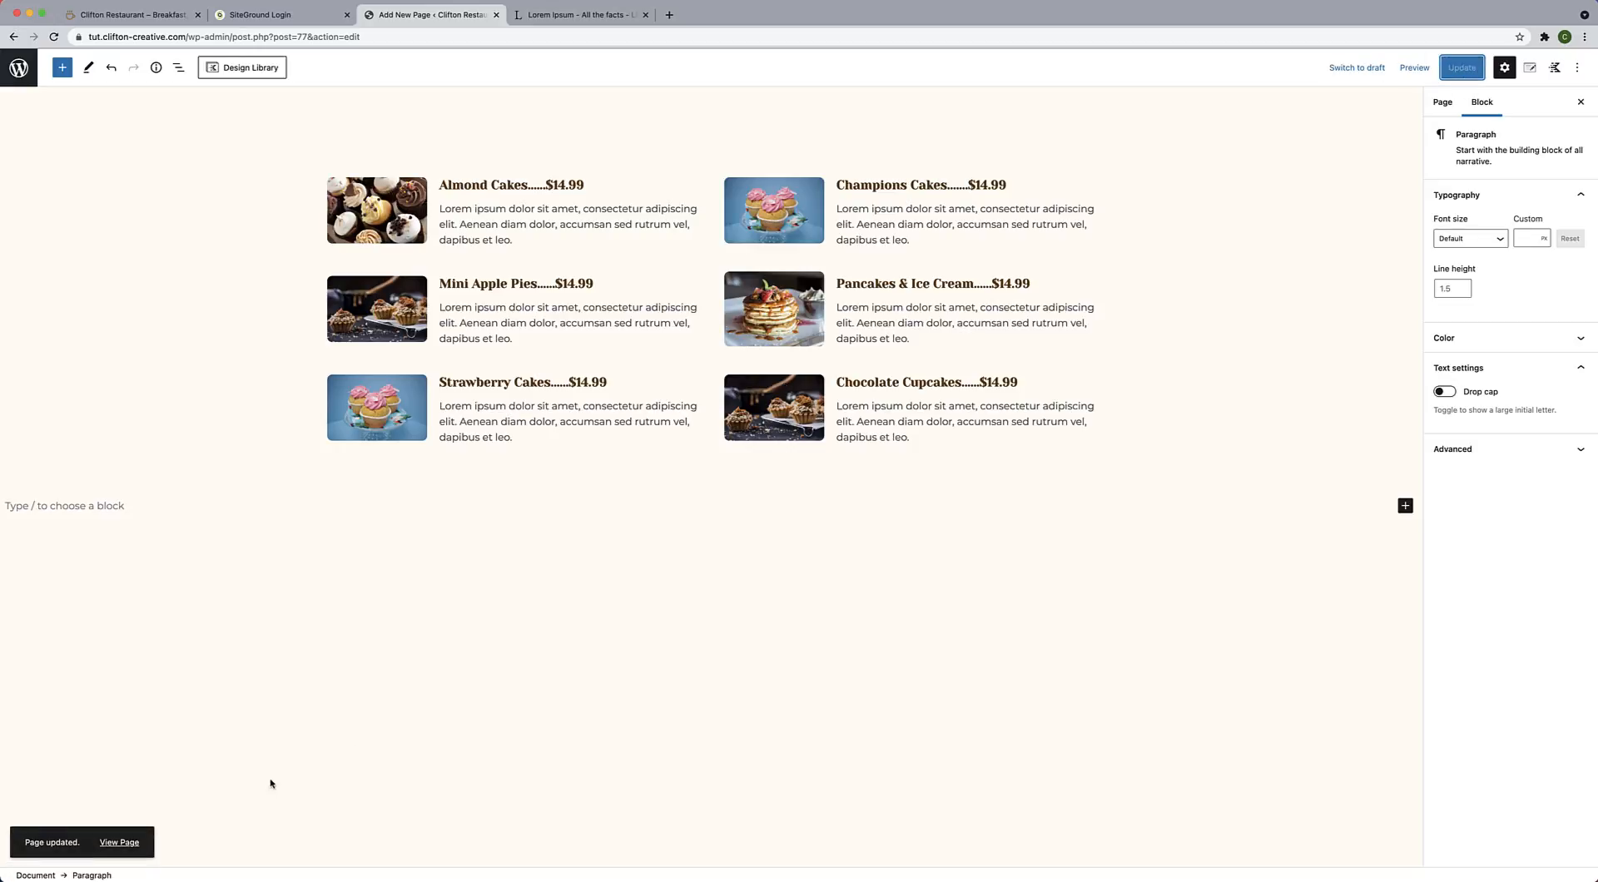
left_click(139, 853)
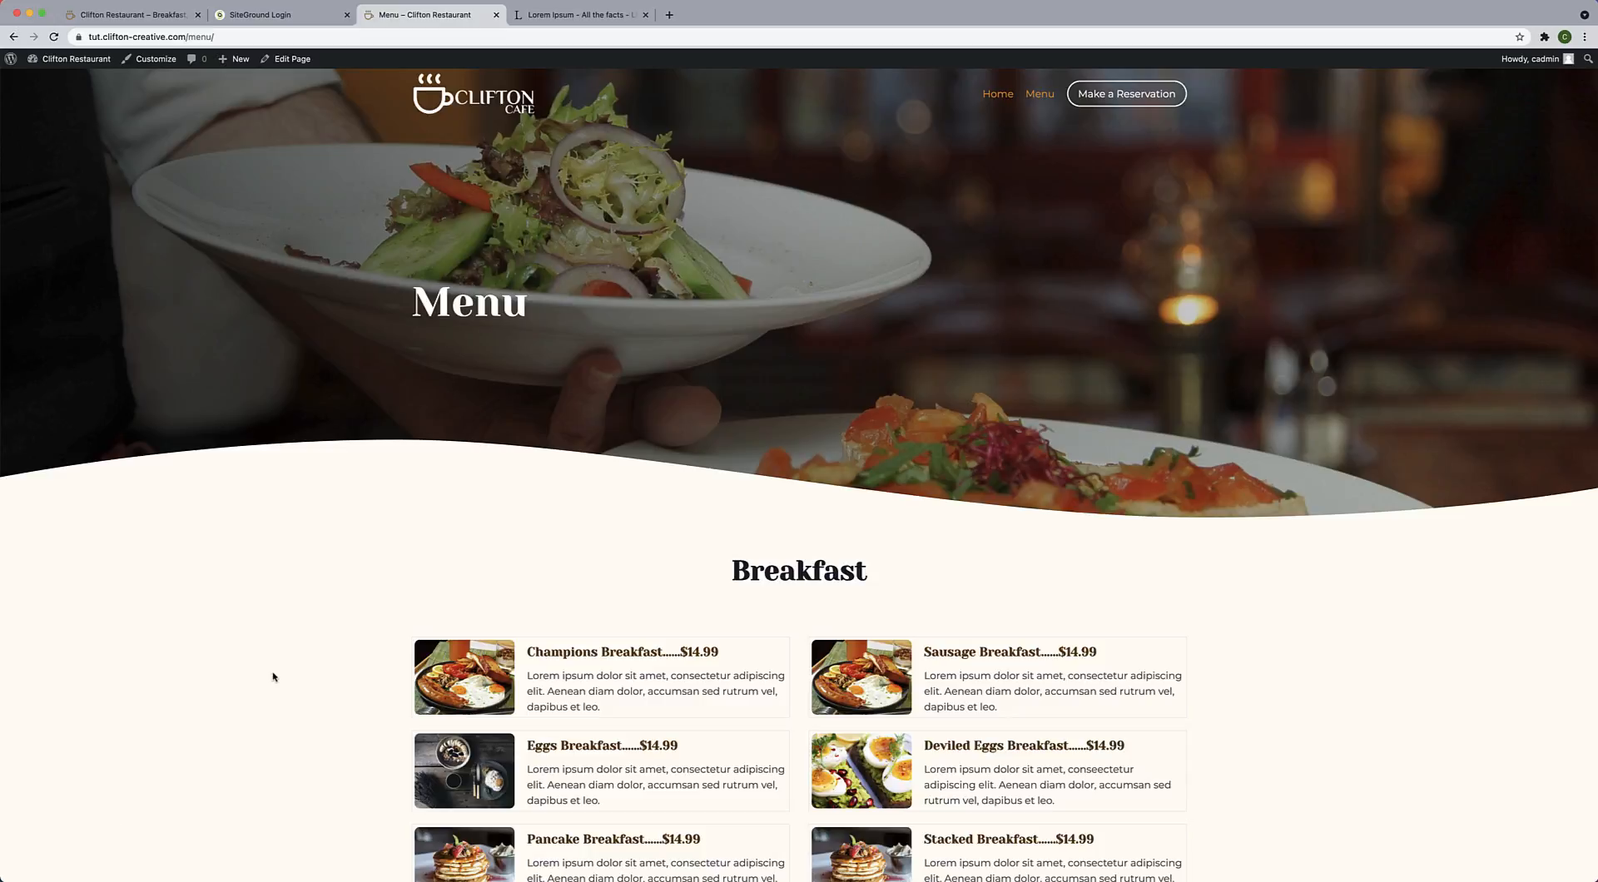
scroll(273, 677, "down", 13)
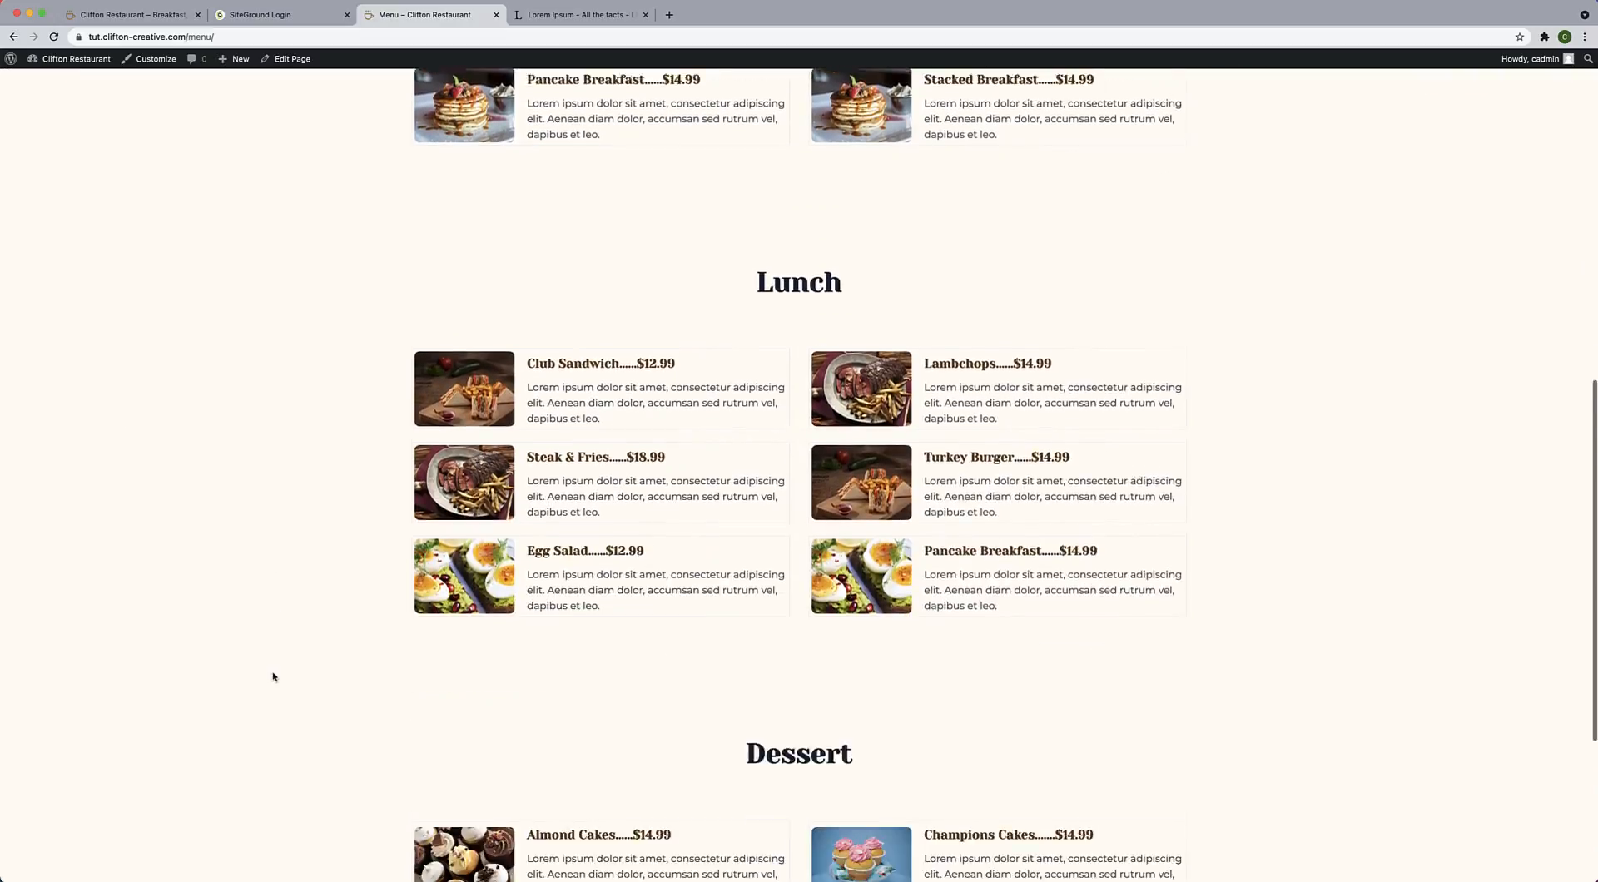
scroll(273, 676, "up", 15)
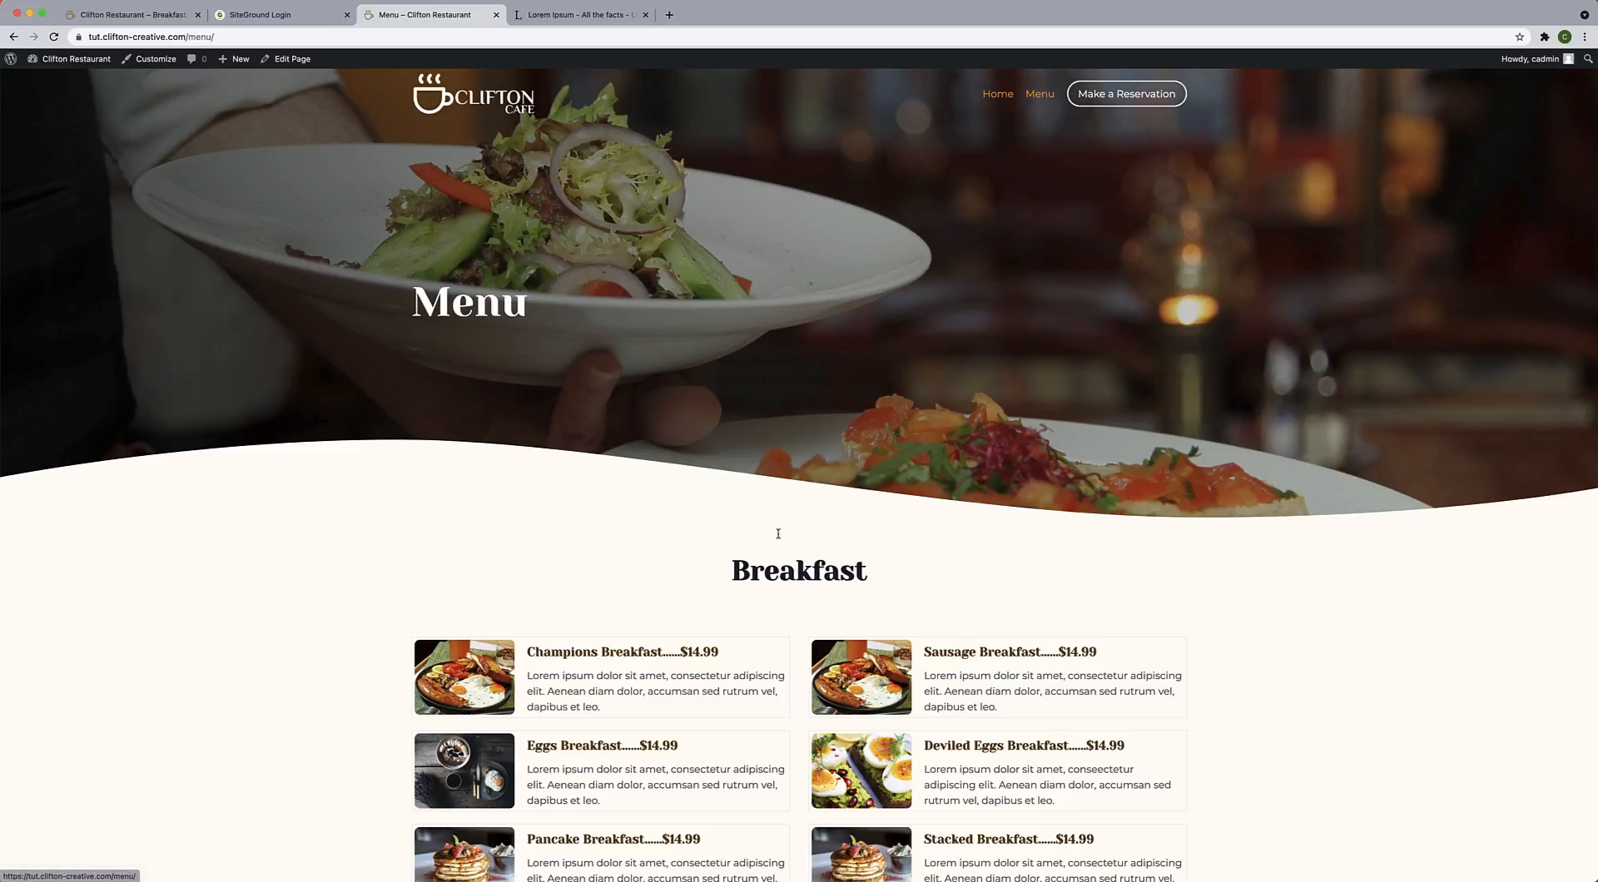
scroll(779, 534, "down", 13)
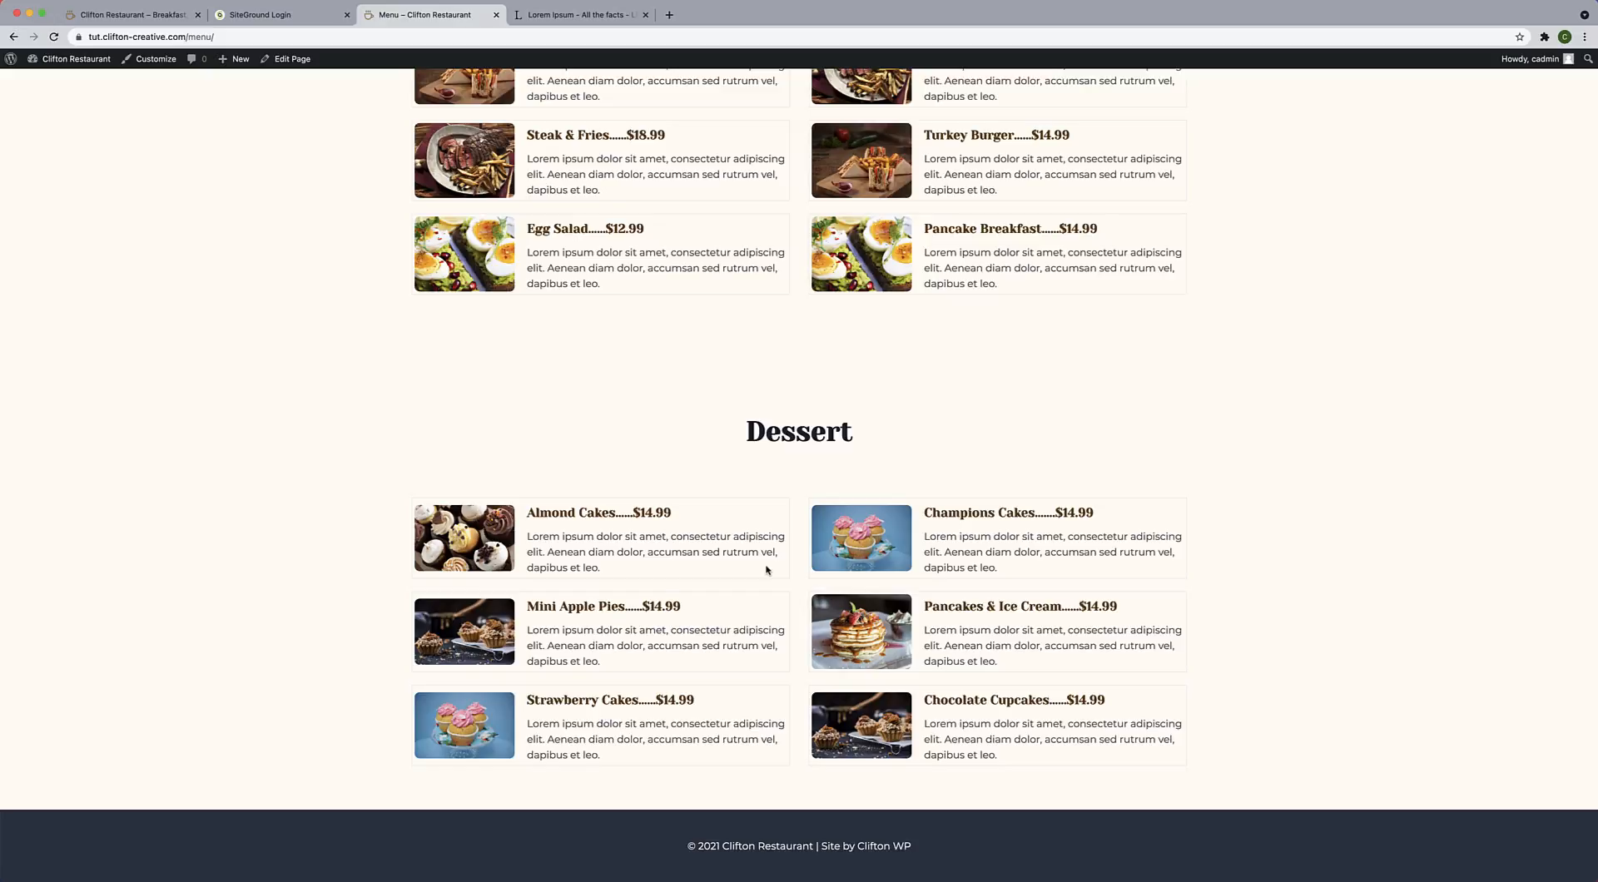
scroll(767, 569, "up", 13)
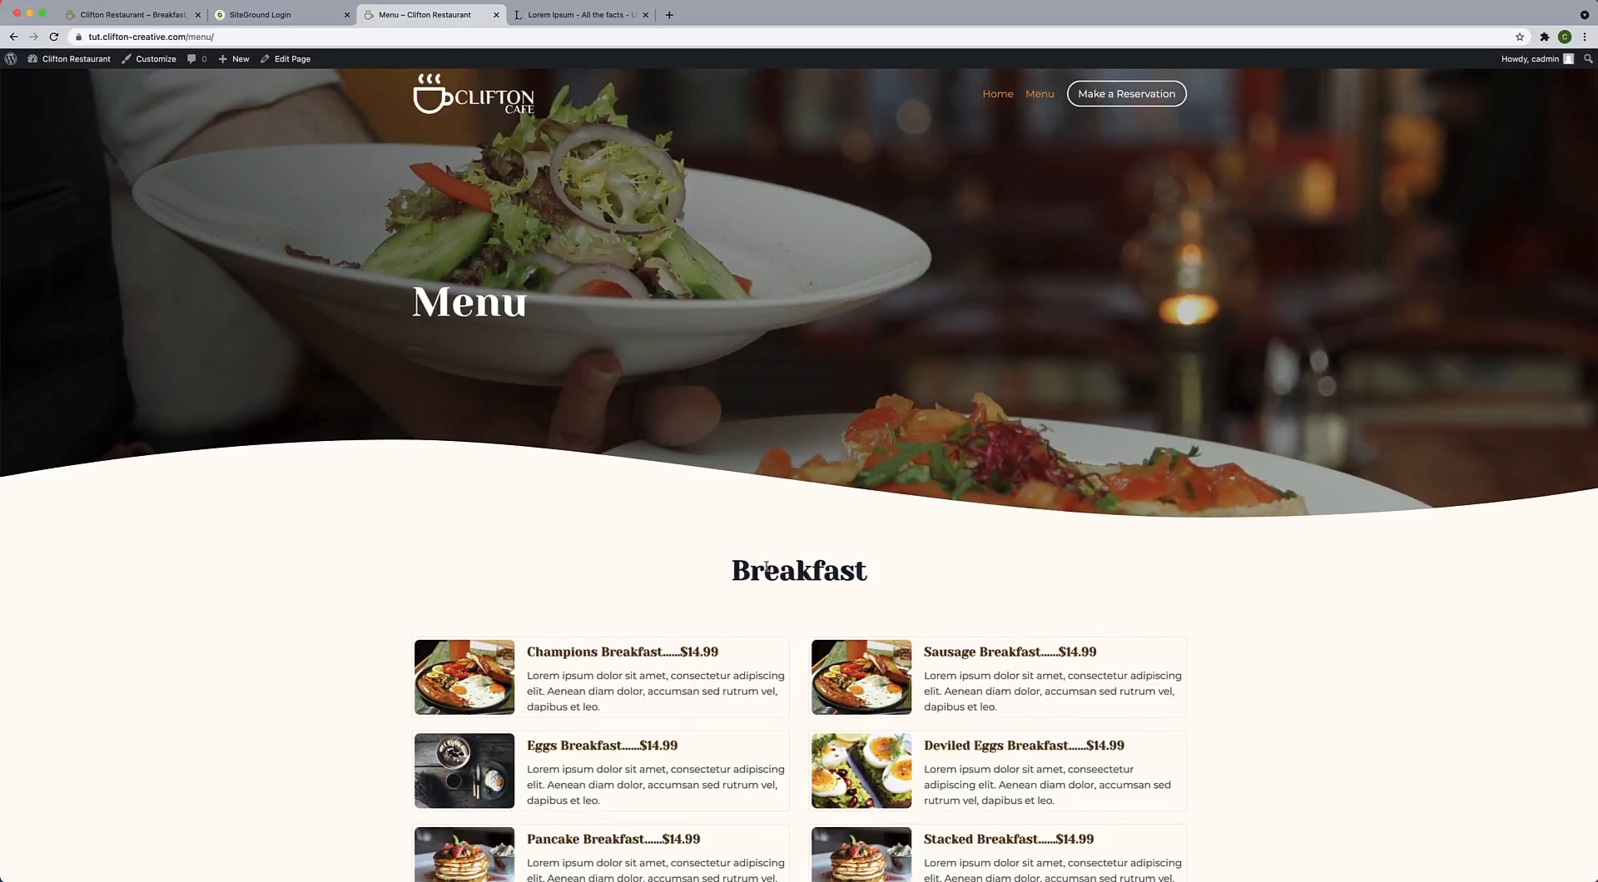
scroll(766, 569, "down", 2)
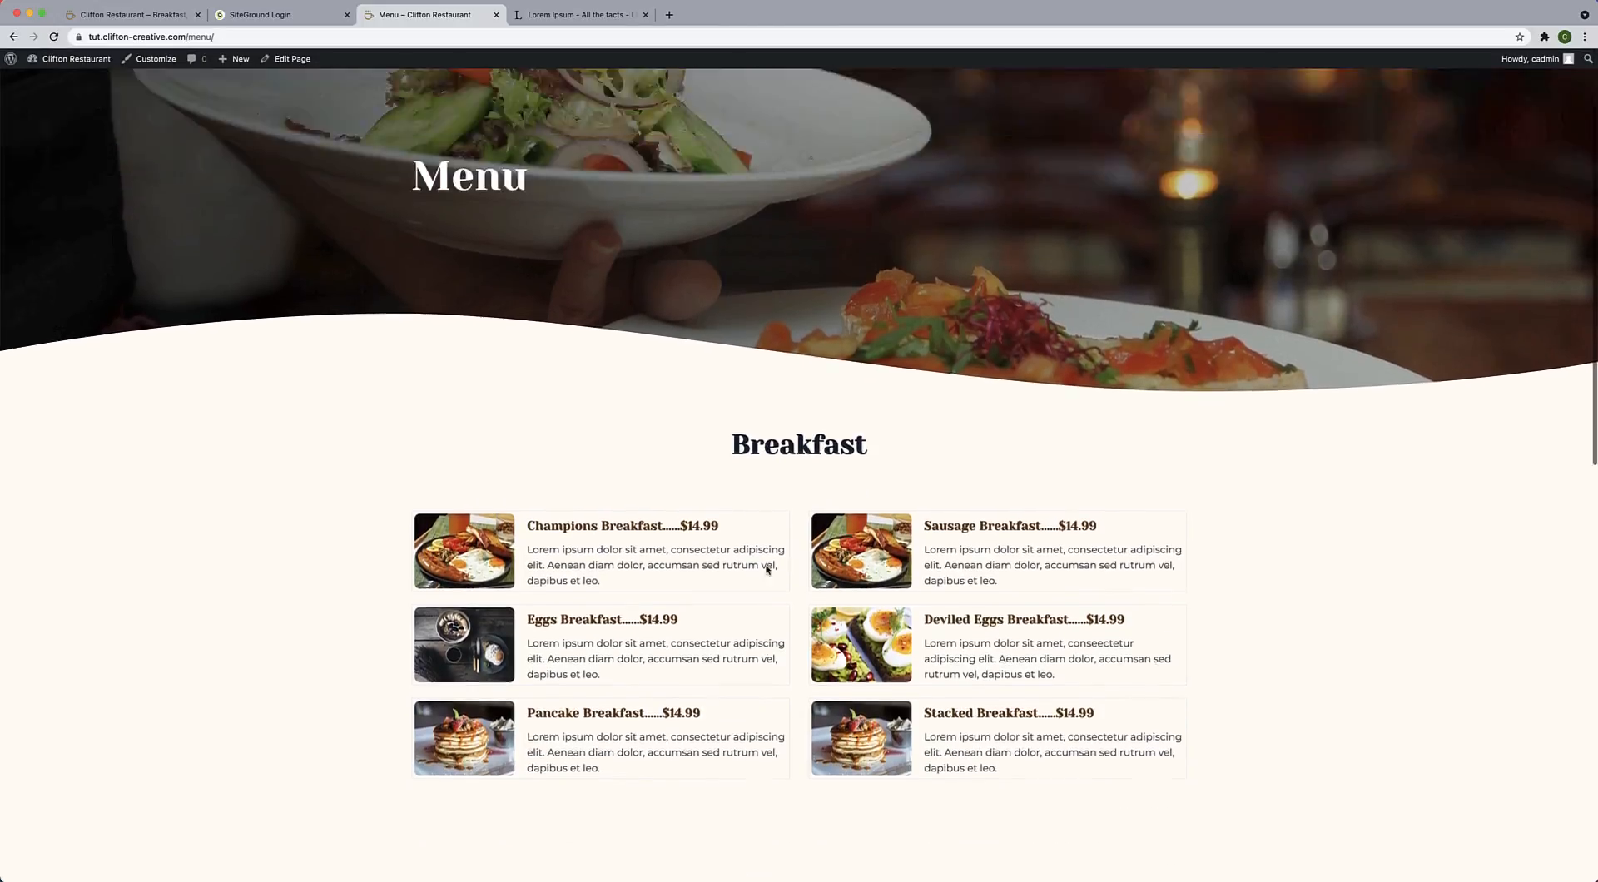
scroll(767, 569, "up", 2)
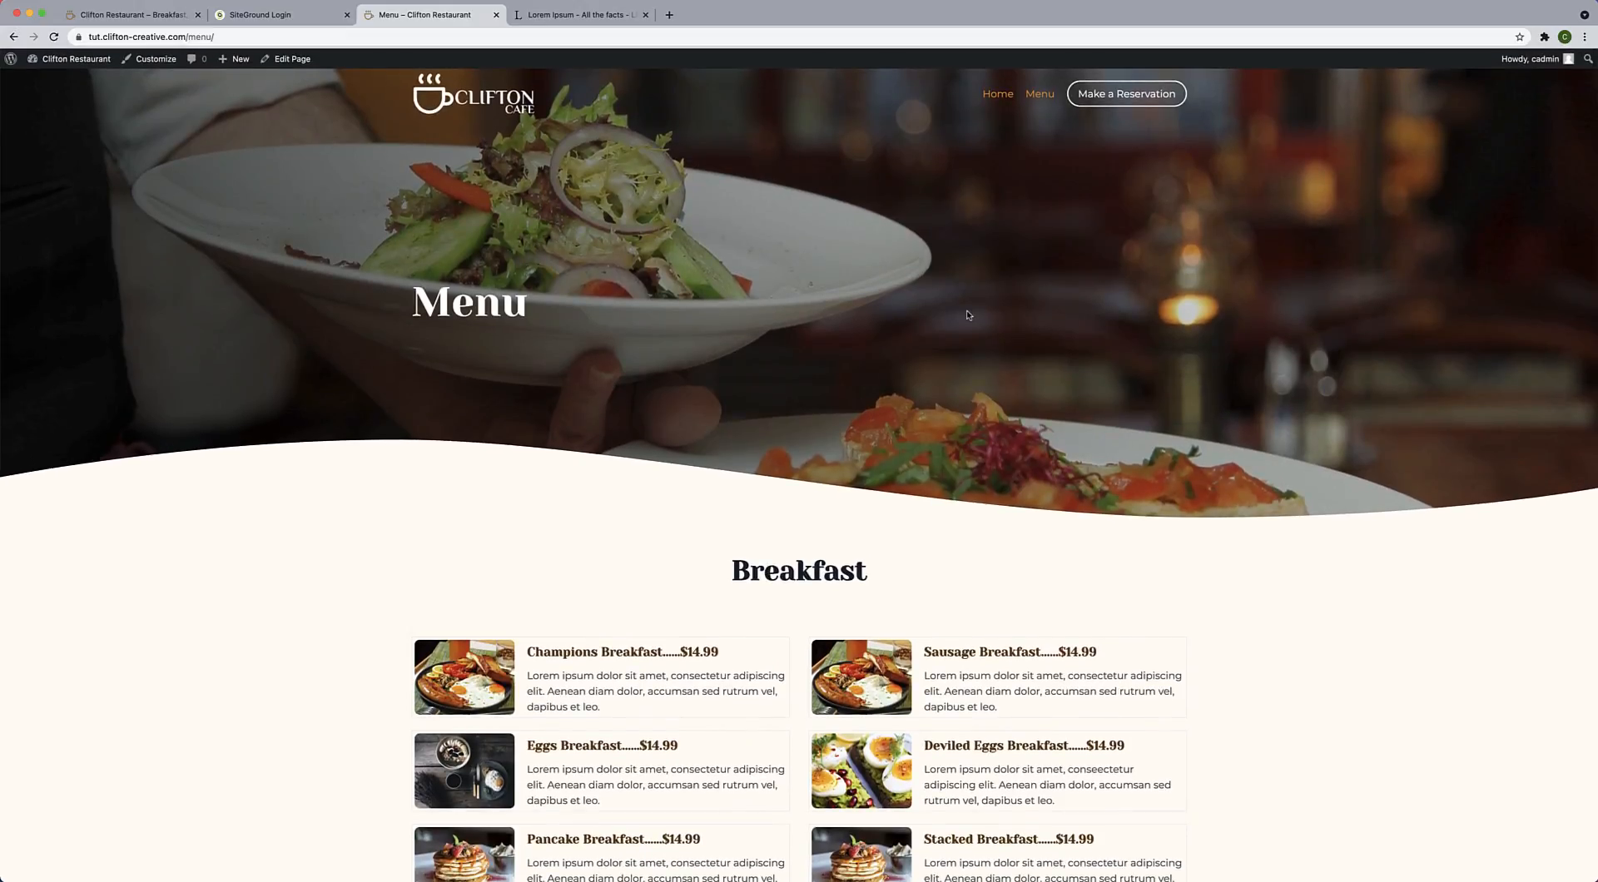
Create a new page titled "Reservations".
mouse_move(227, 60)
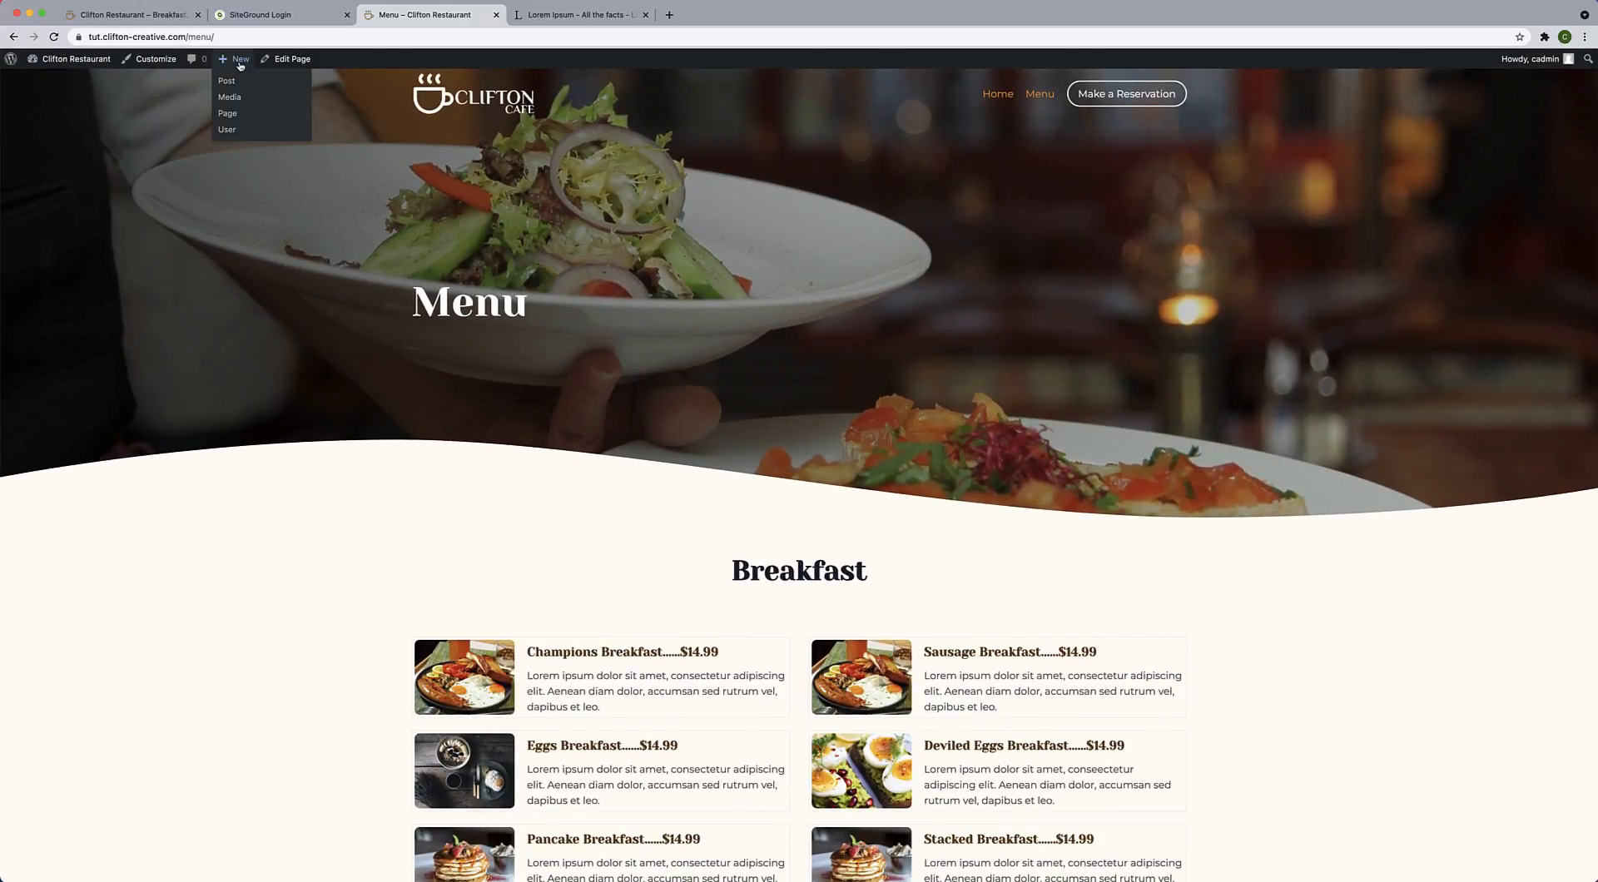
left_click(231, 114)
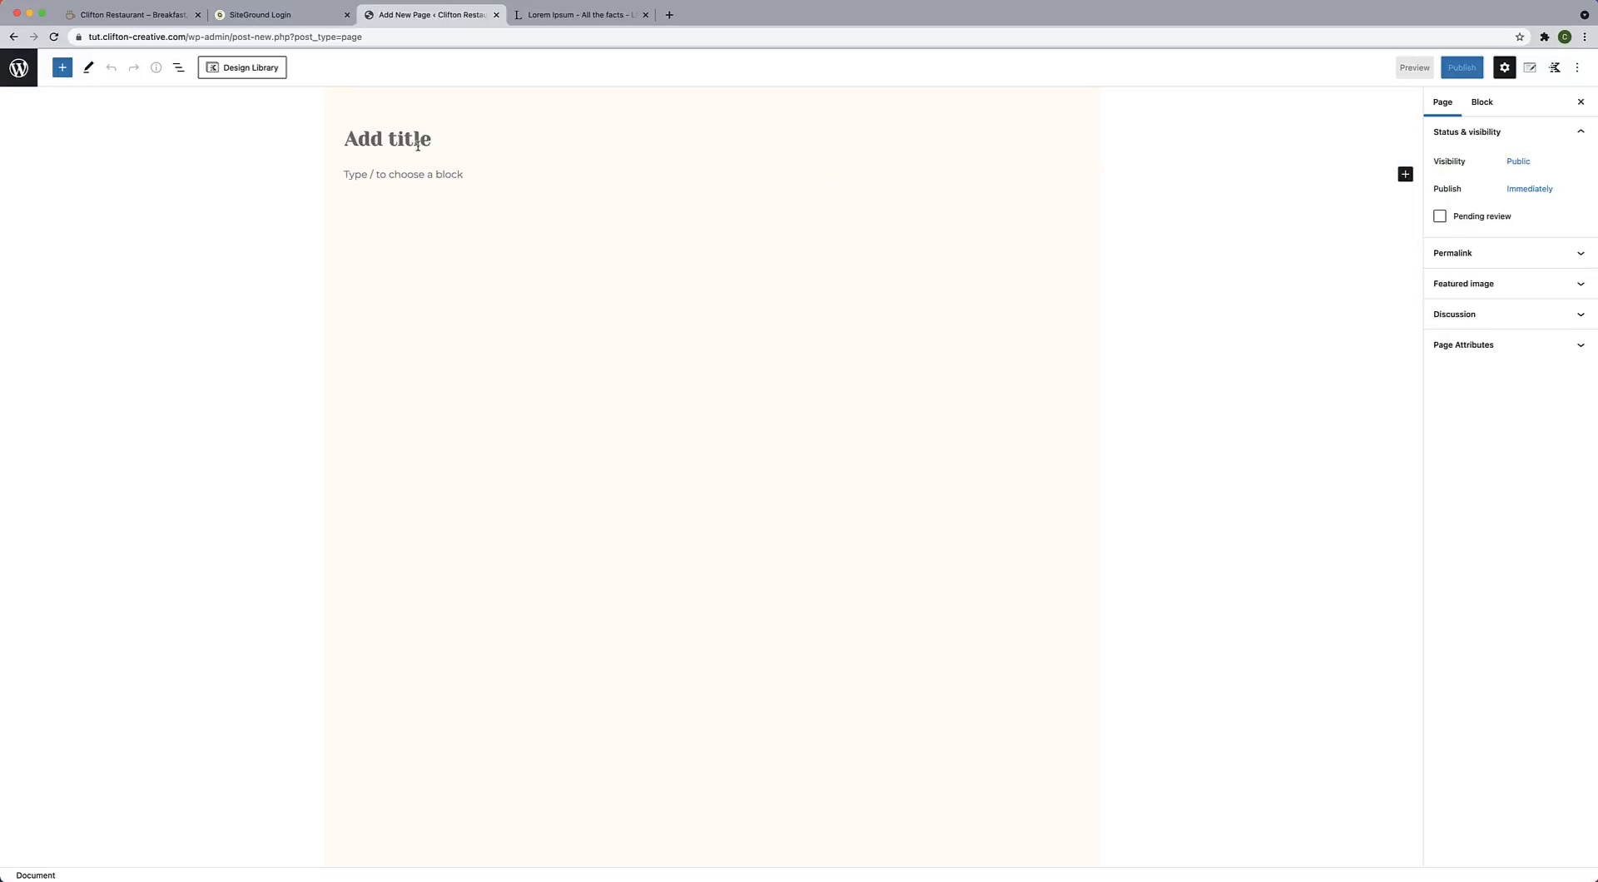
left_click(418, 145)
type("Resera")
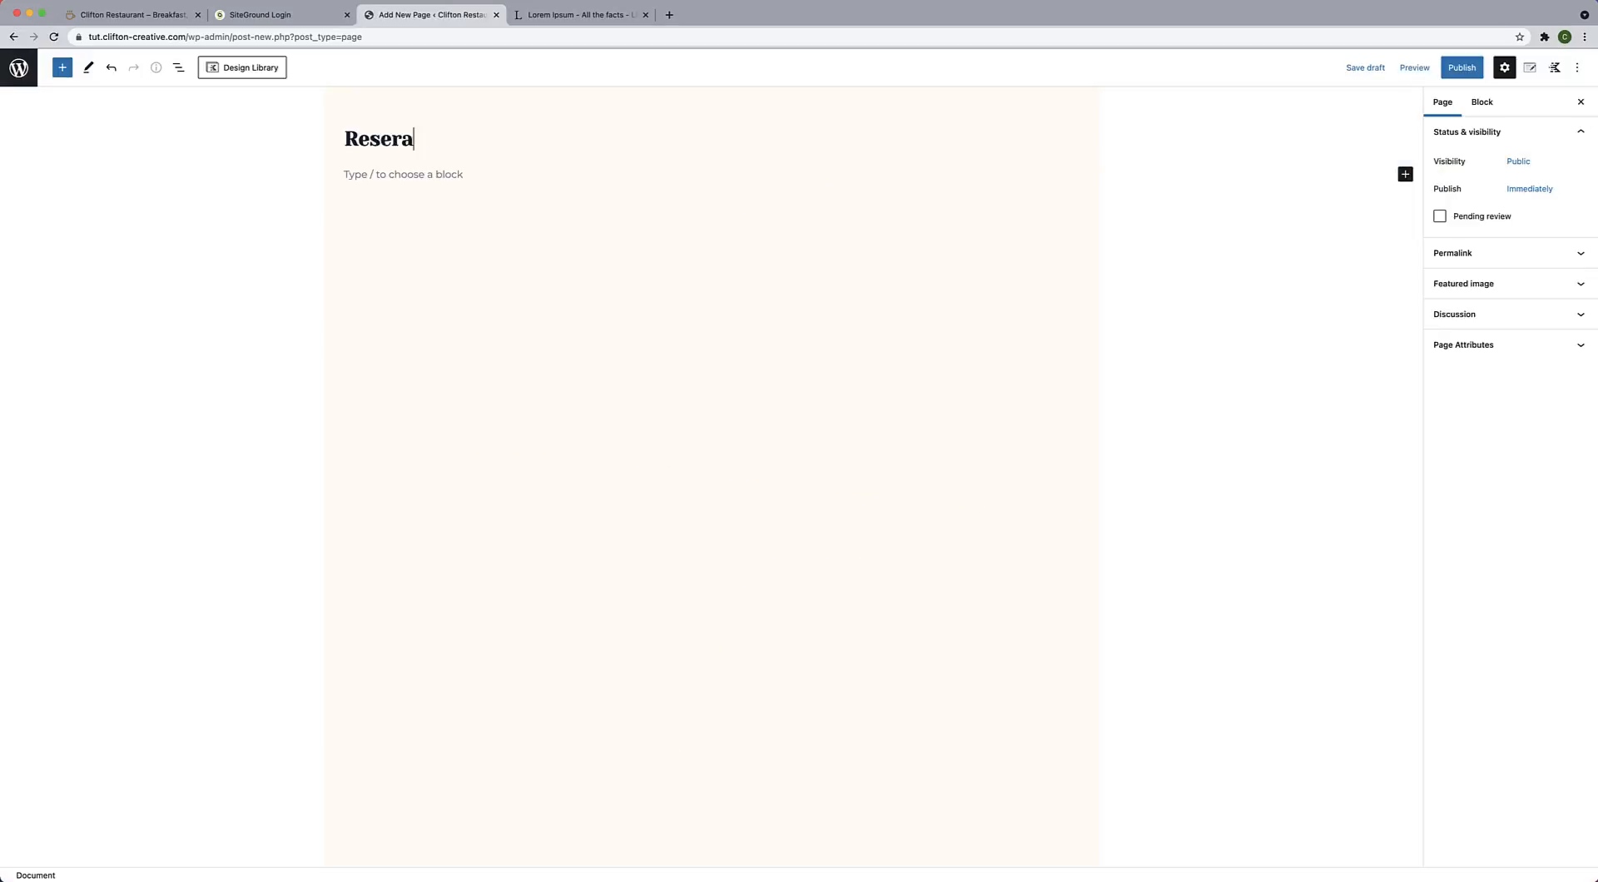
key("BackSpace")
type("vations")
Set the Reservations page to a fullwidth layout and unboxed content style, with page title and content vertical padding disabled.
left_click(1530, 68)
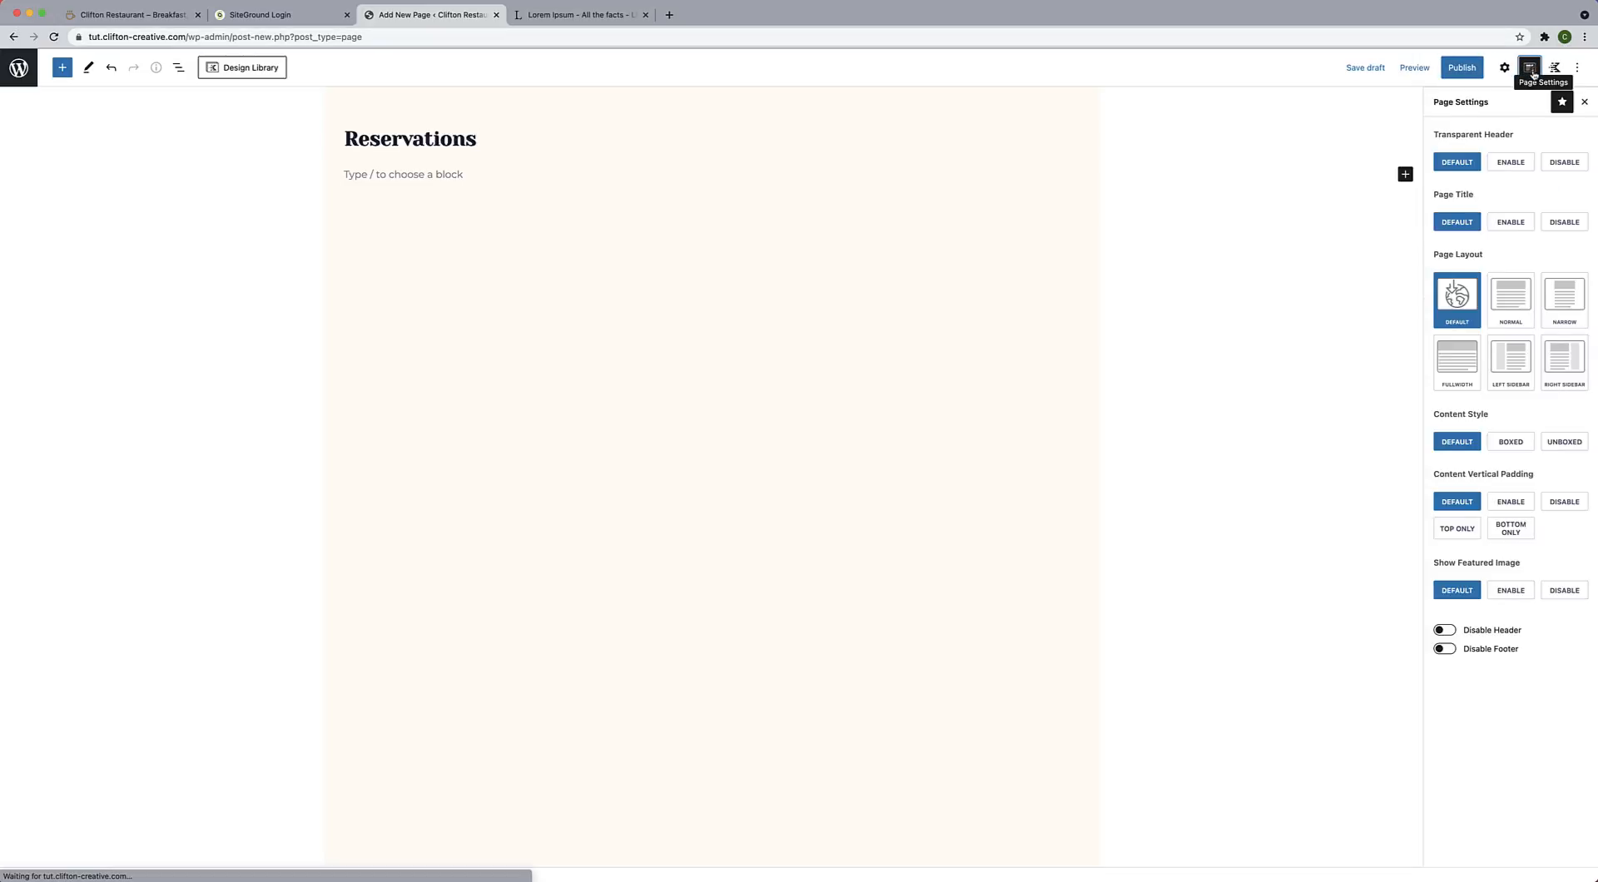
left_click(1564, 224)
left_click(1463, 364)
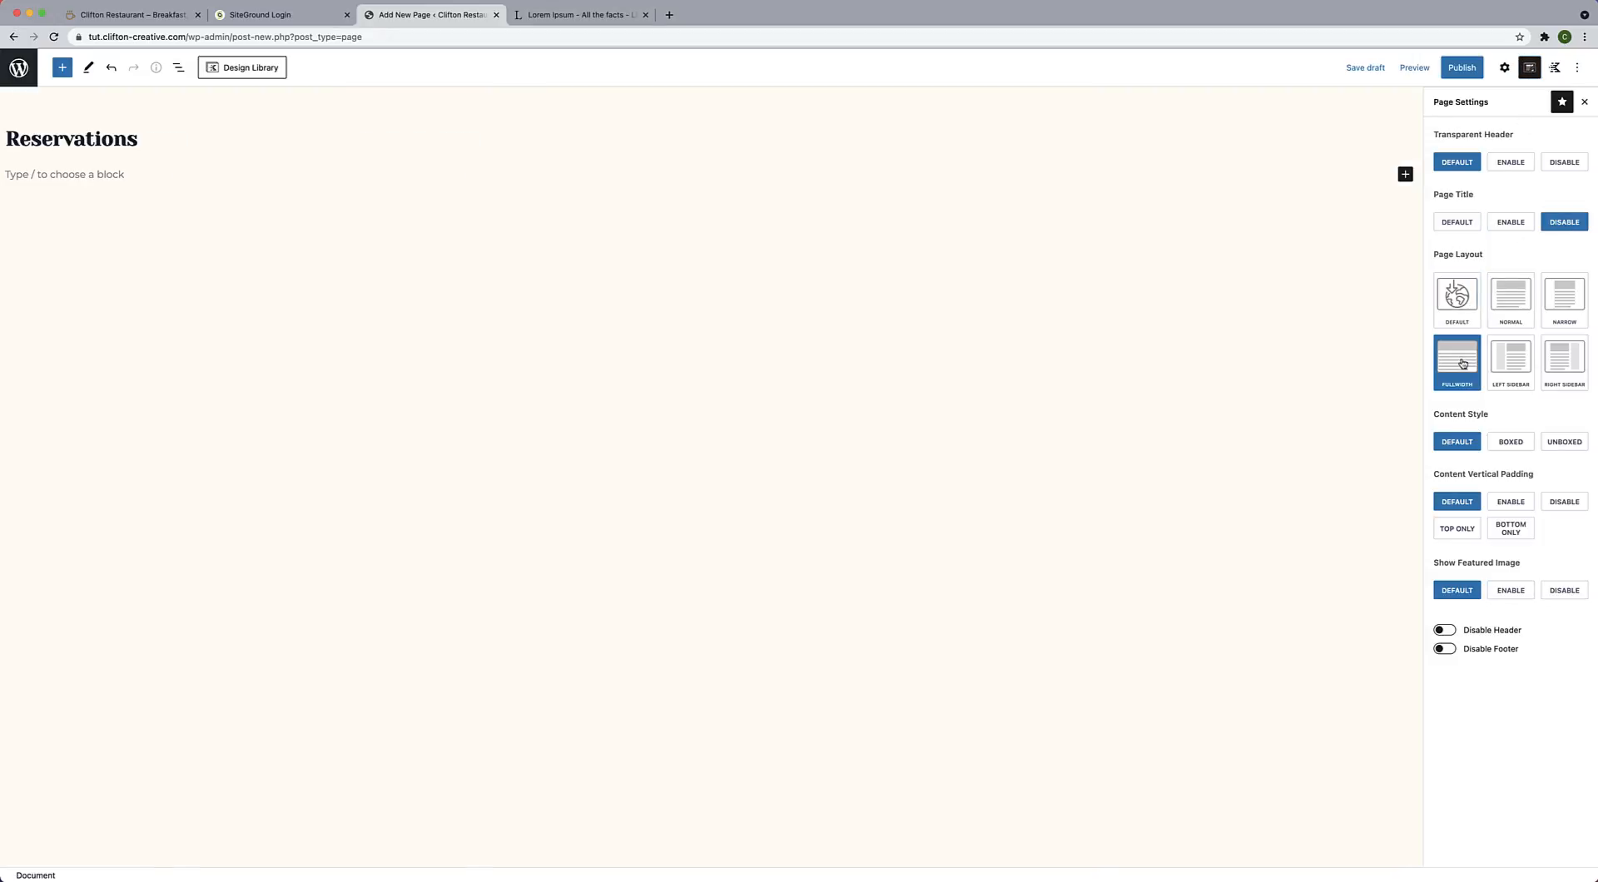
left_click(1568, 445)
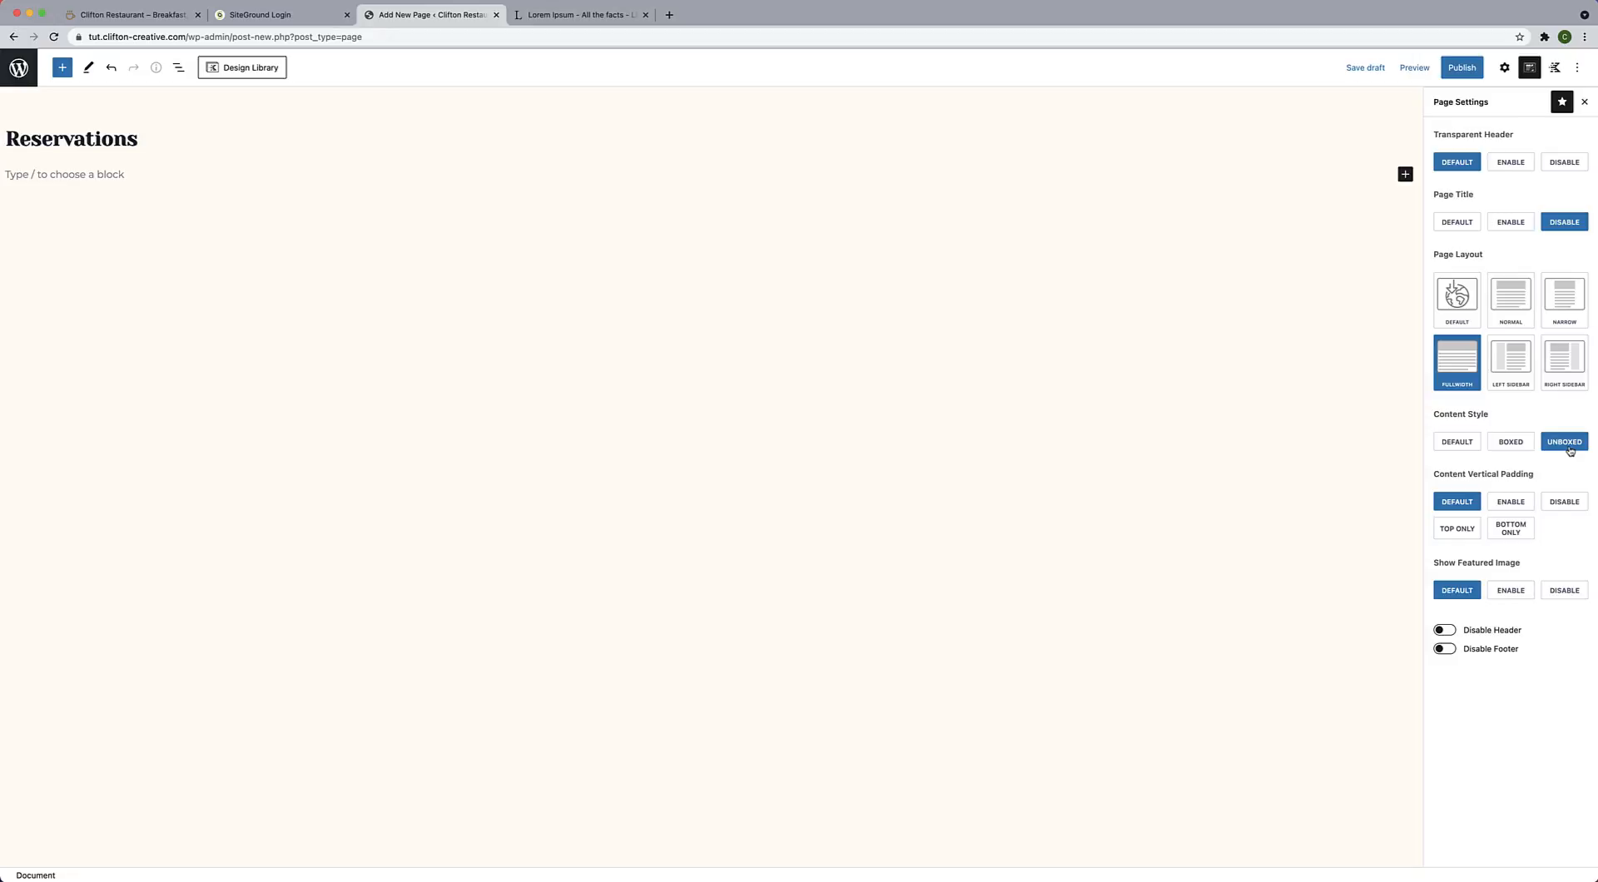
left_click(1565, 504)
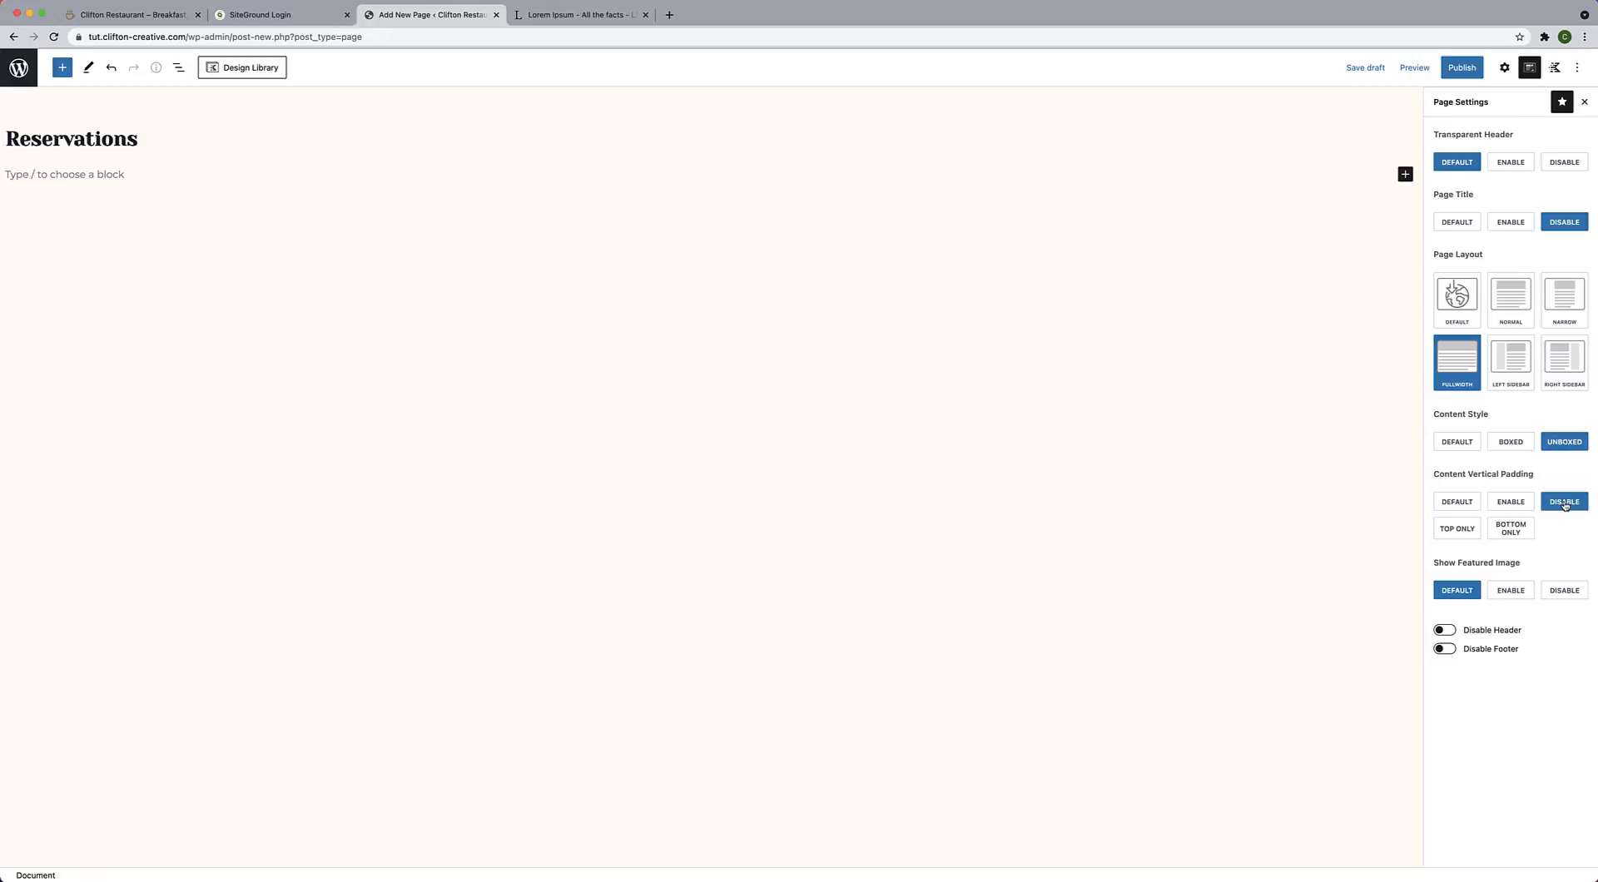
Publish the Reservations page and return to its editor.
left_click(1462, 68)
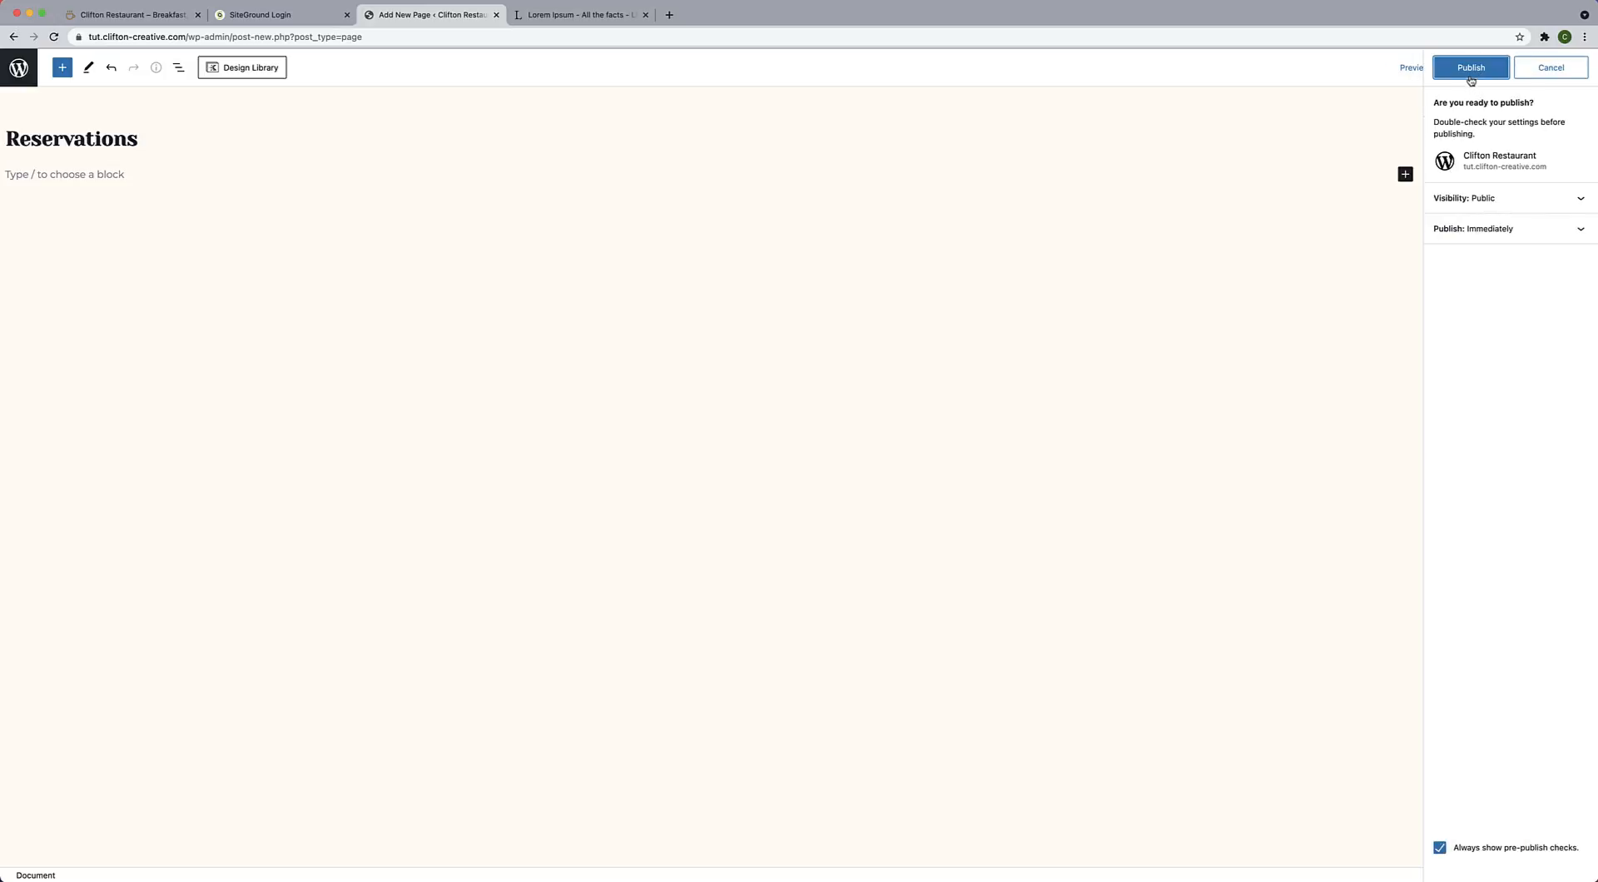
left_click(1471, 78)
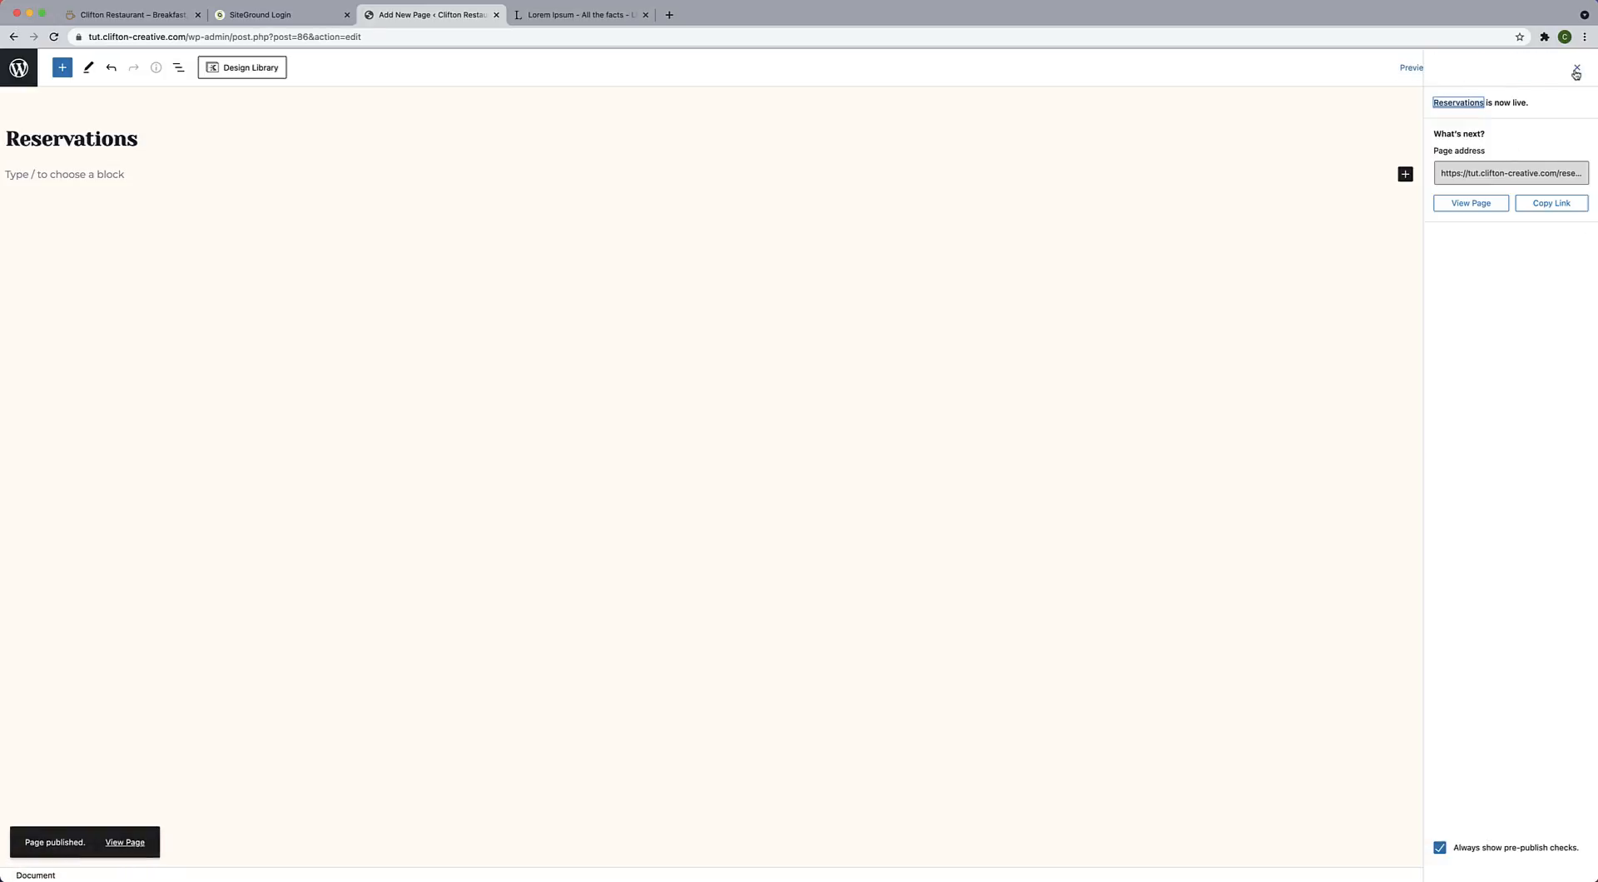
left_click(1576, 70)
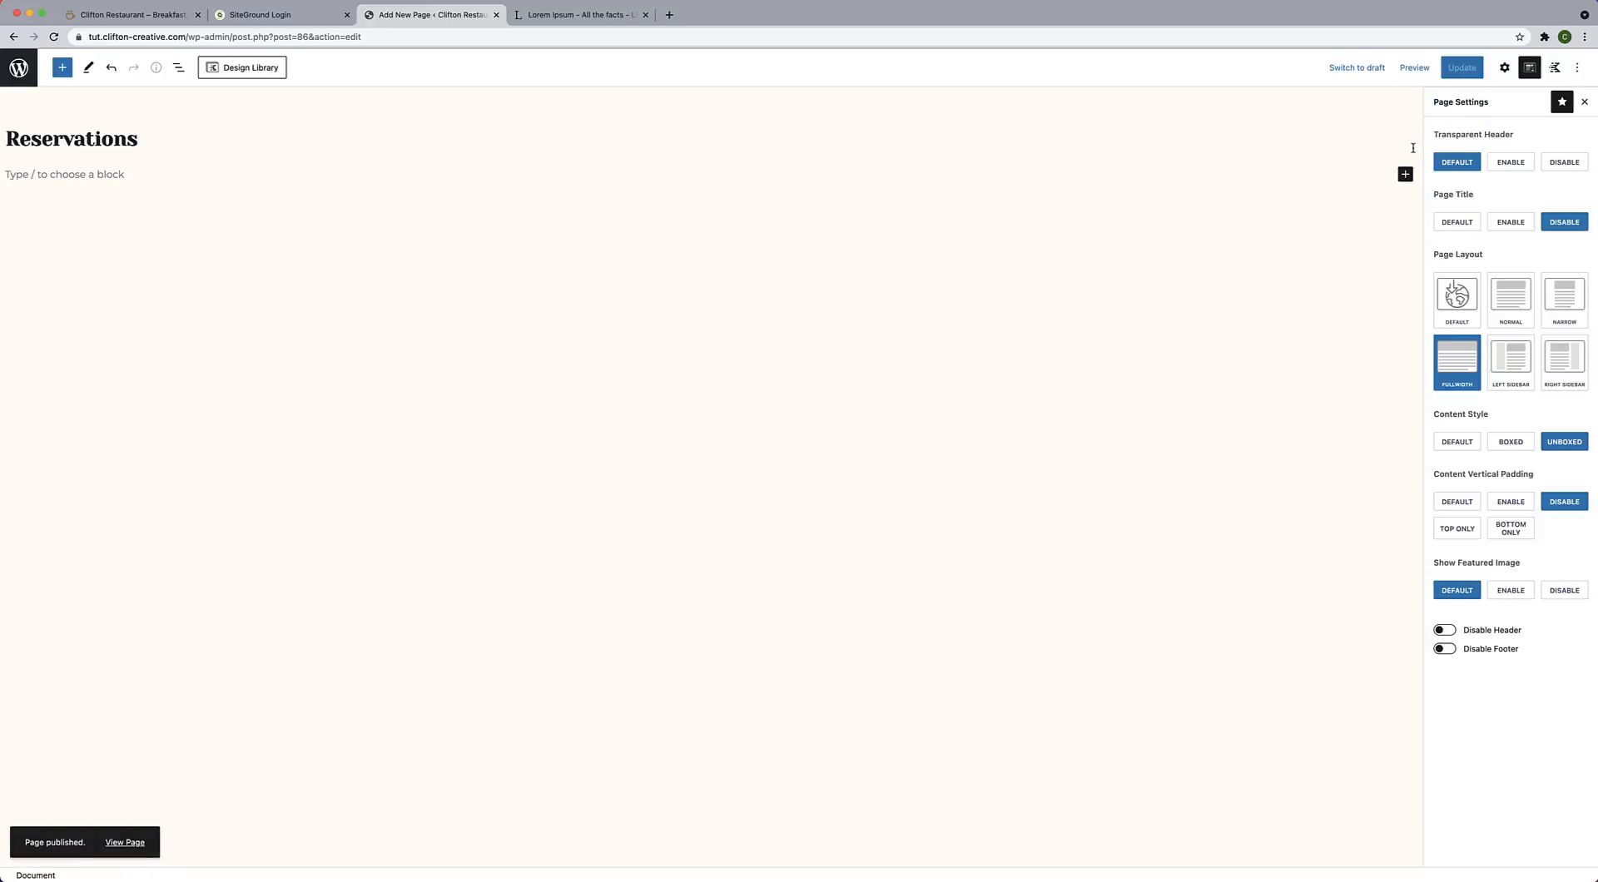
Insert the reusable Page Hero Area block into the Reservations page and convert it to regular blocks.
left_click(1506, 69)
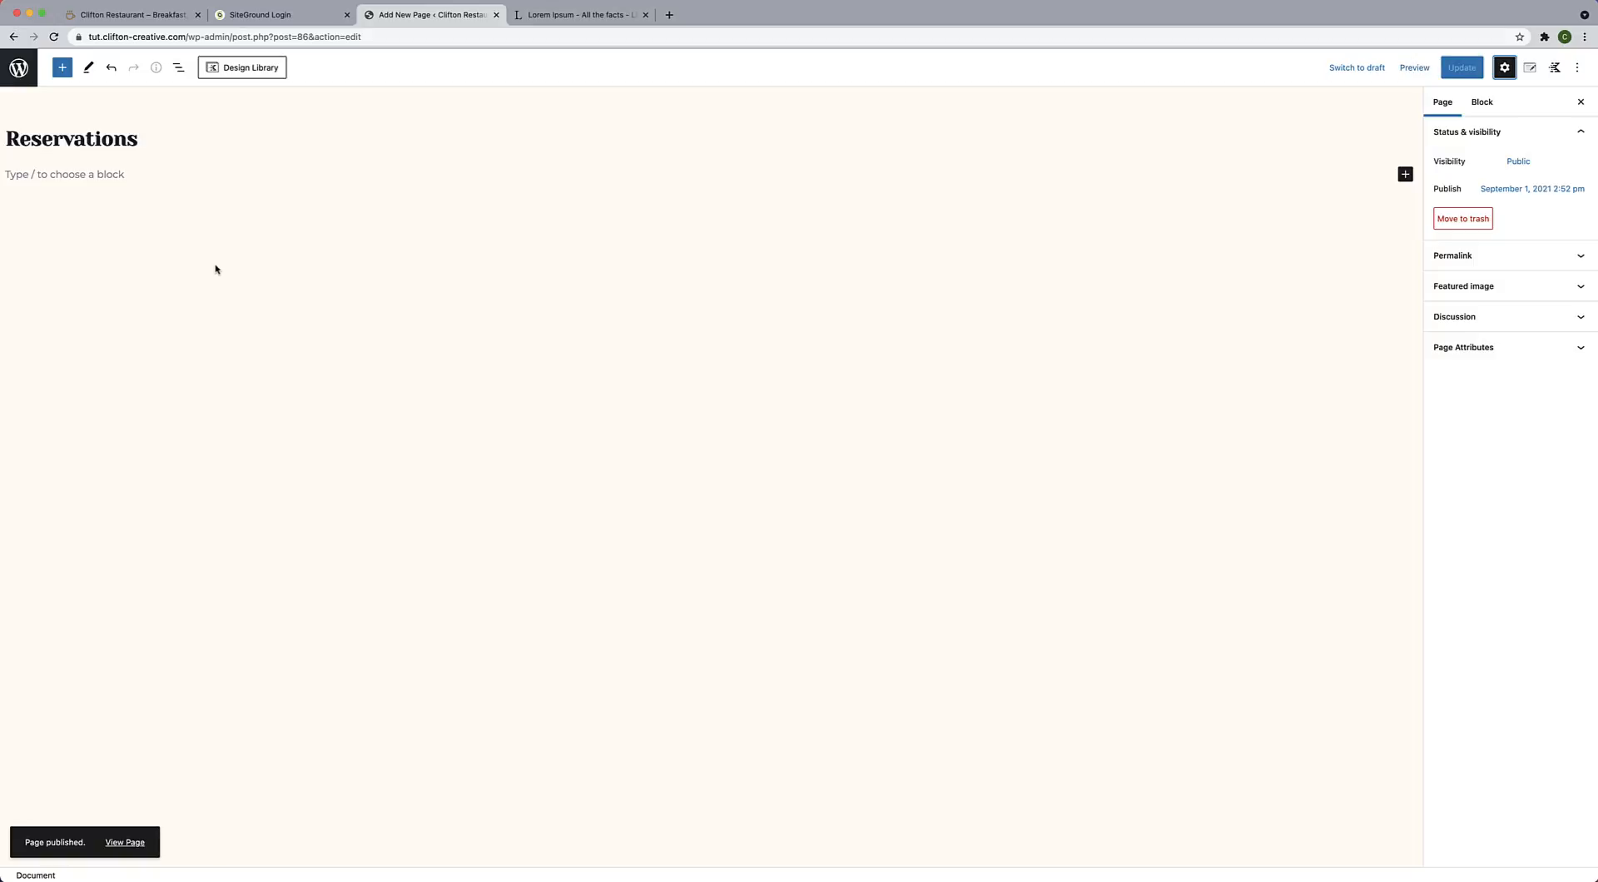
left_click(62, 68)
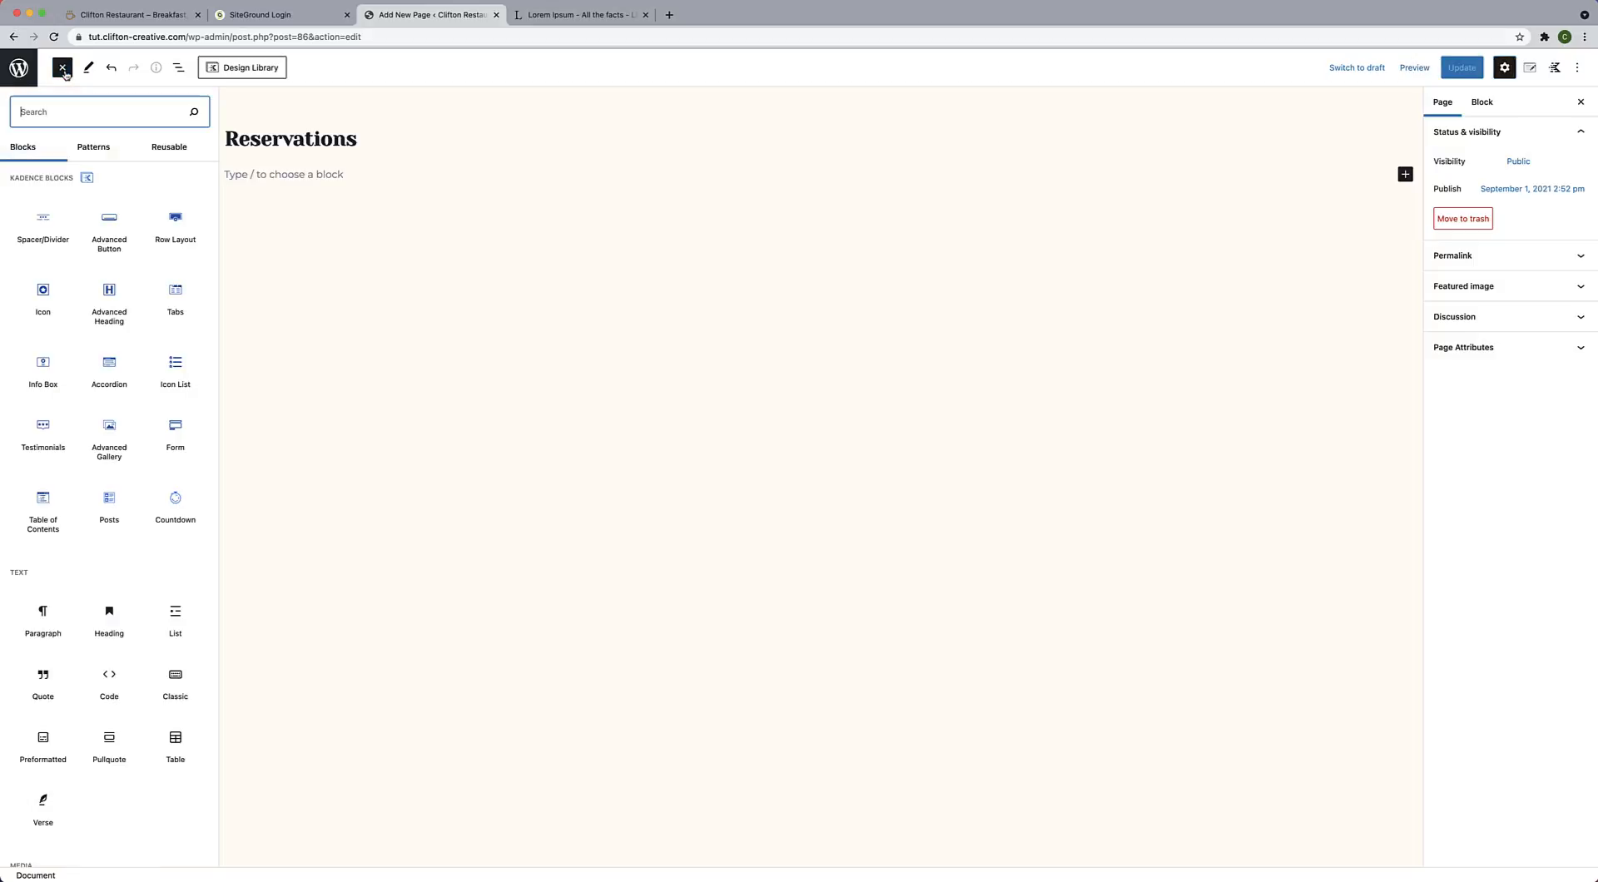
left_click(160, 149)
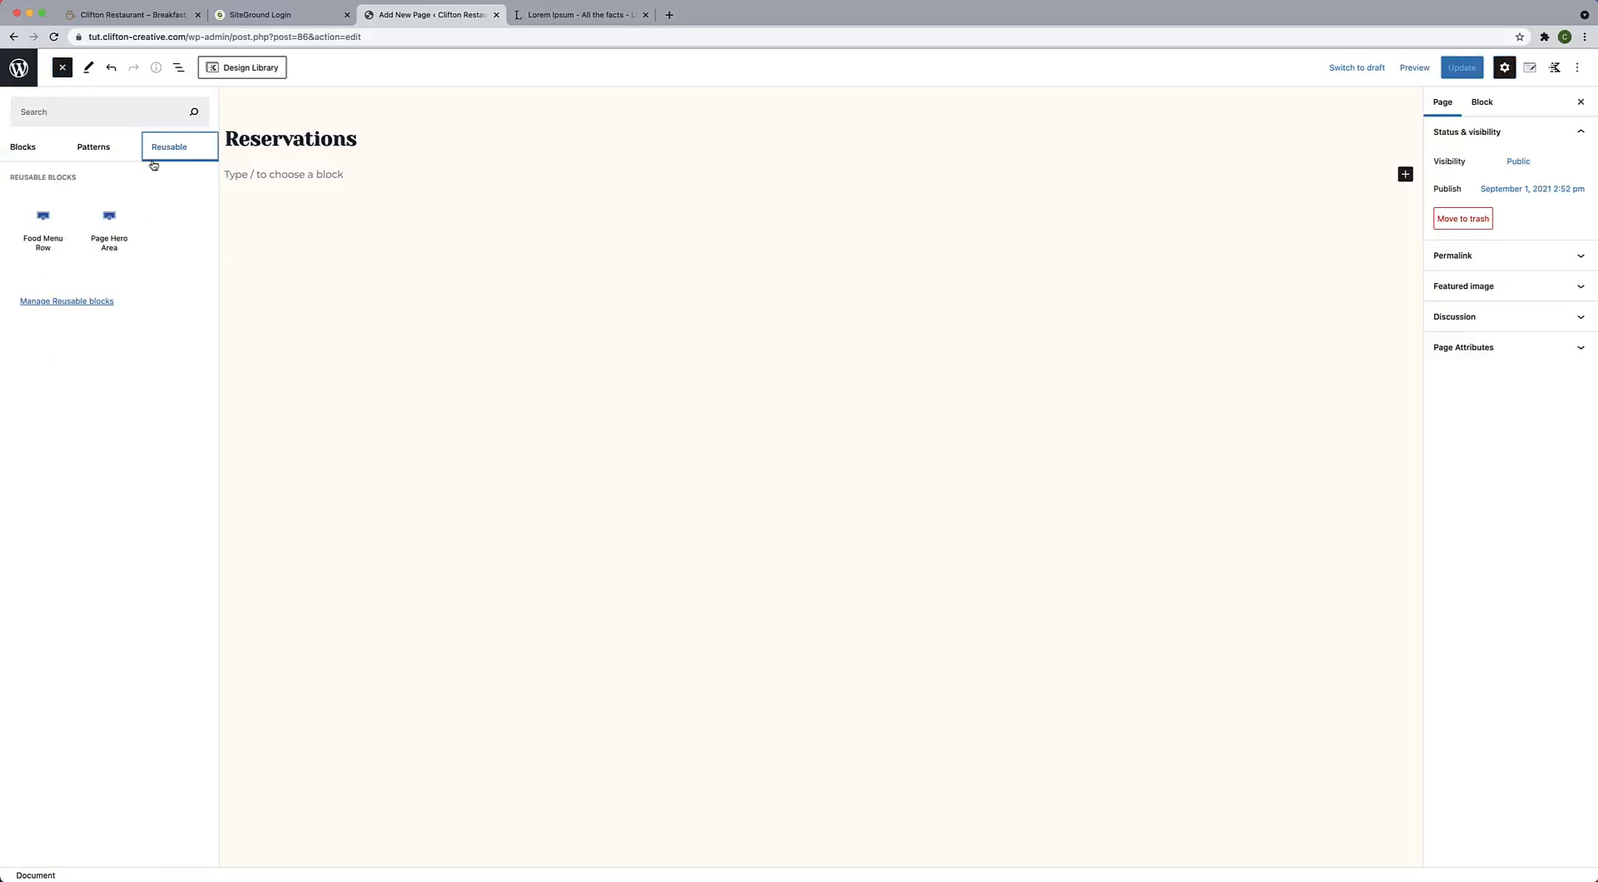
left_click(105, 243)
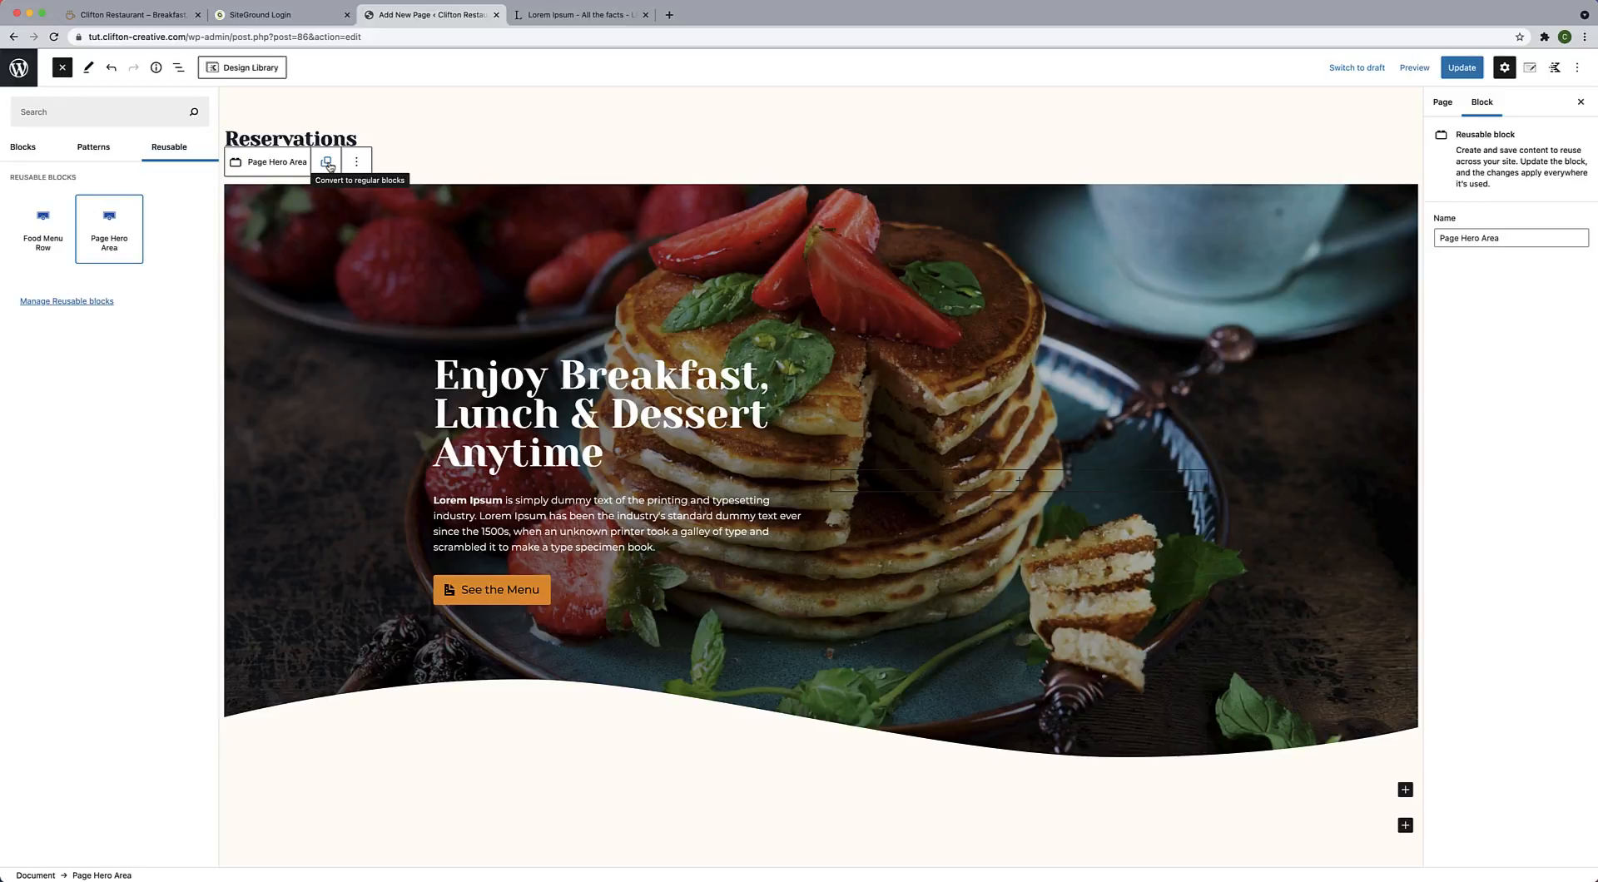
left_click(327, 163)
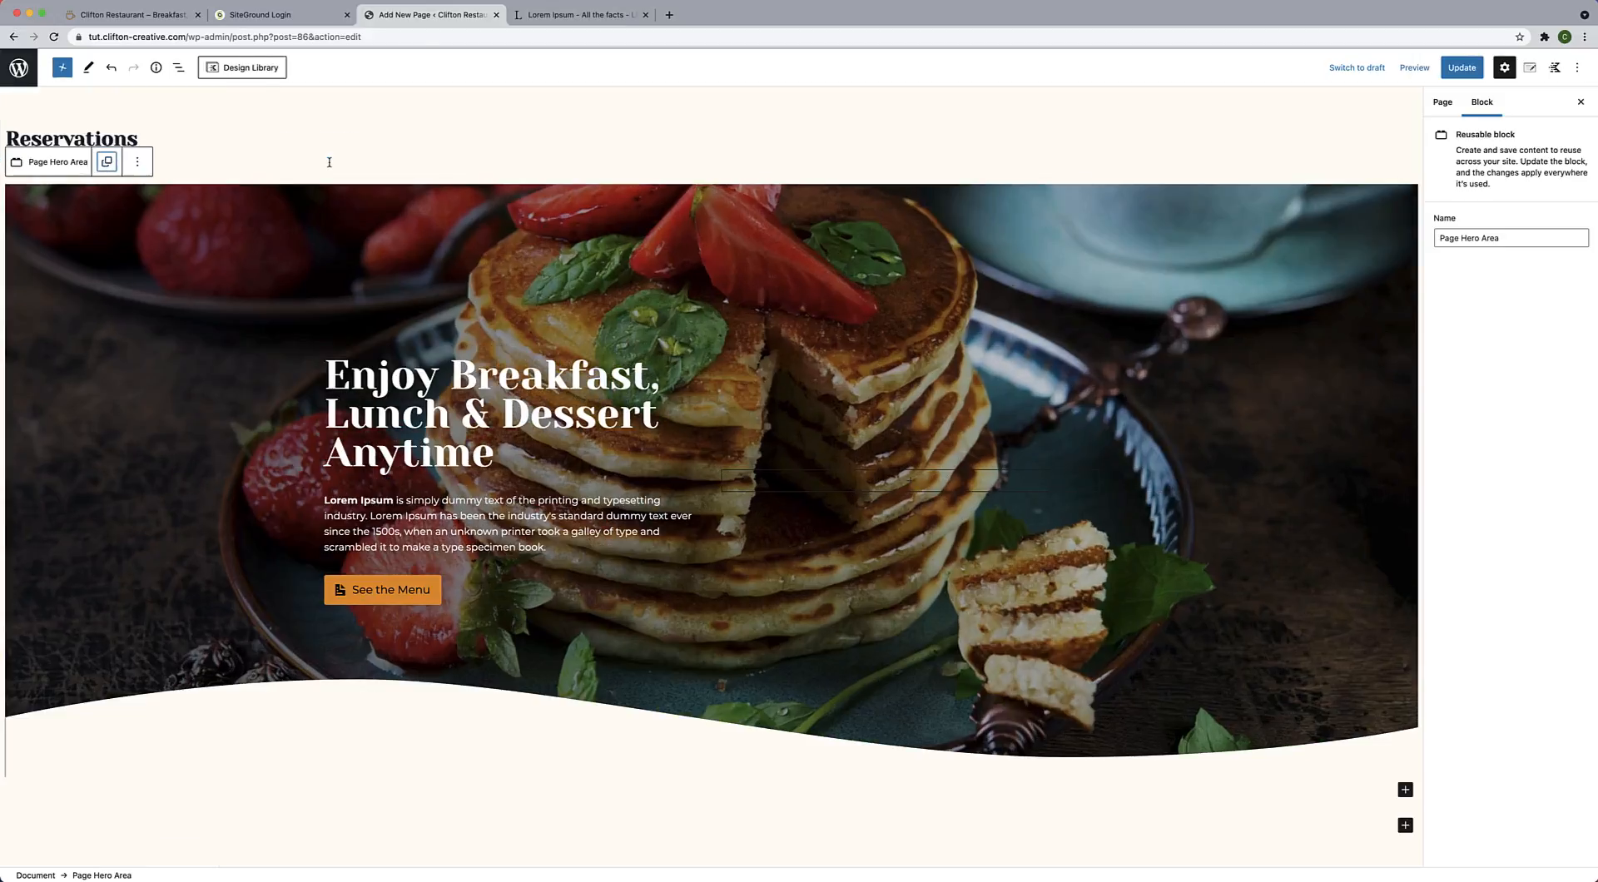
left_click(106, 162)
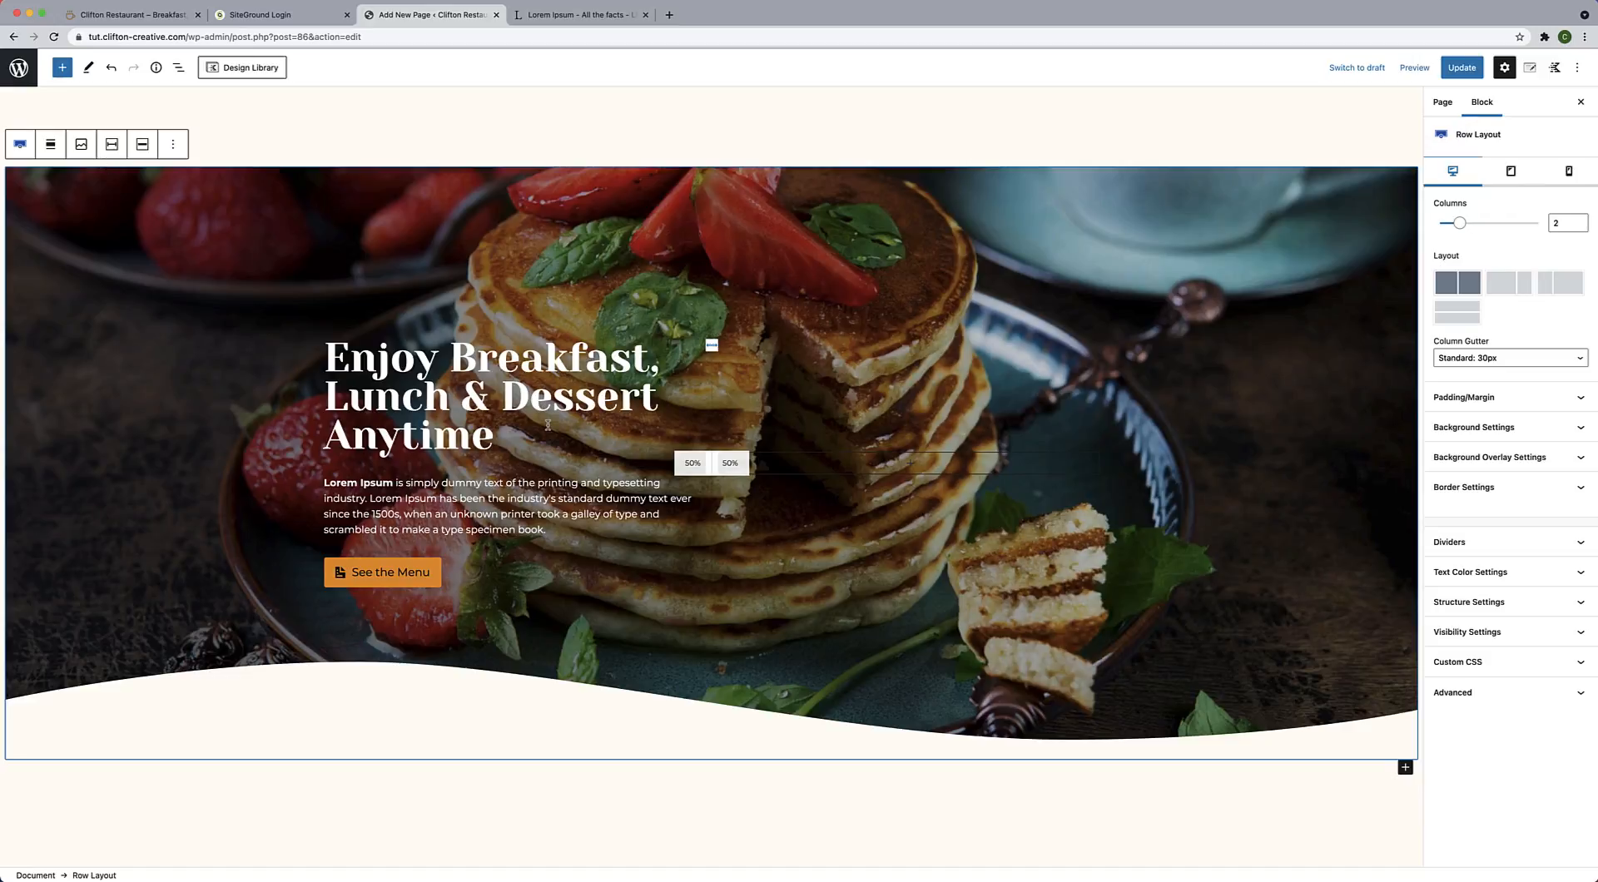
Replace the hero heading "Enjoy Breakfast, Lunch & Dessert Anytime" with "Reservations".
left_click(333, 359)
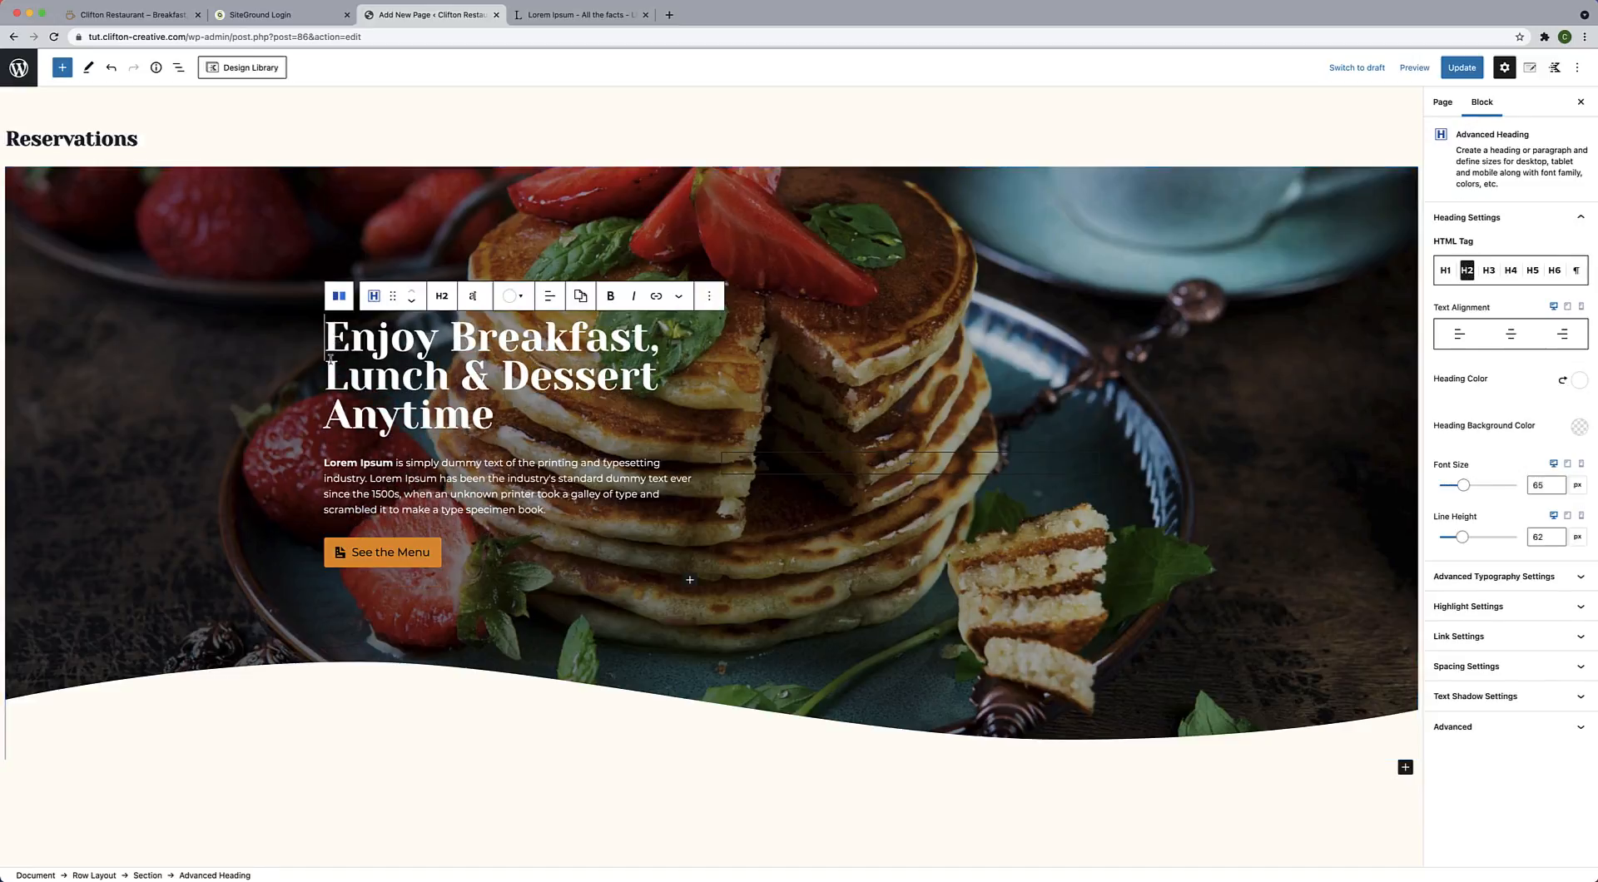
left_click_drag(327, 338, 488, 417)
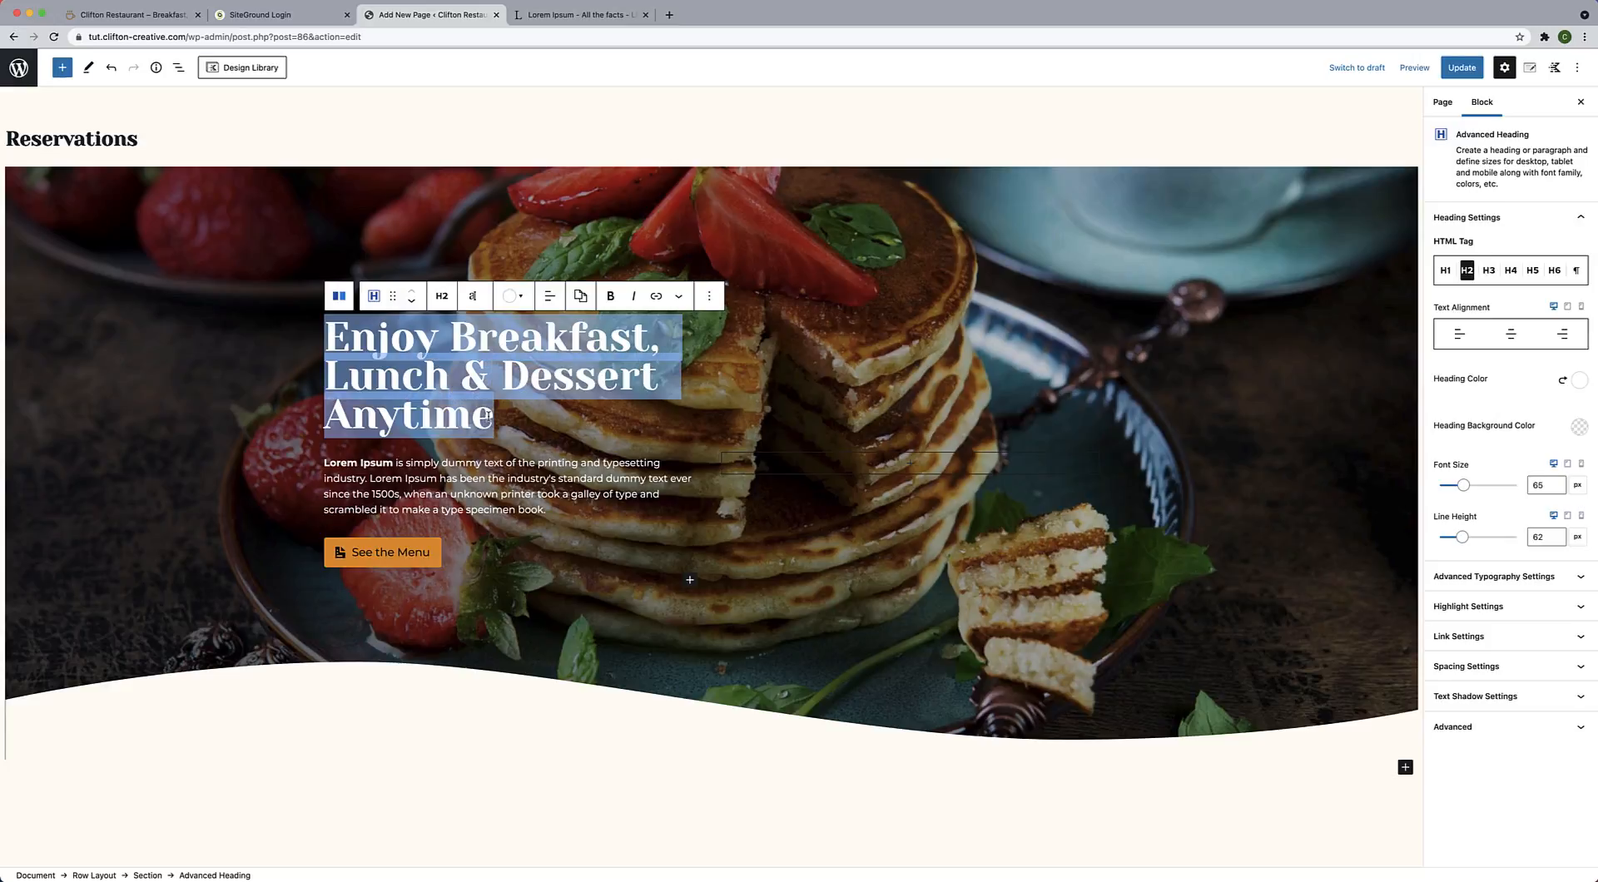
type("Reservation")
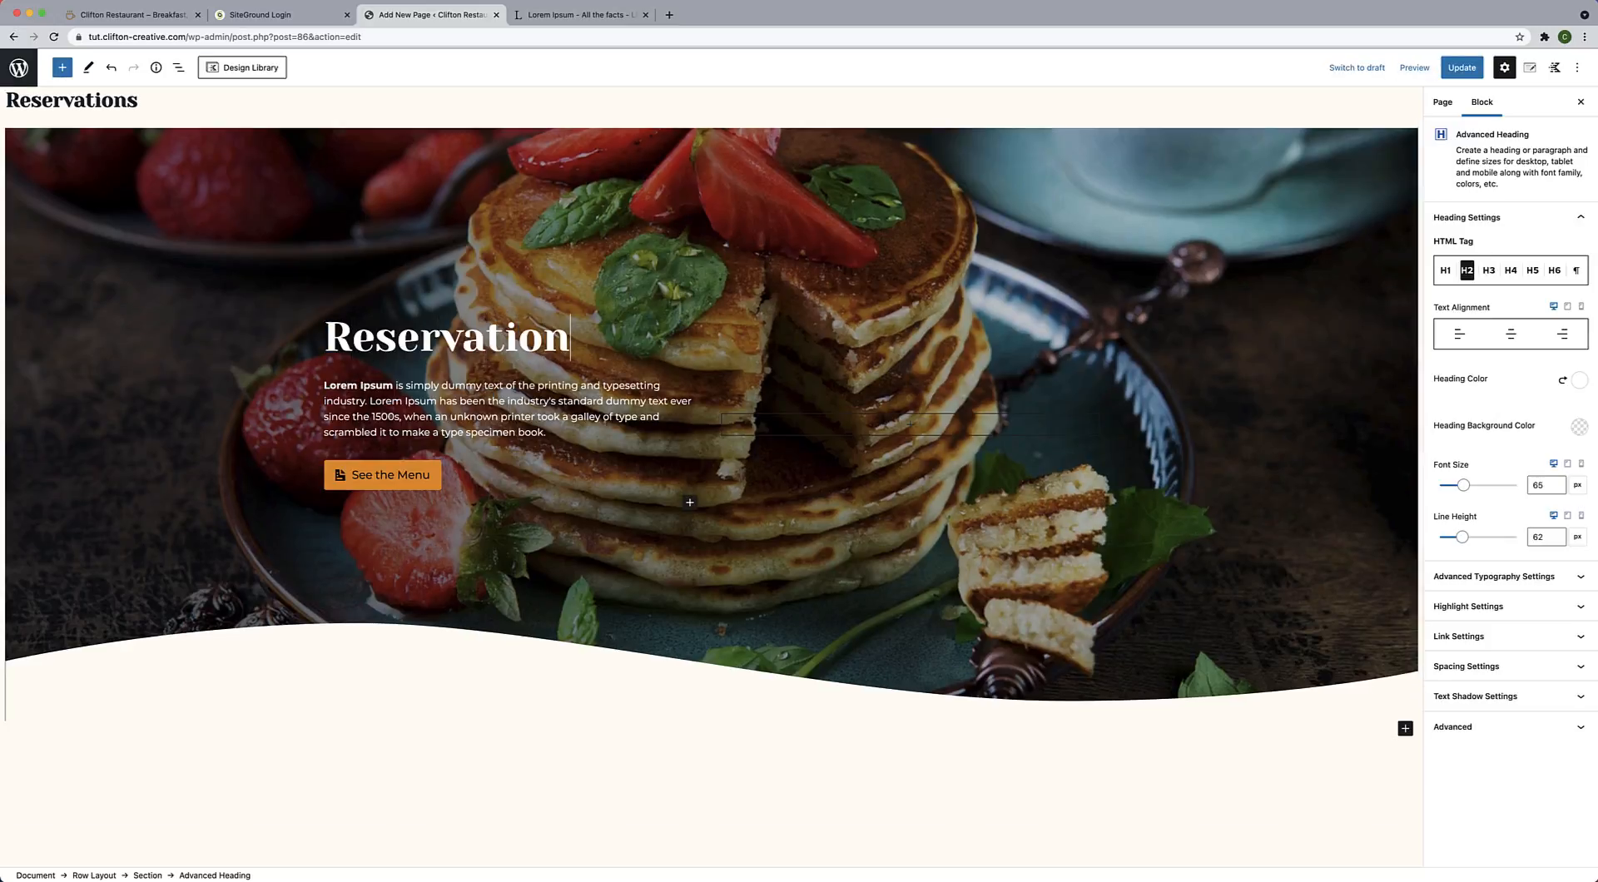
type("s")
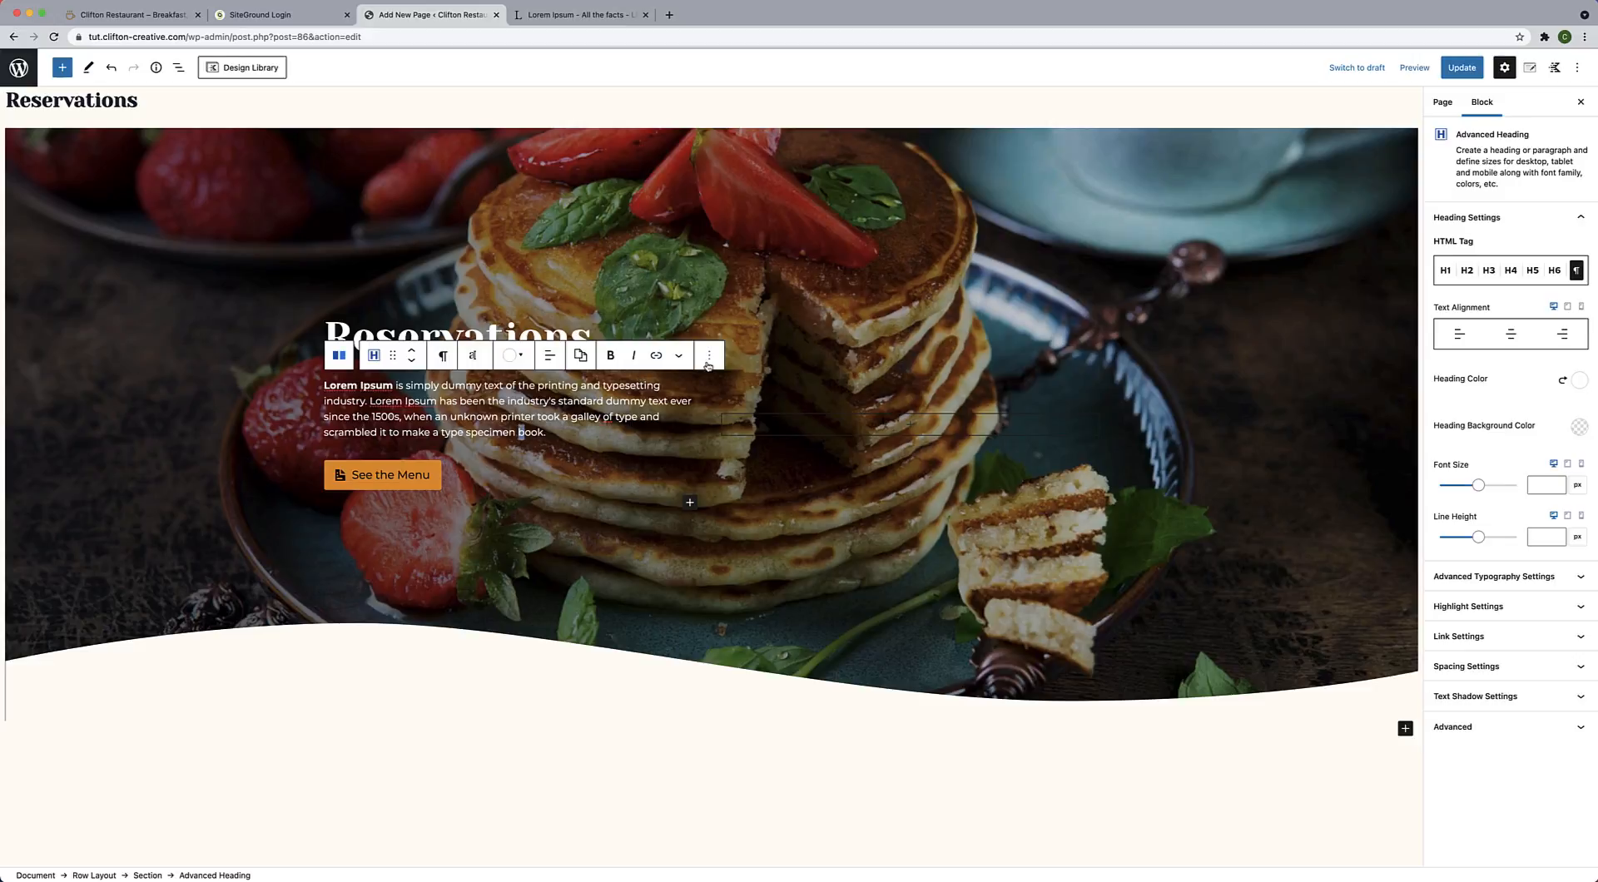
Remove the descriptive paragraph and the "See the Menu" button from the Reservations hero area.
left_click(708, 357)
left_click(728, 630)
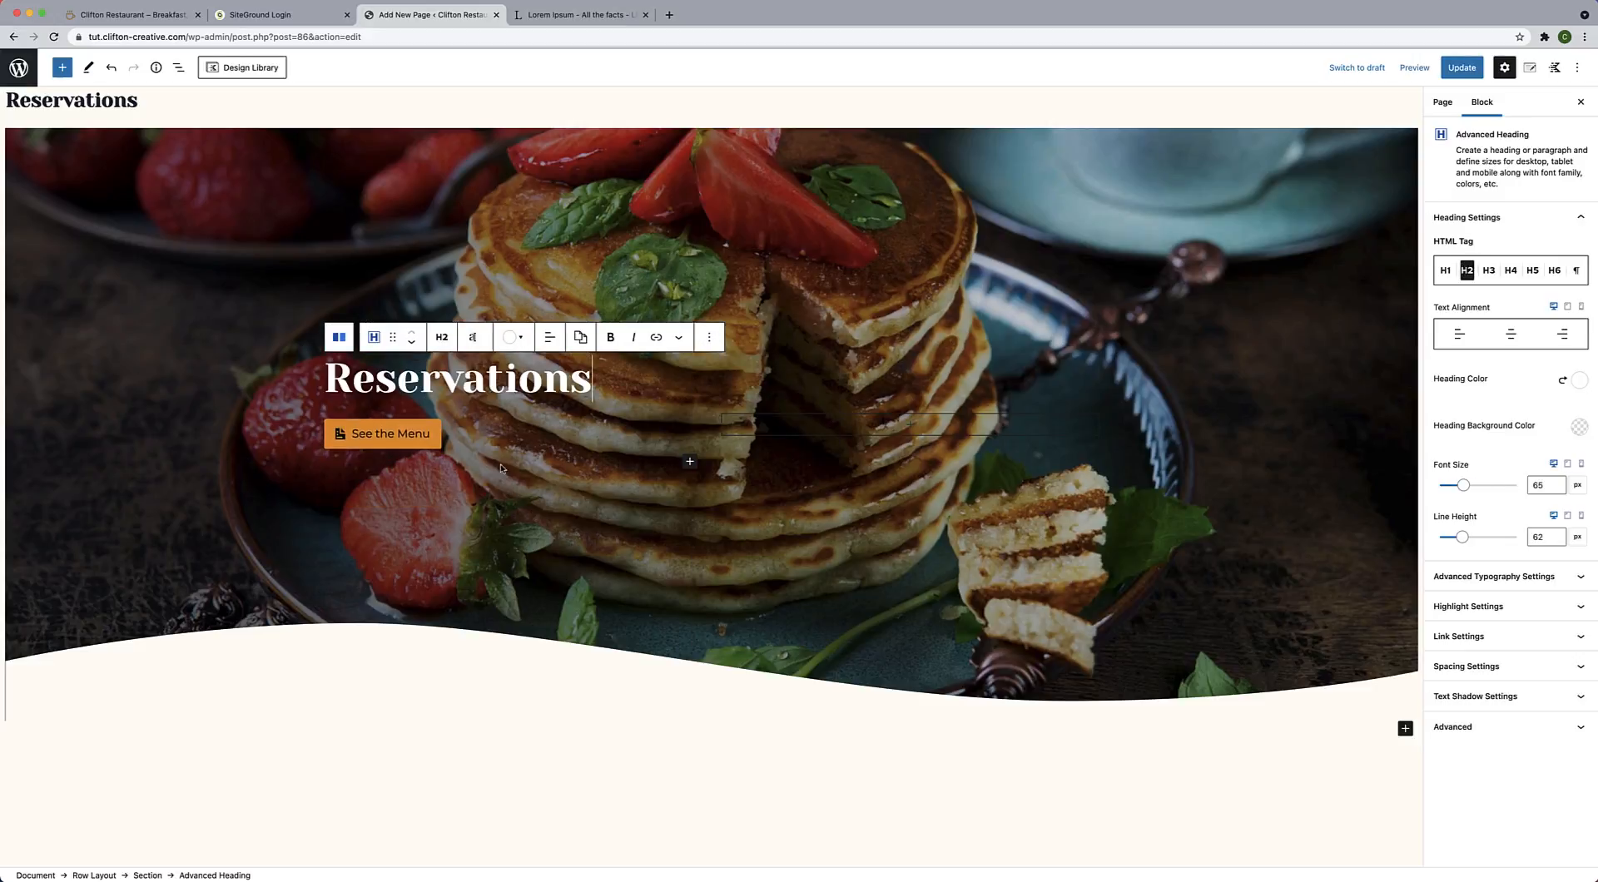
left_click(494, 439)
left_click(473, 397)
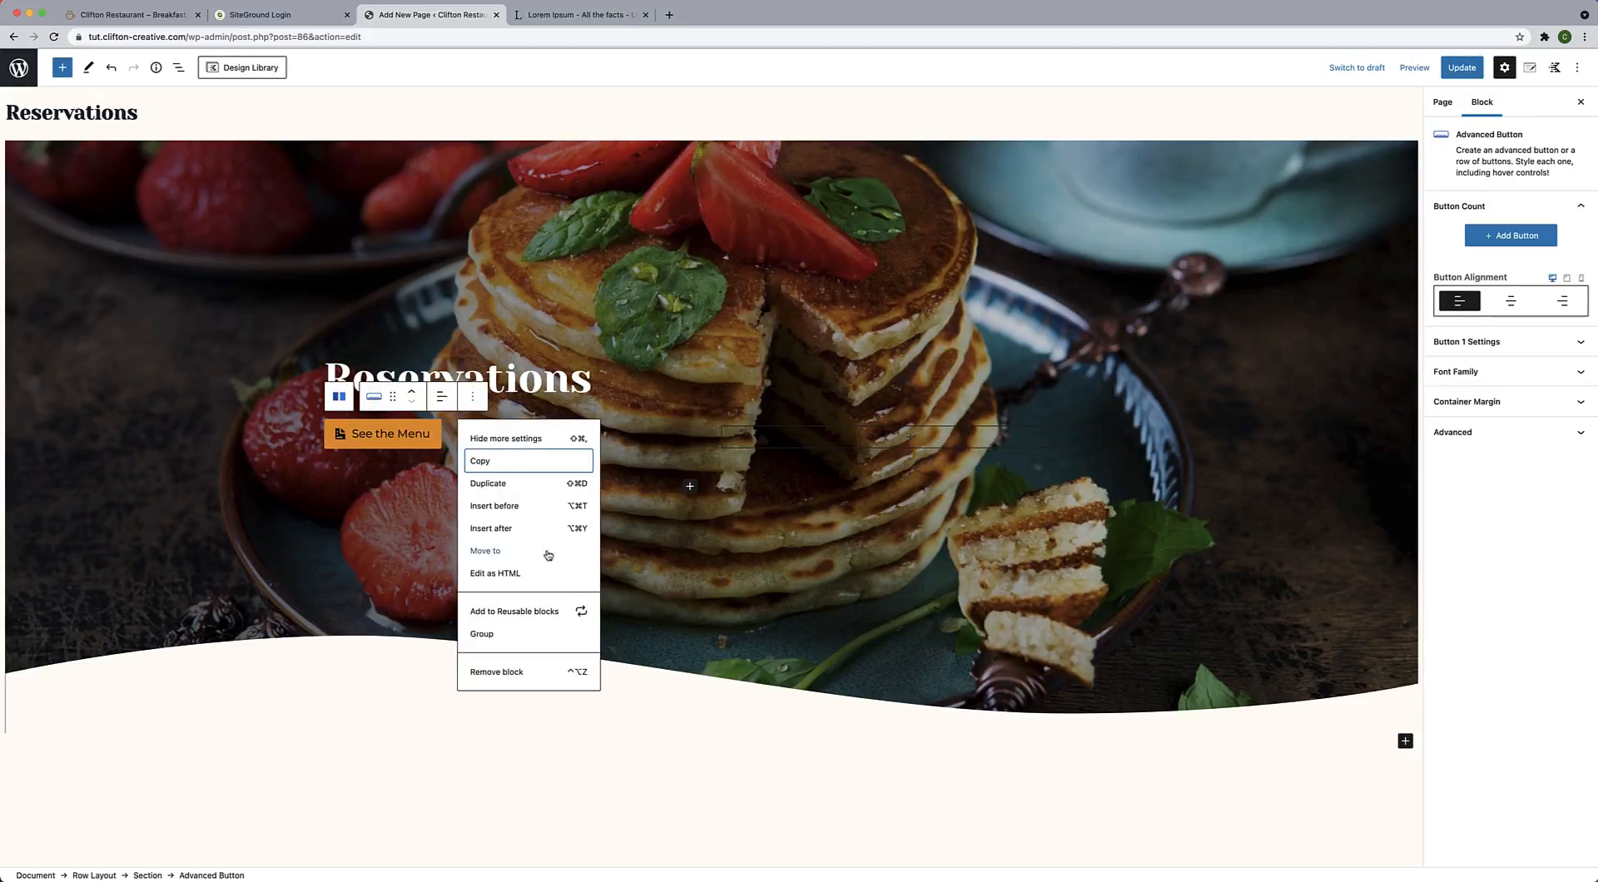
left_click(523, 671)
Replace the hero row's background image with the purple smoothie and open notebook photo from the media library.
left_click(1242, 181)
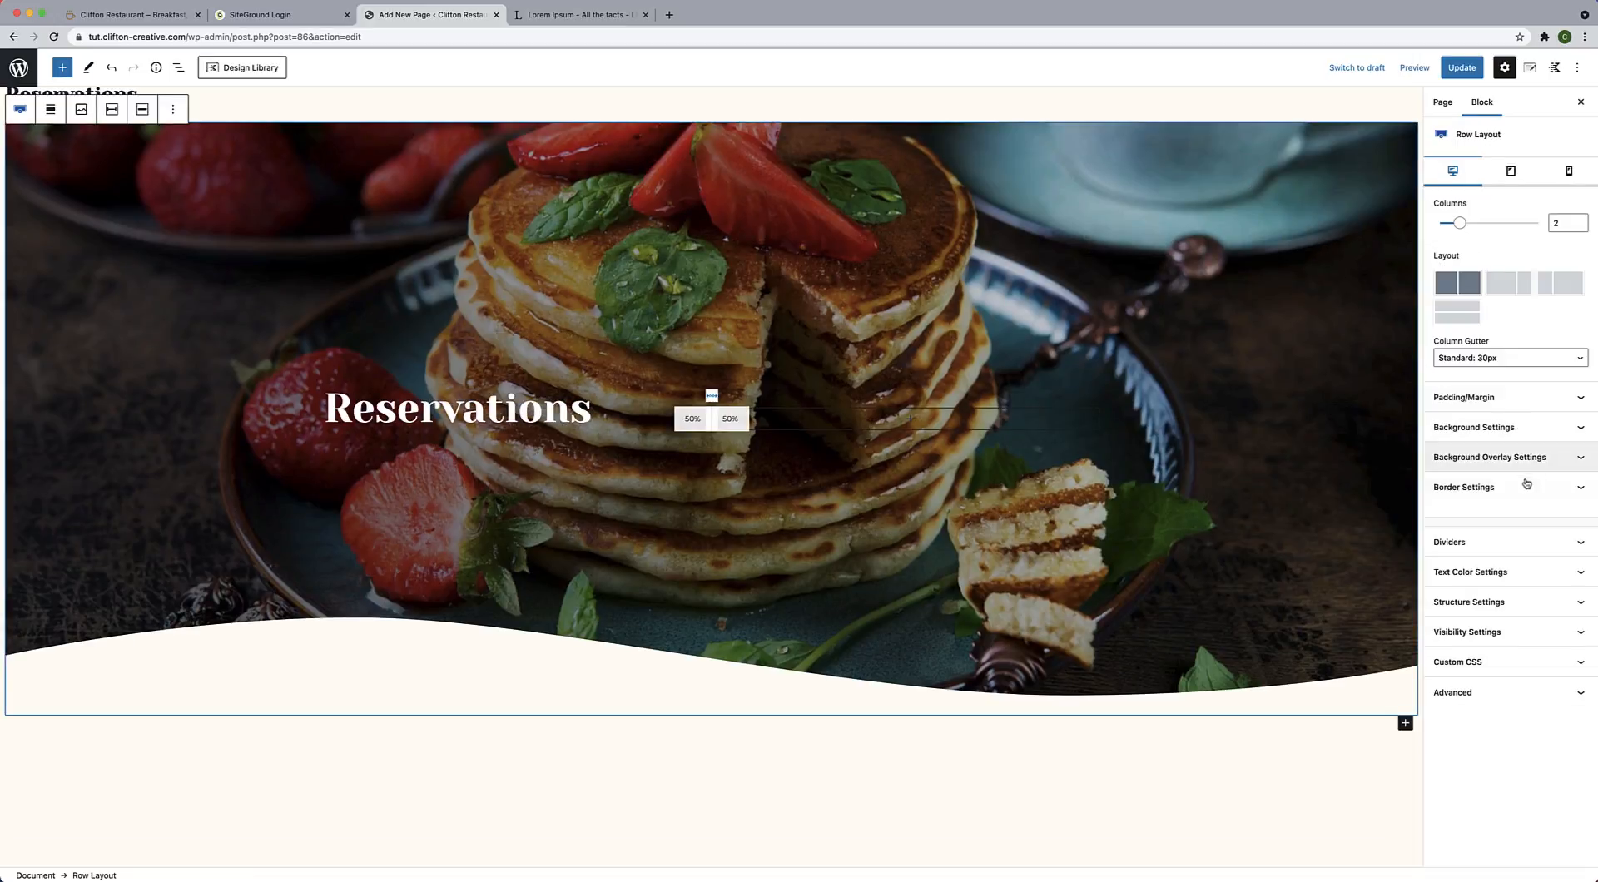
left_click(1517, 434)
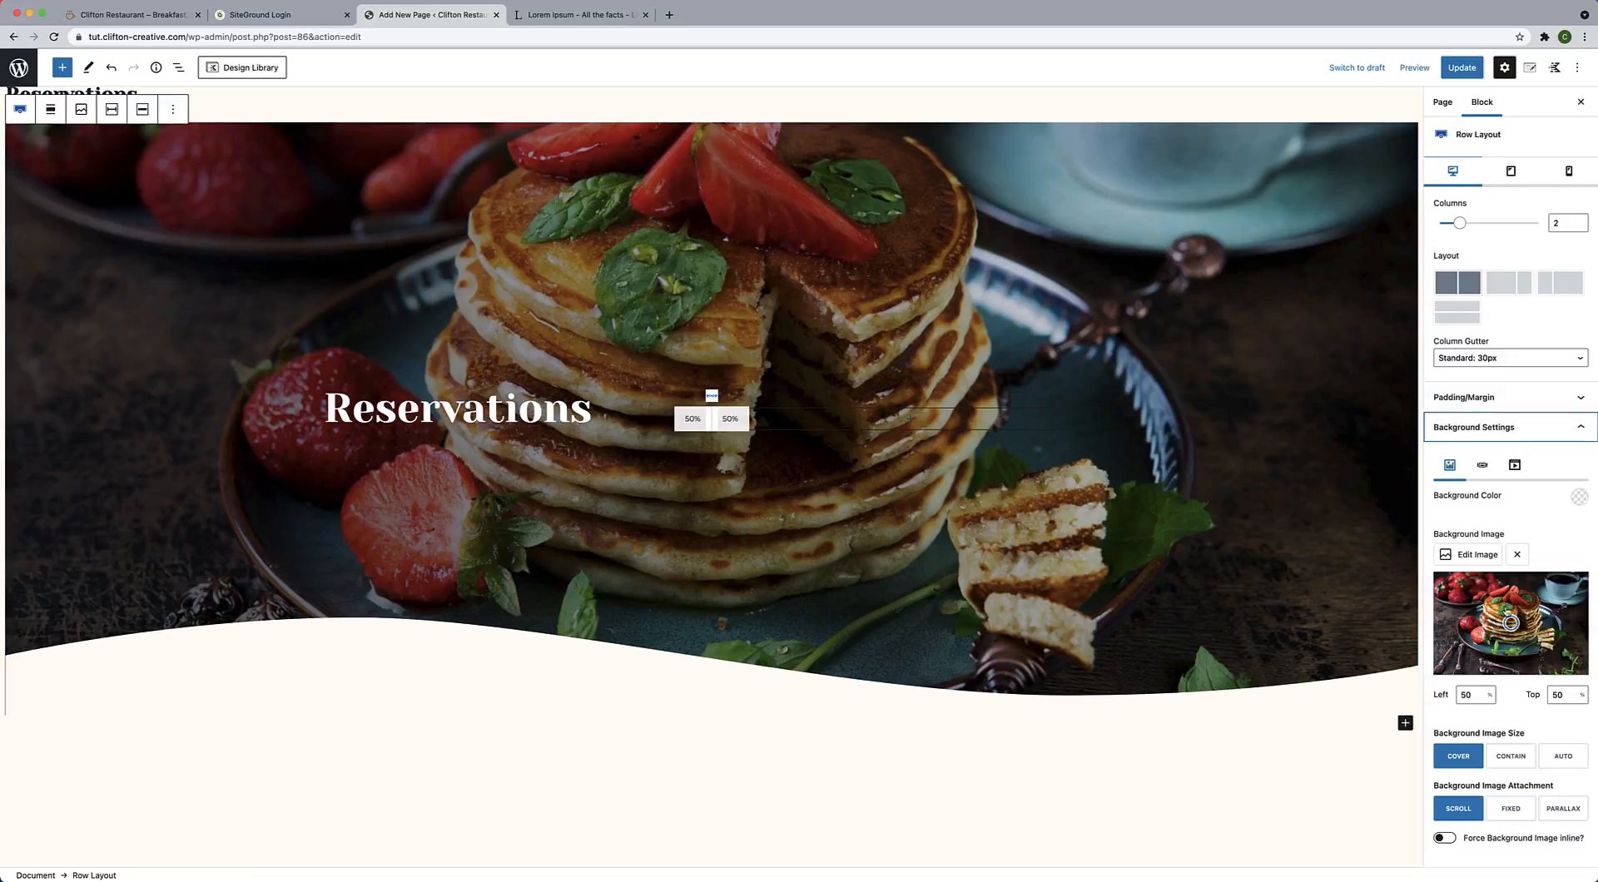
left_click(1480, 557)
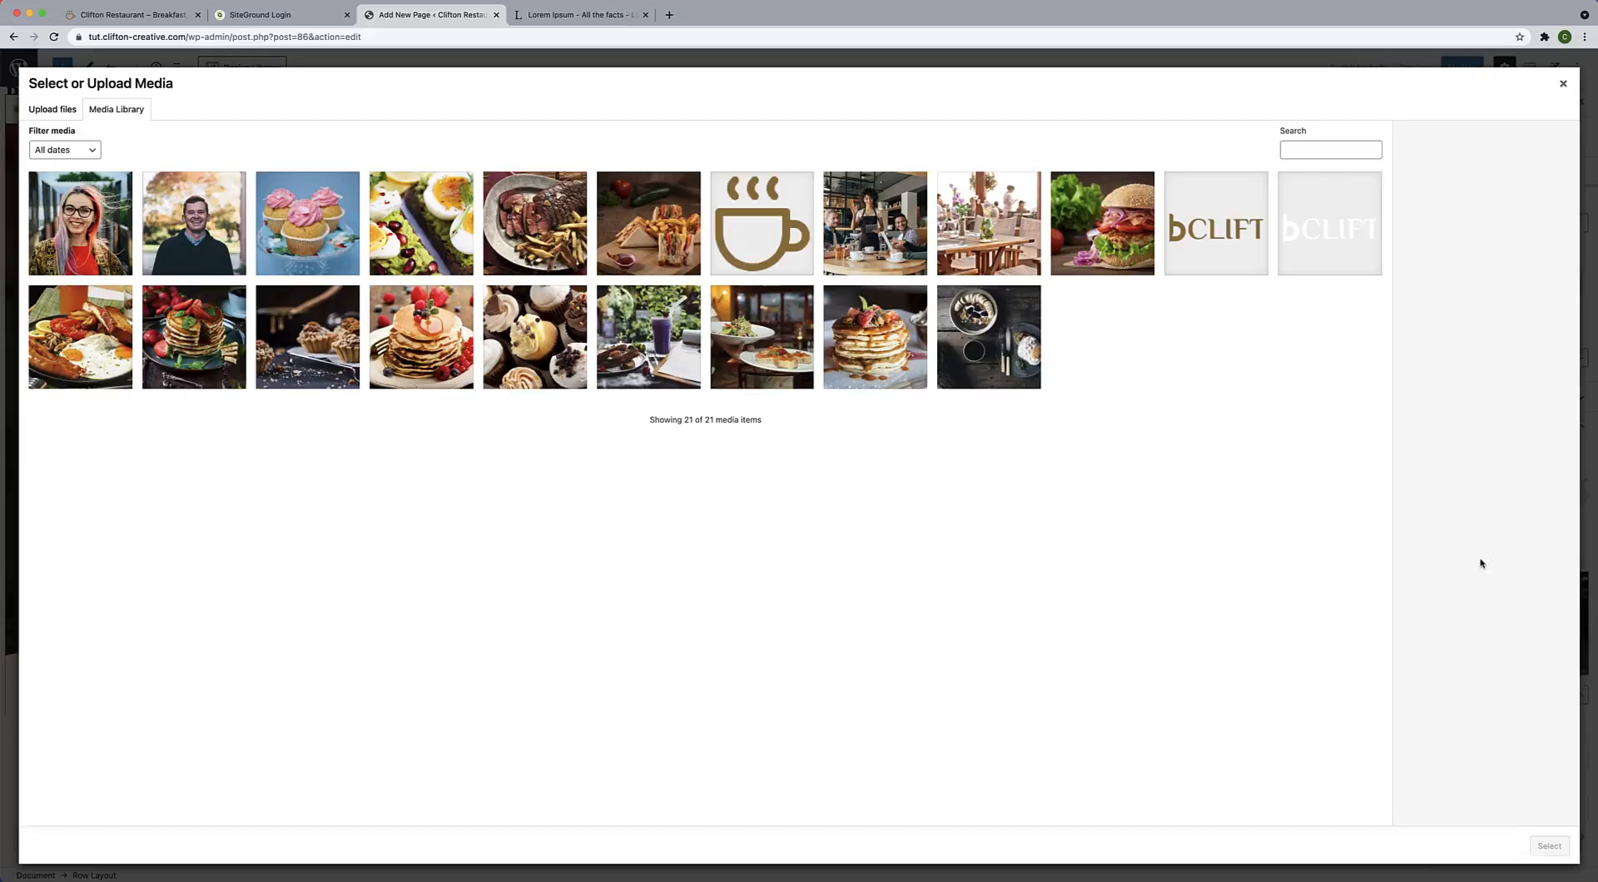
left_click(664, 355)
left_click(1549, 846)
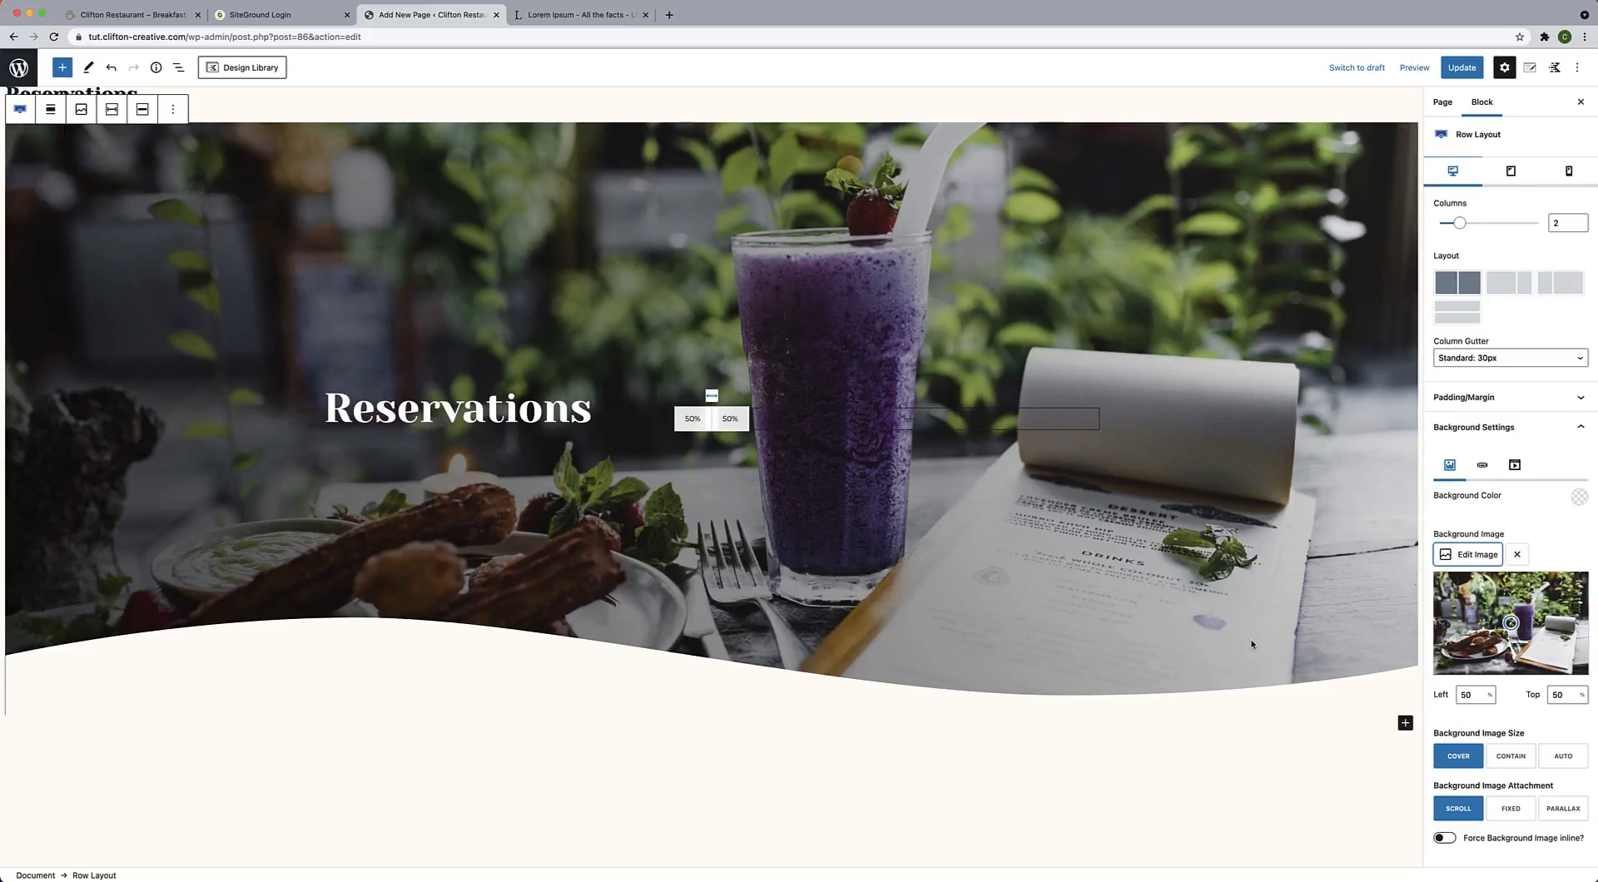
Set the hero row's minimum height to 700 px.
scroll(1503, 666, "down", 3)
scroll(1503, 666, "down", 1)
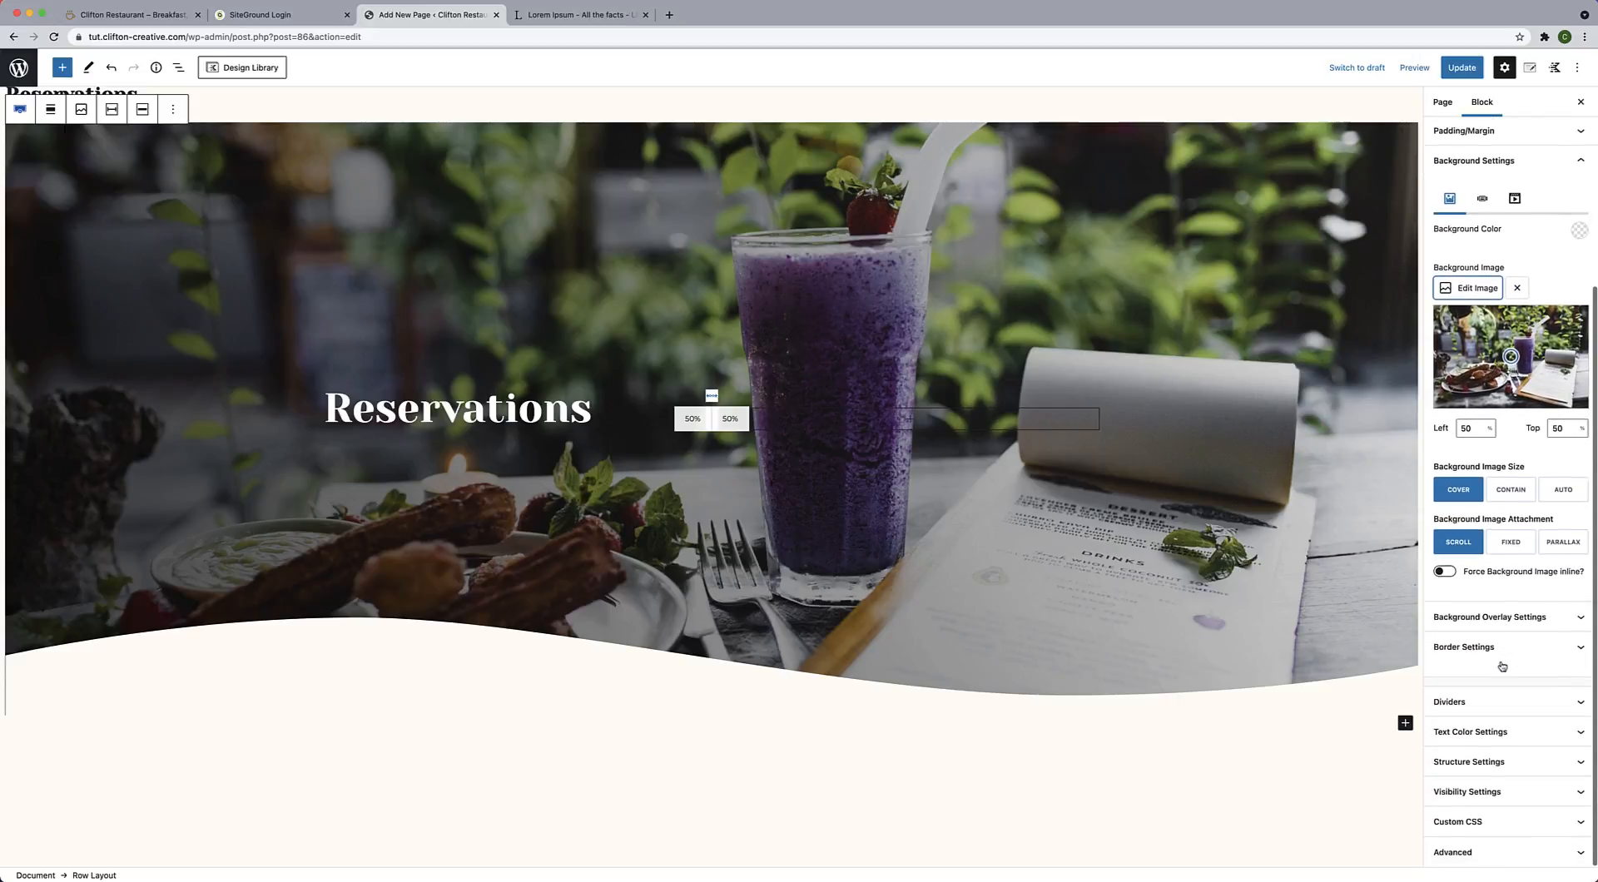
left_click(1492, 760)
scroll(1492, 764, "down", 4)
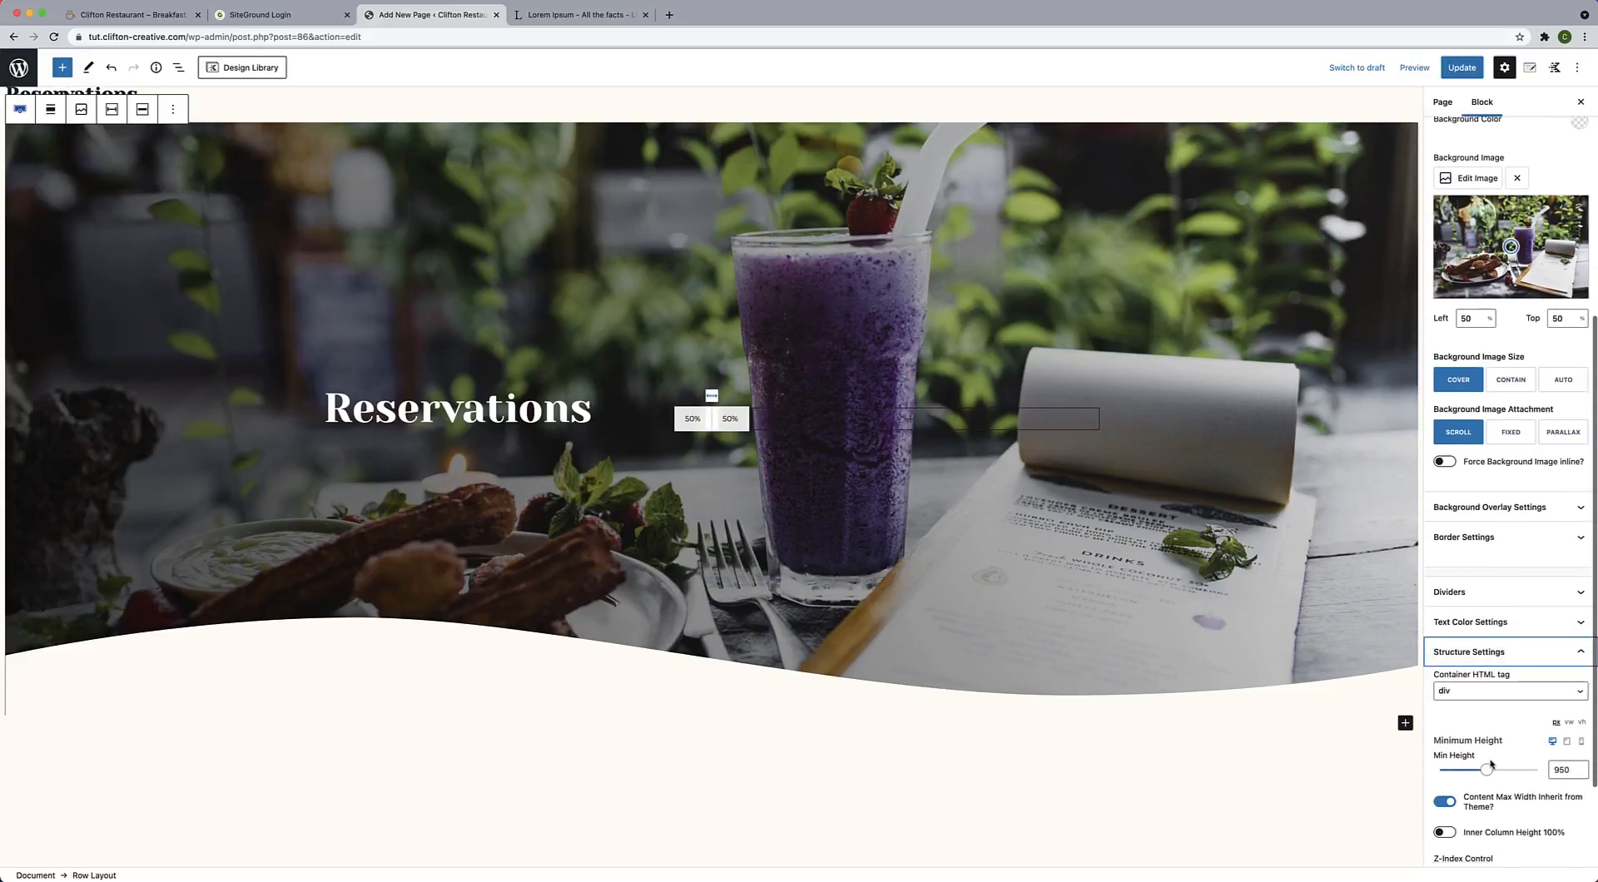
double_click(1561, 644)
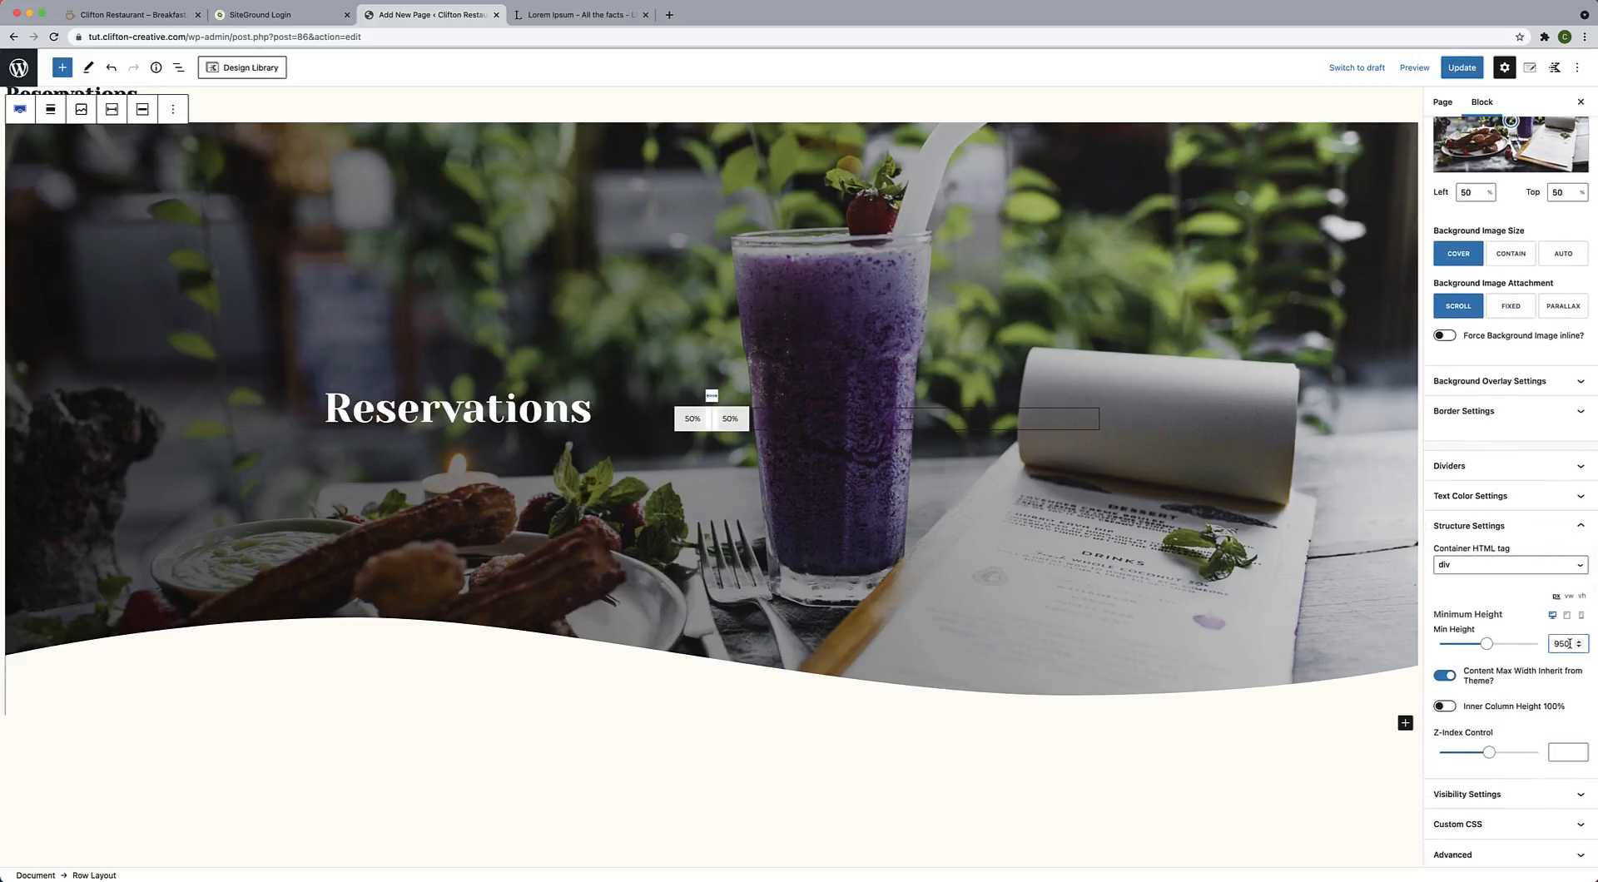
type("700")
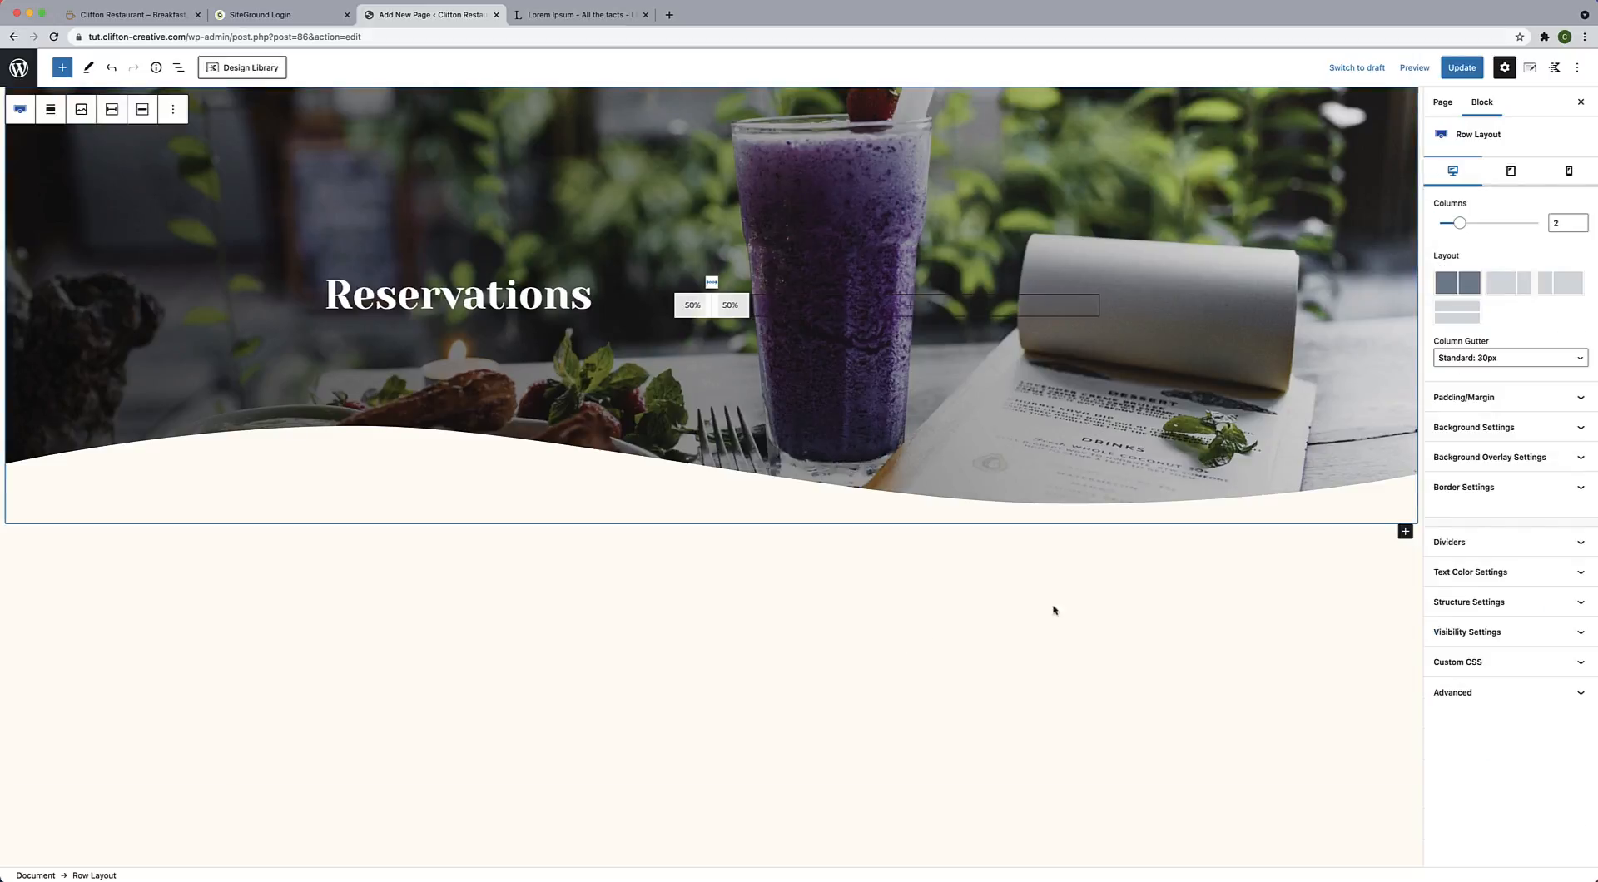
Add a single-column Row Layout below the hero with a custom content max width of 850 px.
left_click(1405, 531)
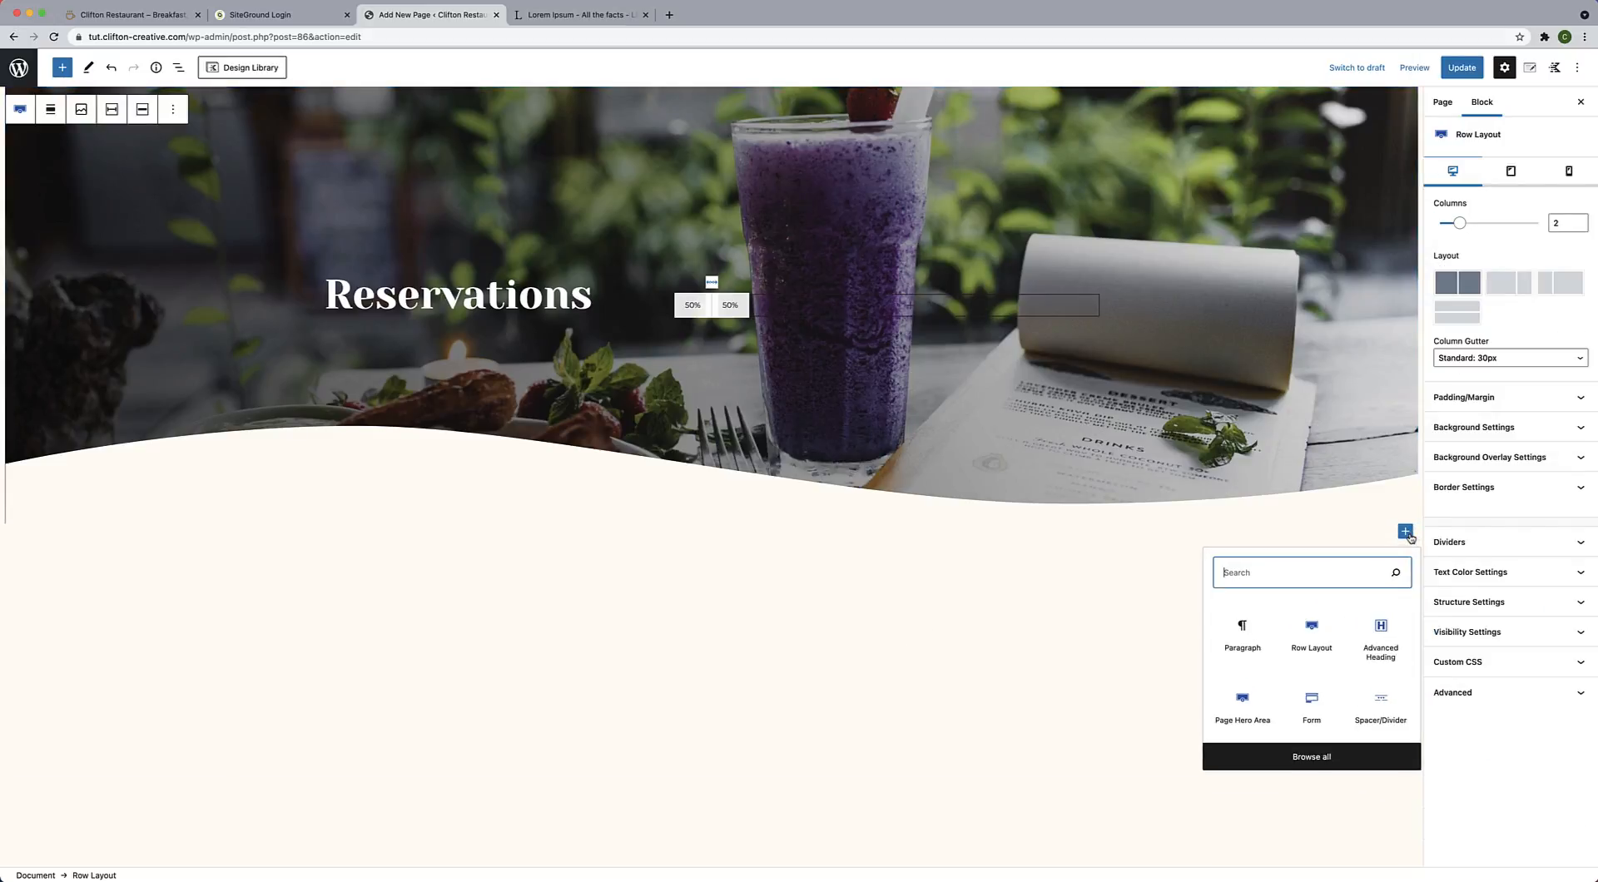
left_click(1313, 637)
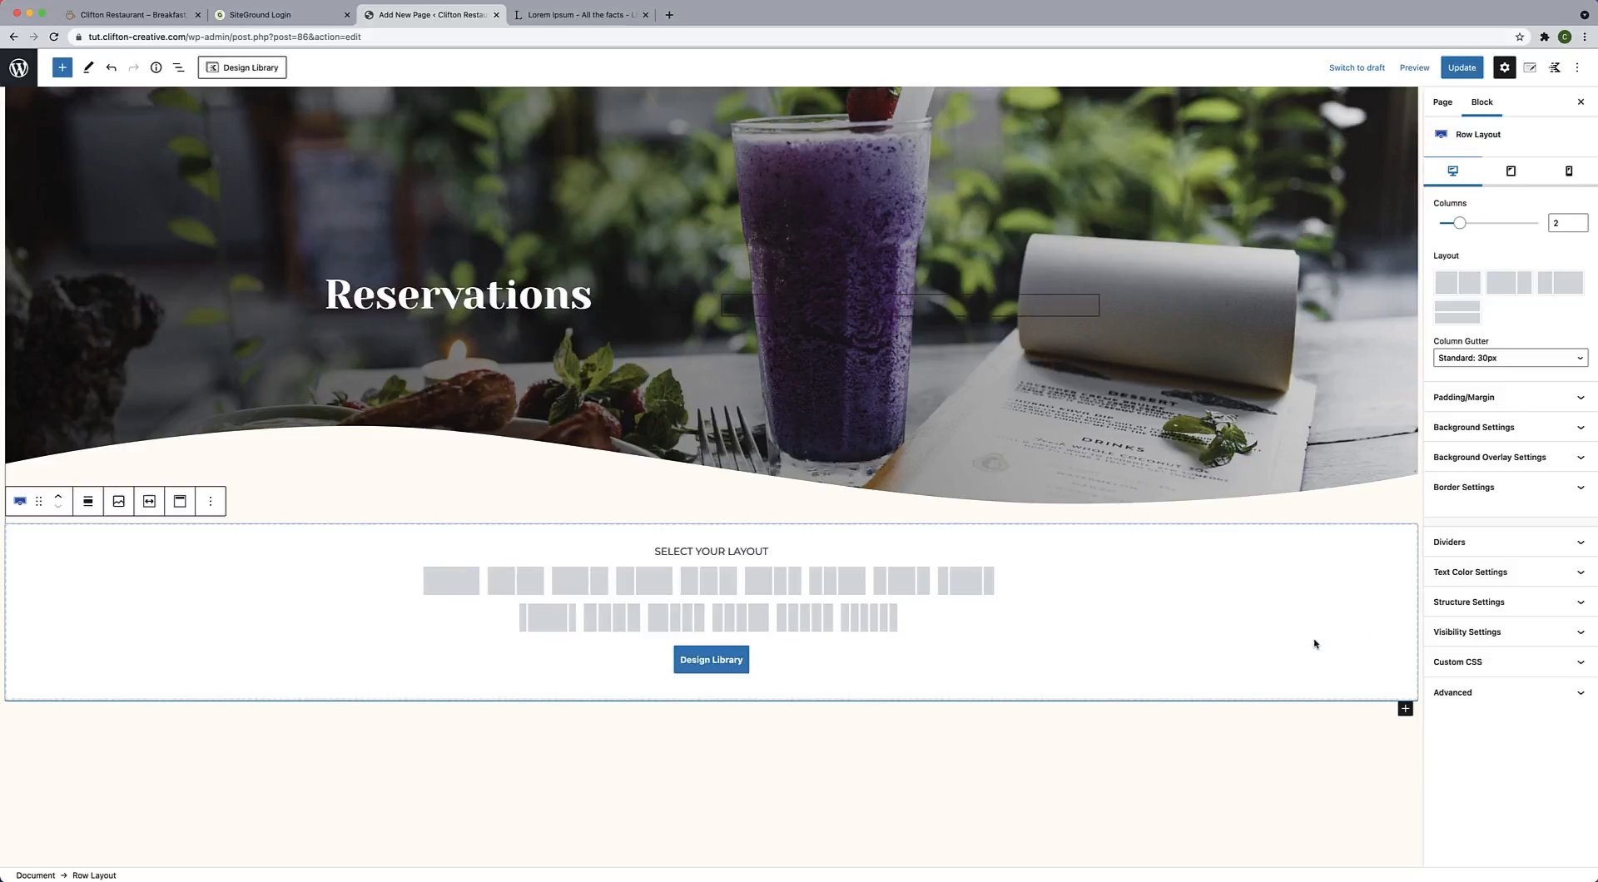
left_click(457, 583)
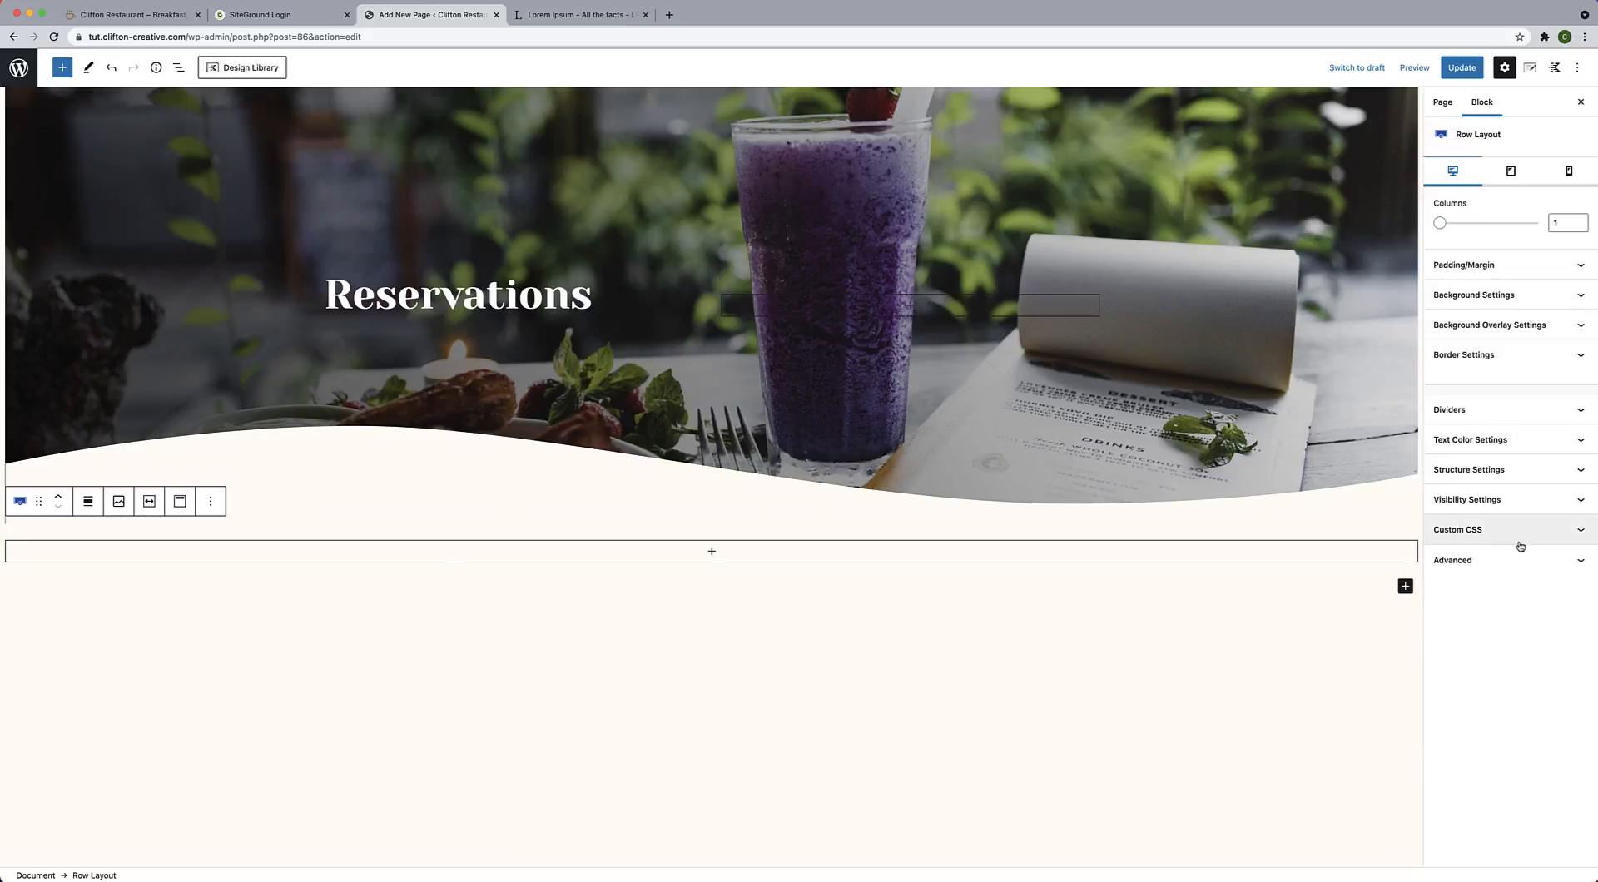
left_click(1494, 471)
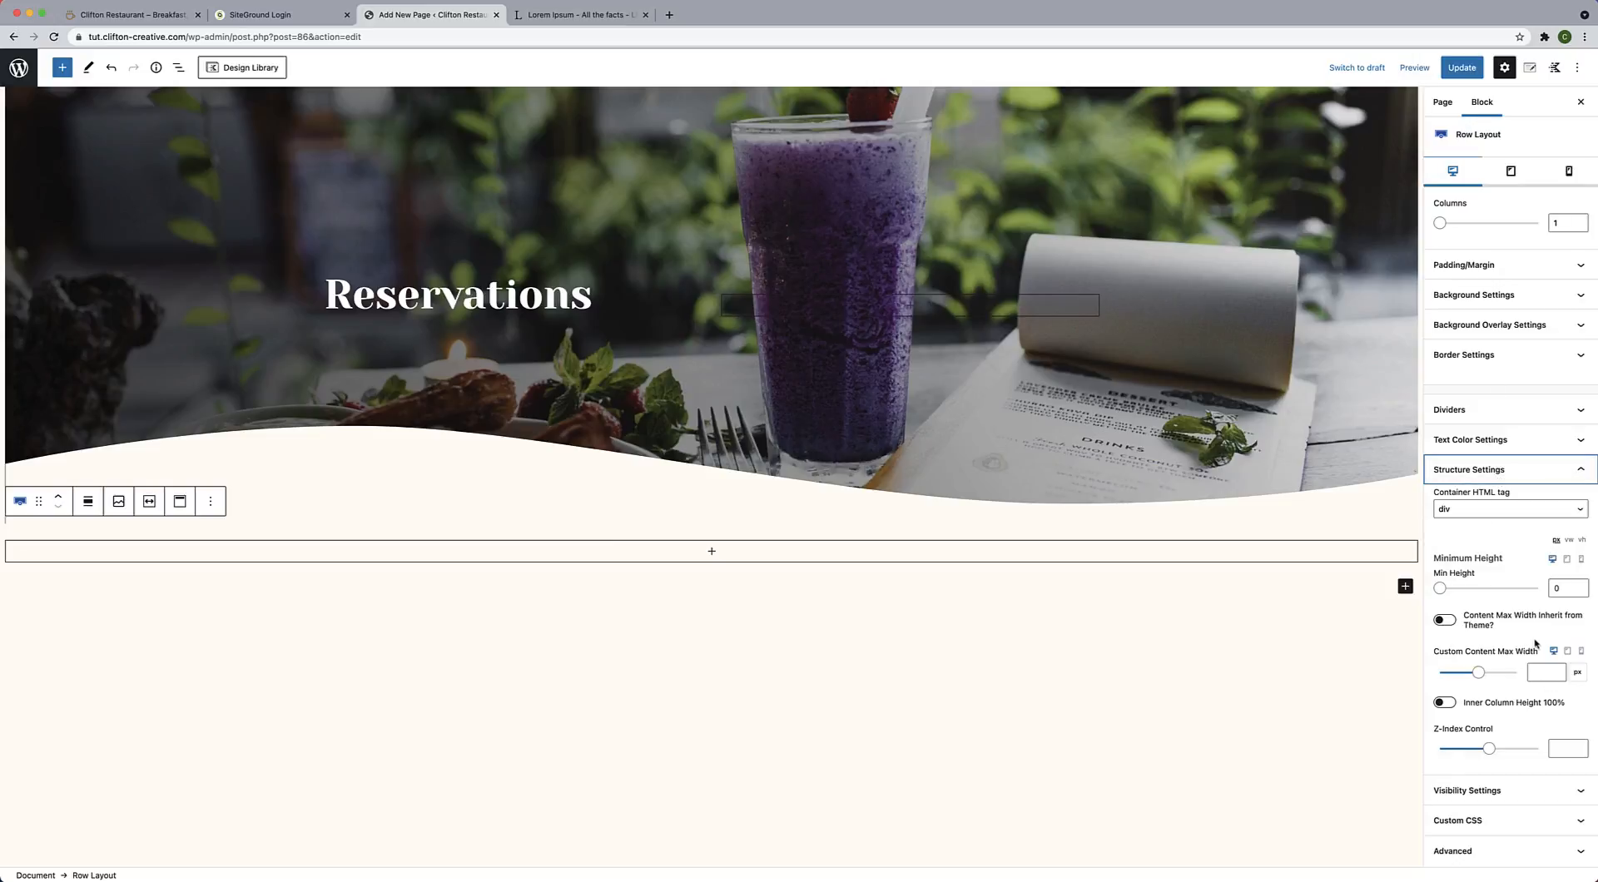
left_click(1535, 667)
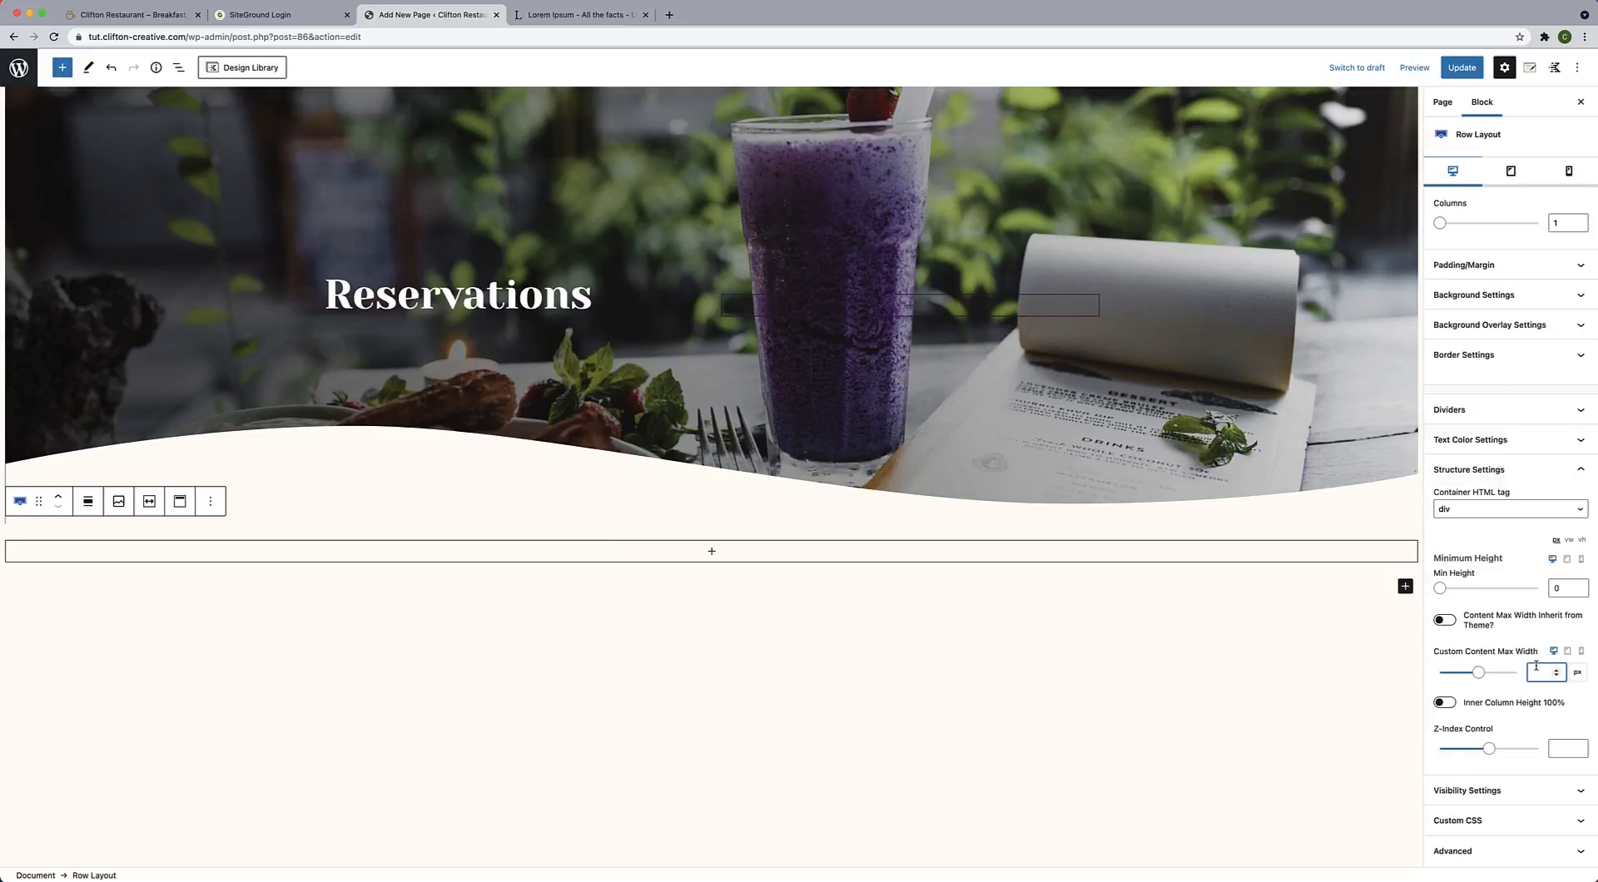
type("850")
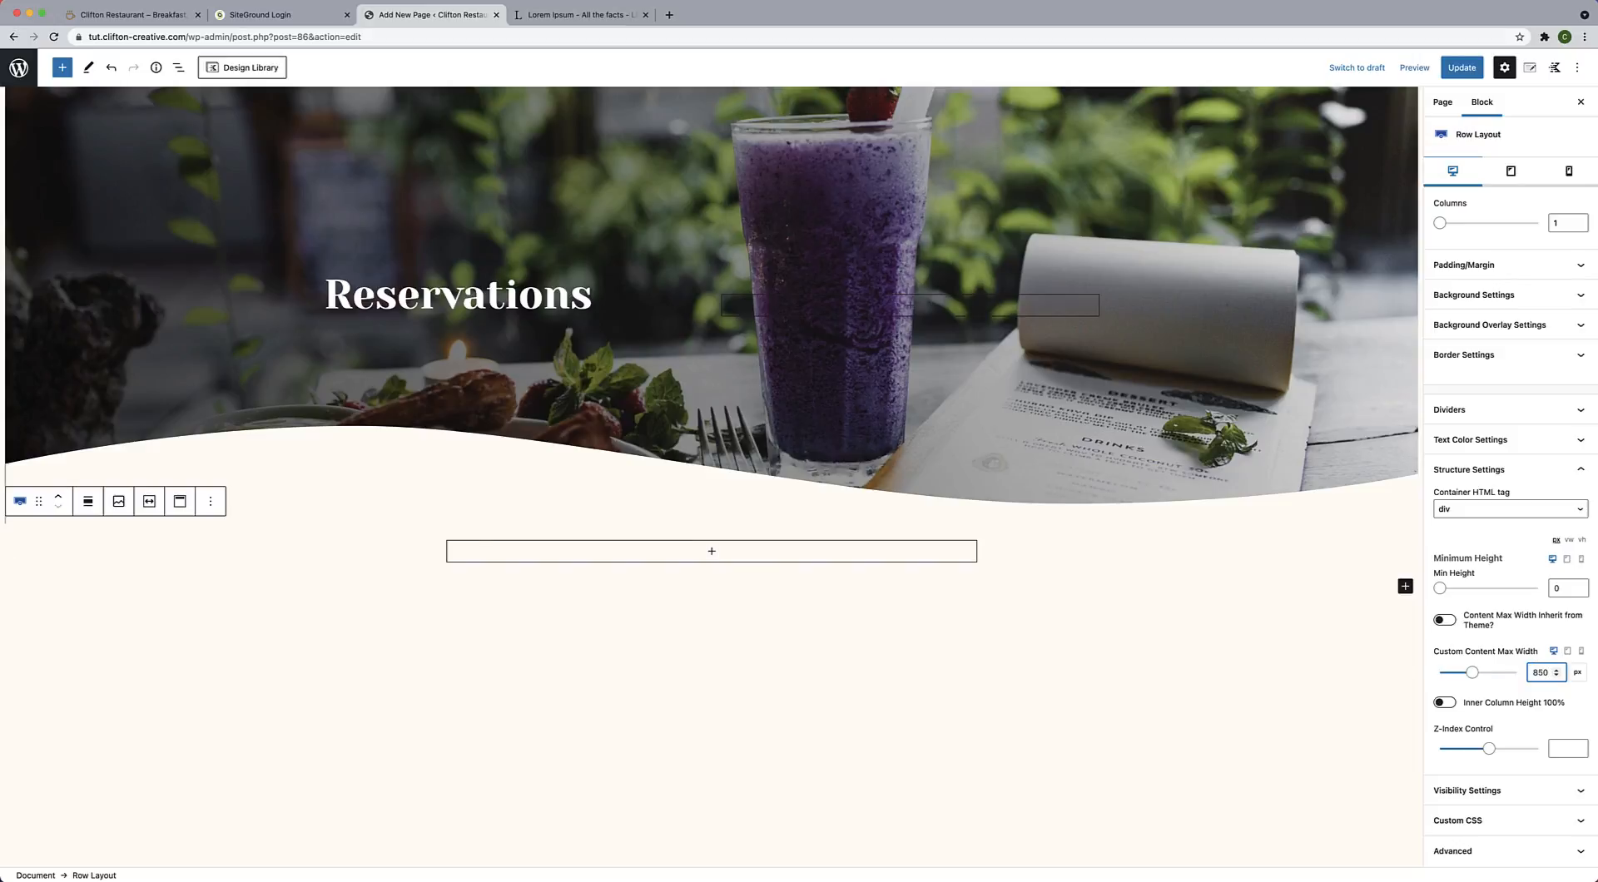
Insert an Advanced Heading reading "Make a Reservation" in the new row and center it.
left_click(712, 552)
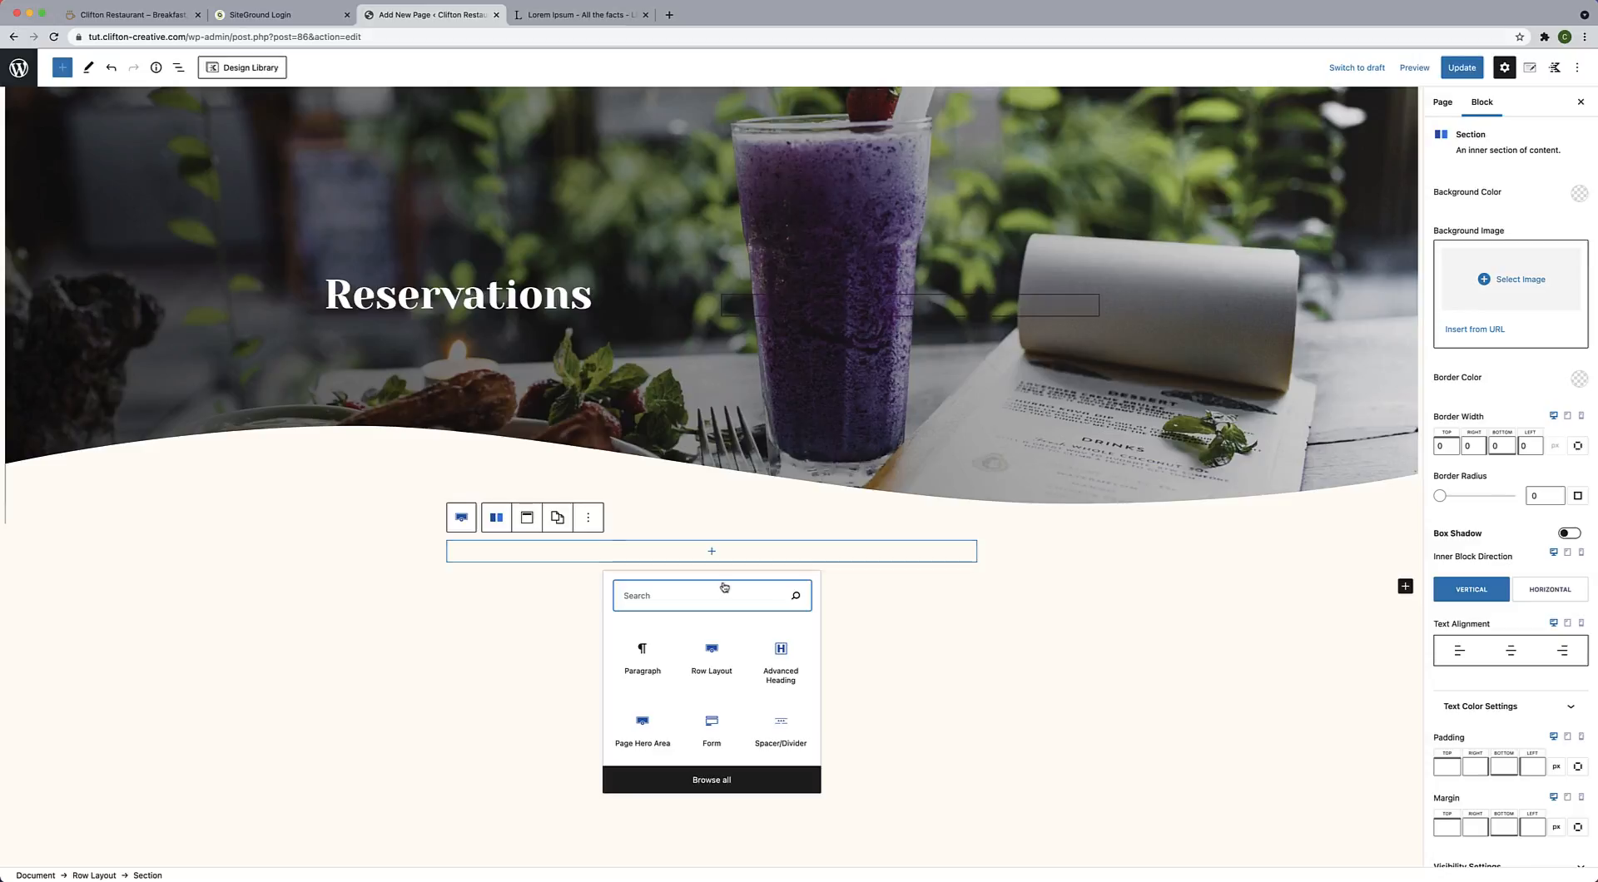
left_click(785, 663)
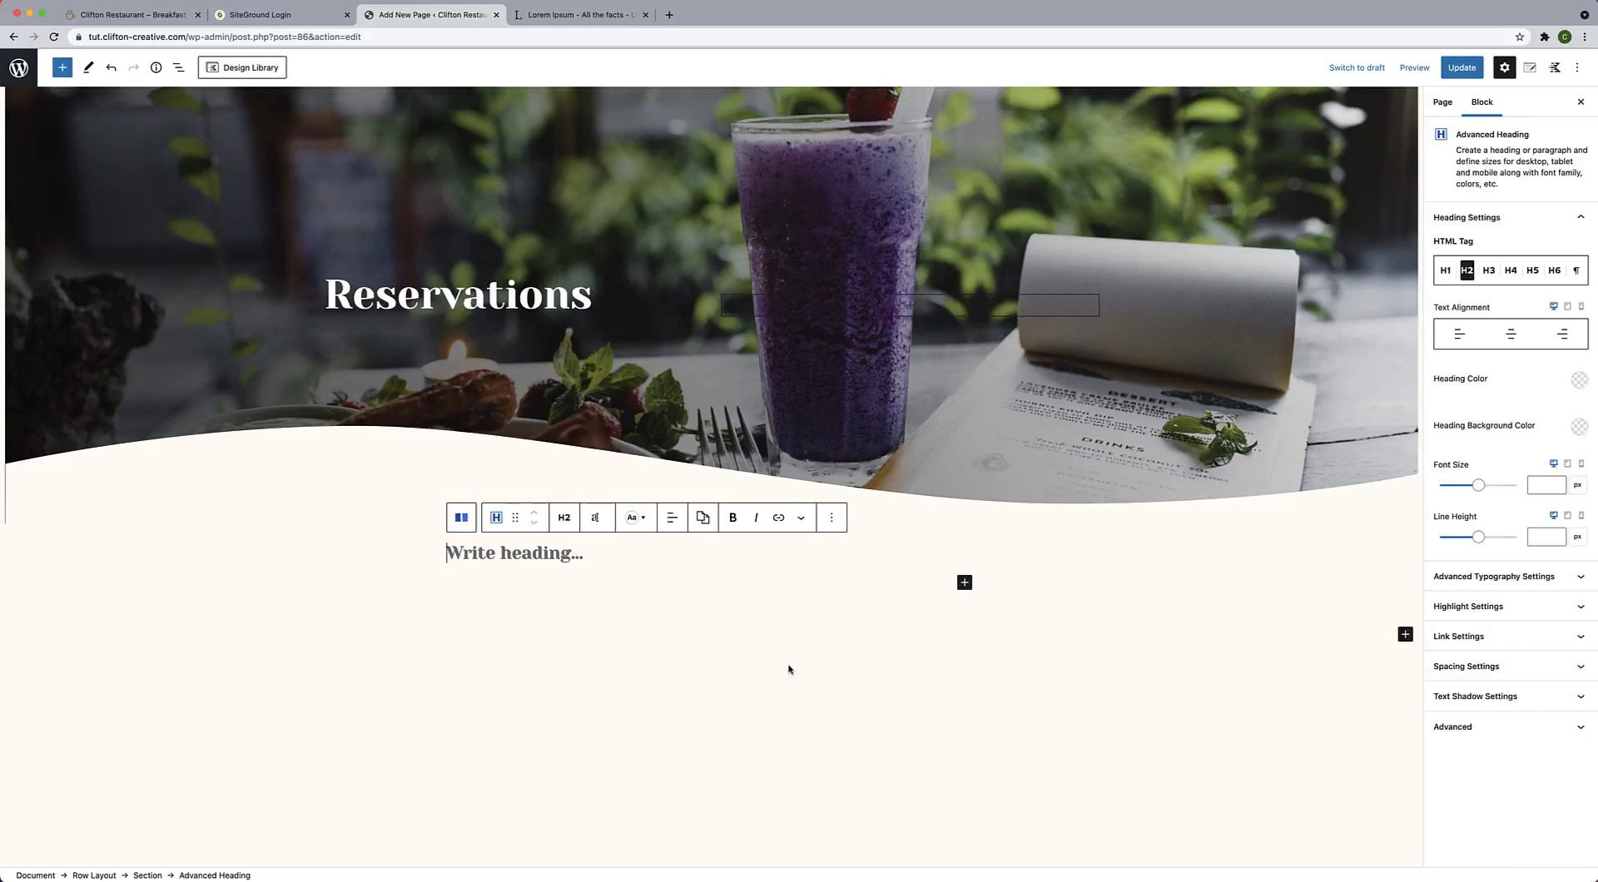
type("Make ")
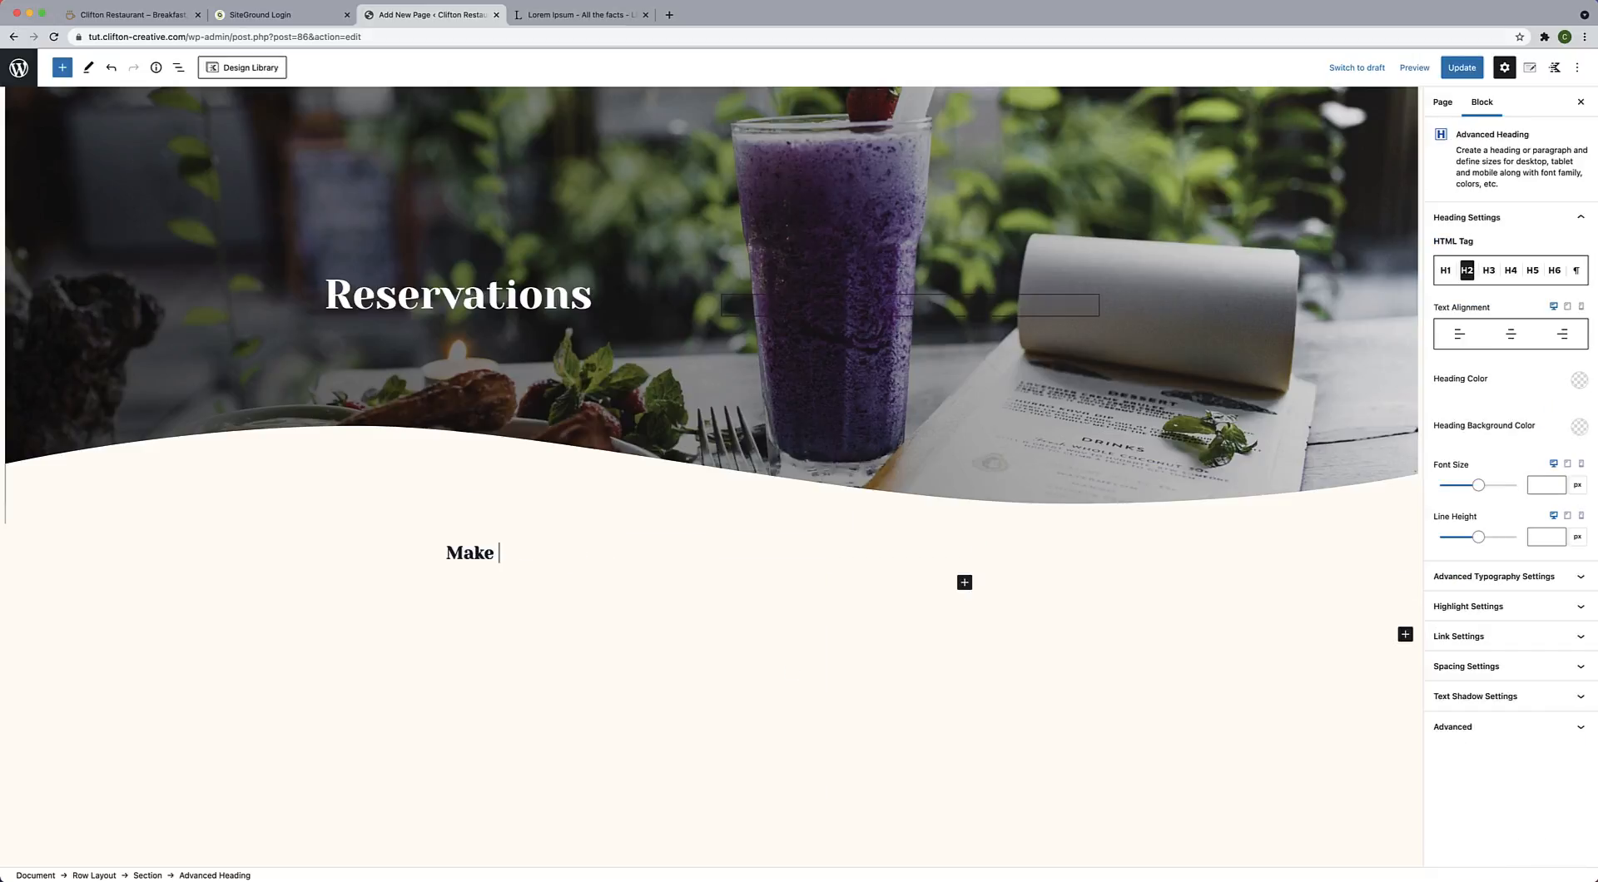
type("a Reservation")
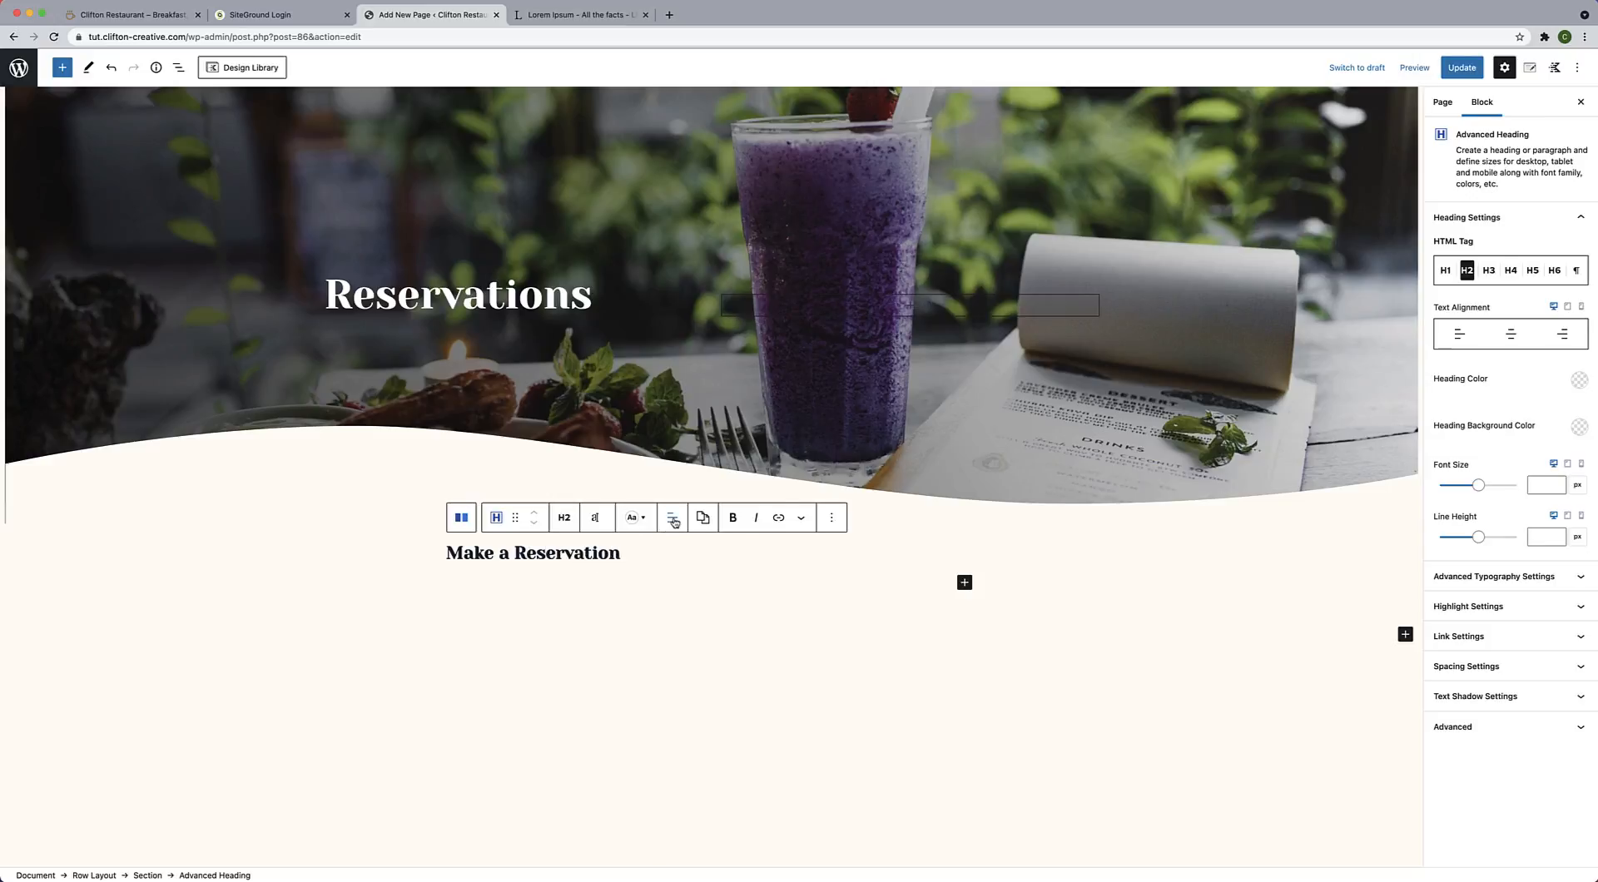
left_click(674, 520)
left_click(703, 586)
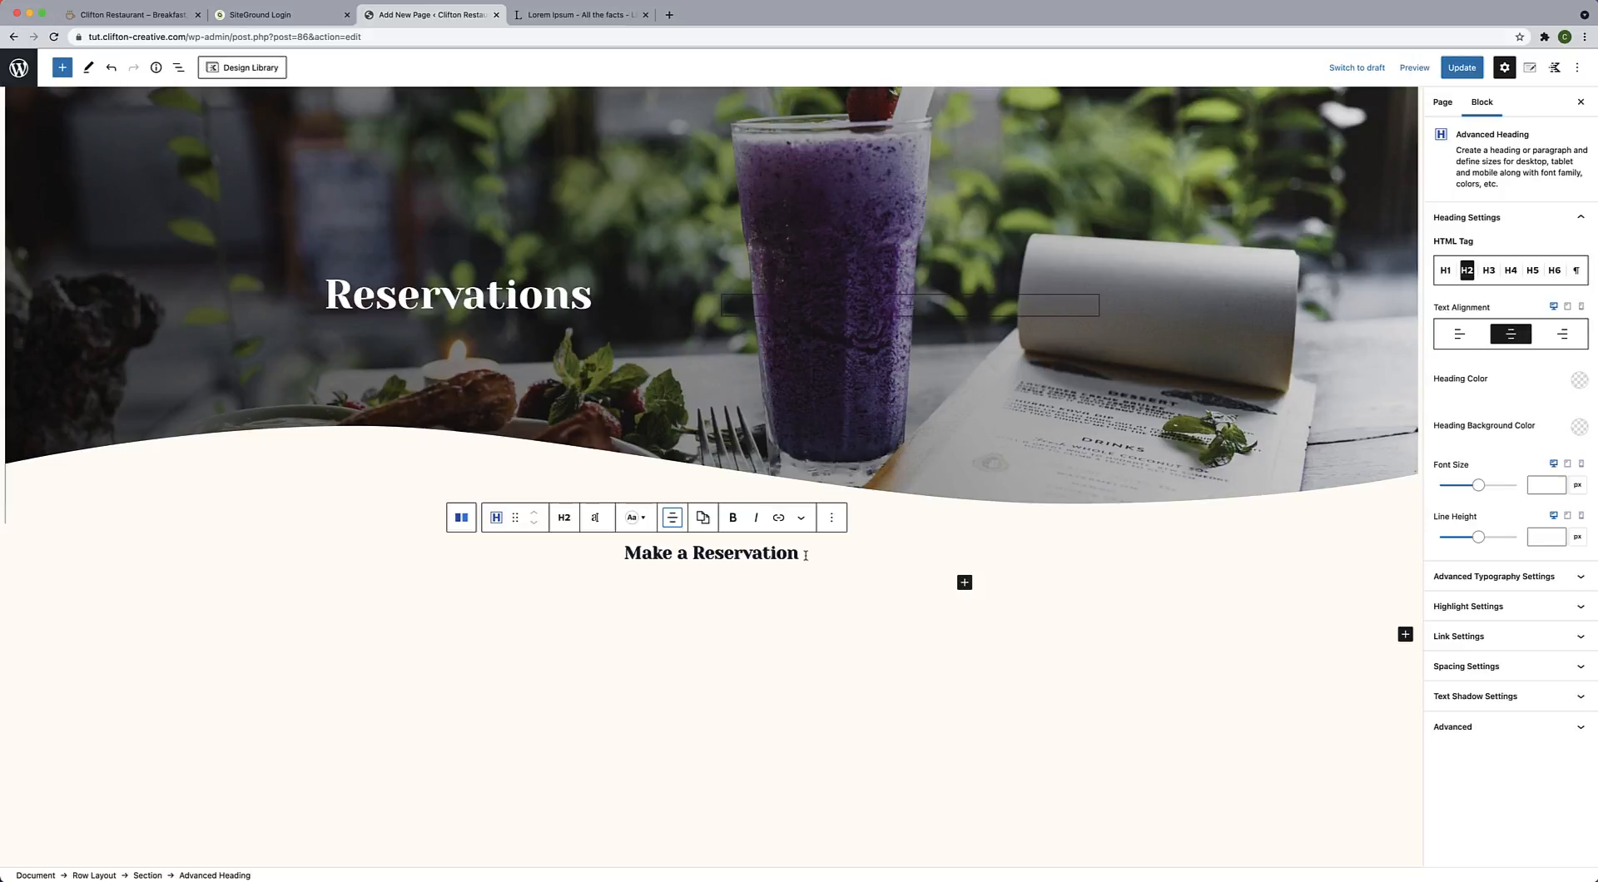
Add a paragraph-level Advanced Heading below "Make a Reservation" with Lorem Ipsum text ending "ever since the 1500s,".
key("Return")
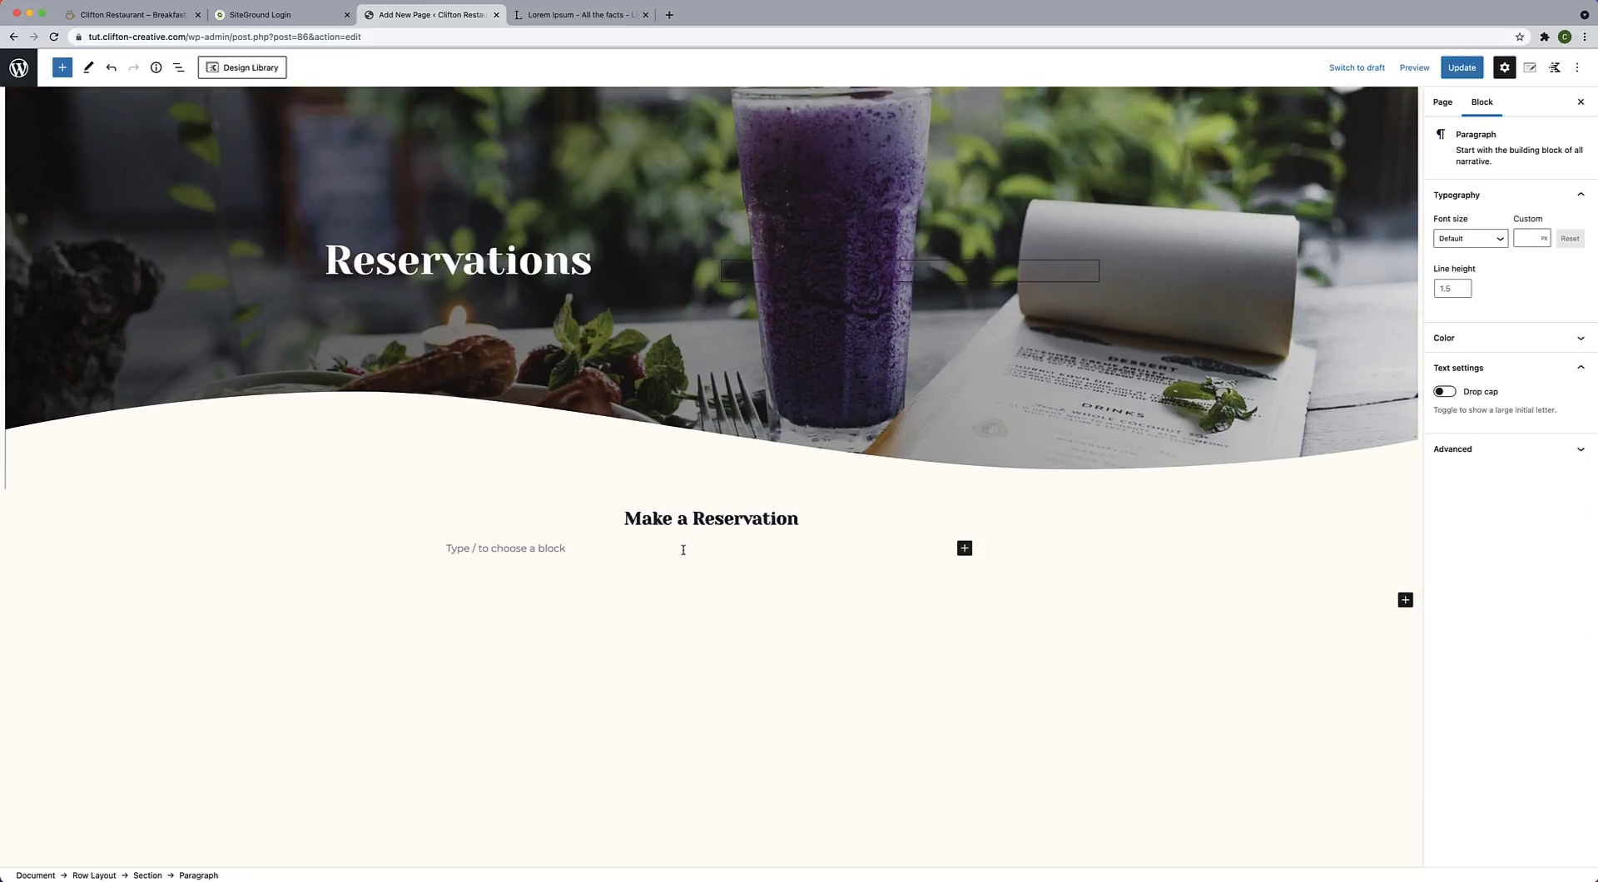
type("/ad")
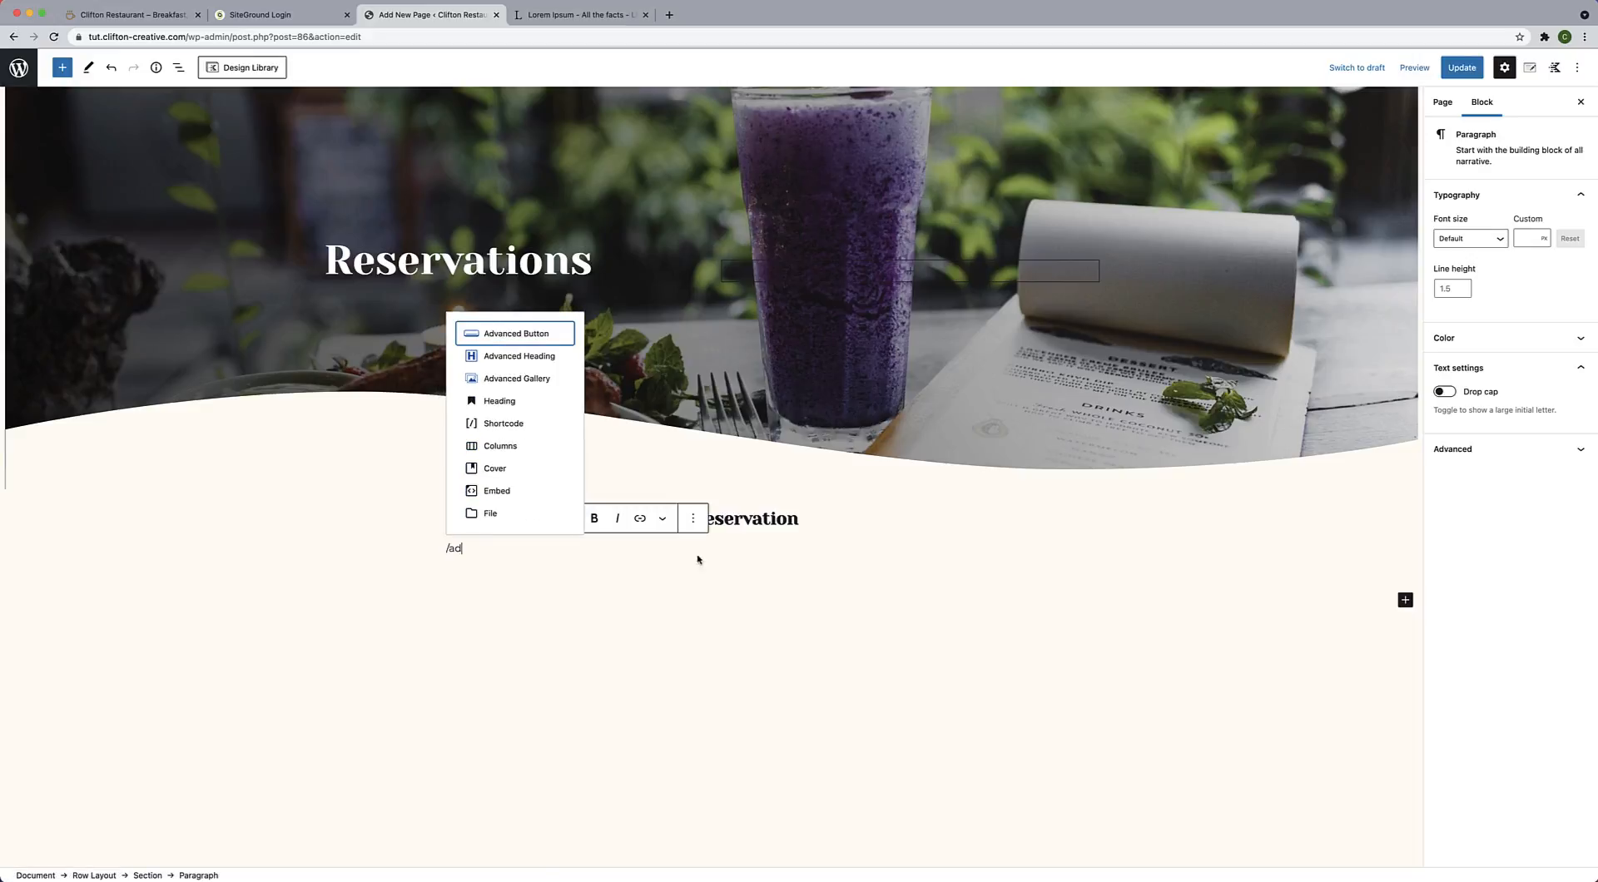
left_click(518, 356)
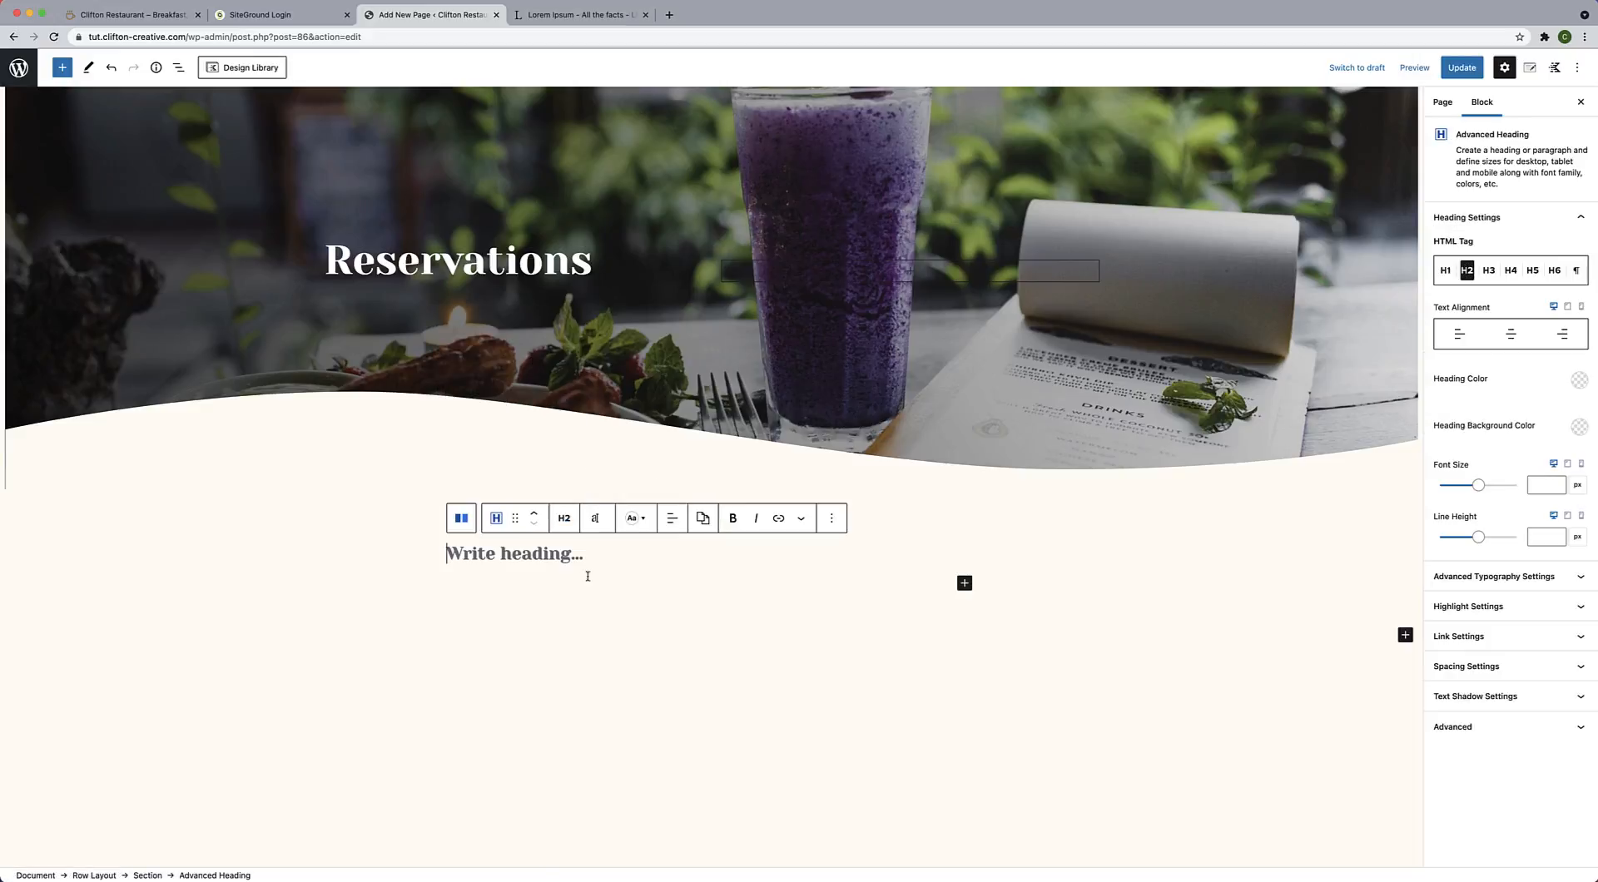
left_click(566, 520)
left_click(593, 720)
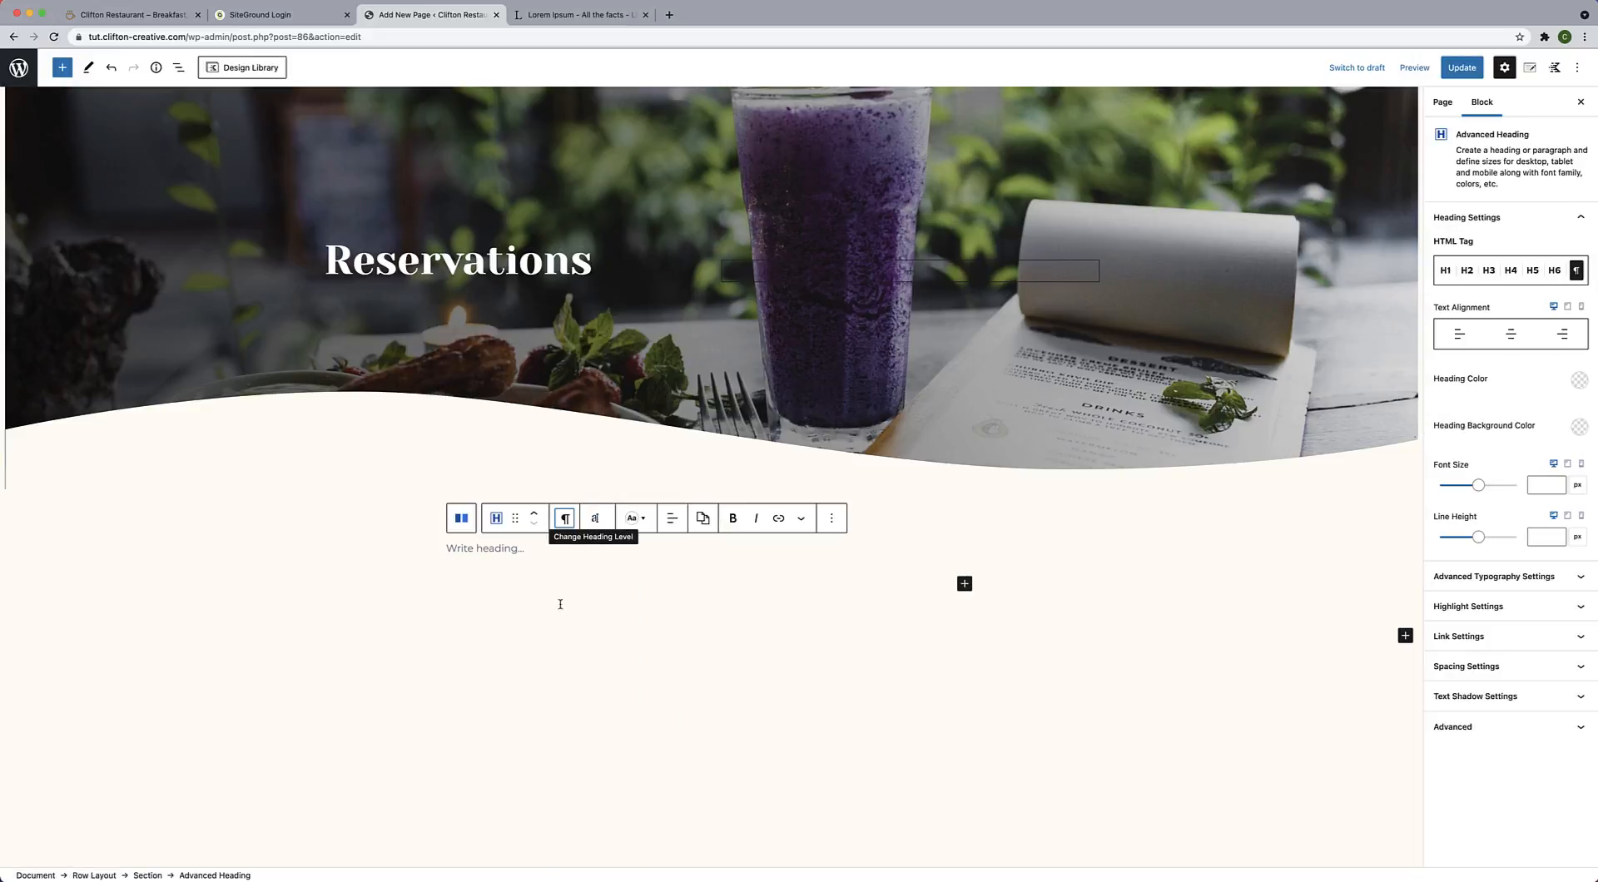
left_click(537, 556)
type("Lorem Ipsum is simply dummy text of the printing and typesetting industry. Lorem Ipsum has been the industry's standard dummy text ever since the 1500s,")
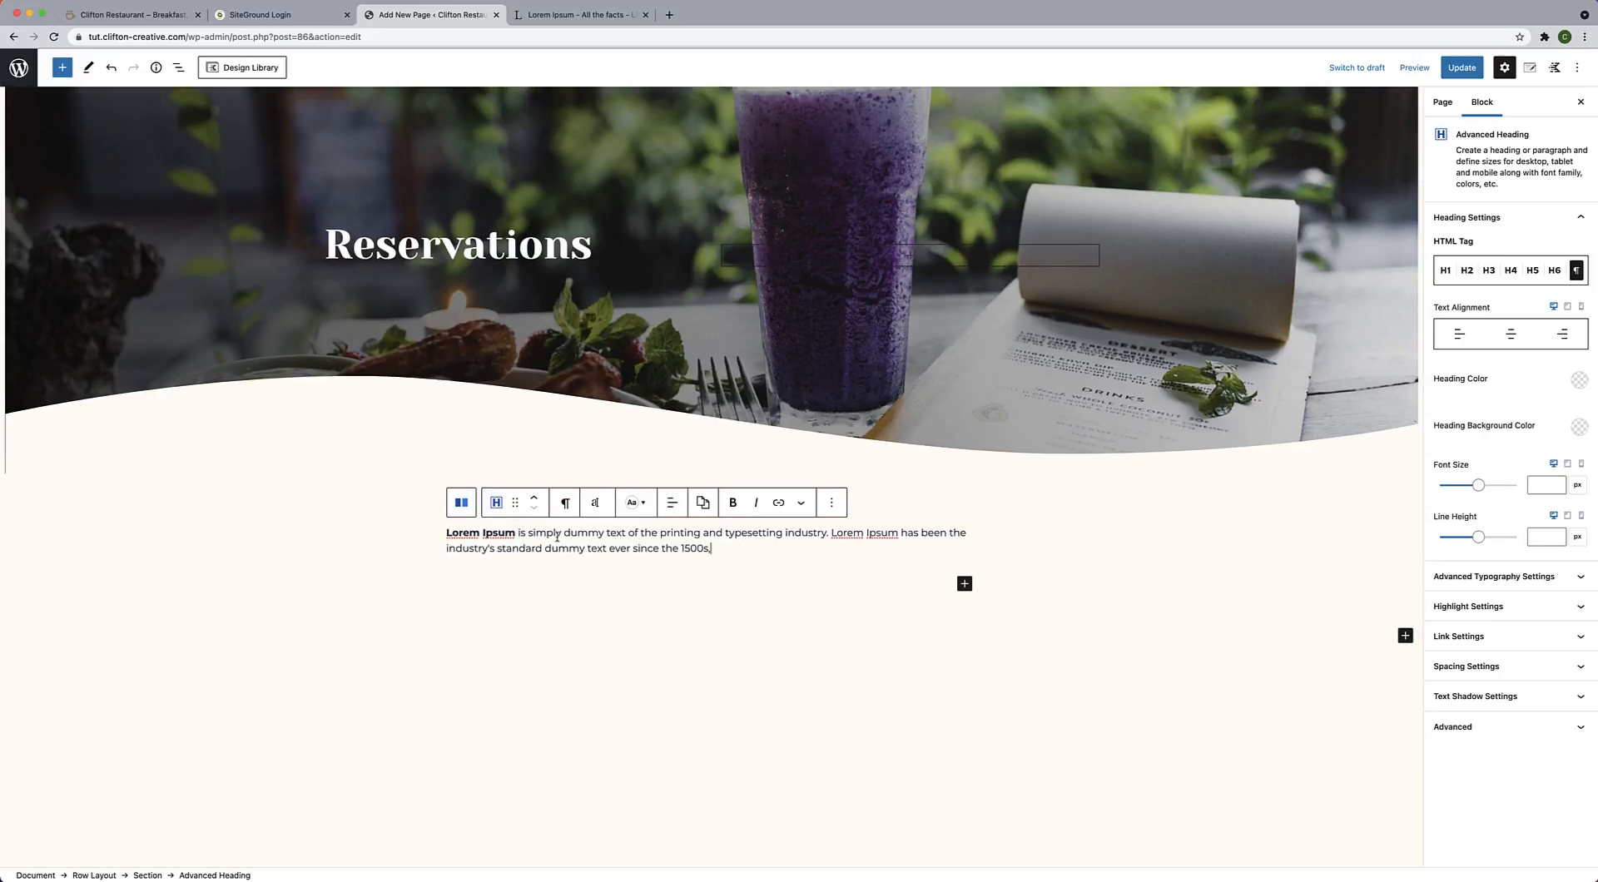
Center the Lorem Ipsum text and start an empty paragraph below it.
key("super+a")
left_click(673, 502)
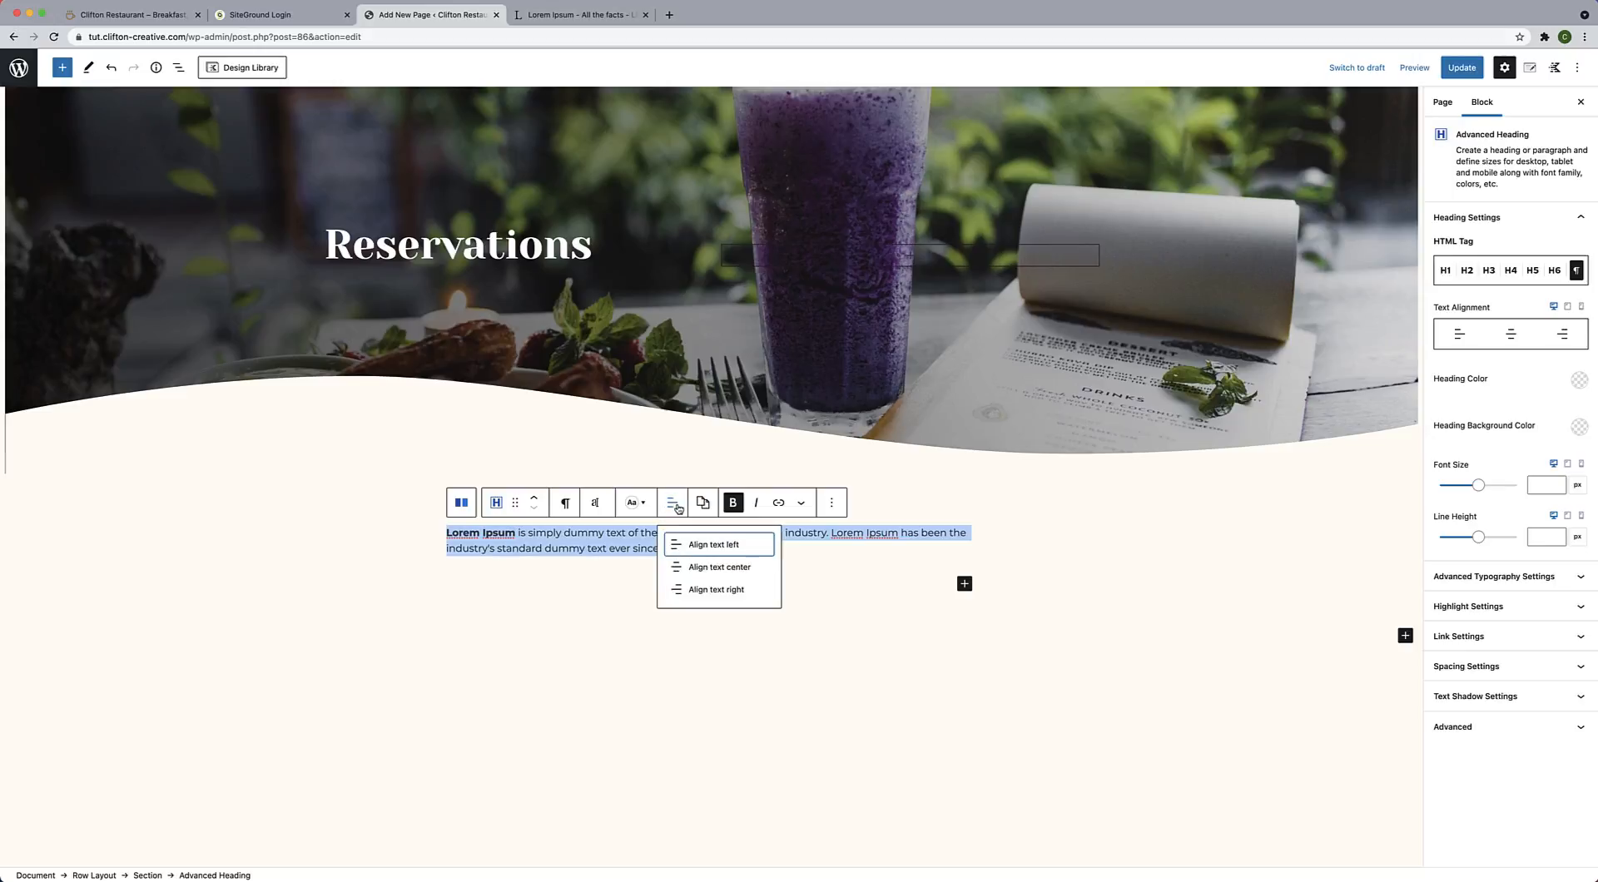
left_click(704, 568)
left_click(702, 582)
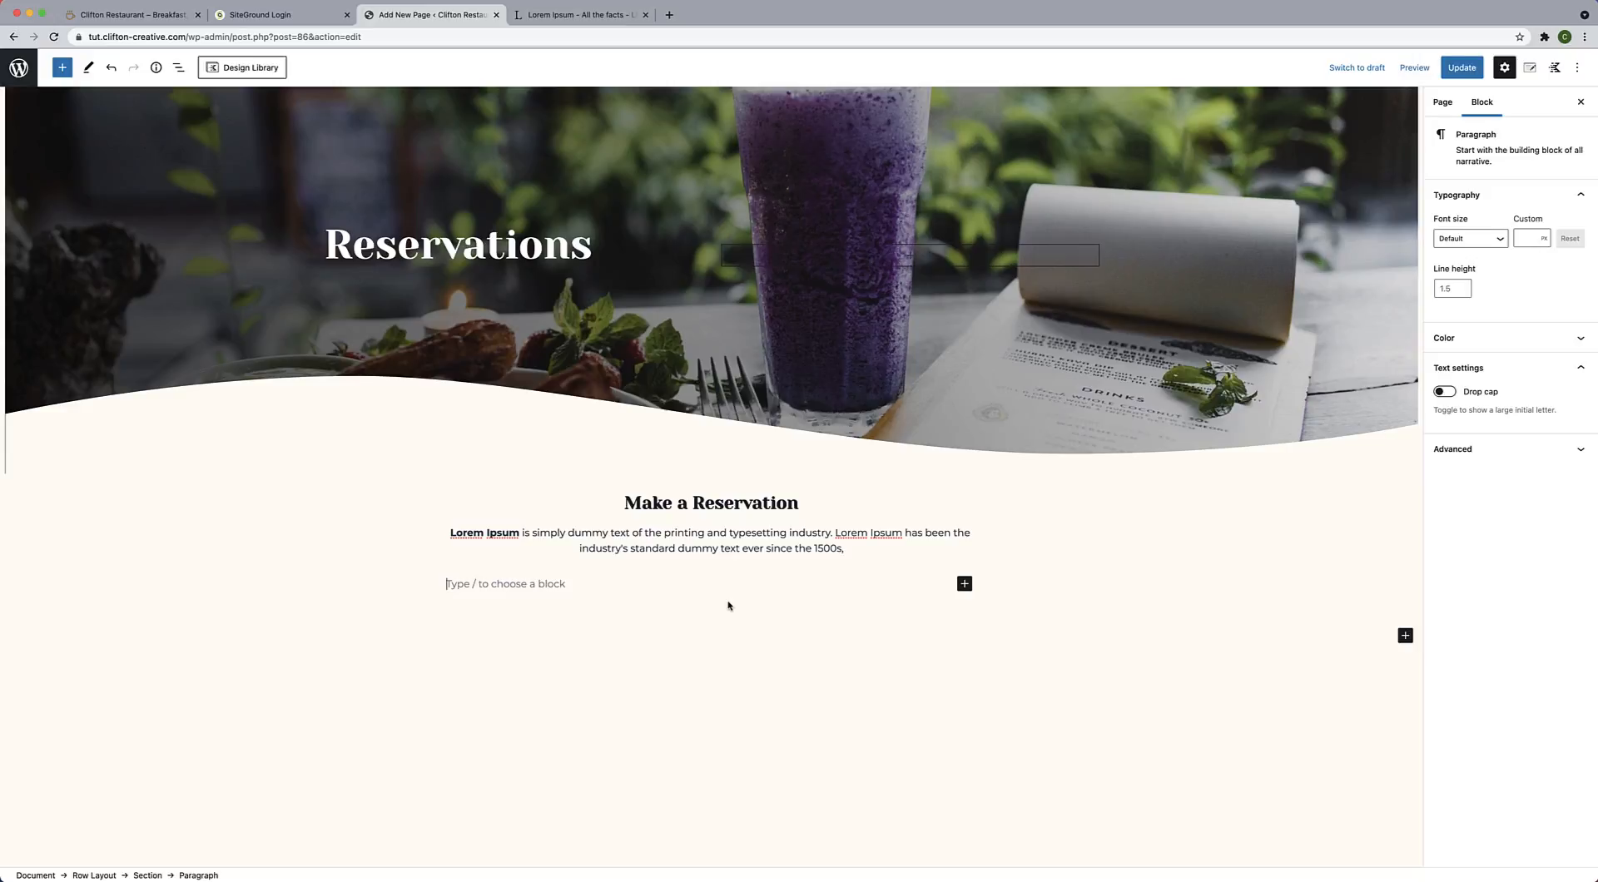
Update the Reservations page and return to the list of all pages.
left_click(1464, 72)
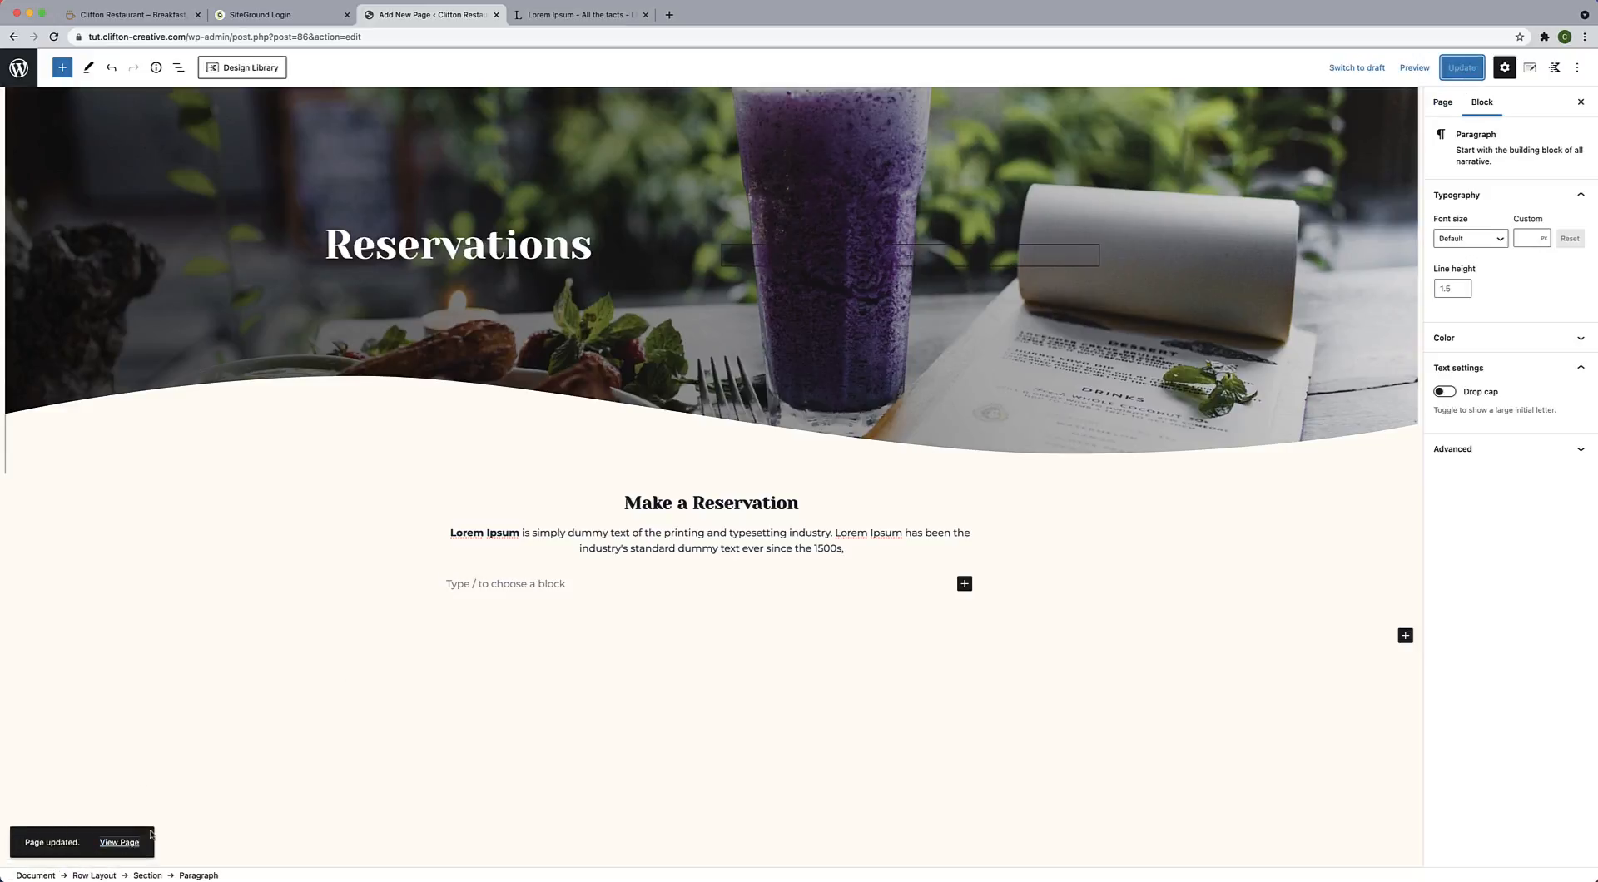
left_click(19, 67)
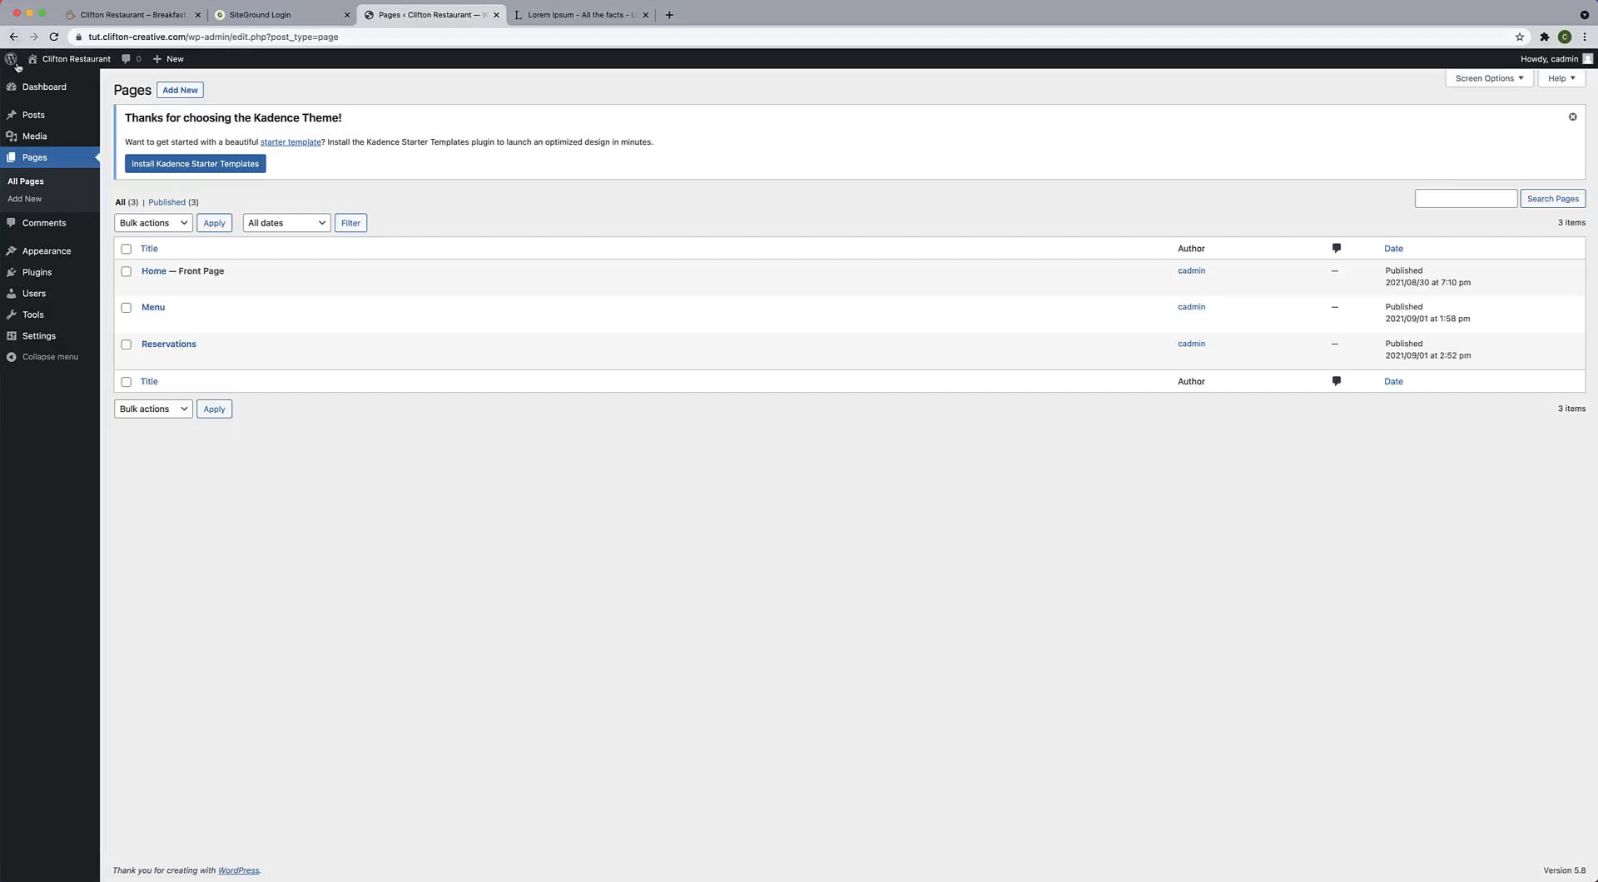
Search the installable WordPress plugins for "fluentform".
mouse_move(36, 273)
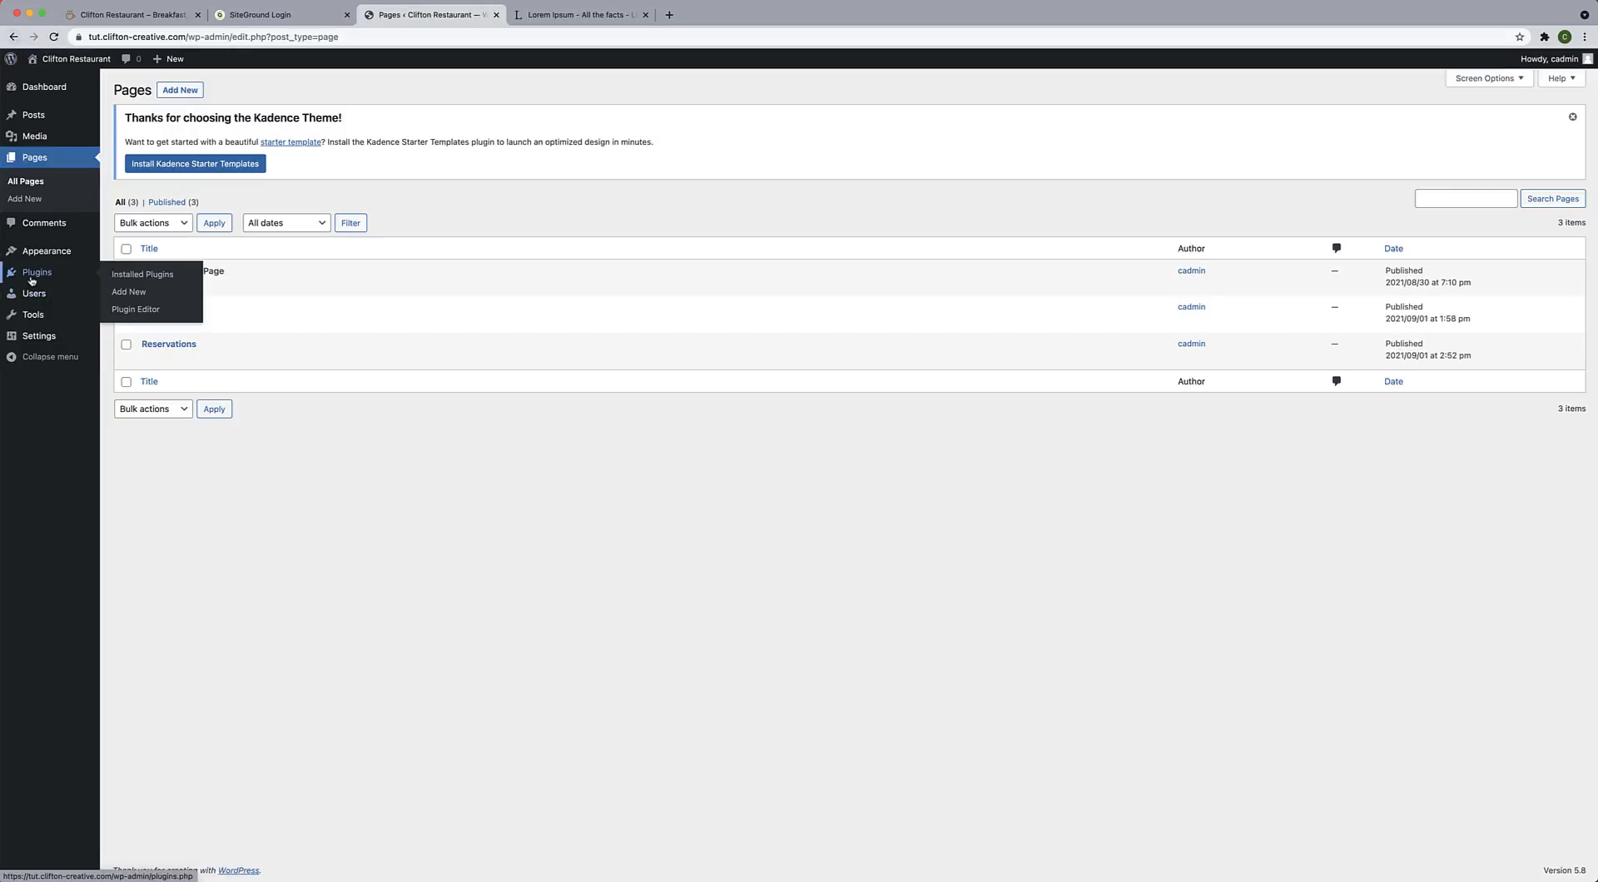
left_click(141, 293)
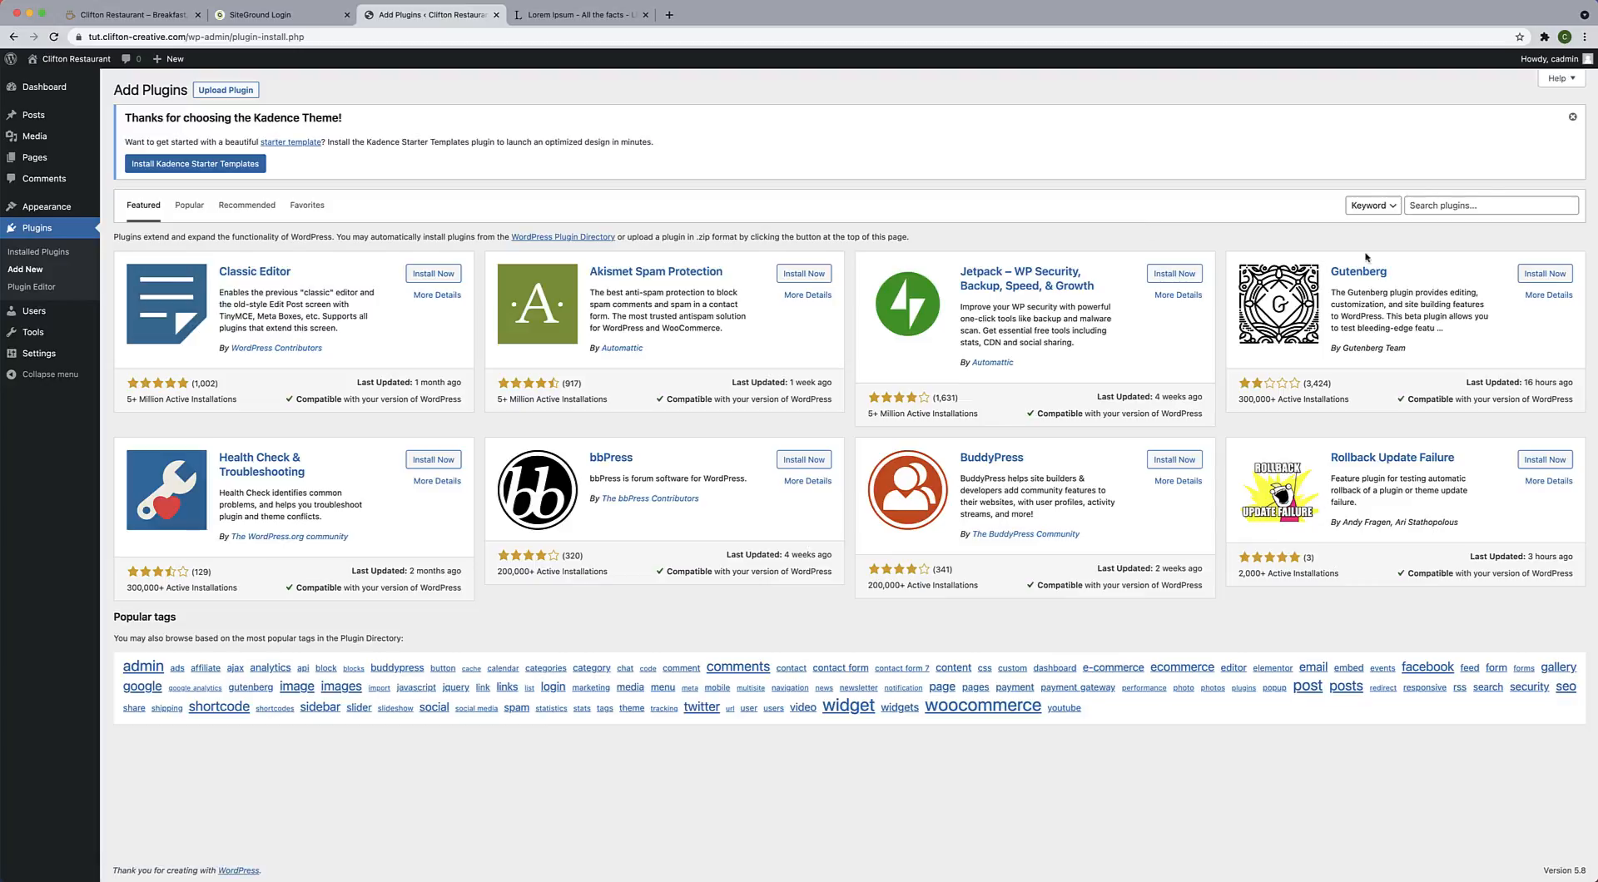
left_click(1442, 207)
type("fluen")
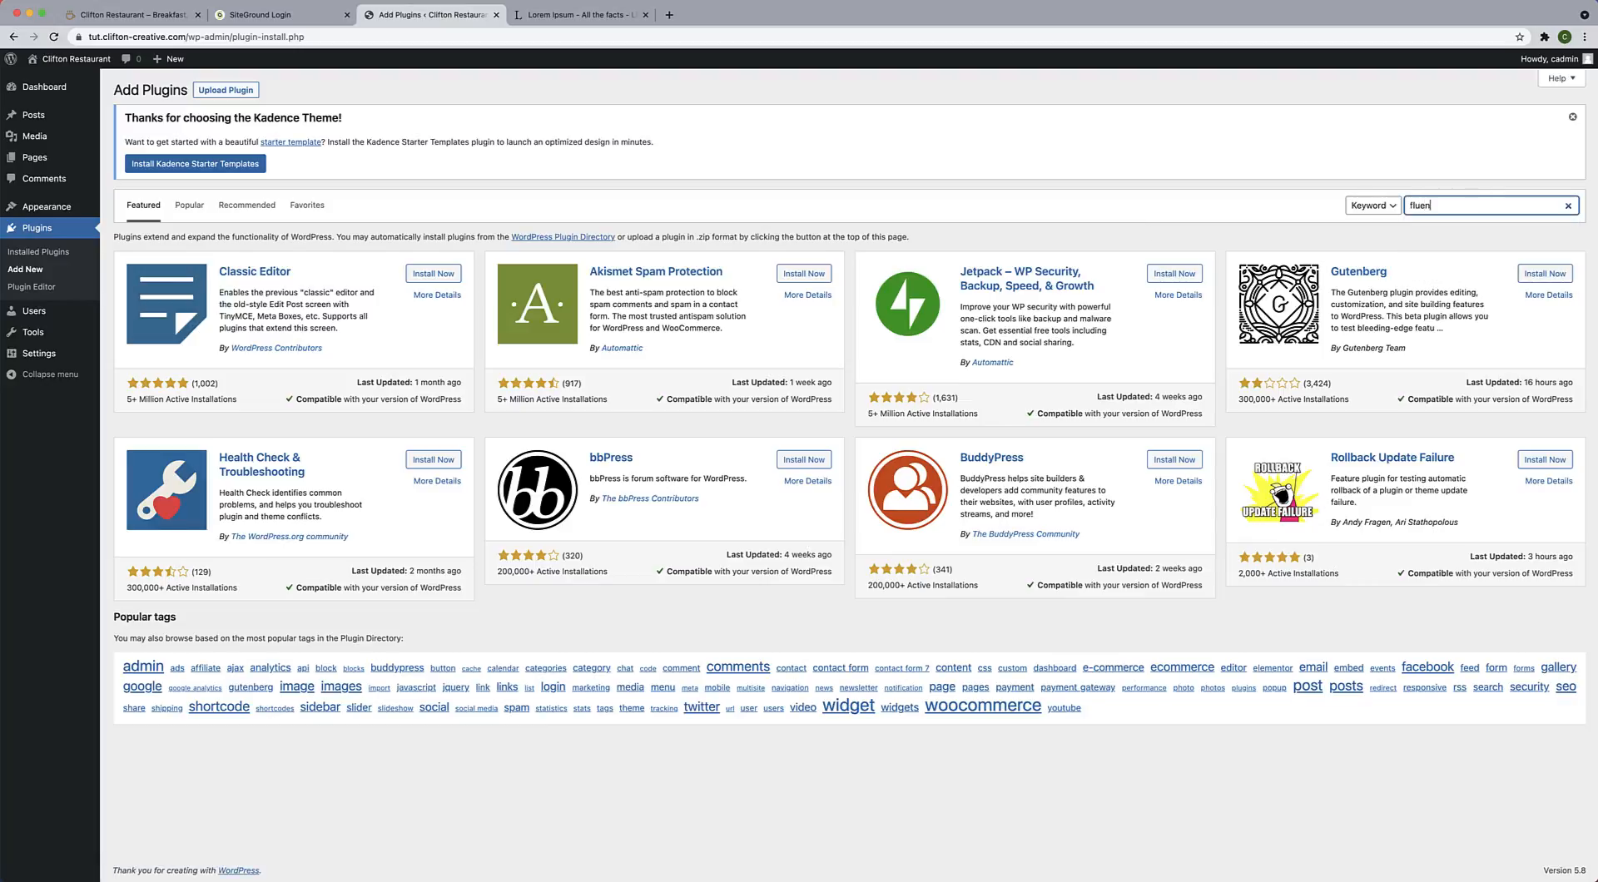
type("tf")
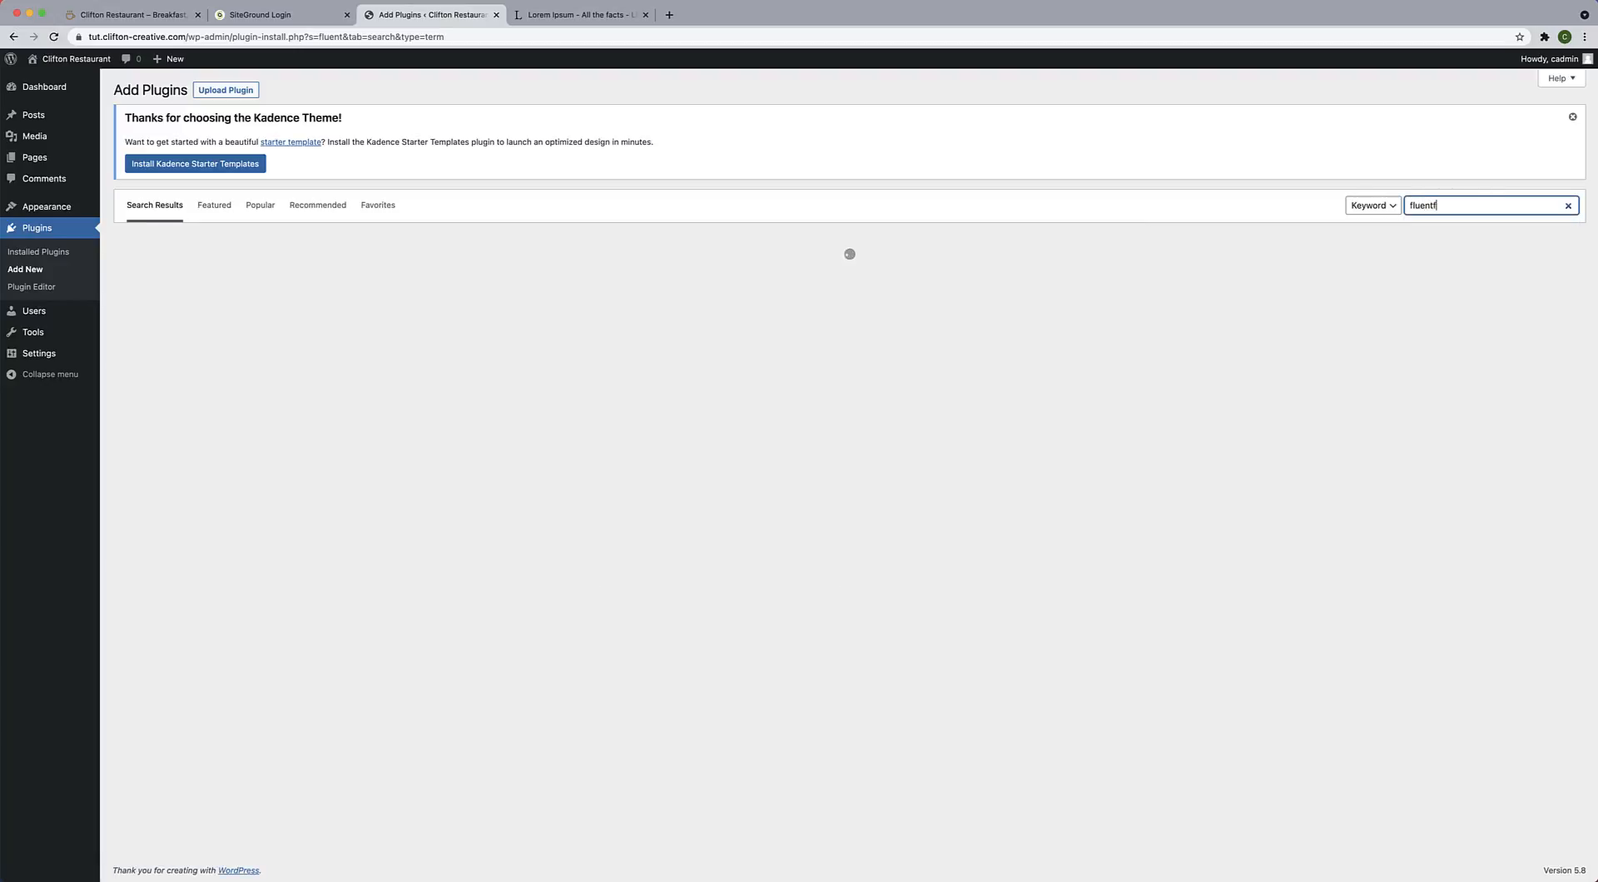
type("orm")
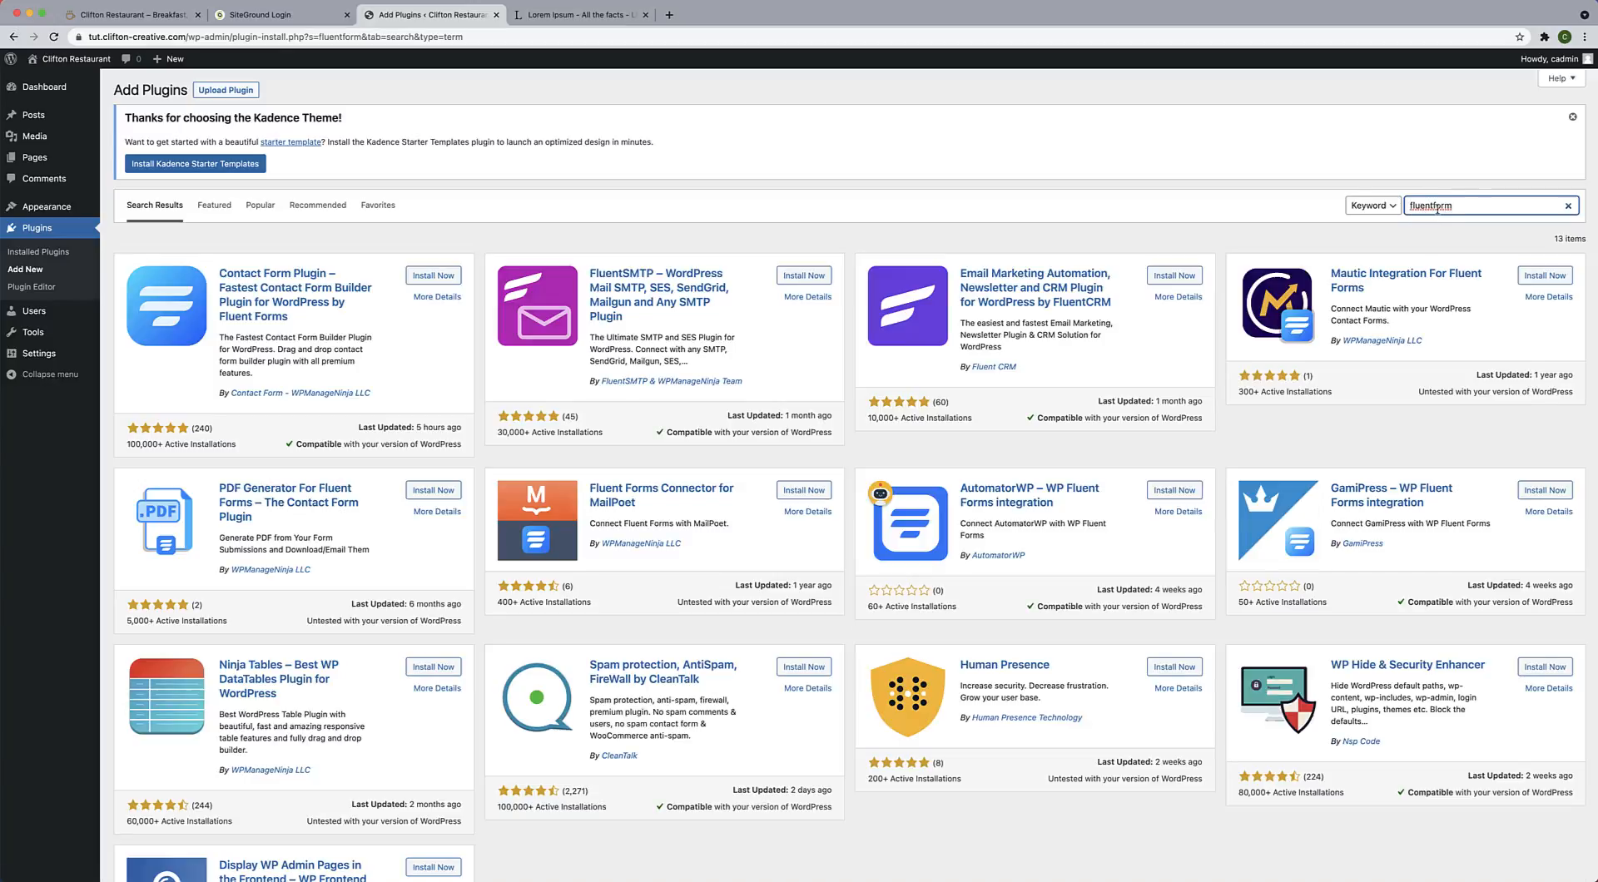
Install and activate the Contact Form Plugin by Fluent Forms.
left_click(442, 279)
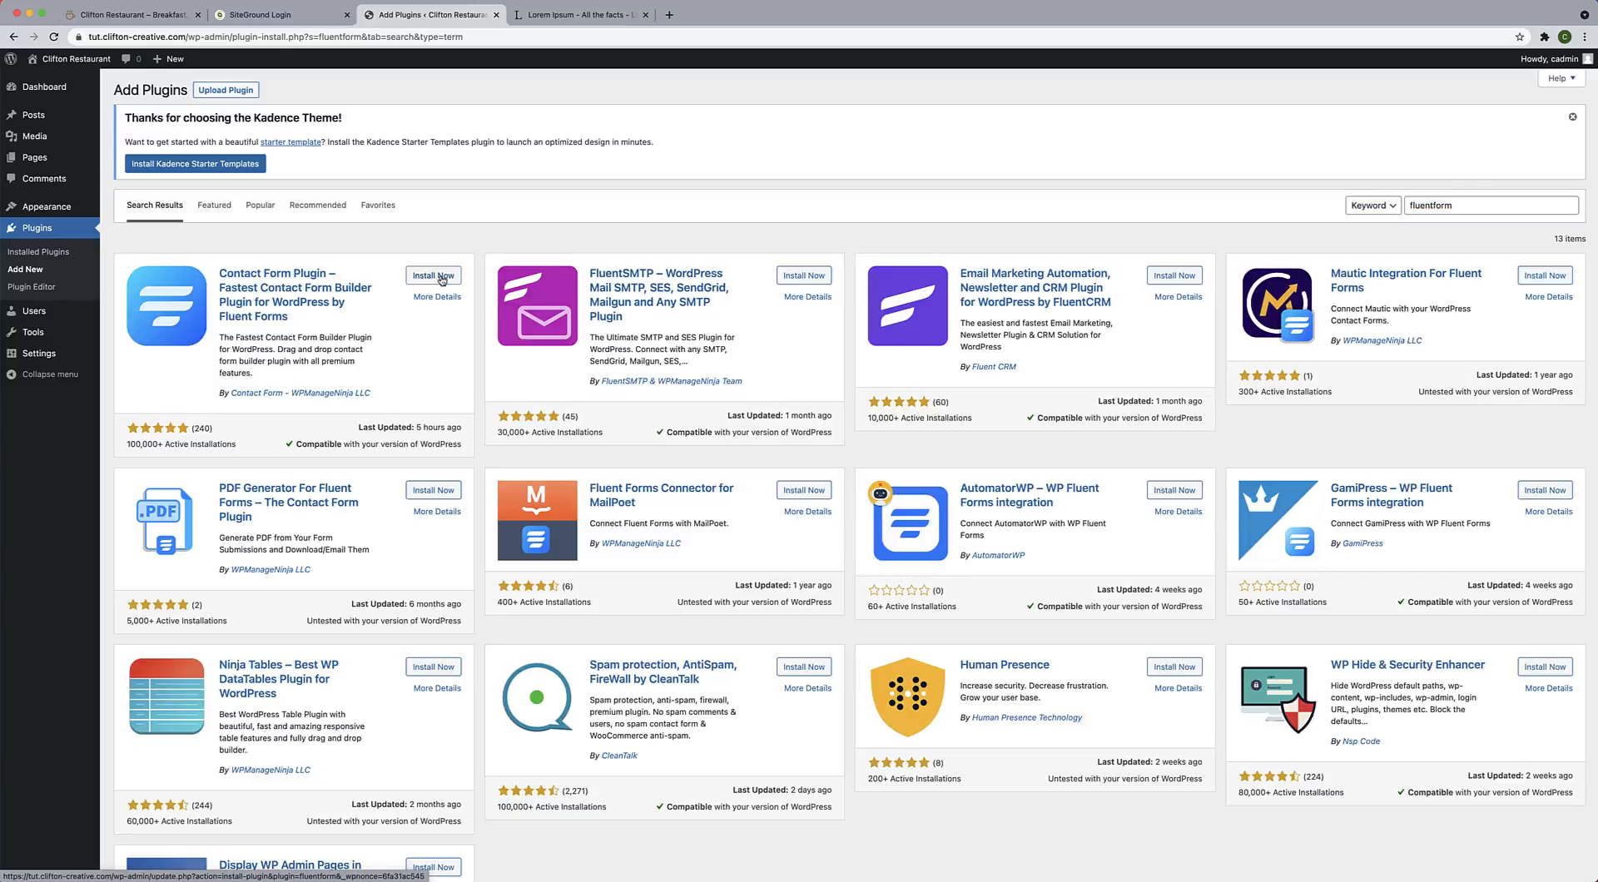
left_click(442, 280)
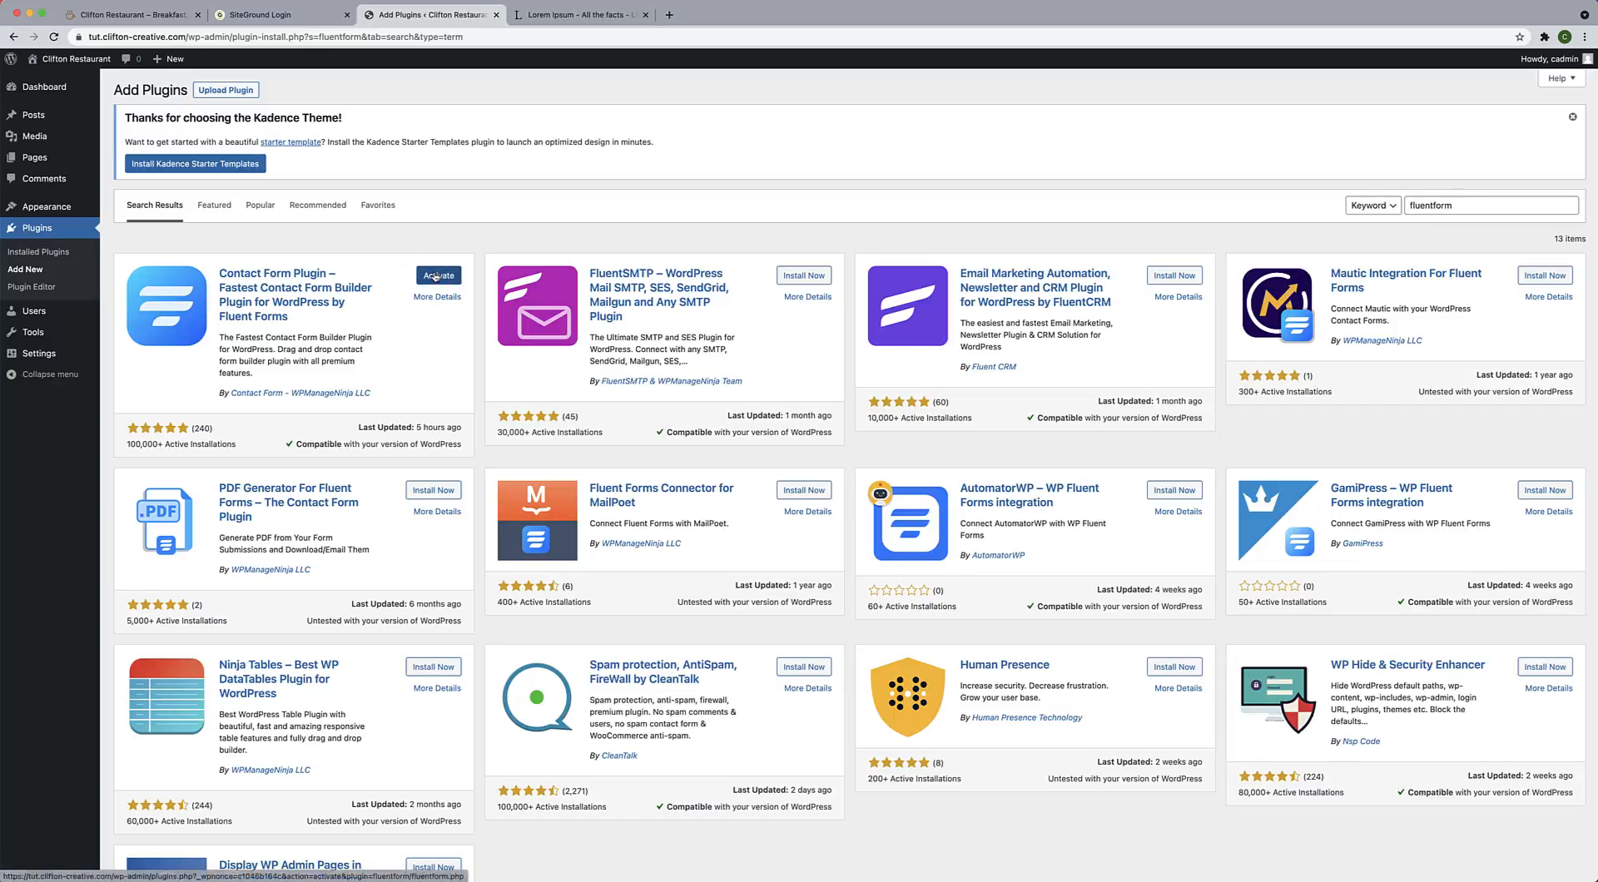
left_click(435, 276)
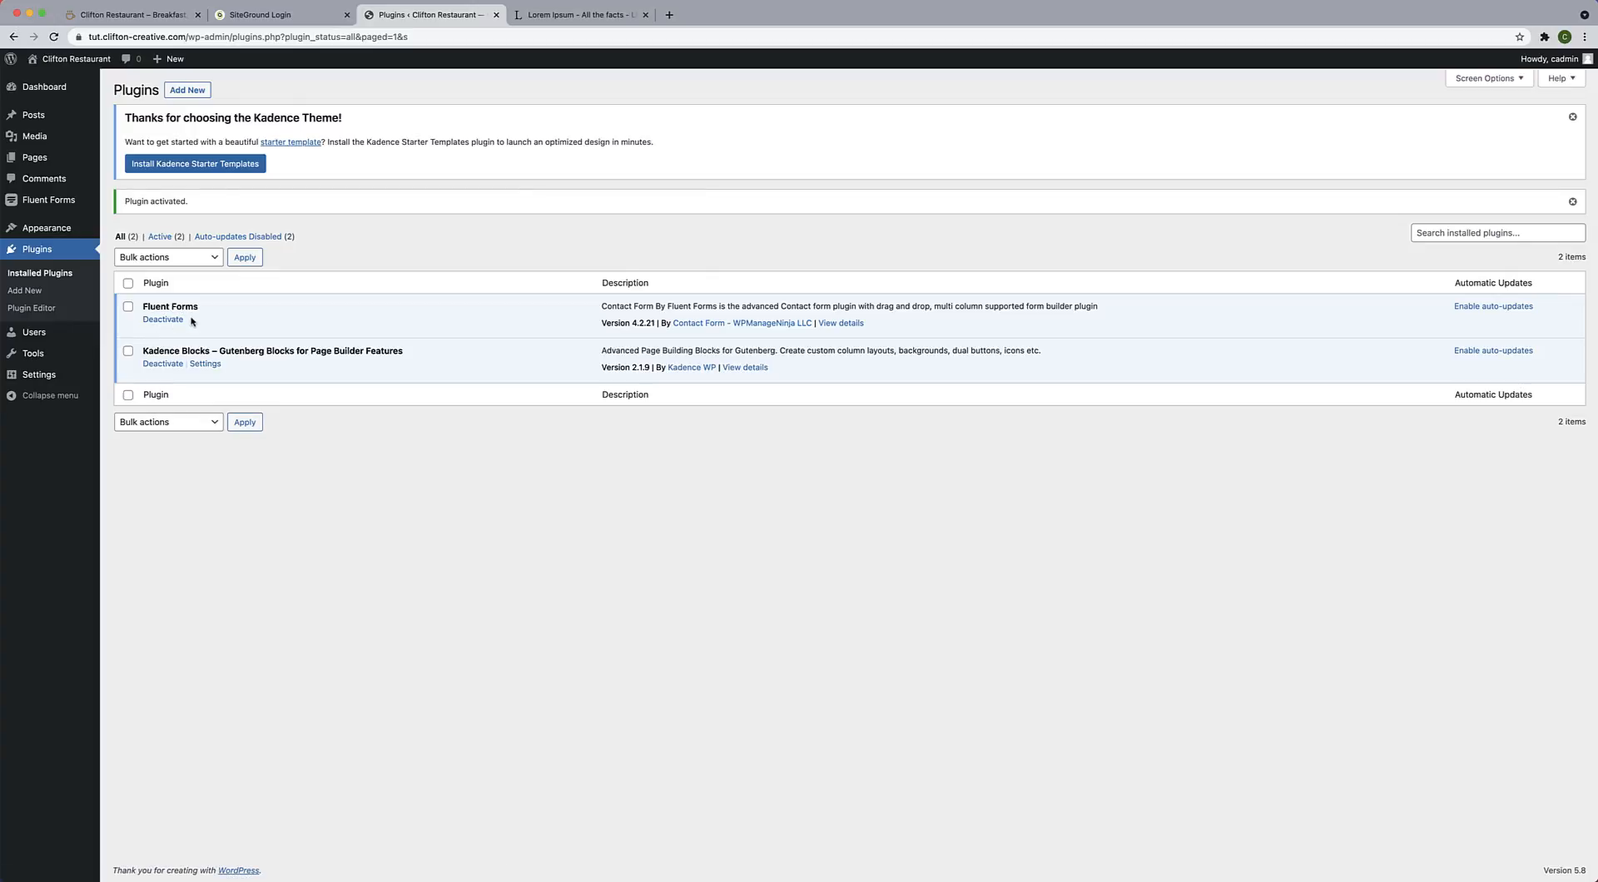
Create a new Fluent Forms form from the Blank Form template.
mouse_move(52, 204)
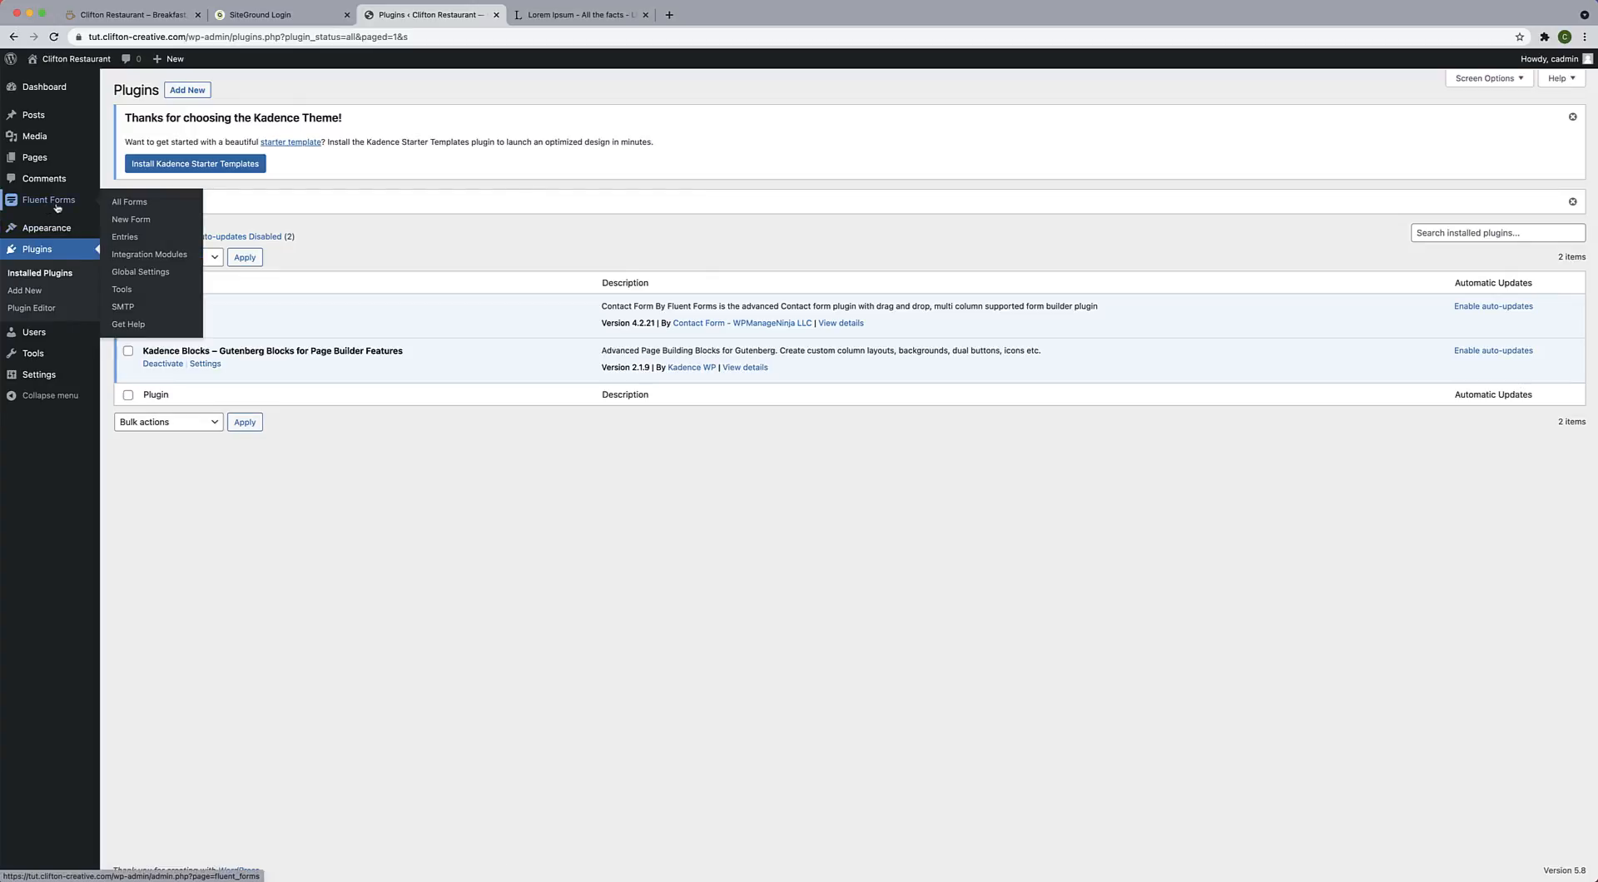
left_click(122, 222)
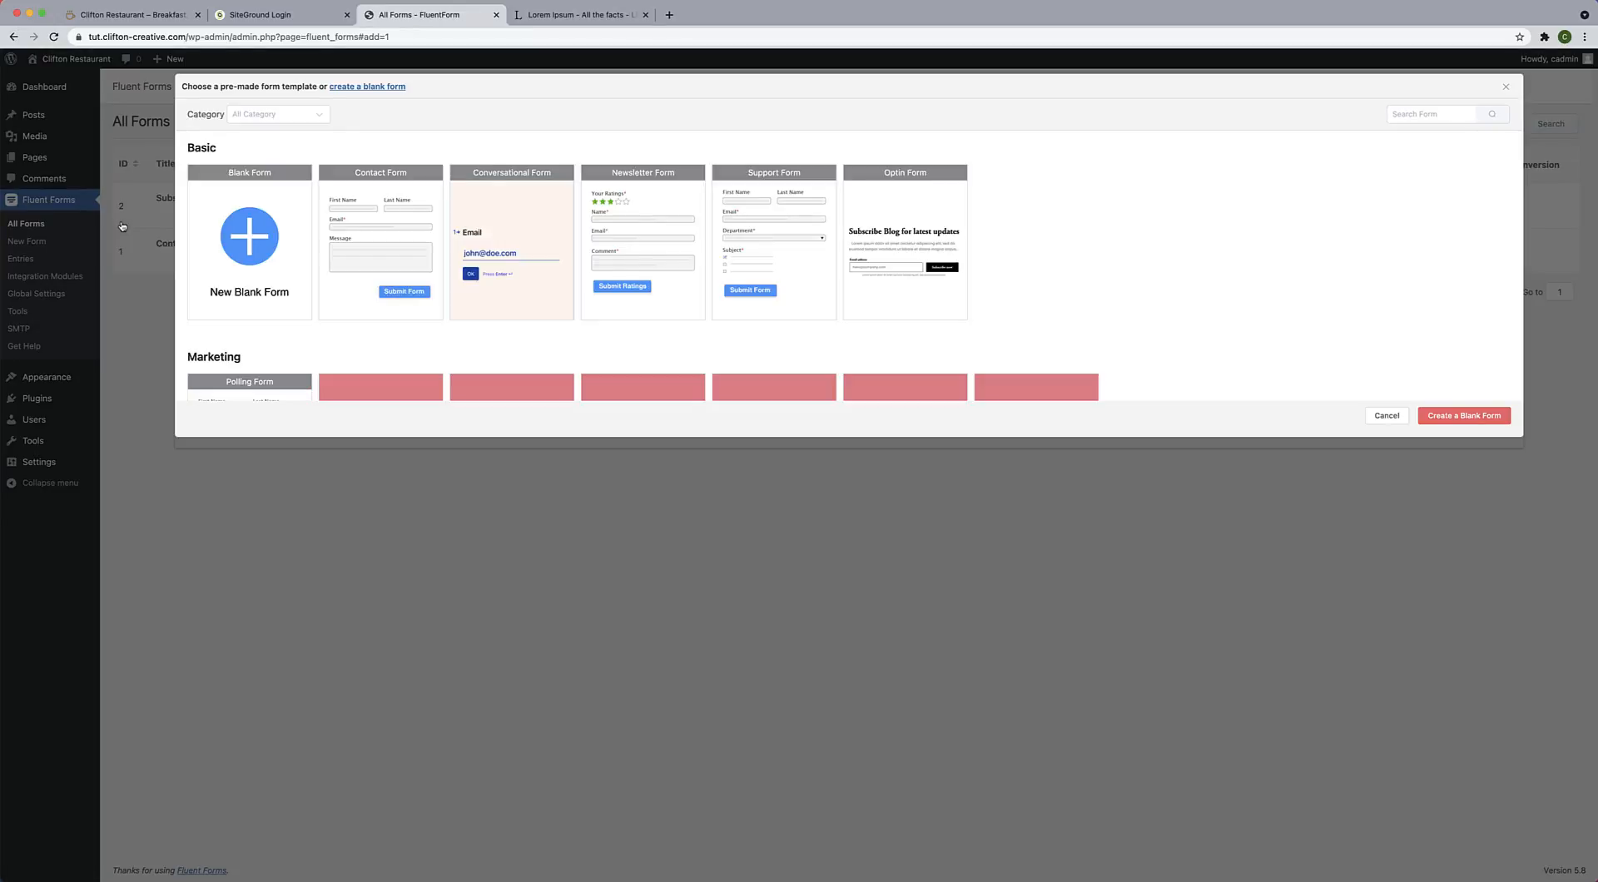
scroll(521, 295, "down", 1)
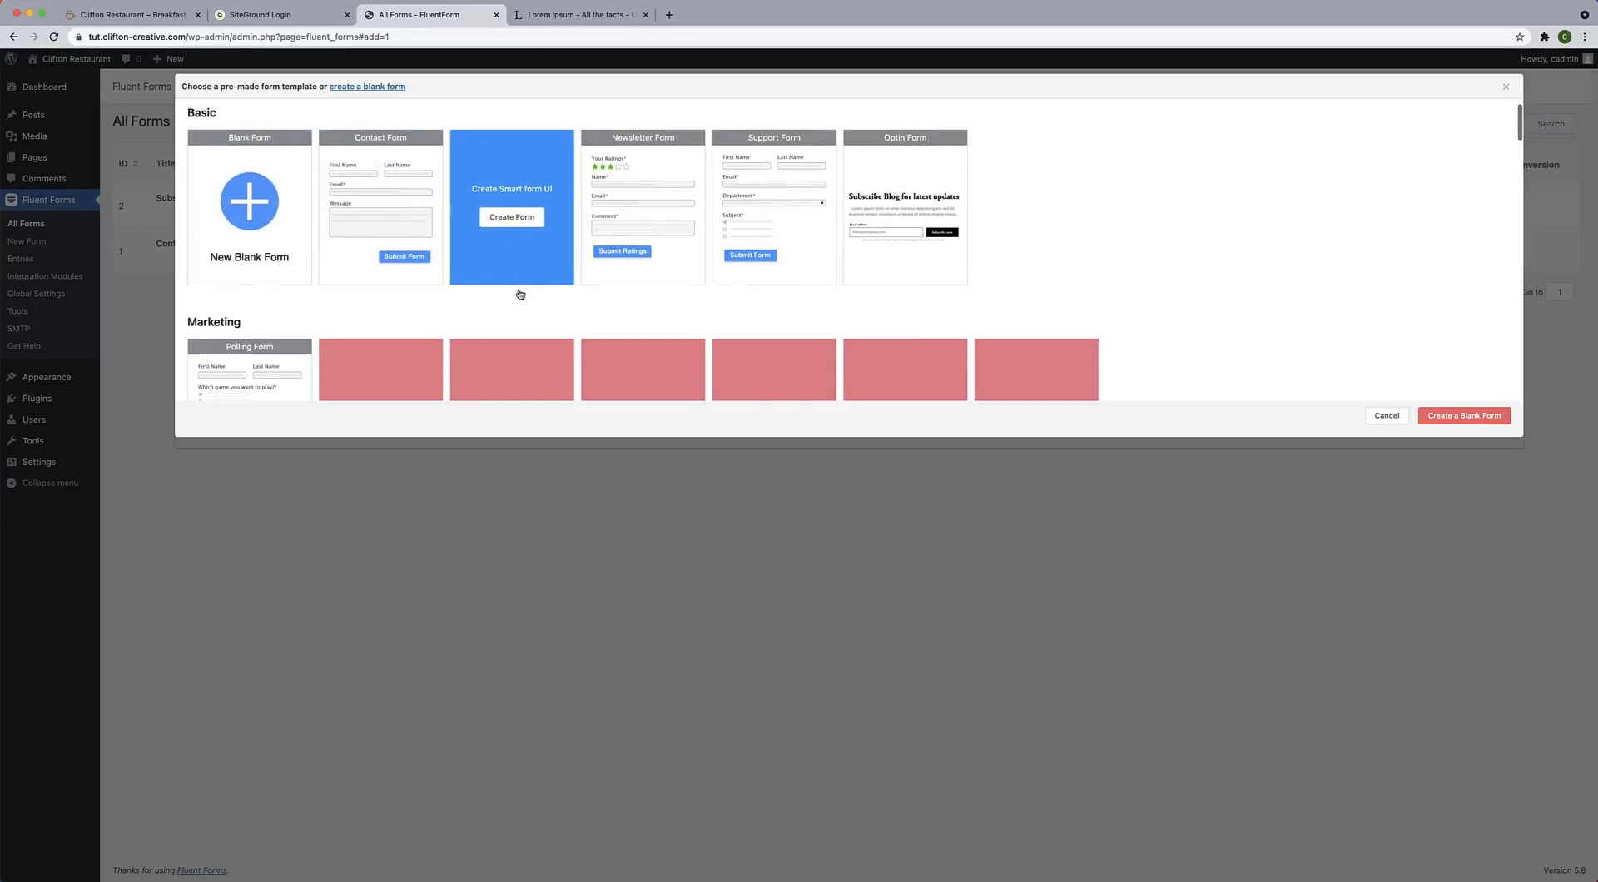
scroll(520, 295, "down", 5)
scroll(520, 294, "up", 6)
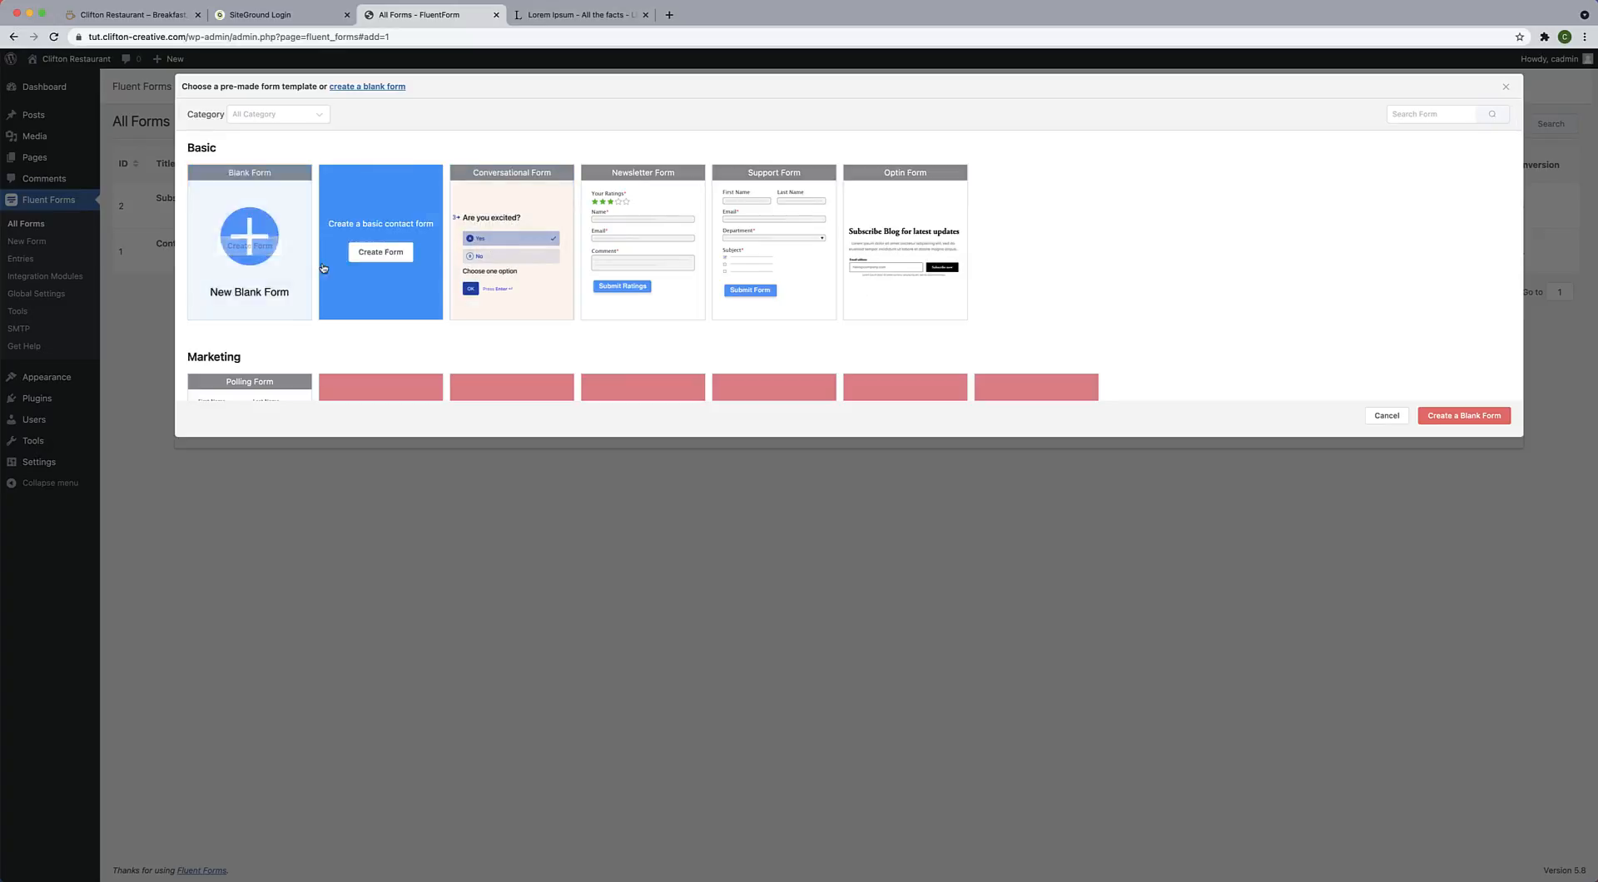
left_click(260, 247)
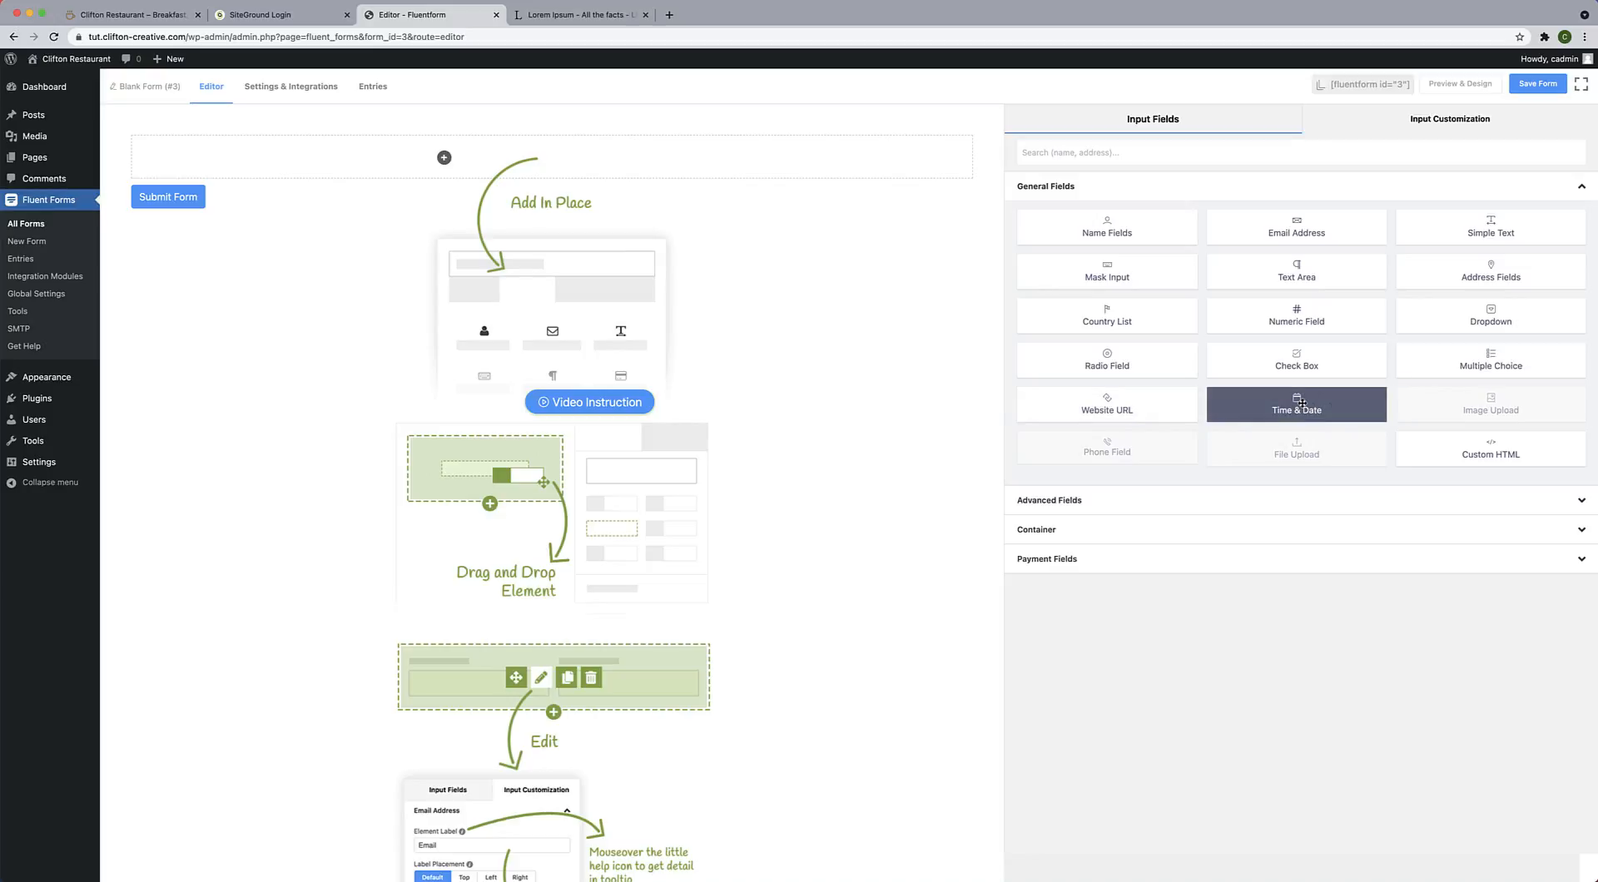
Add a Time & Date field to the blank form and shorten its label to "Date".
left_click_drag(1301, 403, 626, 193)
left_click_drag(1261, 416, 457, 156)
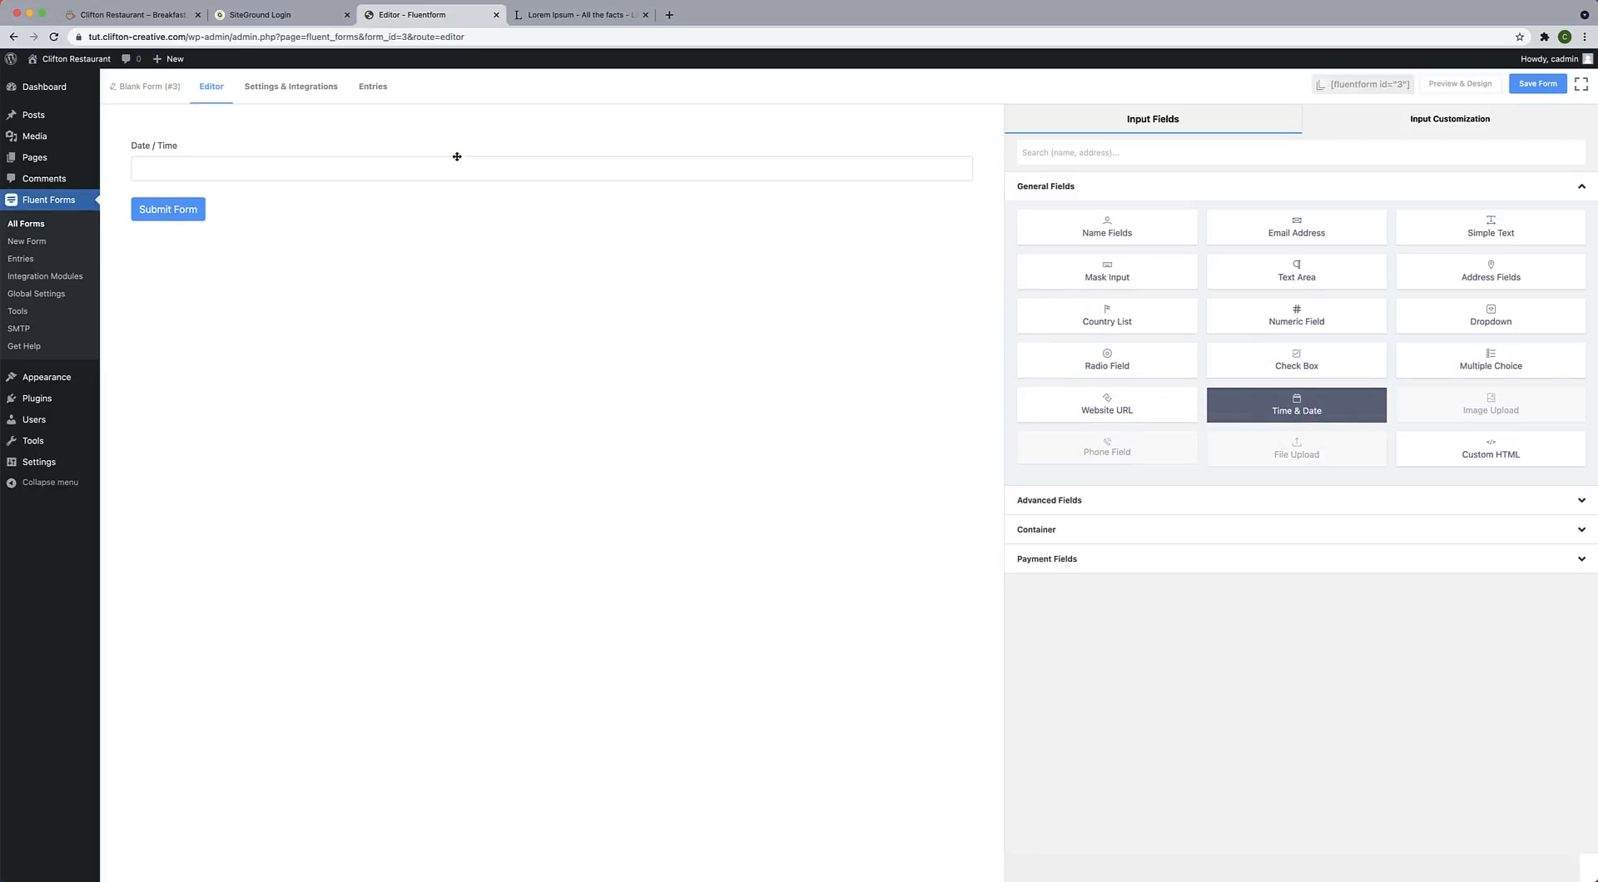
left_click(457, 157)
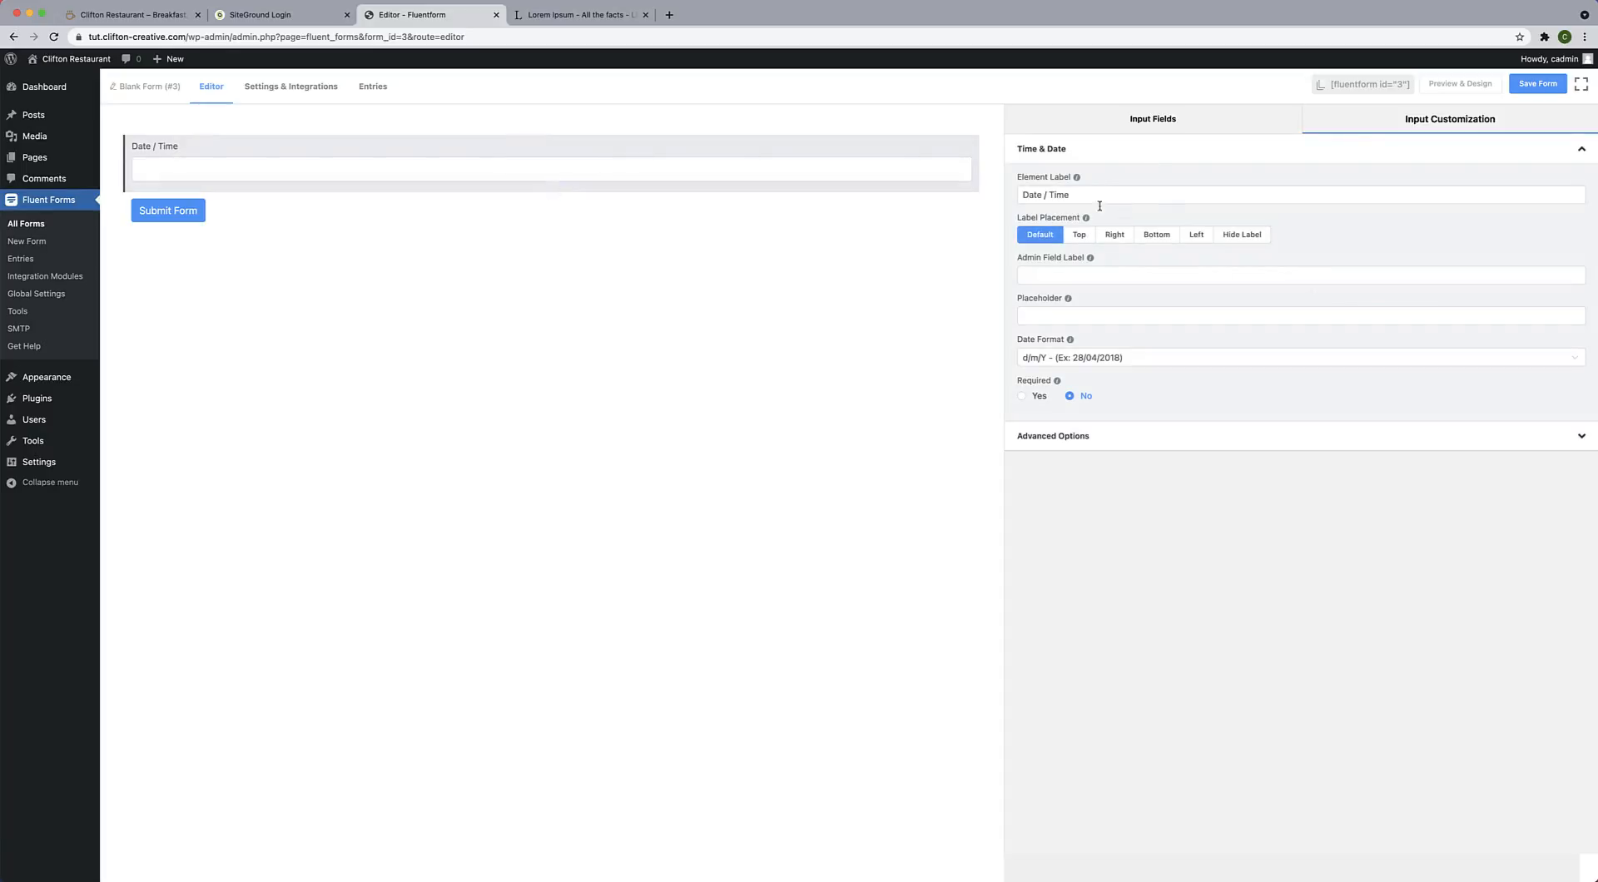
left_click_drag(1044, 194, 1108, 194)
key("BackSpace")
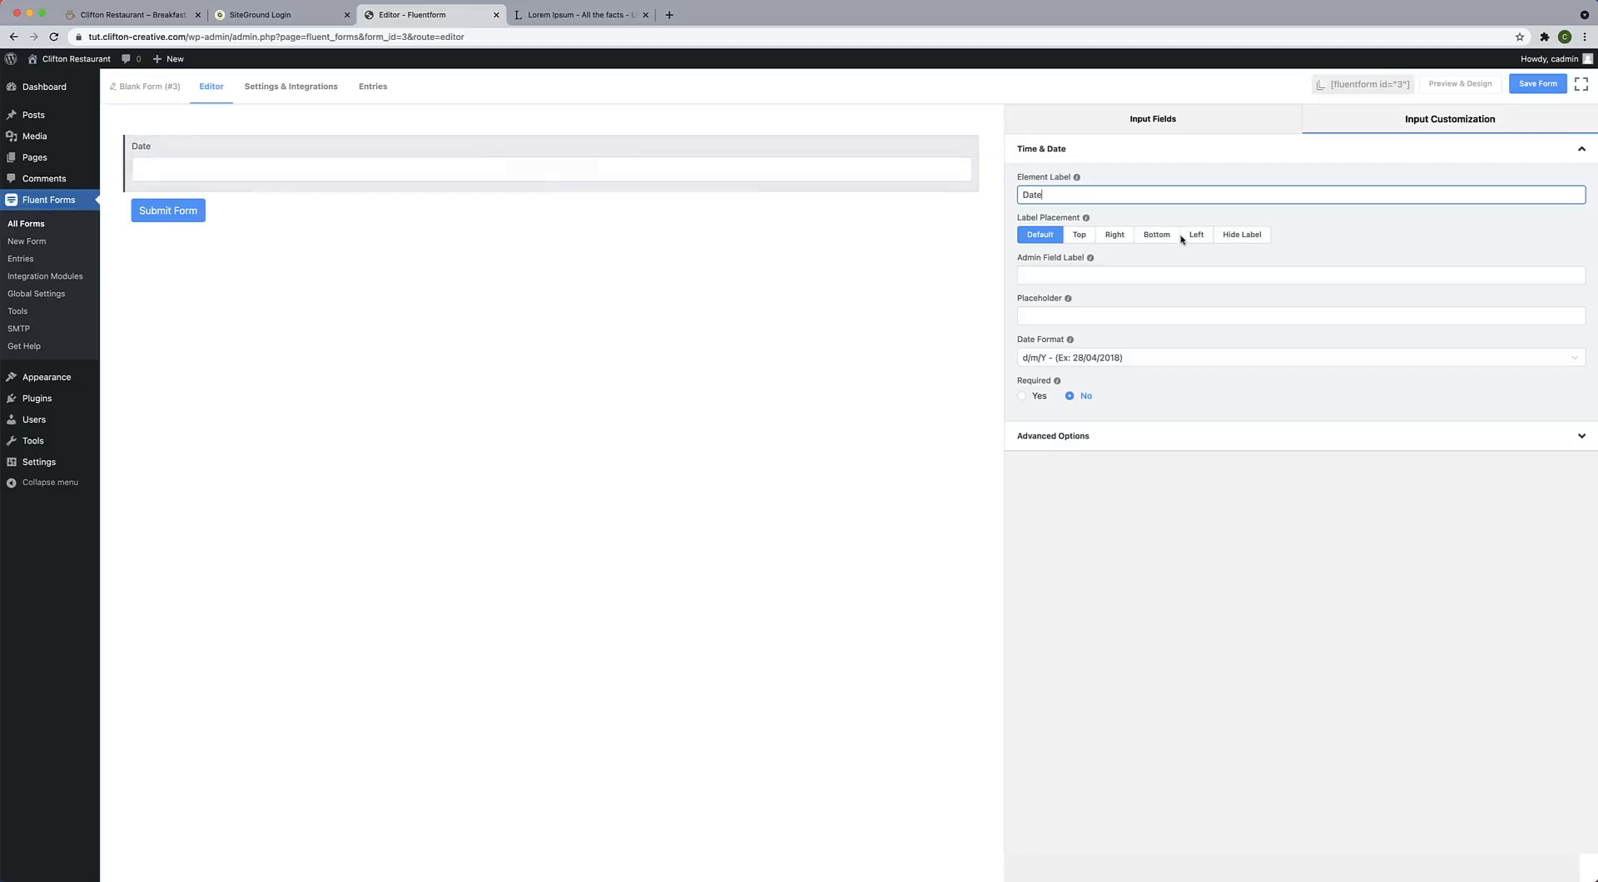
Set the Date field's format to m/d/Y and make the field required.
left_click(1137, 365)
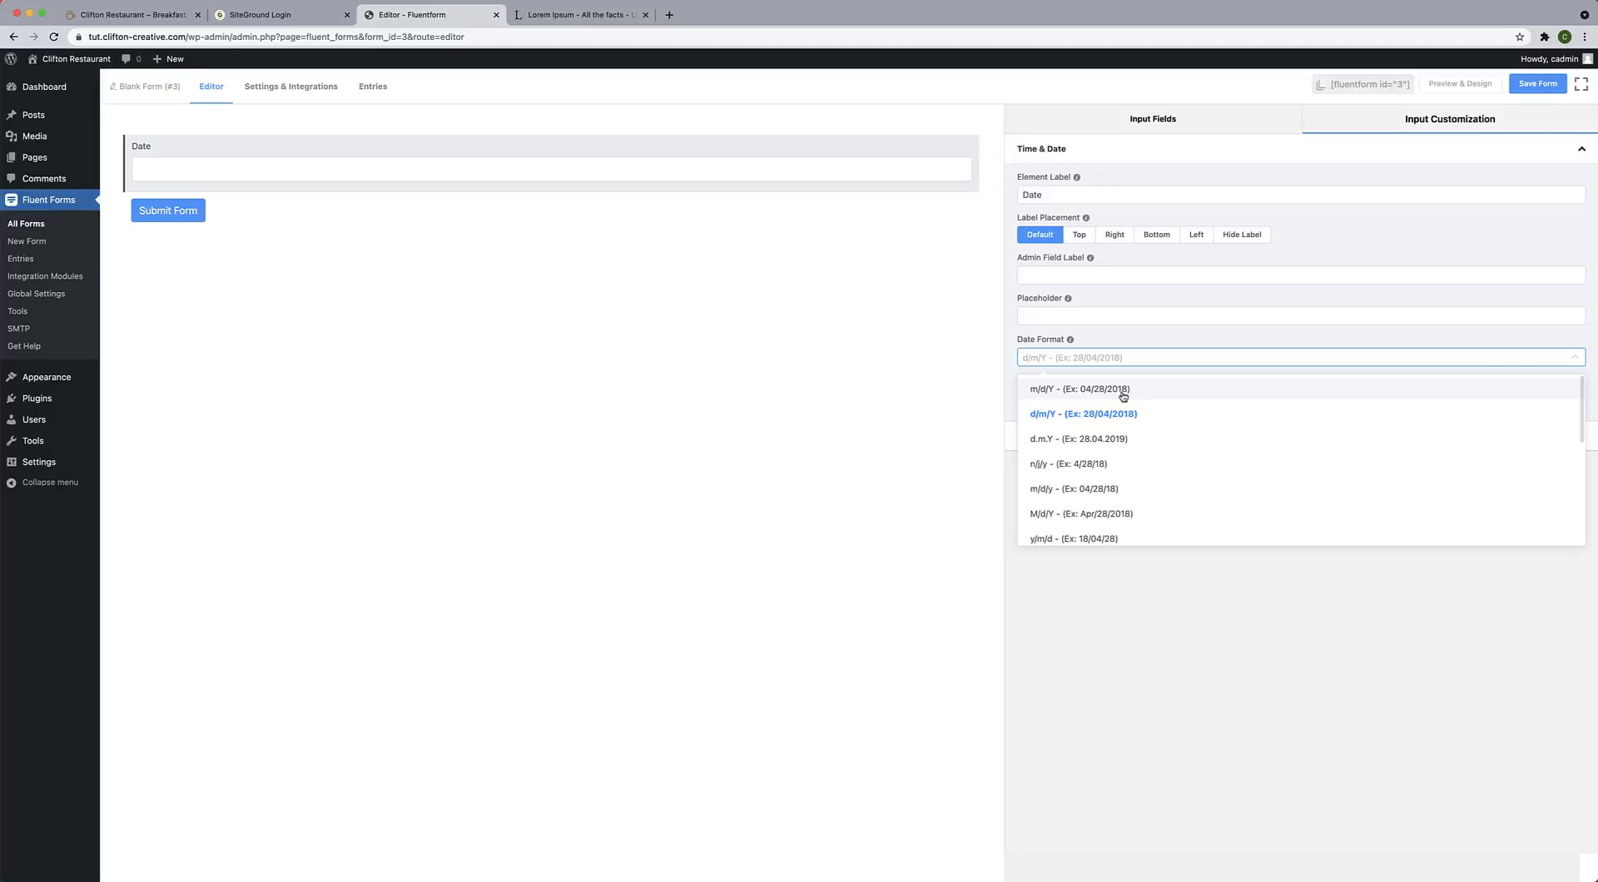
left_click(1123, 390)
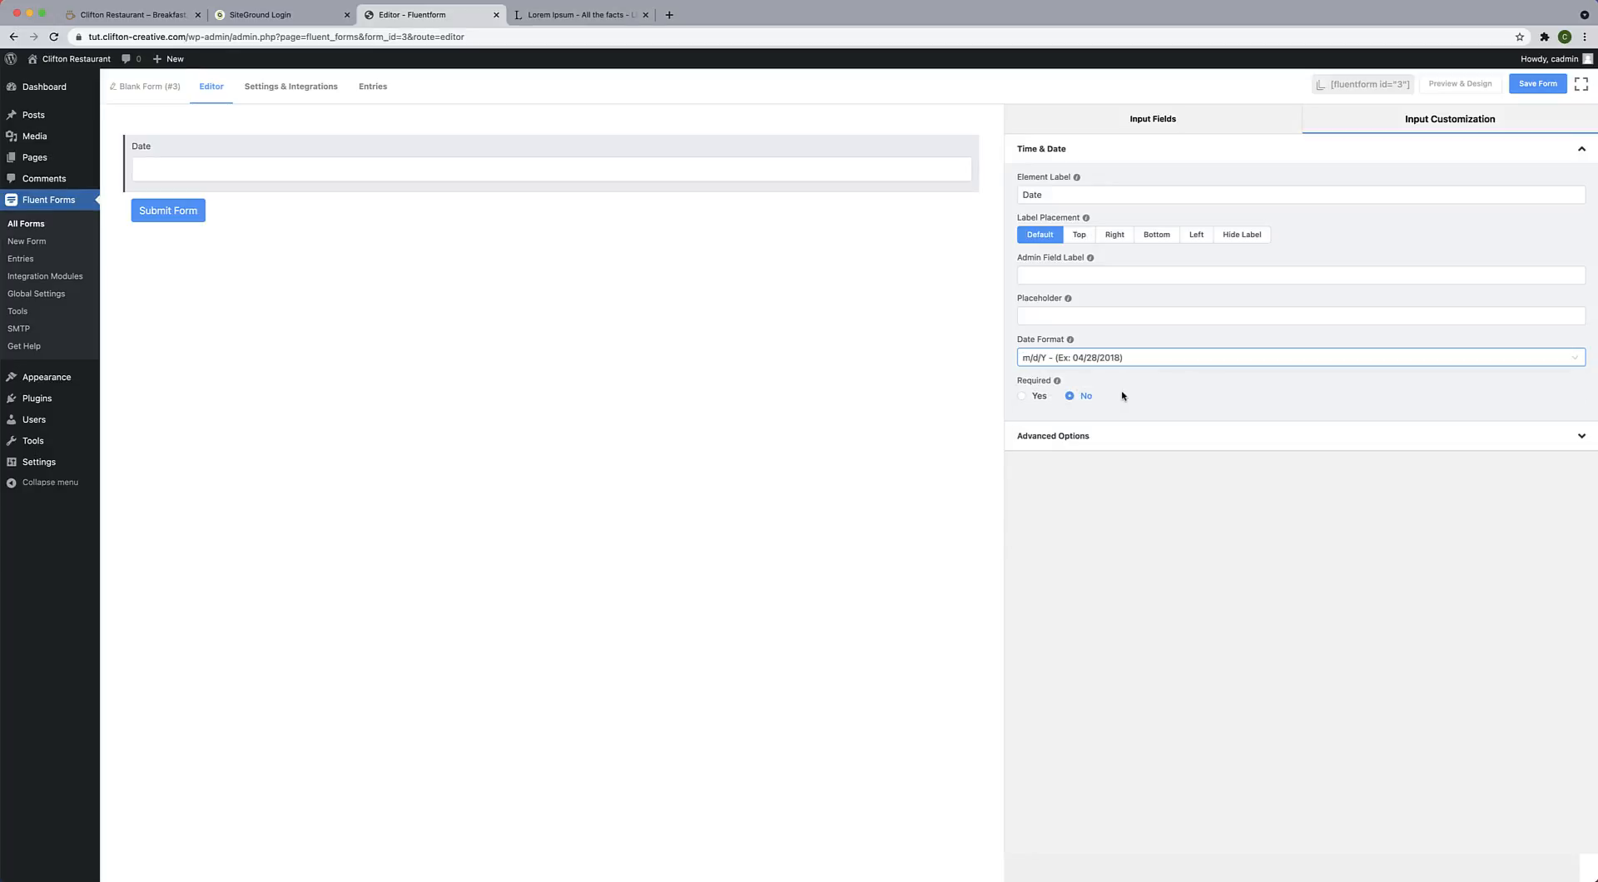
left_click(1022, 397)
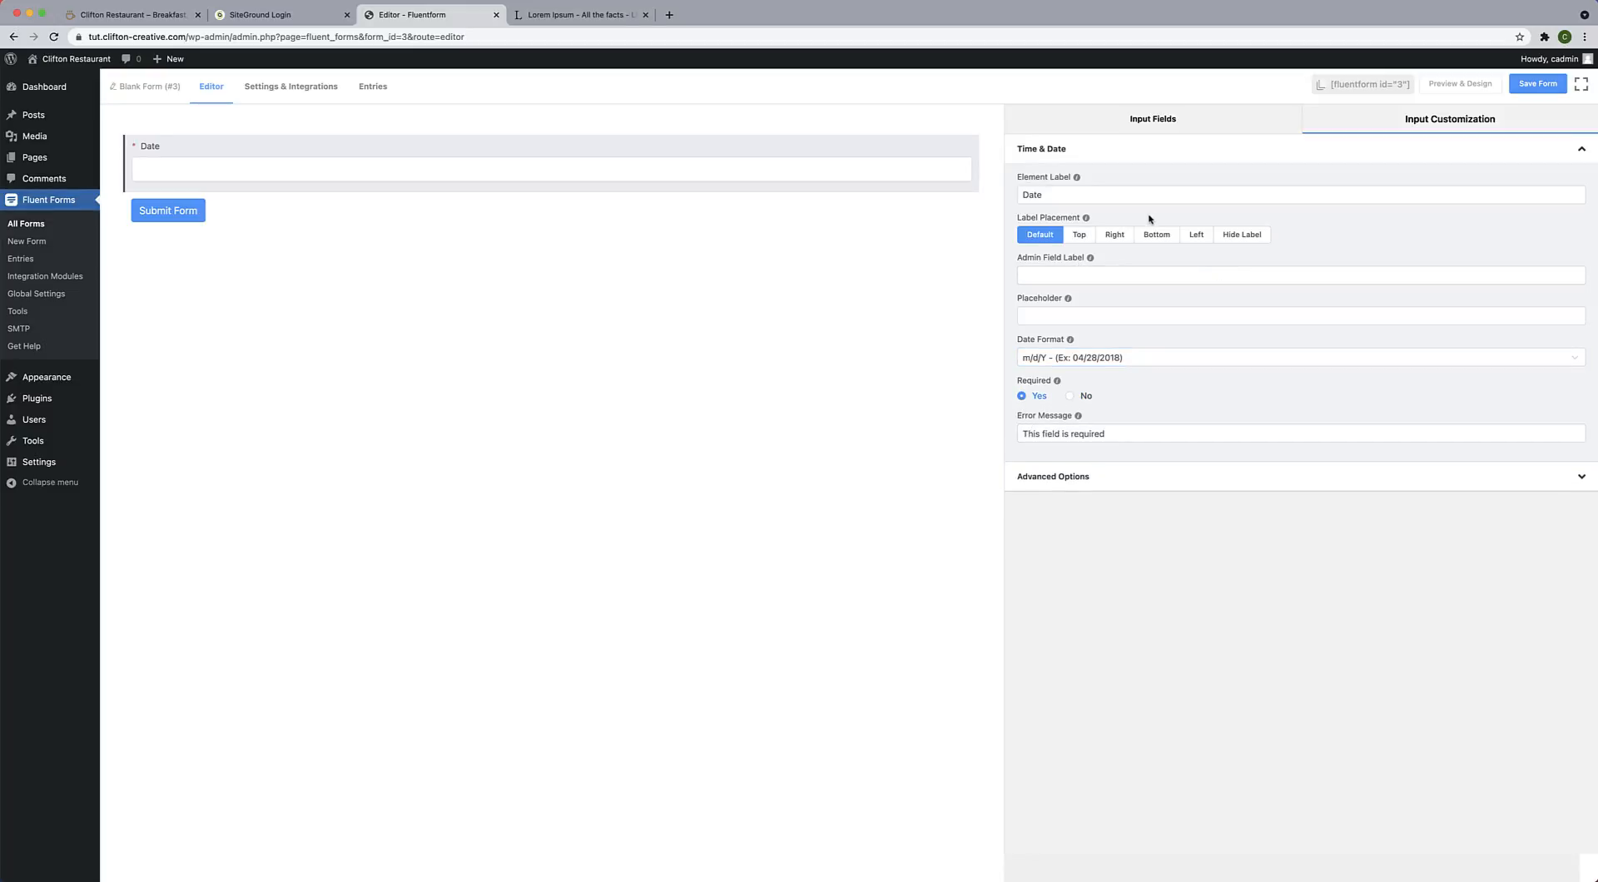
Add a second Time & Date field below the Date field.
left_click(1163, 123)
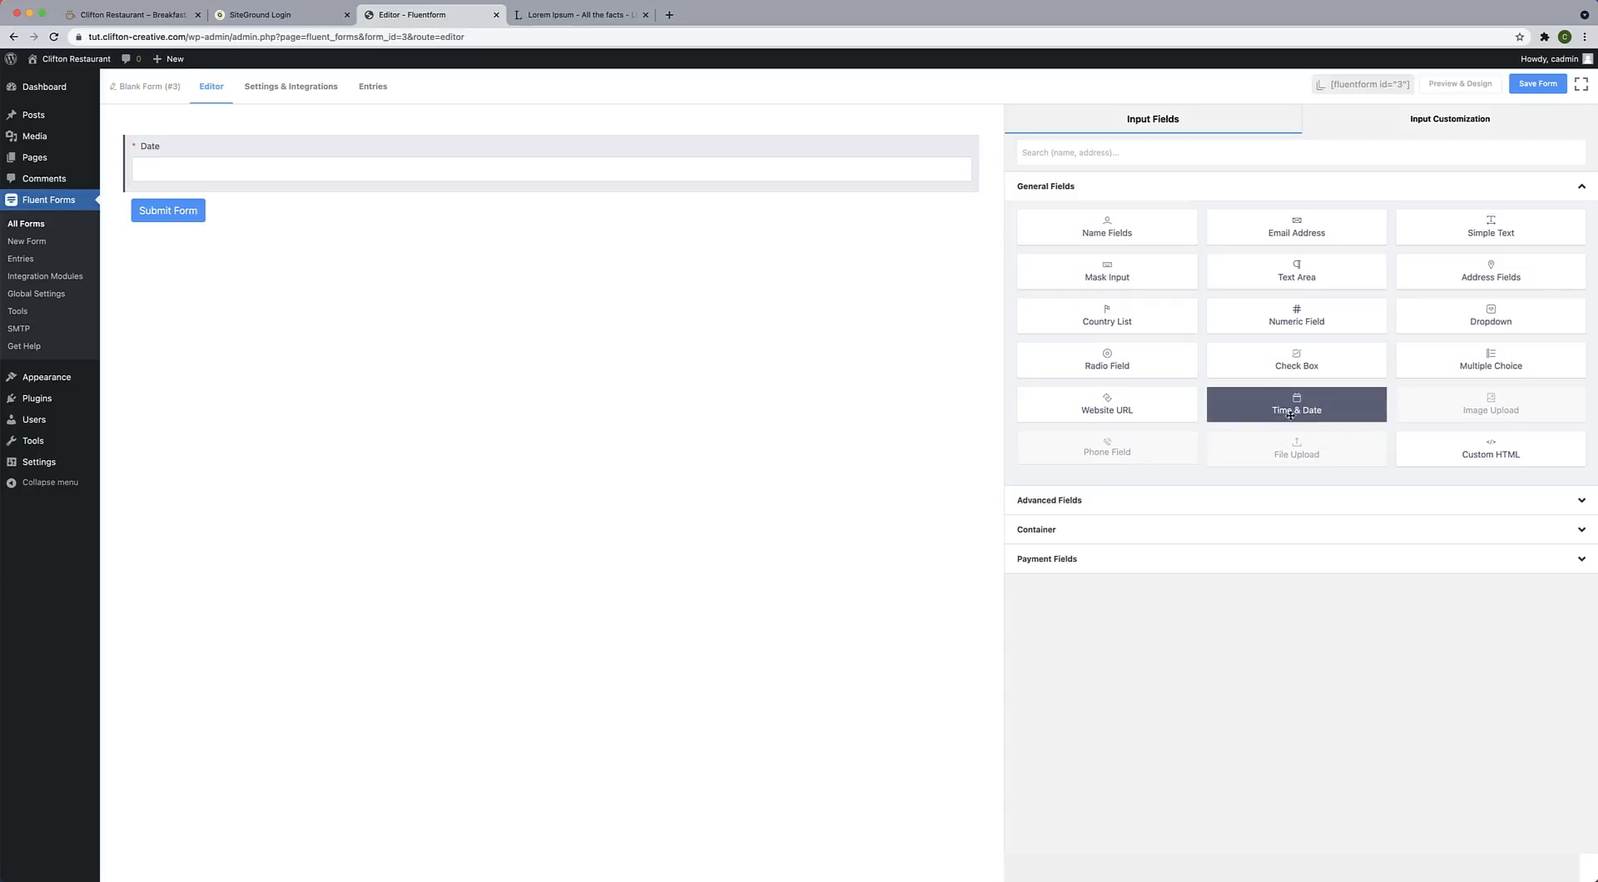
left_click_drag(1303, 410, 437, 239)
left_click_drag(1317, 409, 654, 235)
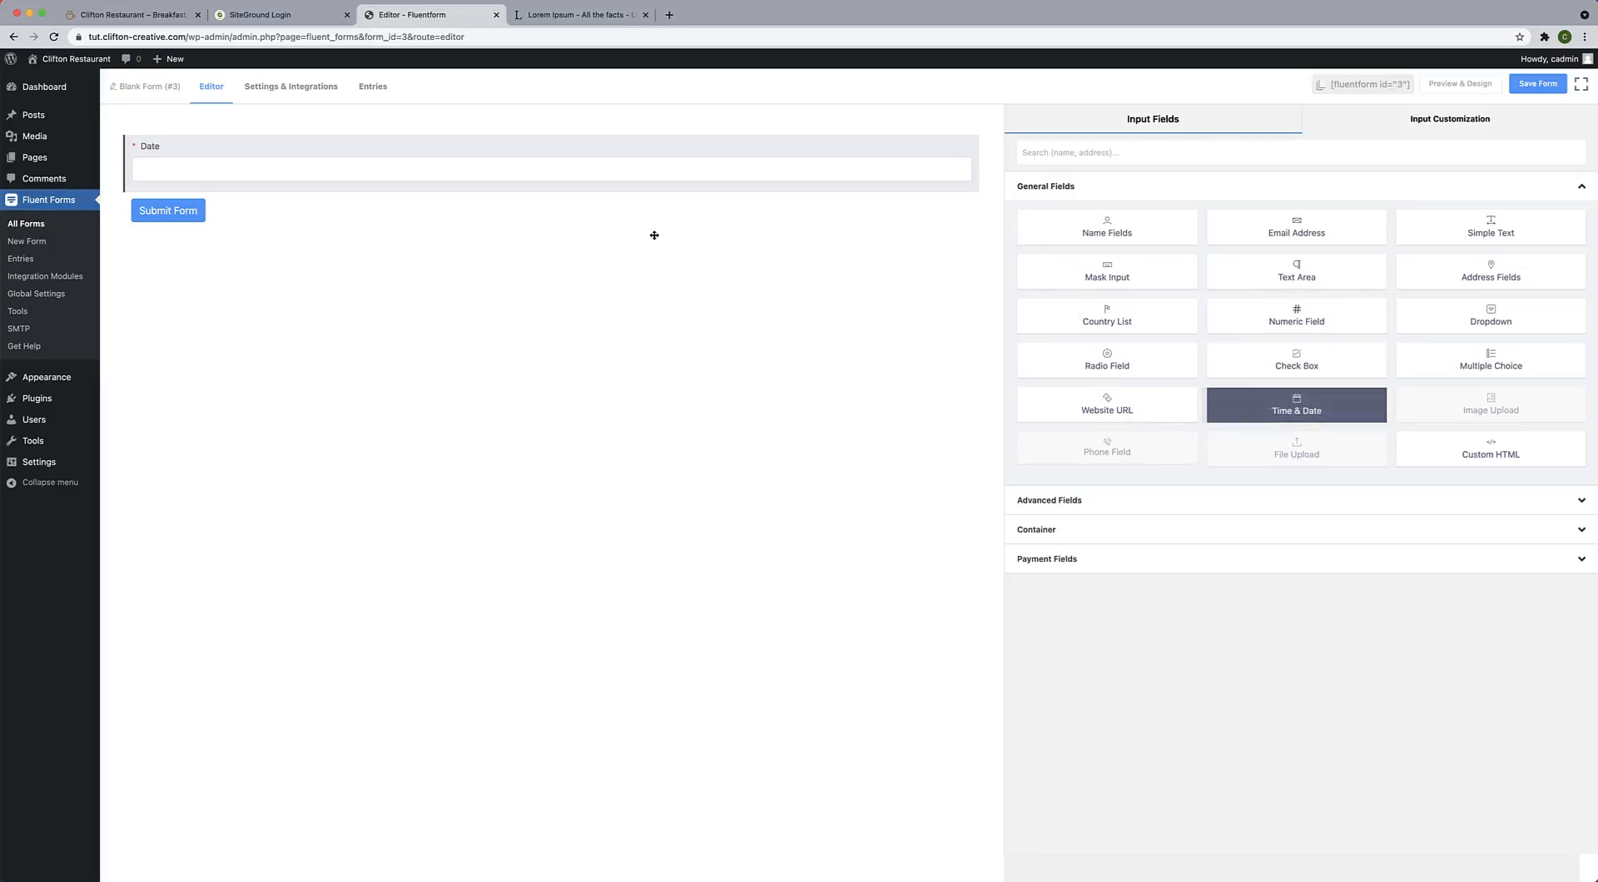
left_click(1294, 412)
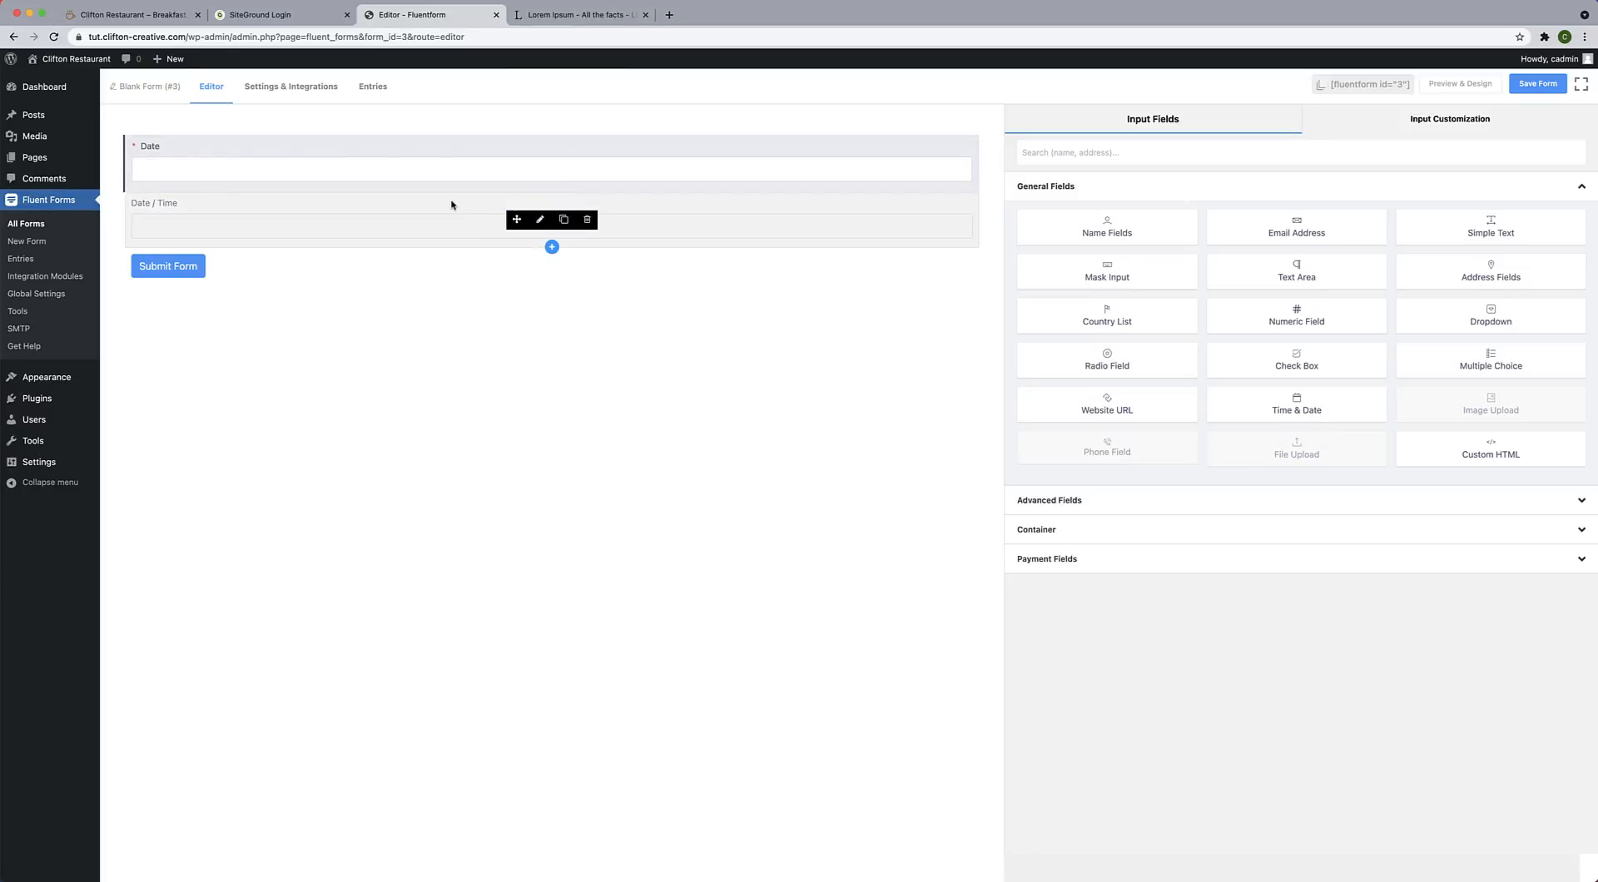
Label the second Time & Date field "Time" and set its format to the time-only h:i K.
left_click(540, 220)
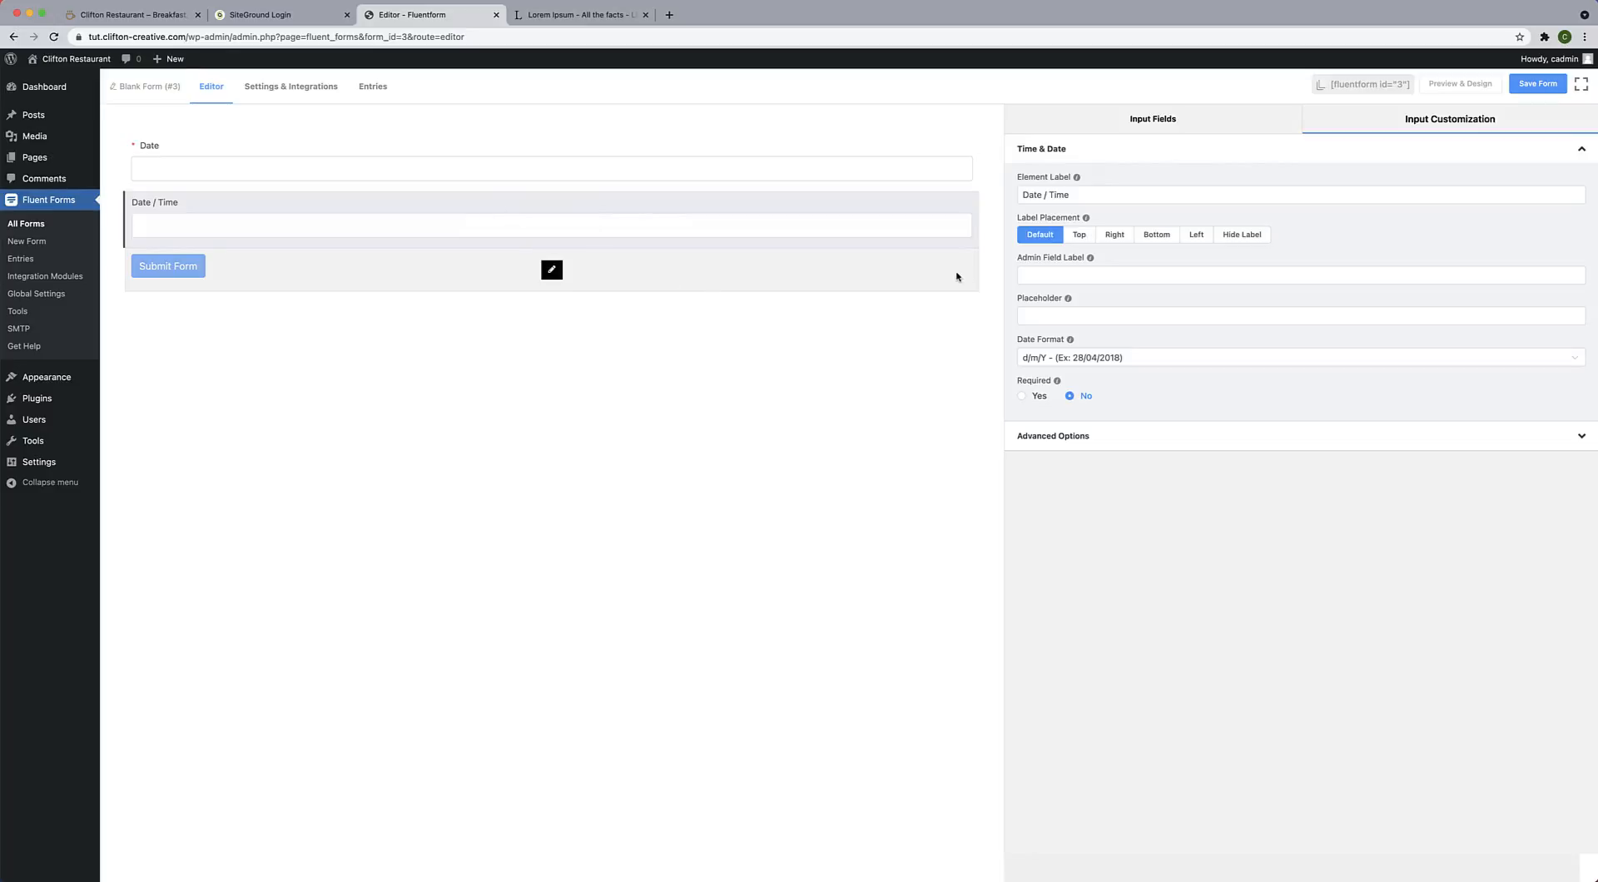
left_click(1079, 197)
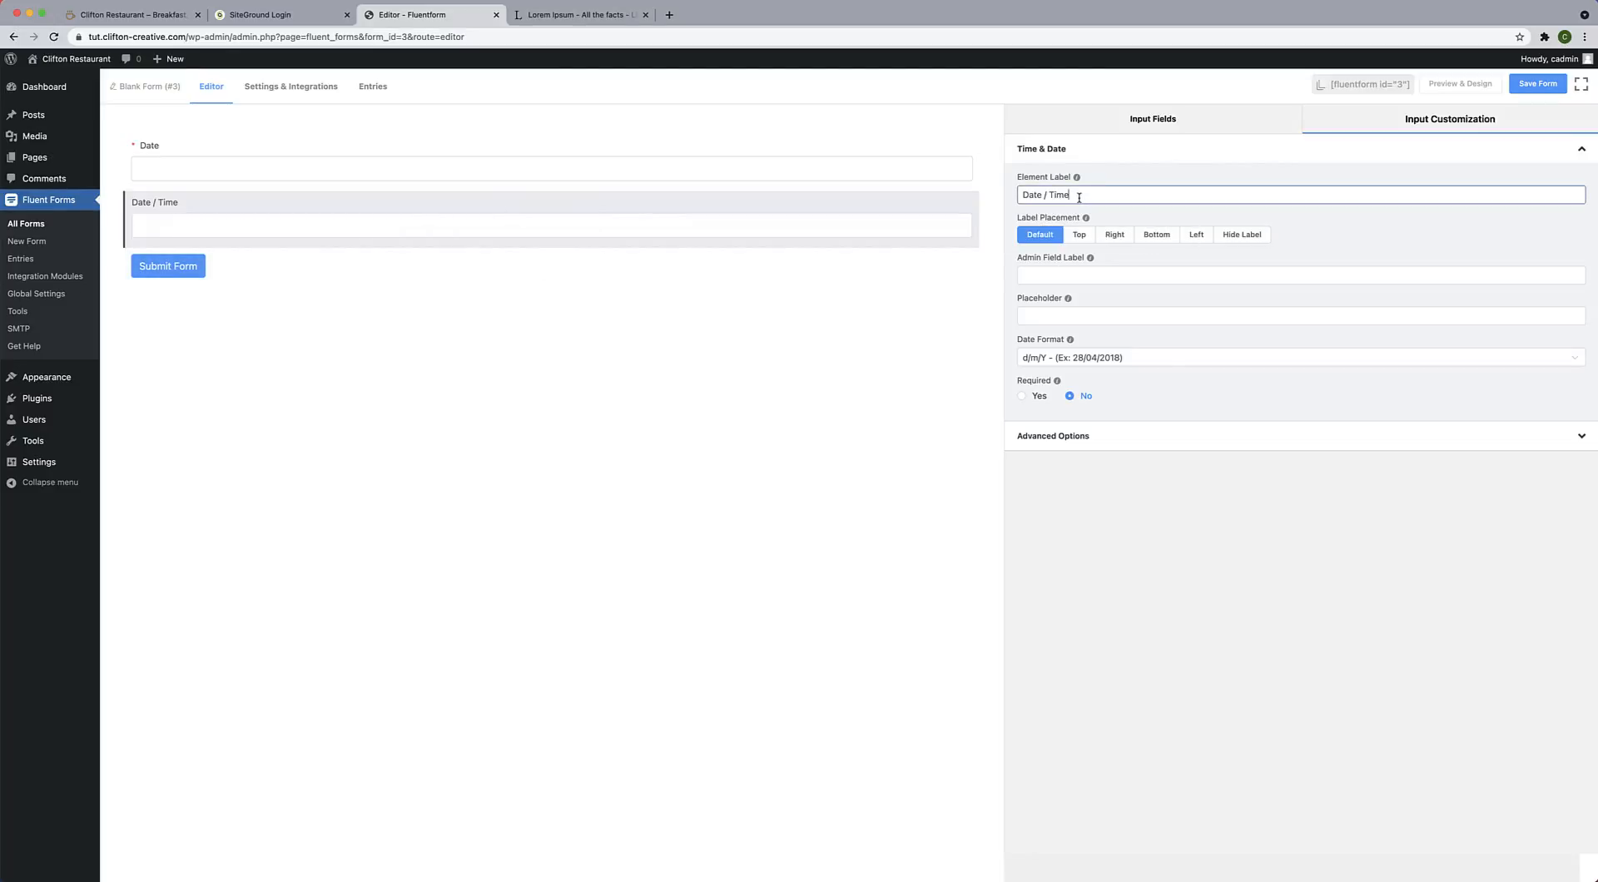
left_click_drag(1050, 194, 1023, 192)
key("BackSpace")
left_click(1145, 358)
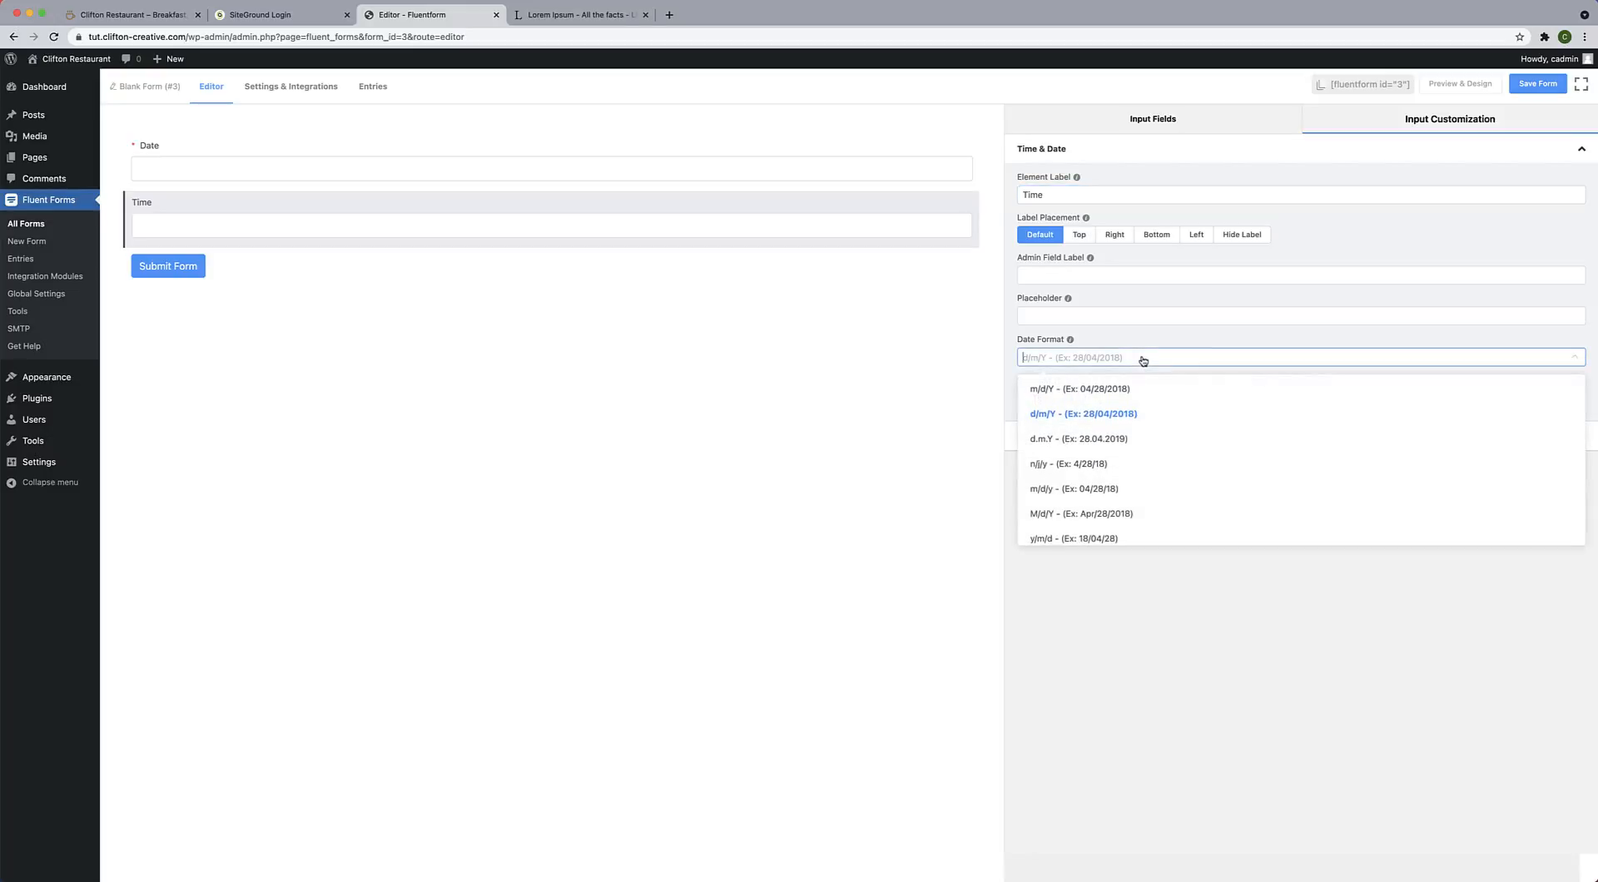
scroll(1096, 491, "down", 5)
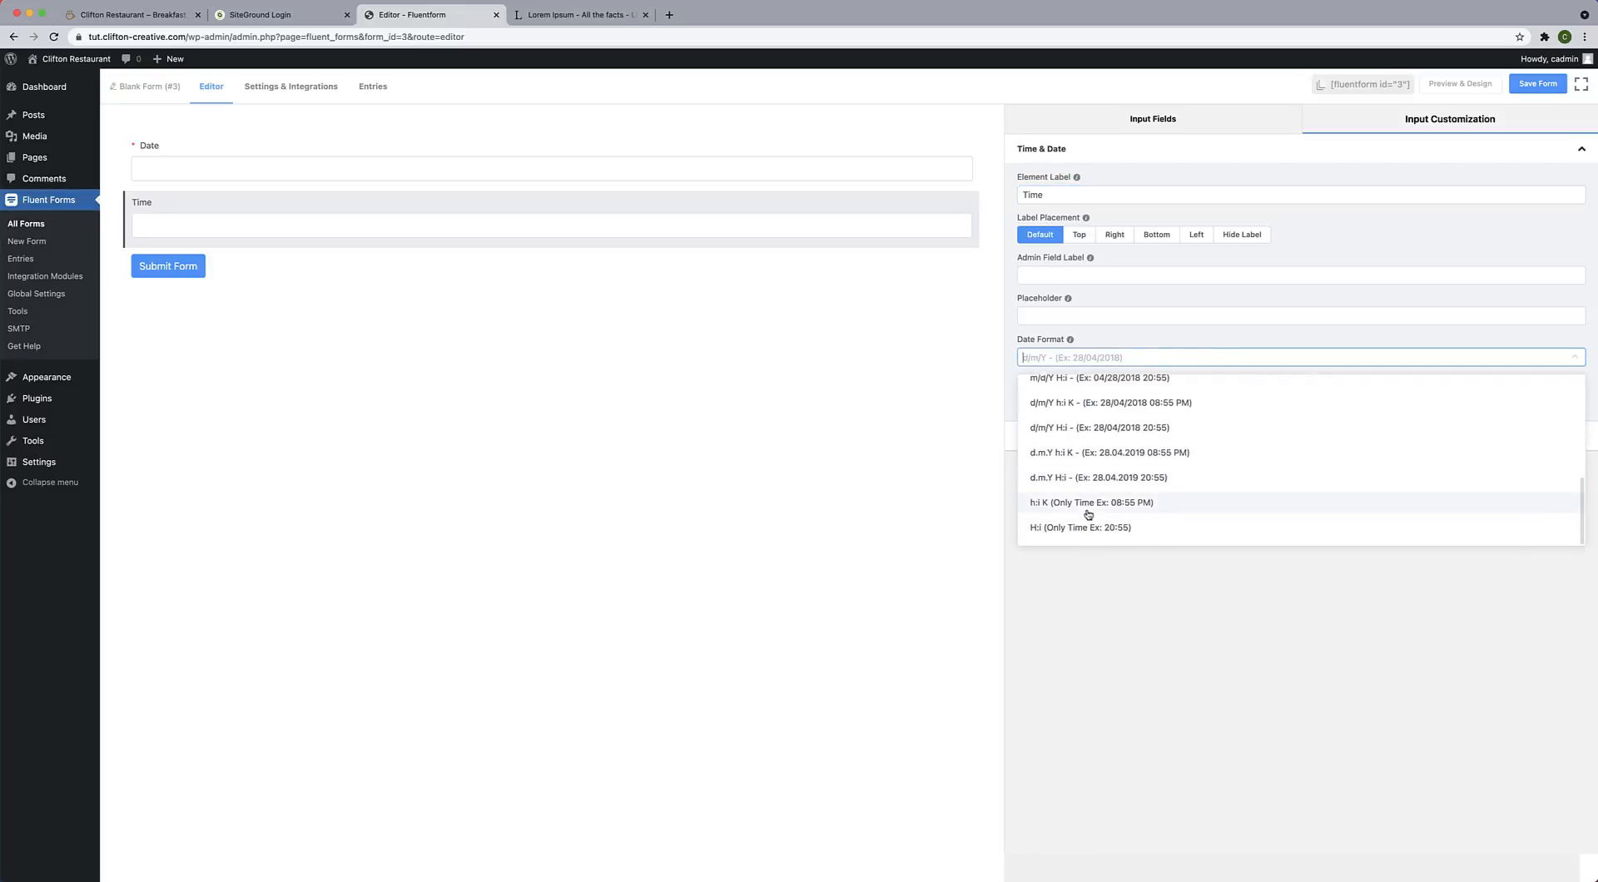
left_click(1091, 506)
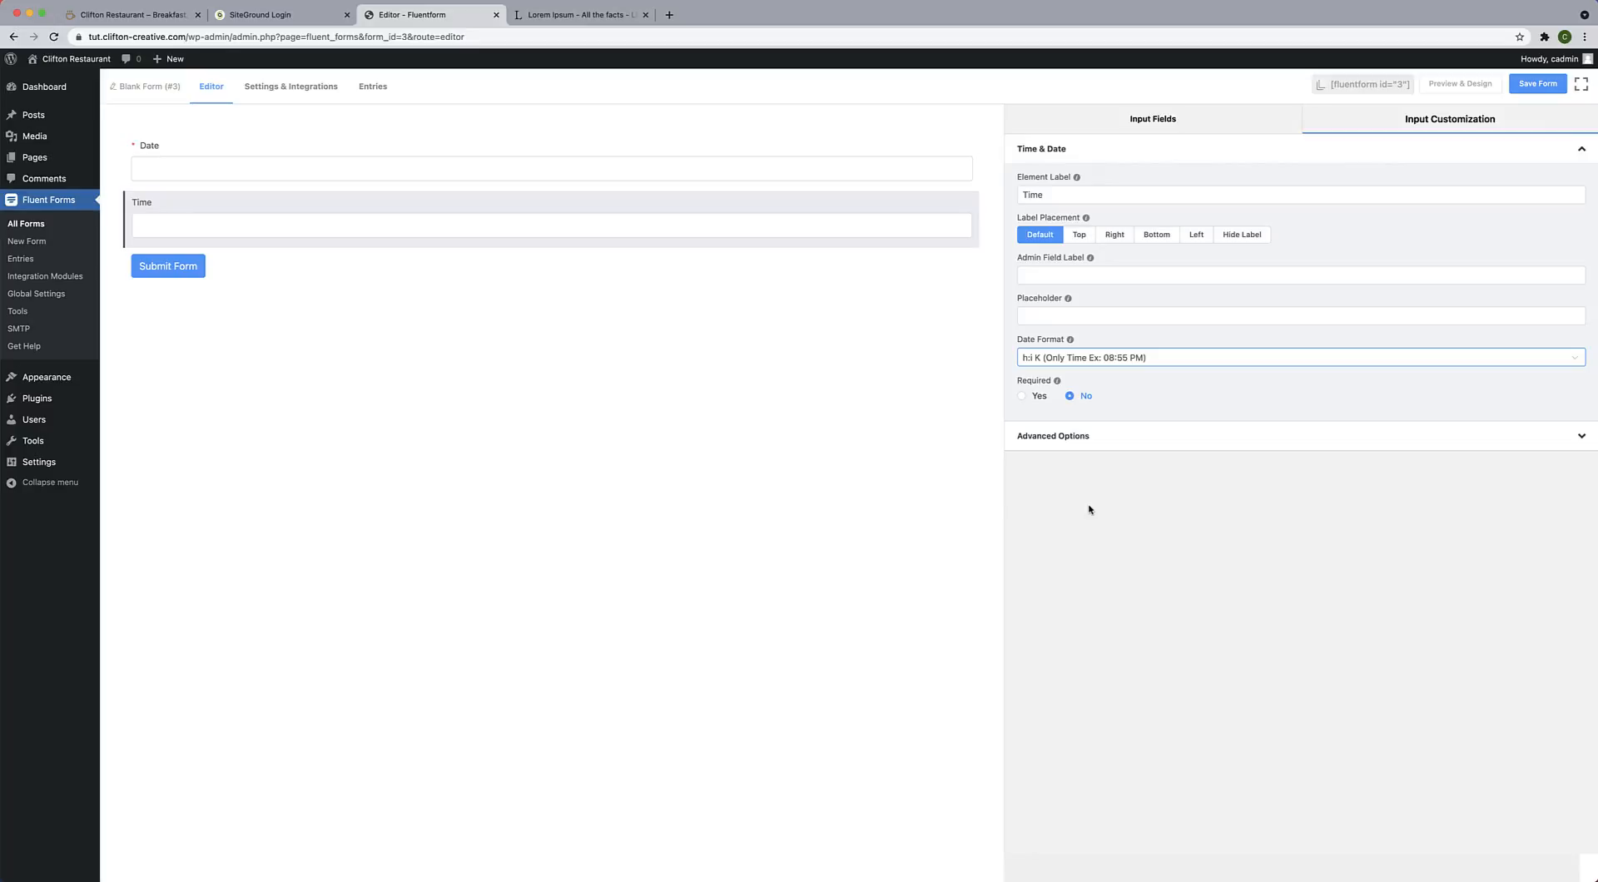
Add a Numeric Field below the Time field and label it "How Many People in Your Party".
left_click(1172, 120)
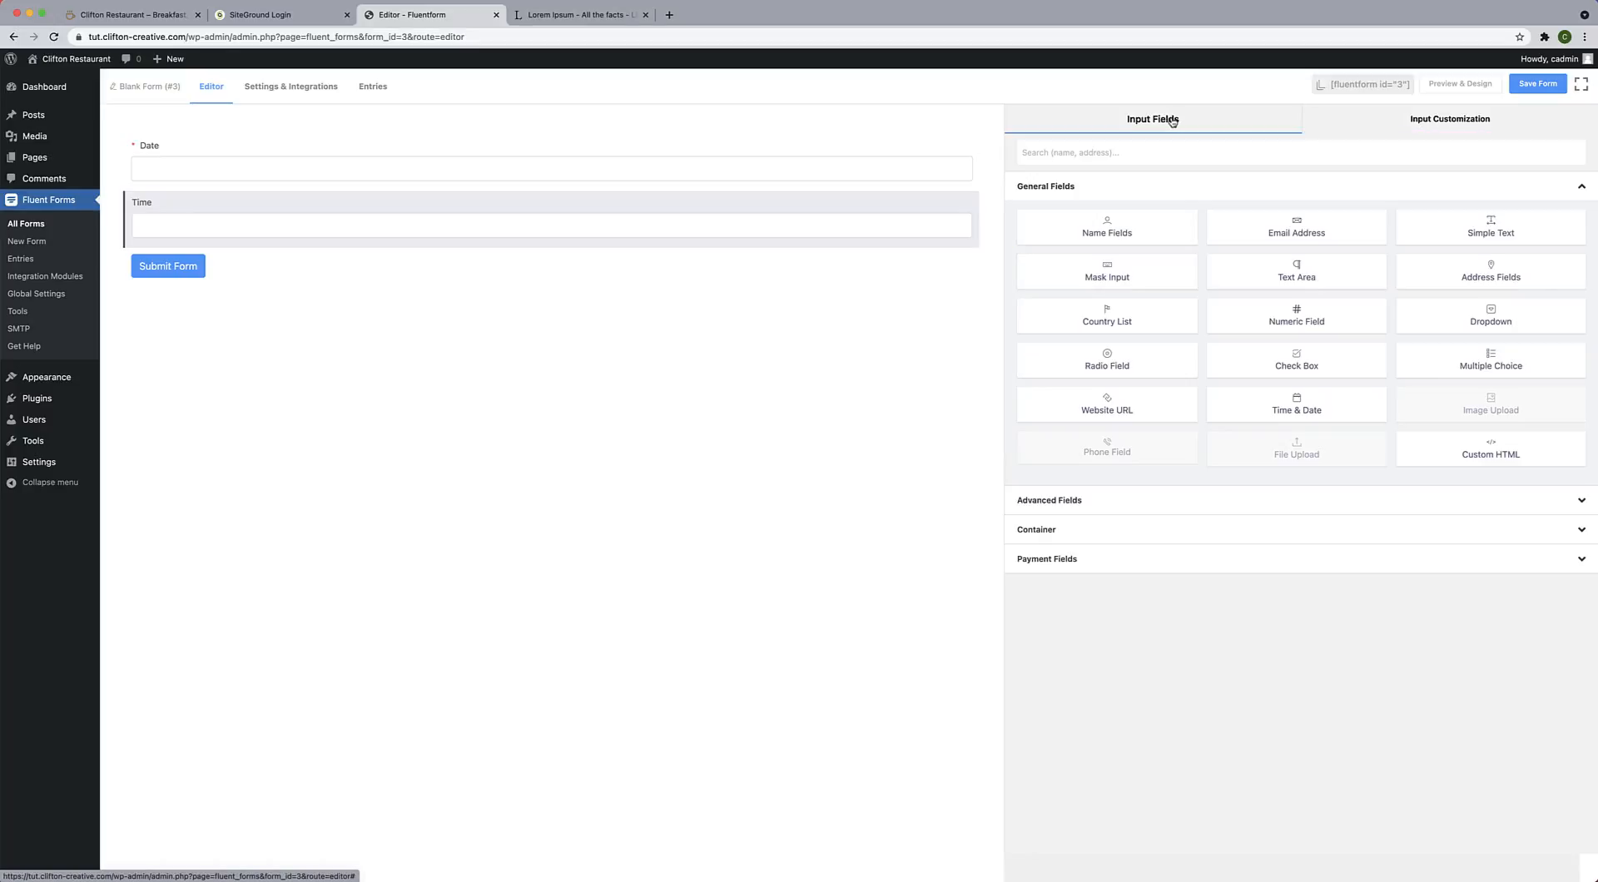
left_click(1298, 326)
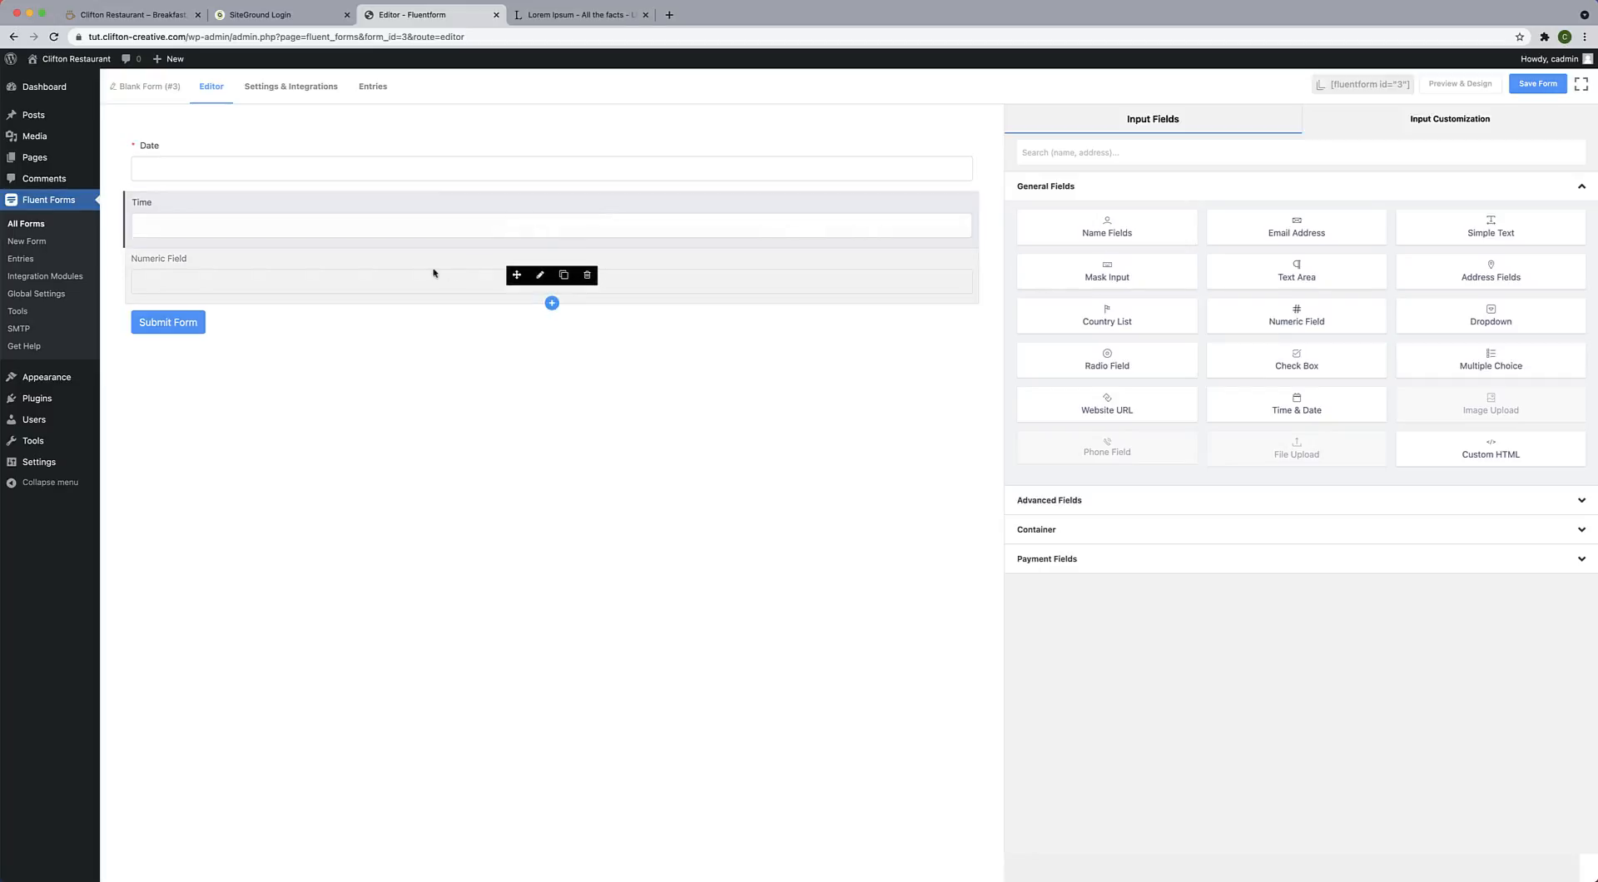
left_click(540, 275)
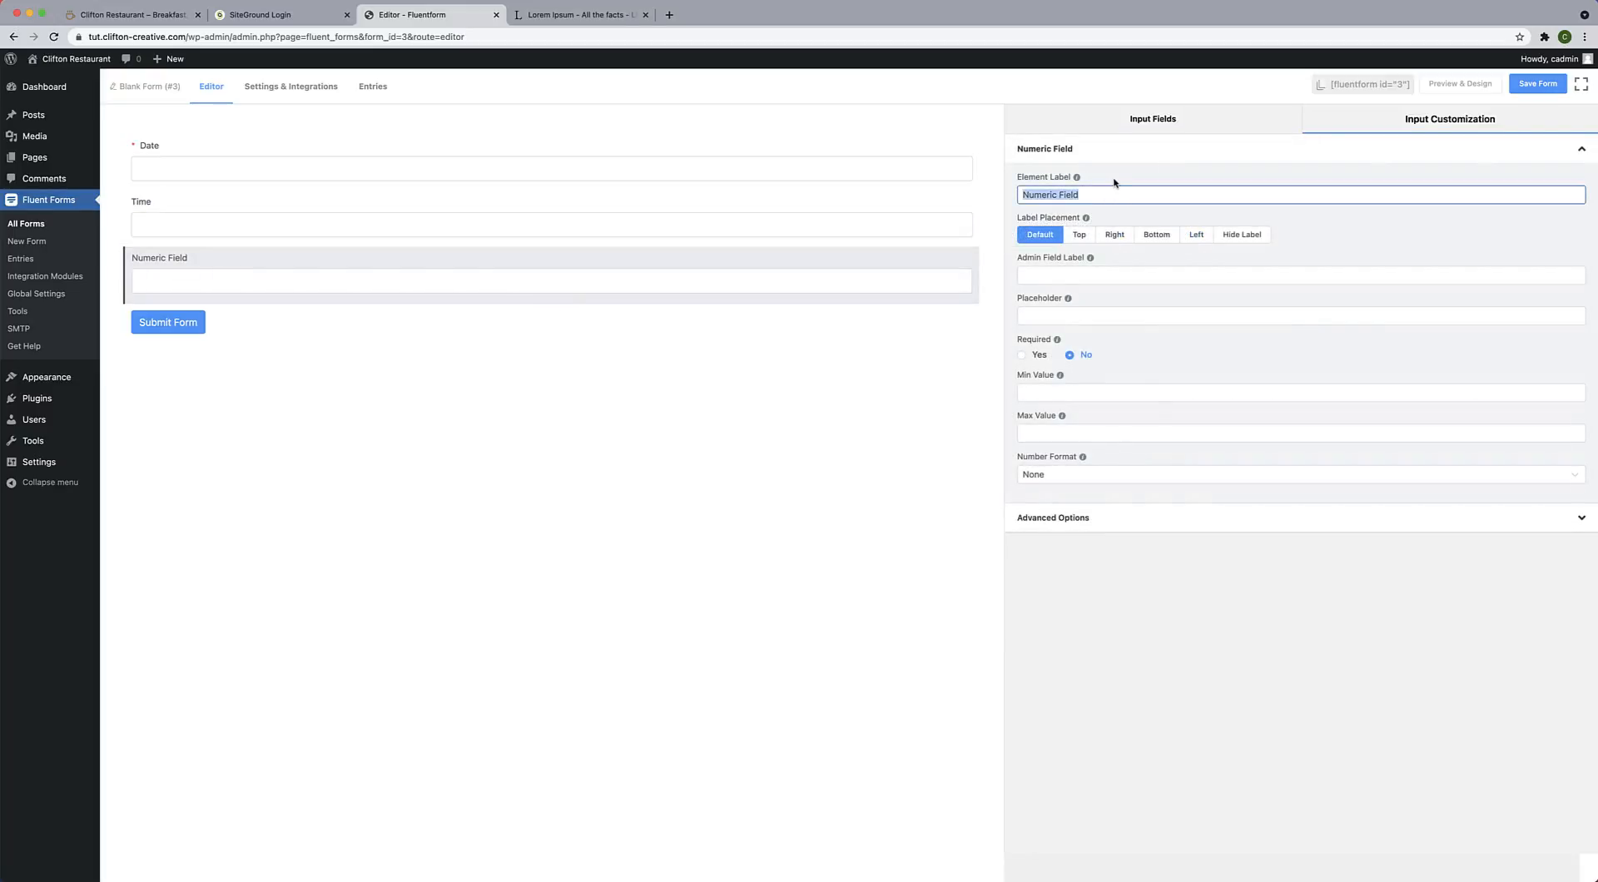
type("How Many People in Your Party")
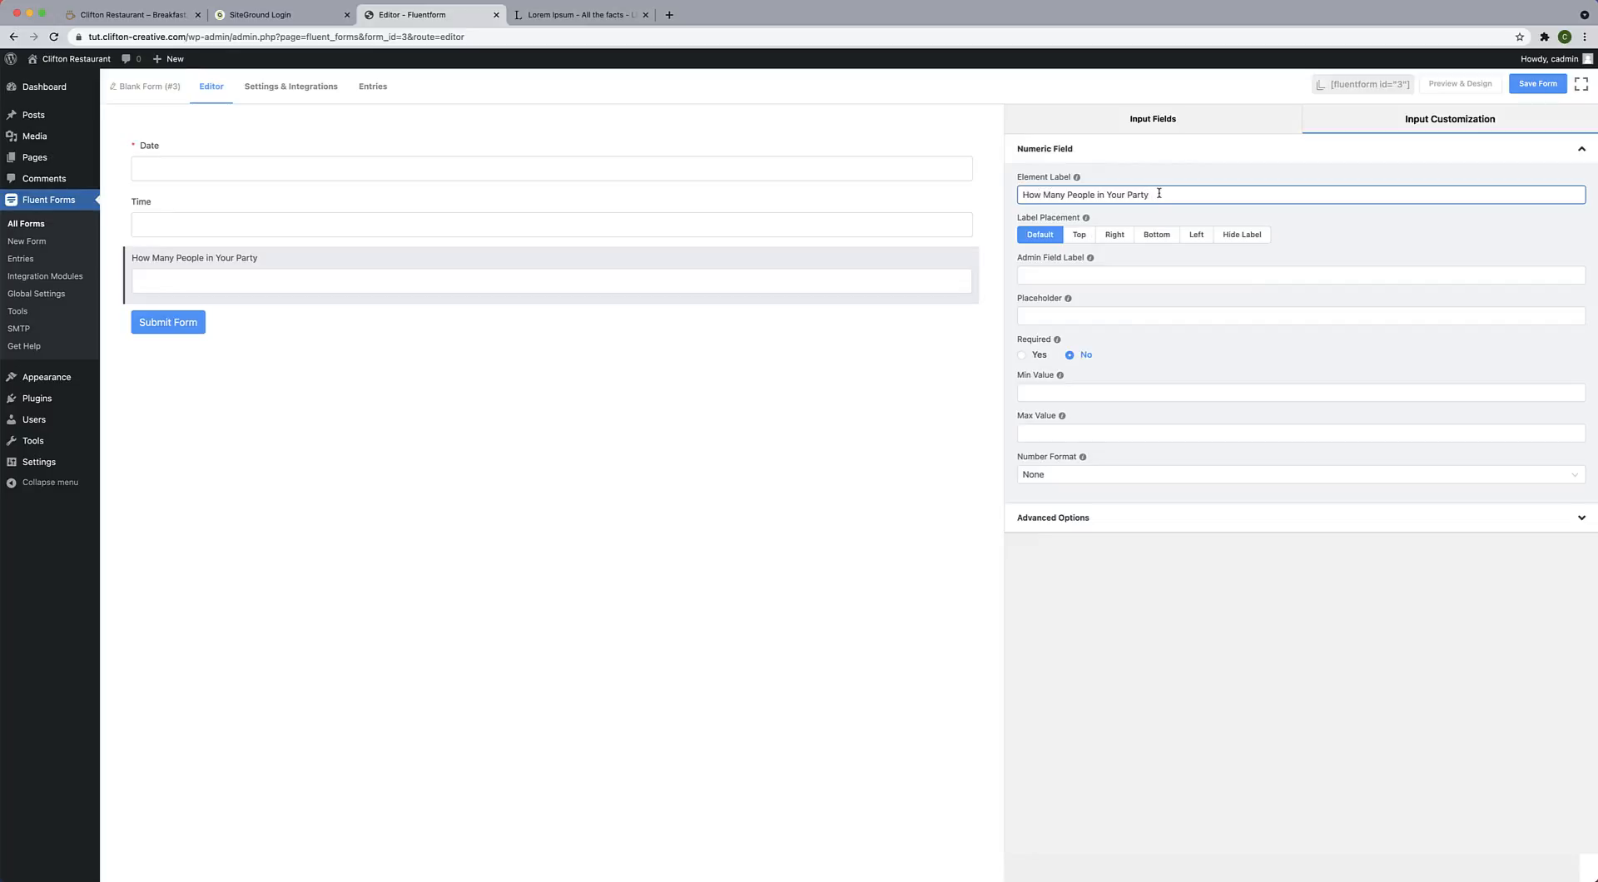
Set the party-size field's placeholder to "Enter the Number of People in Your Party", reusing the label text.
left_click_drag(1159, 193, 1000, 199)
key("ctrl+c")
left_click(1068, 314)
key("ctrl+v")
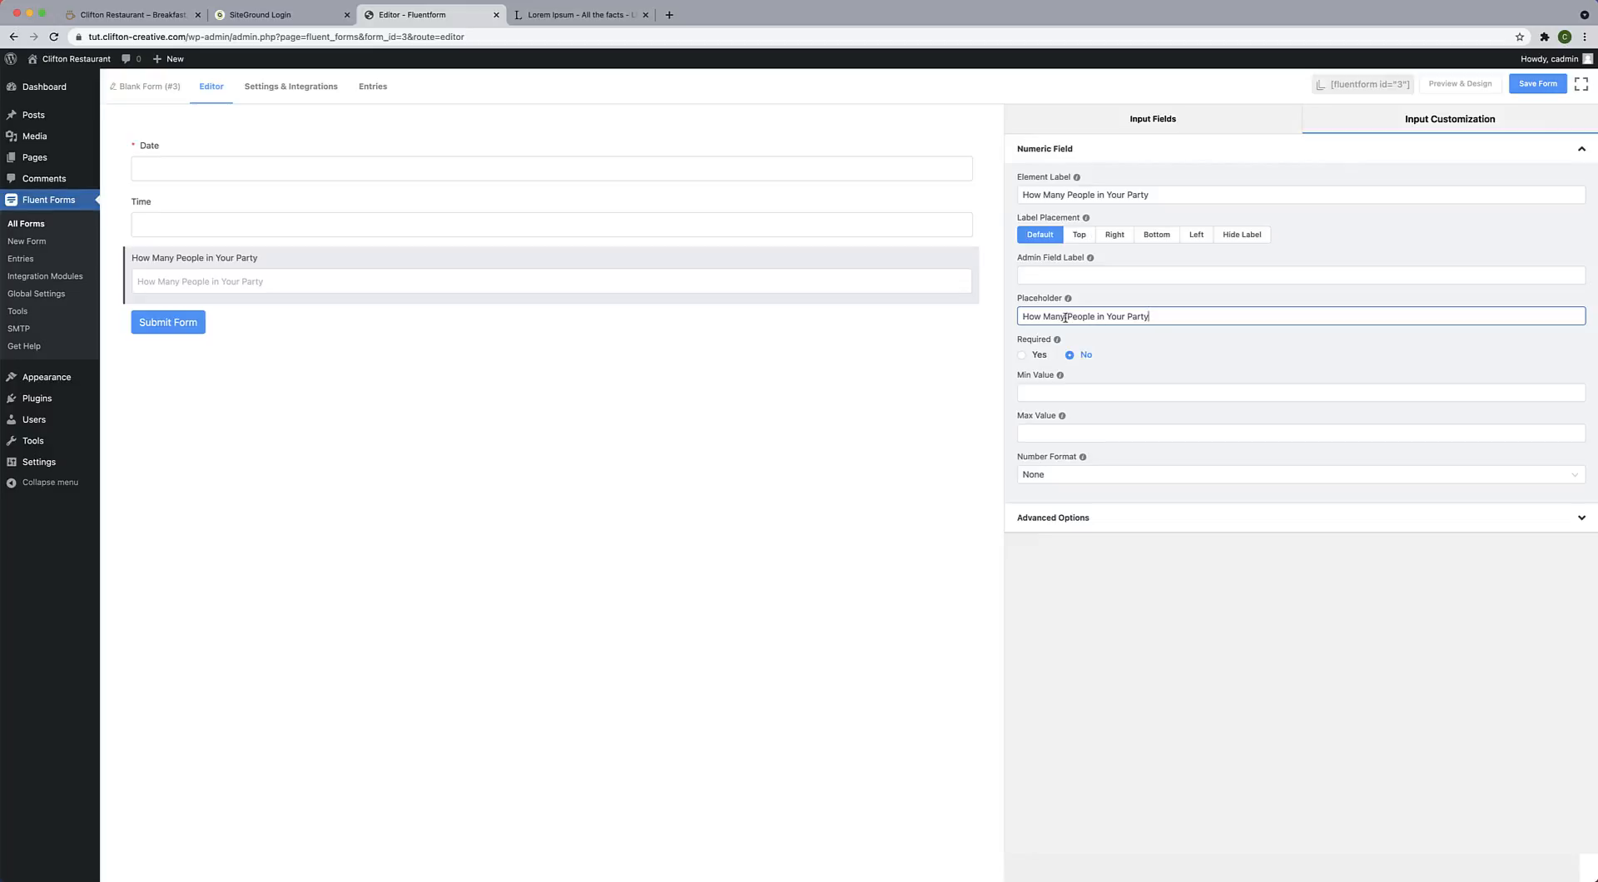
left_click_drag(1063, 318, 977, 313)
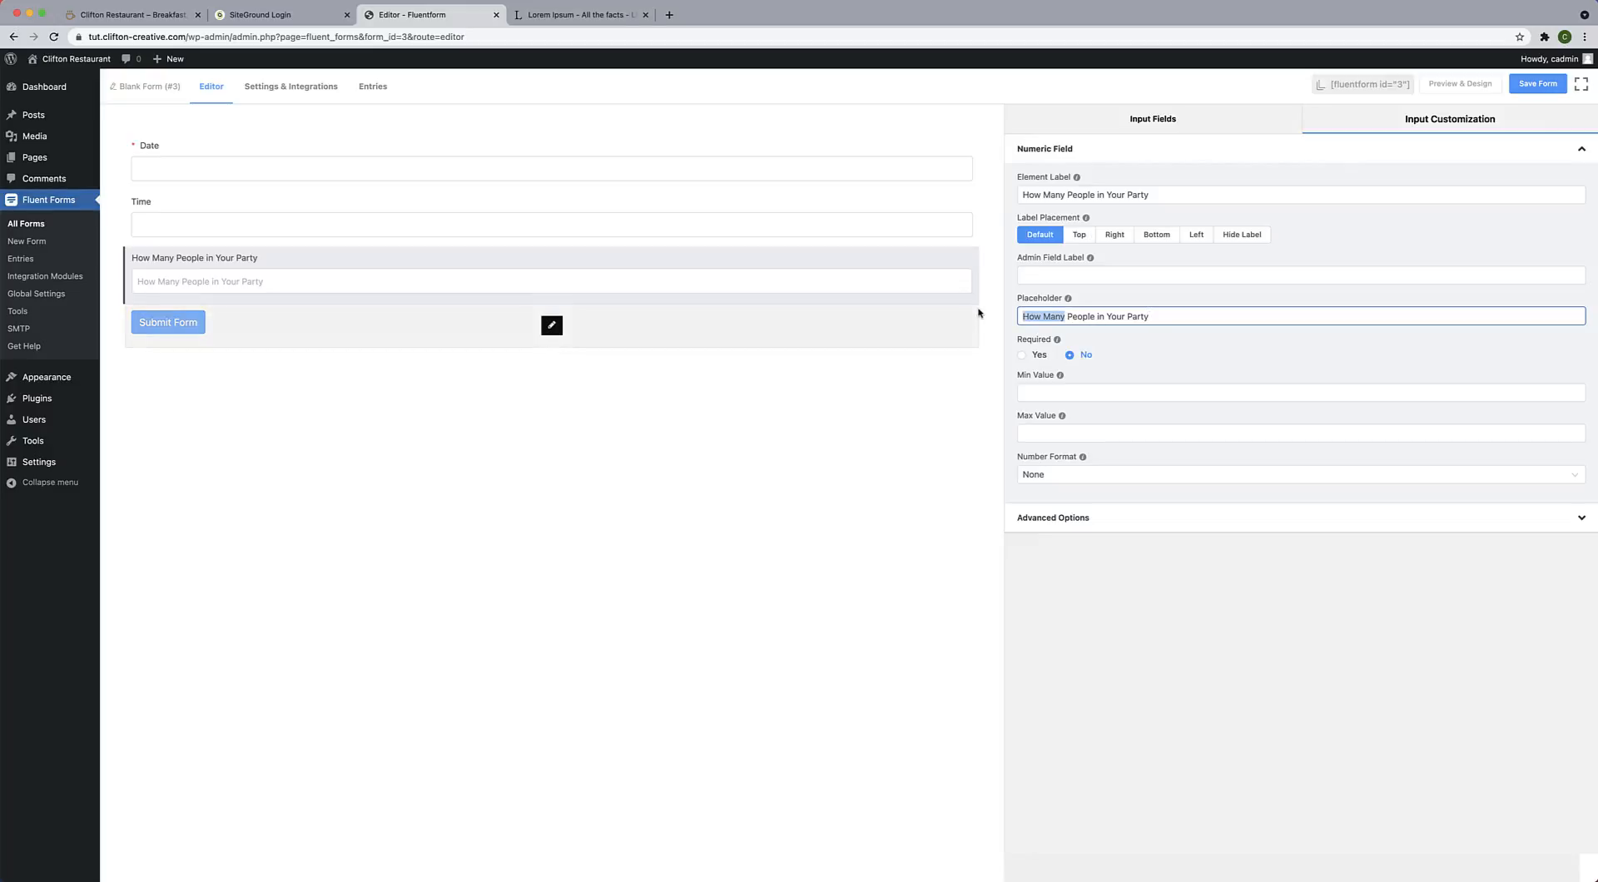
type("Enter the Number of")
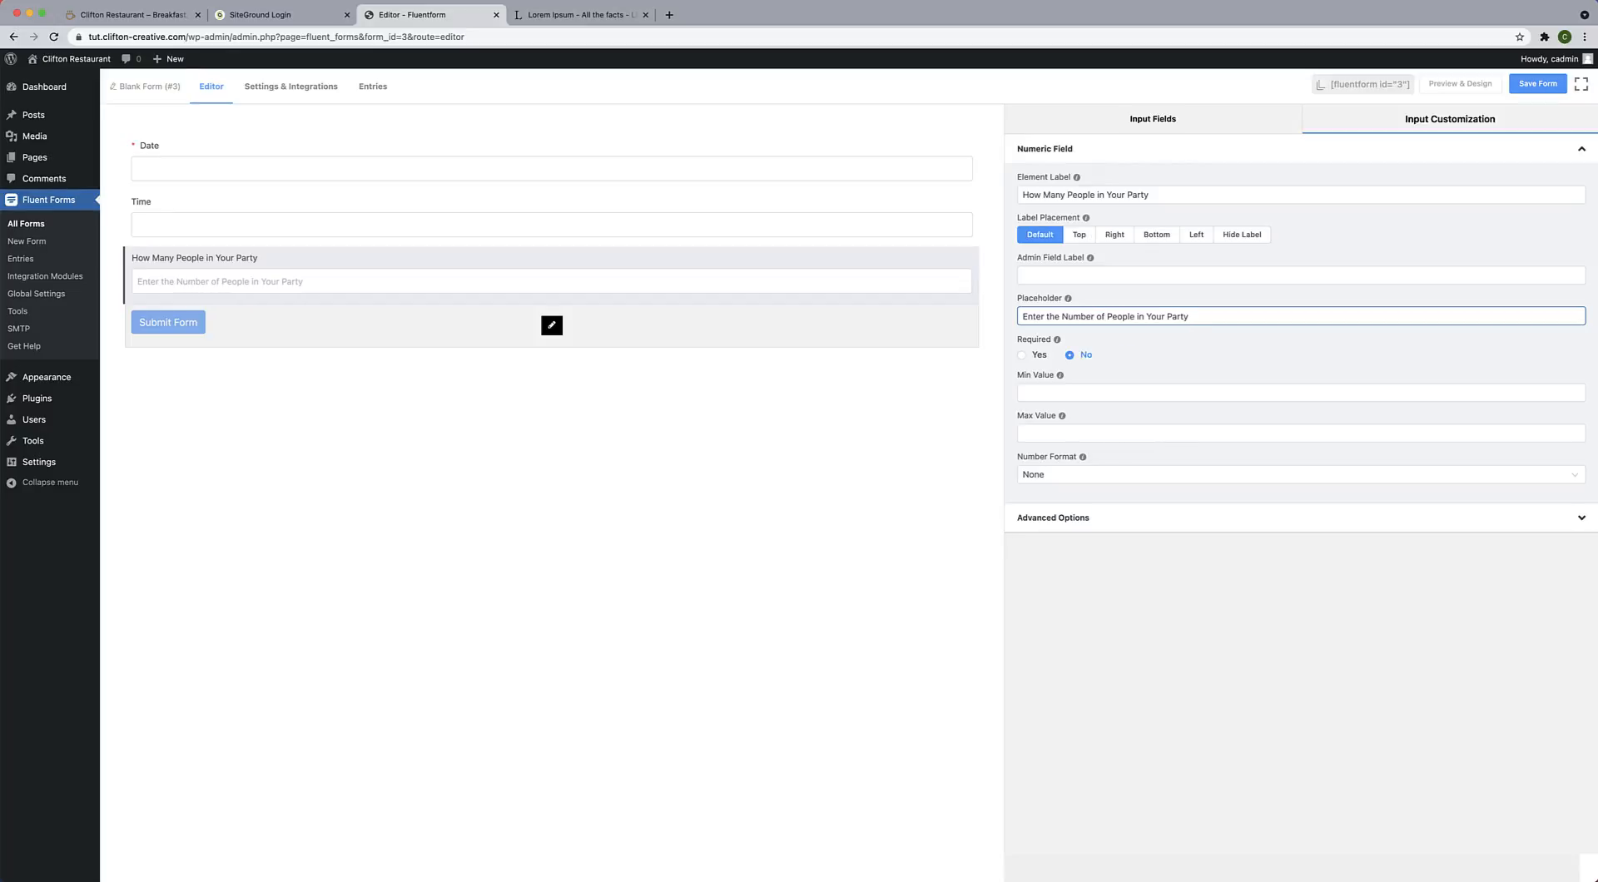
Set the Time field's placeholder to "What Time Will You Be Dining".
left_click(744, 208)
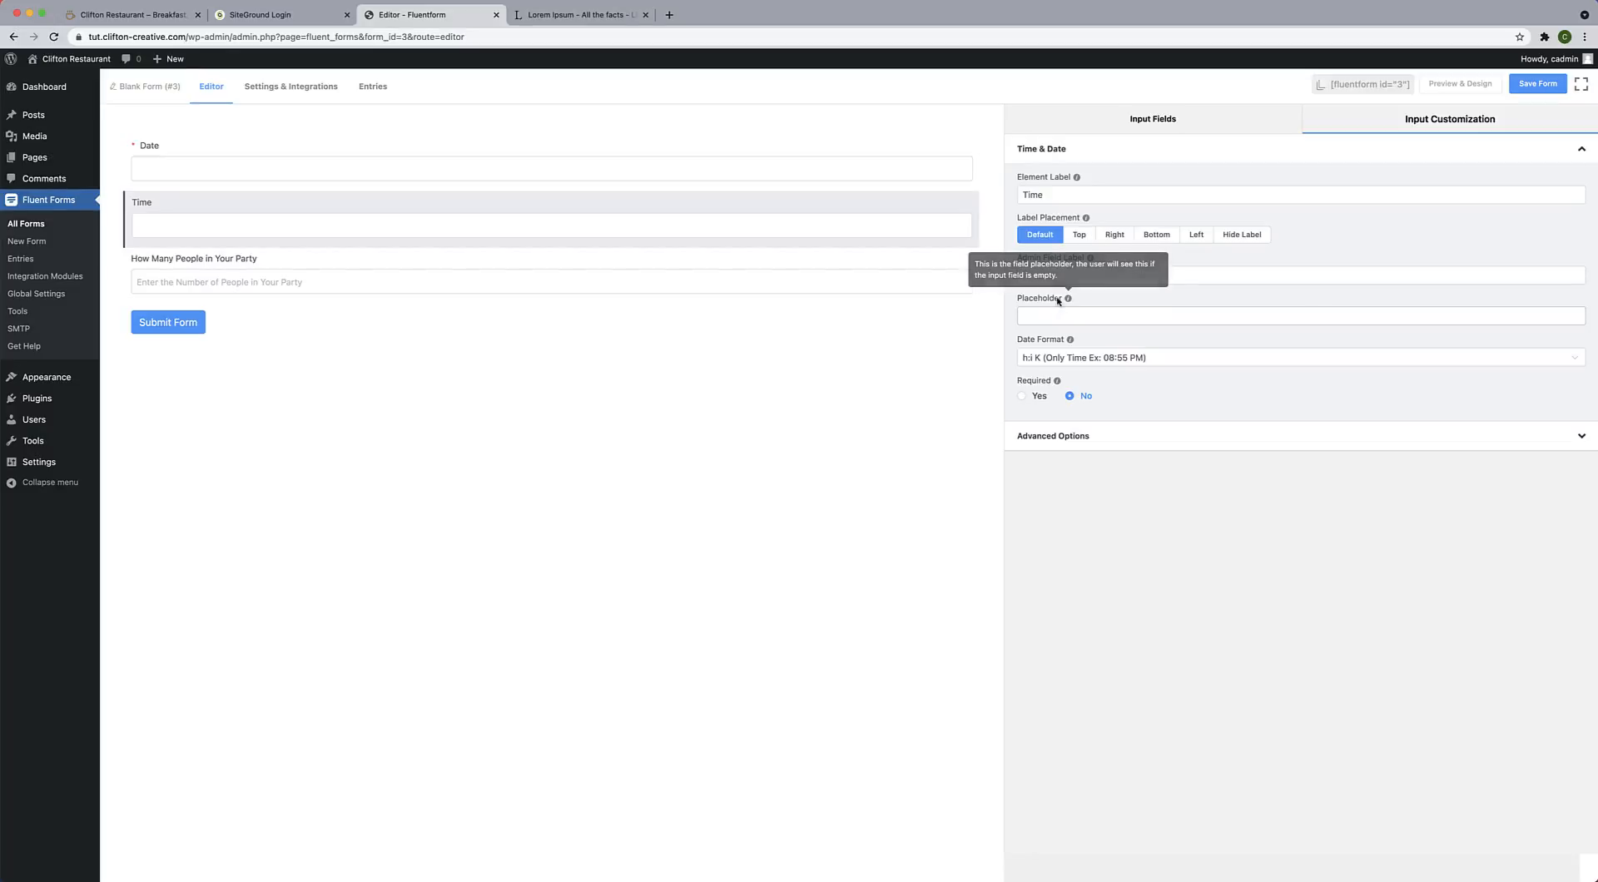
left_click(1060, 319)
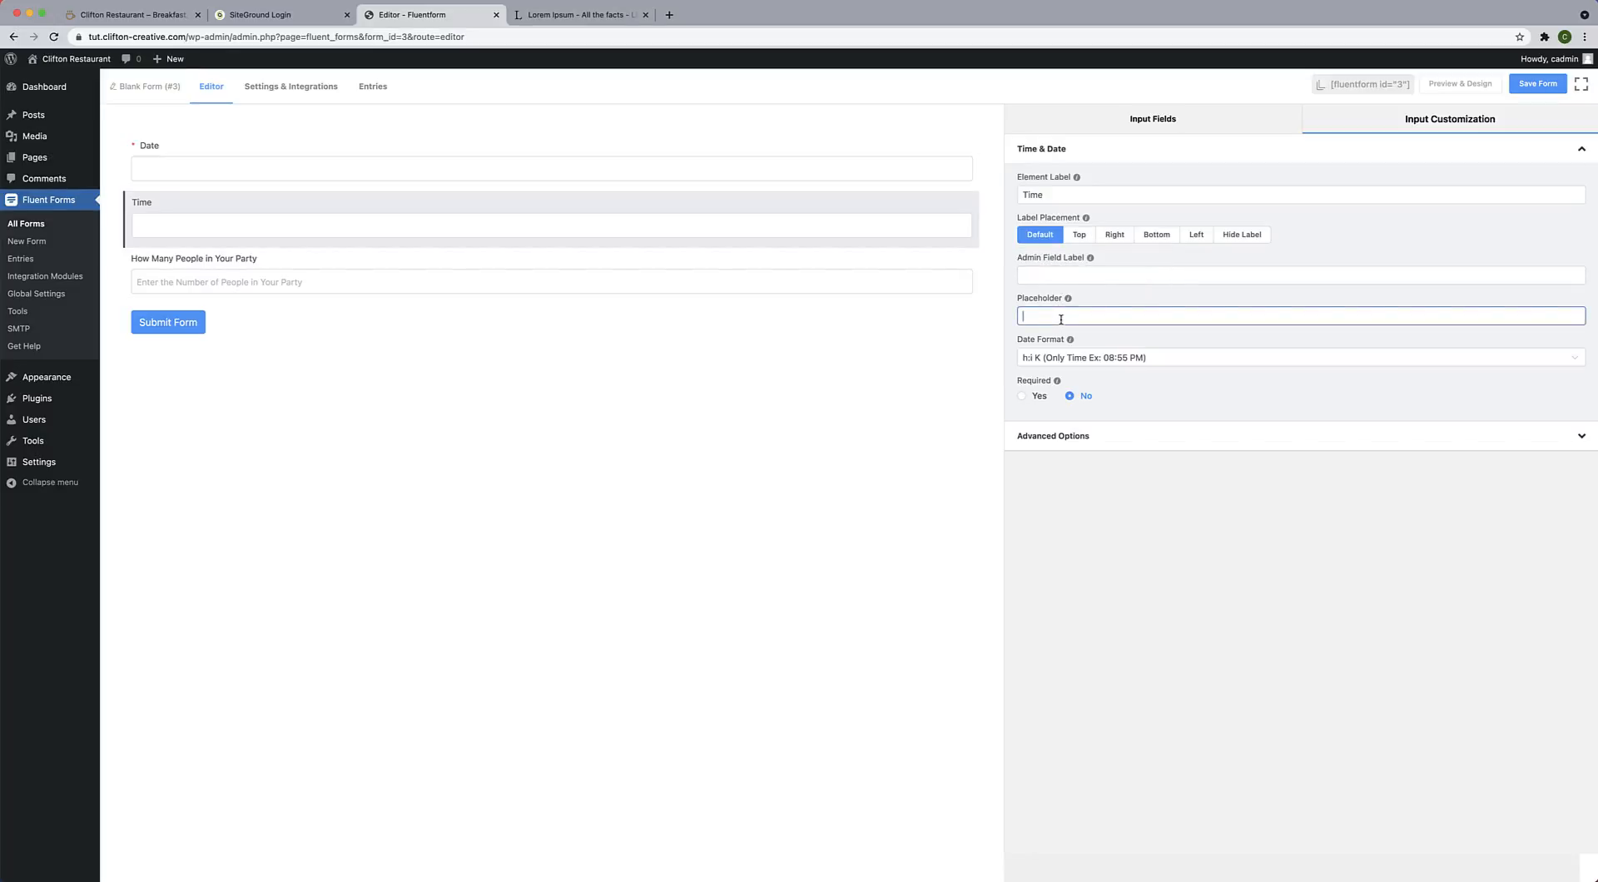
type("What Time will your Be Dining")
left_click(1078, 317)
key("BackSpace")
type("W")
double_click(1091, 317)
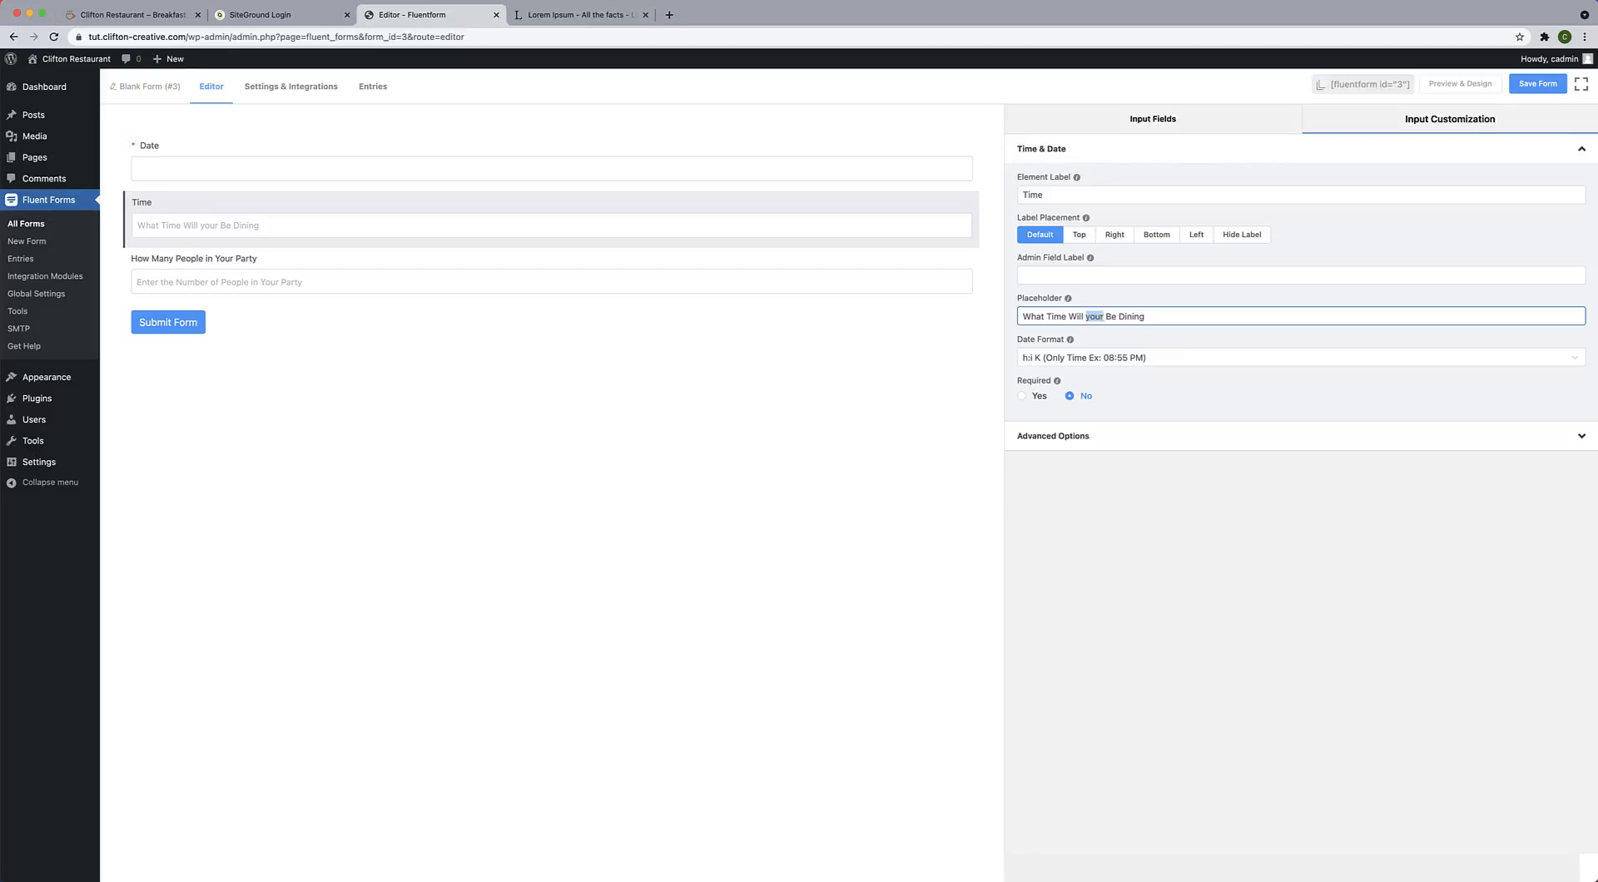
type("You")
Set the Date field's placeholder to "Please Select a Date".
left_click(345, 175)
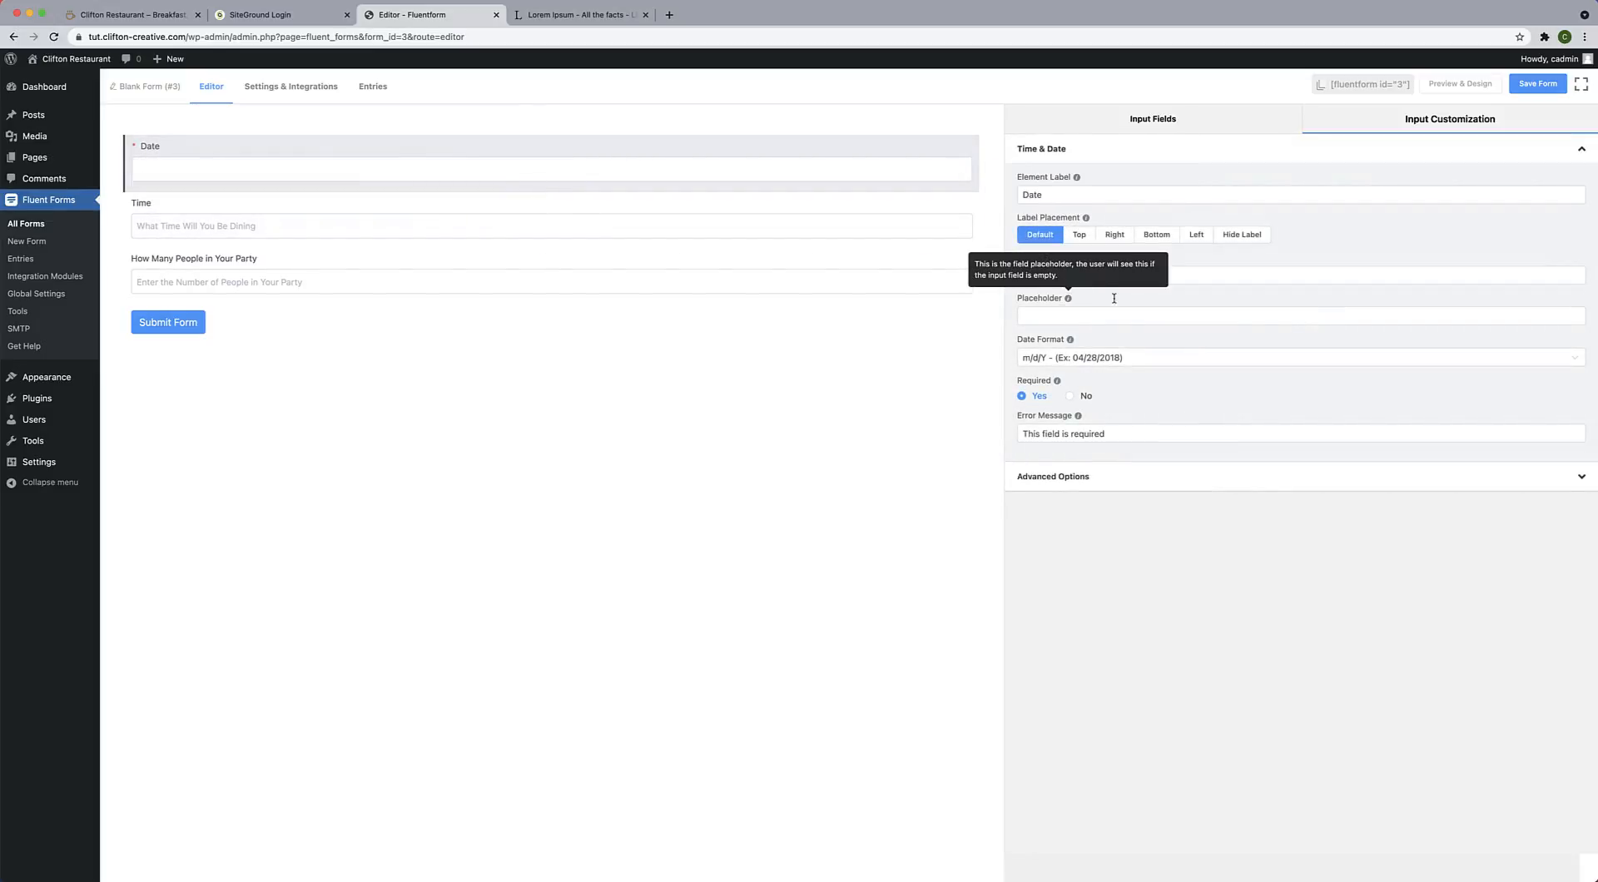
left_click(1073, 318)
type("Pl")
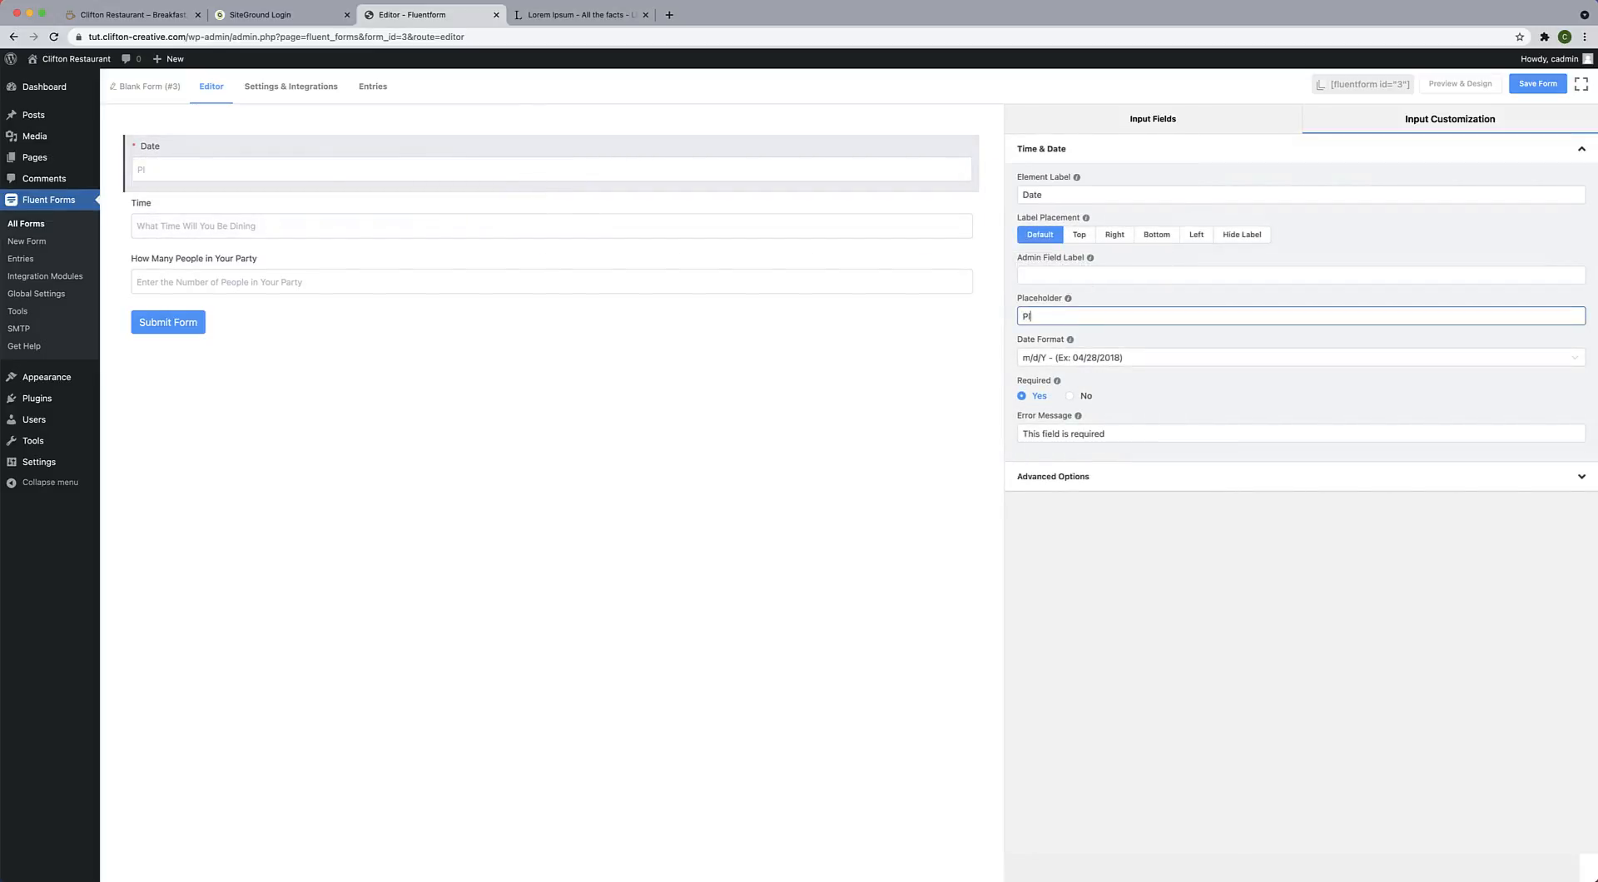
type("ease Select a Date")
left_click(806, 379)
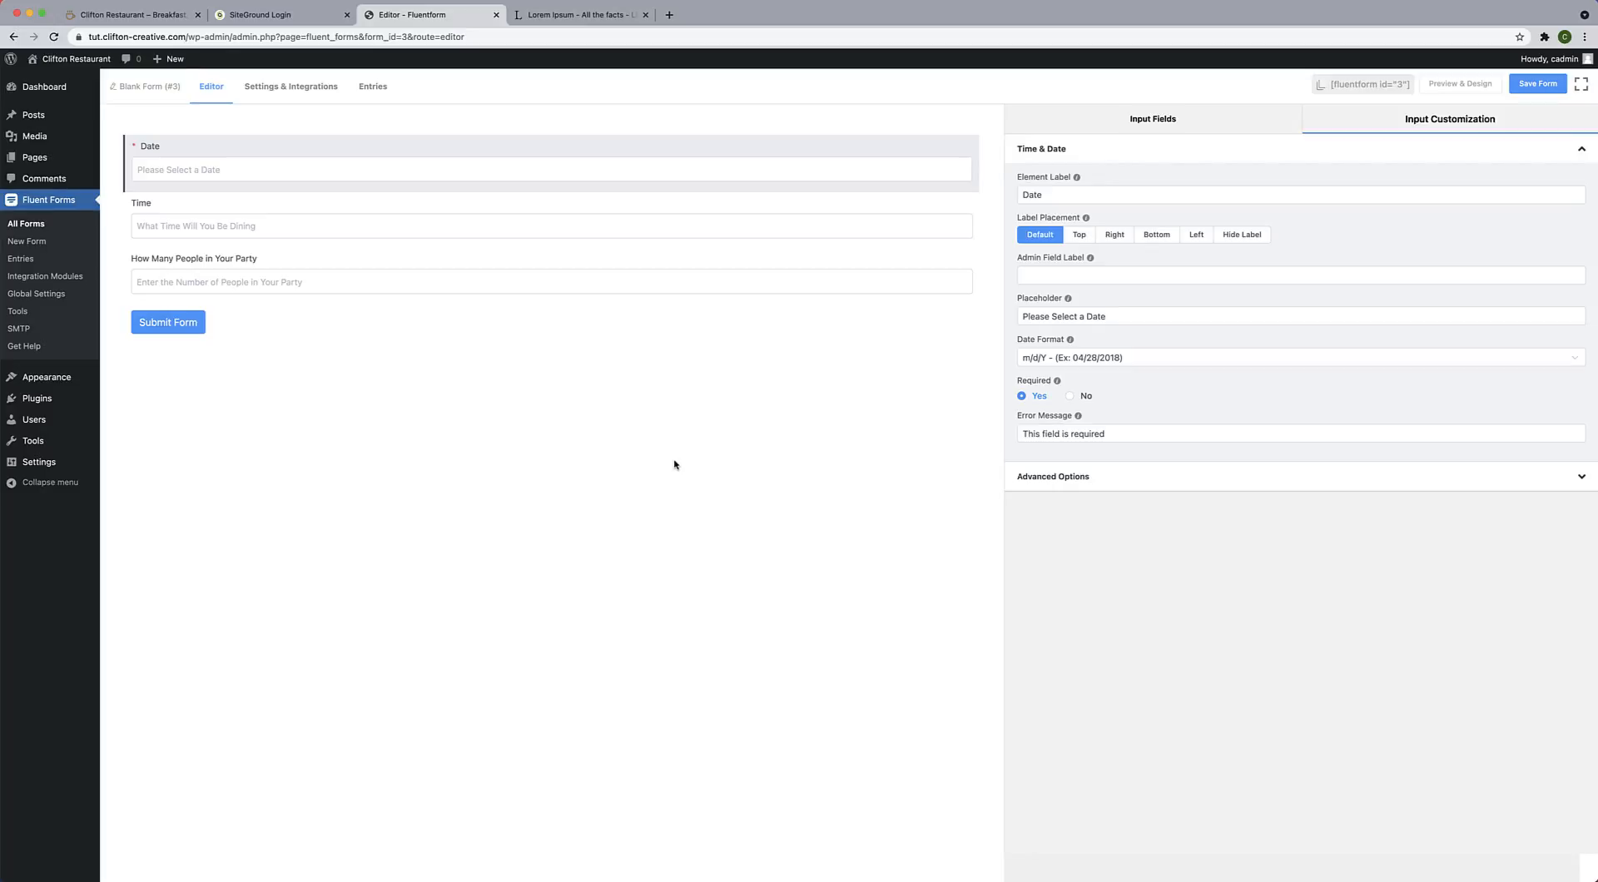
Add a Name Fields element below the party size field and open its customization settings.
left_click(1202, 126)
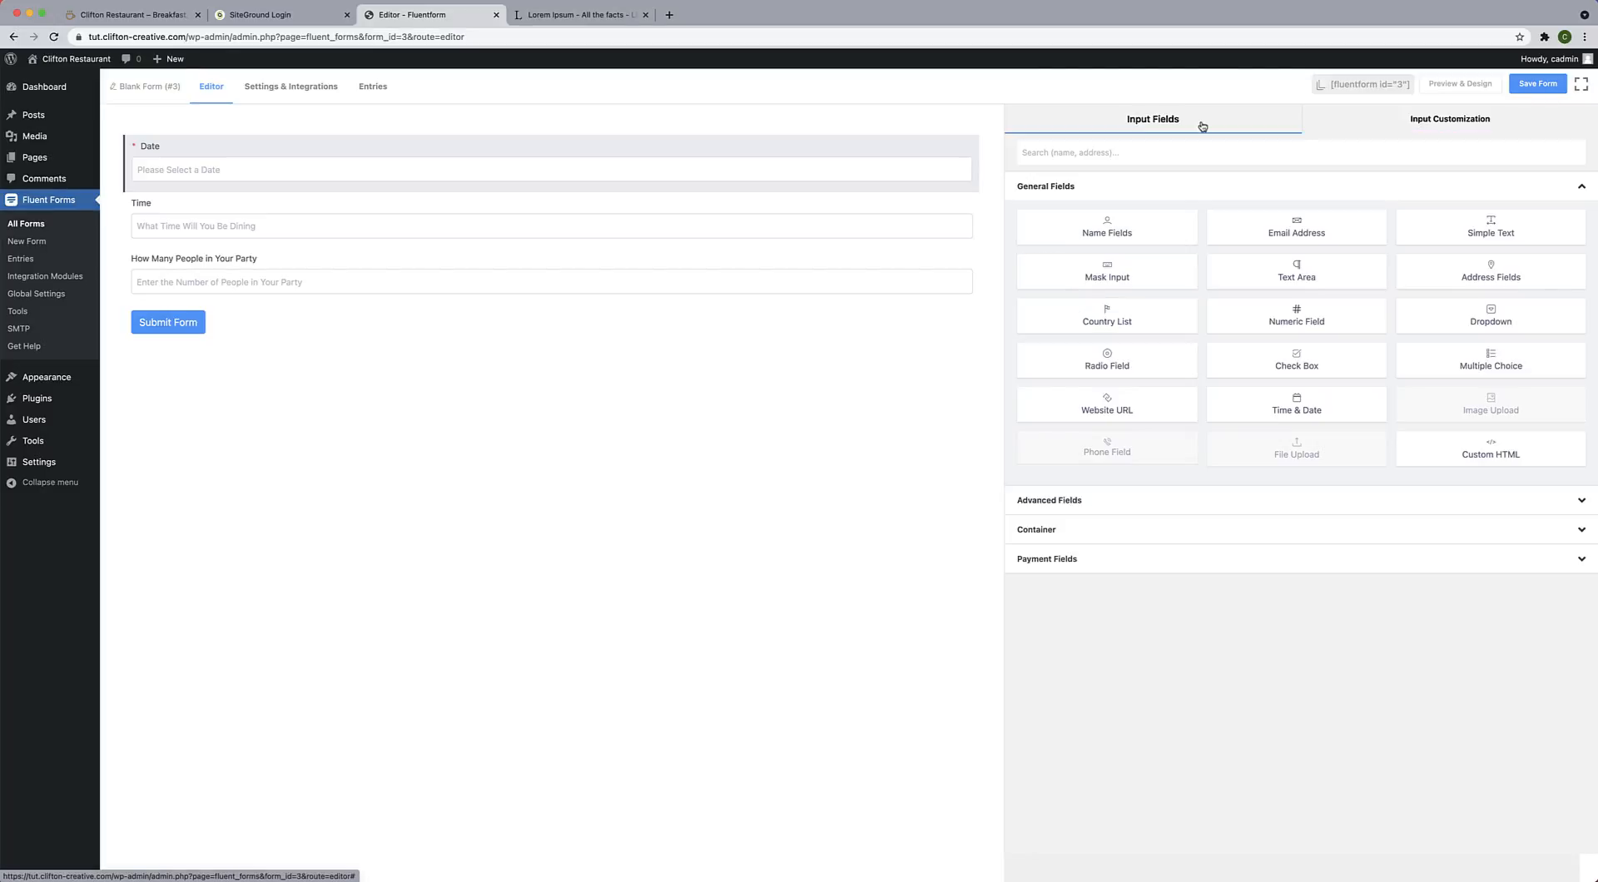
left_click(1143, 225)
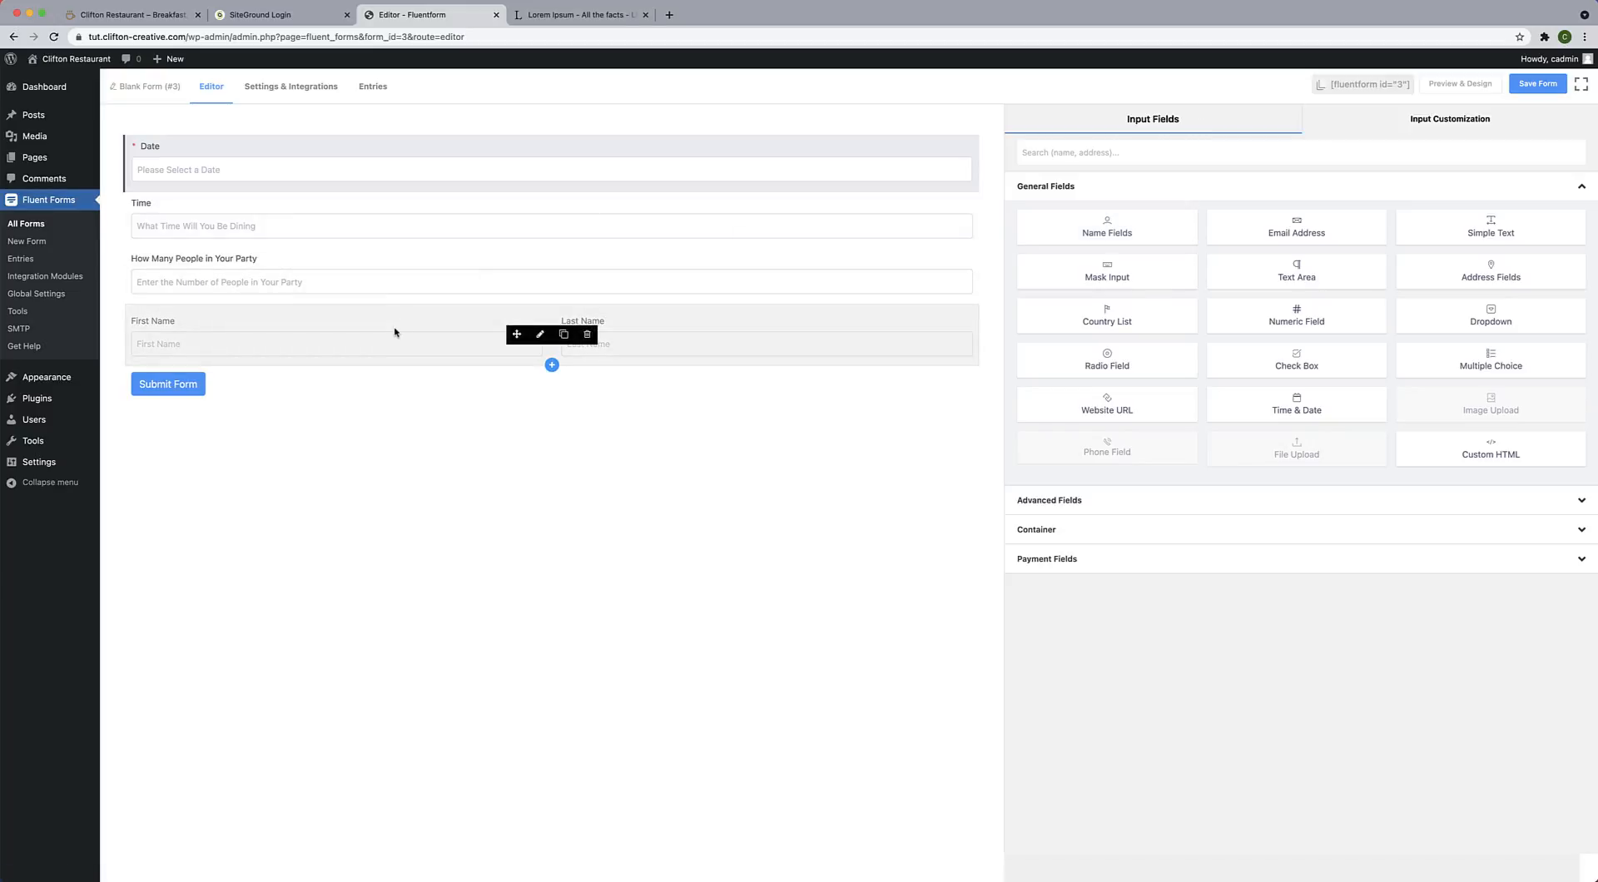
left_click(505, 320)
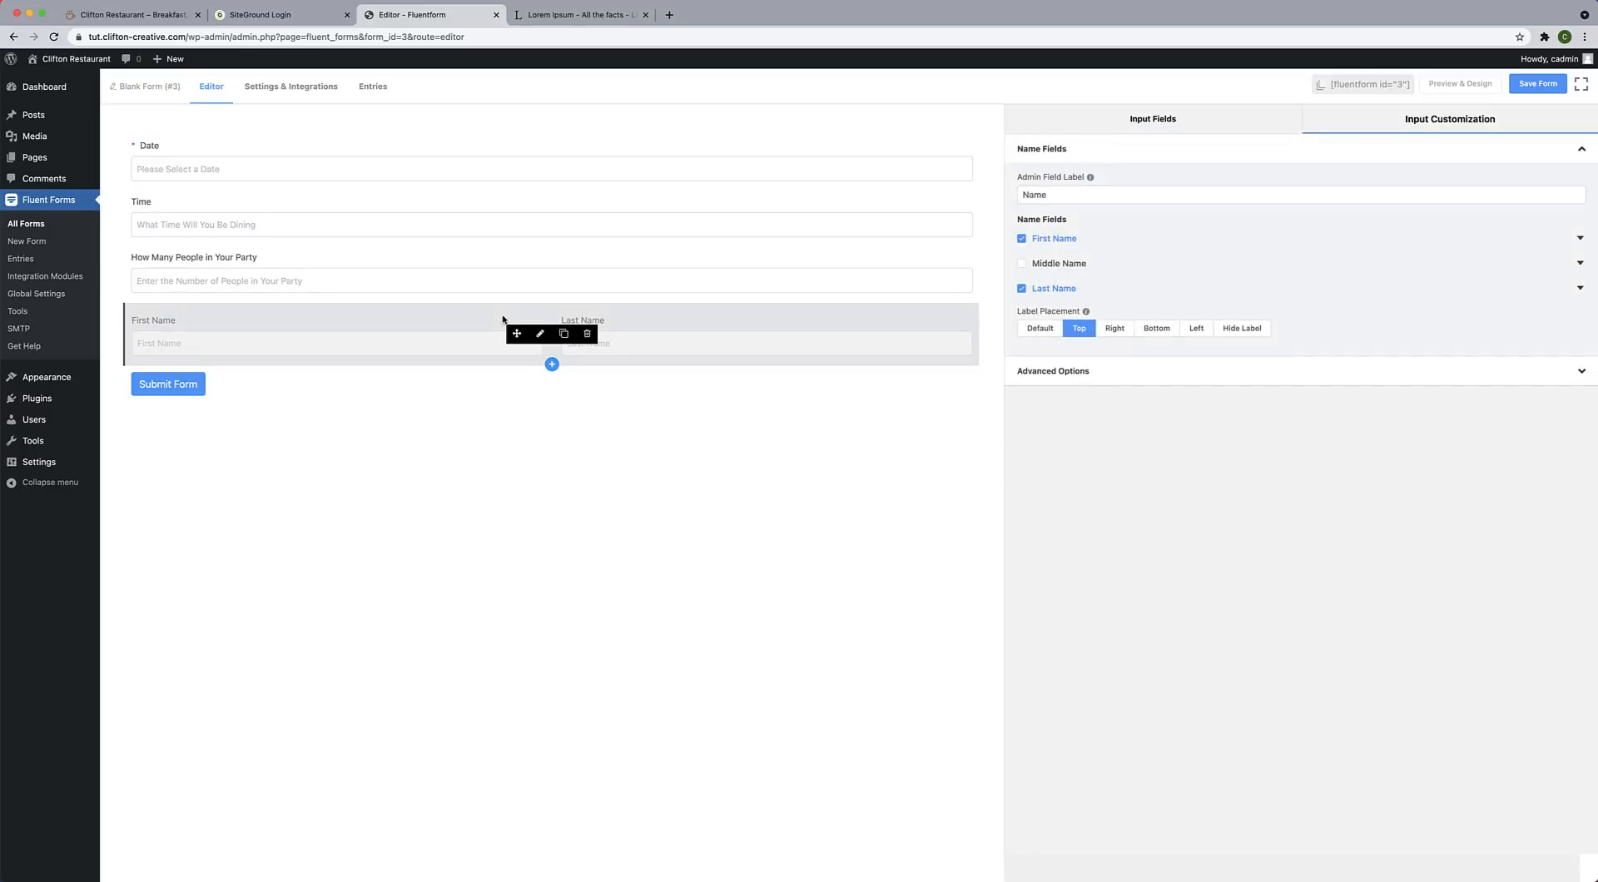
left_click(1022, 289)
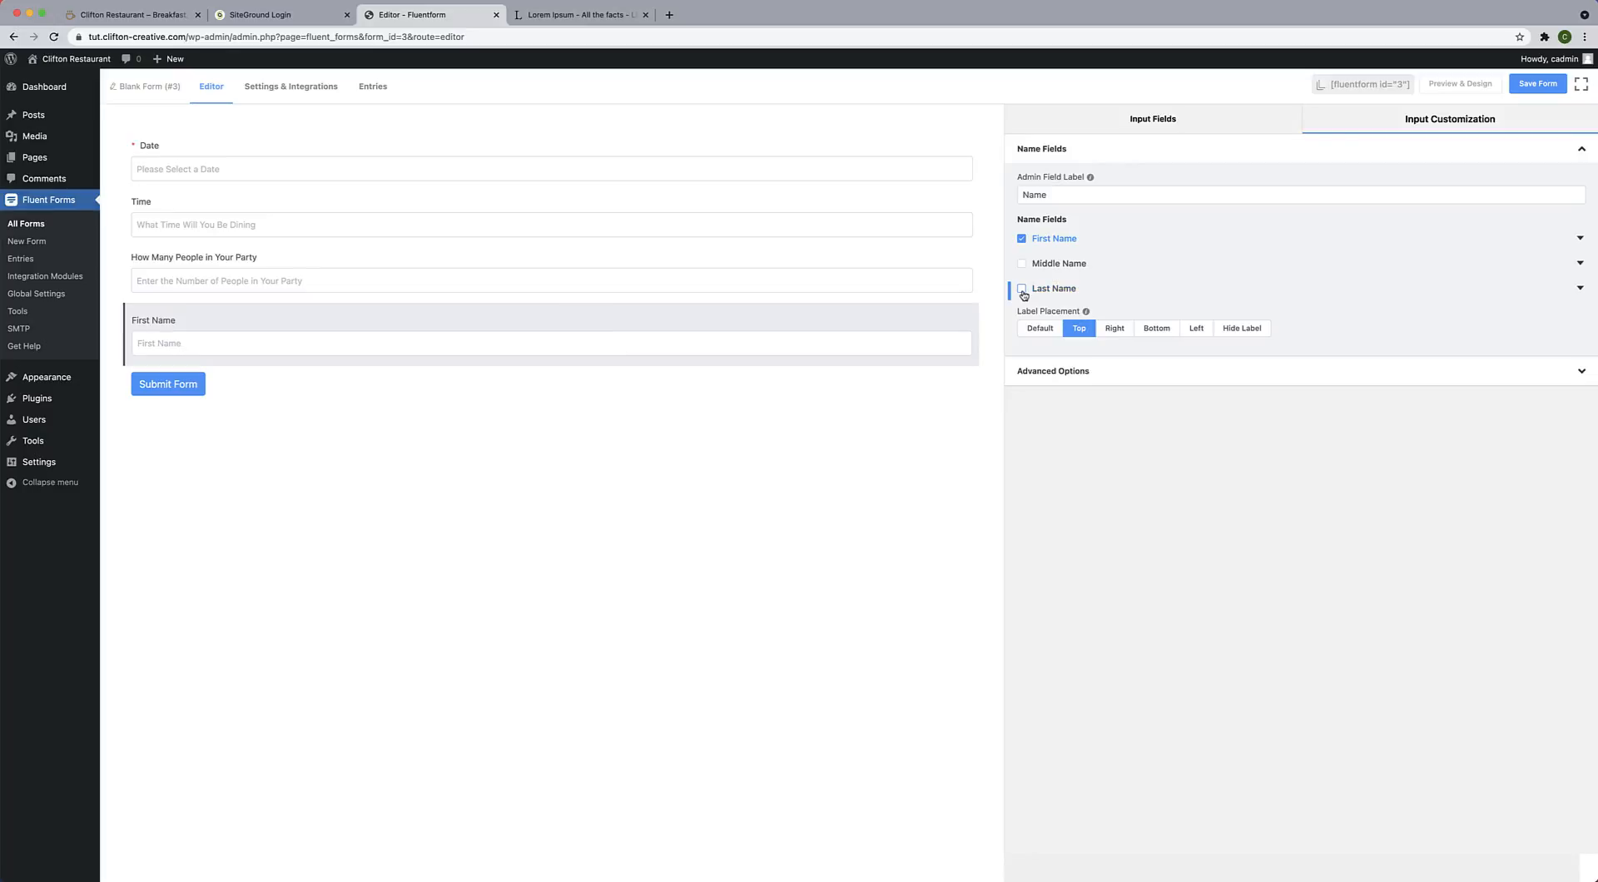
left_click(1022, 289)
left_click(1165, 382)
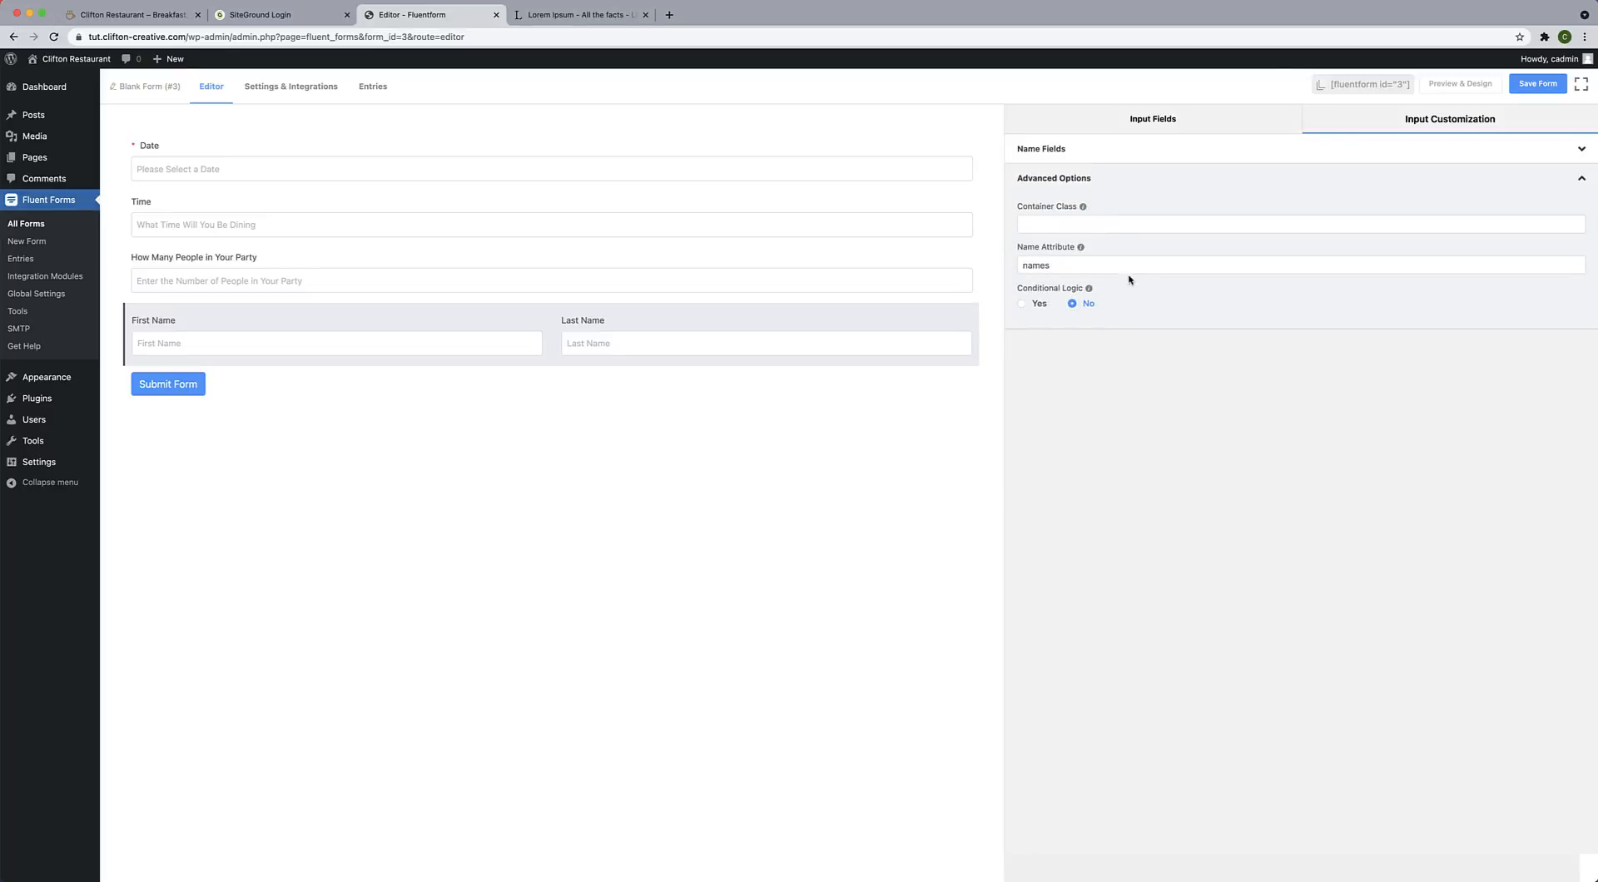
left_click(1168, 159)
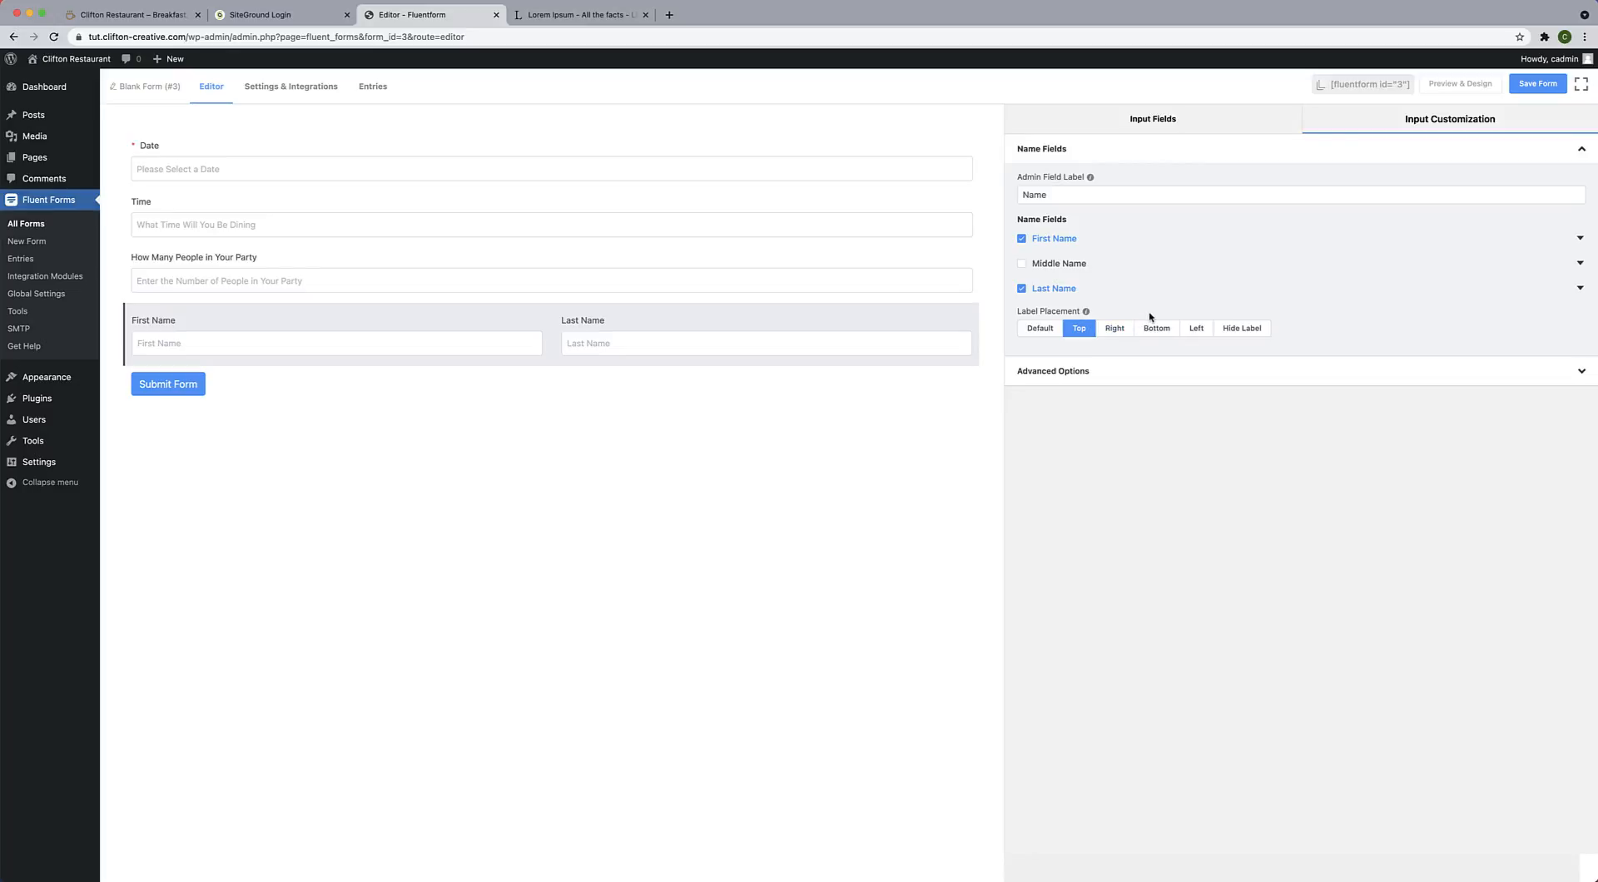
Add an Email Address field below the name fields, and try to add a Phone Field.
left_click(1171, 121)
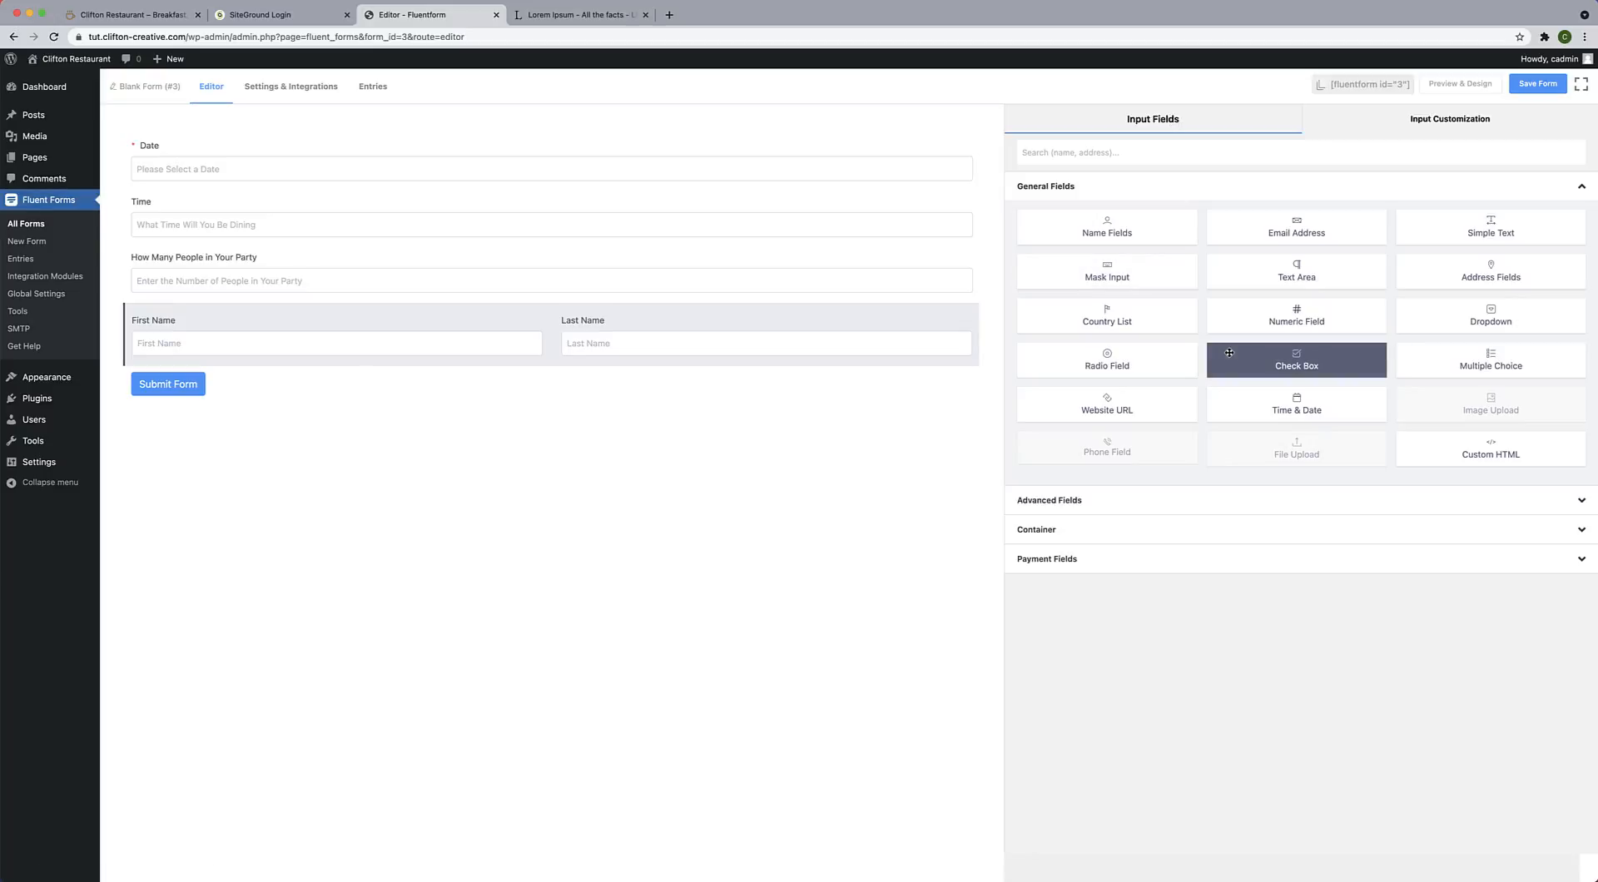
left_click(1237, 238)
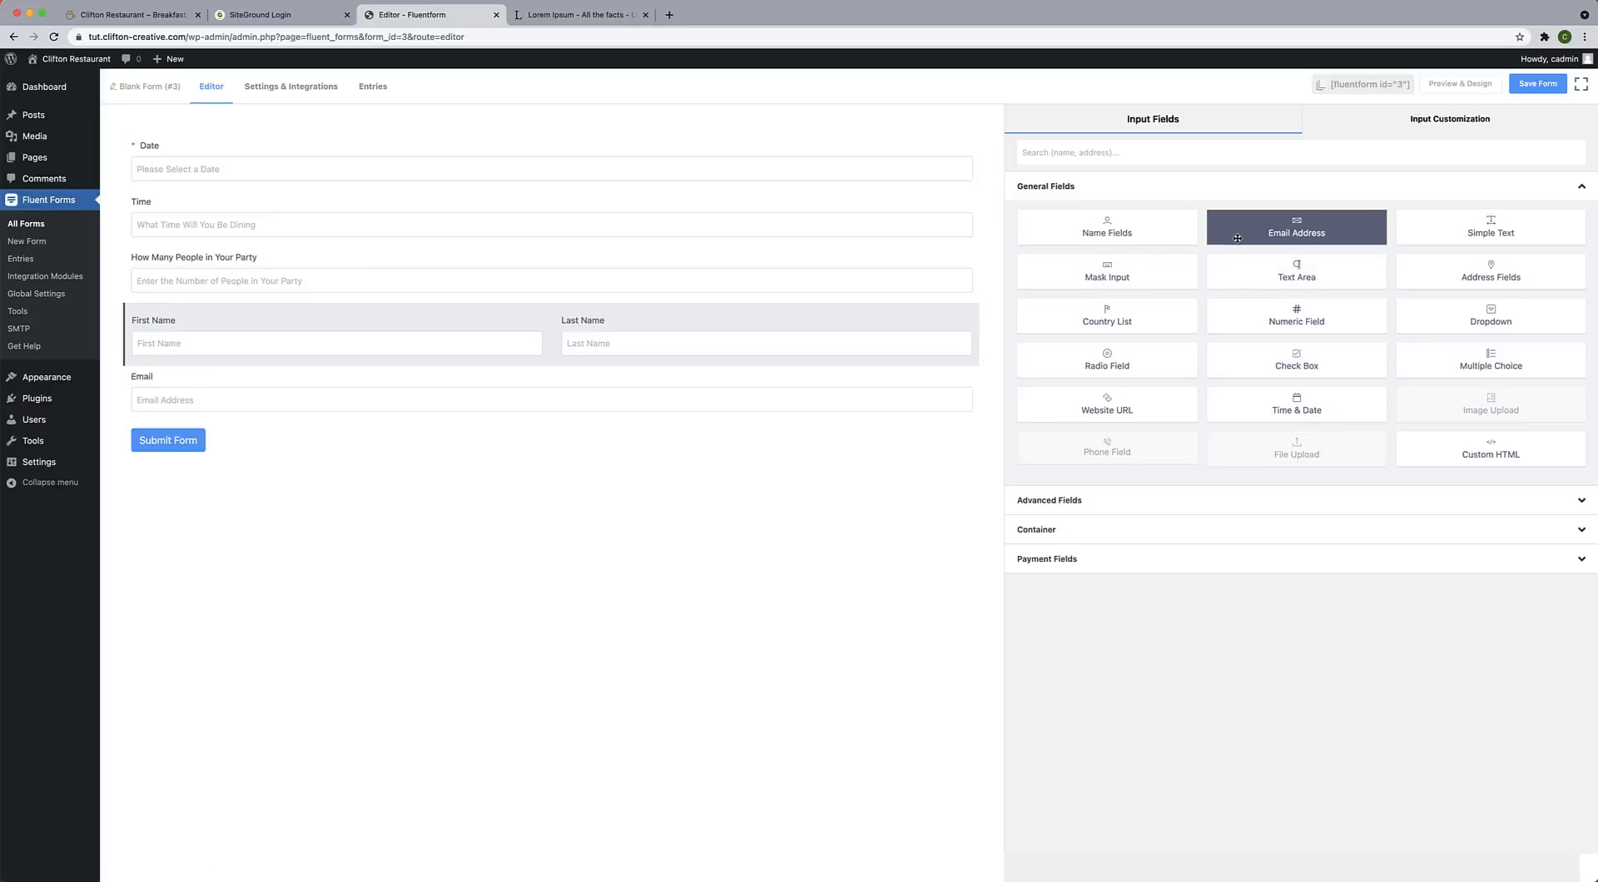
left_click(1162, 459)
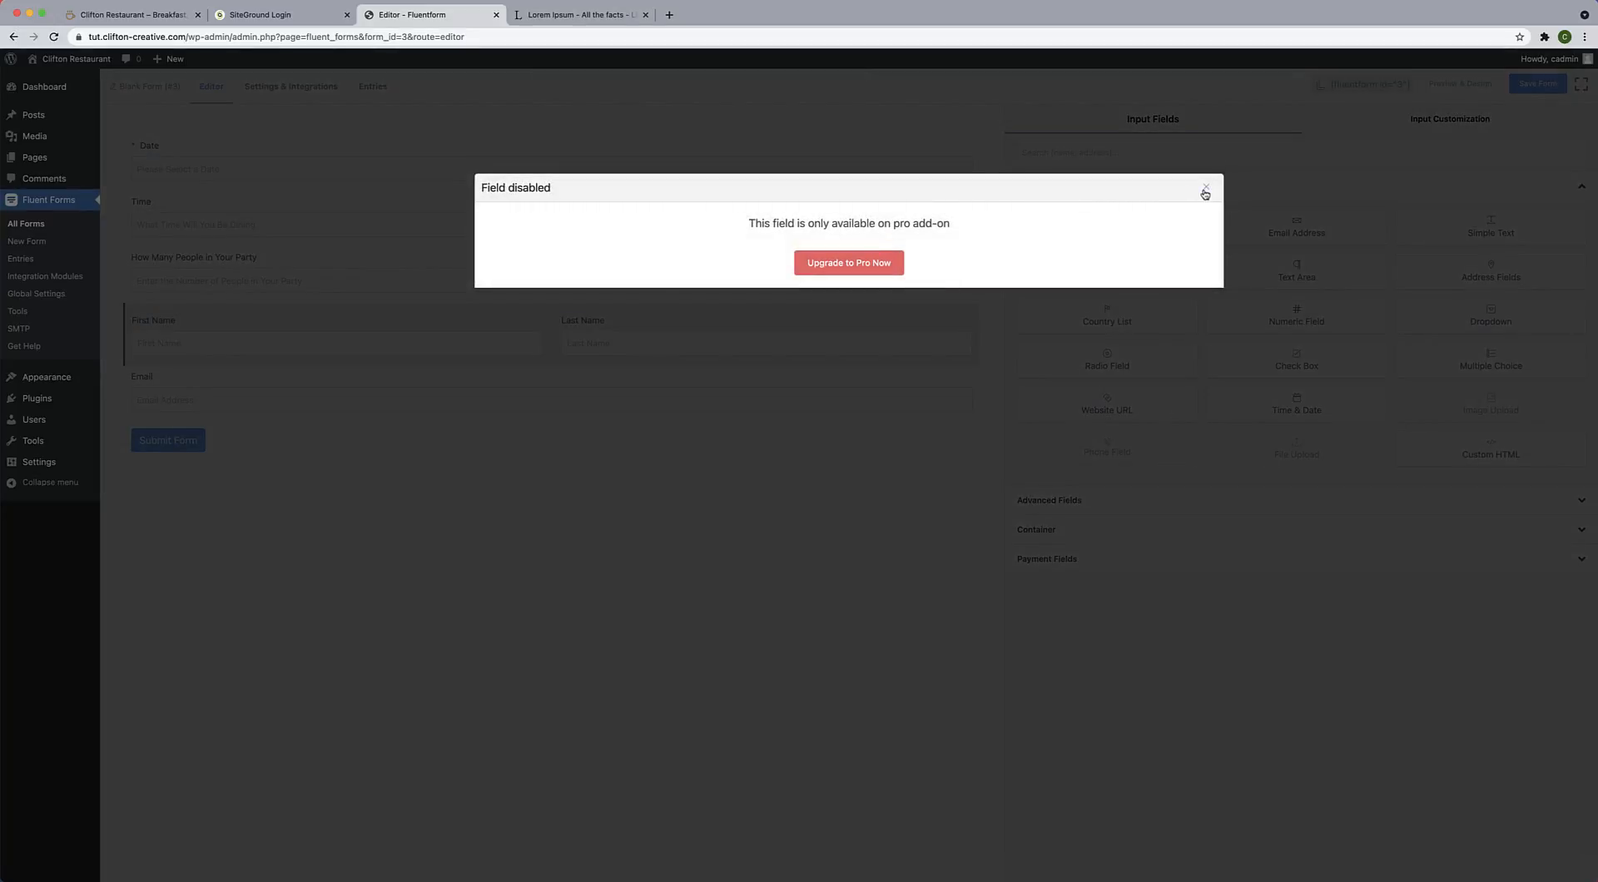
left_click(1204, 194)
Add a Simple Text field below Email, label it "Phone Number" and make it required.
left_click(1490, 233)
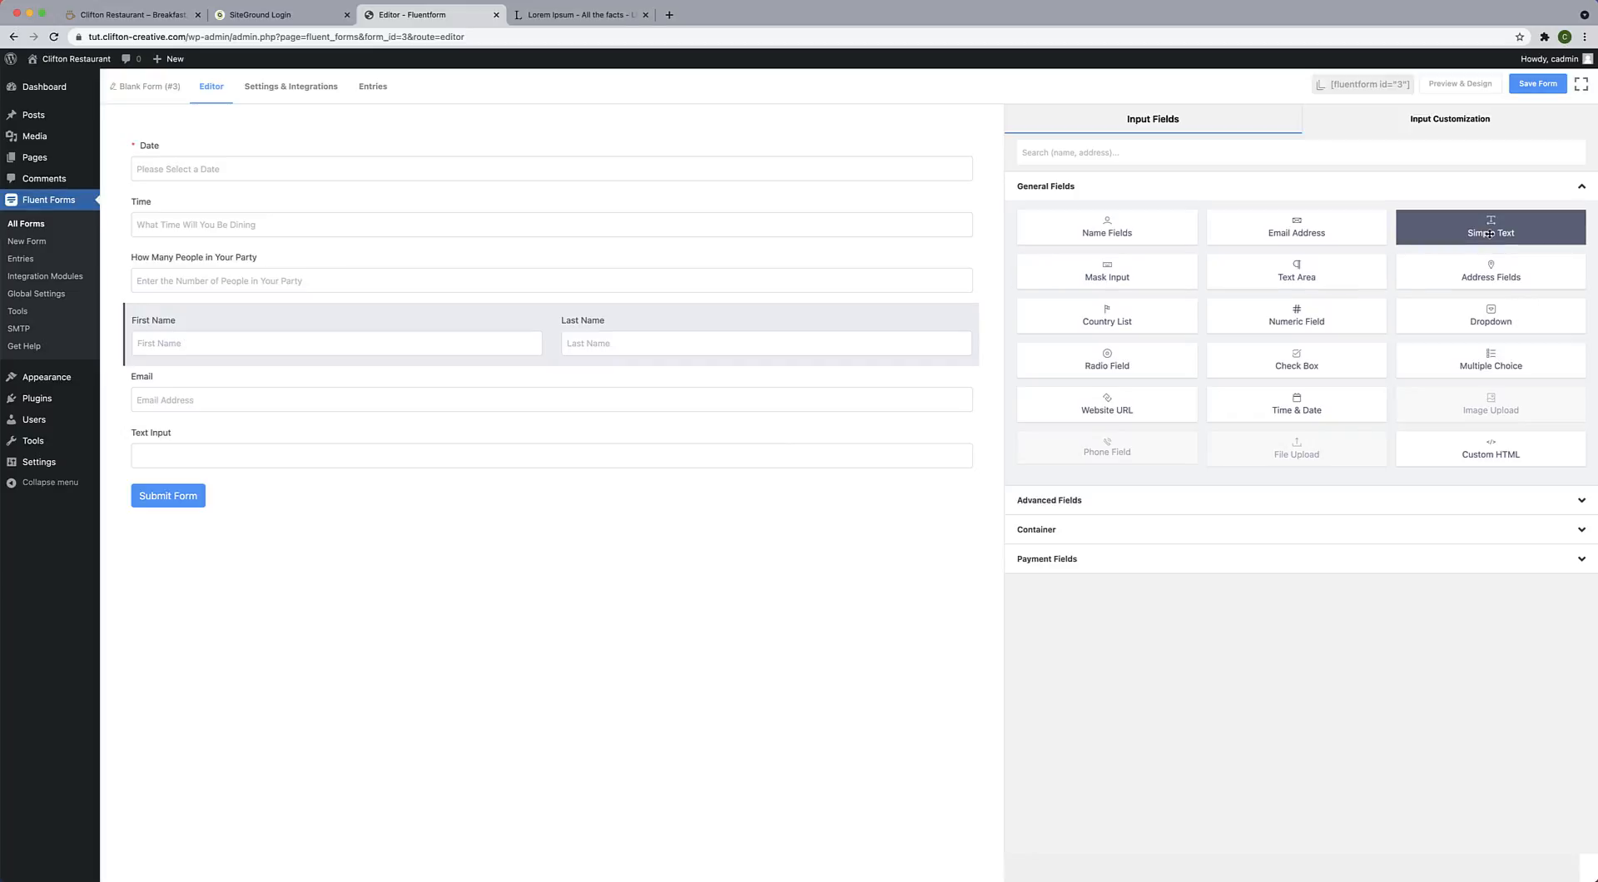
left_click(824, 437)
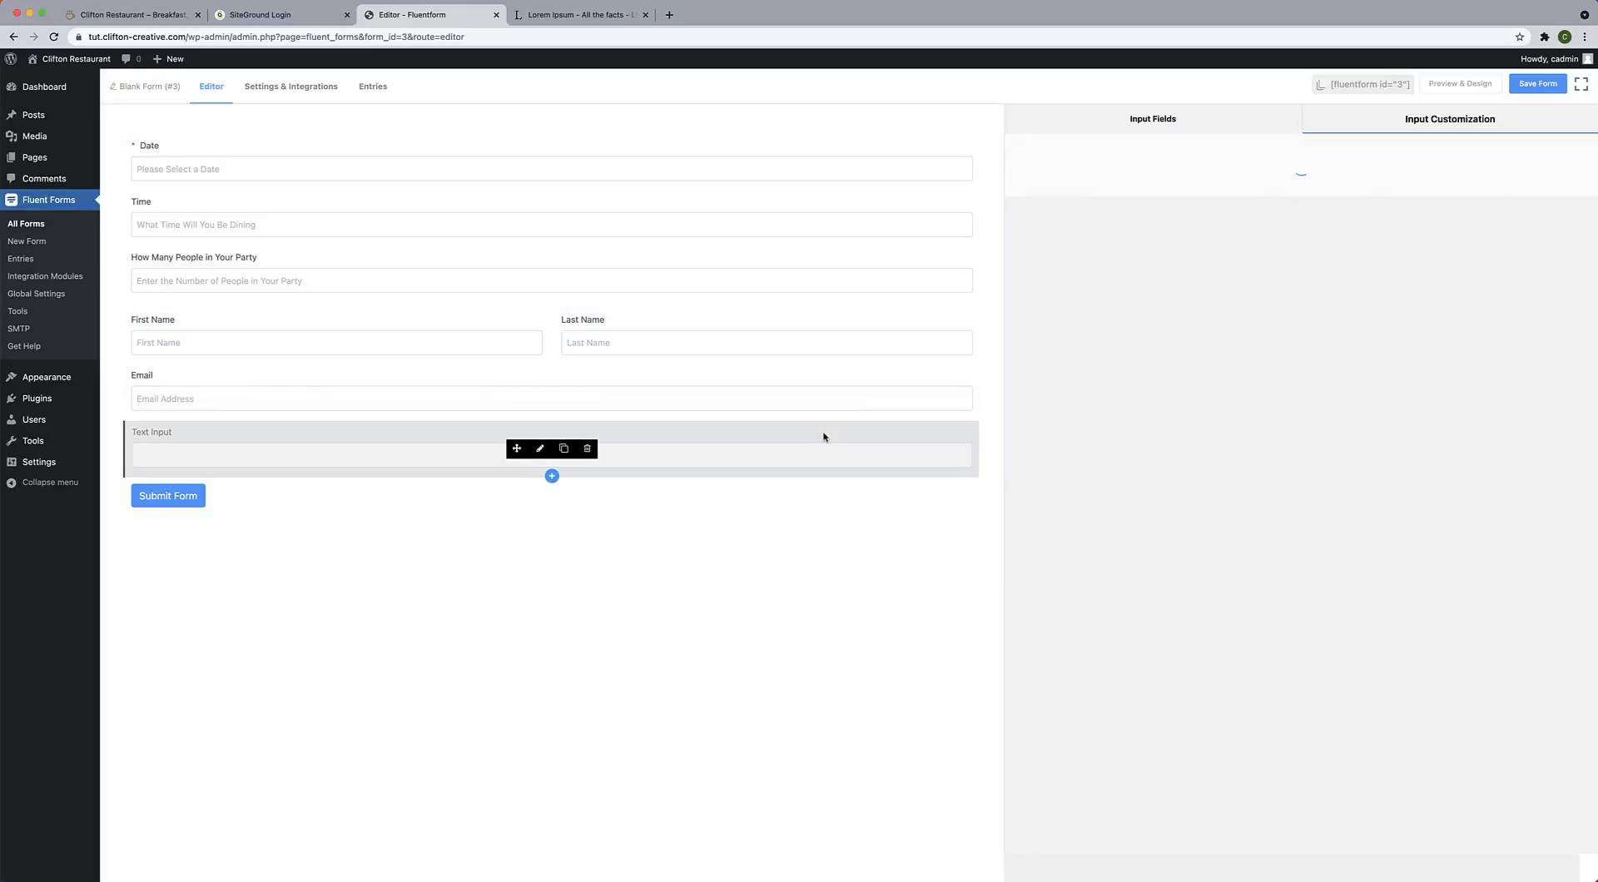
triple_click(1071, 194)
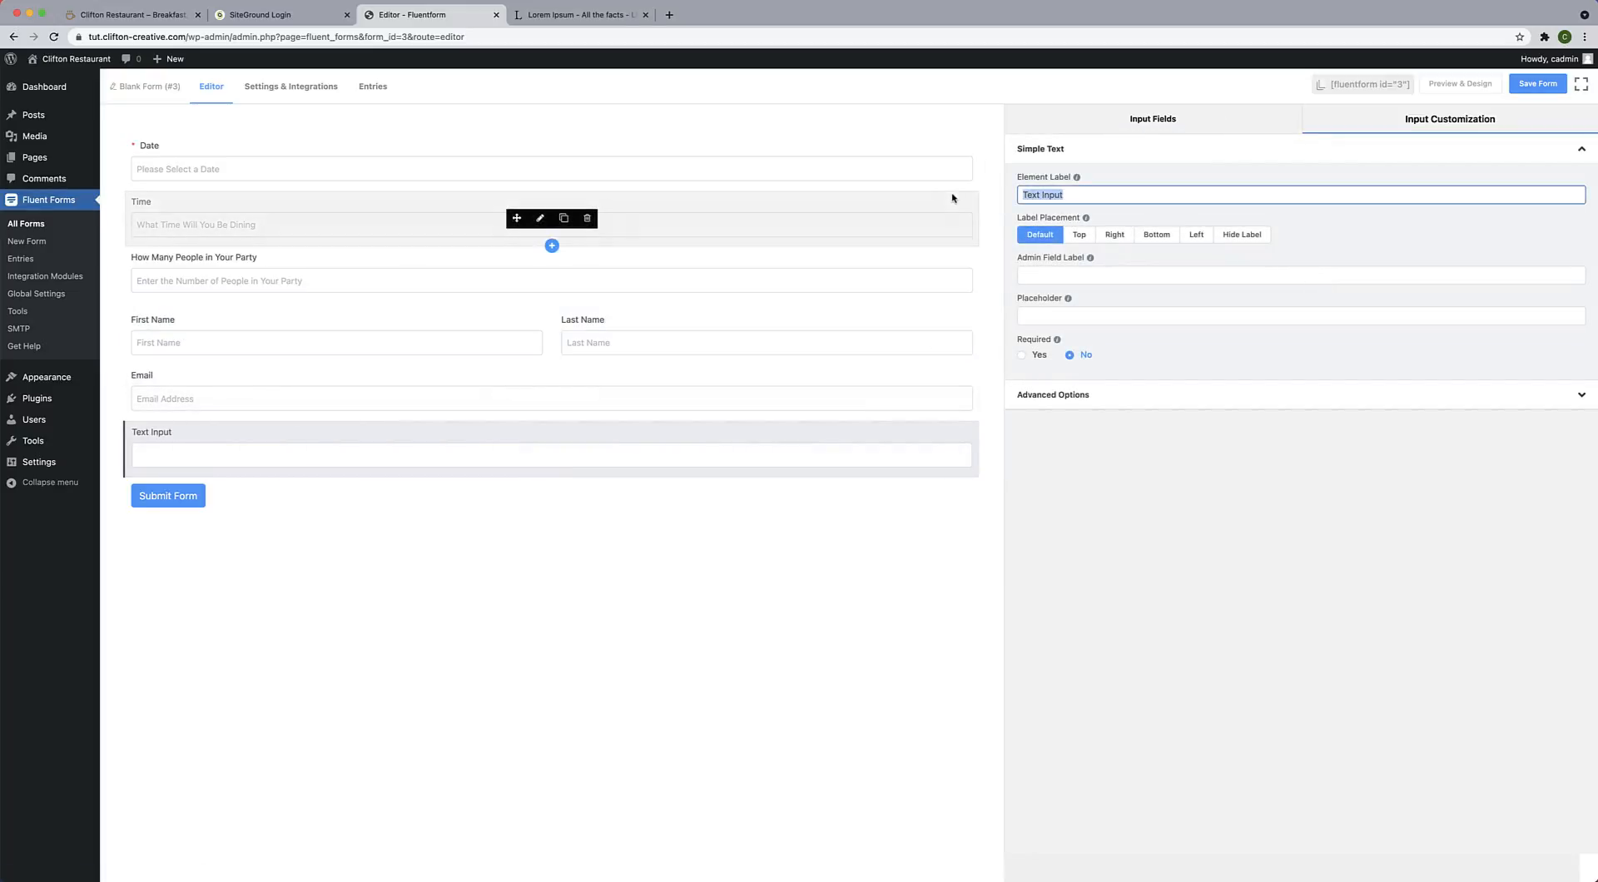
type("Phone Number")
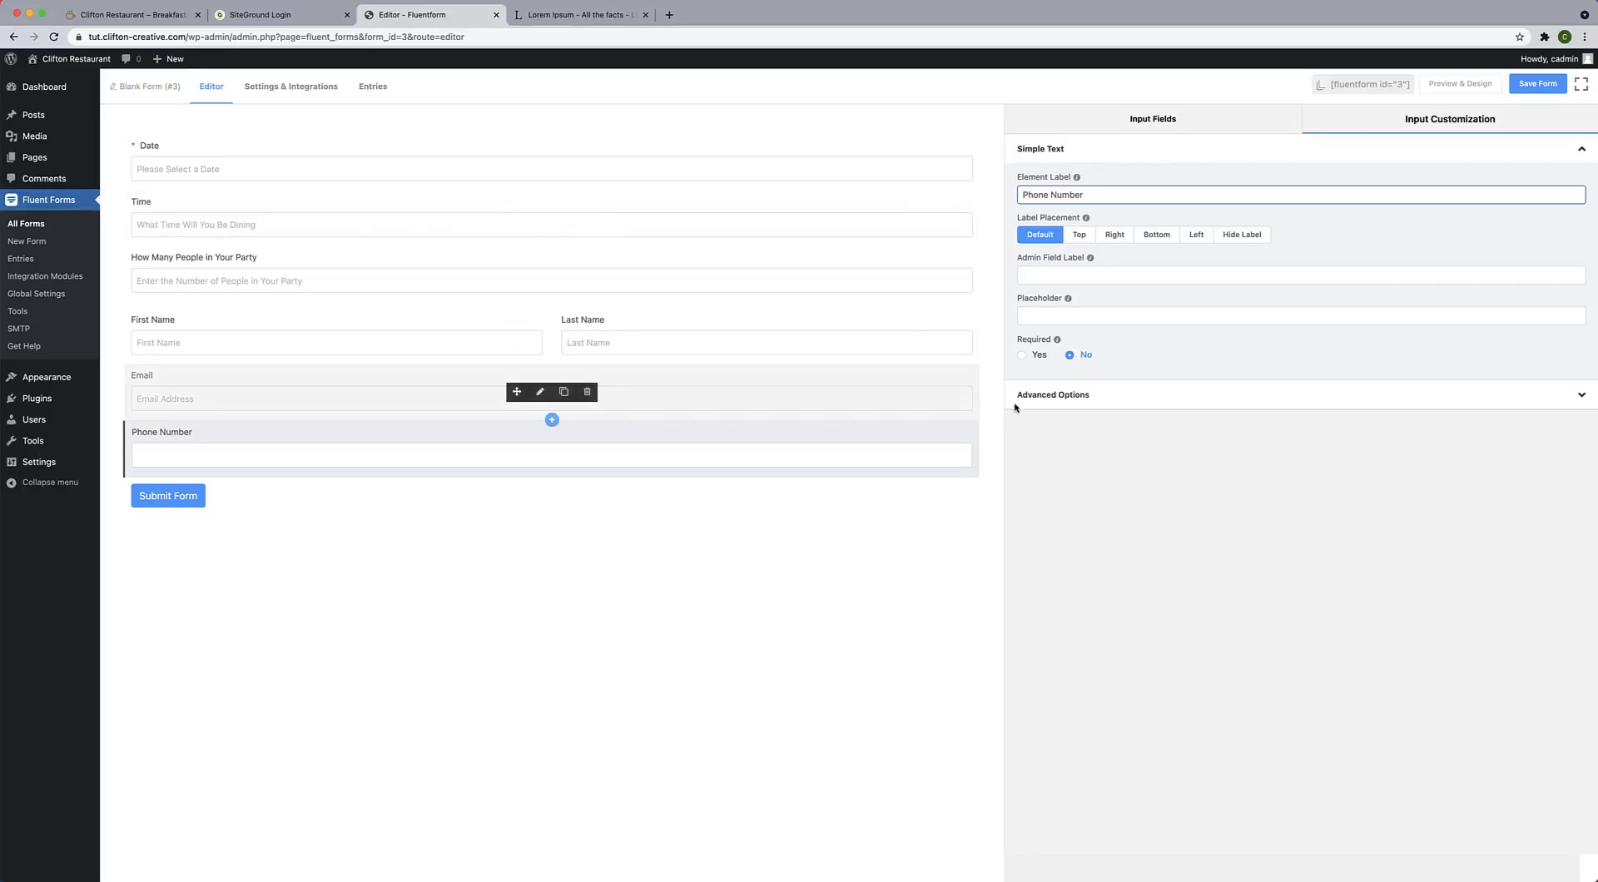
left_click(1022, 355)
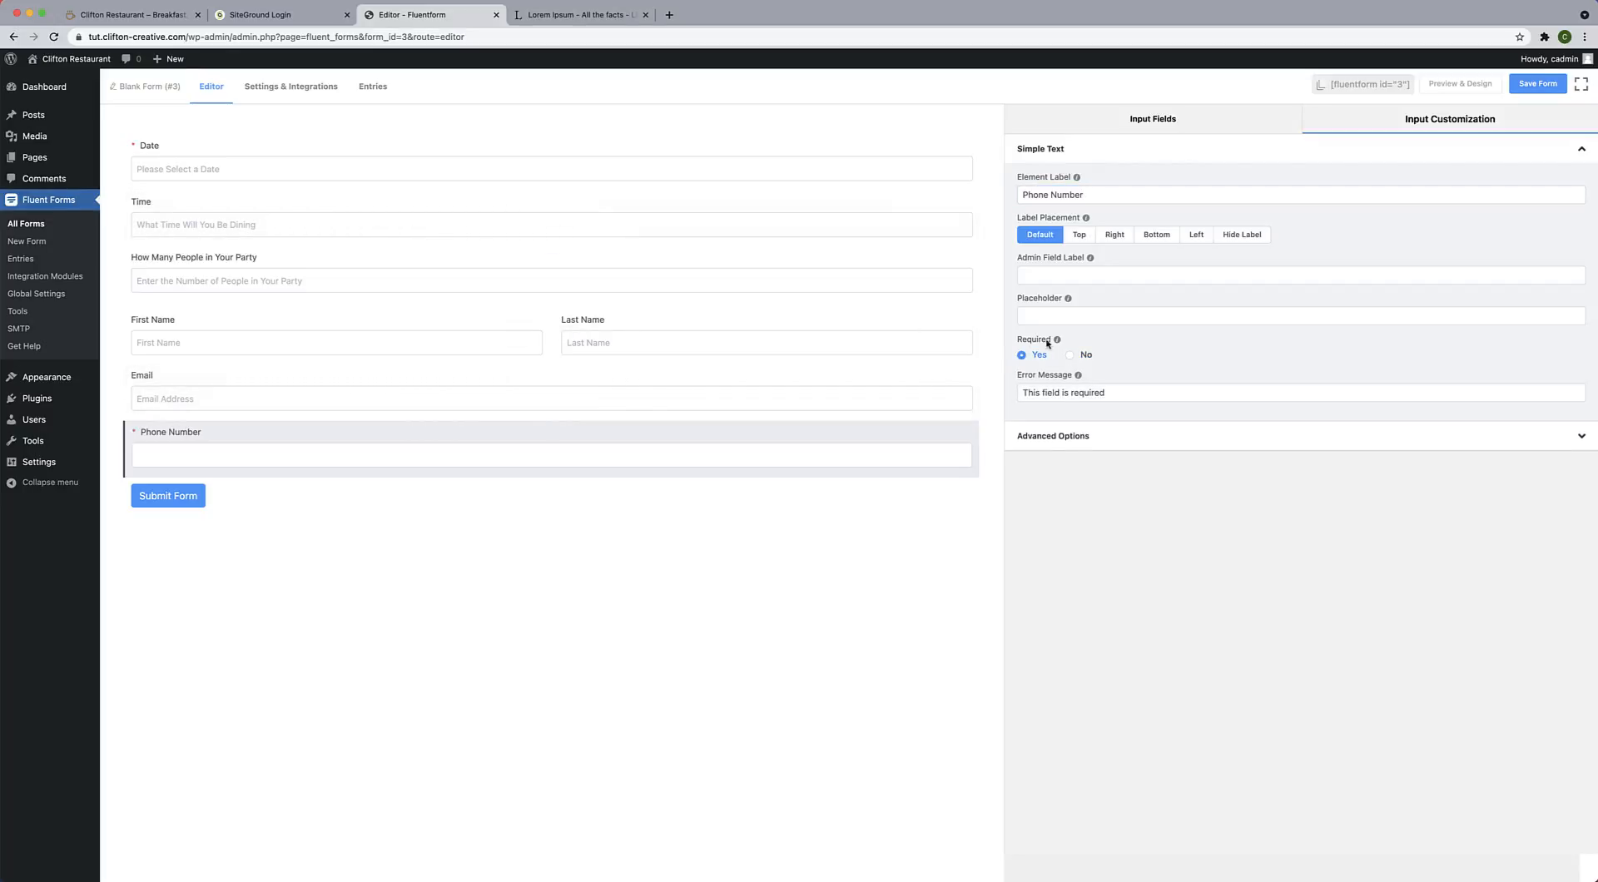
left_click(1051, 312)
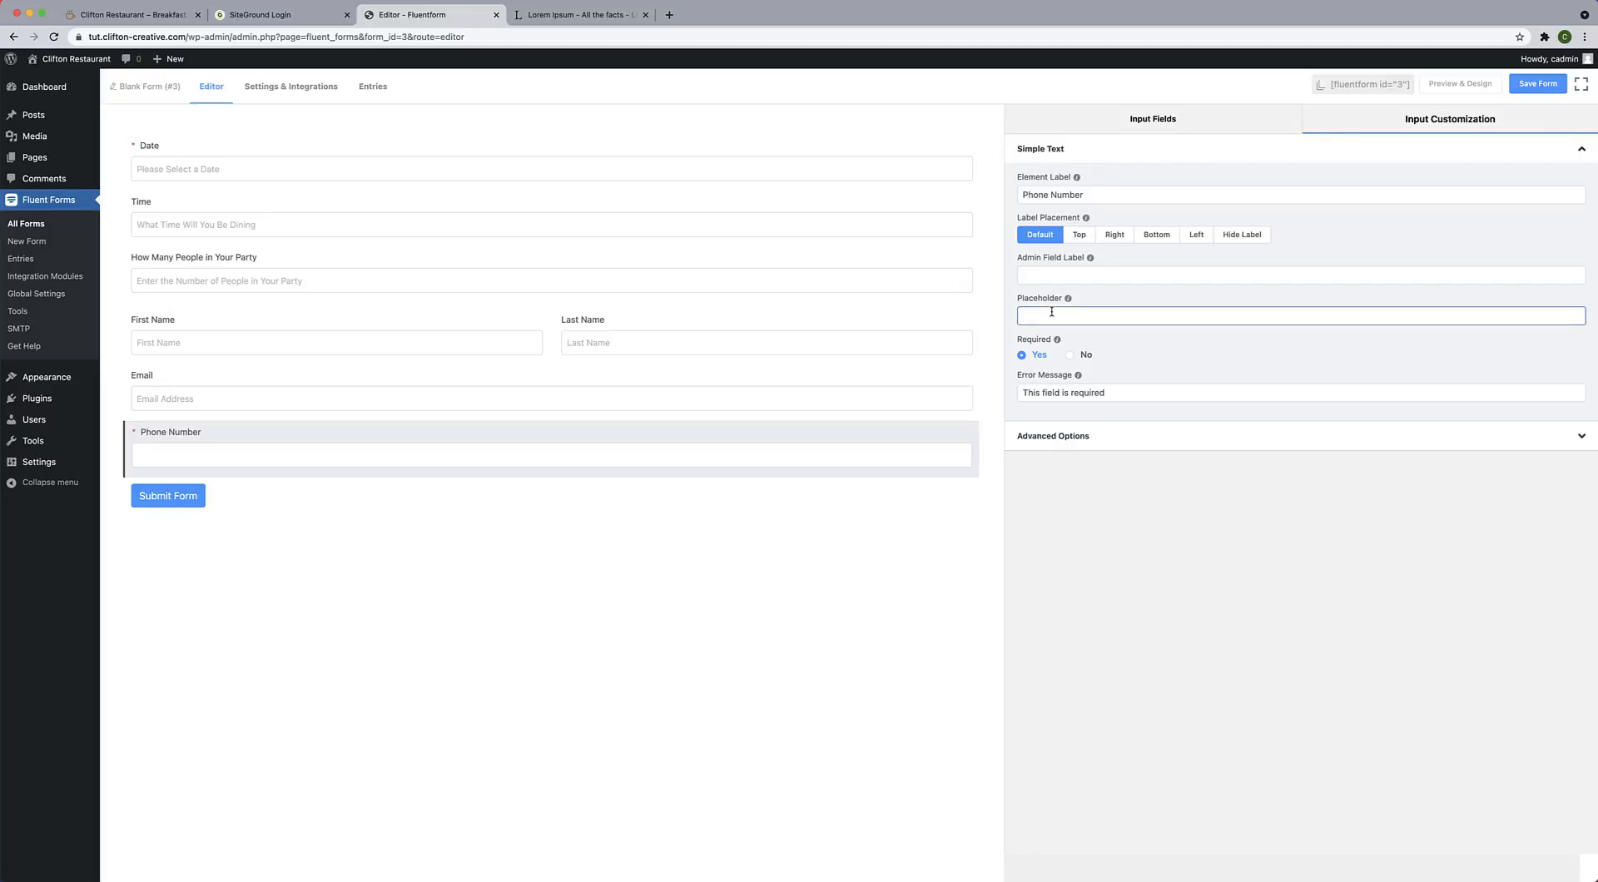
type("Enter Phone Number")
type("(Ex. (999) ")
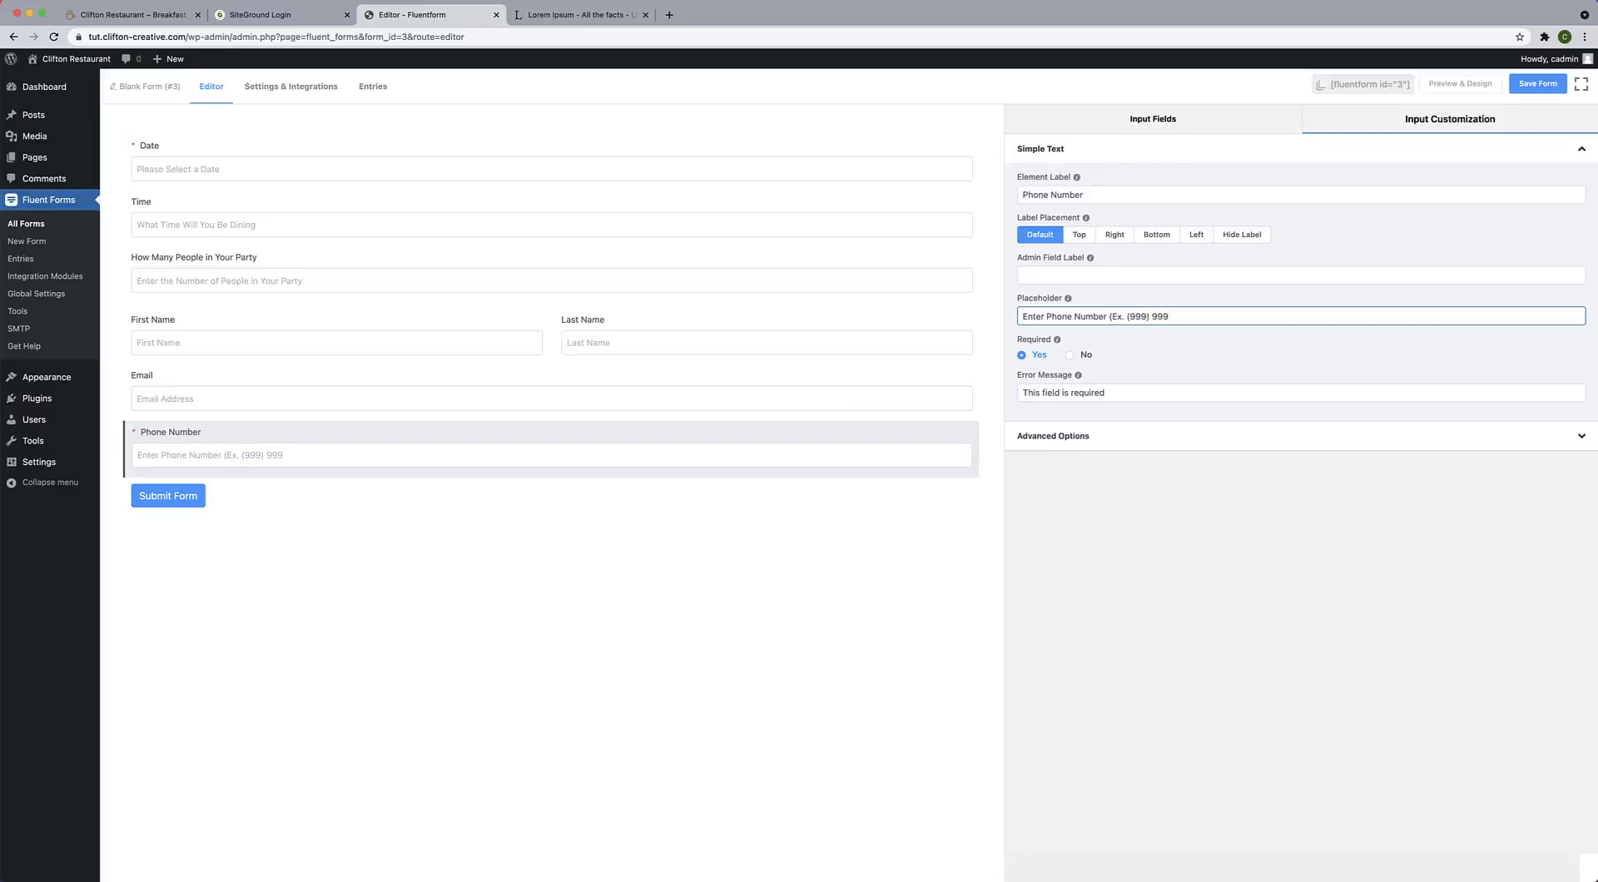
type("9999")
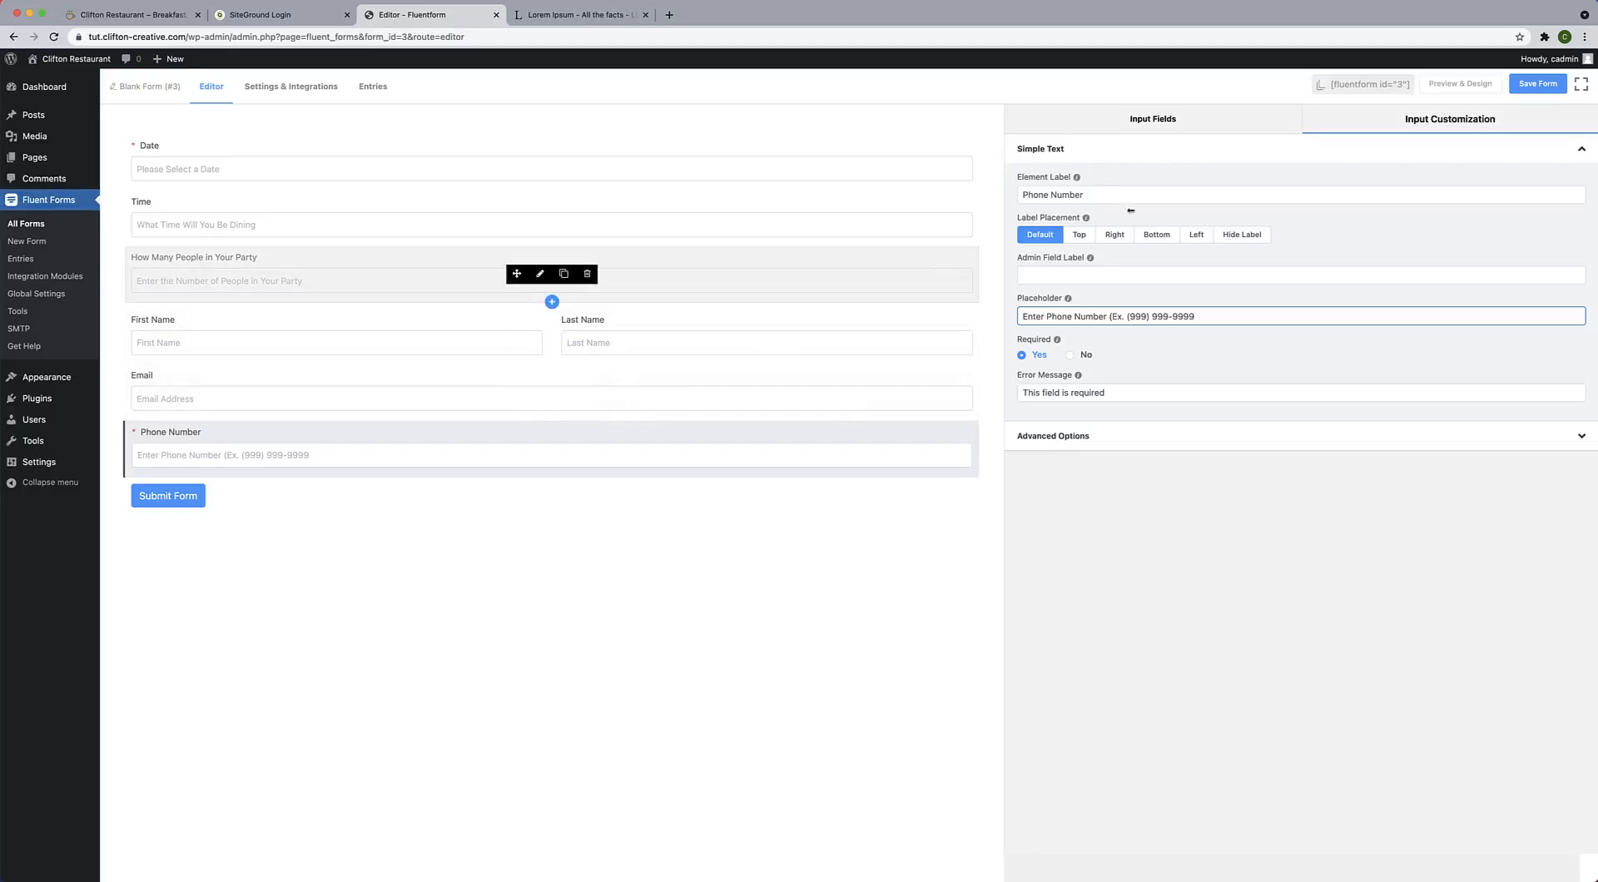
left_click(1536, 85)
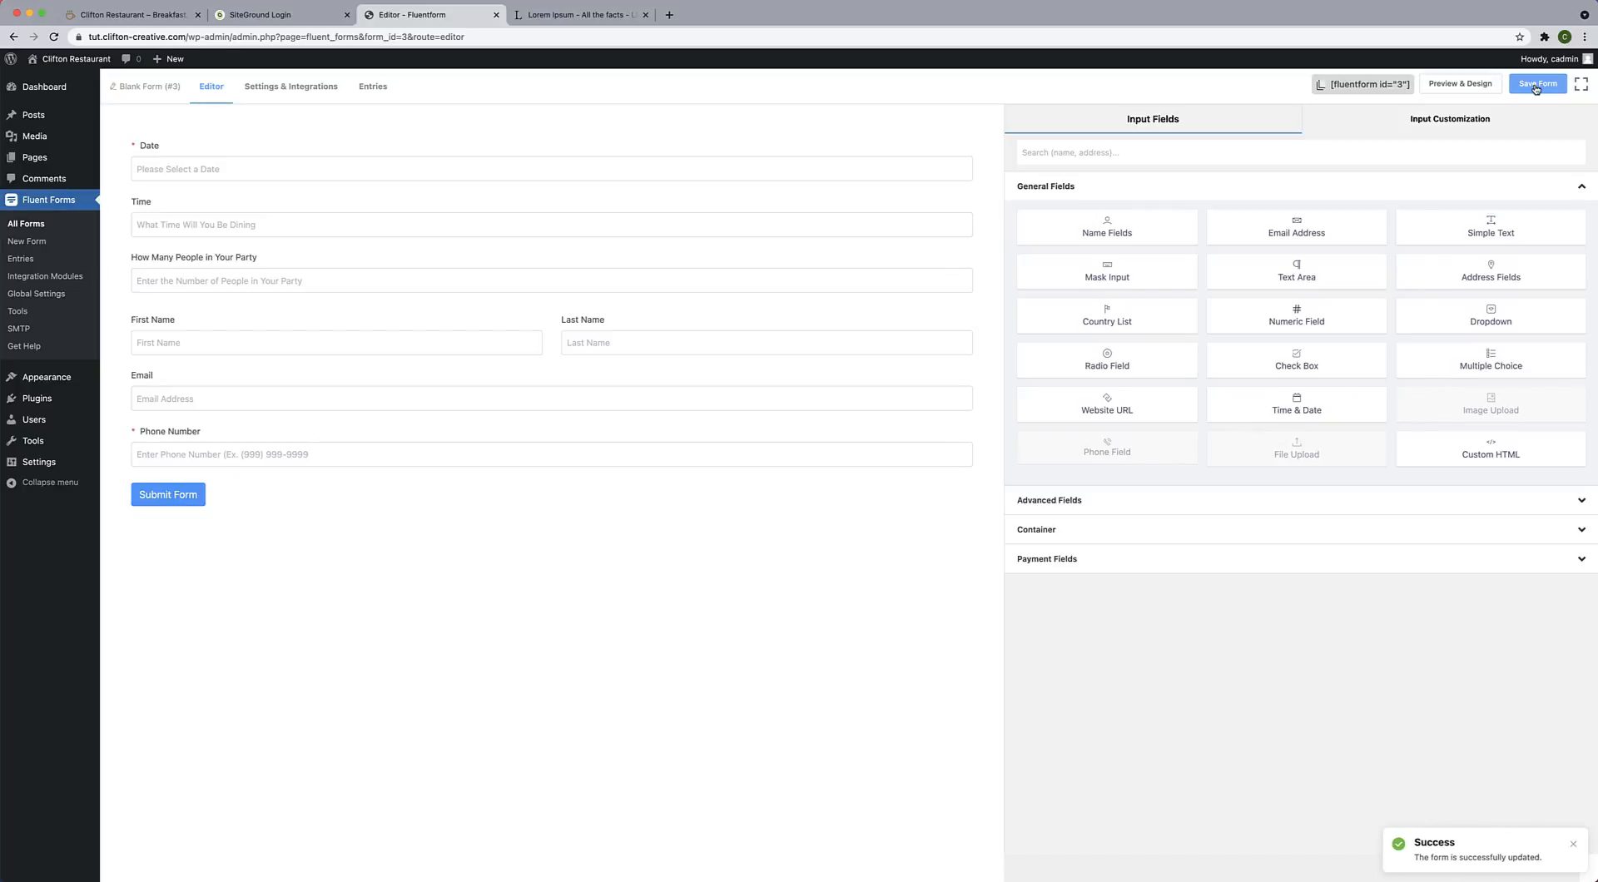
left_click(1536, 87)
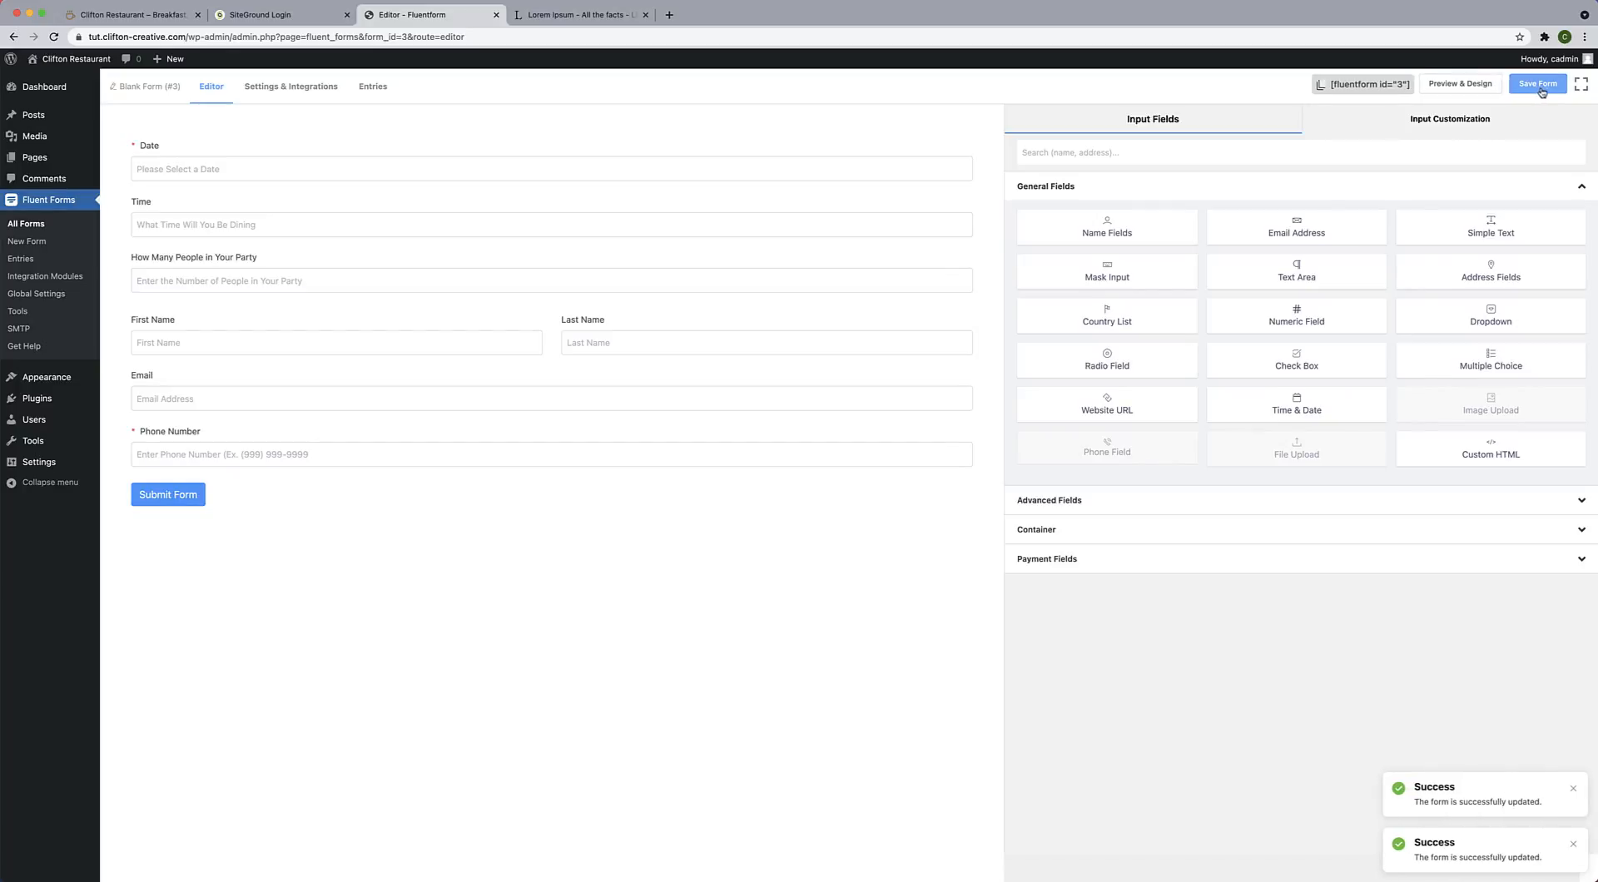
Preview the saved form, examine its layout and shortcode, and close the preview.
left_click(1465, 84)
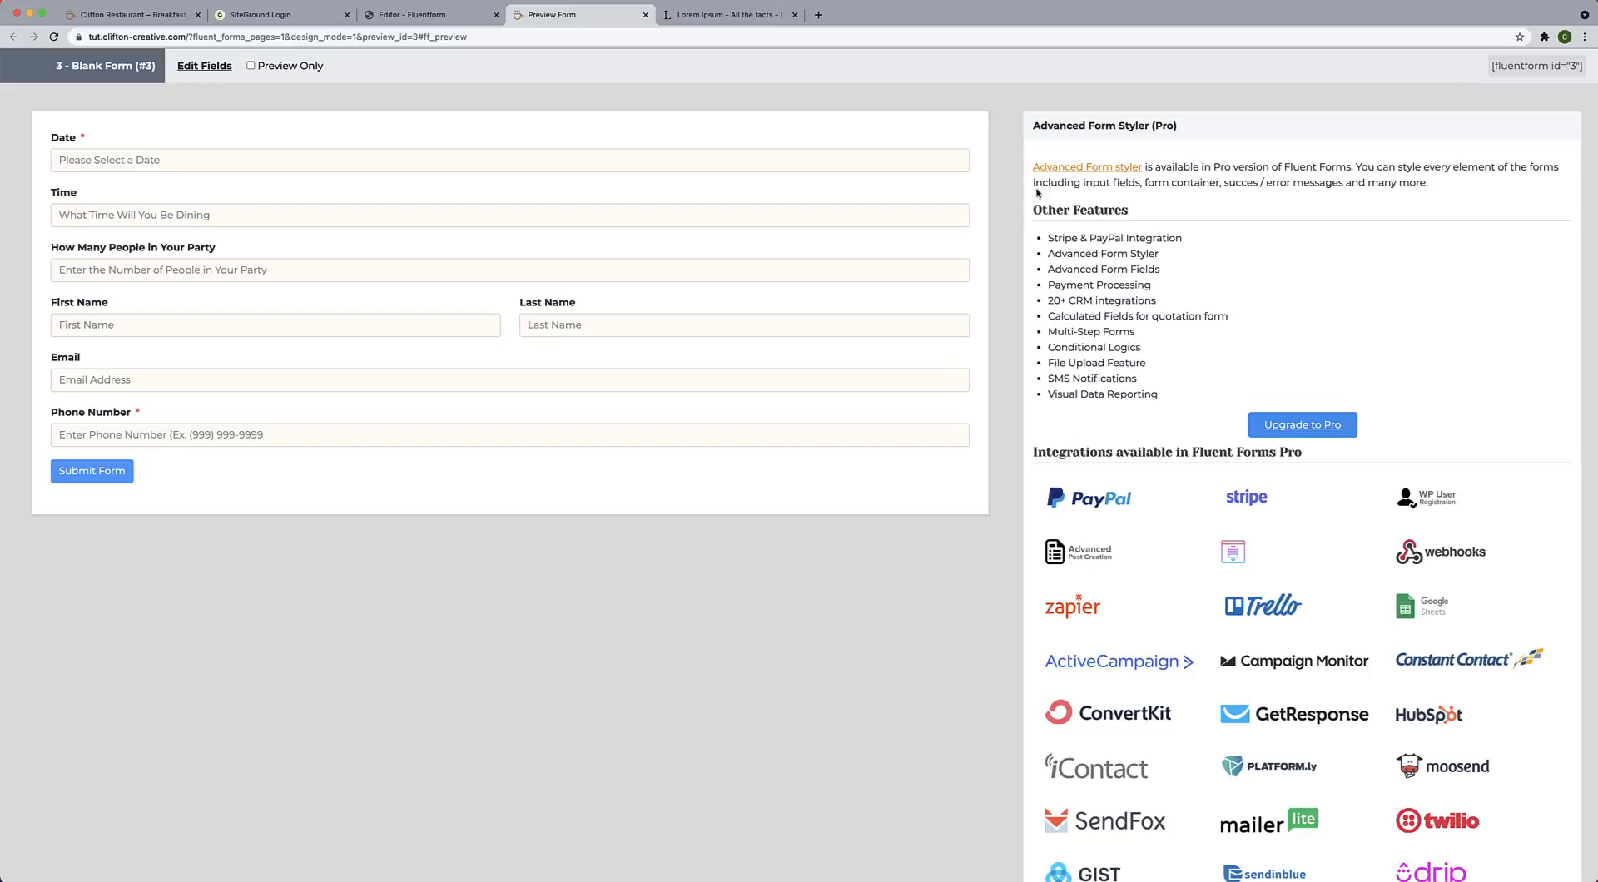
scroll(833, 375, "down", 3)
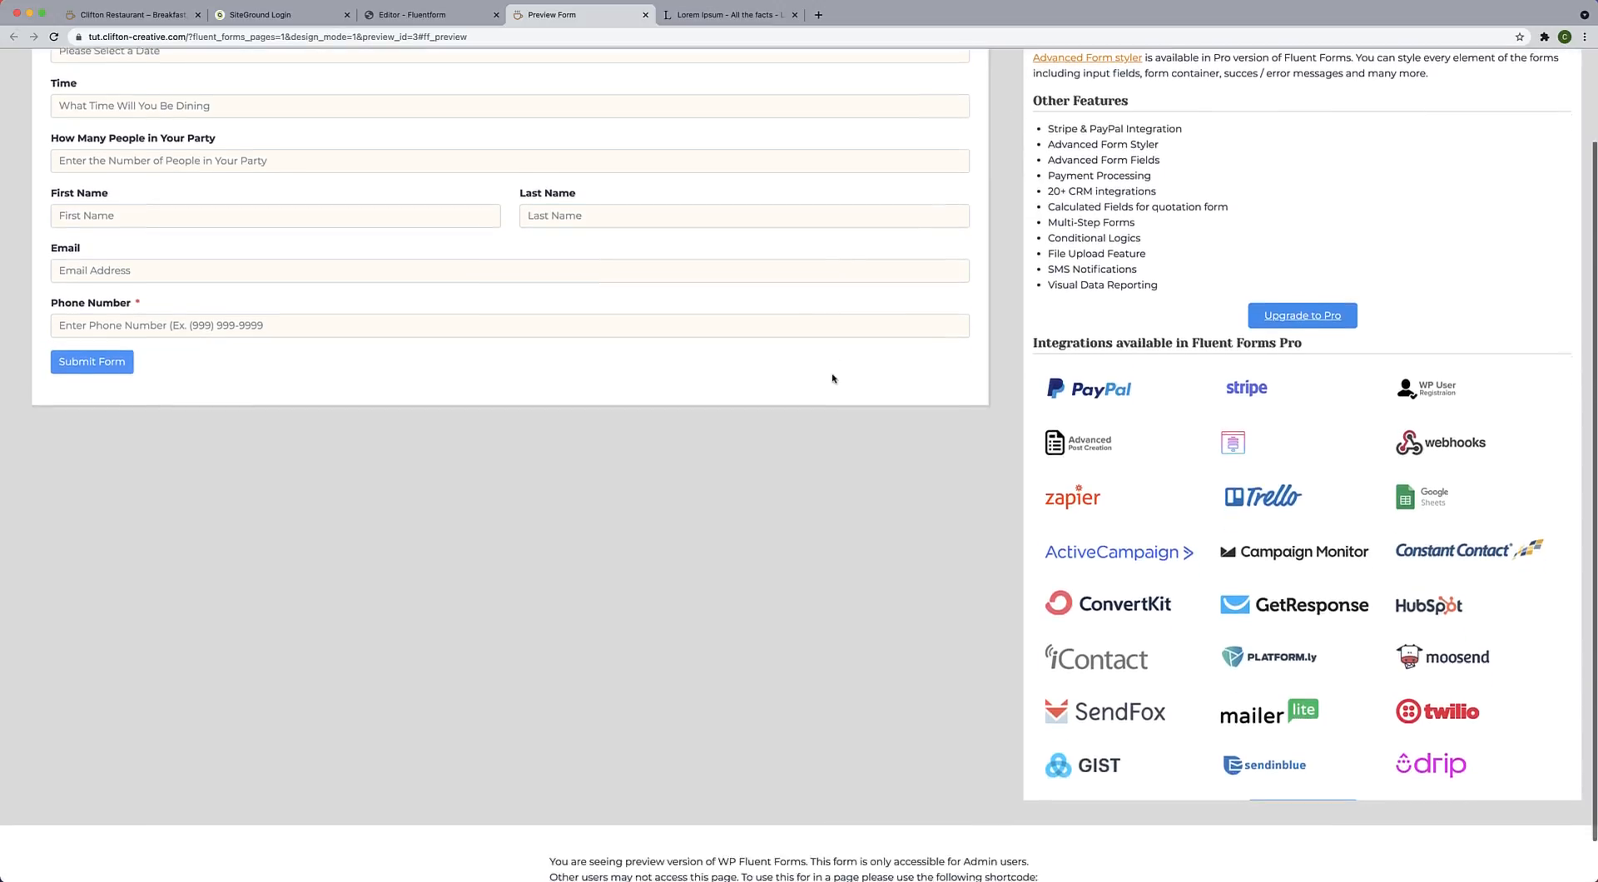
scroll(831, 373, "up", 3)
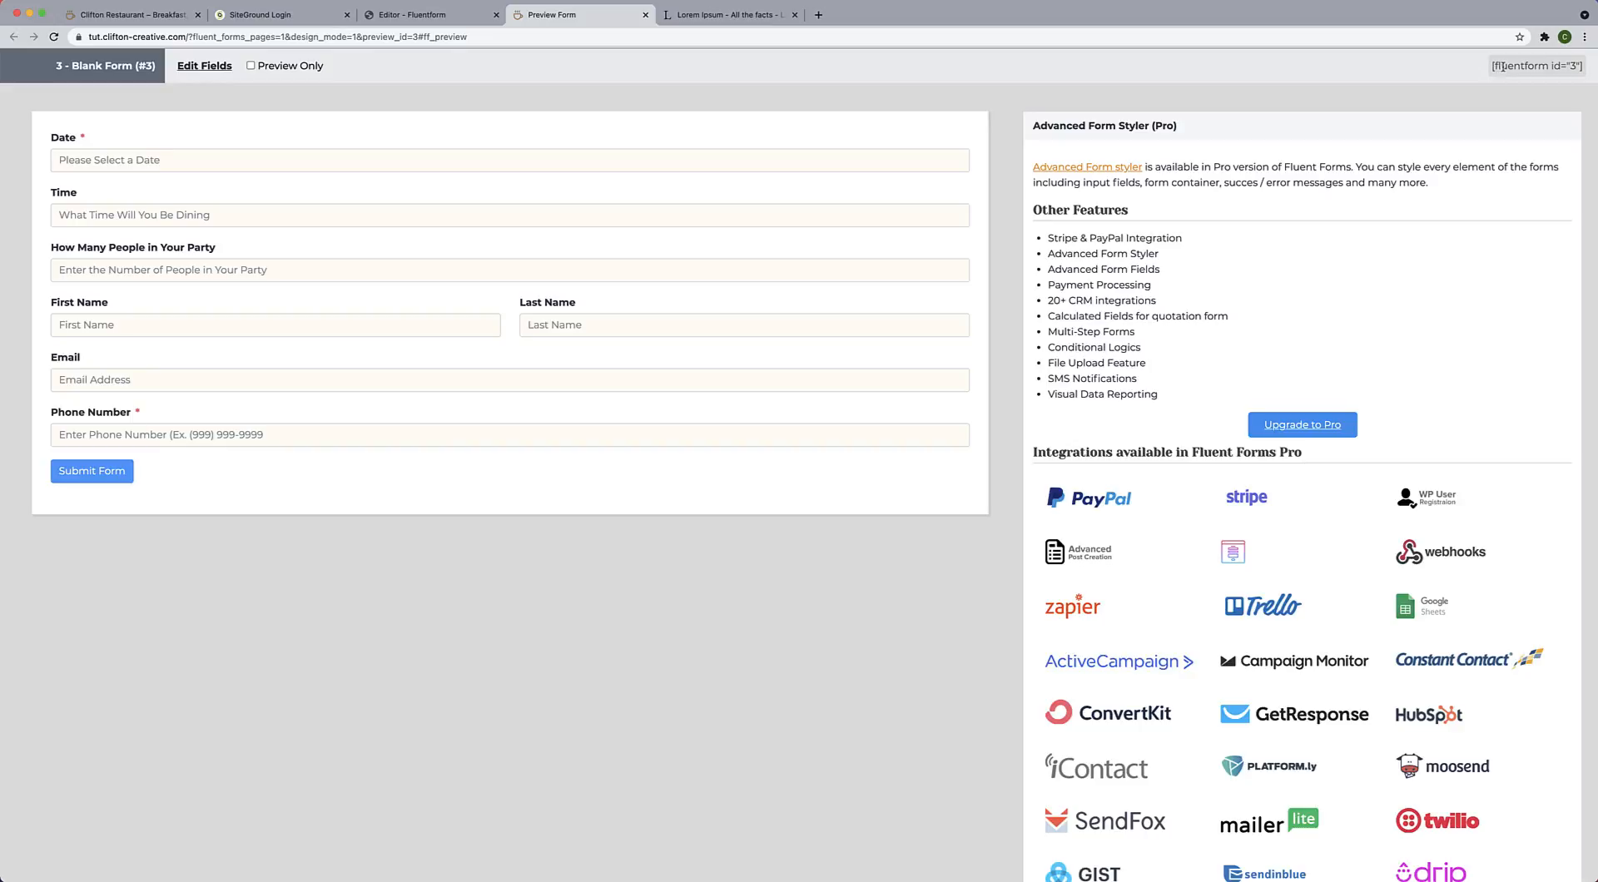
left_click_drag(1492, 66, 1579, 93)
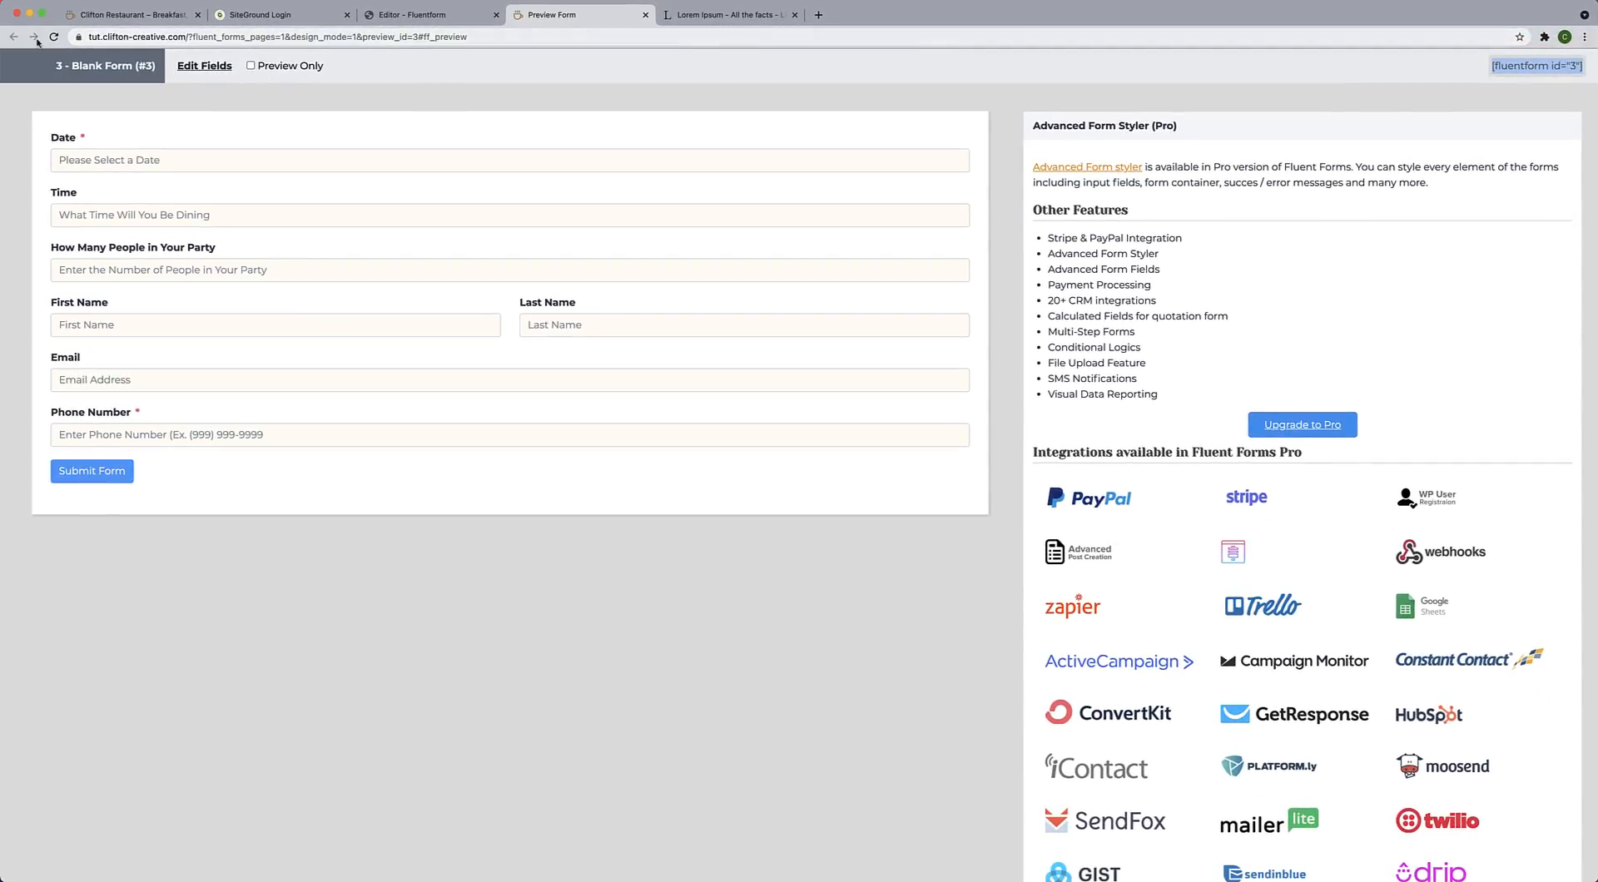
left_click(164, 75)
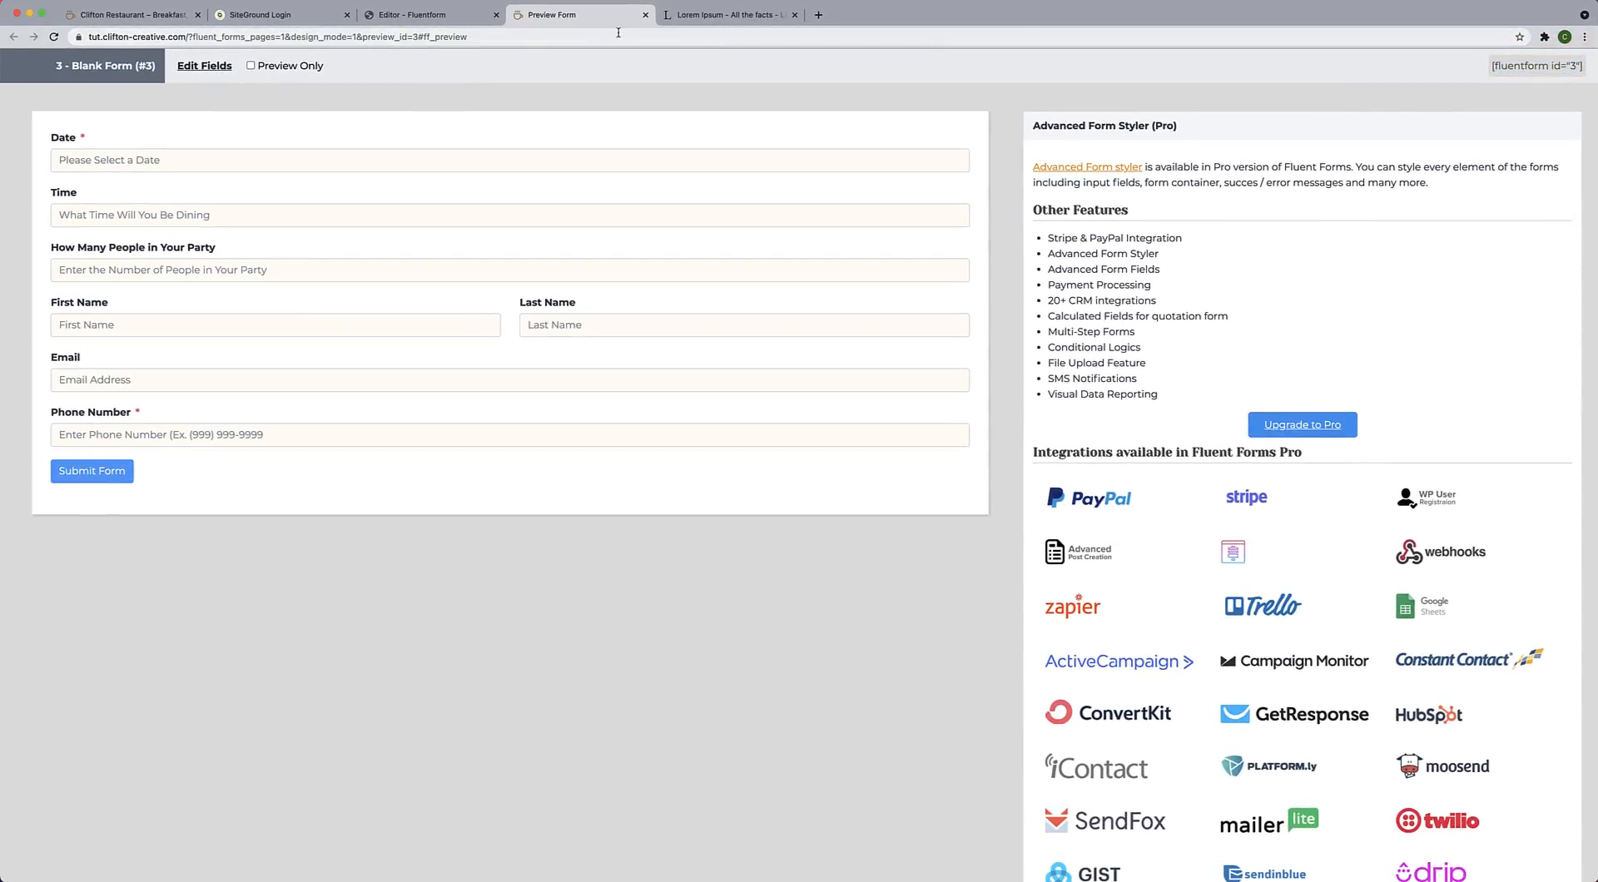
left_click(645, 15)
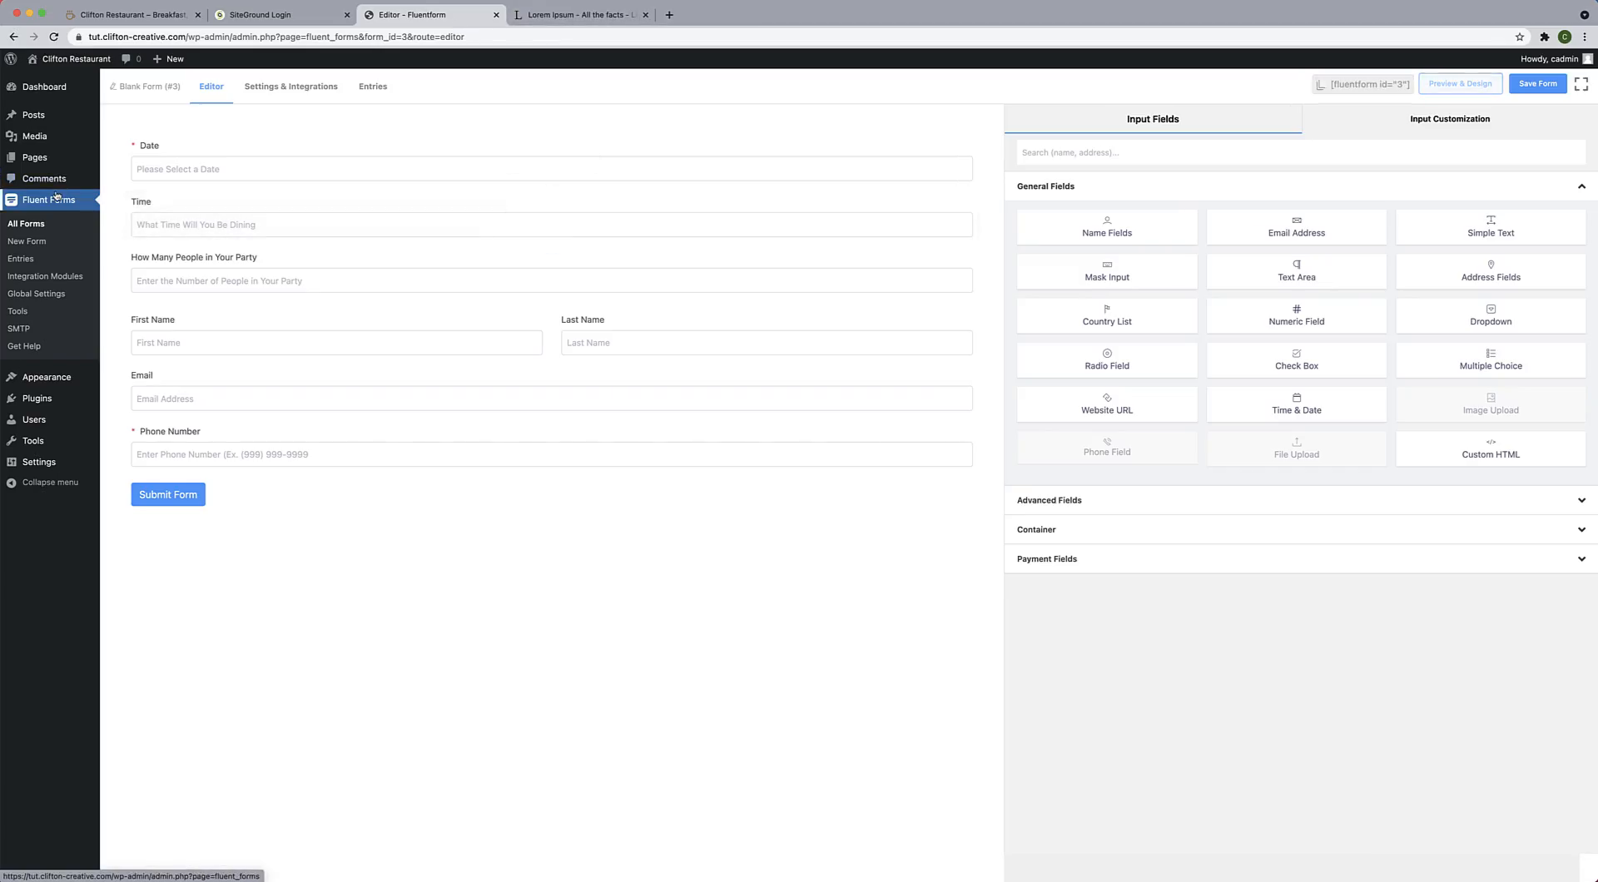
Open the Reservations page for editing and go to the empty block below the "Make a Reservation" text.
mouse_move(38, 157)
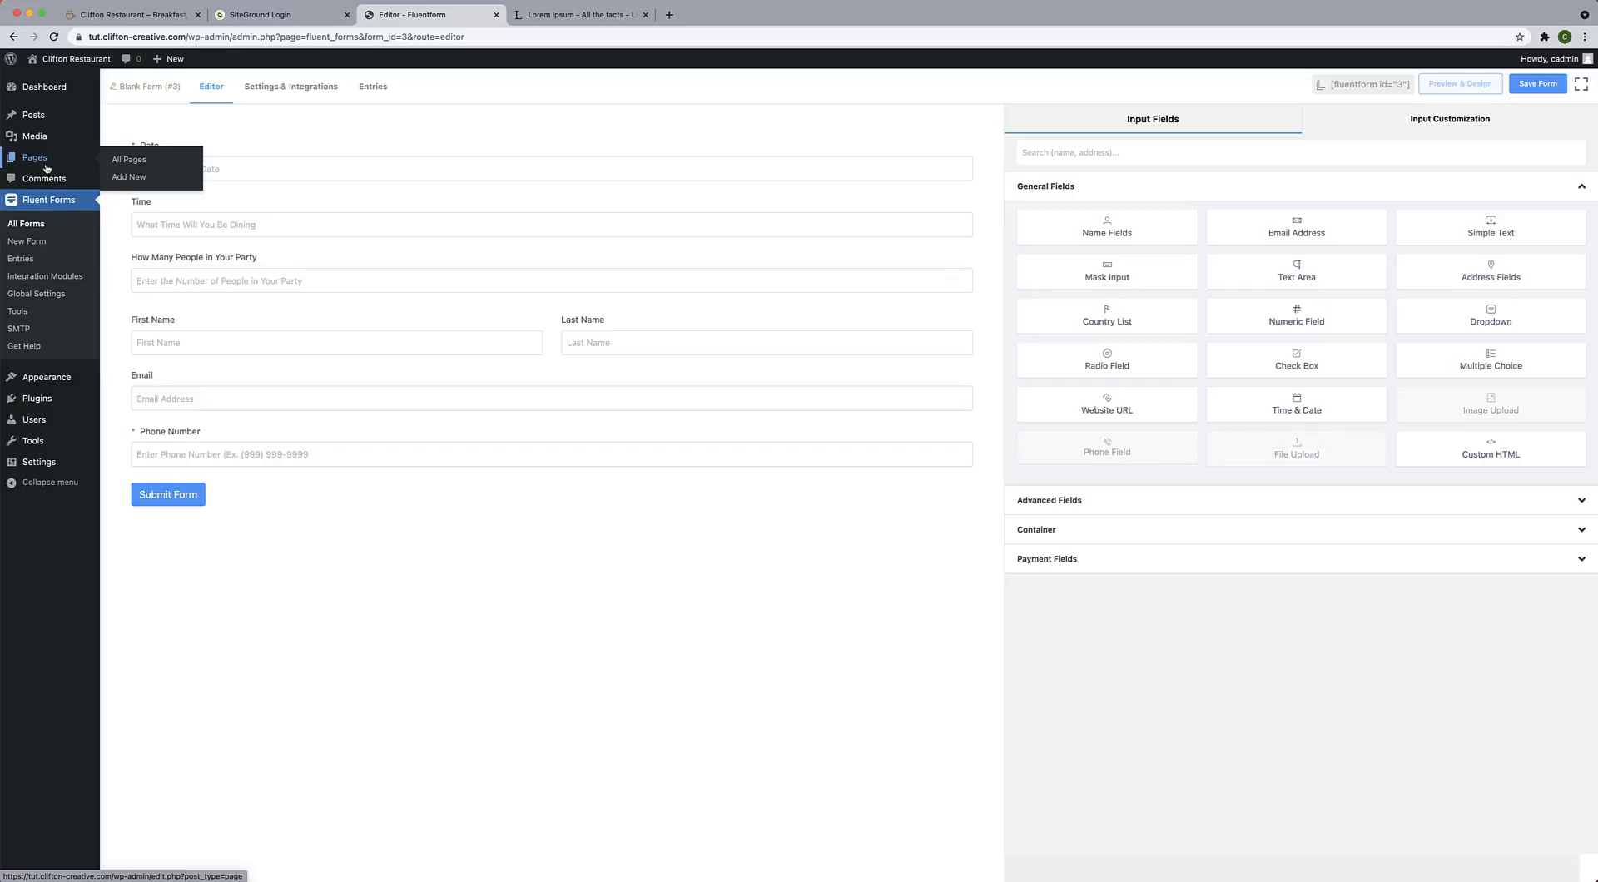
left_click(118, 163)
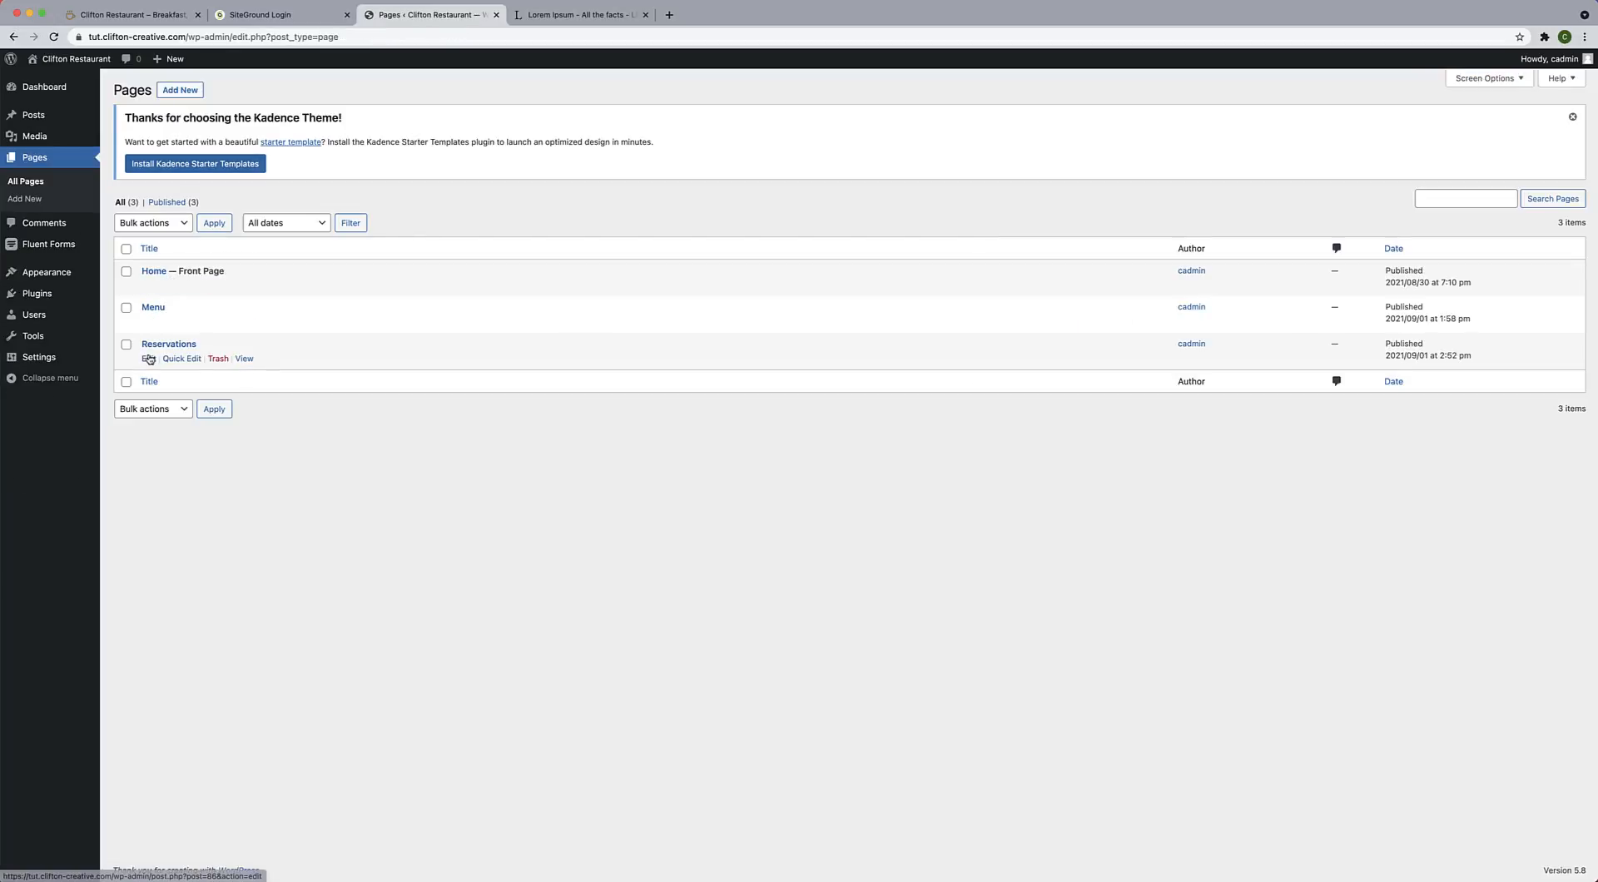
left_click(149, 359)
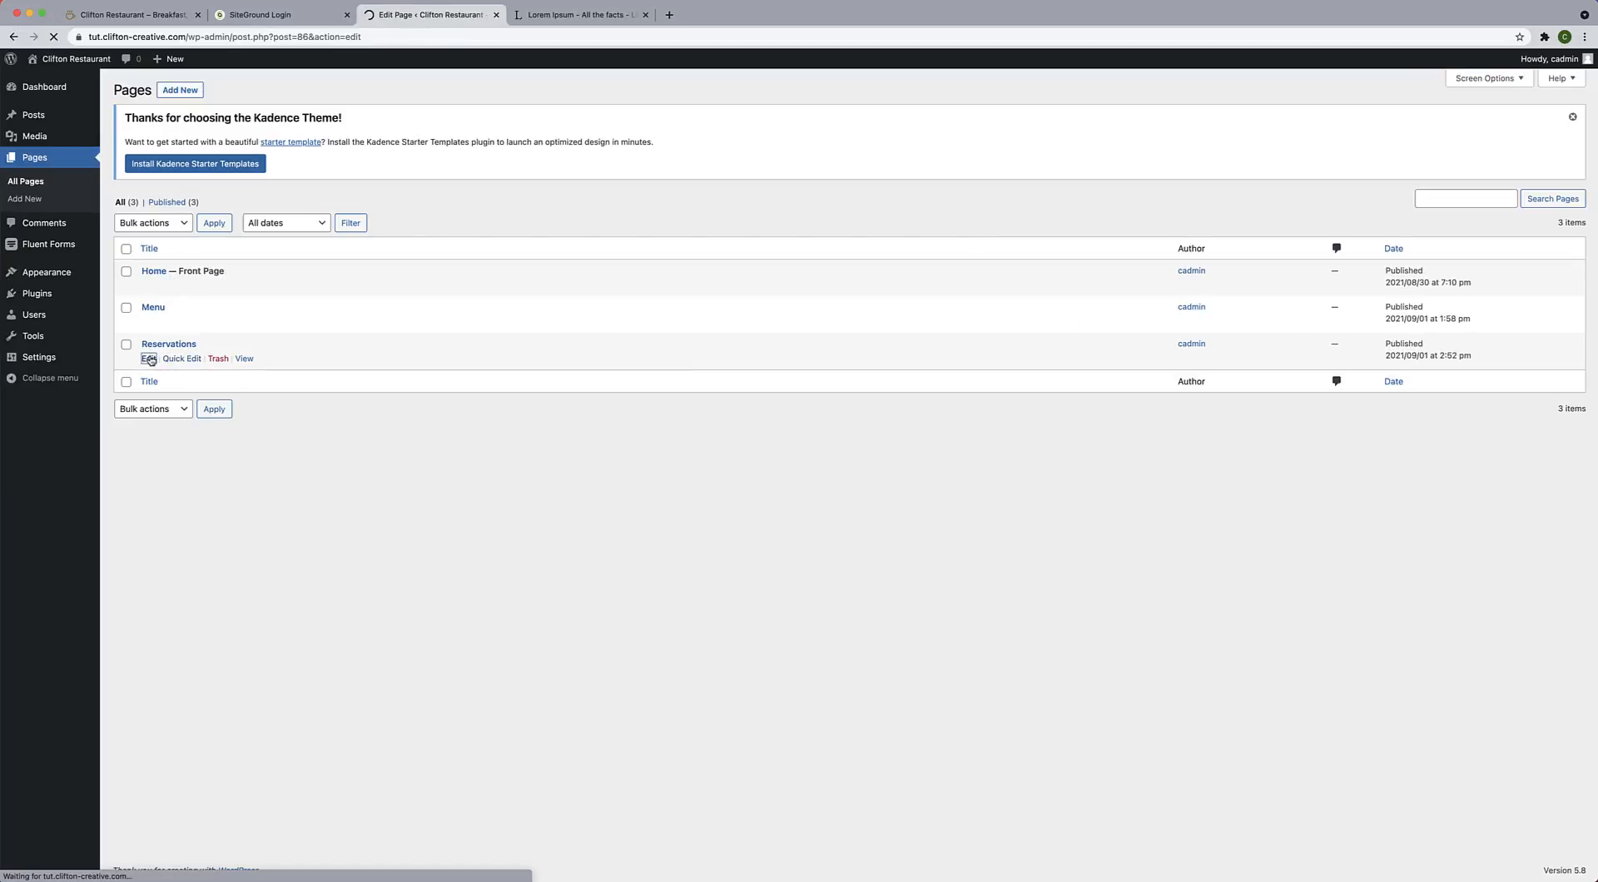
scroll(512, 448, "down", 3)
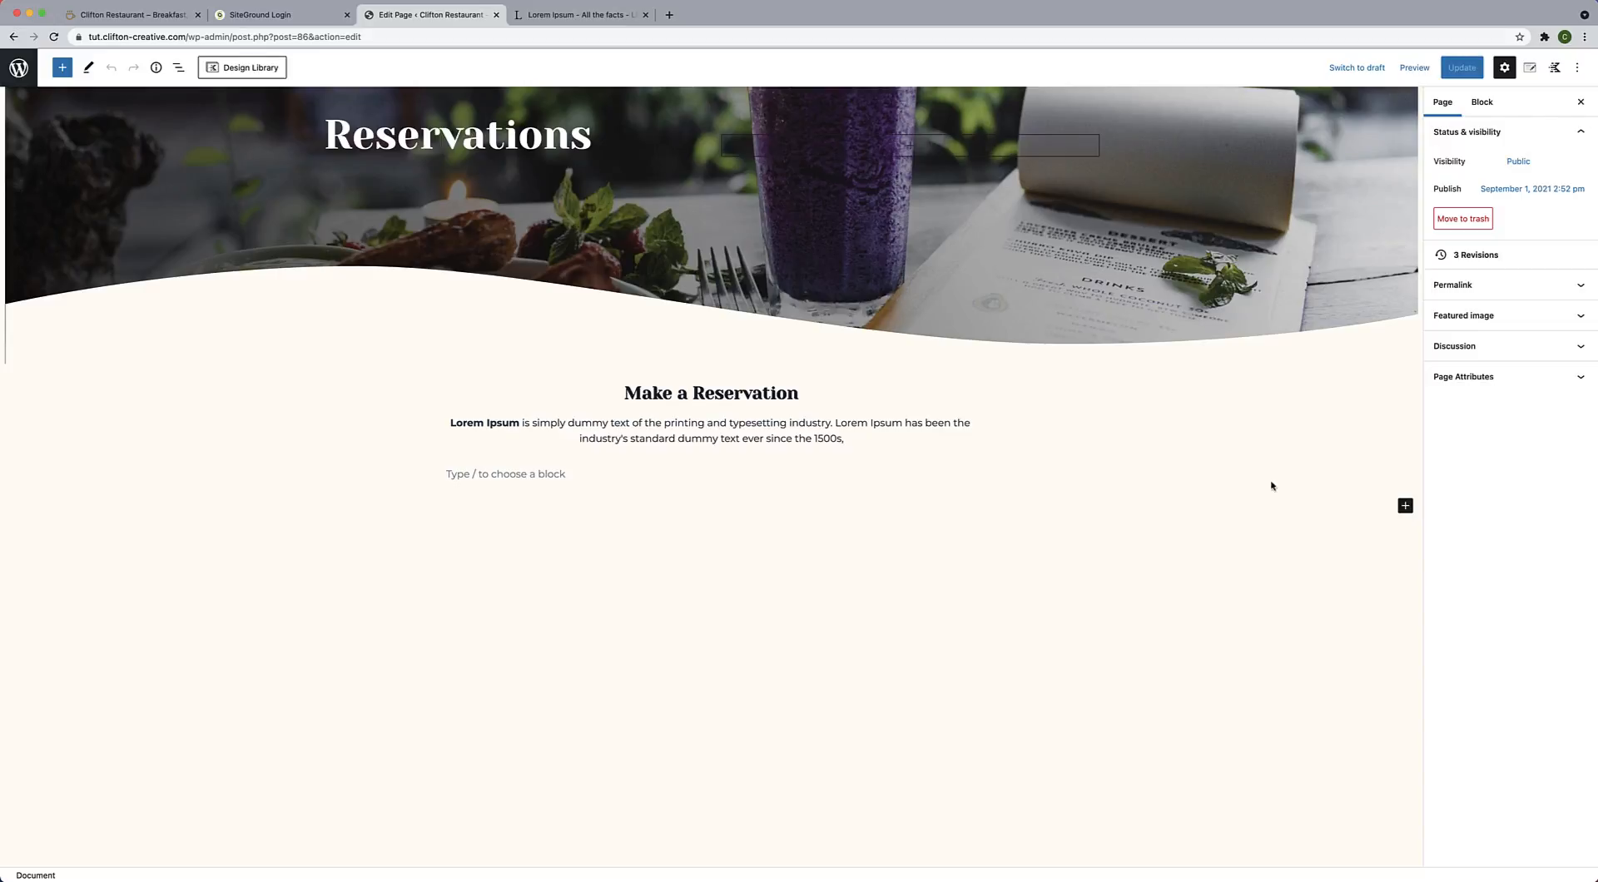
Insert a Fluent Forms block below the Make a Reservation text, choose the Reservations form for it, and update the page.
left_click(850, 441)
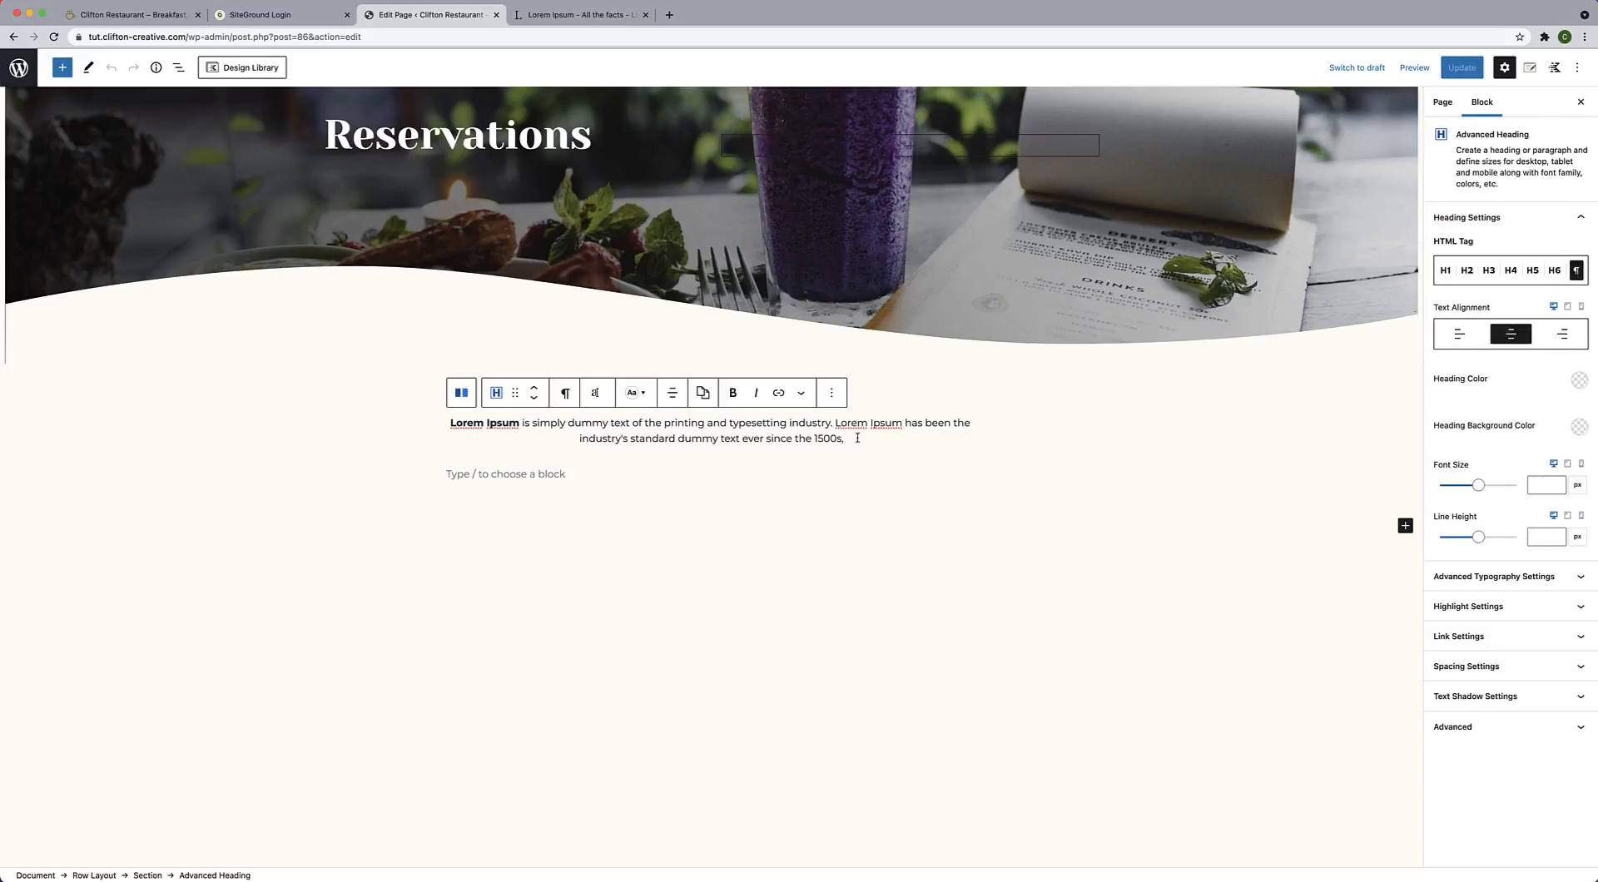
key("Return")
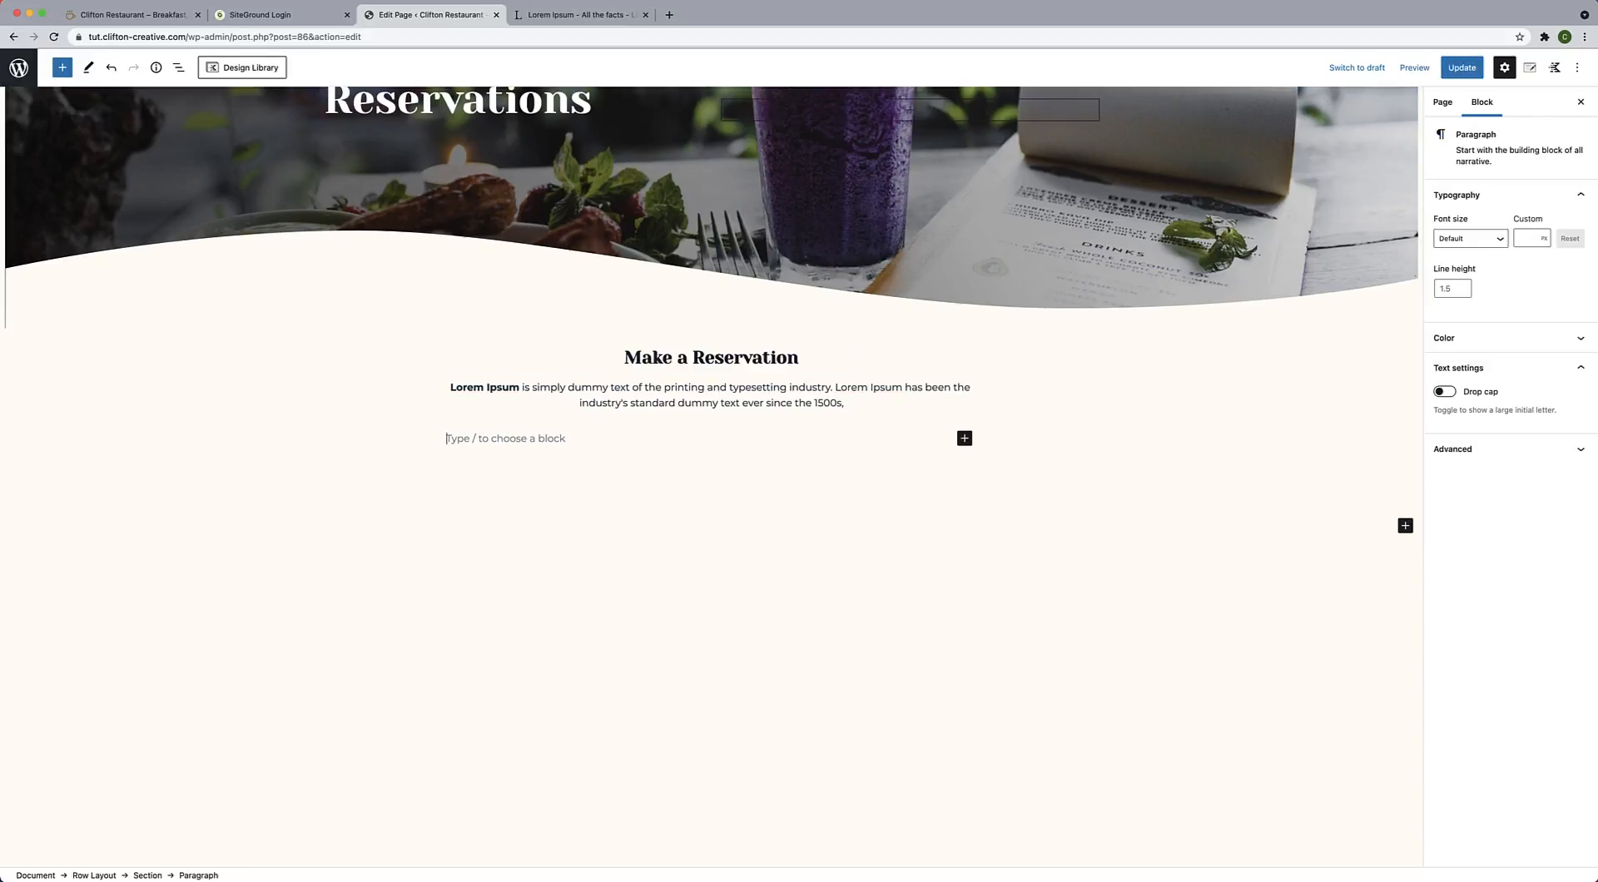
left_click(964, 440)
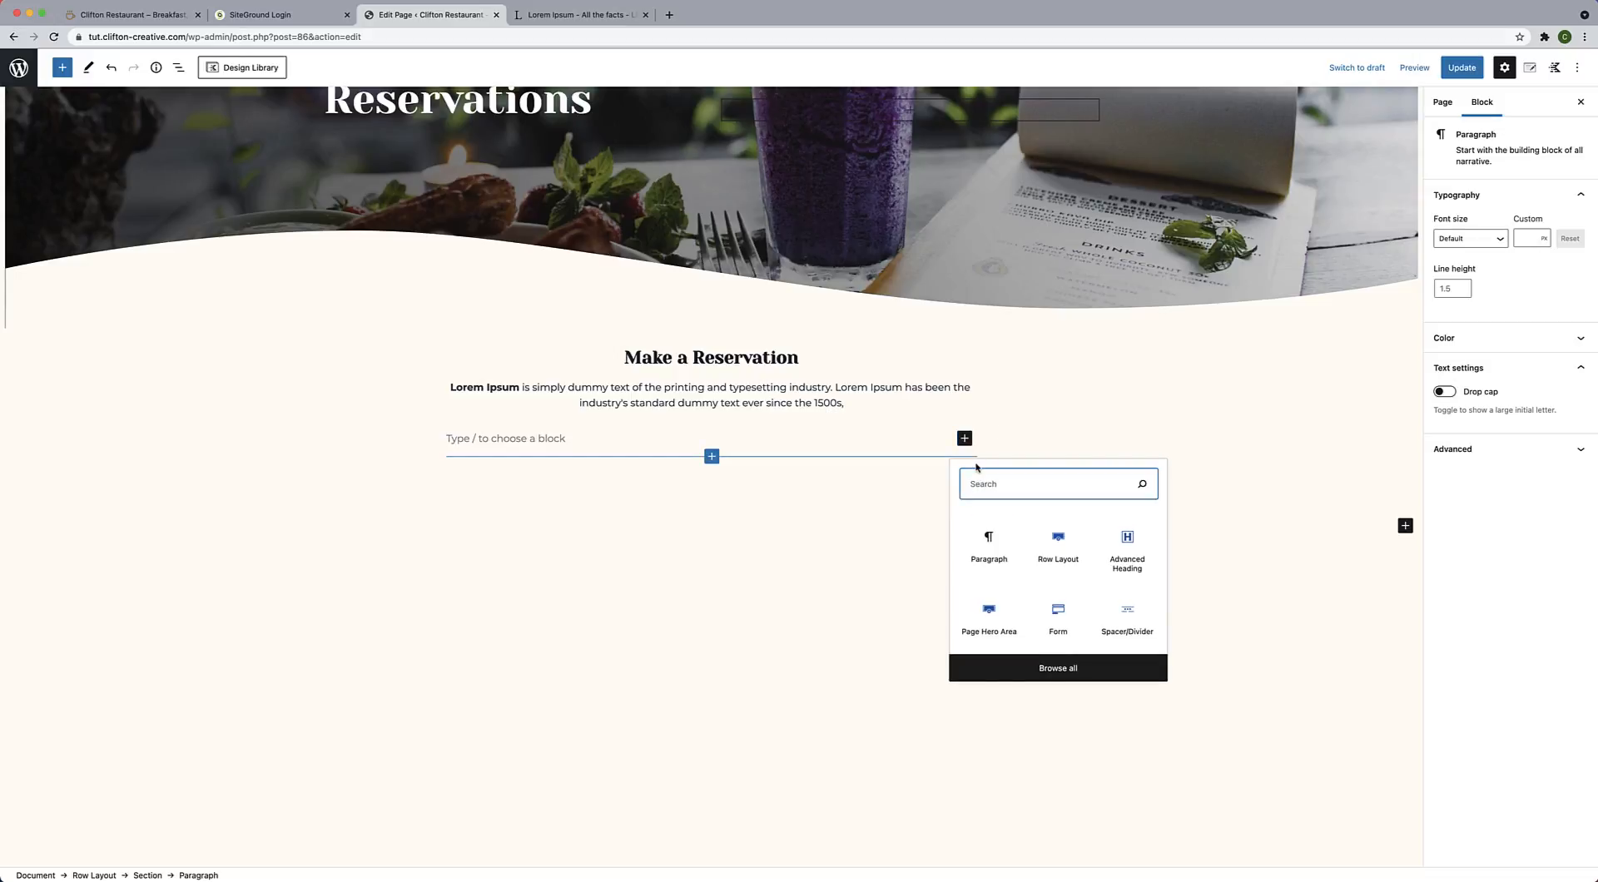
type("fluen")
key("Return")
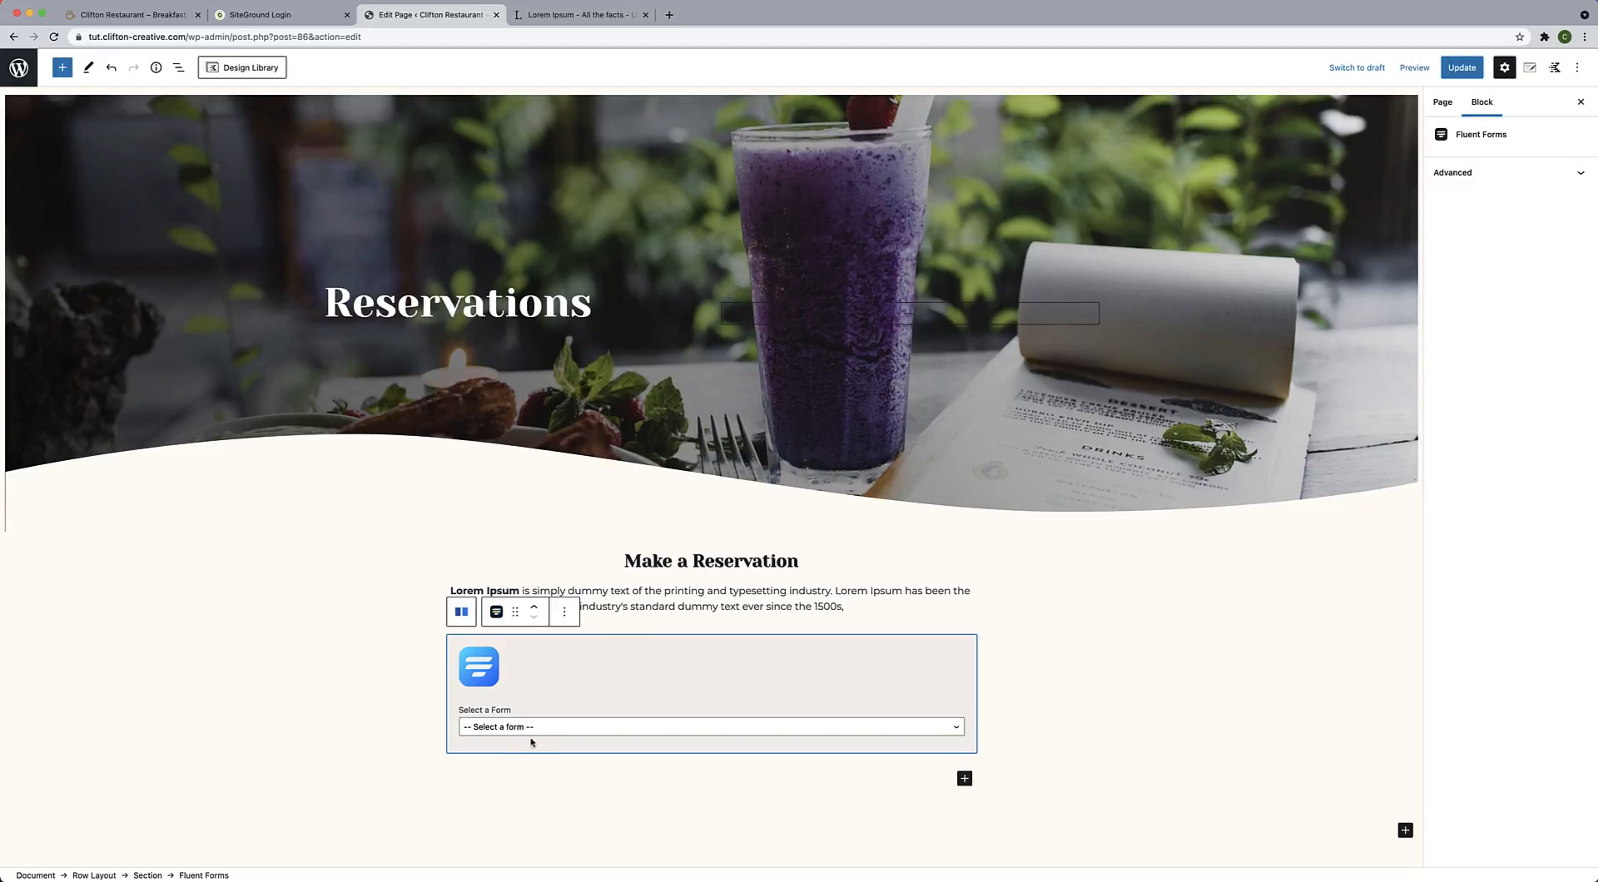
left_click(531, 736)
left_click(527, 741)
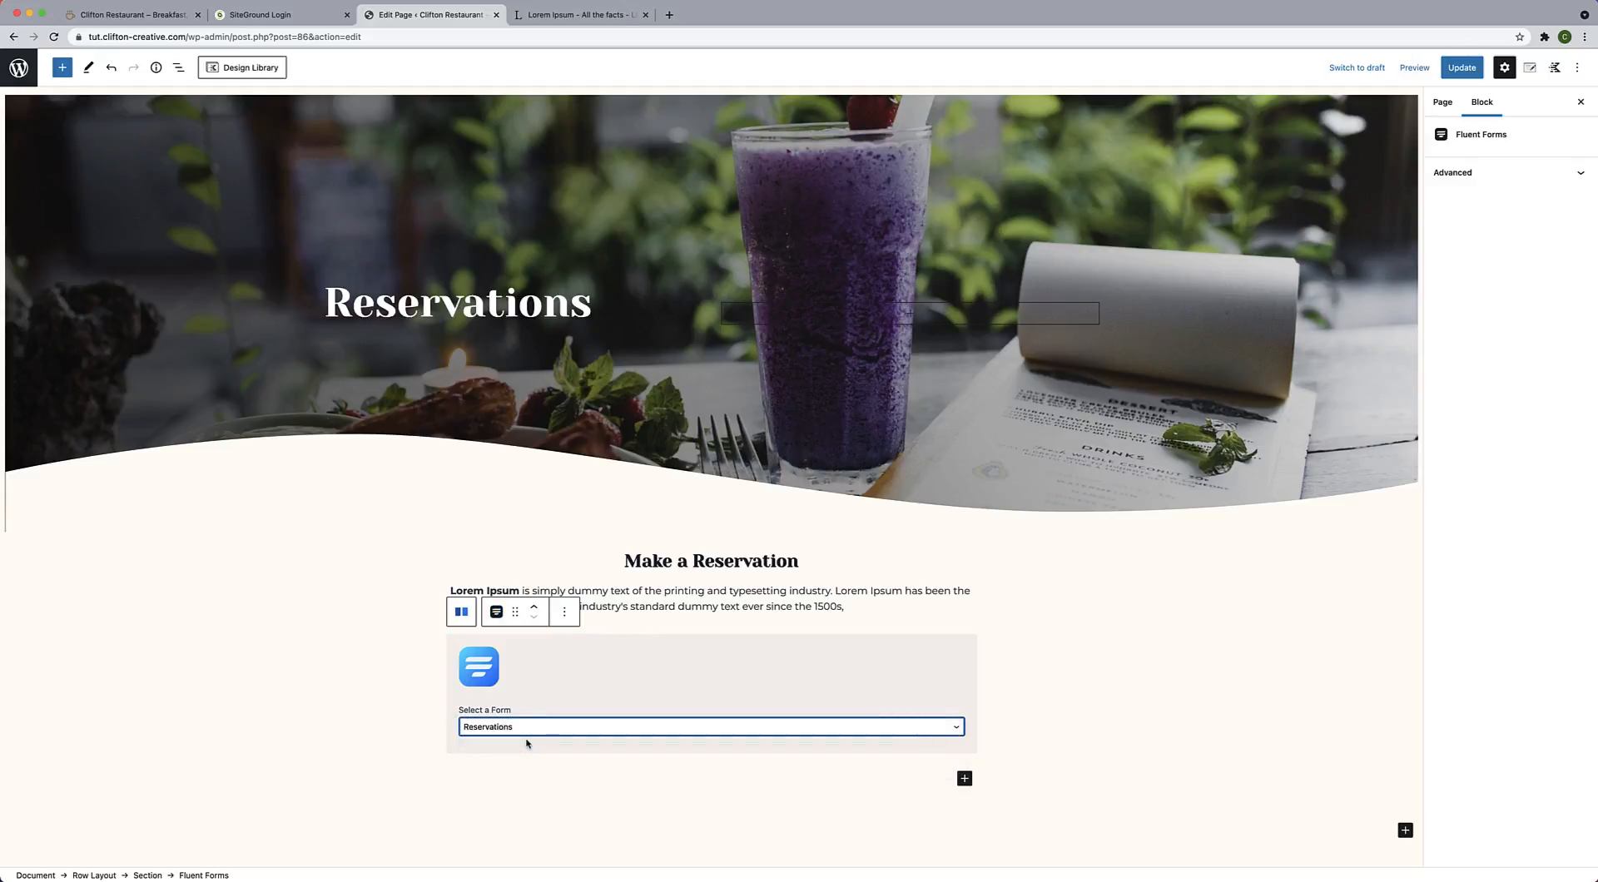
left_click(1462, 68)
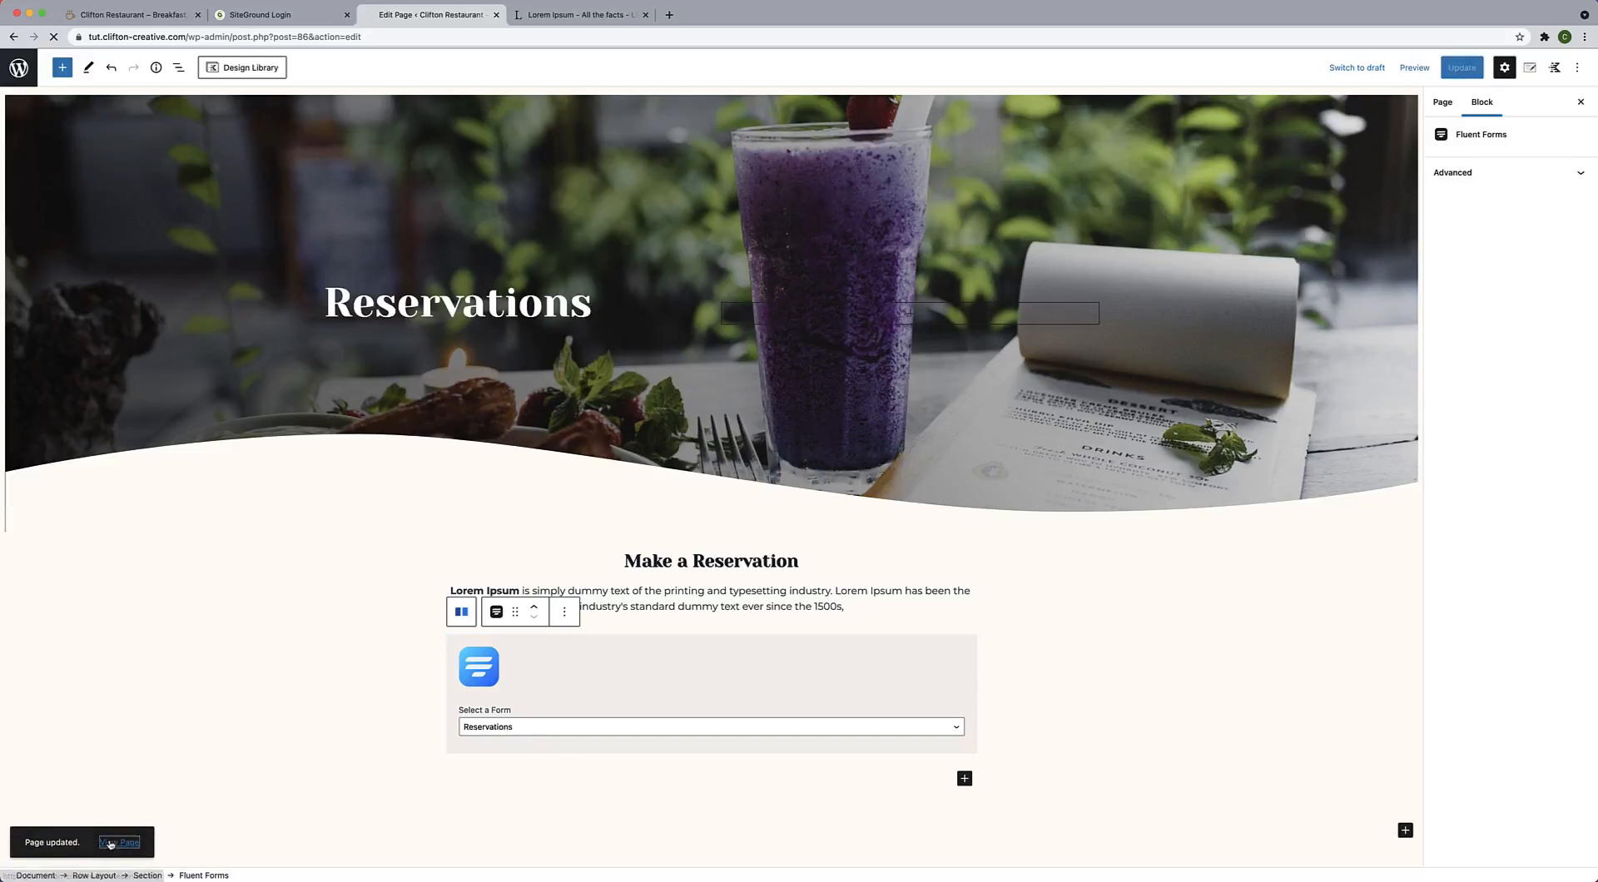
View the published Reservations page and try out the form's Time field.
left_click(114, 843)
scroll(264, 721, "down", 3)
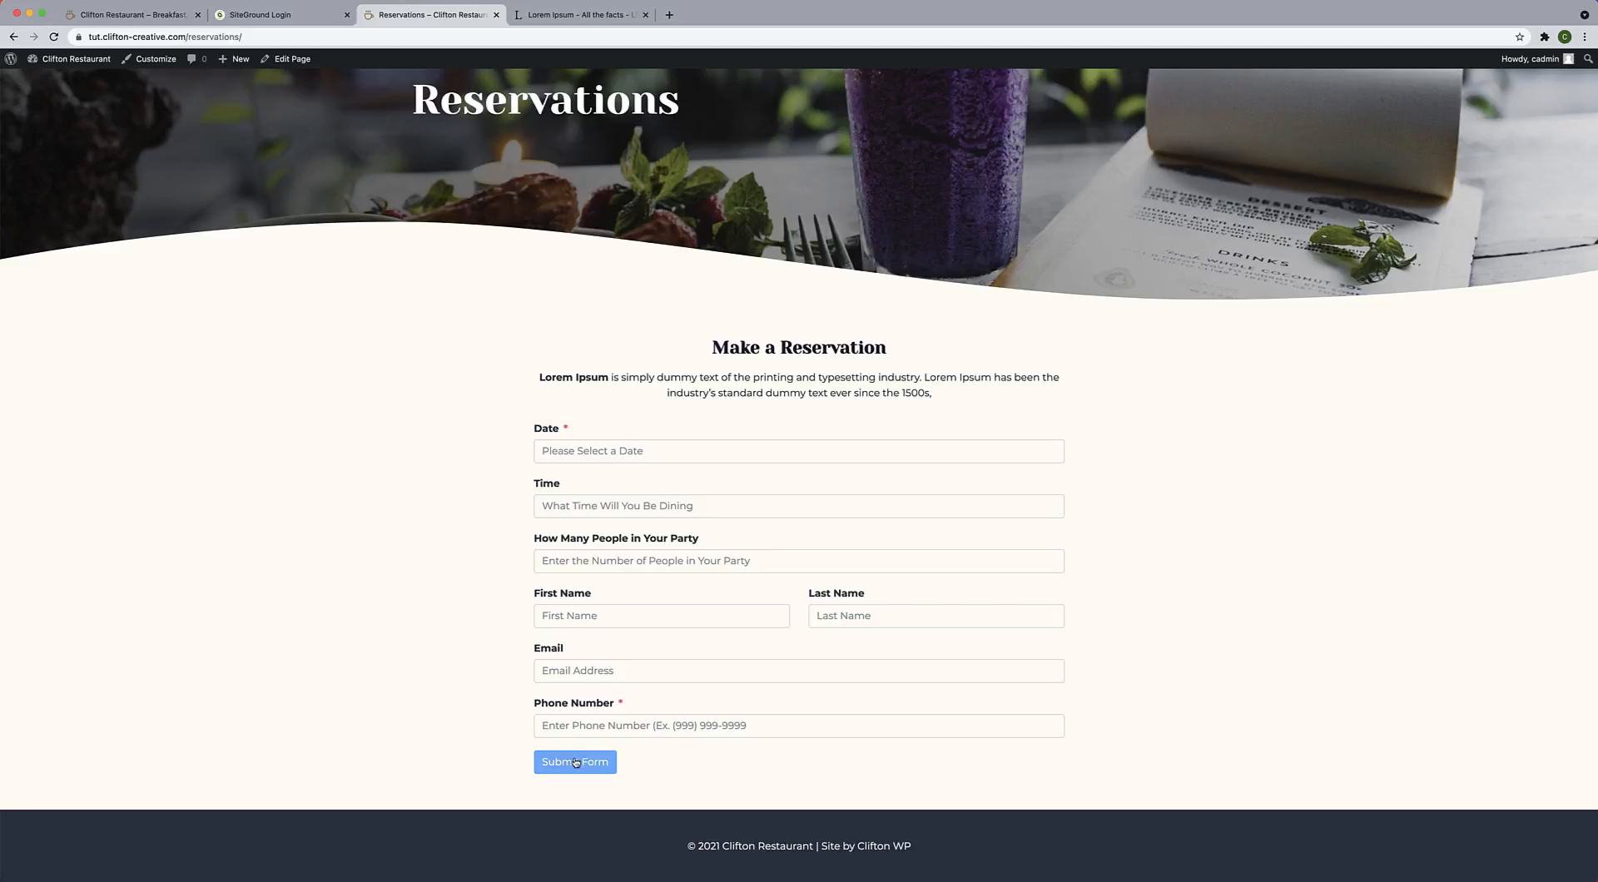
left_click(709, 511)
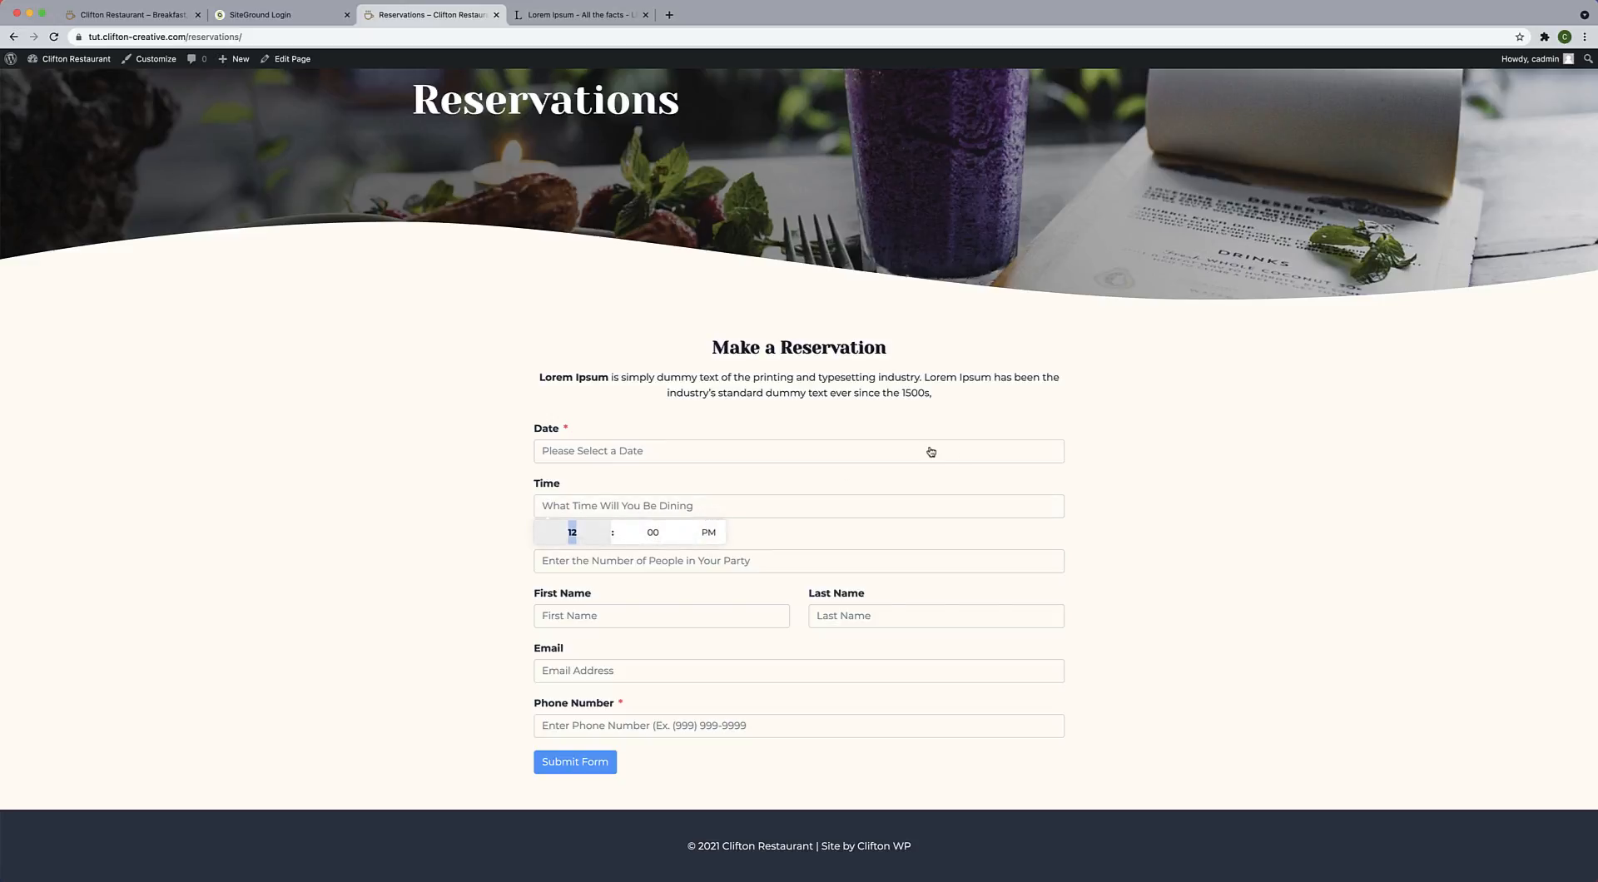
left_click(1163, 481)
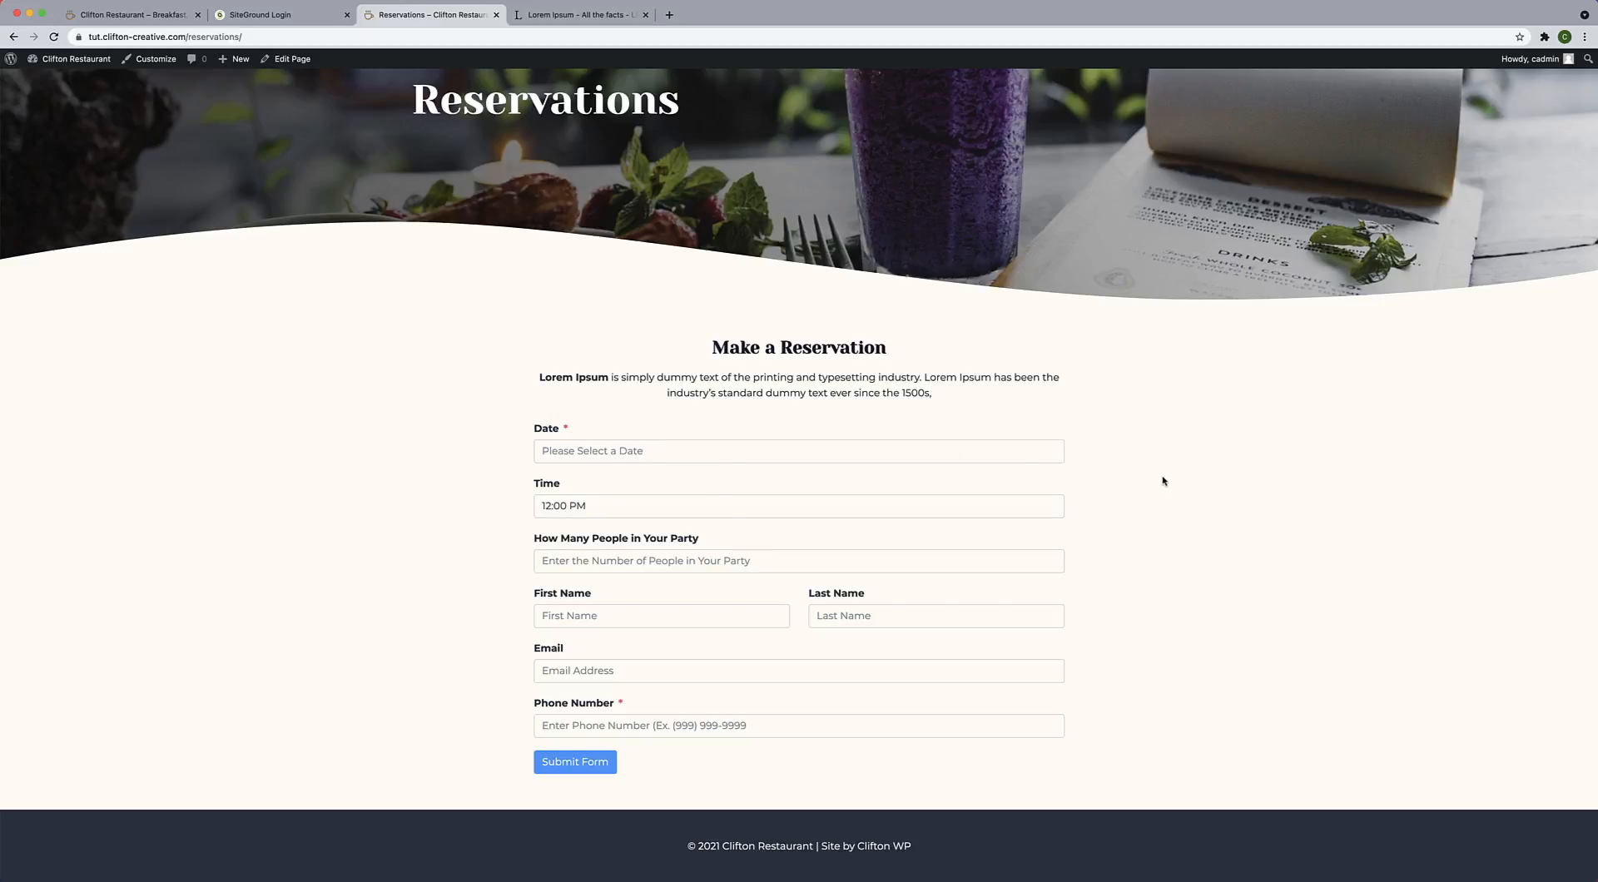
Reopen the page for editing, increase the bottom padding of the row containing the form, update the page and view it.
left_click(299, 60)
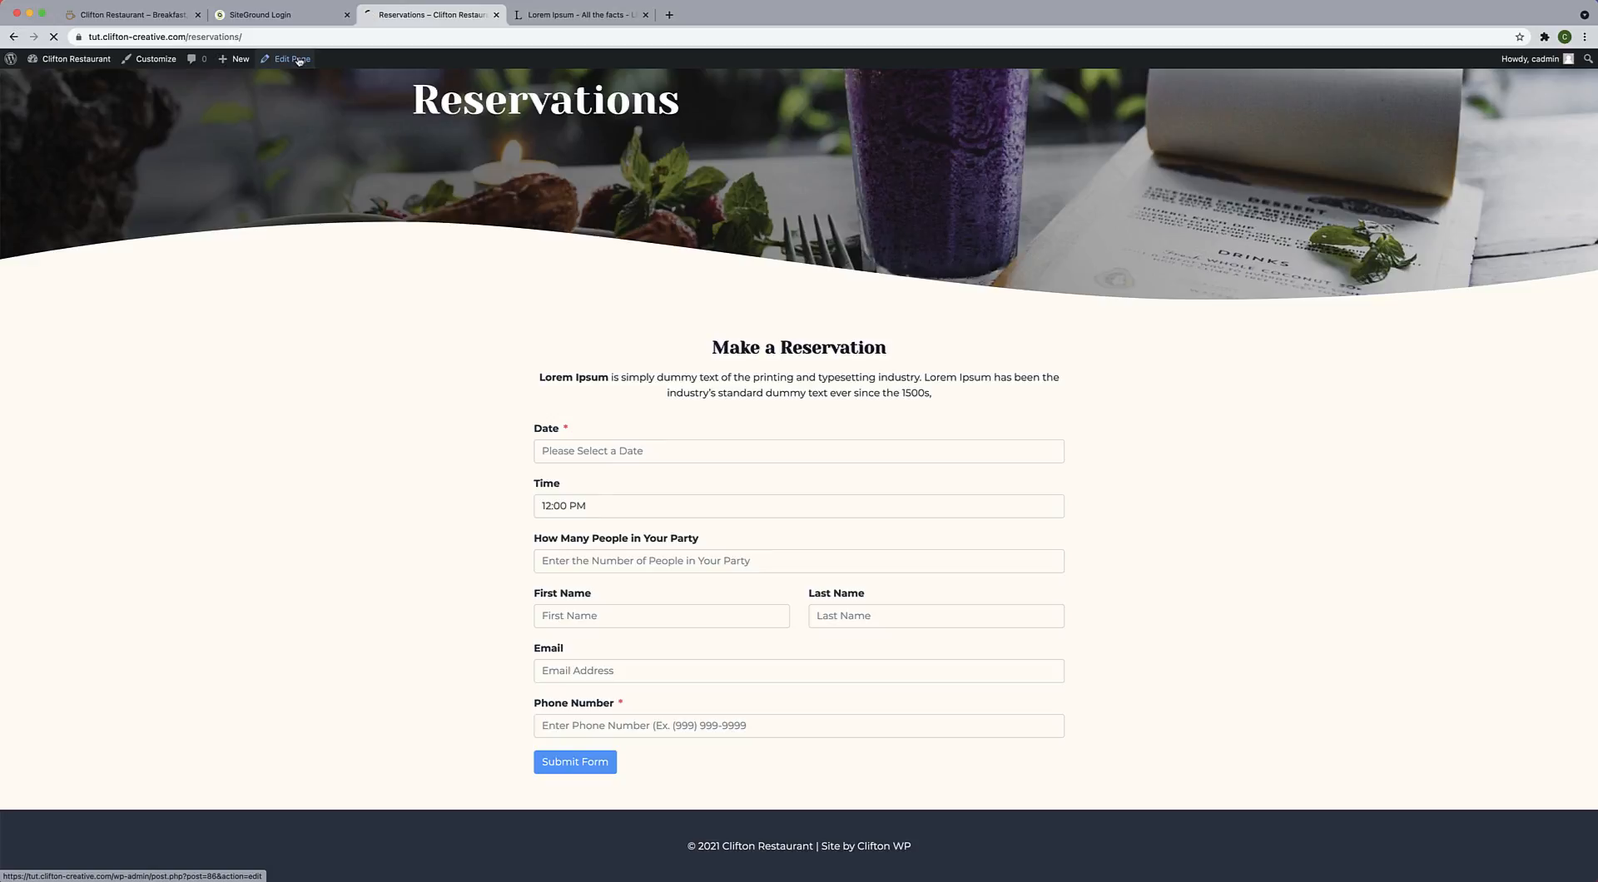
scroll(624, 809, "down", 4)
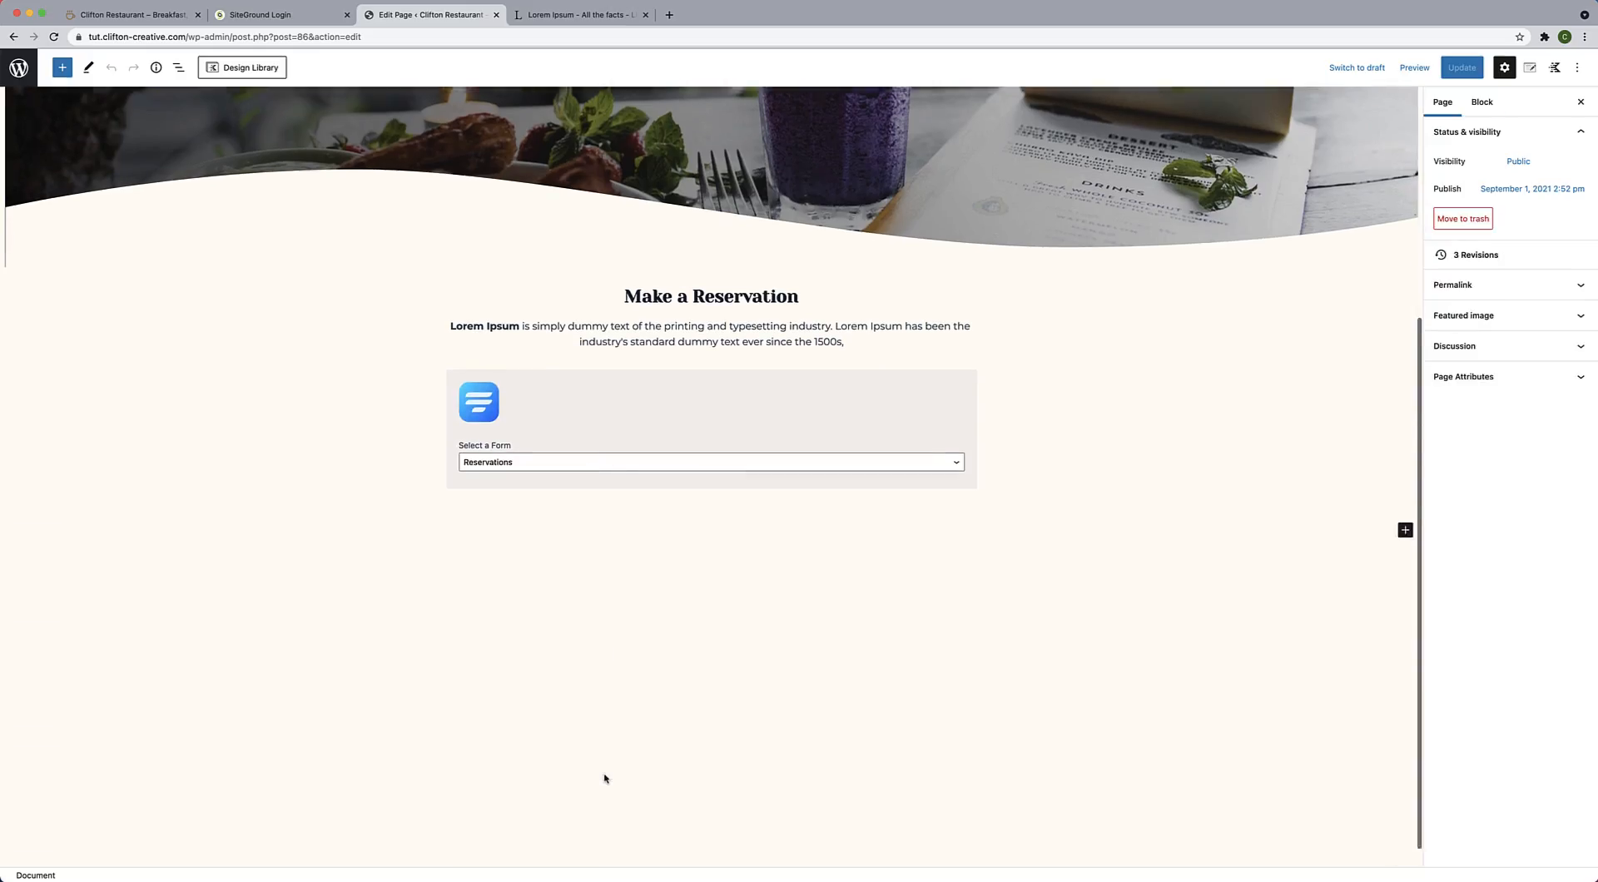
left_click(849, 503)
left_click(1134, 392)
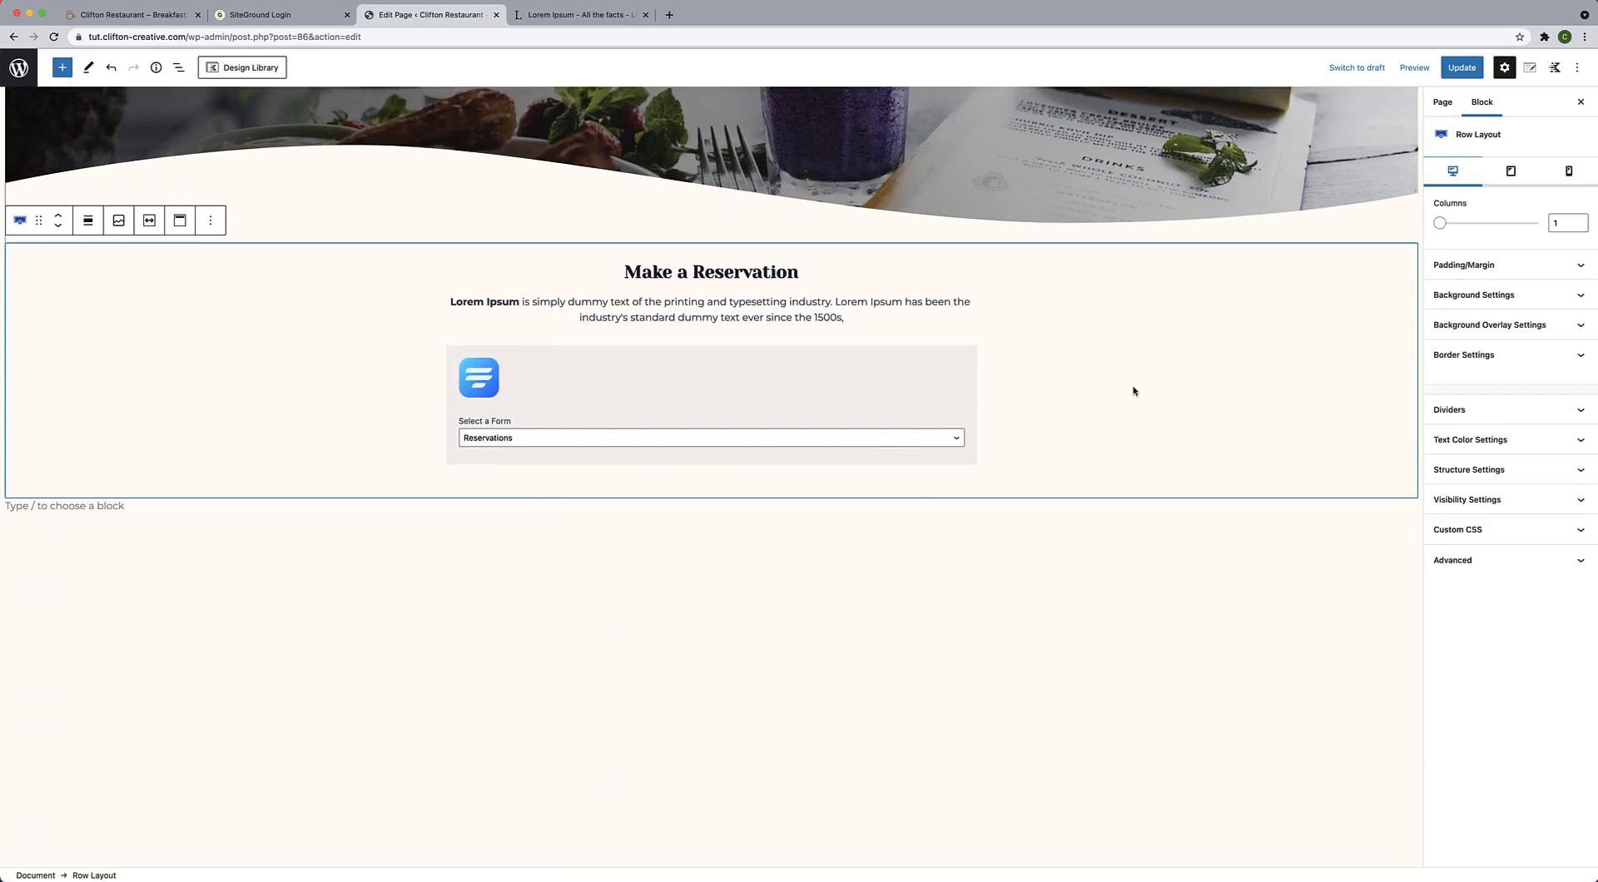
left_click_drag(714, 496, 717, 552)
left_click(1465, 70)
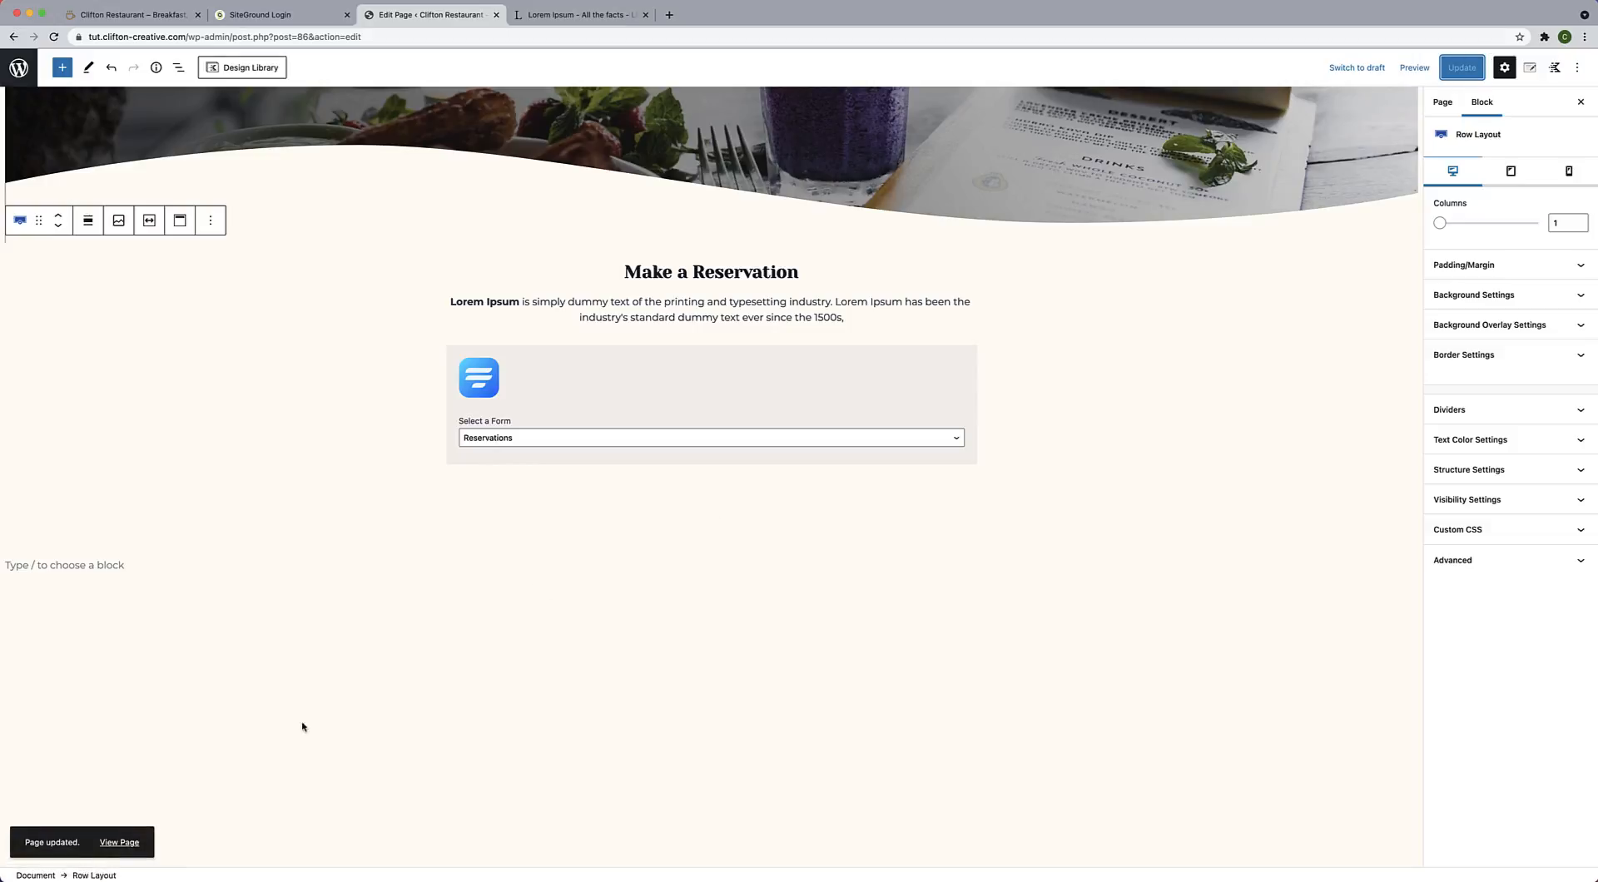
left_click(121, 843)
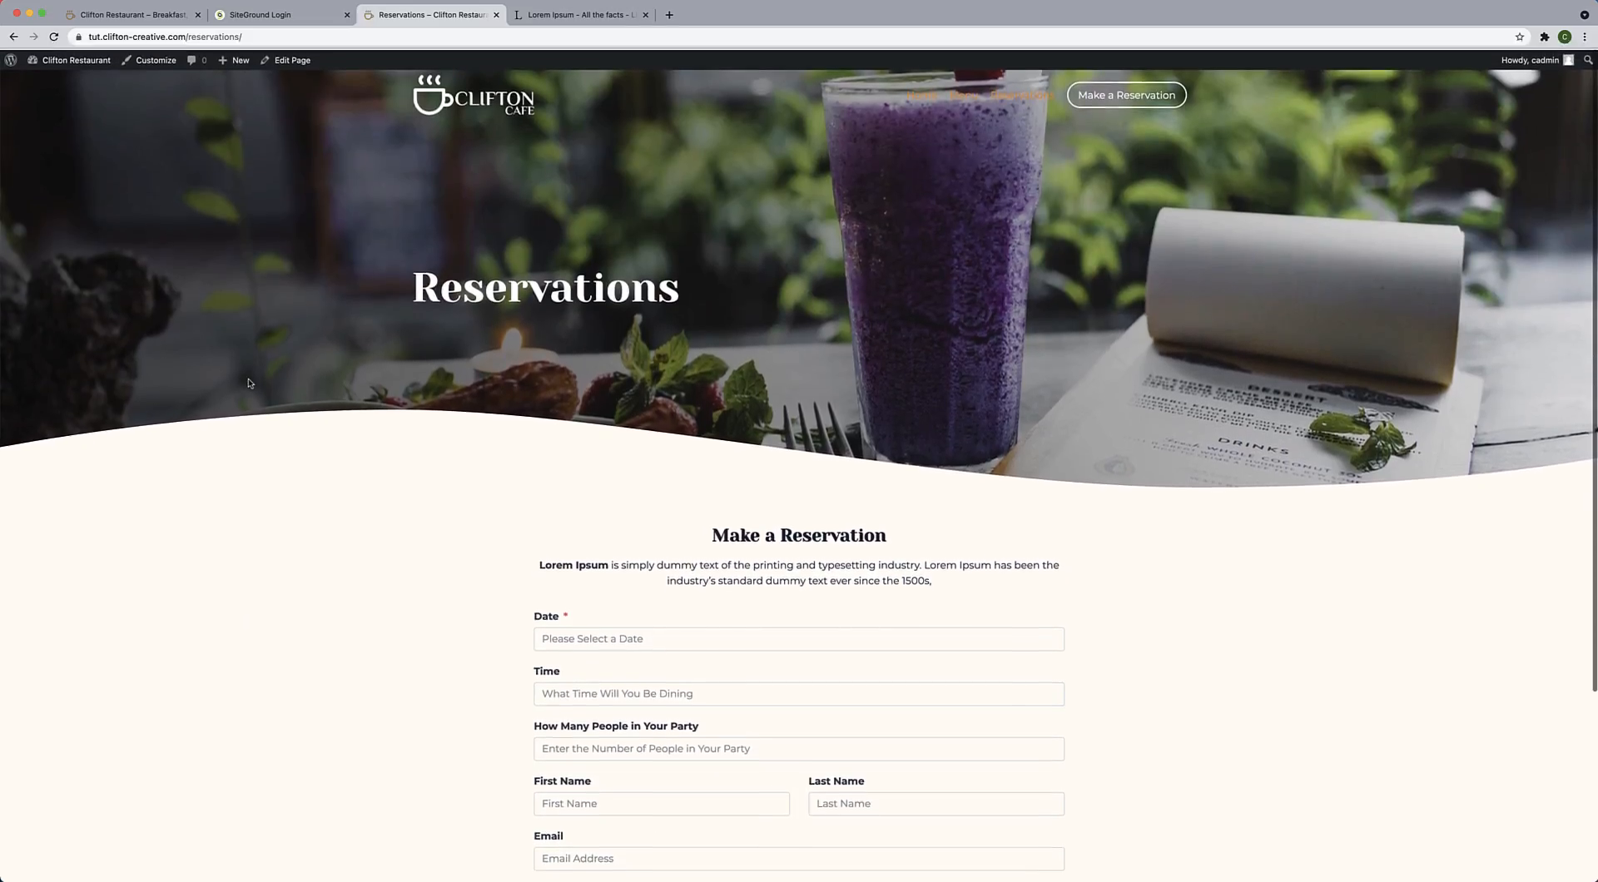
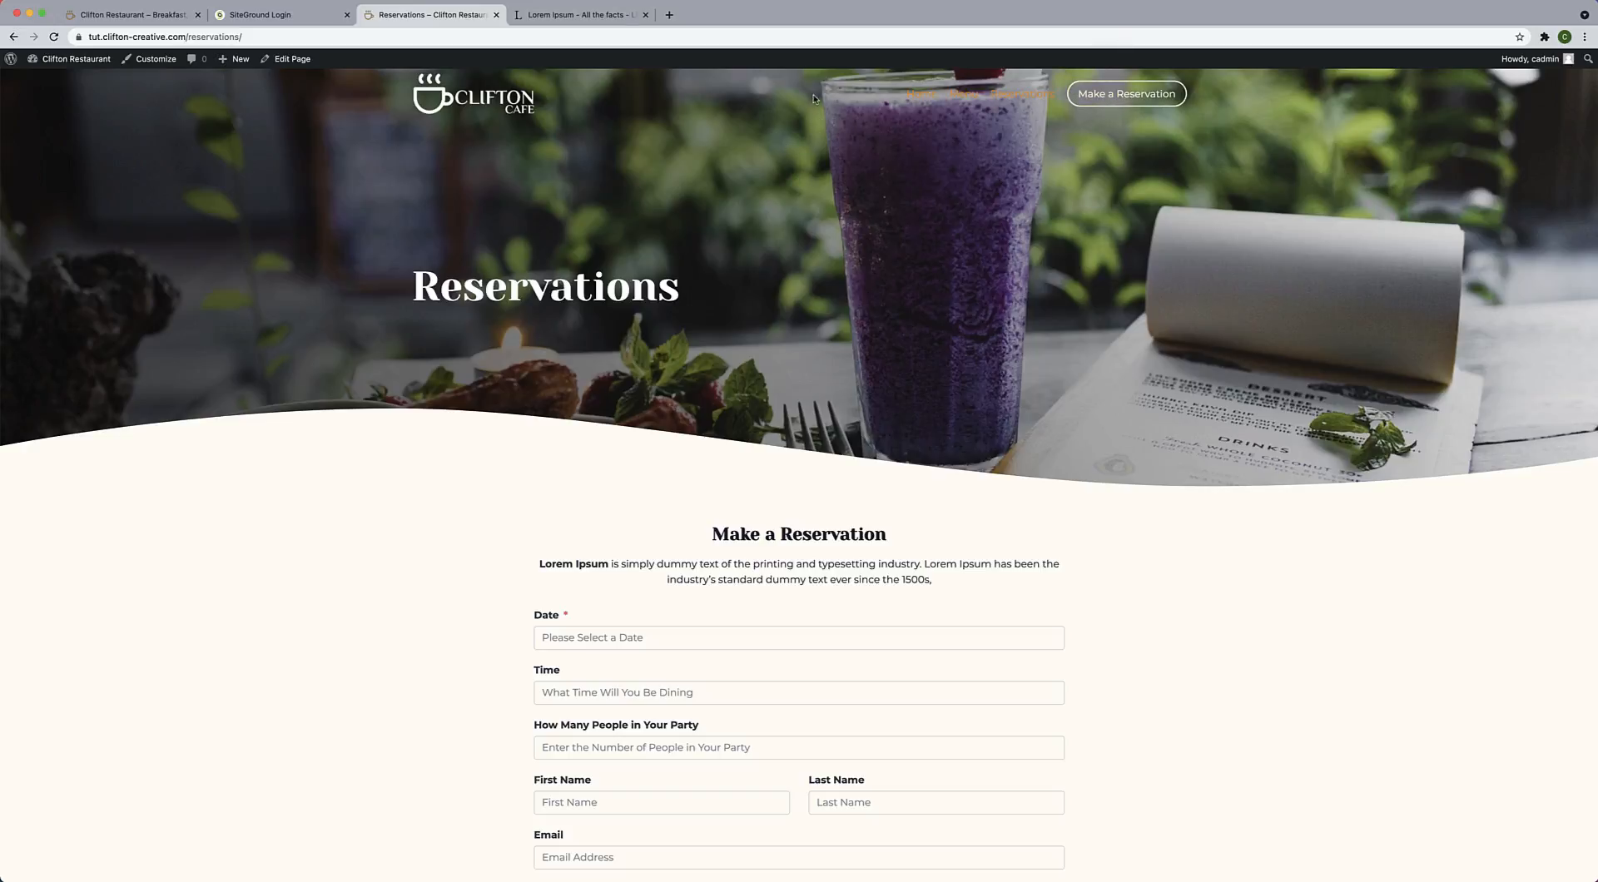
Edit the page again and switch the hero row's background overlay from a gradient to a normal overlay coloured black (000000).
left_click(297, 60)
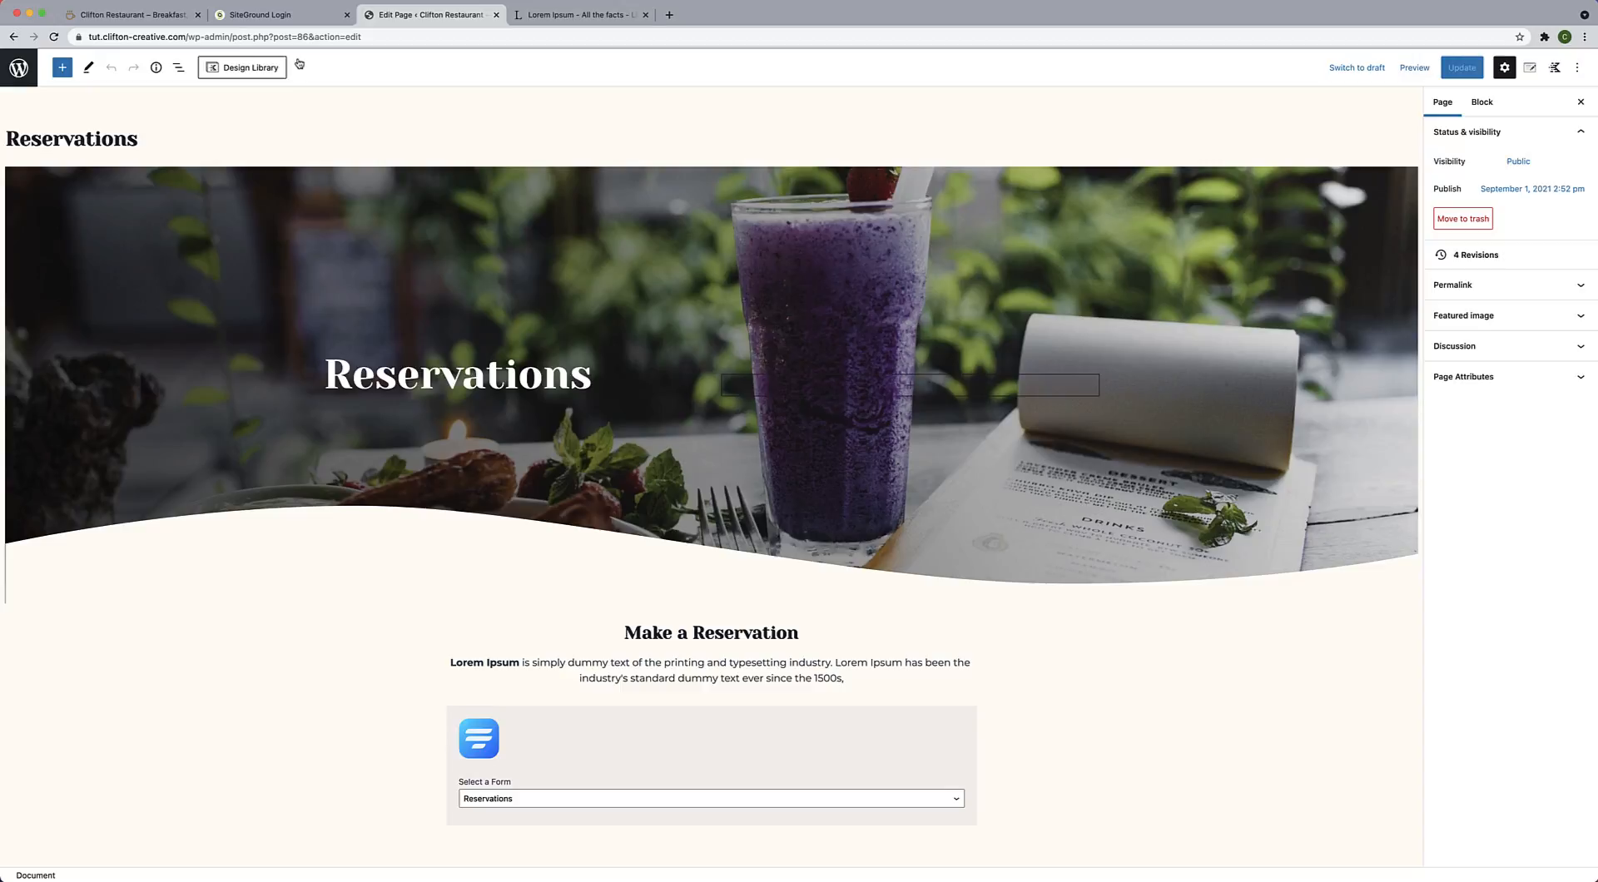
left_click(219, 301)
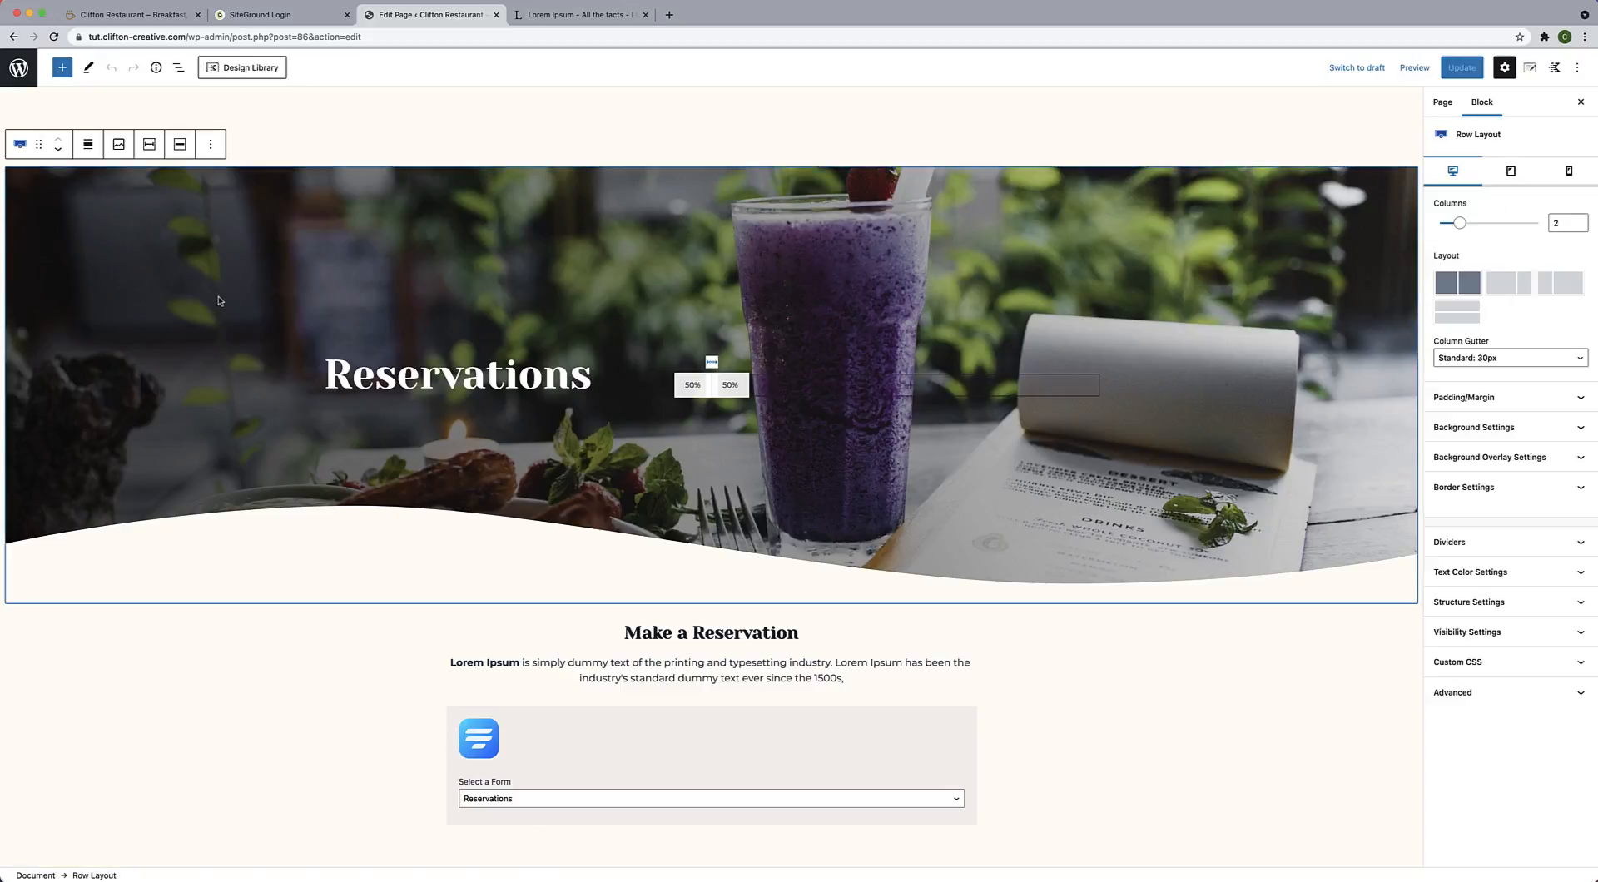
left_click(1534, 459)
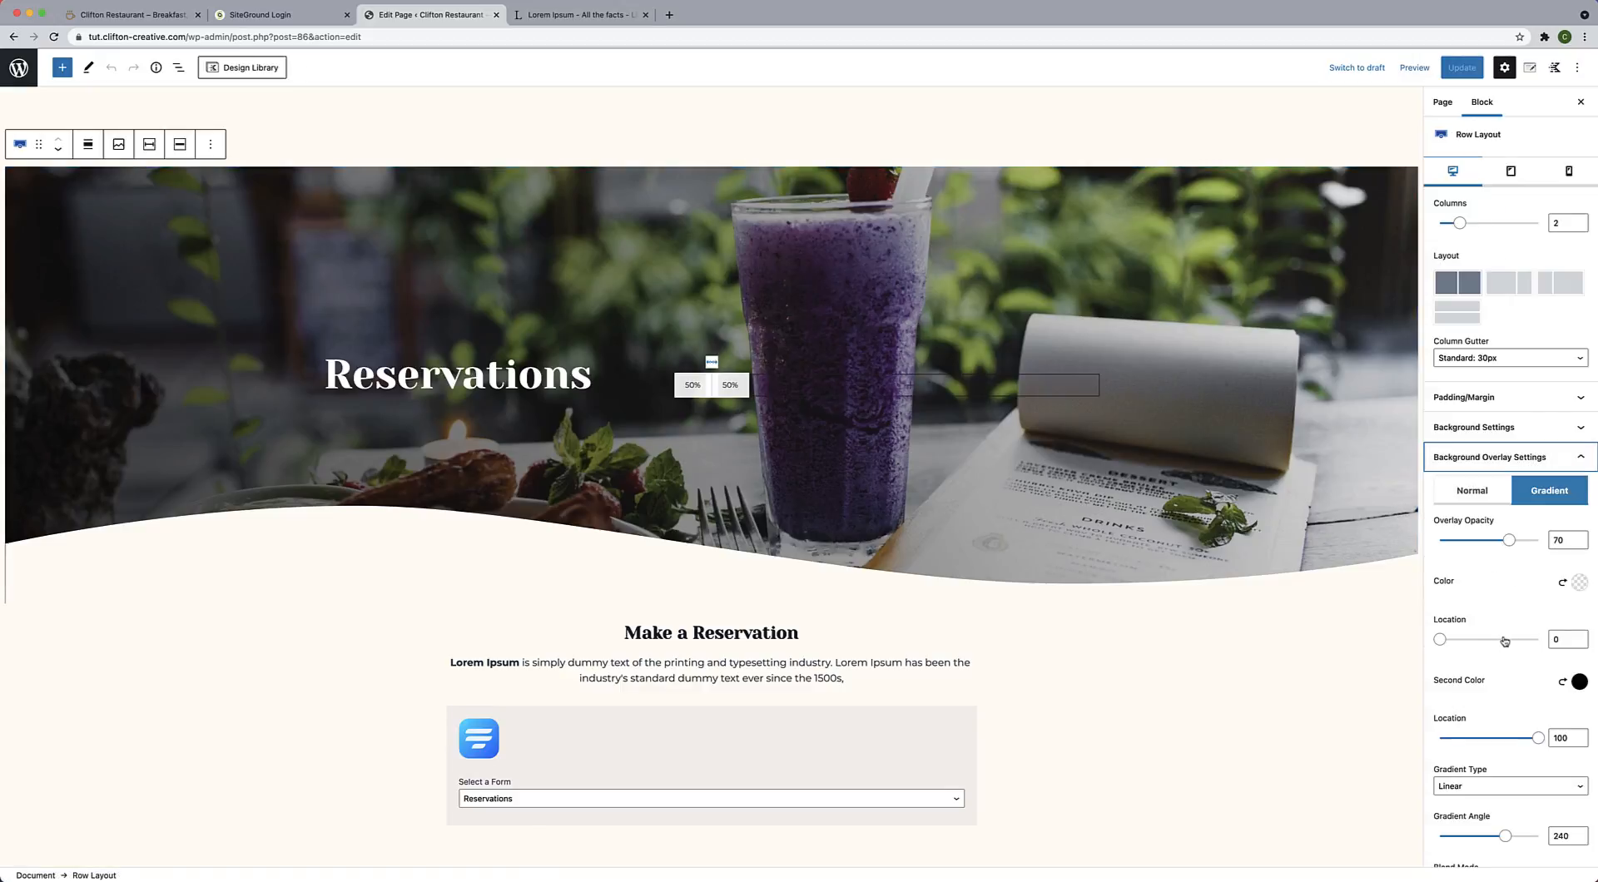
scroll(1506, 638, "down", 1)
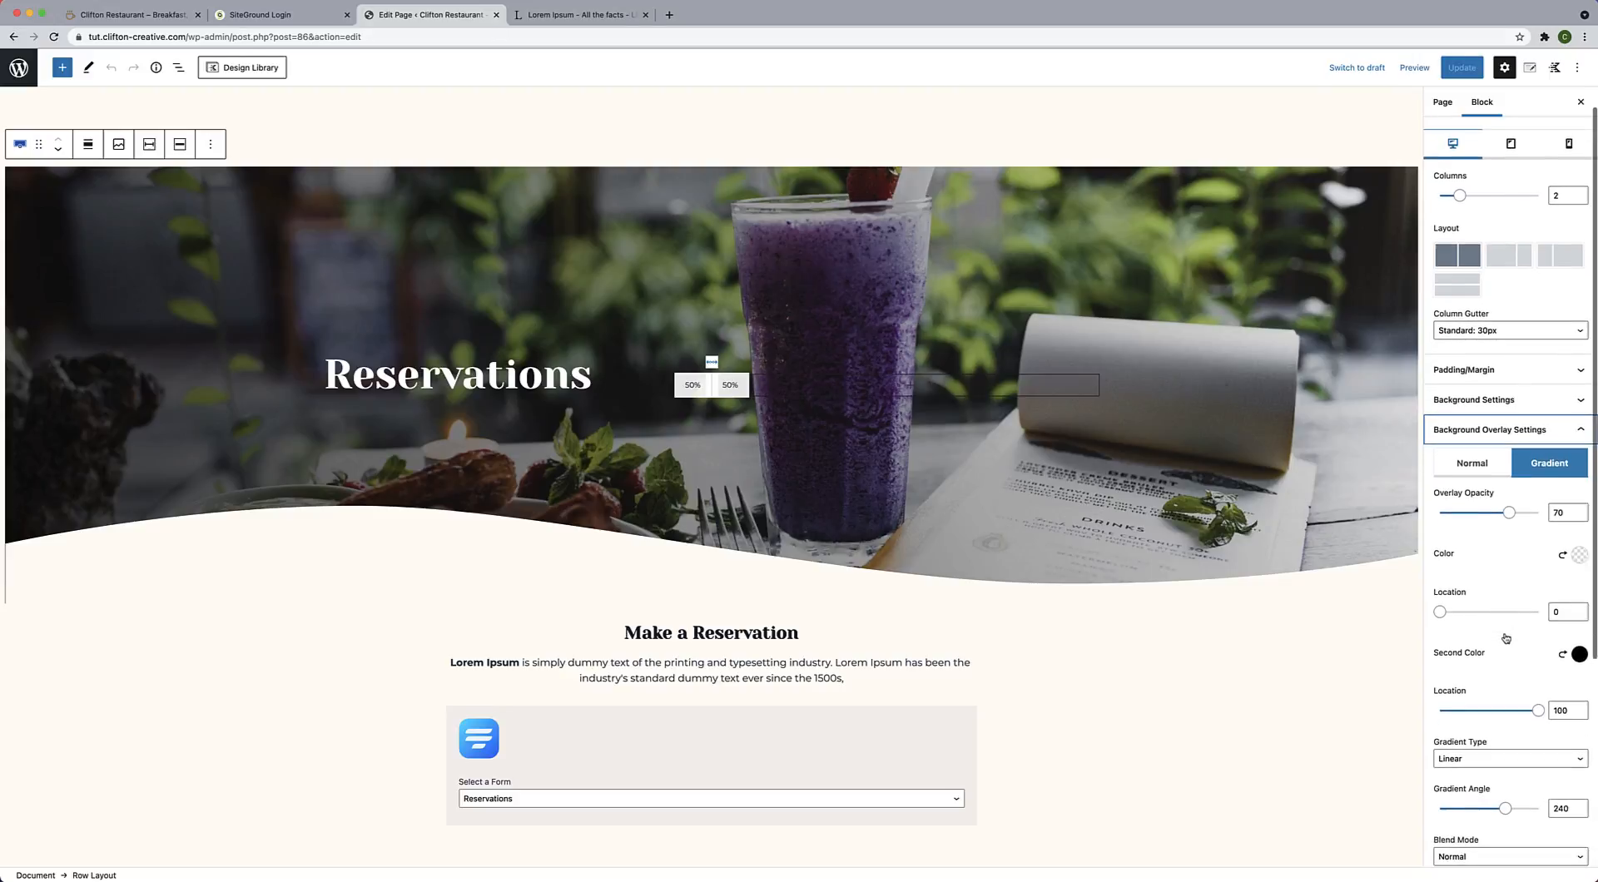
left_click(1478, 467)
left_click(1579, 558)
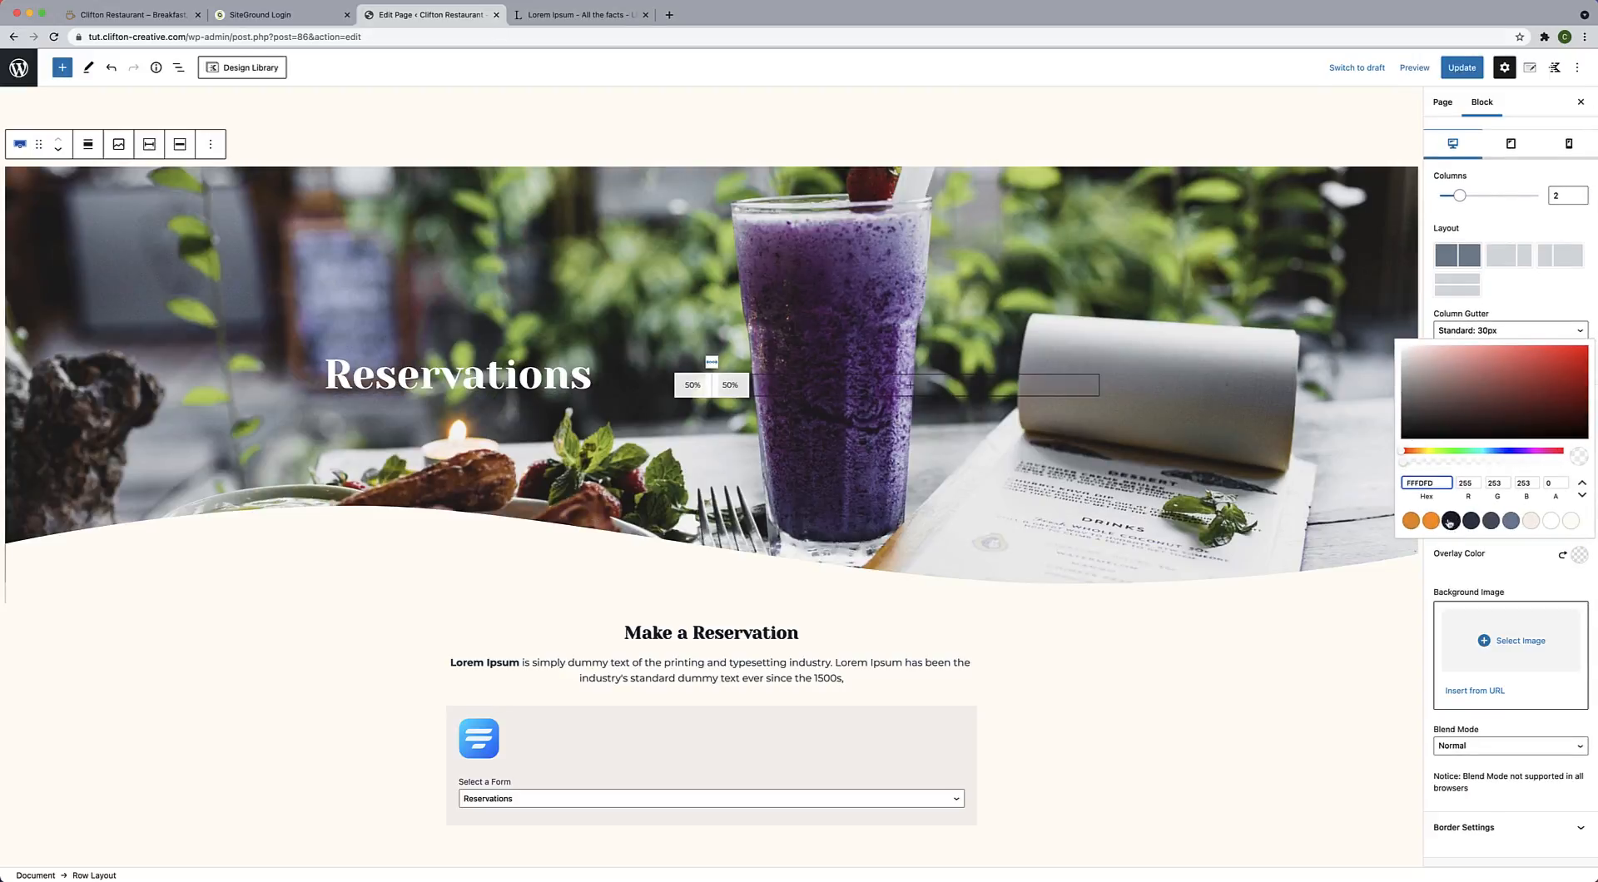
left_click_drag(1438, 437, 1404, 443)
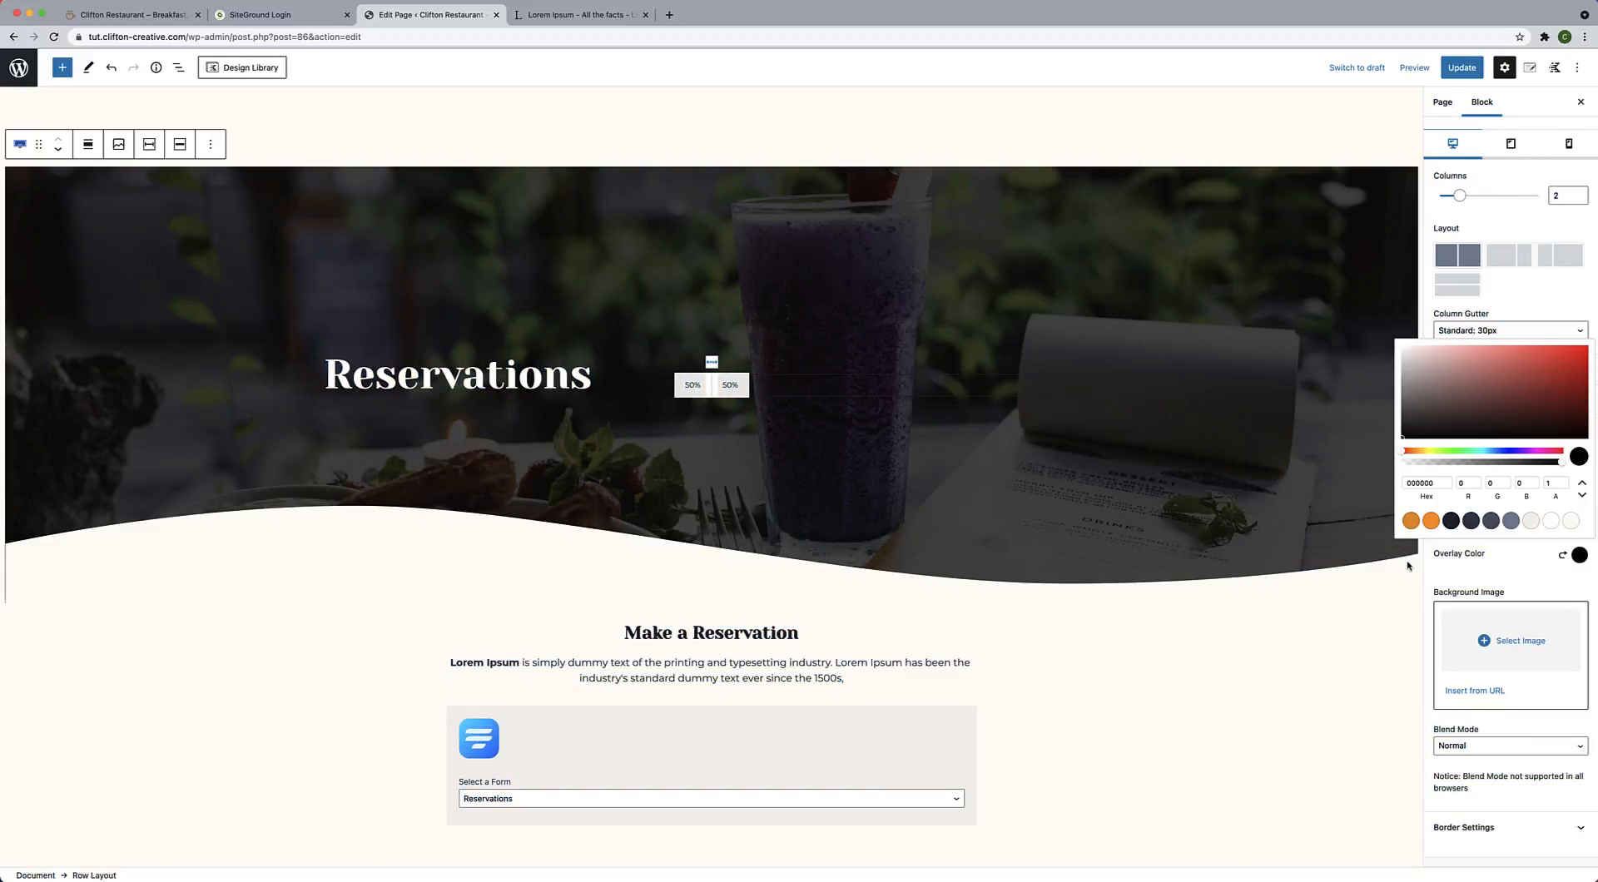
left_click(1511, 569)
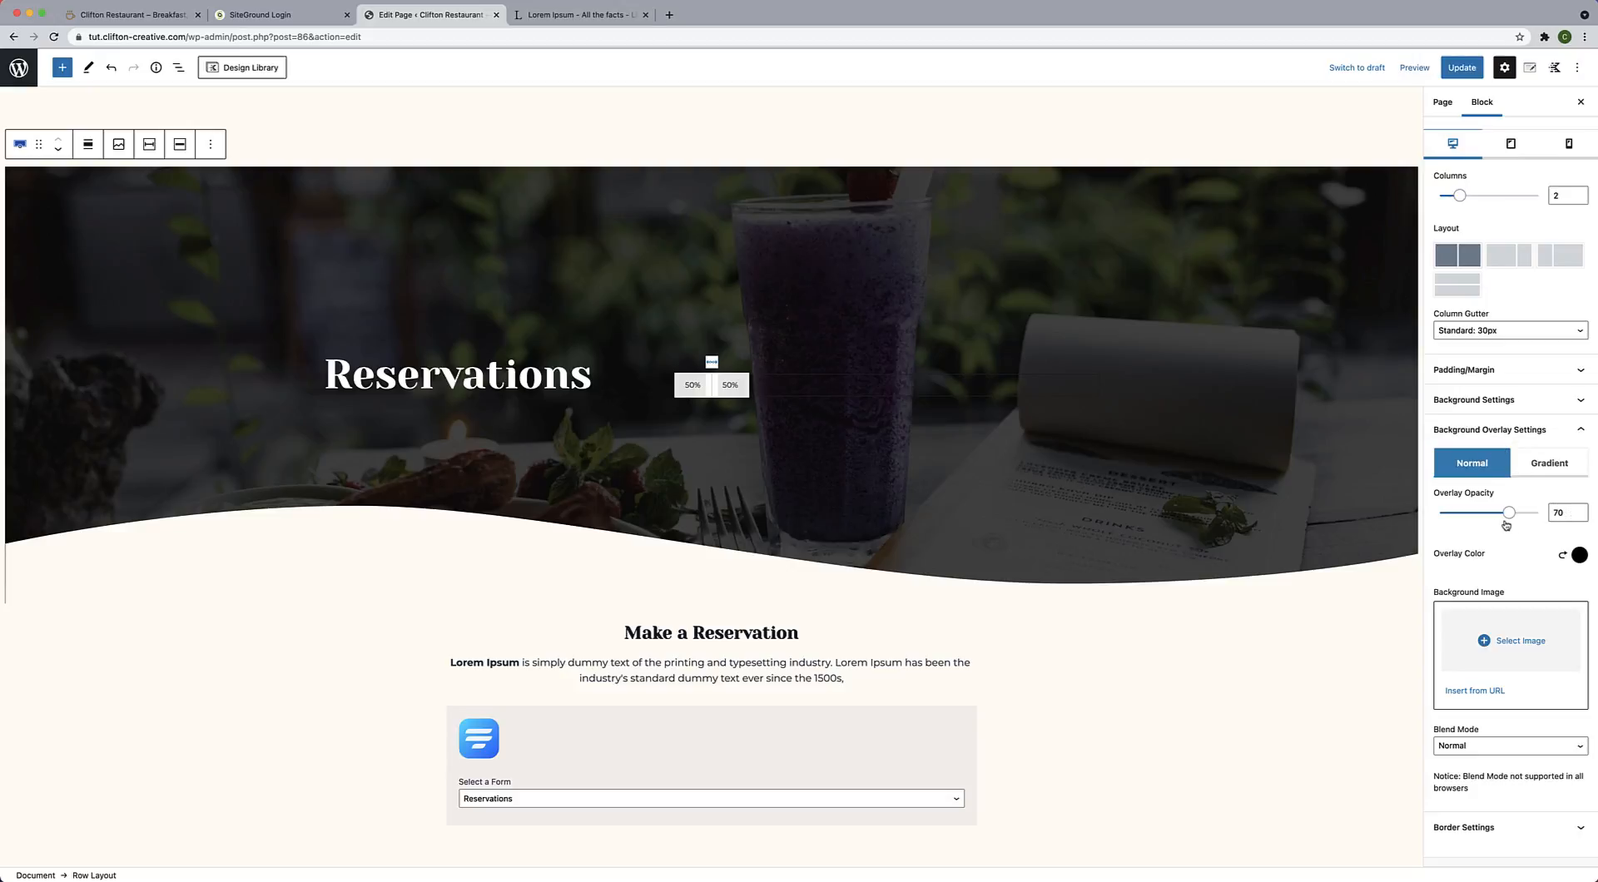
Set the hero row's overlay opacity to 50 and update the page.
mouse_move(1511, 516)
left_click_drag(1510, 513, 1489, 514)
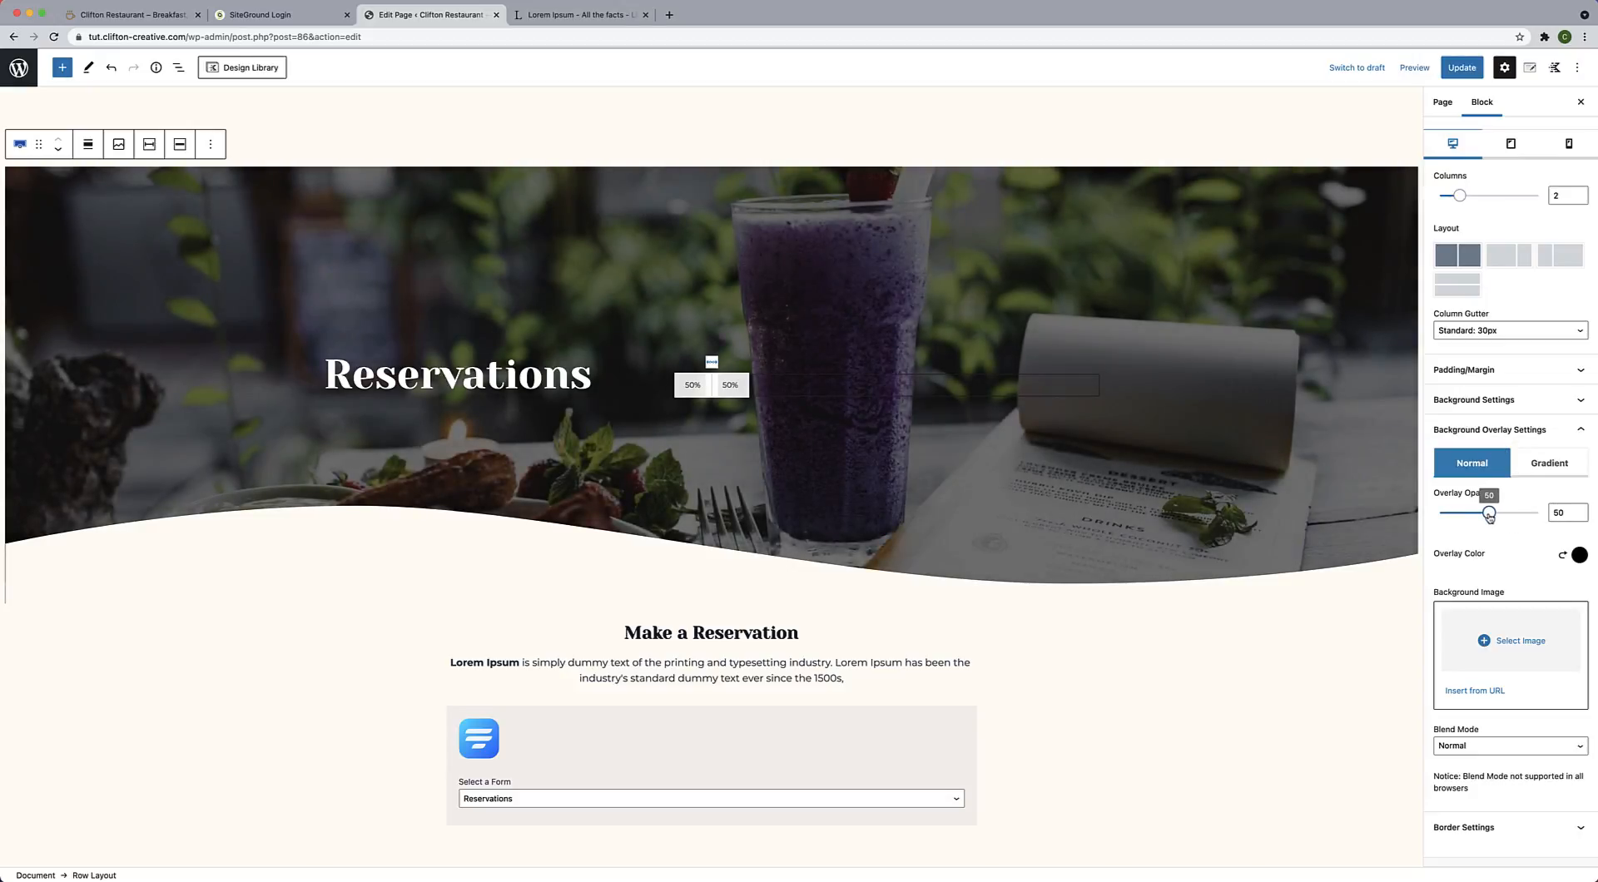
left_click(1462, 67)
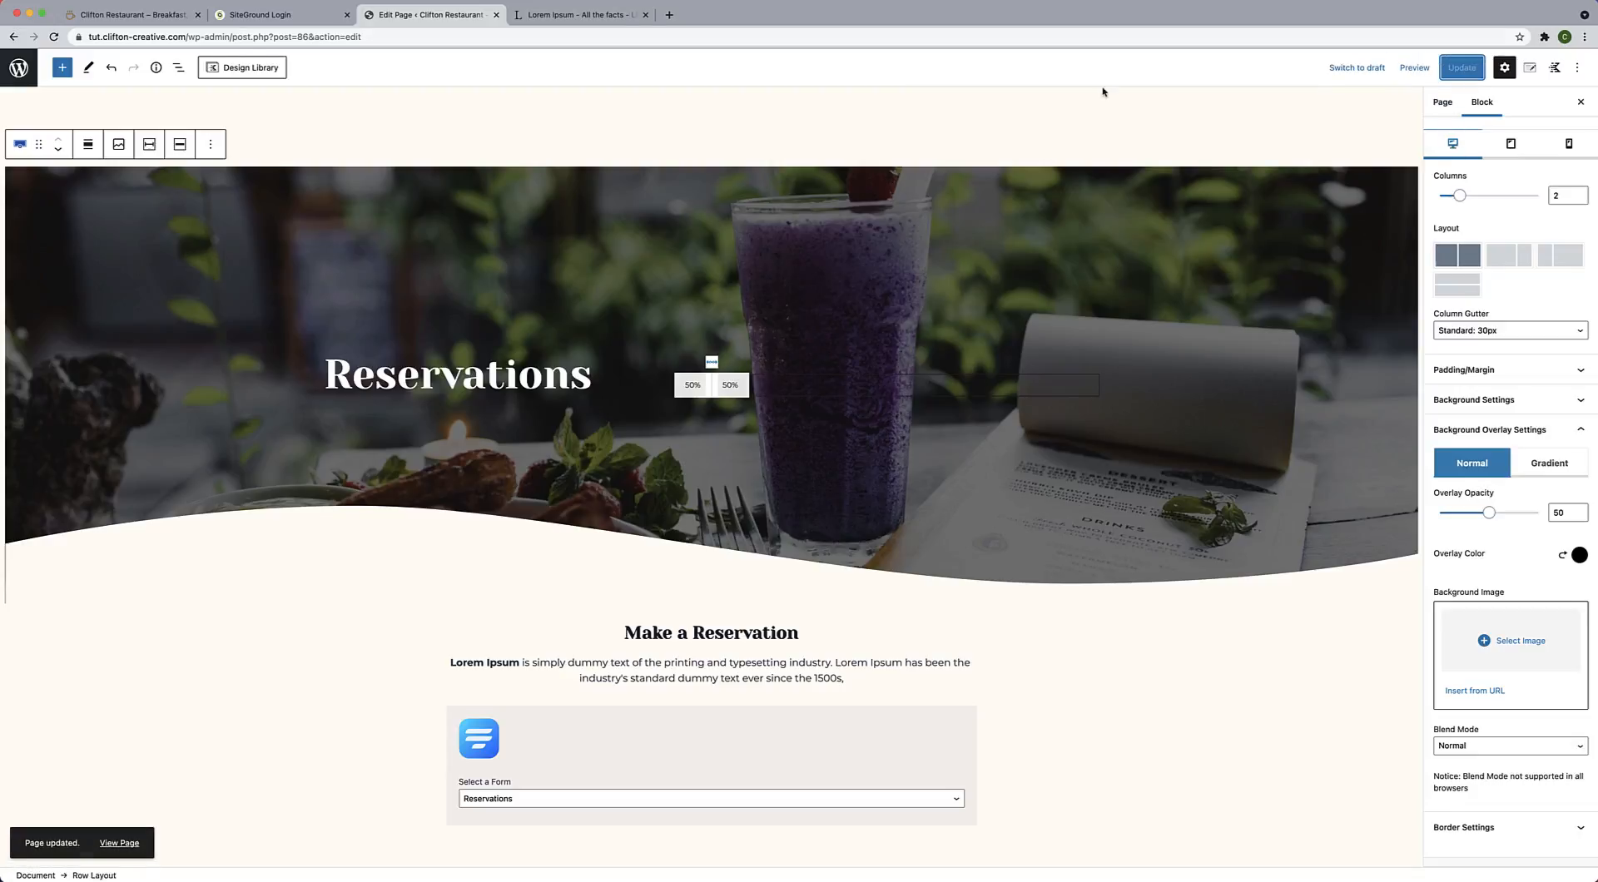
View the published Reservations page and examine the header overlay and the space below the form.
left_click(121, 843)
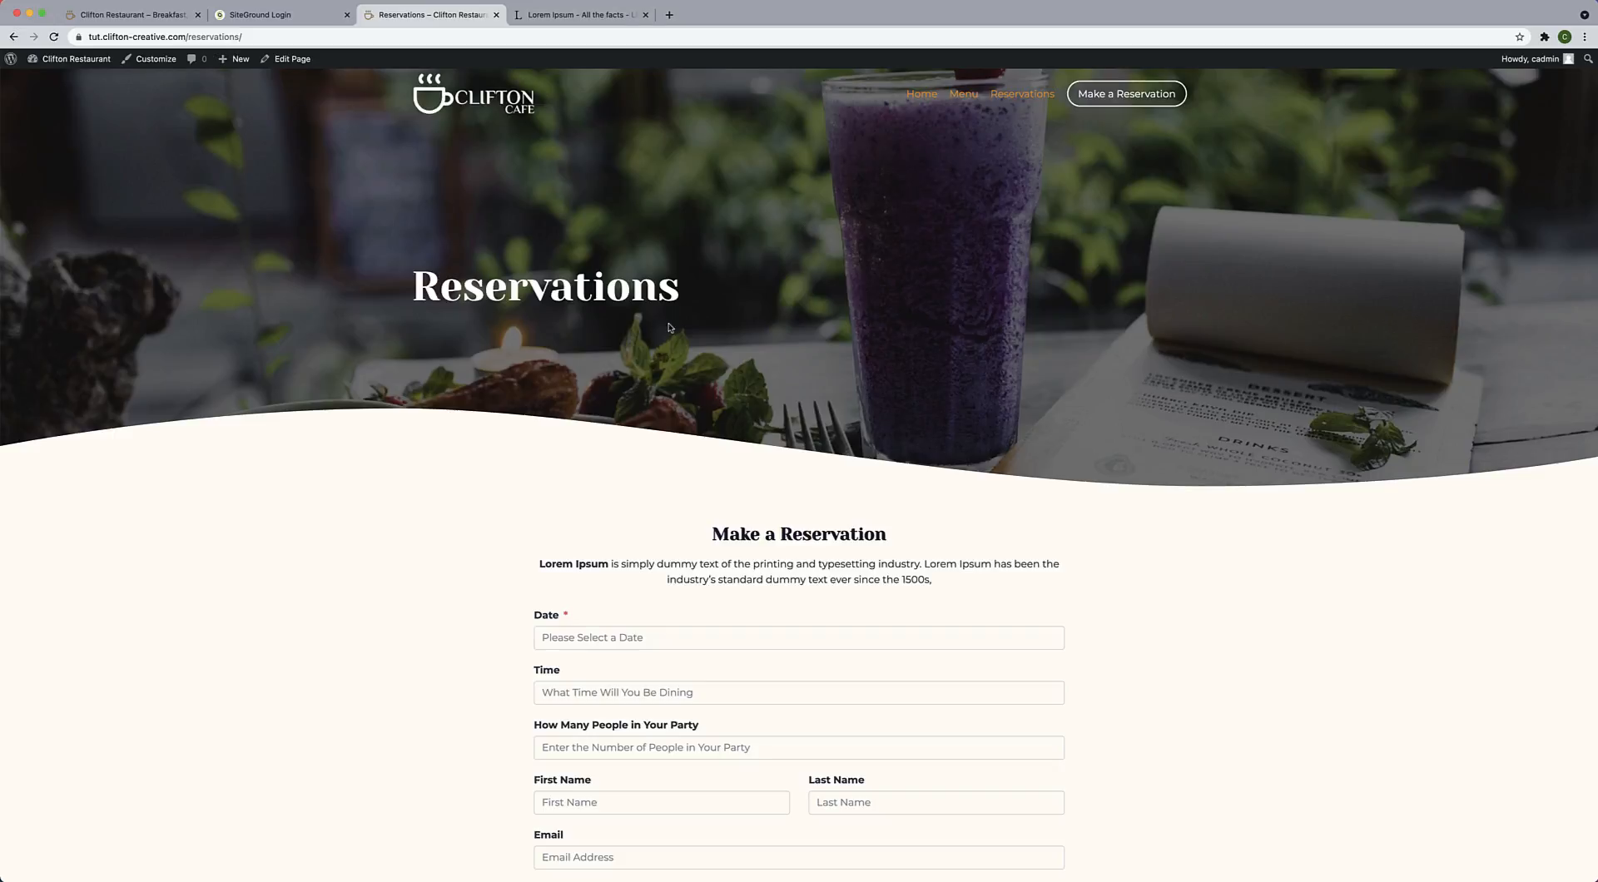
scroll(373, 436, "down", 5)
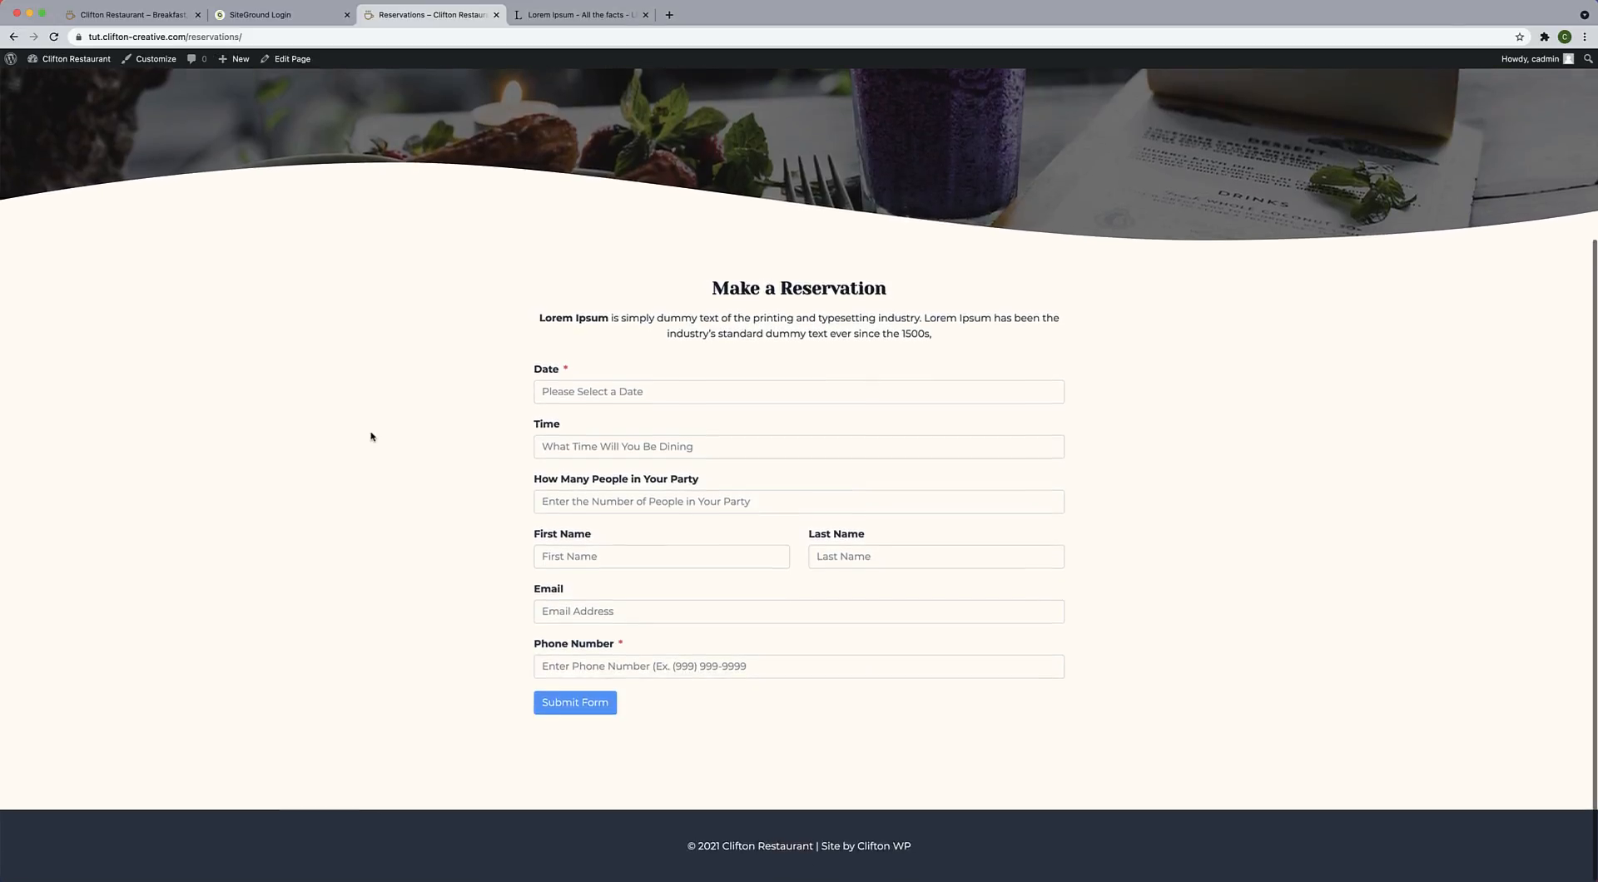
scroll(372, 437, "up", 5)
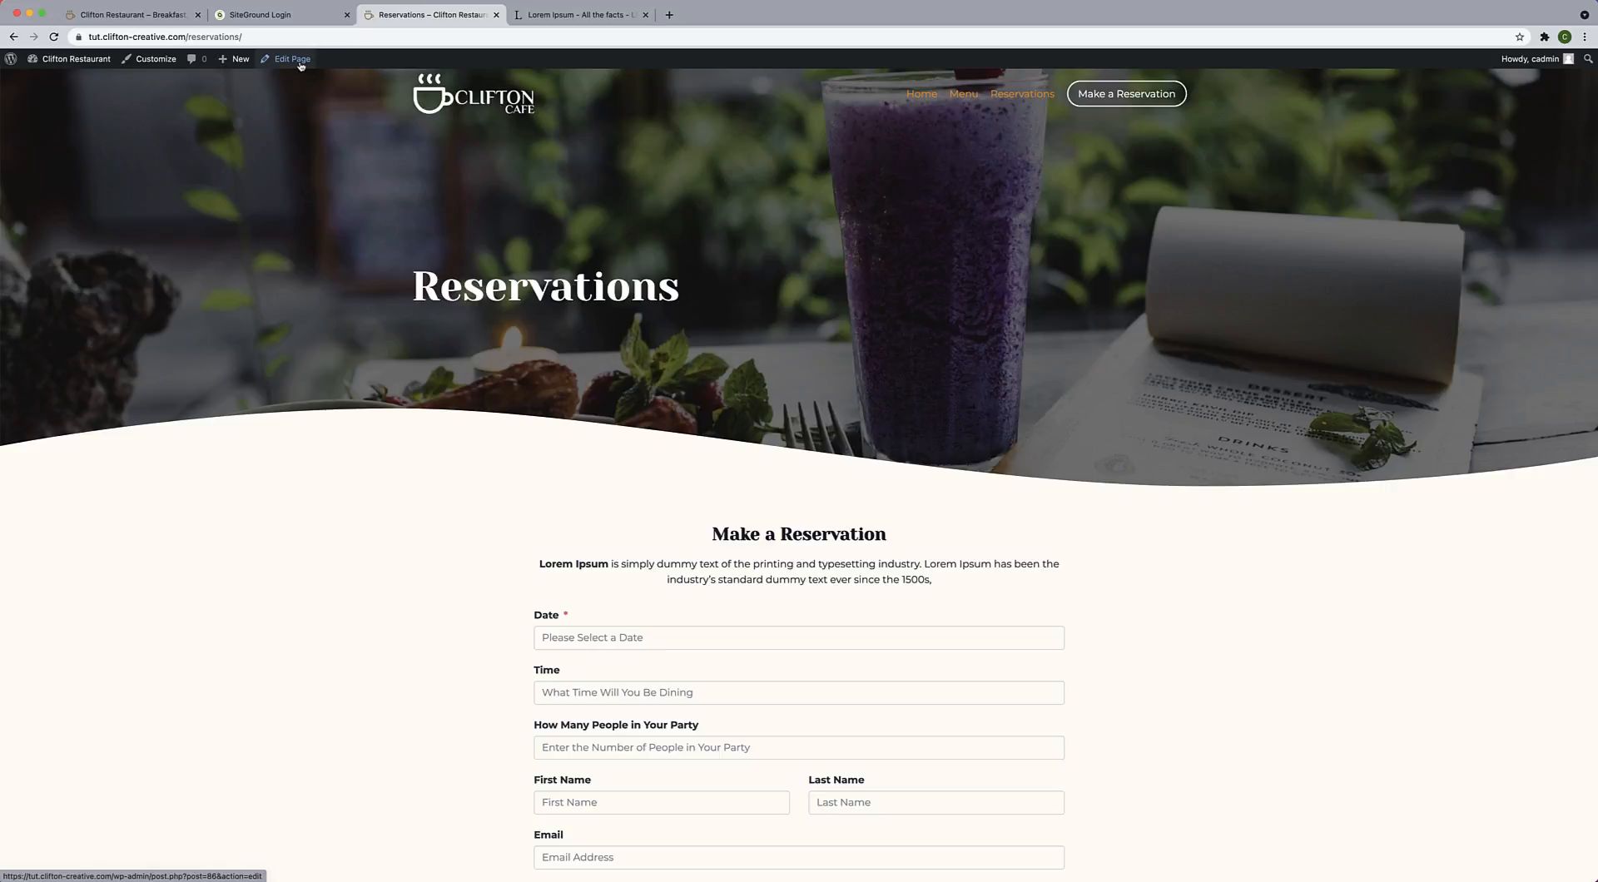
Reopen the page for editing, compare the hero row's tablet and mobile views, and set its tablet layout to Collapse to Rows.
left_click(300, 63)
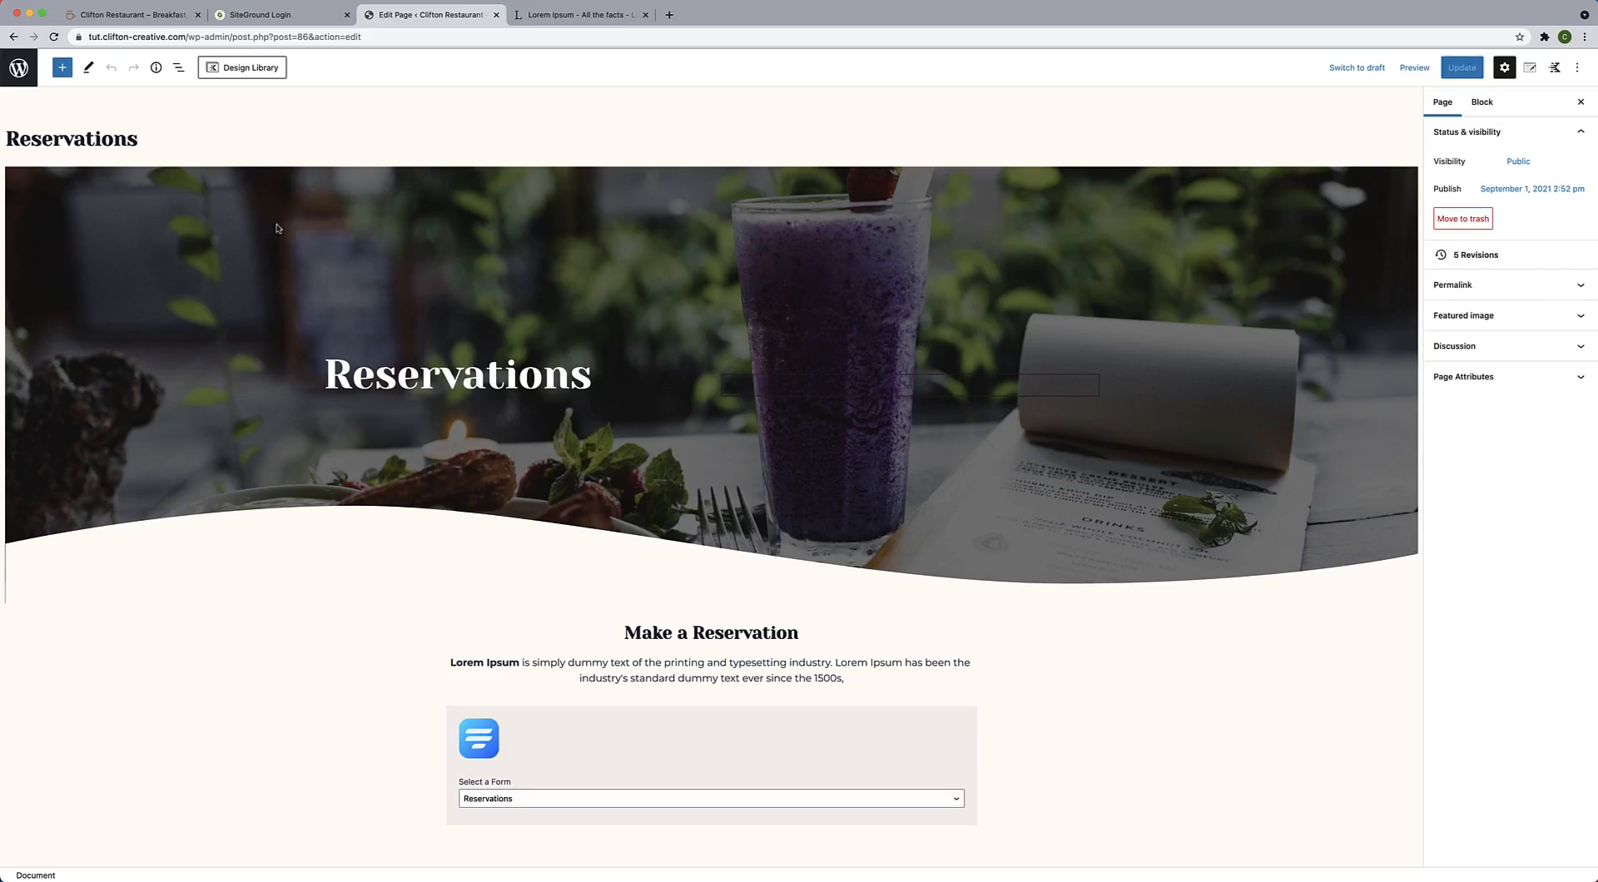
left_click(131, 197)
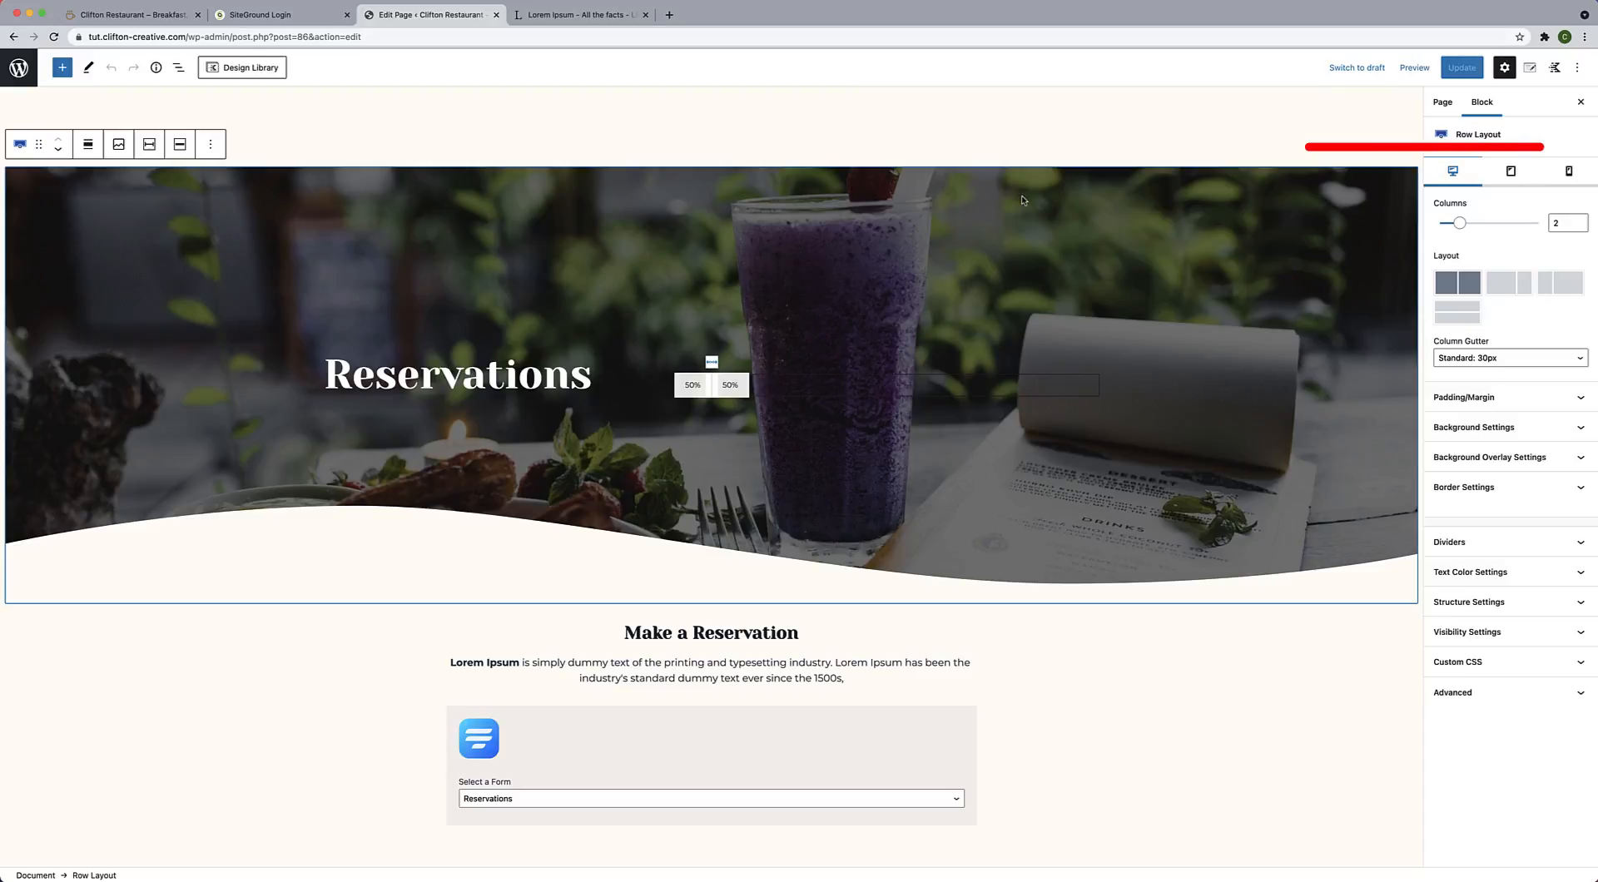
left_click(1511, 175)
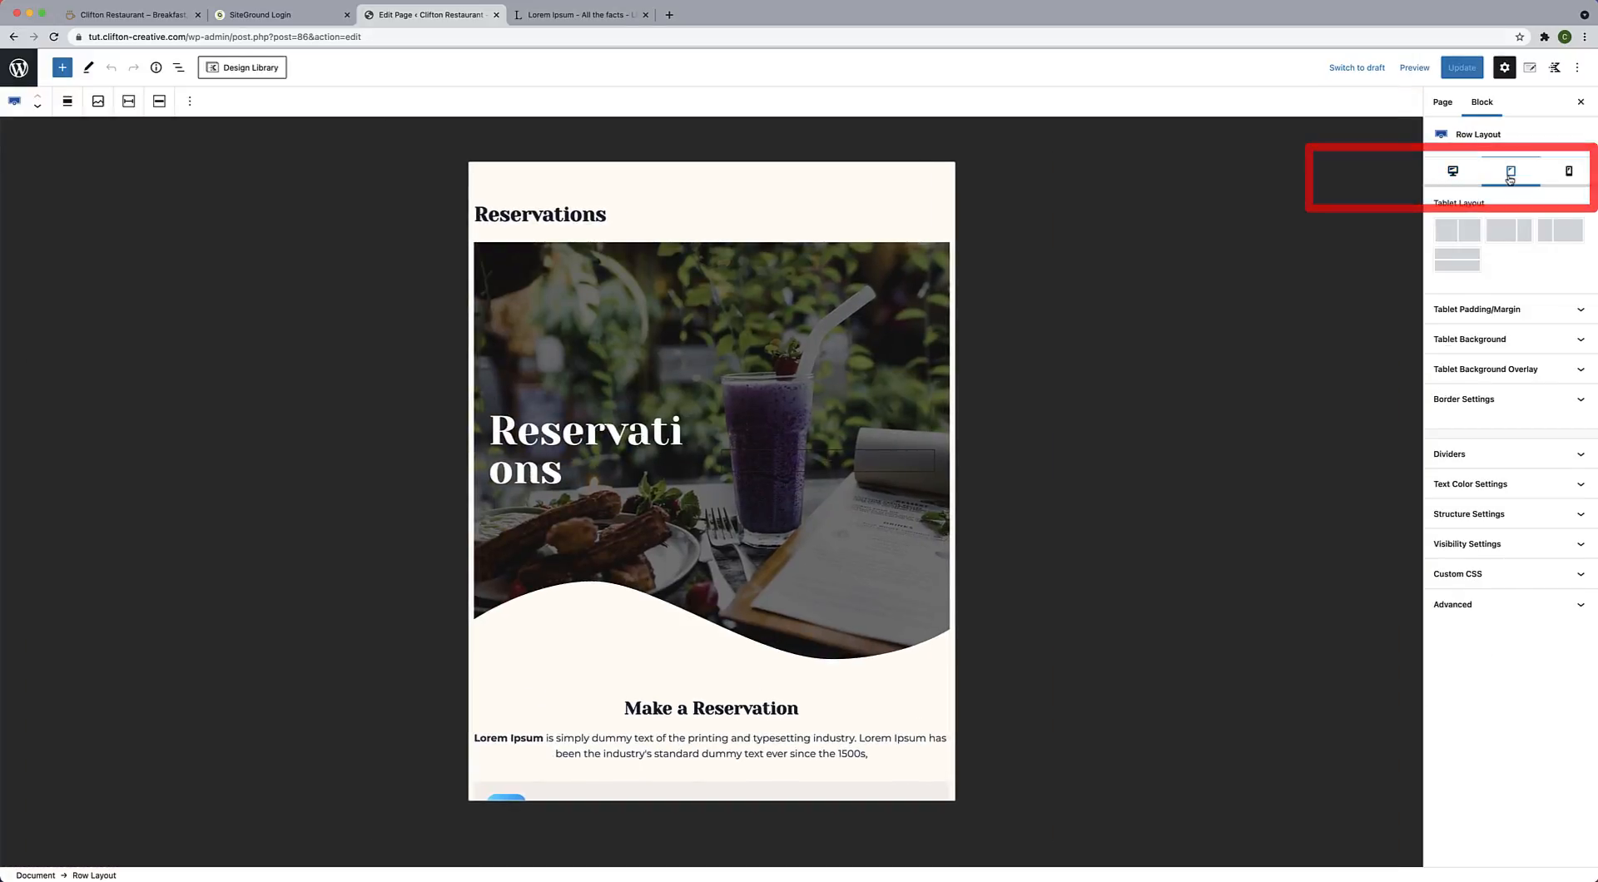
left_click(1567, 174)
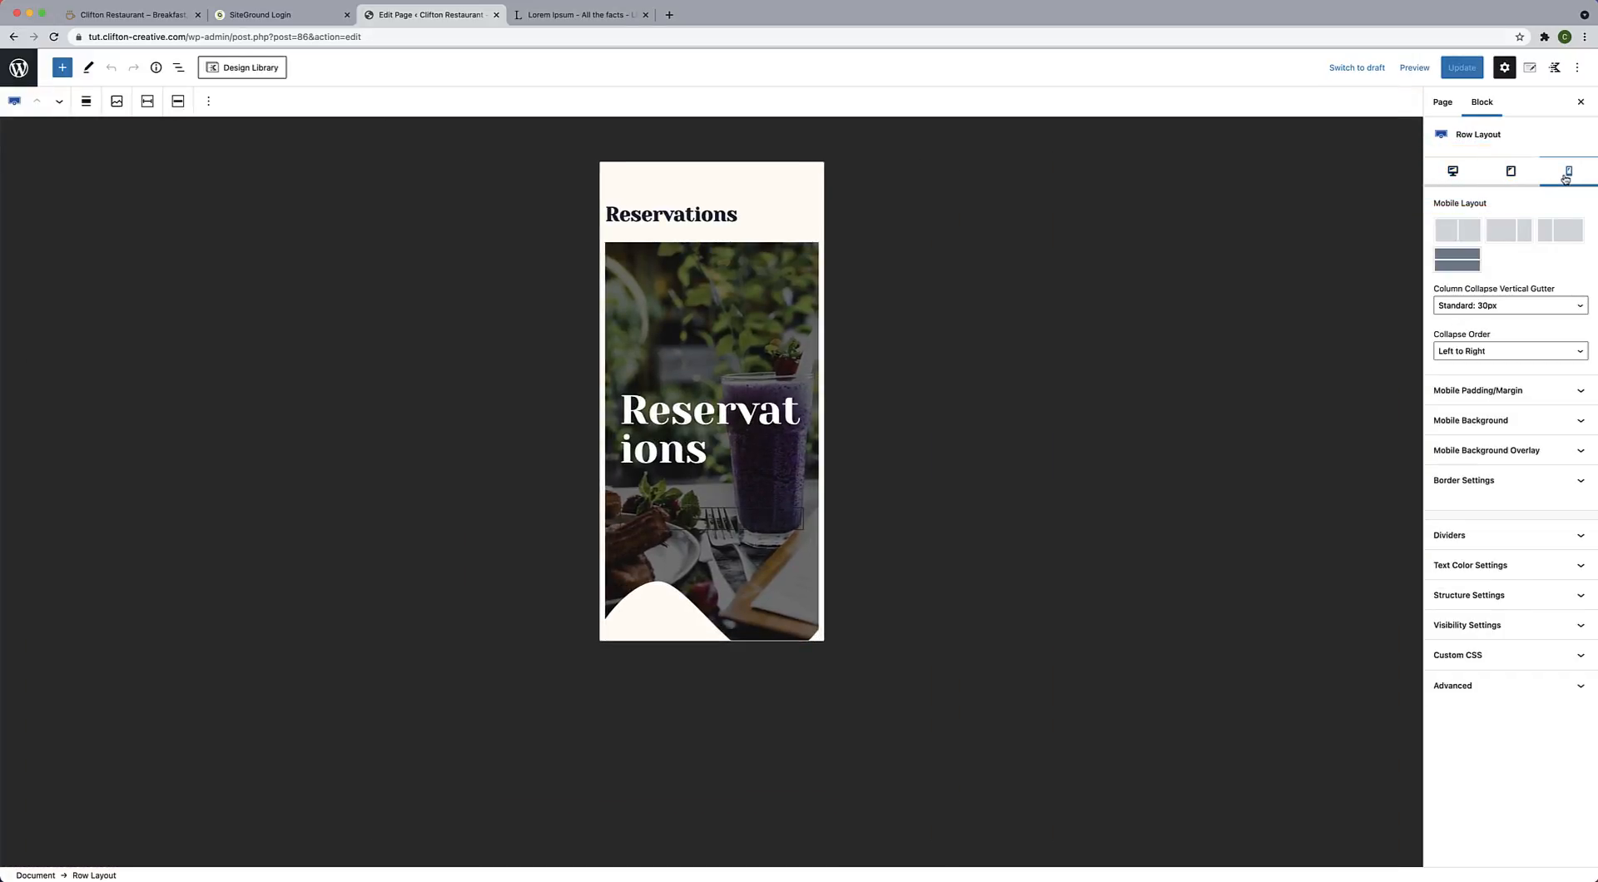
left_click(1512, 173)
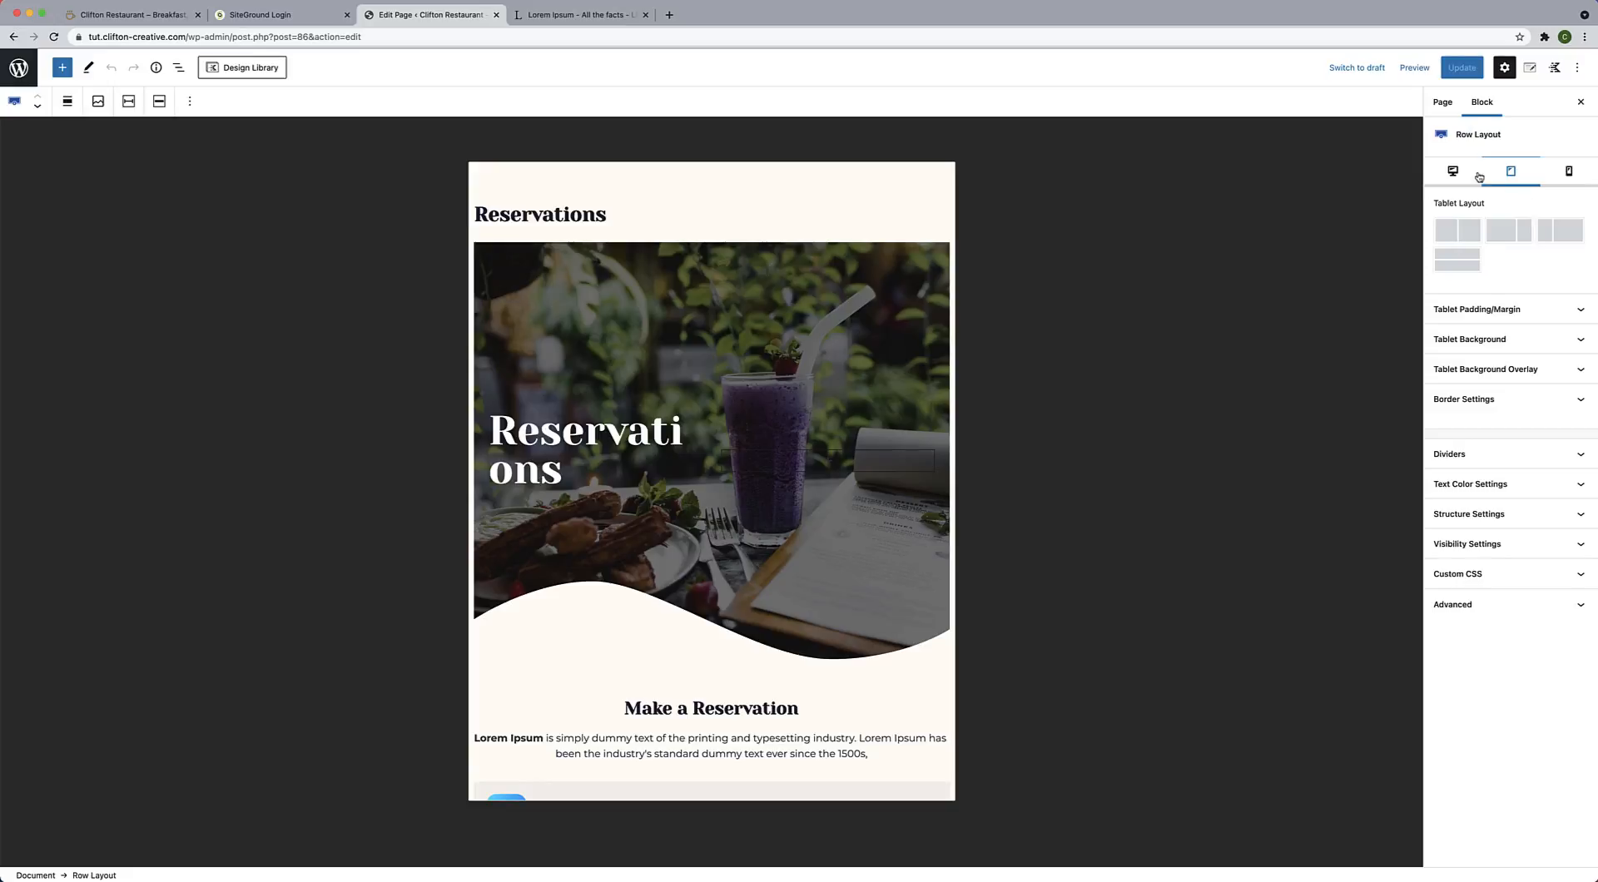
left_click(1471, 235)
left_click(1458, 263)
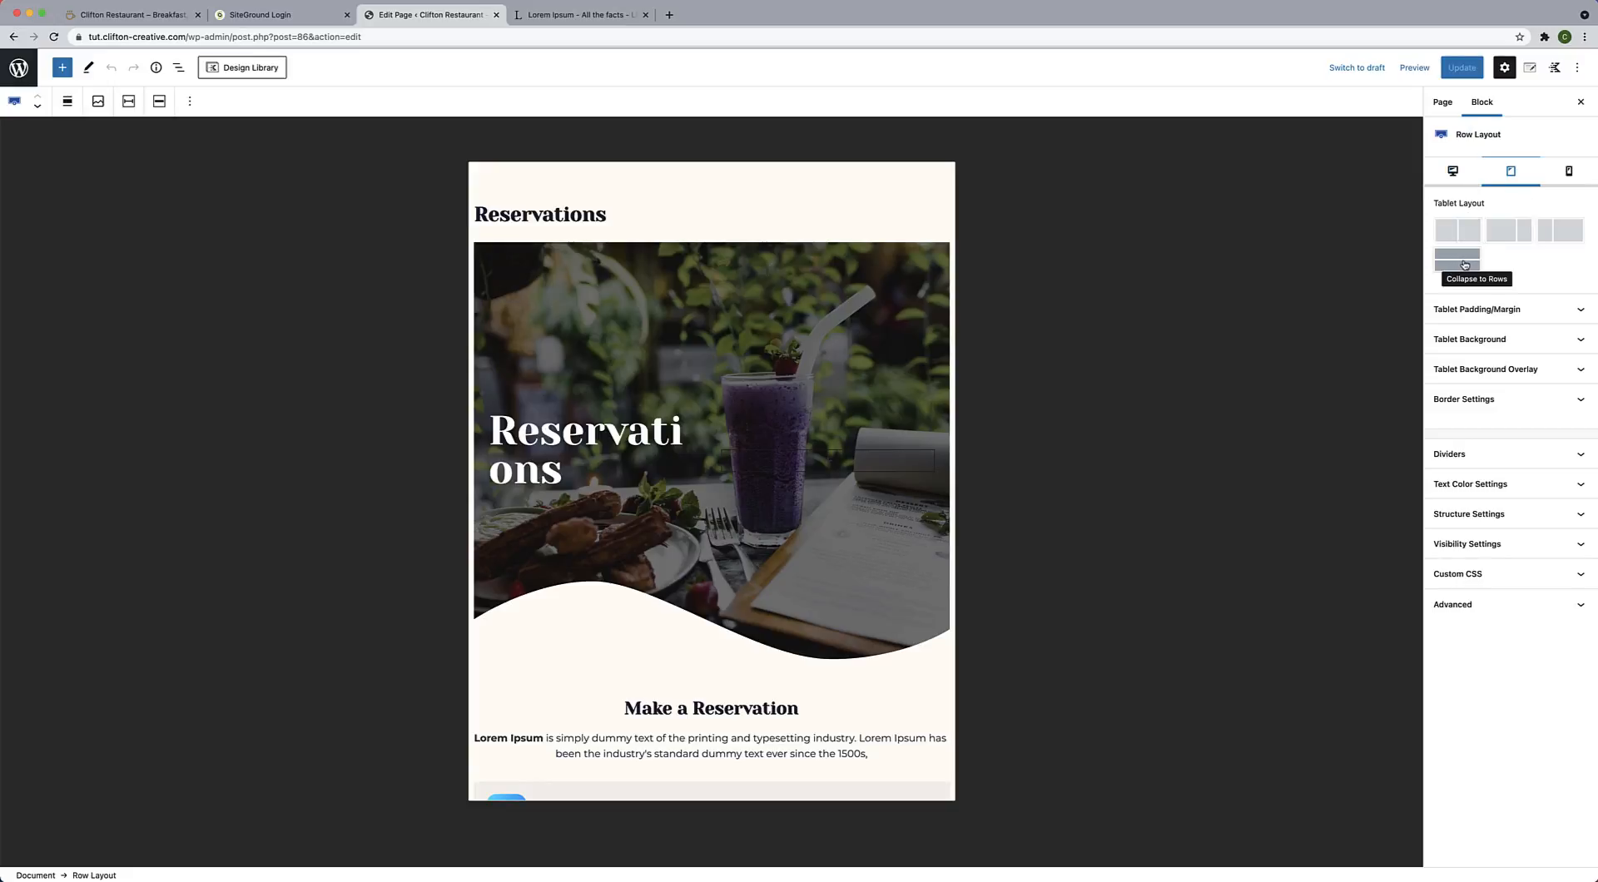
left_click(1462, 264)
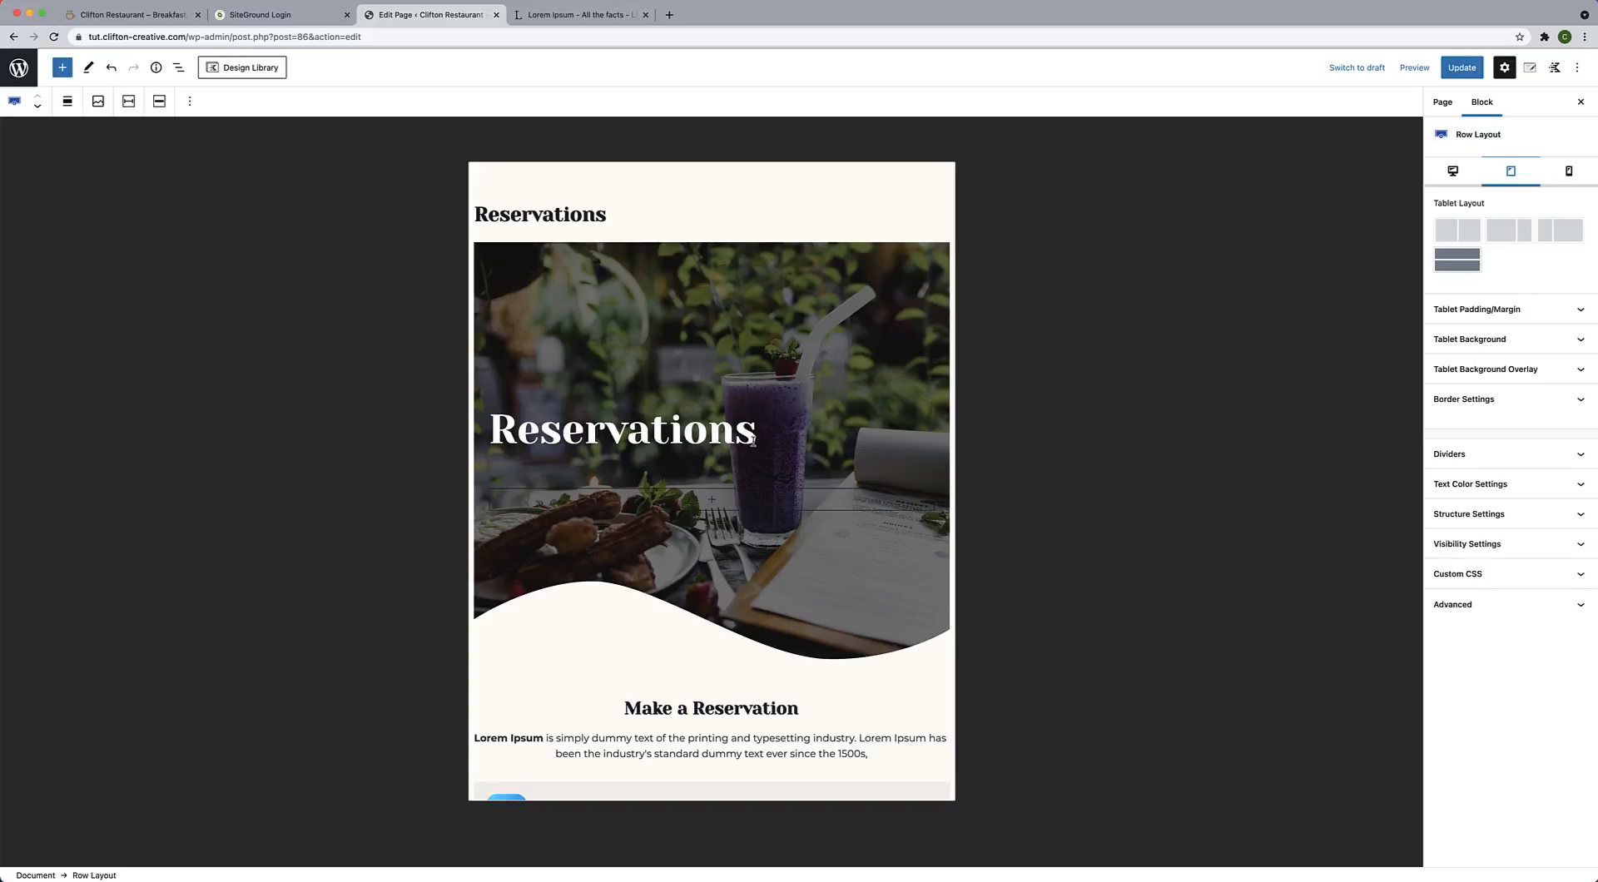
scroll(795, 483, "down", 5)
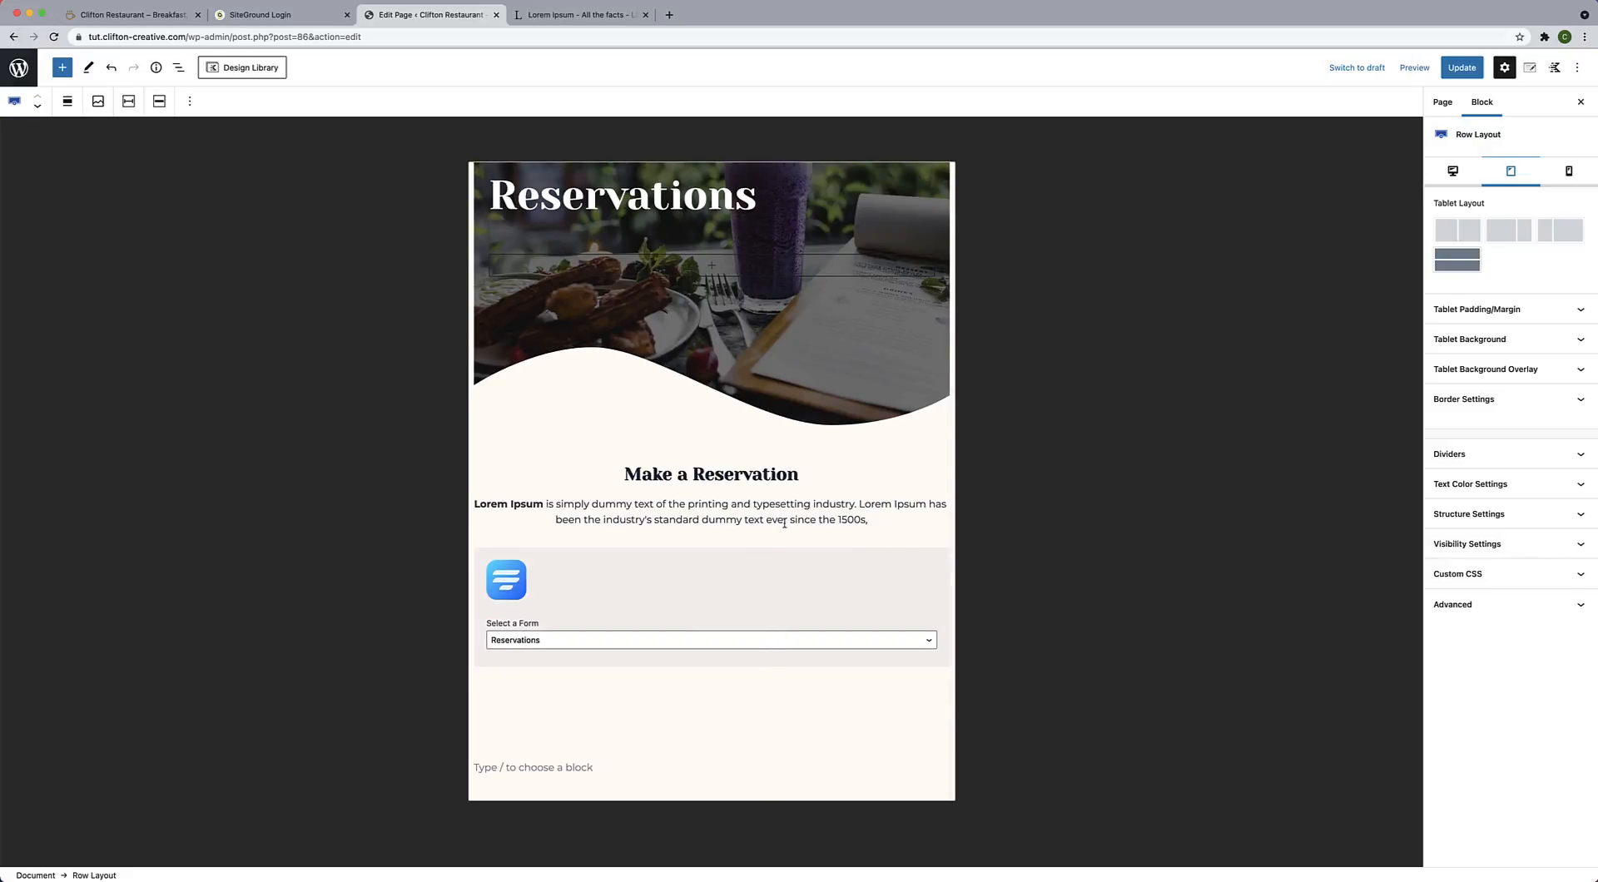
In the mobile view, set the hero's Reservations heading to a 36 px font size and centre its text.
scroll(784, 523, "up", 5)
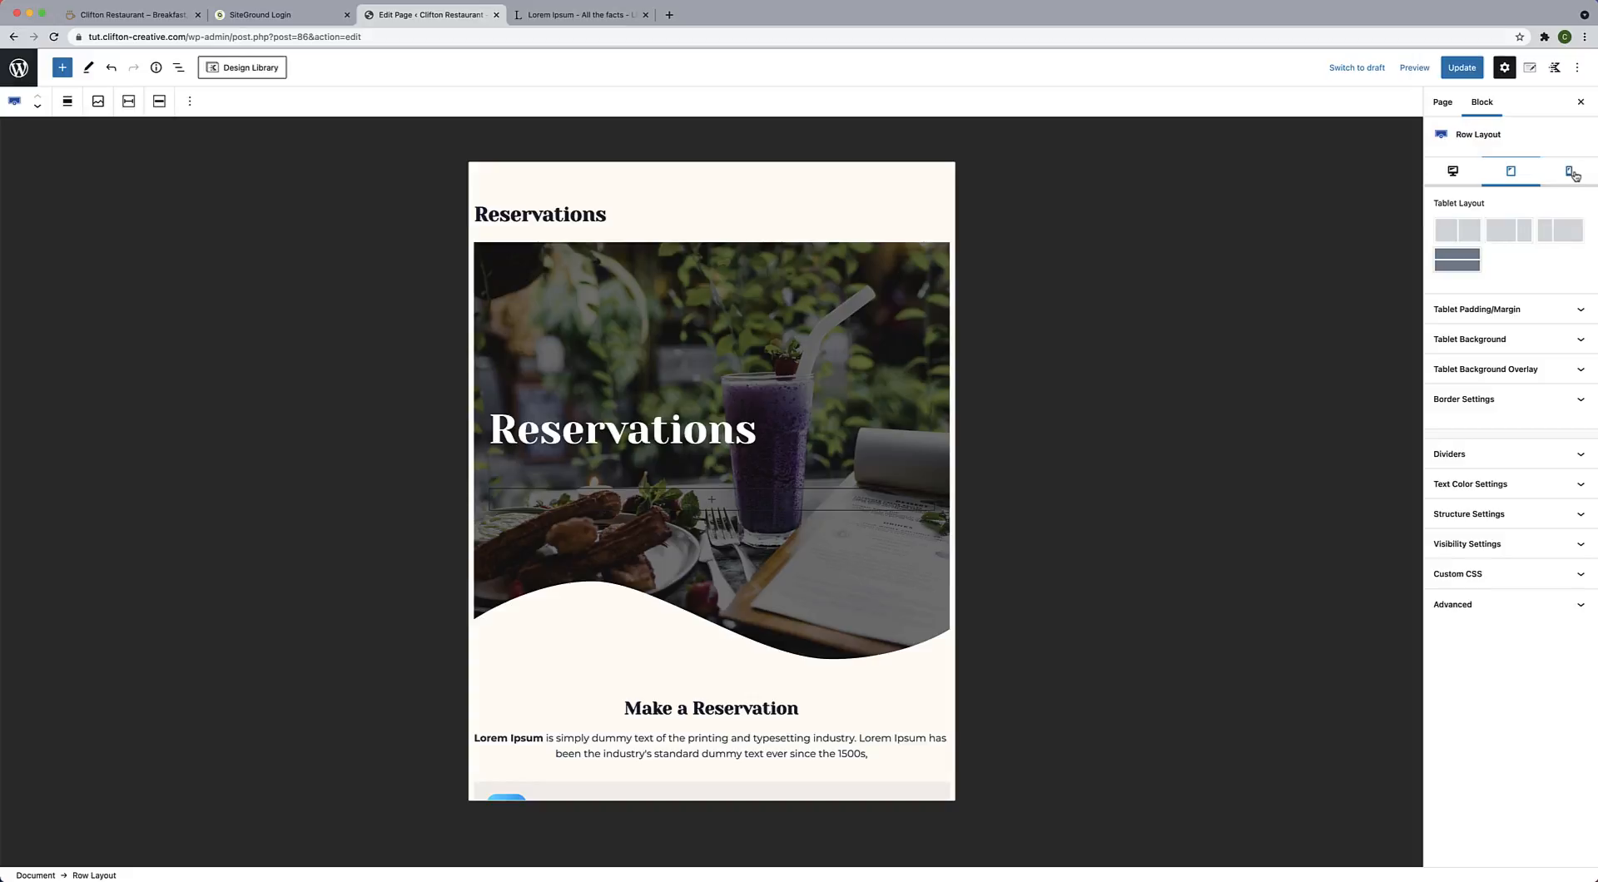
left_click(1573, 173)
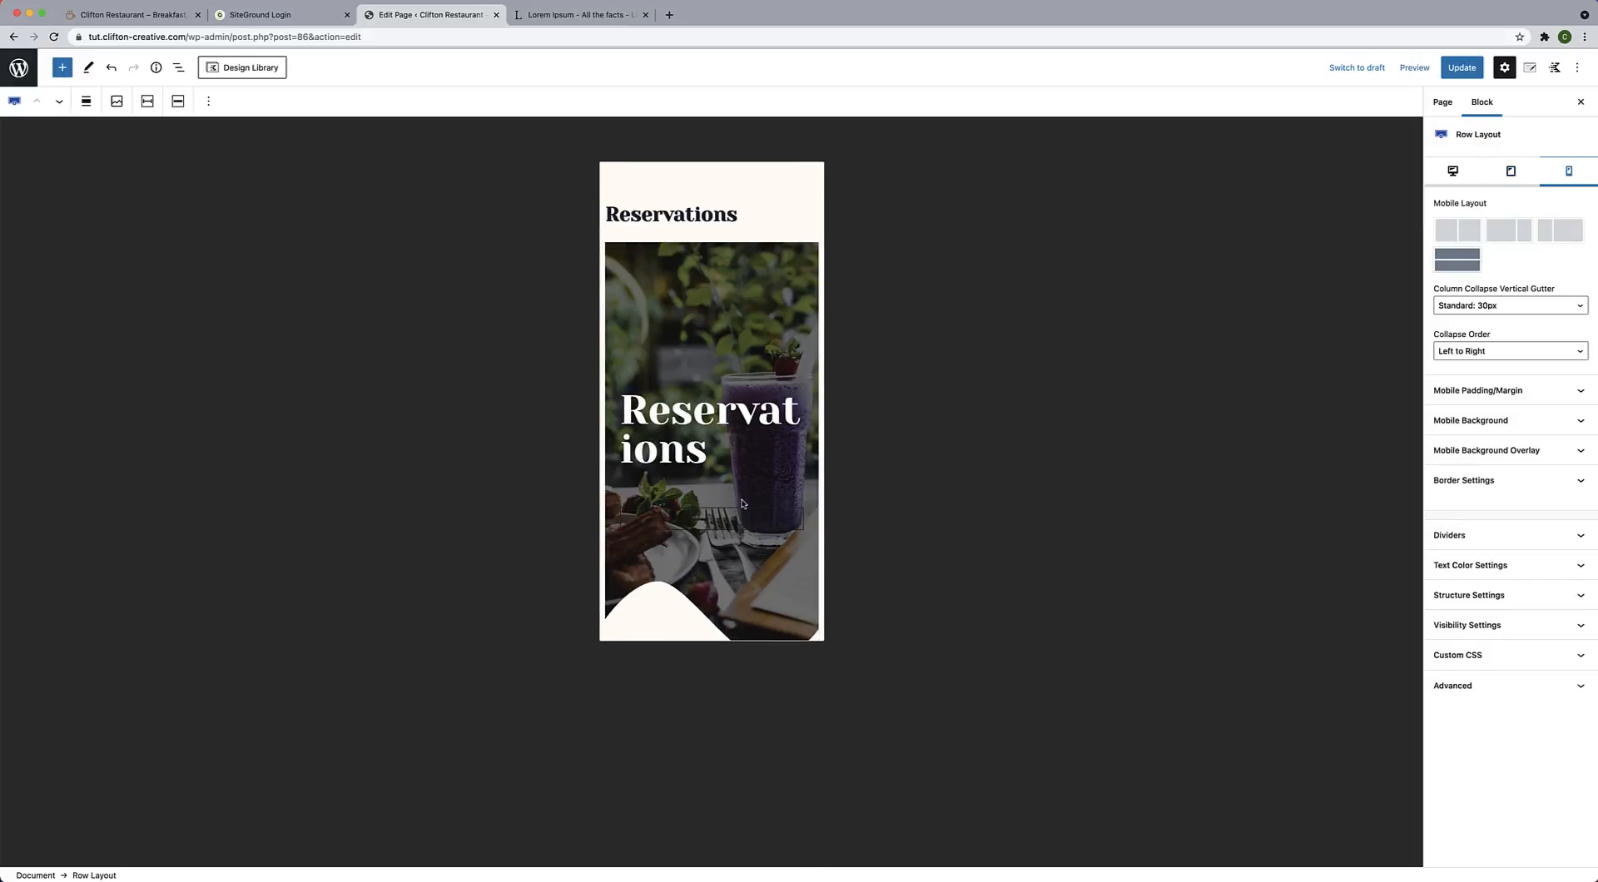
scroll(743, 504, "down", 5)
scroll(737, 443, "up", 4)
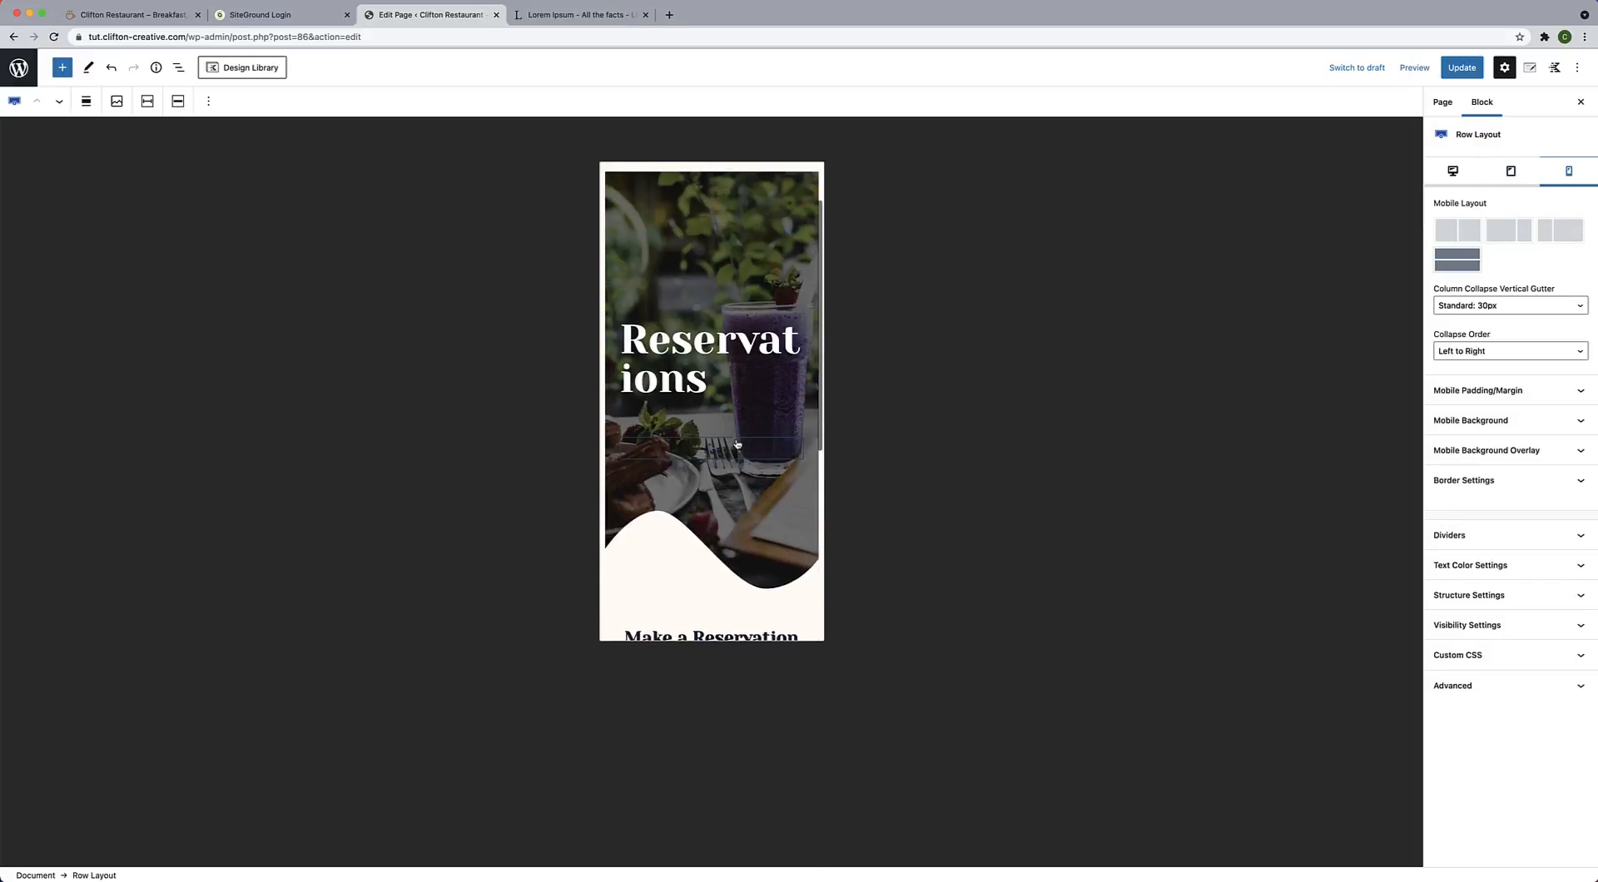
scroll(736, 444, "up", 2)
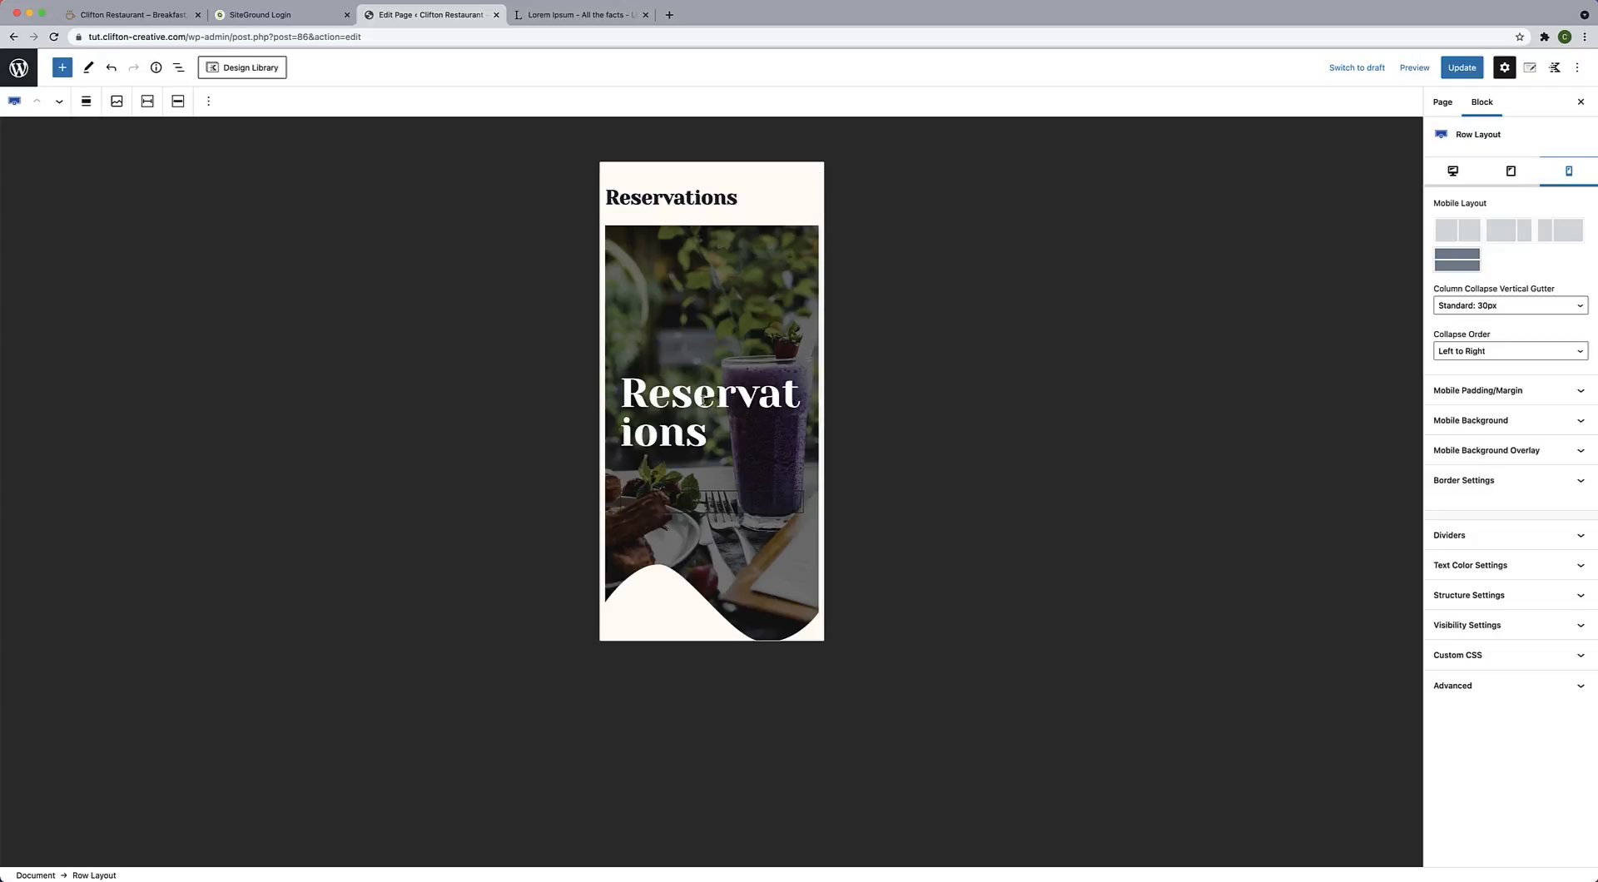
left_click(704, 400)
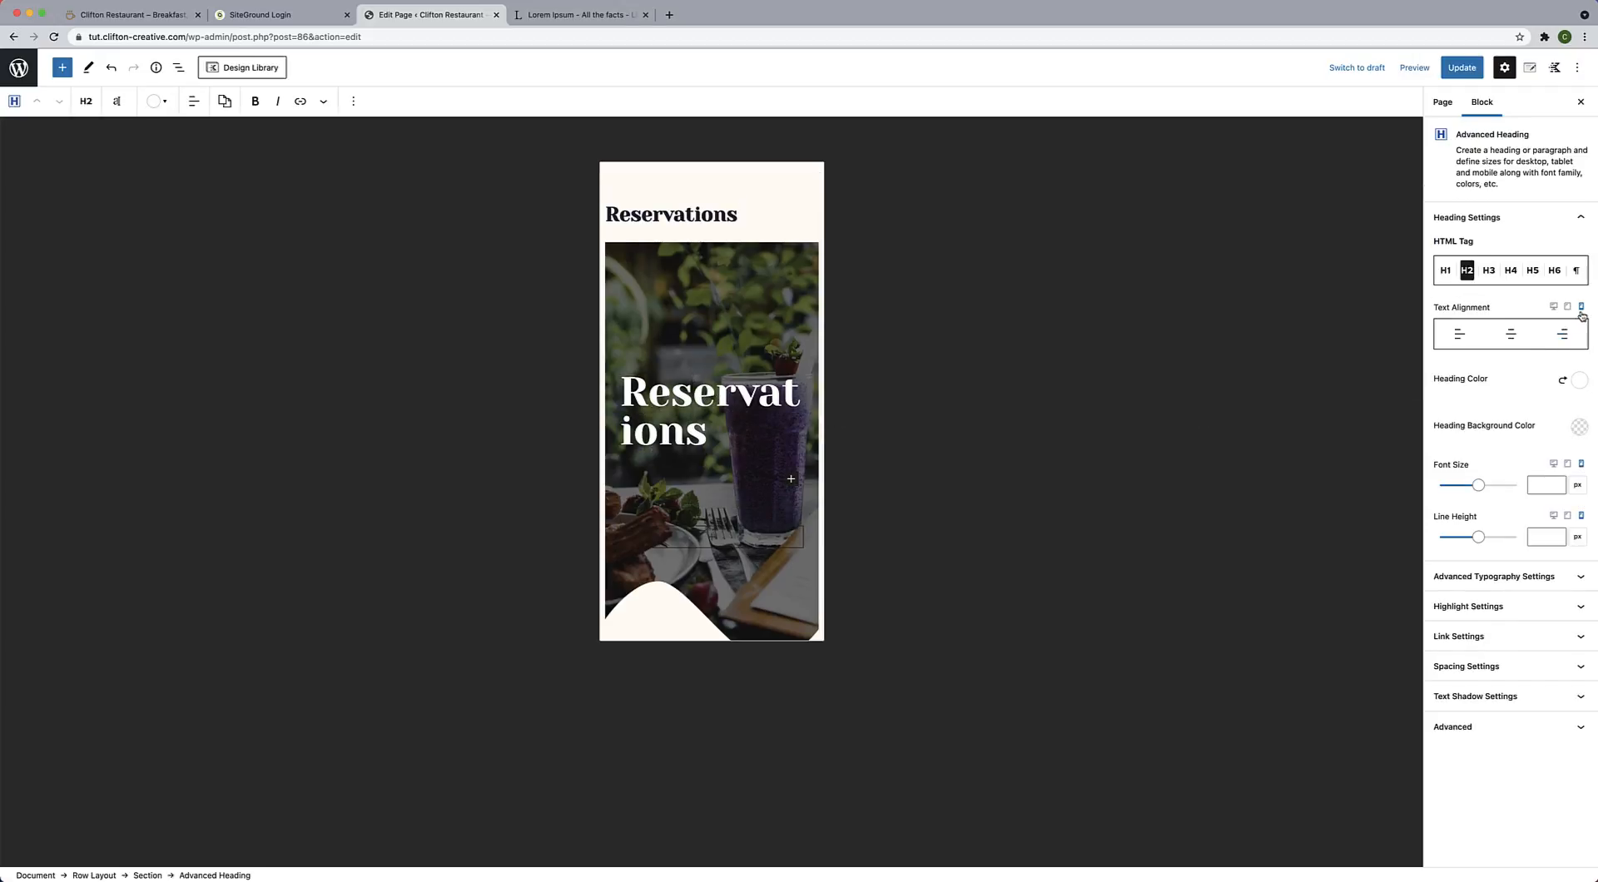
left_click(1535, 485)
type("36")
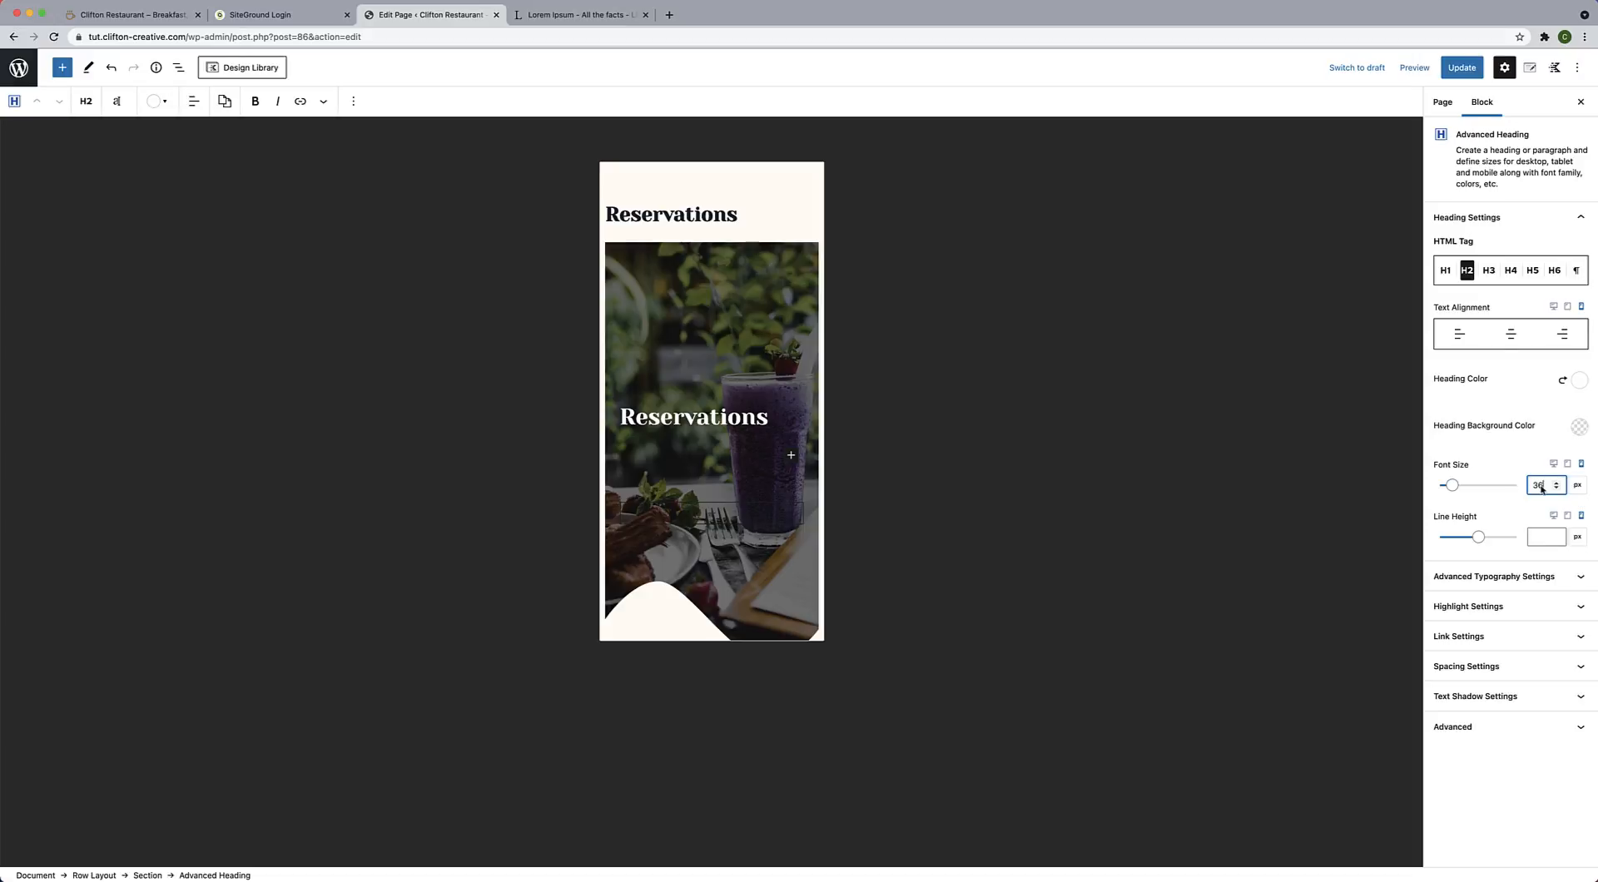
left_click(1511, 334)
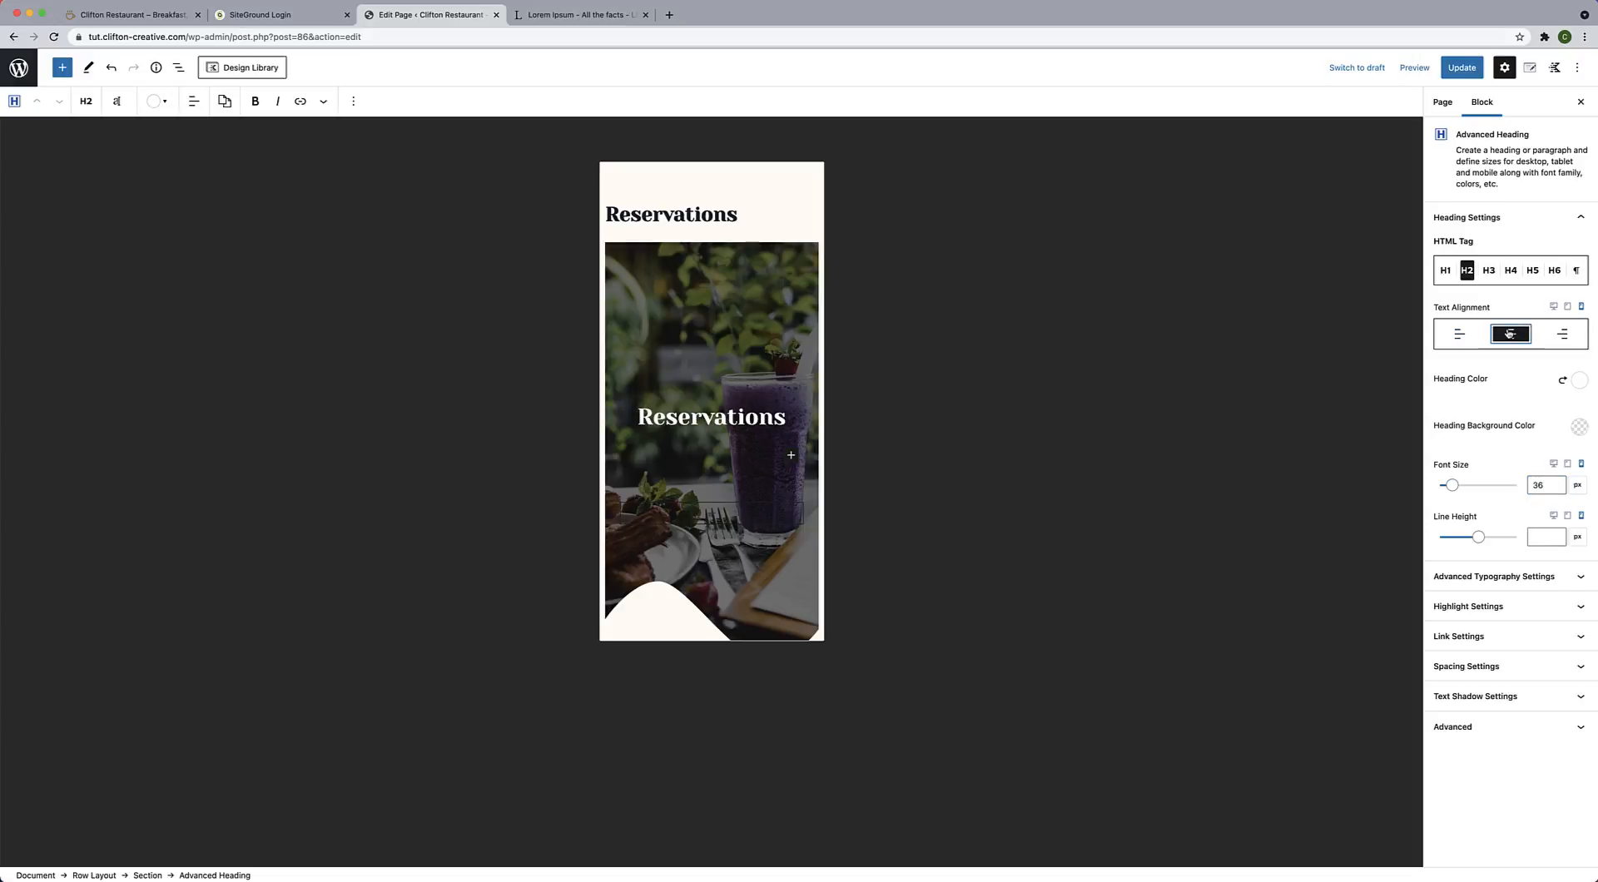
Check the heading in the tablet and desktop views, then update the Reservations page and view it live.
left_click(1568, 307)
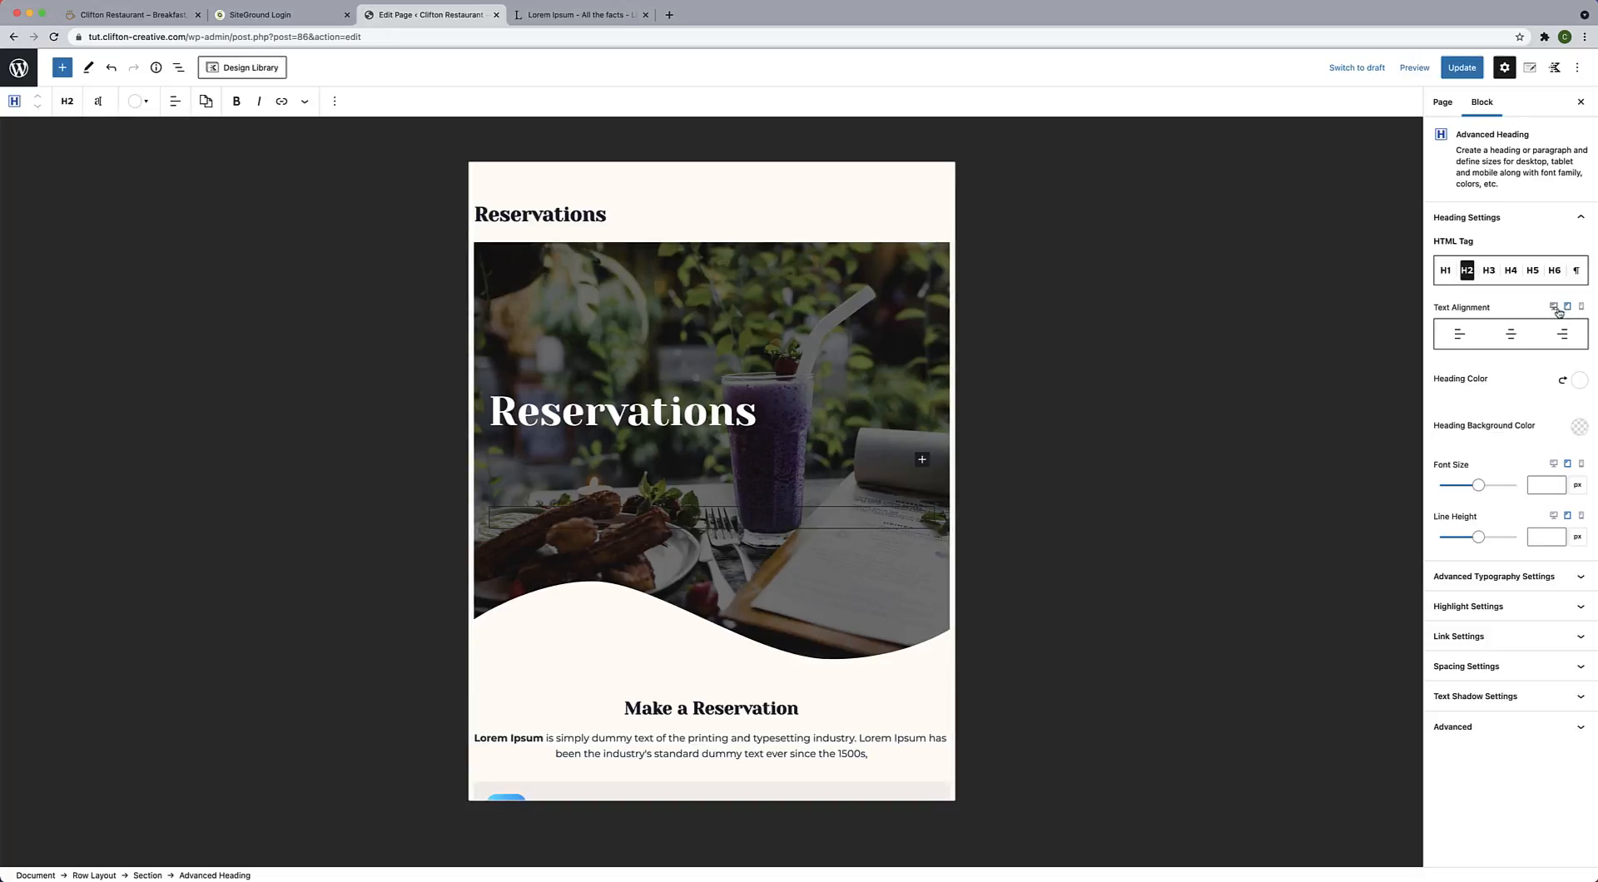
left_click(1554, 308)
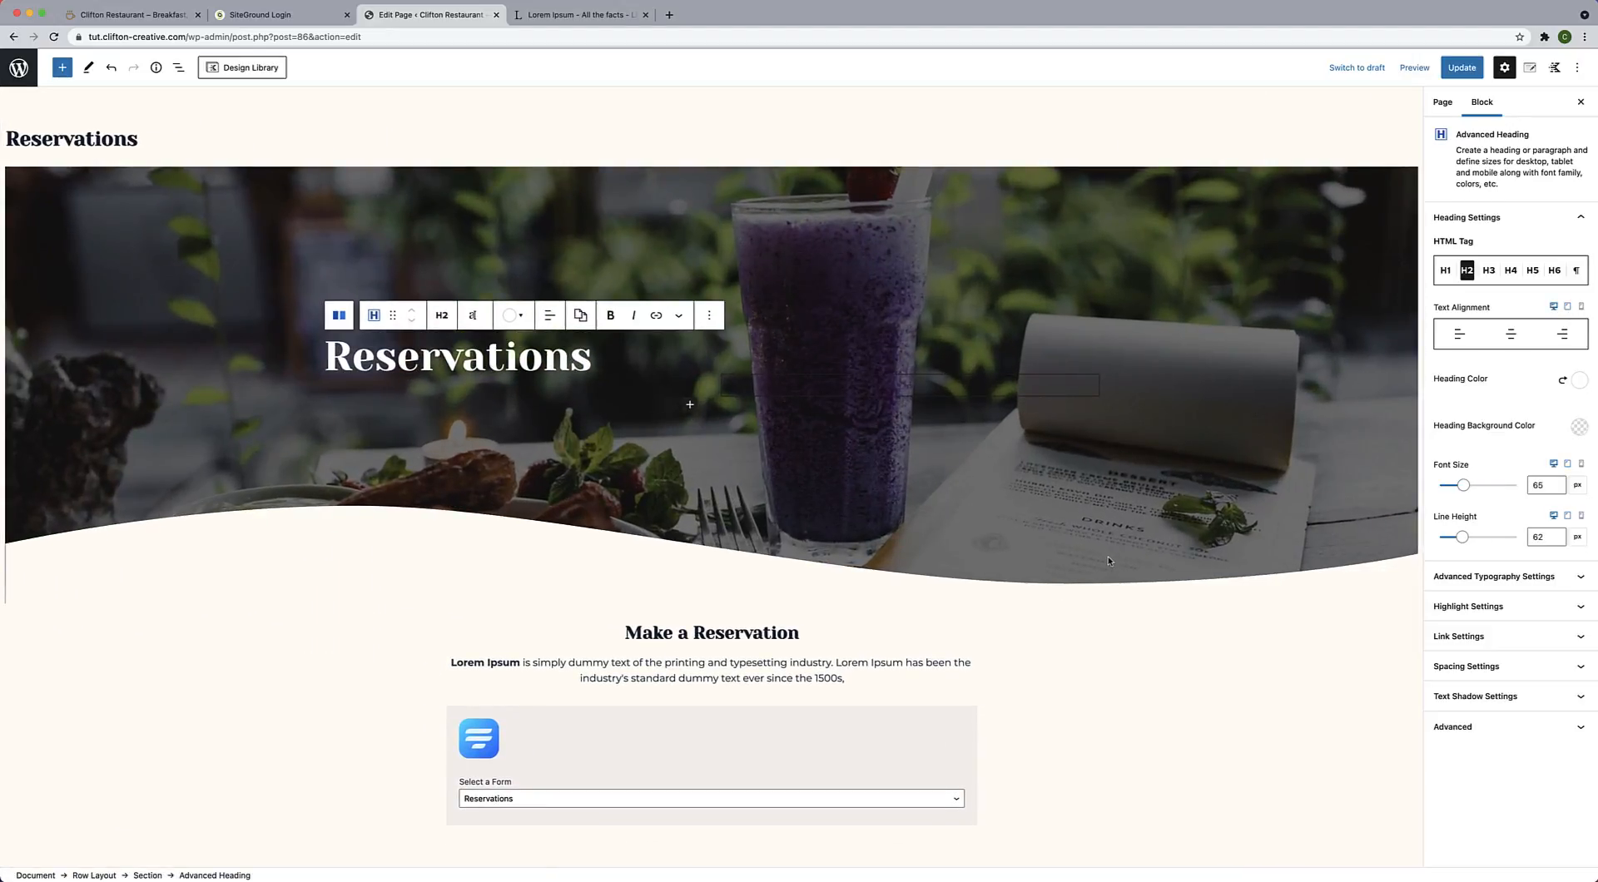
left_click(1464, 67)
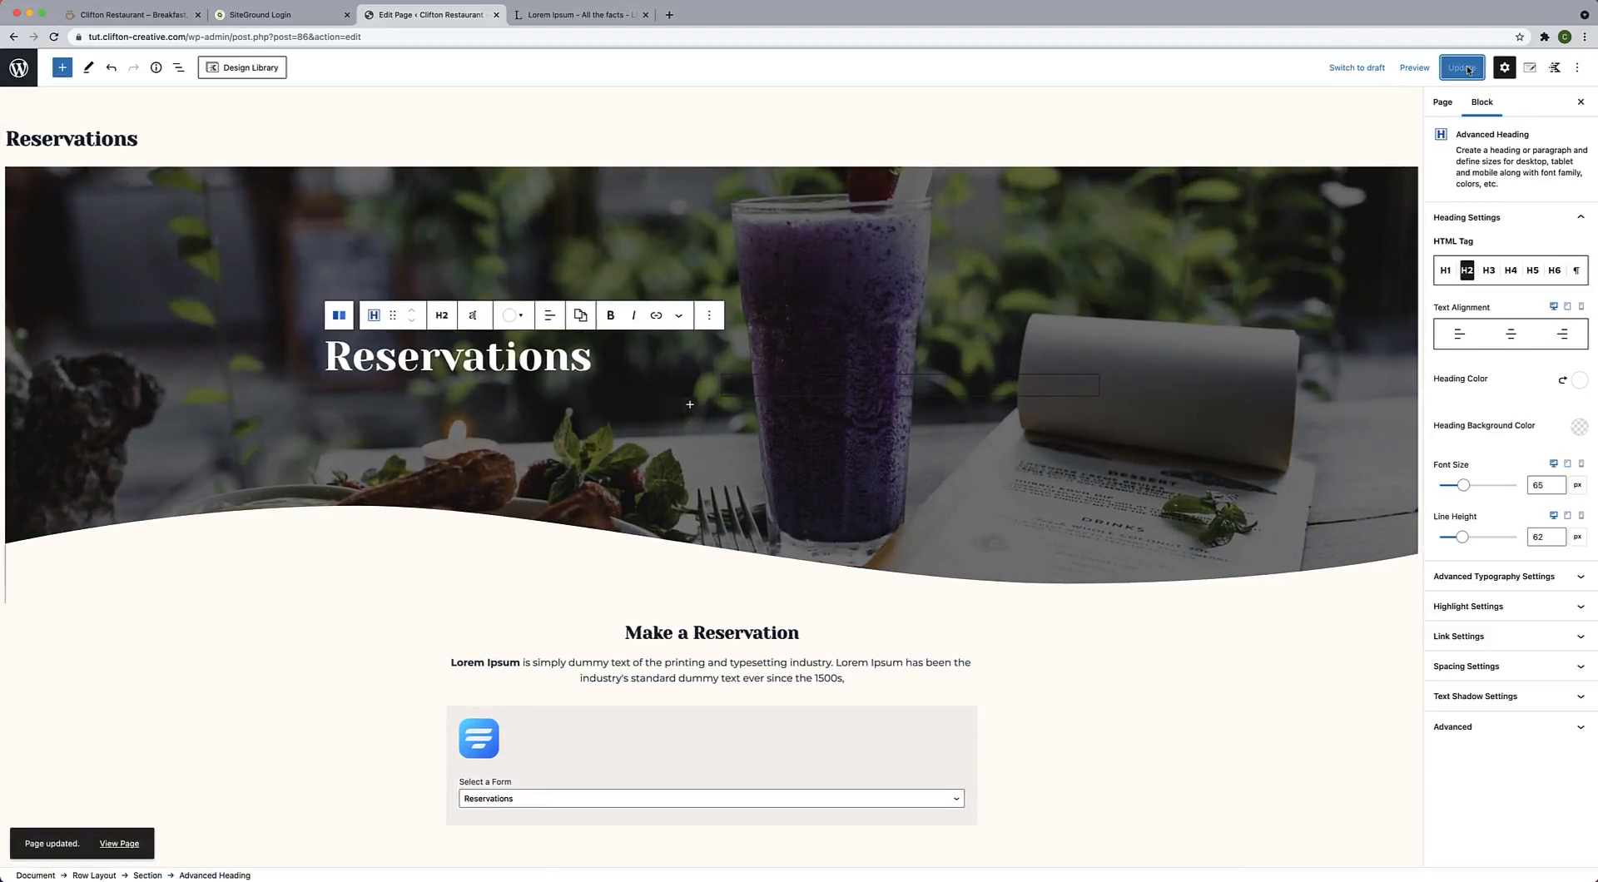
left_click(119, 844)
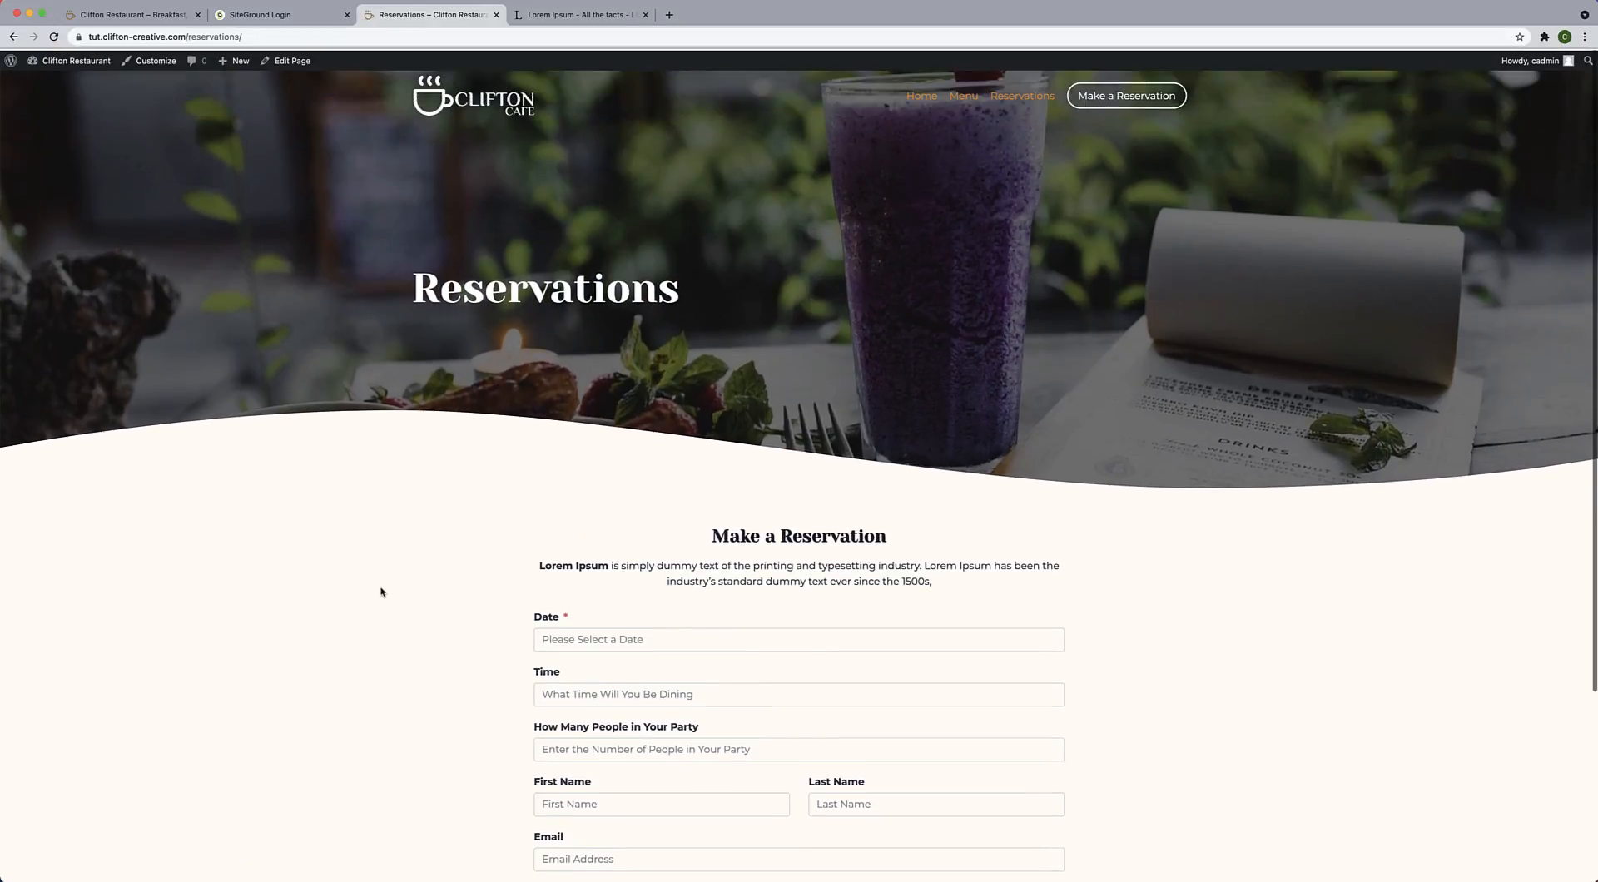
Open the site's Menu page for editing and set its hero row's tablet layout to Collapse to Rows.
left_click(962, 98)
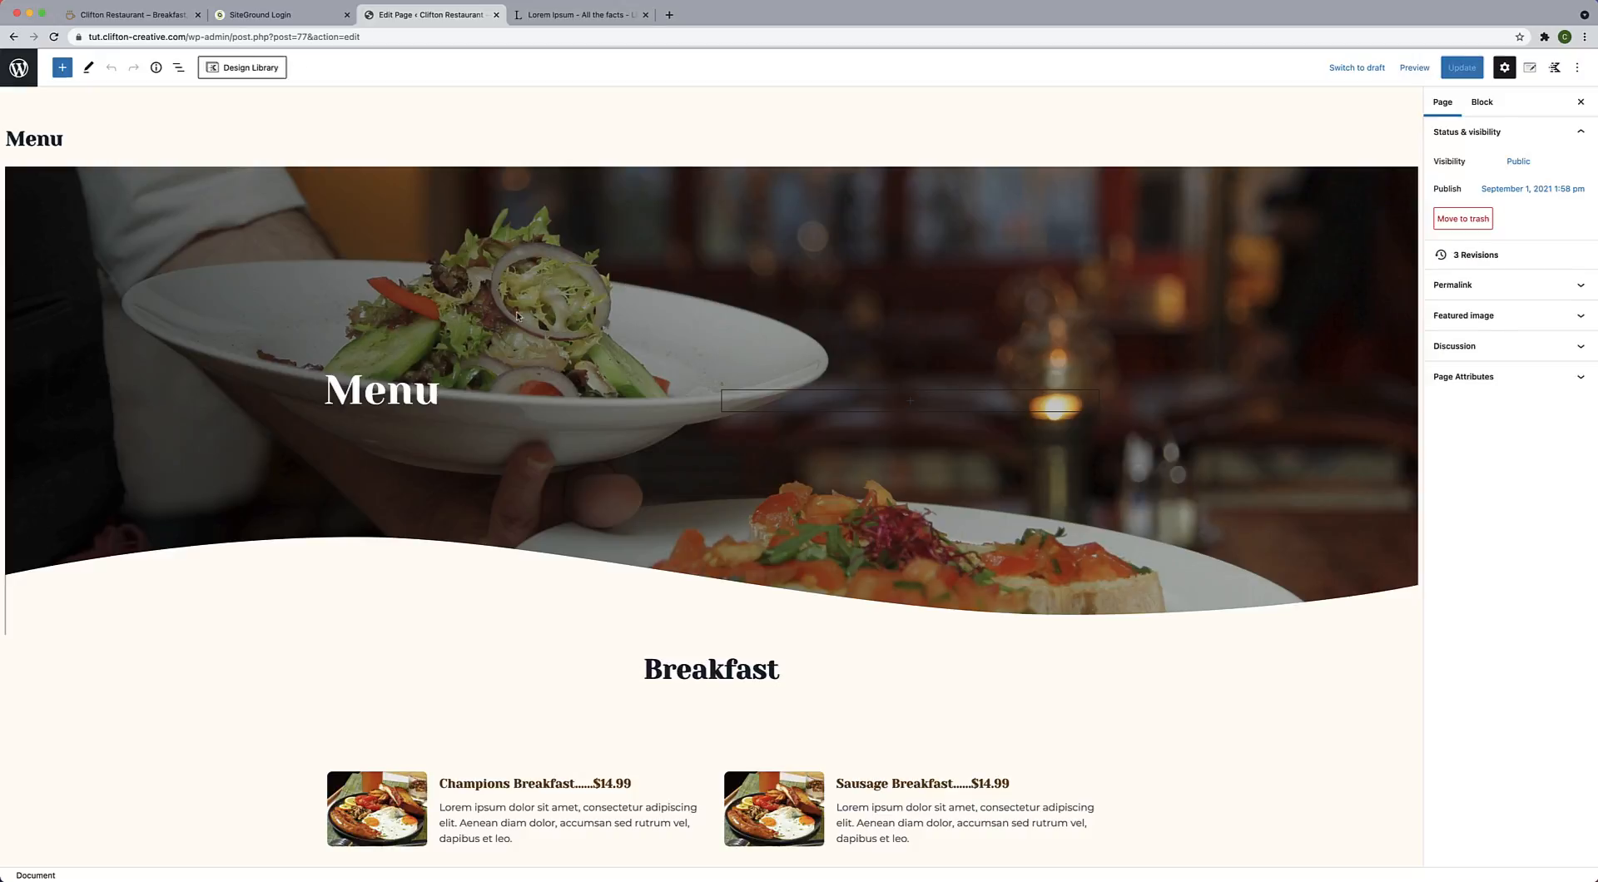
scroll(527, 317, "down", 4)
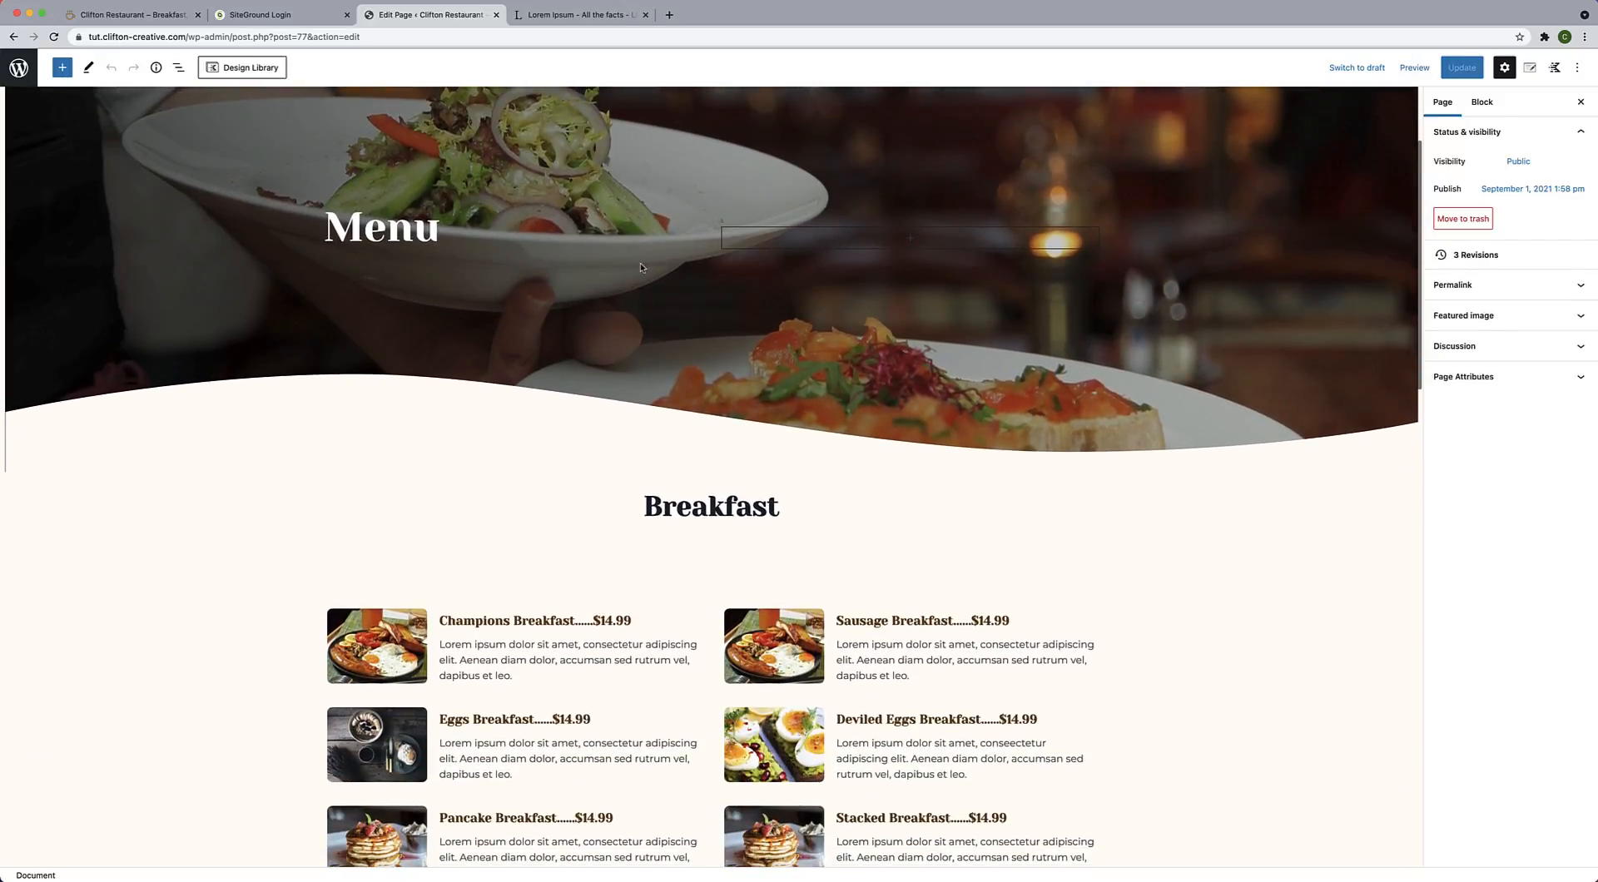
scroll(647, 289, "down", 4)
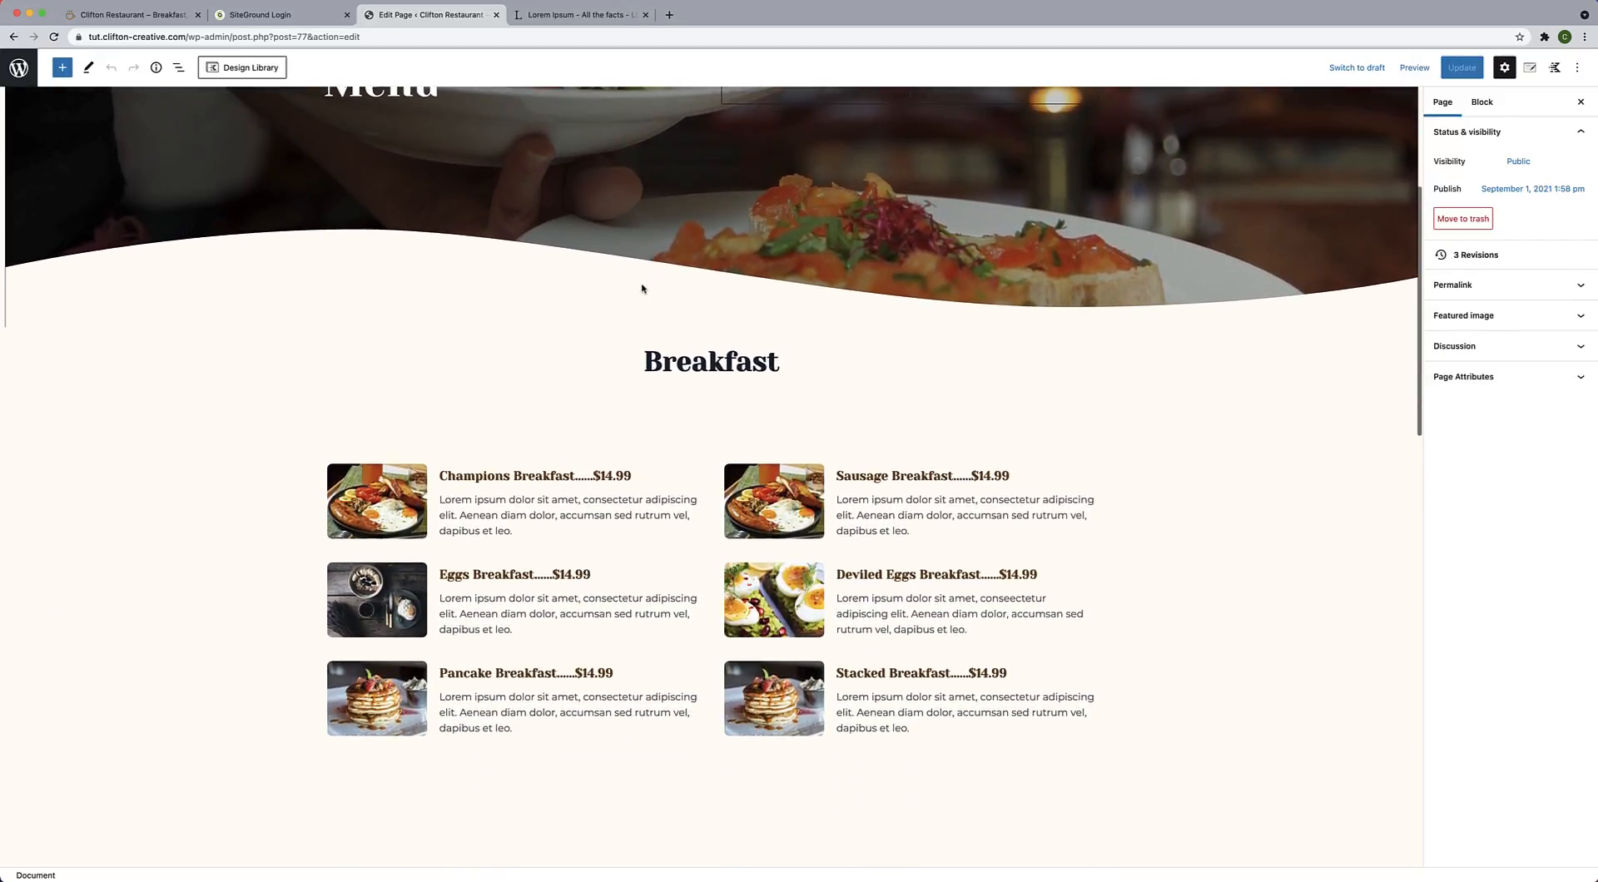
scroll(645, 285, "up", 6)
left_click(626, 198)
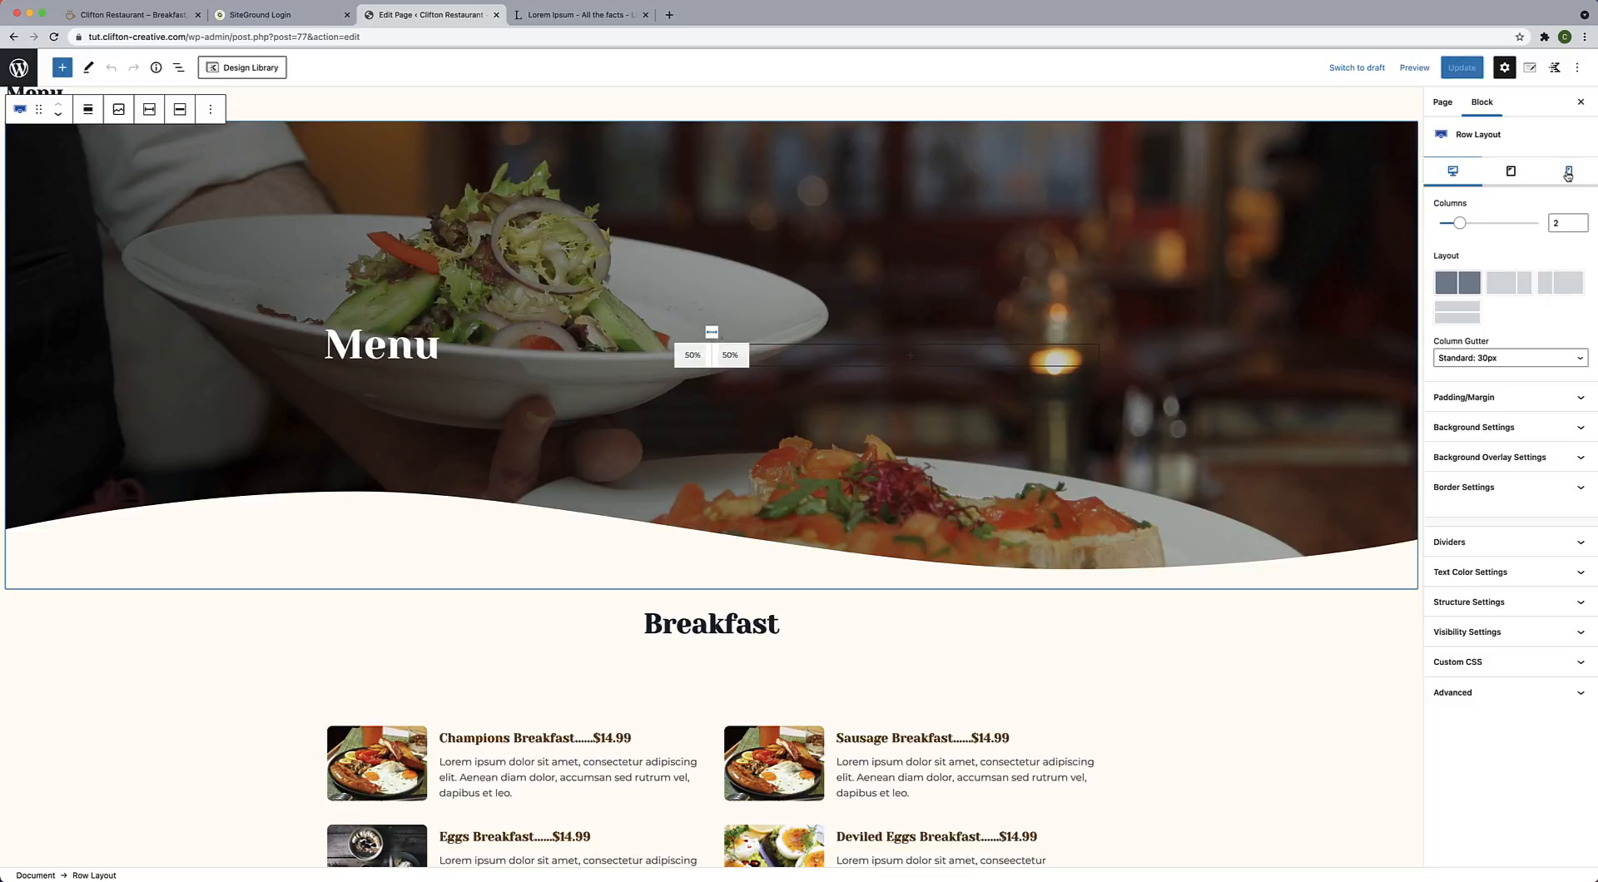
left_click(1512, 172)
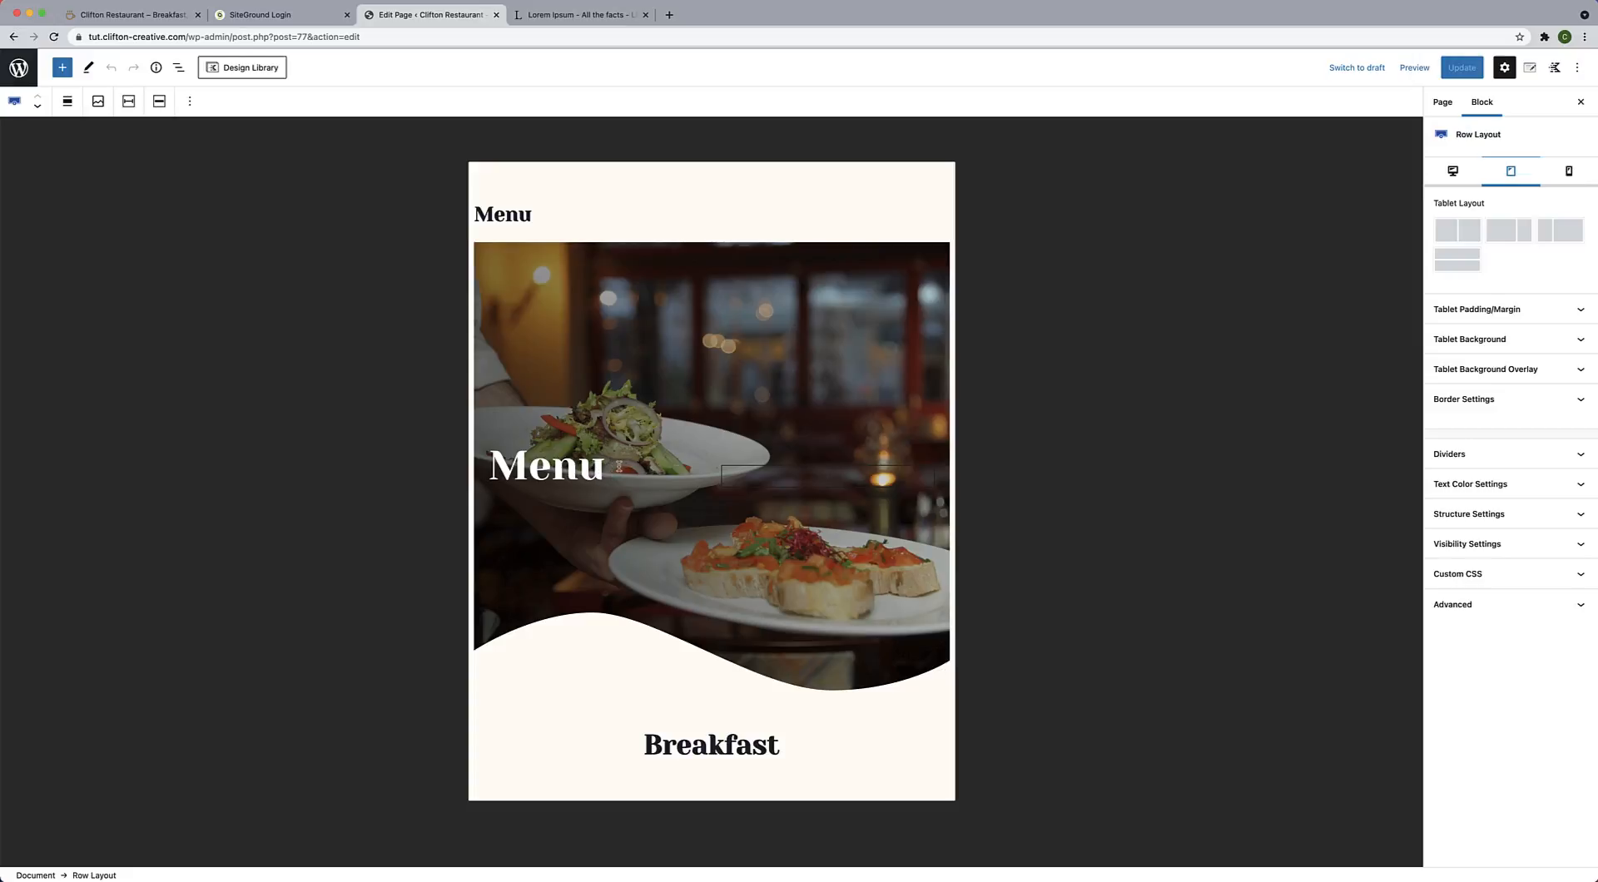
left_click(1463, 271)
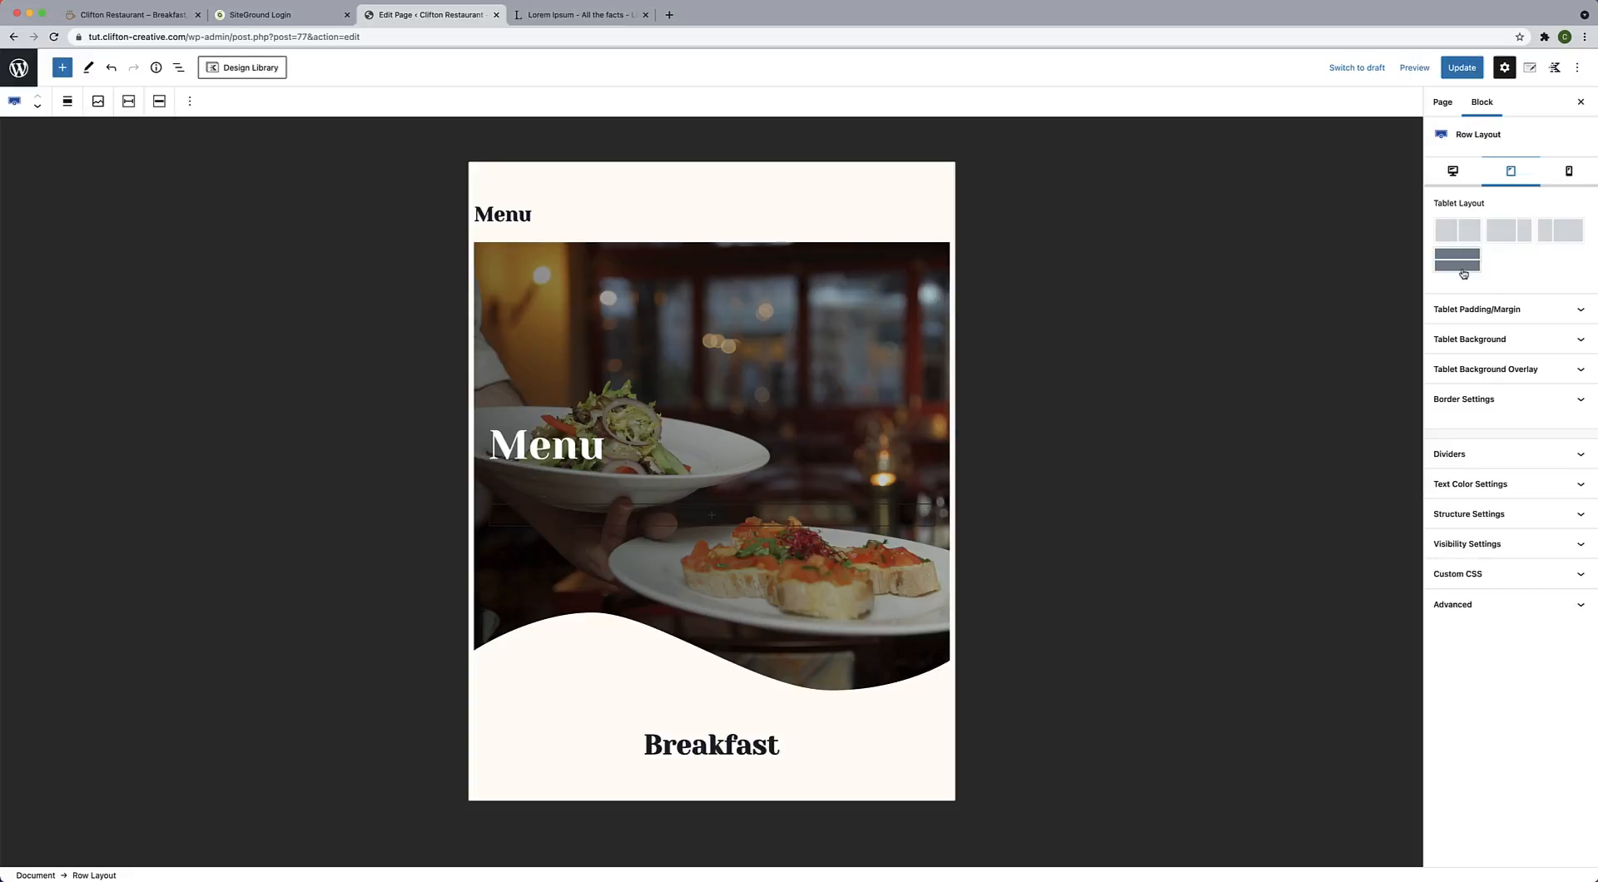
Review the Breakfast section in the tablet view and set its two-column dish row to Collapse to Rows.
scroll(881, 526, "down", 6)
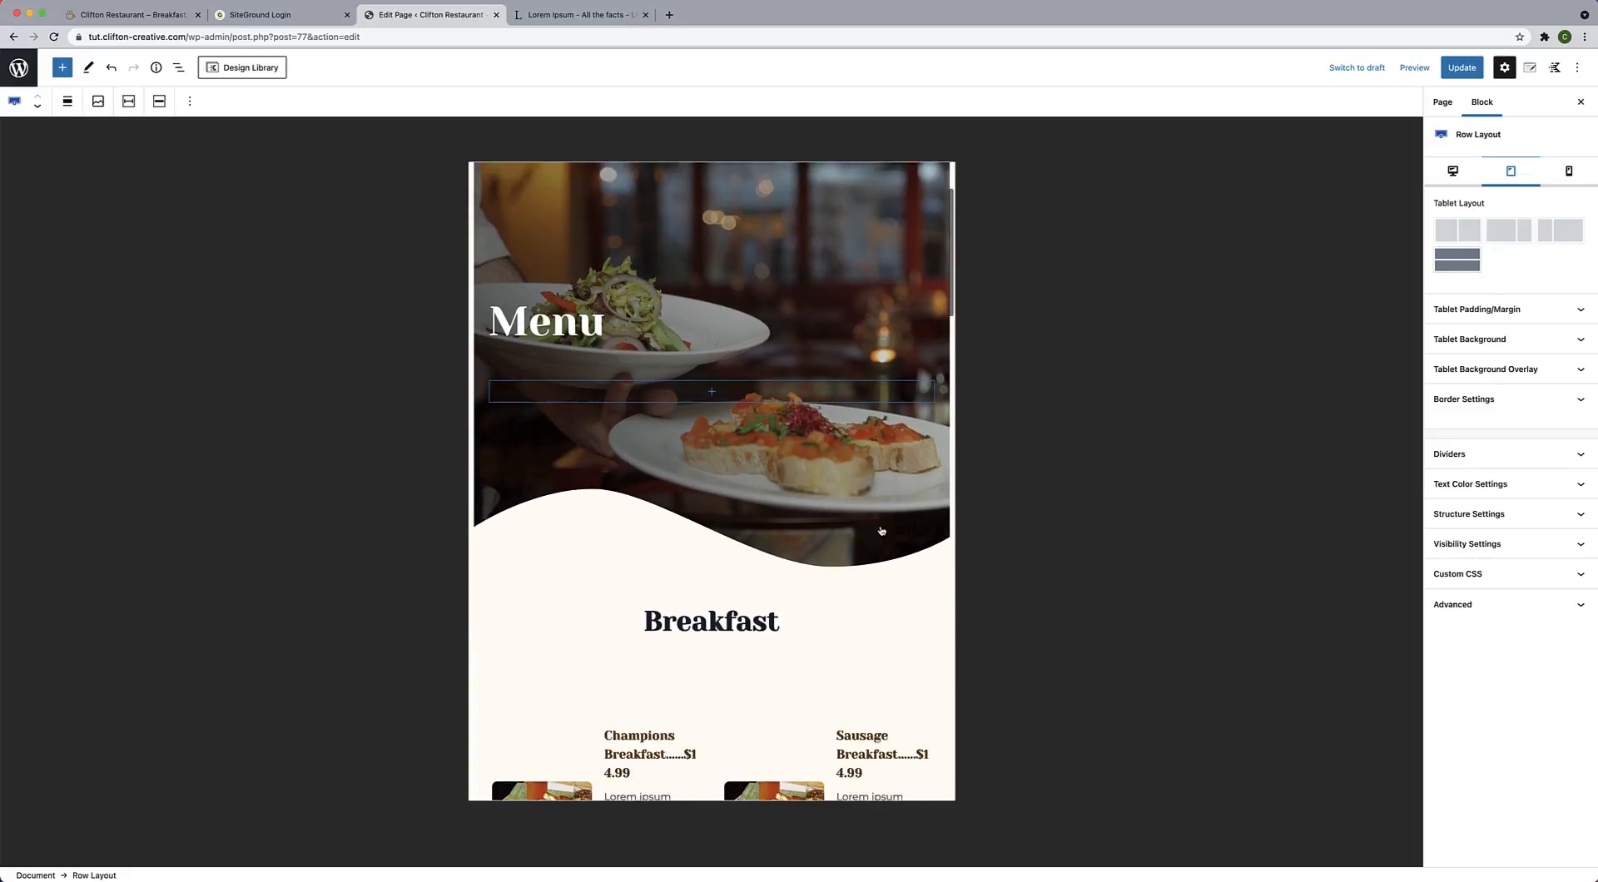
scroll(881, 526, "down", 1)
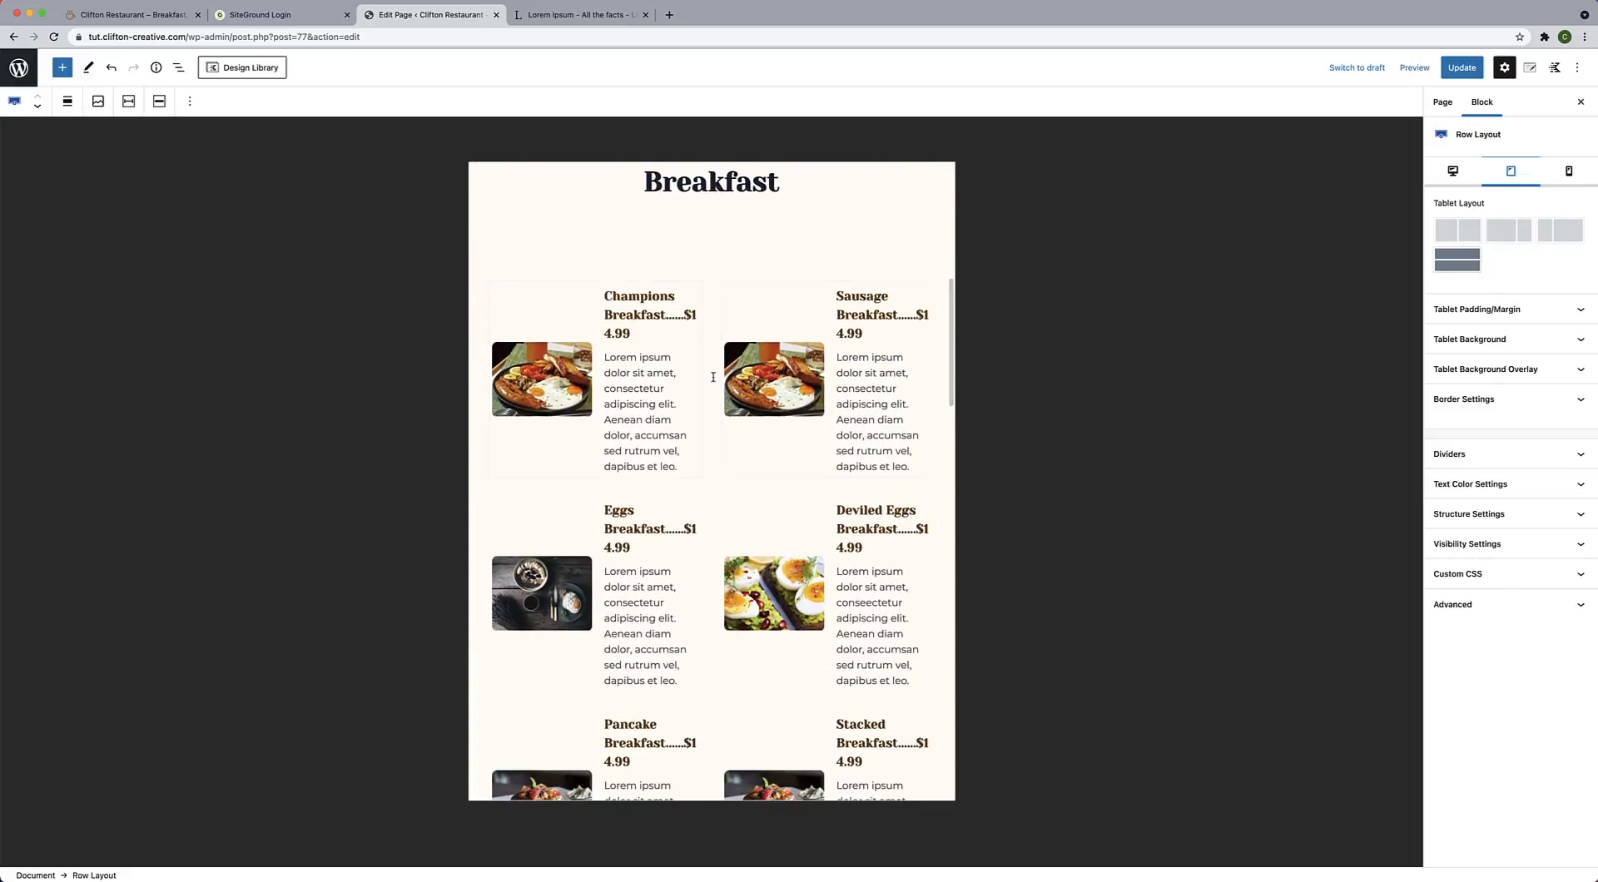
scroll(652, 484, "down", 4)
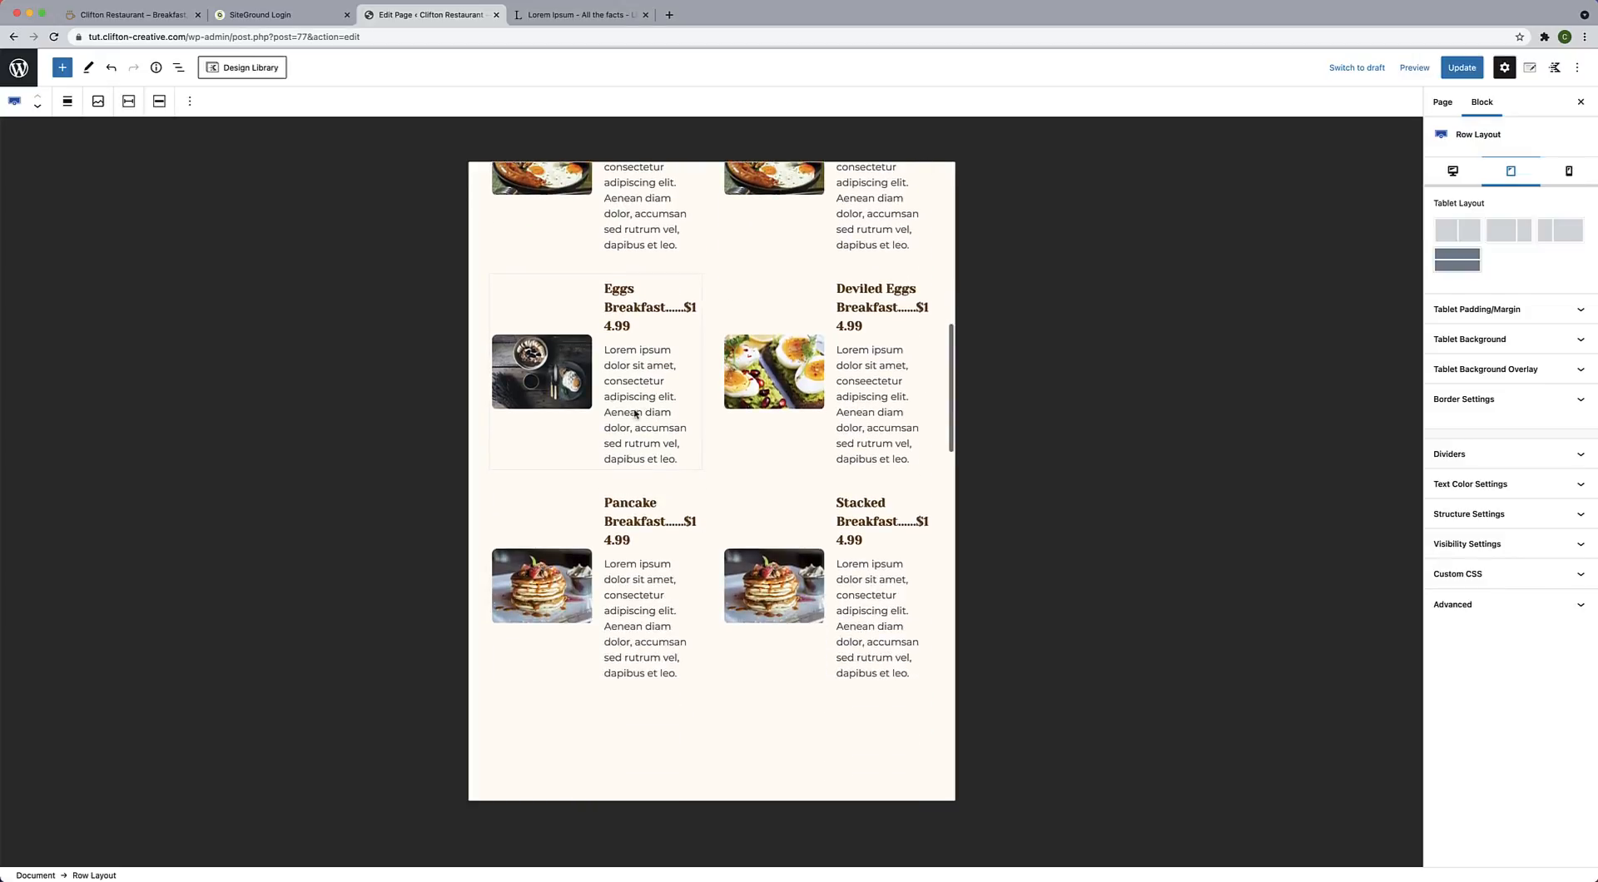
scroll(758, 500, "up", 10)
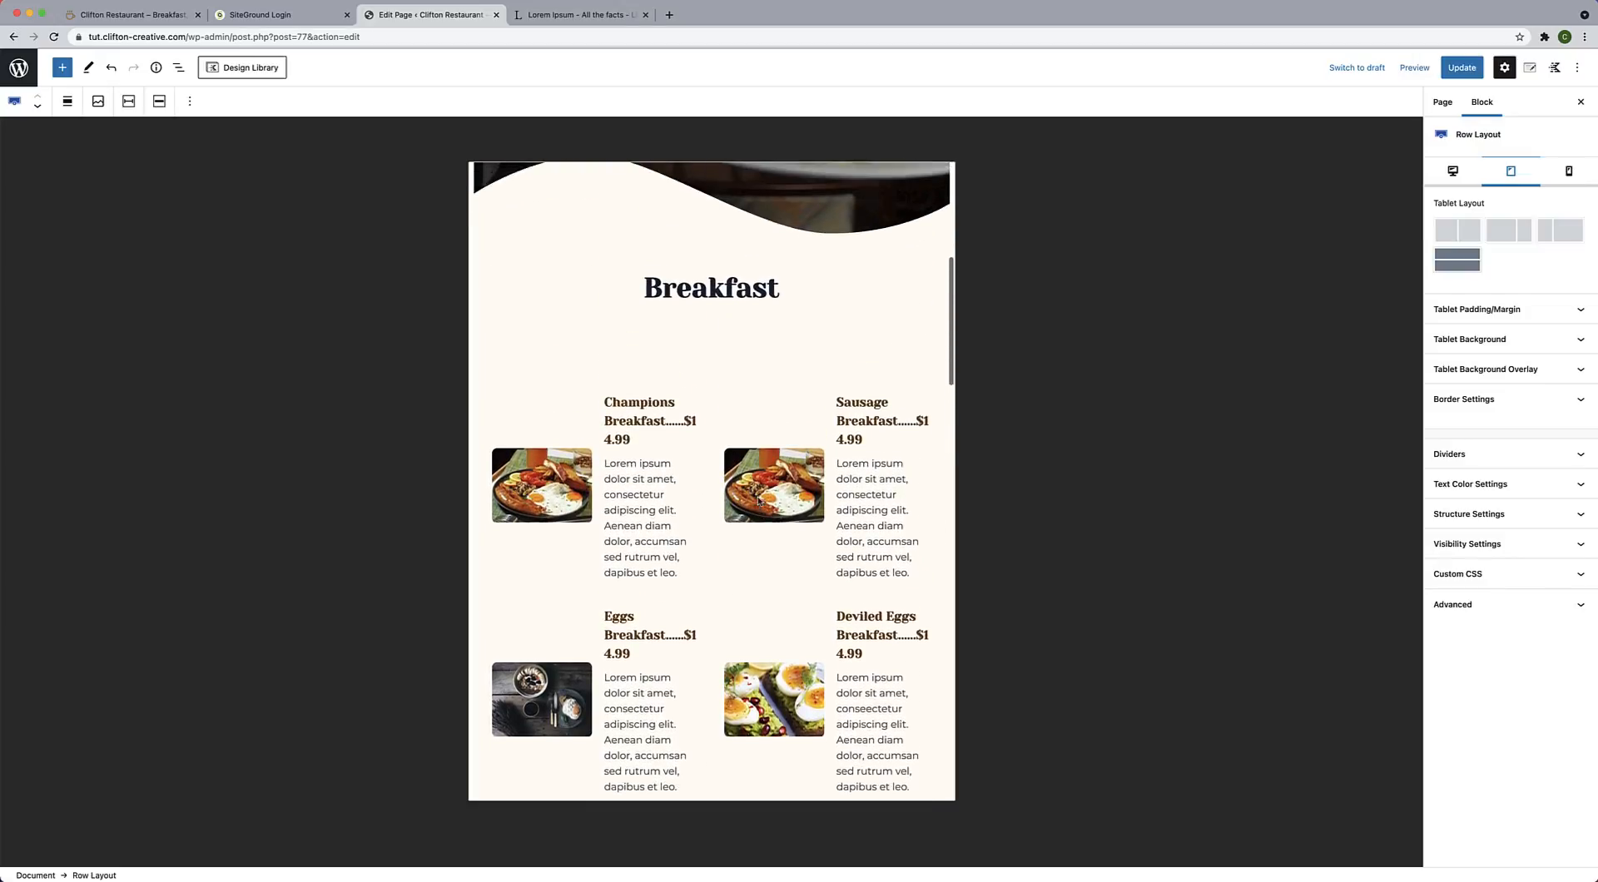
scroll(758, 500, "down", 2)
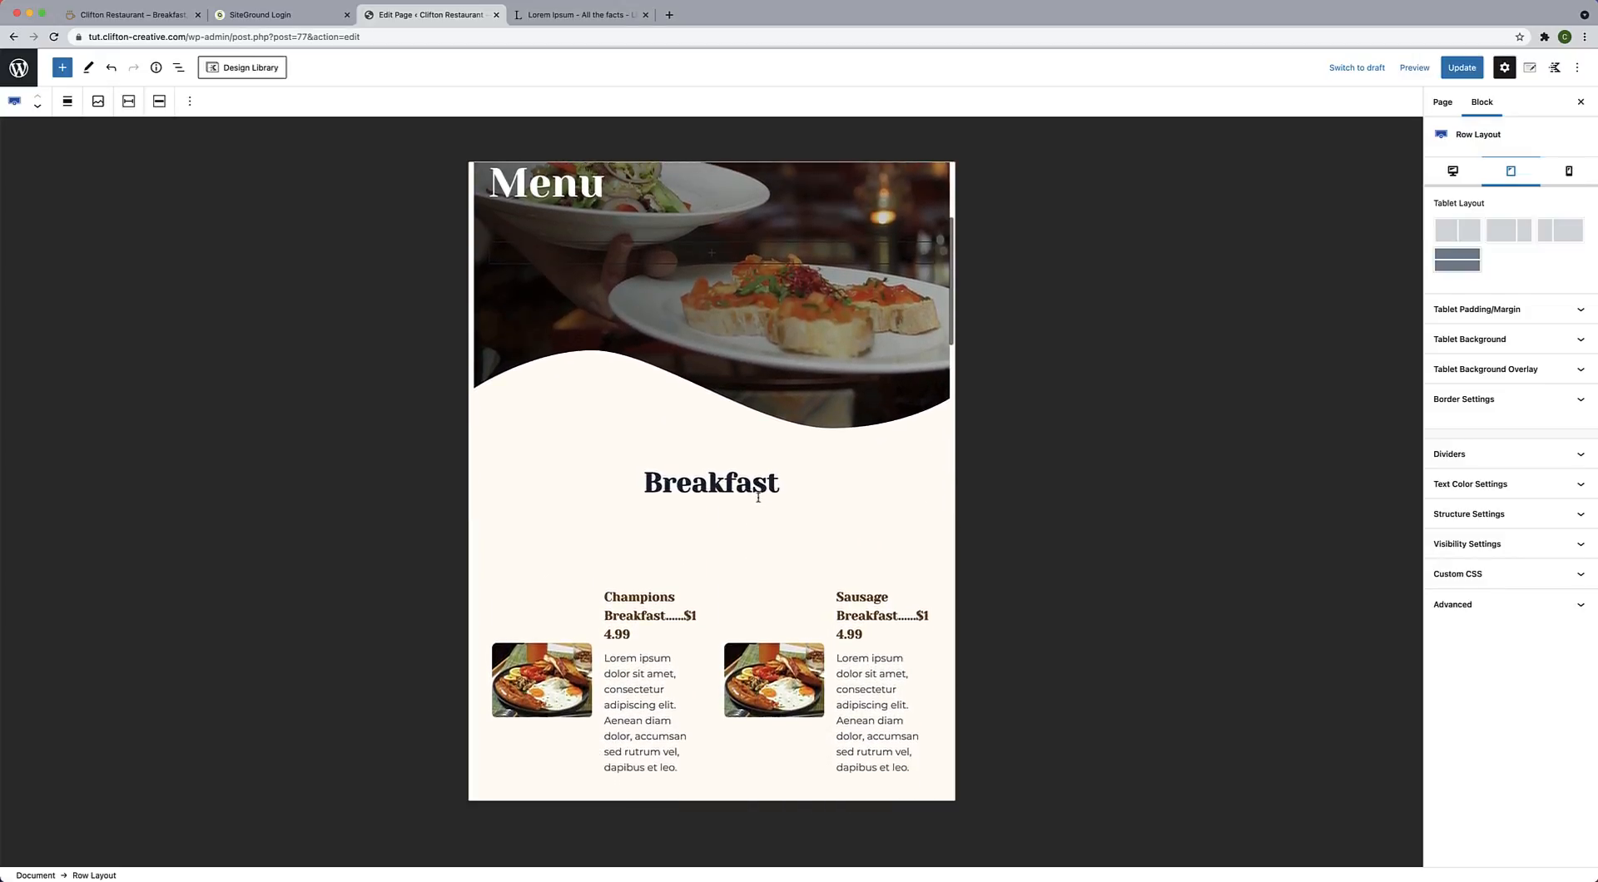
scroll(758, 498, "down", 2)
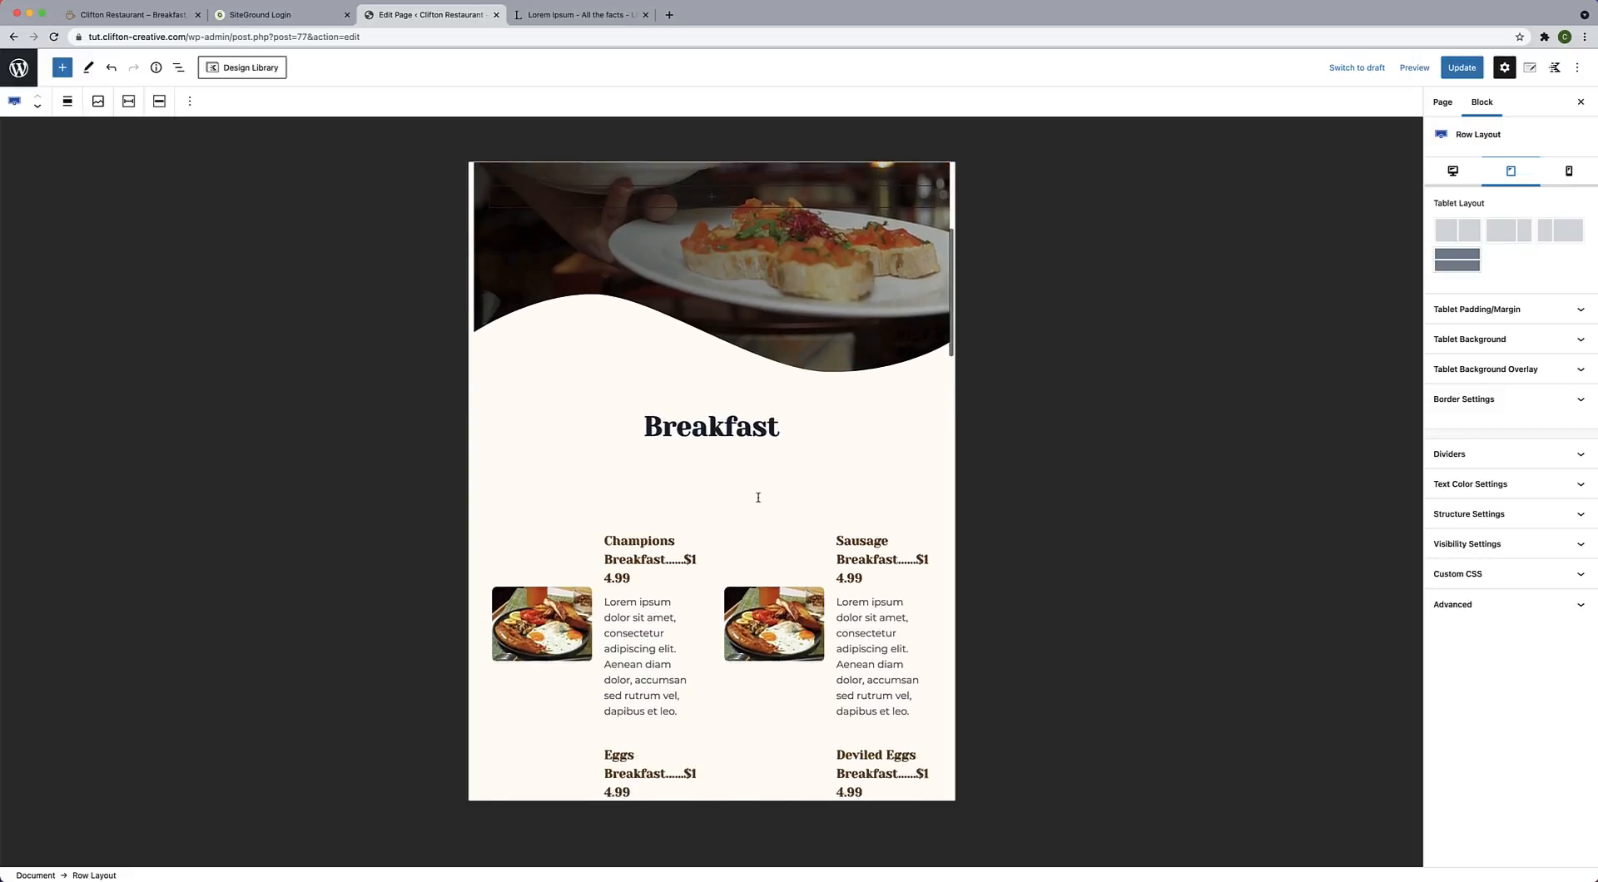
left_click(709, 526)
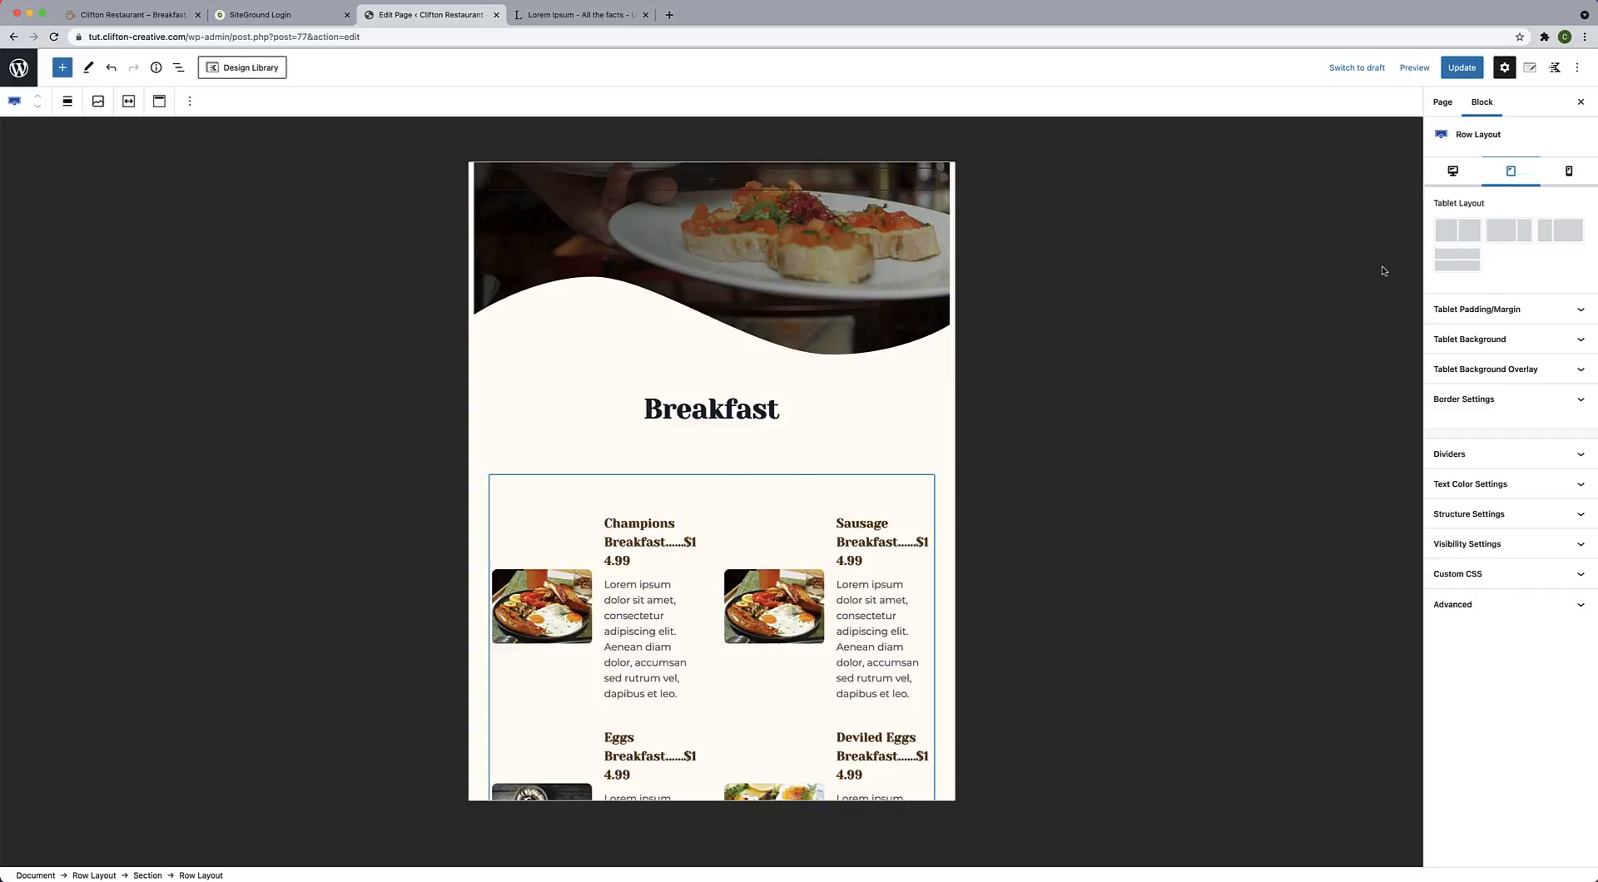
left_click(1458, 259)
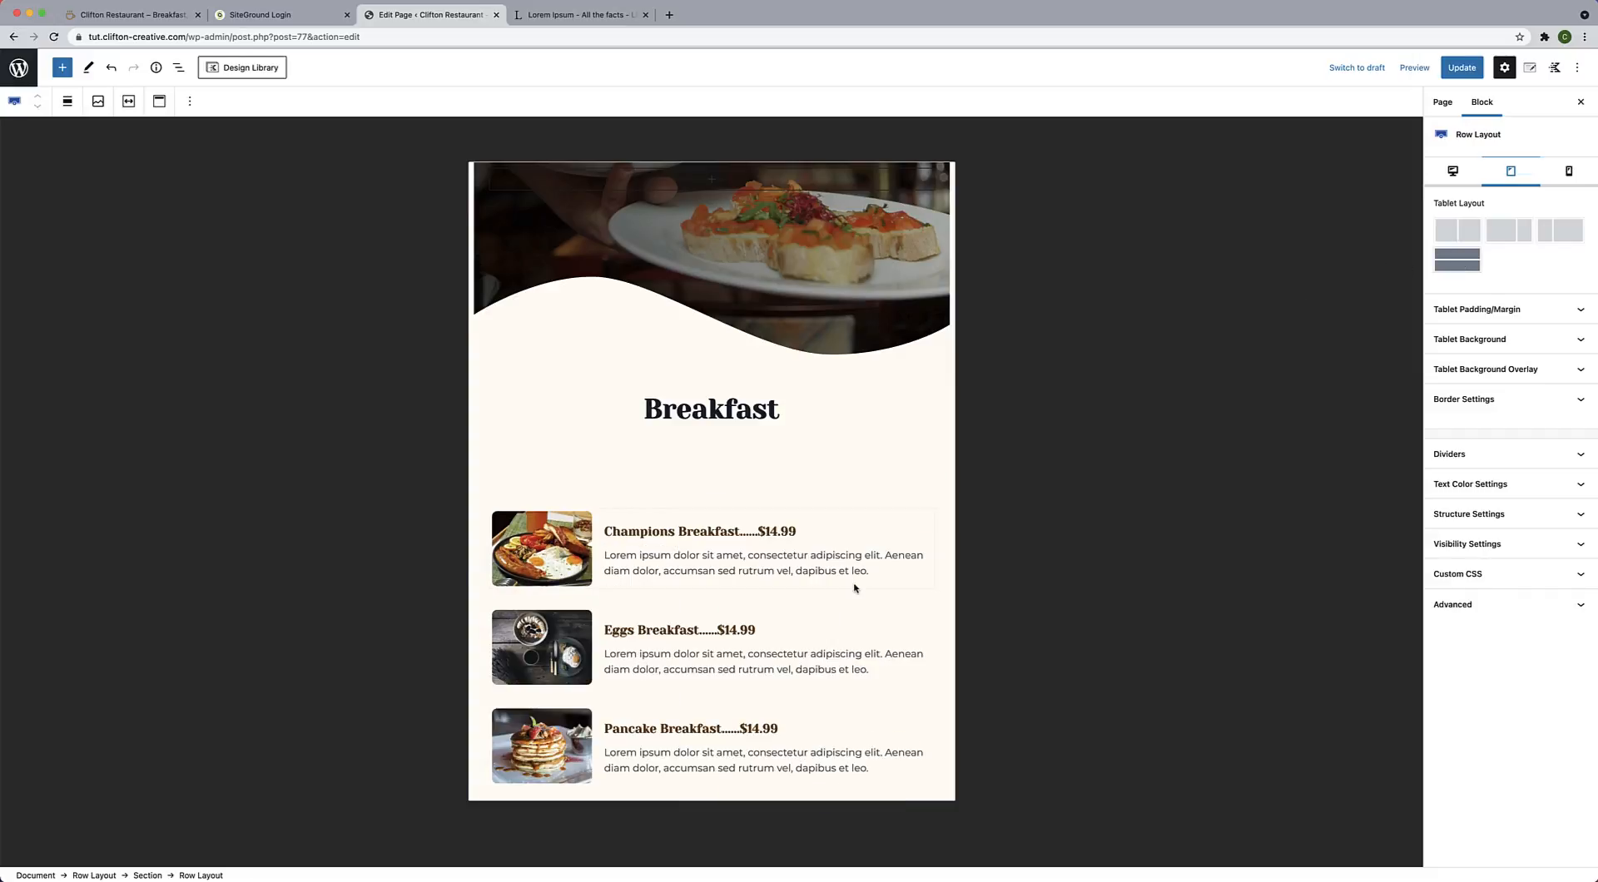
Set the tablet layout of the Lunch section's two-column dish row to Collapse to Rows.
scroll(854, 587, "down", 10)
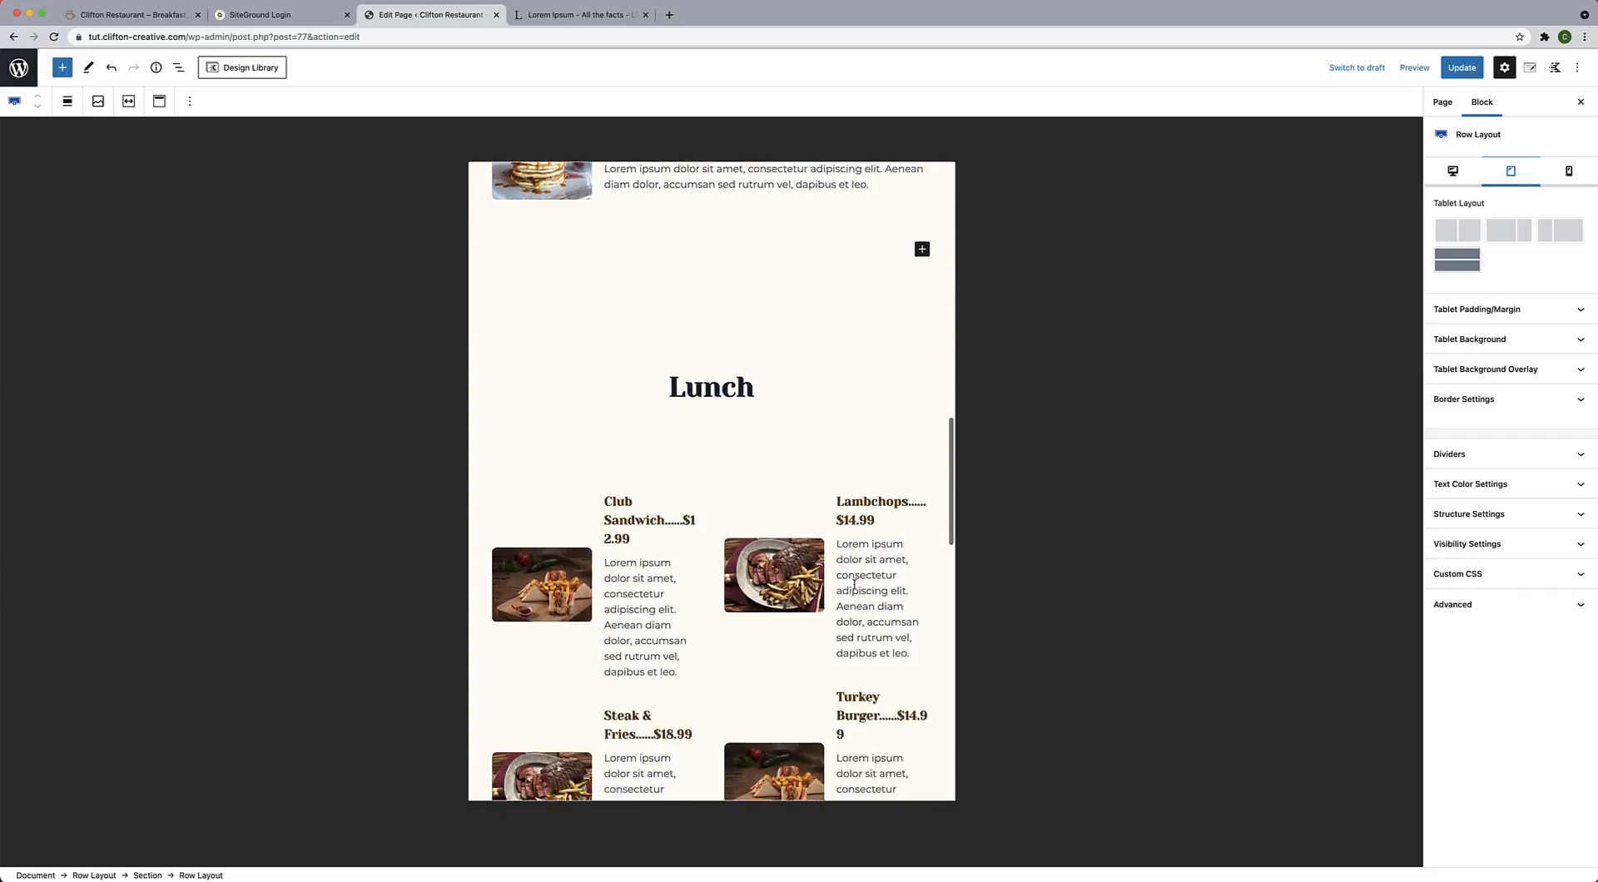
scroll(854, 584, "down", 1)
left_click(703, 442)
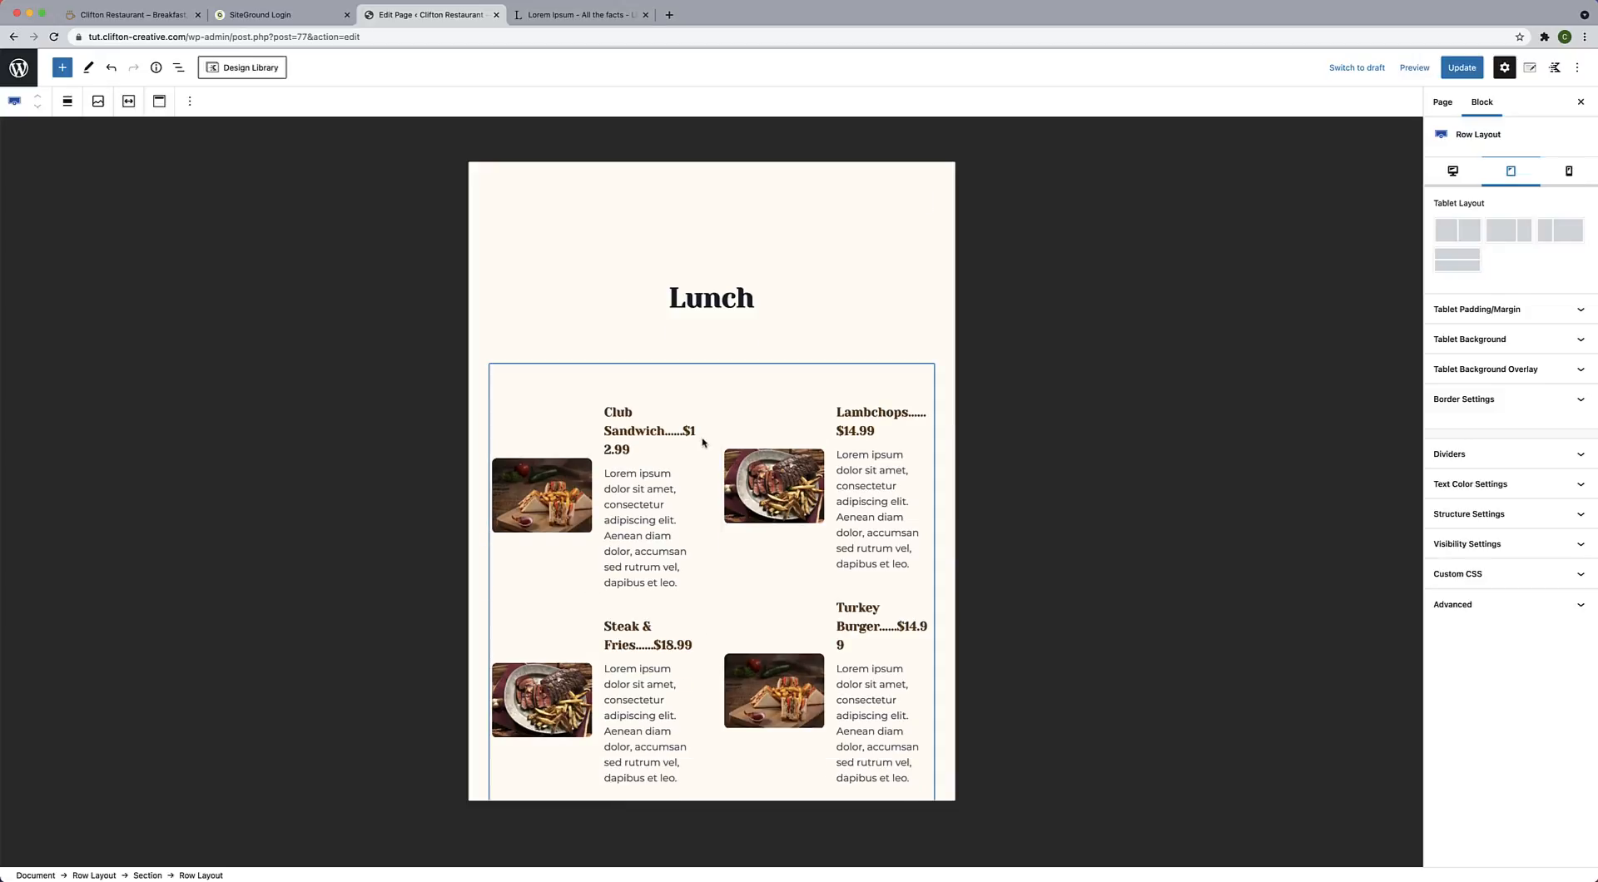
left_click(1457, 259)
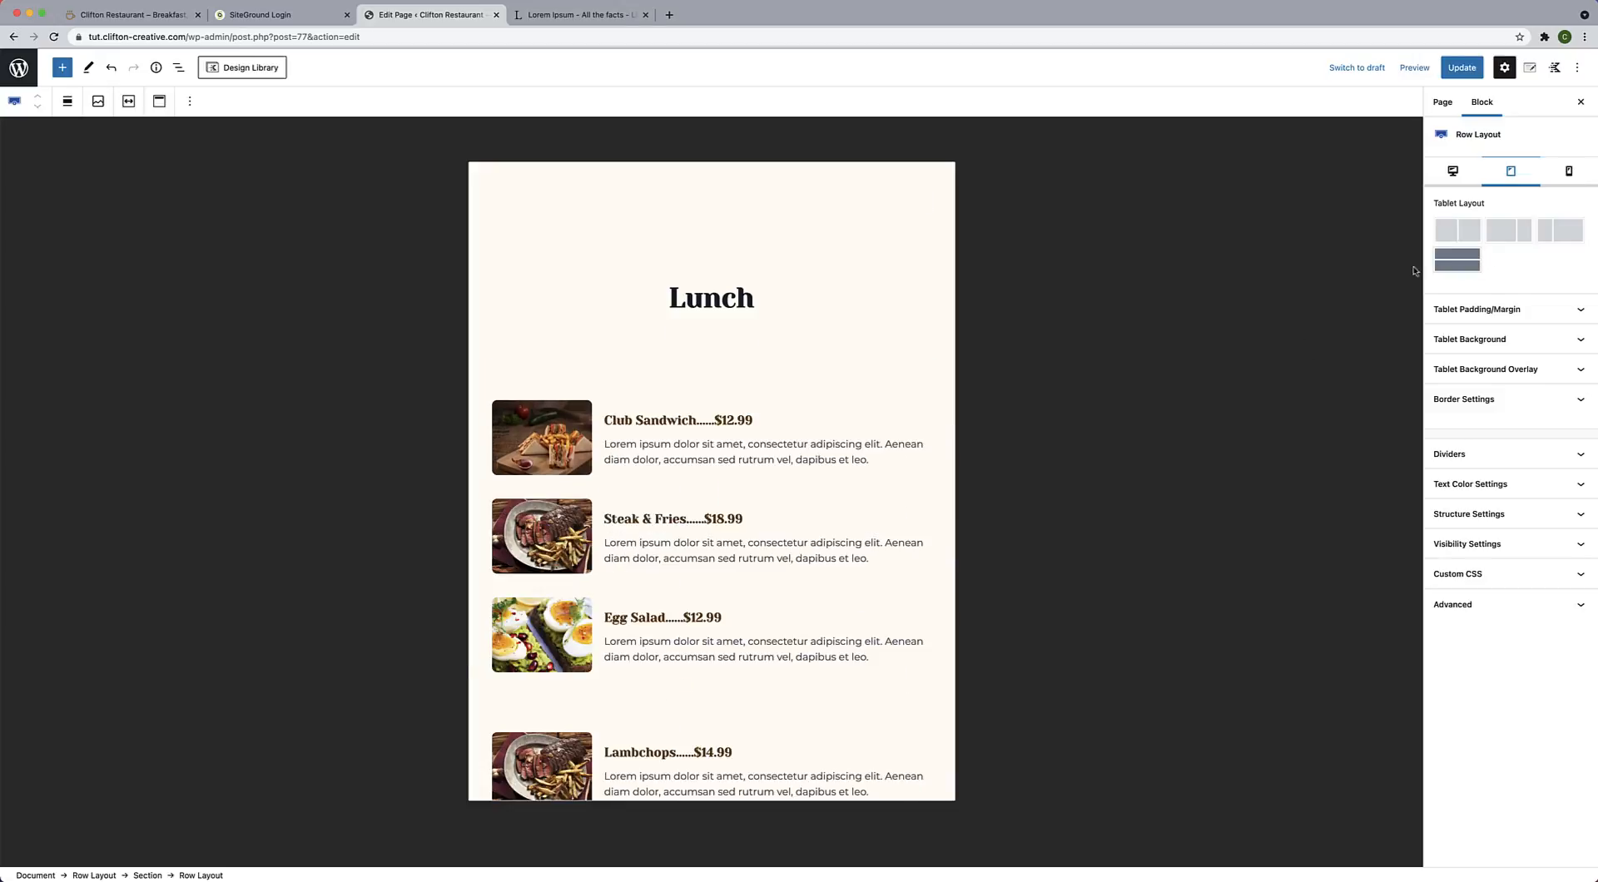
Set the tablet layout of the Dessert section's two-column dish row to Collapse to Rows.
scroll(804, 571, "down", 4)
scroll(805, 571, "down", 7)
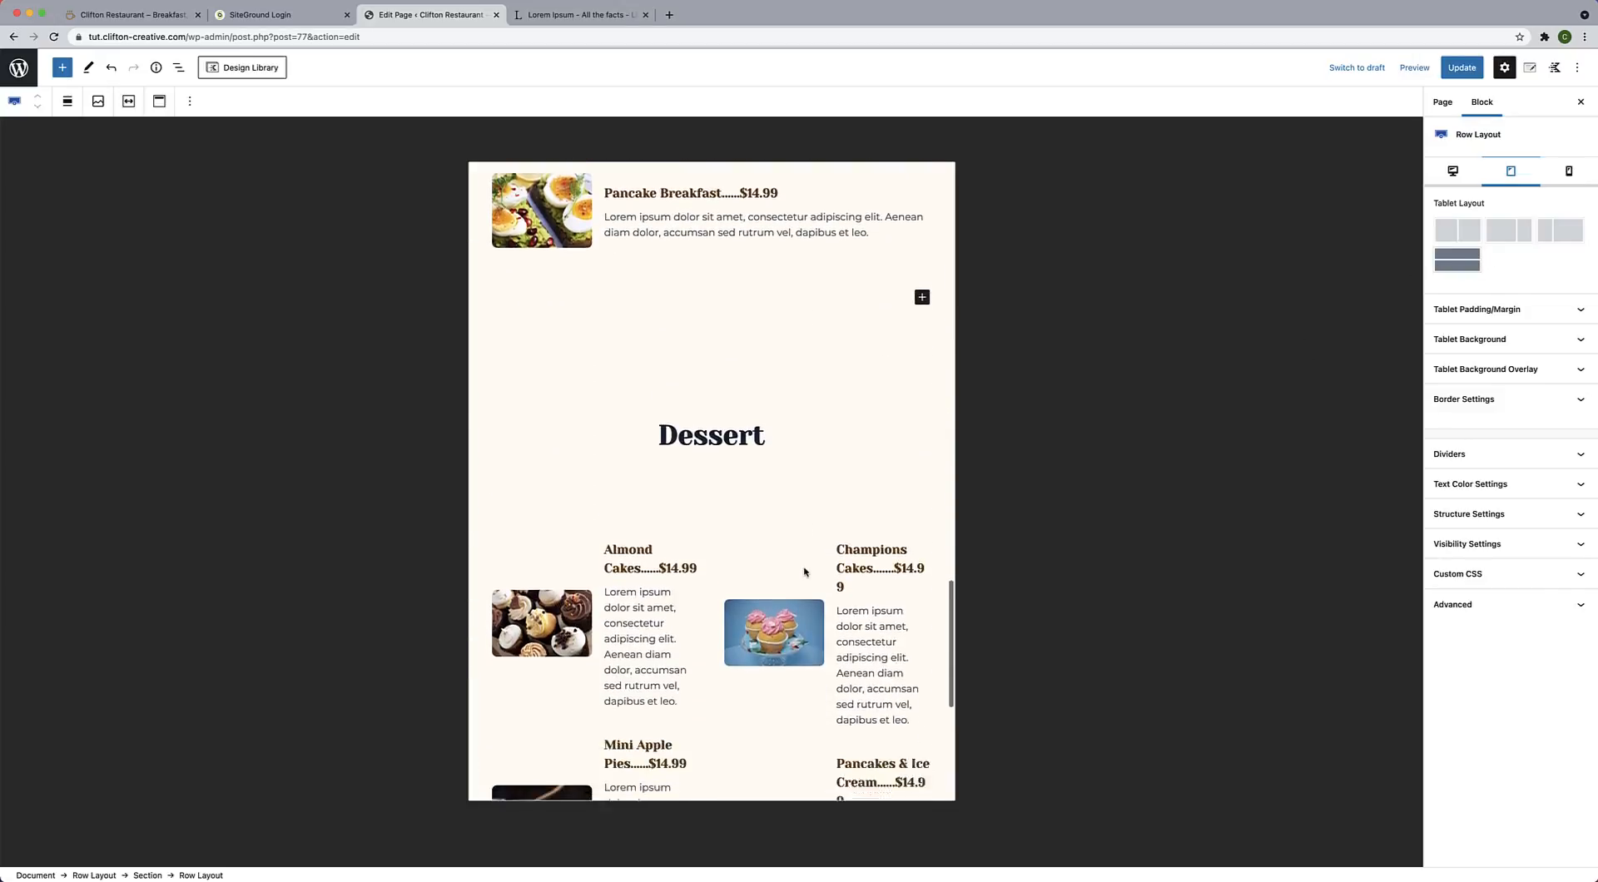
left_click(696, 461)
left_click(704, 452)
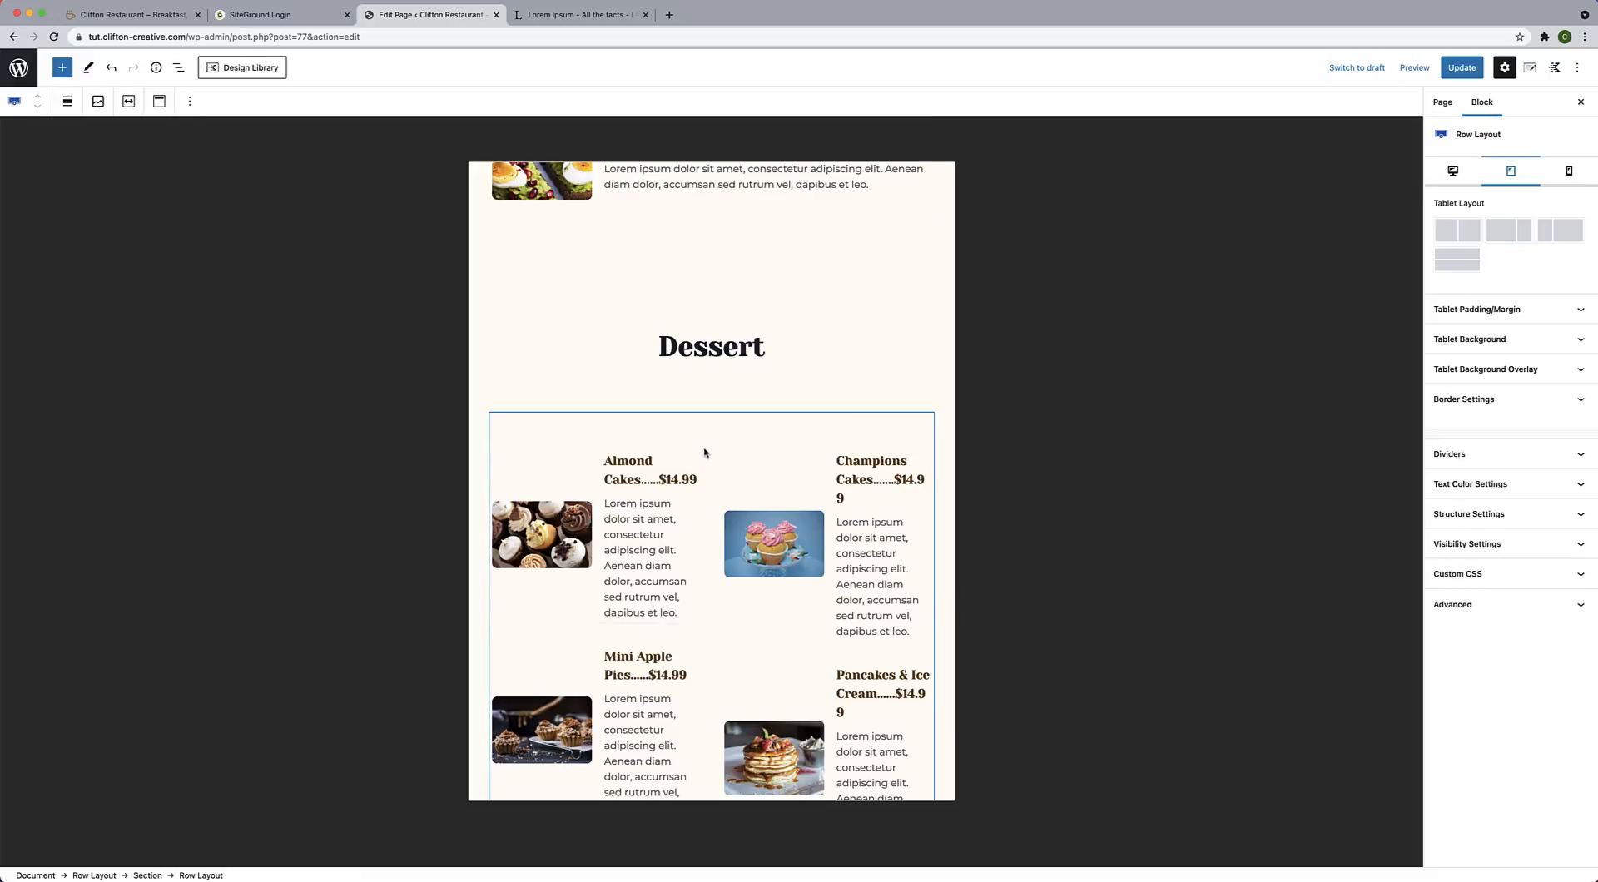
left_click(1470, 263)
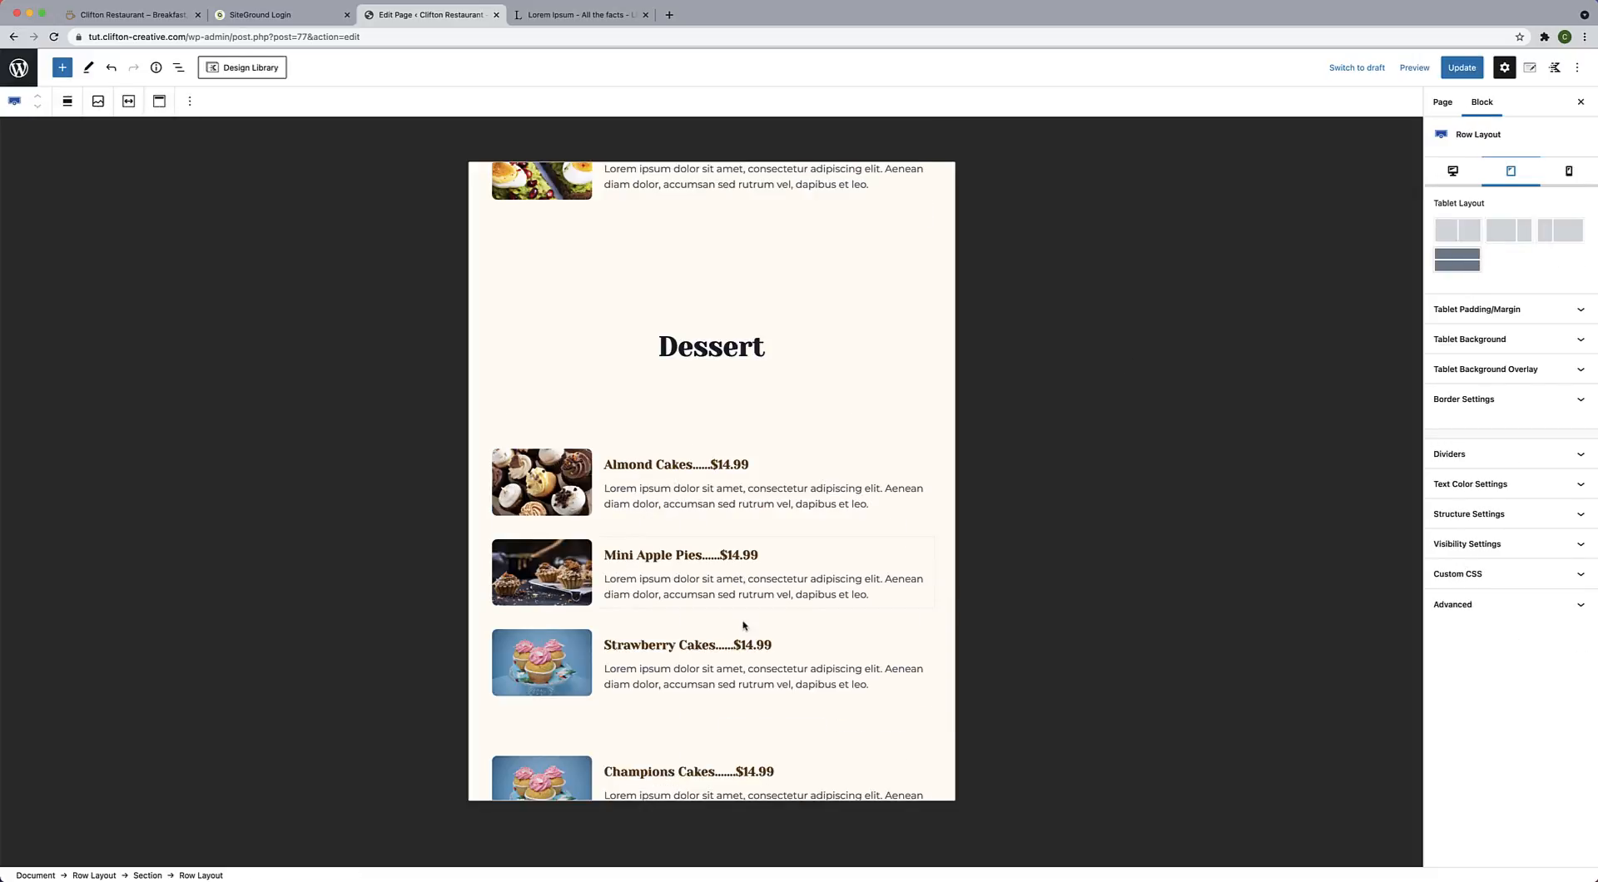
In the Menu page's mobile view, set the hero's Menu heading to a 36 px font size and centre its text alignment.
scroll(743, 625, "down", 4)
scroll(743, 628, "up", 15)
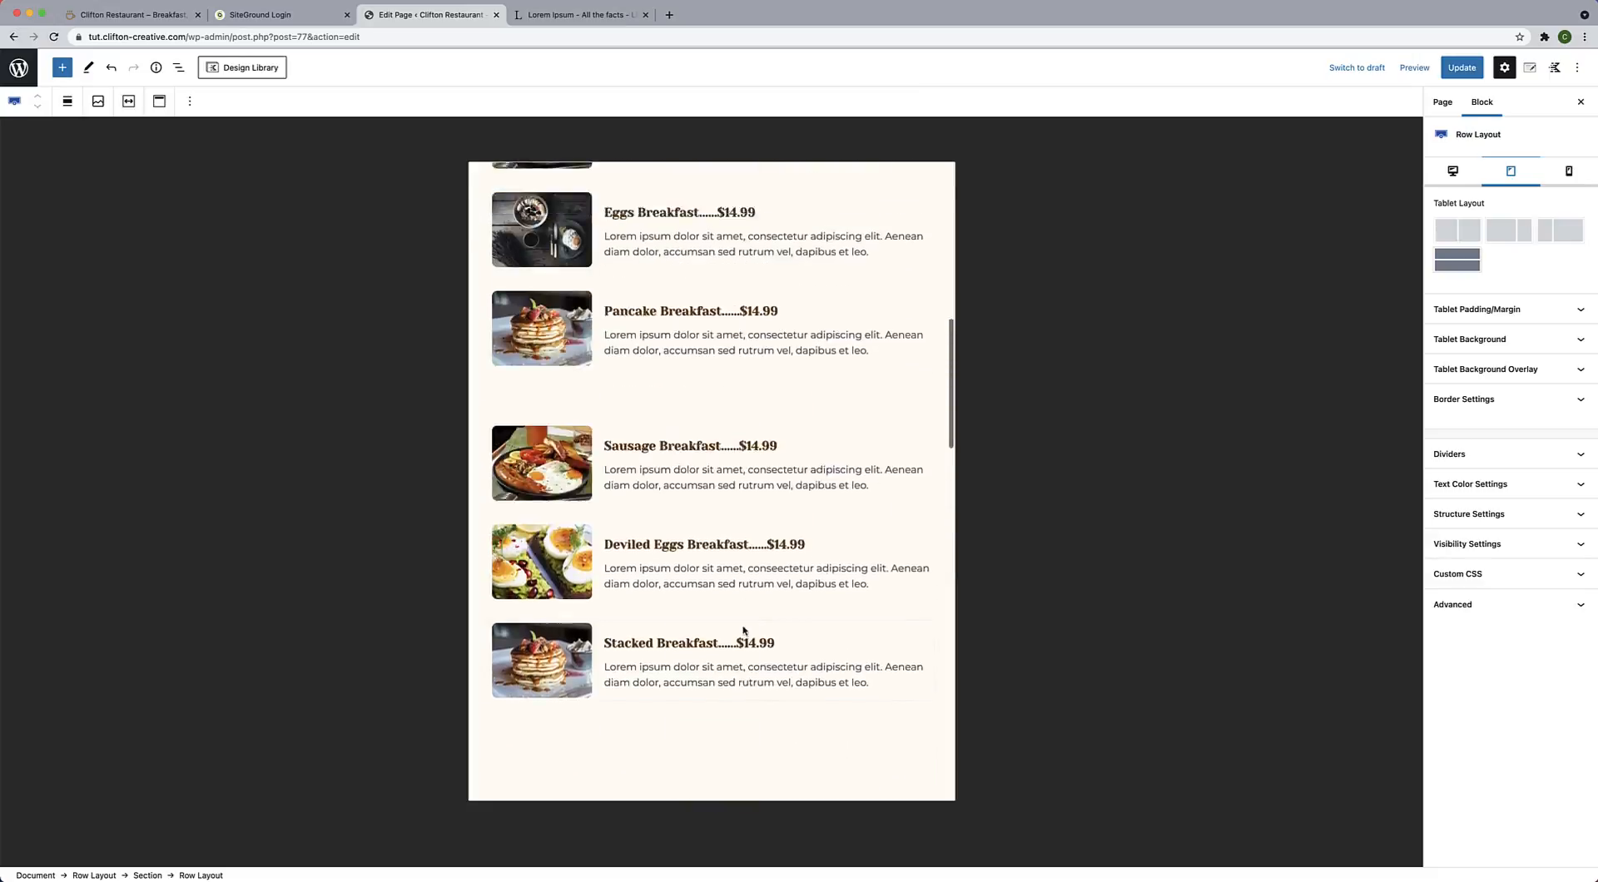
scroll(743, 630, "up", 10)
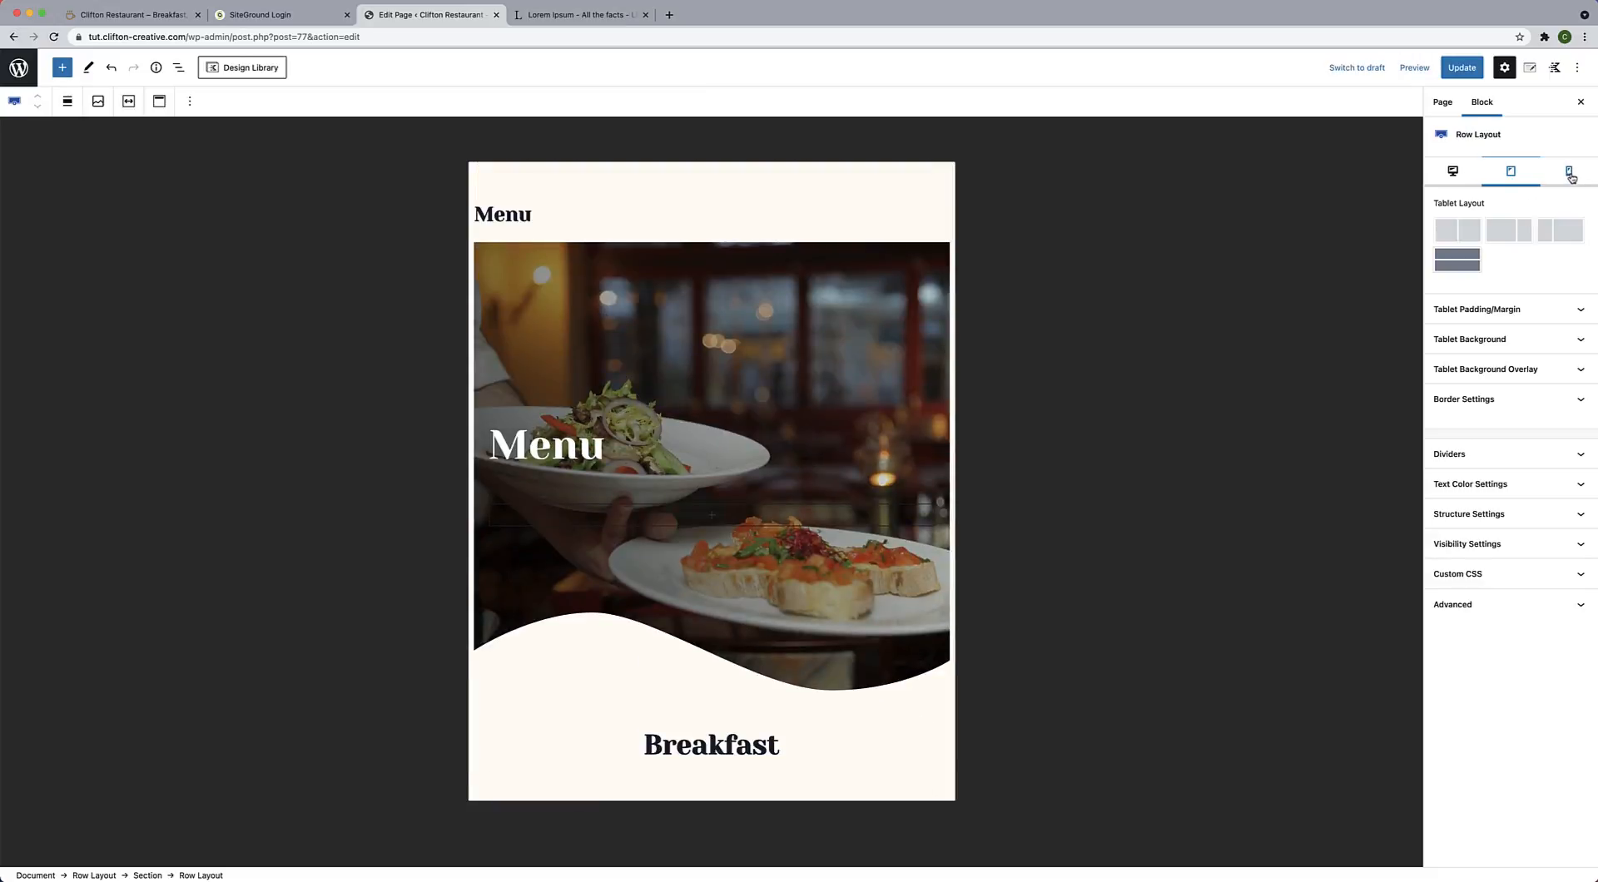
left_click(1570, 172)
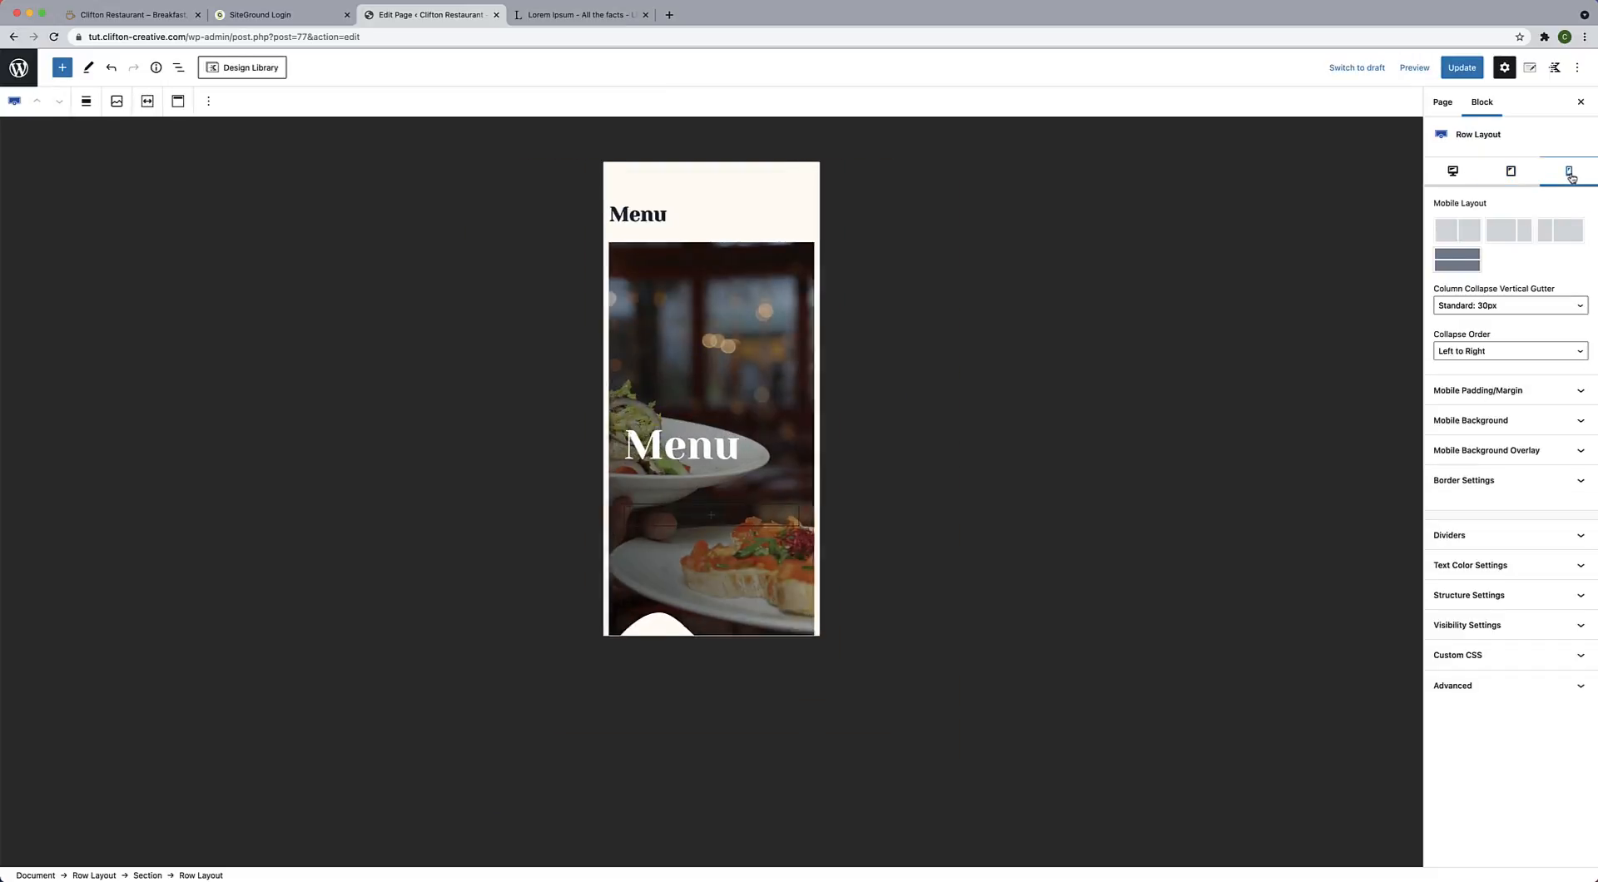
left_click(710, 456)
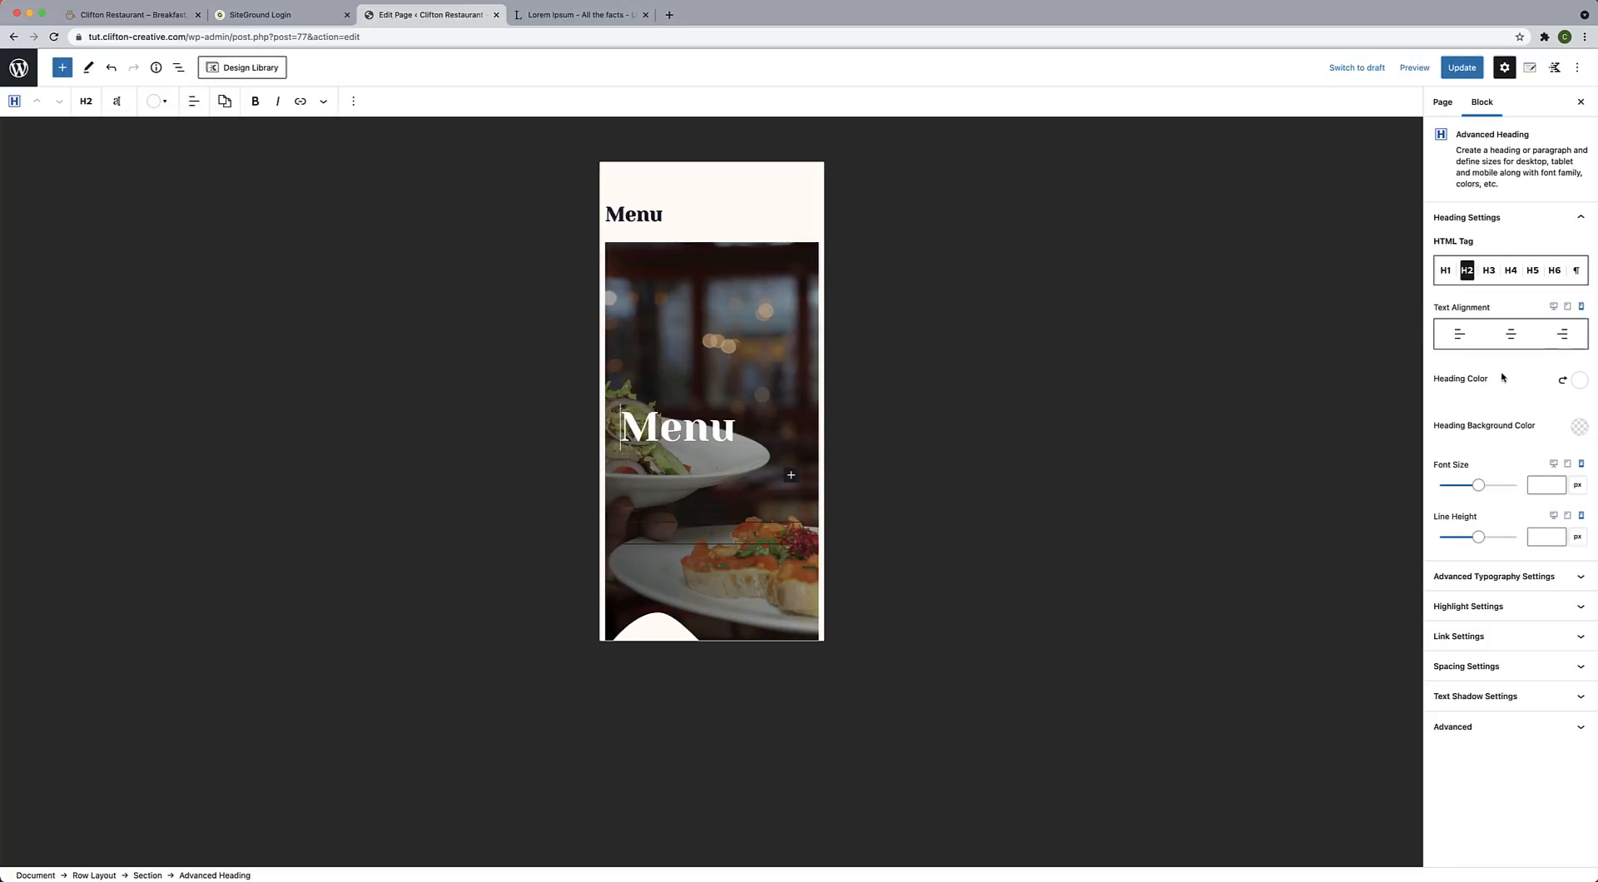
left_click(1533, 484)
type("36")
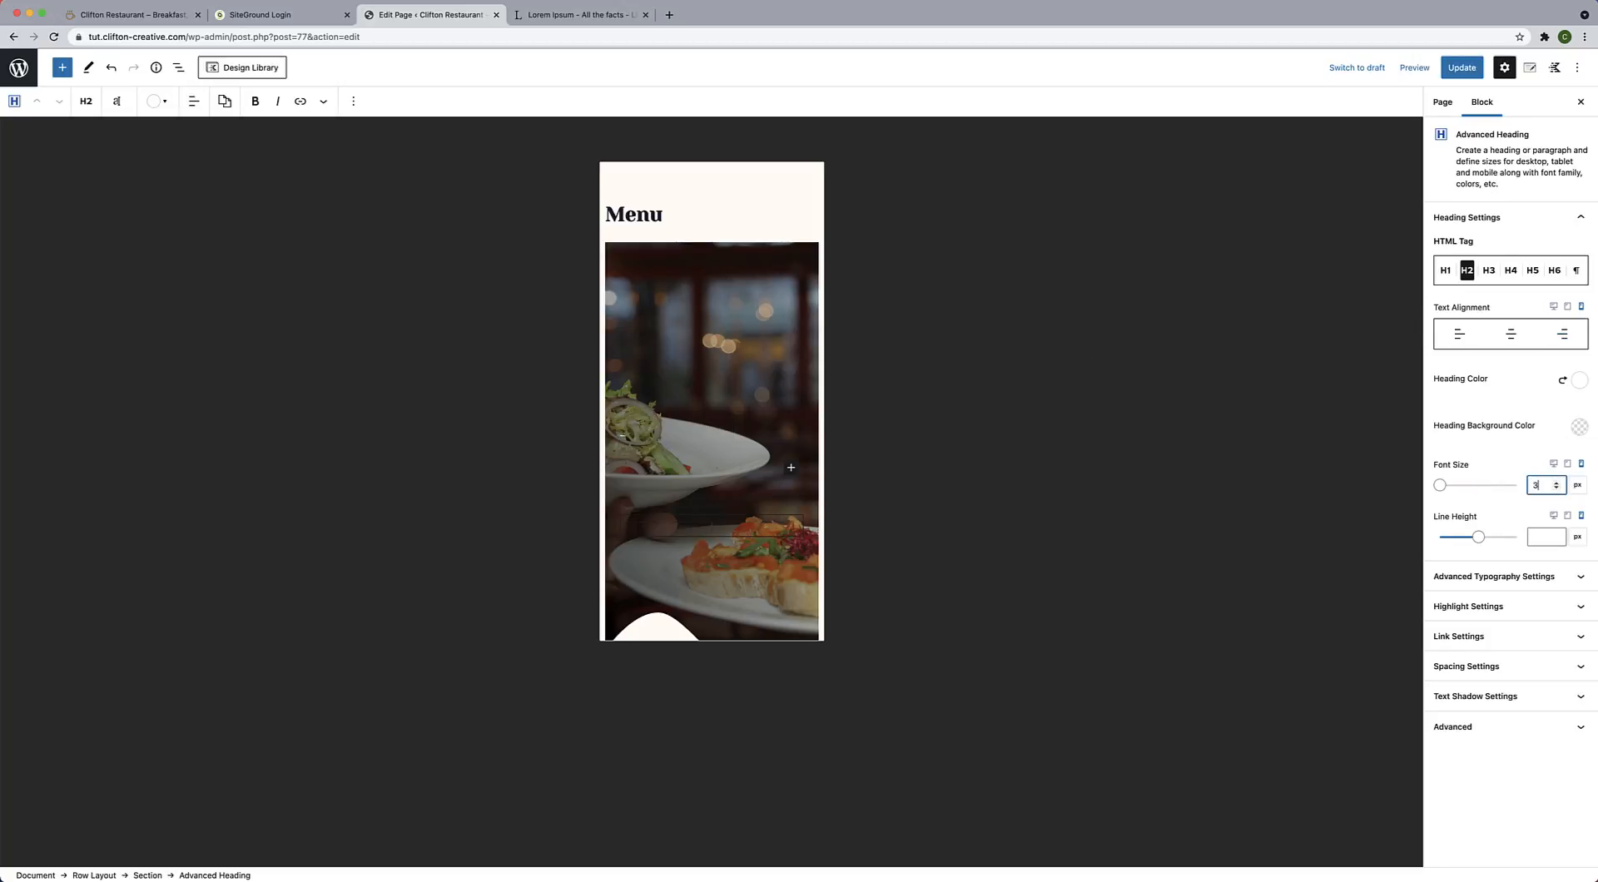
left_click(1511, 334)
Examine how the hero and the dish info boxes of the Menu page are laid out in the mobile view.
scroll(746, 526, "down", 5)
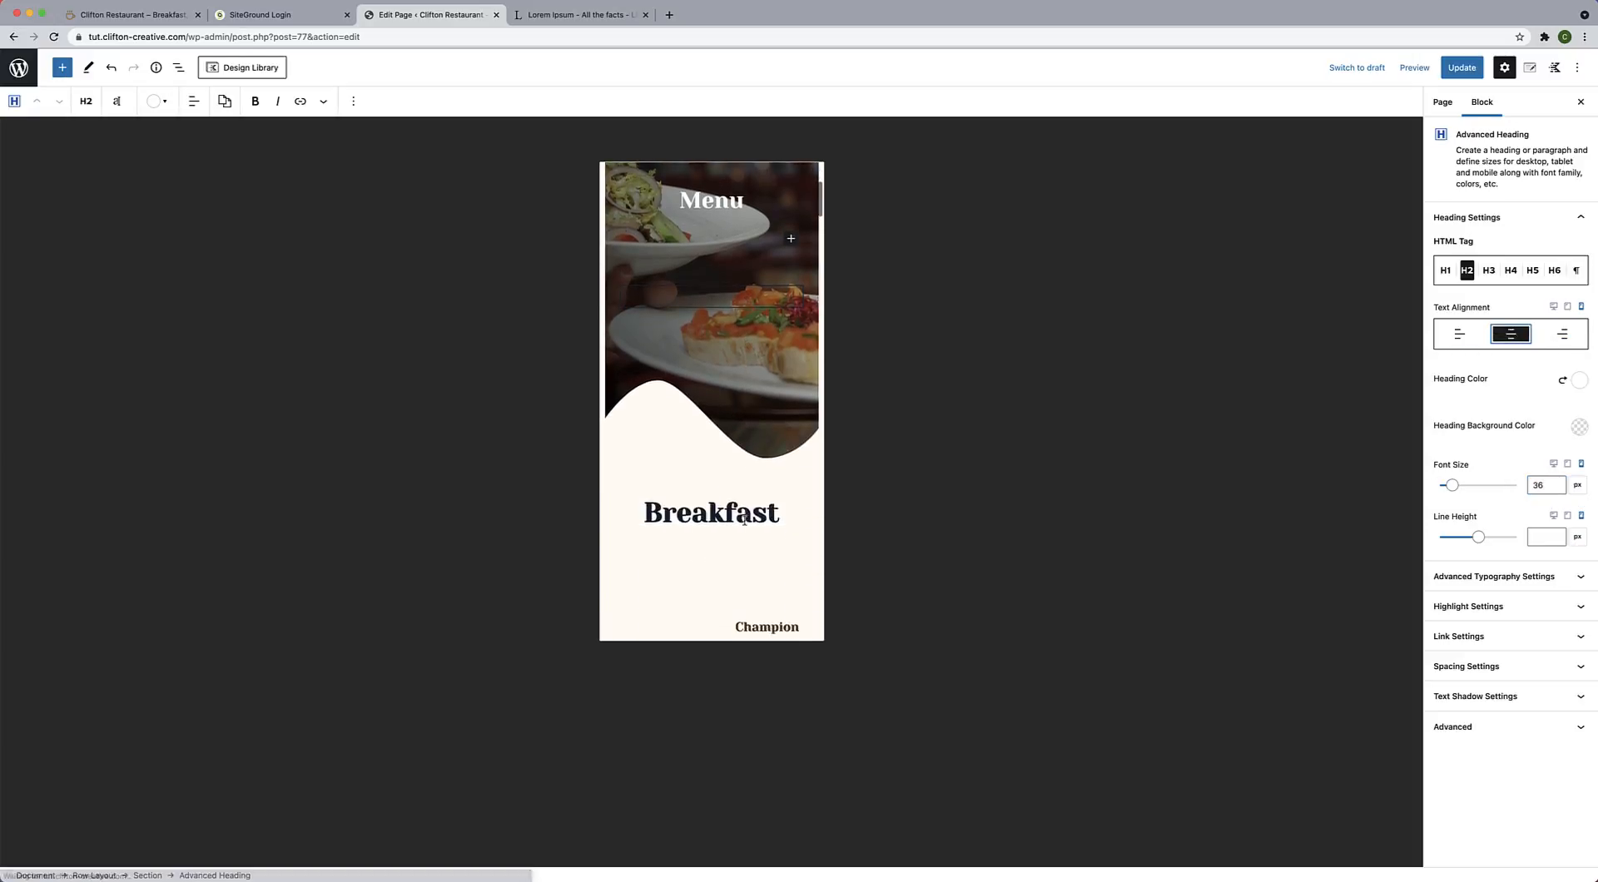
scroll(746, 525, "up", 5)
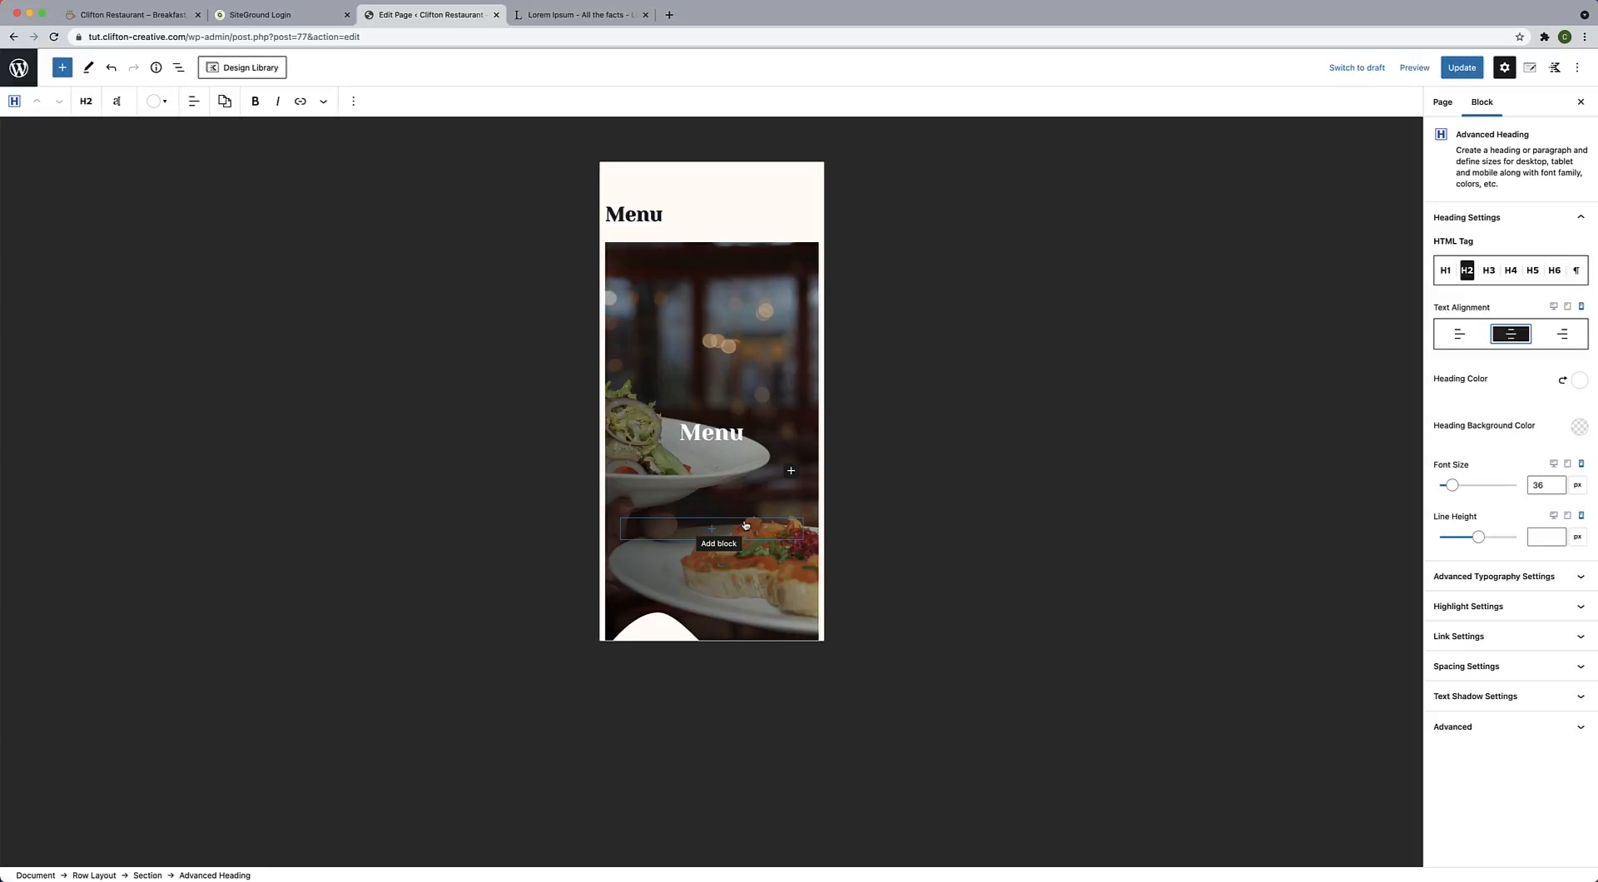
scroll(746, 525, "down", 10)
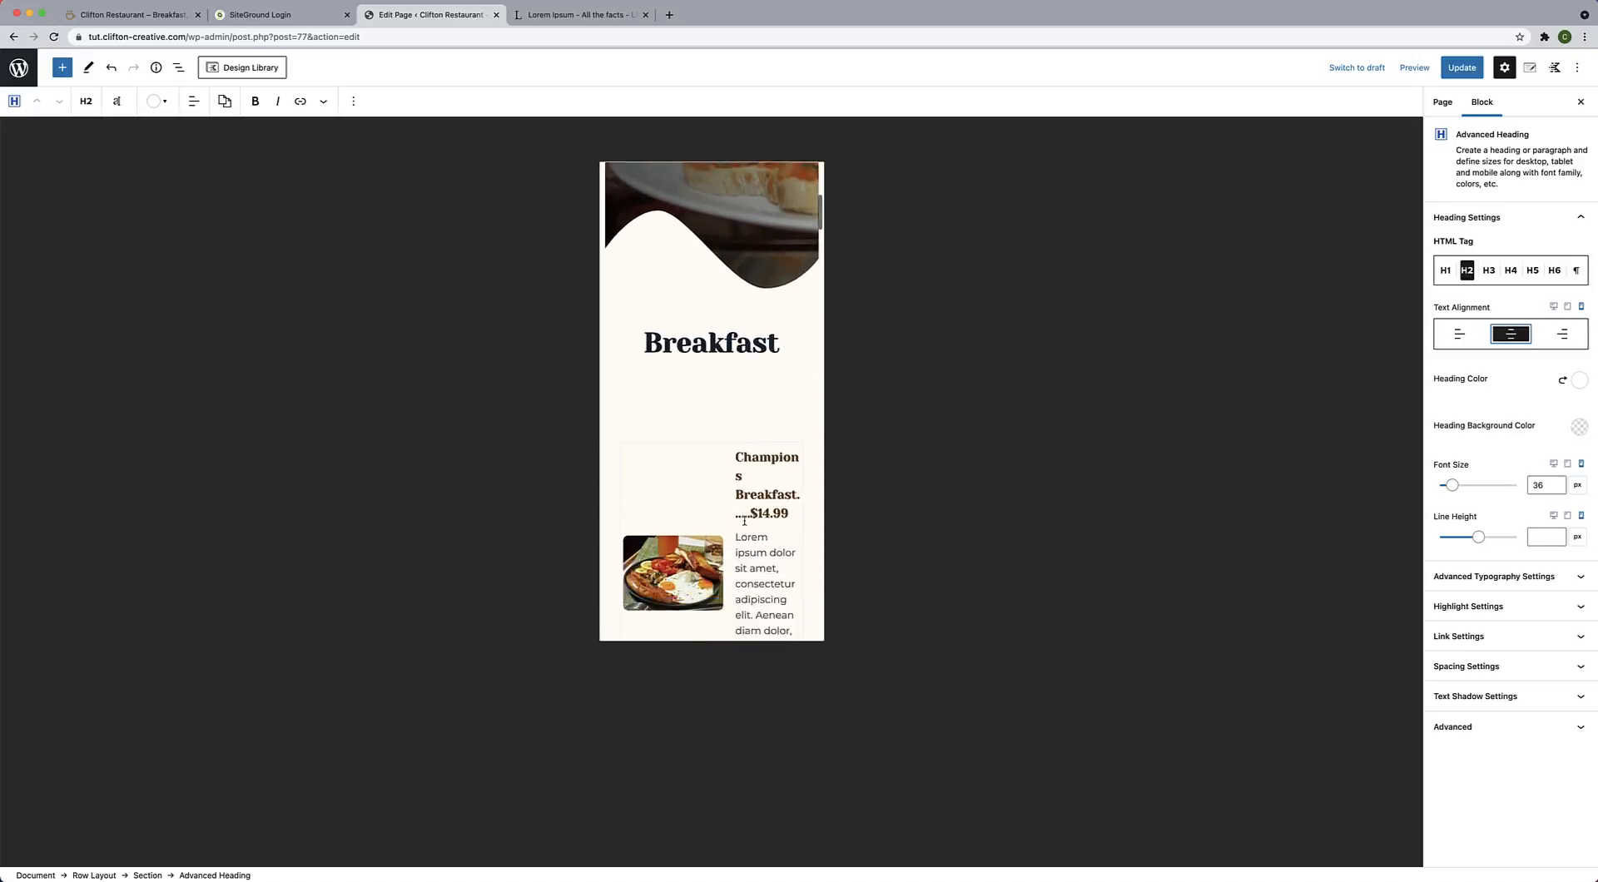
scroll(745, 520, "down", 2)
scroll(732, 424, "up", 3)
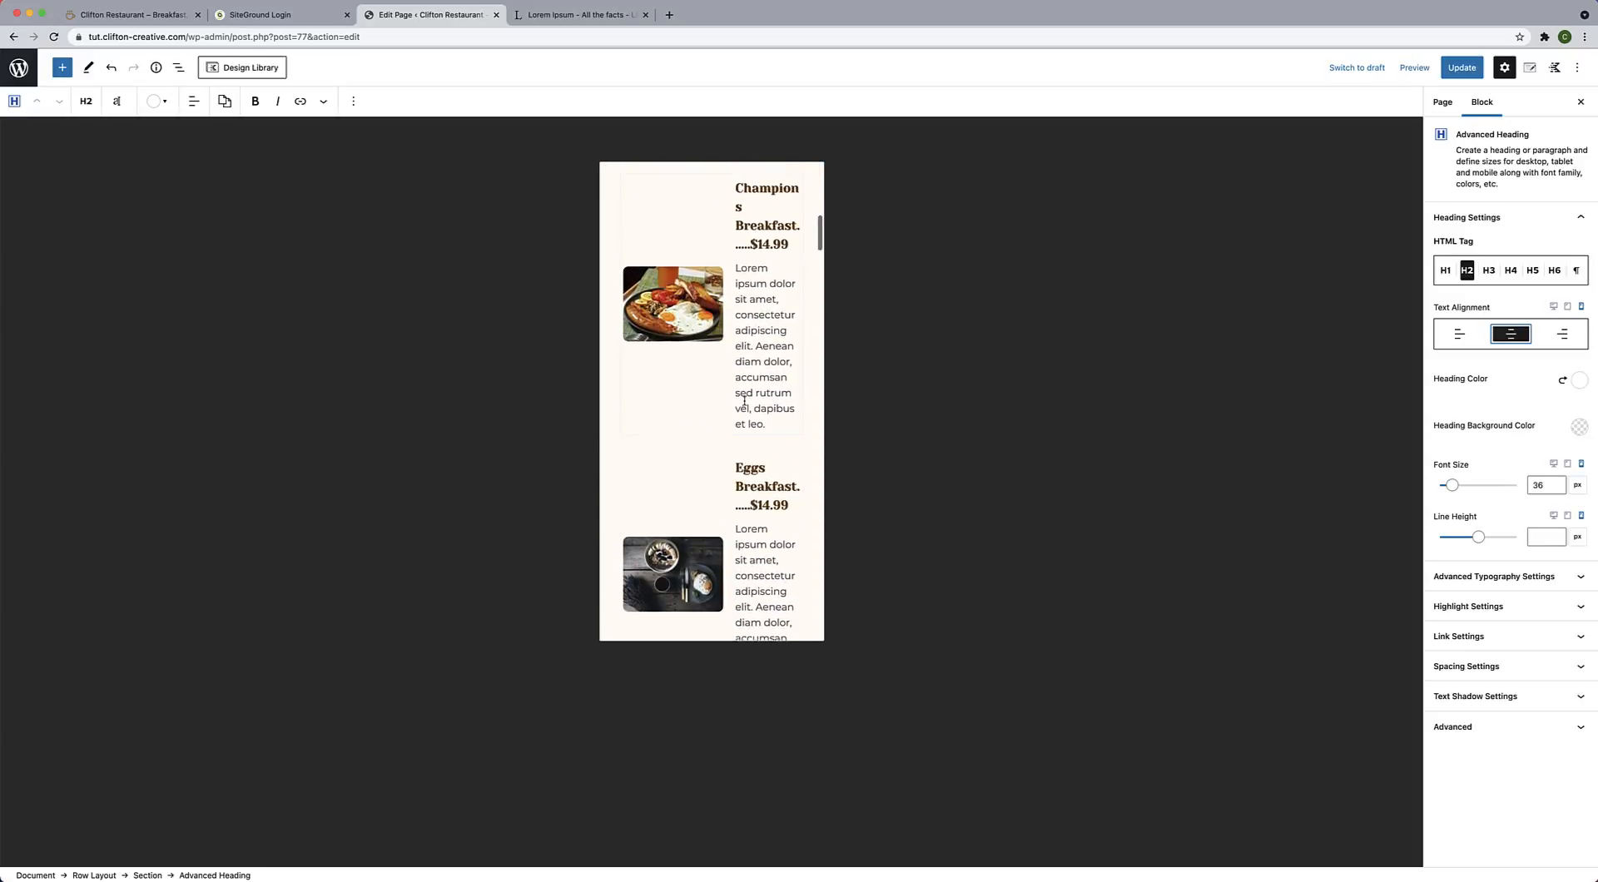
scroll(745, 402, "down", 2)
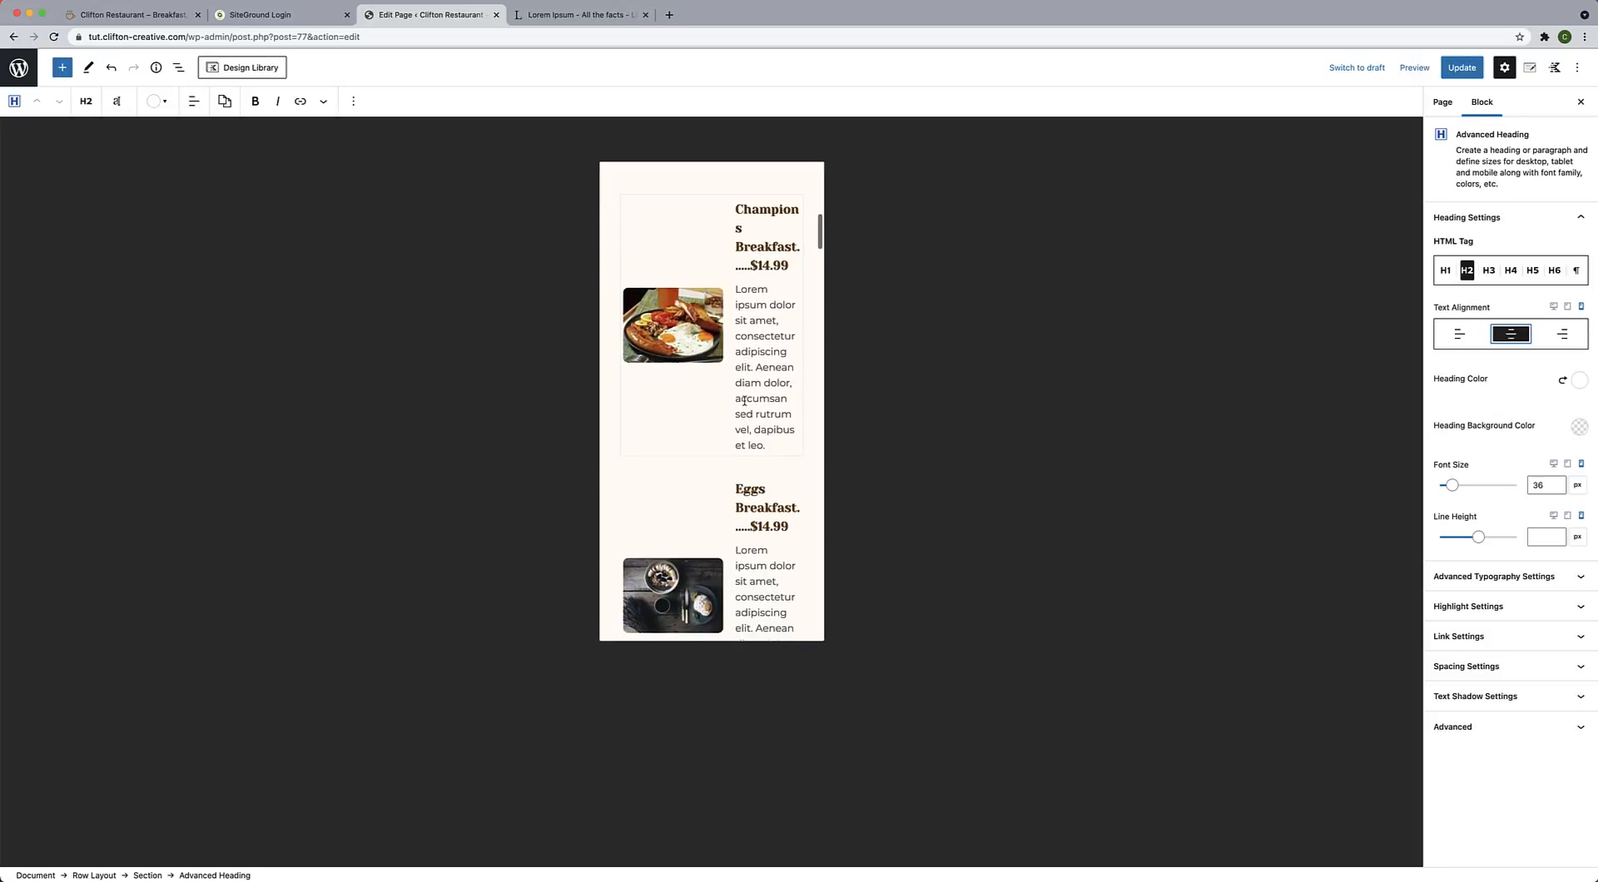
scroll(745, 402, "up", 1)
scroll(744, 400, "down", 7)
scroll(744, 400, "down", 20)
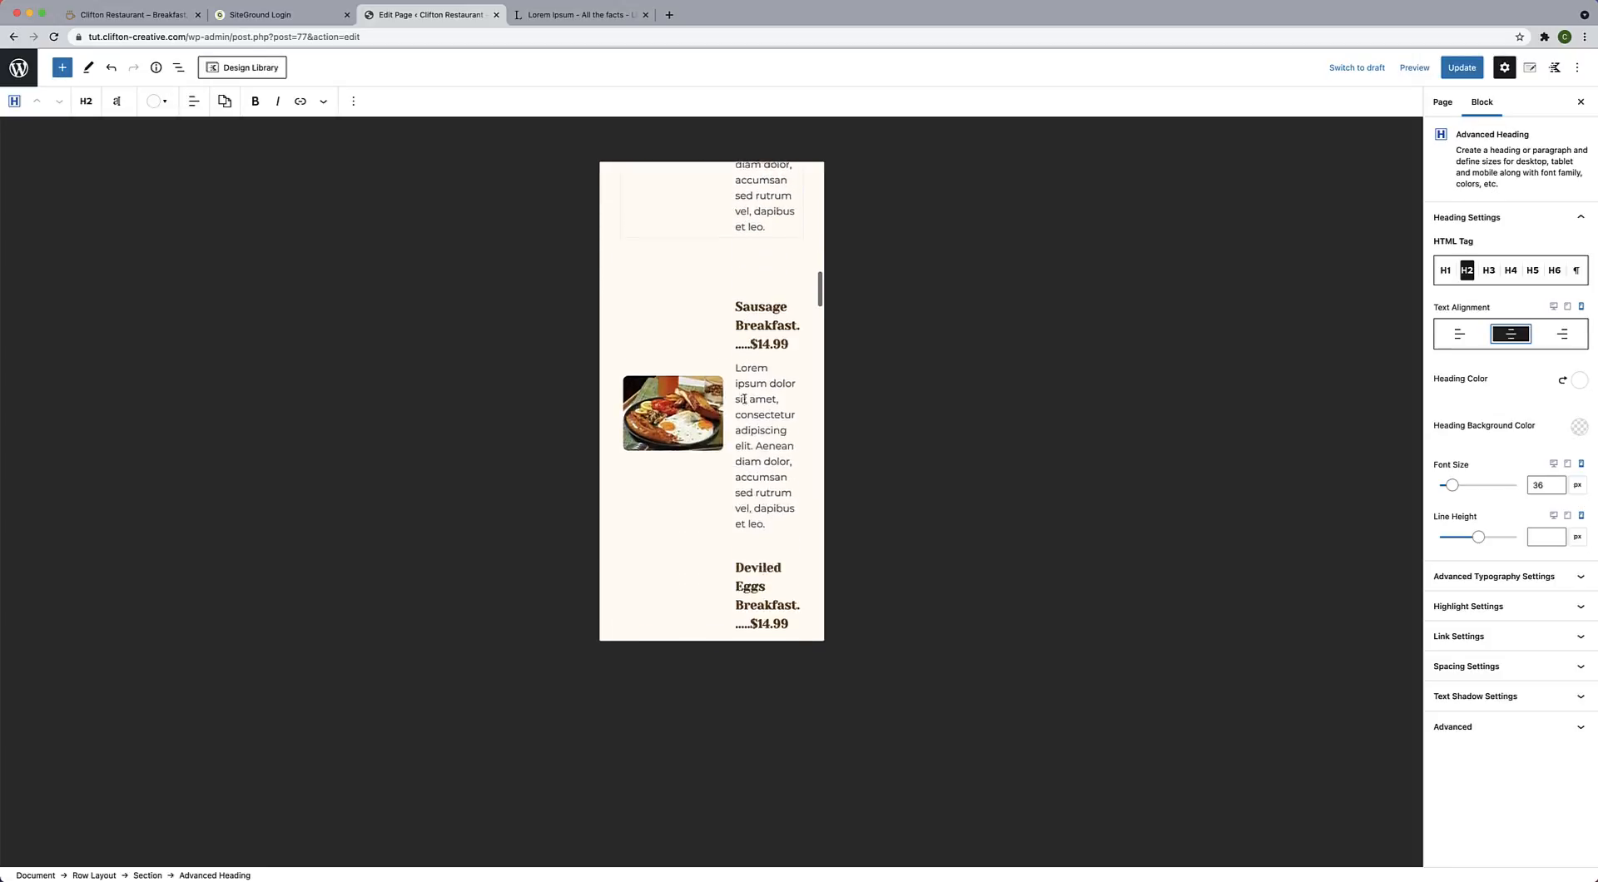
scroll(745, 400, "up", 20)
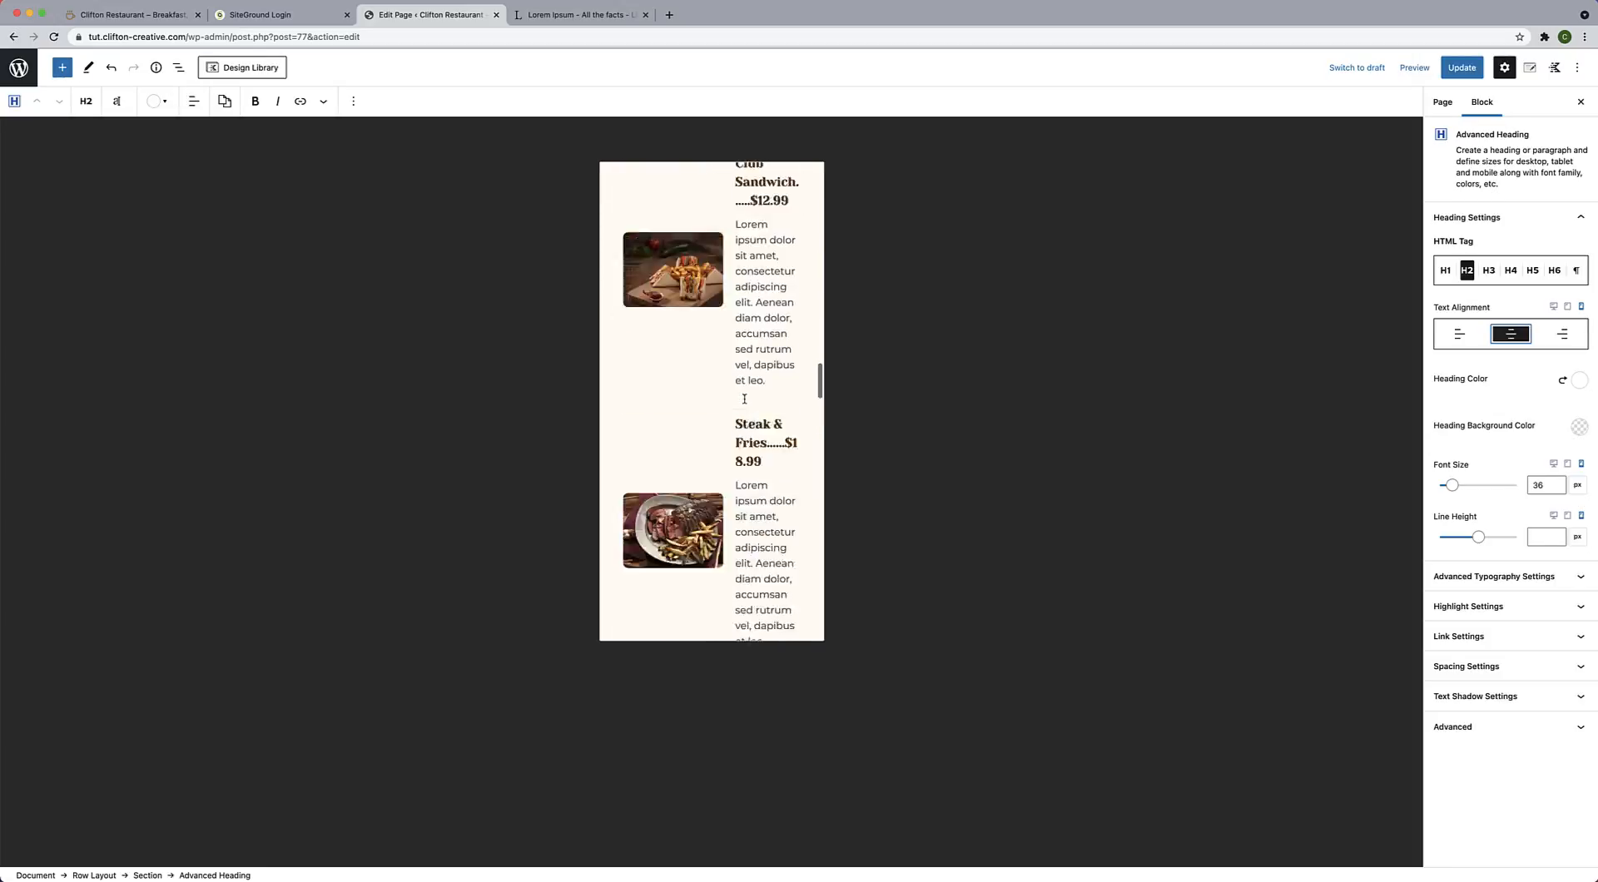
scroll(744, 399, "up", 15)
left_click(744, 399)
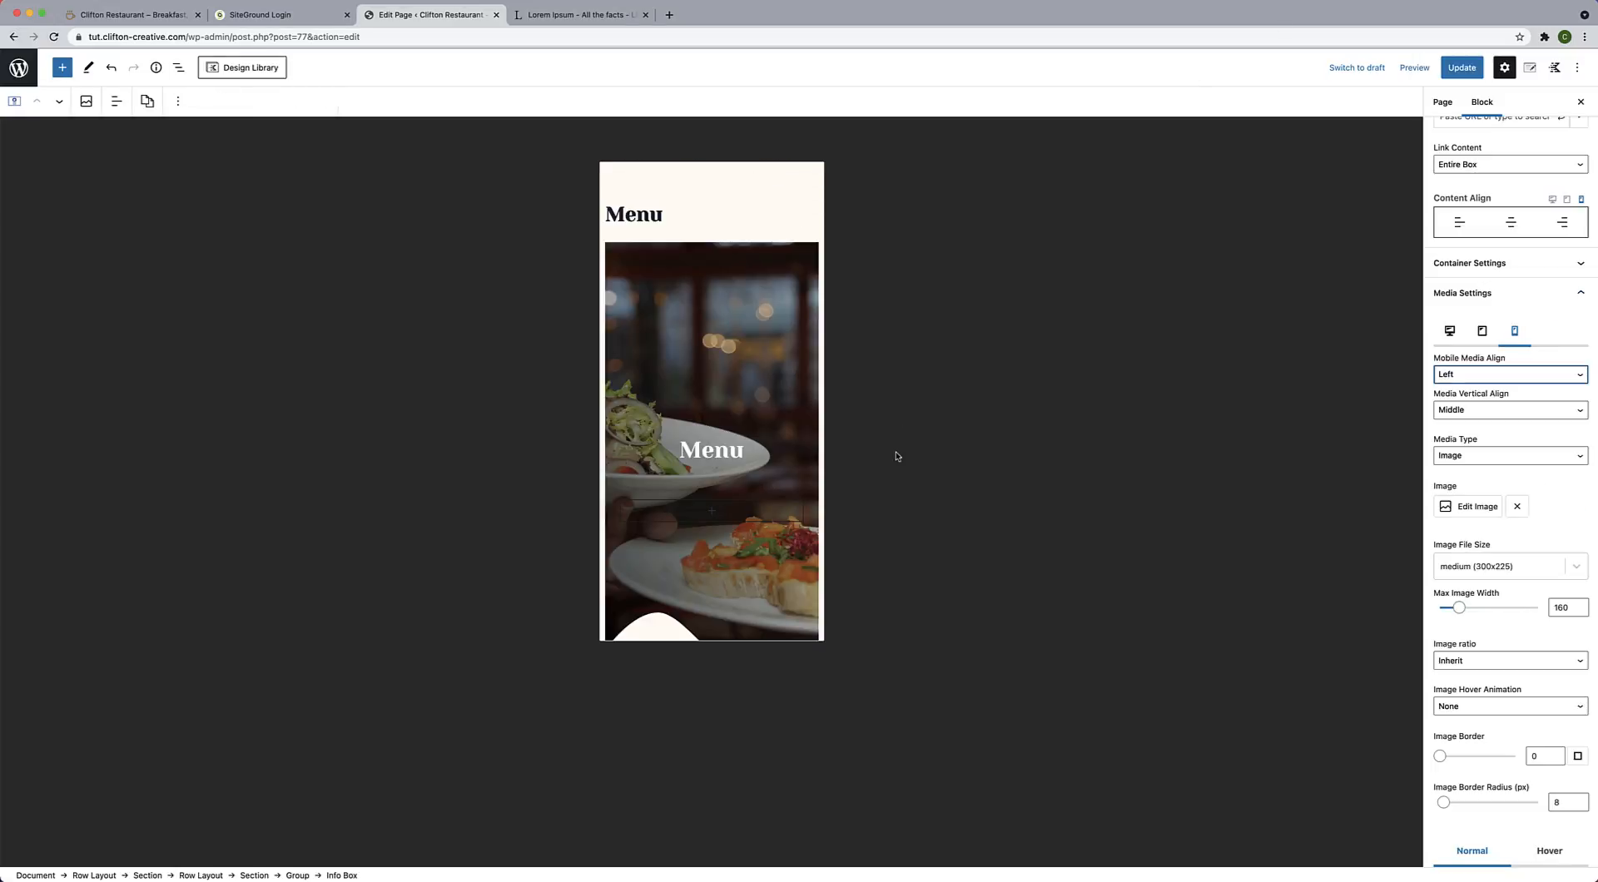
scroll(761, 539, "down", 10)
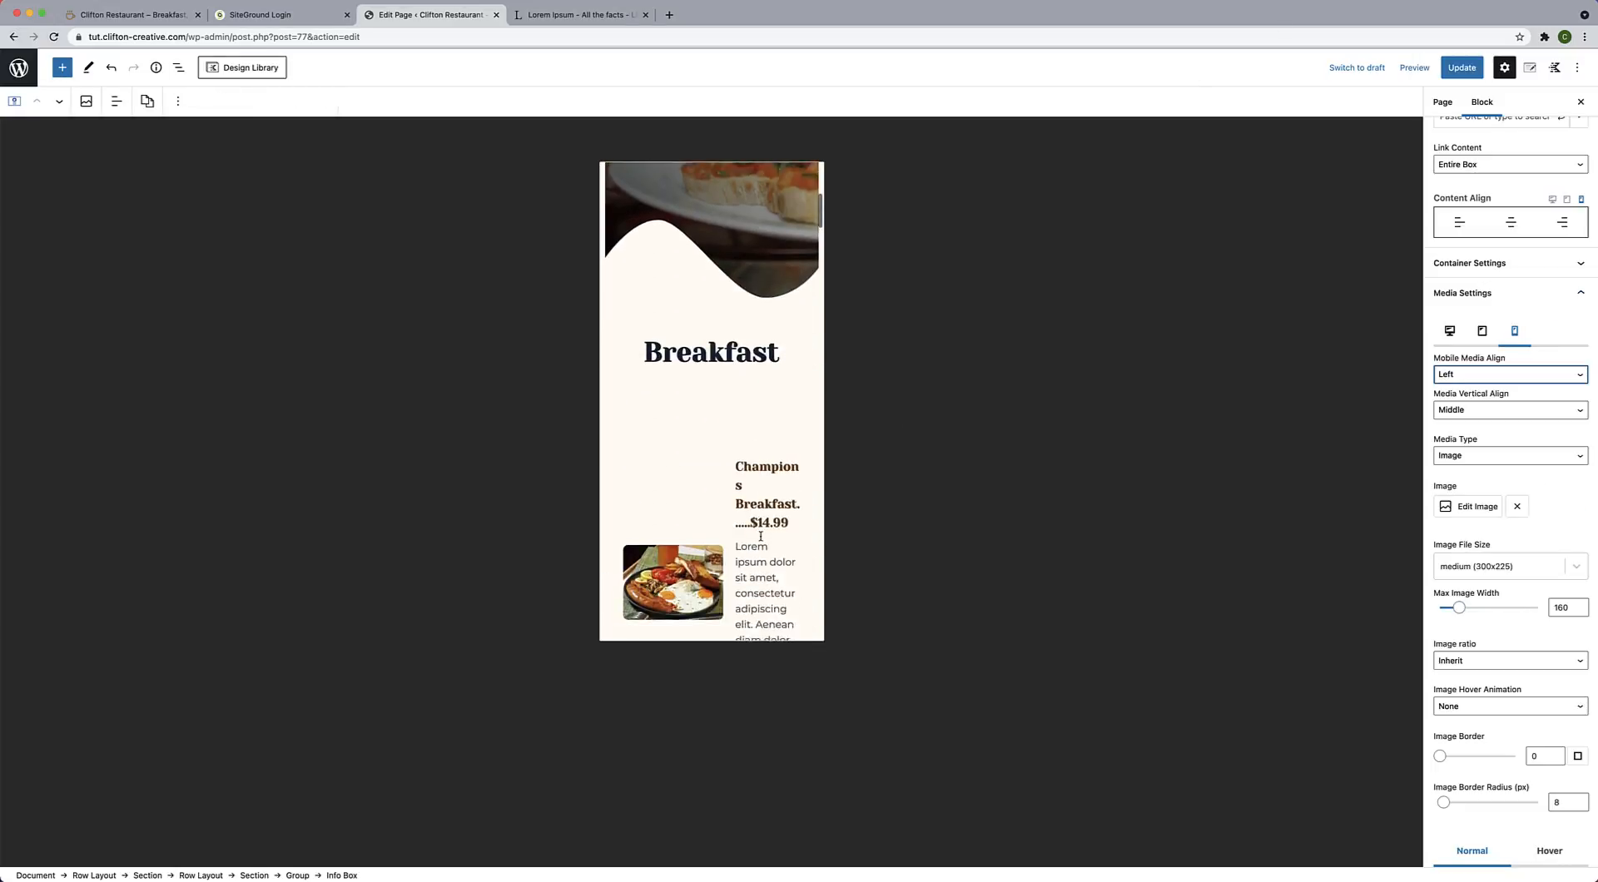
scroll(749, 499, "down", 4)
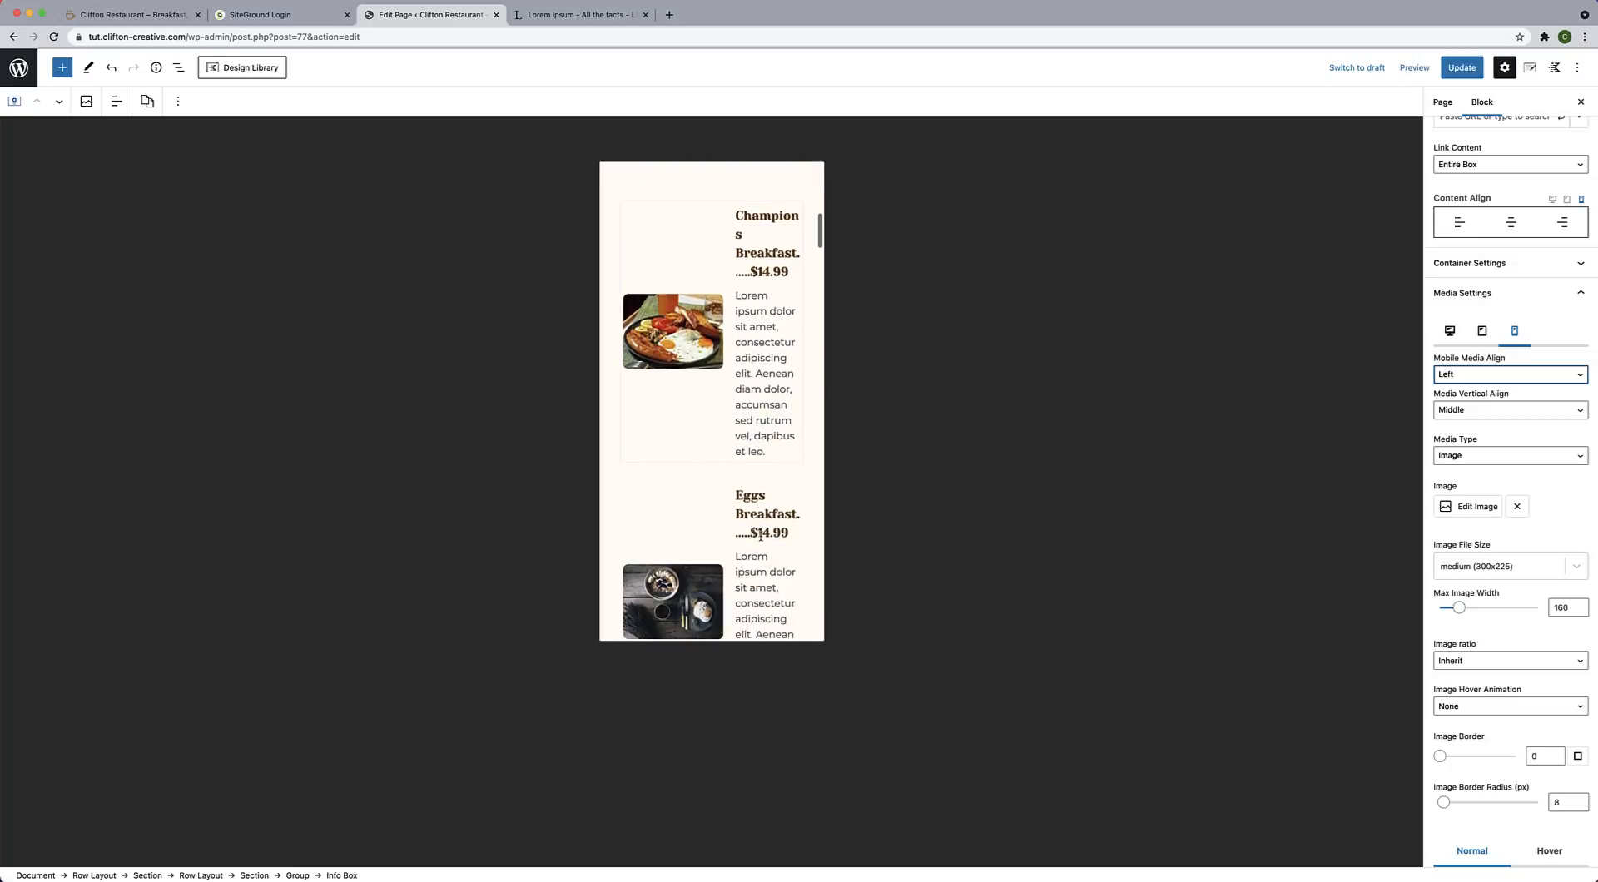
scroll(691, 441, "down", 5)
Centre the mobile content alignment of the Champions Breakfast info box.
left_click(695, 425)
scroll(695, 408, "up", 4)
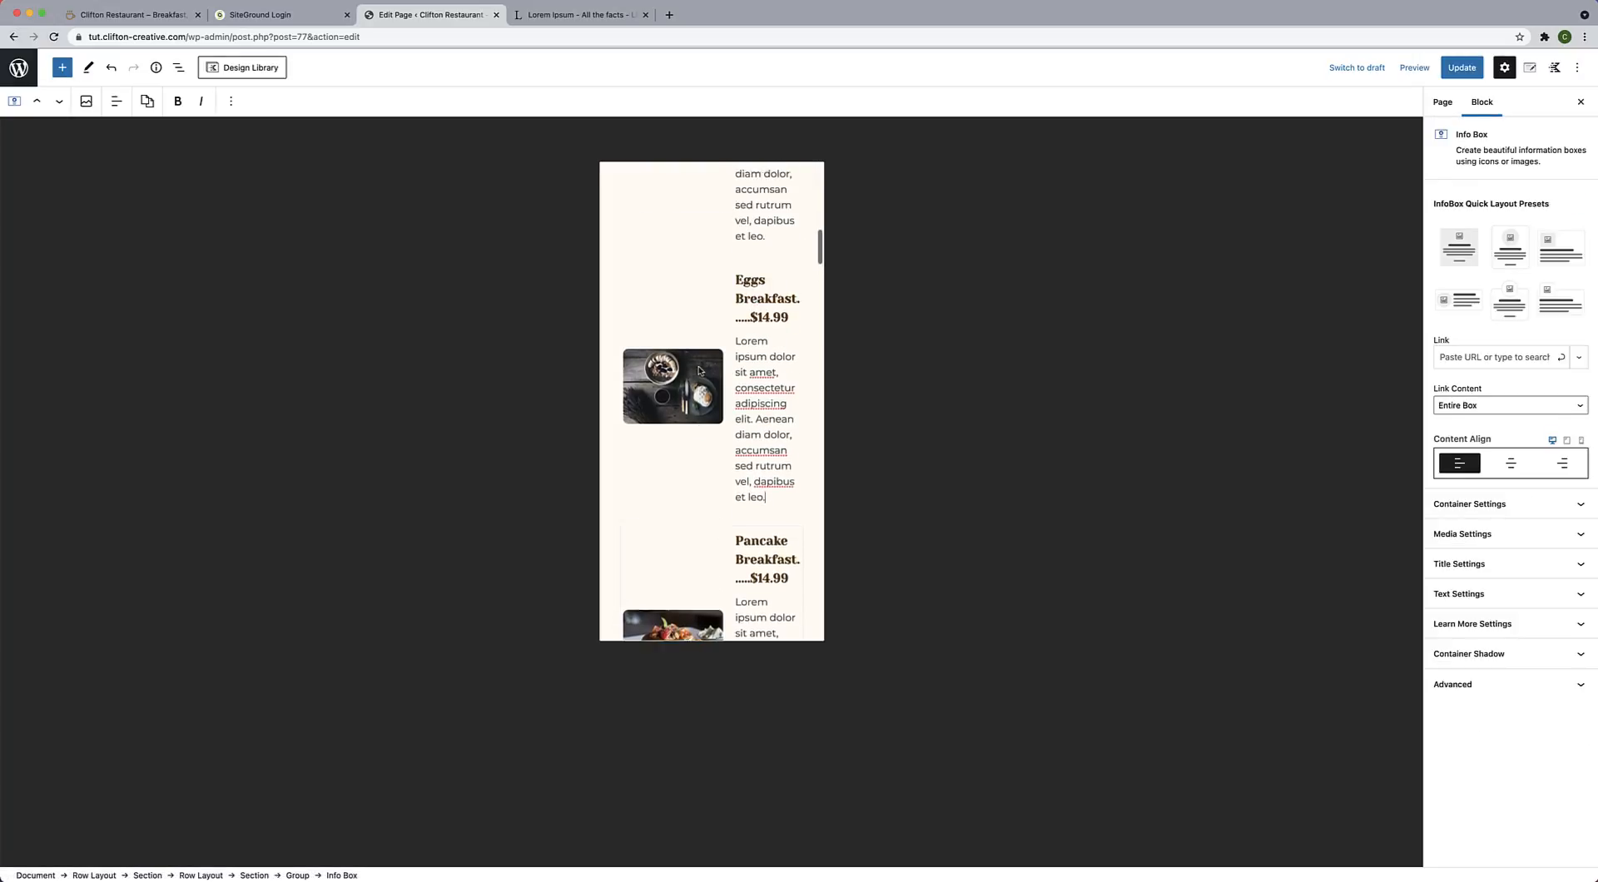
left_click(698, 371)
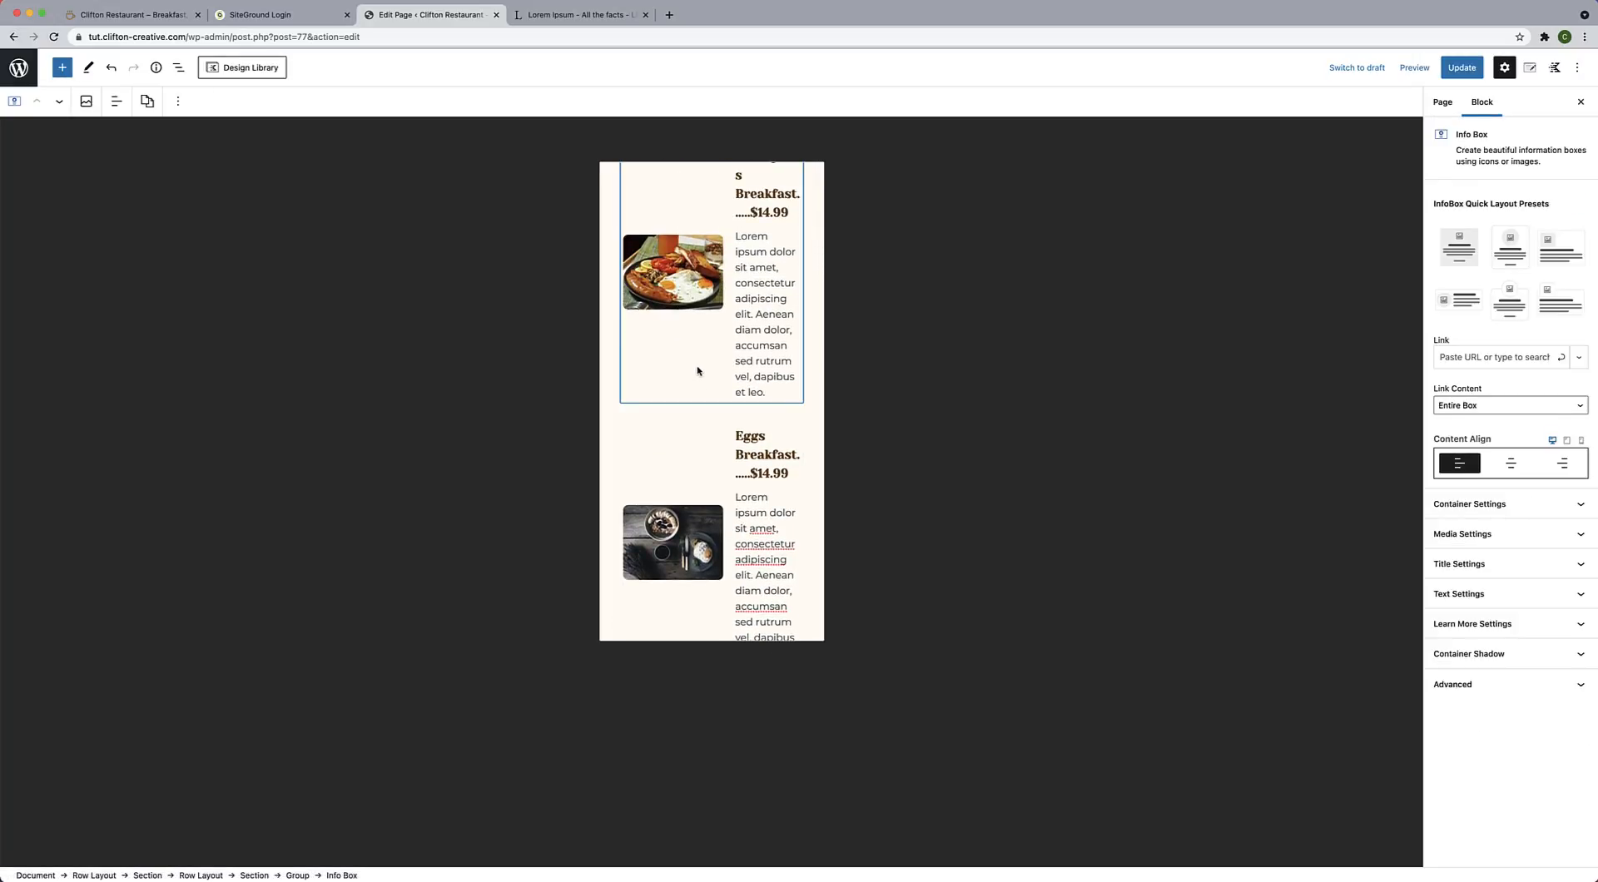
left_click(1581, 441)
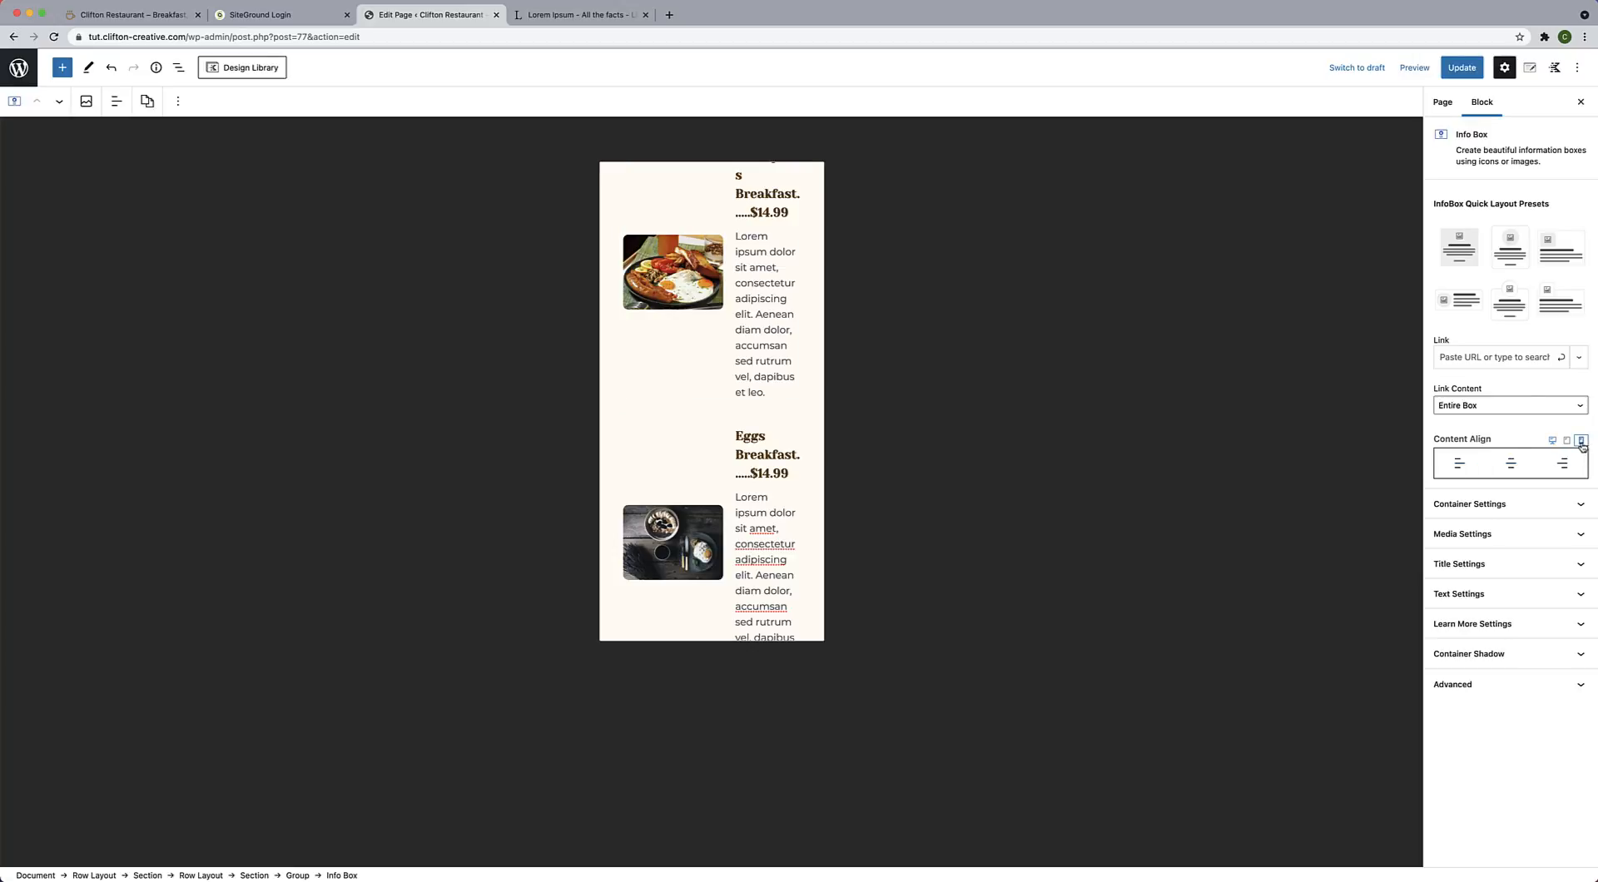
left_click(1515, 468)
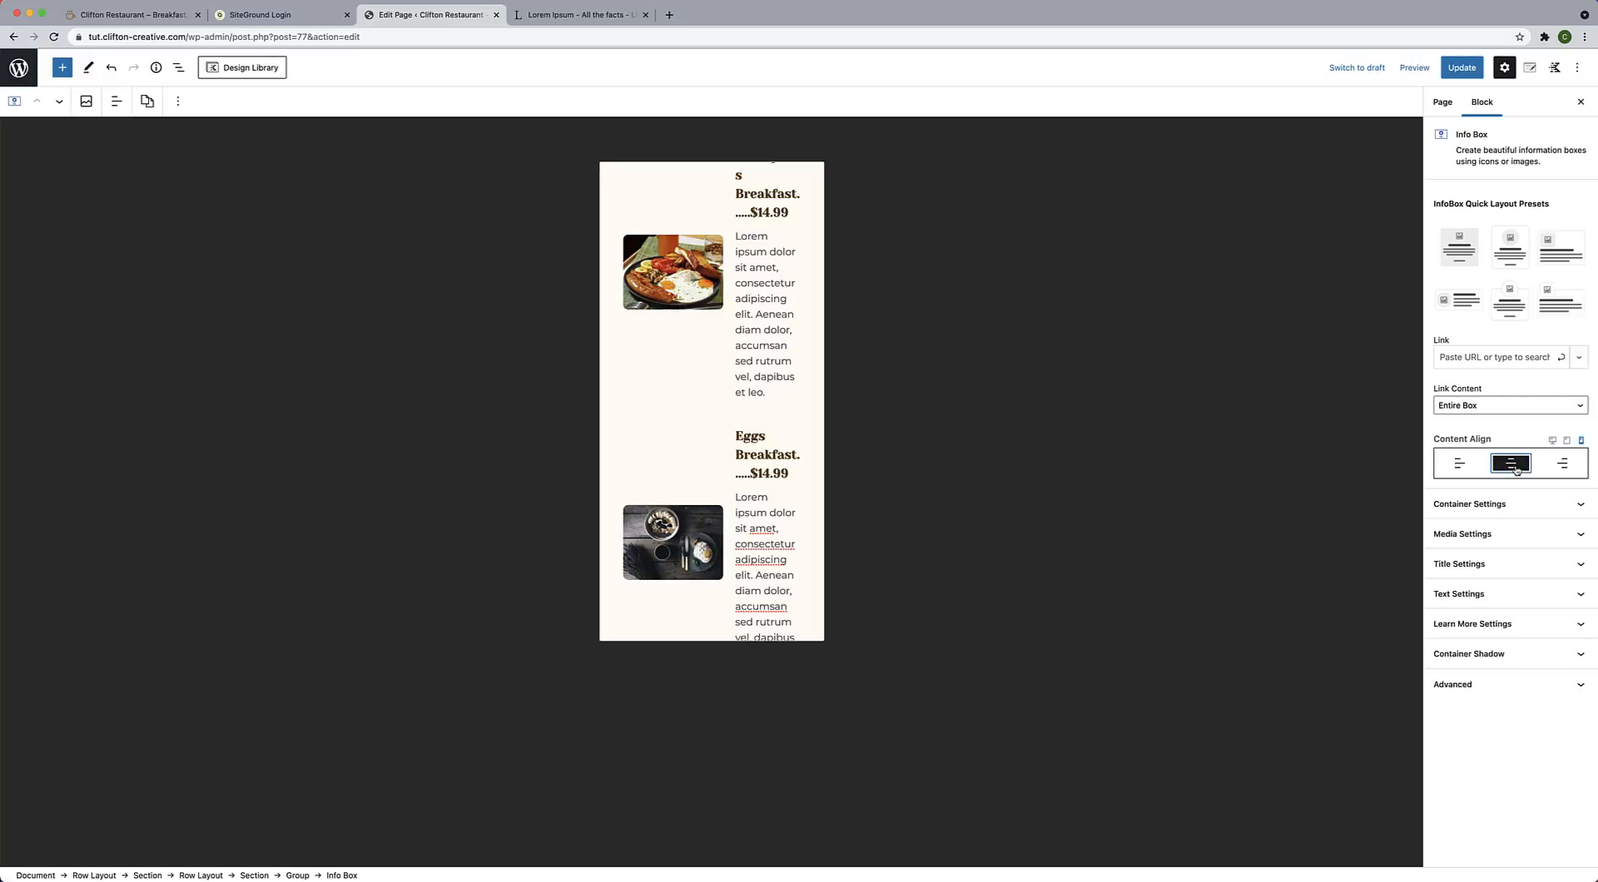
Set the Mobile Media Align of the Champions Breakfast info box to Top.
left_click(1519, 513)
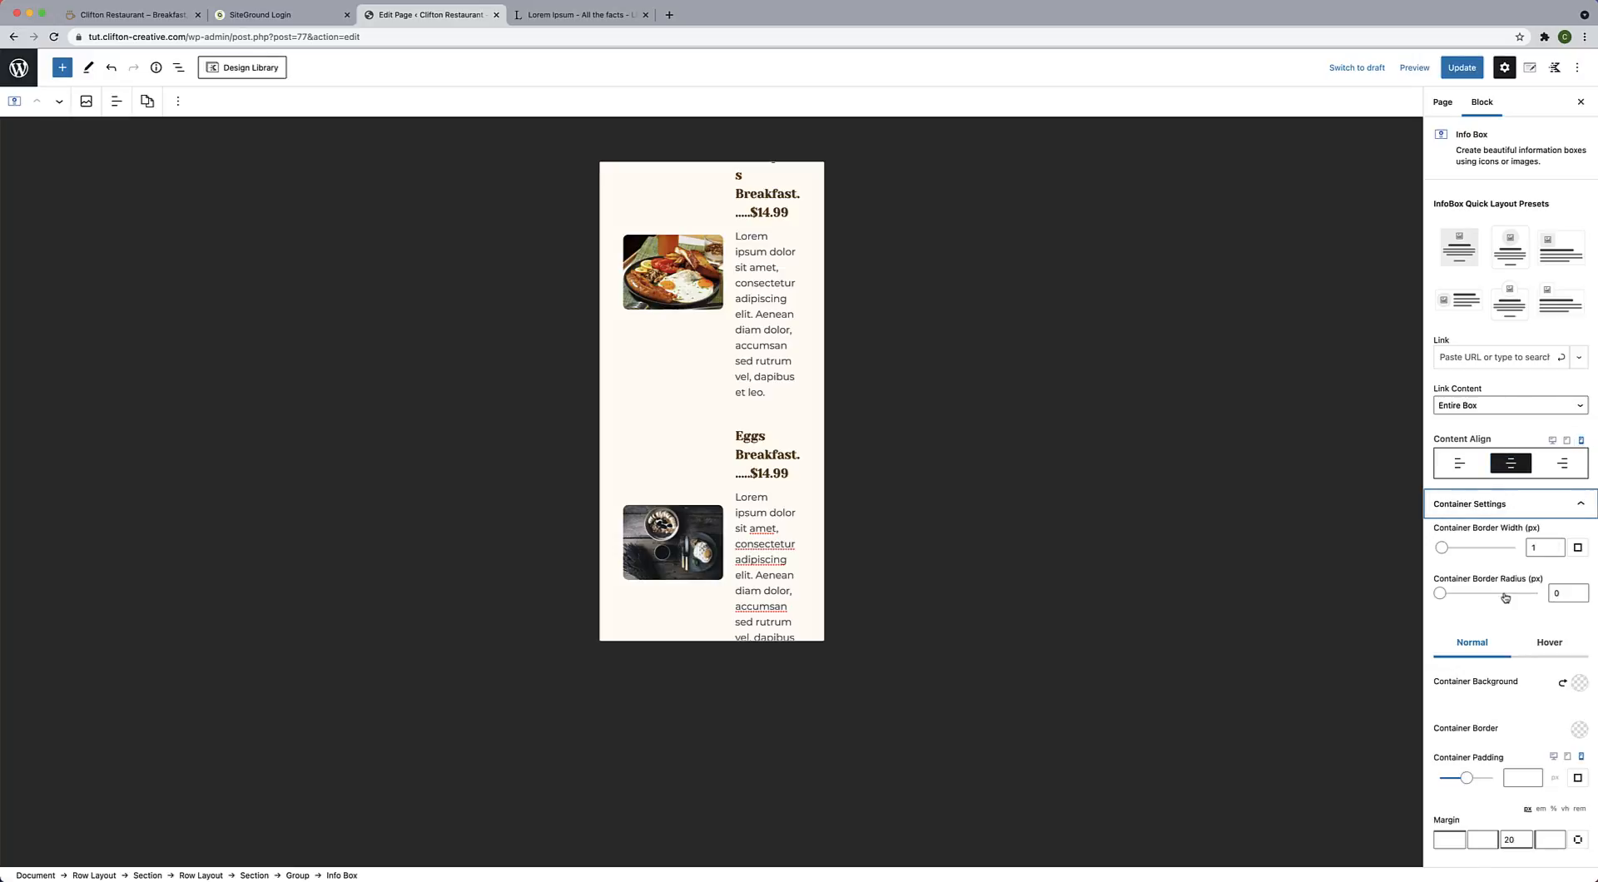
left_click(1579, 505)
left_click(1575, 533)
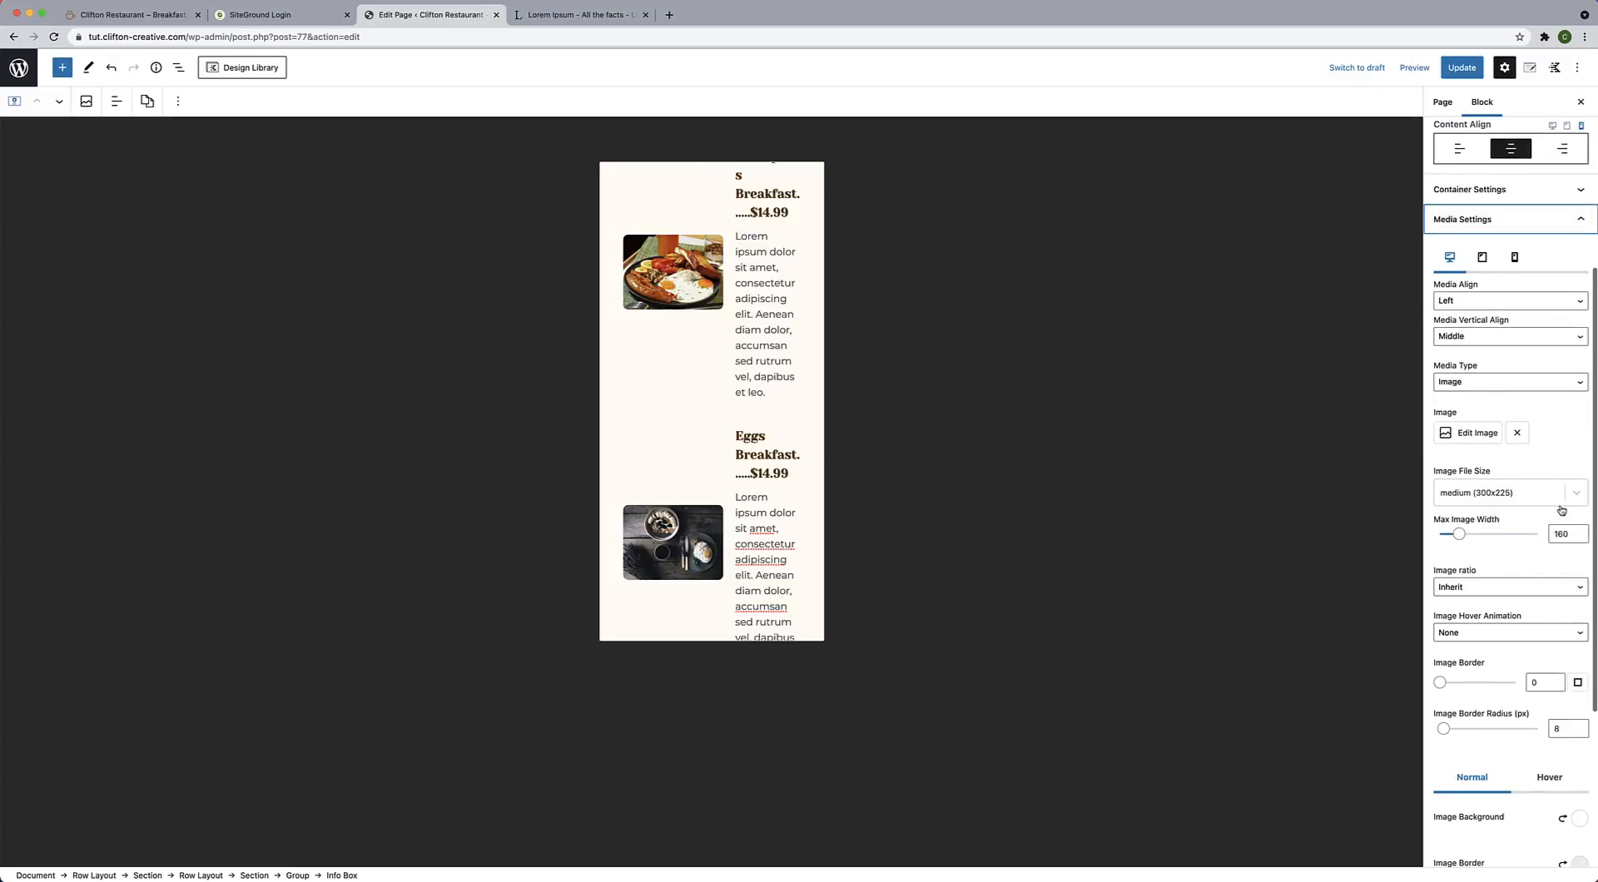
left_click(1515, 259)
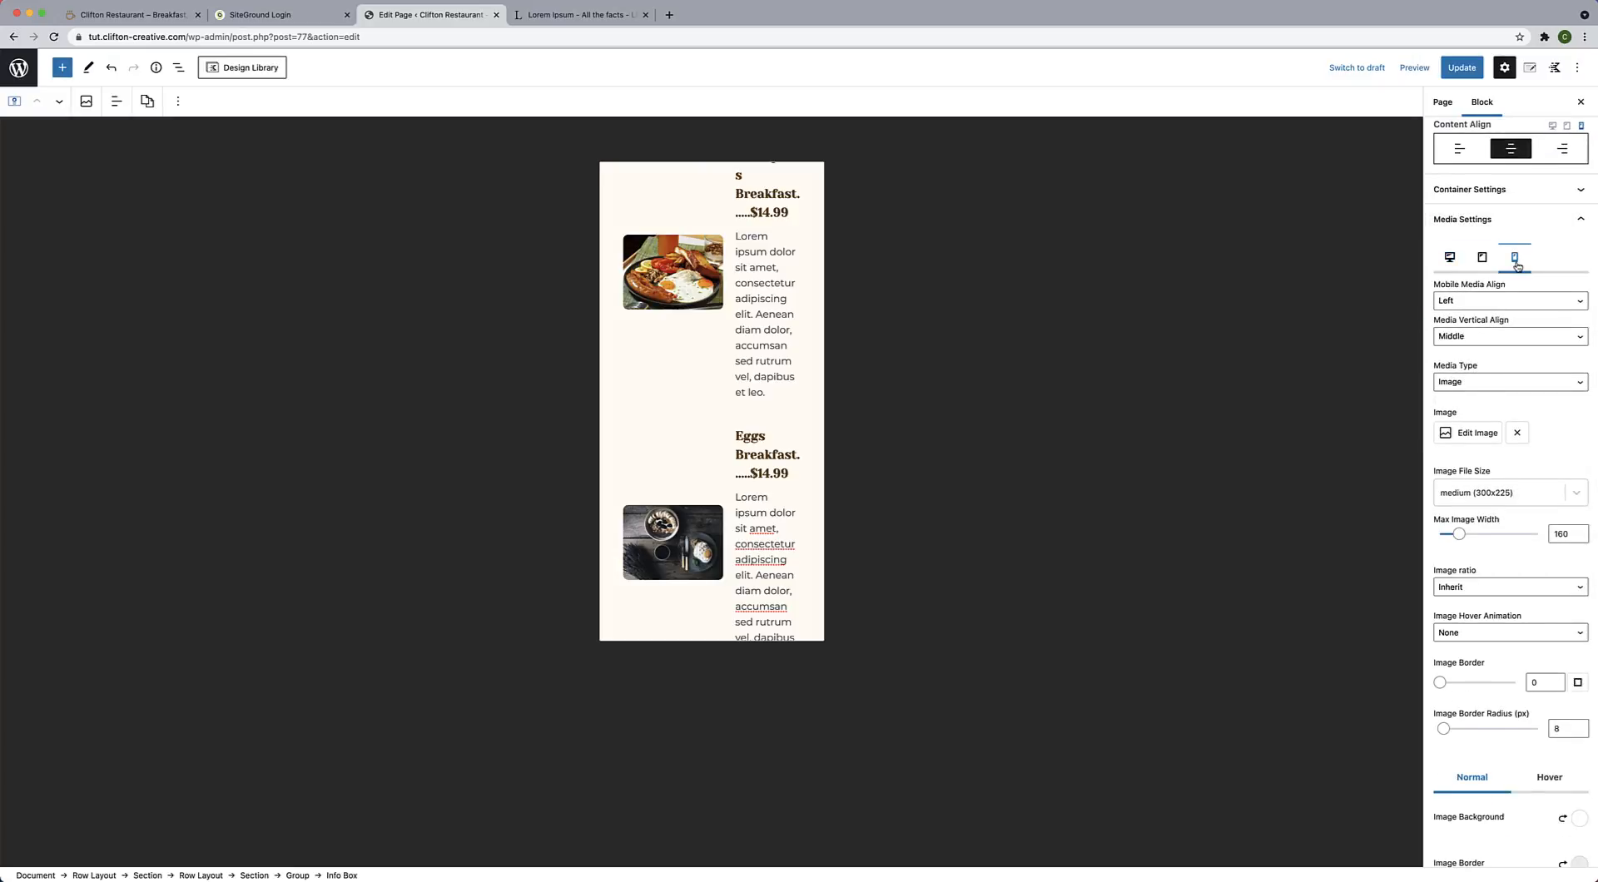
left_click(1495, 301)
left_click(1486, 288)
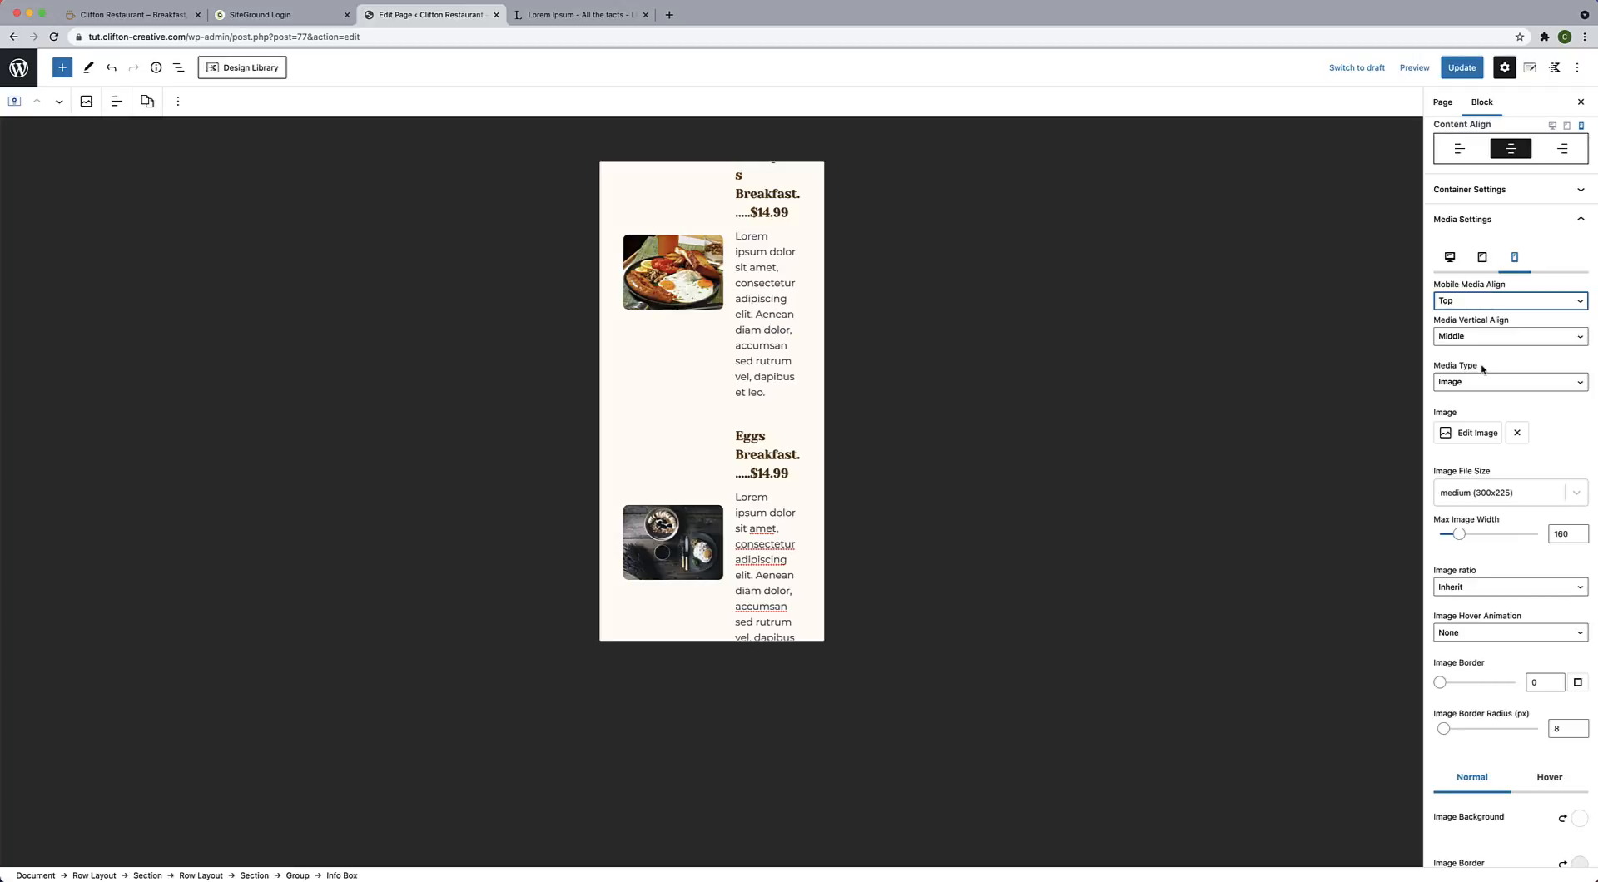
scroll(1478, 408, "down", 2)
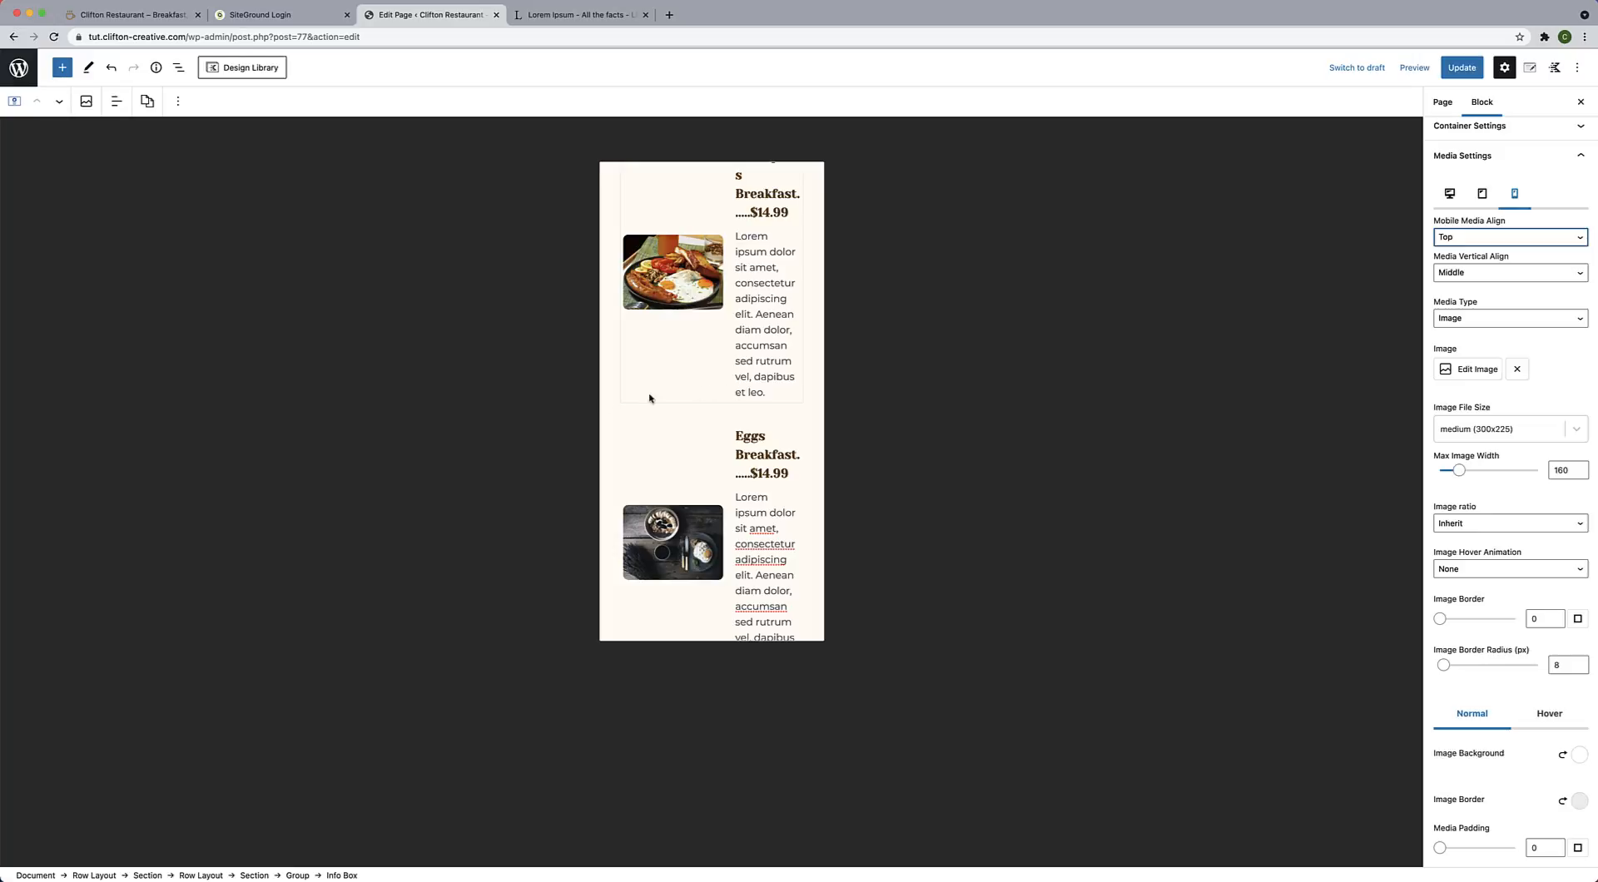
scroll(735, 385, "up", 2)
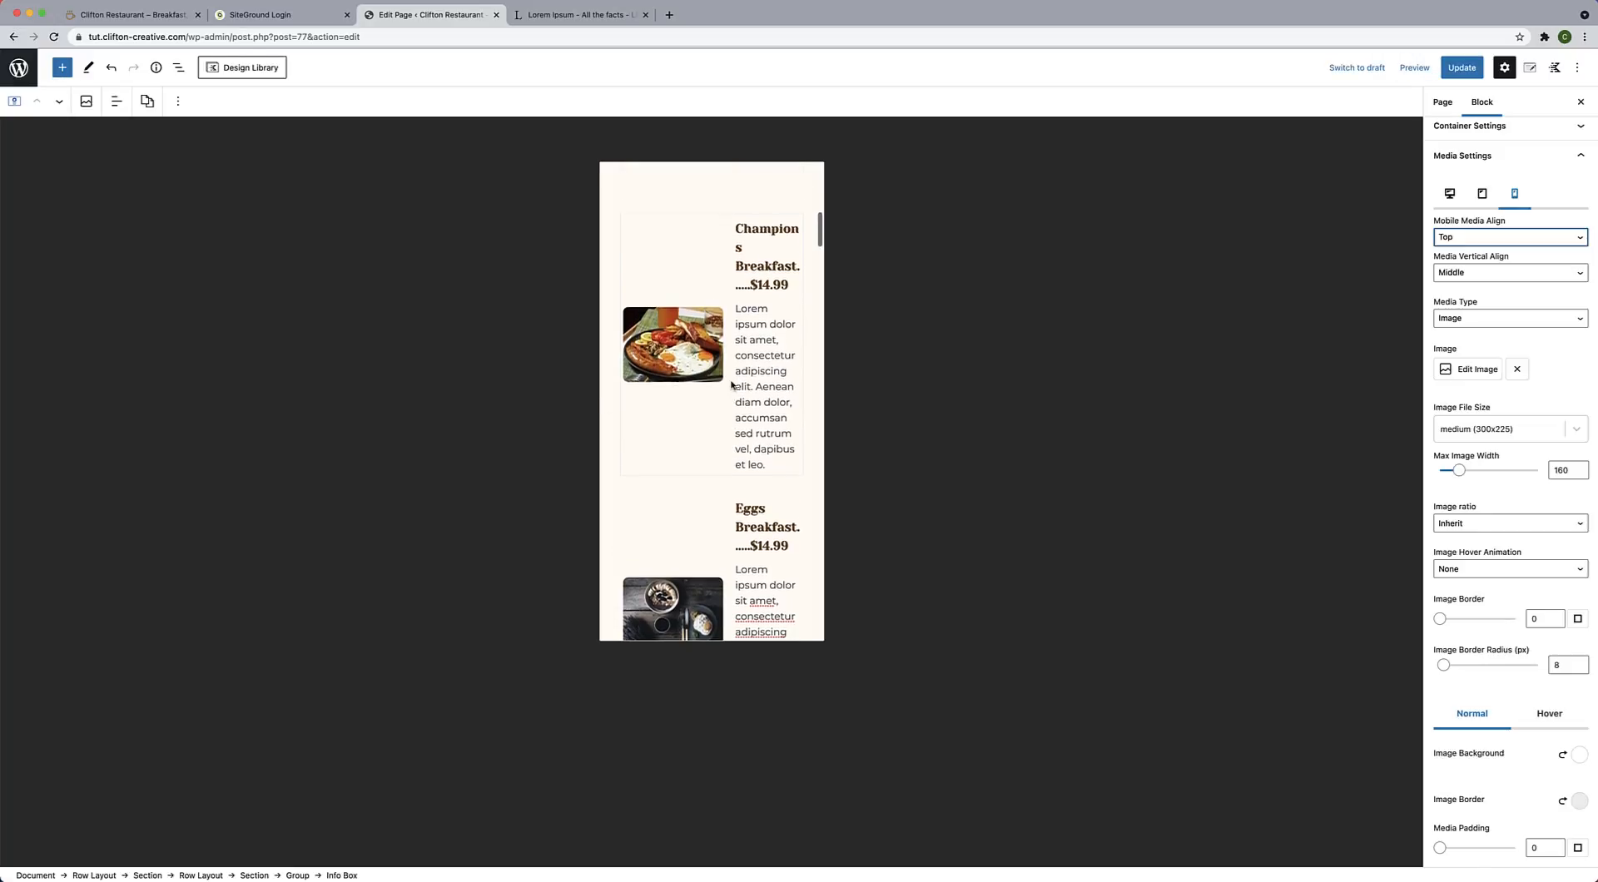
Copy the styles of the Champions Breakfast info box and paste them onto the Eggs Breakfast info box.
left_click(699, 265)
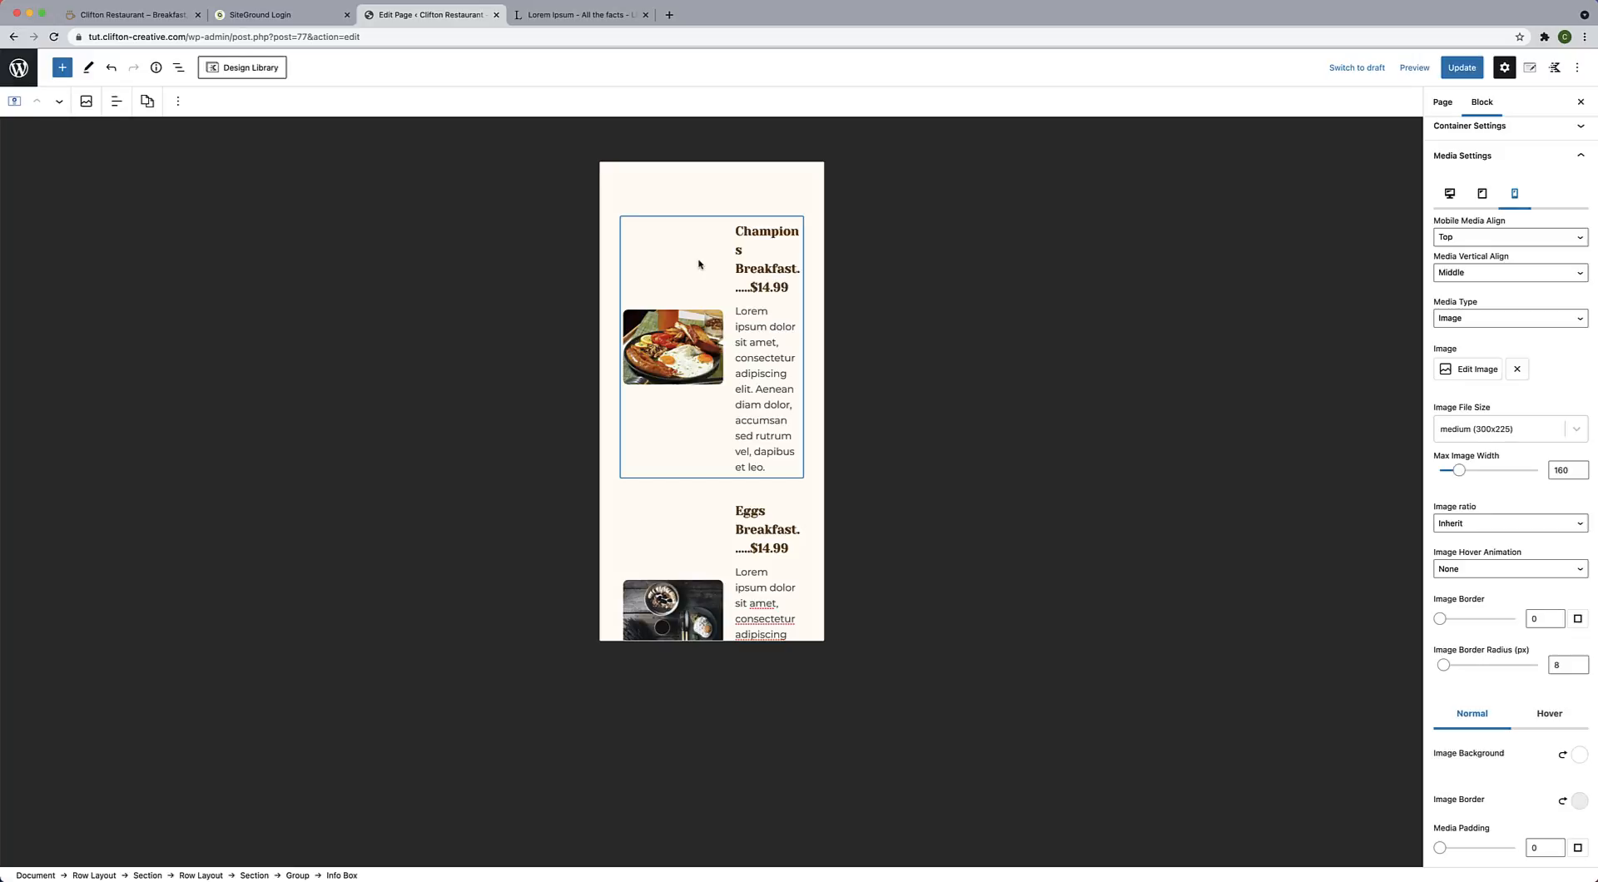
left_click(148, 102)
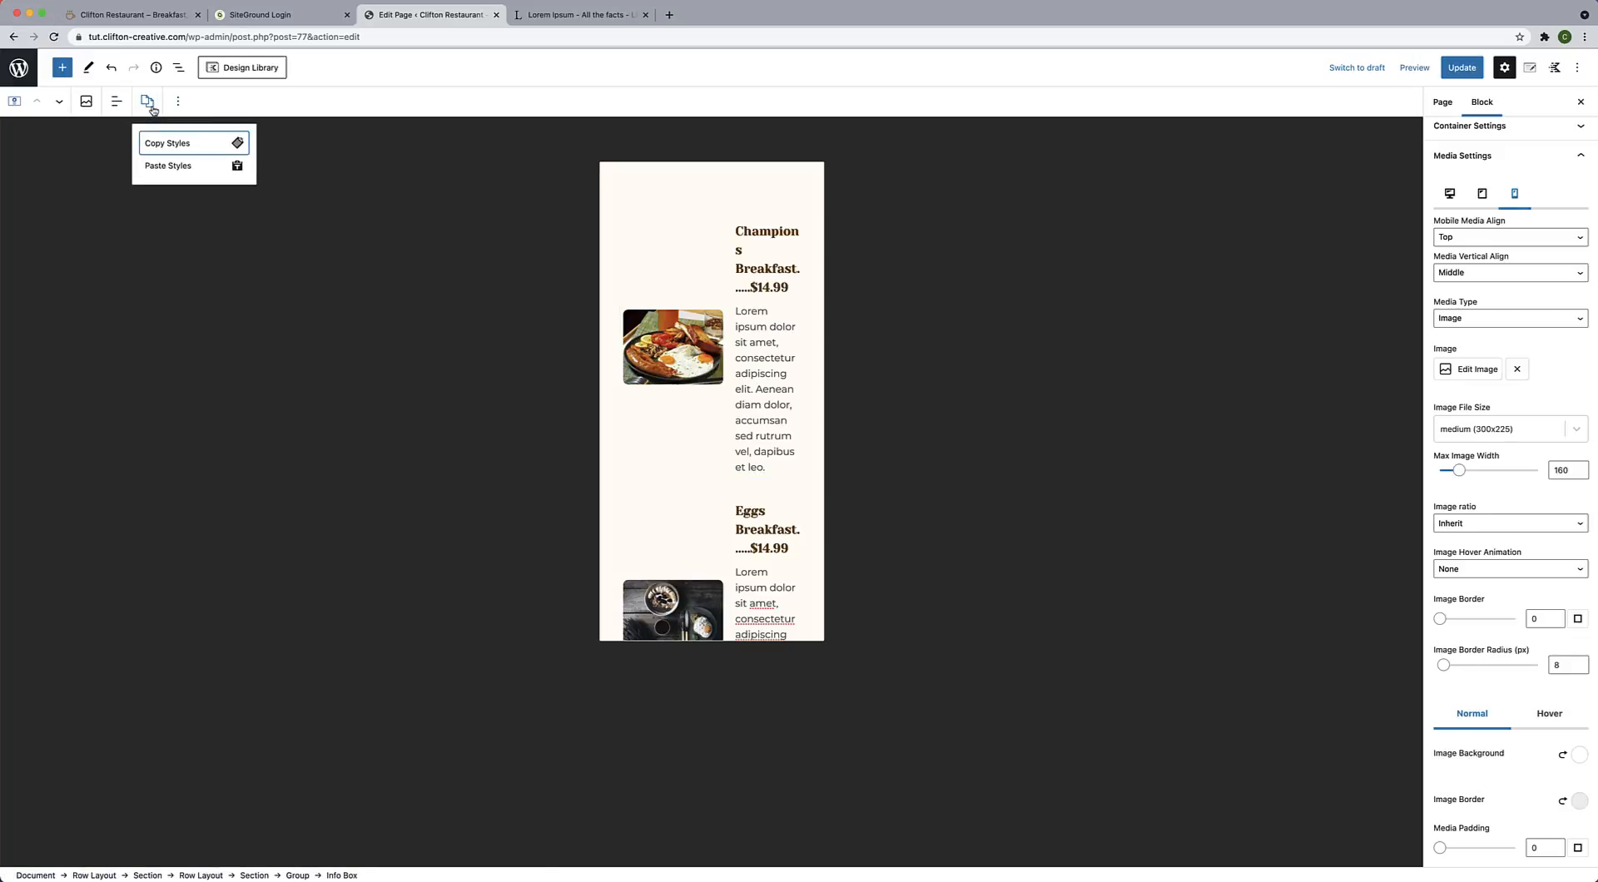
left_click(163, 148)
scroll(716, 425, "down", 5)
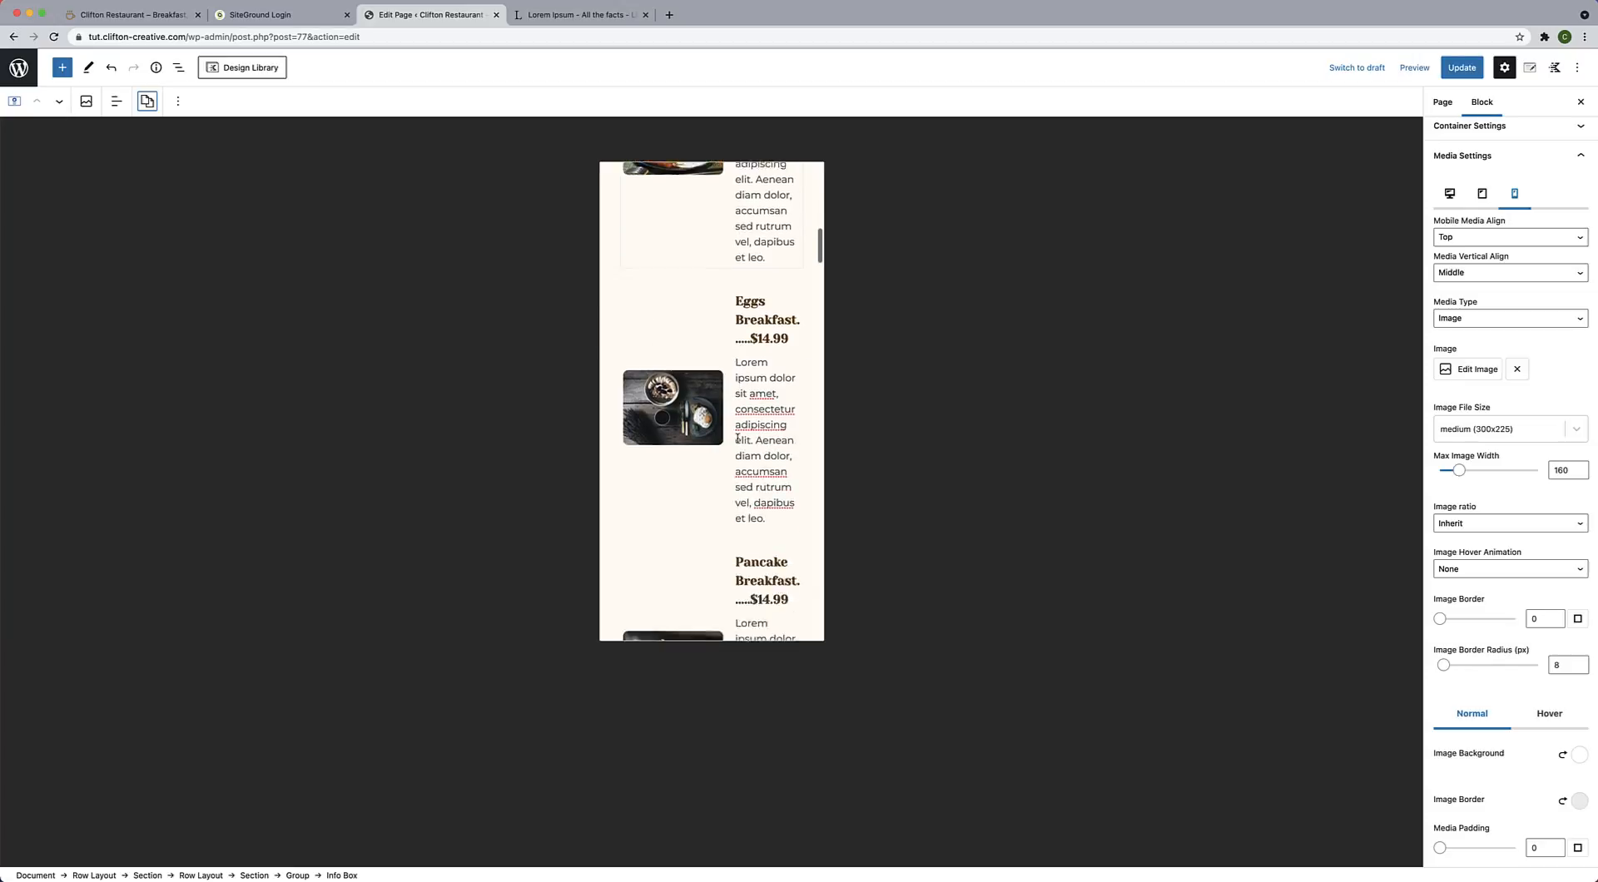
scroll(683, 412, "up", 1)
left_click(679, 405)
left_click(147, 101)
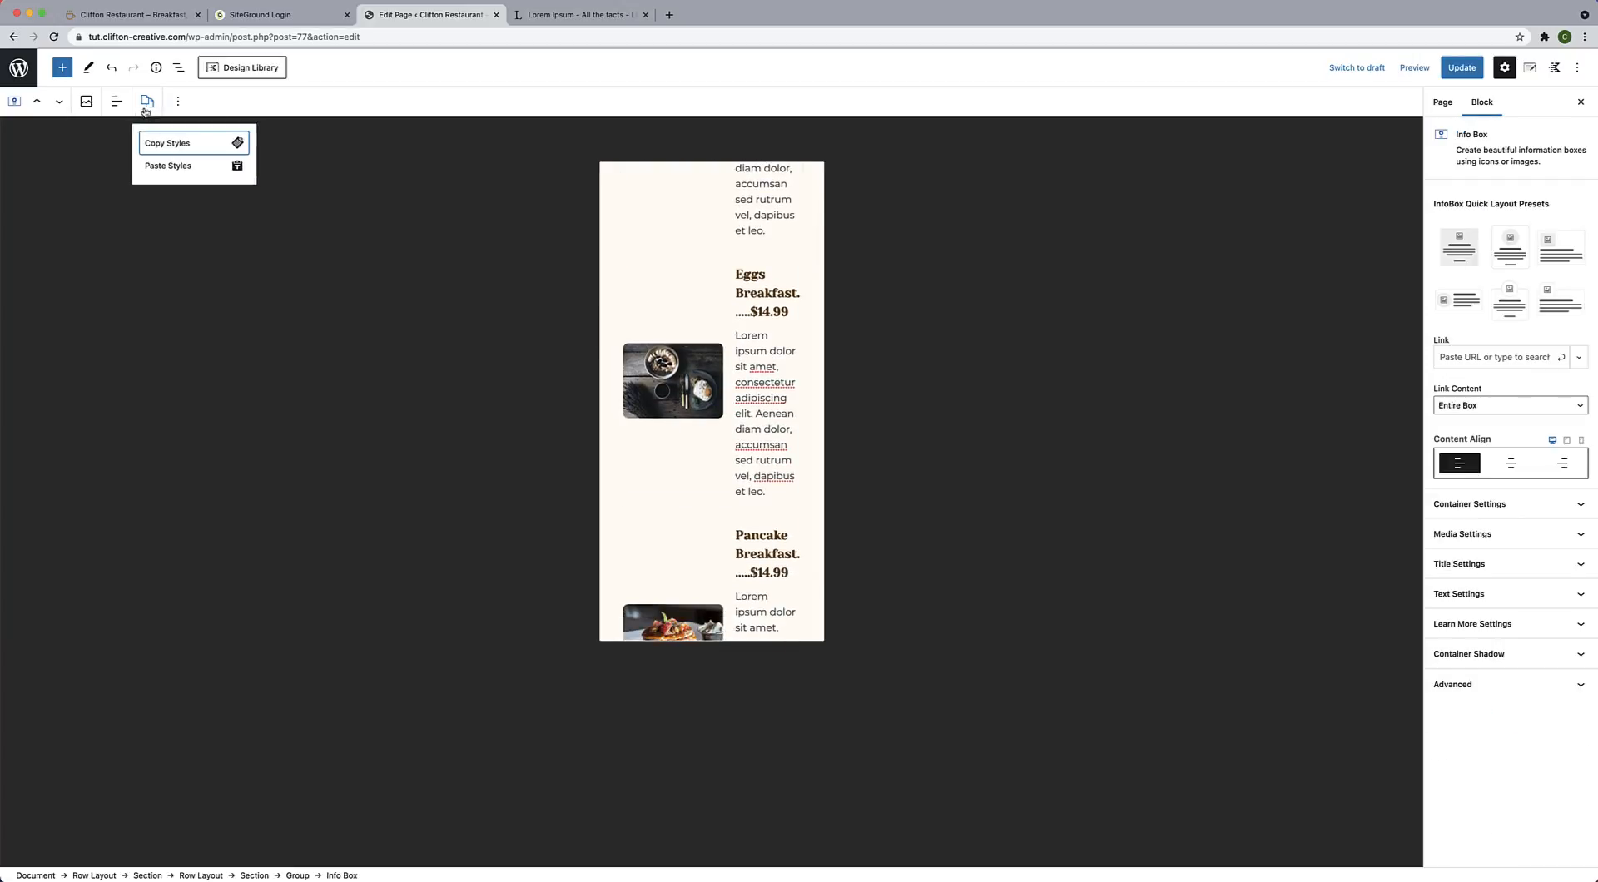
left_click(155, 164)
Paste the copied info box styles onto the Pancake Breakfast info box.
scroll(648, 374, "down", 1)
scroll(648, 373, "down", 5)
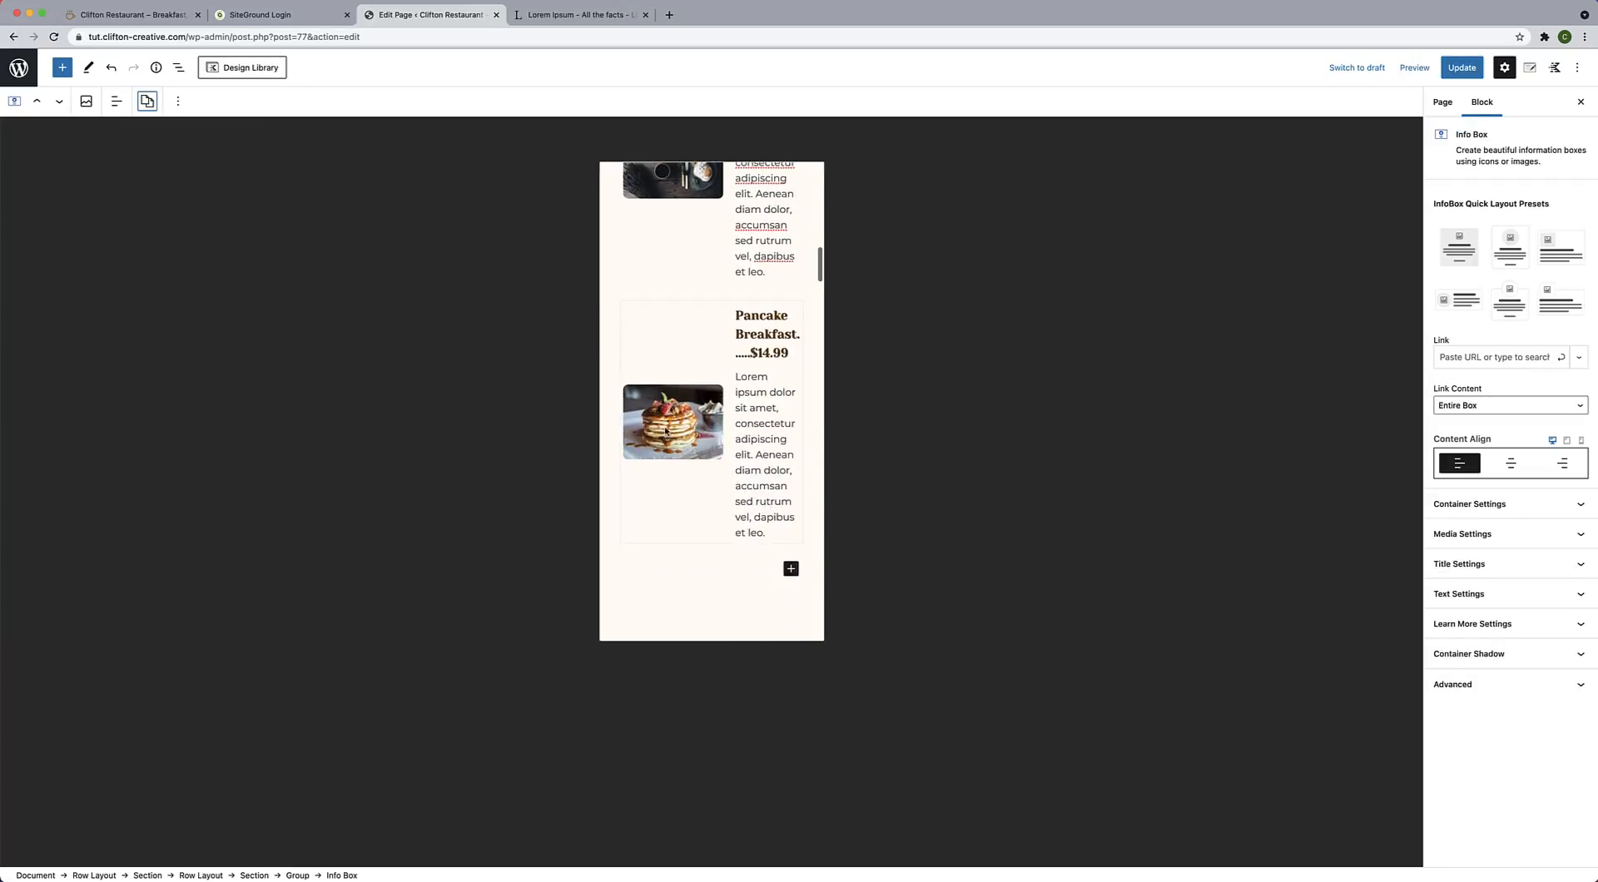
left_click(645, 415)
left_click(147, 102)
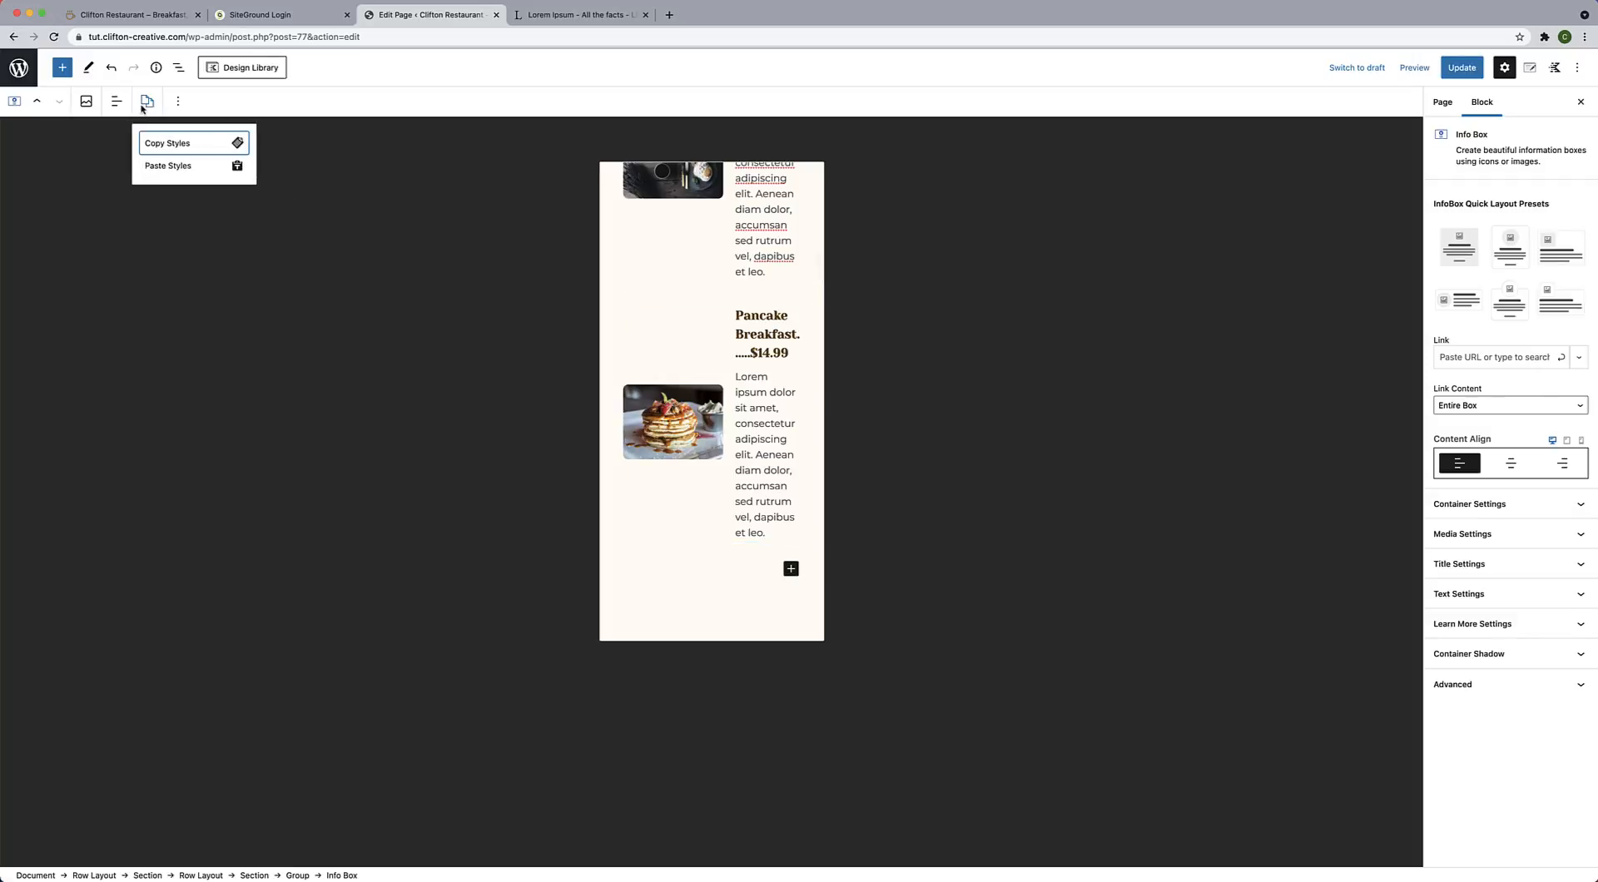
left_click(162, 166)
Paste the copied info box styles onto the Sausage Breakfast info box.
scroll(717, 469, "up", 8)
scroll(712, 433, "down", 1)
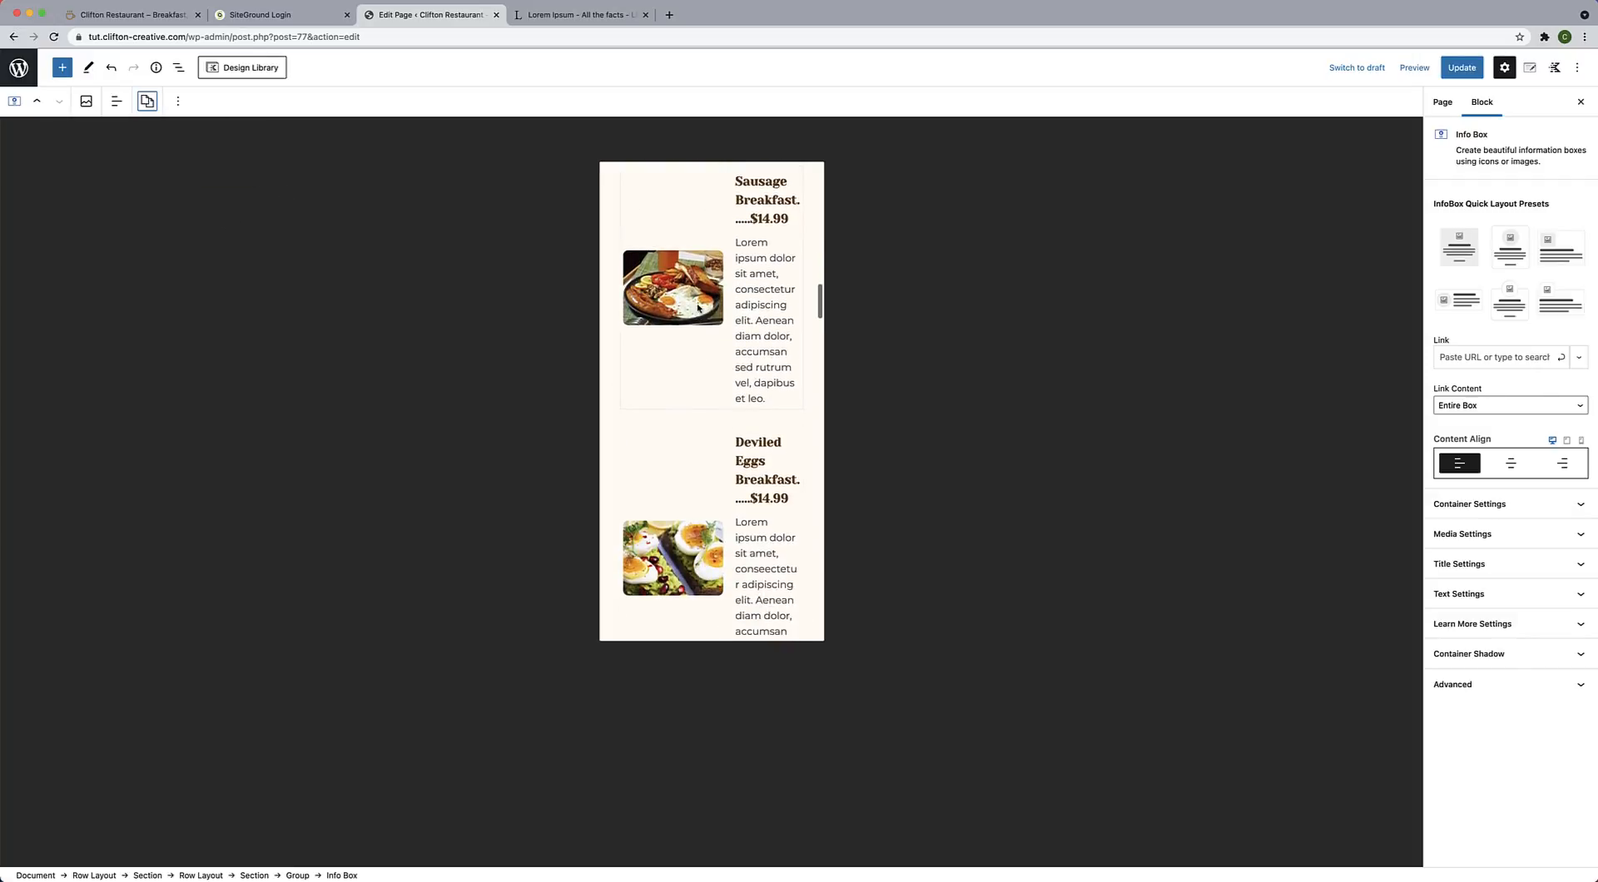
left_click(698, 308)
left_click(147, 100)
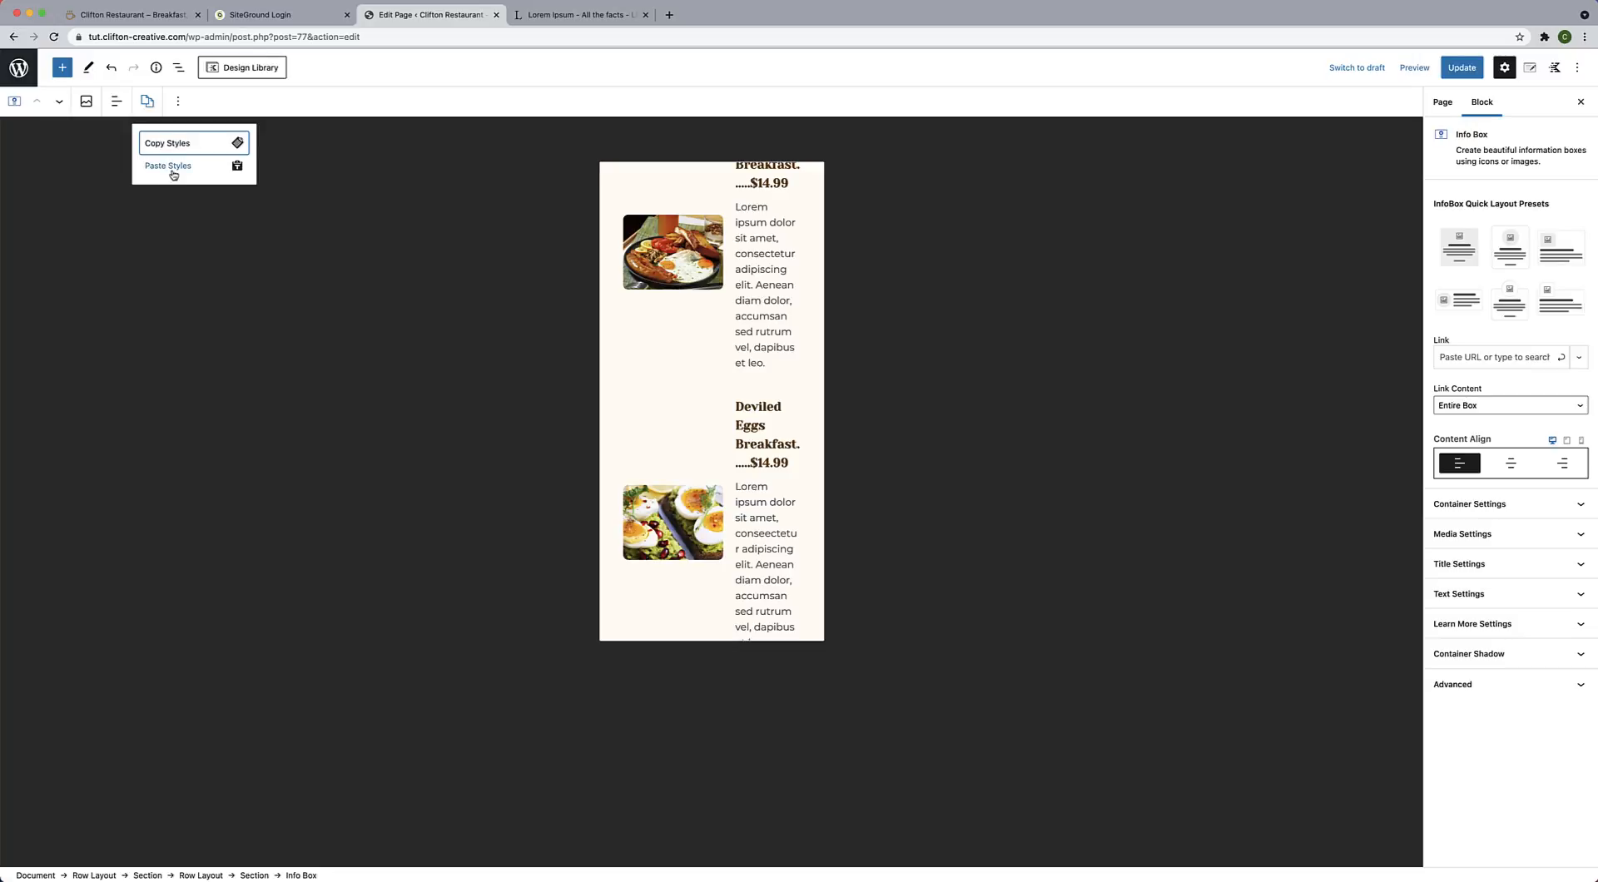
left_click(172, 167)
Update the Menu page to save its responsive layout changes.
scroll(670, 399, "down", 5)
scroll(676, 451, "up", 15)
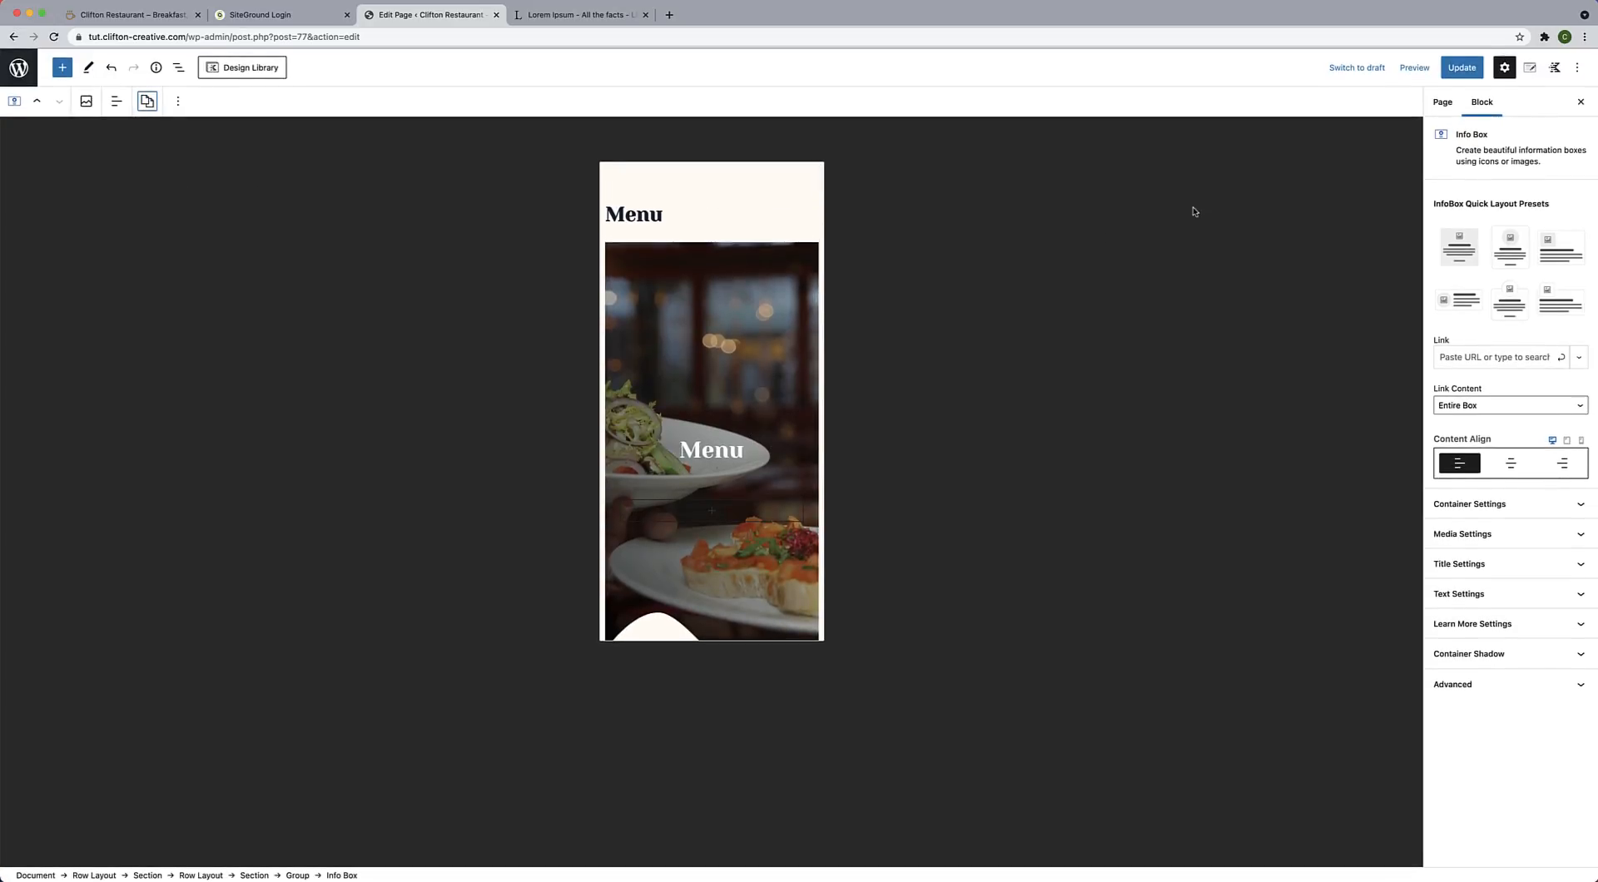
left_click(1470, 74)
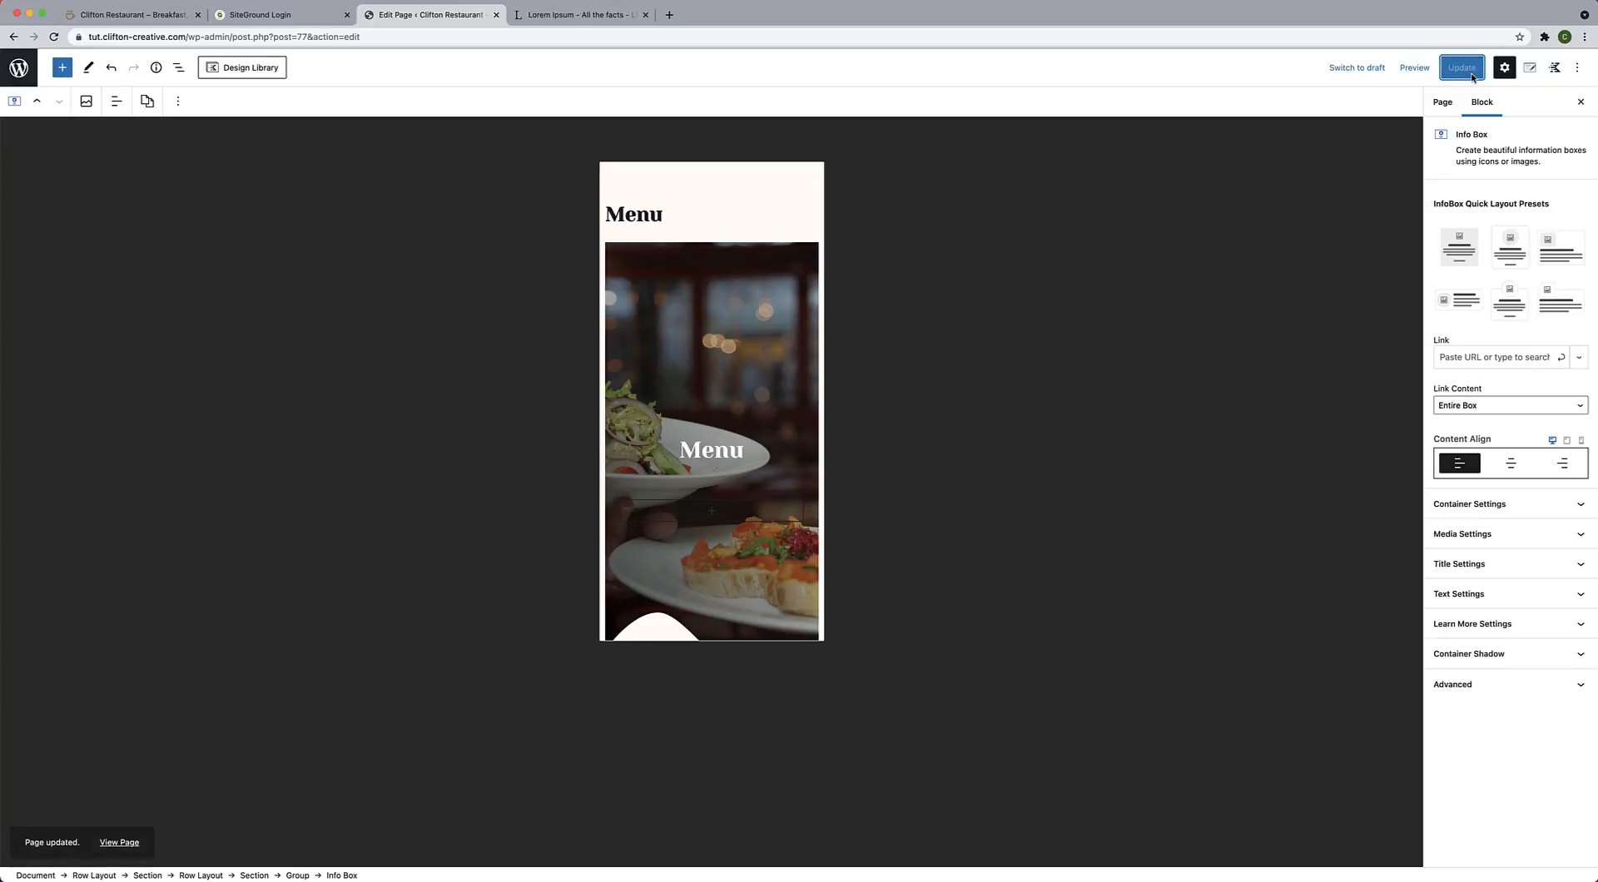
Open the published Menu page and preview it in the browser's device emulation at a mobile width of 400.
left_click(111, 842)
scroll(261, 671, "down", 3)
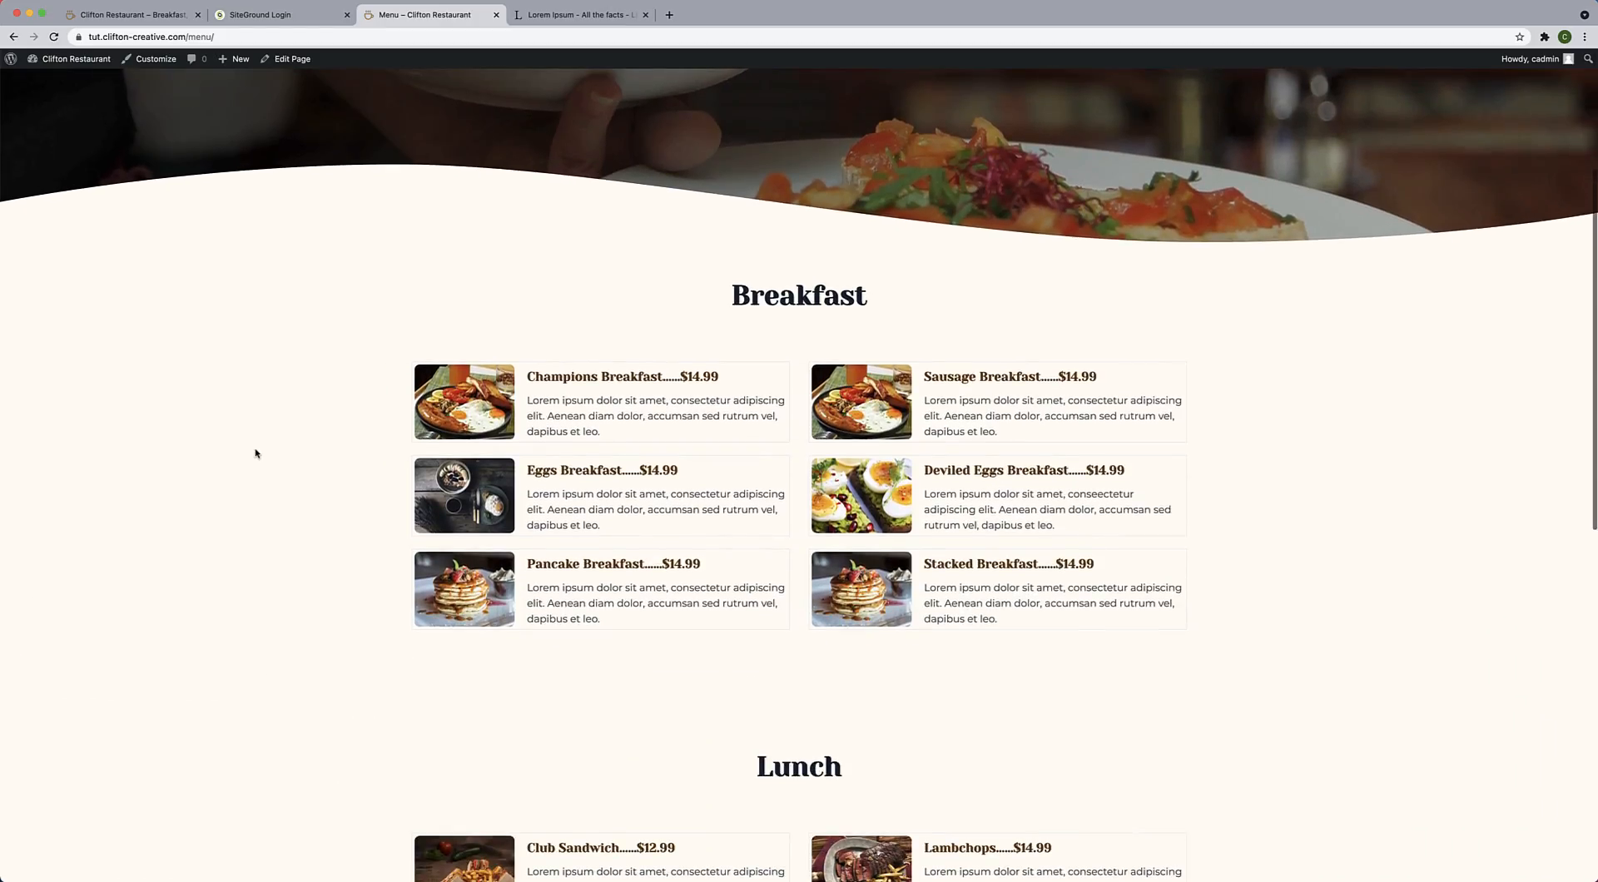
right_click(256, 453)
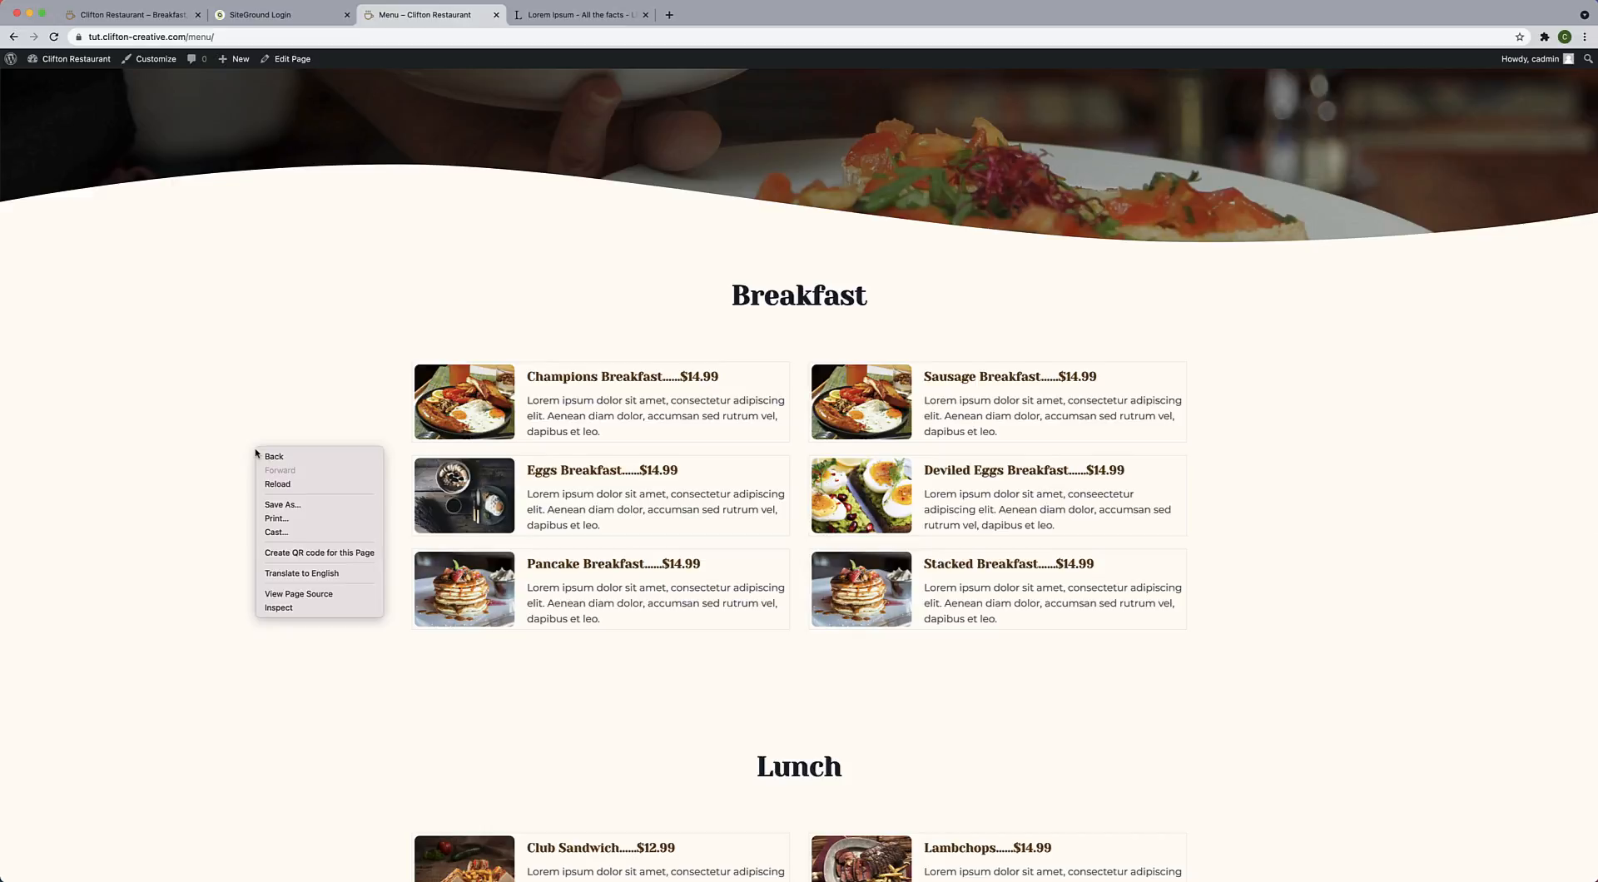
left_click(277, 607)
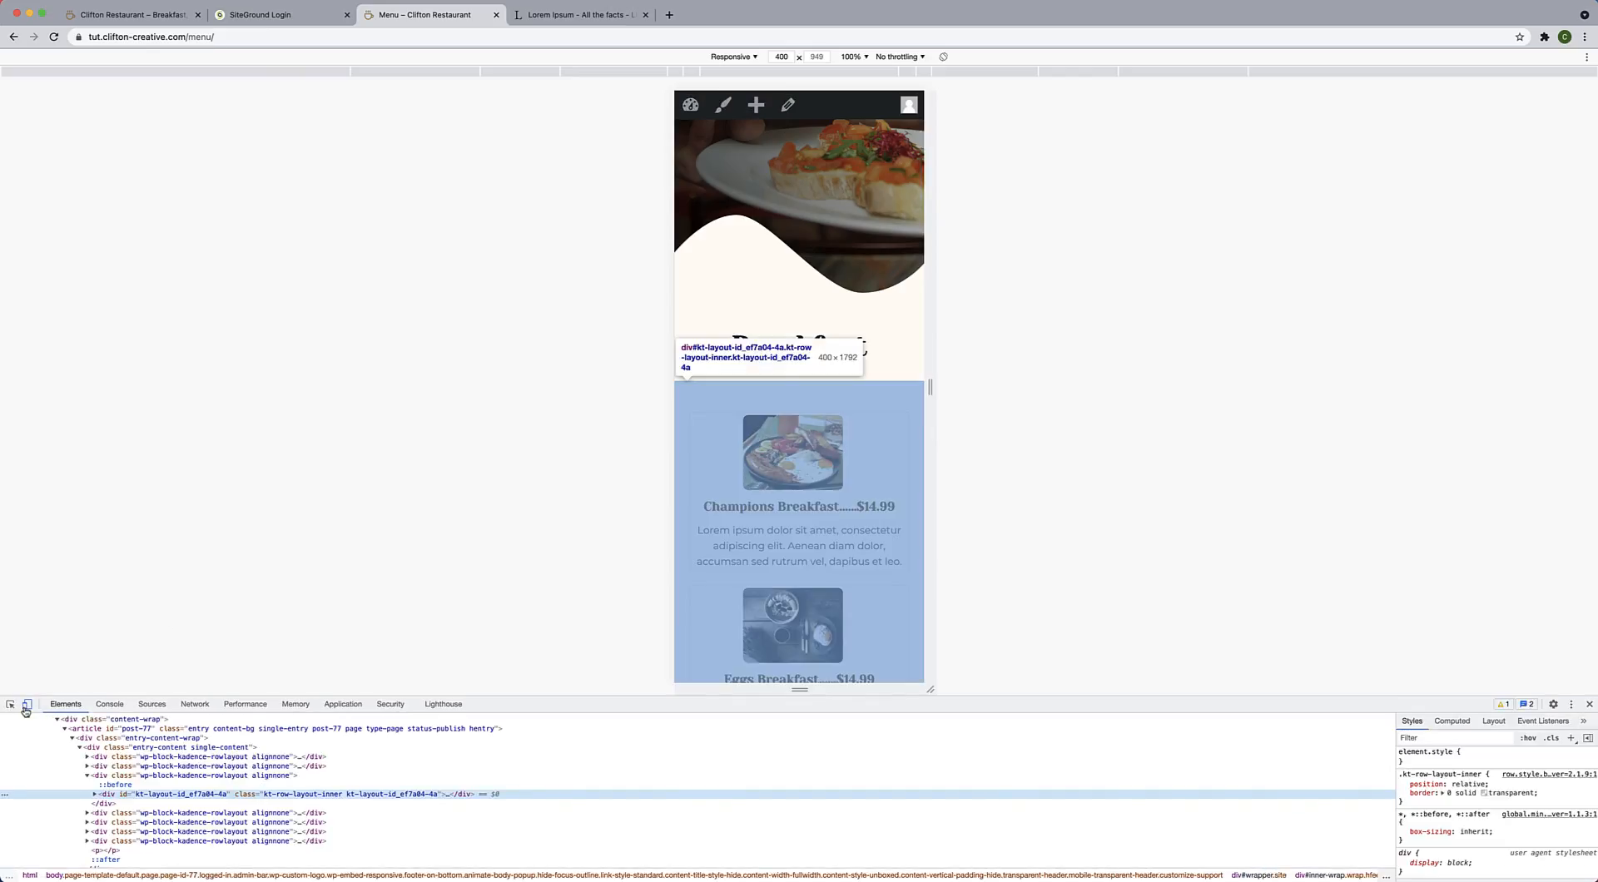
Examine the stacked dish boxes from Breakfast through Dessert in the mobile preview and return to the normal desktop view.
scroll(832, 475, "down", 2)
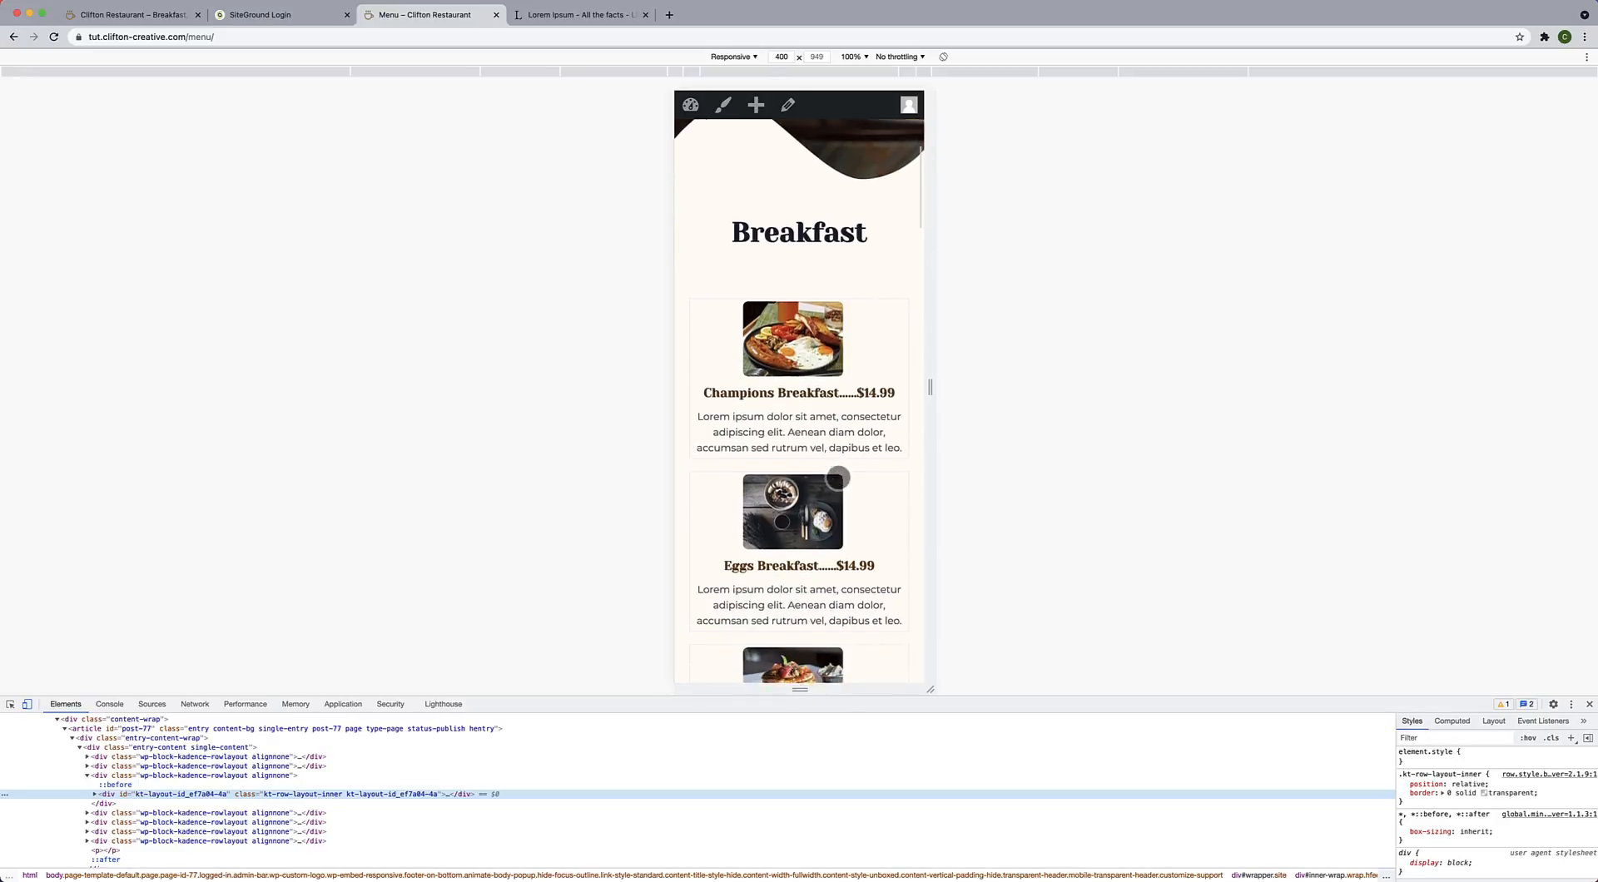
scroll(813, 509, "down", 10)
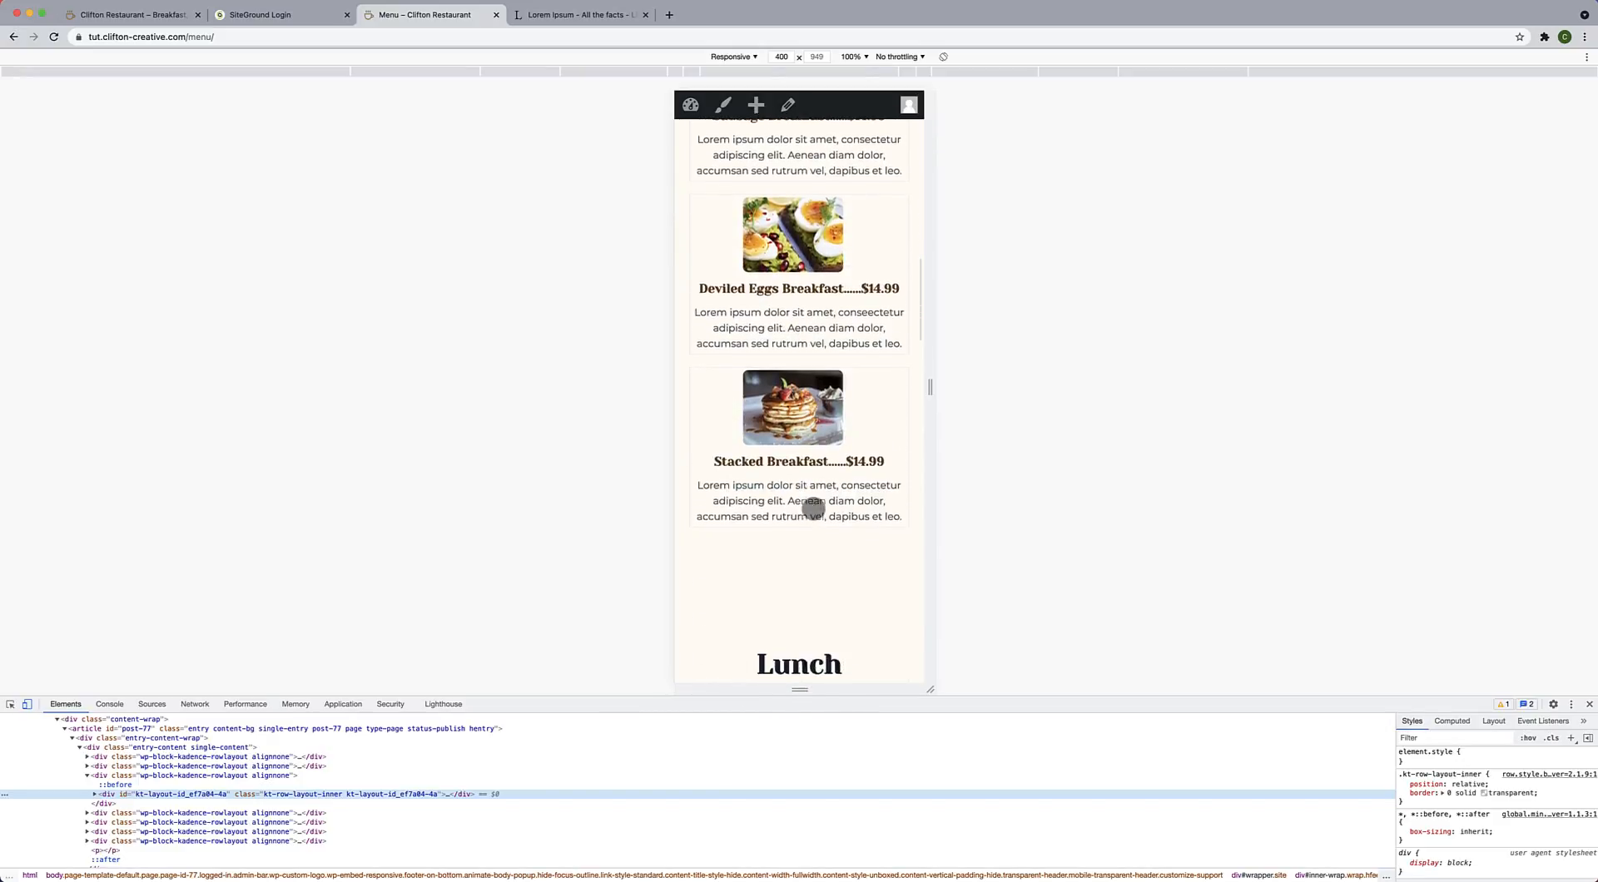
scroll(814, 509, "down", 15)
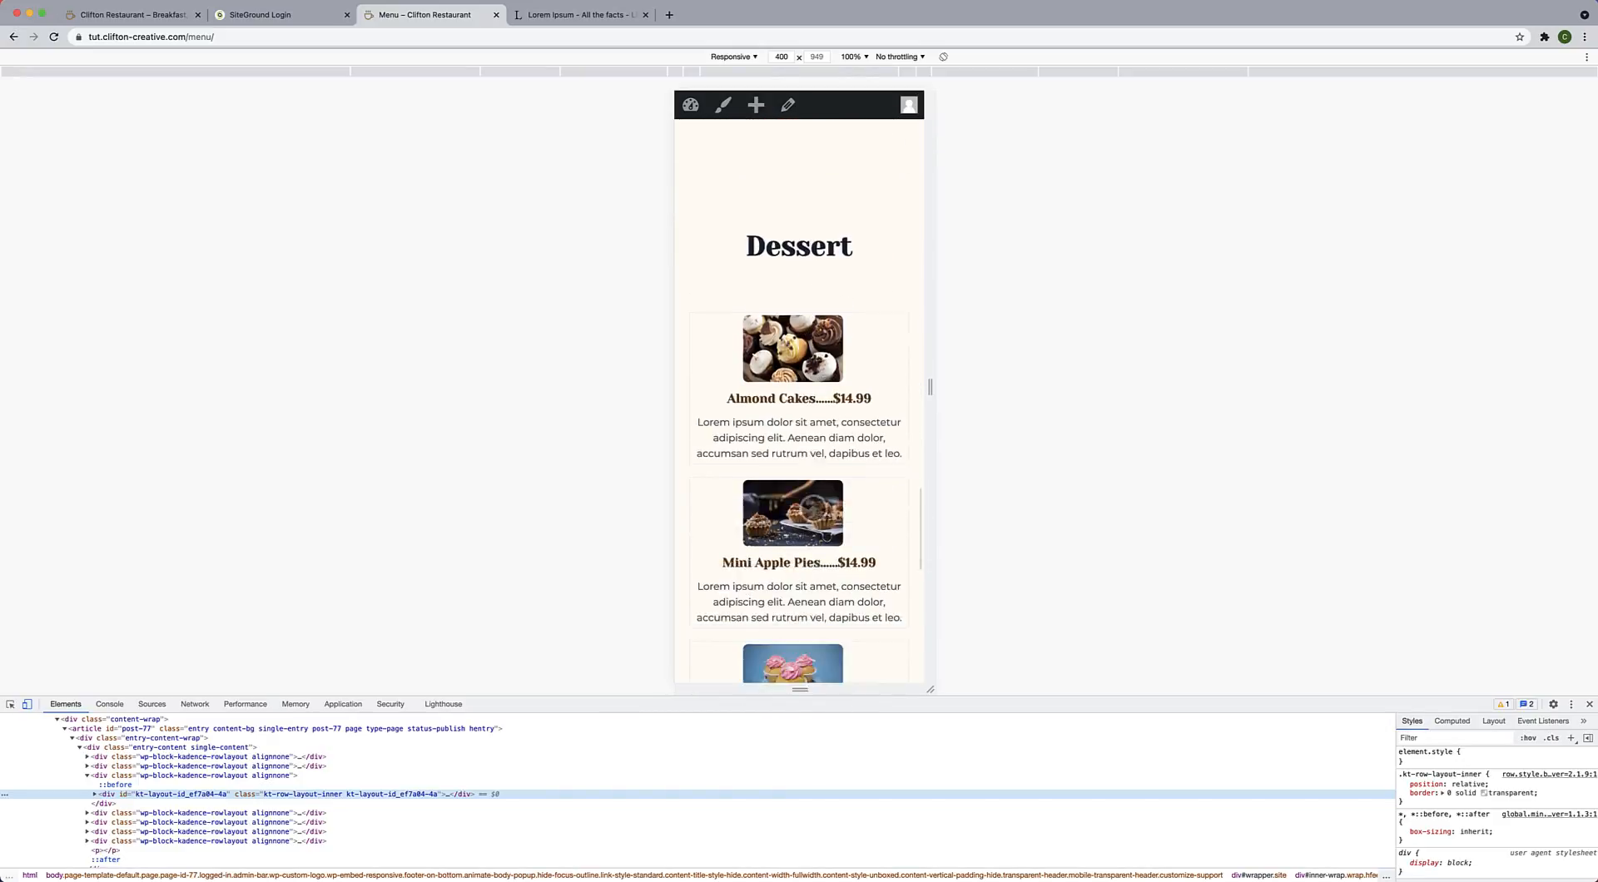
scroll(813, 508, "down", 6)
scroll(814, 508, "up", 12)
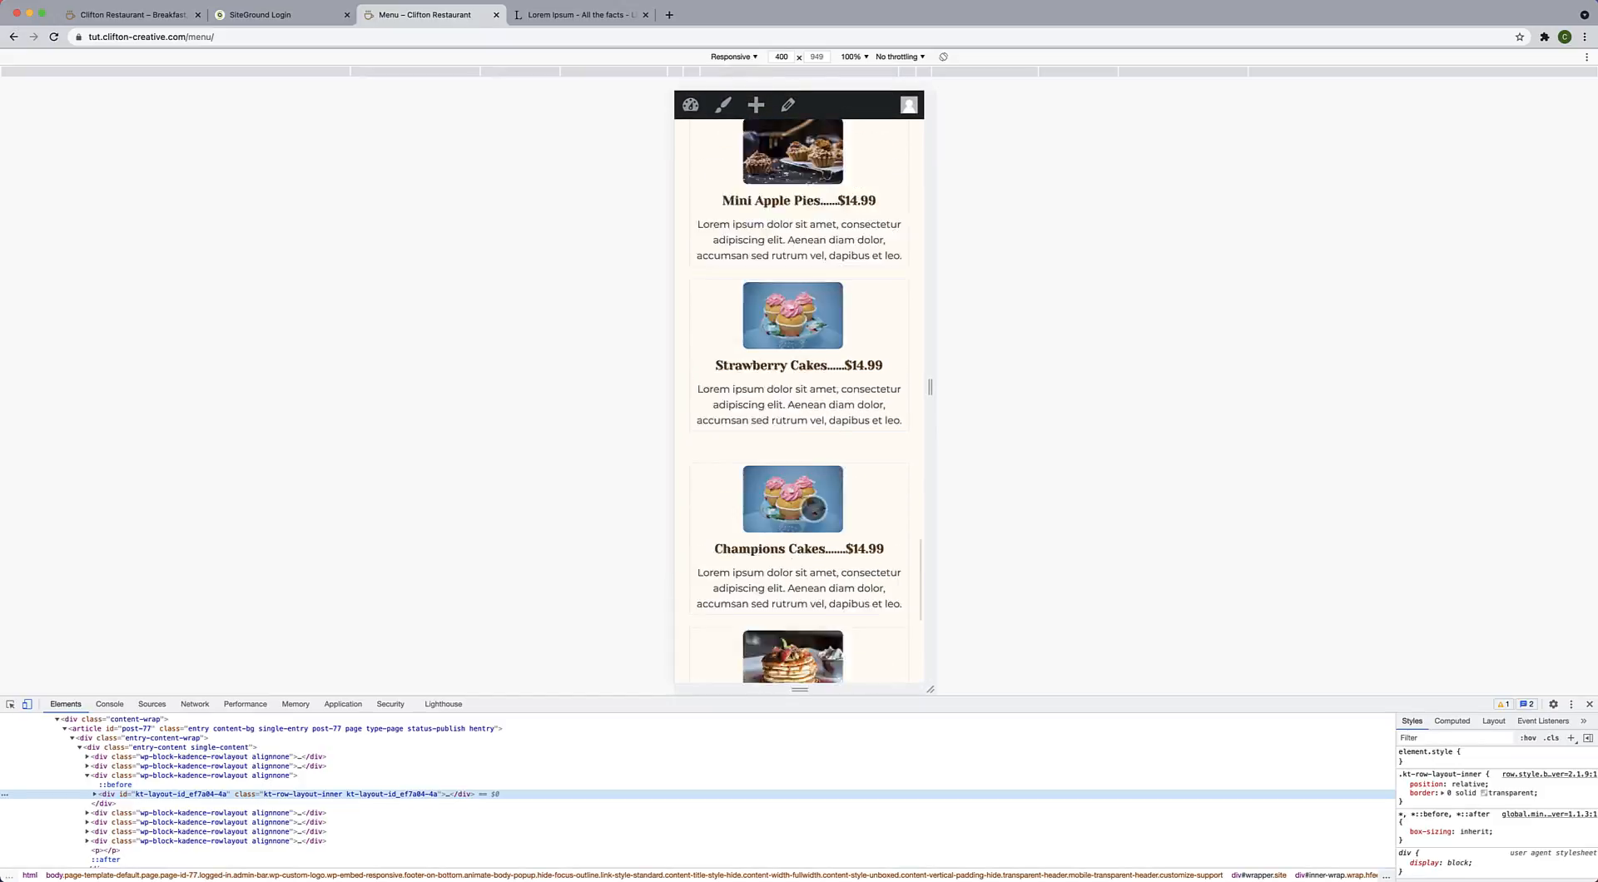
scroll(813, 508, "up", 5)
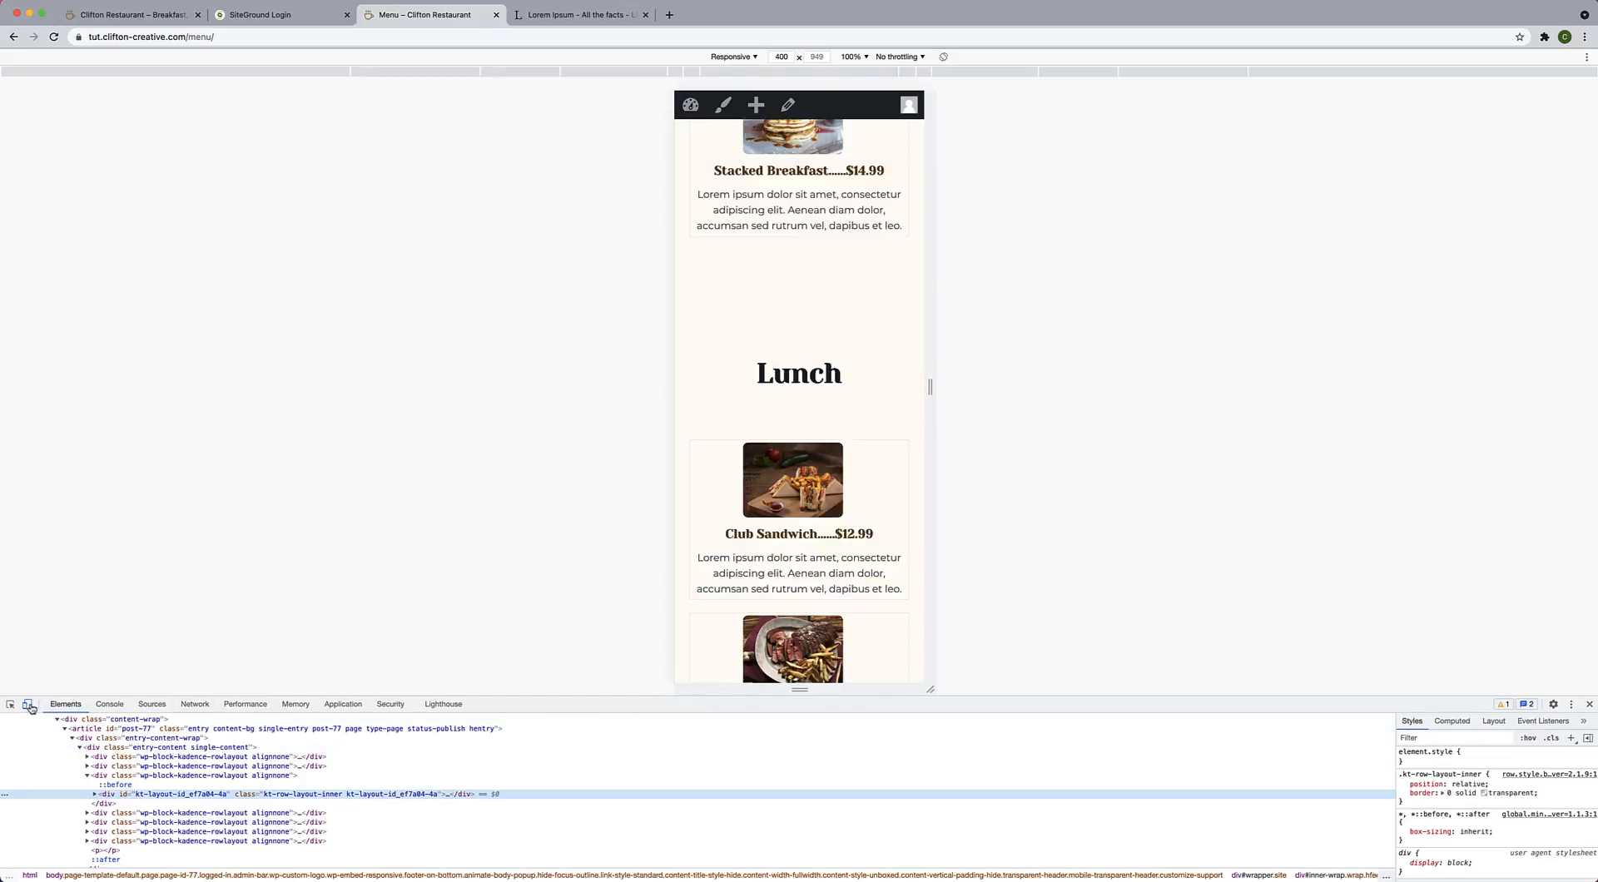
left_click(26, 705)
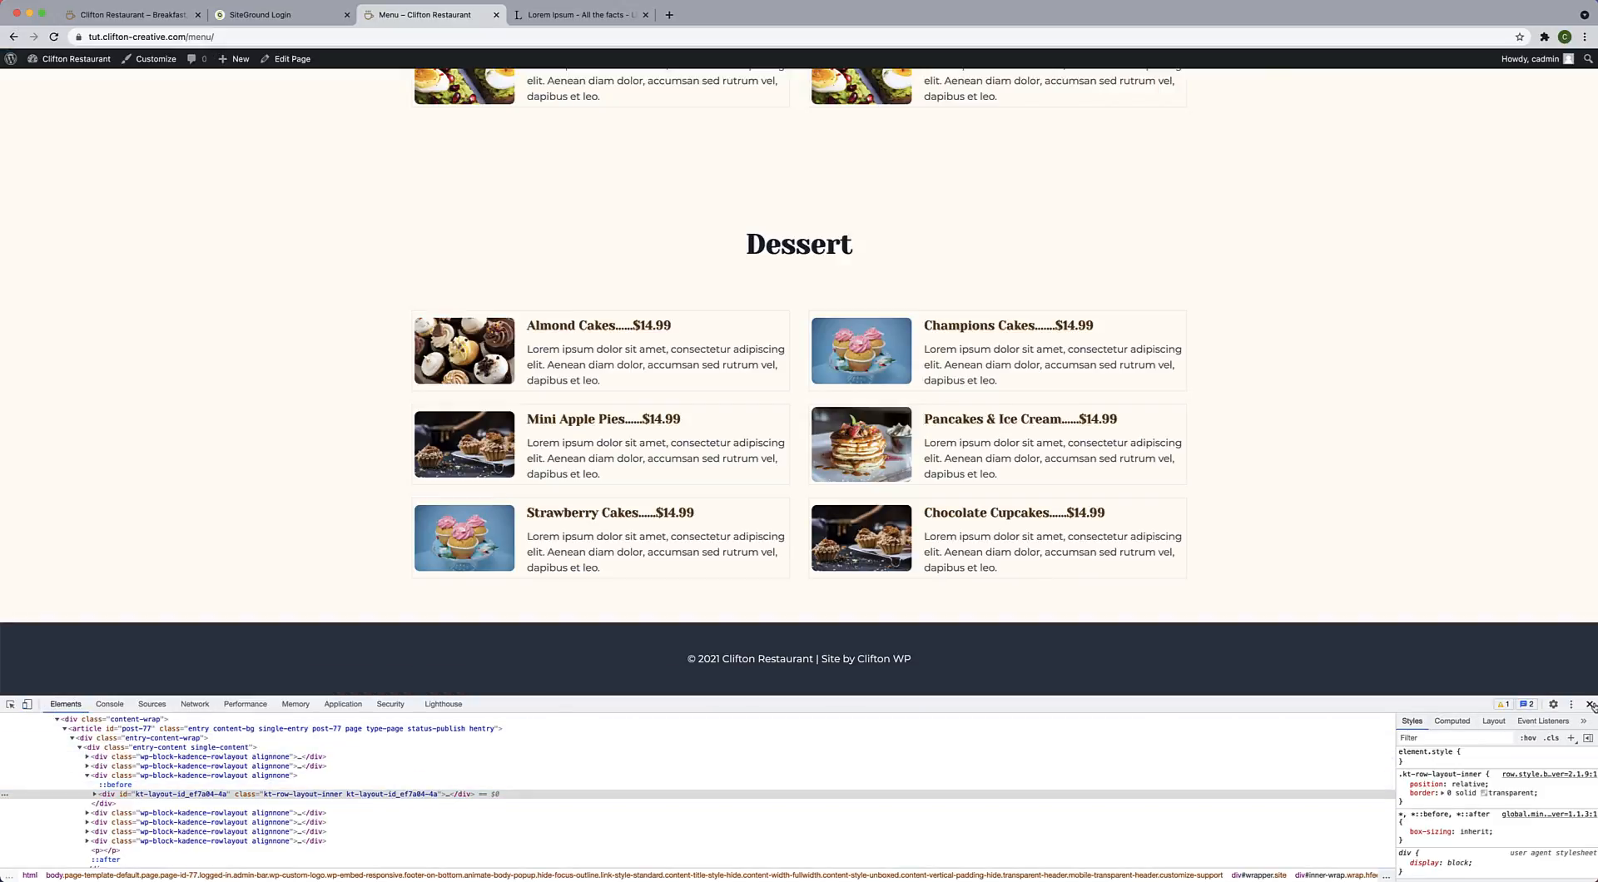
left_click(1590, 704)
scroll(1052, 498, "up", 15)
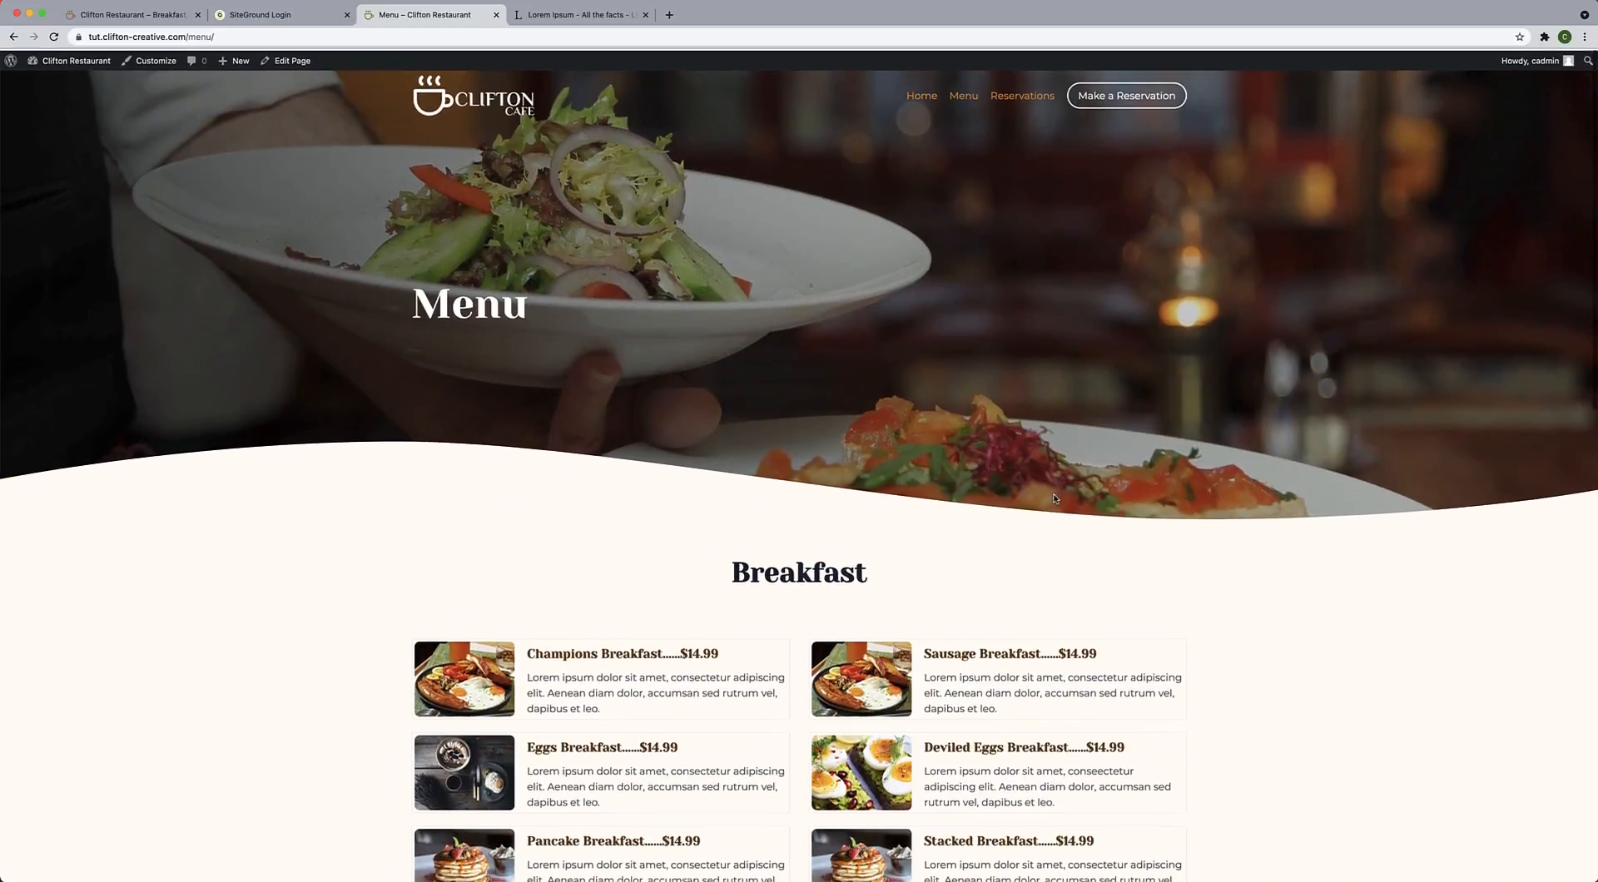
Go to the home page, copy the link address of its Menu navigation item and open the home page for editing.
left_click(922, 96)
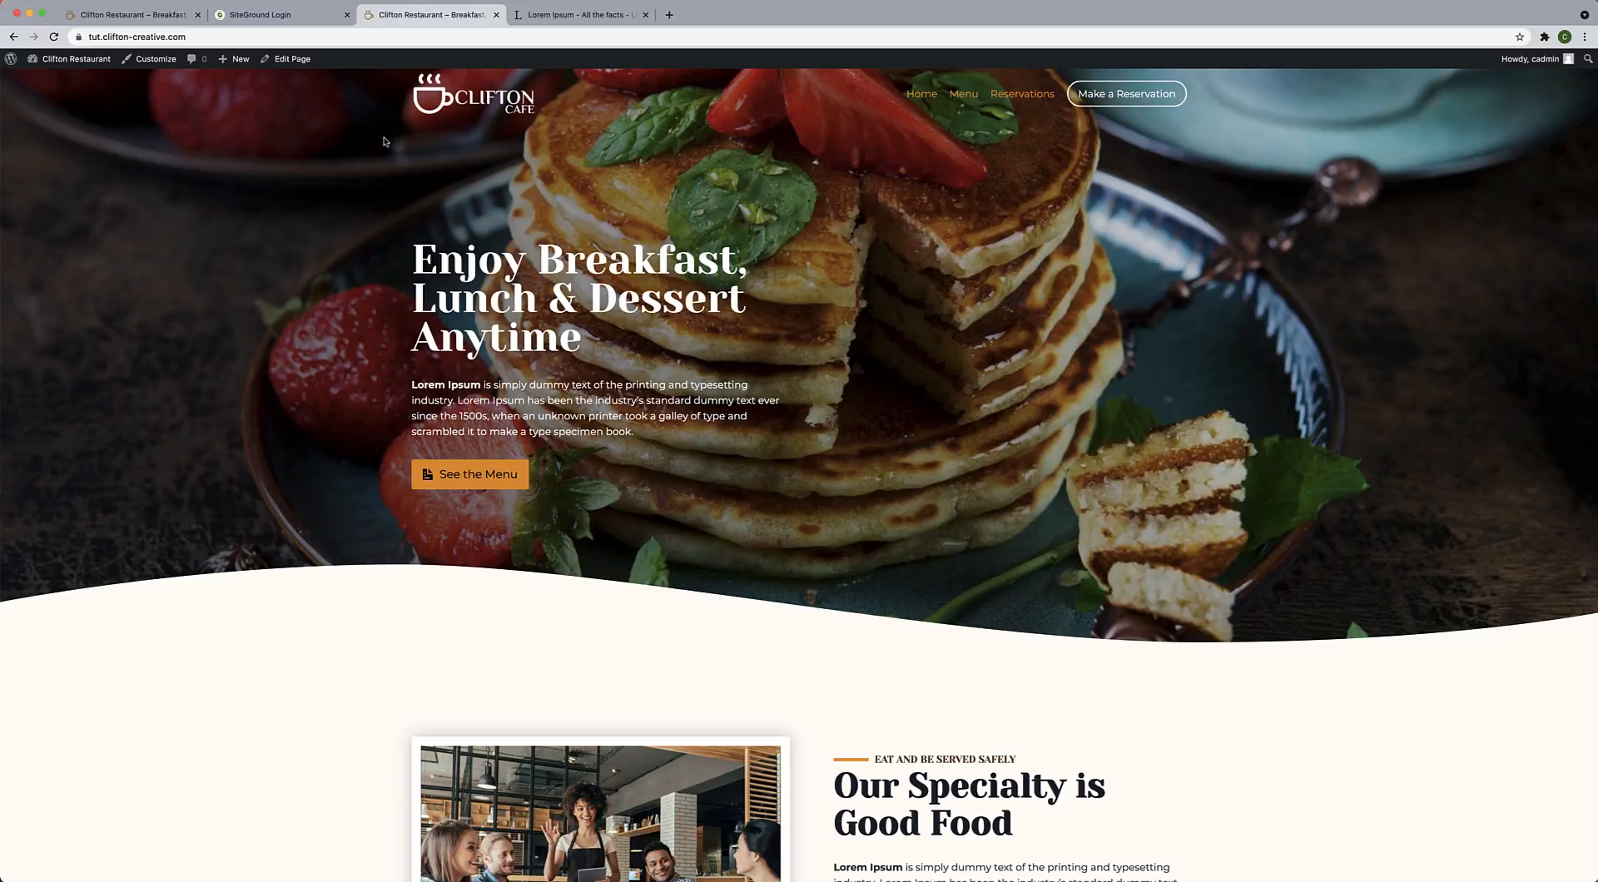
right_click(975, 96)
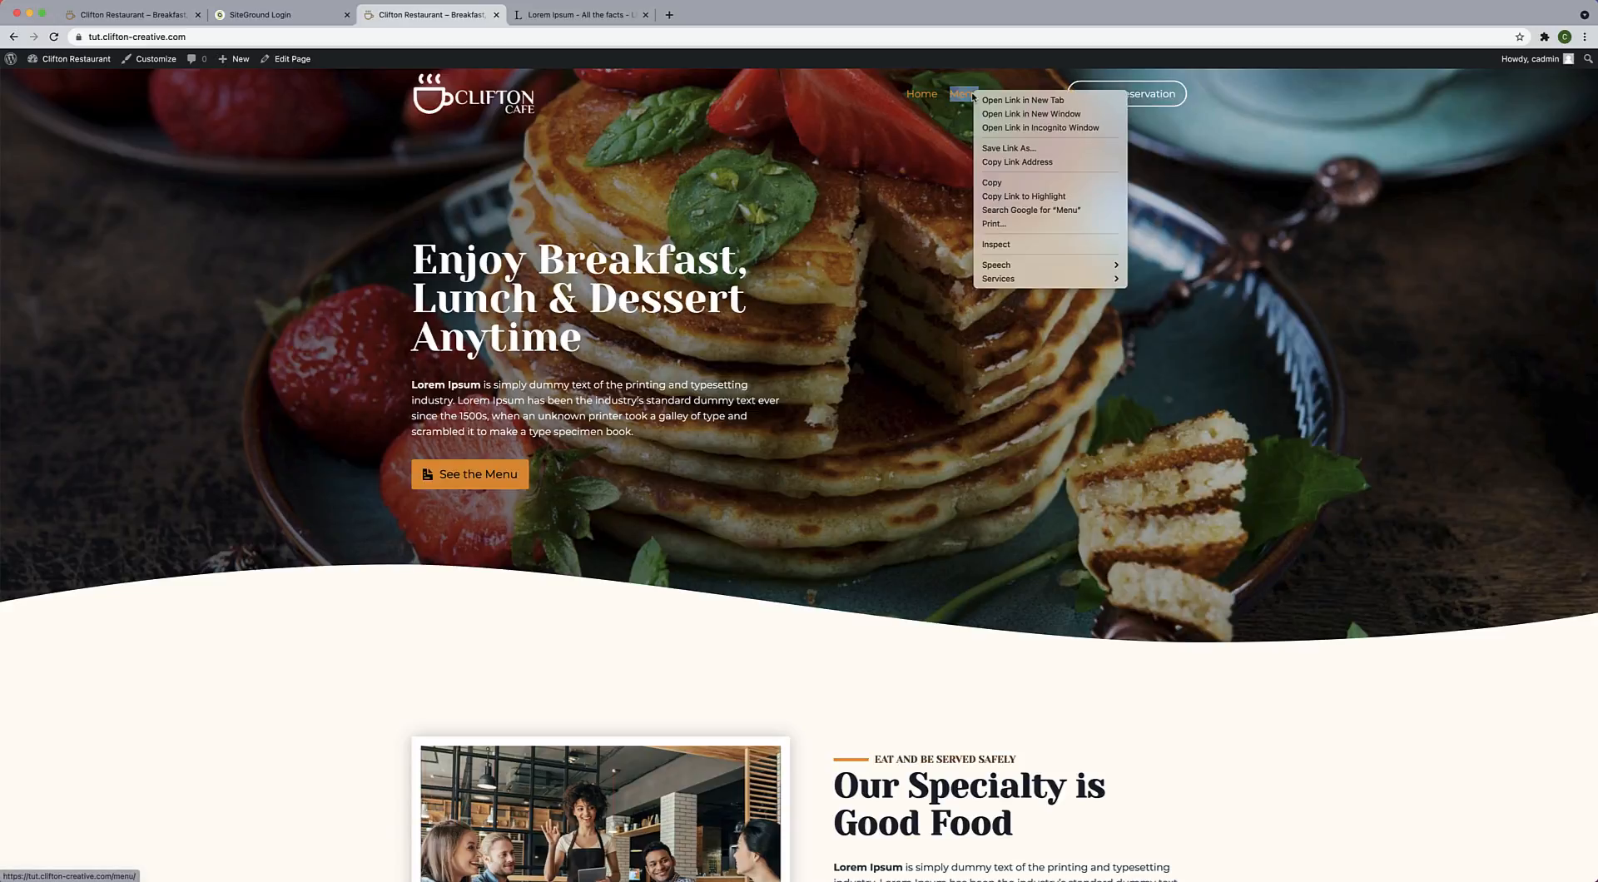
left_click(1017, 162)
left_click(289, 59)
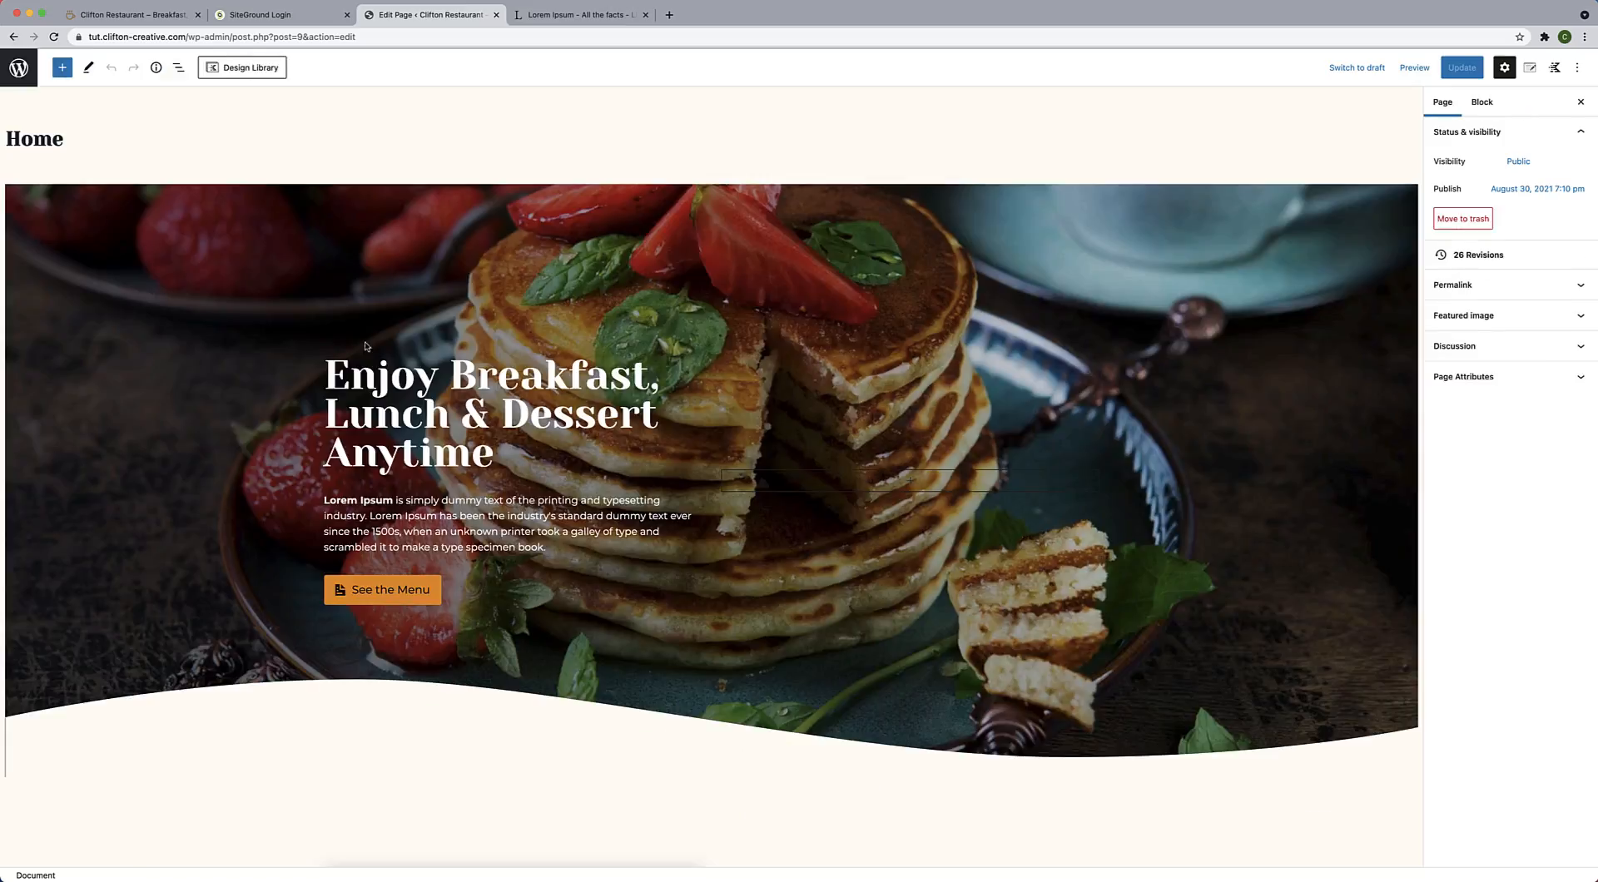
Link the hero's See the Menu button to the copied address tut.clifton-creative.com/menu/.
scroll(391, 355, "down", 7)
scroll(341, 411, "up", 5)
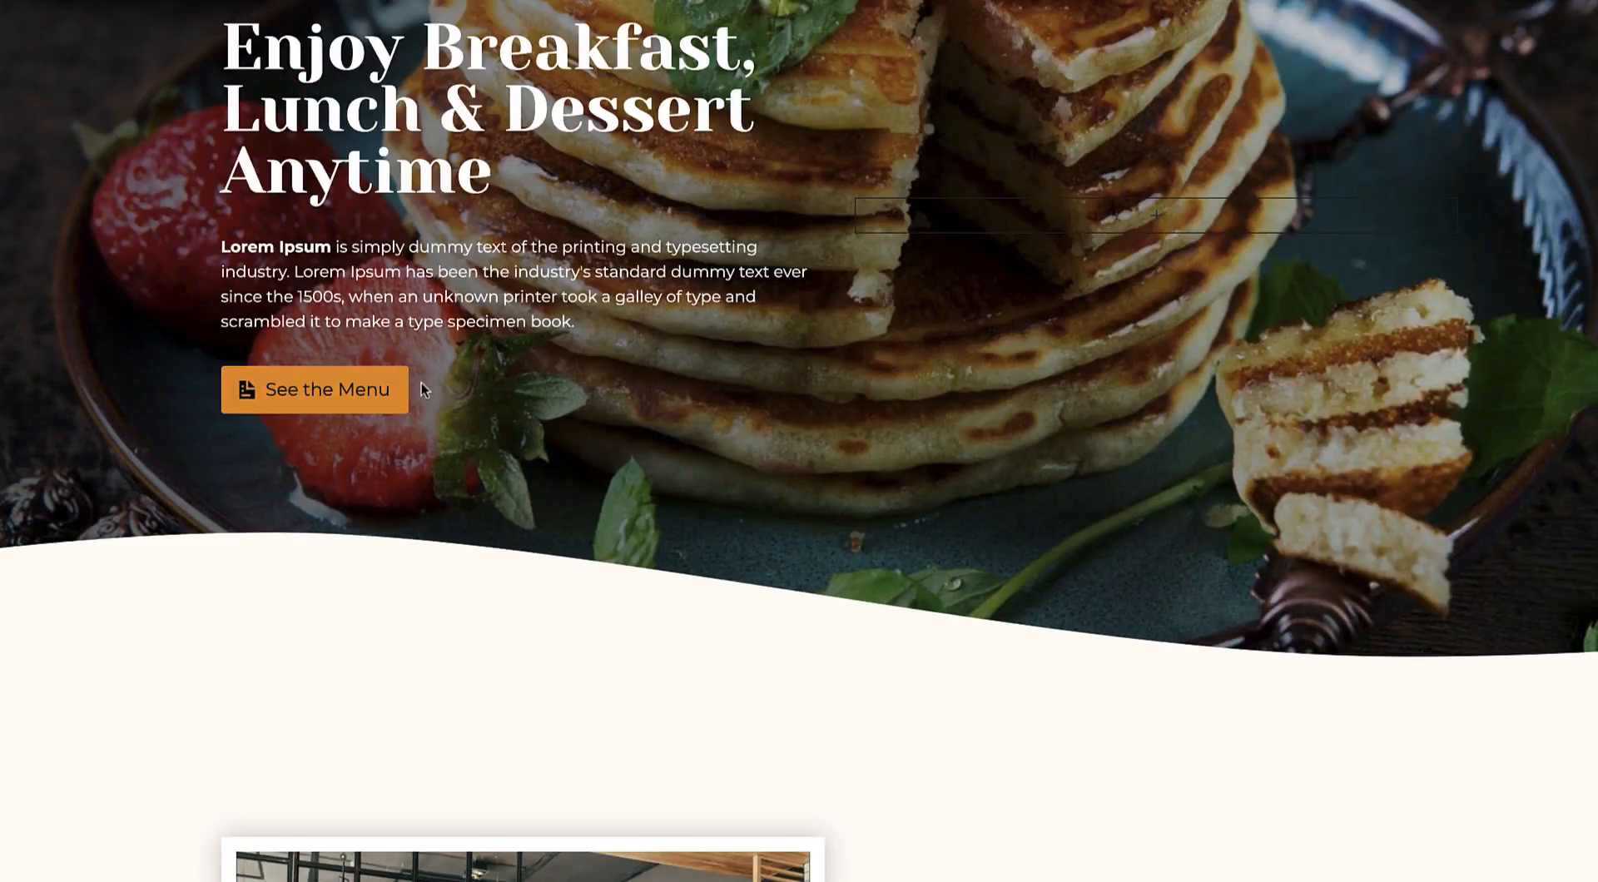
left_click(421, 389)
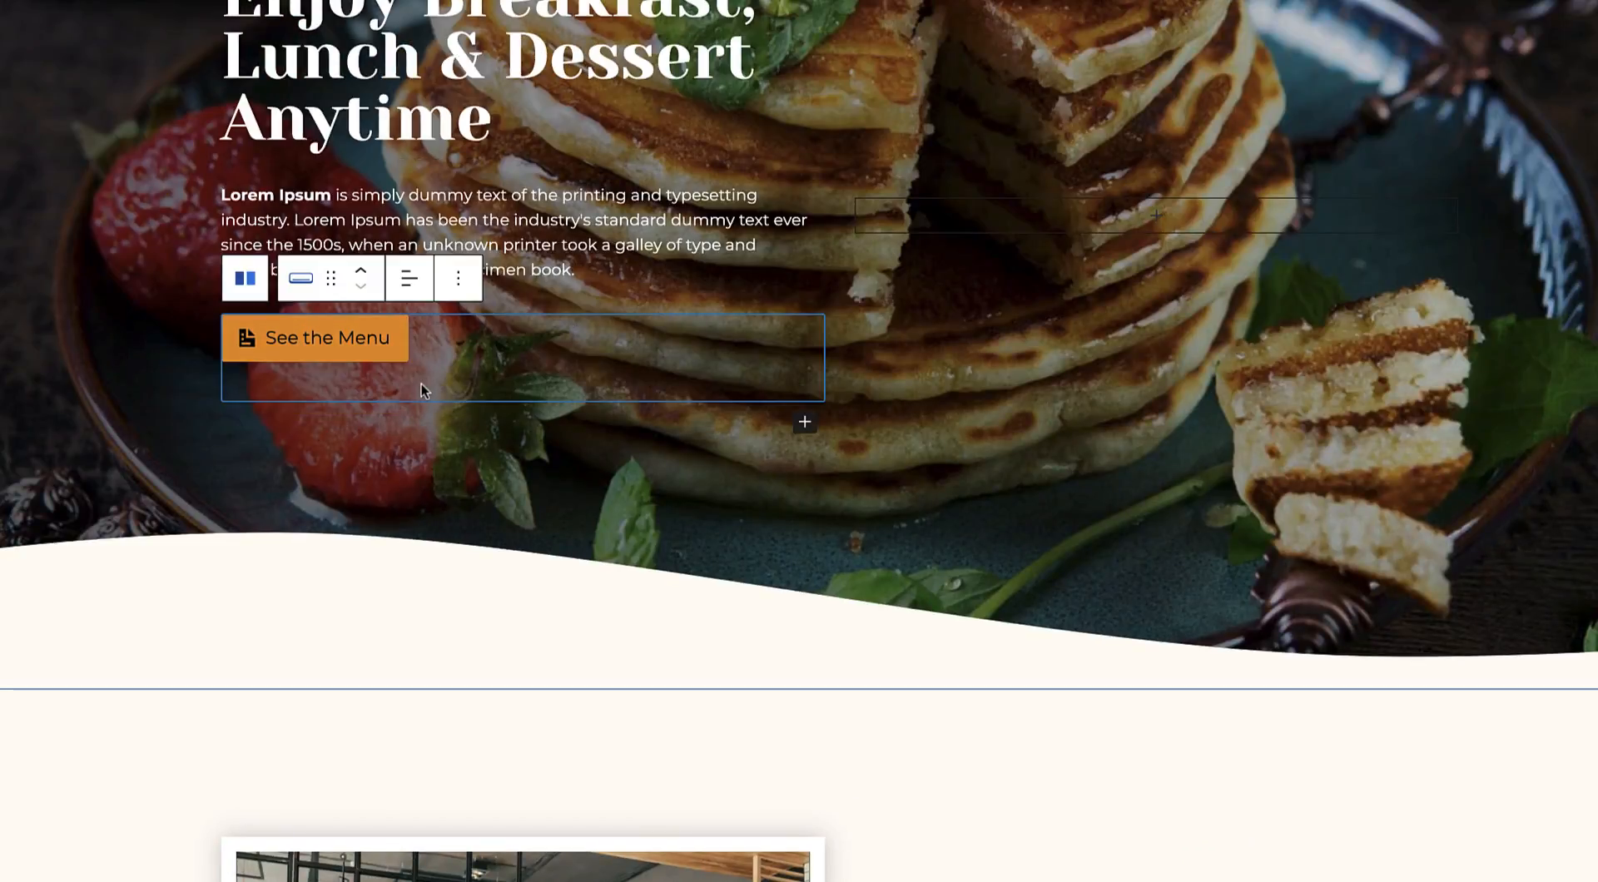
left_click(367, 343)
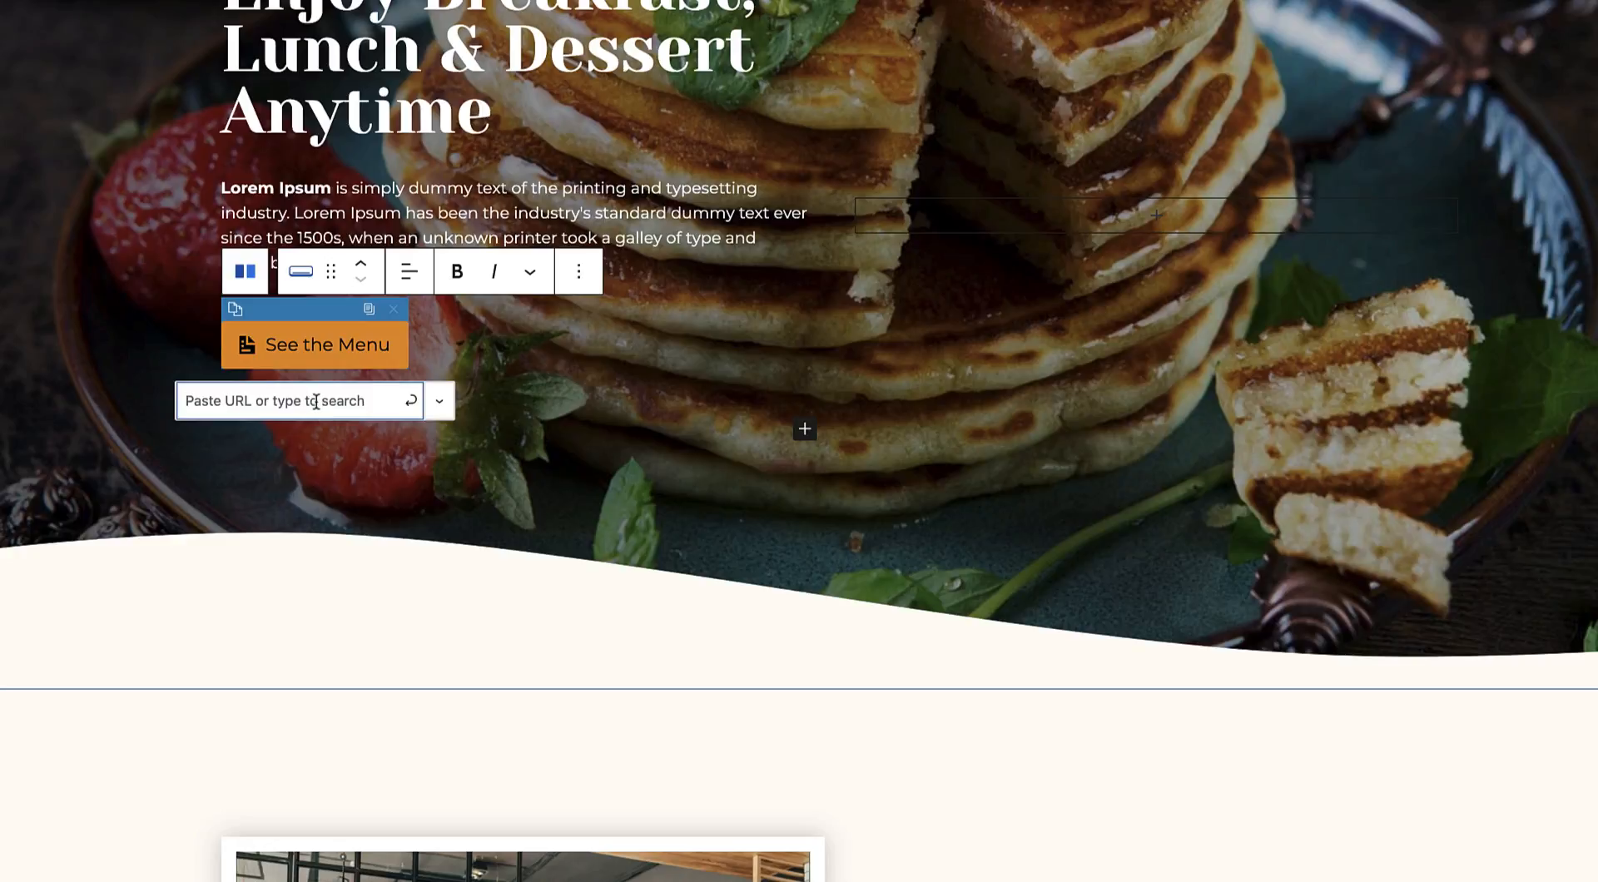
key("ctrl+v")
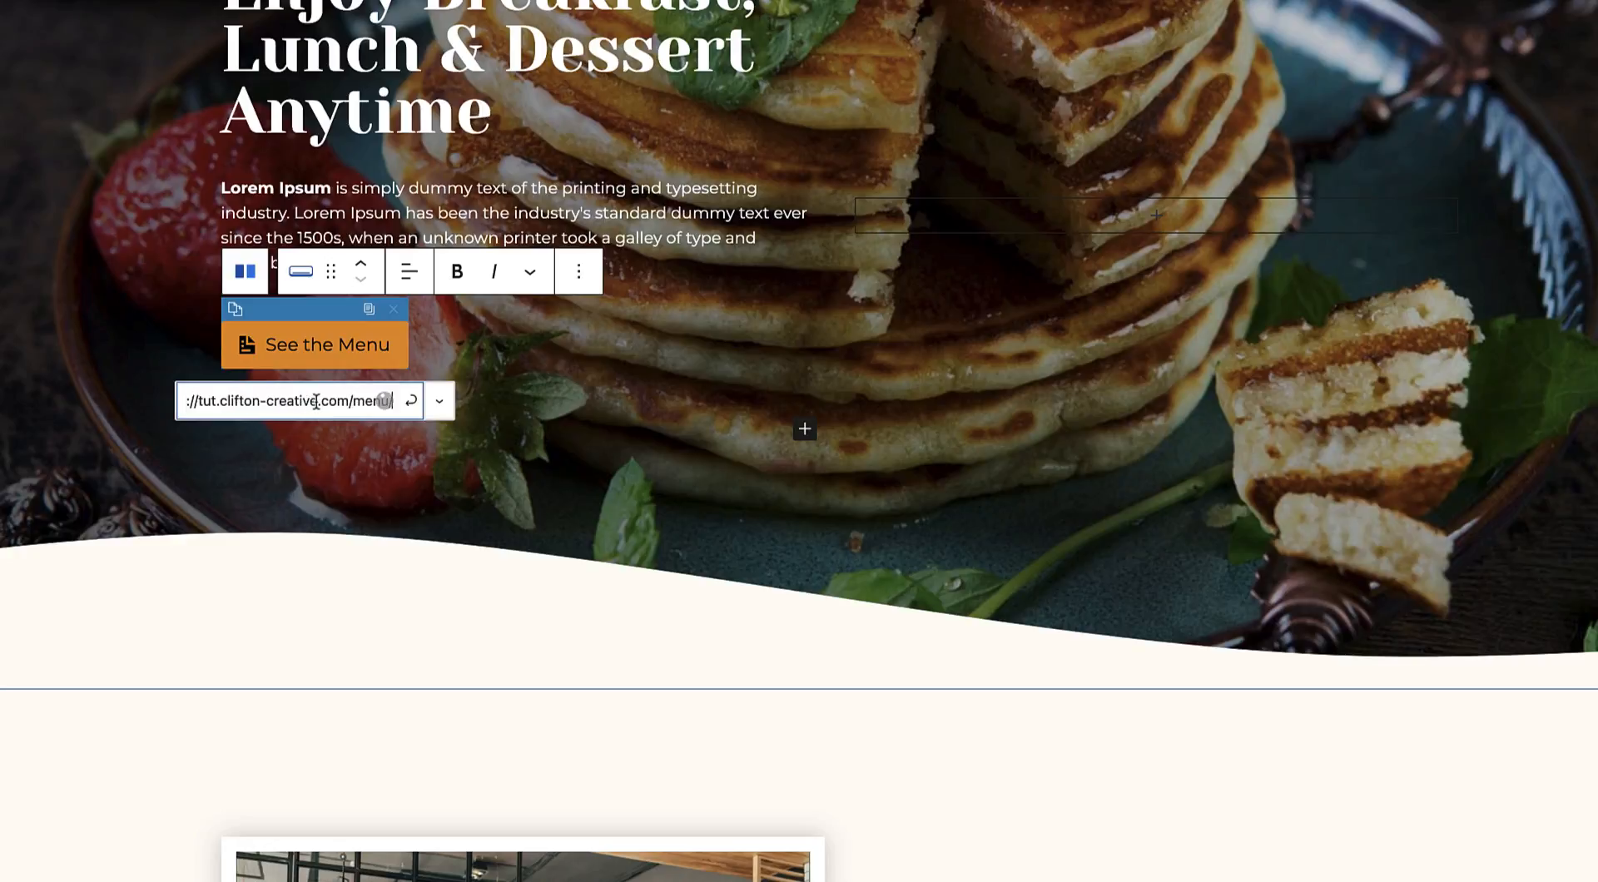
left_click(416, 406)
scroll(646, 537, "up", 5)
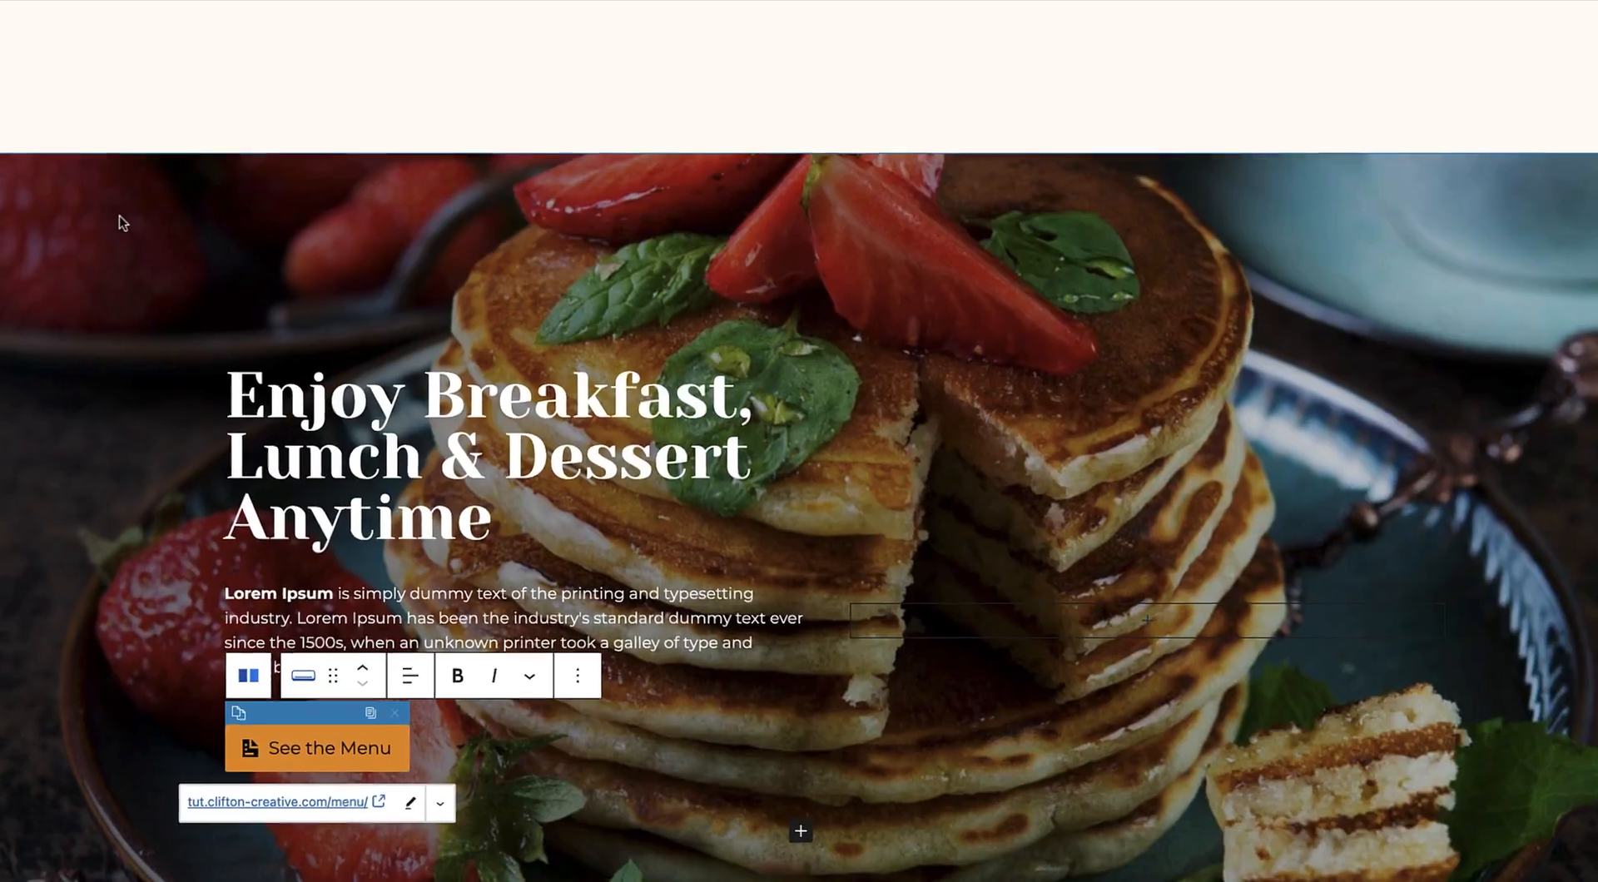
Set the hero row's tablet layout to collapse its two columns into stacked rows.
left_click(118, 216)
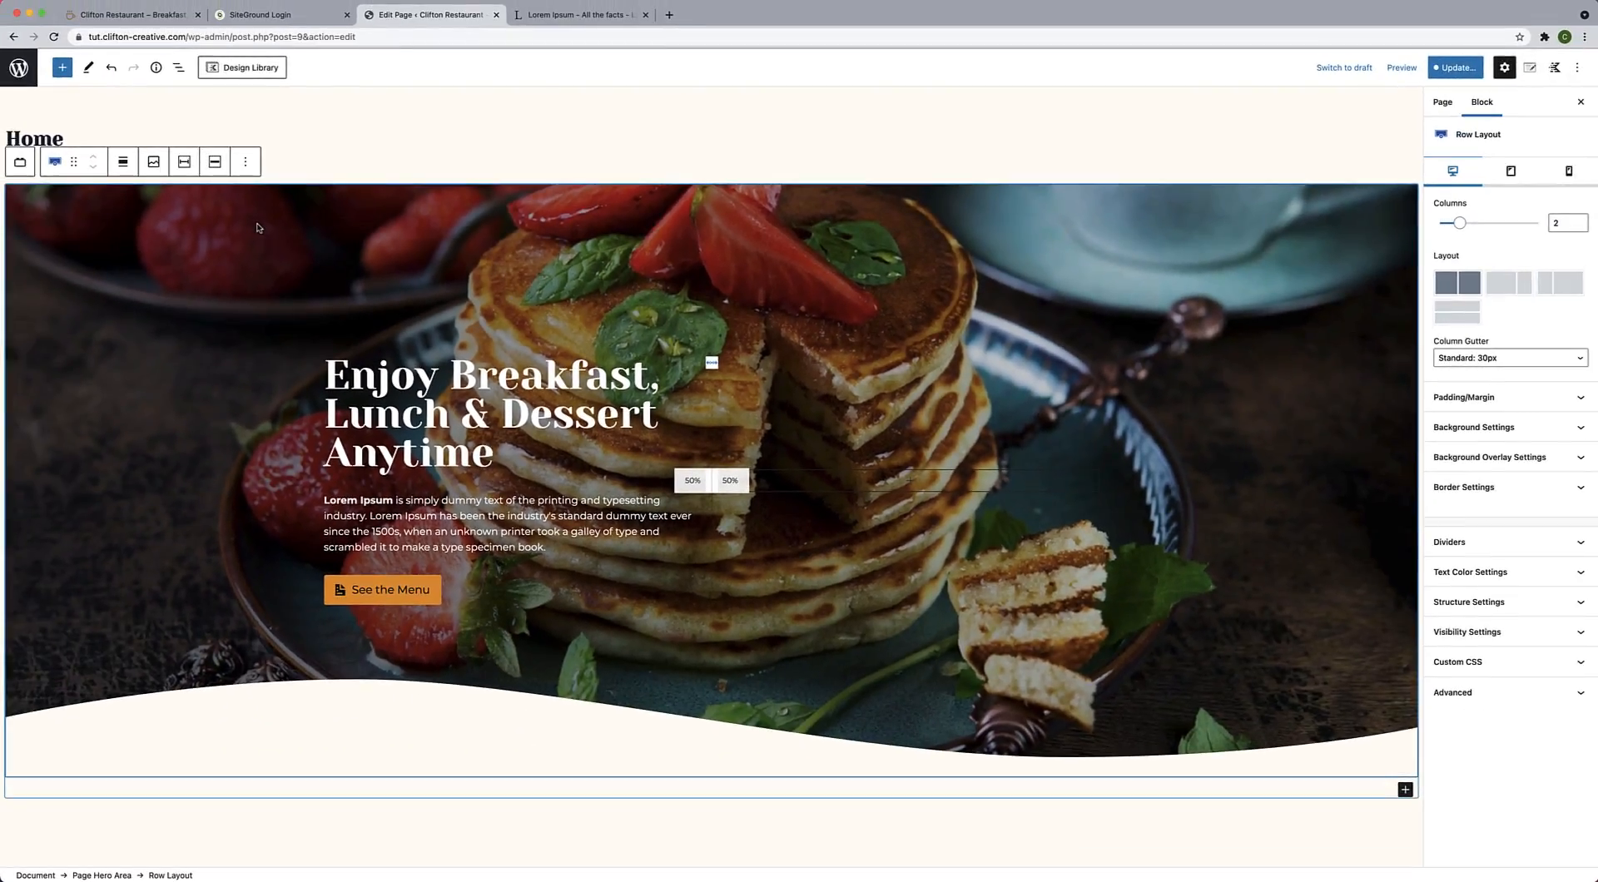
left_click(1510, 171)
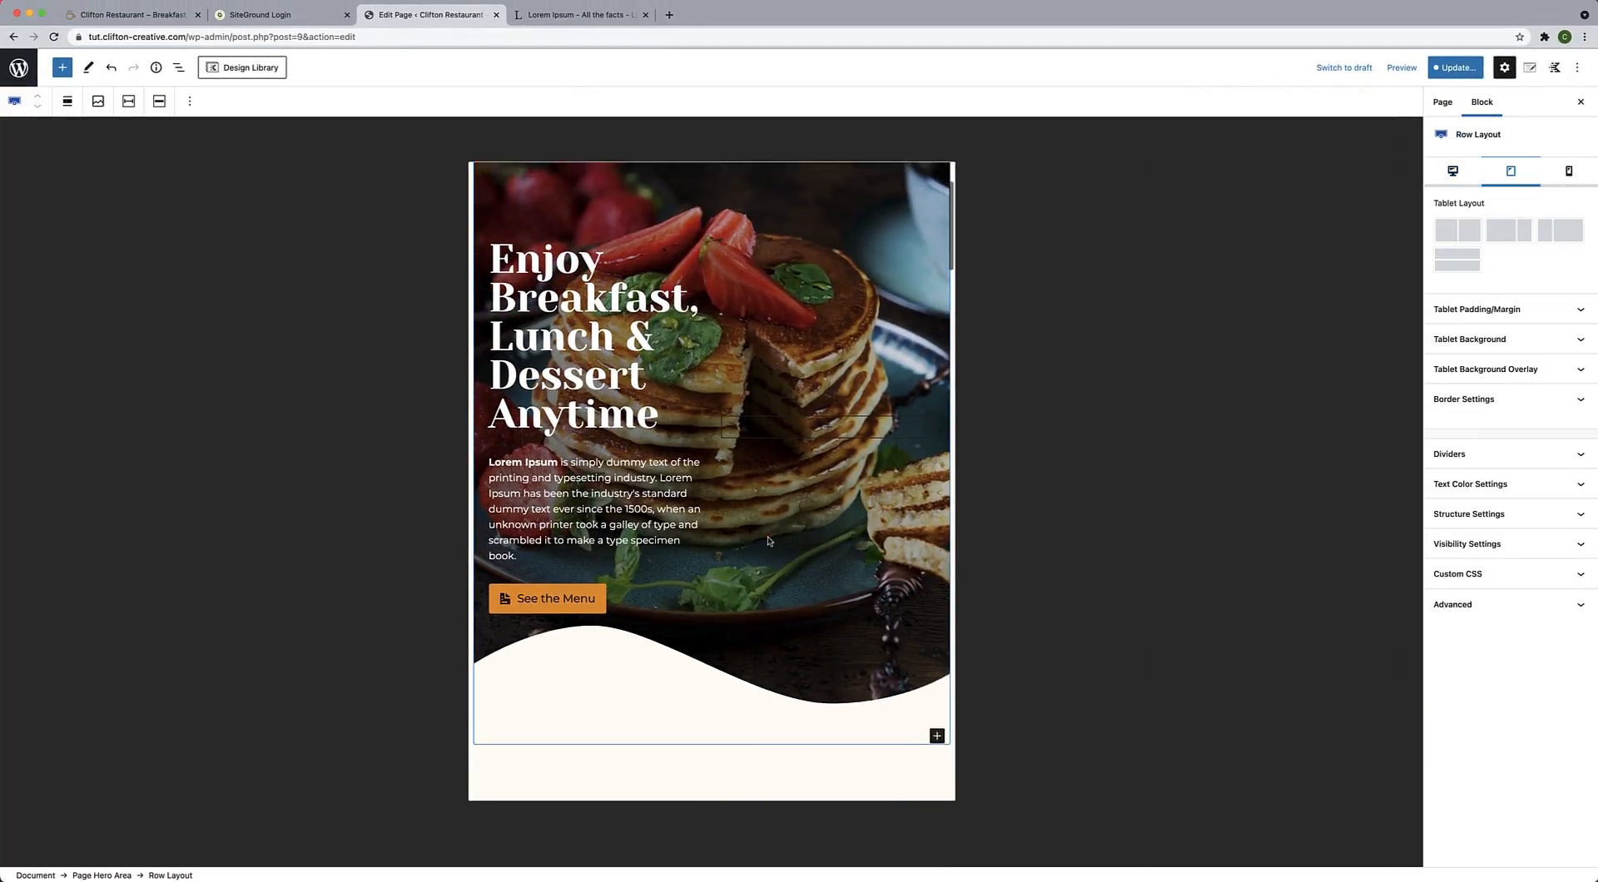
left_click(1457, 261)
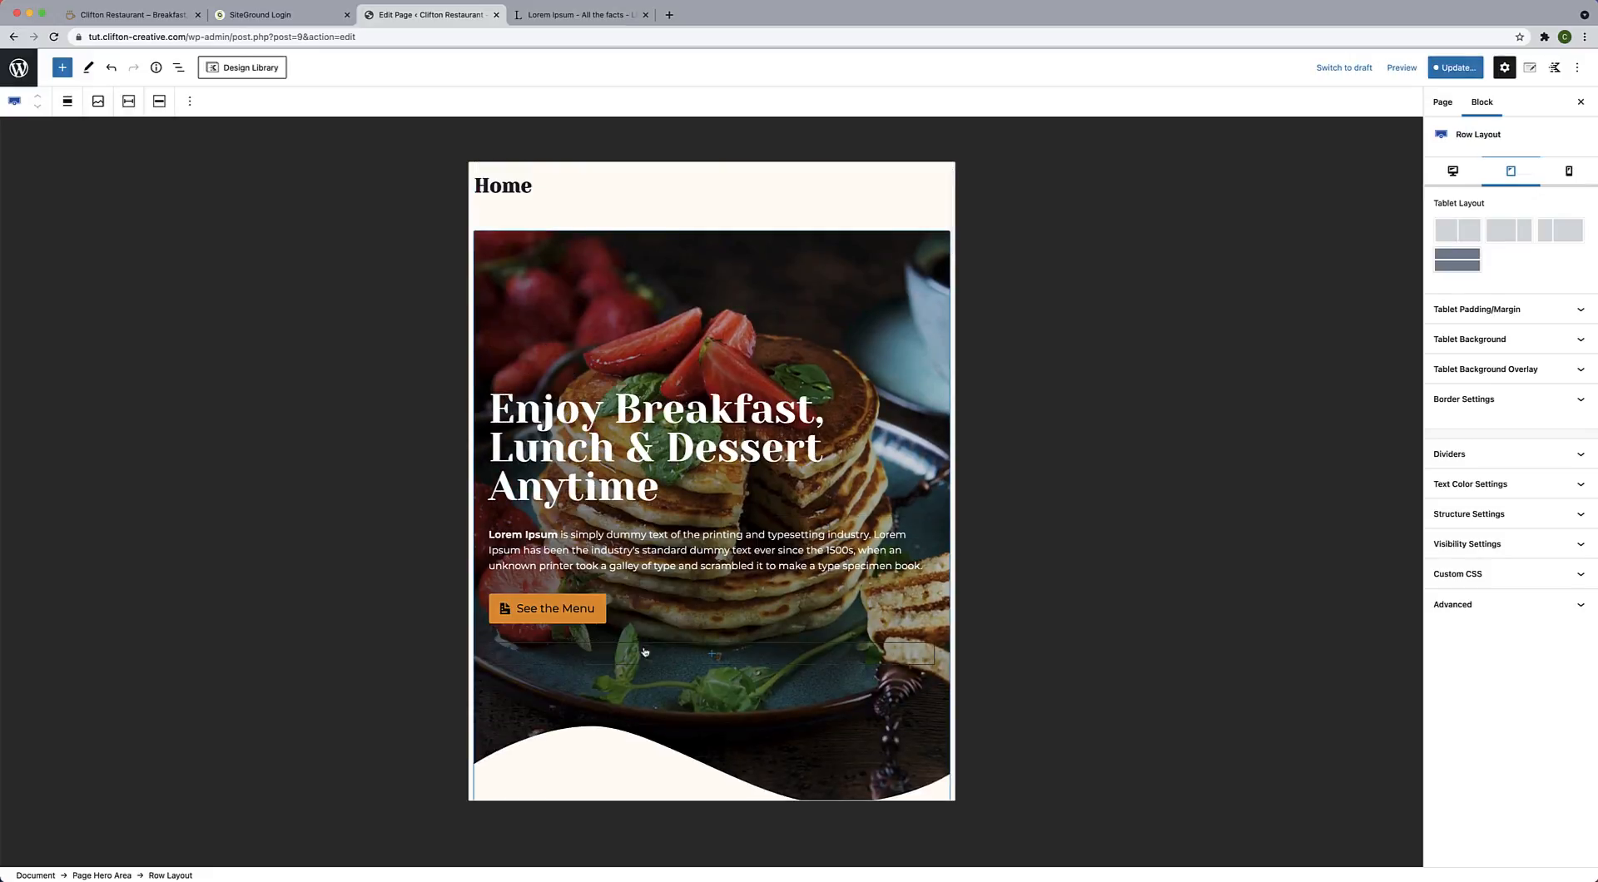
Collapse the "Our Specialty is Good Food" row into stacked rows in its tablet layout.
scroll(644, 653, "down", 10)
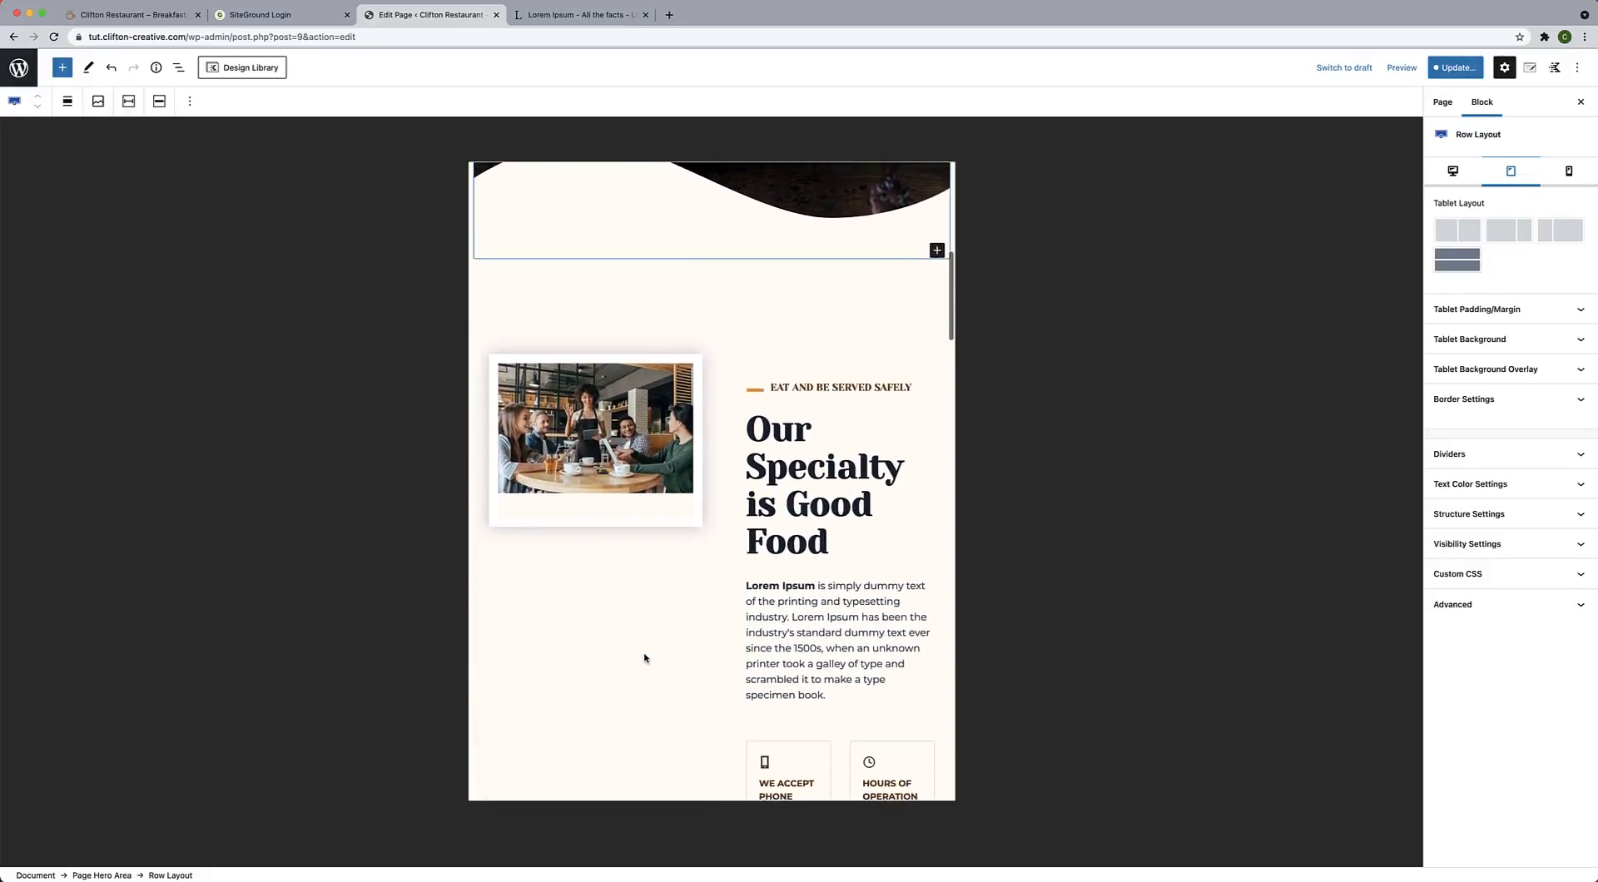
left_click(691, 298)
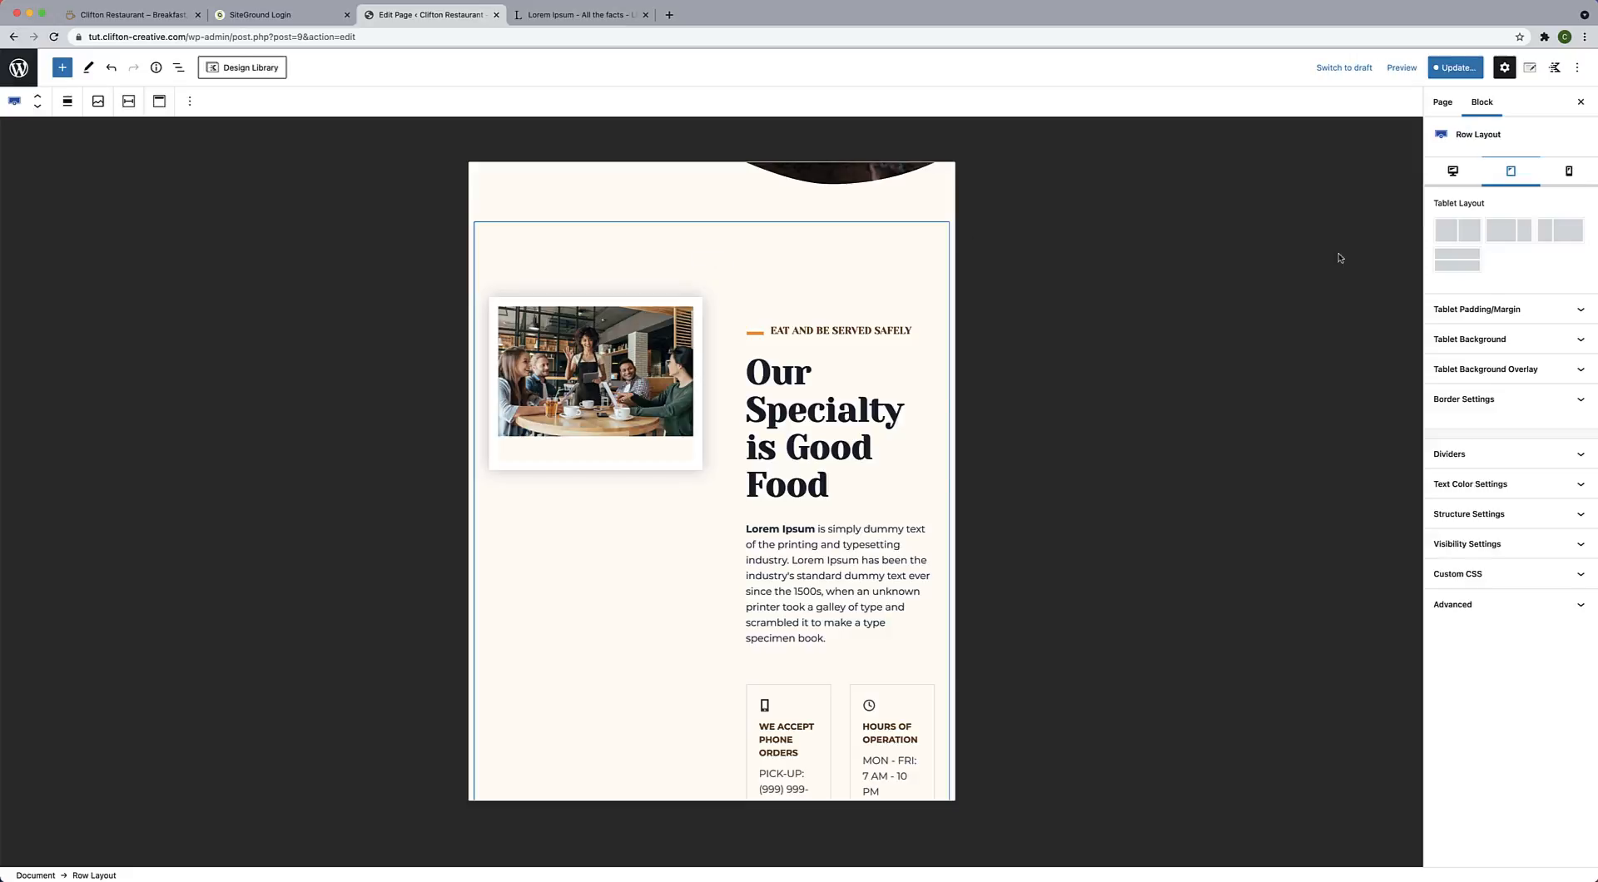
left_click(1447, 262)
Set the tablet layout of the Breakfast tab's dish row in the Featured Specials section to stacked rows.
scroll(753, 505, "down", 10)
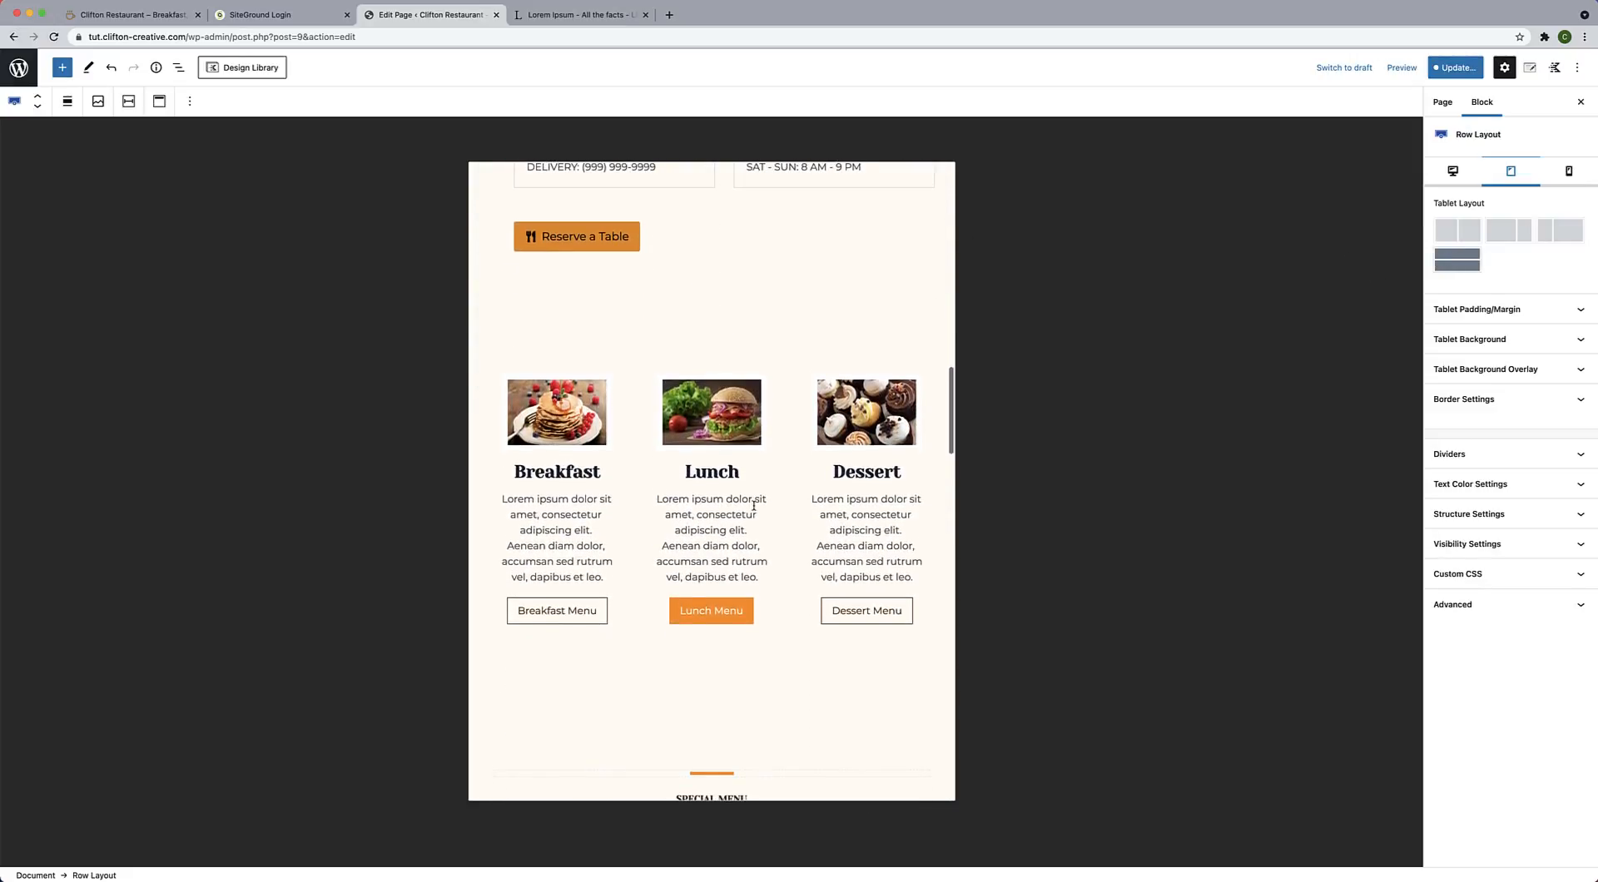
scroll(754, 505, "down", 3)
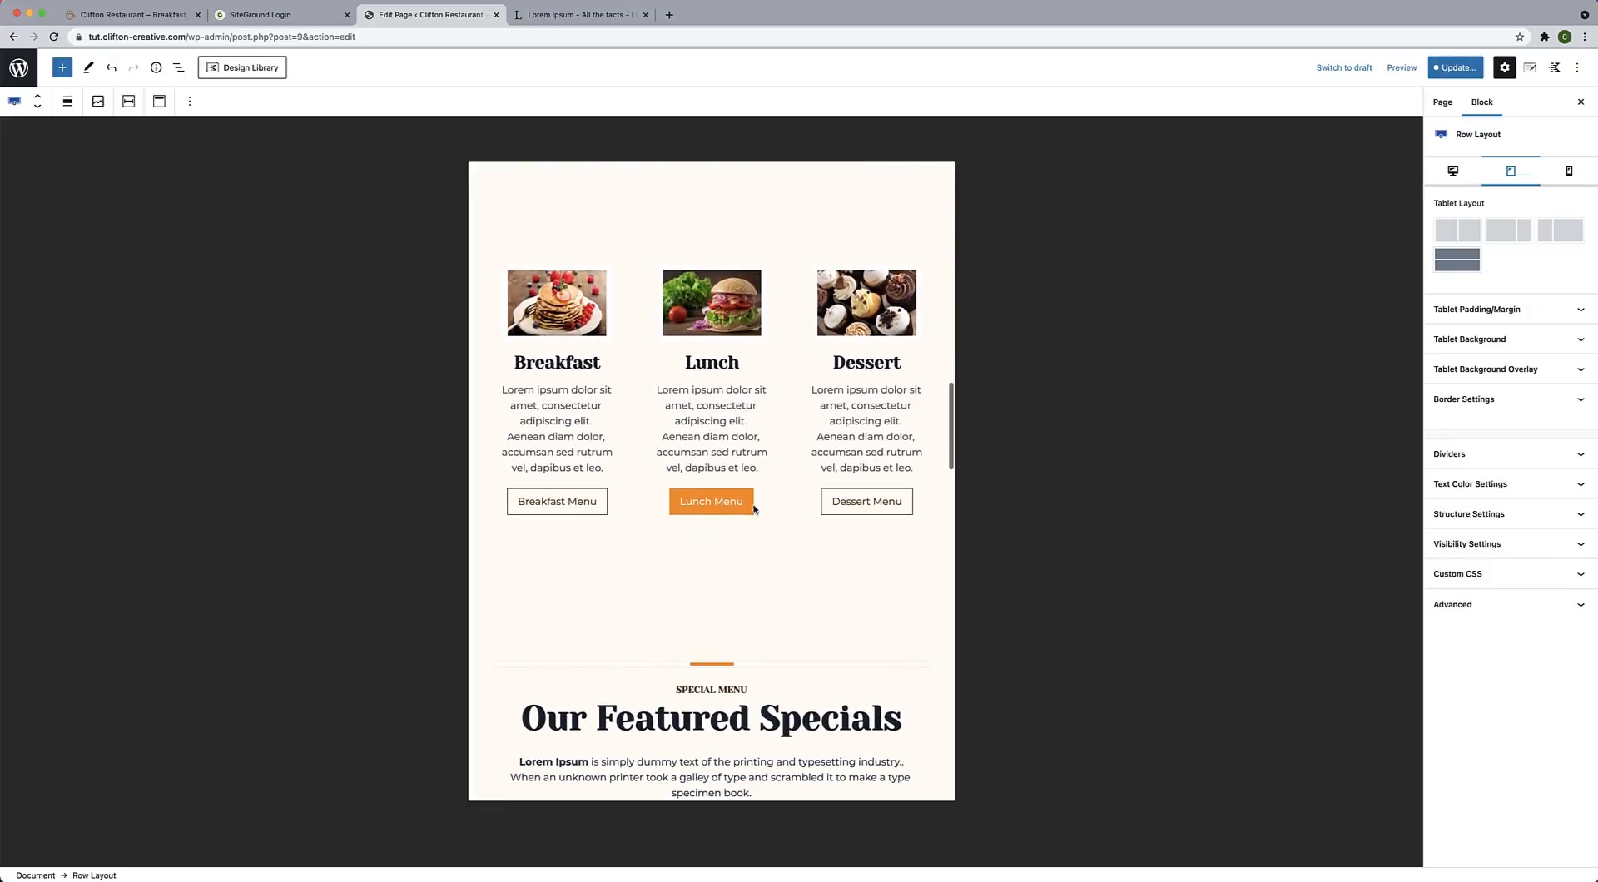
scroll(753, 509, "down", 10)
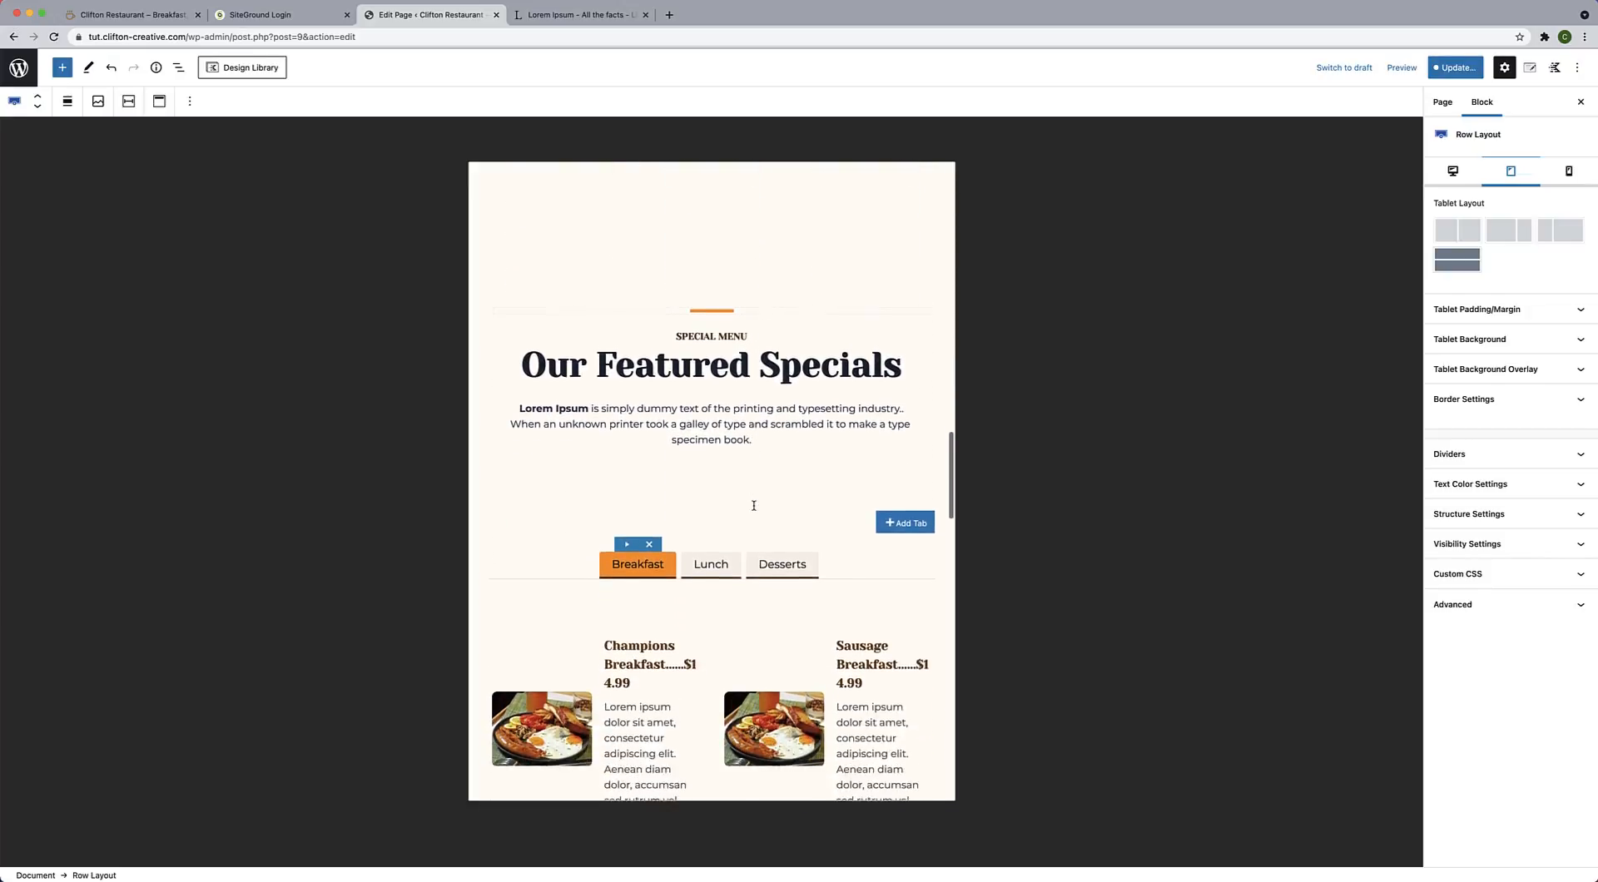
scroll(753, 509, "down", 5)
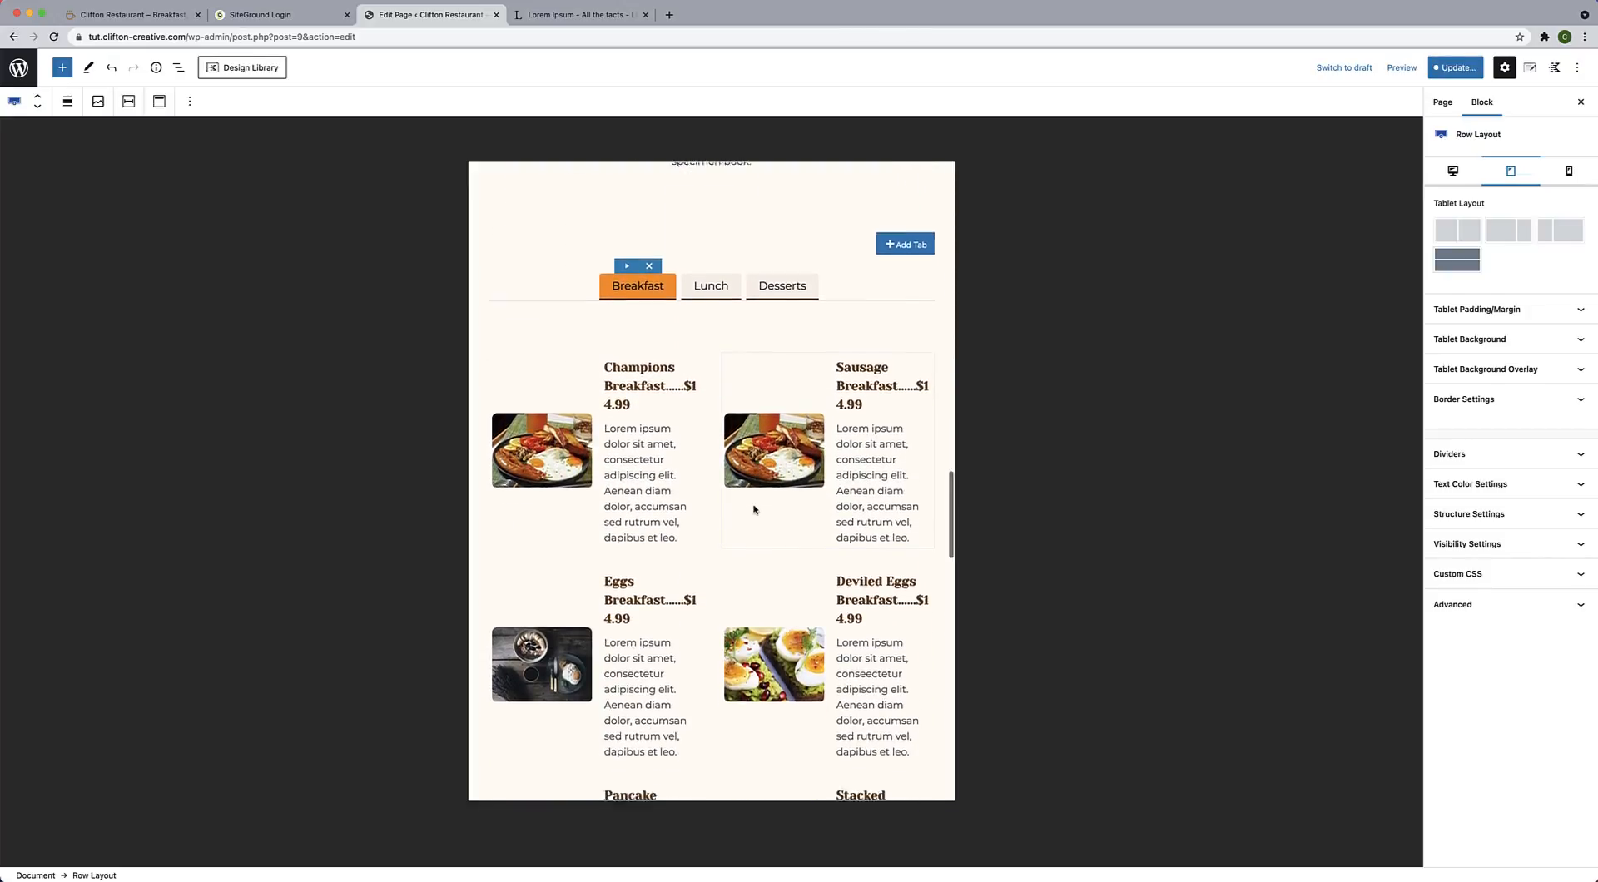
scroll(732, 510, "up", 2)
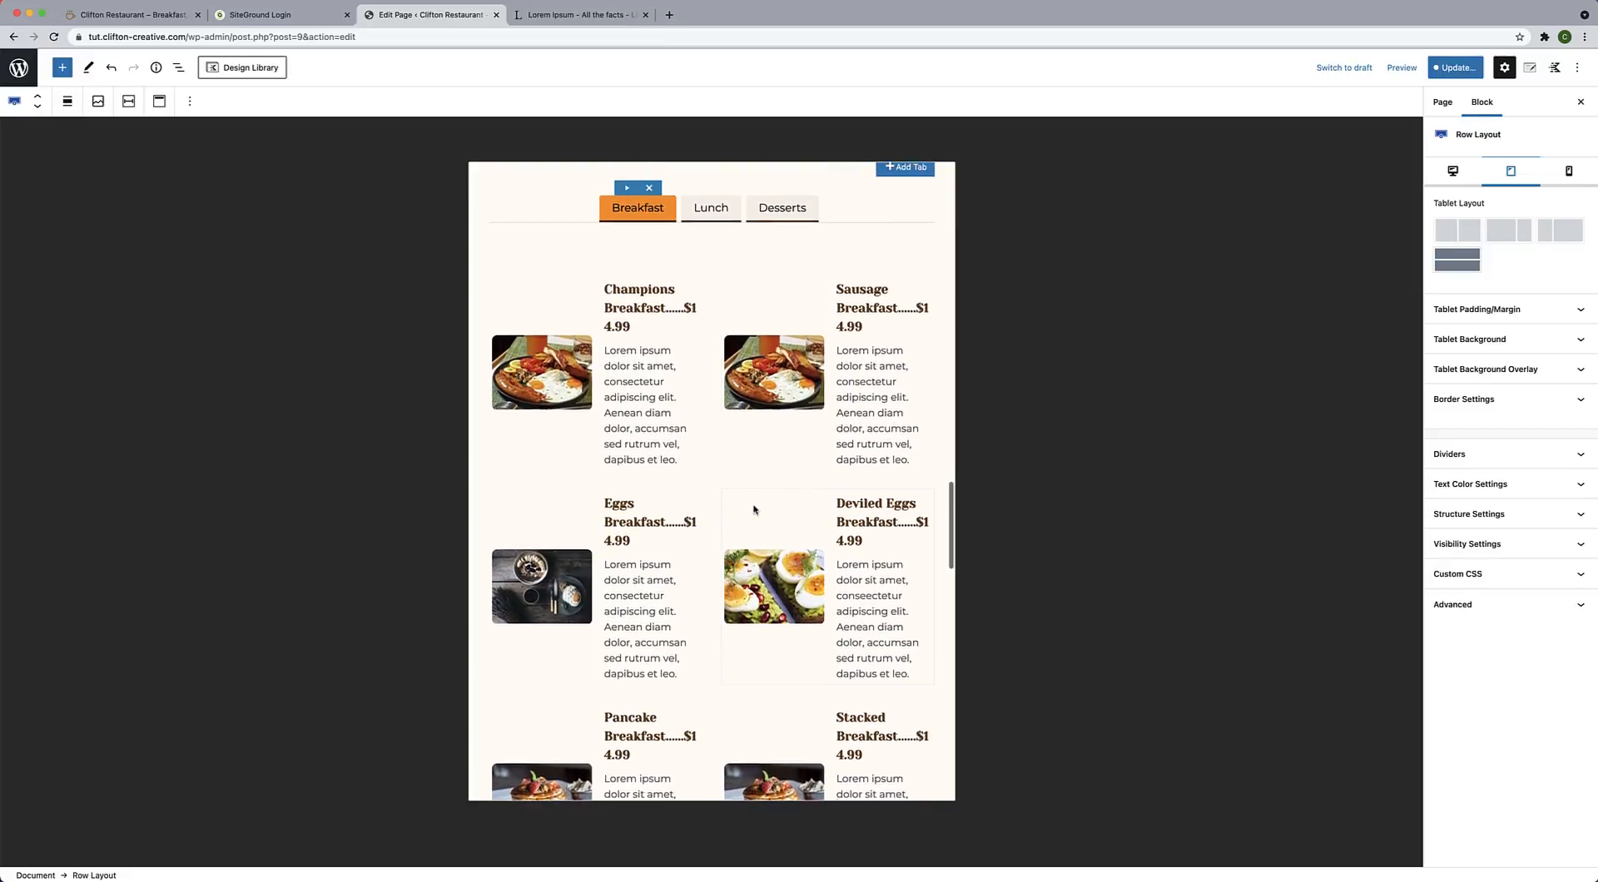
left_click(697, 293)
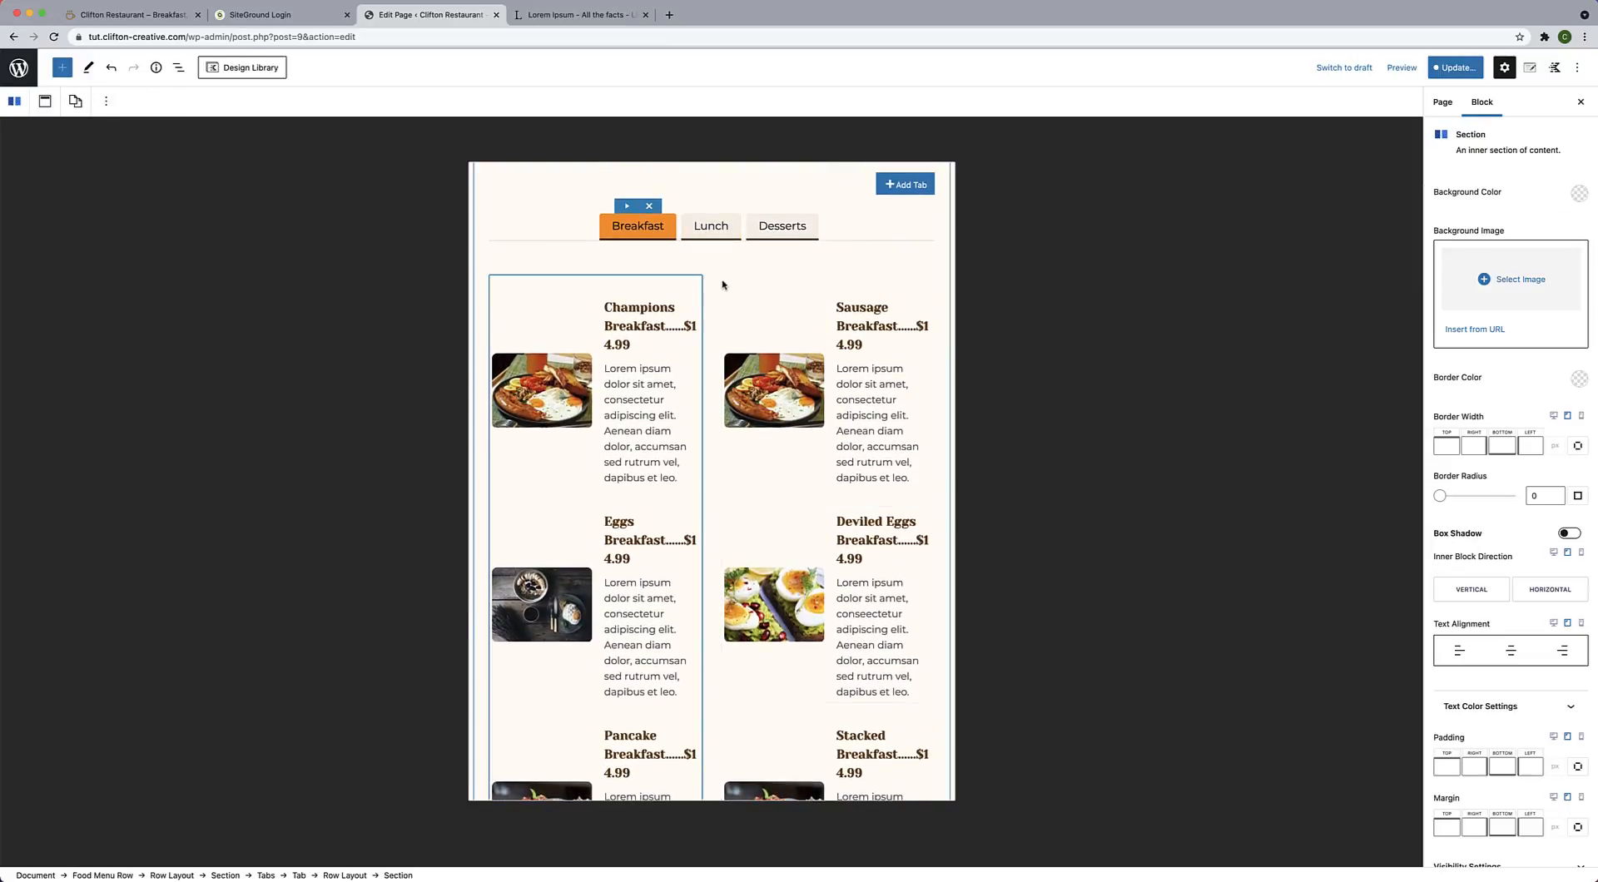
left_click(714, 268)
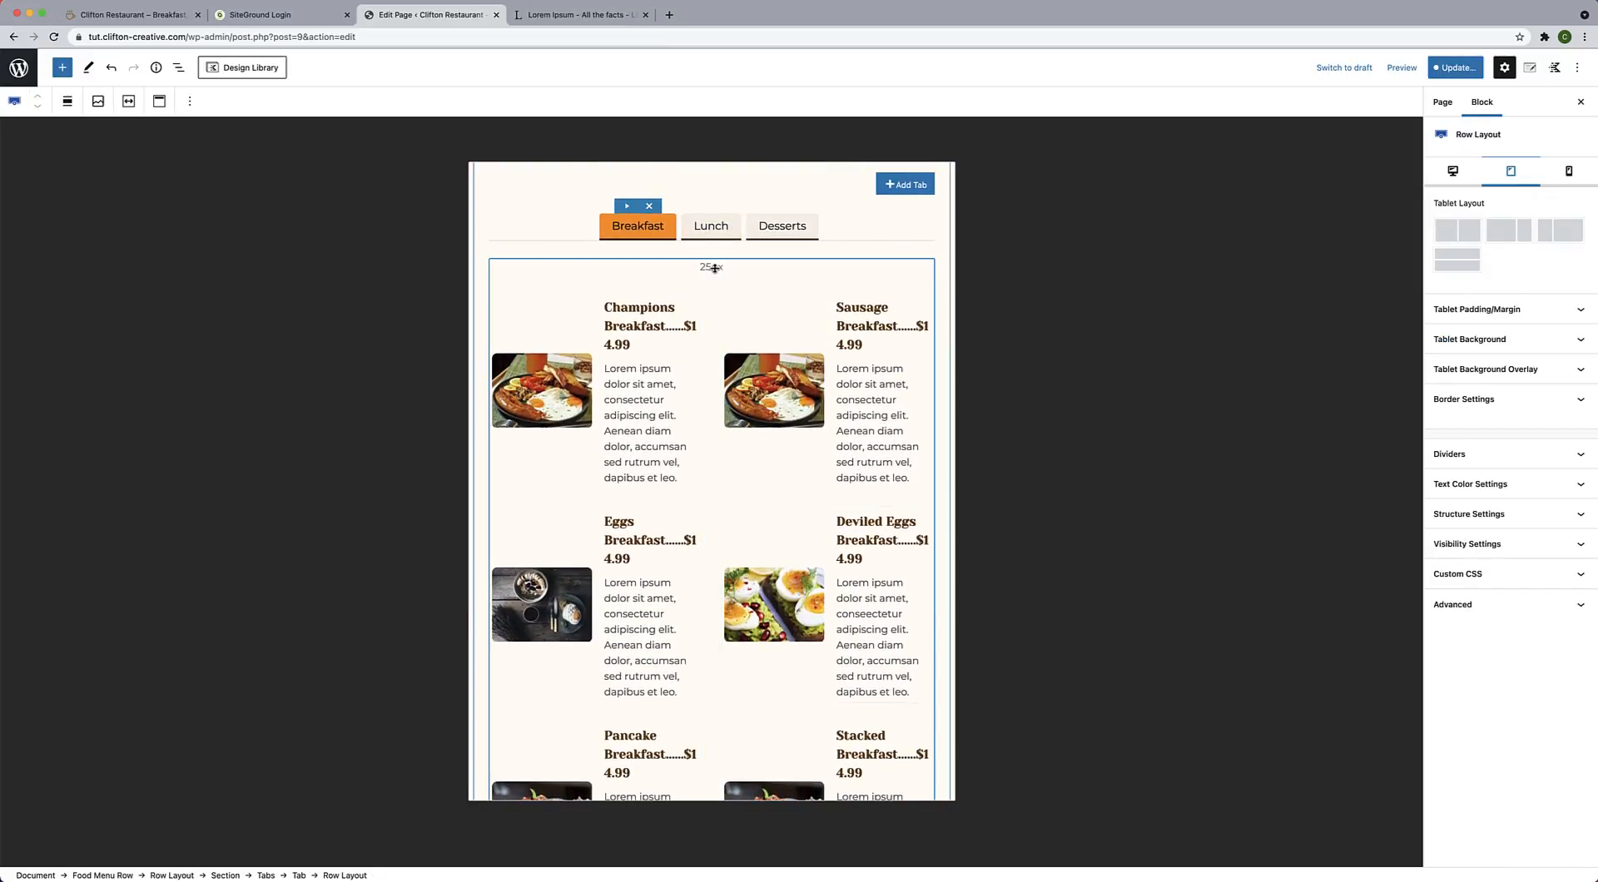
left_click(1454, 239)
left_click(1456, 259)
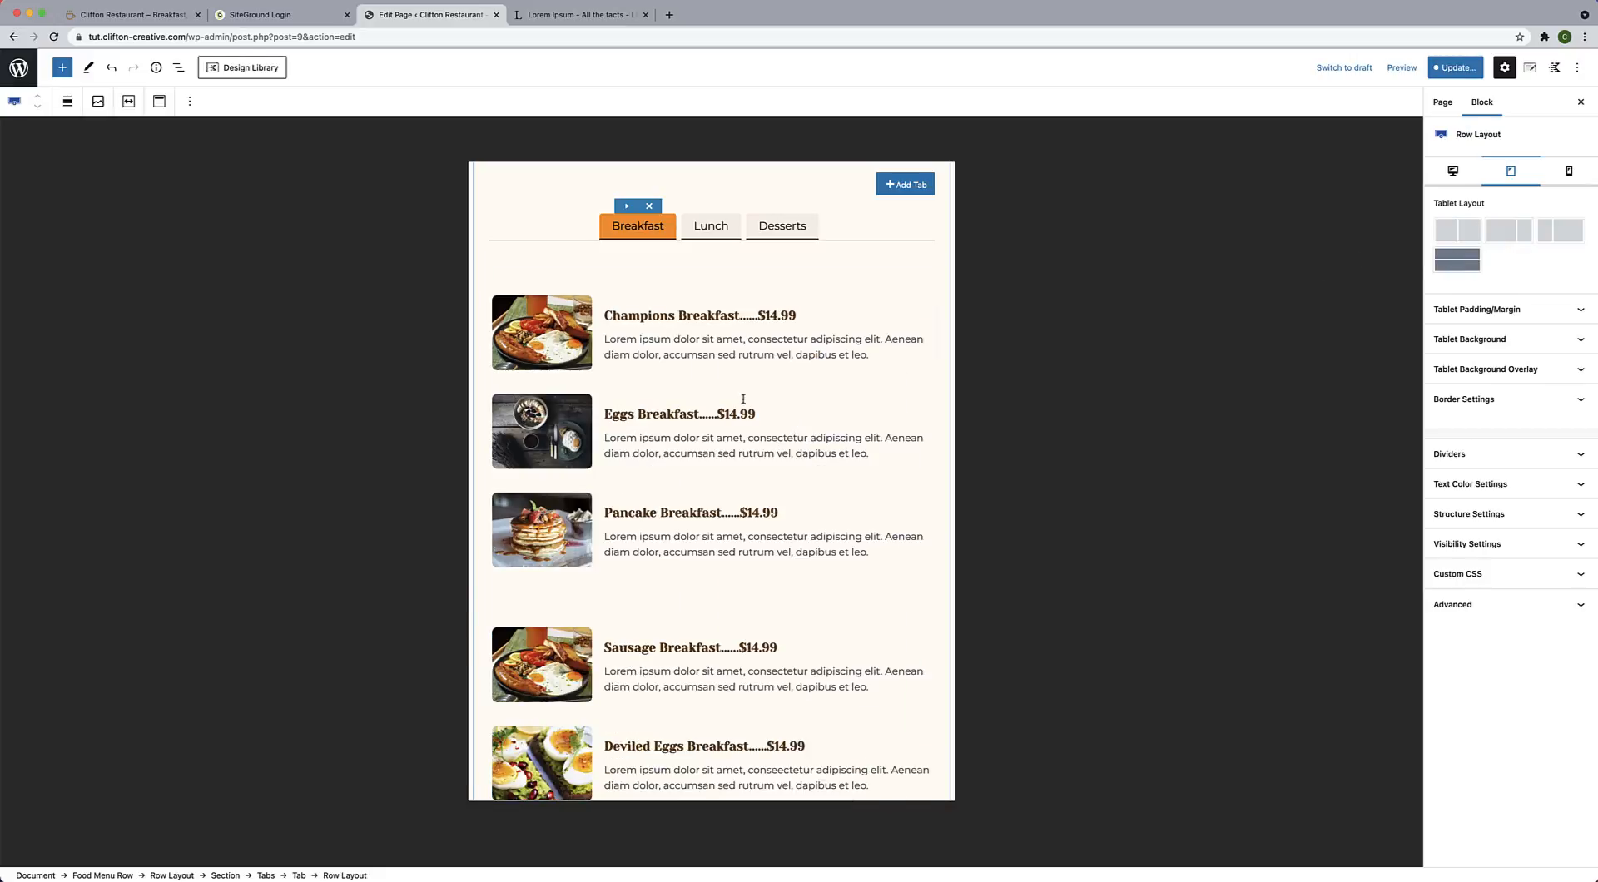
Show the Lunch tab's dishes and collapse their two-column row into stacked rows for tablet.
scroll(673, 511, "down", 5)
scroll(674, 511, "down", 2)
scroll(671, 503, "up", 10)
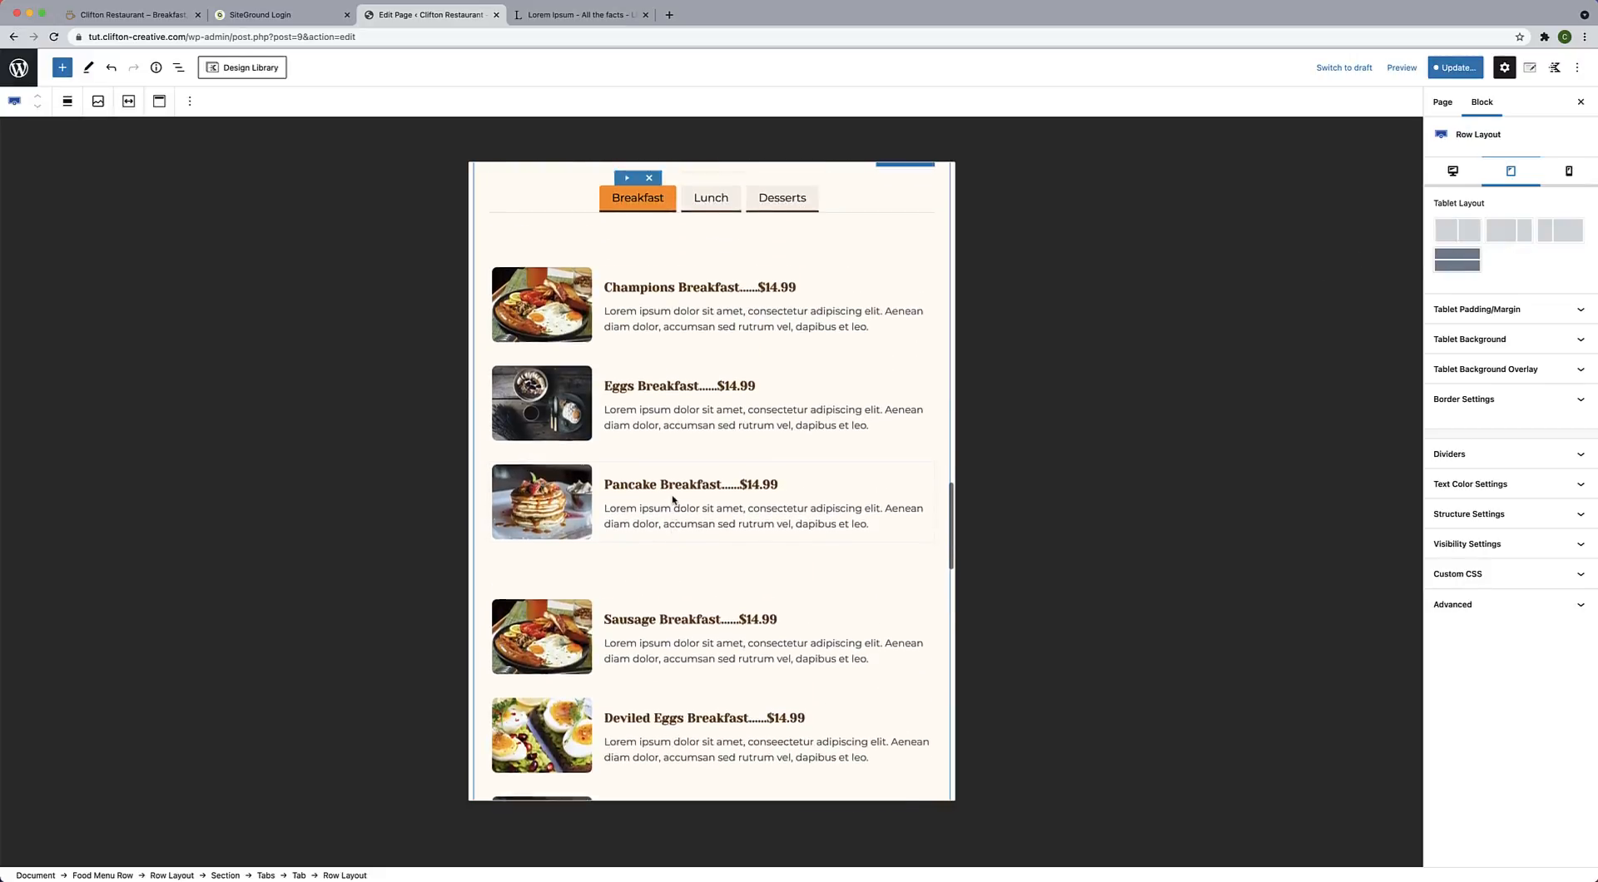
left_click(712, 237)
left_click(718, 314)
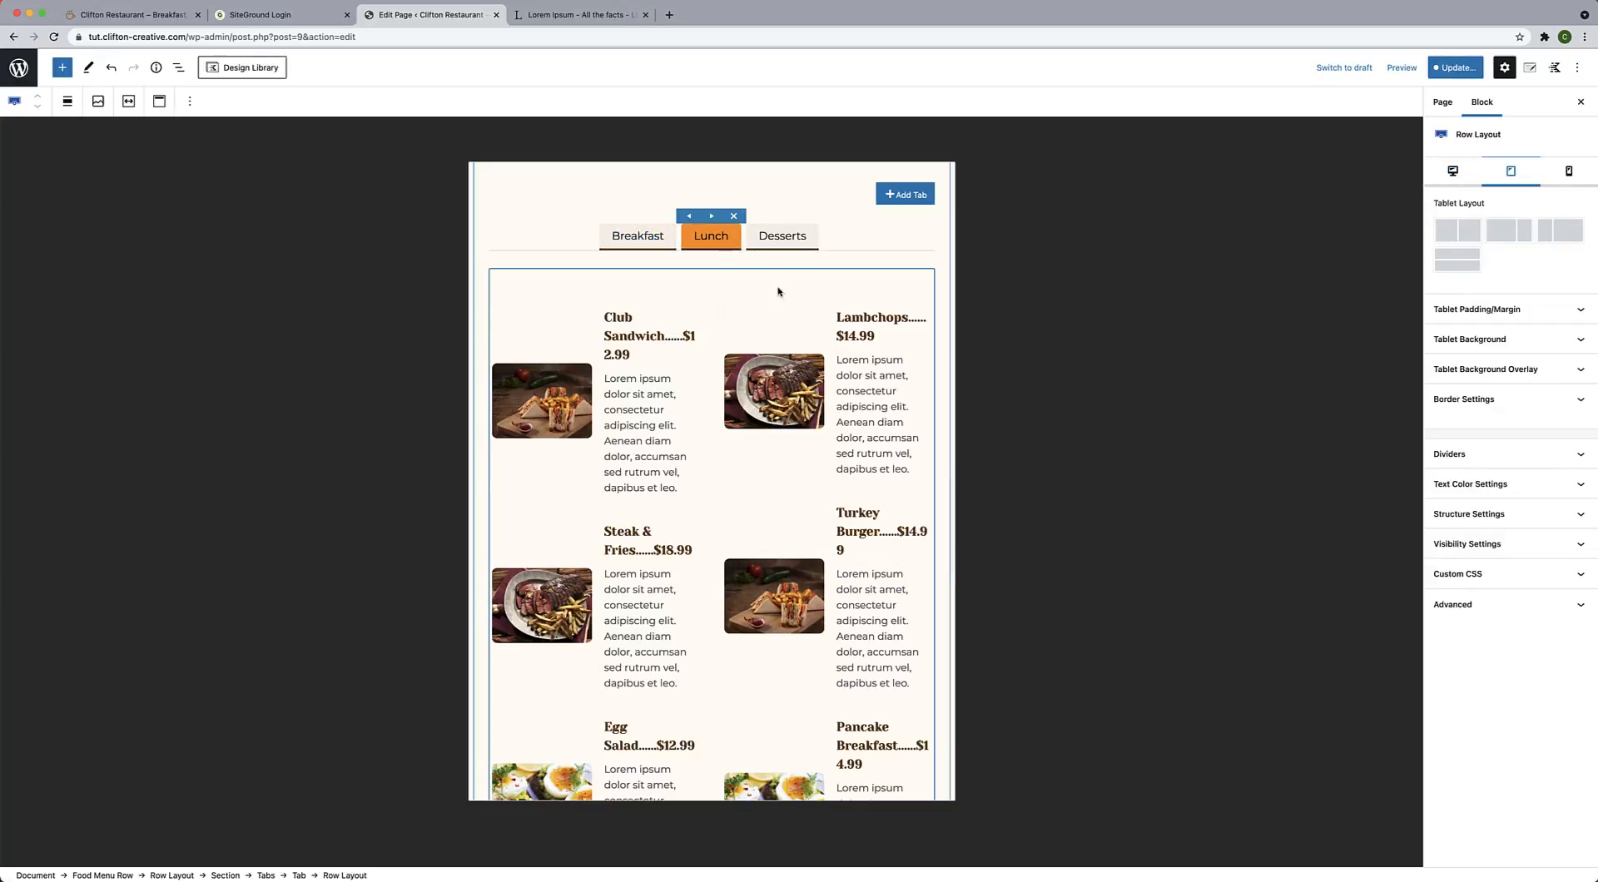
left_click(1459, 259)
Show the Desserts tab's dishes and collapse their two-column row into stacked rows for tablet.
left_click(780, 237)
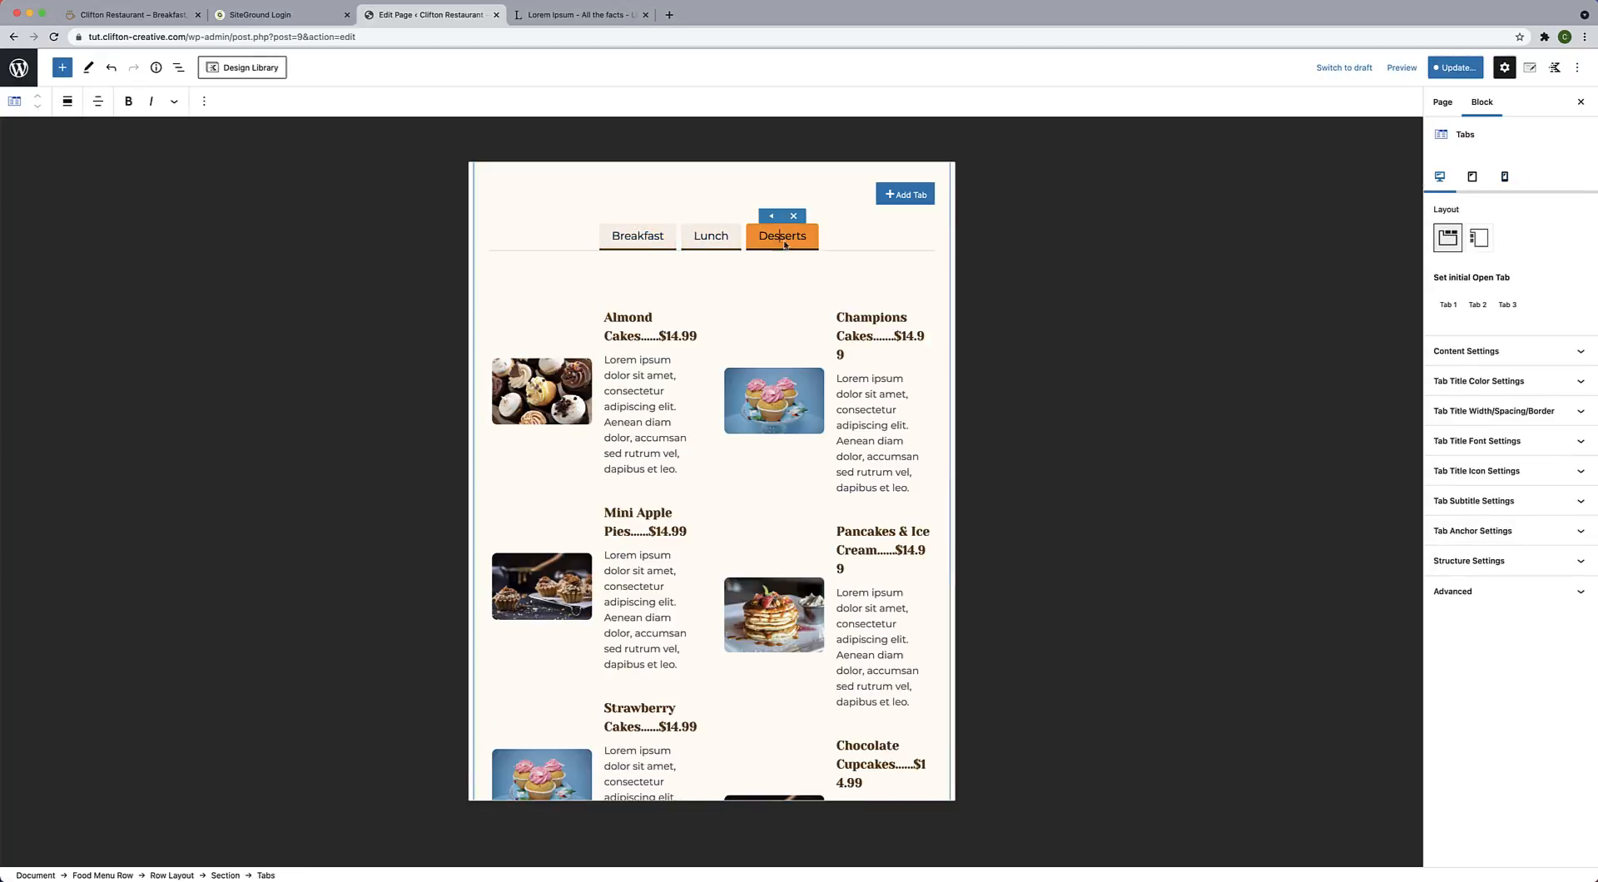
left_click(746, 292)
left_click(721, 280)
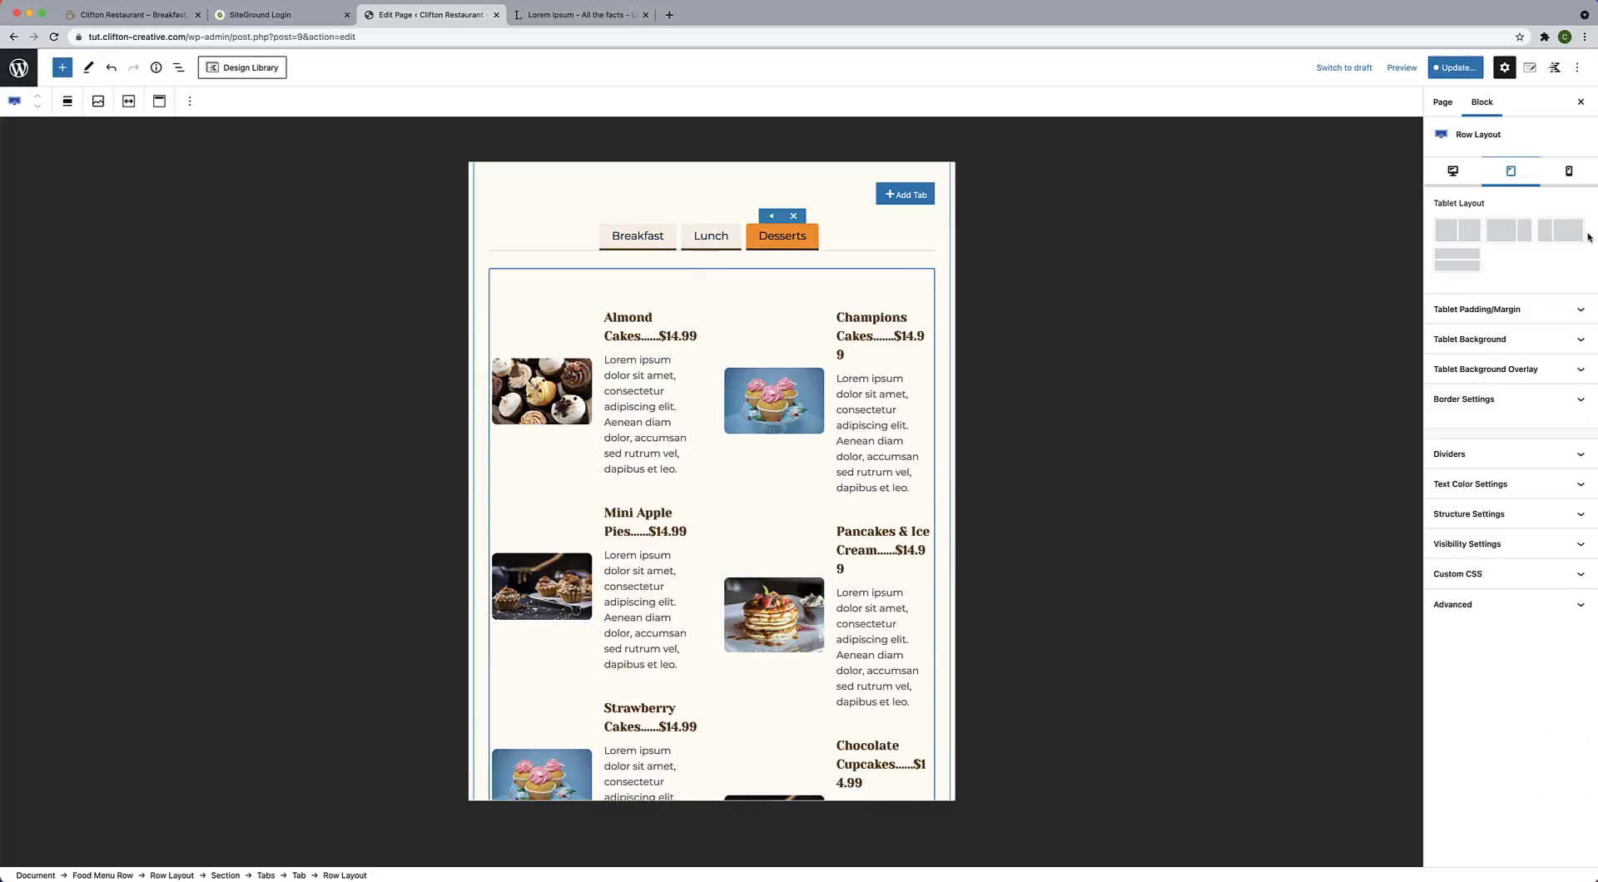
left_click(1458, 259)
Collapse the "Join the Clifton Cafe Club" sign-up row into stacked rows in its tablet layout.
scroll(799, 612, "down", 10)
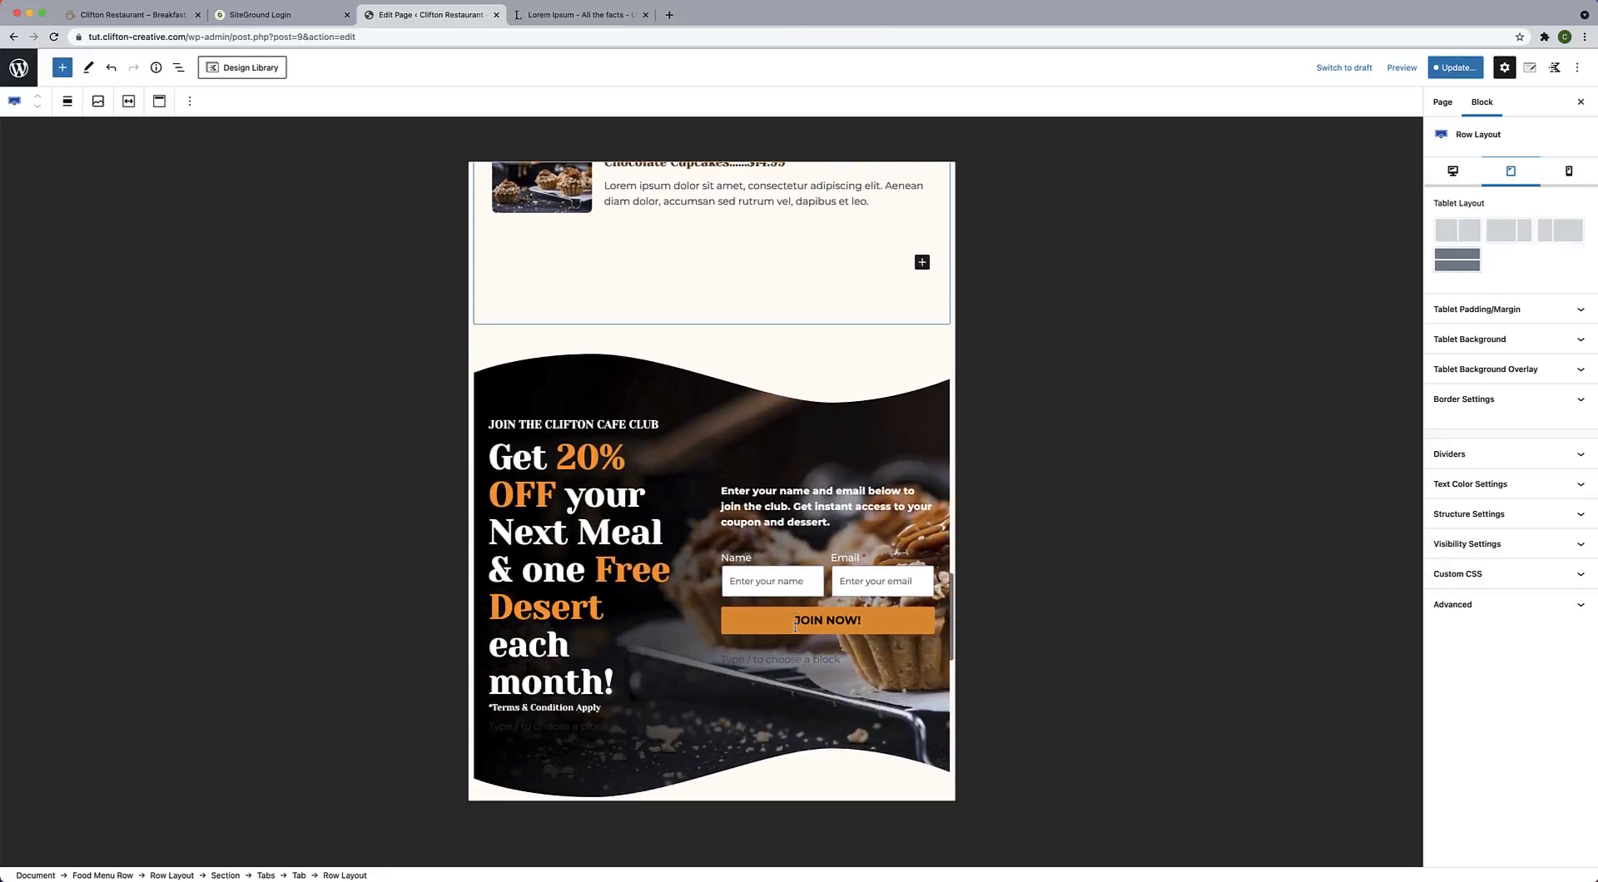
scroll(794, 628, "down", 2)
left_click(710, 361)
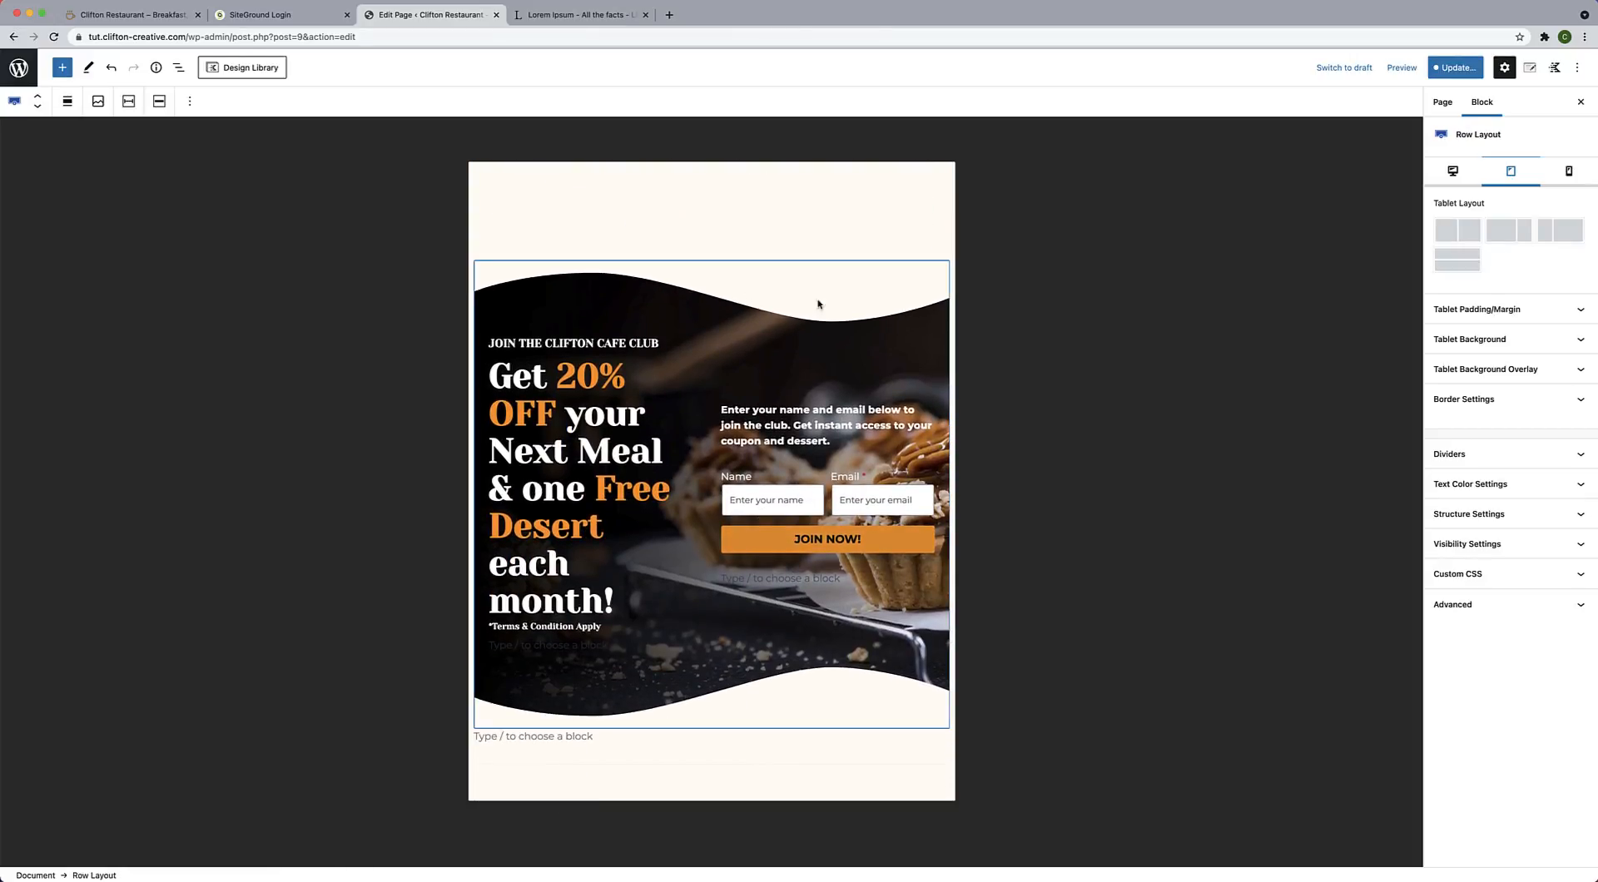
left_click(1452, 263)
Switch to the mobile layout and set the hero heading's font size to 36 px and line height to 40 px.
scroll(701, 618, "down", 5)
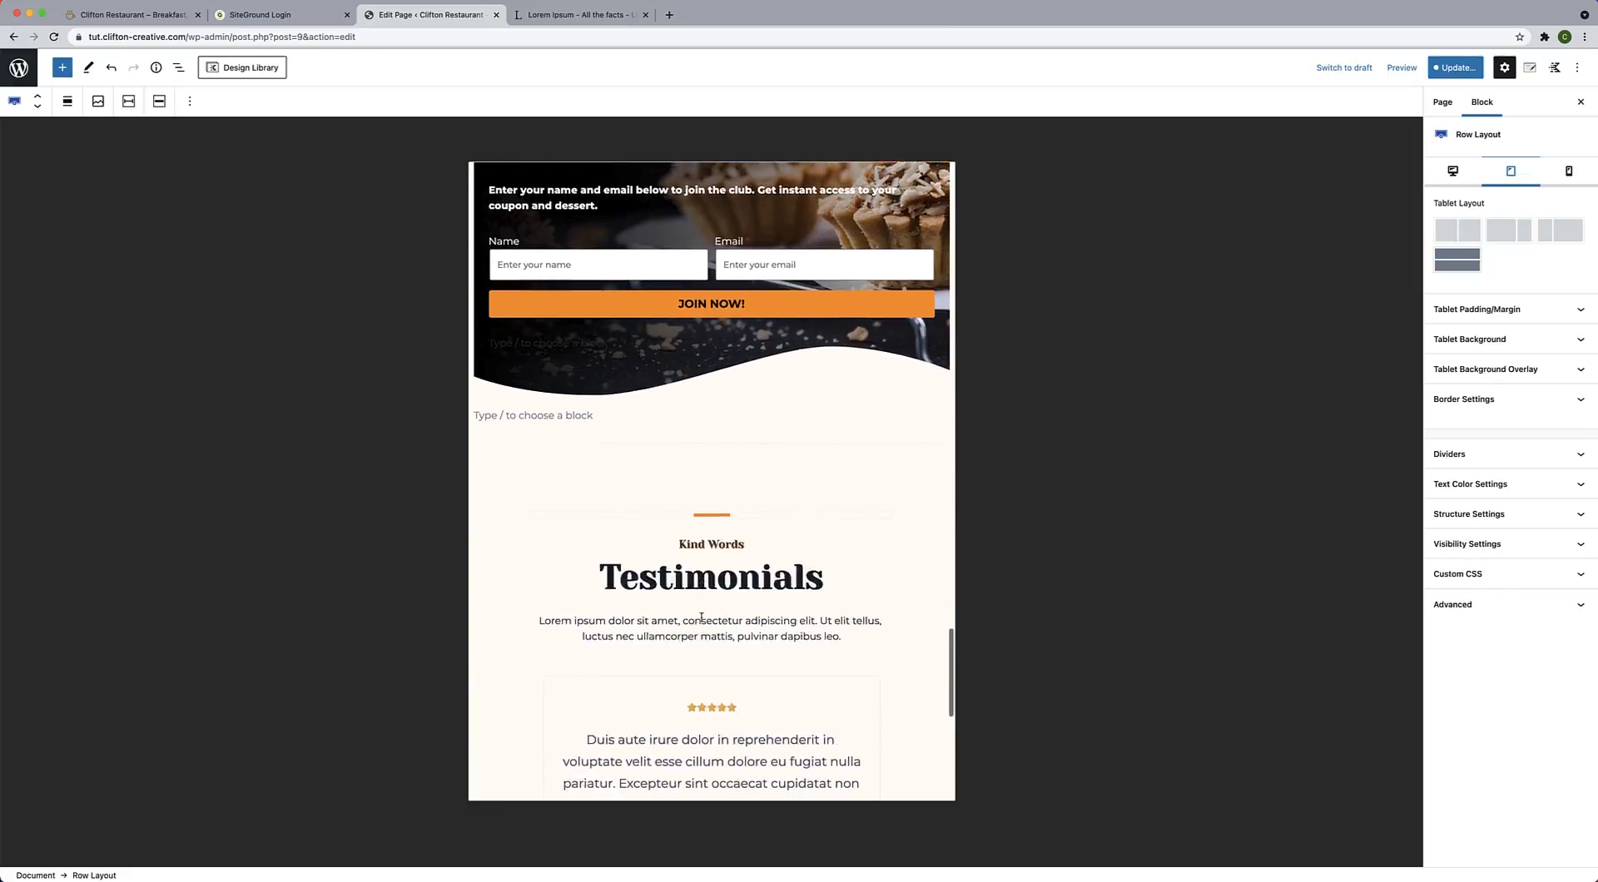
scroll(702, 618, "down", 6)
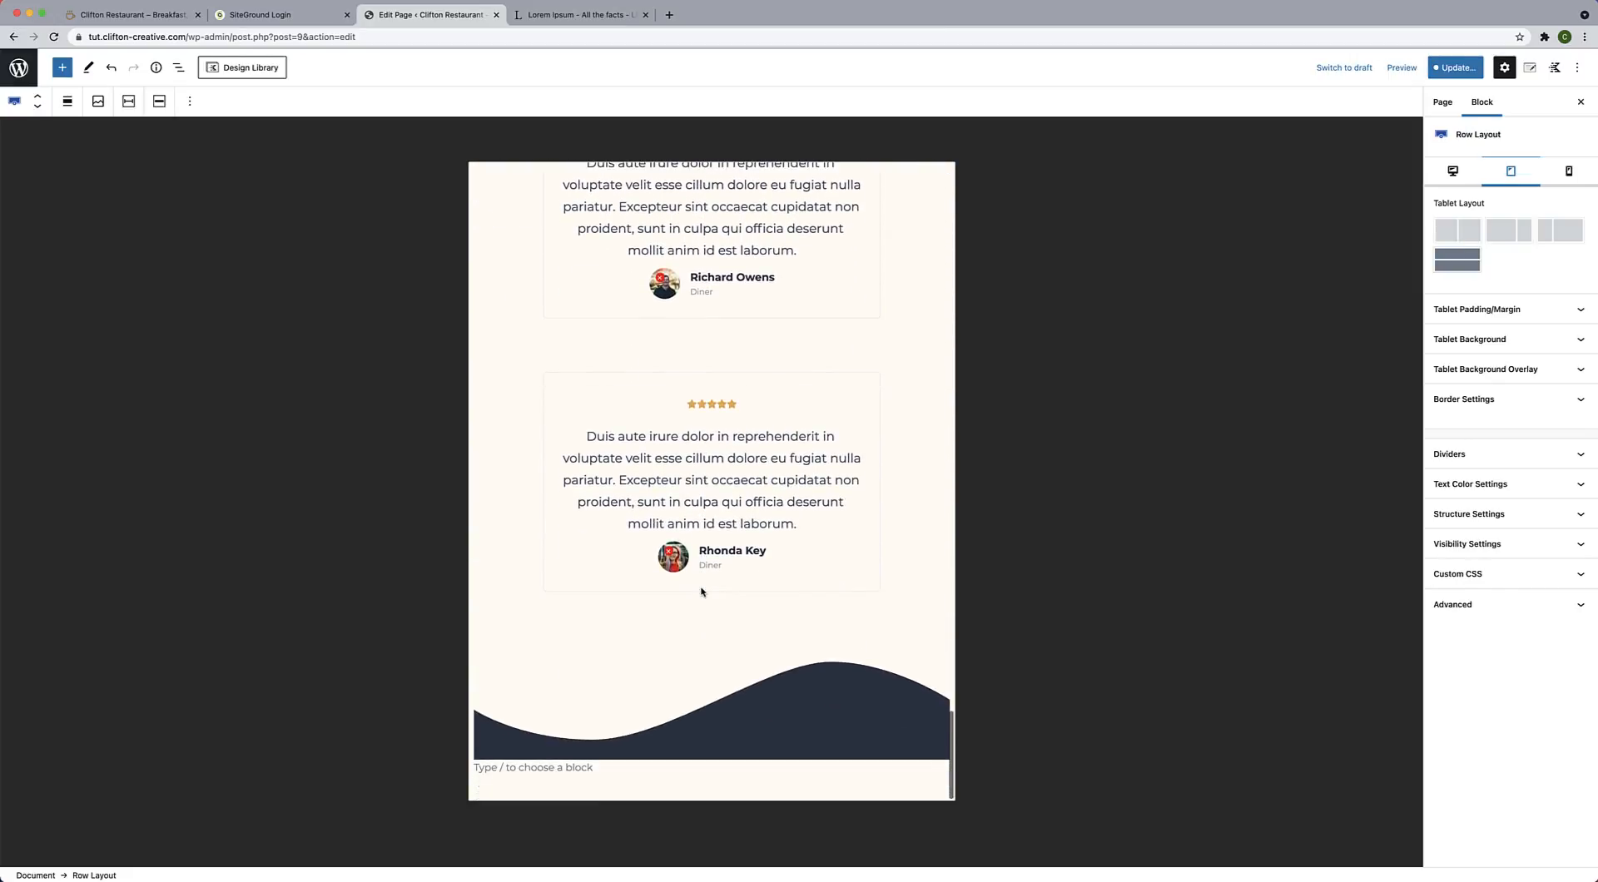
scroll(702, 592, "up", 3)
scroll(701, 592, "up", 15)
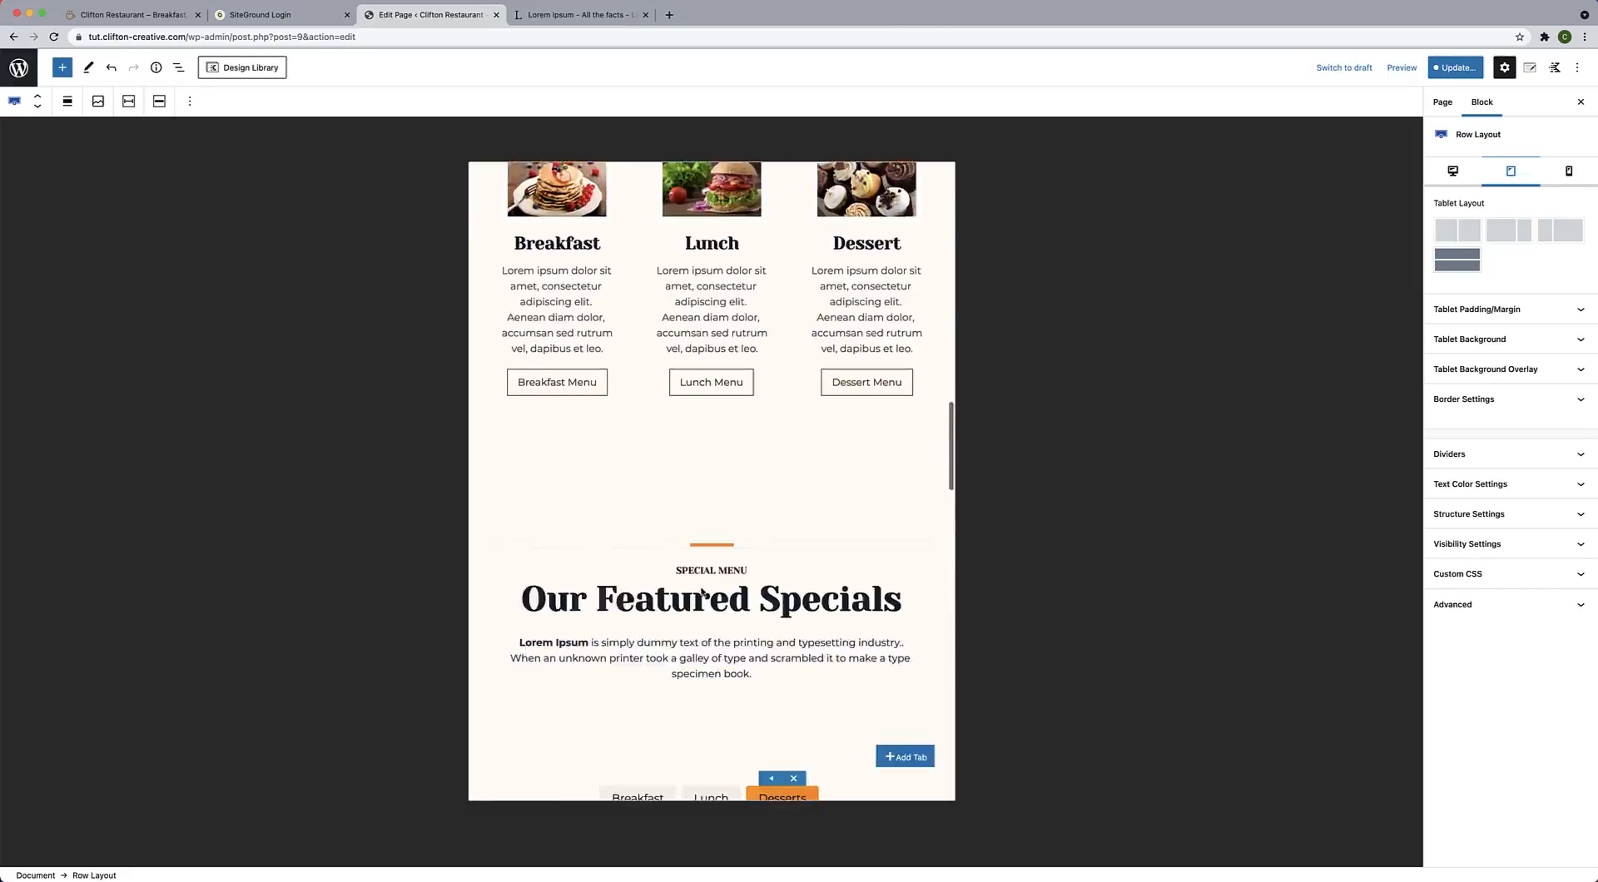
scroll(701, 592, "up", 8)
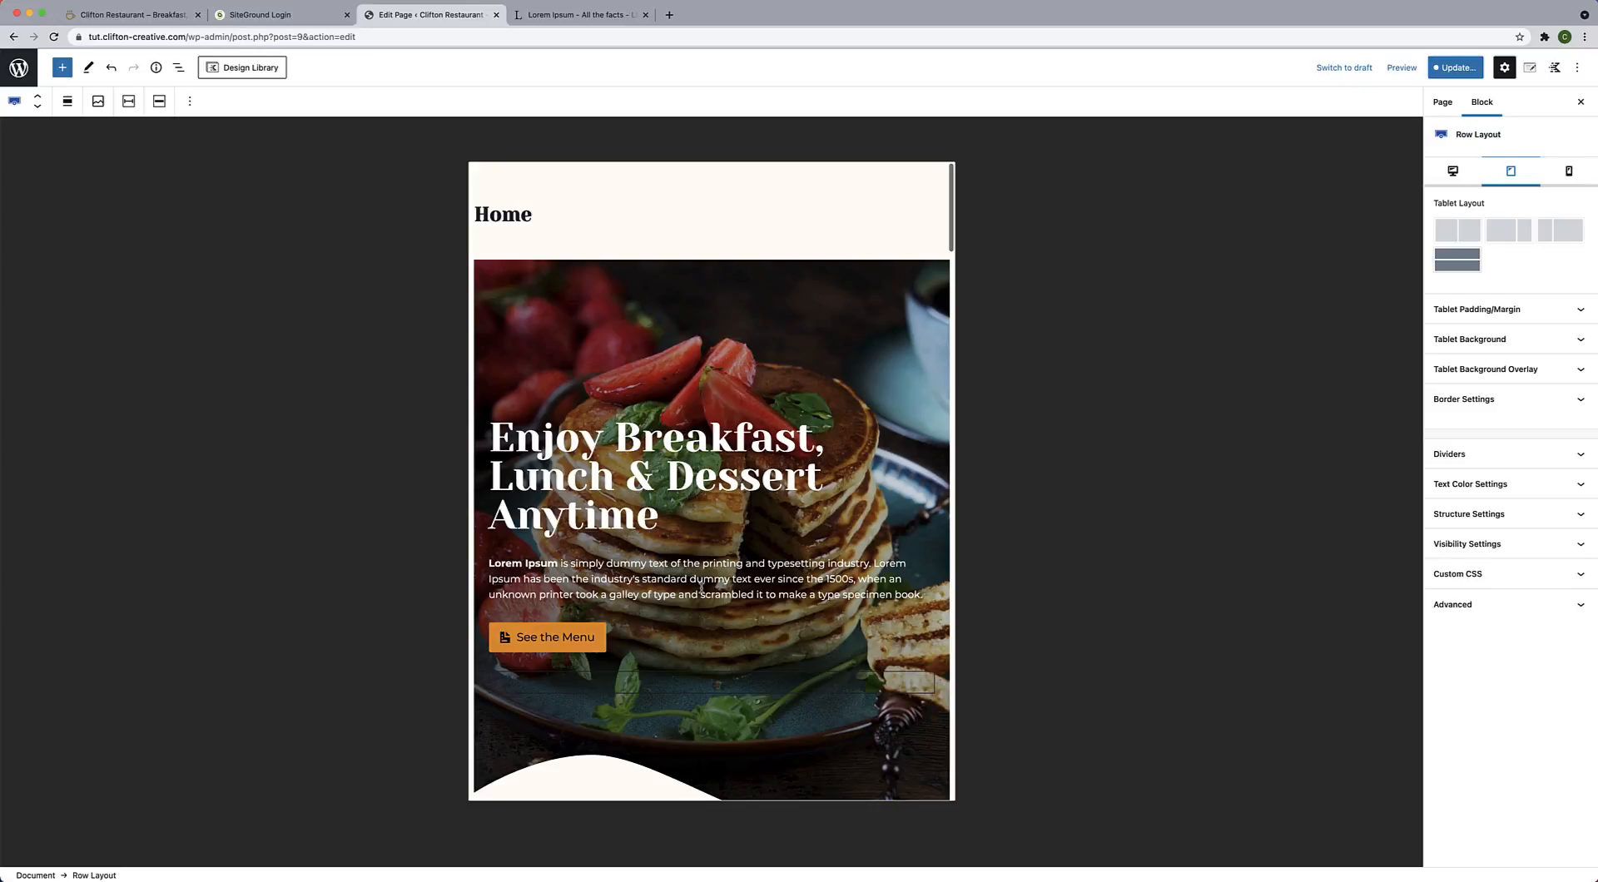
left_click(1569, 173)
left_click(700, 383)
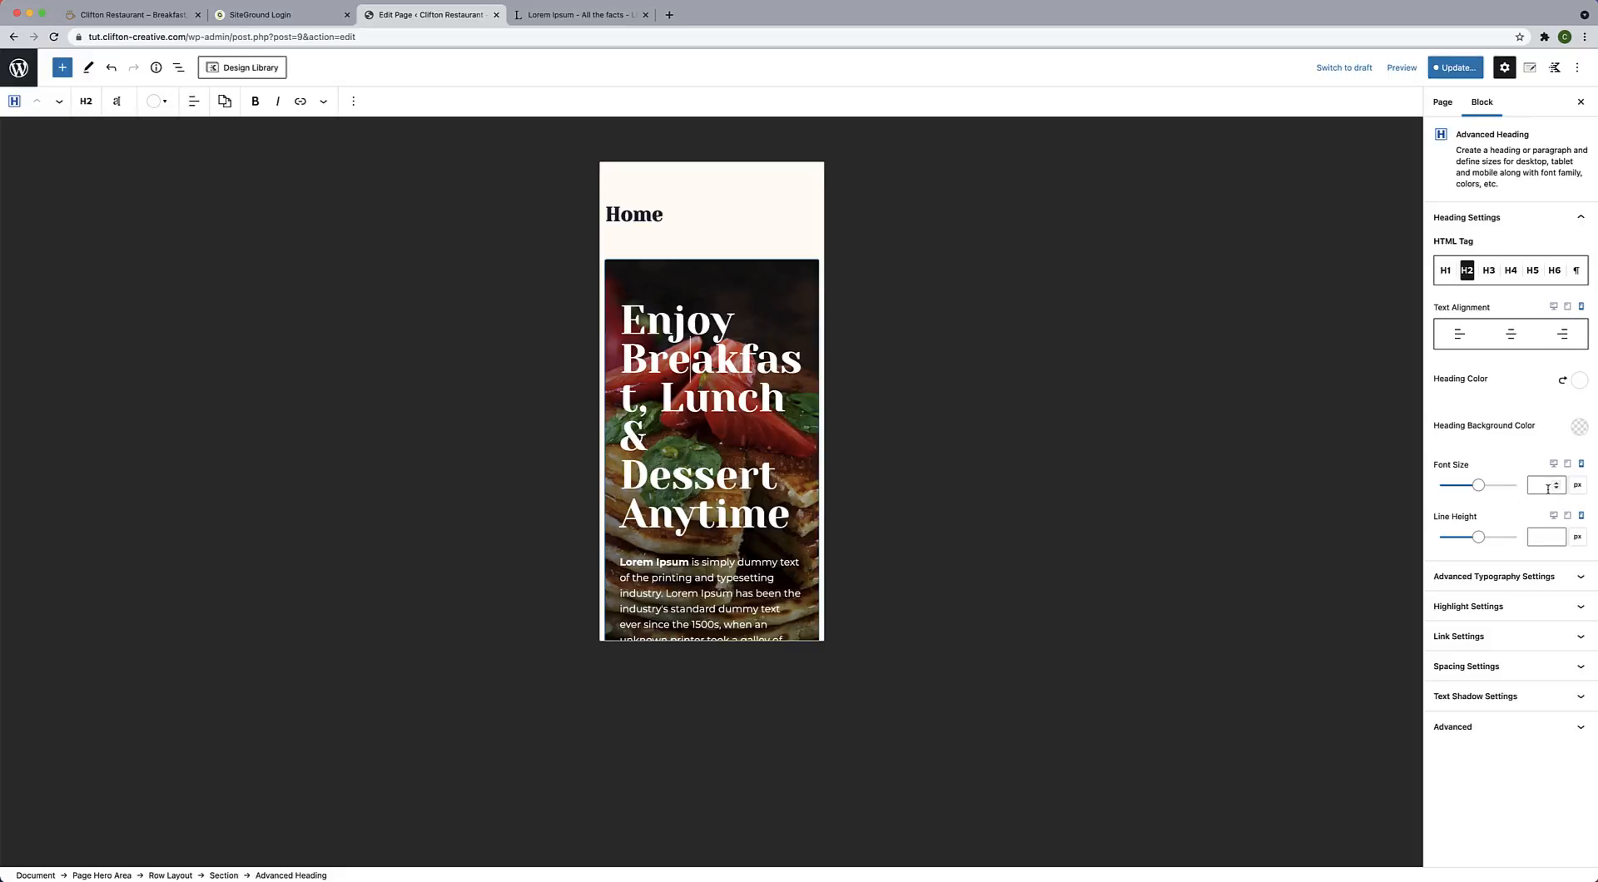
type("36")
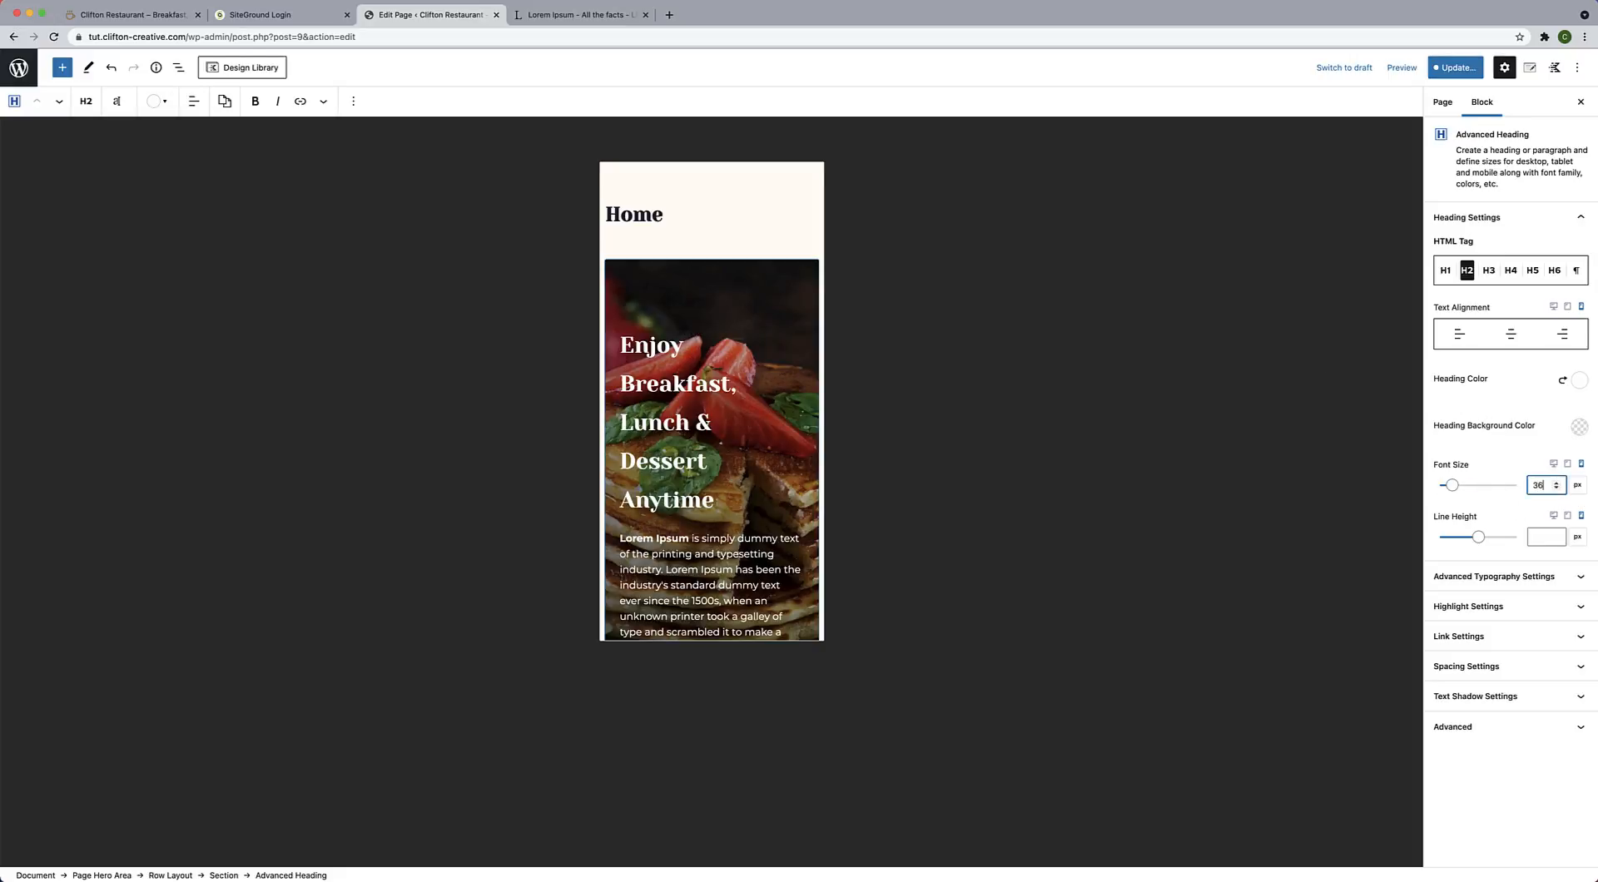
left_click(1539, 539)
type("40")
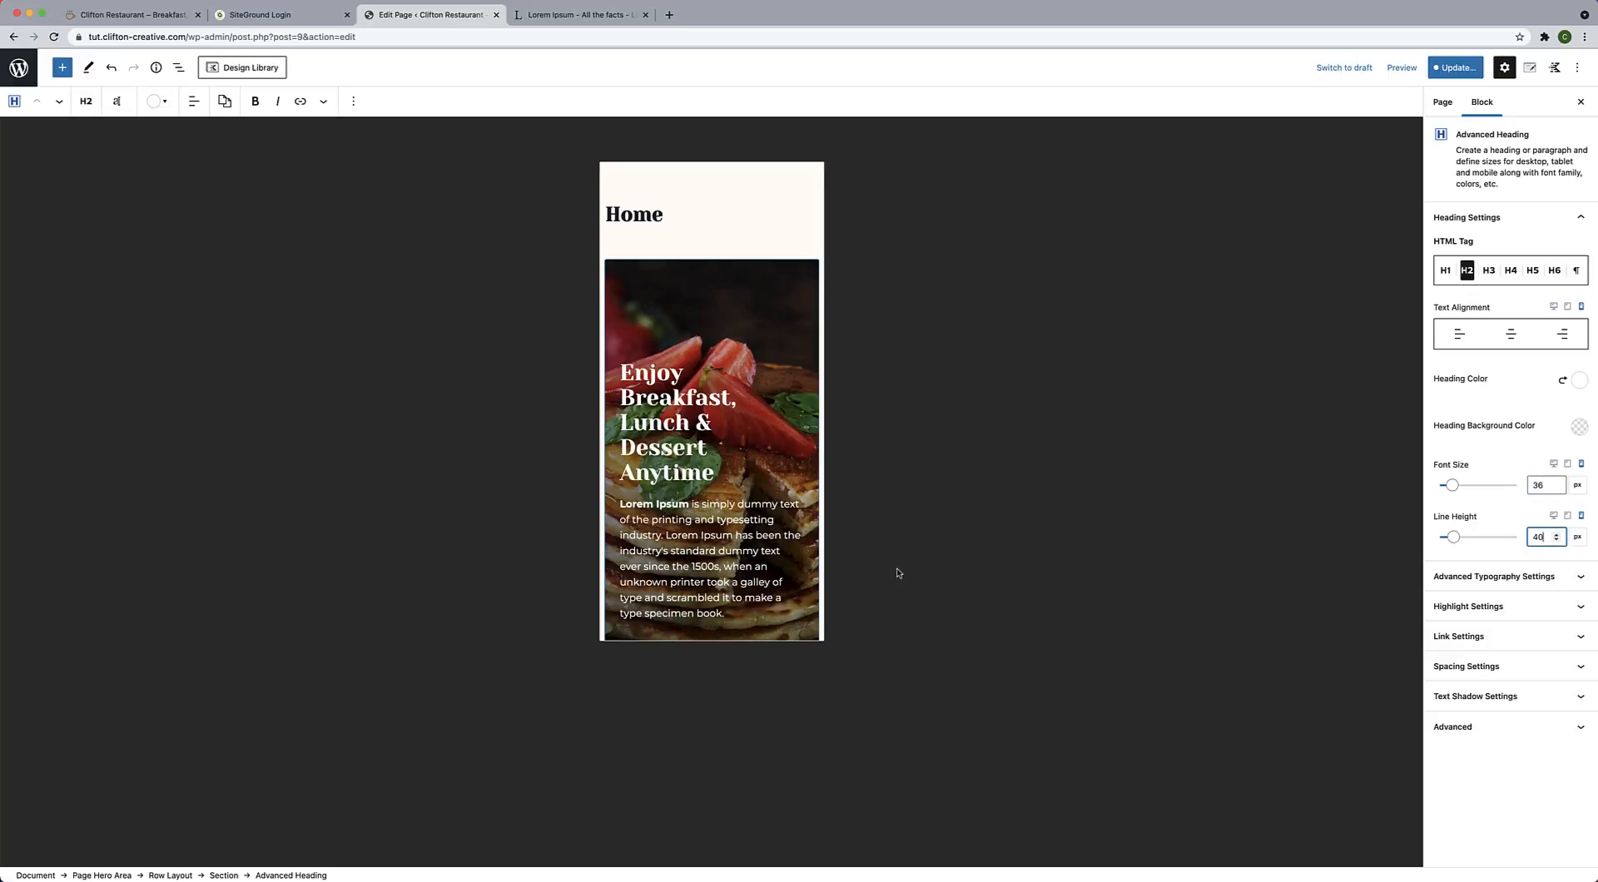
Set the "Our Specialty is Good Food" heading's mobile font size to 36 px and line height to 40 px.
scroll(701, 501, "down", 3)
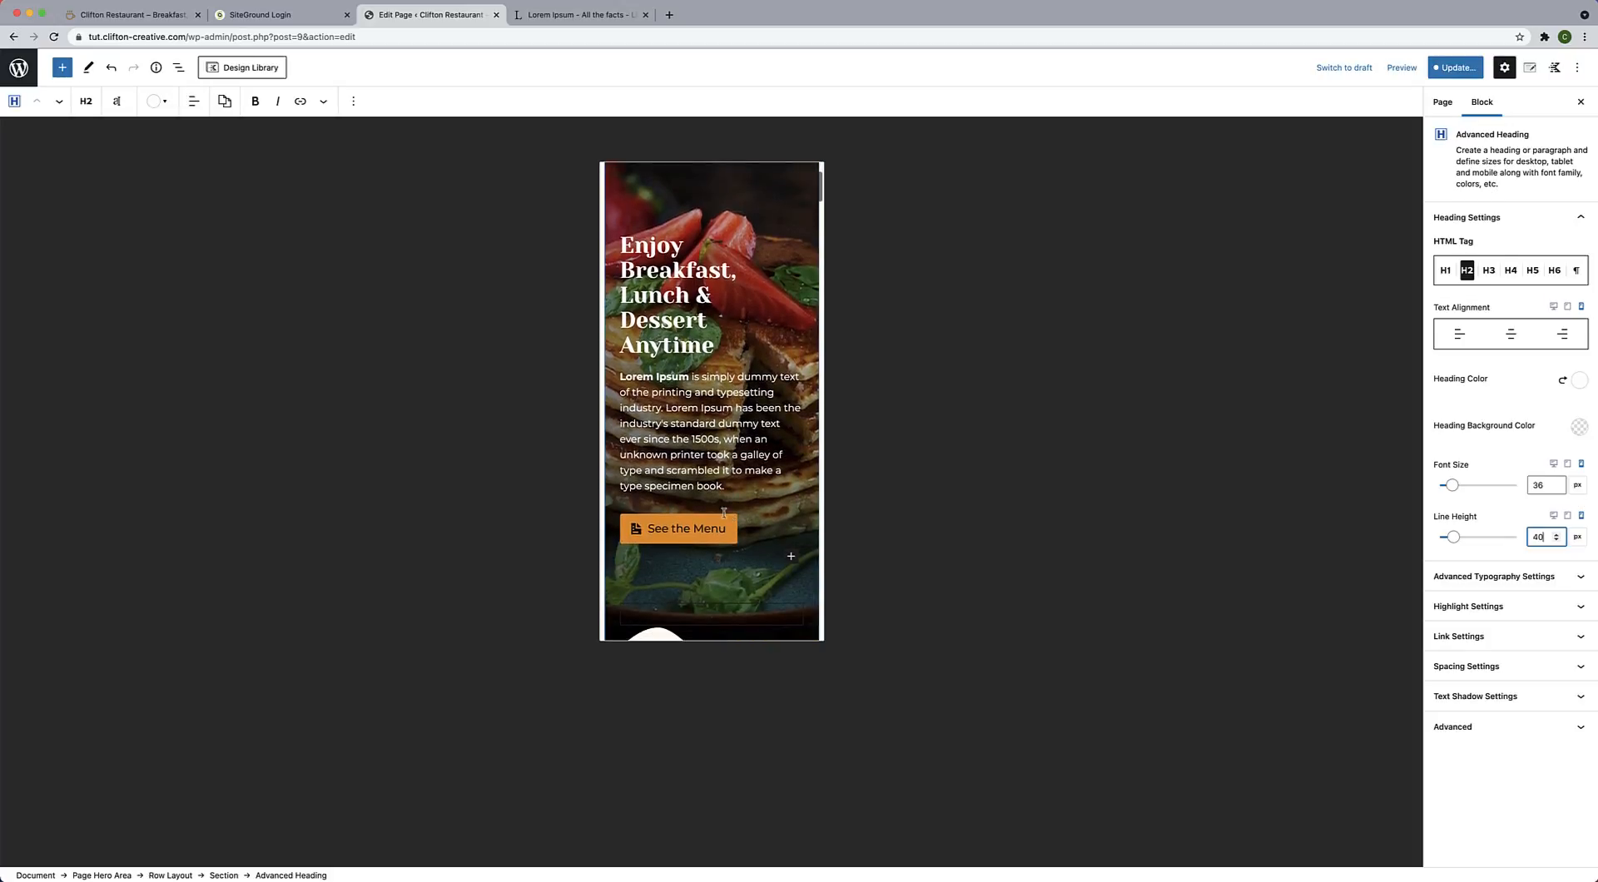
left_click(715, 472)
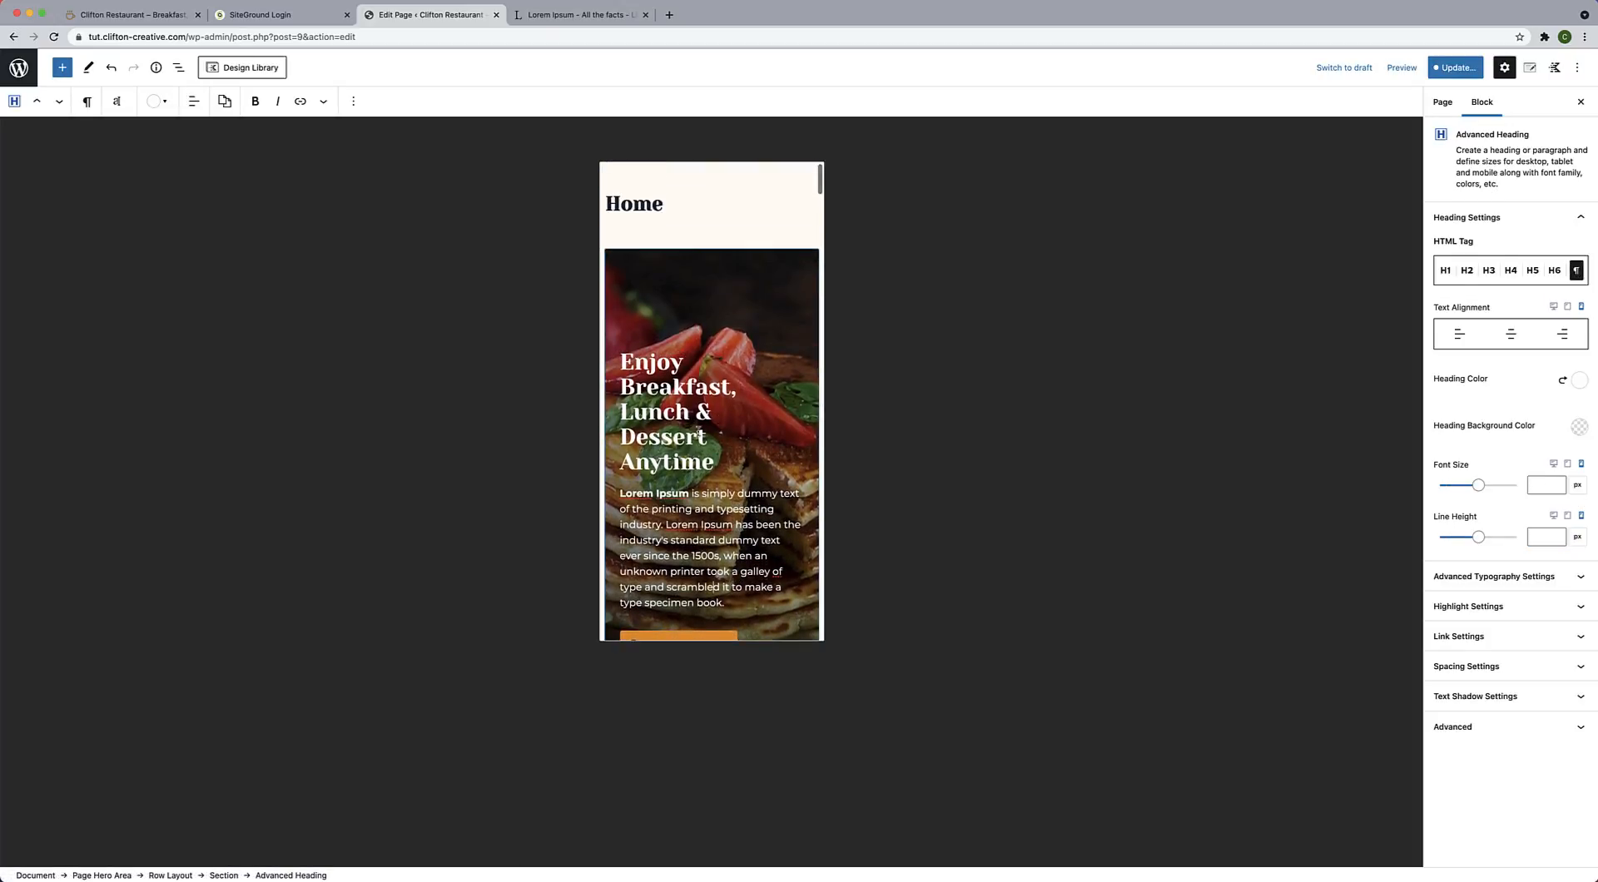
scroll(698, 430, "down", 10)
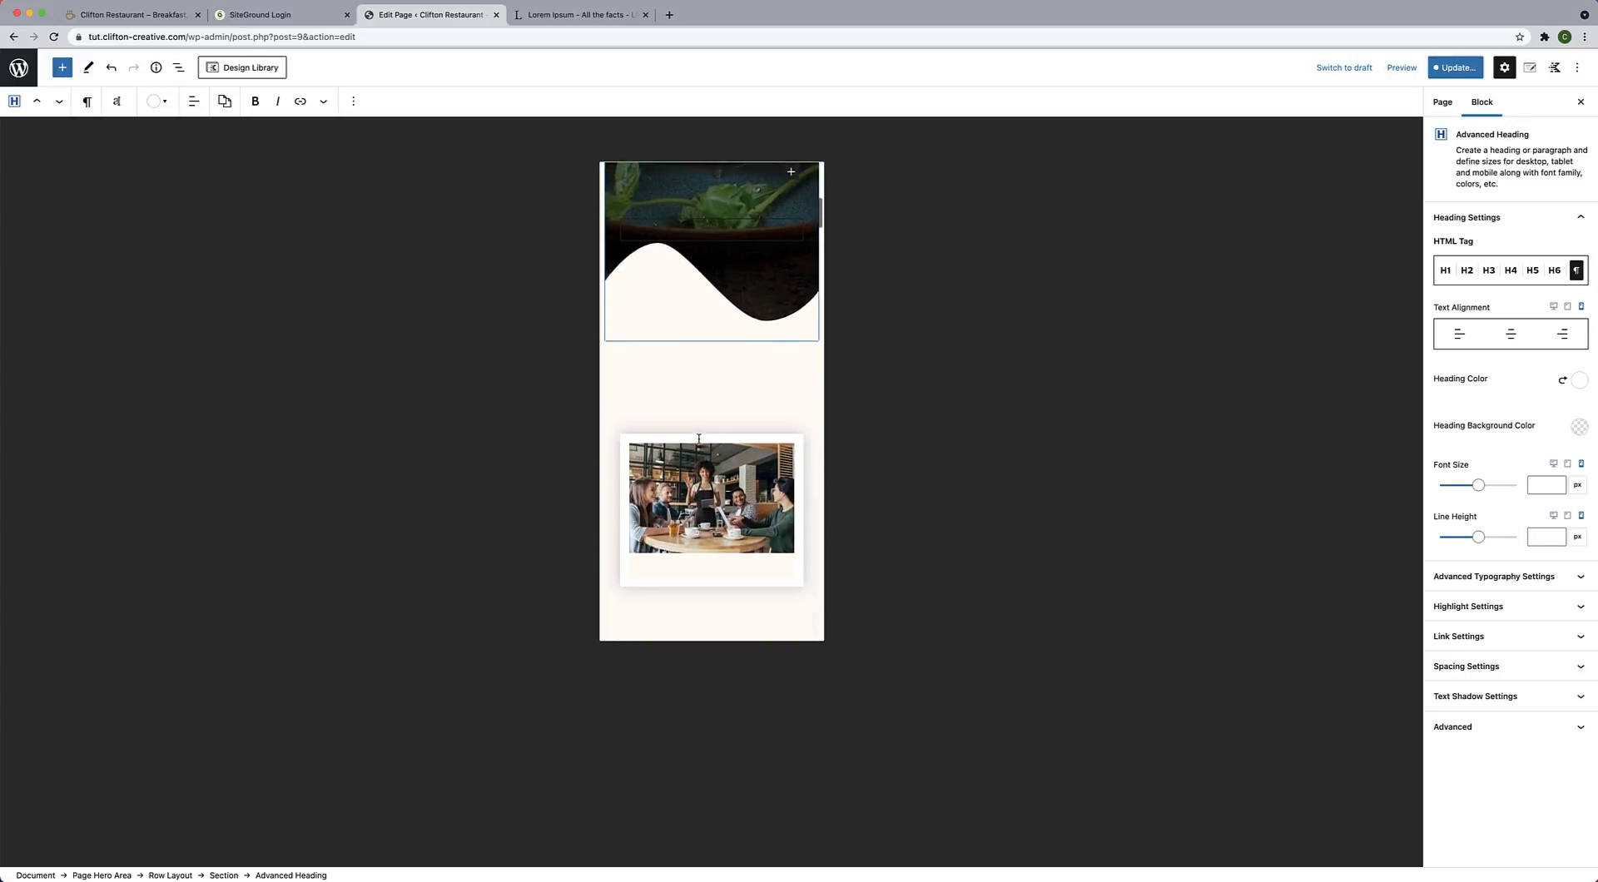
scroll(699, 439, "down", 10)
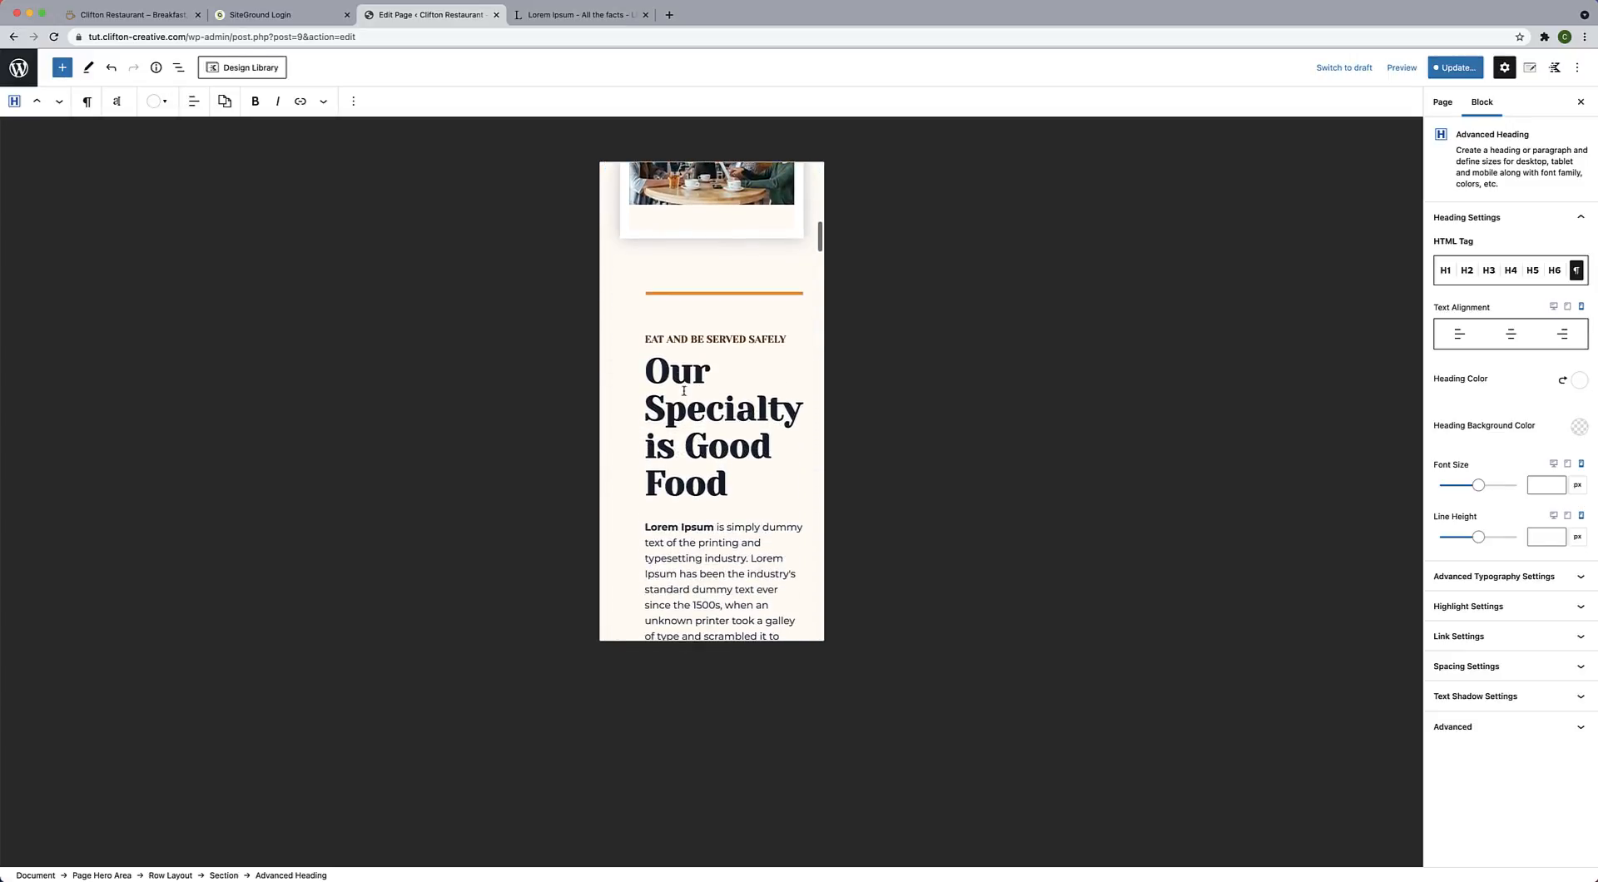
left_click(671, 372)
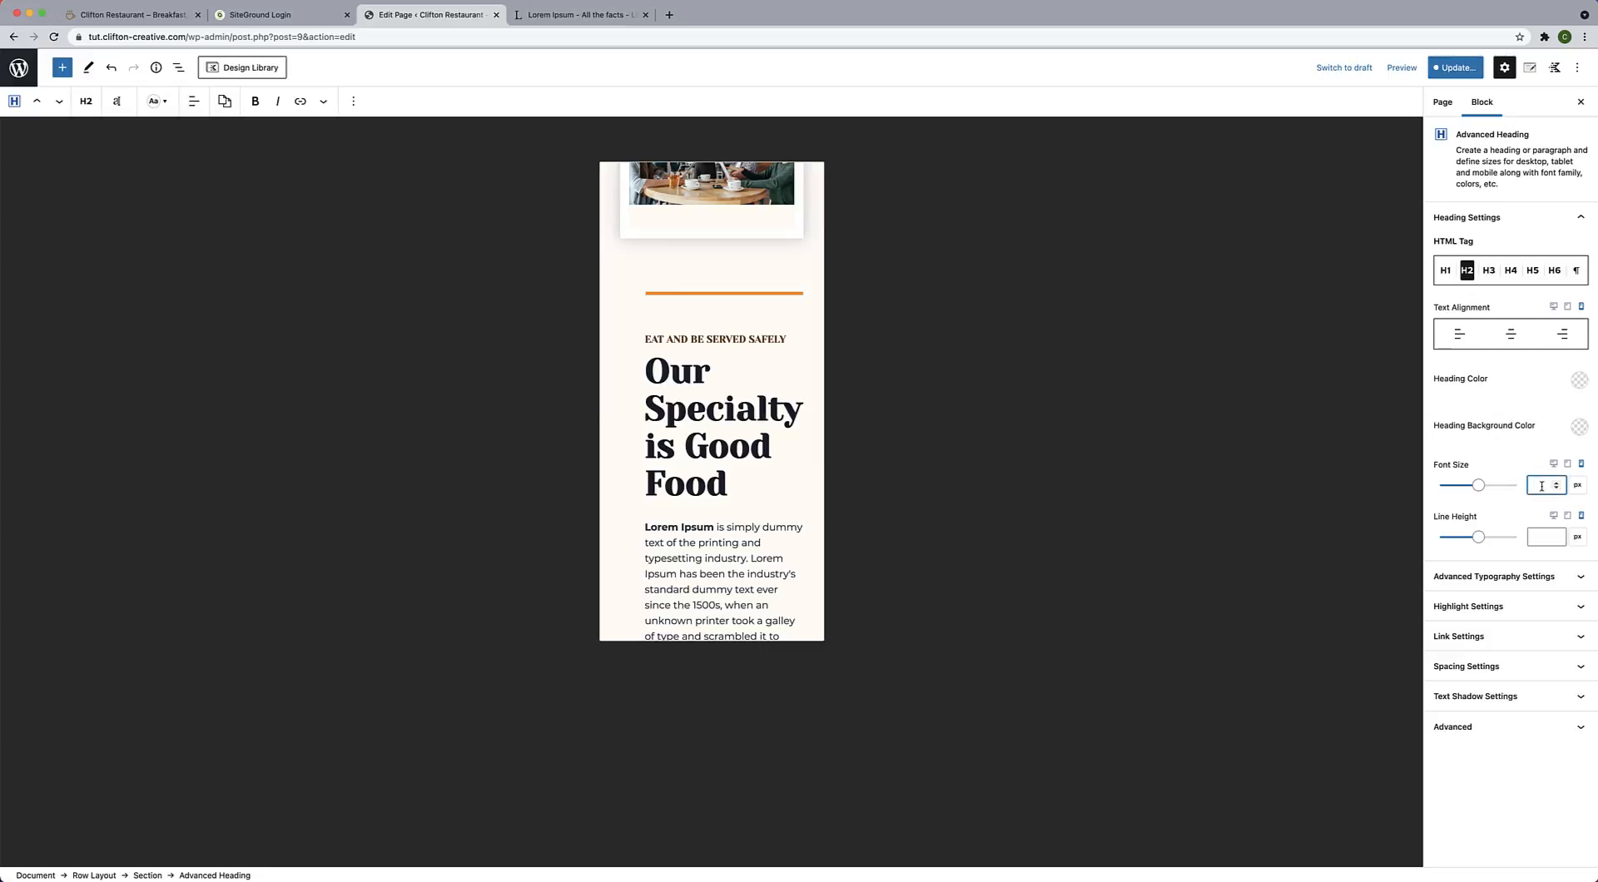
type("46")
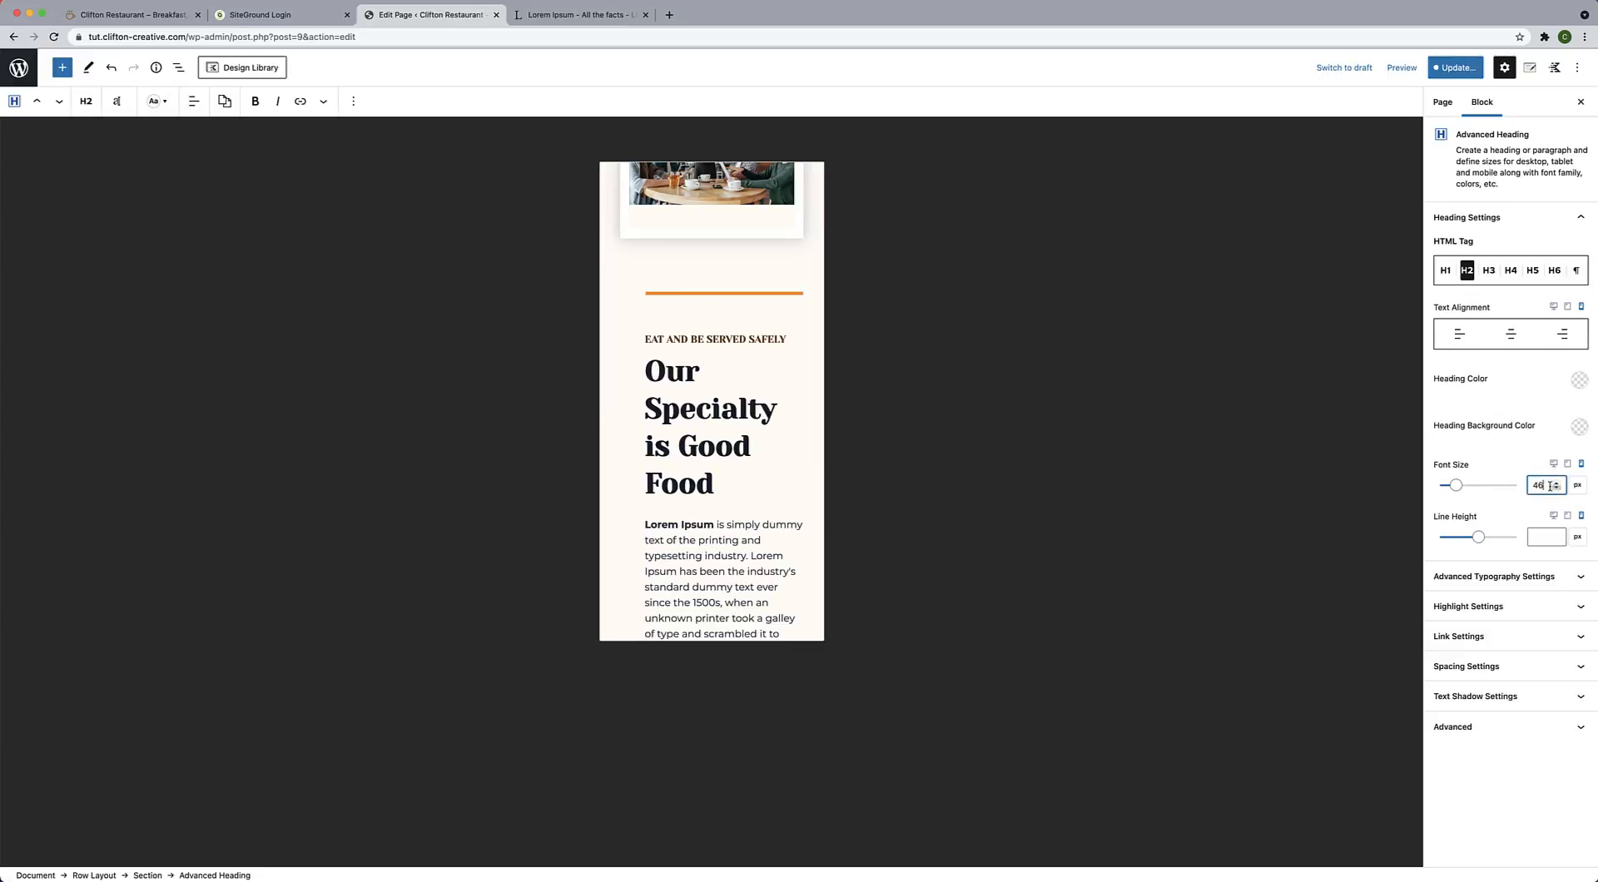
double_click(1537, 485)
type("36")
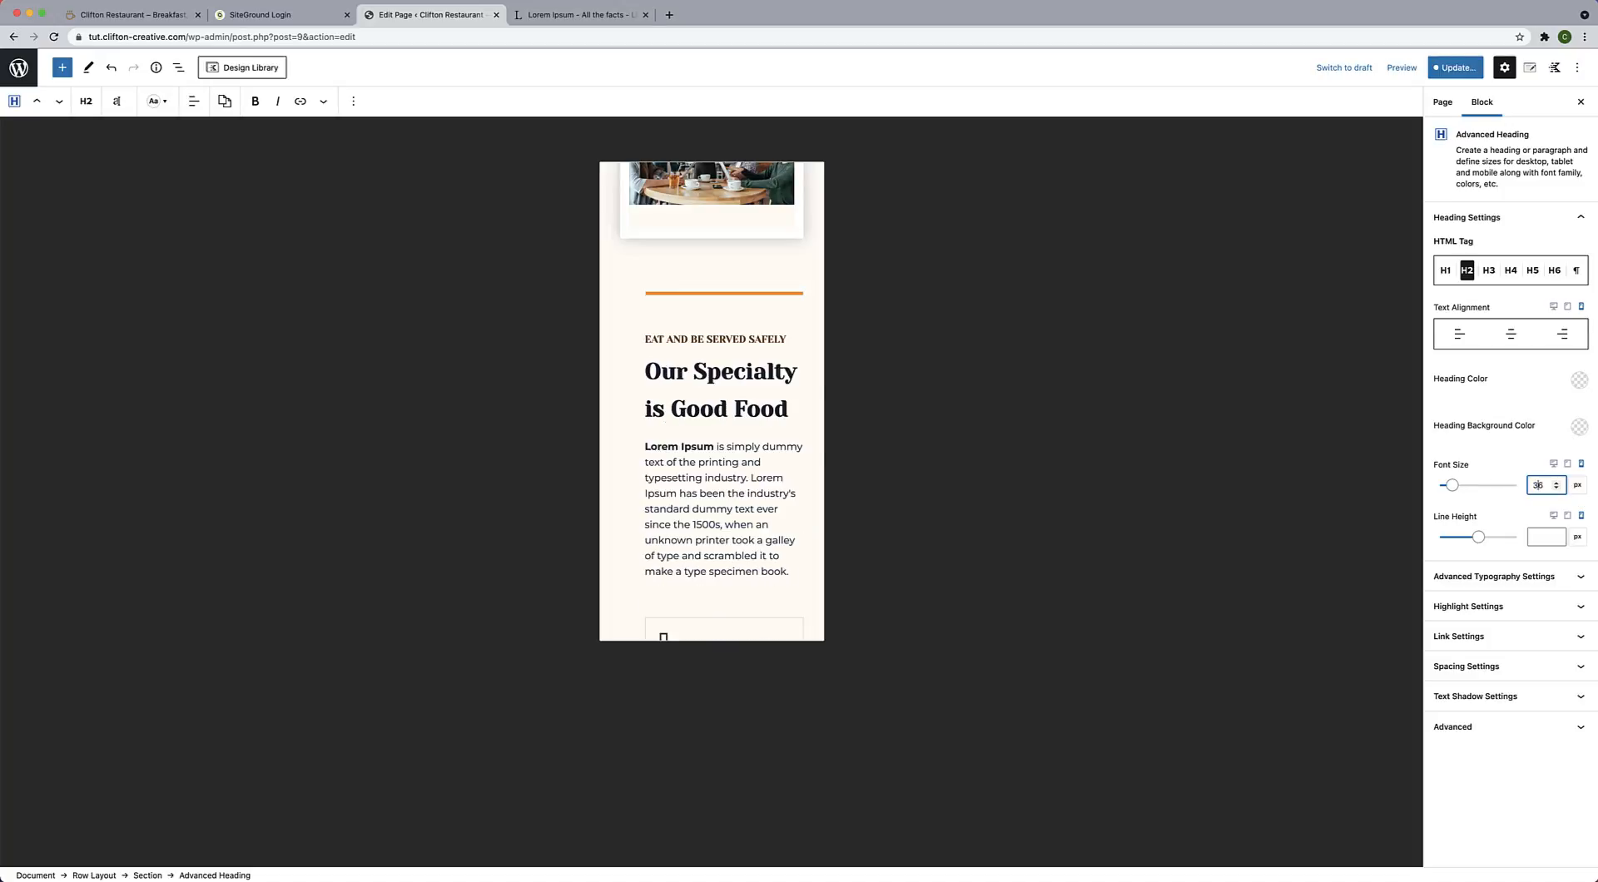
left_click(1544, 537)
type("40")
Give the "Our Featured Specials" heading a mobile font size of 36 px and a line height of 40 px.
scroll(726, 515, "down", 10)
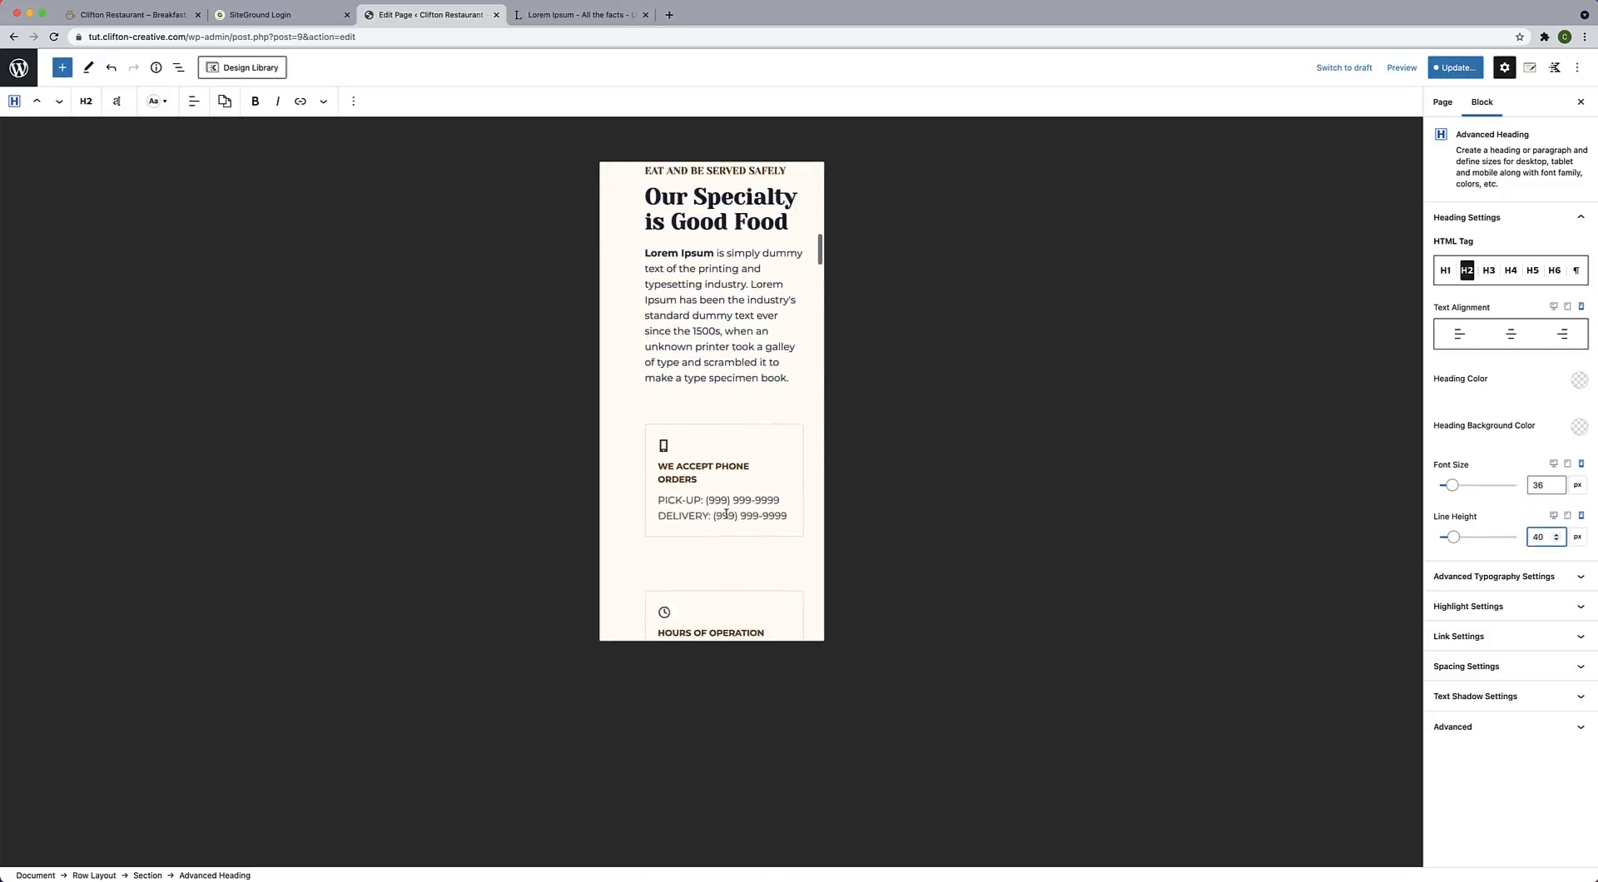
scroll(726, 515, "down", 10)
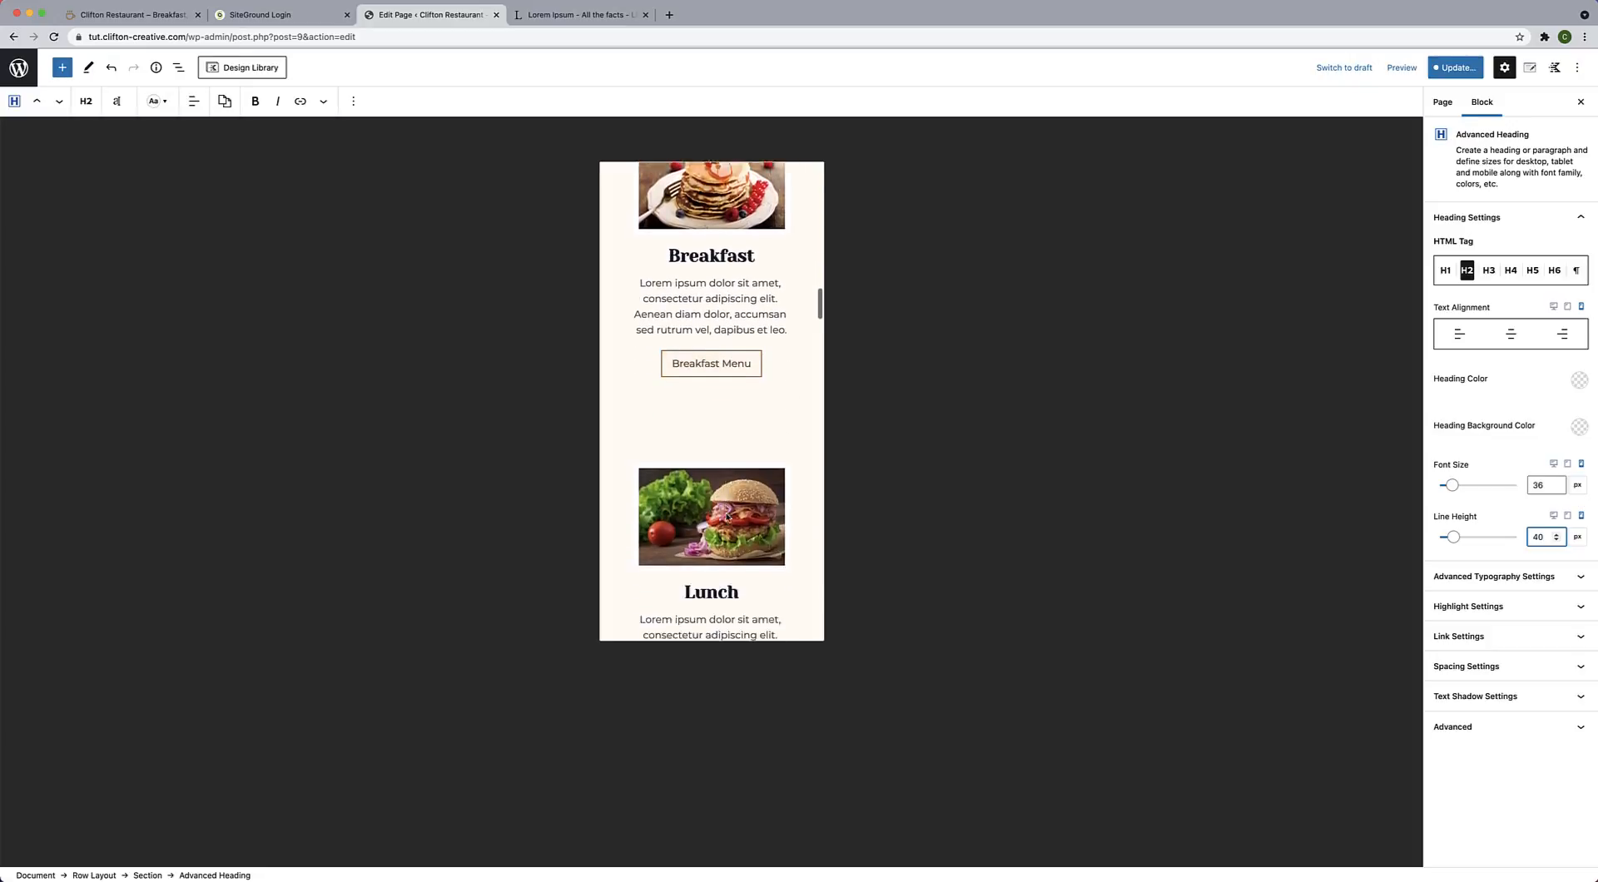
scroll(726, 515, "down", 3)
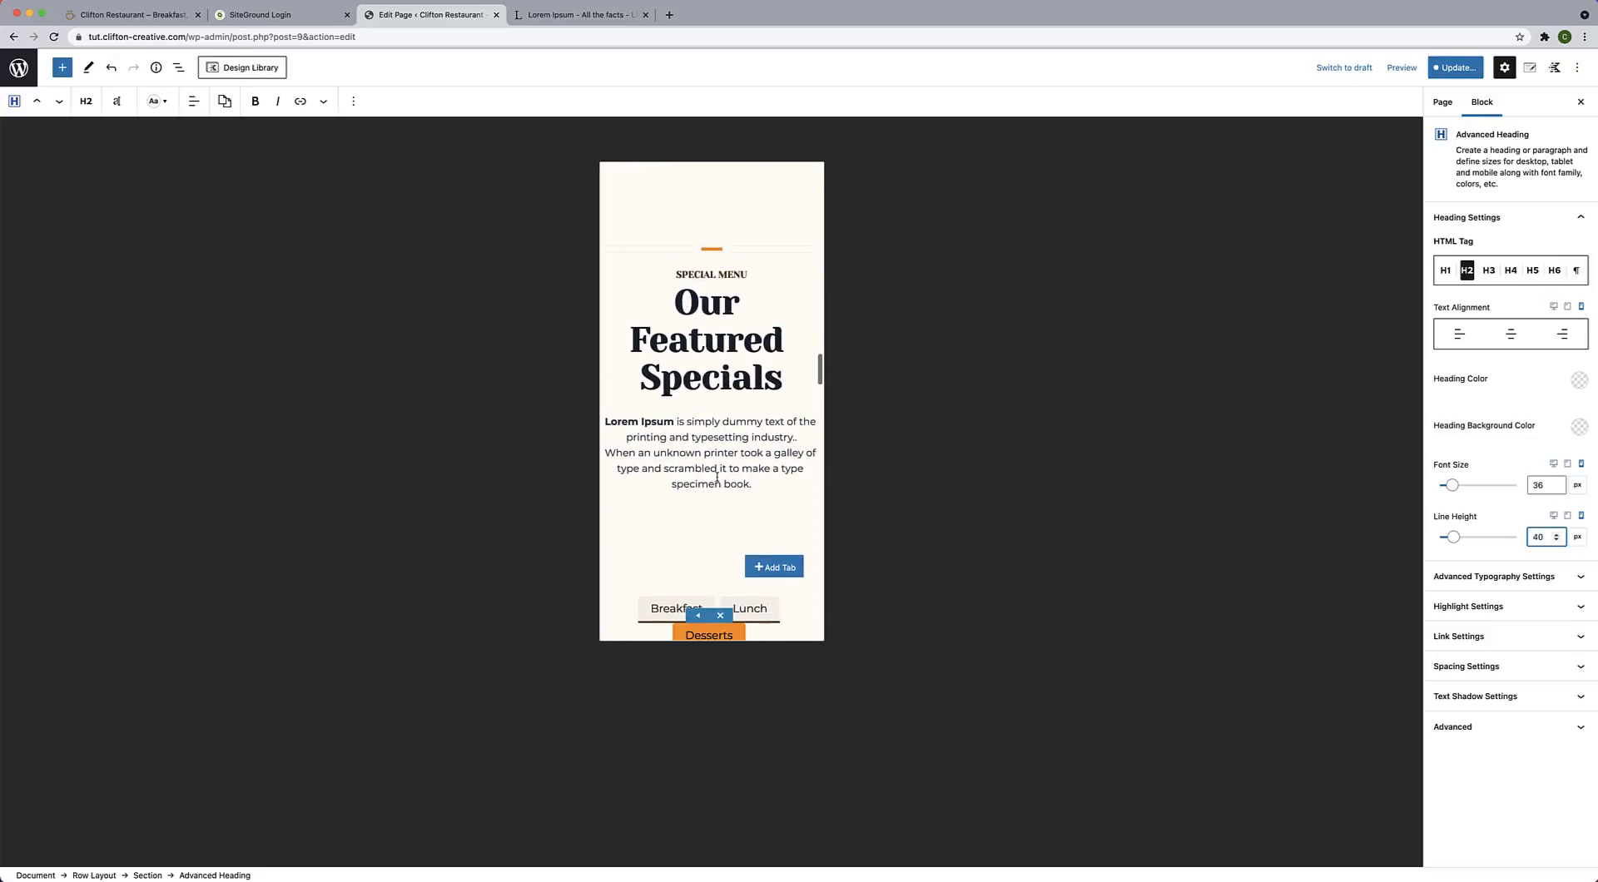
left_click(1542, 486)
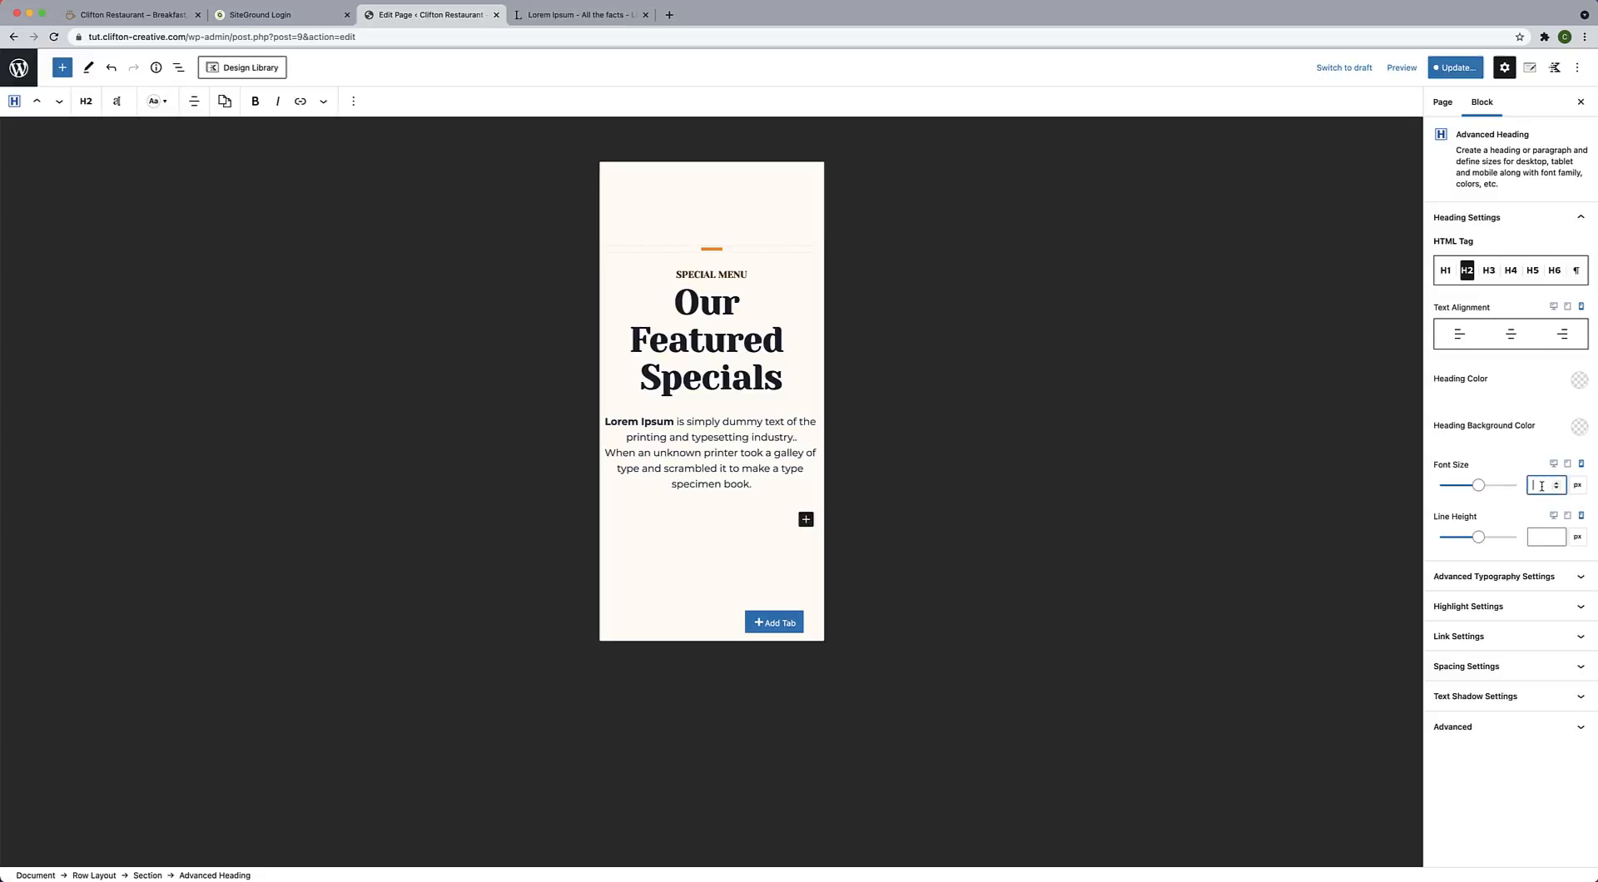
type("36")
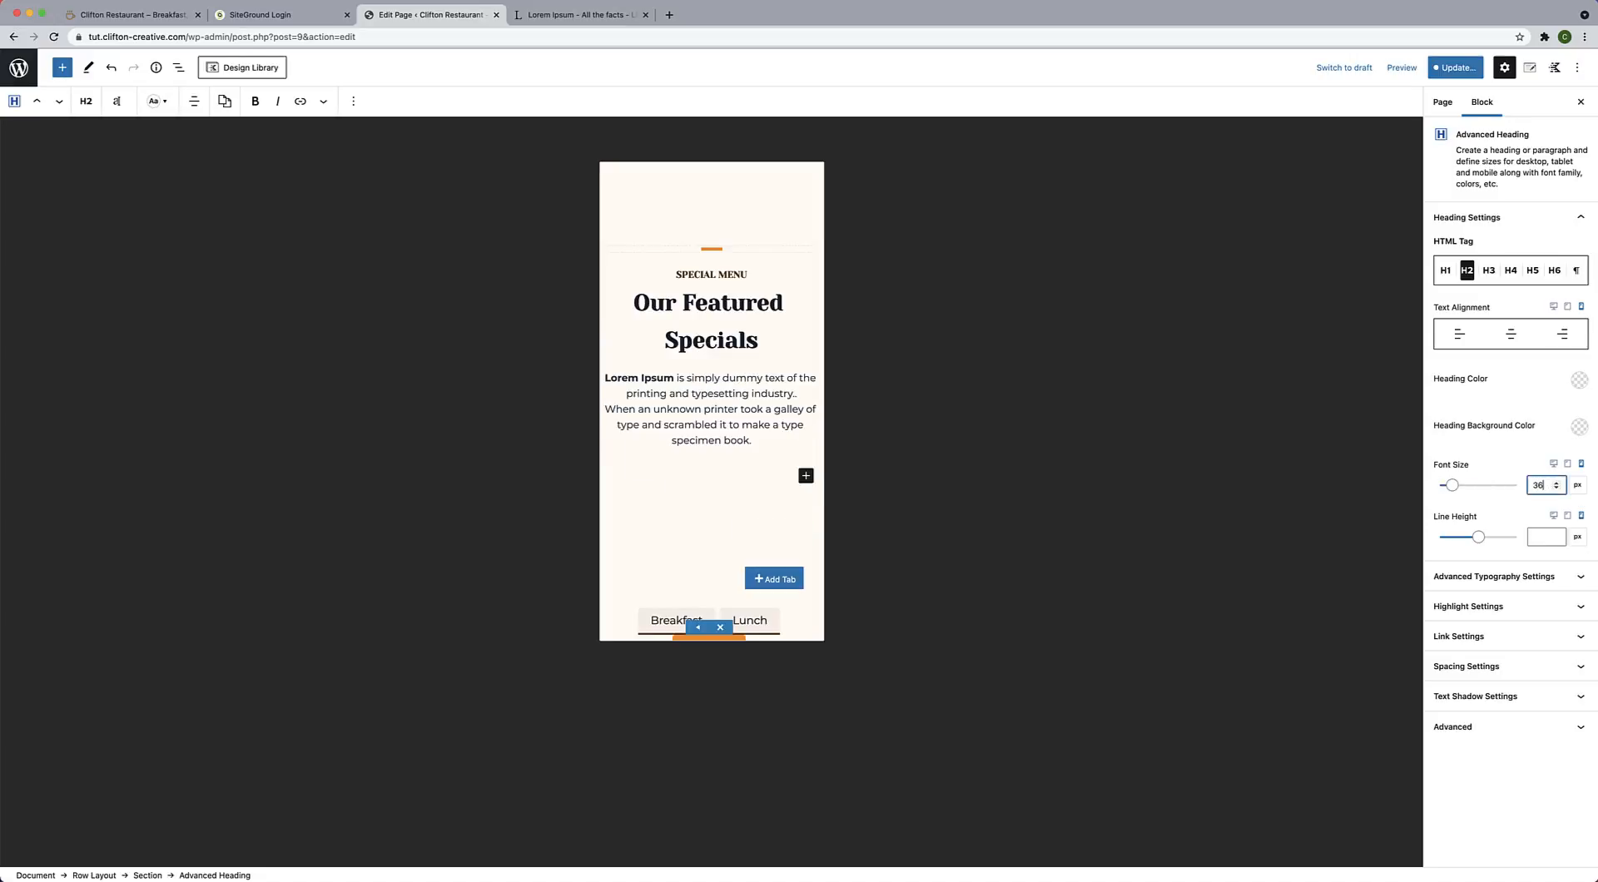
left_click(1541, 541)
type("40")
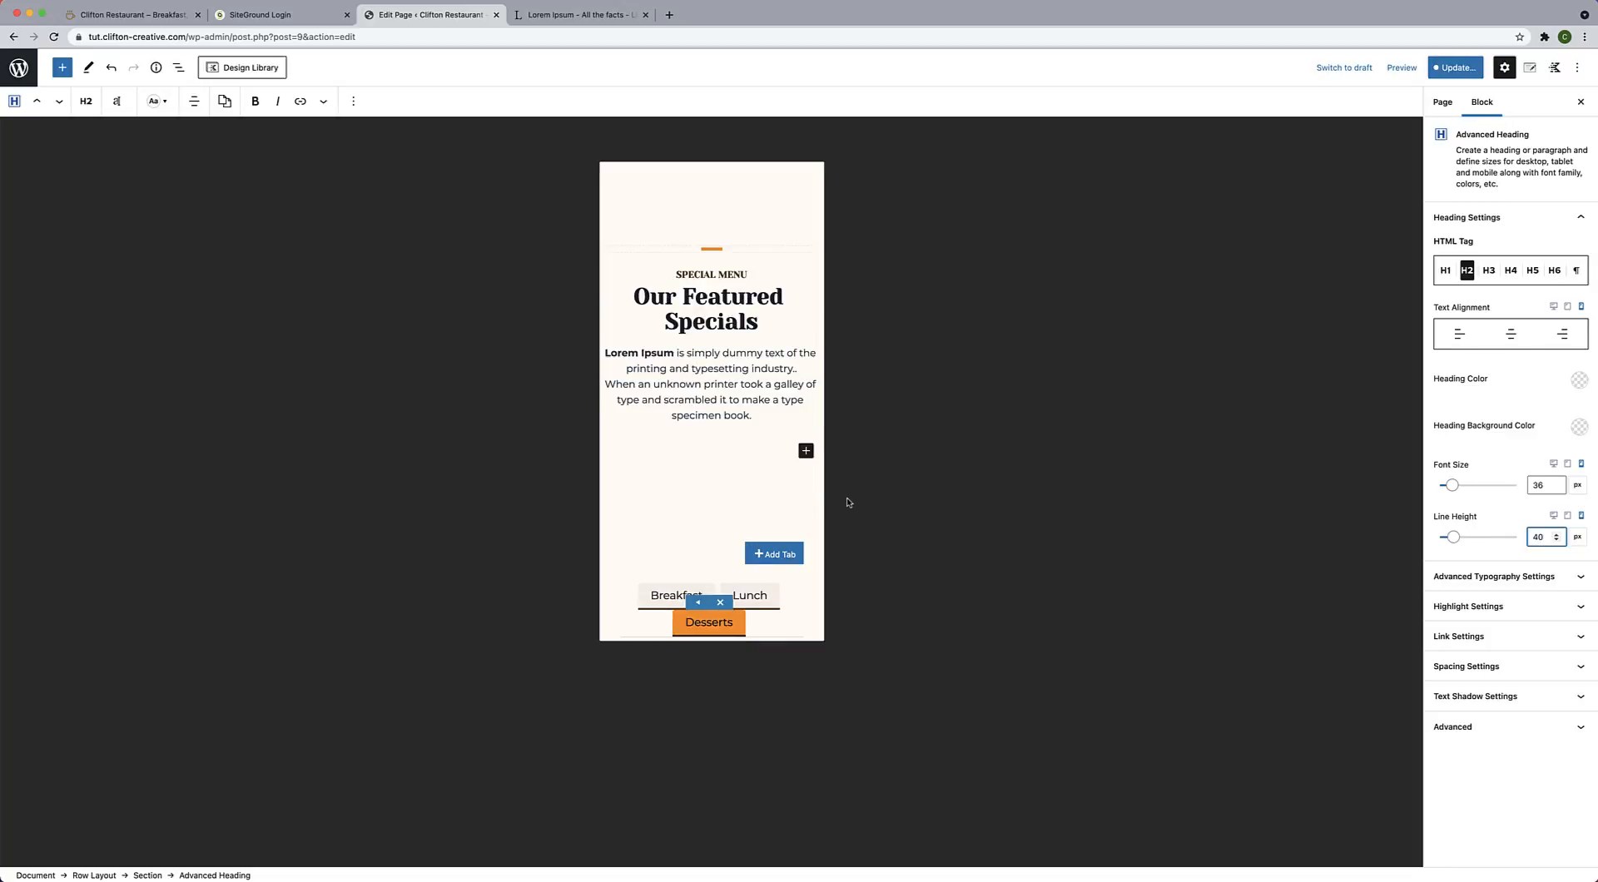
Set the mobile font size of the "Get 20% OFF your Next Meal" club heading to 36 px.
left_click(679, 497)
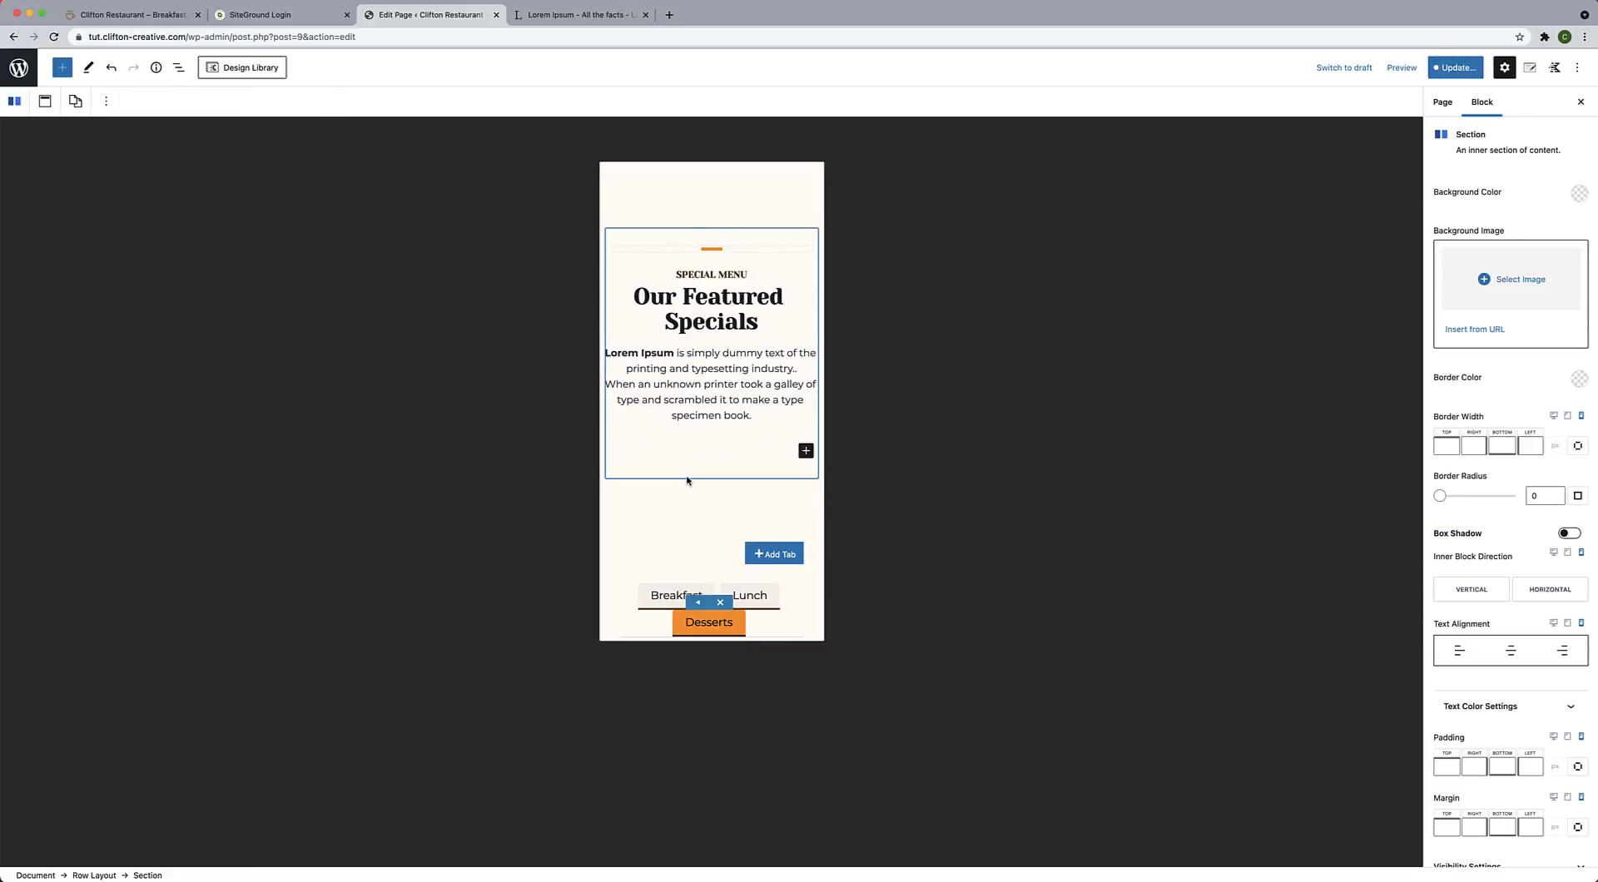
scroll(687, 481, "down", 5)
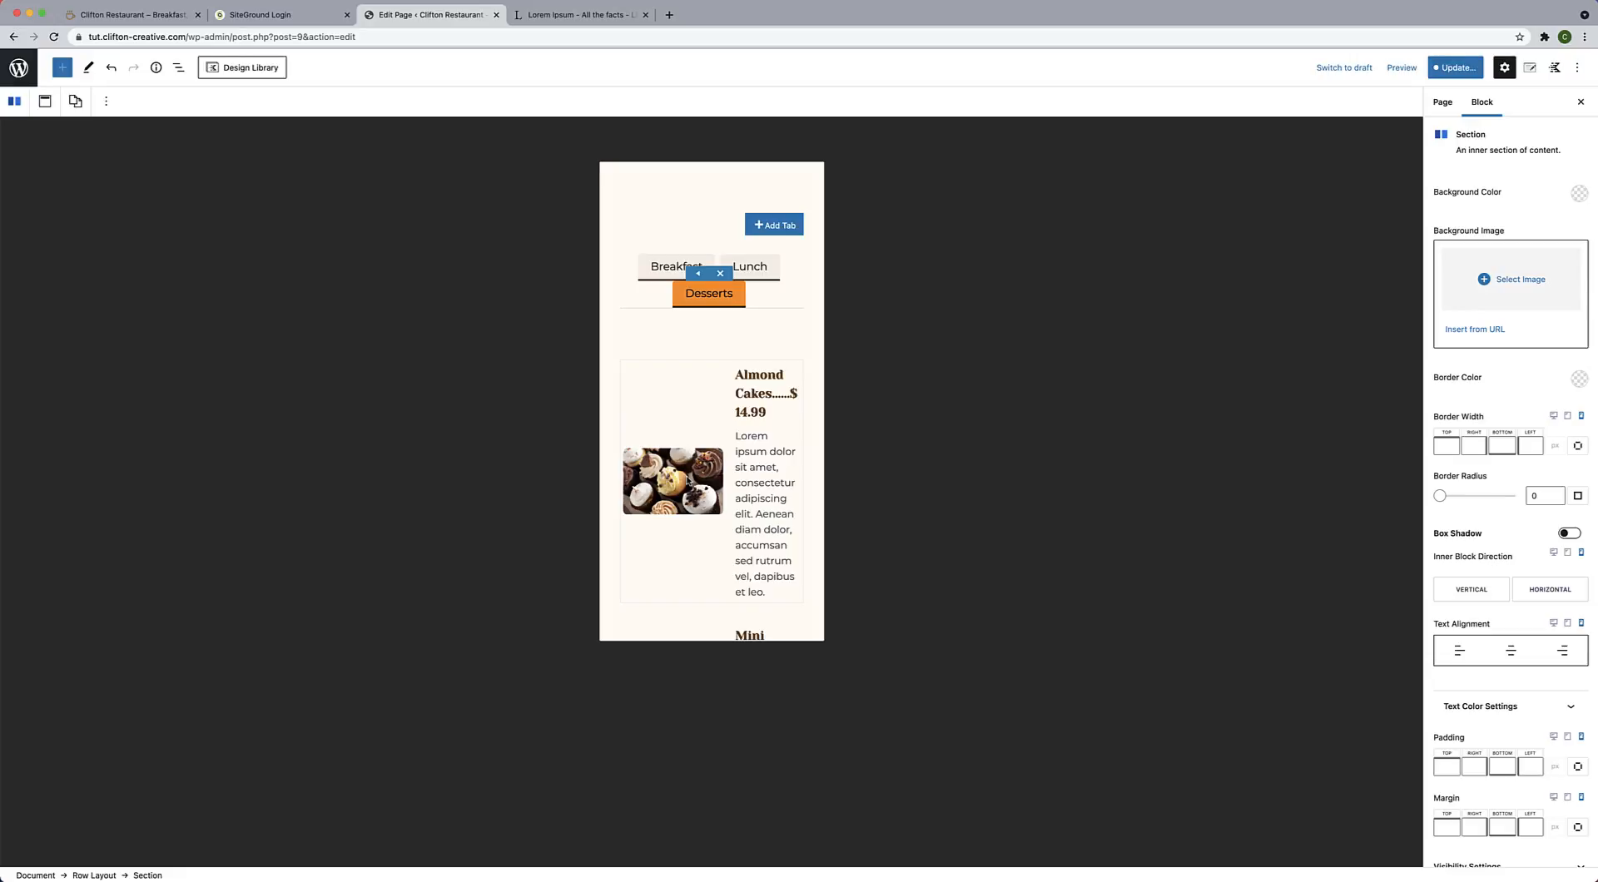
left_click(687, 481)
scroll(688, 481, "down", 3)
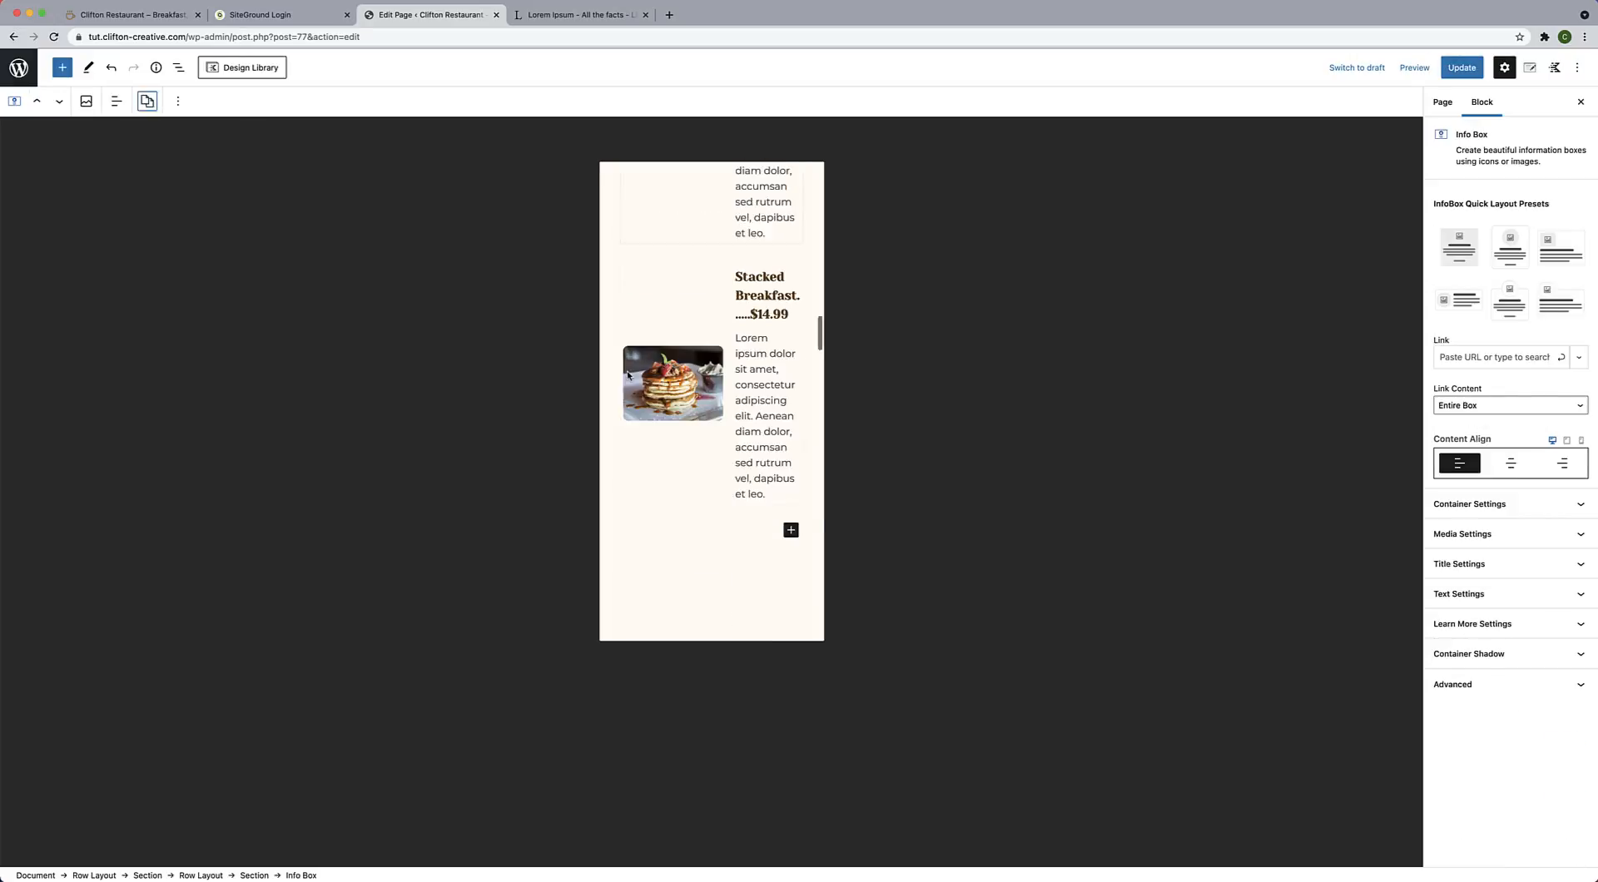
left_click(146, 101)
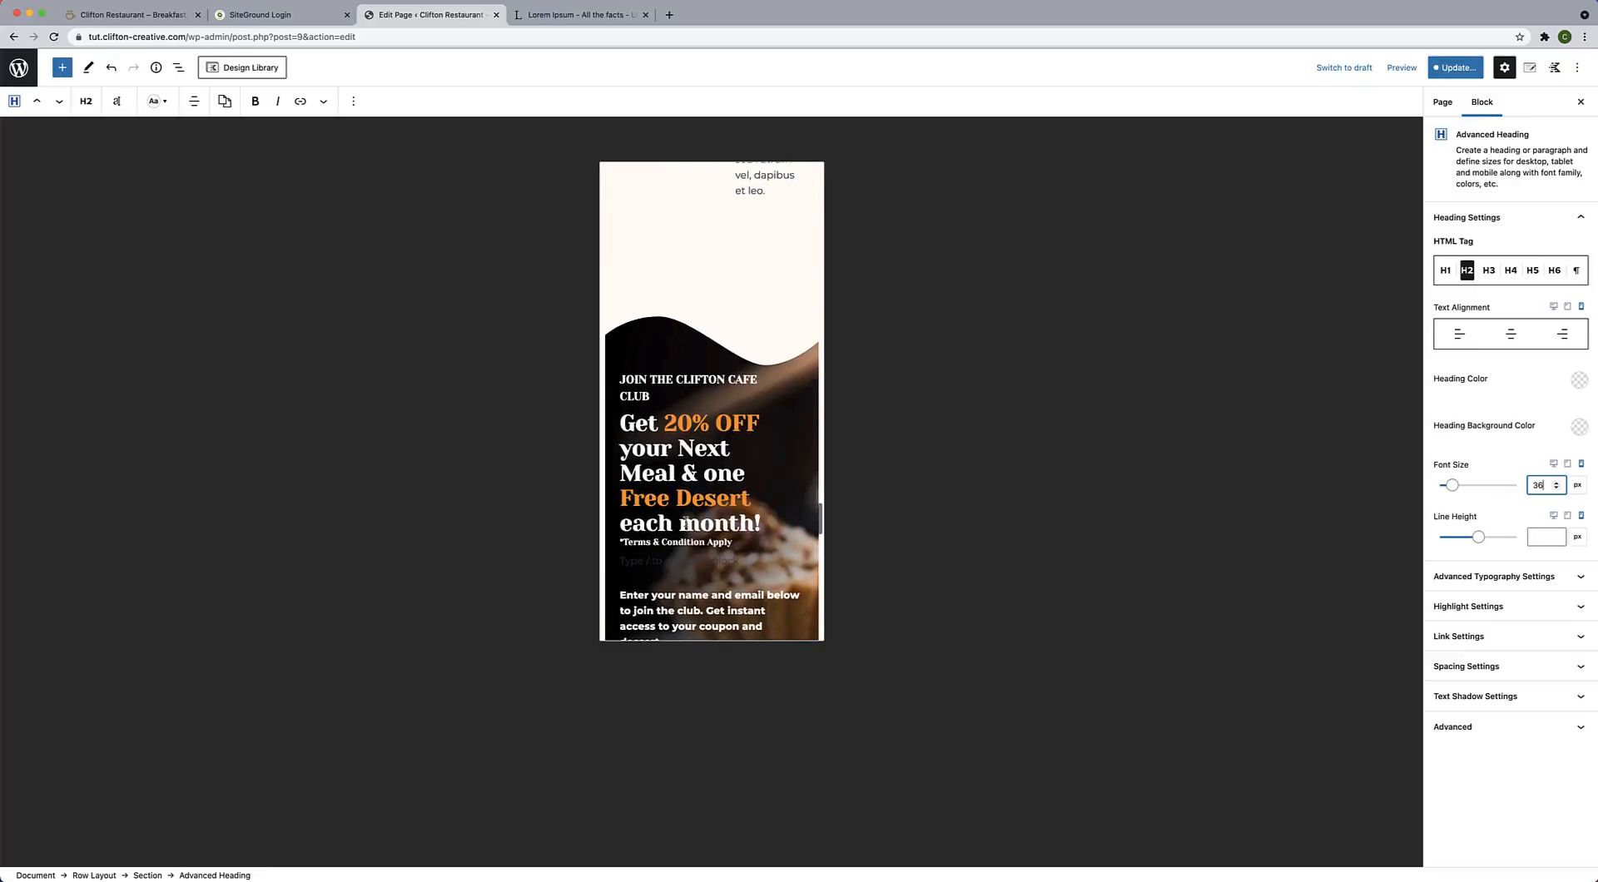
Return to the start of the home page and save its responsive changes.
scroll(686, 522, "up", 20)
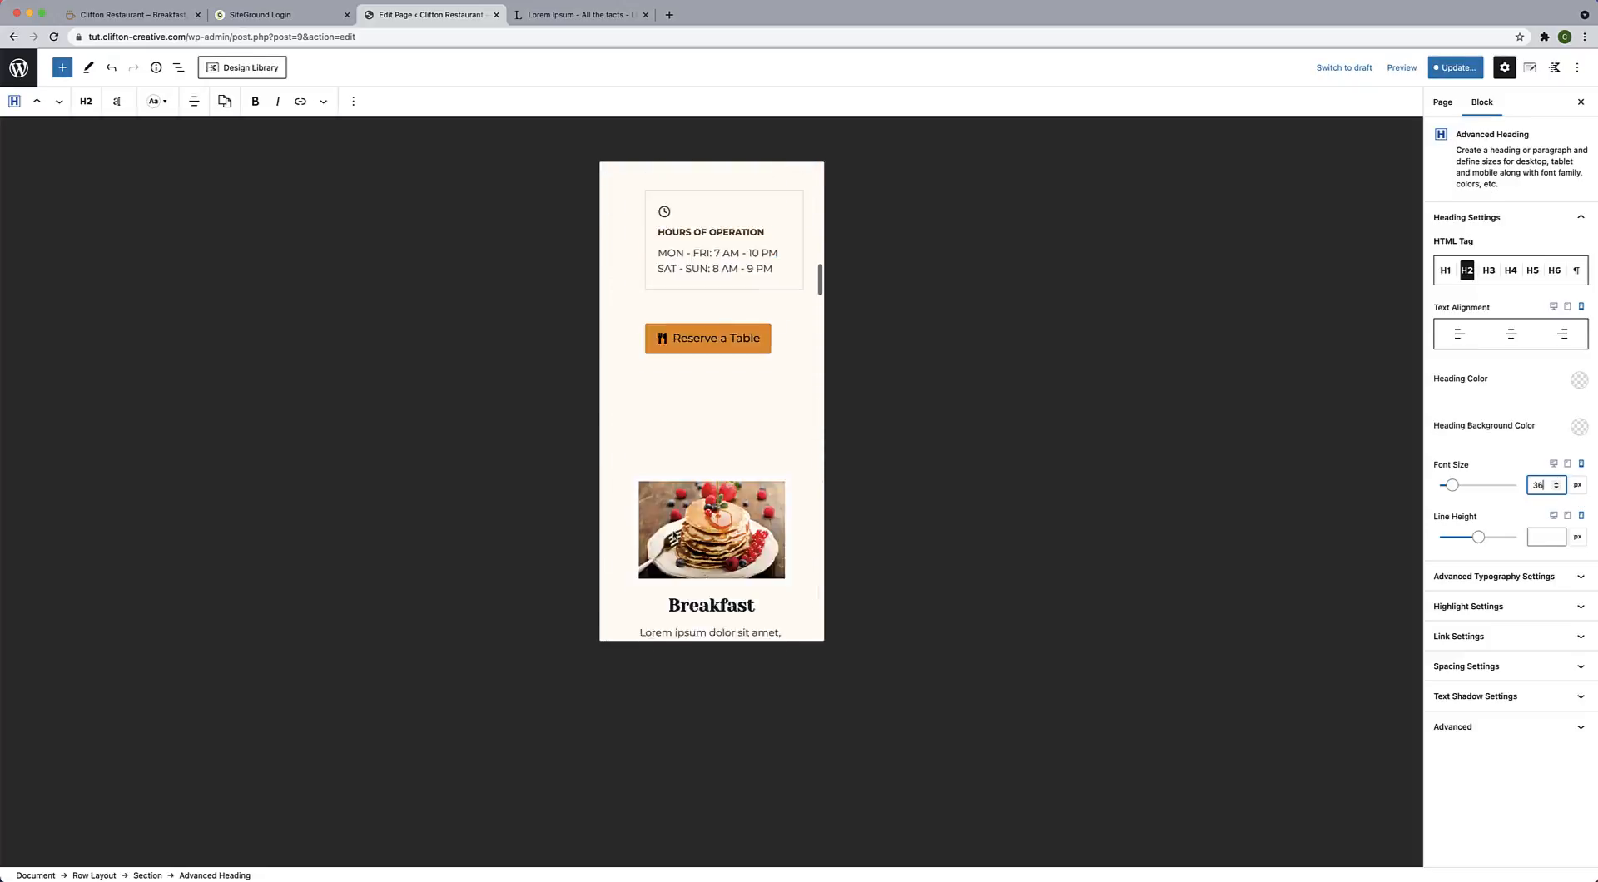
scroll(674, 535, "up", 5)
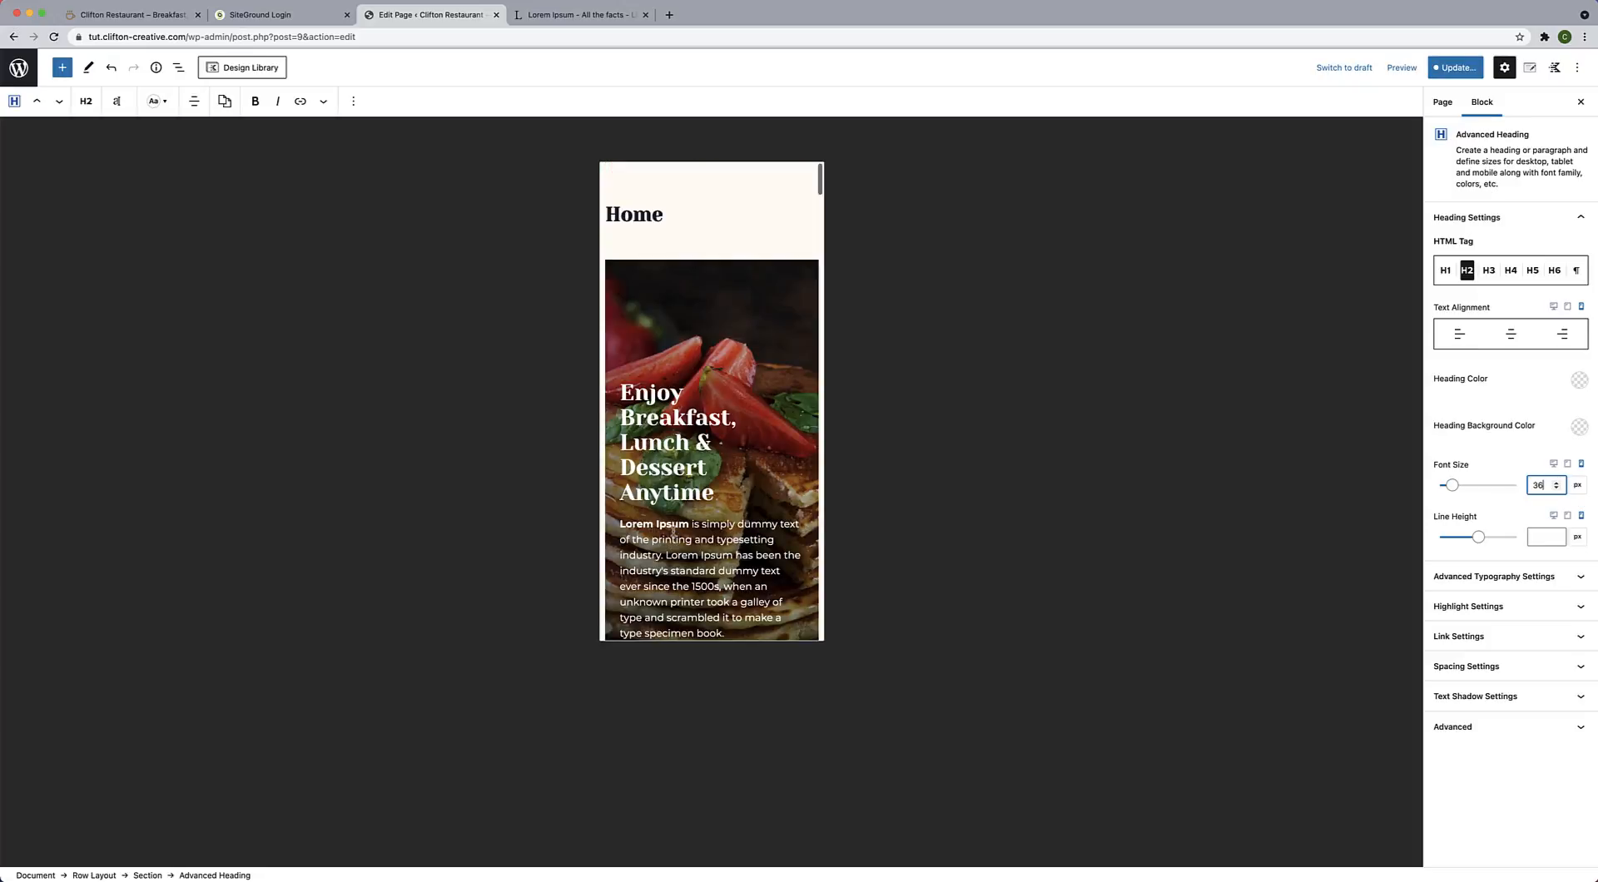
left_click(1457, 67)
left_click(1511, 69)
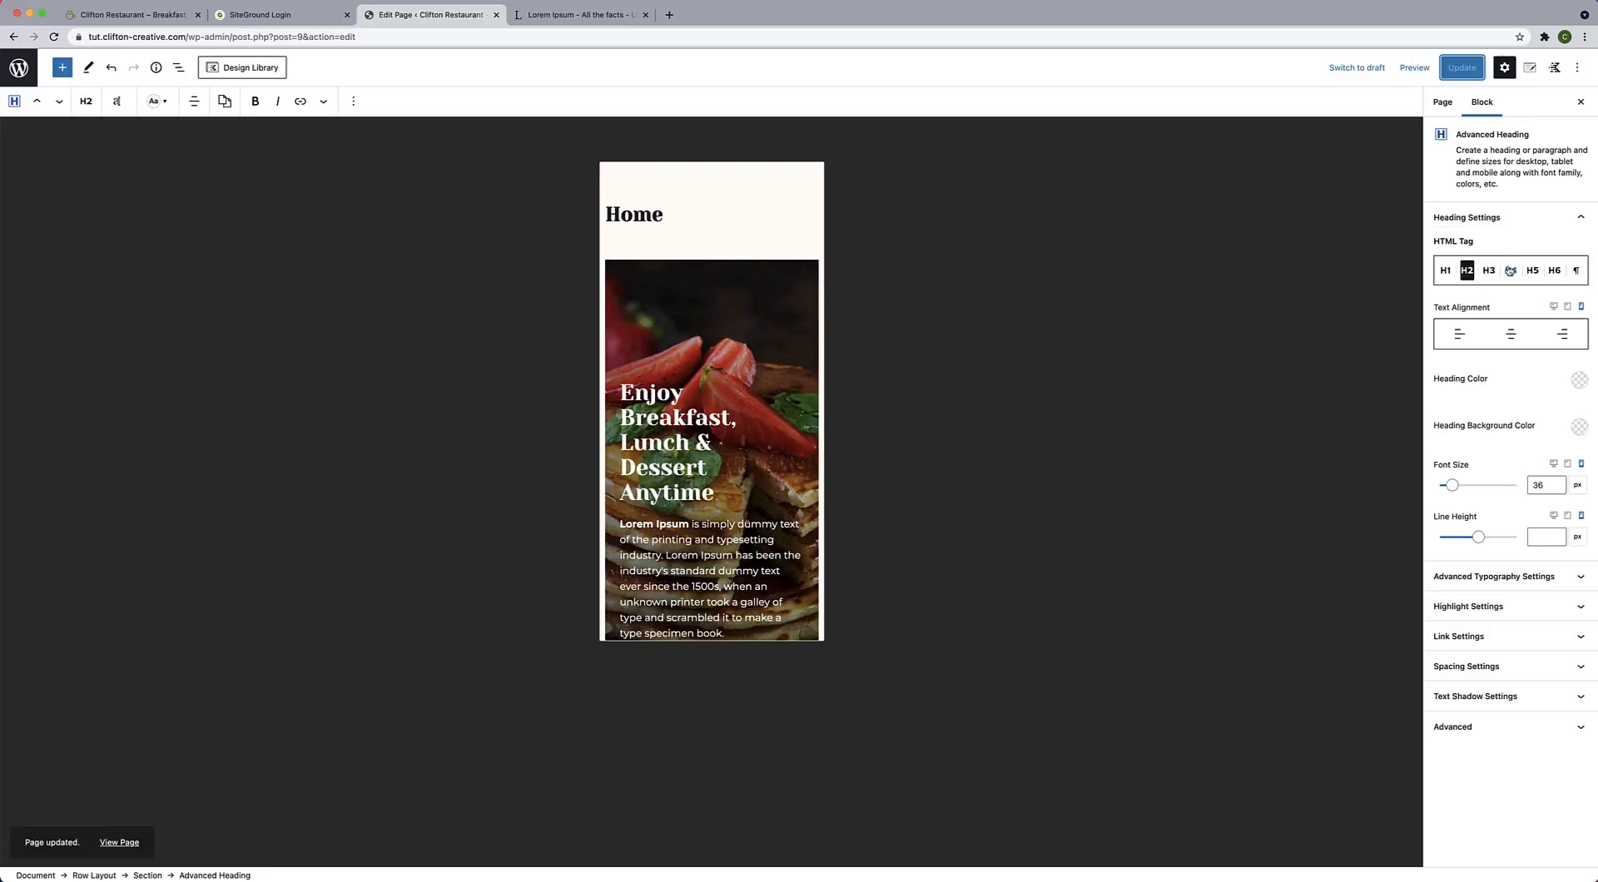
Switch the hero row back to the desktop layout, then view the published home page through its specialty section.
left_click(816, 329)
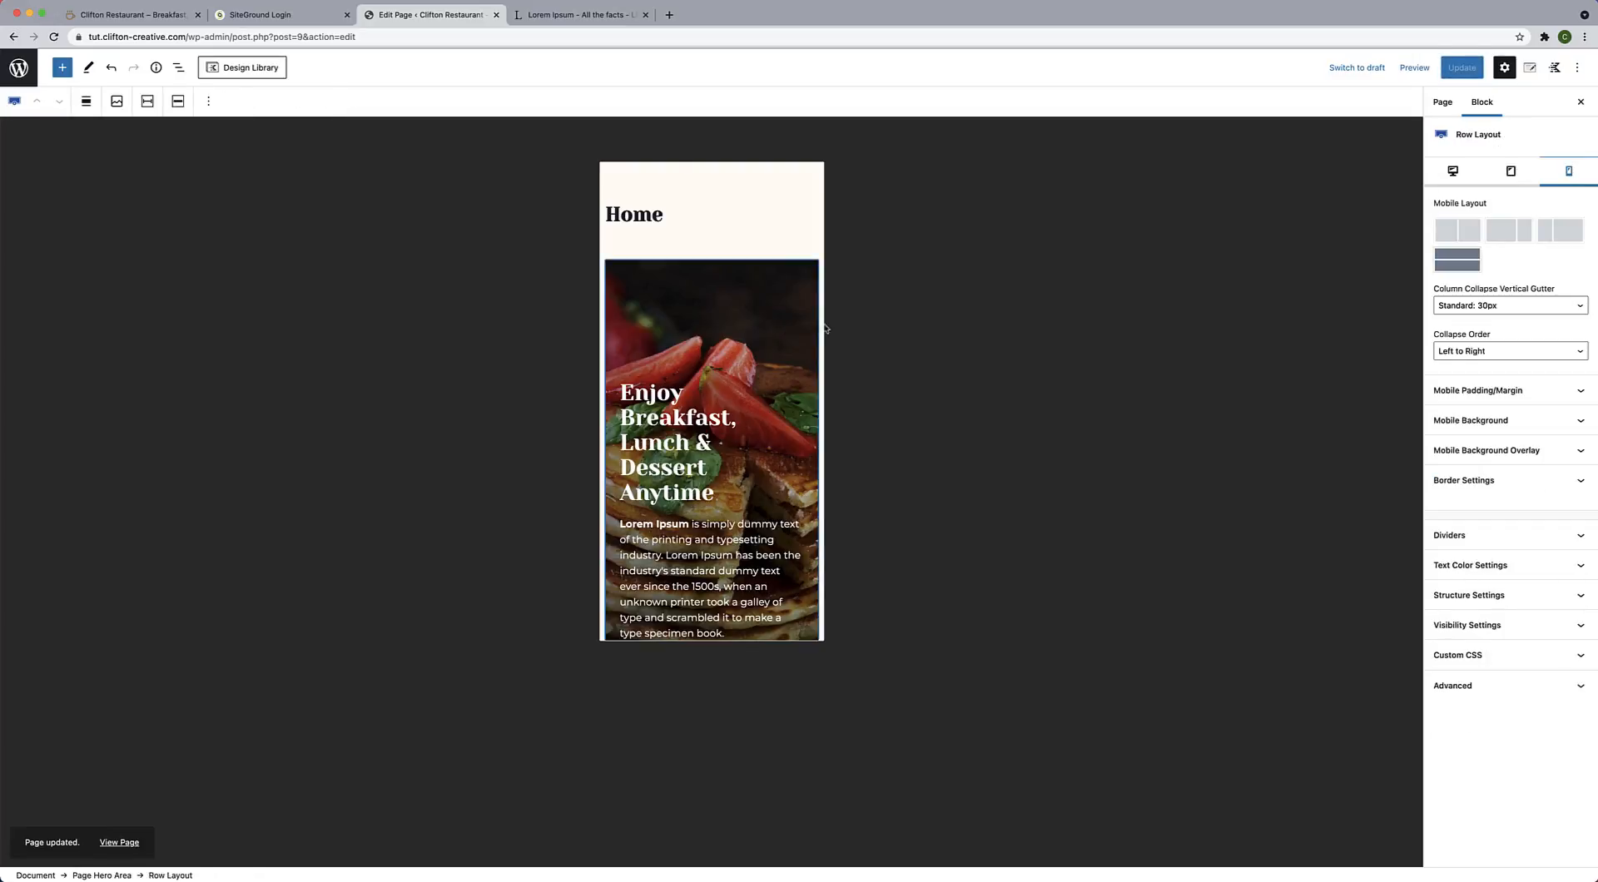
left_click(1454, 172)
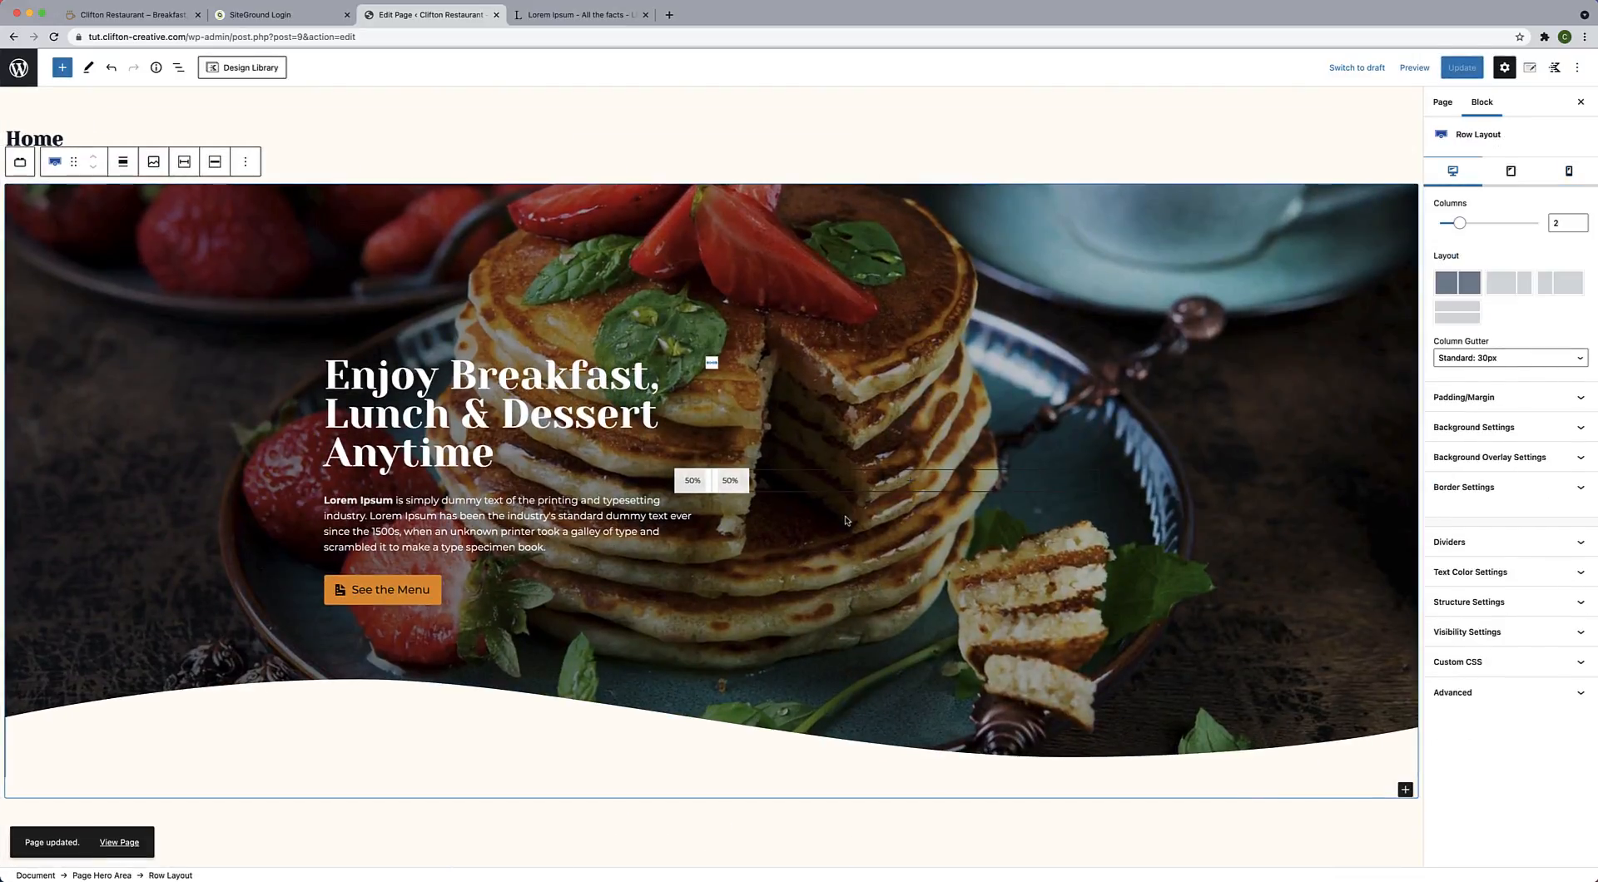
left_click(112, 843)
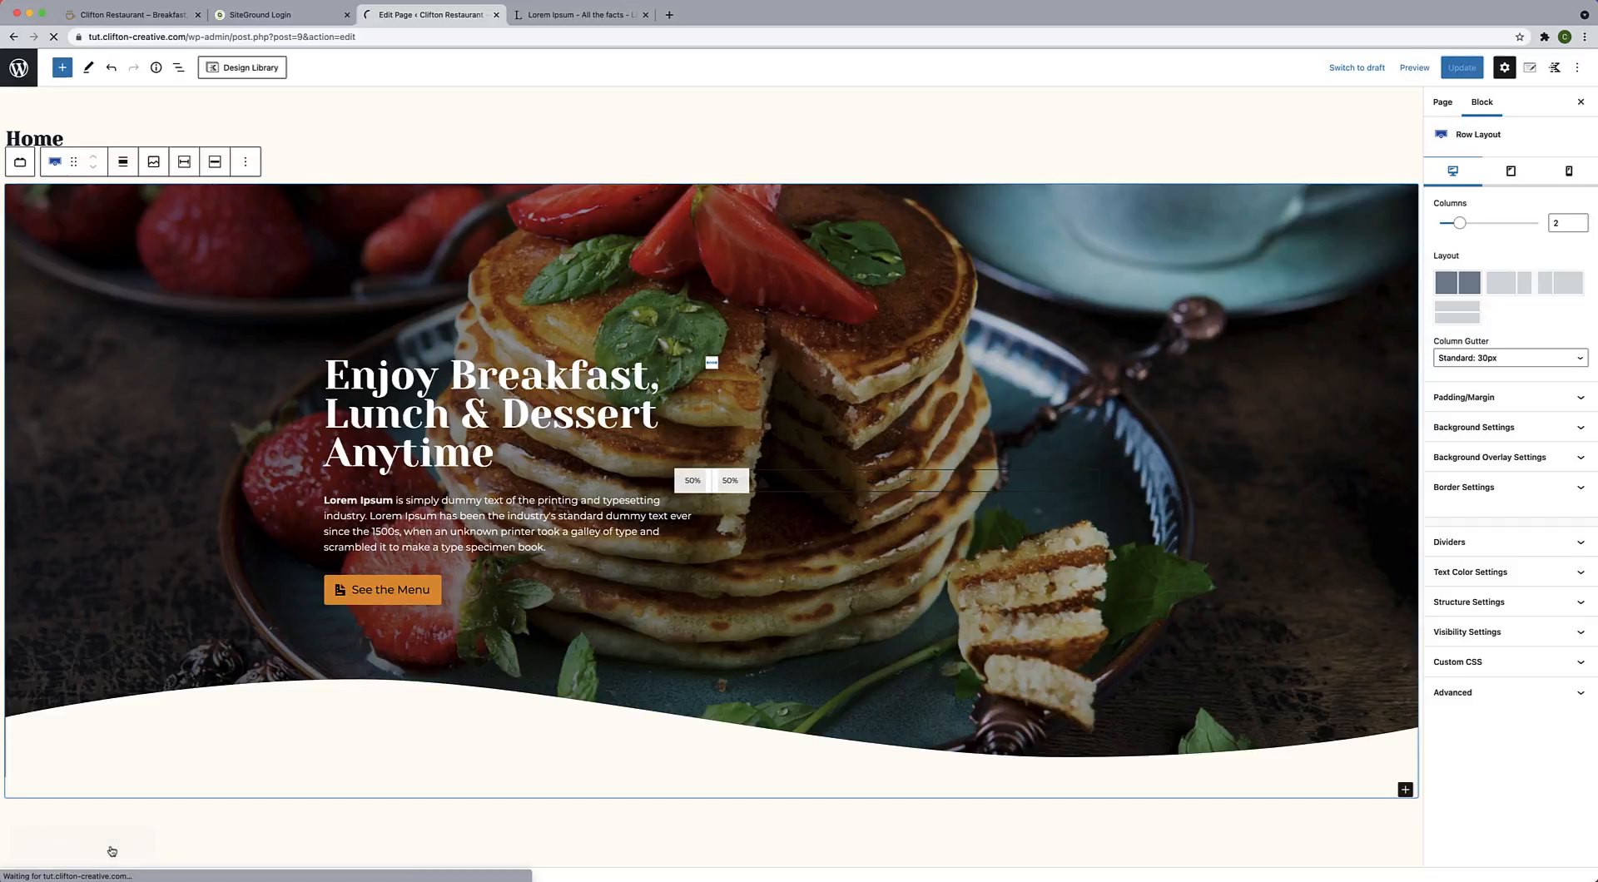
scroll(214, 671, "down", 5)
scroll(214, 671, "up", 1)
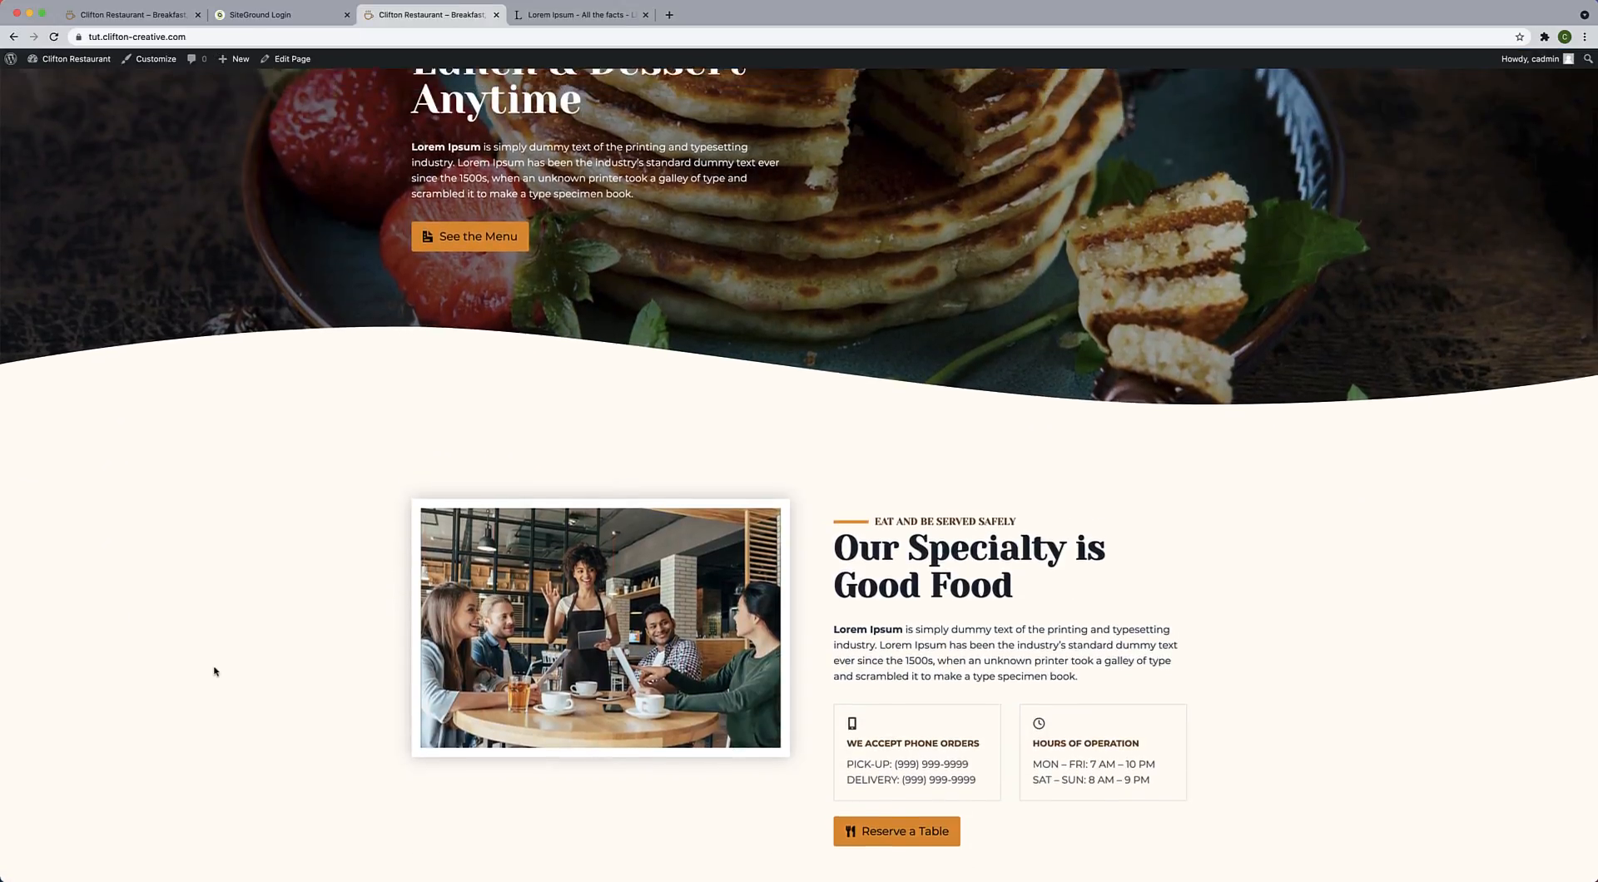
Inspect the published home page's hero section in the 400 px wide responsive device view, then close the inspector.
right_click(219, 479)
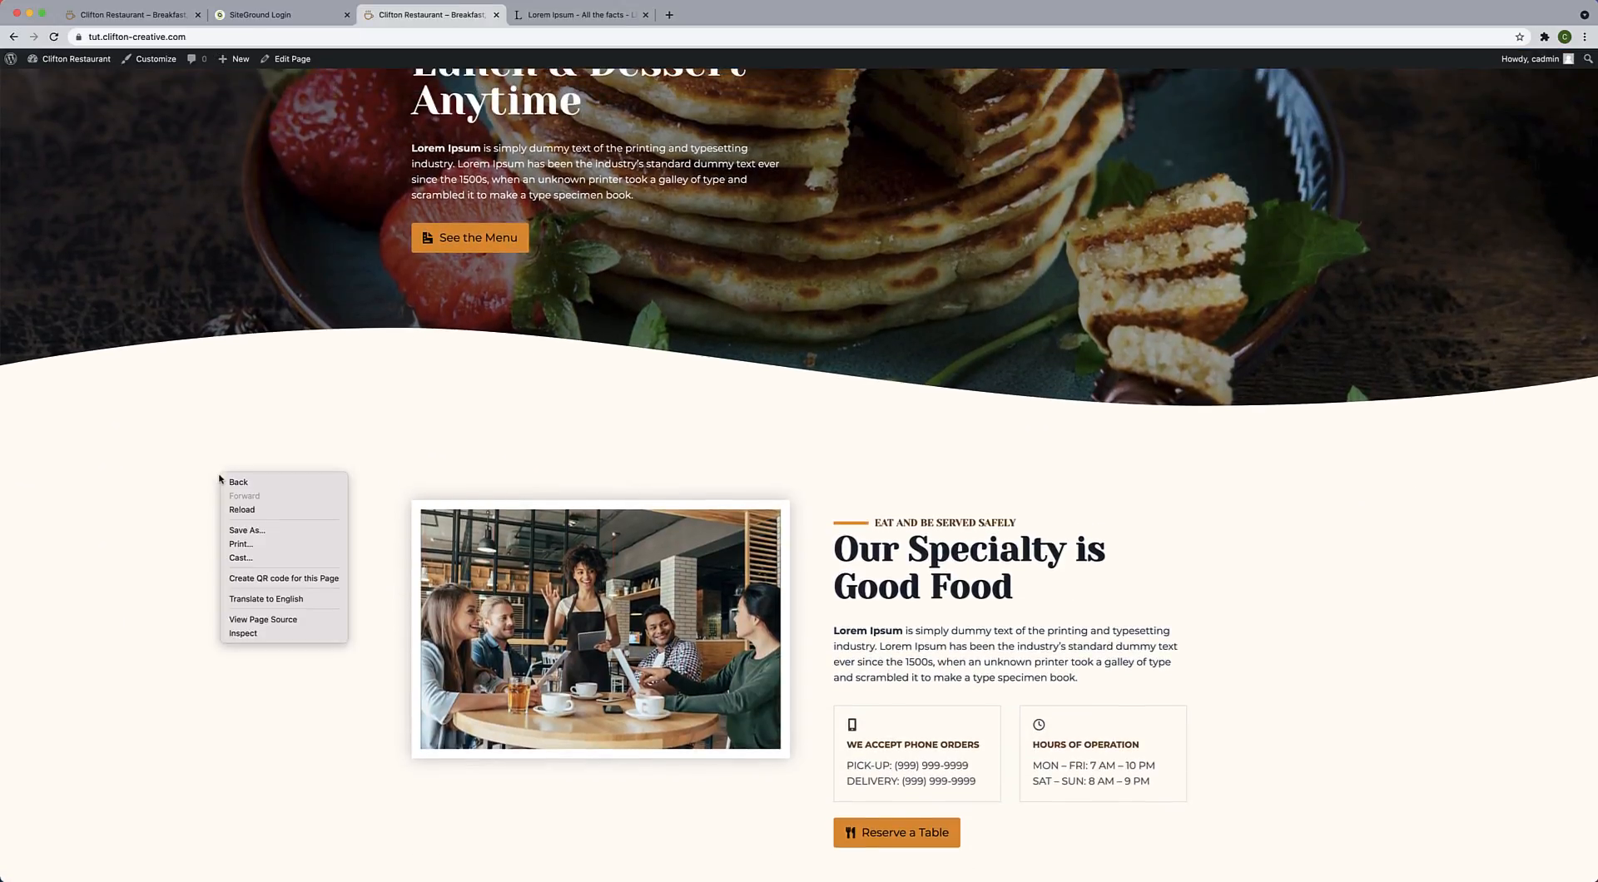
left_click(244, 634)
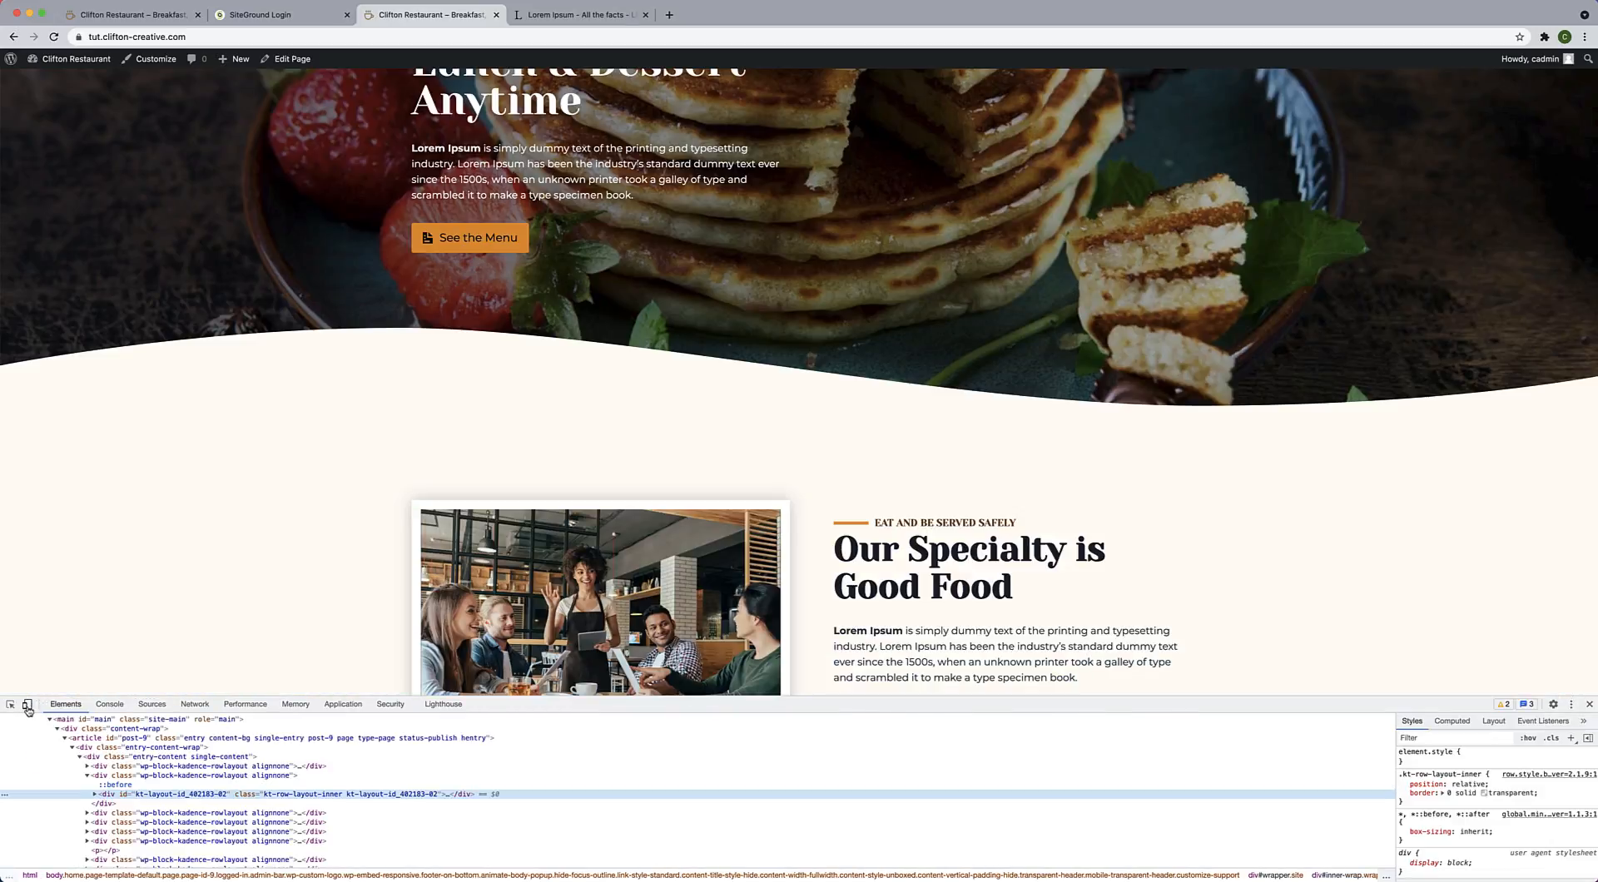
left_click(26, 705)
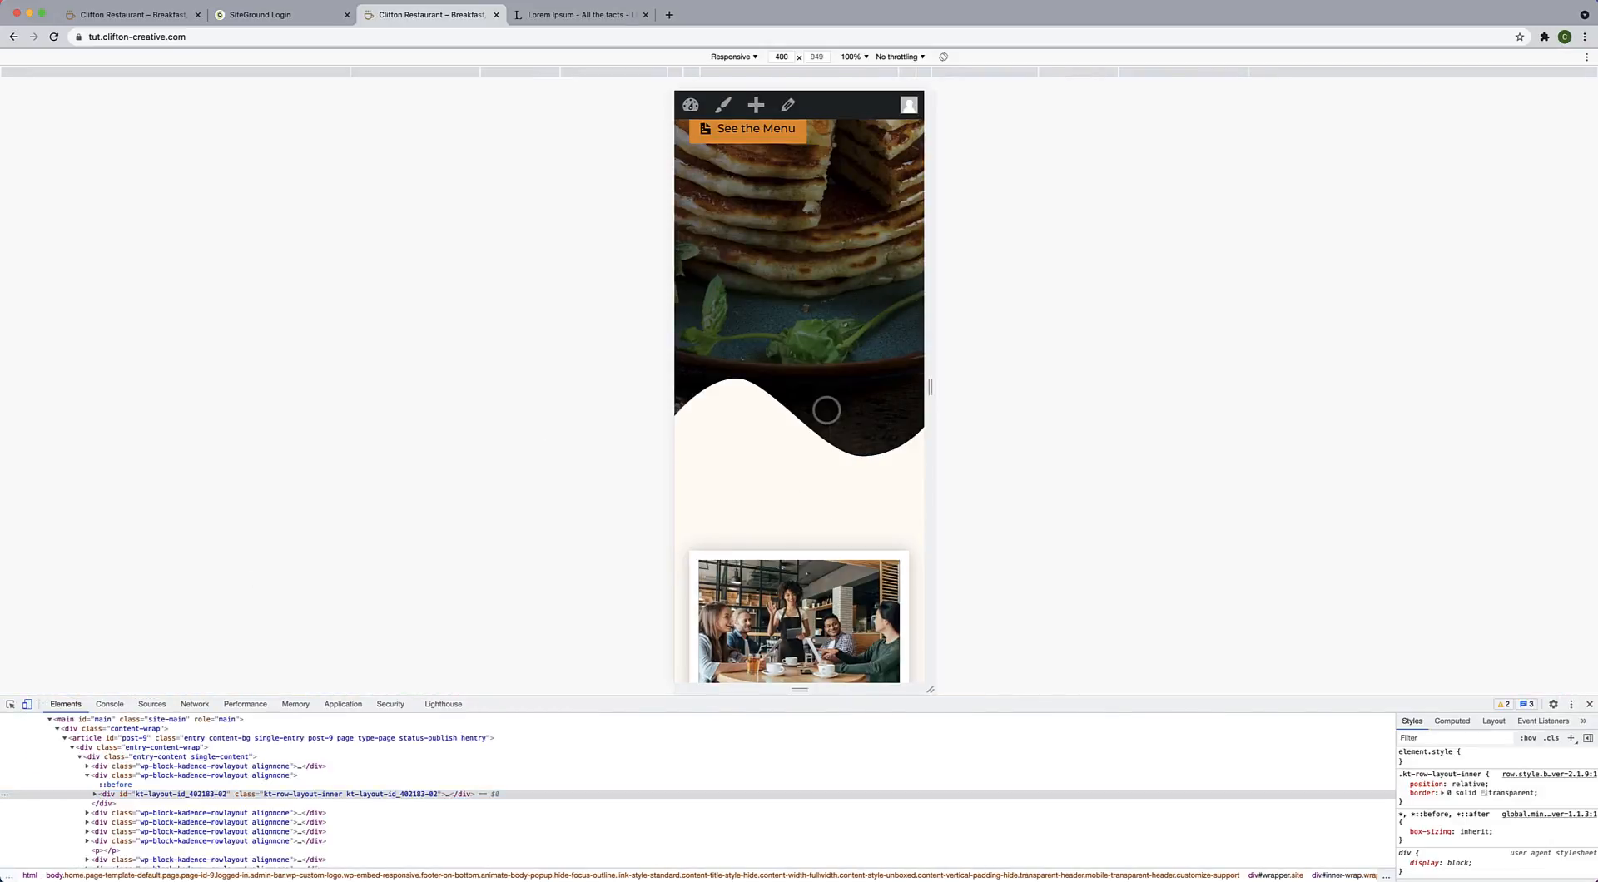
scroll(806, 245, "down", 1)
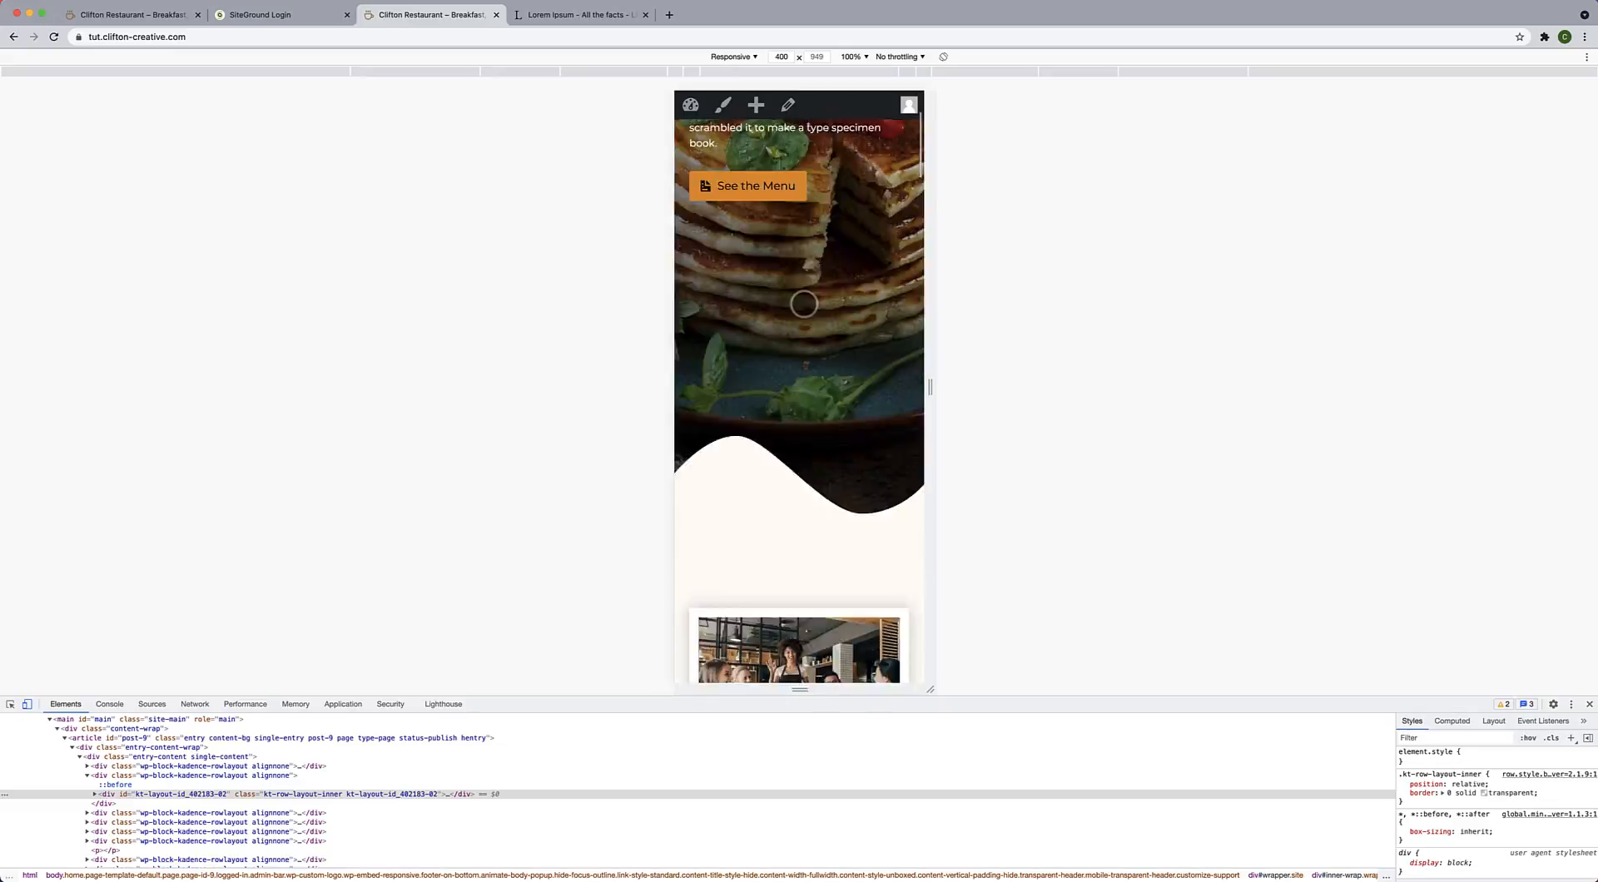
scroll(804, 304, "up", 5)
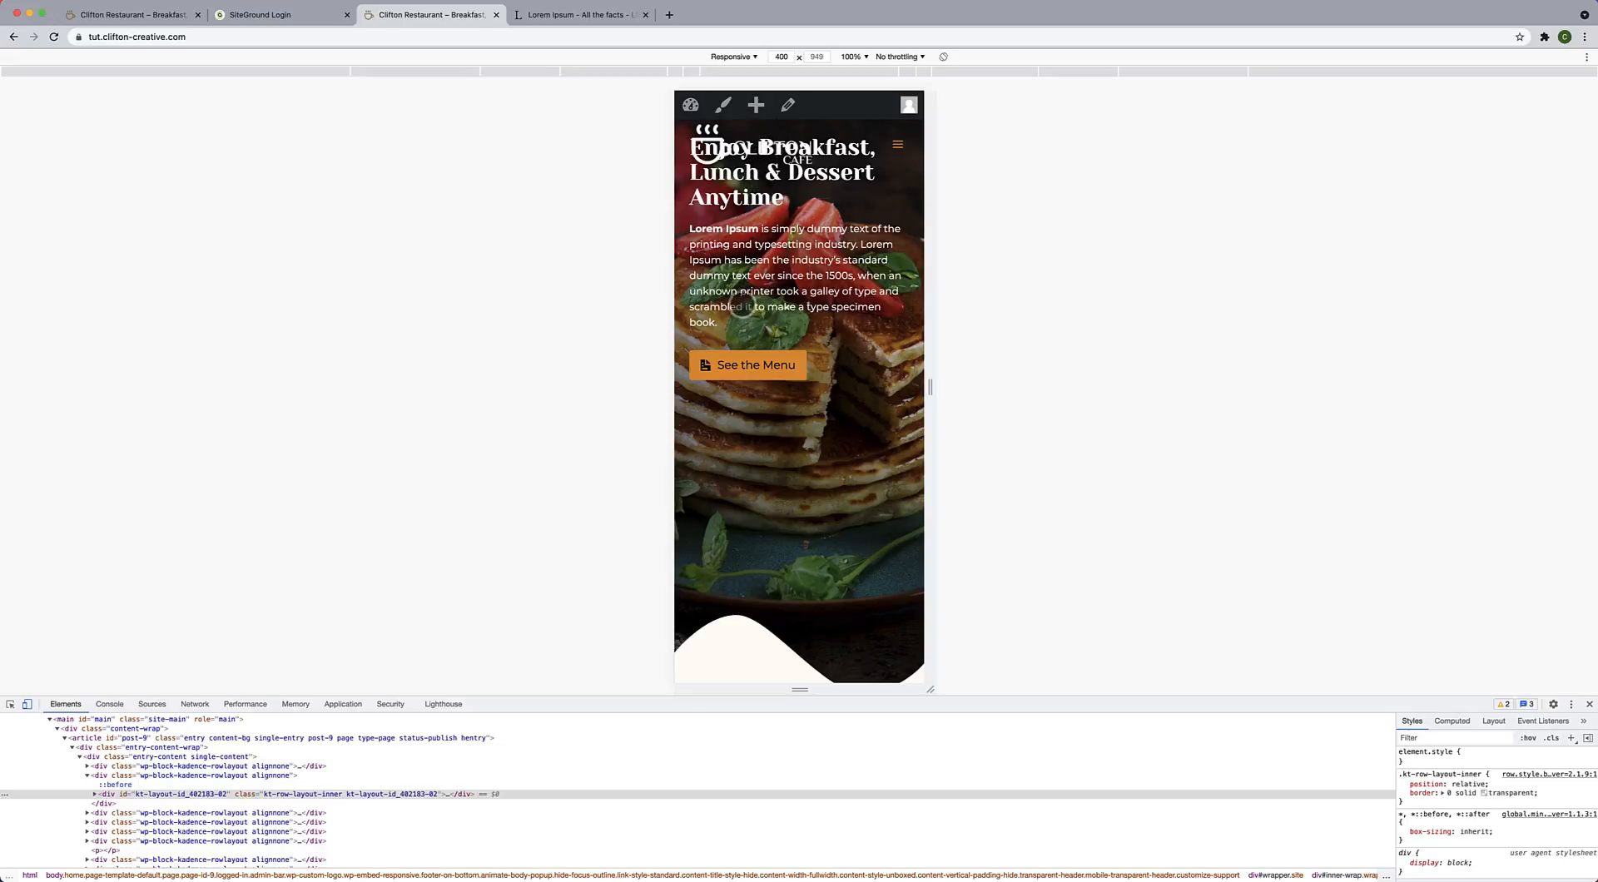
left_click(1589, 704)
Reopen the home page for editing, set the hero row's mobile top padding to 100 px, and save the Page Hero Area block.
left_click(298, 64)
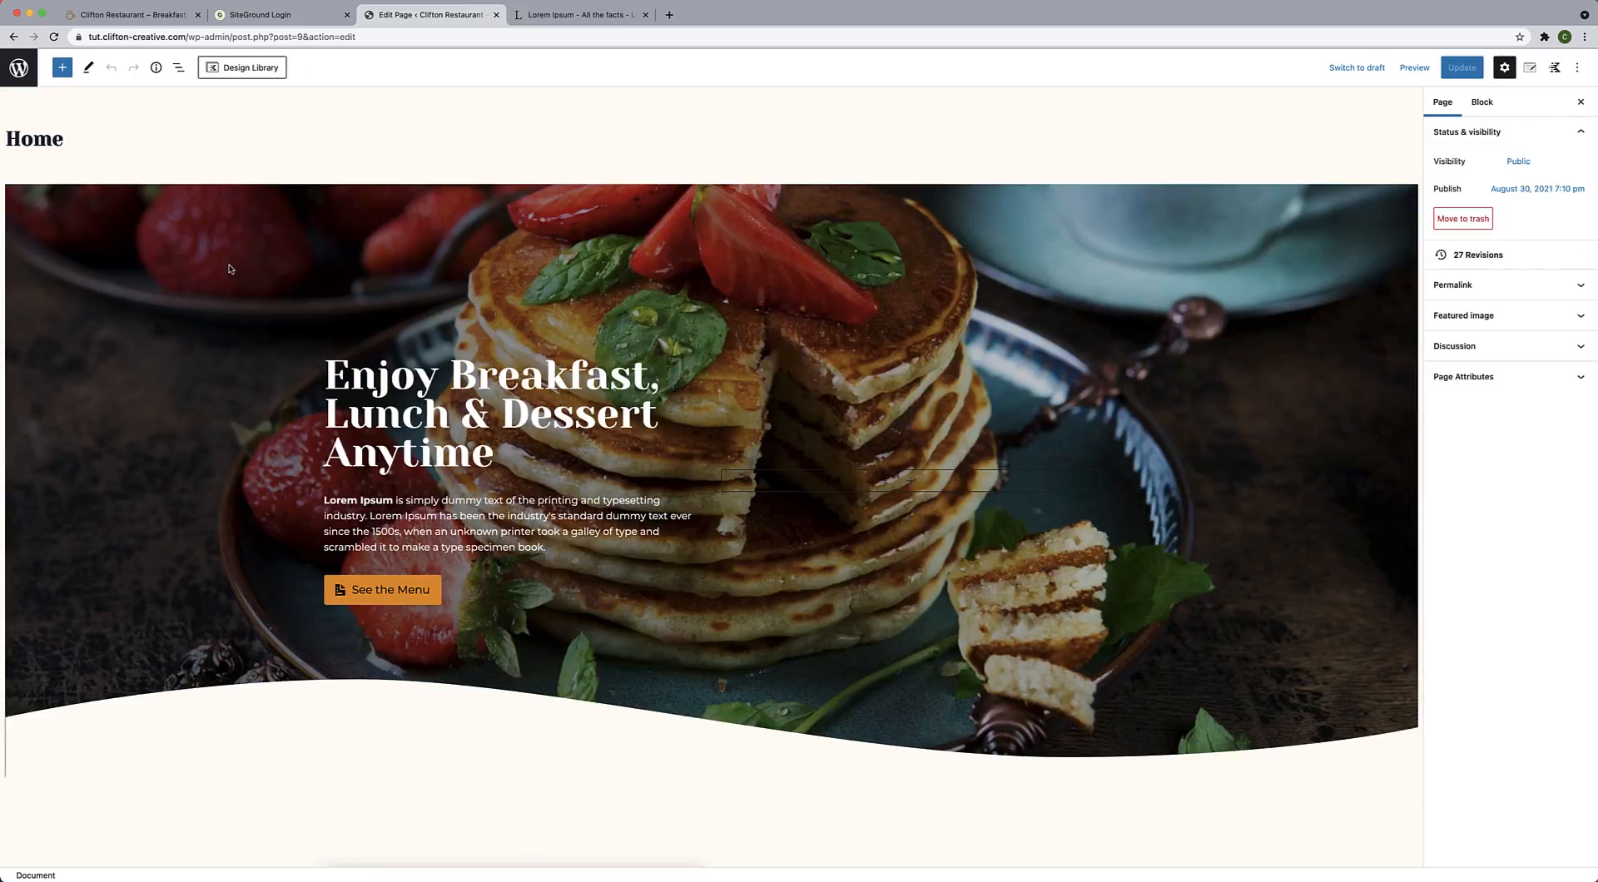
left_click(231, 268)
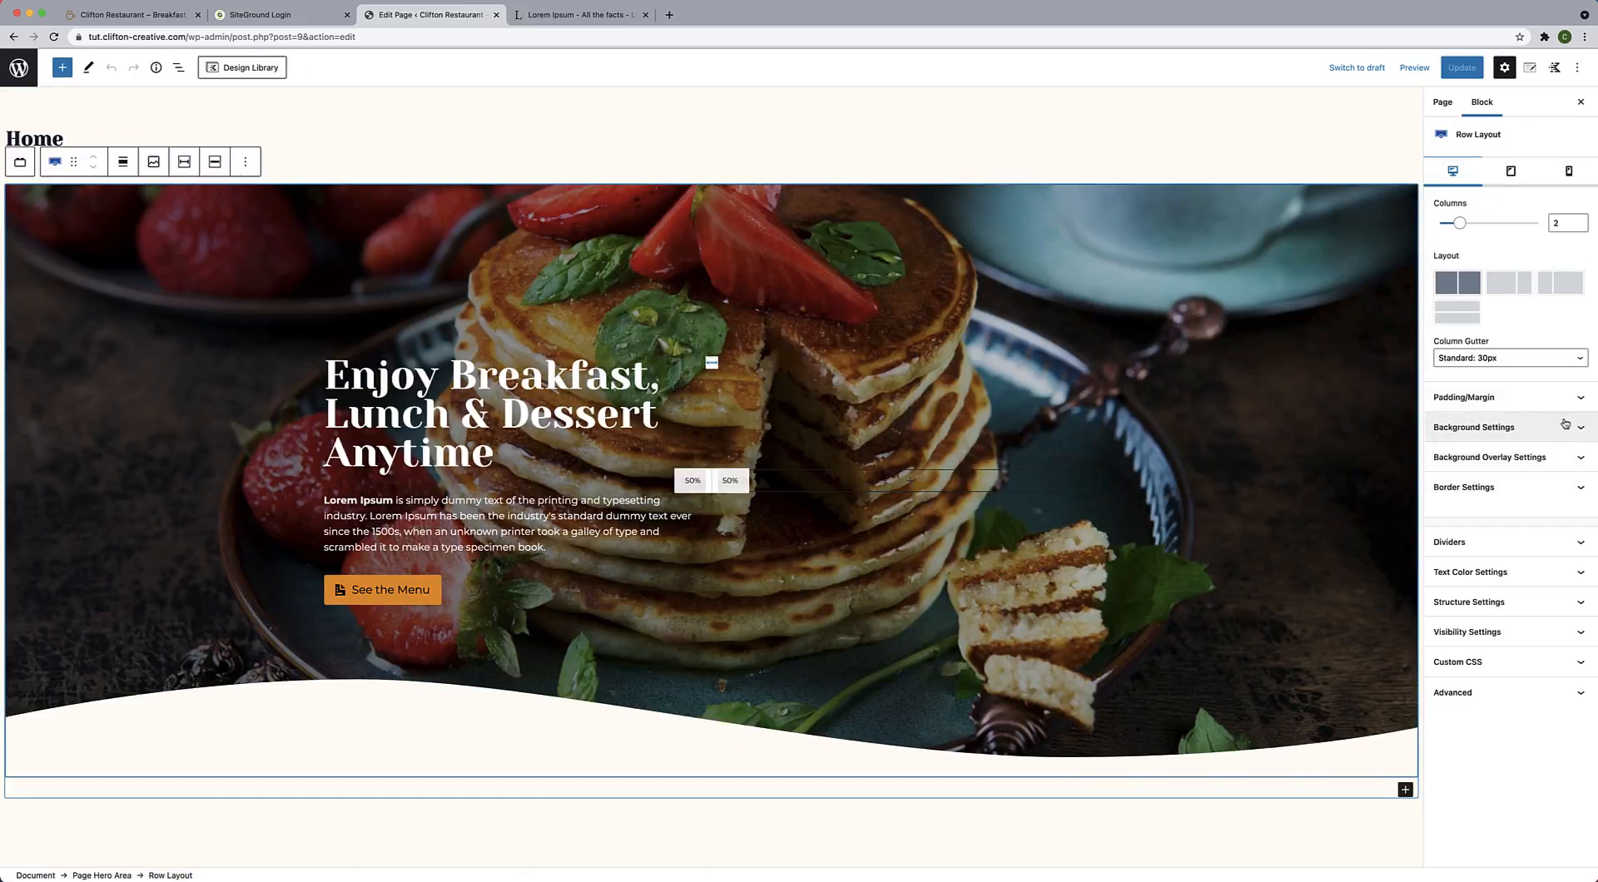
left_click(1564, 173)
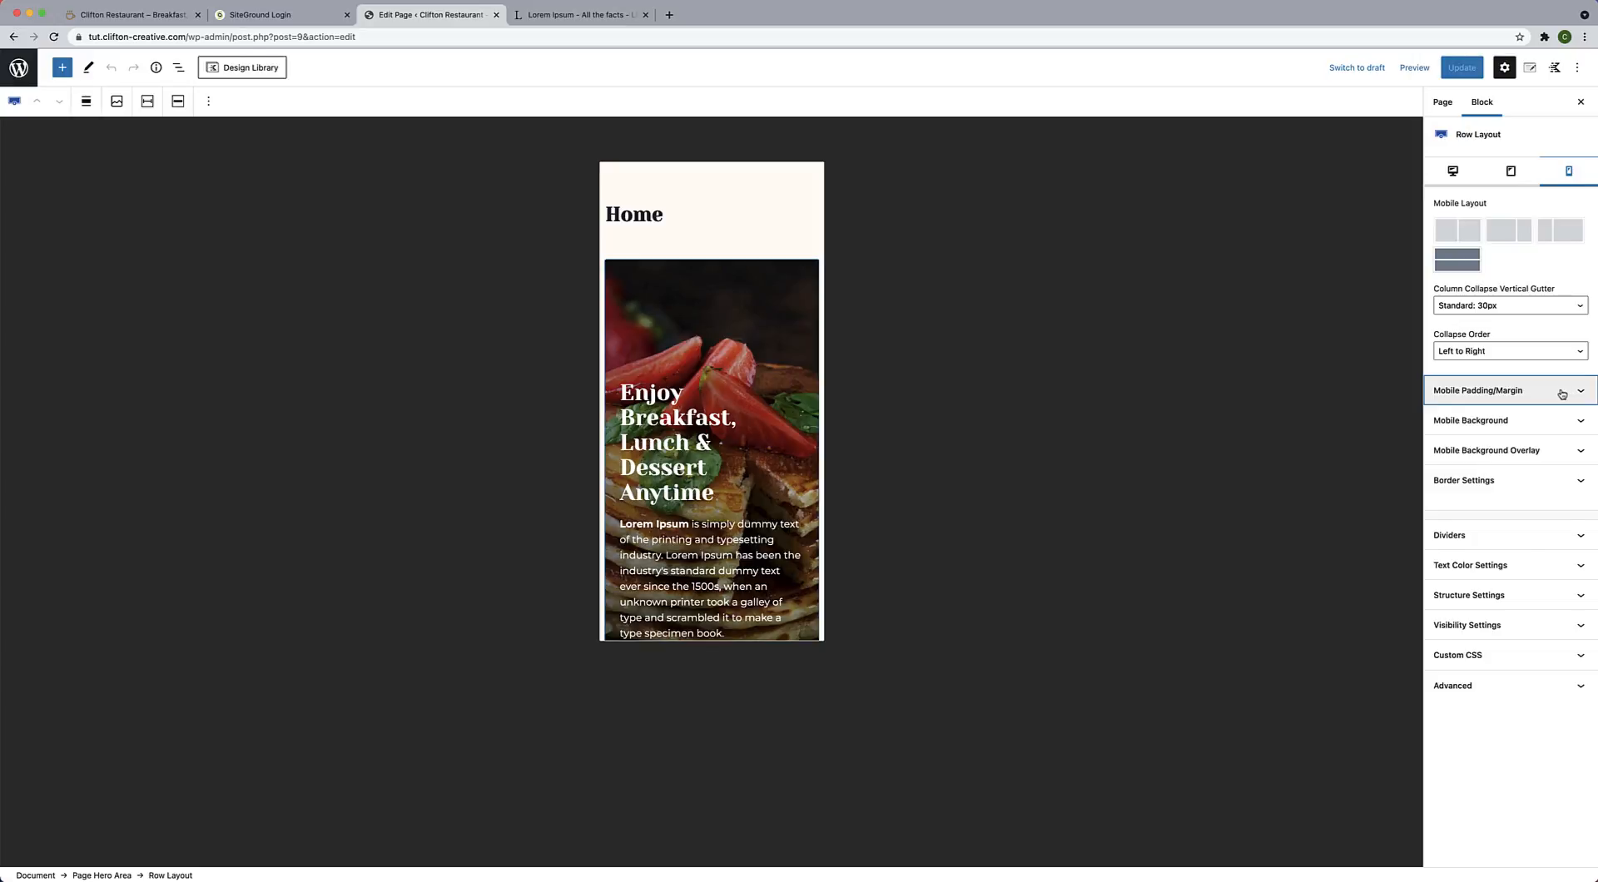
left_click(1473, 391)
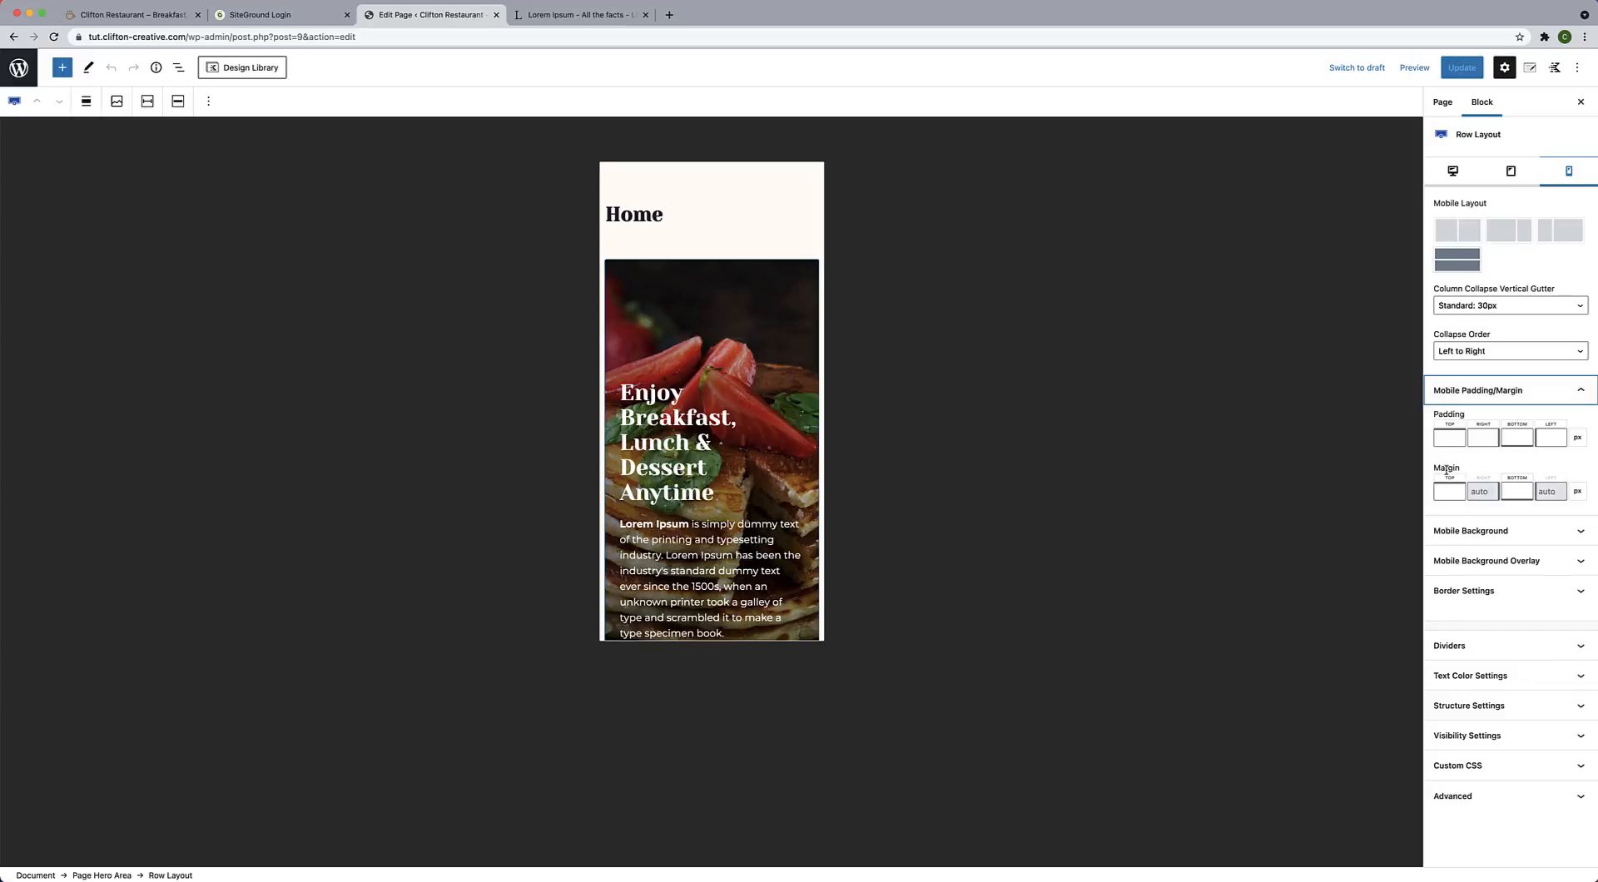
left_click(1448, 440)
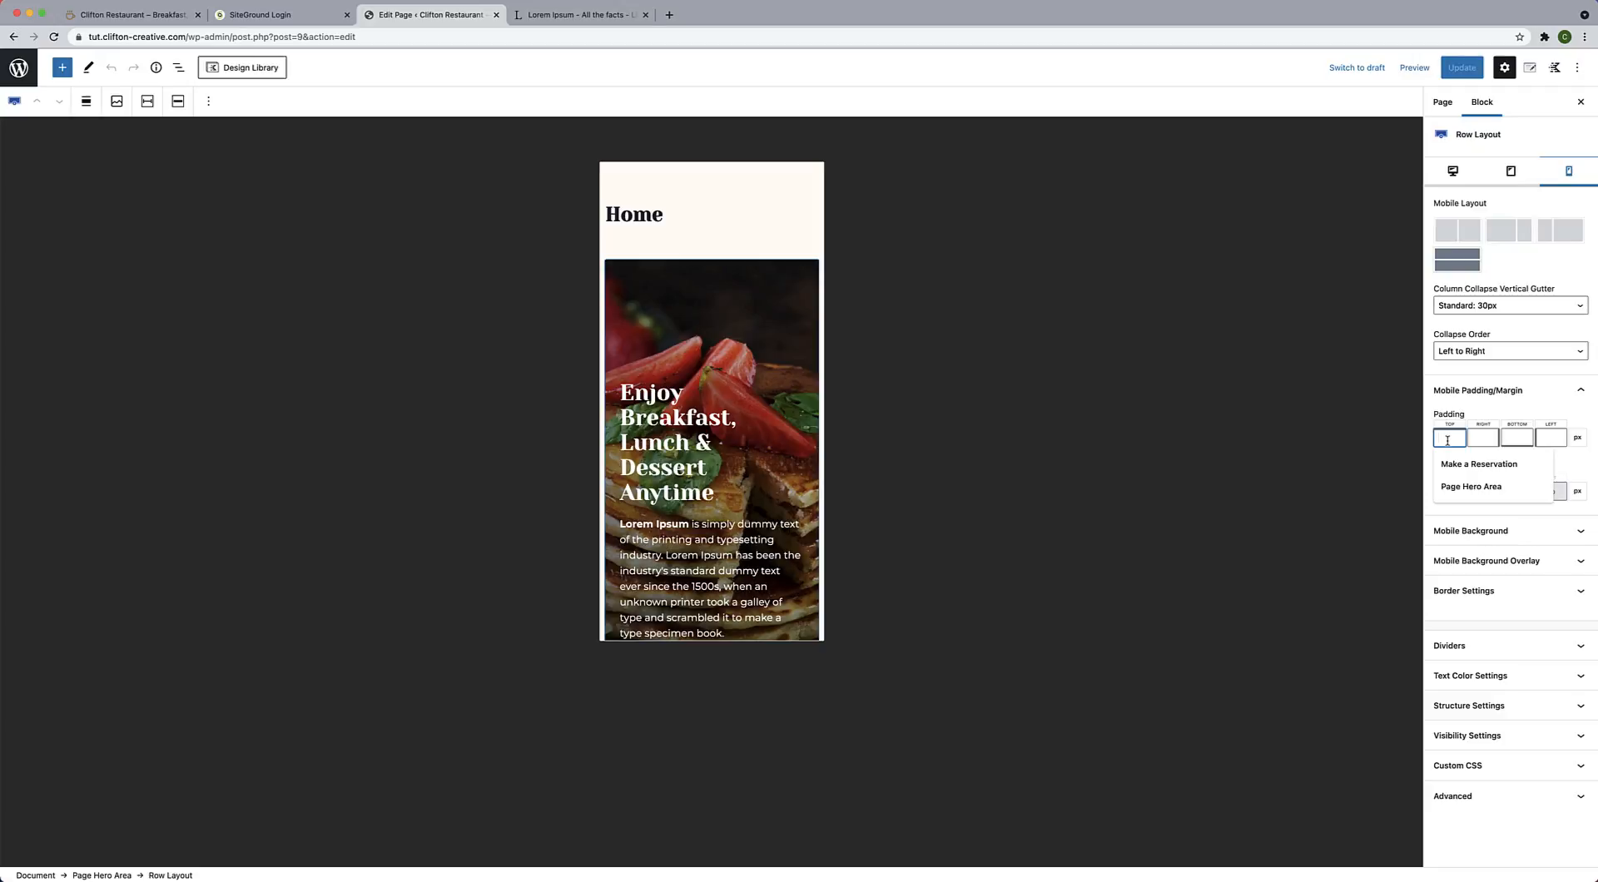
type("1")
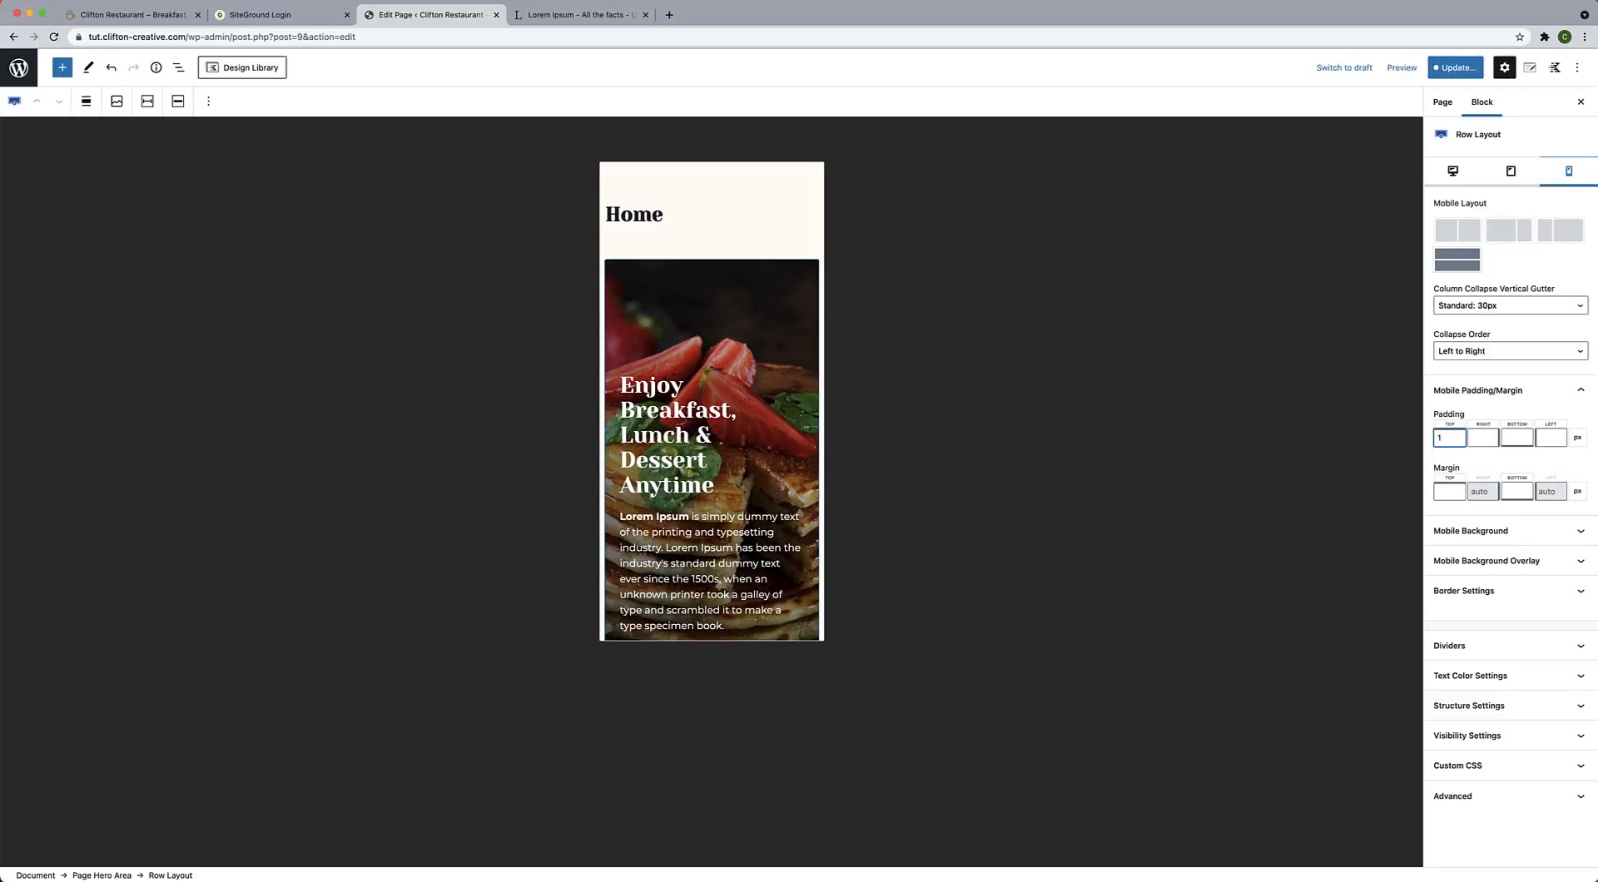
type("00")
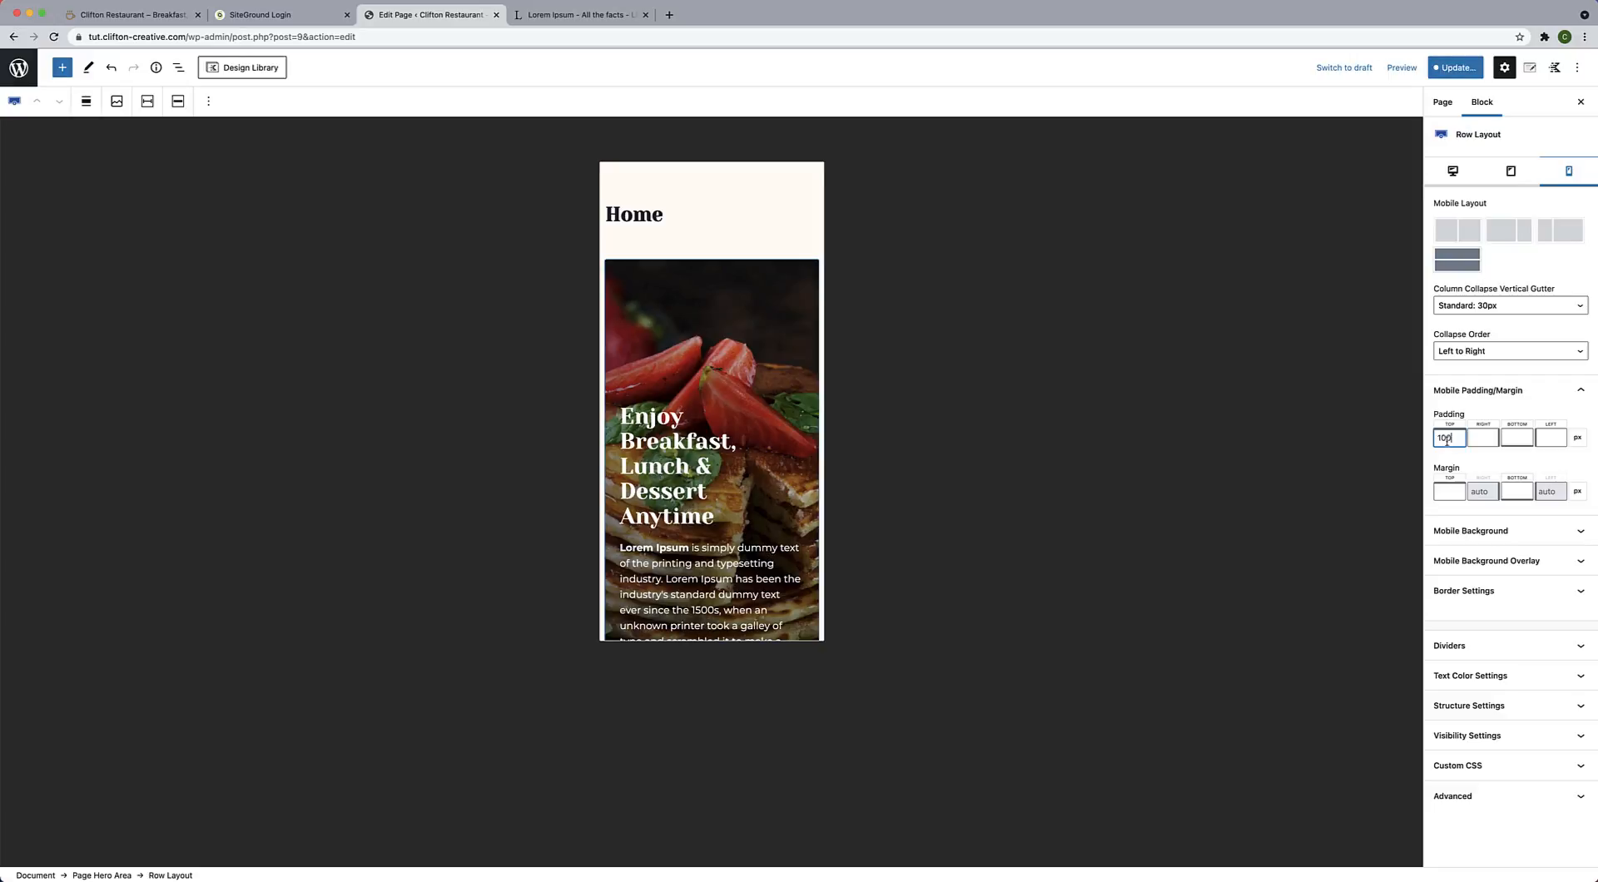
left_click(1471, 71)
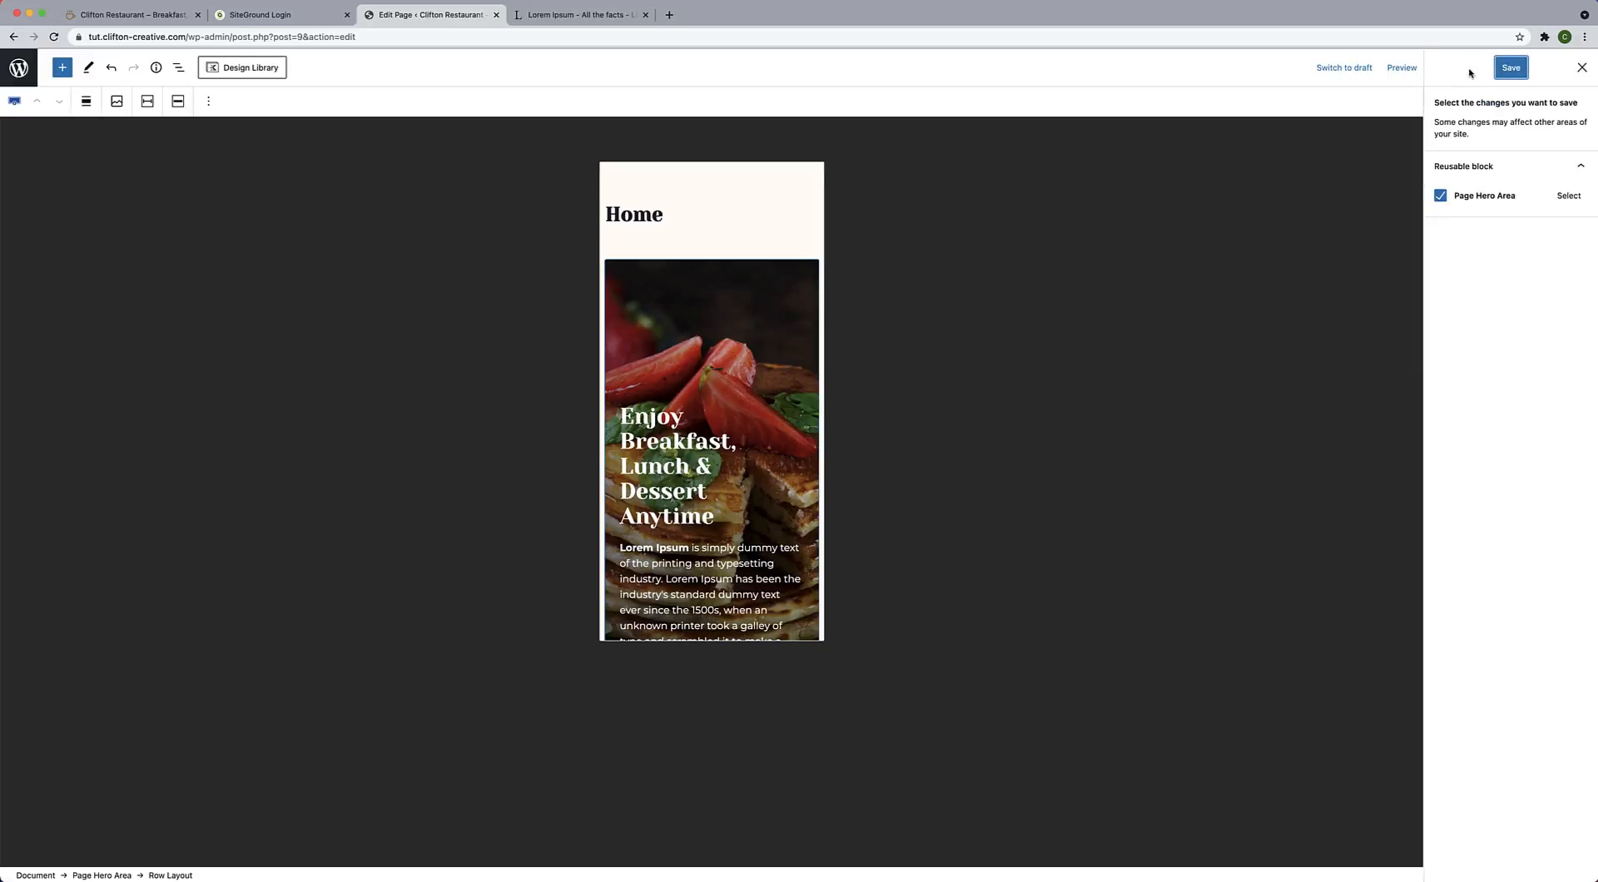
left_click(1511, 67)
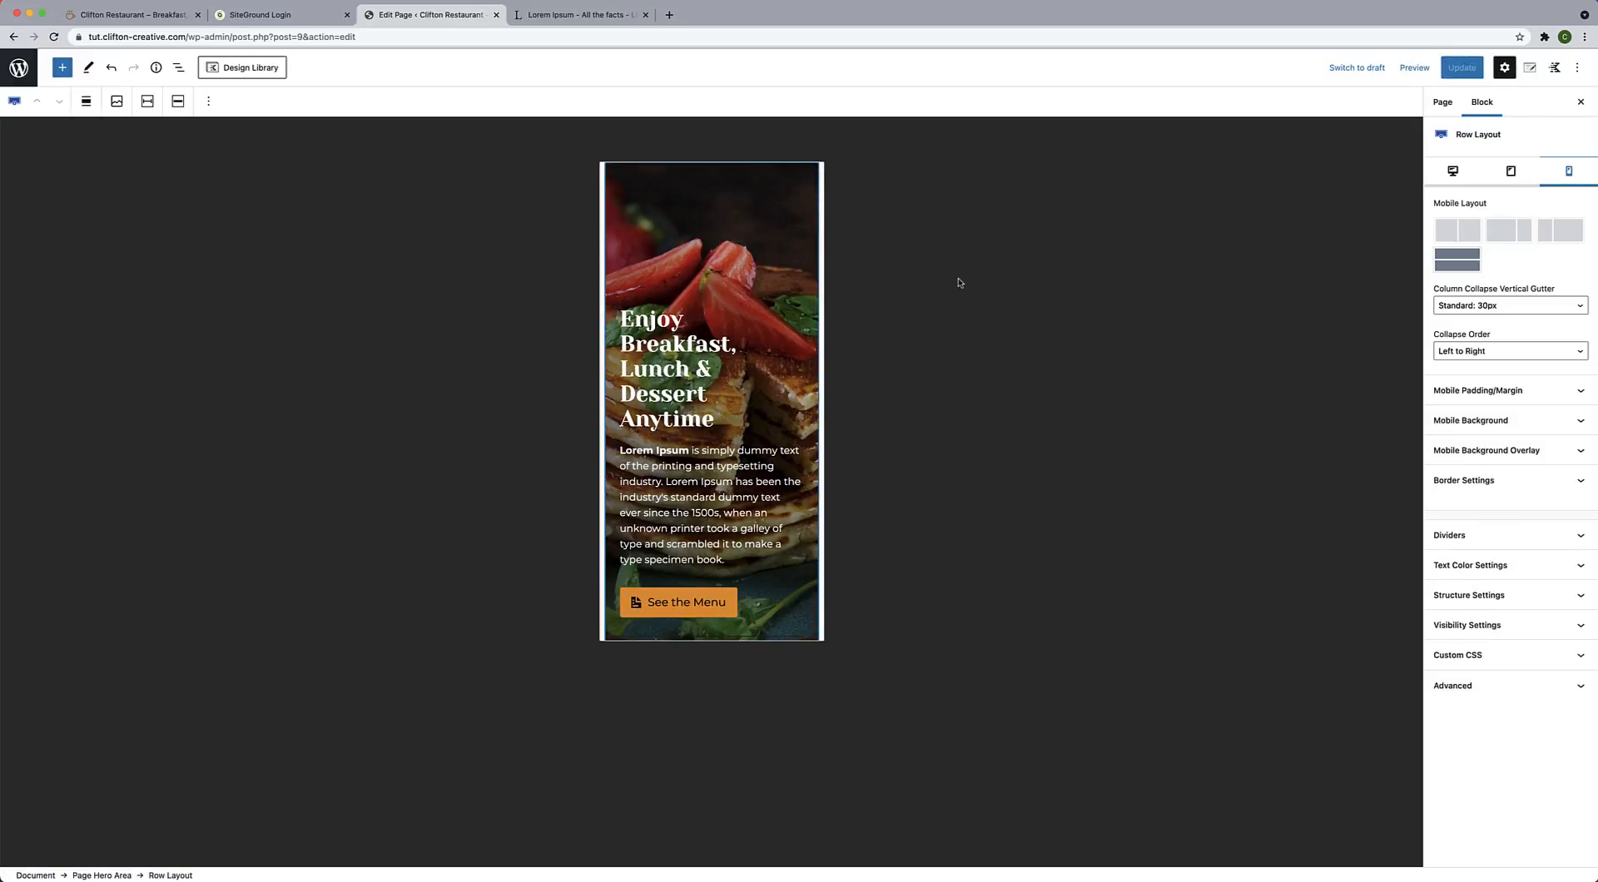
Switch the hero row back to the desktop layout, then update the home page and open its published version.
left_click(1452, 171)
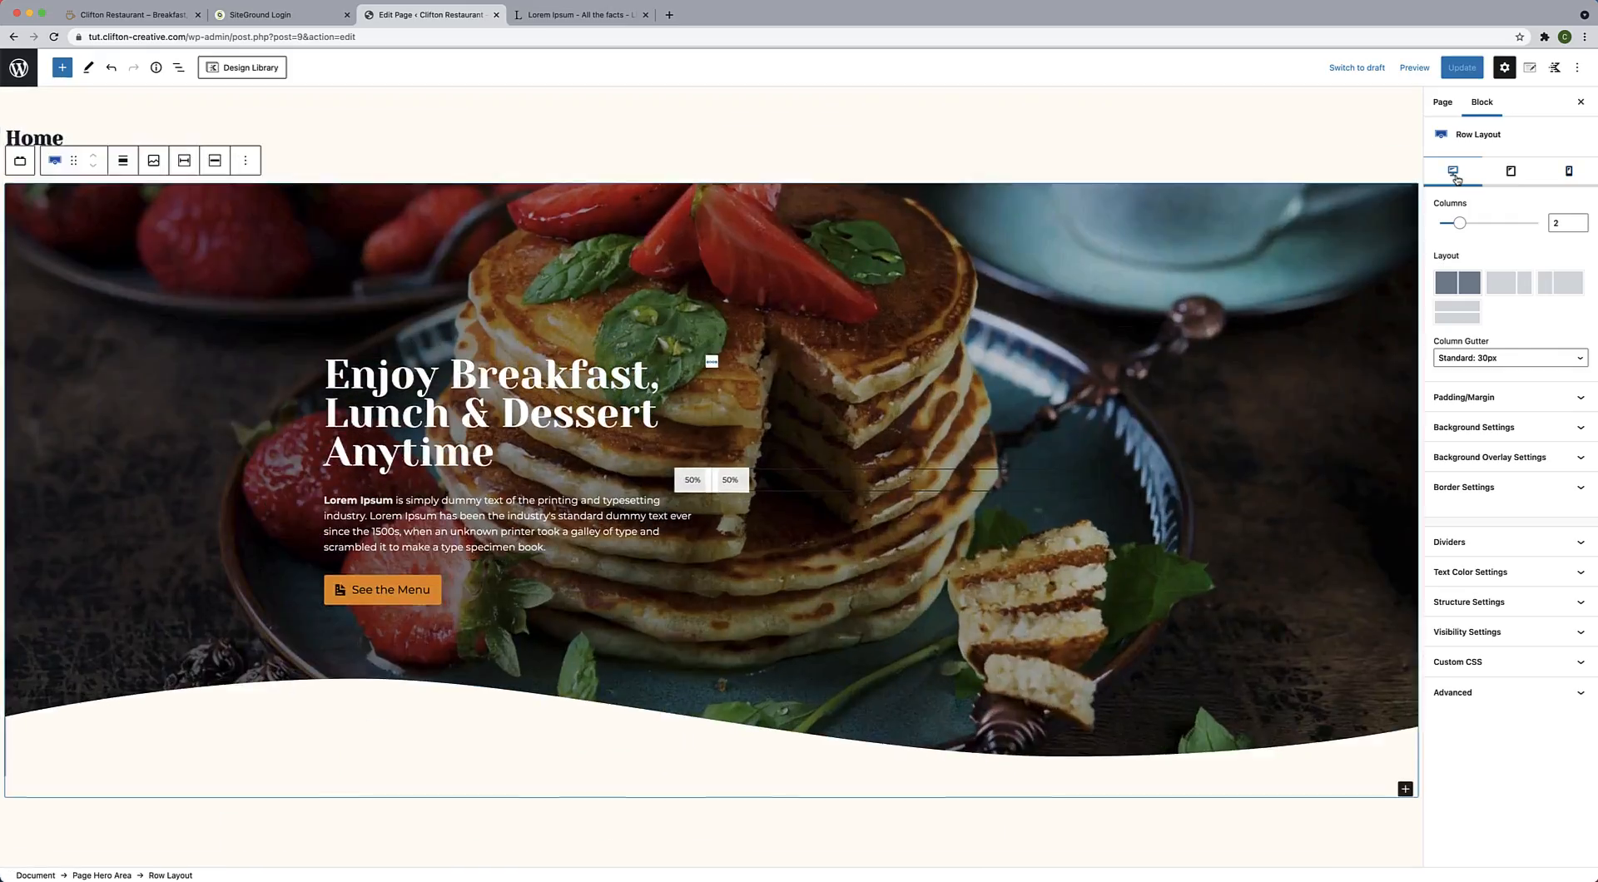
left_click(1452, 68)
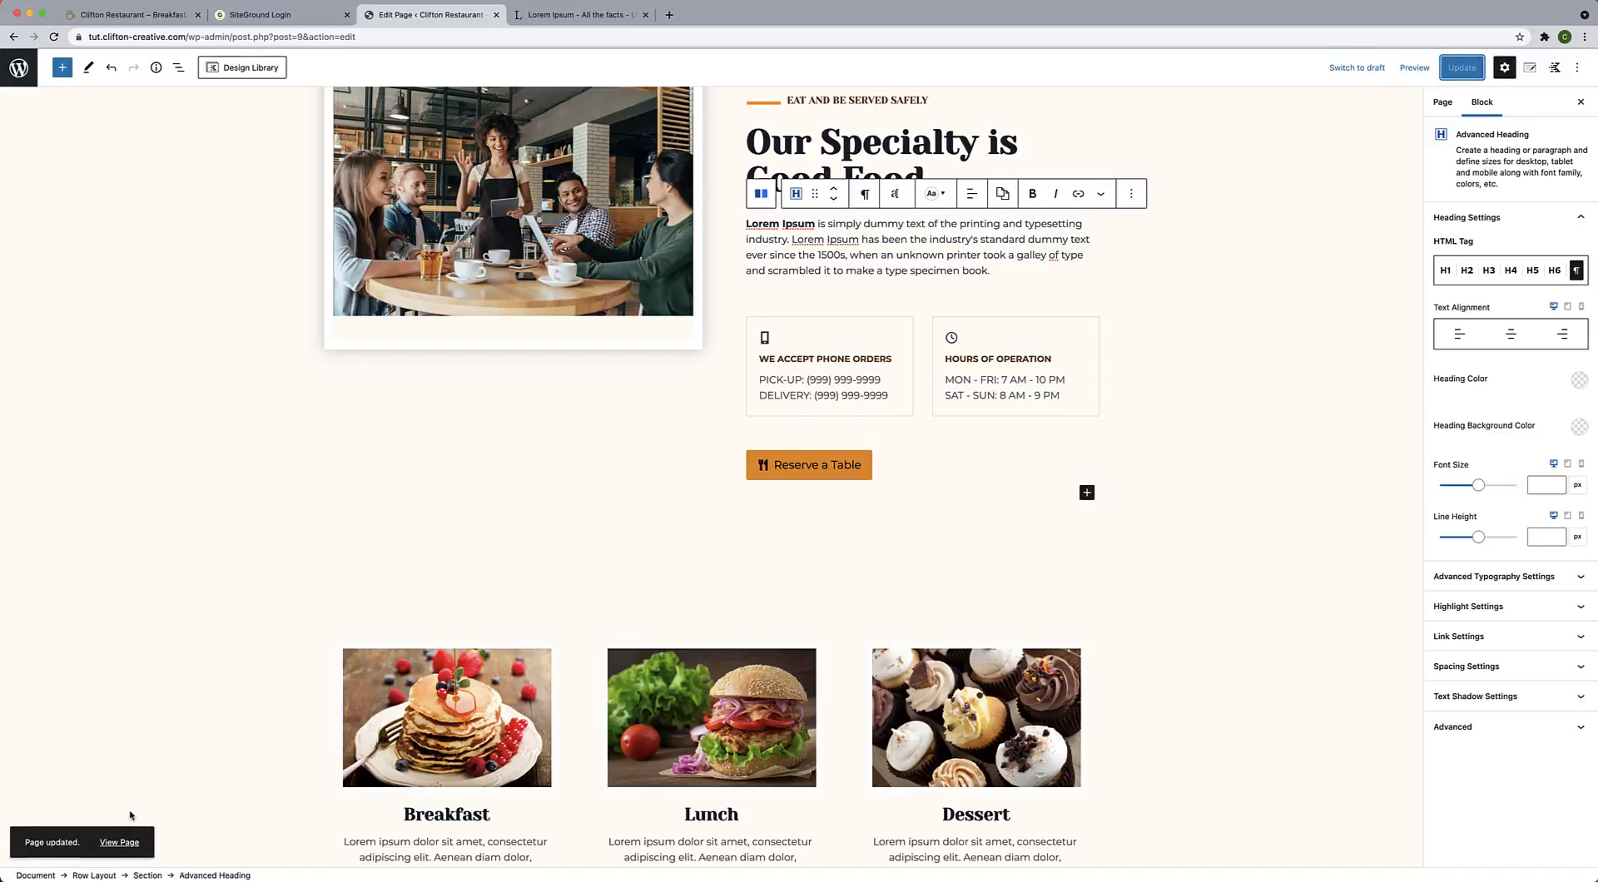
left_click(126, 844)
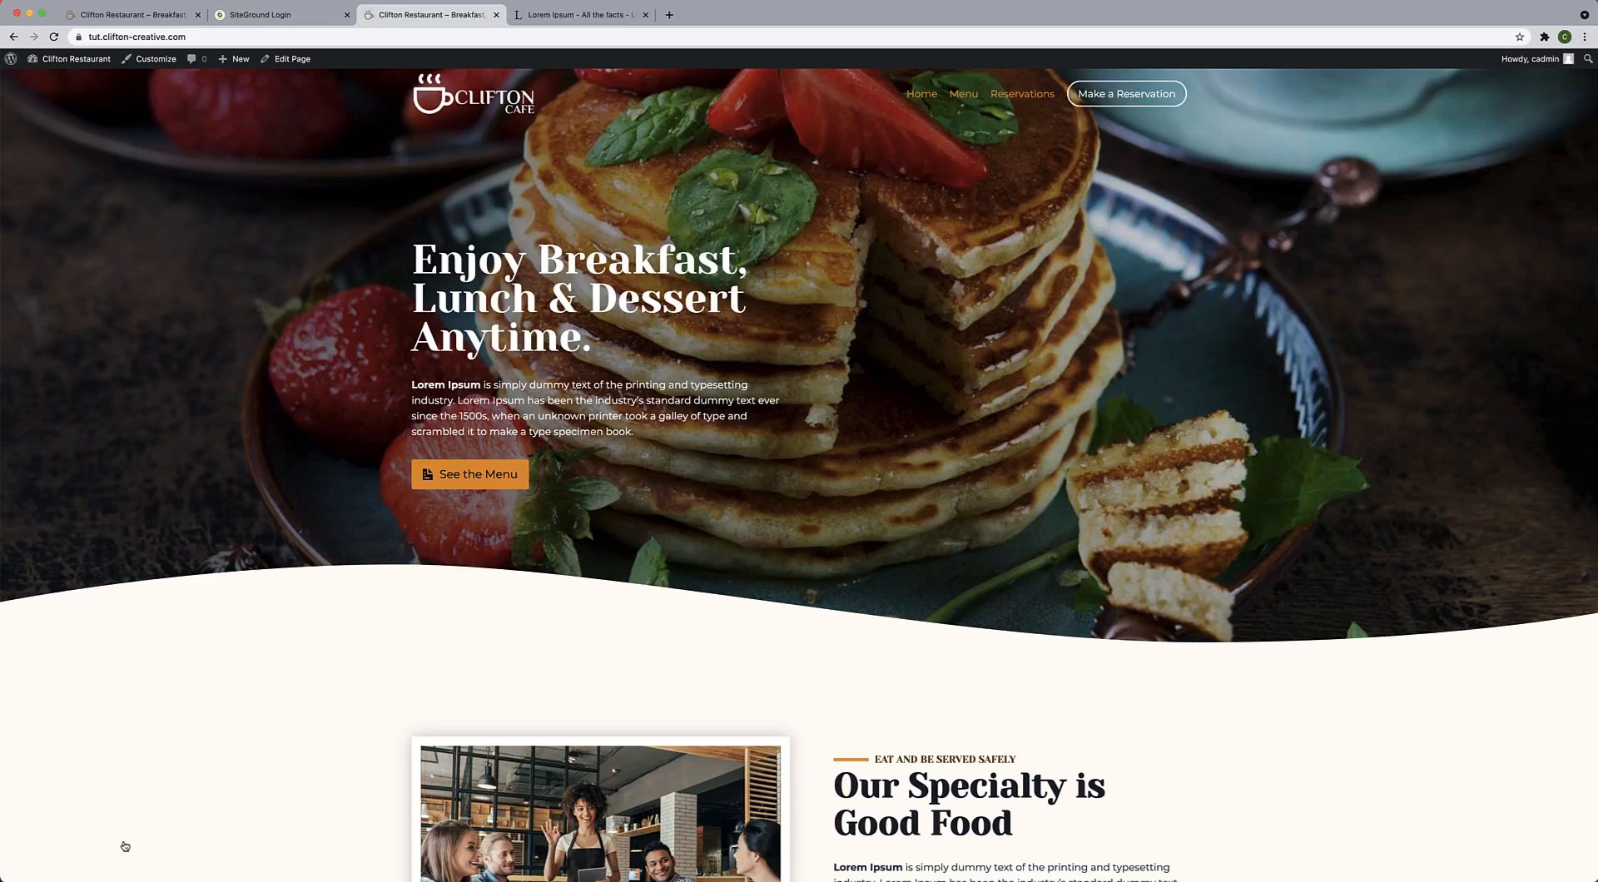
Check the spacing between the logo and hero heading in the published page's mobile view, then leave the inspector.
right_click(211, 398)
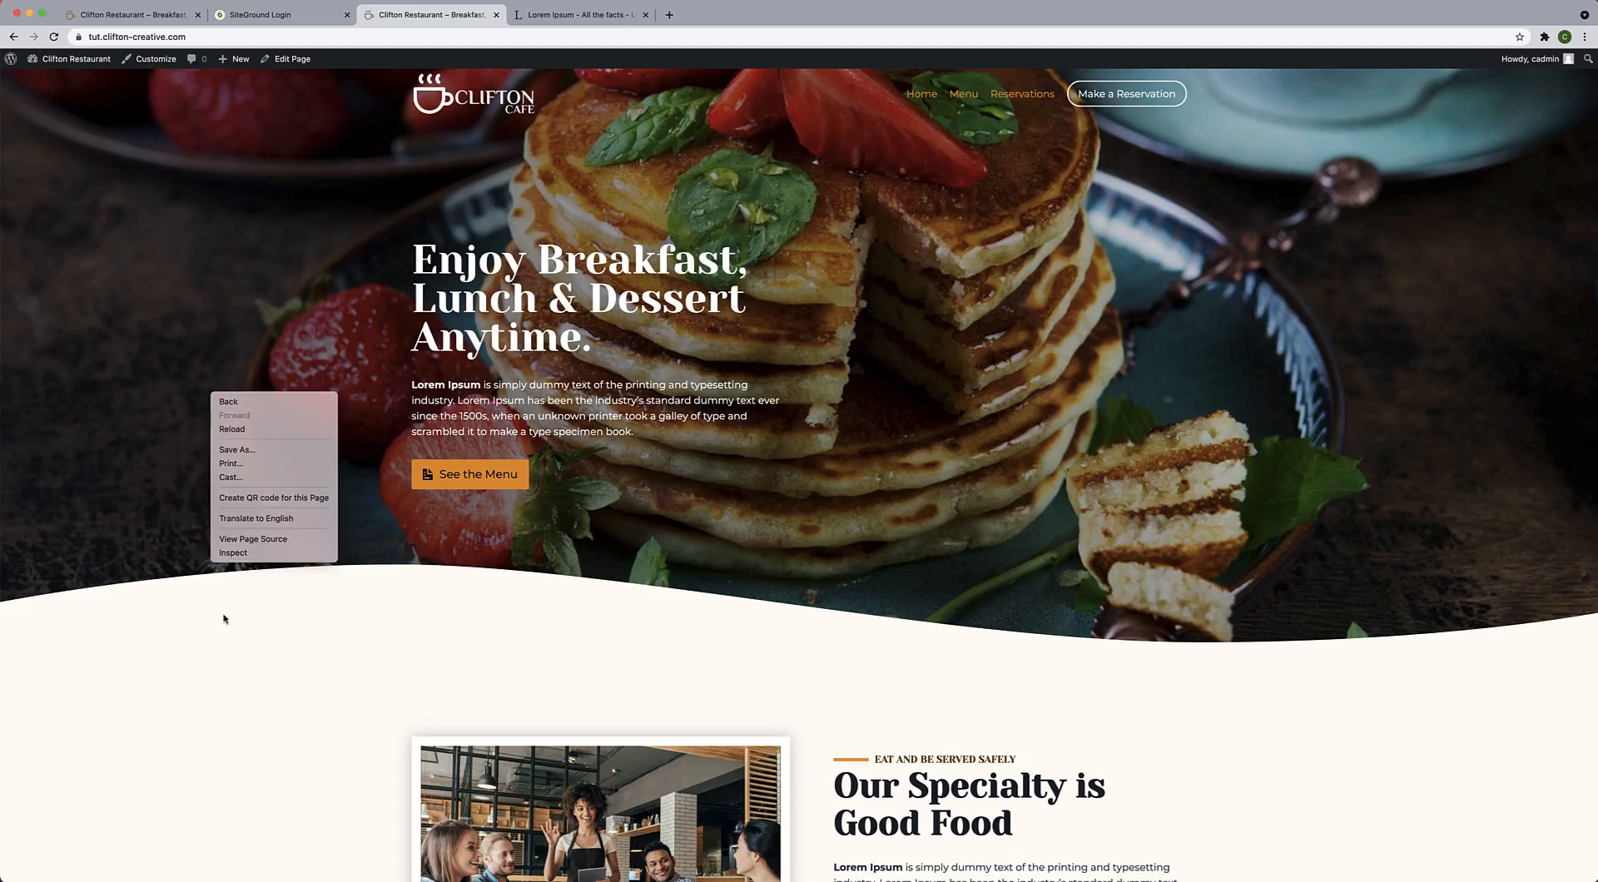
left_click(226, 553)
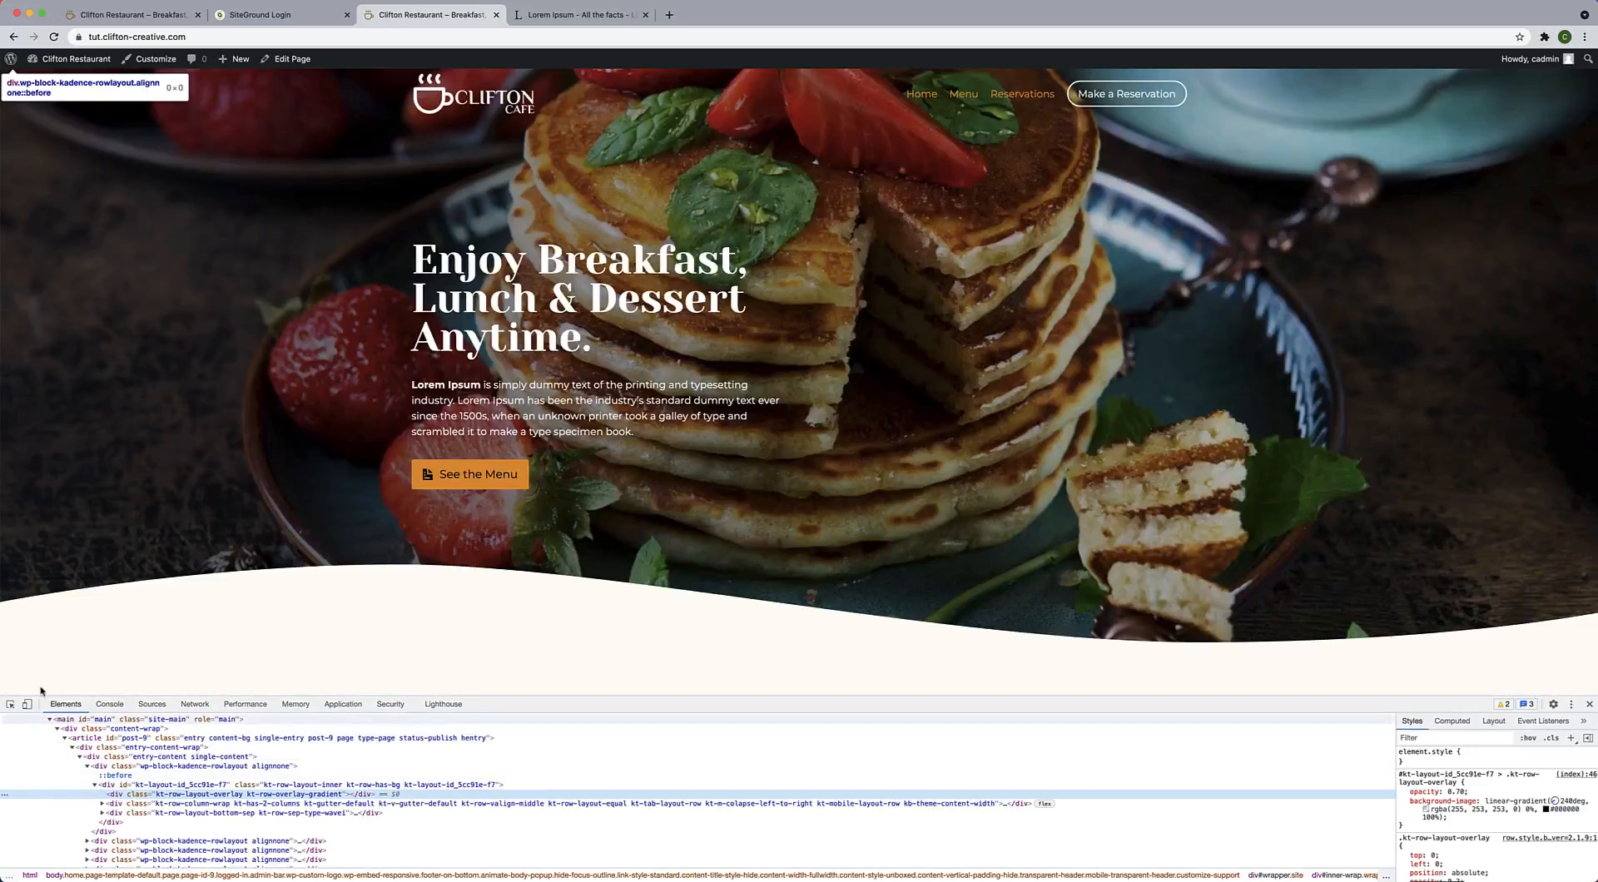
left_click(27, 705)
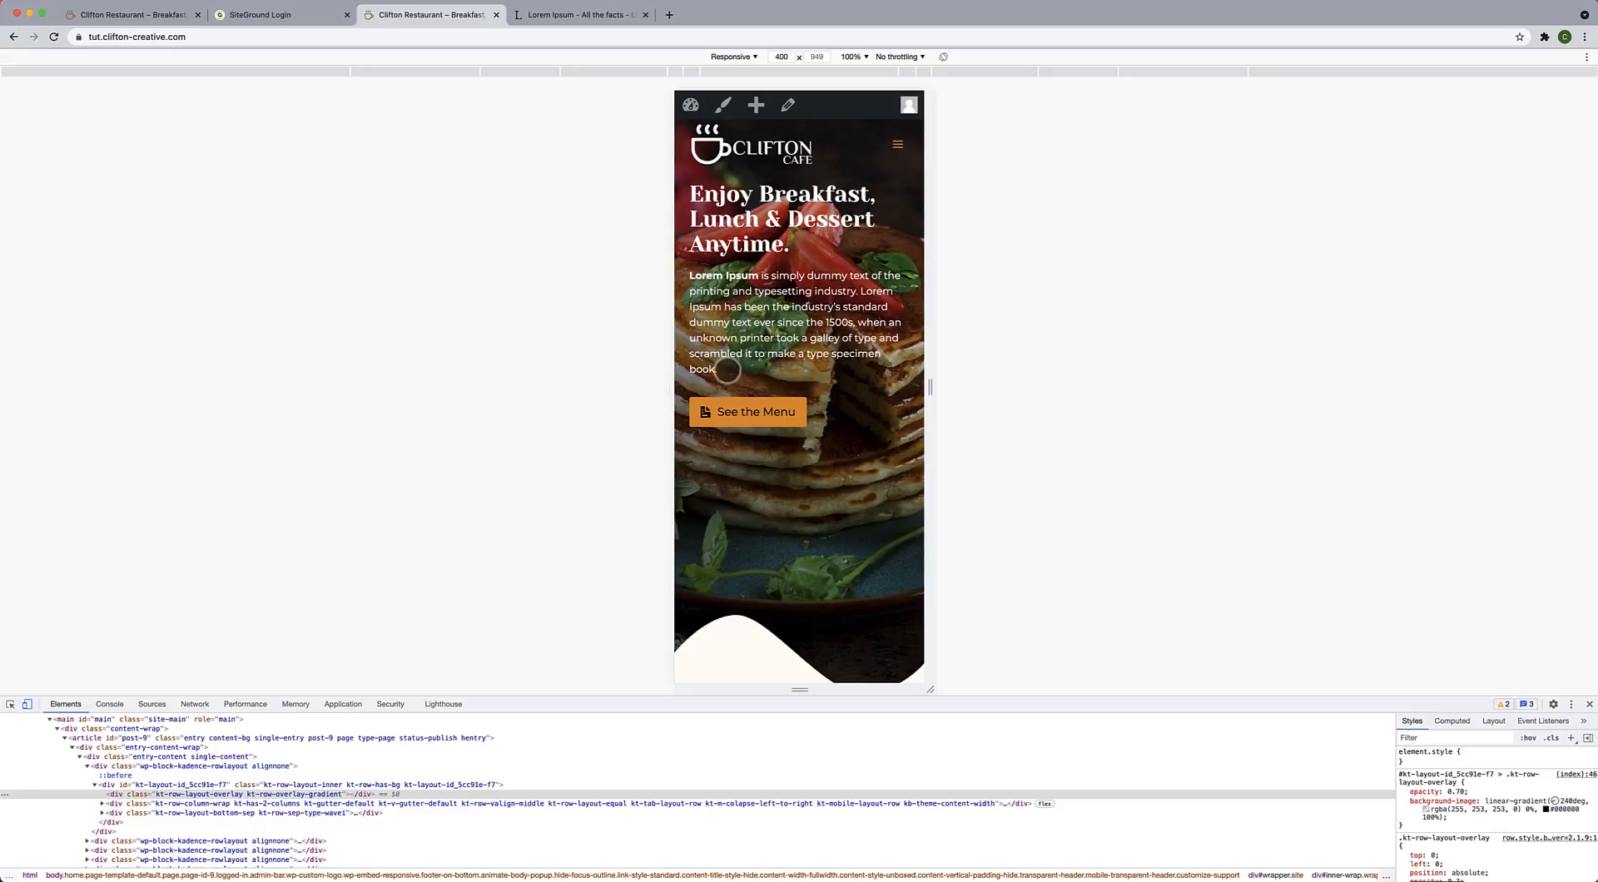
scroll(712, 337, "down", 1)
scroll(712, 337, "up", 1)
left_click(1589, 706)
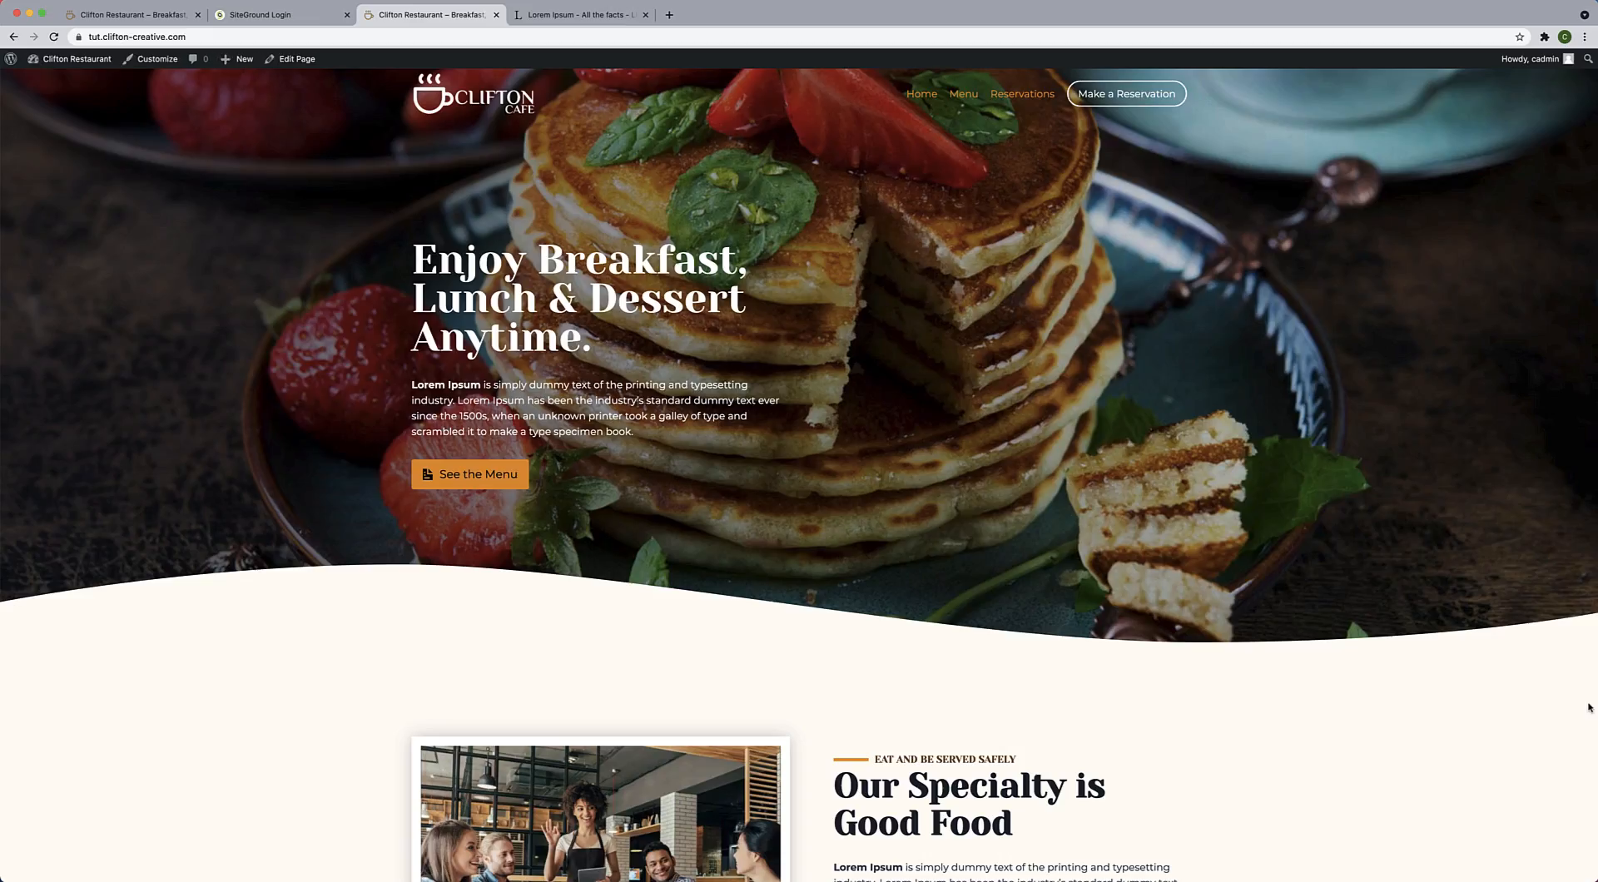
Edit the home page again to set the hero row's mobile top padding to 150 px and save the Page Hero Area block.
left_click(286, 62)
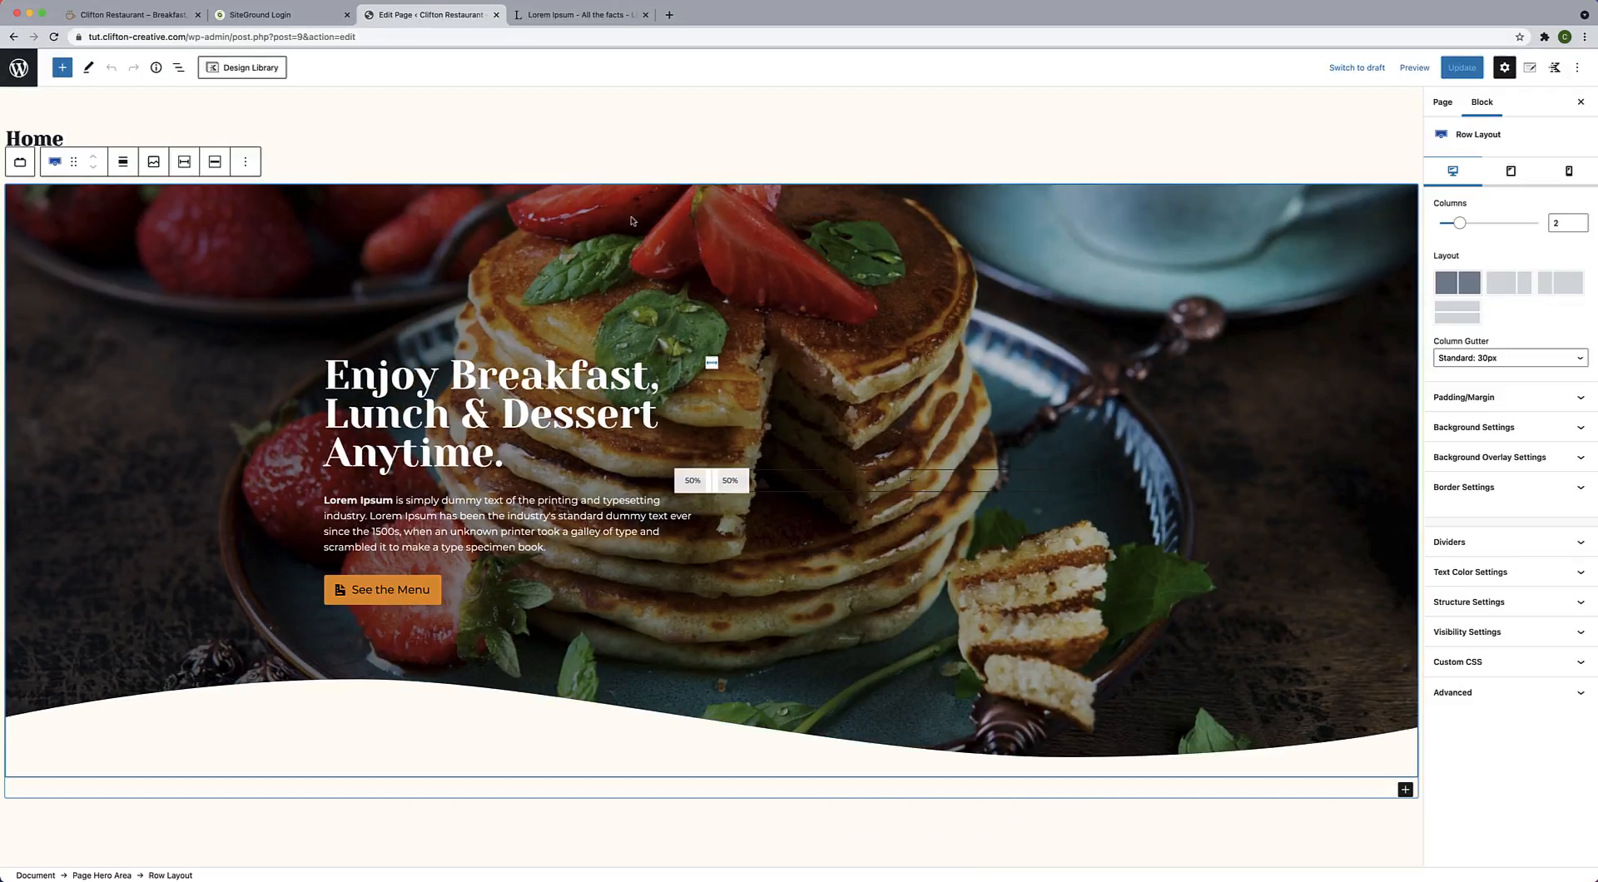
left_click(1570, 173)
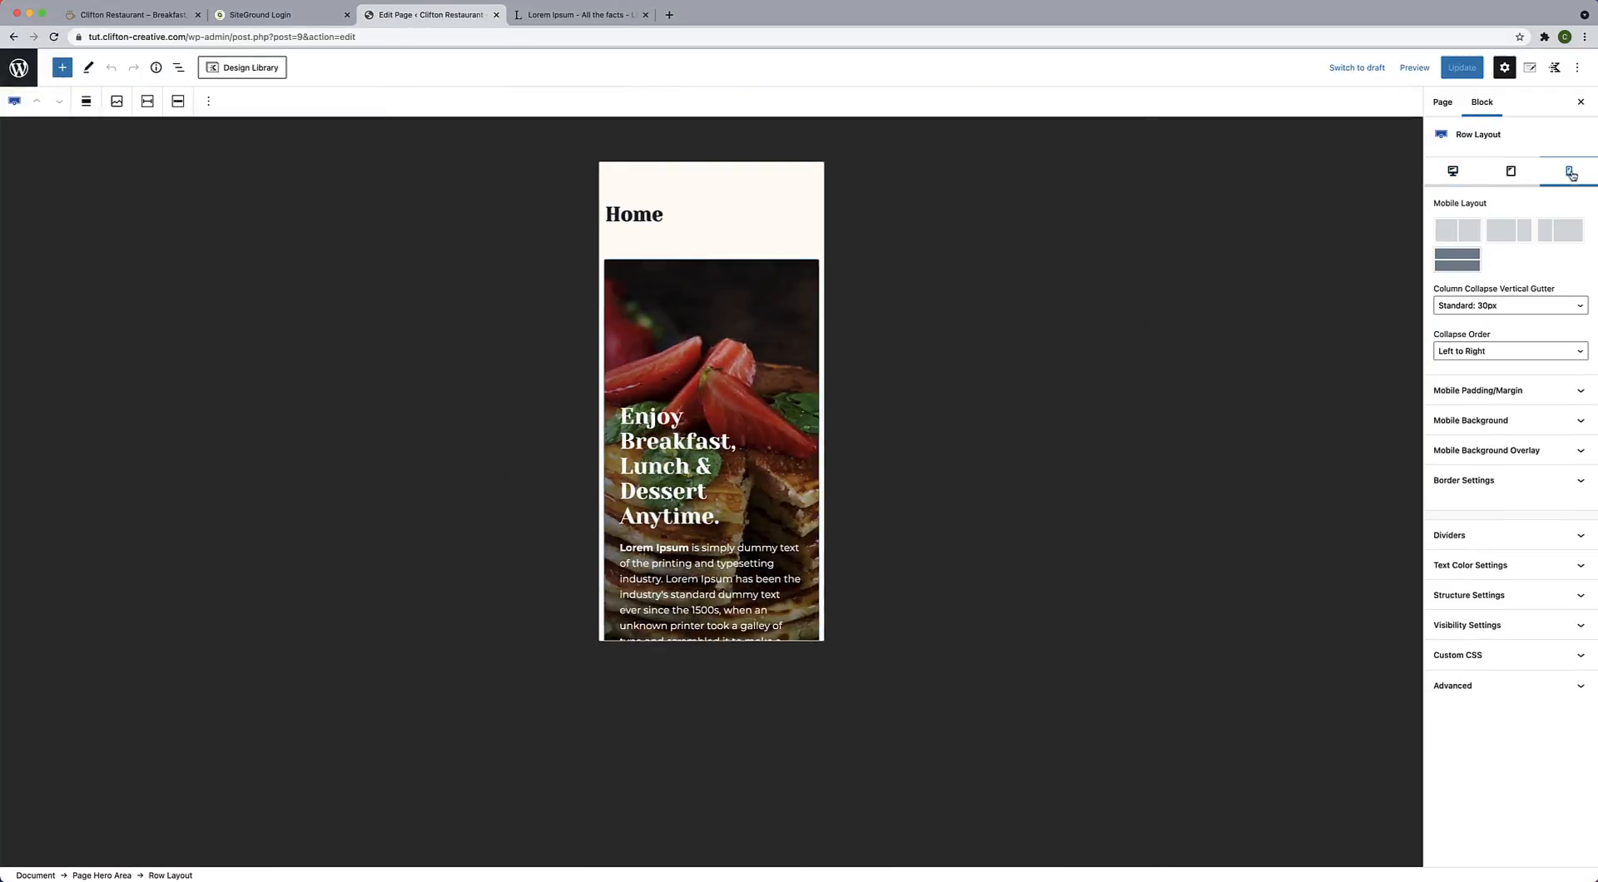
left_click(1486, 390)
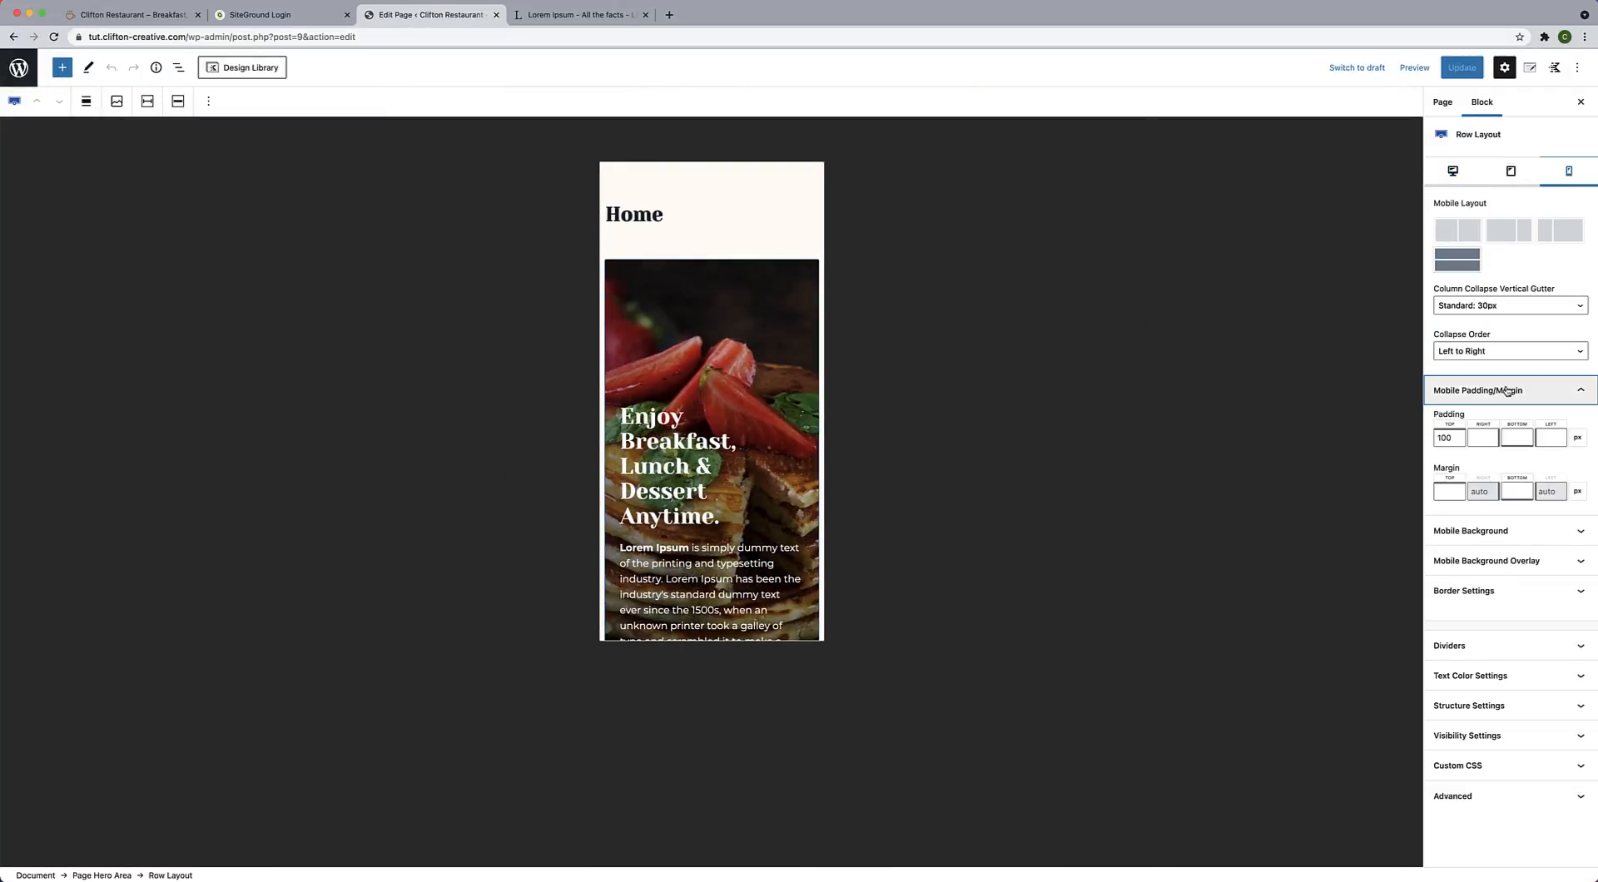
left_click(1449, 440)
key("BackSpace")
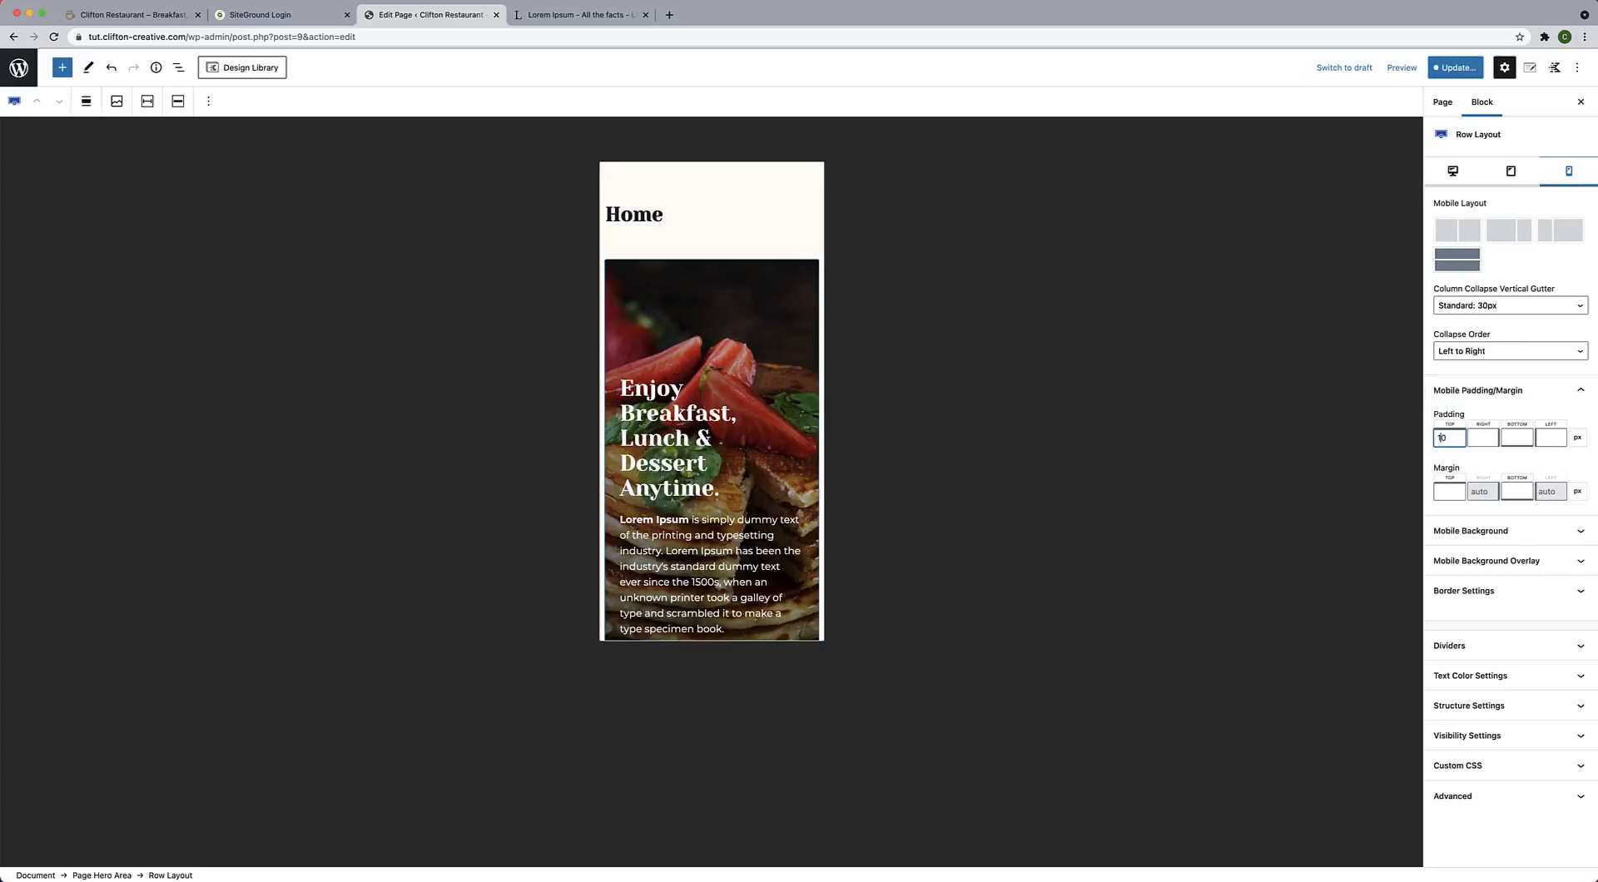
type("5")
left_click(1458, 68)
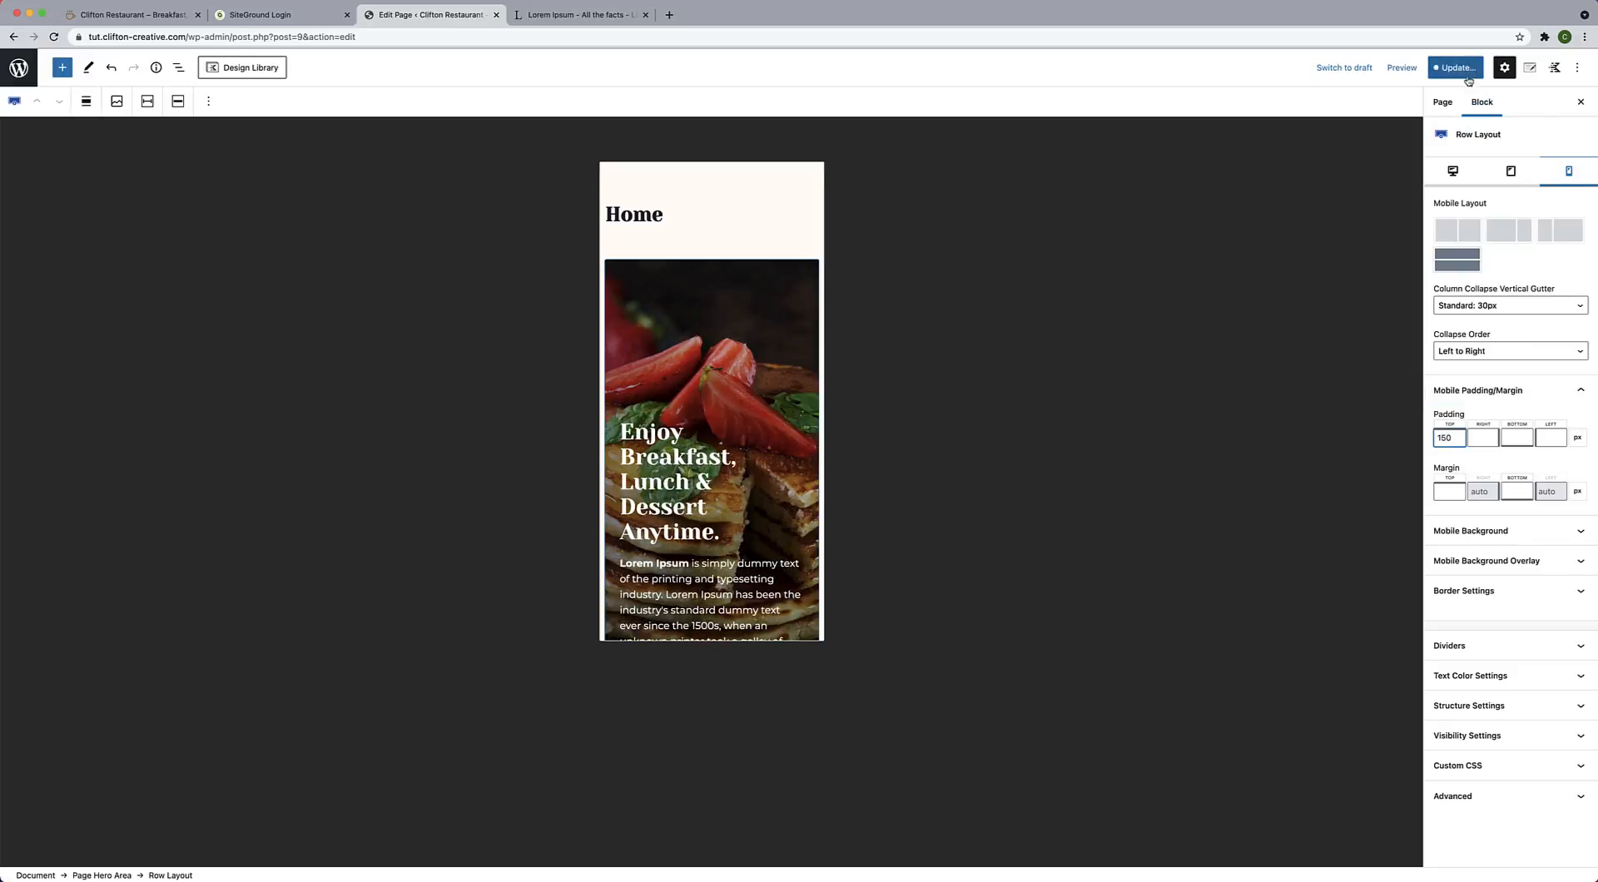
left_click(1507, 70)
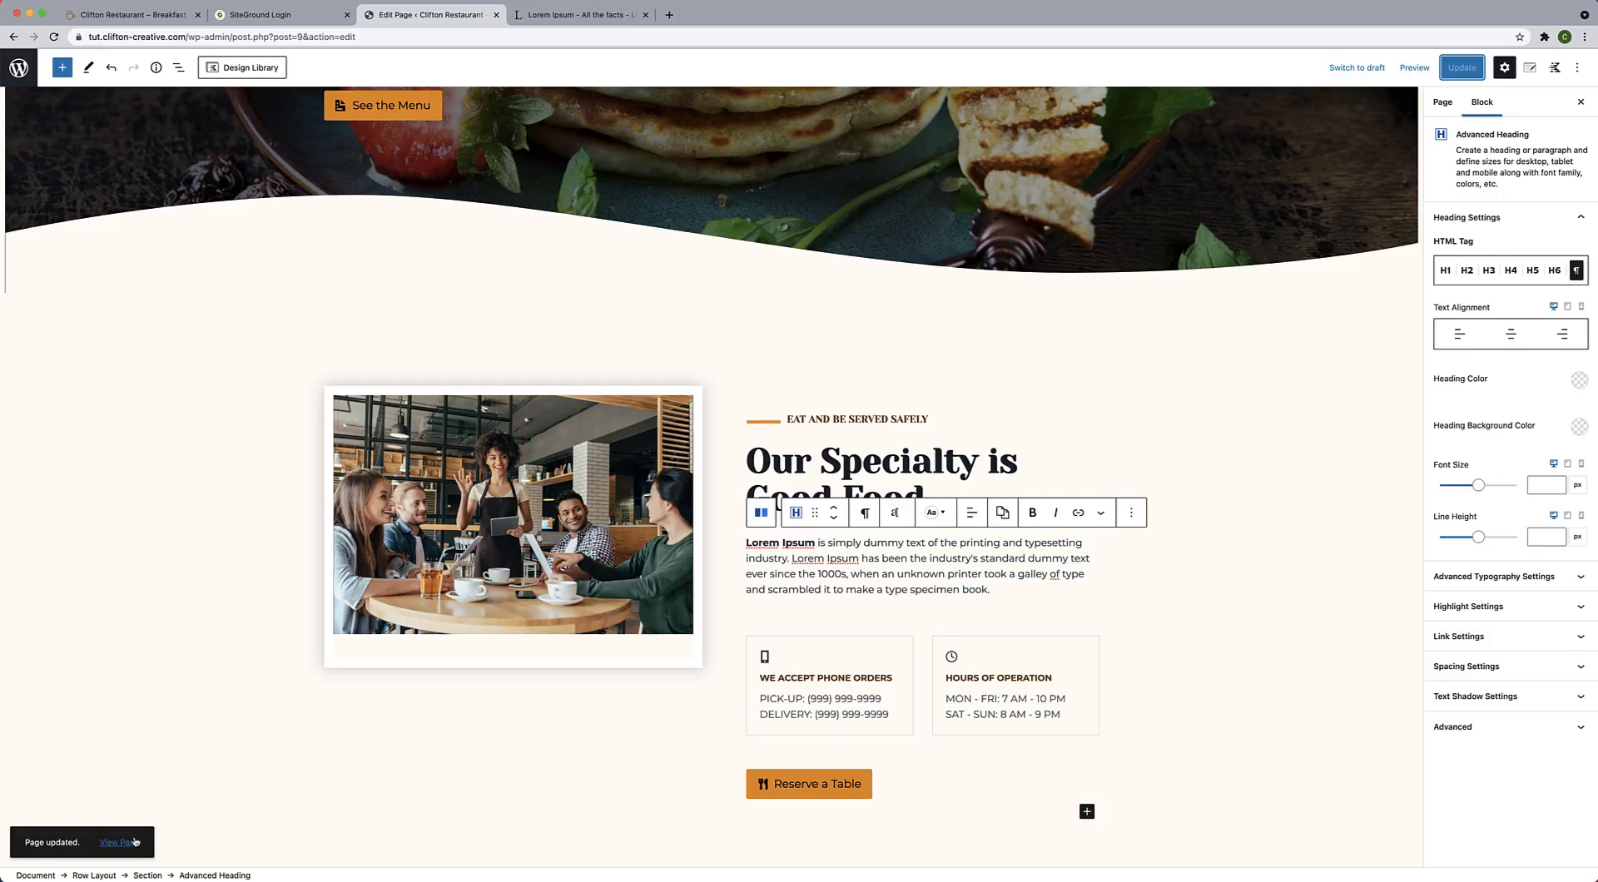
Open the published home page in mobile view and review its sections from the hero to the testimonials.
left_click(133, 843)
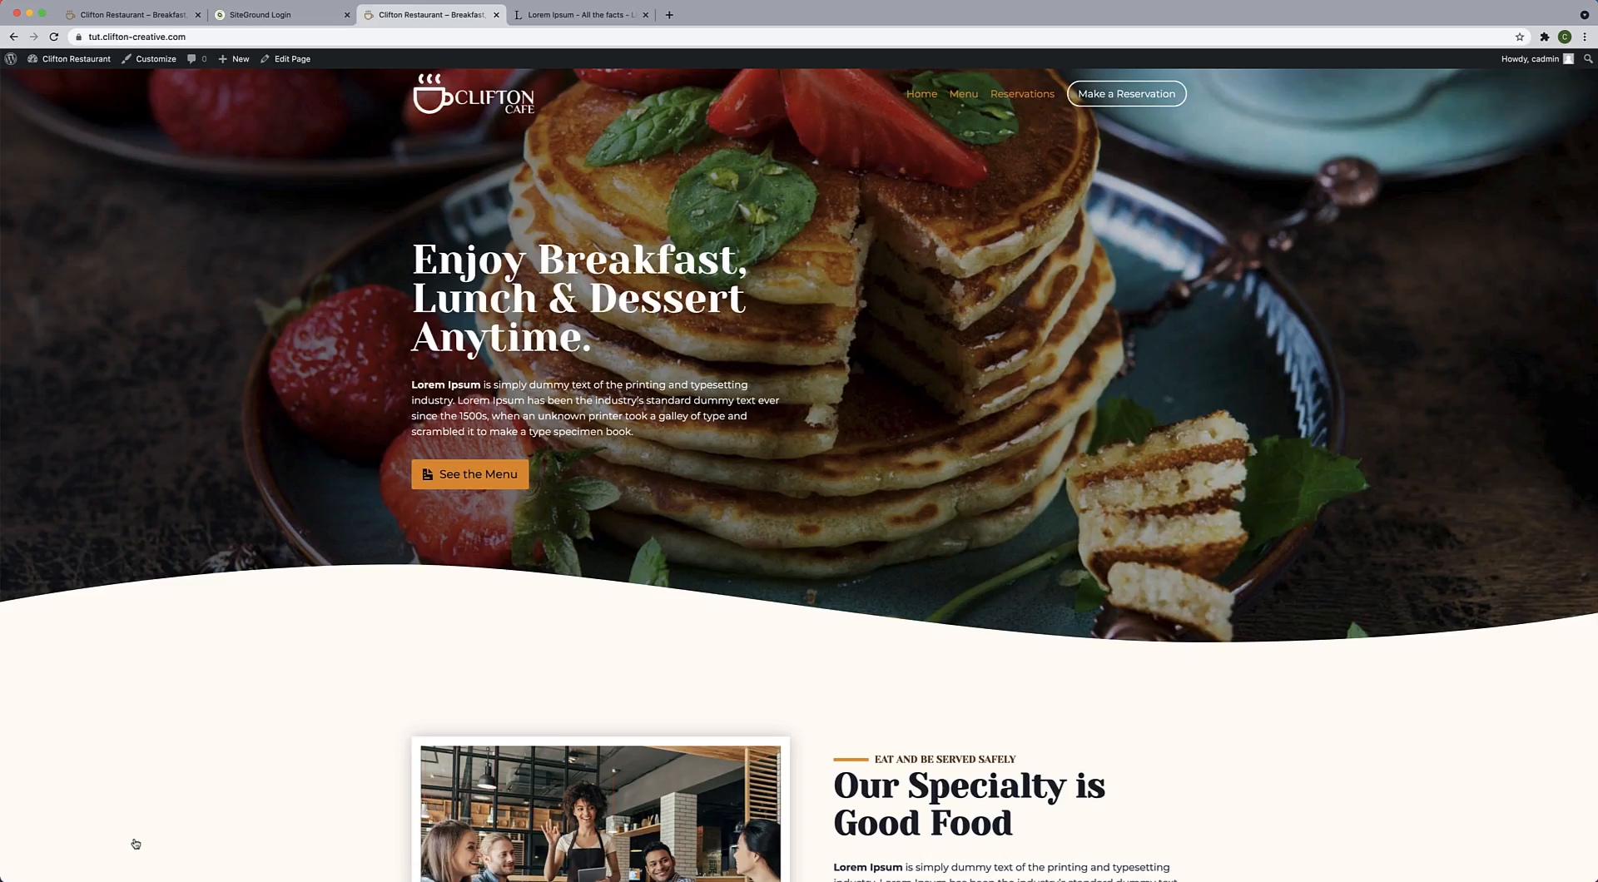
right_click(233, 330)
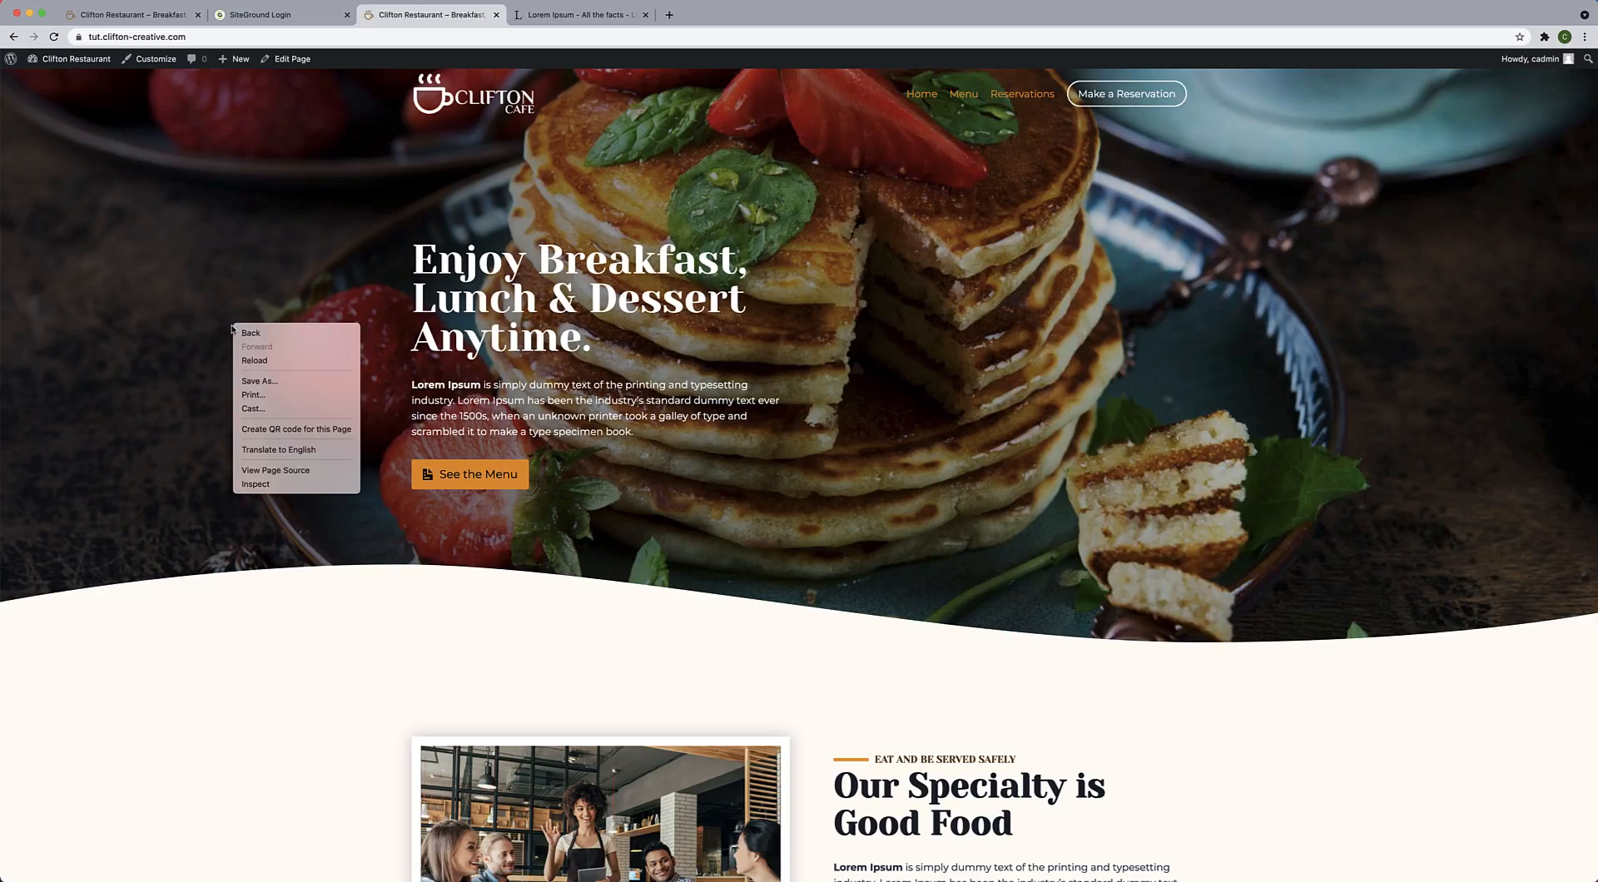
left_click(258, 484)
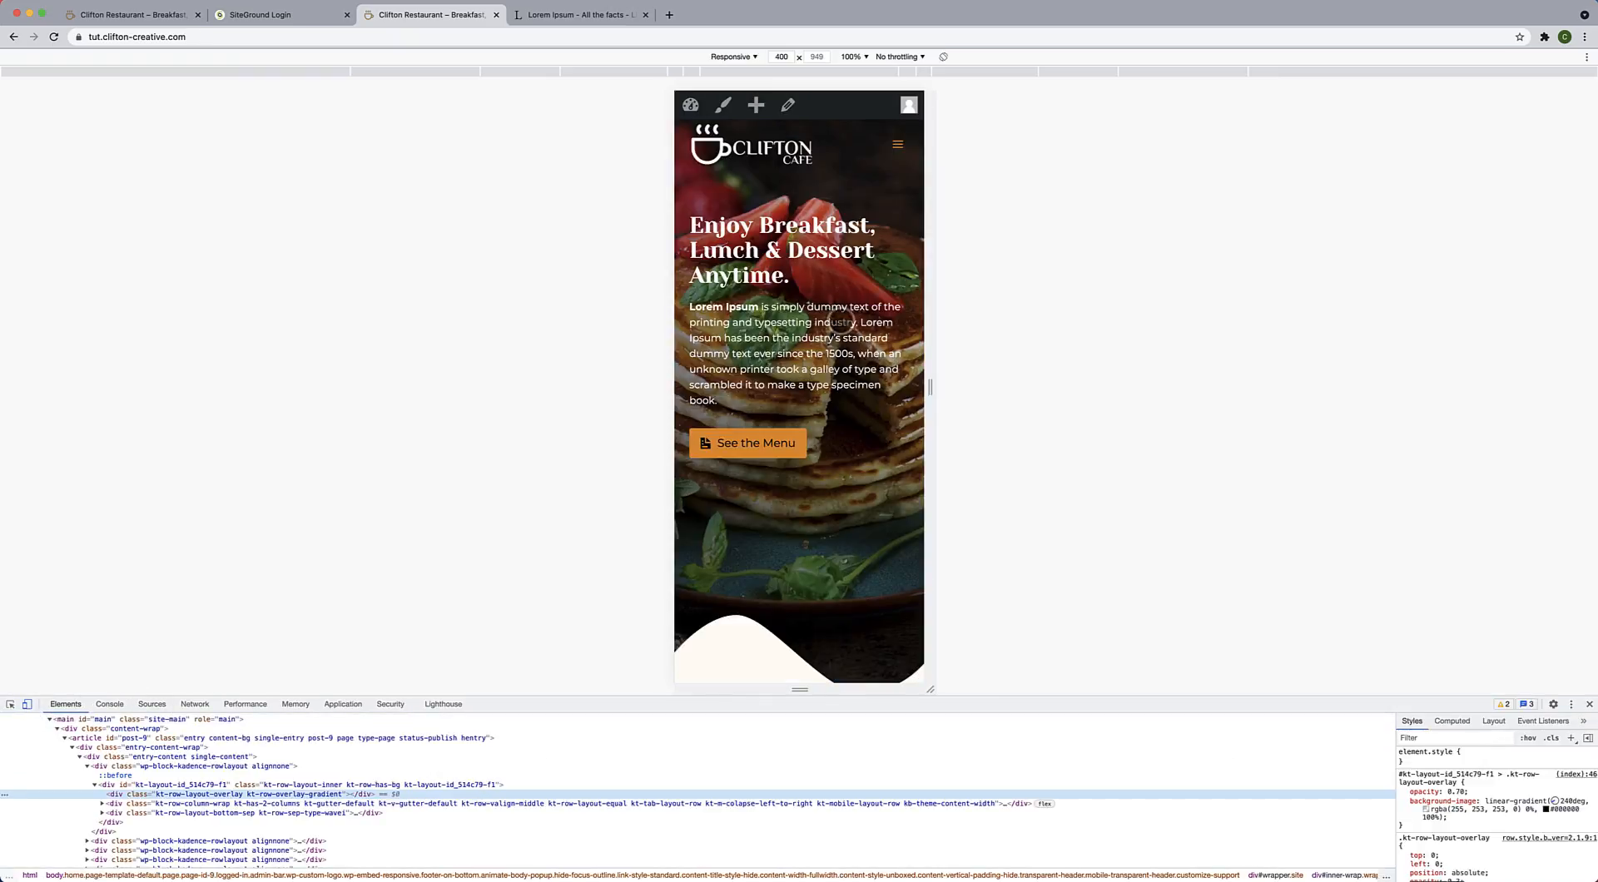
scroll(802, 327, "down", 1)
scroll(803, 327, "up", 1)
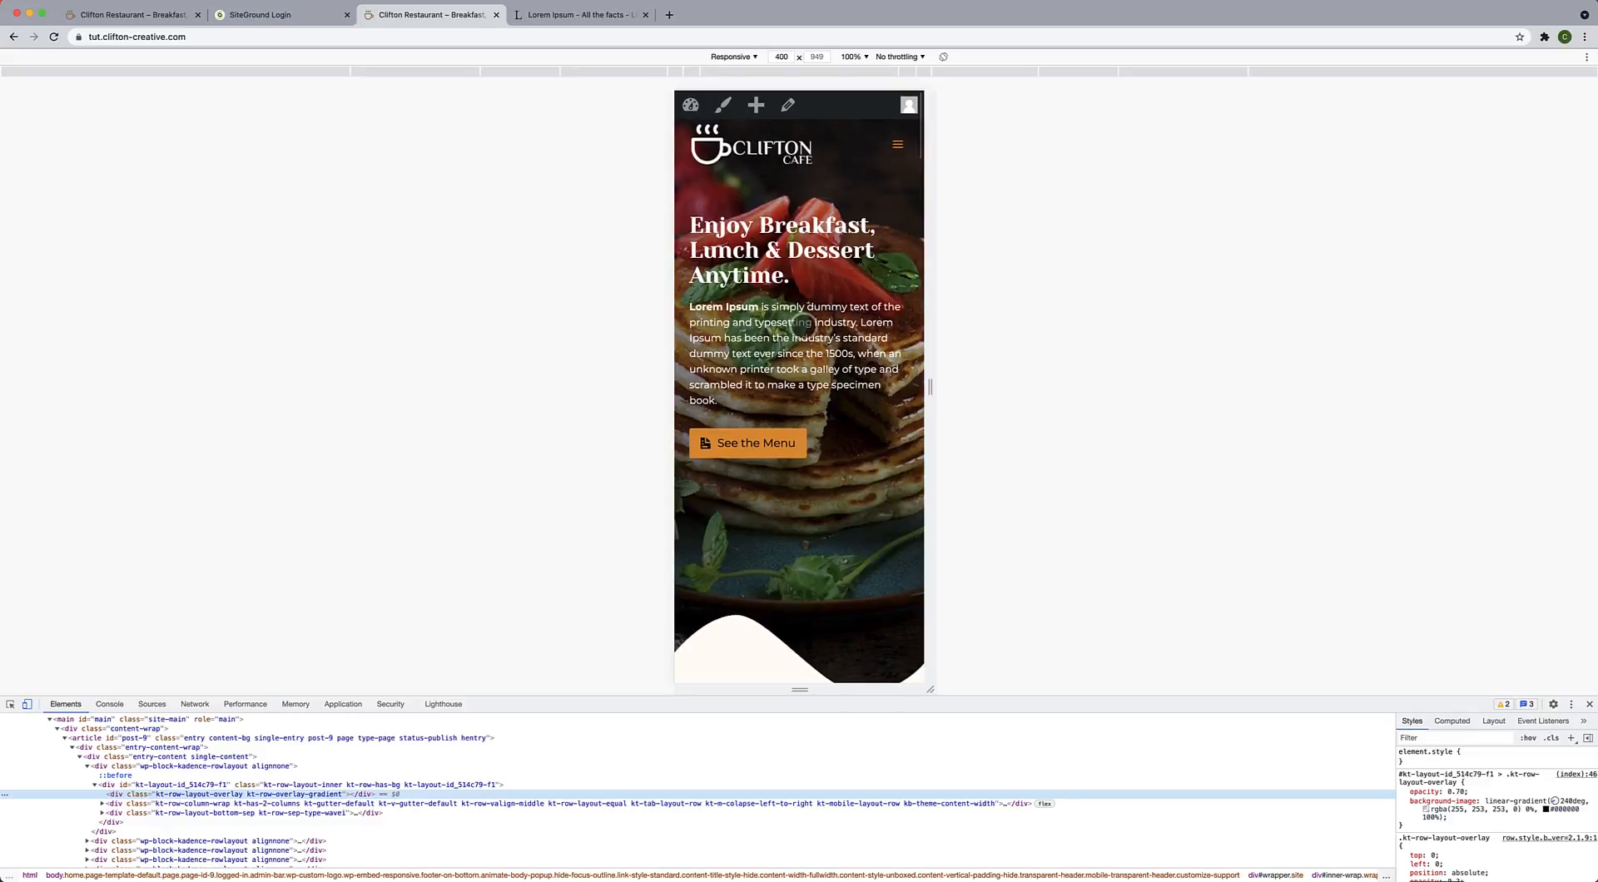
scroll(803, 327, "down", 10)
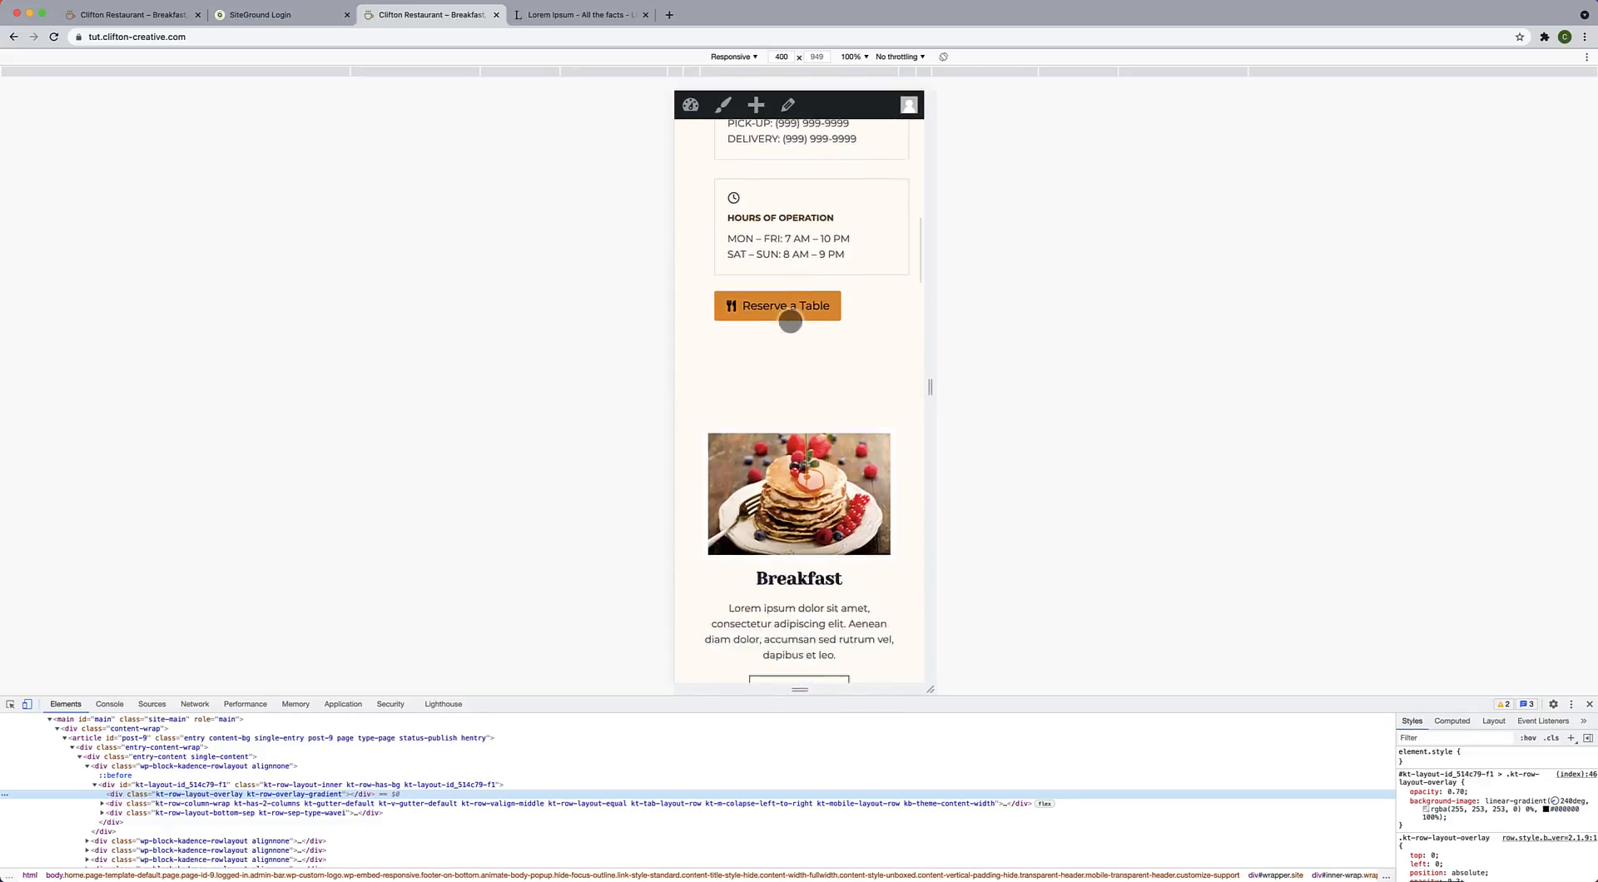
scroll(790, 322, "down", 20)
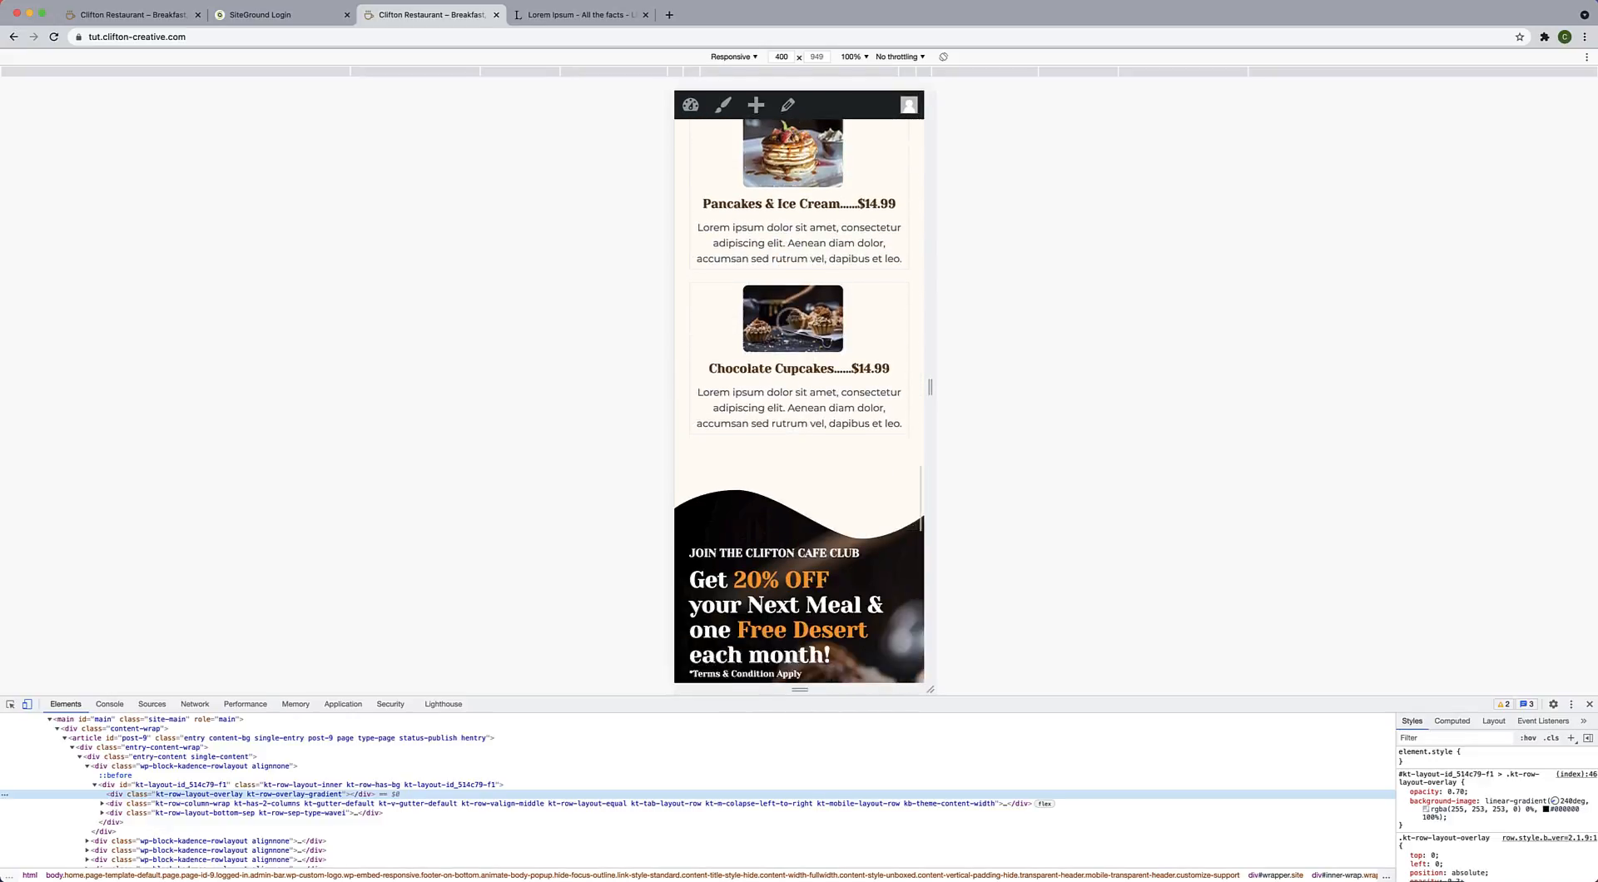
scroll(789, 319, "down", 10)
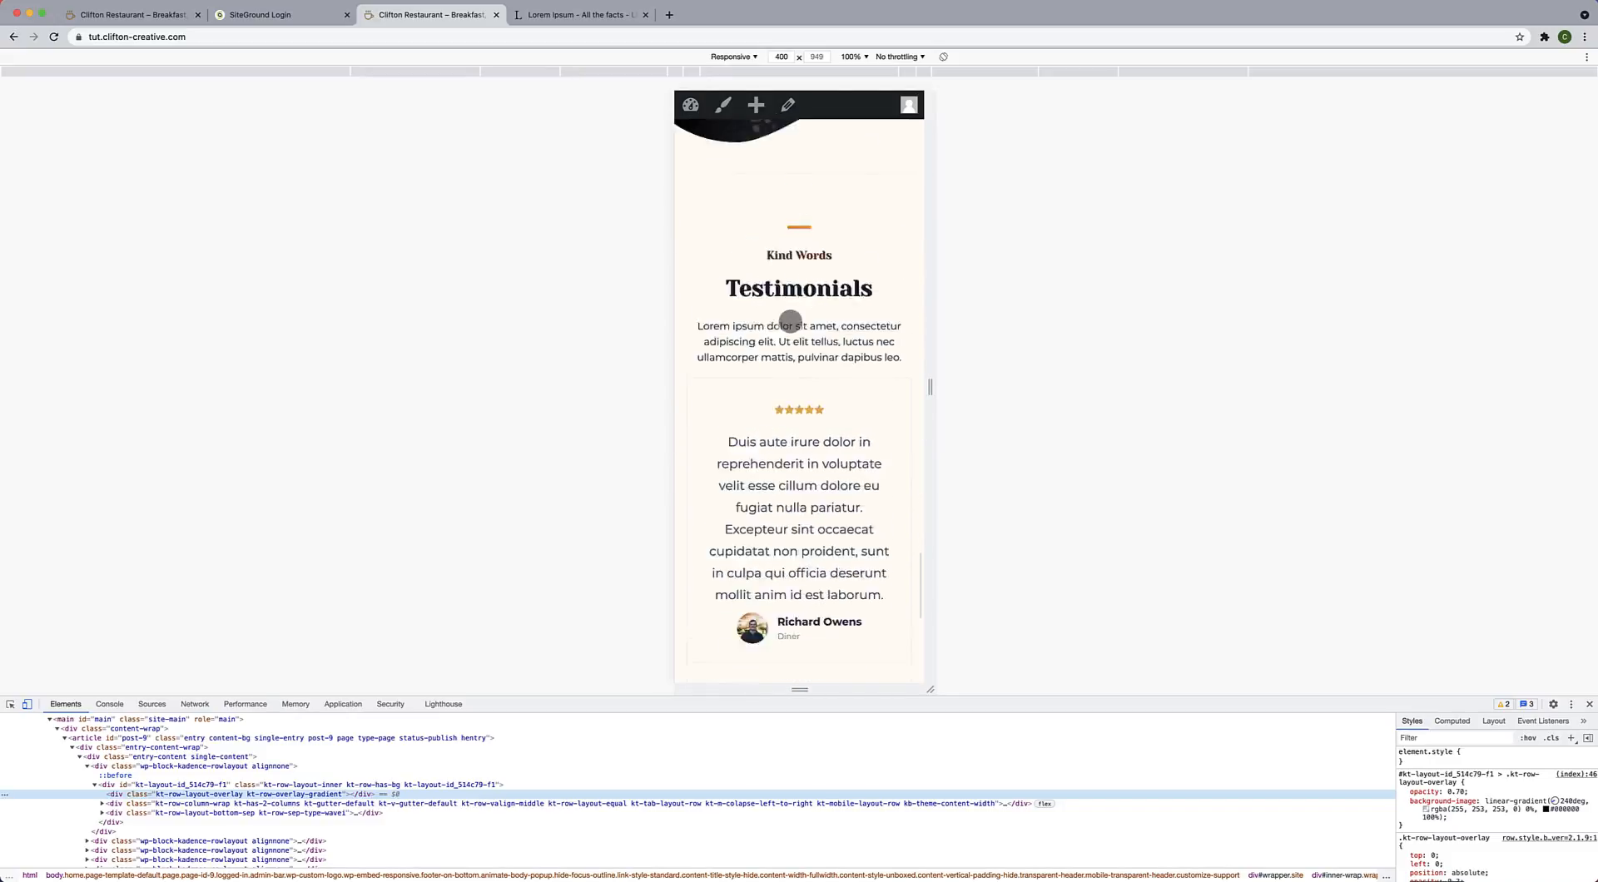
scroll(789, 321, "up", 20)
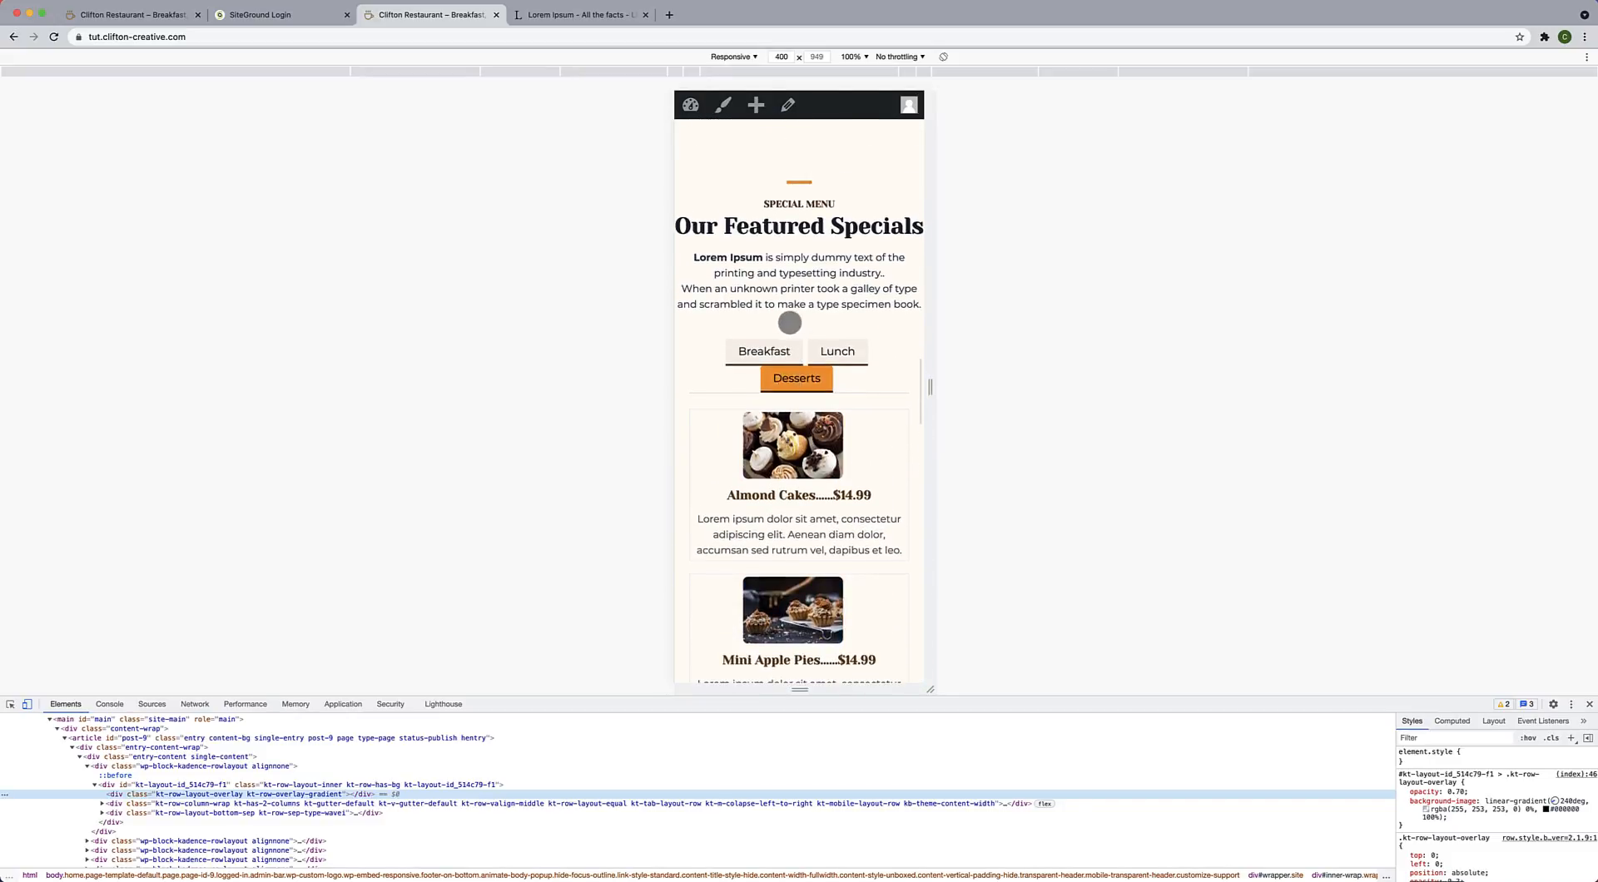
Leave the inspector and, in the site customizer, set the transparent header's initial navigation color to white (FFFFFF), publish it and return to the page.
left_click(1589, 705)
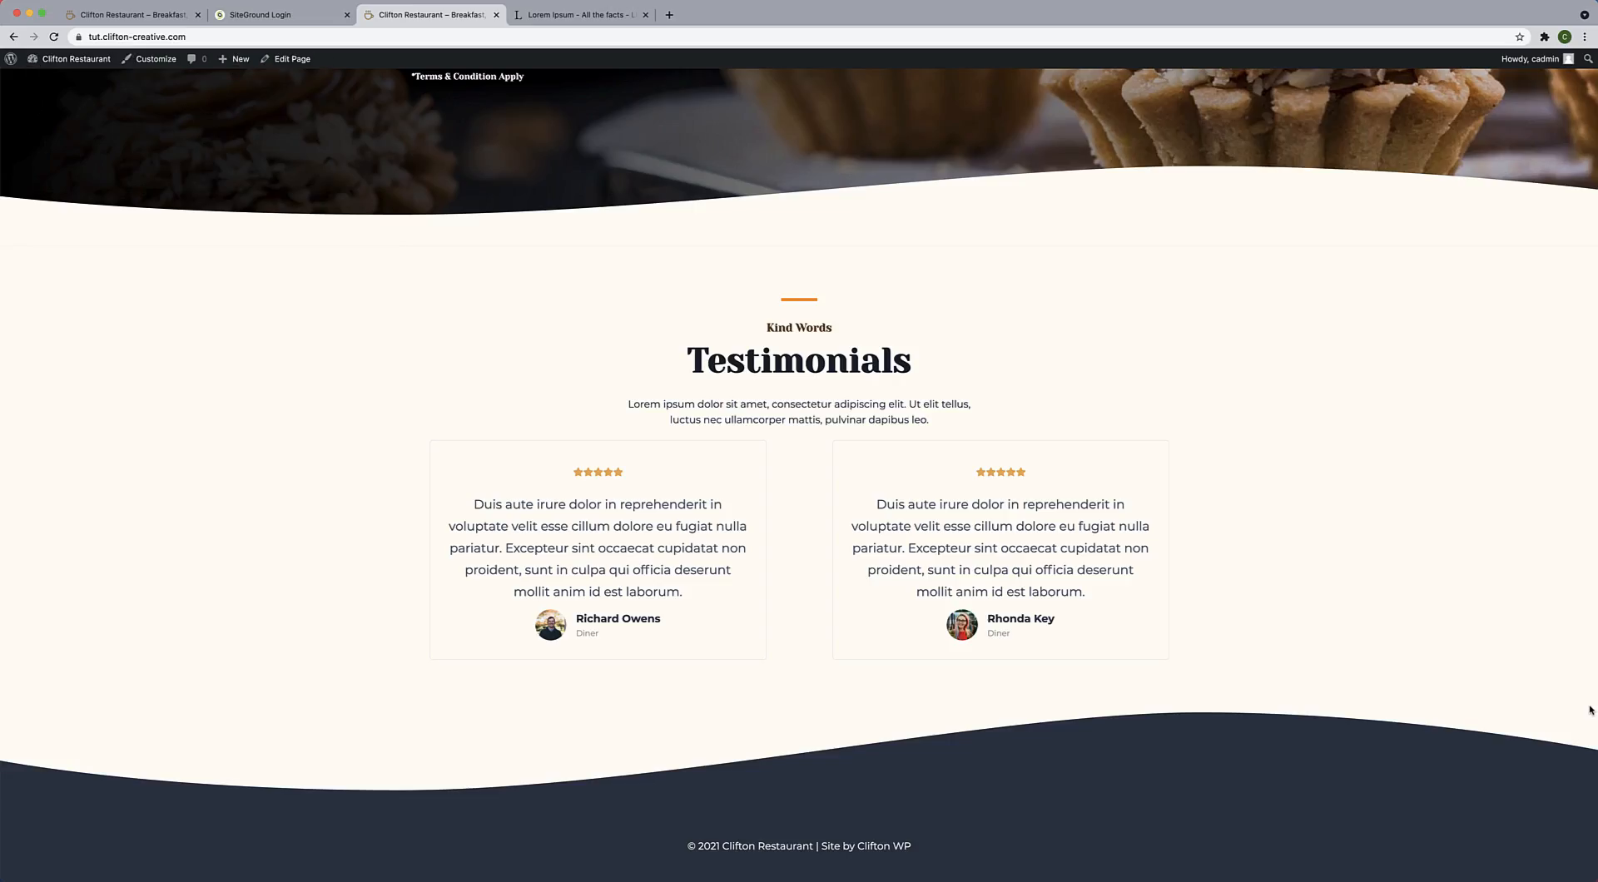
scroll(882, 477, "up", 20)
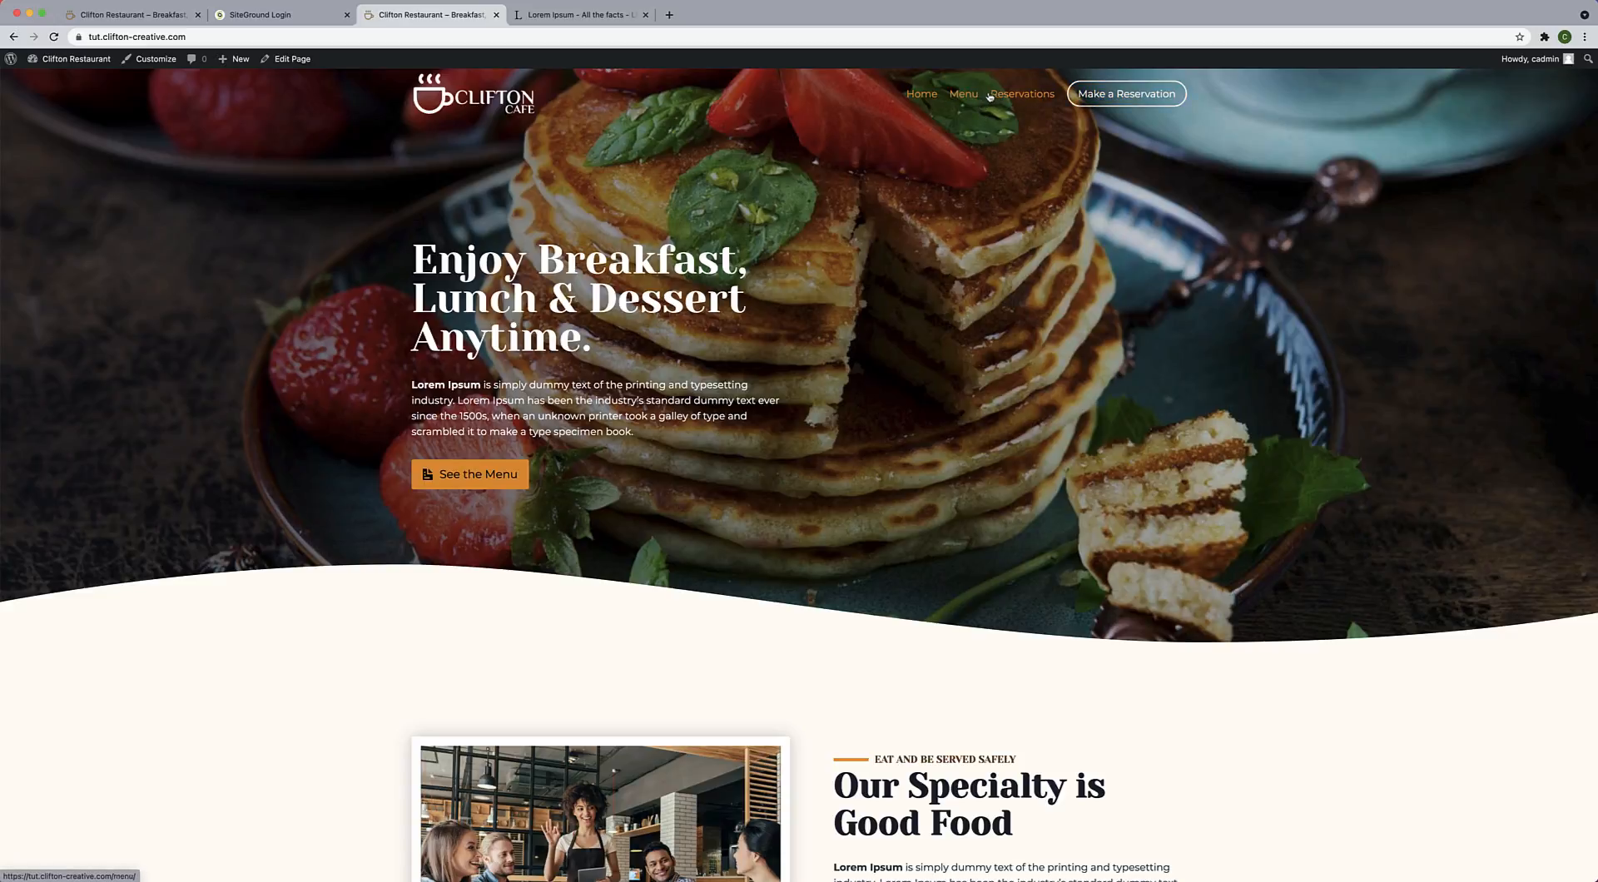
left_click(163, 63)
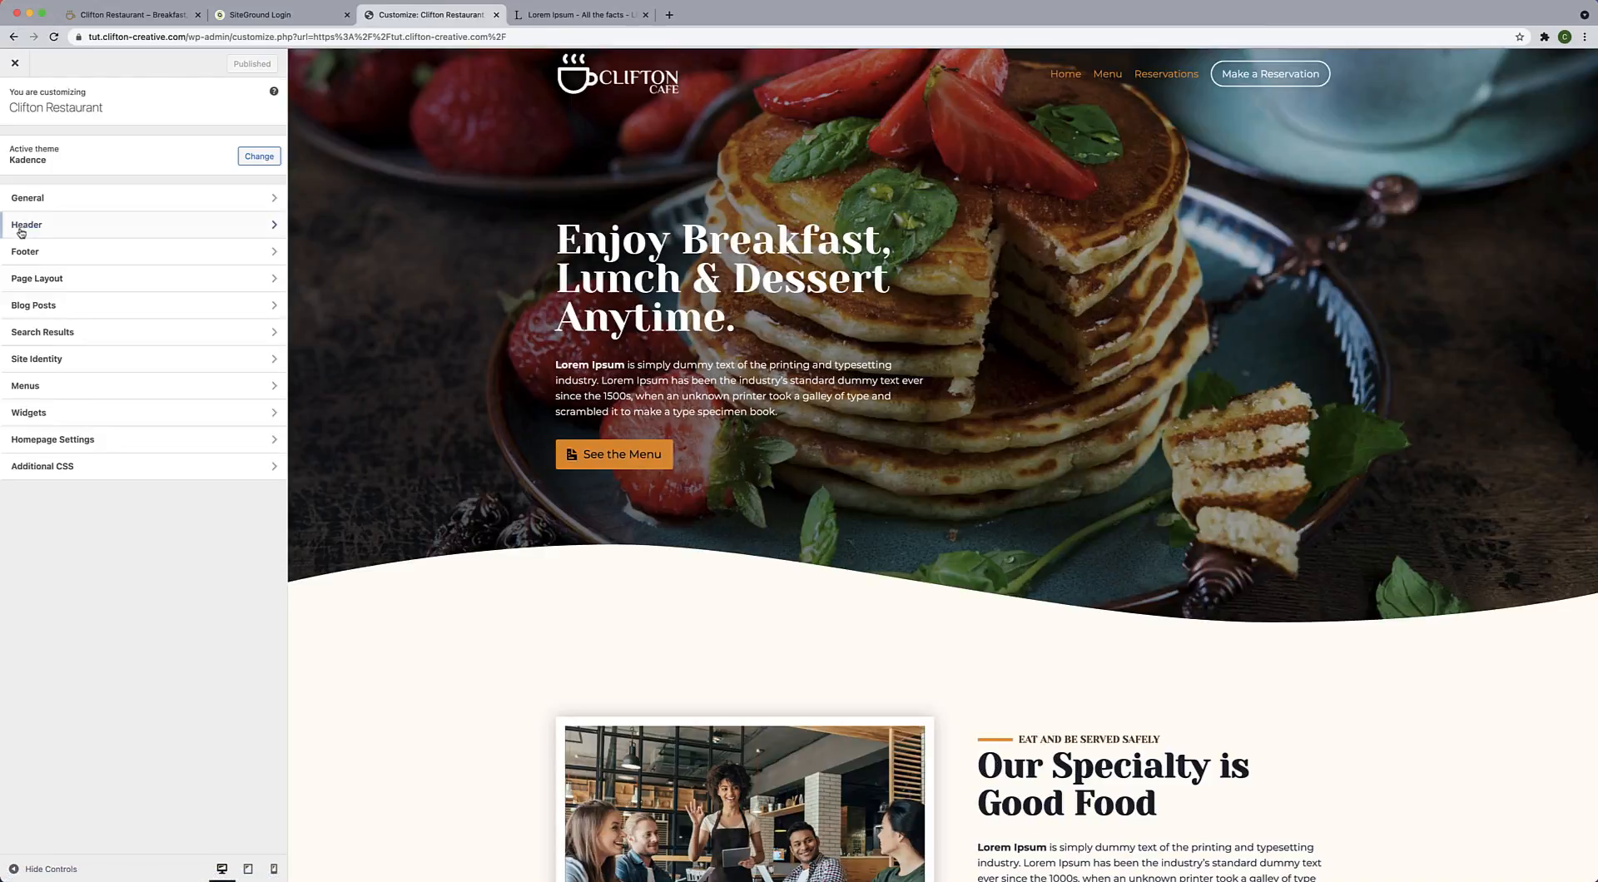
left_click(19, 235)
left_click(70, 446)
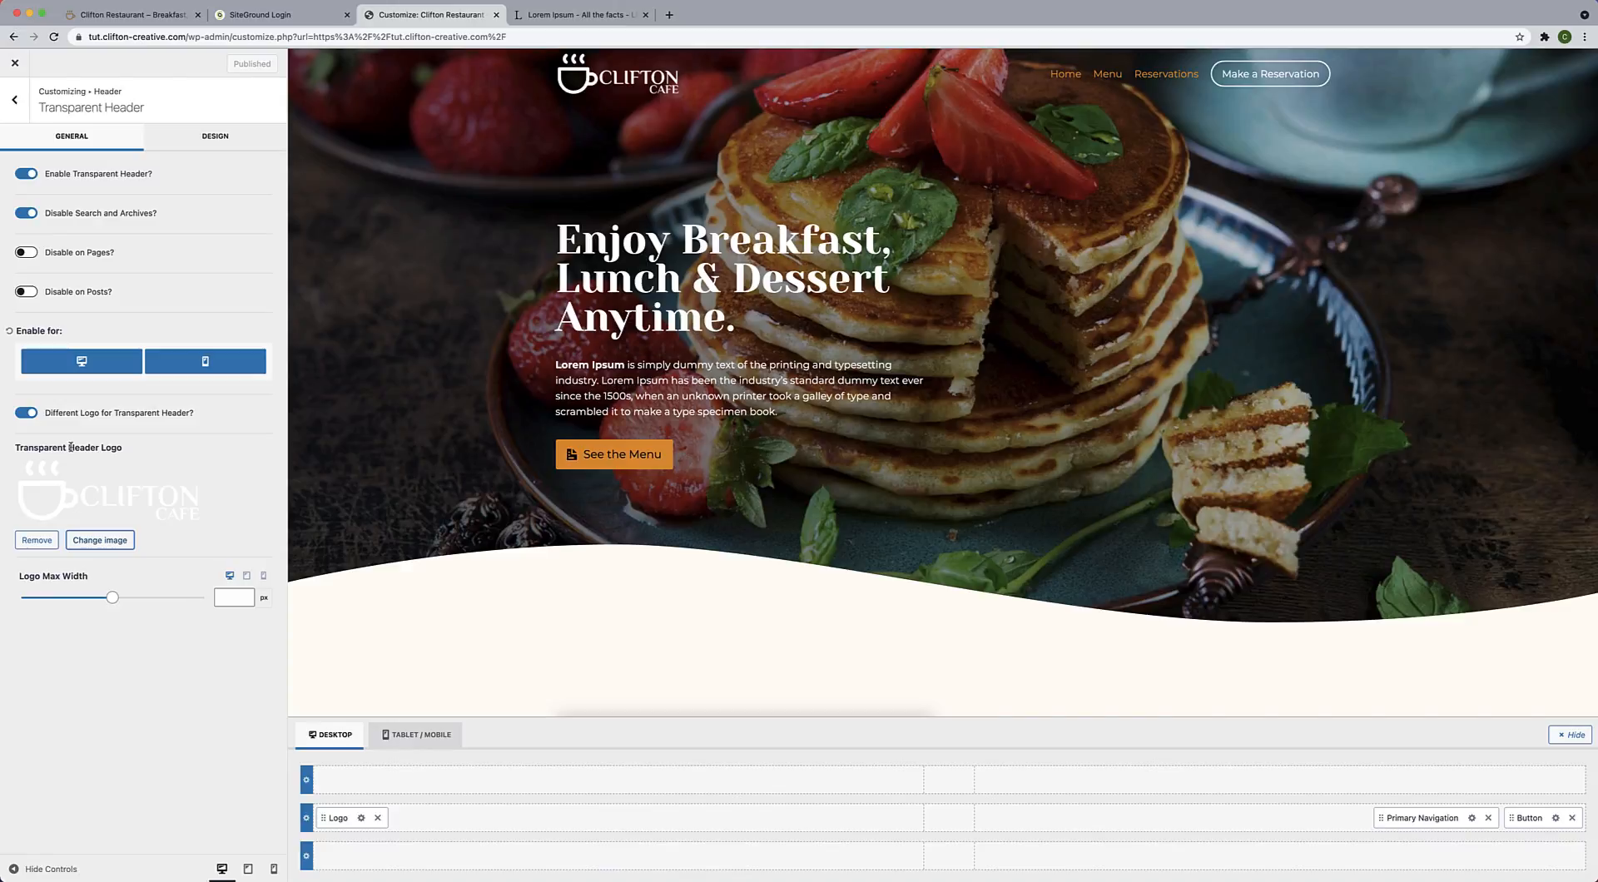
left_click(239, 140)
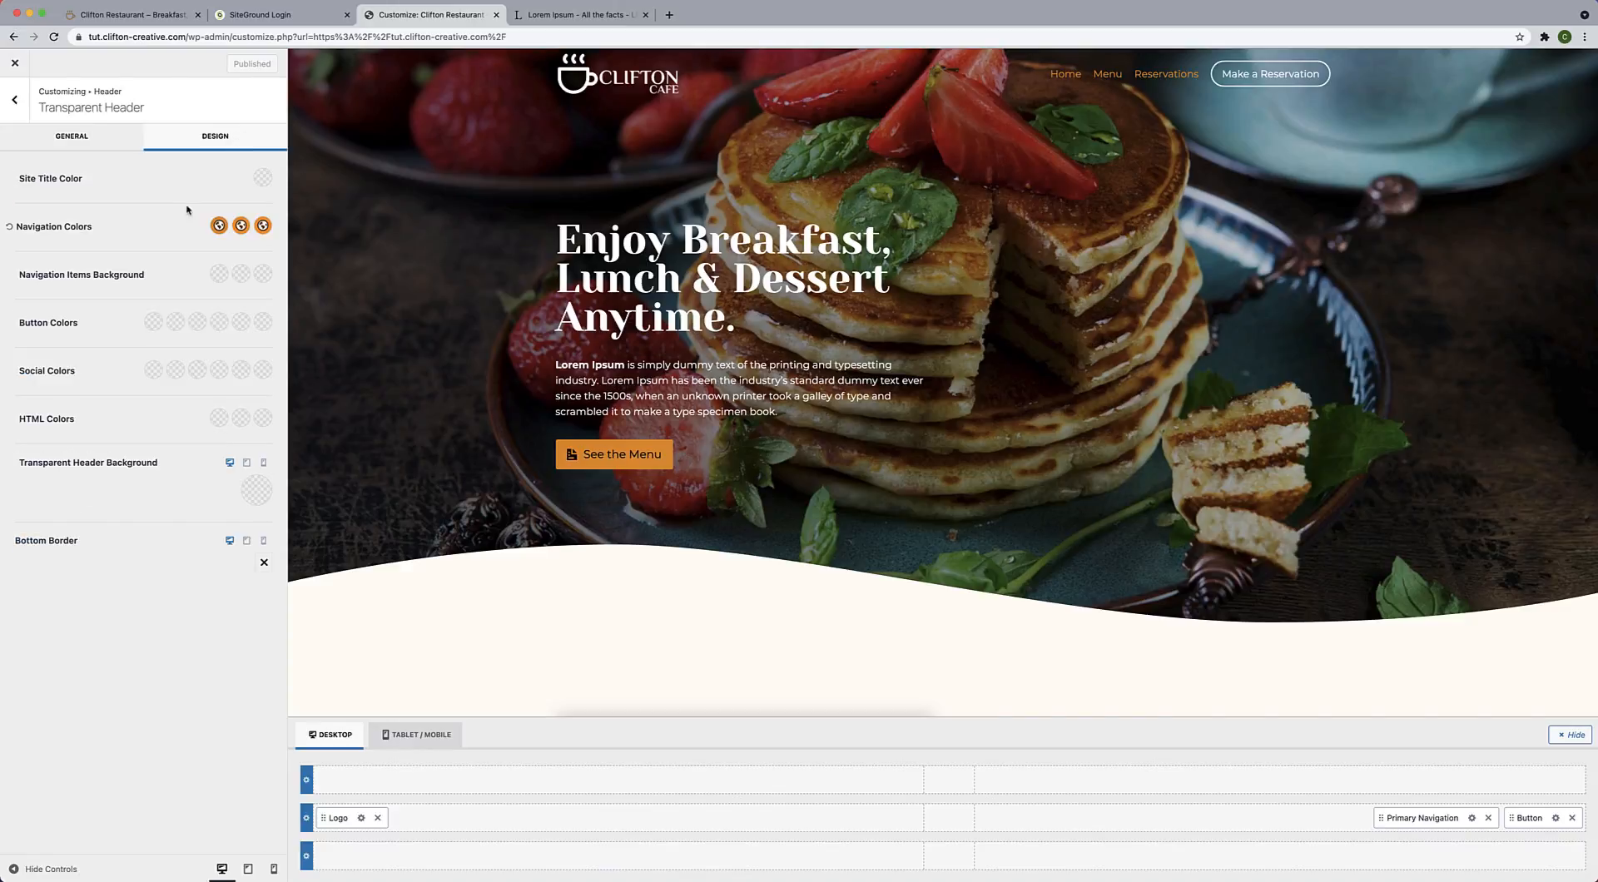
left_click(219, 226)
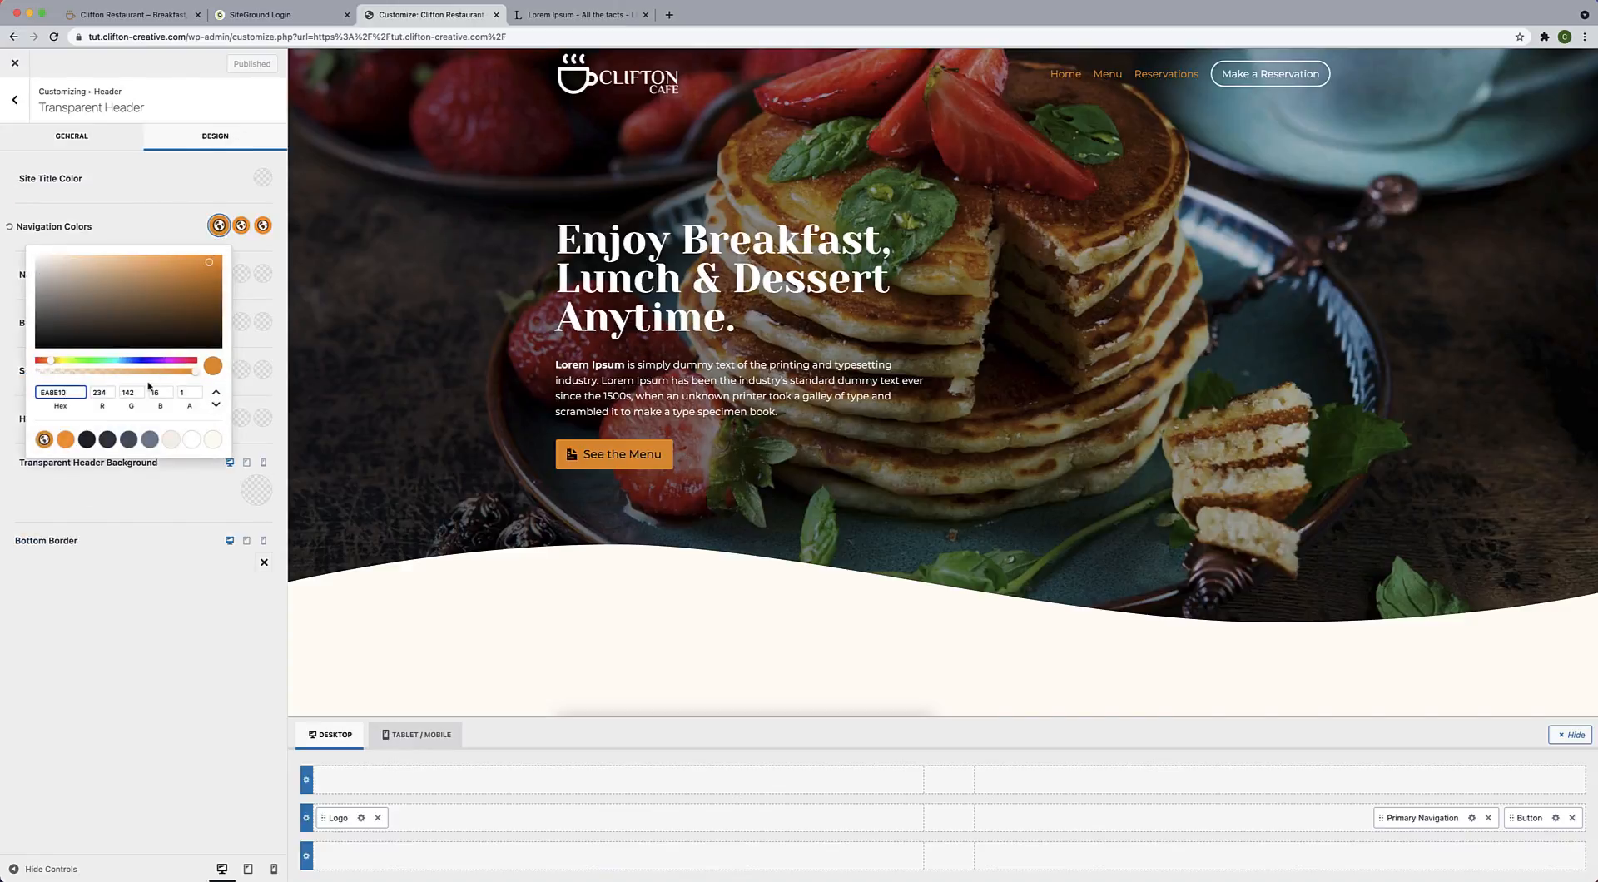
left_click_drag(41, 284, 33, 249)
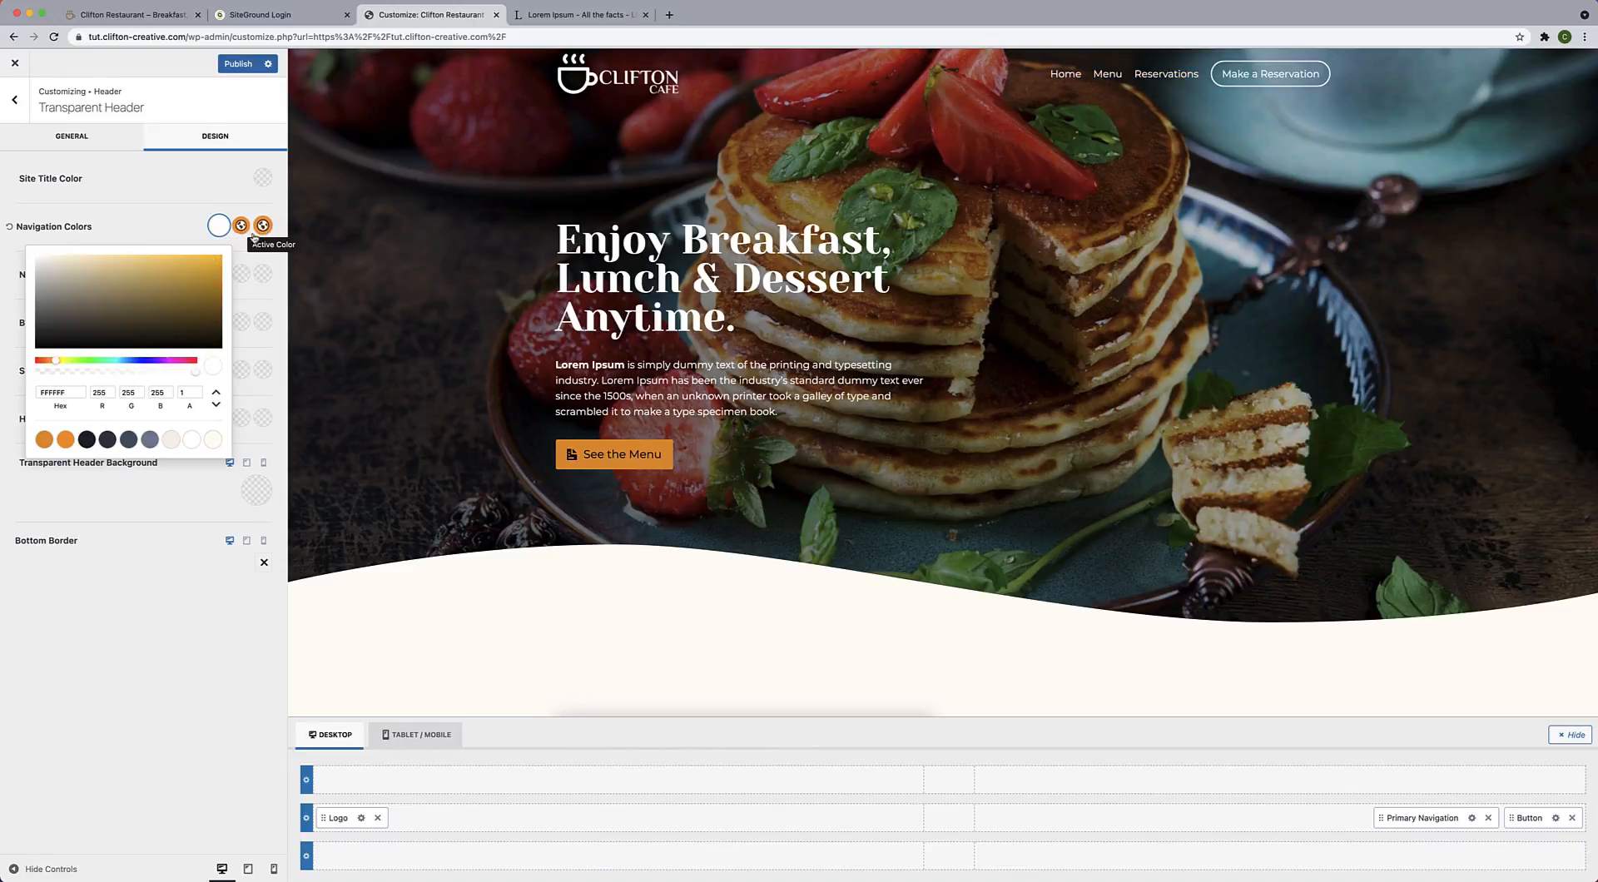
left_click(243, 65)
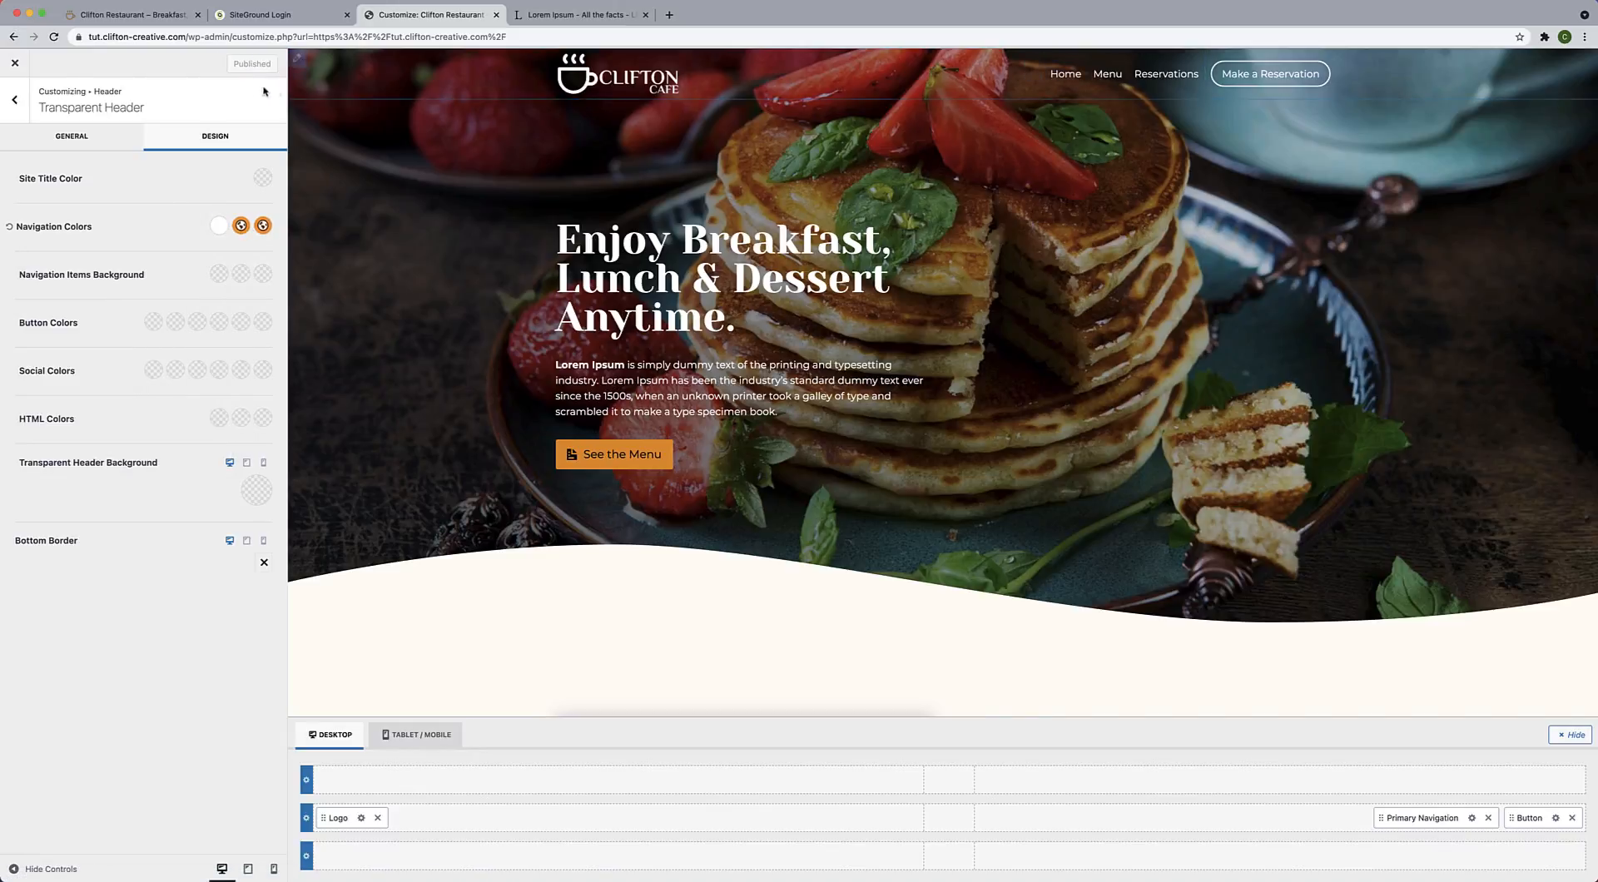
left_click(14, 65)
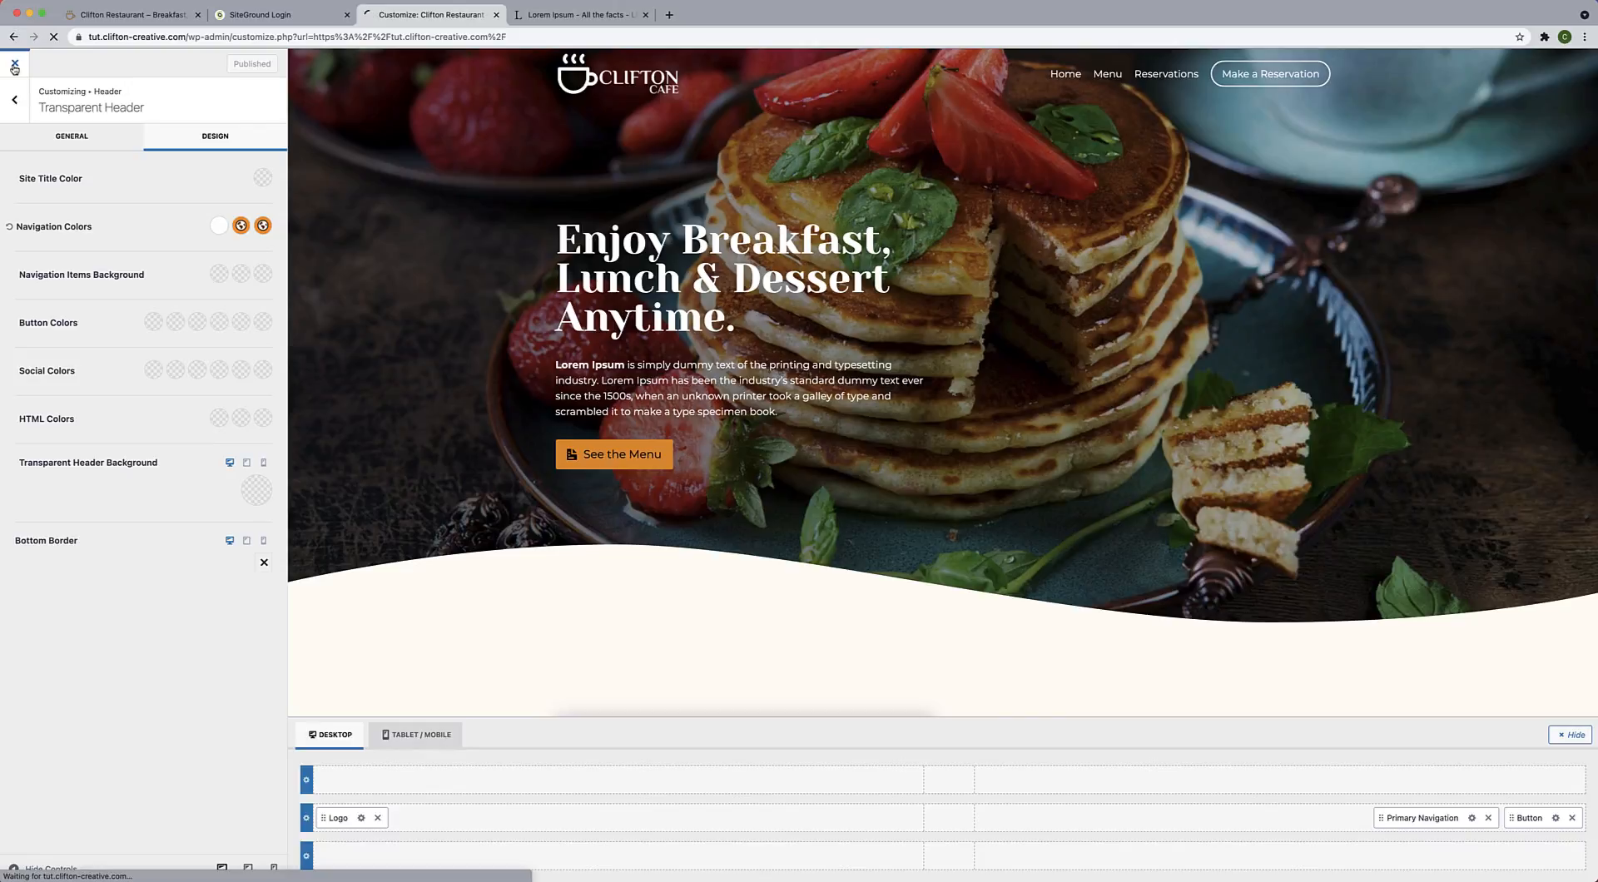
Review the published home page's desktop layout from the hero through the Our Featured Specials section.
scroll(637, 410, "down", 3)
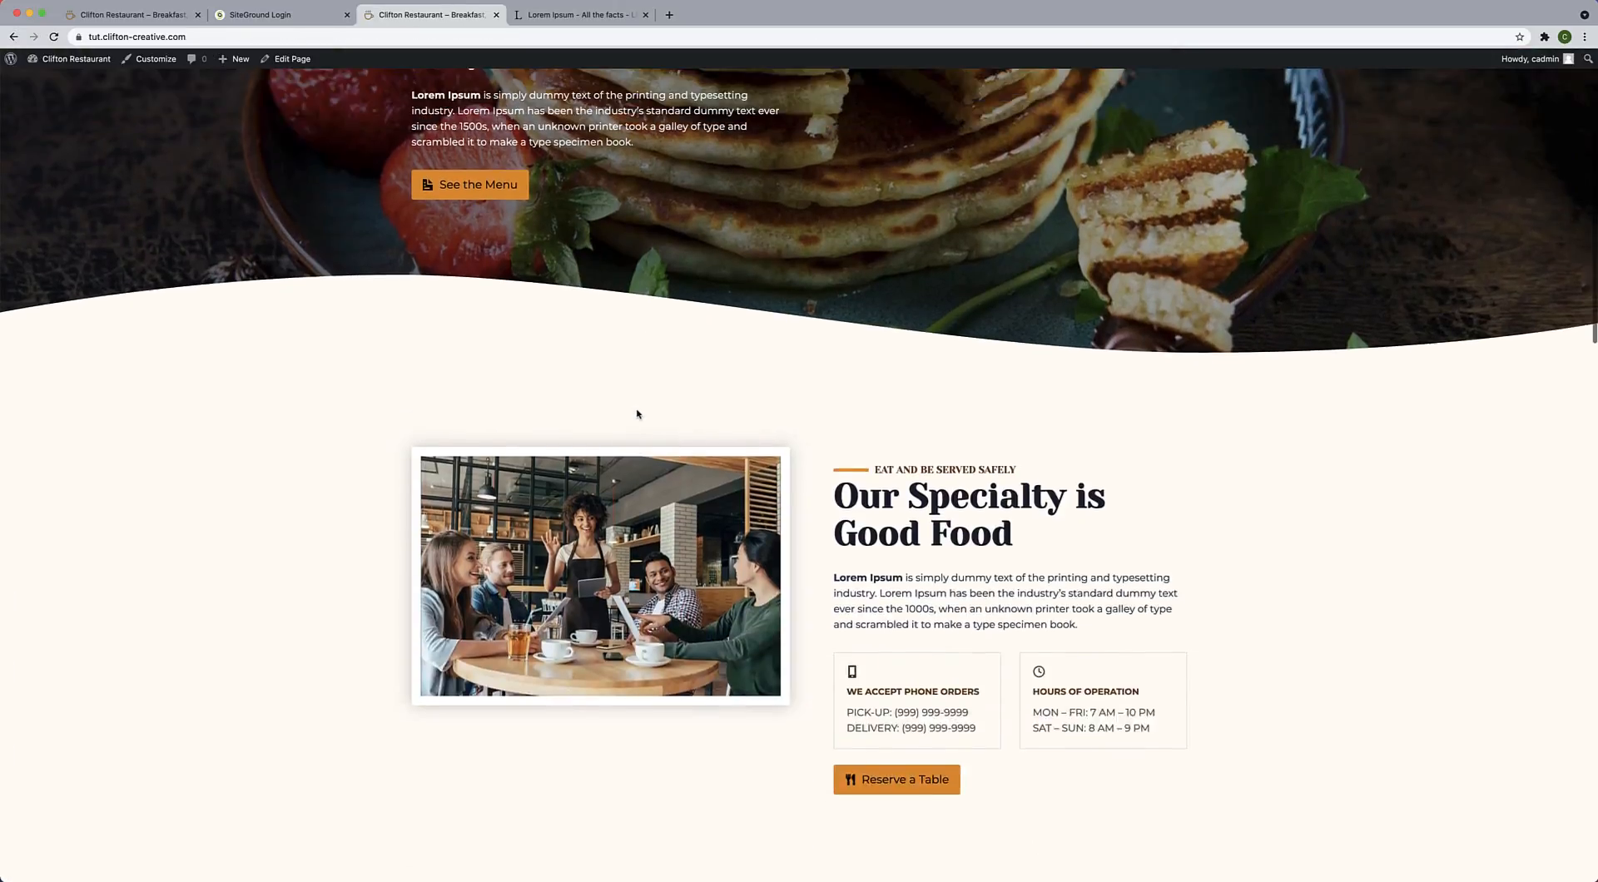
scroll(638, 409, "up", 3)
scroll(913, 405, "down", 1)
scroll(913, 405, "down", 9)
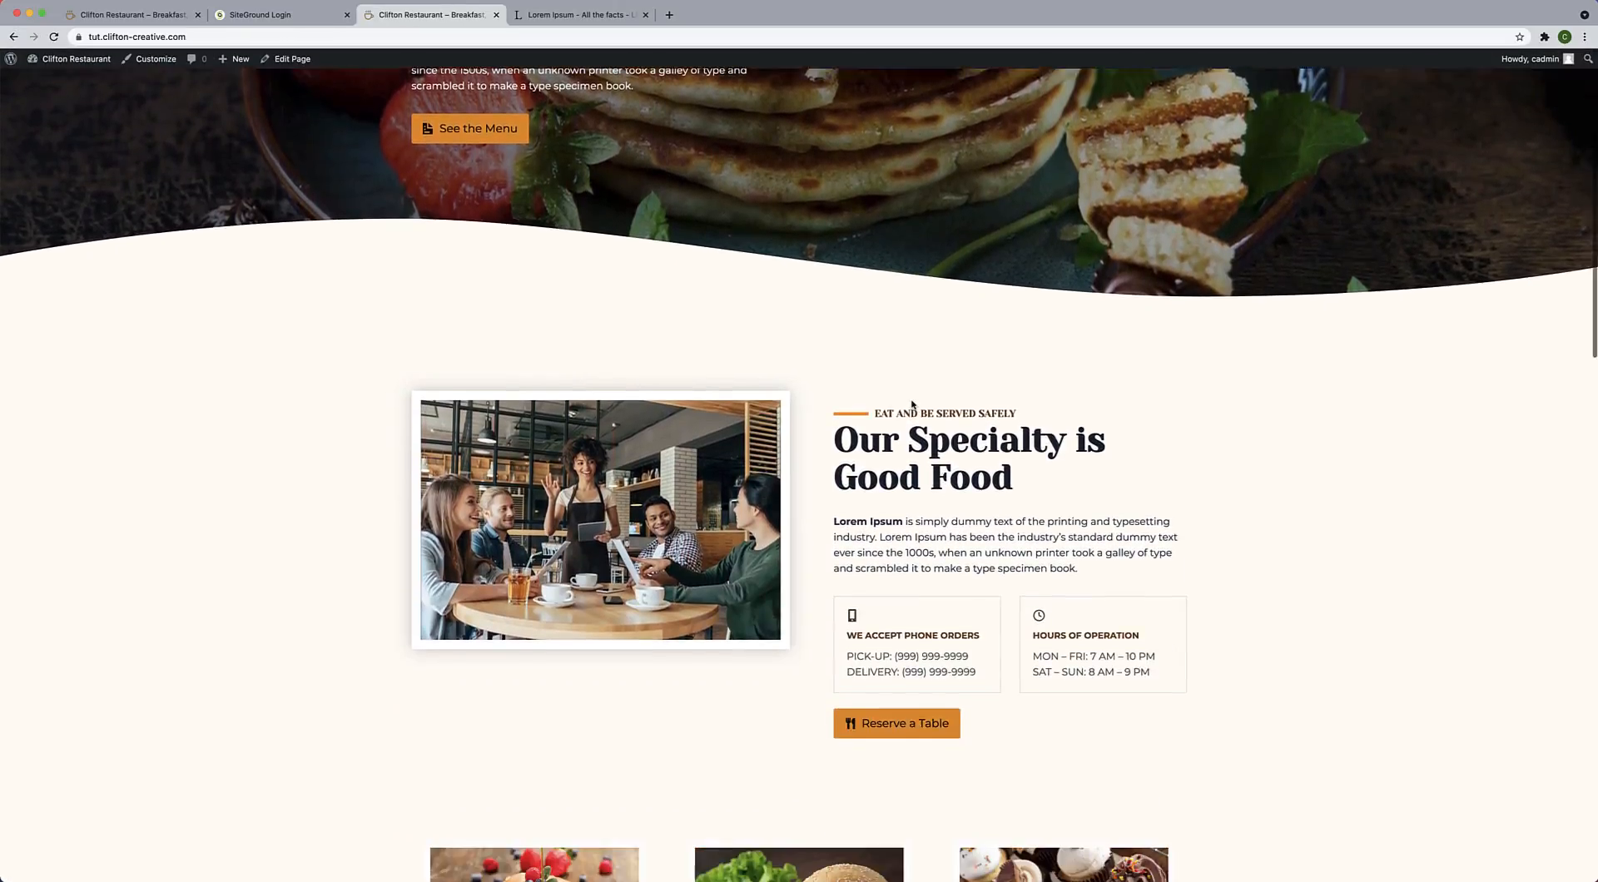
scroll(912, 405, "up", 8)
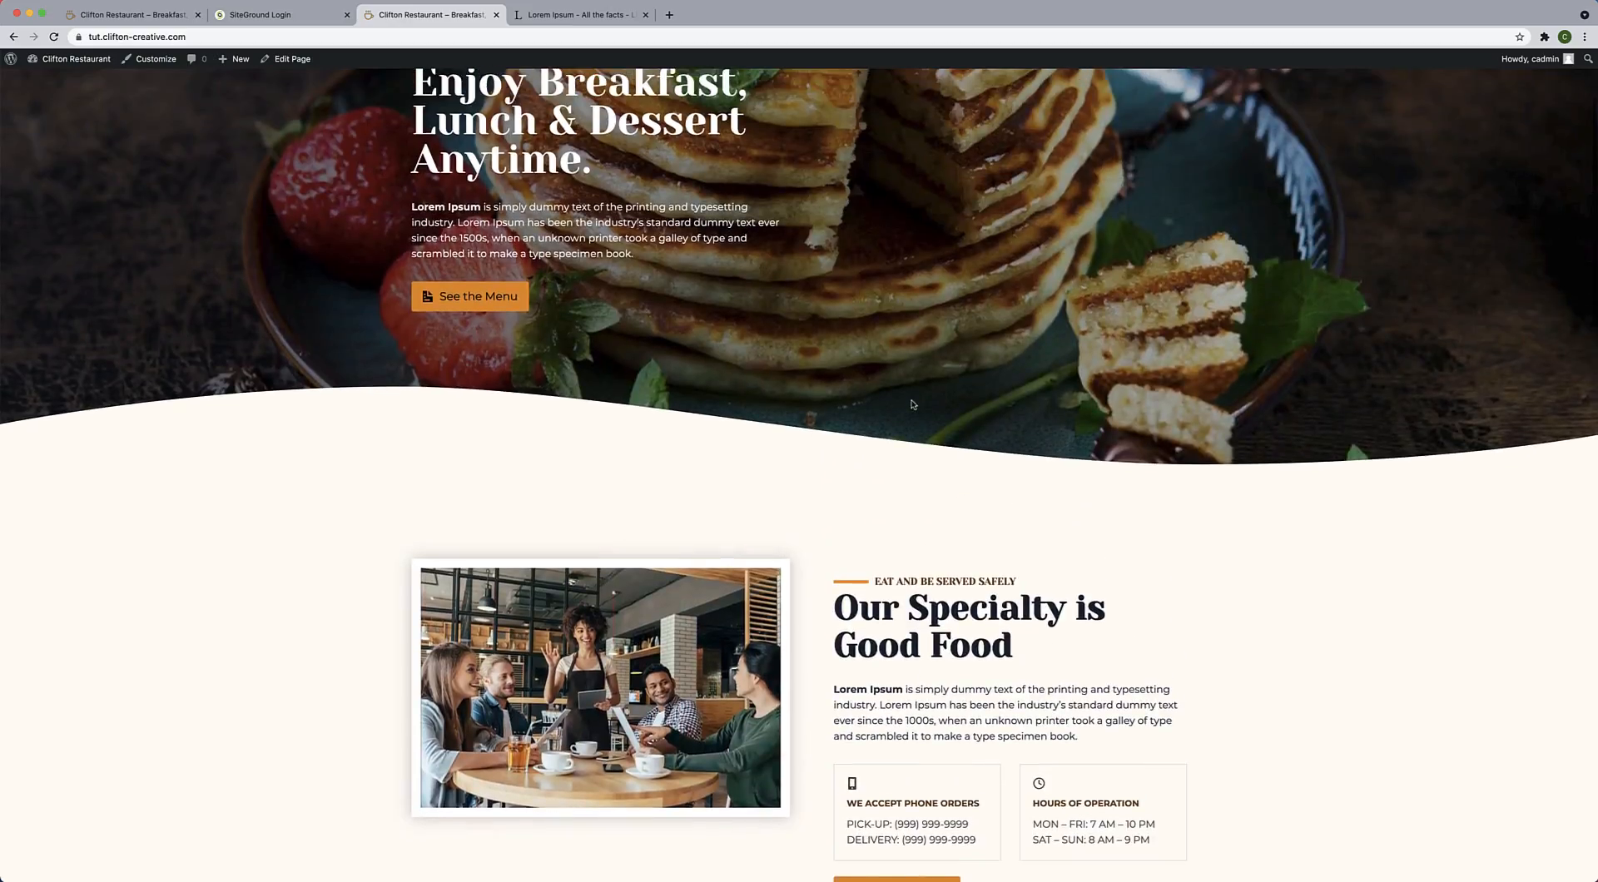
scroll(913, 405, "down", 2)
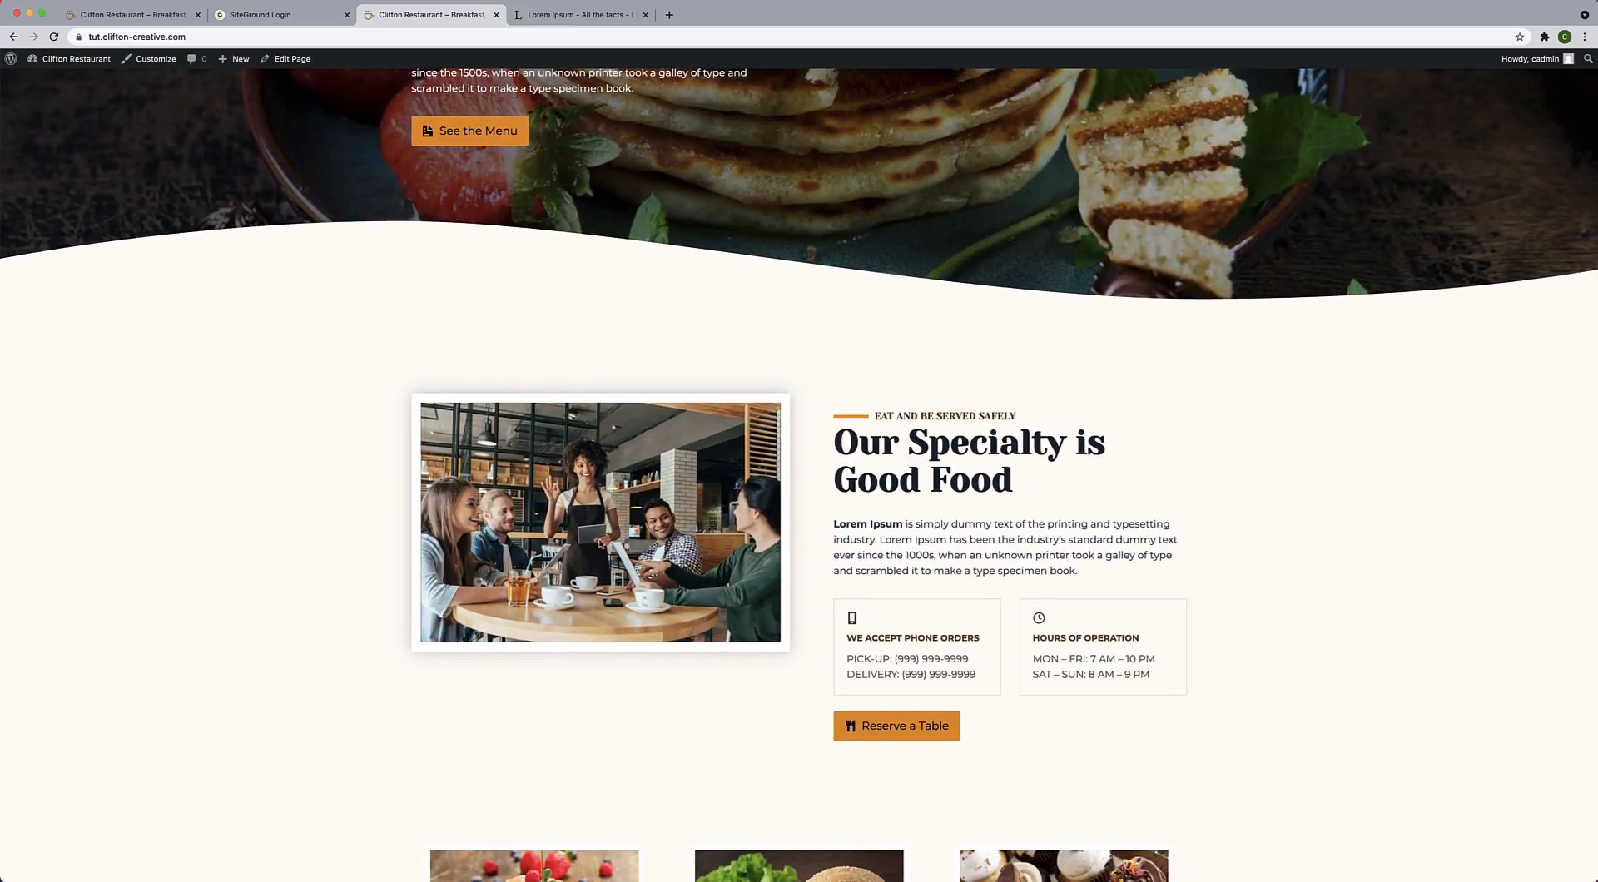
scroll(688, 540, "down", 3)
scroll(894, 484, "down", 2)
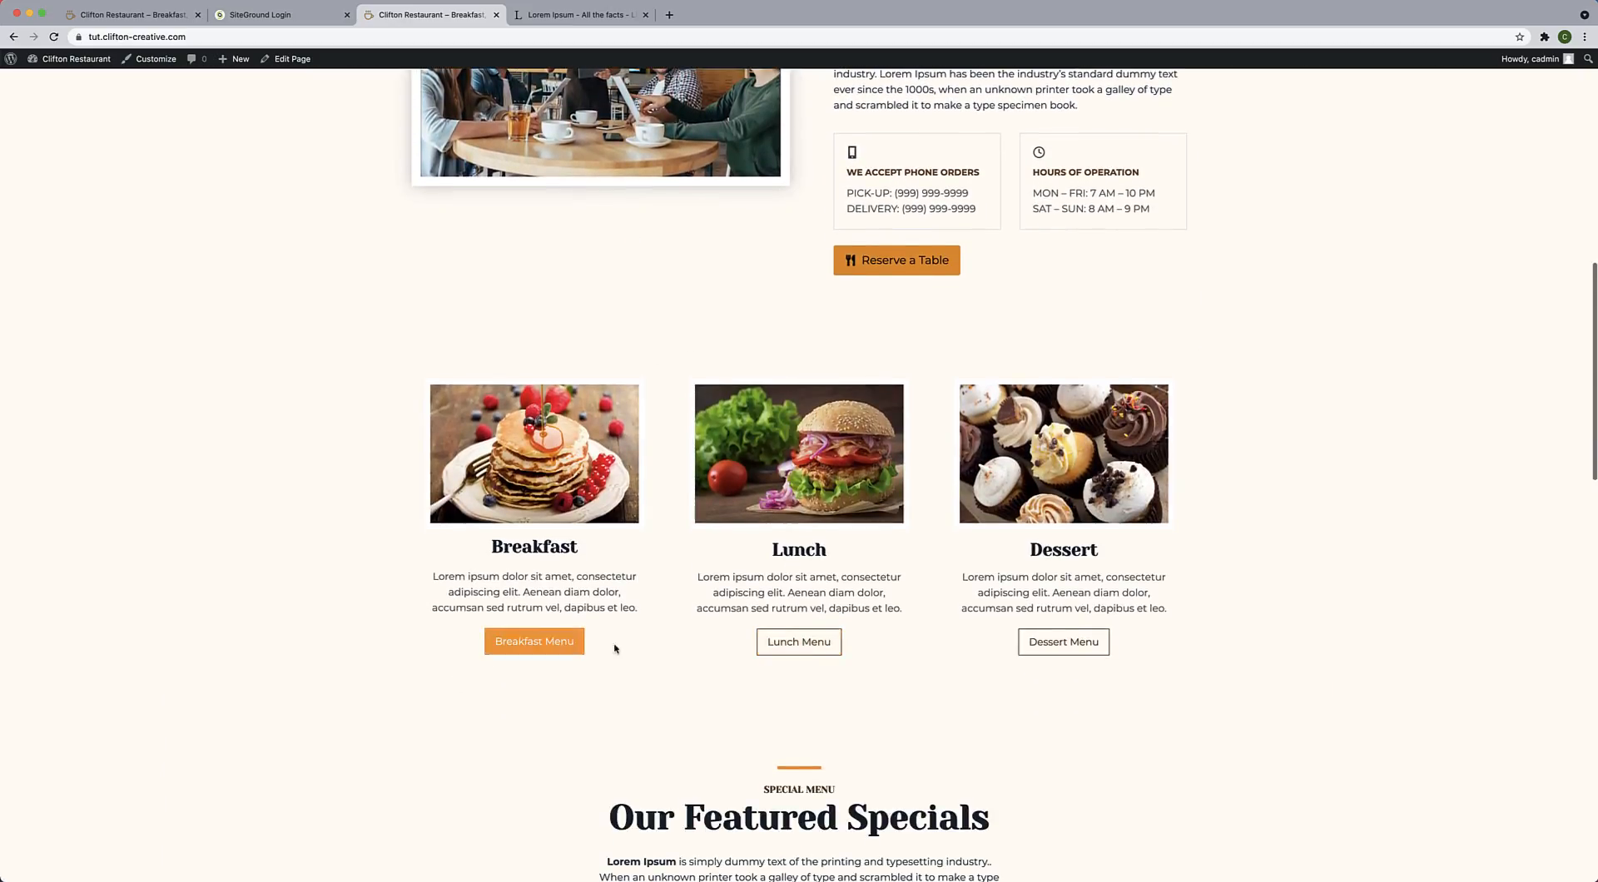
scroll(602, 666, "down", 6)
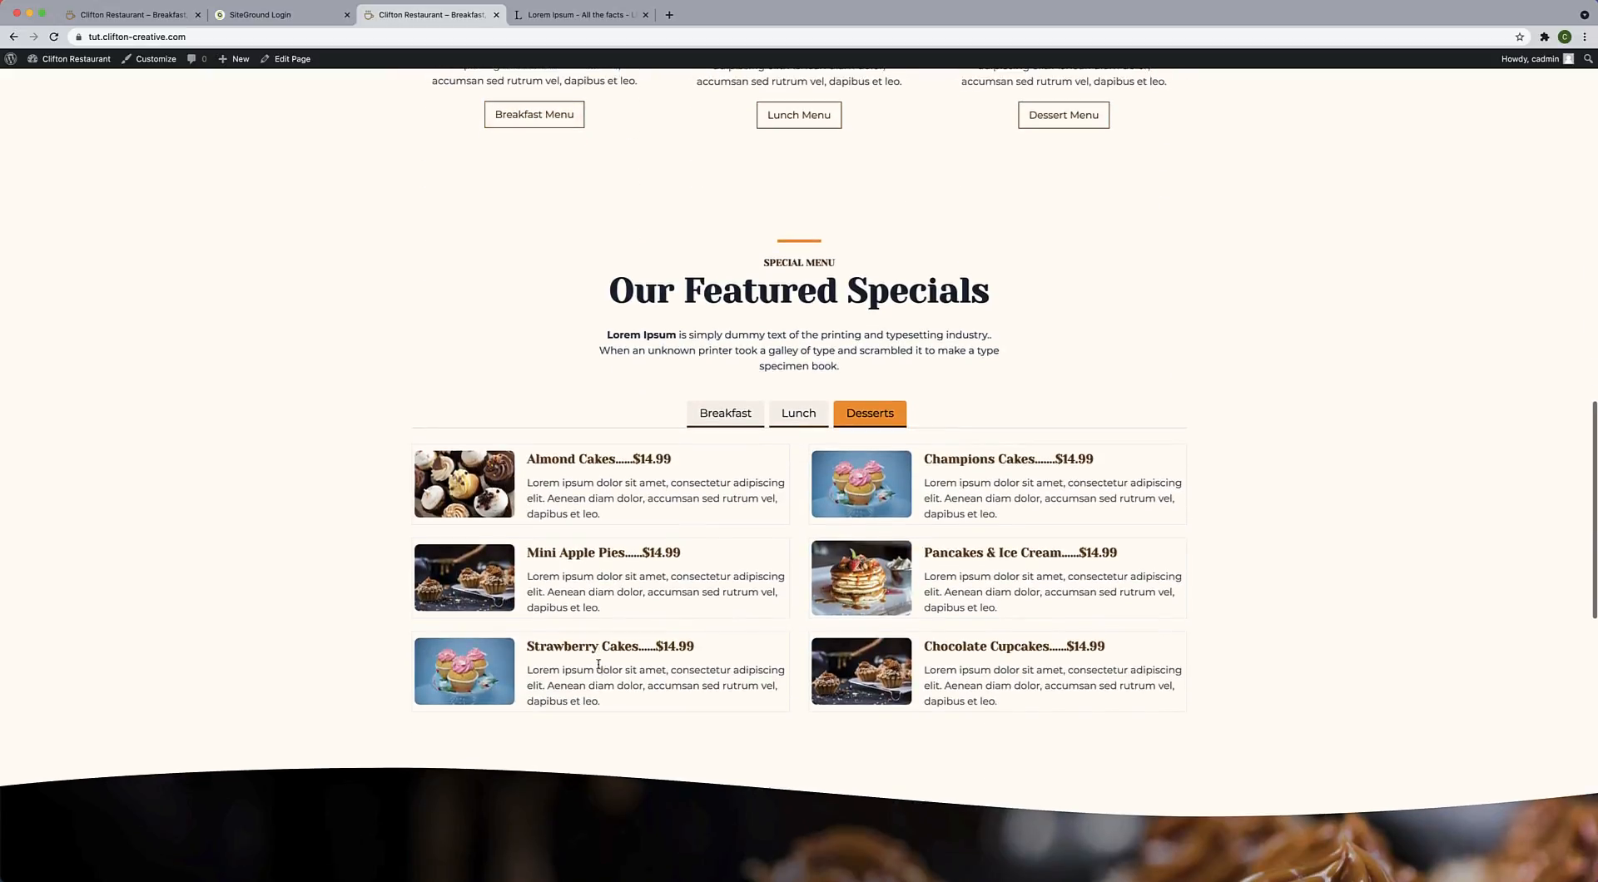
scroll(557, 510, "up", 2)
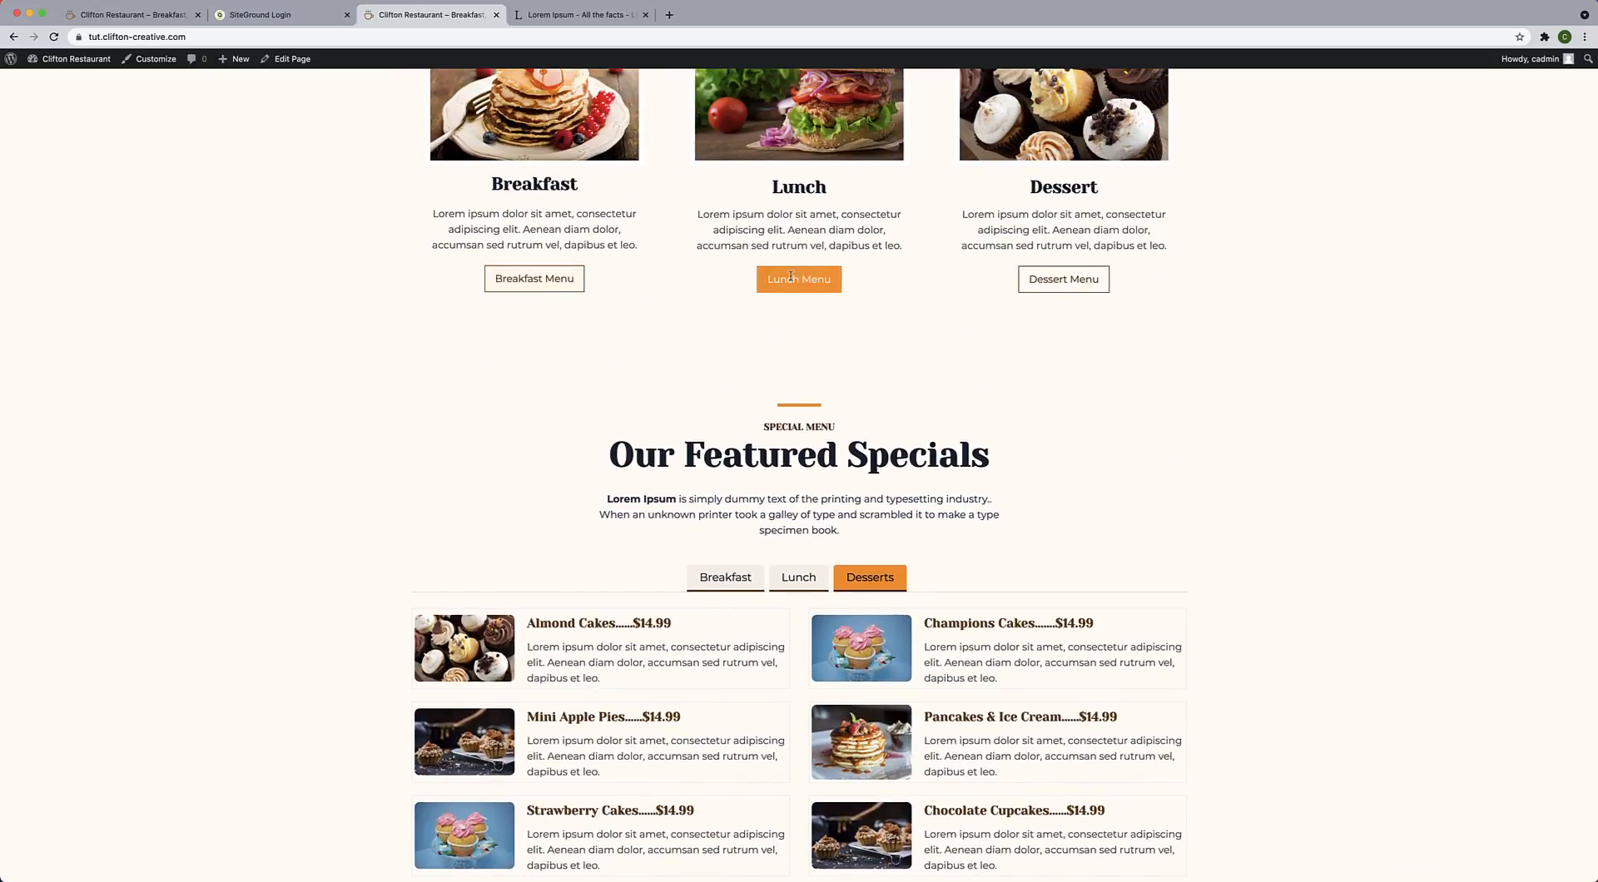
scroll(938, 301, "up", 4)
scroll(938, 300, "up", 6)
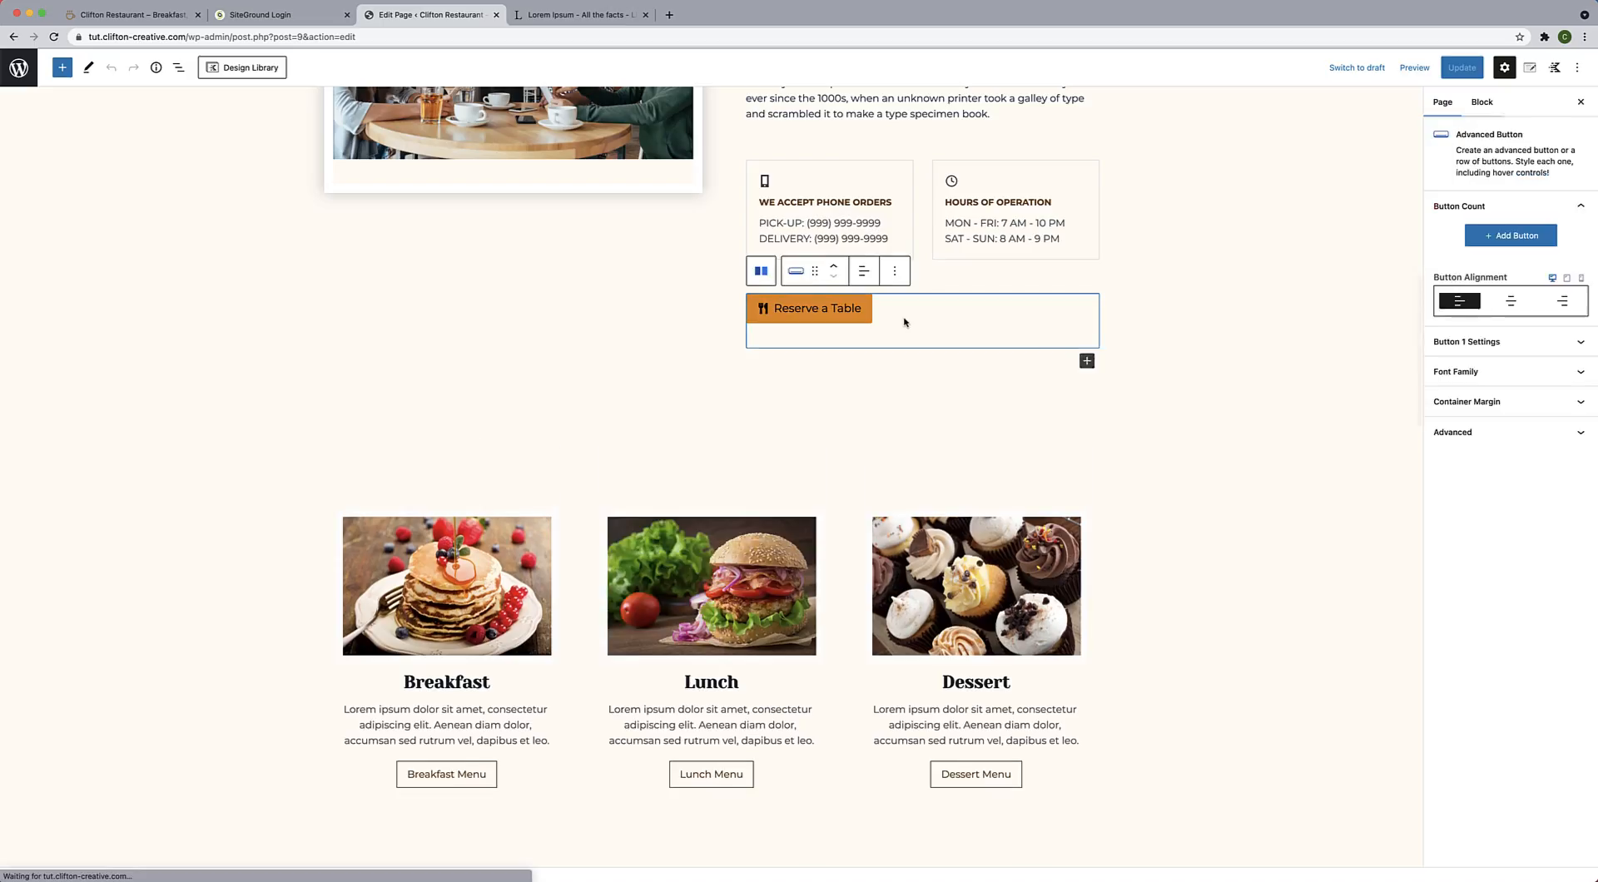
Edit the home page and link the Reserve a Table button to the Reservations page.
left_click(903, 321)
left_click(841, 320)
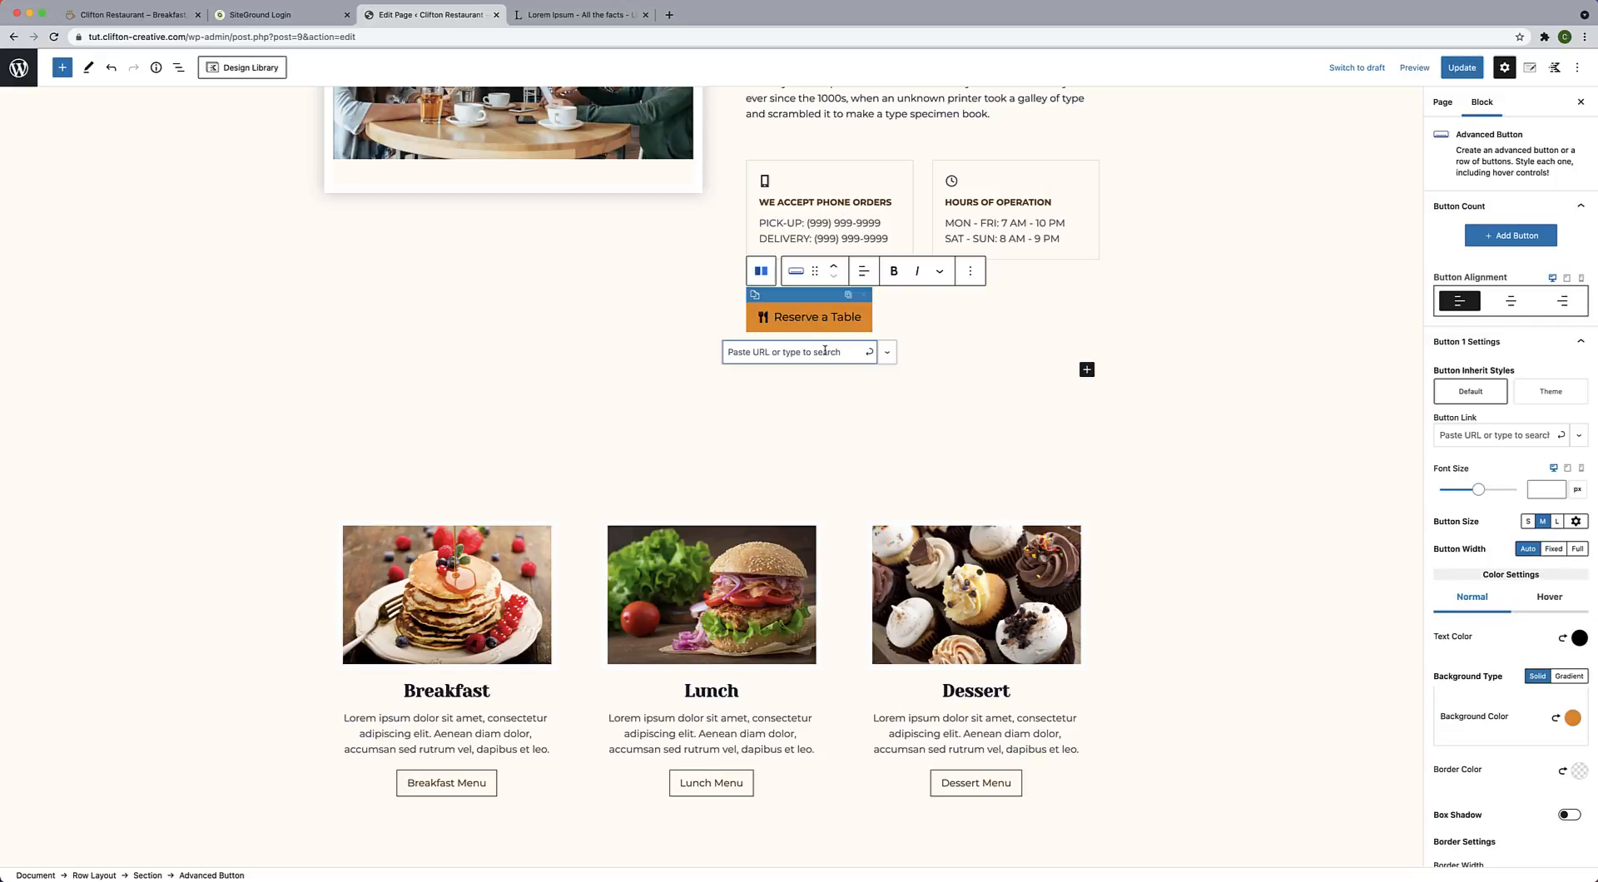
type("rese")
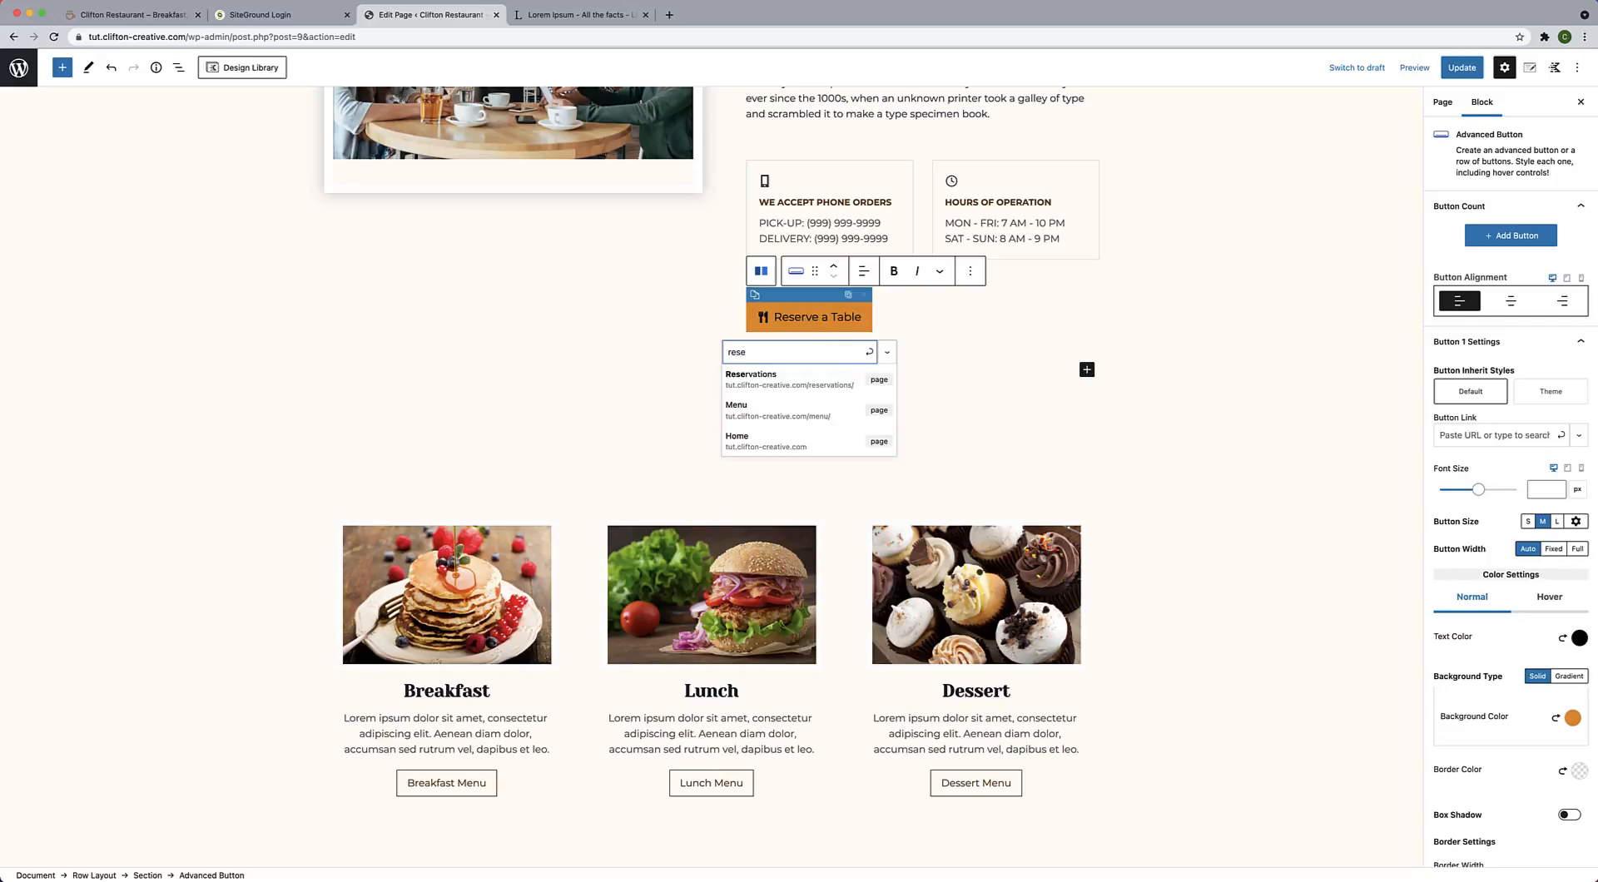
left_click(812, 380)
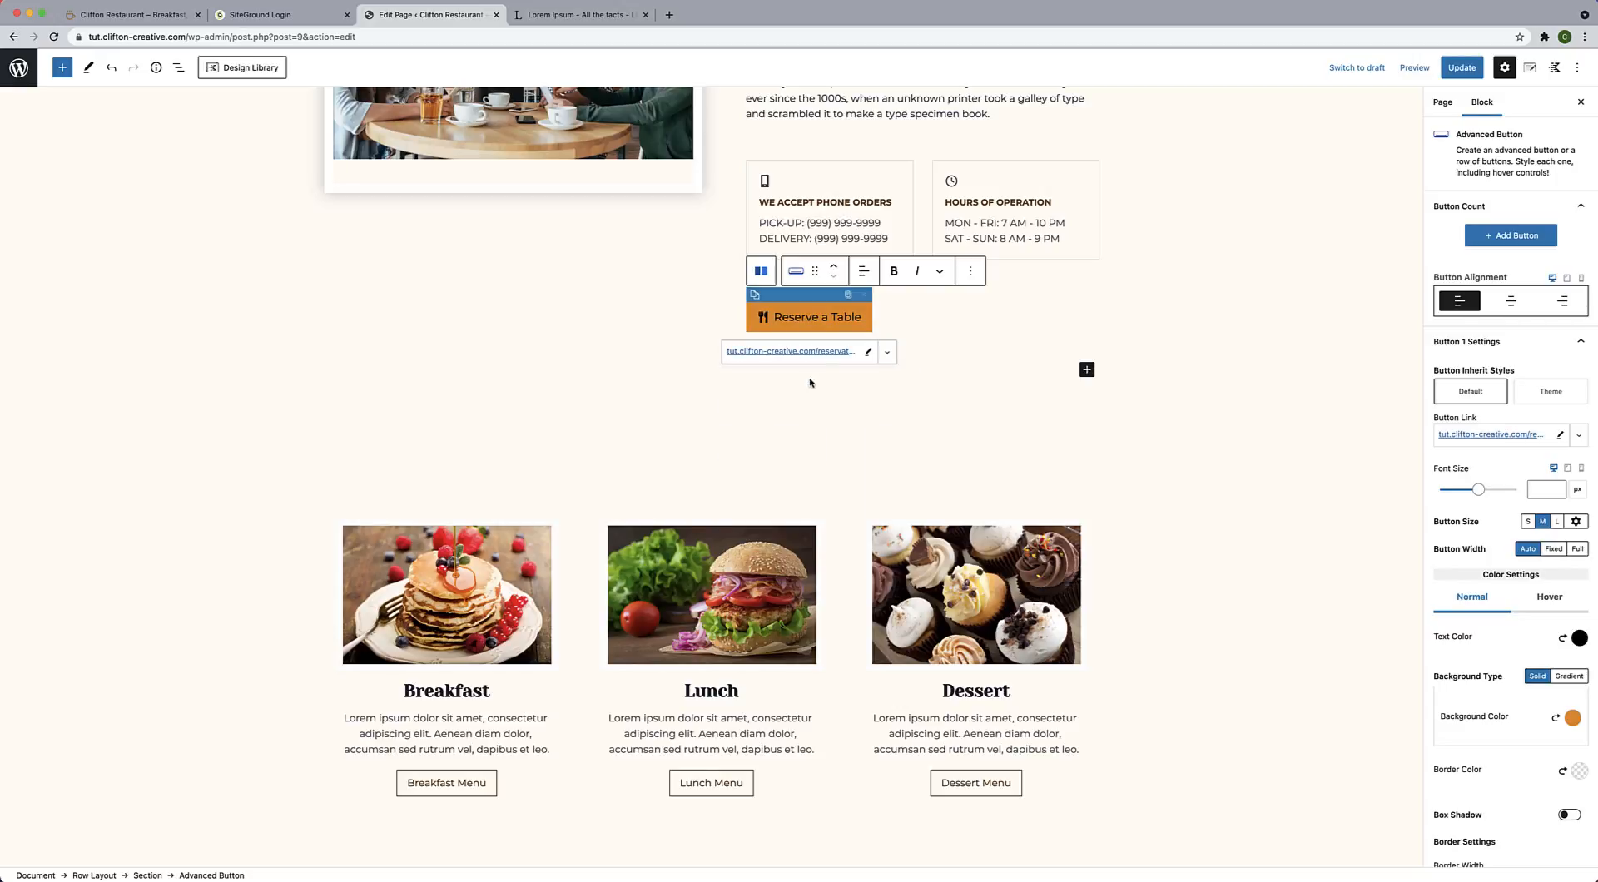
left_click(943, 375)
left_click(943, 380)
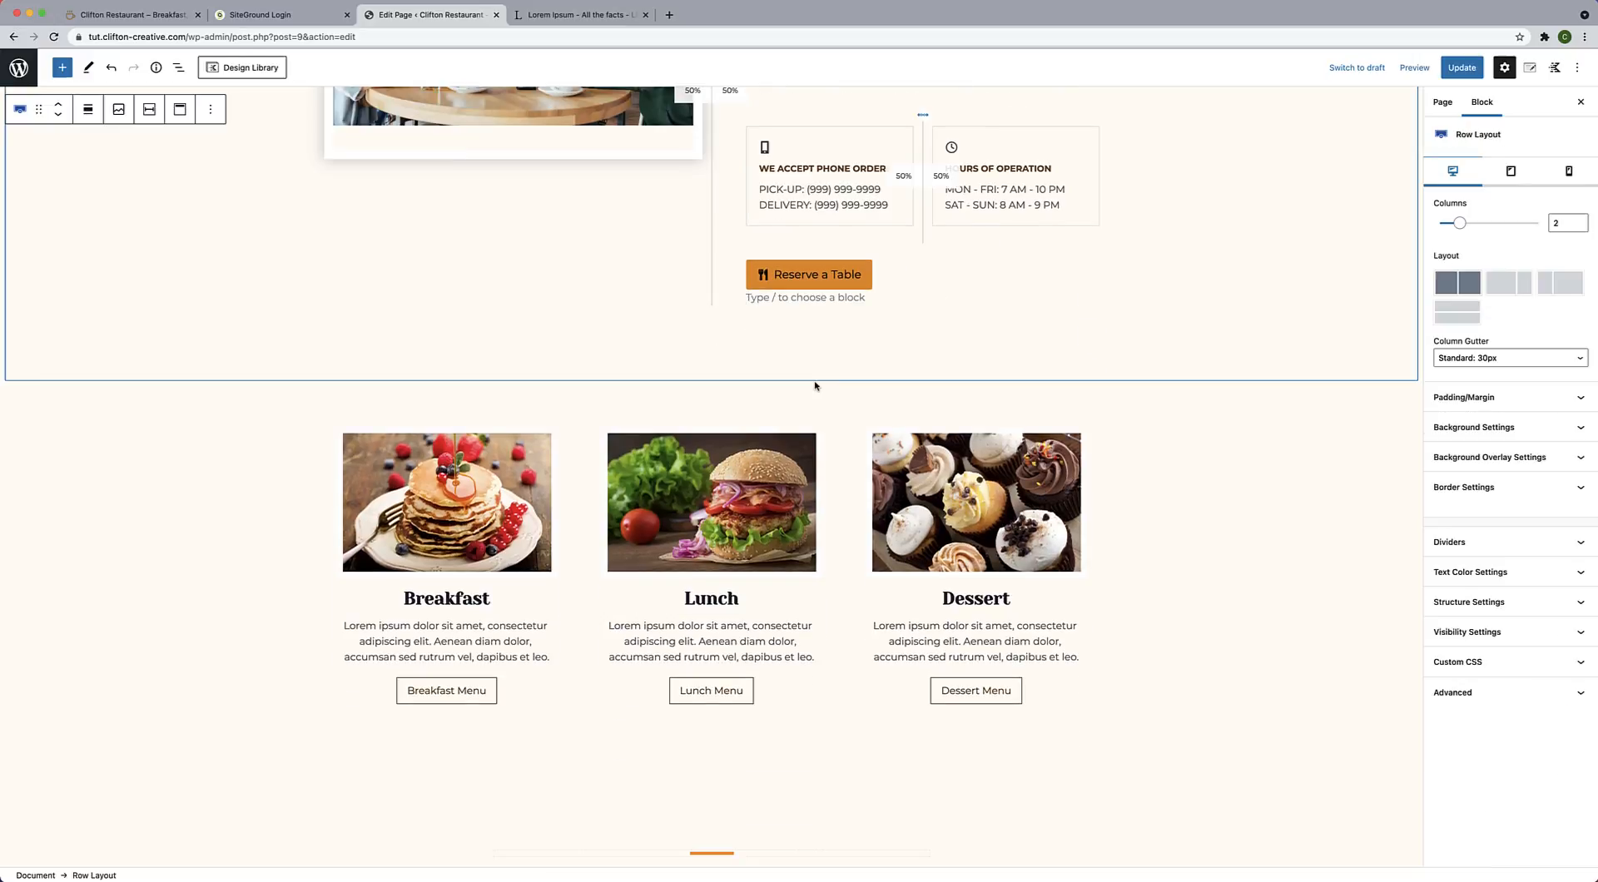
Link the entire Breakfast info box to the Menu page.
scroll(454, 503, "down", 4)
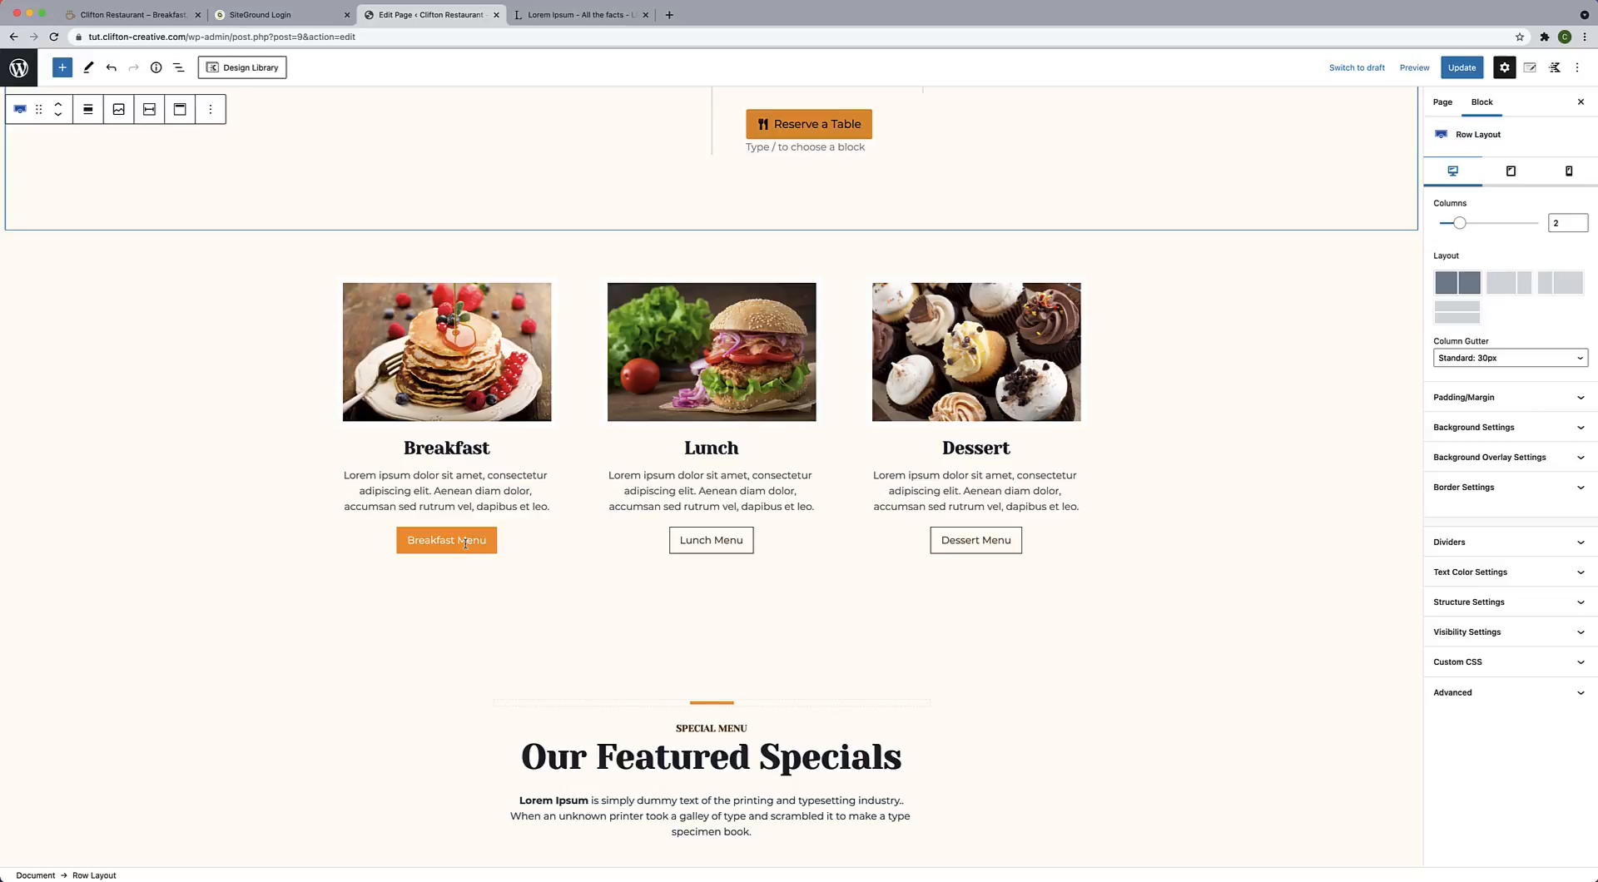
left_click(466, 543)
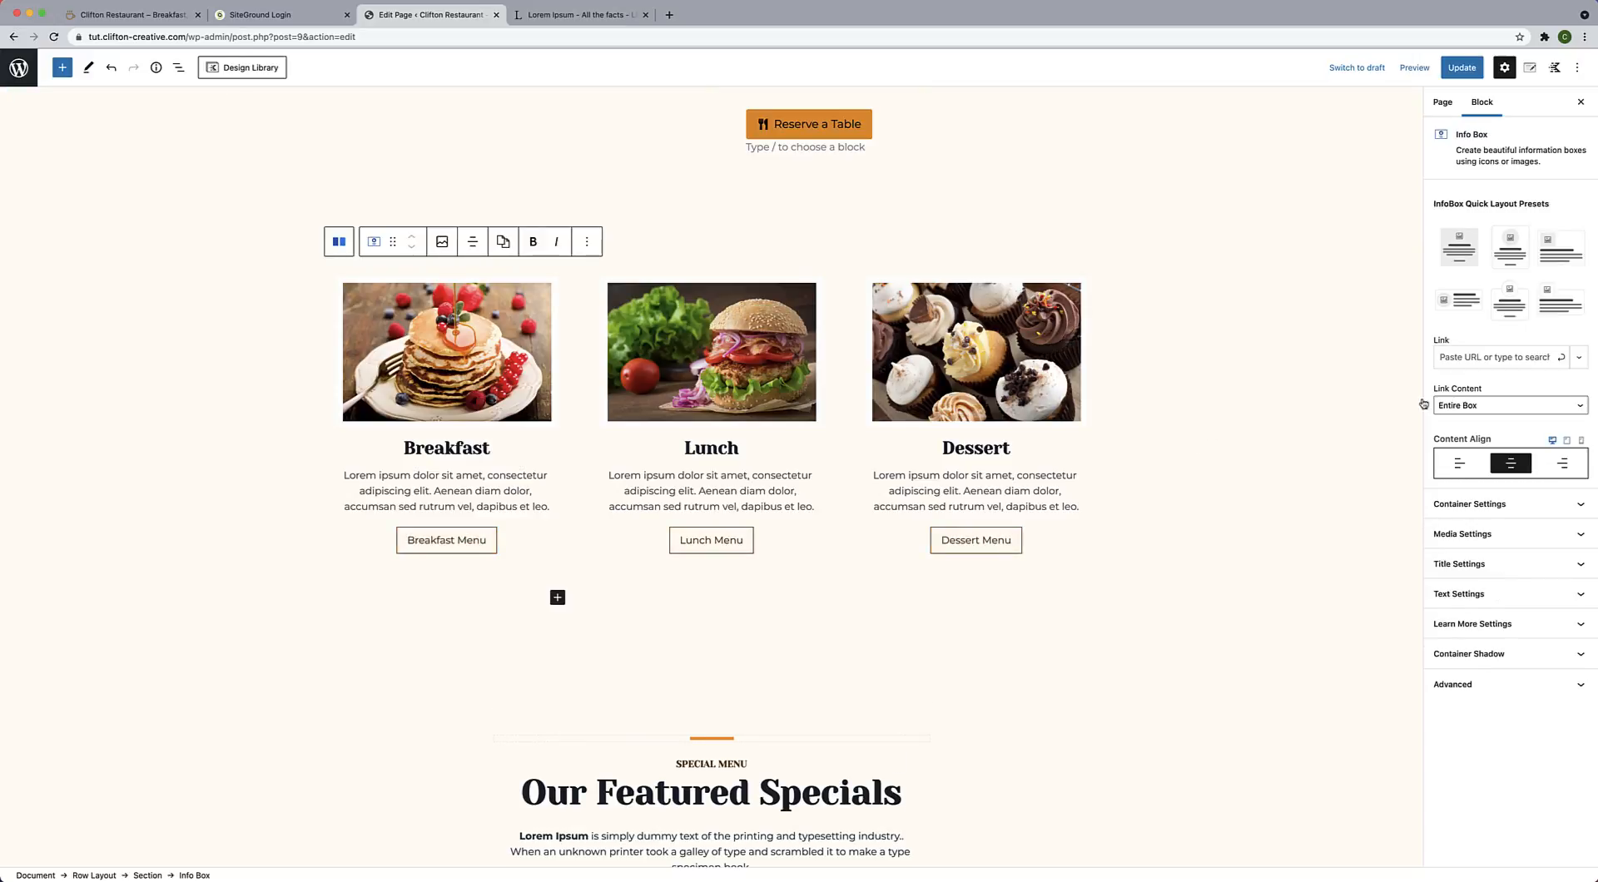
left_click(1506, 363)
type("menu")
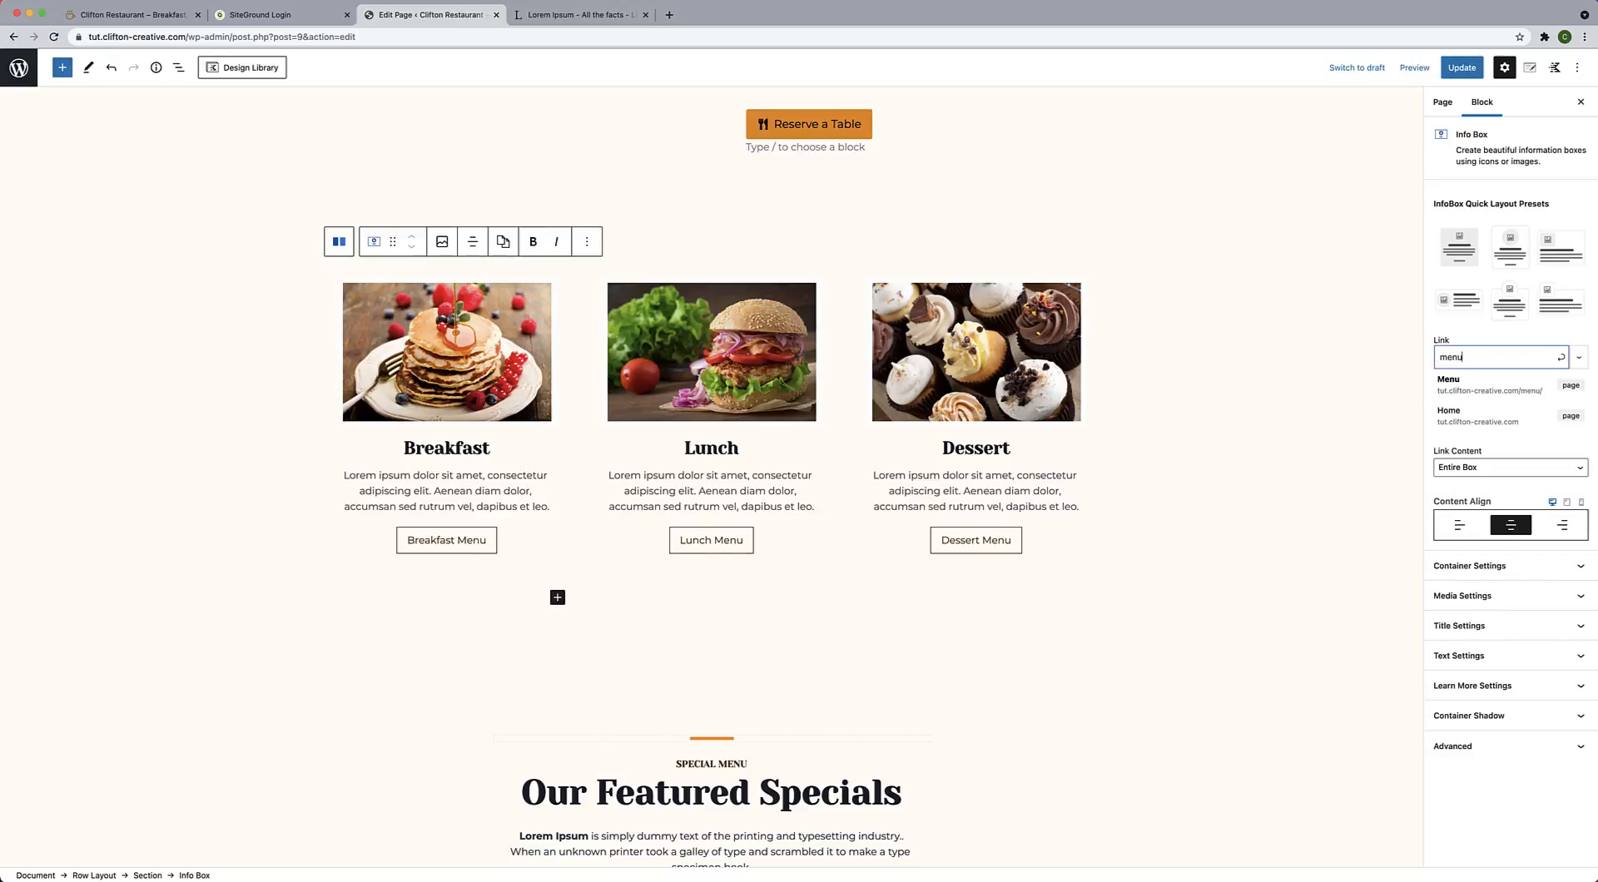
left_click(1491, 385)
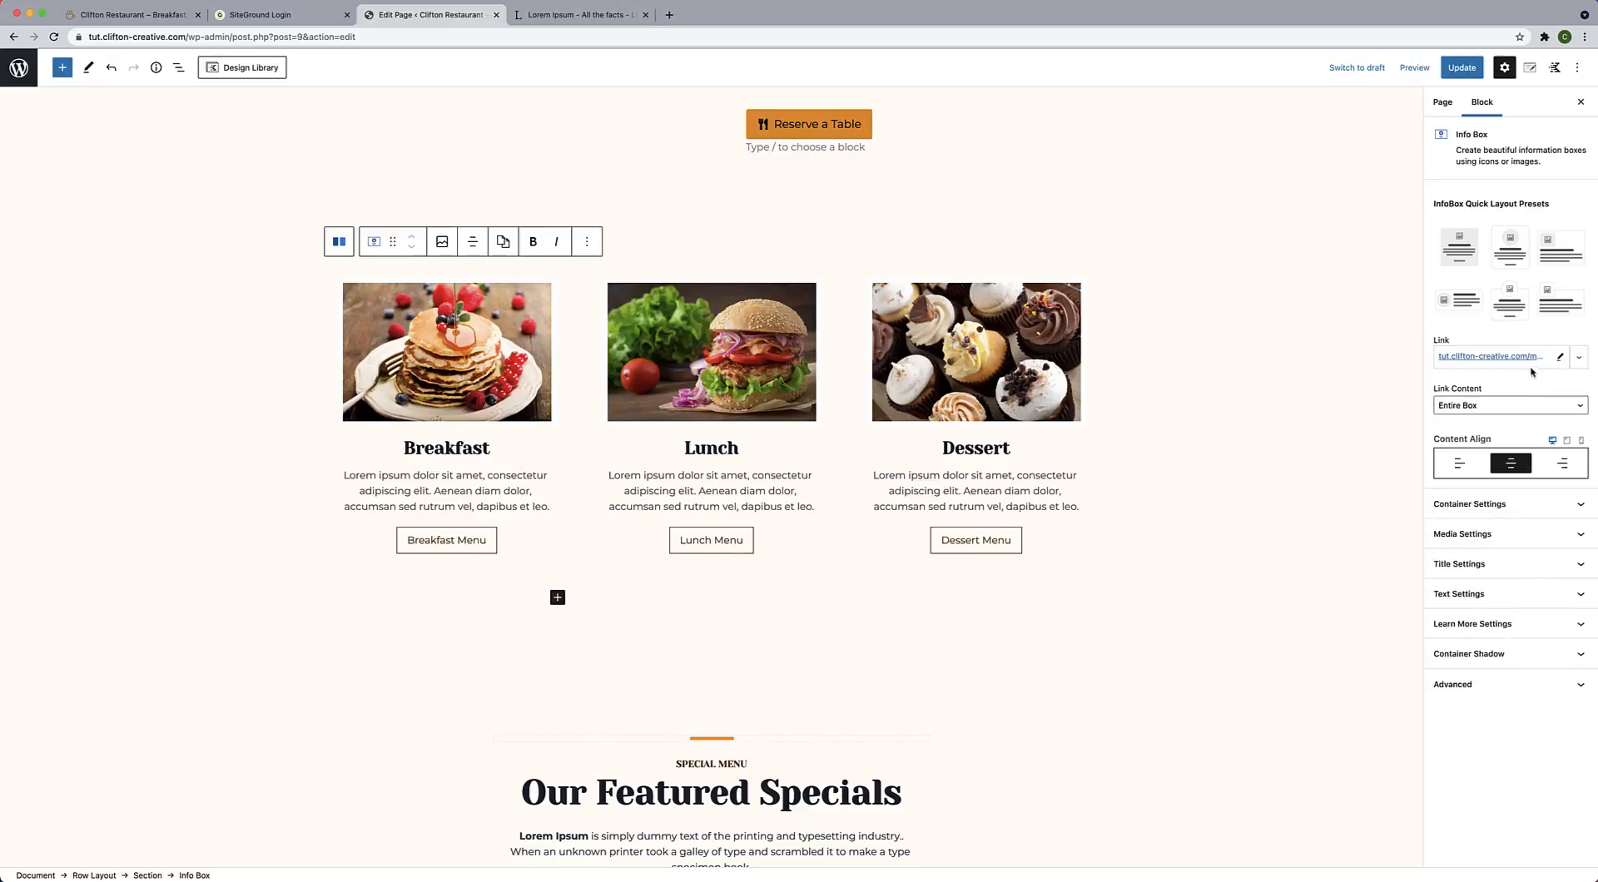
left_click(1562, 358)
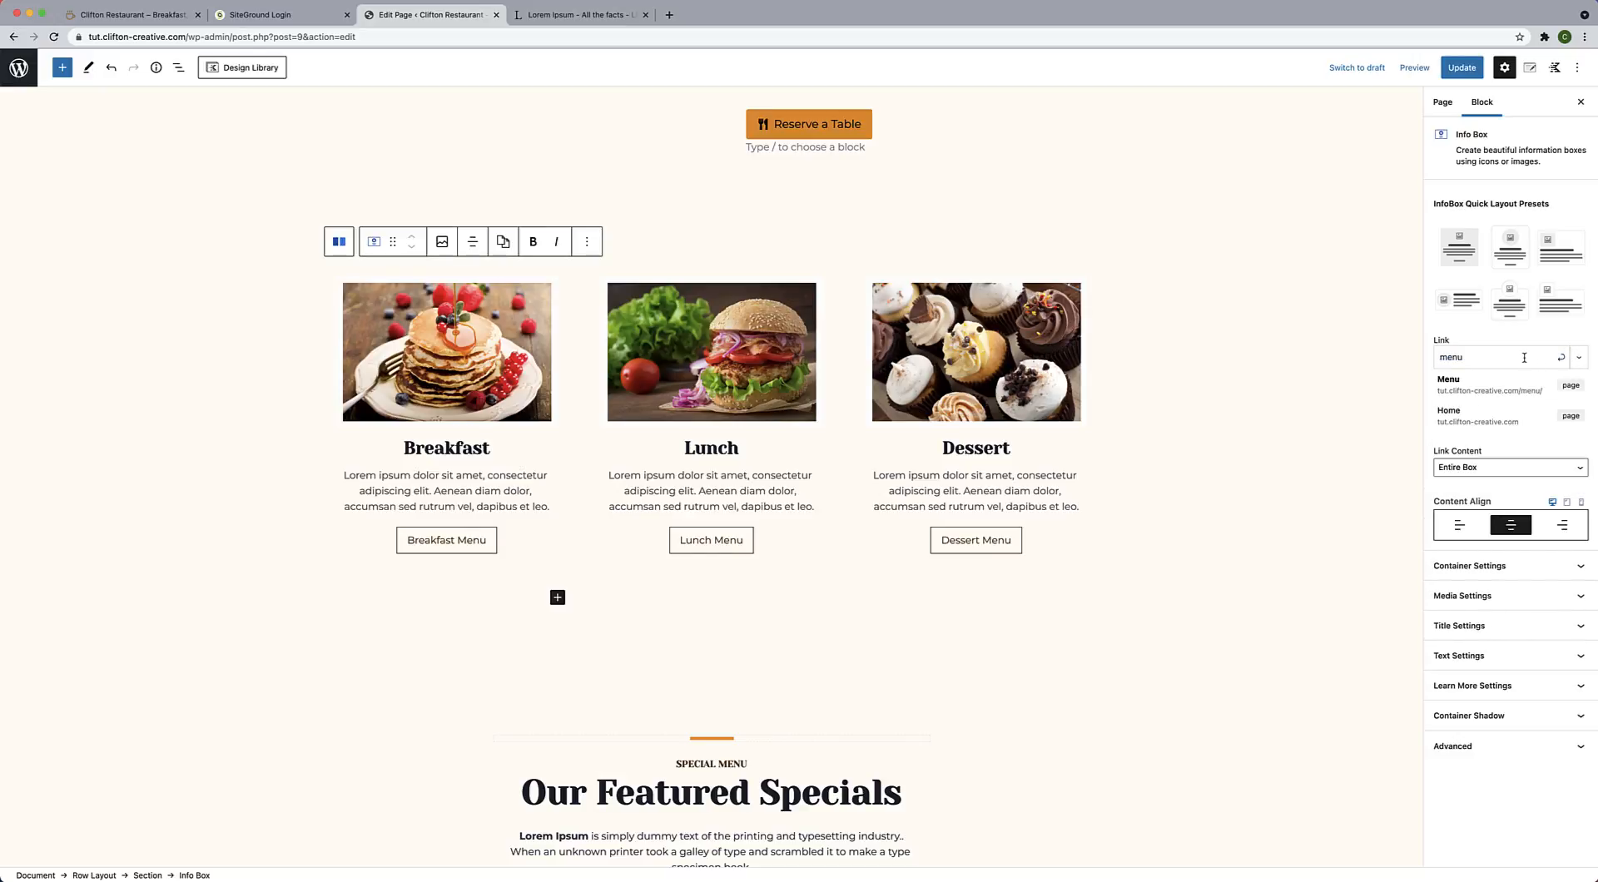
left_click(1512, 390)
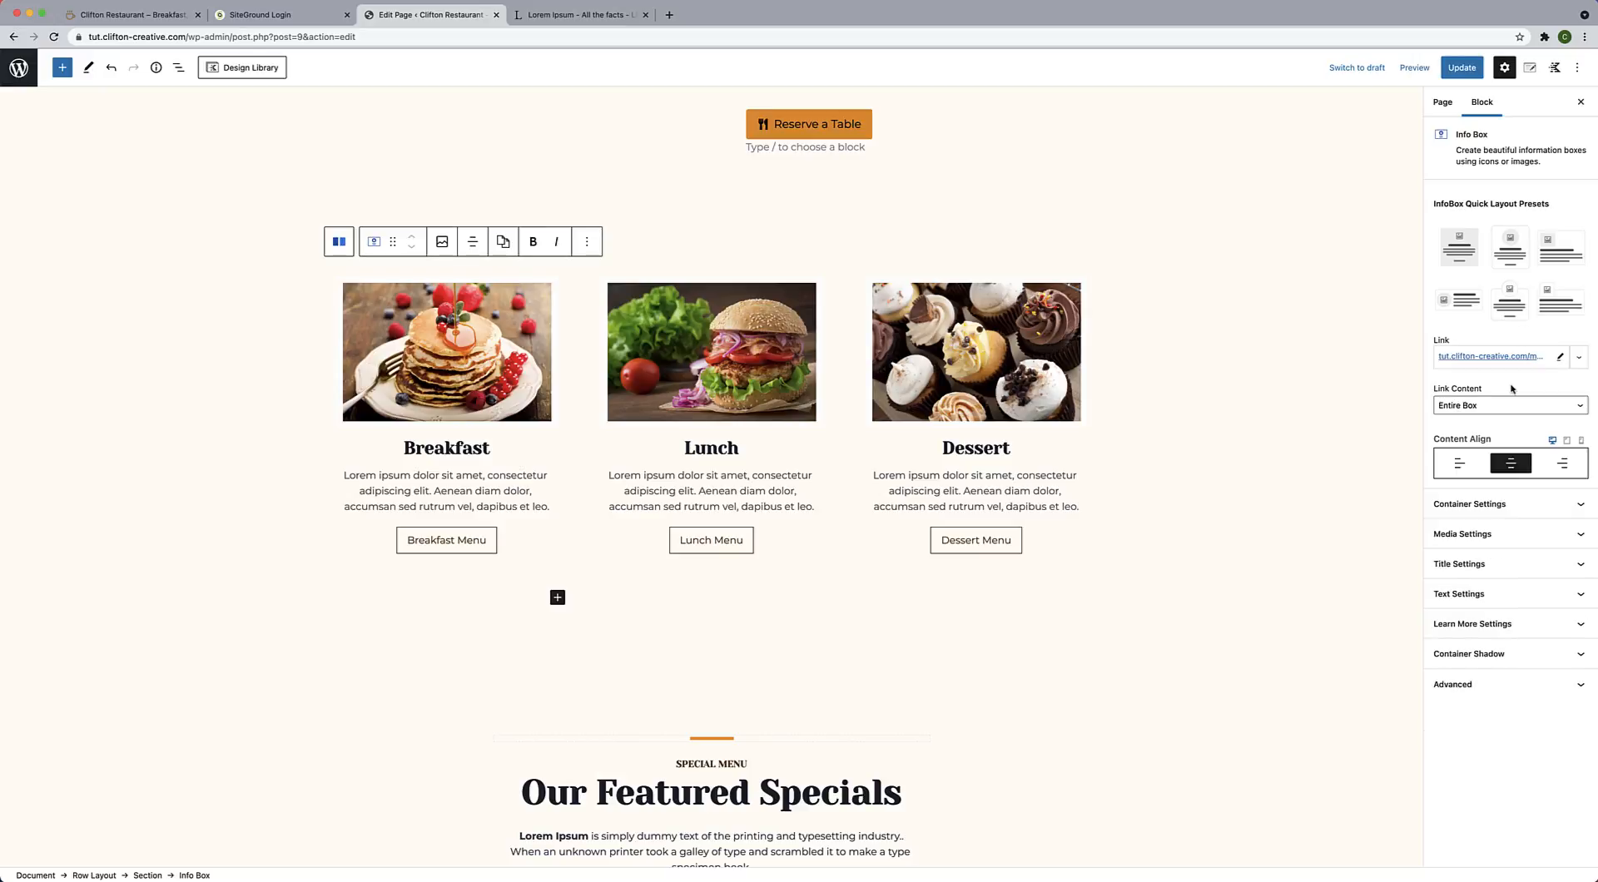
Open the Breakfast box's linked Menu page and examine its address and its Breakfast and Lunch sections.
left_click(1440, 359)
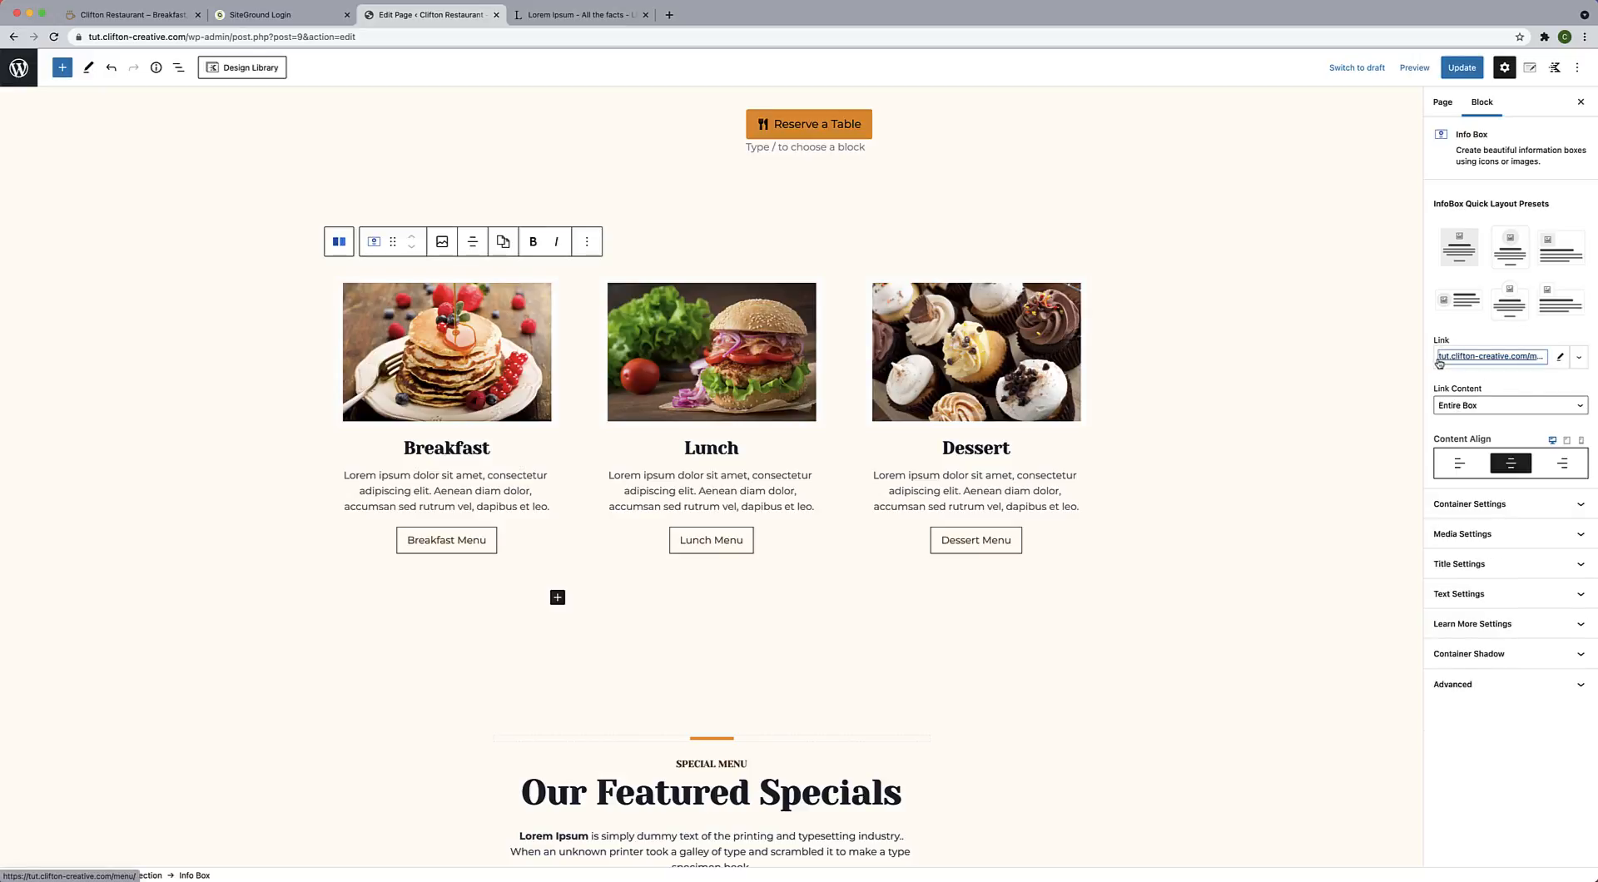
left_click(1509, 363)
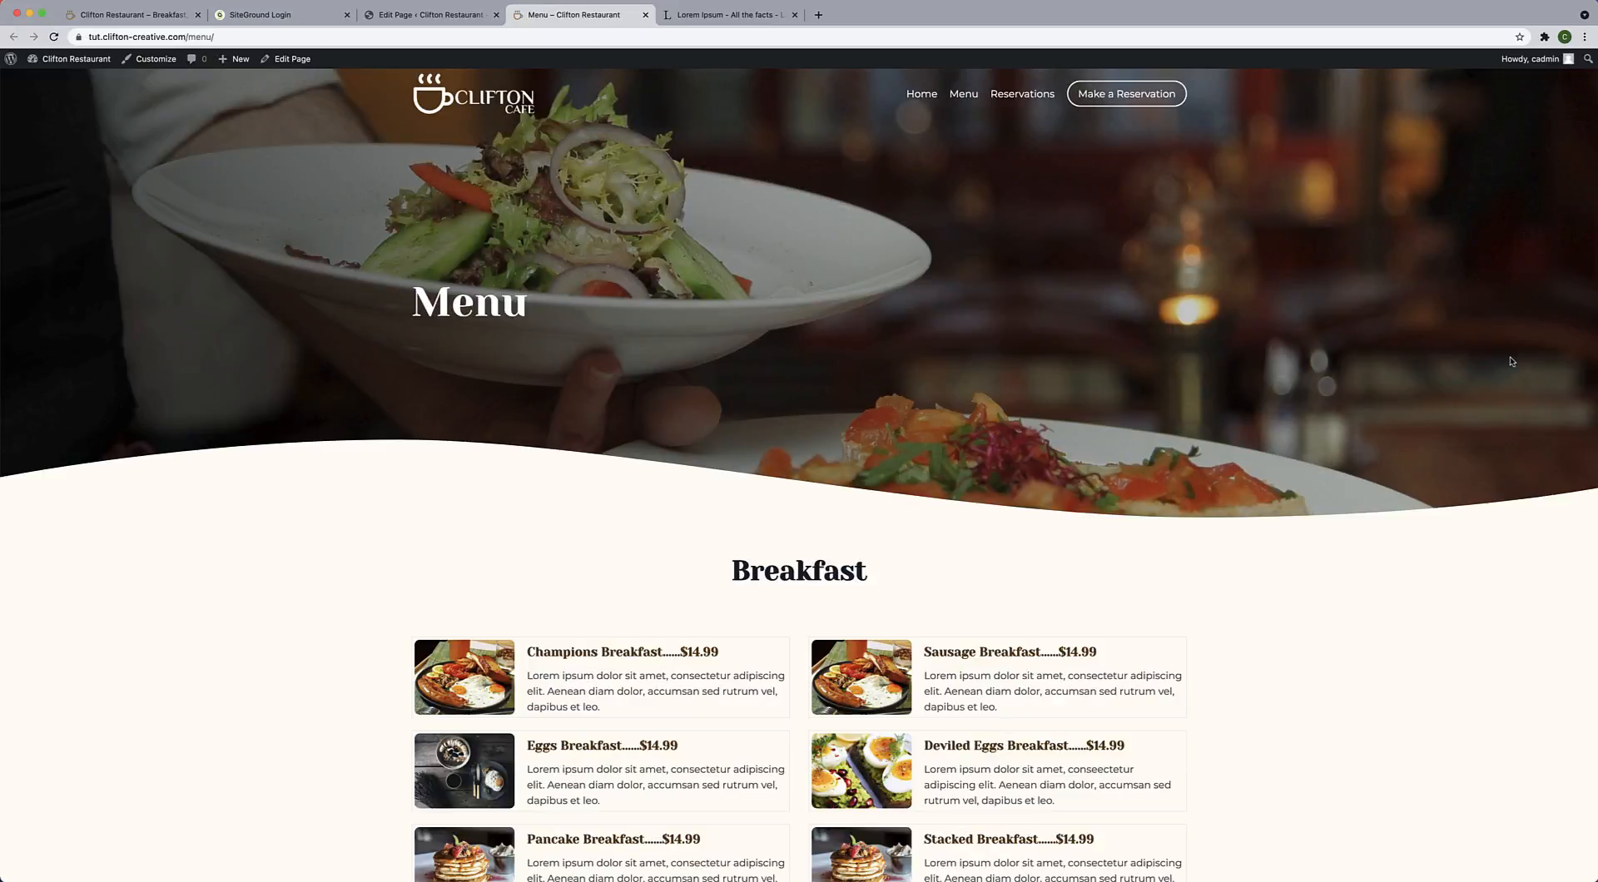
mouse_move(242, 51)
key("super+a")
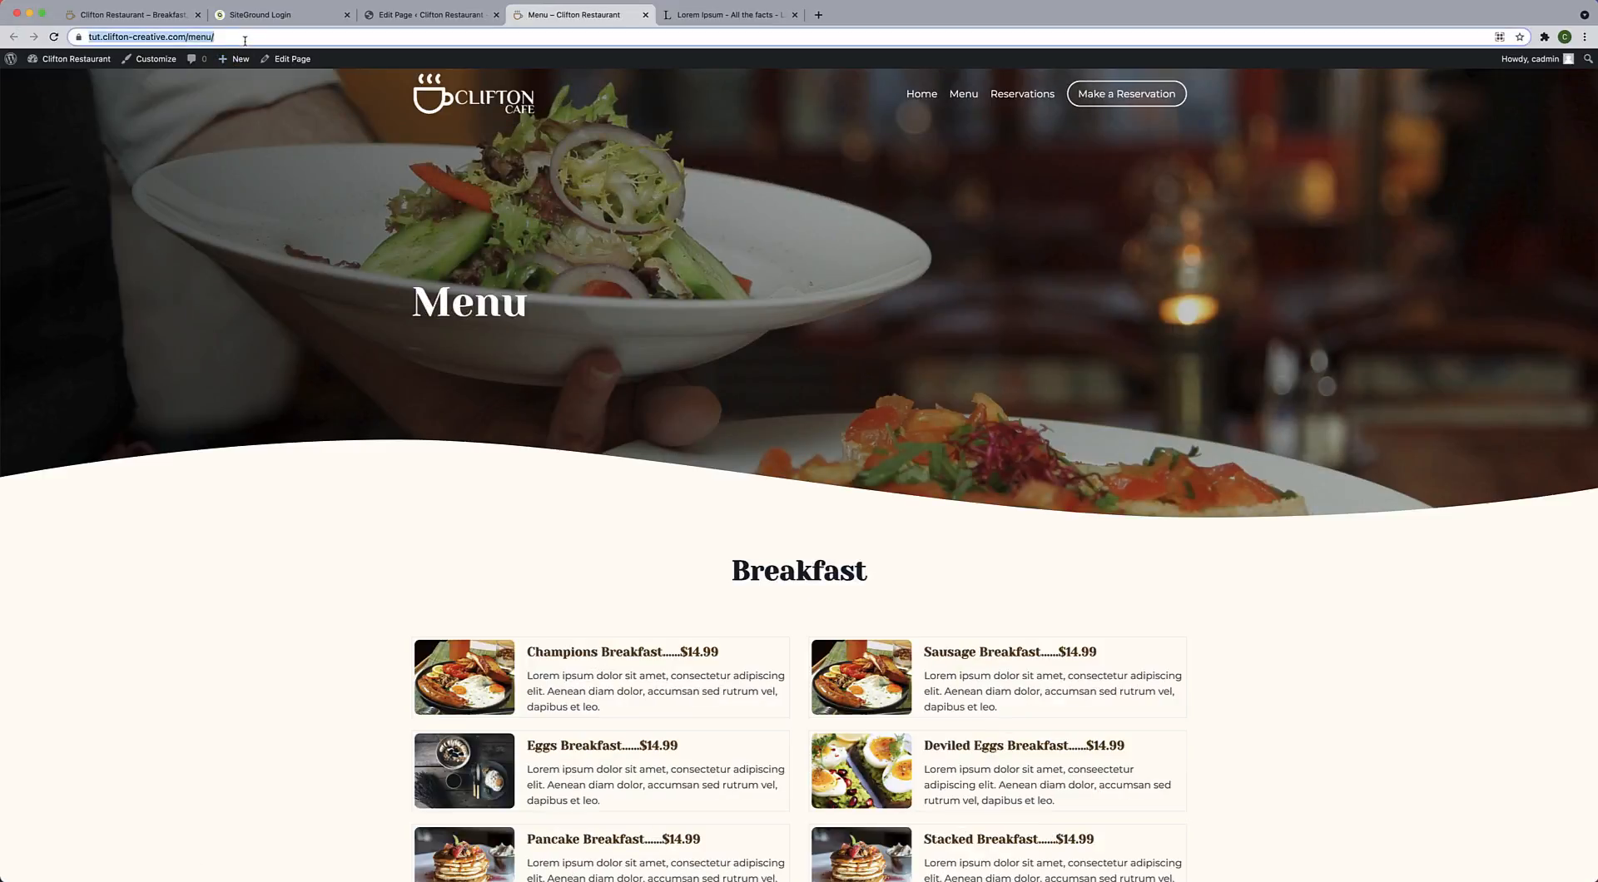
scroll(407, 227, "down", 1)
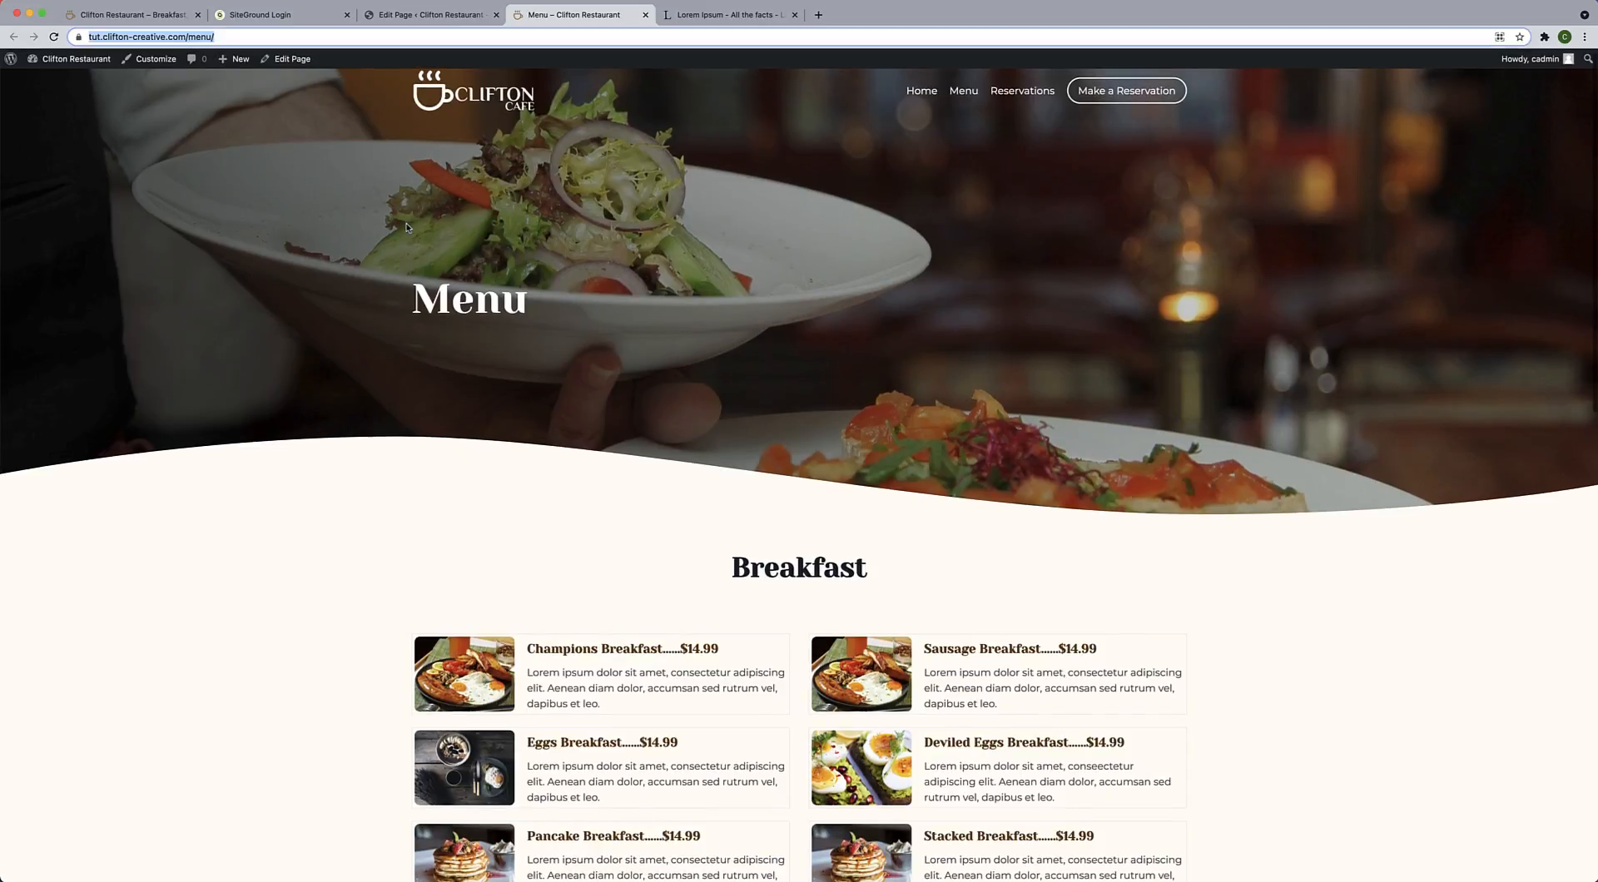
scroll(406, 227, "down", 5)
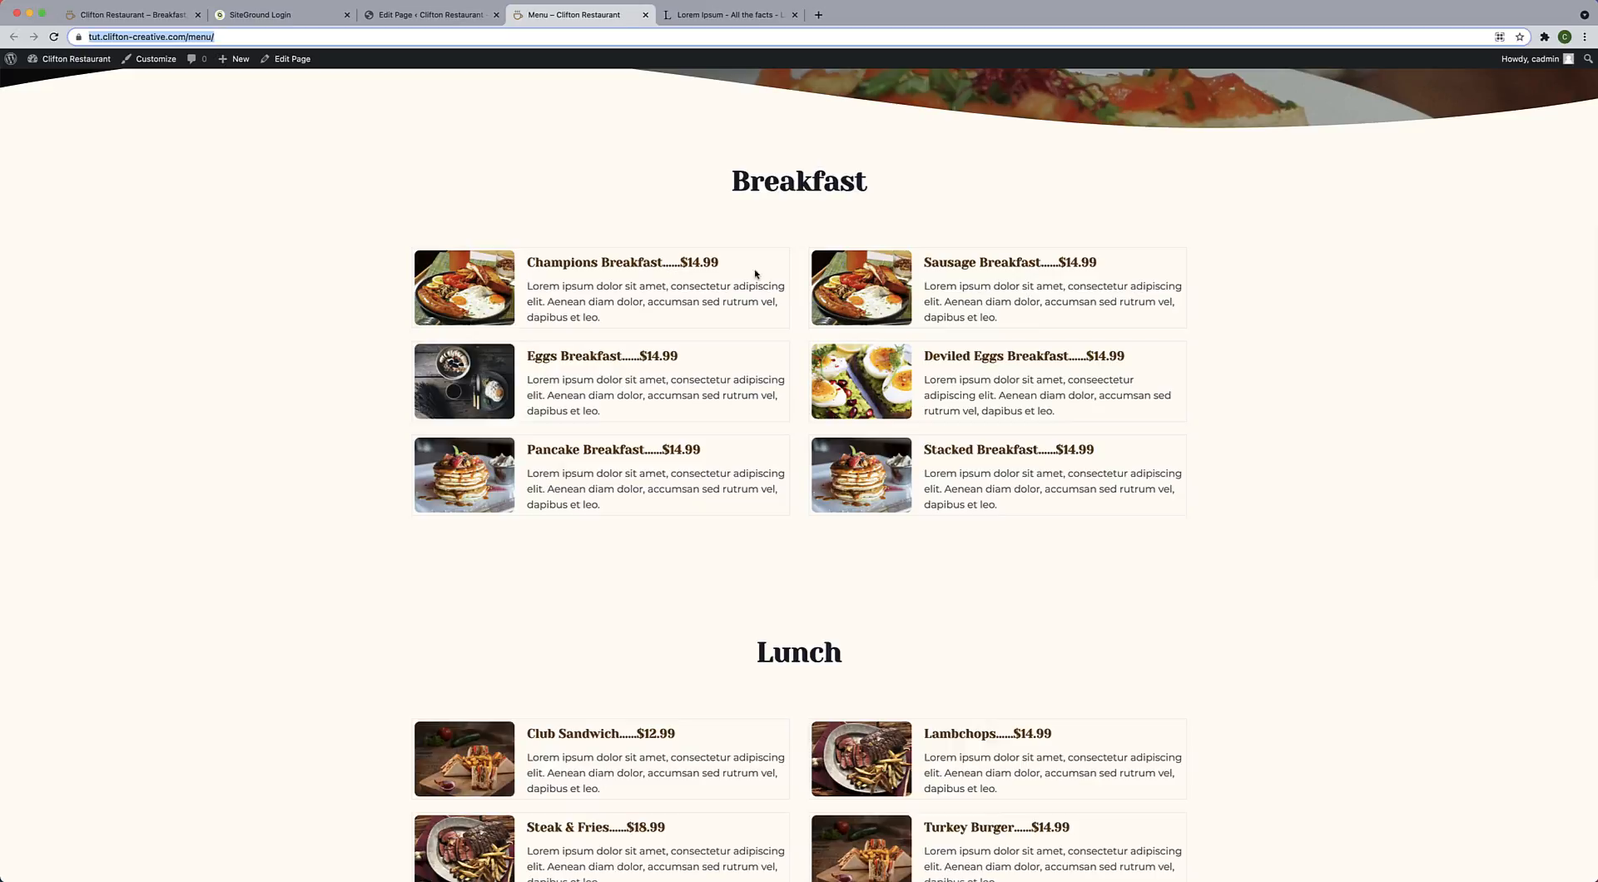
scroll(749, 545, "up", 3)
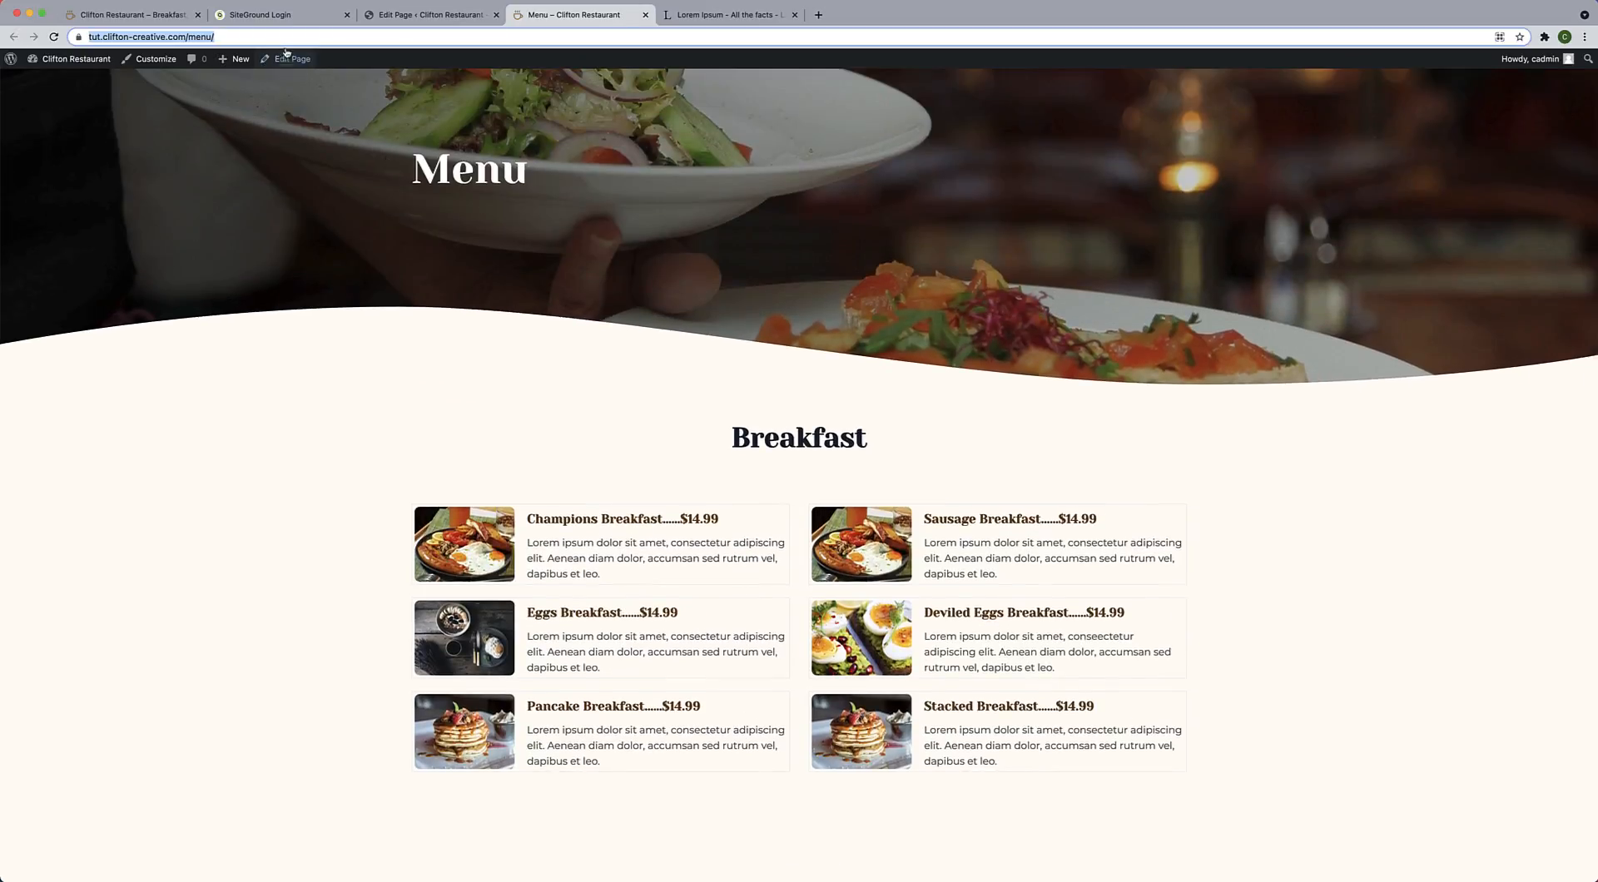
Edit the Menu page and give its Breakfast heading the HTML anchor "Breakfast".
left_click(287, 60)
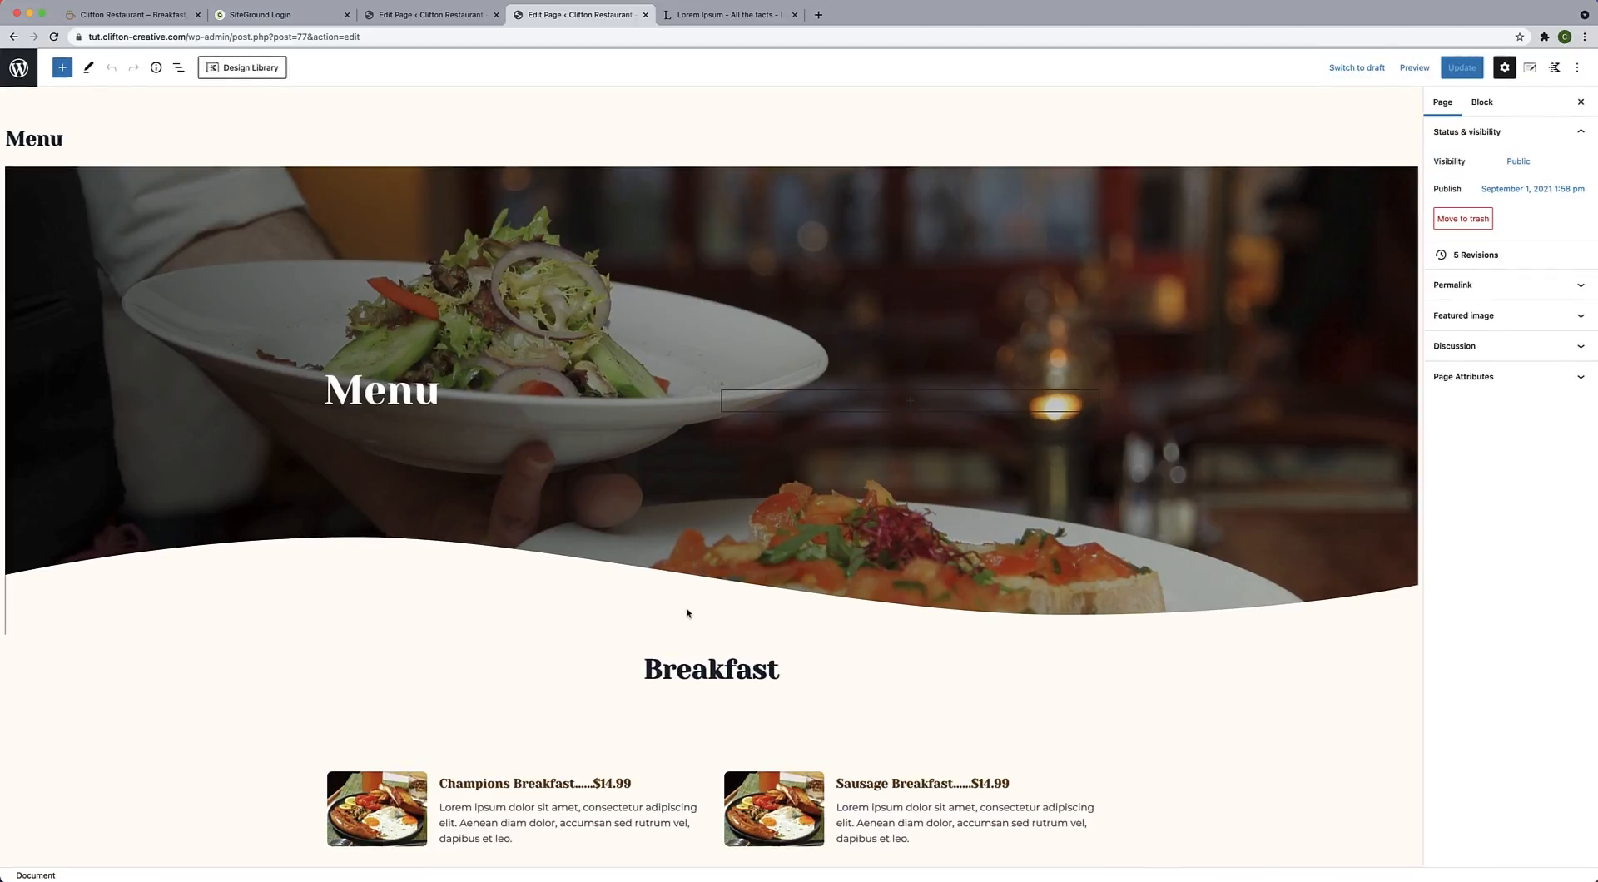
left_click(687, 671)
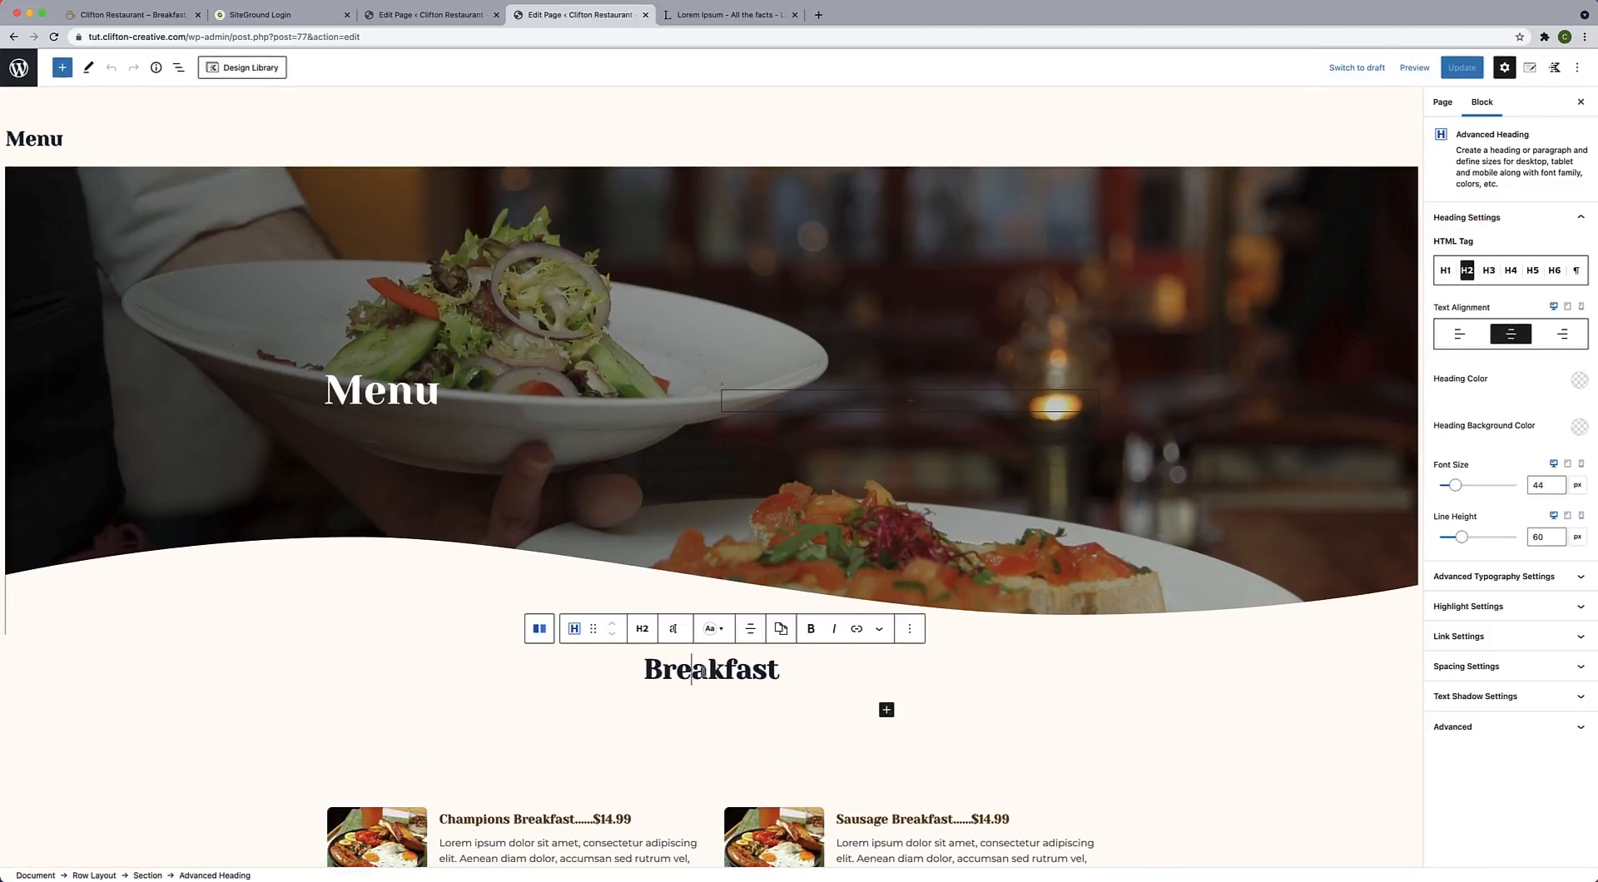
left_click(706, 671)
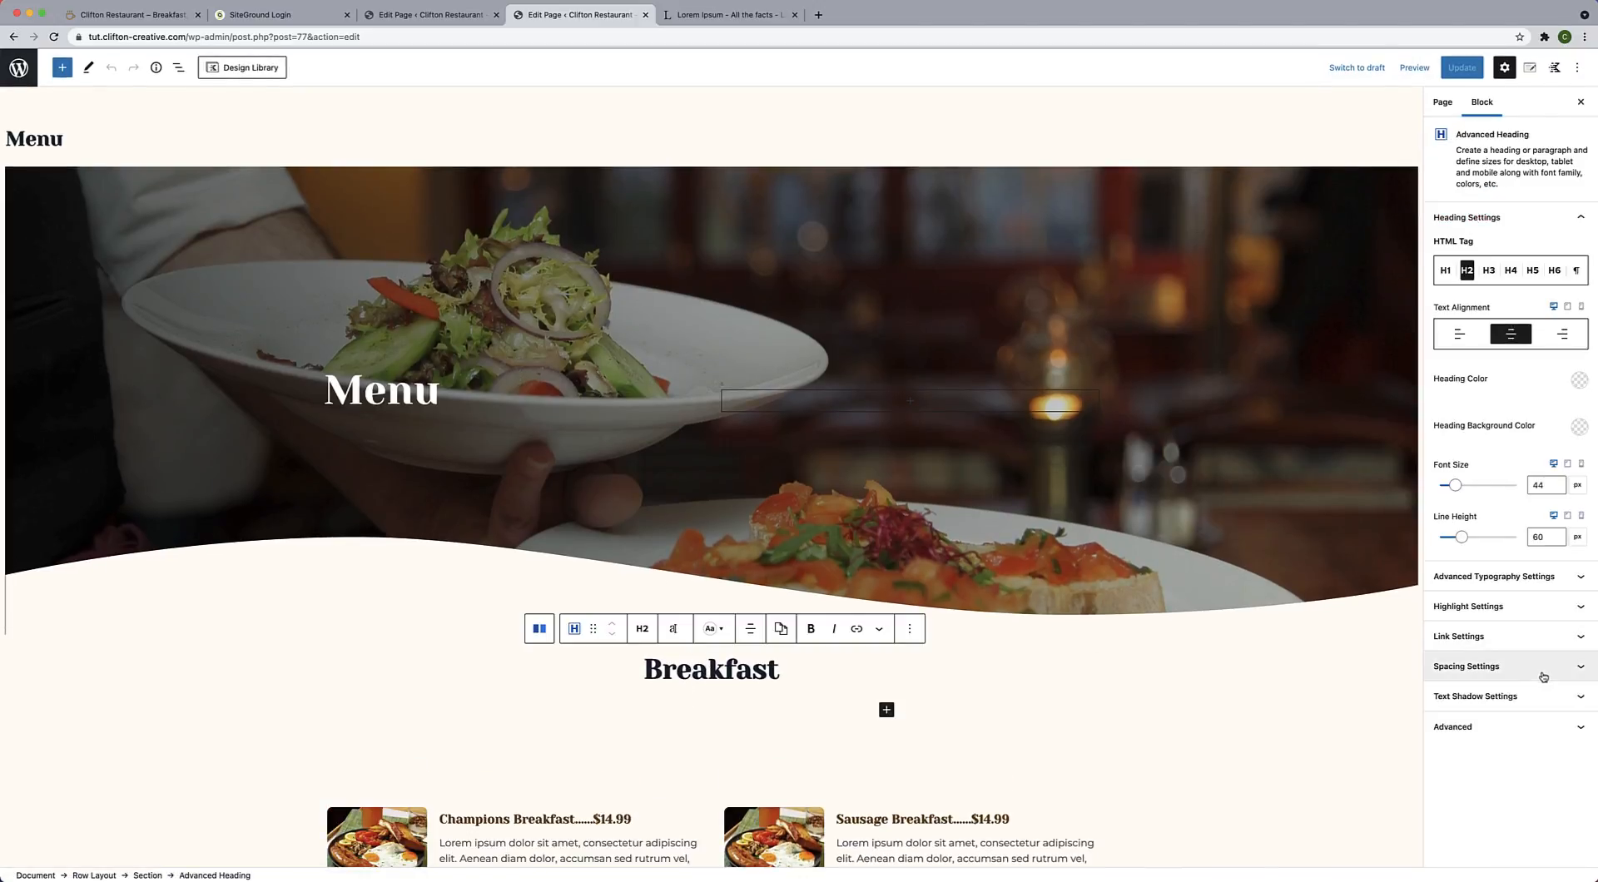
left_click(1516, 728)
left_click(1470, 746)
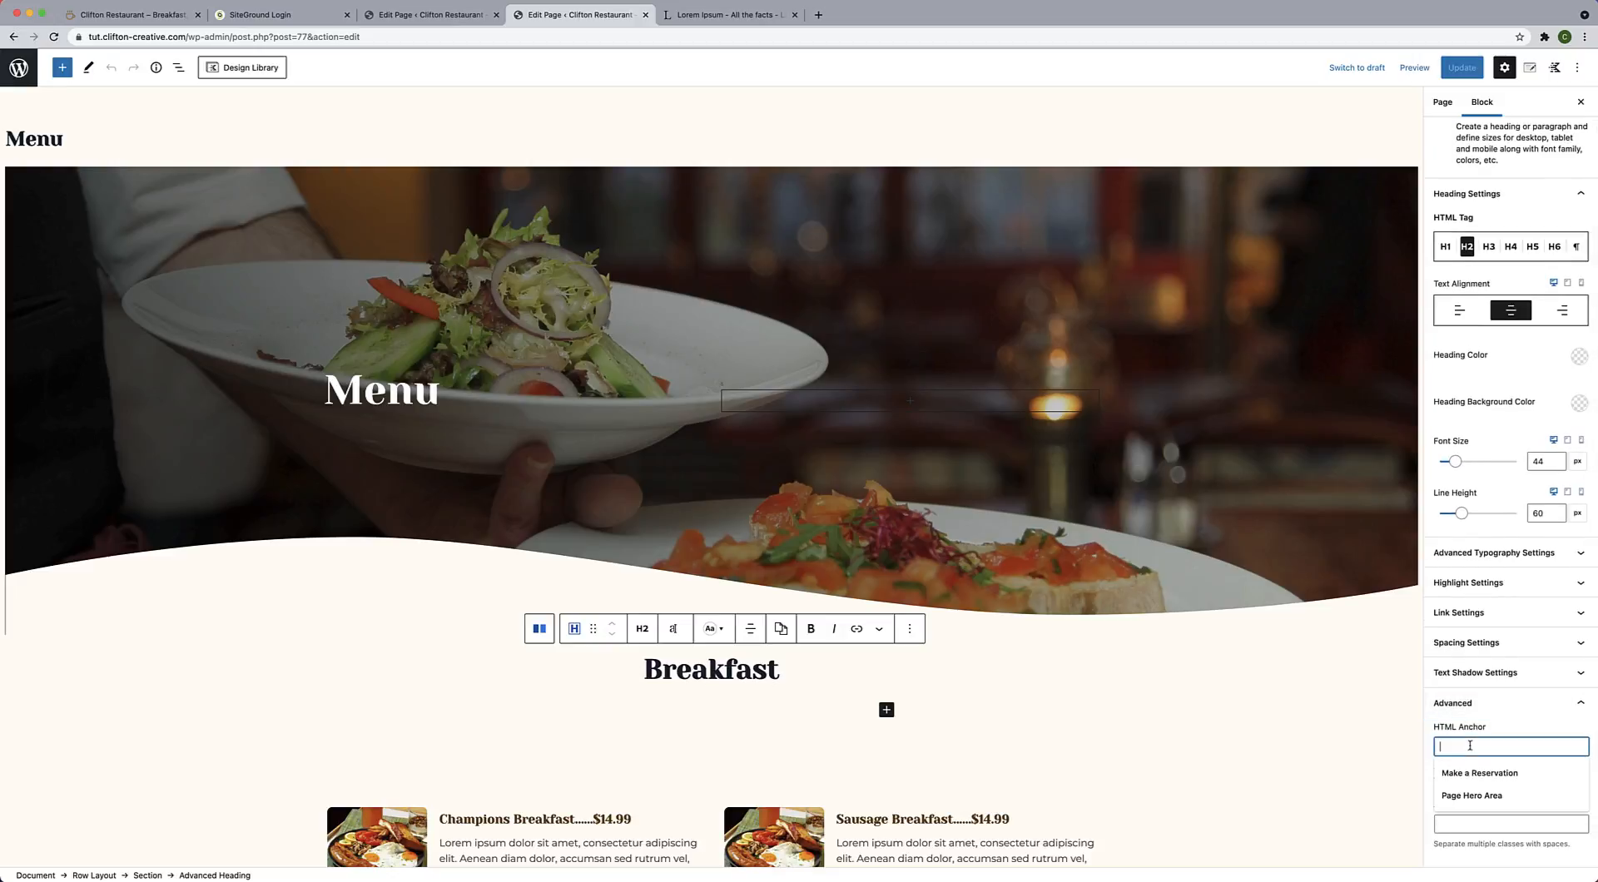
type("Breakfast")
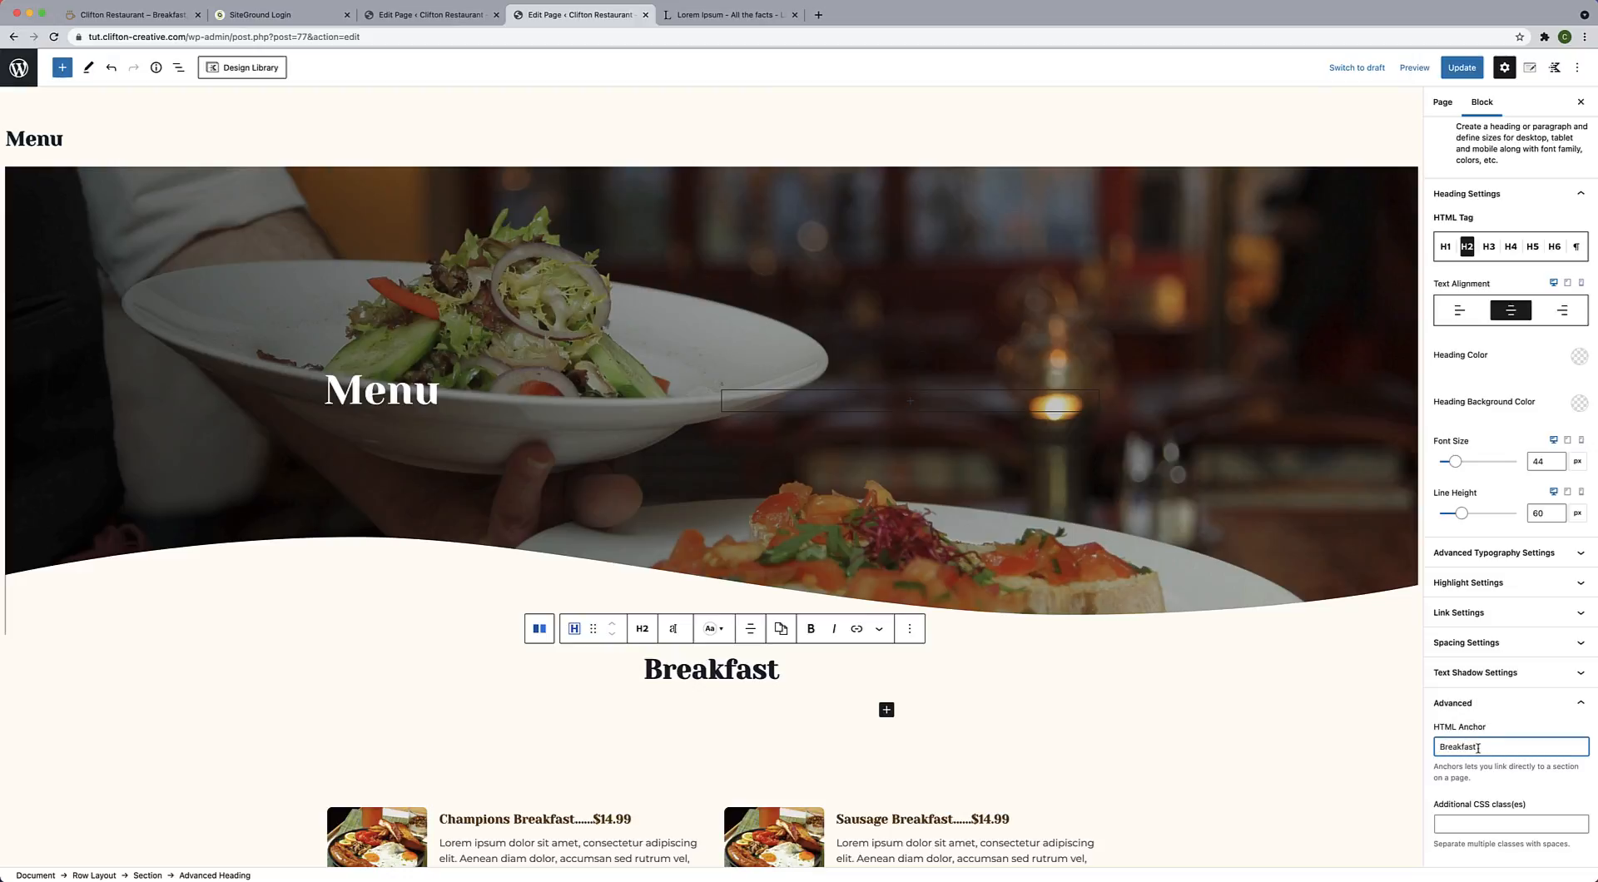
Give the Menu page's Lunch heading the HTML anchor "Lunch".
scroll(1097, 643, "down", 7)
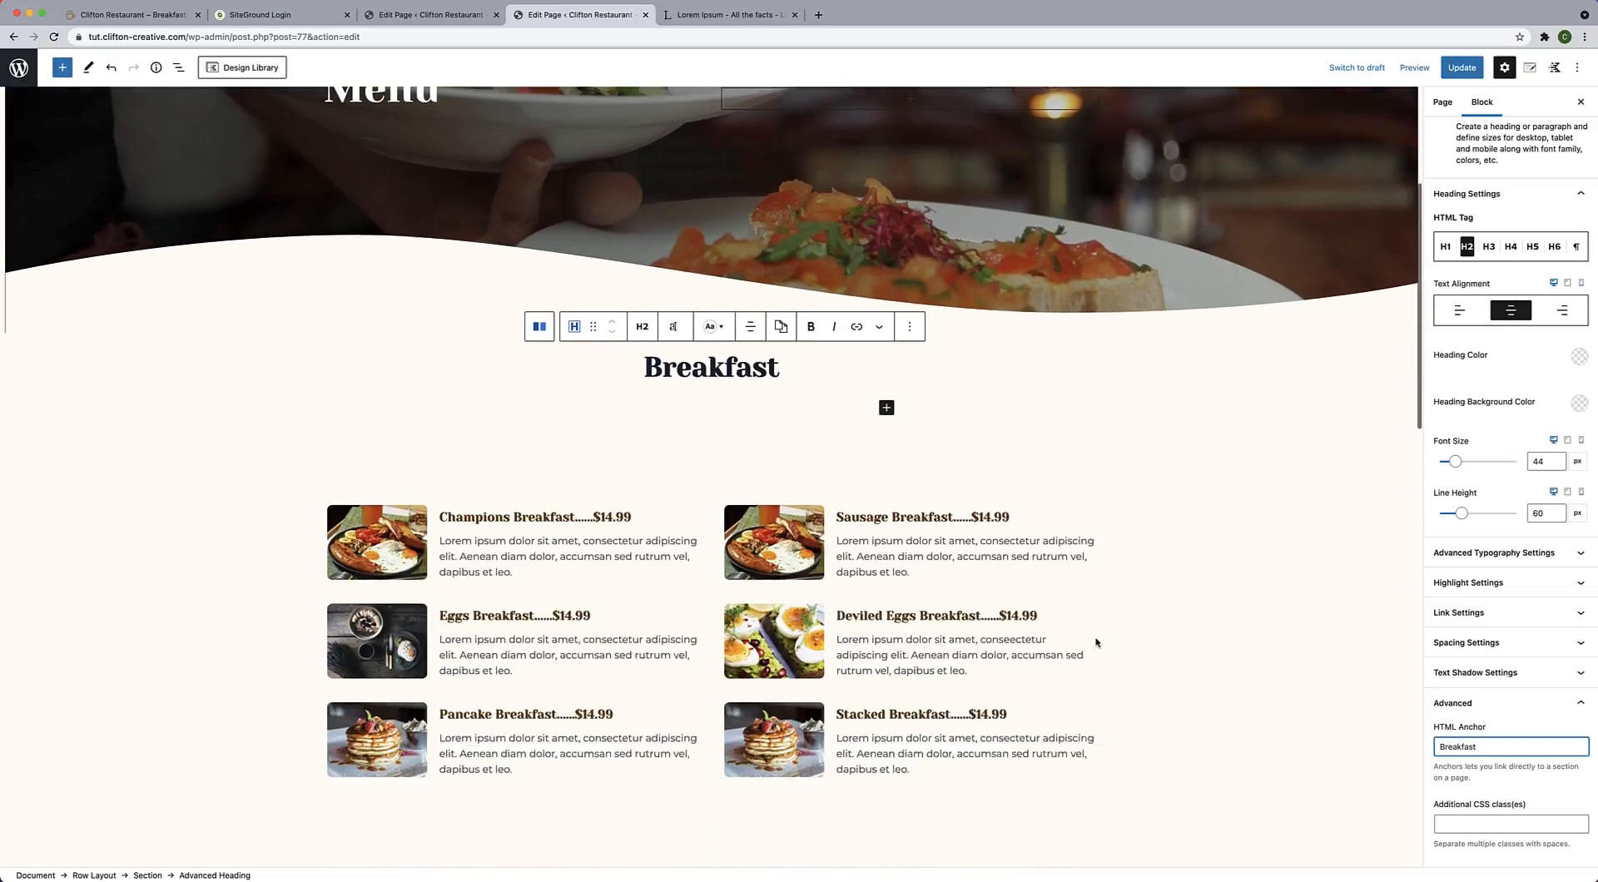
left_click(717, 663)
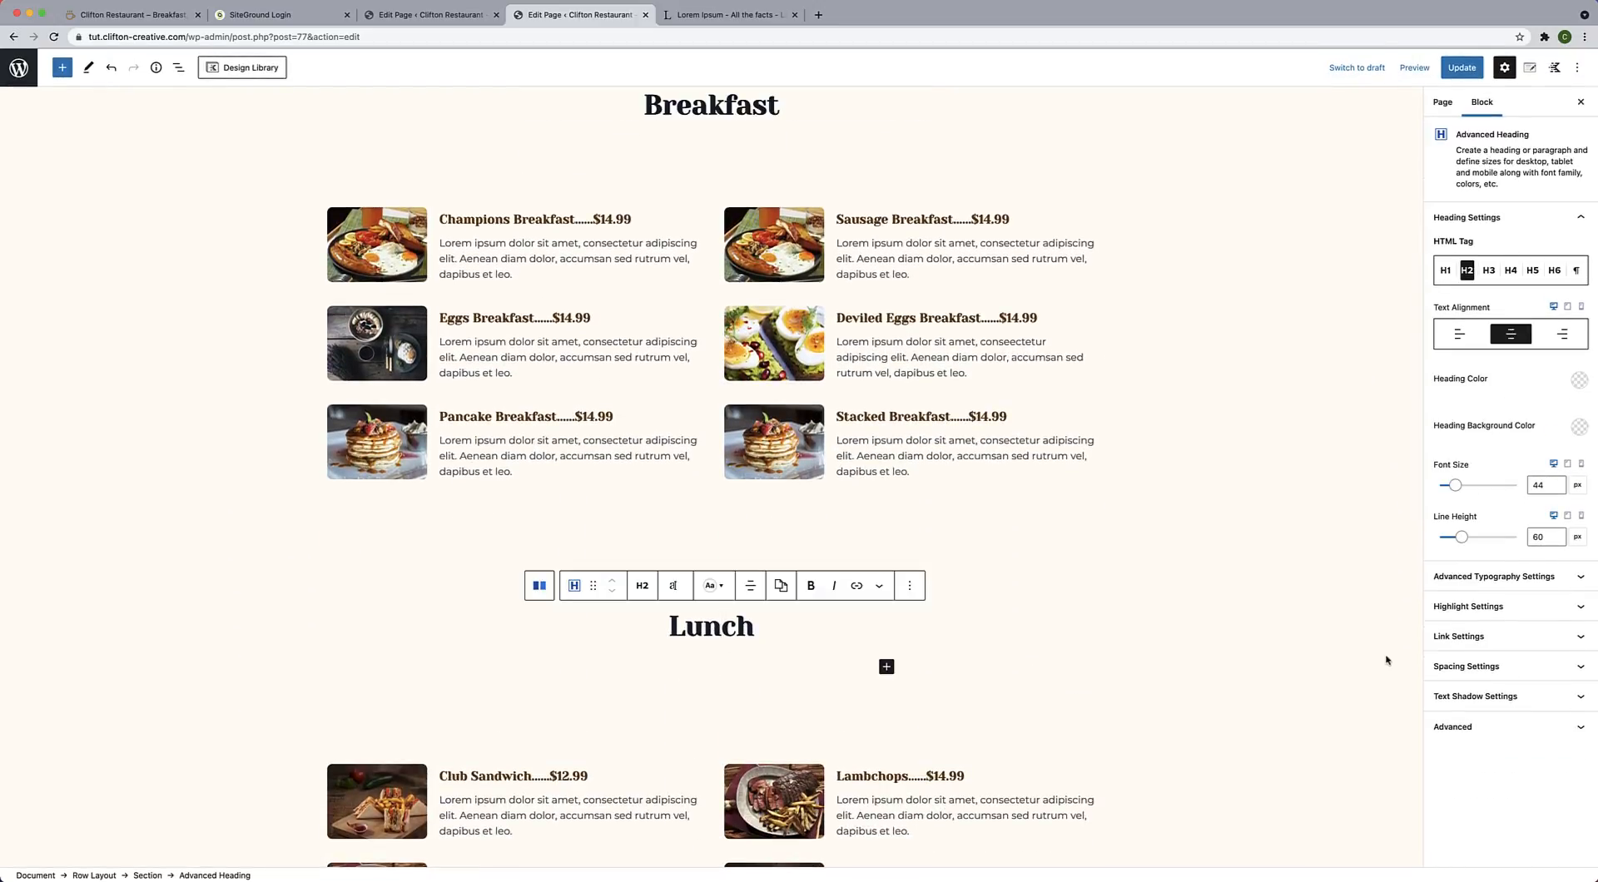
left_click(1472, 724)
left_click(1465, 771)
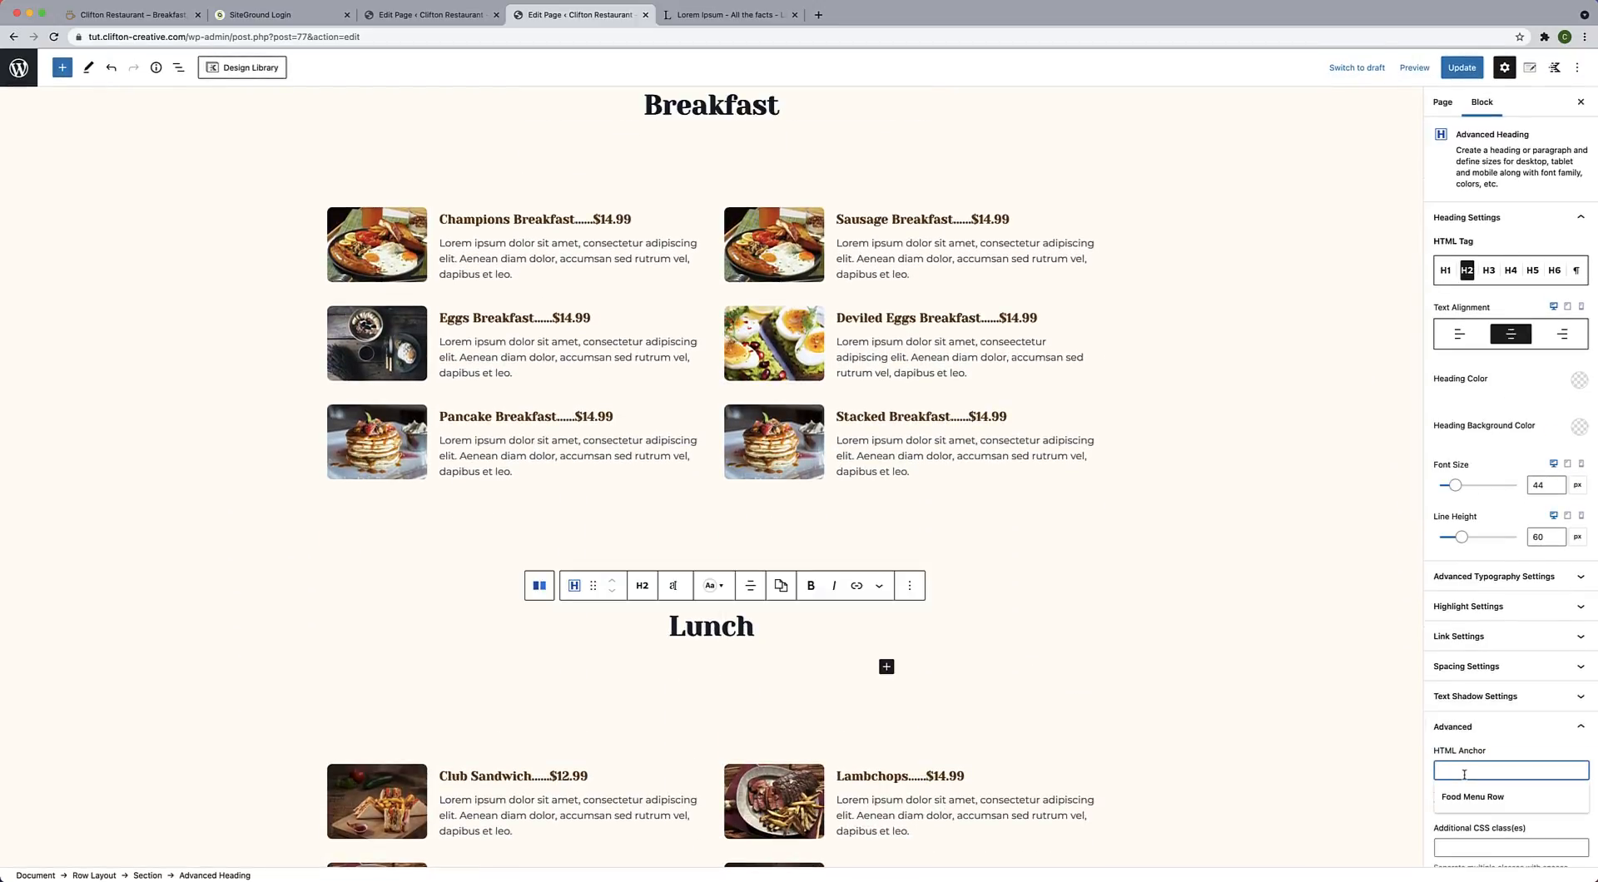
type("Lunch")
Give the Dessert heading the HTML anchor "Dessert" and update the Menu page.
scroll(1041, 678, "down", 10)
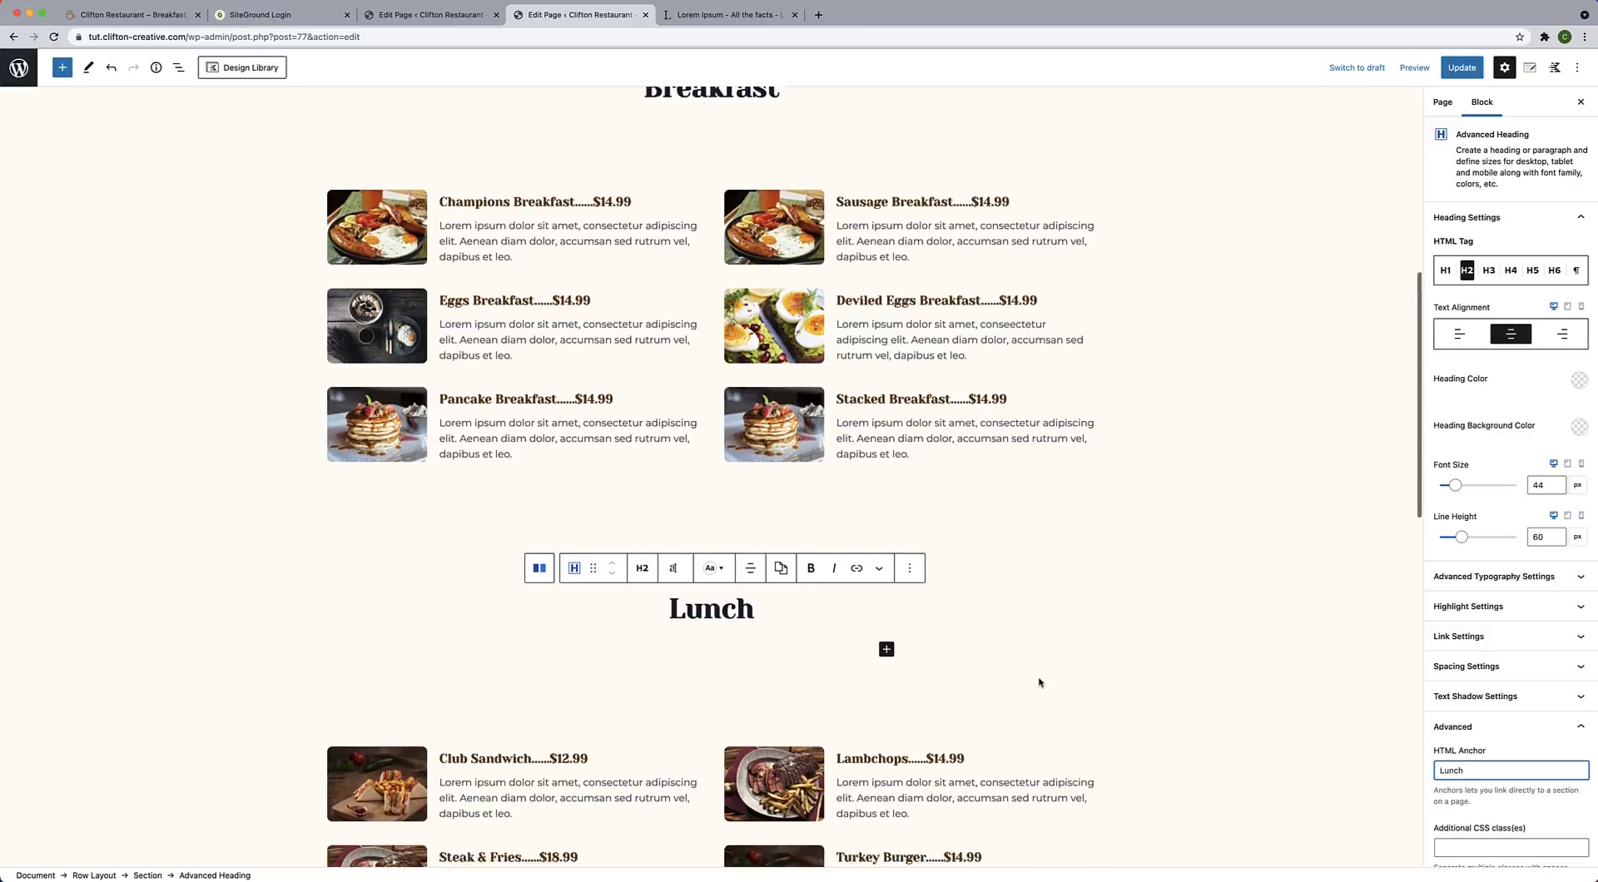
left_click(729, 559)
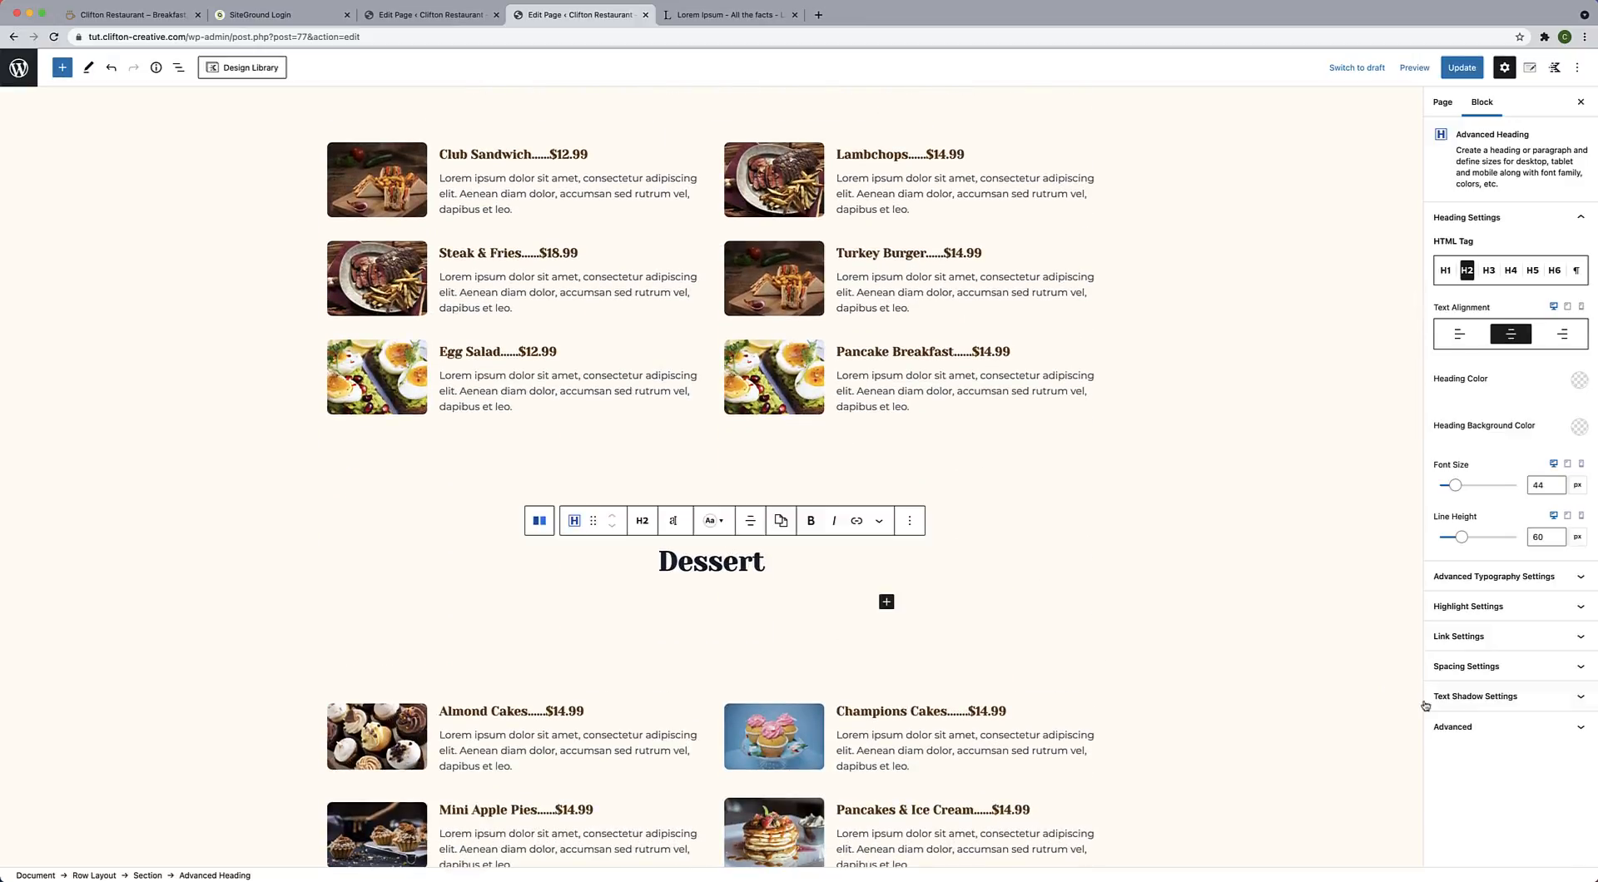
left_click(1473, 727)
left_click(1460, 769)
type("Desse")
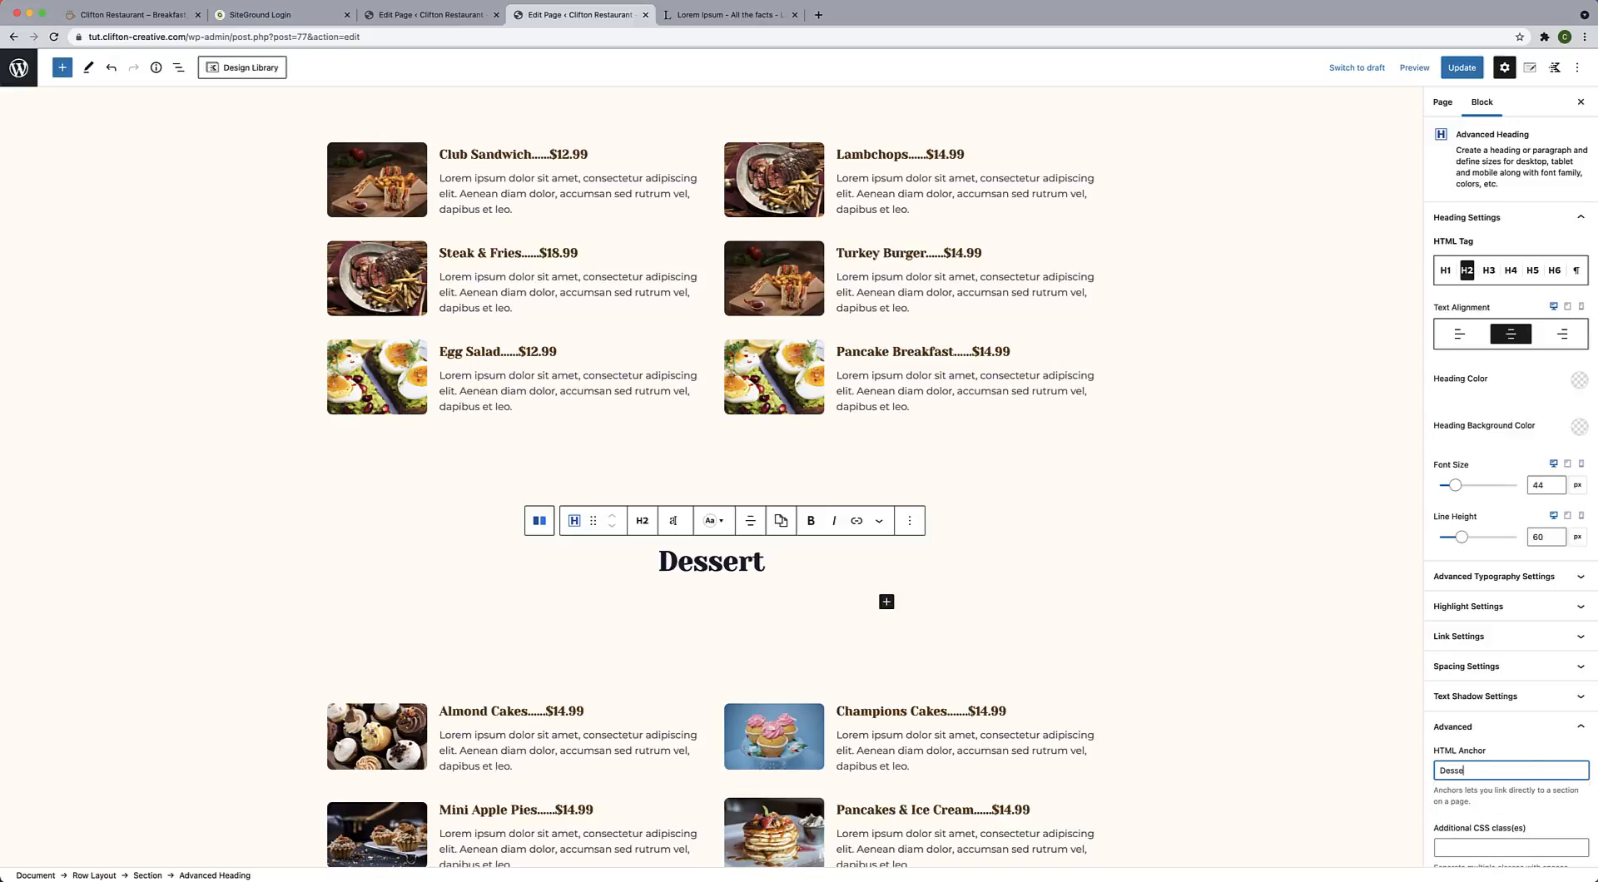
type("rt")
left_click(1461, 68)
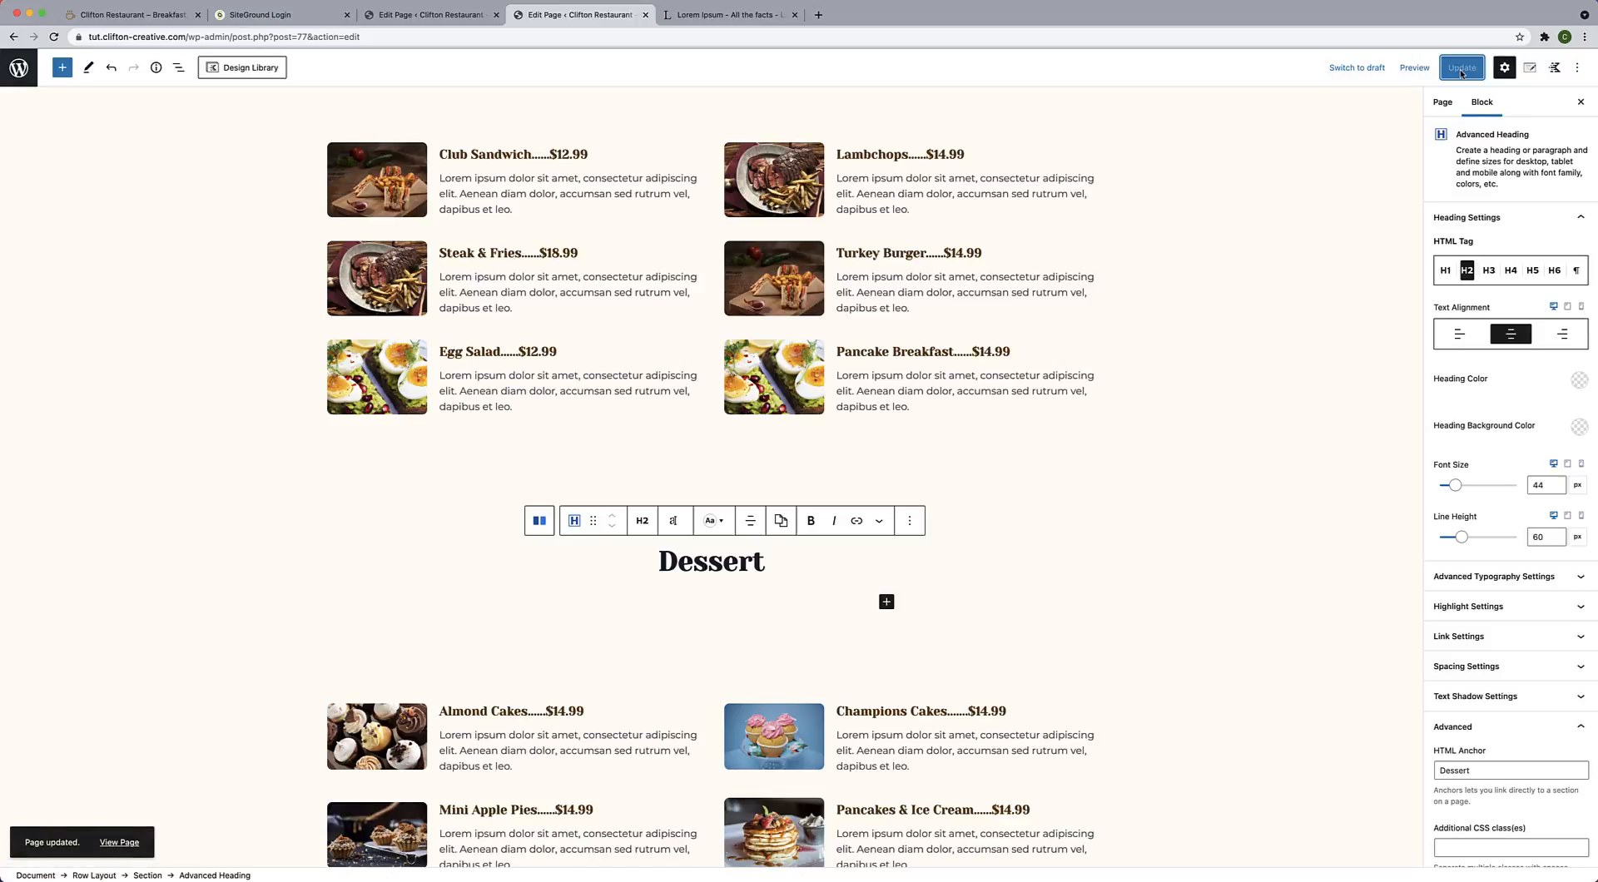
Return to the home page editor and clear the Breakfast info box's existing link.
left_click(421, 17)
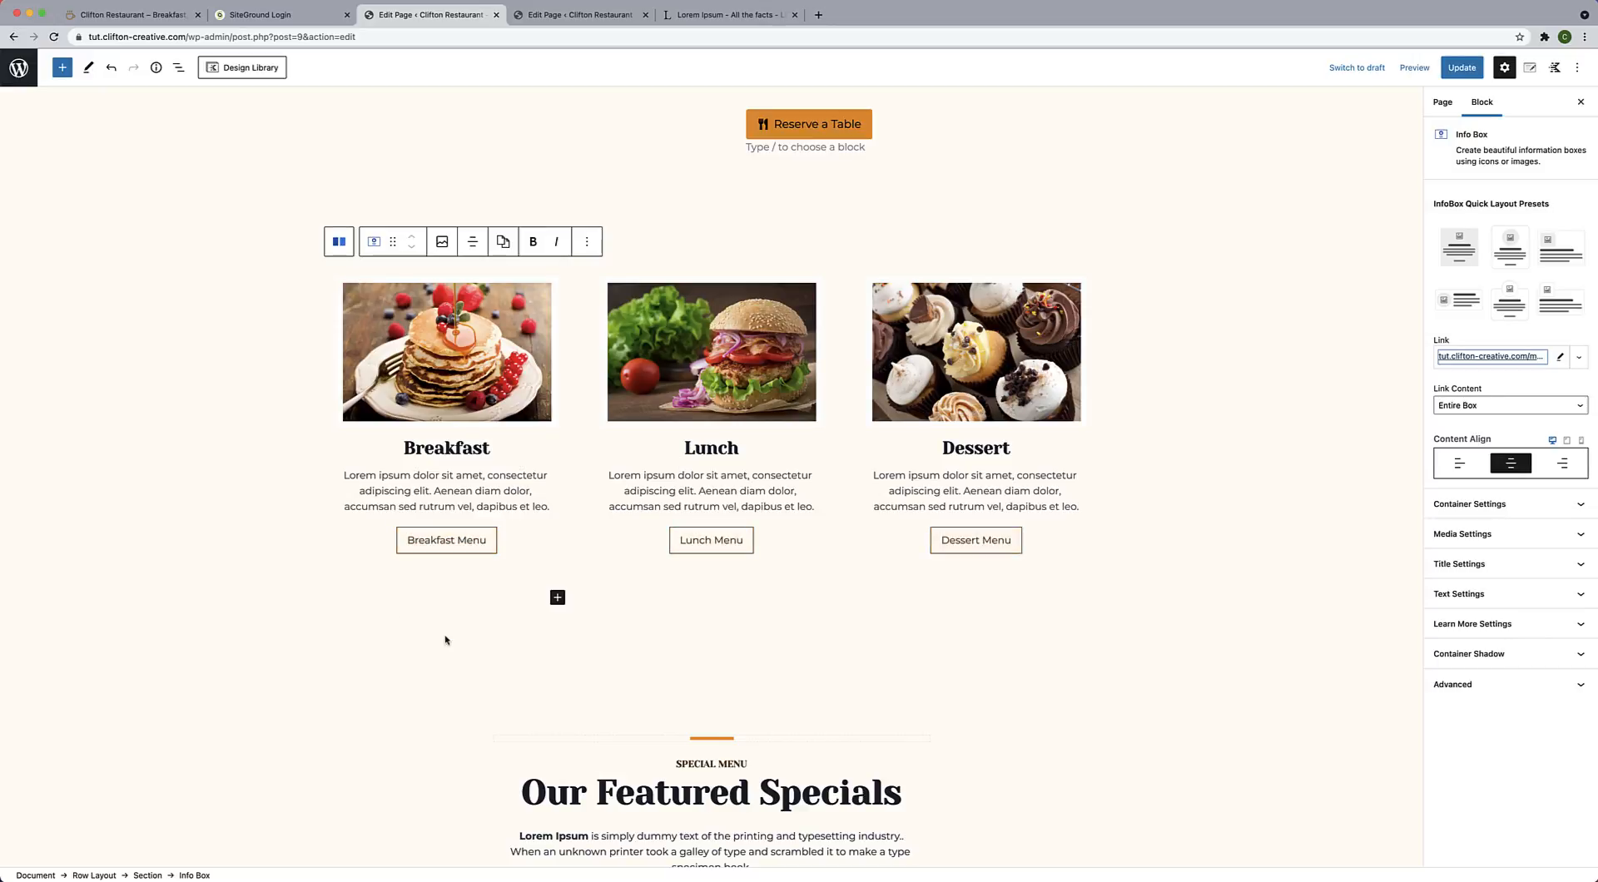
left_click(483, 421)
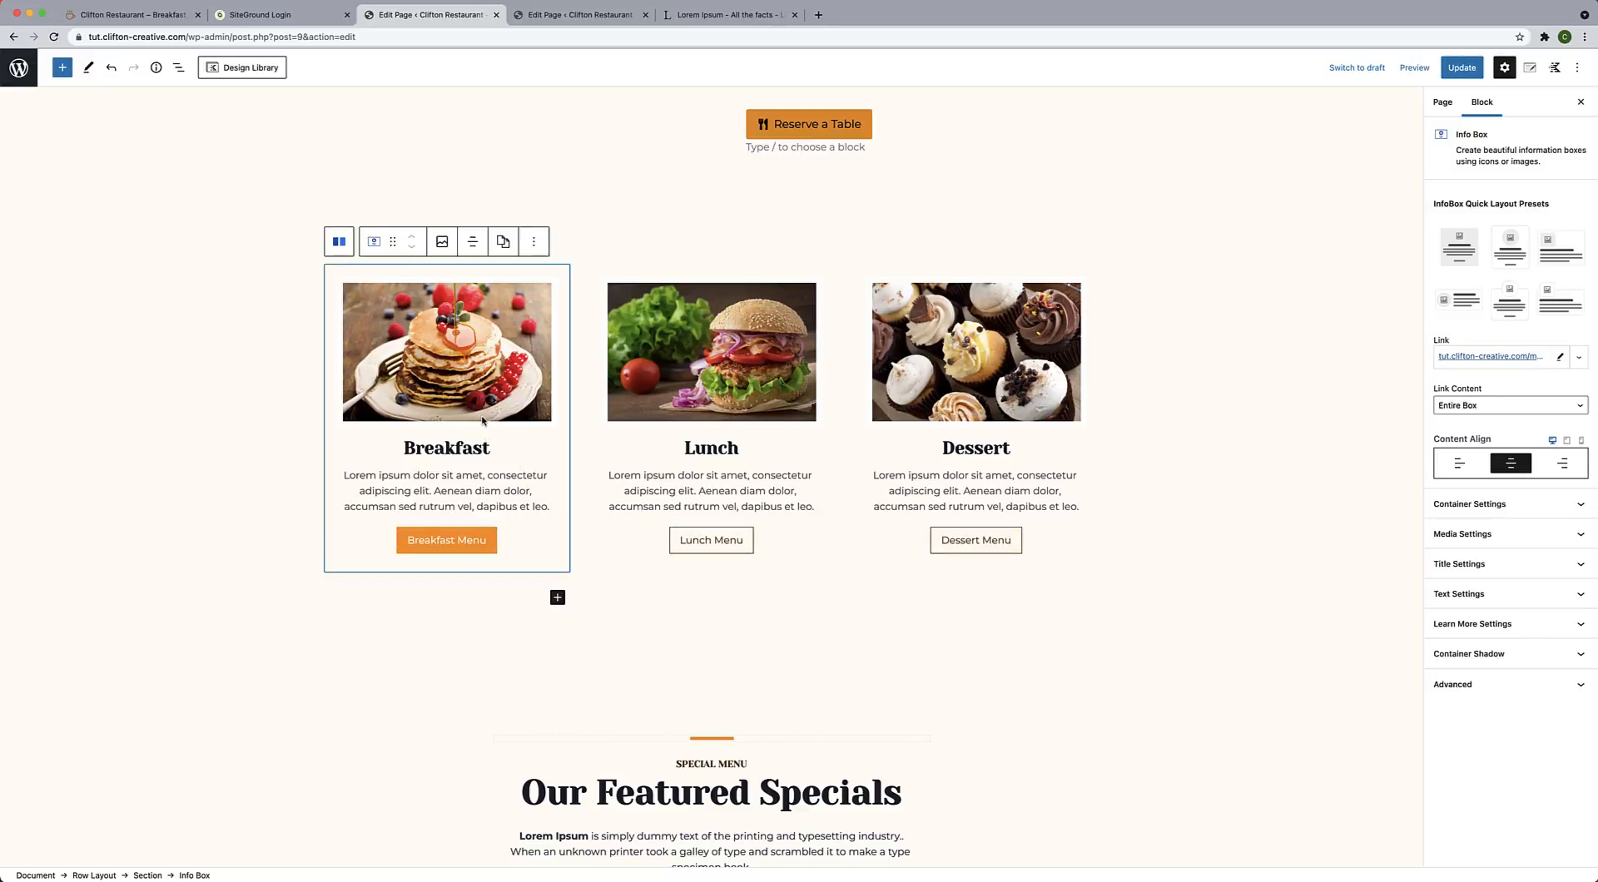
left_click(1561, 364)
type("menu")
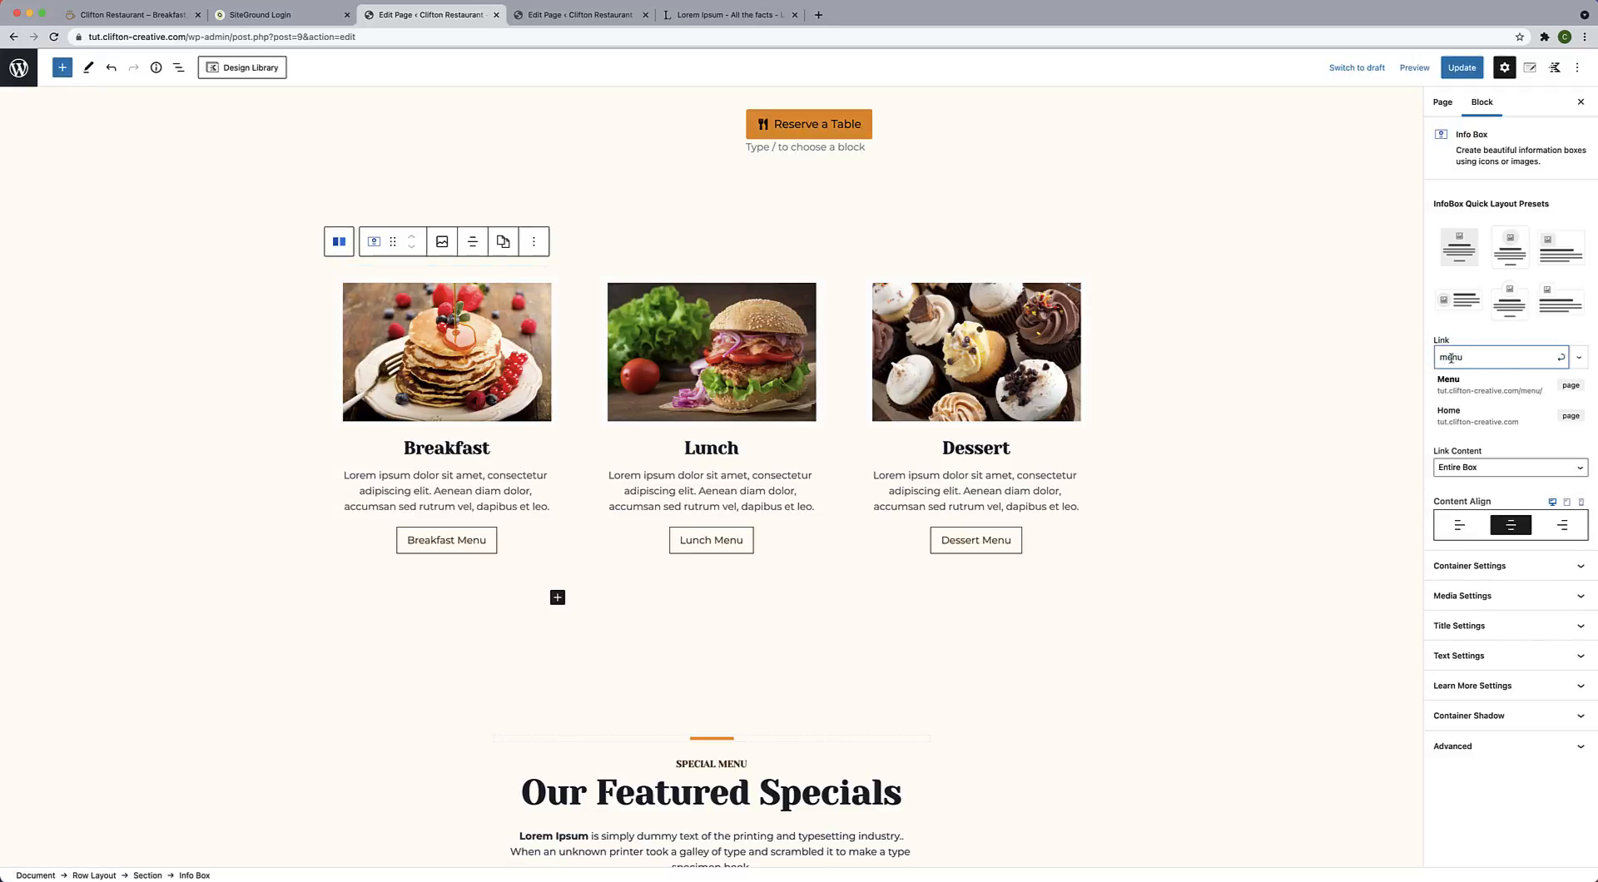
key("BackSpace")
key("BackSpace")
key("BackSpace")
key("BackSpace")
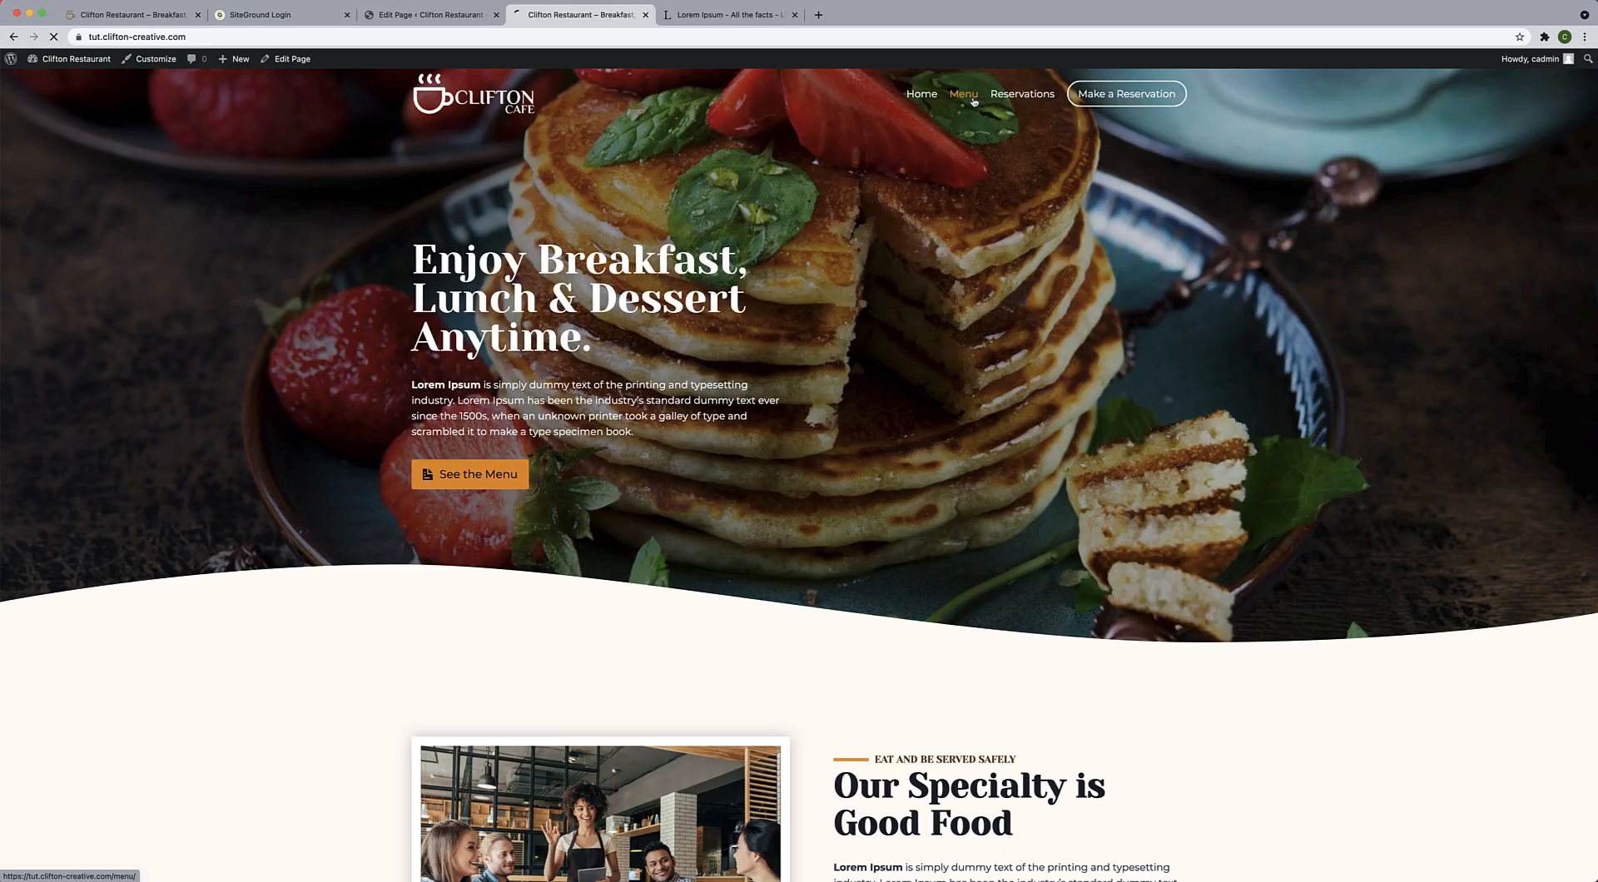
Open the published Menu page from the site's navigation and copy its full address.
left_click(964, 95)
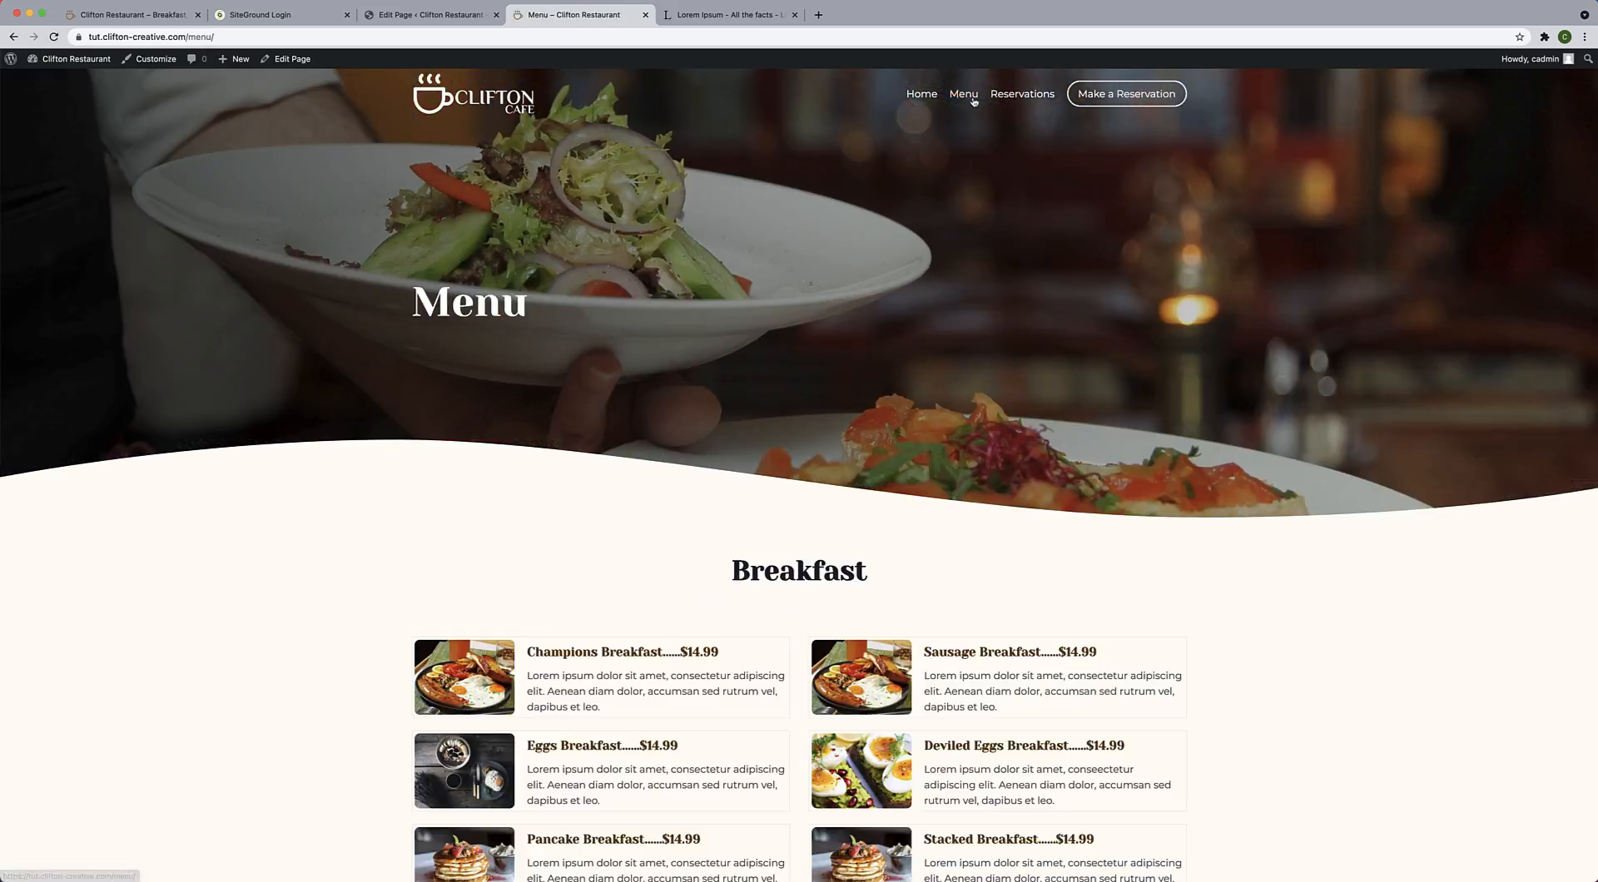
left_click(229, 36)
key("super+a")
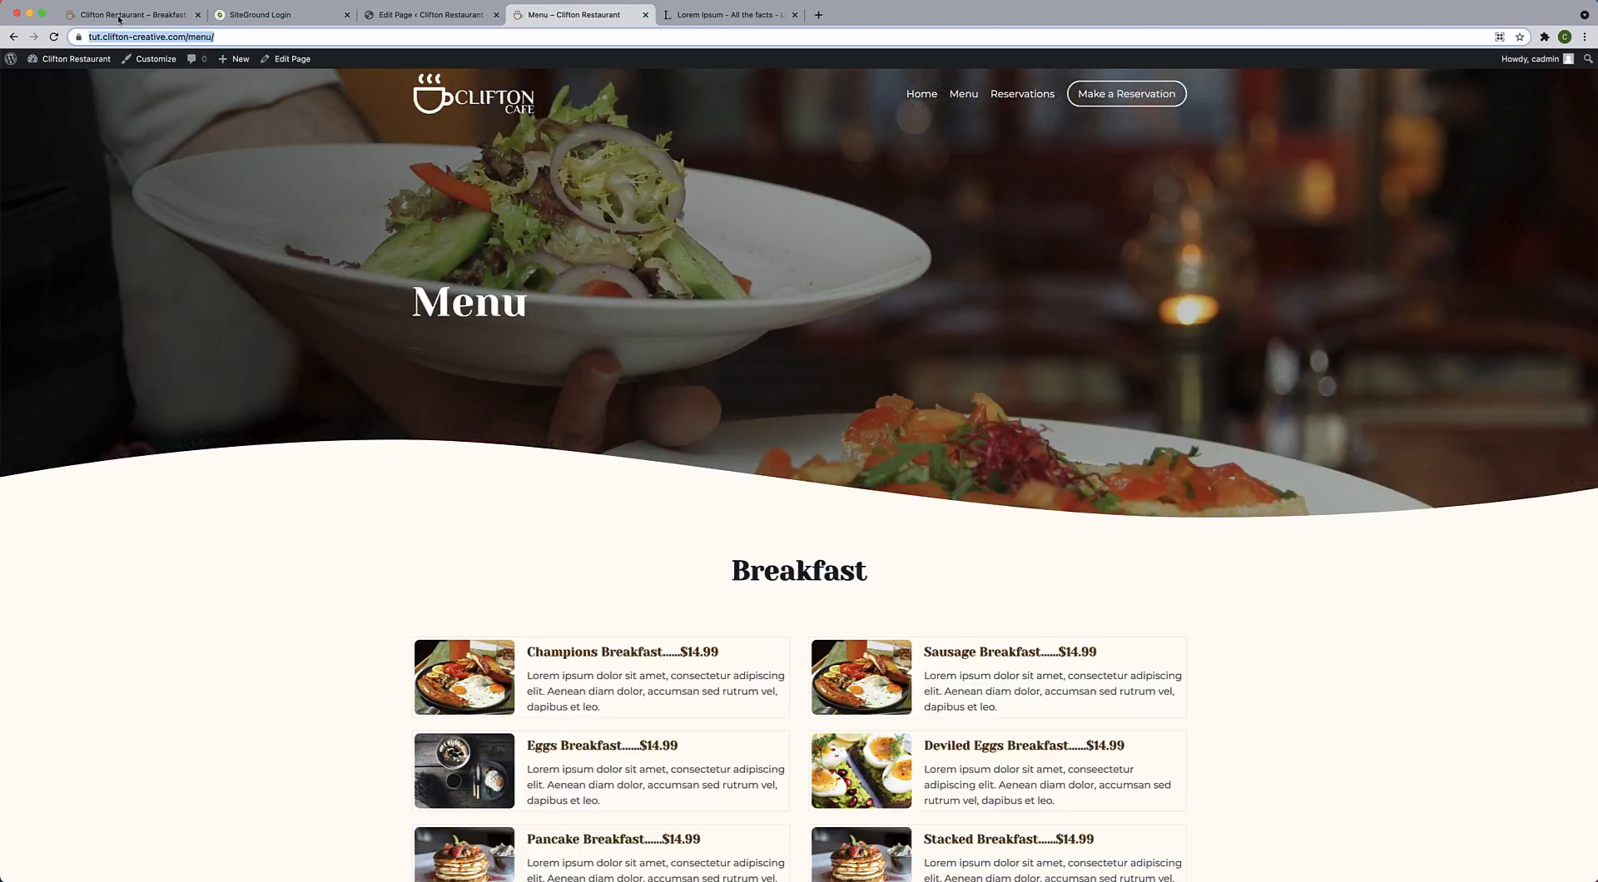
Link the home page's Breakfast info box to the copied Menu page address with #Breakfast appended.
left_click(425, 16)
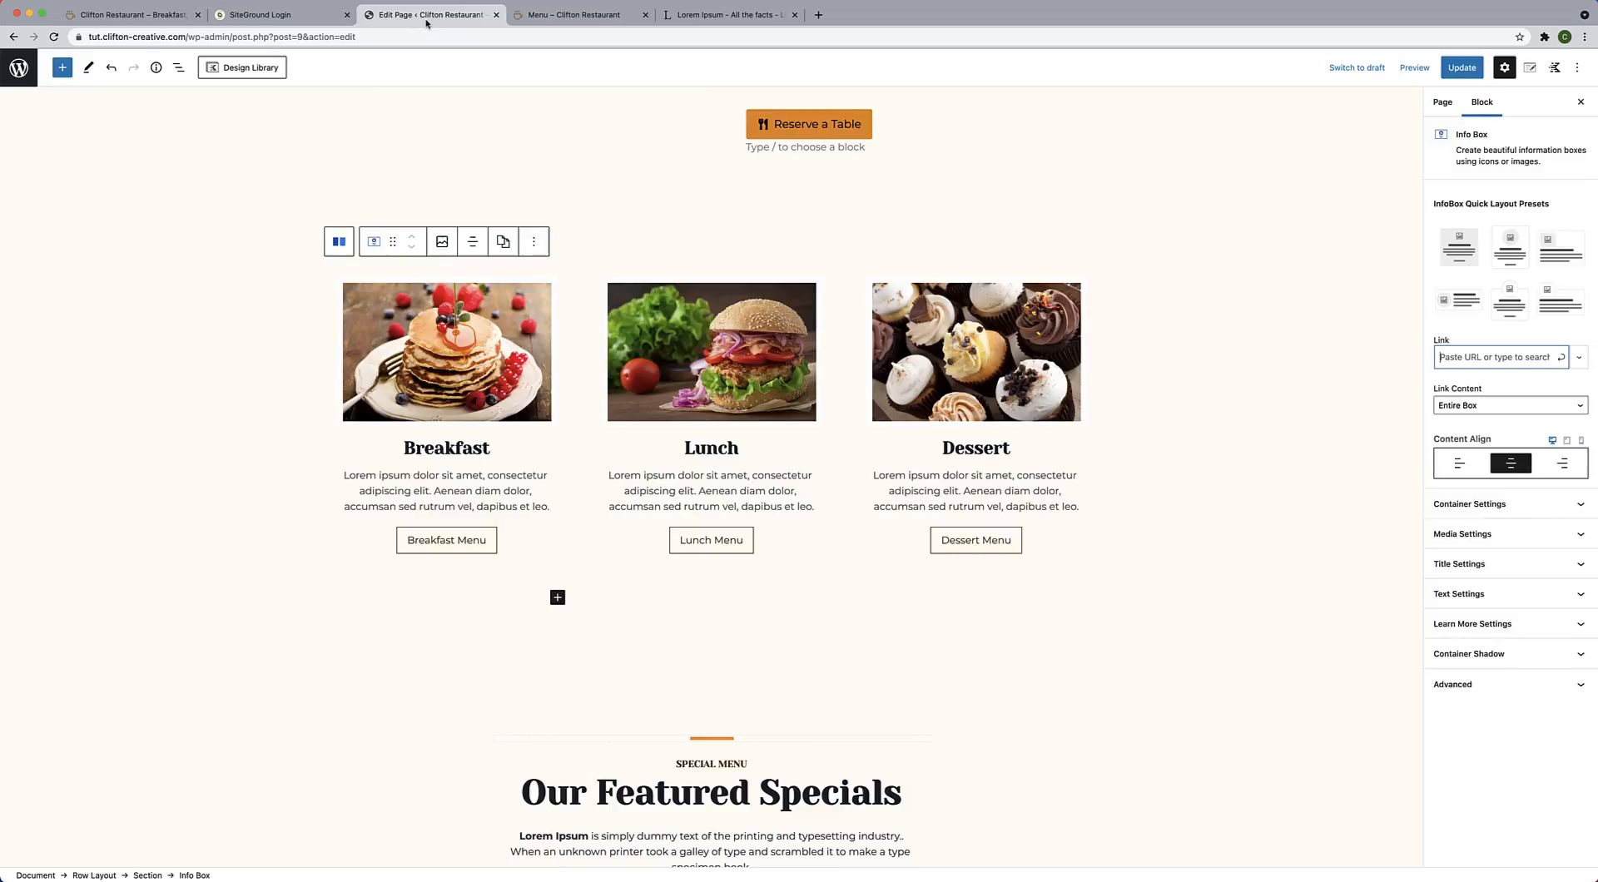
left_click(307, 242)
scroll(308, 242, "down", 3)
left_click(423, 261)
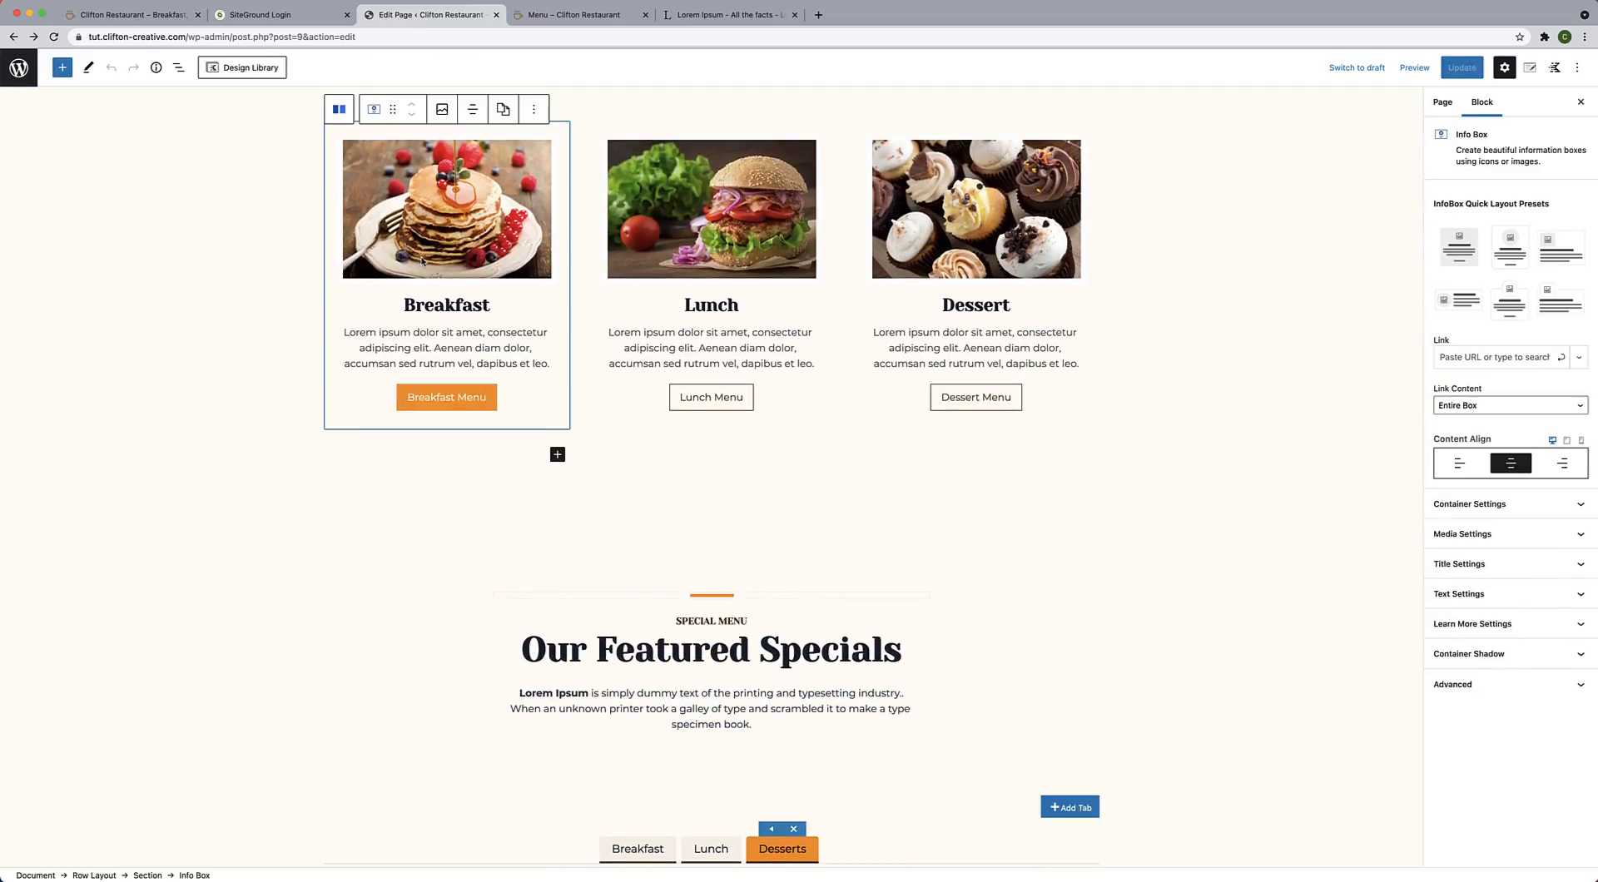
left_click(1503, 360)
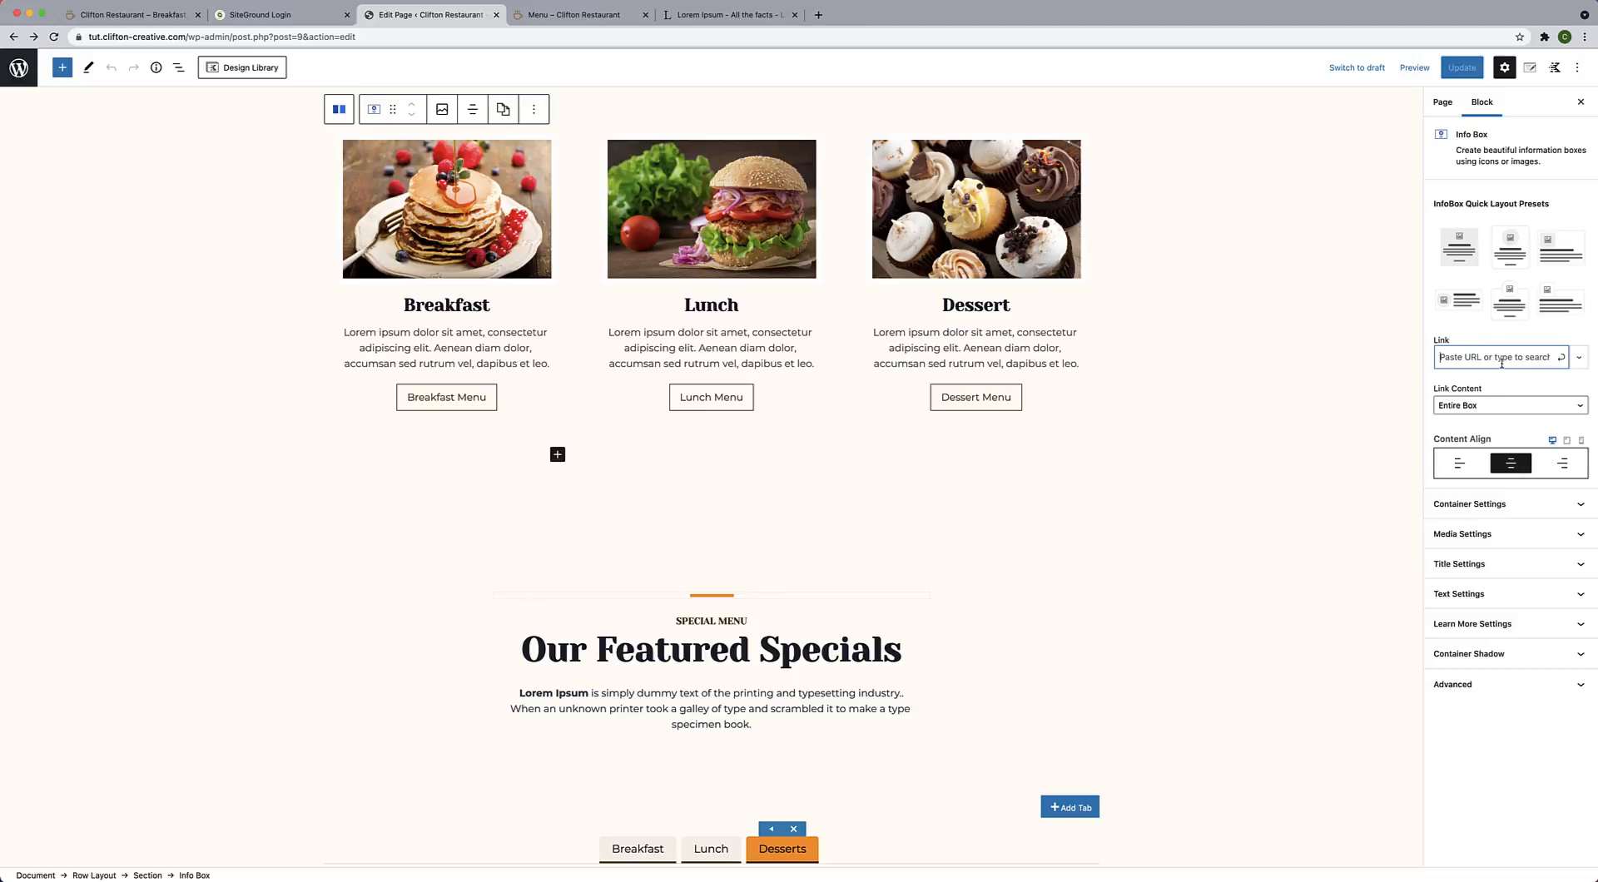
key("super+v")
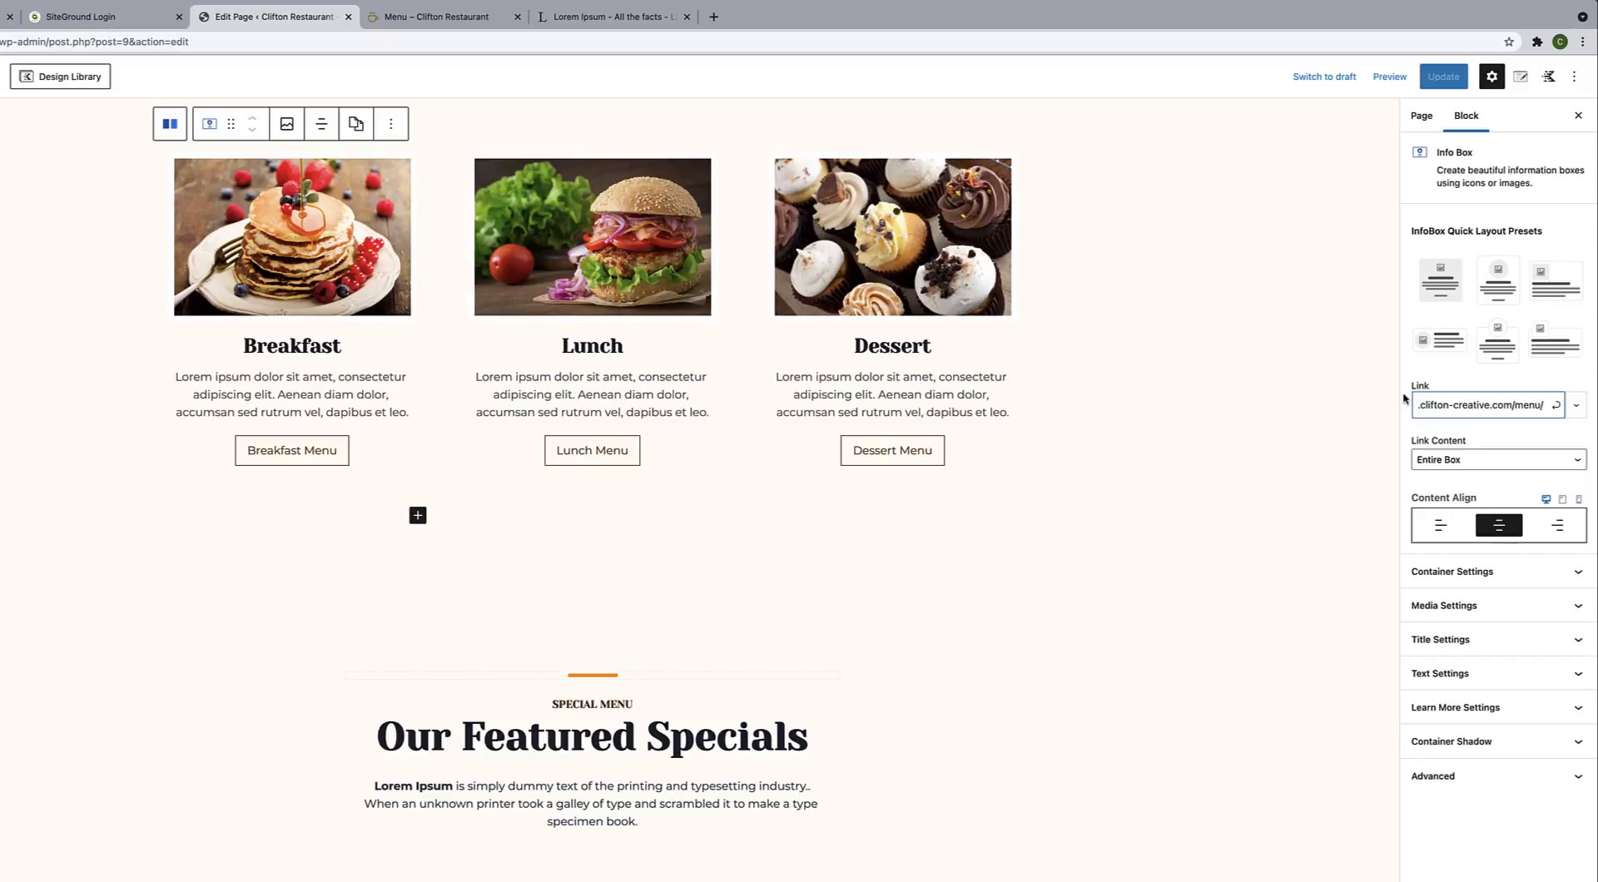
type("#")
type("Breakfast")
type("t")
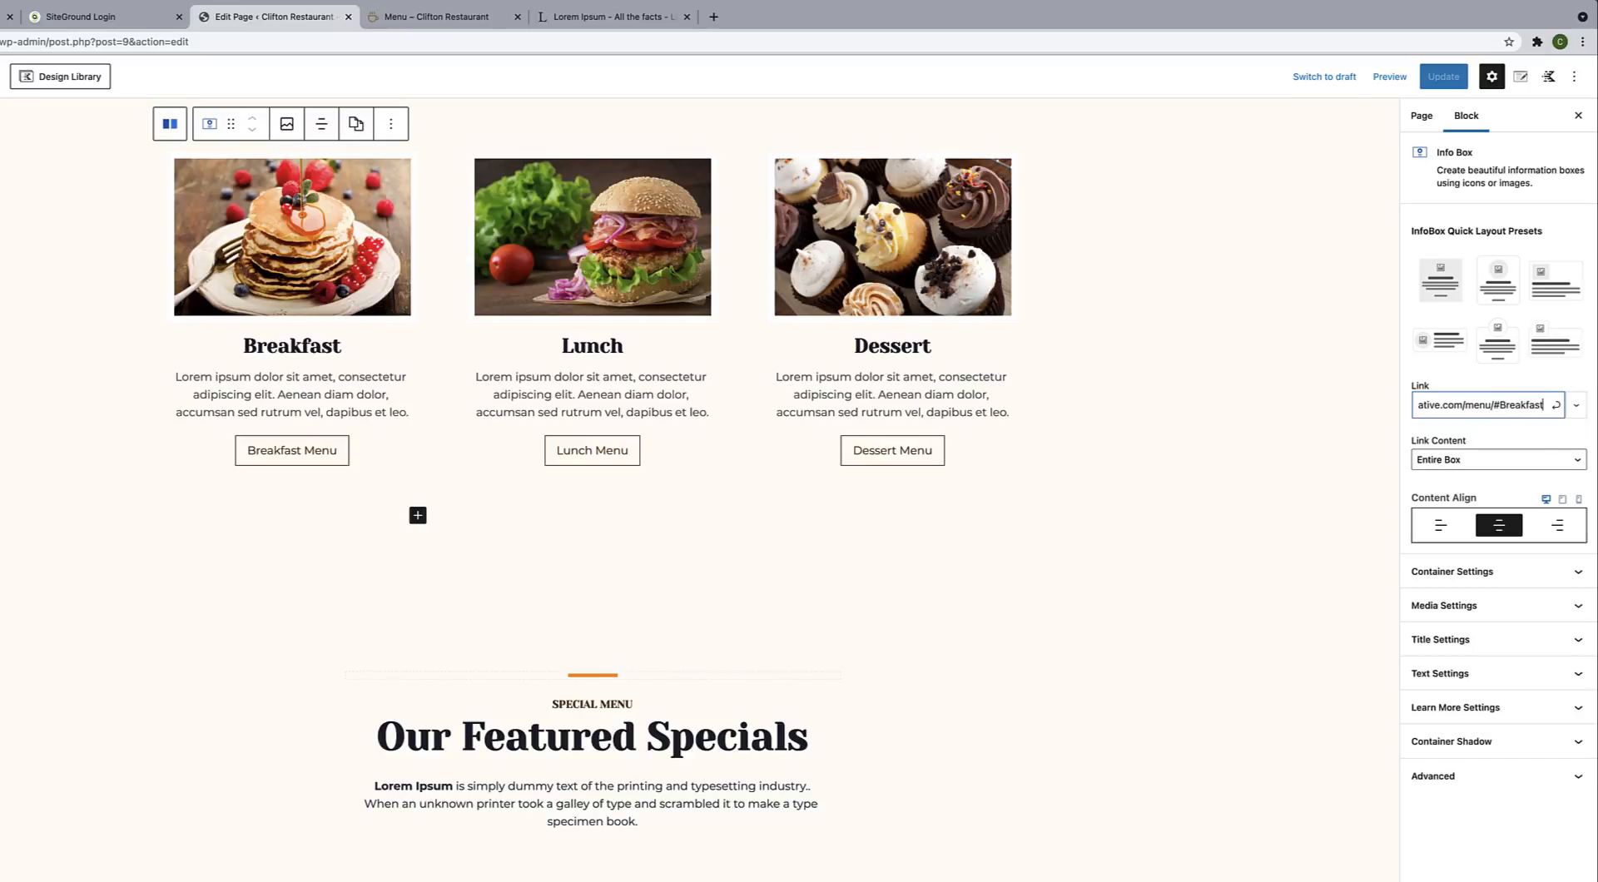
left_click(1557, 407)
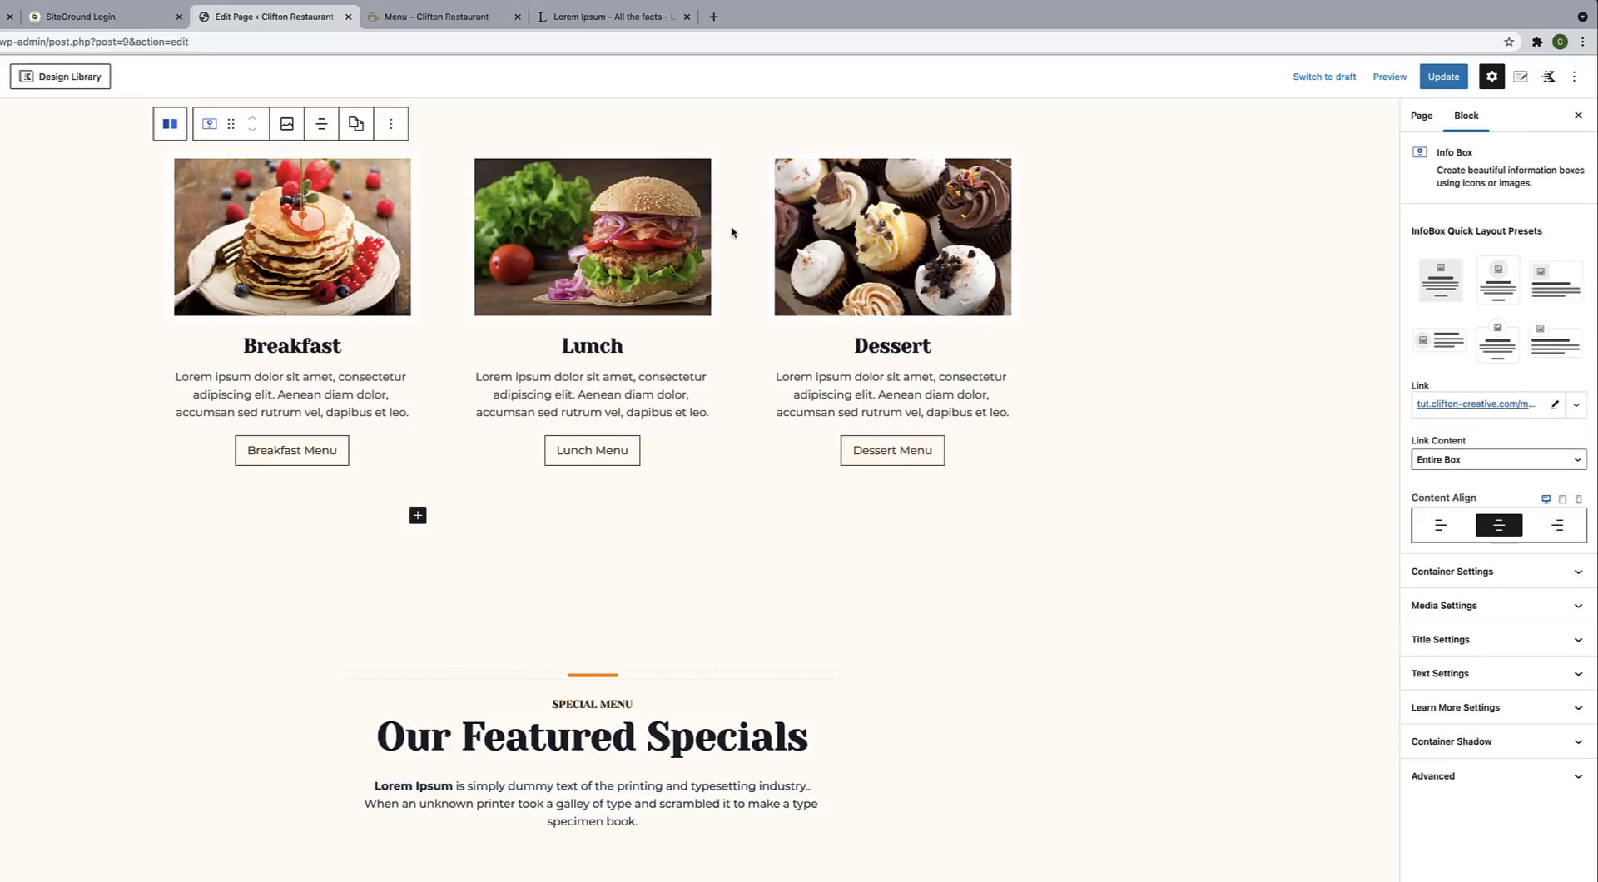
Link the Lunch info box to the copied Menu page address with #Lunch appended.
left_click(636, 219)
left_click(1440, 408)
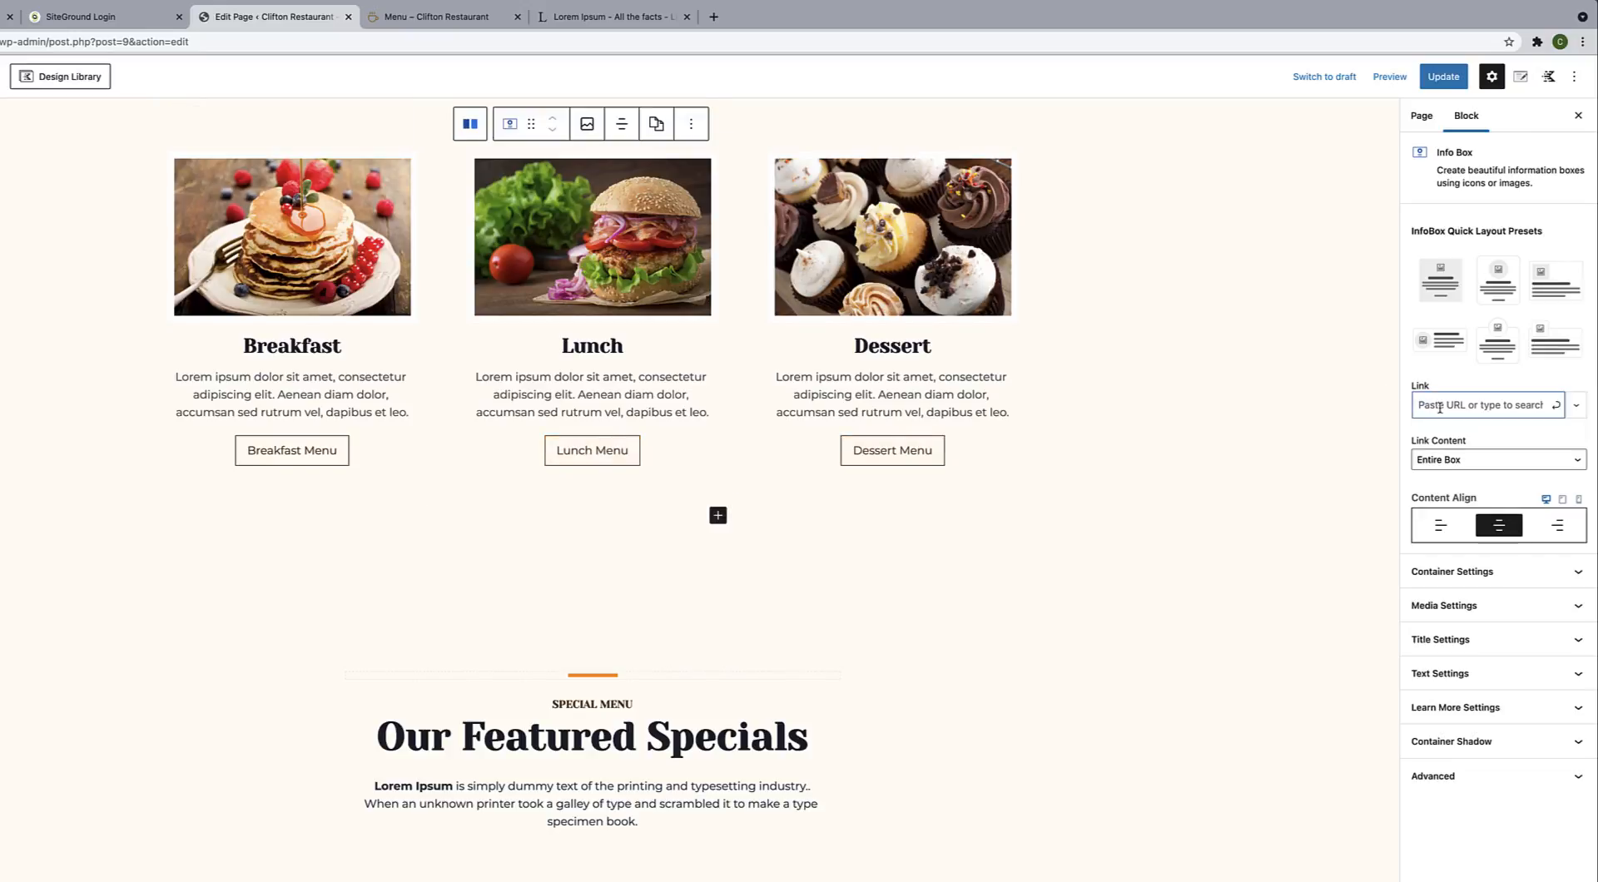
key("ctrl+v")
type("#Lunch")
left_click(1555, 407)
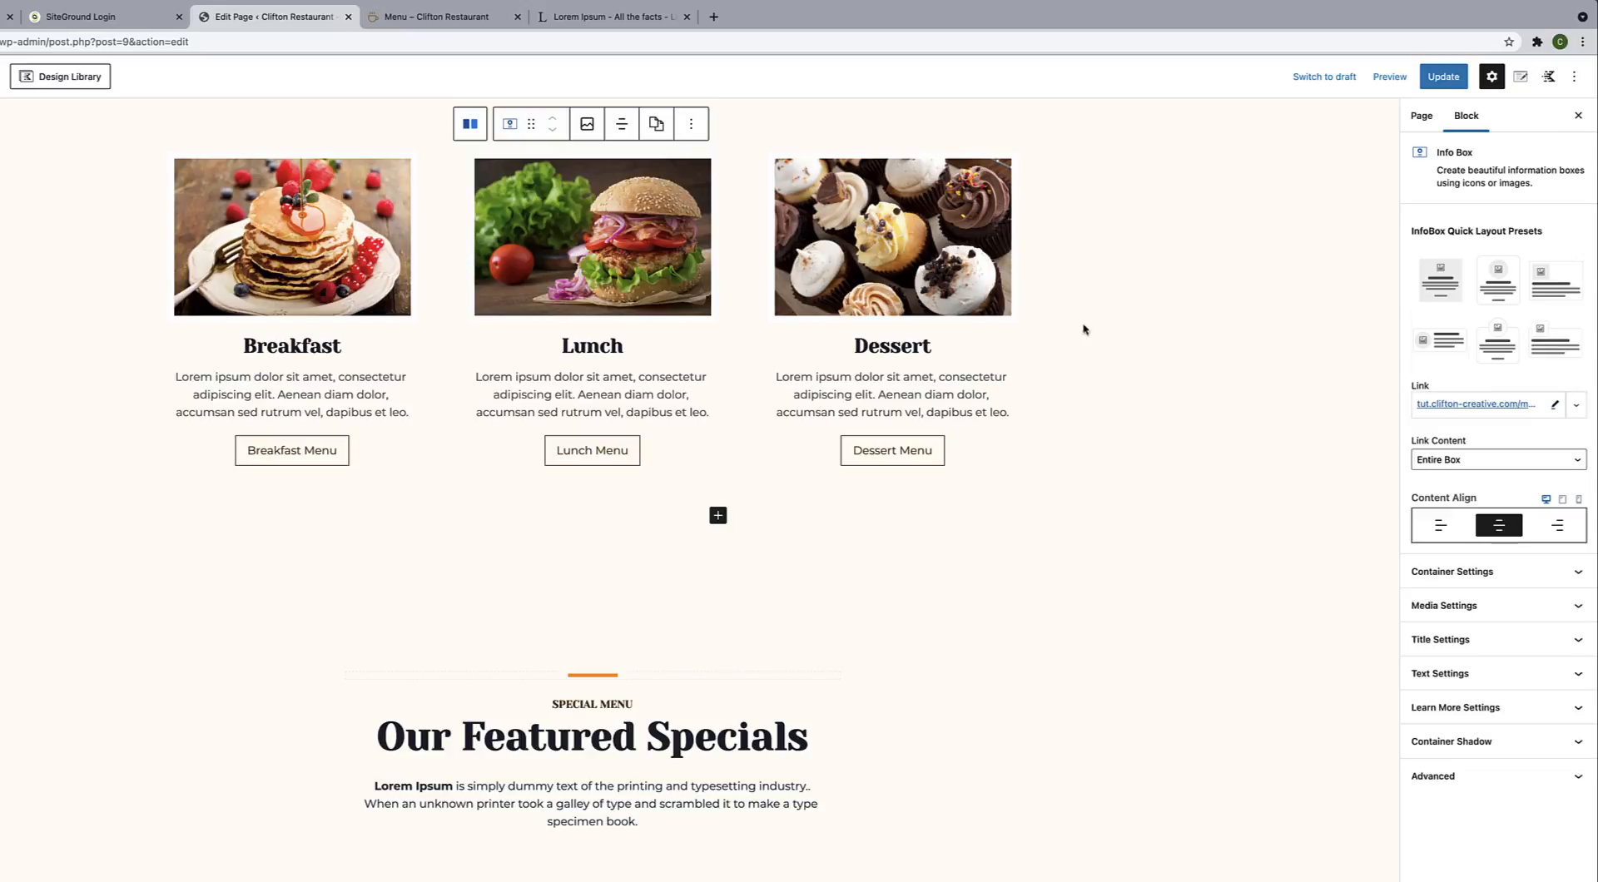
Link the Dessert info box to the Menu page address with #Dessert appended, and update the home page.
left_click(893, 450)
left_click(1433, 405)
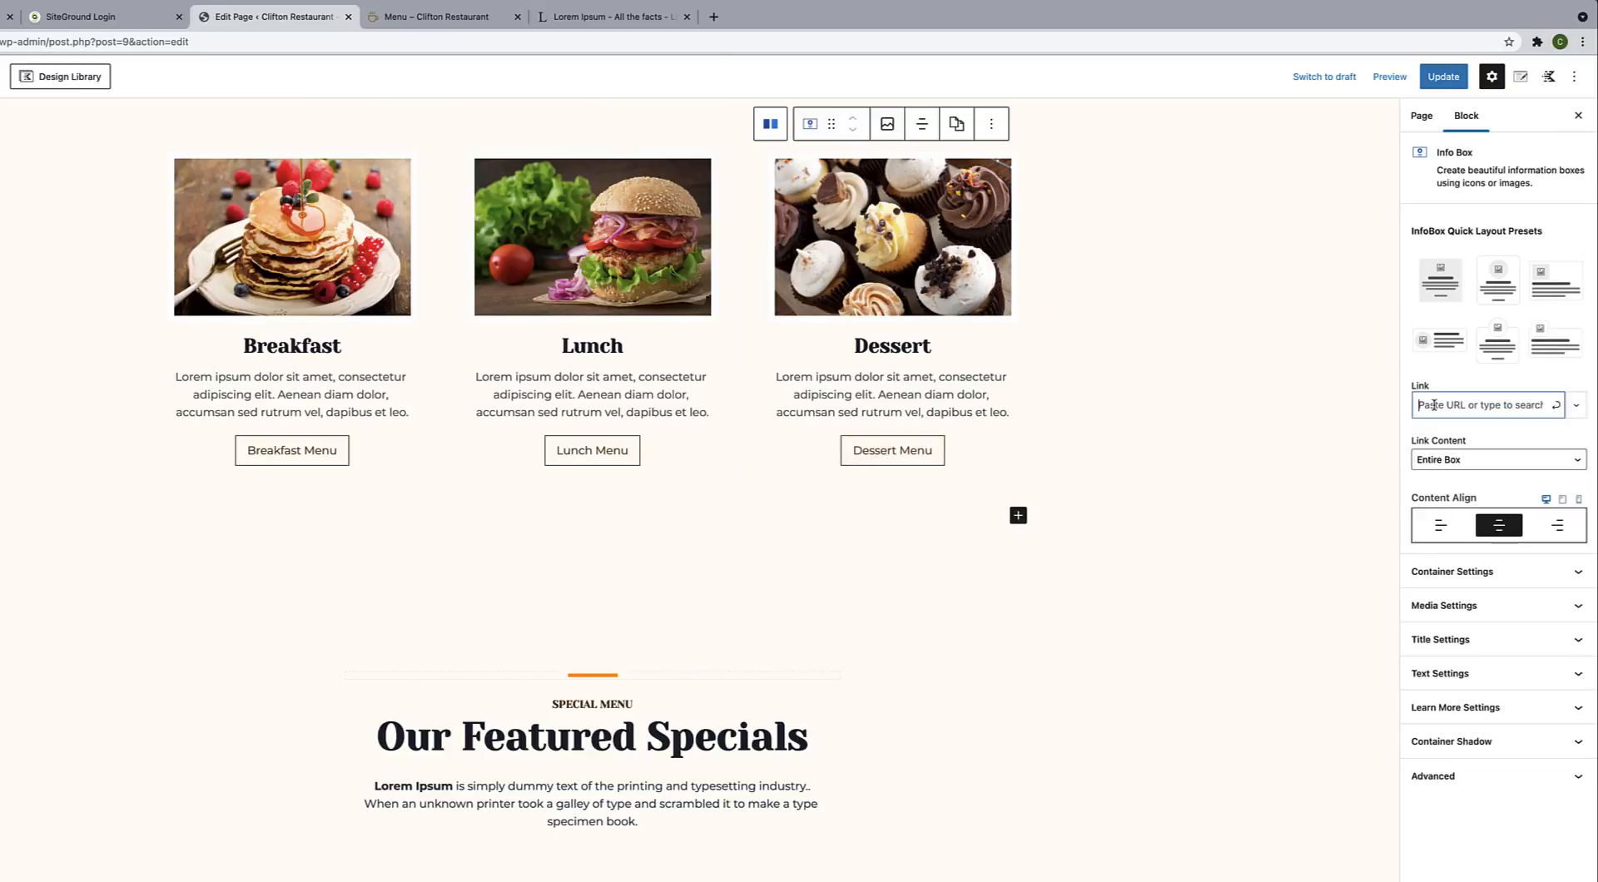
key("ctrl+v")
type("#Dessert")
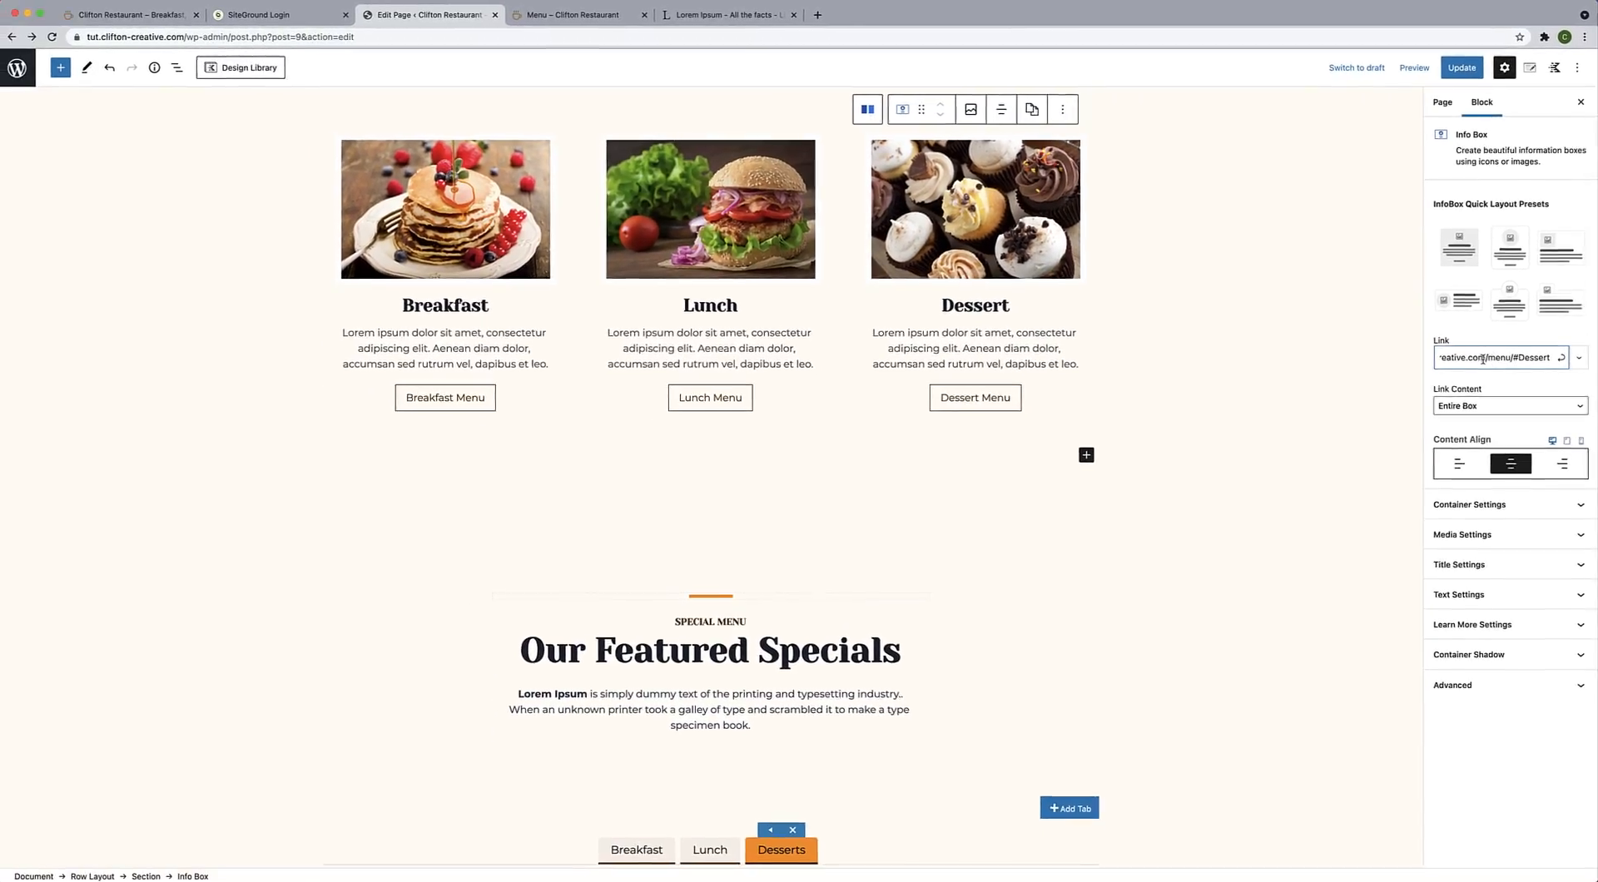
left_click(1563, 359)
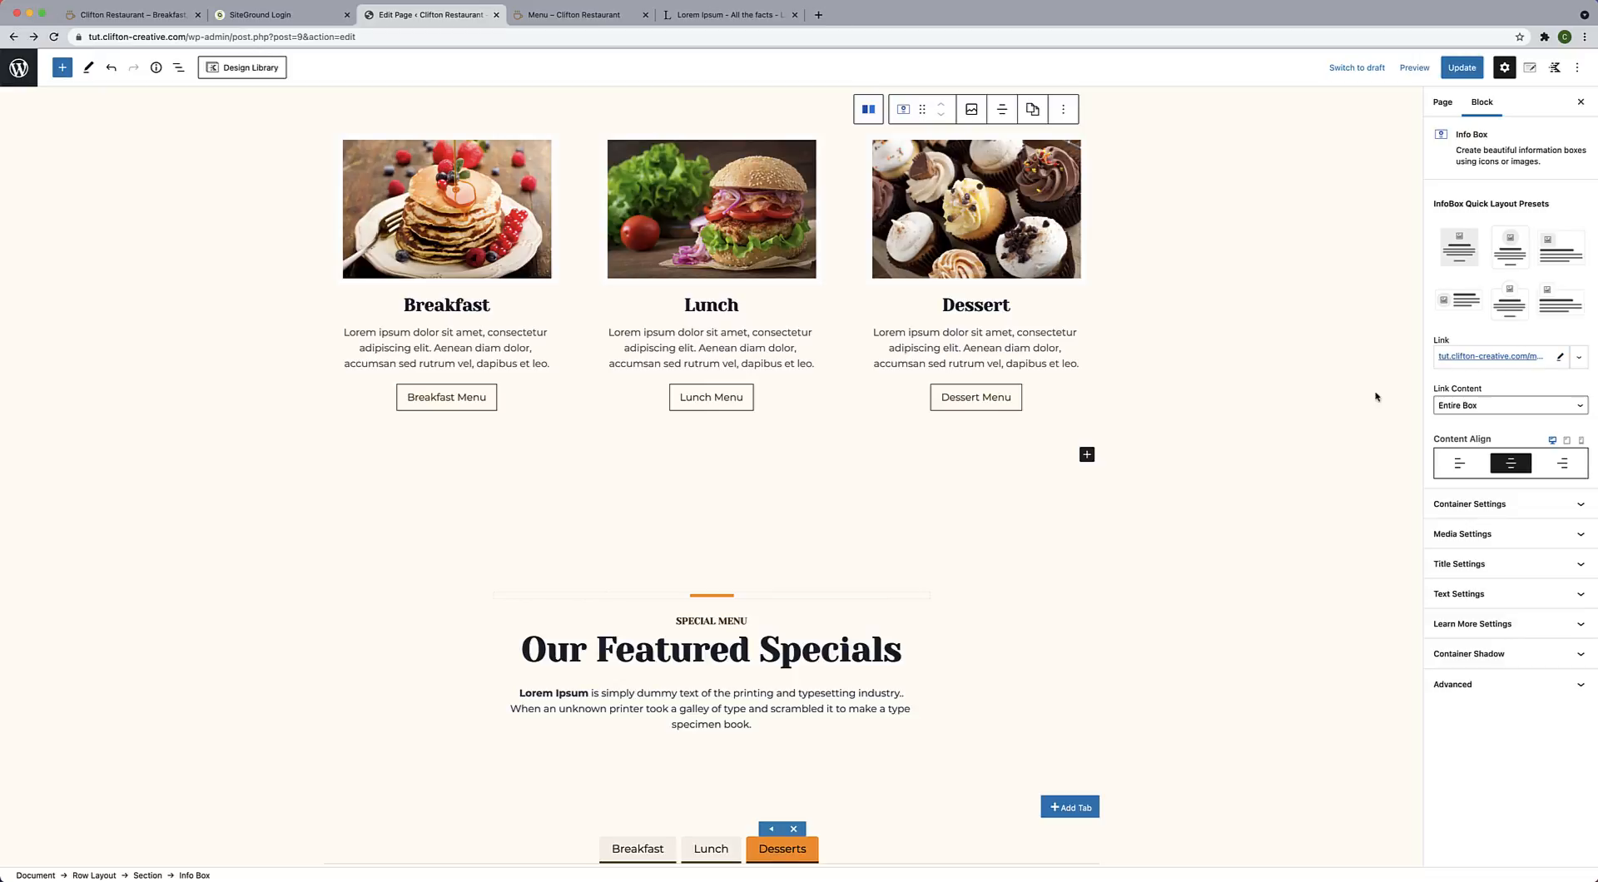
left_click(1462, 70)
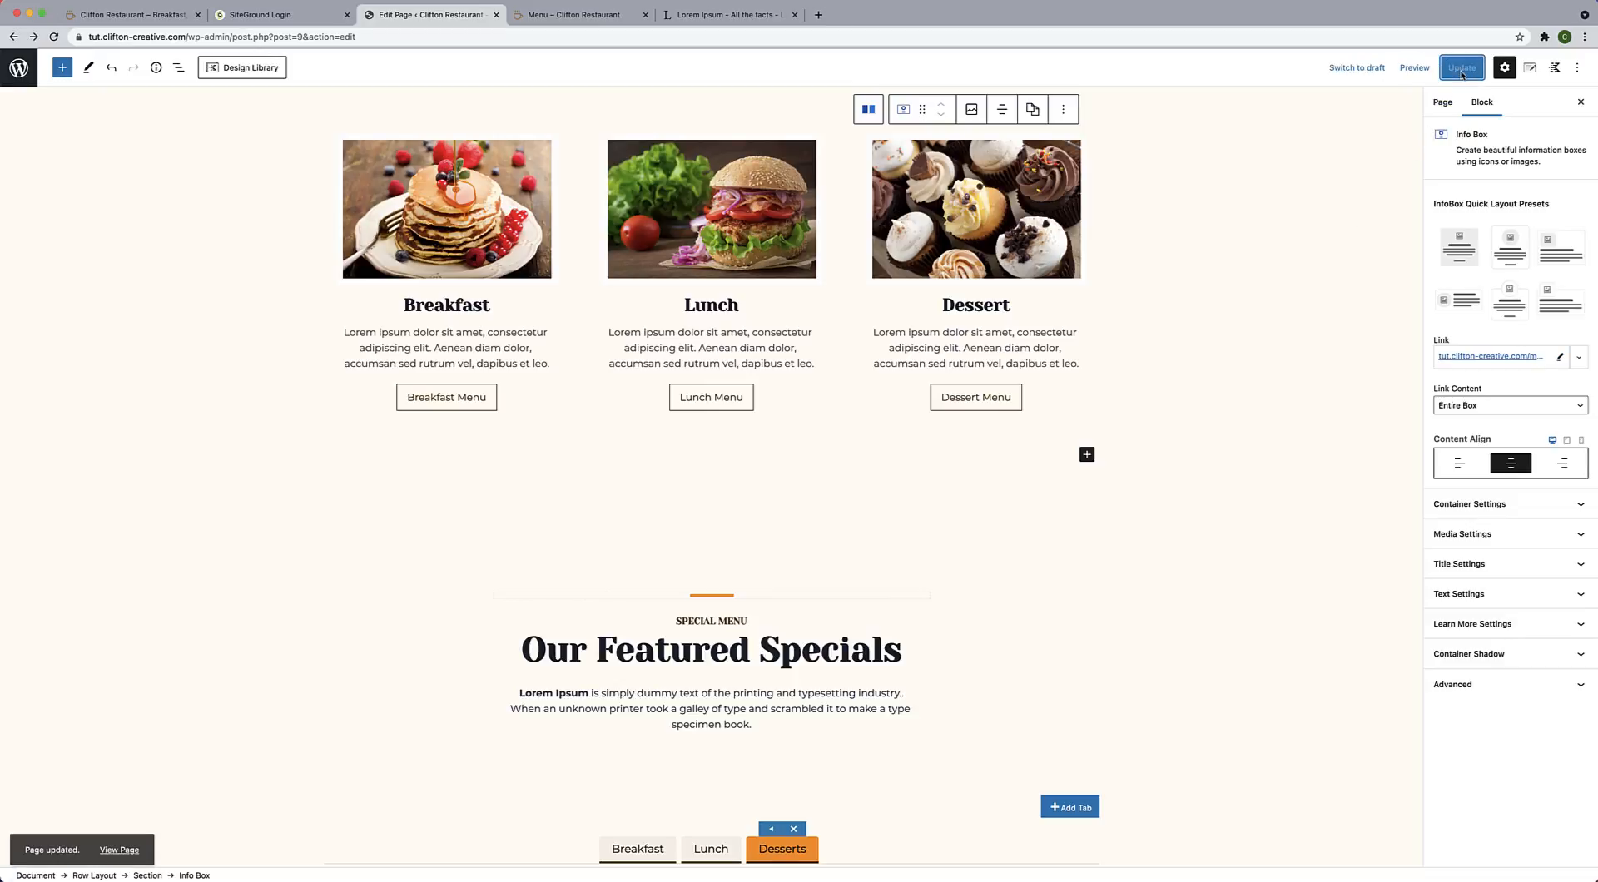
View the published home page and test the Breakfast and Lunch info box links, returning to the home page after each.
left_click(114, 845)
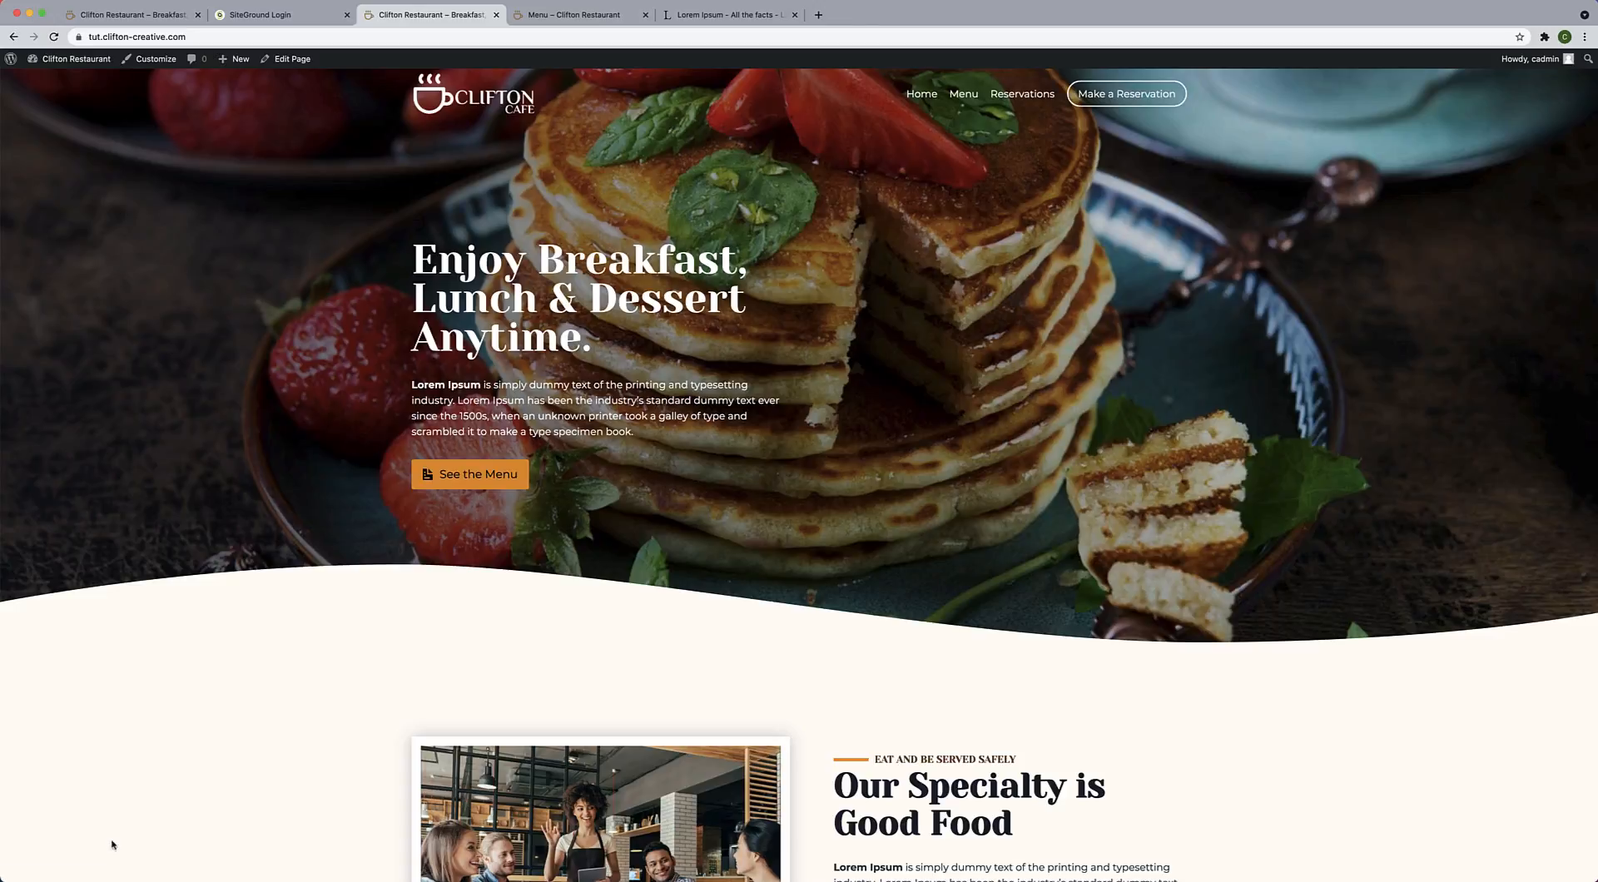
scroll(241, 686, "down", 8)
scroll(241, 688, "down", 4)
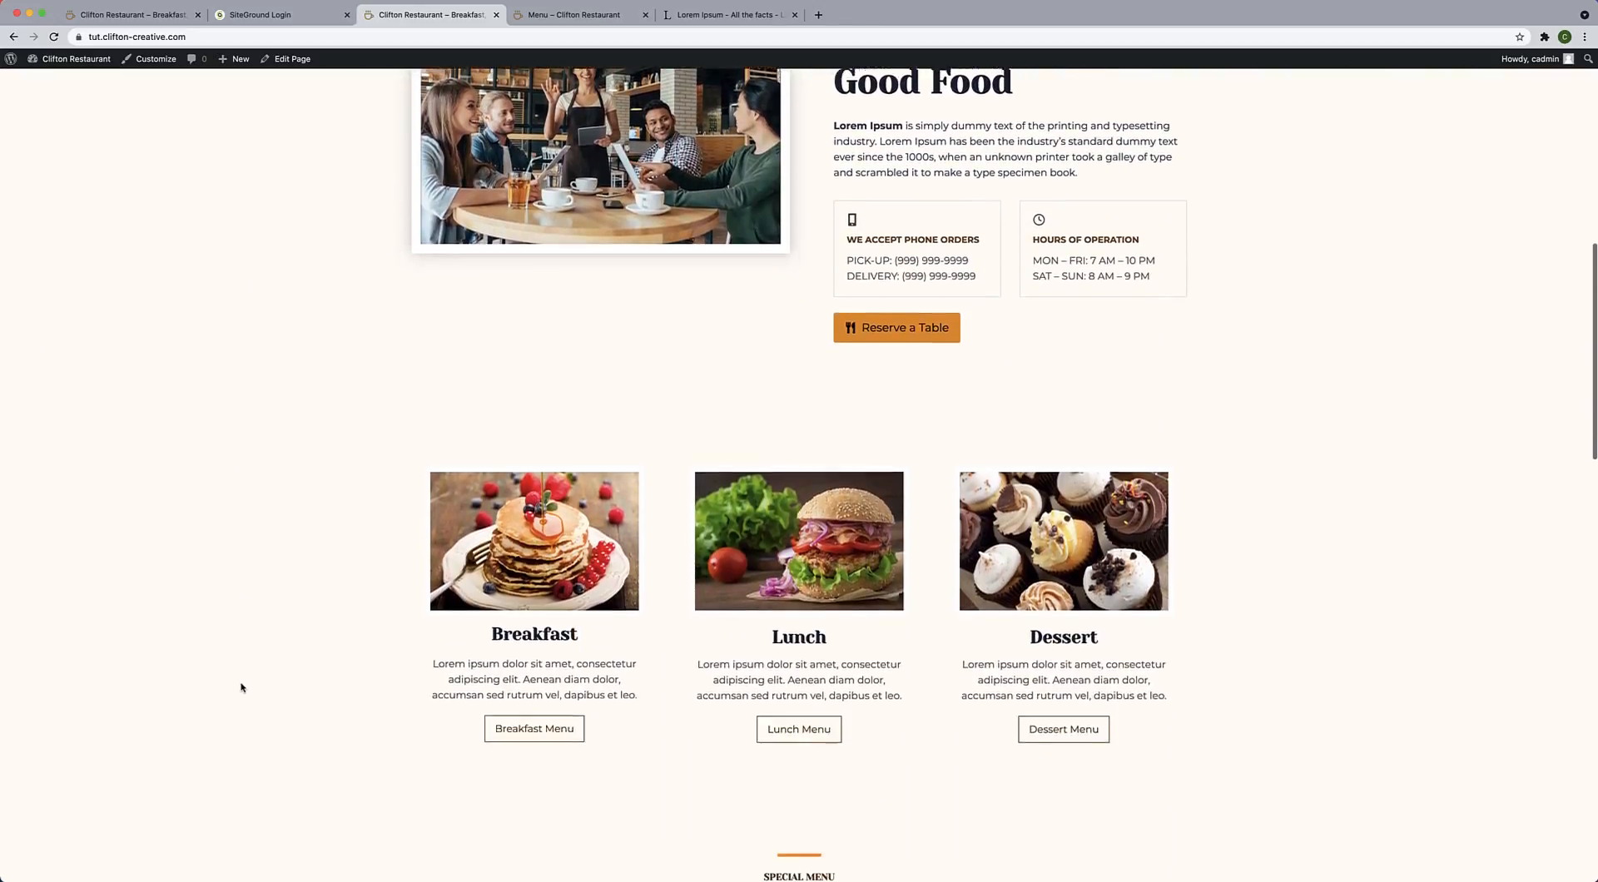
left_click(509, 424)
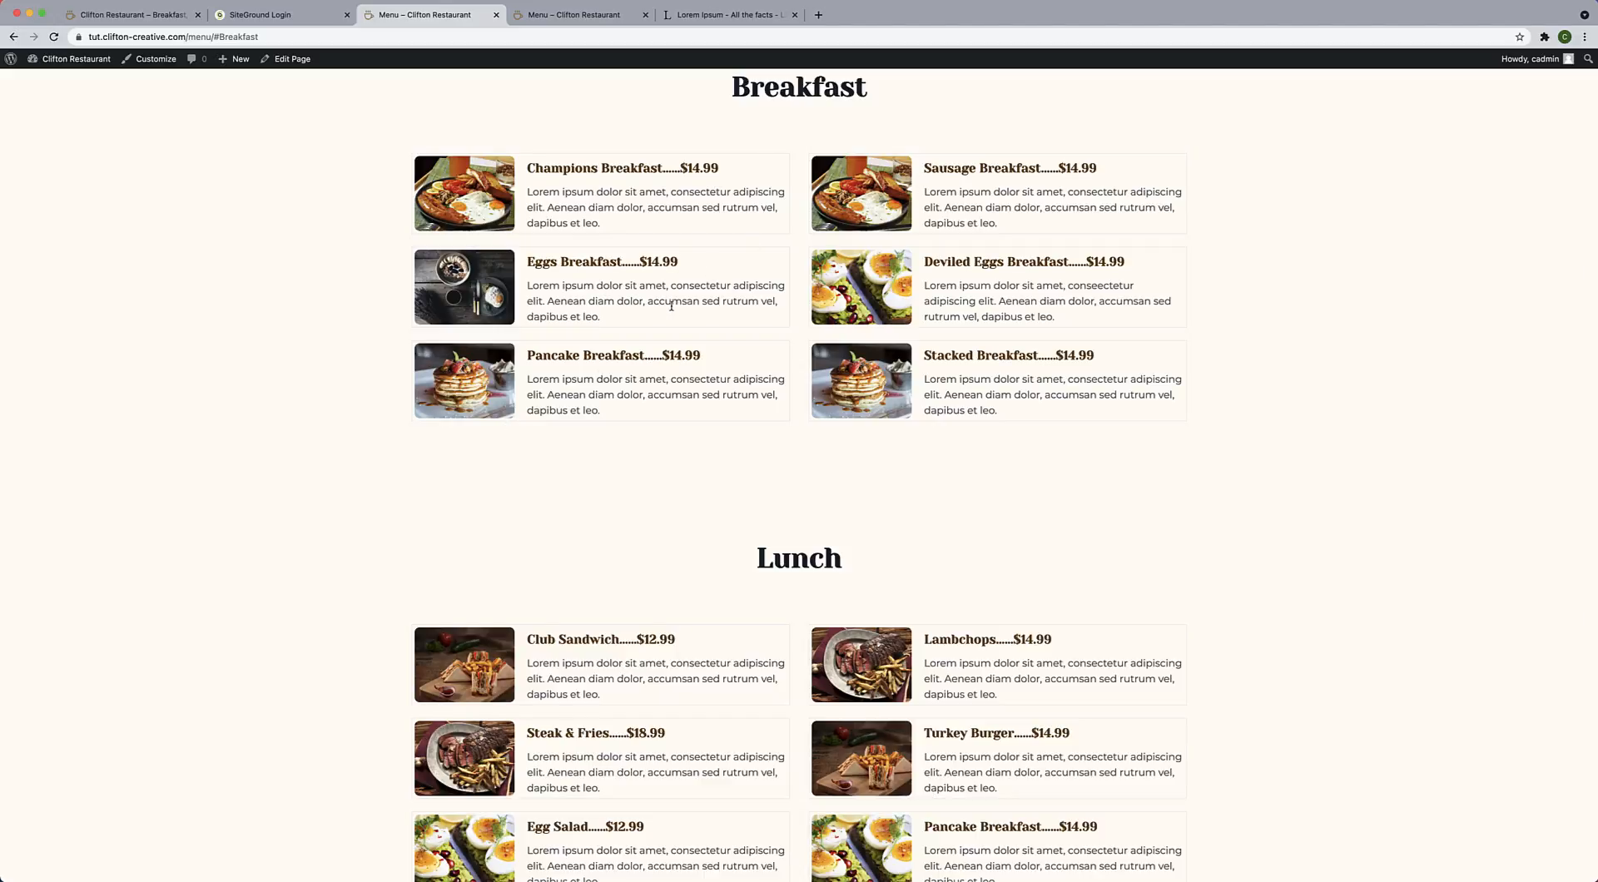
key("super+bracketleft")
left_click(827, 419)
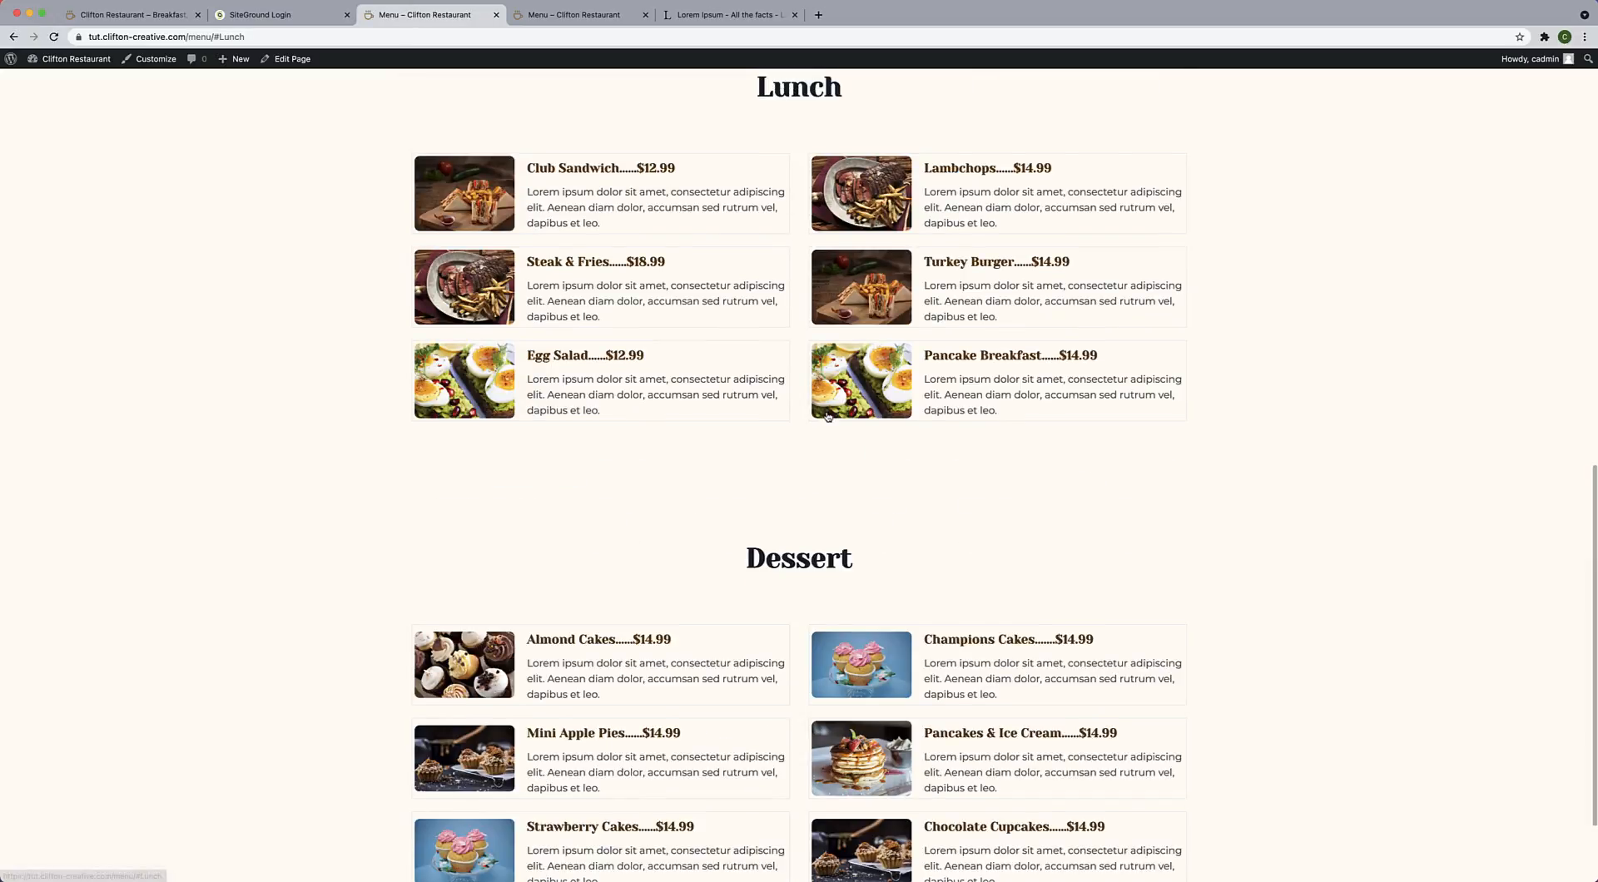
scroll(798, 283, "left", 5)
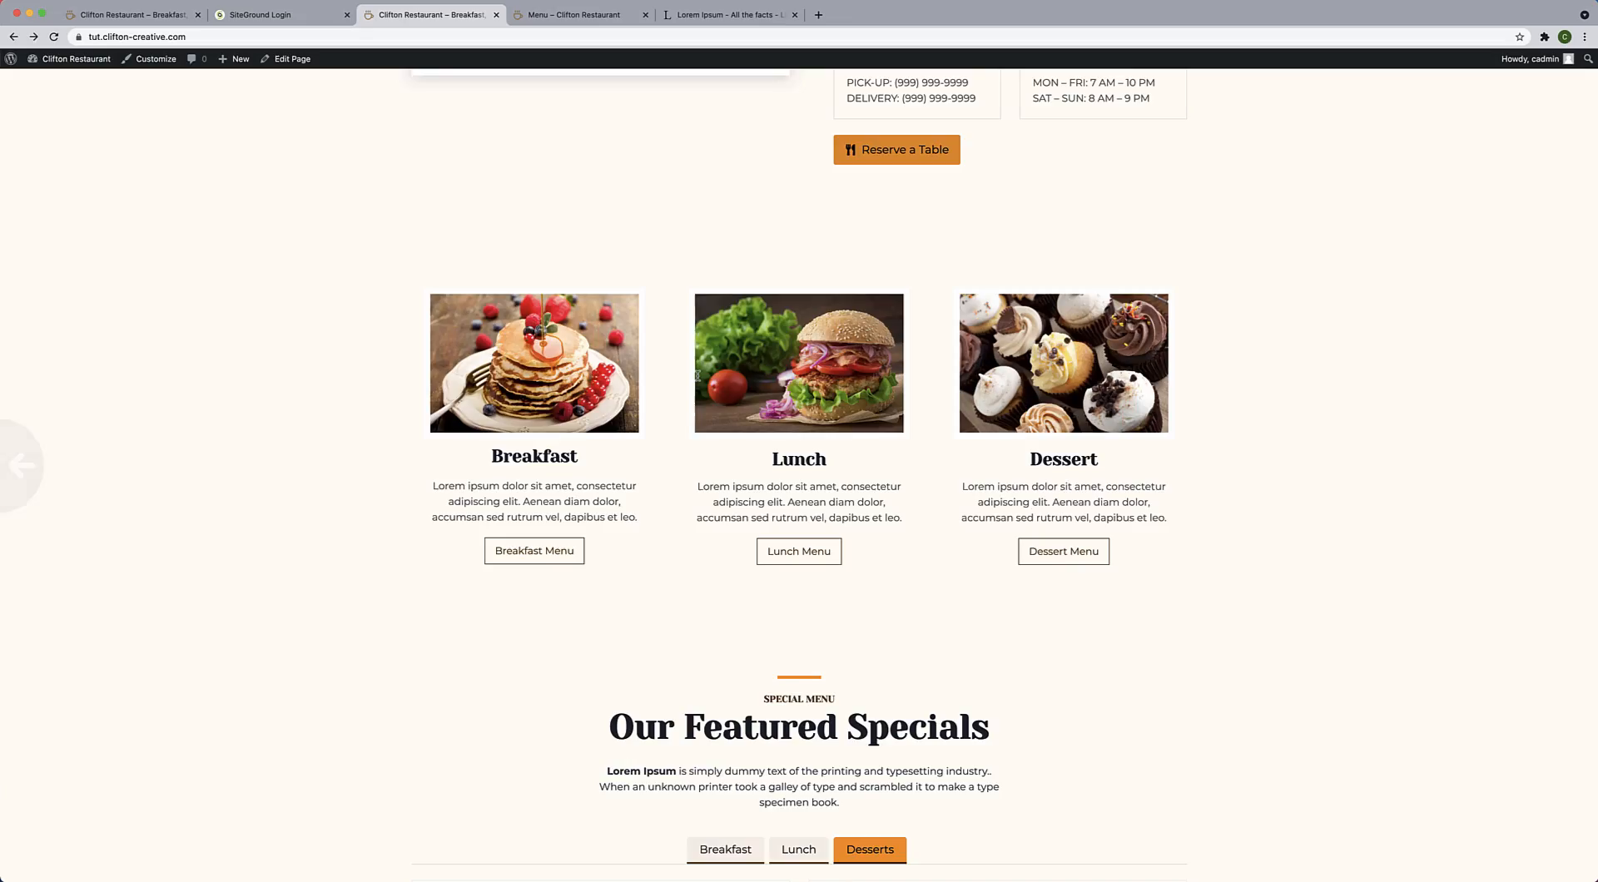
Test the home page's Dessert info box link and return to the start of the Menu page.
left_click(1060, 398)
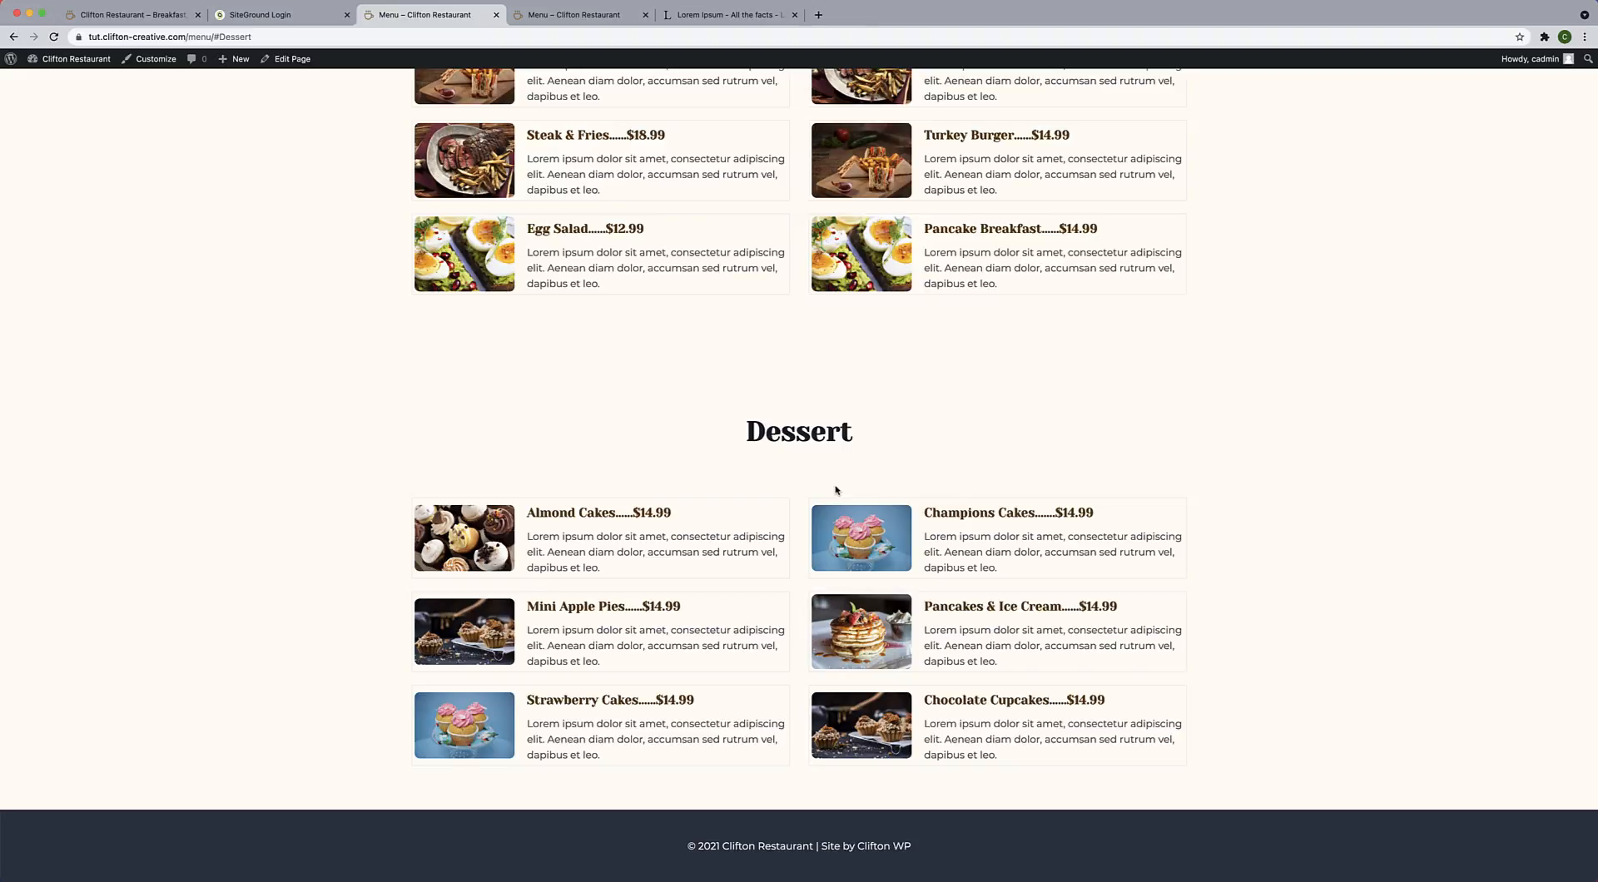
scroll(846, 454, "up", 20)
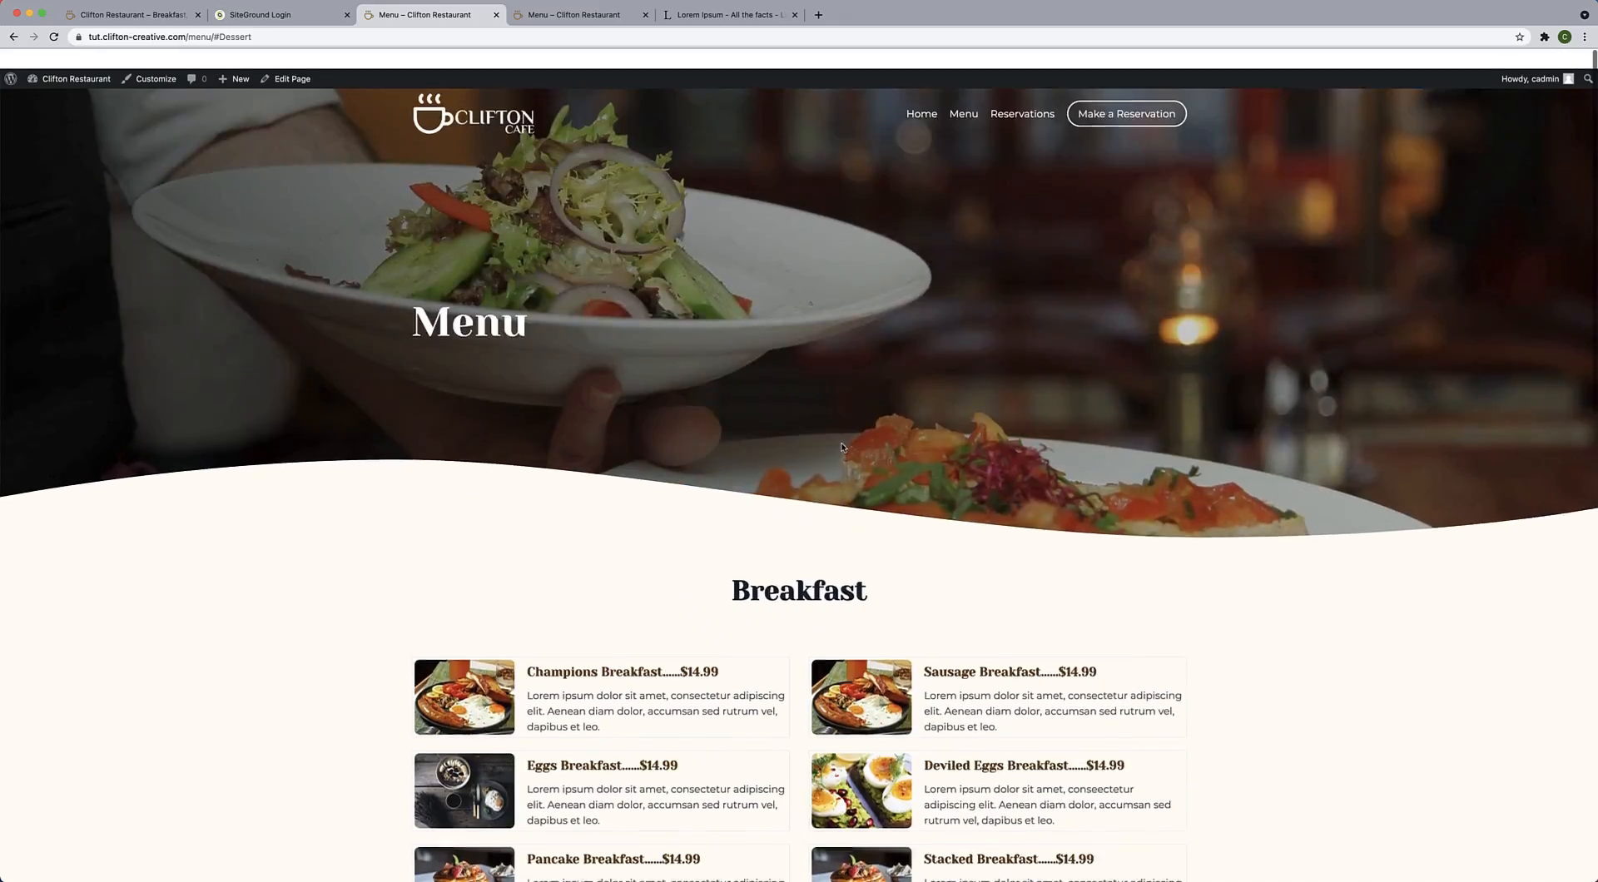
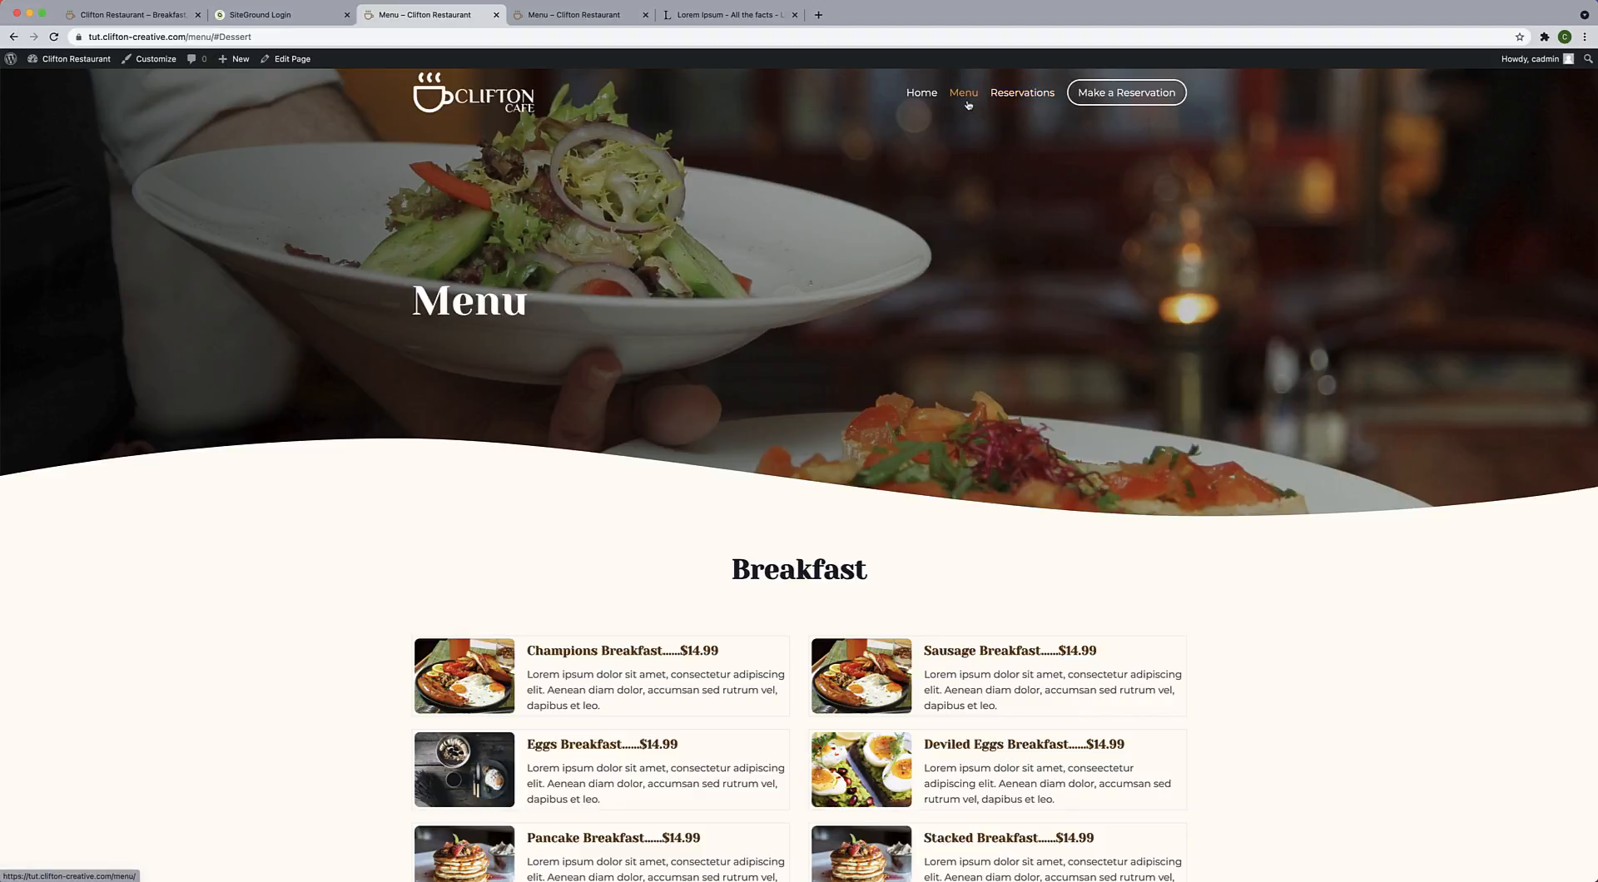
right_click(1032, 97)
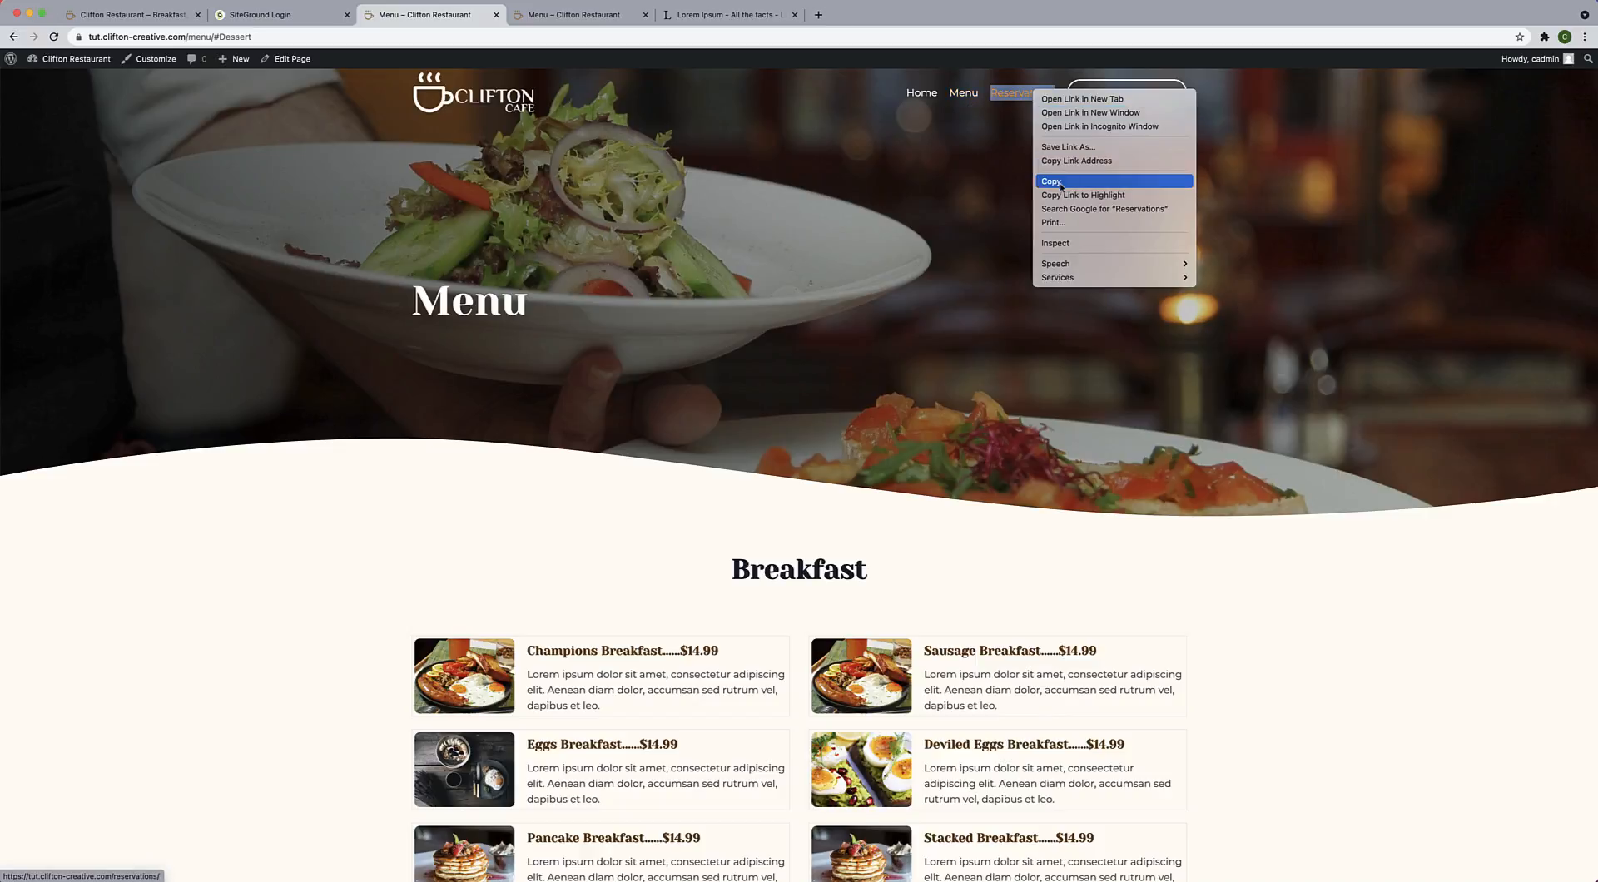
left_click(1062, 182)
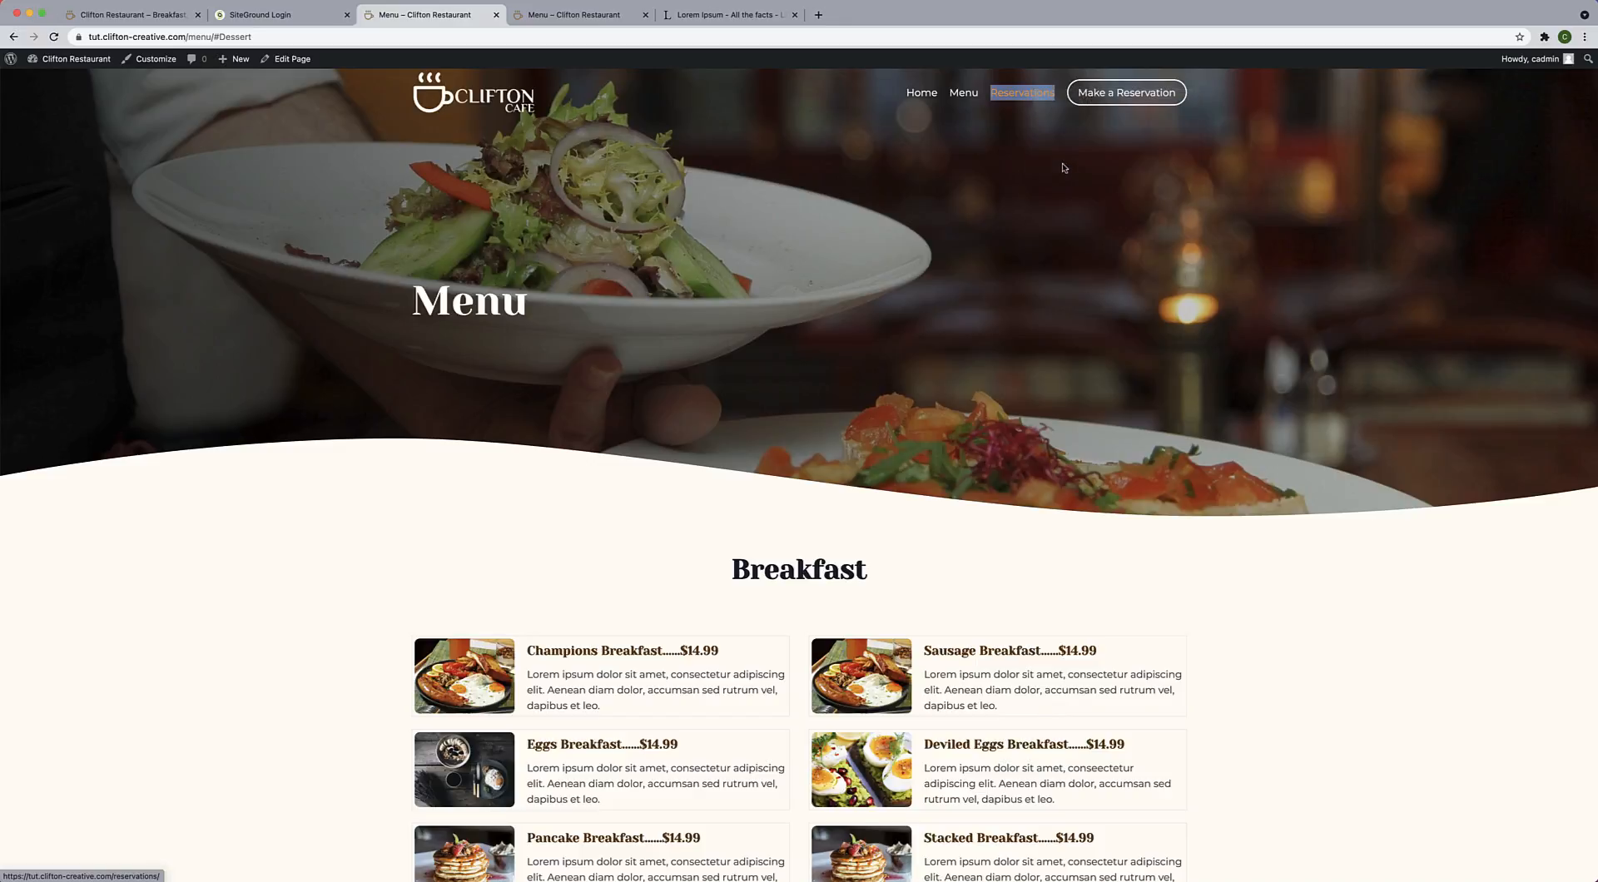
left_click(1001, 215)
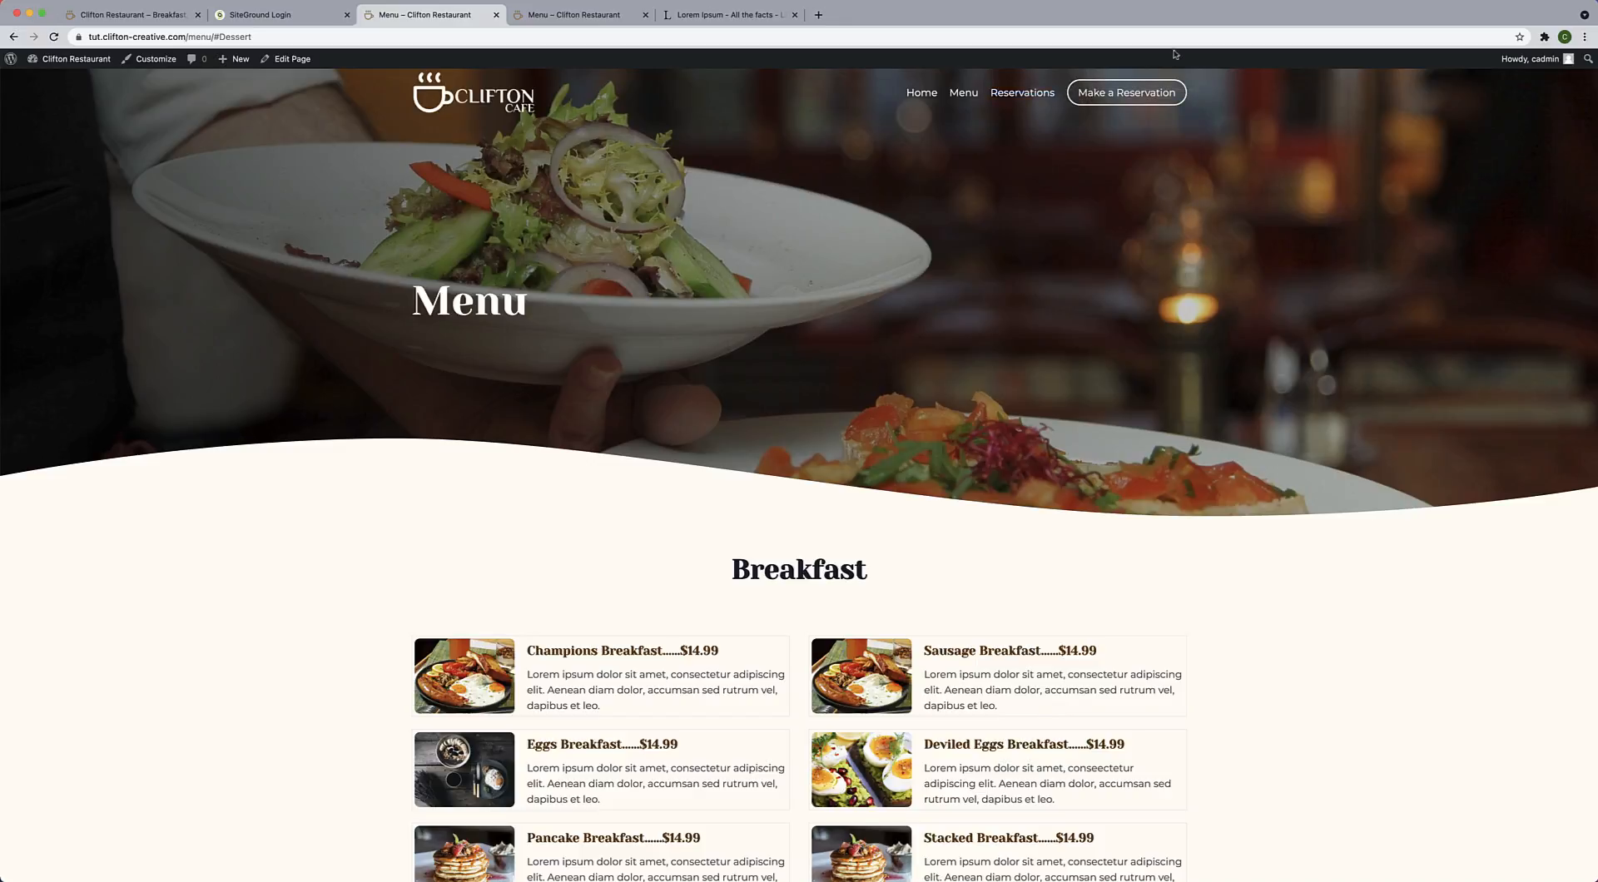
left_click(165, 61)
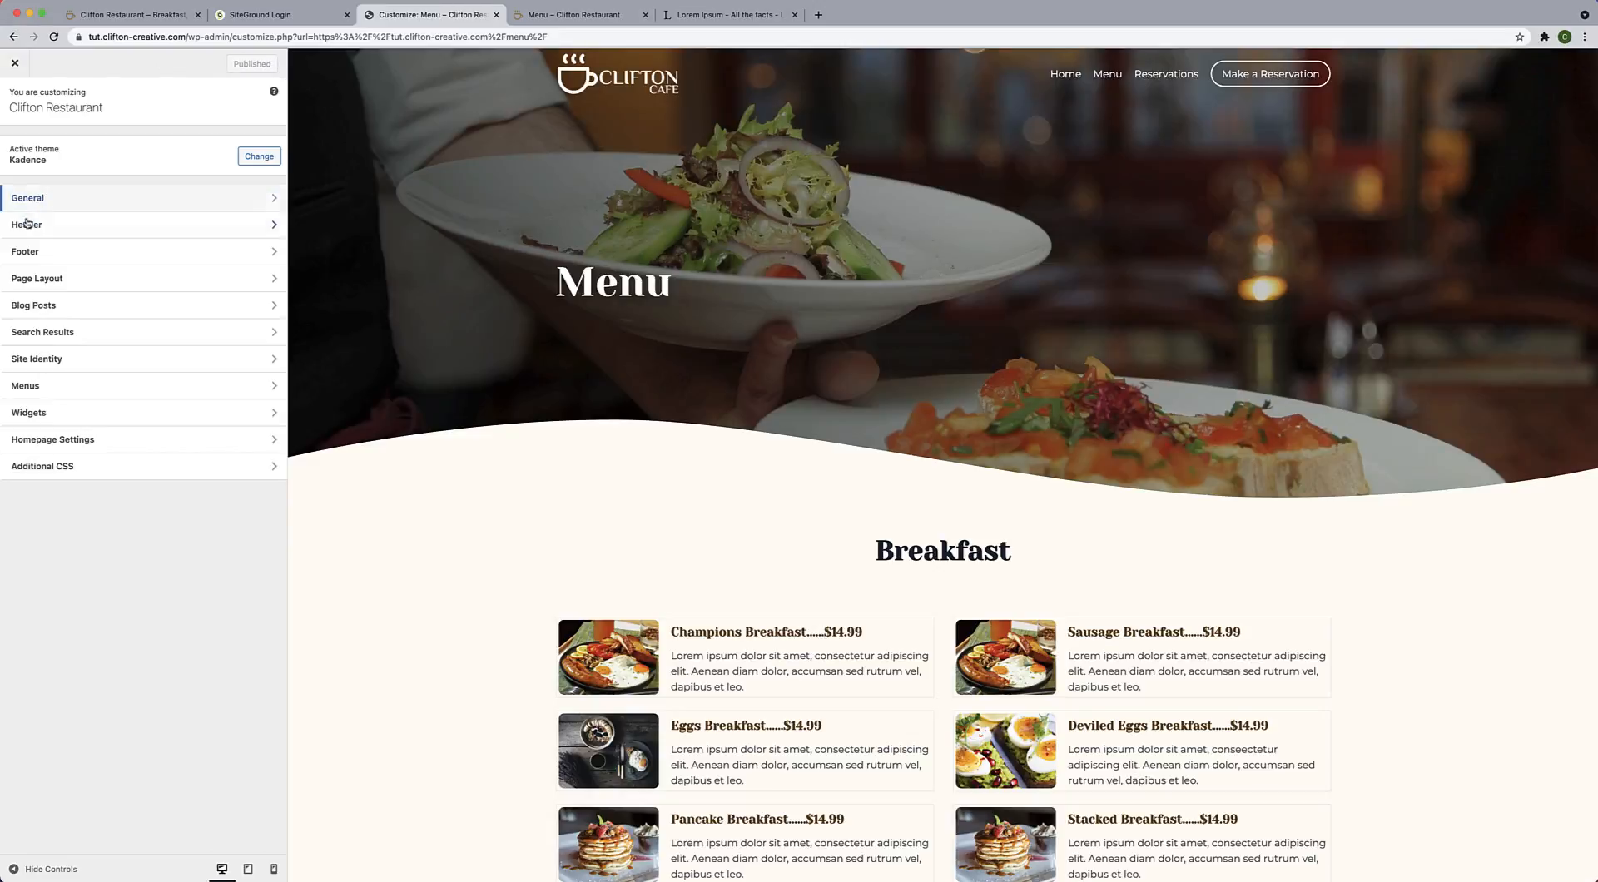
left_click(26, 225)
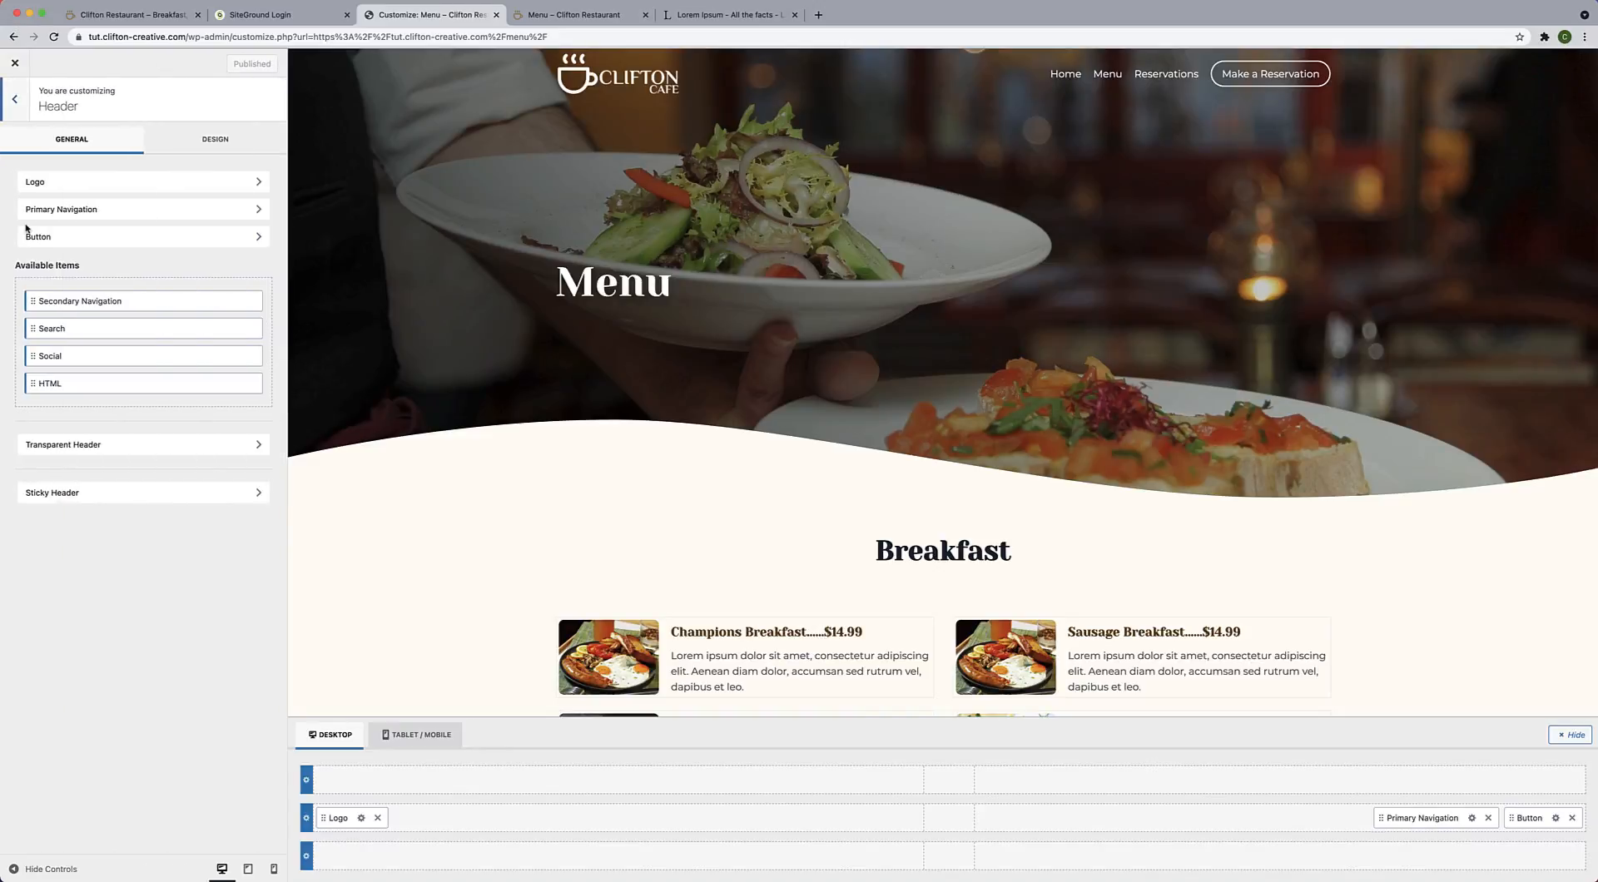
left_click(104, 239)
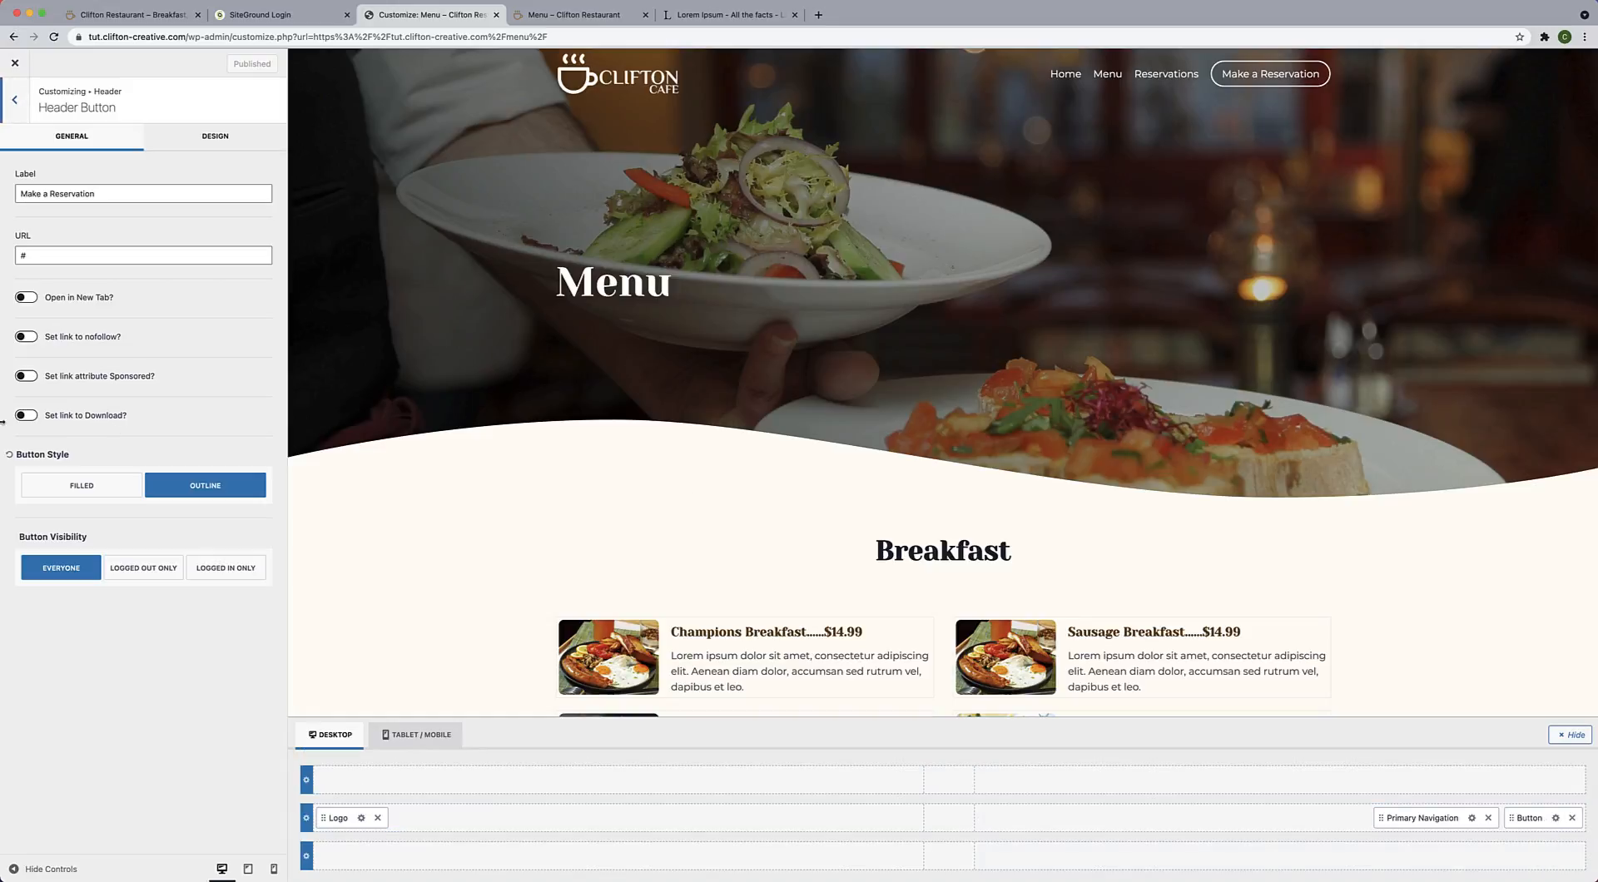
double_click(131, 263)
key("super+v")
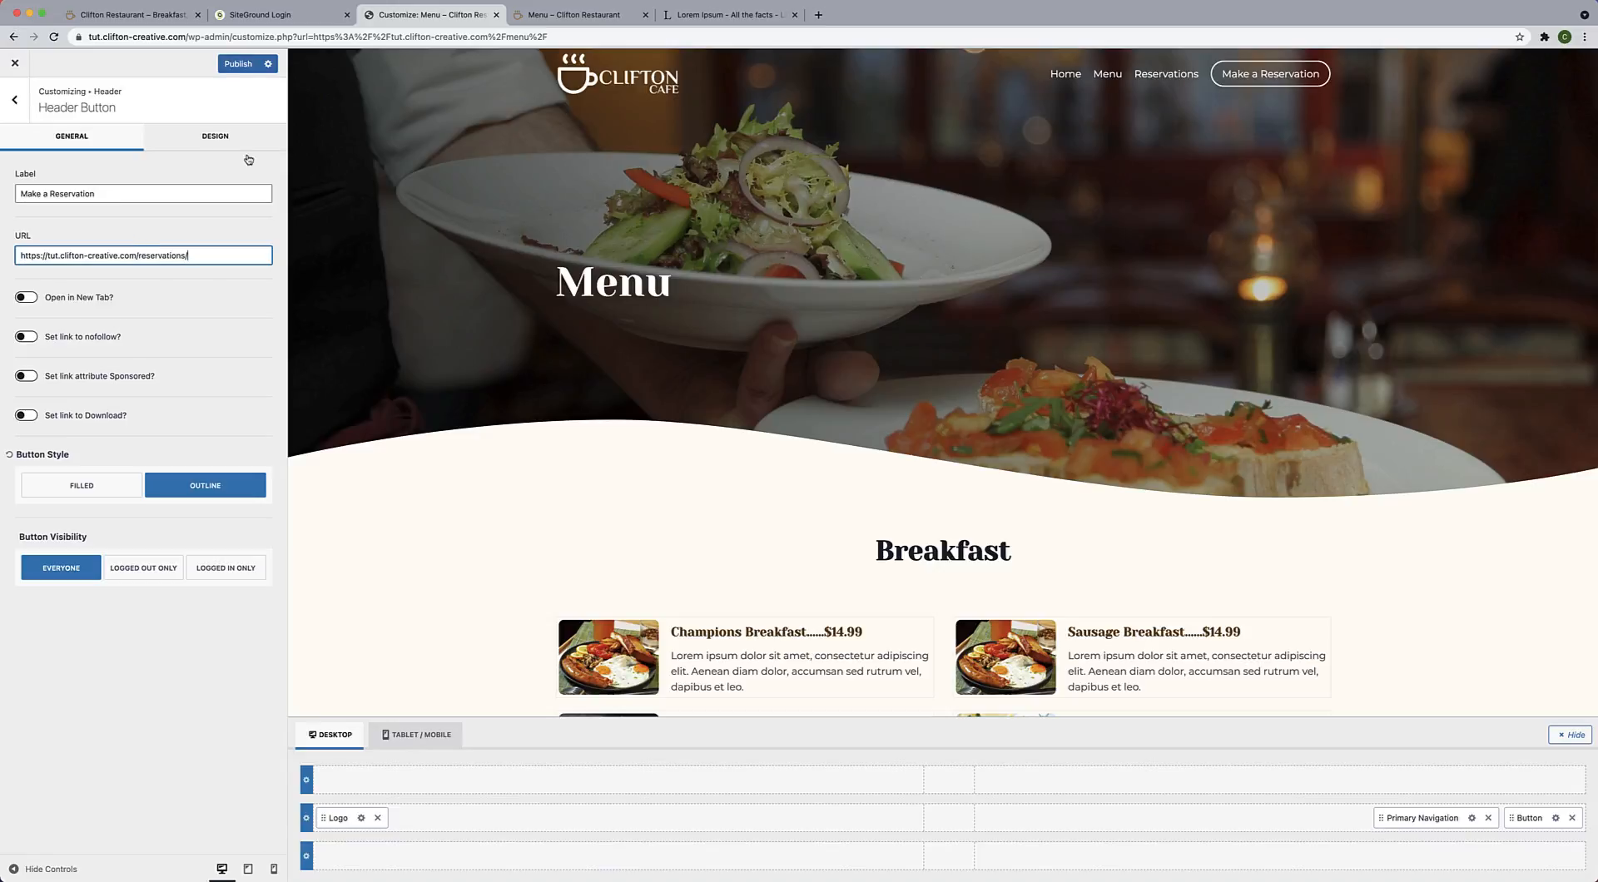
left_click(244, 70)
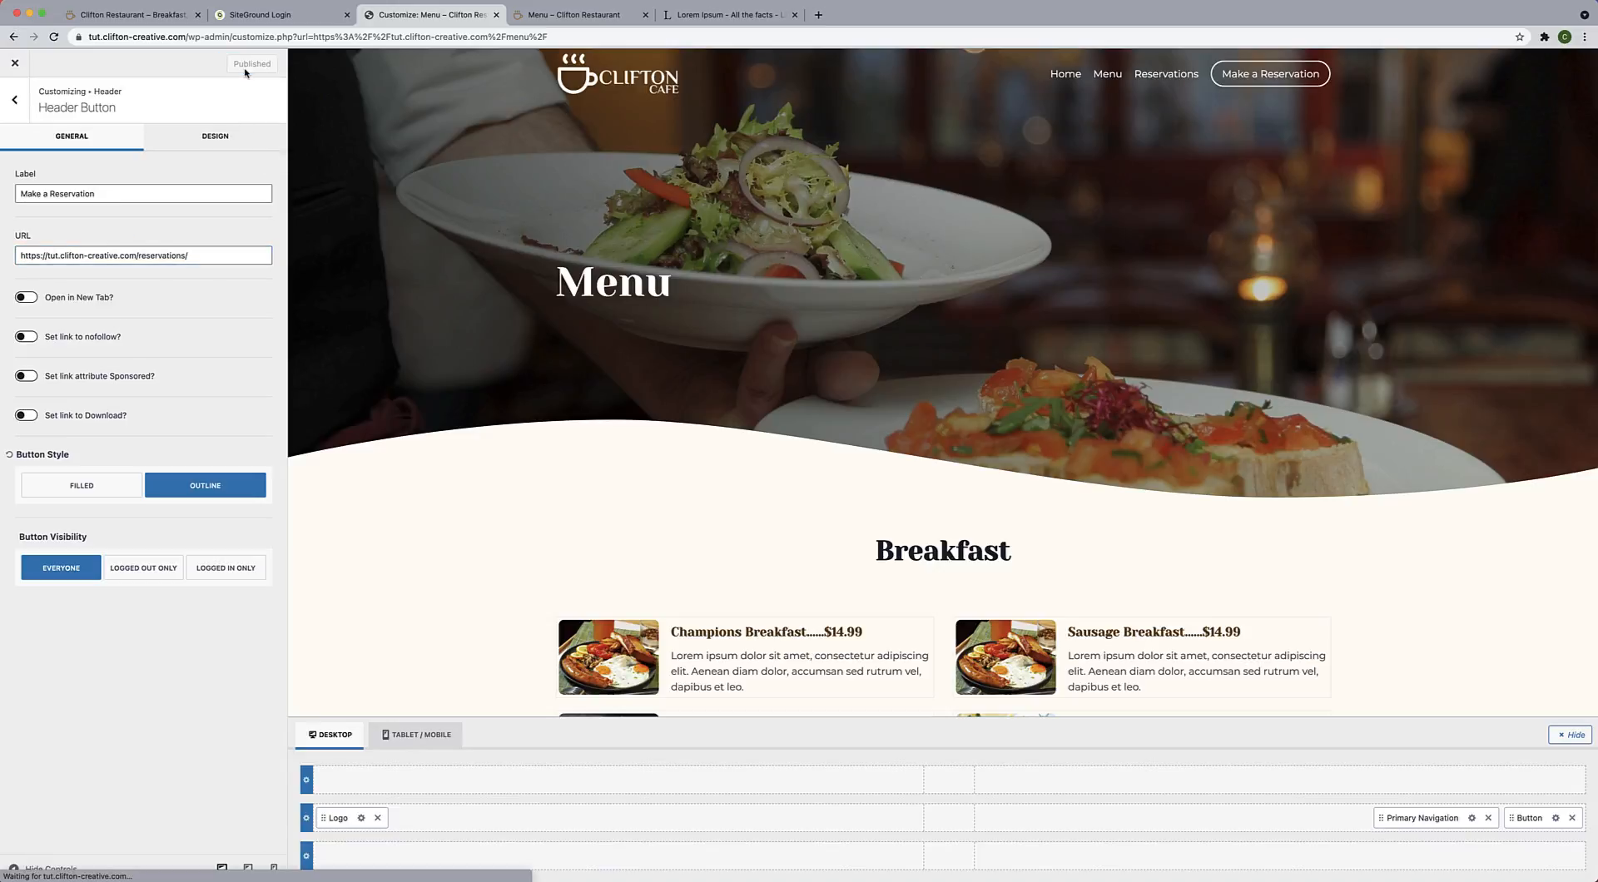
Create a site menu named Primary Nav and assign it to the Primary location.
left_click(15, 101)
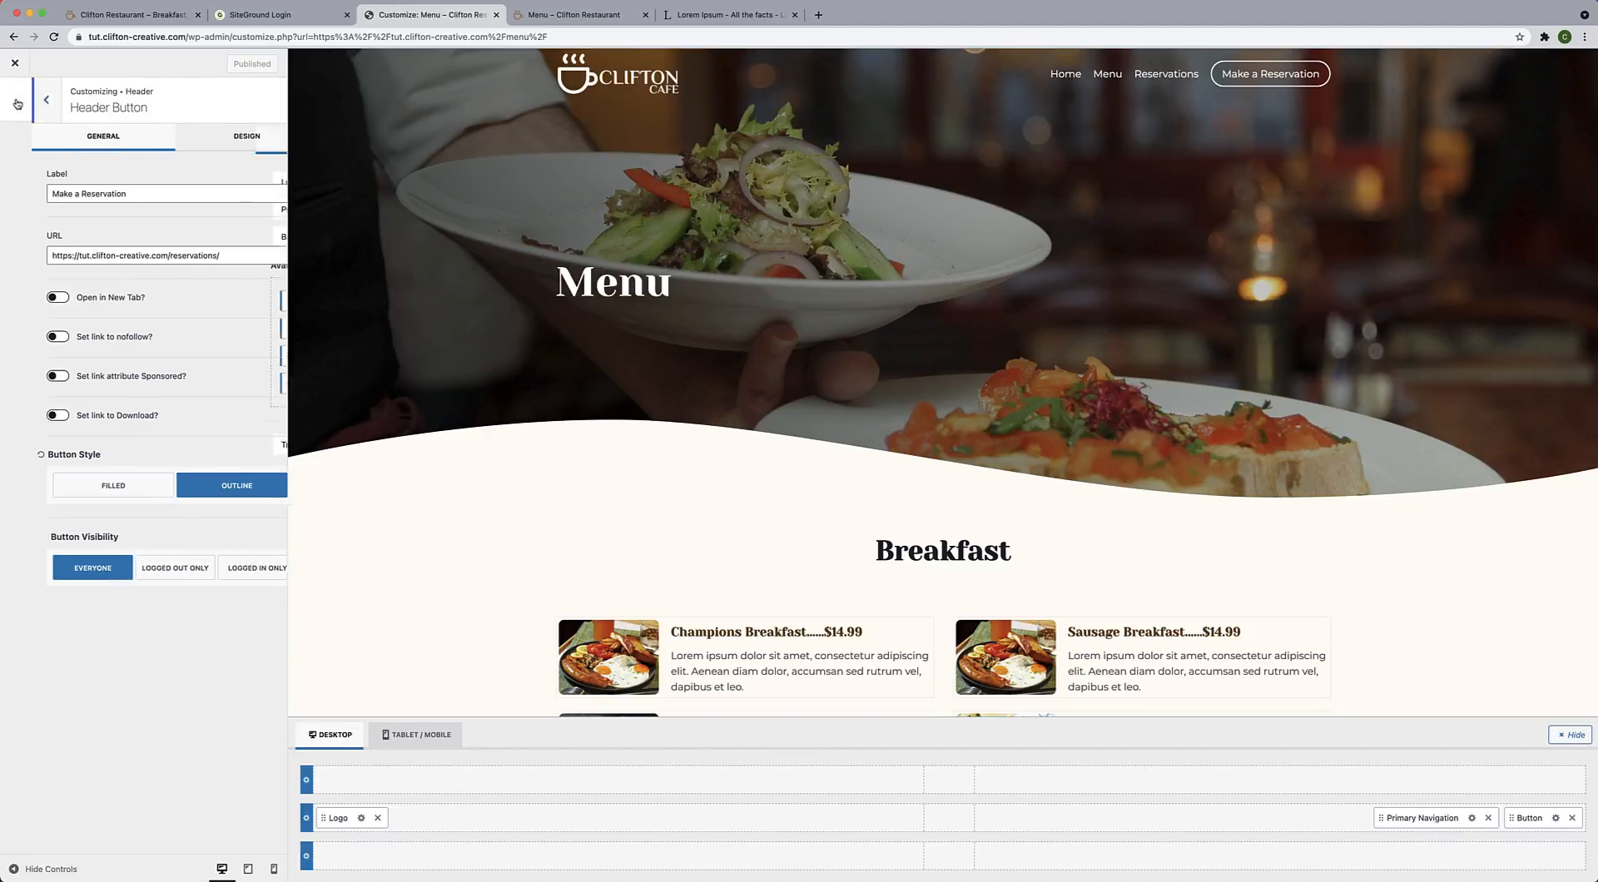
left_click(16, 102)
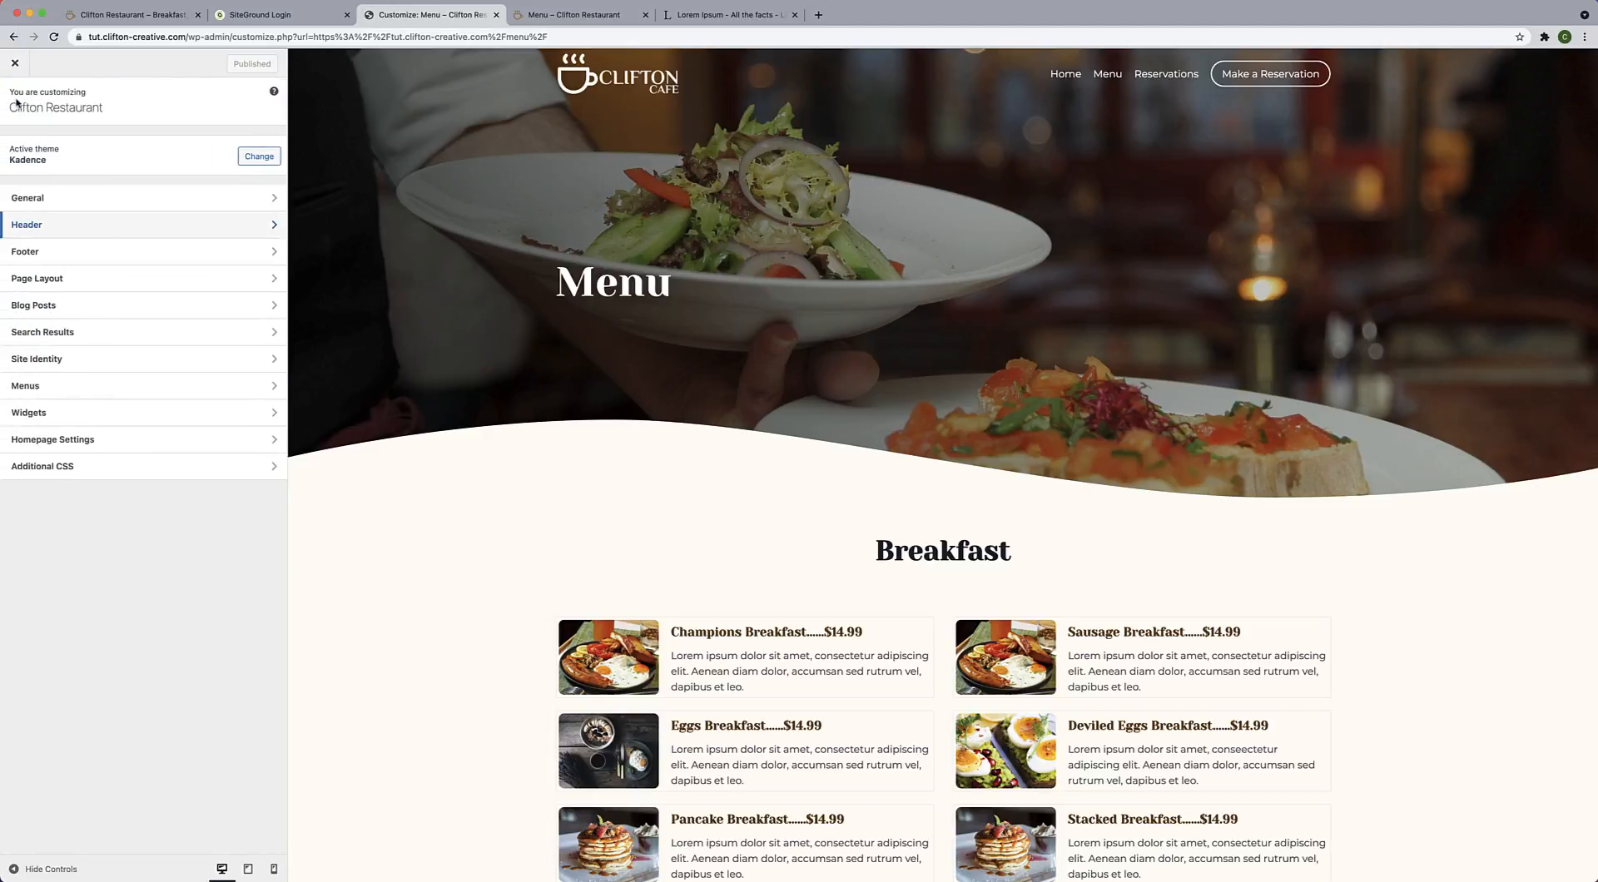
left_click(32, 386)
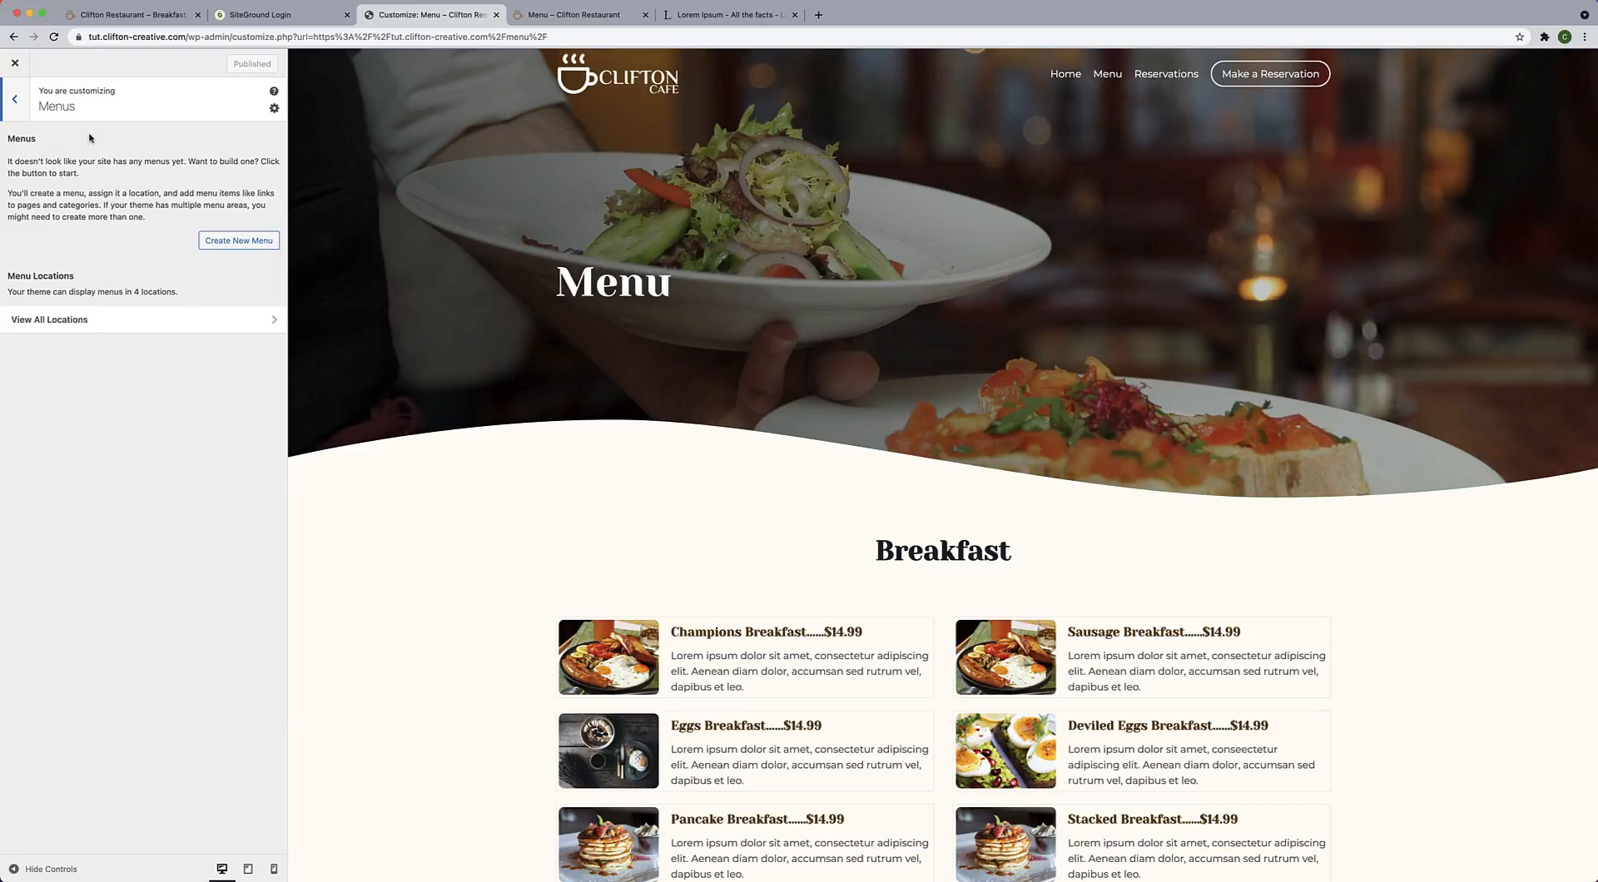
left_click(231, 241)
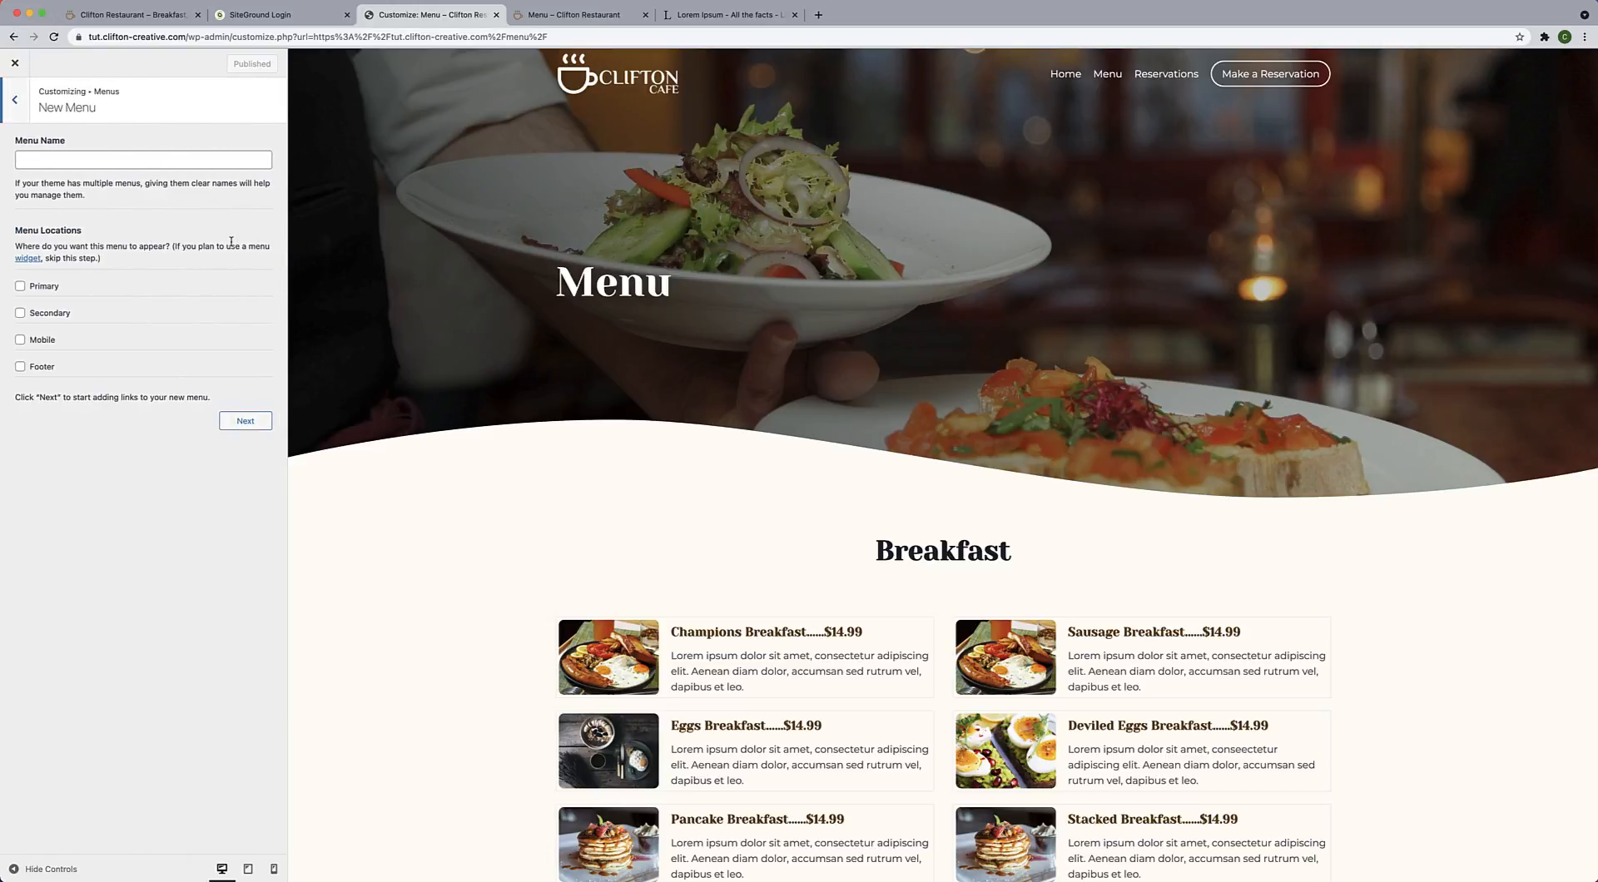
left_click(173, 160)
type("P")
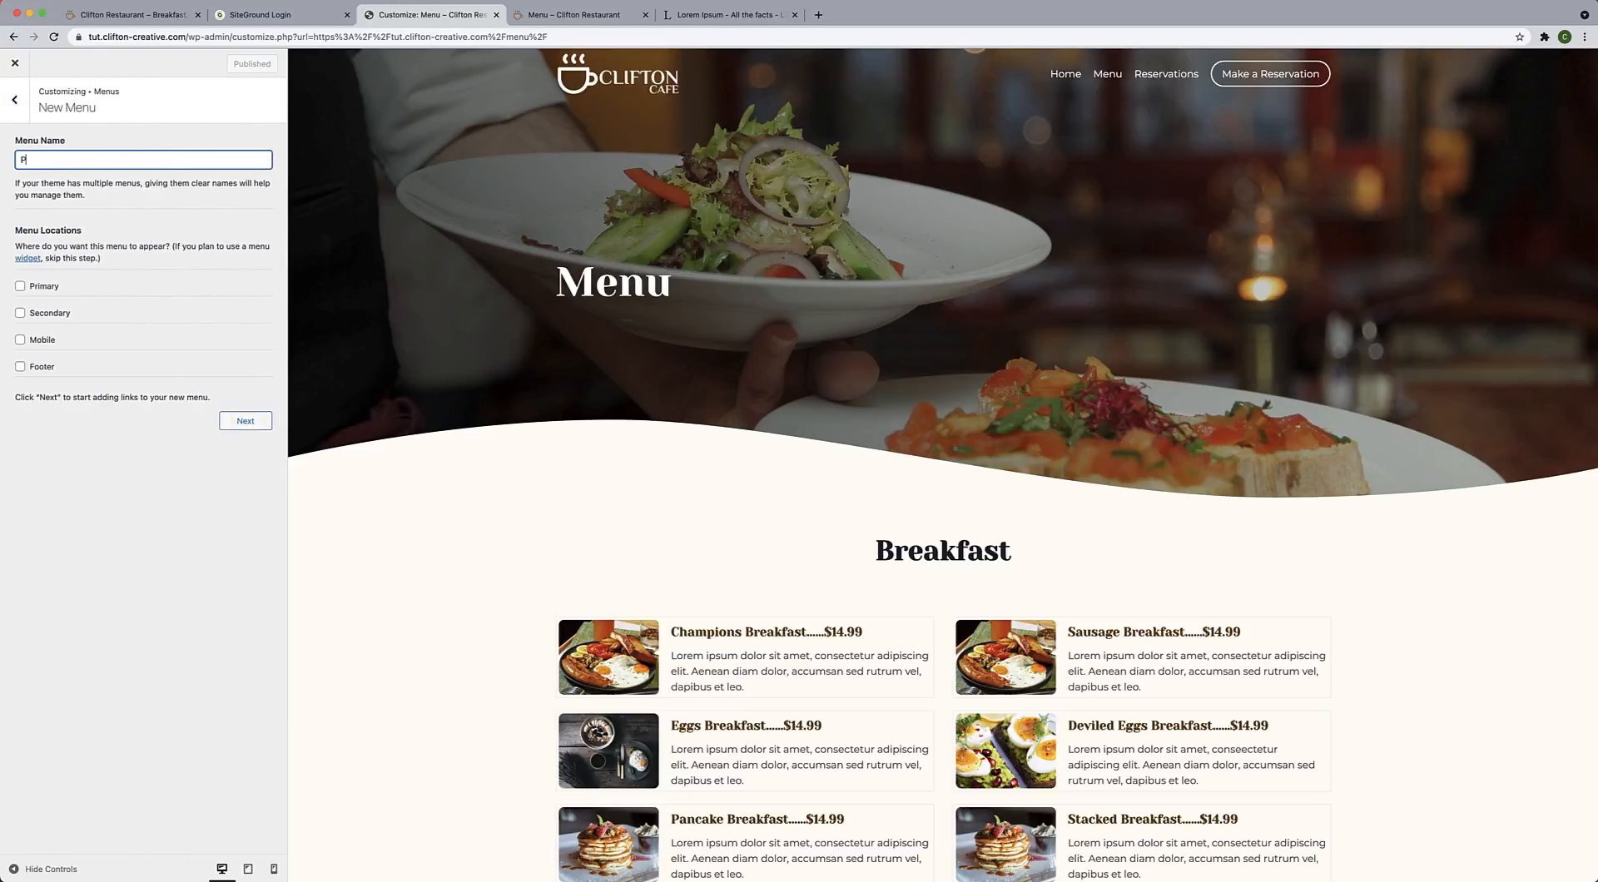
type("rimary Nav")
left_click(20, 286)
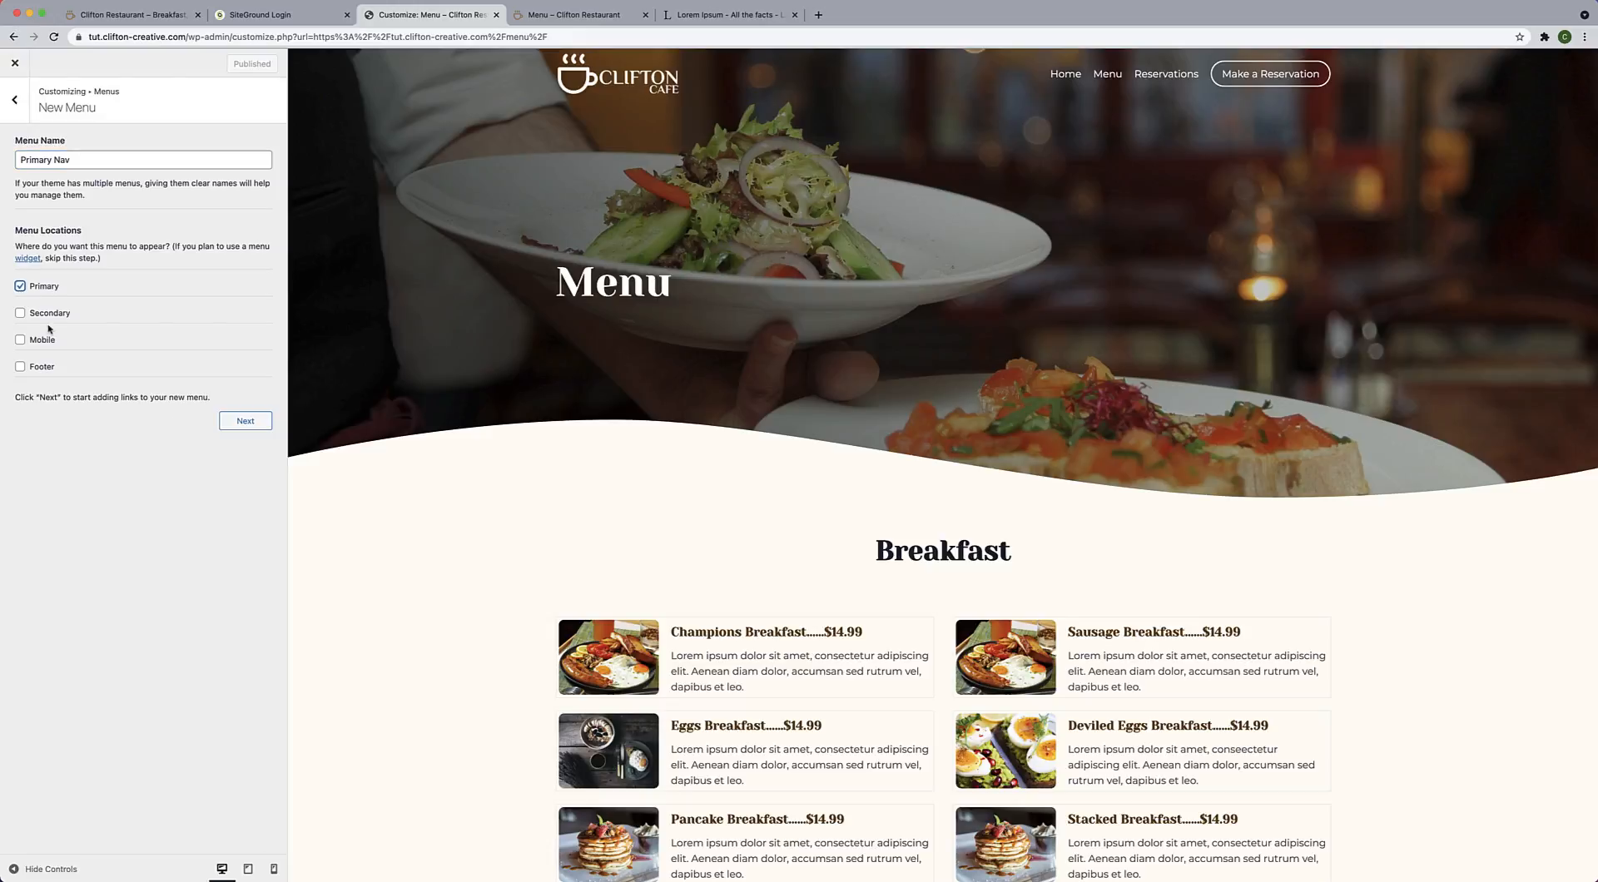
left_click(245, 422)
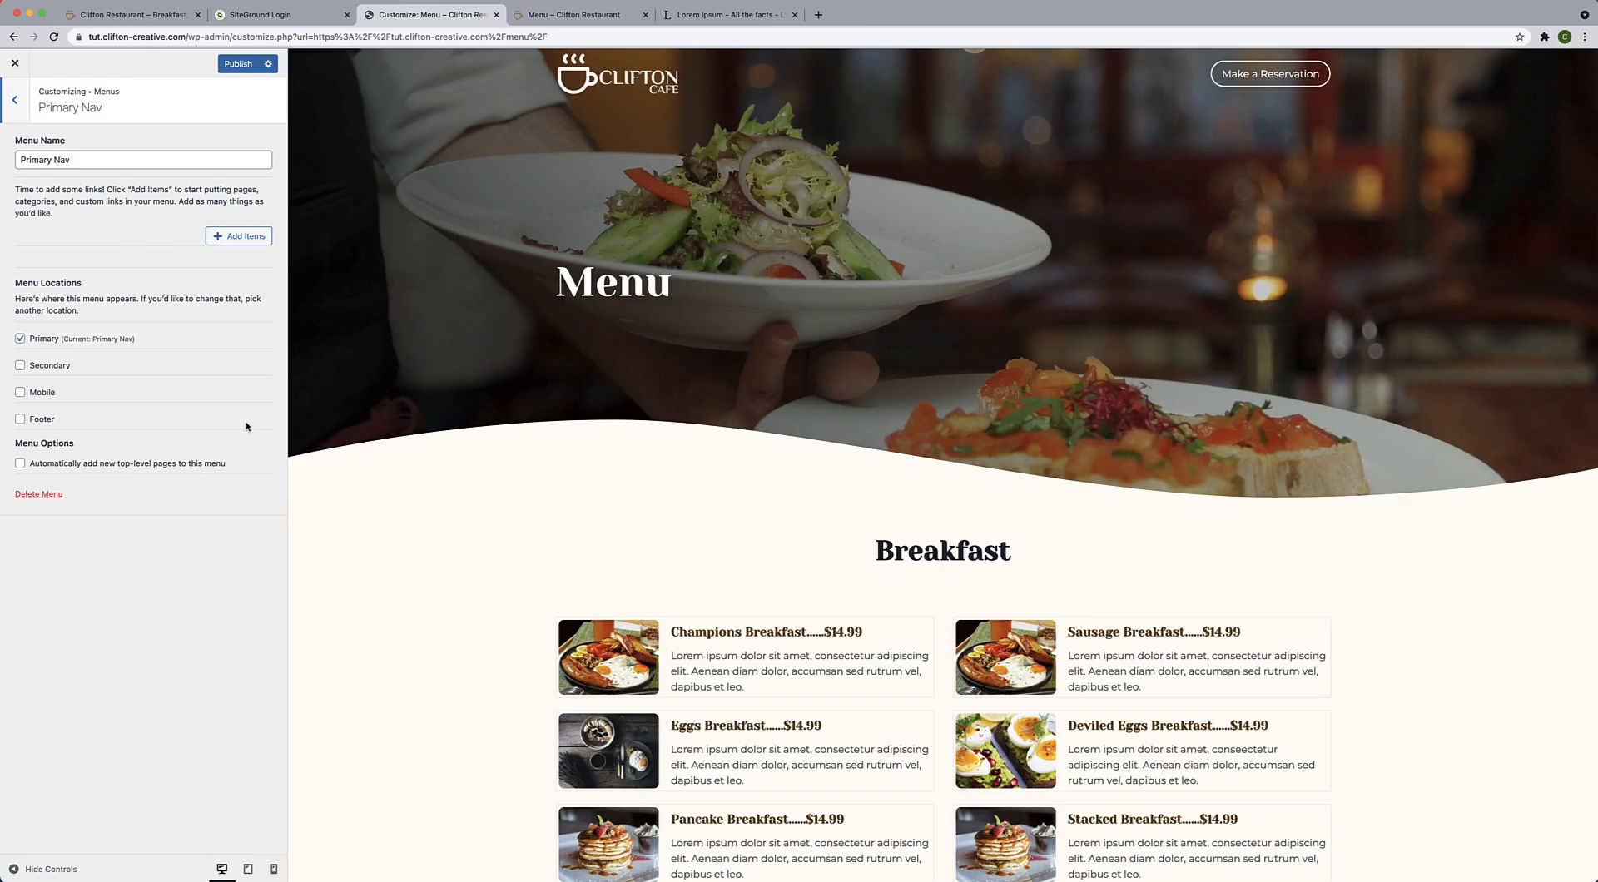
Add the Menu page to Primary Nav, publish the change and leave the theme customizer.
left_click(241, 237)
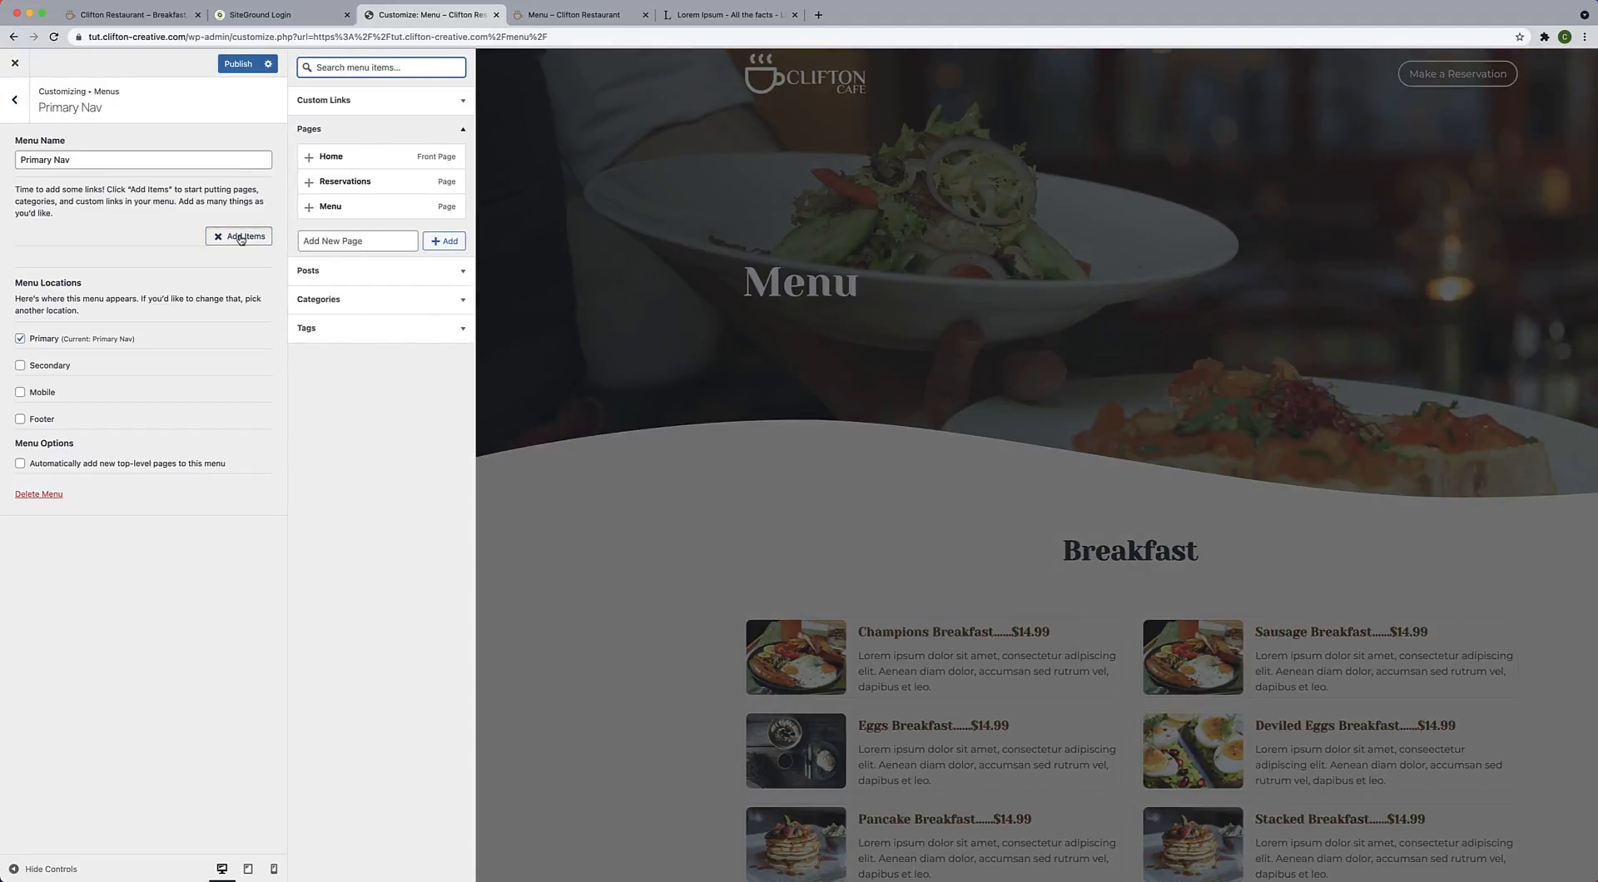
left_click(344, 209)
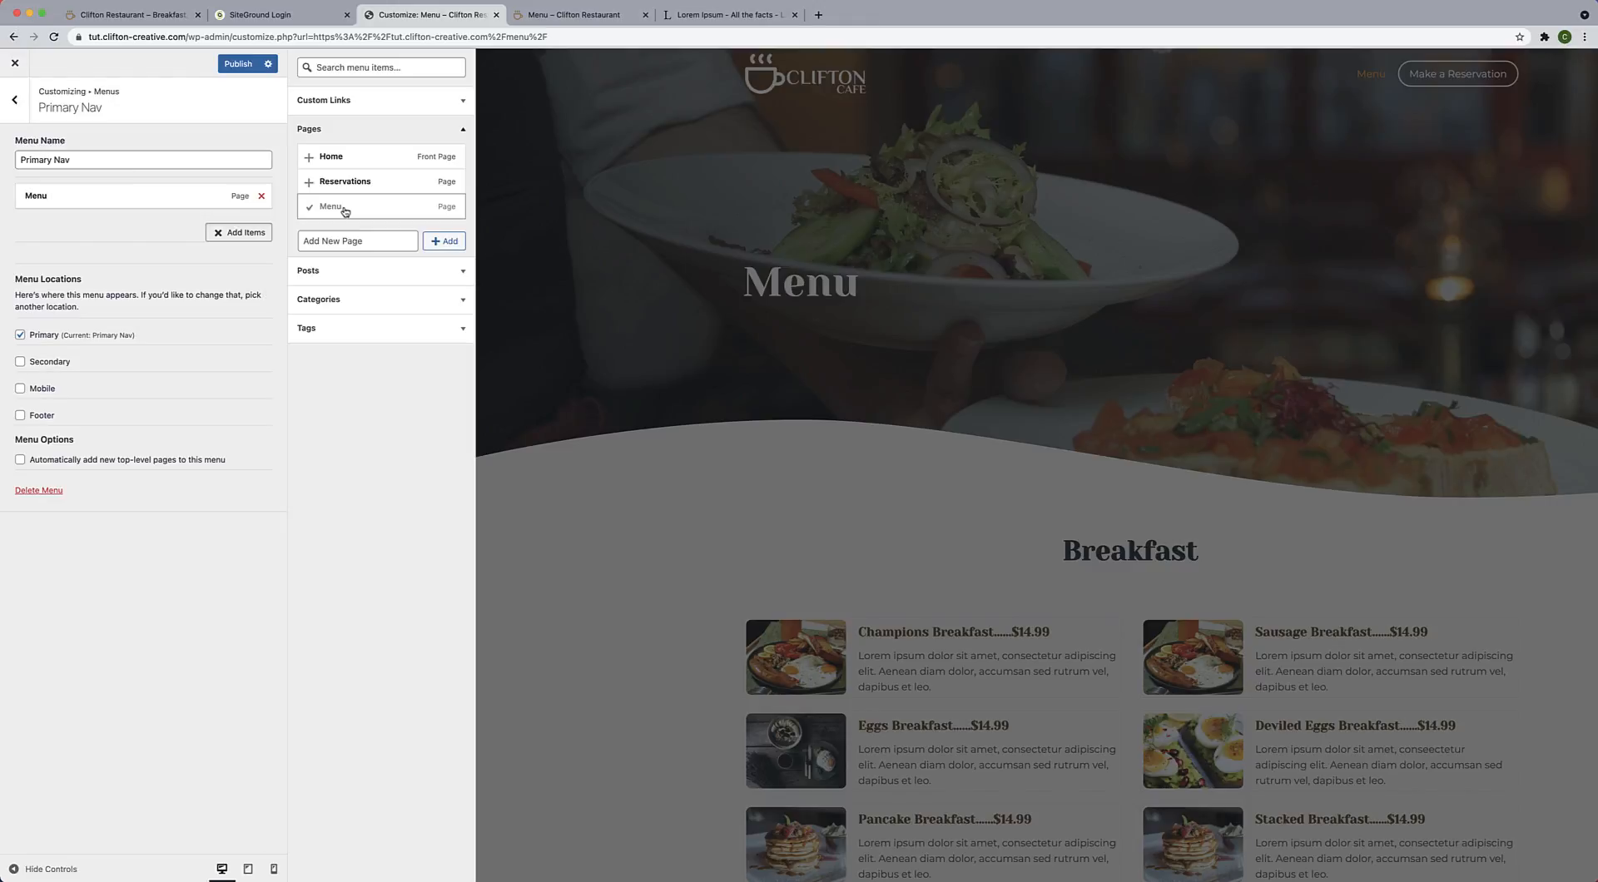
left_click(238, 64)
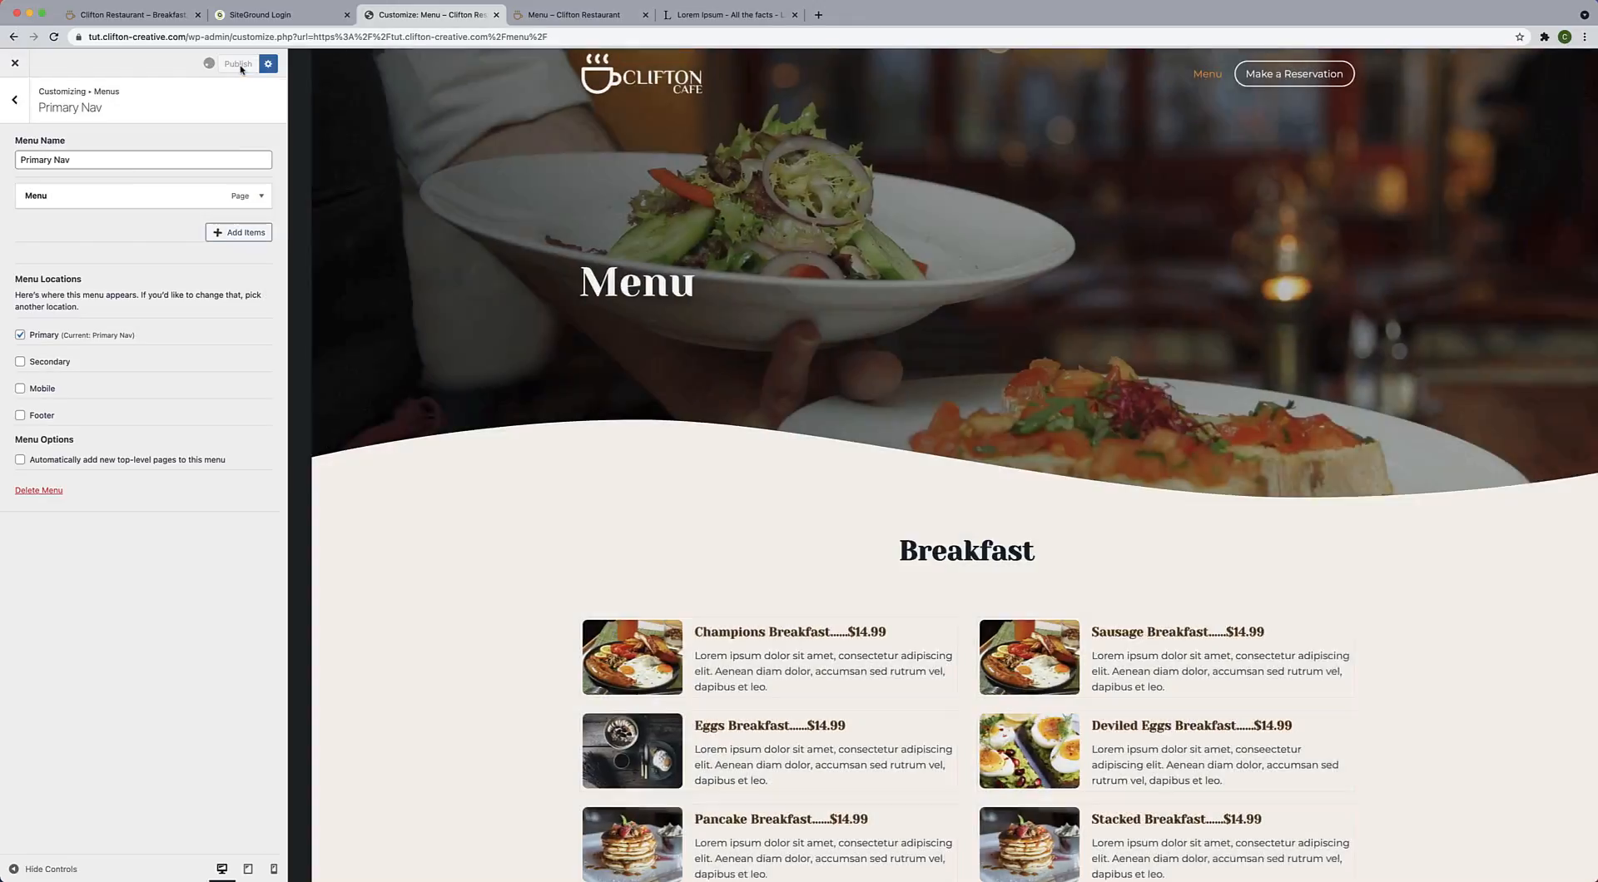
left_click(14, 66)
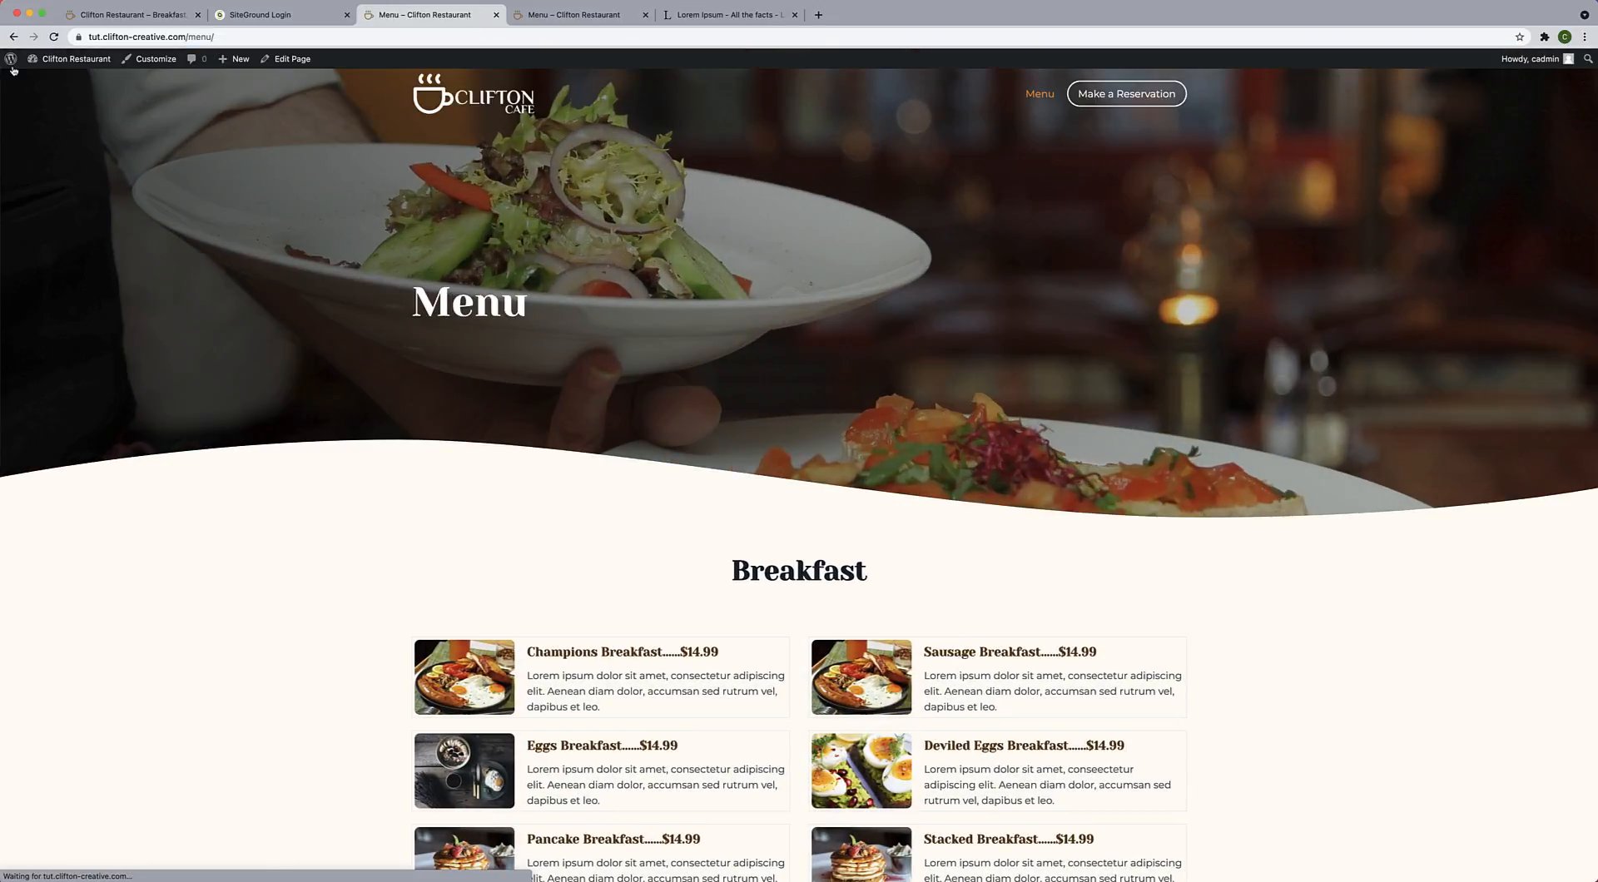
Review the published Menu and home pages, testing the header's logo, Menu and Make a Reservation links.
scroll(505, 443, "down", 13)
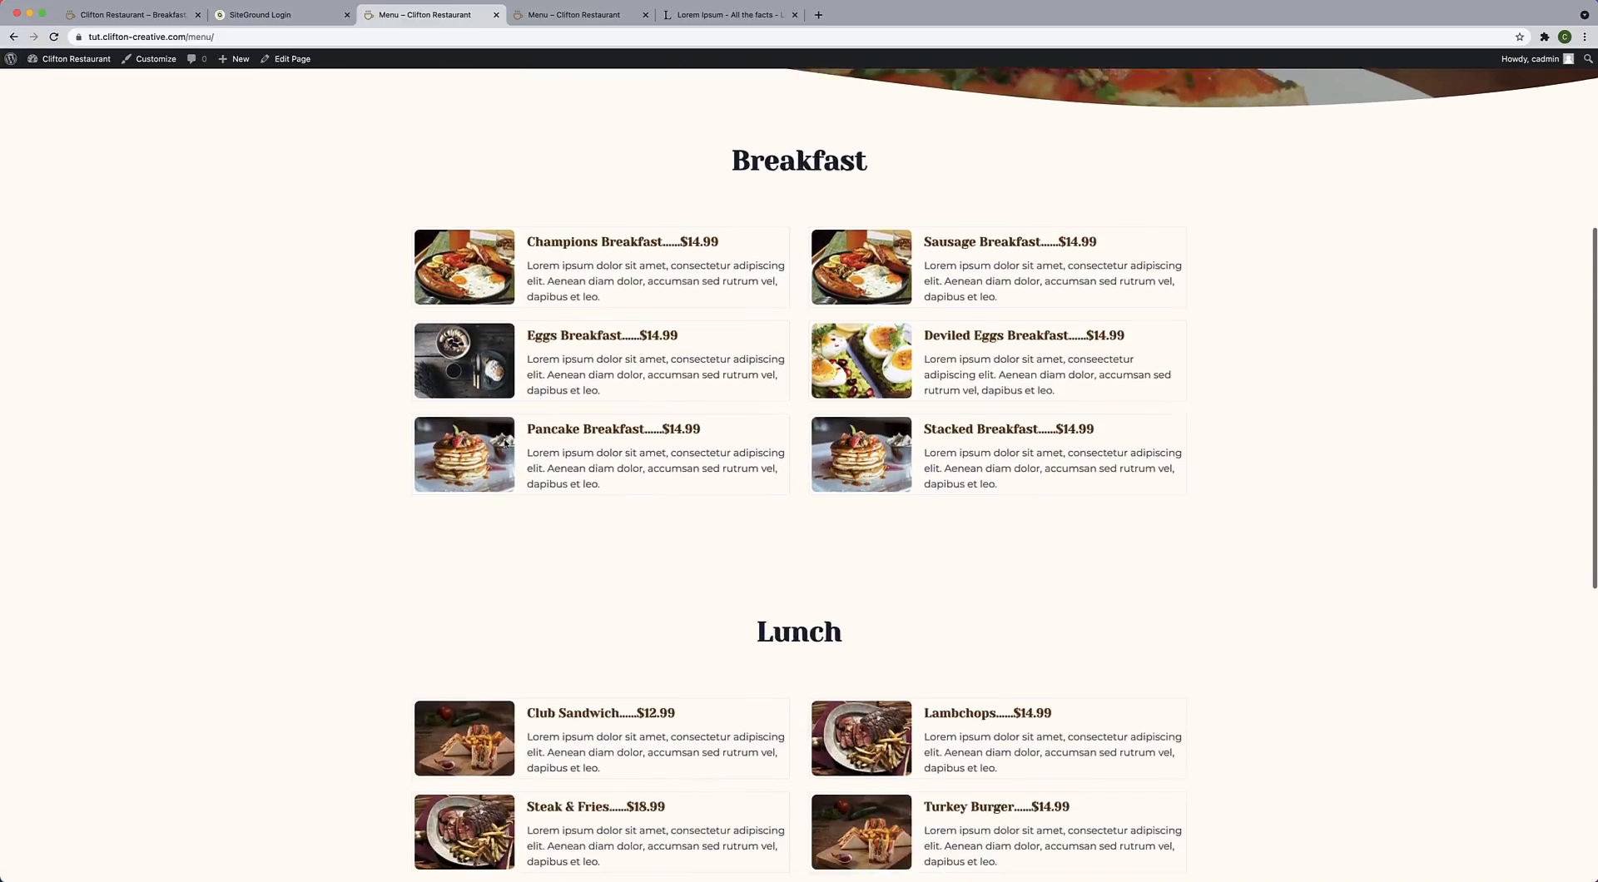
scroll(505, 443, "up", 3)
scroll(505, 443, "up", 10)
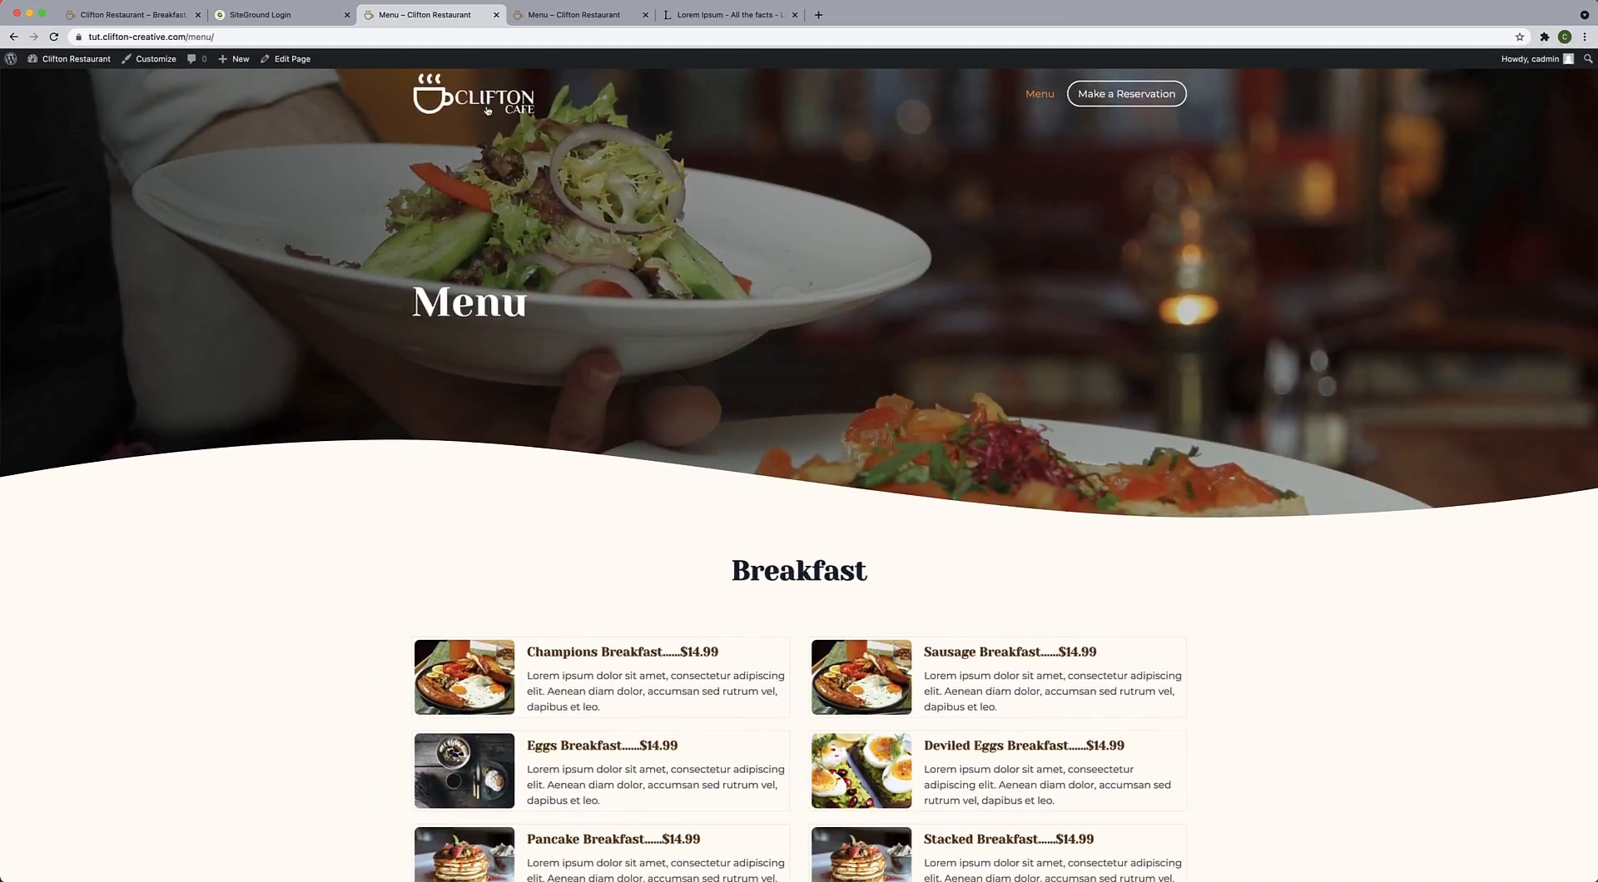
left_click(490, 105)
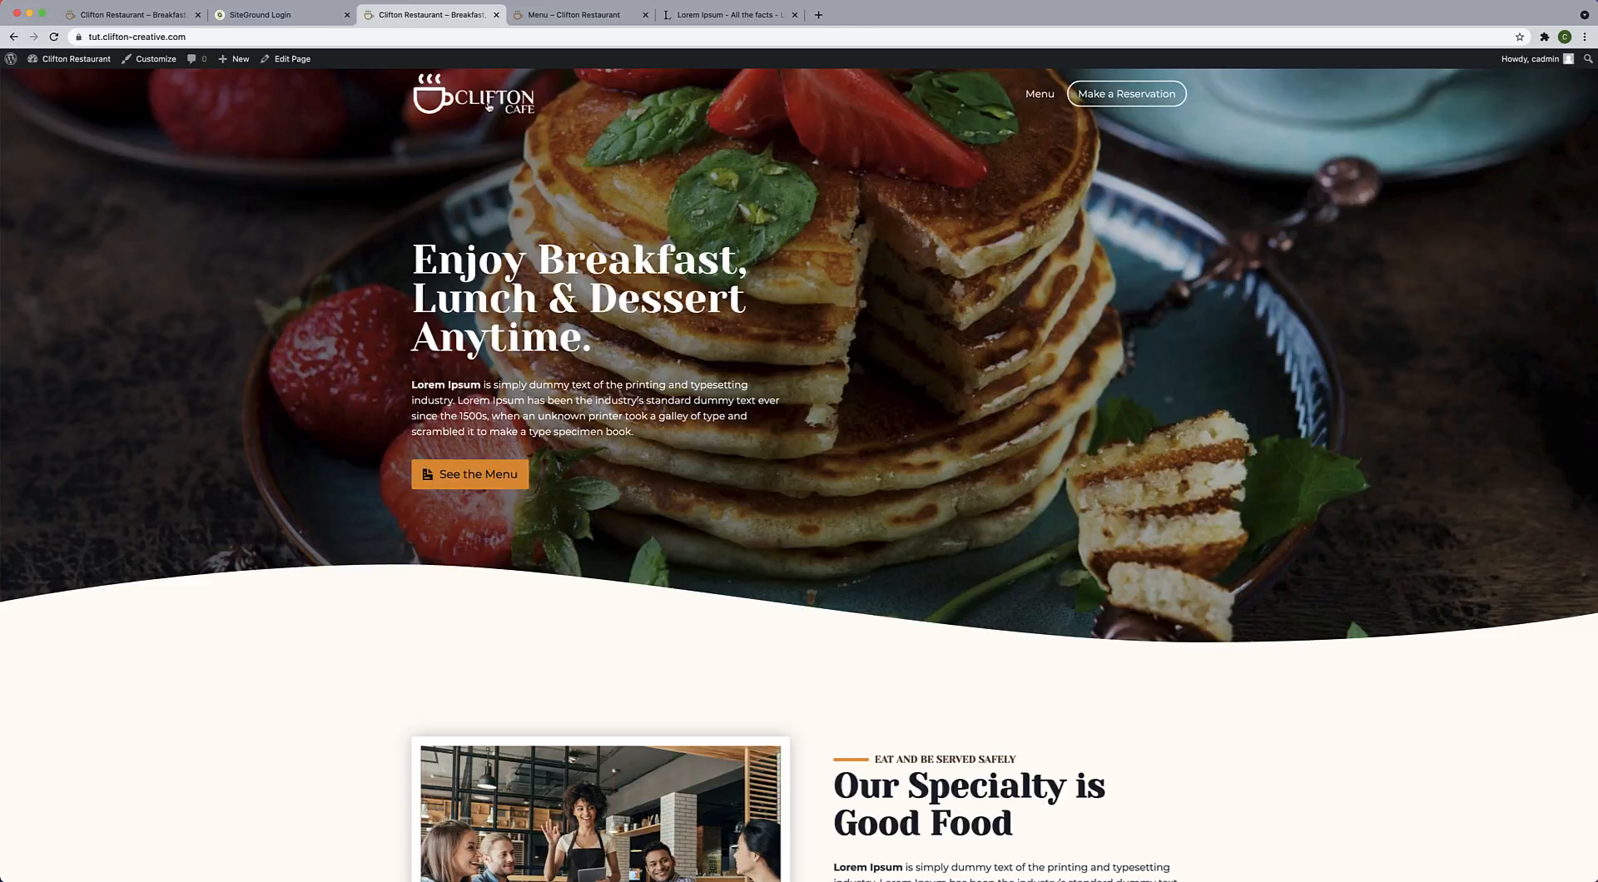
left_click(1043, 94)
left_click(1142, 103)
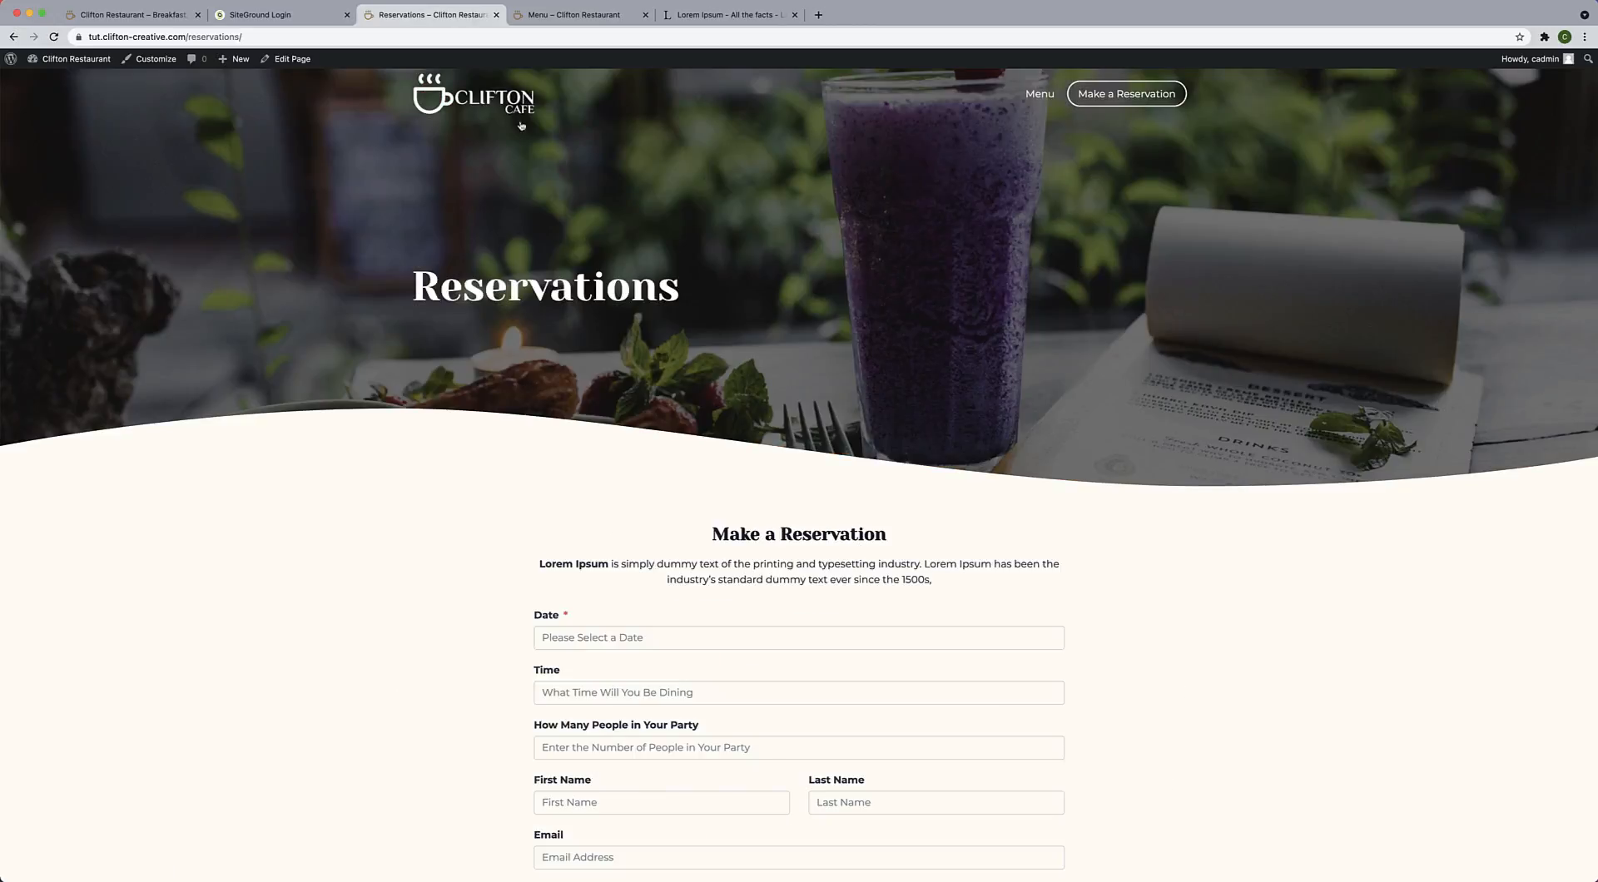
left_click(498, 100)
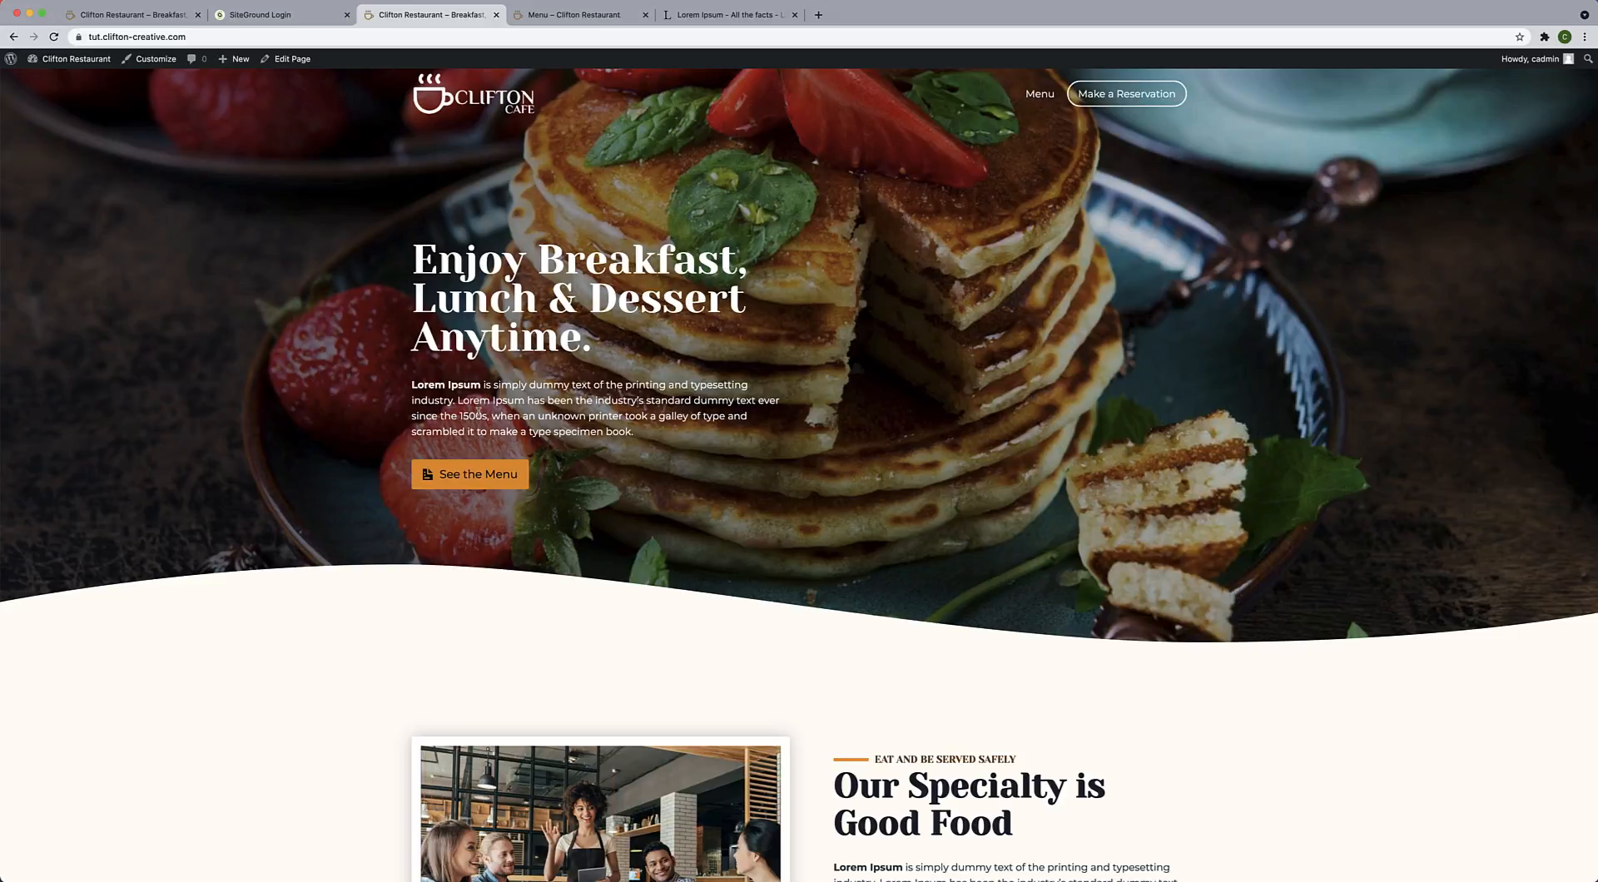
scroll(479, 490, "down", 20)
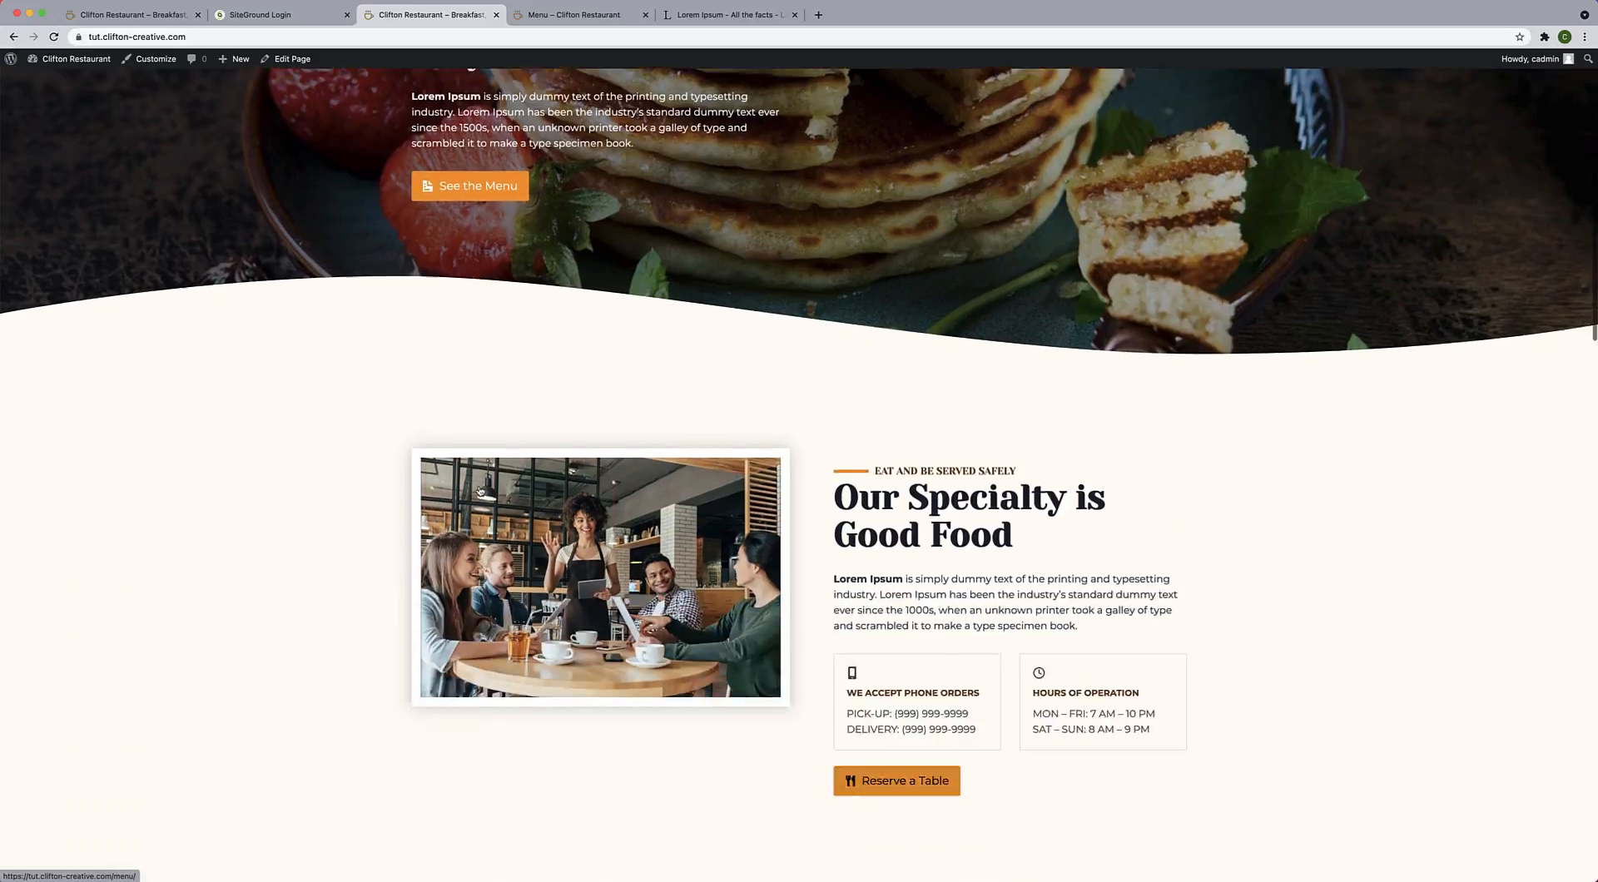
scroll(479, 490, "up", 15)
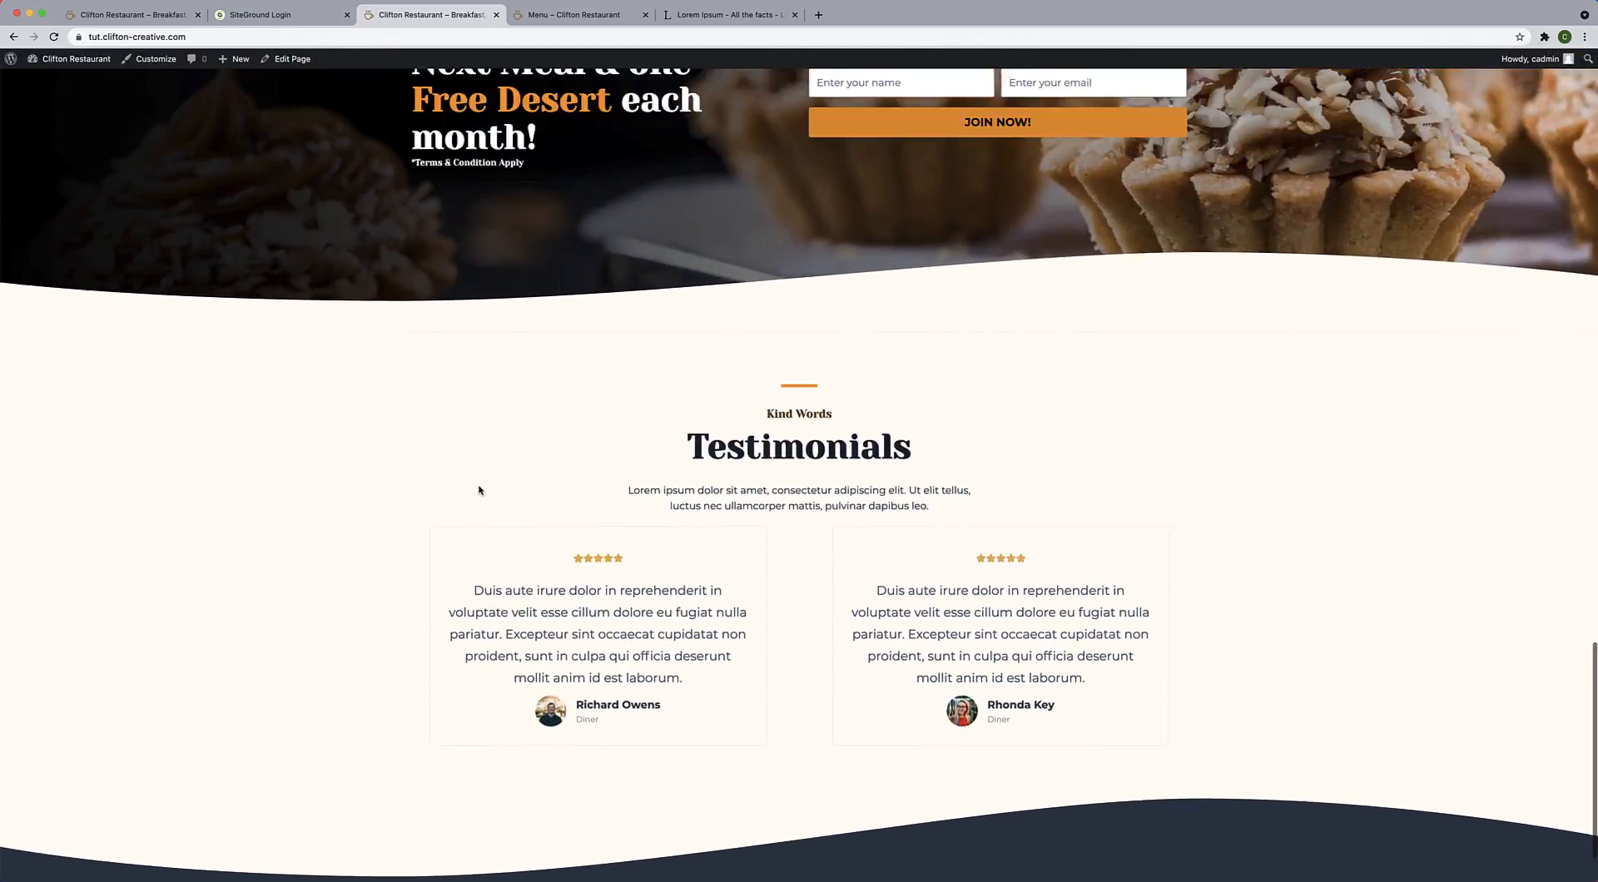
scroll(480, 490, "up", 5)
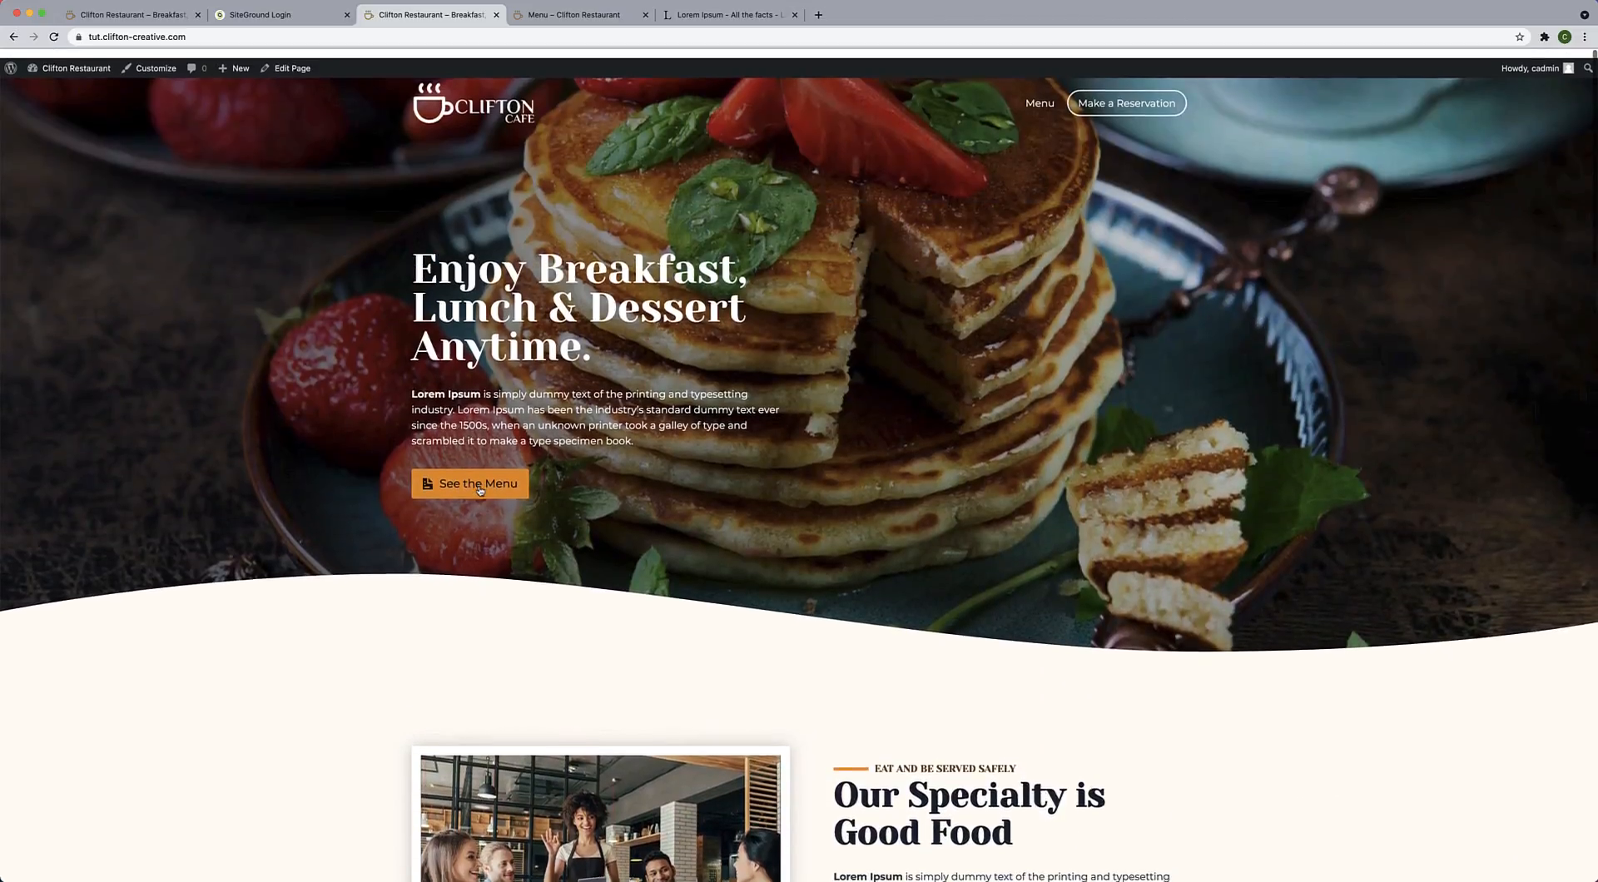